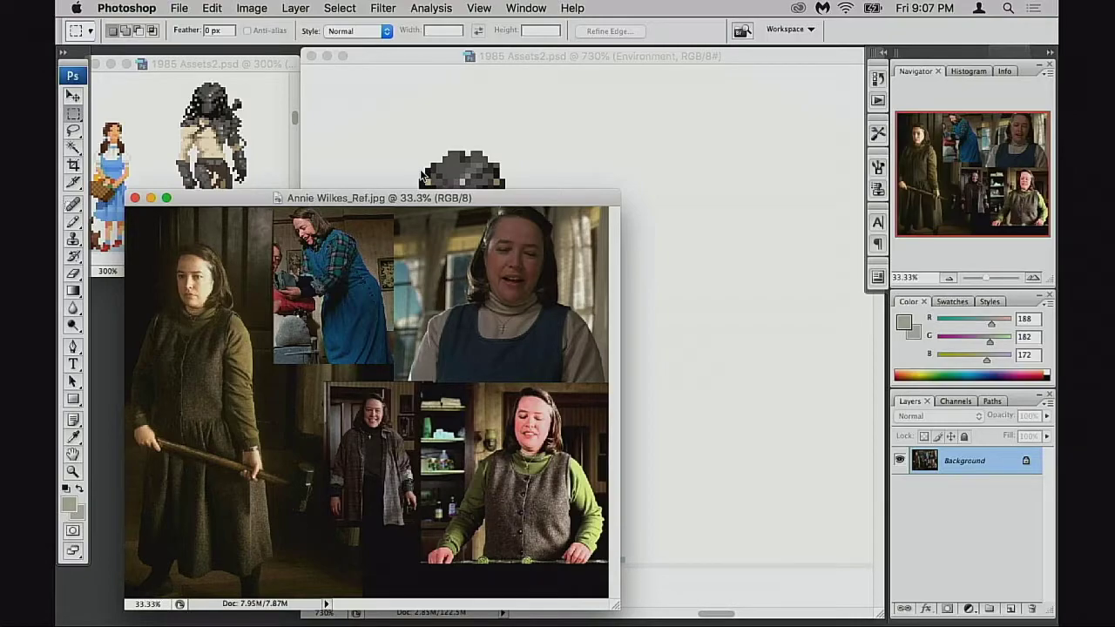
Shift the Annie Wilkes_Ref.jpg window slightly and bring the 1985 Assets2.psd document to the front
drag(556, 203, 566, 201)
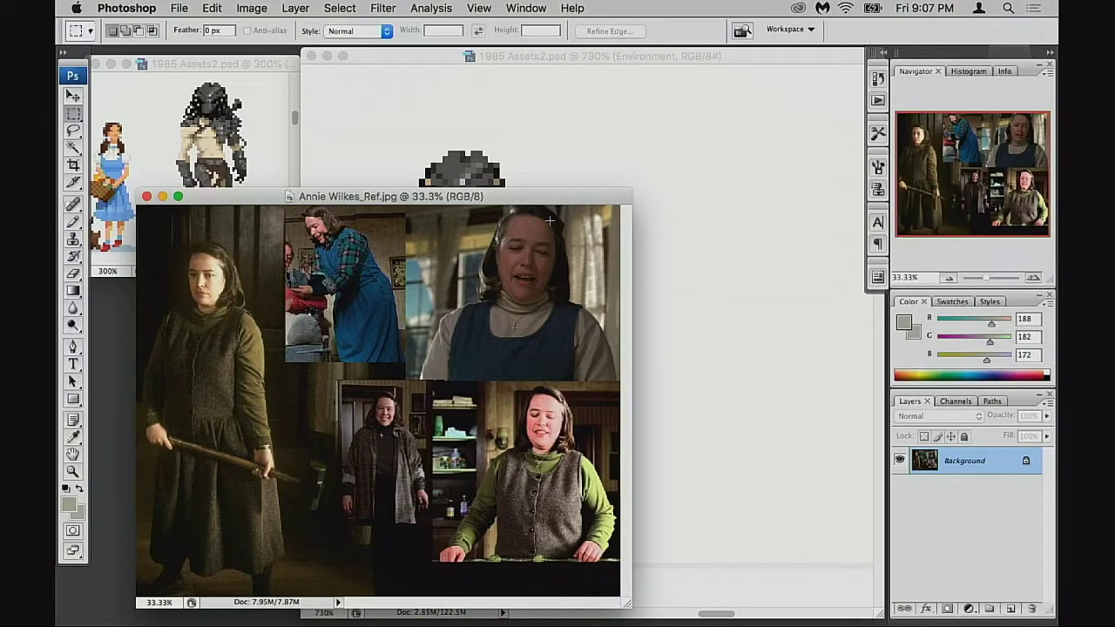
drag(421, 62, 413, 59)
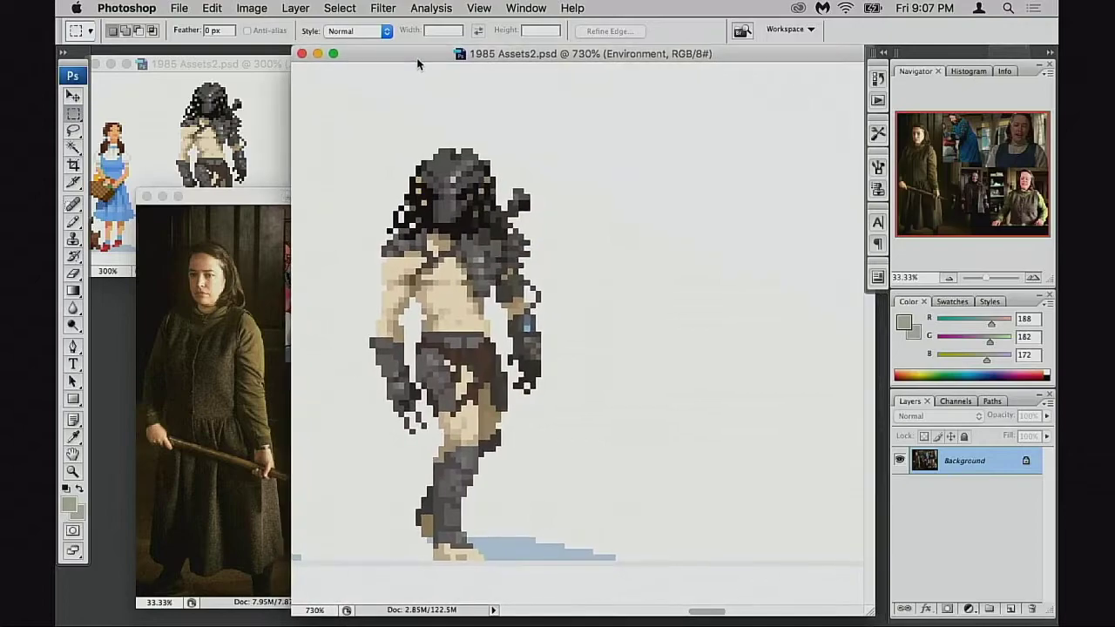
Examine the train station tile among the environment assets and compare it with the neighbouring walled building tile
drag(661, 329, 528, 271)
alt+click(566, 314)
alt+click(566, 315)
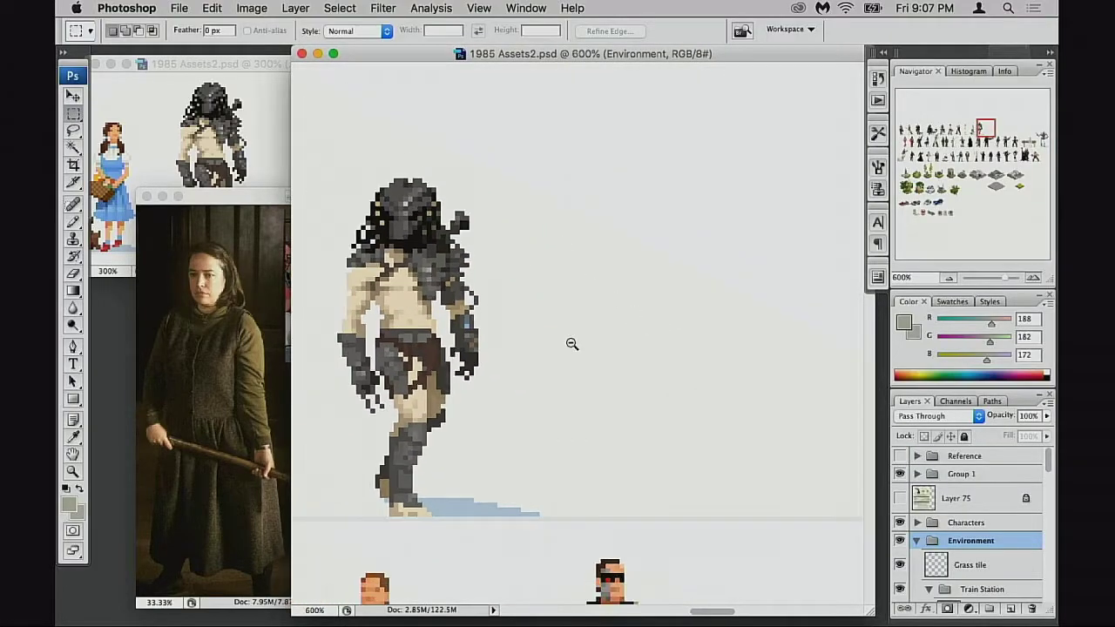
alt+click(572, 344)
scroll(605, 355, down, 6)
alt+click(605, 355)
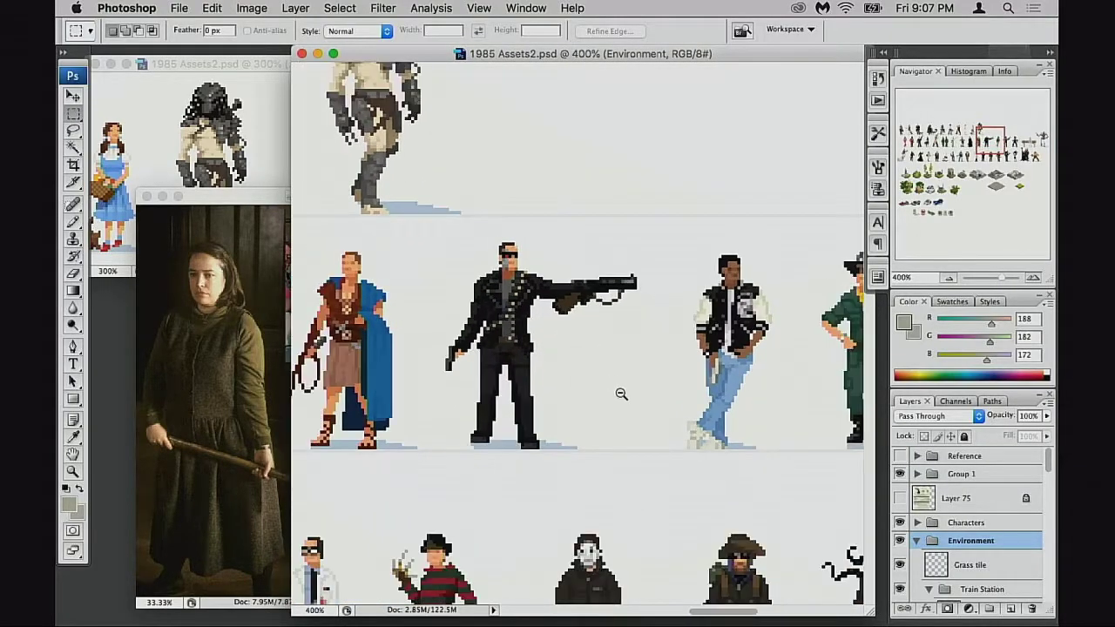
alt+click(620, 393)
scroll(554, 389, down, 10)
scroll(554, 388, right, 10)
drag(495, 488, 546, 373)
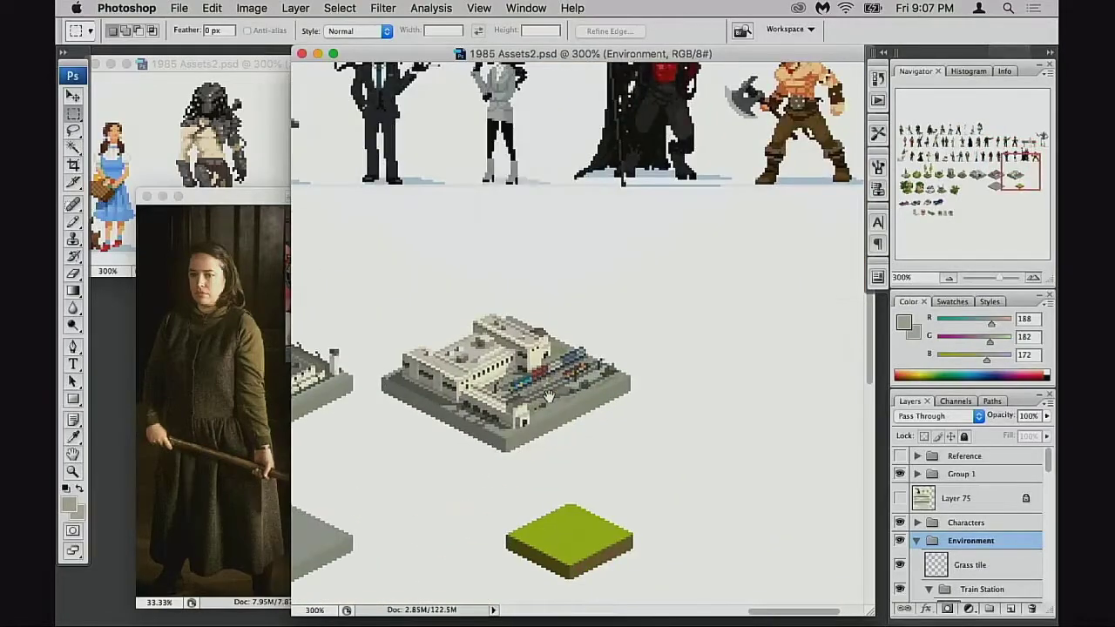
super+click(526, 404)
super+click(556, 362)
drag(559, 412, 546, 463)
scroll(545, 462, up, 5)
scroll(546, 463, left, 3)
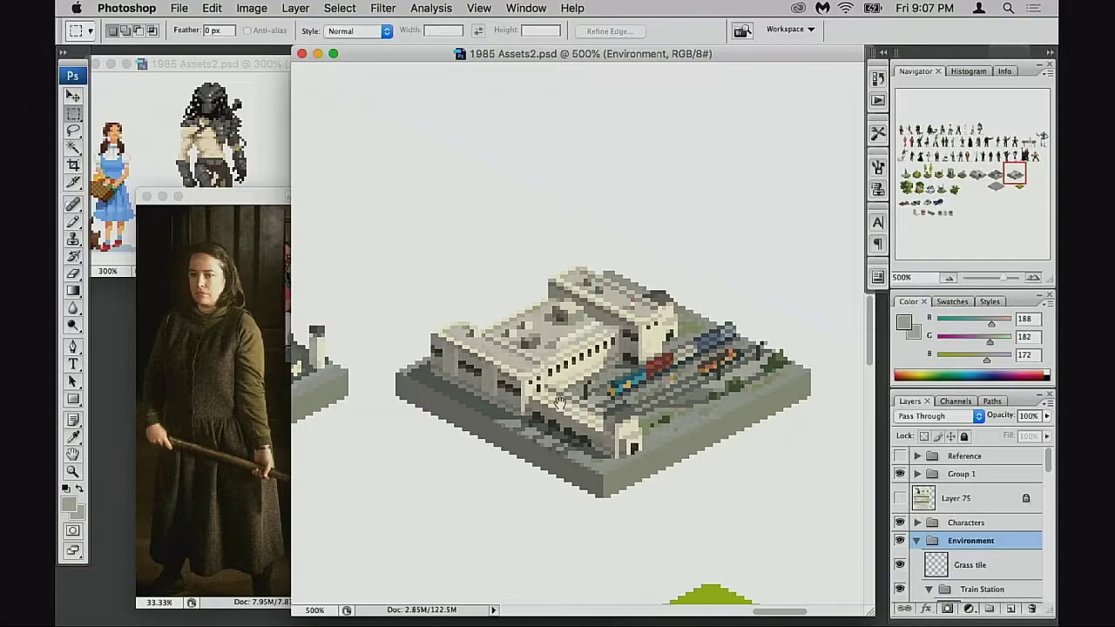
drag(560, 403, 658, 396)
drag(555, 397, 603, 393)
drag(701, 380, 641, 387)
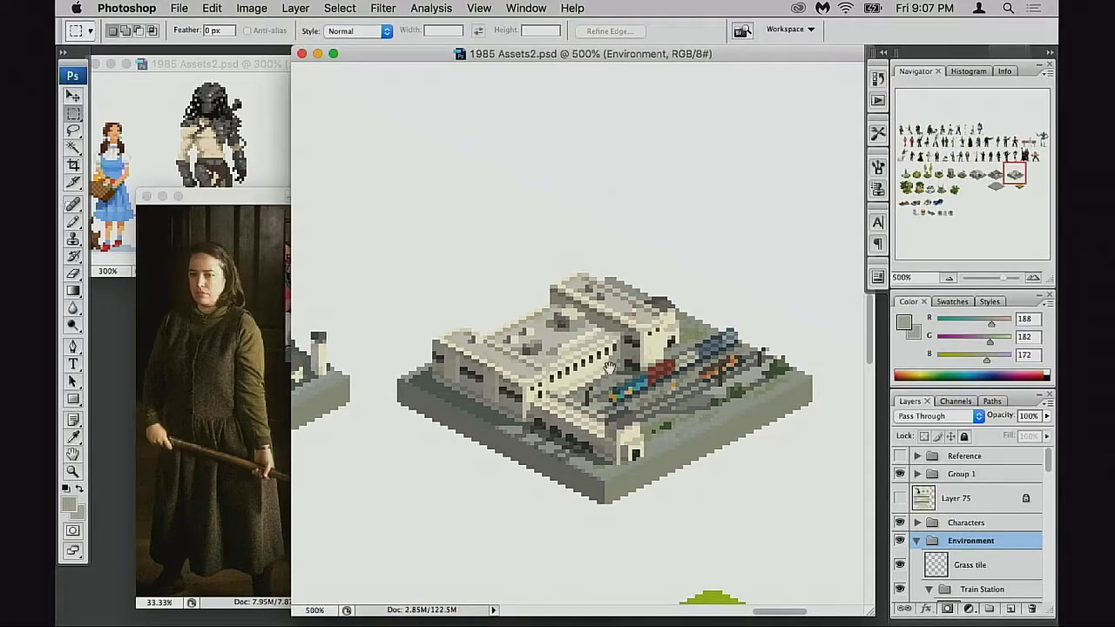
drag(535, 409, 775, 406)
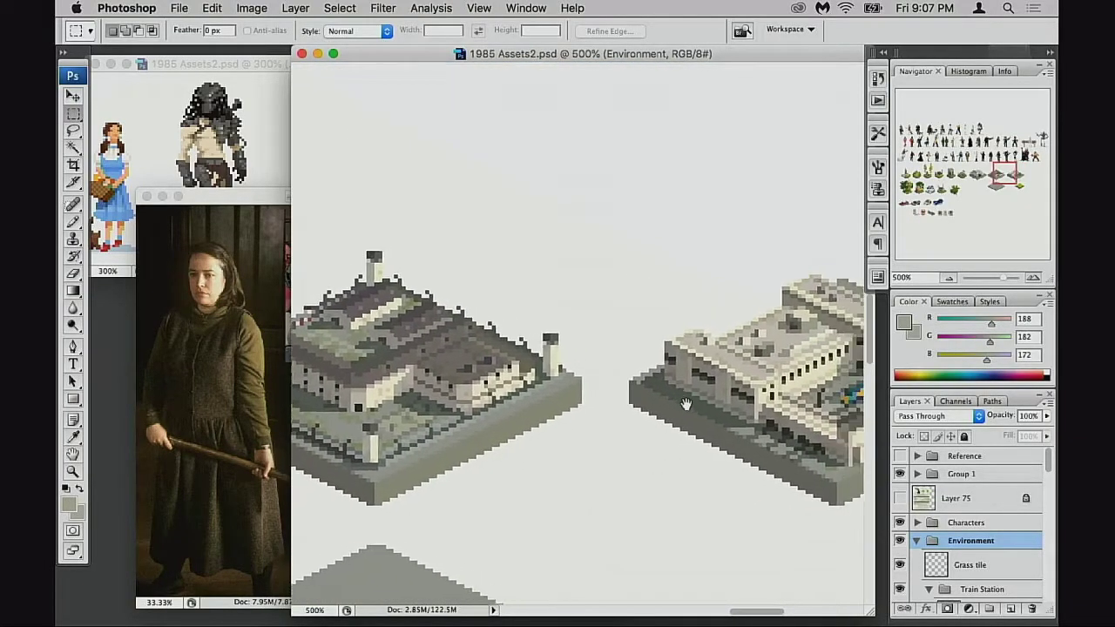
drag(675, 419, 517, 419)
drag(607, 419, 685, 393)
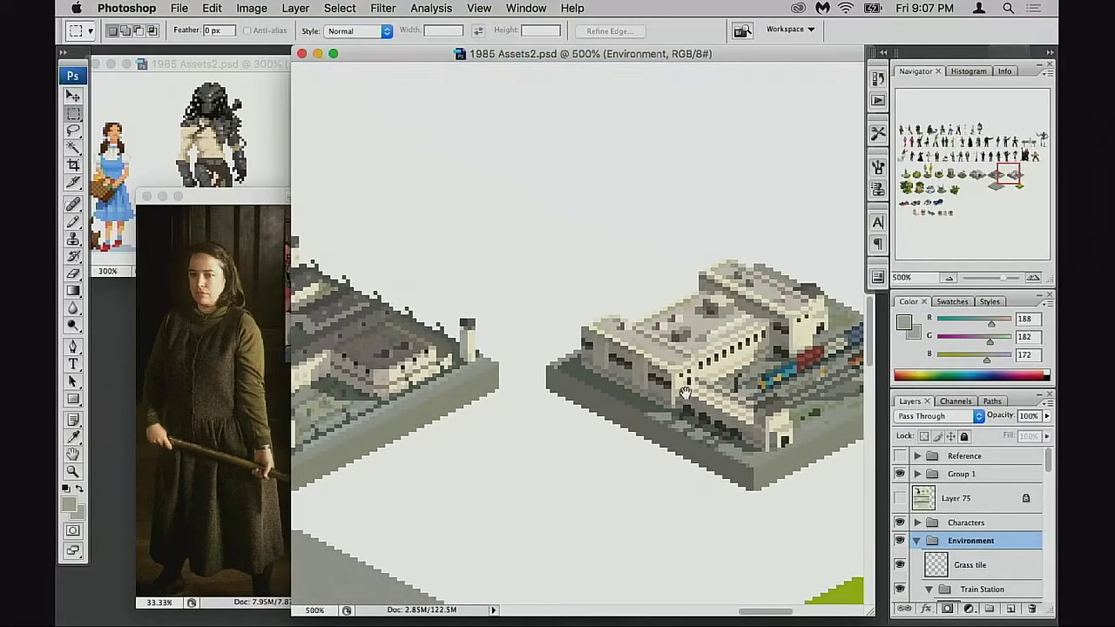
alt+click(695, 399)
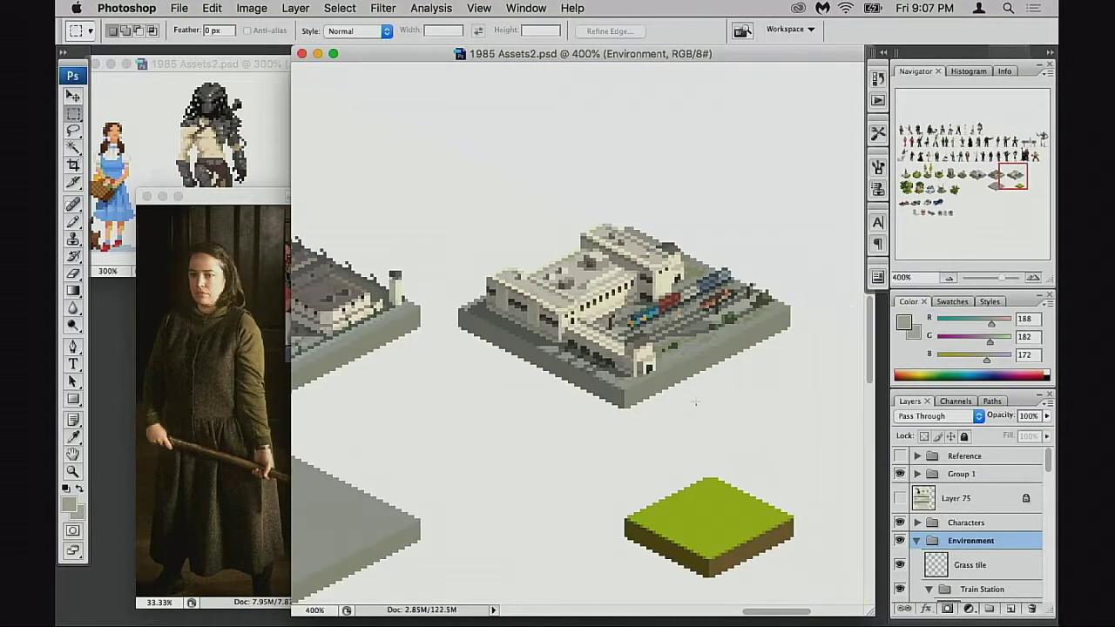
Switch the document to full screen mode with the menu bar and view the large grey building tiles
key(f)
drag(559, 355, 819, 381)
alt+click(648, 357)
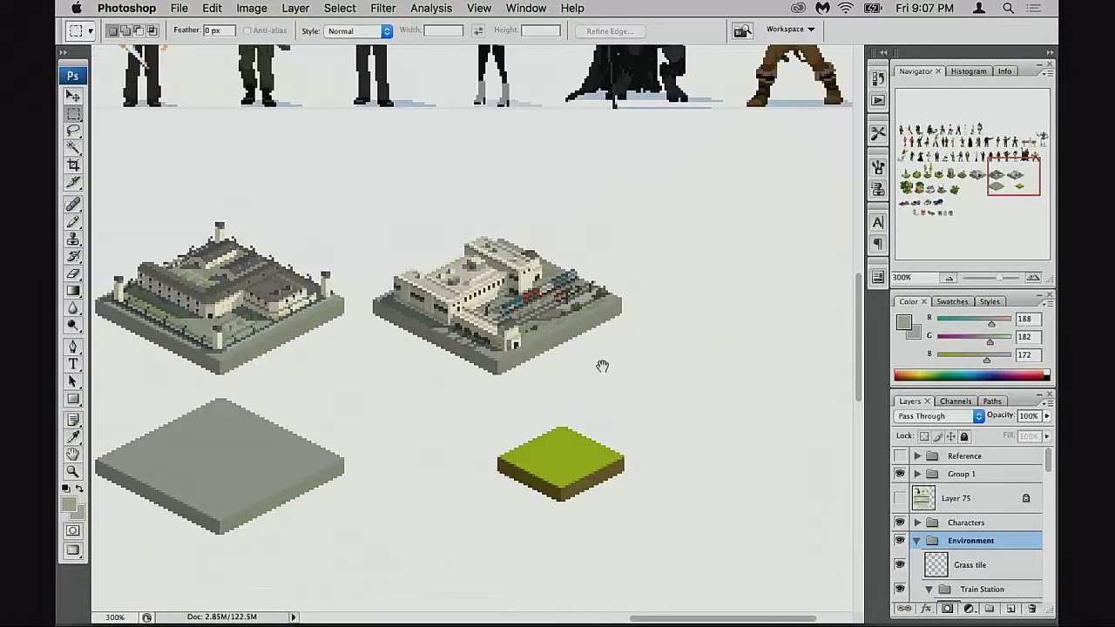
drag(601, 366, 841, 376)
drag(566, 368, 421, 400)
drag(582, 407, 616, 452)
scroll(601, 430, up, 10)
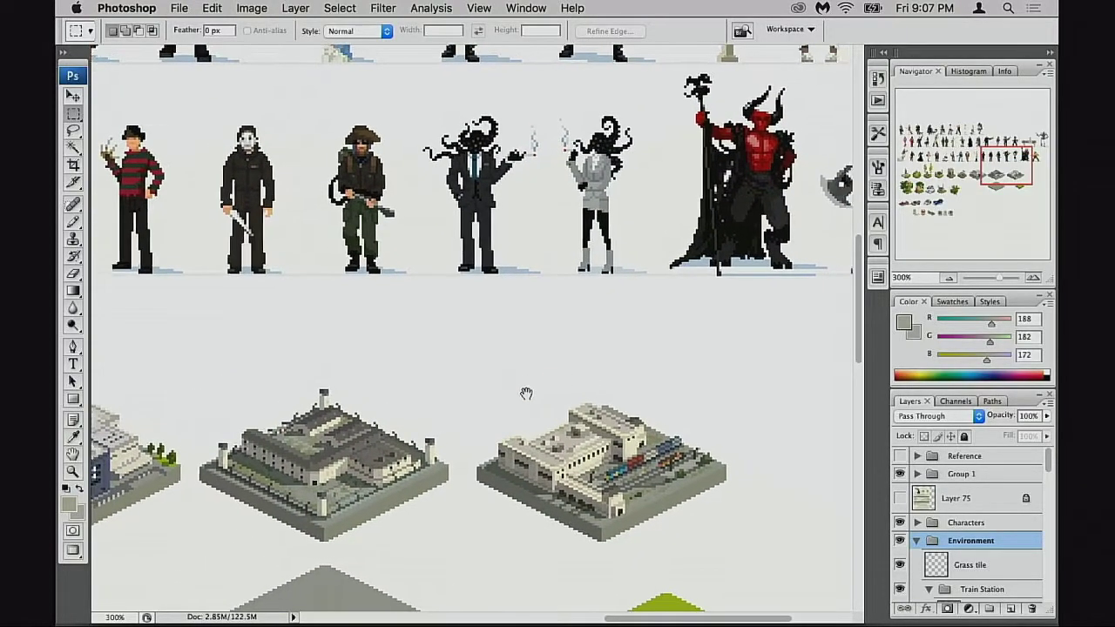
Inspect the dreadlocked alien and the girl in the blue dress at the end of the upper character row
scroll(668, 445, left, 5)
drag(339, 245, 483, 355)
drag(355, 205, 577, 400)
scroll(531, 371, down, 2)
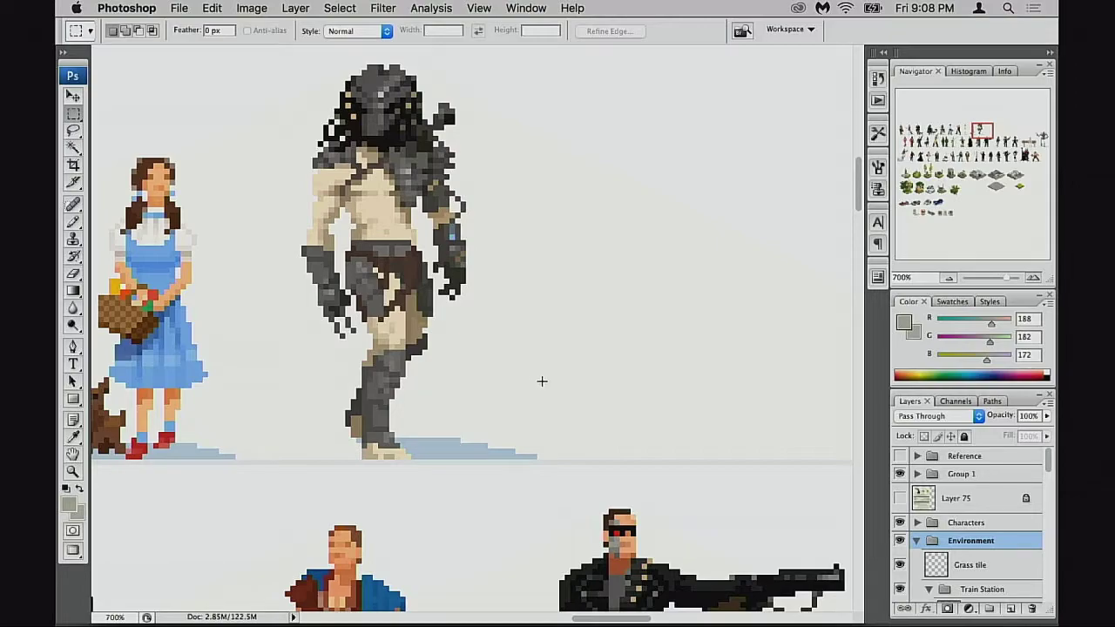
scroll(479, 380, down, 2)
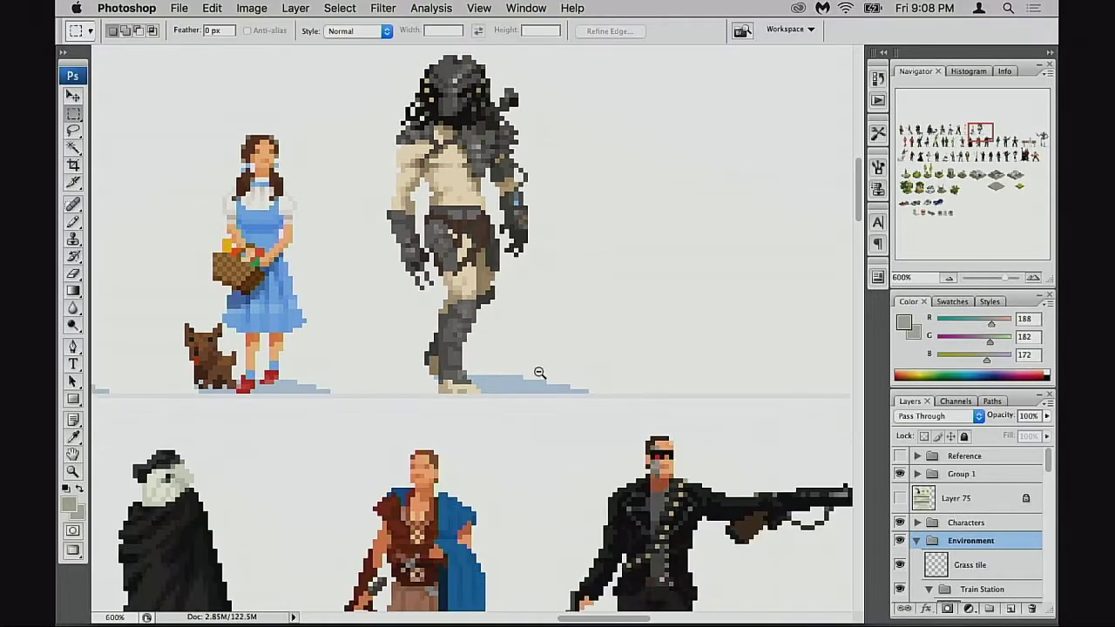
scroll(552, 381, down, 2)
scroll(575, 405, down, 8)
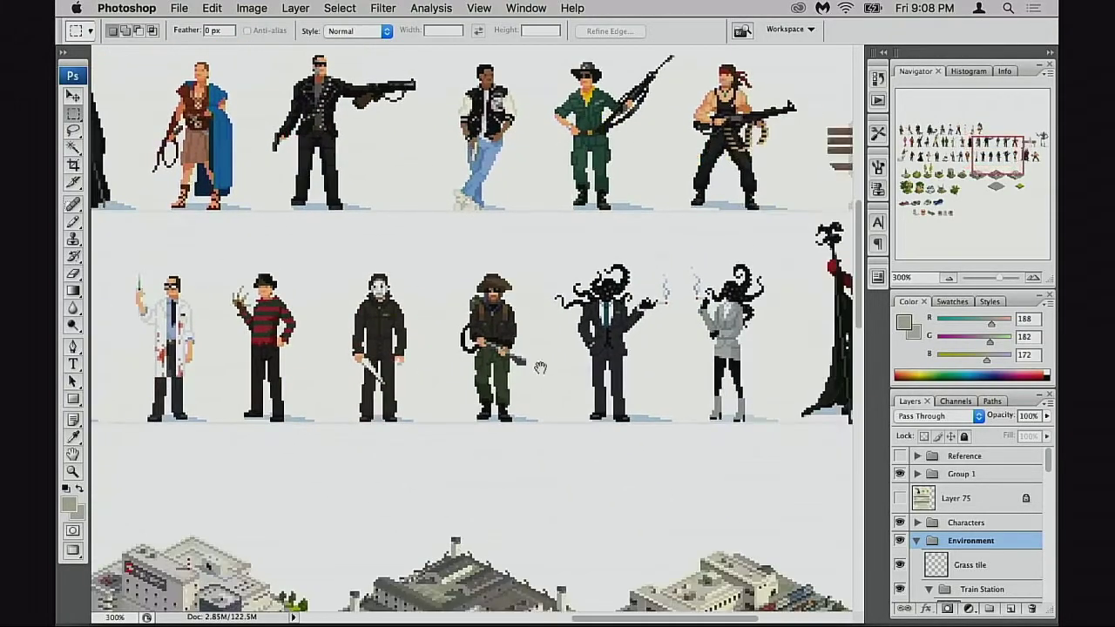
Survey the environment tiles, from the train station across to the landscape, farm and church tiles and back
drag(588, 418, 558, 316)
drag(665, 395, 633, 370)
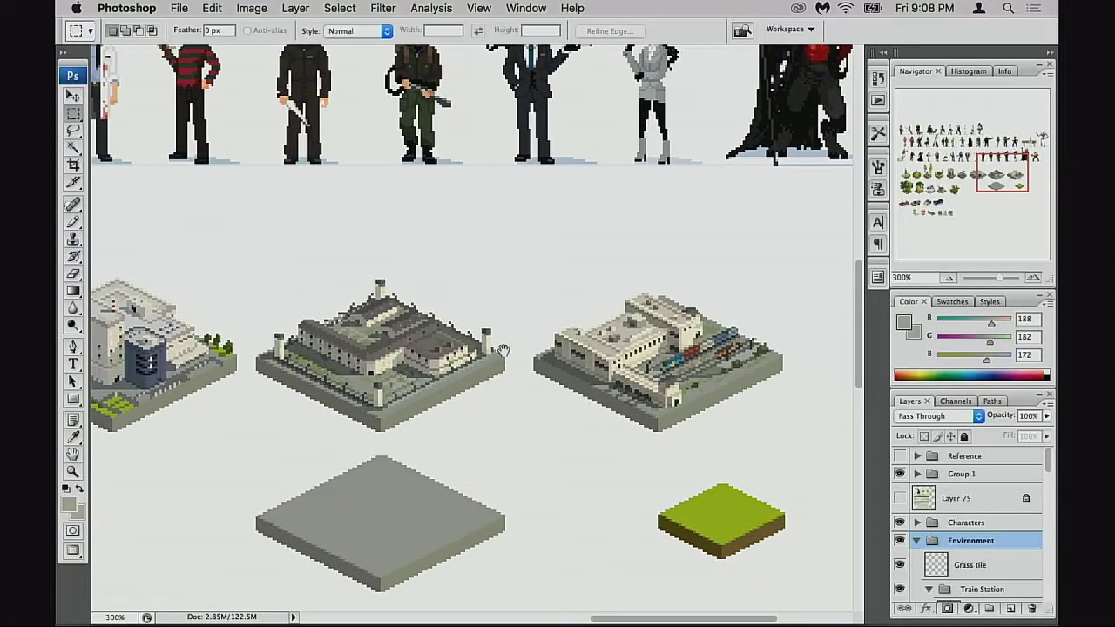
drag(432, 359, 602, 369)
scroll(272, 383, left, 8)
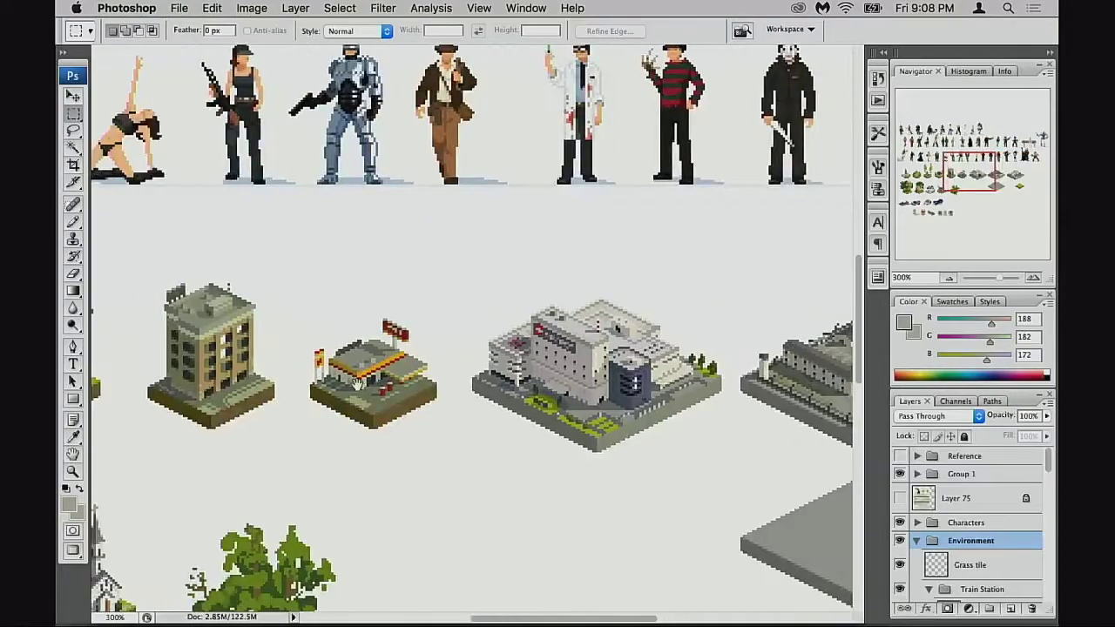
scroll(611, 380, left, 10)
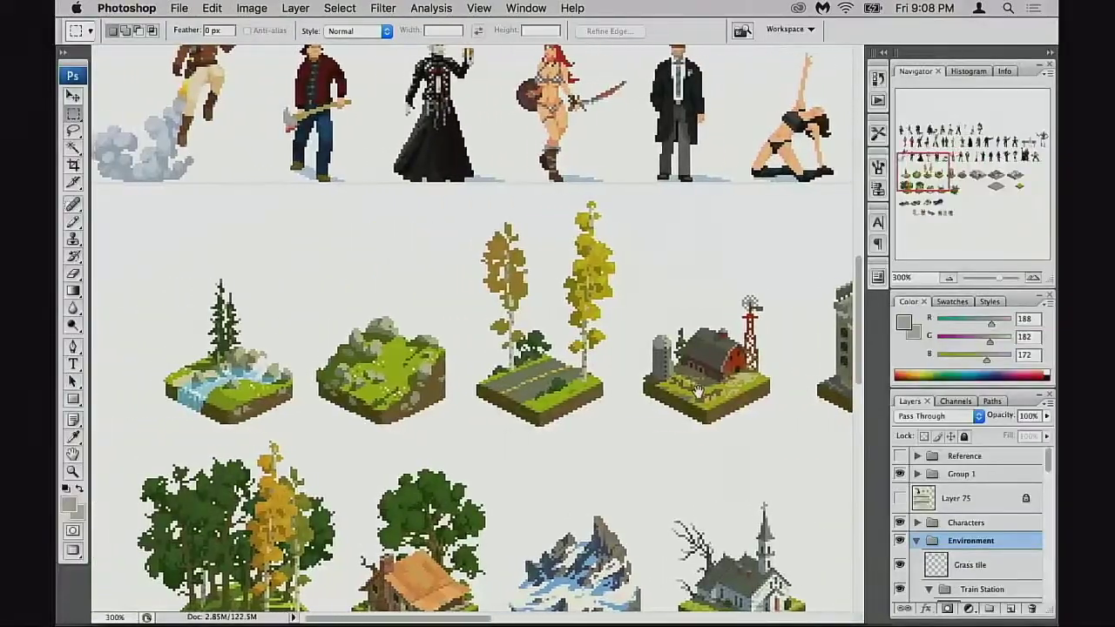
scroll(523, 409, down, 4)
scroll(522, 409, right, 3)
scroll(582, 466, right, 6)
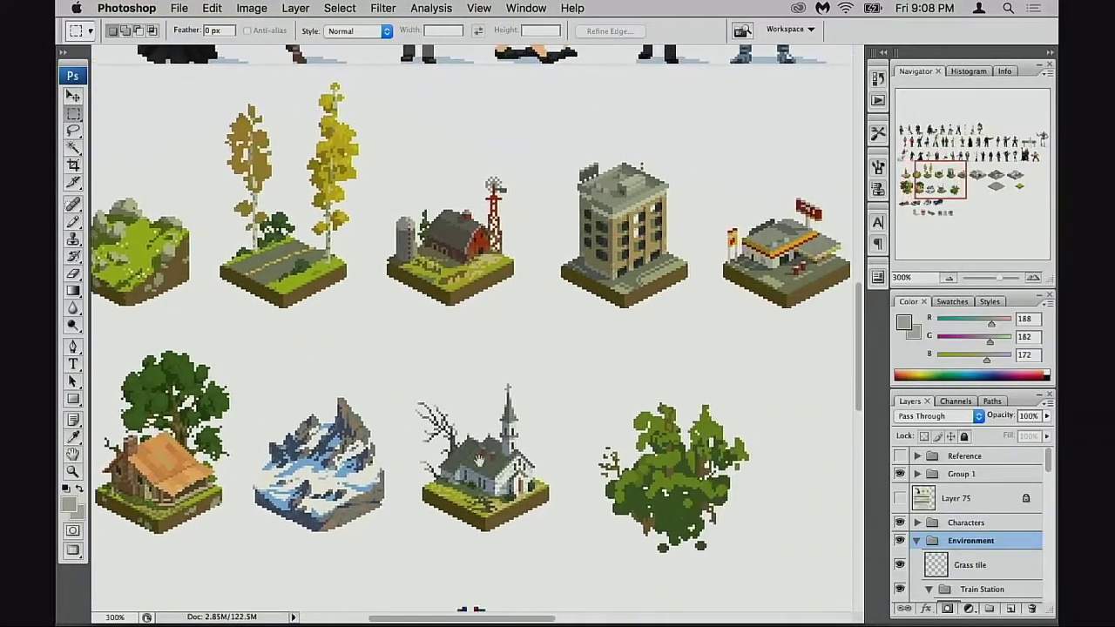
scroll(622, 418, up, 1)
scroll(613, 423, right, 10)
scroll(613, 422, up, 3)
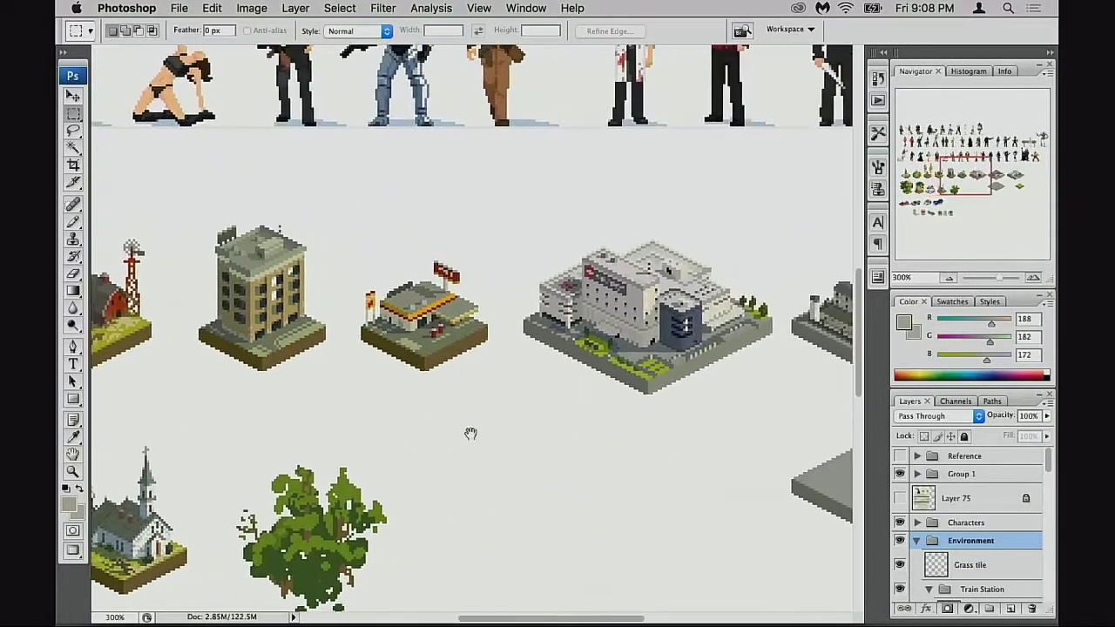
scroll(539, 436, right, 8)
scroll(540, 435, up, 2)
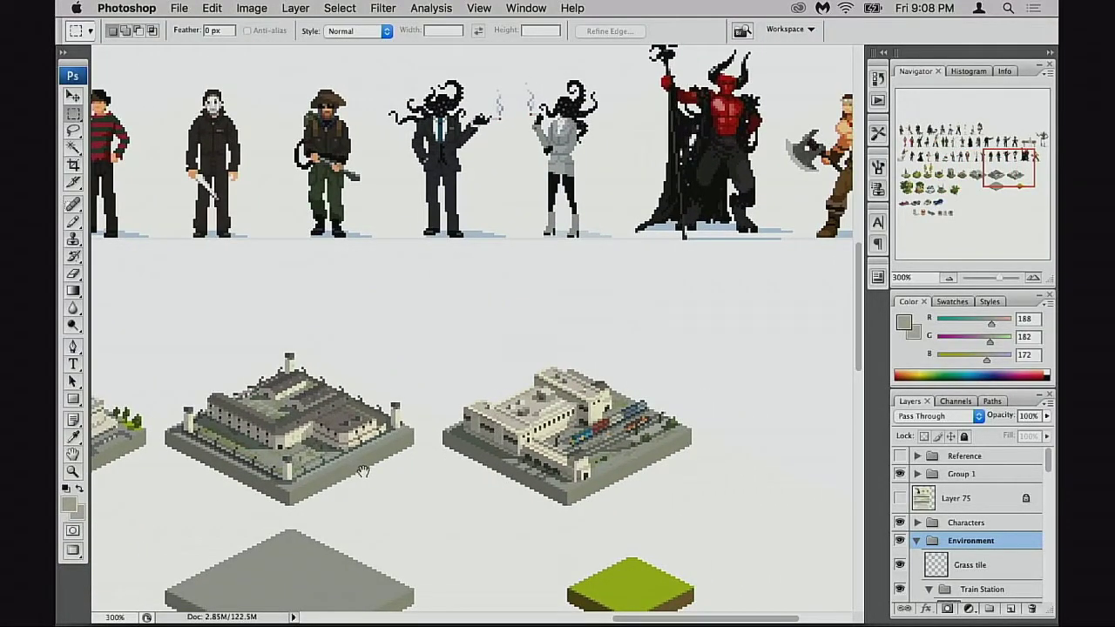
Look over the lower character rows together with the hospital, walled building and train station tiles
scroll(426, 453, left, 2)
scroll(427, 452, down, 1)
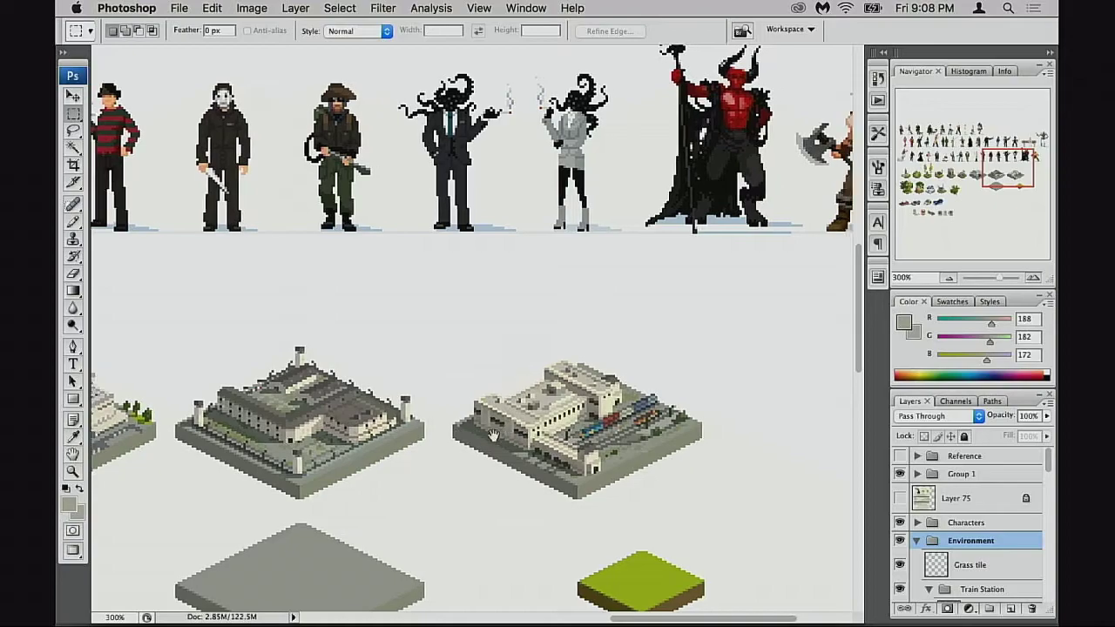
scroll(488, 440, right, 2)
scroll(462, 457, up, 6)
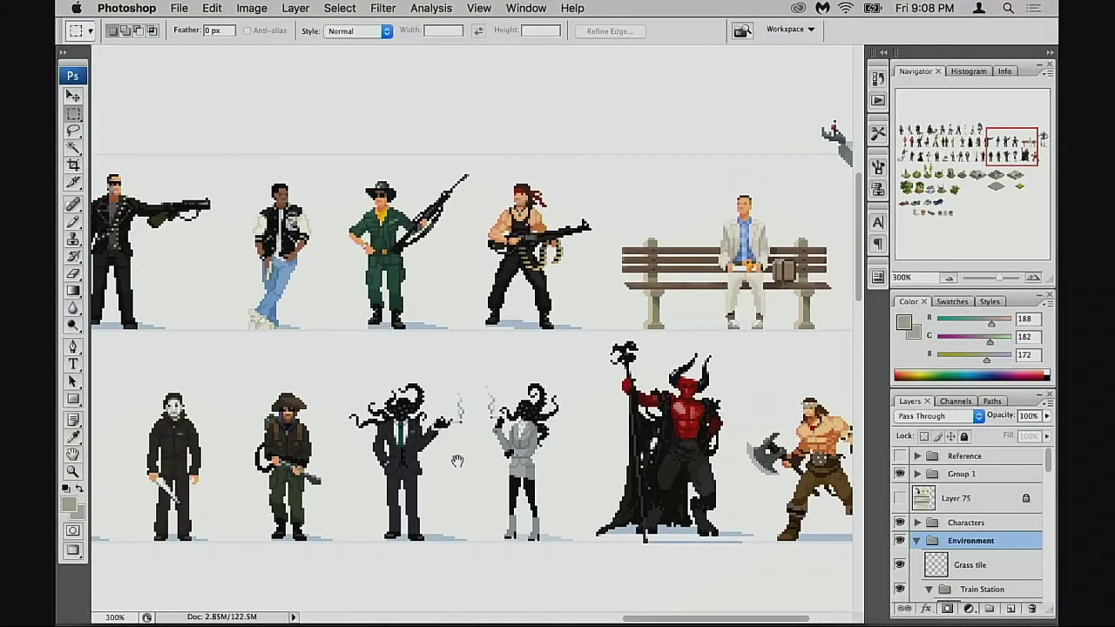
scroll(456, 460, left, 12)
scroll(457, 460, down, 3)
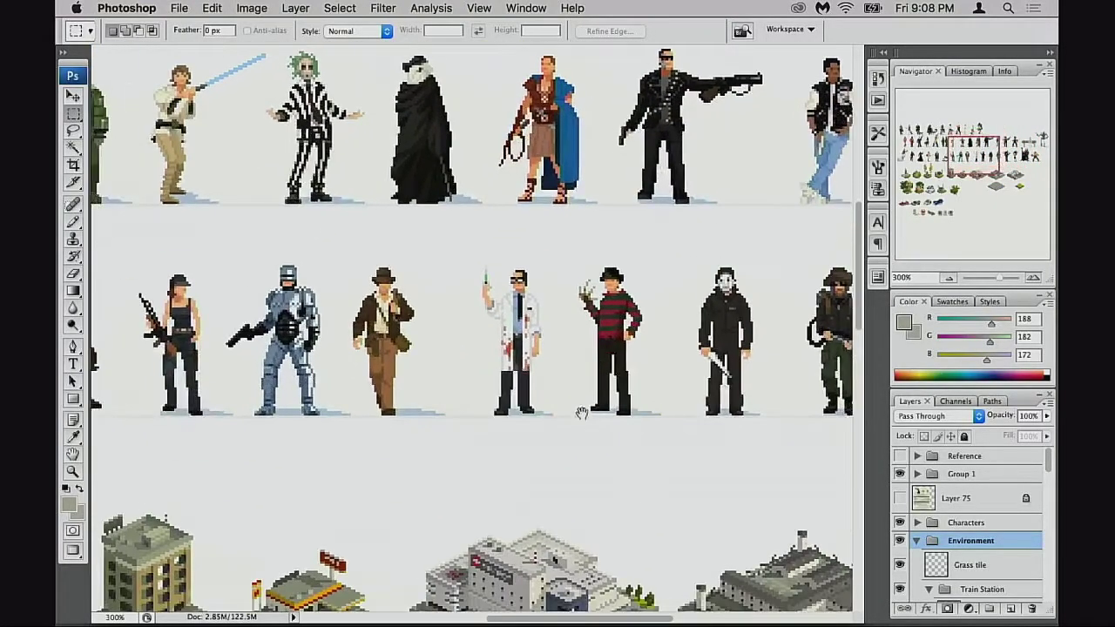
scroll(581, 412, left, 1)
scroll(601, 411, down, 4)
scroll(644, 413, right, 3)
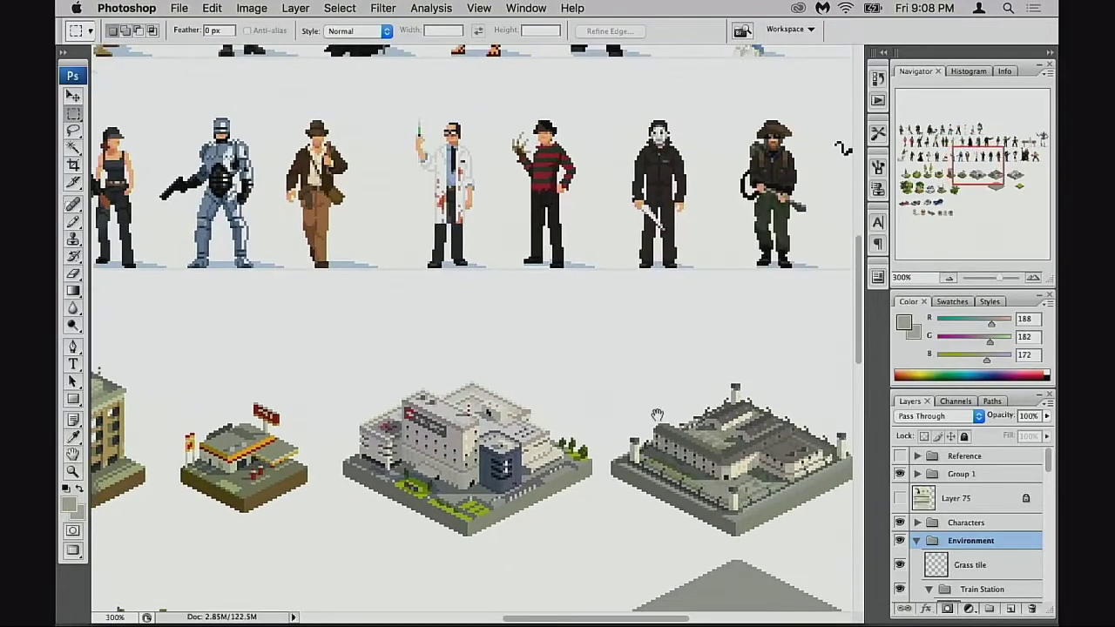
scroll(657, 415, right, 12)
scroll(654, 416, down, 1)
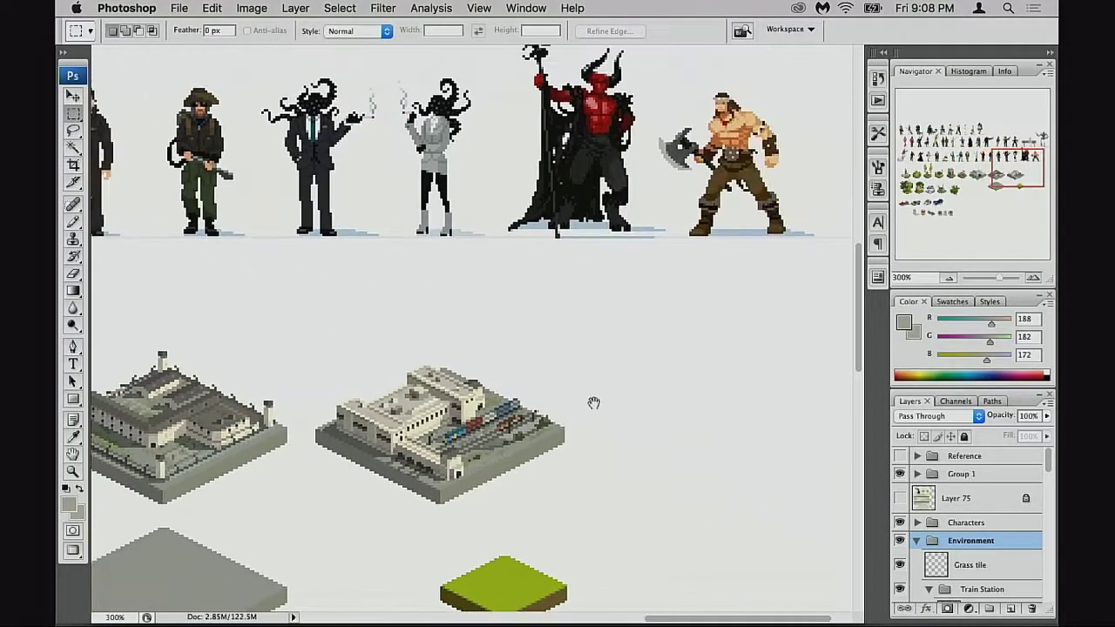
scroll(609, 402, right, 2)
scroll(601, 405, up, 1)
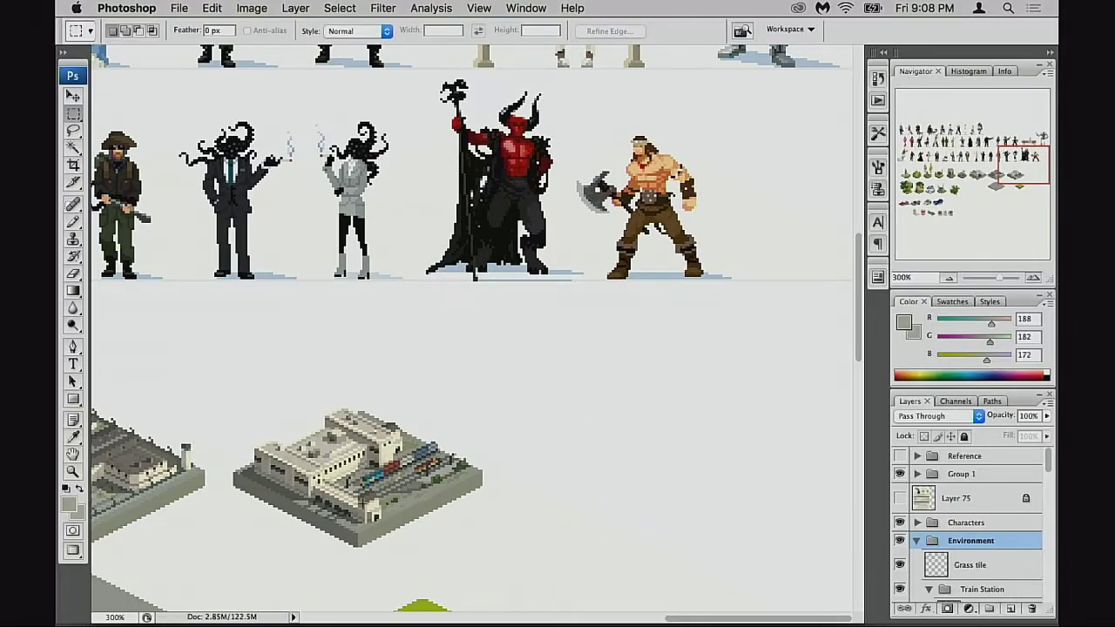
scroll(392, 435, left, 3)
scroll(392, 435, down, 2)
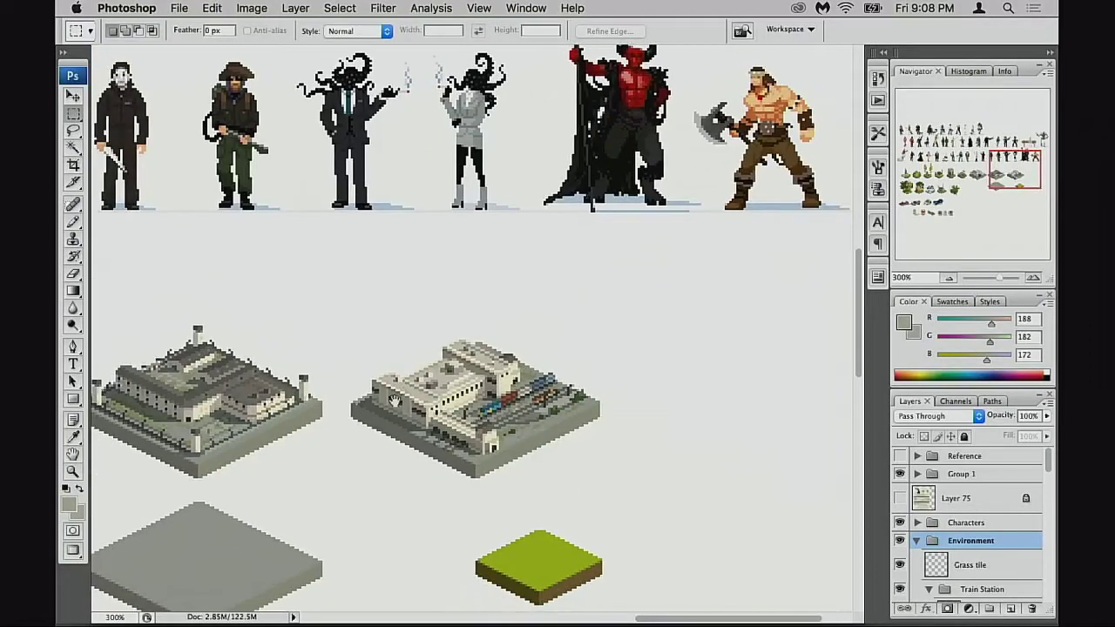
scroll(522, 427, left, 4)
scroll(522, 426, down, 2)
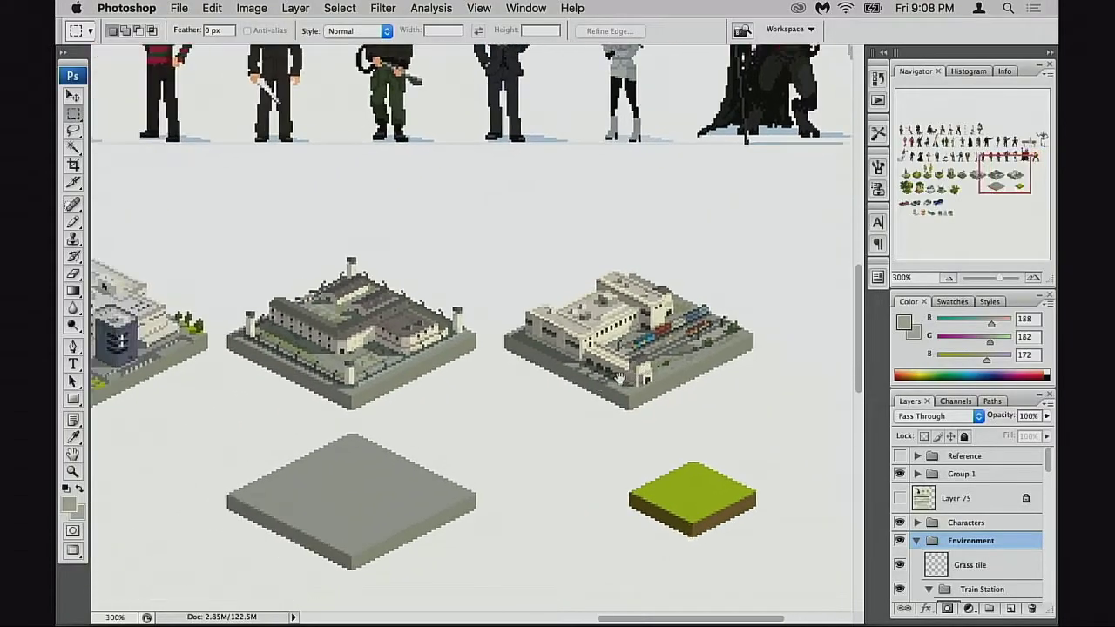
View the entire asset sheet, then examine the three character rows at 200% magnification
alt+click(562, 397)
alt+click(557, 396)
alt+click(517, 389)
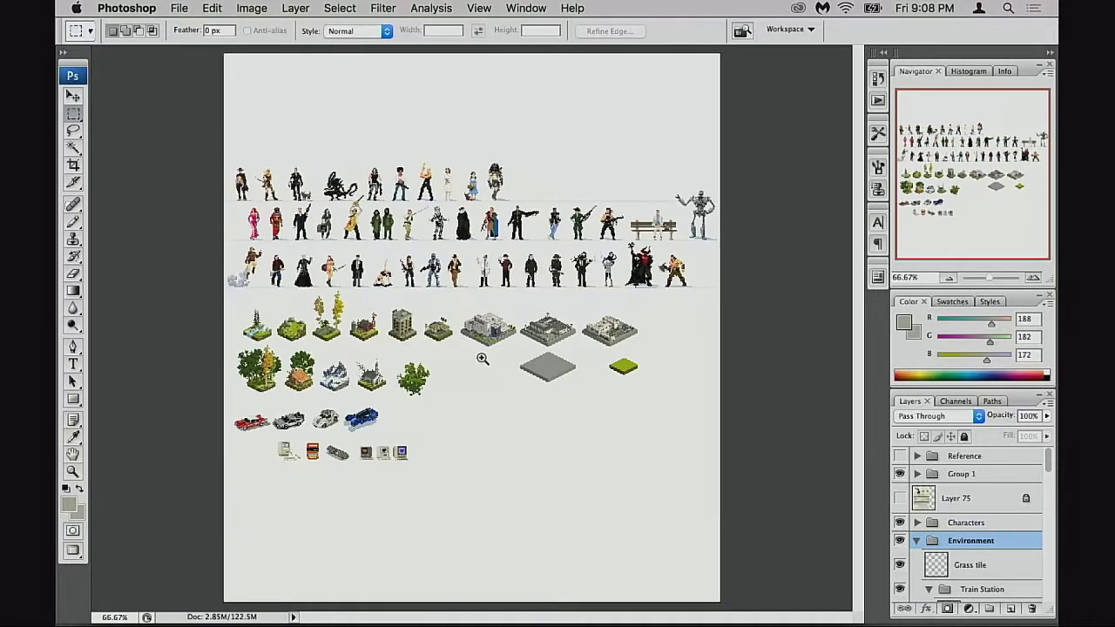
super+click(485, 364)
super+click(517, 356)
drag(518, 275, 478, 465)
drag(475, 309, 471, 529)
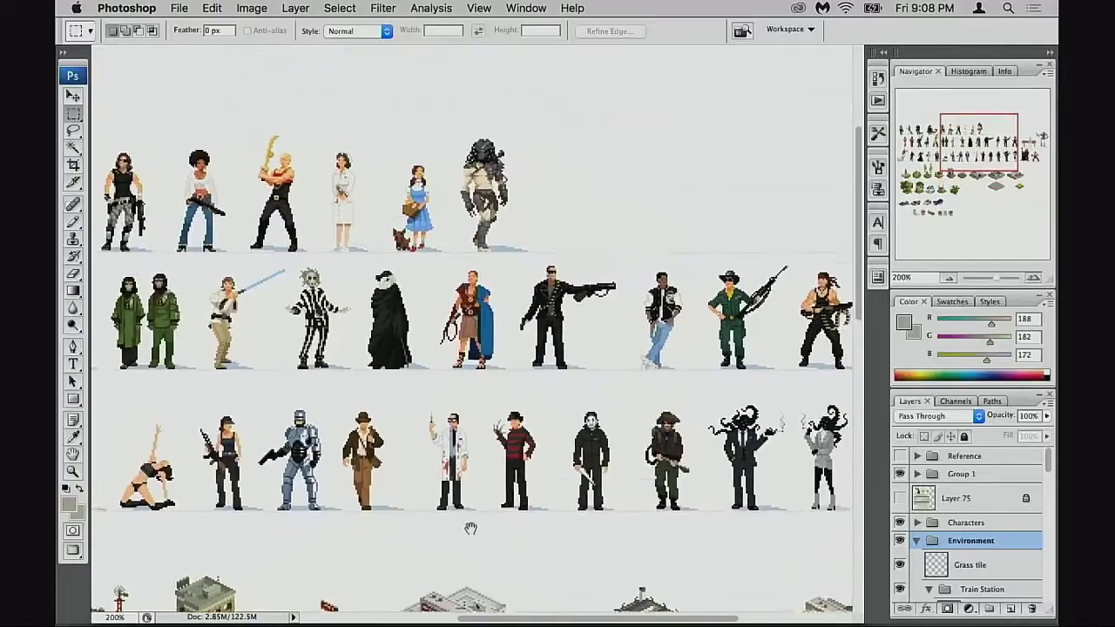
drag(472, 367, 460, 491)
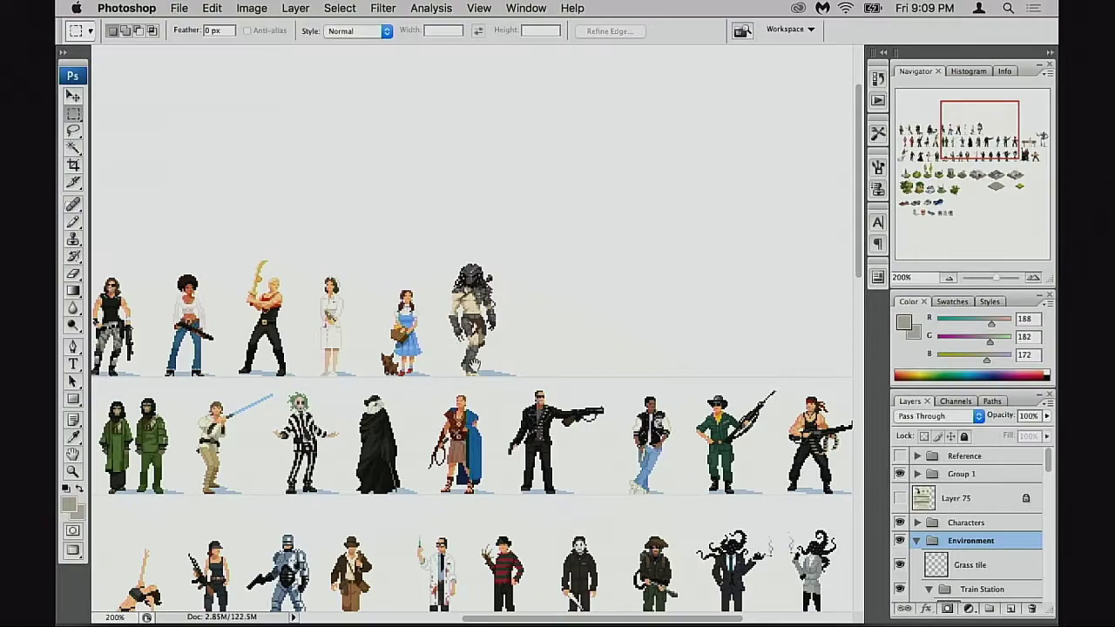
drag(471, 366, 526, 350)
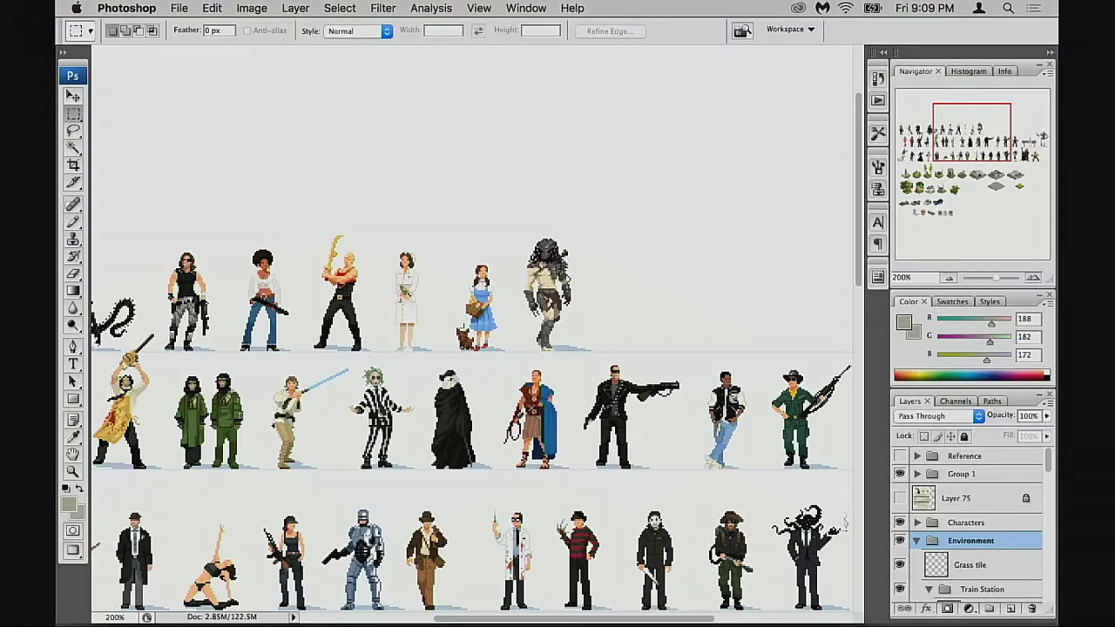
drag(440, 351, 485, 330)
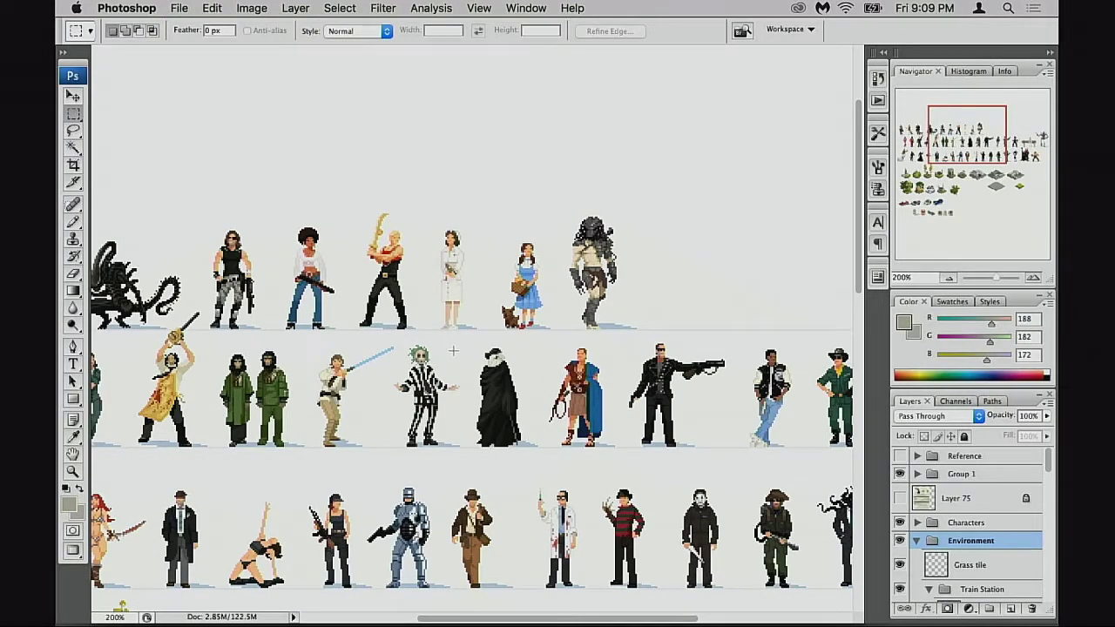
drag(396, 364, 470, 300)
drag(476, 376, 520, 303)
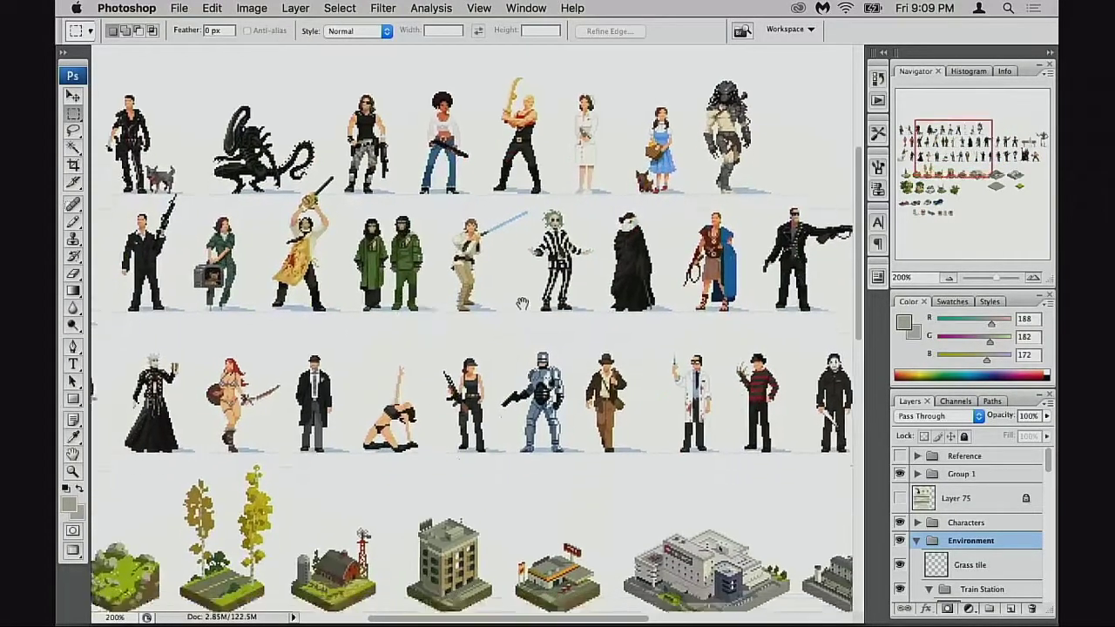
Look over the environment tiles beneath the character rows, including the farm, apartment block, hospital, mountain and church
drag(501, 356, 514, 262)
scroll(523, 294, down, 5)
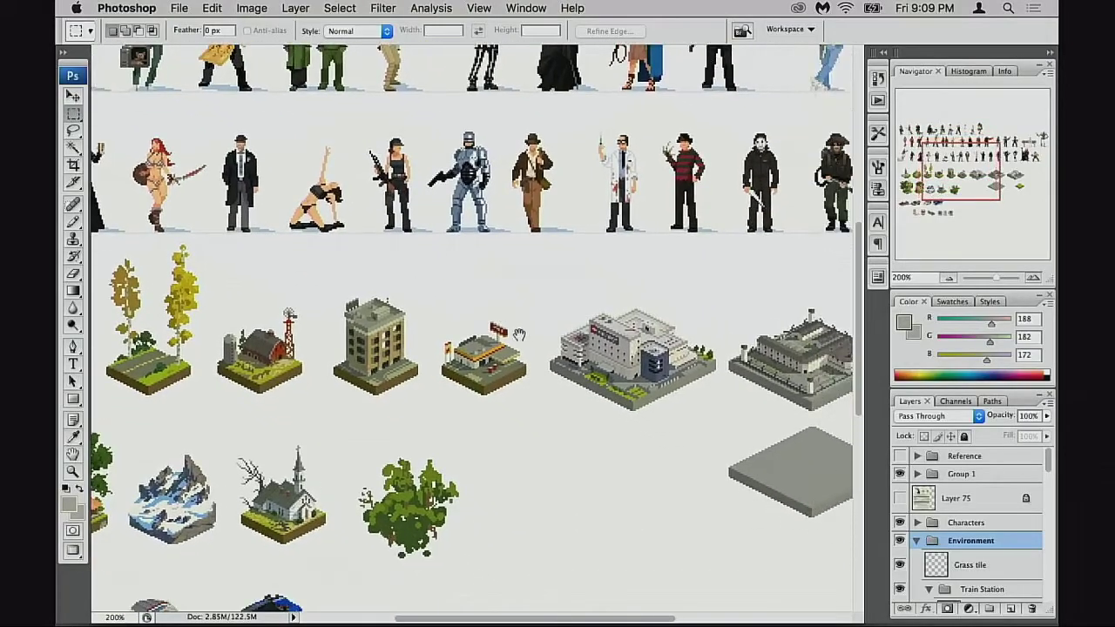
drag(370, 370, 388, 409)
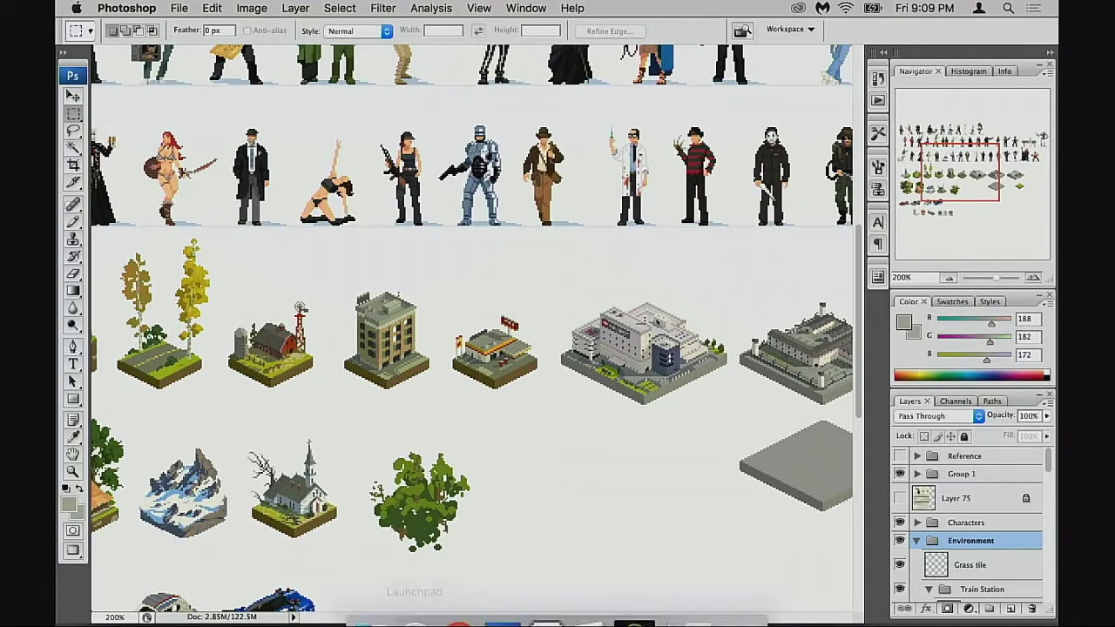
Switch to Chrome and search Google Images for "voxel art"
click(458, 600)
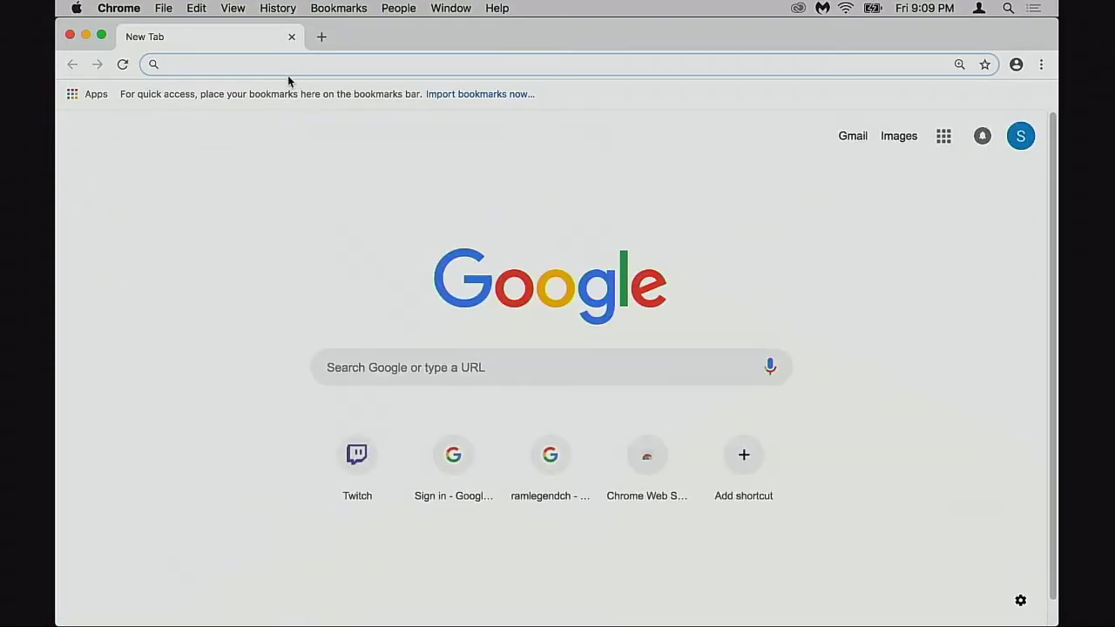
text(voxel)
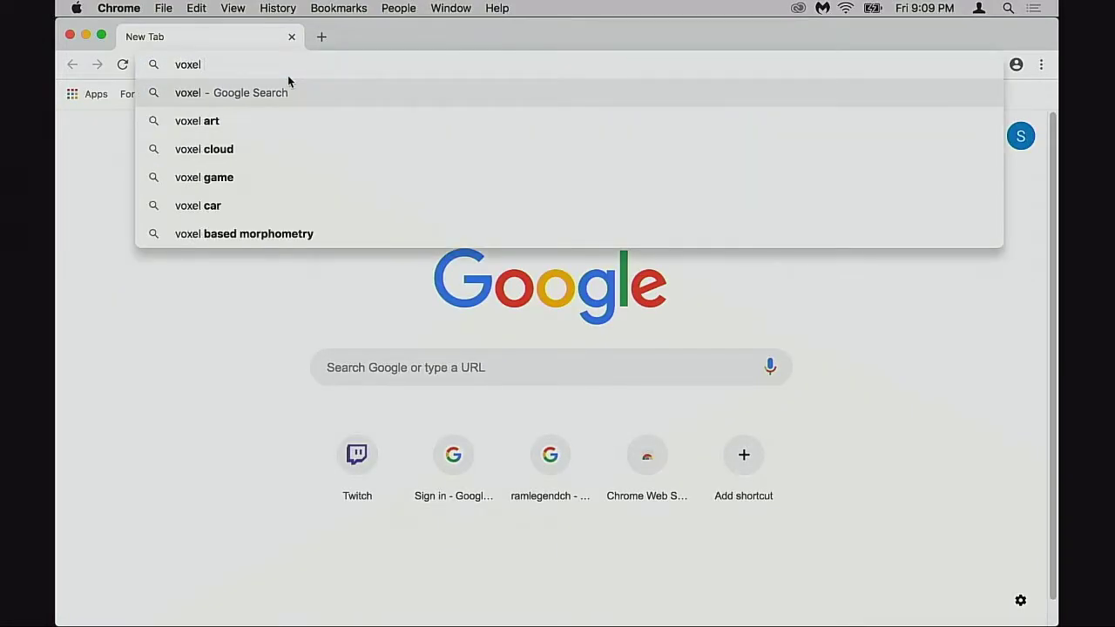
key(Down)
key(Return)
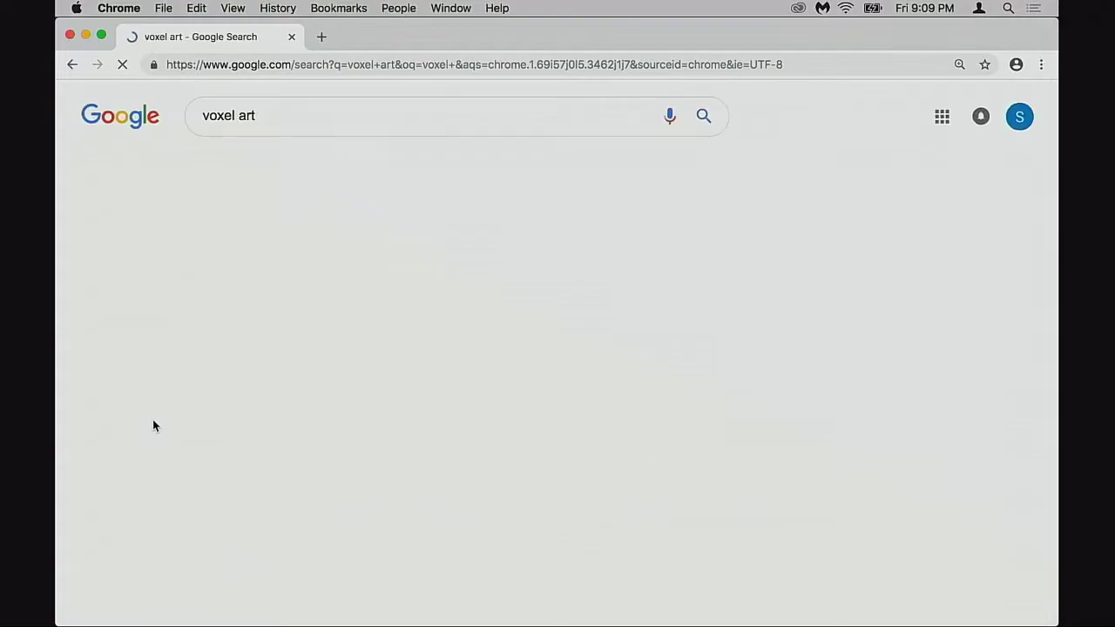
click(261, 165)
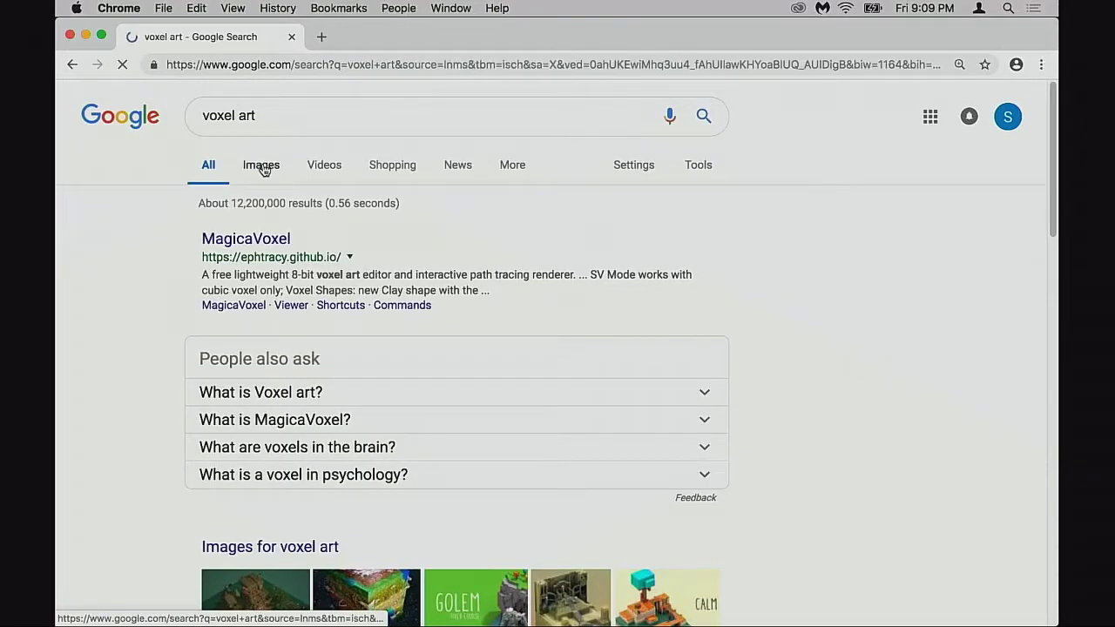
scroll(487, 249, down, 4)
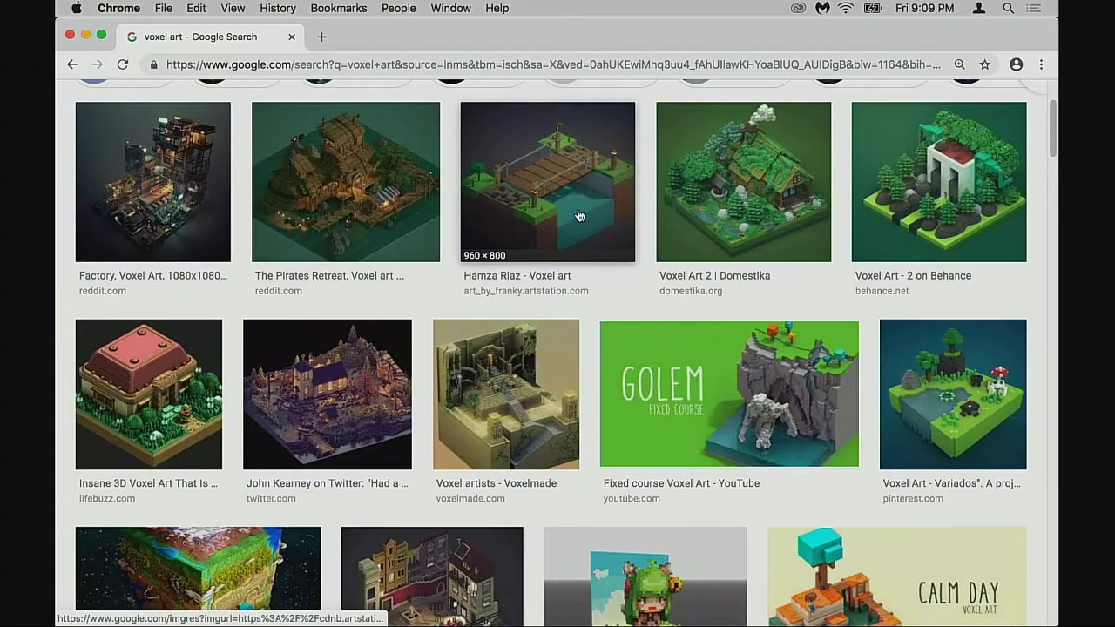
Preview the Voxelmade temple, the rope bridge and the Domestika cottage images, and continue through the voxel art results
click(522, 377)
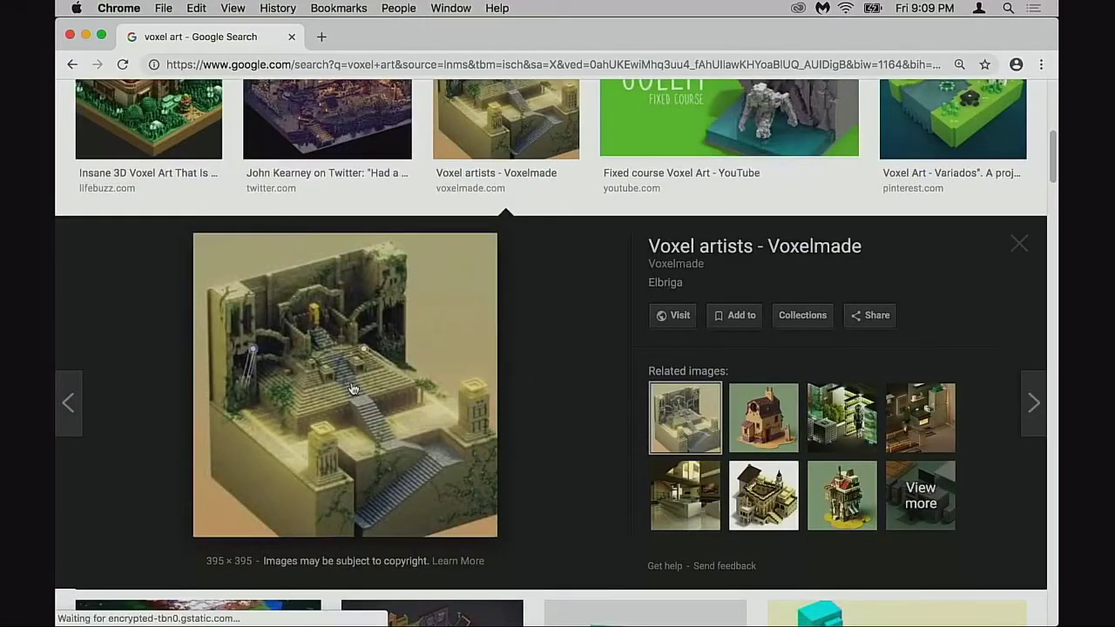
scroll(431, 356, up, 3)
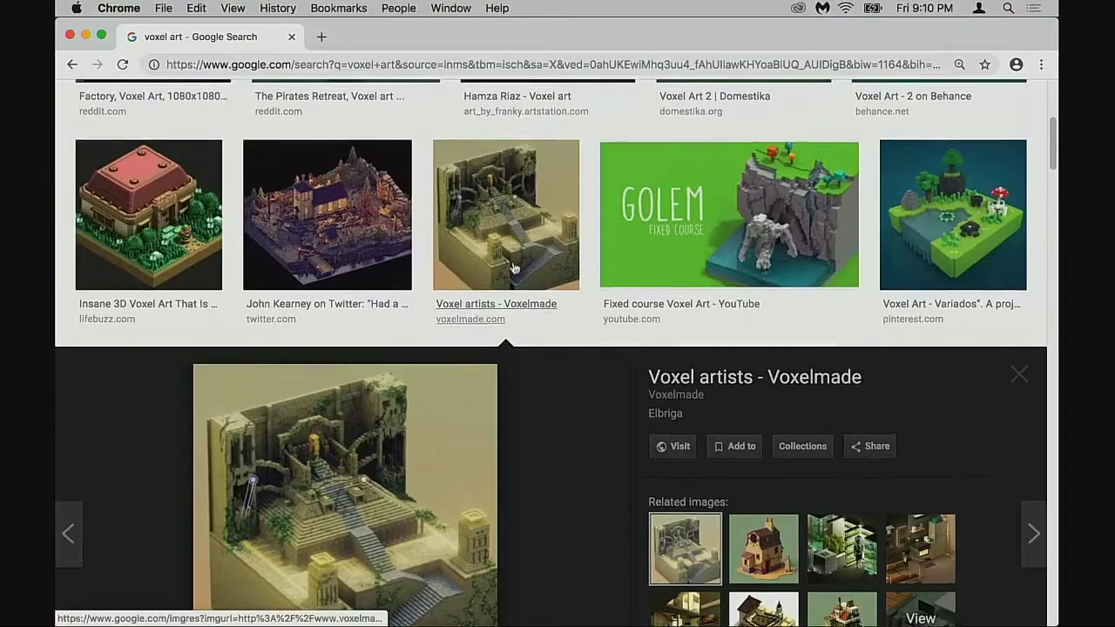
scroll(553, 205, up, 3)
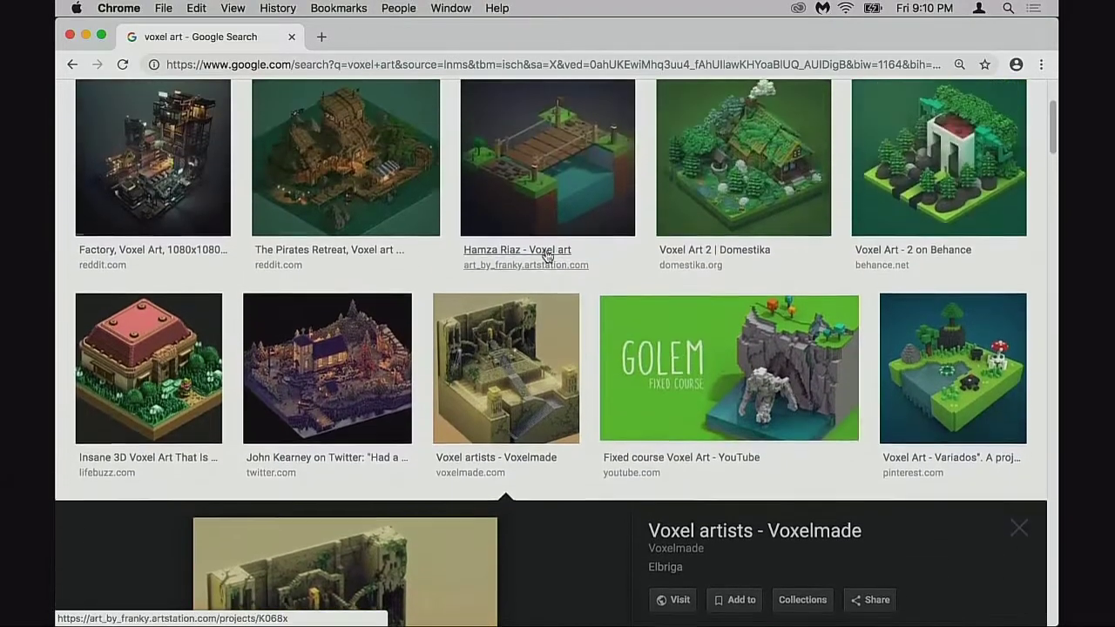
click(552, 205)
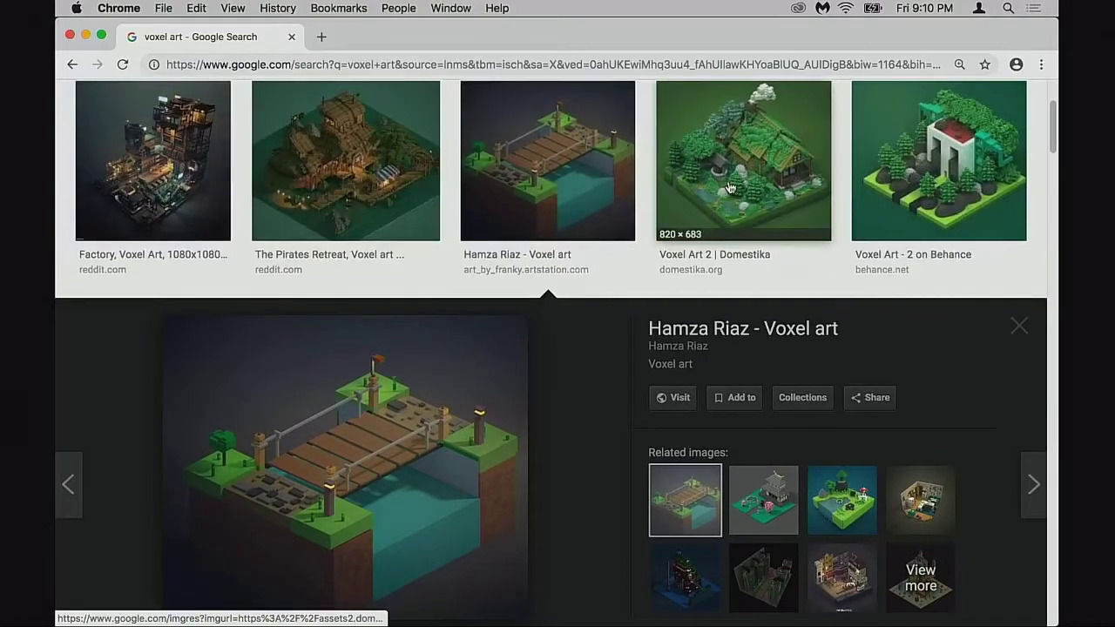
click(724, 193)
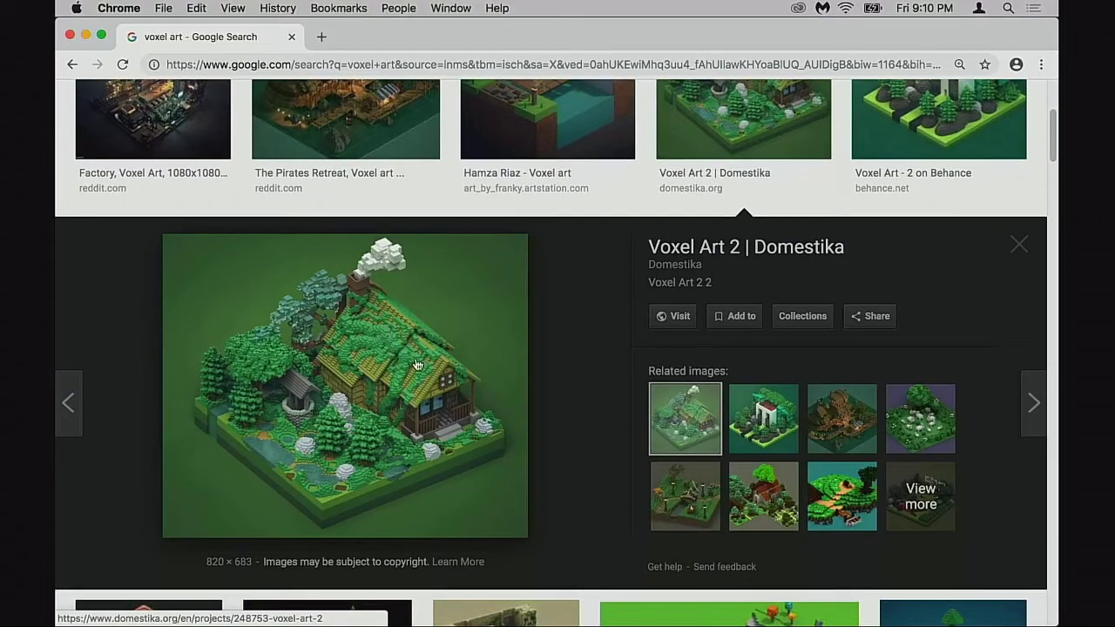
click(1012, 246)
scroll(463, 263, down, 5)
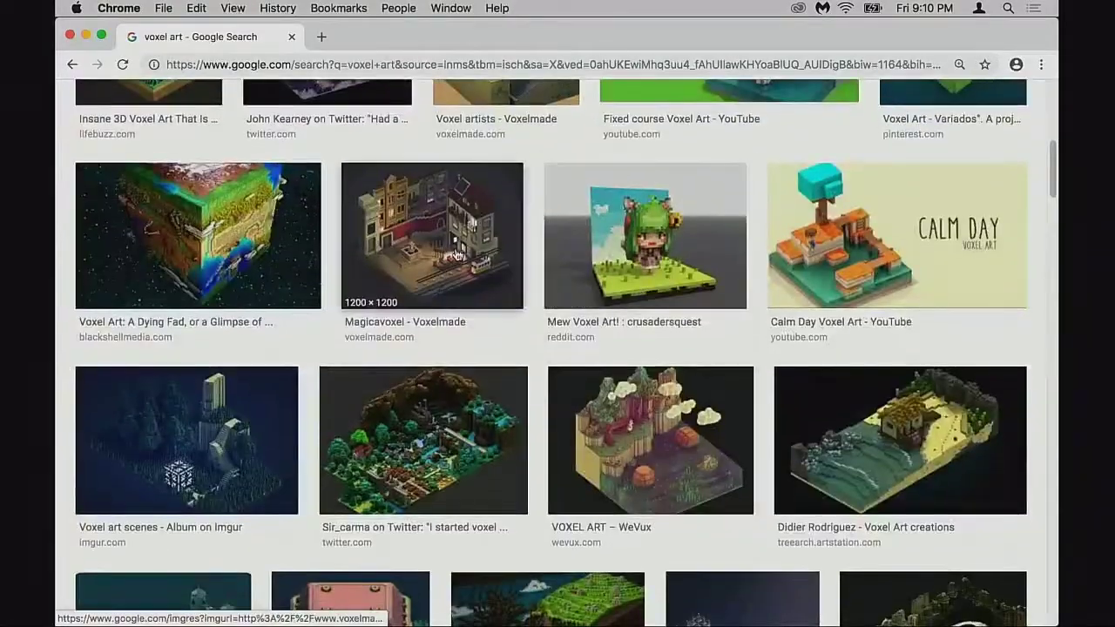
Preview the Lisbon by night scene and its related voxel images, including the factory, industrial park and dungeon
click(463, 263)
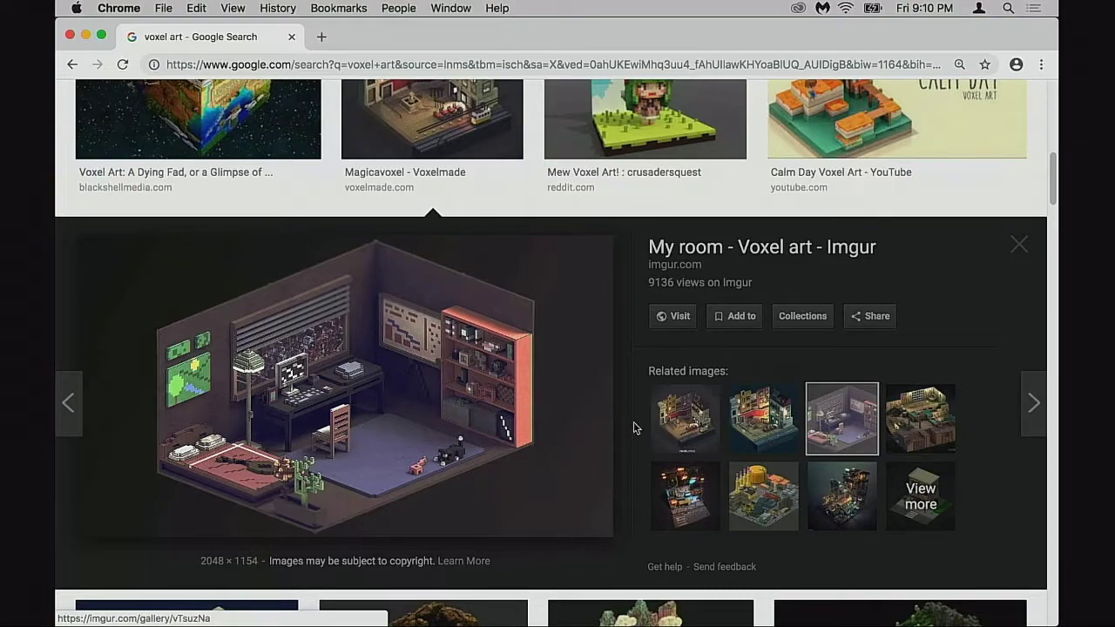
click(683, 423)
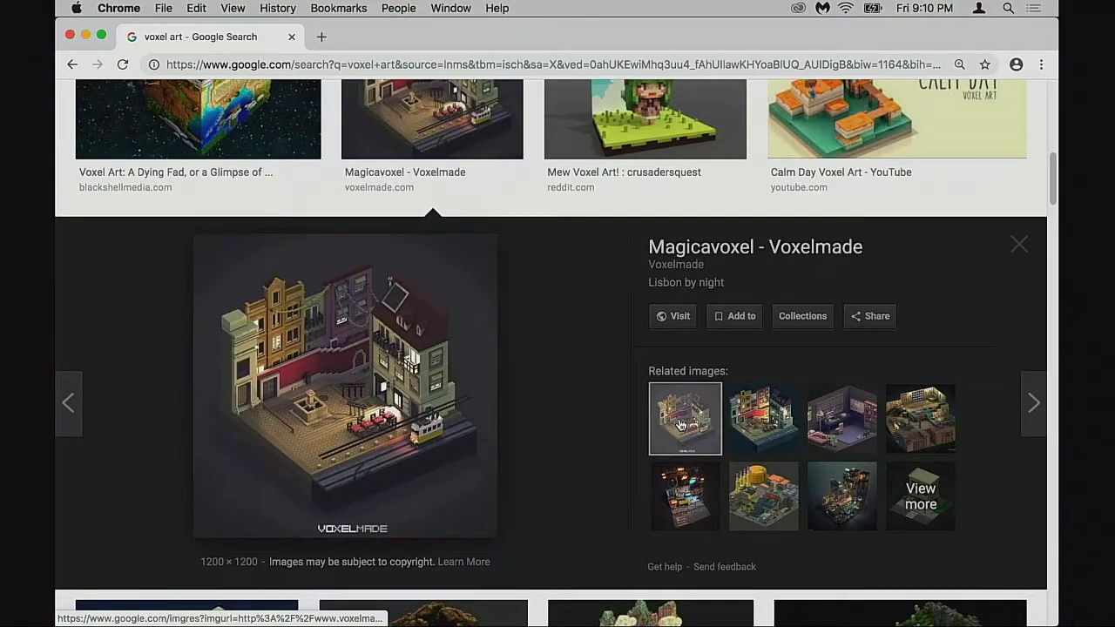
click(683, 503)
click(825, 496)
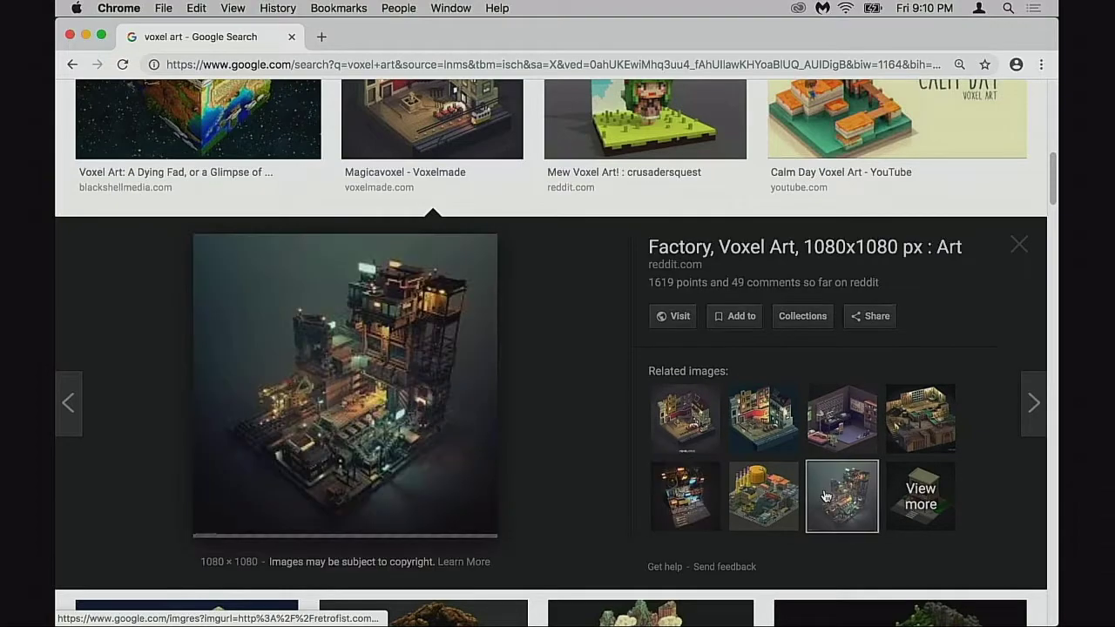
click(765, 497)
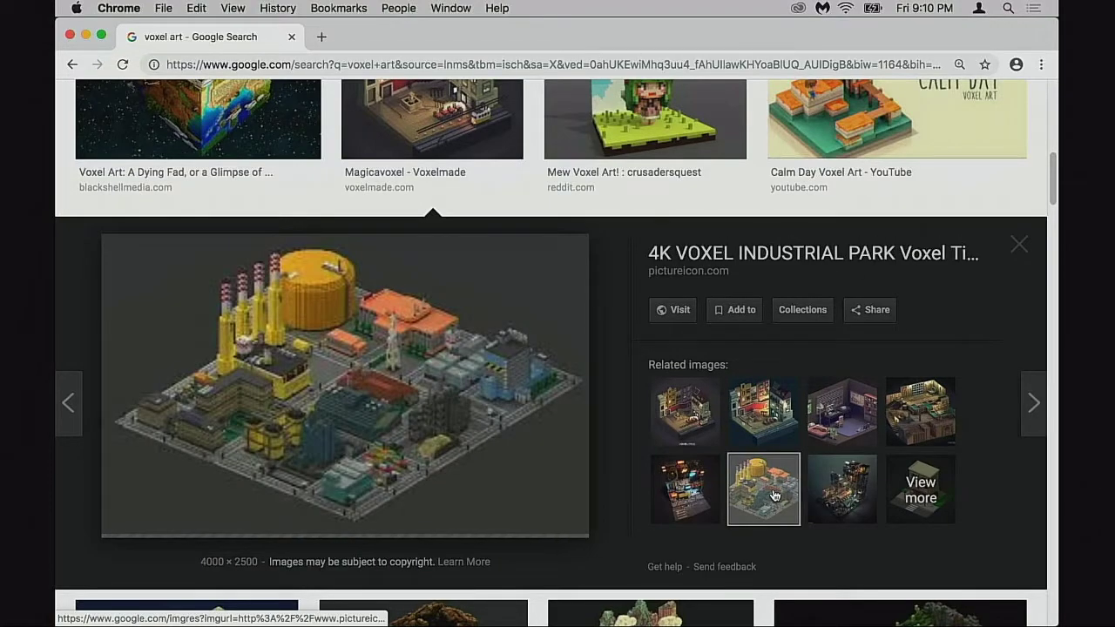
click(908, 430)
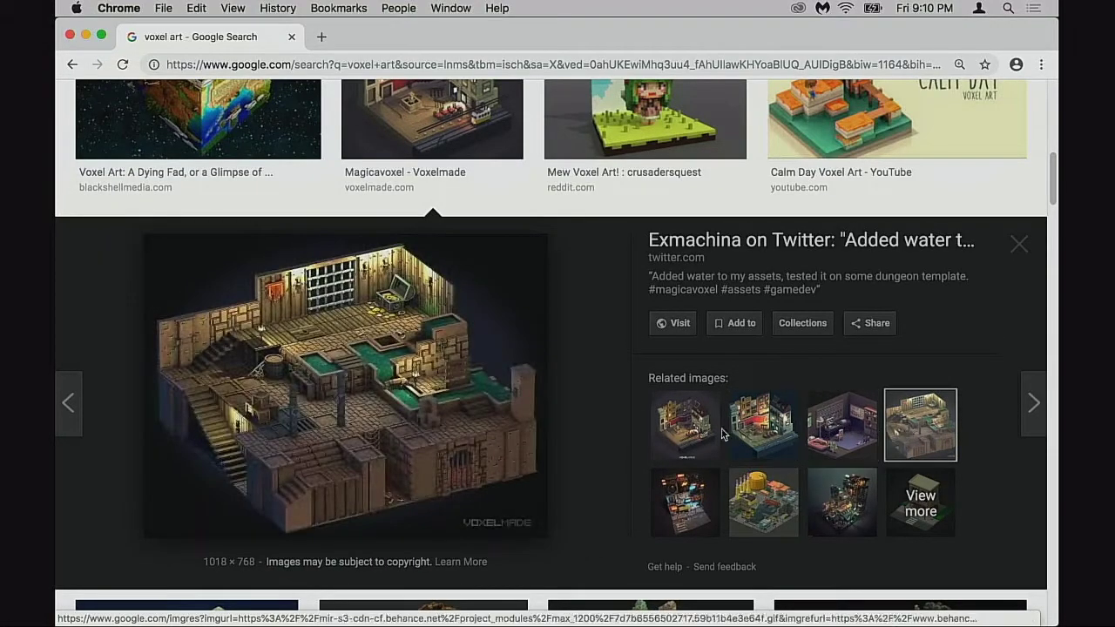
click(759, 423)
Copy the "My room - Voxel art" image and paste it into the asset sheet in Photoshop
click(819, 435)
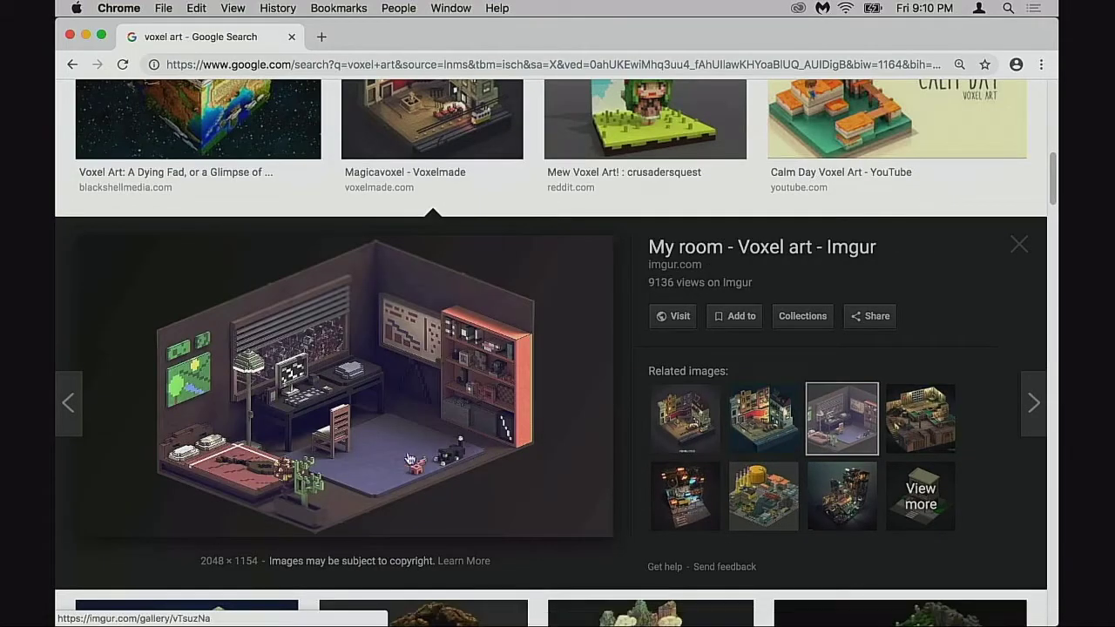
mouse_move(380, 454)
mouse_down()
mouse_move(392, 478)
mouse_move(383, 453)
mouse_up()
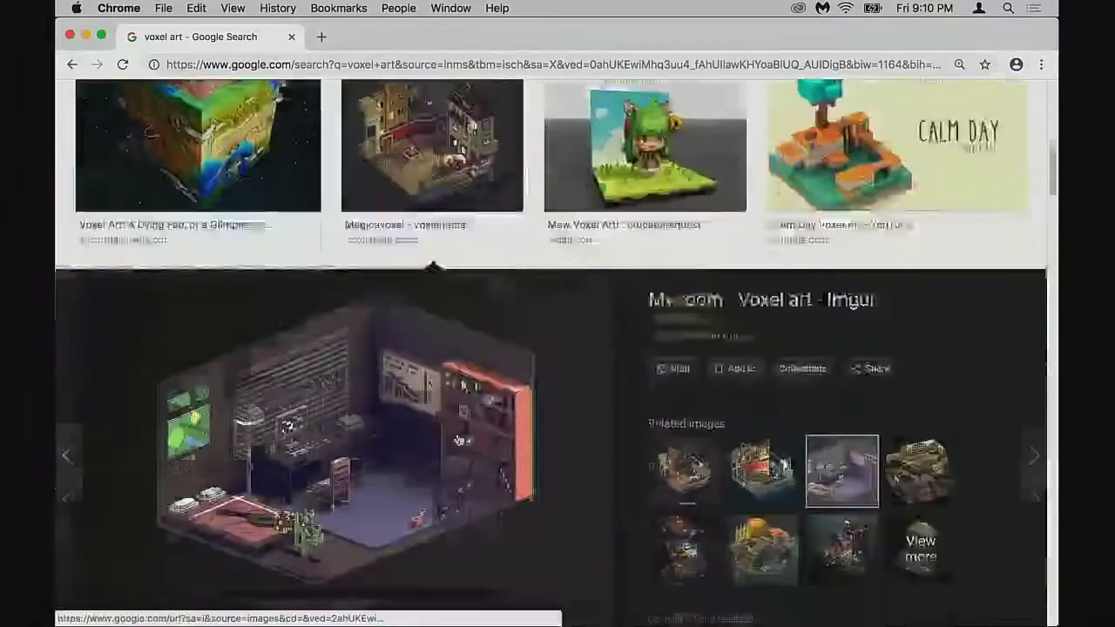
right_click(382, 376)
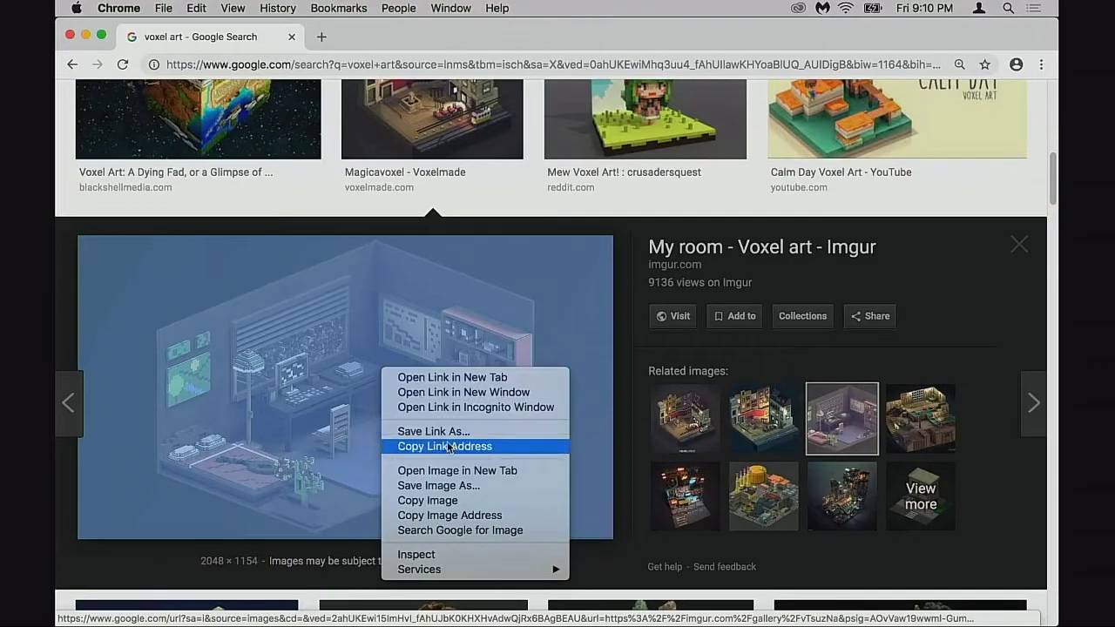
click(452, 501)
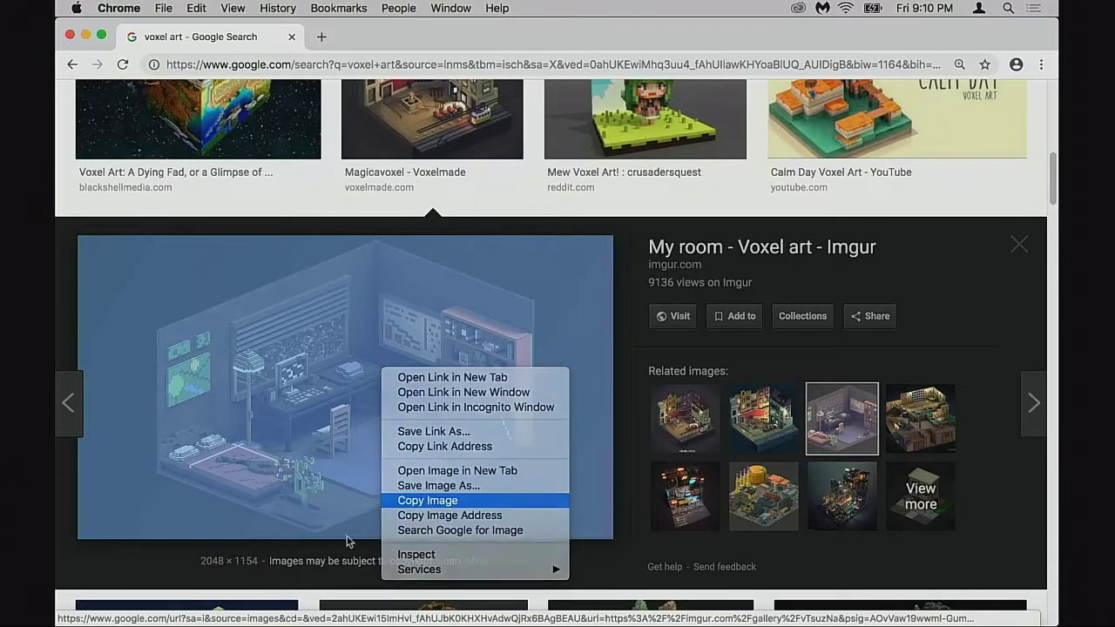
mouse_move(437, 617)
click(492, 607)
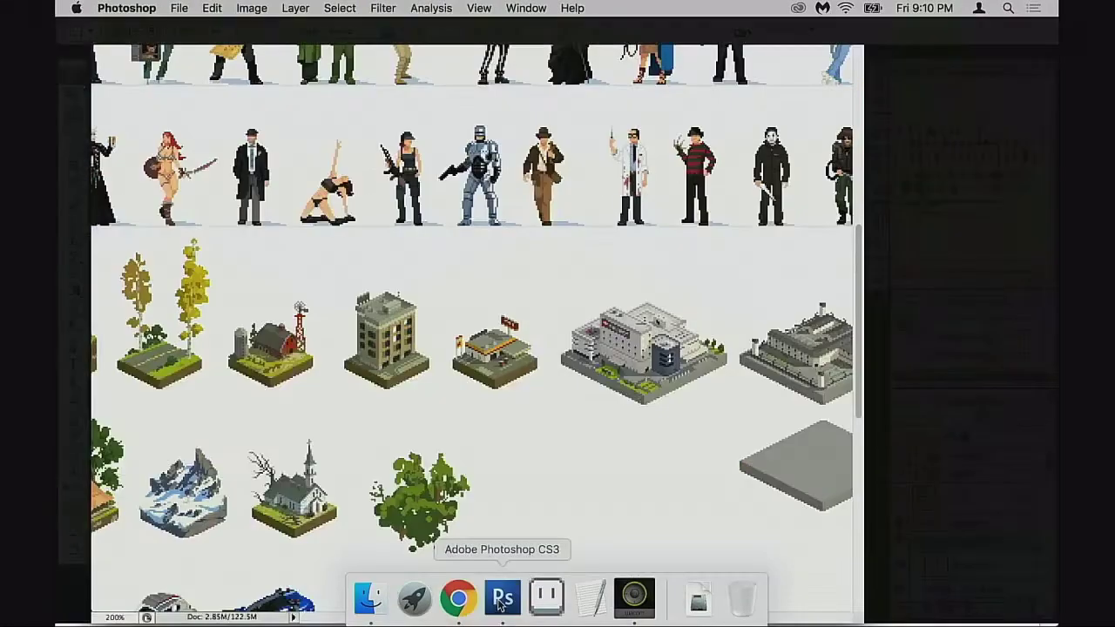
key(super+v)
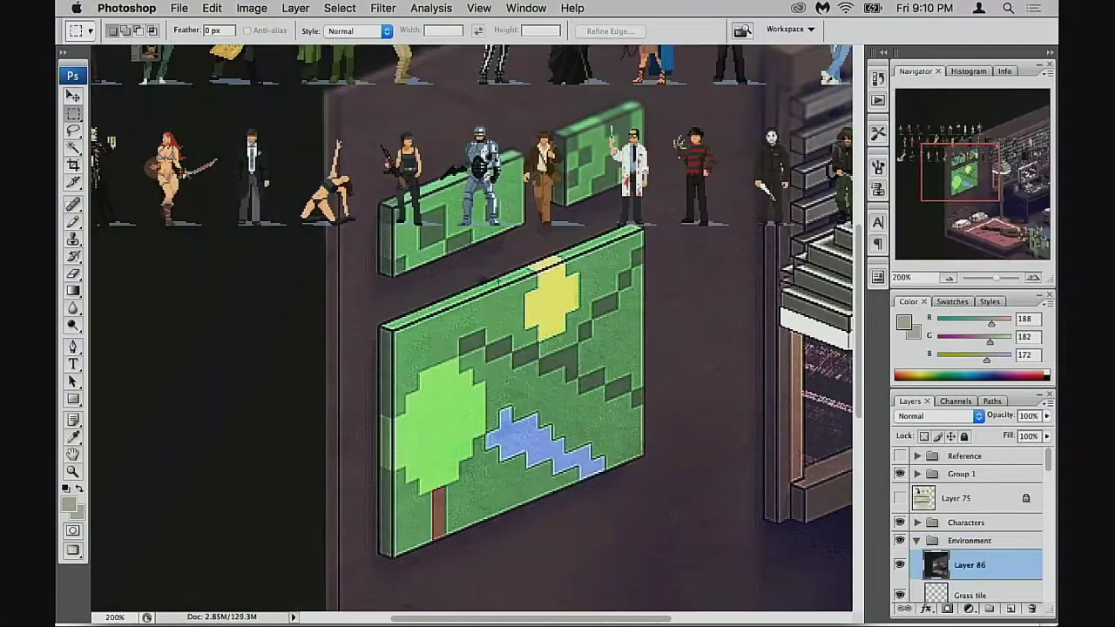
Scale the pasted room image proportionally to 28.7% so it fits on the asset sheet
scroll(501, 280, right, 1)
alt+click(516, 323)
alt+click(528, 331)
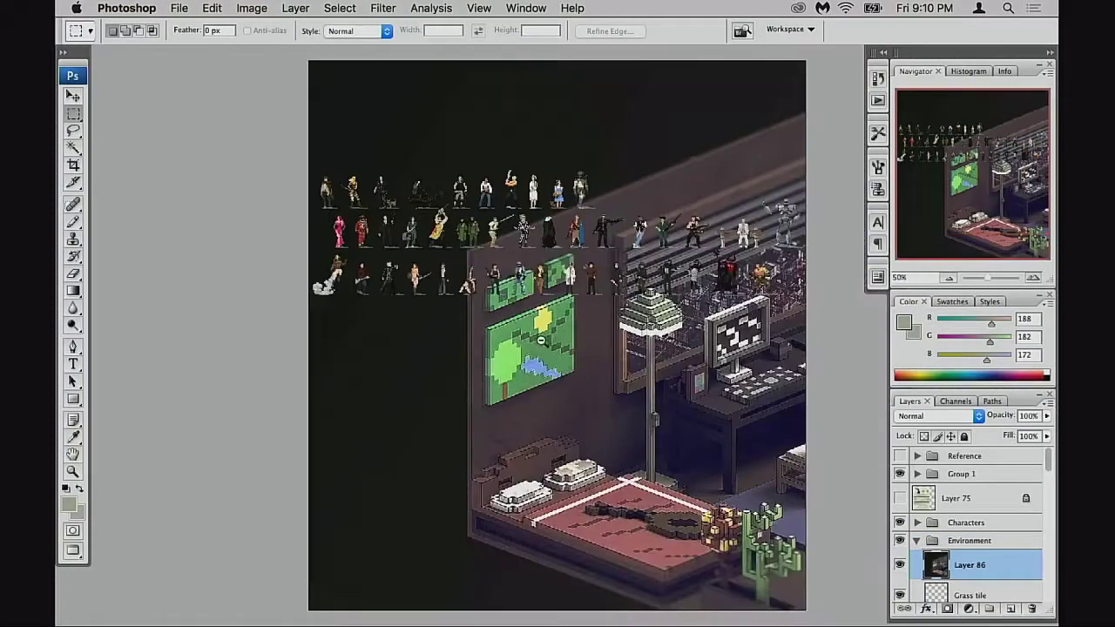
alt+click(533, 336)
alt+click(533, 336)
key(super+t)
drag(526, 273, 328, 273)
drag(761, 201, 347, 365)
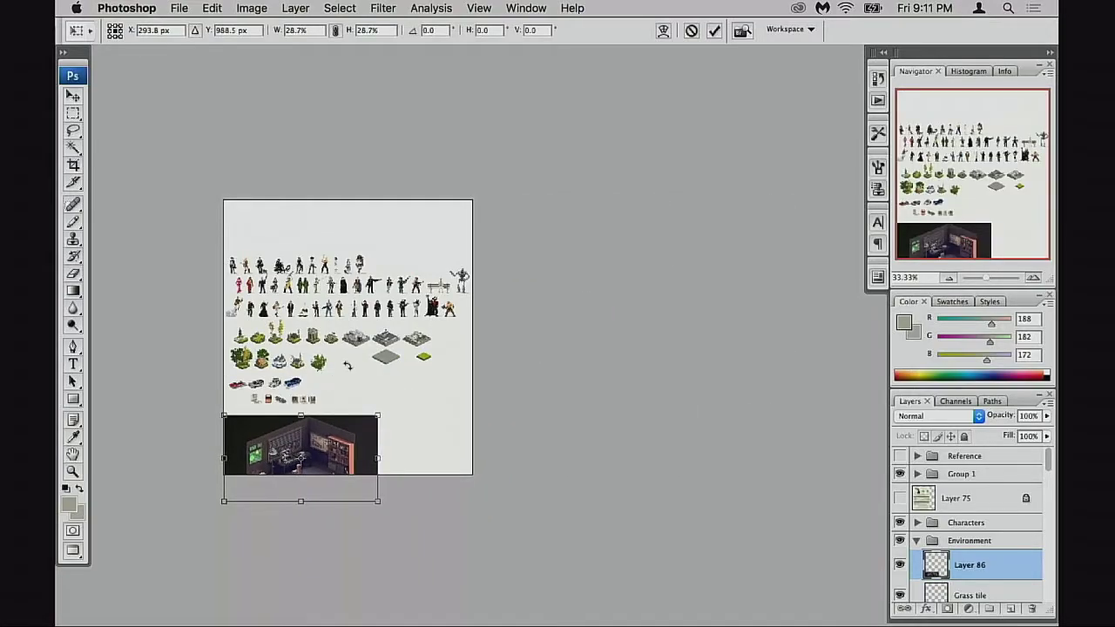
key(Return)
Move the room image to the upper part of the sheet, behind the first two character rows, for size comparison
drag(380, 415, 475, 201)
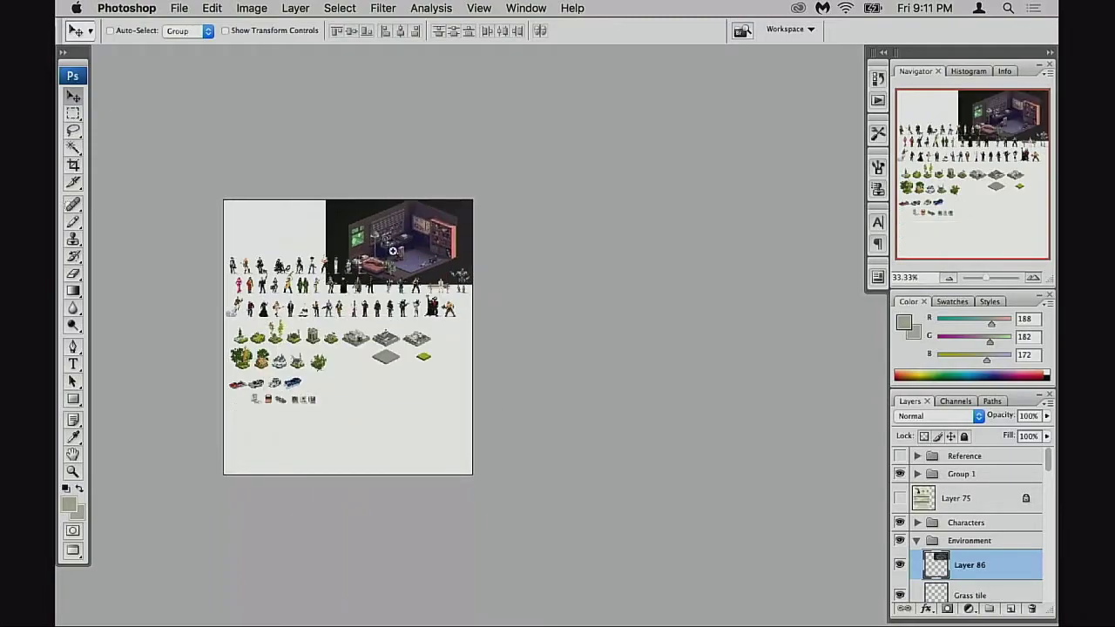
click(392, 252)
click(402, 280)
click(396, 301)
click(390, 313)
click(390, 313)
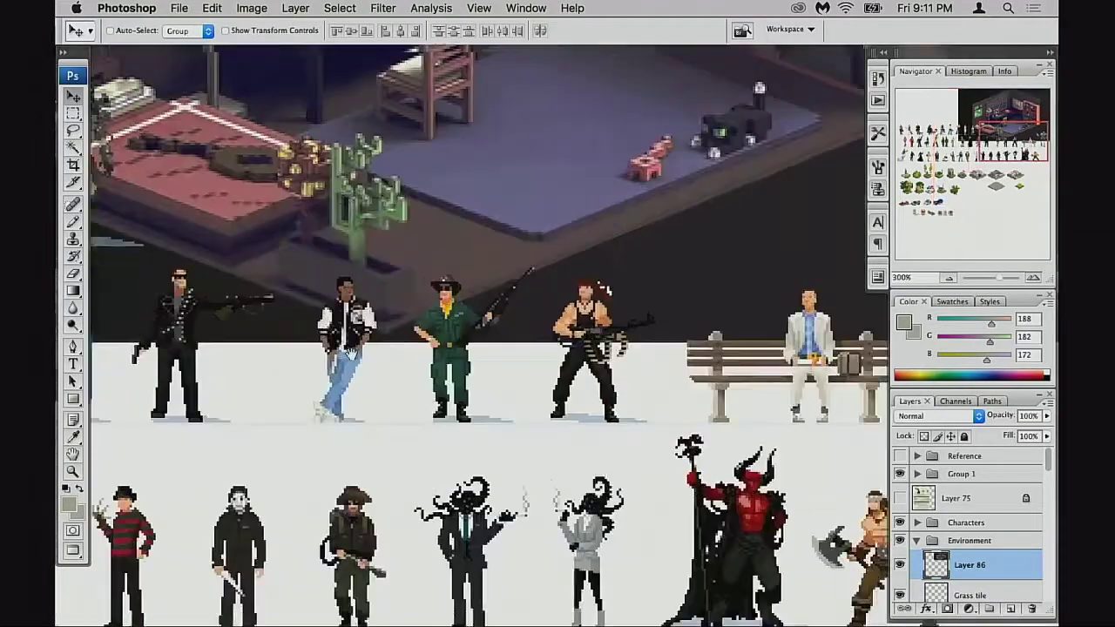
drag(351, 353, 543, 406)
drag(832, 202, 393, 352)
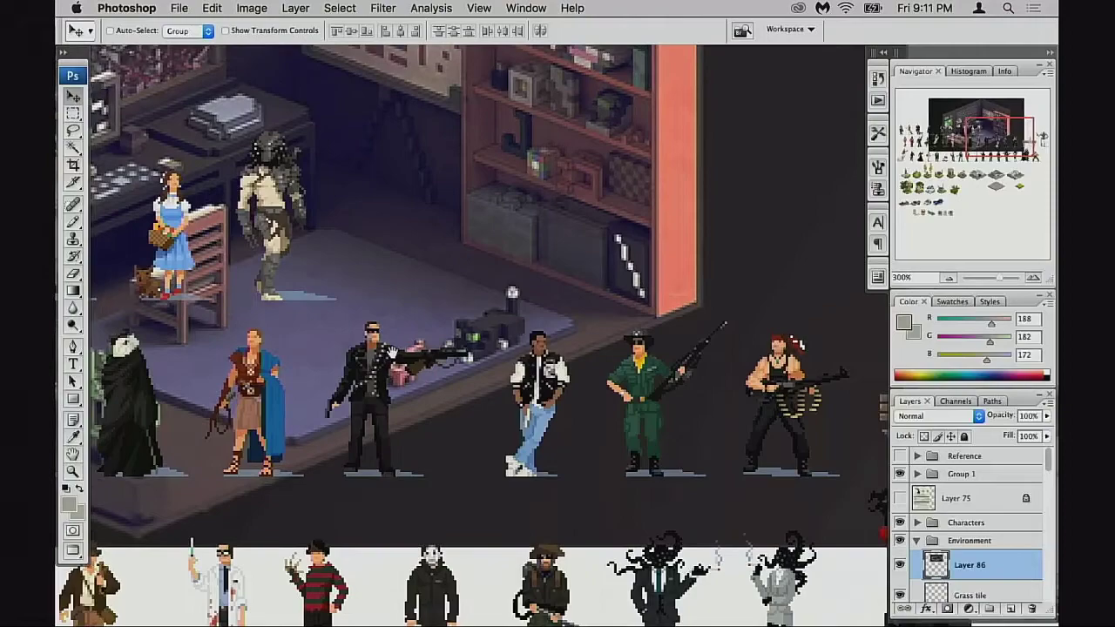
key(super+minus)
drag(420, 316, 506, 382)
Scale the pasted room image down proportionally to about 66% so its proportions suit the pixel-art characters
key(super+t)
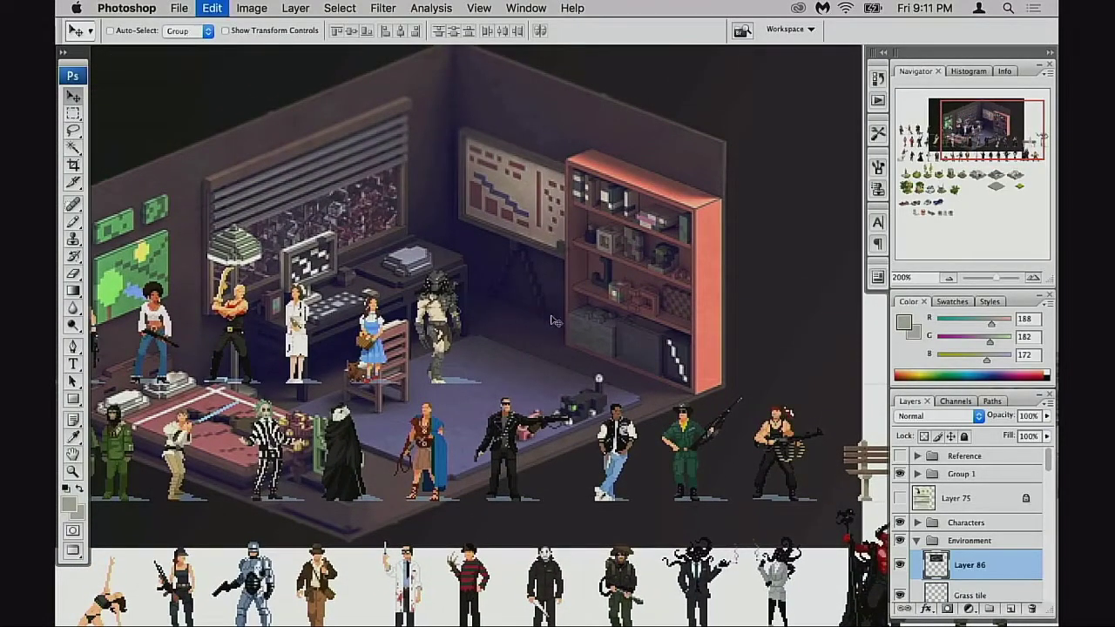
scroll(604, 311, left, 5)
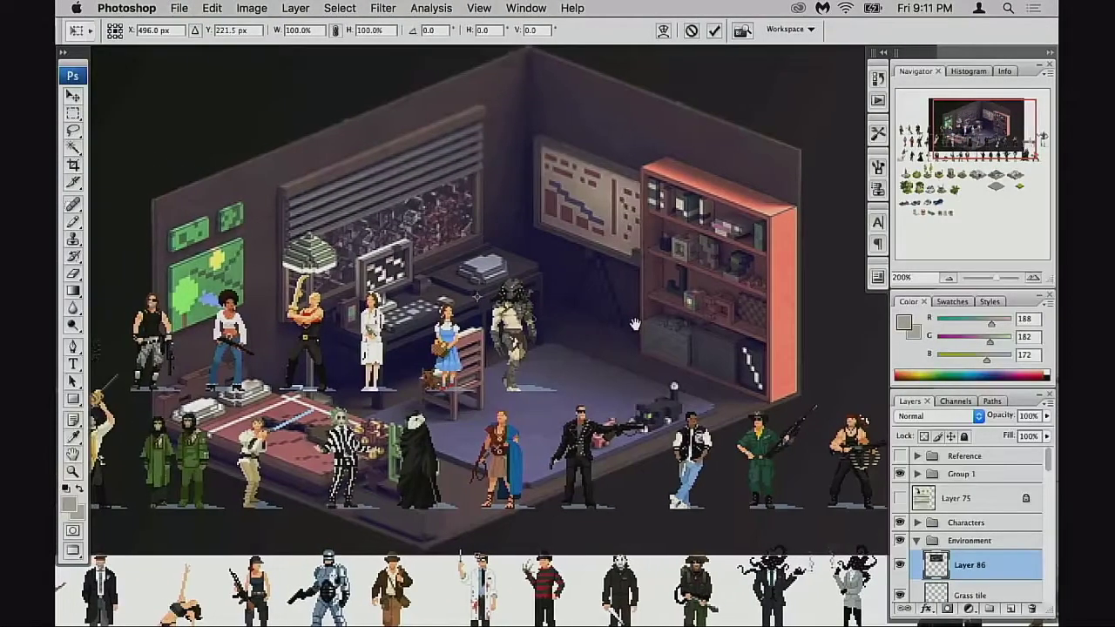
key(super+minus)
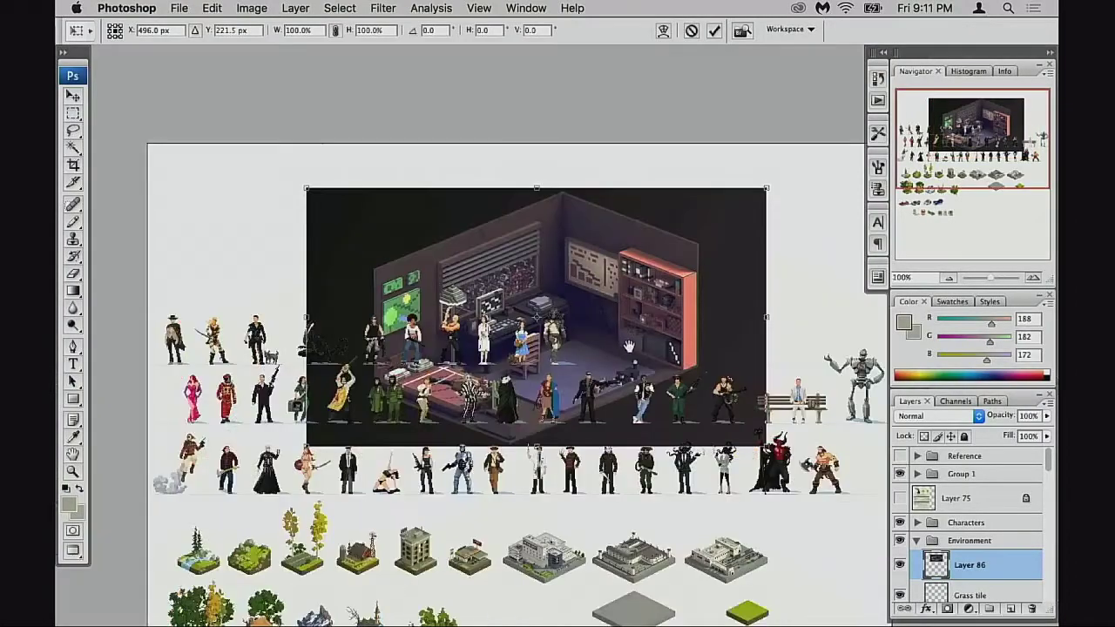
scroll(620, 335, right, 6)
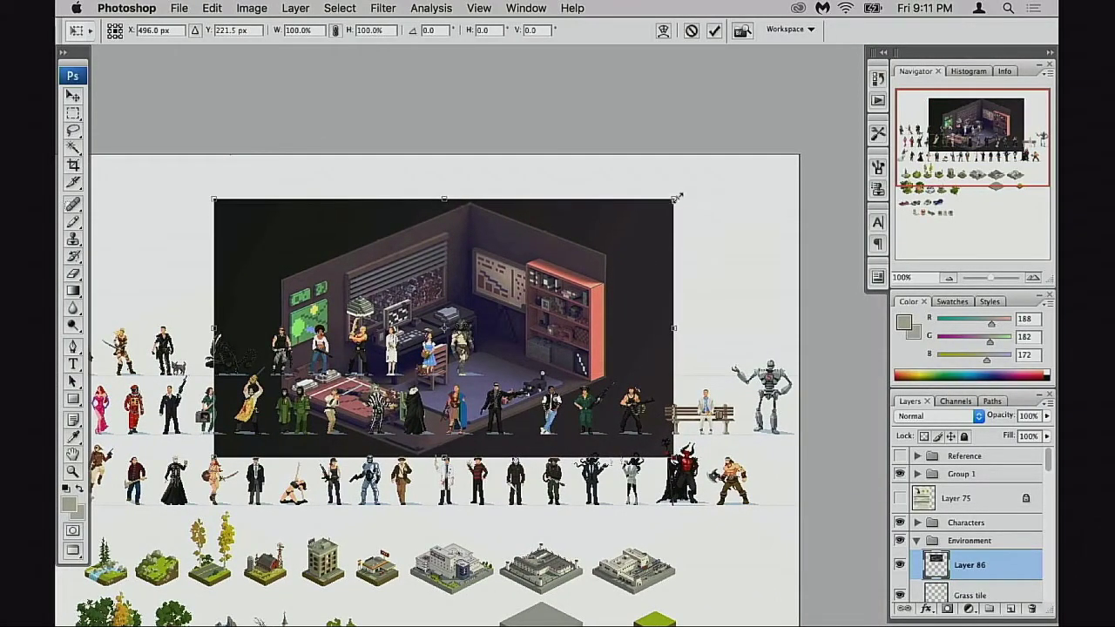
drag(673, 198, 638, 263)
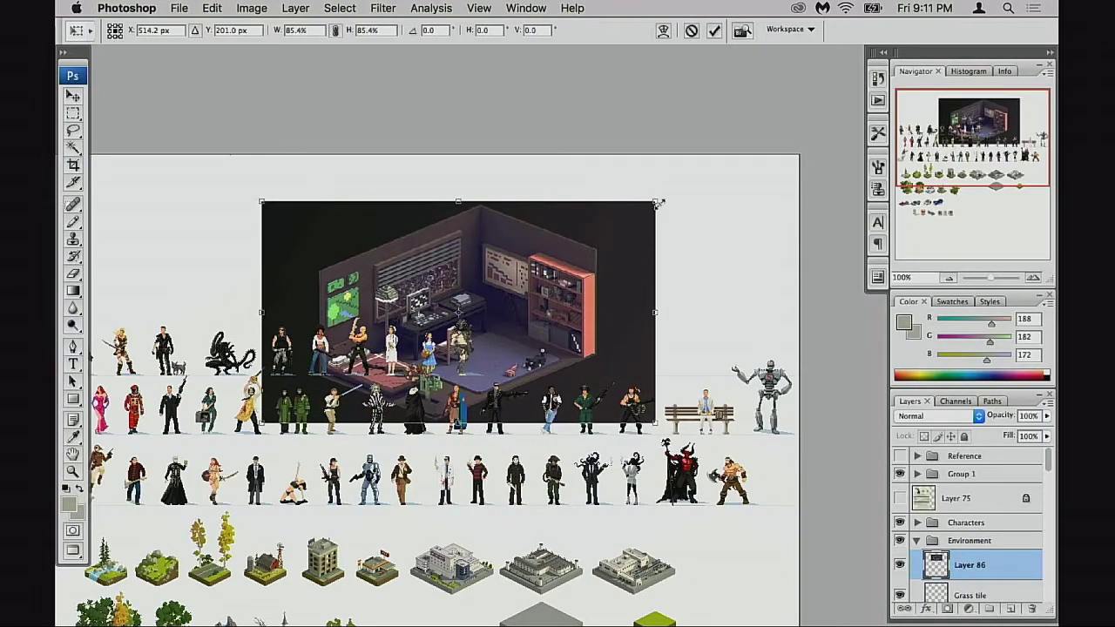
drag(660, 204, 600, 270)
drag(528, 318, 555, 307)
drag(613, 228, 592, 241)
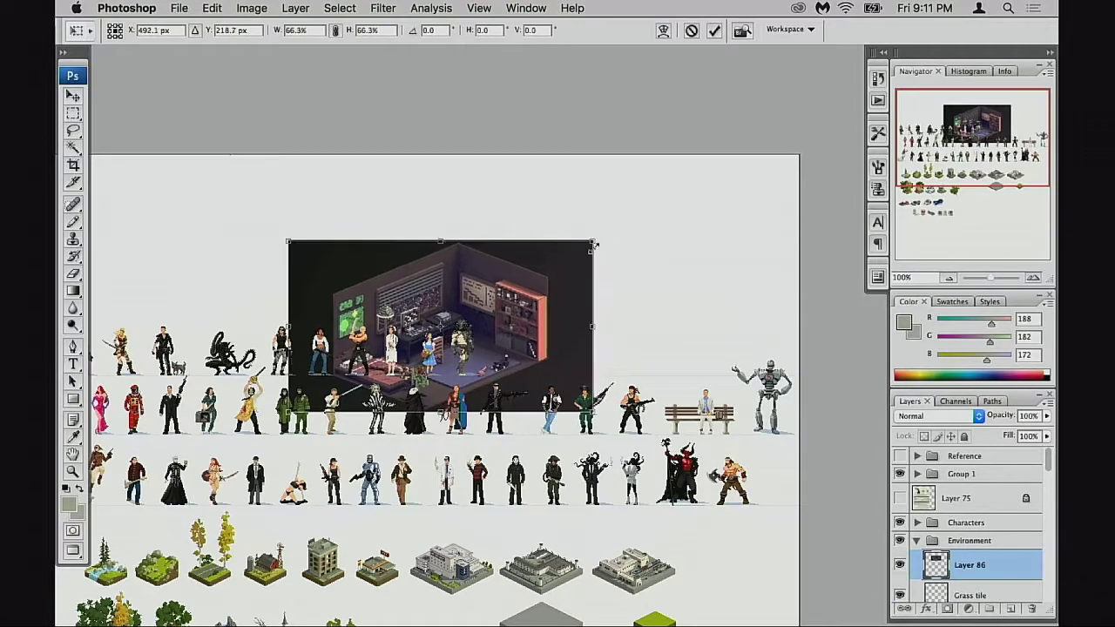
Shift the scaled room image so the Predator character stands on its rug, and apply the transformation
ctrl+click(493, 351)
super+click(501, 351)
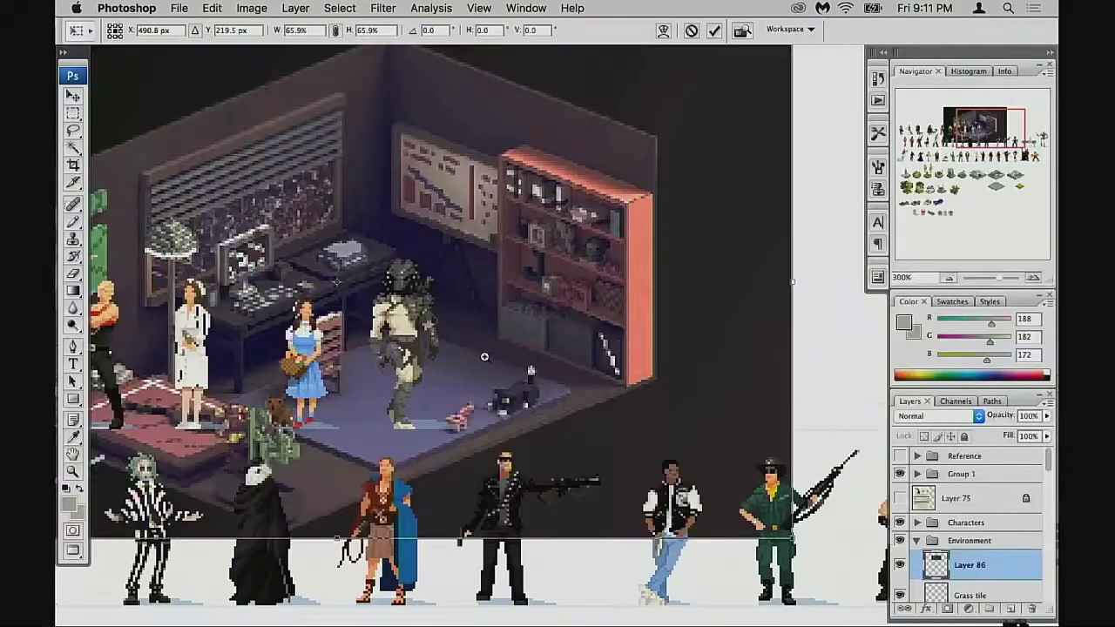
super+click(485, 357)
drag(461, 357, 475, 386)
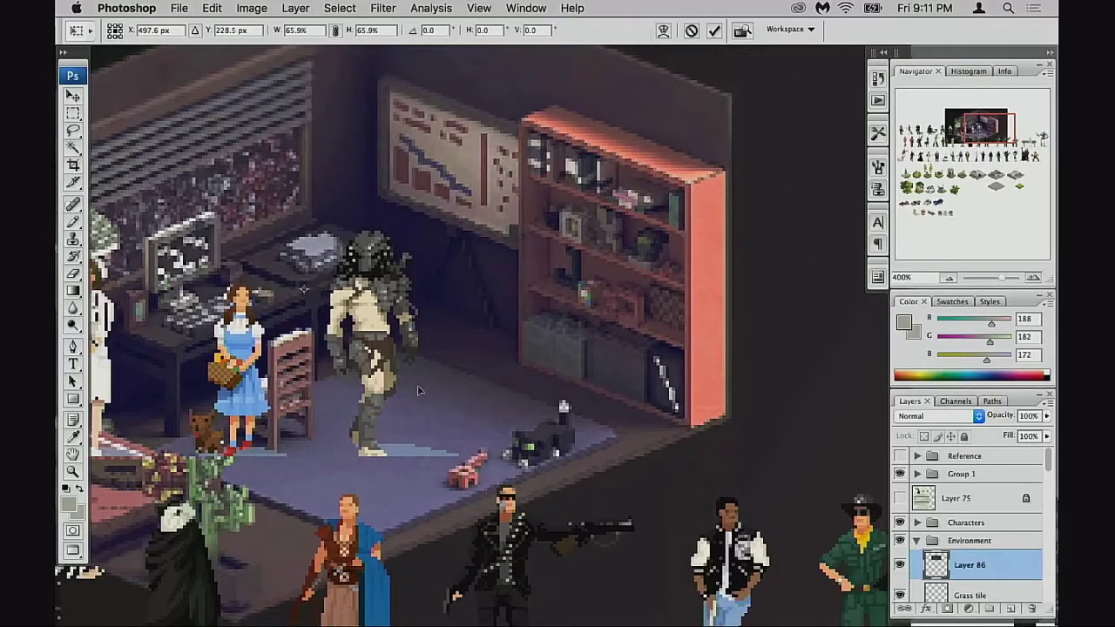
key(Return)
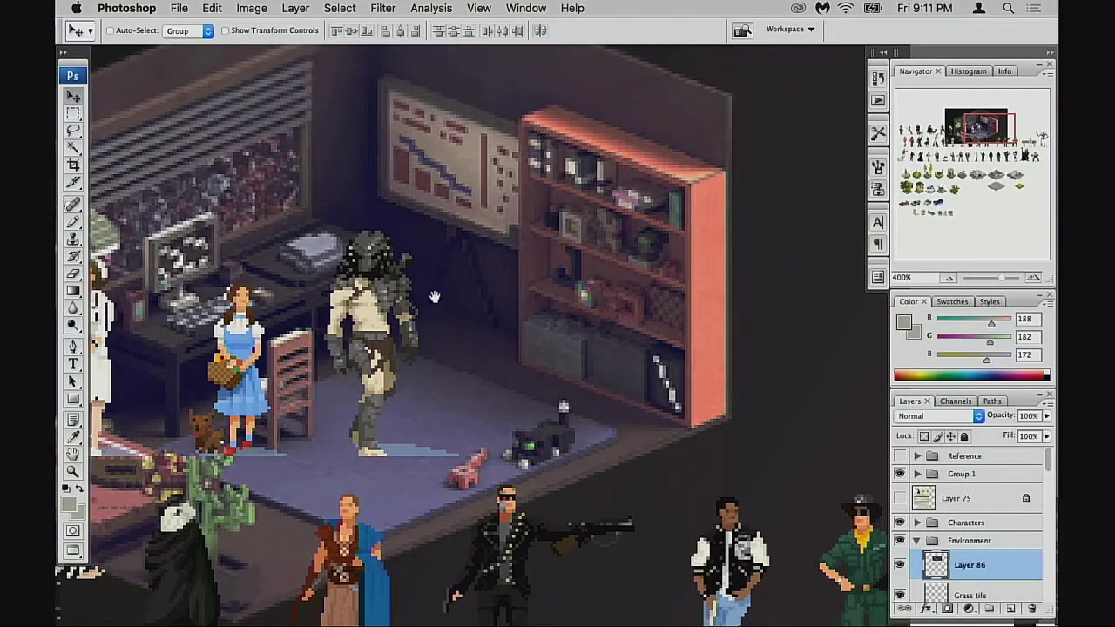
Examine how the pixel-art characters compare in size and detail with the room's furniture and walls
key(ctrl+minus)
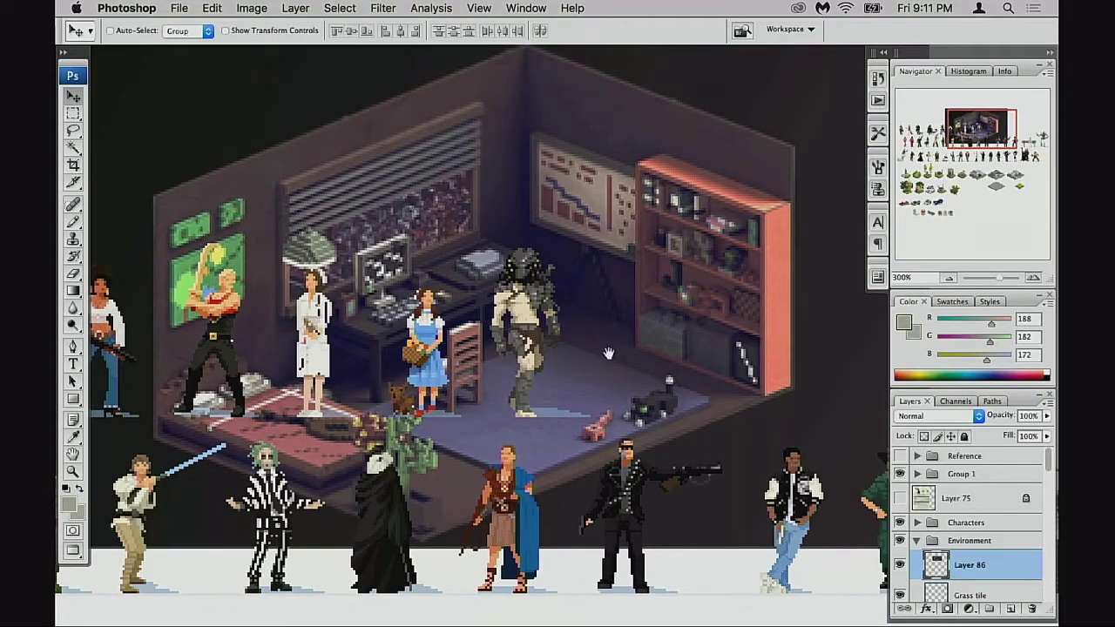
drag(607, 355, 594, 327)
drag(490, 318, 467, 330)
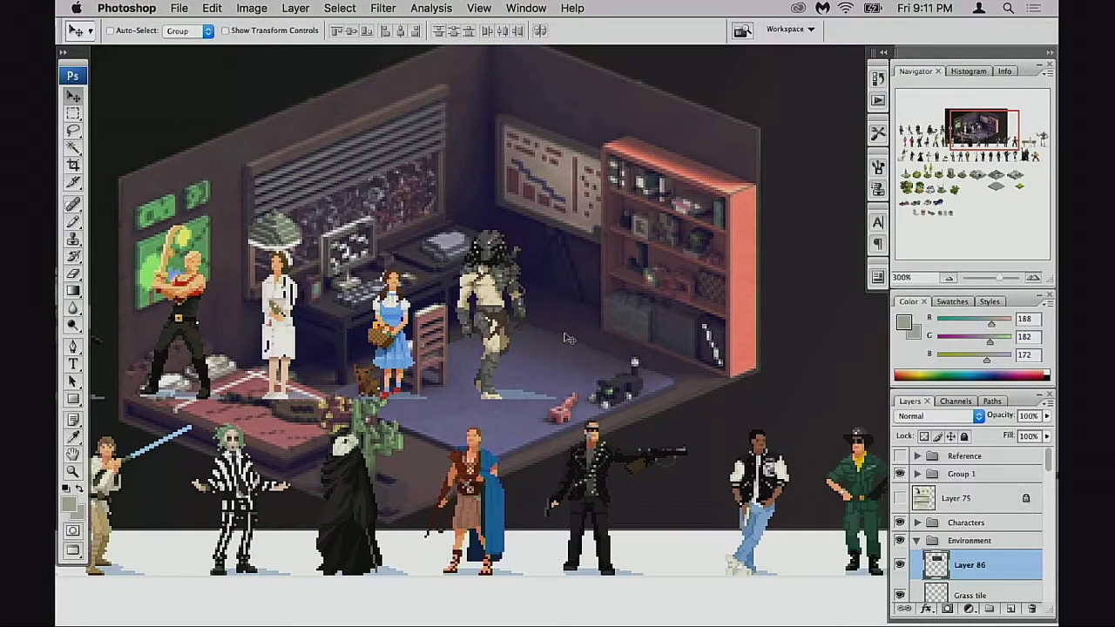
scroll(523, 362, right, 2)
scroll(523, 361, up, 1)
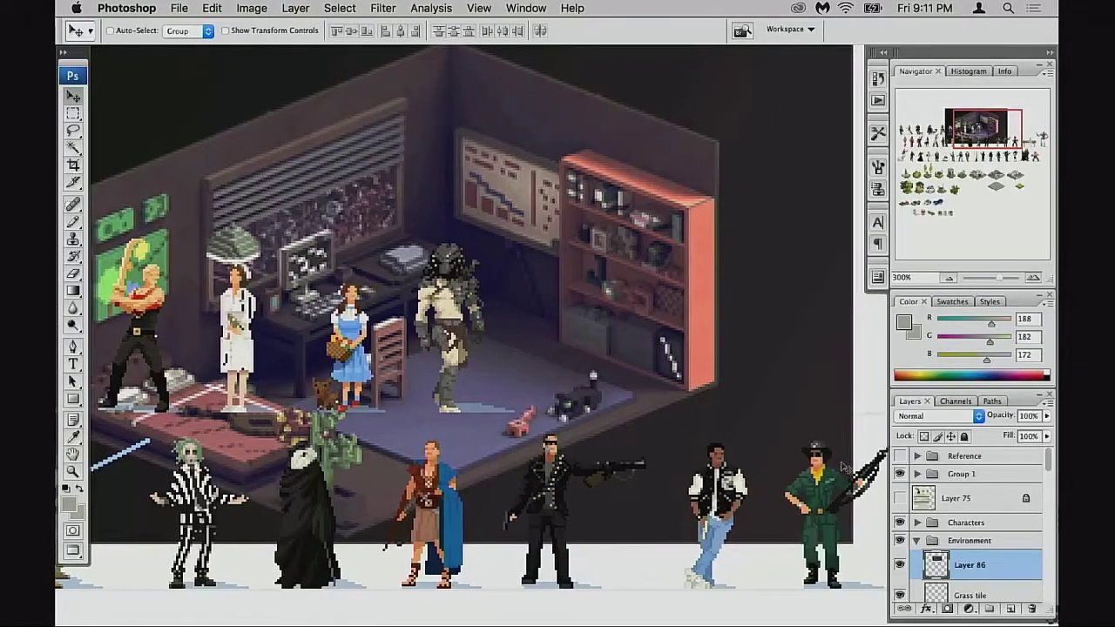
scroll(452, 307, left, 3)
scroll(452, 307, up, 1)
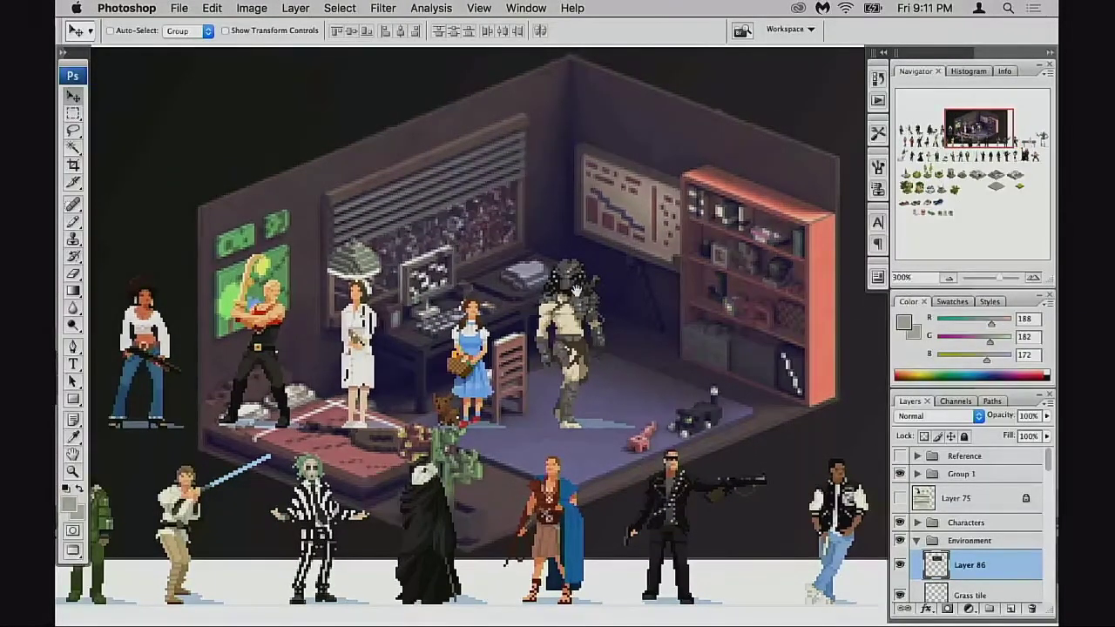
scroll(557, 348, right, 2)
scroll(557, 349, up, 1)
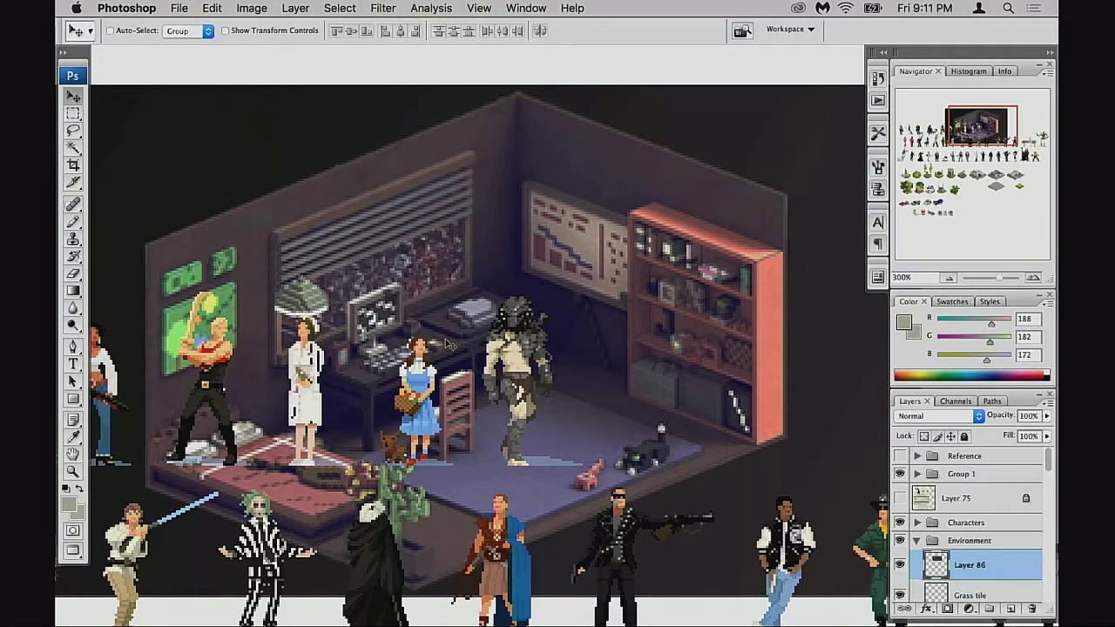
scroll(449, 279, up, 1)
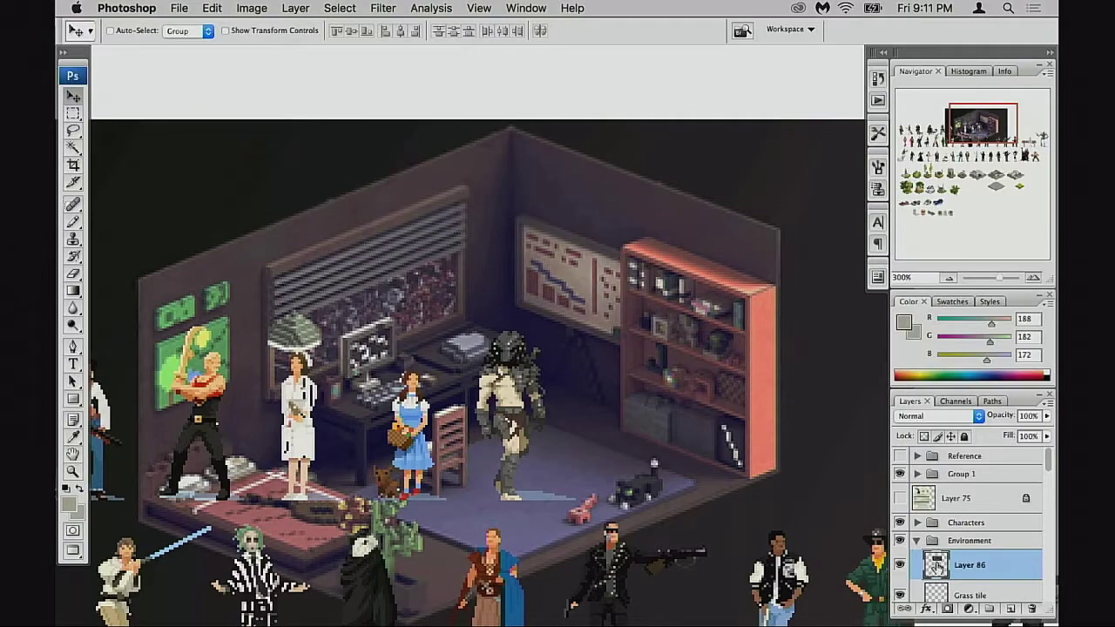
Delete the room image layer from the asset sheet and review the rows of characters
drag(935, 565, 1031, 608)
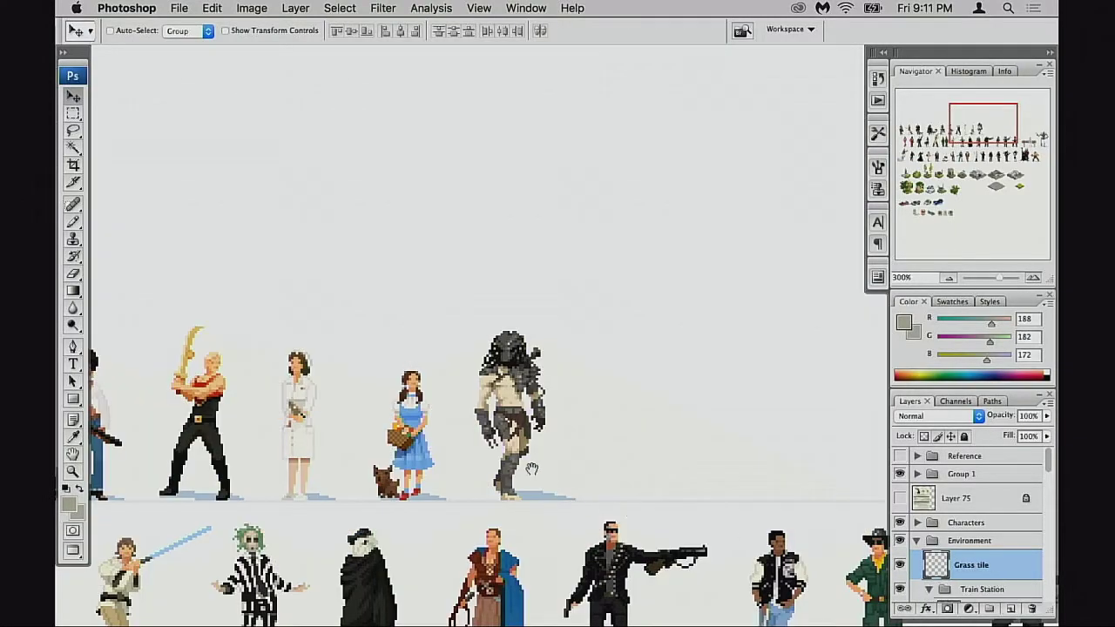
drag(418, 467, 599, 310)
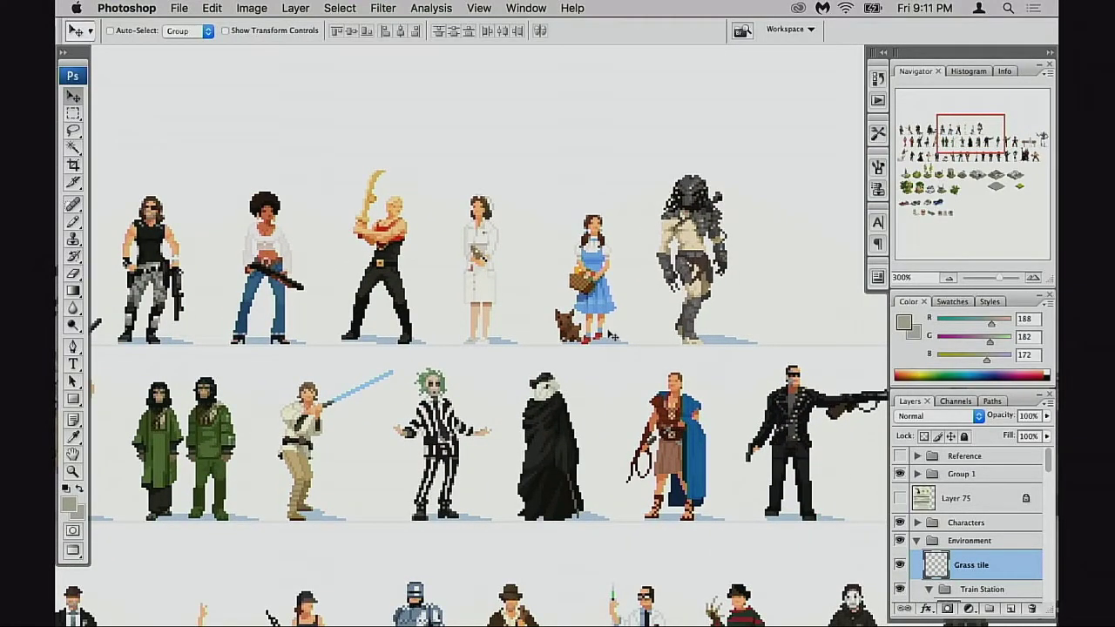
drag(548, 462, 565, 349)
drag(653, 410, 536, 390)
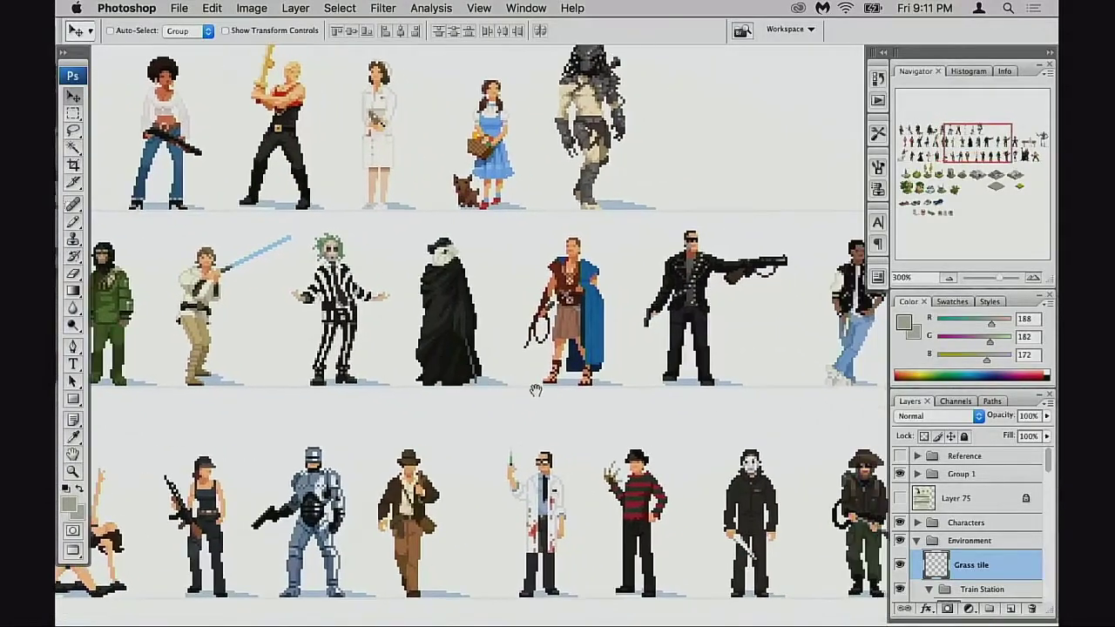
Bring the Annie Wilkes_Ref.jpg reference forward in its own window and enlarge the window to show the whole collage
key(shift+f)
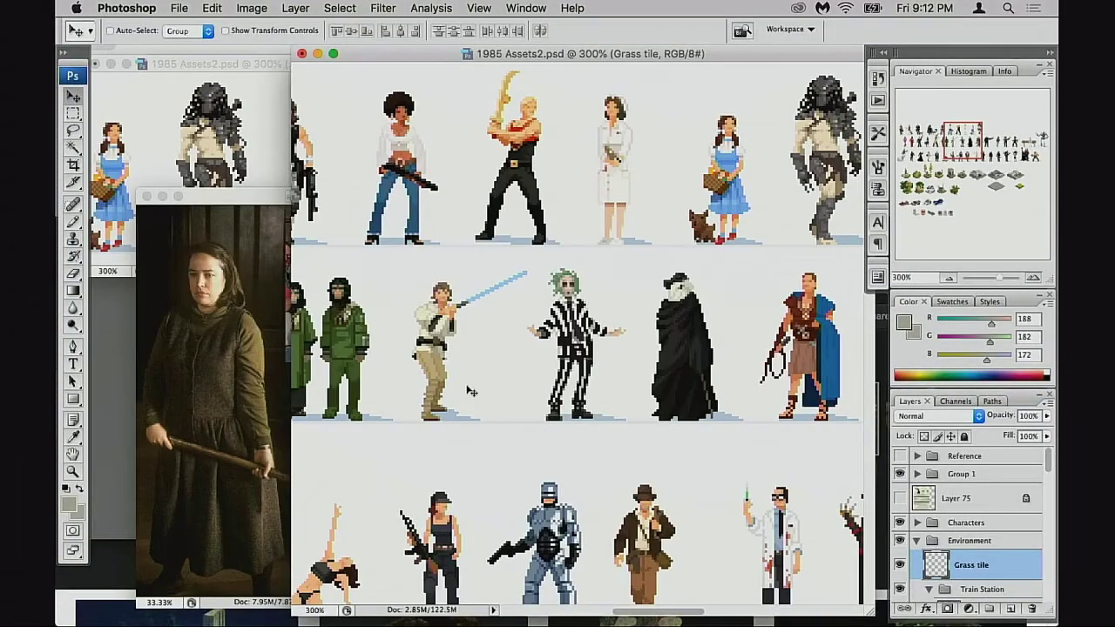
drag(275, 198, 303, 186)
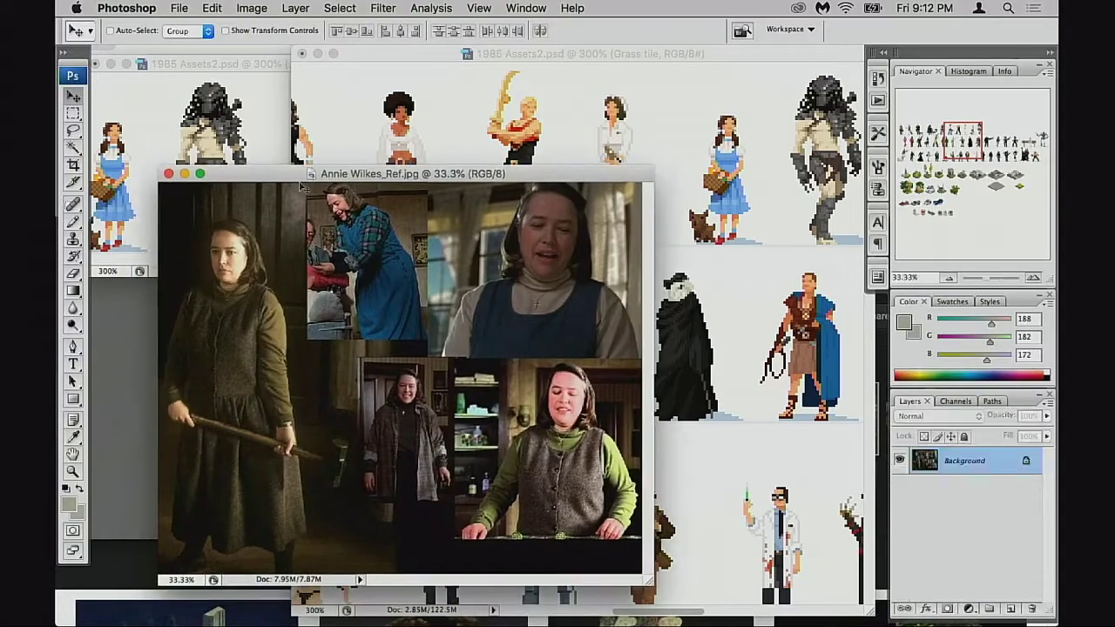
drag(651, 585, 713, 612)
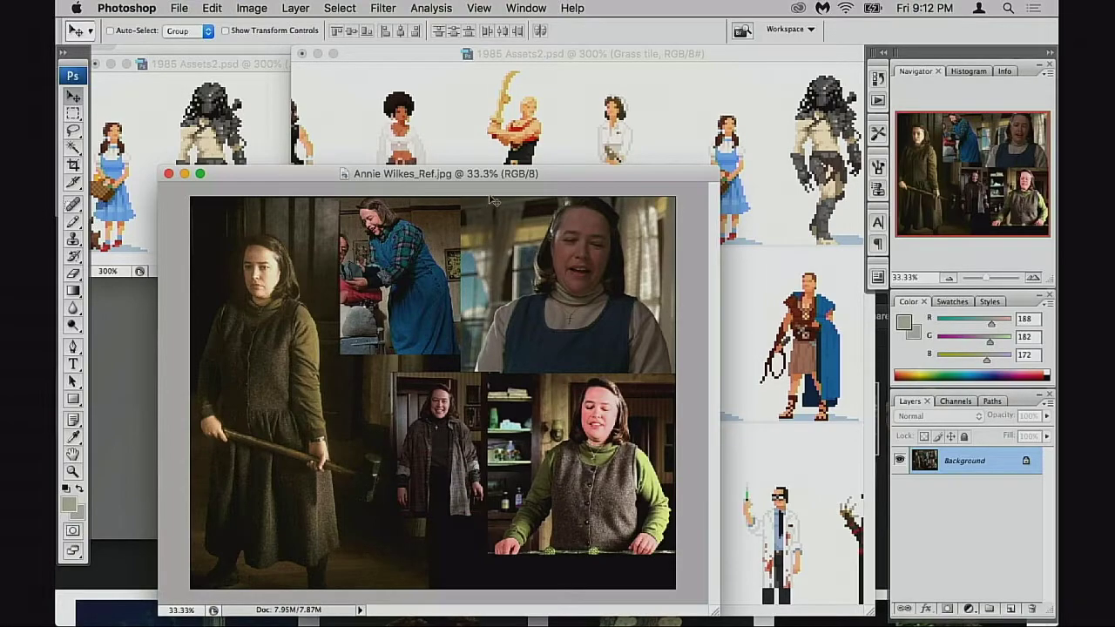
drag(492, 177, 491, 175)
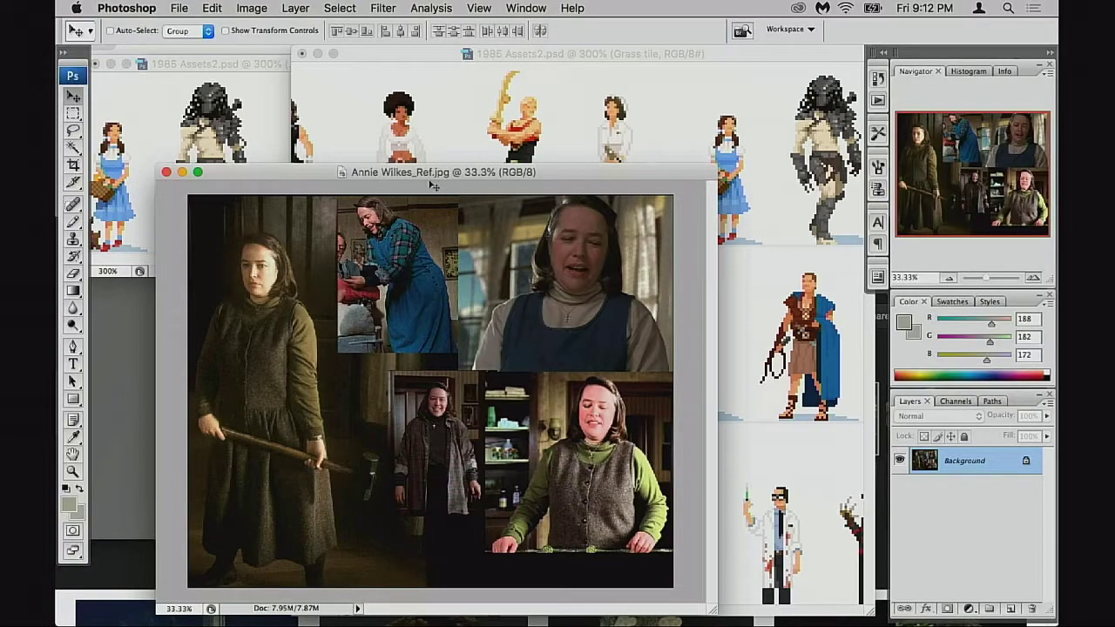
drag(425, 172, 416, 173)
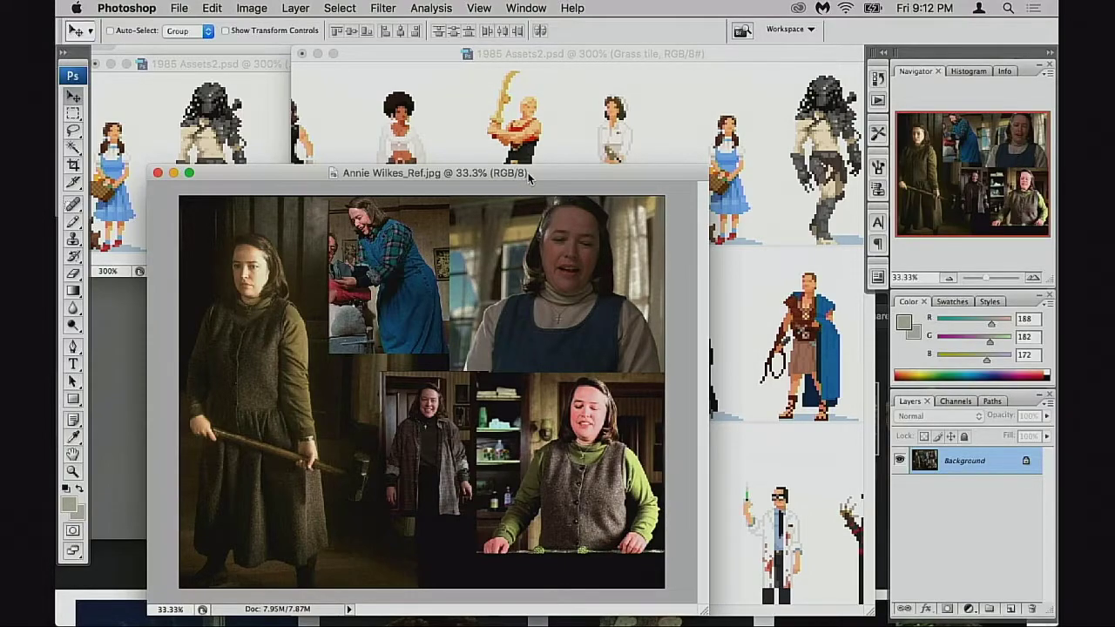
drag(525, 173, 536, 170)
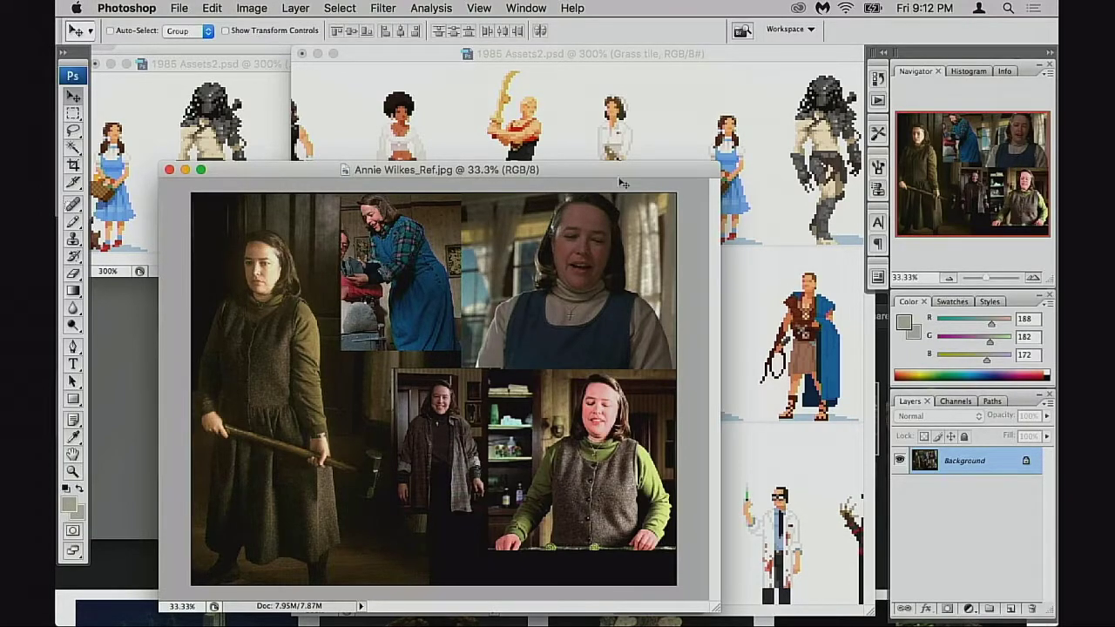
drag(626, 171, 593, 161)
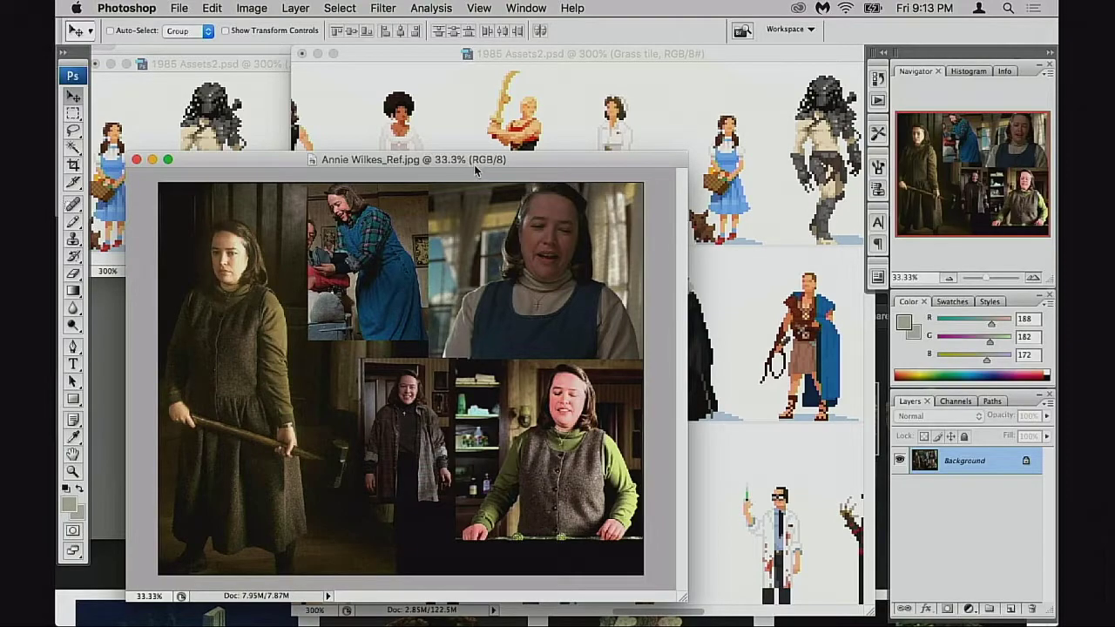
drag(589, 160, 607, 158)
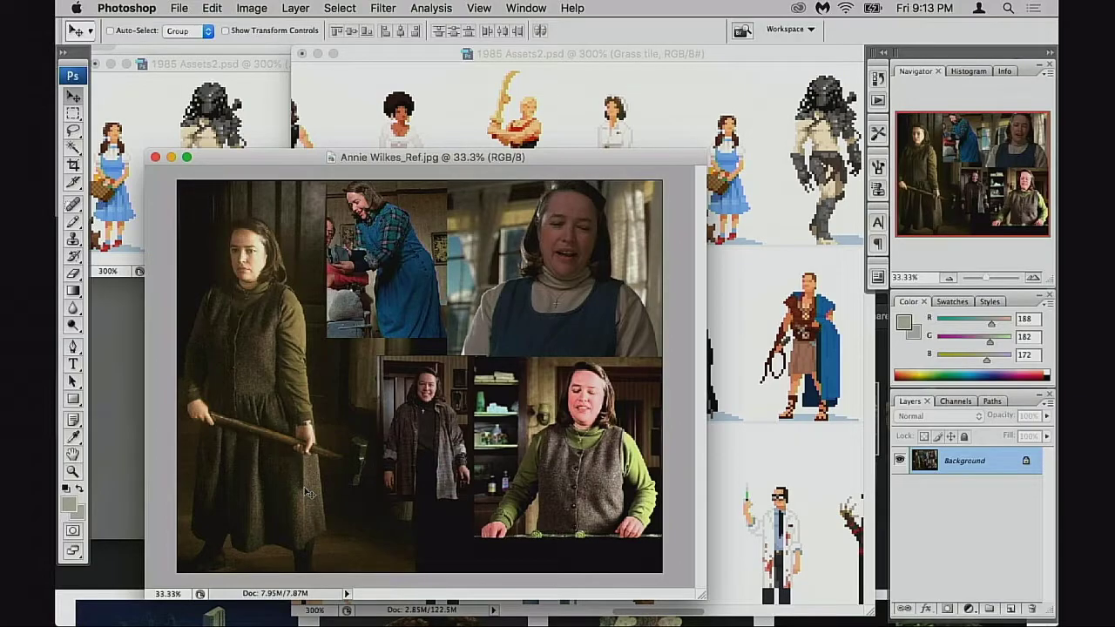
View the Annie Wilkes reference collage full screen at 50% and examine her hair, outfits, pose and sledgehammer
key(f)
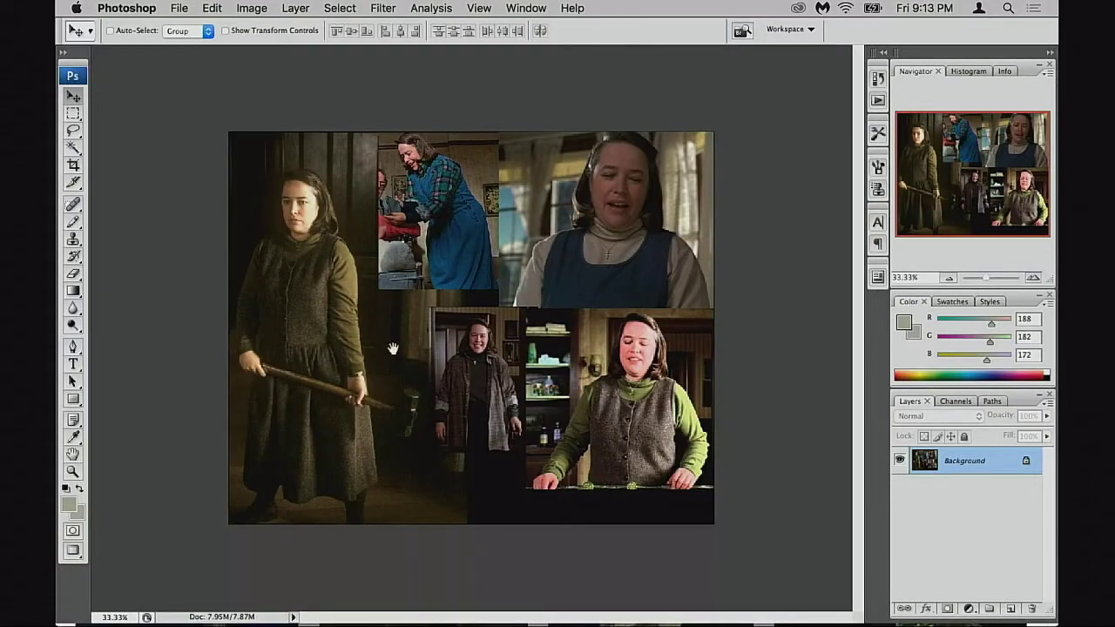
super+click(423, 299)
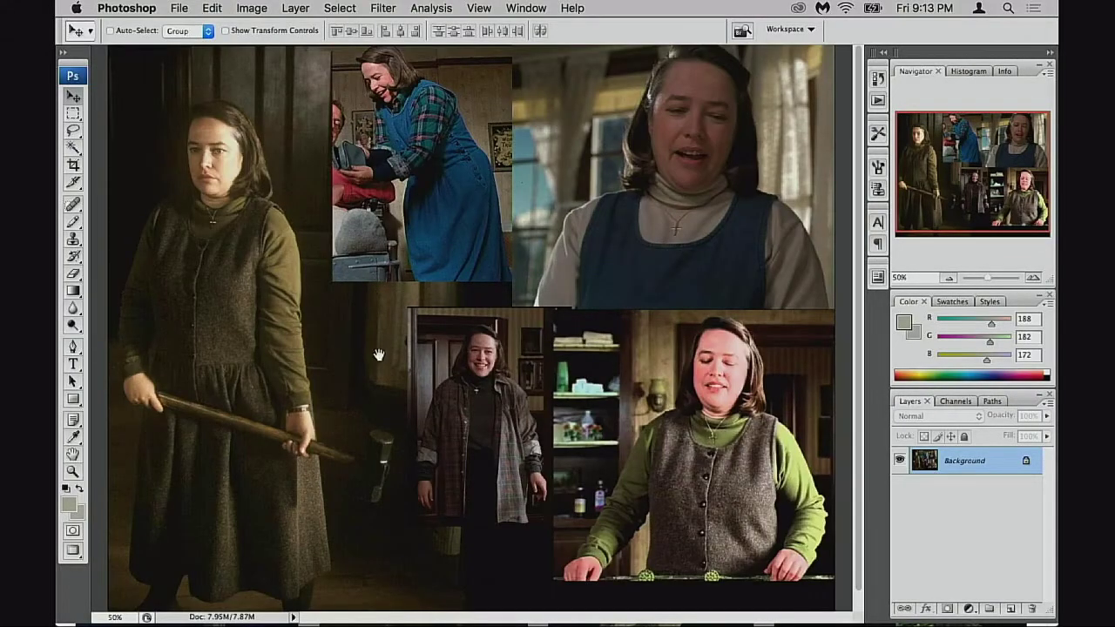
key(f)
drag(440, 342, 398, 387)
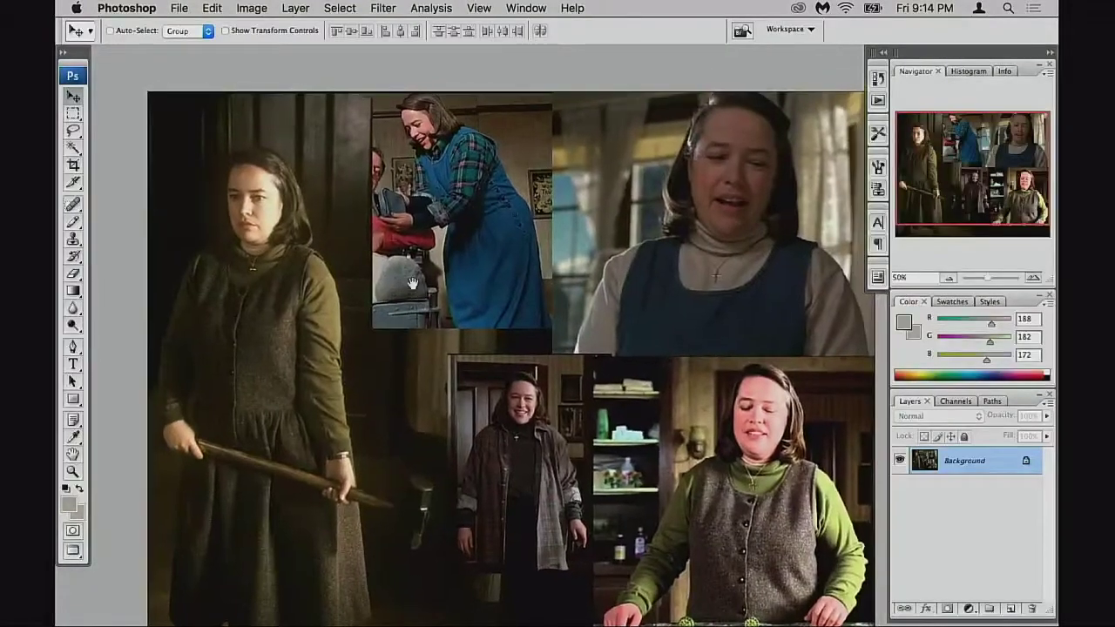
drag(517, 349, 423, 316)
drag(378, 376, 452, 386)
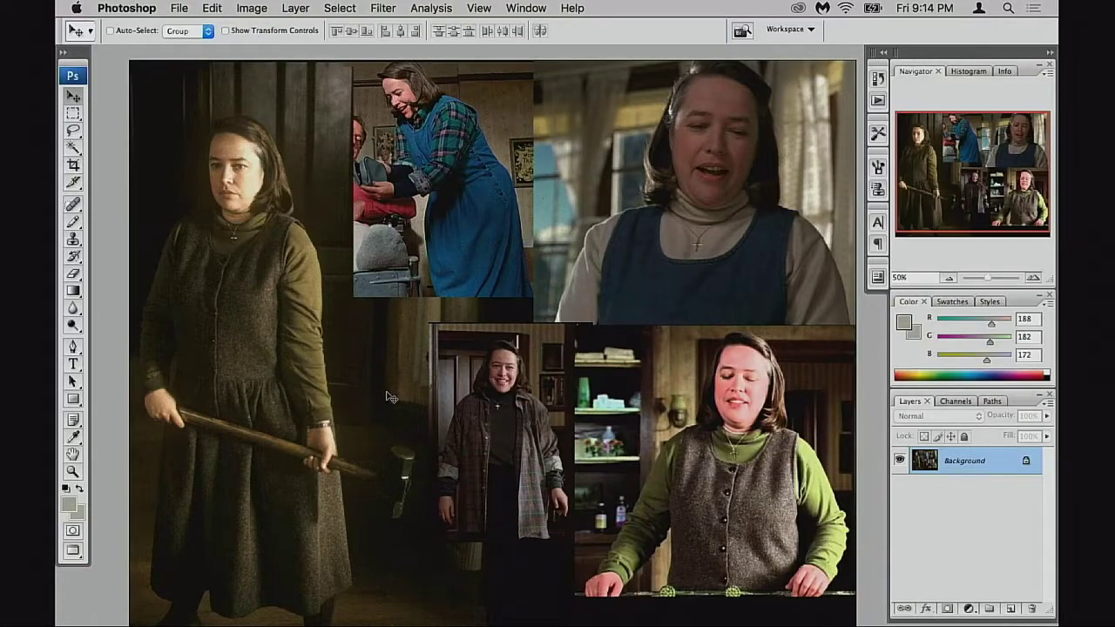
drag(521, 338, 531, 307)
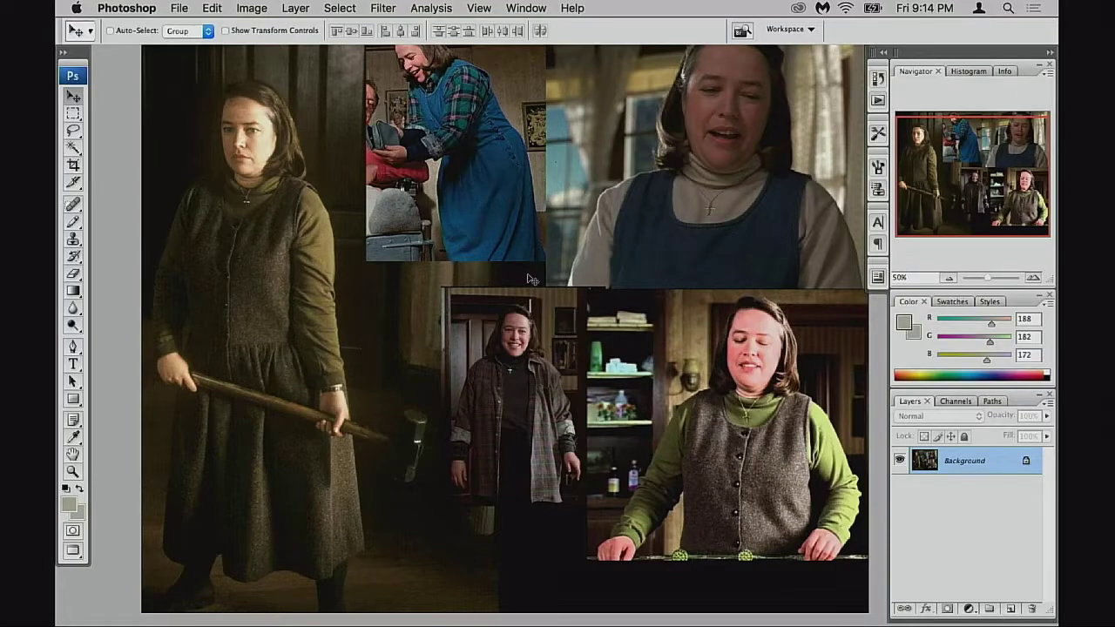
drag(445, 303, 423, 350)
drag(376, 394, 399, 377)
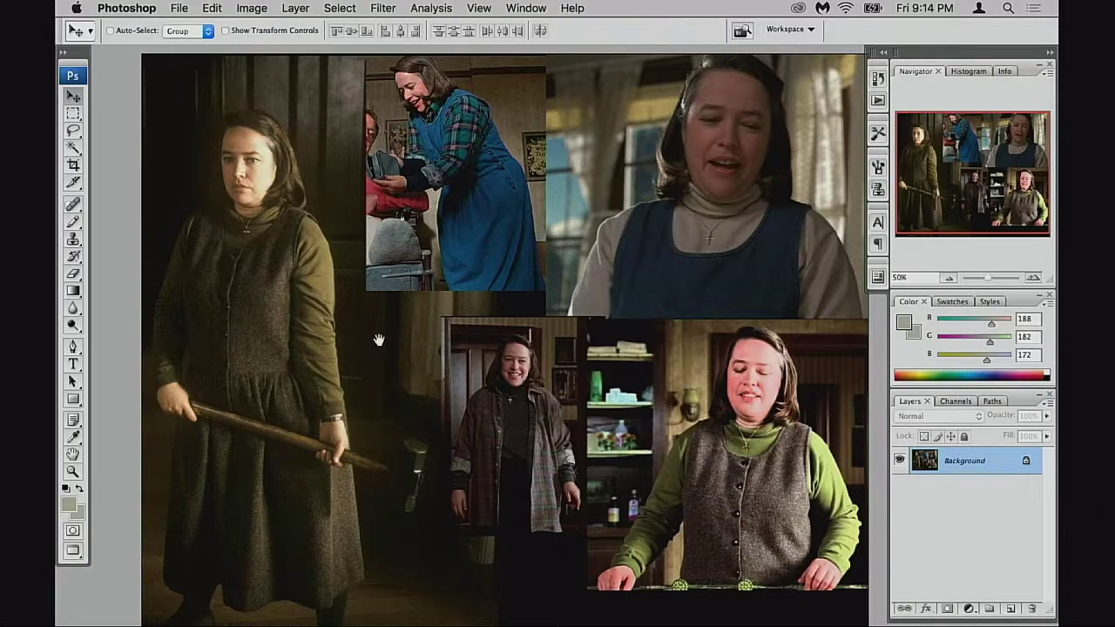
drag(378, 340, 357, 317)
scroll(340, 359, right, 1)
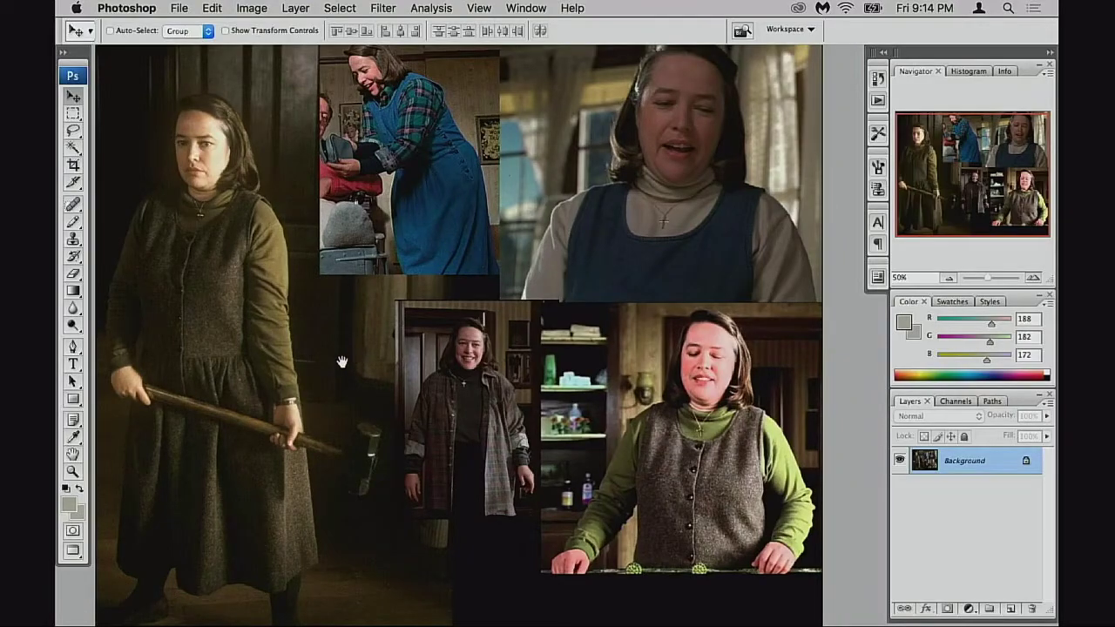
scroll(336, 361, left, 1)
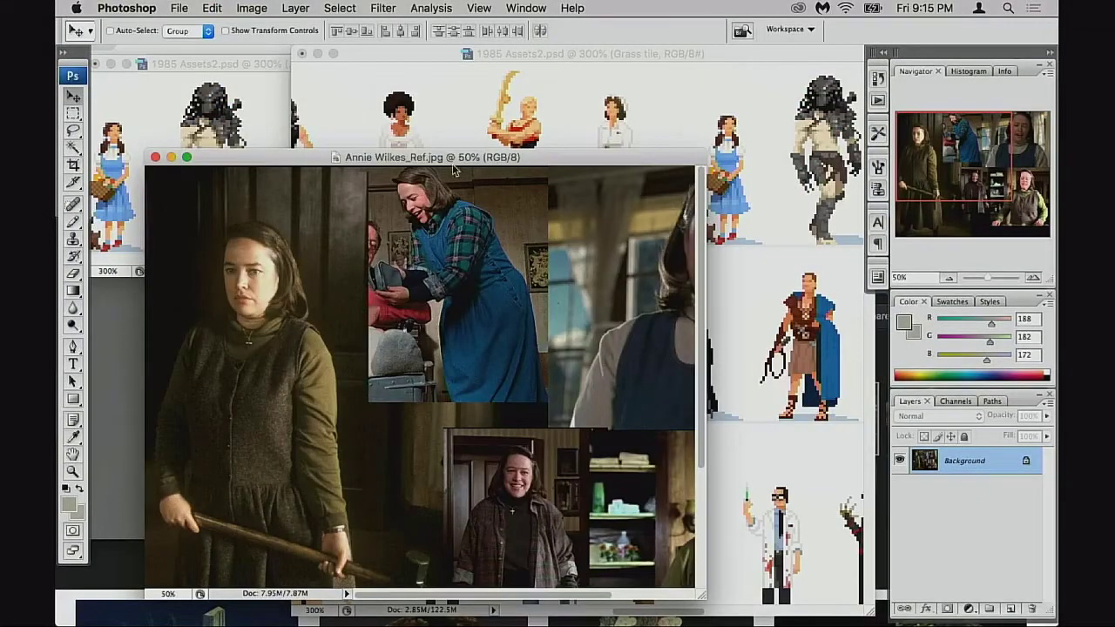
Move the Annie Wilkes_Ref.jpg window and enlarge it to show nearly the full width of the reference collage
drag(470, 161, 465, 126)
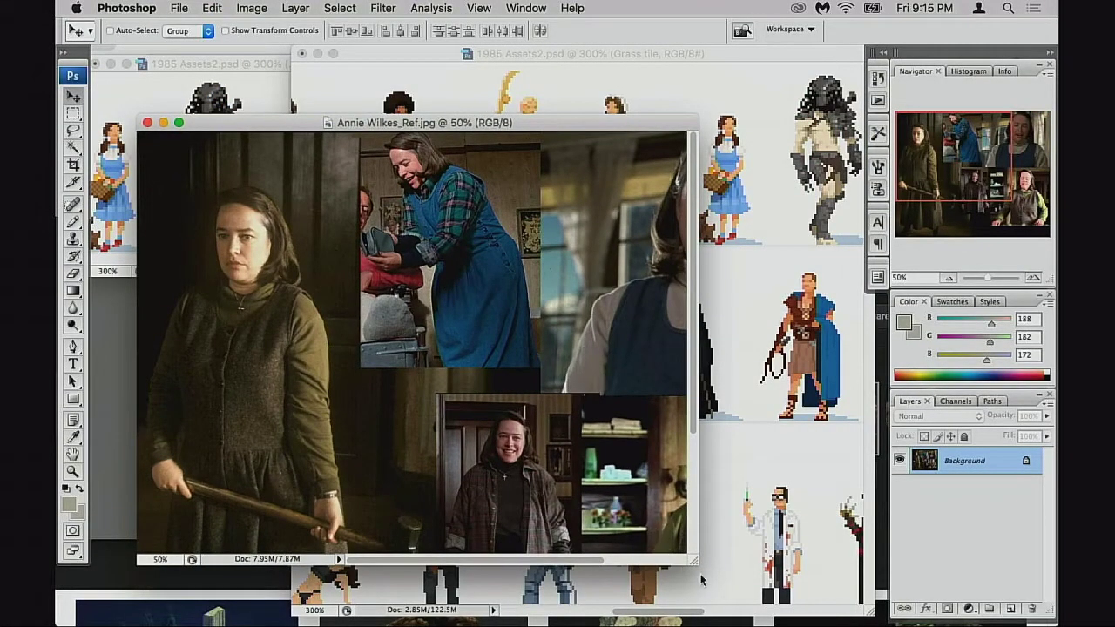
drag(695, 564, 801, 608)
drag(547, 442, 546, 477)
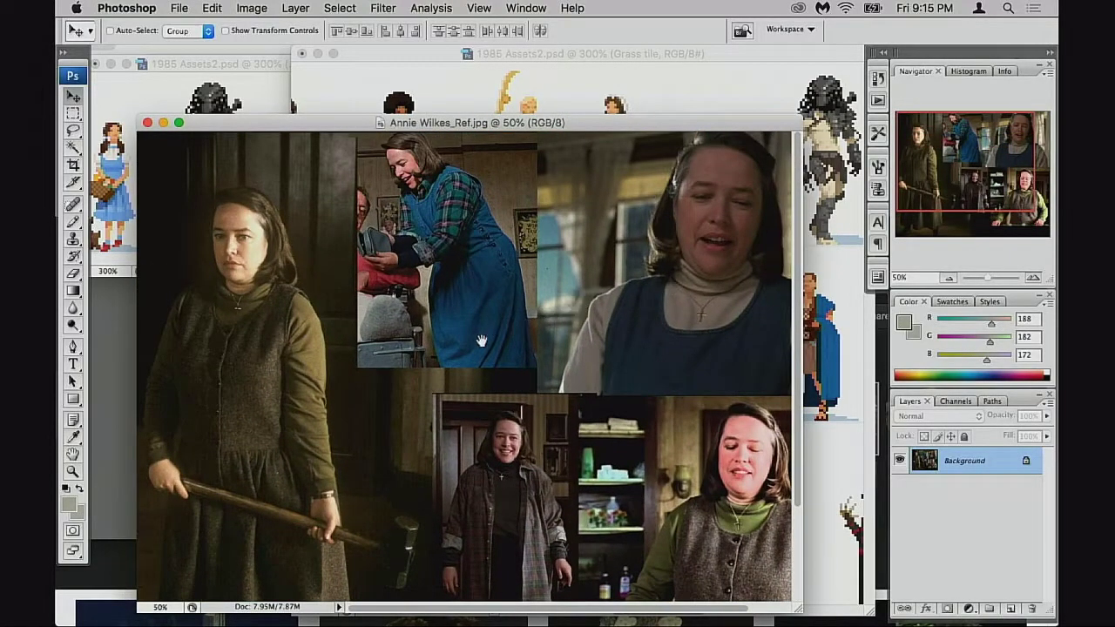
drag(438, 127, 416, 67)
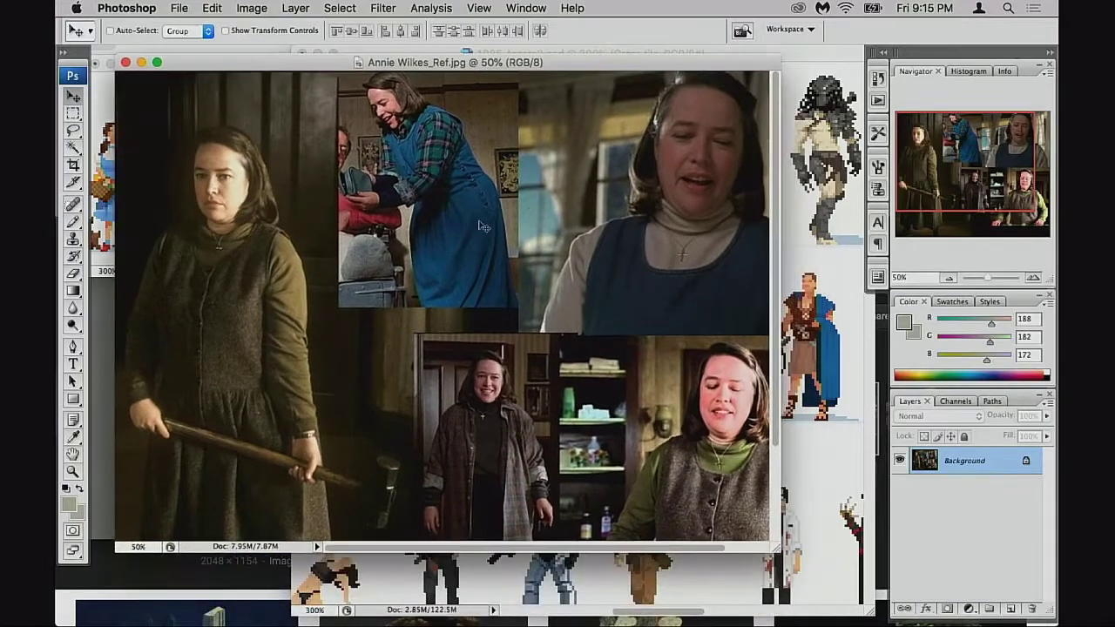
drag(795, 574, 836, 596)
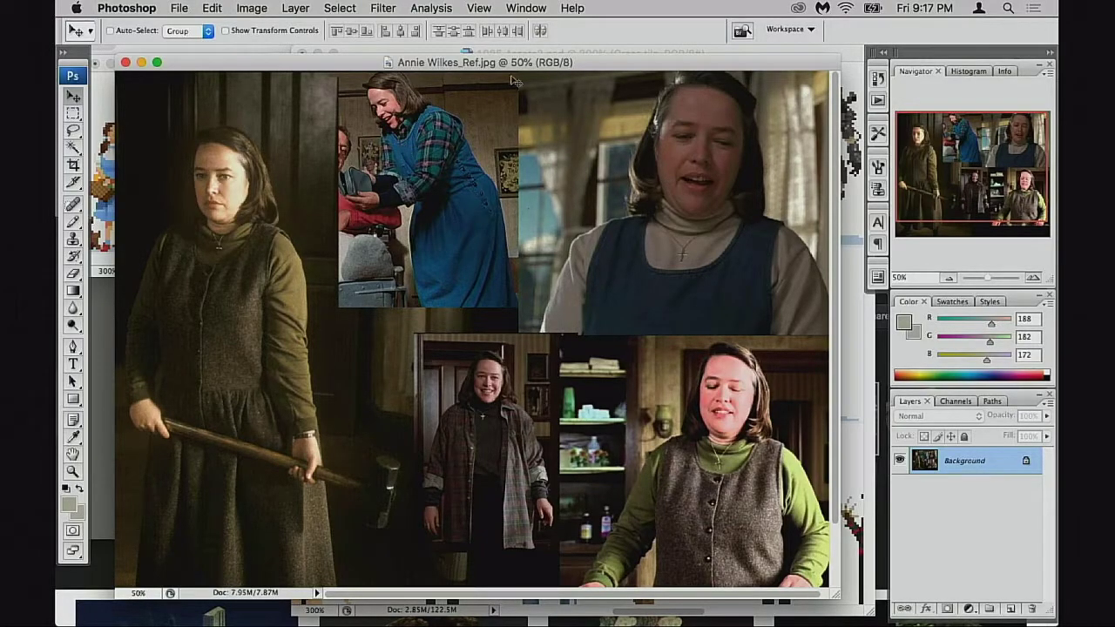
Narrow the reference window and reposition it so that some of the pixel-art characters show beside the collage
mouse_move(530, 62)
mouse_down()
mouse_move(512, 73)
mouse_move(526, 73)
mouse_up()
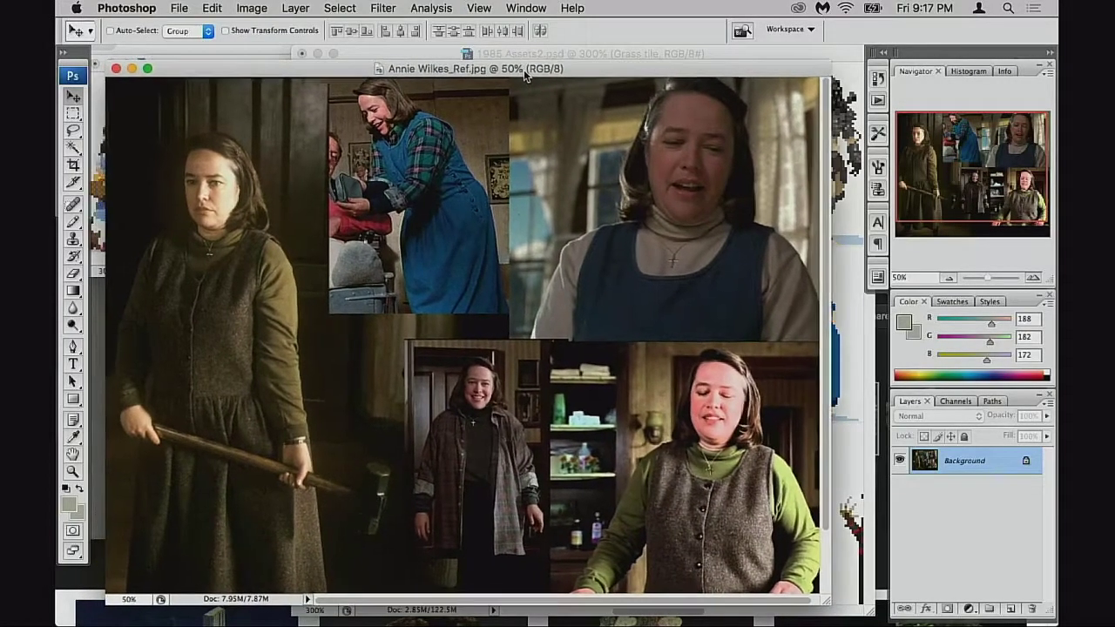
drag(445, 73, 439, 69)
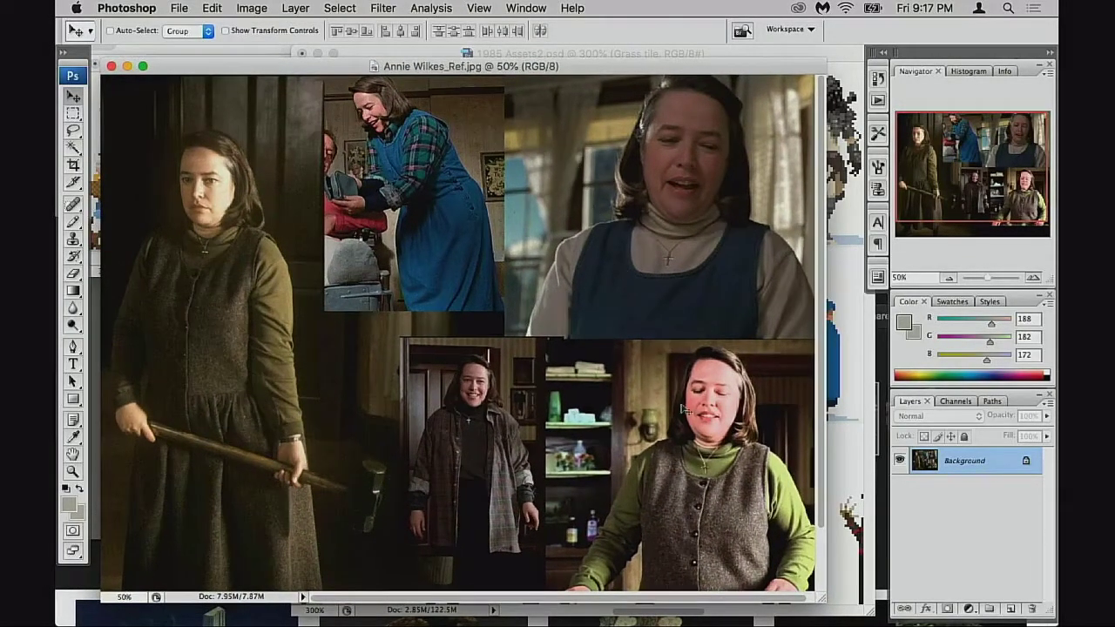
drag(818, 597, 752, 608)
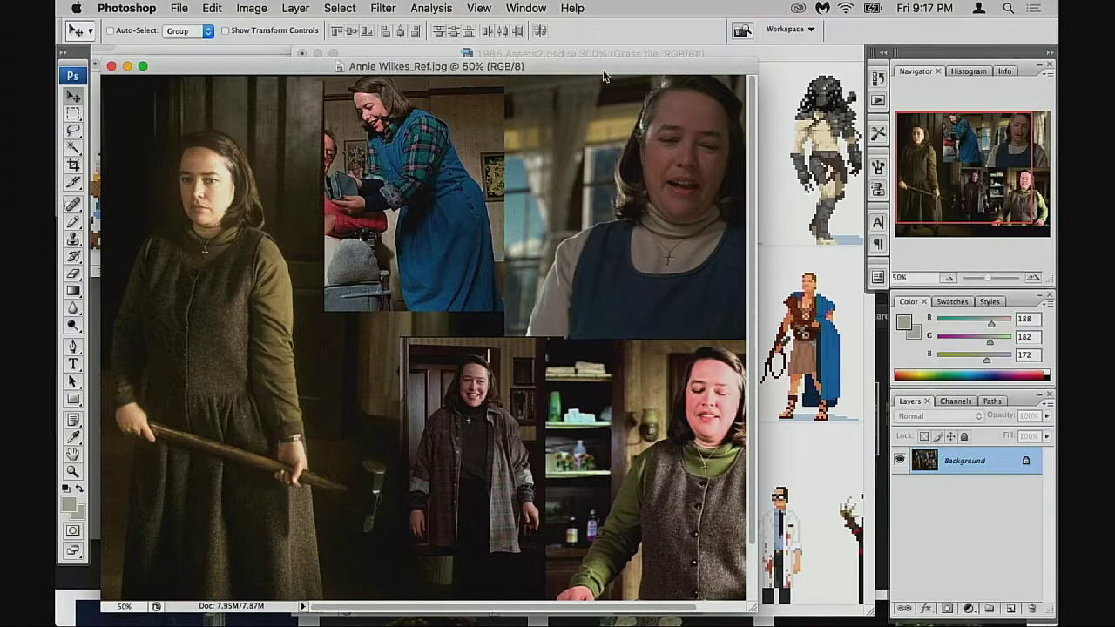
drag(599, 68, 603, 66)
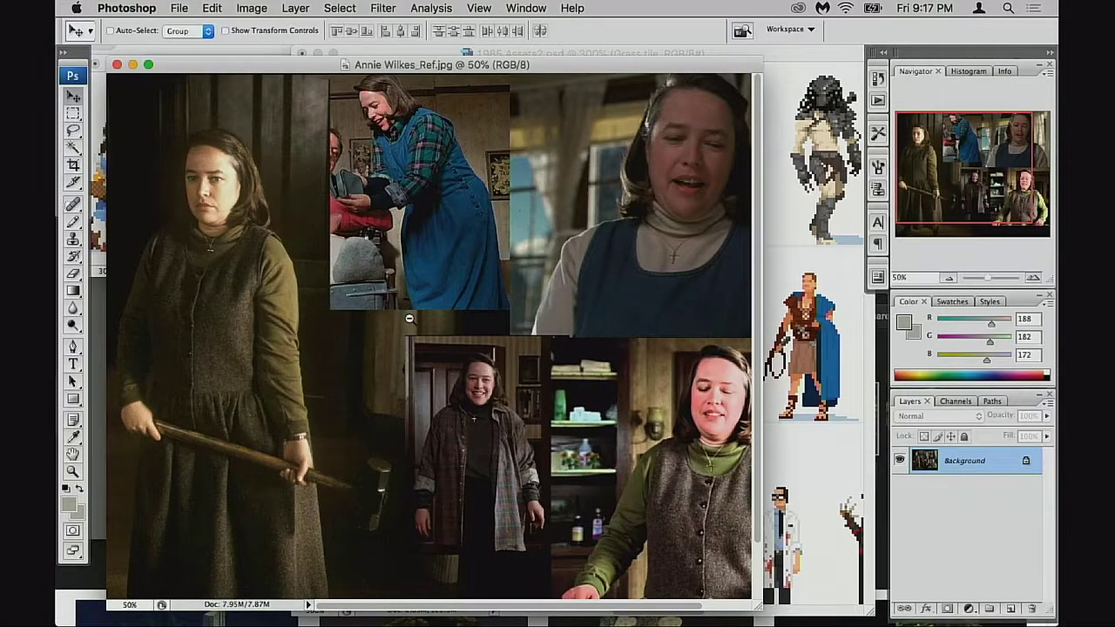
Examine Annie Wilkes's hair, face, dresses, plaid coat and turtlenecks across the reference collage at 33.3% and 50%
key(super+minus)
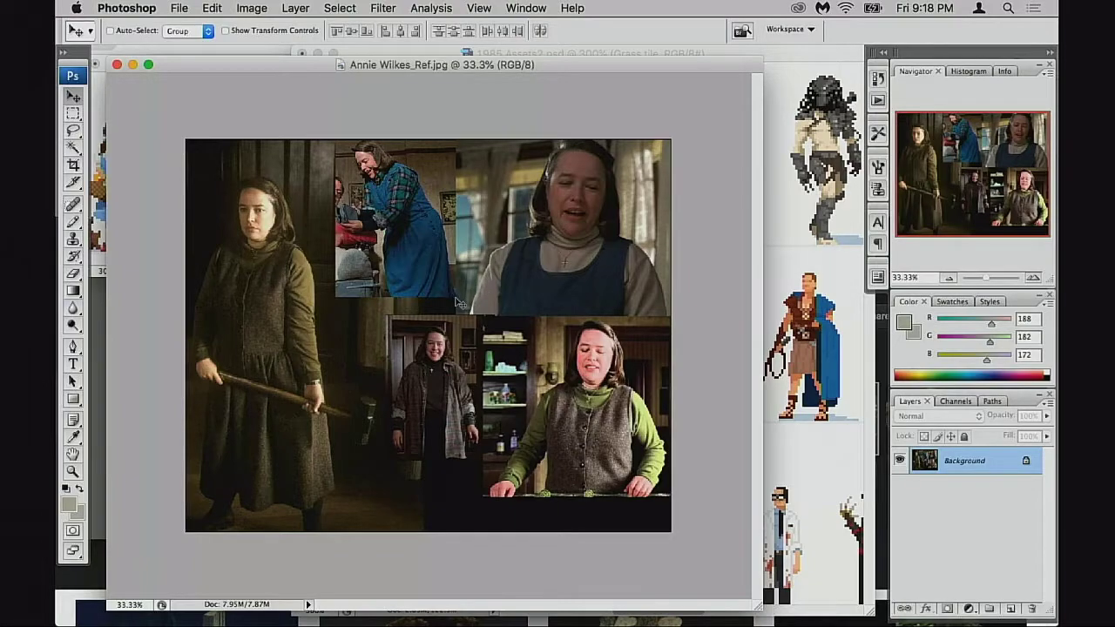
super+click(300, 268)
drag(528, 294, 452, 299)
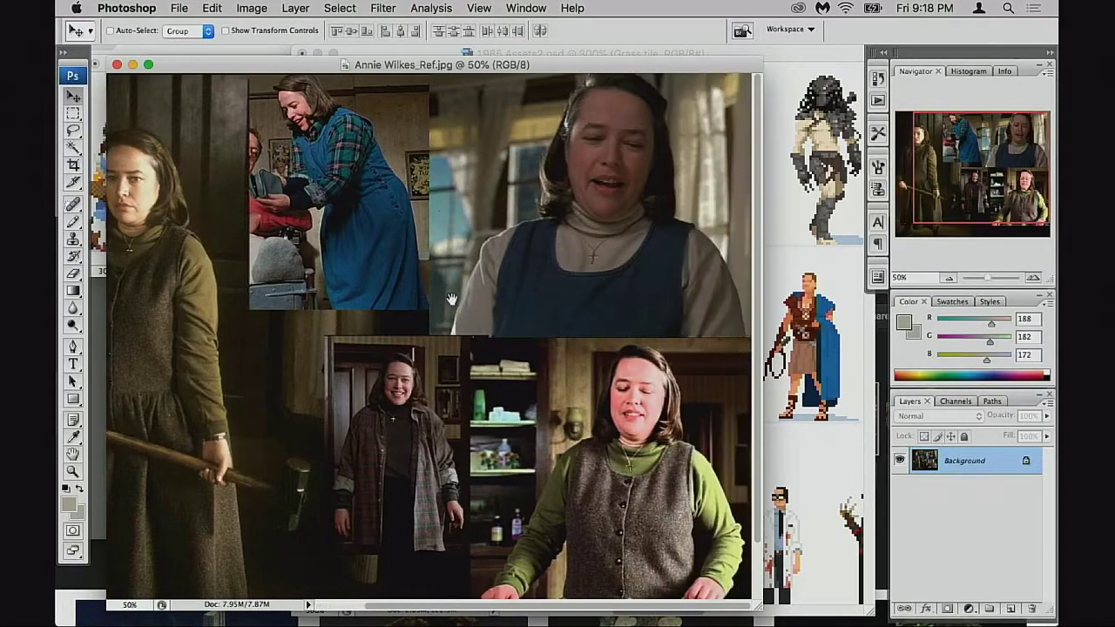
drag(385, 324, 493, 265)
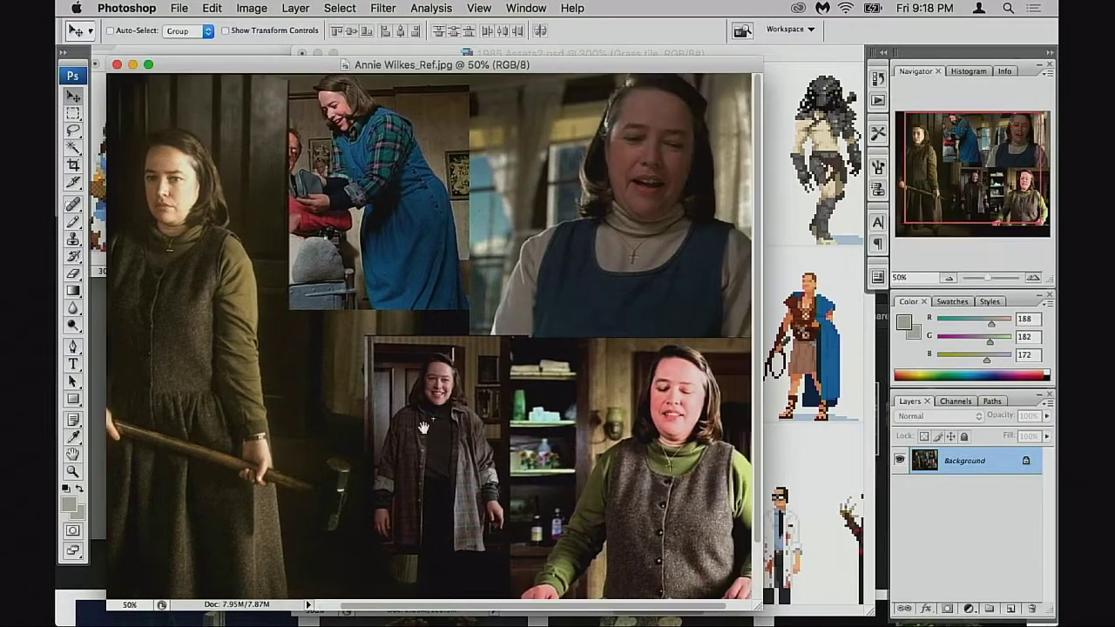
drag(477, 321, 436, 381)
drag(427, 324, 468, 324)
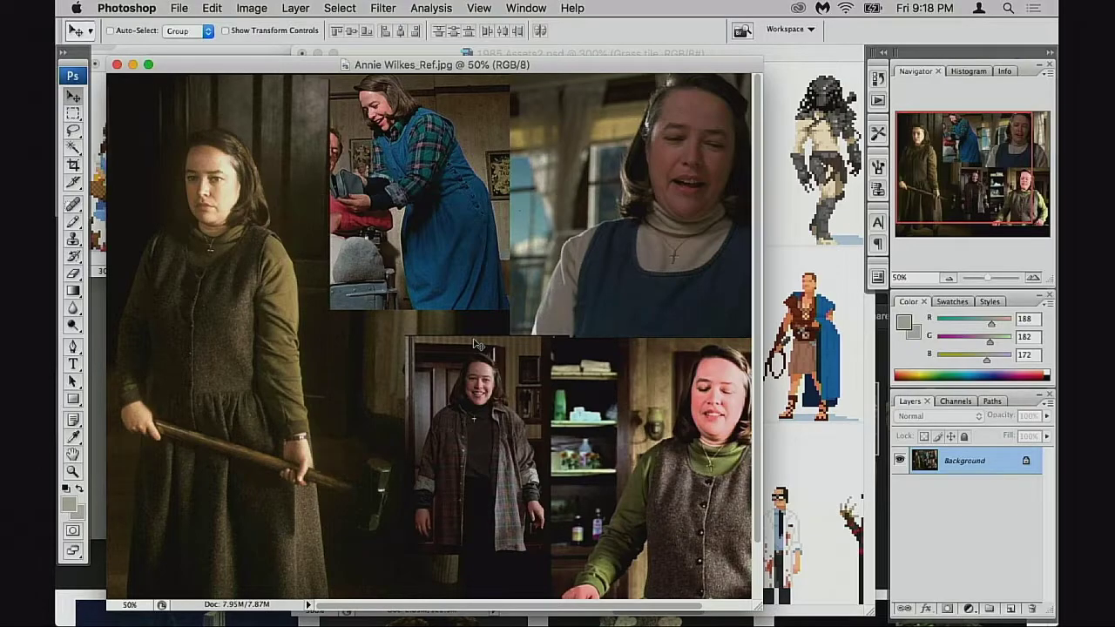
drag(404, 328, 329, 342)
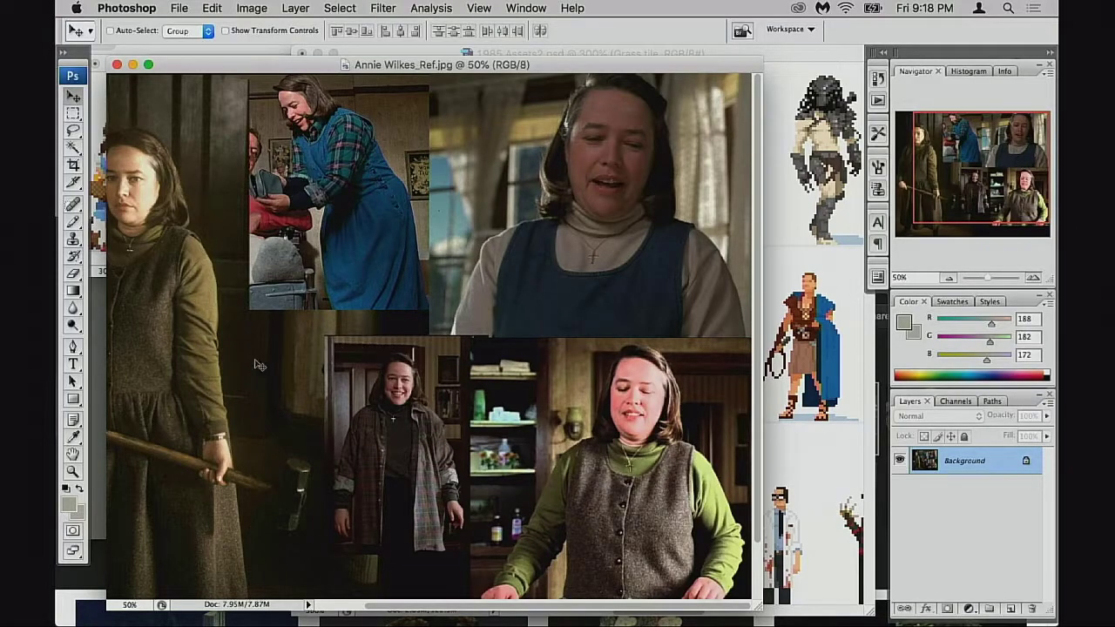
scroll(316, 367, left, 5)
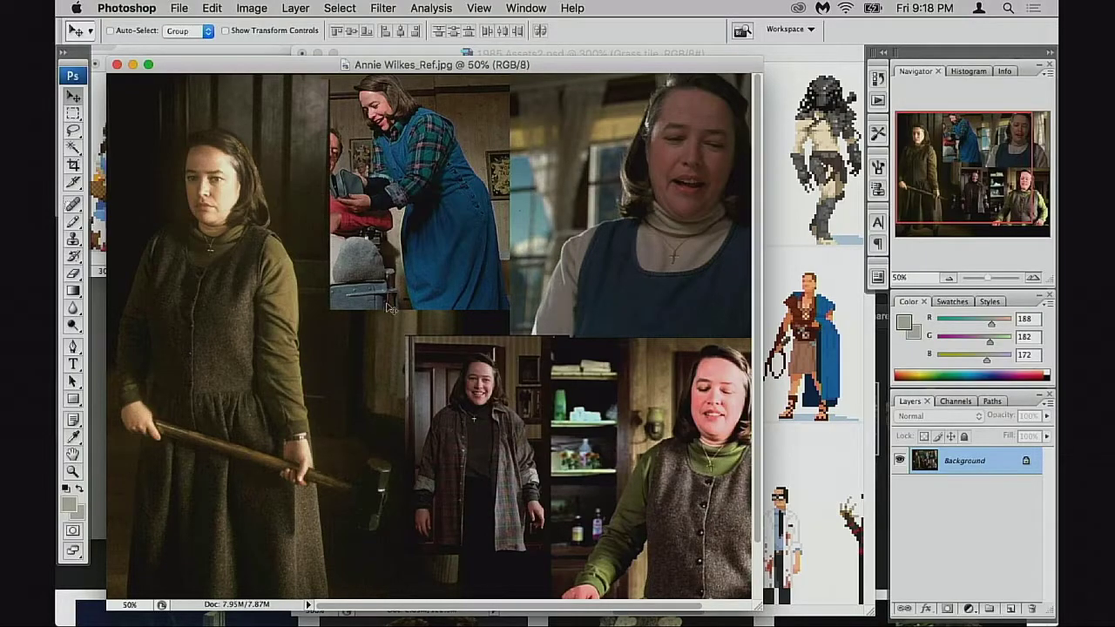
key(space)
drag(529, 312, 491, 334)
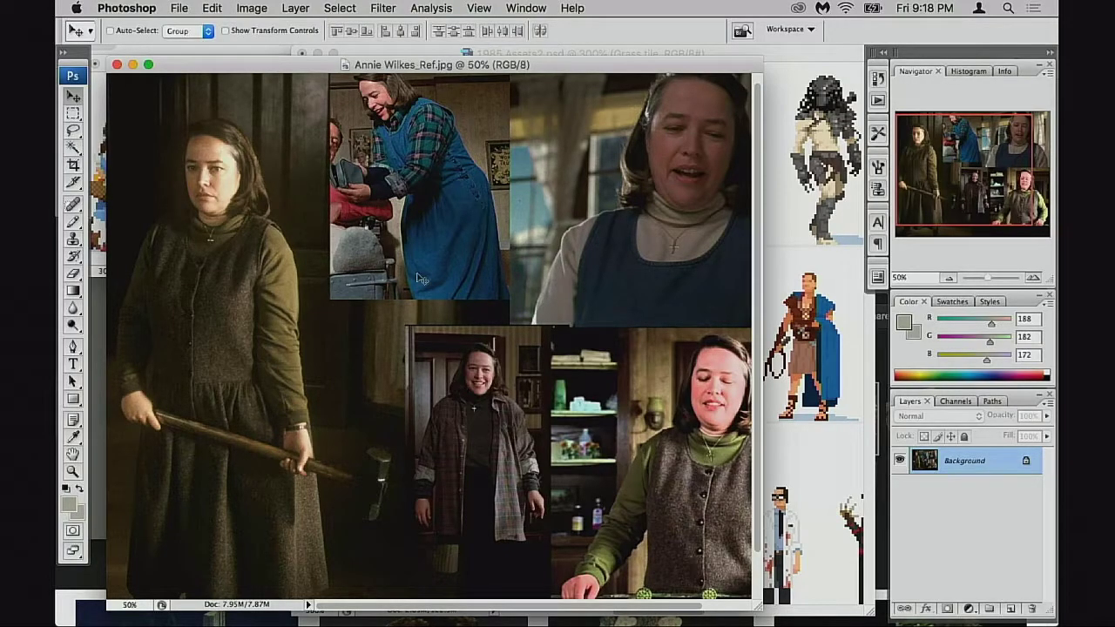
drag(493, 336, 434, 289)
scroll(433, 329, up, 3)
scroll(433, 329, left, 4)
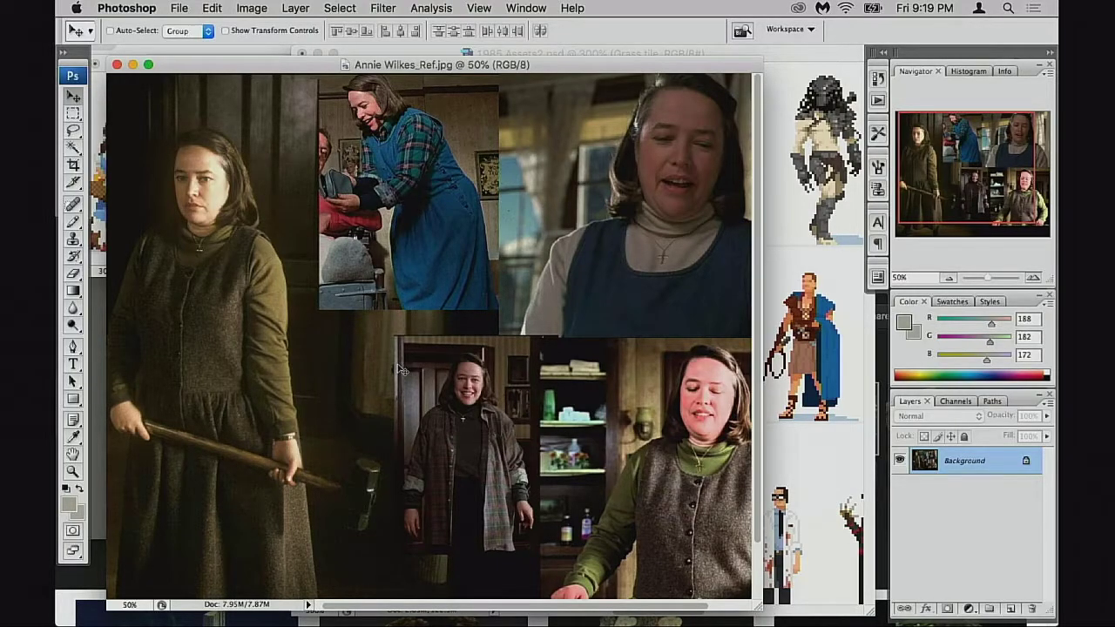
Move the Annie Wilkes reference window aside to uncover the 1985 Assets2.psd character sheet behind it
drag(377, 68, 385, 64)
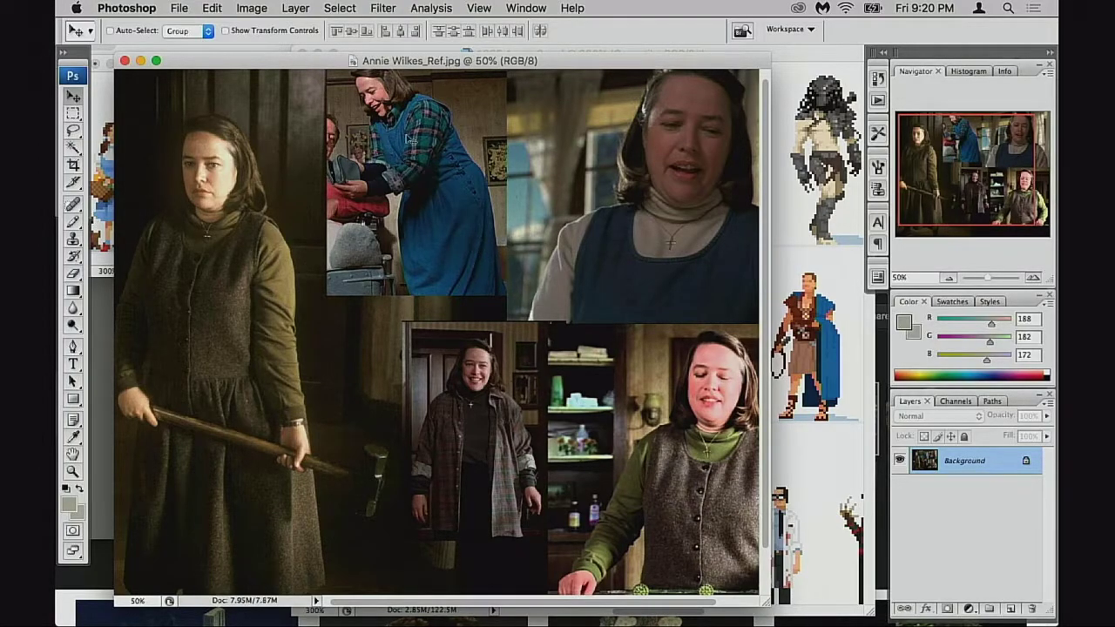
drag(458, 66, 470, 79)
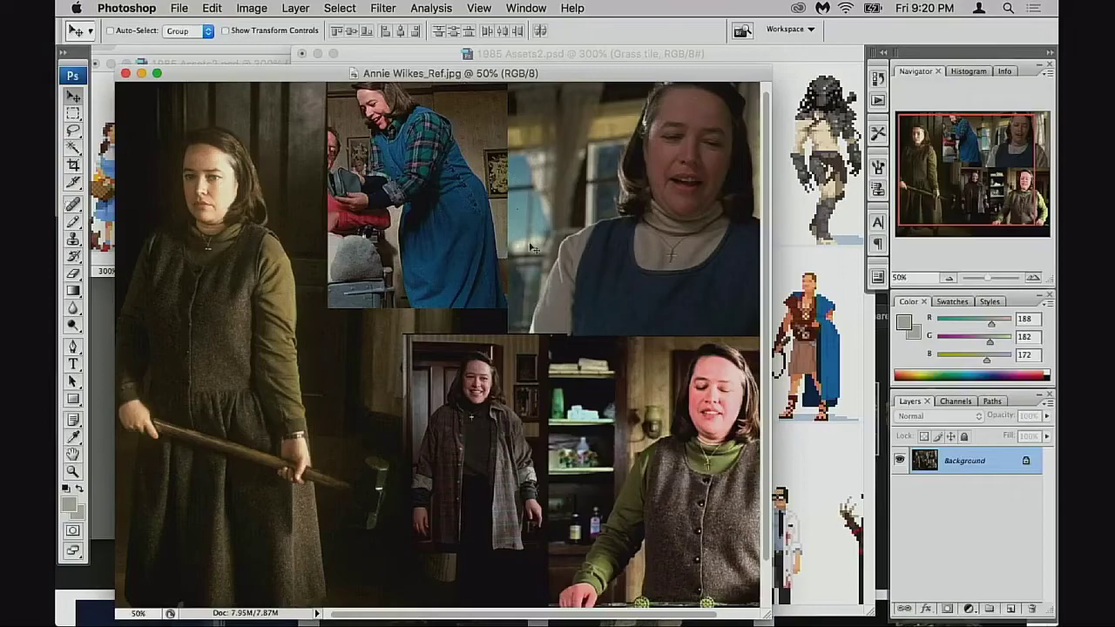
drag(457, 297, 461, 308)
drag(243, 320, 366, 322)
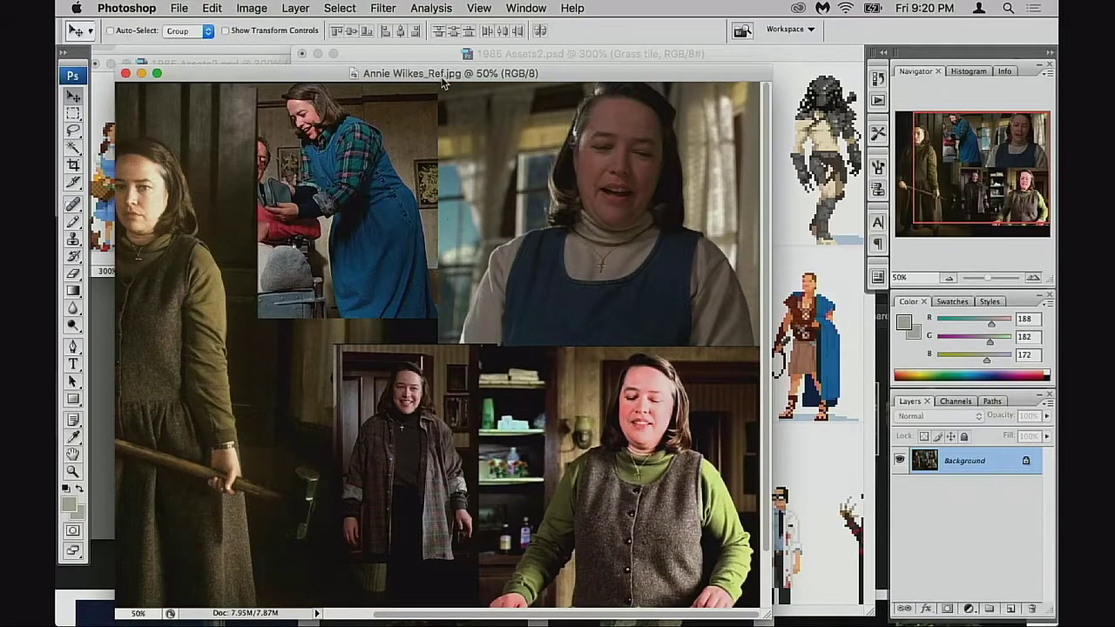
drag(444, 80, 470, 82)
drag(581, 84, 526, 98)
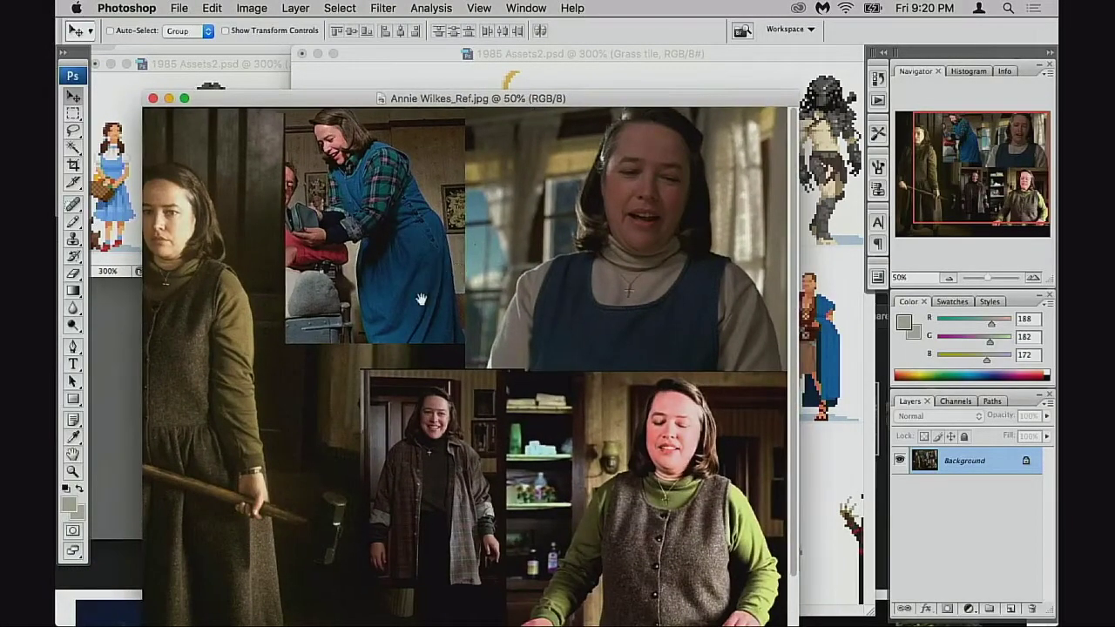
drag(421, 298, 431, 298)
drag(417, 87, 356, 111)
Bring 1985 Assets2.psd forward and look over its character rows, buildings and environment layers
click(484, 58)
drag(627, 179, 501, 319)
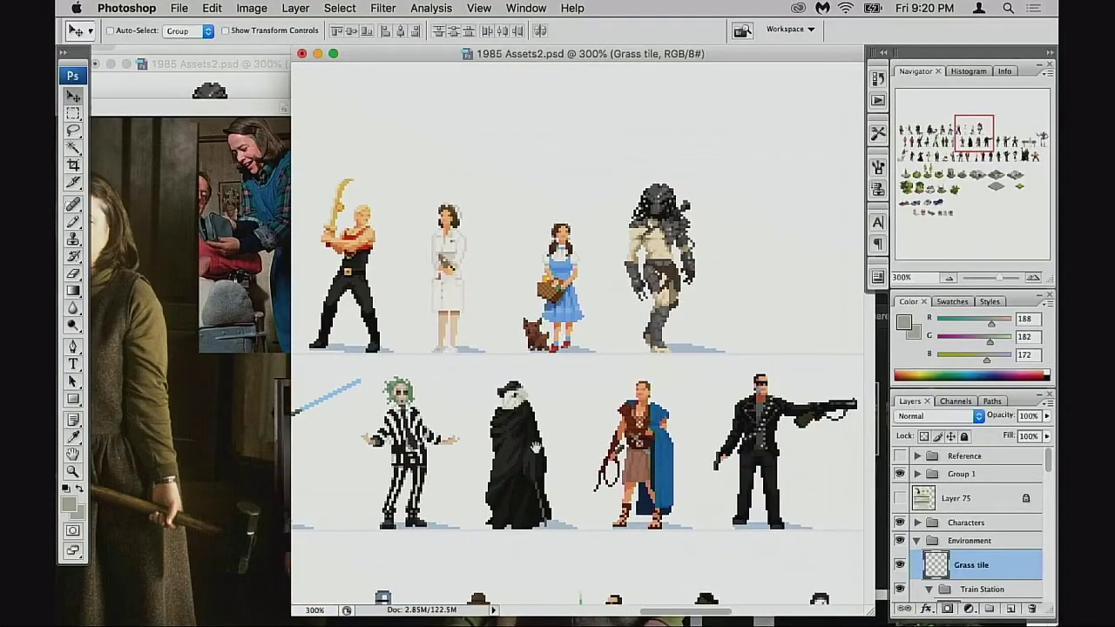
scroll(525, 299, down, 5)
scroll(836, 479, down, 1)
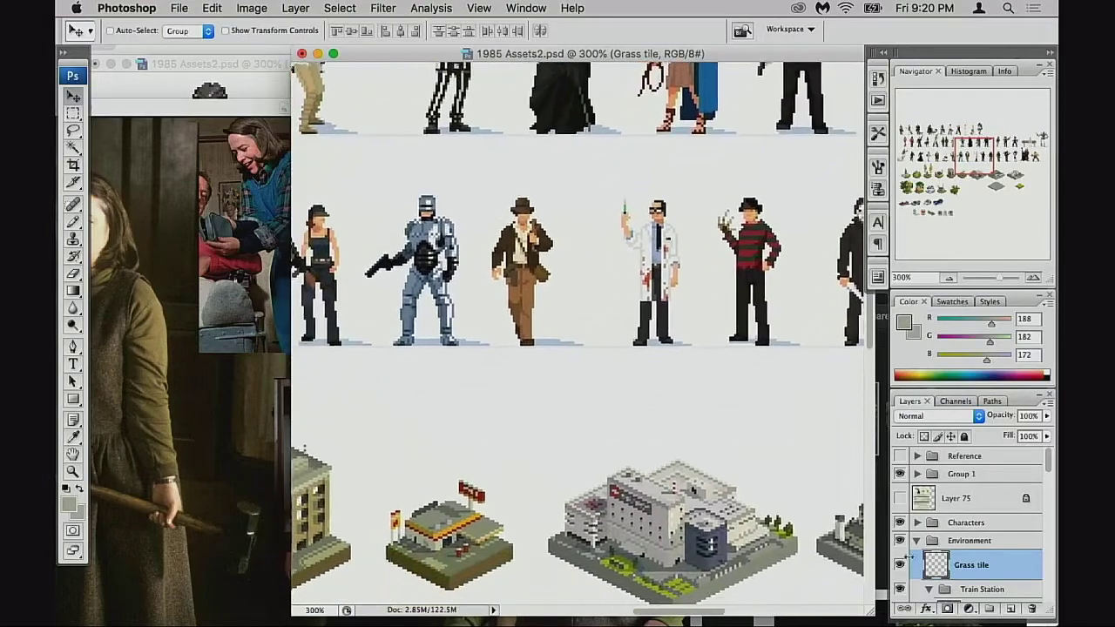
scroll(906, 540, down, 5)
scroll(916, 552, down, 1)
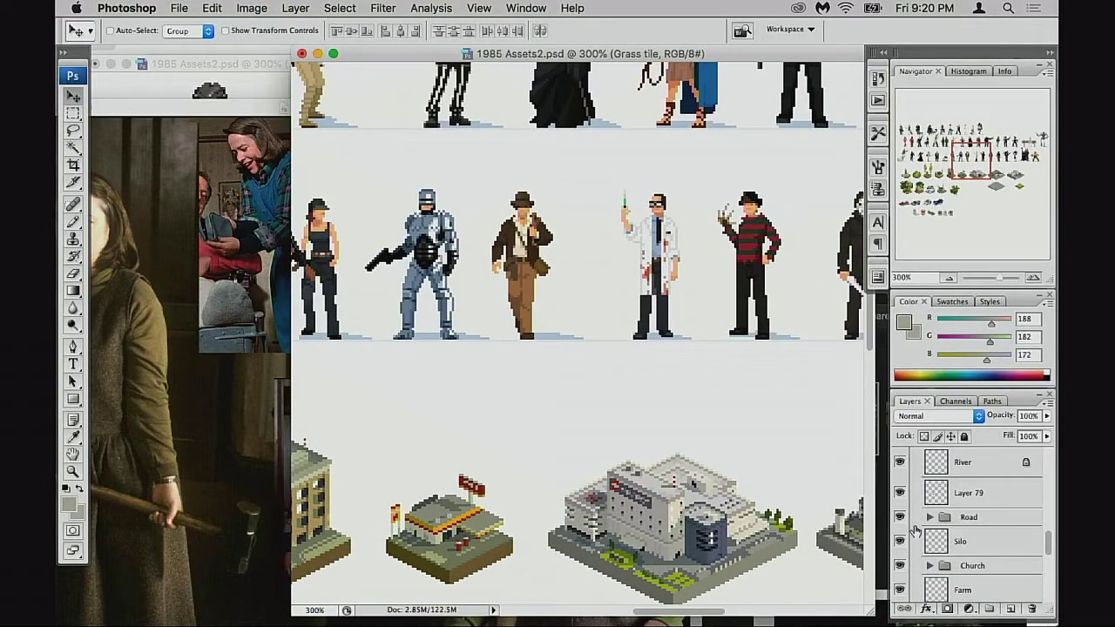
Return to the Annie Wilkes reference and examine the full-length standing figure with the long dress and sledgehammer
click(254, 333)
drag(314, 106, 580, 87)
key(space)
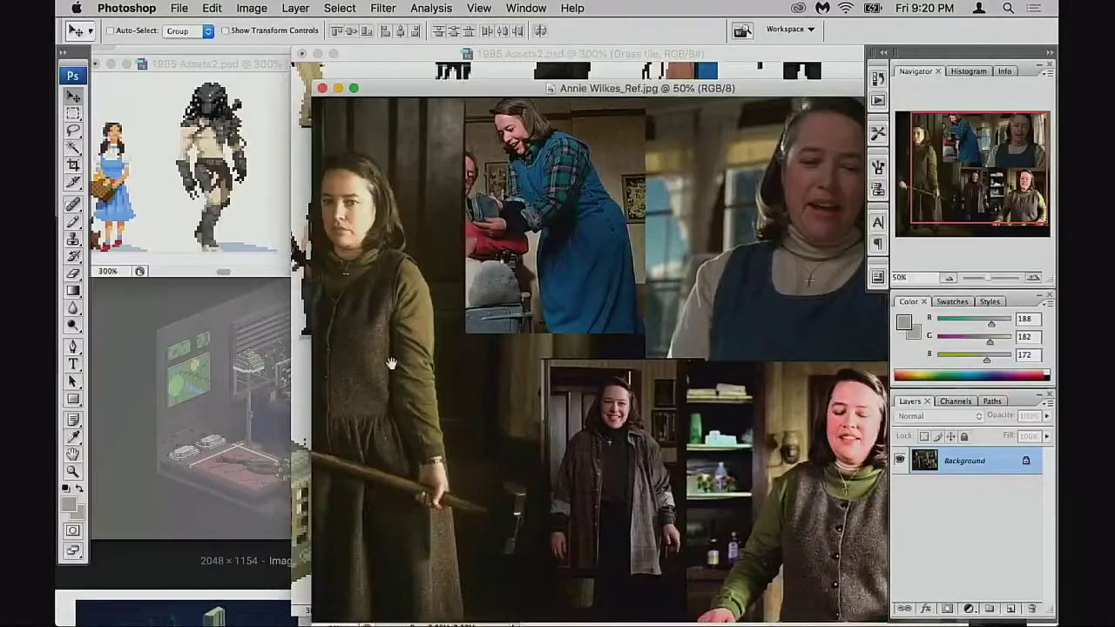
drag(391, 362, 552, 329)
scroll(551, 328, down, 1)
scroll(461, 413, down, 1)
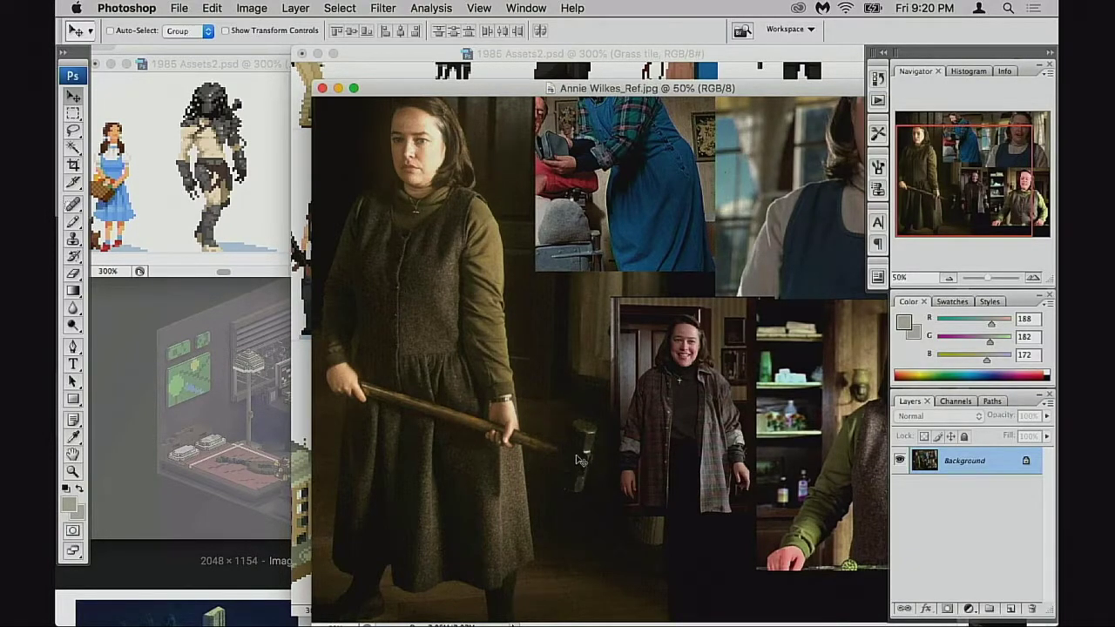
mouse_move(553, 477)
mouse_down()
mouse_move(540, 474)
mouse_move(557, 481)
mouse_up()
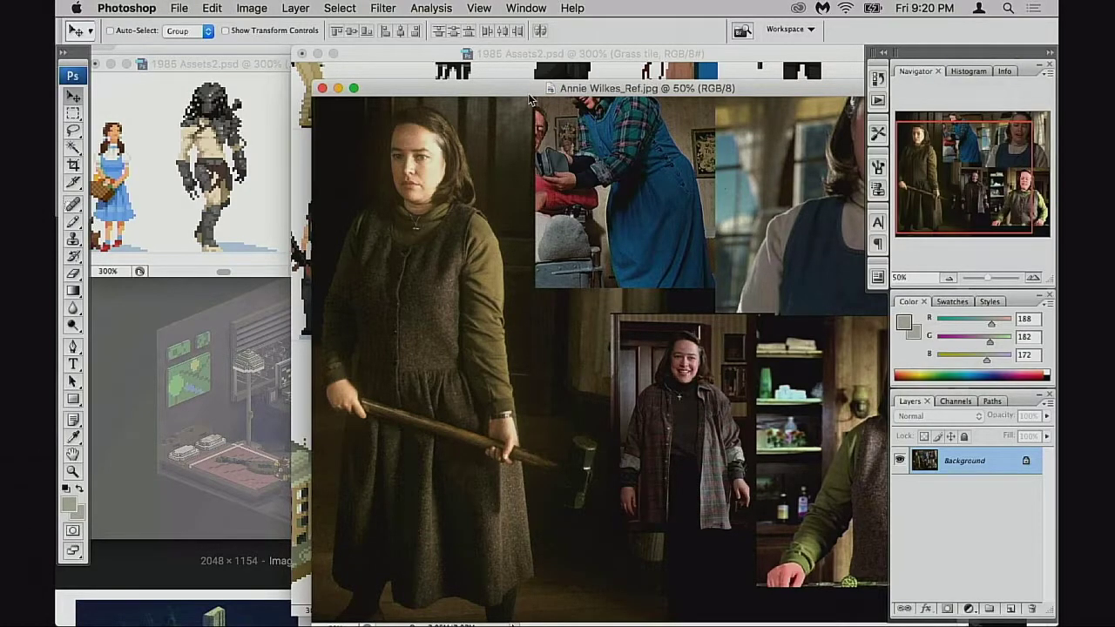
Place the reference beside the asset sheet and make the sheet's Small layer group visible
drag(528, 94, 258, 137)
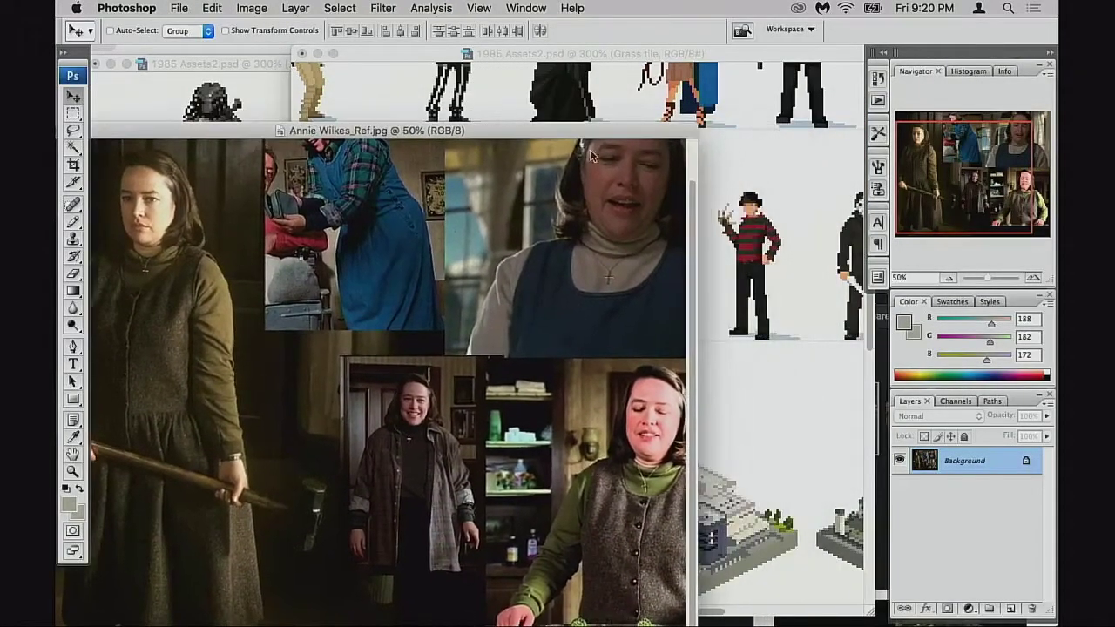
click(757, 193)
scroll(747, 361, down, 10)
scroll(747, 362, right, 6)
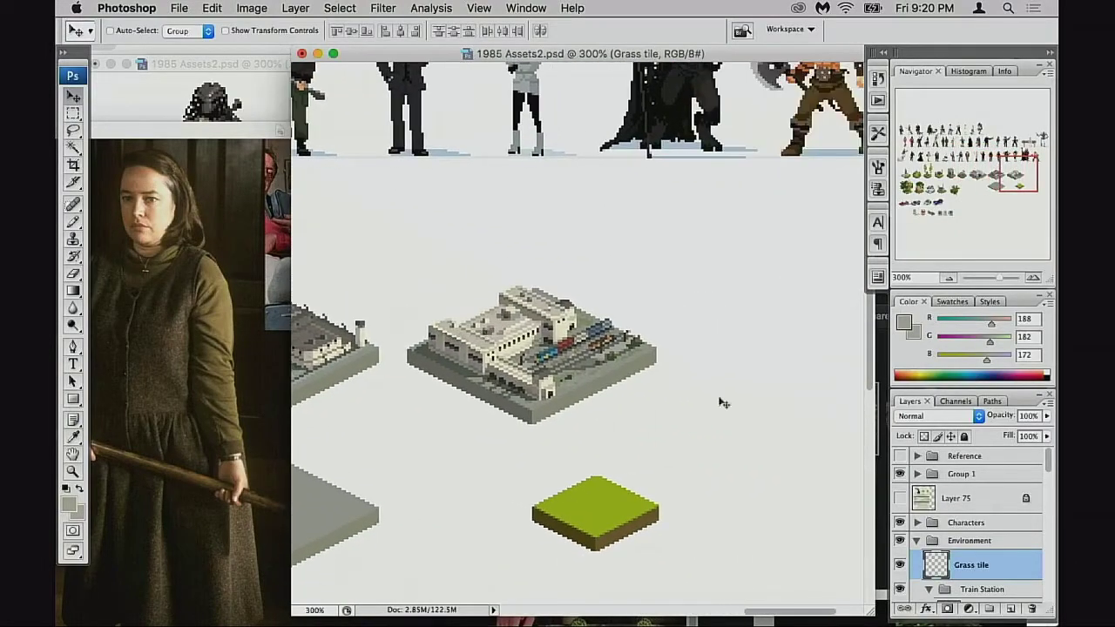
scroll(919, 531, down, 15)
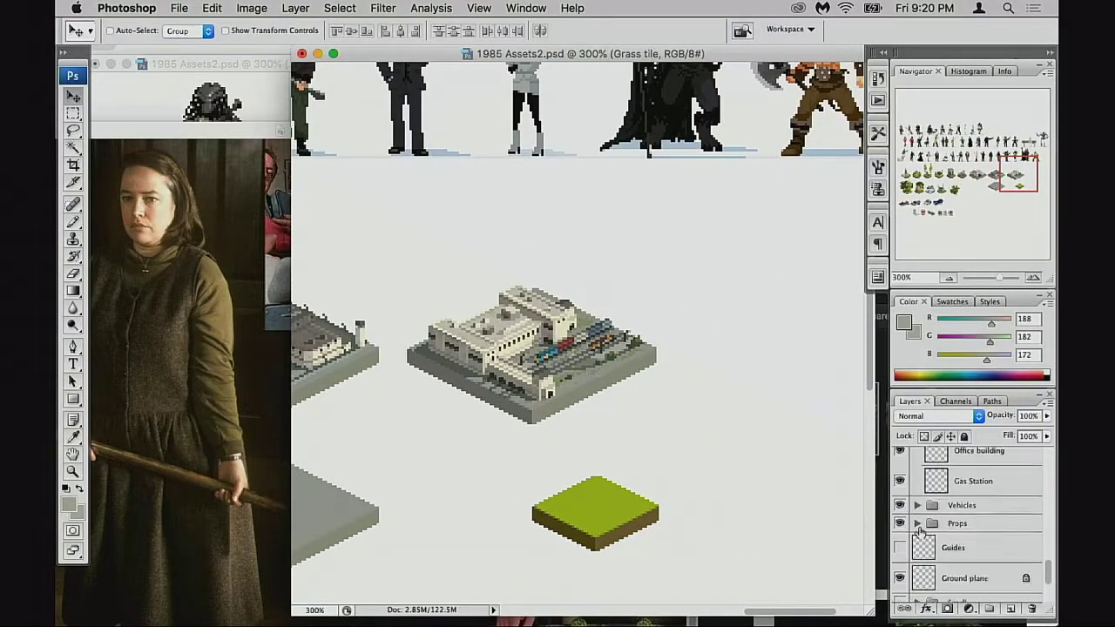
scroll(918, 531, down, 5)
scroll(918, 544, up, 3)
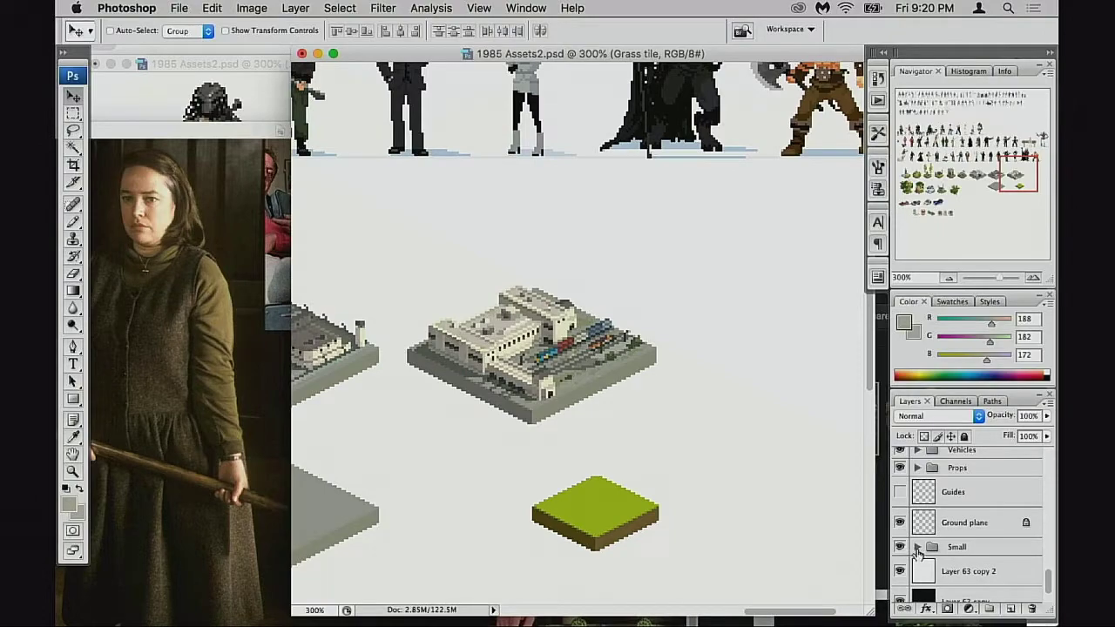
Locate the small Annie Wilkes sprite with the sledgehammer and pig and view it close up at about 1280%
scroll(582, 303, up, 15)
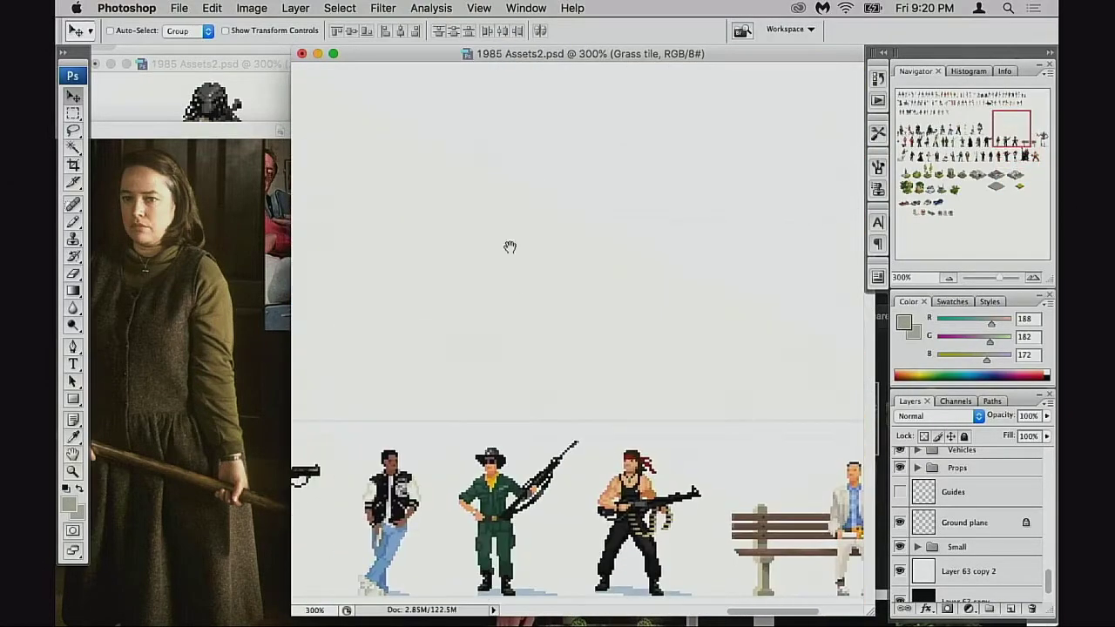
drag(514, 385, 607, 400)
drag(474, 358, 609, 359)
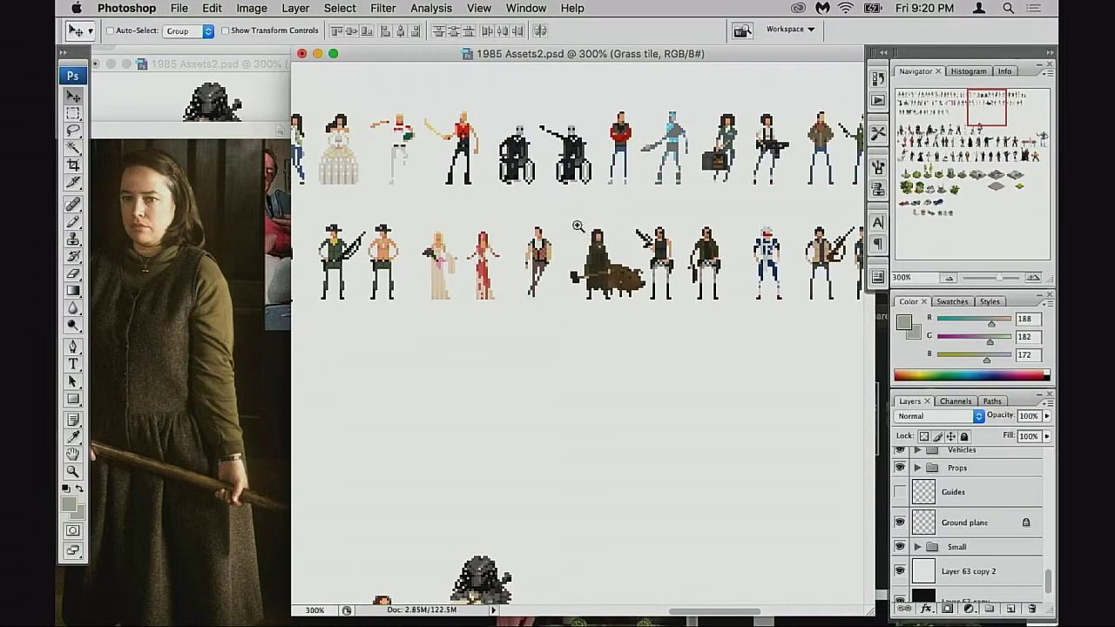
drag(550, 203, 646, 331)
scroll(651, 348, right, 3)
scroll(650, 348, down, 2)
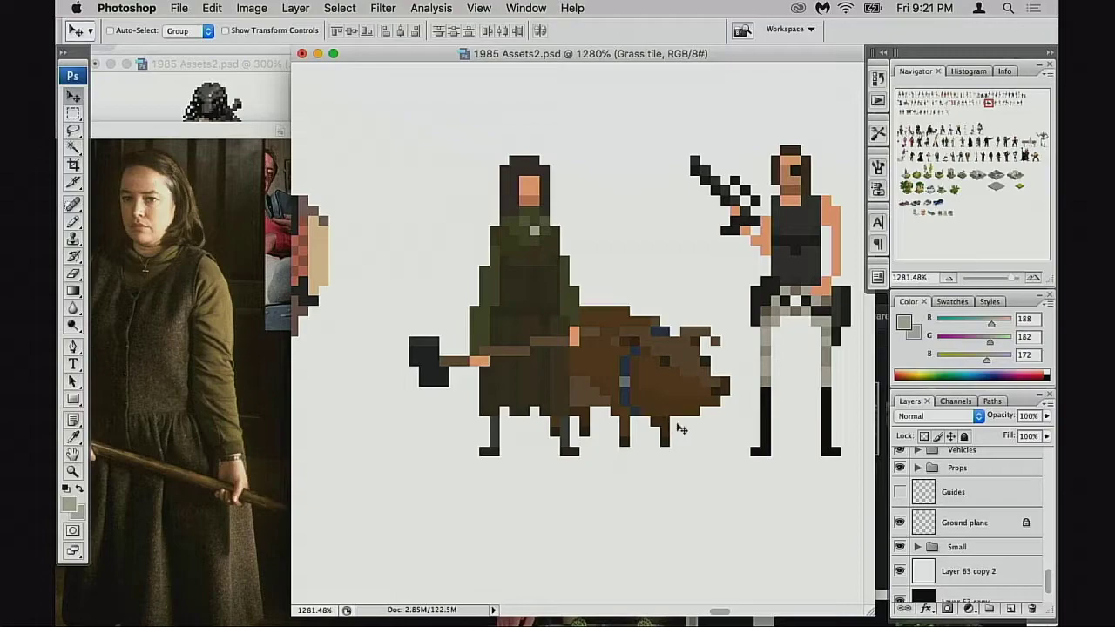
Find the Annie Wilkes layer inside the expanded Small group and duplicate it
scroll(897, 526, down, 2)
click(916, 519)
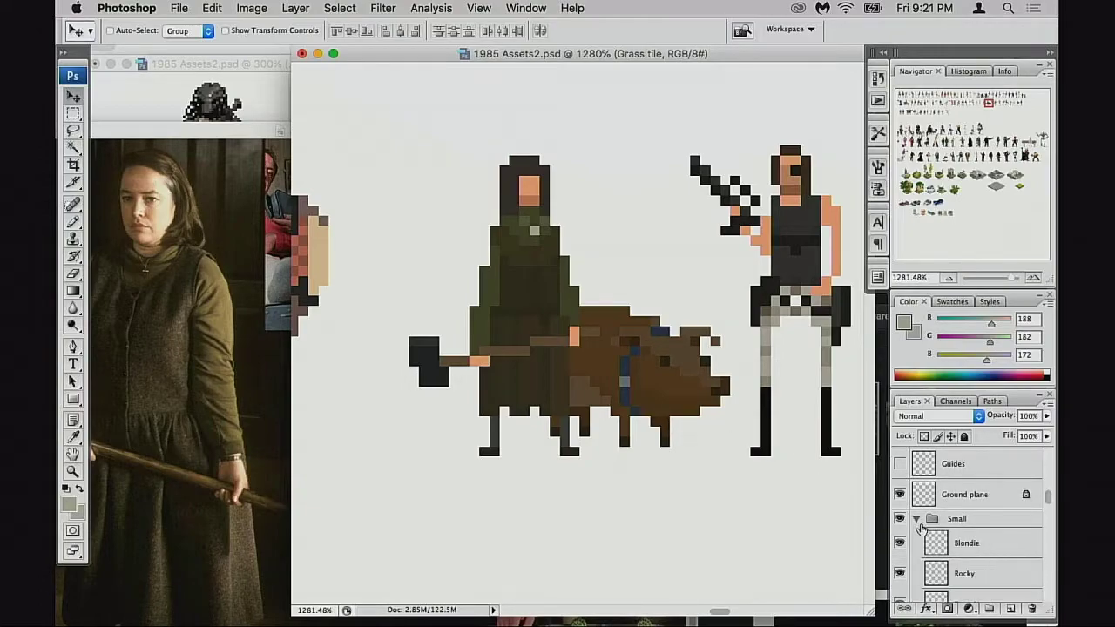
scroll(918, 528, down, 5)
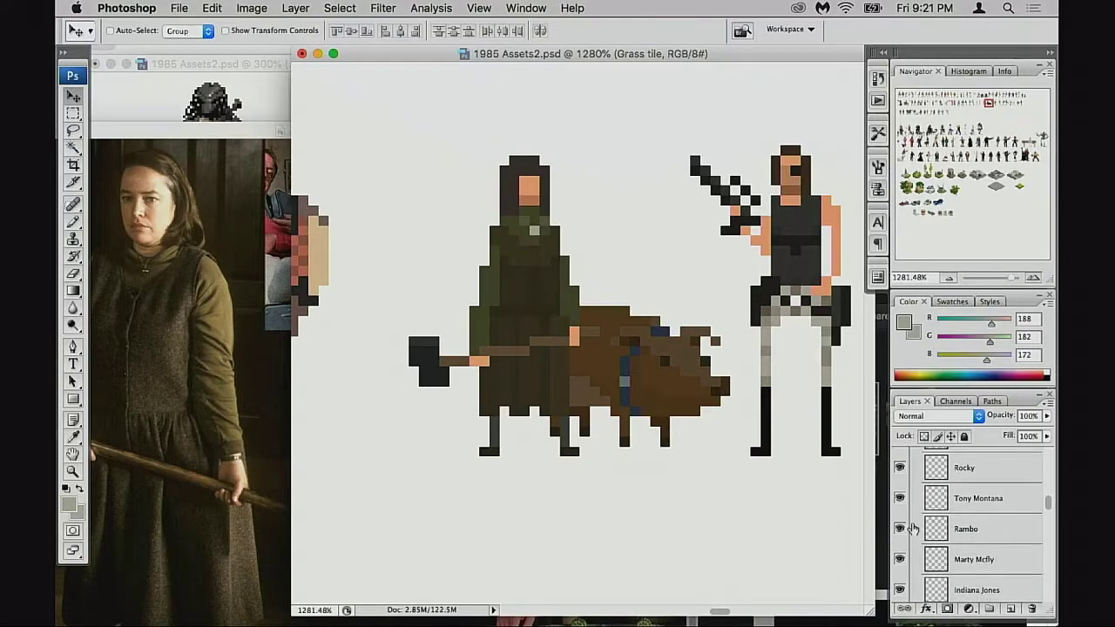
scroll(925, 532, down, 5)
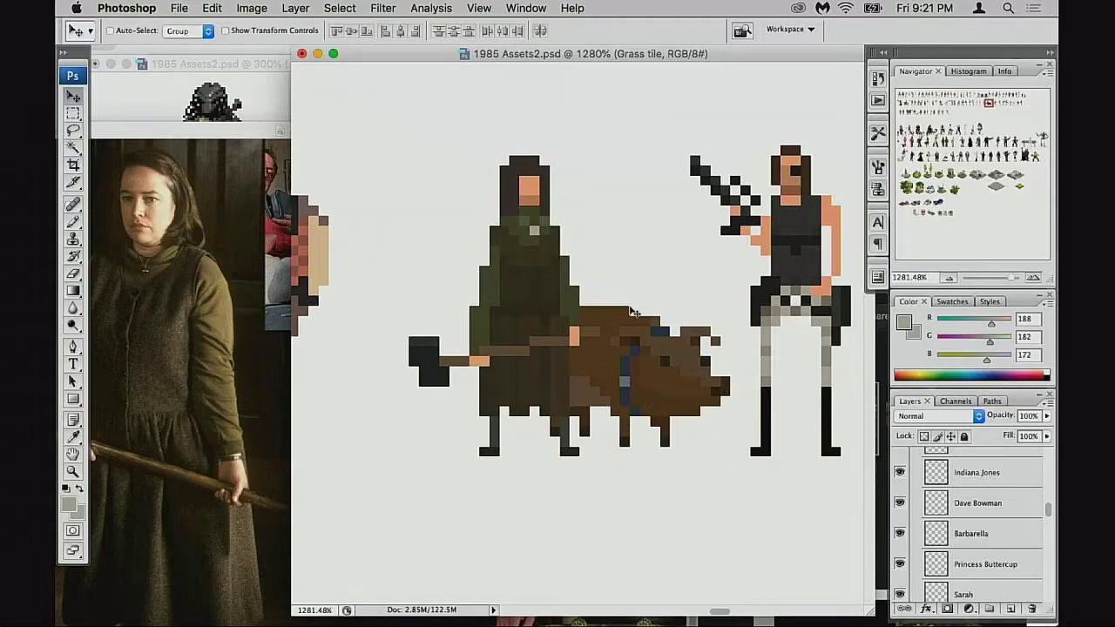
scroll(932, 545, down, 3)
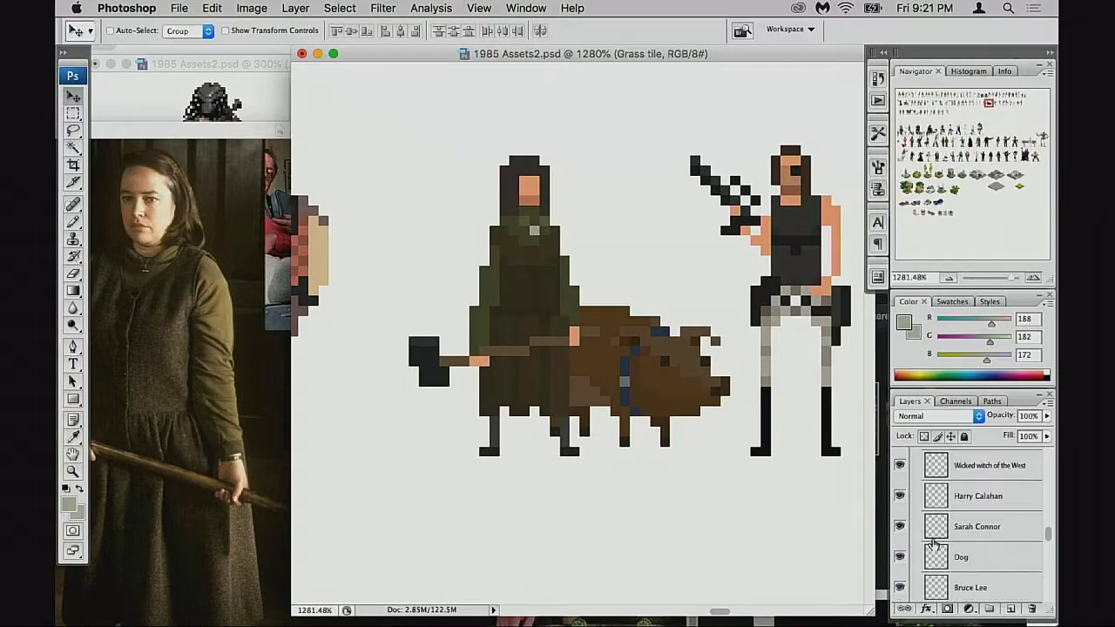
scroll(931, 544, down, 3)
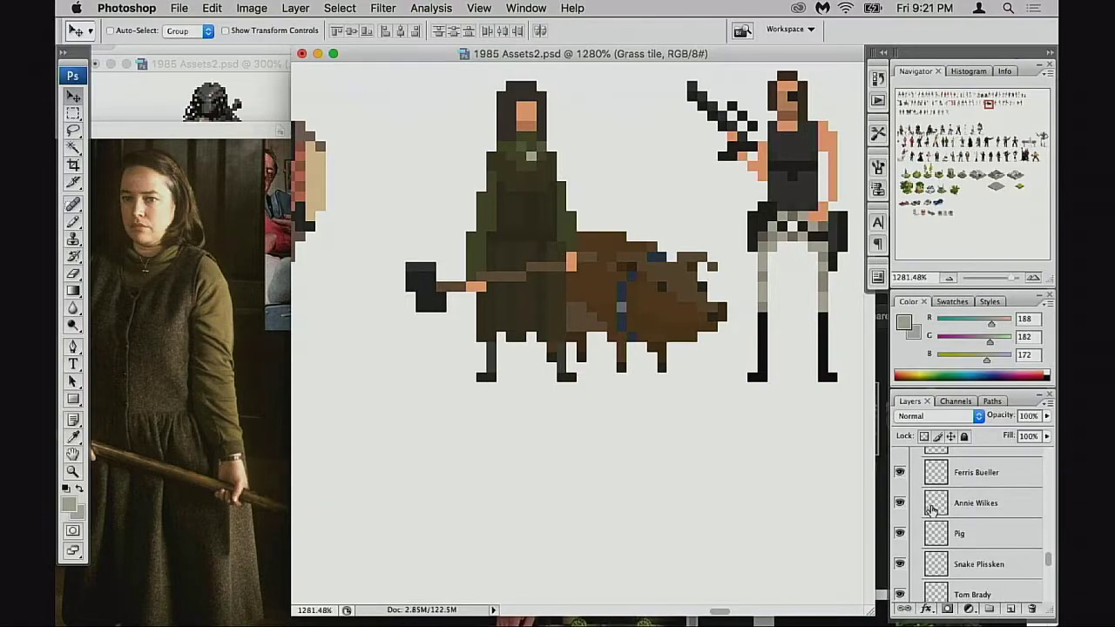
click(934, 511)
key(super+j)
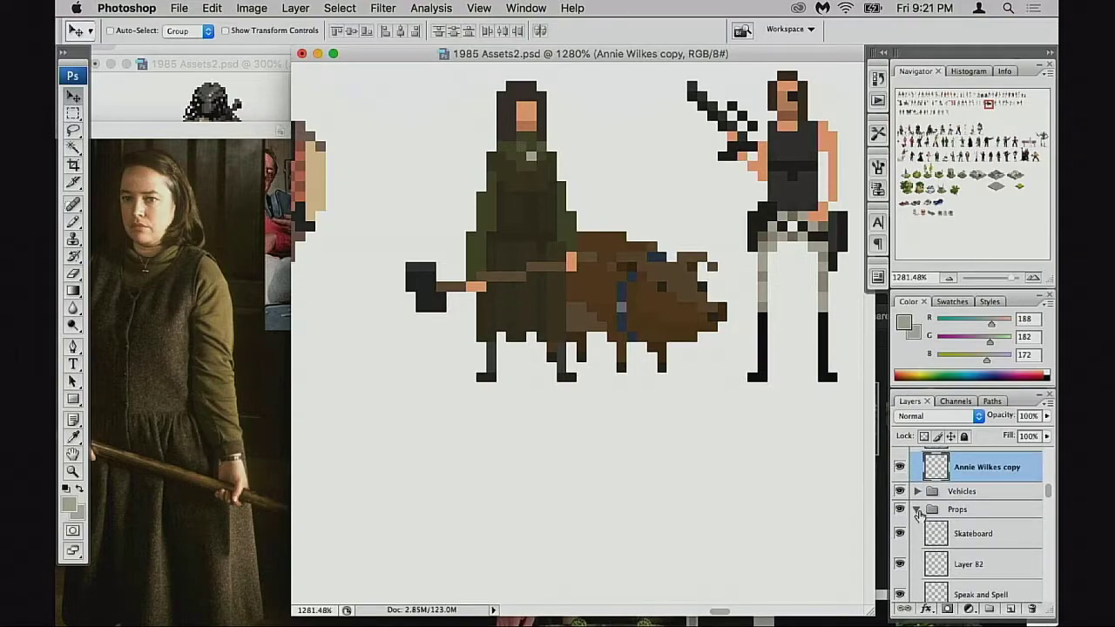
Place the Annie Wilkes copy outside the Small group, between the Characters and Environment groups, and collapse the expanded groups
click(916, 590)
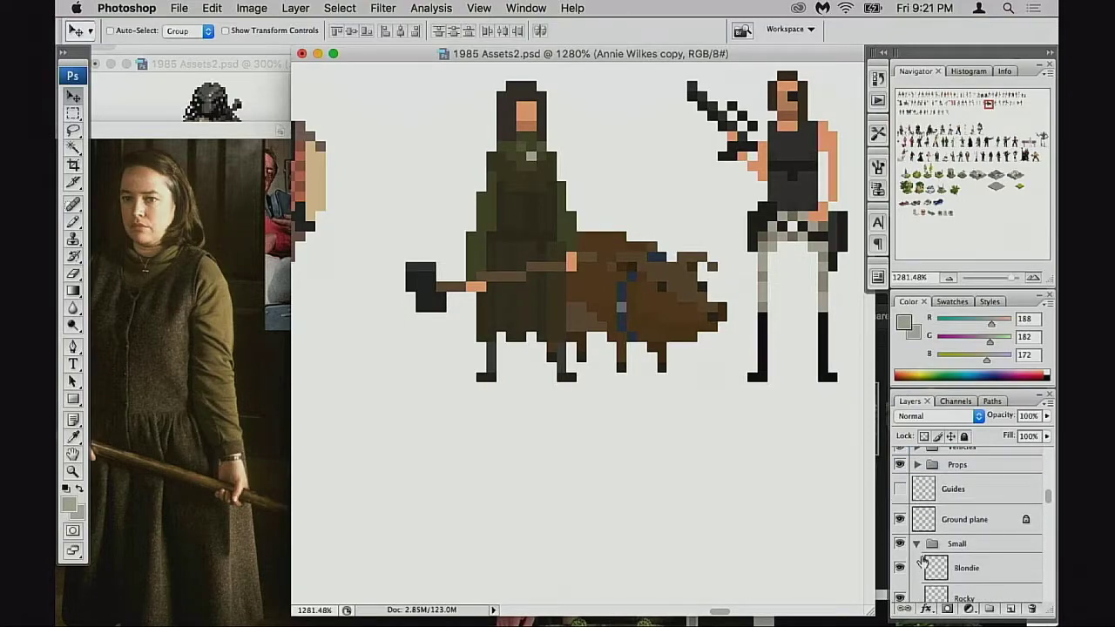
click(916, 546)
drag(936, 475, 911, 470)
scroll(940, 552, down, 3)
scroll(943, 548, up, 4)
scroll(940, 523, down, 1)
click(917, 505)
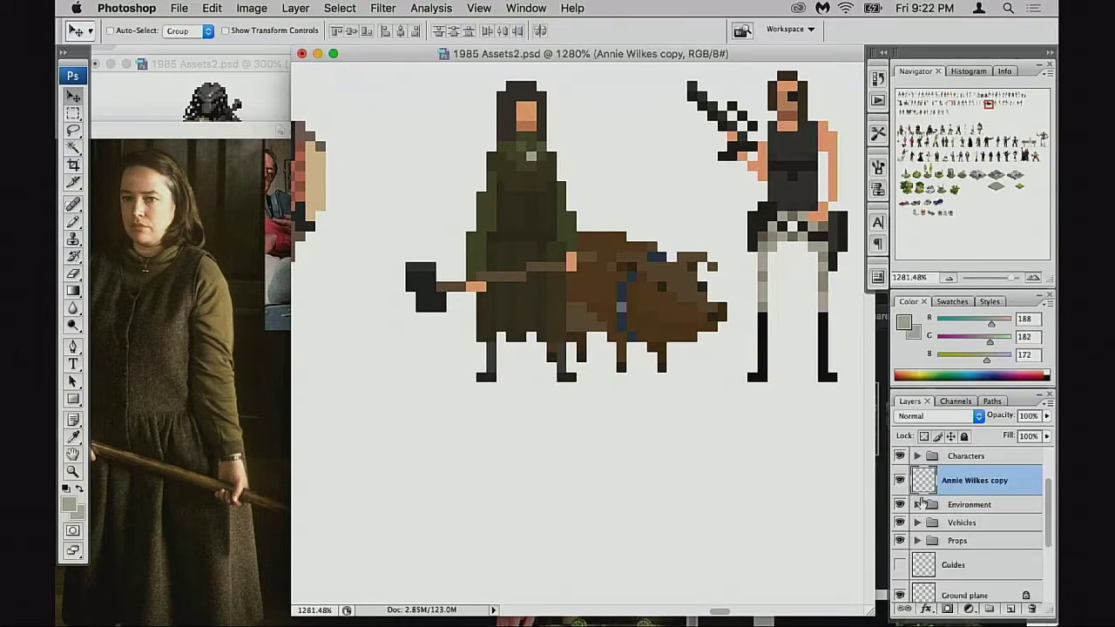
scroll(602, 463, left, 5)
key(f)
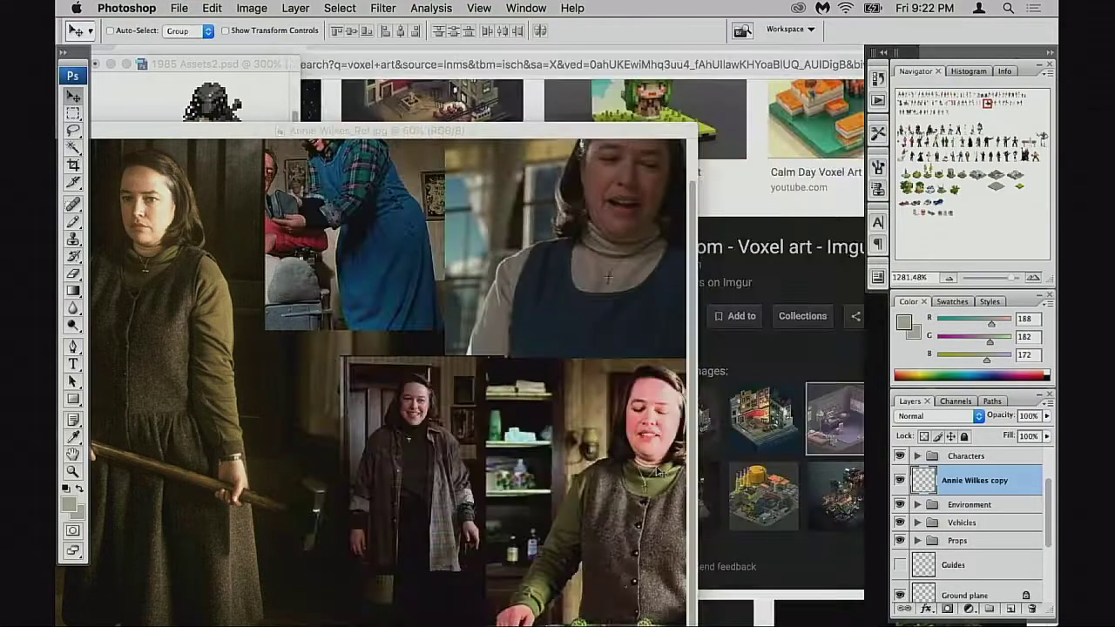
scroll(608, 471, left, 5)
key(f)
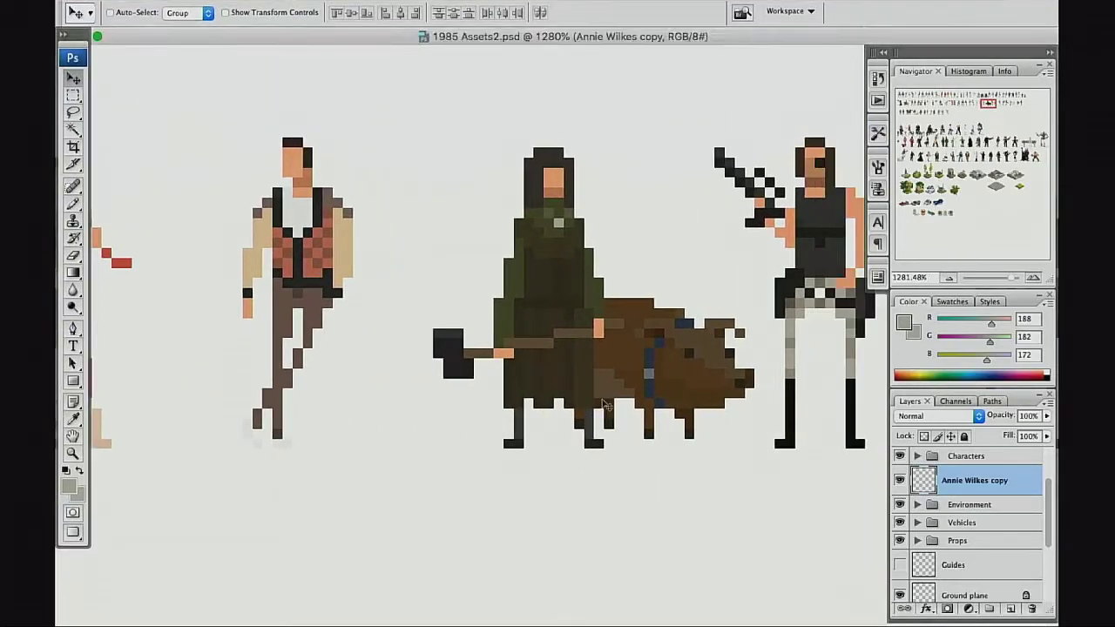
key(f)
scroll(631, 462, right, 3)
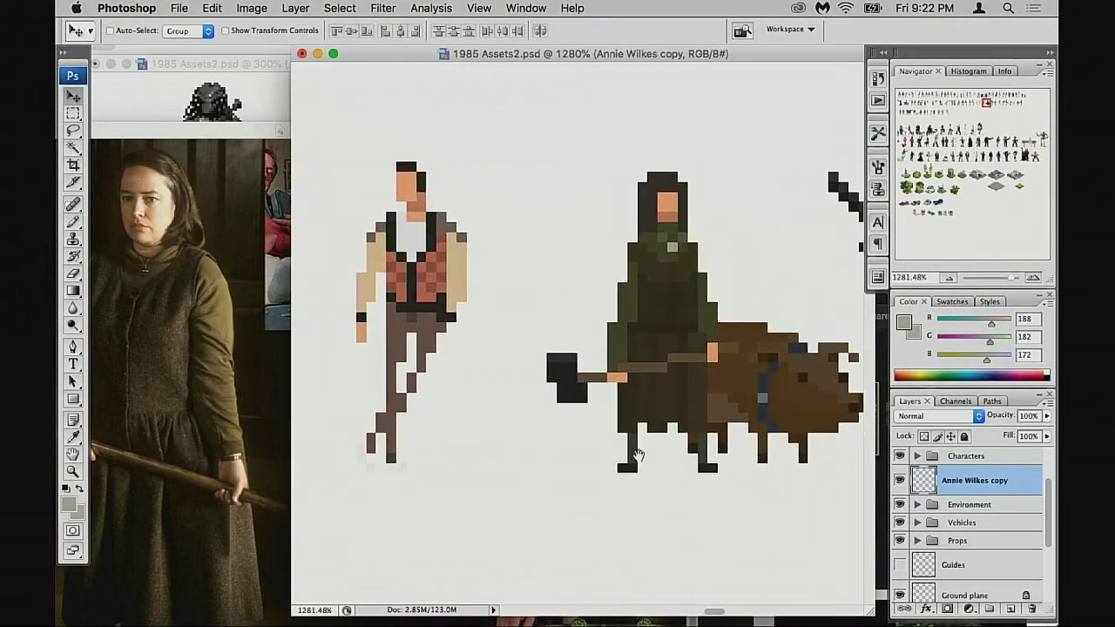
drag(688, 438, 658, 457)
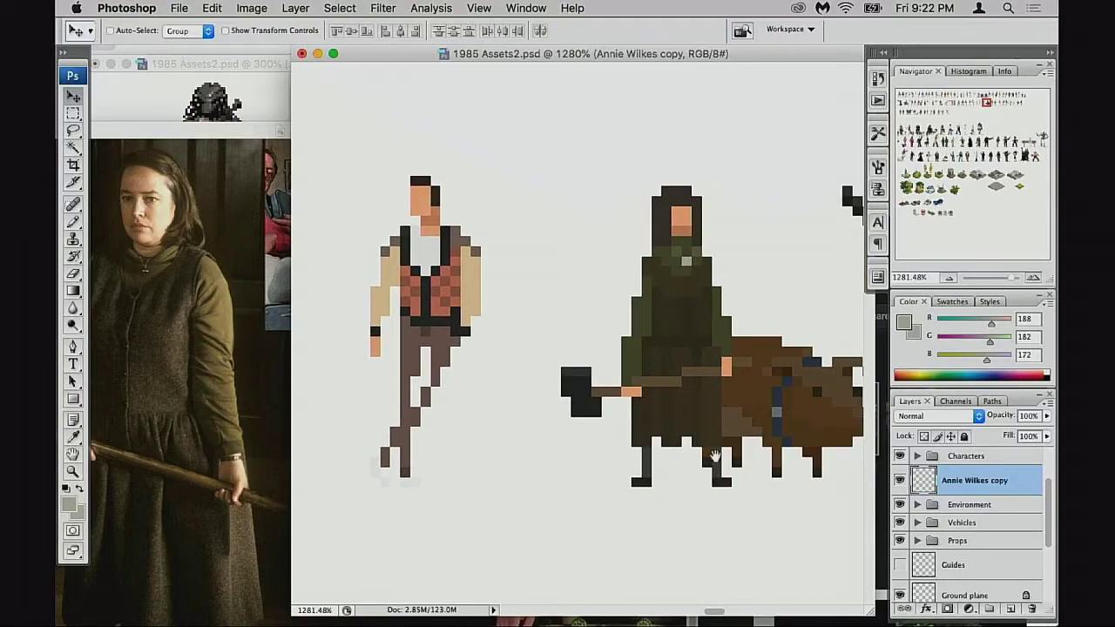
Compare the small Annie Wilkes sprite with the standing figure in the reference, and check which sprite the copied layer holds
click(285, 487)
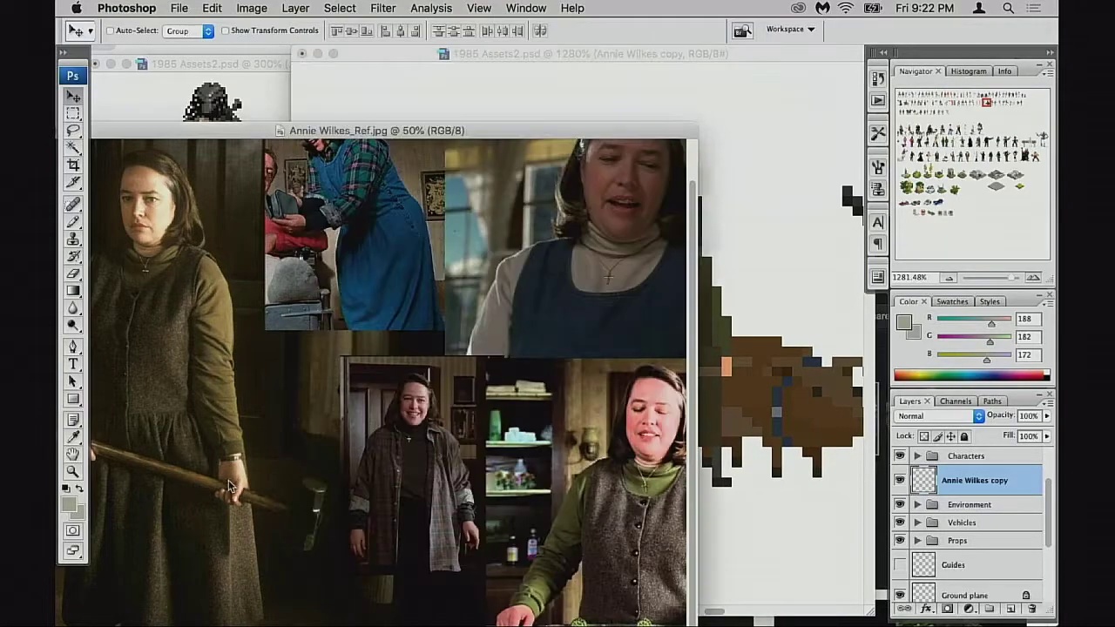
click(774, 444)
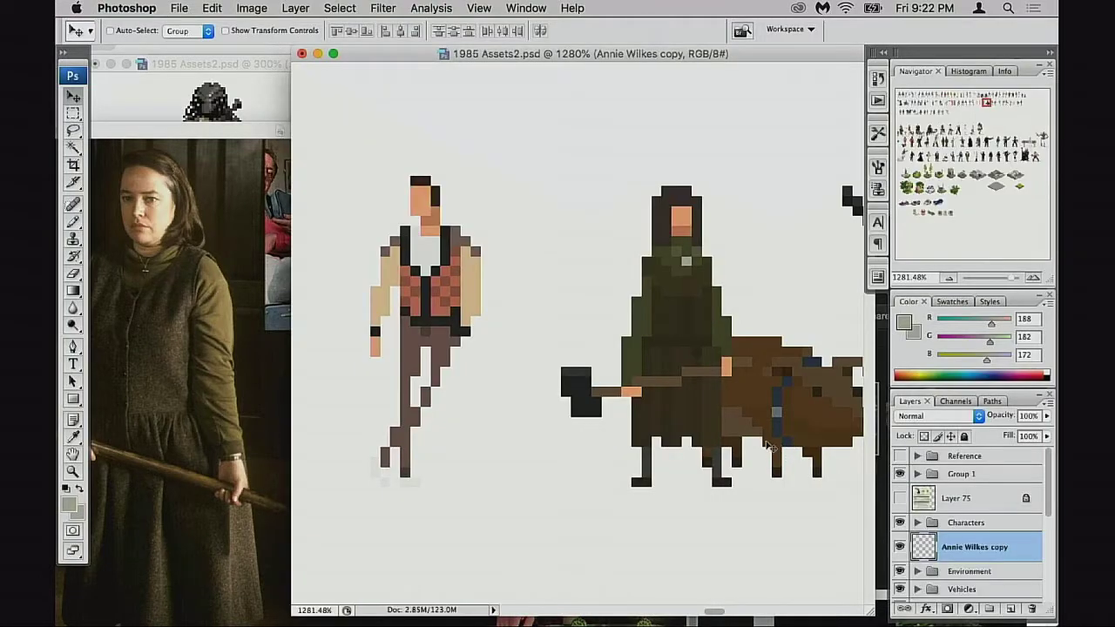
scroll(691, 265, right, 2)
scroll(690, 266, down, 1)
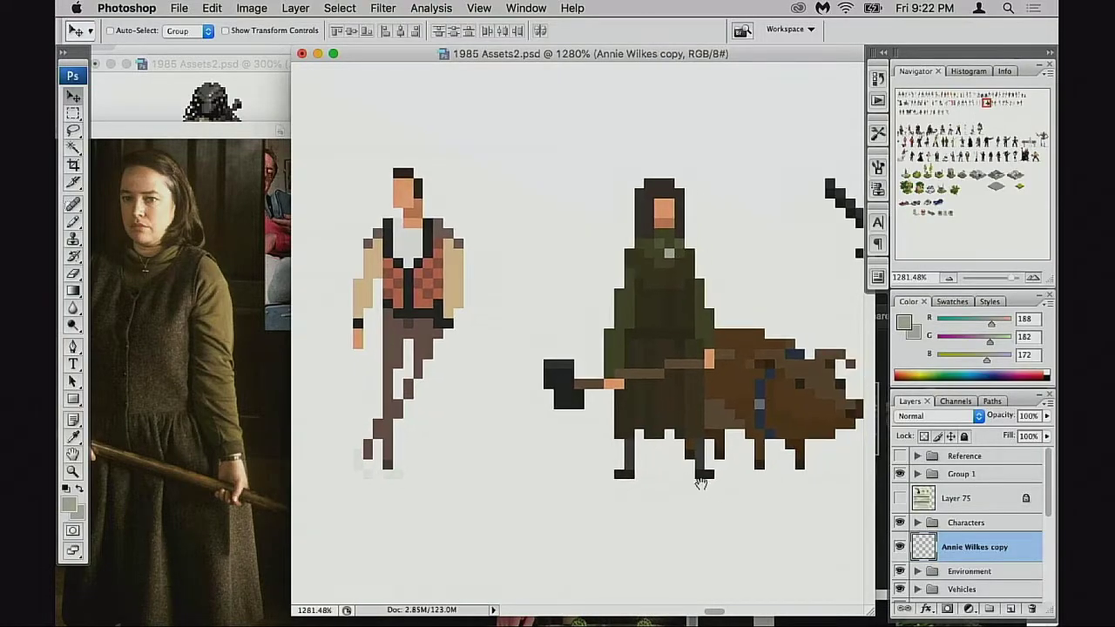
drag(592, 443, 632, 461)
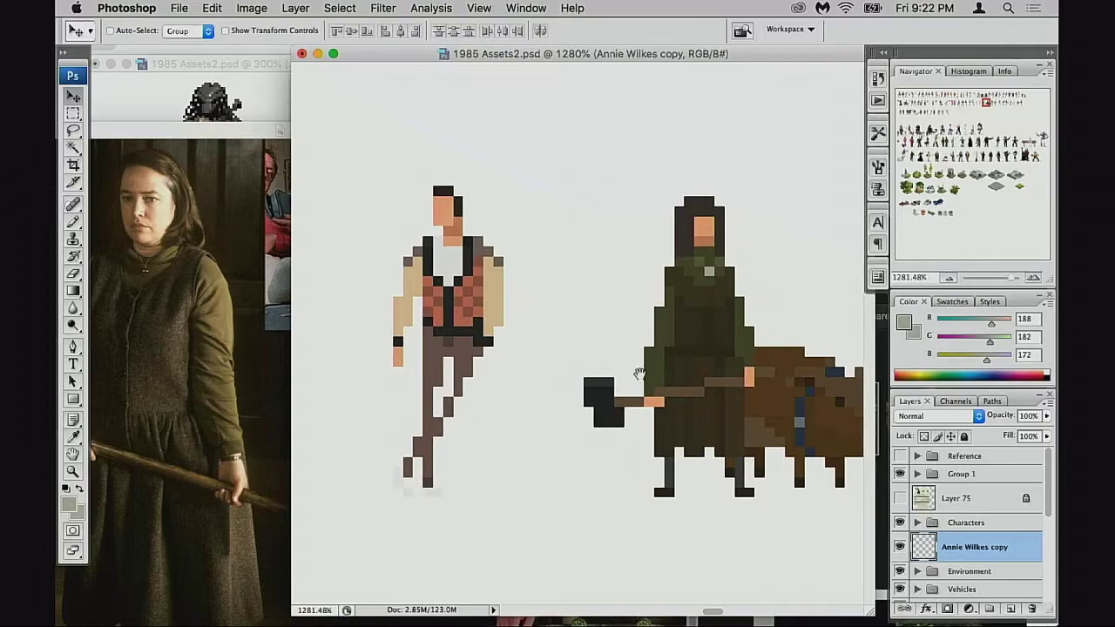
scroll(746, 392, right, 3)
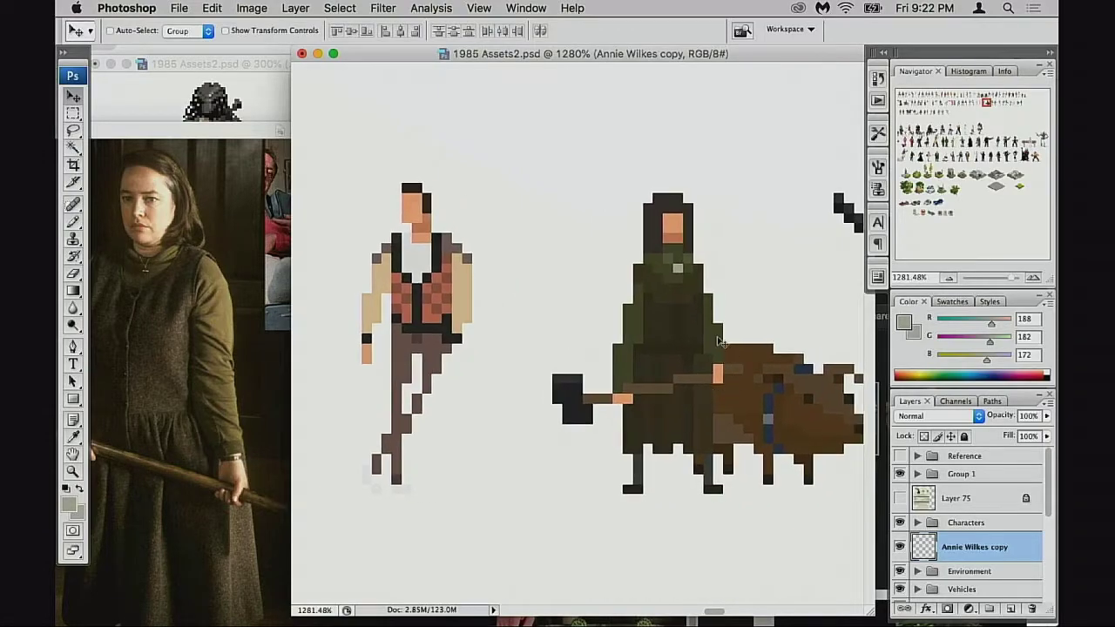
click(899, 547)
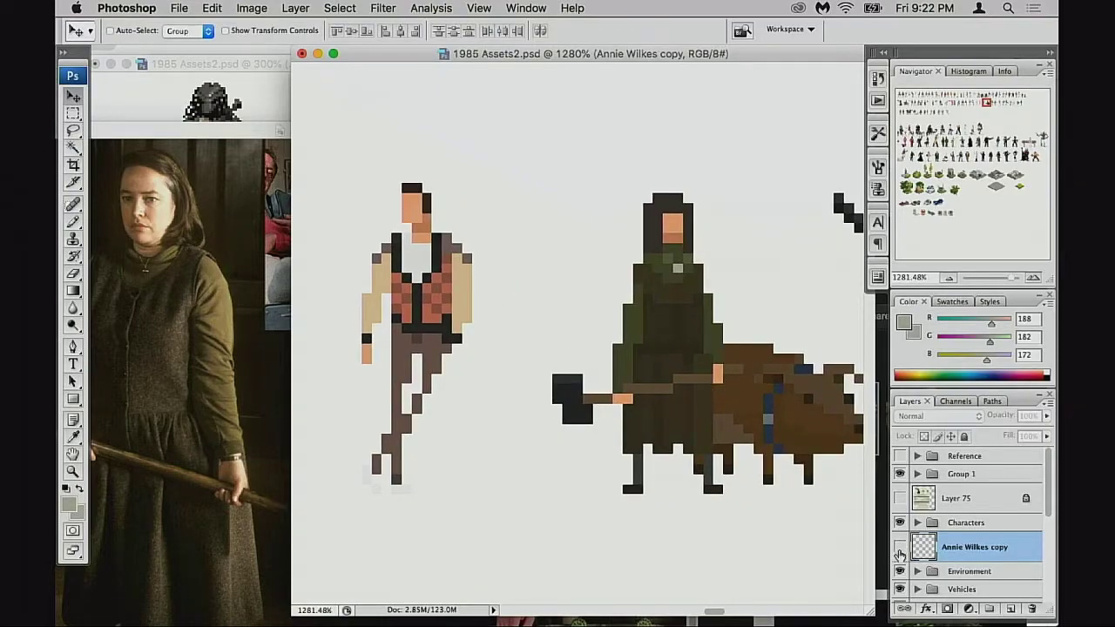
click(900, 548)
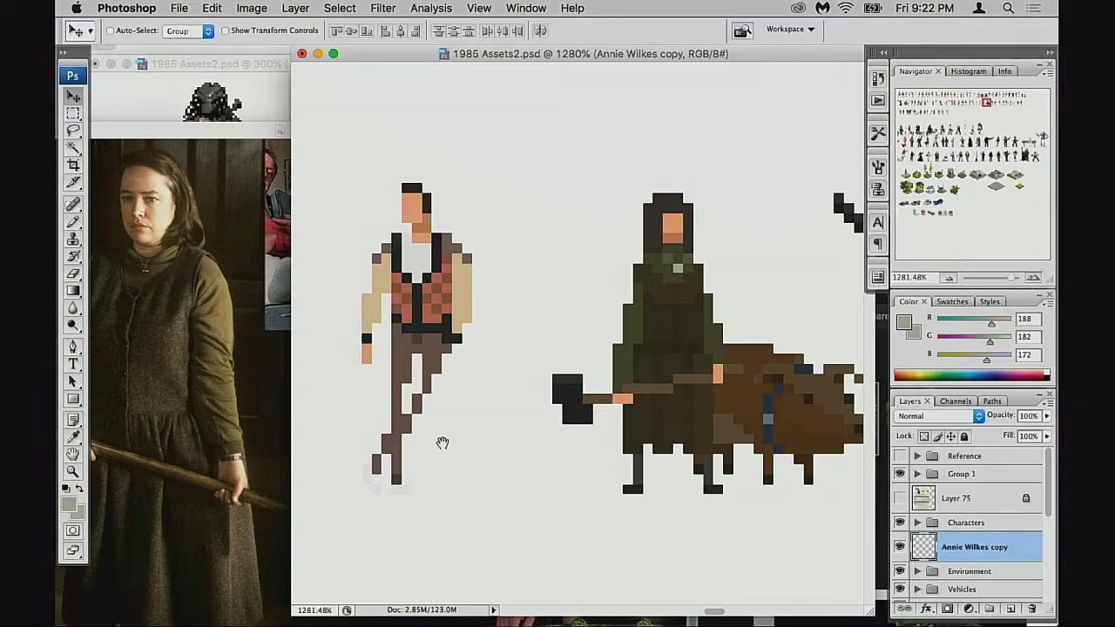
drag(443, 442, 484, 430)
Shift the reference window slightly aside and look over the rows of larger finished characters in the asset sheet at 400%
drag(264, 132, 224, 130)
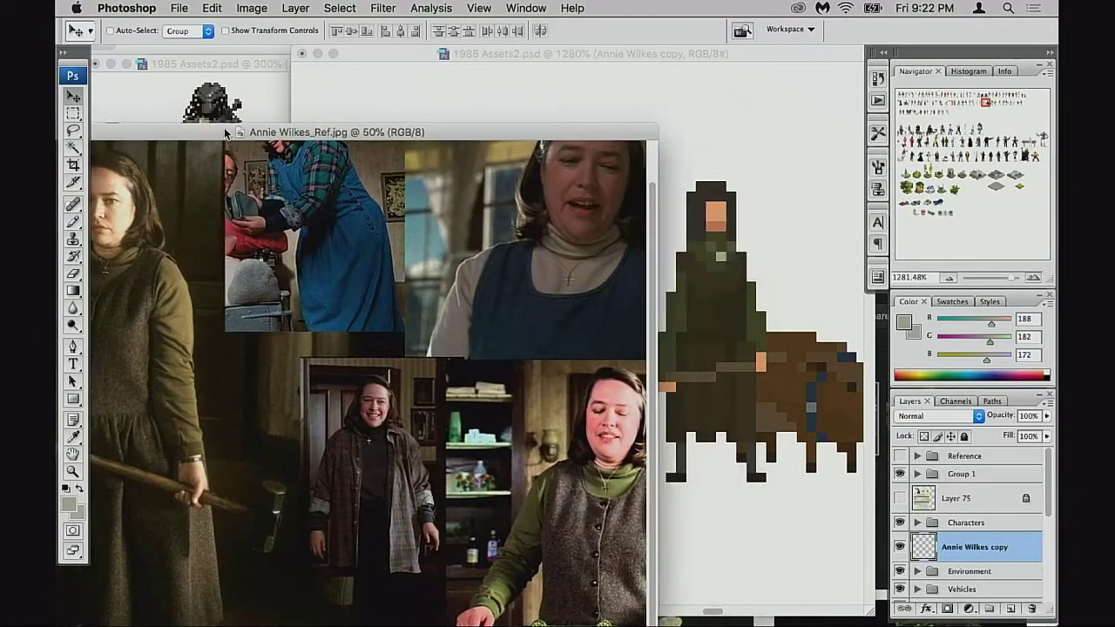
click(726, 253)
alt+click(724, 331)
alt+click(719, 334)
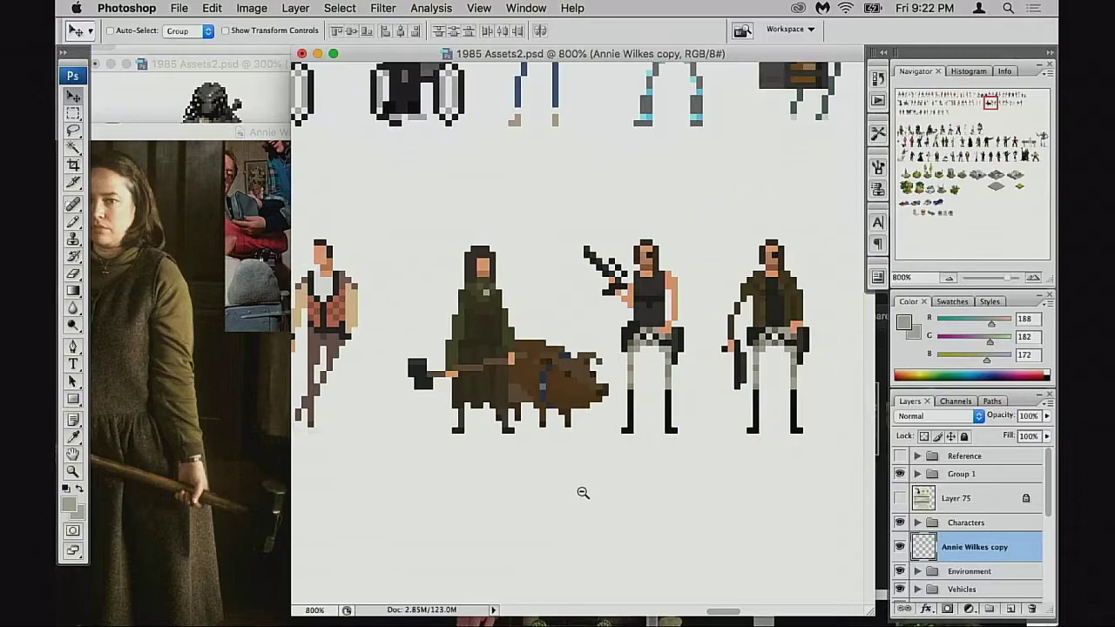
alt+click(624, 463)
drag(610, 477, 667, 229)
alt+click(590, 405)
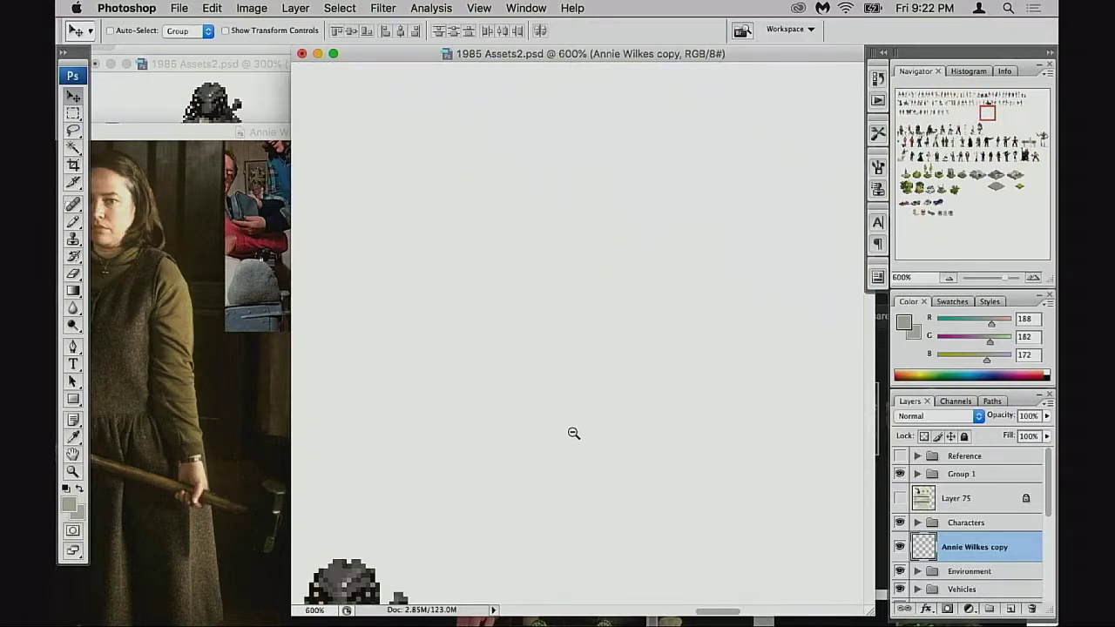
alt+click(573, 433)
alt+click(573, 432)
drag(508, 482, 699, 243)
drag(510, 415, 631, 345)
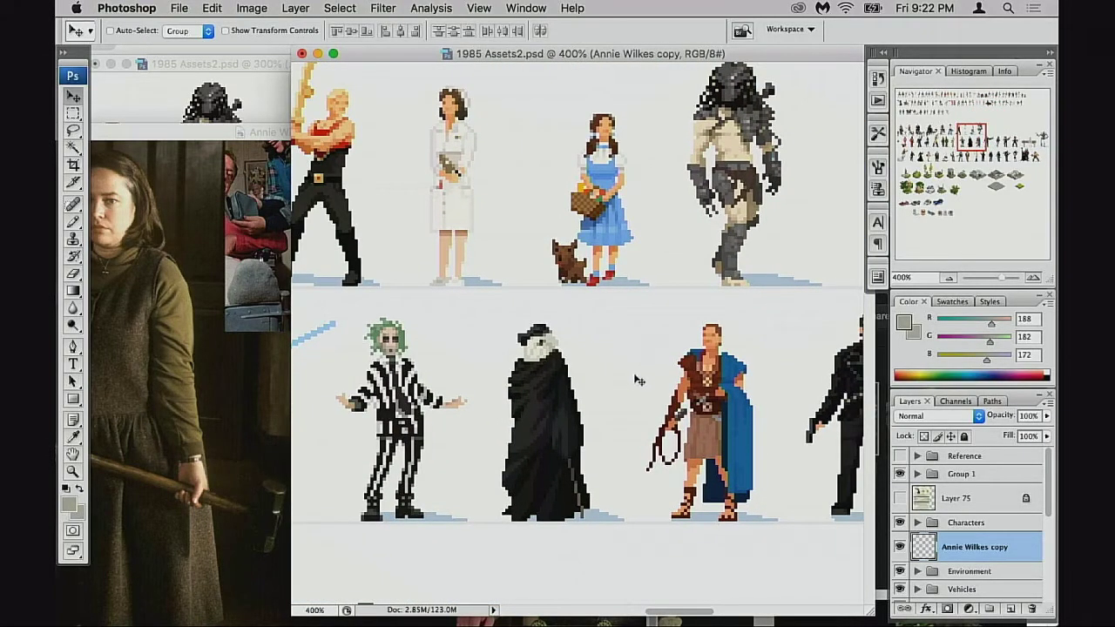
Measure the larger green-suited woman holding the cat carrier with a rectangular marquee and the Info readout
key(m)
drag(453, 385, 609, 458)
super+click(567, 377)
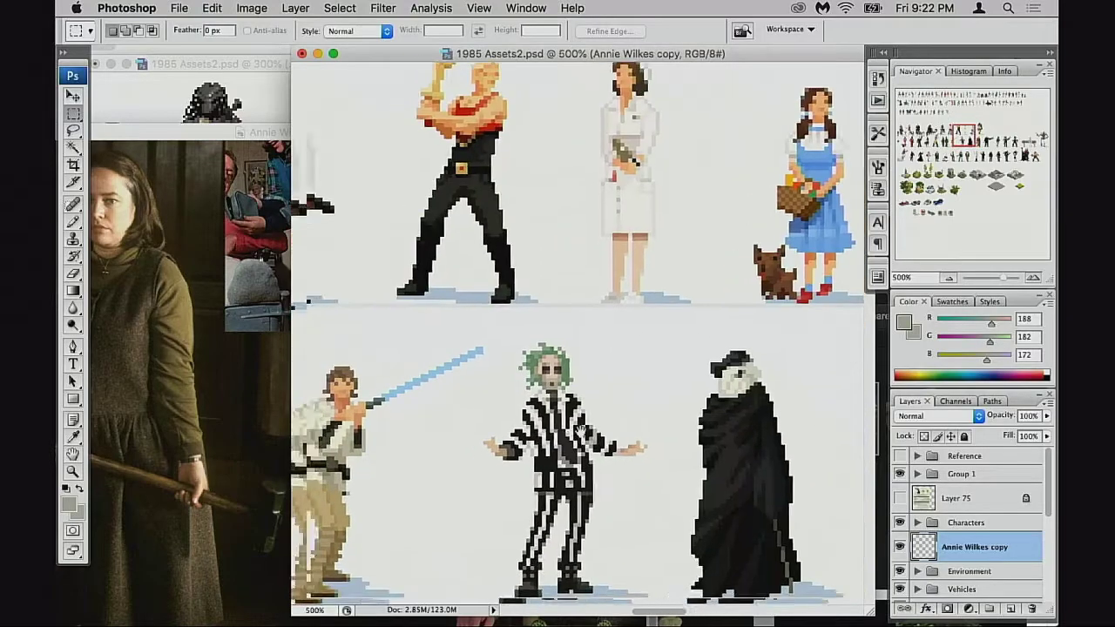
scroll(581, 433, left, 15)
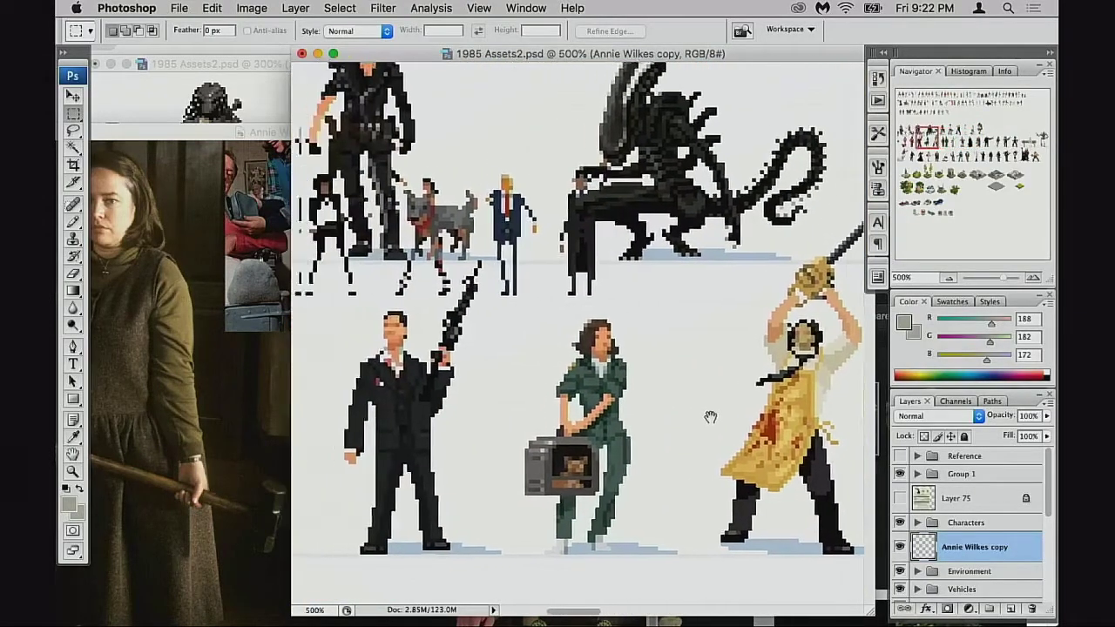
scroll(711, 417, left, 4)
scroll(673, 399, down, 3)
super+click(666, 407)
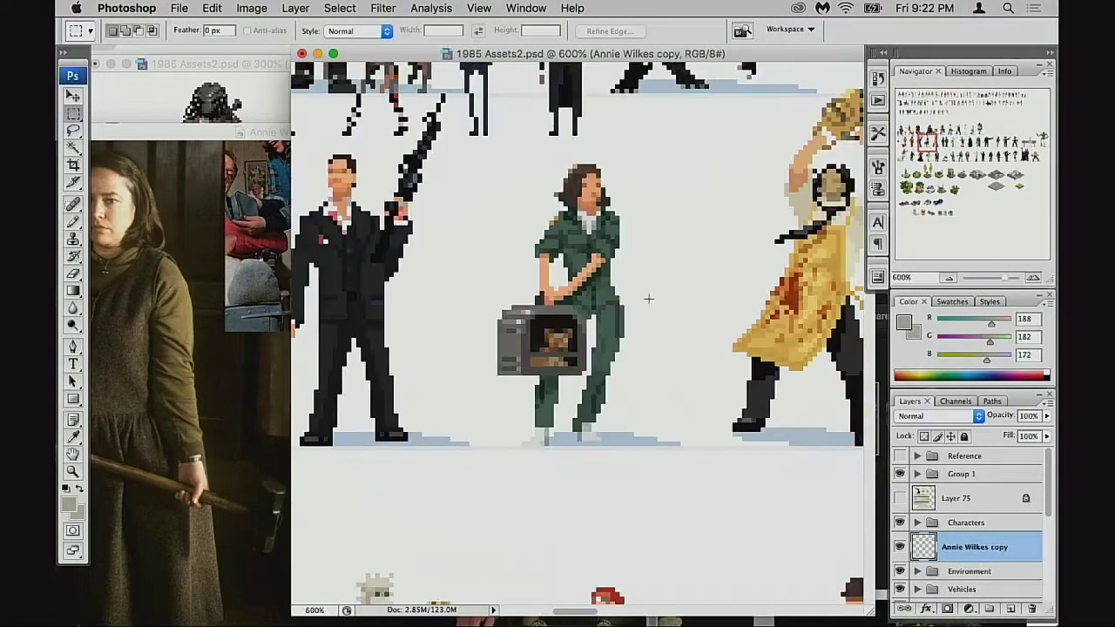
drag(555, 164, 660, 435)
click(1003, 70)
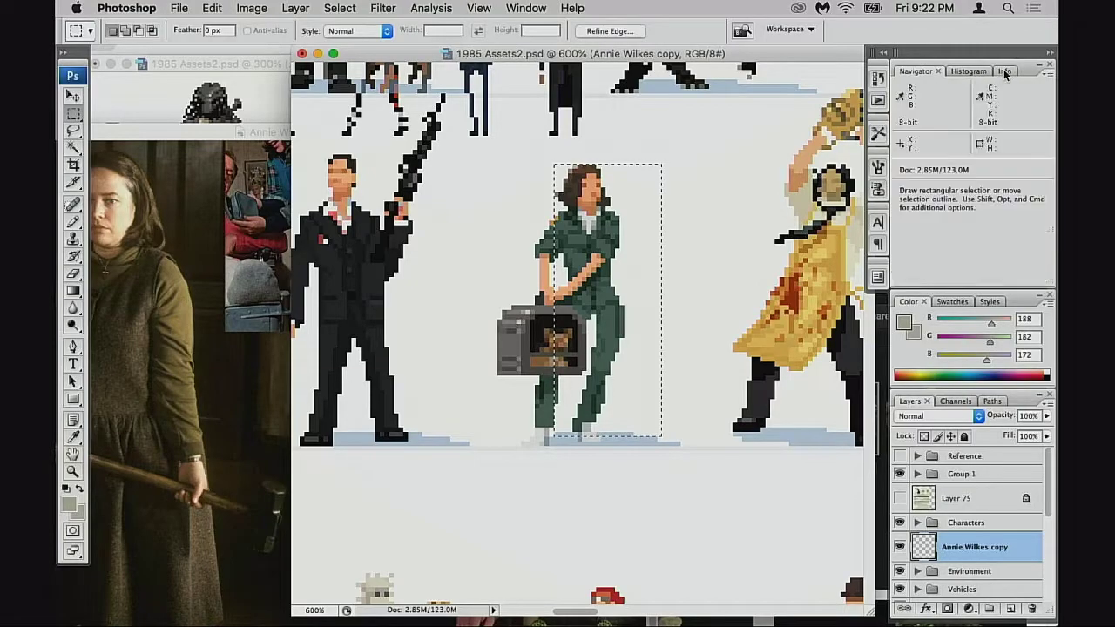
drag(661, 314, 588, 375)
Hide the Small group, leaving the Annie Wilkes copy visible above the rows of larger characters
alt+click(639, 340)
alt+click(641, 340)
alt+click(667, 339)
alt+click(667, 339)
drag(736, 314, 470, 531)
click(898, 499)
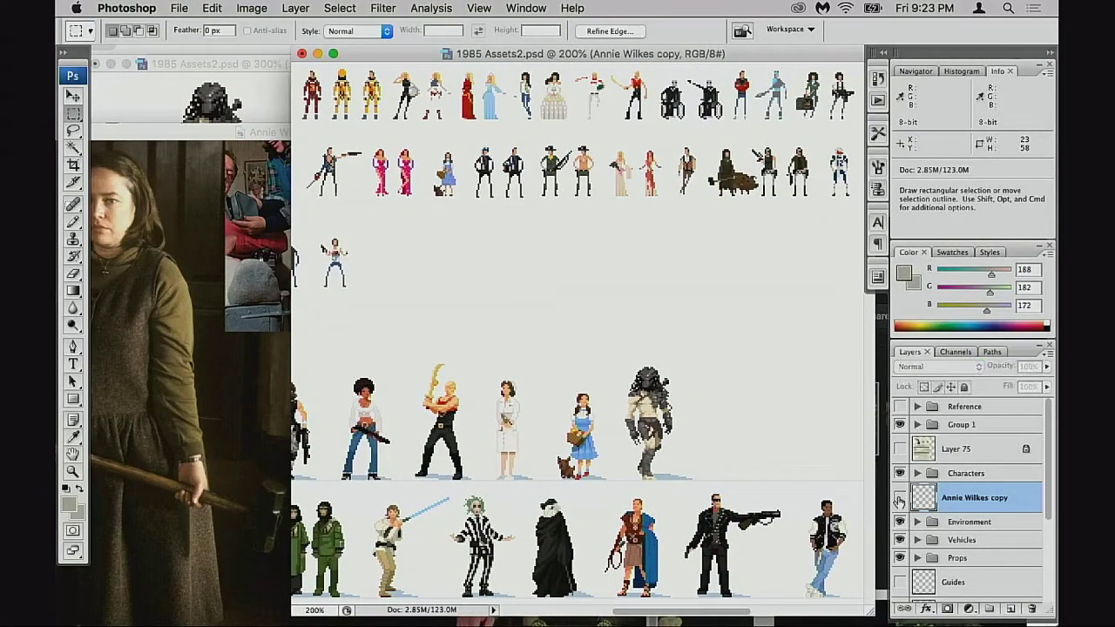
click(898, 499)
scroll(777, 477, right, 6)
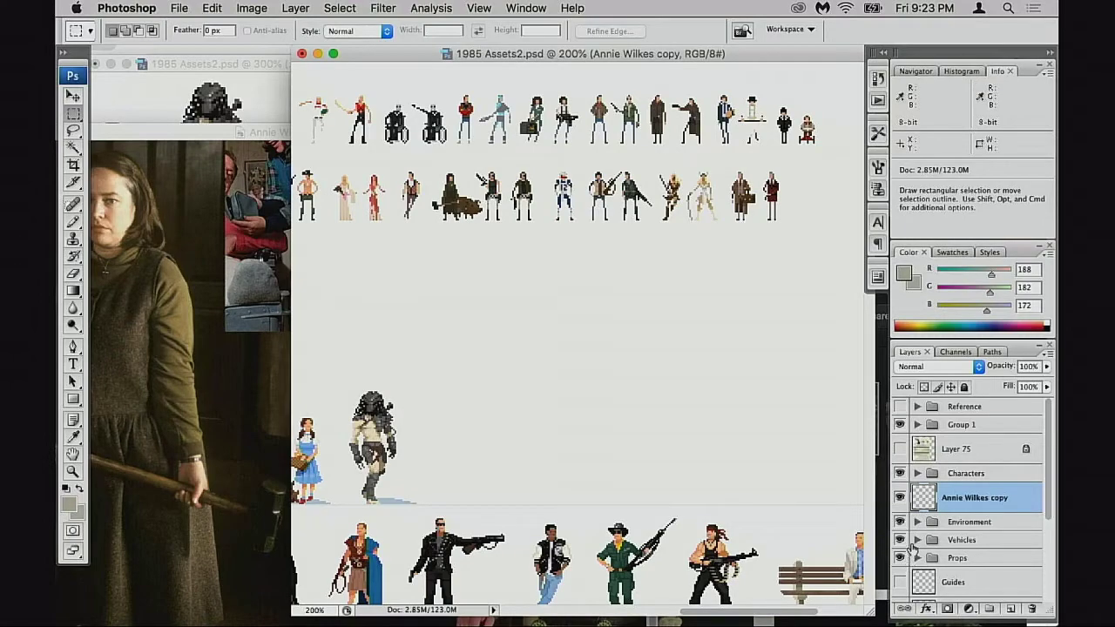
scroll(910, 566, down, 2)
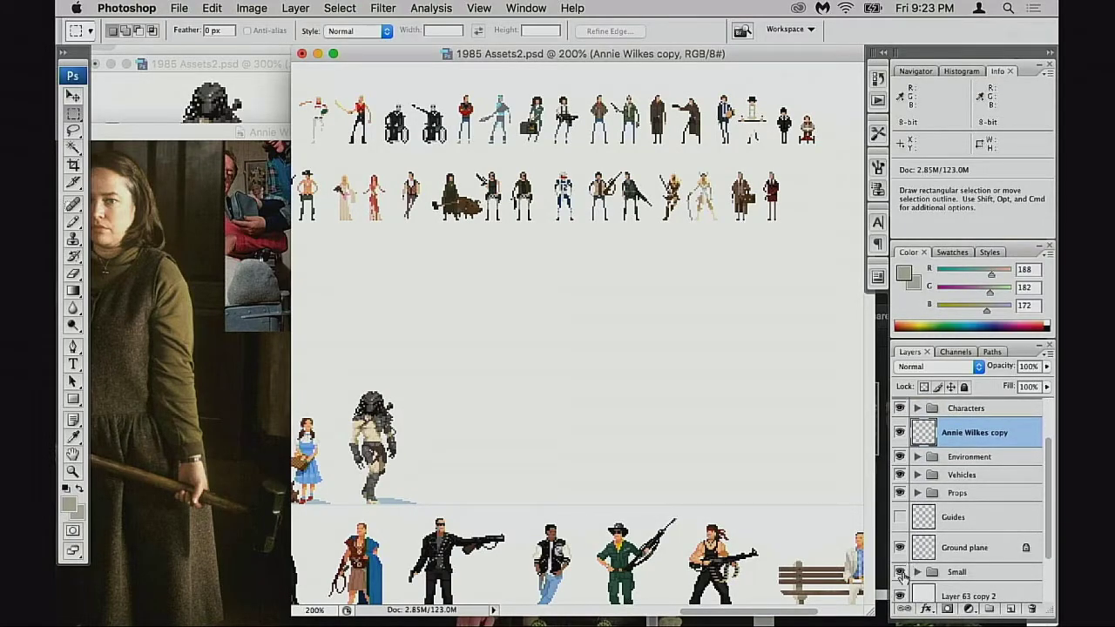
click(899, 571)
scroll(796, 456, left, 1)
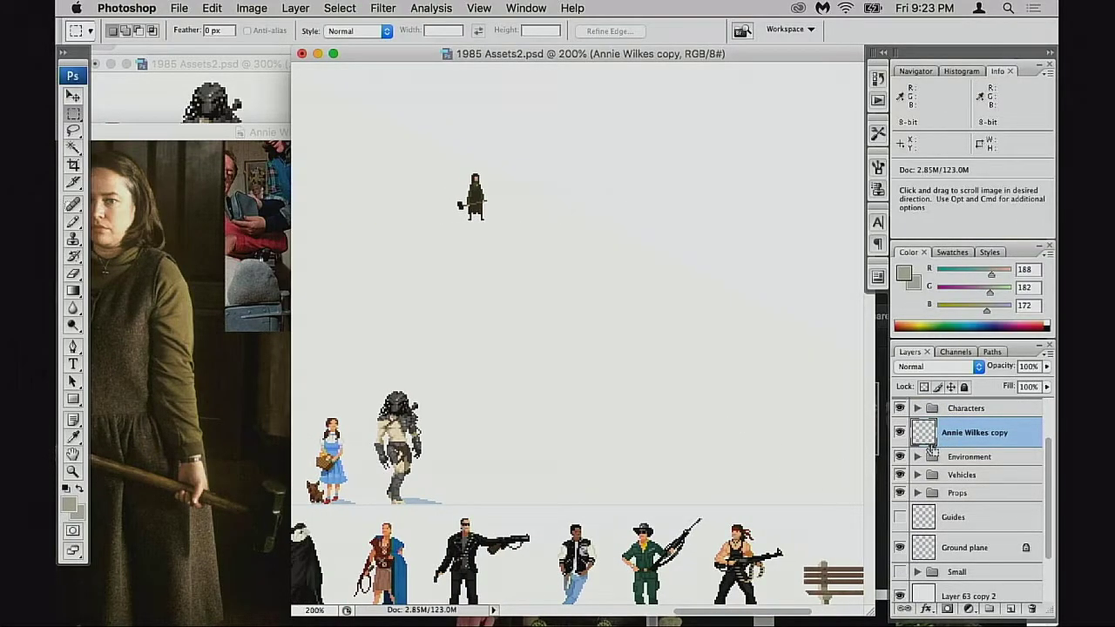
Load the pixels of the Annie Wilkes copy layer as a selection, with the sprite viewed at 400%
super+click(928, 443)
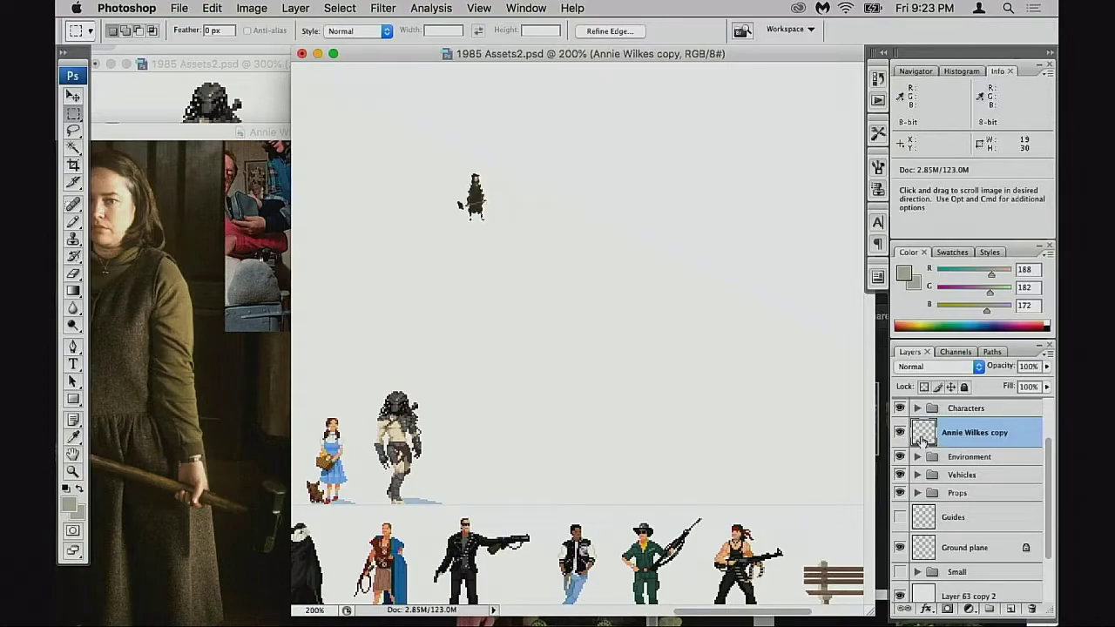
key(super+d)
super+click(485, 219)
super+click(548, 268)
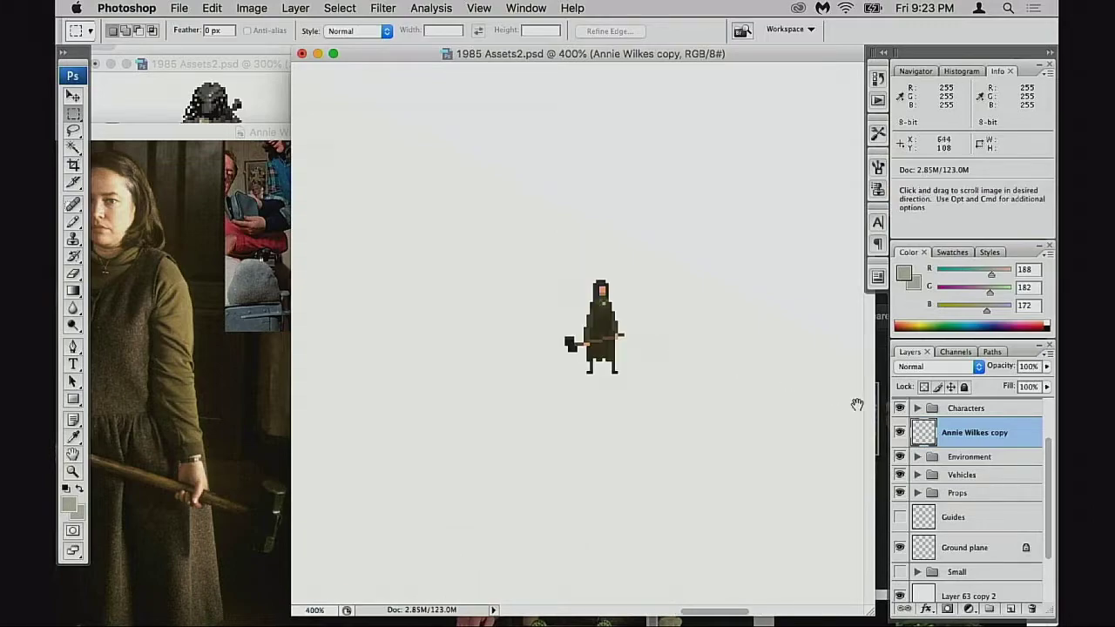
super+click(924, 435)
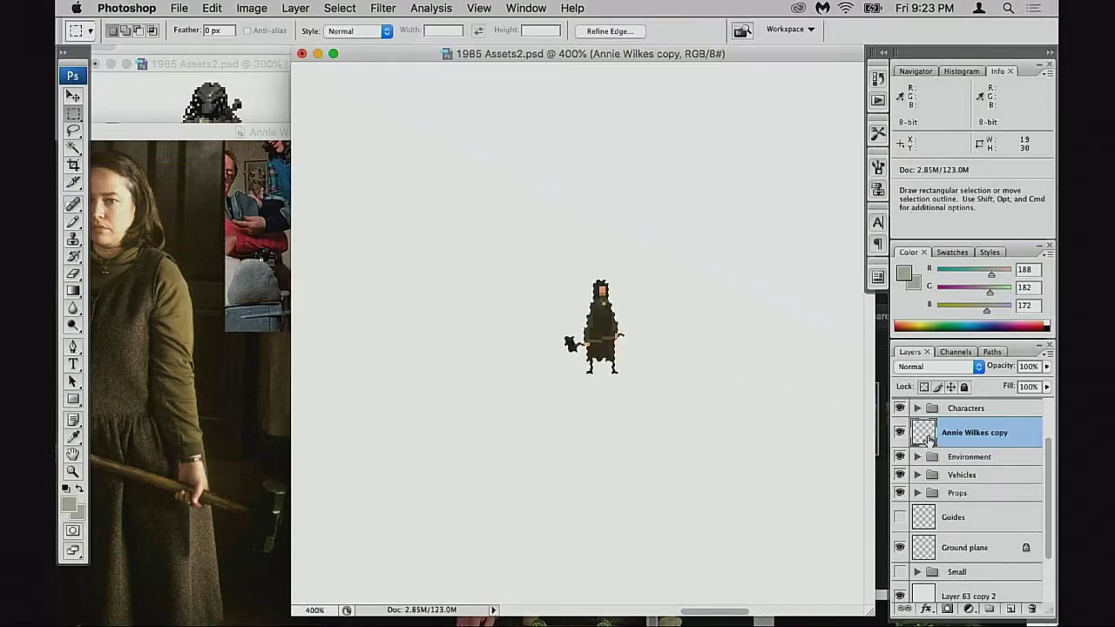
scroll(928, 446, down, 3)
scroll(938, 471, up, 3)
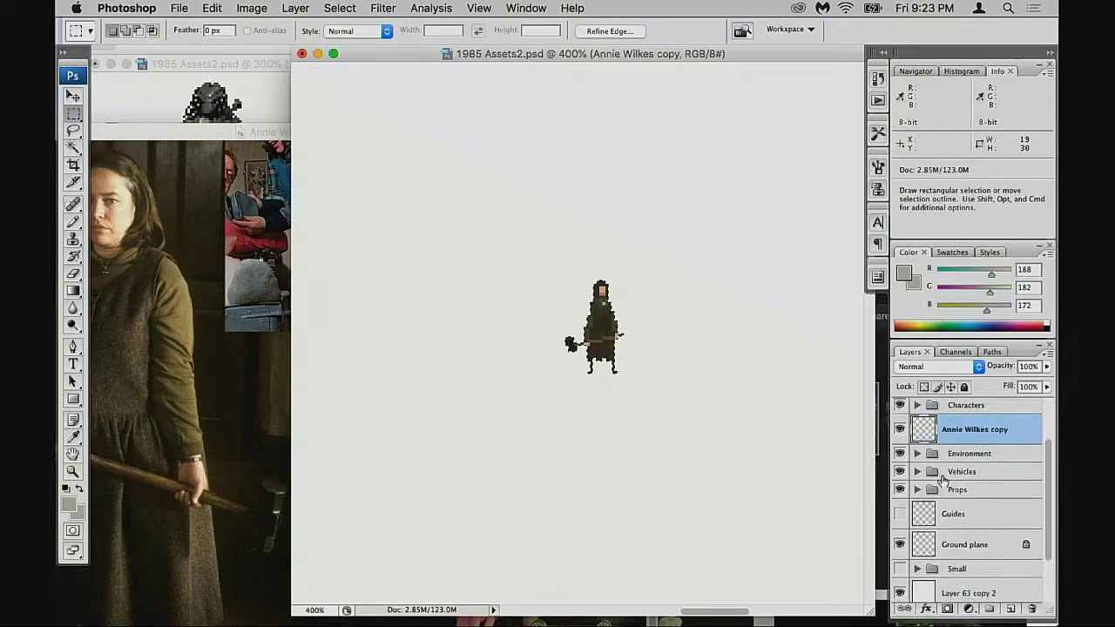
Look through the Environment and Props layer groups for the pig sprite's layer
scroll(942, 479, down, 1)
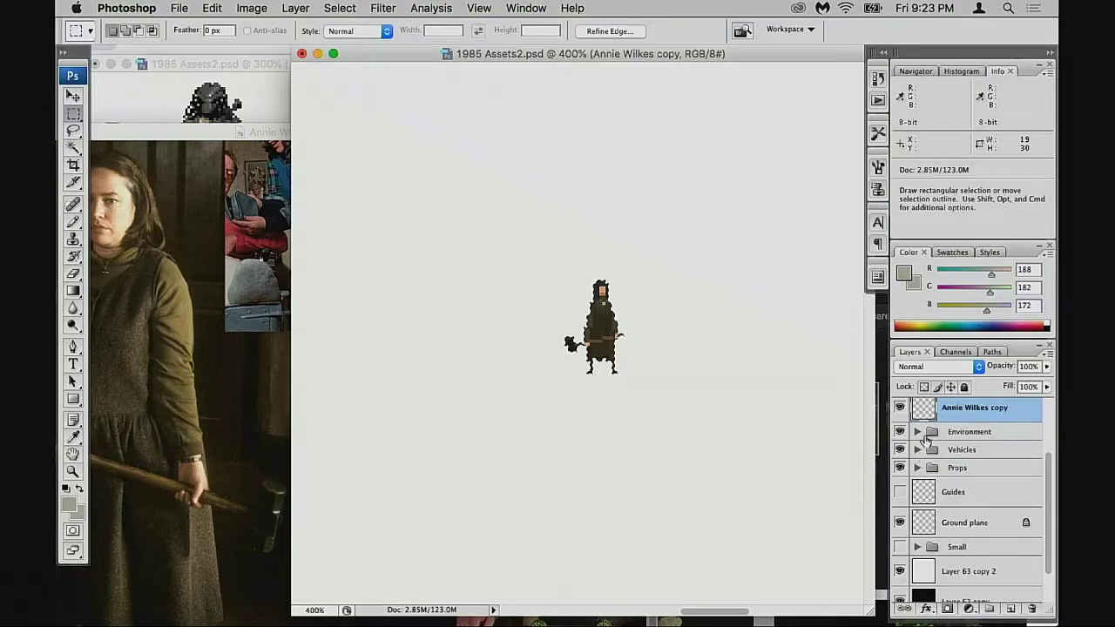
click(917, 432)
click(917, 432)
click(916, 432)
scroll(937, 470, down, 5)
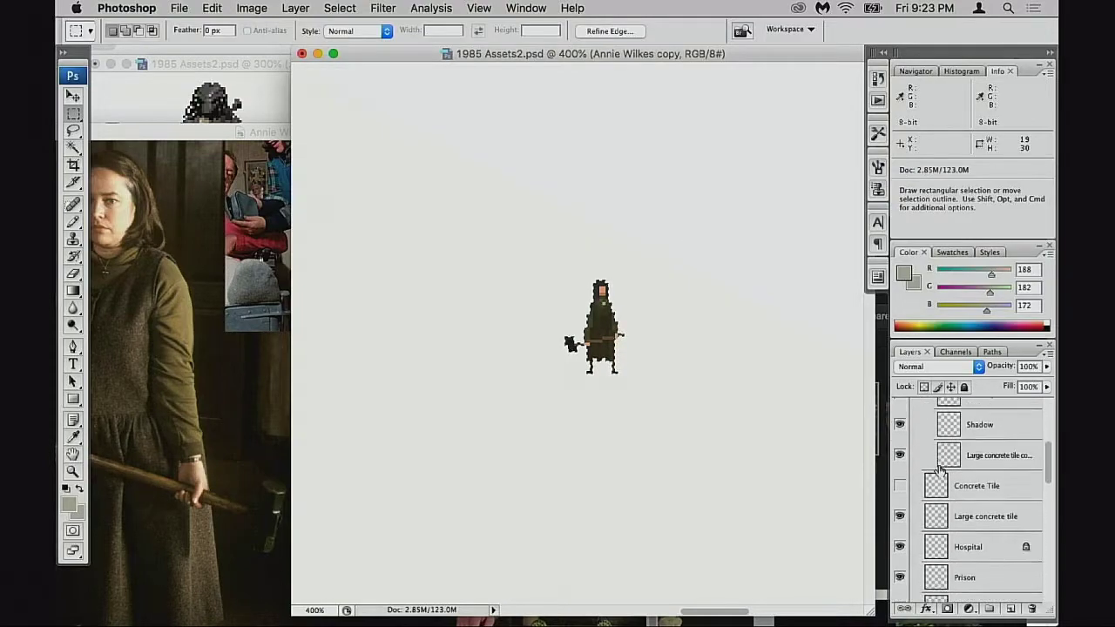
scroll(936, 444, up, 2)
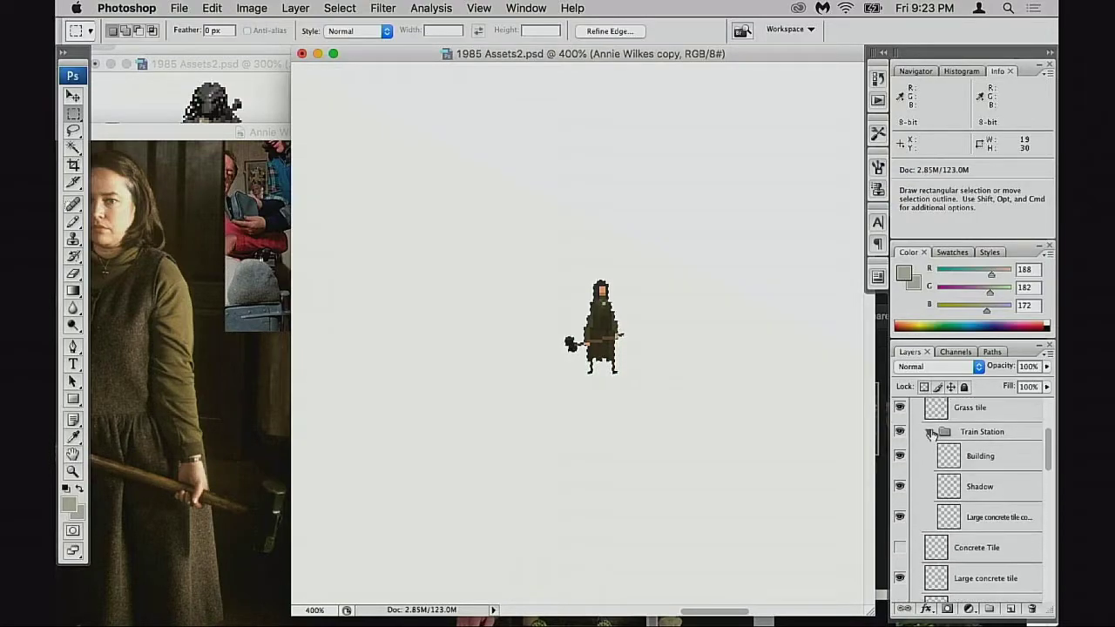
click(930, 432)
scroll(933, 445, up, 2)
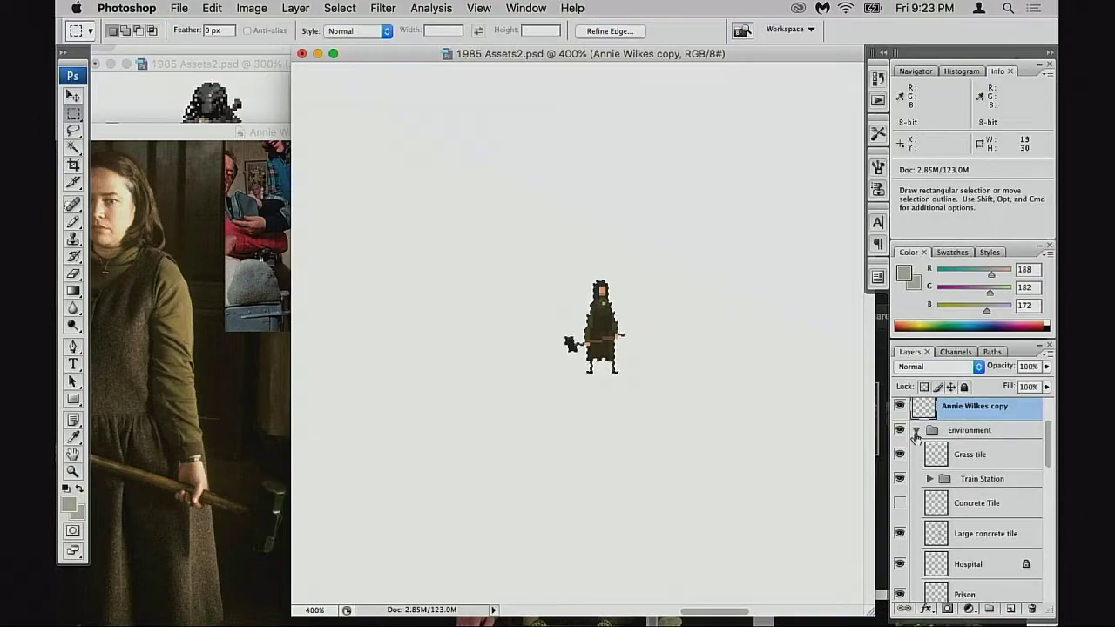
click(916, 433)
scroll(924, 449, down, 1)
click(917, 438)
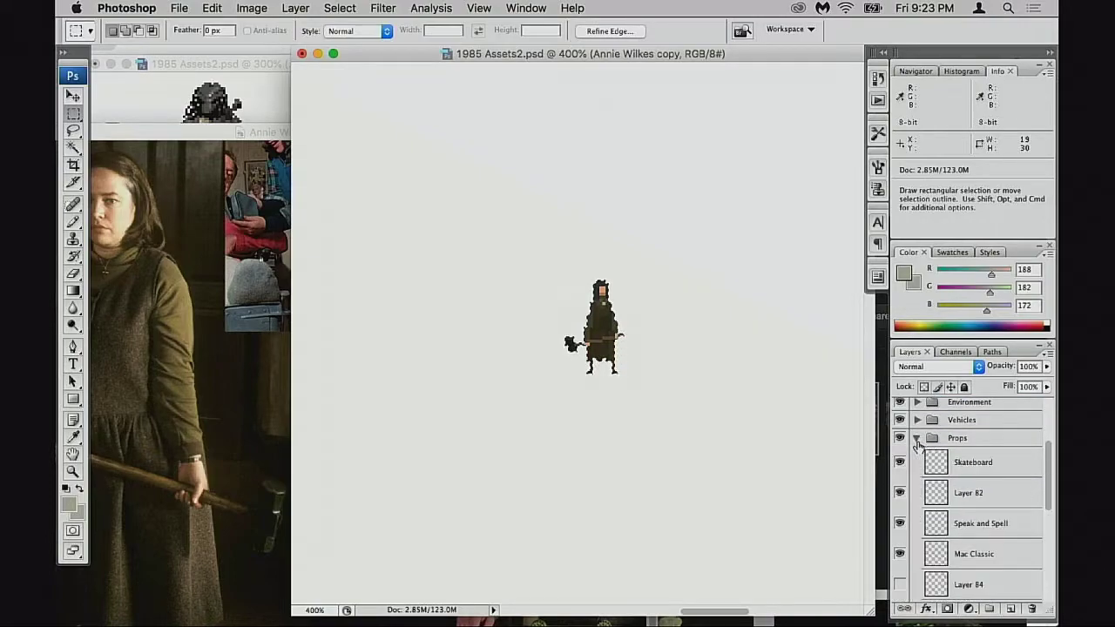
click(916, 439)
scroll(919, 470, down, 1)
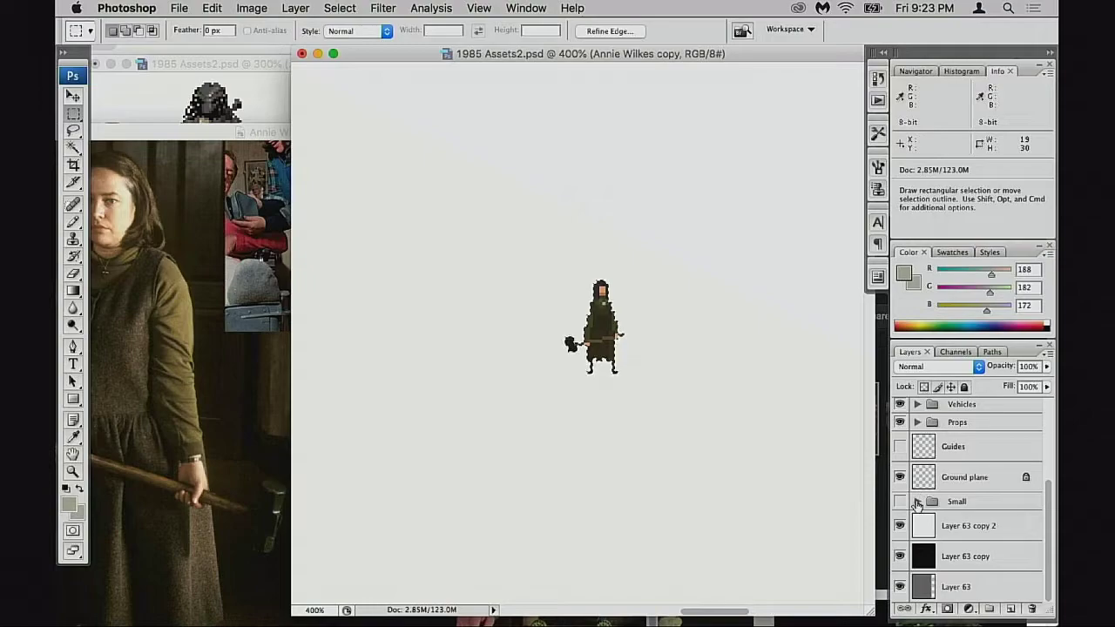
Show the Small group and copy the selected area of its Pig layer onto a new layer
click(915, 502)
click(901, 503)
scroll(956, 508, down, 5)
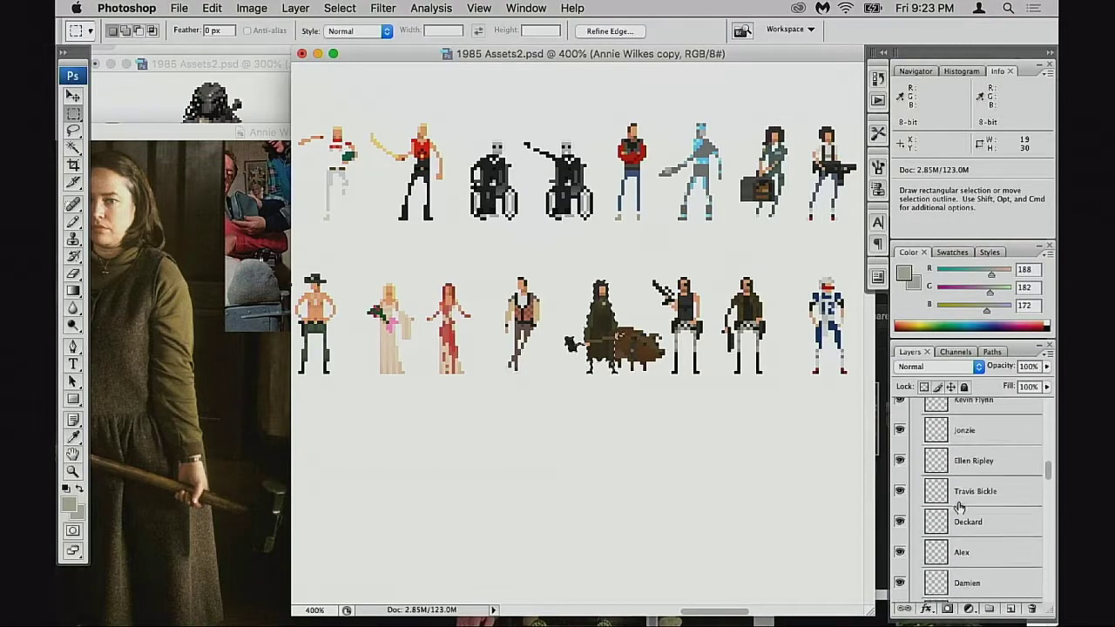
scroll(964, 508, down, 10)
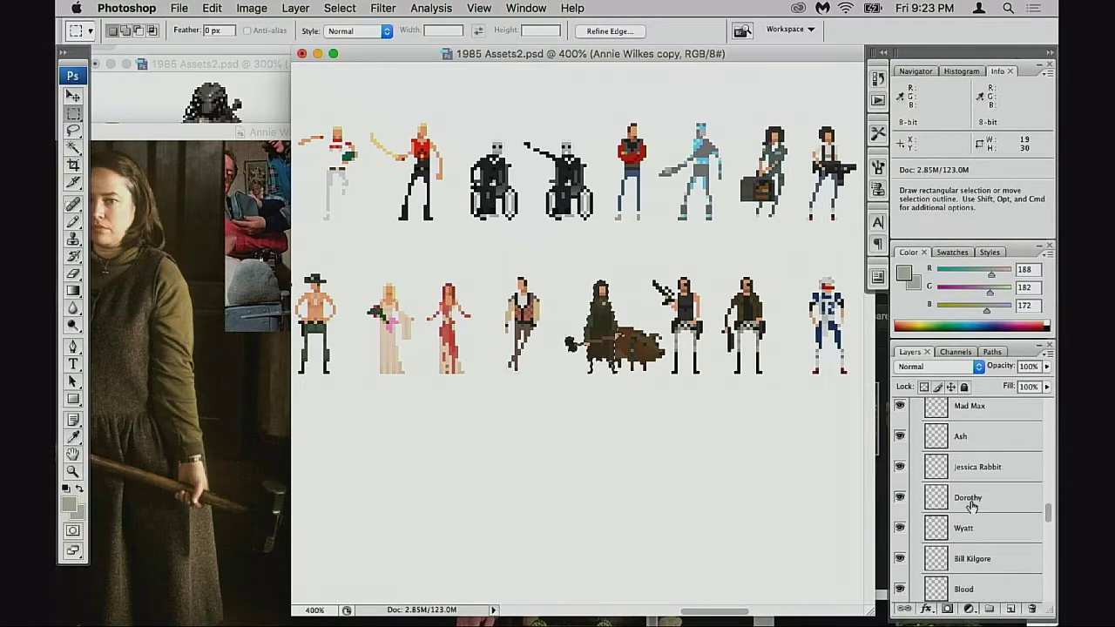
scroll(972, 506, down, 6)
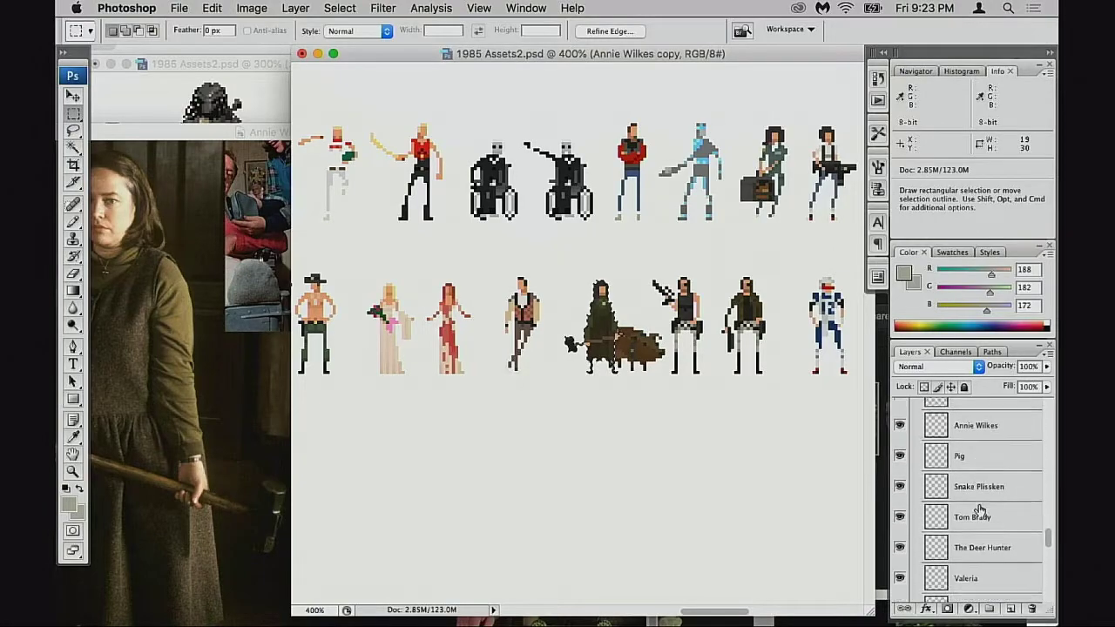
scroll(973, 509, up, 1)
click(943, 507)
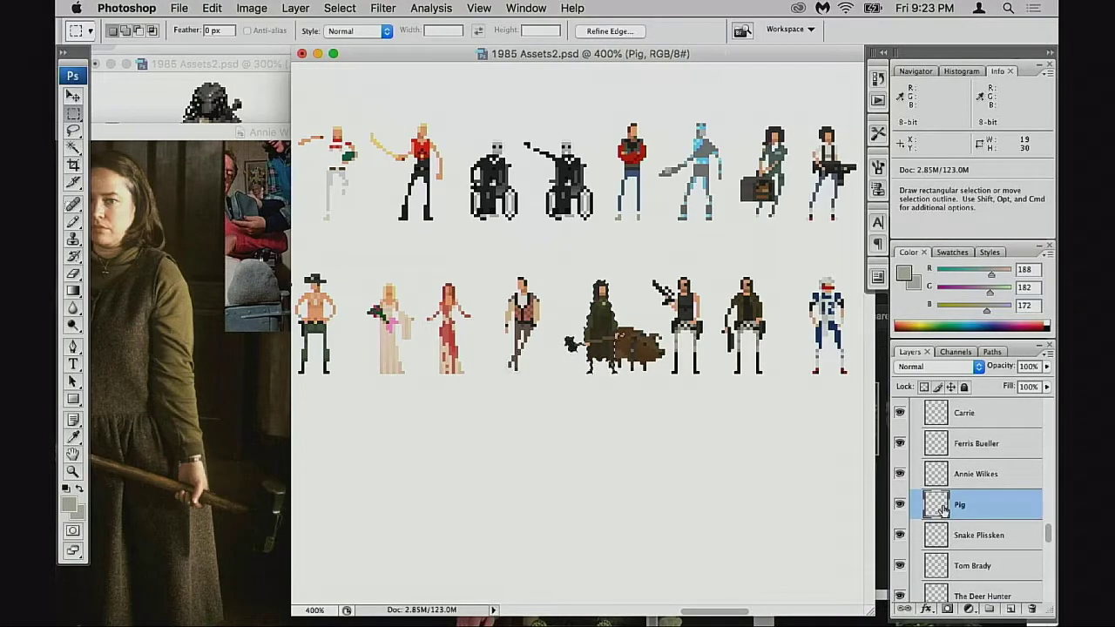
key(super+alt+shift+n)
Move the new pig layer out of the Small group to directly above the Annie Wilkes copy layer
scroll(958, 488, up, 5)
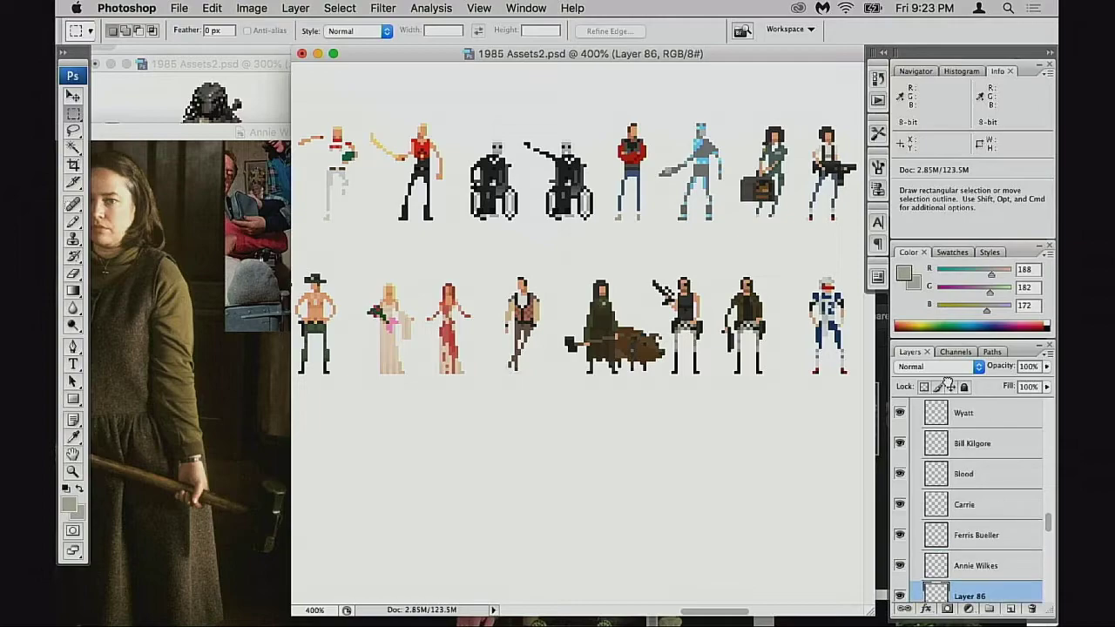
scroll(949, 435, up, 10)
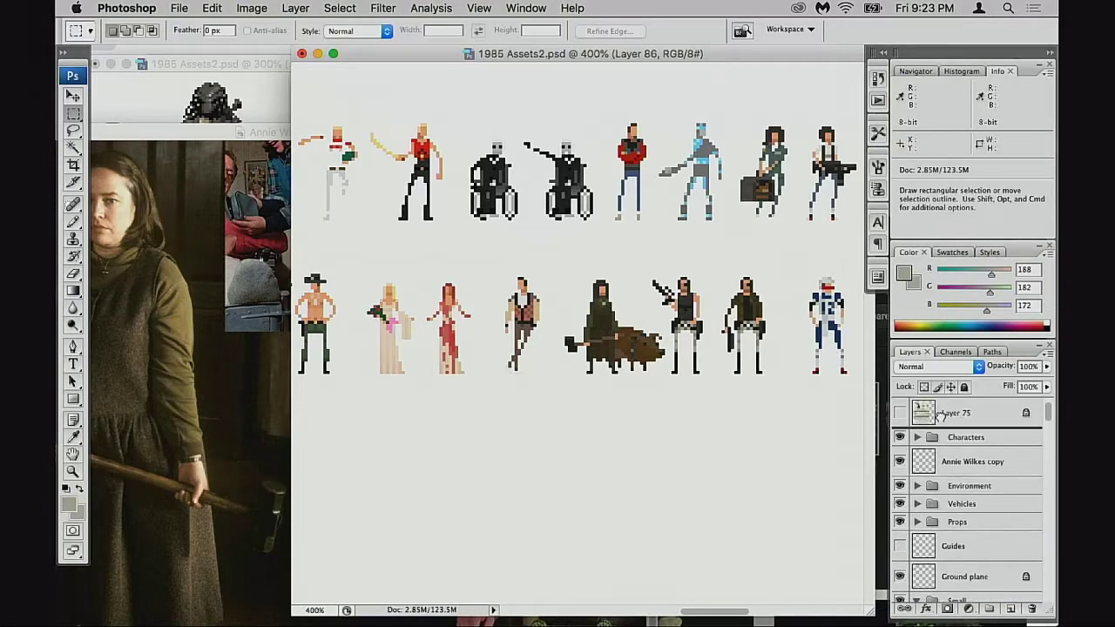
drag(943, 448, 906, 466)
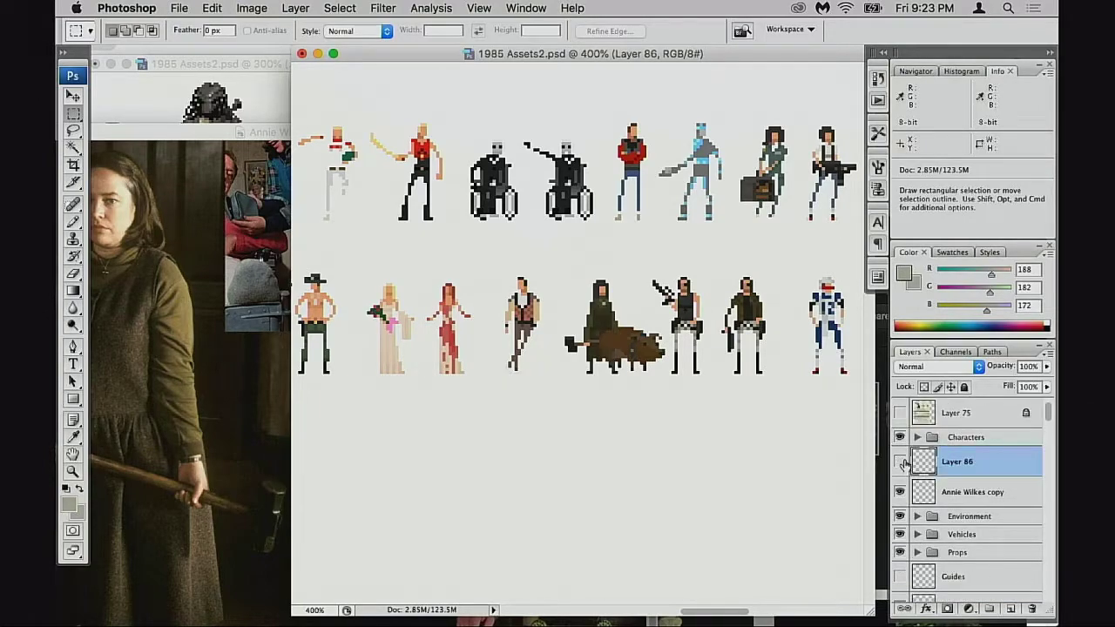
click(902, 463)
scroll(955, 470, down, 3)
scroll(940, 496, down, 3)
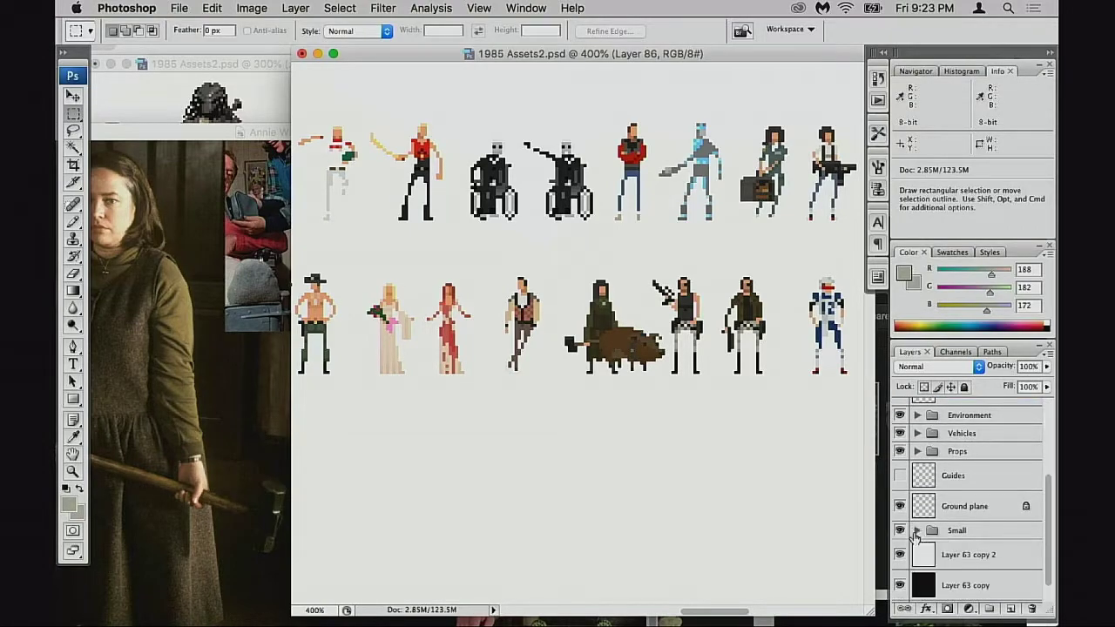
scroll(914, 537, up, 4)
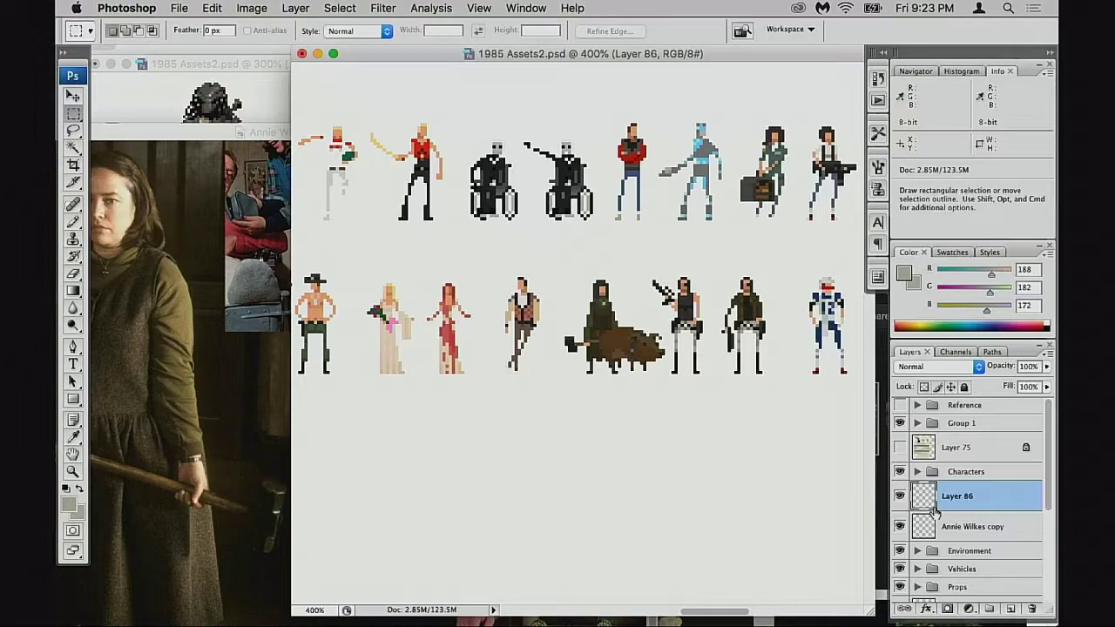
scroll(936, 513, up, 1)
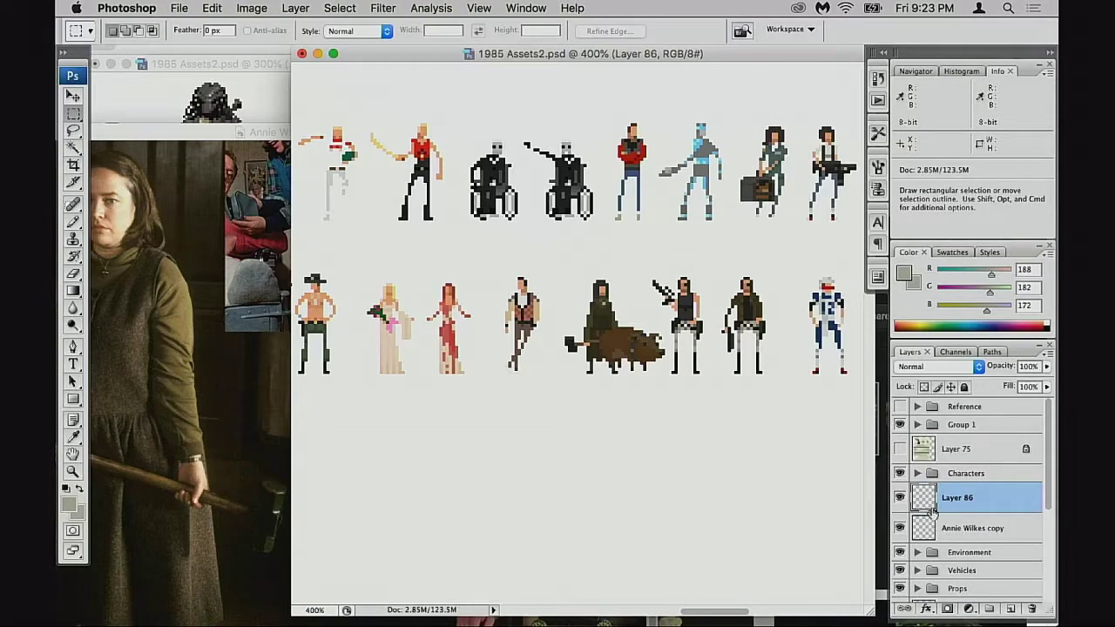
Hide the Small group to isolate the Annie Wilkes copy and Layer 86, and delete Layer 86
shift+click(934, 529)
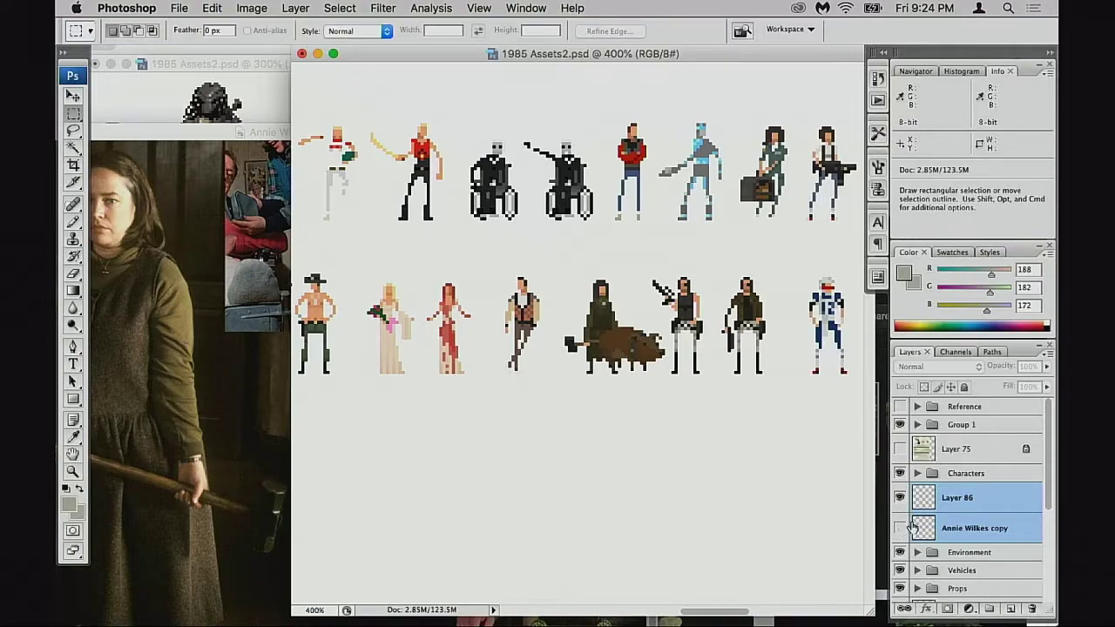
click(910, 528)
click(899, 529)
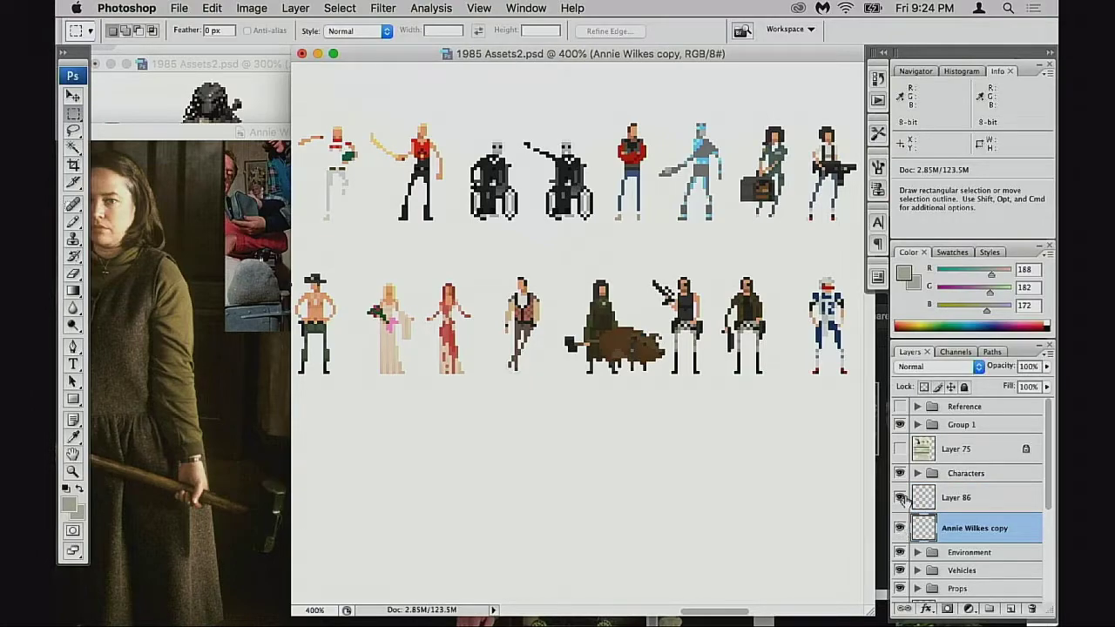
drag(901, 497, 899, 529)
scroll(912, 529, down, 5)
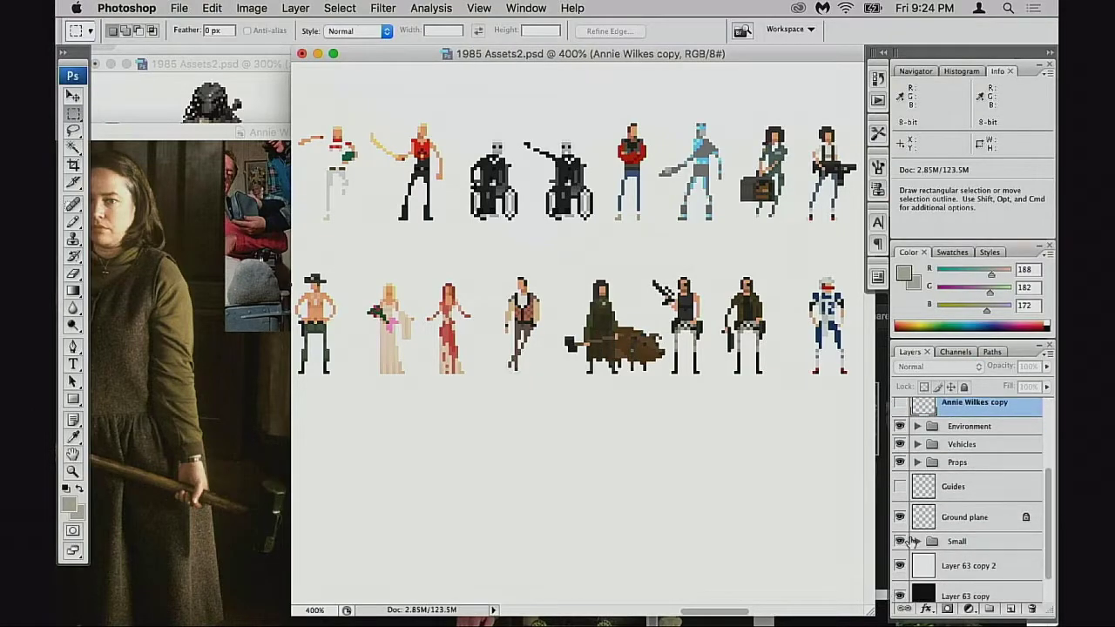
click(901, 541)
scroll(914, 523, up, 3)
drag(899, 490, 902, 466)
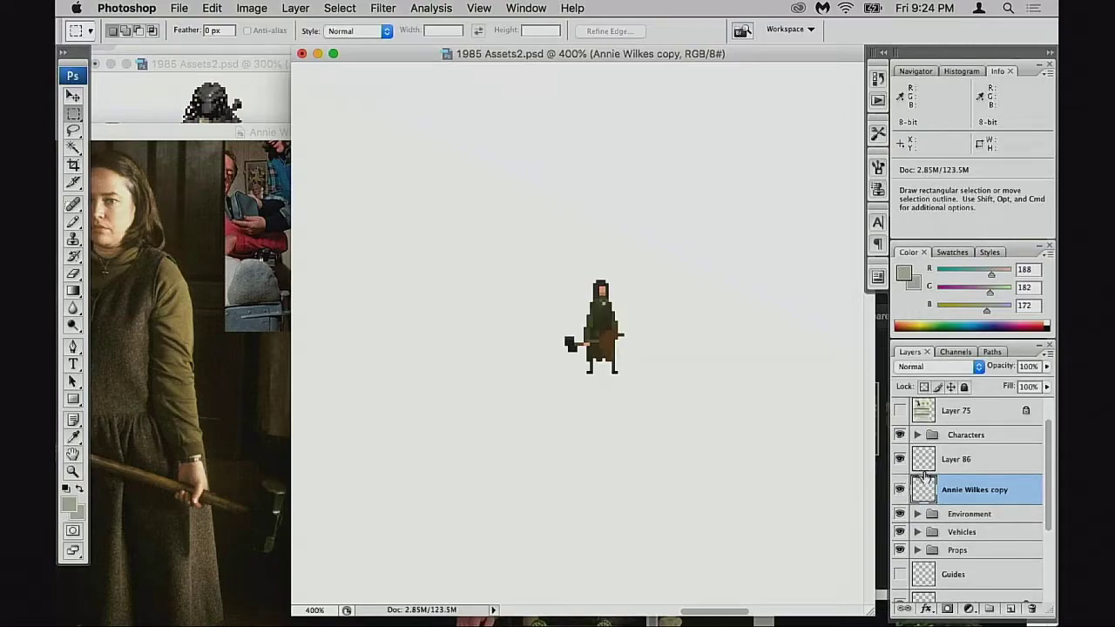
drag(925, 459, 1031, 607)
Show the Small group again and duplicate its whole Pig layer
scroll(914, 514, down, 4)
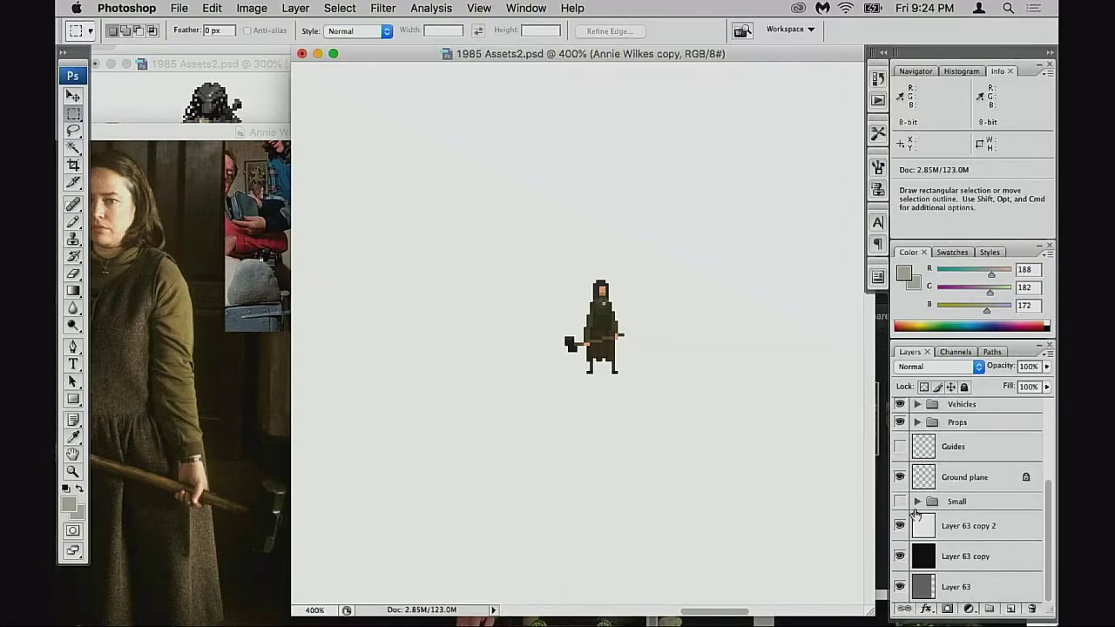
click(899, 501)
click(917, 501)
scroll(932, 518, down, 5)
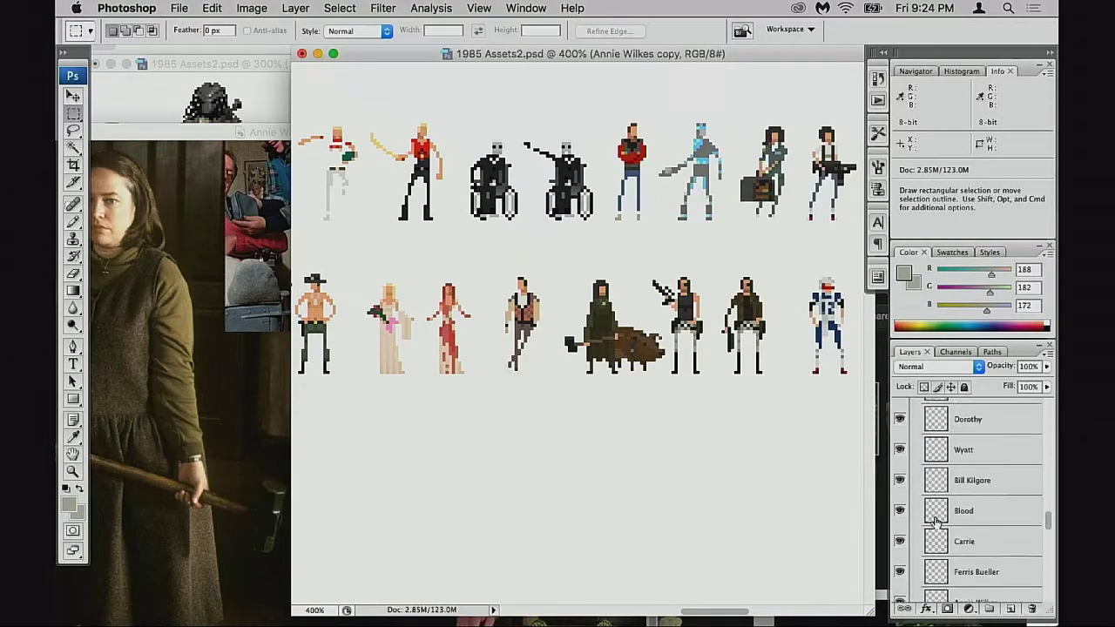
scroll(936, 520, down, 10)
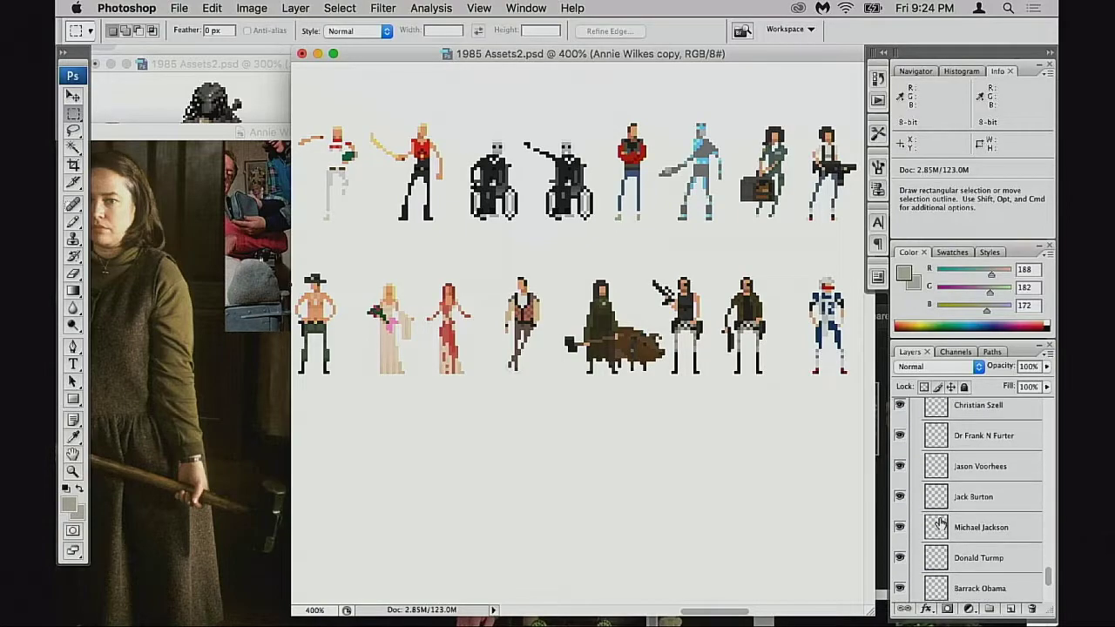
scroll(940, 520, down, 2)
scroll(939, 523, up, 4)
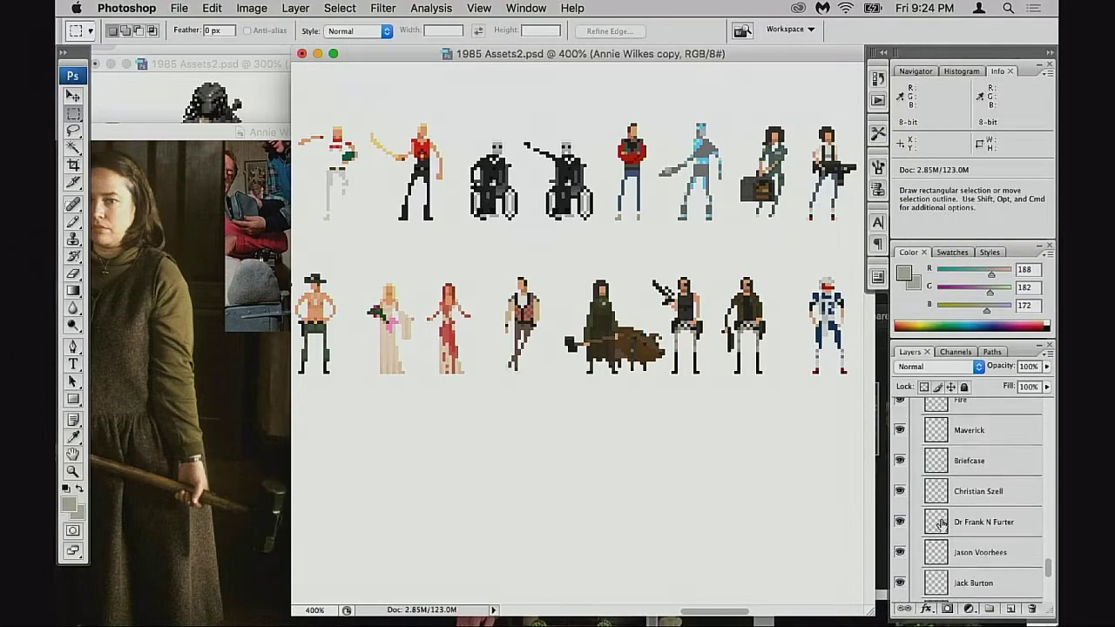
scroll(940, 521, up, 6)
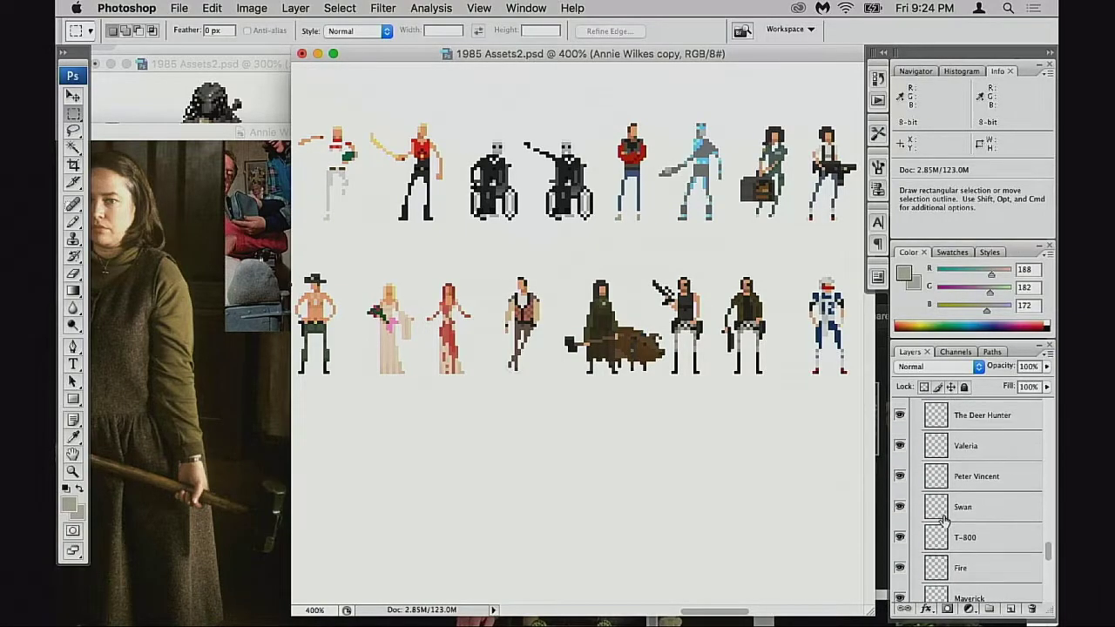
scroll(943, 520, up, 5)
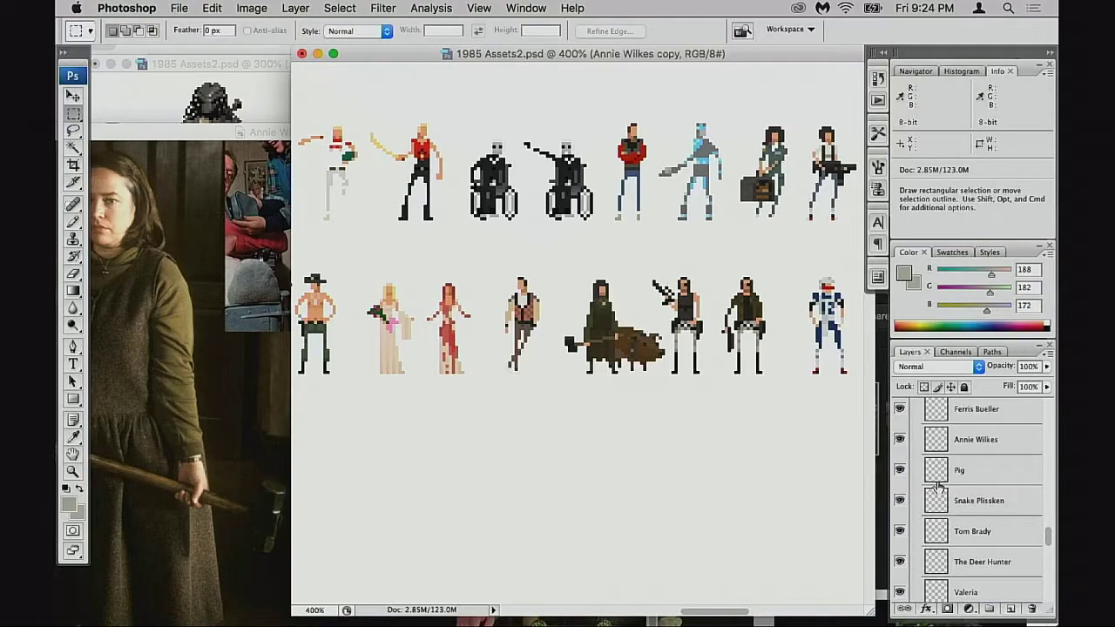
click(938, 477)
key(super+j)
Move the Pig copy layer out of the Small group to directly below the Annie Wilkes copy, and hide the Small group
scroll(949, 487, up, 5)
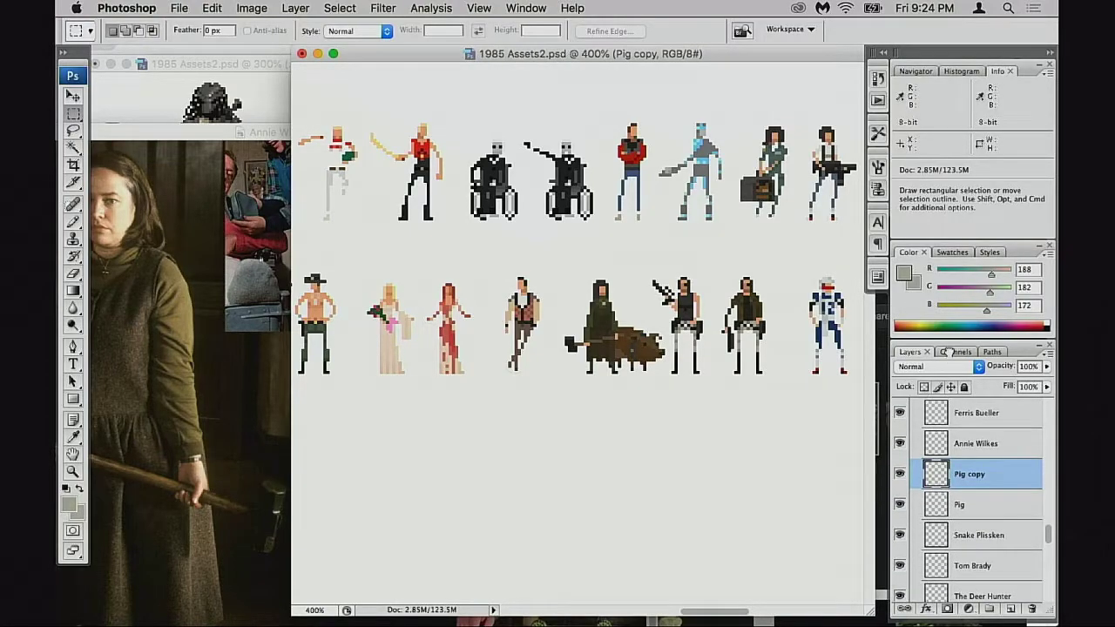
scroll(952, 352, up, 10)
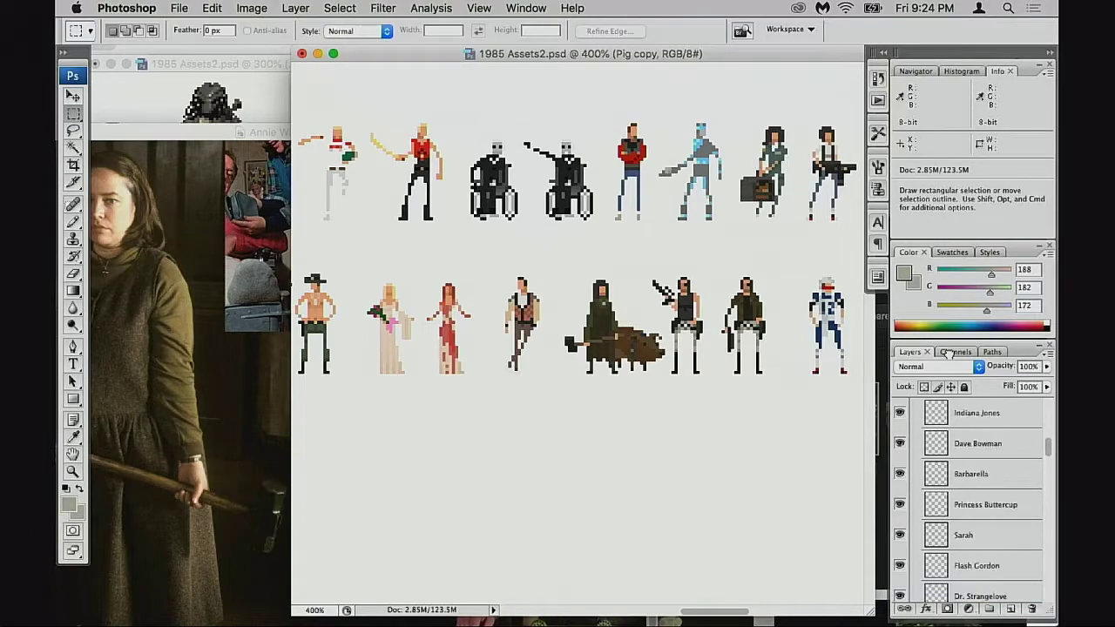
scroll(926, 500, down, 8)
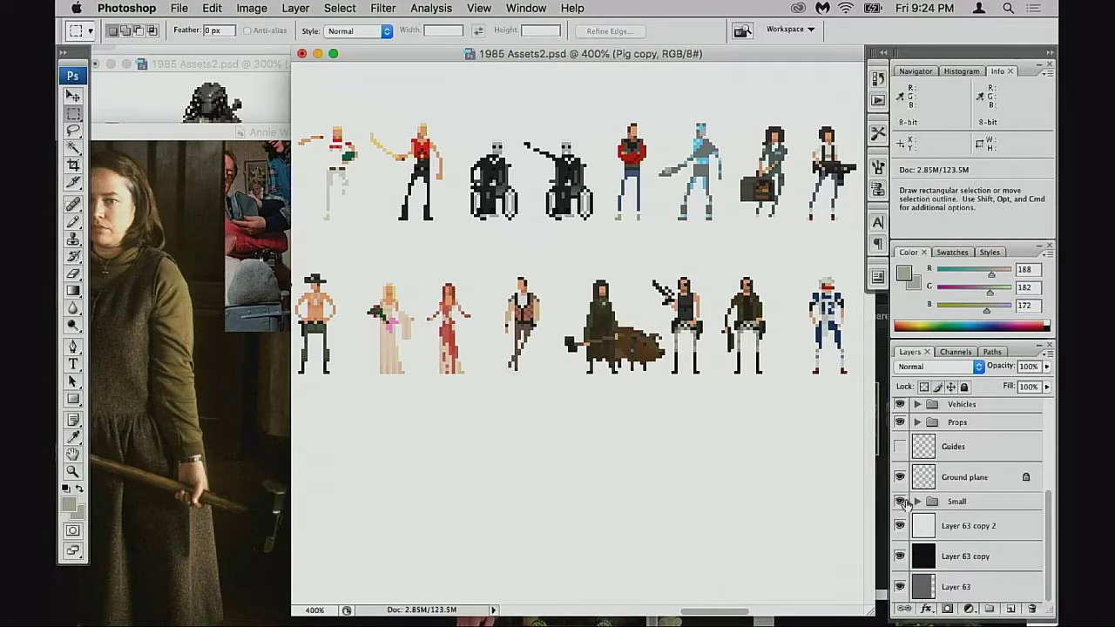
click(899, 502)
scroll(902, 514, up, 6)
click(899, 525)
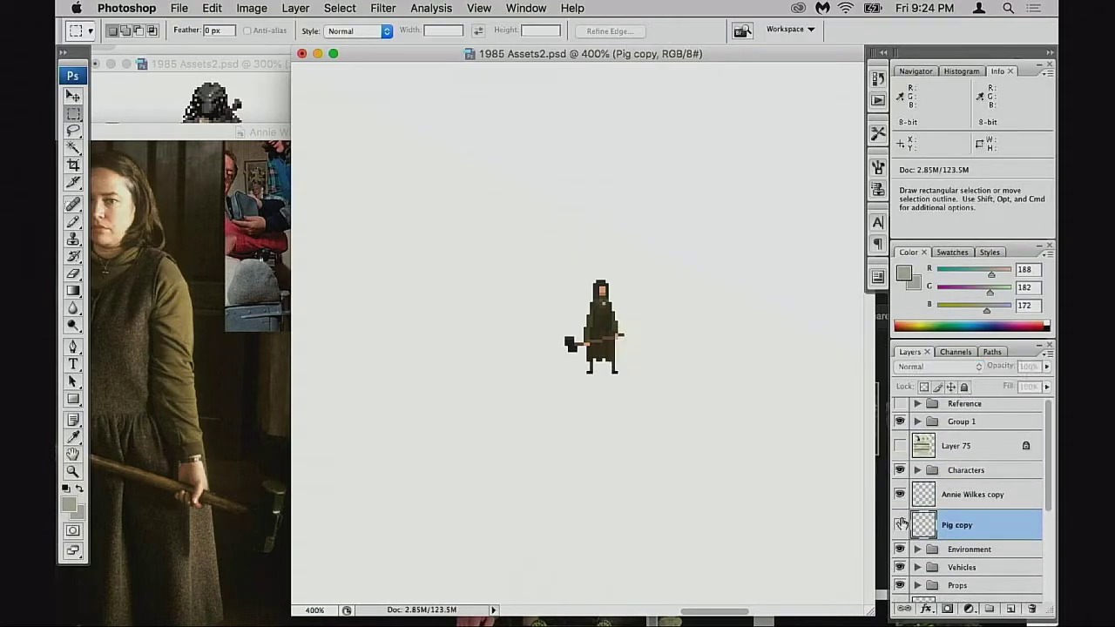
click(901, 524)
Measure the Annie Wilkes and pig sprites by loading their layer pixels as selections, and check the new-document size without creating a document
super+click(923, 524)
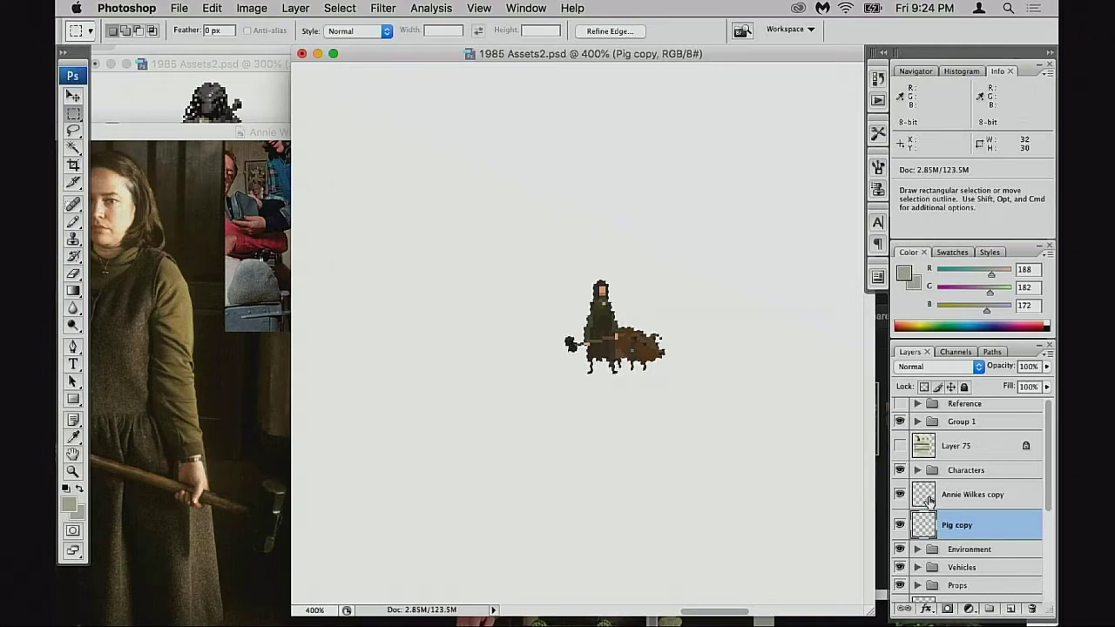
super+click(929, 499)
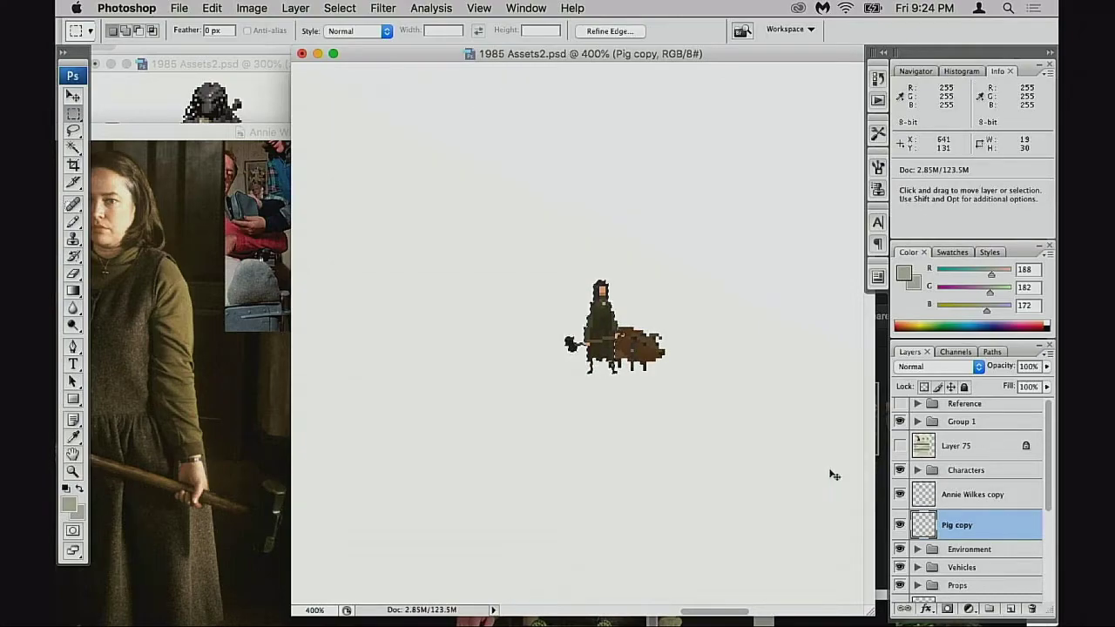
key(super+n)
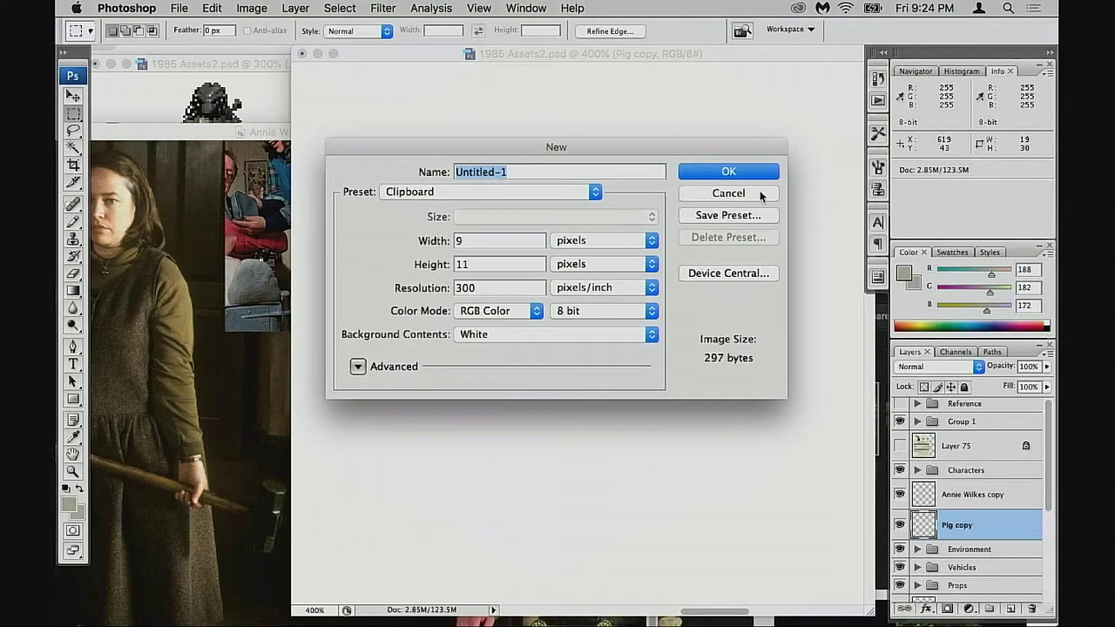
click(760, 193)
Paste the copied pixels onto a new layer directly above the Annie Wilkes copy layer
click(932, 498)
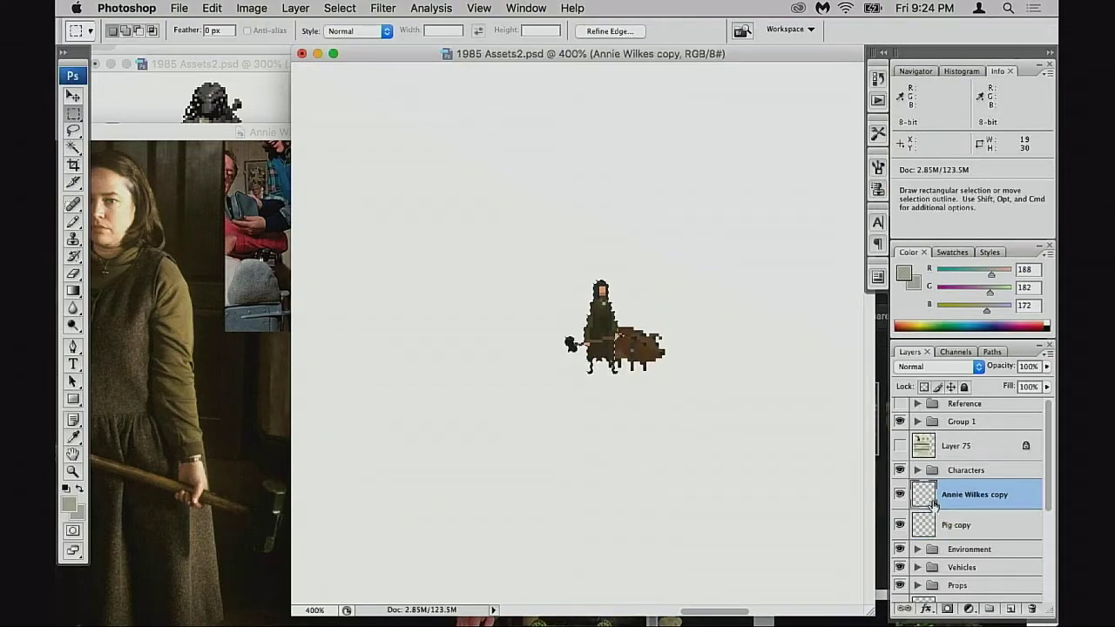
key(super+v)
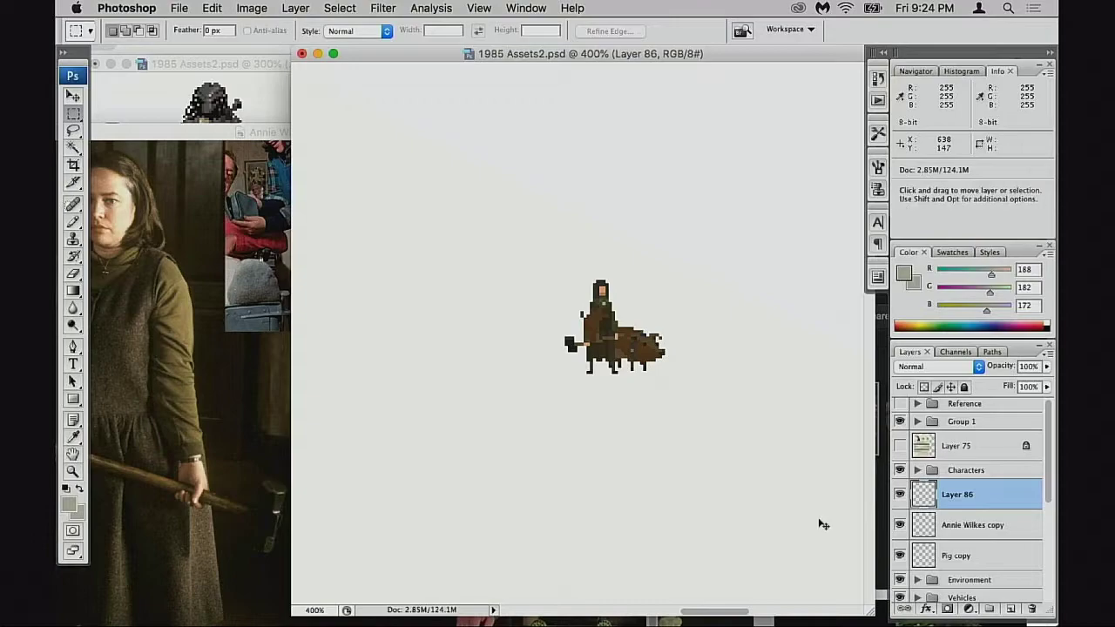
Undo the pasted layer and paste the Annie Wilkes sprite into a new document sized to the copied pixels
key(super+z)
key(super+n)
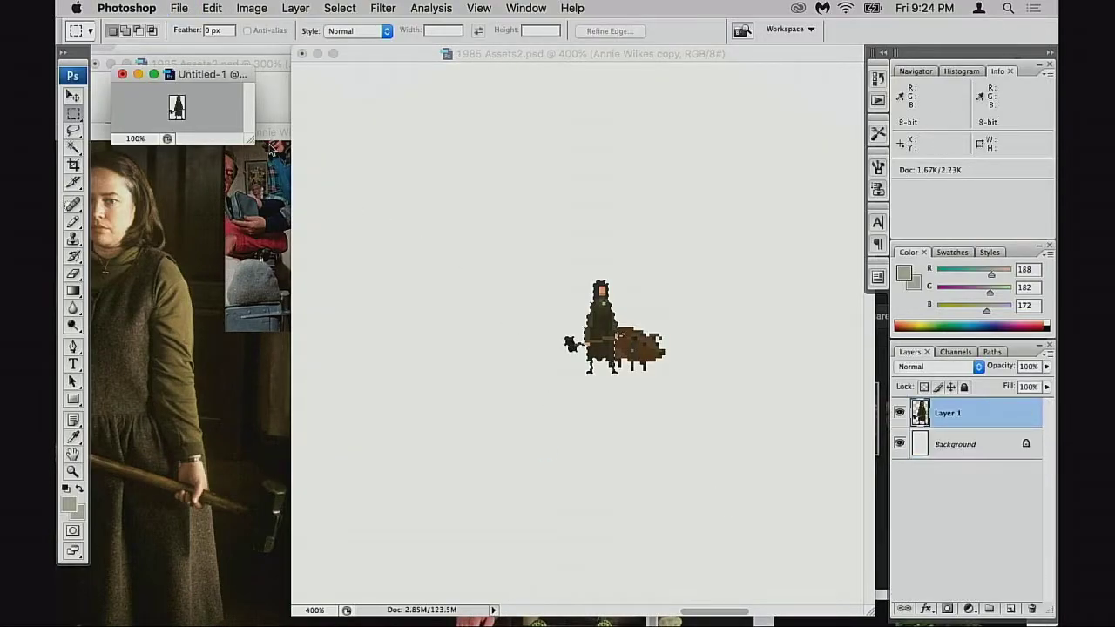
drag(254, 140, 565, 481)
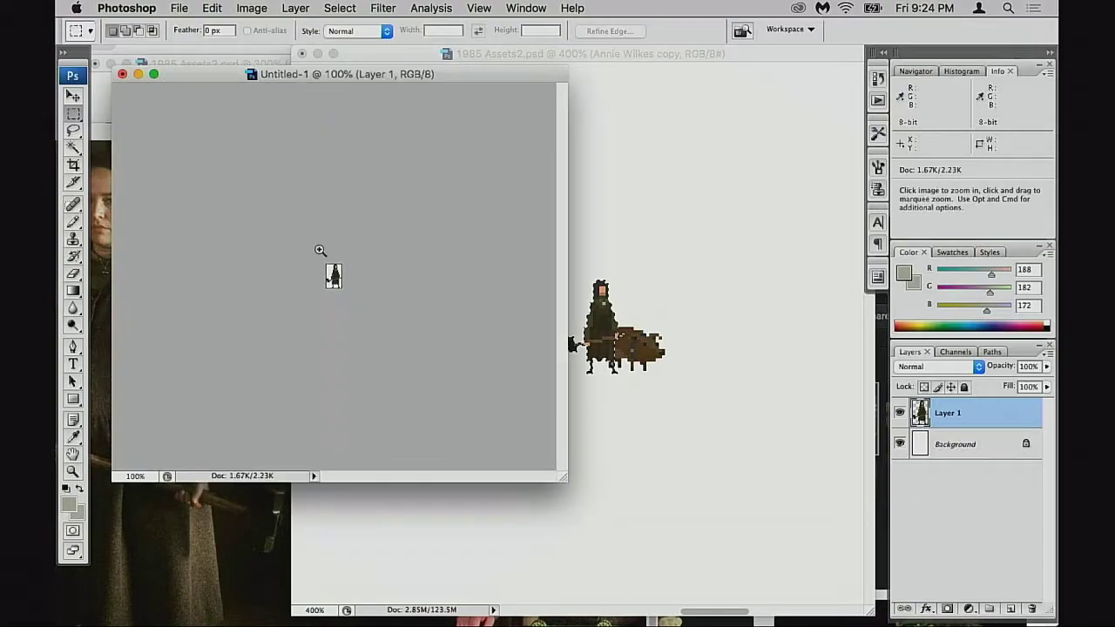
drag(322, 259, 347, 289)
key(super+minus)
Extend the new document's canvas to the right of Annie Wilkes with the Crop tool, to 47 × 30 pixels
key(c)
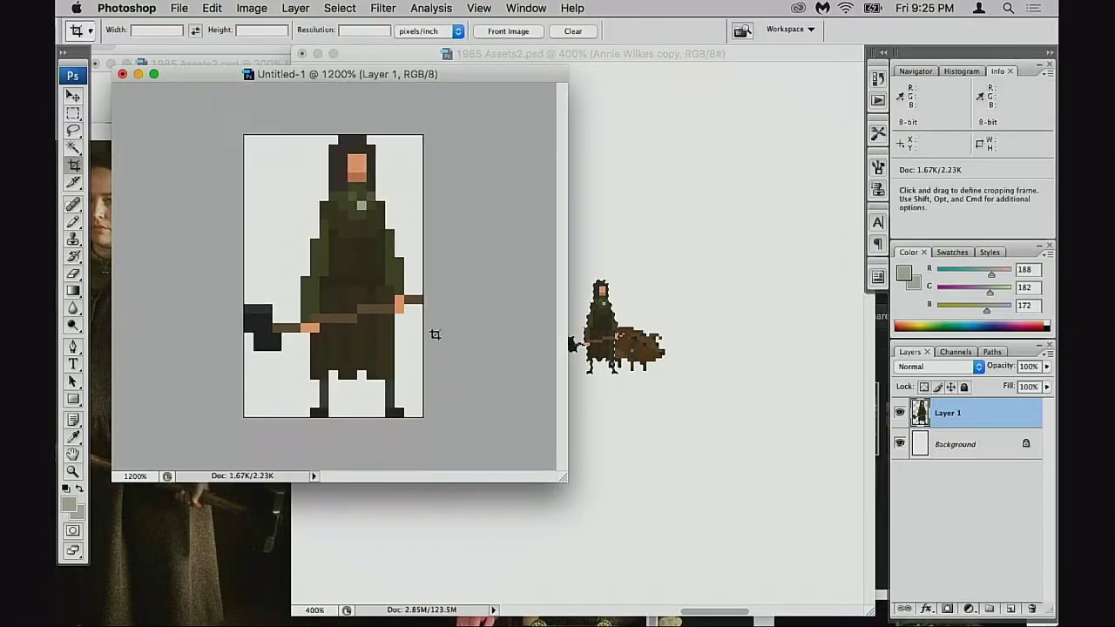
drag(246, 140, 485, 468)
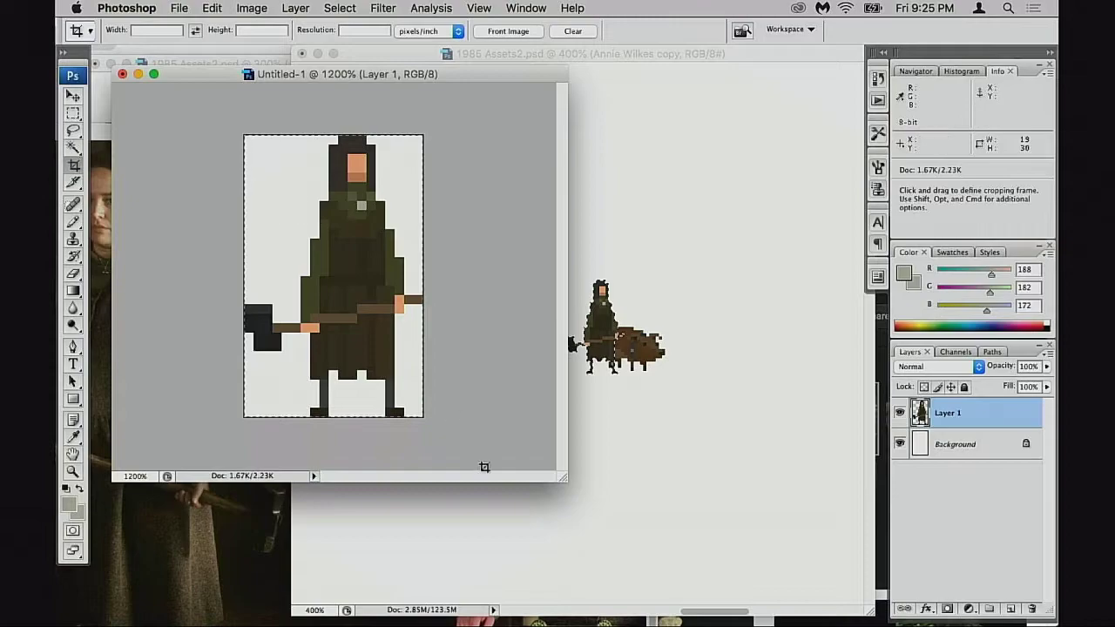
drag(423, 276, 529, 292)
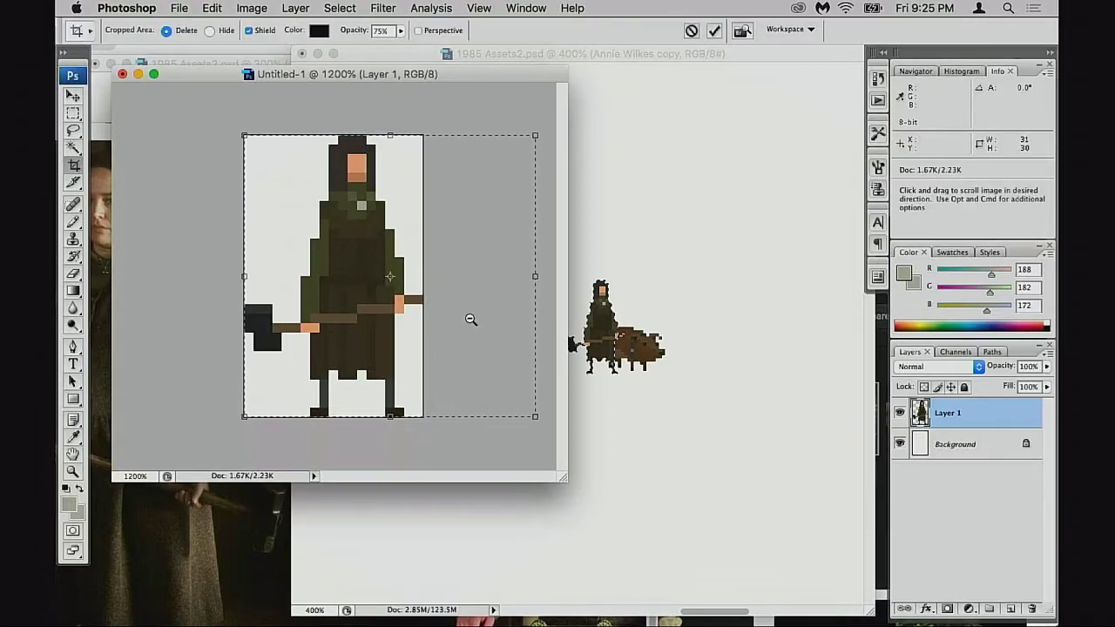
key(super+minus)
key(super+minus)
drag(451, 276, 479, 277)
drag(402, 284, 376, 284)
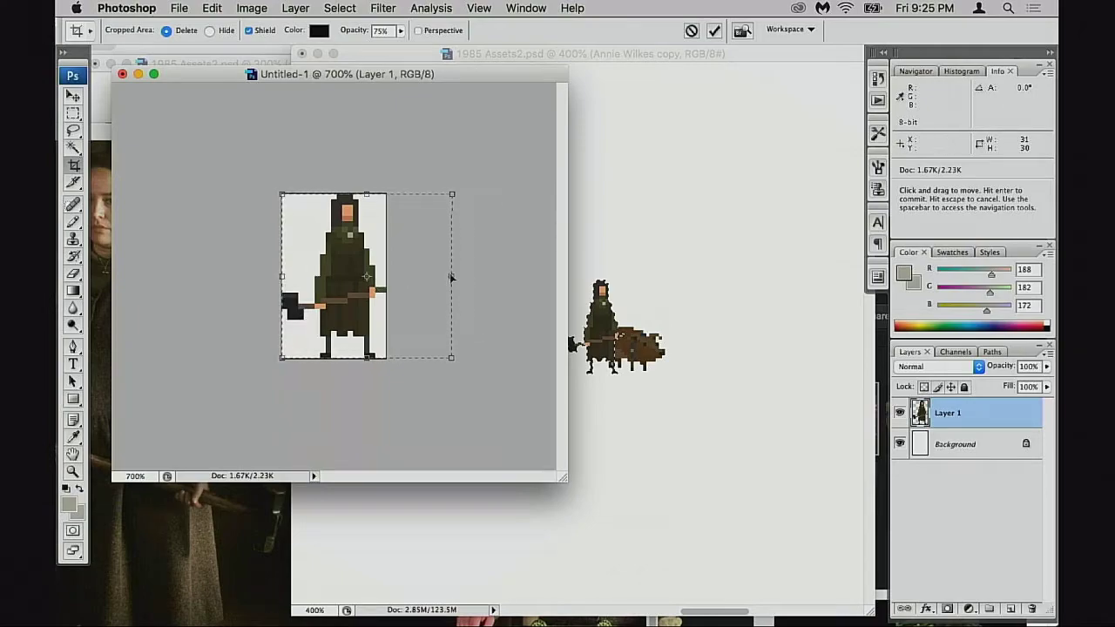
drag(453, 276, 540, 276)
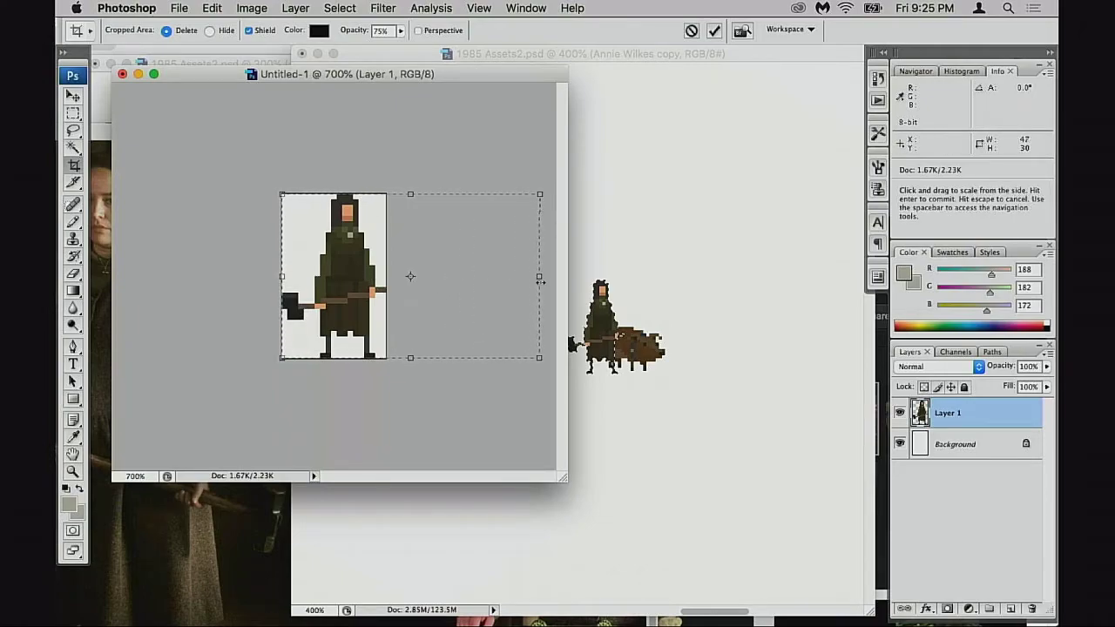
key(Return)
Copy the pig from the Pig copy layer into the new document and stand it directly right of Annie Wilkes at foot level
click(764, 340)
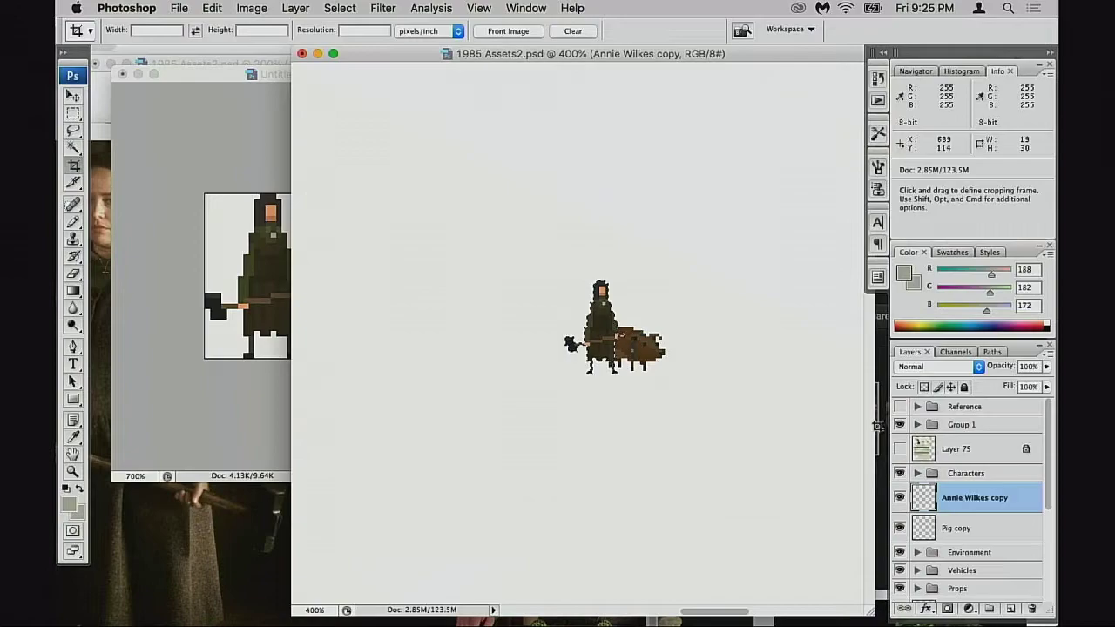
click(930, 525)
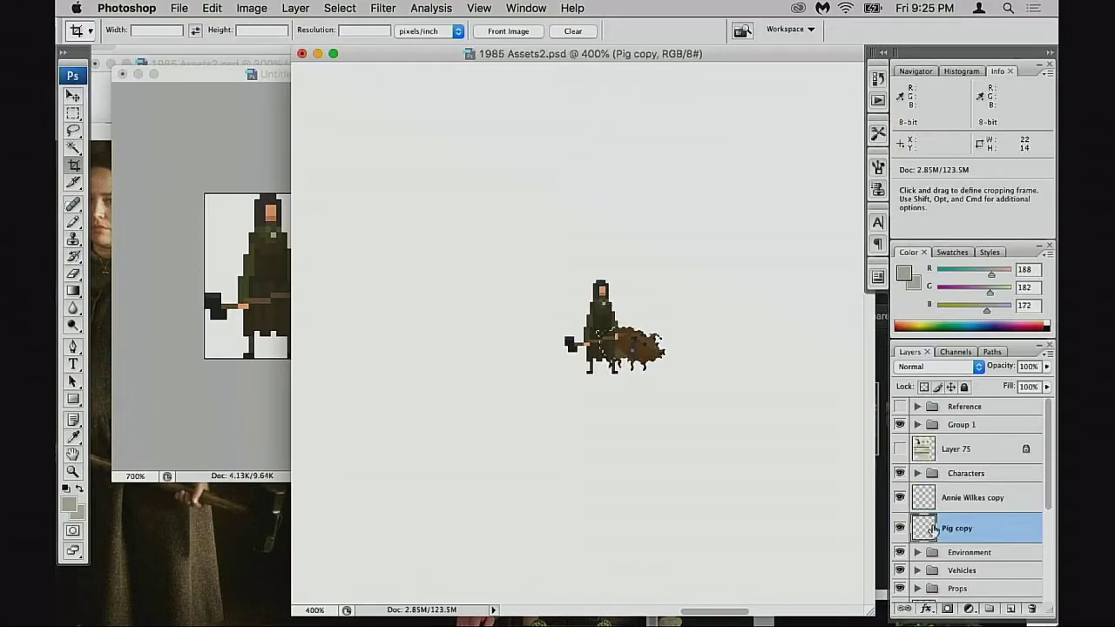
key(super+c)
click(277, 308)
key(super+v)
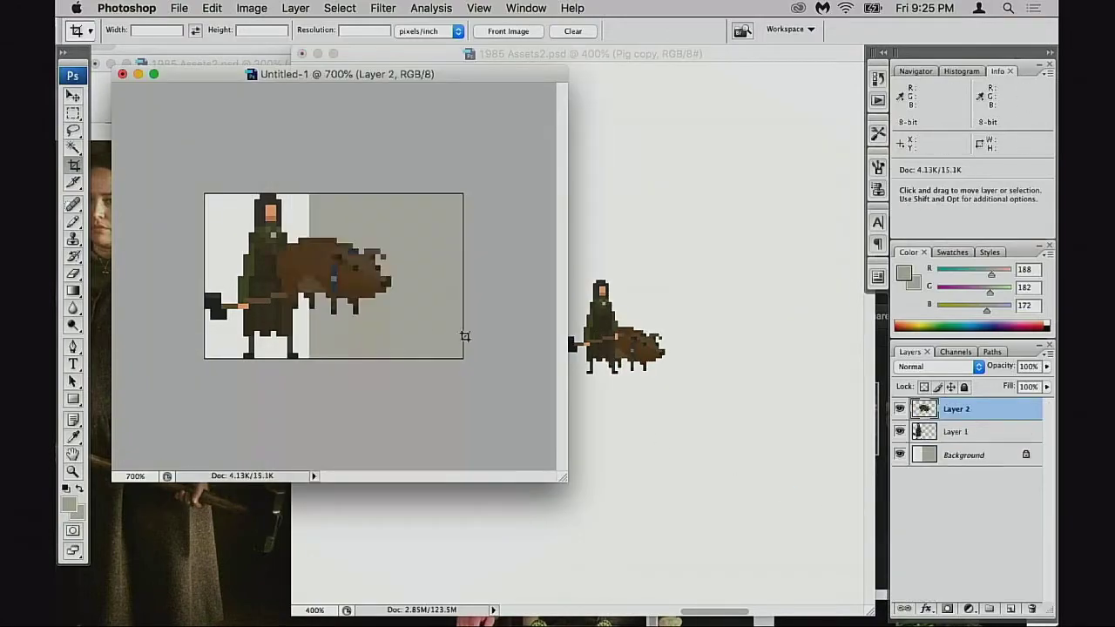
key(v)
drag(347, 280, 379, 325)
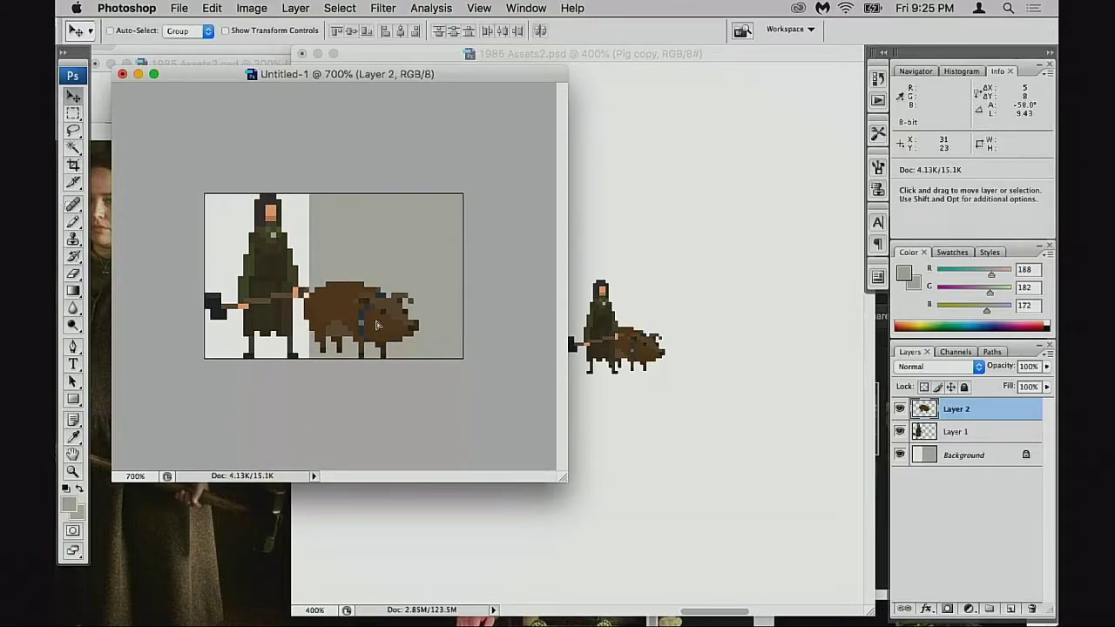
Resize the new document to 91 × 58 pixels with Nearest Neighbor resampling
key(space)
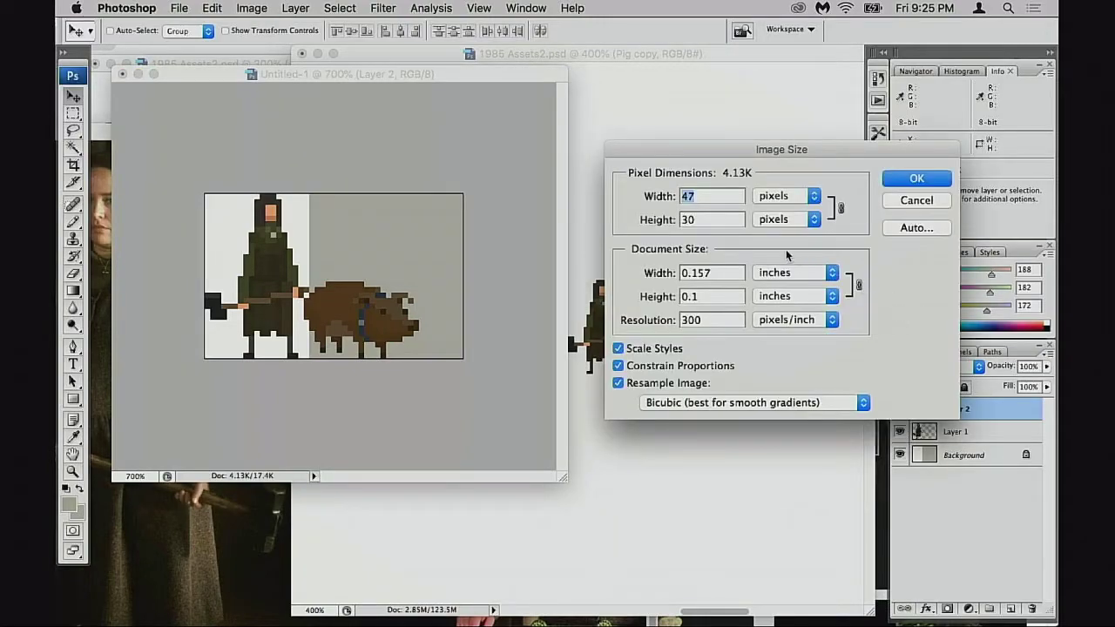
text(58)
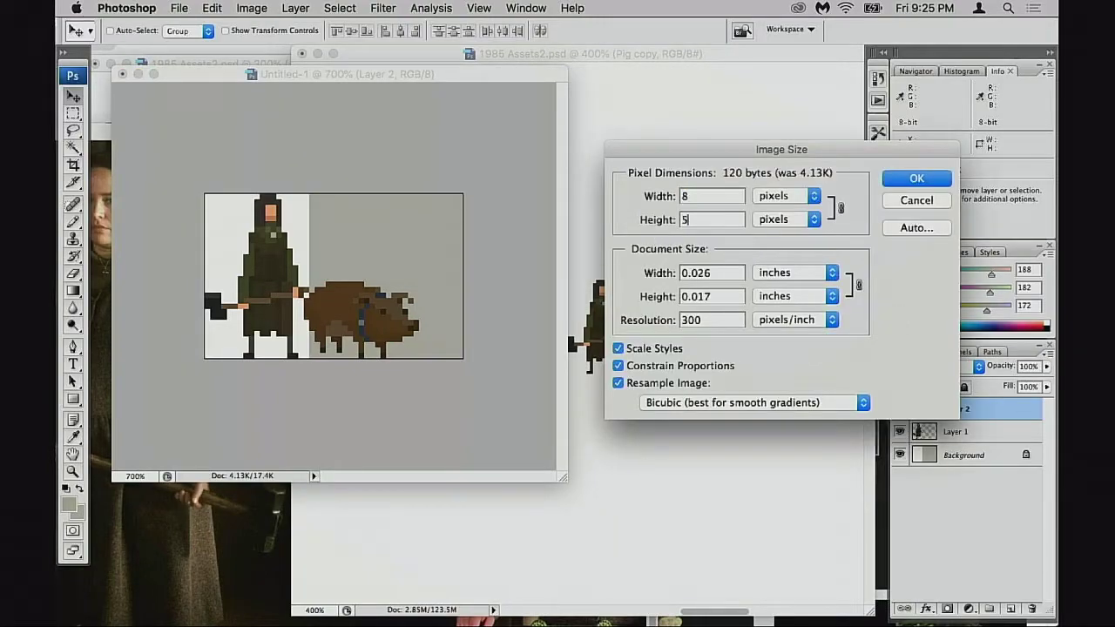
click(709, 403)
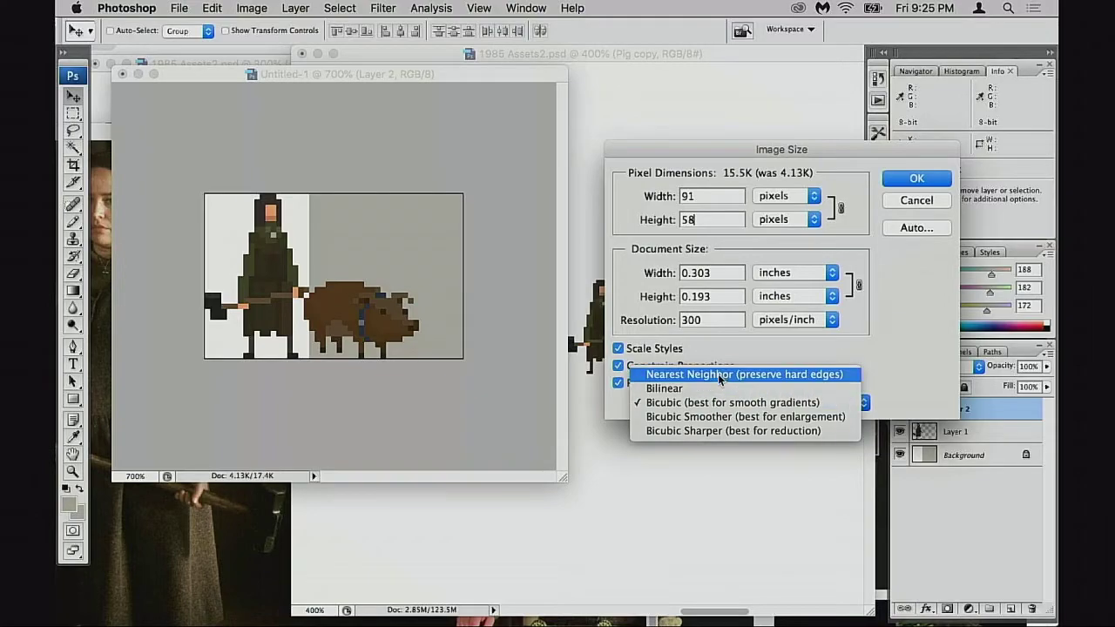
click(719, 373)
click(916, 178)
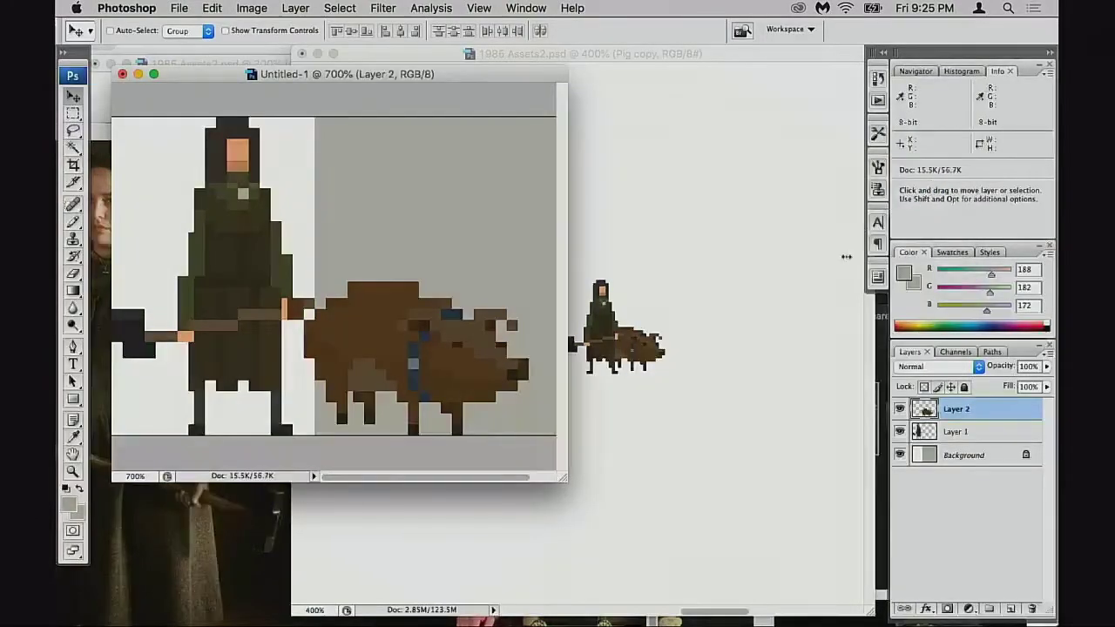
Hide the Annie Wilkes copy and Pig copy layers in 1985 Assets2.psd
click(795, 416)
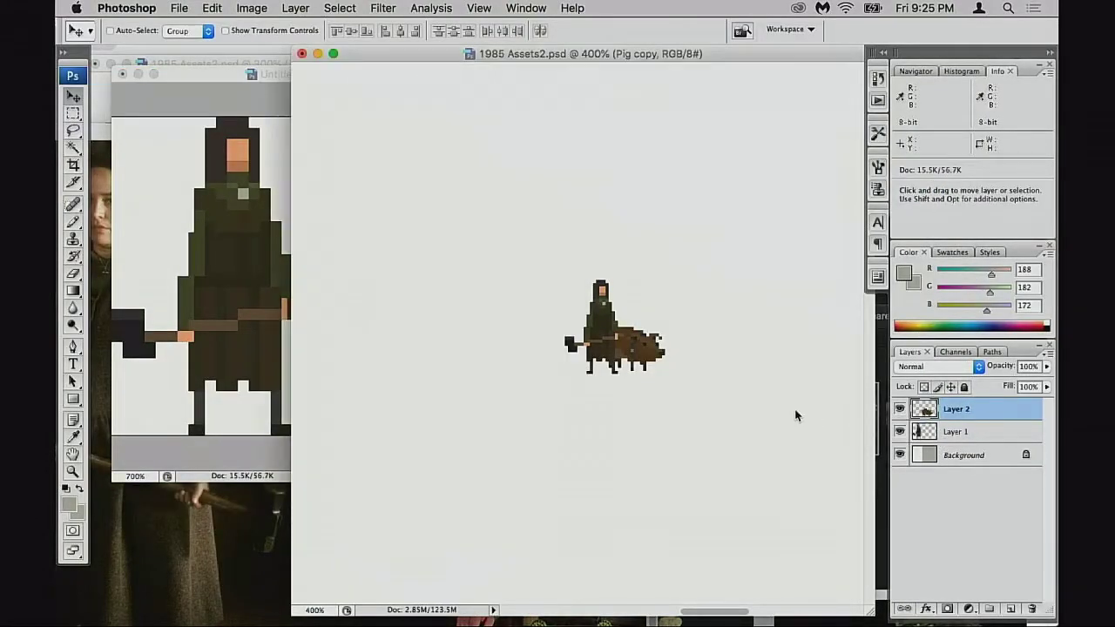
super+click(925, 522)
click(899, 528)
Copy both enlarged sprite layers from the new document into 1985 Assets2.psd
click(271, 77)
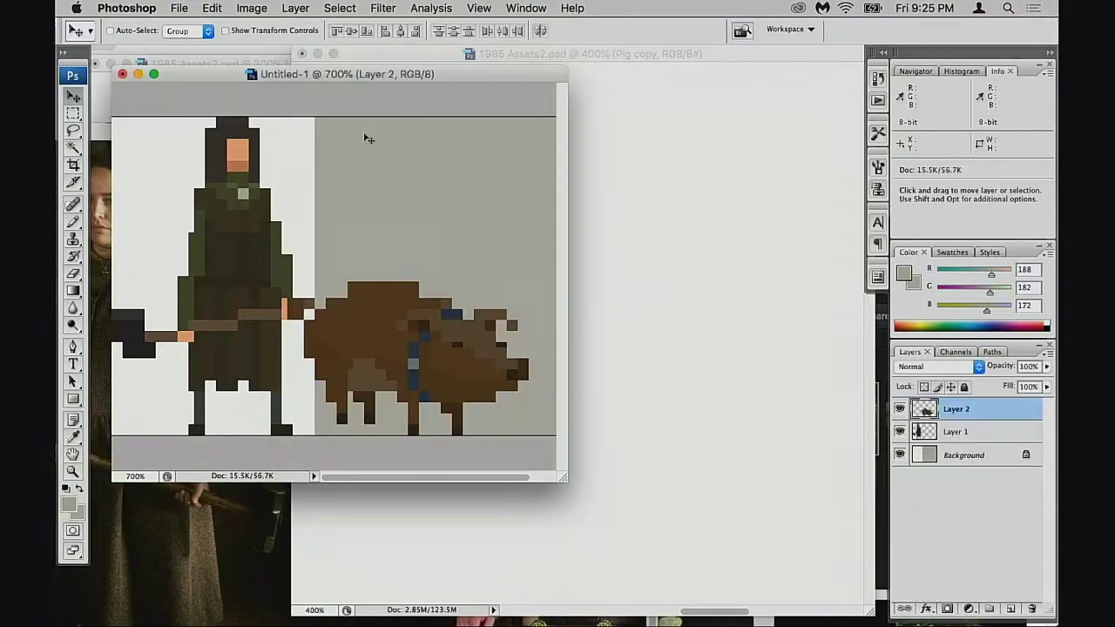
shift+click(922, 440)
drag(922, 440, 696, 427)
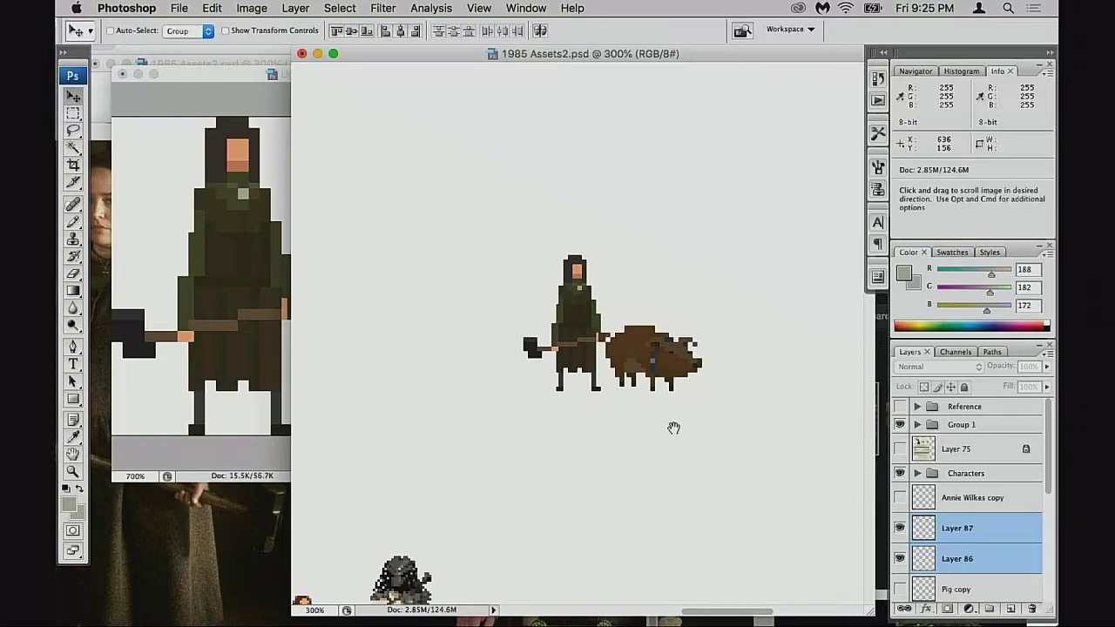
Move the enlarged Annie Wilkes and pig among the character rows, ending beside the chainsaw figure, to compare their scale
alt+click(671, 433)
alt+click(657, 439)
drag(645, 411, 807, 392)
drag(746, 212, 631, 320)
key(super+space)
drag(584, 179, 736, 311)
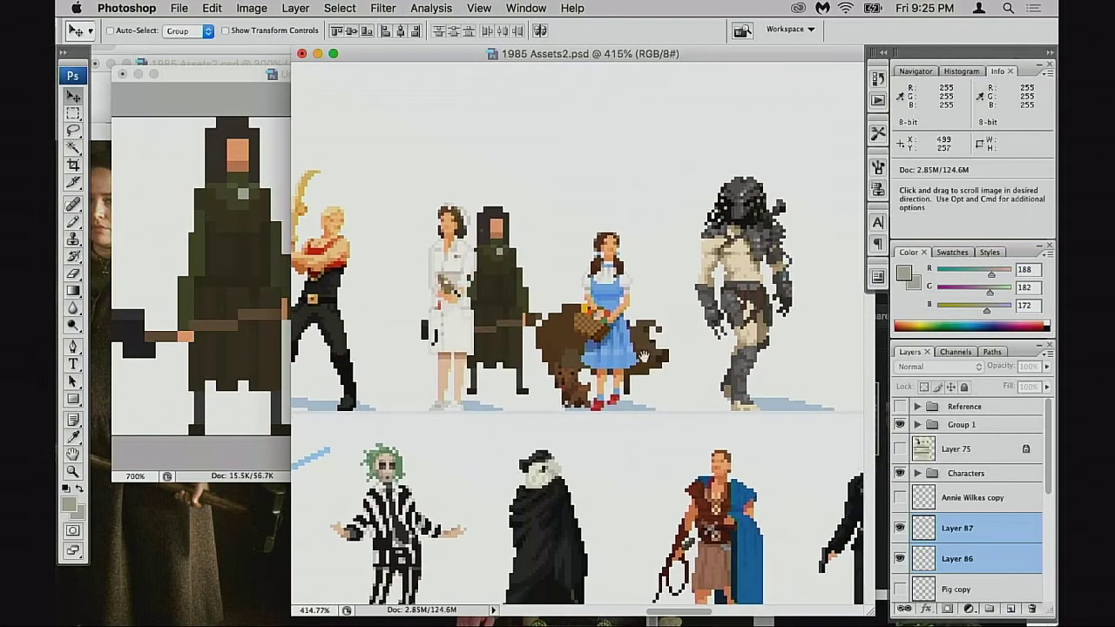
drag(555, 378, 758, 201)
scroll(550, 413, left, 5)
drag(689, 259, 453, 478)
drag(435, 436, 722, 318)
drag(698, 308, 613, 260)
drag(675, 225, 496, 244)
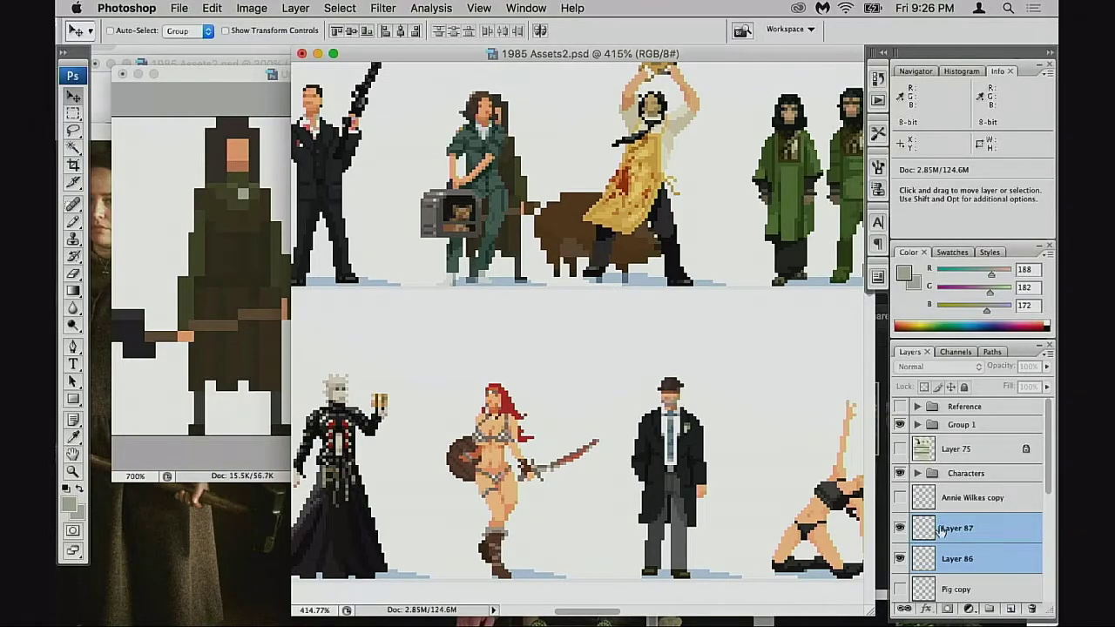
Undo the placement and import of the enlarged sprites in 1985 Assets2.psd, and undo the new document's resize
key(super+z)
drag(754, 364, 493, 592)
drag(784, 174, 361, 568)
drag(784, 324, 412, 348)
drag(716, 235, 537, 459)
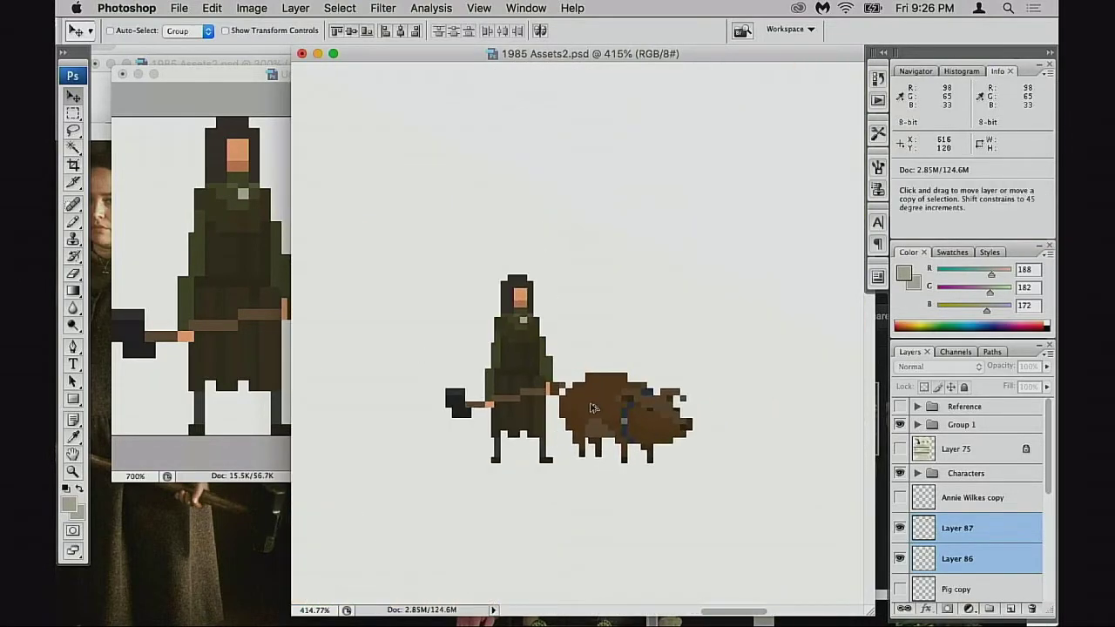
key(alt+super+z)
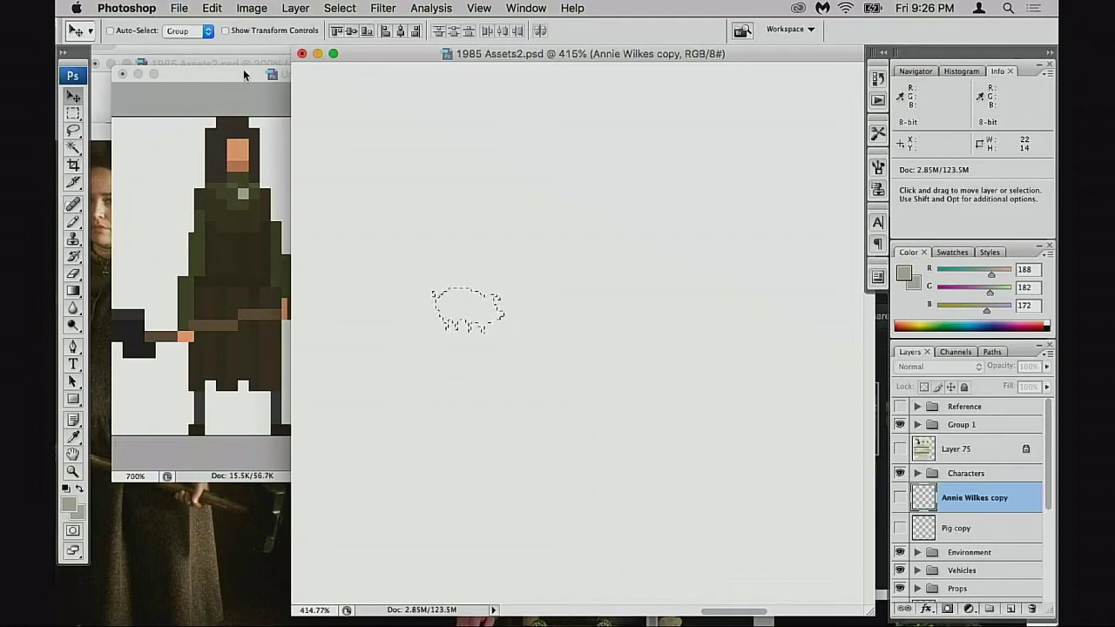
click(244, 72)
key(alt+super+z)
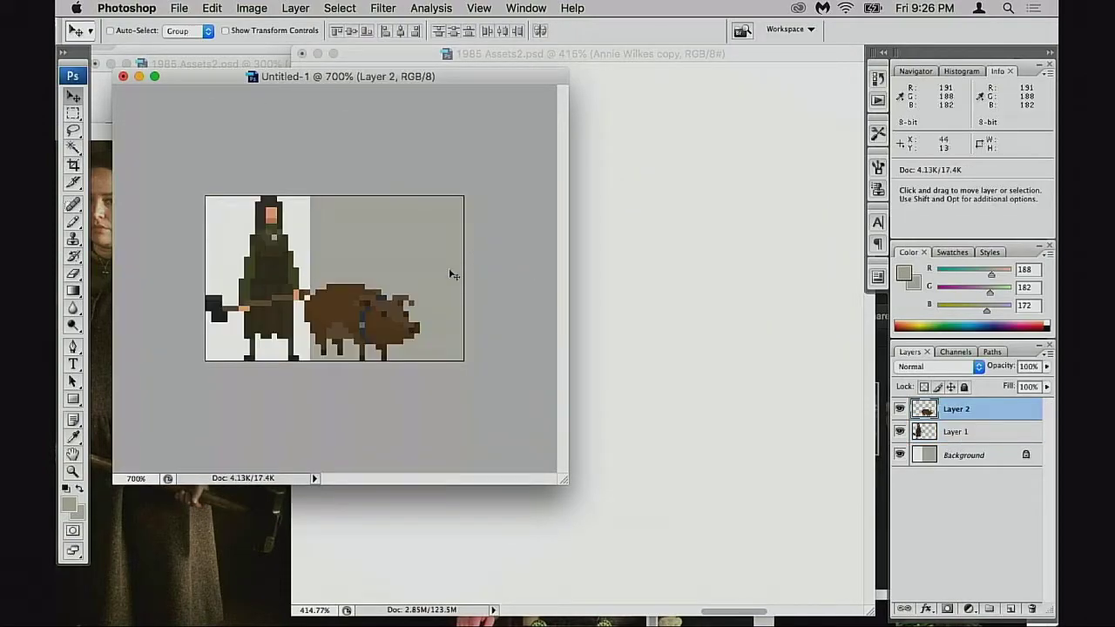
Resize the new document to 94 × 60 pixels, resampling with Nearest Neighbor
key(alt)
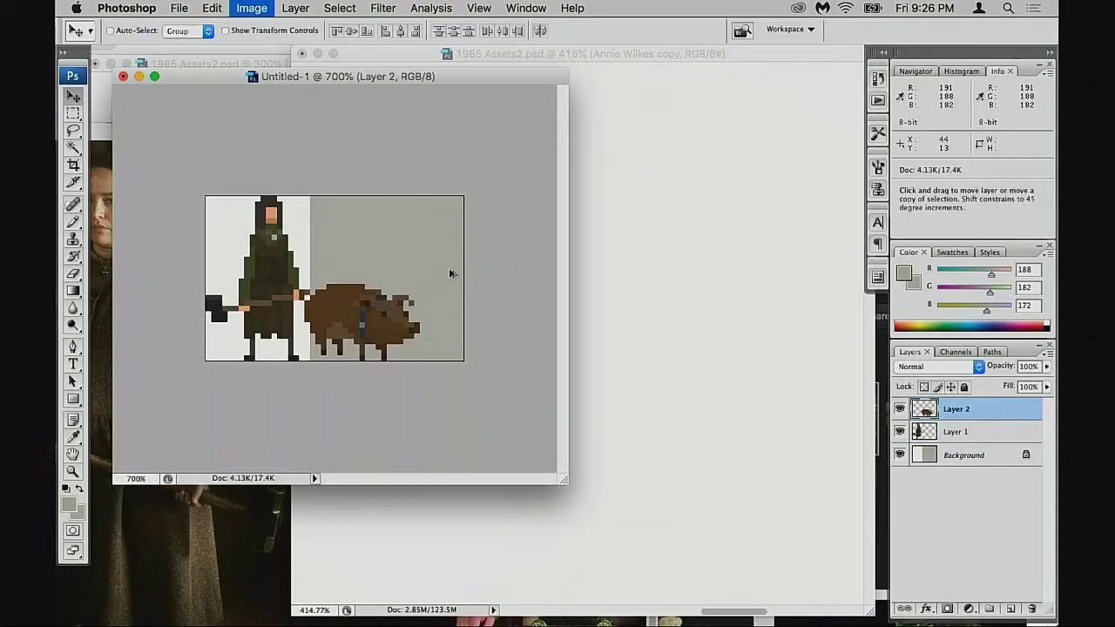
key(super+alt+i)
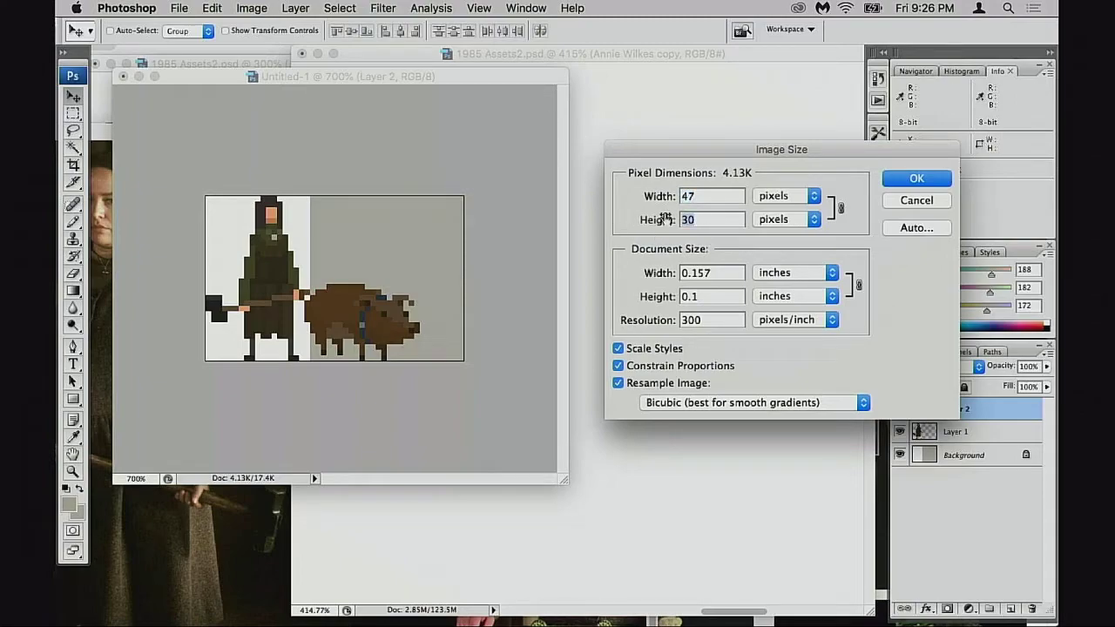
text(60)
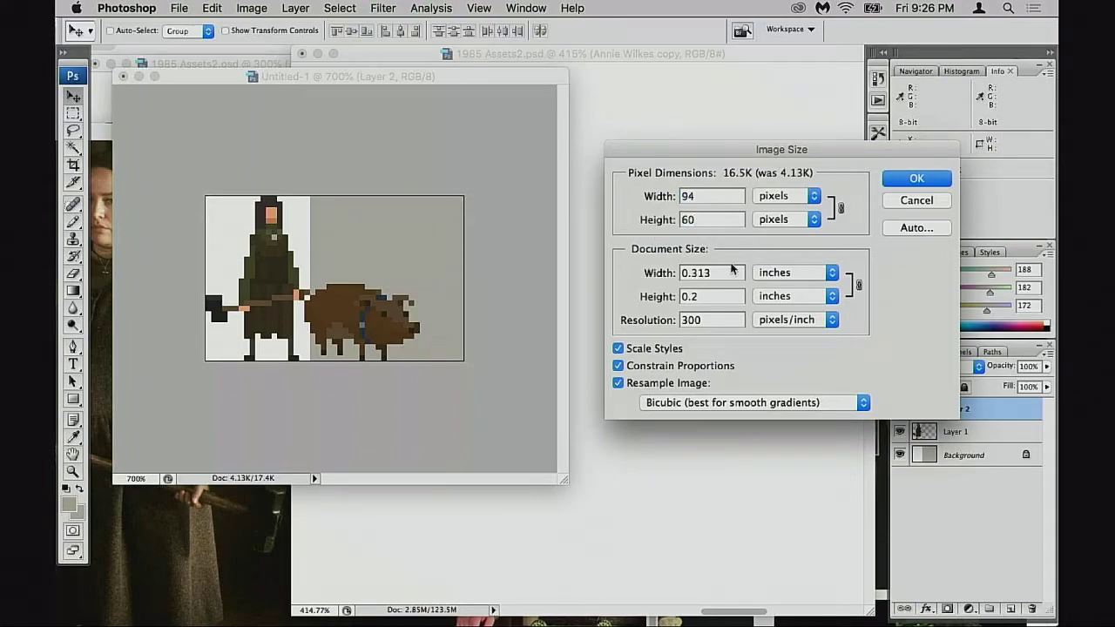
click(719, 409)
click(721, 372)
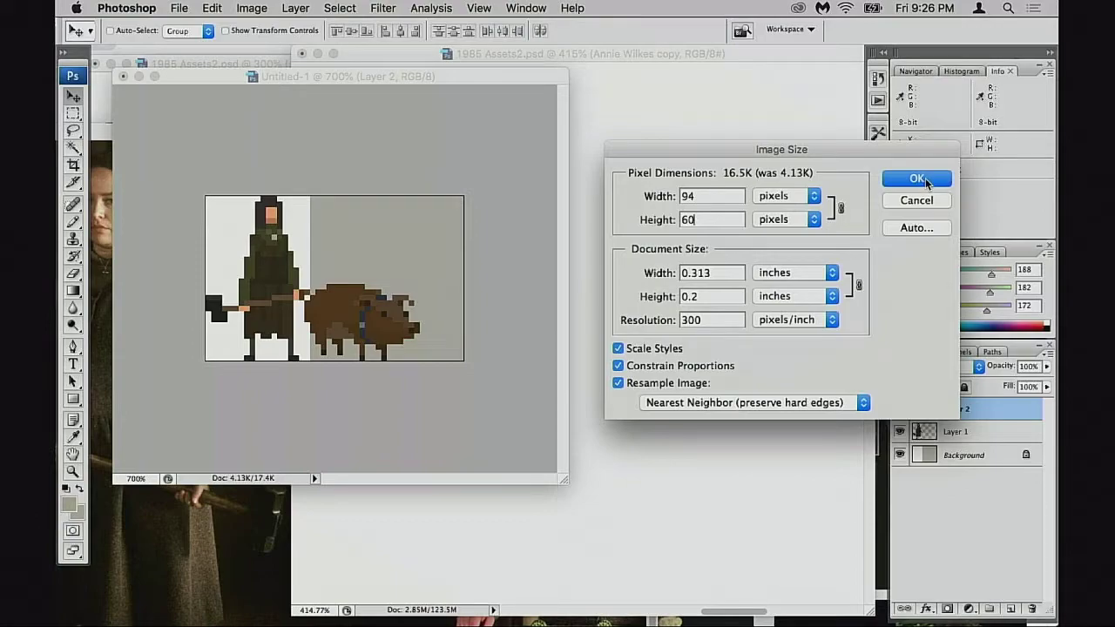
click(917, 179)
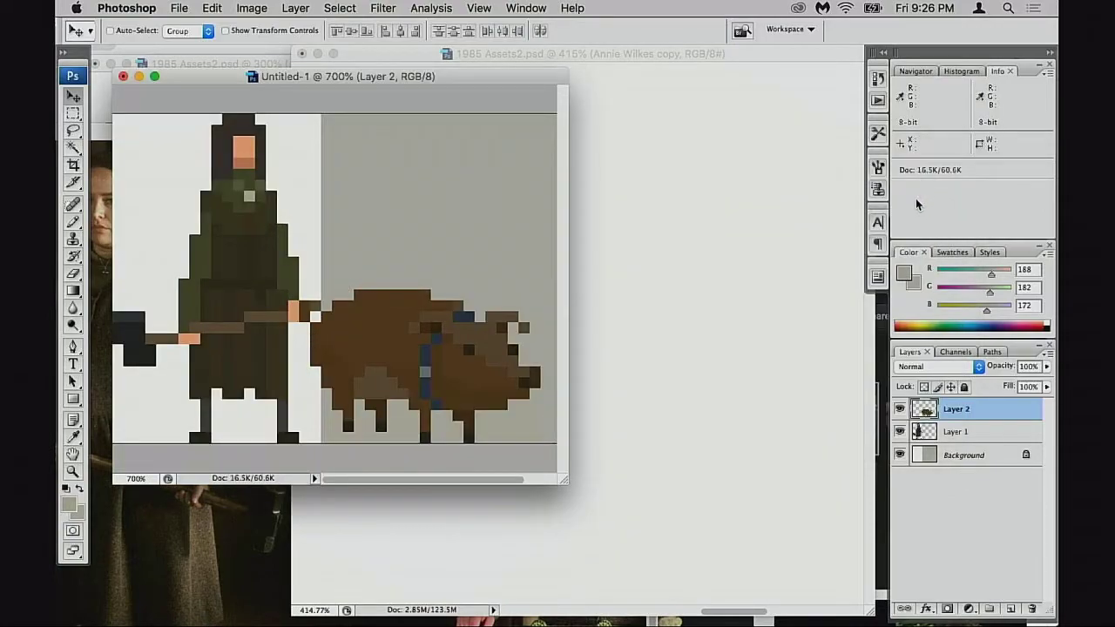
Copy Layer 1 and Layer 2 at the doubled size into 1985 Assets2.psd and clear the selection
shift+click(927, 434)
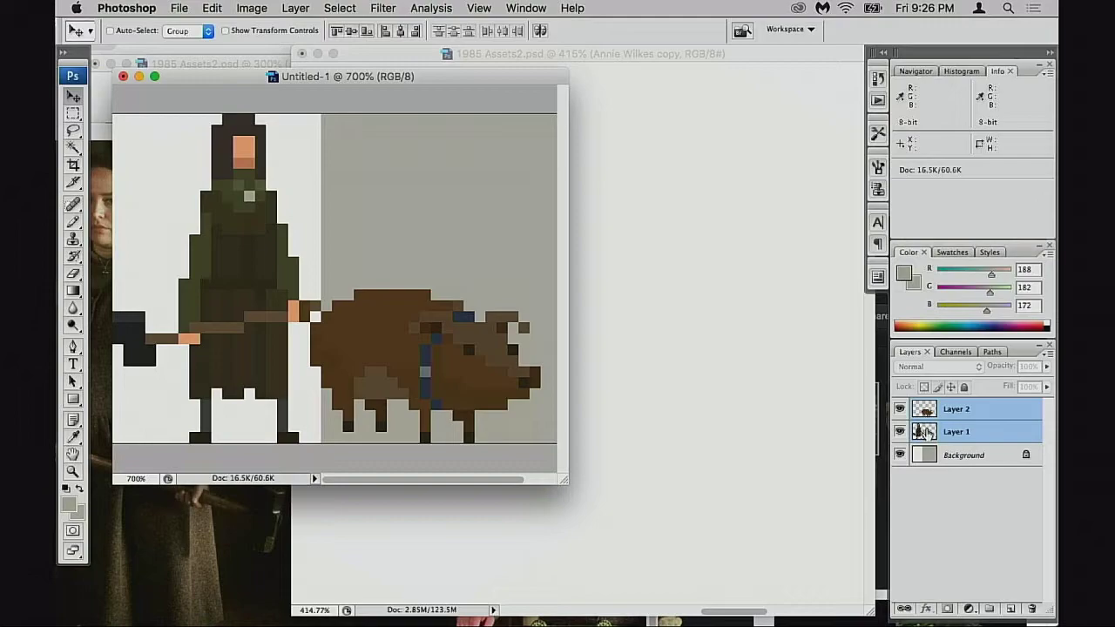
drag(925, 433, 823, 427)
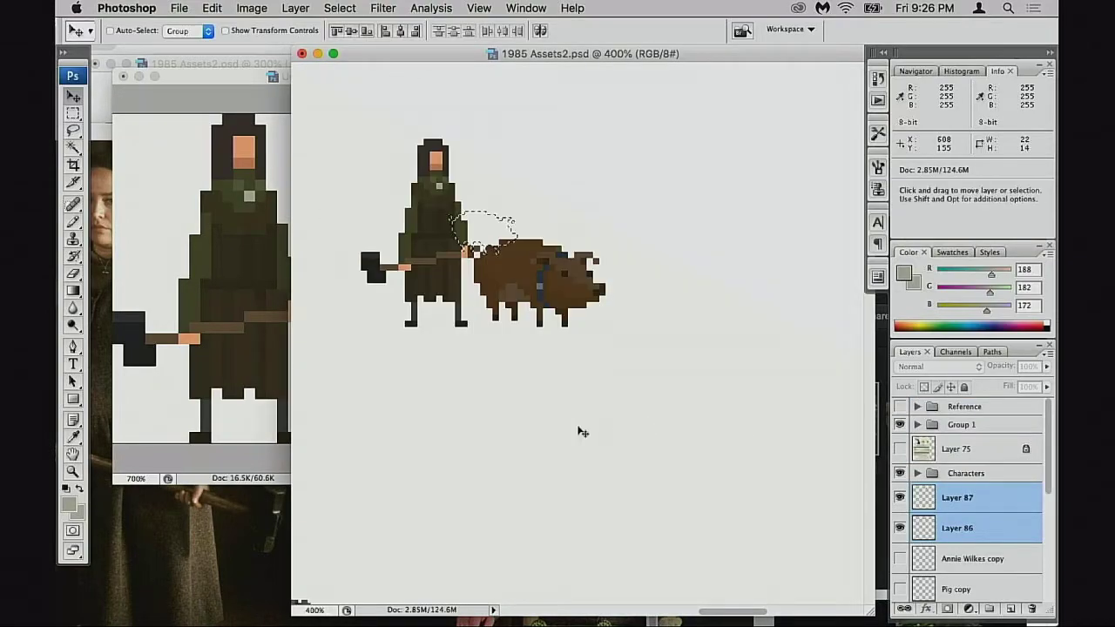
key(super+d)
Compare the doubled Annie Wilkes and pig with the large characters by lining them up beside the RoboCop and chainsaw figures
drag(551, 413, 780, 348)
drag(666, 356, 577, 544)
drag(576, 544, 719, 250)
drag(719, 196, 477, 425)
drag(460, 466, 615, 208)
key(space)
key(space)
drag(616, 207, 551, 434)
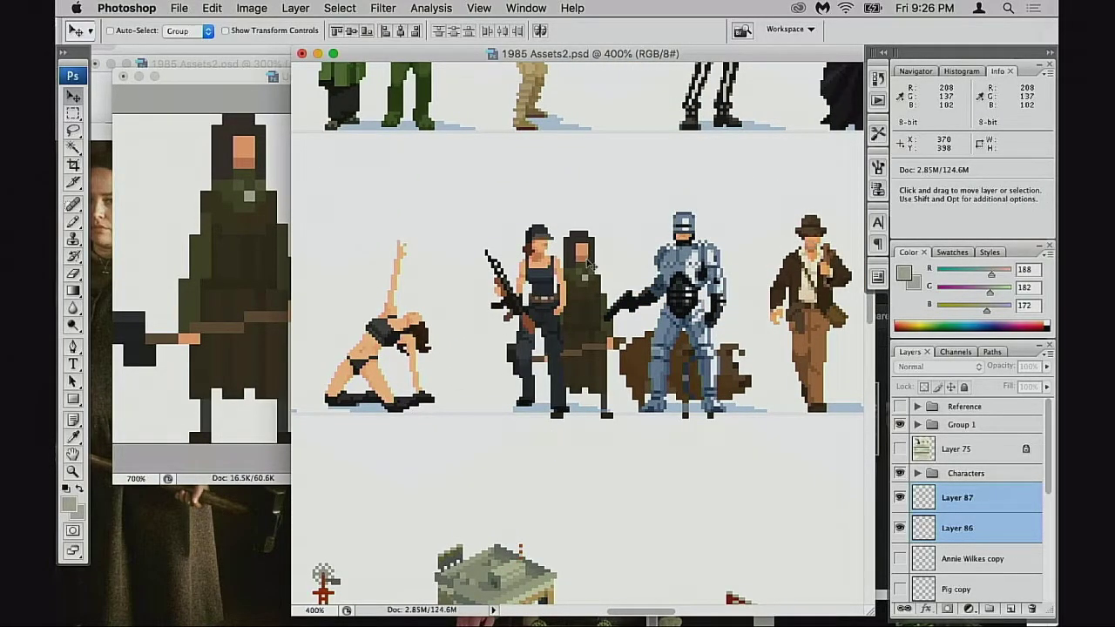
drag(603, 340, 629, 464)
drag(629, 463, 659, 349)
drag(658, 349, 789, 399)
drag(767, 362, 783, 380)
drag(467, 339, 531, 336)
drag(830, 415, 761, 443)
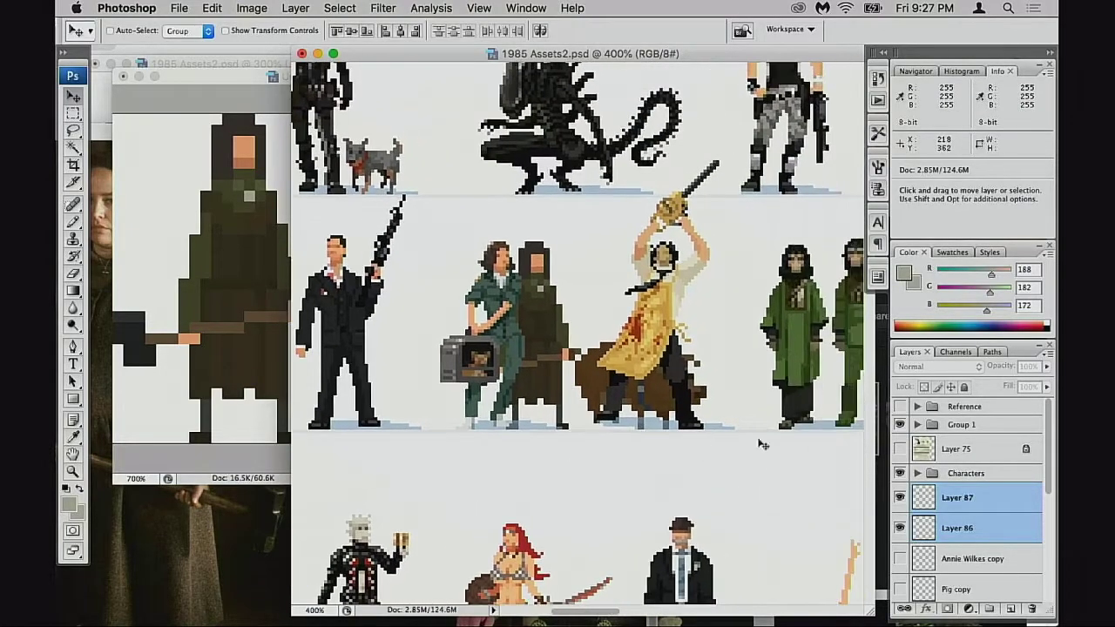
Undo the moves and import of the doubled sprites in 1985 Assets2.psd, and revert the 94 × 60 pixel resize
key(super+alt+z)
drag(751, 301, 560, 576)
drag(818, 287, 495, 483)
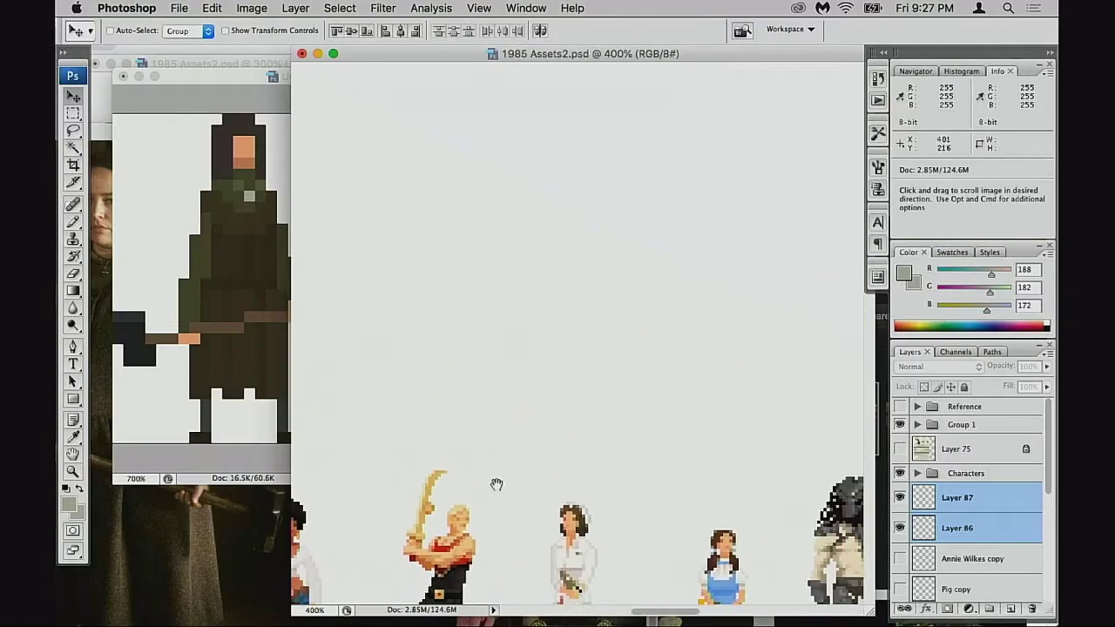
drag(818, 318, 458, 470)
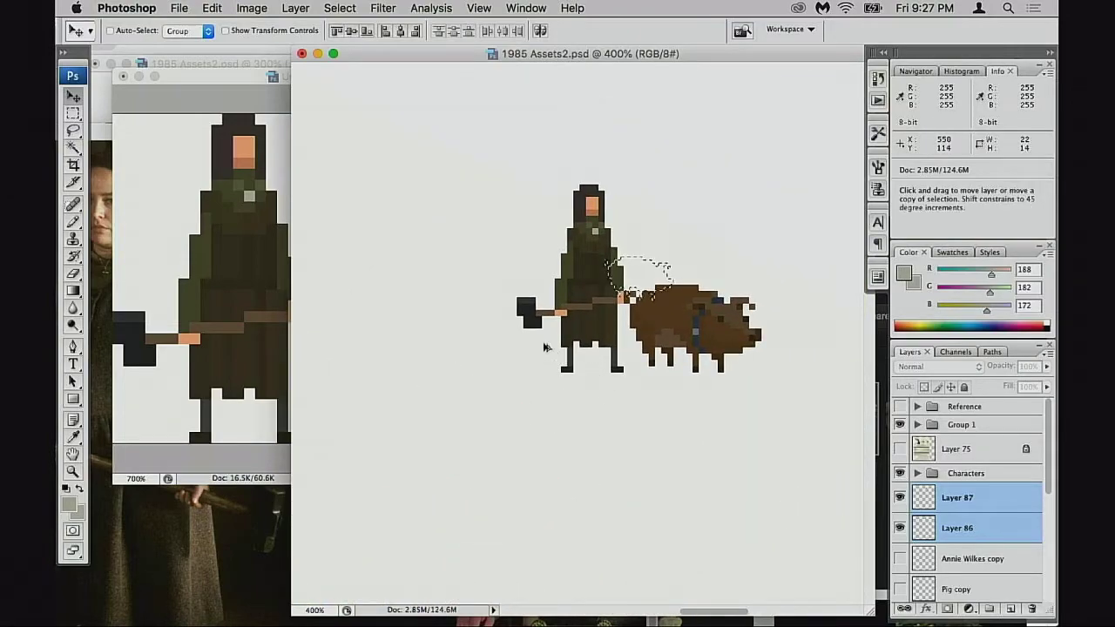
key(super+alt+z)
click(217, 78)
key(super+alt+z)
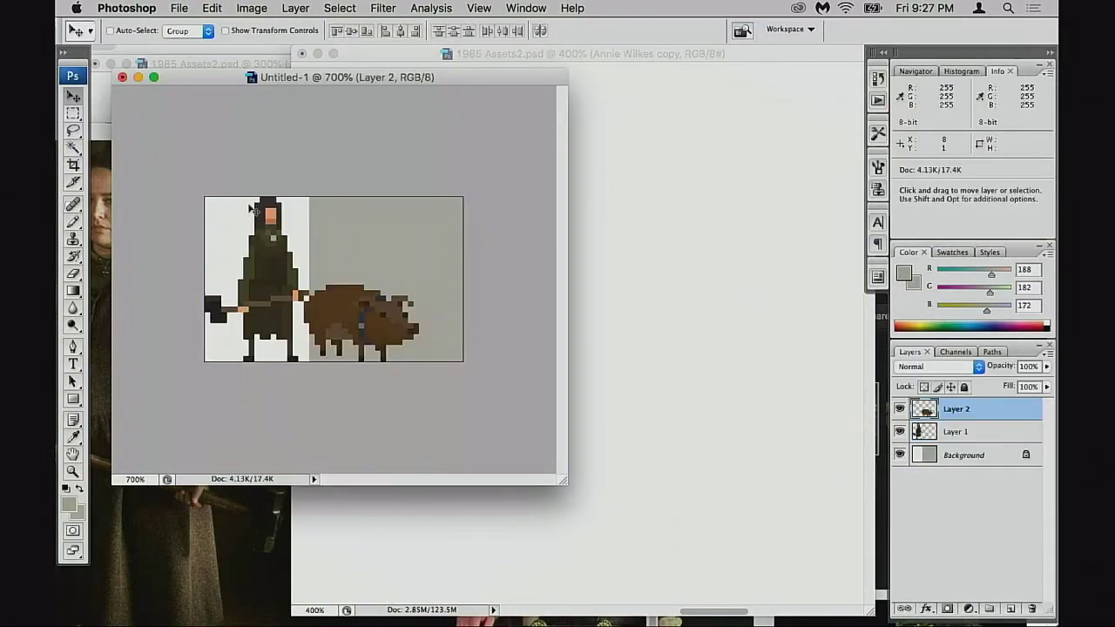
Resize the untitled sprite document to 97 × 62 pixels, resampling with Nearest Neighbor
key(super+alt+i)
key(alt+super+i)
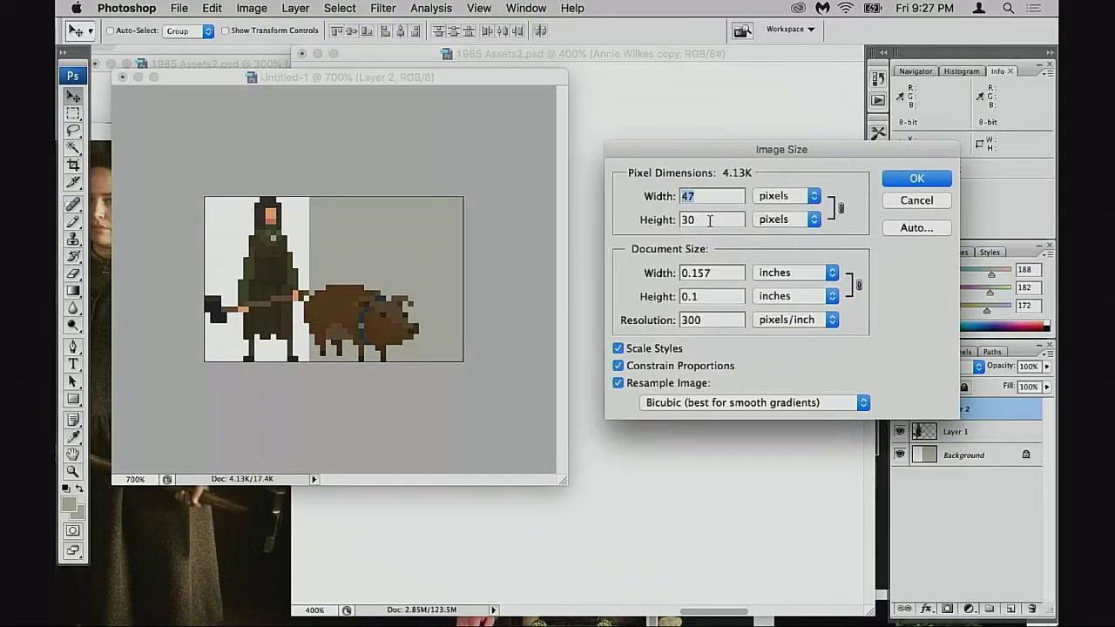
text(62)
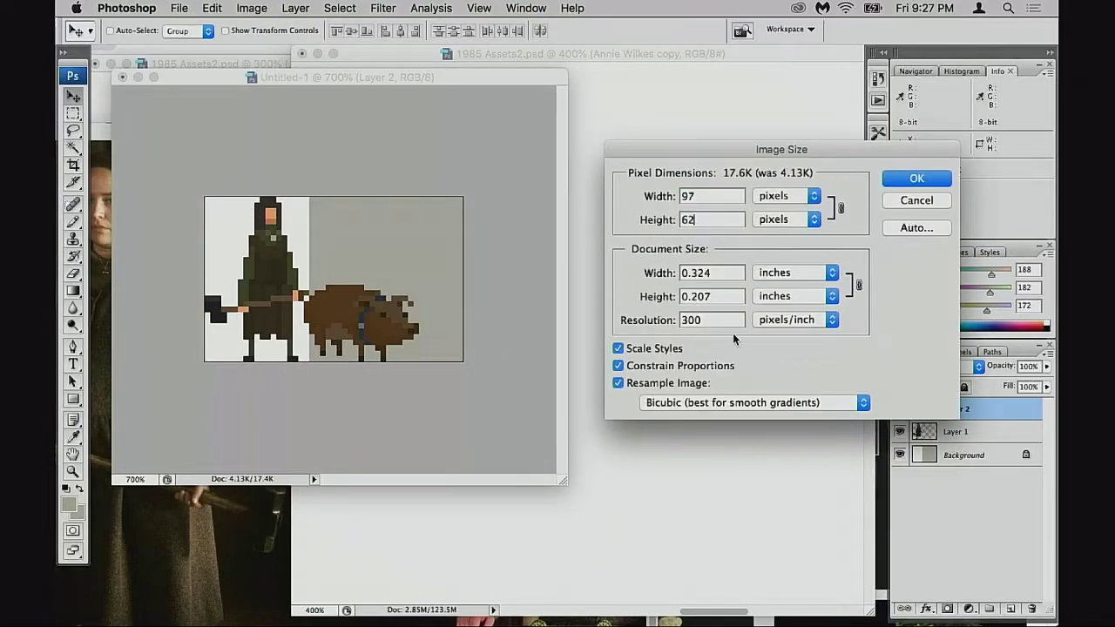
click(741, 396)
click(734, 373)
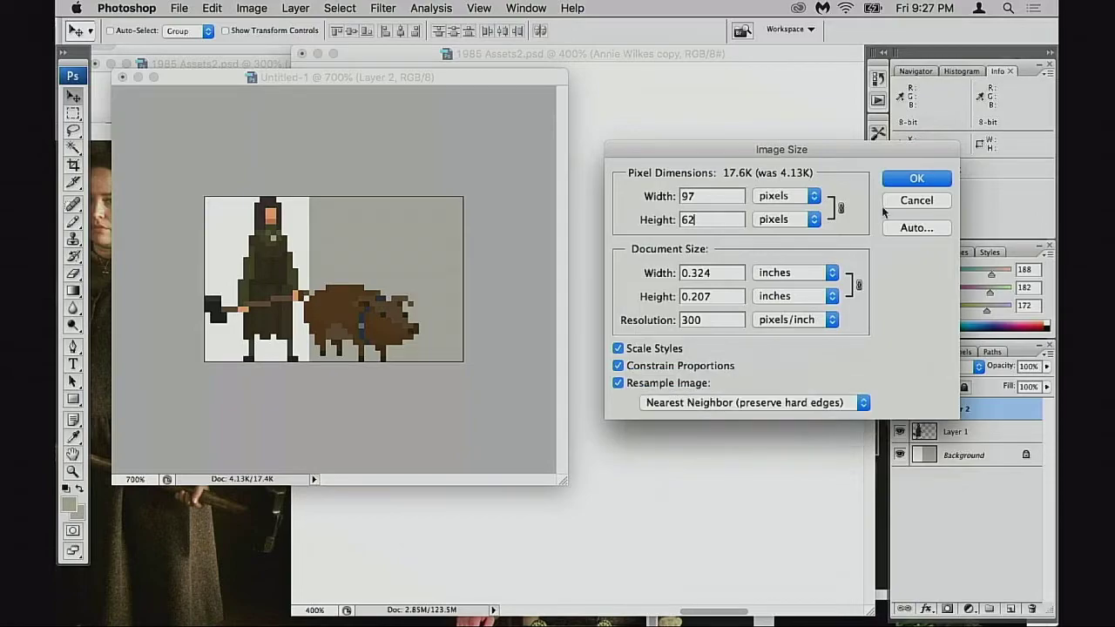
click(914, 180)
Copy Layer 1 and Layer 2 at the 62-pixel height into 1985 Assets2.psd and clear the selection
shift+click(919, 431)
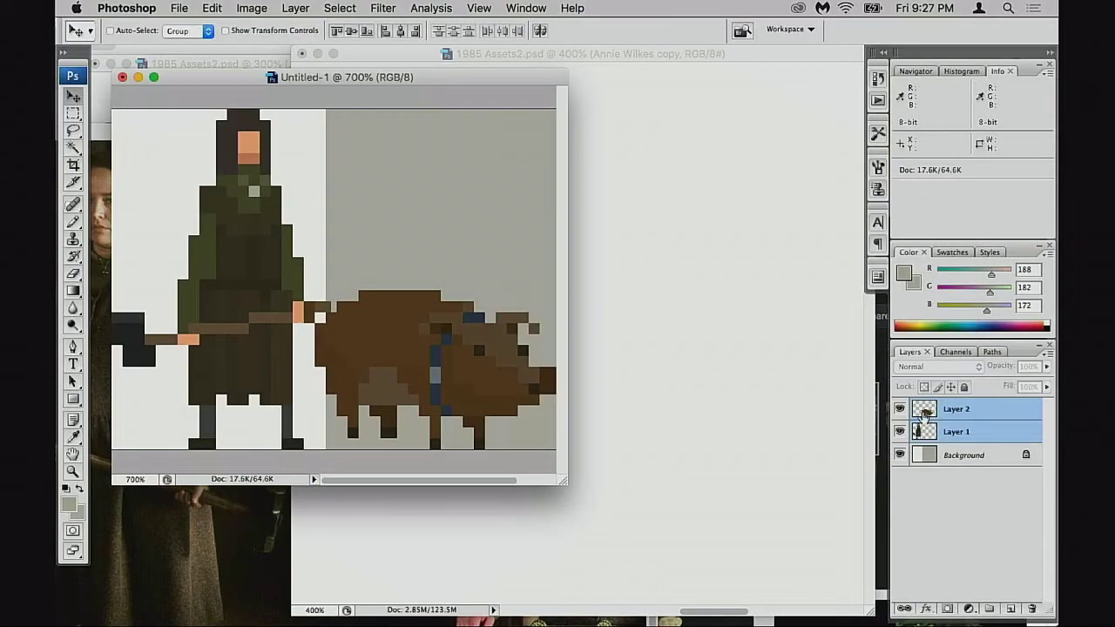
drag(918, 431, 654, 405)
key(super+d)
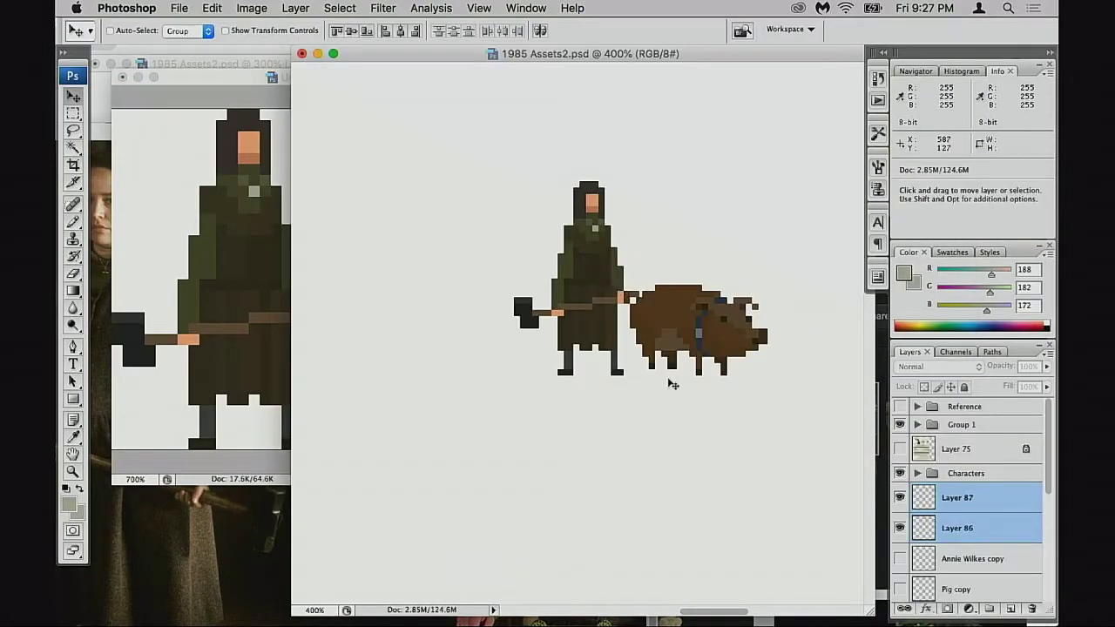
Compare the enlarged Annie Wilkes and pig with the large characters by moving them behind the nurse, Dorothy and RoboCop figures
drag(682, 265, 597, 485)
alt+click(572, 512)
drag(548, 532, 458, 435)
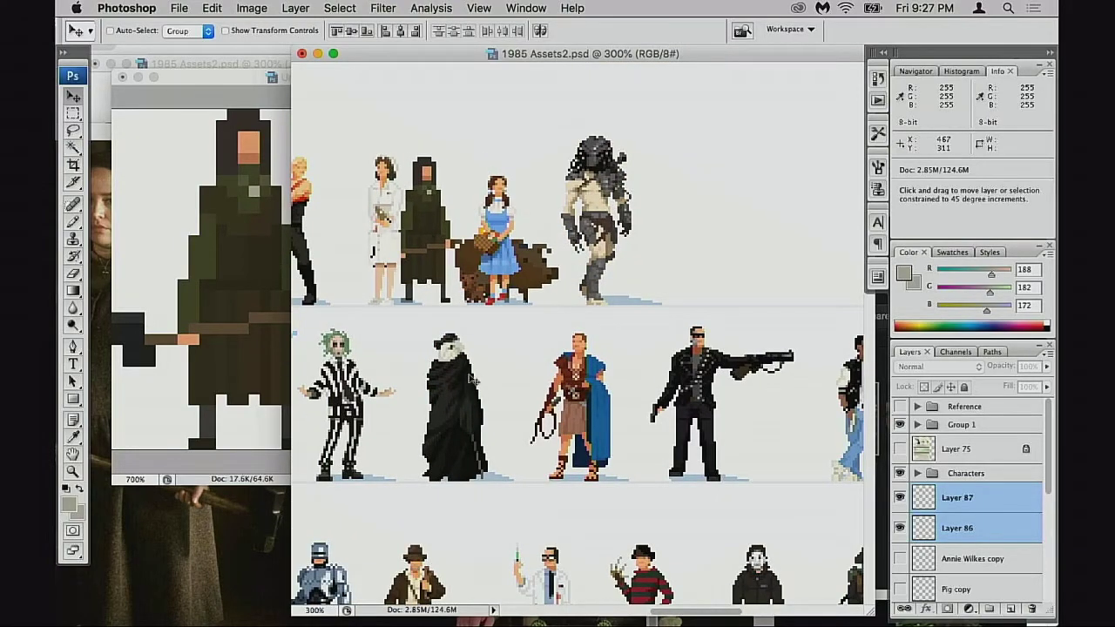
drag(472, 378, 453, 377)
drag(441, 337, 653, 256)
drag(673, 211, 551, 398)
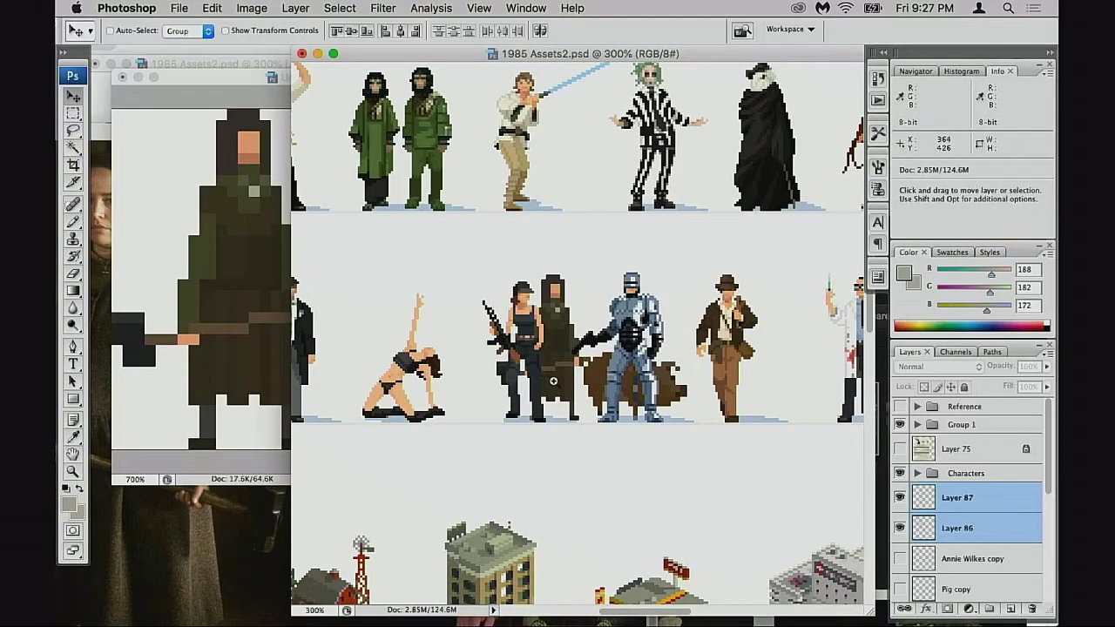
super+click(553, 381)
Bring Annie Wilkes_Ref.jpg forward, reposition its window so the full-length figure shows, and return to 1985 Assets2.psd
click(202, 308)
click(182, 527)
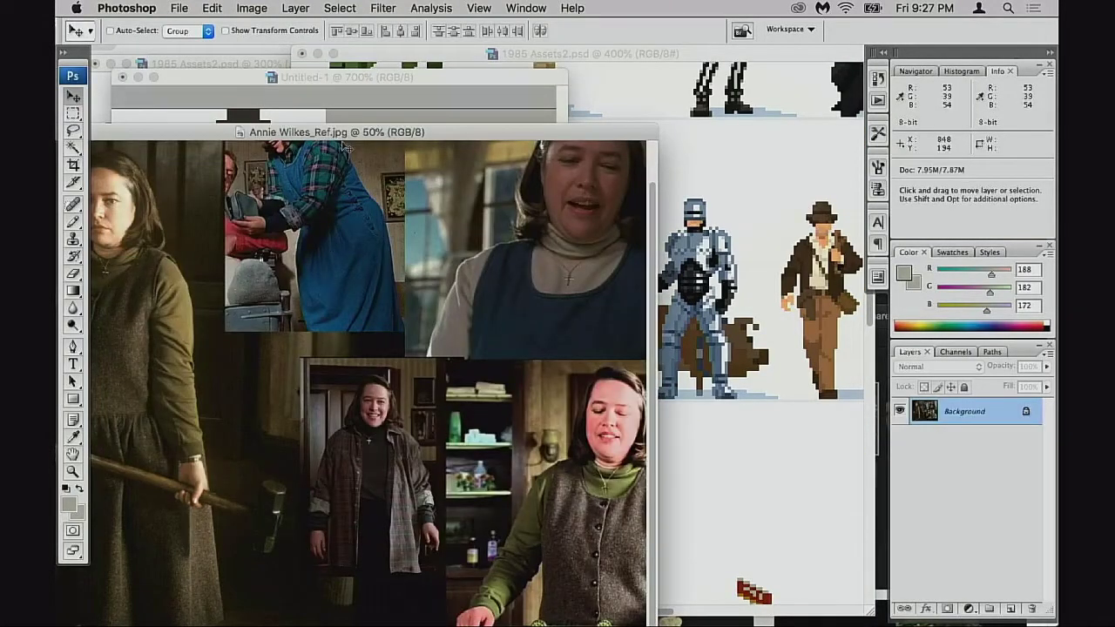
drag(344, 133, 429, 142)
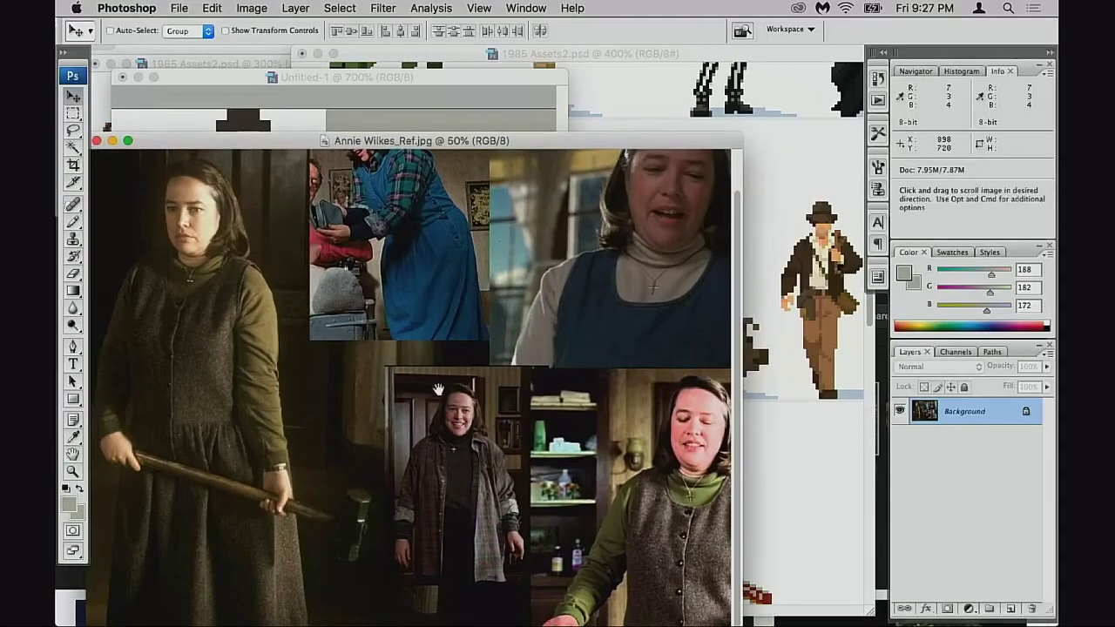
drag(514, 350, 432, 333)
click(756, 336)
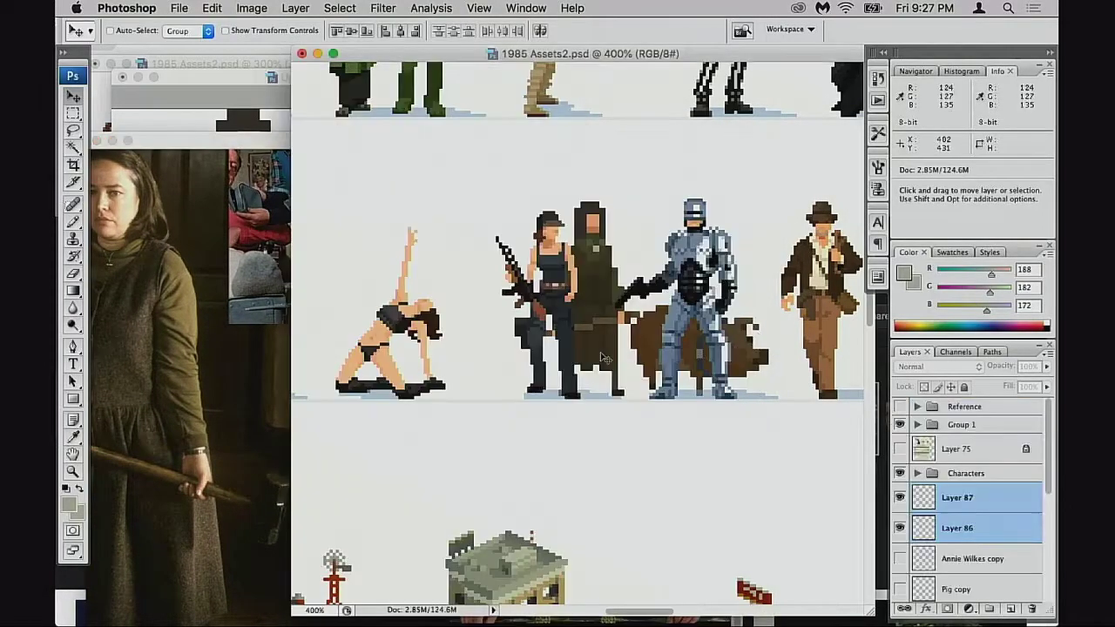
Compare the enlarged sprites with the figures in the row above by lining them up beside the chainsaw character
drag(601, 353, 531, 376)
drag(519, 302, 495, 471)
drag(494, 471, 576, 342)
drag(457, 428, 616, 338)
drag(616, 338, 440, 436)
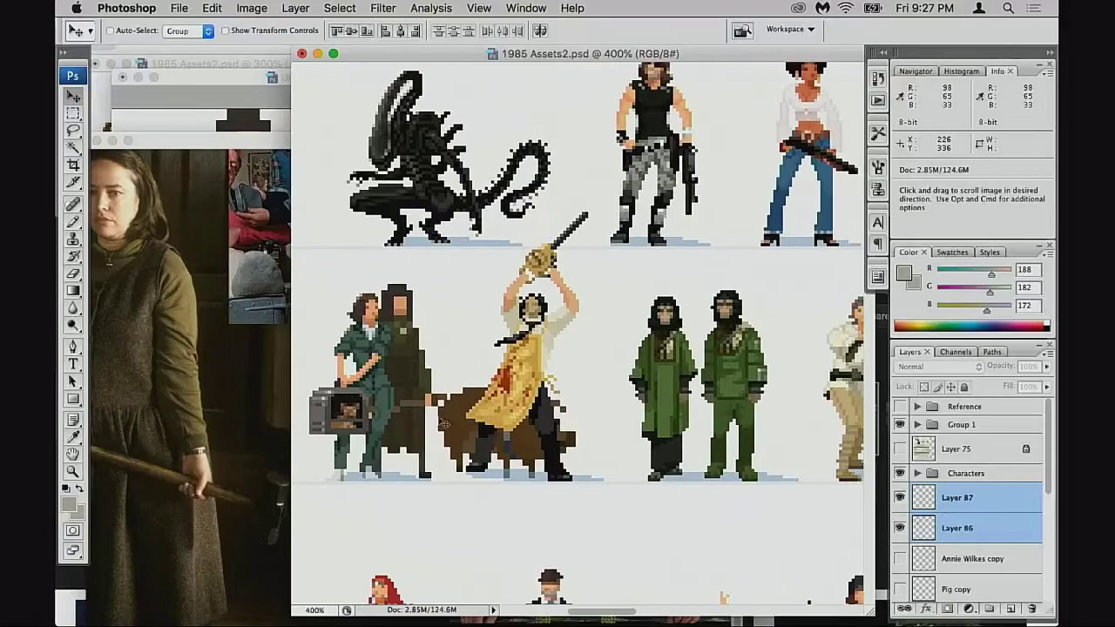
Move the Annie Wilkes and pig sprites onto the ground line in the empty space beside the Predator
drag(498, 415, 721, 357)
drag(721, 357, 472, 409)
drag(472, 410, 747, 345)
drag(747, 345, 443, 442)
drag(443, 442, 732, 393)
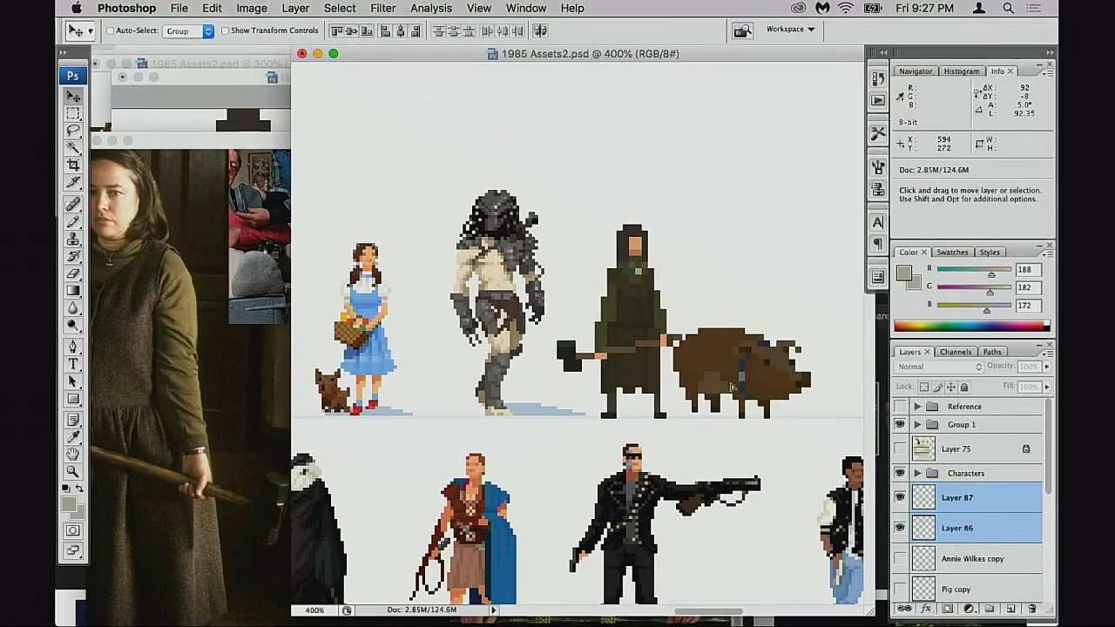
Move the reference photo window out of the way and close Untitled-1 without saving it
click(222, 232)
drag(255, 139, 191, 376)
click(264, 167)
click(123, 77)
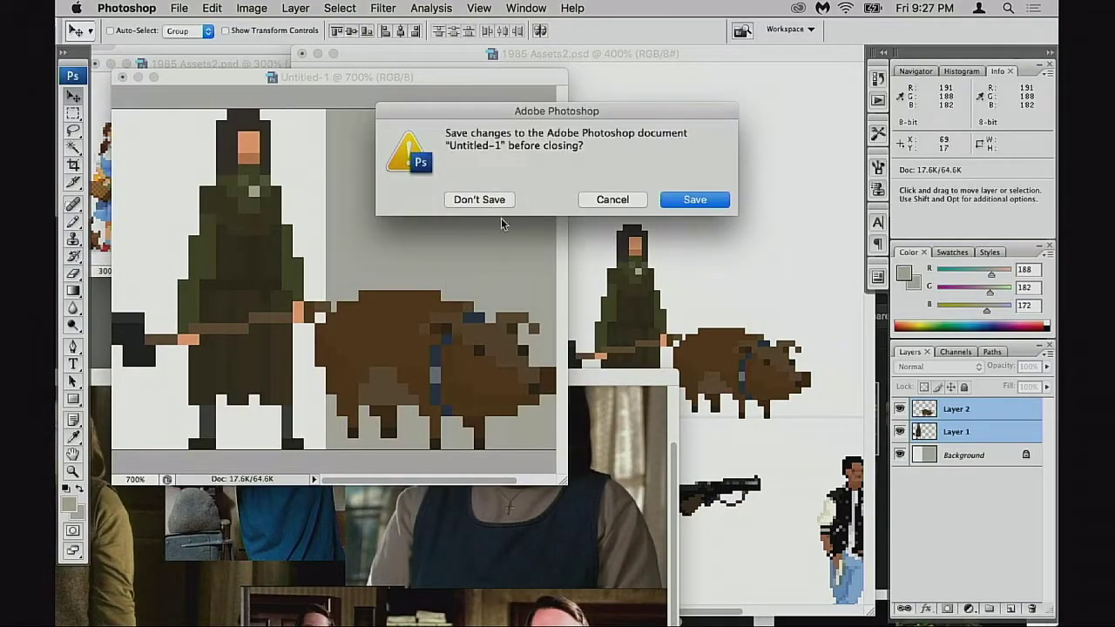
click(481, 199)
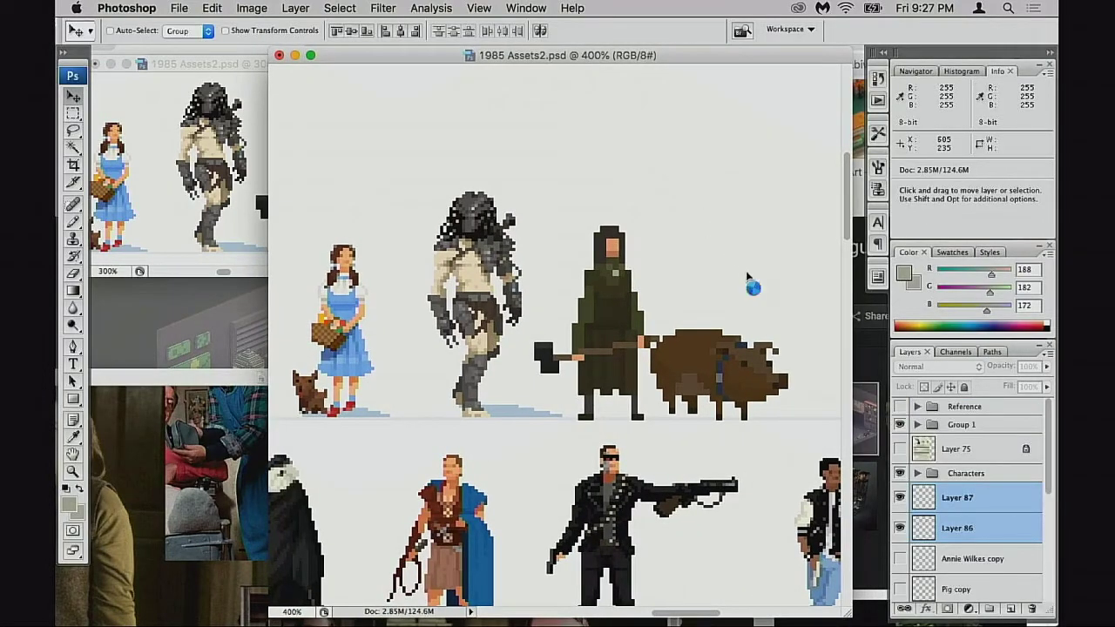
Hide the pig on Layer 87 and select Layer 86, toggling its visibility to check that it holds Annie Wilkes
click(899, 497)
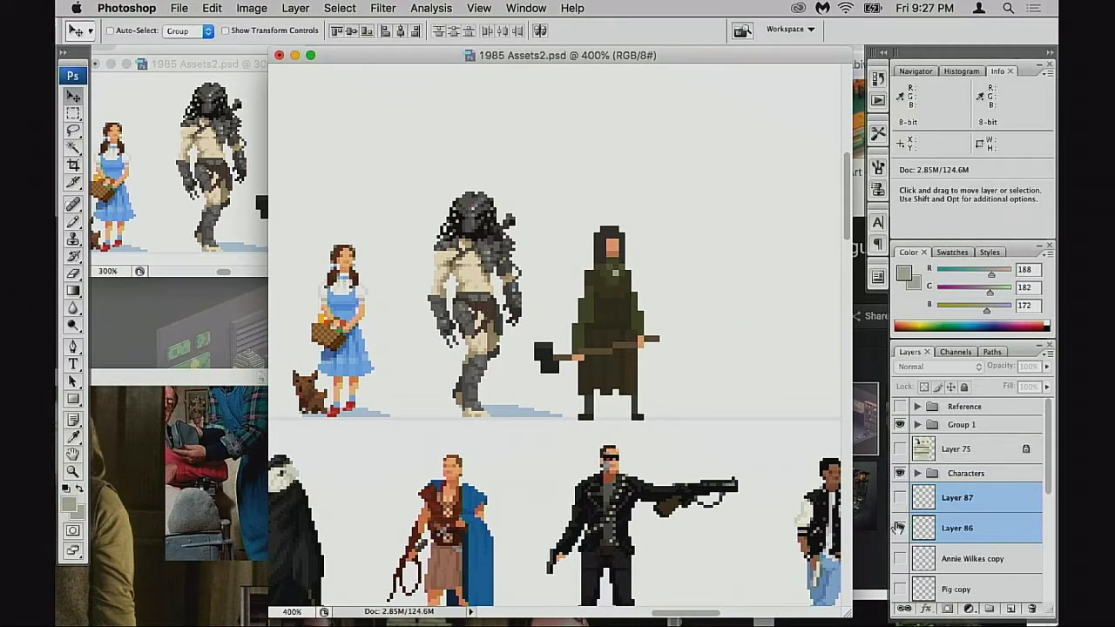
click(900, 528)
click(899, 527)
click(916, 531)
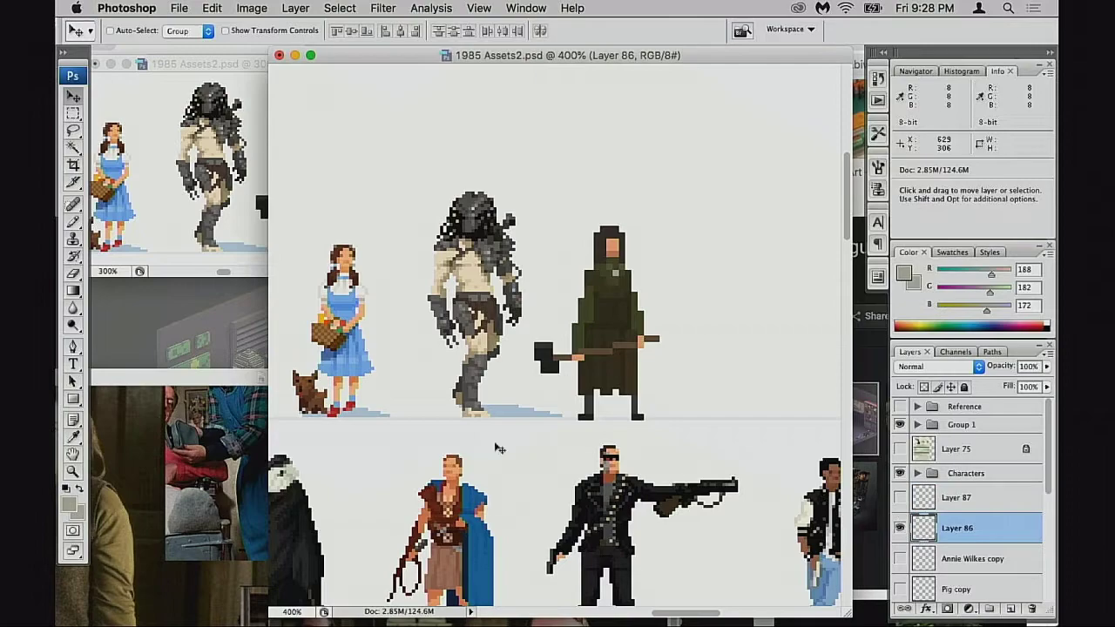
click(265, 380)
click(548, 225)
click(900, 528)
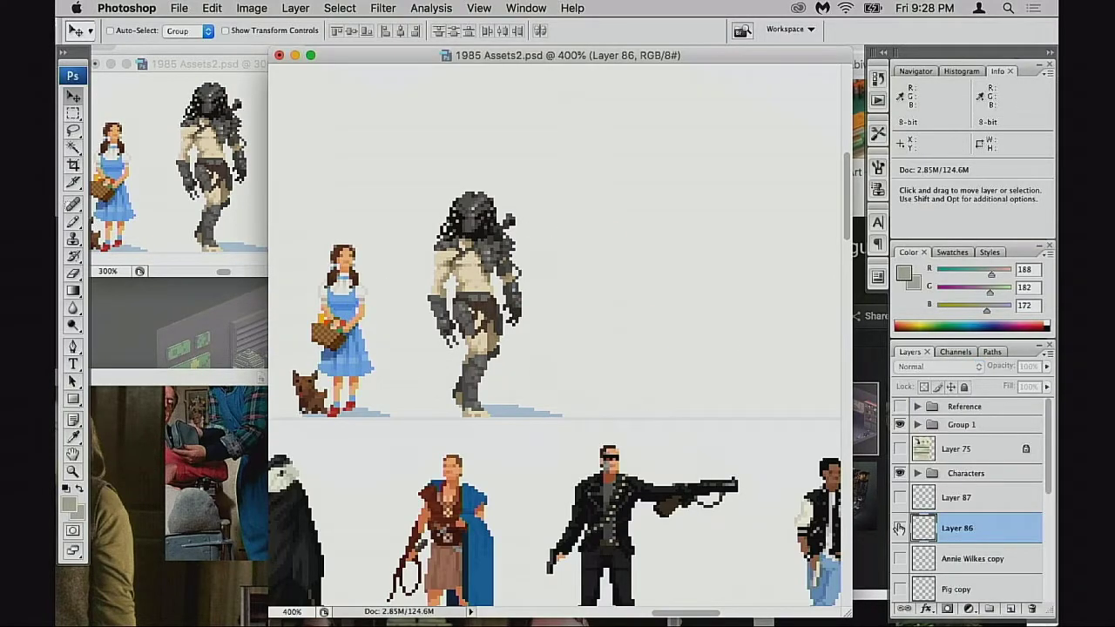
click(899, 529)
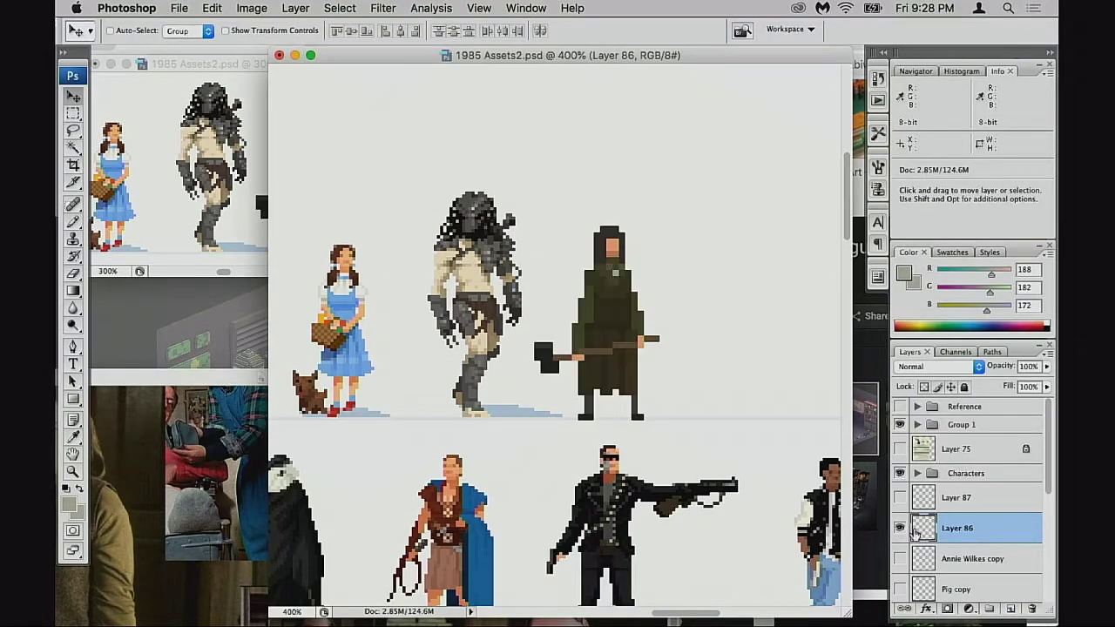
Flip the Annie Wilkes sprite on Layer 86 horizontally
key(super+t)
right_click(599, 323)
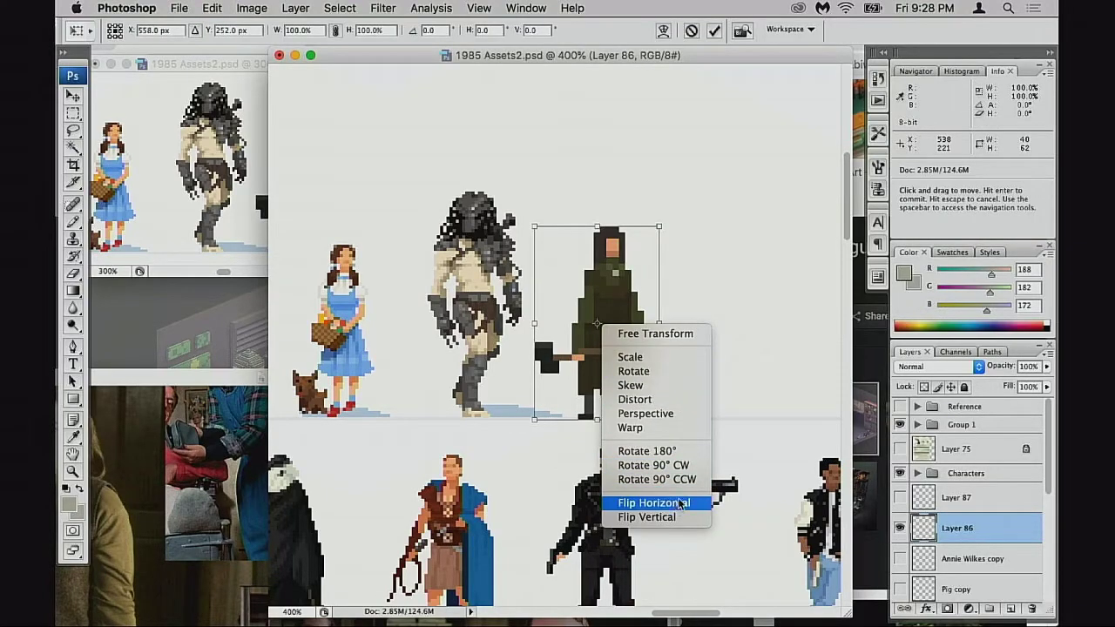
click(678, 503)
key(Return)
scroll(557, 348, left, 5)
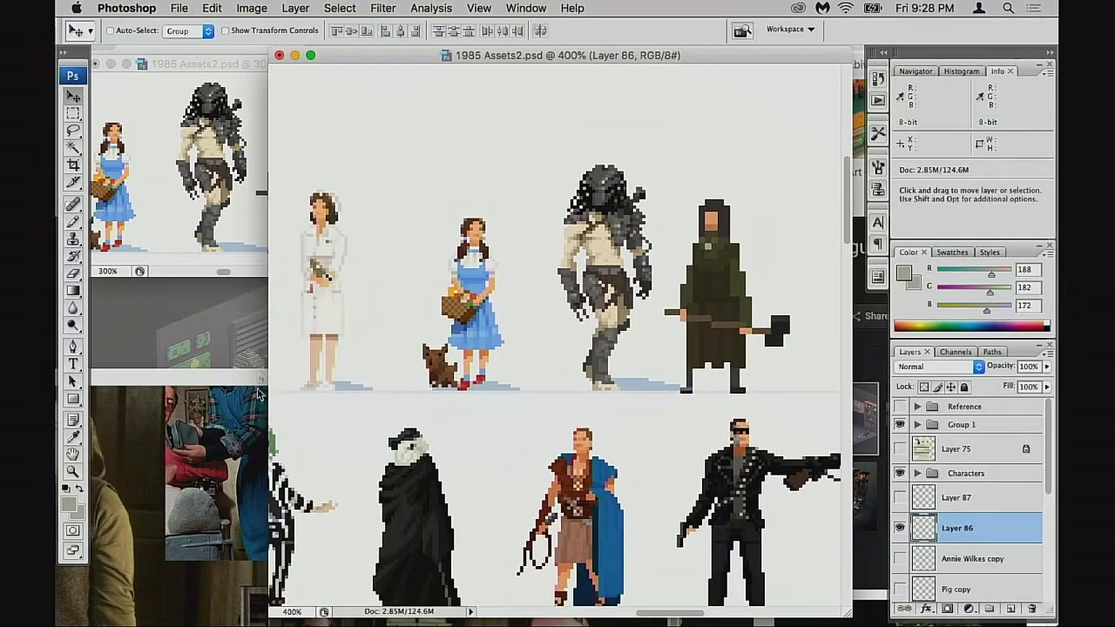
Narrow the Annie Wilkes_Ref.jpg window around the full-length figure and place it beside the sprite document
click(258, 395)
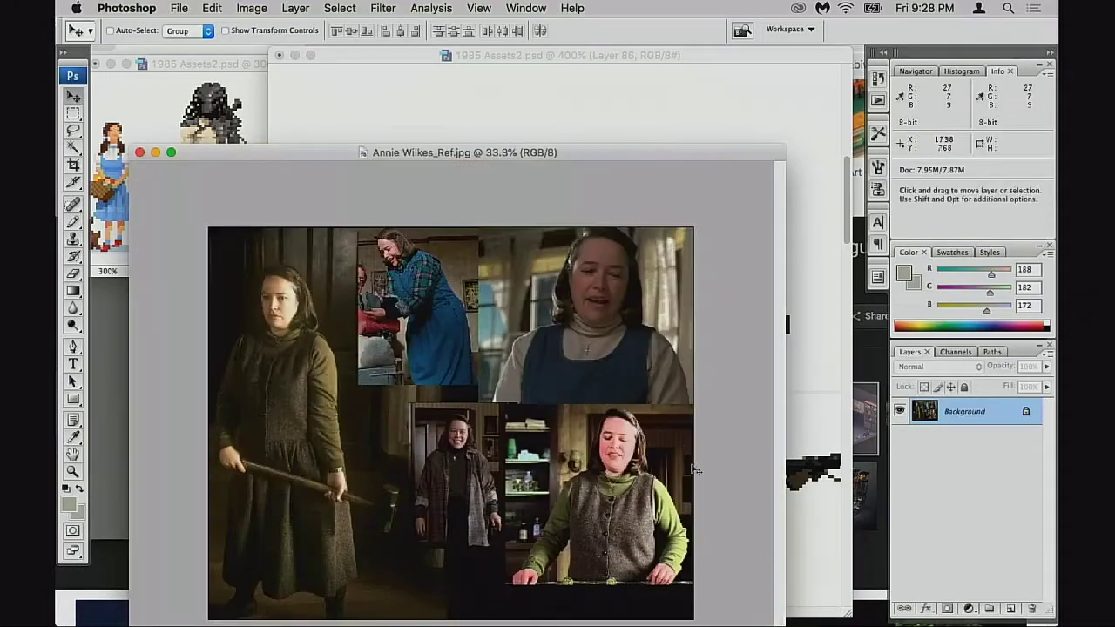
drag(577, 150, 569, 58)
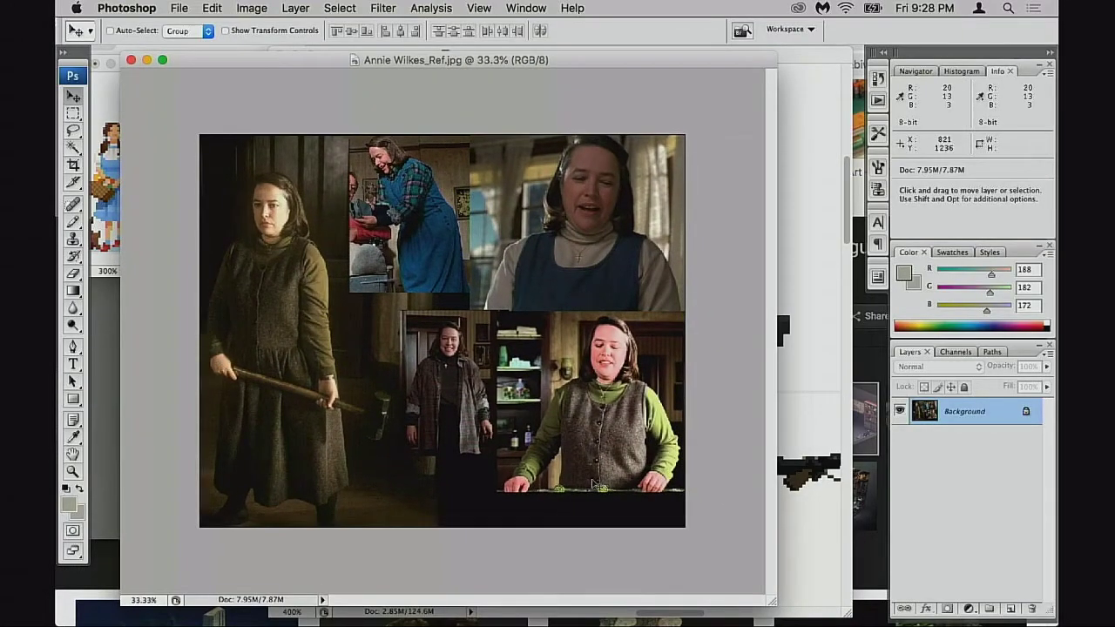
drag(770, 601, 383, 579)
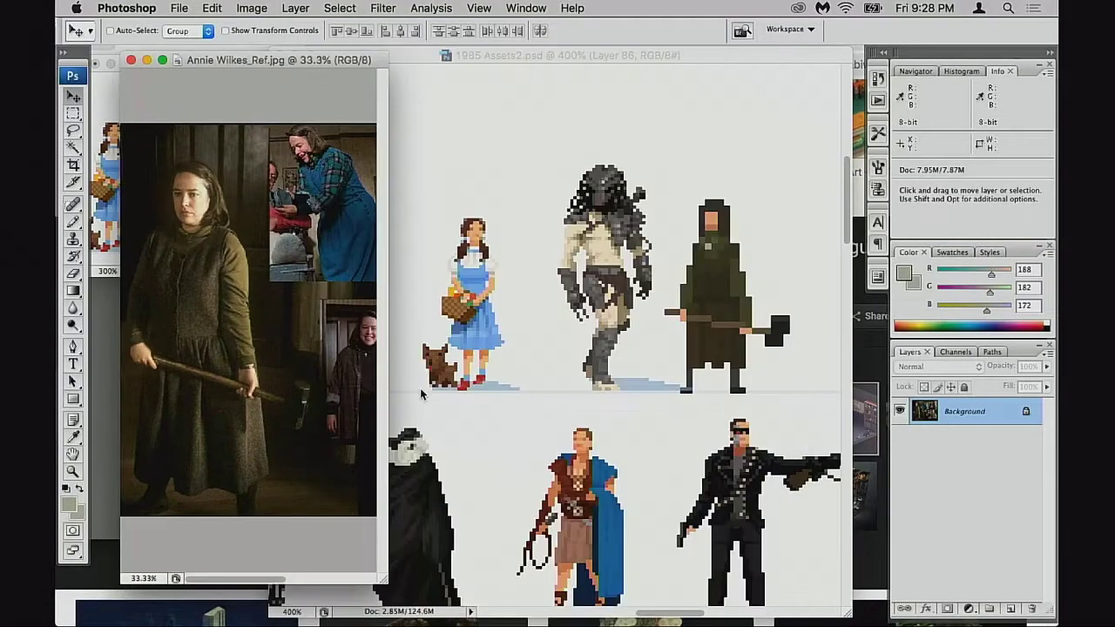
drag(336, 73, 322, 97)
key(Return)
drag(364, 57, 355, 99)
click(728, 322)
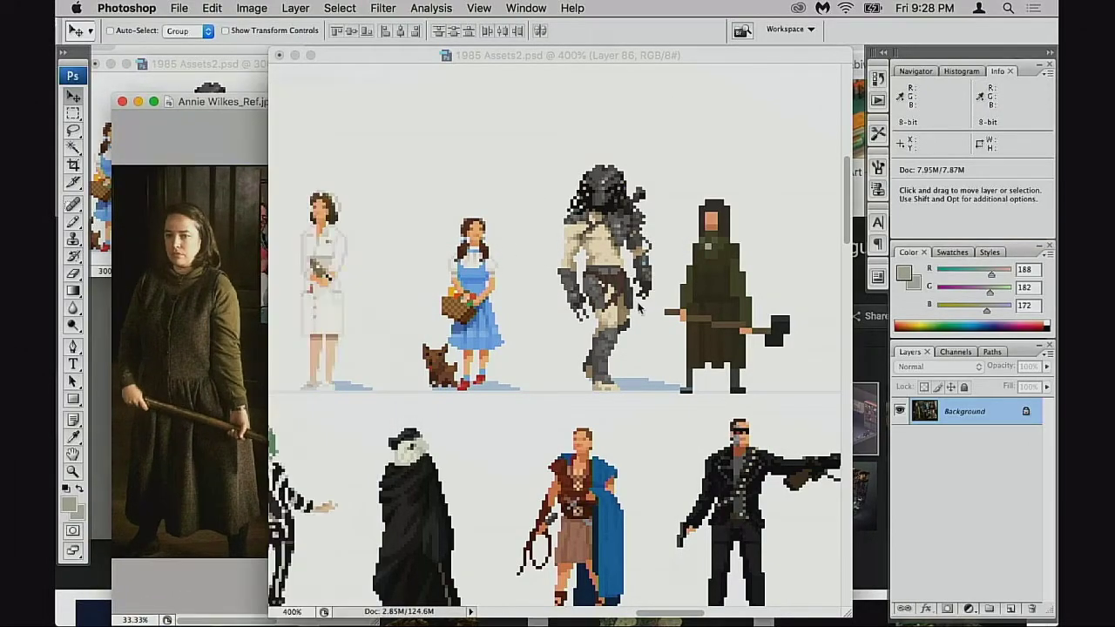
Sample the sleeve green and pencil in single pixels to smooth the stepped outer edges of Annie Wilkes's sleeves
super+click(725, 329)
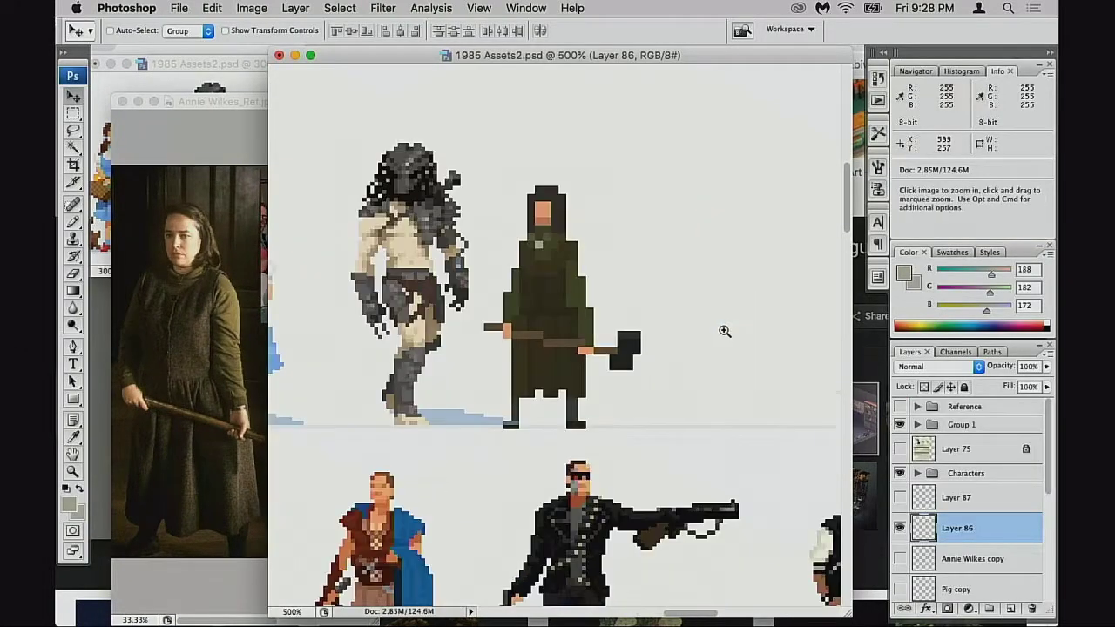
super+click(577, 340)
super+click(558, 348)
super+click(550, 351)
drag(515, 310, 530, 378)
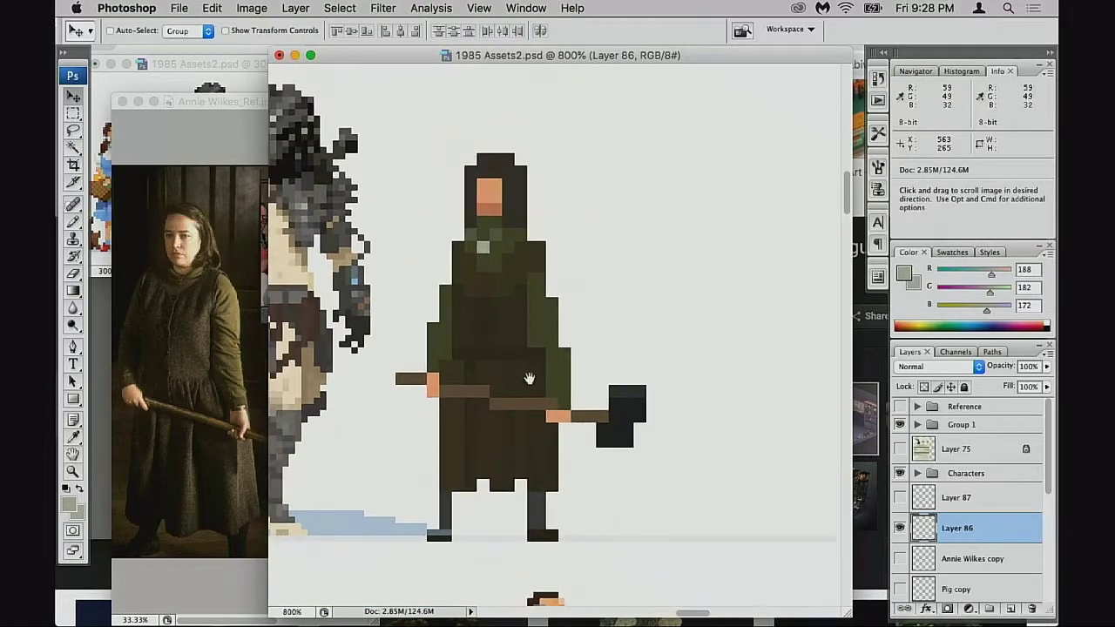
super+click(507, 351)
key(b)
drag(465, 265, 468, 295)
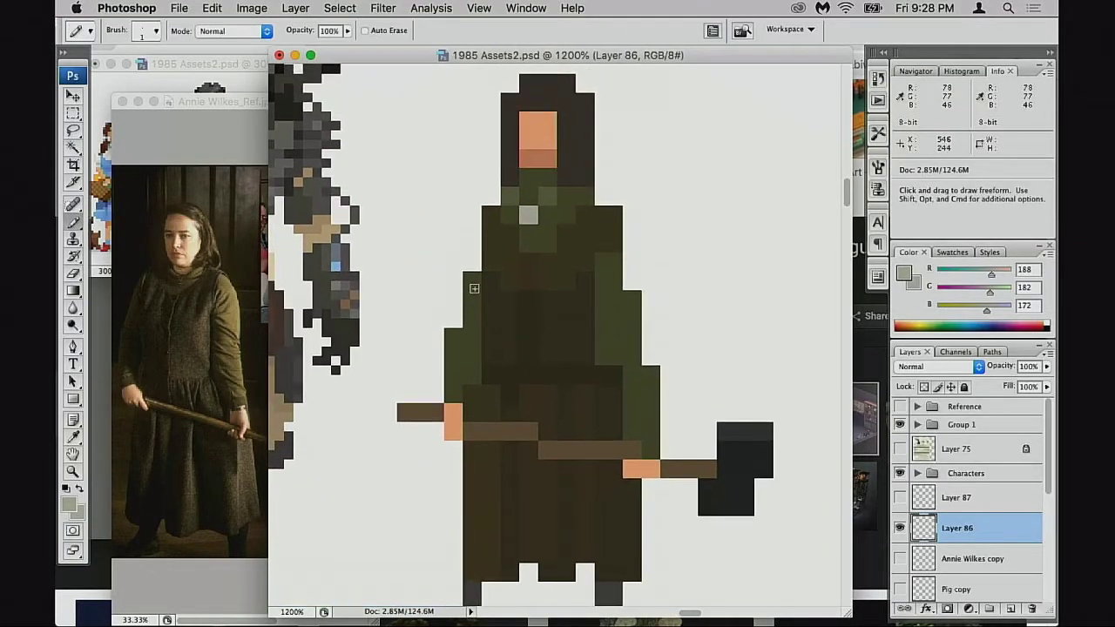
alt+click(477, 286)
click(477, 252)
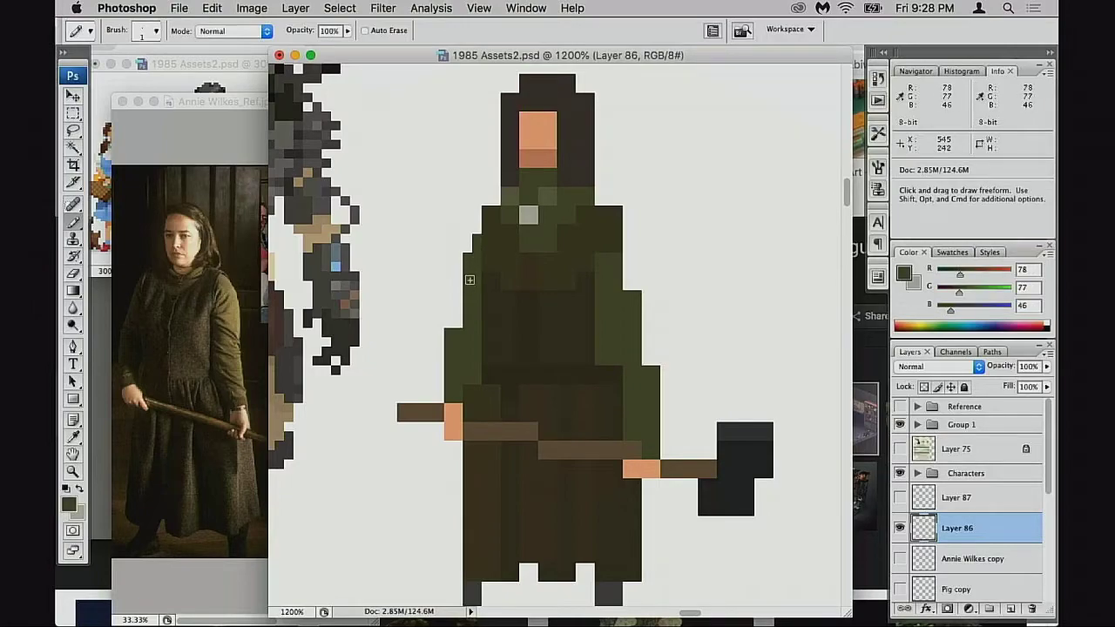
click(458, 316)
click(630, 283)
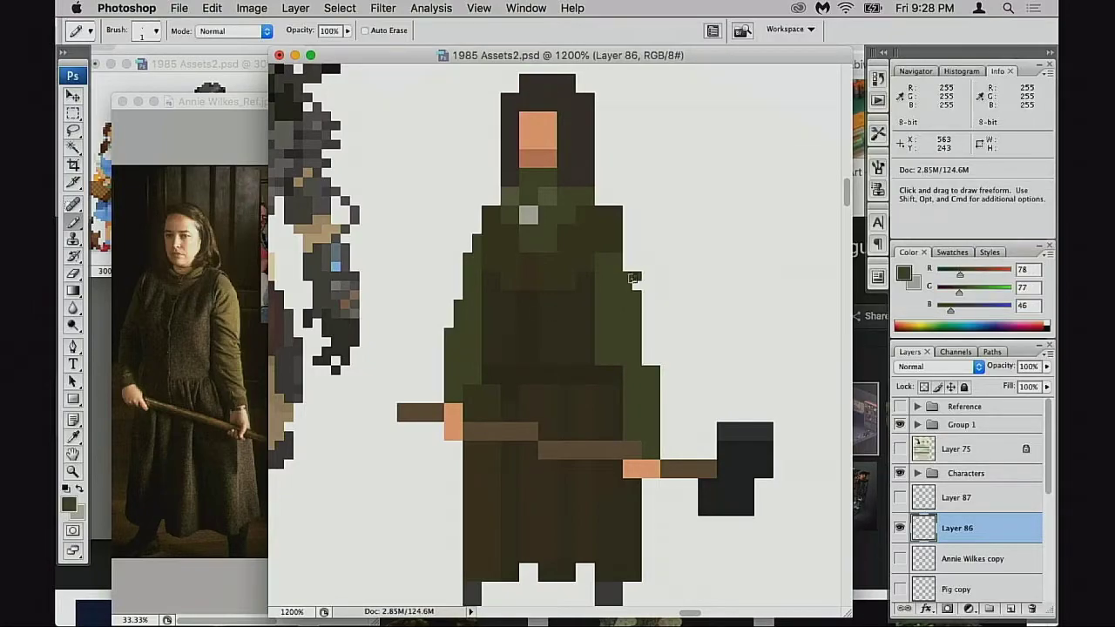
scroll(434, 268, left, 1)
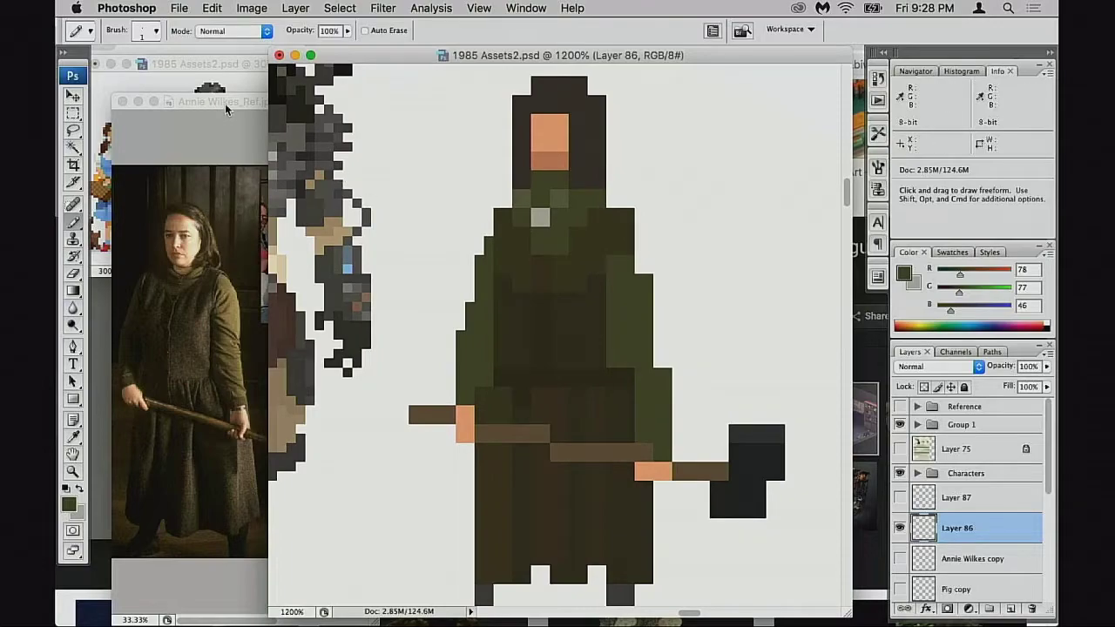
Rearrange the reference window so the full-length figure and the 300% view of the sprite both show
drag(225, 102, 212, 188)
click(228, 157)
drag(292, 147, 205, 129)
click(292, 336)
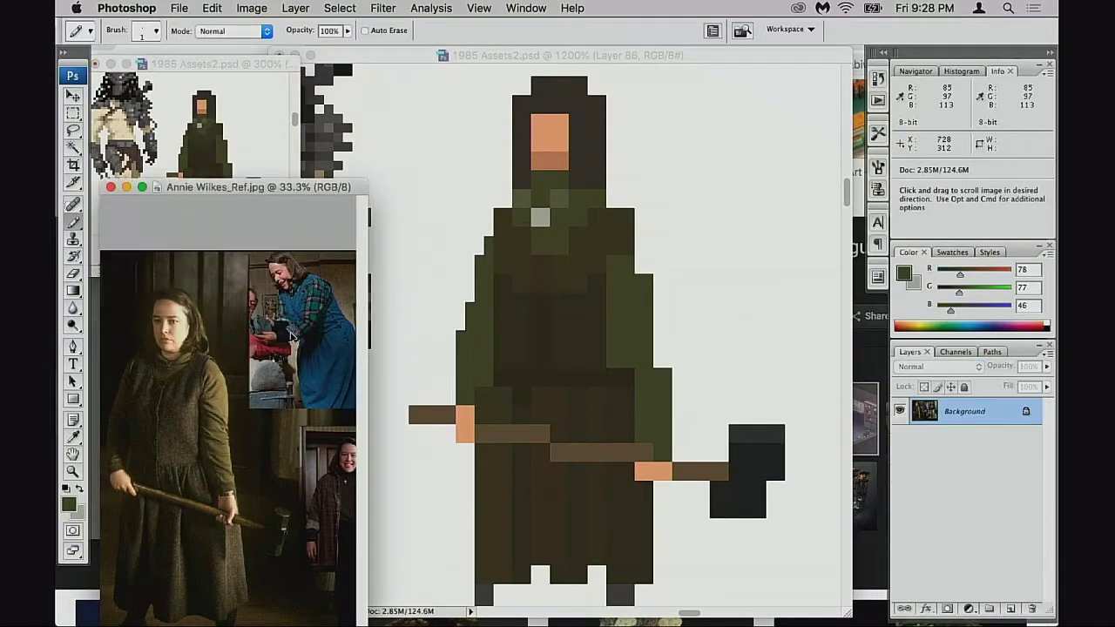
drag(313, 187, 326, 149)
Finish rounding the sleeve on the hammer-head side and smooth the step in the hammer handle with its sampled brown
click(669, 300)
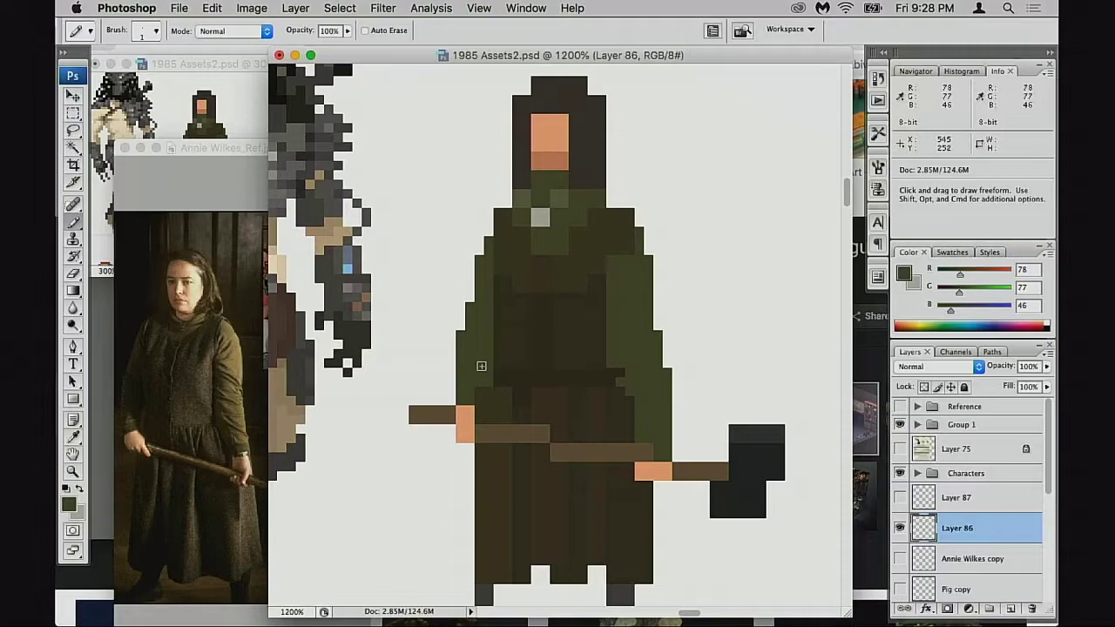
scroll(532, 389, down, 1)
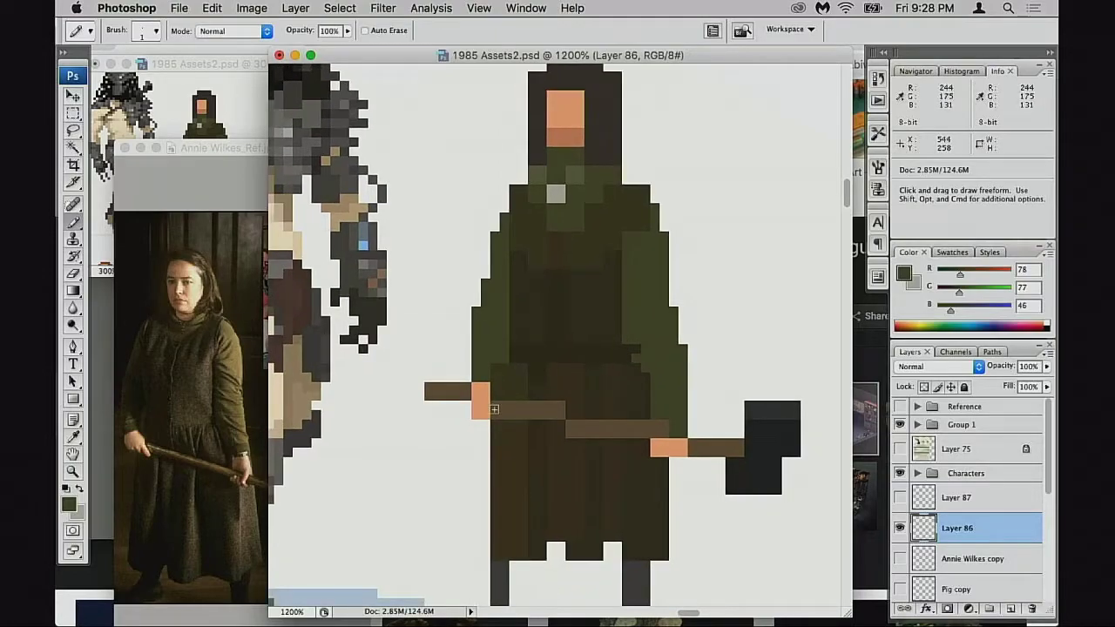
alt+click(566, 408)
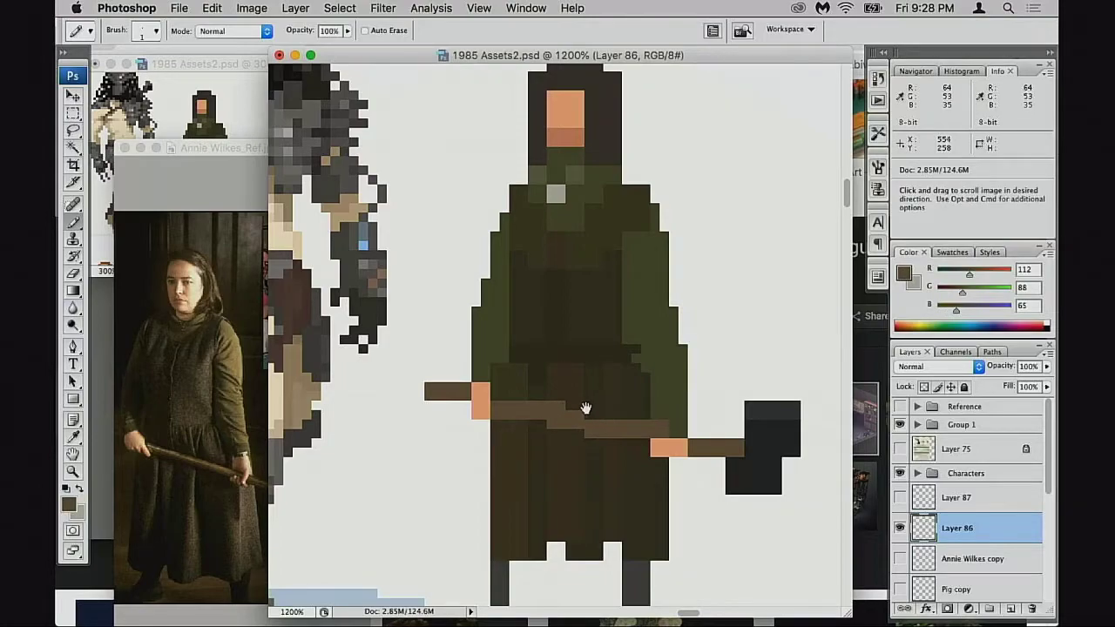
scroll(584, 406, right, 1)
scroll(584, 406, up, 1)
drag(227, 160, 203, 266)
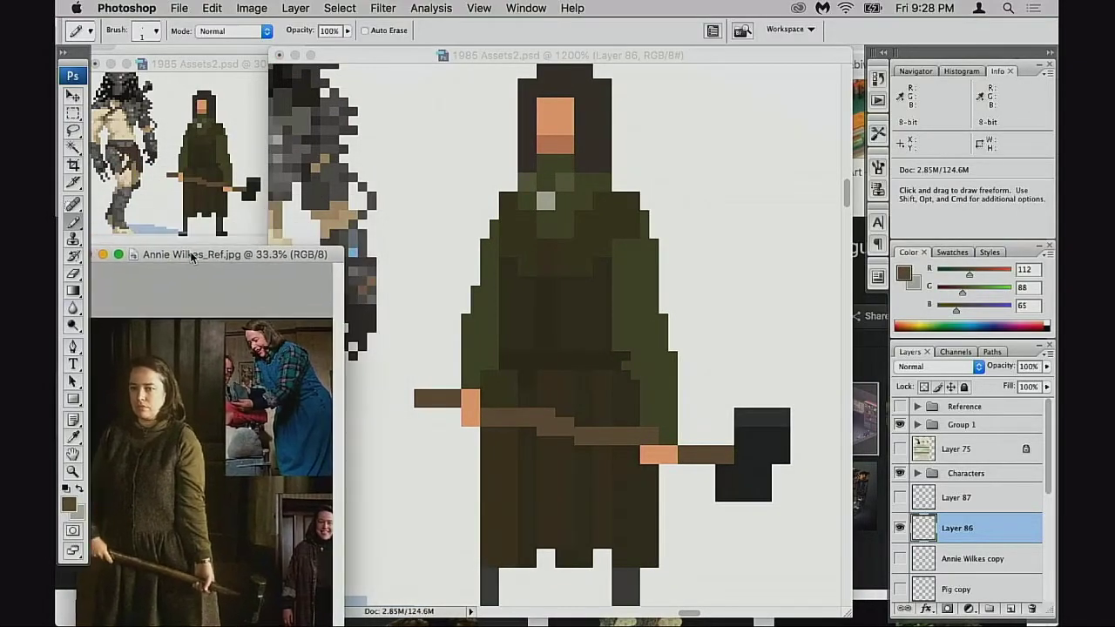
Reshape Annie Wilkes's green collar into a wider form with a pointed lower tip, using pixels of the sampled collar green and dress brown
click(579, 366)
drag(579, 367, 604, 382)
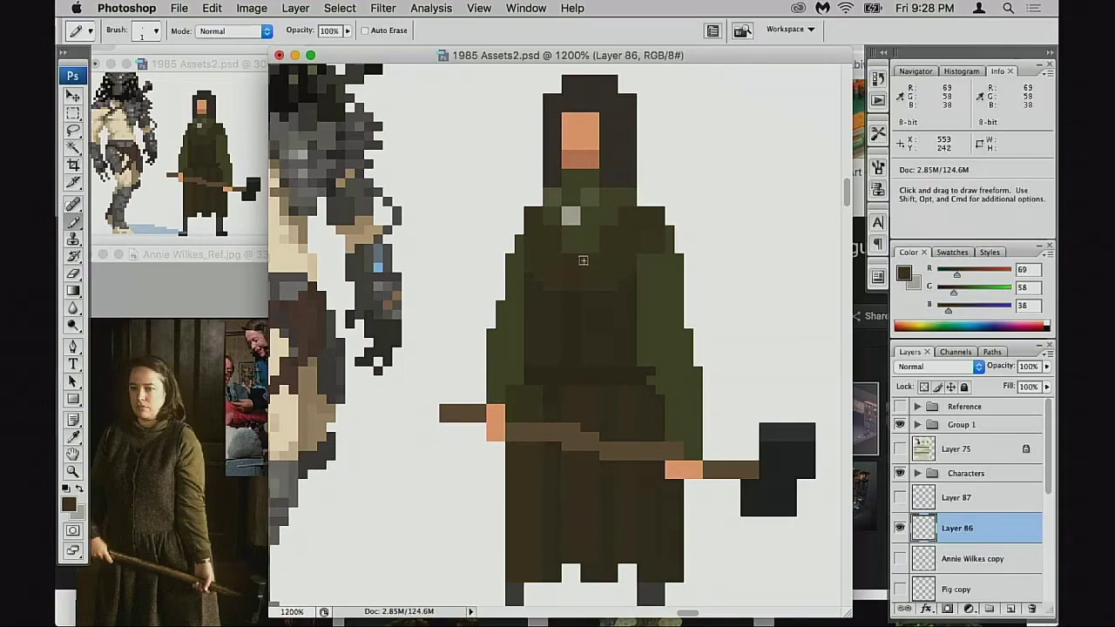
alt+click(592, 240)
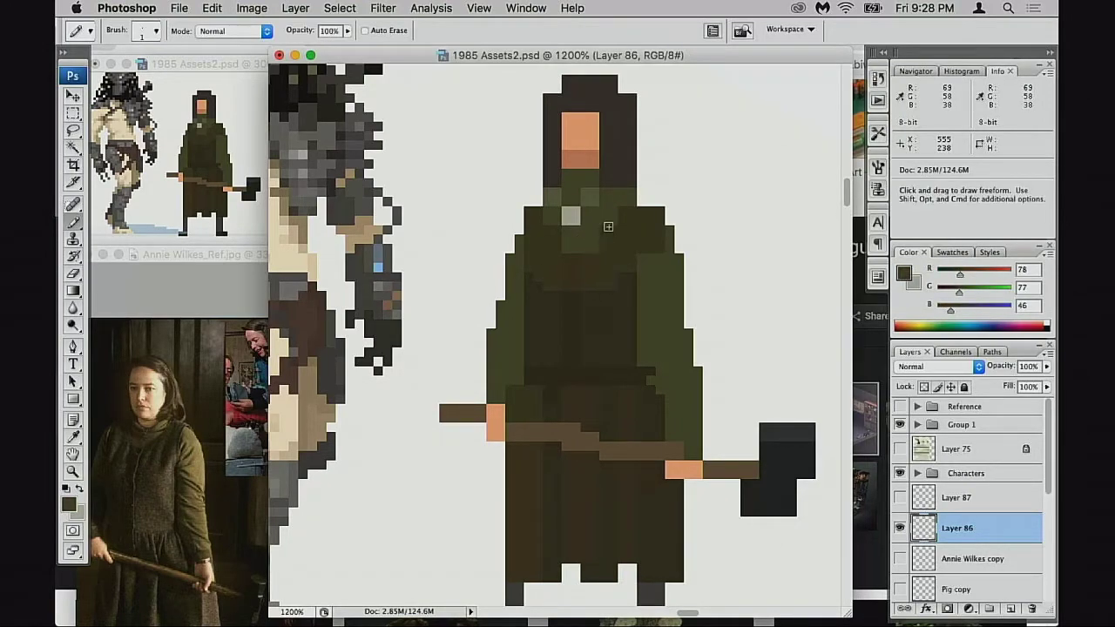
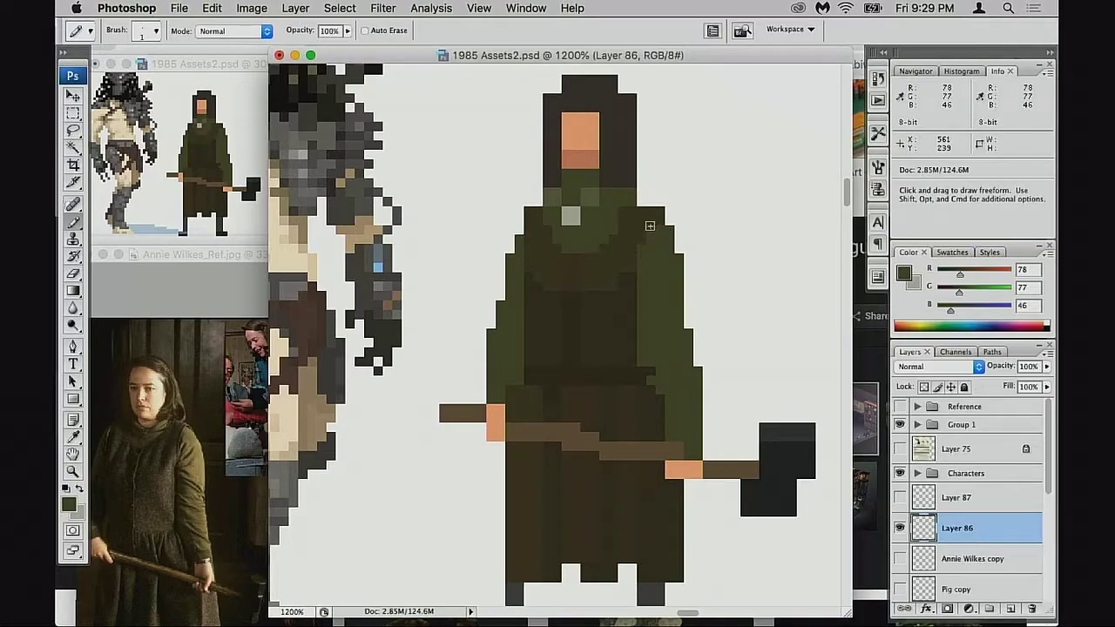
alt+click(651, 228)
alt+click(627, 217)
alt+click(618, 234)
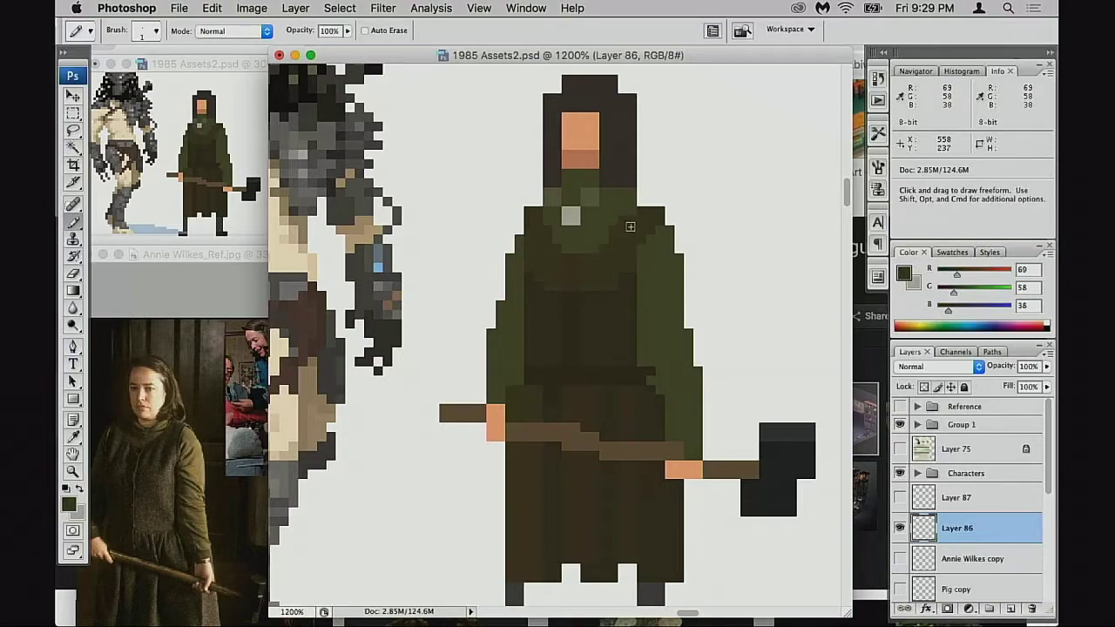
alt+click(581, 246)
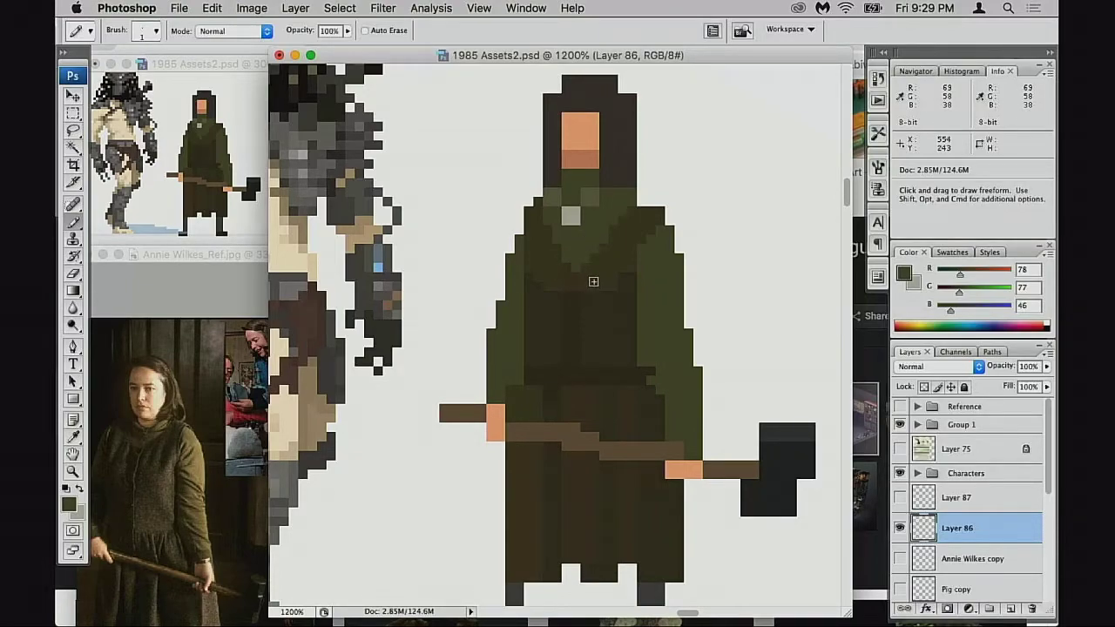
Refine the sloping lower edges of the collar by alternating pixels of the sampled collar green and bodice brown
alt+click(556, 243)
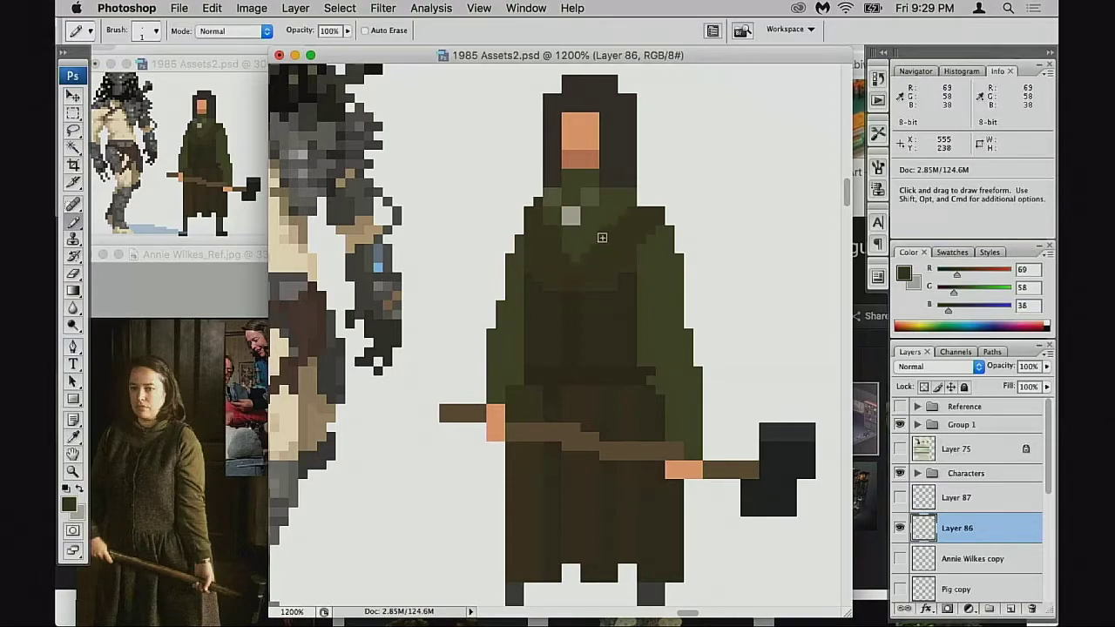
alt+click(559, 232)
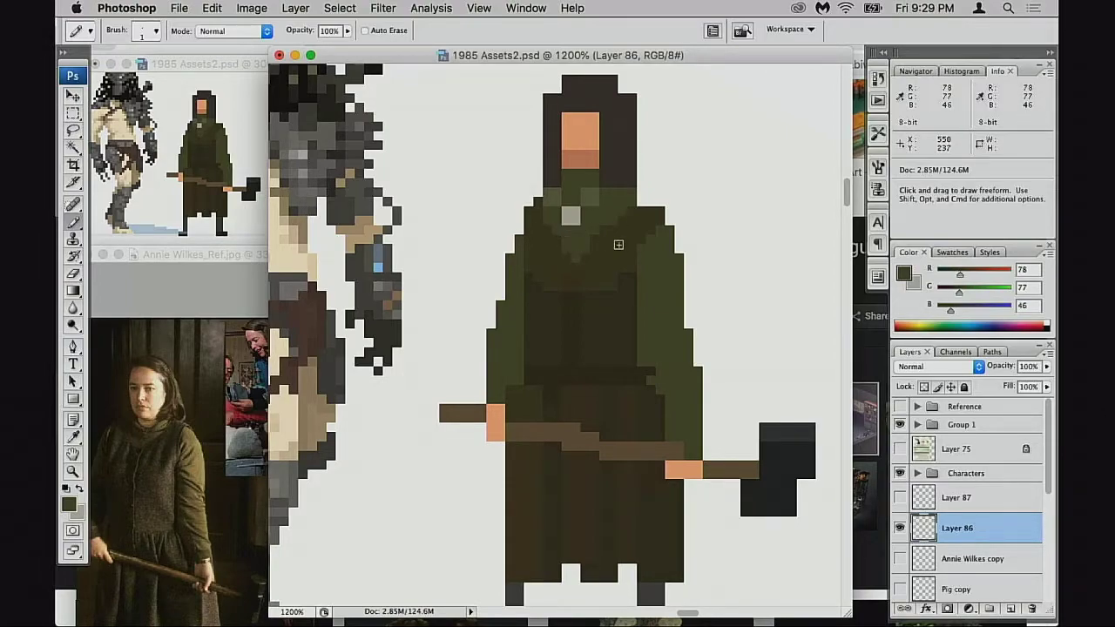
drag(612, 268, 612, 284)
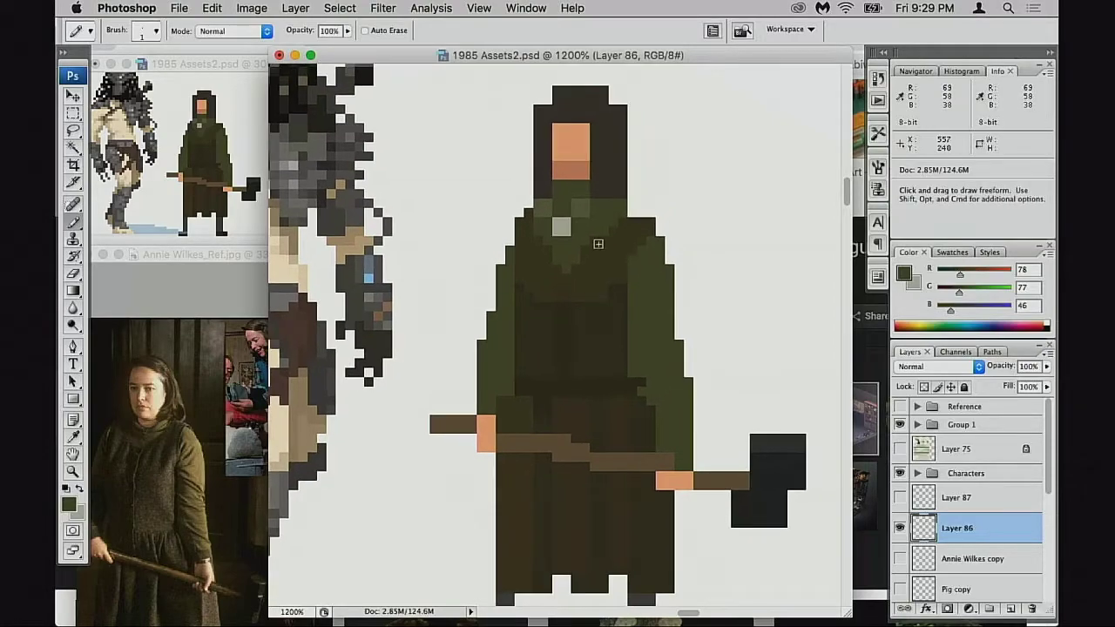
alt+click(606, 239)
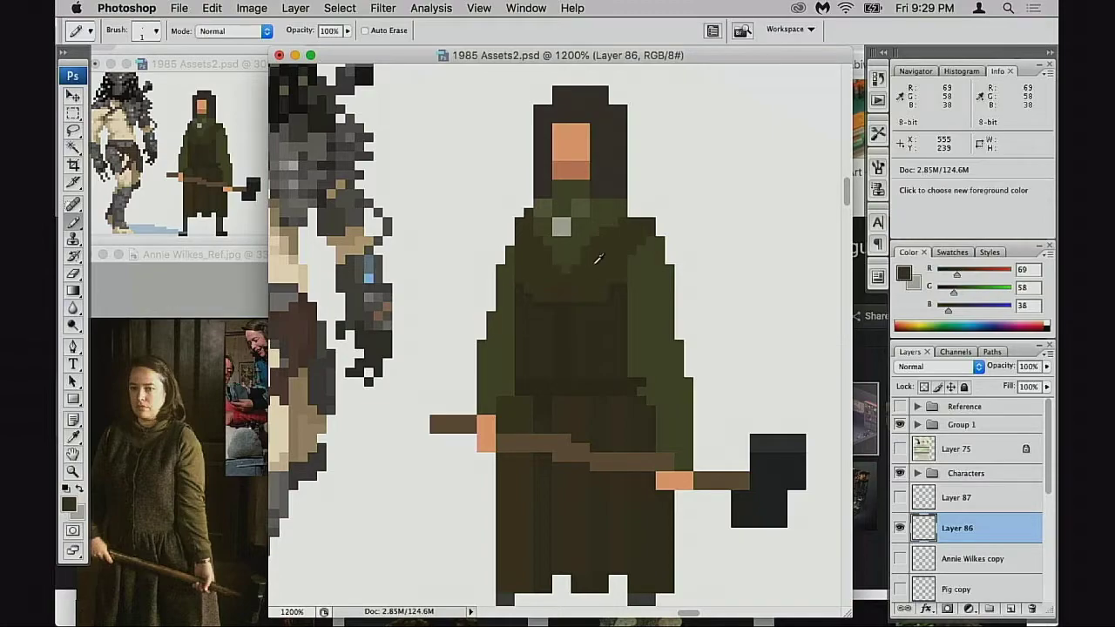
alt+click(564, 249)
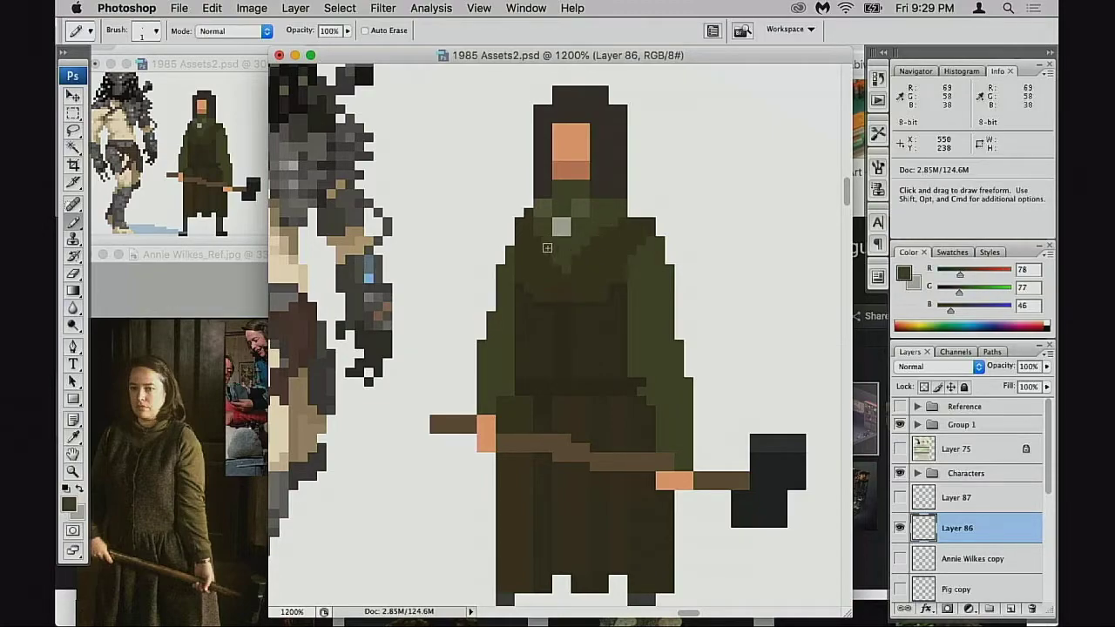
Round the inner edge of the hammer-side sleeve with sleeve green and adjust the adjoining bodice edge with sampled dark dress brown
drag(595, 278, 577, 287)
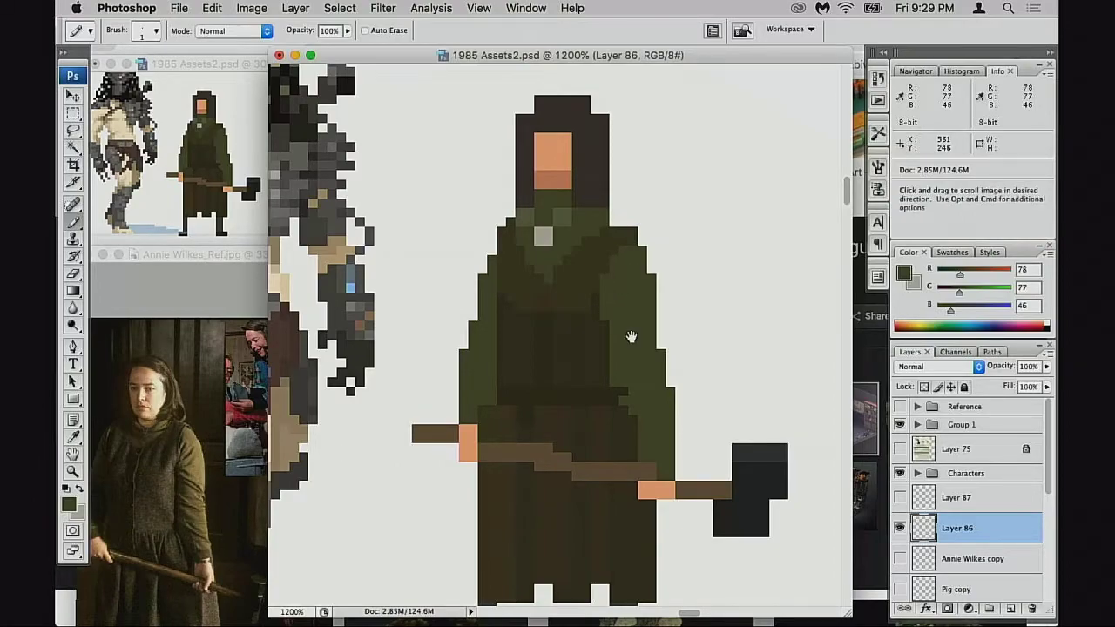
scroll(631, 327, left, 2)
scroll(632, 327, down, 1)
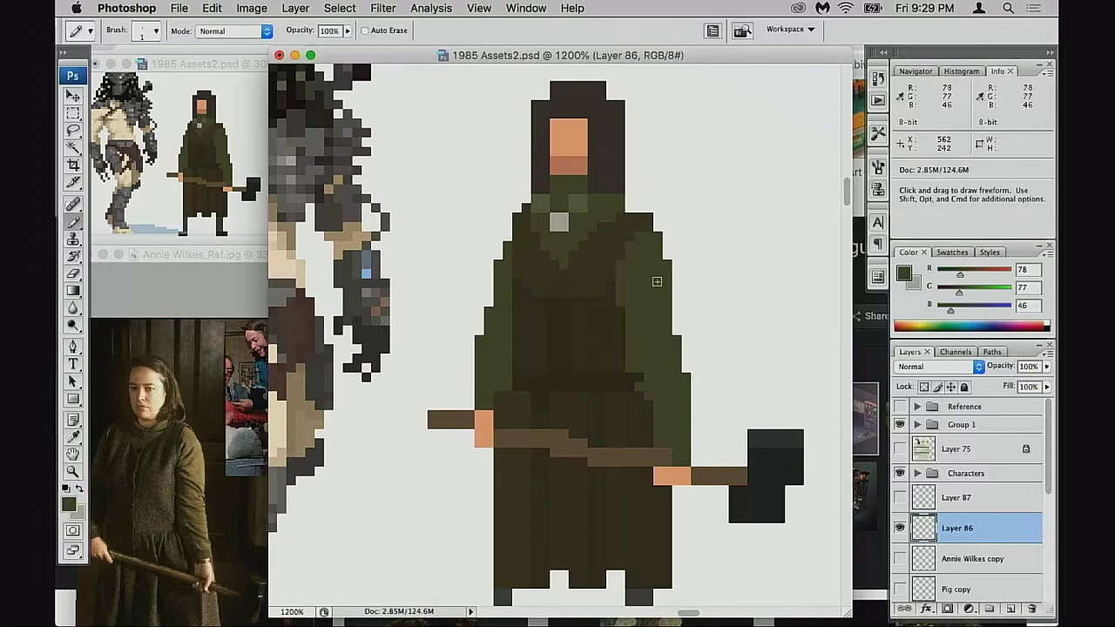
alt+click(620, 344)
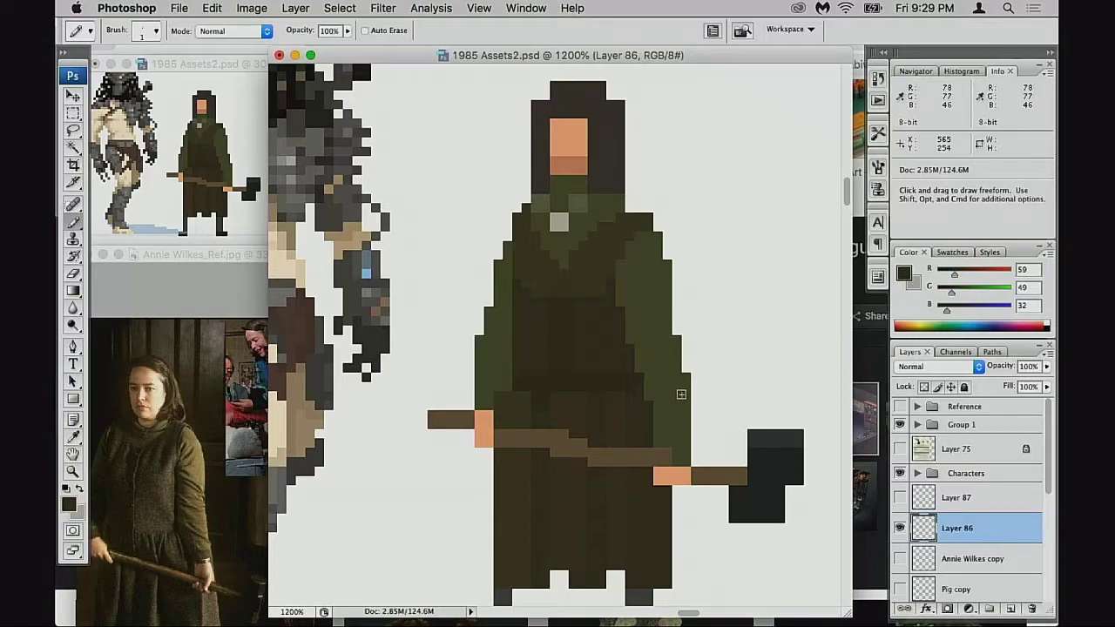
Sample the skin tone and extend the hand near the hammer head upward over the sleeve cuff
scroll(681, 418, down, 3)
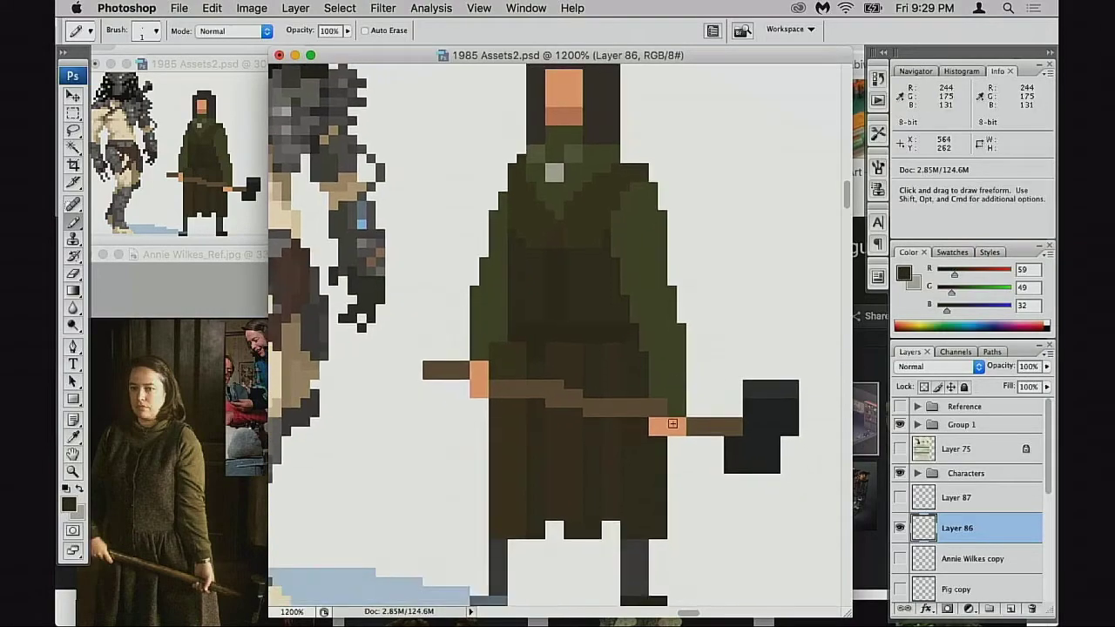
alt+click(671, 434)
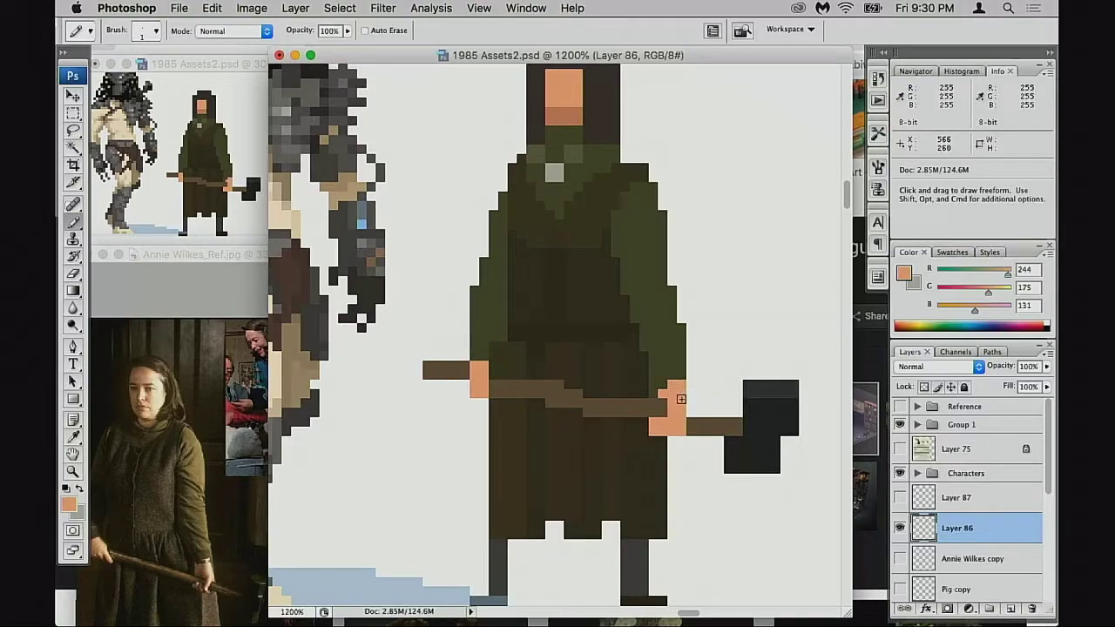
drag(672, 408, 691, 393)
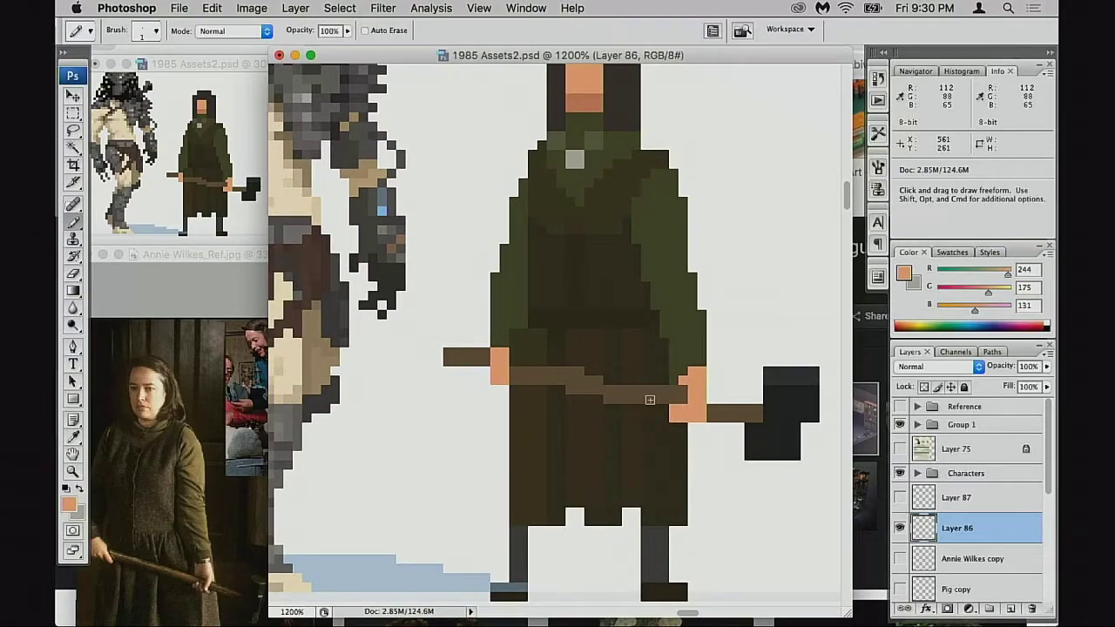
Smooth the slope of the hammer handle between the hands into finer steps with sampled handle brown and dress browns
alt+click(671, 384)
alt+click(665, 381)
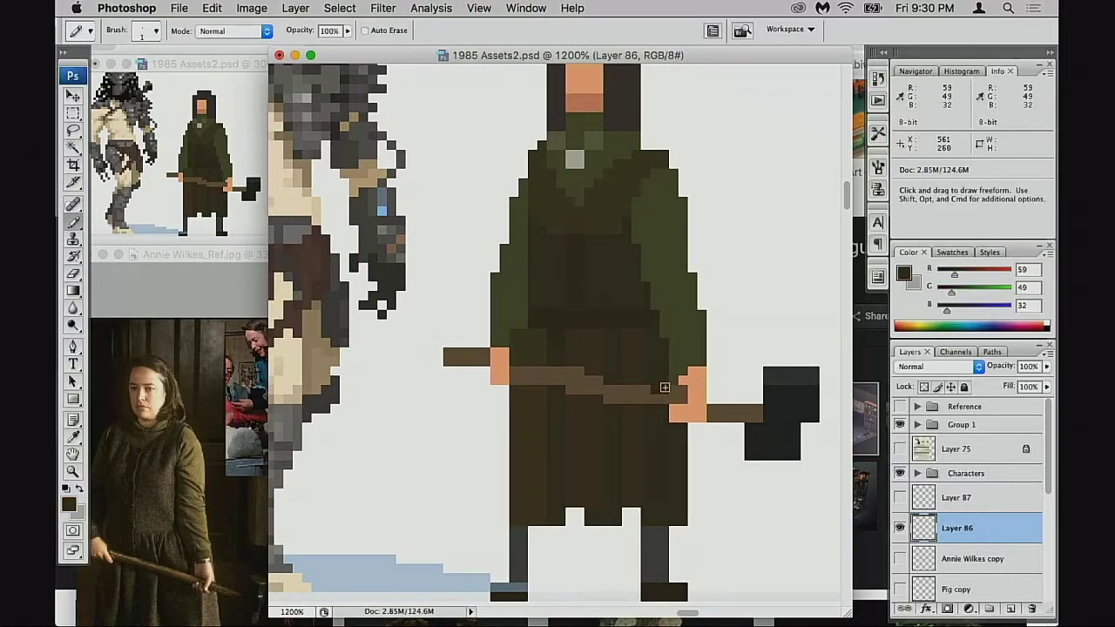
alt+click(649, 391)
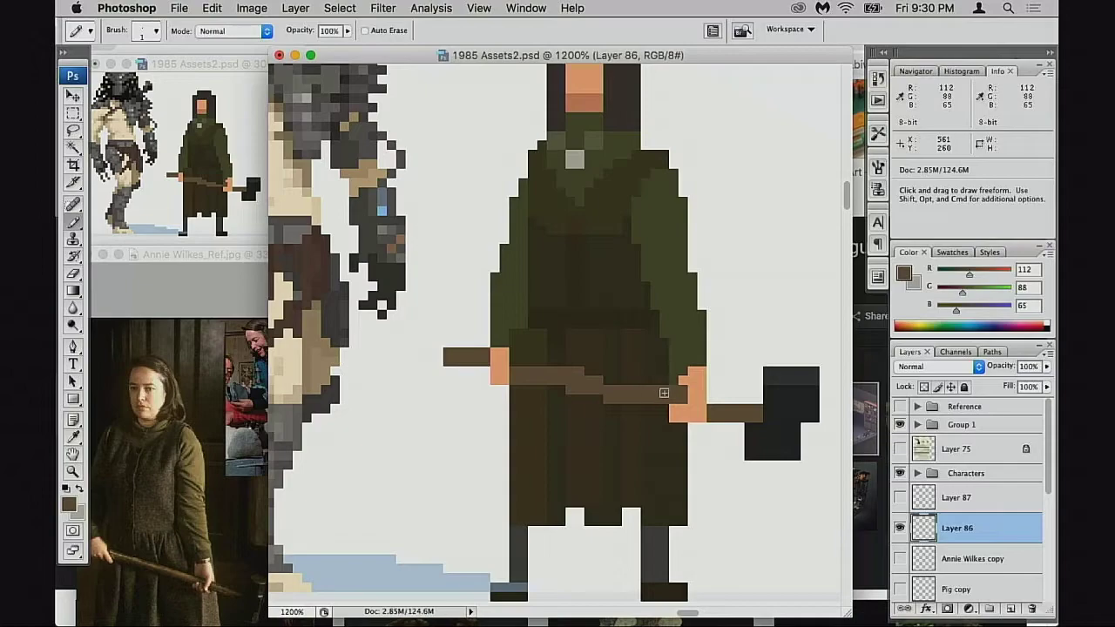
alt+click(662, 386)
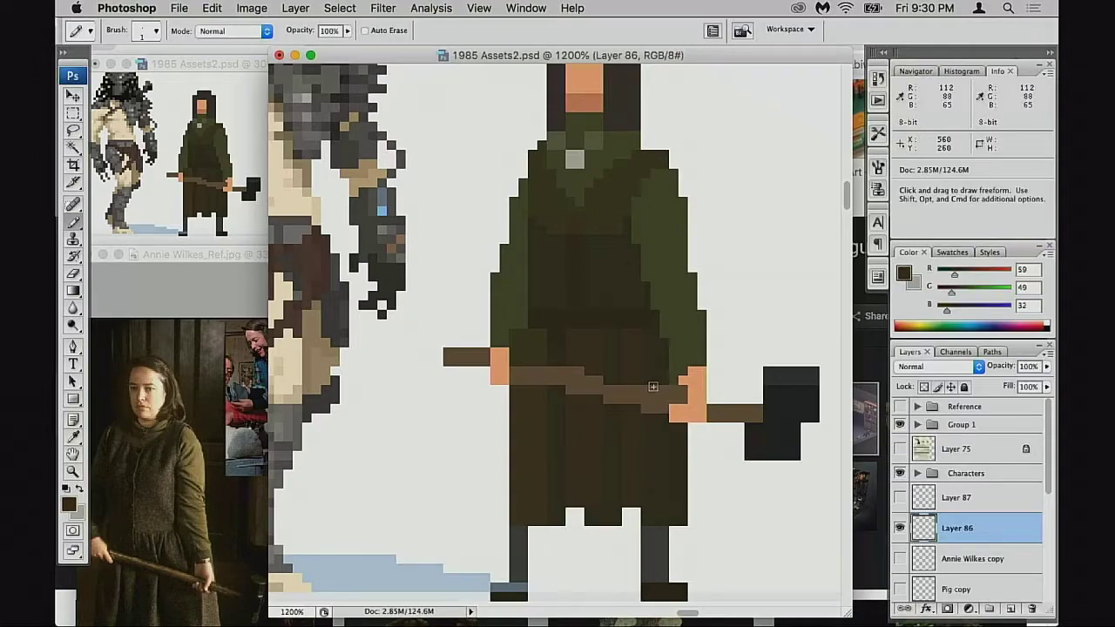
alt+click(584, 371)
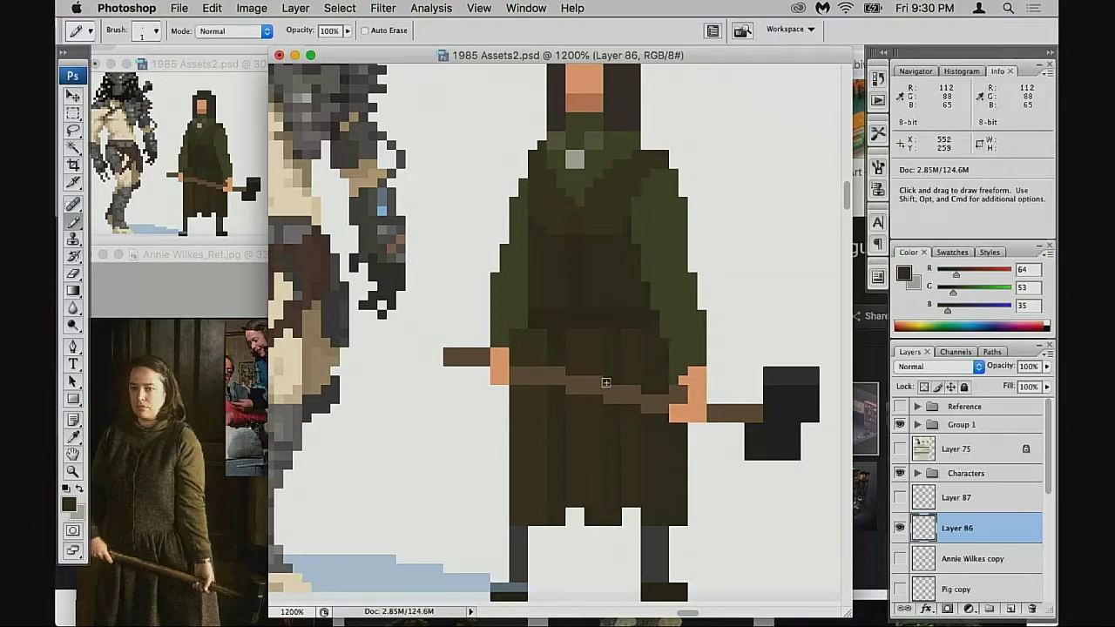
alt+click(558, 374)
alt+click(577, 373)
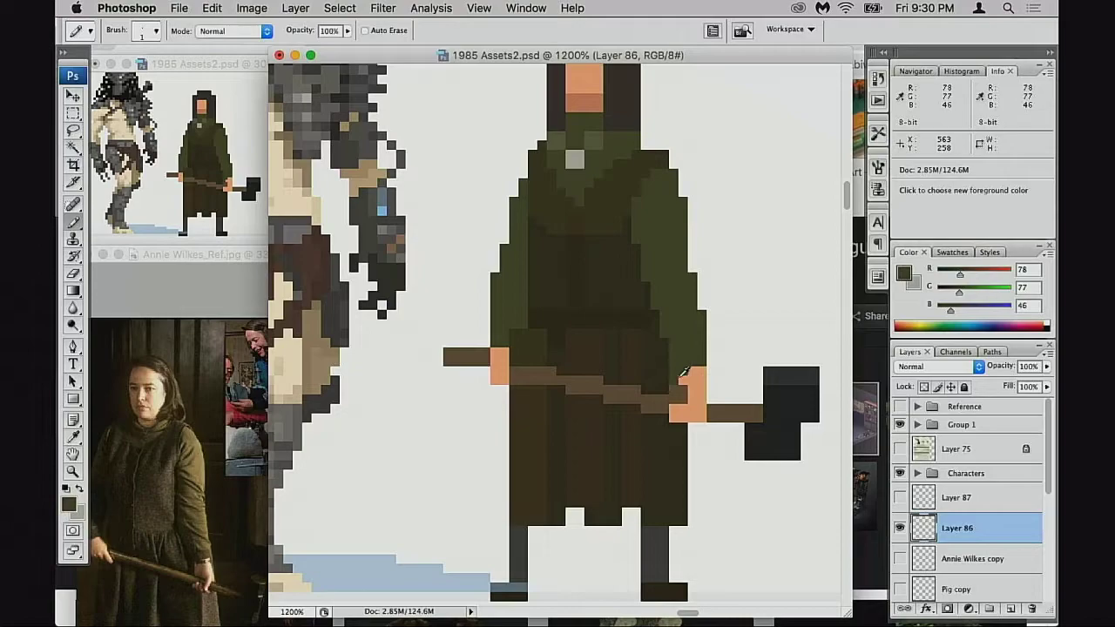
Rework the hand near the hammer head with skin tone, handle brown and sleeve green, keeping the handle showing through its grip
alt+click(683, 387)
alt+click(688, 395)
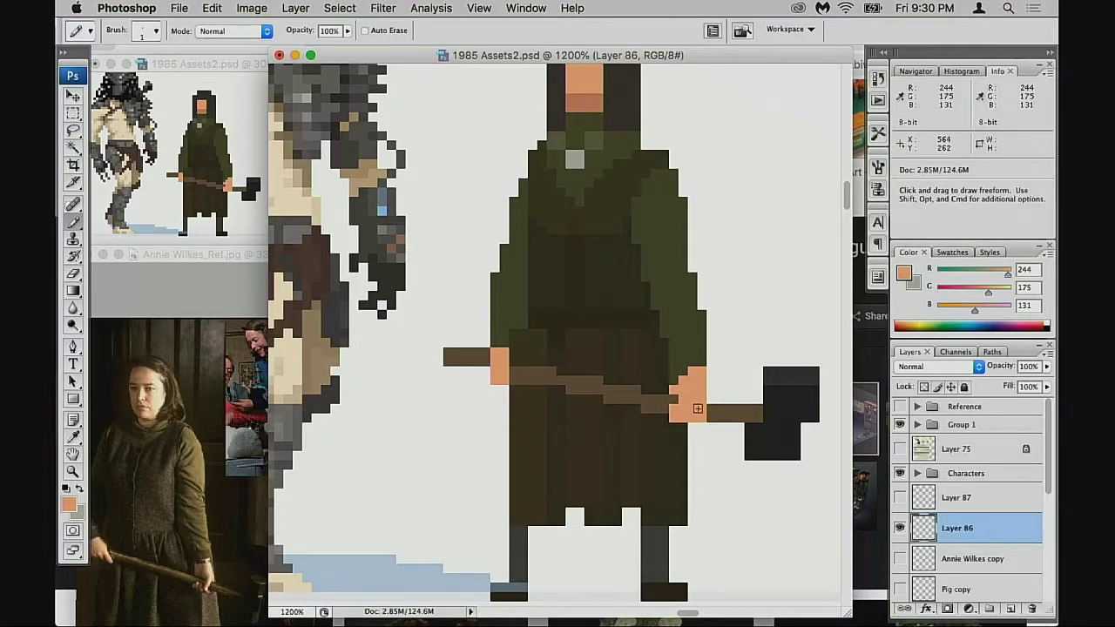
key(super+z)
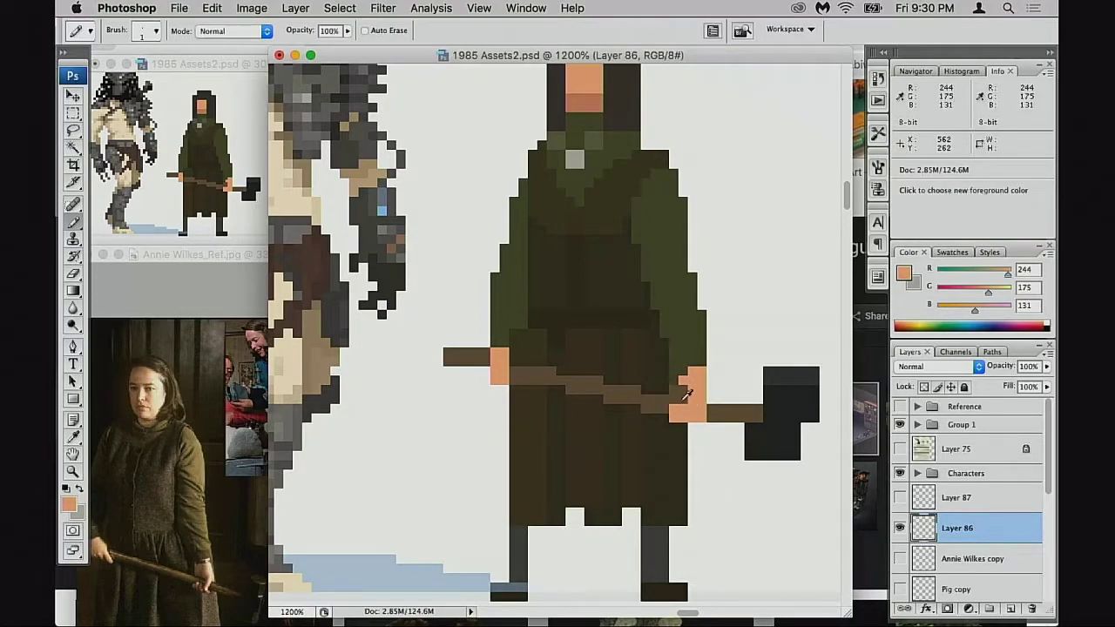
alt+click(672, 404)
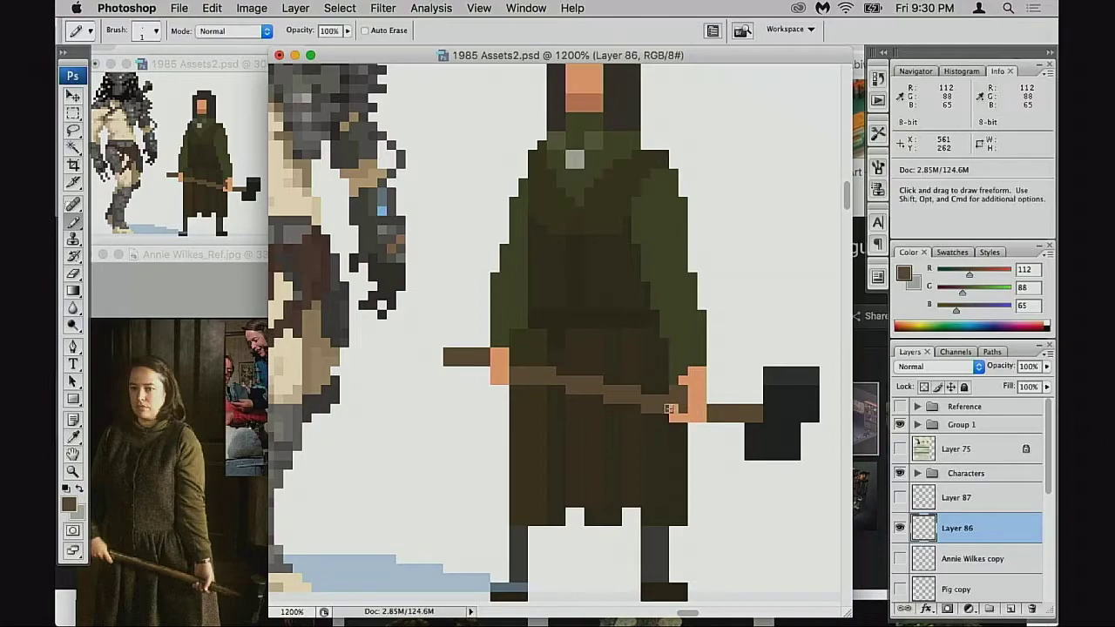
alt+click(695, 357)
drag(701, 370, 701, 405)
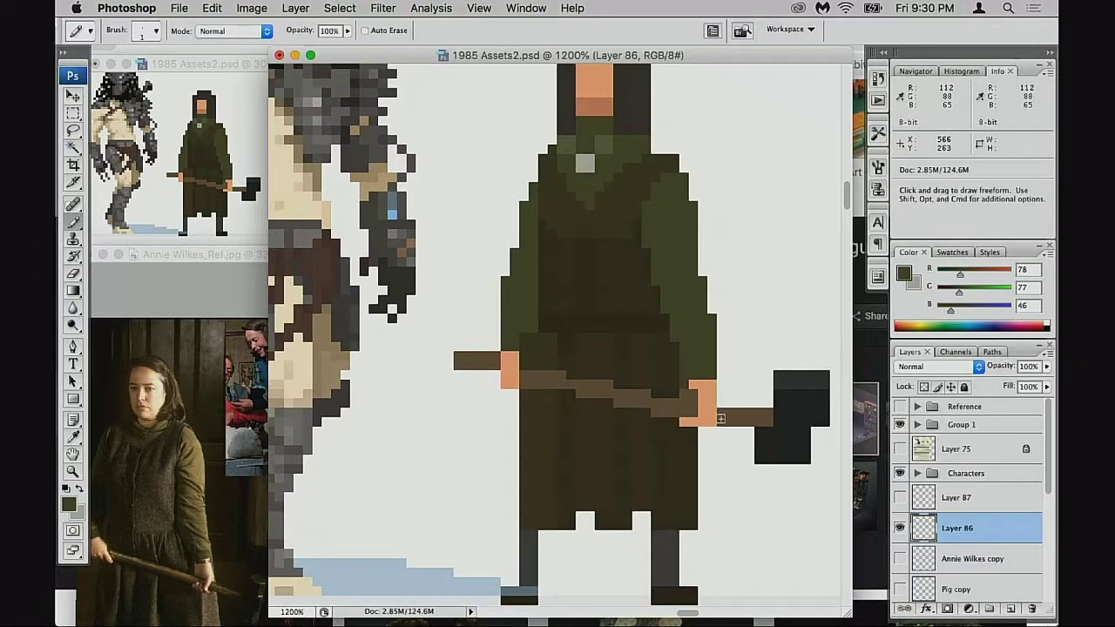
Sample the skin tone and add thumb pixels to the hand gripping the free end of the handle
alt+click(515, 357)
drag(525, 379, 528, 382)
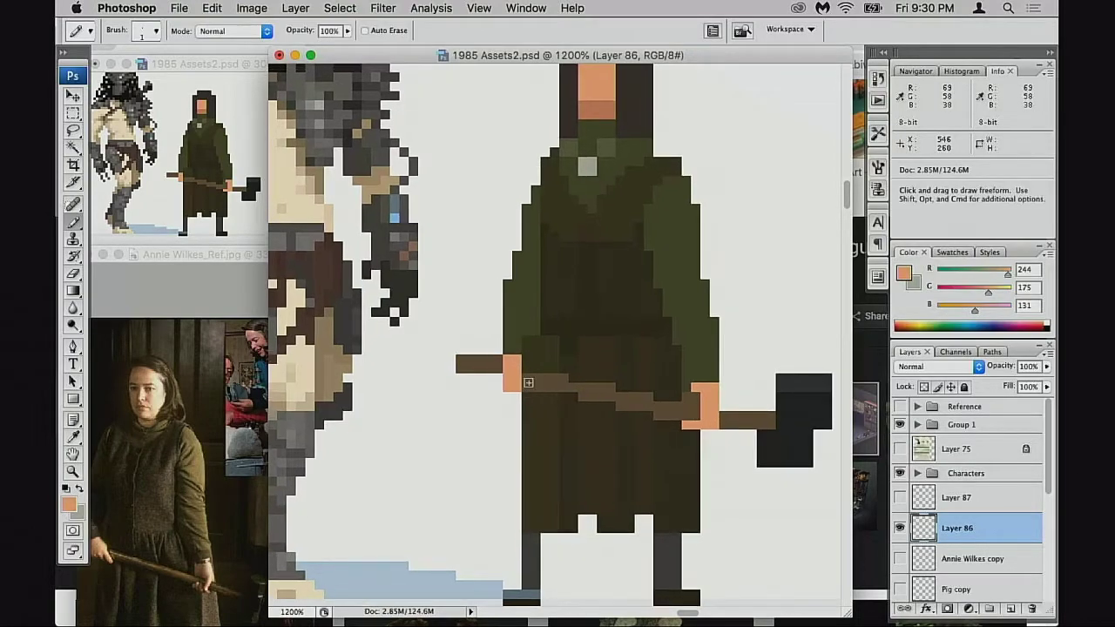
click(530, 380)
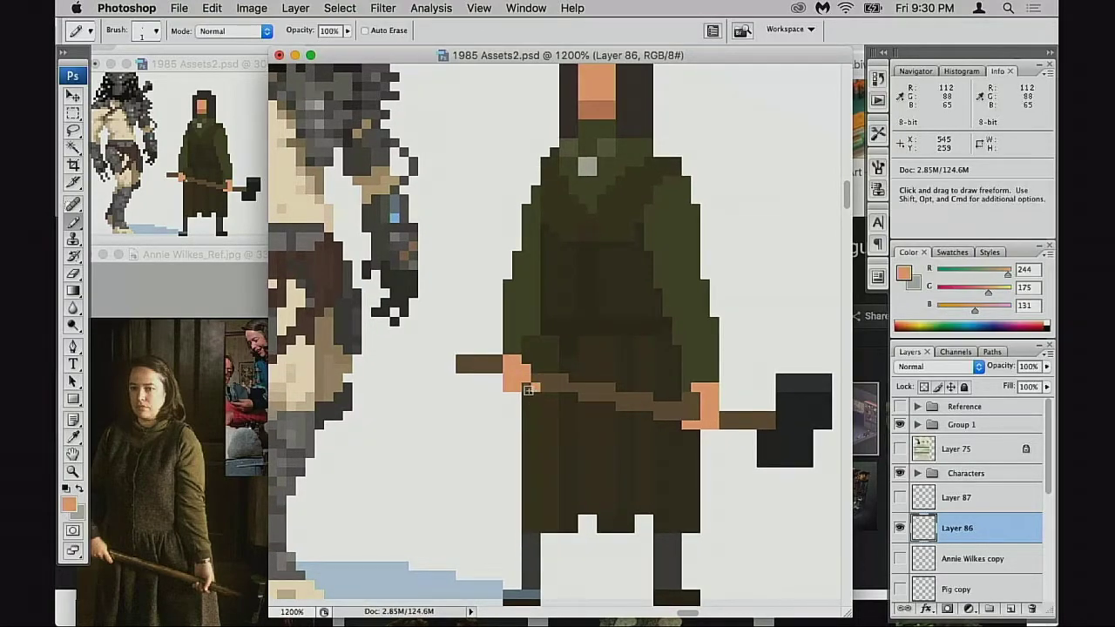
Touch up the dress and handle pixels beside the hammer-side hand with sampled dark dress brown and handle brown
alt+click(675, 387)
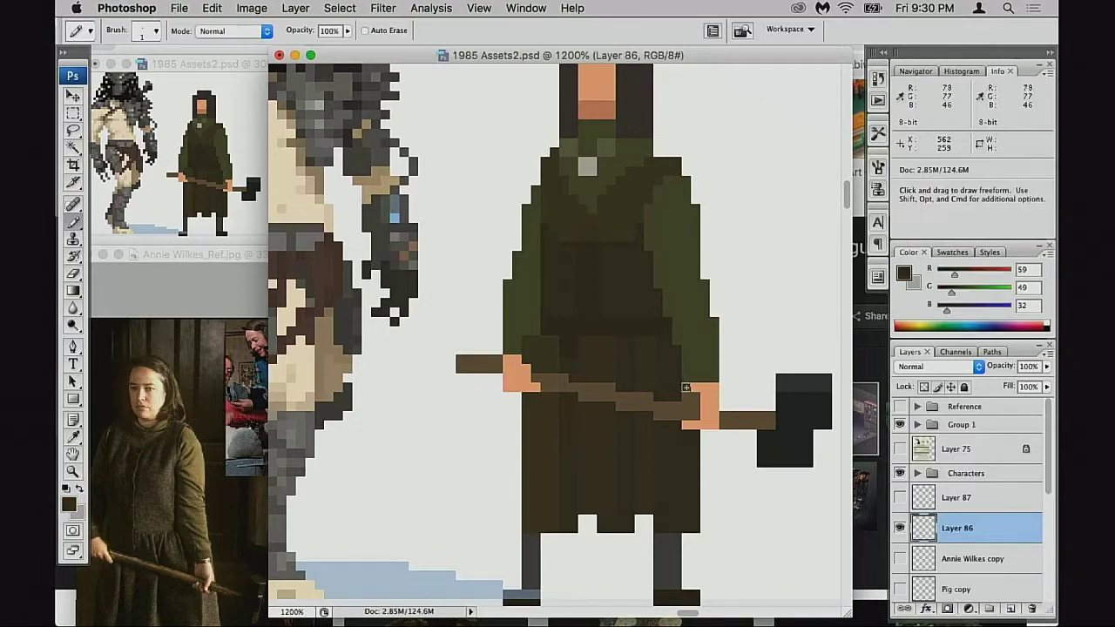
drag(687, 400, 710, 397)
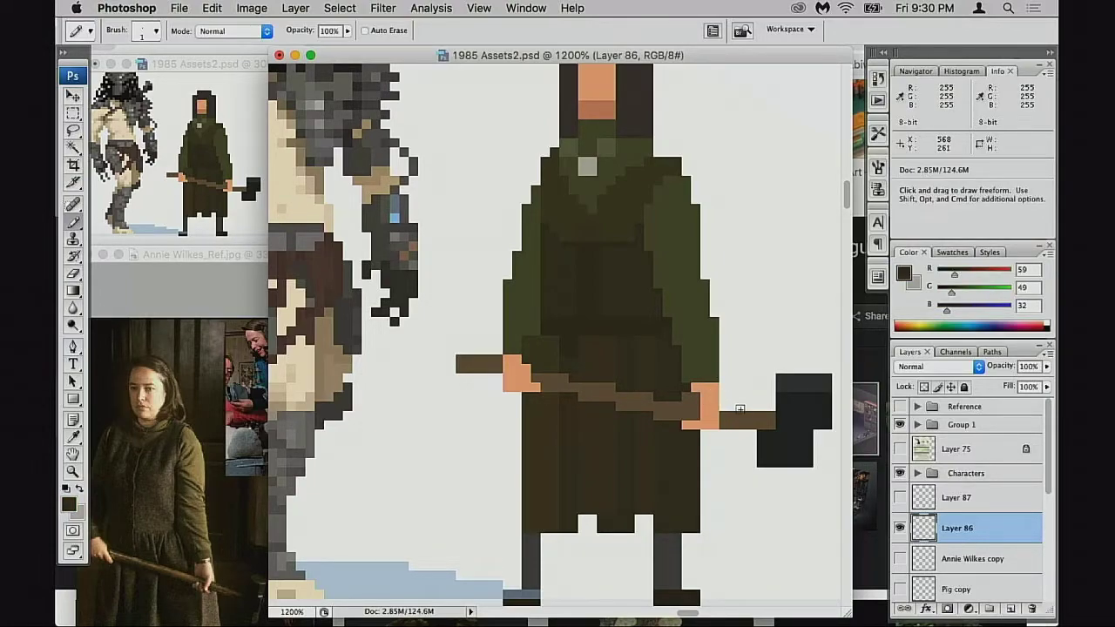
alt+click(703, 405)
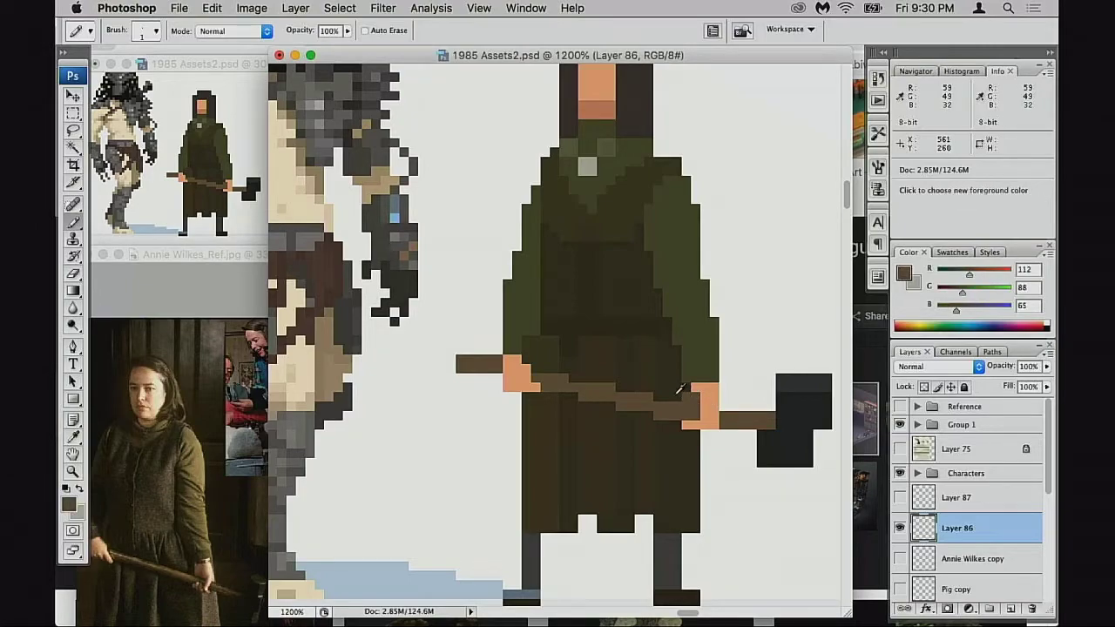
alt+click(678, 389)
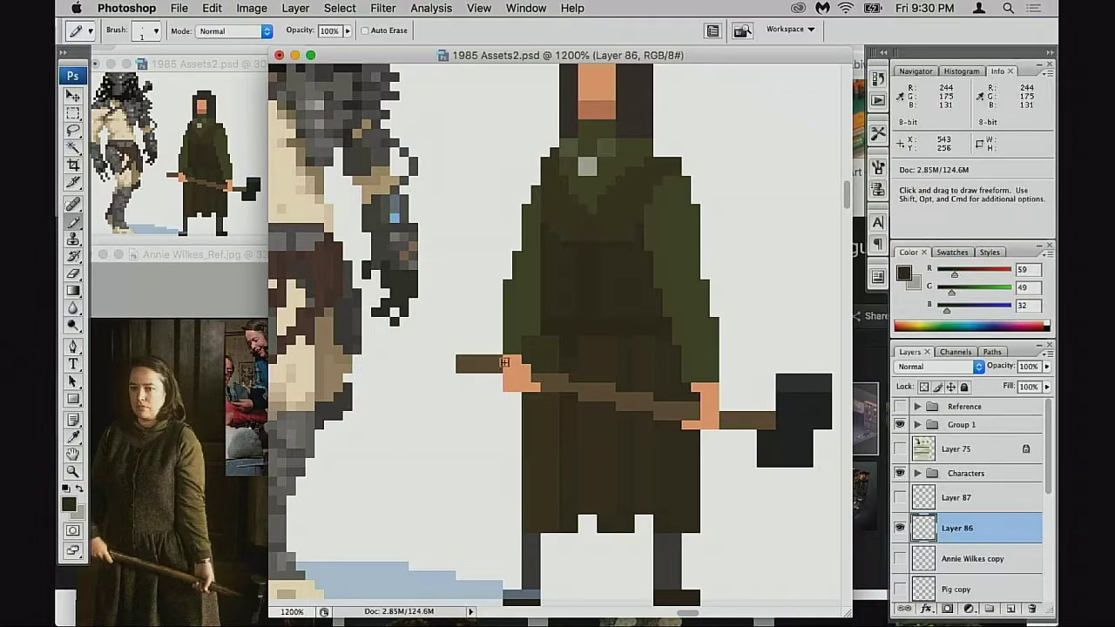
Slope the handle's free end by erasing pixels along its upper edge beside the hand and adding sampled brown along its lower edge
key(e)
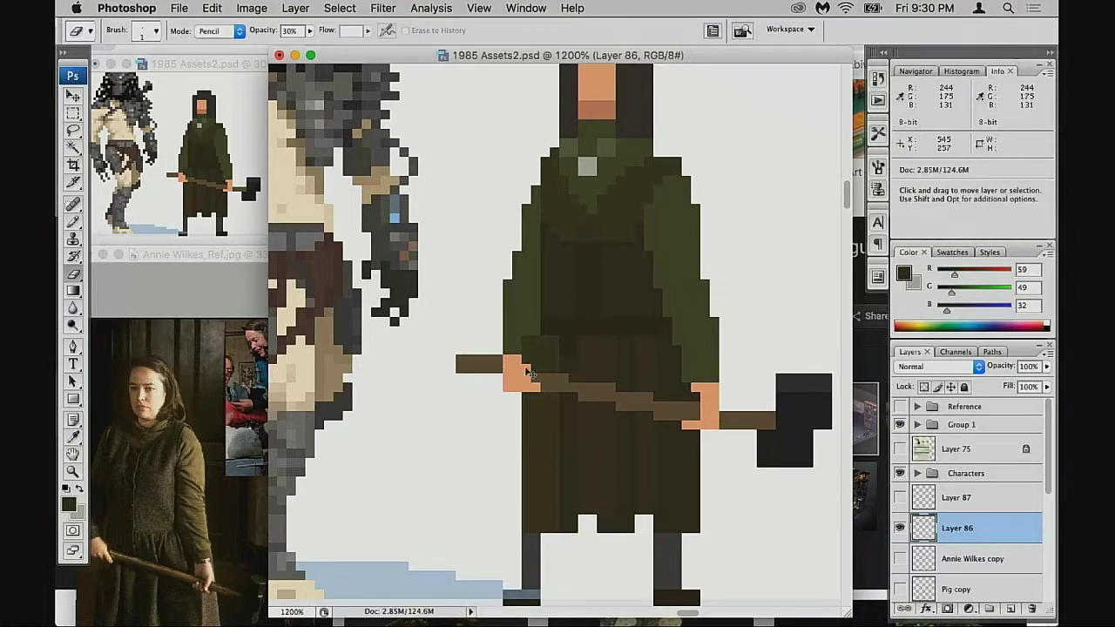
click(488, 357)
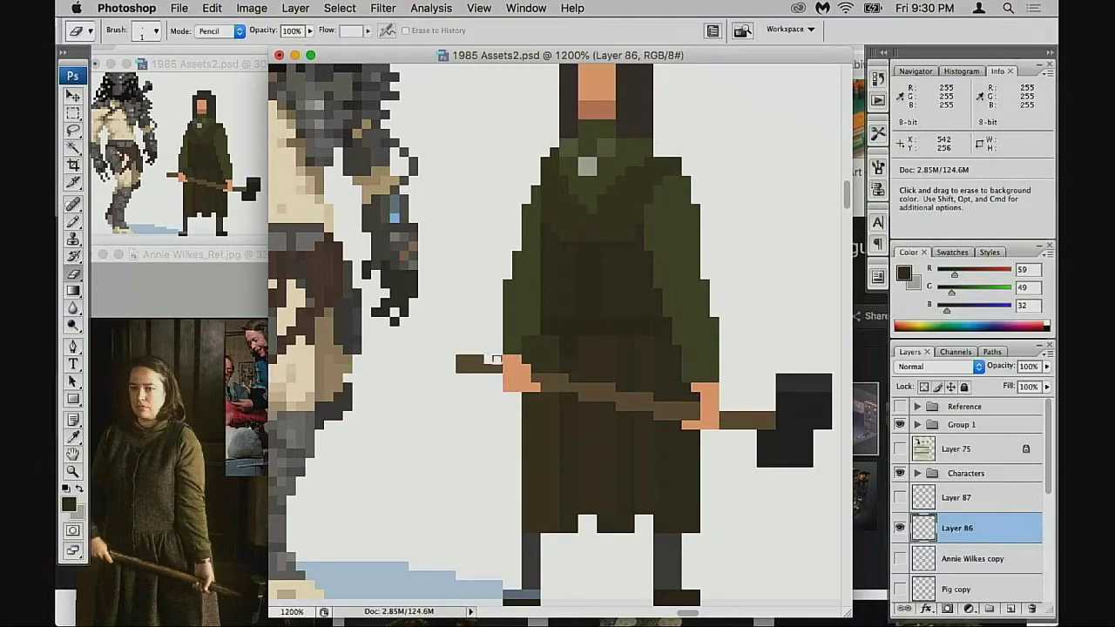
key(super+z)
key(b)
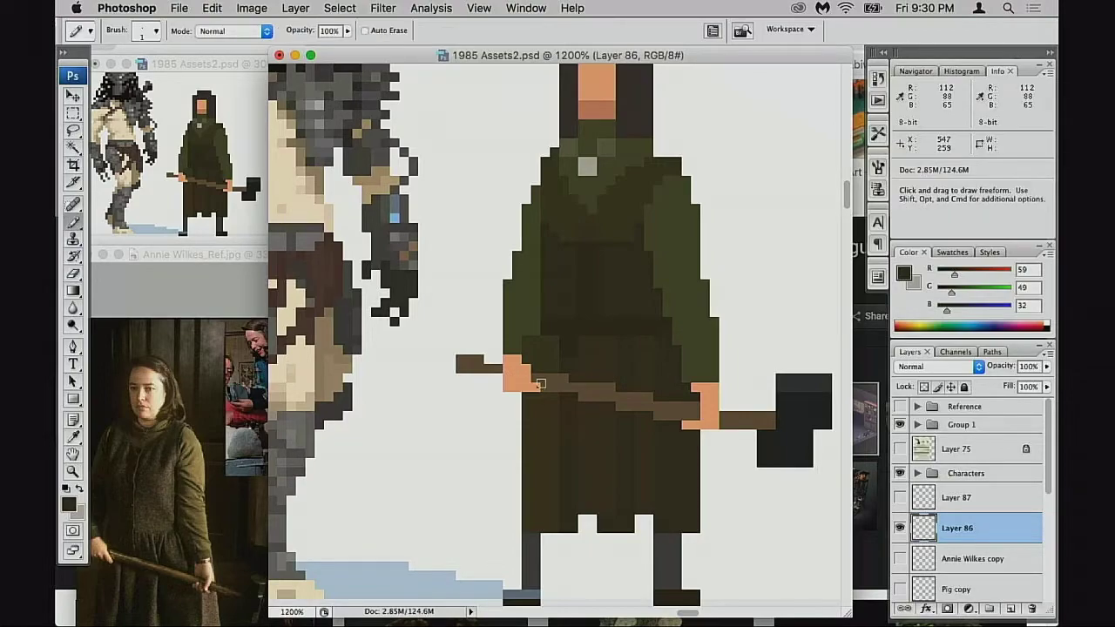
alt+click(484, 376)
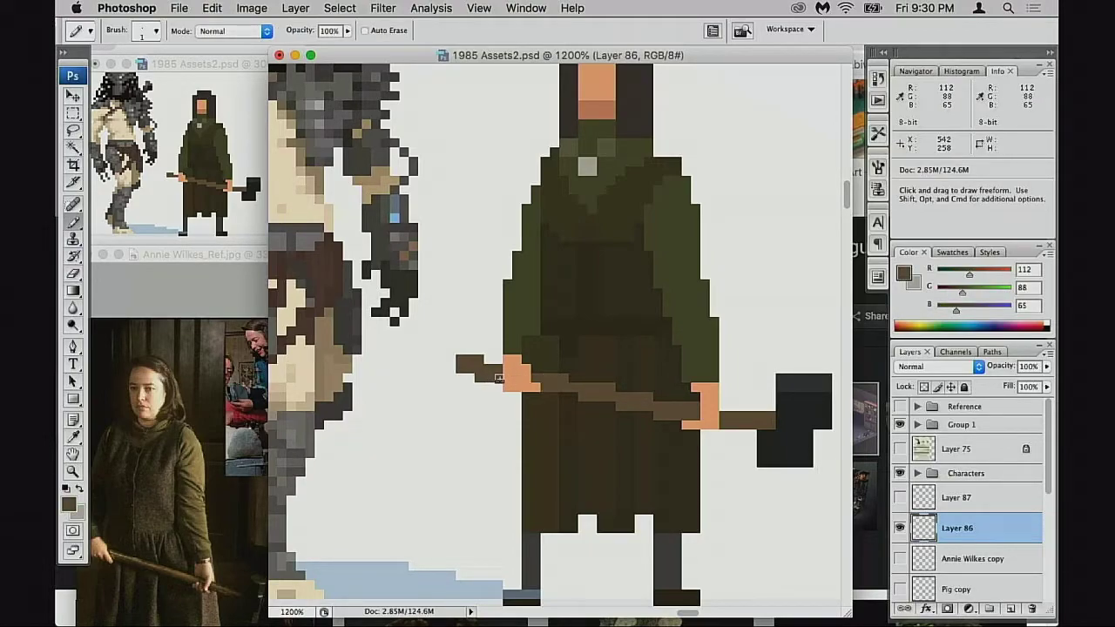
Select the hammer head with the outer end of its handle and shift it down one pixel, clearing the selection
scroll(487, 386, down, 2)
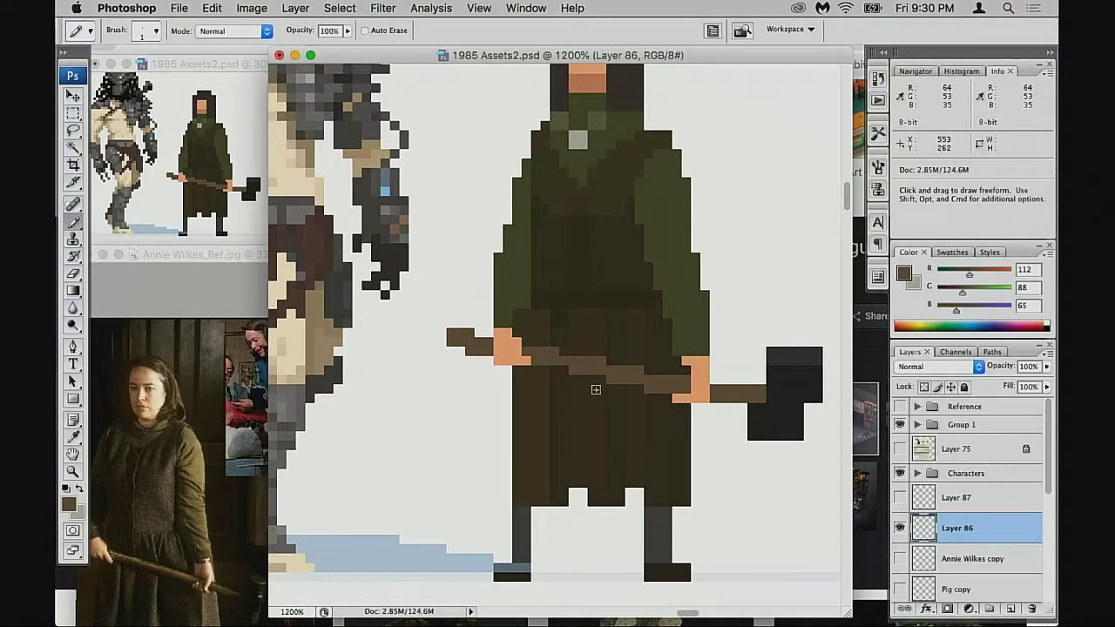
scroll(601, 391, right, 1)
scroll(708, 395, right, 3)
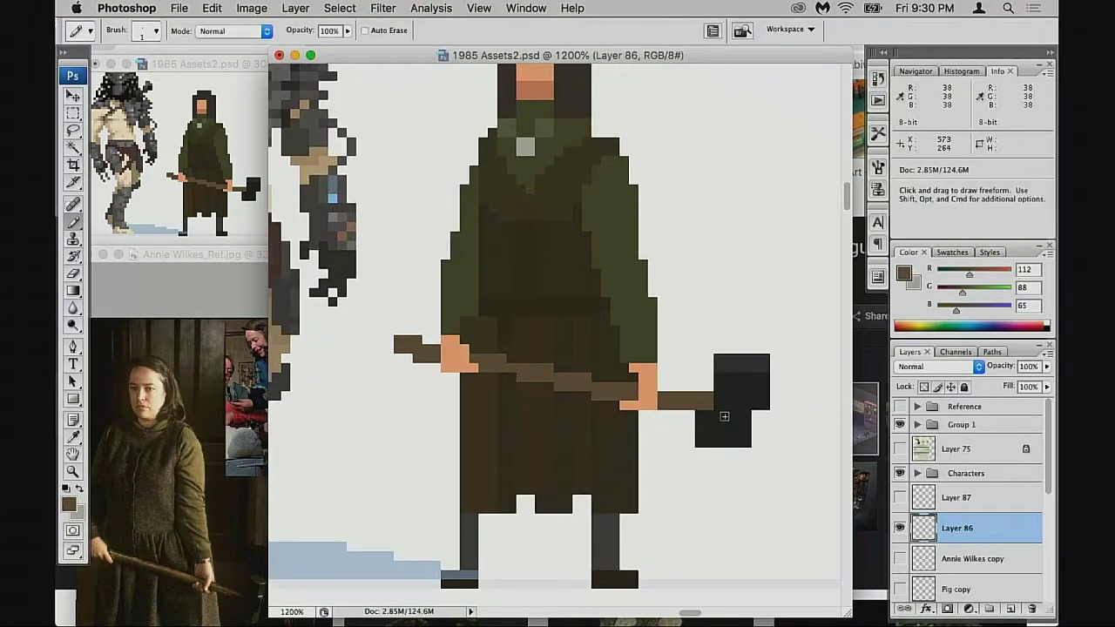
key(m)
drag(677, 329, 801, 465)
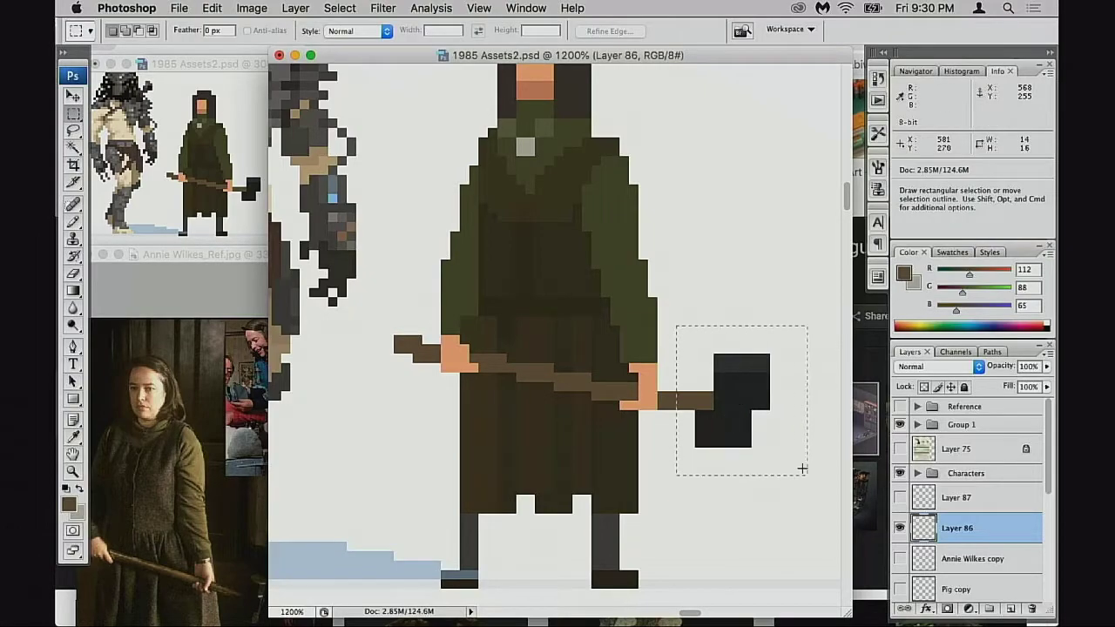
drag(758, 435, 755, 446)
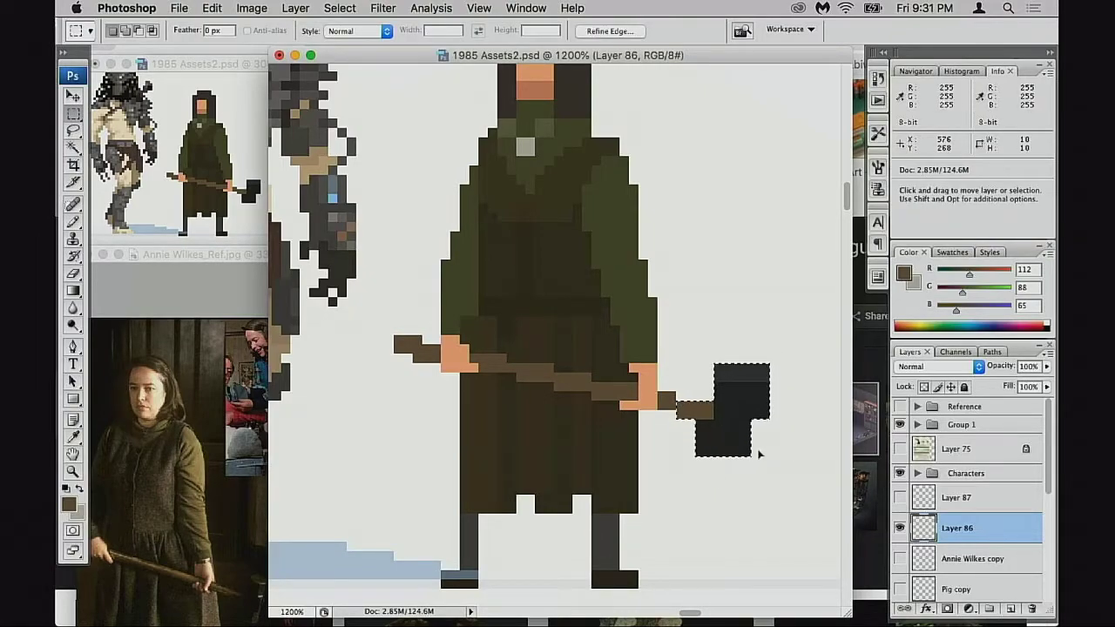
key(ctrl+d)
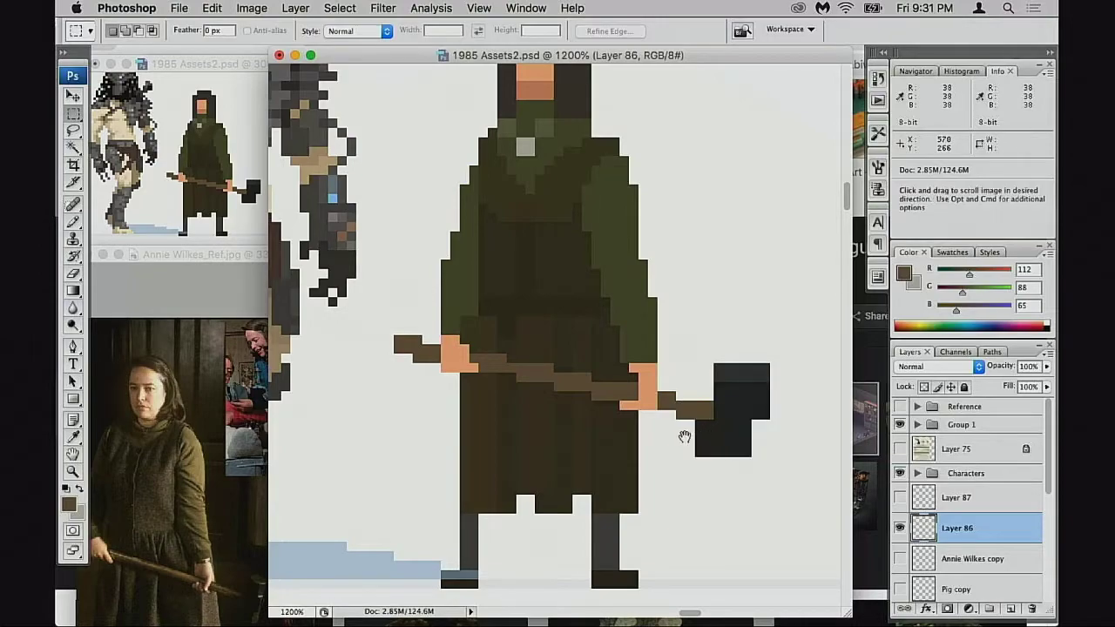
Round the top of the hammer head by erasing its two upper corner pixels
scroll(728, 433, left, 2)
key(b)
key(b)
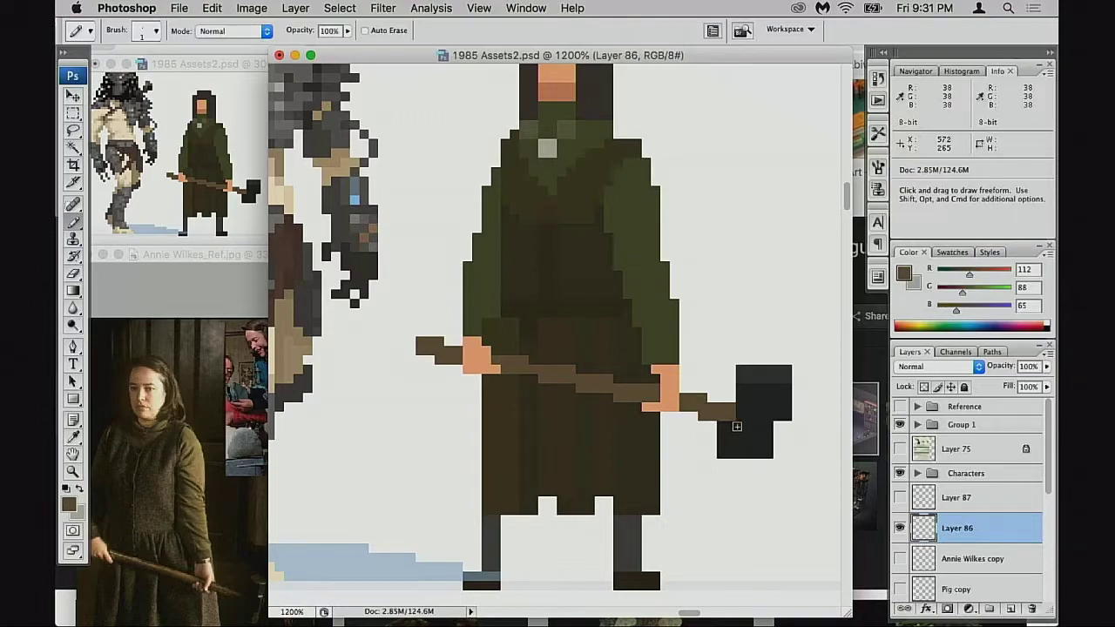
key(e)
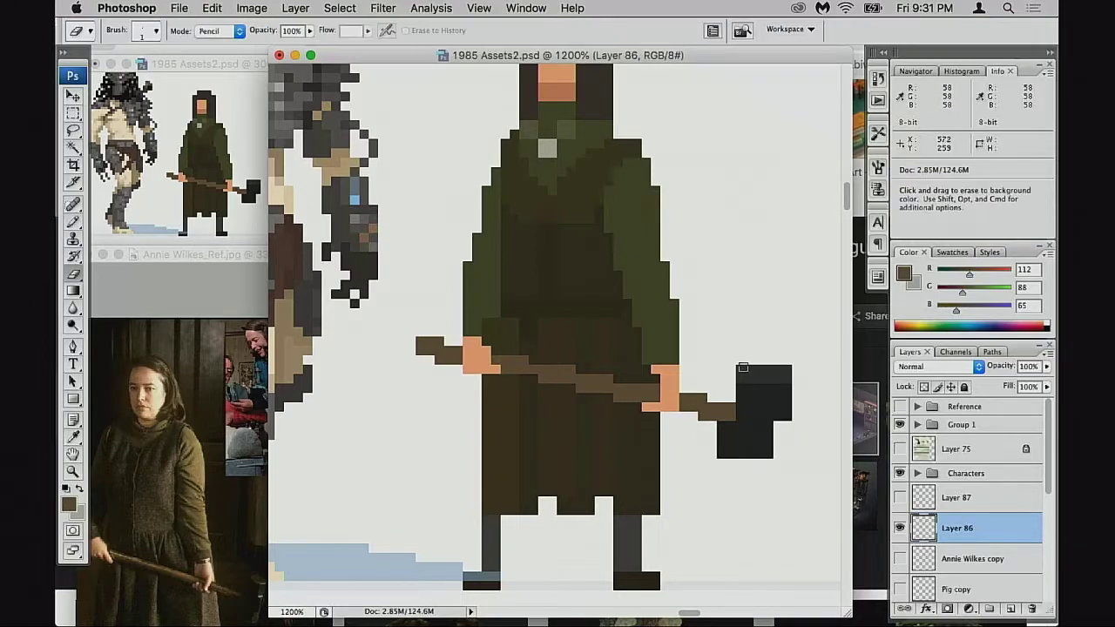
click(787, 368)
key(space)
drag(749, 416, 761, 420)
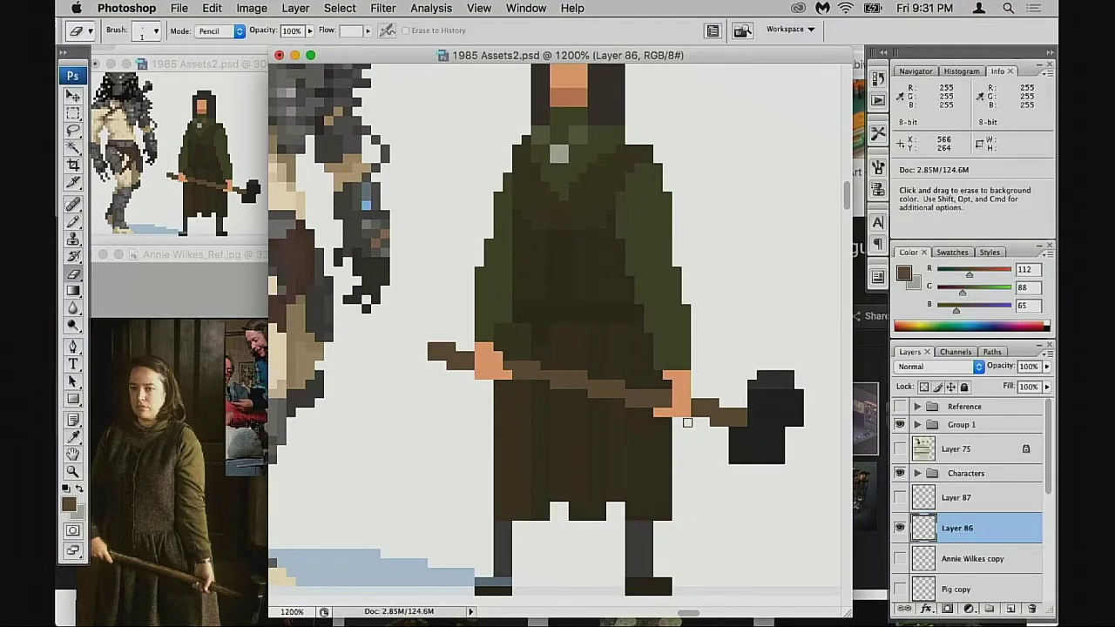
Rework the skirt folds between the waist and the handle with sampled light and dark dress browns
scroll(671, 436, down, 1)
scroll(671, 435, left, 1)
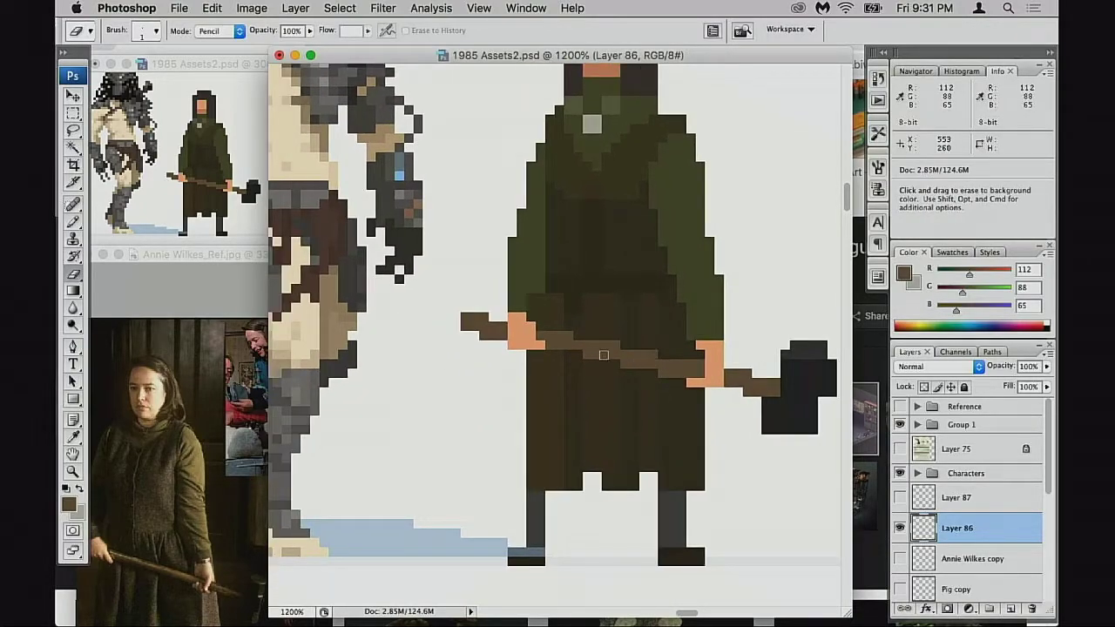
key(b)
alt+click(575, 305)
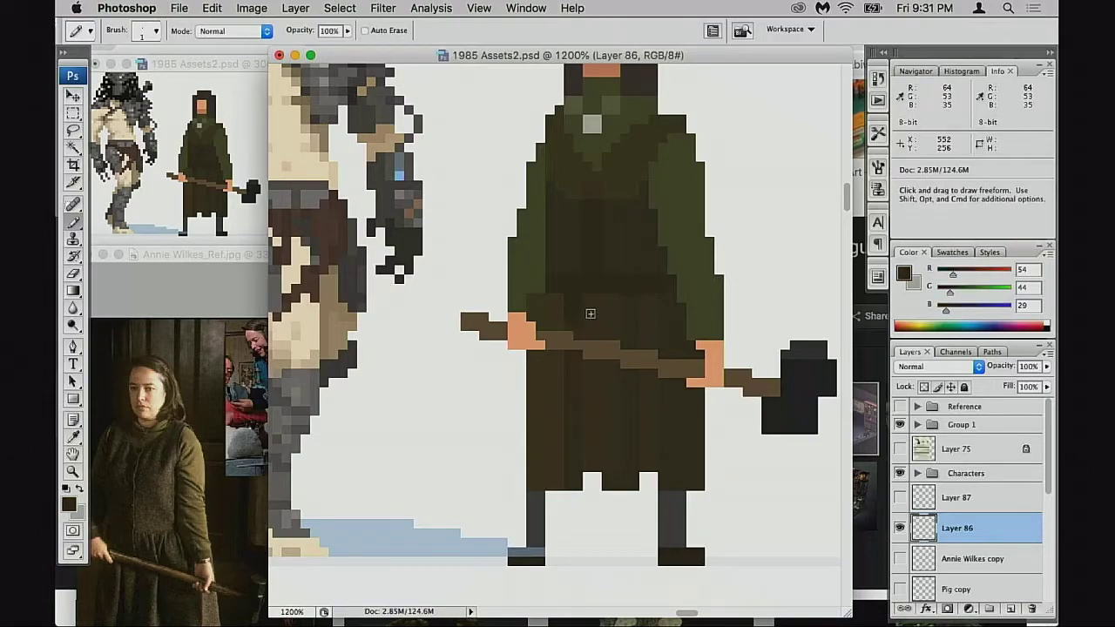
alt+click(590, 311)
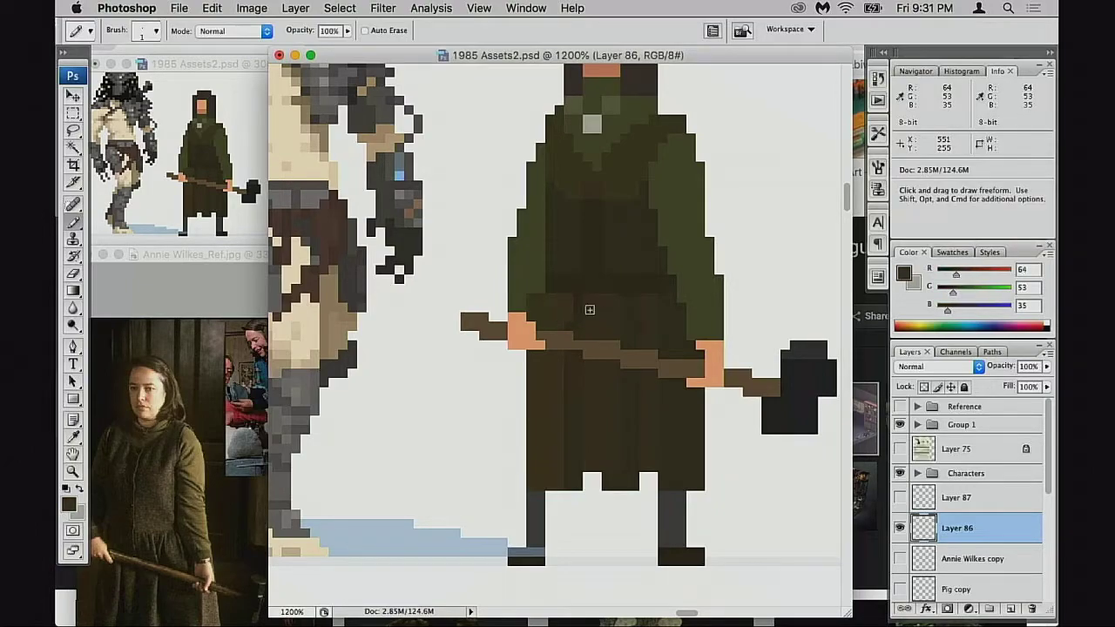
alt+click(580, 319)
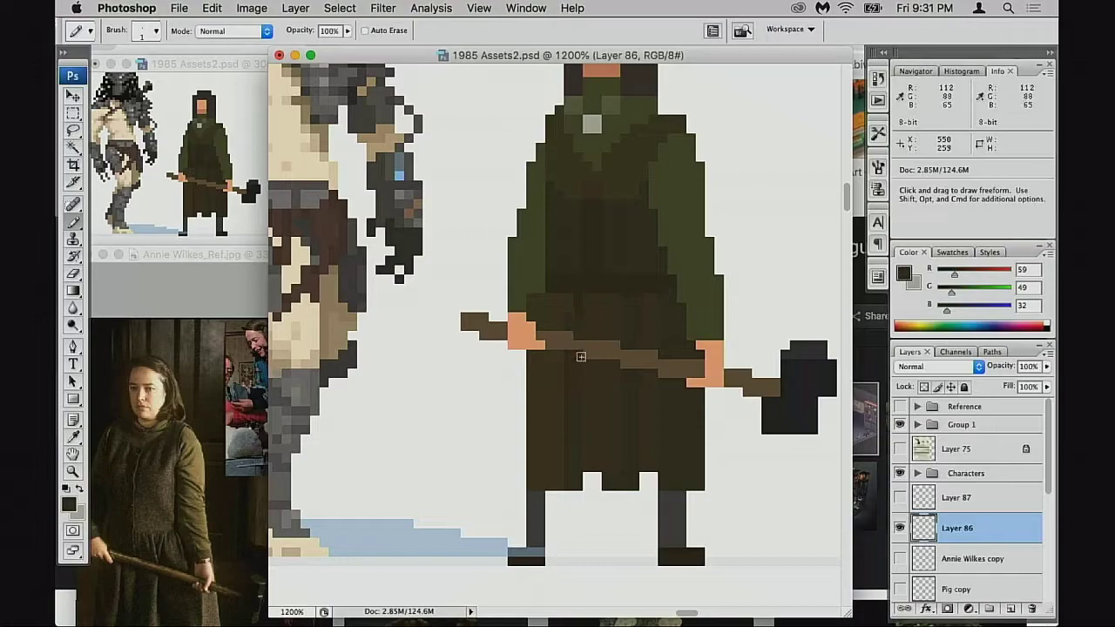
Narrow the notch in the skirt hem and touch up the folds above it with sampled dress browns, undoing the stray stroke below the hem
scroll(618, 380, down, 1)
scroll(618, 380, left, 1)
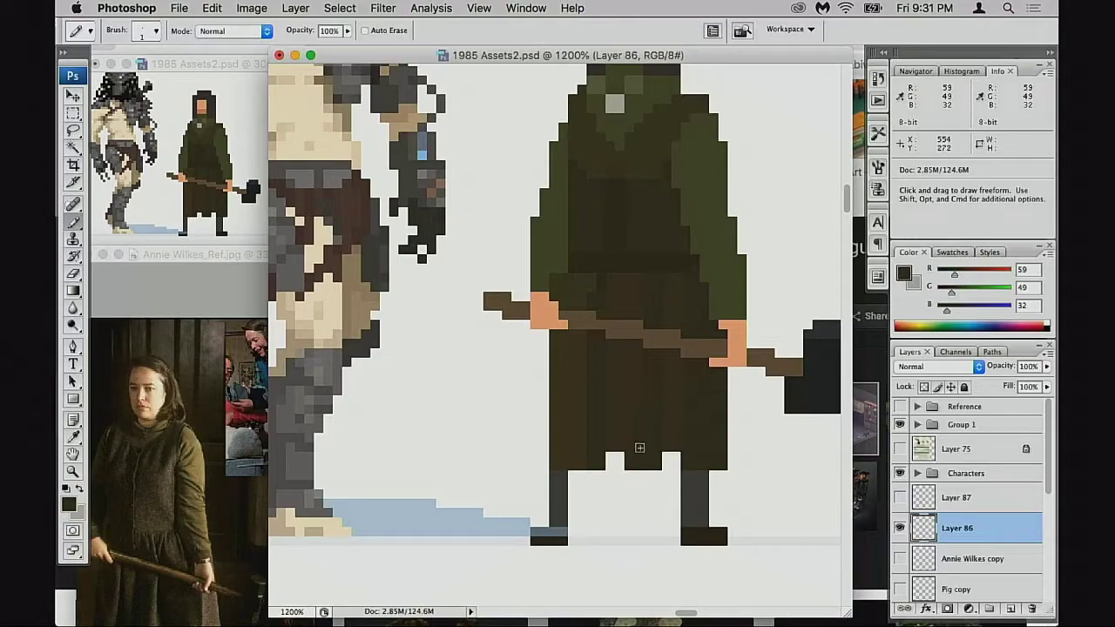
alt+click(633, 408)
click(619, 455)
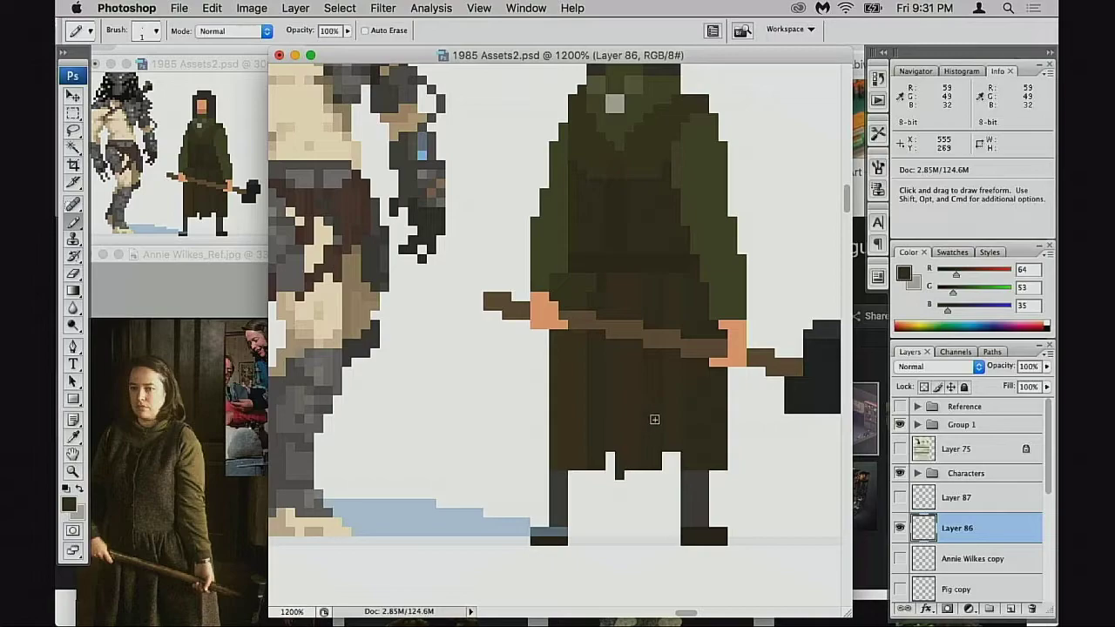
key(super+z)
click(620, 465)
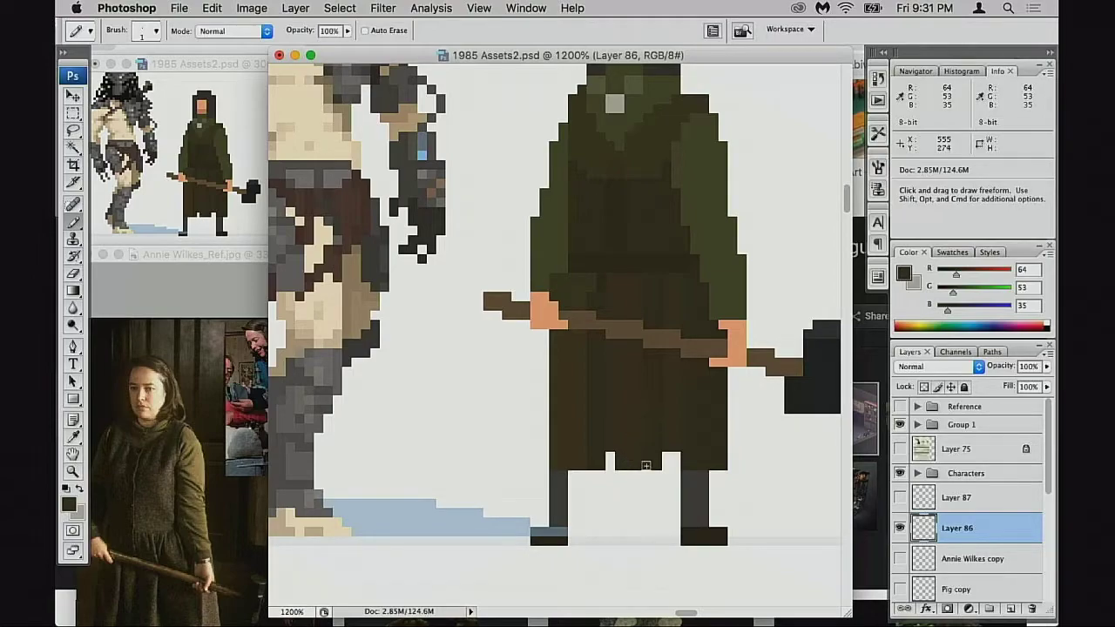
alt+click(648, 411)
drag(623, 440, 633, 457)
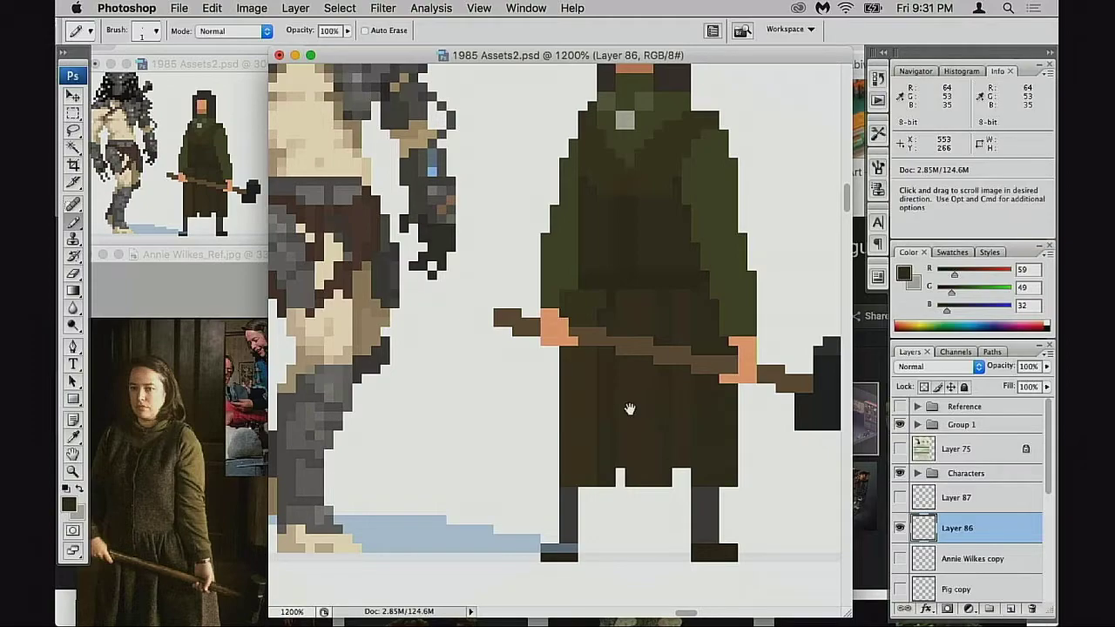
Shade a vertical fold down the centre of the bodice using sampled mid and dark dress browns
scroll(670, 396, up, 5)
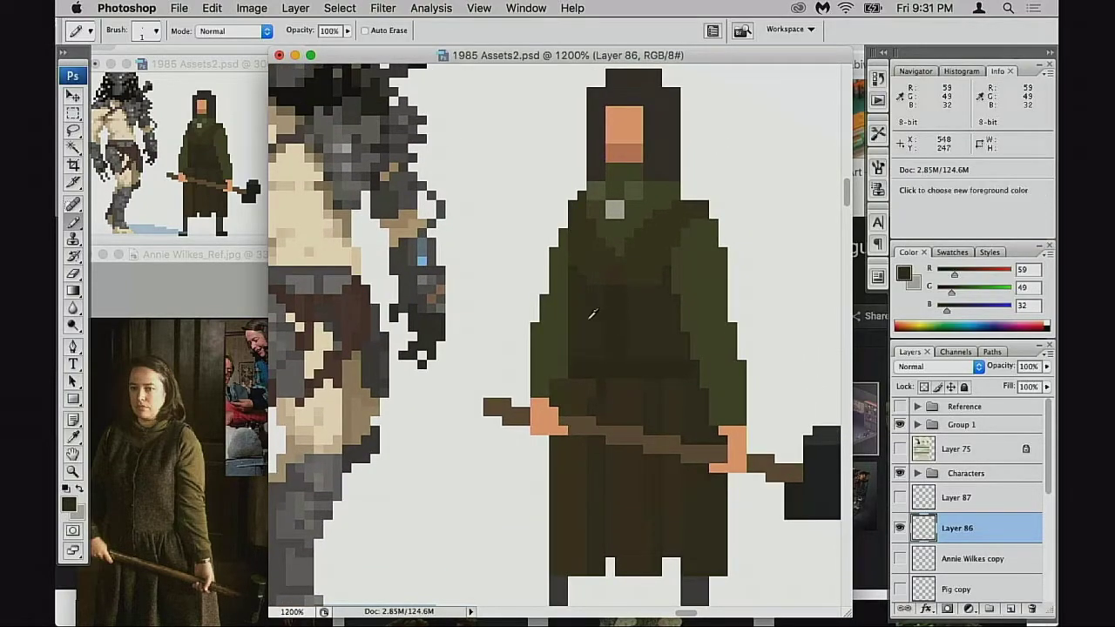
alt+click(628, 296)
click(627, 343)
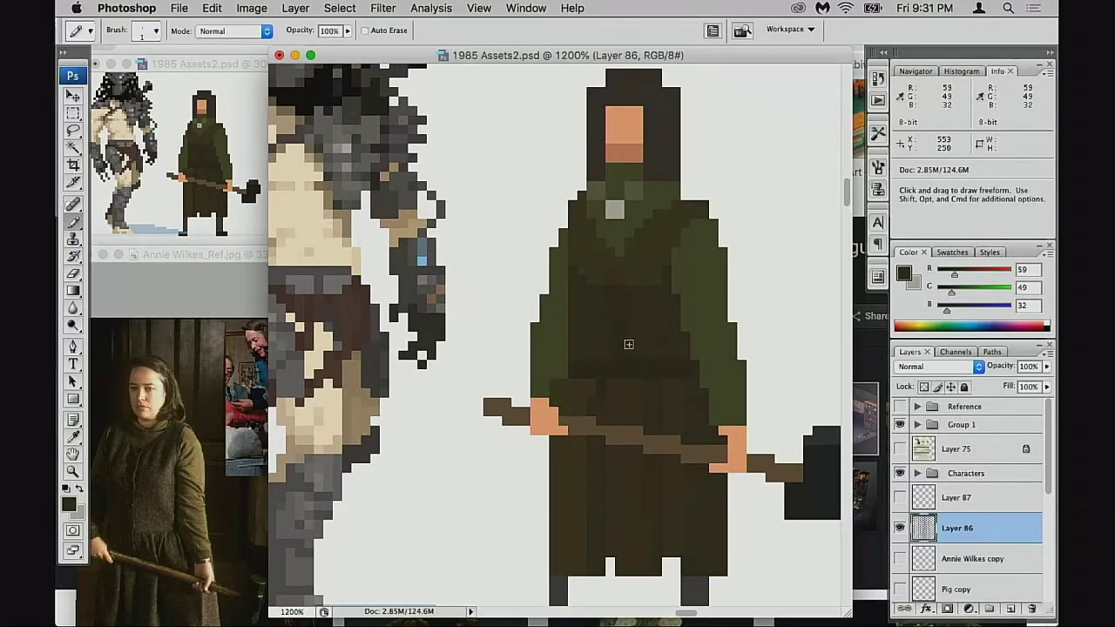
alt+click(625, 355)
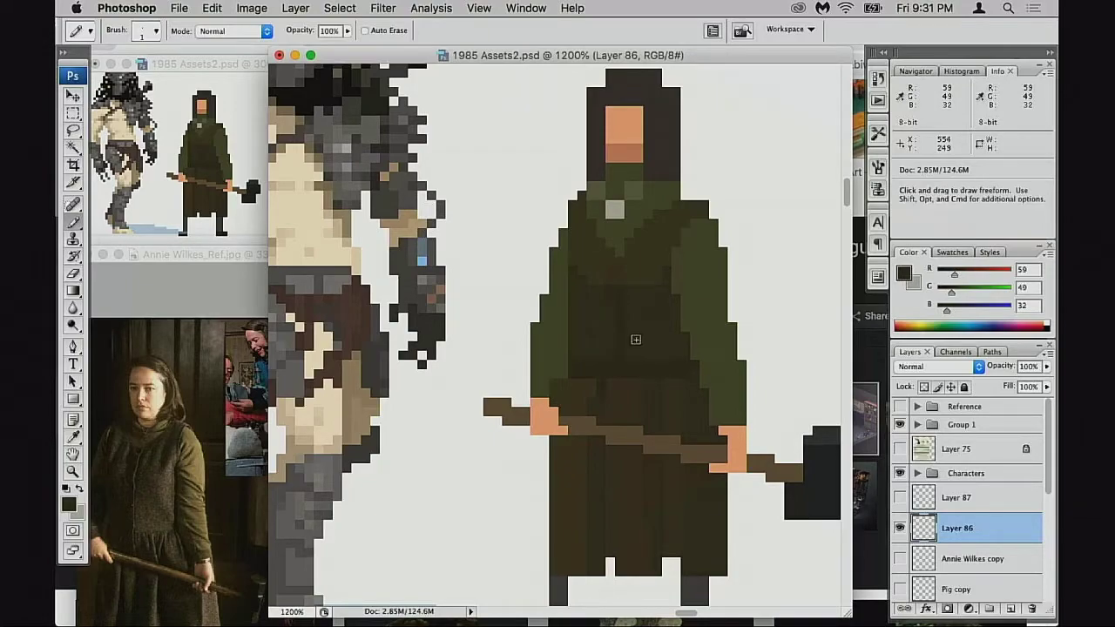
alt+click(625, 313)
drag(621, 330, 619, 356)
alt+click(638, 361)
alt+click(629, 313)
alt+click(620, 359)
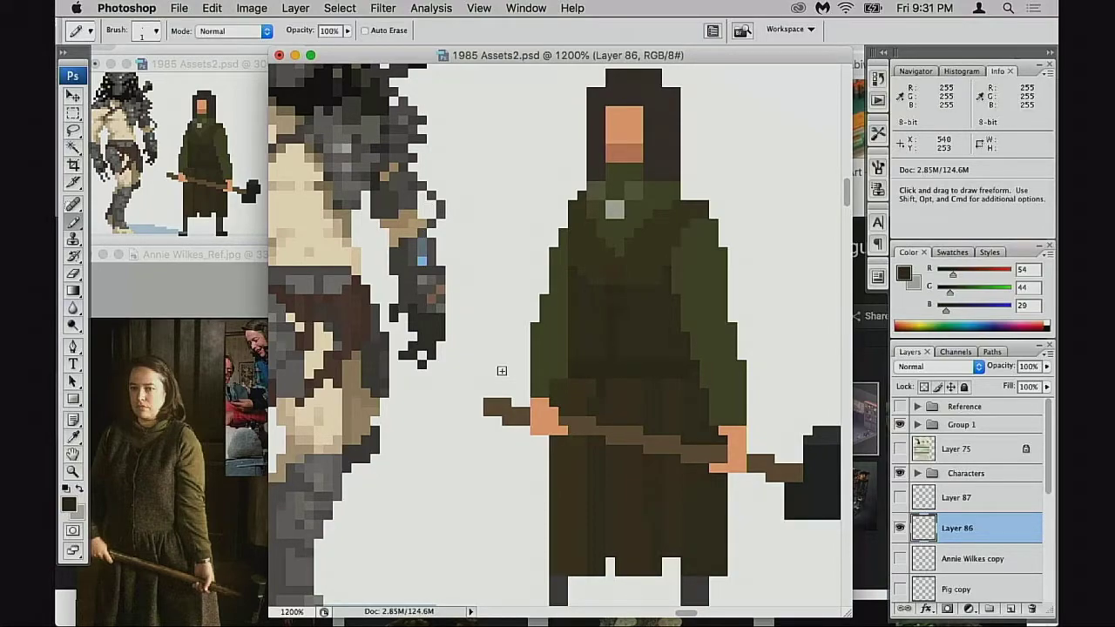
Darken pixels of the bodice's centre fold with the pencil in Multiply mode at 10% opacity, and restore Normal mode at 100%
key(shift+alt+m)
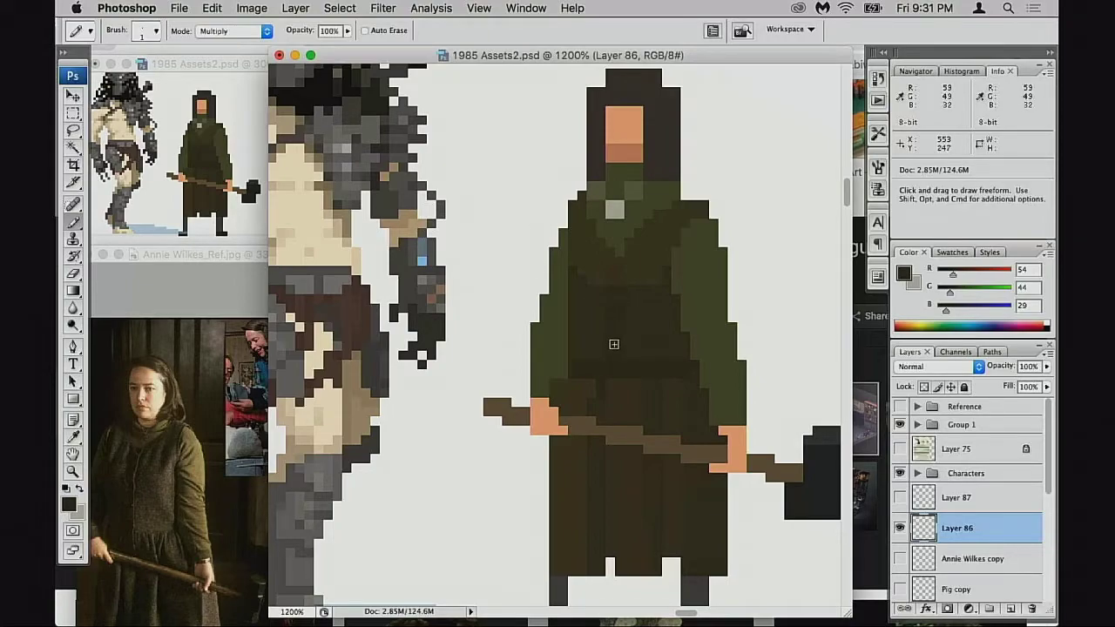
key(1)
key(0)
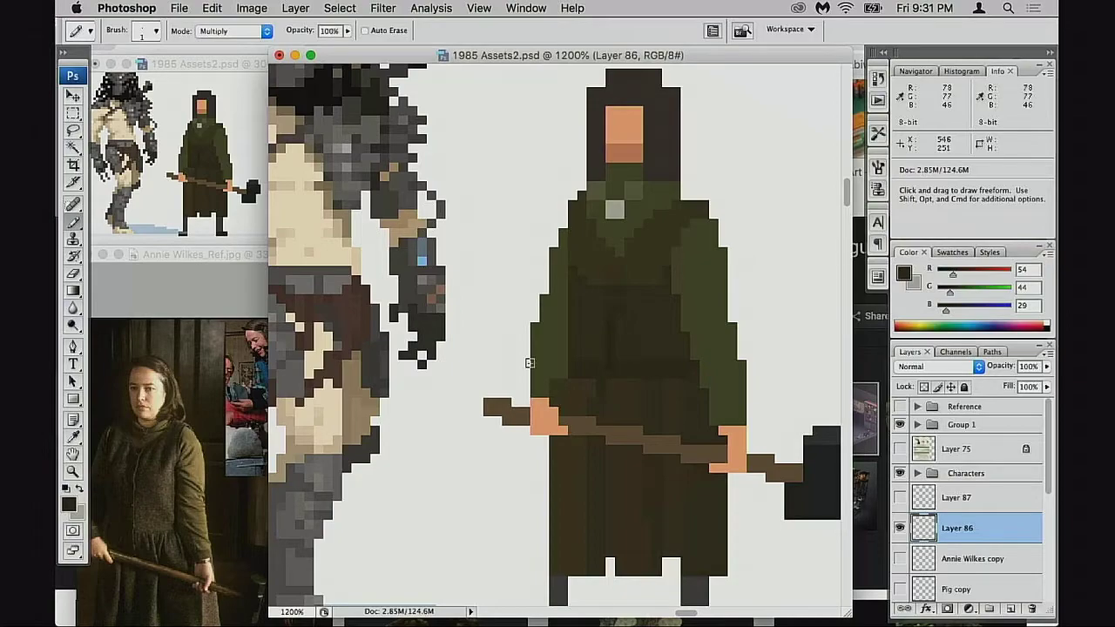
key(shift+alt+n)
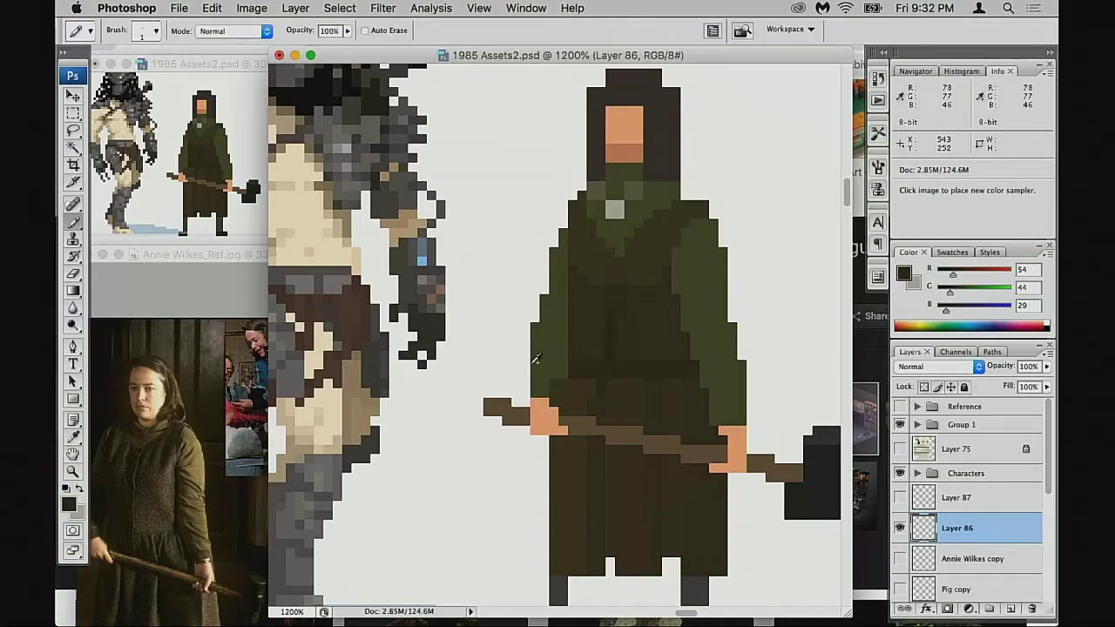
Refine the bodice's centre fold by blending sampled dress browns along its upper part
alt+click(615, 337)
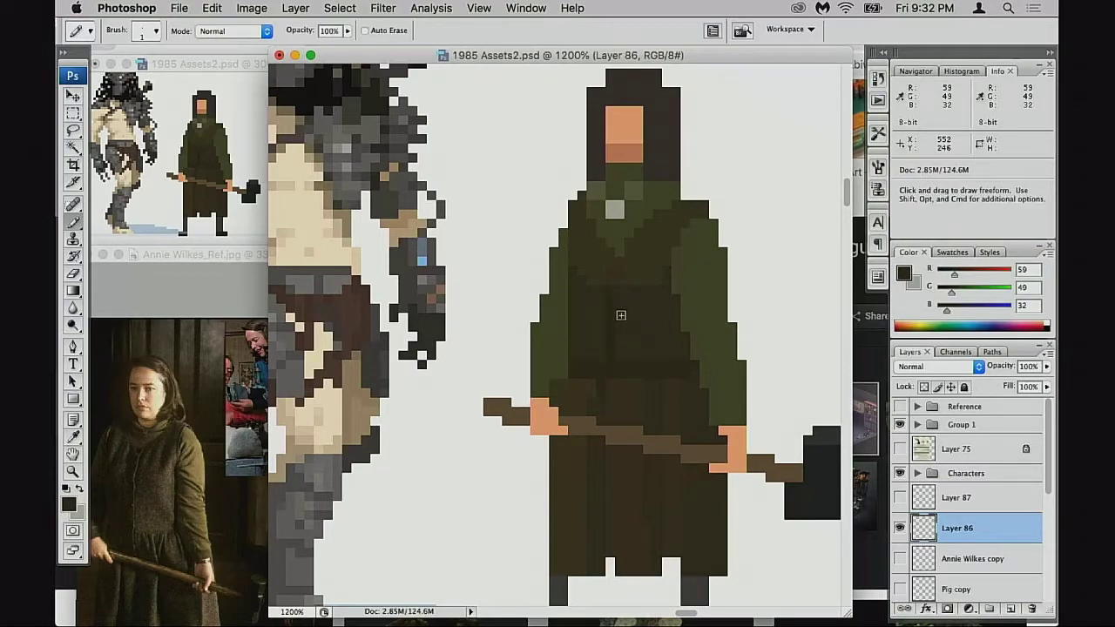
alt+click(618, 296)
alt+click(614, 318)
Carry the dark centre seam up through the chest panel toward the collar, correcting its pixels with sampled light and dark dress browns
alt+click(636, 268)
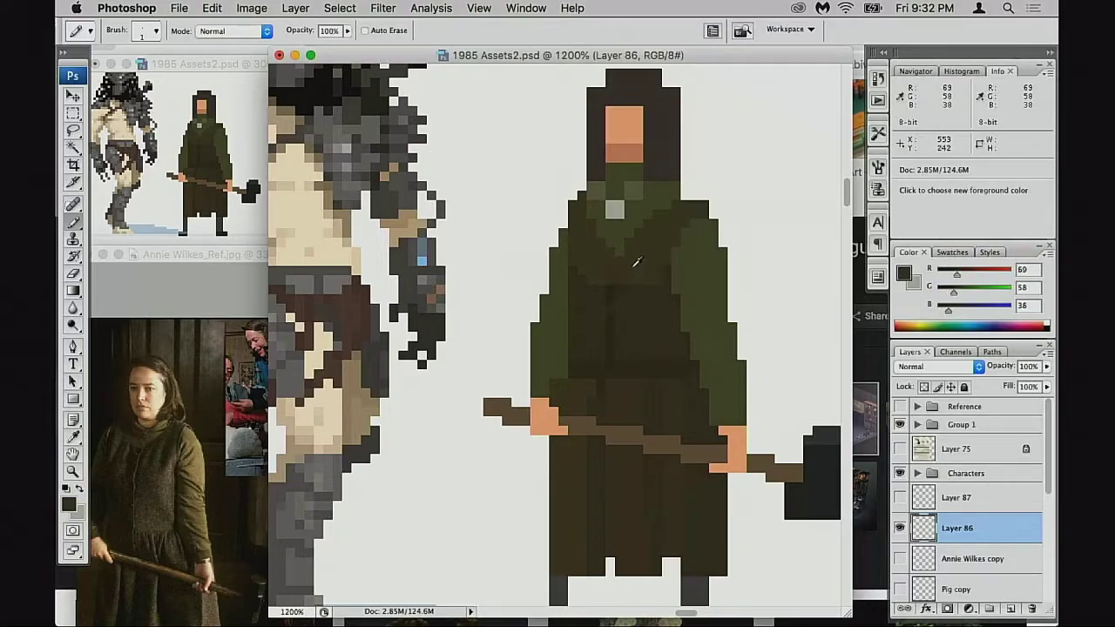
alt+click(613, 275)
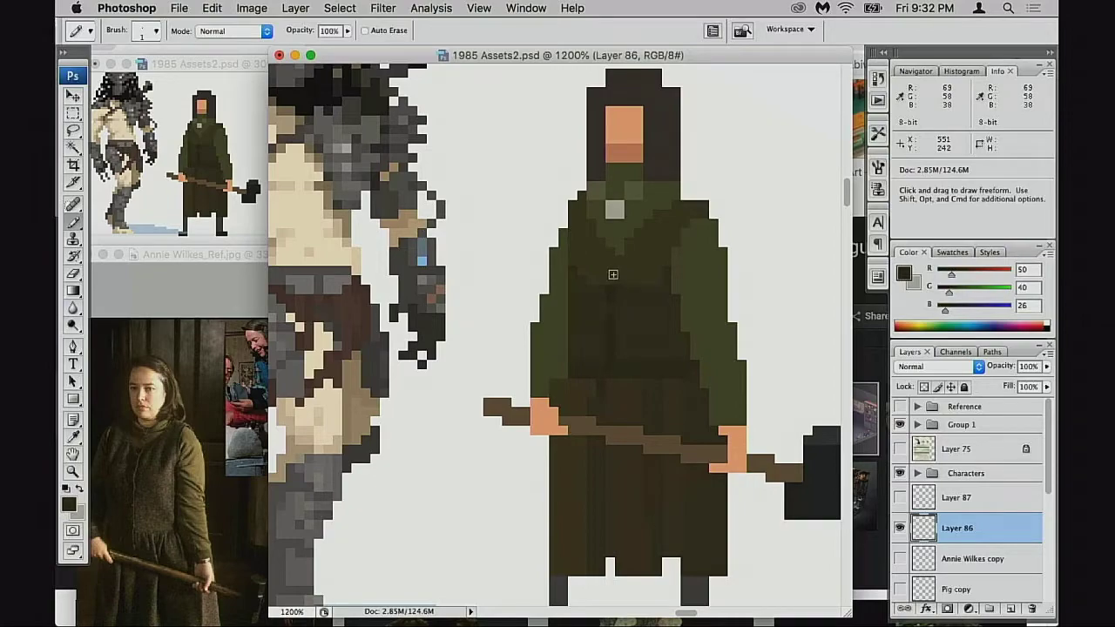
alt+click(617, 278)
alt+click(619, 274)
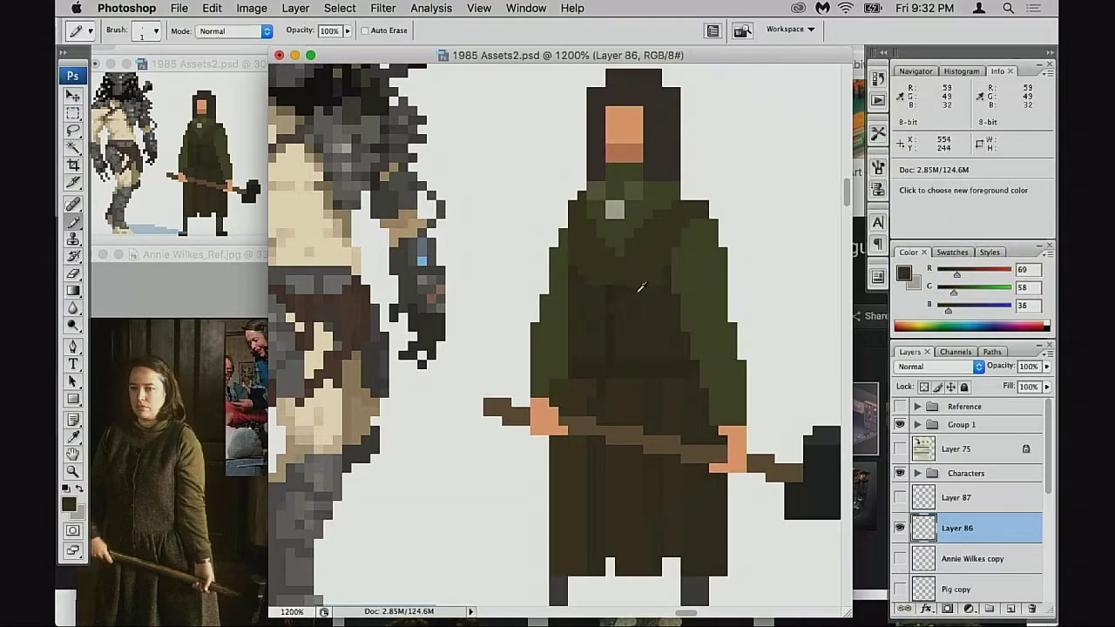
alt+click(620, 299)
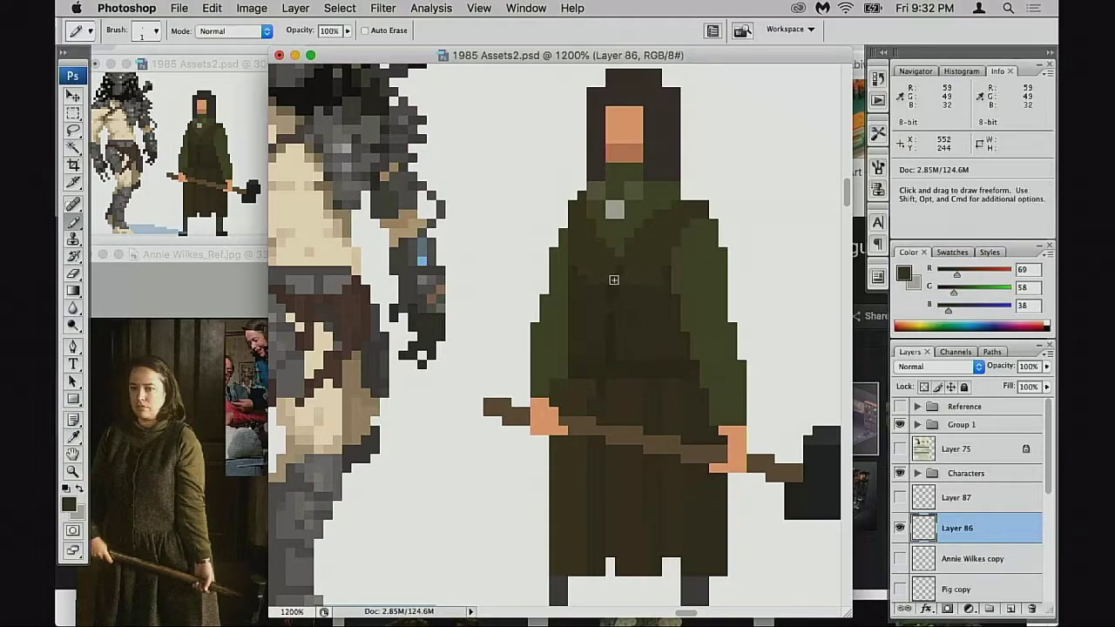
alt+click(613, 277)
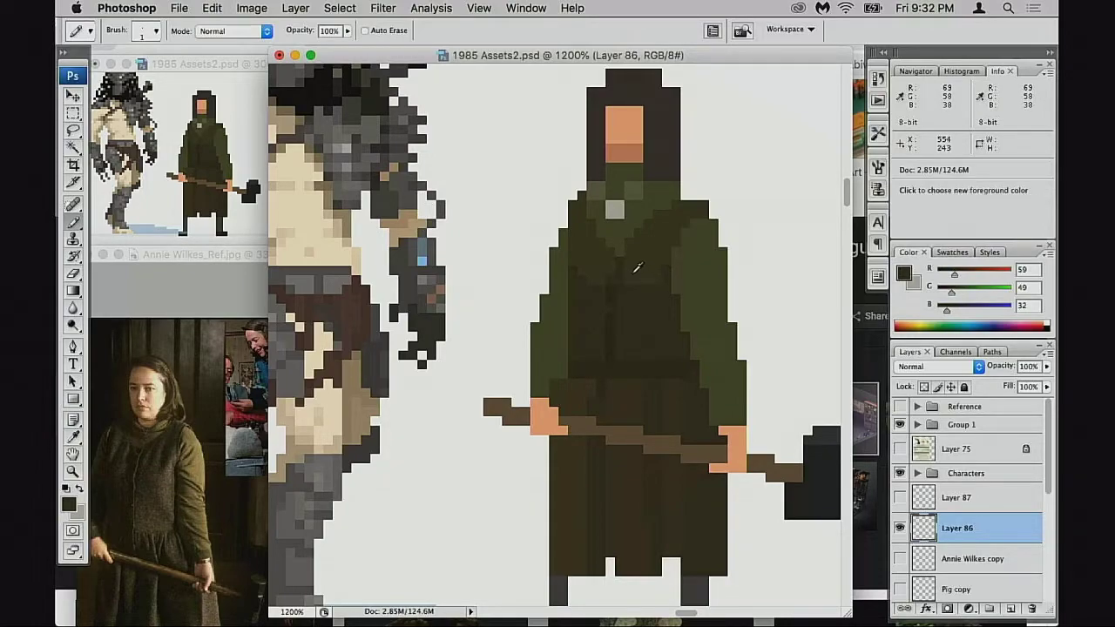
alt+click(621, 273)
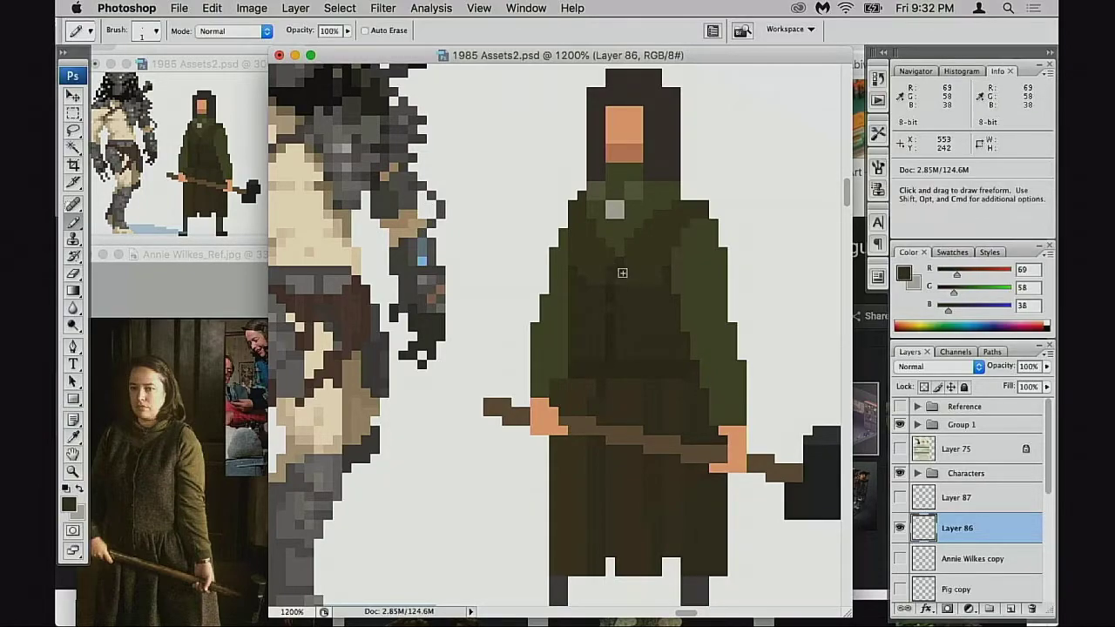
scroll(704, 318, down, 2)
scroll(653, 316, left, 2)
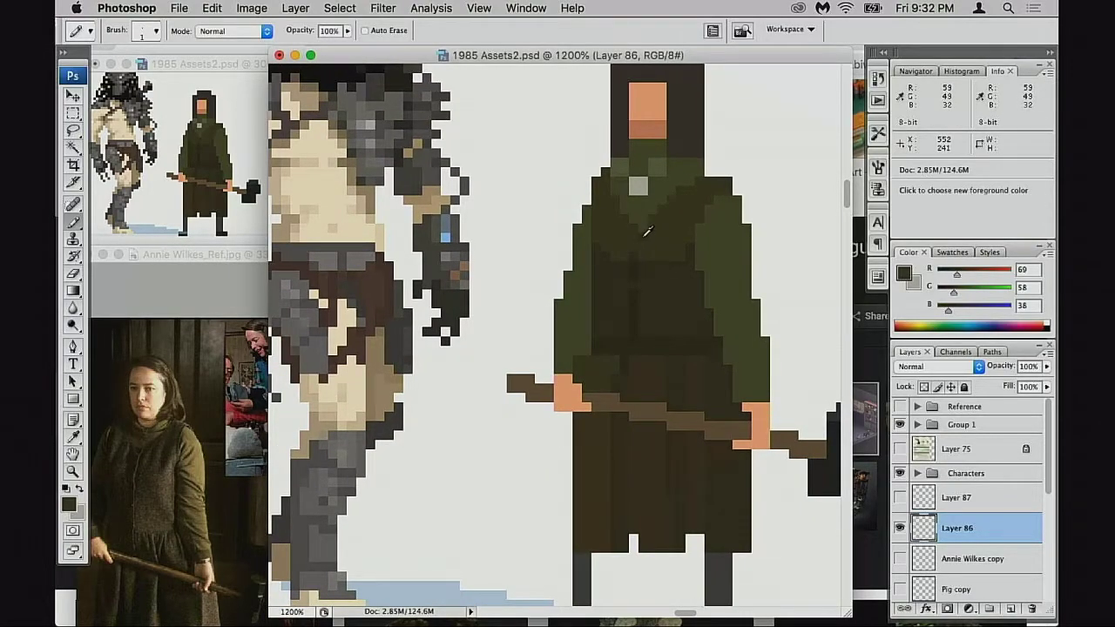
alt+click(646, 231)
Sample the darkest dress brown and deepen the shading along the waist seam between the bodice and skirt
scroll(703, 323, down, 1)
scroll(703, 323, right, 1)
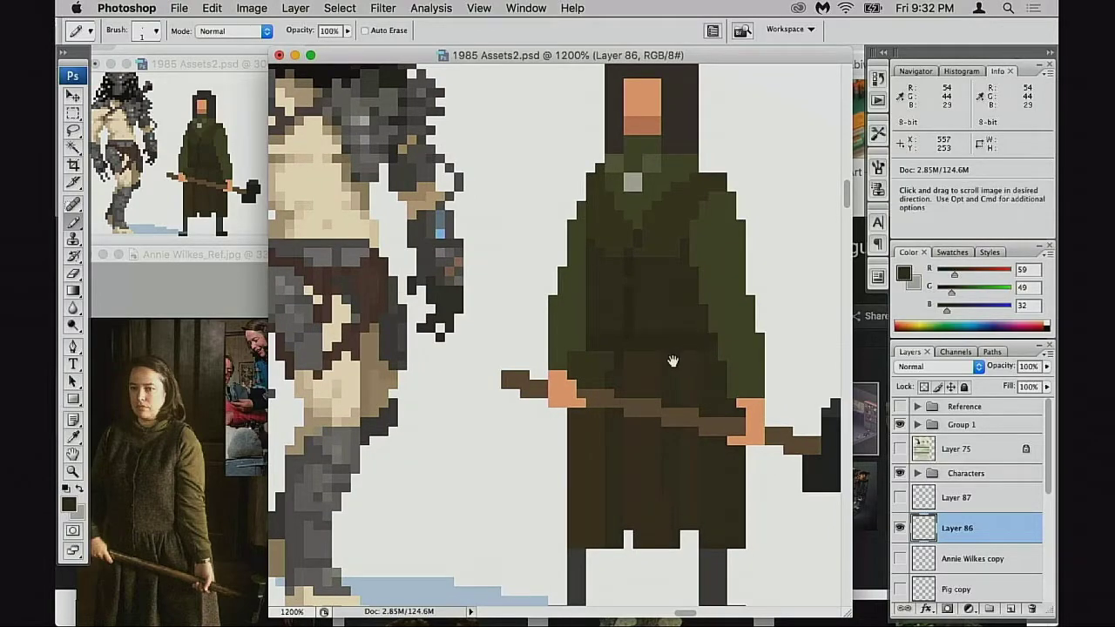
scroll(706, 335, down, 2)
scroll(707, 335, left, 3)
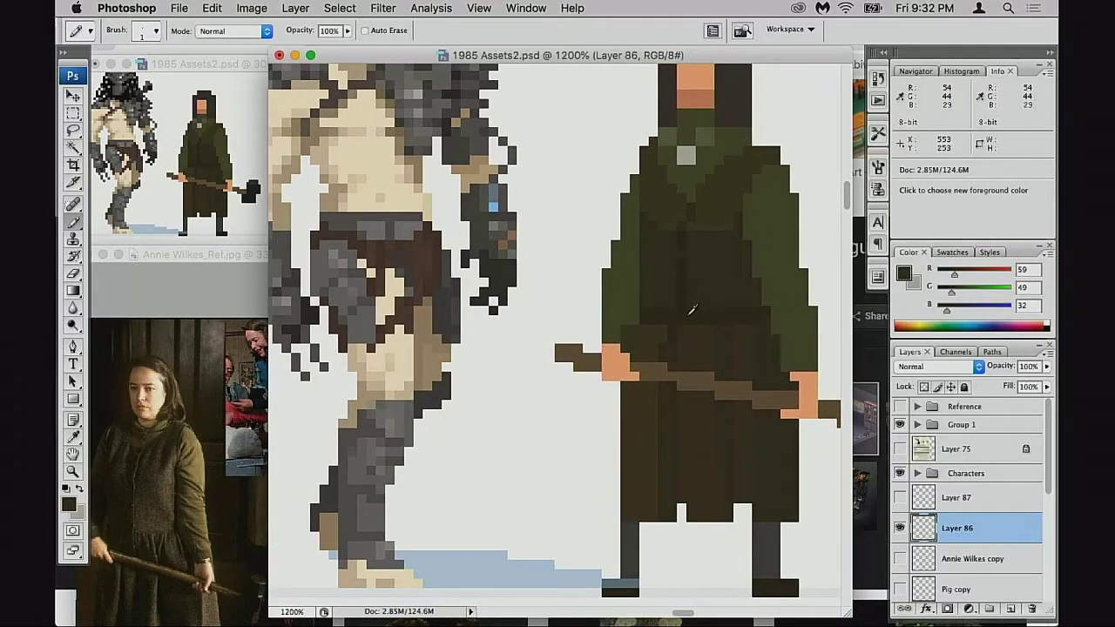
alt+click(684, 309)
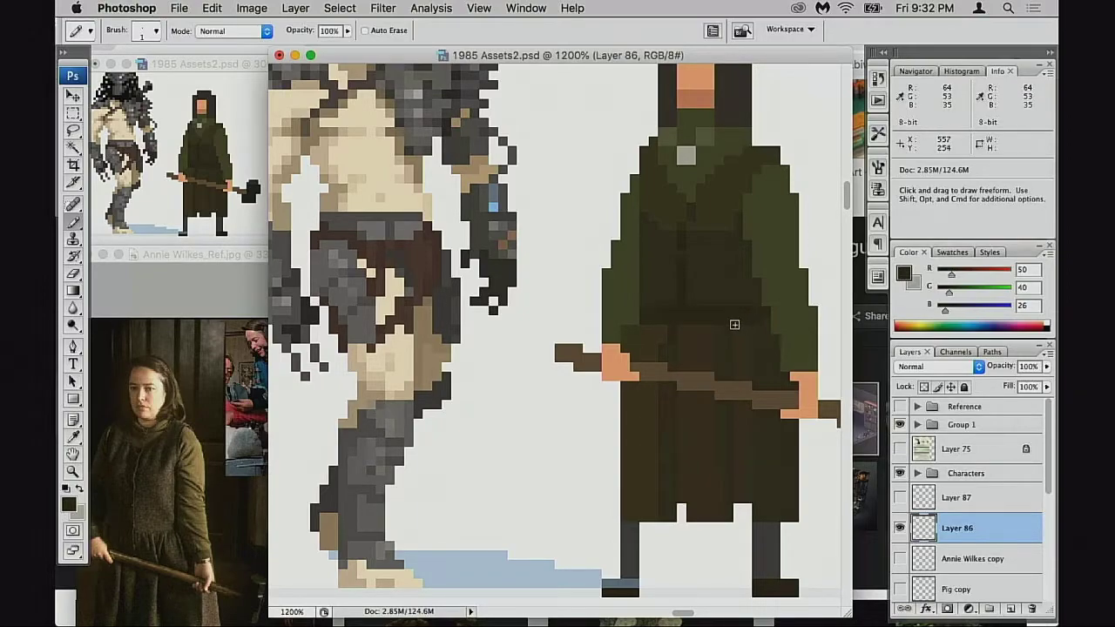
scroll(662, 330, right, 1)
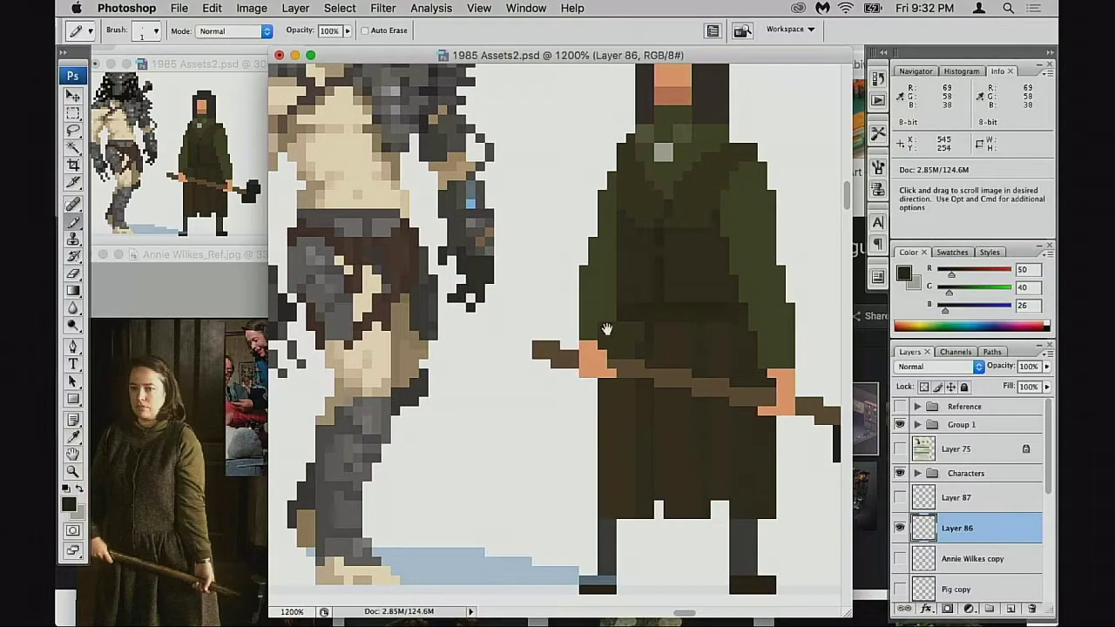
Refine the outline of the left shoulder and upper sleeve, erasing stray pixels and repainting with the sampled sleeve green
key(e)
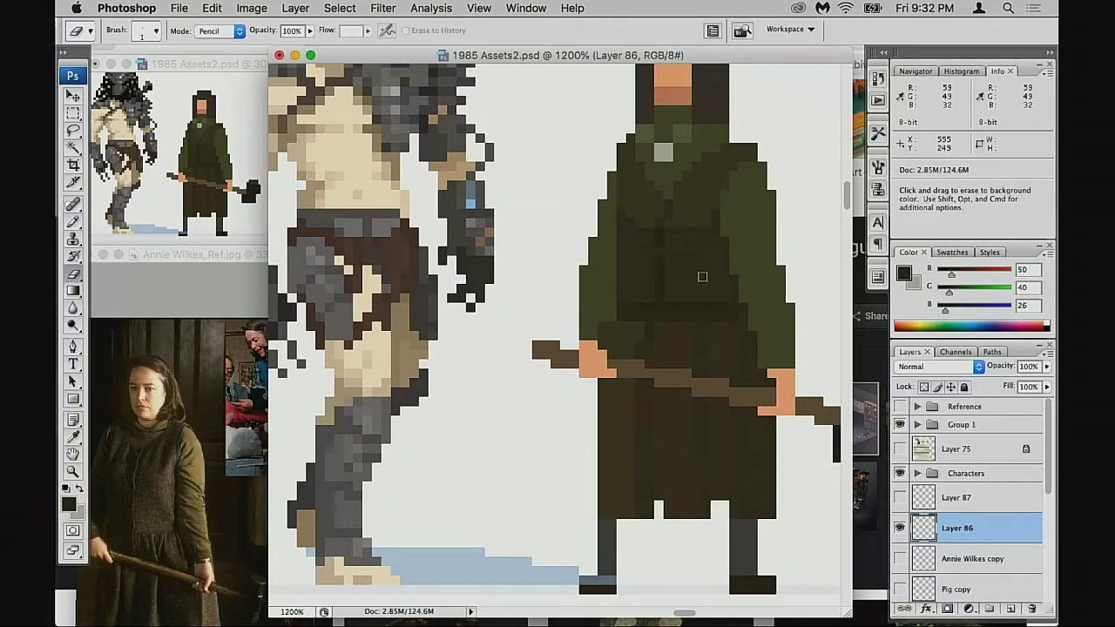
key(b)
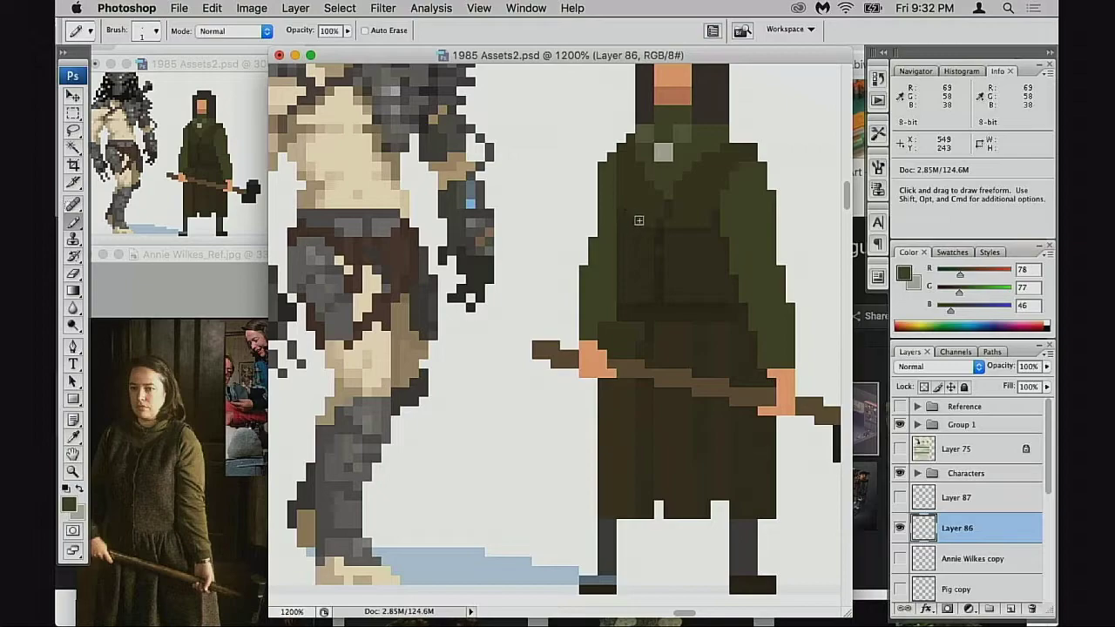
scroll(740, 262, right, 2)
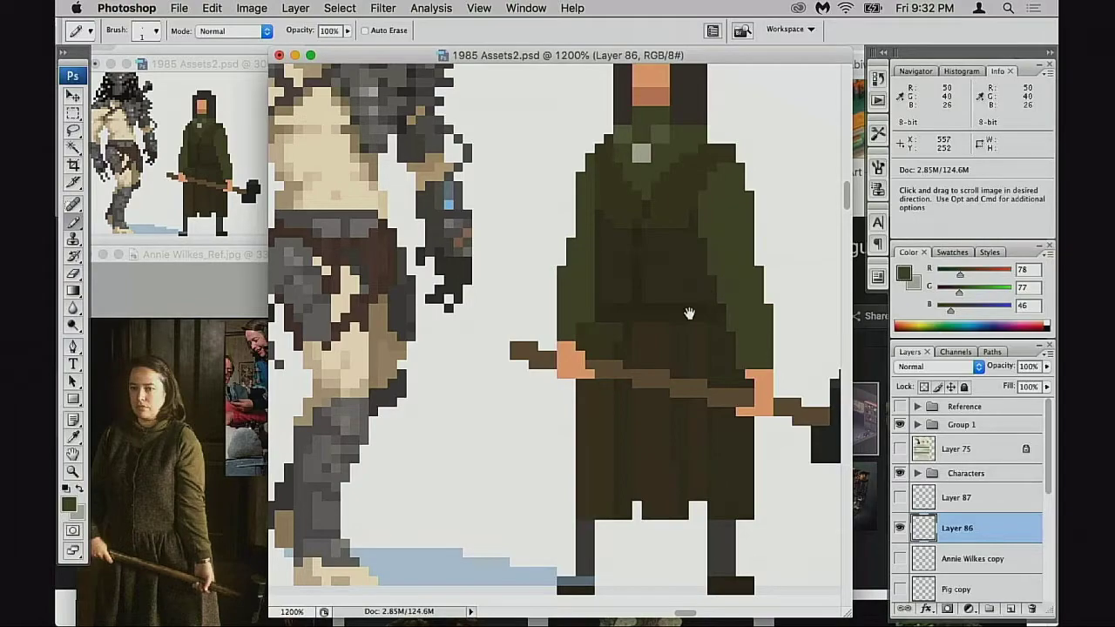
scroll(701, 309, down, 2)
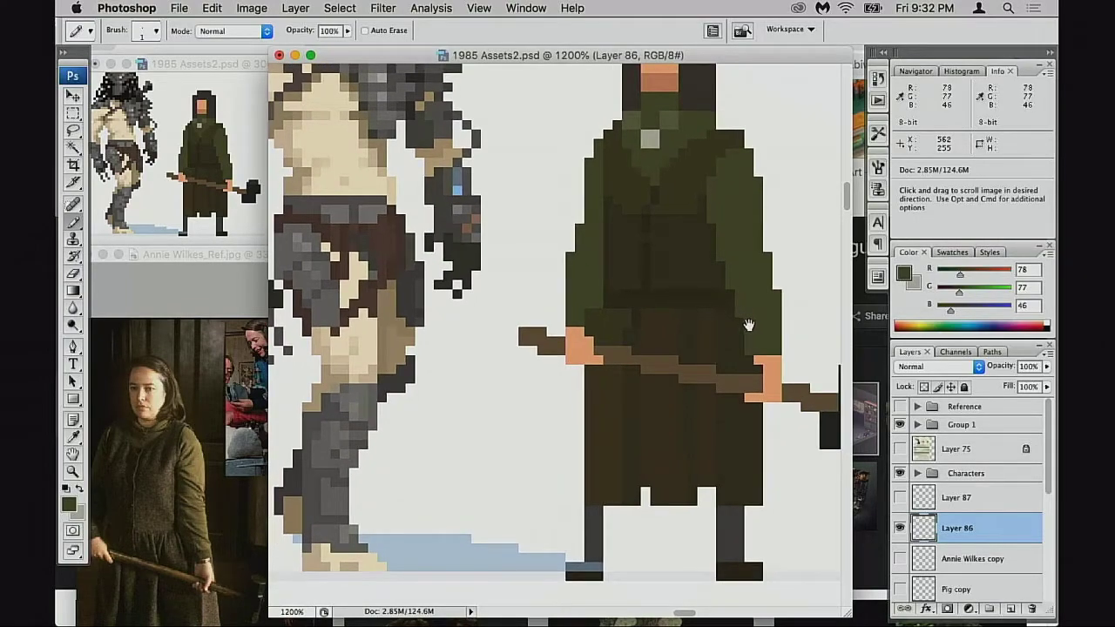
scroll(702, 341, right, 2)
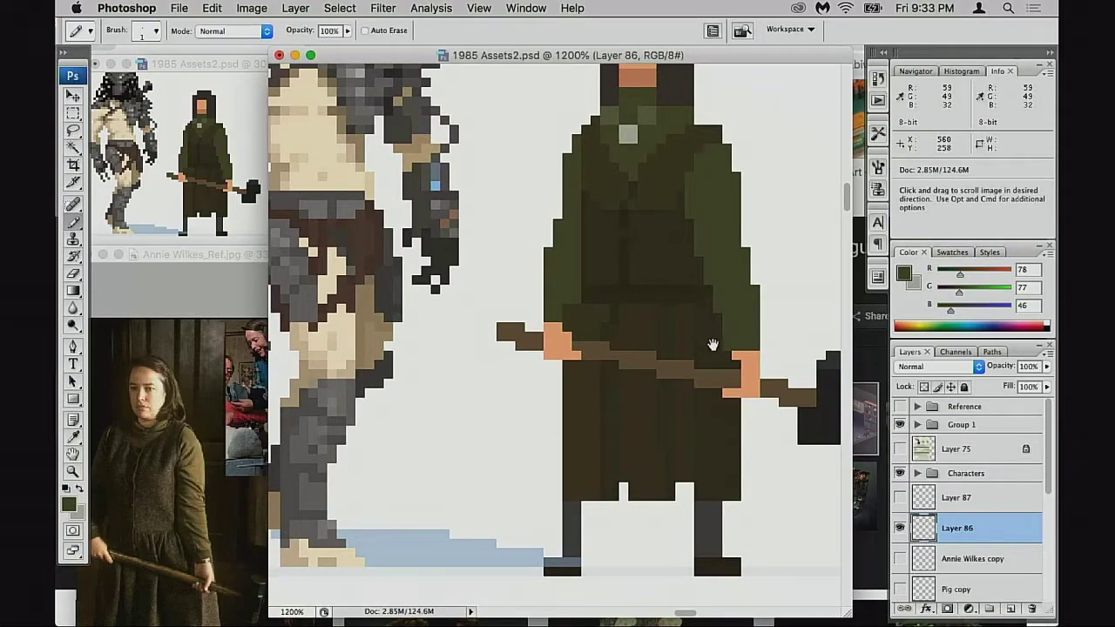
scroll(609, 322, up, 2)
scroll(609, 322, right, 1)
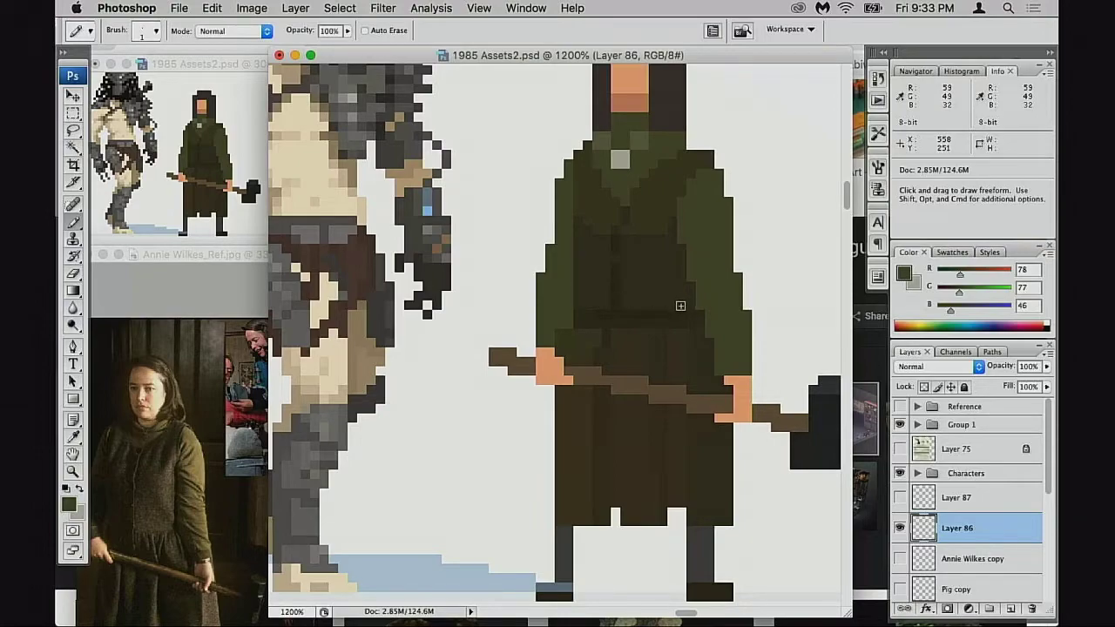
scroll(678, 319, right, 2)
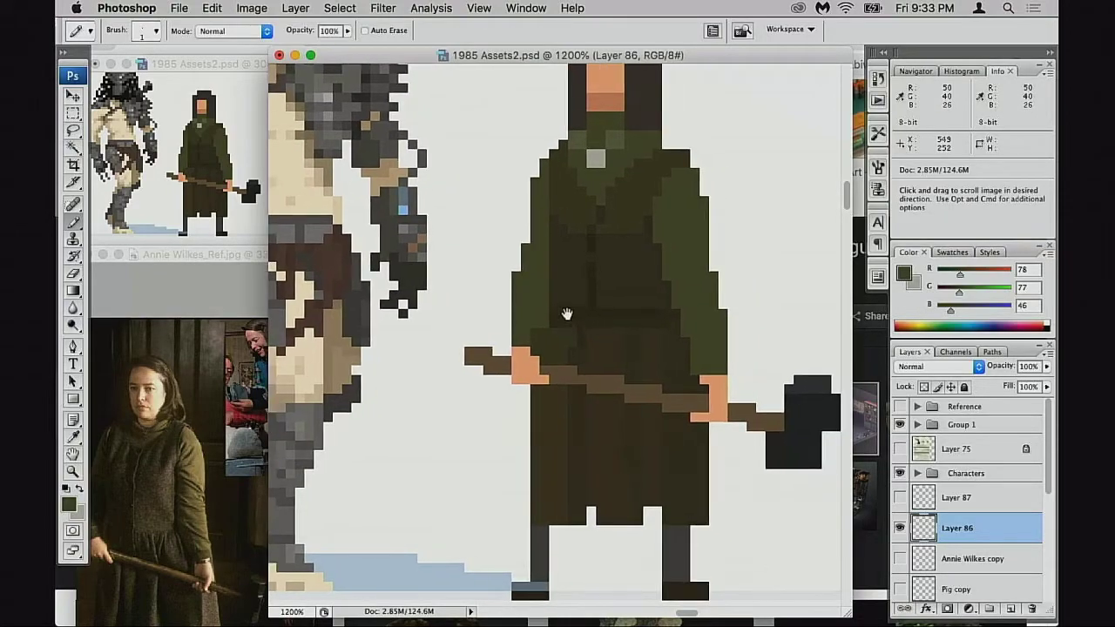
Reshape the inner edges of both sleeves beside the waist, alternating sampled dress brown and sleeve green
alt+click(558, 324)
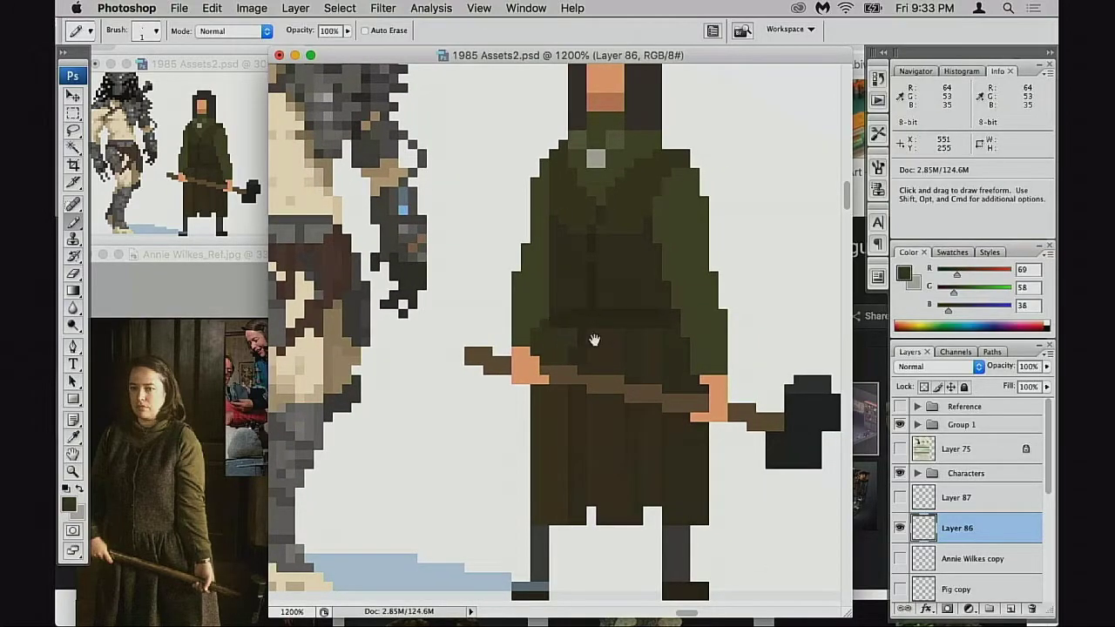
scroll(557, 323, down, 1)
scroll(557, 322, right, 1)
alt+click(523, 322)
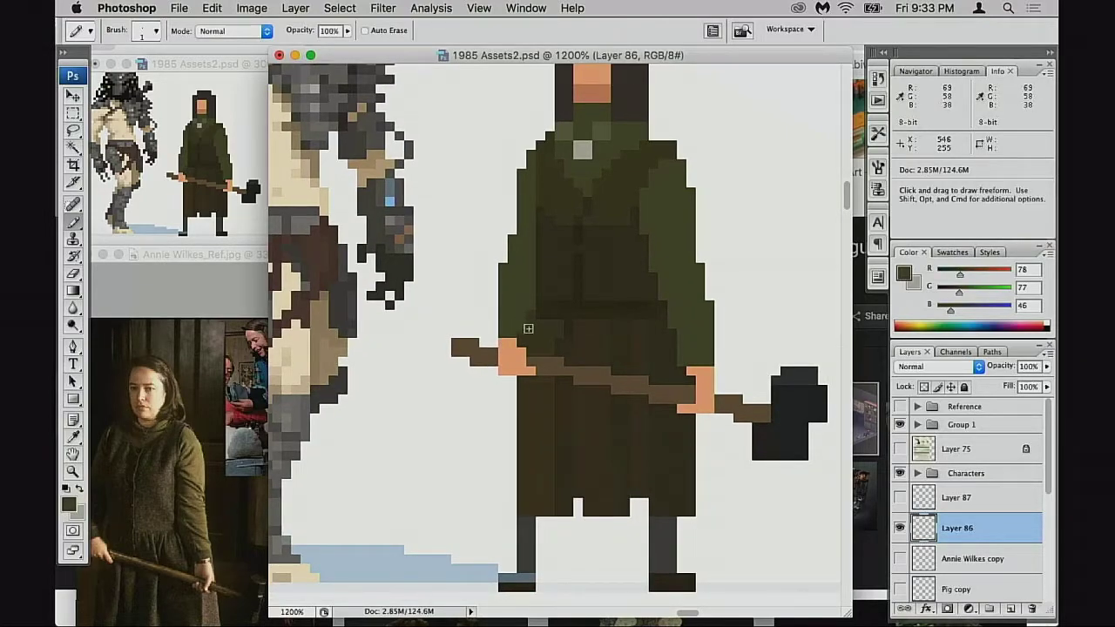
scroll(678, 342, up, 1)
scroll(678, 342, right, 1)
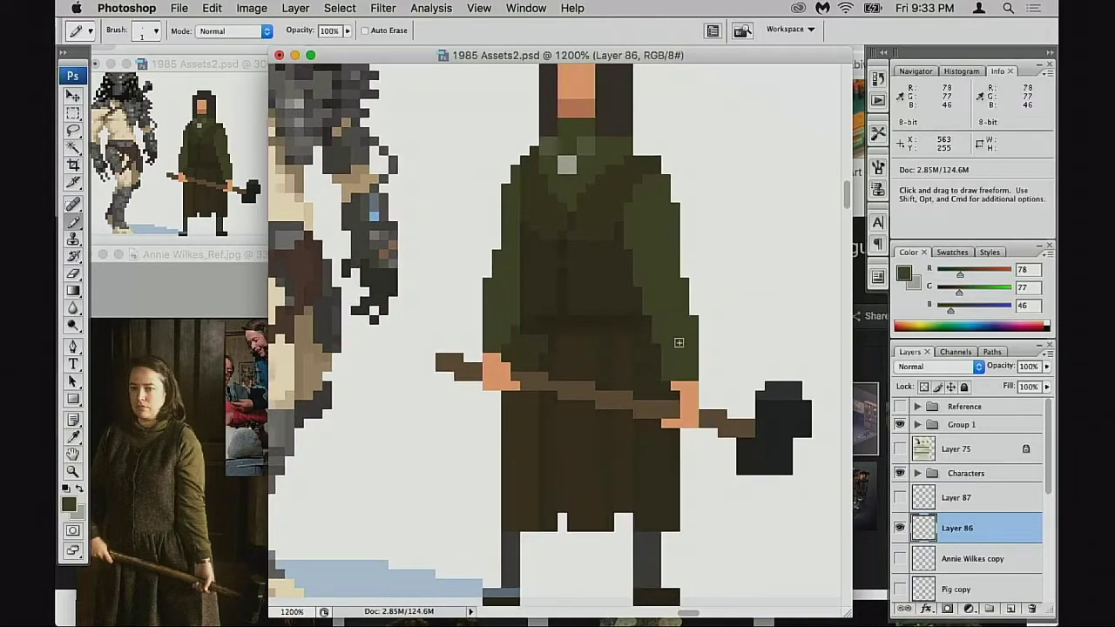
alt+click(632, 296)
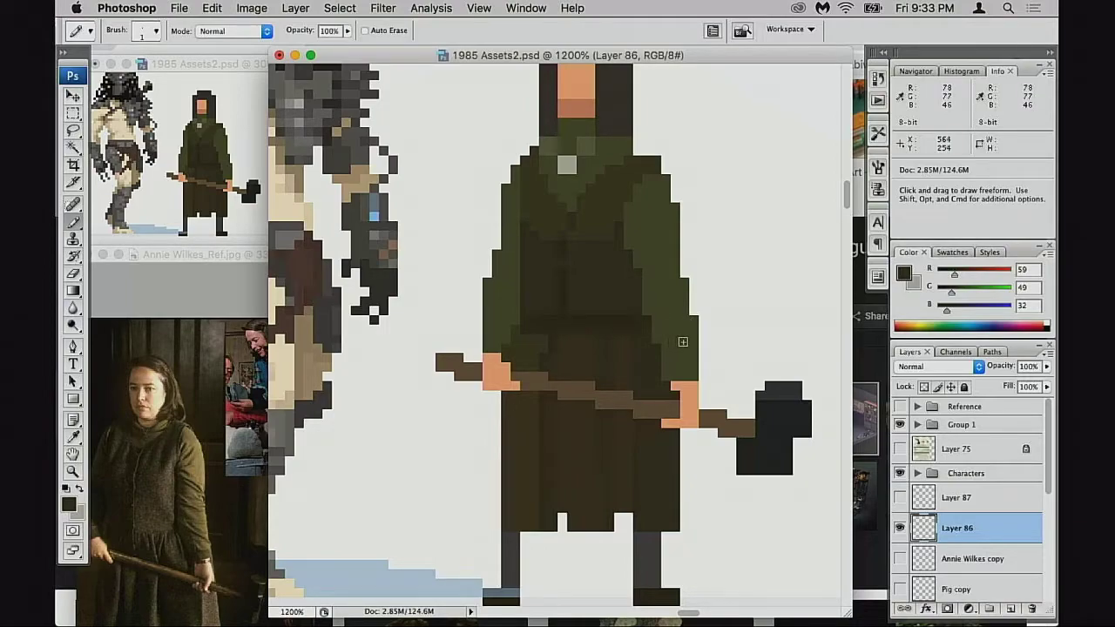
Erase a corner pixel at the right shoulder and a pixel on the right sleeve
key(e)
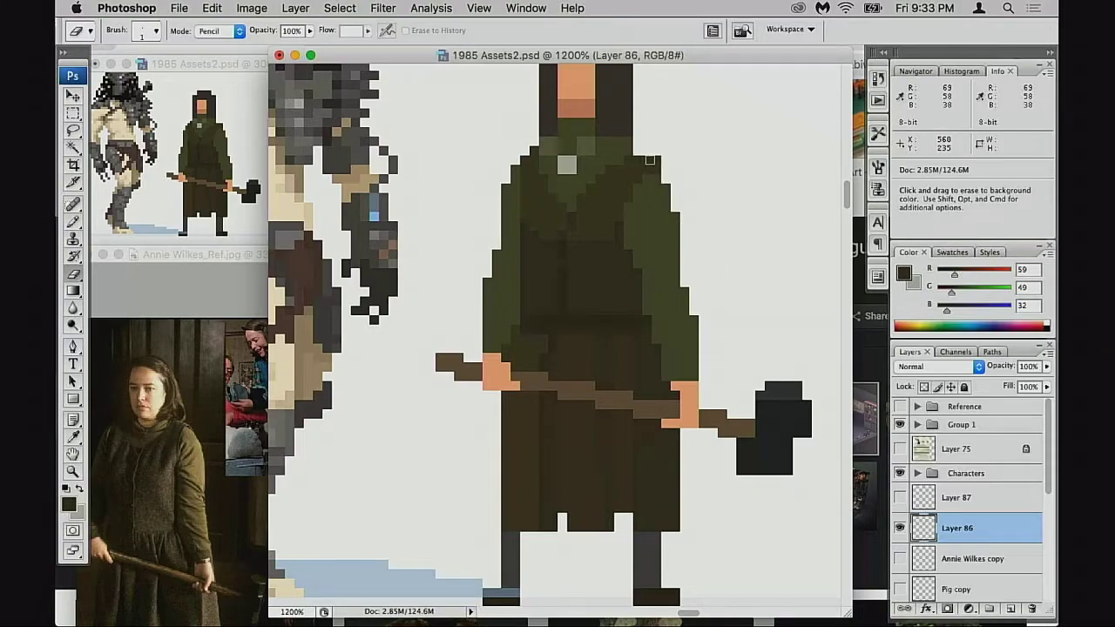
click(655, 162)
scroll(689, 265, left, 2)
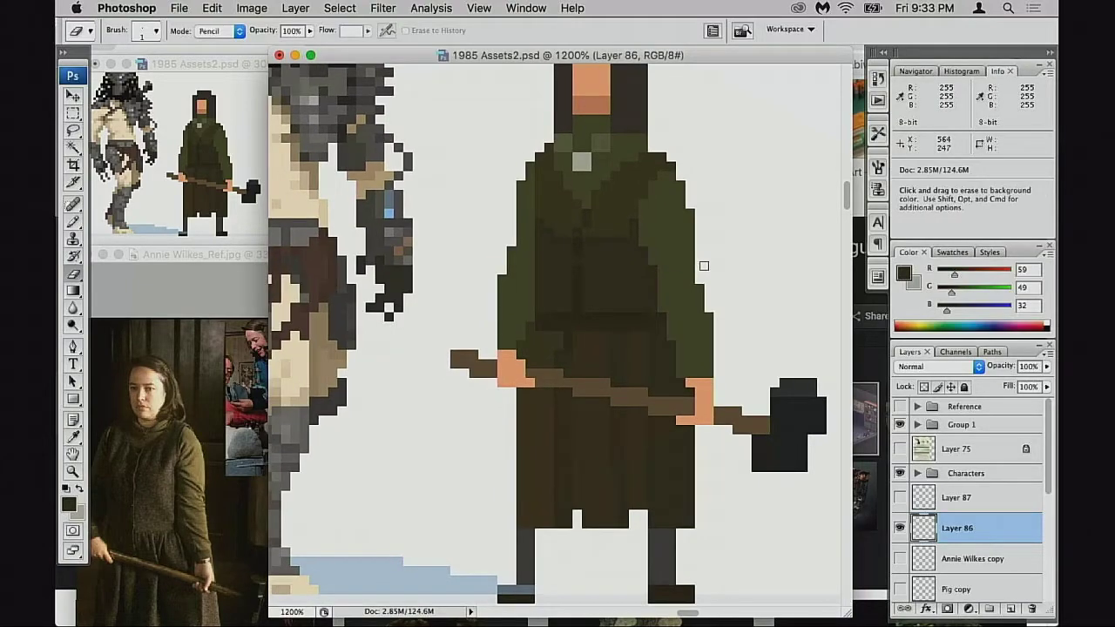
click(681, 286)
scroll(683, 287, left, 2)
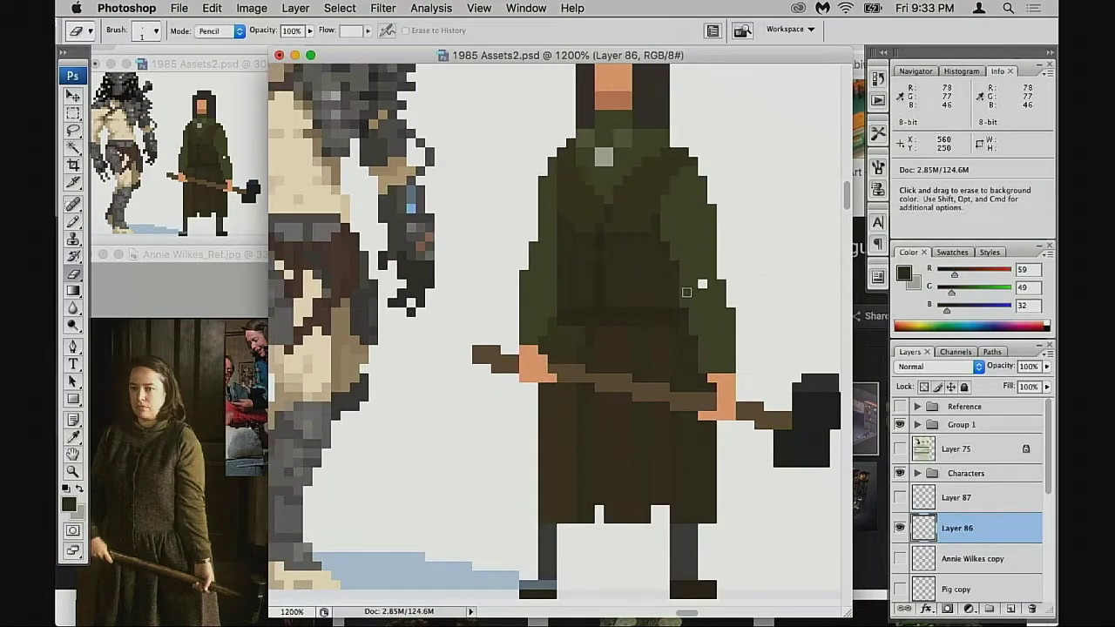
Sample the skirt's brown and fill in the left notch of the hem with the pencil
scroll(662, 339, down, 5)
scroll(662, 339, left, 3)
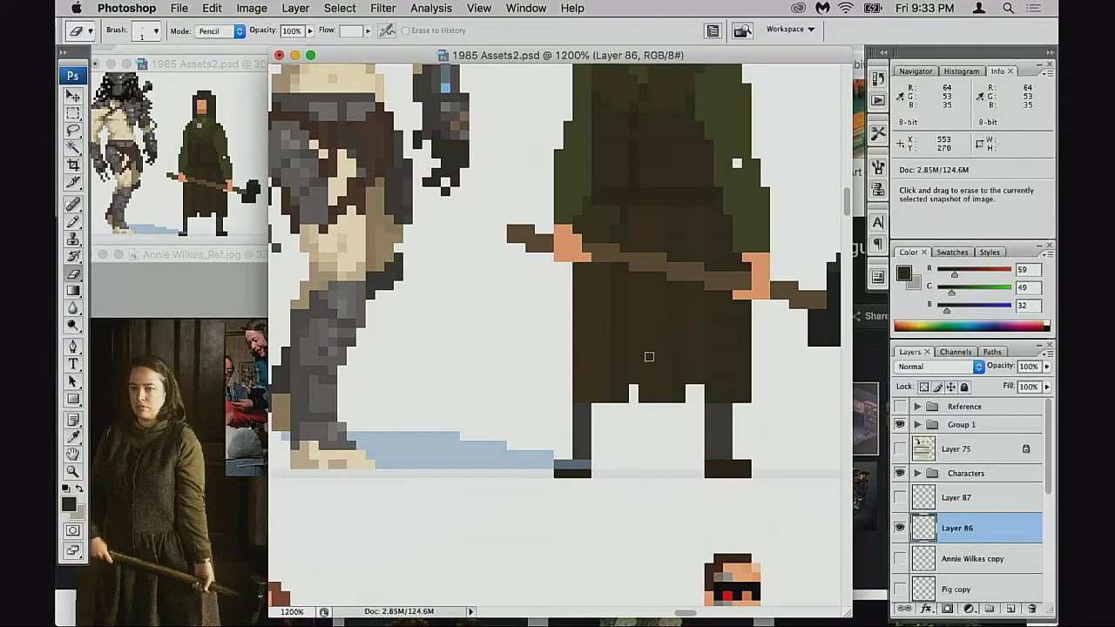
alt+click(646, 361)
click(669, 200)
key(b)
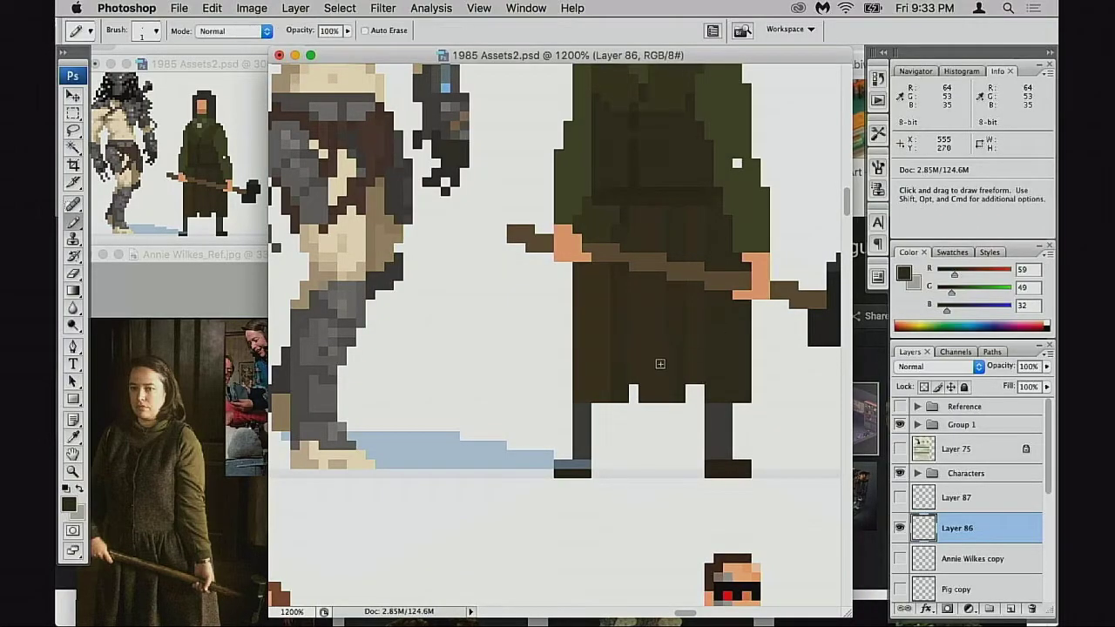
click(635, 390)
drag(659, 378, 659, 374)
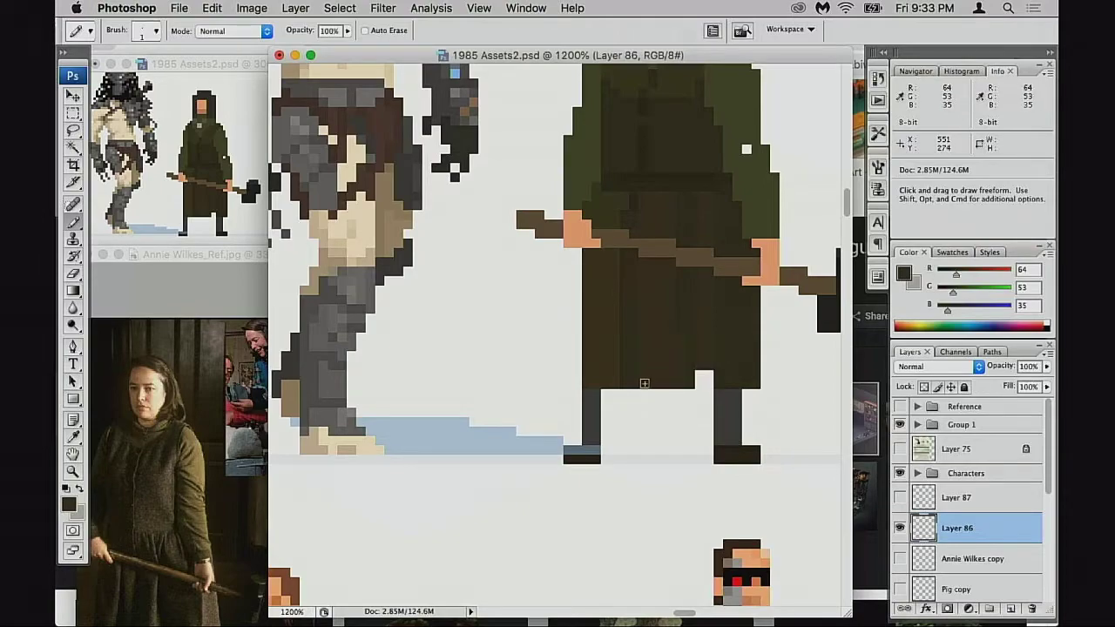
Erase a small stepped notch into the skirt's hem and retouch its right notch and folds with sampled browns
key(e)
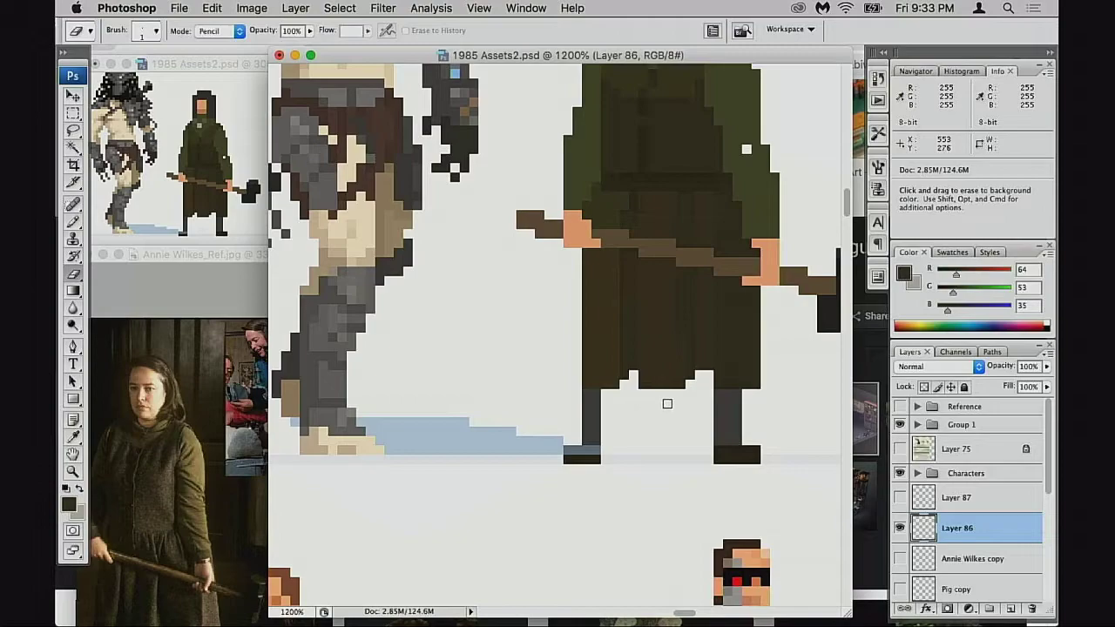
key(b)
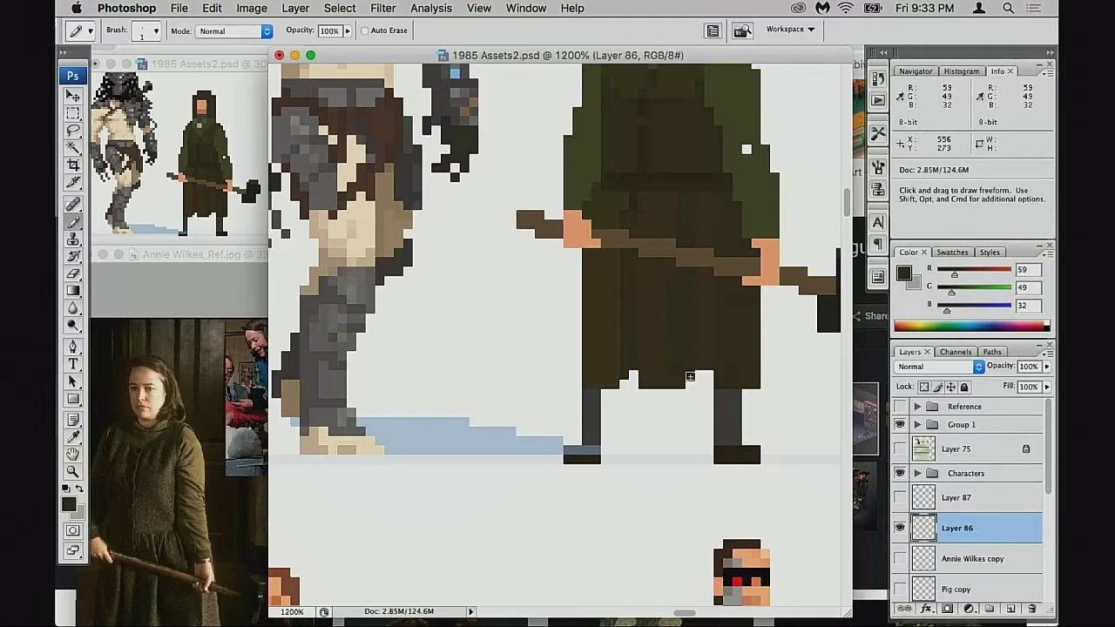
alt+click(668, 330)
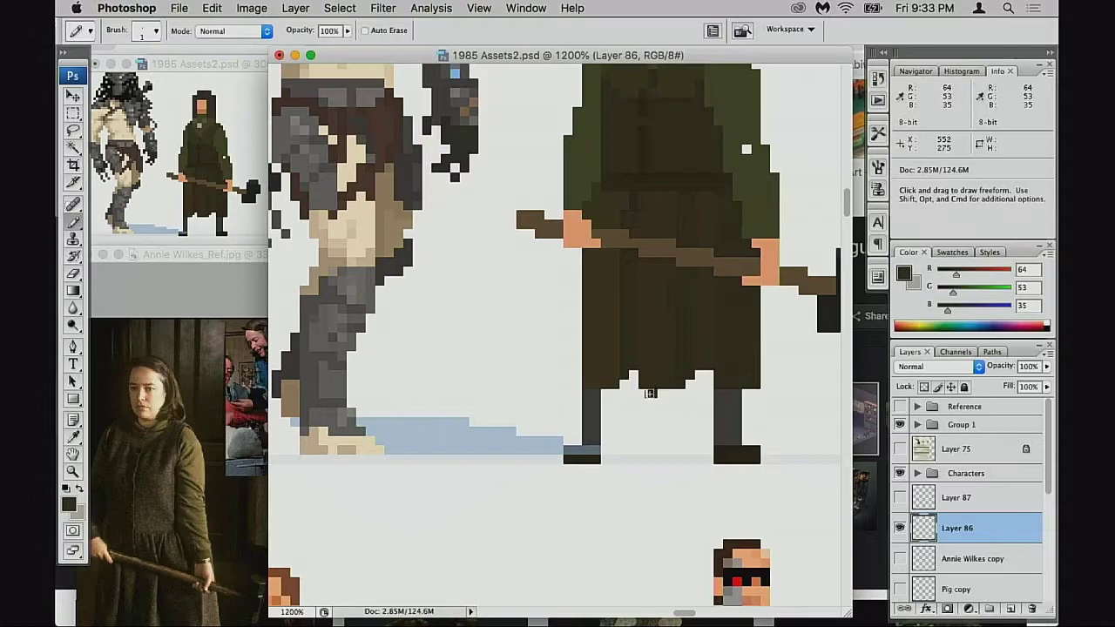
drag(652, 393, 672, 393)
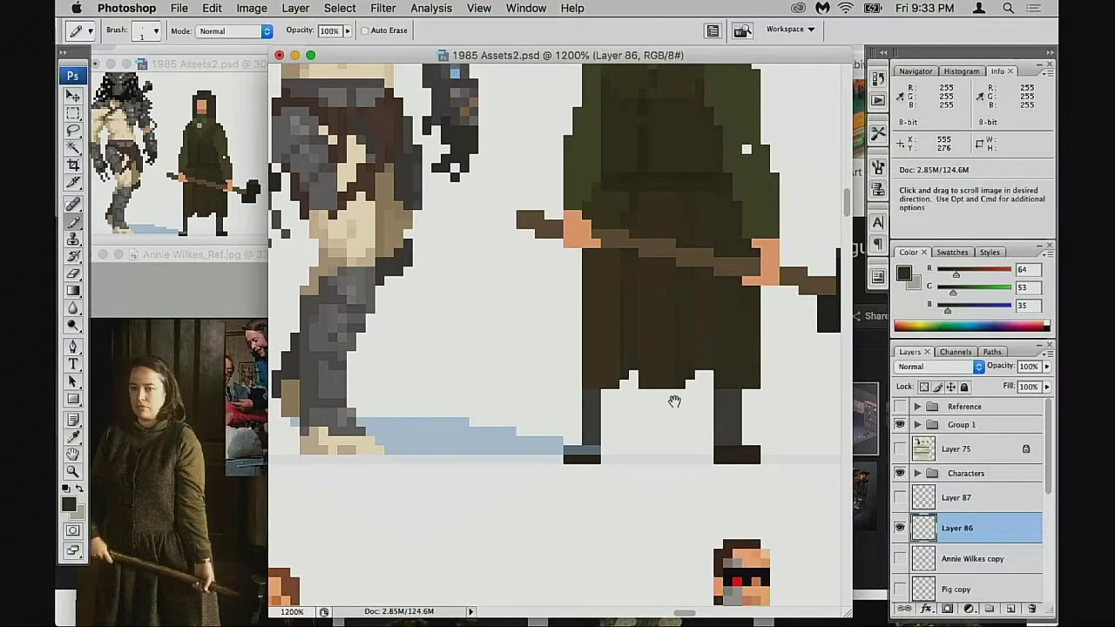
scroll(677, 397, left, 3)
scroll(677, 398, down, 1)
alt+click(658, 372)
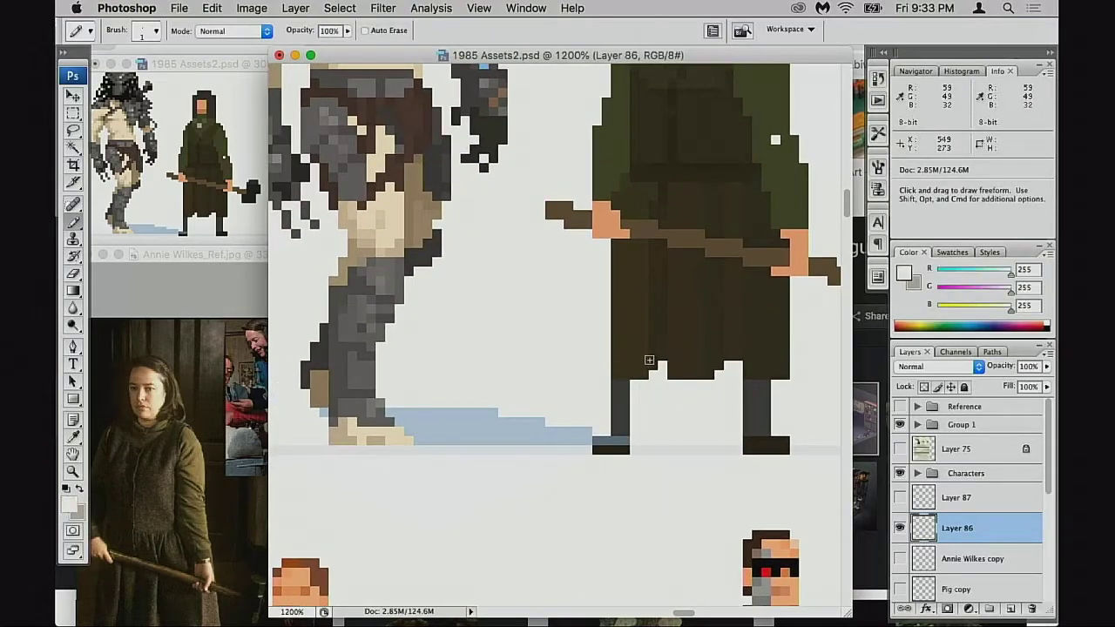
drag(644, 374, 643, 346)
key(super+z)
Fill the upper pixels of both hem notches with sampled skirt browns, leaving shallower gaps in the hemline
key(b)
alt+click(661, 369)
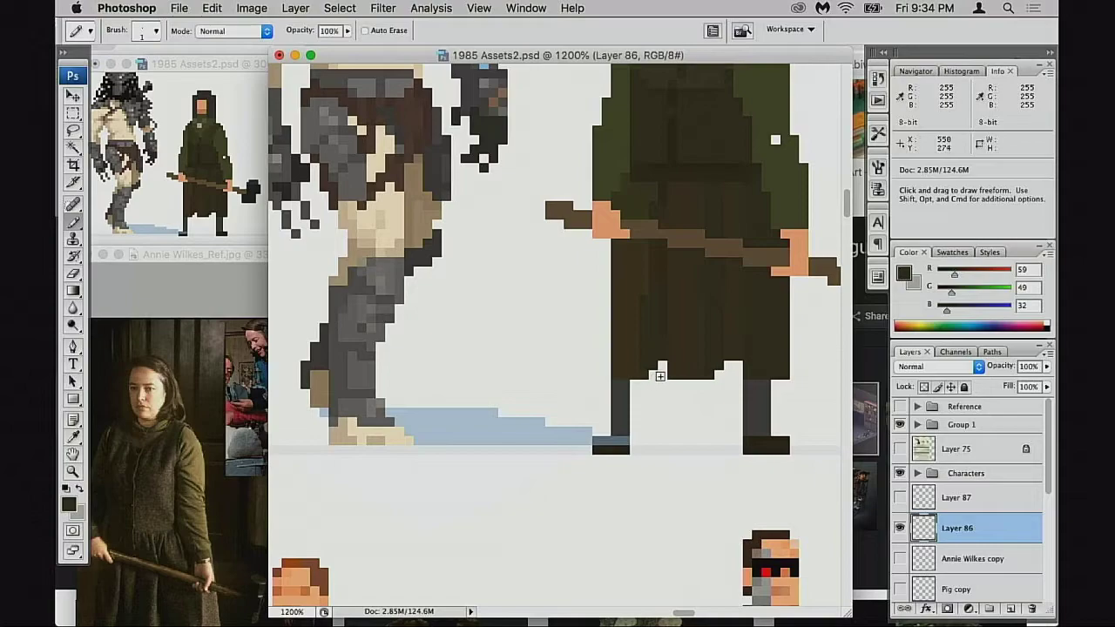
drag(659, 368, 723, 369)
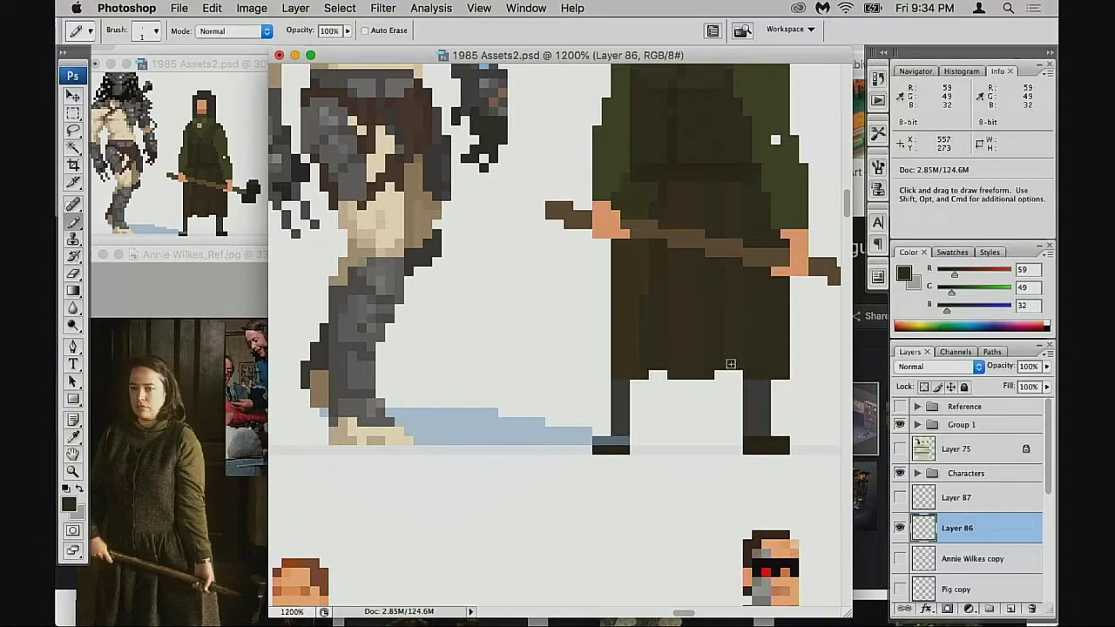
alt+click(741, 338)
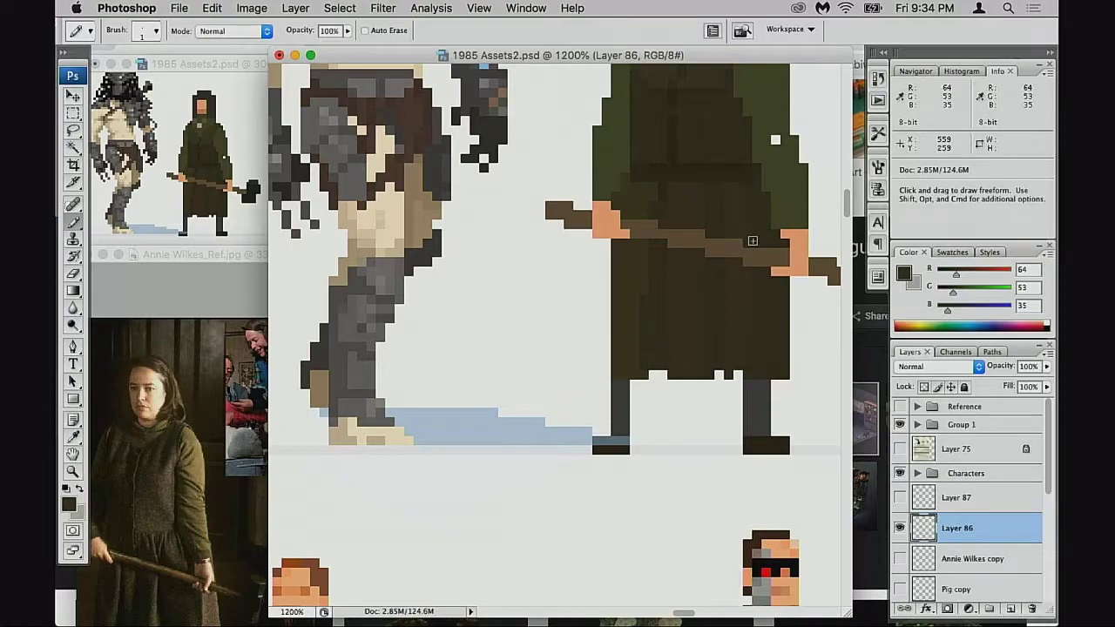
Sample the darker skirt brown and shade the skirt's folds below the sledgehammer handle
alt+click(717, 308)
scroll(706, 338, up, 1)
scroll(706, 338, right, 1)
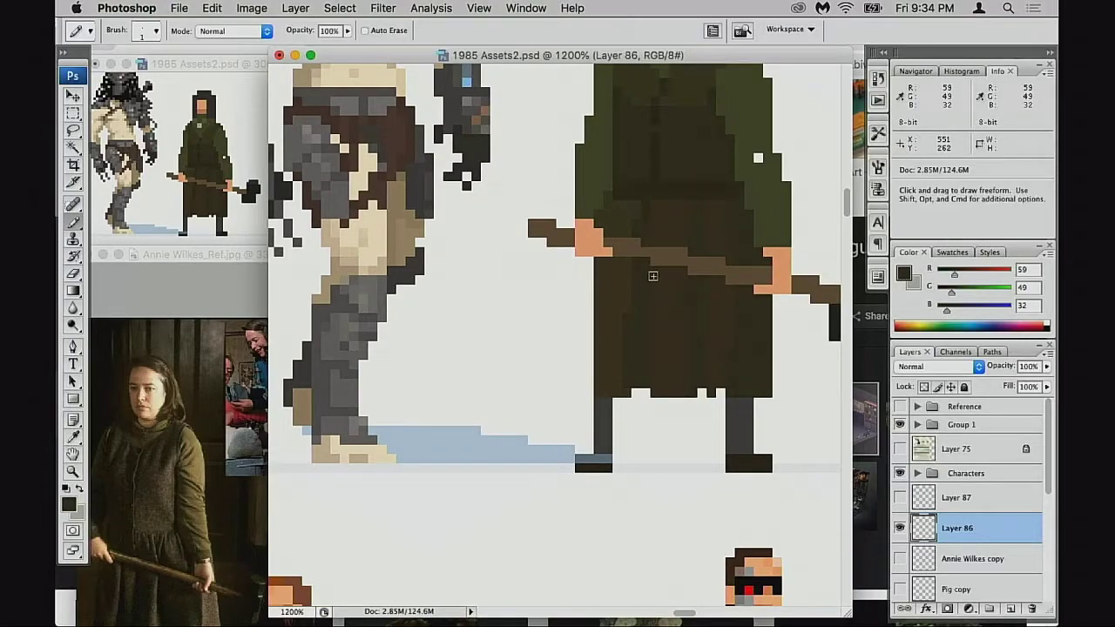
Shade the hooded woman's skirt just above the hammer handle with brown tones sampled from the dress
click(685, 208)
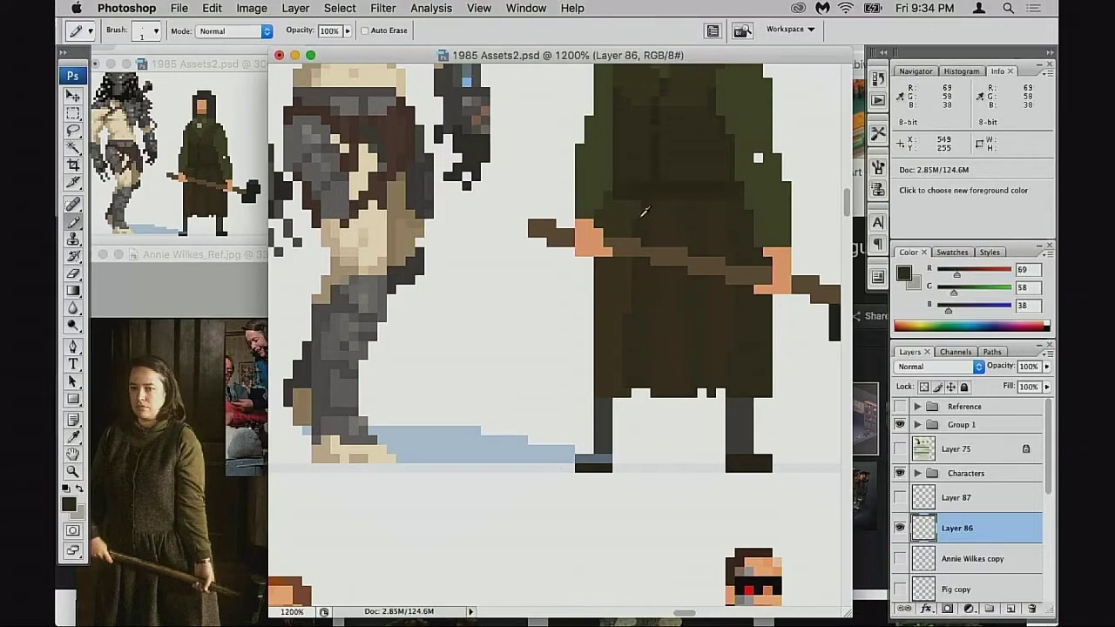
alt+click(637, 213)
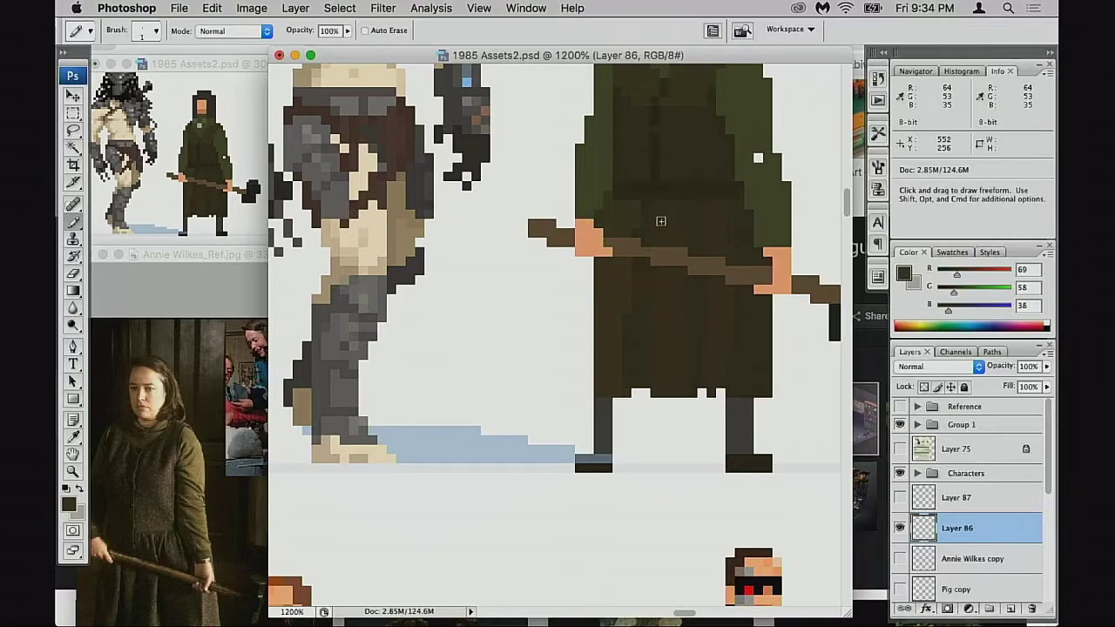
alt+click(654, 214)
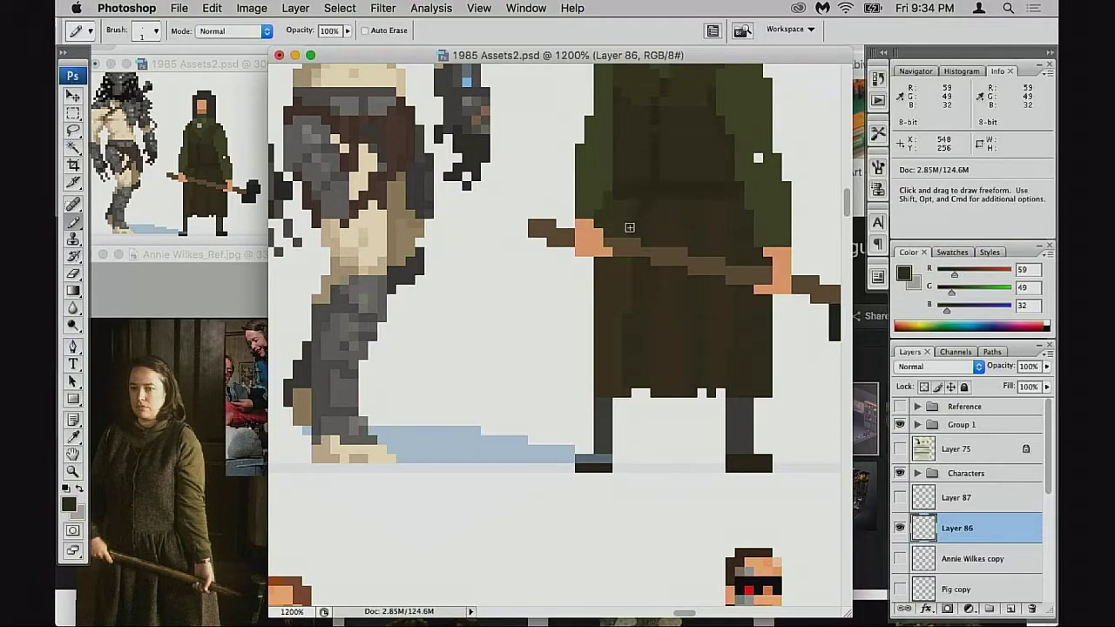
Shade the folds of the lower skirt with sampled browns and fill the narrow notches in its hem
scroll(707, 252, right, 2)
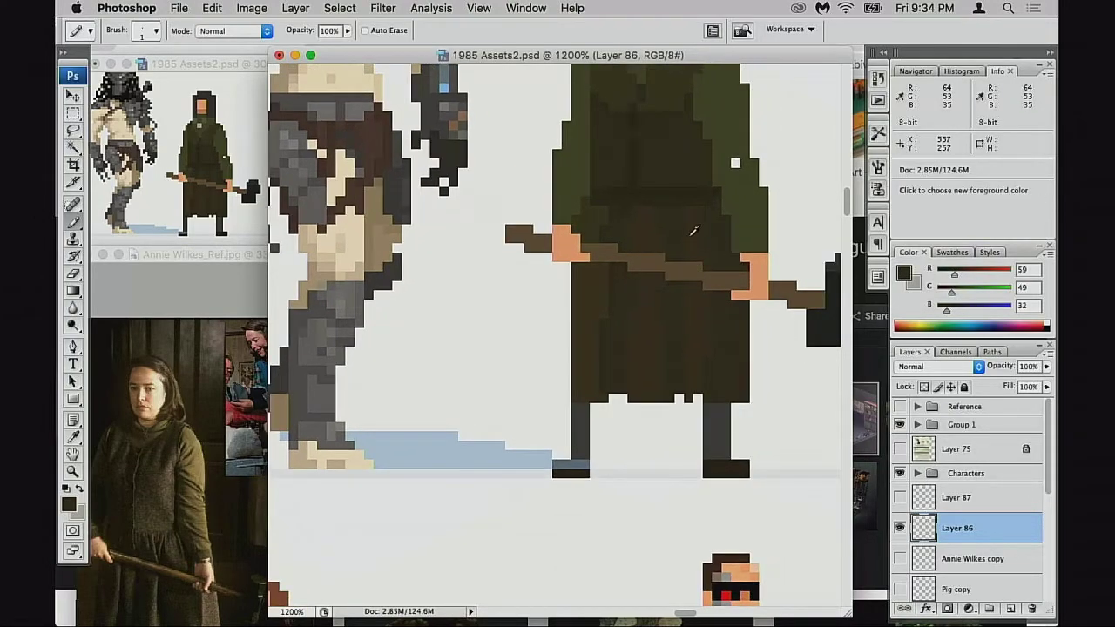
alt+click(694, 230)
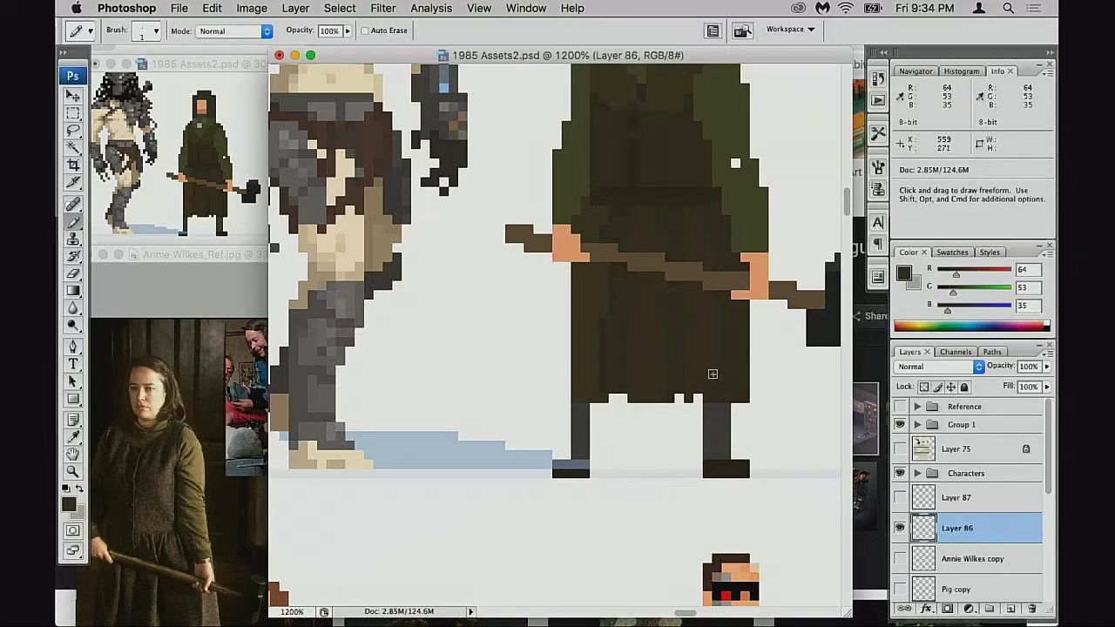
alt+click(679, 336)
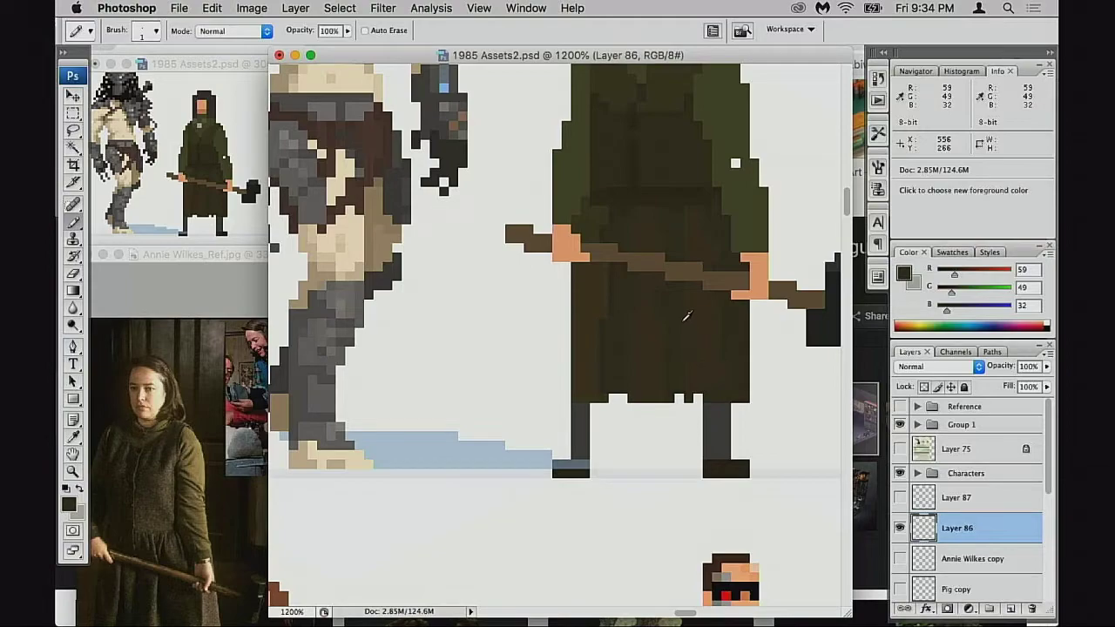
alt+click(701, 379)
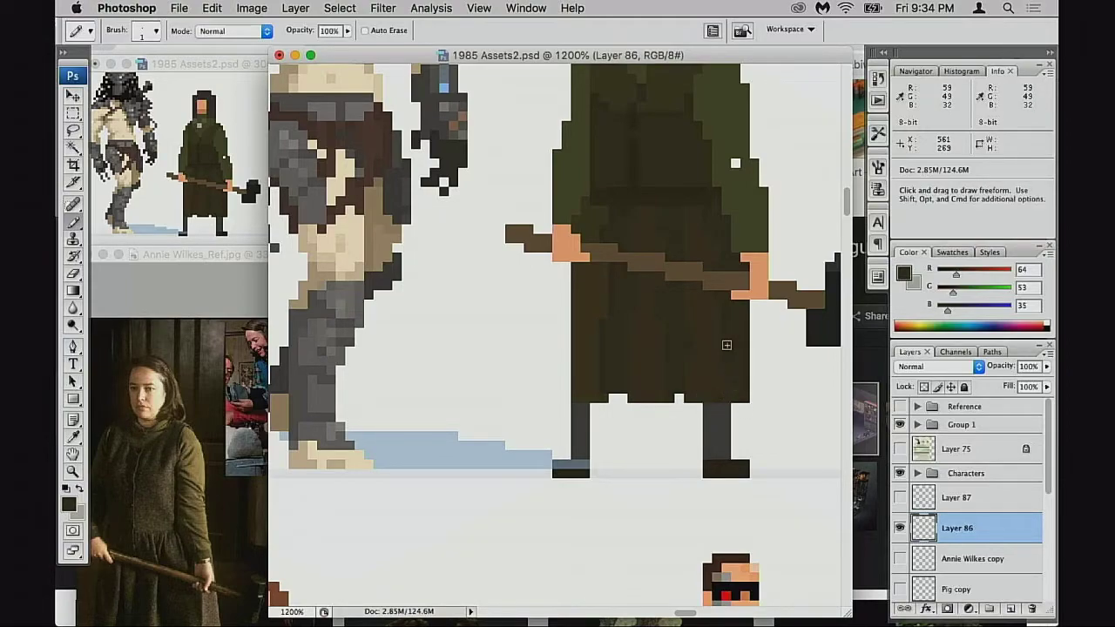
alt+click(684, 326)
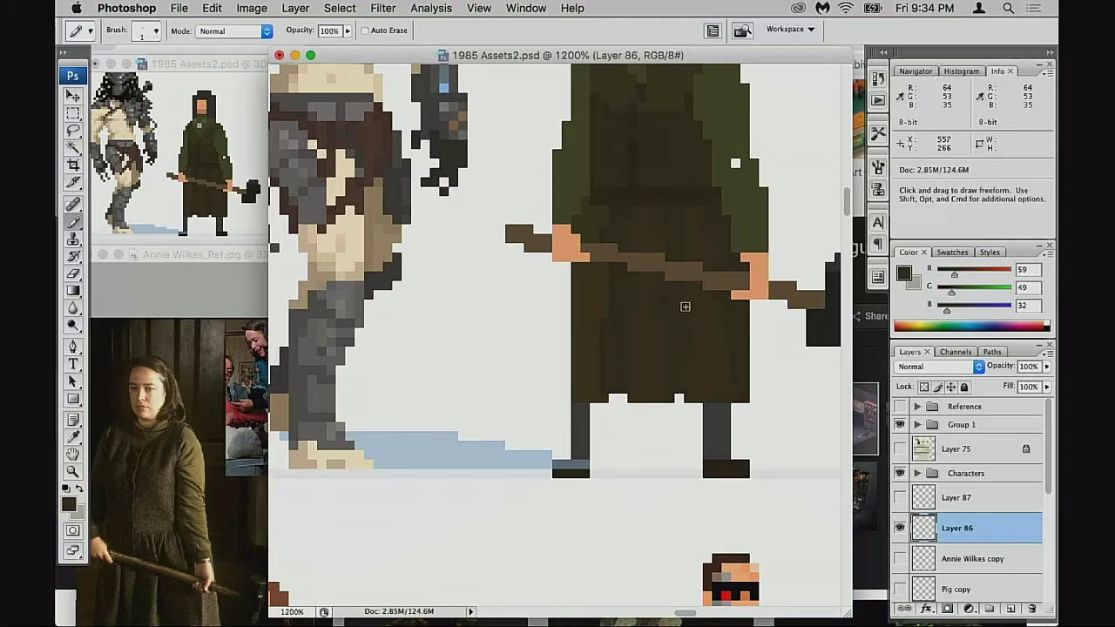
alt+click(708, 346)
Refine the fold shading between the waistband and the hammer handle with sampled dark browns
scroll(723, 345, up, 2)
scroll(724, 346, right, 2)
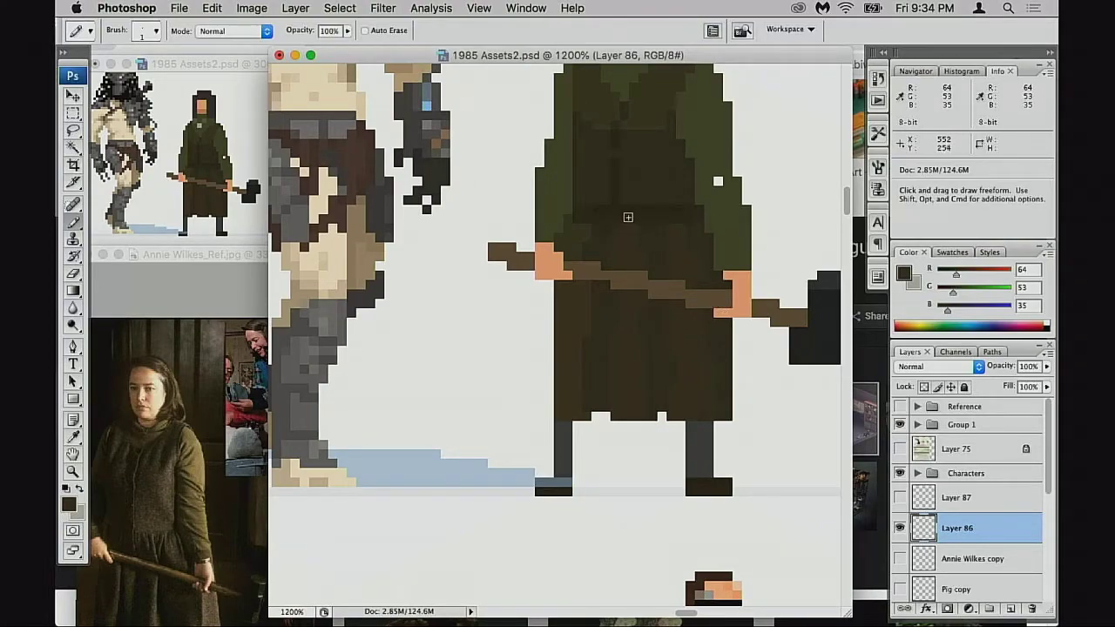
alt+click(601, 231)
alt+click(608, 244)
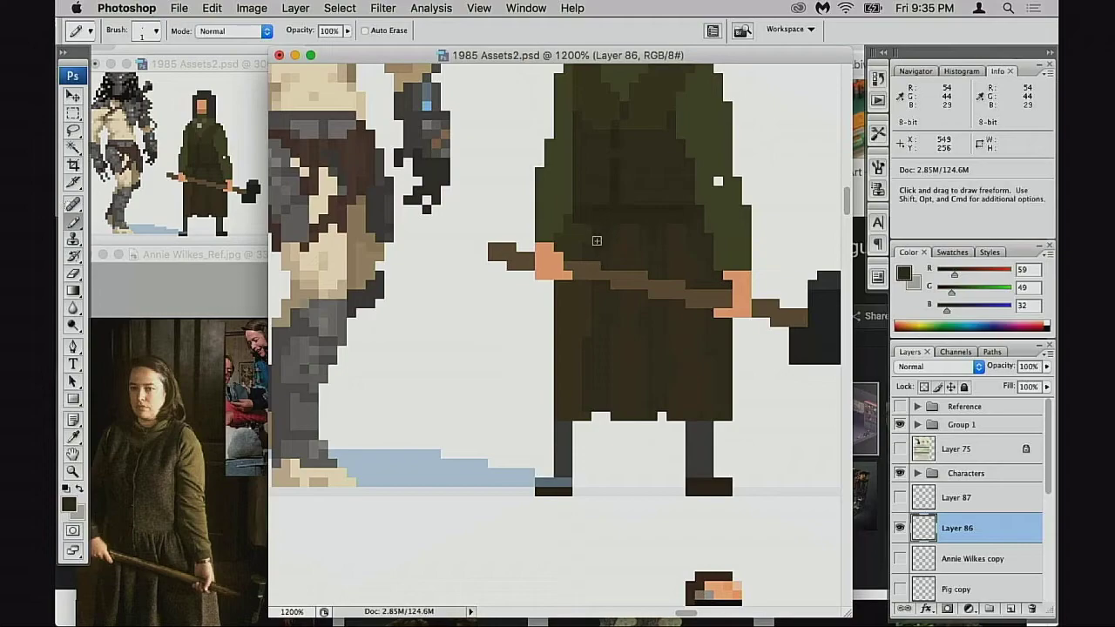
alt+click(658, 237)
scroll(649, 235, up, 2)
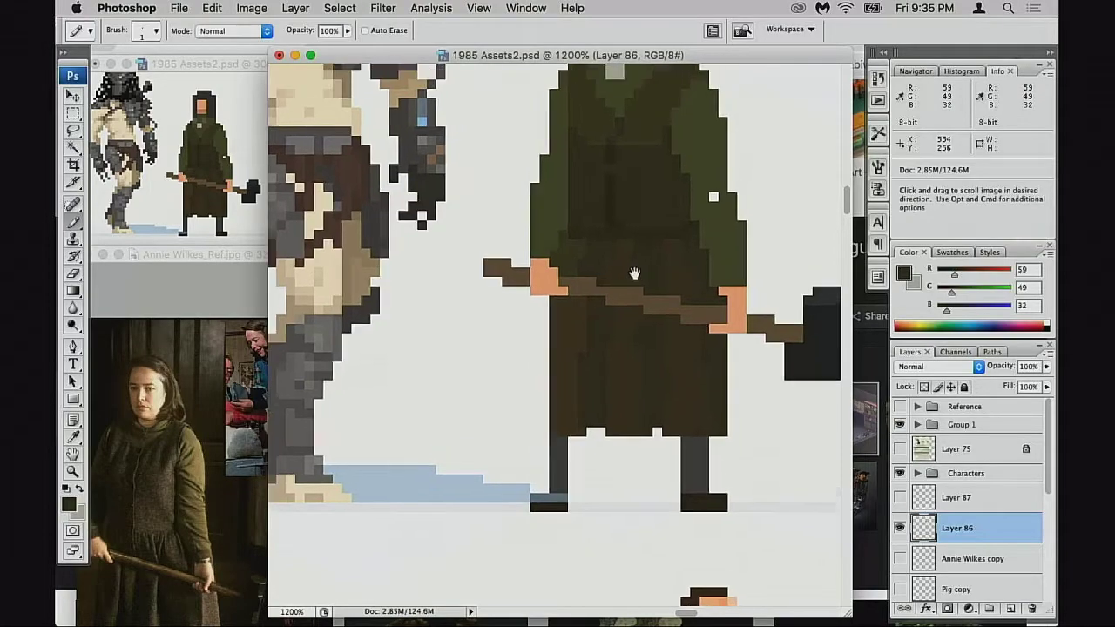
alt+click(621, 236)
alt+click(649, 260)
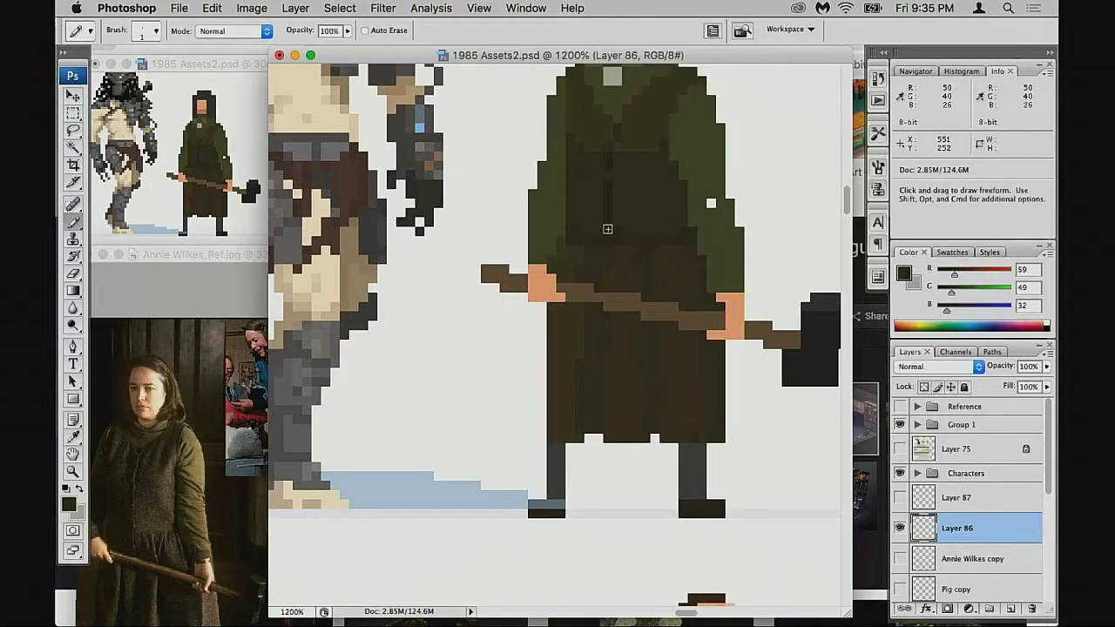
Pick the sleeve's dark green, RGB 78, 77, 46, as the drawing colour for the arm nearest the creature
scroll(557, 254, up, 5)
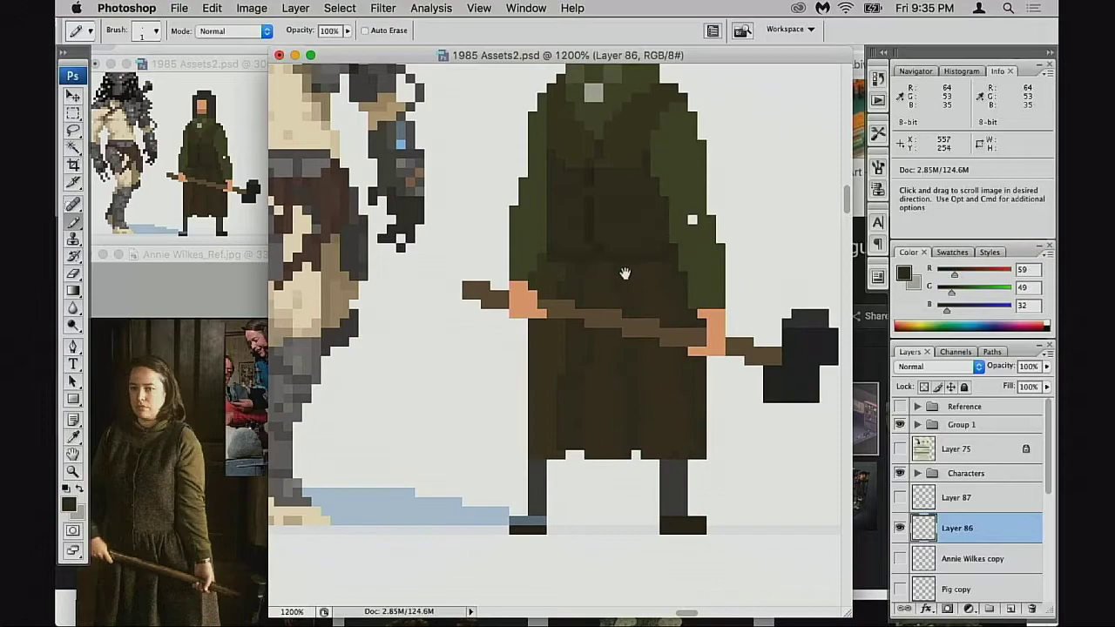
alt+click(557, 261)
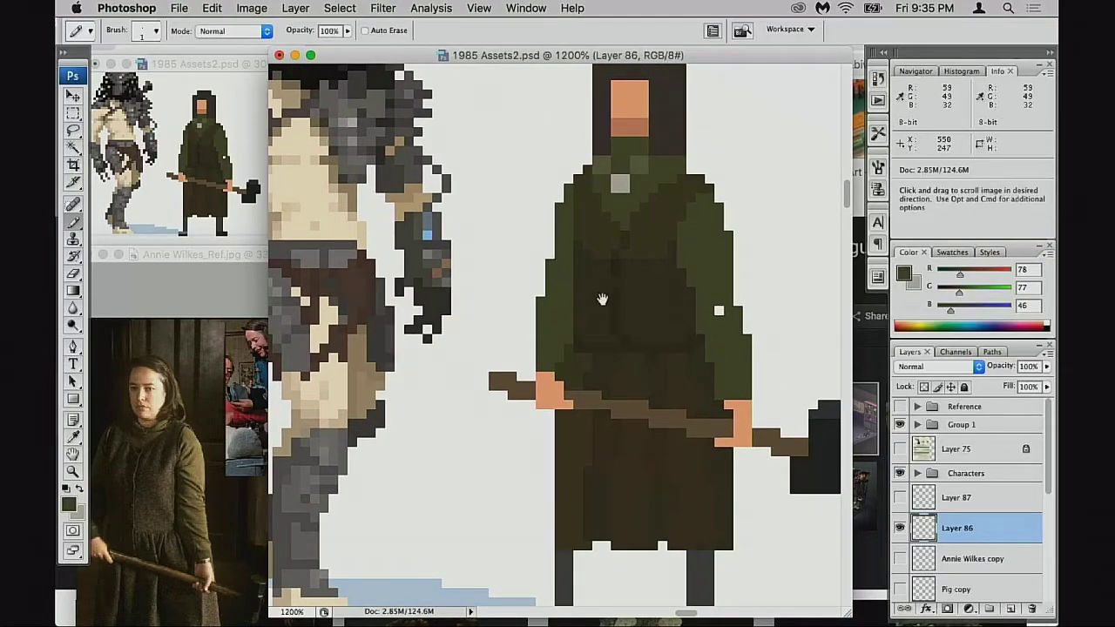
drag(627, 284, 644, 273)
drag(610, 225, 601, 290)
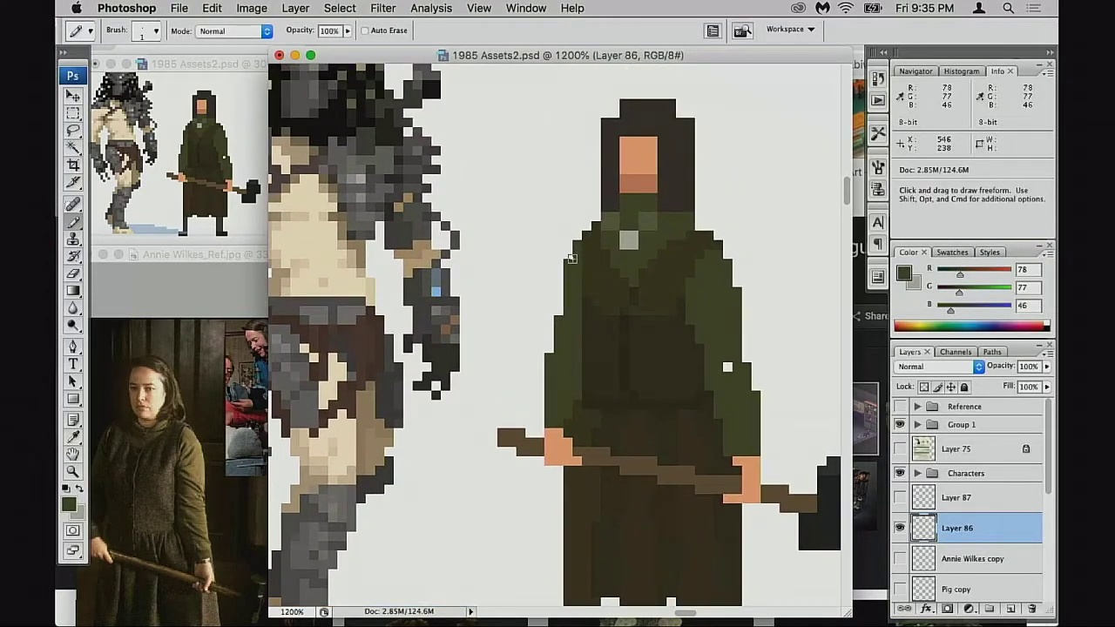
scroll(598, 306, down, 3)
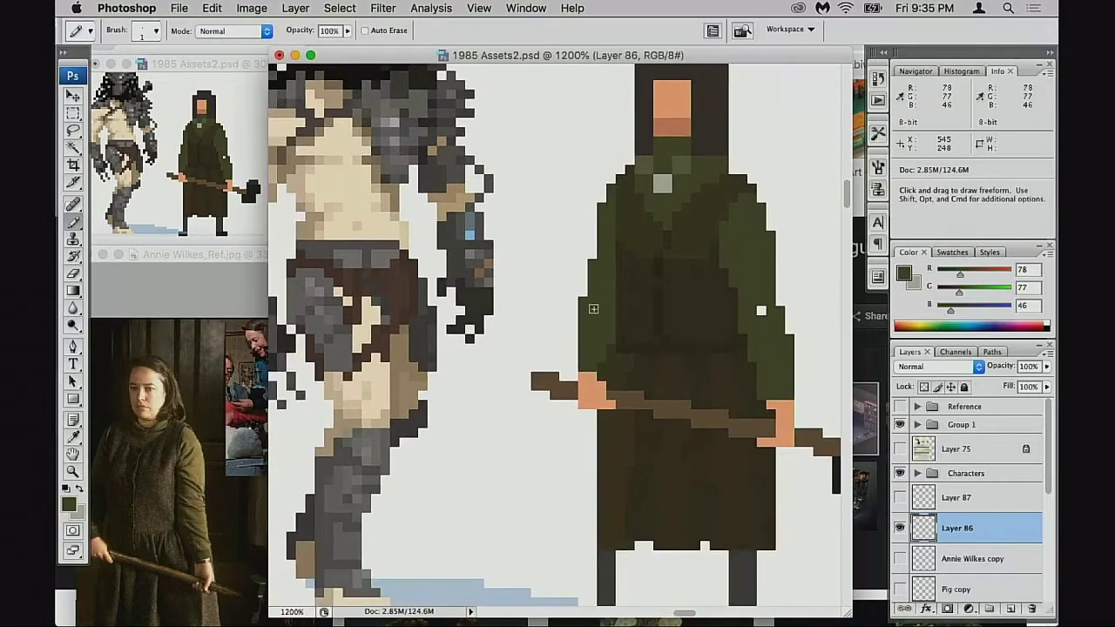
scroll(575, 351, down, 2)
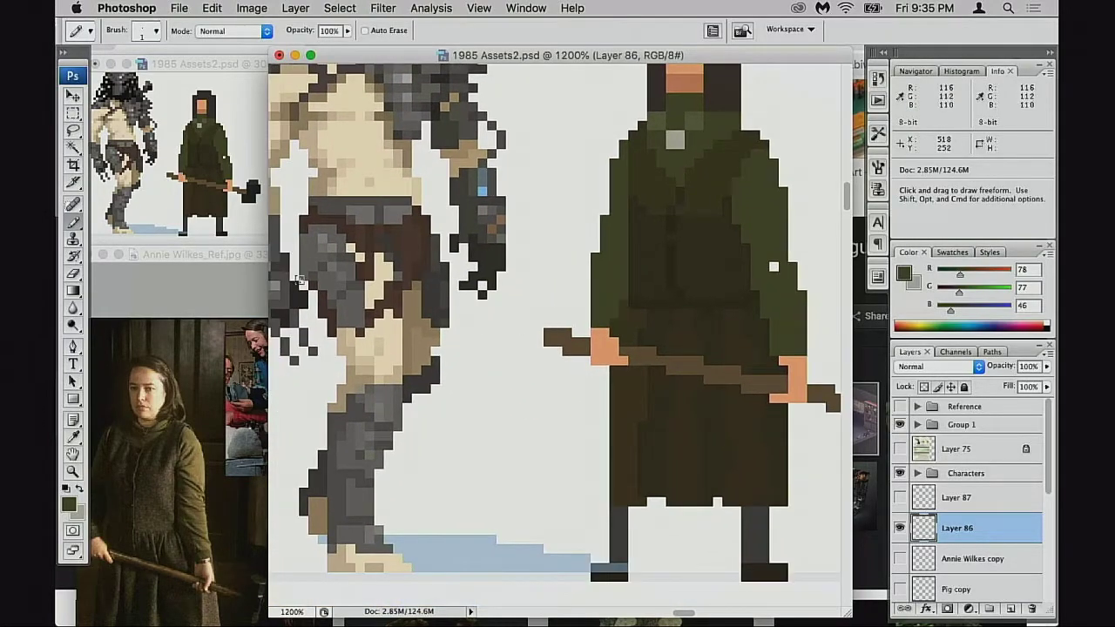
Reposition the Annie Wilkes reference image beside the sprite and widen the elbow of the sleeve nearest the creature in dark green
click(266, 268)
drag(327, 260, 389, 252)
click(621, 280)
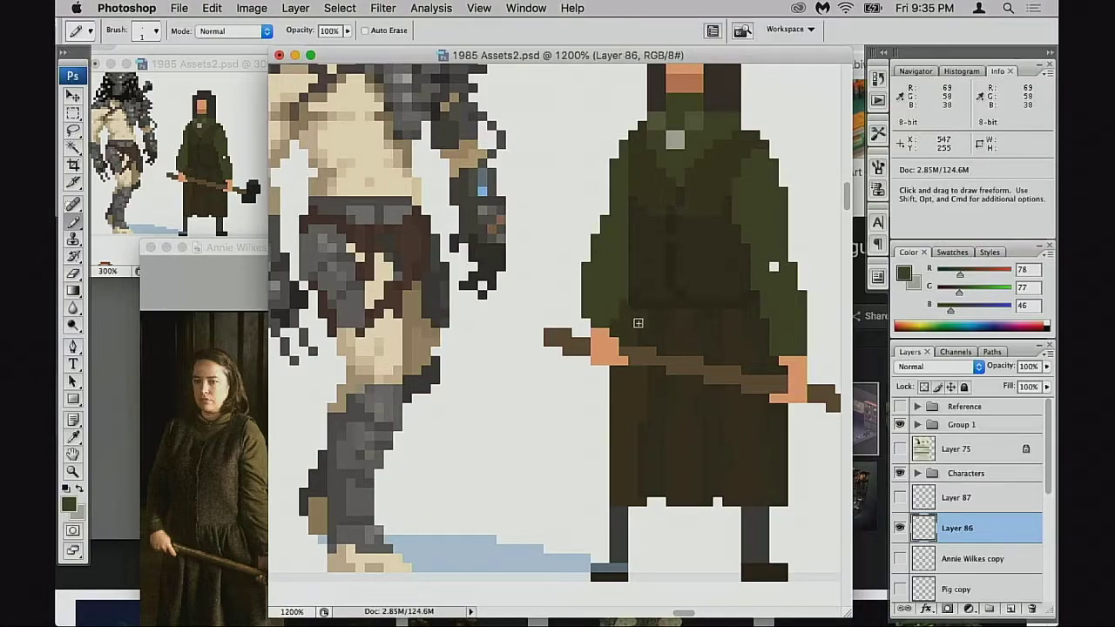
Erase a small see-through gap between the forearm nearest the creature and the waist
key(e)
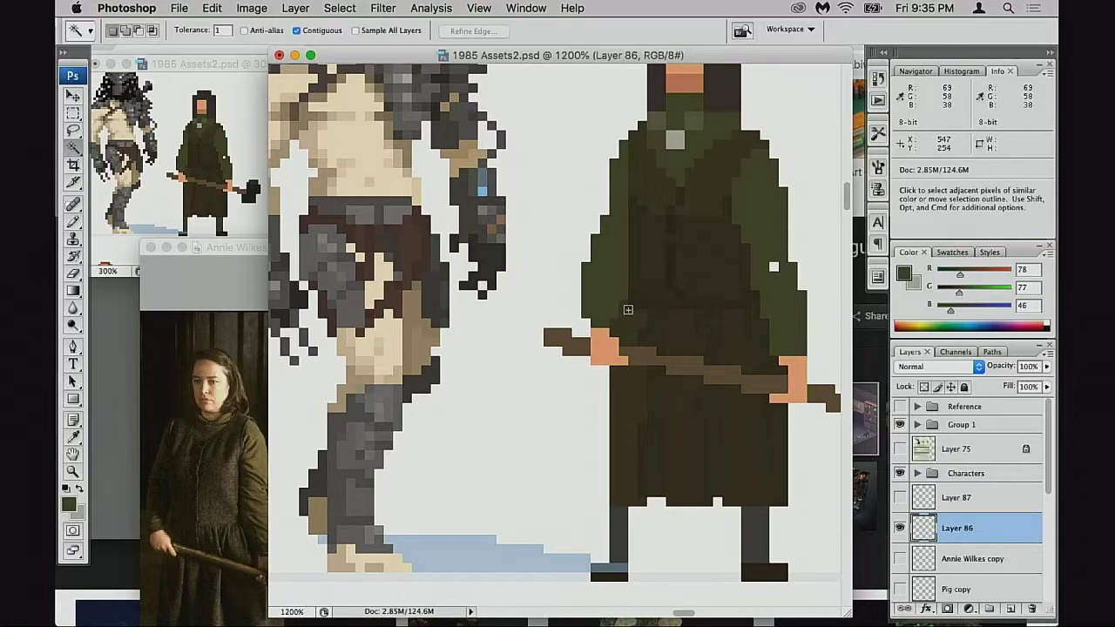
click(622, 303)
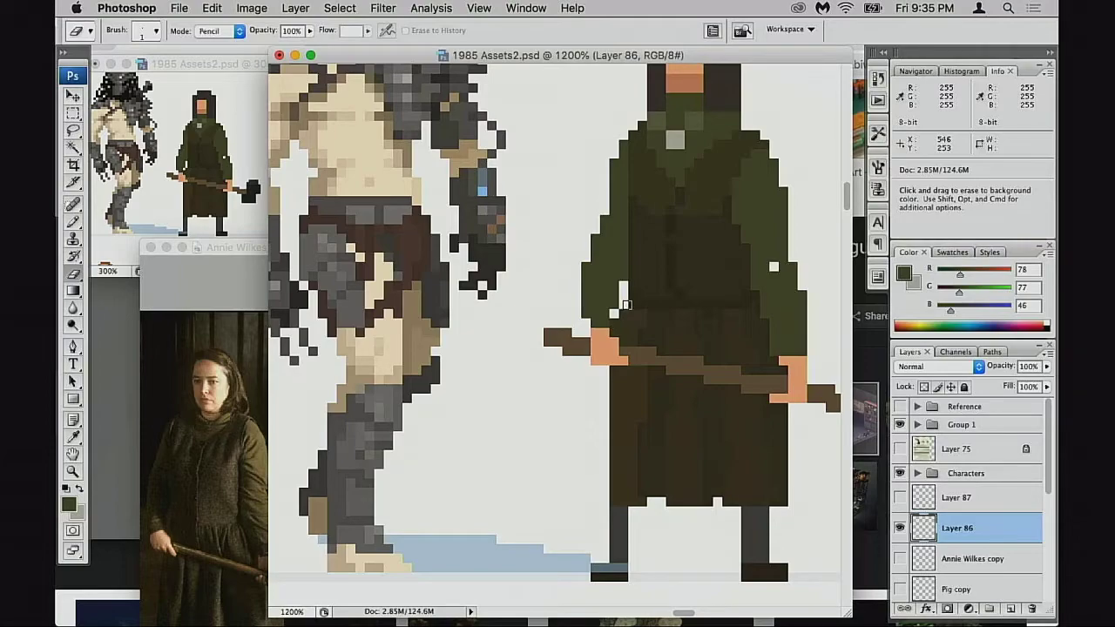
key(b)
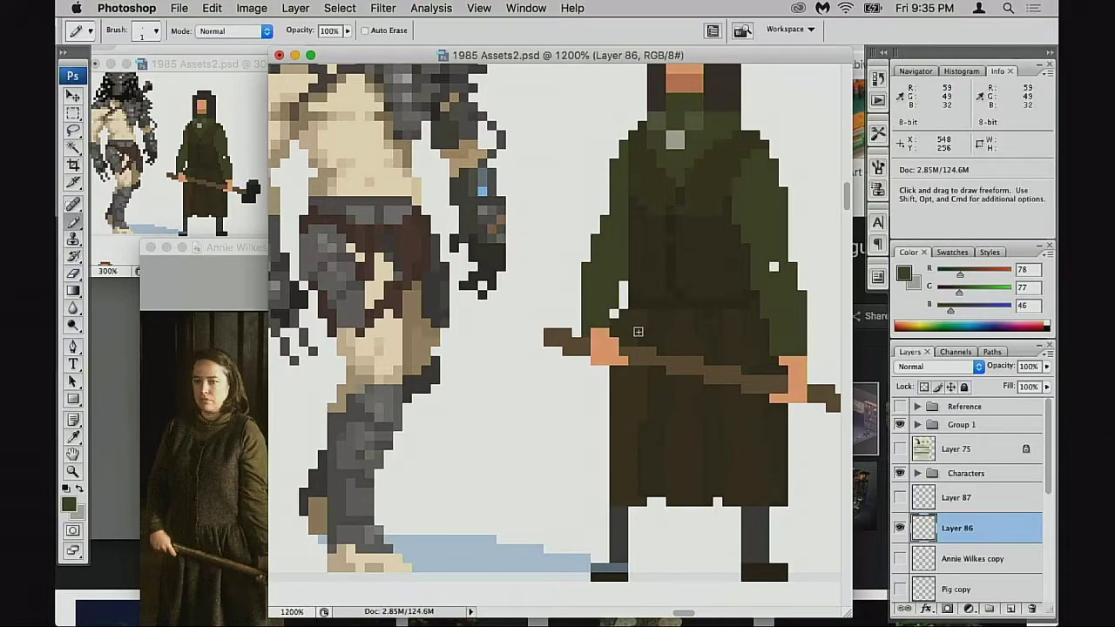
Fill the stray white pixel on the hammer-side sleeve with dark green
drag(653, 339, 687, 341)
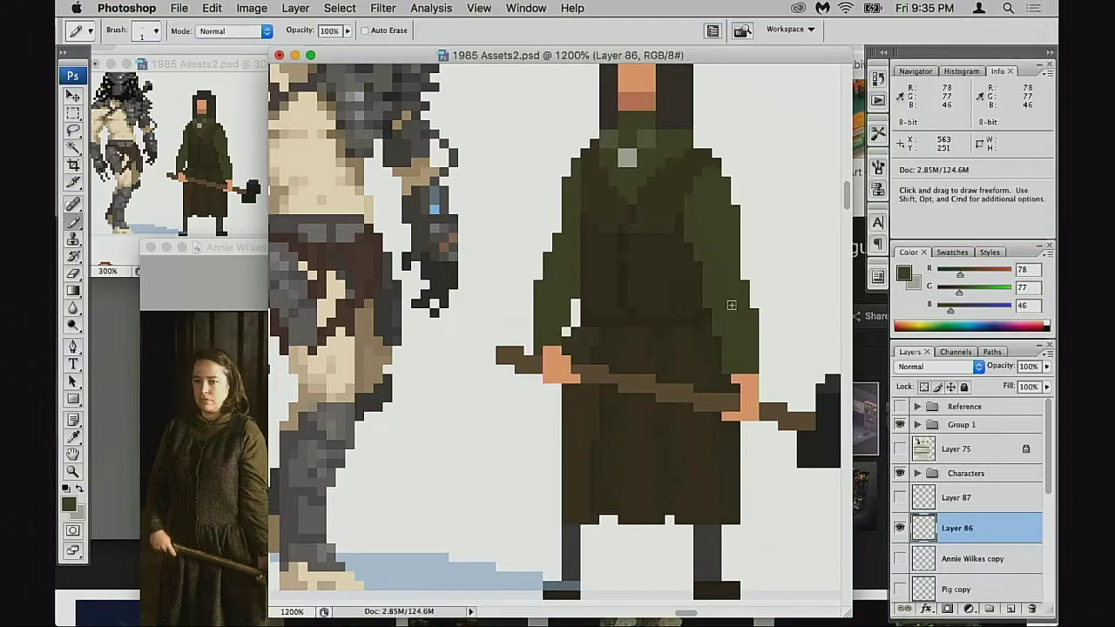
drag(731, 305, 721, 302)
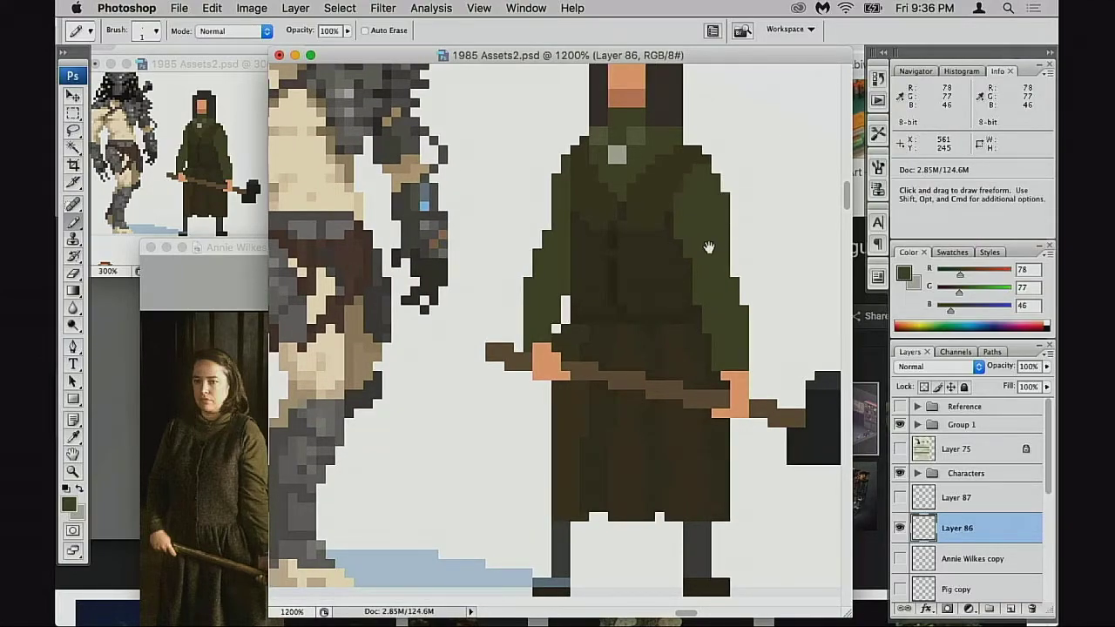
mouse_move(710, 273)
mouse_down()
mouse_move(702, 284)
mouse_move(712, 287)
mouse_move(703, 270)
mouse_up()
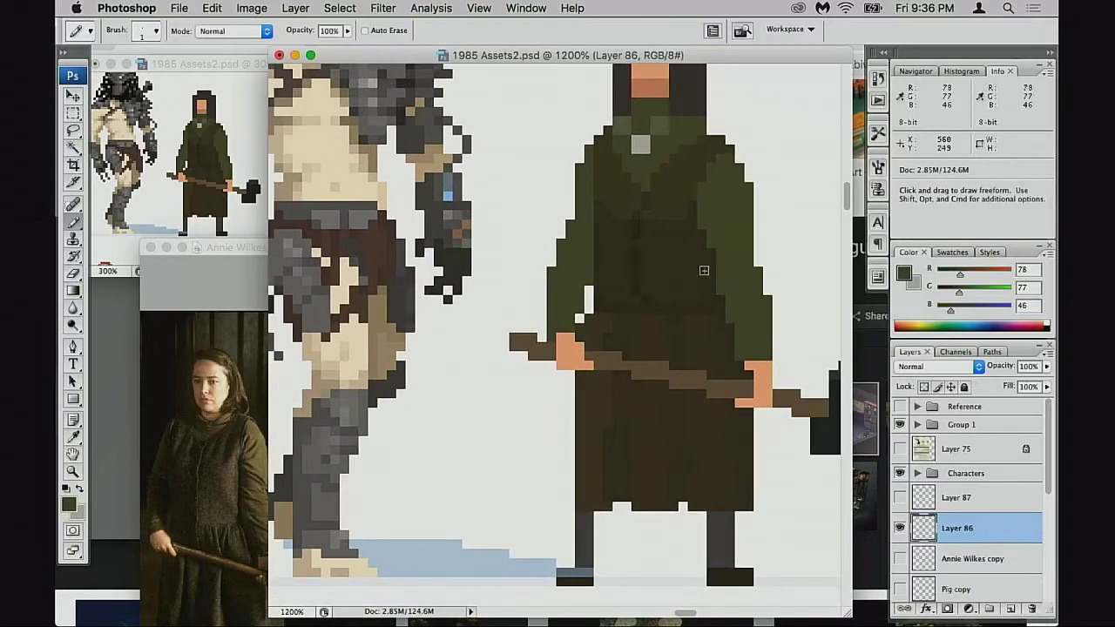
Redraw the border between the vest and the hammer-side sleeve near the shoulder, using sampled vest brown and sleeve green
alt+click(697, 235)
click(701, 228)
alt+click(694, 188)
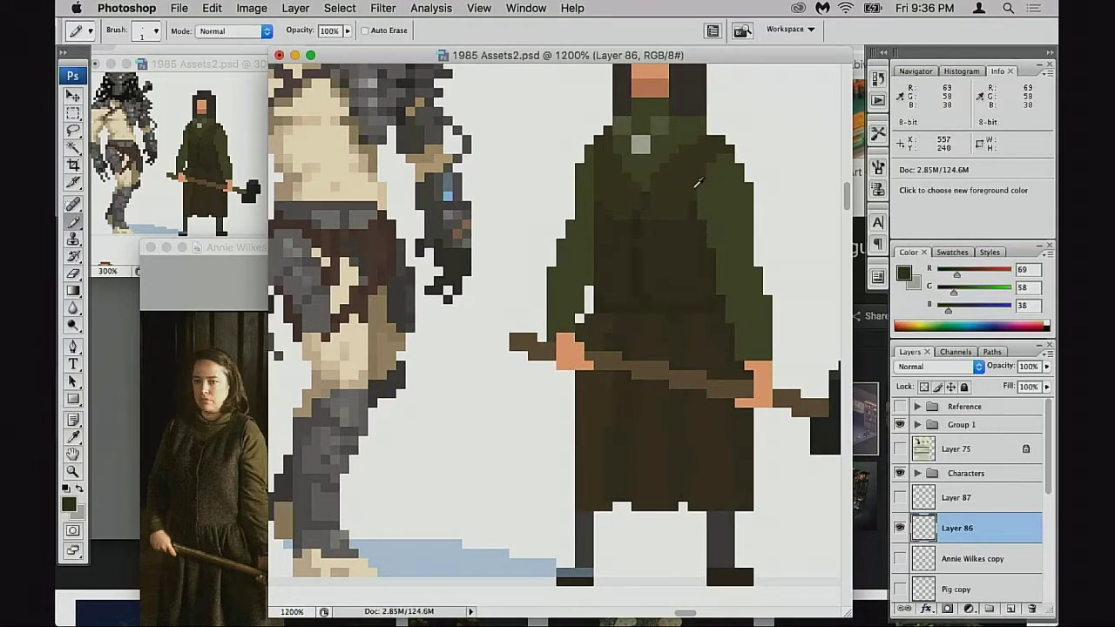
click(701, 186)
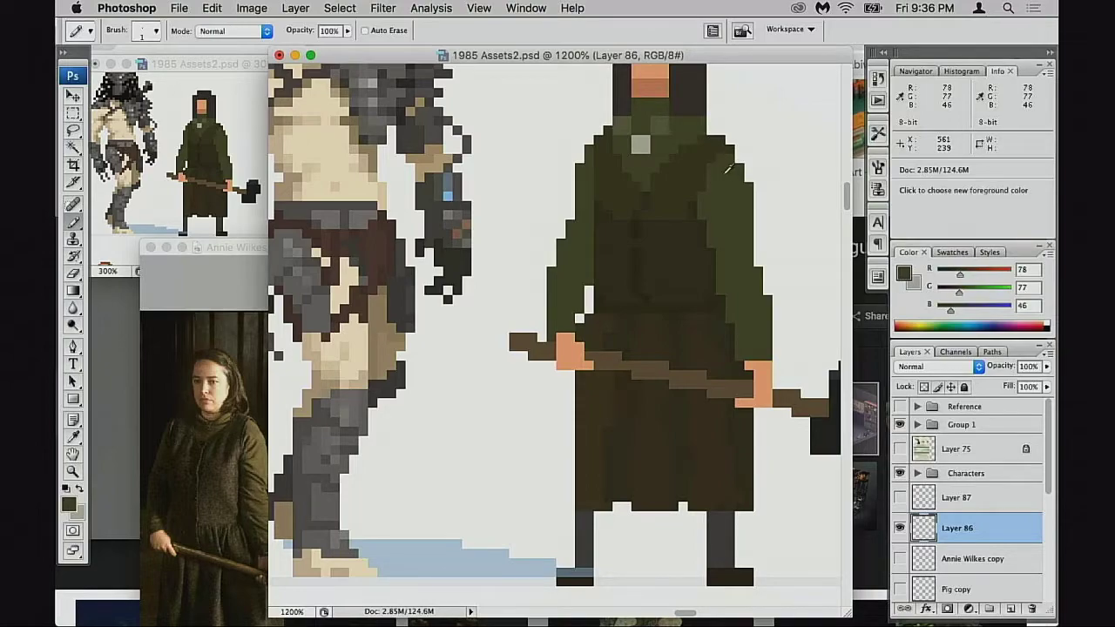
click(709, 168)
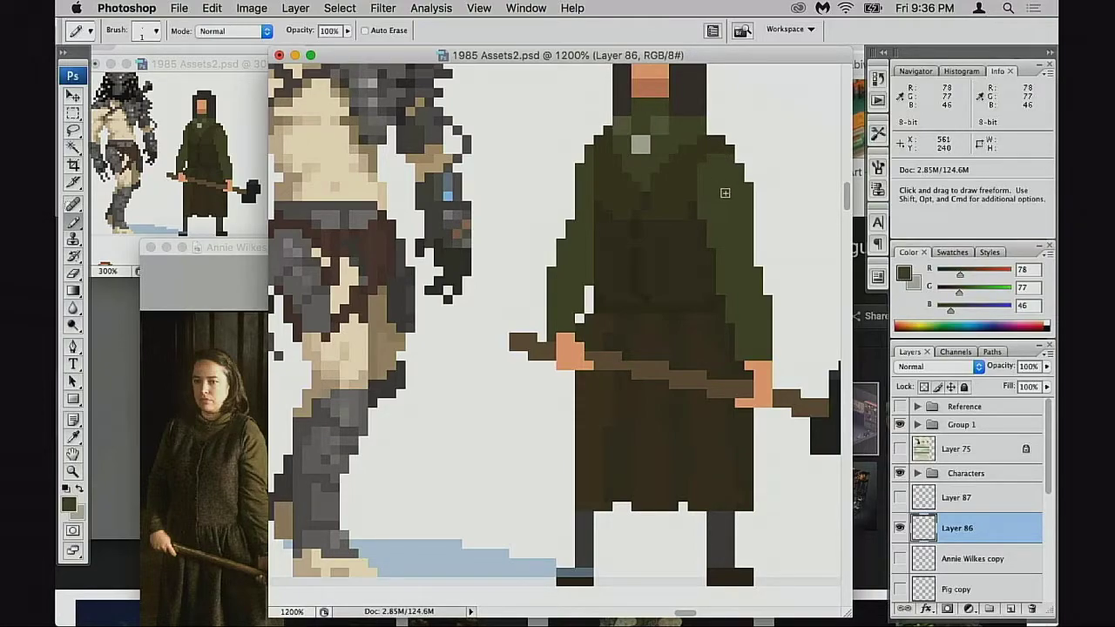
Refine the edge between the waist and the hammer-side forearm, alternating sampled brown RGB 59, 49, 32 and green RGB 78, 77, 46
drag(716, 273, 734, 205)
alt+click(731, 228)
click(734, 223)
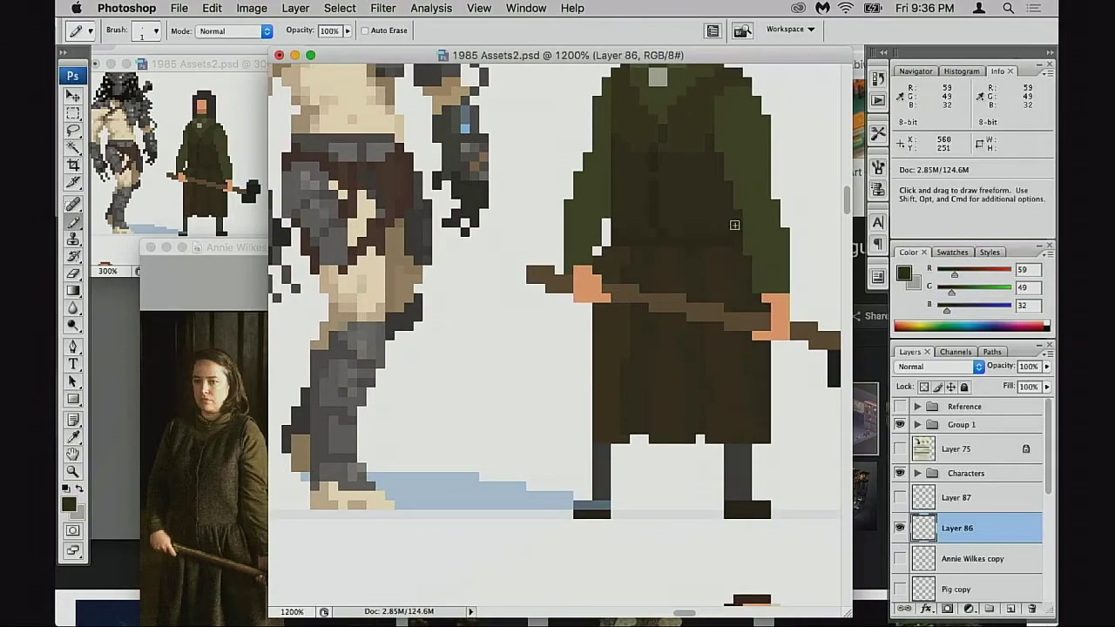
alt+click(774, 286)
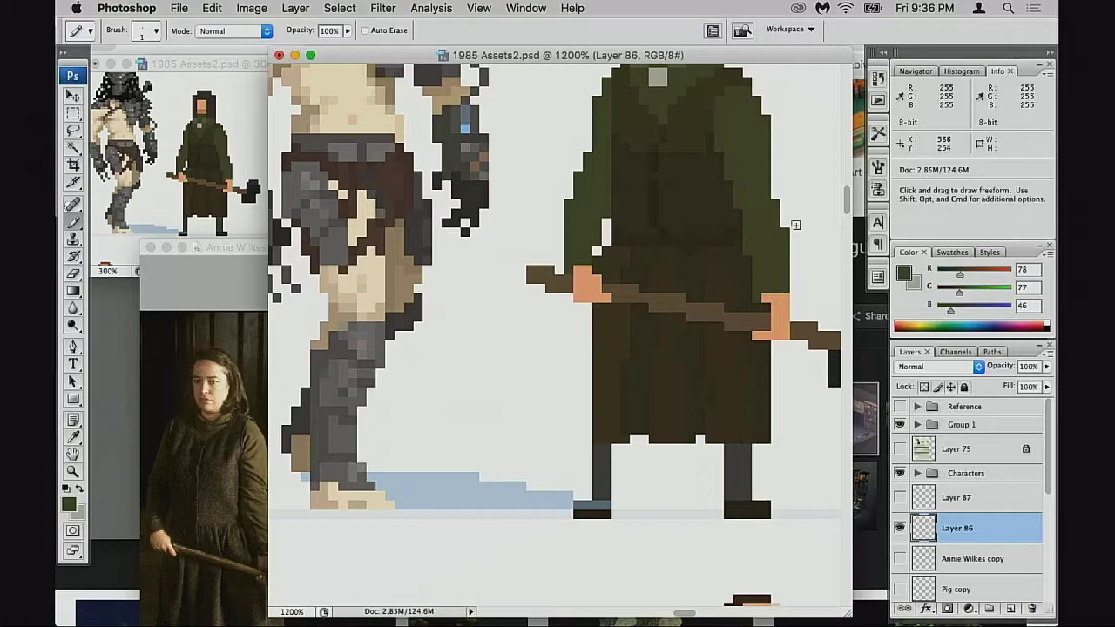
key(e)
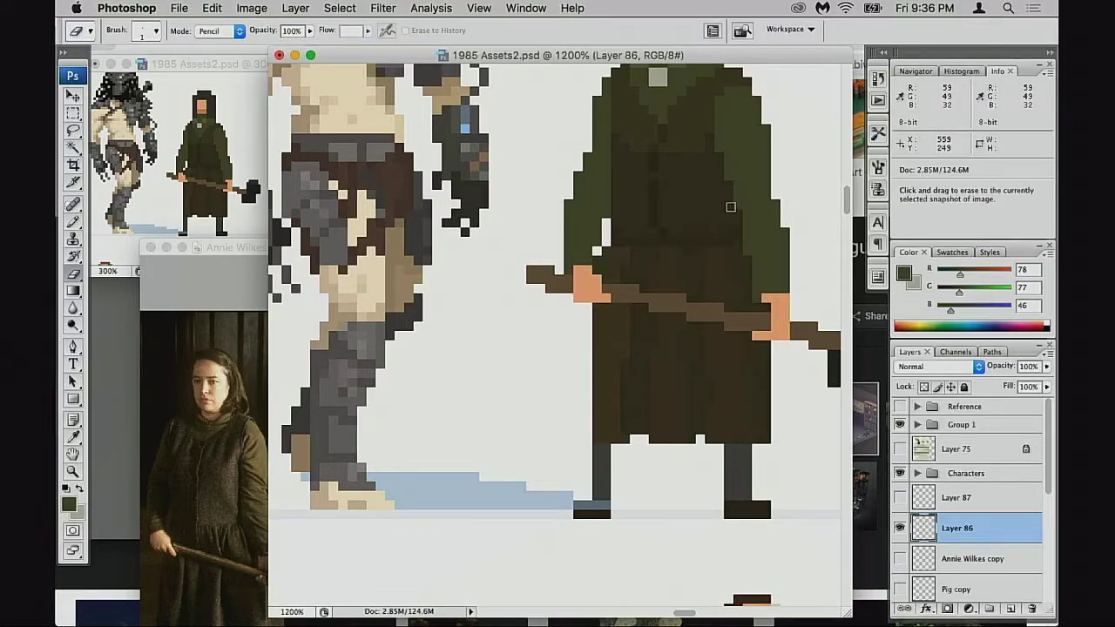
key(b)
alt+click(729, 217)
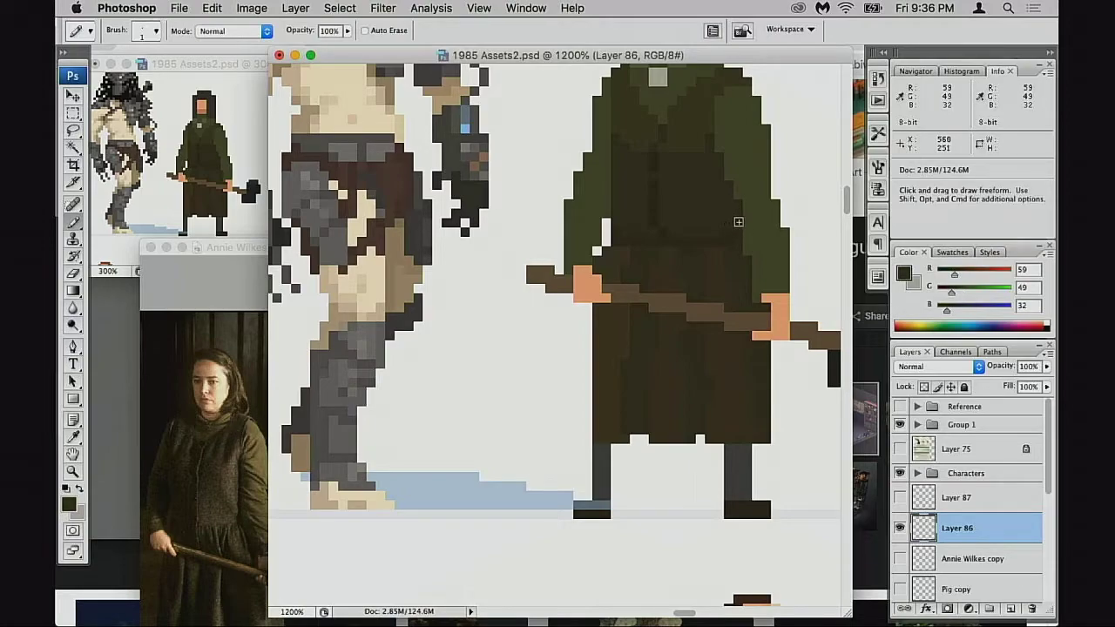
alt+click(774, 284)
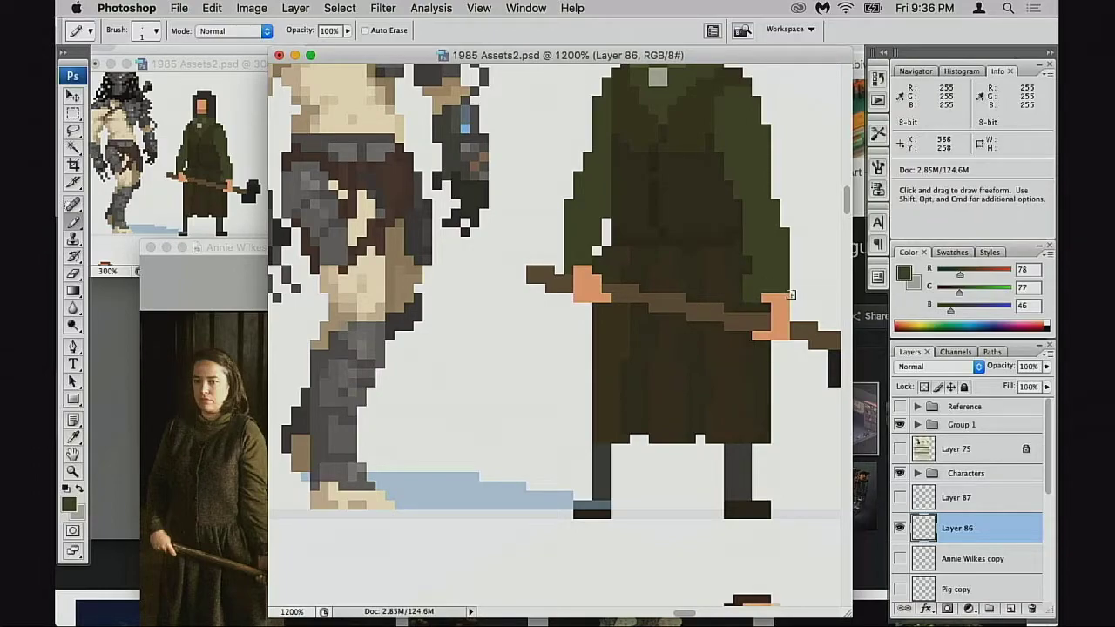
Erase stray pixels around the hand nearest the creature, including the skirt edge just beneath it
scroll(777, 310, down, 3)
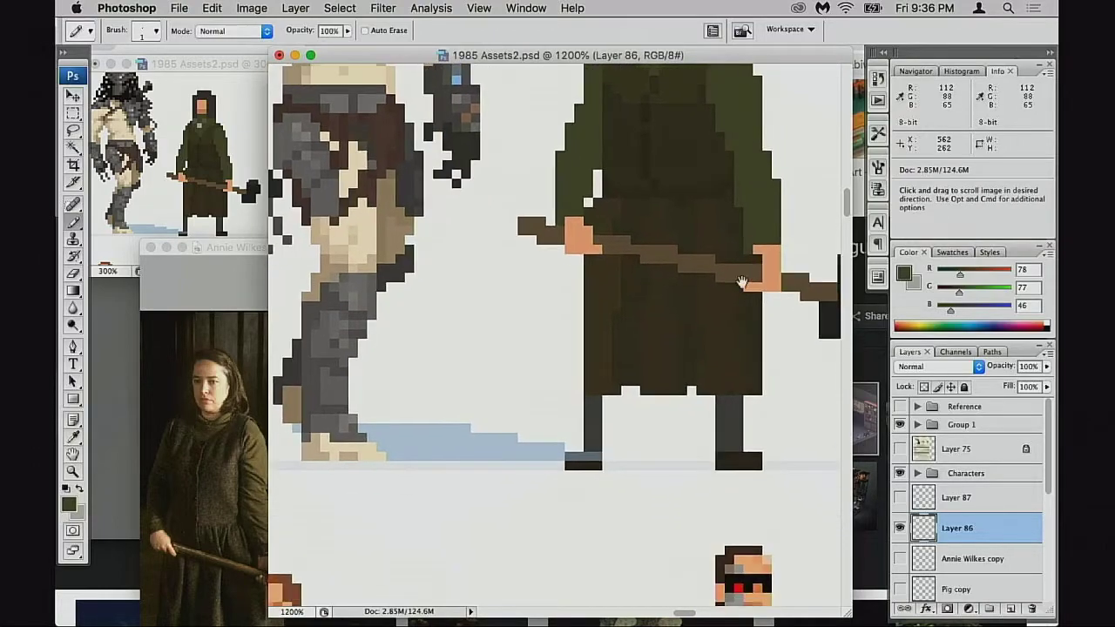
key(e)
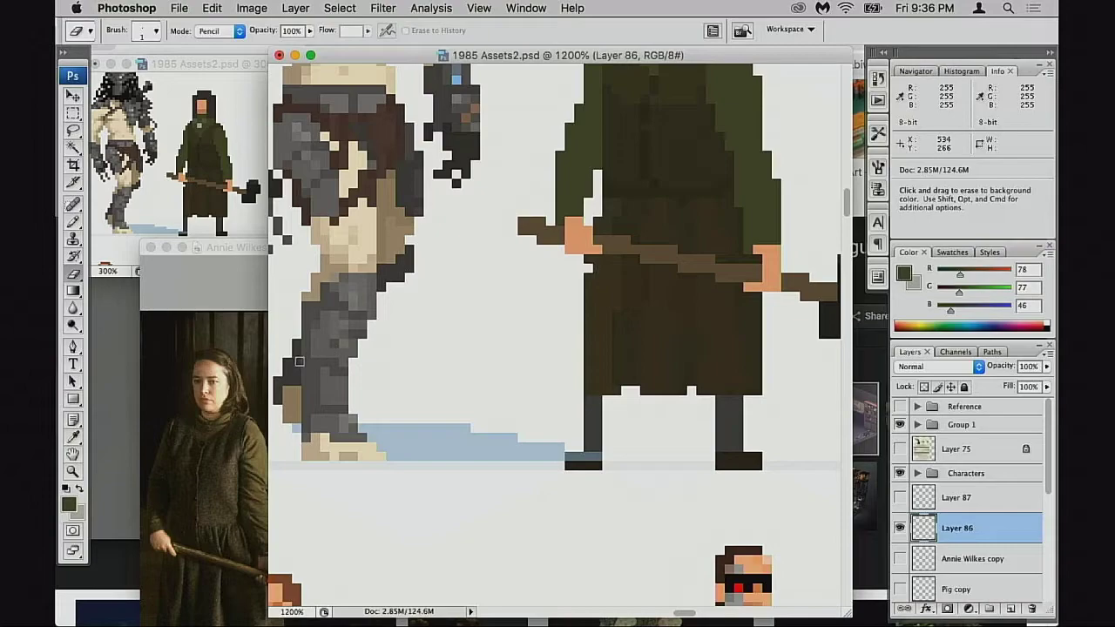
key(b)
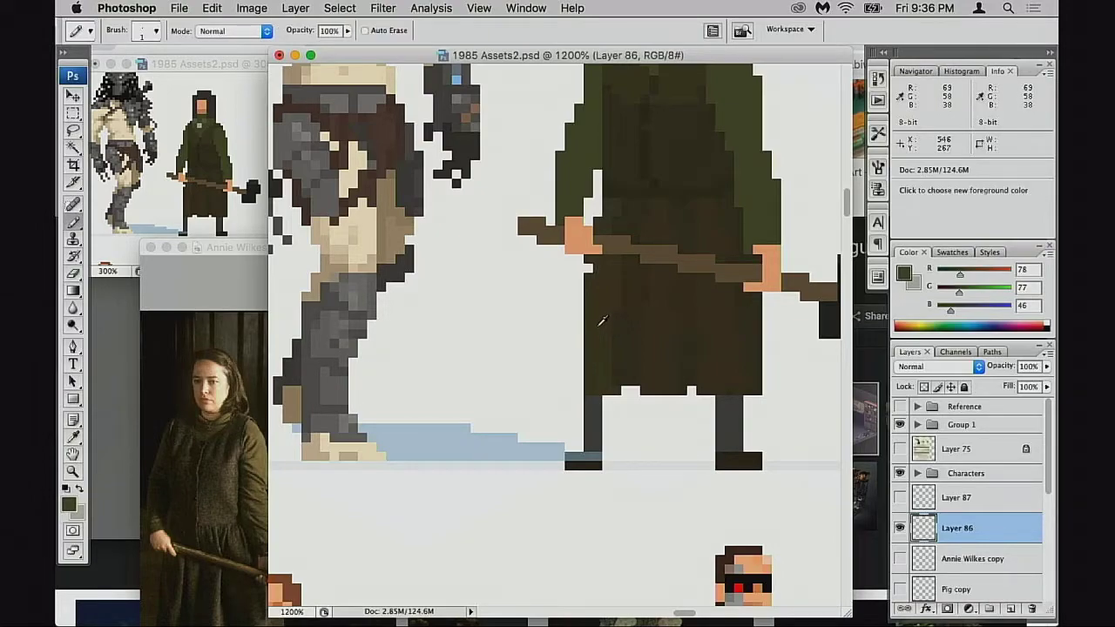
Shade the creature-side edge and a fold of the skirt with sampled brown RGB 69, 58, 38
alt+click(603, 320)
drag(579, 316, 570, 390)
drag(629, 348, 624, 379)
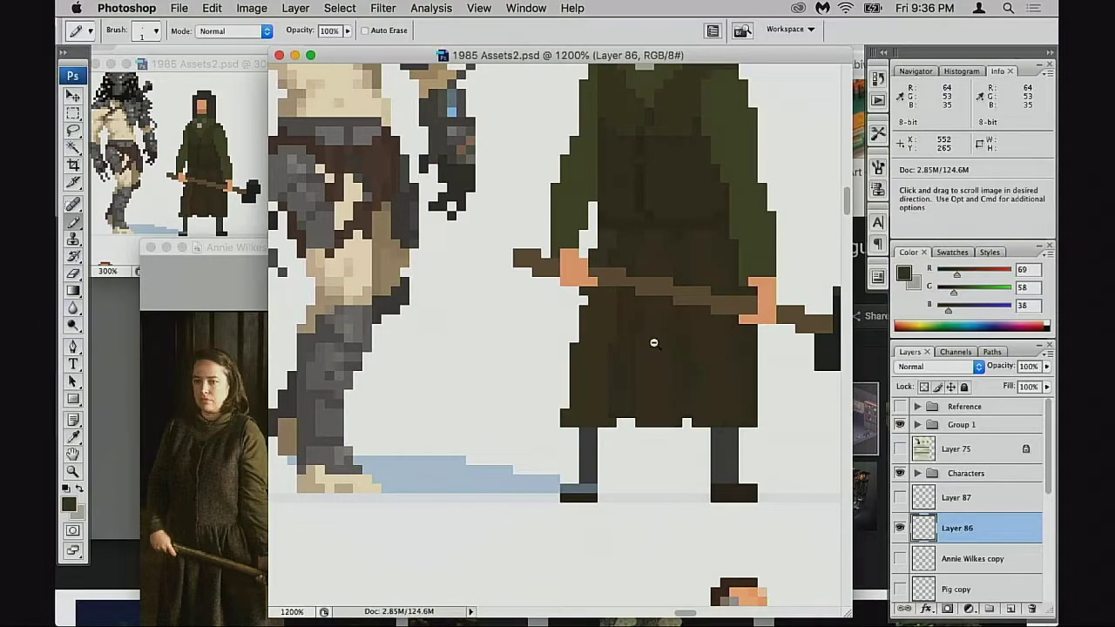
Examine the whole Annie Wilkes figure against the Predator, Dorothy and nurse standing in the same row
alt+click(654, 343)
alt+click(659, 343)
alt+click(657, 343)
drag(442, 324, 751, 344)
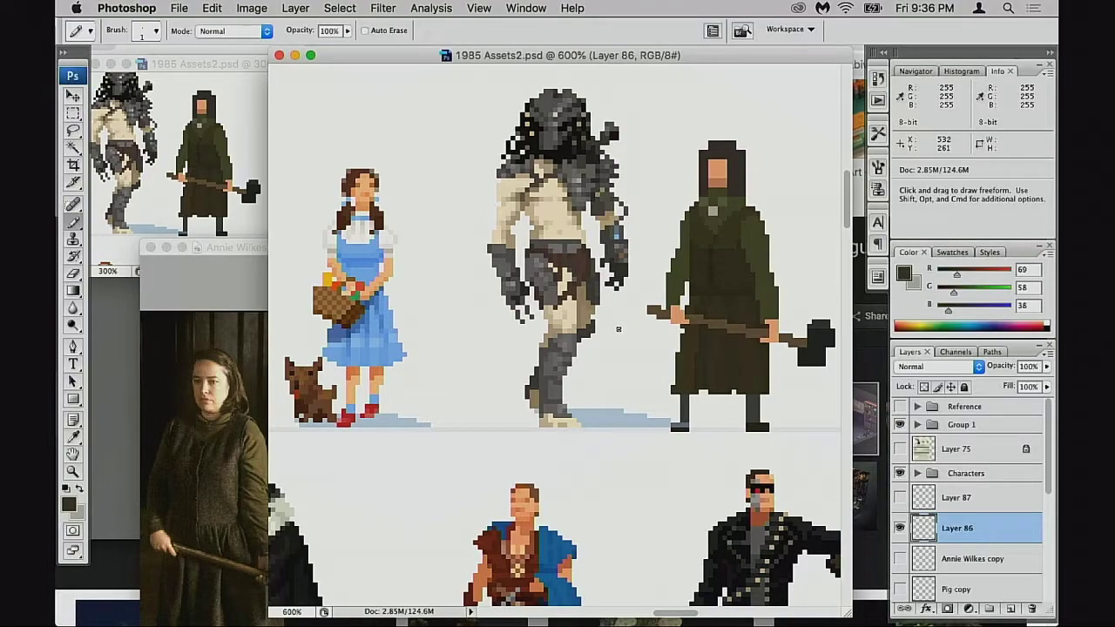
scroll(661, 261, right, 2)
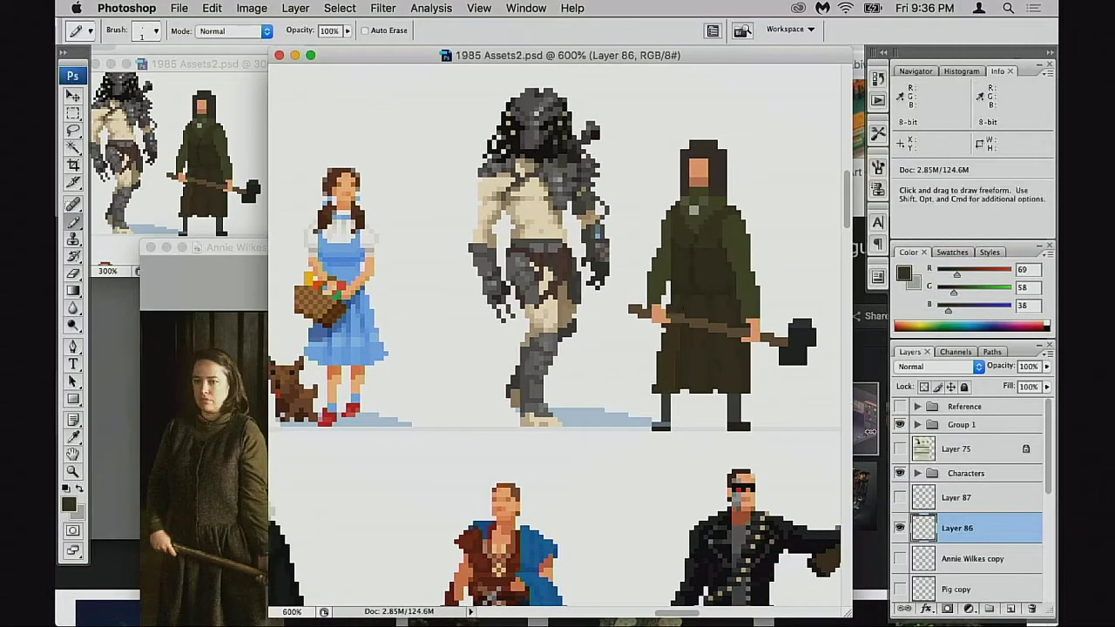
drag(692, 208, 711, 201)
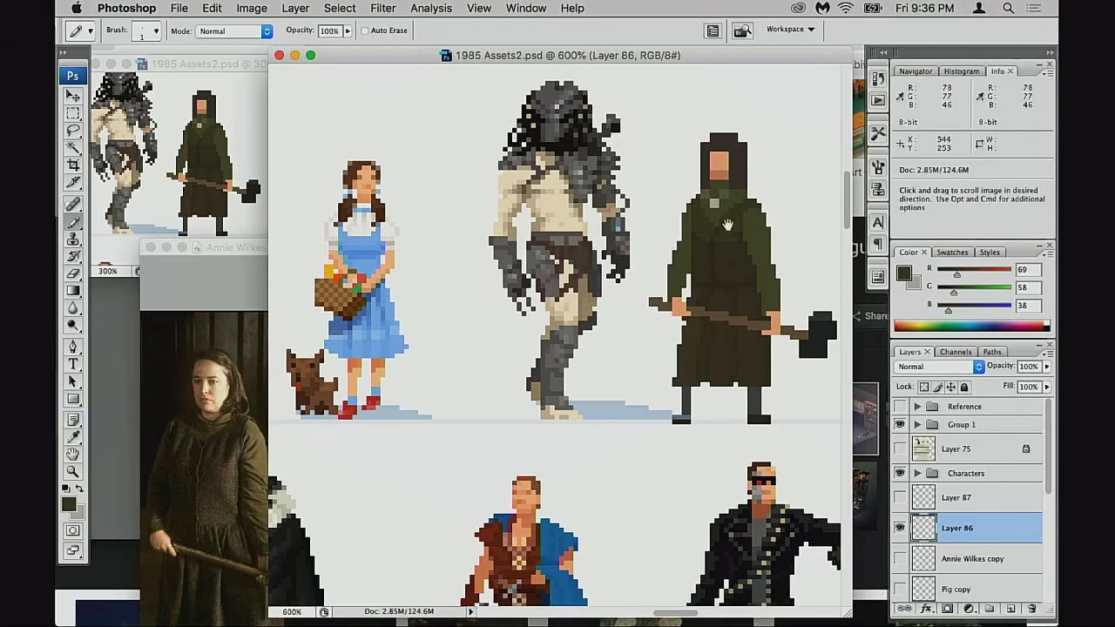
drag(698, 341, 874, 353)
scroll(701, 335, left, 3)
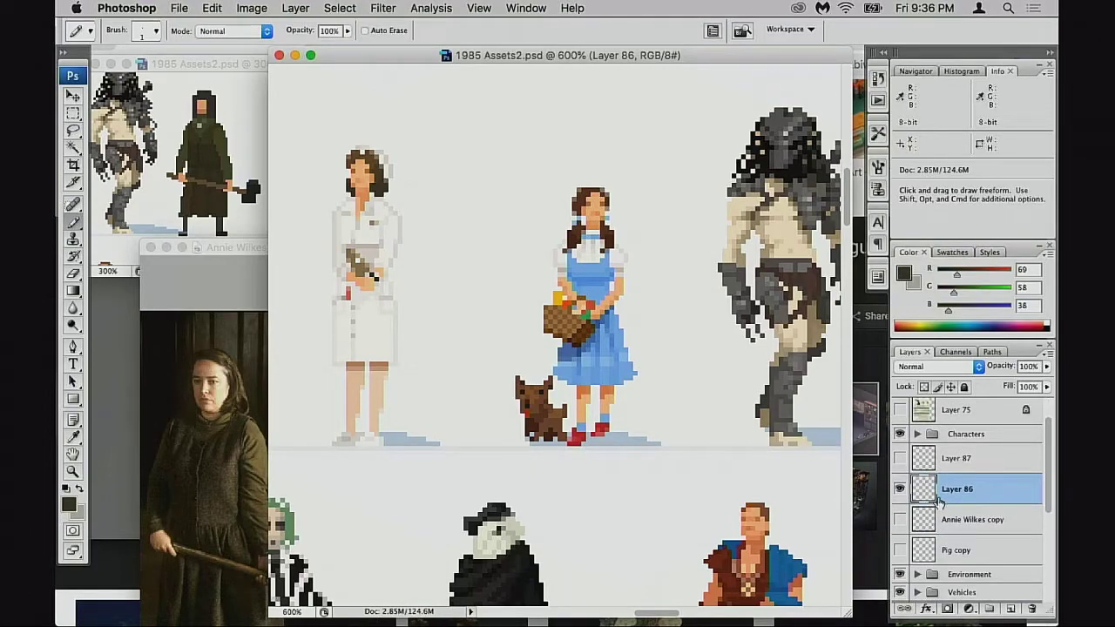
scroll(558, 331, right, 8)
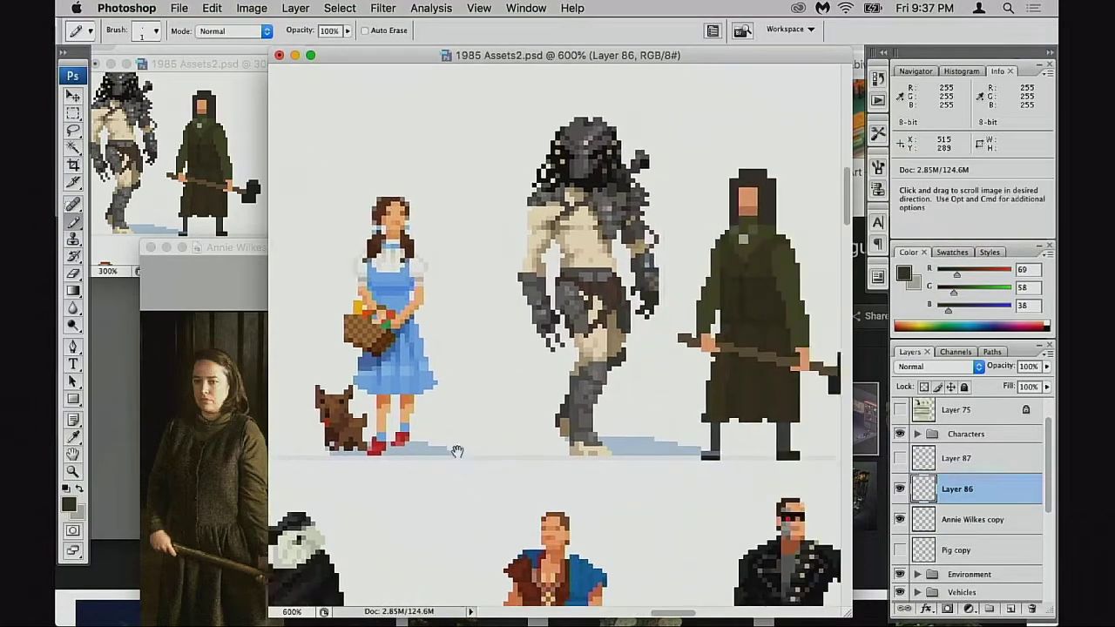
Show the Annie Wilkes copy layer to check it, and delete both the Annie Wilkes copy and Pig copy layers
click(921, 520)
key(v)
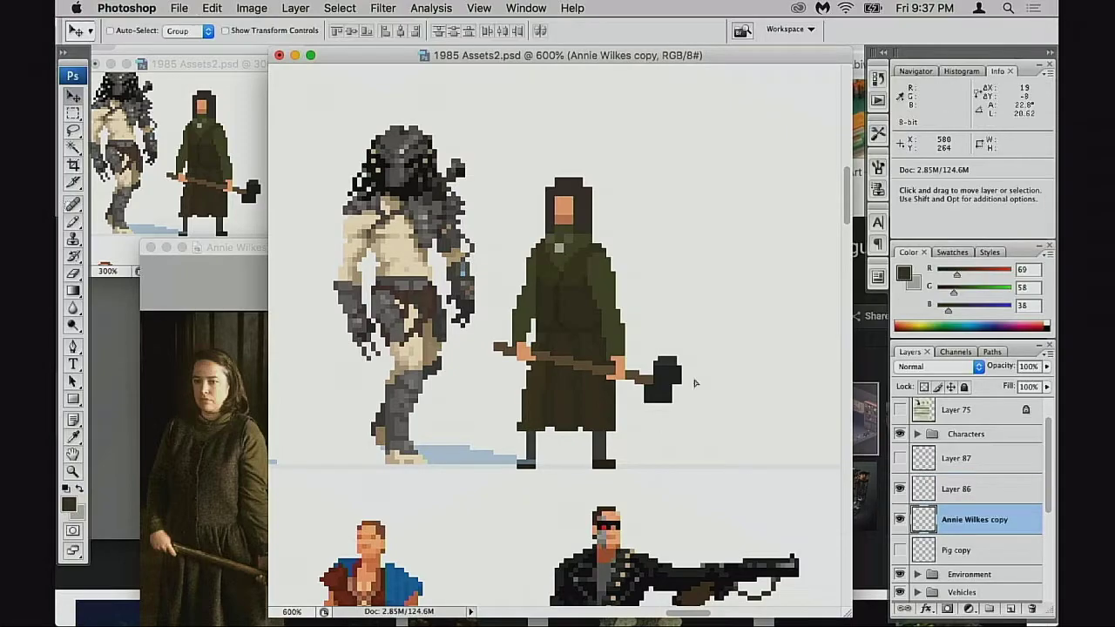
mouse_move(603, 335)
mouse_down()
mouse_move(580, 512)
mouse_move(591, 317)
mouse_move(590, 393)
mouse_move(630, 409)
mouse_up()
alt+click(611, 350)
alt+click(617, 377)
alt+click(594, 361)
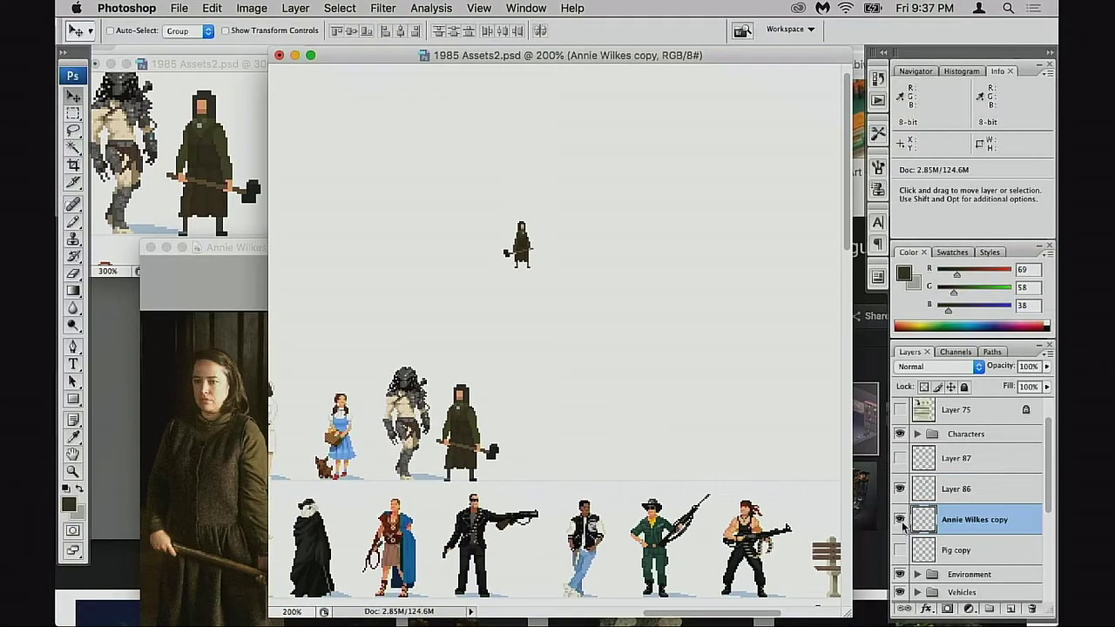
drag(920, 521, 1031, 608)
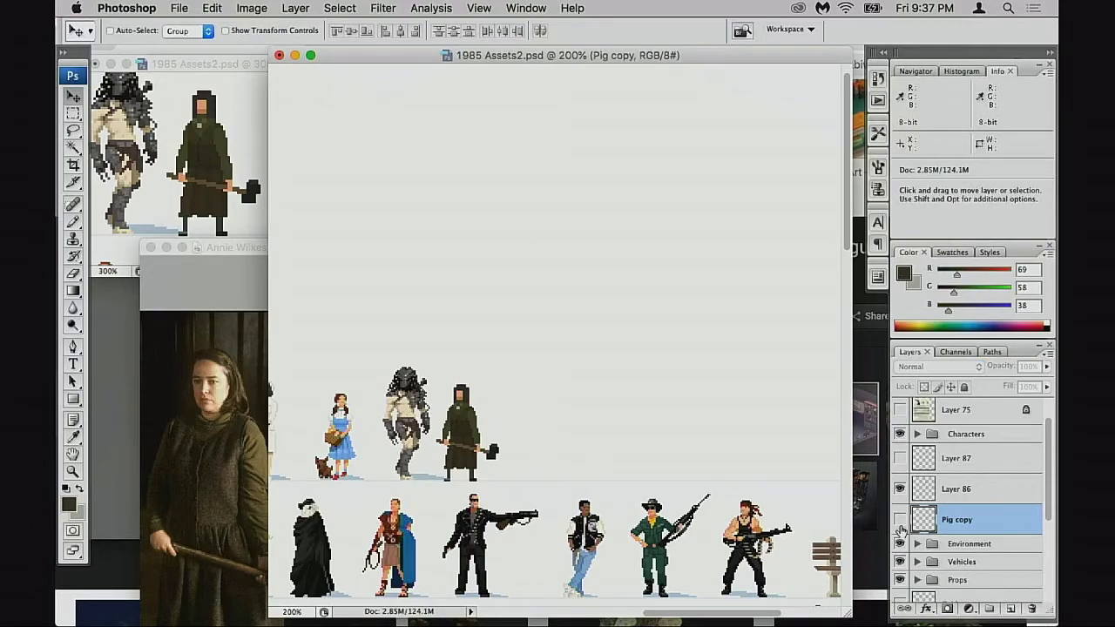
click(898, 520)
drag(928, 523, 1031, 608)
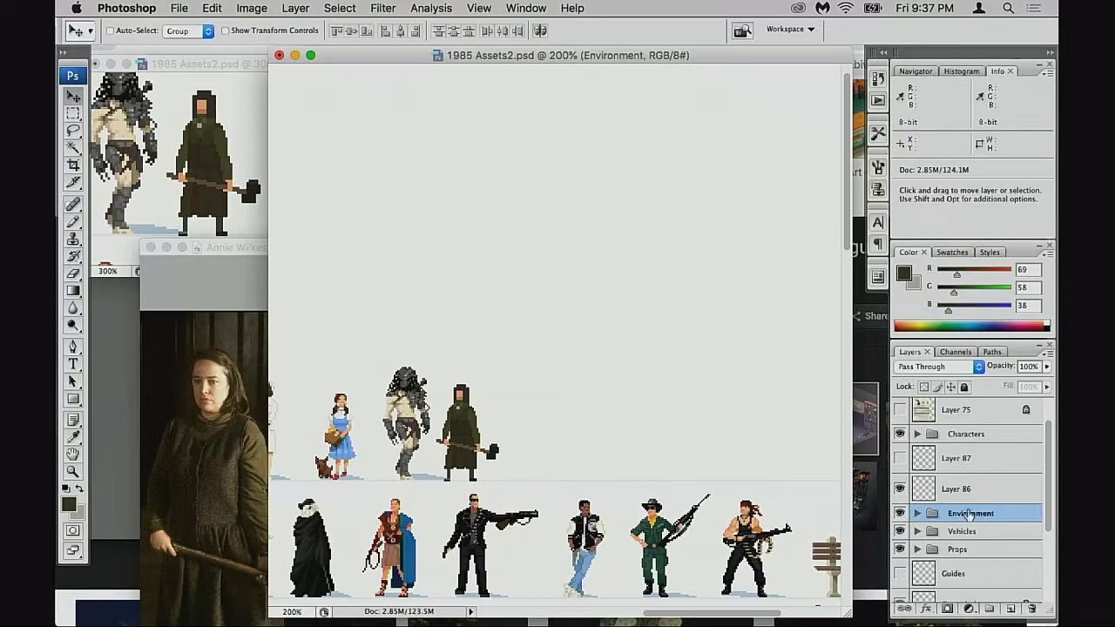
Show Layer 87 with the pig and move Layers 87 and 86 into the Characters group, directly below the Predator folder
click(900, 459)
click(953, 458)
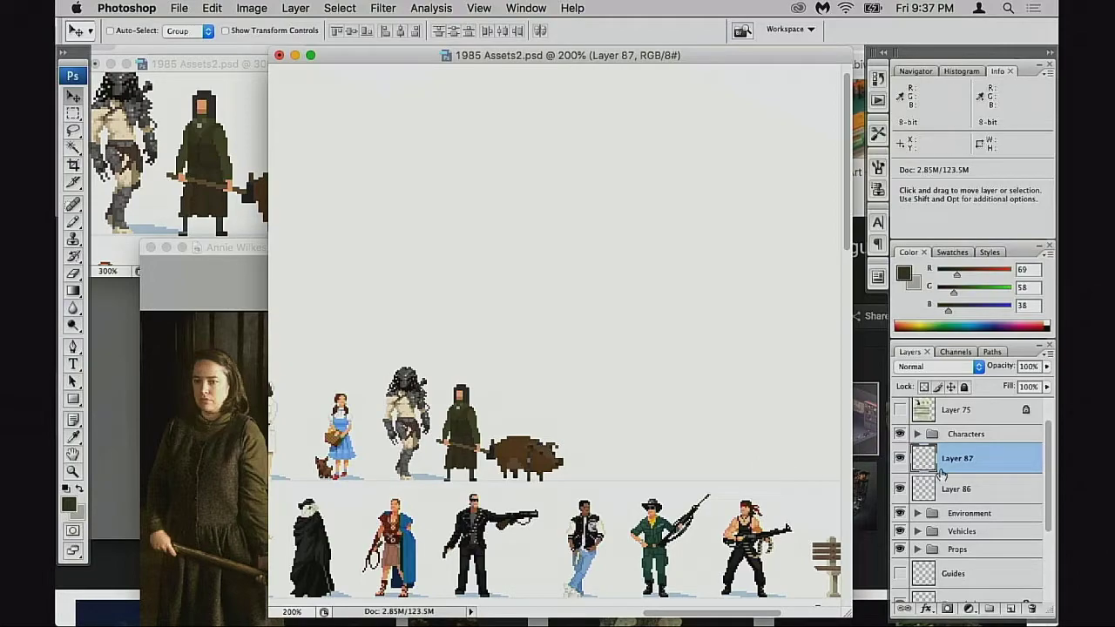
shift+click(933, 480)
click(928, 456)
click(917, 433)
scroll(962, 475, down, 5)
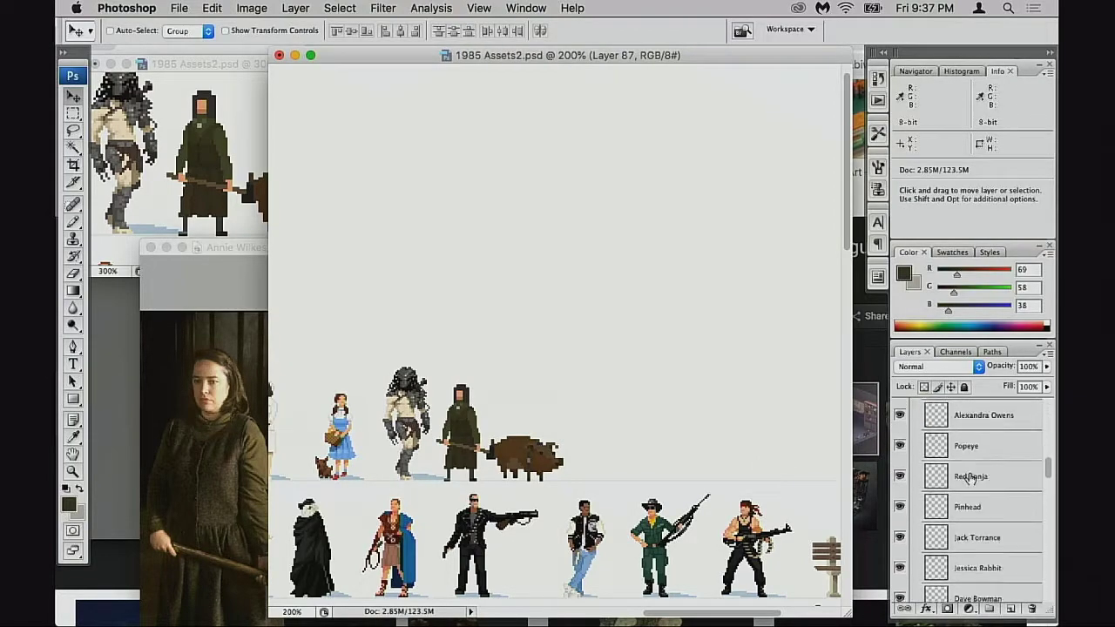
scroll(966, 479, down, 10)
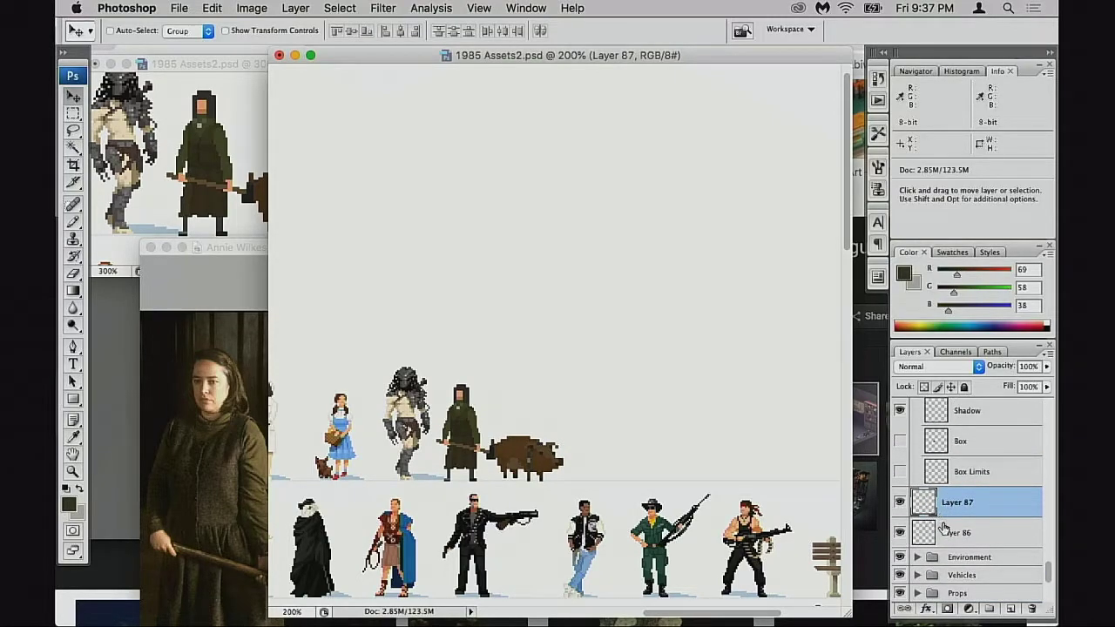
shift+click(925, 532)
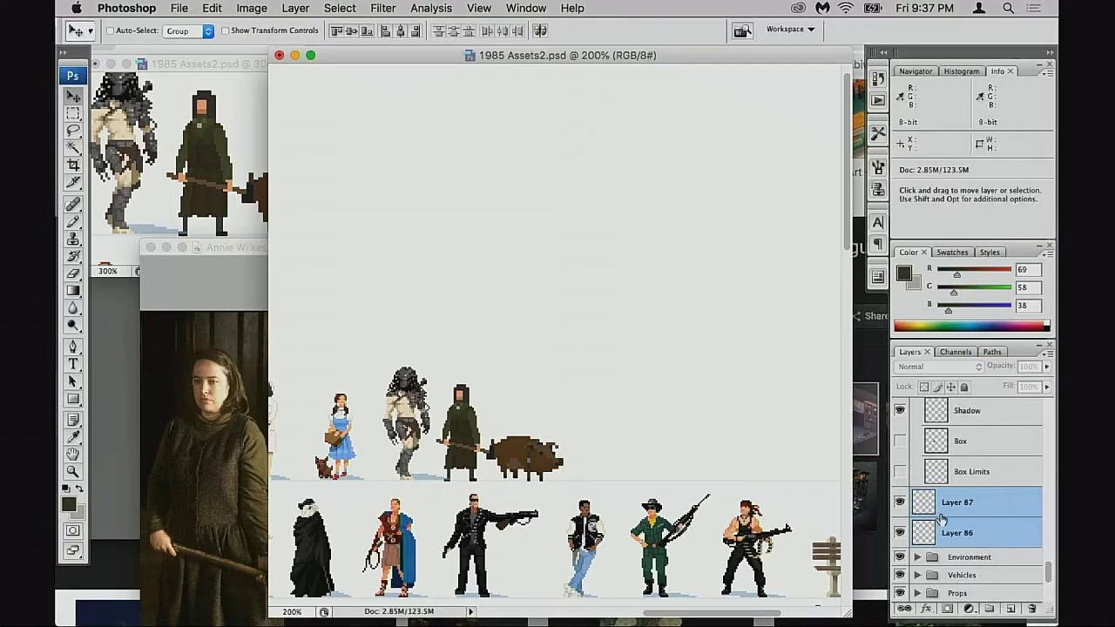
drag(940, 518, 940, 448)
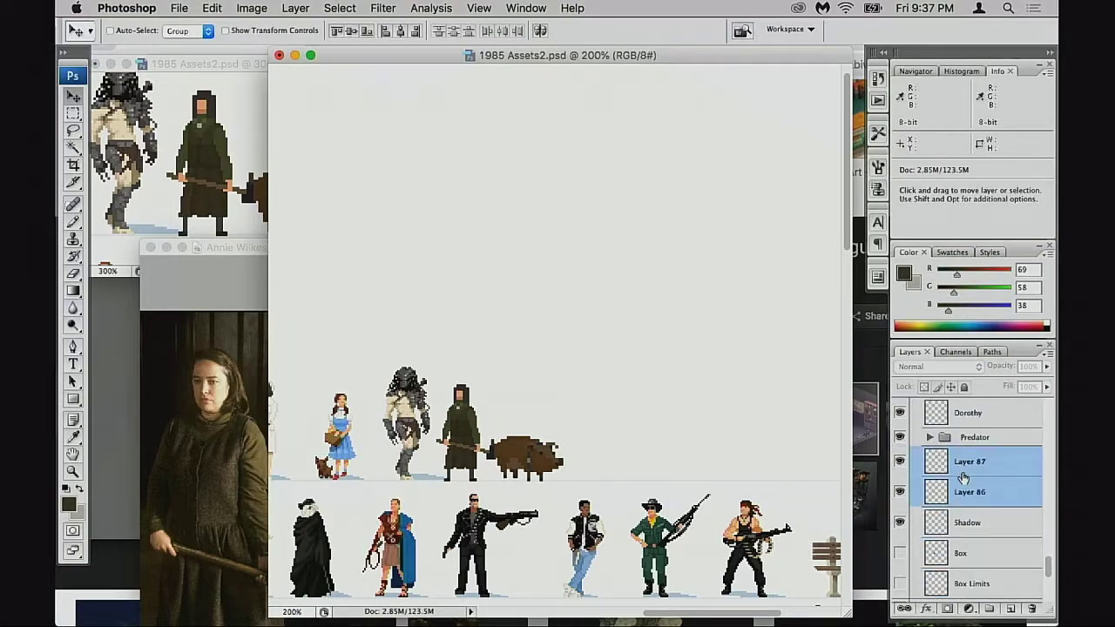
Make the Mildred Ratched layer active and marquee-select the nurse's head, an area about 8 by 10 px
key(z)
click(610, 470)
click(613, 467)
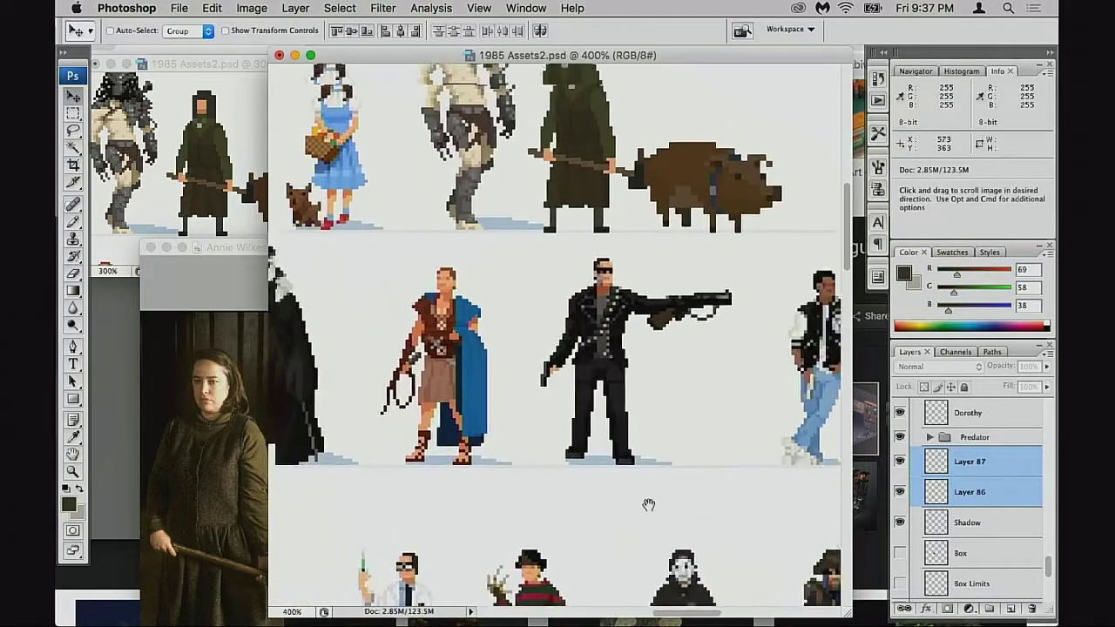
key(v)
scroll(958, 470, up, 2)
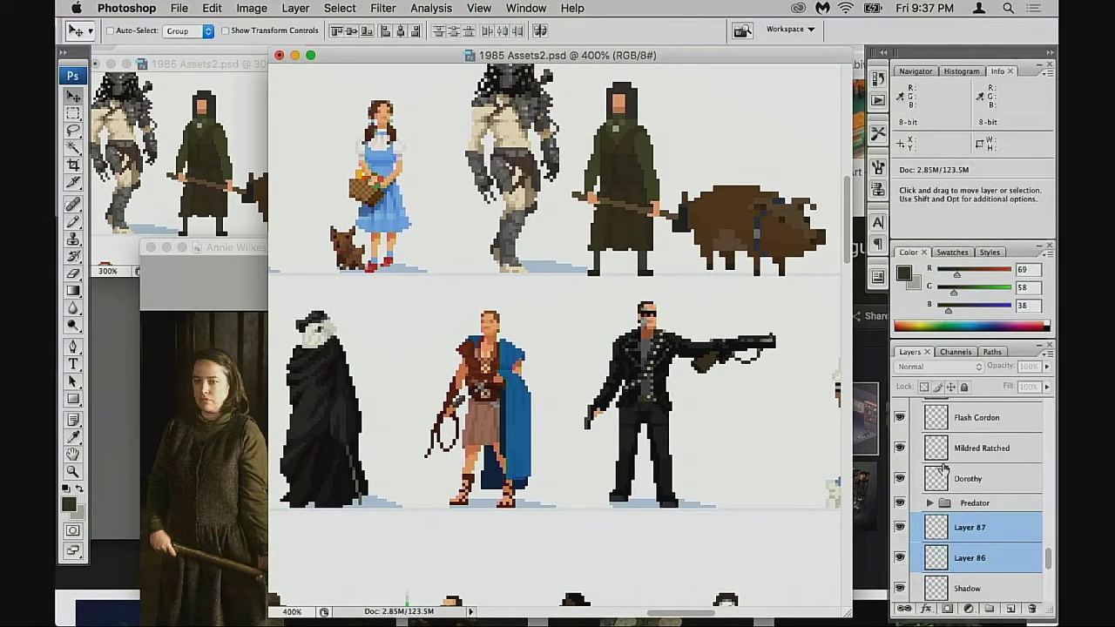
click(940, 447)
drag(456, 379, 717, 599)
key(super+space)
click(486, 328)
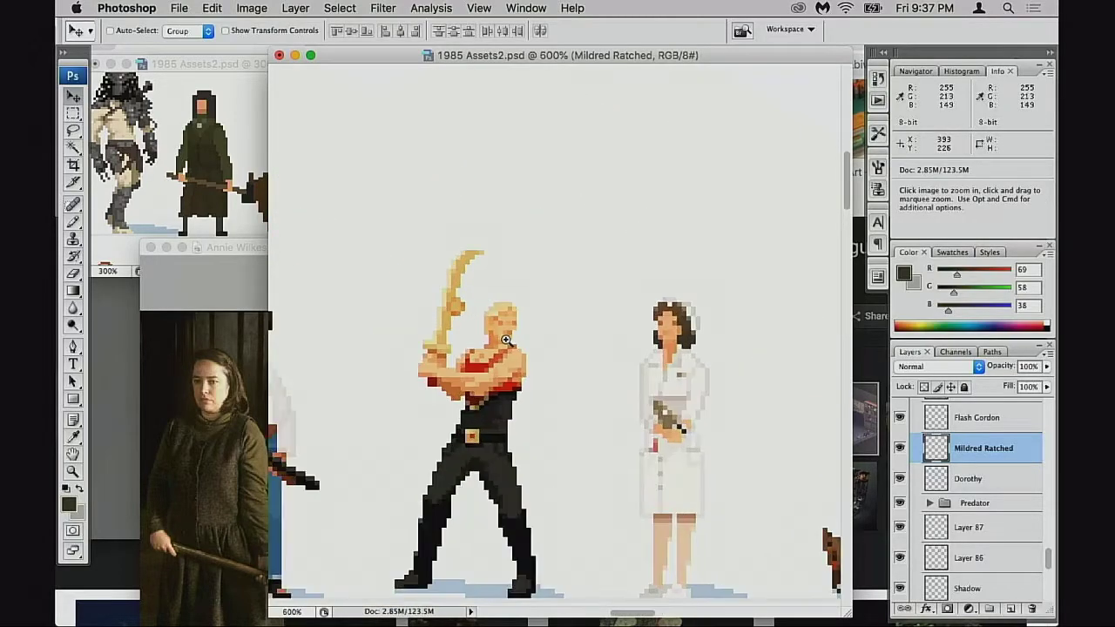
scroll(687, 371, left, 2)
scroll(687, 371, right, 5)
key(m)
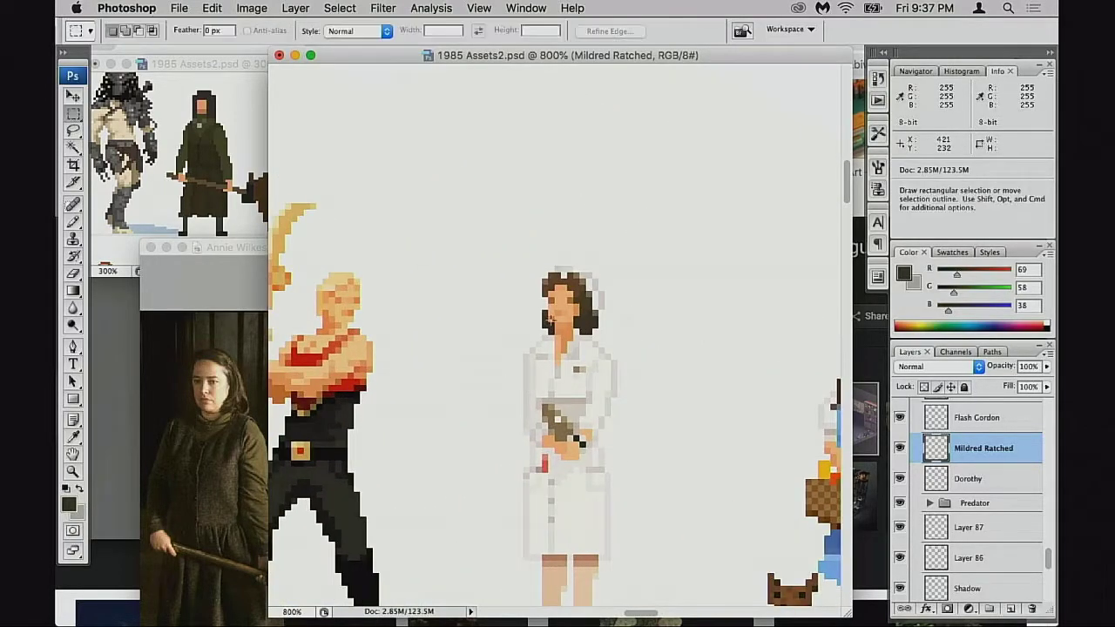
drag(538, 272, 566, 313)
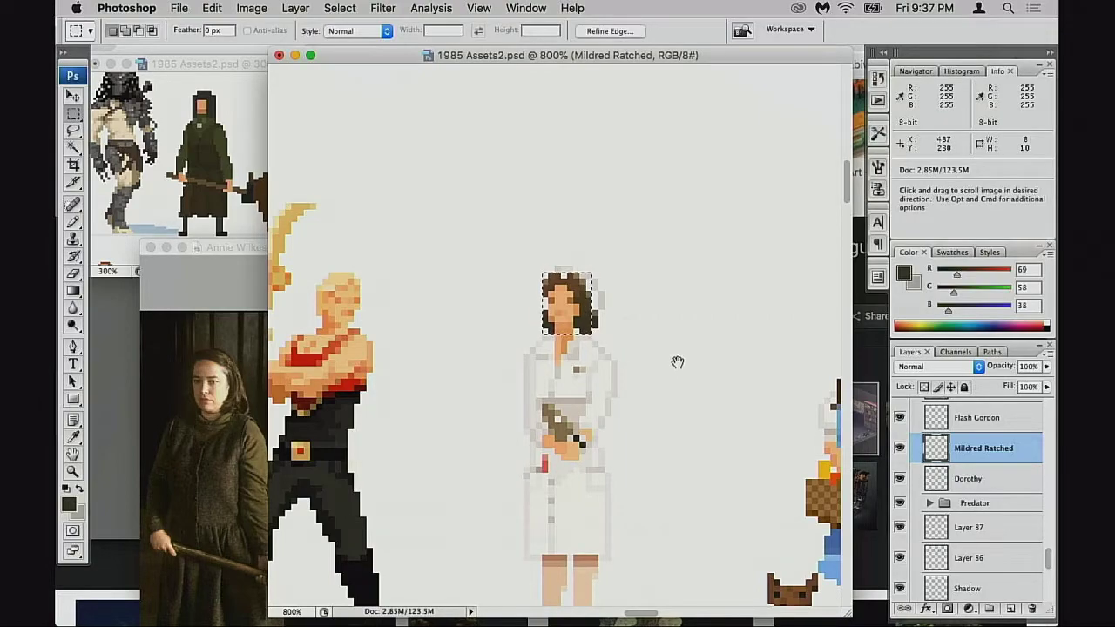
Examine Flash Gordon's head up close and bring him and the nurse into view in the 300% preview window
scroll(676, 363, right, 3)
alt+click(551, 433)
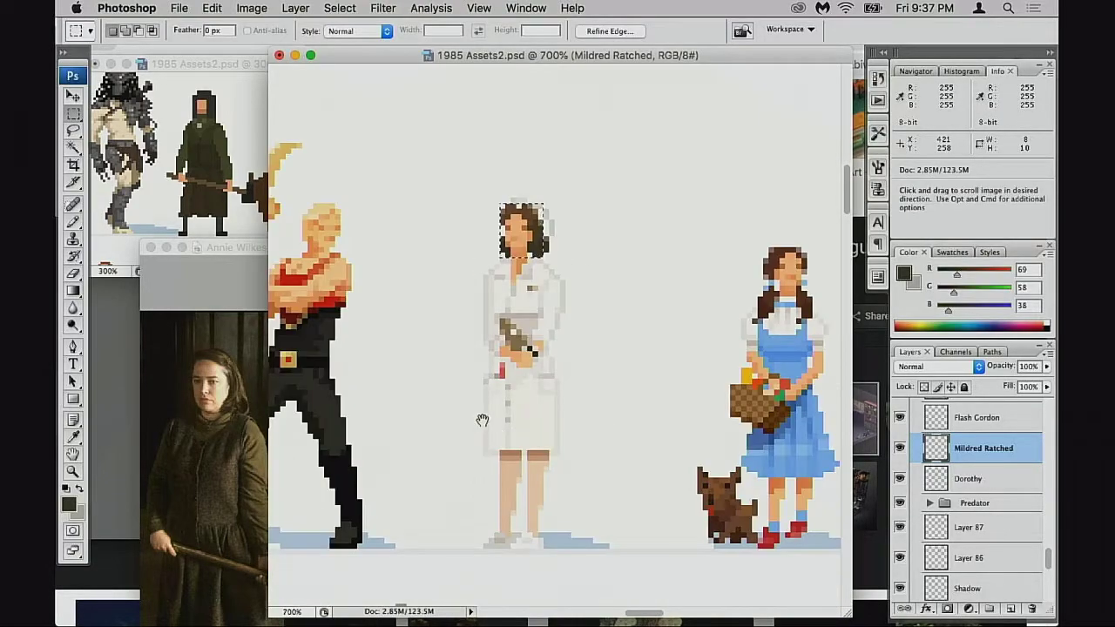
drag(359, 269, 460, 324)
drag(409, 254, 430, 303)
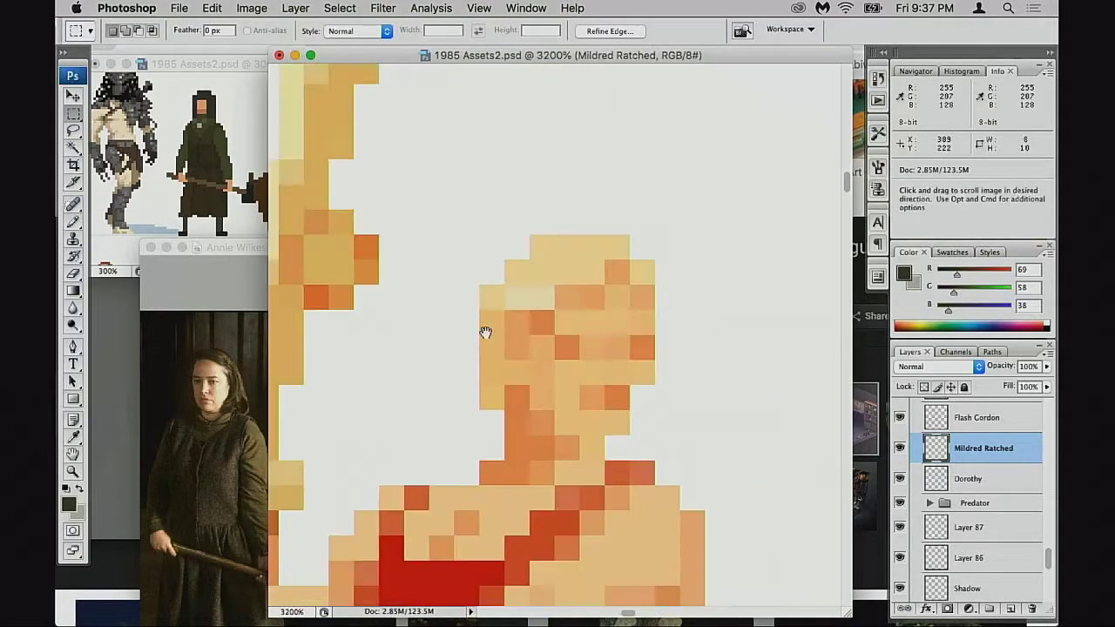
alt+click(564, 373)
alt+click(560, 379)
alt+click(560, 380)
click(198, 162)
key(space)
drag(199, 162, 291, 177)
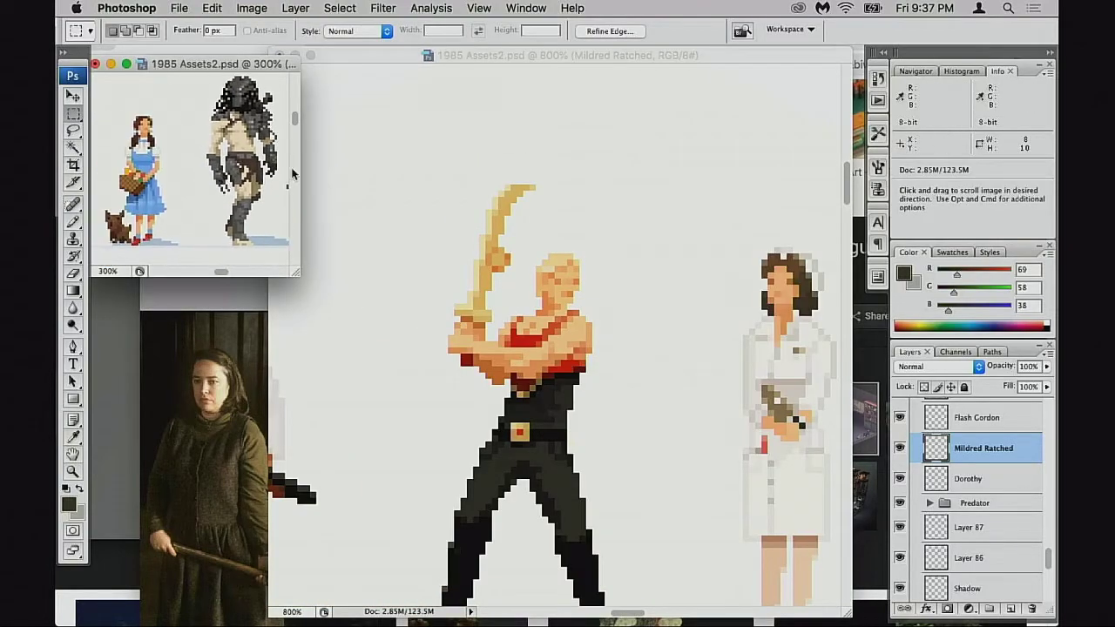
drag(131, 174, 290, 179)
drag(195, 189, 218, 196)
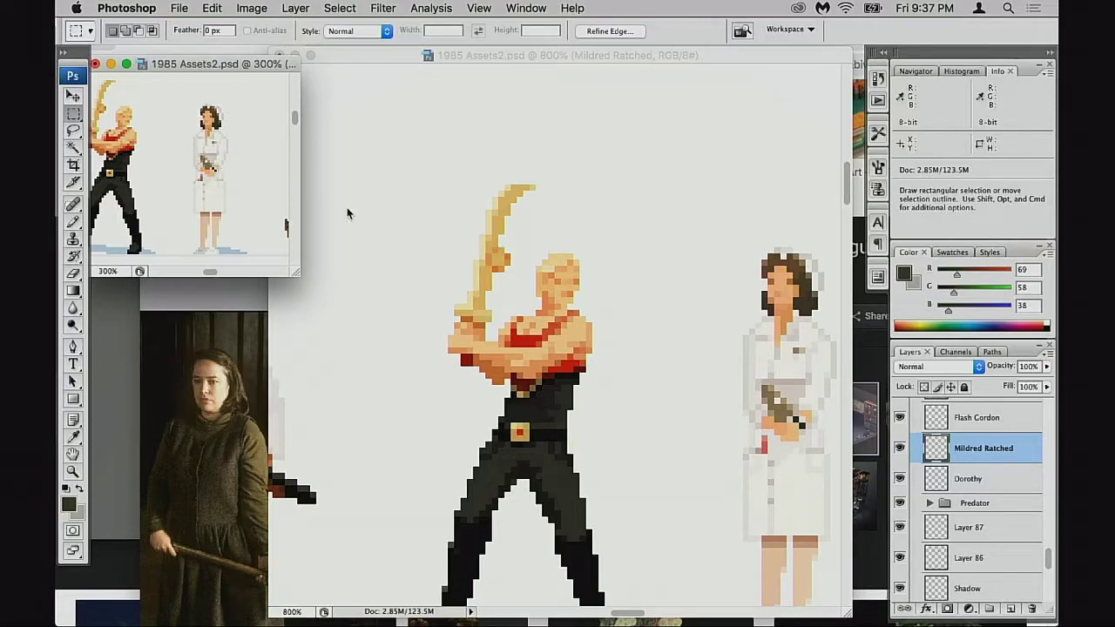
Replace the selection with a rectangular marquee about 7 by 8 px around the nurse's face and hair
click(769, 285)
scroll(784, 300, right, 4)
scroll(784, 301, down, 1)
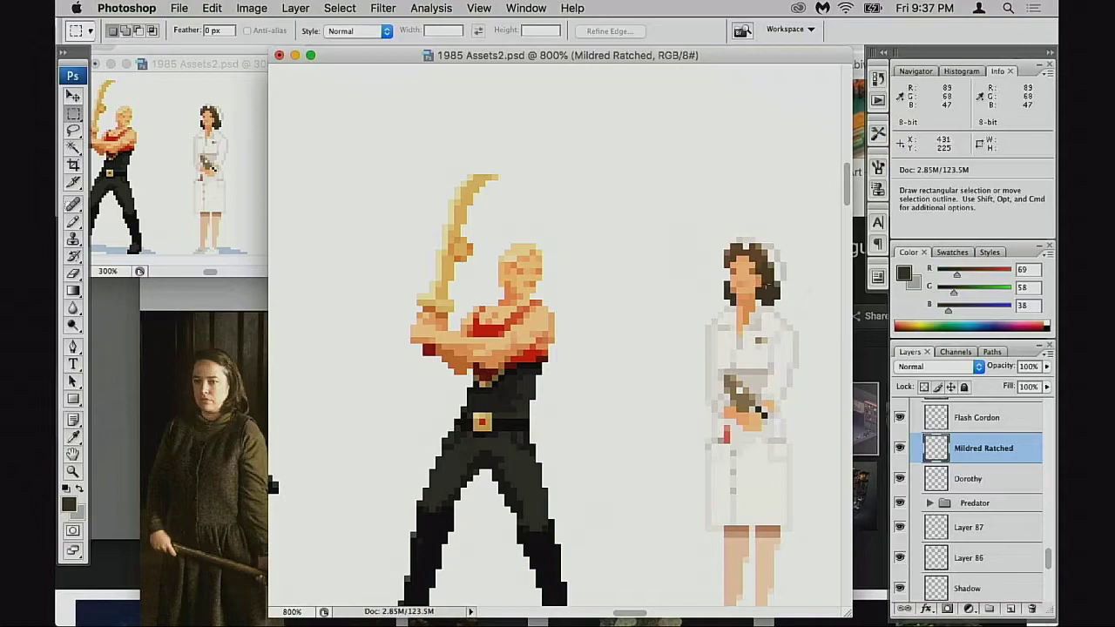
drag(770, 298, 729, 249)
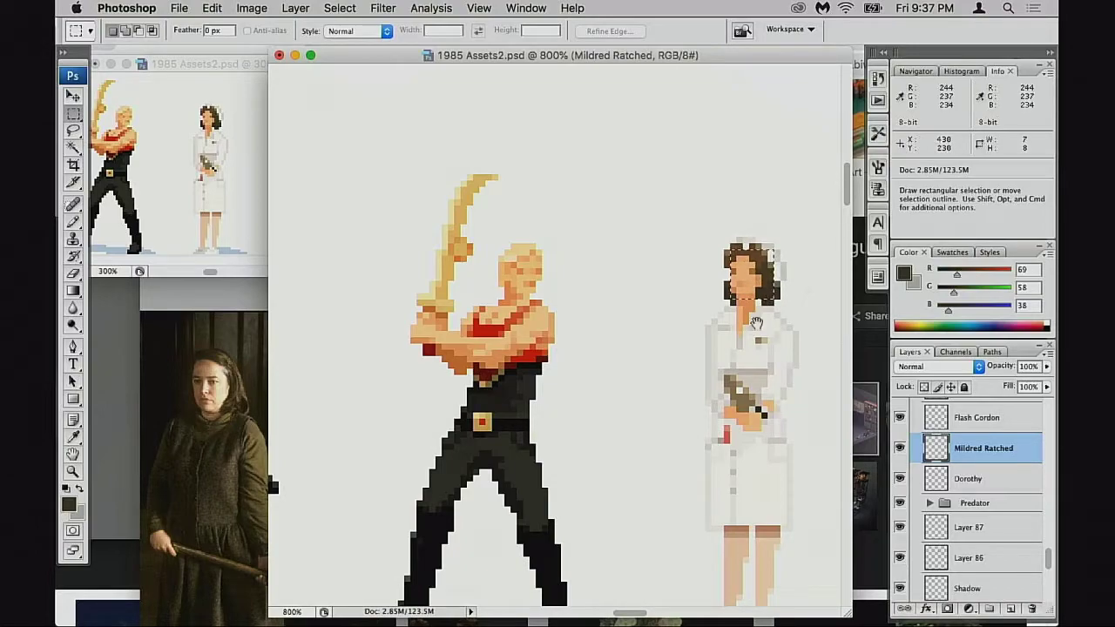
Examine the heads and faces of the other characters across the rows, finishing back at the nurse and Dorothy
alt+click(706, 352)
alt+click(706, 355)
scroll(605, 433, down, 10)
scroll(572, 393, left, 10)
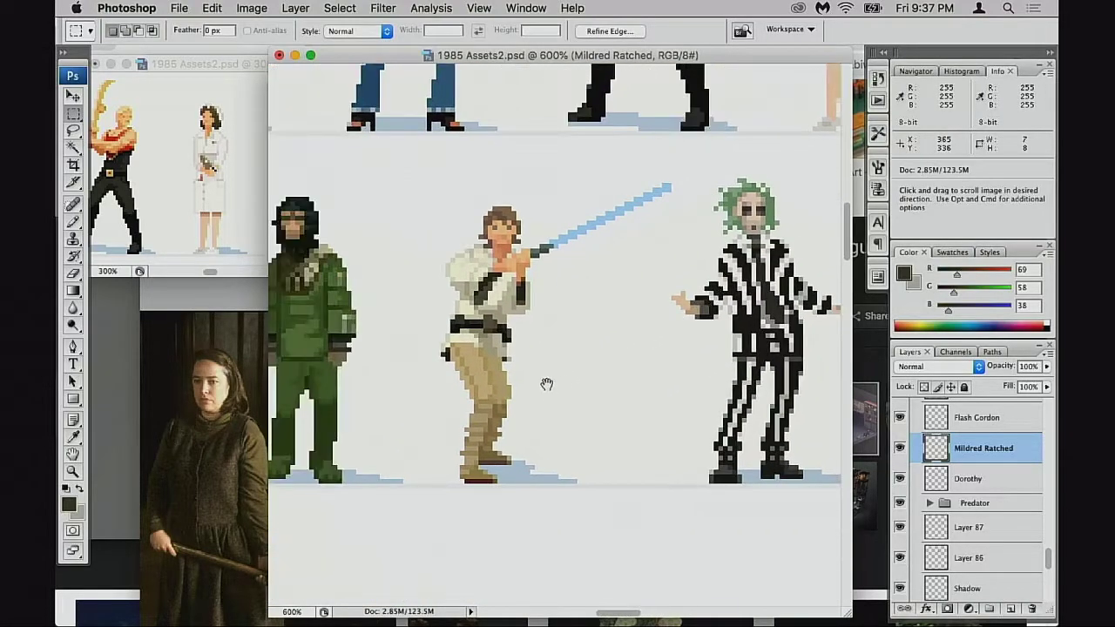
scroll(709, 353, left, 8)
scroll(705, 349, down, 5)
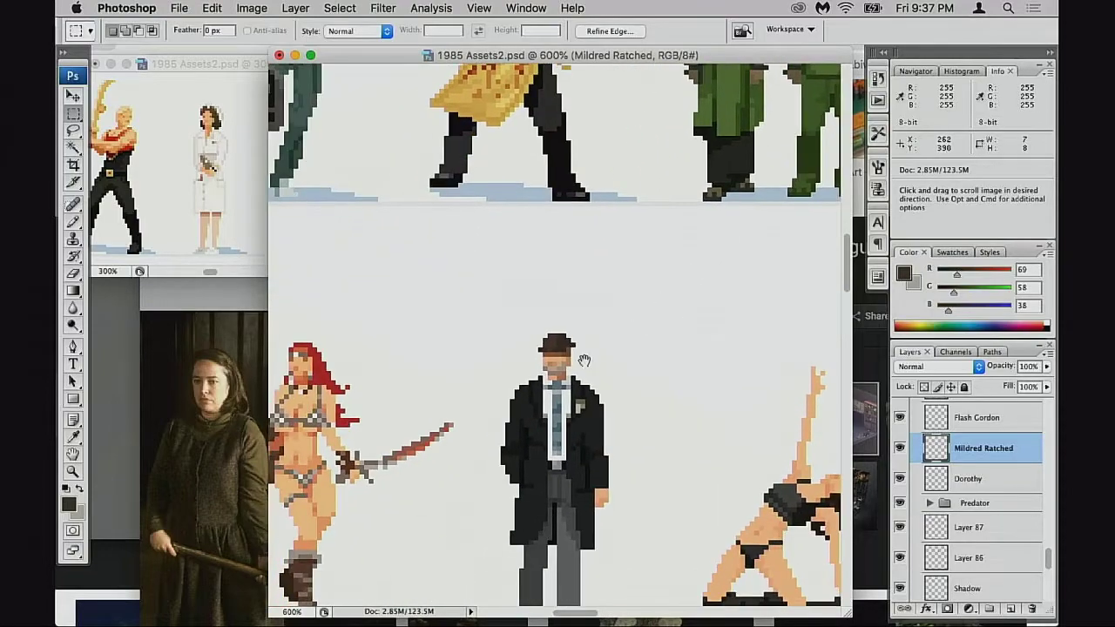
scroll(692, 335, left, 6)
scroll(592, 348, up, 6)
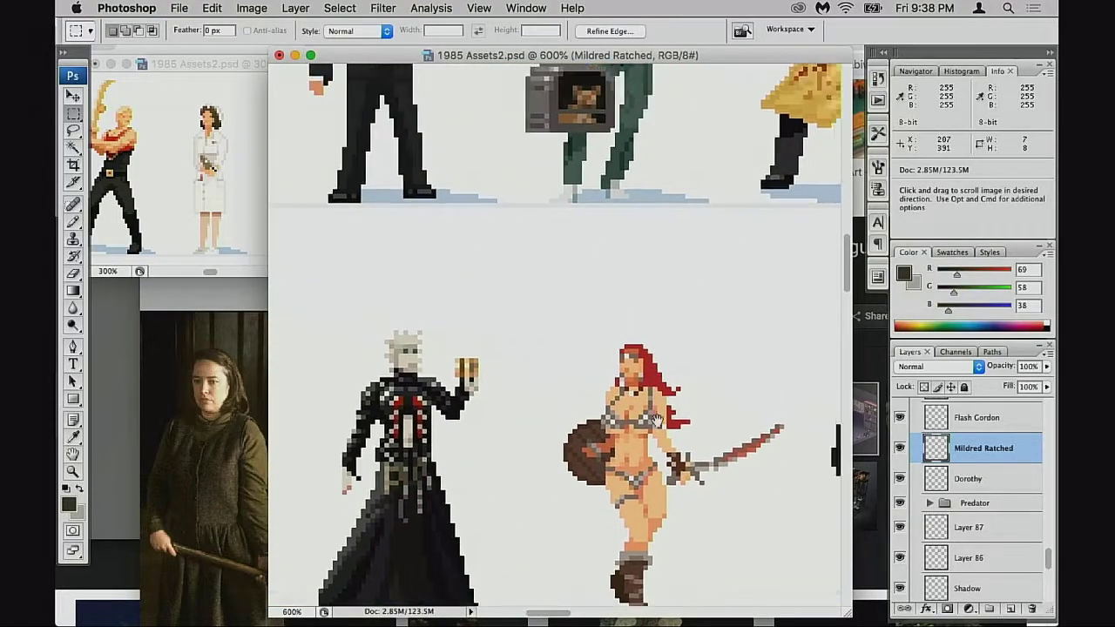
scroll(565, 504, up, 5)
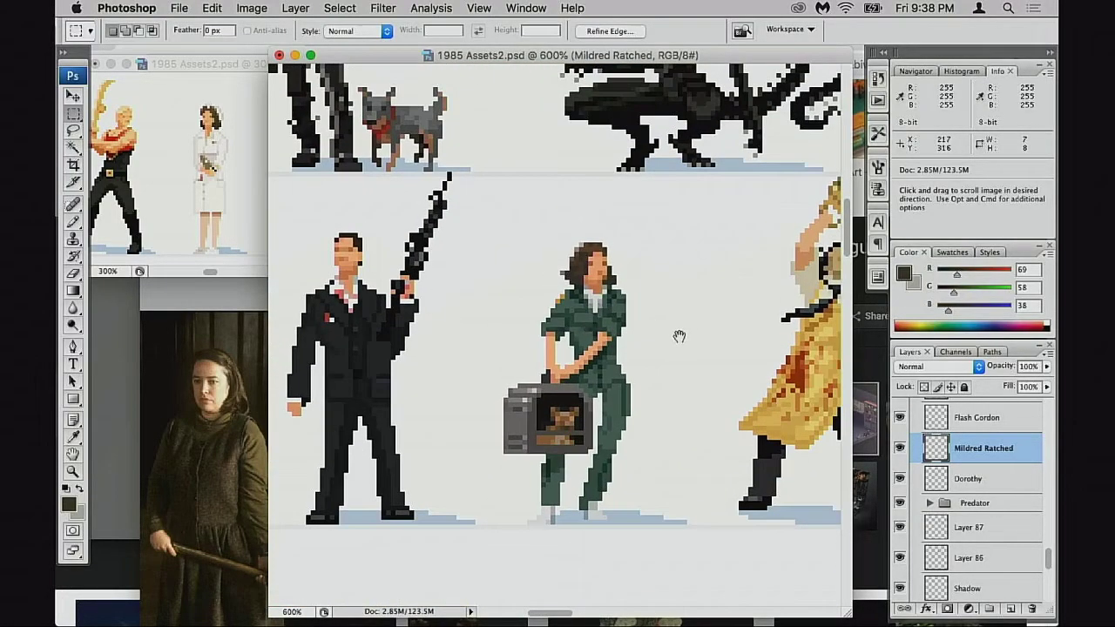
scroll(588, 396, up, 4)
scroll(539, 426, left, 6)
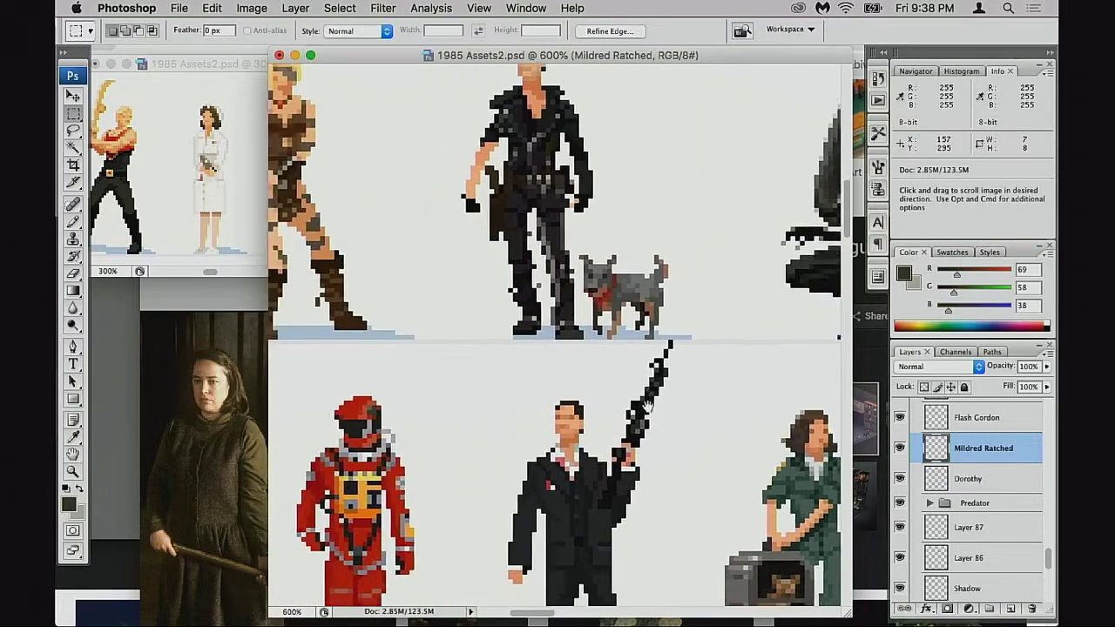
scroll(513, 453, right, 10)
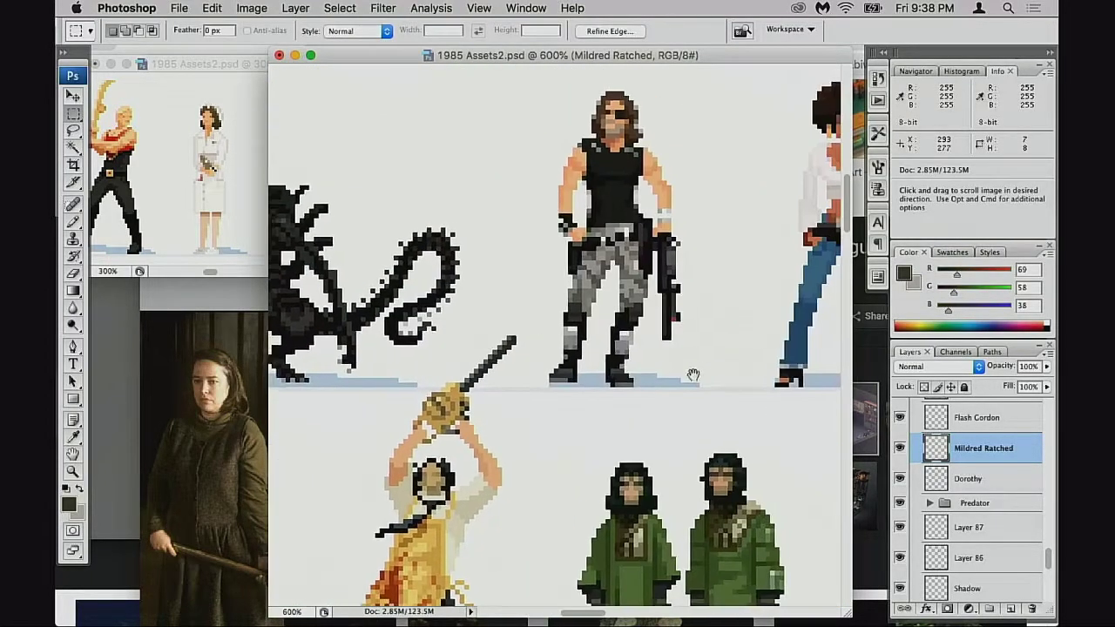
scroll(515, 446, up, 3)
scroll(515, 446, right, 4)
scroll(476, 391, left, 15)
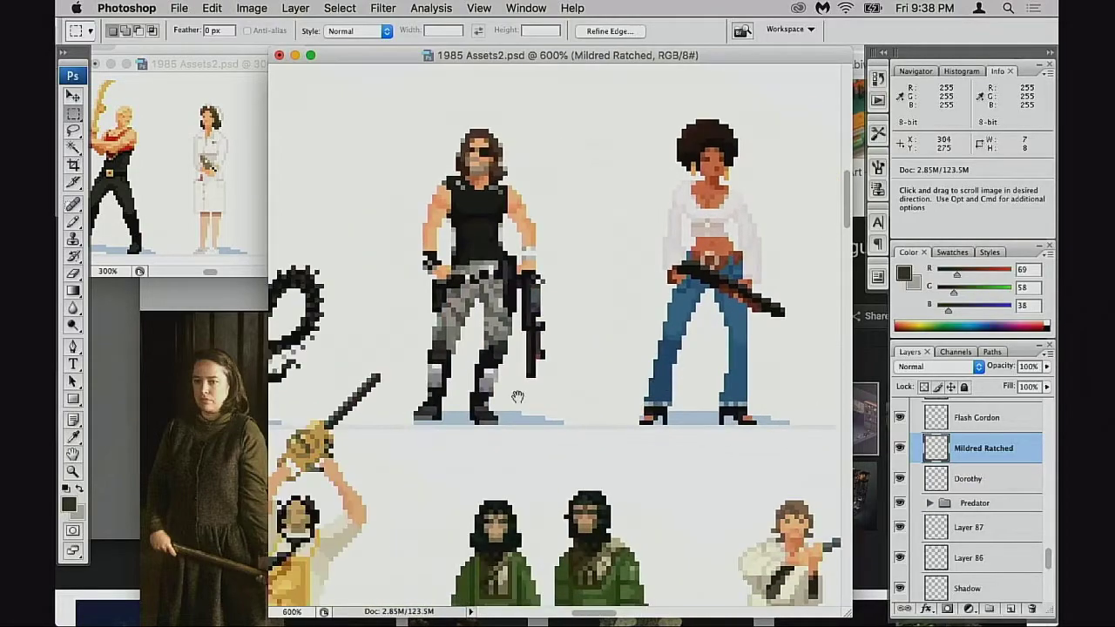
scroll(484, 376, down, 3)
scroll(484, 375, left, 10)
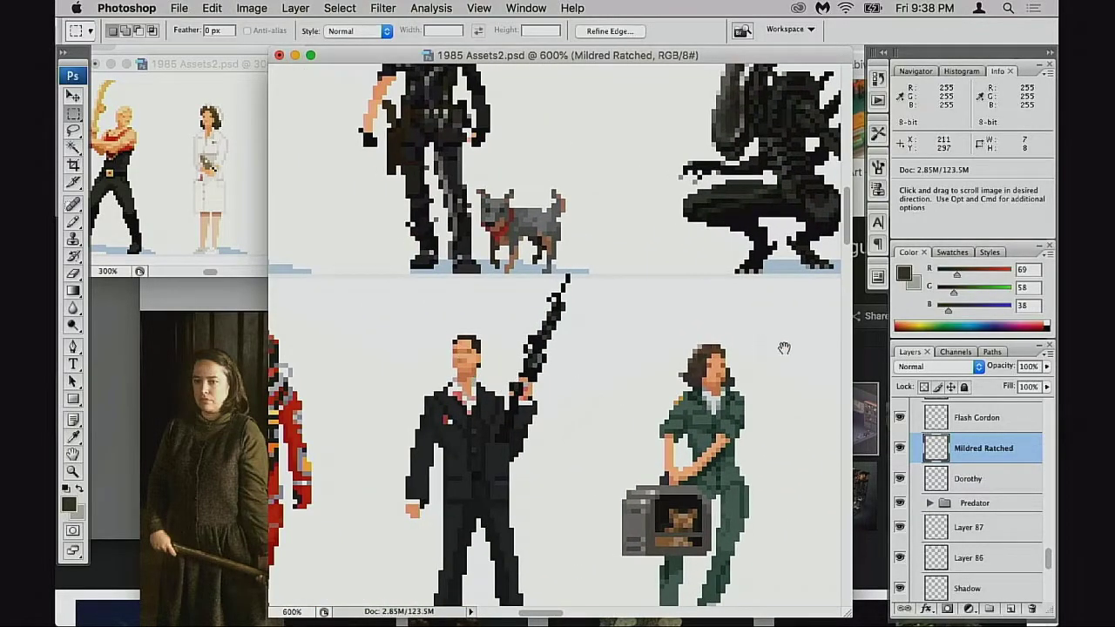
scroll(766, 350, right, 12)
scroll(743, 352, up, 2)
scroll(743, 352, right, 15)
scroll(742, 352, up, 3)
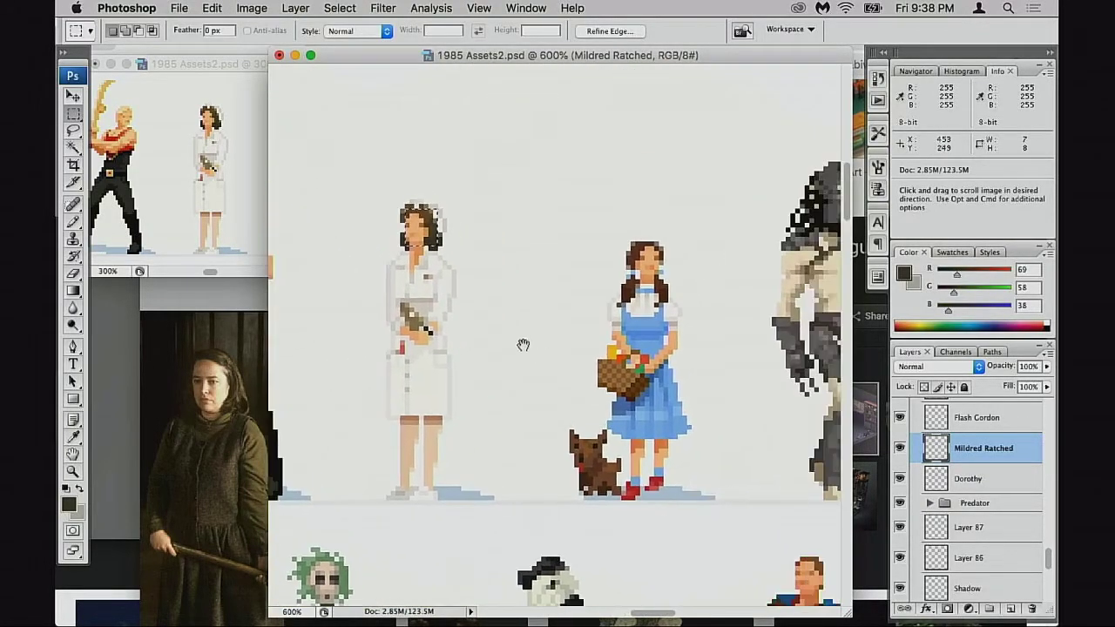
Marquee-select the nurse's head, about 10 by 10 px, and copy it from Mildred Ratched onto its own layer
key(z)
click(455, 275)
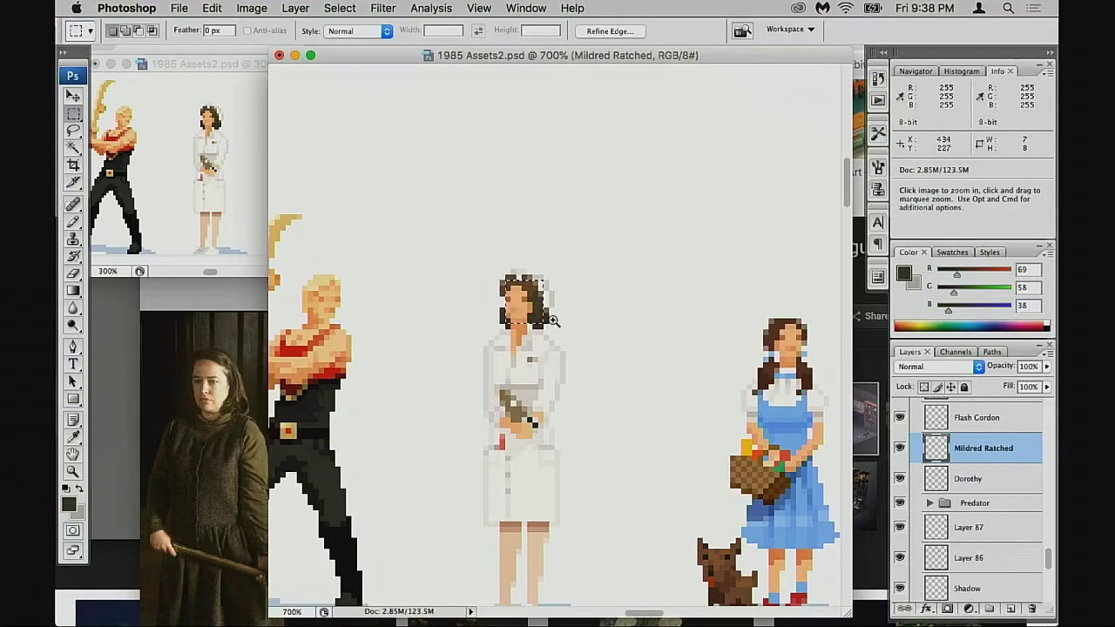
key(super+plus)
drag(493, 286, 521, 327)
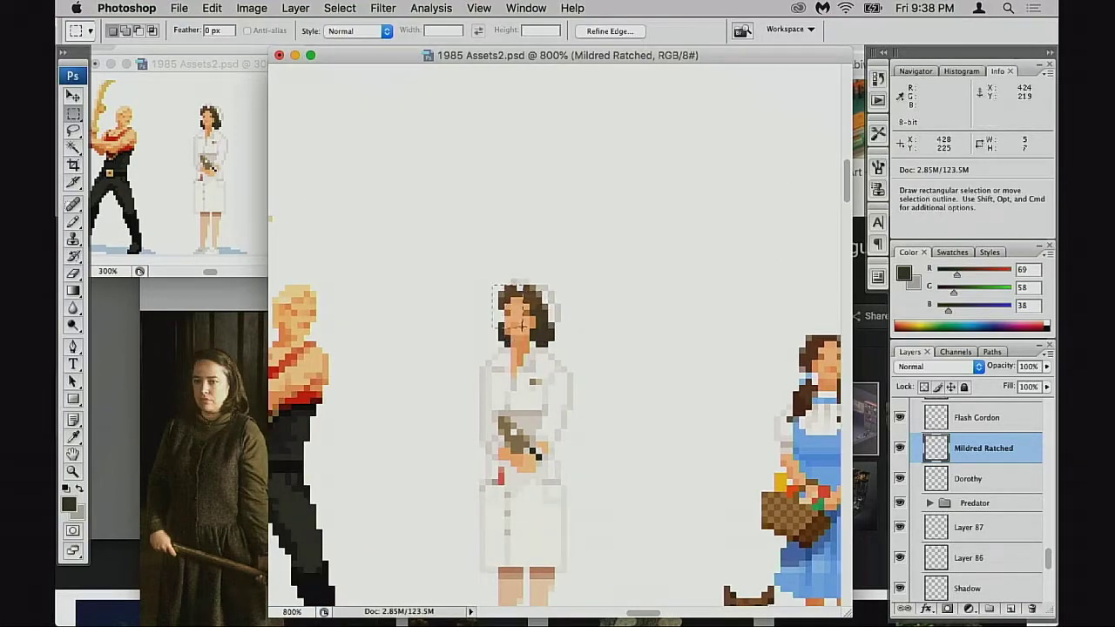
click(916, 450)
click(916, 450)
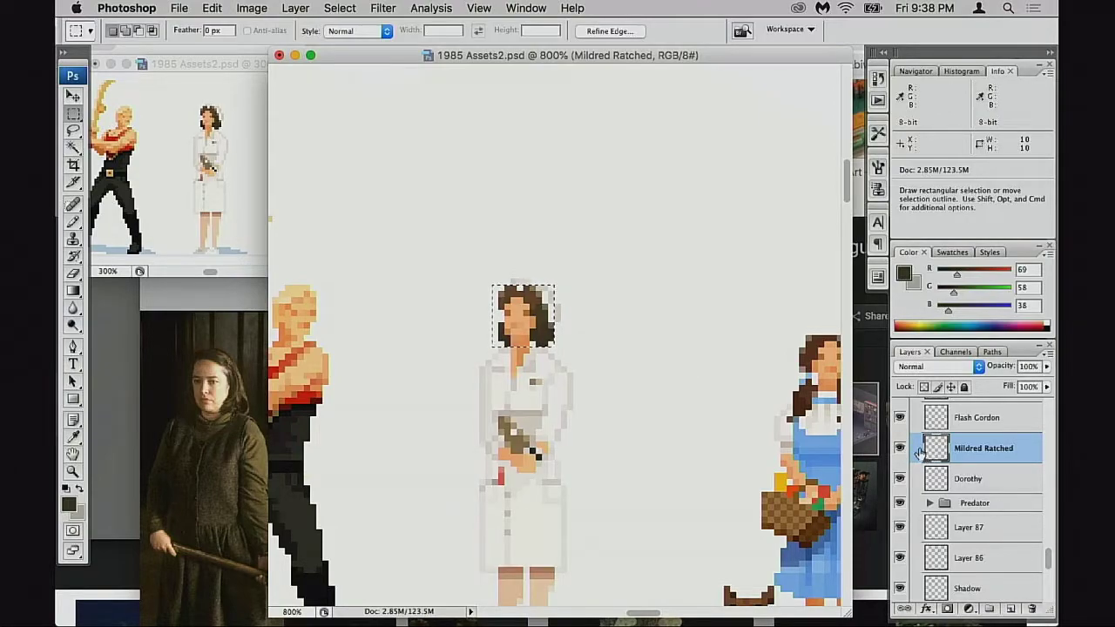
key(super+j)
Deselect and move the copied nurse's head across the row onto Annie's blank face beside the Predator
drag(542, 341, 685, 372)
key(super+d)
key(v)
drag(549, 368, 653, 414)
drag(569, 397, 643, 359)
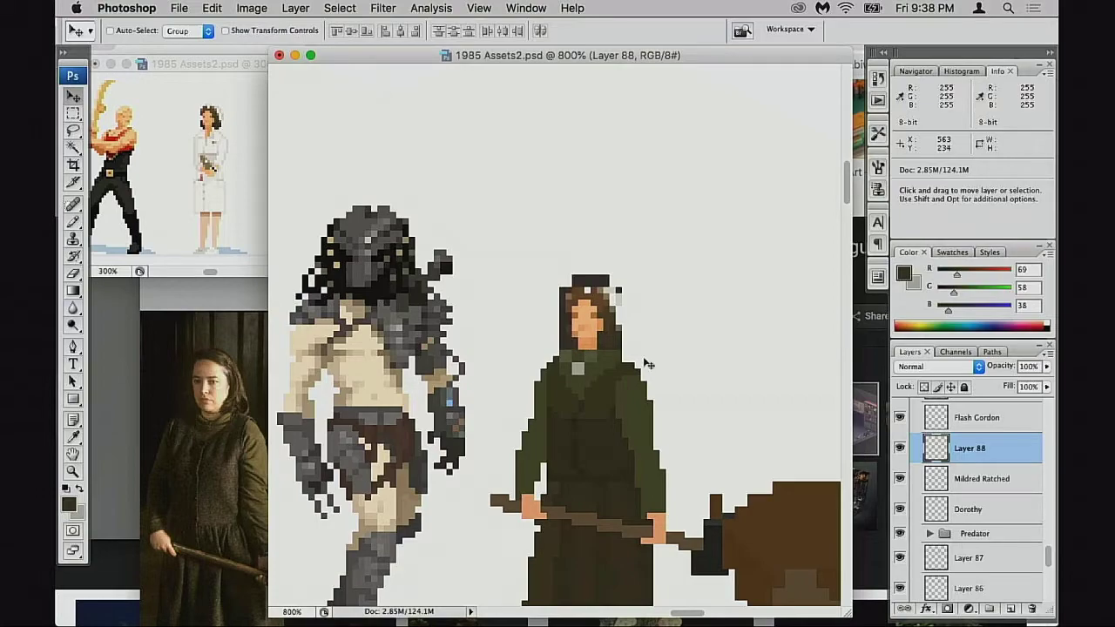
Bring Annie into view in the reference photo and the 300% preview, and view her new head at 1200%
click(254, 375)
drag(323, 302, 273, 302)
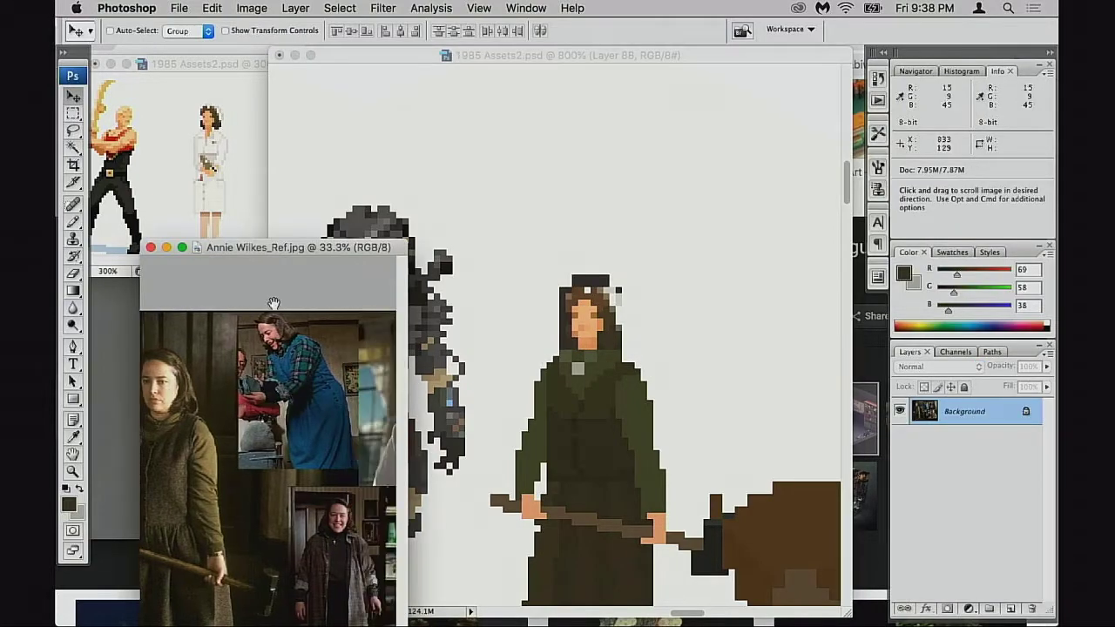
click(248, 165)
drag(270, 166, 140, 165)
drag(239, 174, 81, 158)
click(601, 338)
key(super+equal)
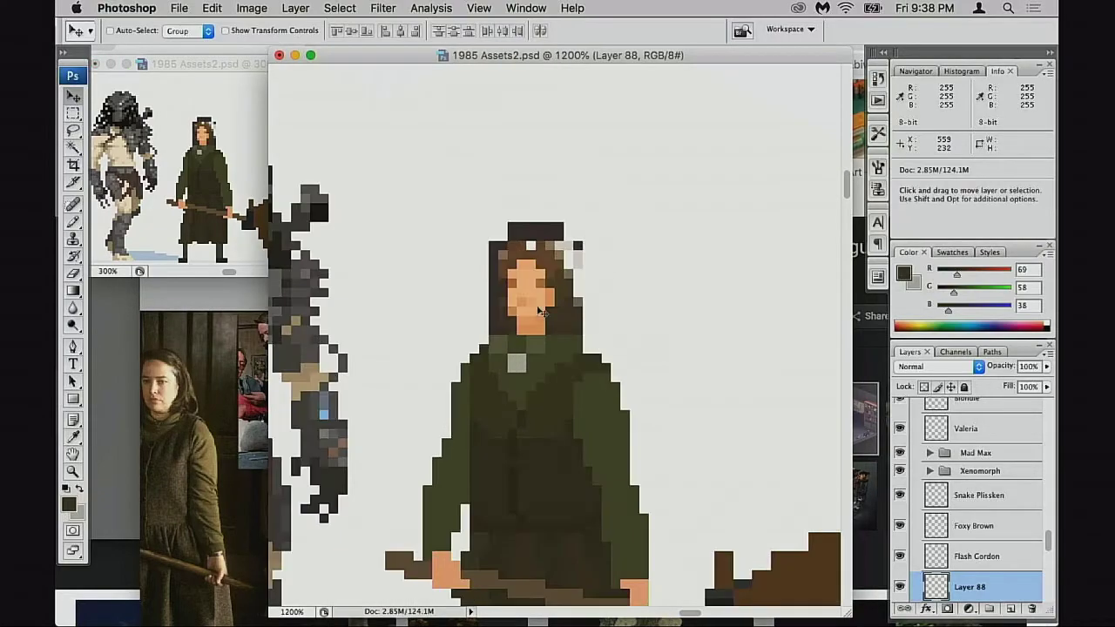
drag(535, 310, 621, 337)
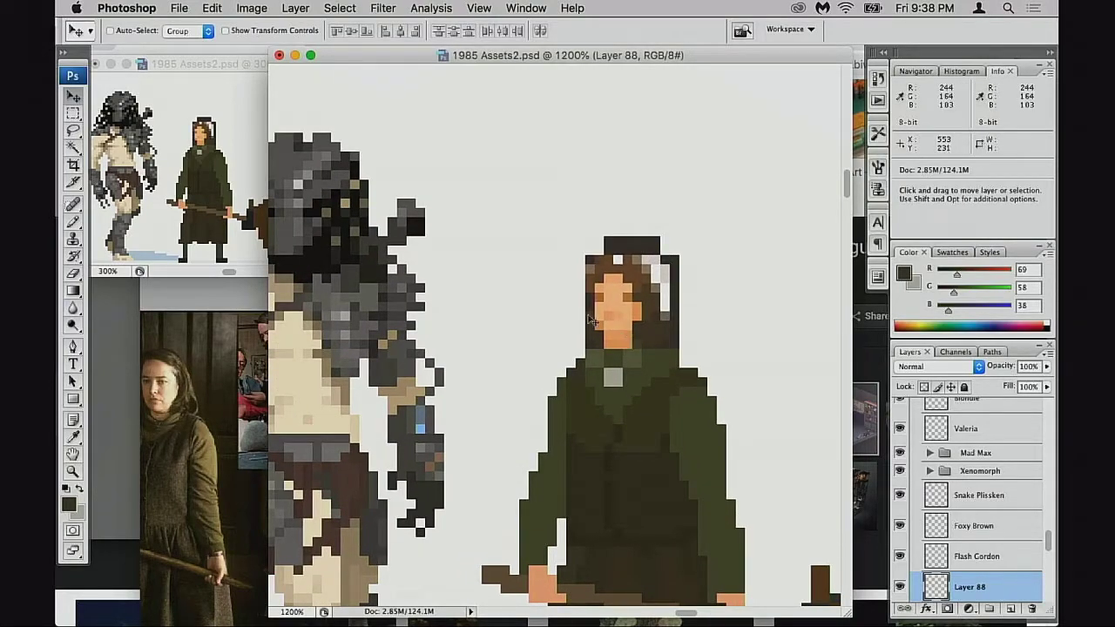
Reposition the Annie Wilkes_Ref.jpg window below the preview so the sledgehammer photo shows beside the canvas
click(244, 340)
drag(345, 250, 295, 265)
drag(258, 327, 308, 328)
drag(319, 261, 314, 275)
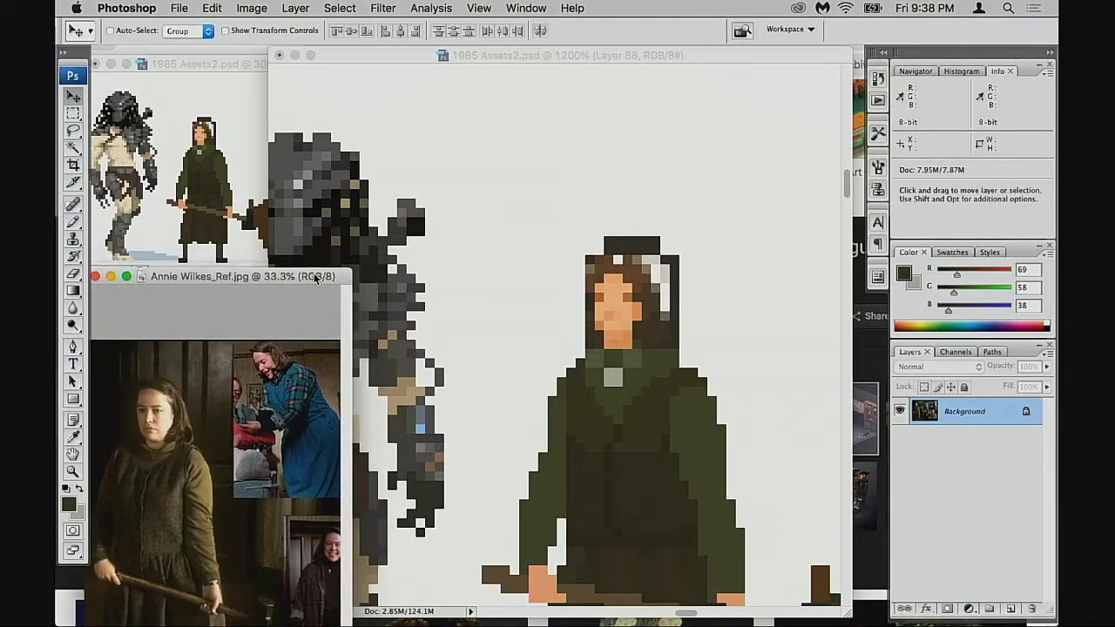
click(600, 303)
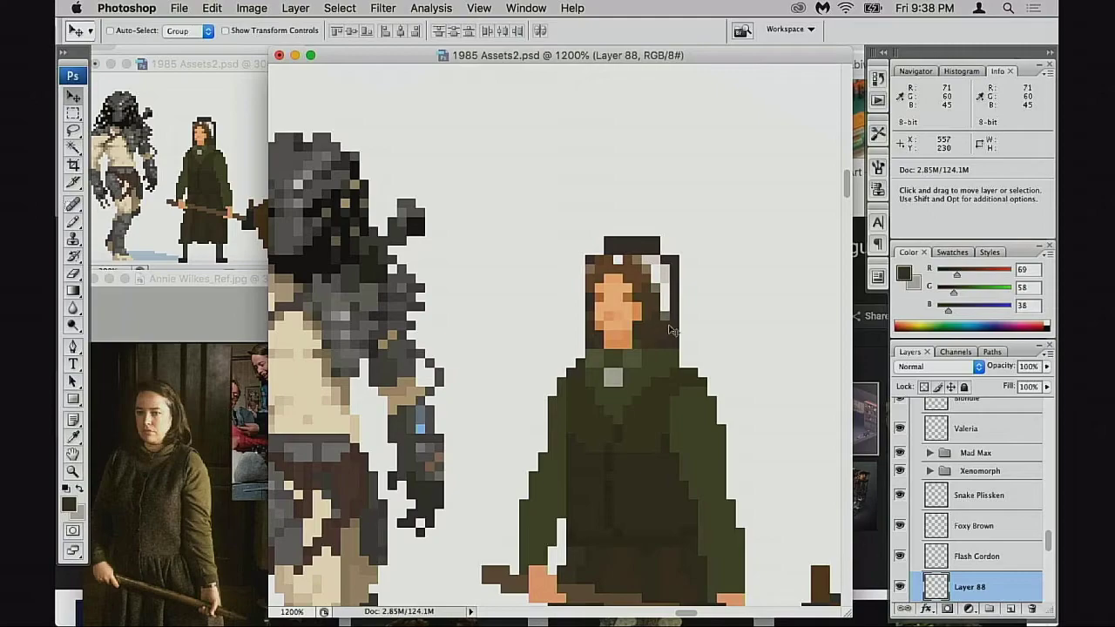
Erase the bottom row of neck pixels from the copied head and compare the figure with that layer hidden and shown
scroll(913, 564, down, 3)
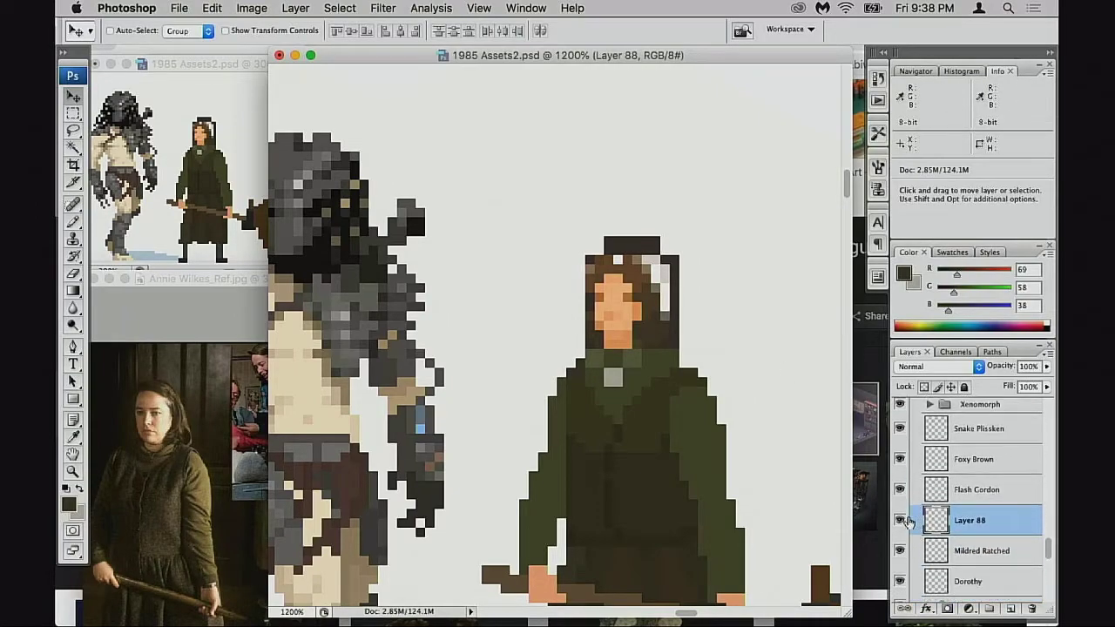
click(900, 520)
click(901, 519)
scroll(923, 522, down, 1)
drag(606, 373, 608, 368)
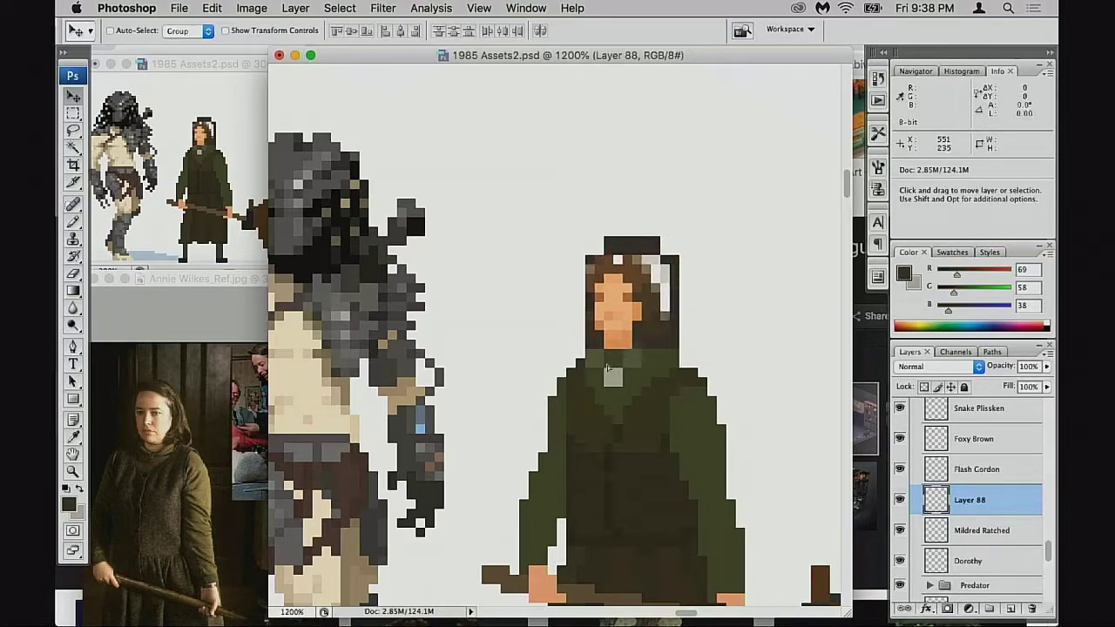
key(e)
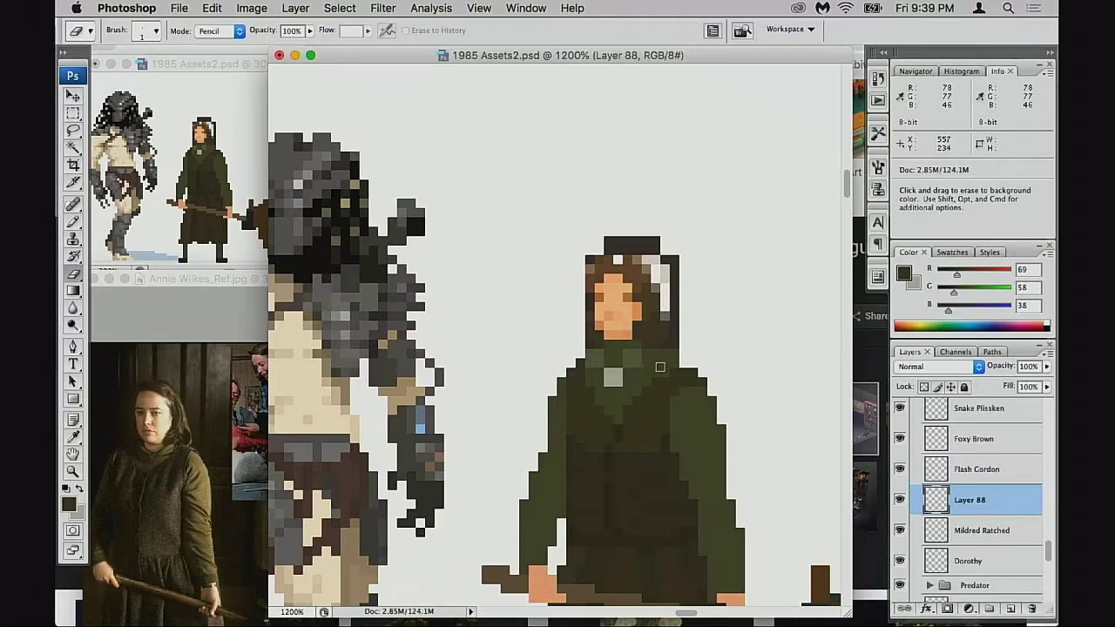
click(901, 500)
click(900, 499)
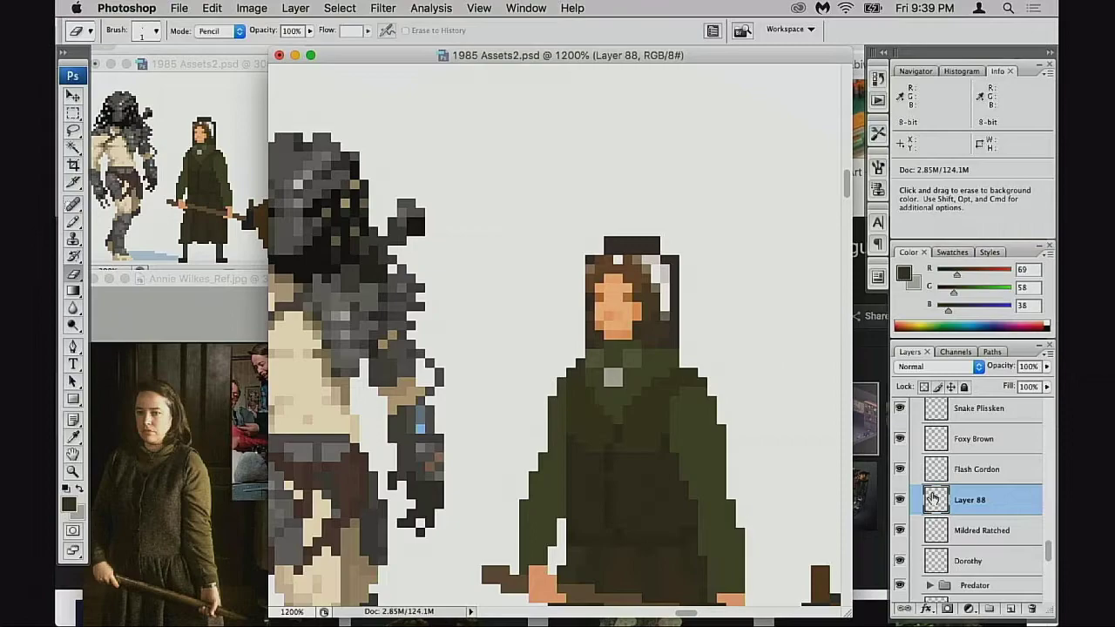
Paint the nurse's cap pixels over with sampled brown (89, 68, 47) and compare the head with its layer hidden and shown
key(b)
alt+click(660, 301)
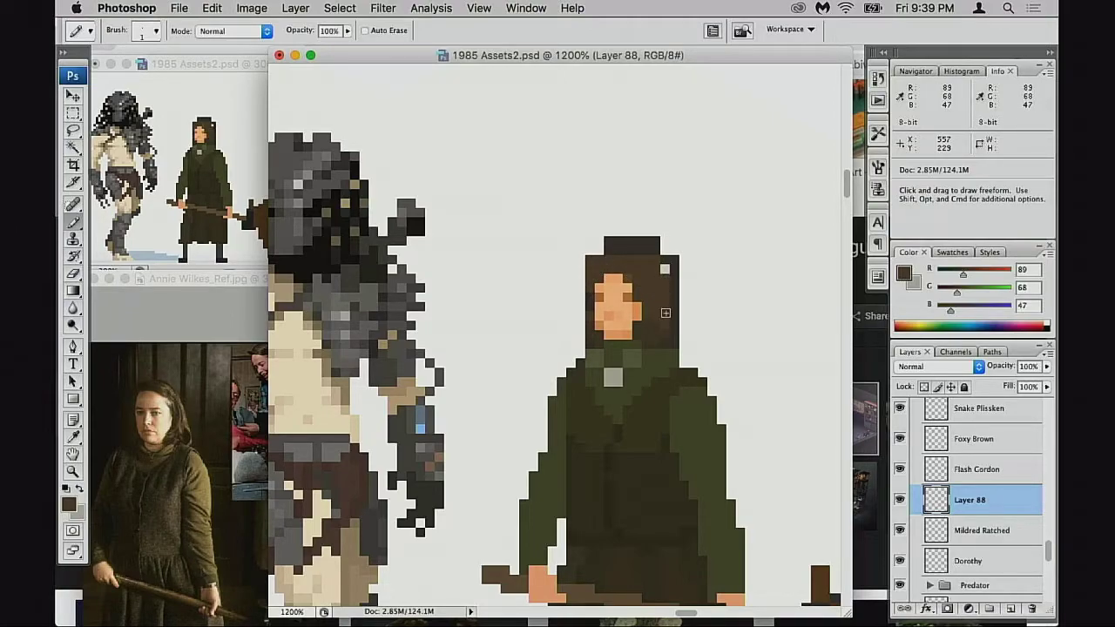
key(e)
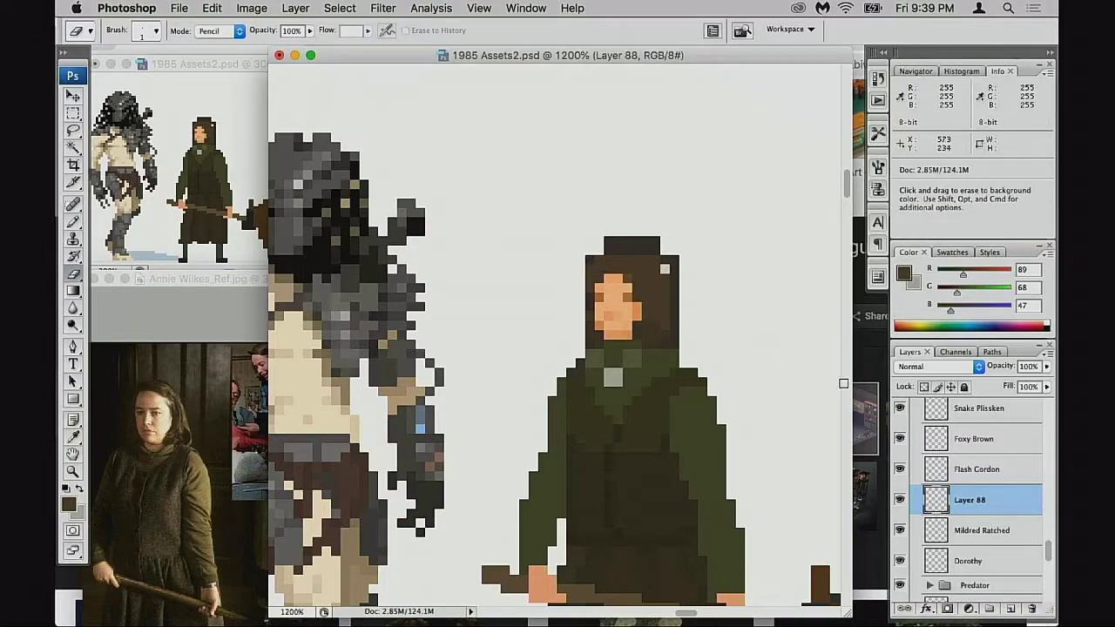
click(901, 498)
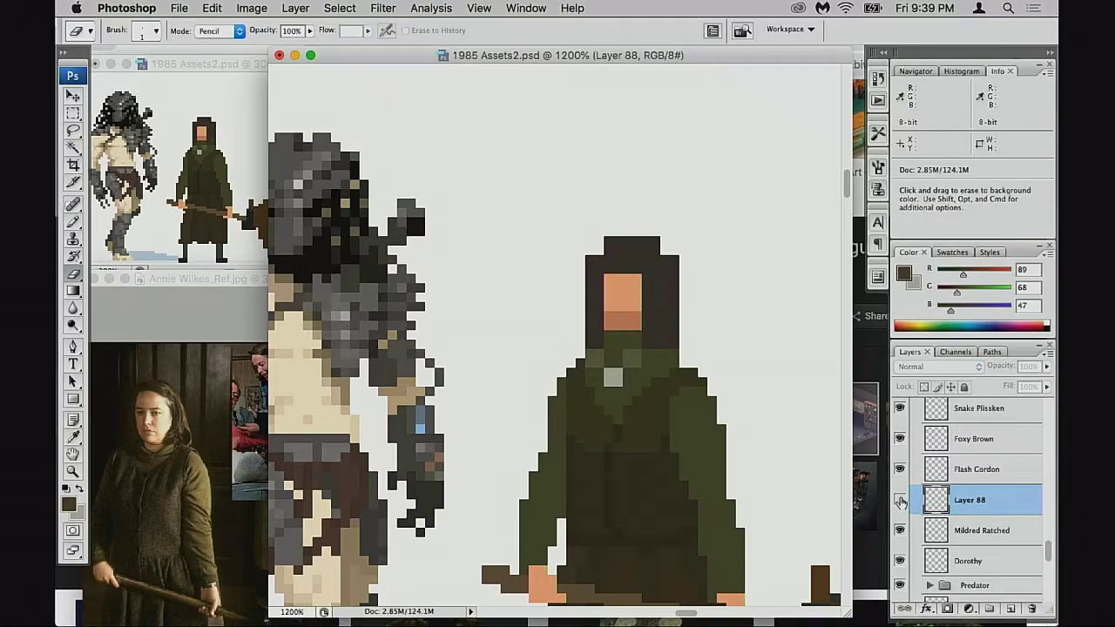
click(900, 500)
Move the copied head's layer down the stack to sit directly between Layer 87 and Layer 86, checking each layer's content
mouse_move(941, 507)
mouse_down()
mouse_move(941, 598)
mouse_move(939, 515)
mouse_up()
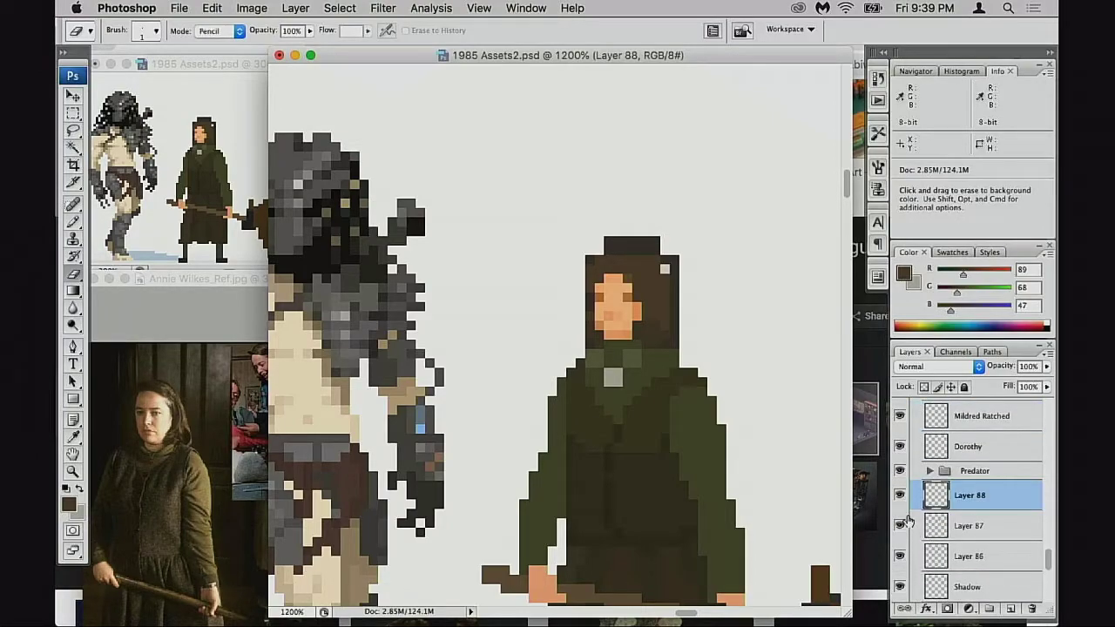
click(901, 496)
click(901, 495)
click(900, 526)
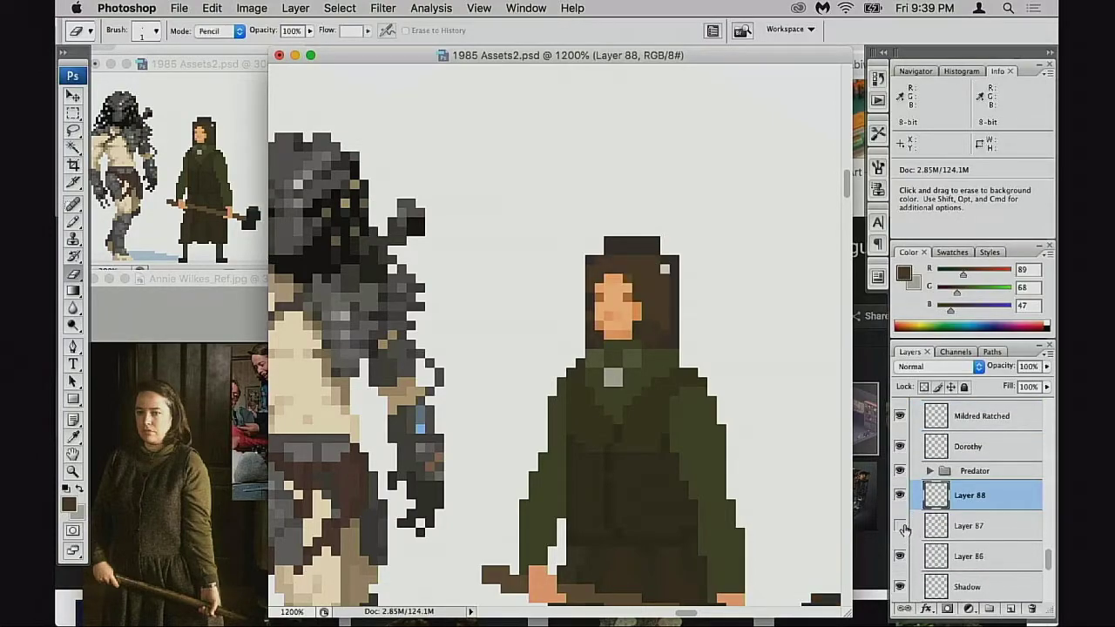
click(901, 526)
click(902, 555)
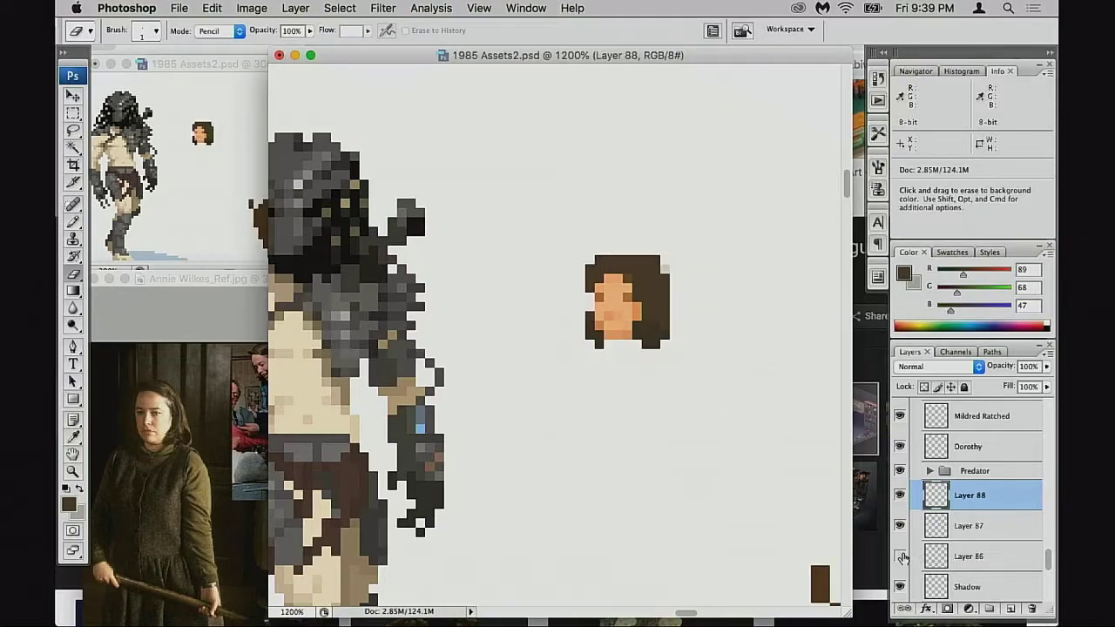
click(902, 556)
drag(936, 501, 933, 540)
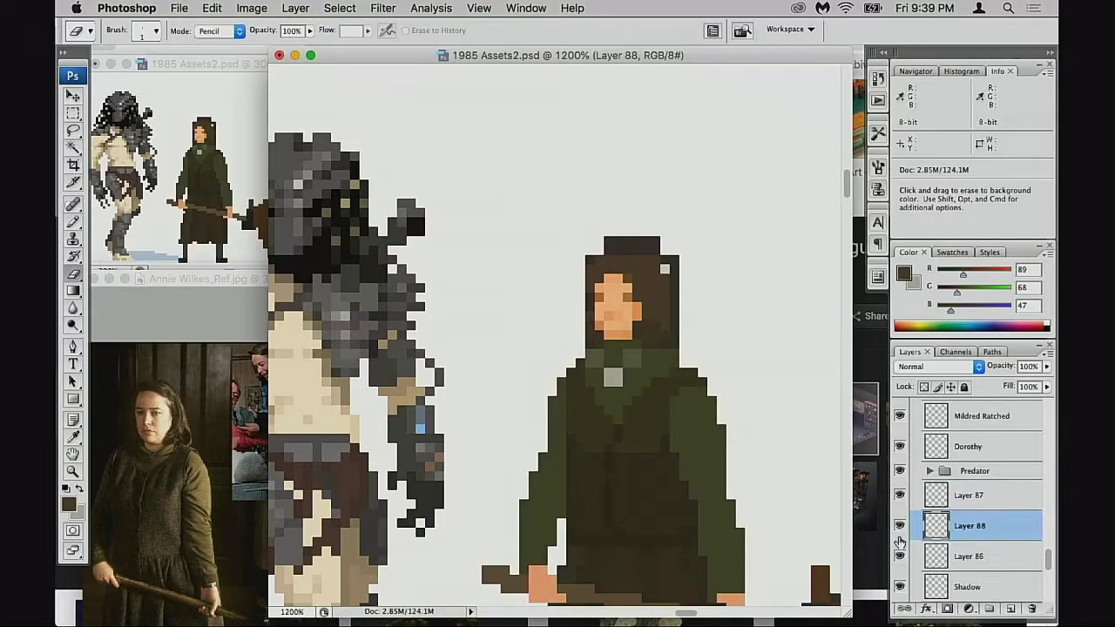
click(900, 526)
click(901, 525)
Paint Annie's hair over the crown and outward beside her left-hand cheek using sampled browns (89, 68, 47) and (65, 55, 49)
key(b)
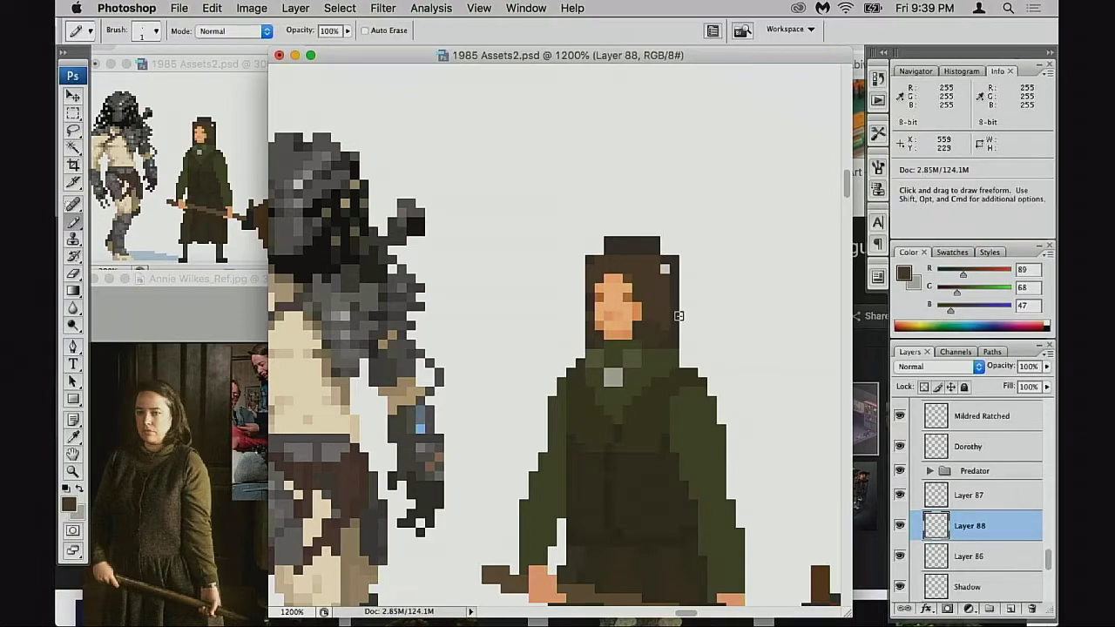
alt+click(667, 314)
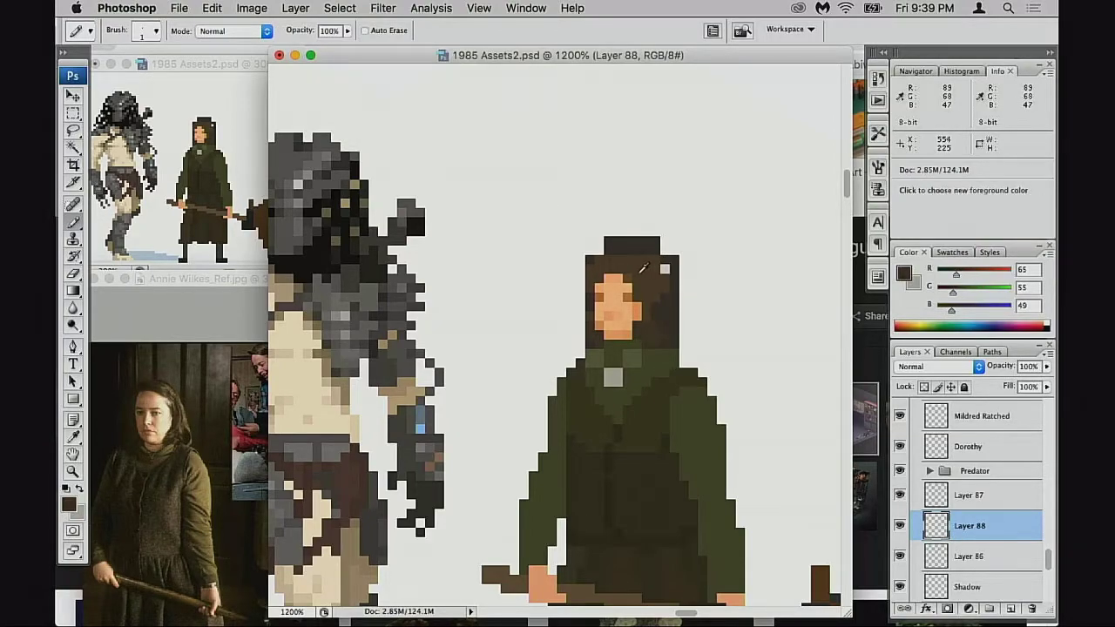
alt+click(618, 250)
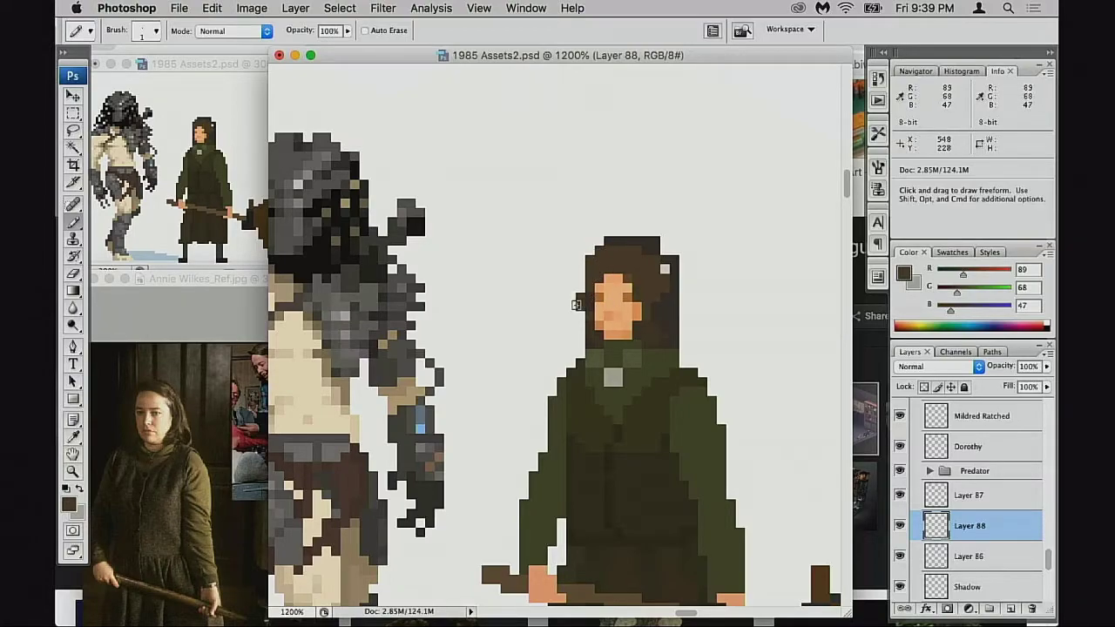
drag(576, 305, 572, 335)
click(580, 288)
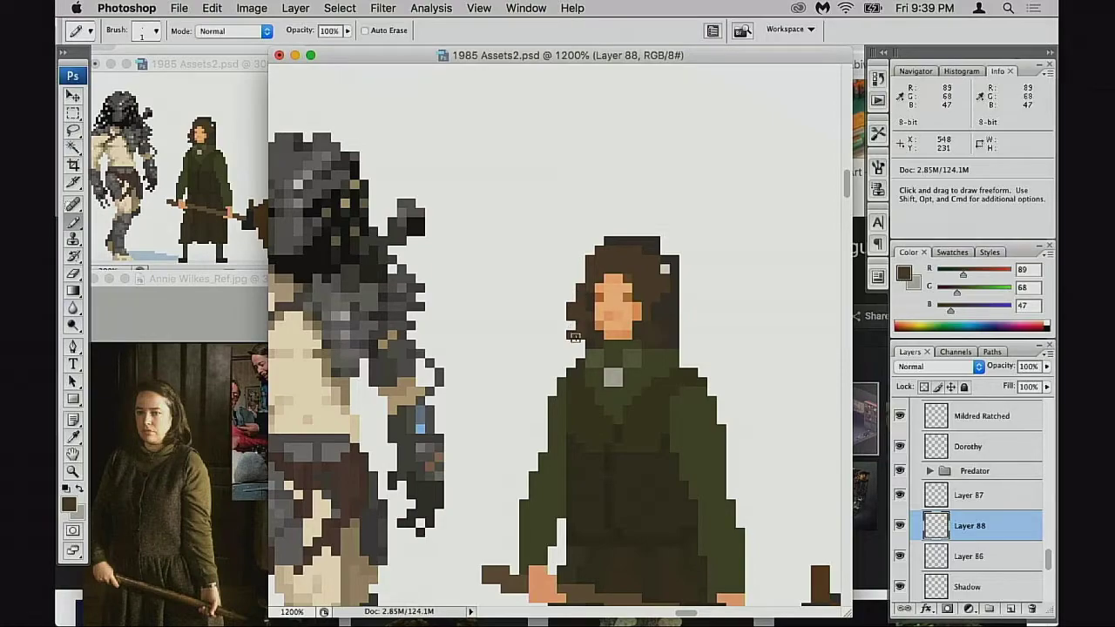
alt+click(663, 312)
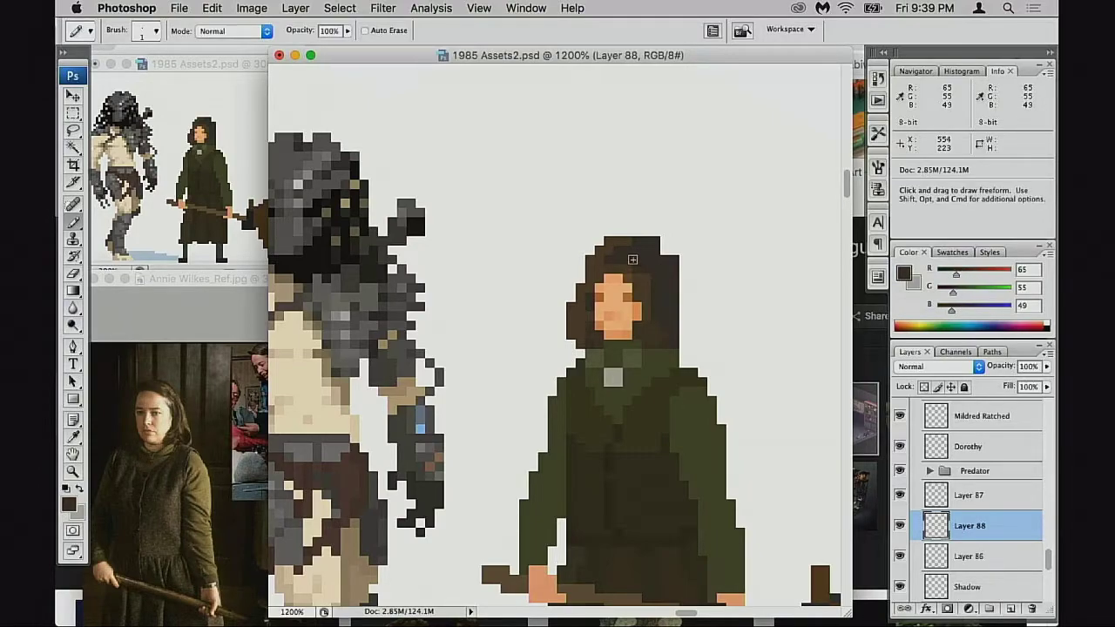
alt+click(625, 266)
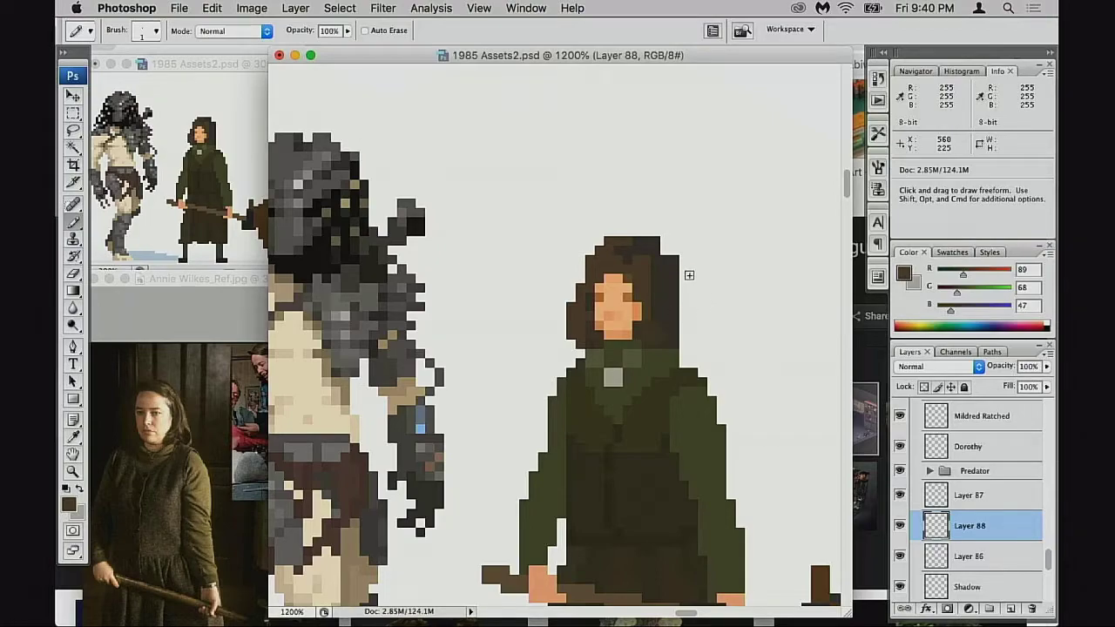
key(e)
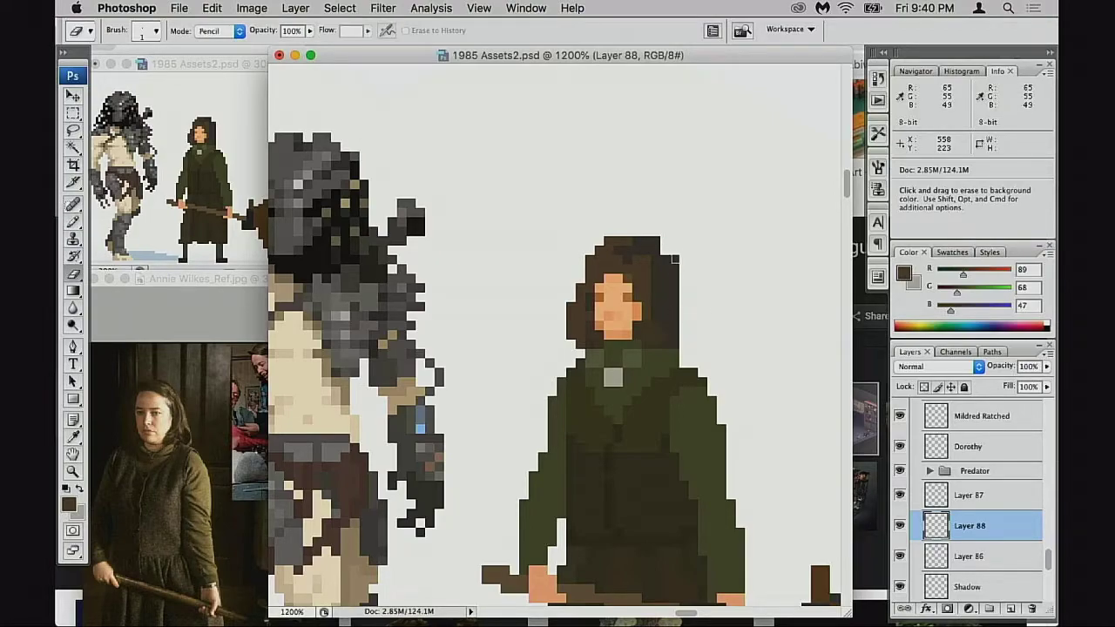
Compare the head hidden and shown, nudge it one pixel to the right, and merge its layer into Layer 86
click(899, 526)
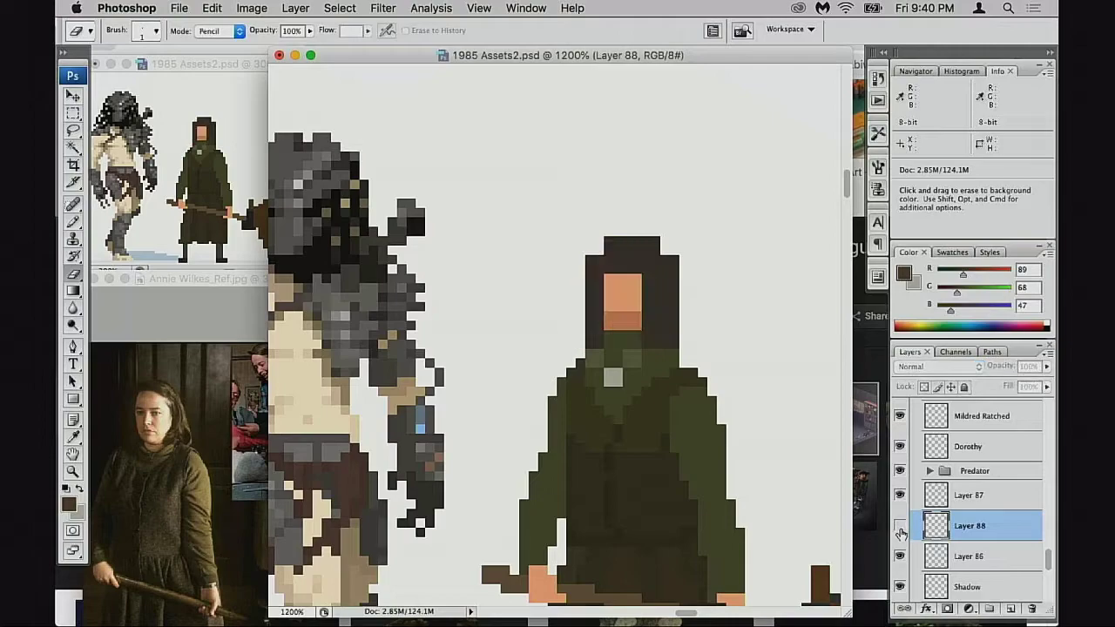
click(900, 526)
click(899, 526)
click(900, 526)
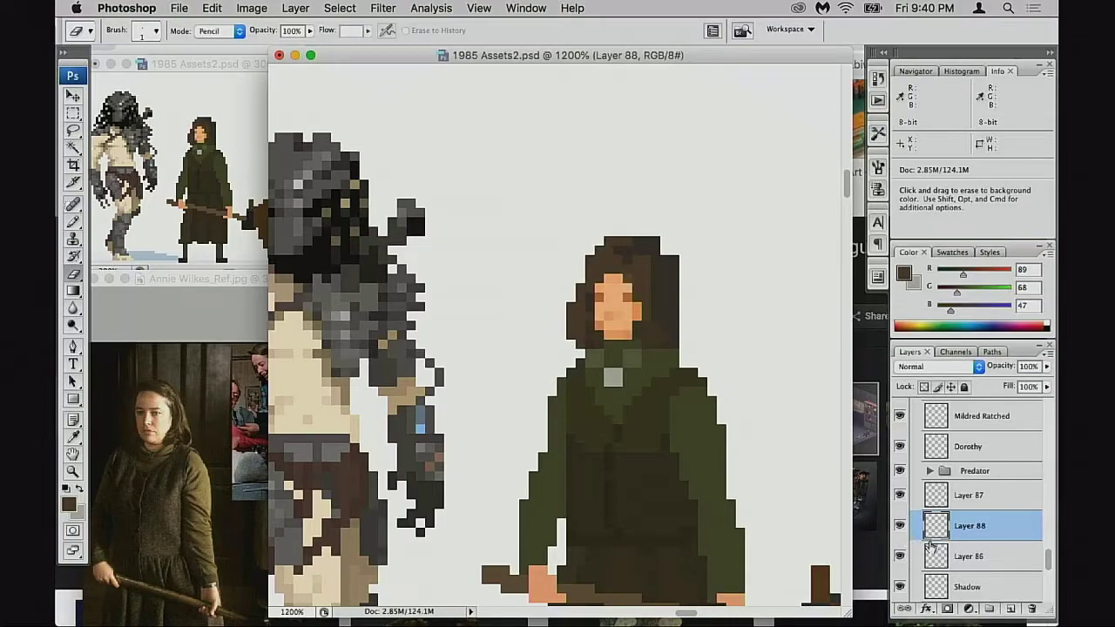
key(v)
key(Right)
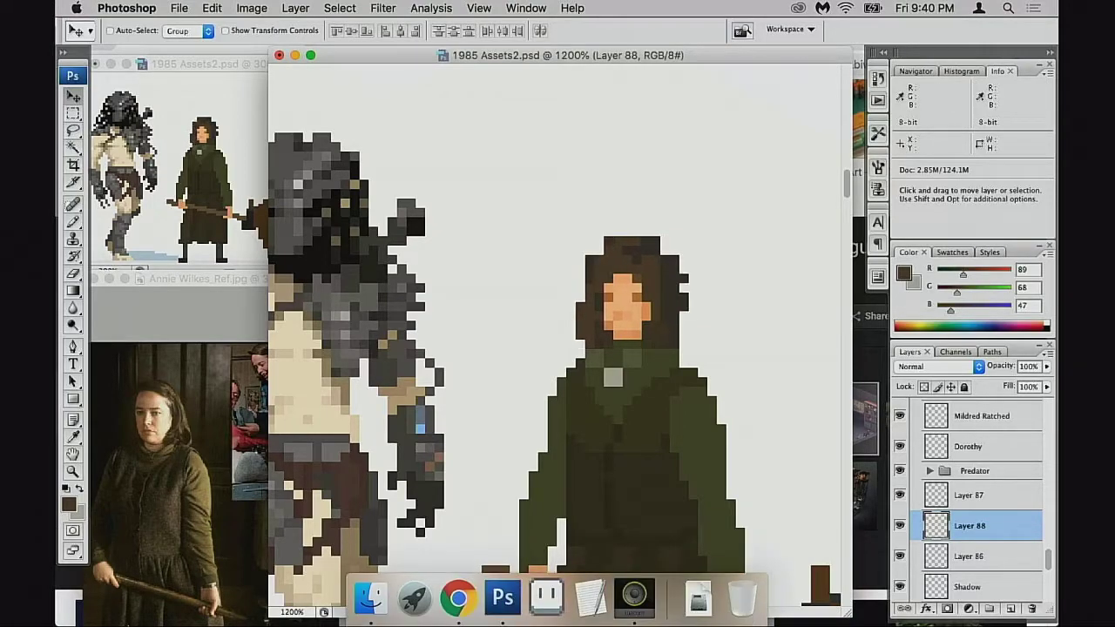
key(Delete)
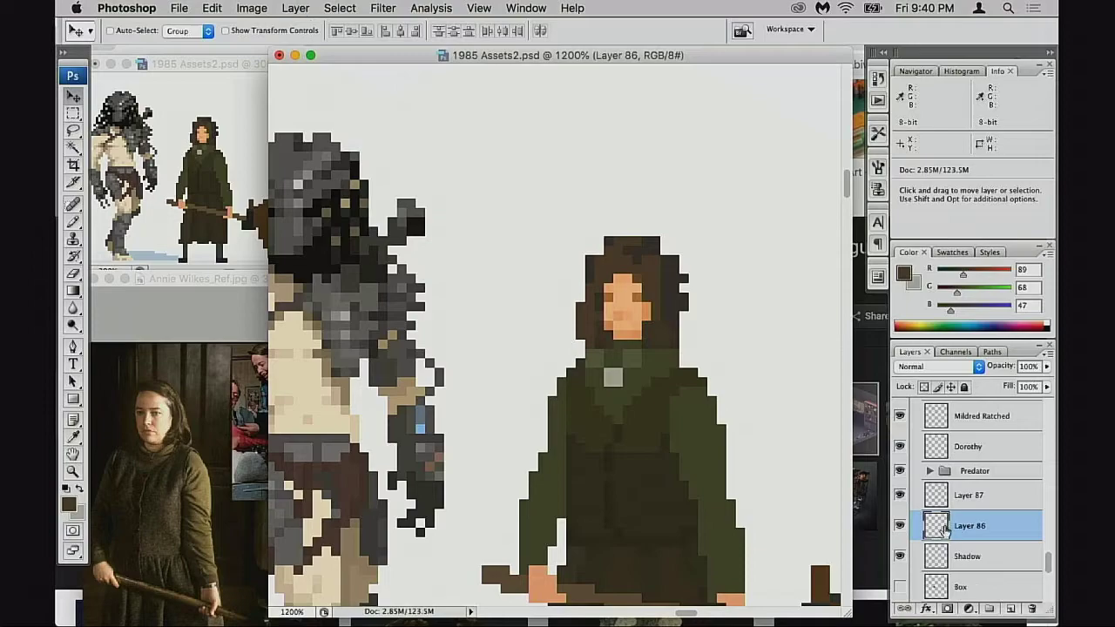
click(901, 526)
click(900, 526)
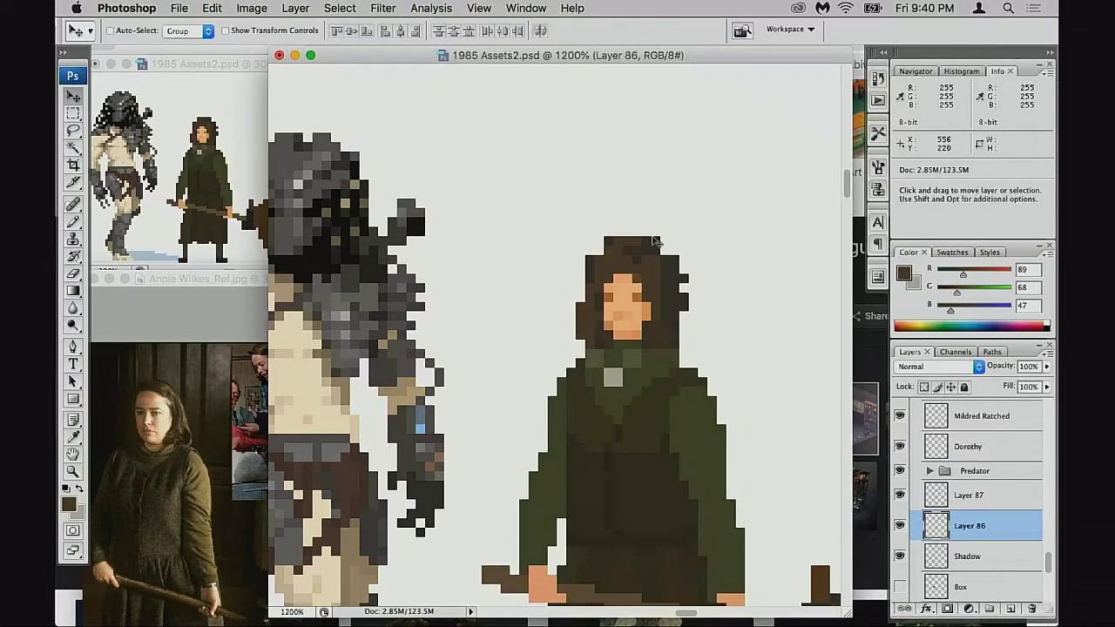
Fill Annie's crown hair with sampled brown (89, 68, 47) and widen the hair beside her left-hand cheek with dark brown (65, 55, 49)
key(b)
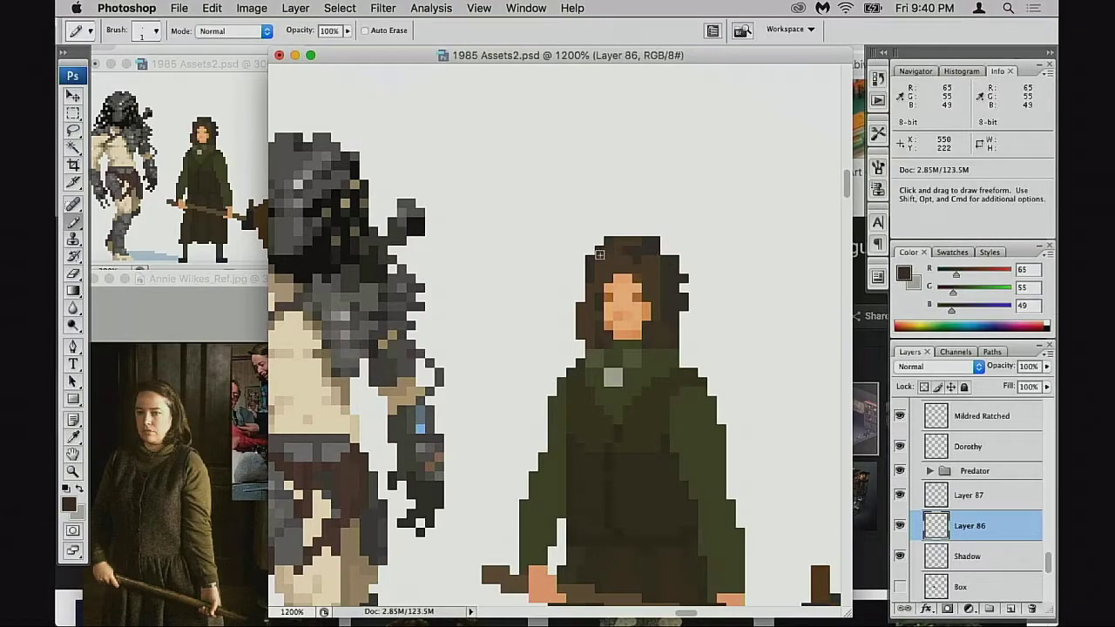
alt+click(639, 266)
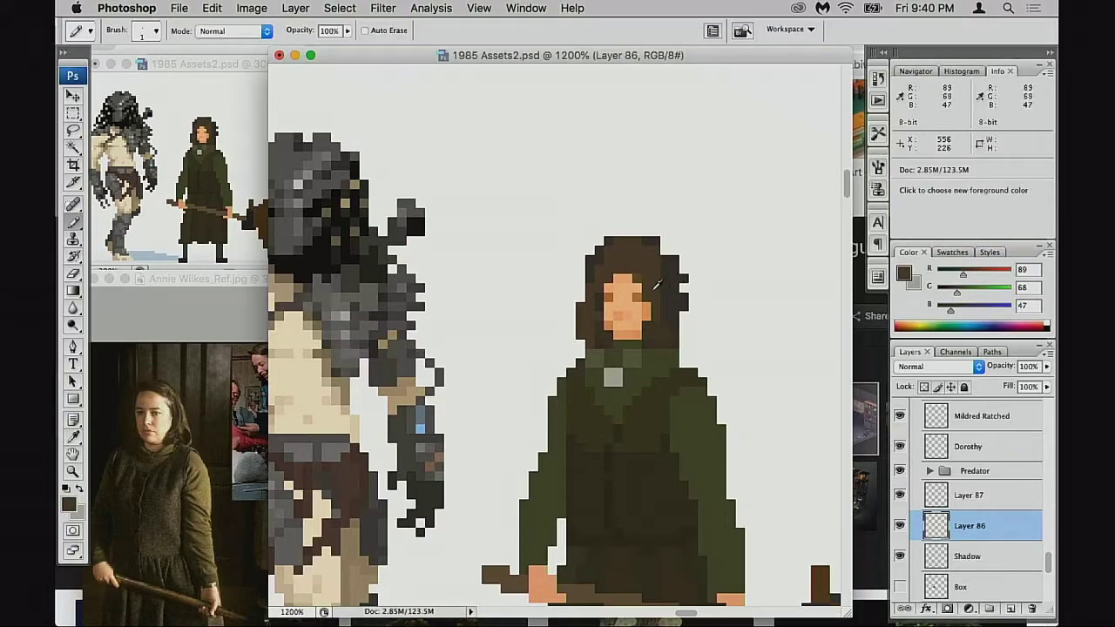
alt+click(688, 315)
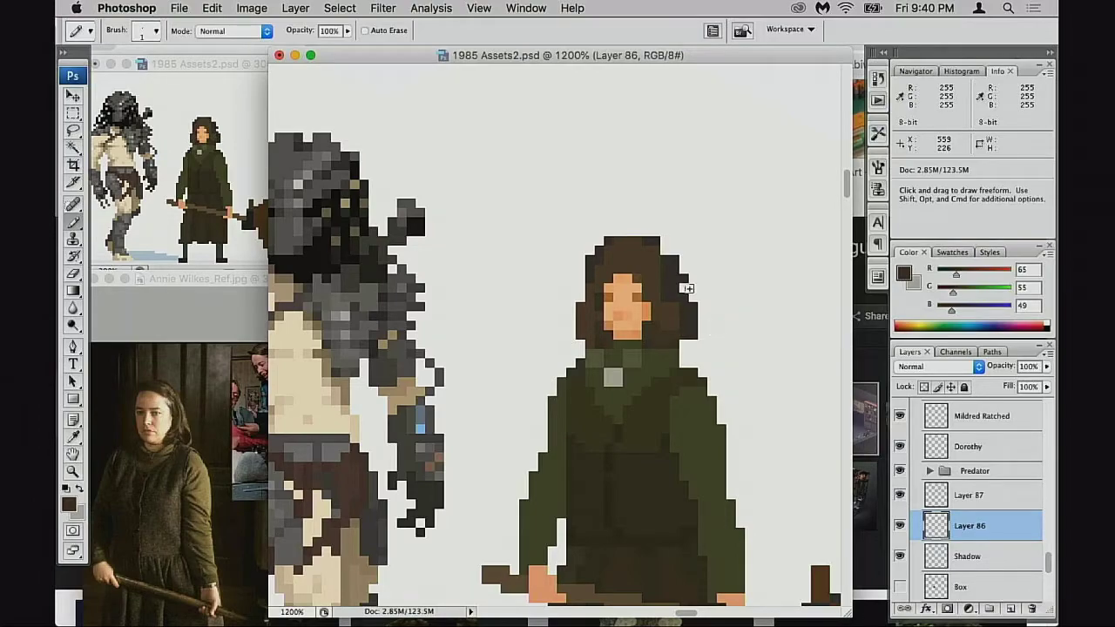
Erase the top row of hair pixels and the crown's upper corner to lower and round the top of the head
key(e)
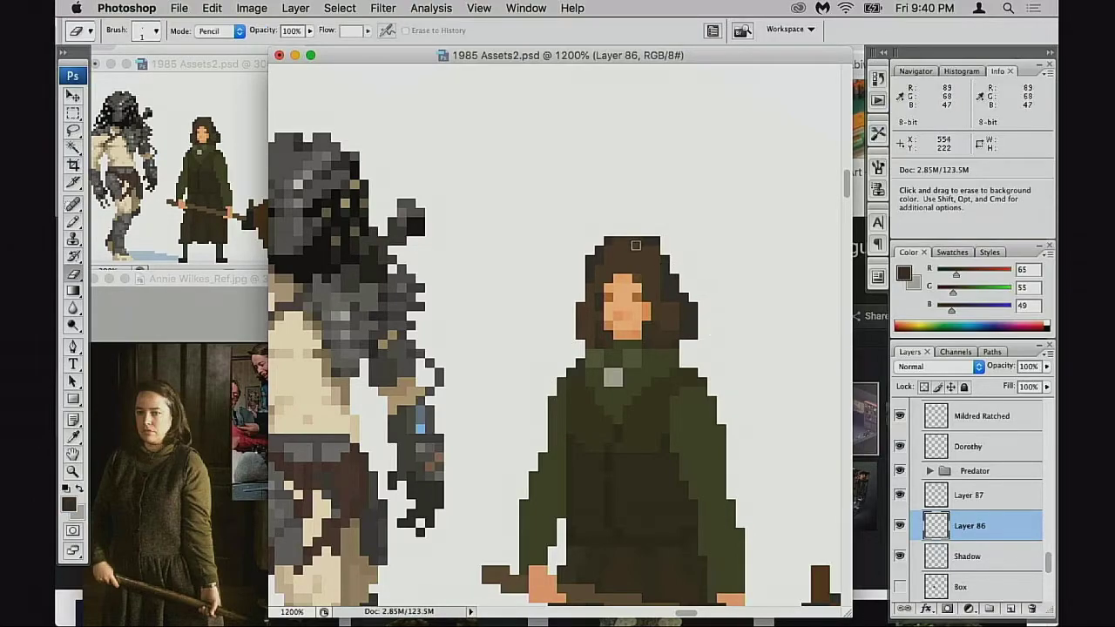
drag(657, 243, 606, 243)
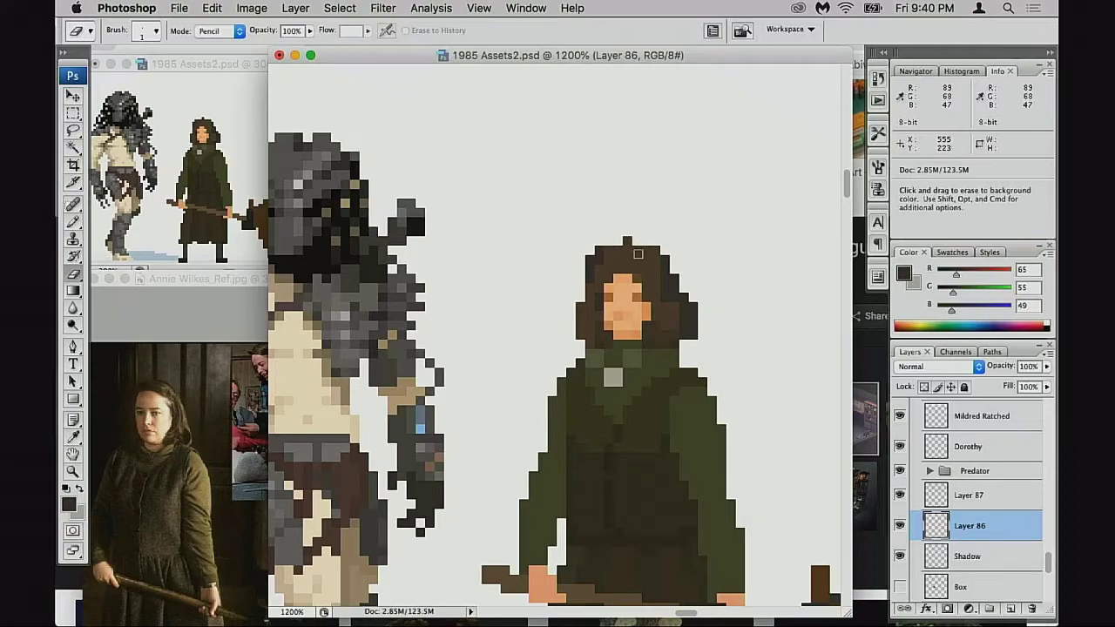
click(597, 254)
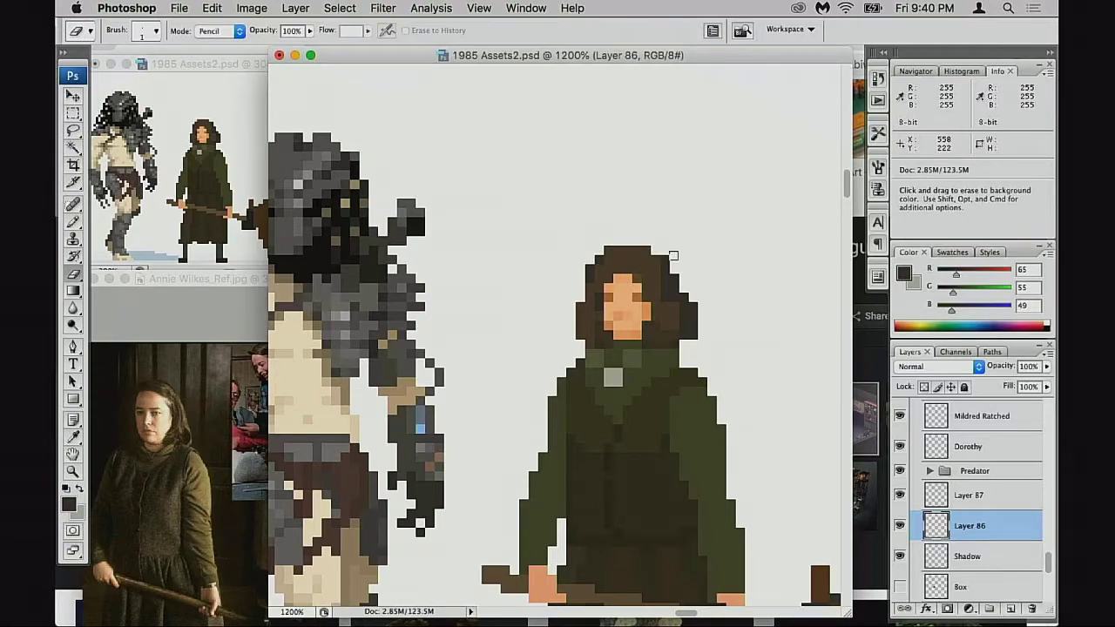
drag(732, 298, 722, 303)
Shade both sides of Annie's hair with sampled browns (89, 68, 47) and (65, 55, 49), extending the lower ends onto the shoulder
key(b)
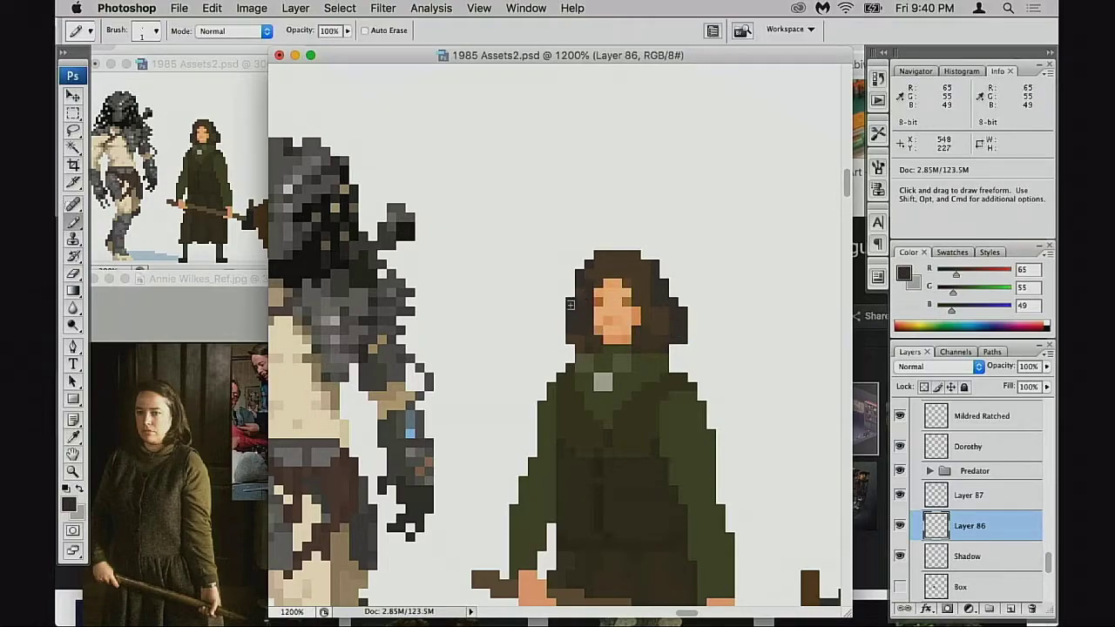
alt+click(645, 273)
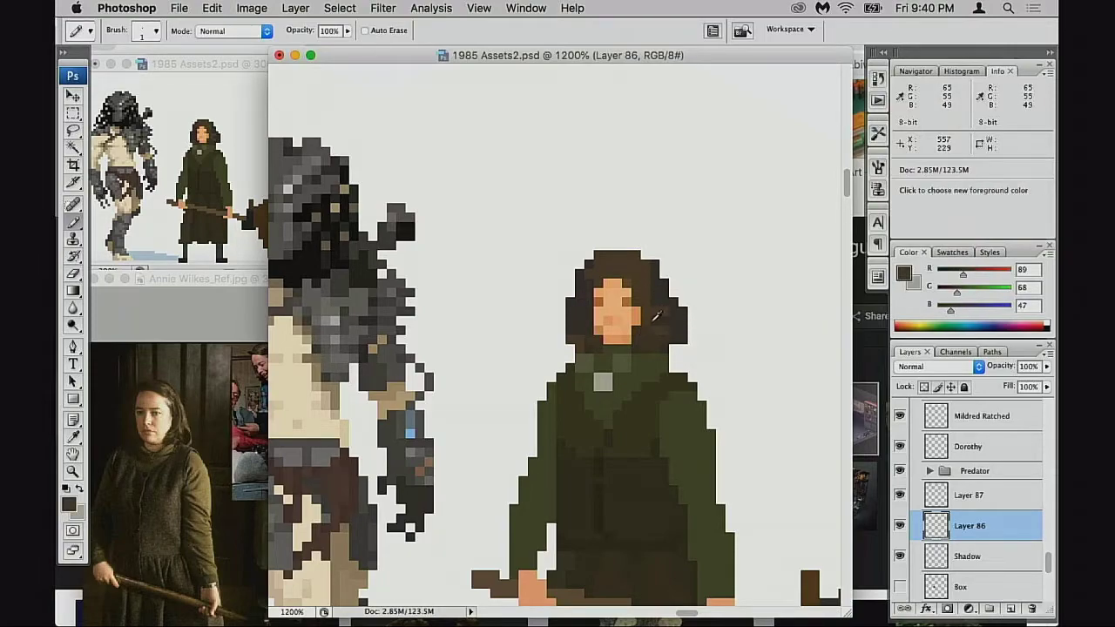
alt+click(677, 329)
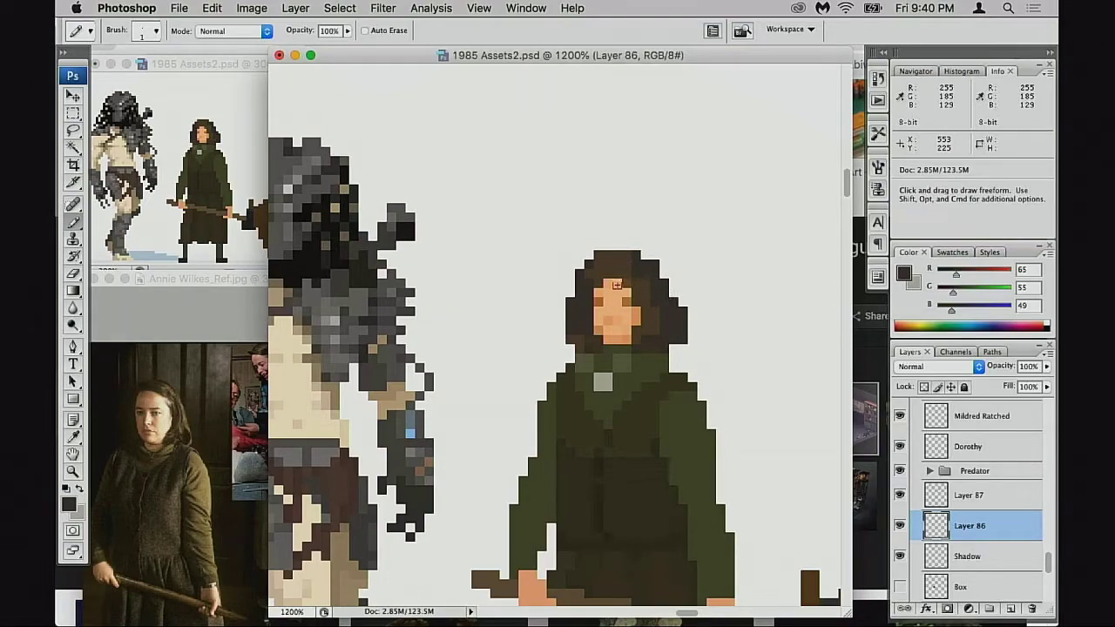
alt+click(581, 281)
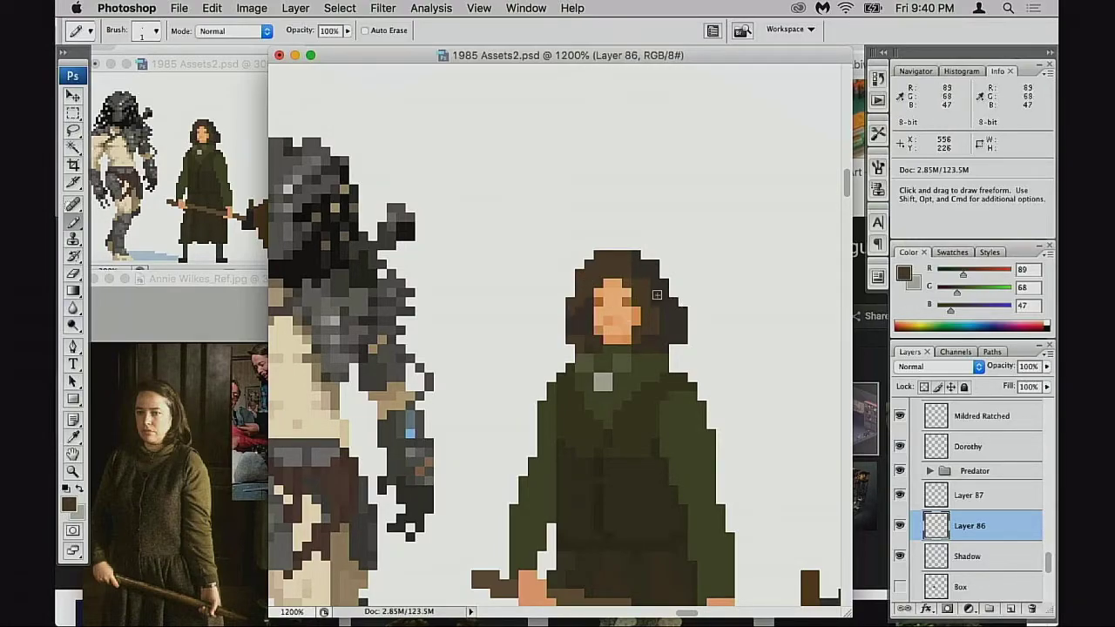
key(e)
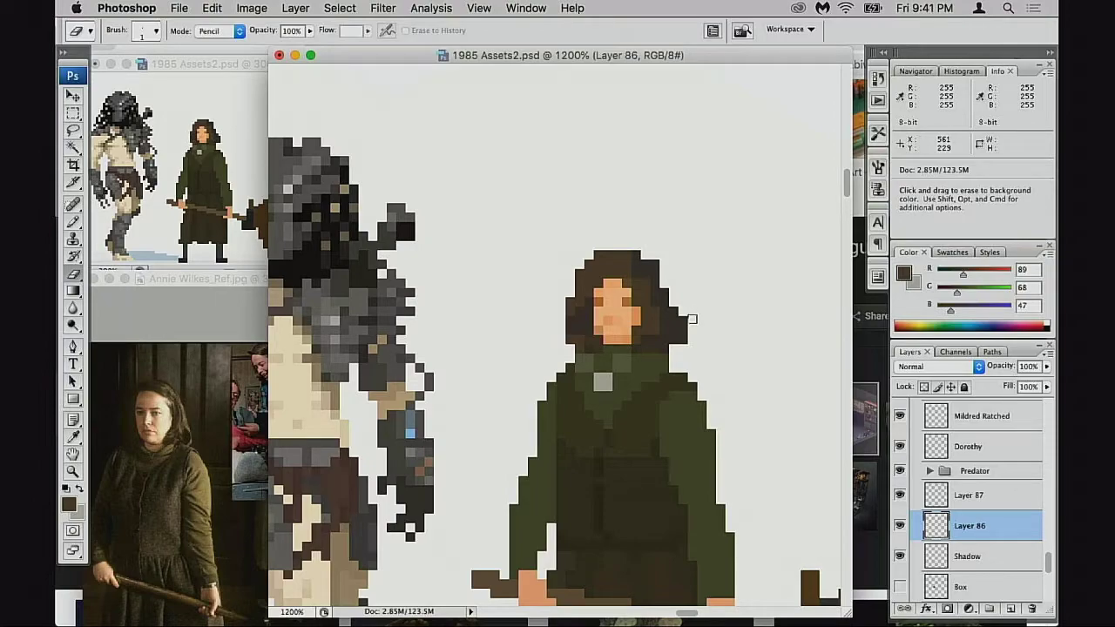
key(b)
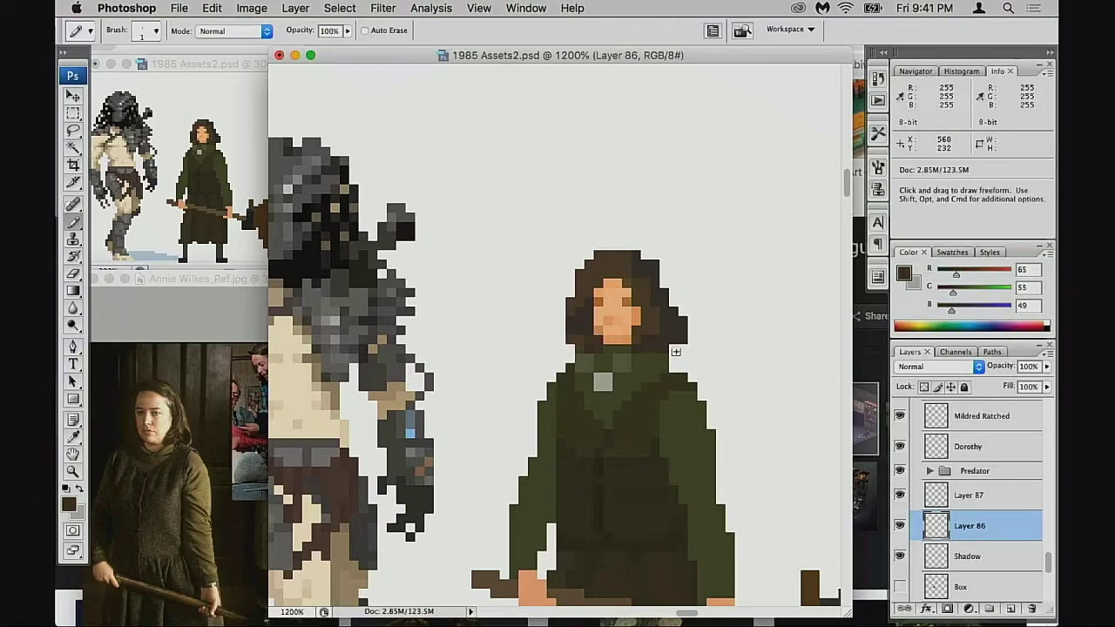
alt+click(673, 352)
Erase the outermost hair column beside her left-hand cheek and trim the crown's edge pixels to narrow the hair outline
key(e)
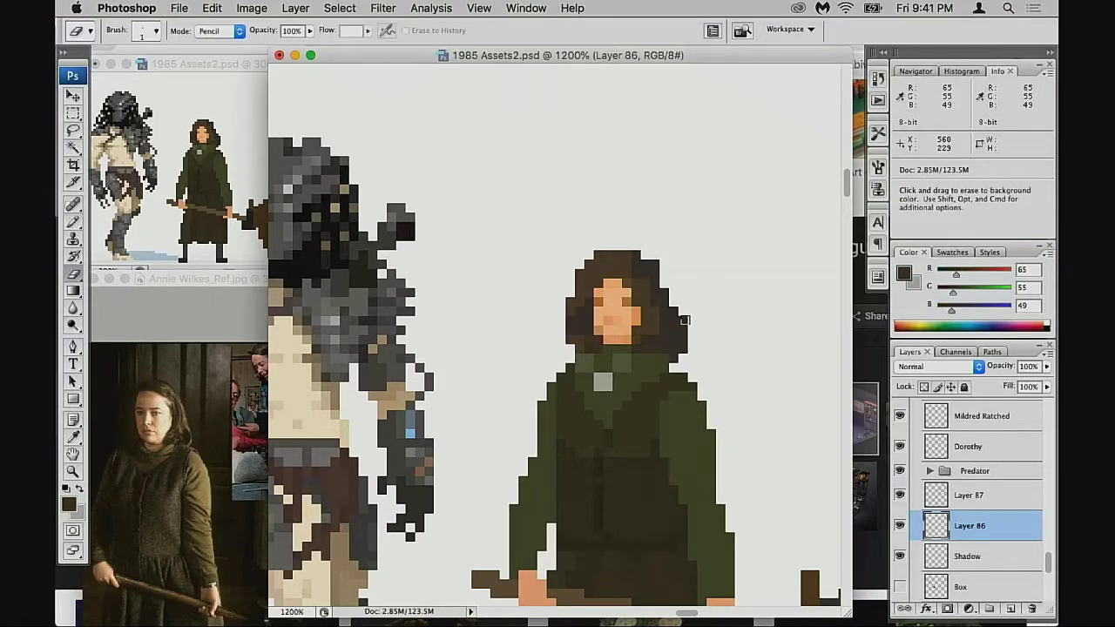
drag(684, 318, 674, 357)
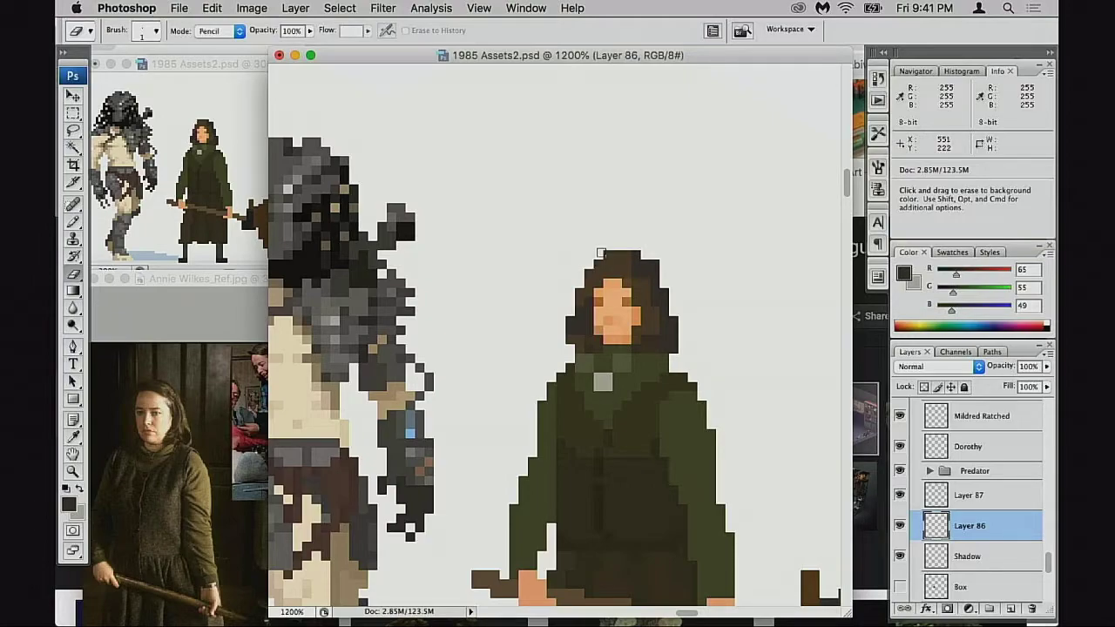
drag(599, 254, 655, 255)
key(b)
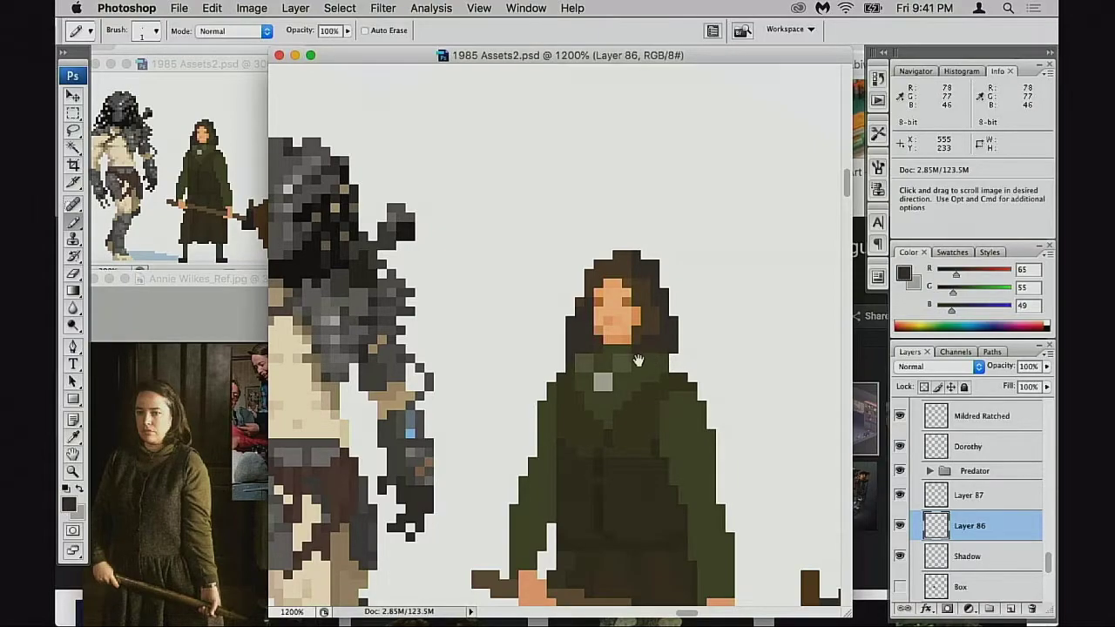
Check the whole Annie figure beside the Predator and the pig, comparing Layer 86 hidden and shown
mouse_move(637, 361)
mouse_down()
mouse_move(649, 360)
mouse_move(633, 363)
mouse_up()
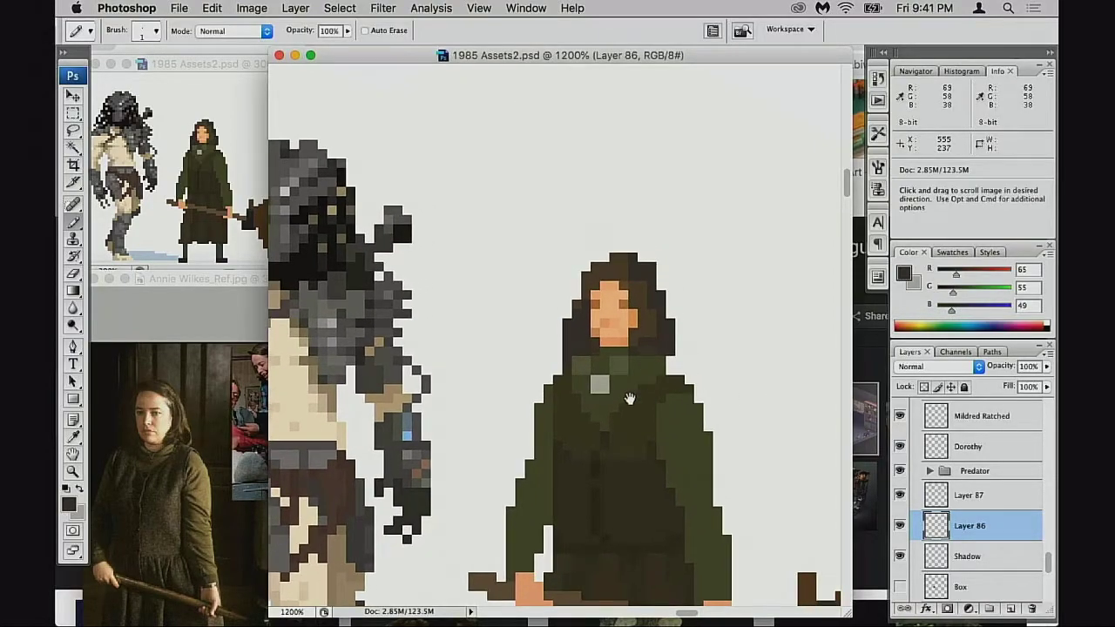
alt+click(630, 400)
alt+click(635, 401)
alt+click(617, 409)
drag(622, 413, 645, 414)
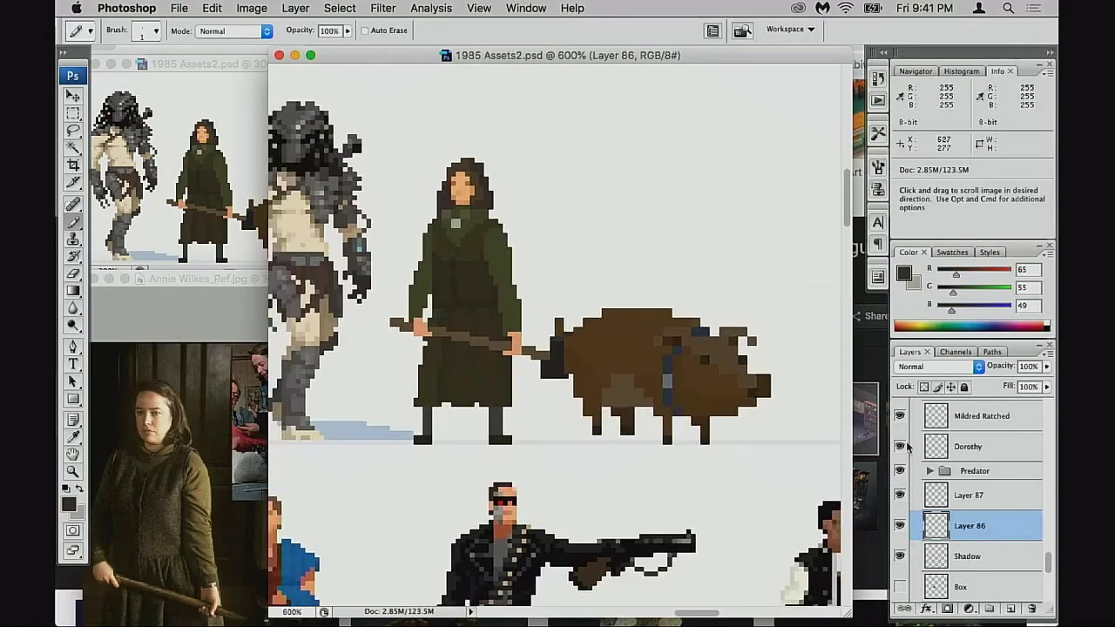
click(899, 525)
click(899, 525)
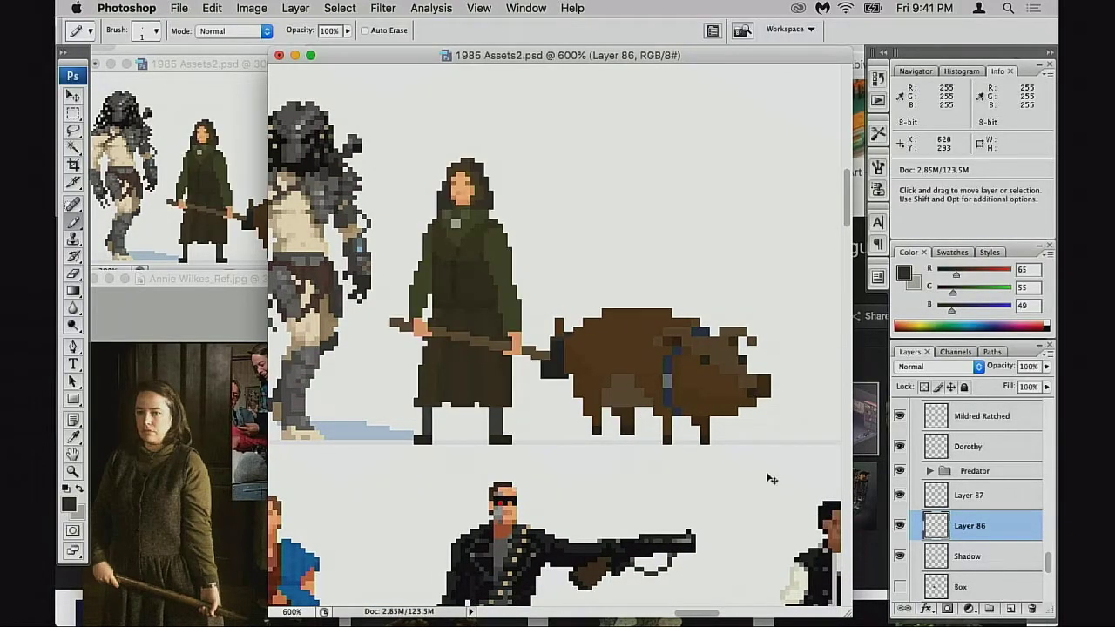
Try flipping the Annie figure on Layer 86 horizontally, check it beside the pig, and undo the flip
key(super+t)
right_click(521, 339)
click(578, 519)
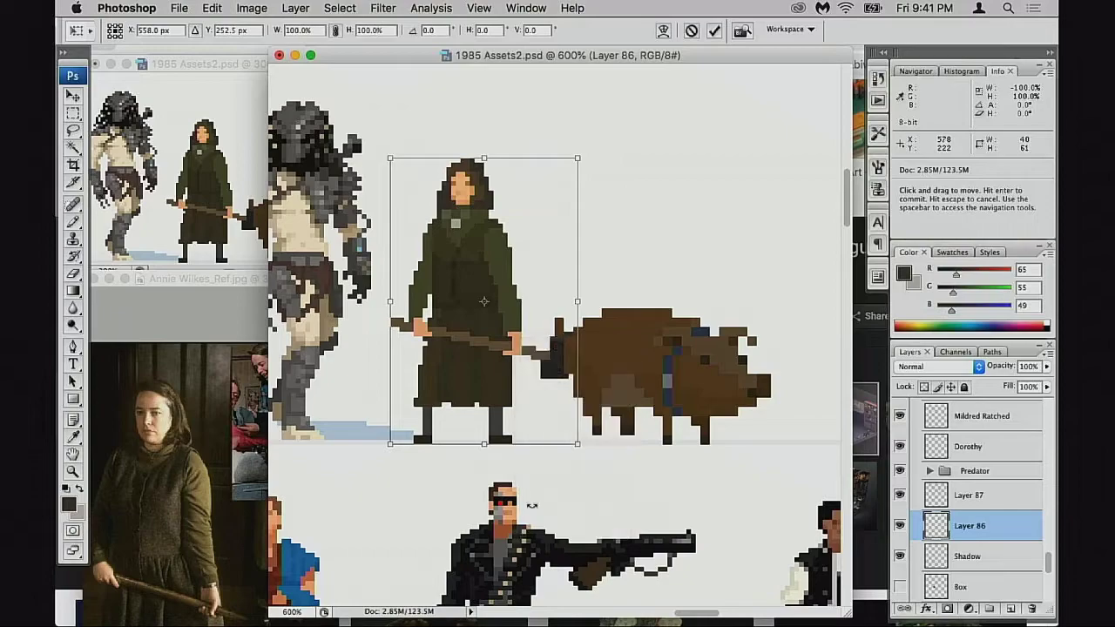
key(Return)
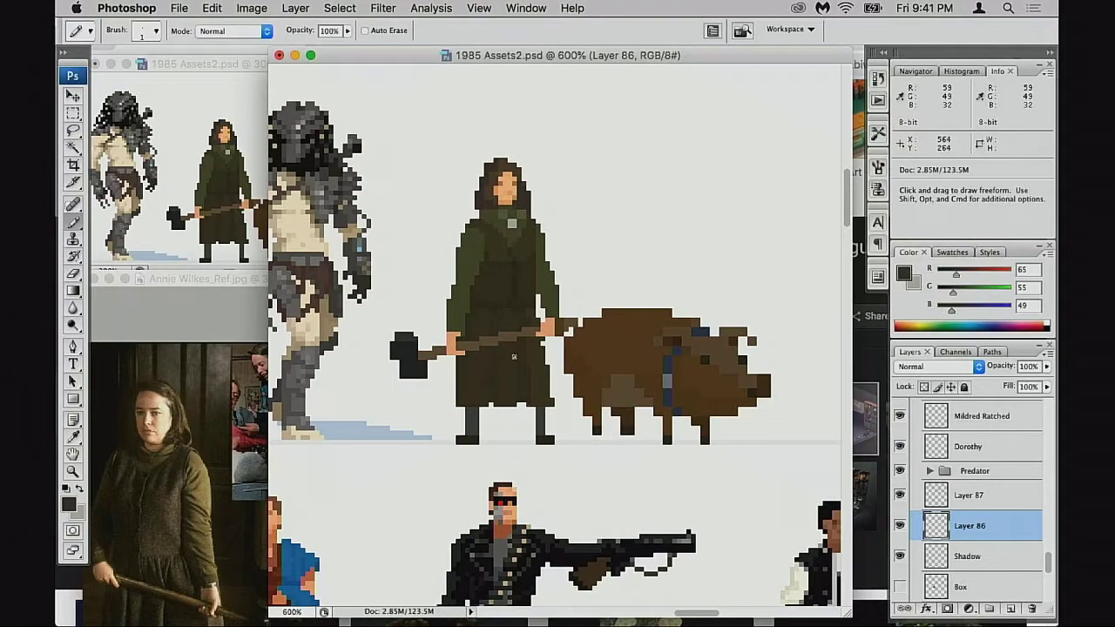
drag(557, 375, 544, 384)
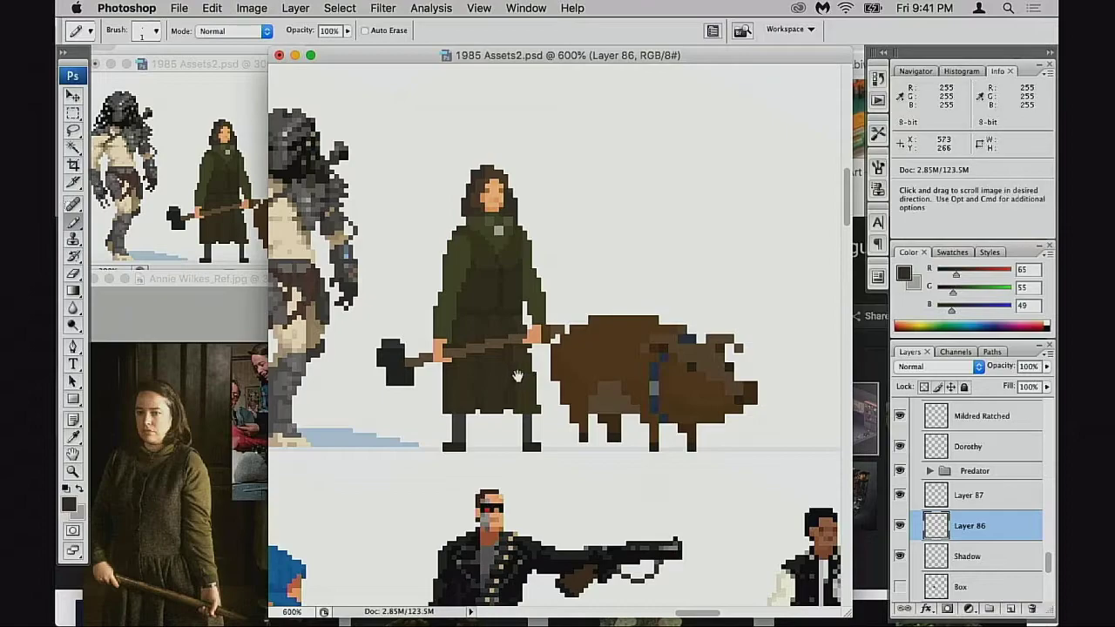
drag(520, 374, 544, 377)
key(super+z)
scroll(564, 380, left, 1)
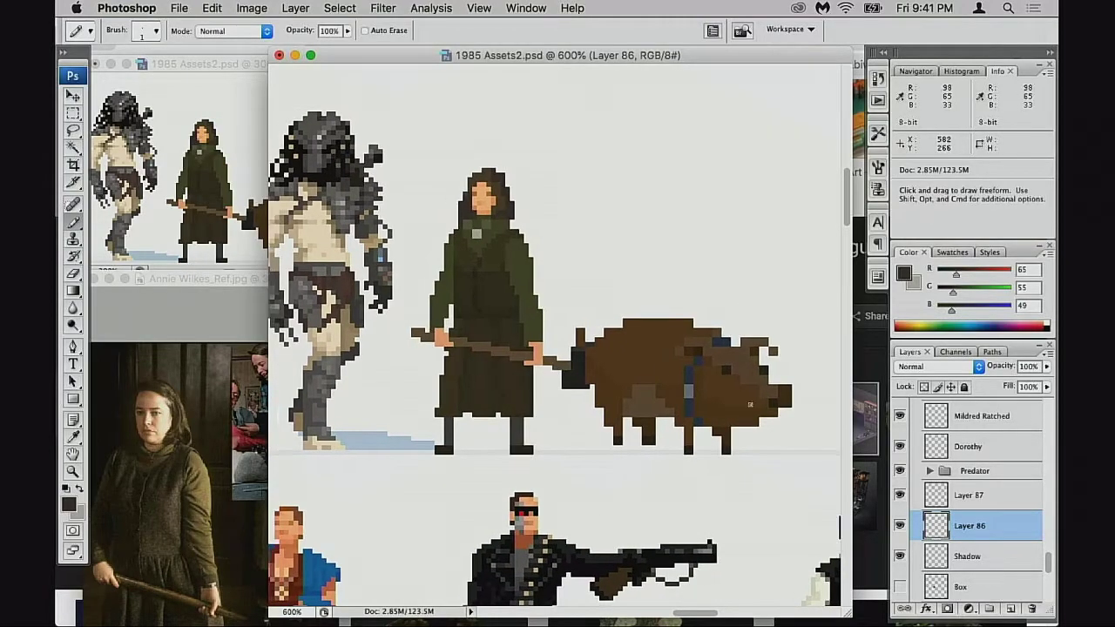
Compare Annie and her sledgehammer with the pig on Layer 87 hidden and shown, leaving Layer 87 hidden
click(899, 495)
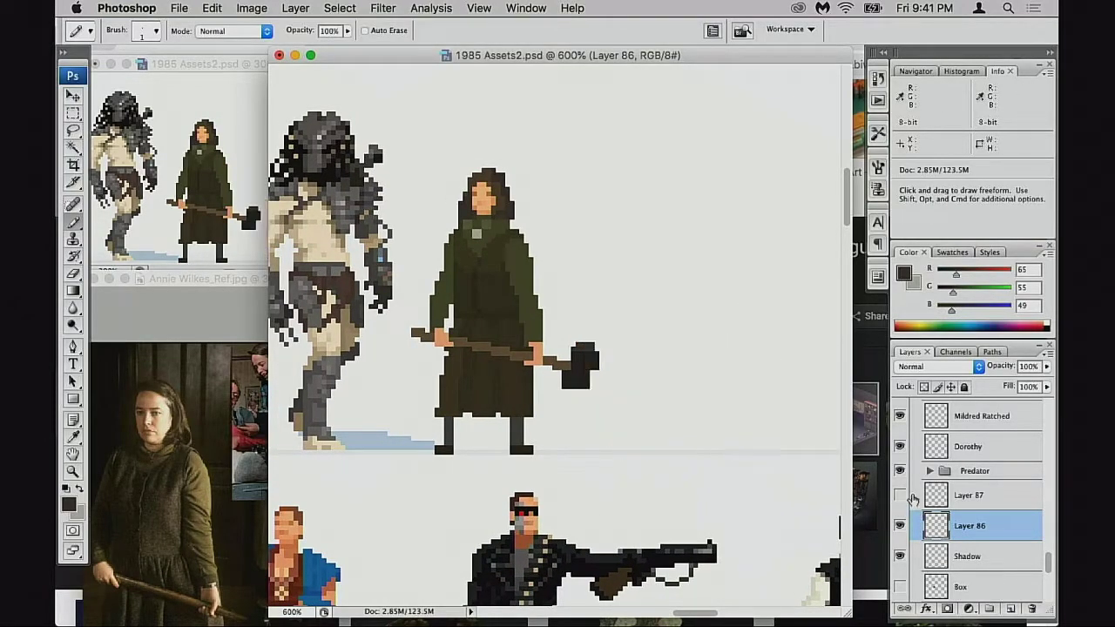
scroll(540, 392, right, 1)
click(900, 495)
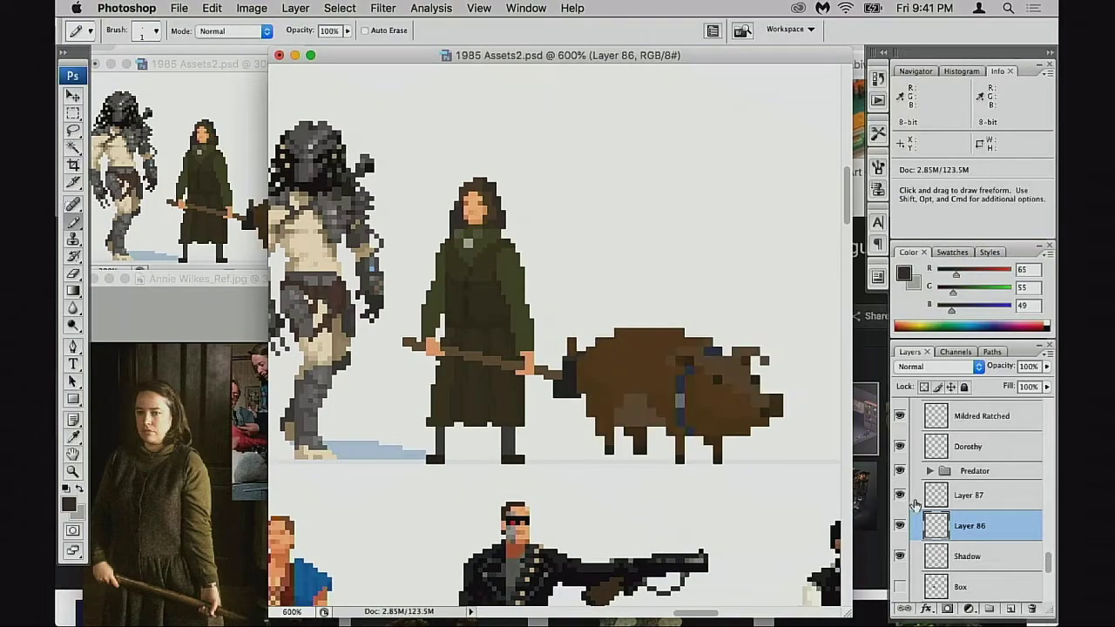
click(900, 494)
click(900, 495)
click(899, 494)
drag(615, 425, 636, 535)
super+click(596, 387)
click(899, 496)
click(900, 498)
Sample the collar's green (78, 77, 46) and paint over the lower corner pixel of the light pendant on Annie's chest
super+click(592, 433)
drag(599, 449, 622, 500)
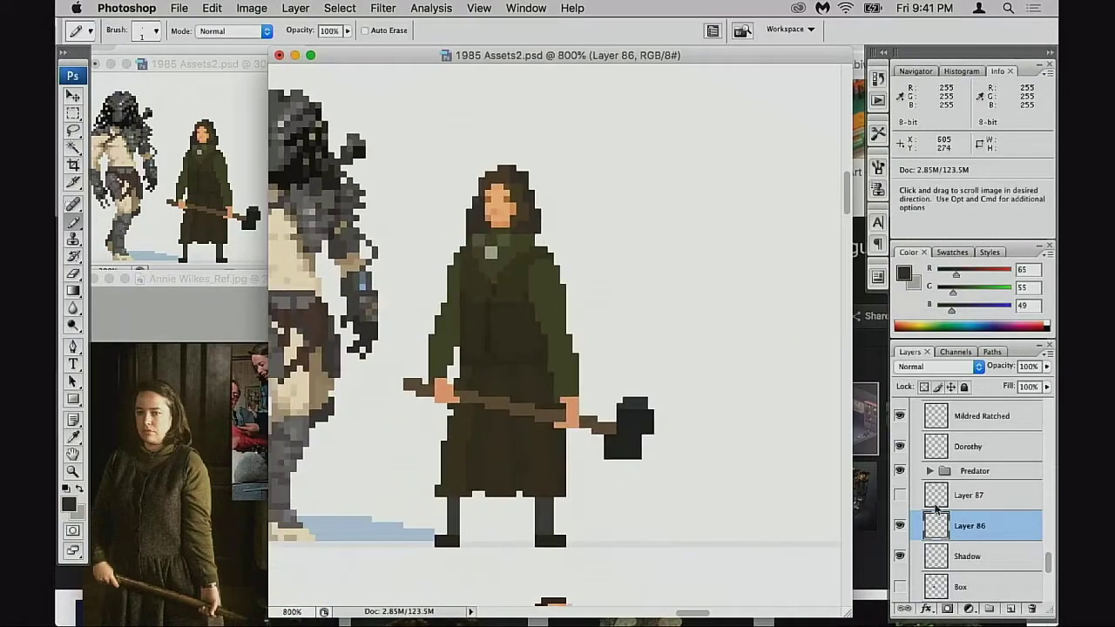
drag(533, 344, 564, 393)
super+click(560, 392)
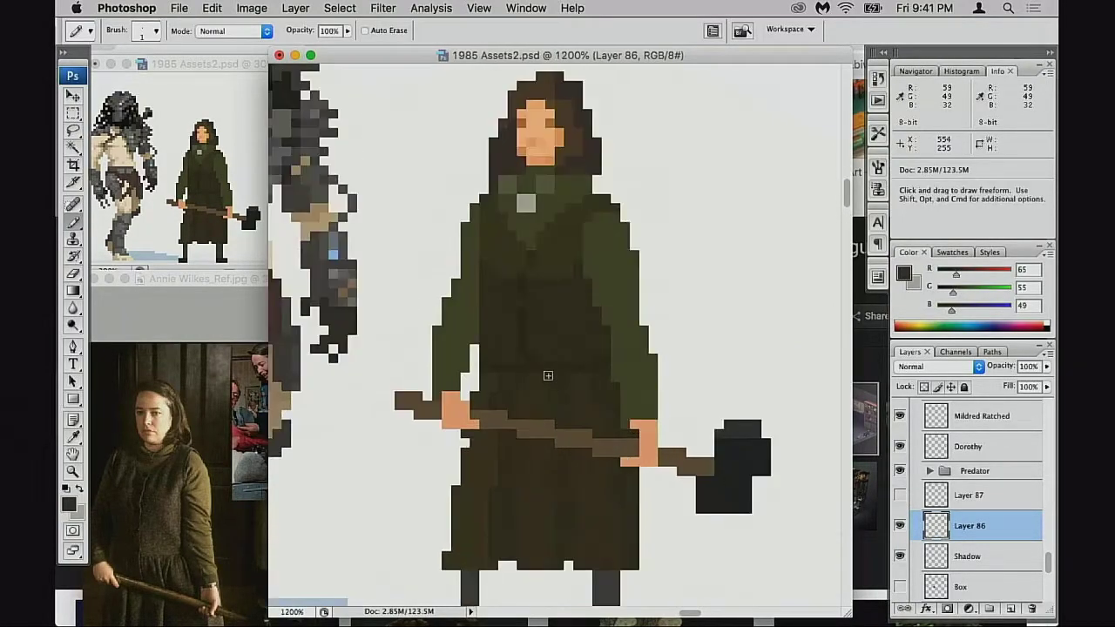
super+click(549, 327)
super+click(563, 325)
drag(580, 246, 568, 397)
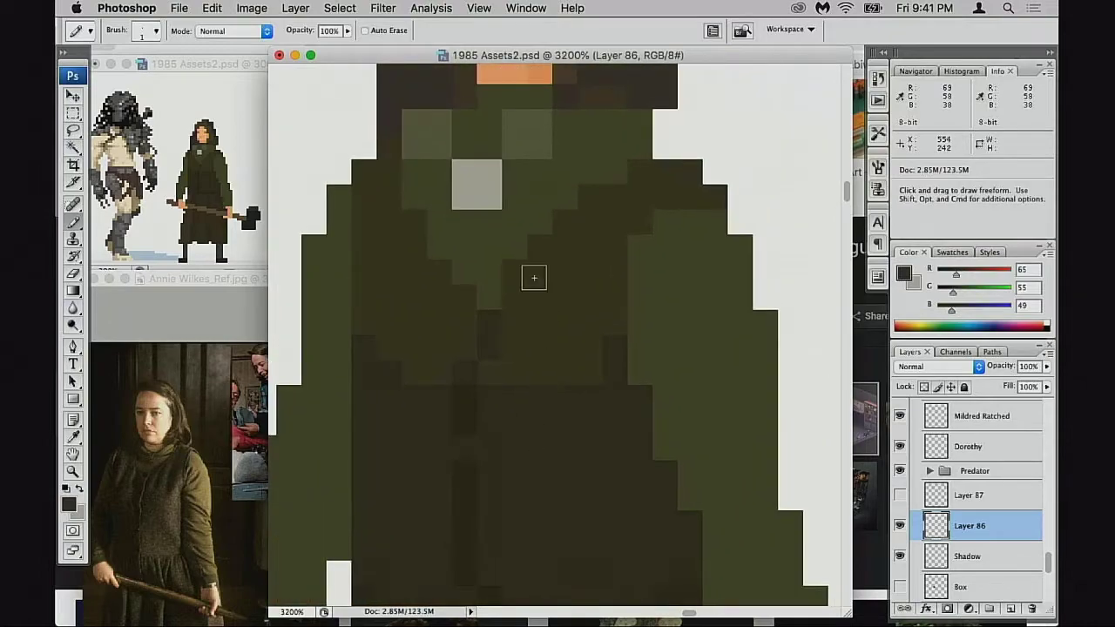
alt+click(508, 206)
click(491, 197)
Show the Annie Wilkes reference image full screen and examine the vest, turtleneck, necklace and sleeves across its photos
click(237, 366)
key(f)
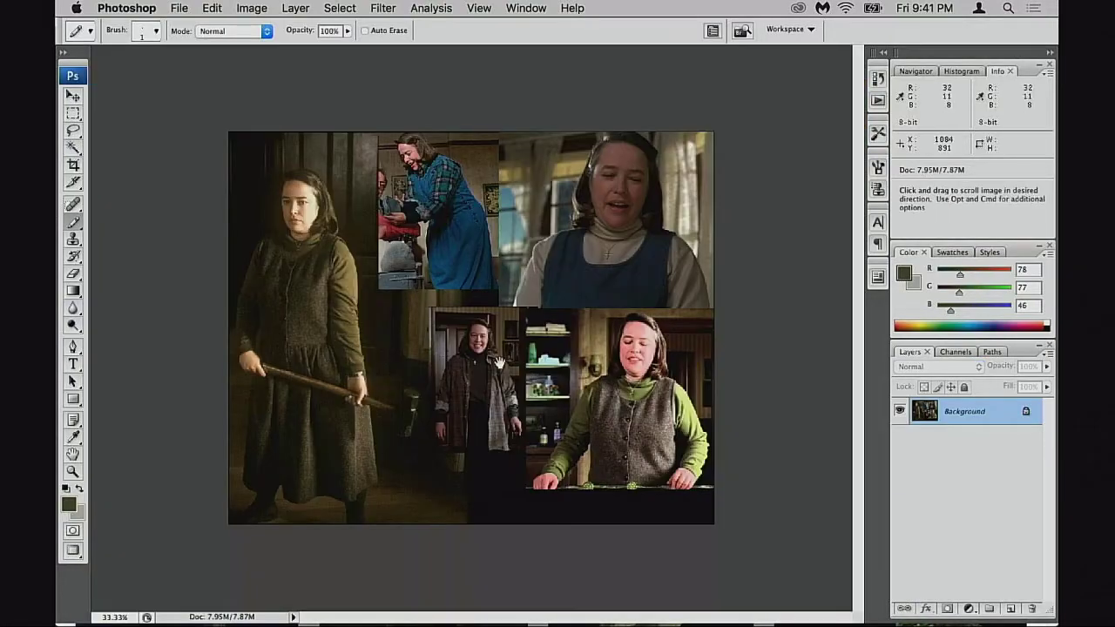
super+click(512, 365)
super+click(516, 366)
drag(610, 404, 570, 382)
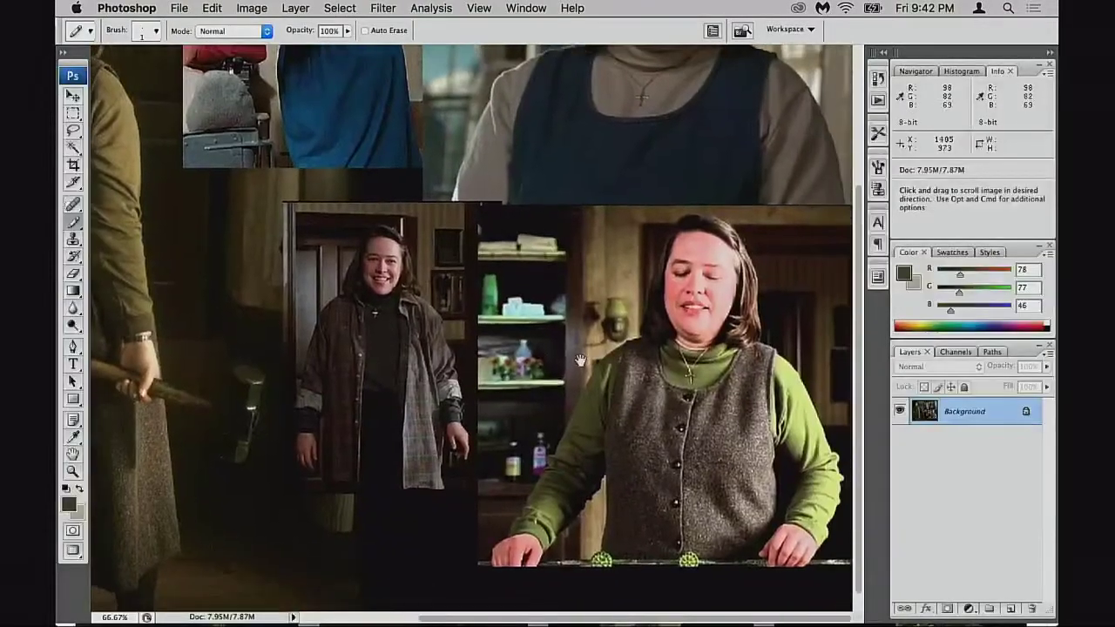
scroll(515, 348, up, 1)
super+click(488, 392)
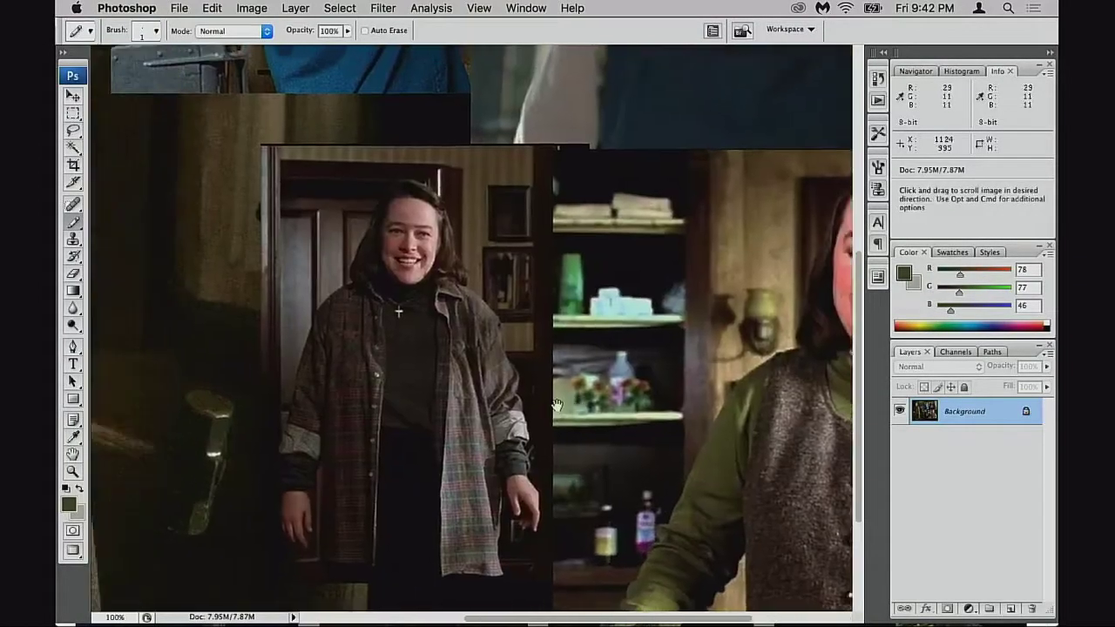
alt+super+click(487, 393)
scroll(760, 396, left, 3)
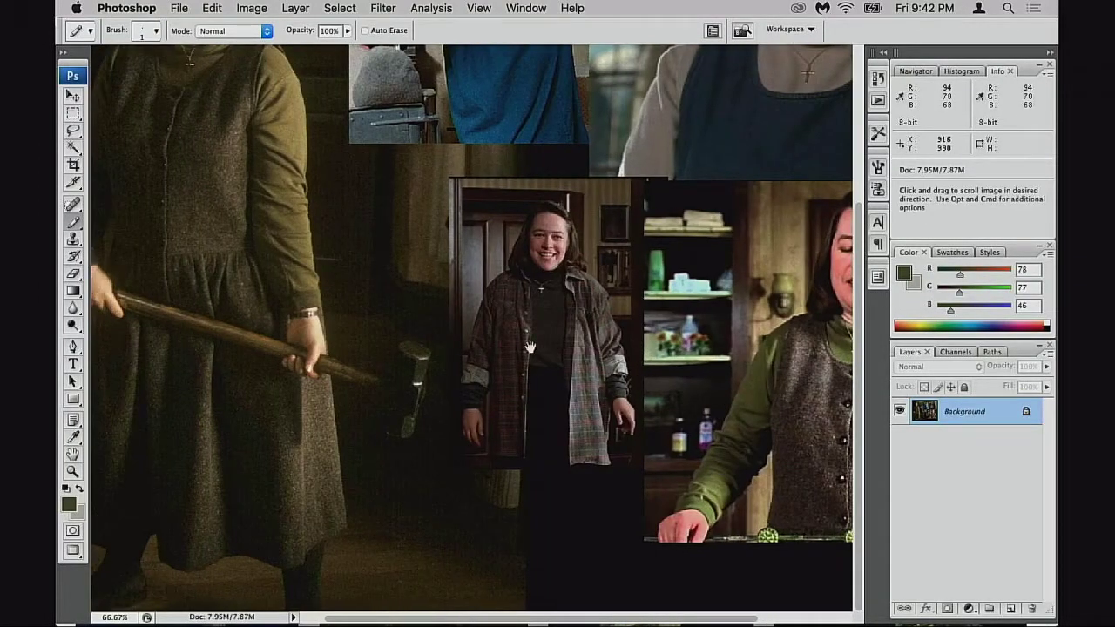
scroll(528, 347, up, 2)
scroll(529, 347, left, 1)
scroll(582, 394, down, 1)
scroll(583, 394, right, 4)
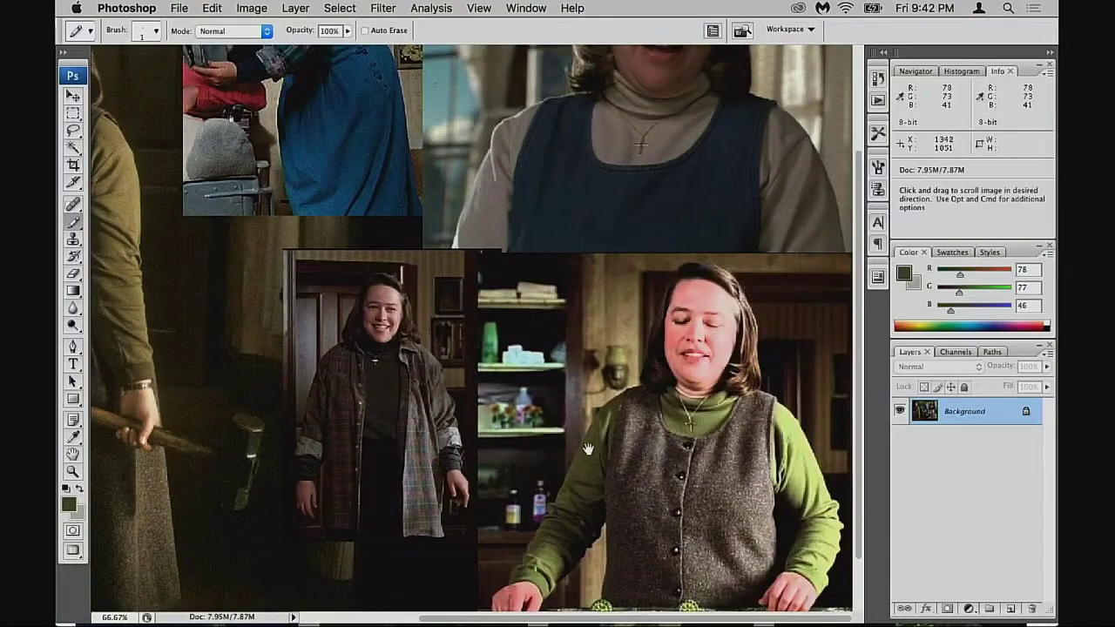
scroll(594, 470, left, 4)
scroll(594, 470, up, 1)
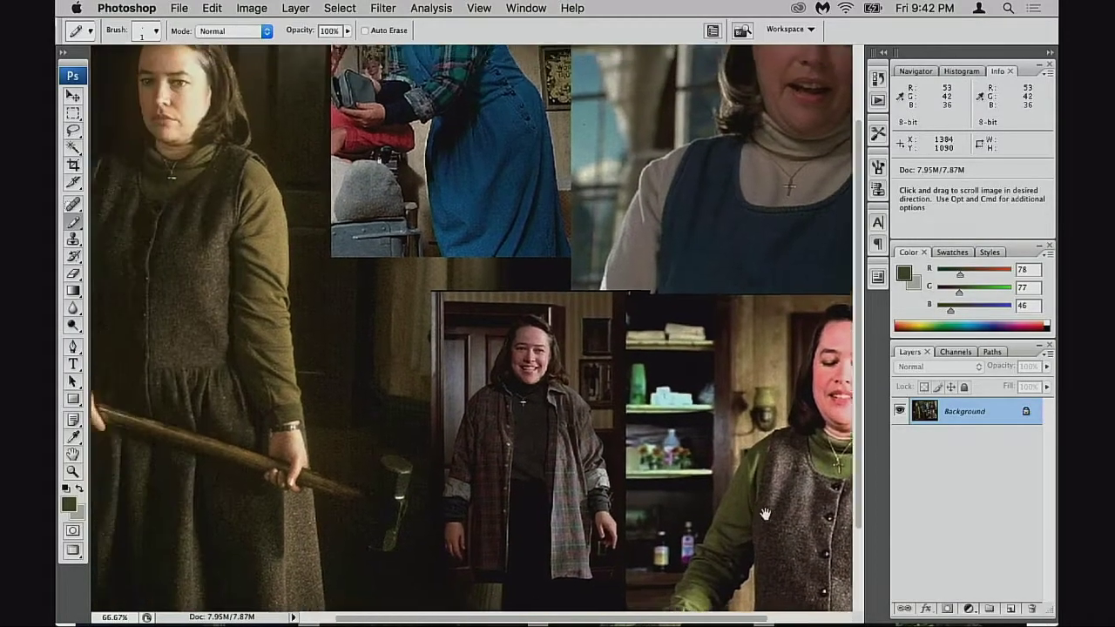
drag(589, 441, 588, 438)
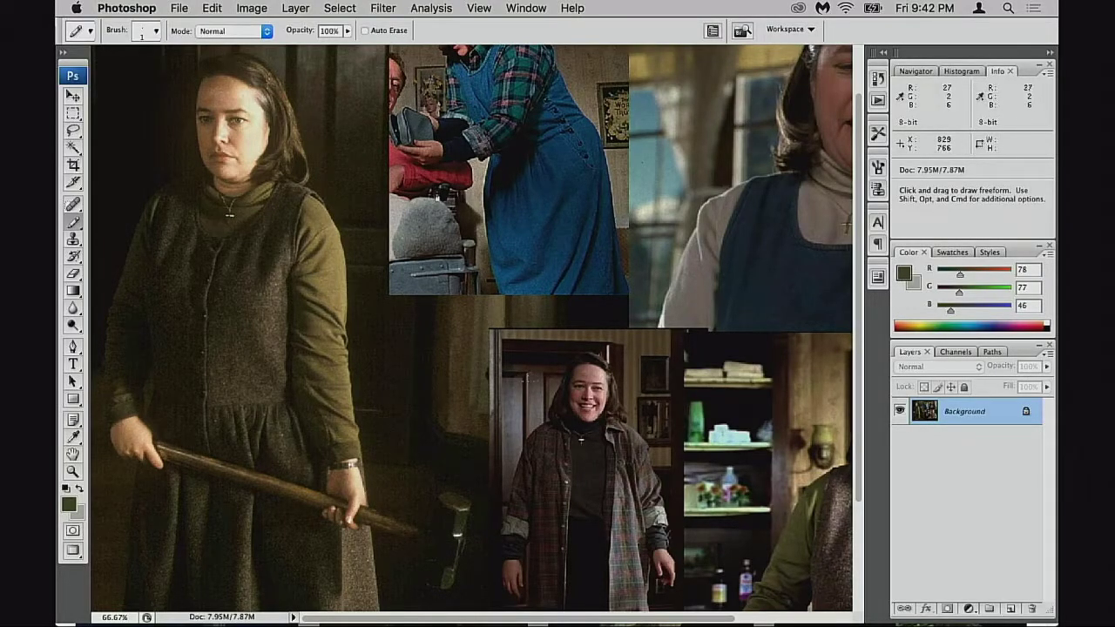
drag(346, 339, 214, 325)
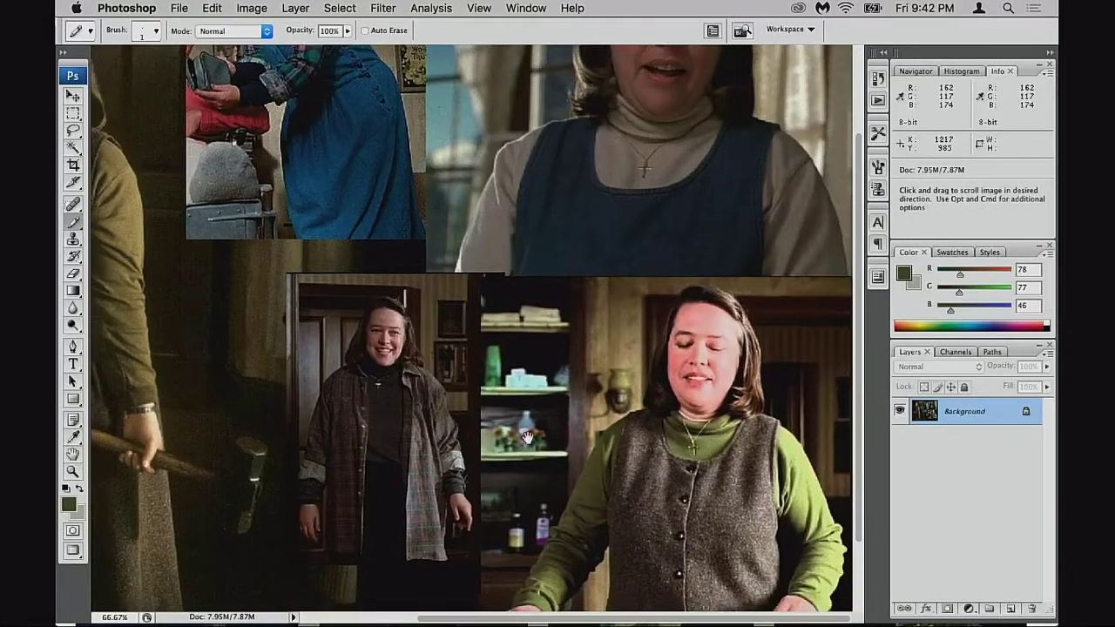
Examine the lower reference photos of Annie's wool vest, long skirt and sledgehammer grip, and return to the artwork in 1985 Assets2.psd
scroll(674, 418, down, 2)
scroll(707, 409, left, 1)
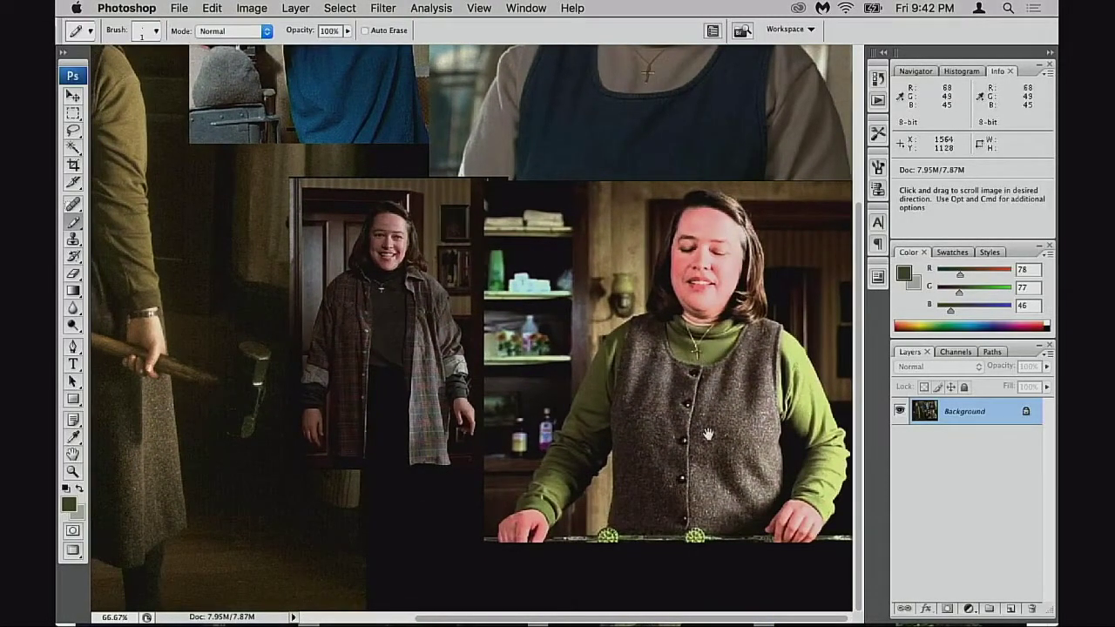
drag(721, 364, 899, 366)
key(f)
key(f)
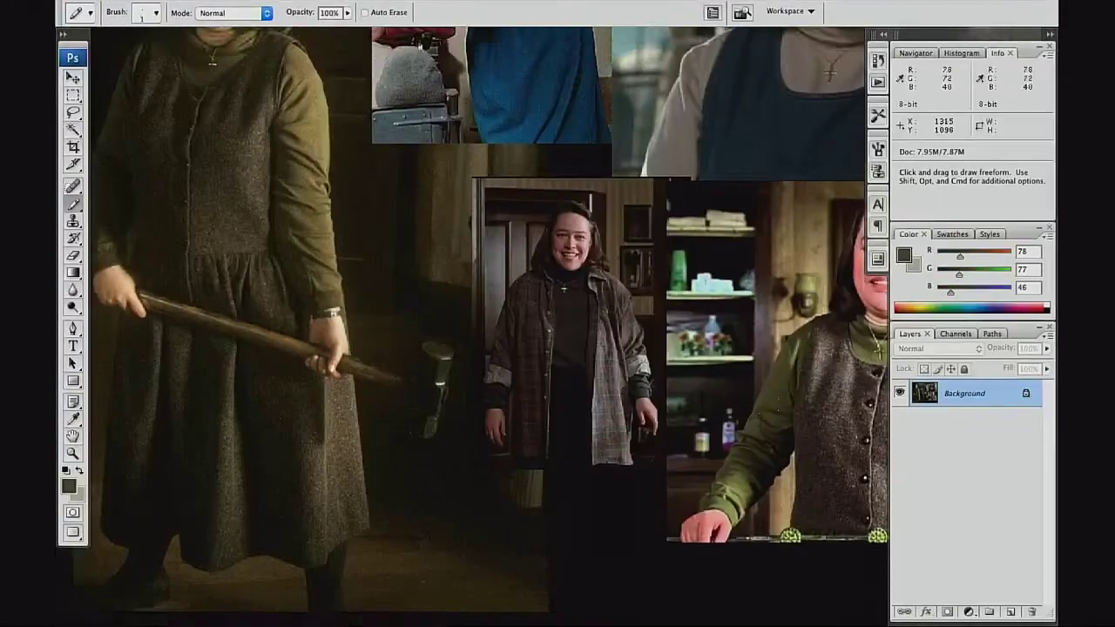
click(523, 362)
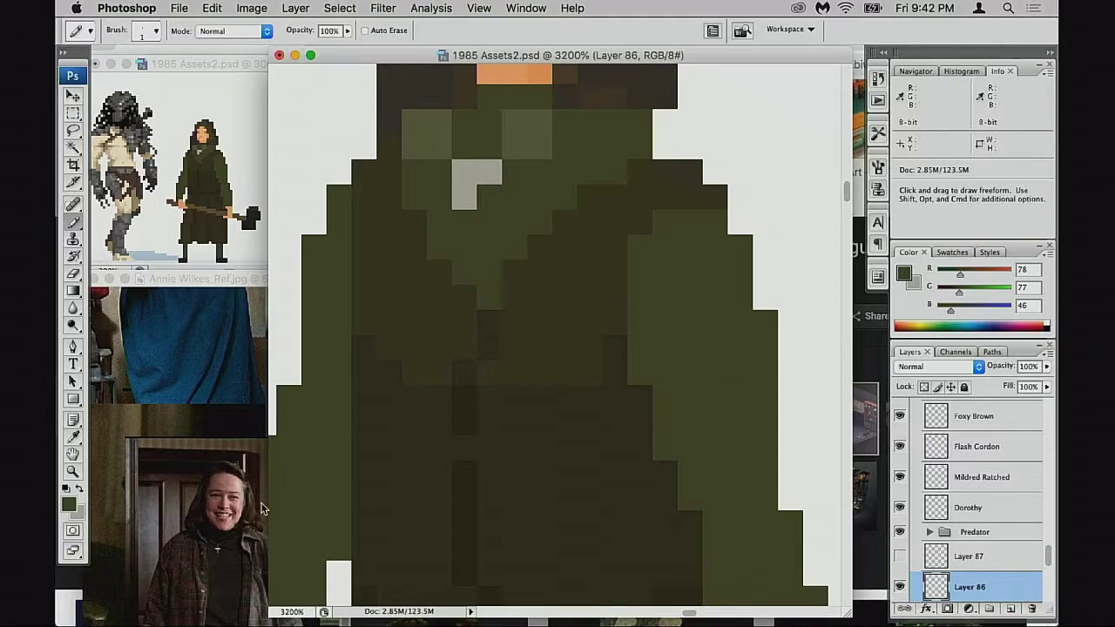
Reopen the Annie Wilkes reference full screen and study the plaid shirt and the green turtleneck under the buttoned vest
click(223, 494)
key(f)
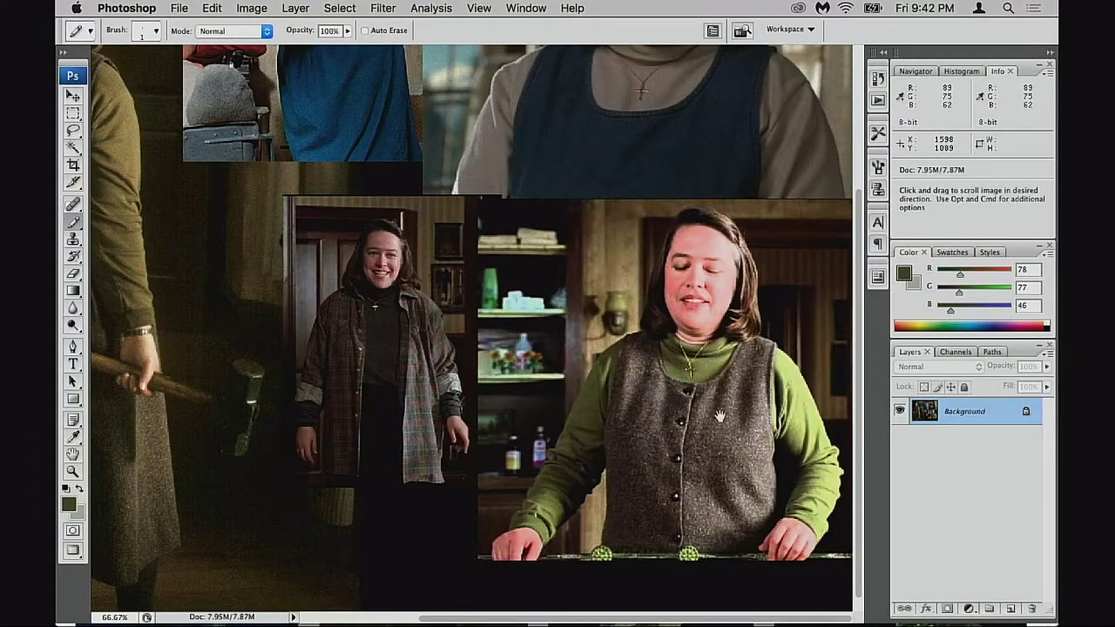
scroll(613, 447, up, 2)
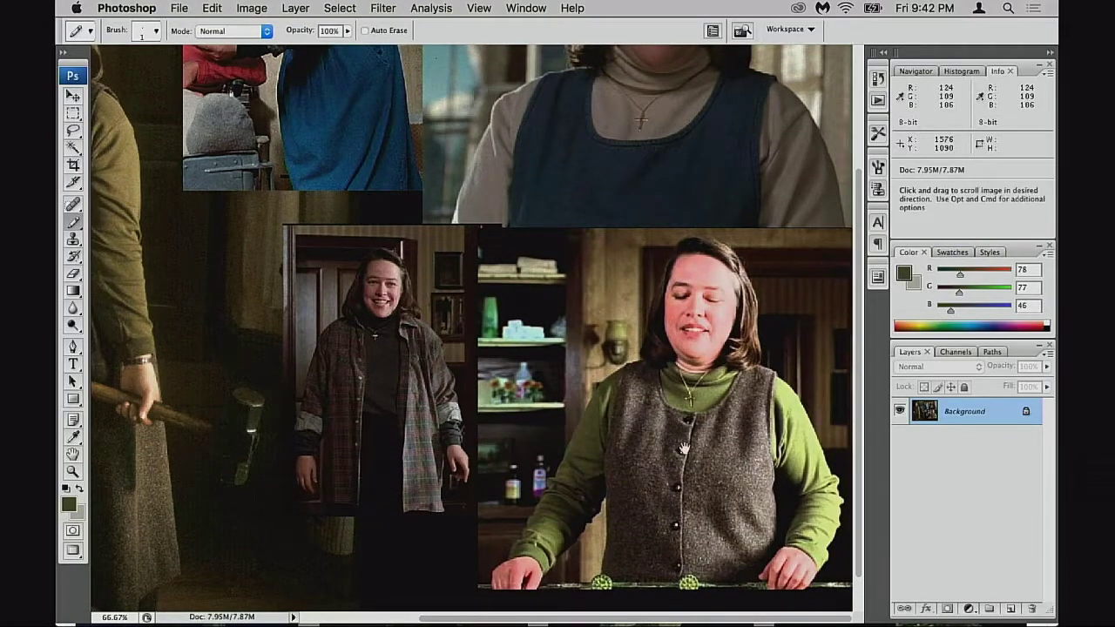
scroll(669, 513, up, 4)
scroll(693, 495, down, 4)
scroll(693, 494, left, 3)
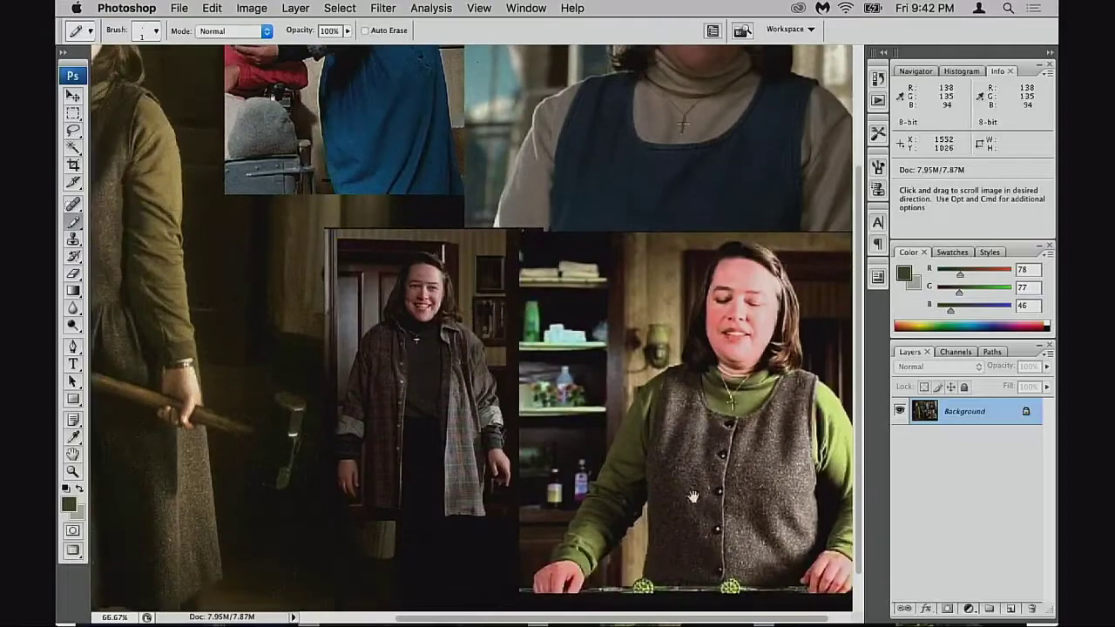
drag(653, 413, 631, 553)
drag(664, 449, 668, 449)
Examine the upper reference photos of the sledgehammer pose, the plaid shirt with blue dress, and the blue jumper with pale turtleneck
key(f)
drag(633, 320, 744, 447)
scroll(527, 380, right, 3)
scroll(527, 379, up, 1)
drag(653, 416, 531, 443)
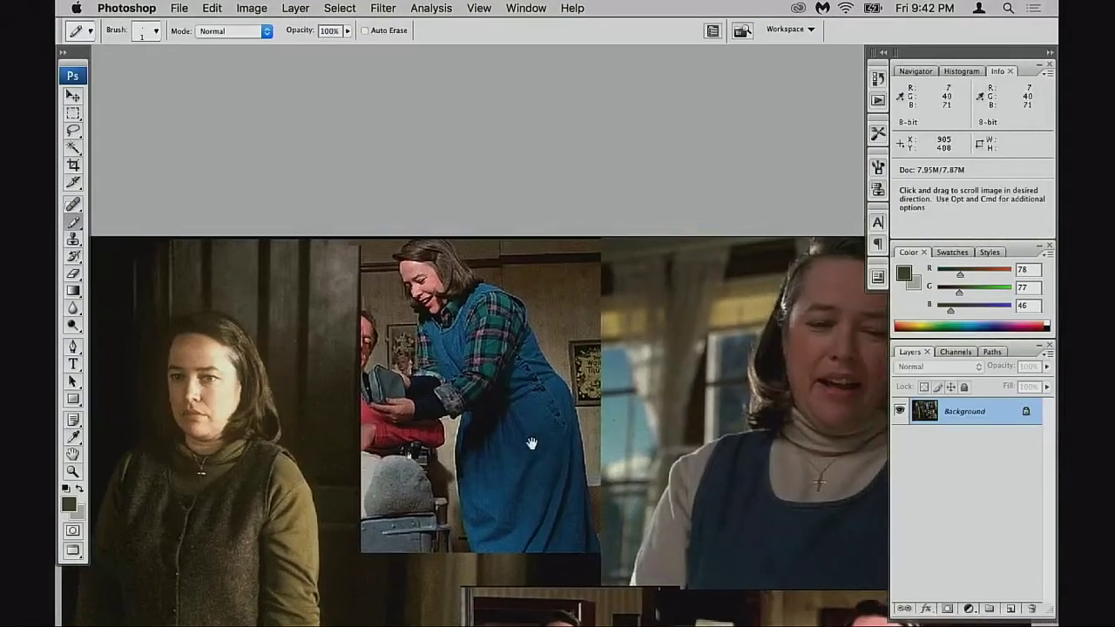
scroll(531, 444, right, 9)
scroll(531, 444, down, 2)
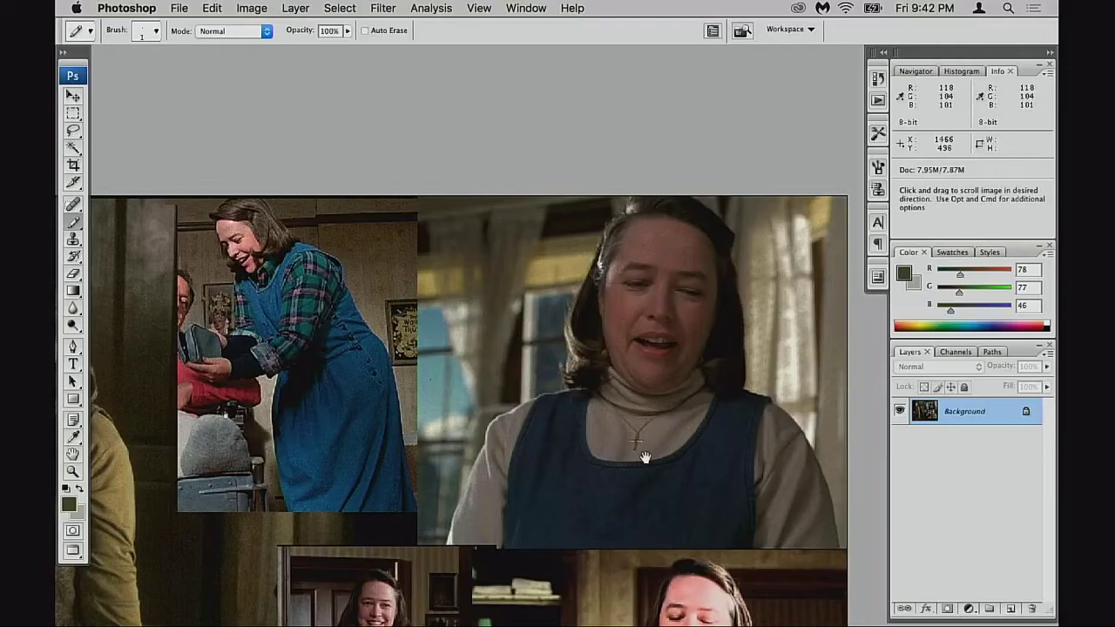
Inspect the cross necklace up close in the blue jumper photo and in the open plaid shirt photo
scroll(644, 457, up, 2)
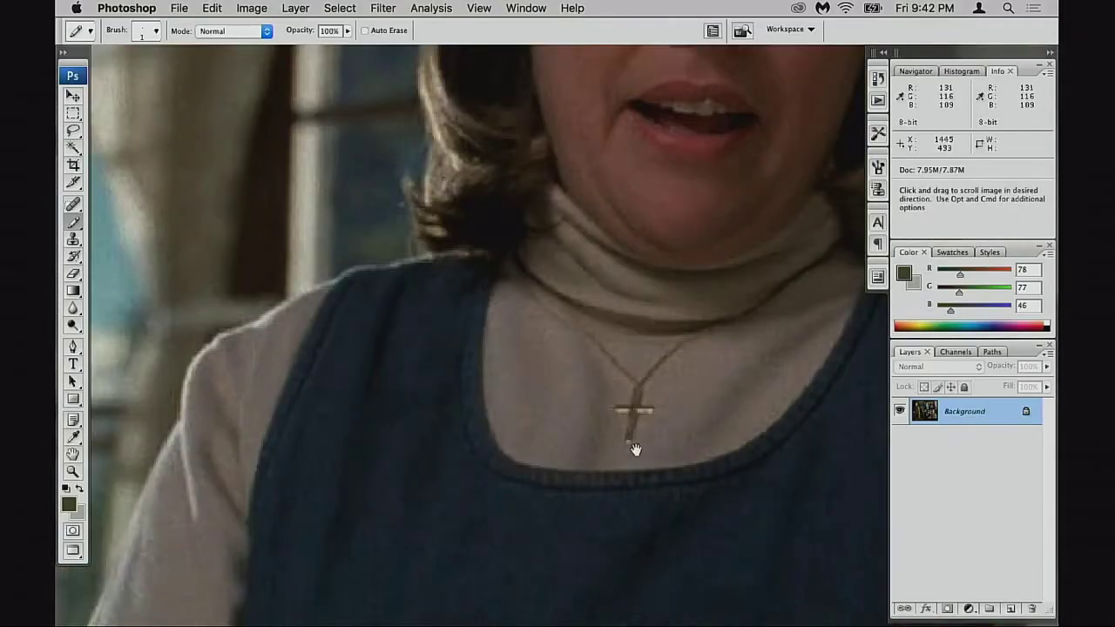
scroll(635, 448, down, 3)
alt+click(624, 458)
drag(623, 458, 659, 359)
drag(479, 396, 543, 462)
scroll(488, 461, up, 2)
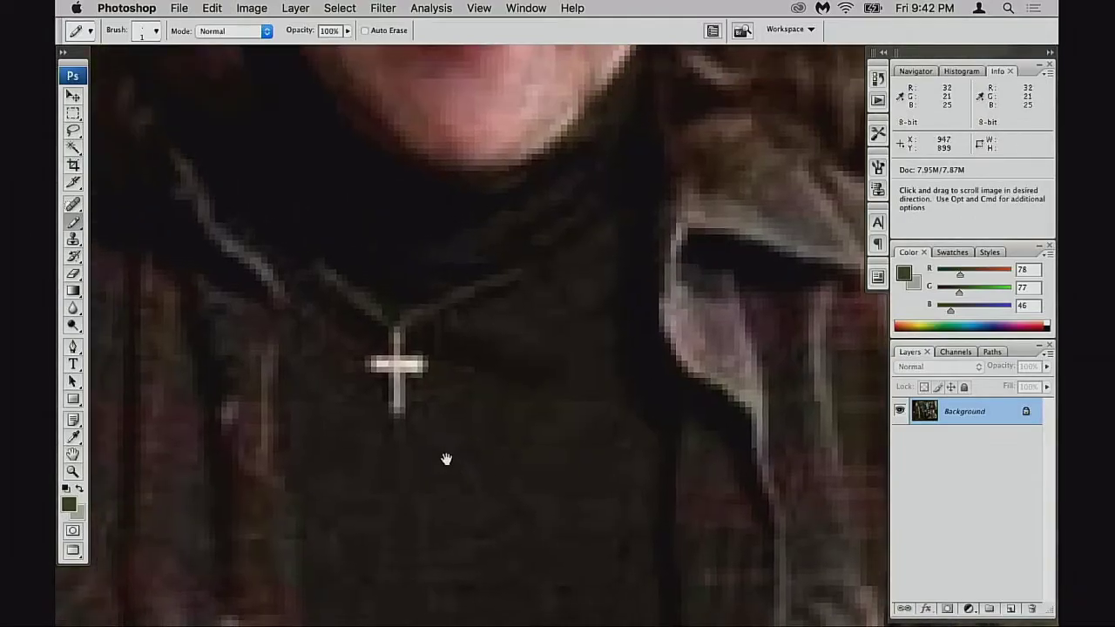
scroll(385, 394, down, 5)
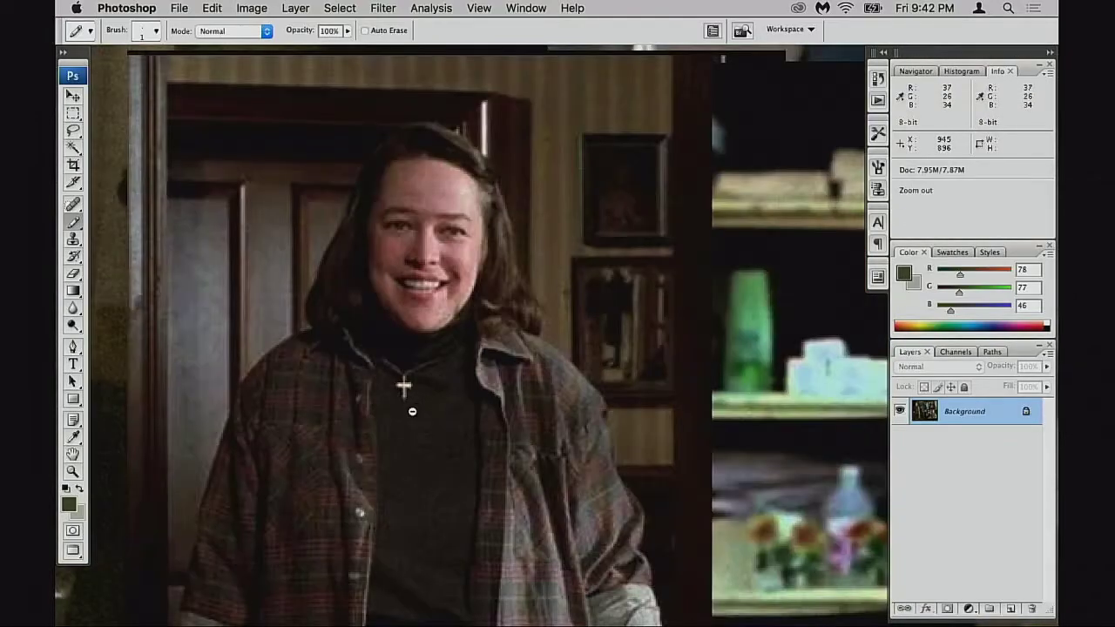
alt+click(412, 411)
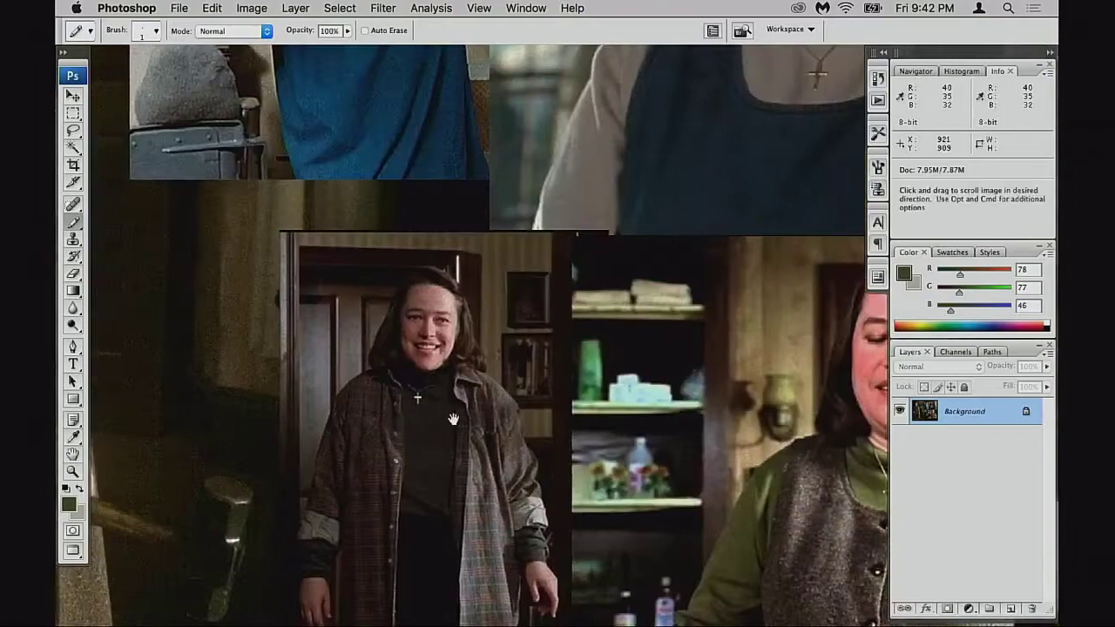
Compare the sledgehammer, open plaid shirt and green turtleneck photos for differences in sleeves, collar and vest
drag(436, 418, 649, 433)
drag(409, 318, 537, 503)
scroll(272, 290, down, 5)
scroll(272, 290, right, 8)
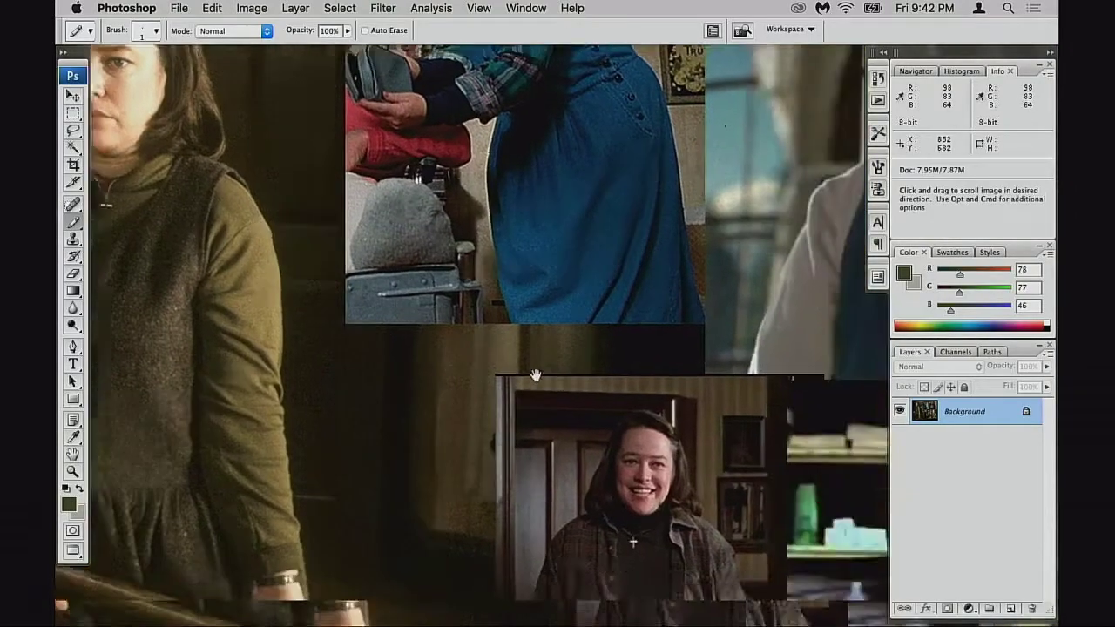
scroll(575, 448, left, 3)
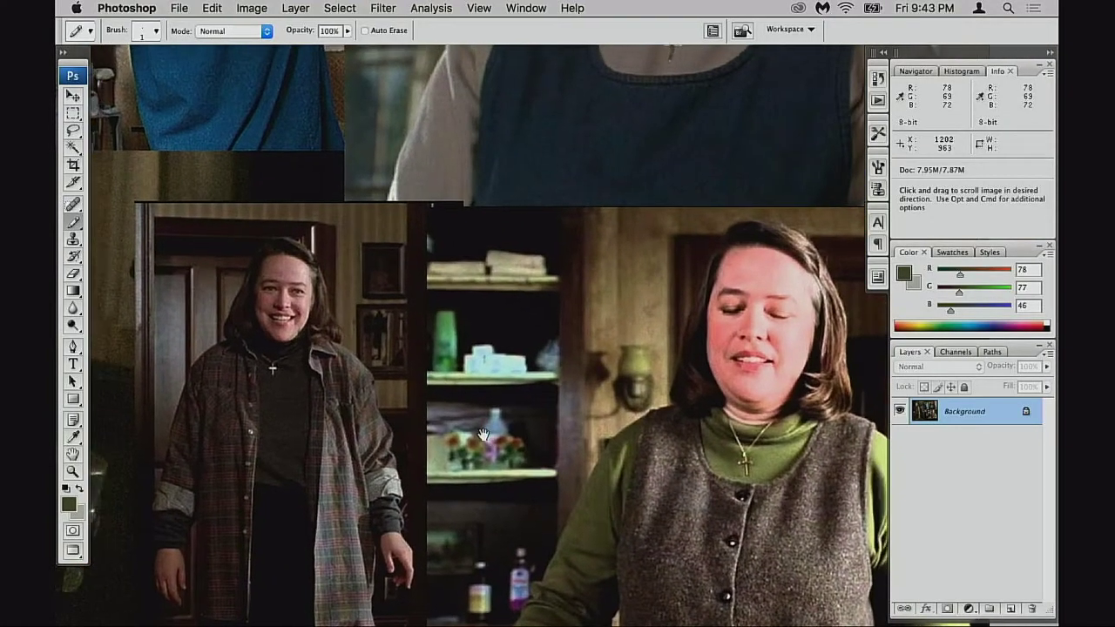
scroll(307, 372, down, 4)
scroll(307, 373, left, 6)
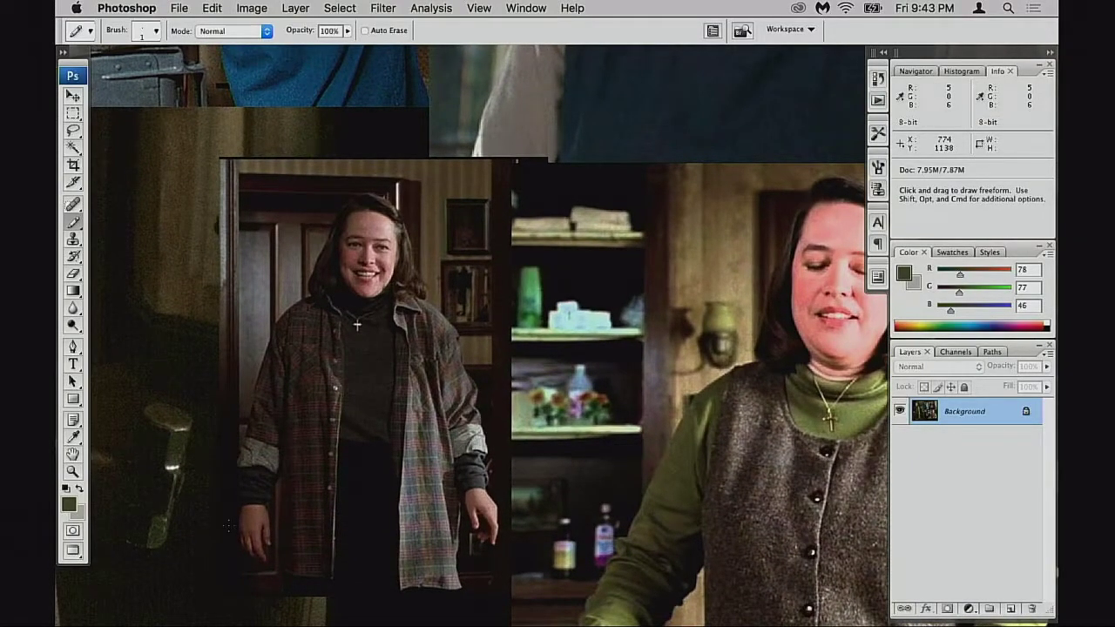
scroll(478, 432, up, 6)
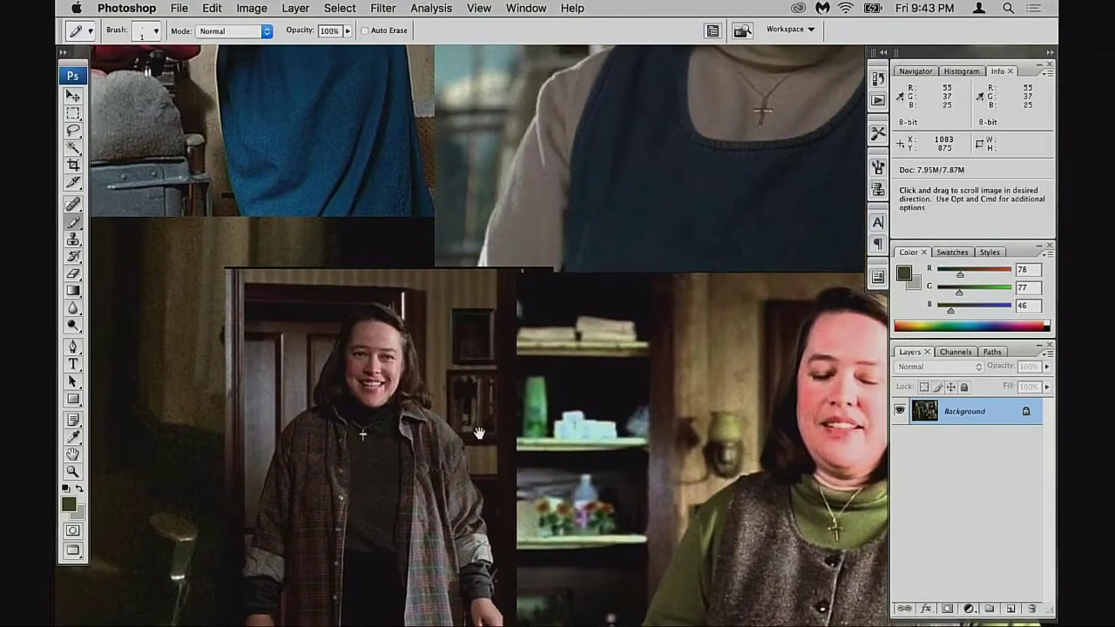
Look over the blue dress photo and the blue jumper close-up, checking the hair, turtleneck and necklace
scroll(478, 432, up, 12)
scroll(478, 433, left, 3)
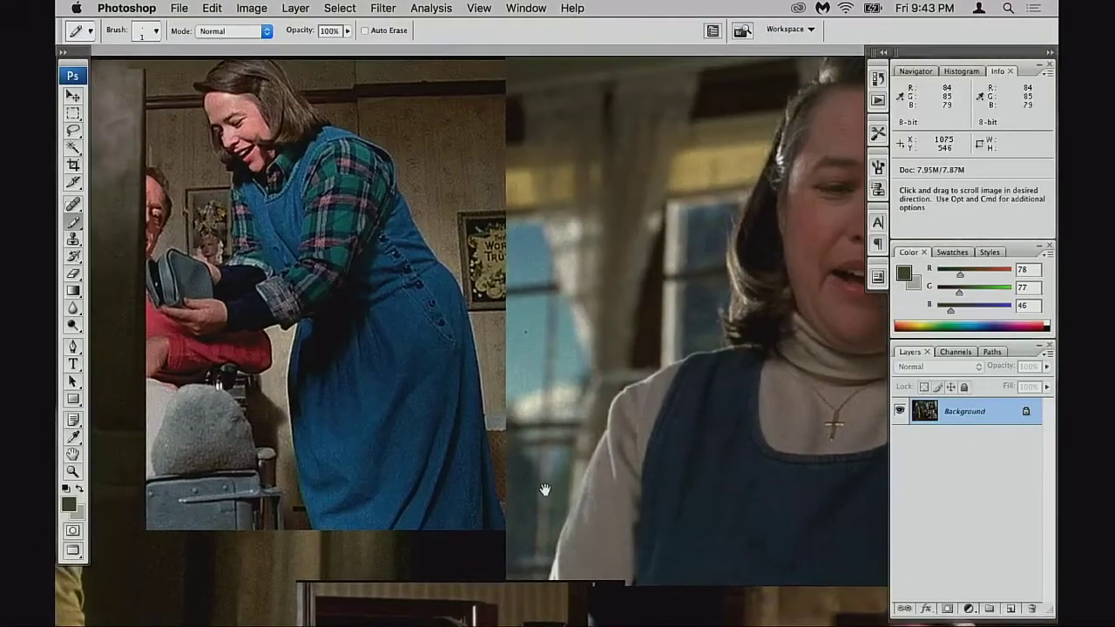
scroll(543, 489, left, 3)
scroll(543, 489, up, 2)
scroll(565, 443, right, 5)
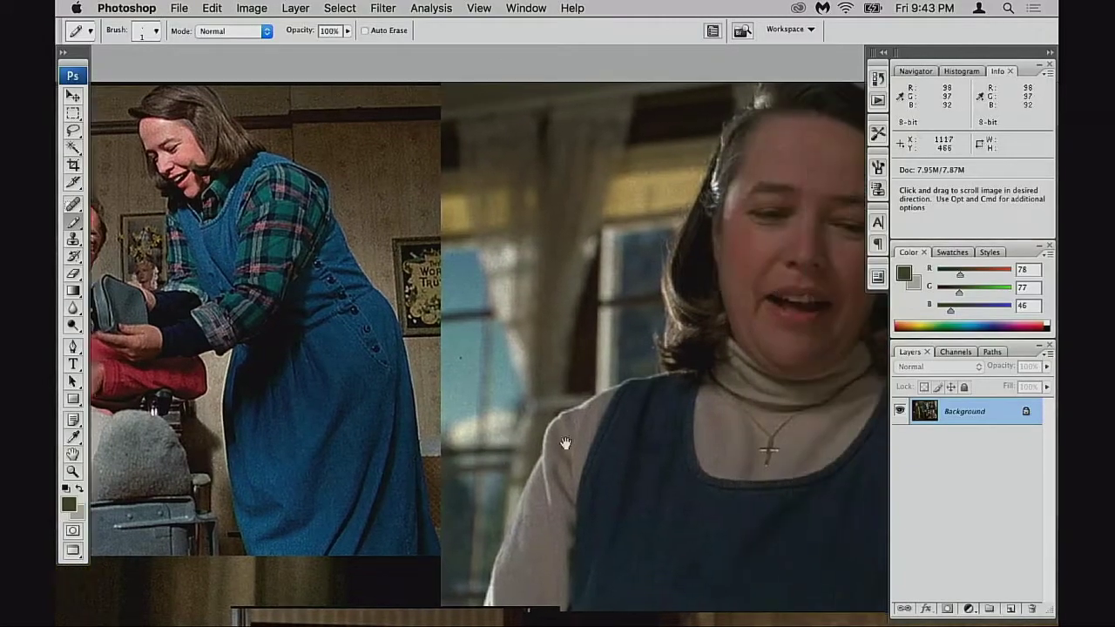
scroll(547, 445, right, 5)
drag(703, 459, 607, 446)
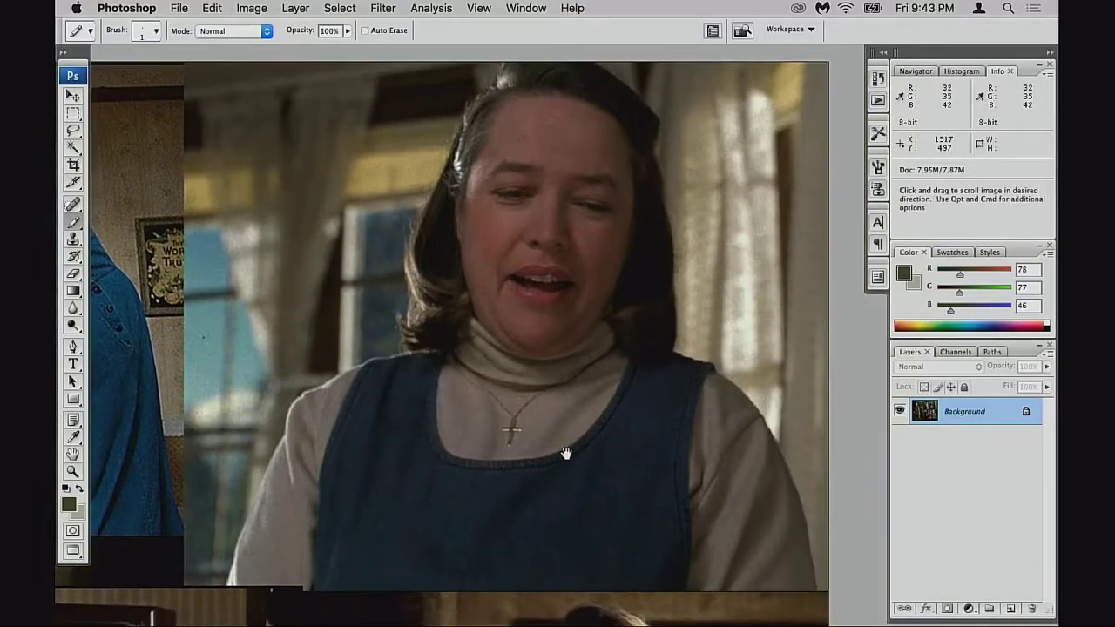
Return the reference image to a window at 50% zoom and narrow it to uncover part of the artwork
key(f)
key(f)
key(super+minus)
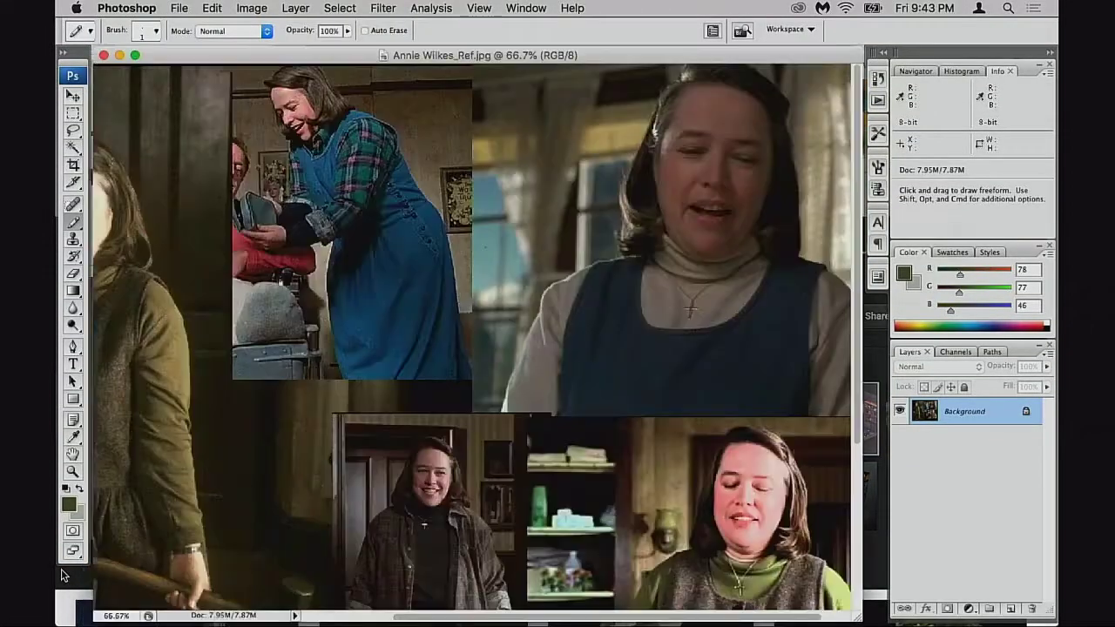
key(super+minus)
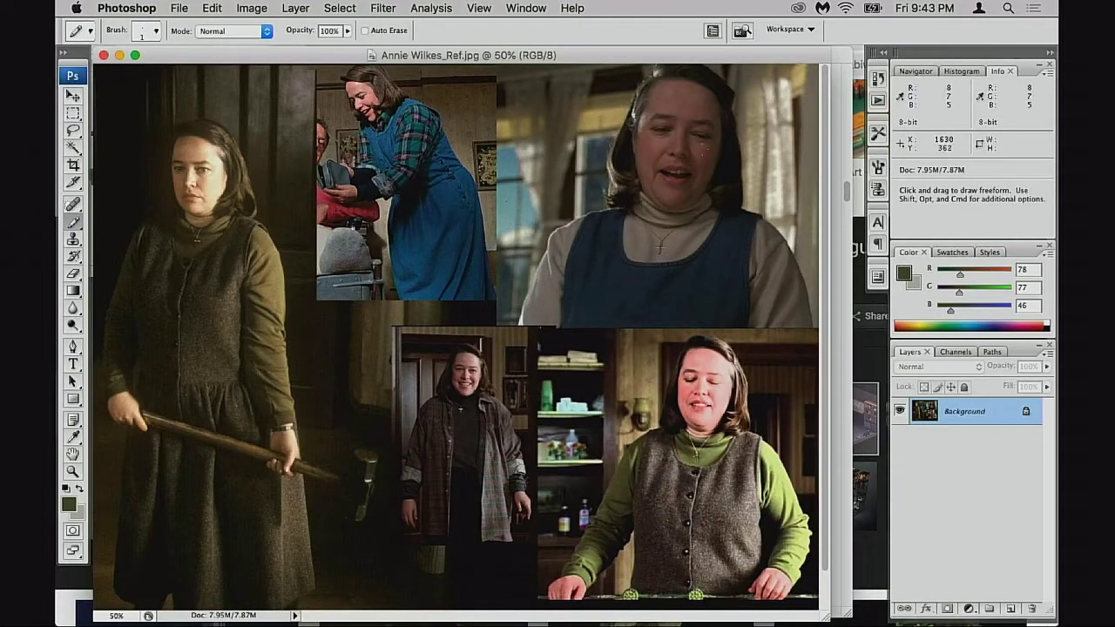
drag(674, 54, 660, 57)
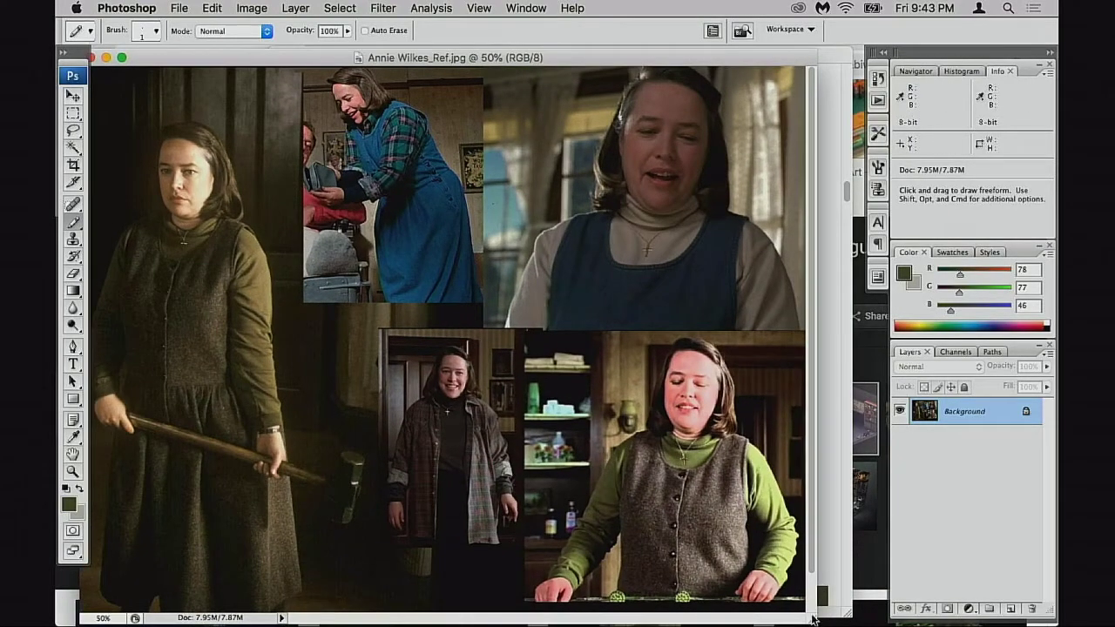
drag(812, 618, 614, 597)
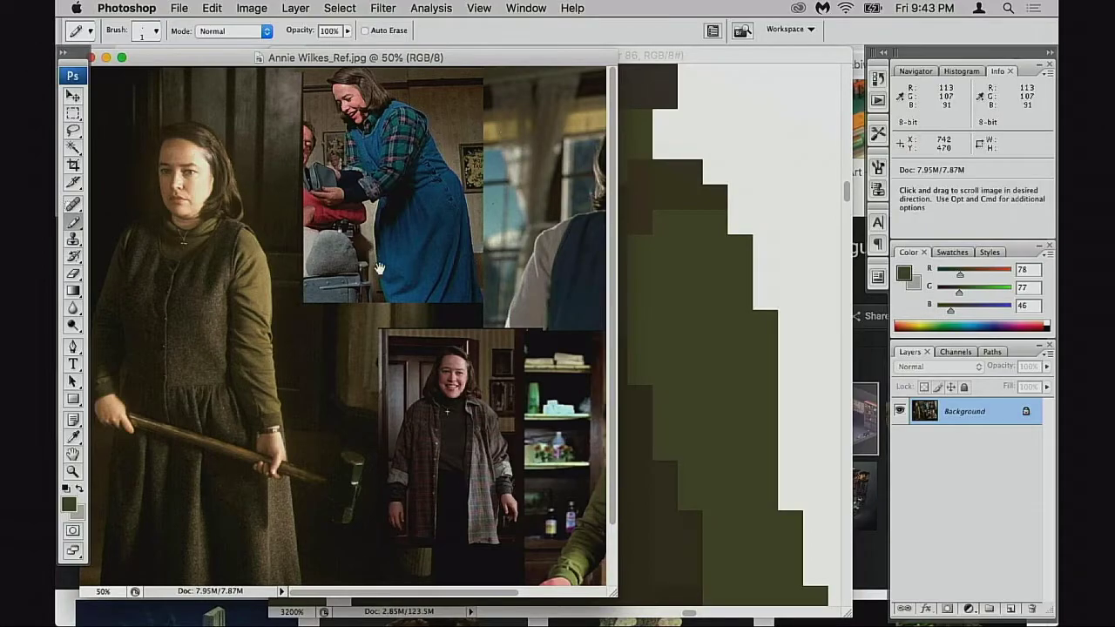
Shrink the reference window and place it below the small sprite view, with the sledgehammer photo visible beside the enlarged Annie
drag(443, 58, 392, 144)
click(671, 236)
drag(671, 236, 707, 340)
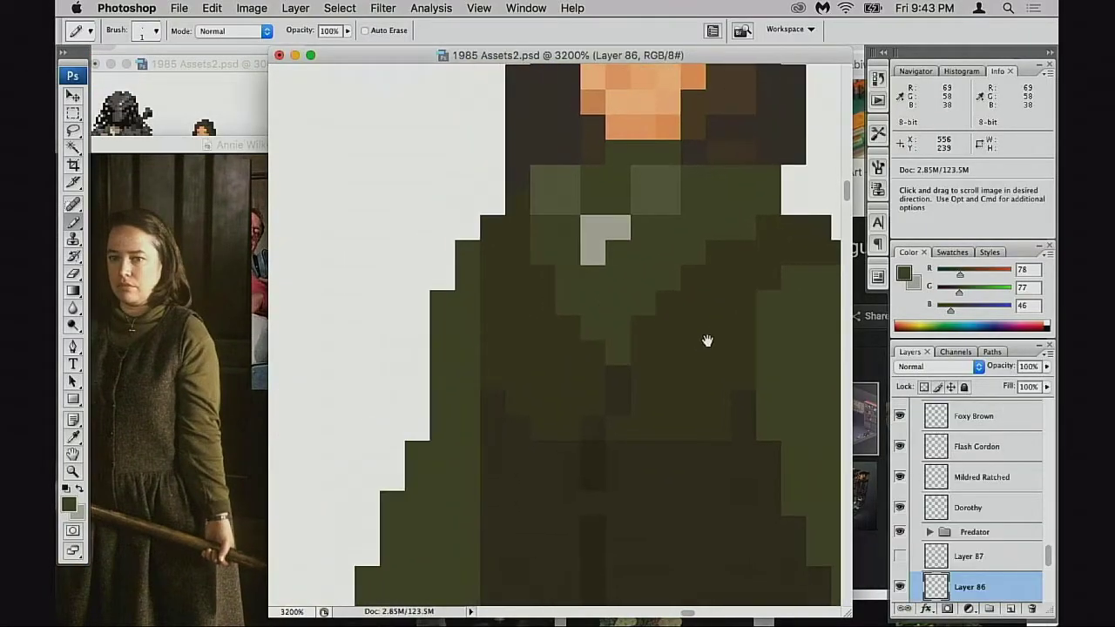
drag(243, 145, 371, 90)
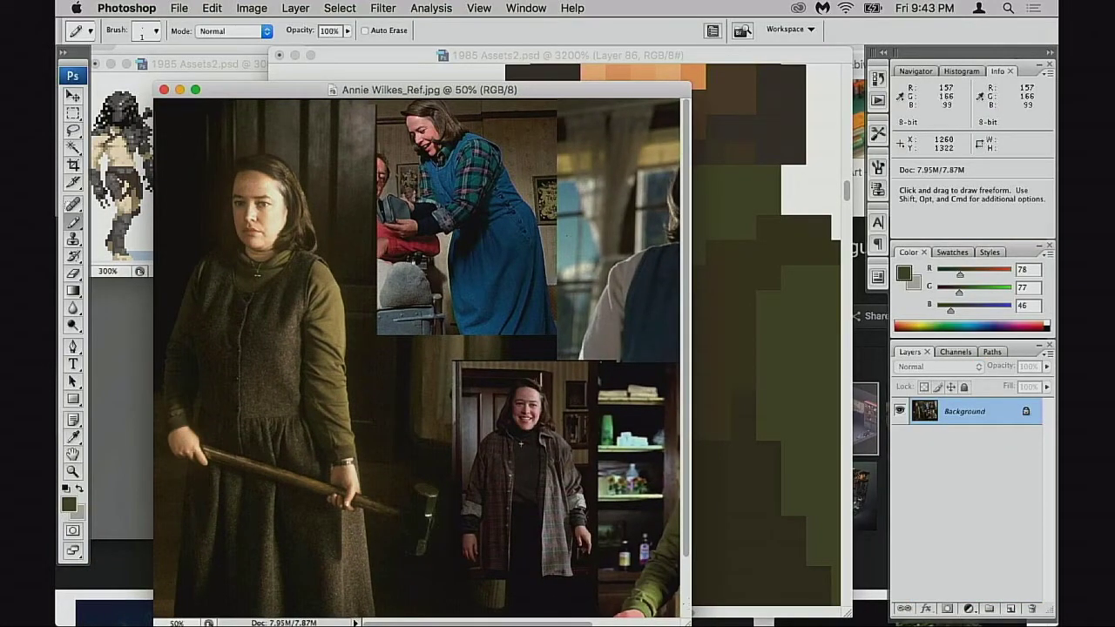
scroll(687, 623, down, 3)
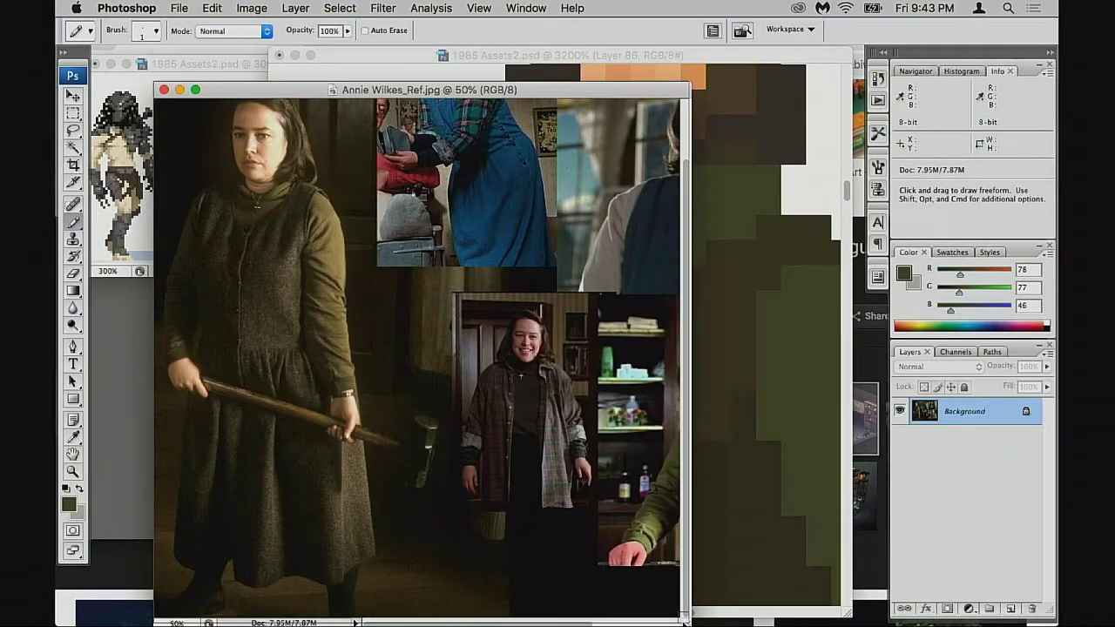
drag(684, 621, 652, 469)
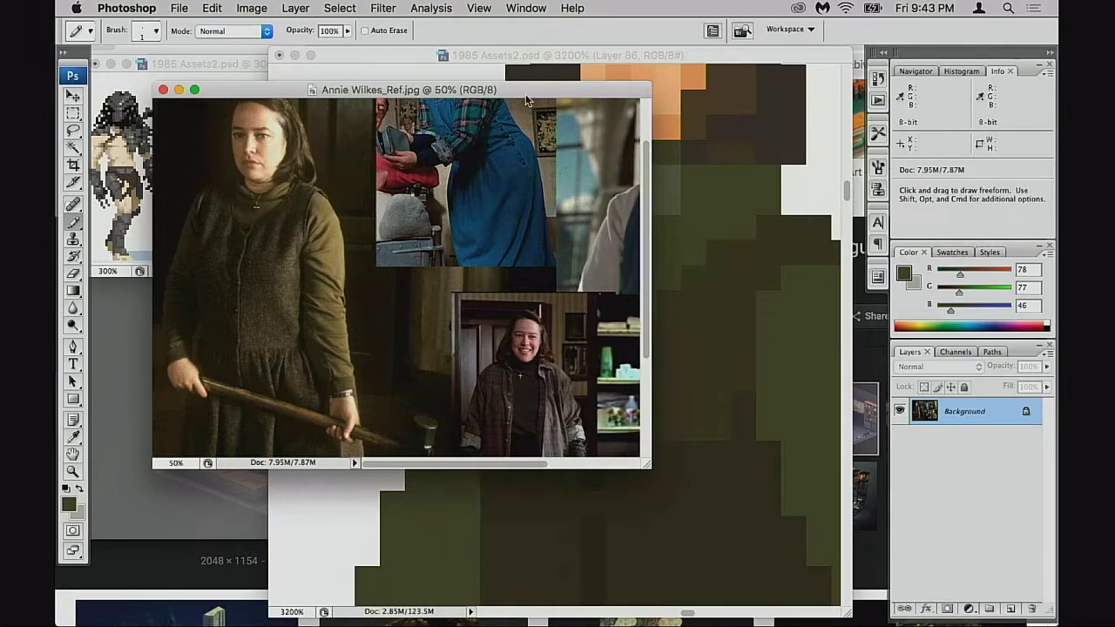
drag(525, 94, 428, 277)
scroll(349, 418, up, 3)
scroll(348, 417, right, 3)
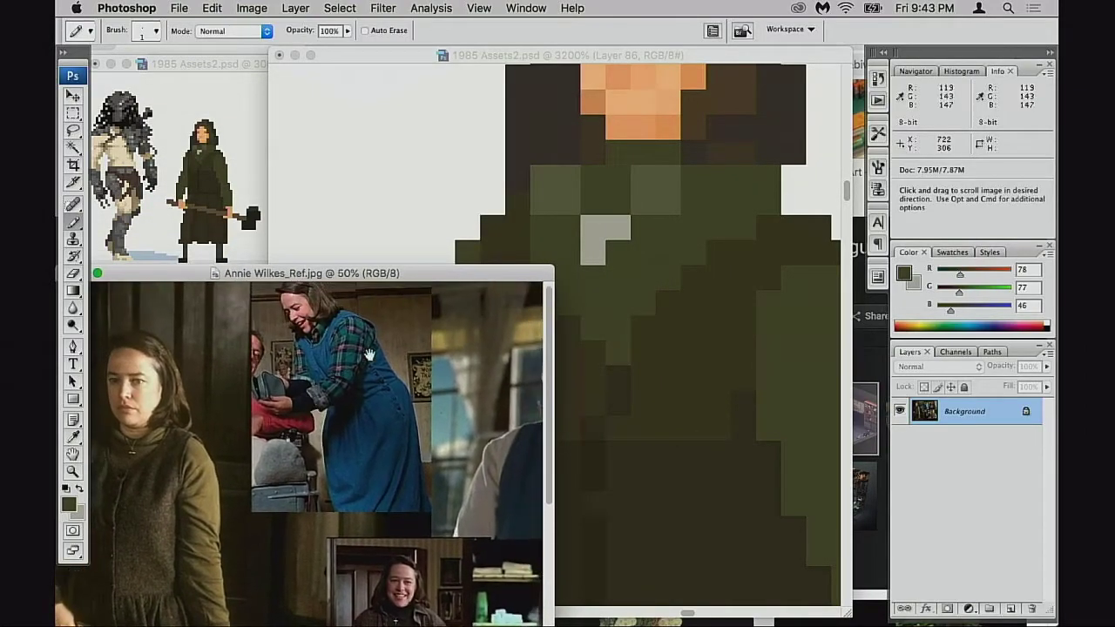
drag(385, 359, 413, 343)
Paint the upper inner pixel of the light patch on Annie's collar beside the pendant with the collar green (78, 77, 46)
click(532, 156)
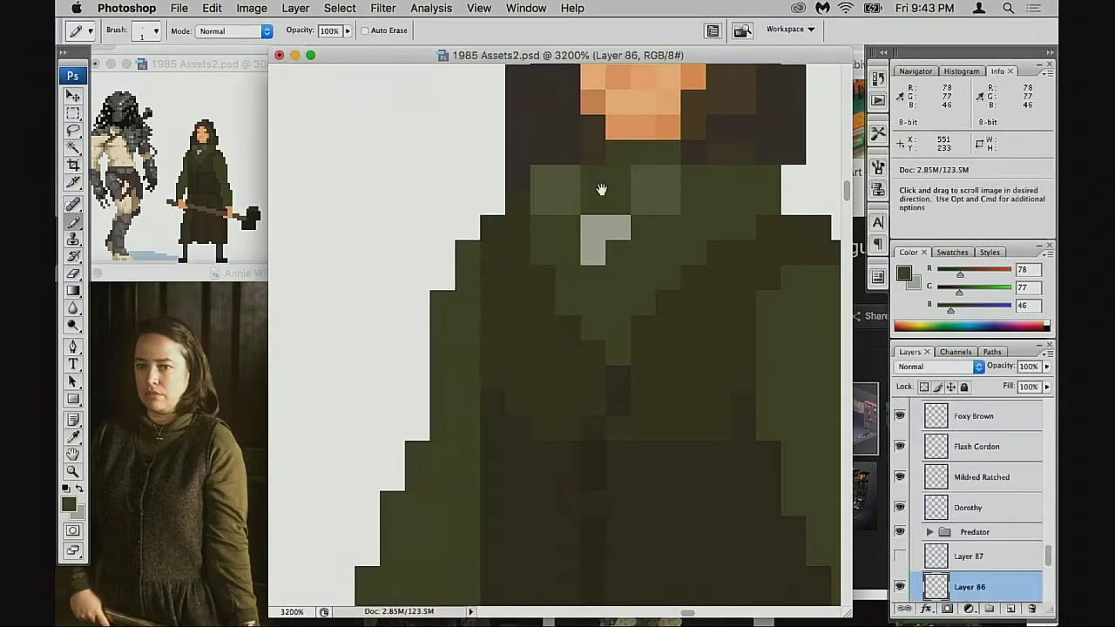
drag(616, 207, 579, 298)
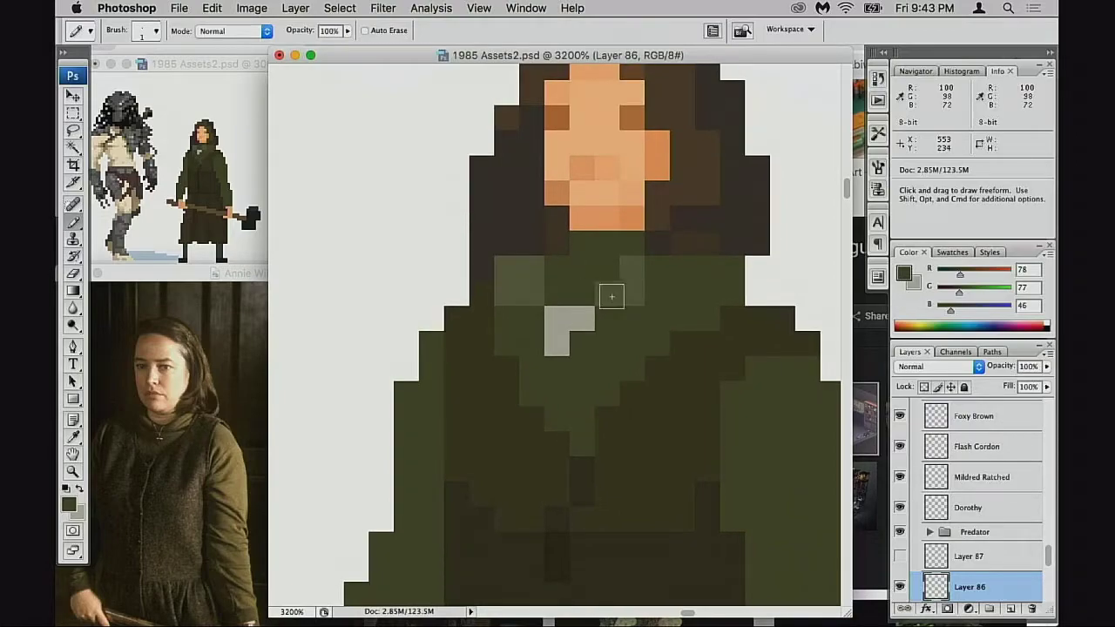
drag(578, 316, 560, 366)
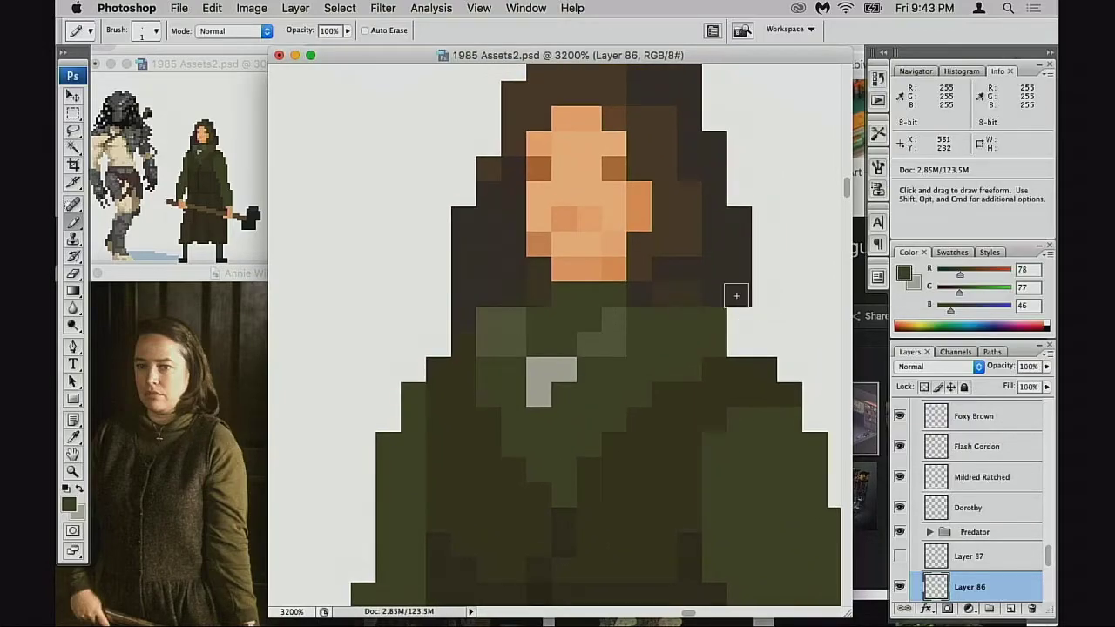
Sample the dark hair brown (65, 55, 49) and paint the lower hair pixels beside Annie's chin and the collar's outer corner
click(686, 266)
alt+click(718, 261)
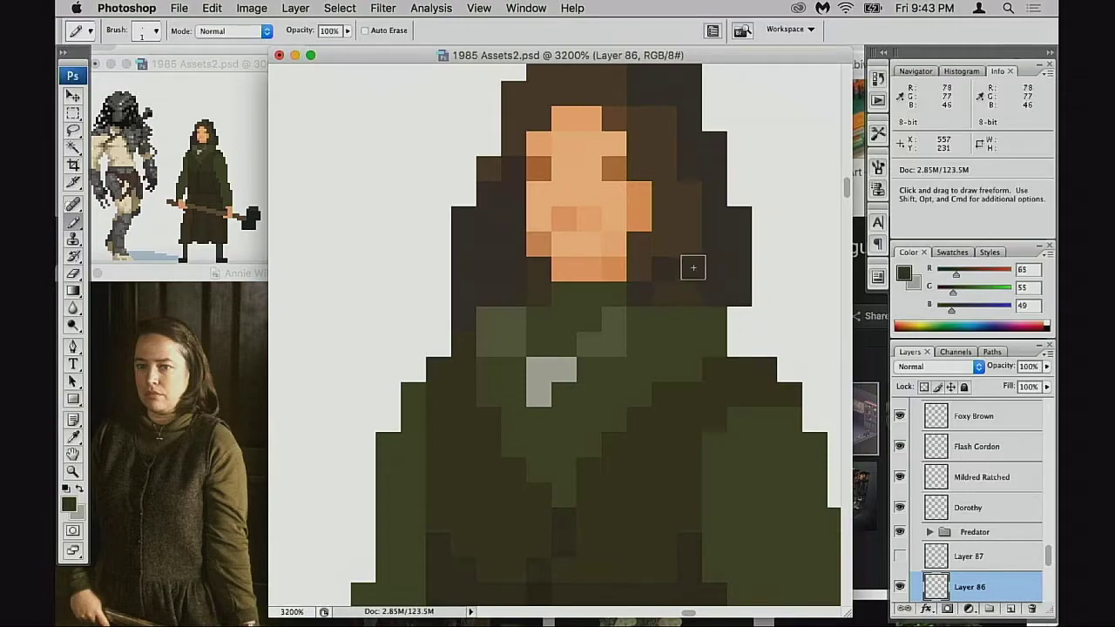
click(691, 267)
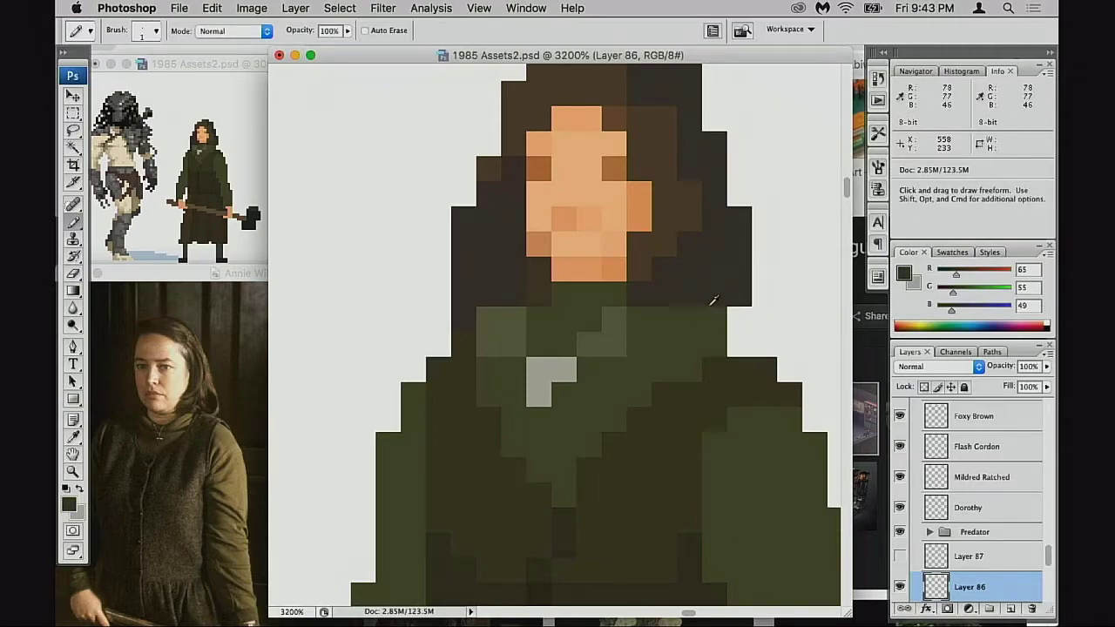
scroll(744, 317, up, 1)
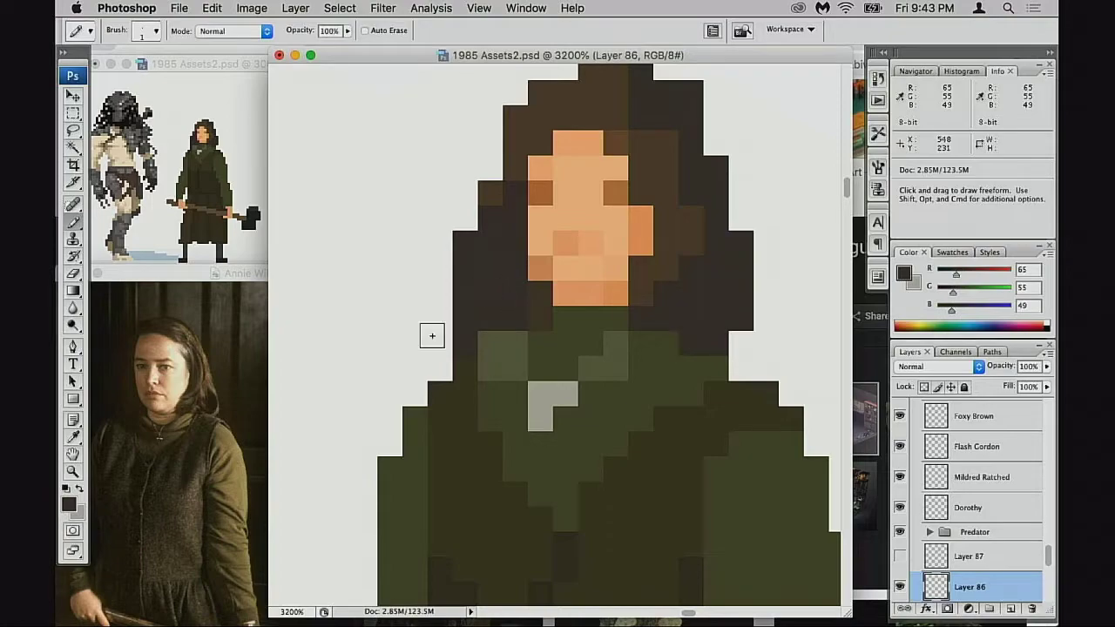
Switch to Chrome and open a new browser tab beside the voxel art results
click(462, 600)
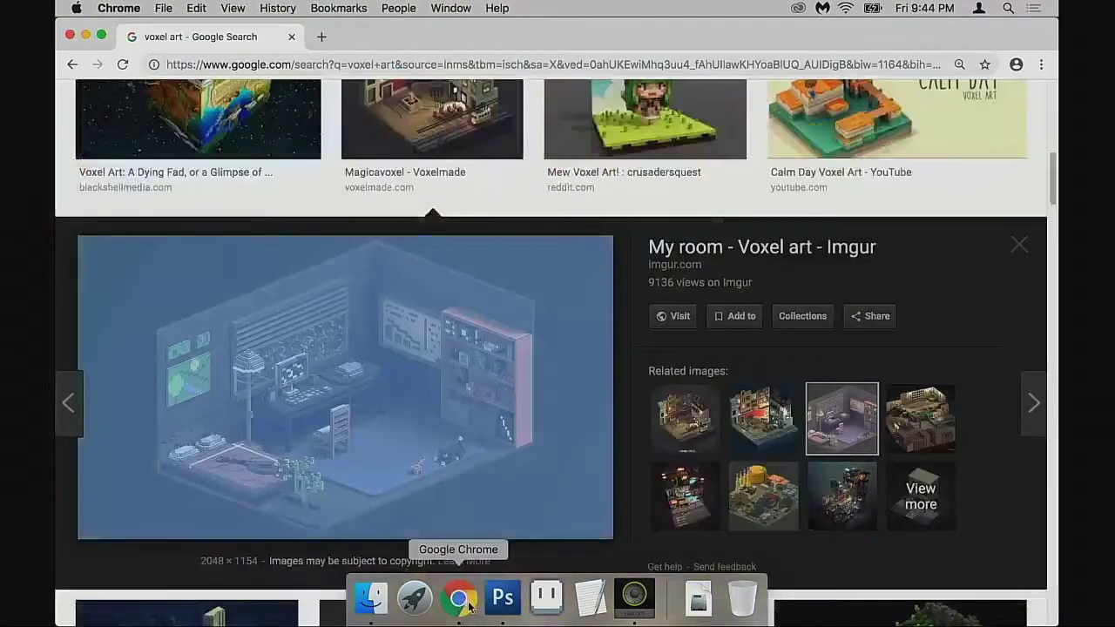
click(322, 38)
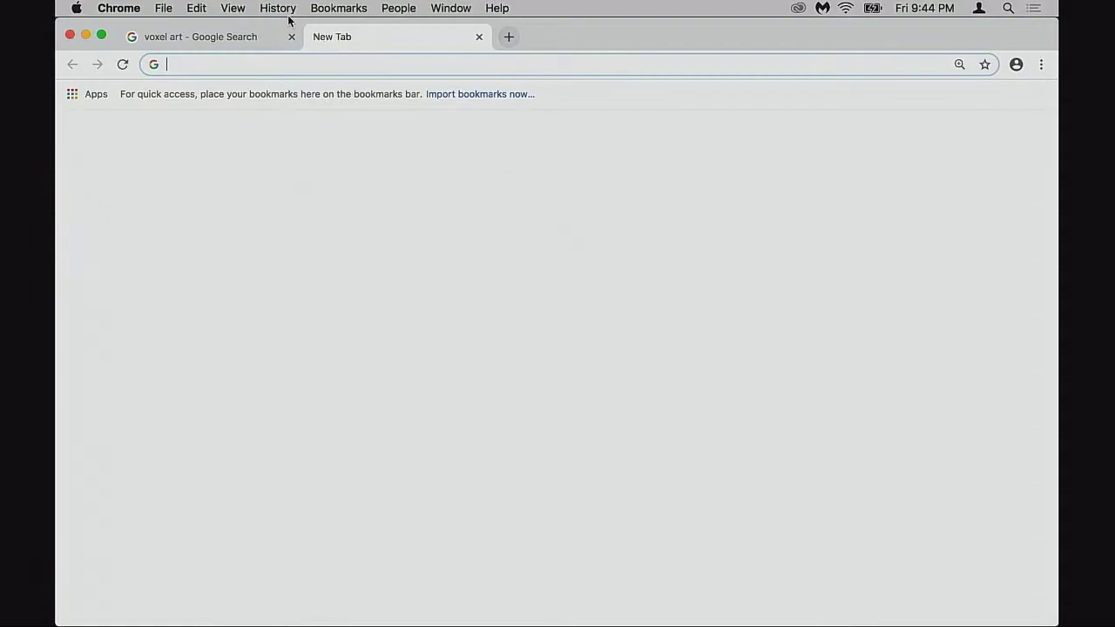
text(burn af)
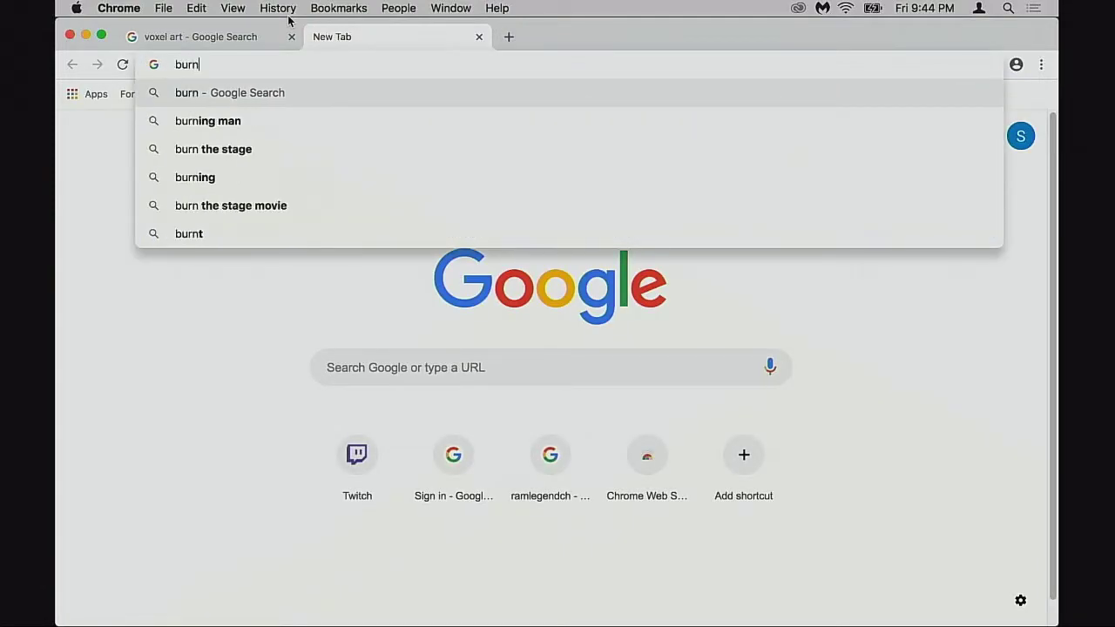
key(BackSpace)
key(BackSpace)
key(BackSpace)
key(BackSpace)
key(BackSpace)
key(BackSpace)
key(BackSpace)
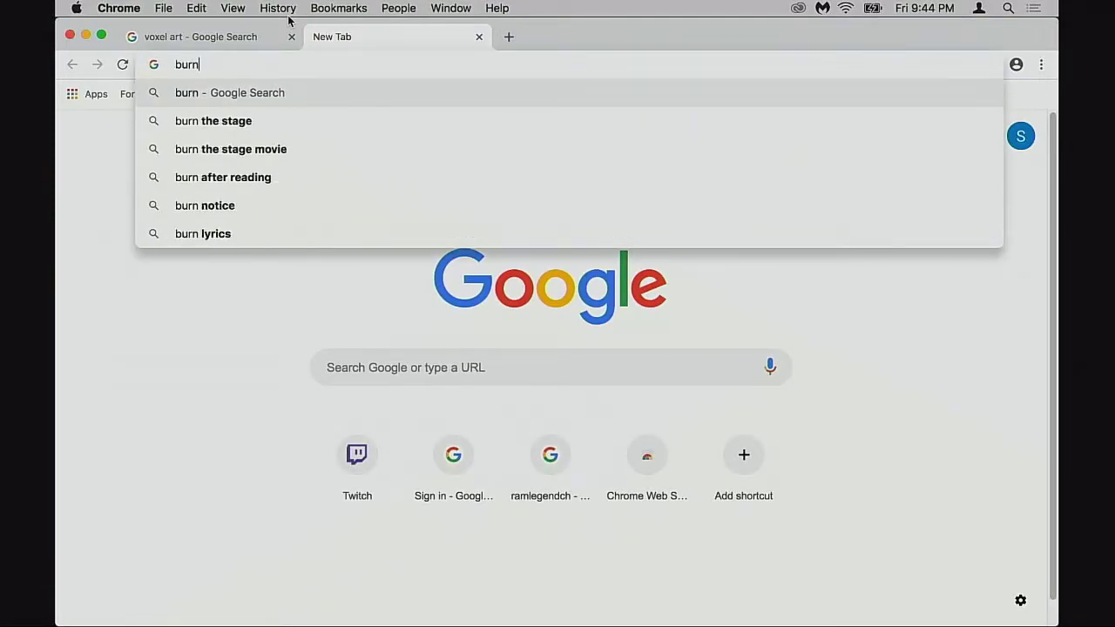
Search Google for "3 billboards outside" using the suggested query
text(3 b)
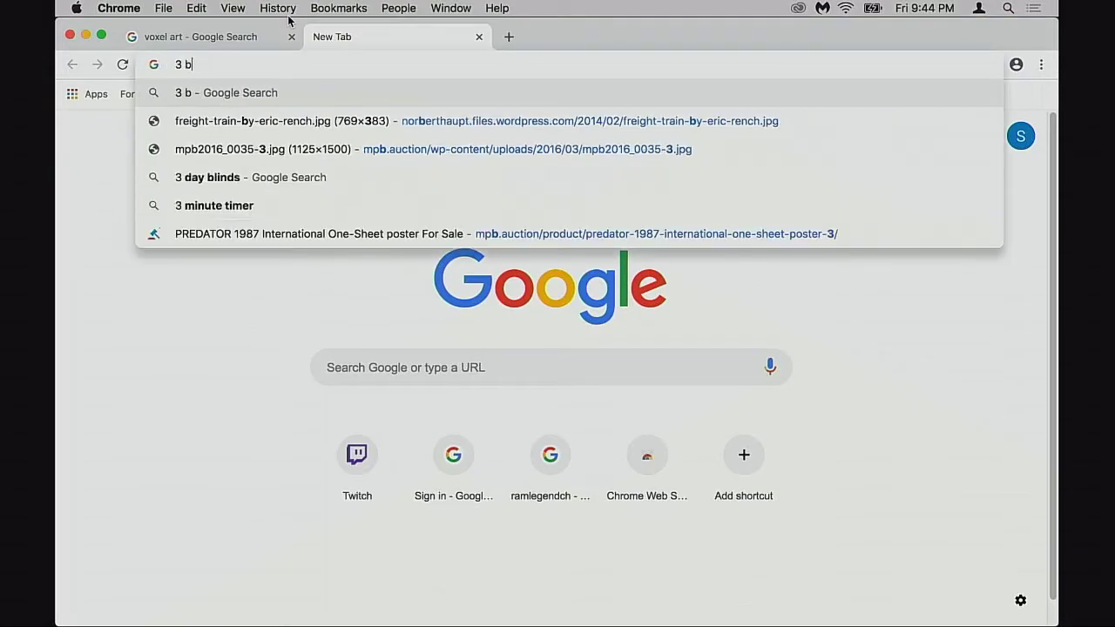
text(illboard)
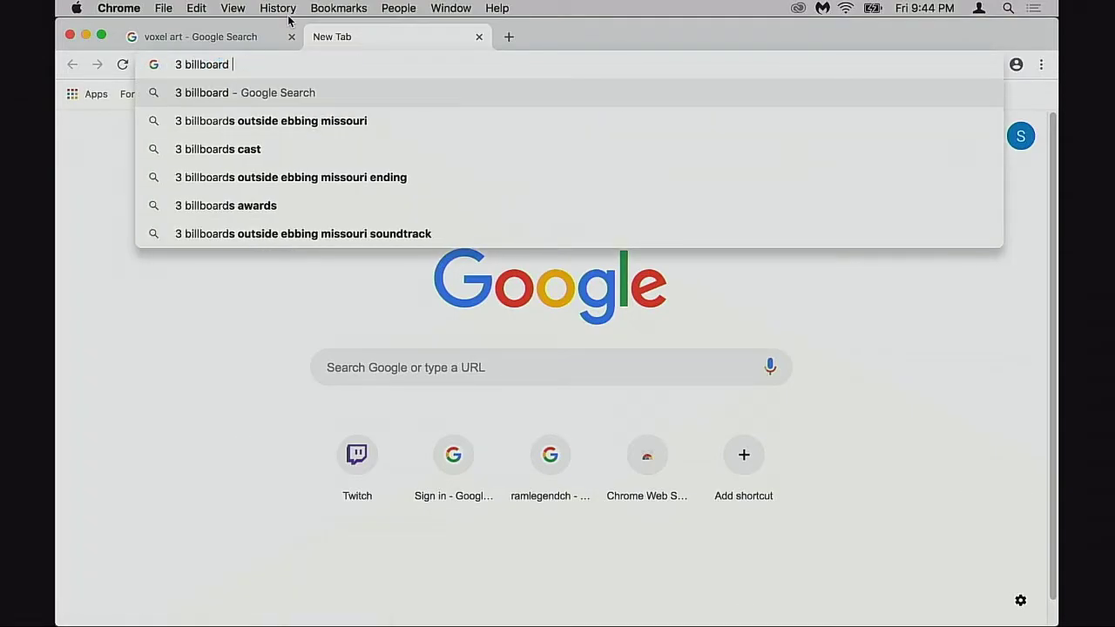
text( pu)
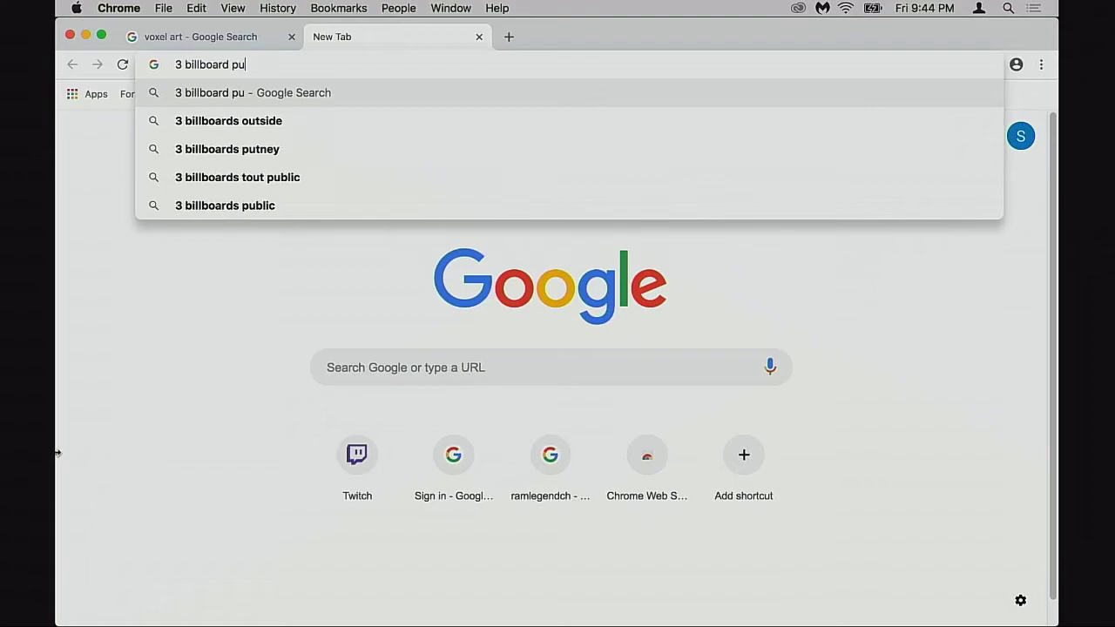
key(Down)
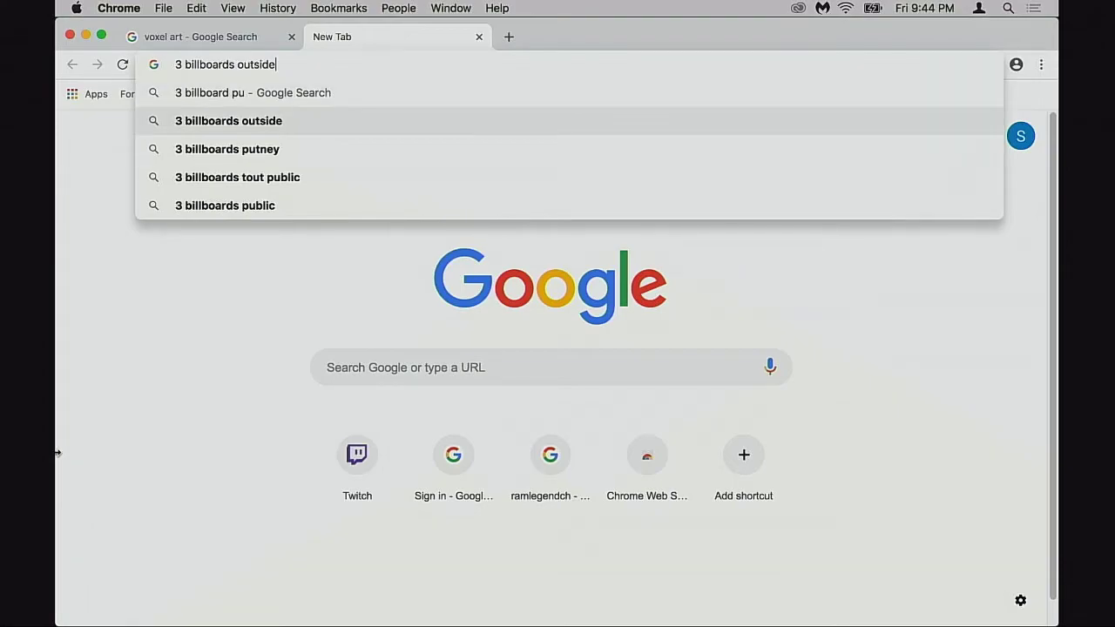
key(Return)
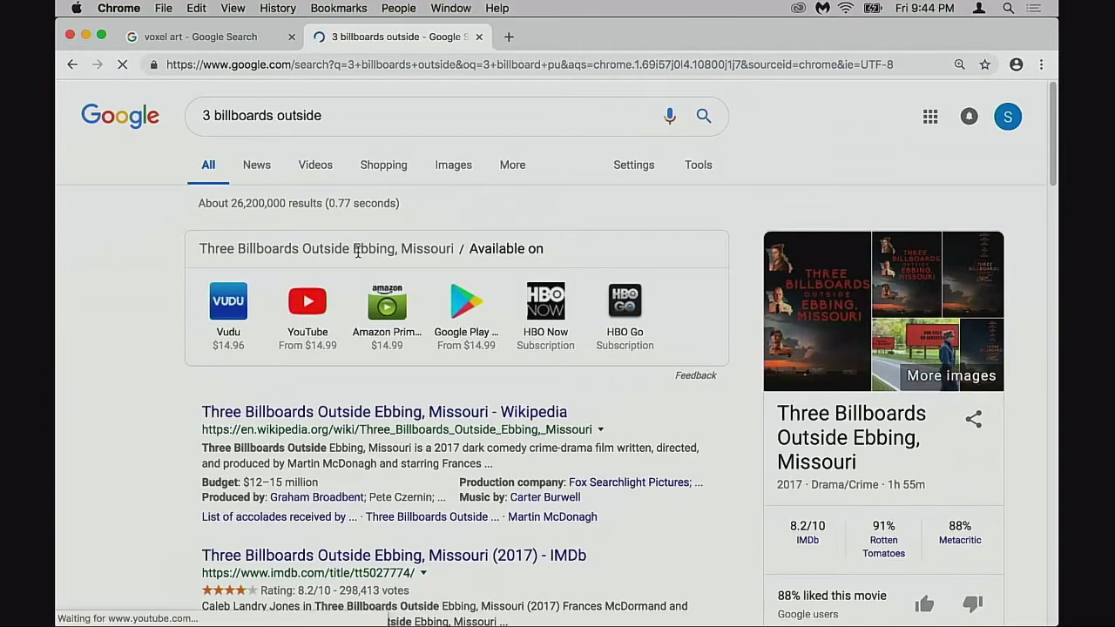
Open the Wikipedia article on Three Billboards Outside Ebbing, Missouri and preview the lead actress in its starring credits
scroll(357, 251, down, 2)
scroll(374, 348, down, 2)
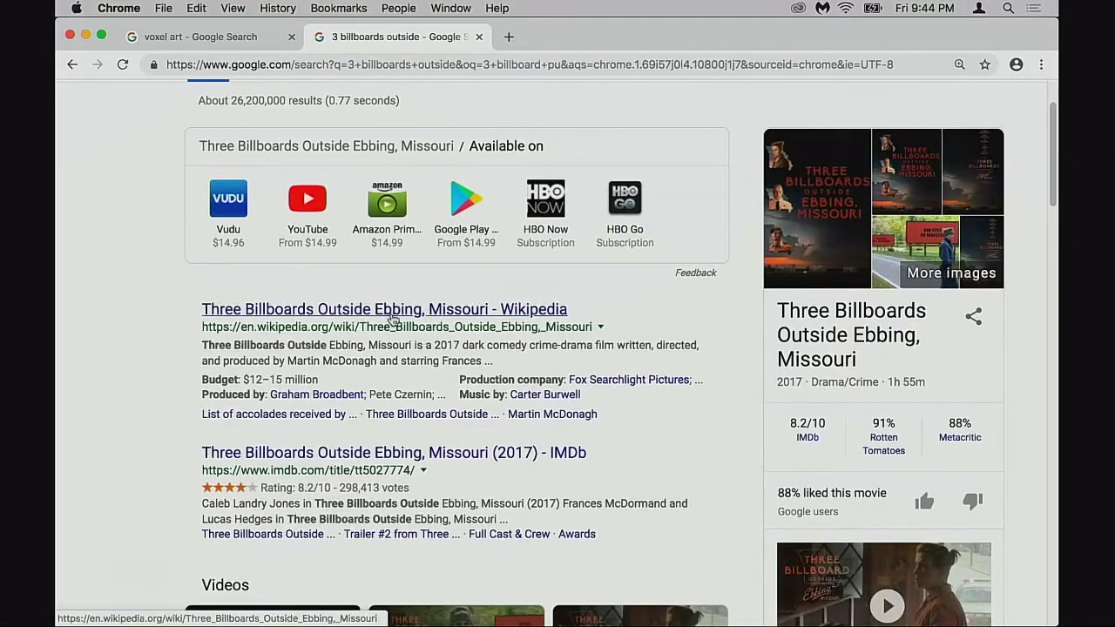
scroll(460, 327, down, 1)
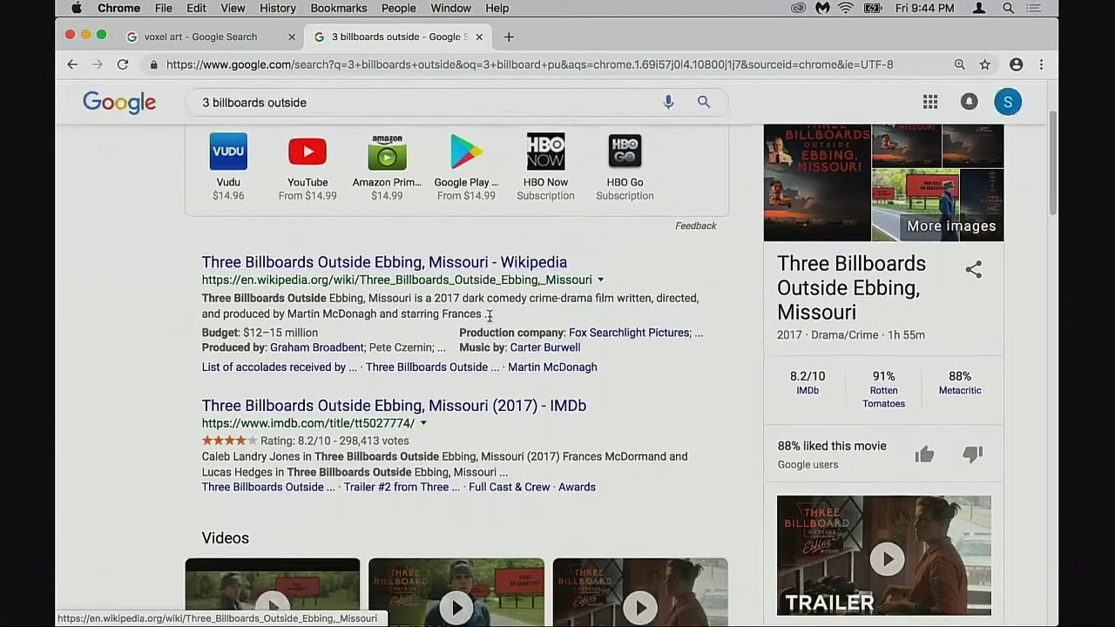
click(477, 265)
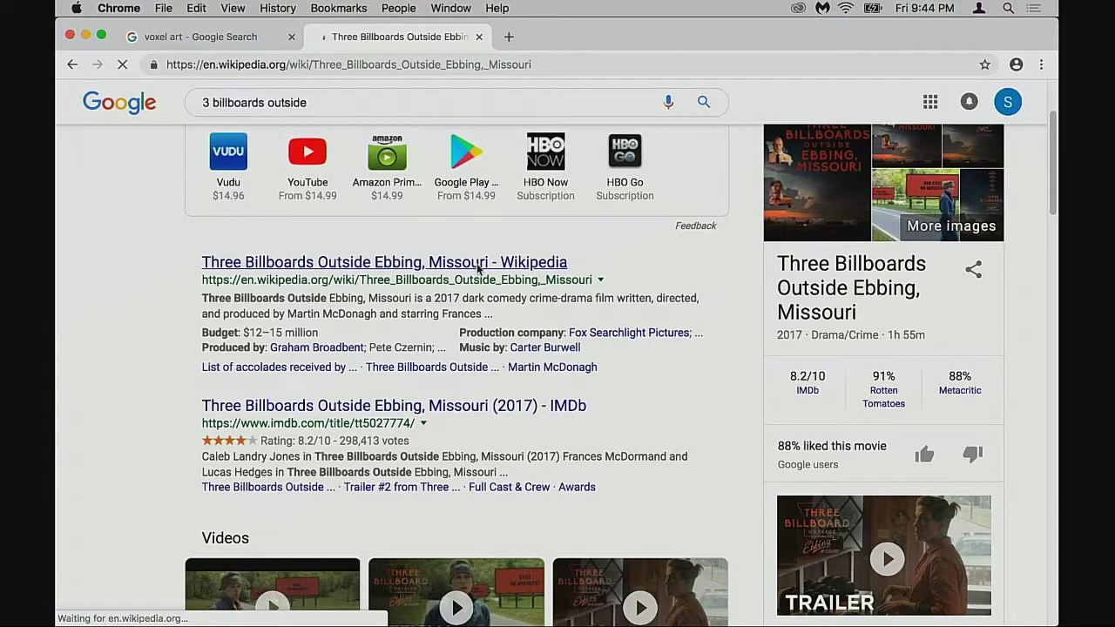
scroll(484, 264, down, 3)
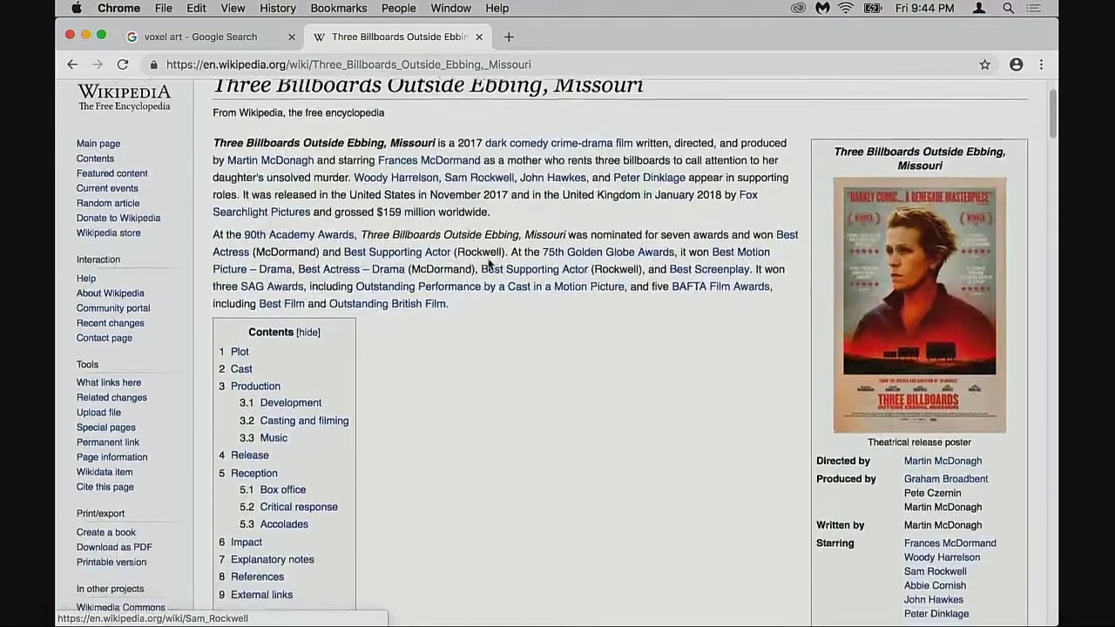
mouse_move(492, 253)
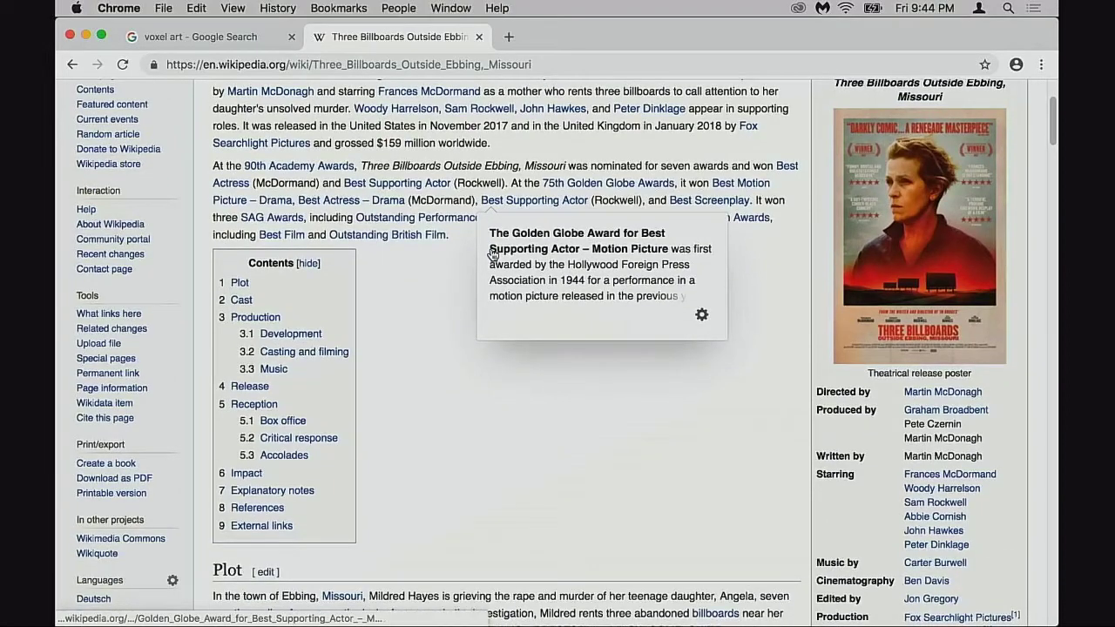
scroll(492, 253, down, 1)
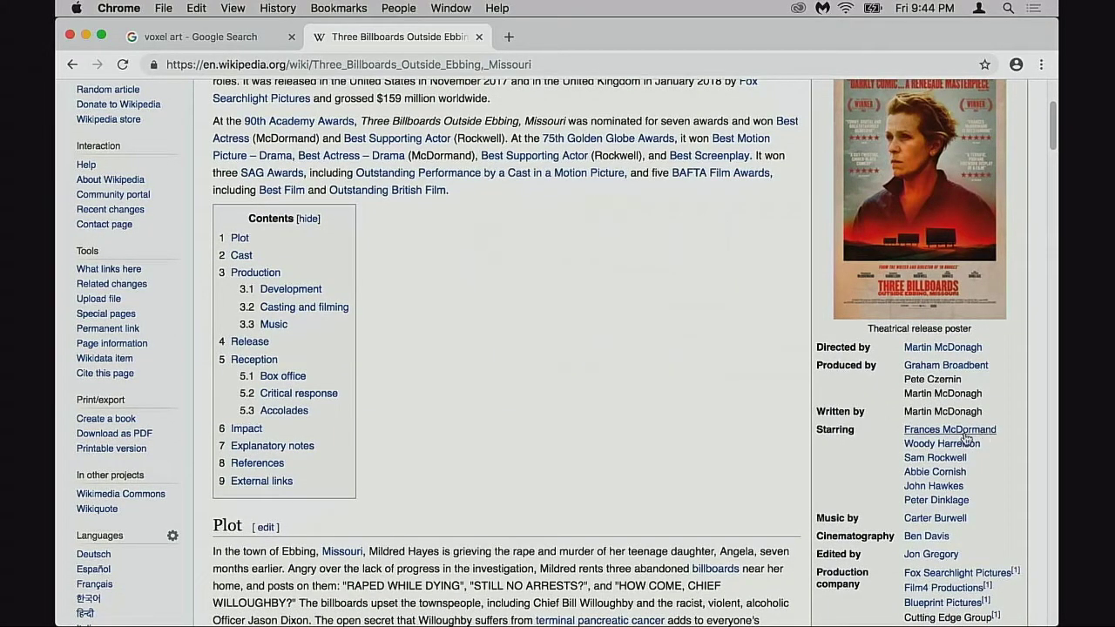
mouse_move(921, 433)
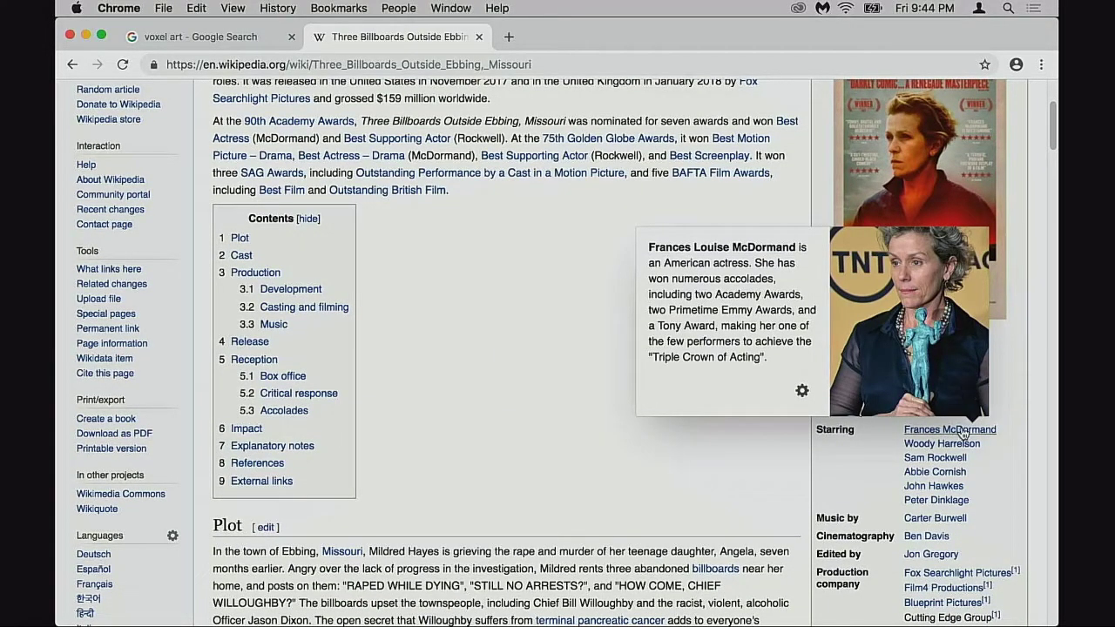
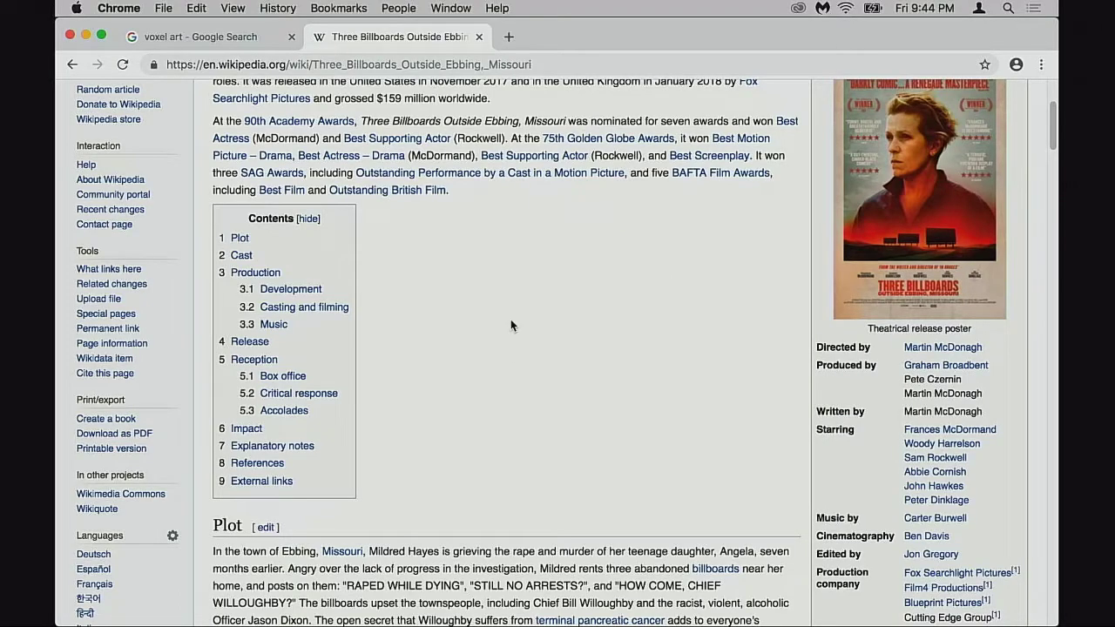
Close the Wikipedia tab, minimise the browser window and return to the enlarged Annie artwork in Photoshop
key(super+w)
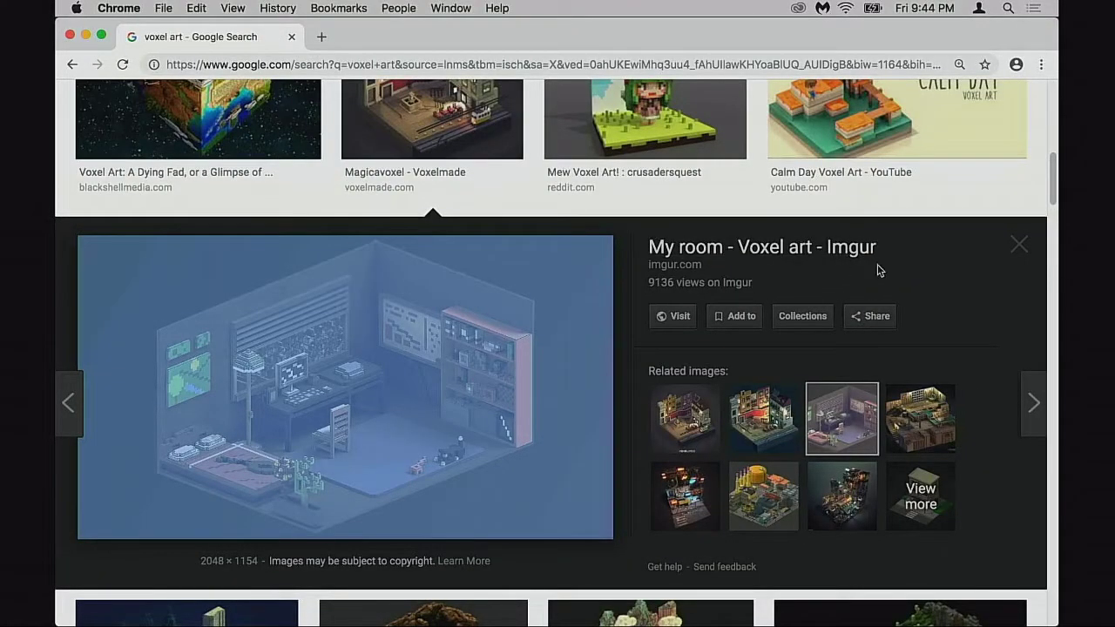
click(86, 36)
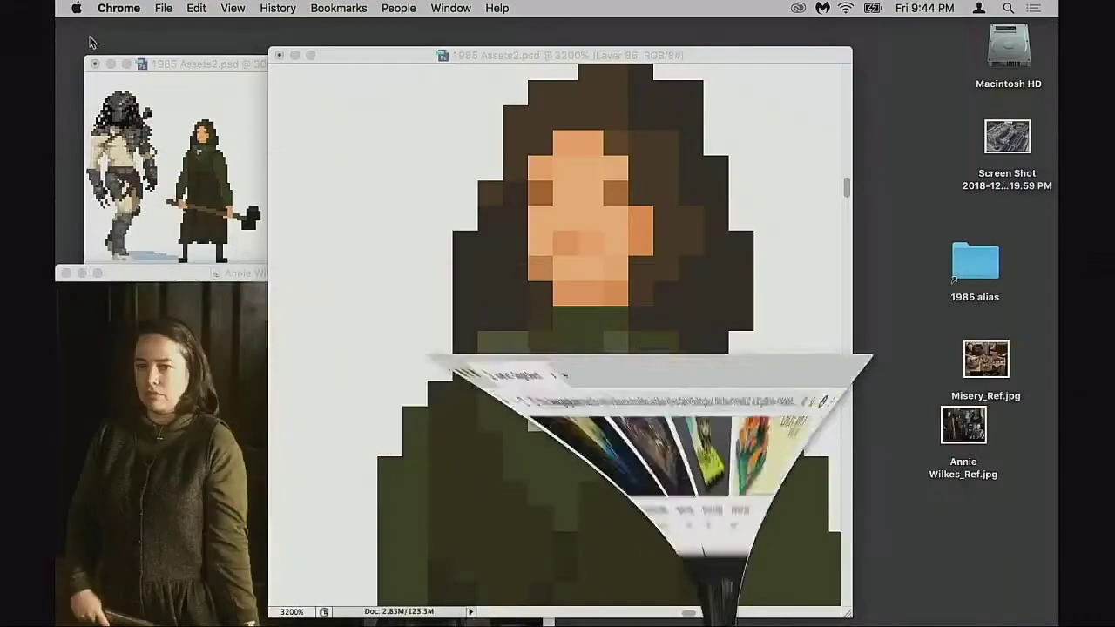
click(485, 52)
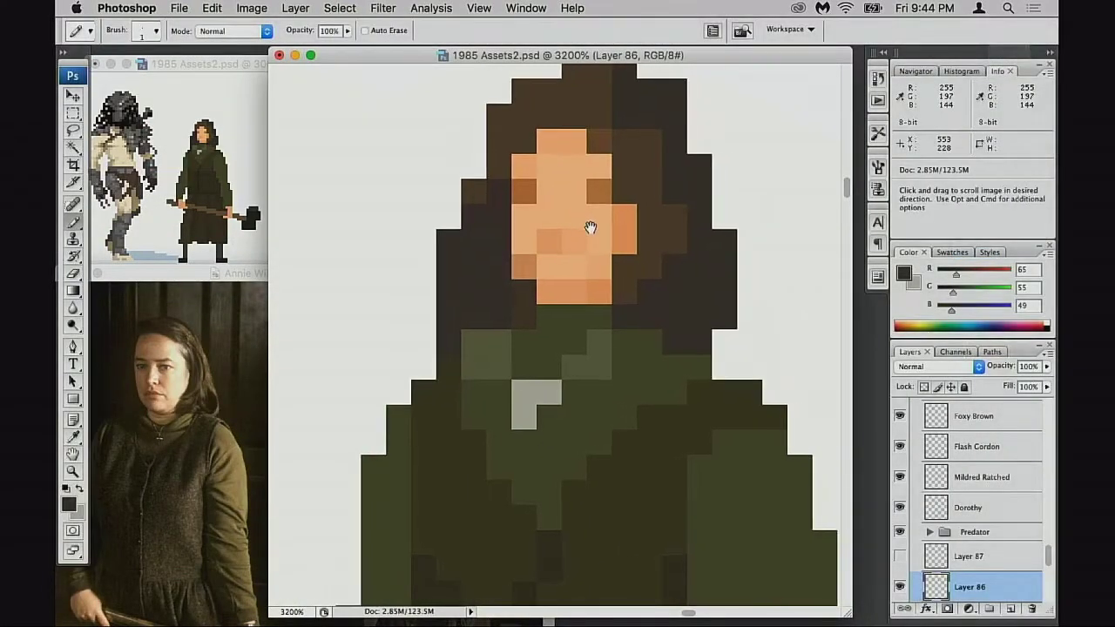
Sample the lighter hair brown (89, 68, 47) and paint single pixels down the outer hair from Annie's temple to mouth level
key(space)
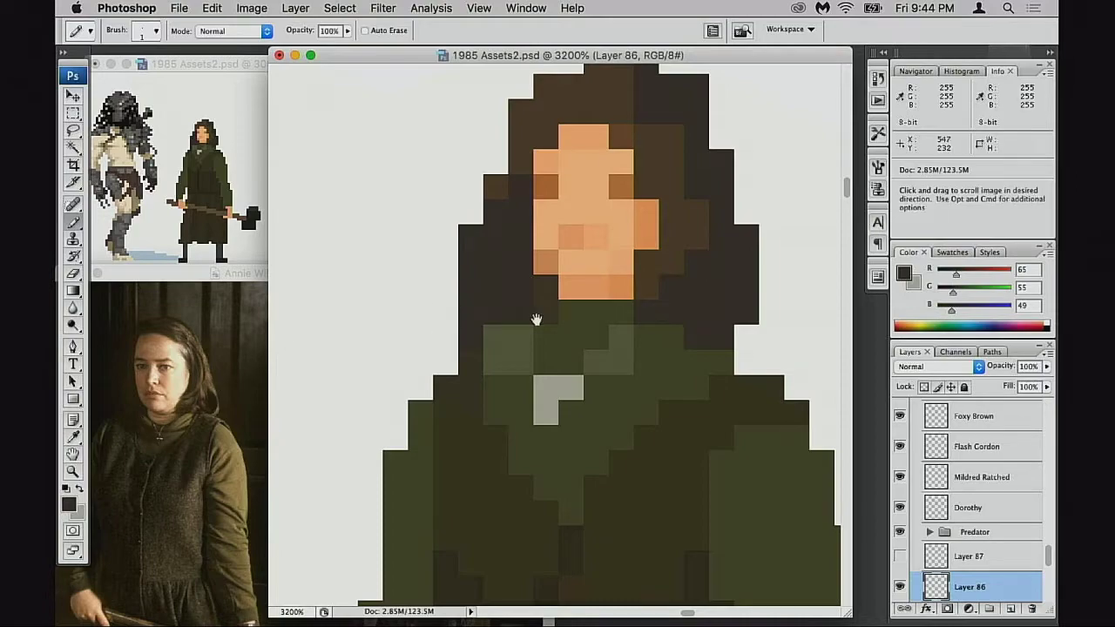
drag(534, 319, 530, 323)
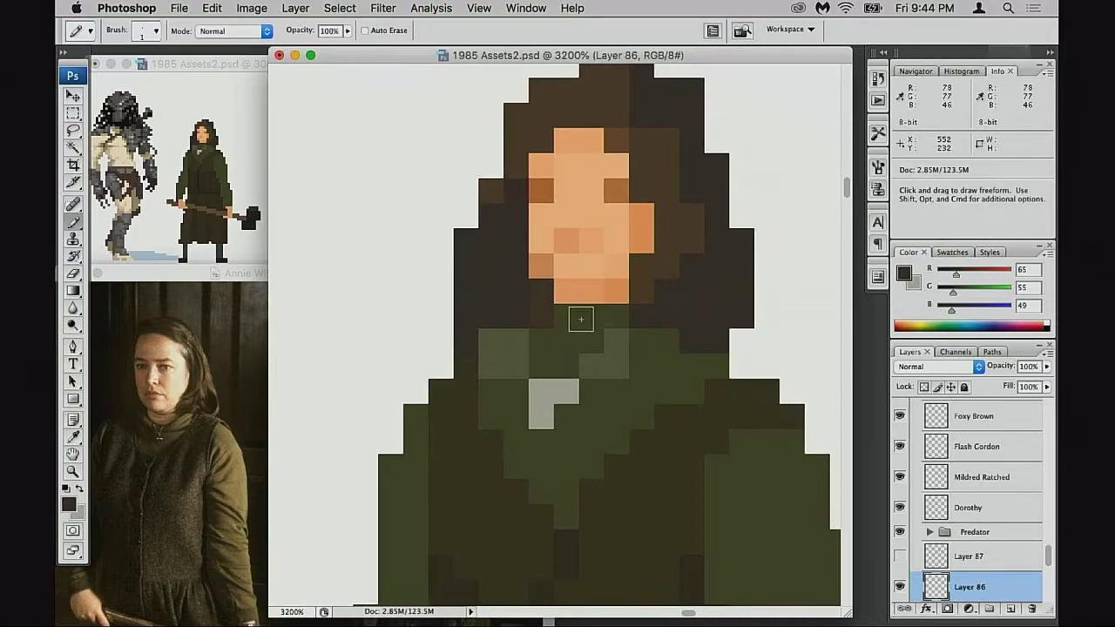
alt+click(489, 181)
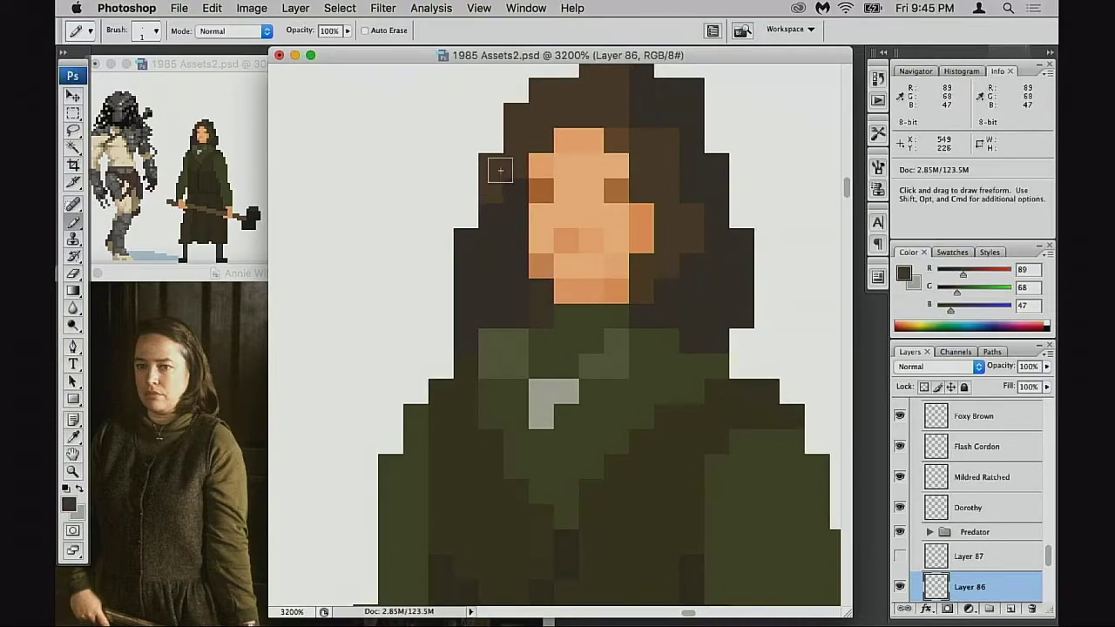
click(491, 191)
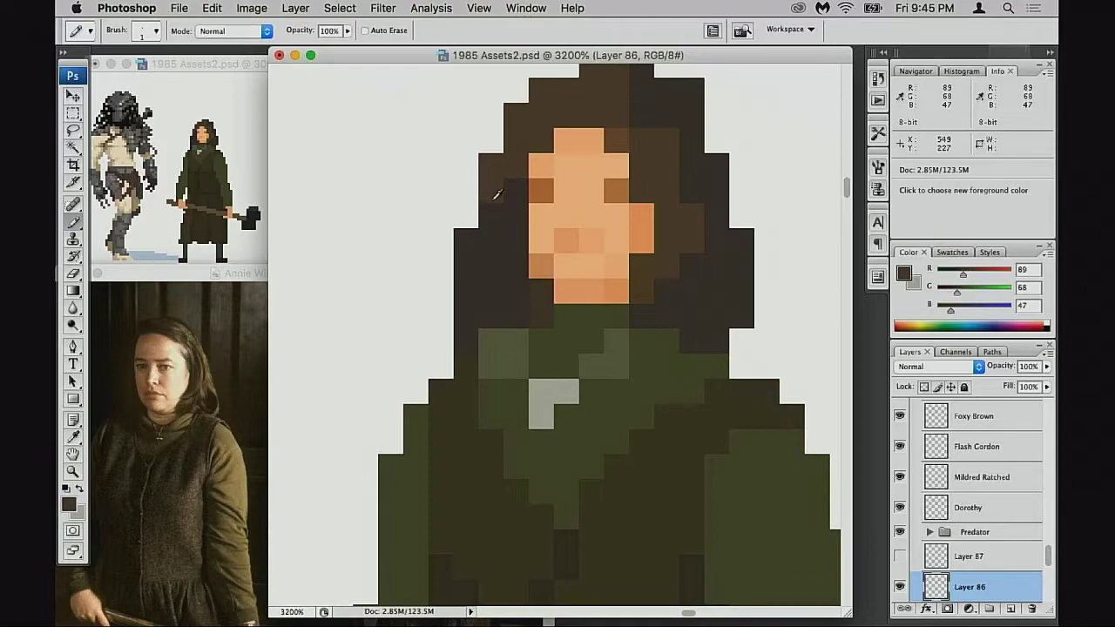
click(475, 240)
click(487, 278)
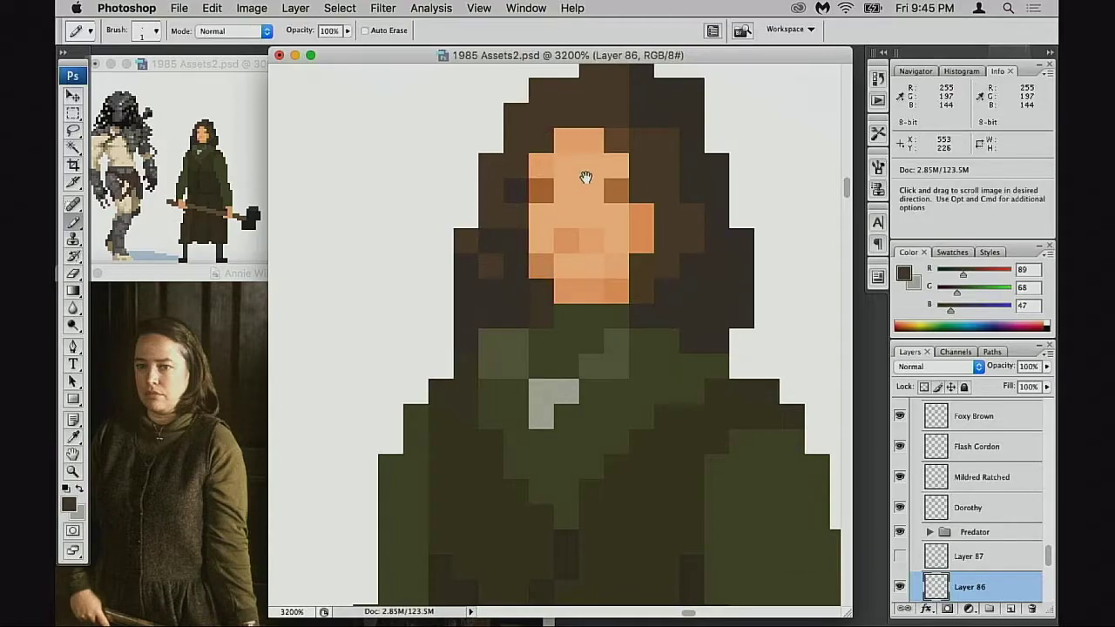
Try a dark hair brown (65, 55, 49) pixel on the shaded outer corner of Annie's crown
scroll(579, 174, up, 2)
scroll(579, 174, right, 1)
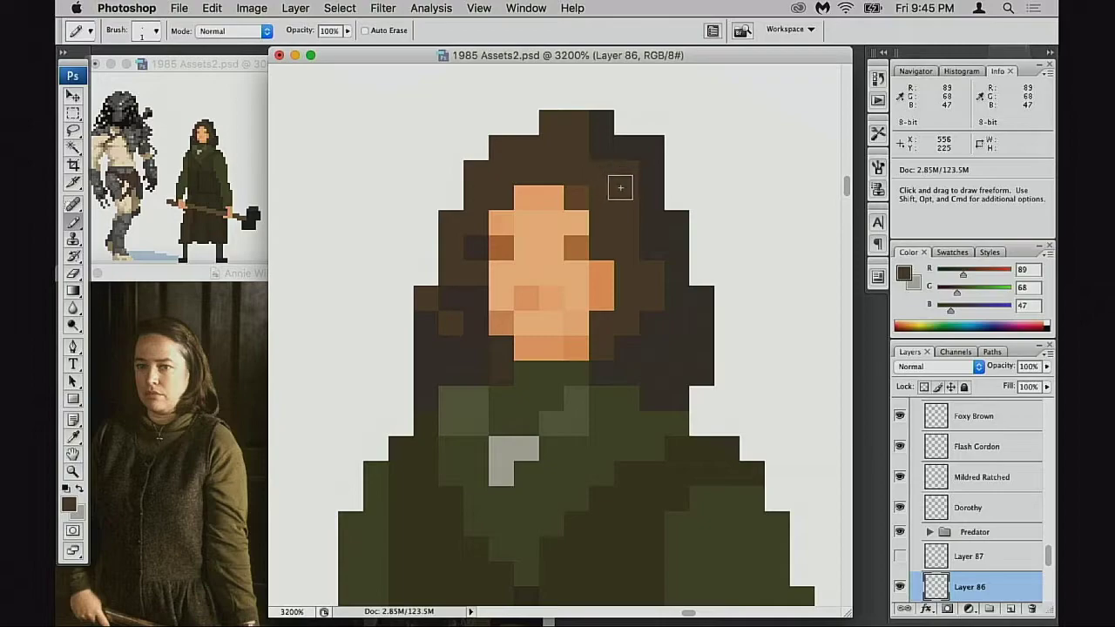
alt+click(648, 142)
click(625, 131)
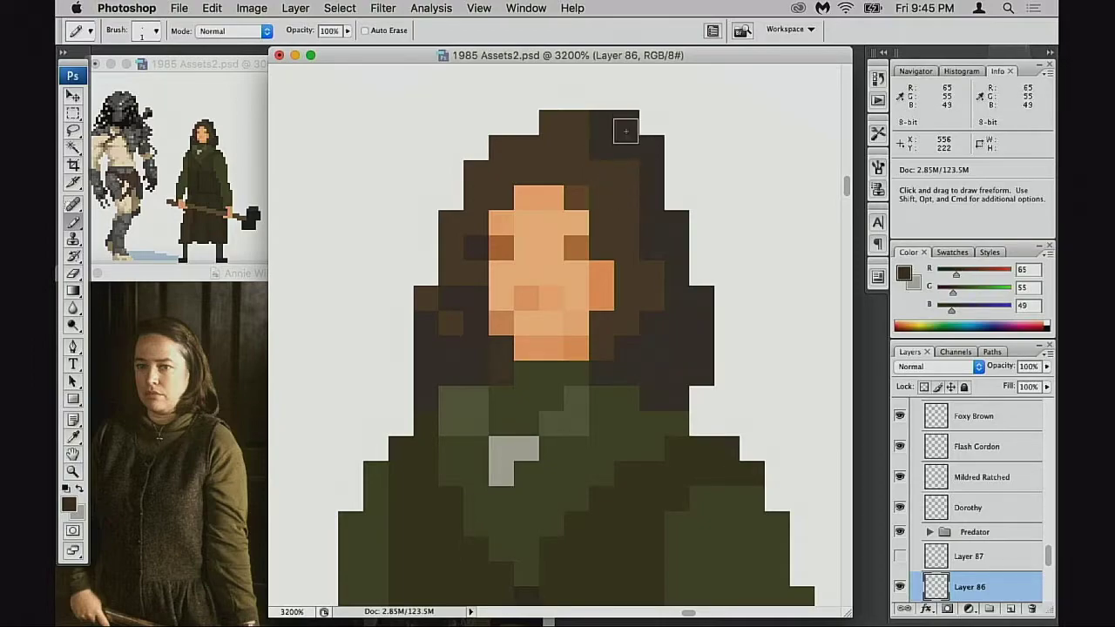
key(super+z)
Paint lighter brown (89, 68, 47) pixels on Annie's crown and shaded outer hair, and touch up beside the ear with dark brown (65, 55, 49)
alt+click(527, 138)
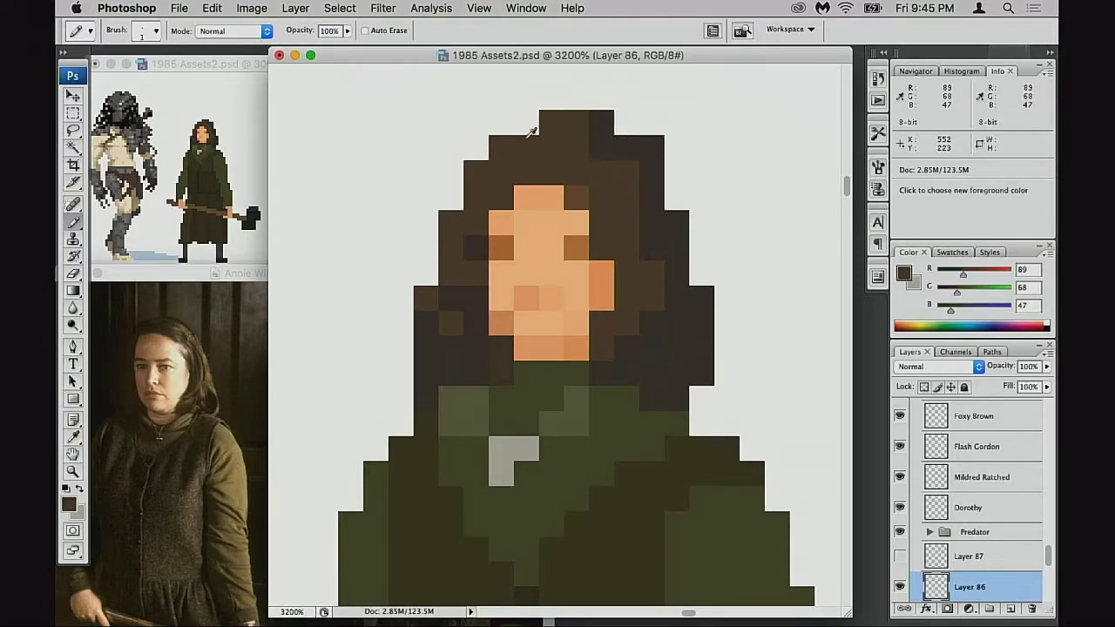
click(525, 130)
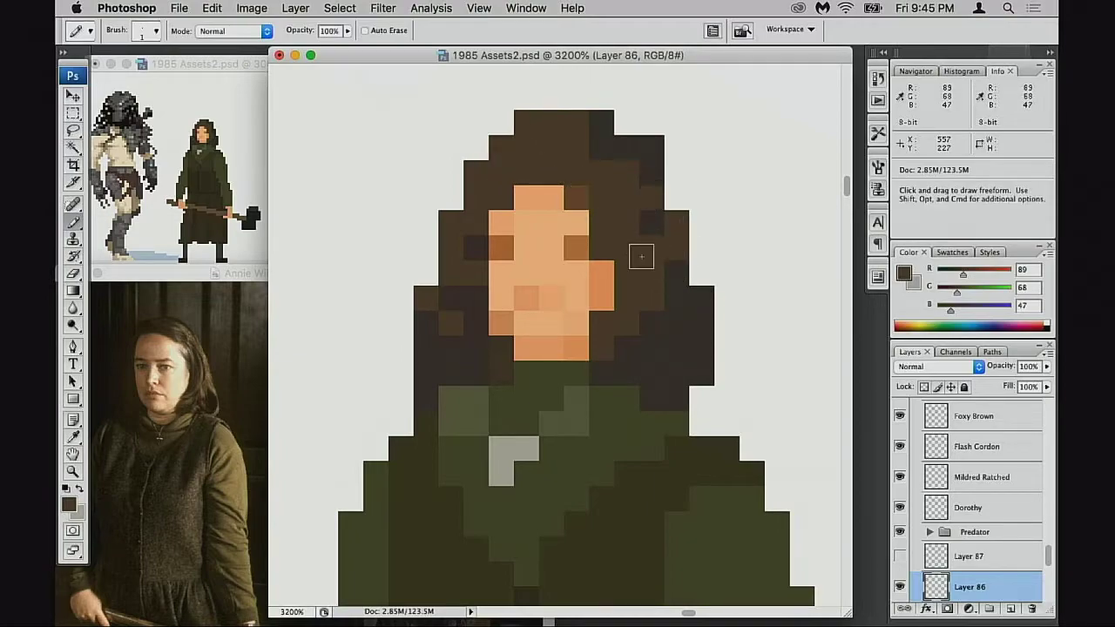
alt+click(672, 330)
click(651, 299)
mouse_move(664, 379)
mouse_down()
mouse_move(652, 316)
mouse_move(636, 322)
mouse_up()
Zoom the artwork out to 1200% and the Annie Wilkes reference to 25% to compare the whole figure with the photos
scroll(636, 322, down, 5)
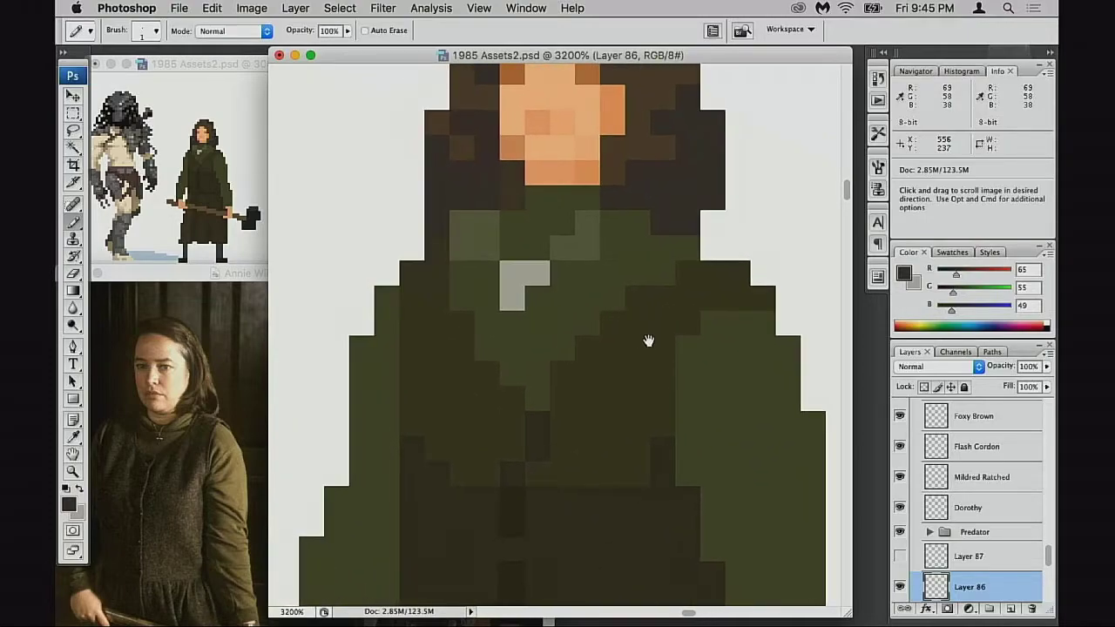
scroll(651, 326, down, 4)
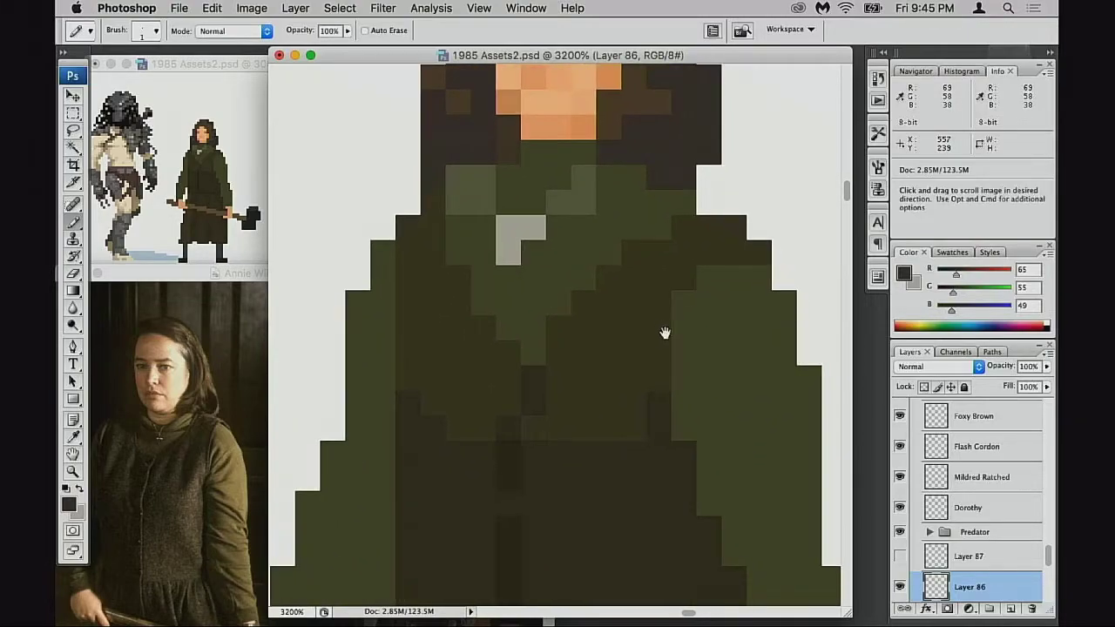
alt+click(650, 338)
alt+click(649, 338)
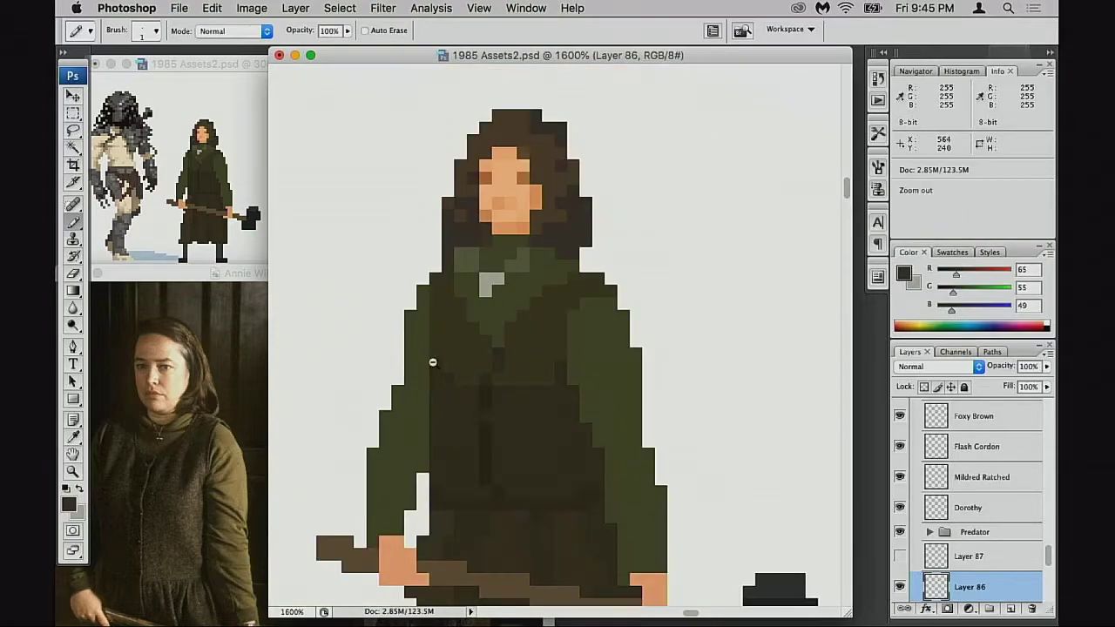
click(227, 383)
scroll(244, 399, up, 2)
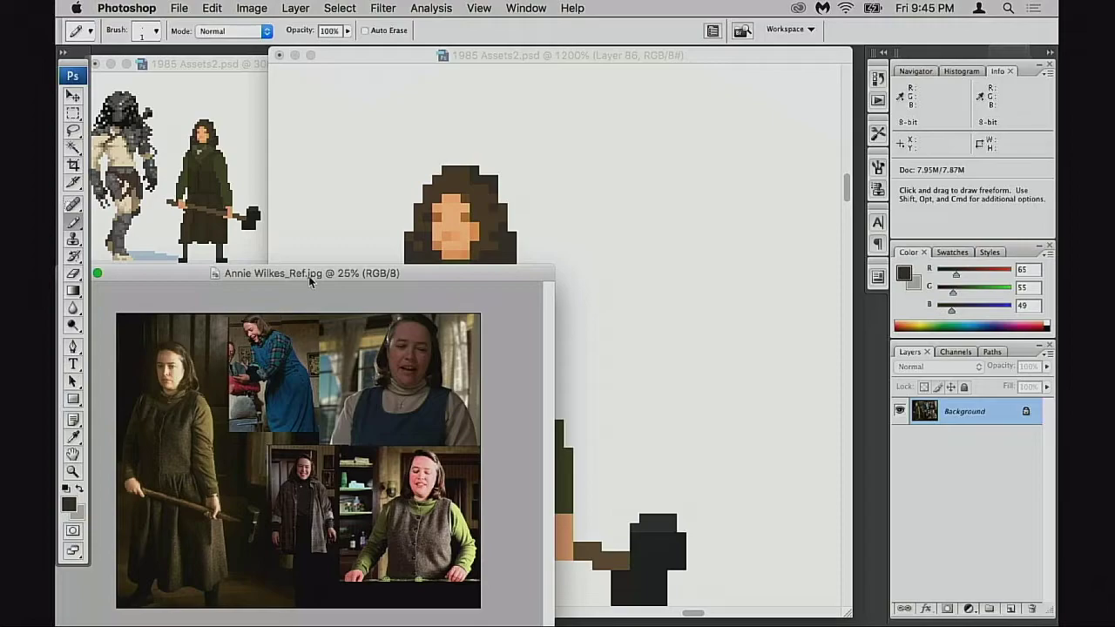
click(611, 306)
Select the full-width band containing both hands, the sledgehammer and the upper skirt, and move it up 2 pixels
drag(615, 415, 669, 229)
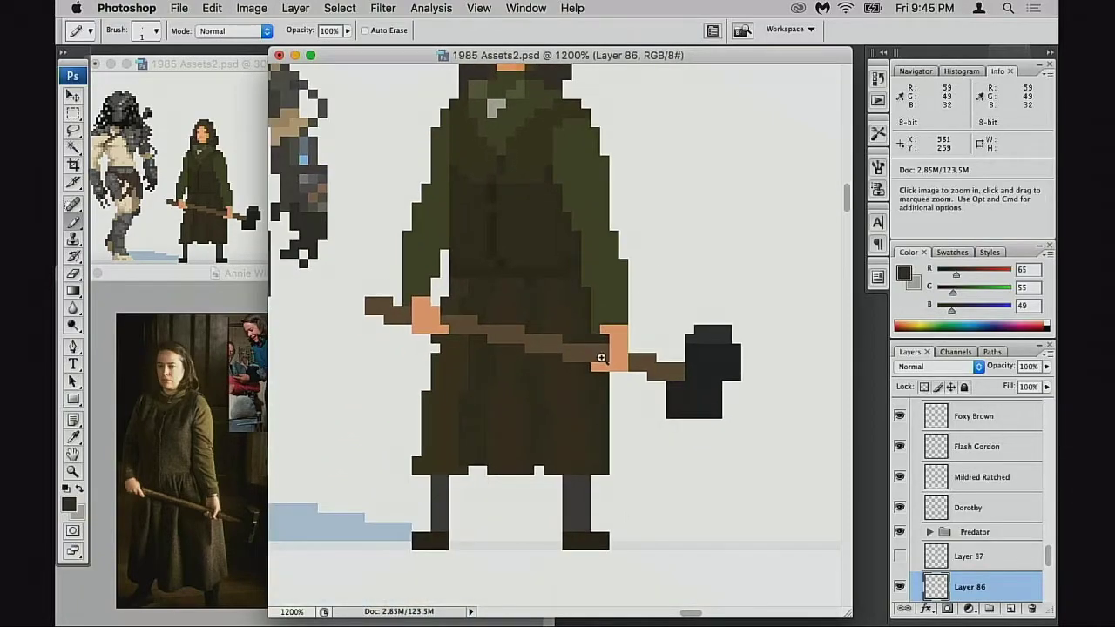
super+click(599, 355)
drag(580, 380, 586, 381)
key(m)
drag(380, 317, 417, 326)
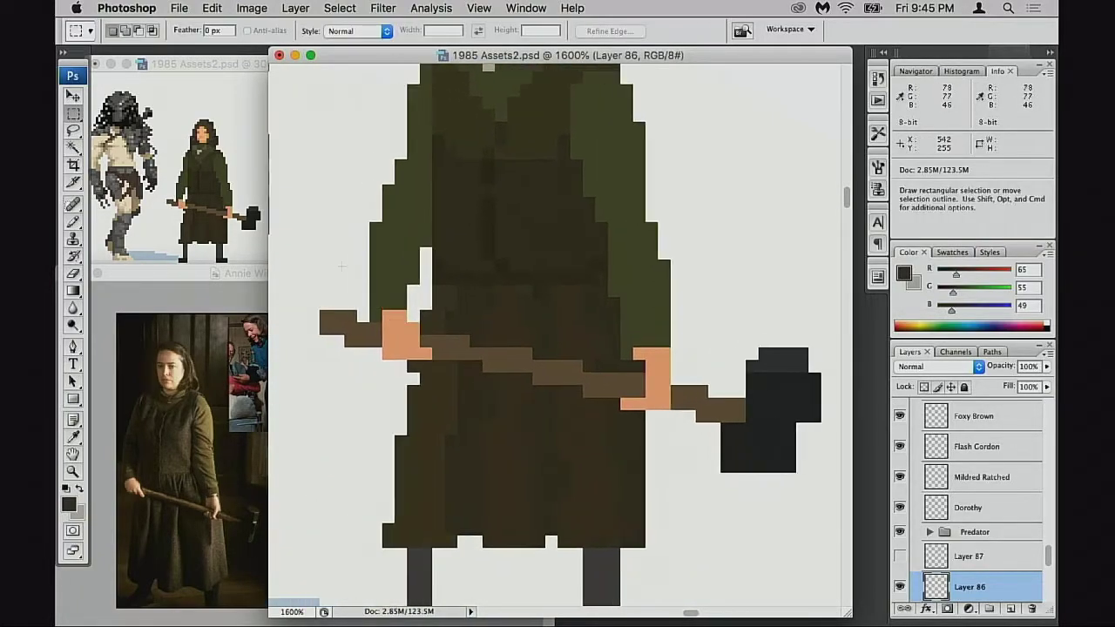
drag(306, 248, 427, 352)
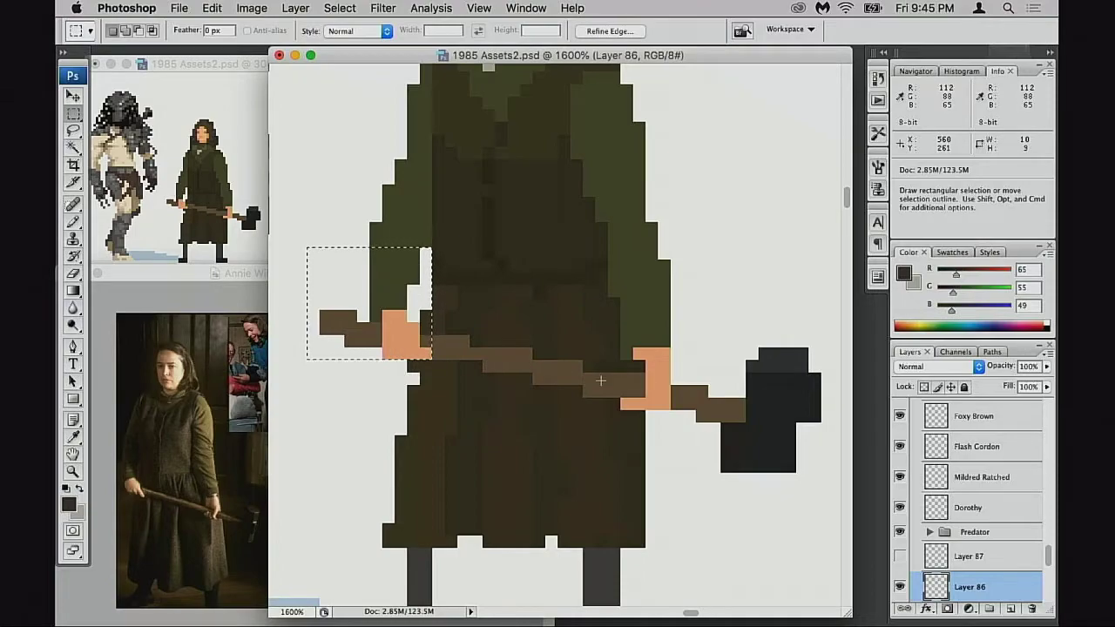
key(shift)
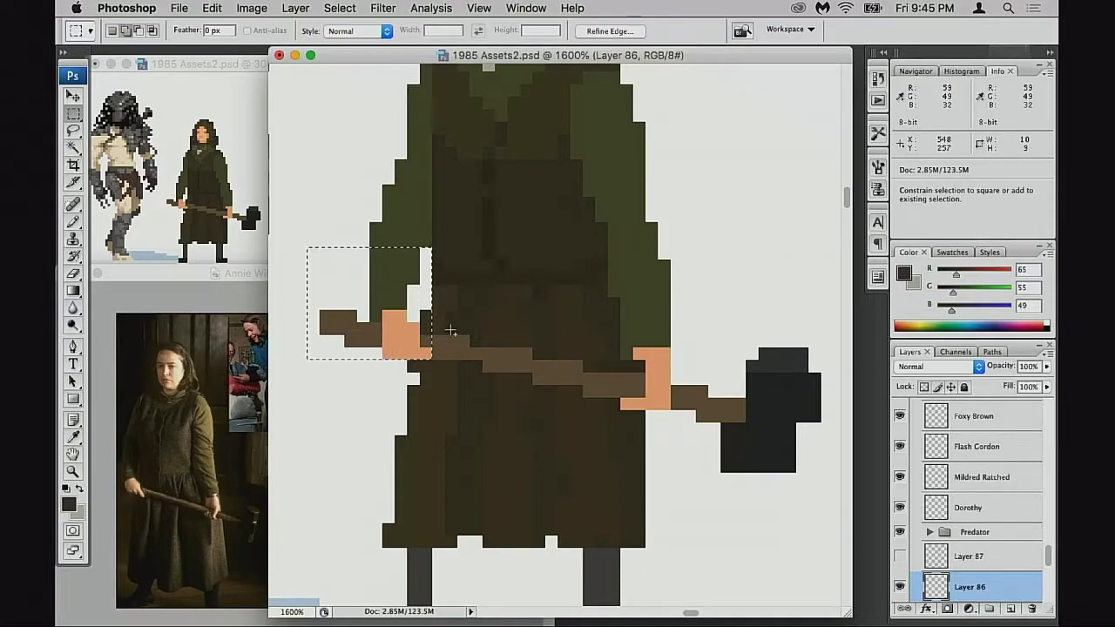
drag(295, 285, 815, 467)
mouse_move(644, 388)
mouse_down()
mouse_move(645, 414)
mouse_move(644, 402)
mouse_up()
key(super+Up)
key(super+Up)
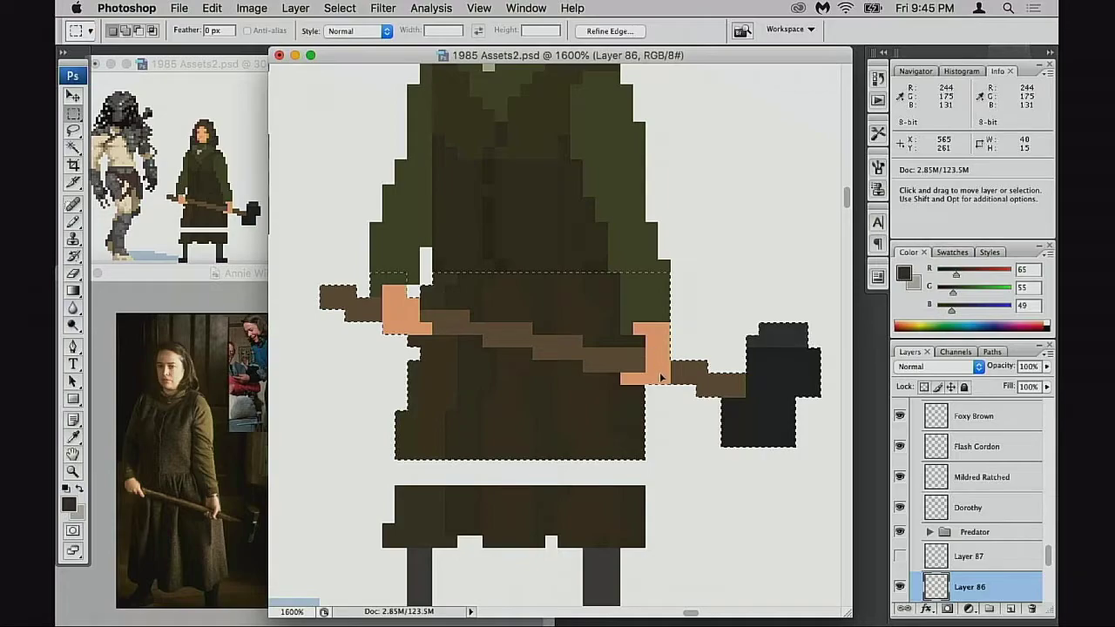
Compare the sledgehammer band's original and raised positions, keep the raised version, and clear the selection
key(super+z)
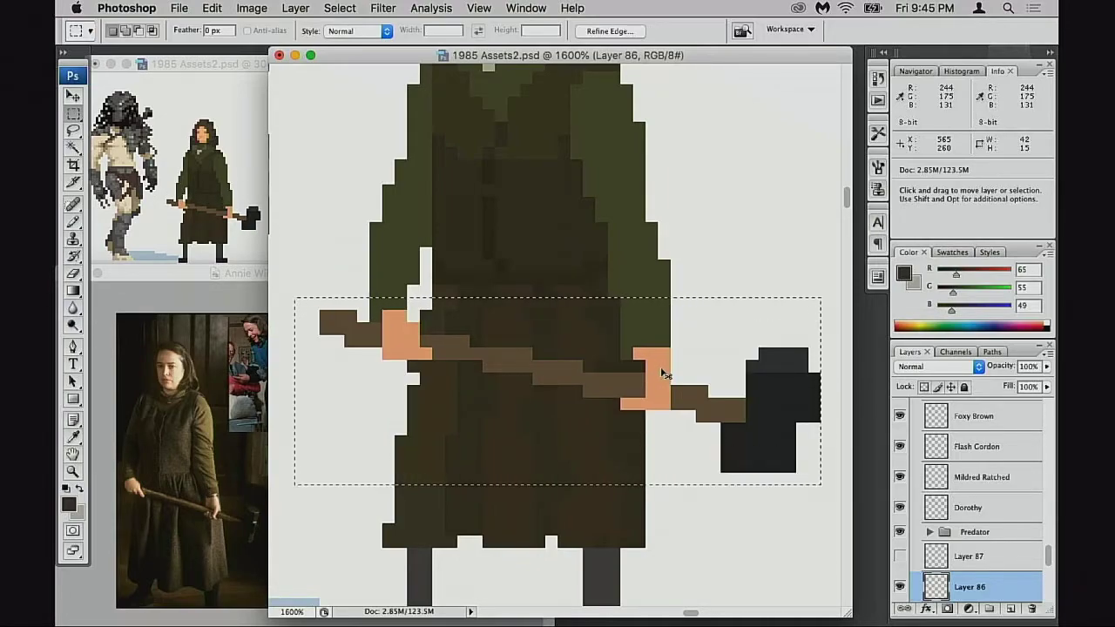
key(super+z)
key(super+z)
key(super+z)
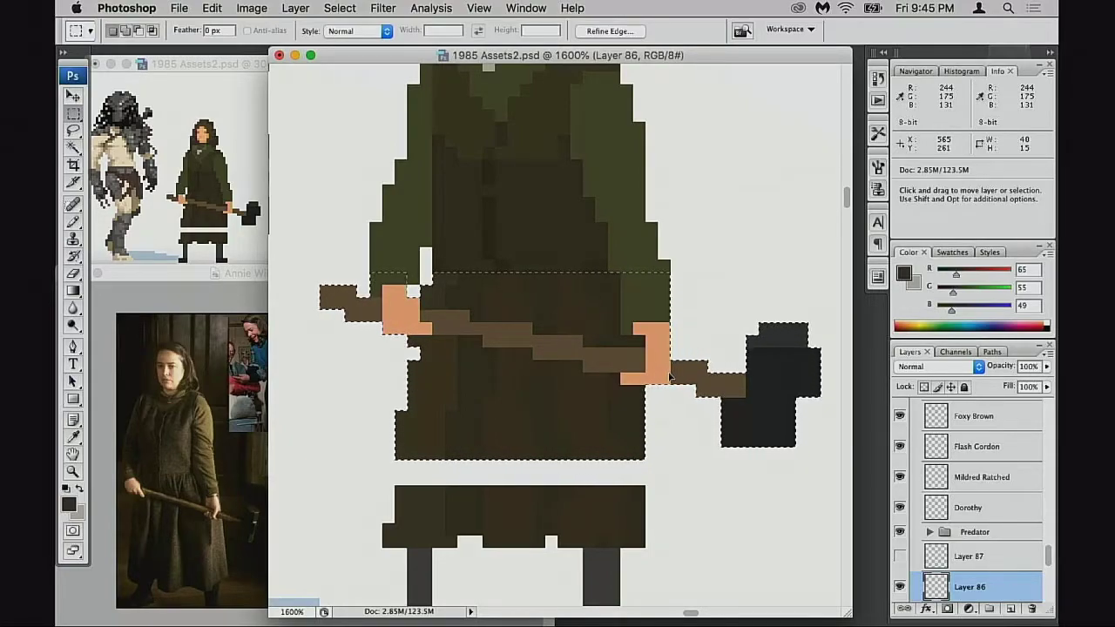
key(super+d)
Fill the skirt gap from the outer edge opposite the hammer head to the middle with browns (69, 58, 38), (59, 49, 32) and (64, 53, 35)
key(b)
alt+click(426, 424)
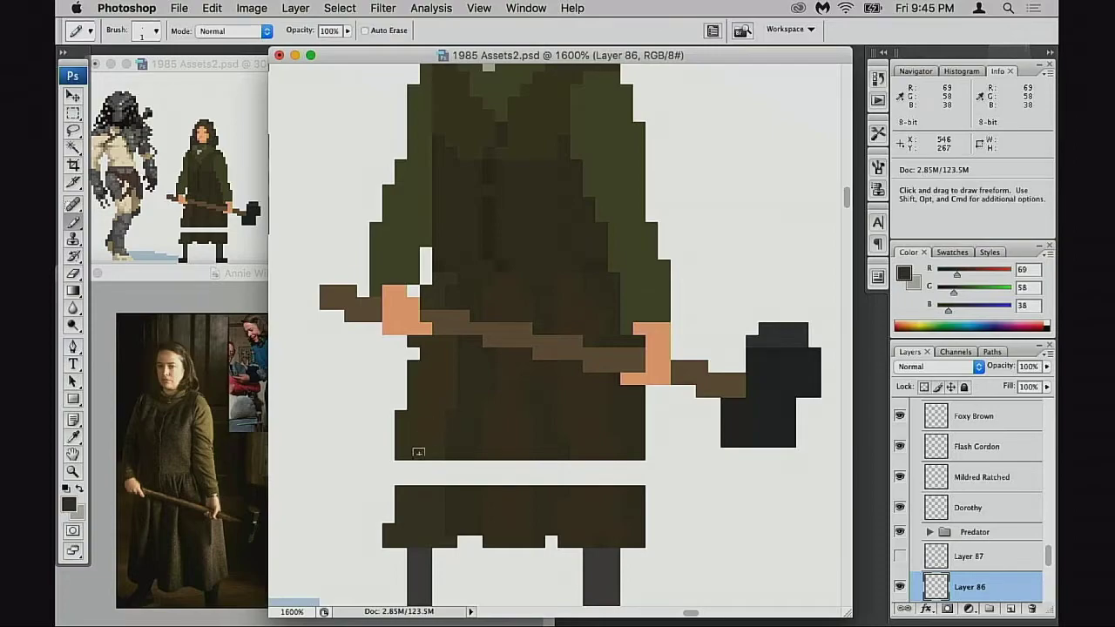
mouse_move(421, 472)
mouse_down()
mouse_move(479, 448)
mouse_move(451, 477)
mouse_up()
alt+click(476, 450)
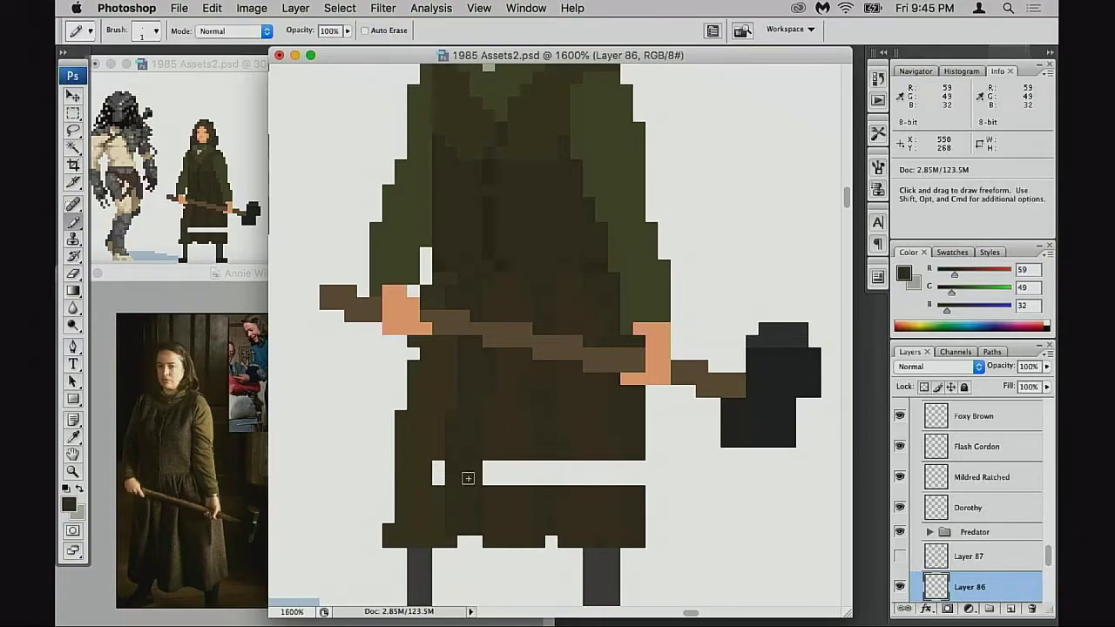
alt+click(432, 455)
click(439, 473)
alt+click(505, 458)
click(488, 468)
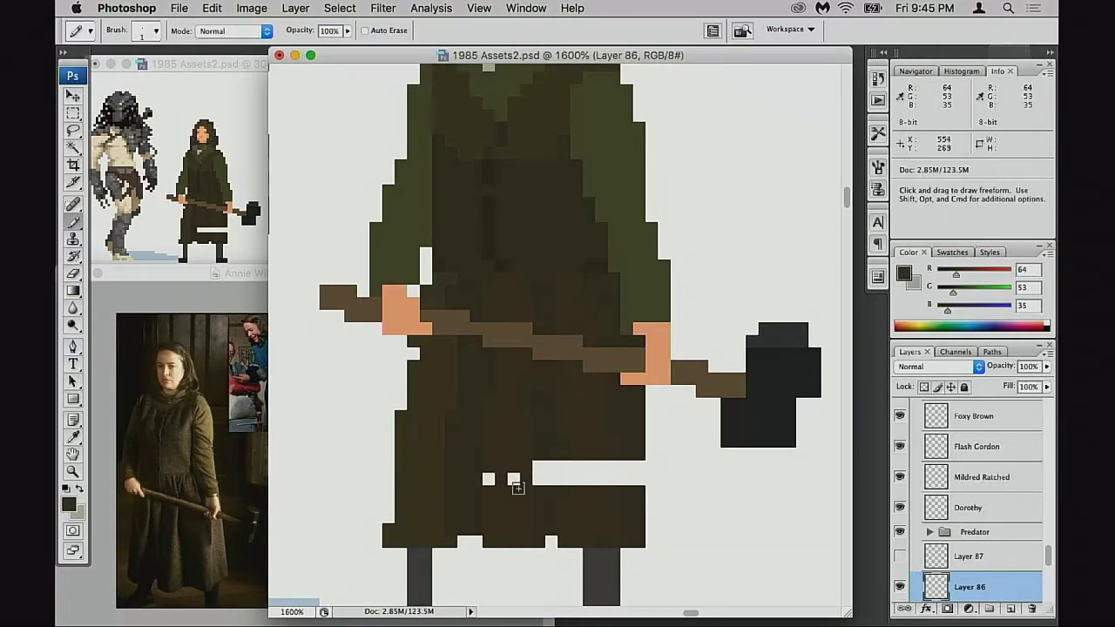
click(489, 478)
Fill the rest of the skirt gap toward the hammer-head side with browns (64, 53, 35) and (59, 49, 32)
alt+click(552, 458)
mouse_move(539, 466)
mouse_down()
mouse_move(598, 448)
mouse_move(585, 466)
mouse_move(629, 470)
mouse_up()
alt+click(557, 471)
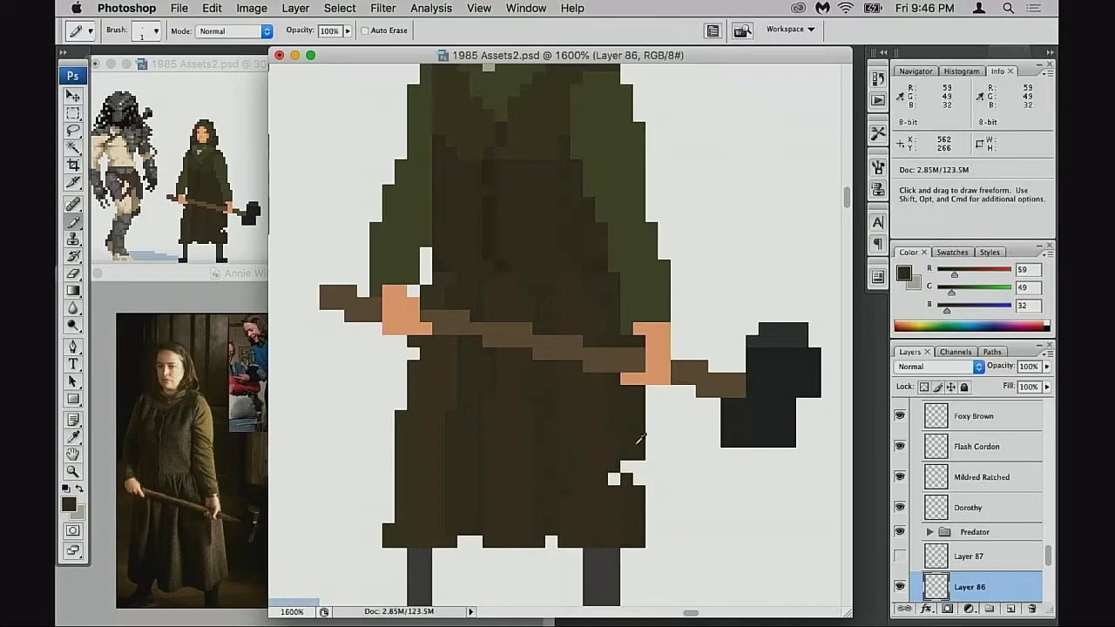
alt+click(619, 488)
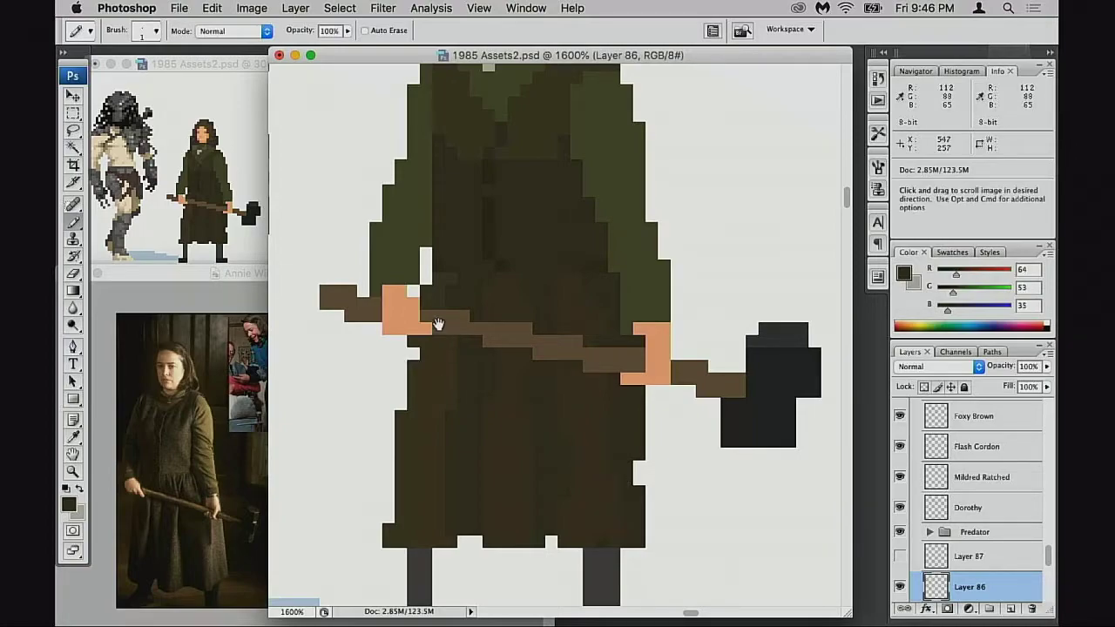
Retouch the dress between the waist and the hammer handle with sampled browns (69, 58, 38) and (59, 49, 32)
super+click(442, 295)
drag(572, 378, 435, 356)
drag(616, 397, 461, 336)
drag(383, 304, 522, 368)
alt+click(448, 304)
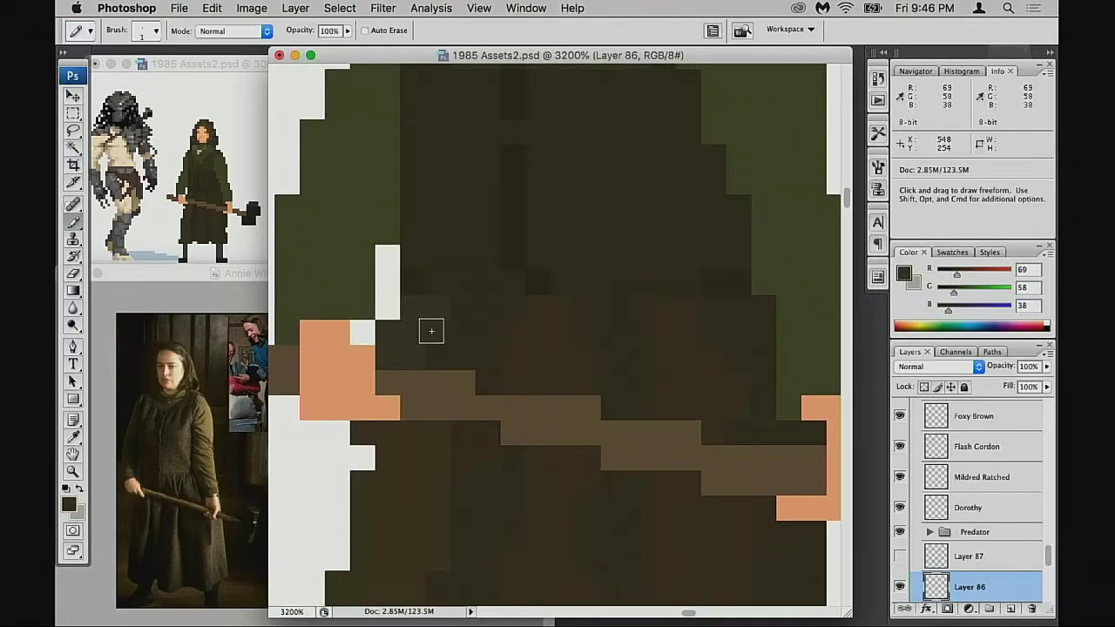
drag(548, 352, 500, 328)
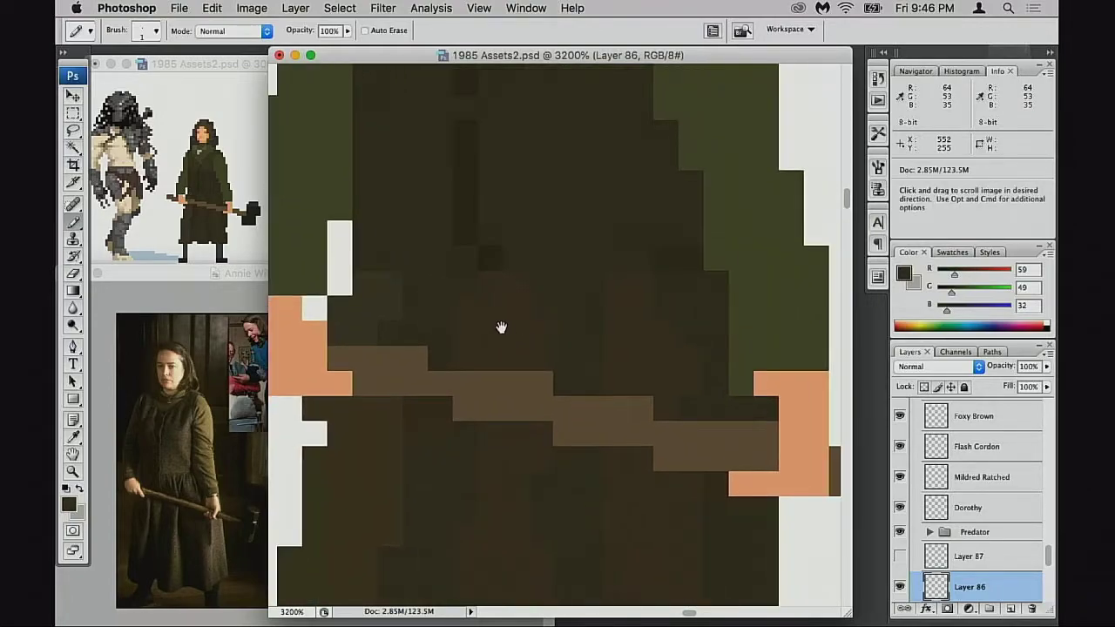
alt+click(378, 271)
scroll(559, 342, right, 2)
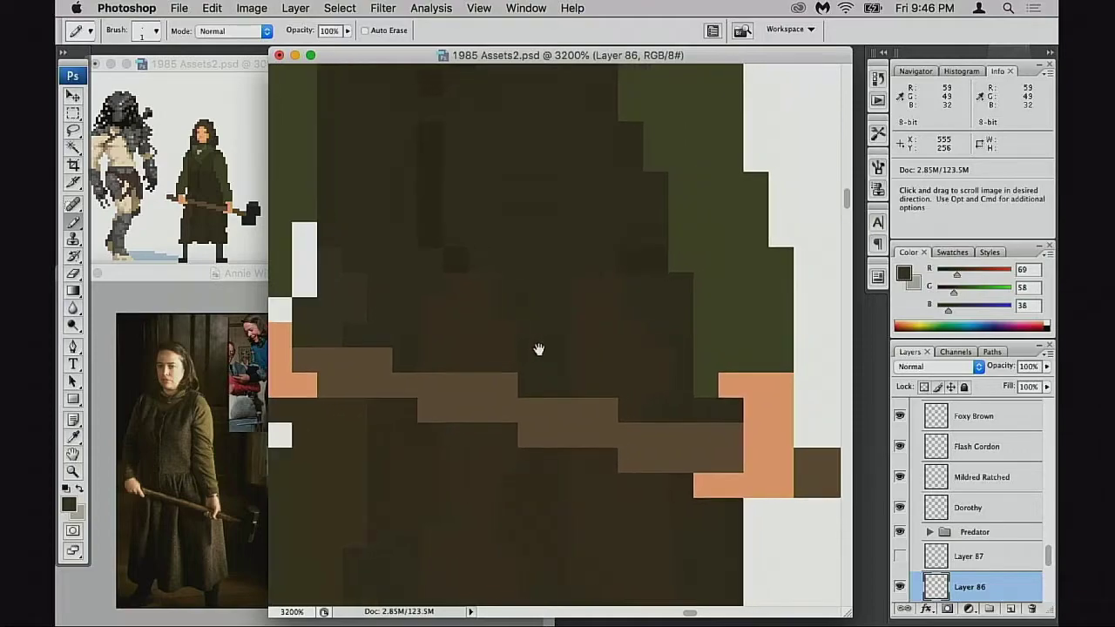
scroll(618, 378, right, 2)
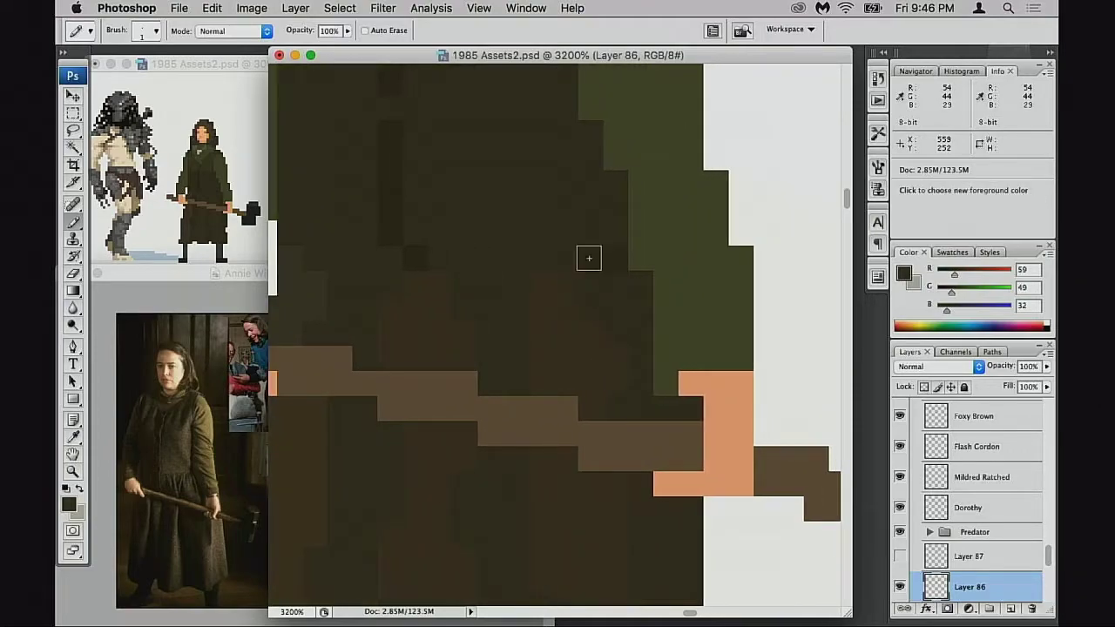
Paint a one-pixel waist seam across the dress in dark brown (54, 44, 29)
alt+click(588, 258)
scroll(488, 288, left, 6)
scroll(487, 287, up, 2)
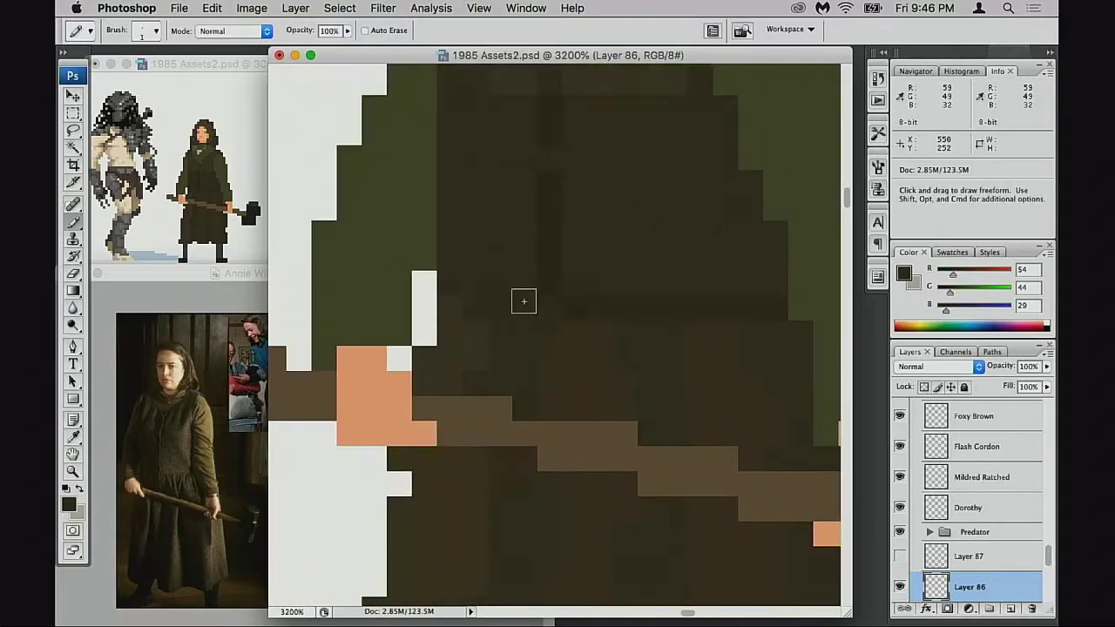
scroll(600, 357, right, 2)
scroll(601, 357, up, 1)
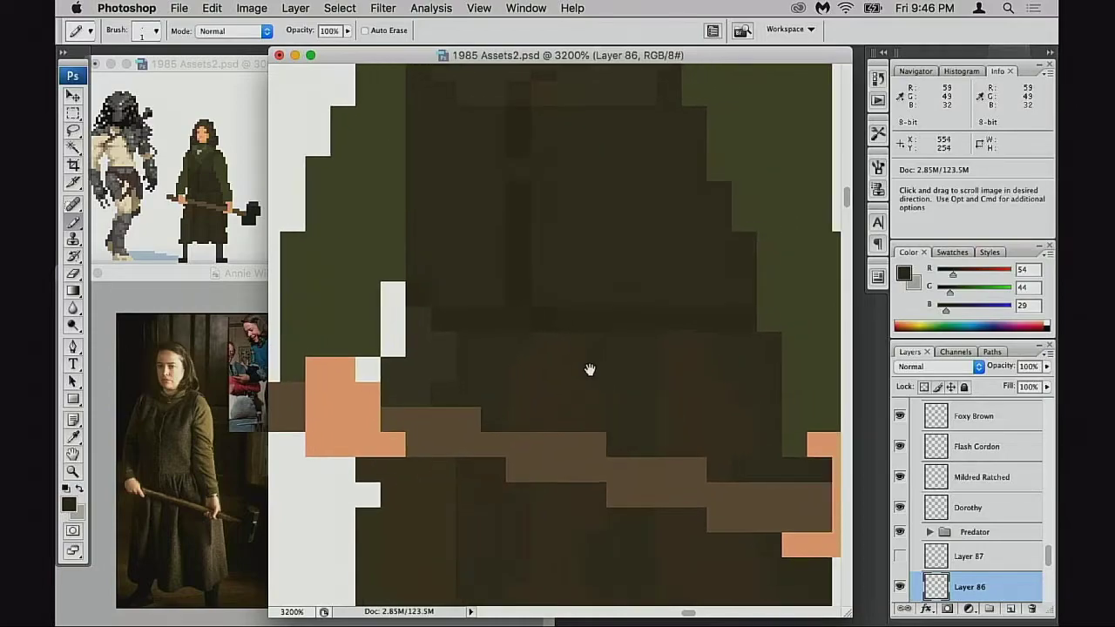
Shade the fabric folds between the waist seam and the hammer handle with browns (64, 53, 35) and (59, 49, 32)
drag(654, 380, 559, 333)
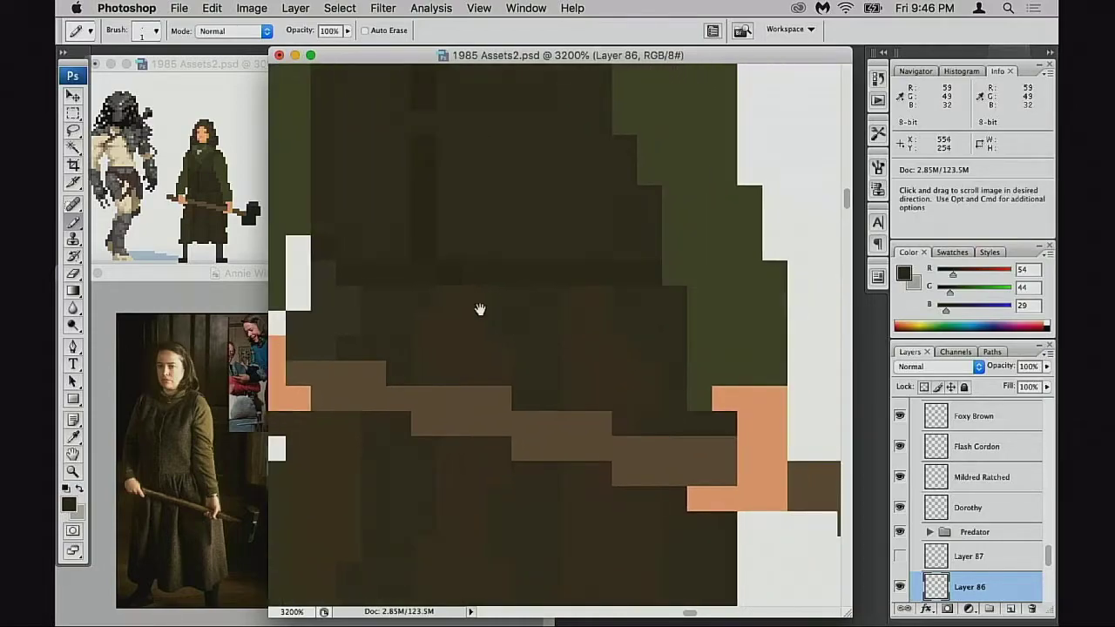
scroll(557, 335, down, 2)
scroll(557, 334, right, 2)
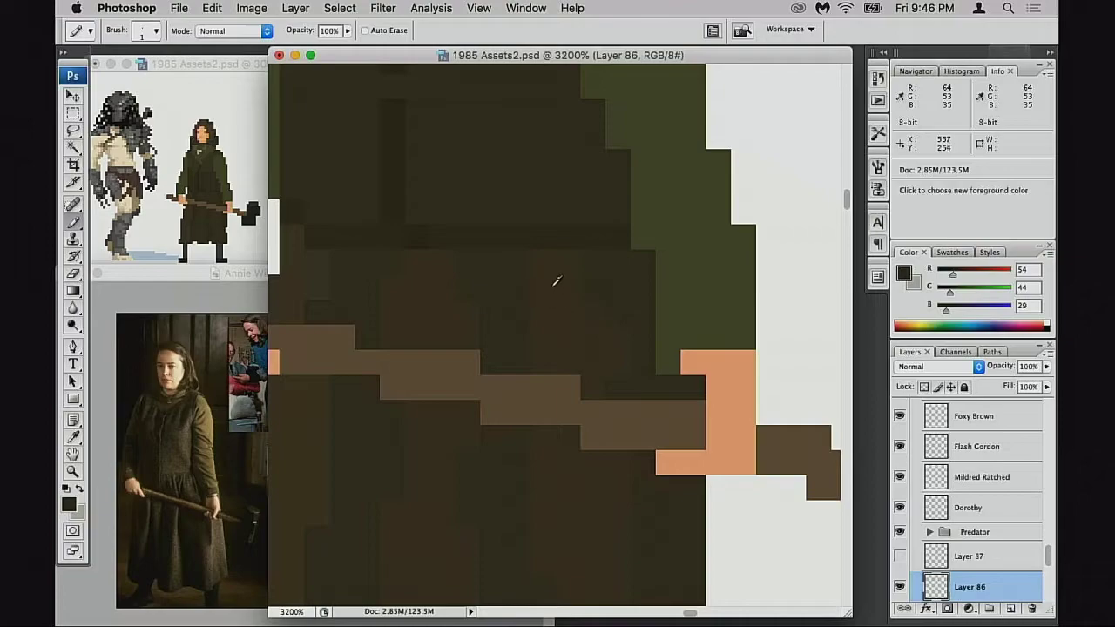
key(alt)
scroll(498, 348, down, 1)
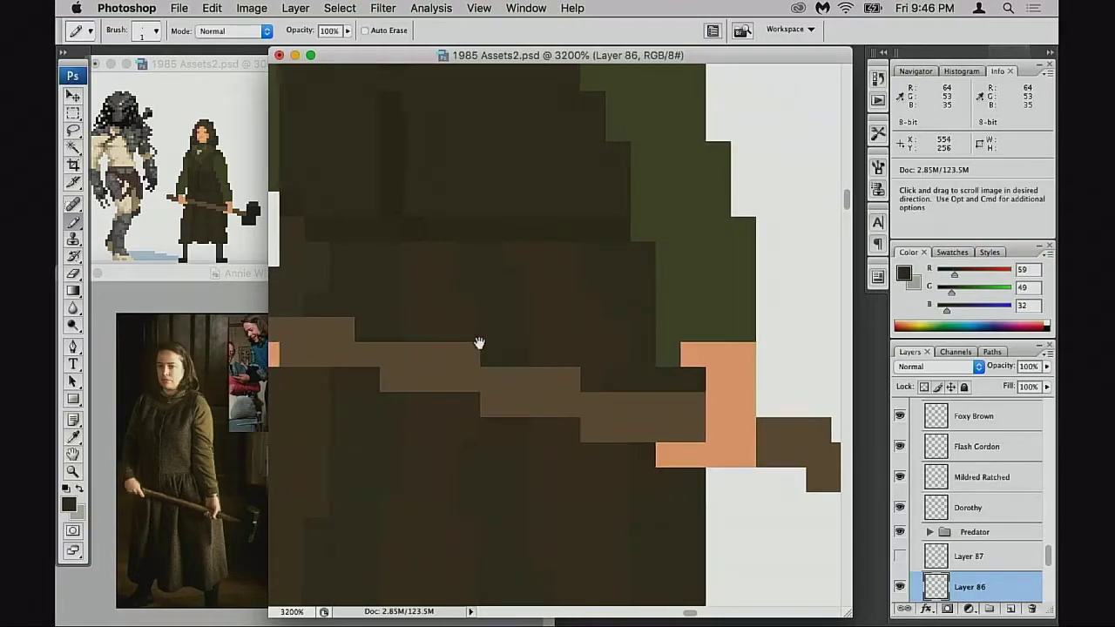
drag(479, 343, 583, 348)
alt+click(514, 289)
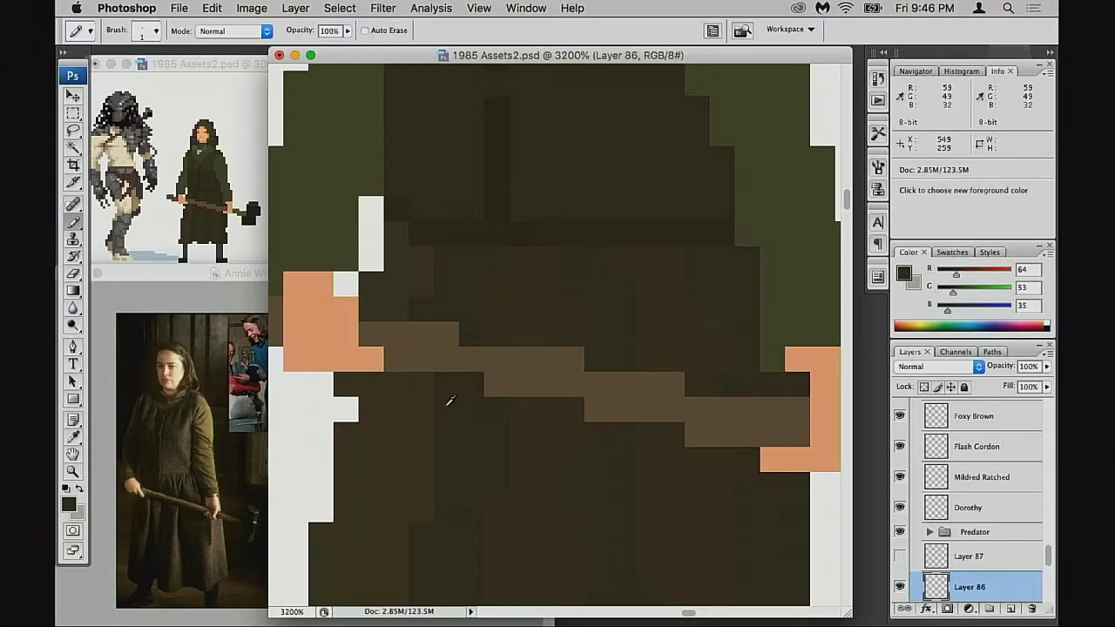
Touch up the skirt folds just below the handle, near the hand farther from the hammer head, with browns (64, 53, 35) and (59, 49, 32)
scroll(493, 378, down, 3)
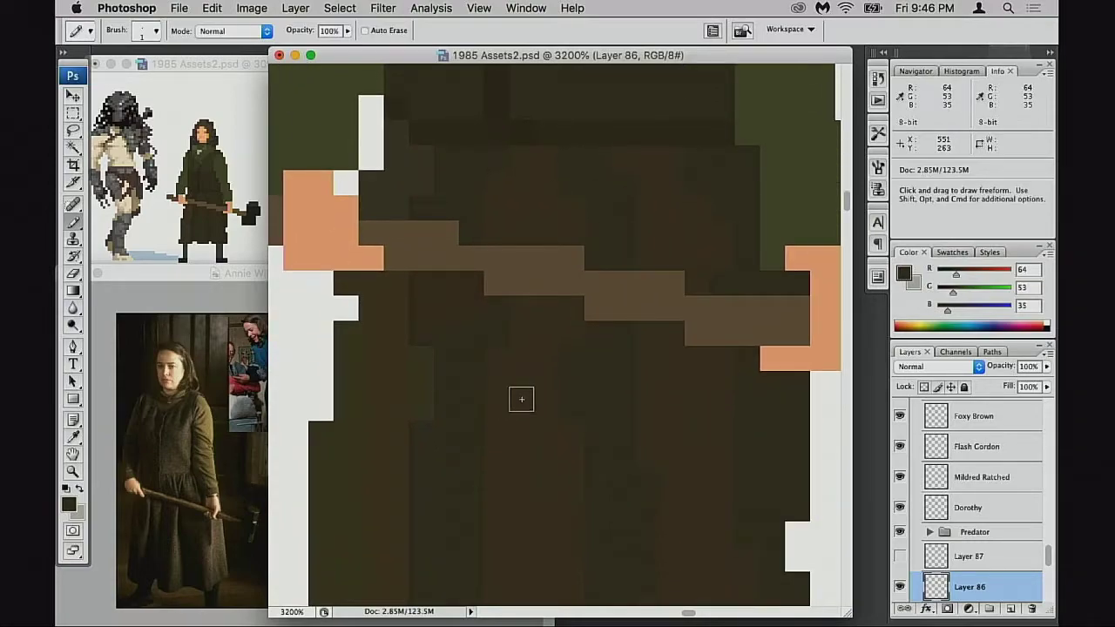
drag(521, 398, 519, 347)
alt+click(450, 326)
drag(424, 319, 425, 343)
drag(571, 371, 459, 389)
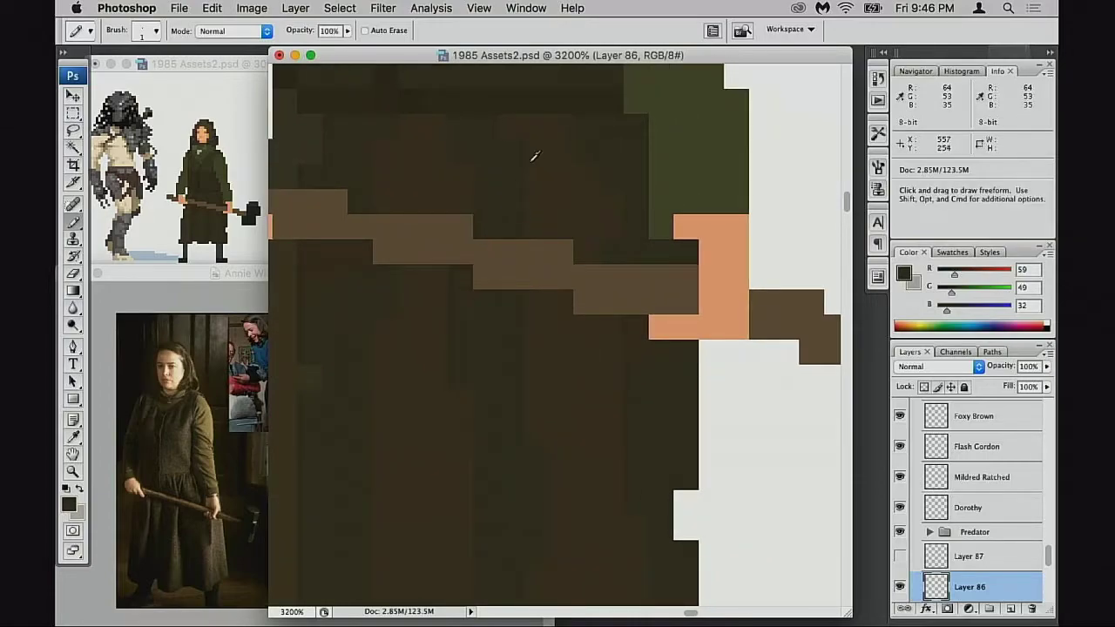
Extend the dark fold beside the skirt's lighter outer edge up toward the handle with brown (59, 49, 32)
alt+click(465, 172)
scroll(542, 306, left, 3)
scroll(543, 305, down, 2)
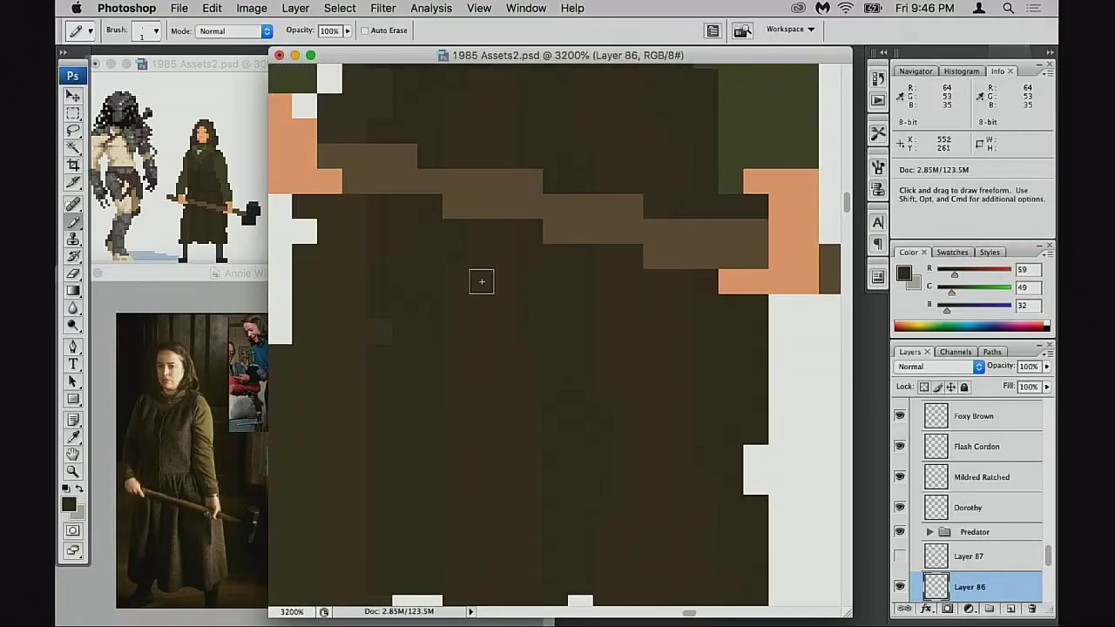
alt+click(455, 262)
alt+click(417, 309)
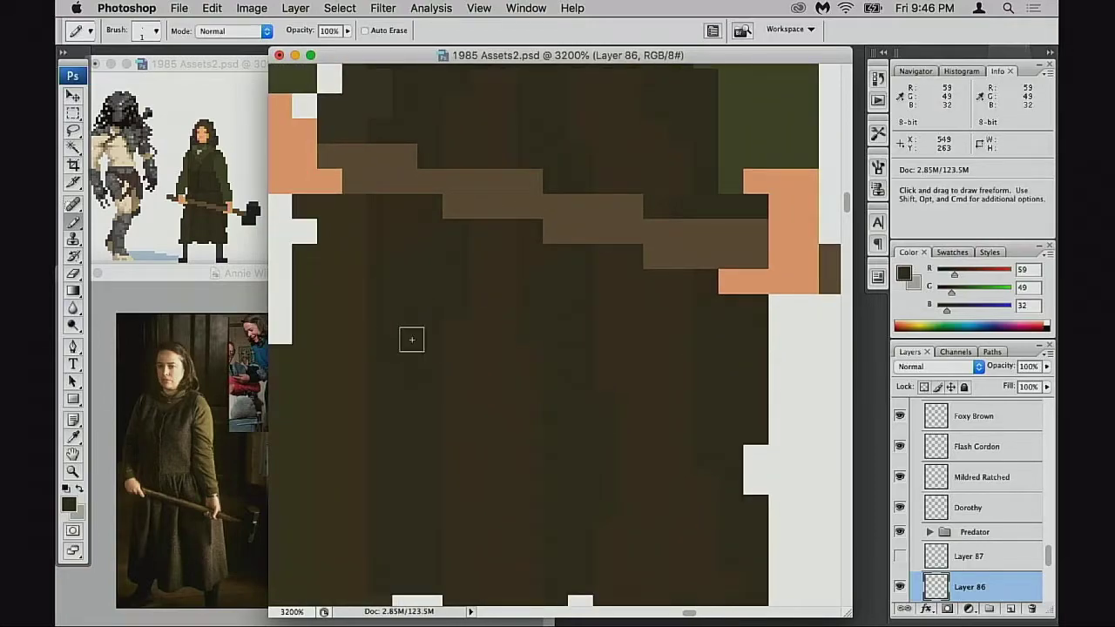
Reshape the central skirt folds below the handle with browns (59, 49, 32) and (64, 53, 35)
scroll(467, 301, down, 2)
scroll(520, 357, down, 2)
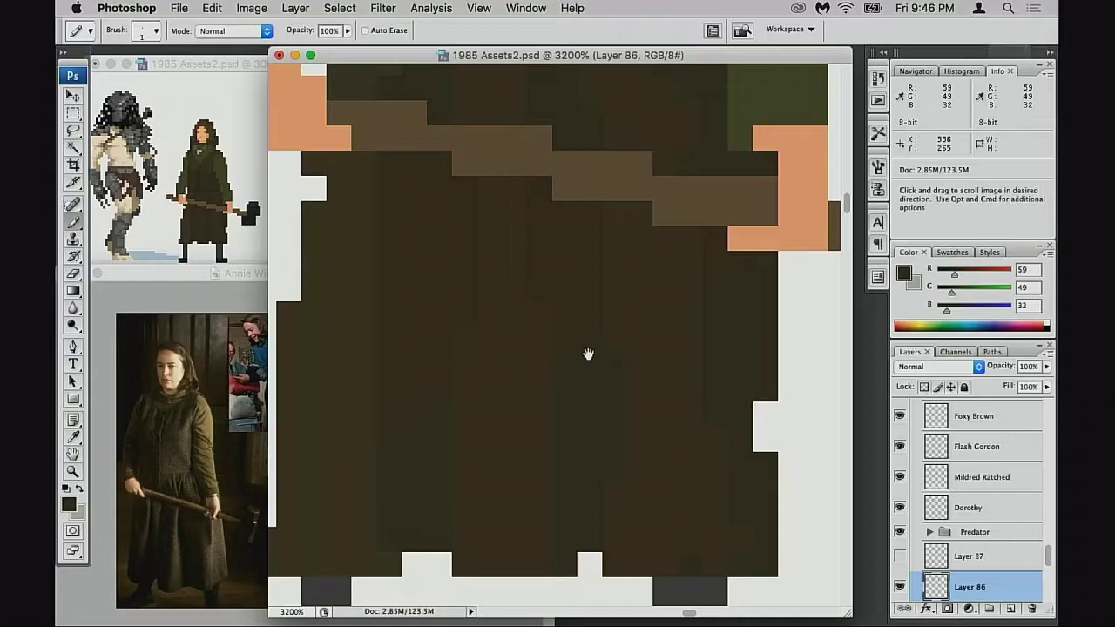
scroll(588, 353, right, 2)
scroll(588, 354, up, 1)
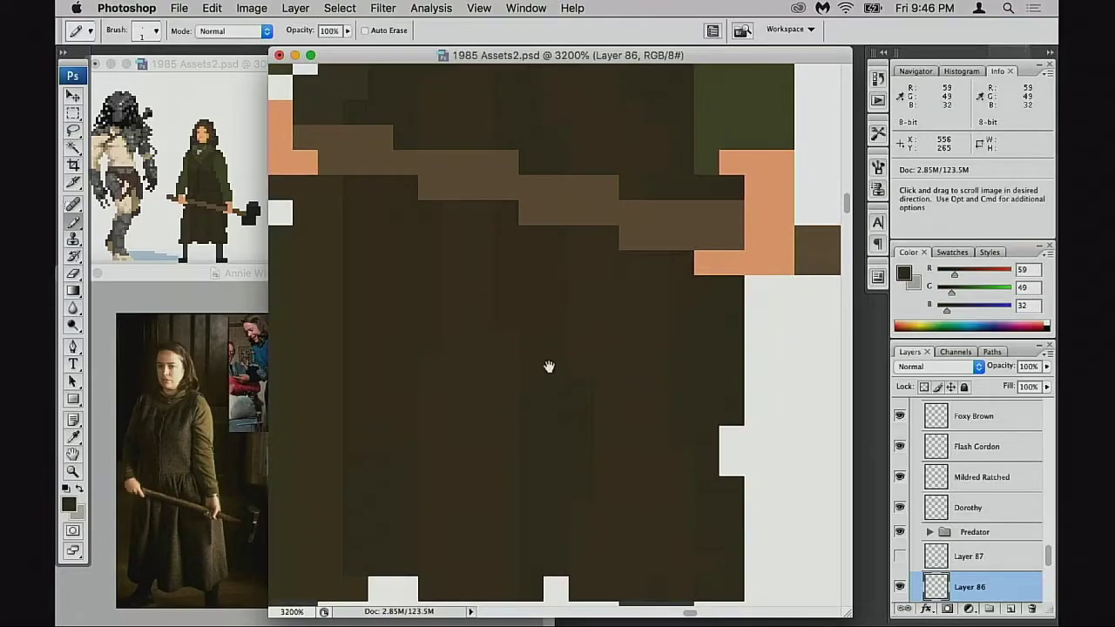
alt+click(497, 339)
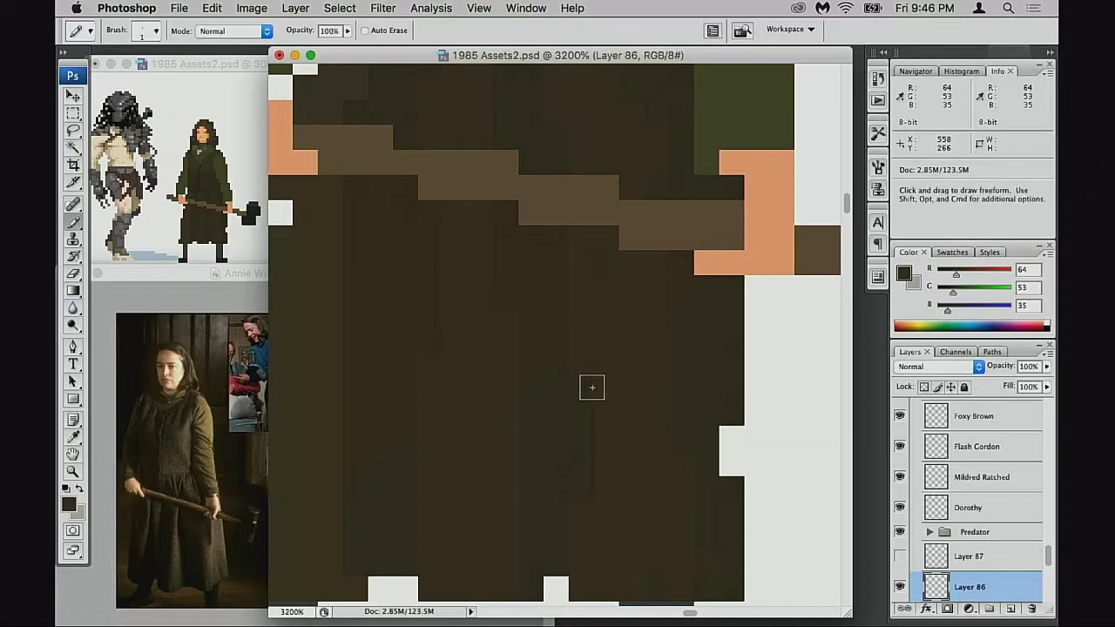
Retouch the skirt folds from the hem on the hammer-head side up to the handle with sampled brown (64, 53, 35)
scroll(591, 387, down, 3)
scroll(591, 386, right, 1)
alt+click(621, 403)
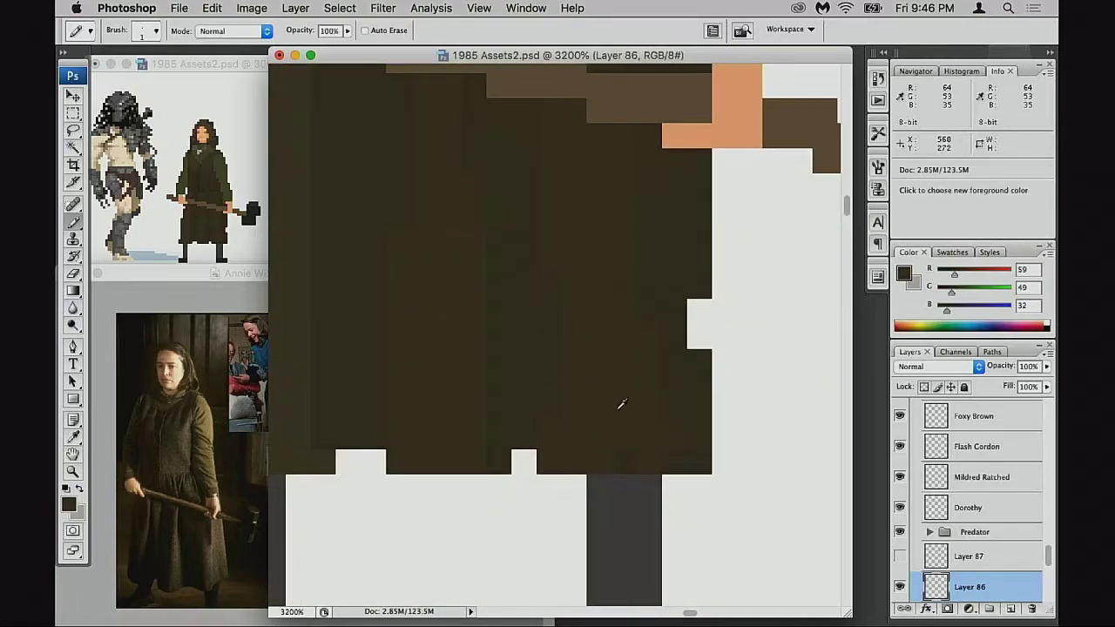
scroll(601, 427, up, 2)
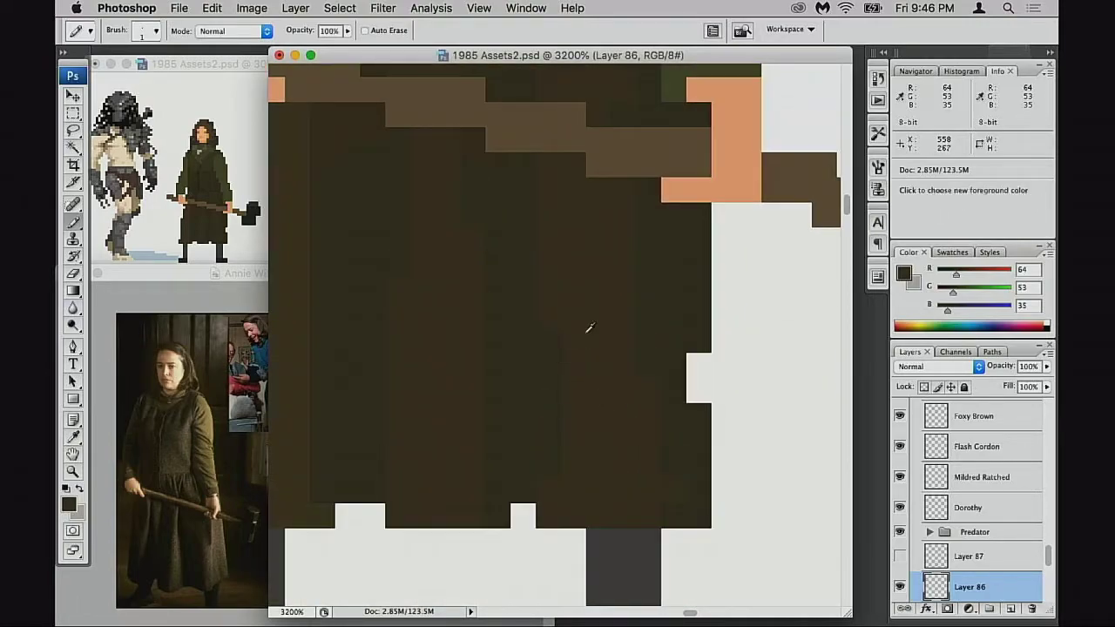
scroll(444, 274, up, 3)
scroll(444, 275, left, 1)
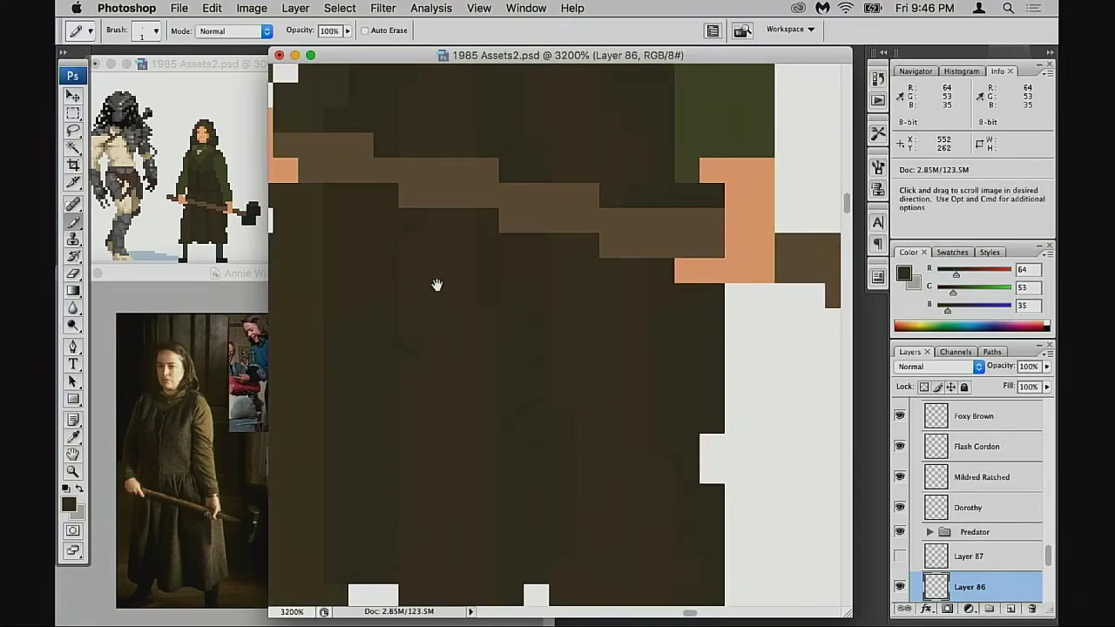
drag(435, 284, 463, 301)
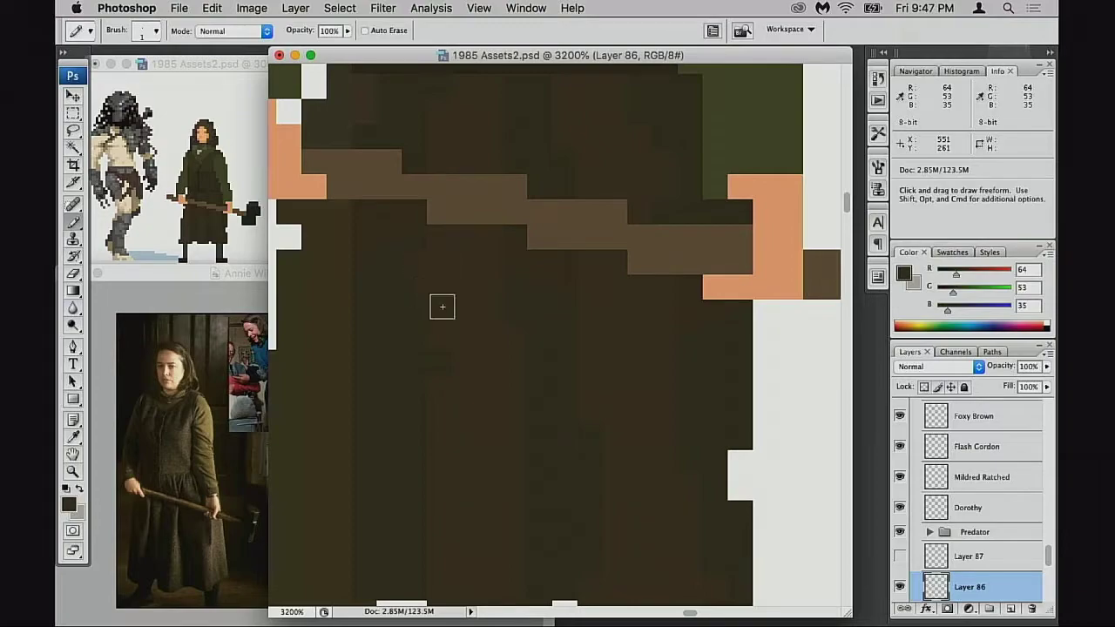
Widen the dark fold at the skirt hem, above the leg farther from the hammer head, with sampled brown (59, 49, 32)
drag(480, 380, 547, 223)
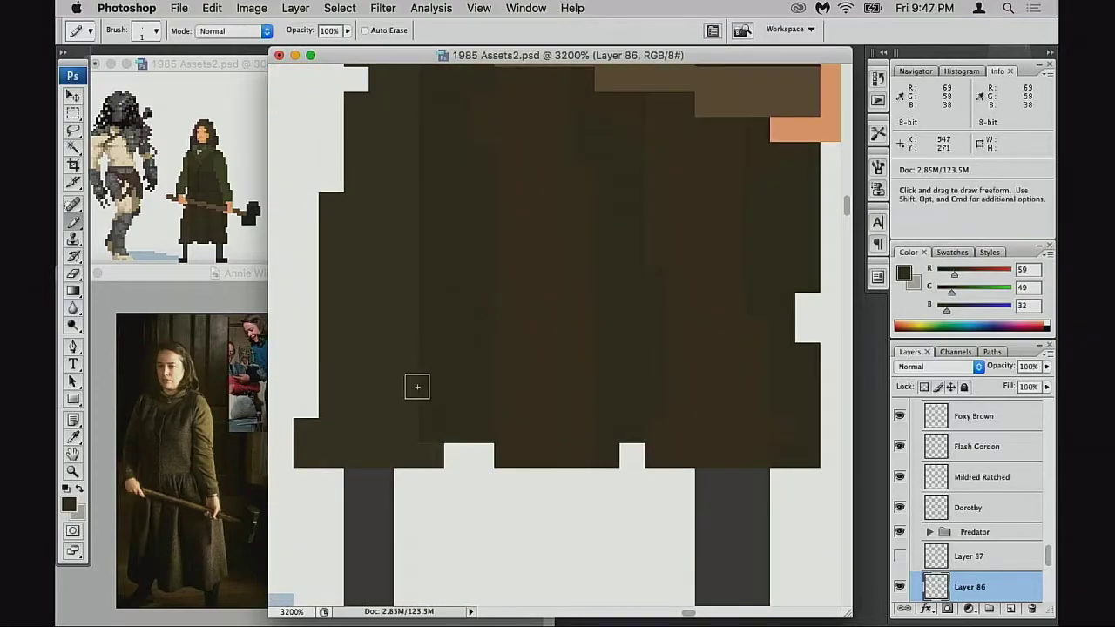
alt+click(408, 431)
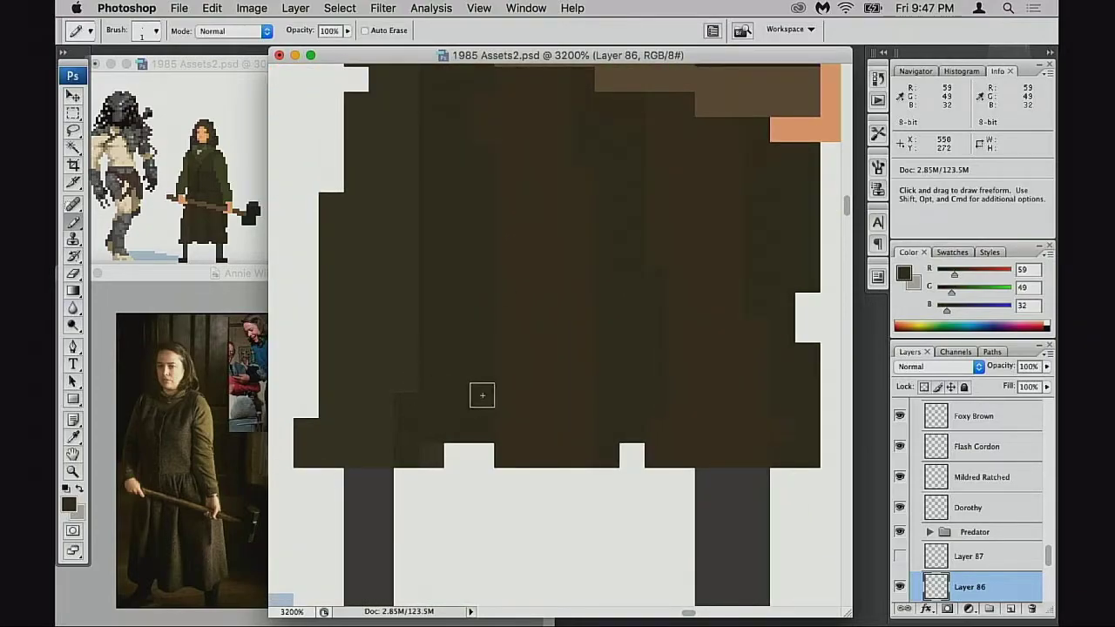
scroll(487, 391, up, 2)
scroll(487, 391, right, 2)
Retouch the skirt folds between handle and hem with sampled browns (69, 58, 38), (64, 53, 35) and (59, 49, 32)
alt+click(379, 252)
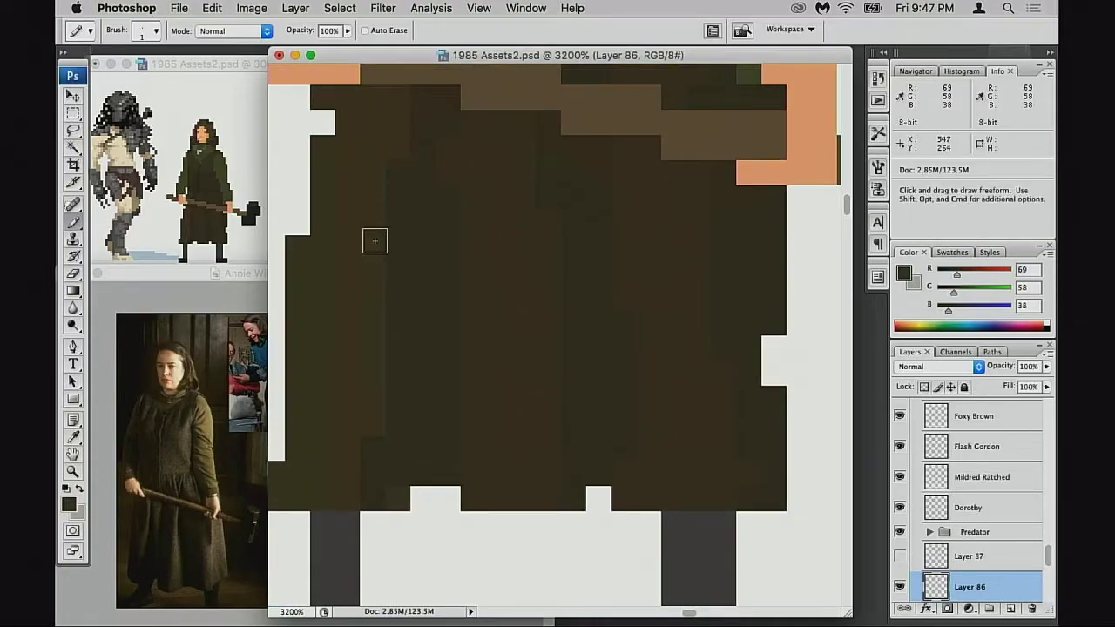
alt+click(447, 202)
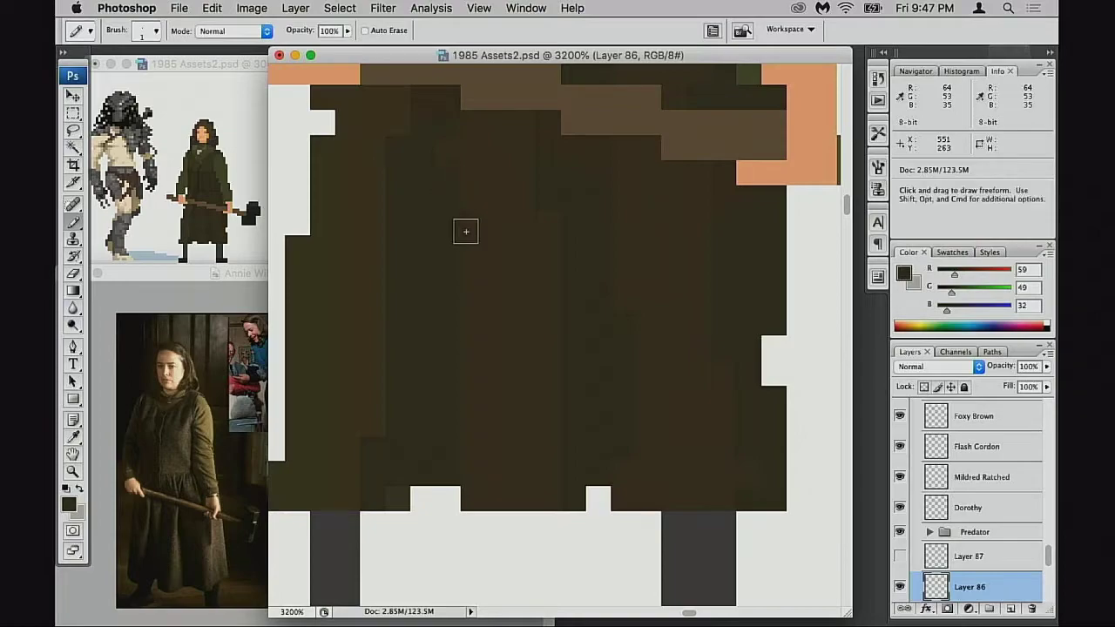
scroll(479, 261, right, 1)
alt+click(451, 376)
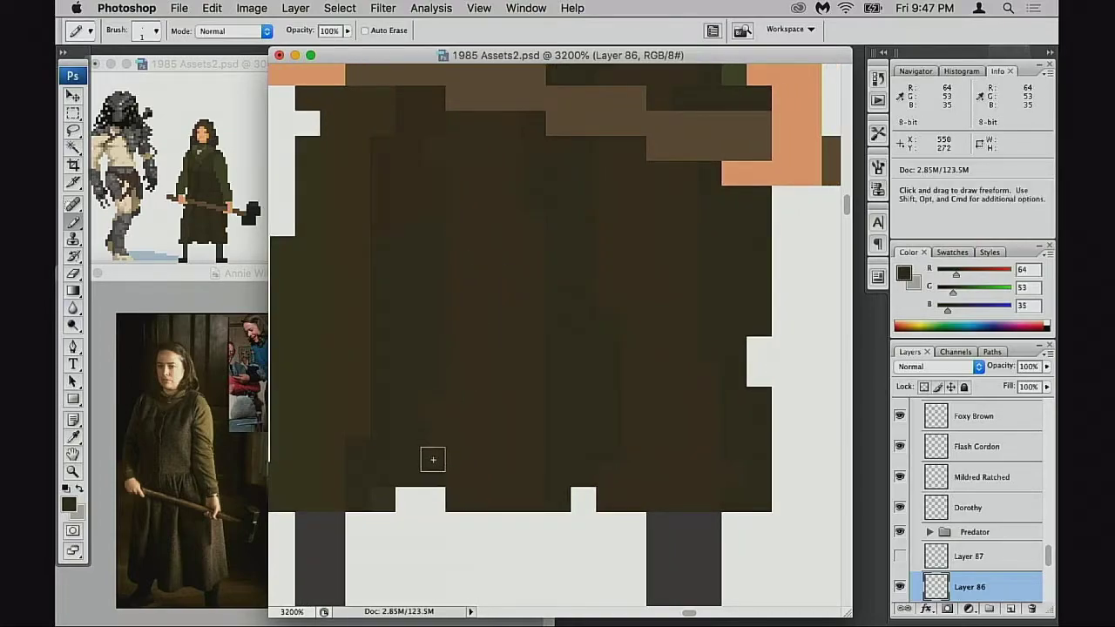
alt+click(376, 483)
scroll(467, 273, up, 2)
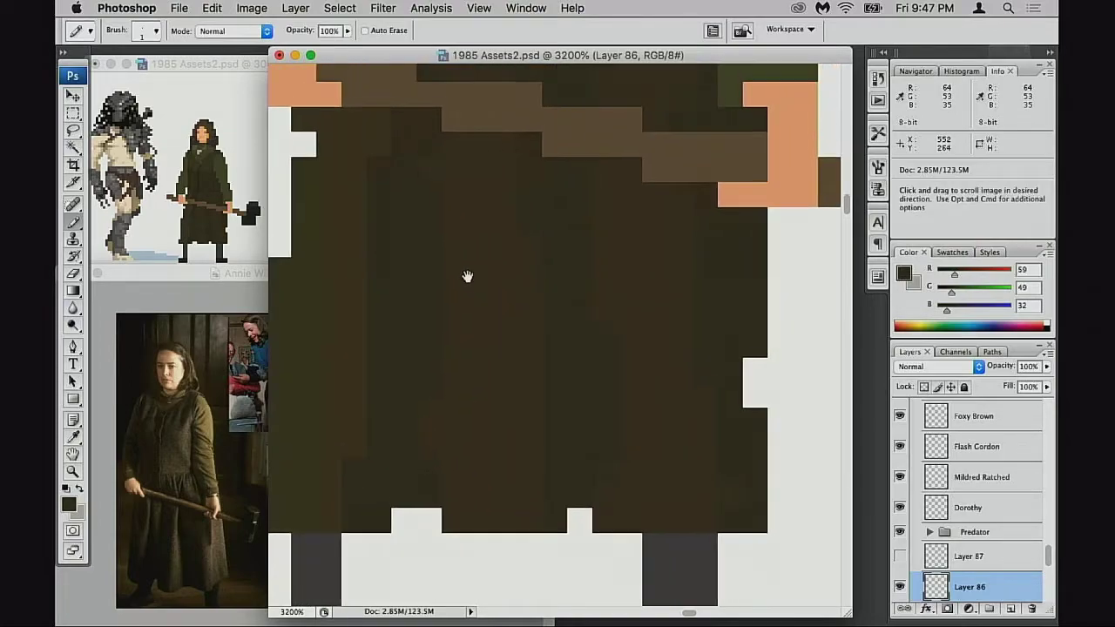
scroll(425, 297, up, 5)
scroll(426, 296, right, 2)
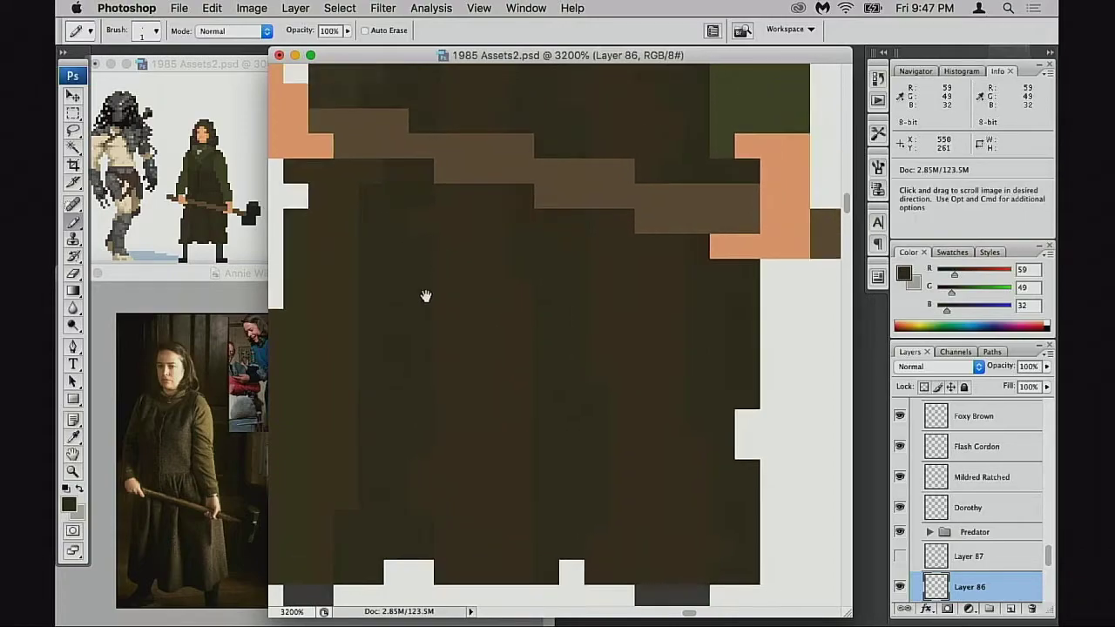
Touch up the folds between the waistband and the handle with sampled browns (64, 53, 35) and (59, 49, 32)
alt+click(403, 207)
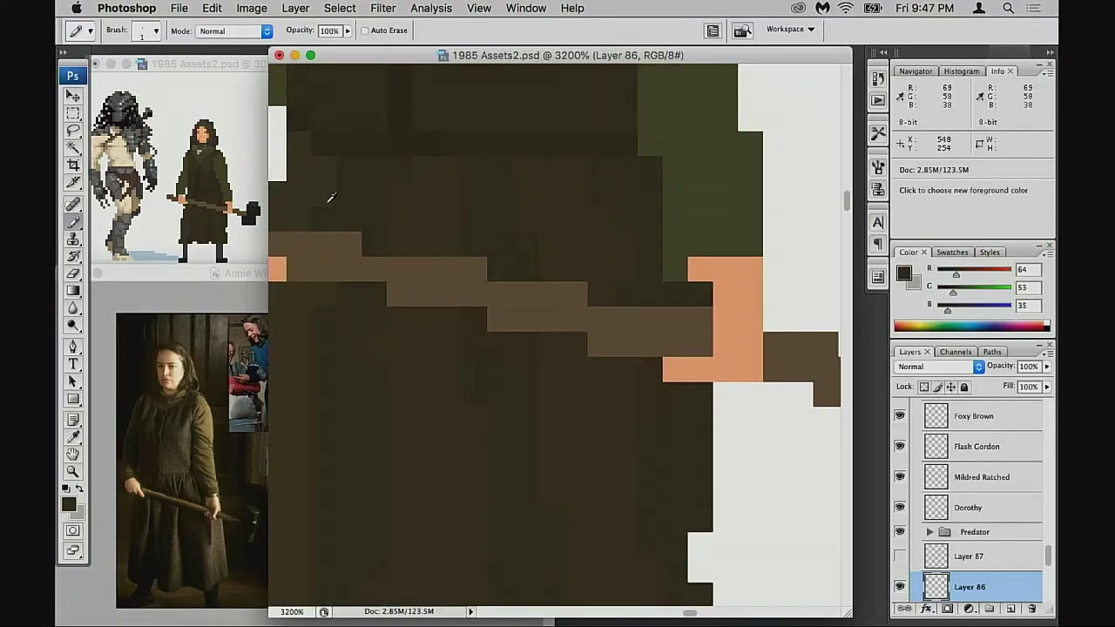
alt+click(471, 179)
alt+click(437, 187)
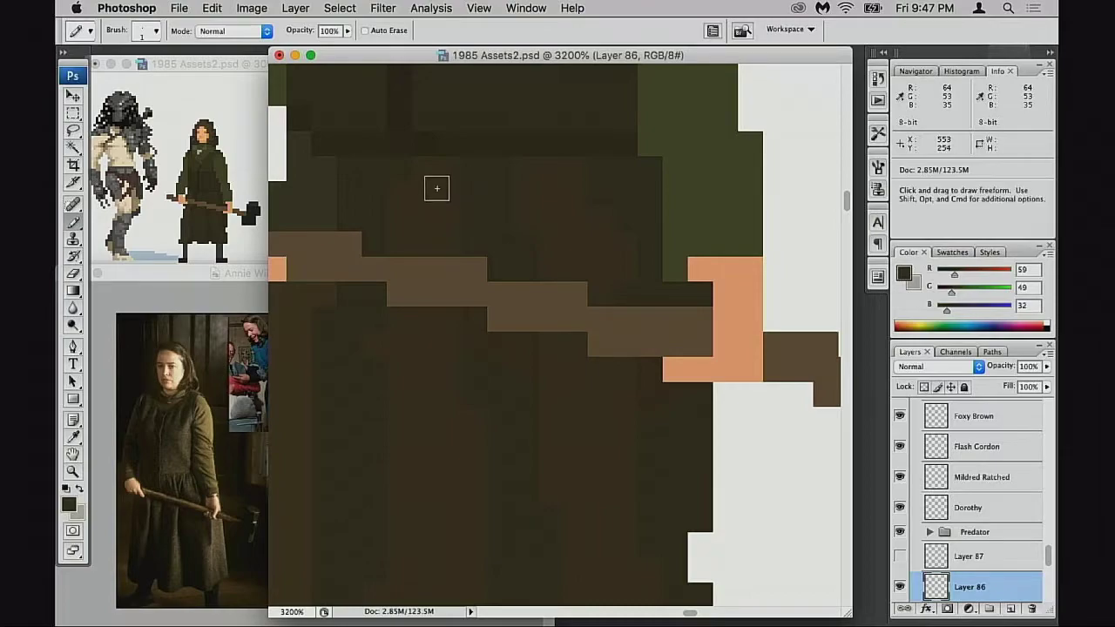
Extend the waistband one pixel toward the hammer-side sleeve with (54, 44, 29), and the bodice above it with (59, 49, 32)
drag(437, 198, 454, 321)
alt+click(636, 240)
click(662, 243)
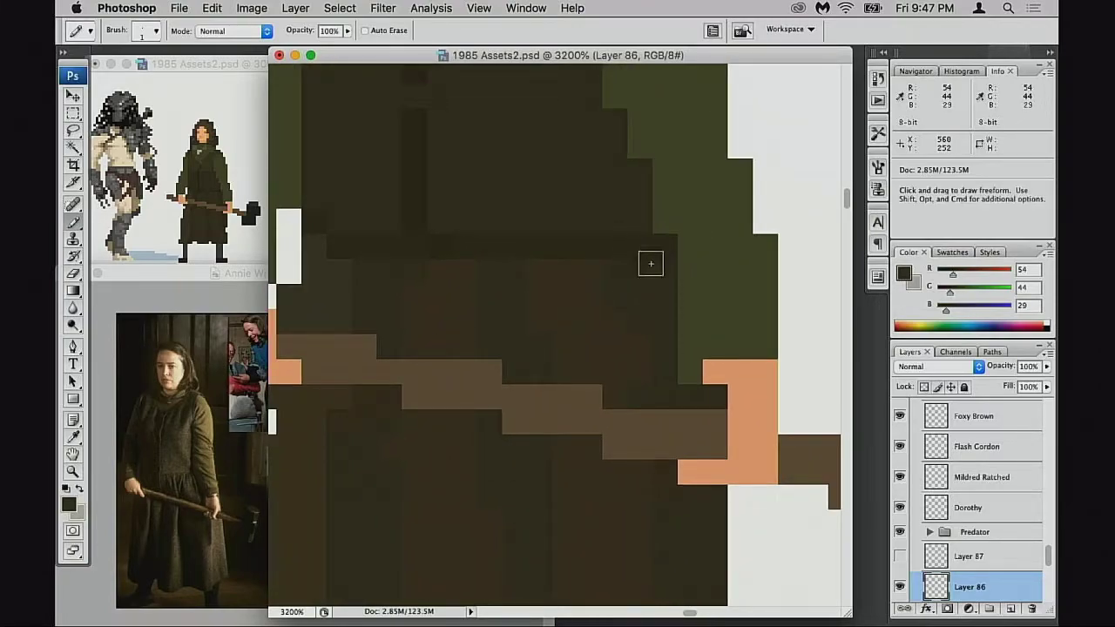
alt+click(638, 208)
click(654, 215)
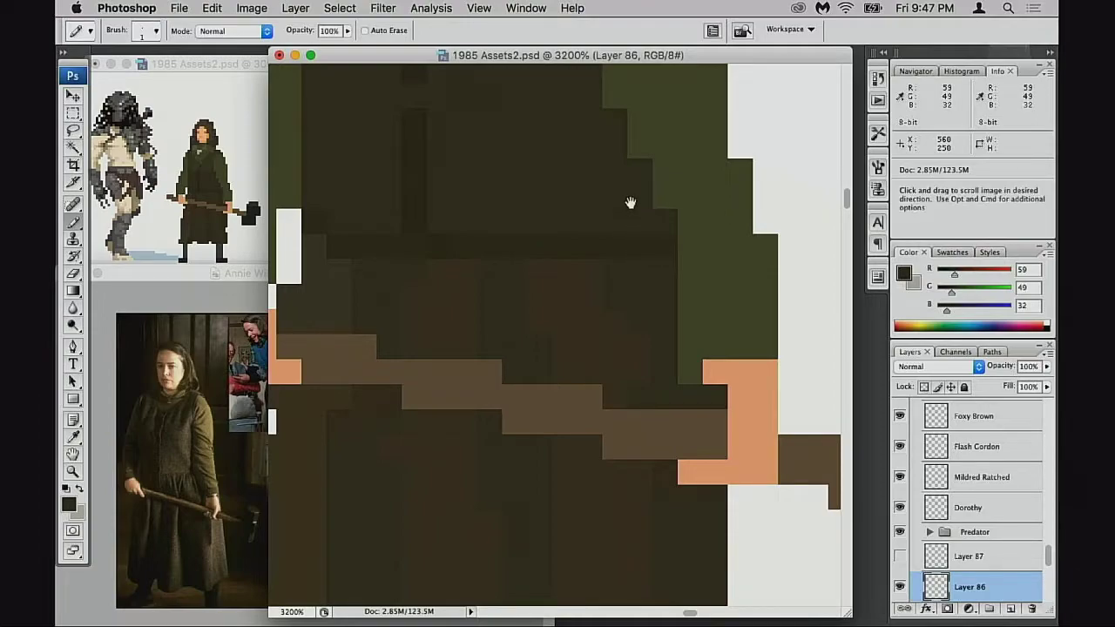
Add a pixel of sampled brown (59, 49, 32) to the bodice edge beside the middle of the hammer-side sleeve
drag(631, 203, 575, 310)
alt+click(657, 254)
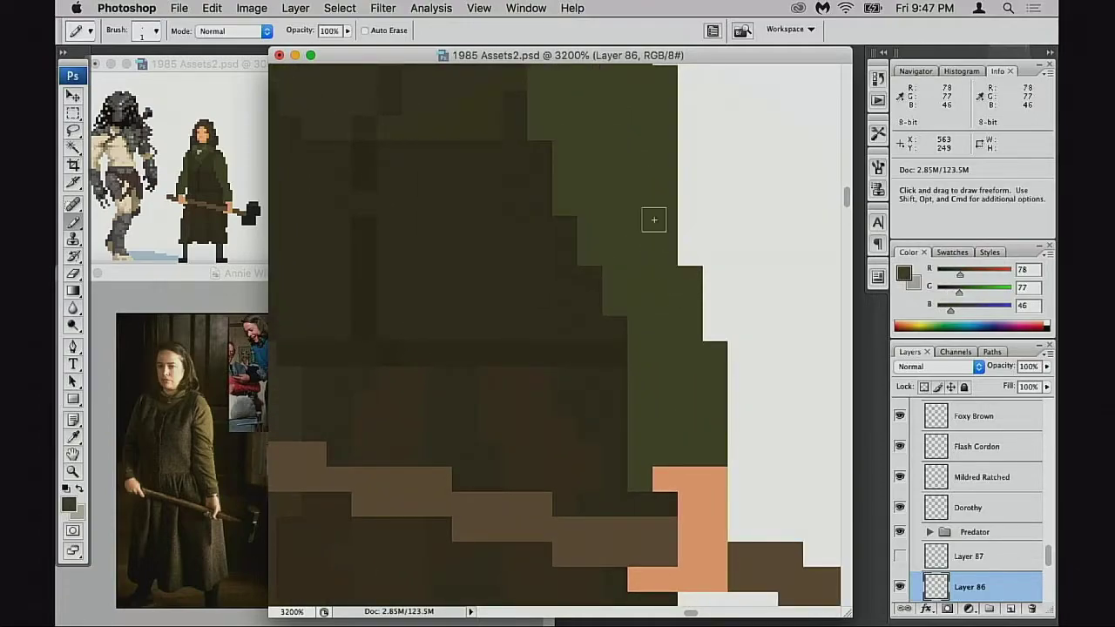
drag(654, 220, 627, 330)
key(e)
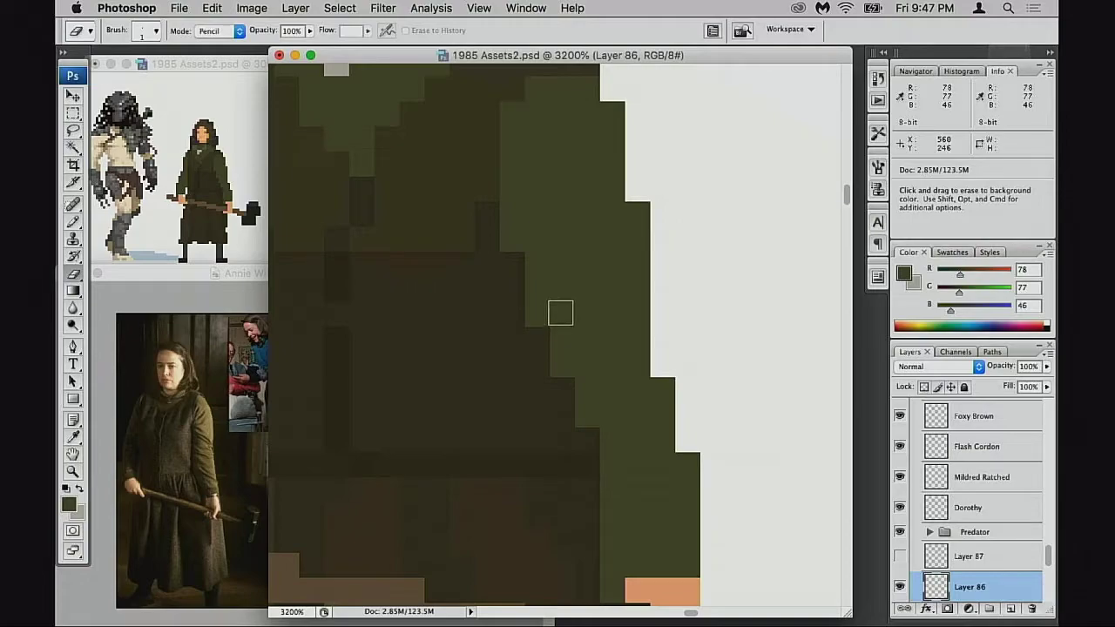
key(v)
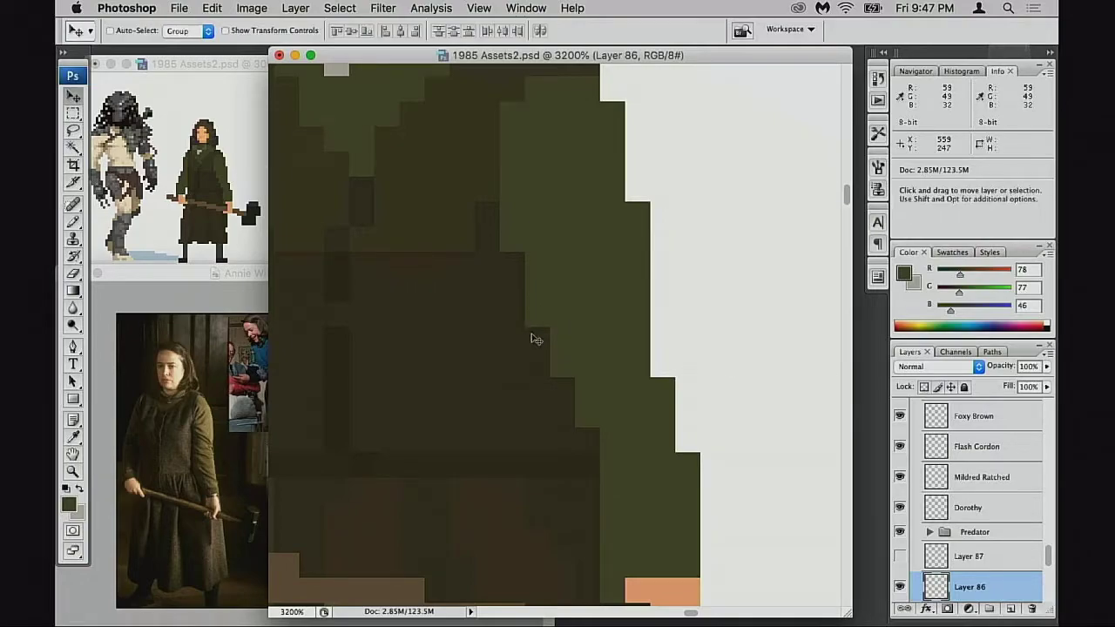
key(b)
alt+click(533, 333)
click(537, 317)
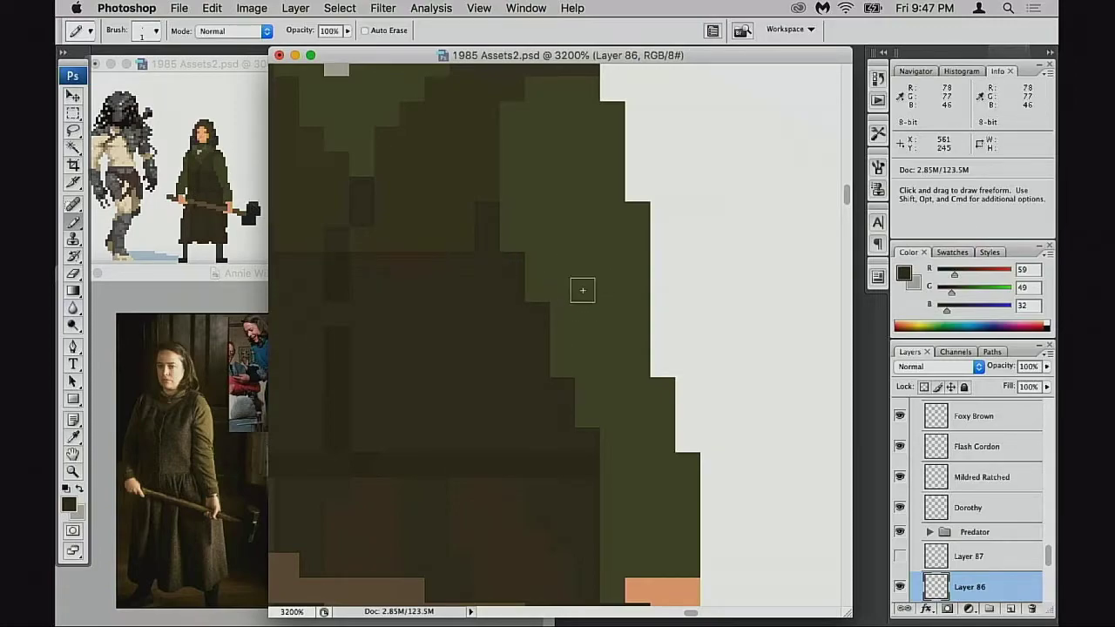
Check the sleeve in the reference photo and trim the bodice edge above the waistband with sleeve green (78, 77, 46)
click(199, 446)
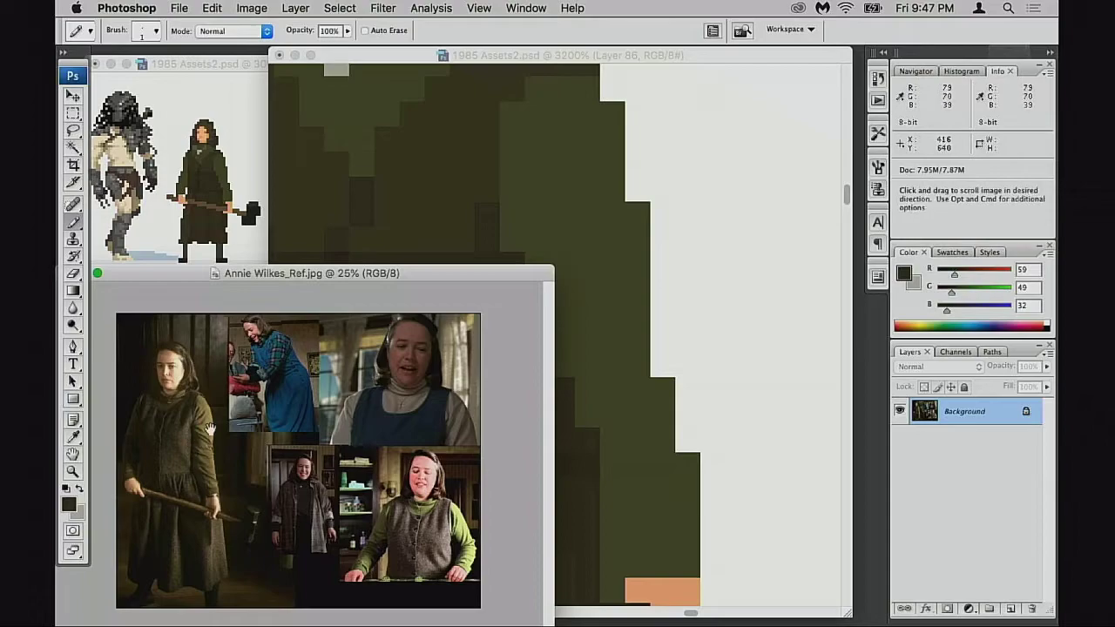
click(525, 226)
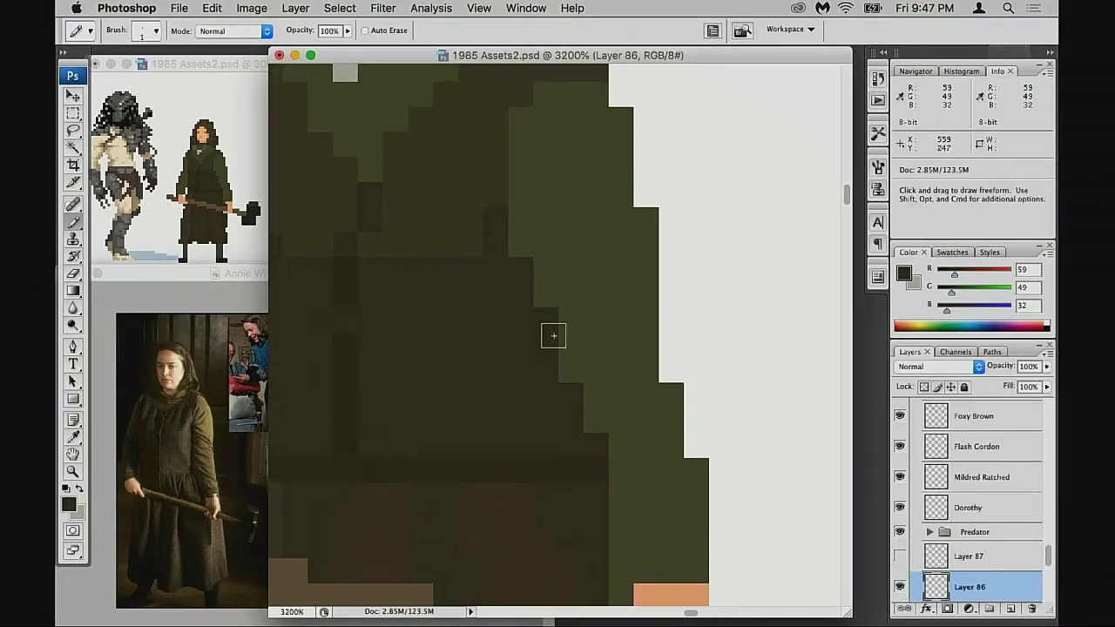
drag(621, 416, 609, 342)
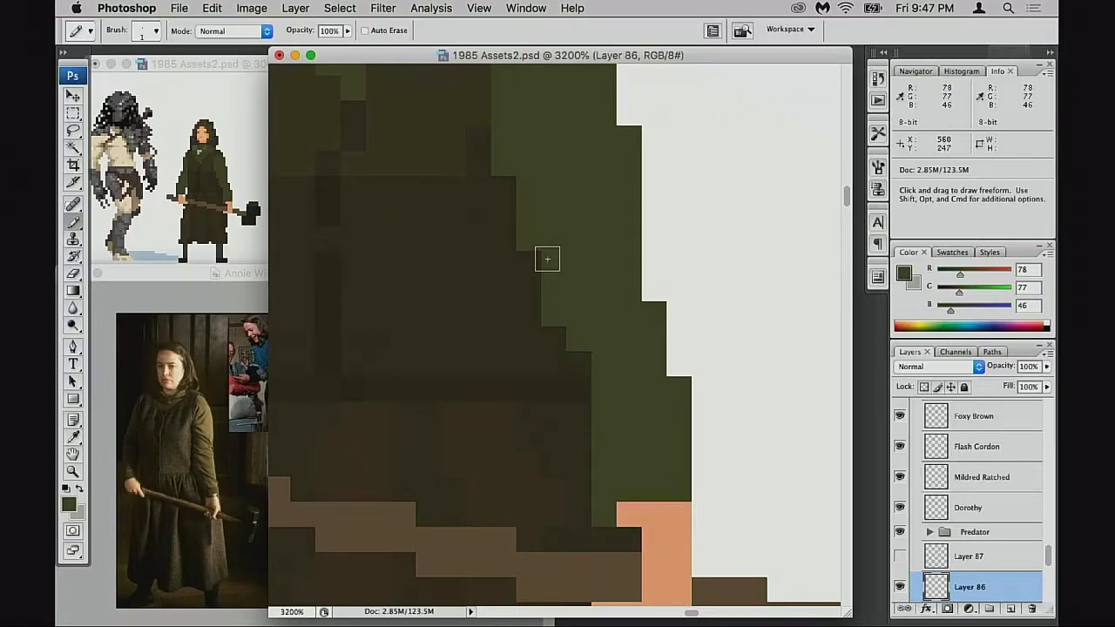
drag(571, 257, 549, 281)
drag(625, 381, 602, 316)
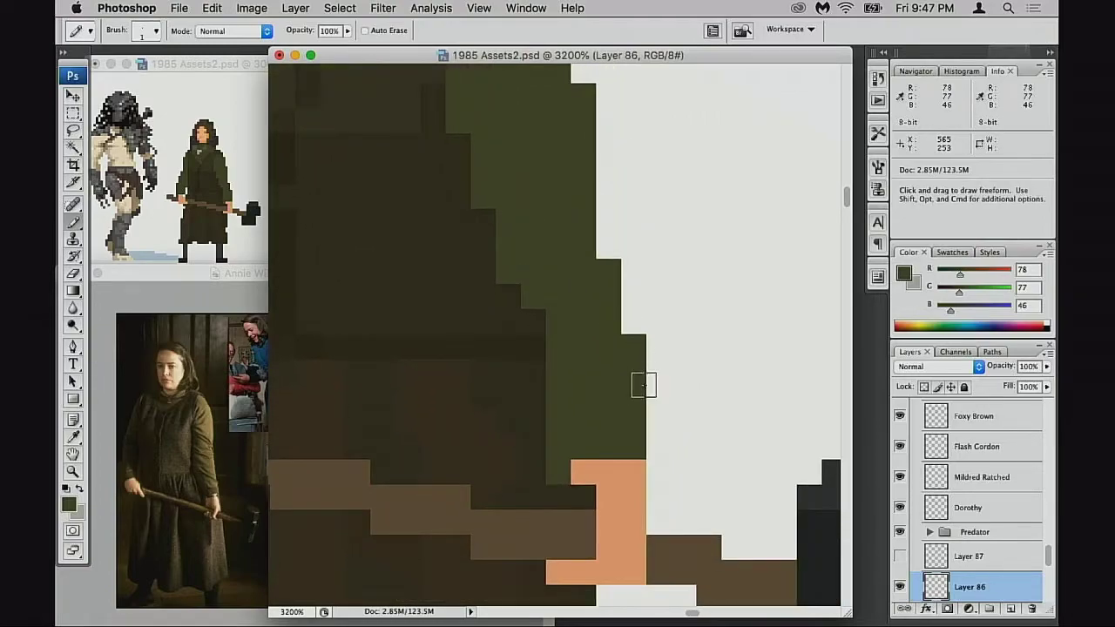
Adjust the hammer-side sleeve's outer edge, adding two pixels of green (78, 77, 46) at its steps above the hand
mouse_move(643, 385)
mouse_down()
mouse_move(654, 450)
mouse_move(667, 449)
mouse_up()
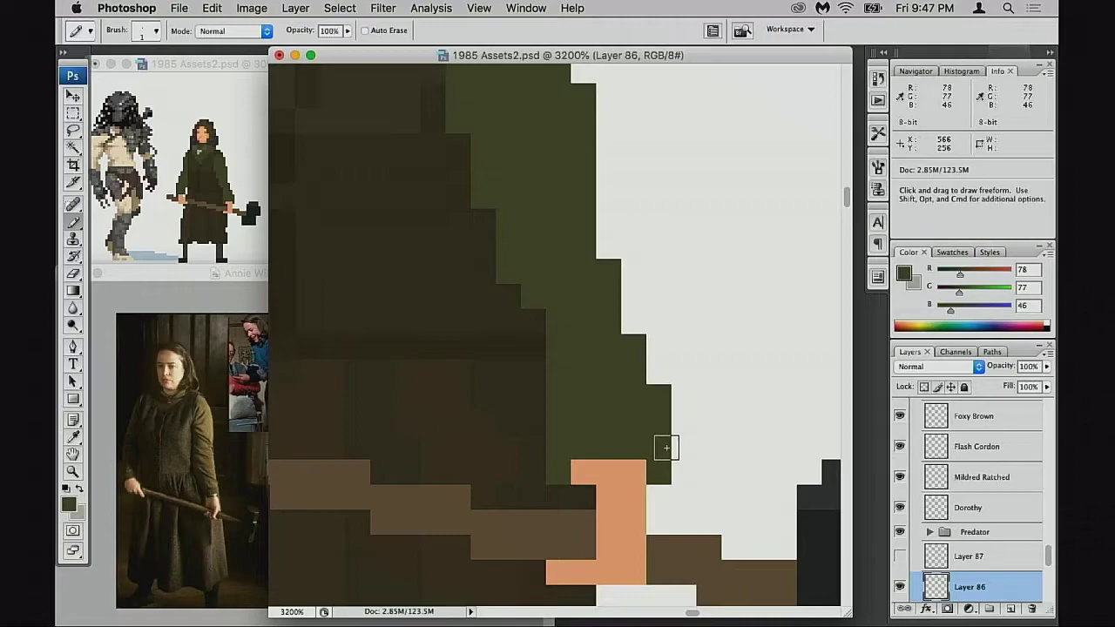
key(super+z)
click(624, 319)
click(606, 254)
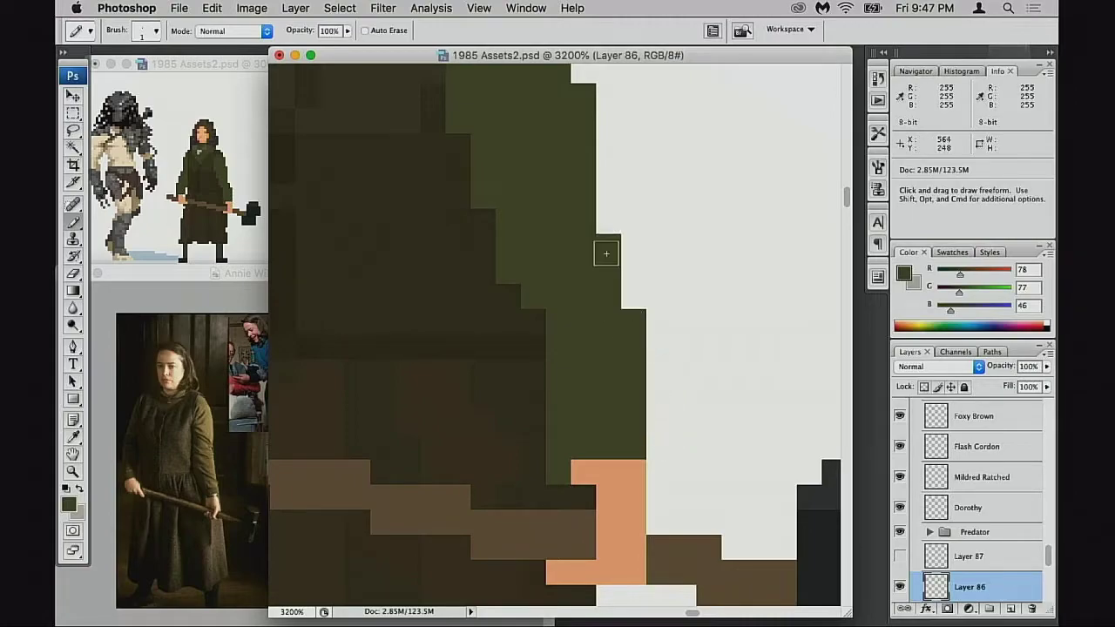
Reshape the stepped bodice edge along the hammer-side sleeve with sampled brown (59, 49, 32)
scroll(610, 305, up, 5)
scroll(610, 305, left, 2)
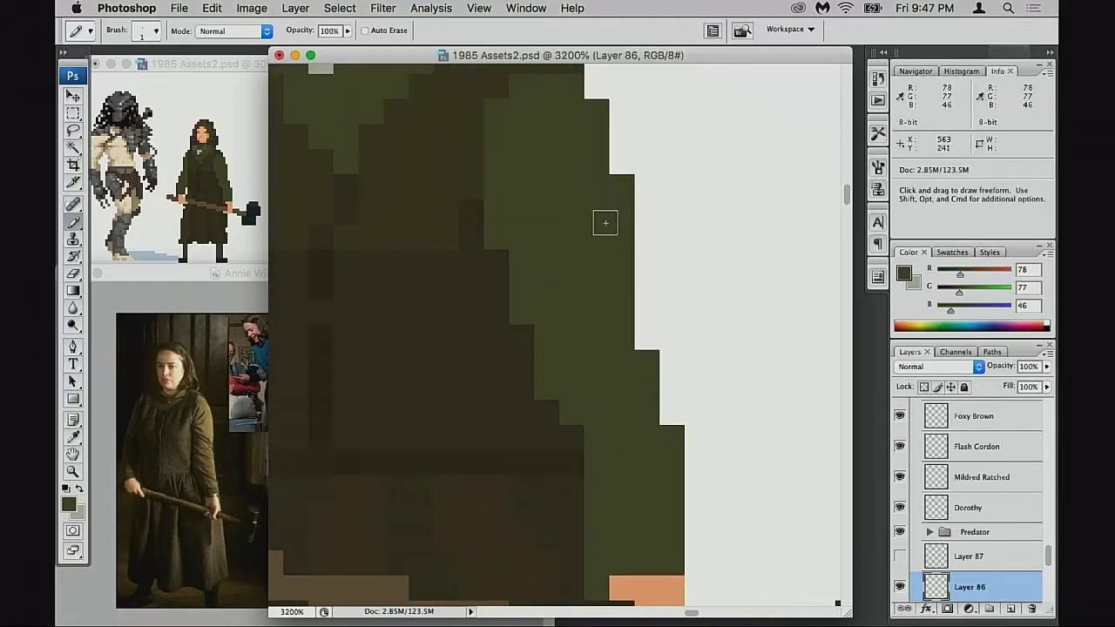
scroll(589, 279, down, 2)
scroll(590, 278, left, 1)
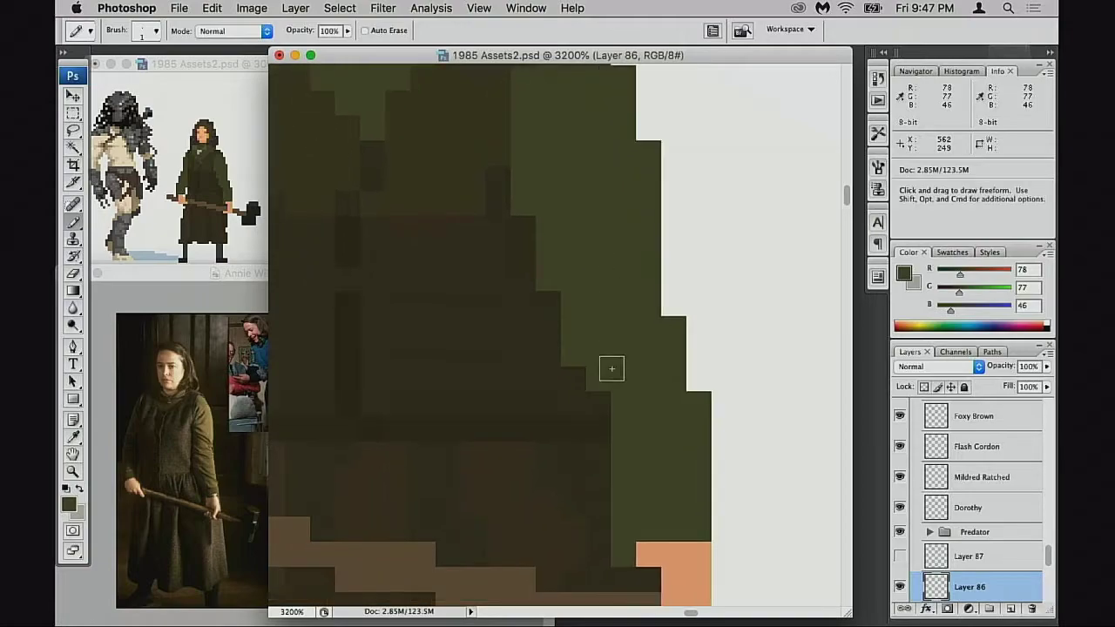
alt+click(555, 338)
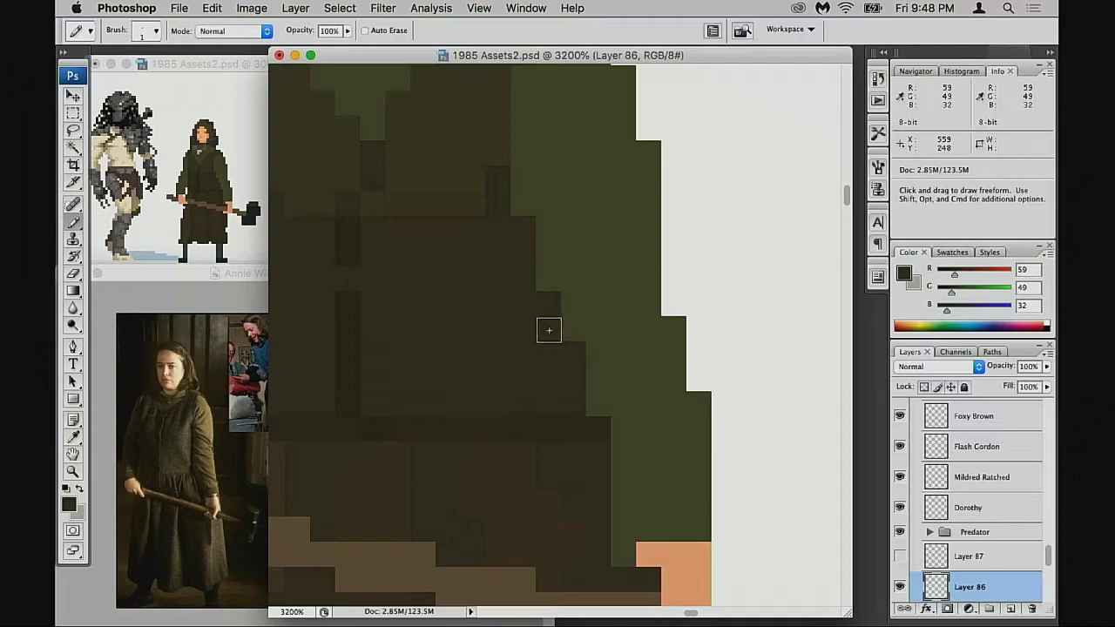
click(546, 296)
drag(539, 356, 560, 363)
Try erasing a pixel from the outer edge of the hammer-side sleeve
key(e)
click(705, 330)
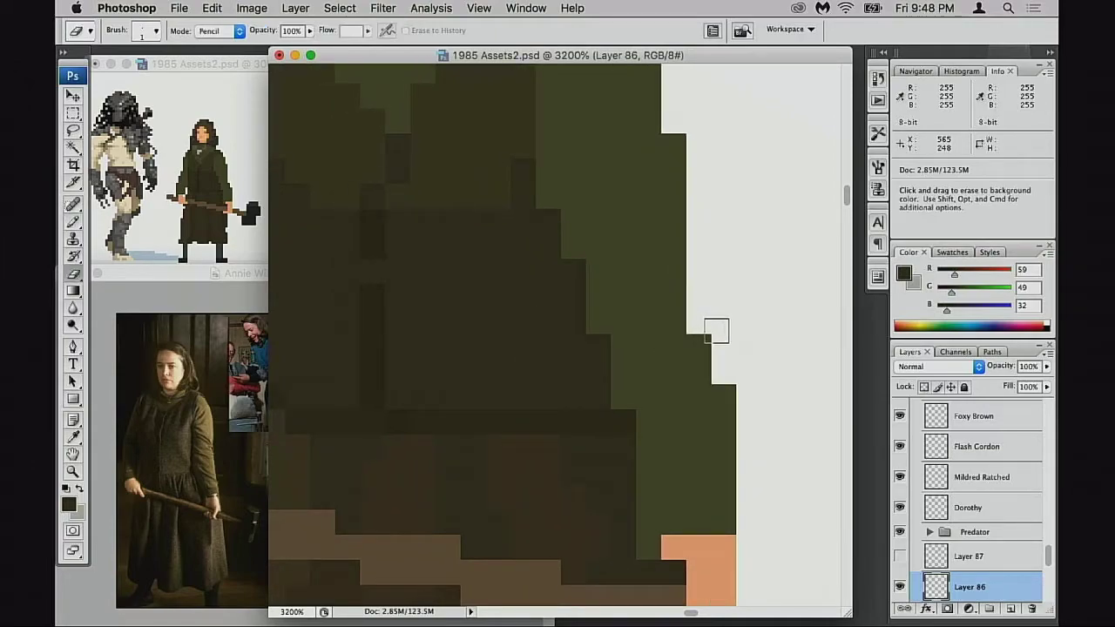
mouse_move(691, 339)
mouse_down()
mouse_move(685, 356)
mouse_move(640, 249)
mouse_up()
key(super+z)
Extend the sleeve cuff over the top row of the hand nearest the hammer head with sampled green (78, 77, 46)
drag(660, 321, 637, 261)
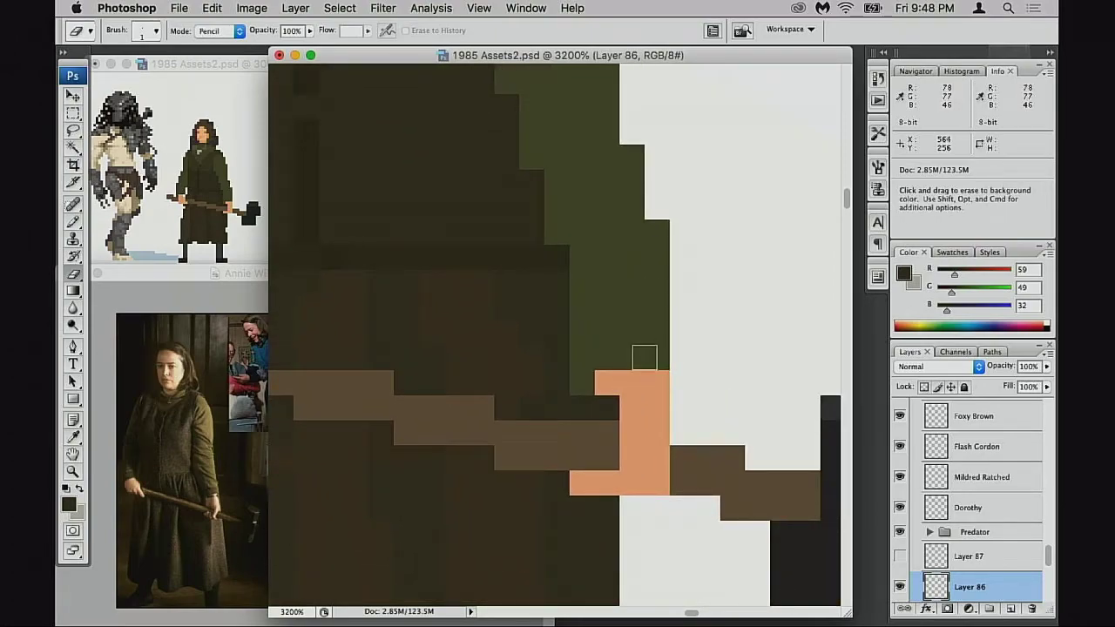
key(b)
alt+click(642, 353)
click(633, 381)
click(653, 382)
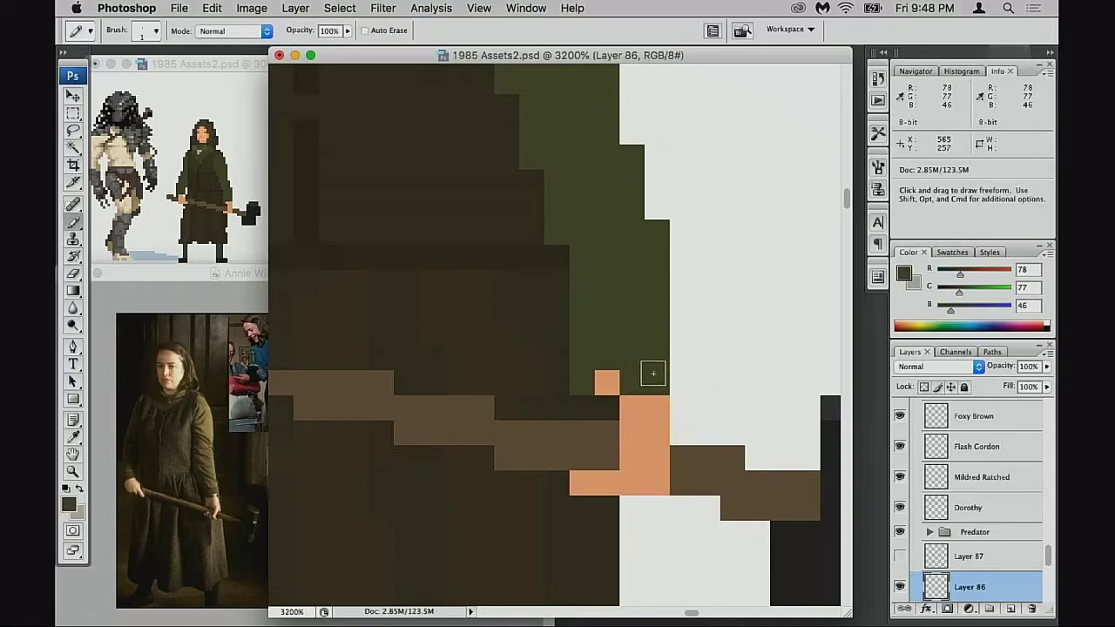
click(606, 382)
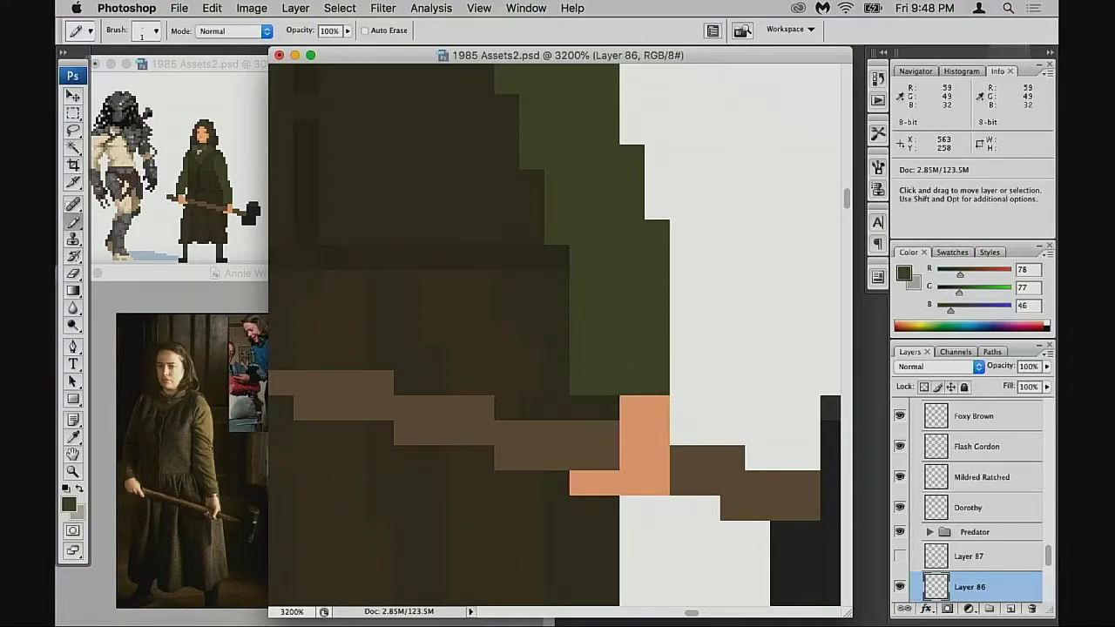
click(607, 403)
Erase pixels around the outer edges of the sledgehammer head to make it smaller and narrower
drag(452, 349, 726, 391)
drag(498, 327, 497, 346)
scroll(517, 348, right, 10)
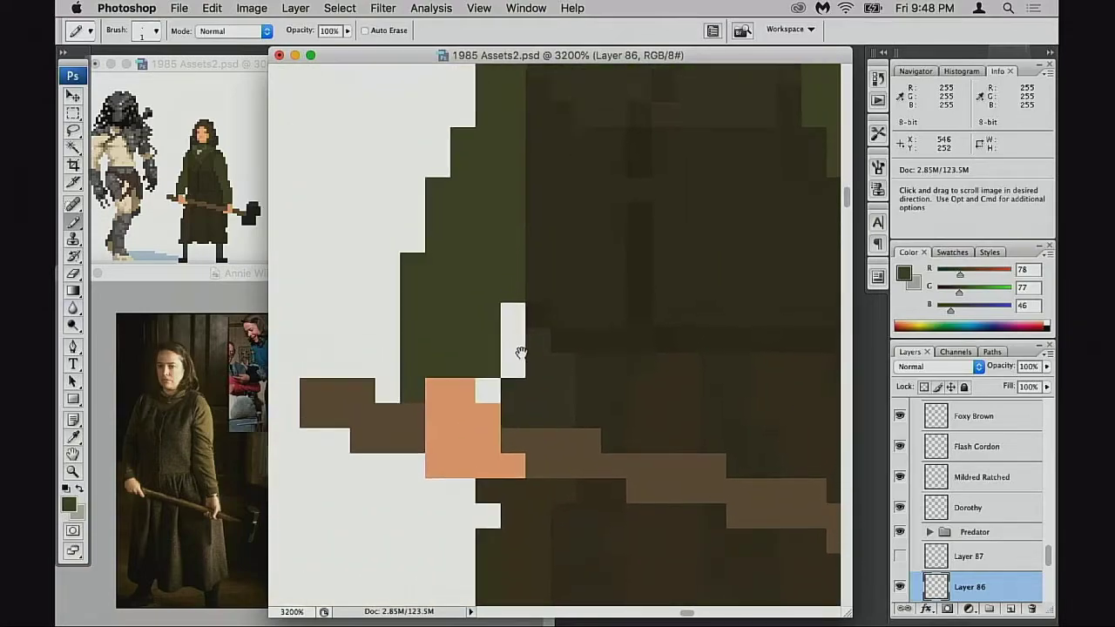
scroll(514, 308, right, 10)
scroll(514, 309, down, 4)
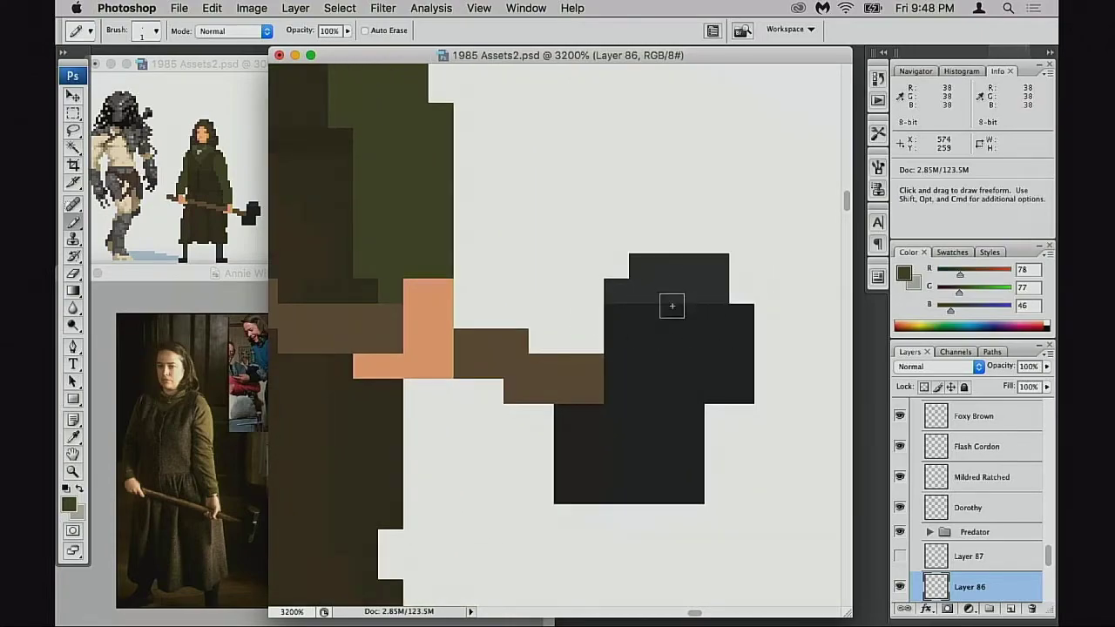
key(e)
mouse_move(640, 267)
mouse_down()
mouse_move(693, 266)
mouse_move(733, 285)
mouse_move(742, 316)
mouse_move(728, 351)
mouse_move(741, 365)
mouse_move(718, 391)
mouse_move(692, 495)
mouse_up()
mouse_move(577, 414)
mouse_down()
mouse_move(552, 439)
mouse_move(597, 481)
mouse_move(566, 470)
mouse_up()
drag(664, 493, 682, 503)
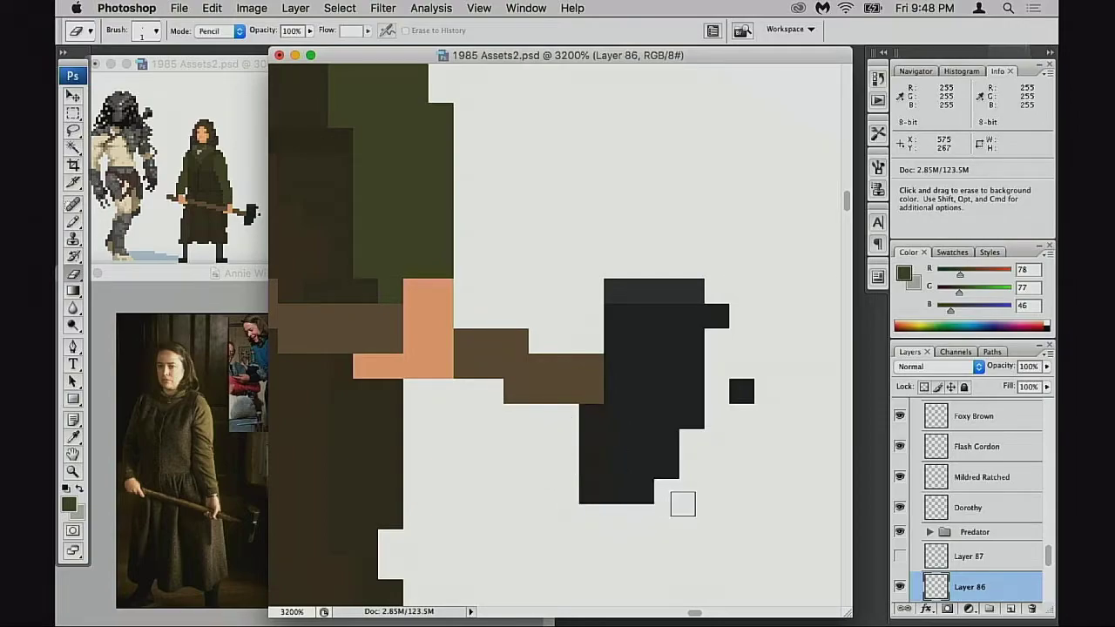
Try adding a column of sampled dark grey (38, 38, 38) to the hammer head's lower inner edge
key(b)
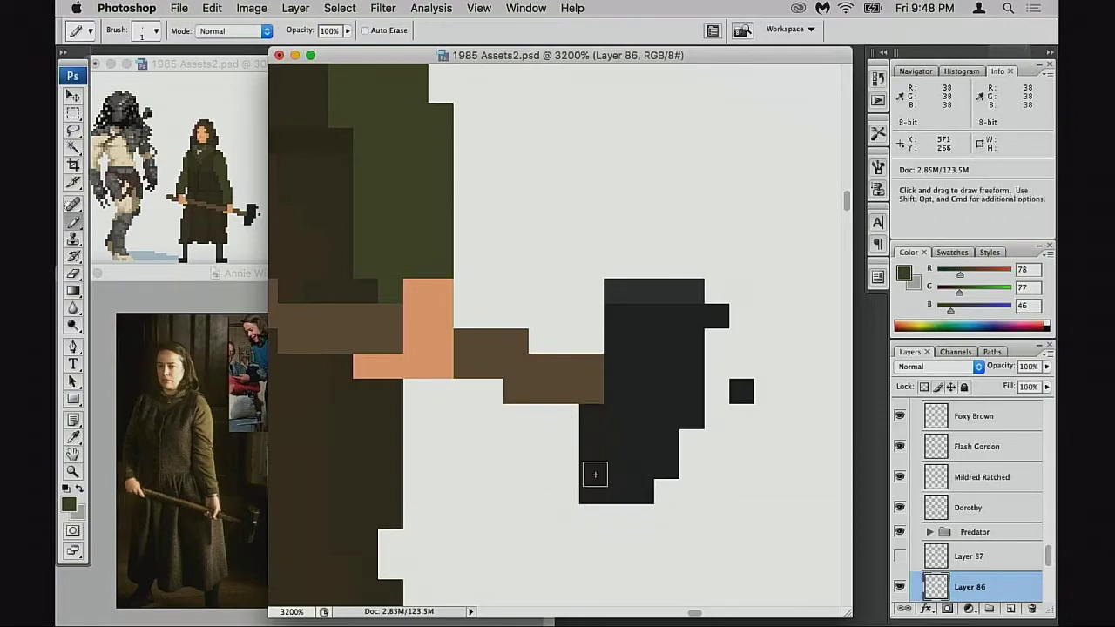
alt+click(612, 448)
drag(574, 422, 571, 465)
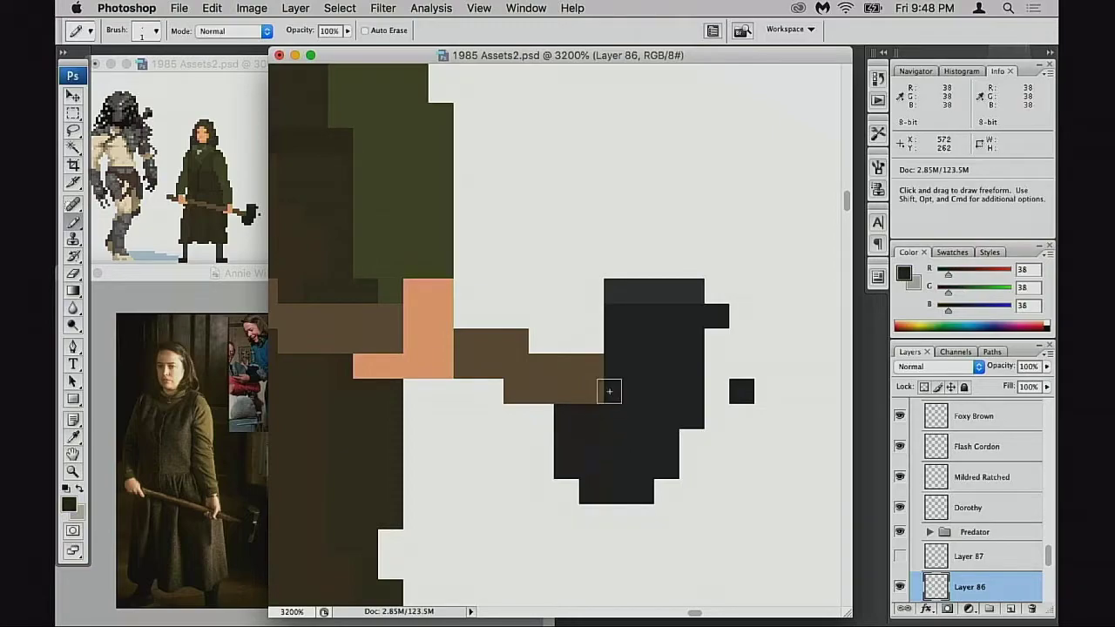
key(super+z)
Erase the lighter top row of the hammer head and the two leftover pixels beside its outer edge
key(e)
click(618, 292)
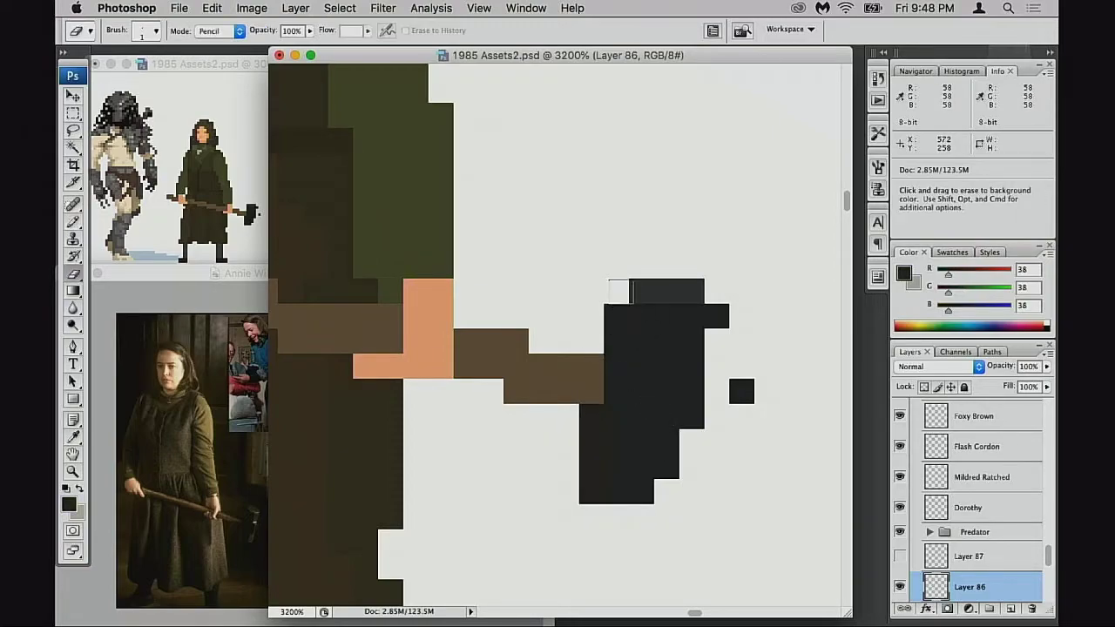
drag(649, 289, 694, 291)
click(741, 390)
click(716, 316)
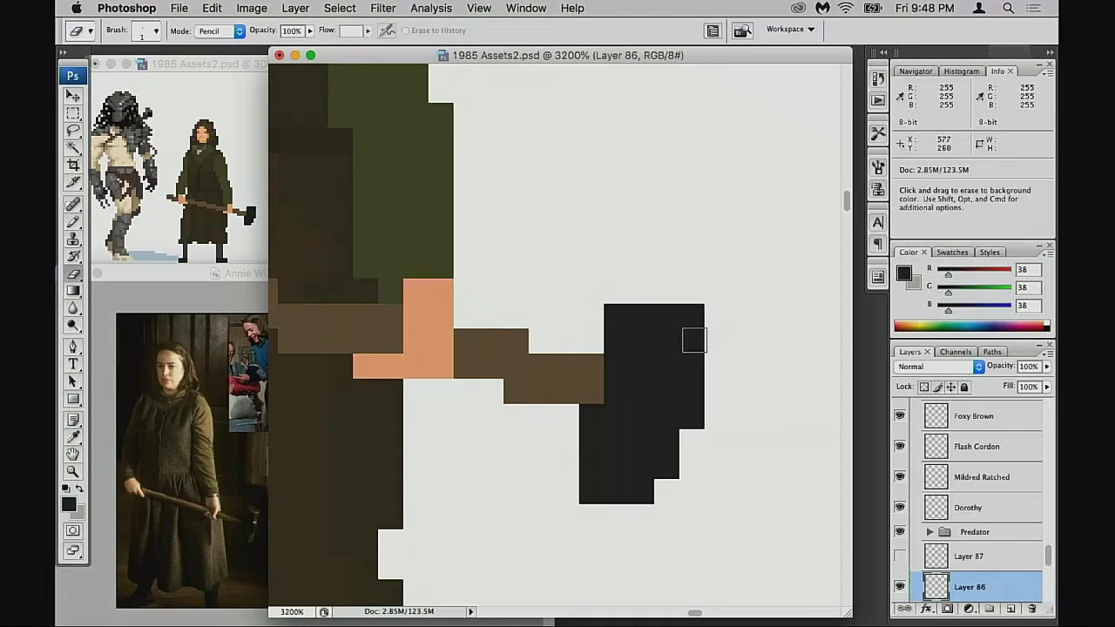
Erase the hammer head's upper inner corner pixel and add a two-pixel dark grey column along its lower inner edge
click(612, 315)
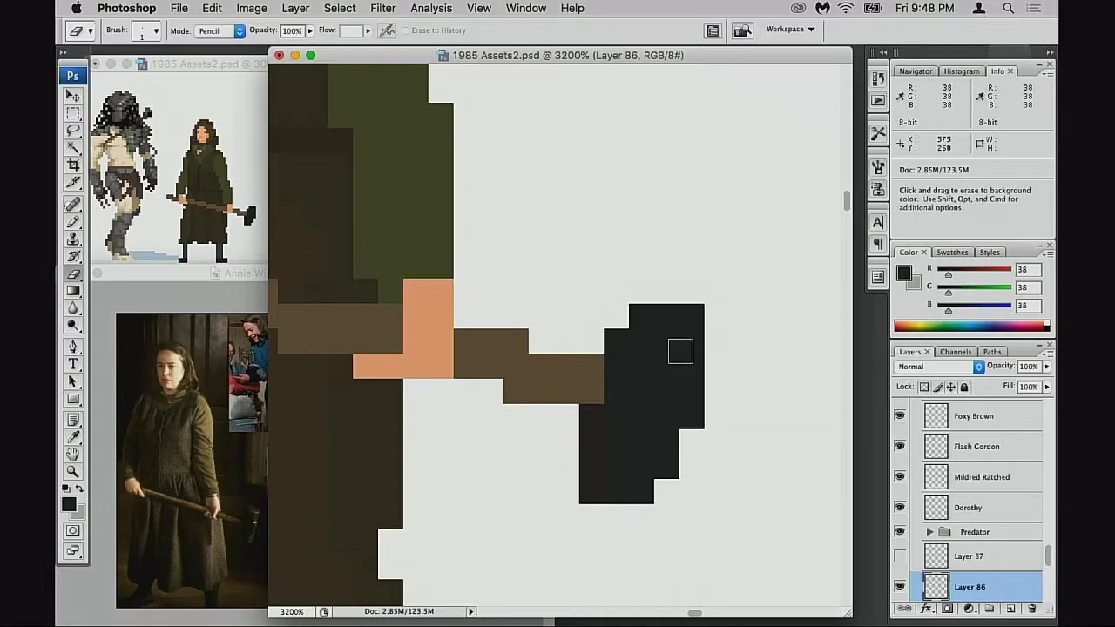
key(v)
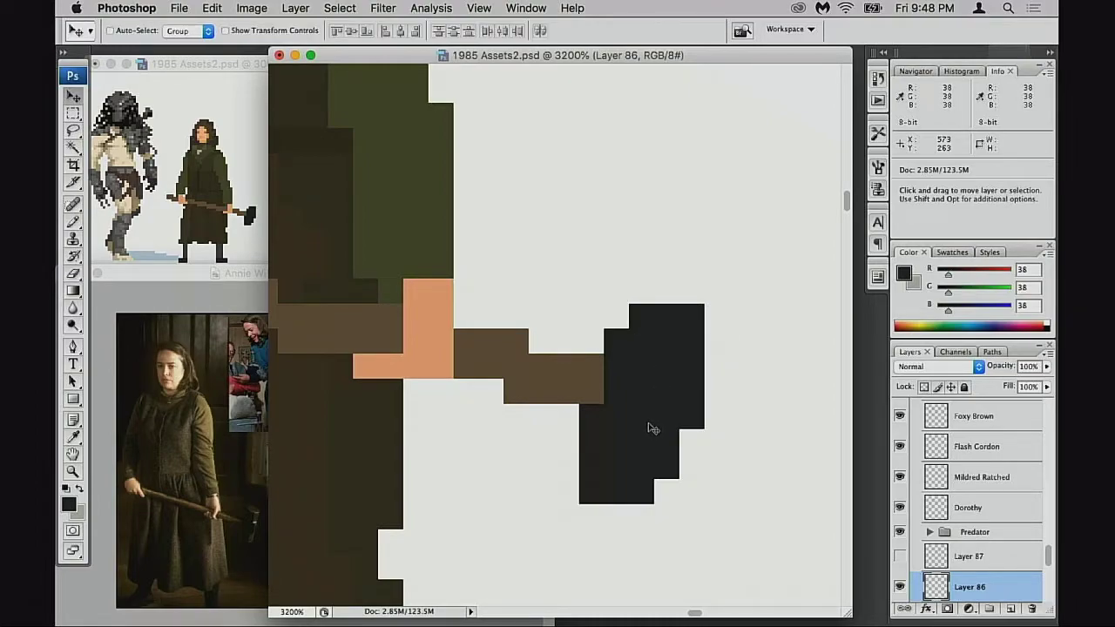
key(b)
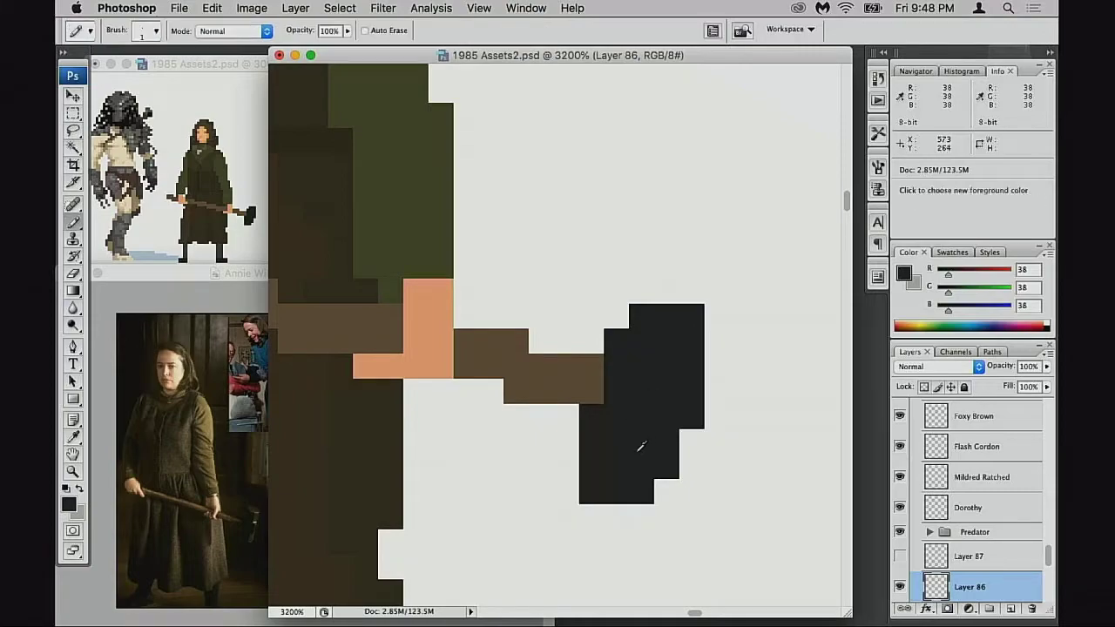
mouse_move(601, 503)
mouse_down()
mouse_move(576, 486)
mouse_move(577, 502)
mouse_move(614, 512)
mouse_up()
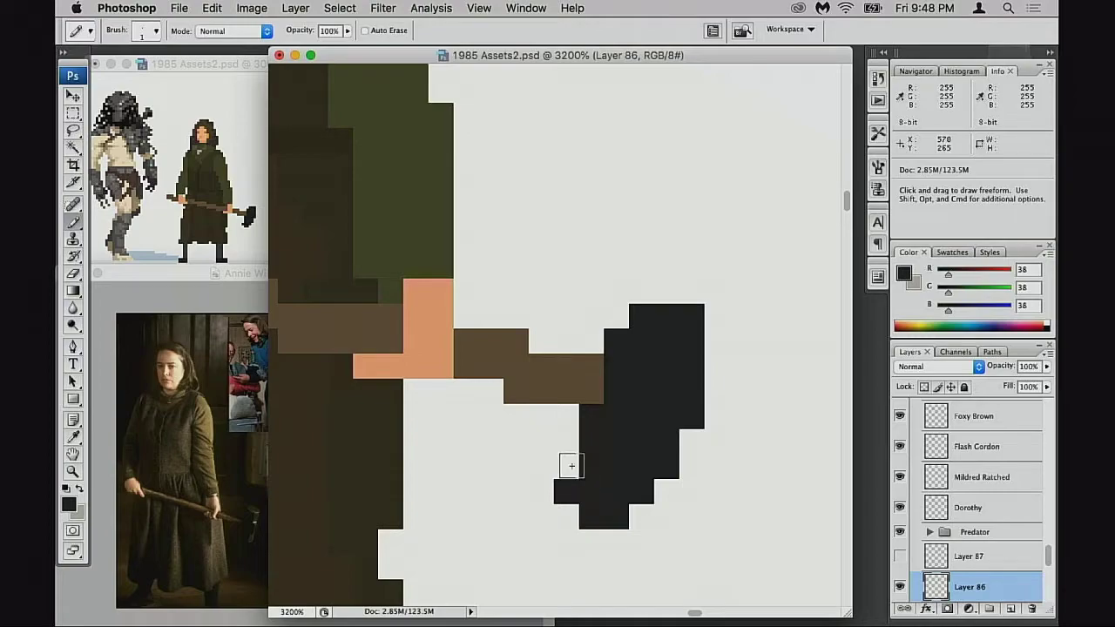
key(super+z)
mouse_move(569, 465)
mouse_down()
mouse_move(571, 494)
mouse_move(611, 510)
mouse_move(592, 509)
mouse_move(642, 505)
mouse_up()
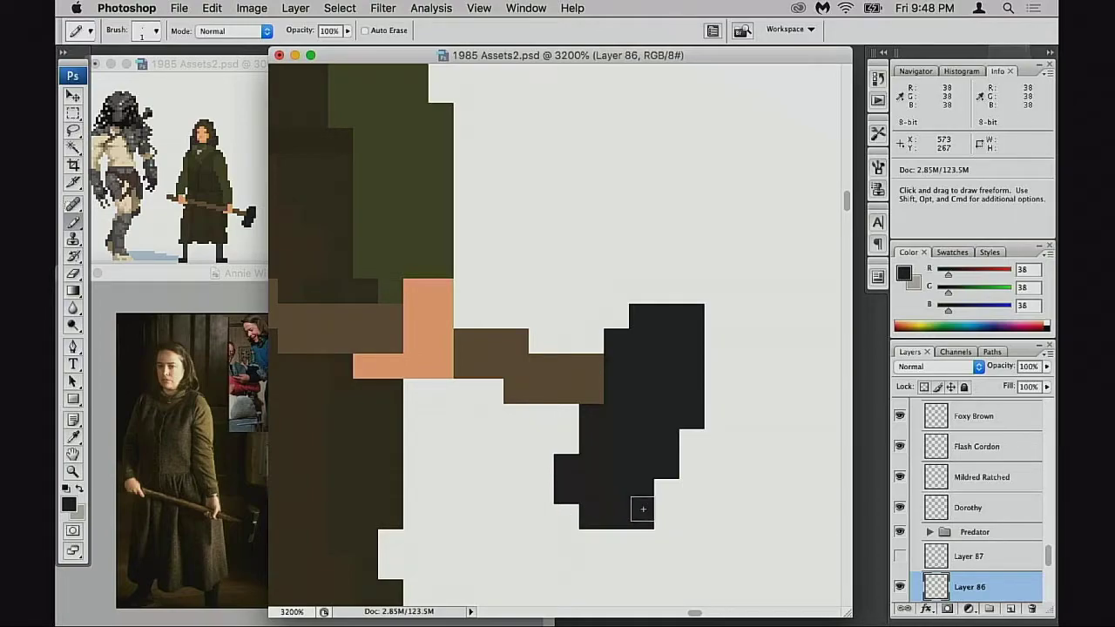
key(ctrl+z)
drag(558, 516, 627, 513)
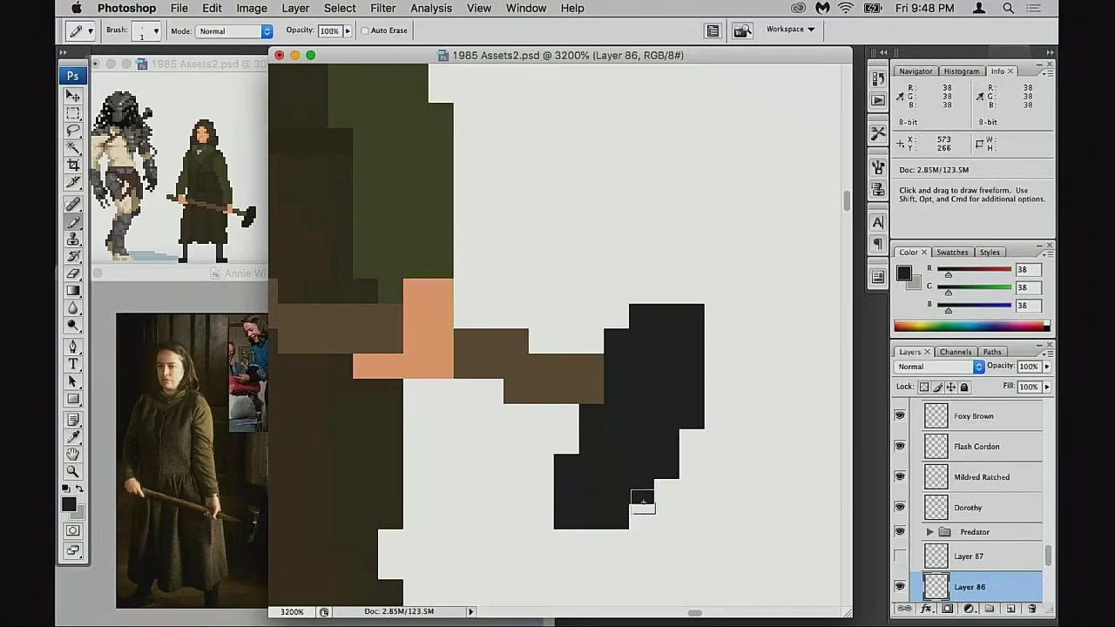
key(ctrl+z)
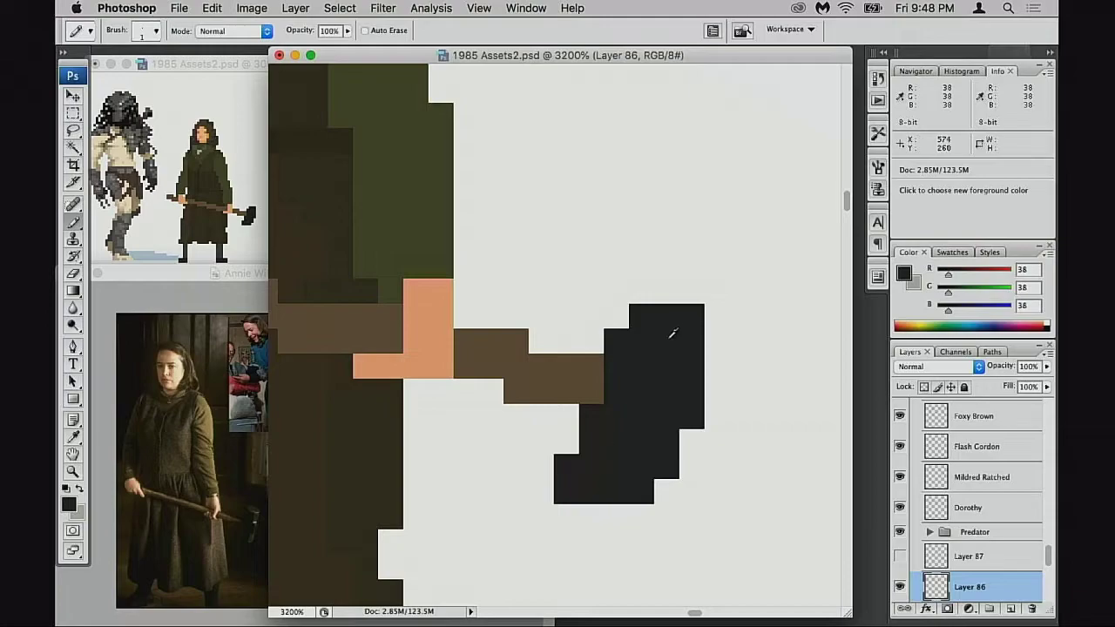
Extend the hammer head's upper end with a two-pixel top row and three-pixel outer column, and erase its protruding inner corner pixel
mouse_move(686, 293)
mouse_down()
mouse_move(711, 310)
mouse_move(701, 377)
mouse_up()
click(667, 291)
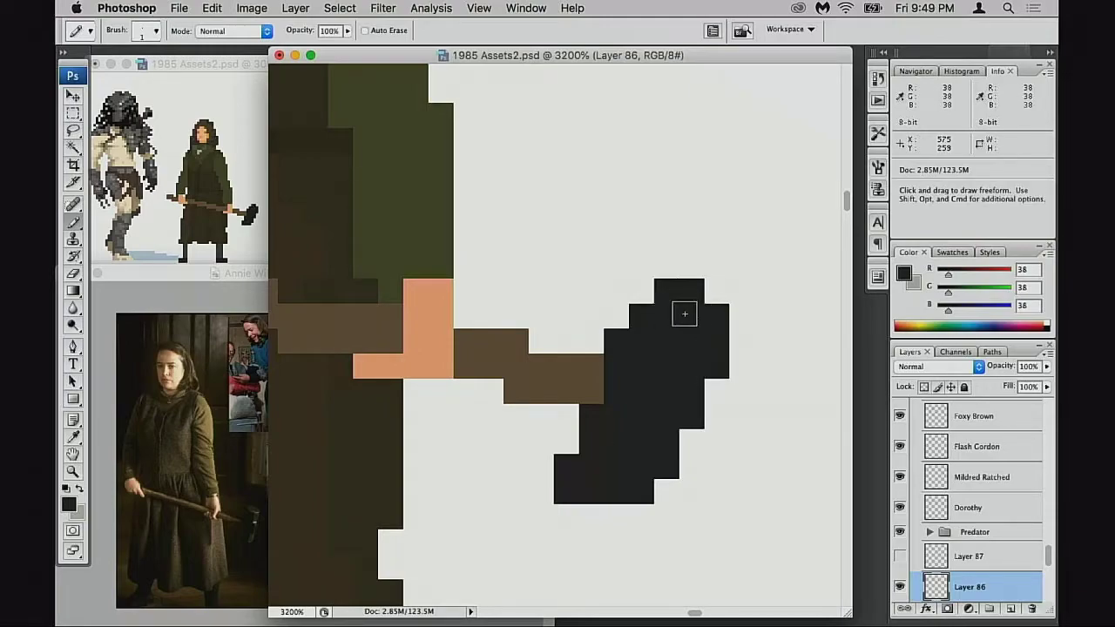
key(e)
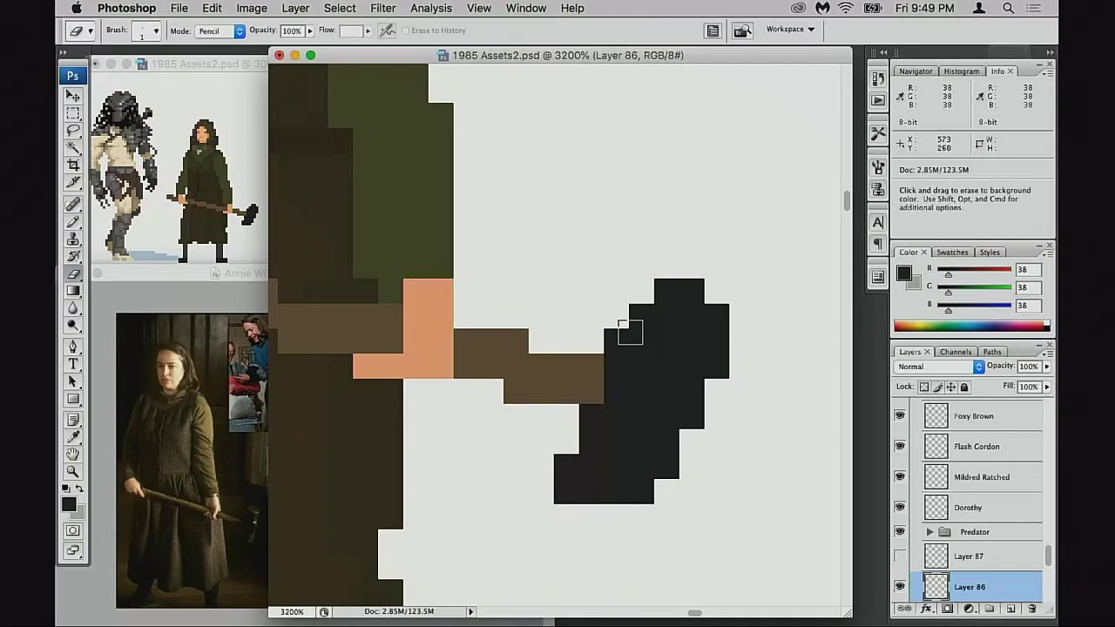
click(616, 341)
key(super+z)
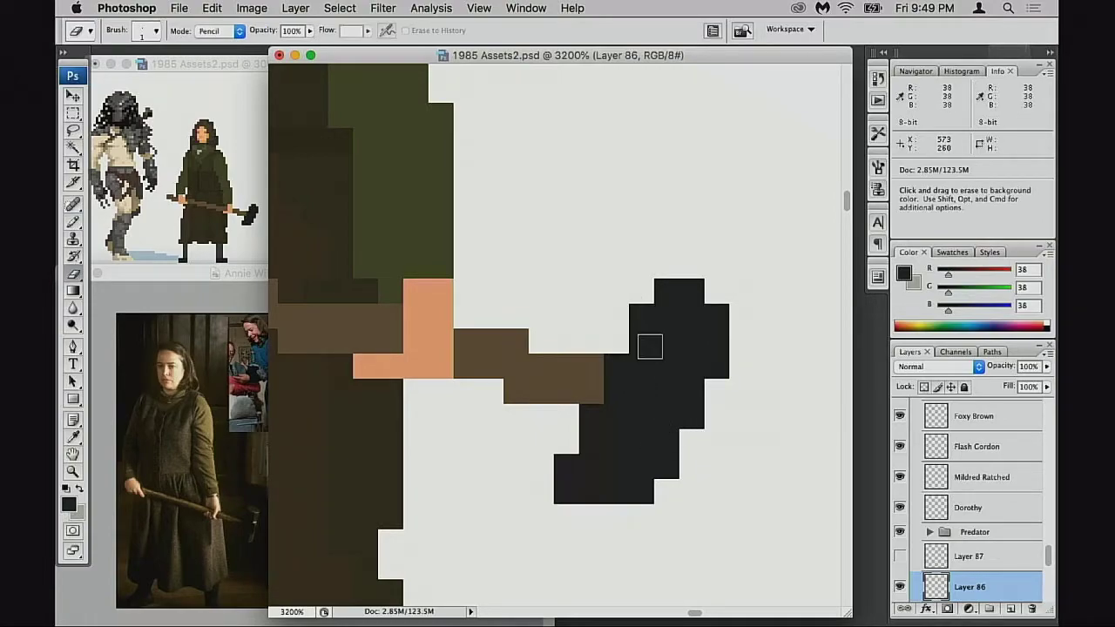
Extend the upper row of the handle one pixel into the hammer head with sampled brown (112, 88, 65)
key(b)
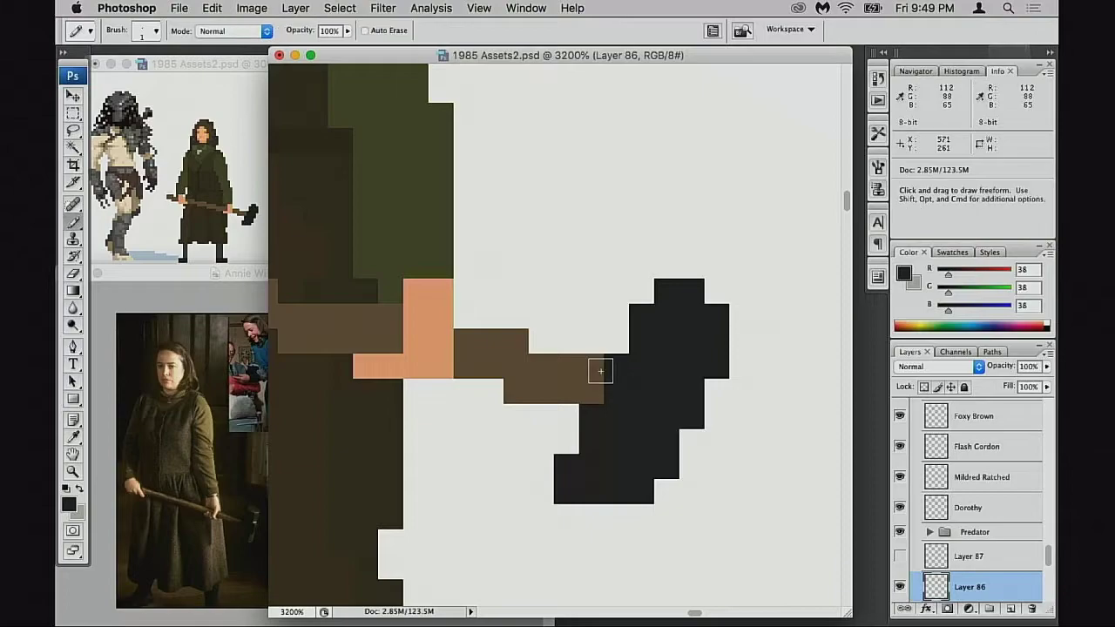
alt+click(592, 370)
click(616, 365)
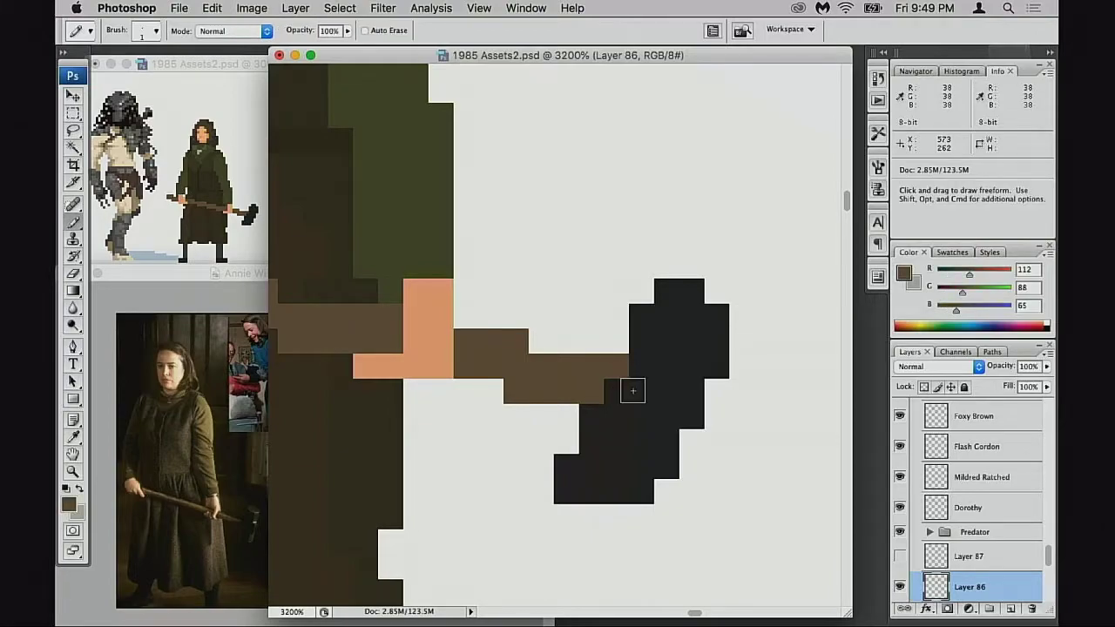
Erase a lower inner pixel of the hammer head, and add sampled dark grey (38, 38, 38) pixels along its bottom and lower outer corner
key(e)
click(566, 466)
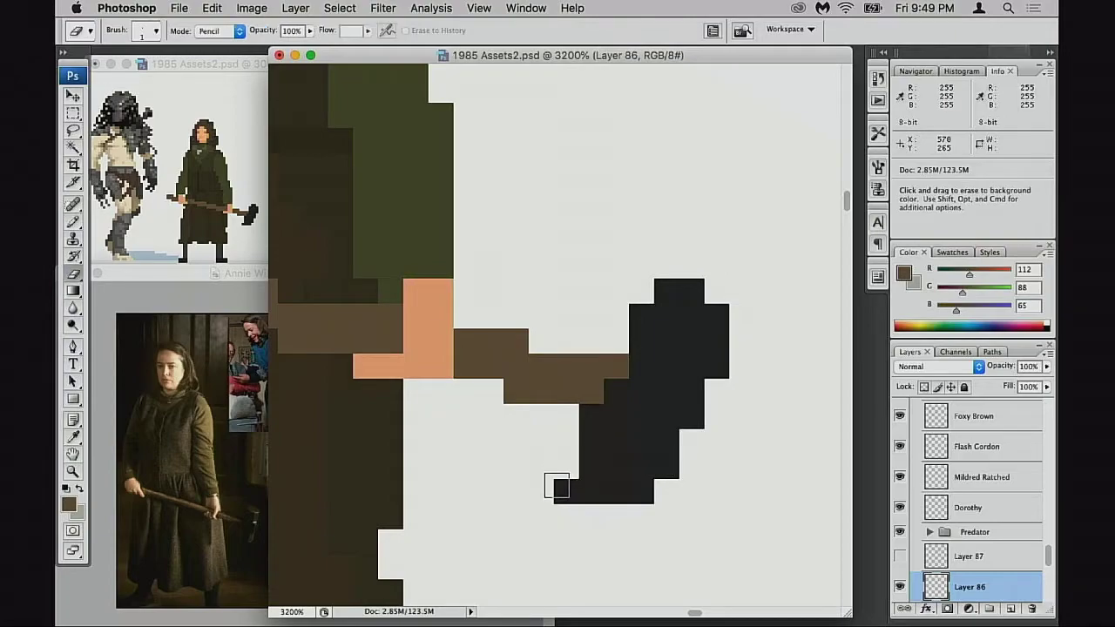
click(557, 487)
key(ctrl+z)
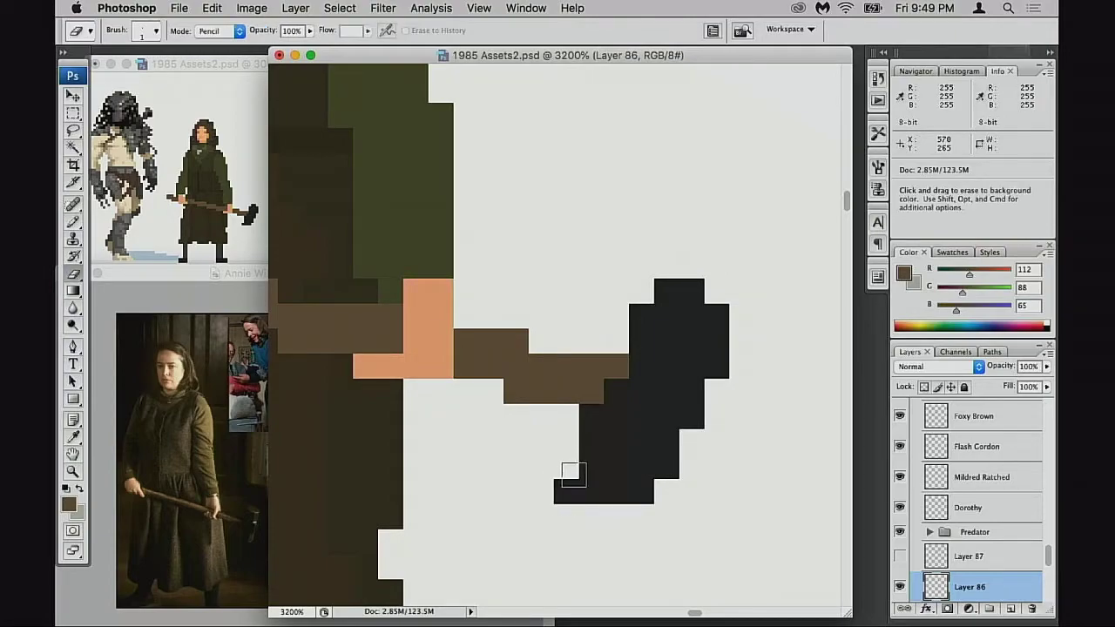
key(b)
alt+click(614, 470)
click(666, 490)
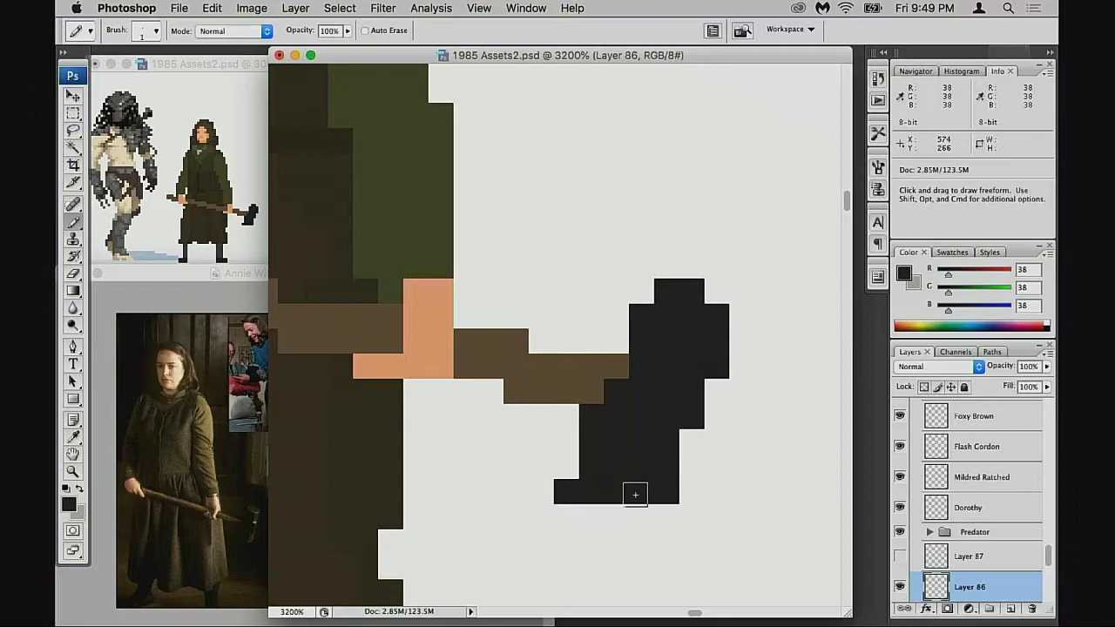
click(591, 515)
click(615, 515)
click(640, 515)
Erase the outermost pixel of the head's bottom row and fill in dark grey pixels above and below its lower inner pixel
key(e)
click(566, 490)
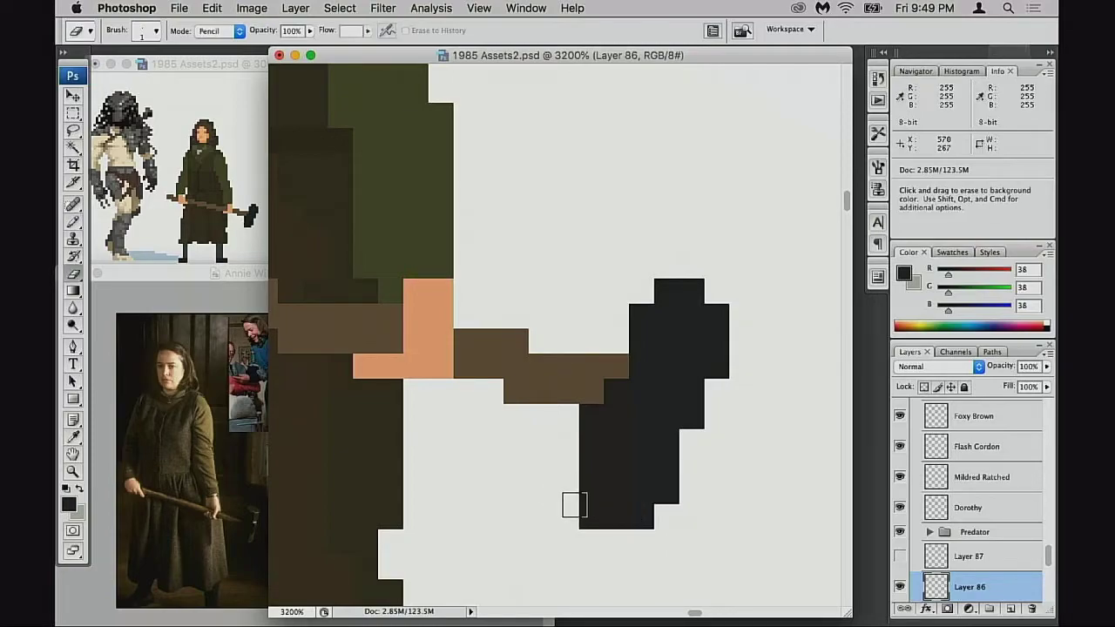
key(ctrl+z)
click(643, 518)
key(b)
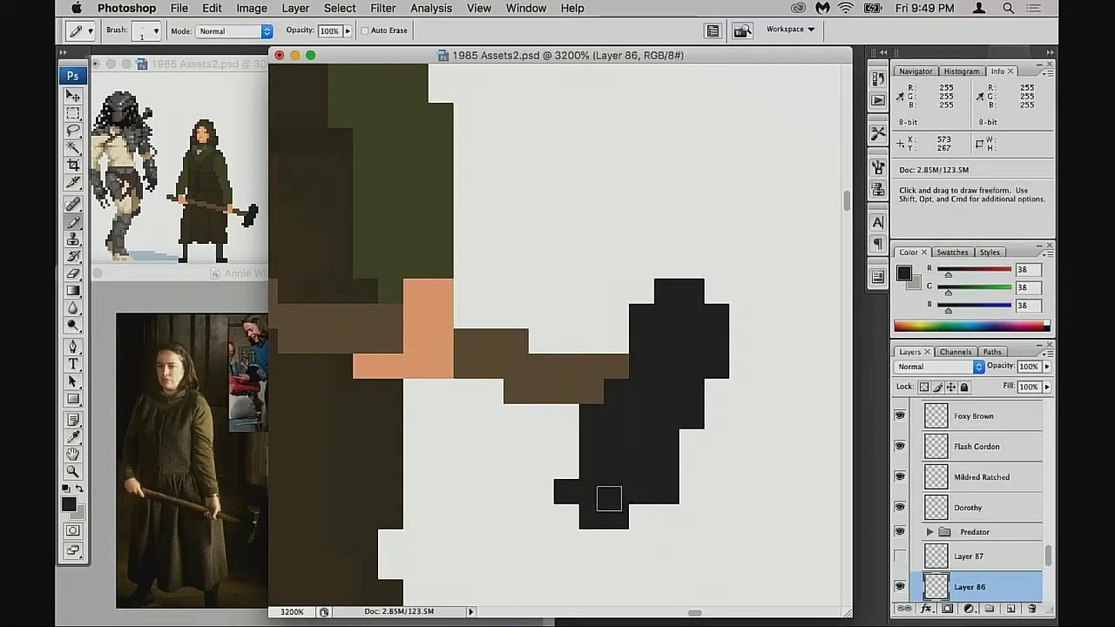
click(566, 516)
click(566, 466)
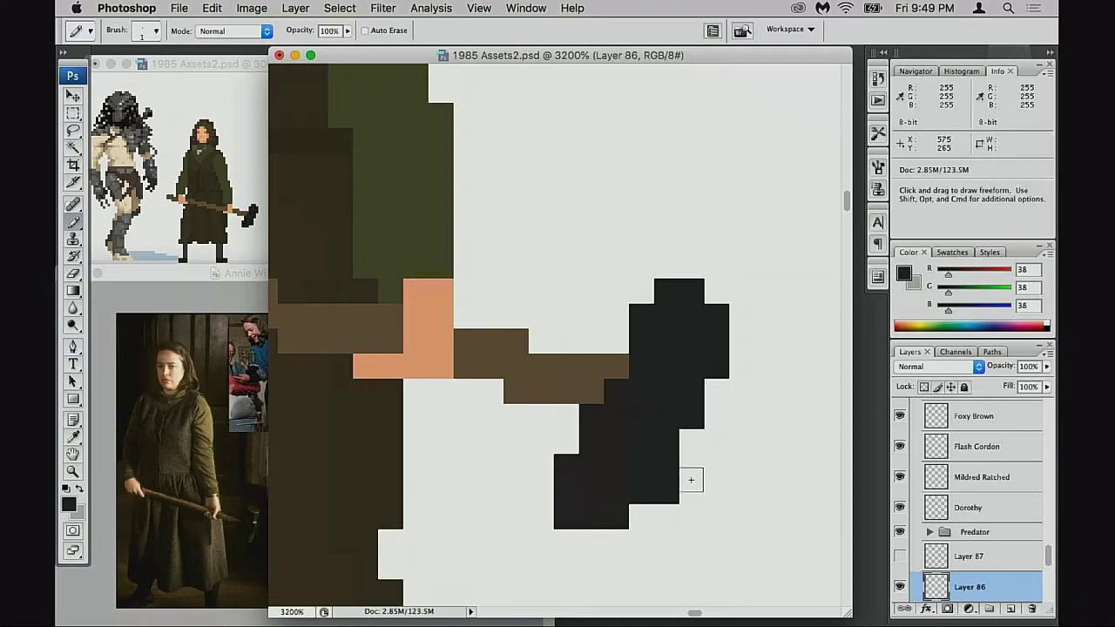
Erase two stepped pixels from the hammer head's lower outer edge
key(e)
click(666, 490)
click(698, 423)
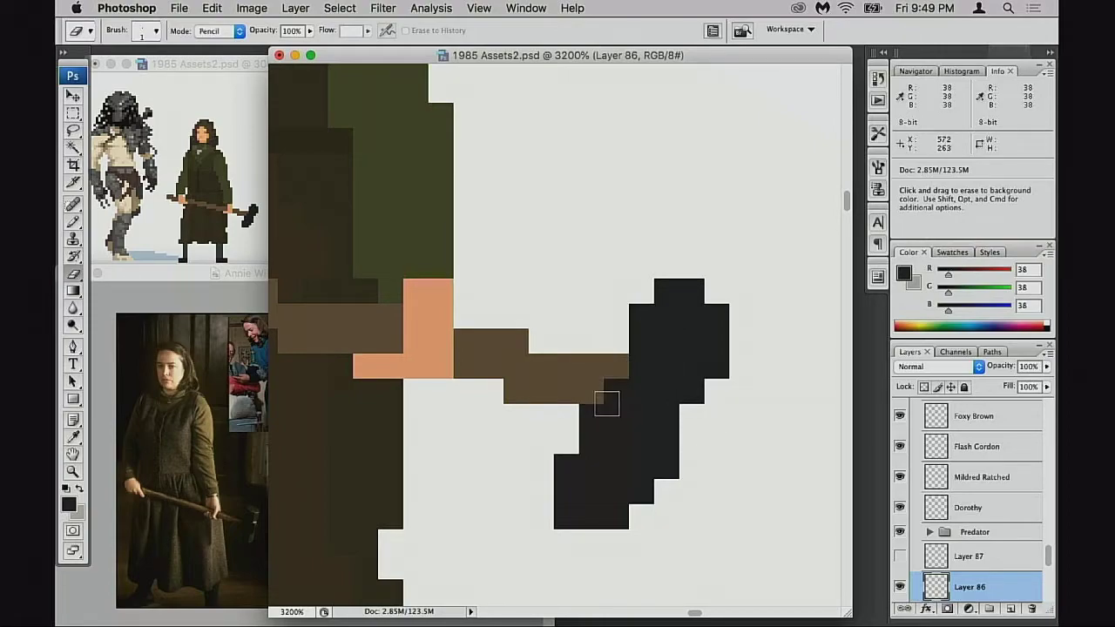
Extend the handle's lower row one brown pixel into the head and add two sampled dark grey pixels along the head's outer edge
key(b)
alt+click(592, 383)
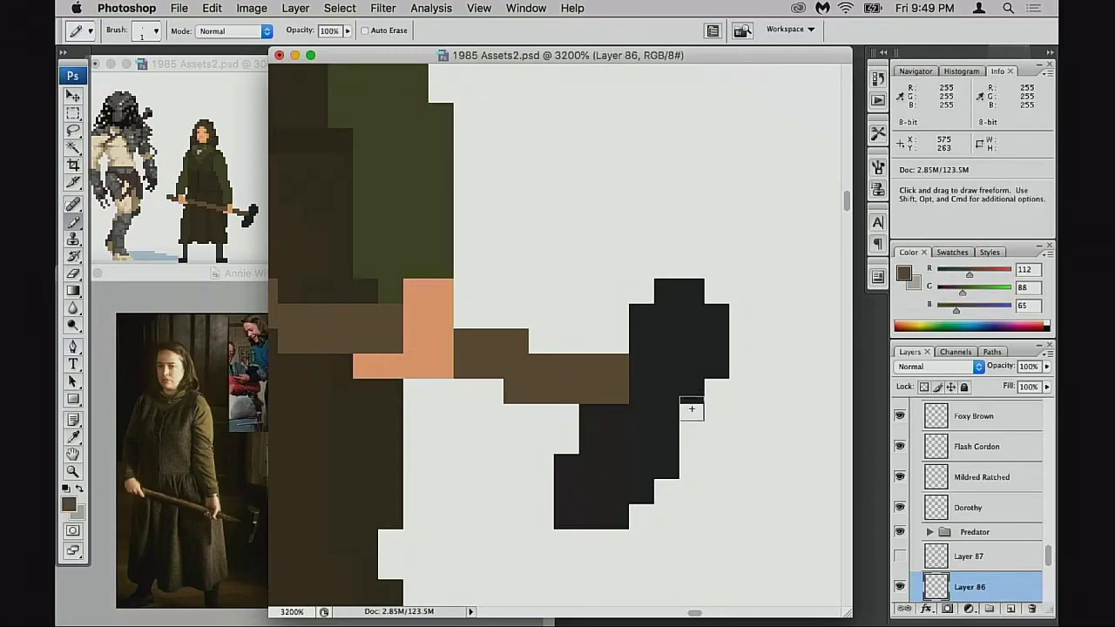
alt+click(663, 430)
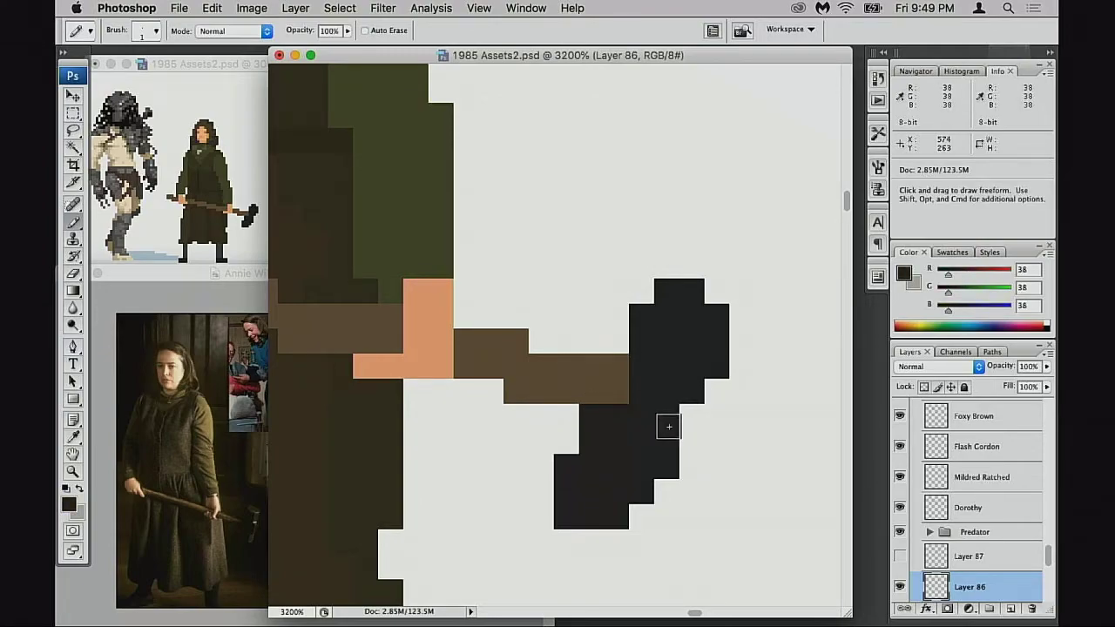
click(692, 417)
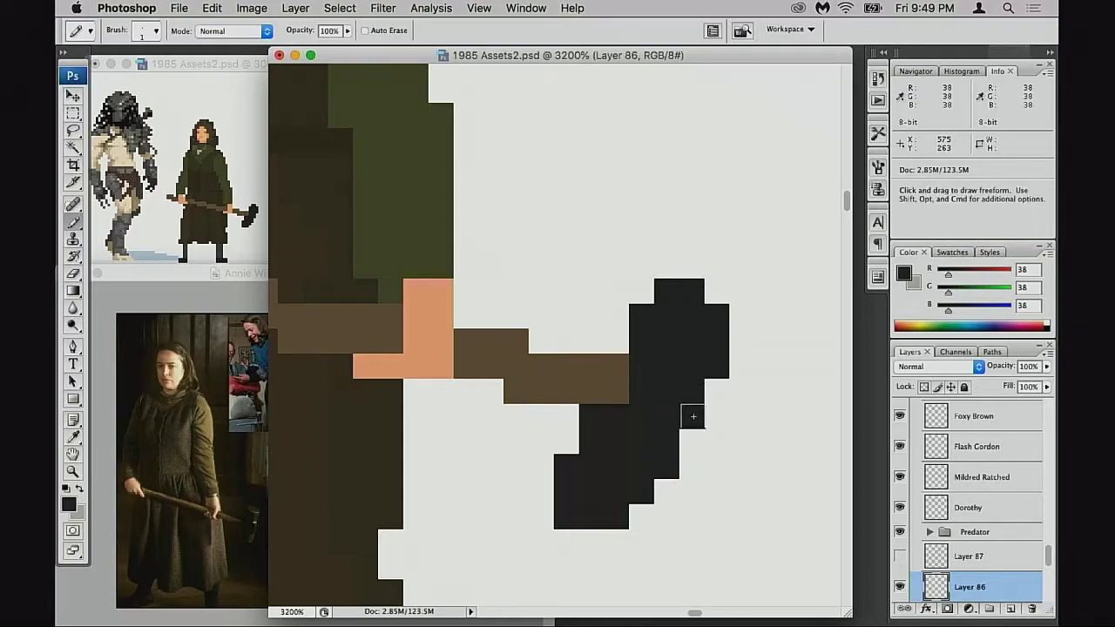
click(638, 506)
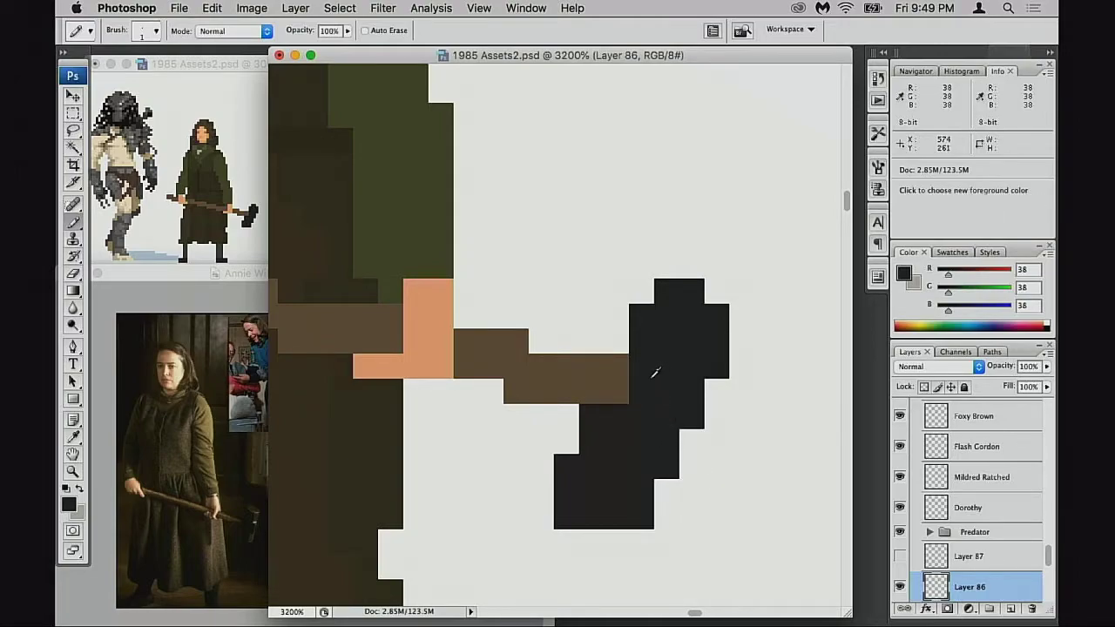
Add a two-pixel dark grey row beneath the lower end of the hammer head
drag(633, 395, 628, 399)
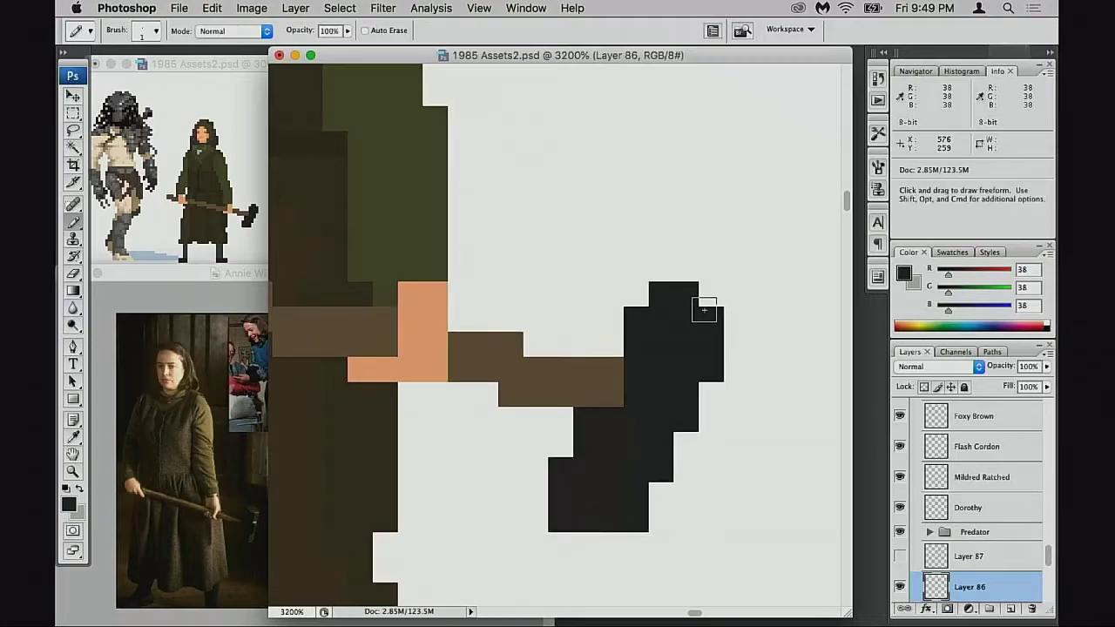
scroll(638, 418, down, 1)
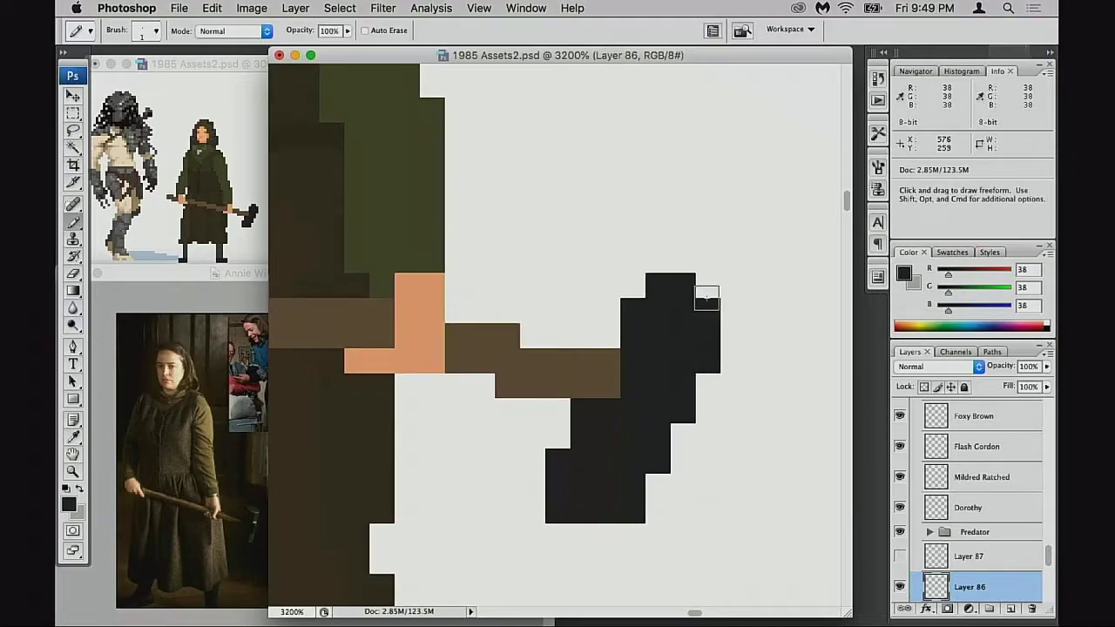
scroll(671, 365, down, 2)
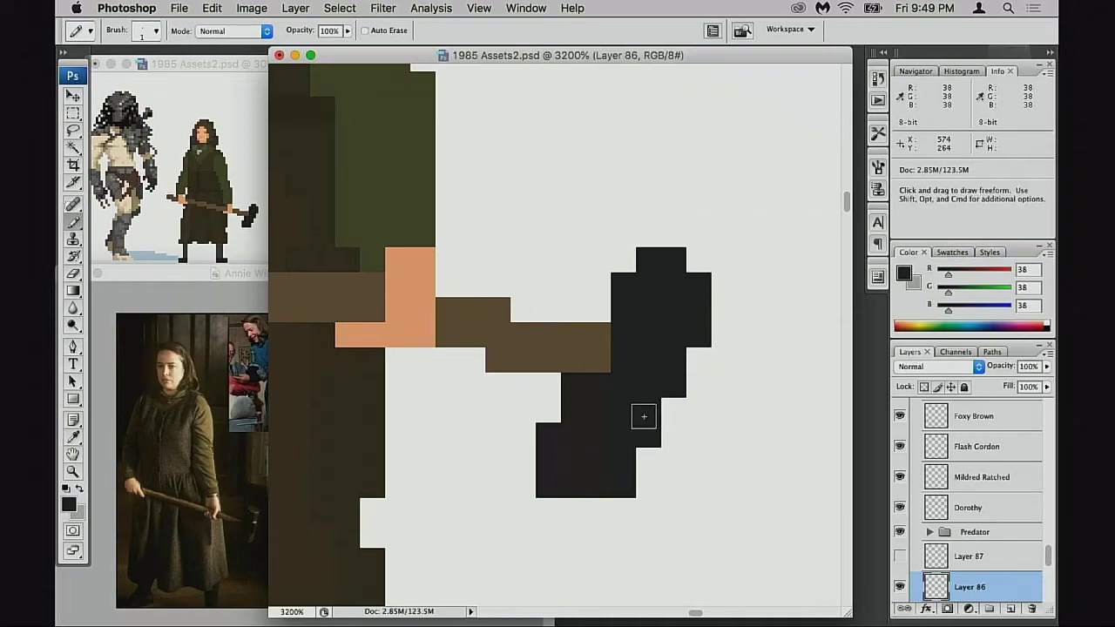
scroll(616, 462, down, 1)
drag(572, 483, 610, 487)
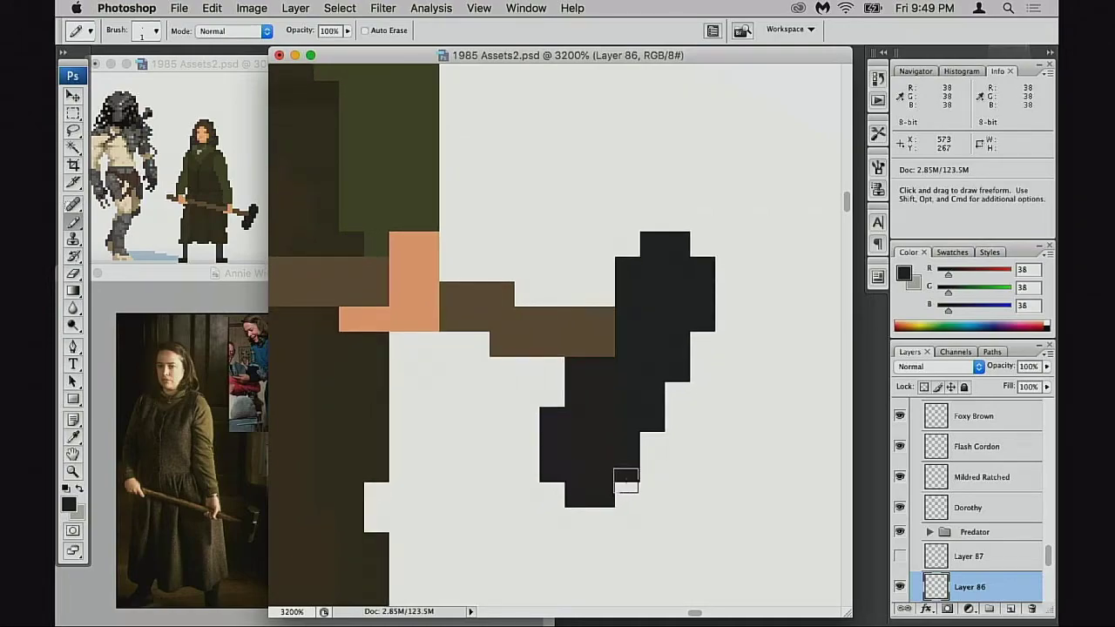
Try adding more dark grey pixels around the hammer head's bottom row and lower outer edge
click(627, 490)
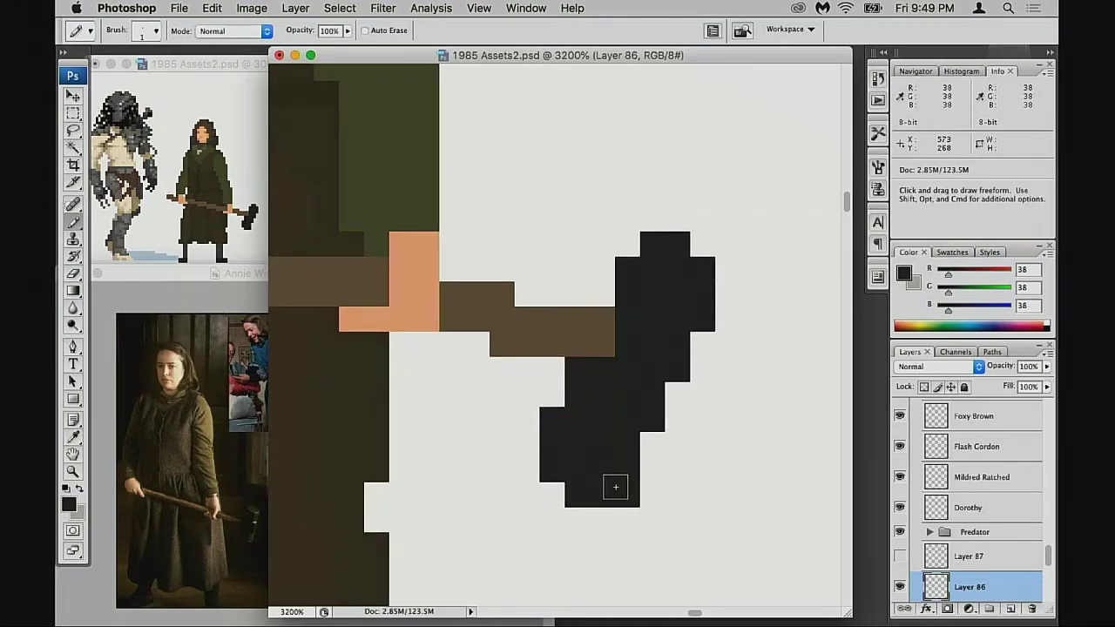
key(super+z)
mouse_move(559, 485)
mouse_down()
mouse_move(626, 492)
mouse_move(577, 492)
mouse_move(609, 492)
mouse_up()
key(super+z)
key(super+z)
key(super+z)
key(super+z)
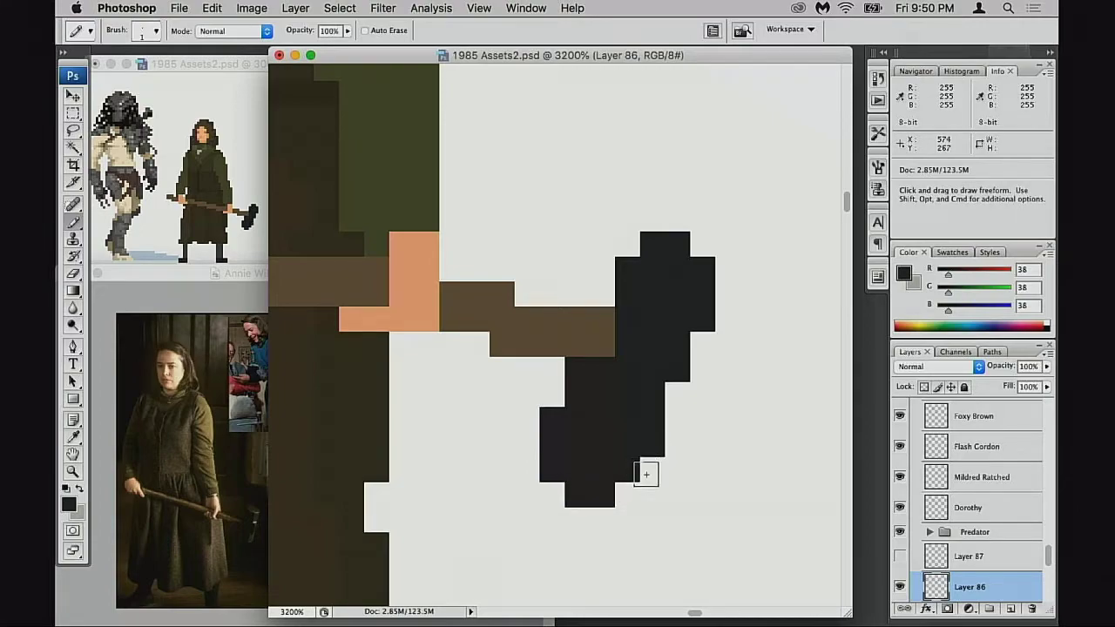
key(super+z)
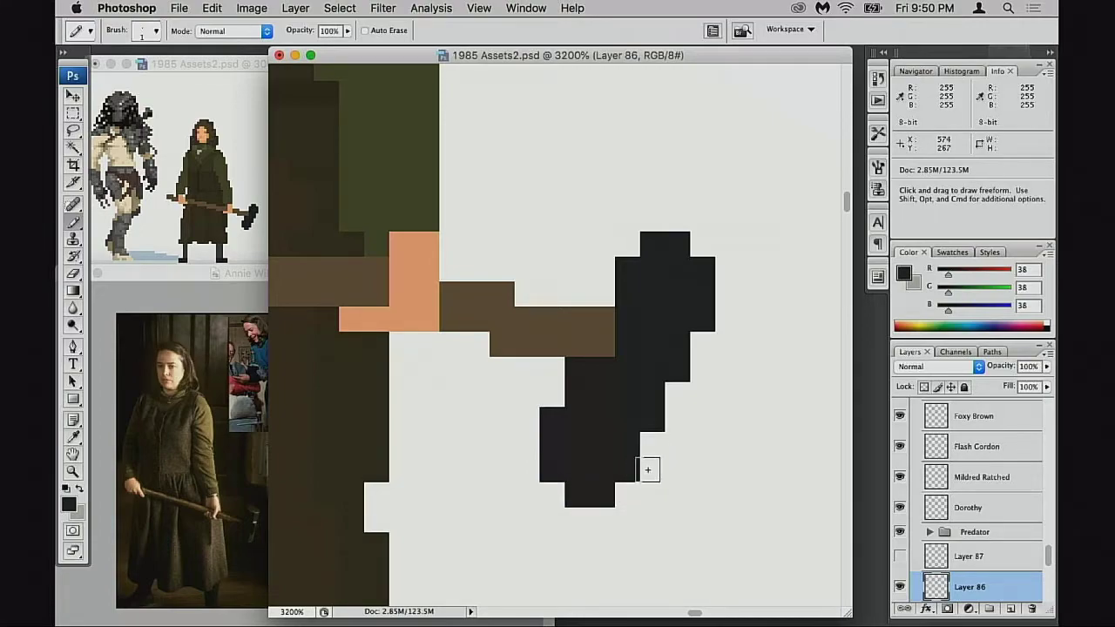
Erase three pixels from the upper edge of the handle between the hand and the hammer head
key(e)
click(602, 319)
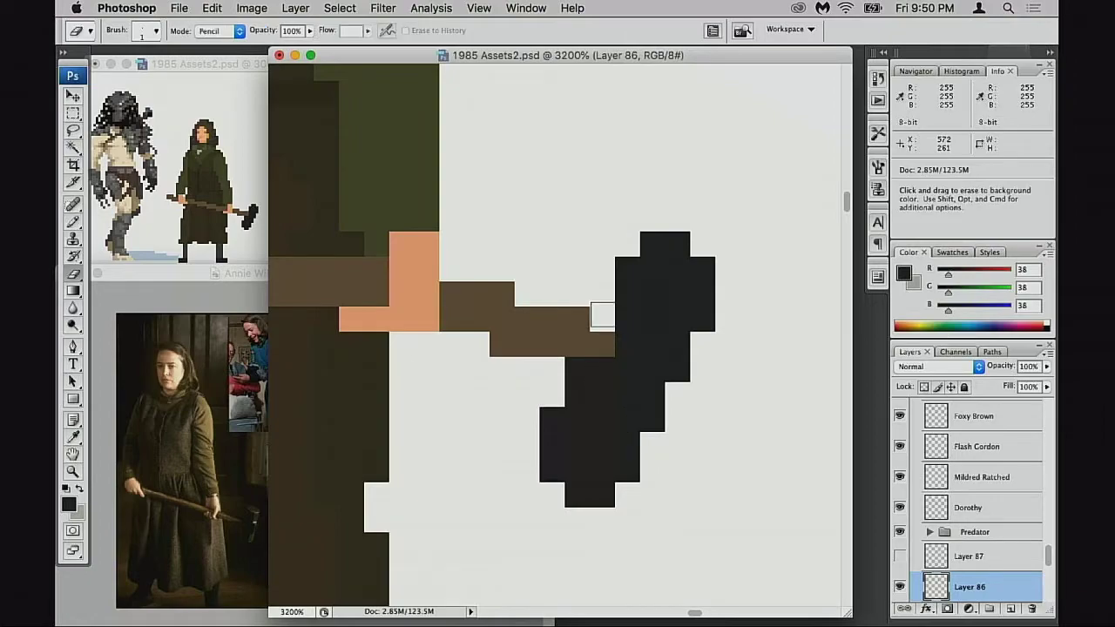
click(511, 293)
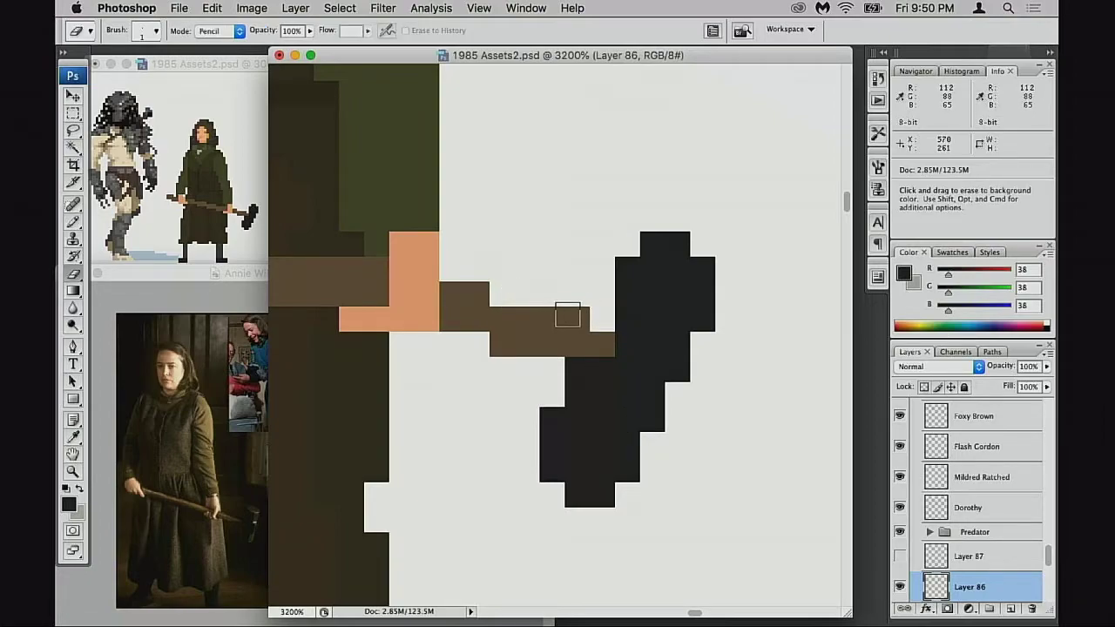
click(578, 319)
Add sampled brown (112, 88, 65) pixels under the end of the handle where it meets the hammer head
key(b)
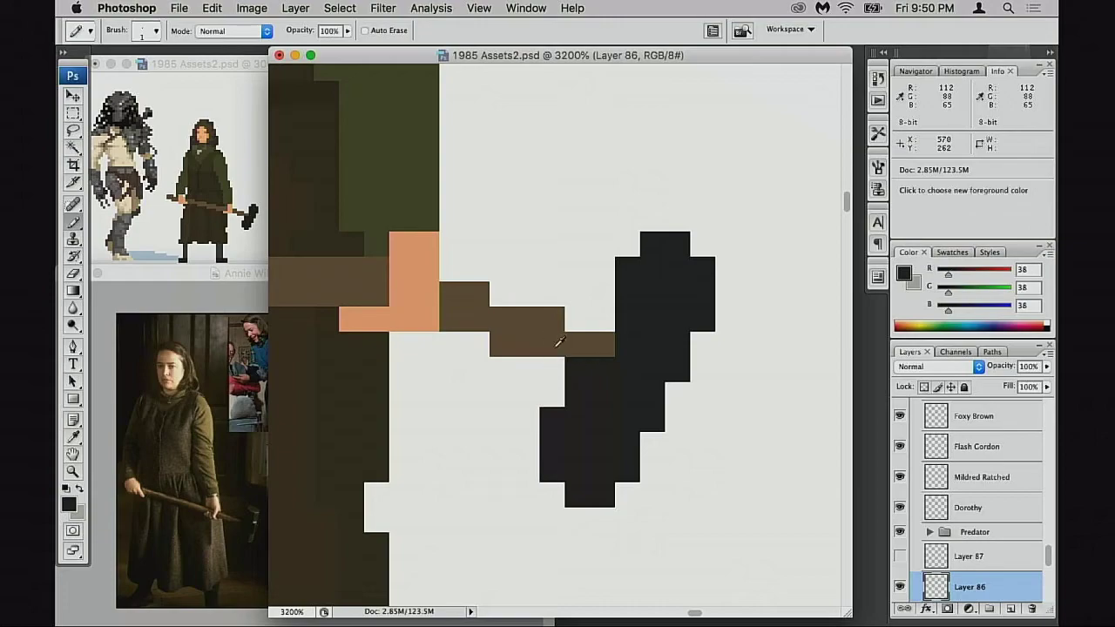
alt+click(557, 343)
click(577, 368)
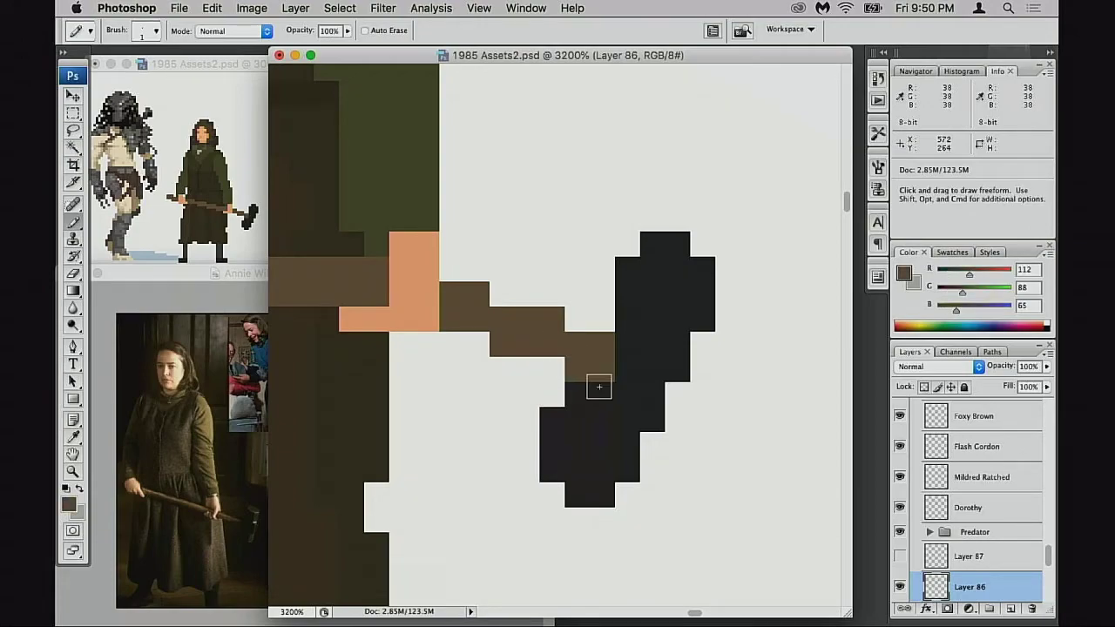
click(551, 368)
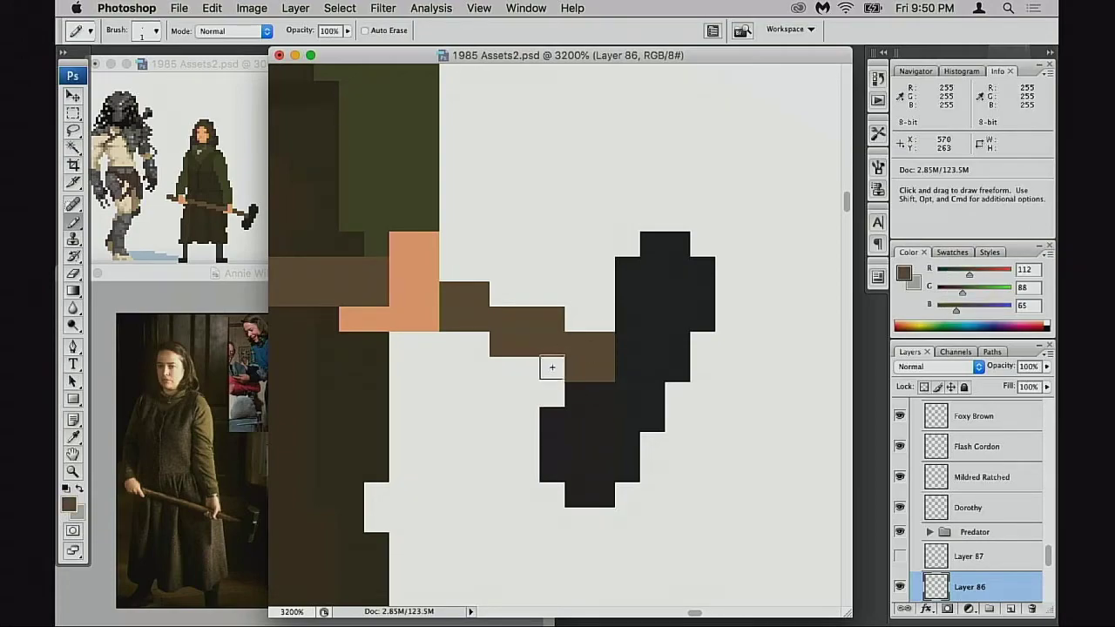
Fill the gap along the handle's upper edge with brown (112, 88, 65) pixels up to the hammer head
click(485, 345)
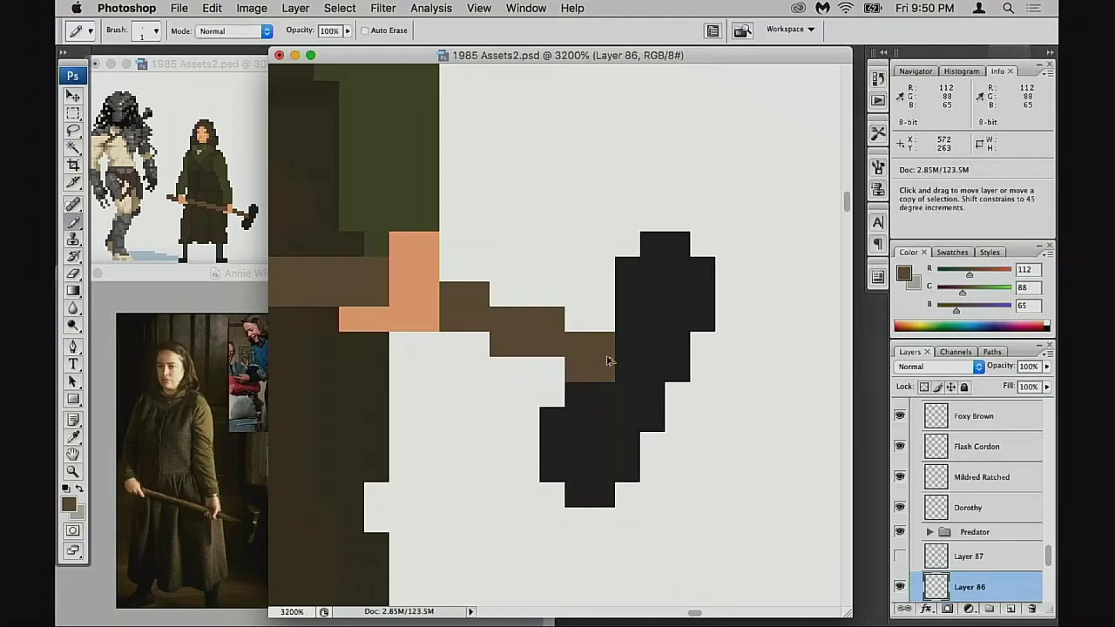
click(591, 325)
click(512, 305)
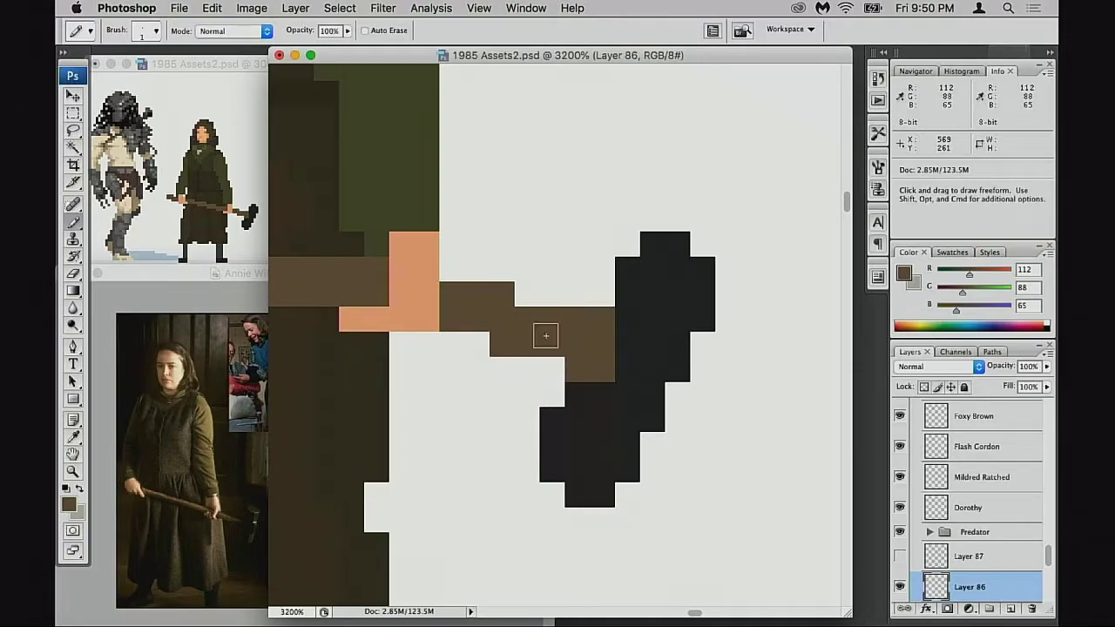
Paint sampled dark grey (38, 38, 38) over the brown pixels beneath the handle where it joins the hammer head
alt+click(600, 391)
click(604, 388)
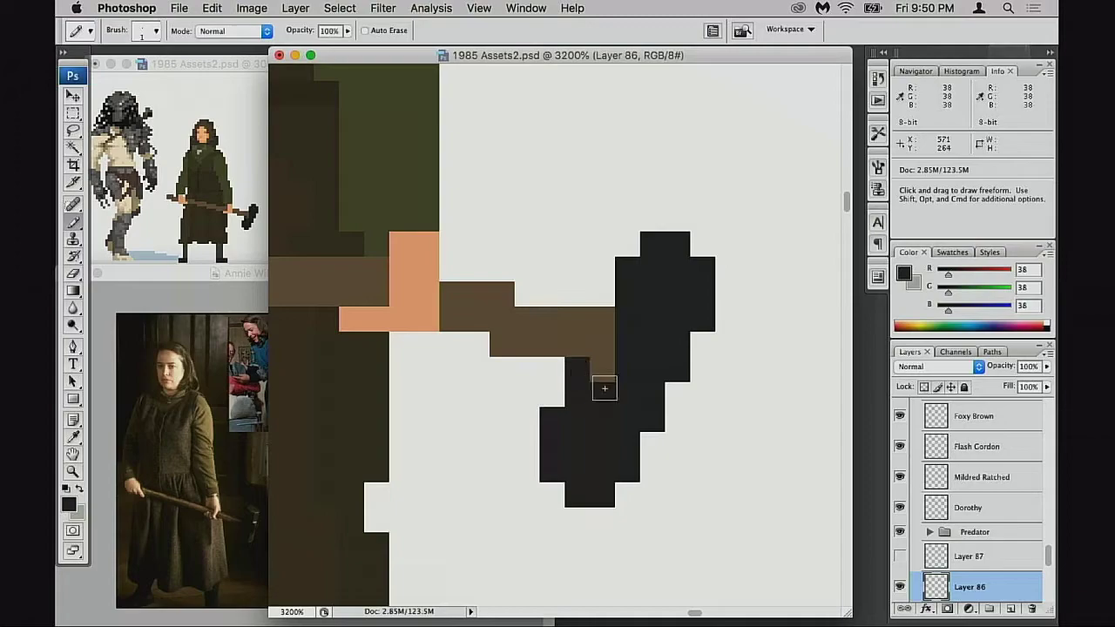
click(606, 369)
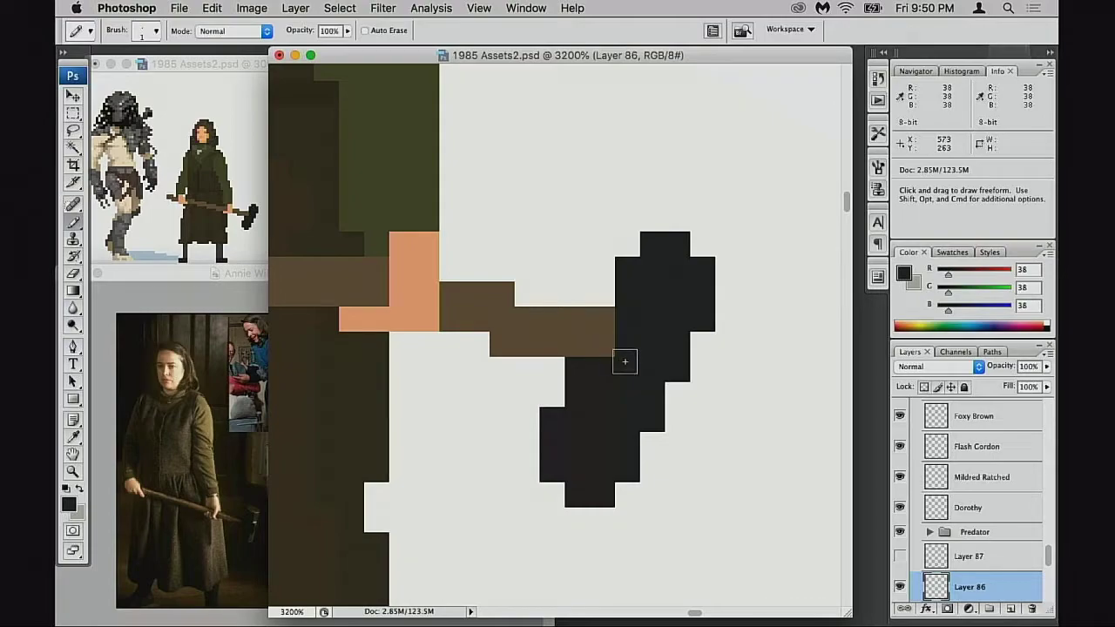
Retouch the dress shading around the handle, near the hand farther from the hammer head, with sampled browns (69, 58, 38) and (59, 49, 32)
scroll(635, 361, left, 3)
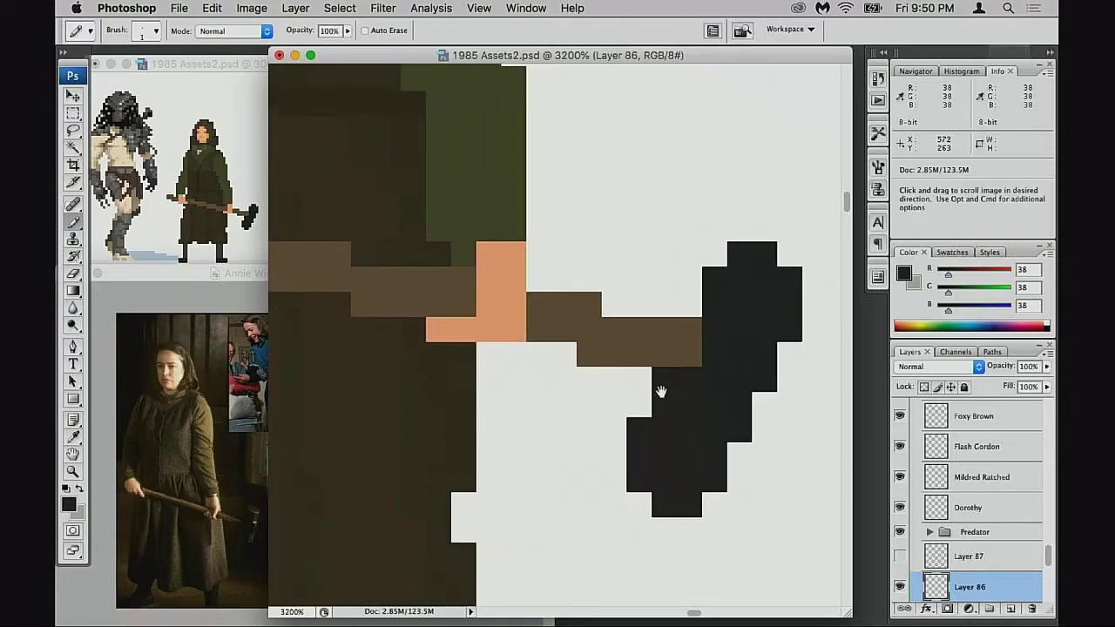
scroll(608, 355, left, 1)
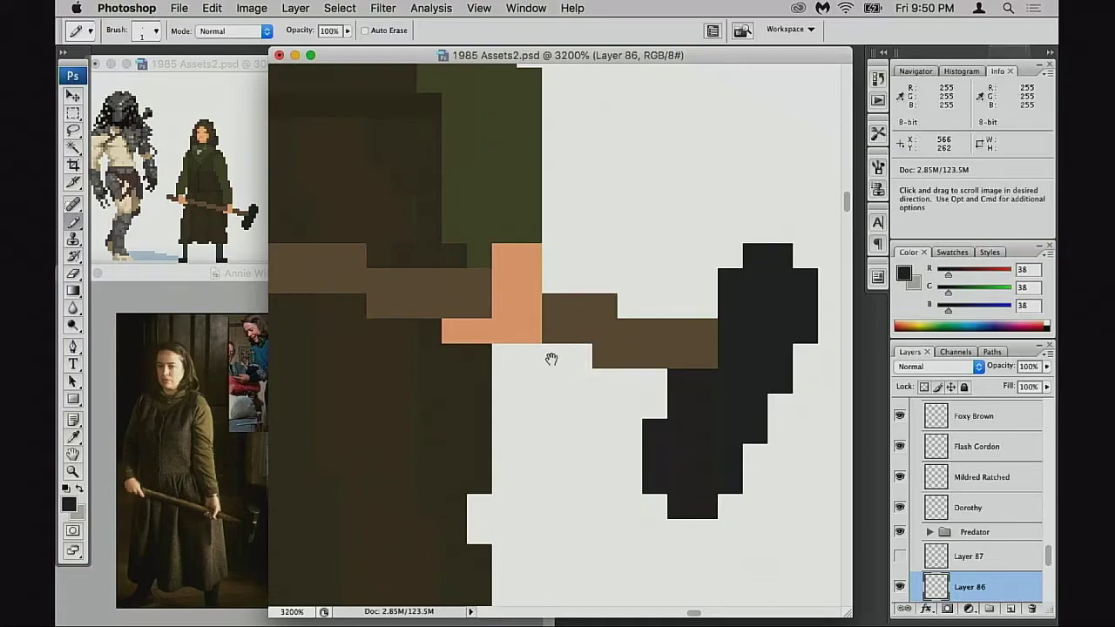
scroll(562, 339, left, 8)
scroll(562, 340, up, 3)
scroll(673, 362, left, 5)
scroll(673, 362, up, 3)
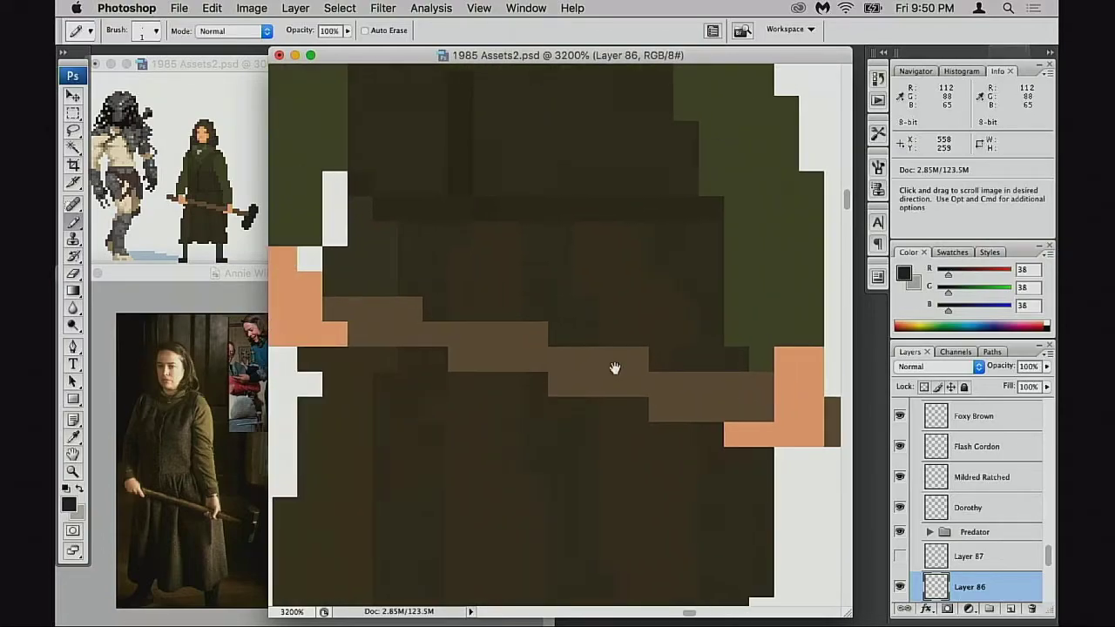
alt+click(560, 260)
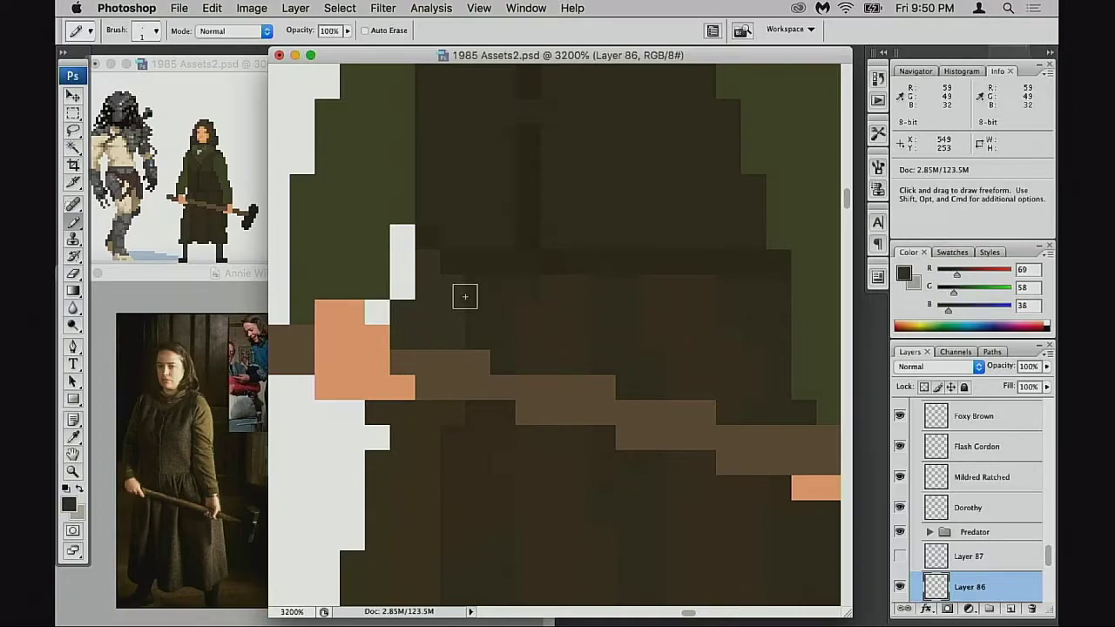
scroll(510, 340, down, 2)
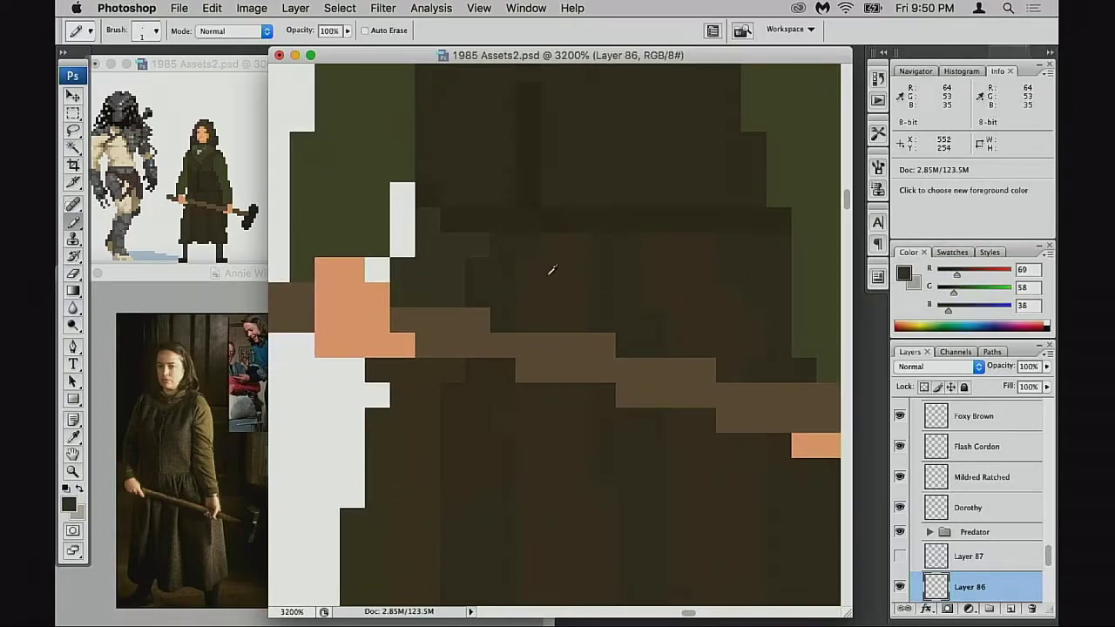
scroll(522, 336, down, 4)
alt+click(484, 304)
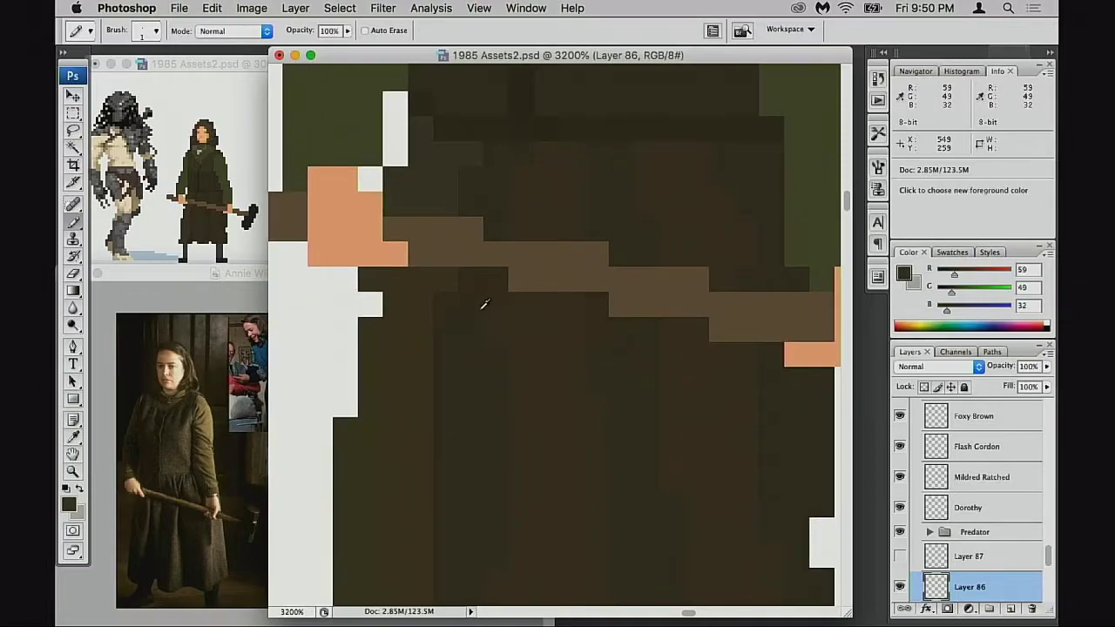
Touch up the dress folds above the handle, toward the hand nearer the hammer head, using sampled brown (59, 49, 32)
drag(586, 370, 573, 372)
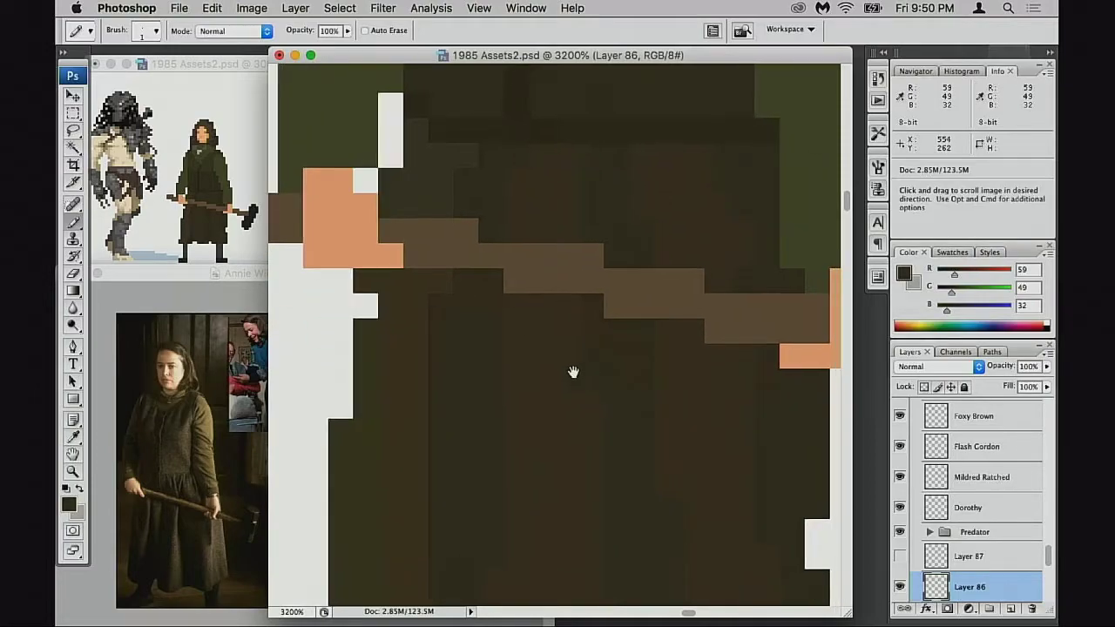
scroll(573, 372, up, 3)
scroll(573, 371, right, 4)
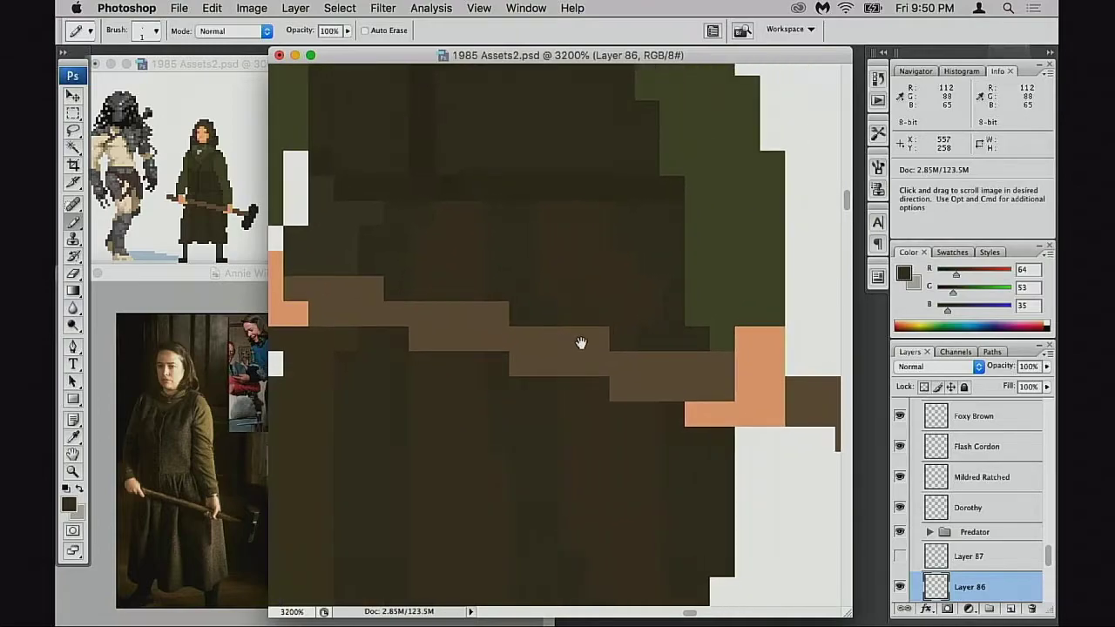
alt+click(635, 277)
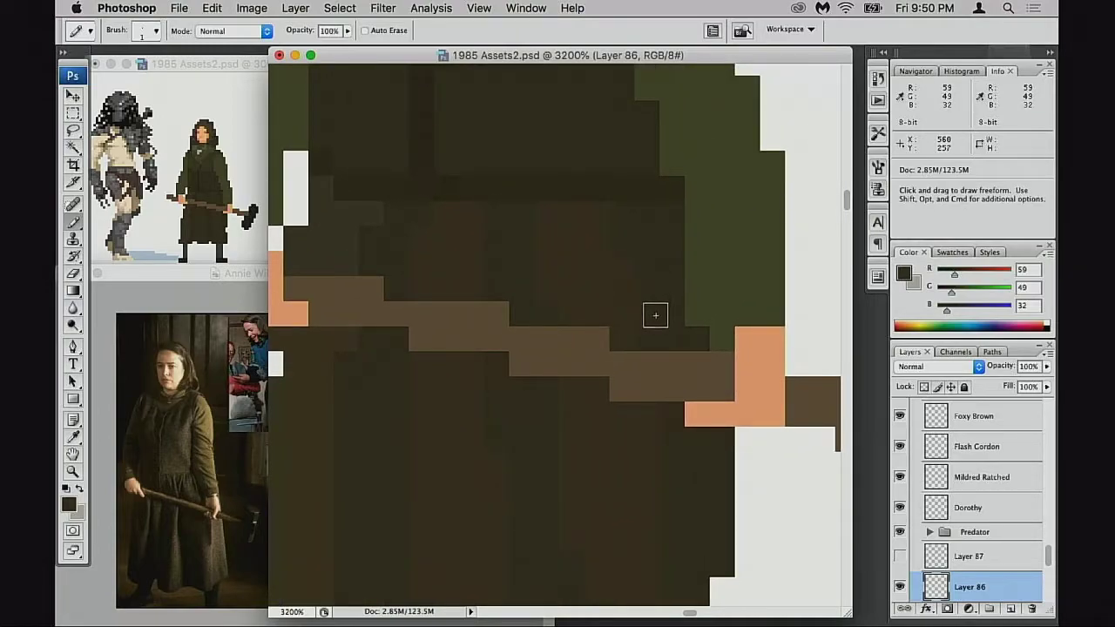
scroll(655, 316, up, 2)
scroll(645, 322, right, 2)
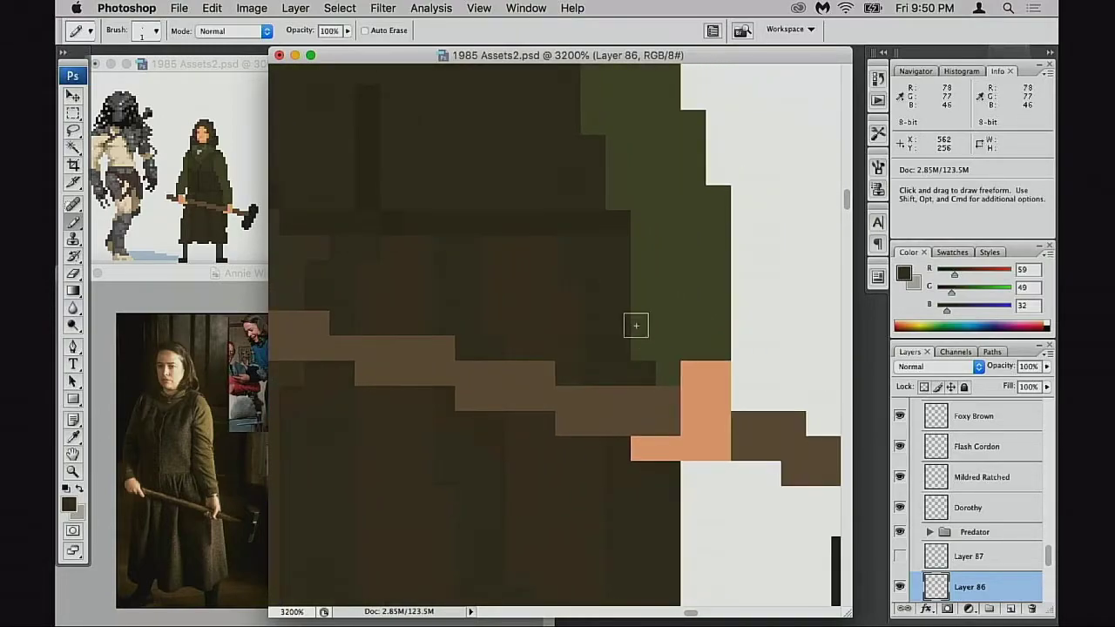
Examine the dress shading above and below the handle from one hand to the other
scroll(636, 325, right, 5)
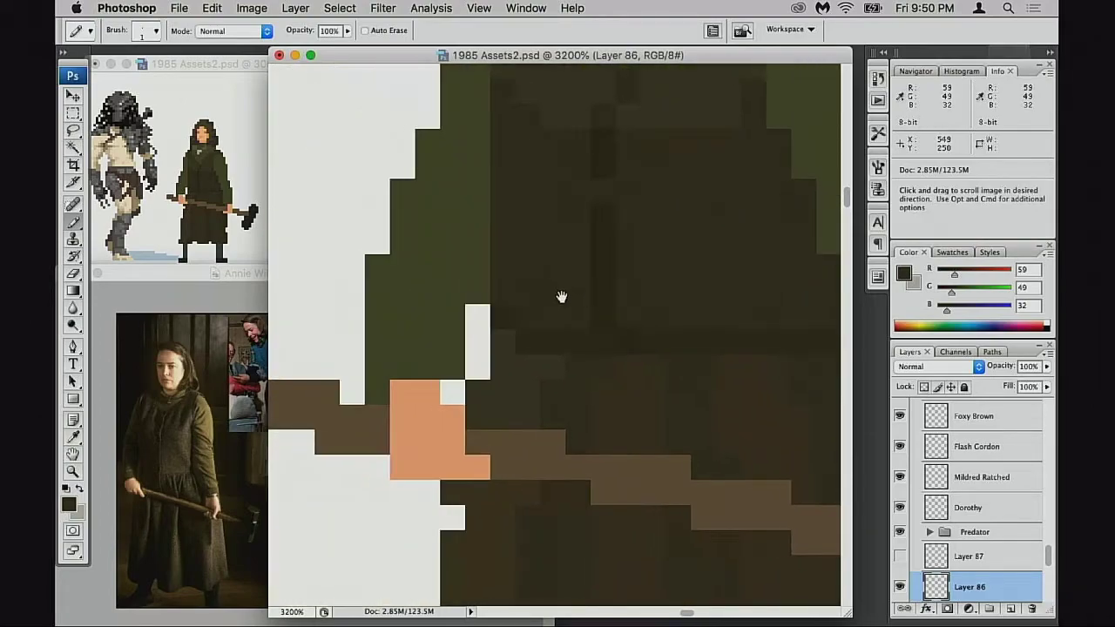
scroll(561, 296, up, 2)
scroll(499, 293, up, 1)
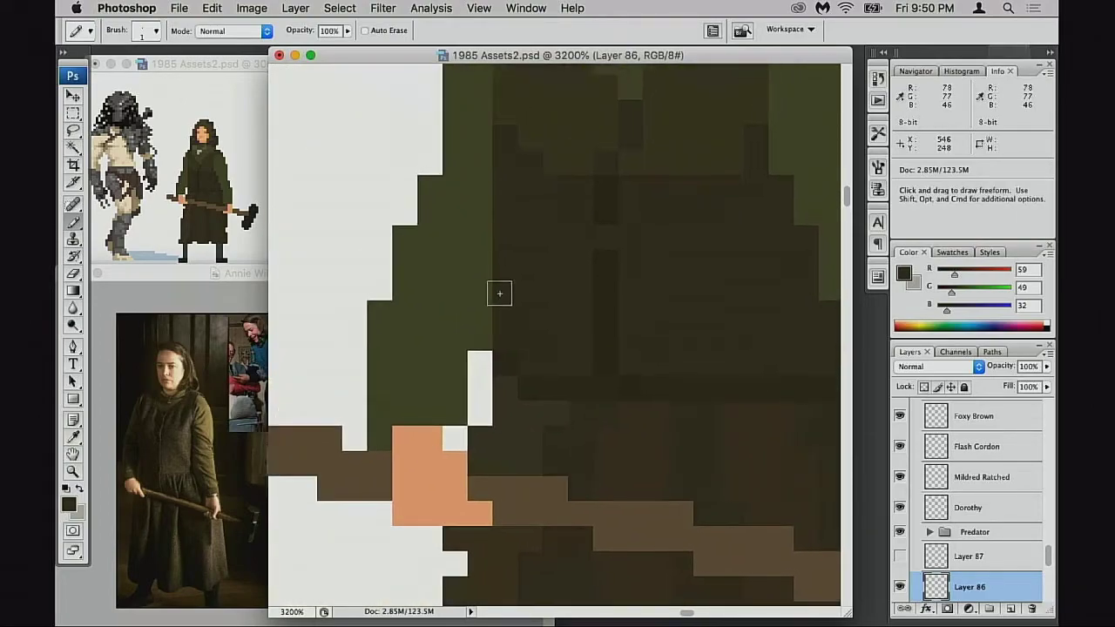
scroll(495, 296, down, 1)
scroll(475, 348, down, 2)
scroll(482, 328, left, 1)
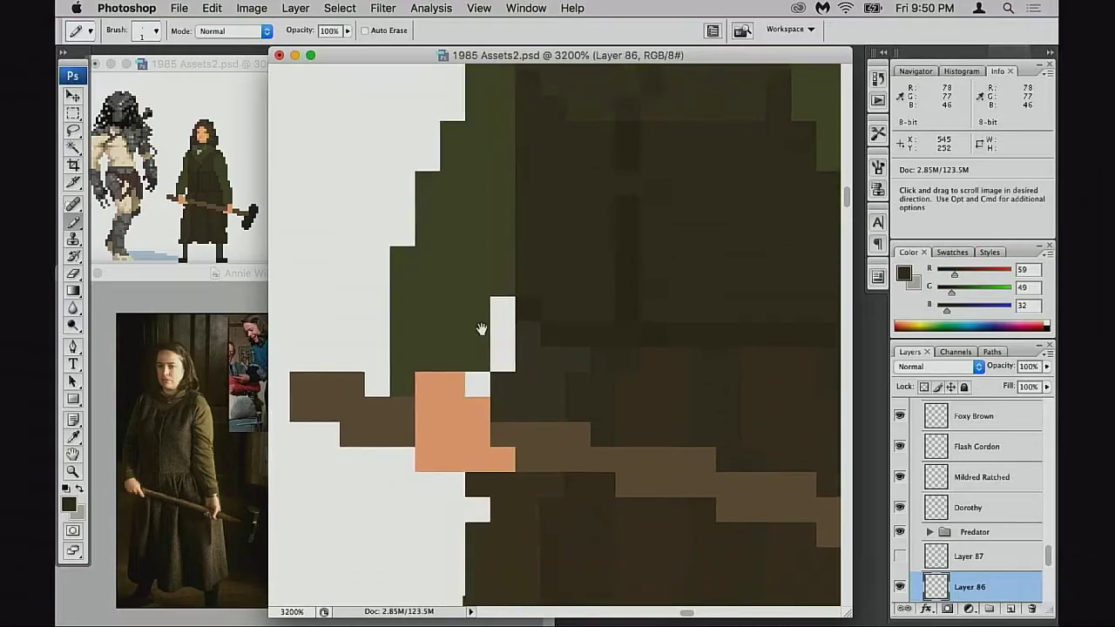
scroll(483, 325, down, 1)
scroll(515, 314, down, 1)
scroll(515, 314, right, 1)
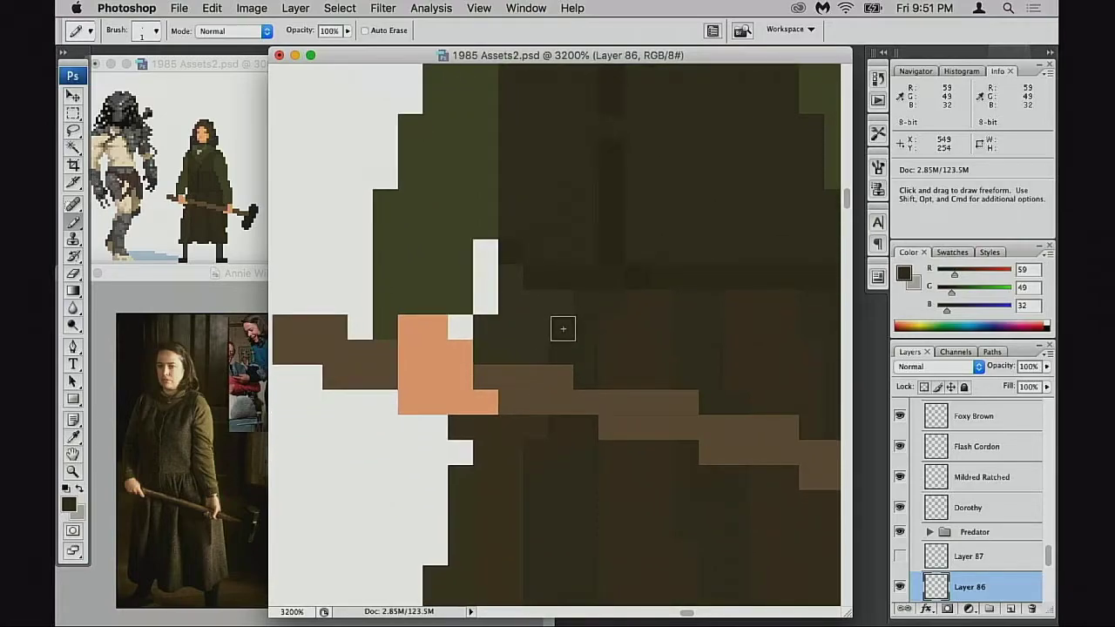
scroll(487, 361, down, 4)
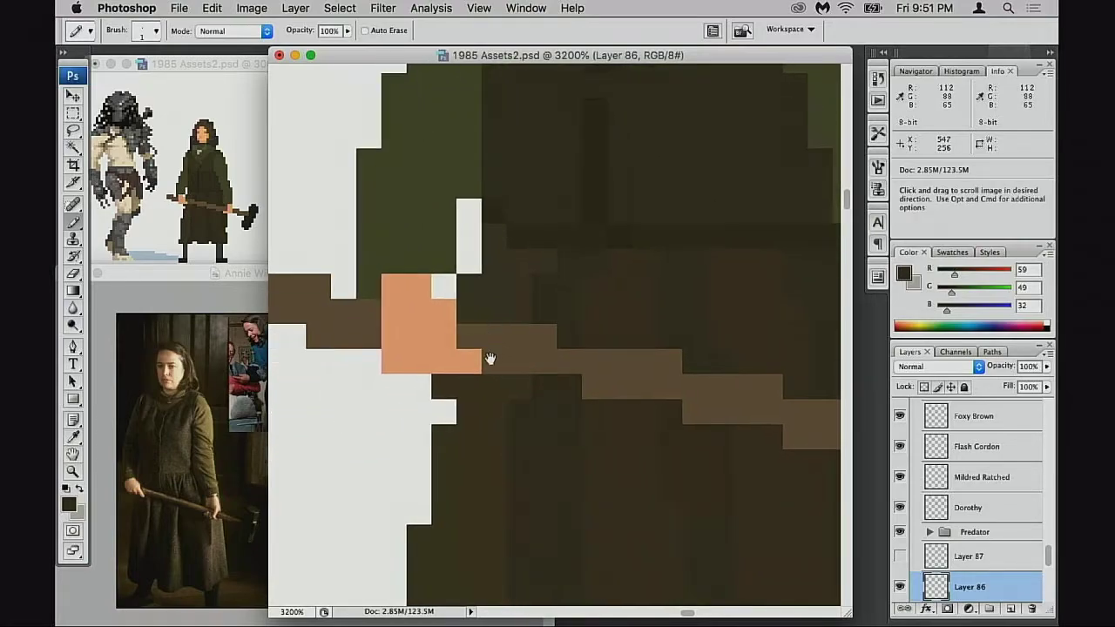
scroll(470, 326, right, 1)
scroll(453, 300, up, 1)
scroll(496, 330, right, 1)
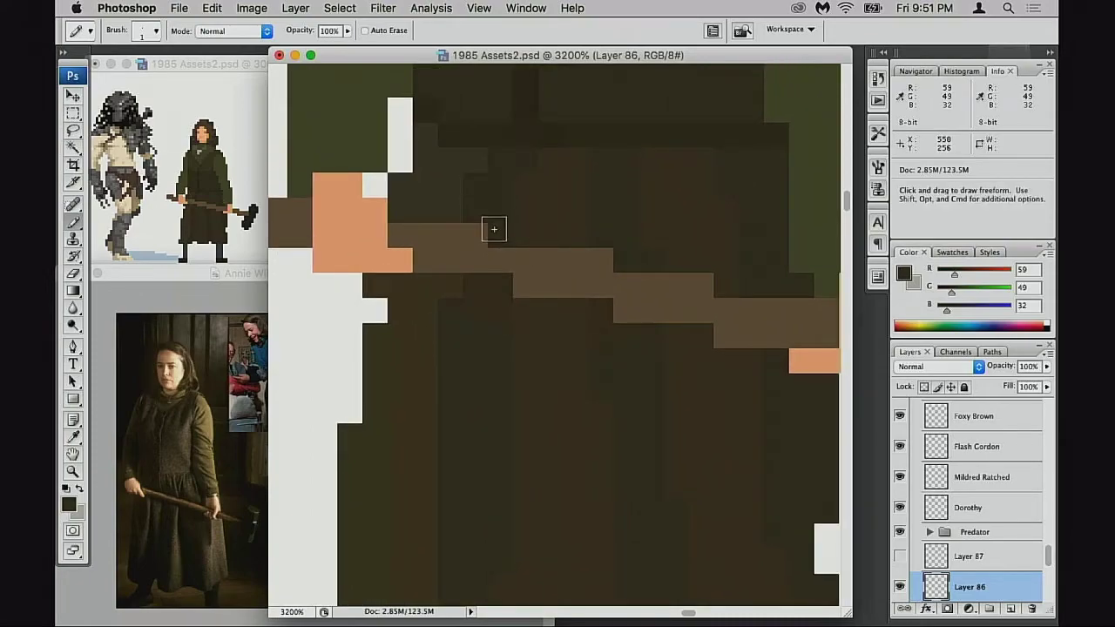
scroll(489, 293, left, 1)
scroll(489, 293, left, 1)
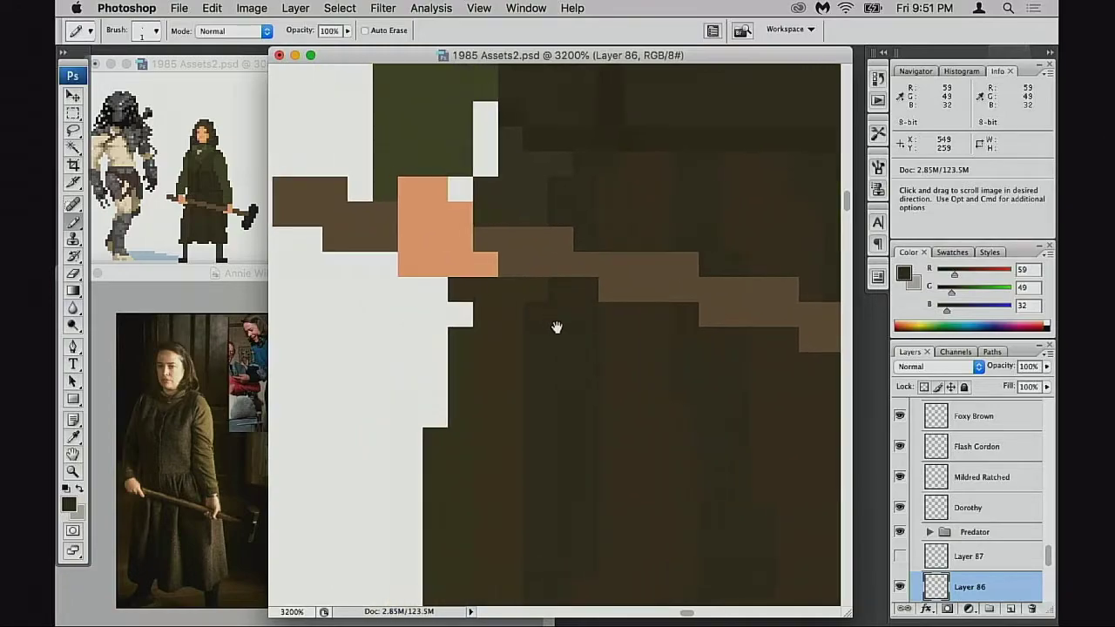
scroll(554, 325, right, 3)
scroll(602, 365, down, 1)
scroll(643, 393, right, 2)
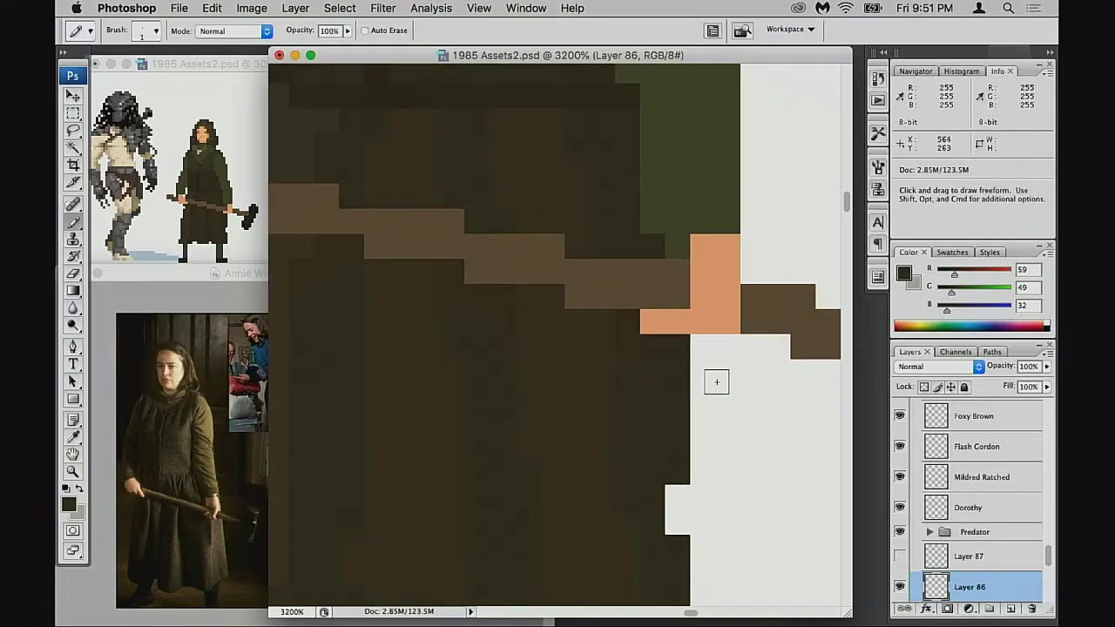
Try shifting the hammer head and adjoining handle end one pixel toward the hand and one pixel up
scroll(644, 377, right, 5)
scroll(607, 384, down, 1)
key(m)
drag(628, 148, 629, 186)
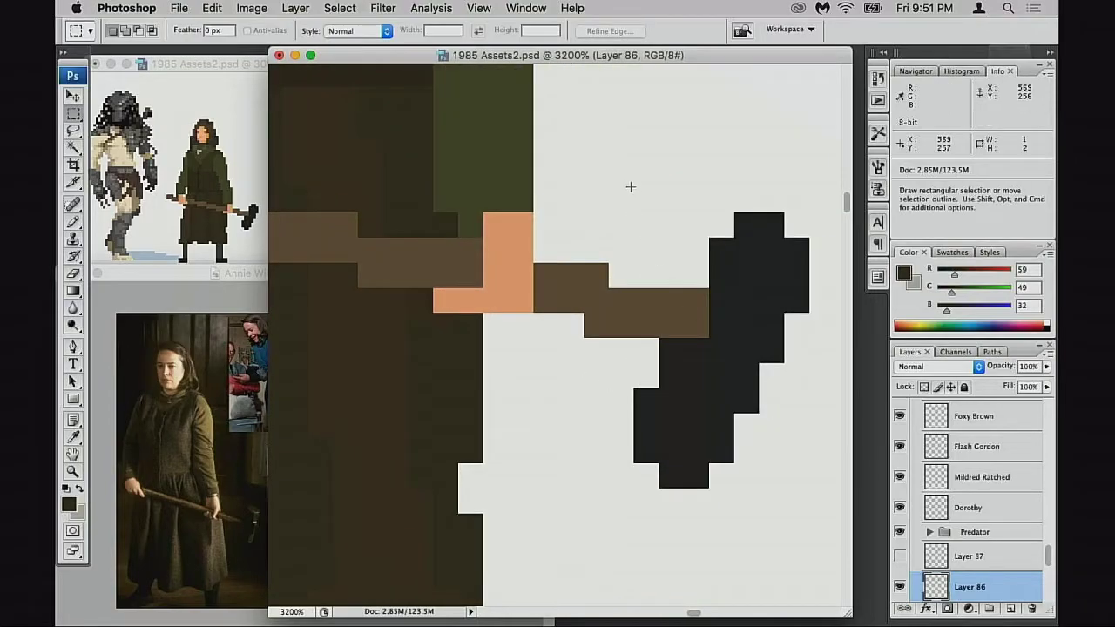
drag(785, 500, 816, 516)
drag(714, 338, 717, 369)
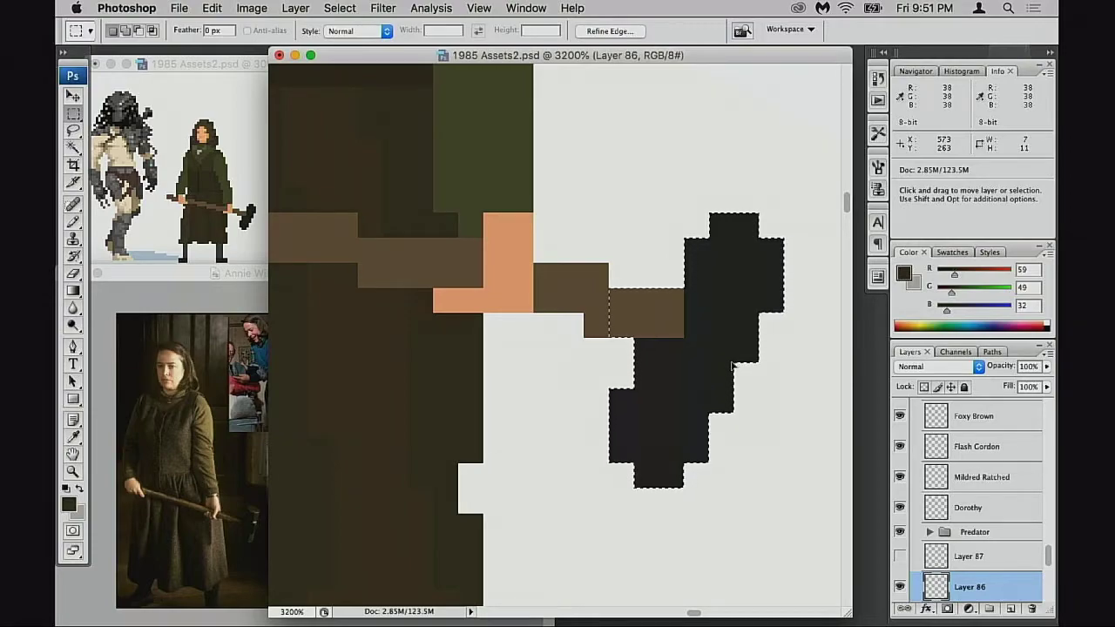
drag(730, 365, 705, 348)
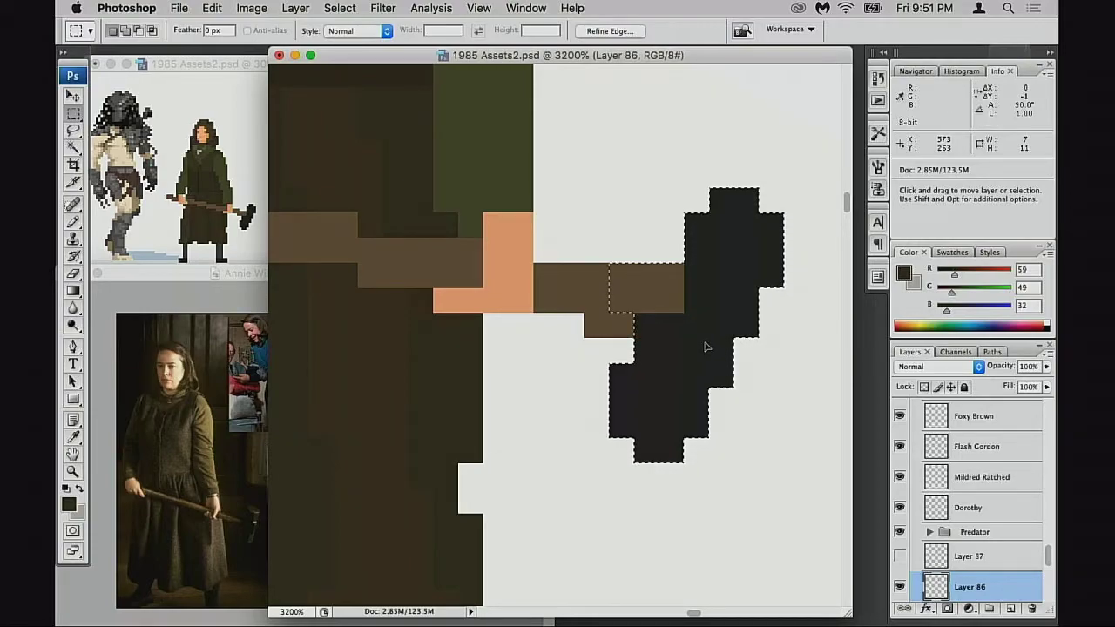
key(ctrl+alt+z)
key(ctrl+alt+z)
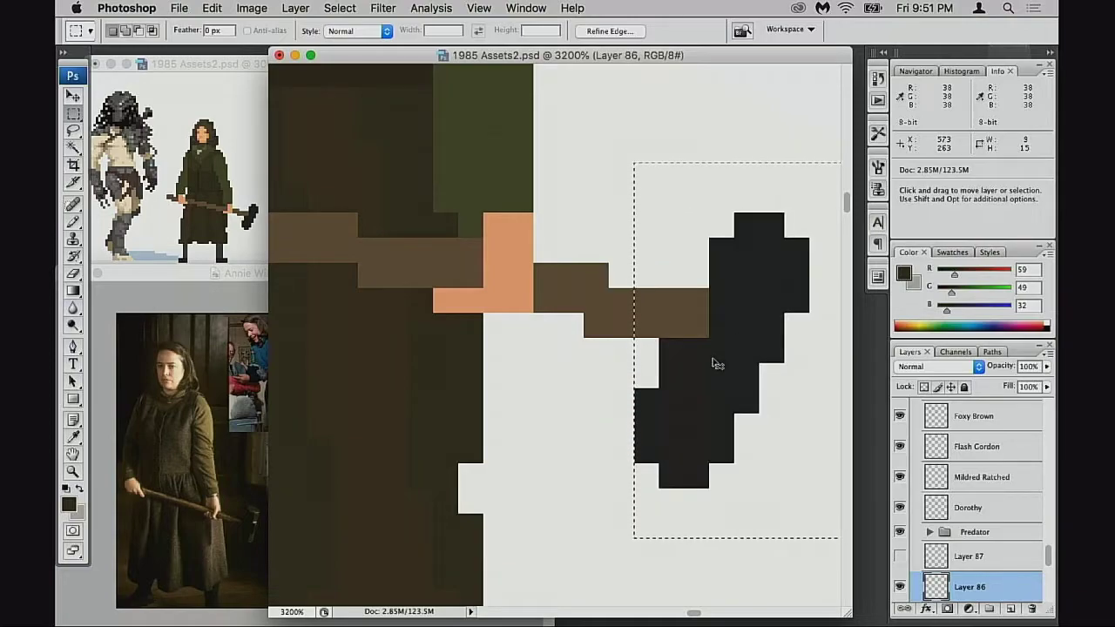
key(ctrl+d)
Try erasing single pixels from the hammer head's inner edge just below the handle
key(e)
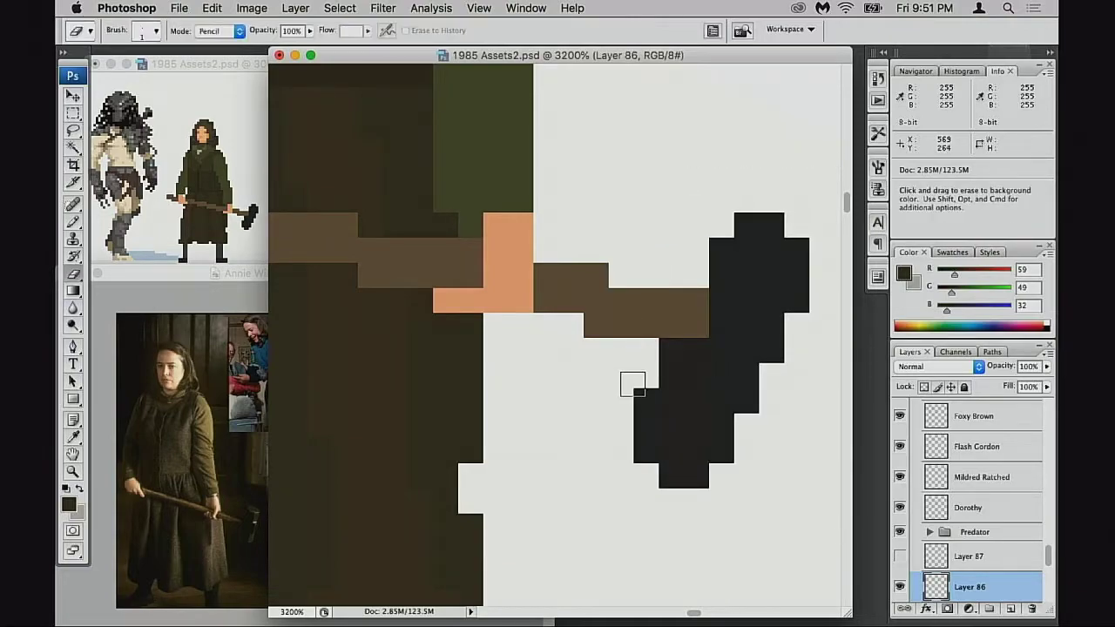
click(642, 397)
click(662, 353)
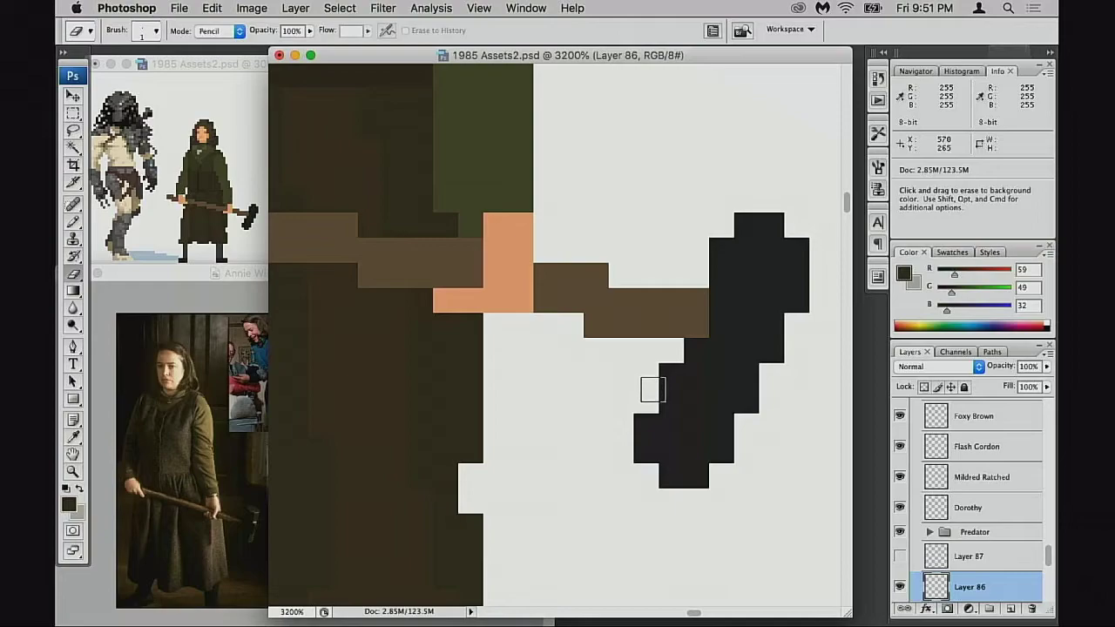
key(ctrl+alt+z)
key(ctrl+alt+z)
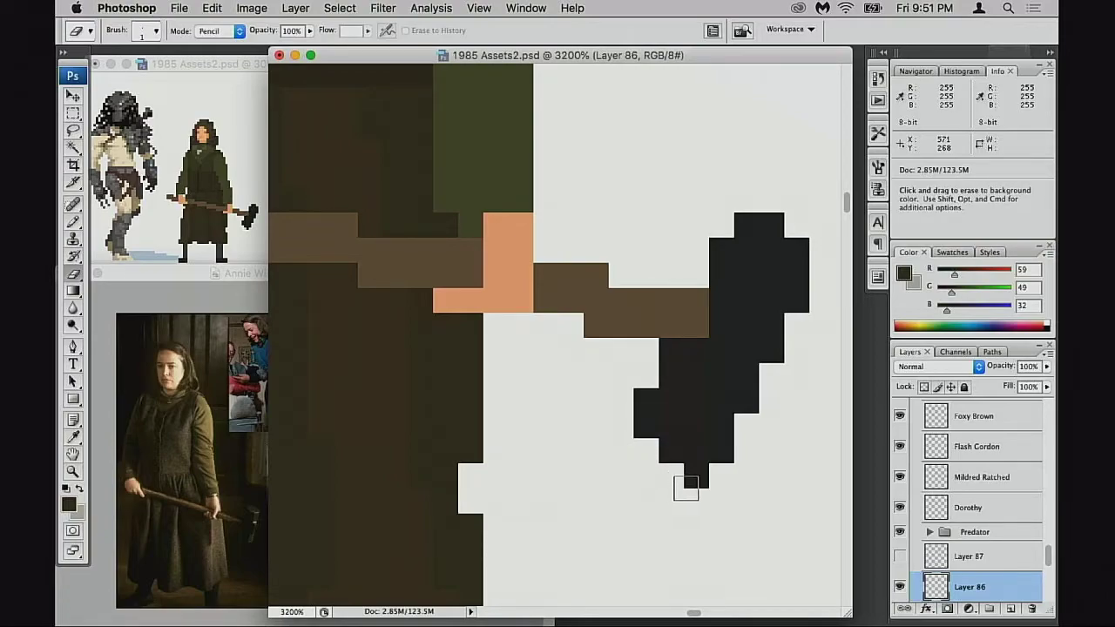
Try trimming the corner pixels at the hammer head's lower end with the Eraser
key(ctrl)
key(ctrl+z)
key(ctrl+z)
key(ctrl+z)
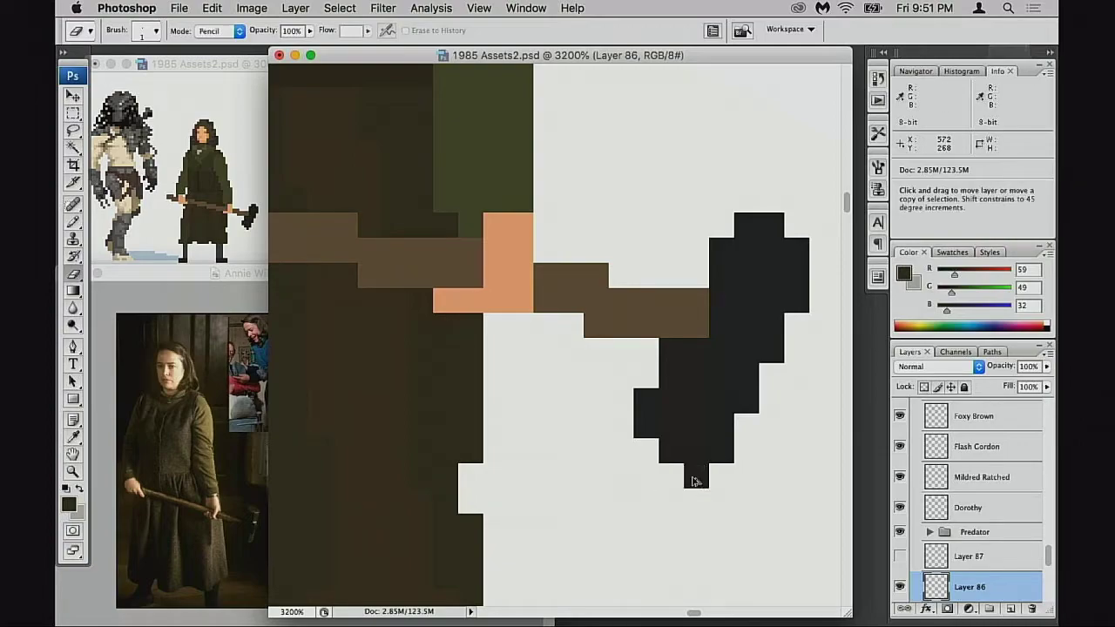
key(ctrl+alt+z)
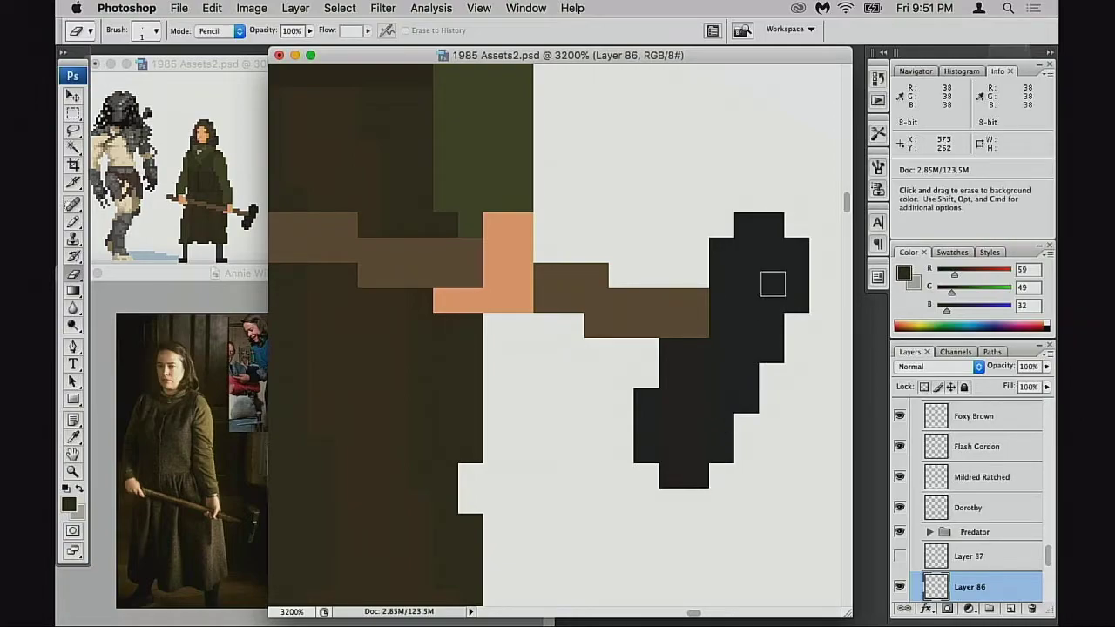
Erase the two-pixel top row of the hammer head and the inner corner pixel beneath it
click(746, 224)
click(767, 223)
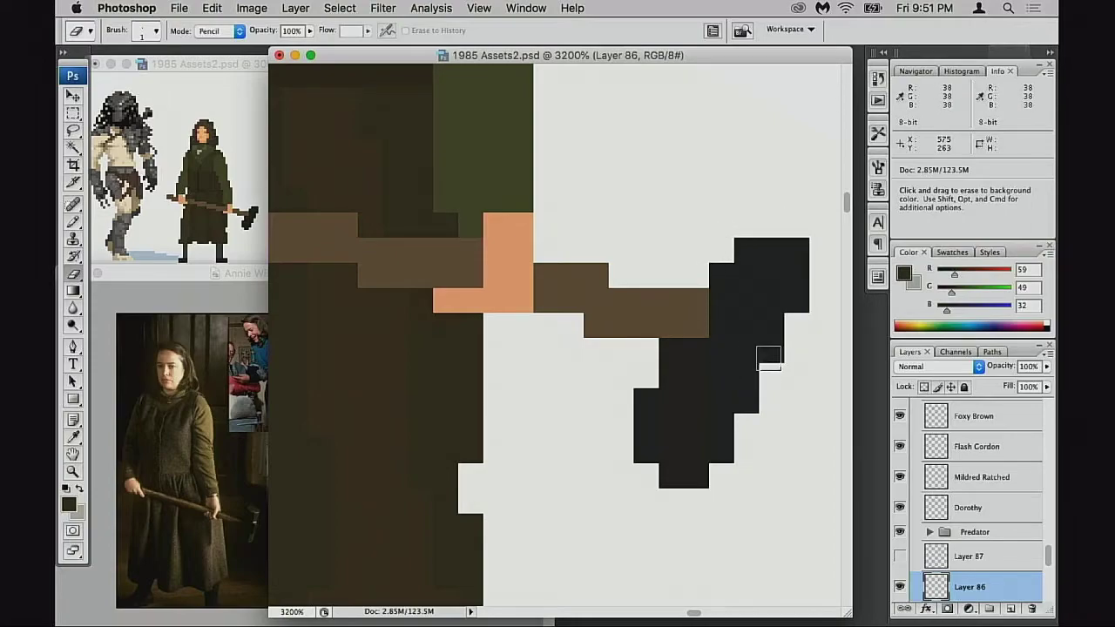
Try thickening the hammer head's outer edge with sampled dark grey (38, 38, 38) pixels at each stair step
key(b)
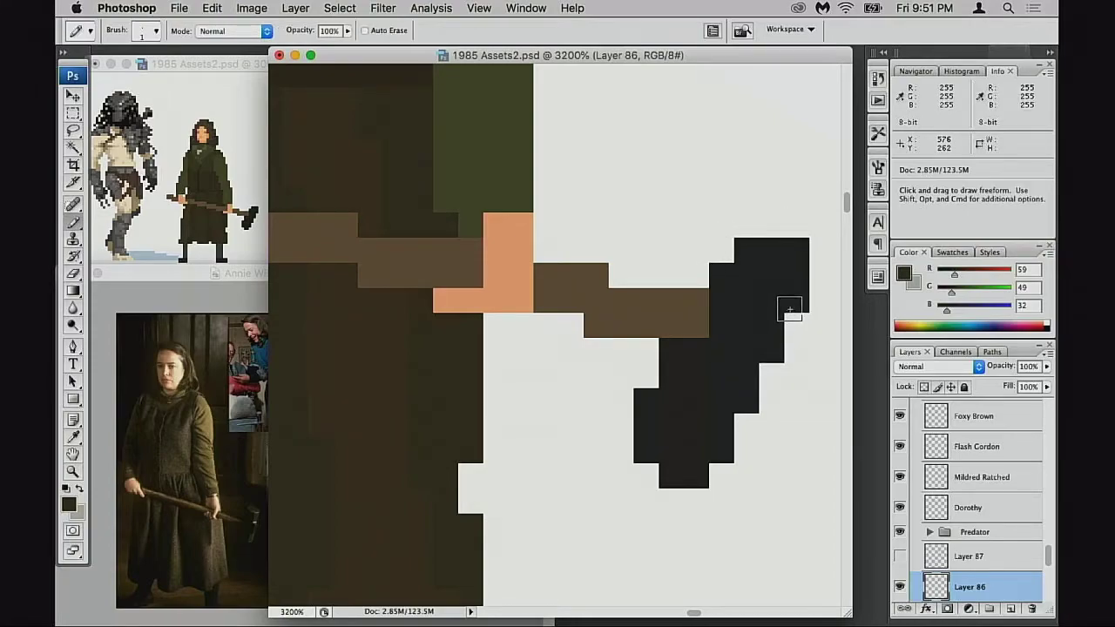
alt+click(793, 303)
drag(784, 351, 766, 383)
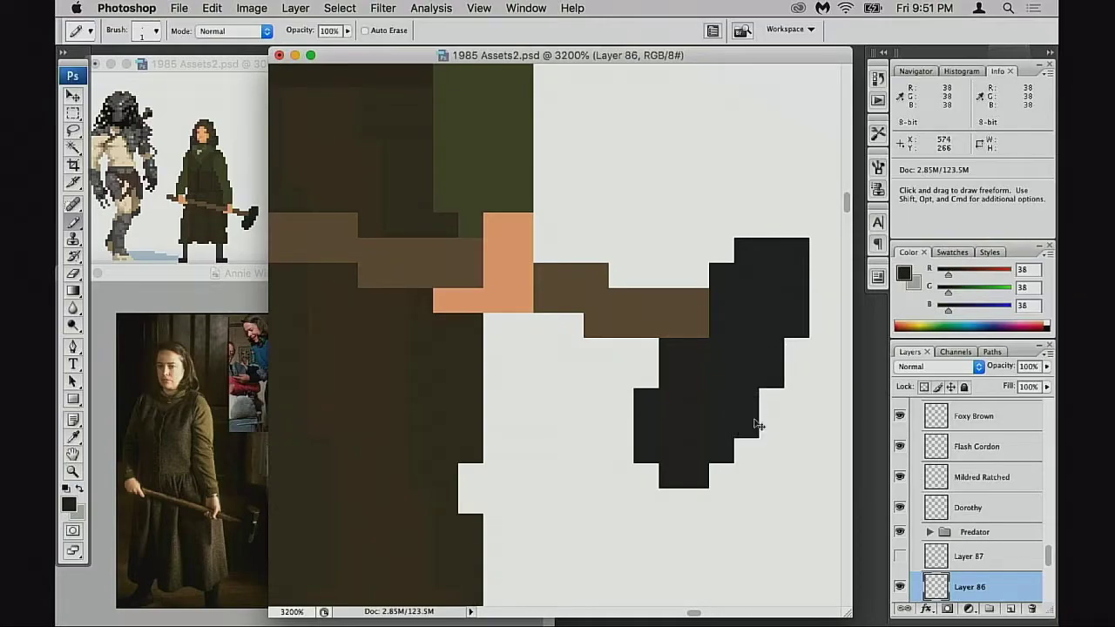
key(super+z)
key(super+alt+z)
key(super+alt+z)
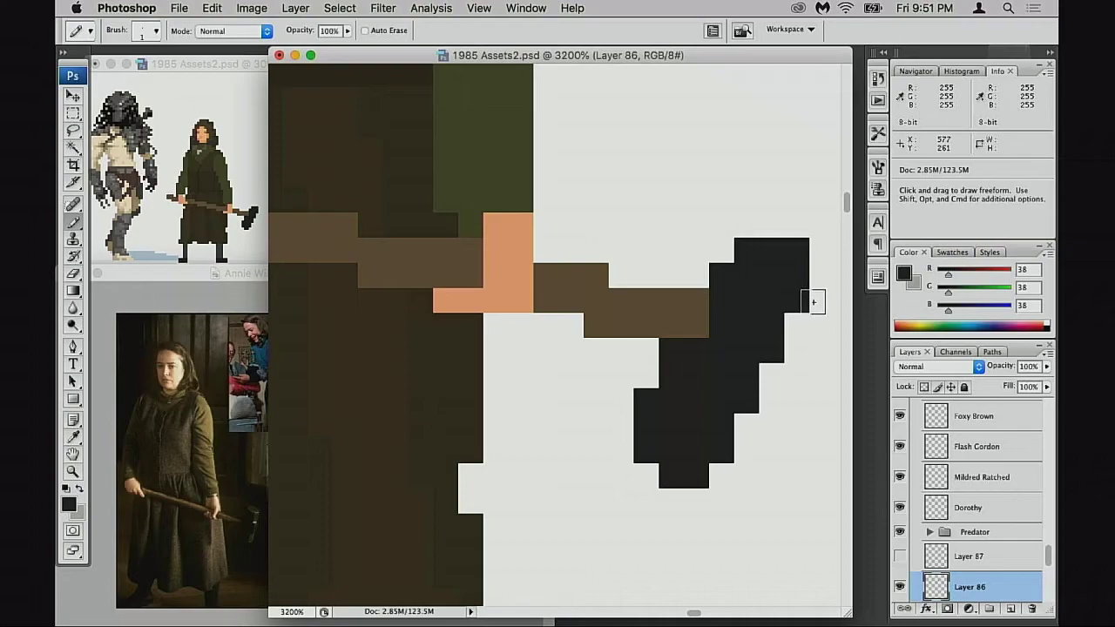
Extend the hammer head's upper end with a top row and an extra outer column of dark grey (38, 38, 38) pixels
mouse_move(816, 277)
mouse_down()
mouse_move(820, 259)
mouse_move(796, 230)
mouse_up()
key(super+alt+z)
key(space)
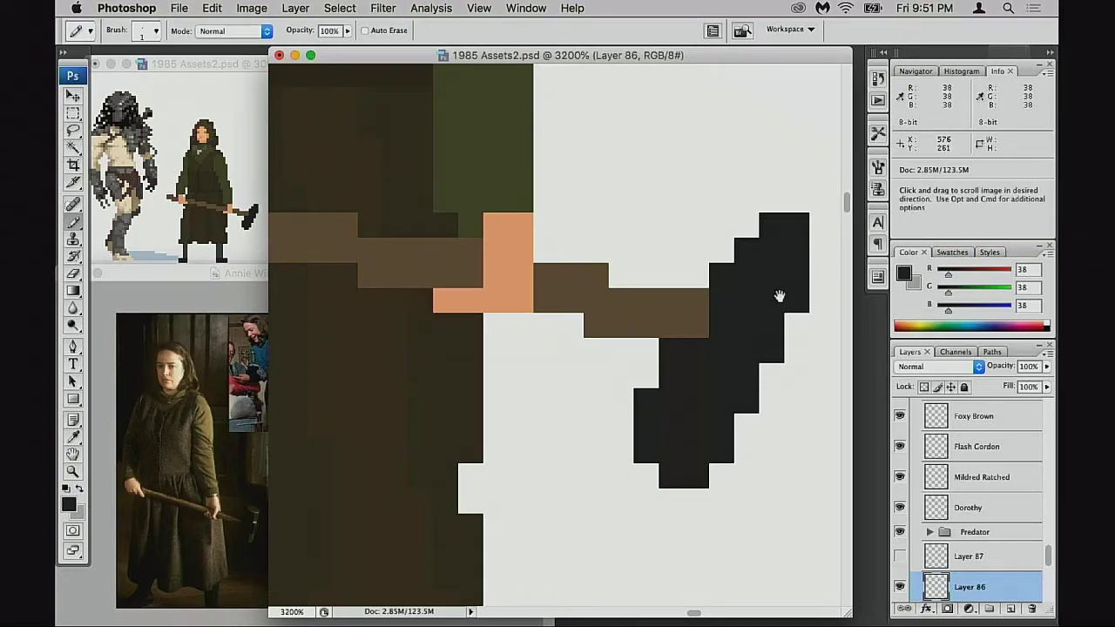
drag(779, 296, 720, 298)
drag(769, 259, 767, 298)
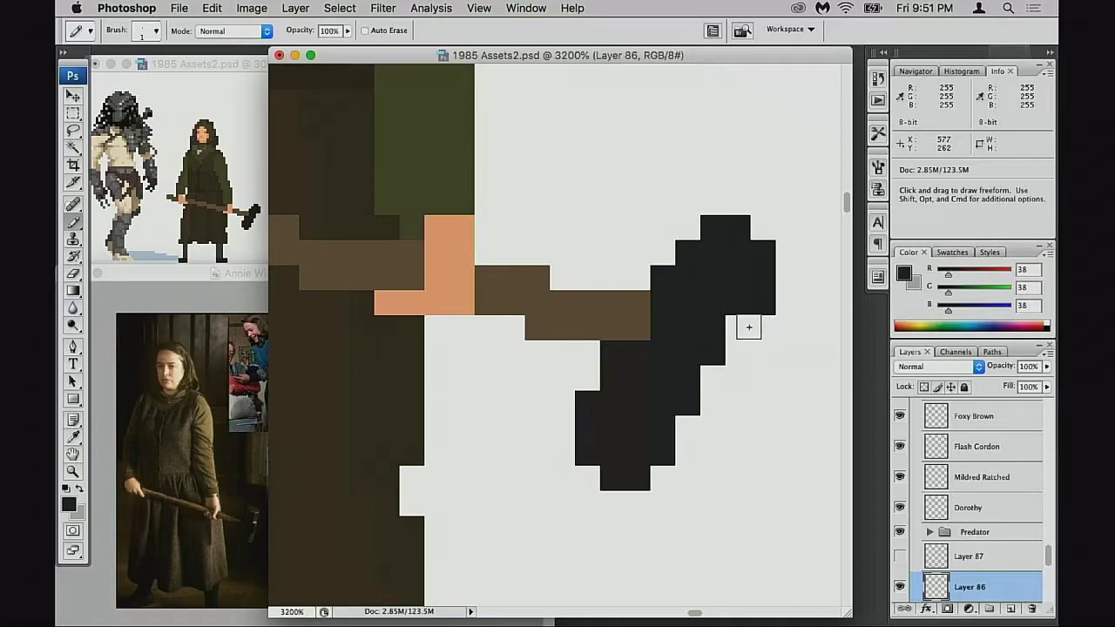
Thicken the hammer head's lower outer edge with dark grey pixels at the stair steps, undoing the last pixel placed
click(748, 327)
click(707, 378)
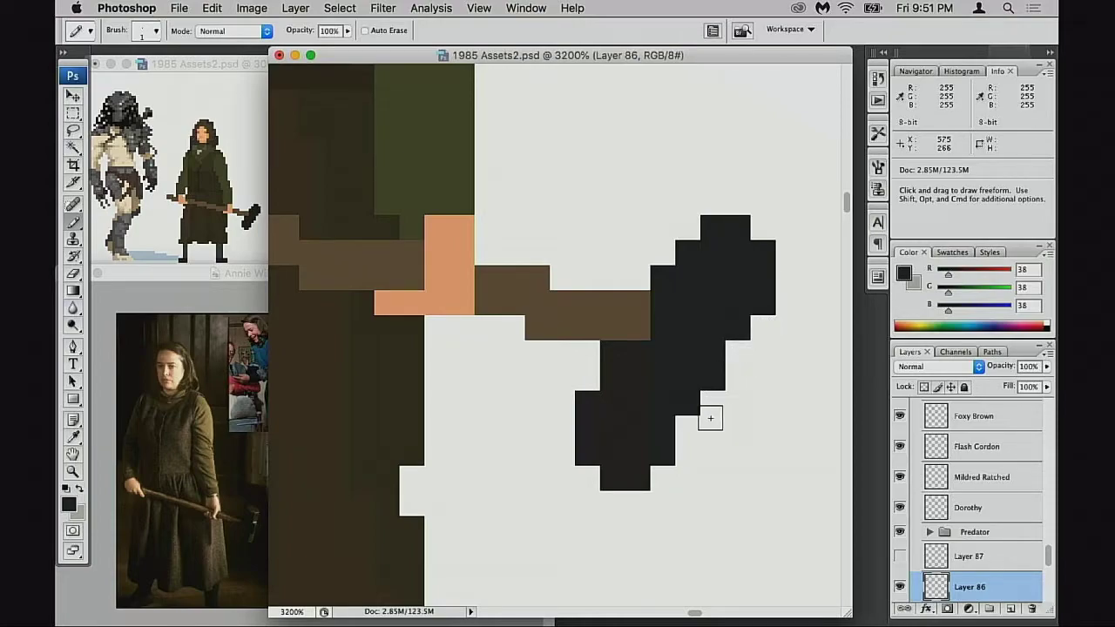
click(687, 425)
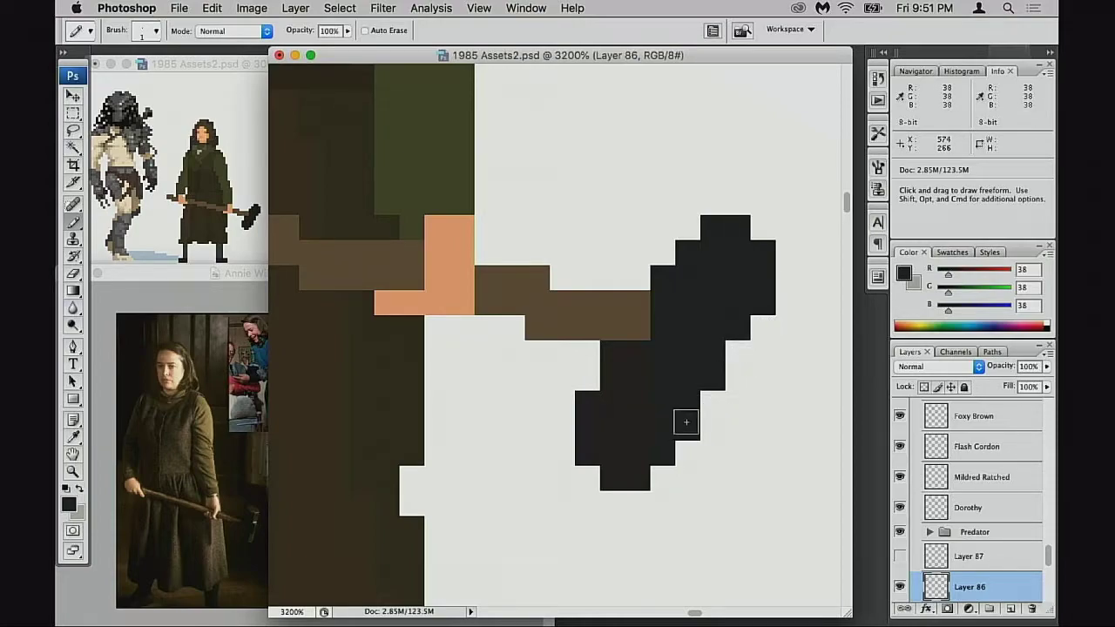
click(731, 363)
click(706, 393)
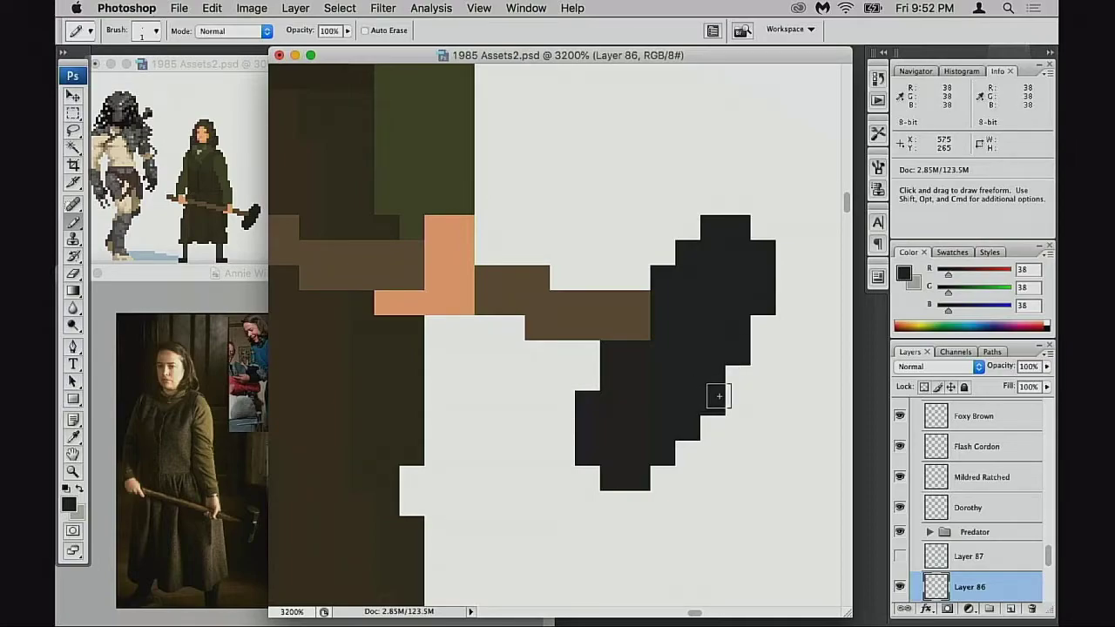
key(super+z)
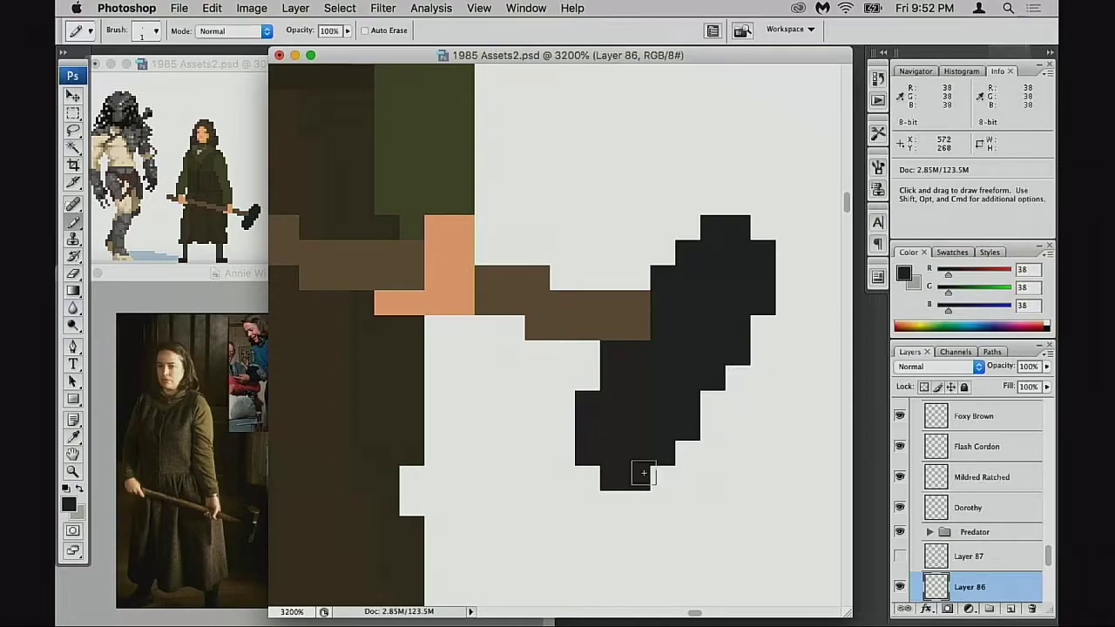
Erase the hammer head's bottom row with its lower inner corner pixel, its two-pixel top row and its upper outer corner pixel
key(e)
drag(595, 460, 632, 482)
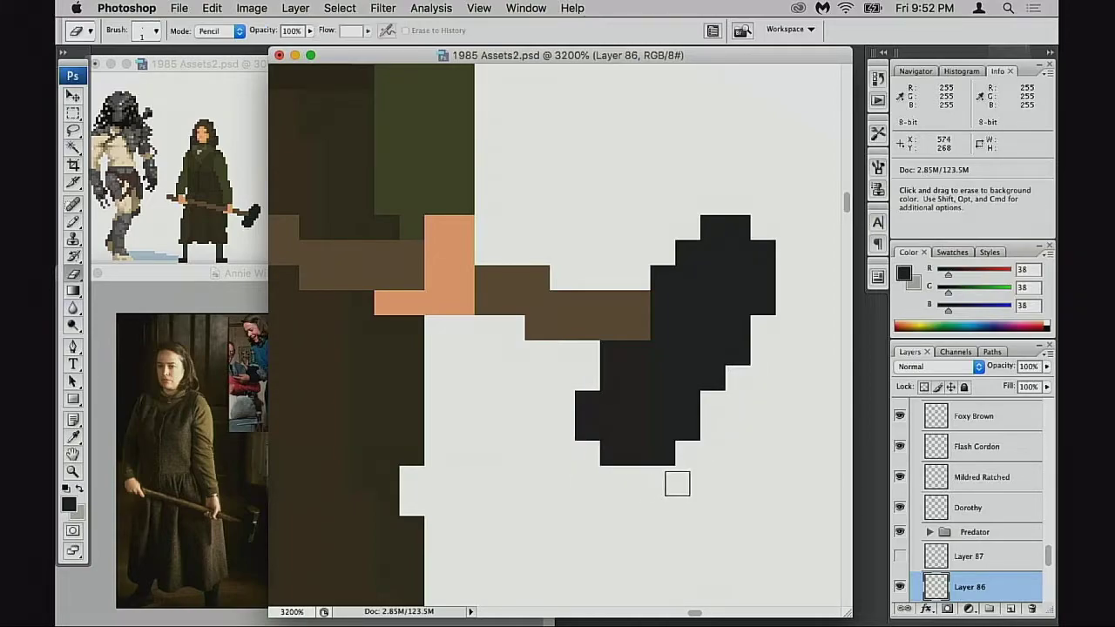
drag(747, 228, 712, 221)
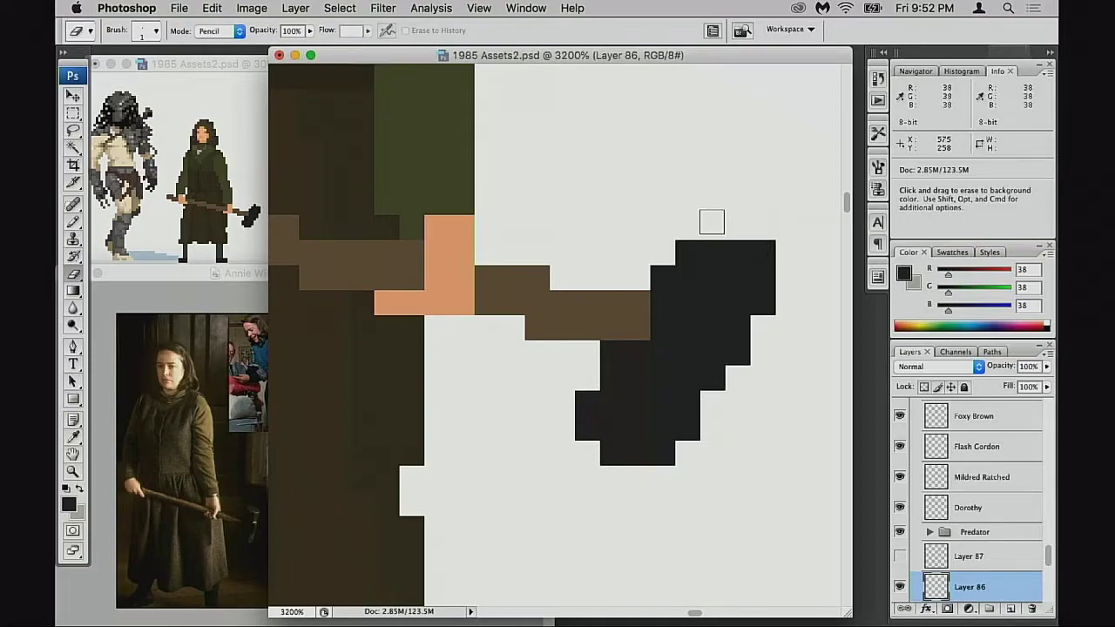
click(773, 256)
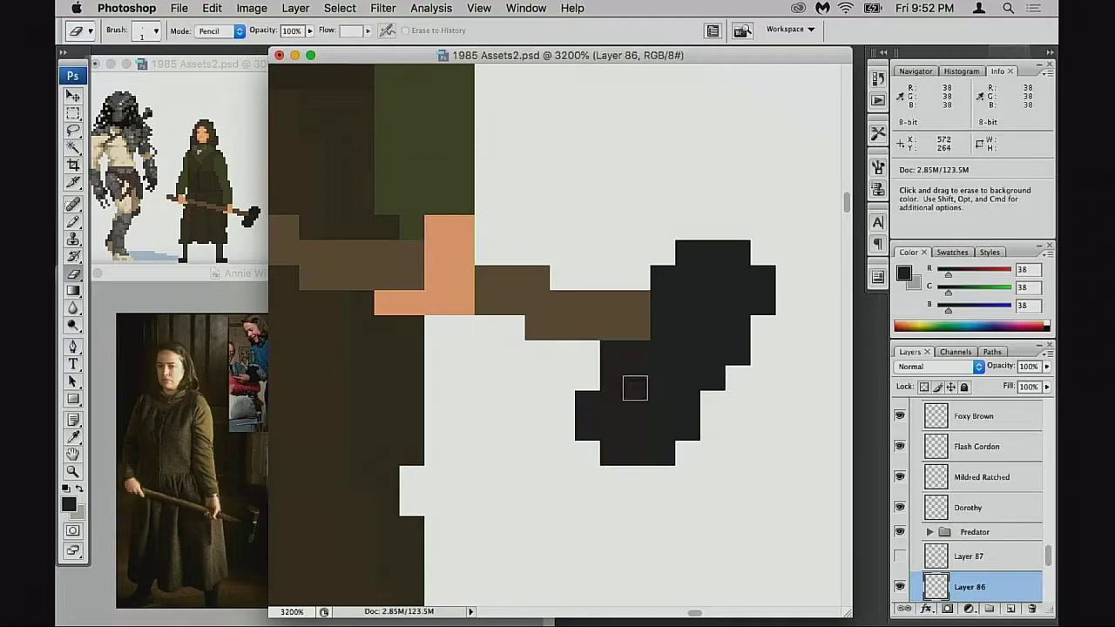
Try adding one dark grey pixel to the inner edge of the hammer head near its lower end
key(b)
click(597, 384)
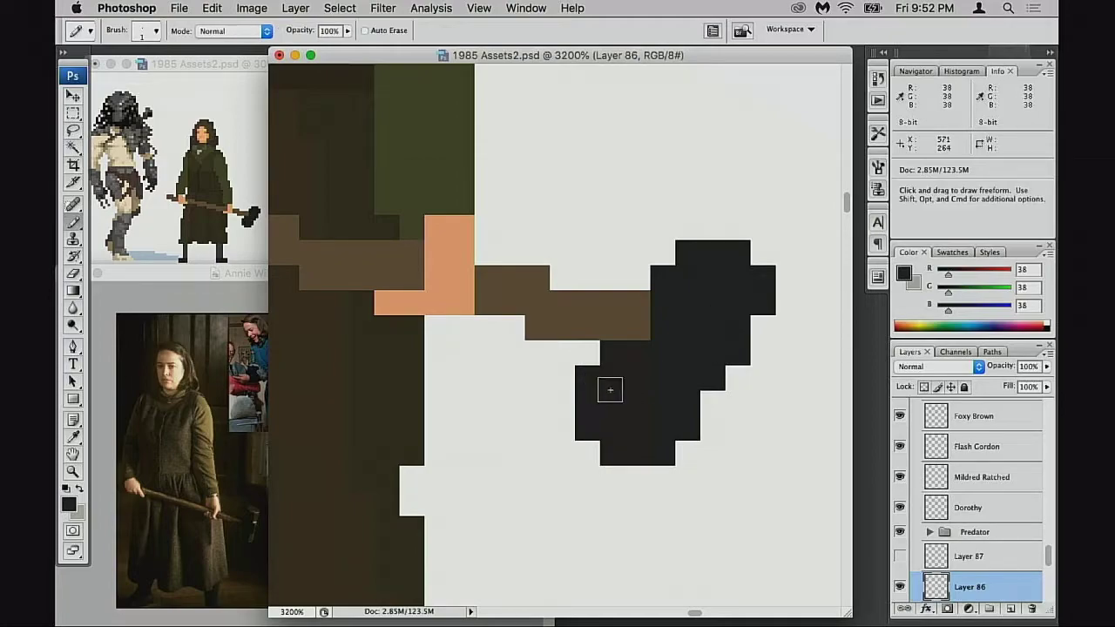
key(super+z)
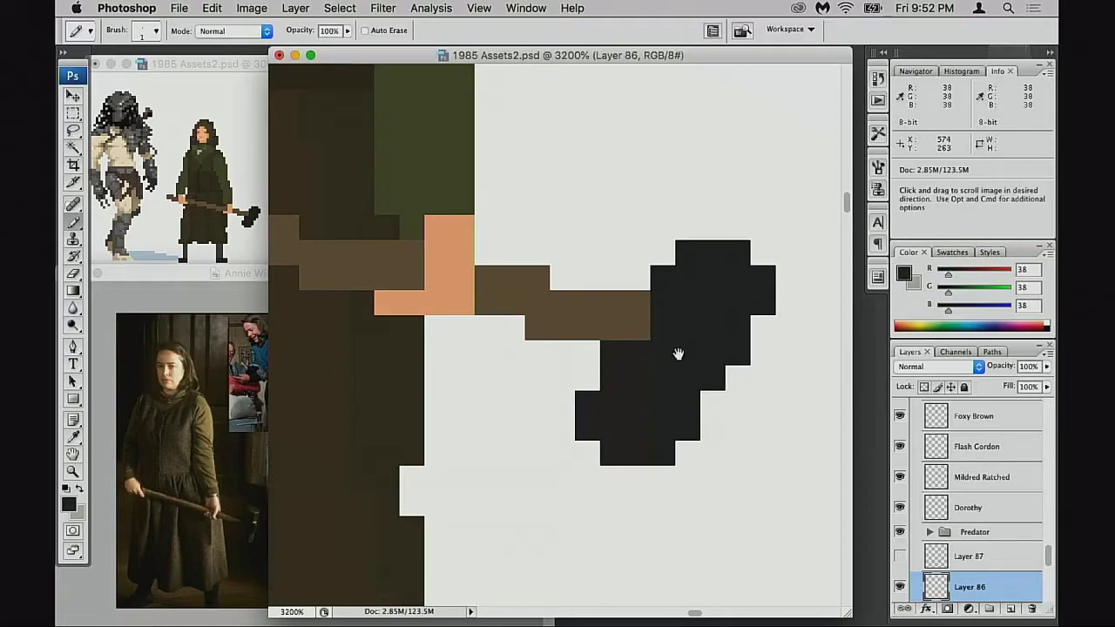
Trim the end pixel of each upper-edge stair step on the handle between the hands, using the sampled dress brown (59, 49, 32)
drag(677, 353, 660, 337)
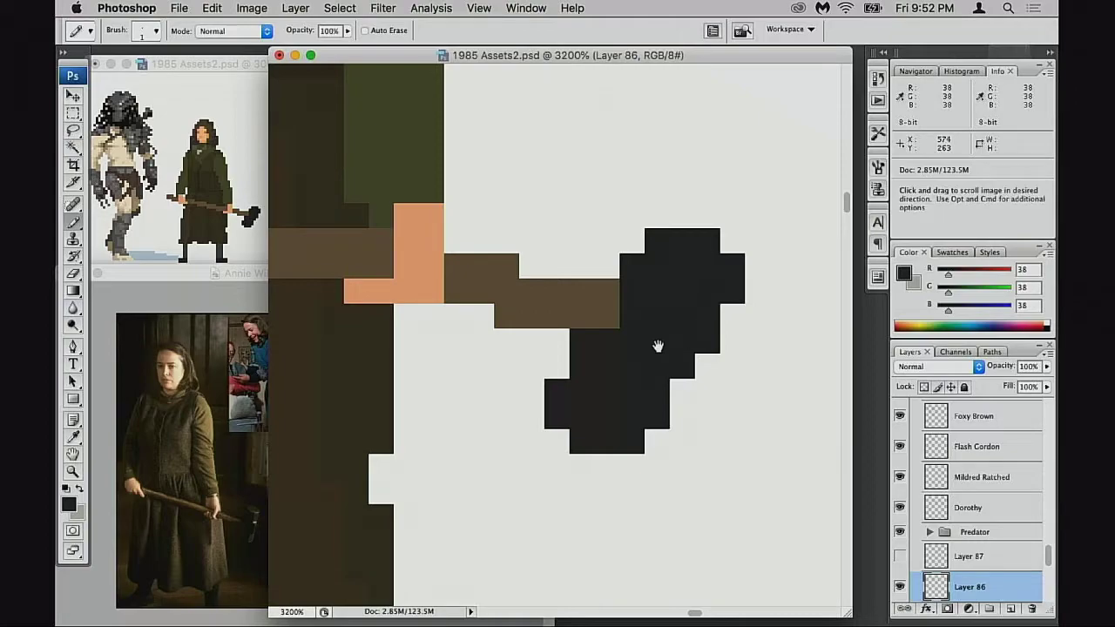
scroll(666, 348, up, 2)
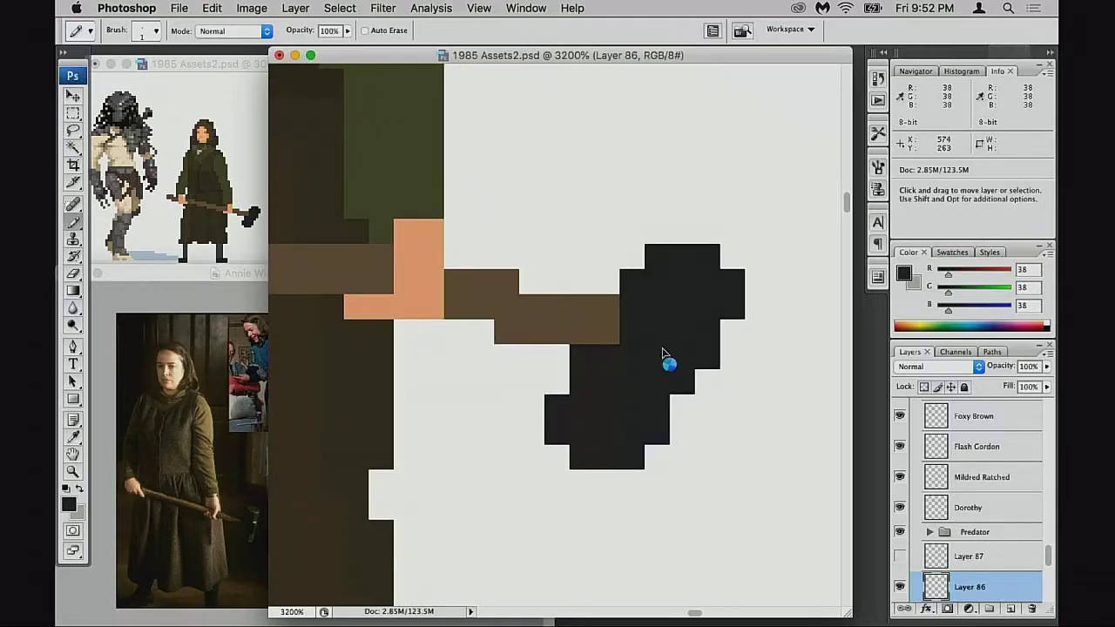
alt+click(590, 366)
alt+click(590, 369)
drag(548, 357, 679, 386)
drag(597, 356, 631, 366)
click(624, 325)
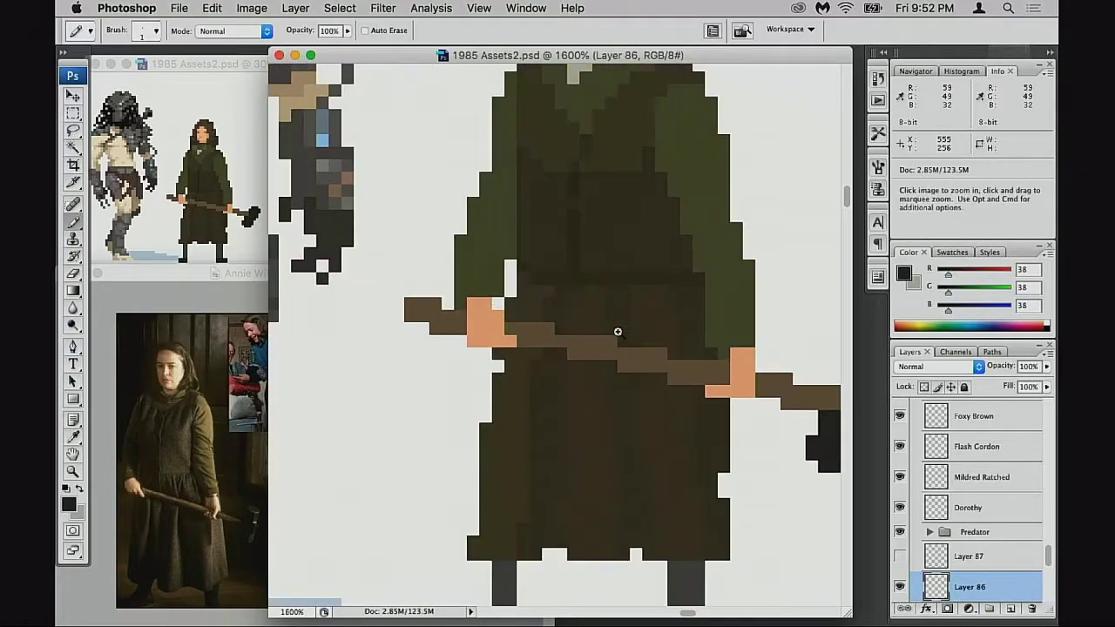
click(542, 345)
alt+click(463, 331)
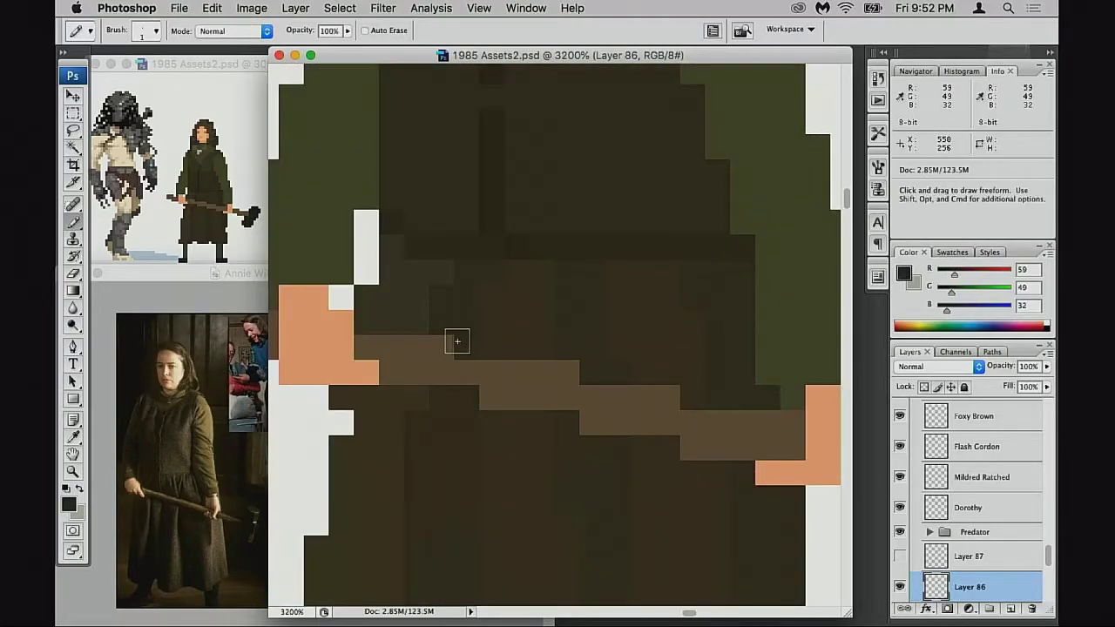
scroll(604, 393, right, 1)
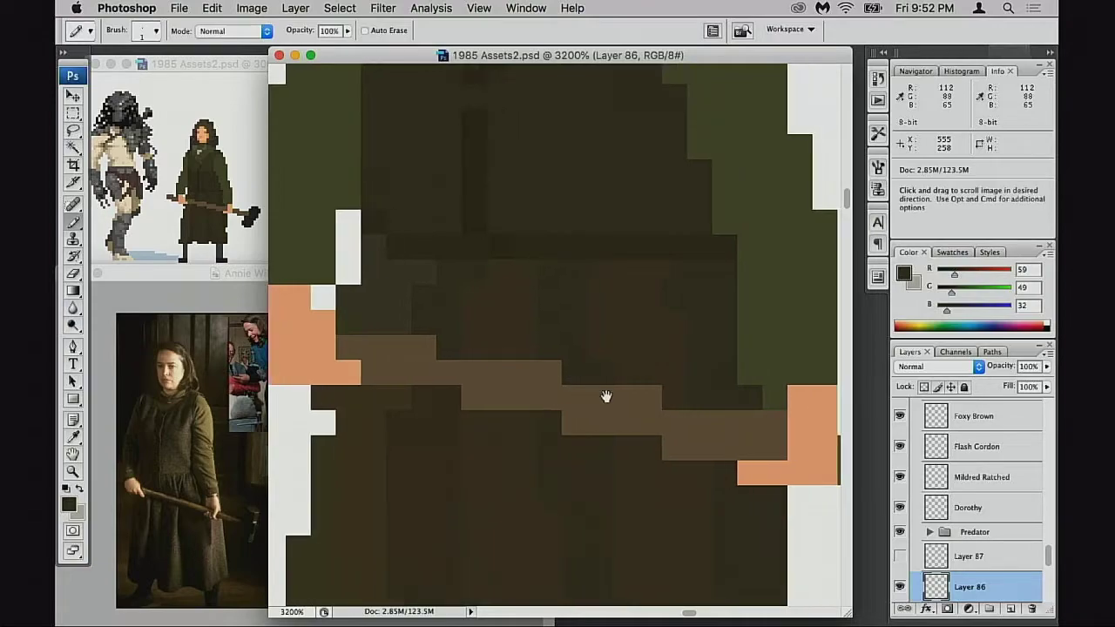
alt+click(657, 394)
alt+click(580, 357)
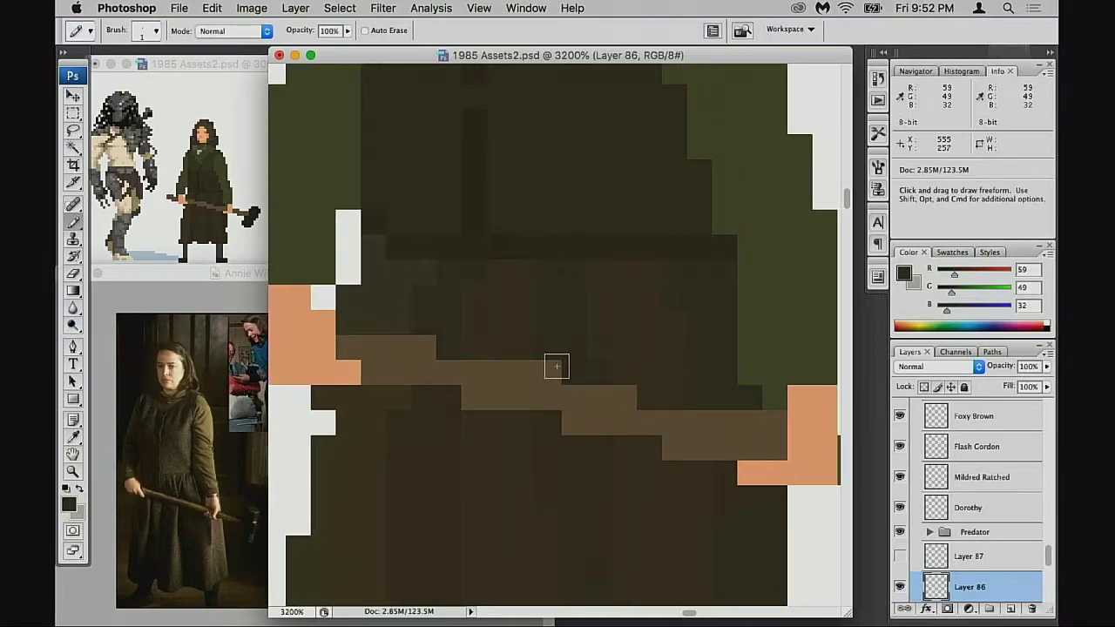
click(550, 371)
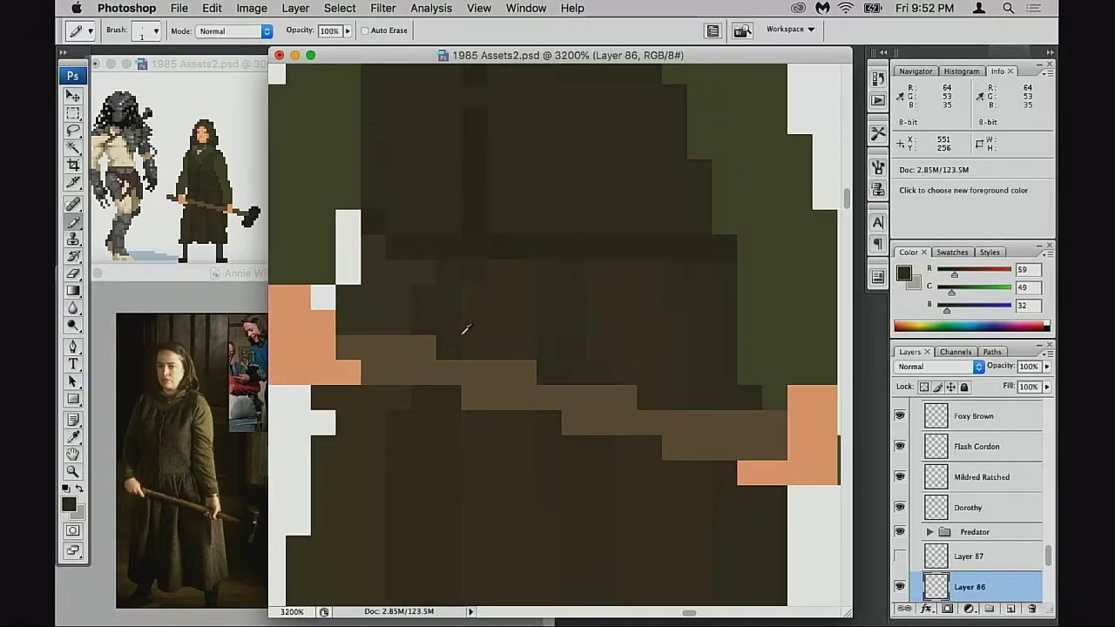
click(425, 346)
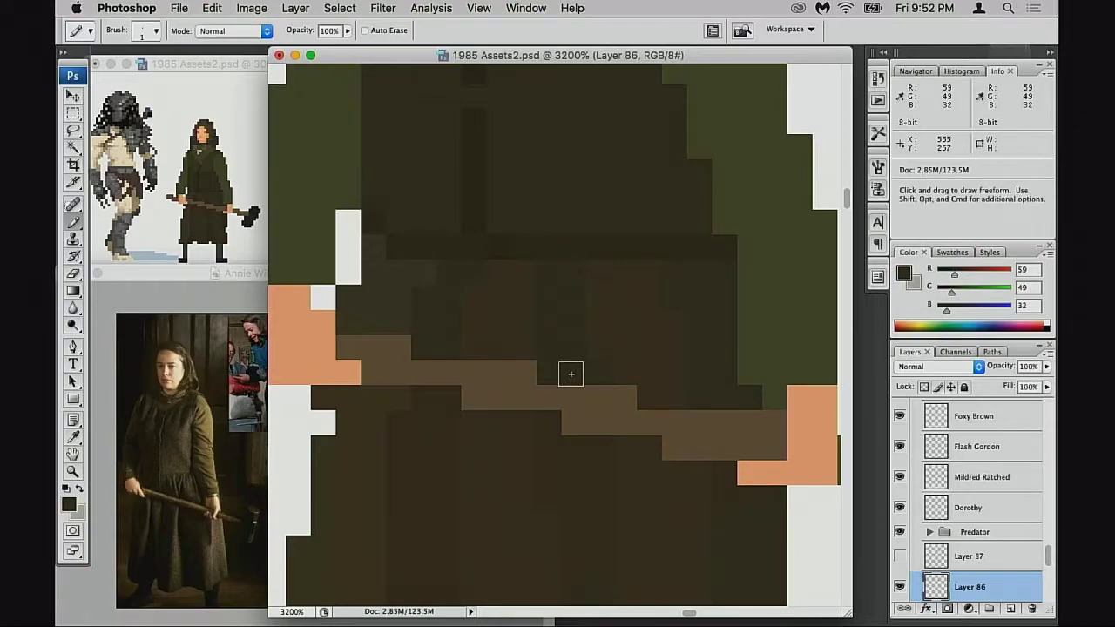
Cover the handle's lower-edge corner pixel near the hand closest to the hammer head with the sampled skirt brown (64, 53, 35)
drag(580, 381, 548, 365)
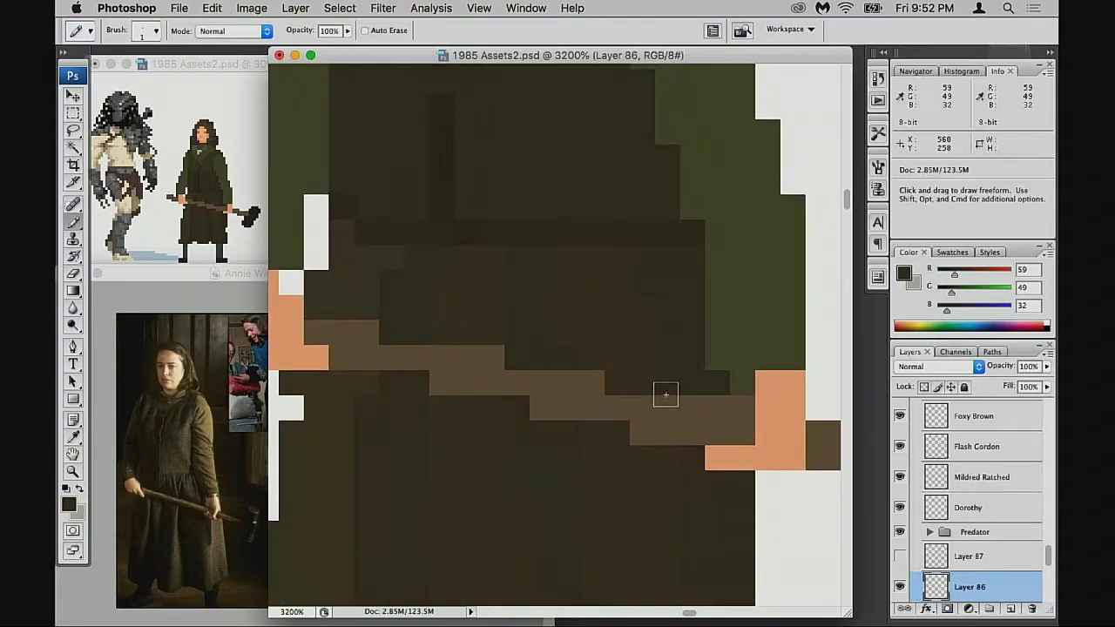
alt+click(643, 448)
click(640, 435)
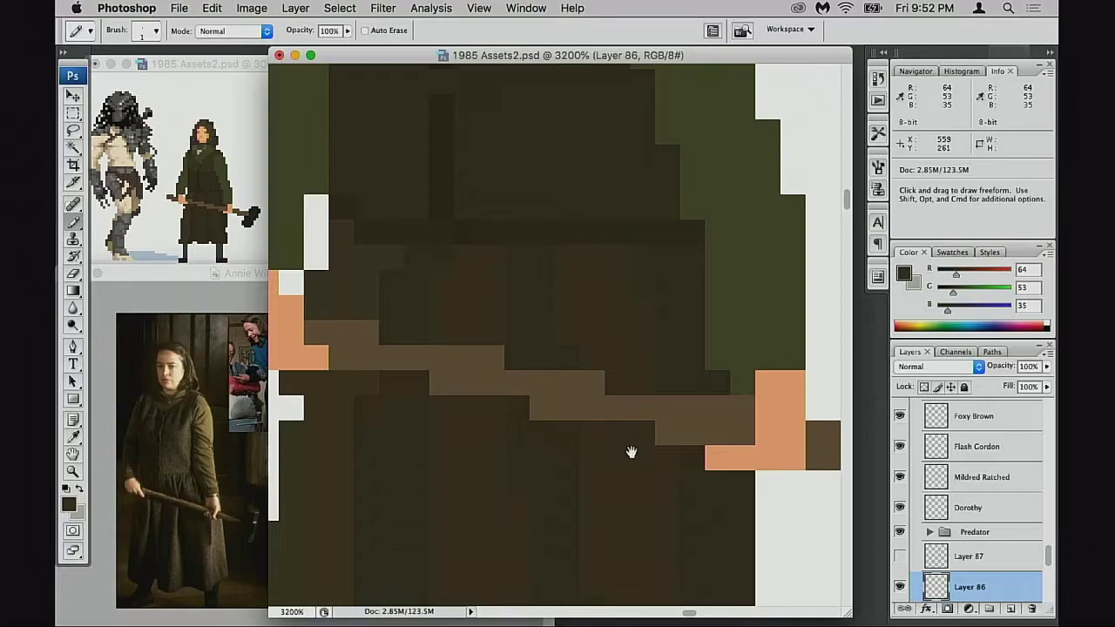
scroll(631, 451, right, 2)
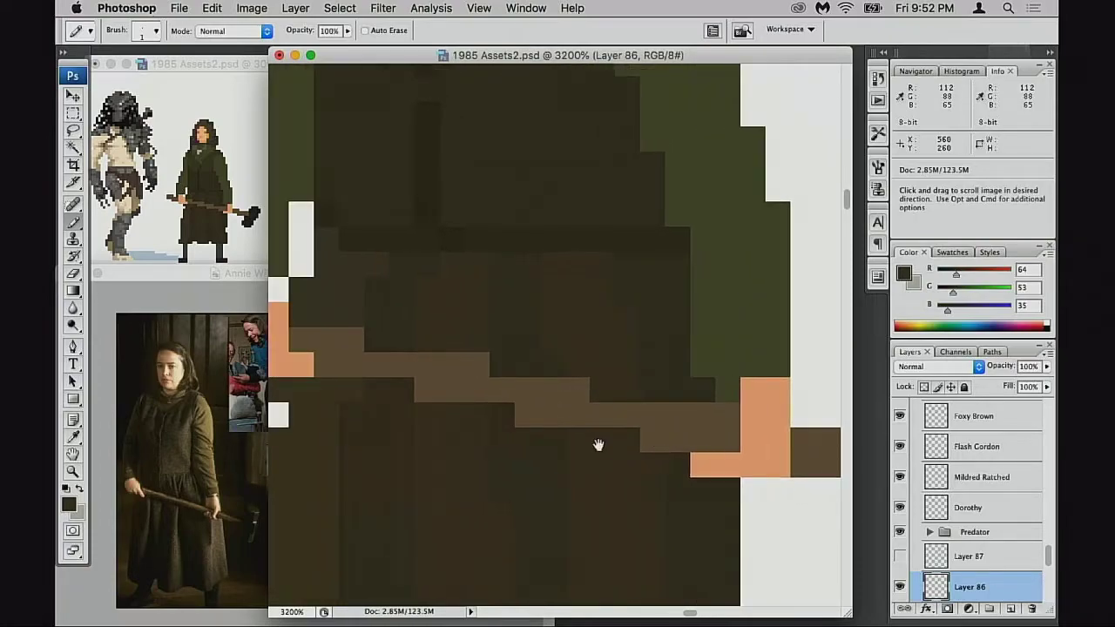
scroll(597, 445, left, 5)
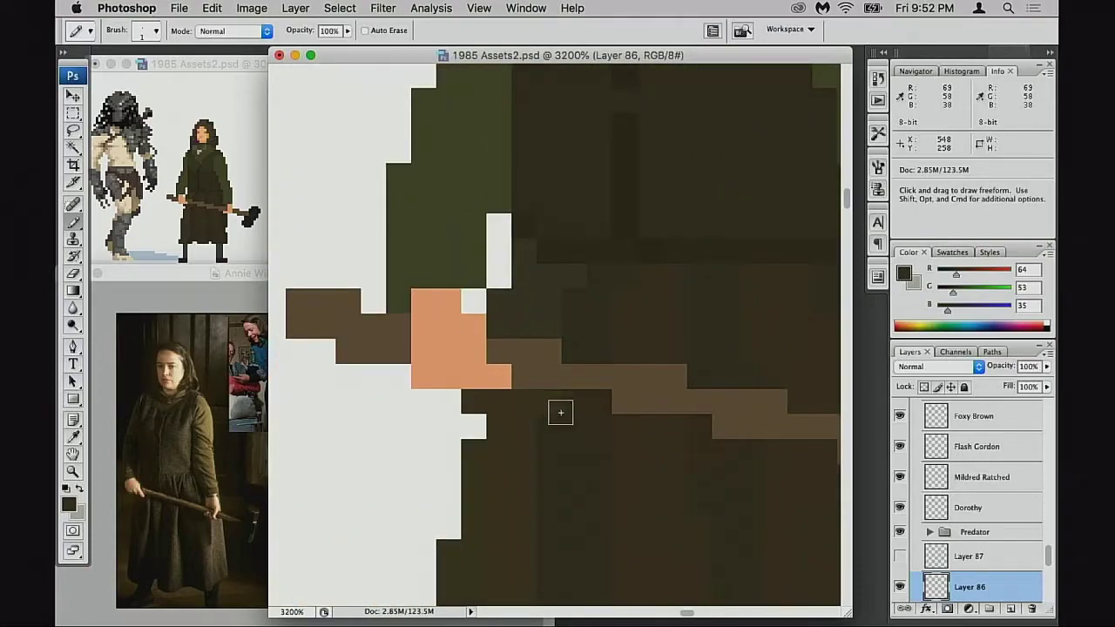
scroll(560, 412, right, 5)
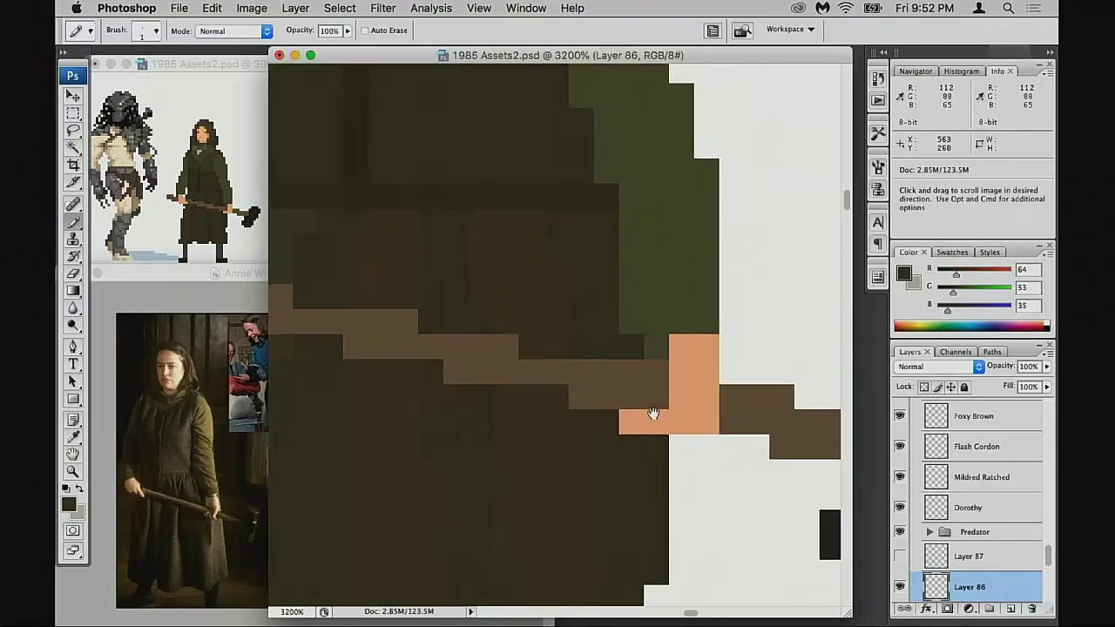
scroll(653, 413, right, 3)
scroll(653, 413, down, 1)
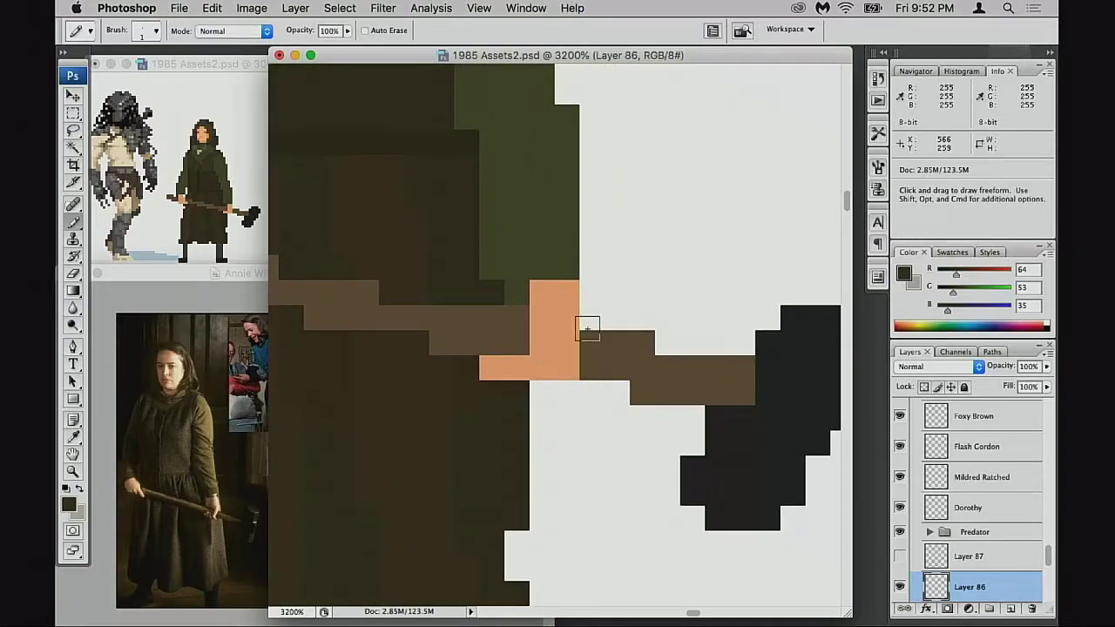
Reshape the hand near the hammer head: extend the brown handle one pixel into it, trim its lower fingertip with skirt color, and add an upper skin pixel
alt+click(521, 318)
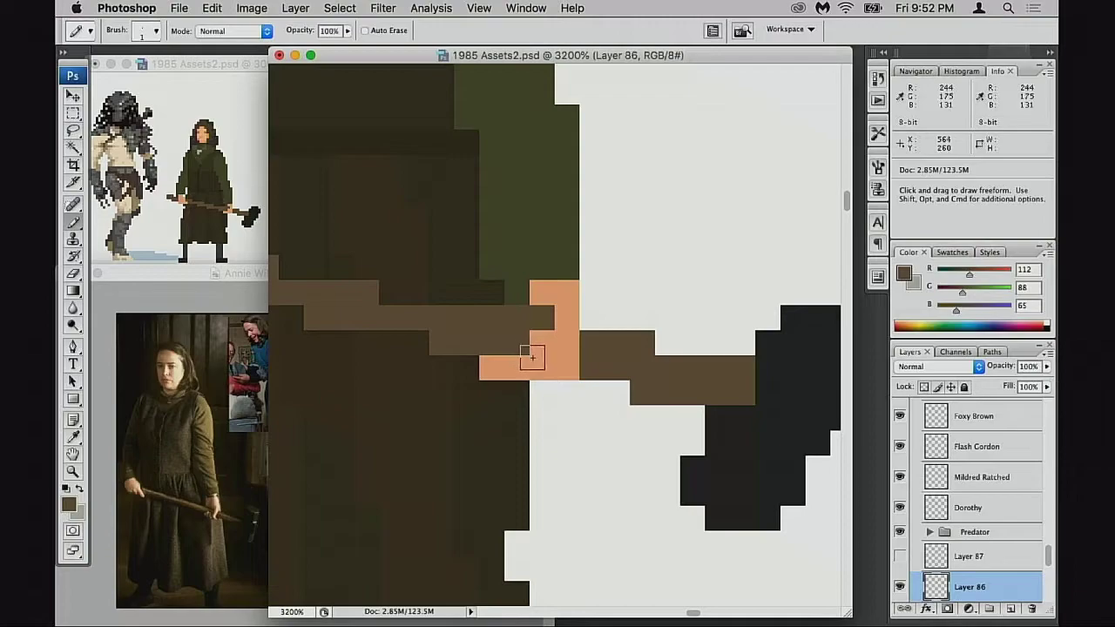
alt+click(486, 376)
click(486, 371)
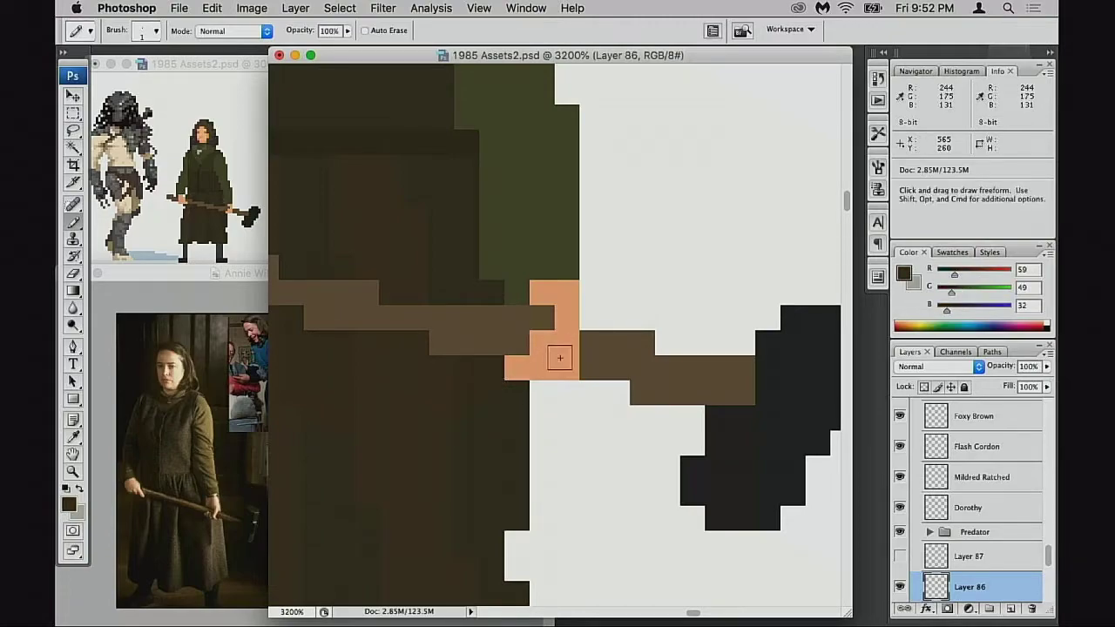
drag(551, 363, 549, 370)
alt+click(552, 298)
click(512, 300)
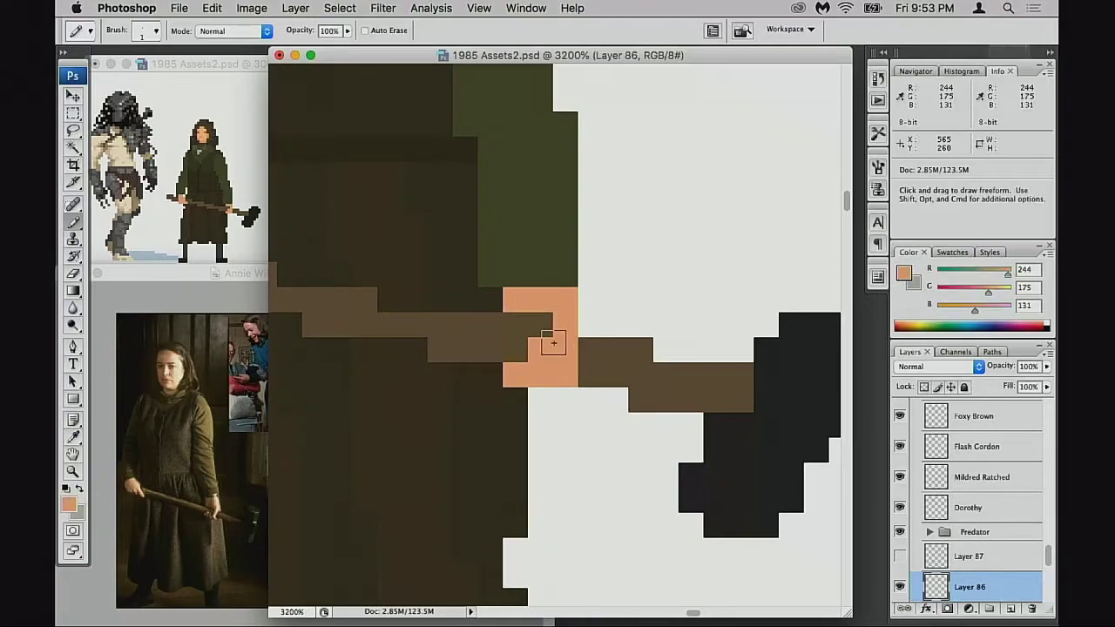
Carry the brown handle through the hand with one pixel, and add skin pixels on the handle beside the hand and at its lower fingers
alt+click(549, 329)
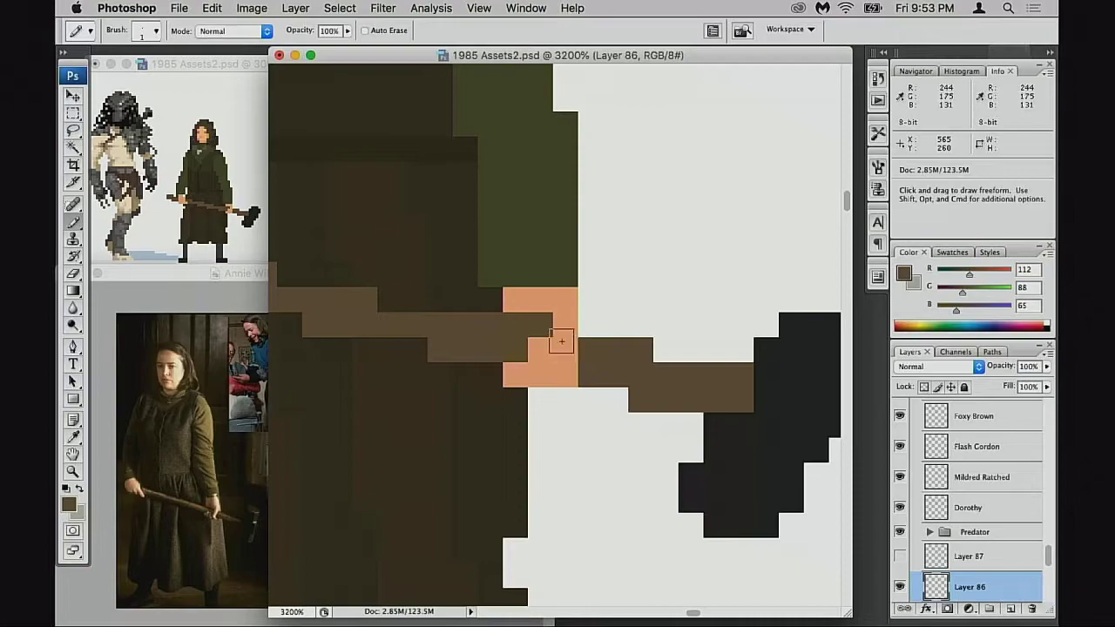
click(564, 348)
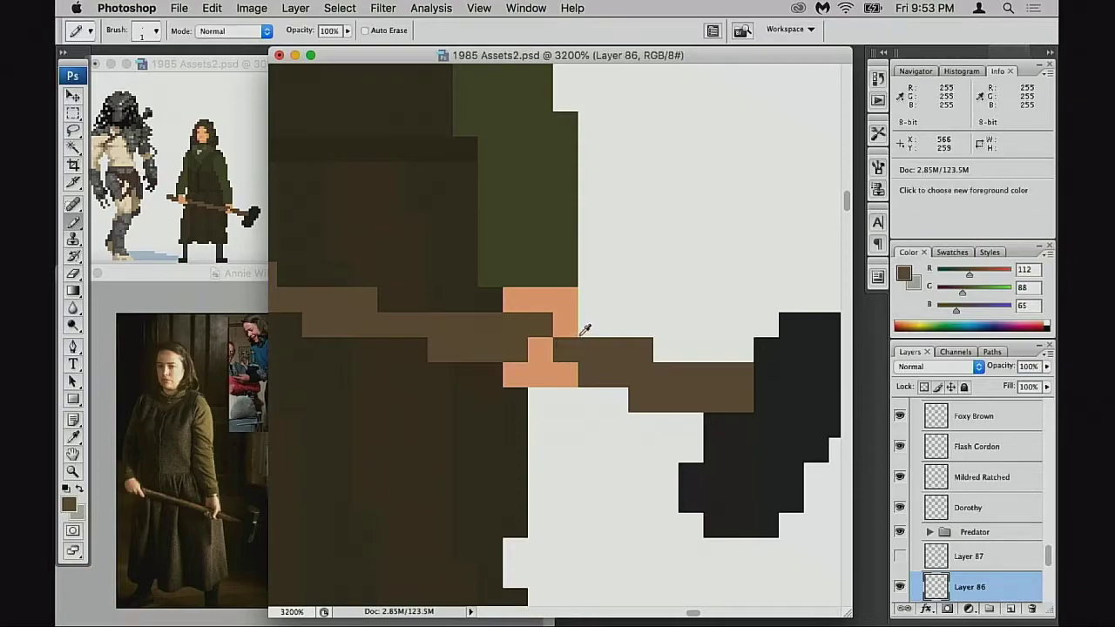
alt+click(570, 329)
click(590, 349)
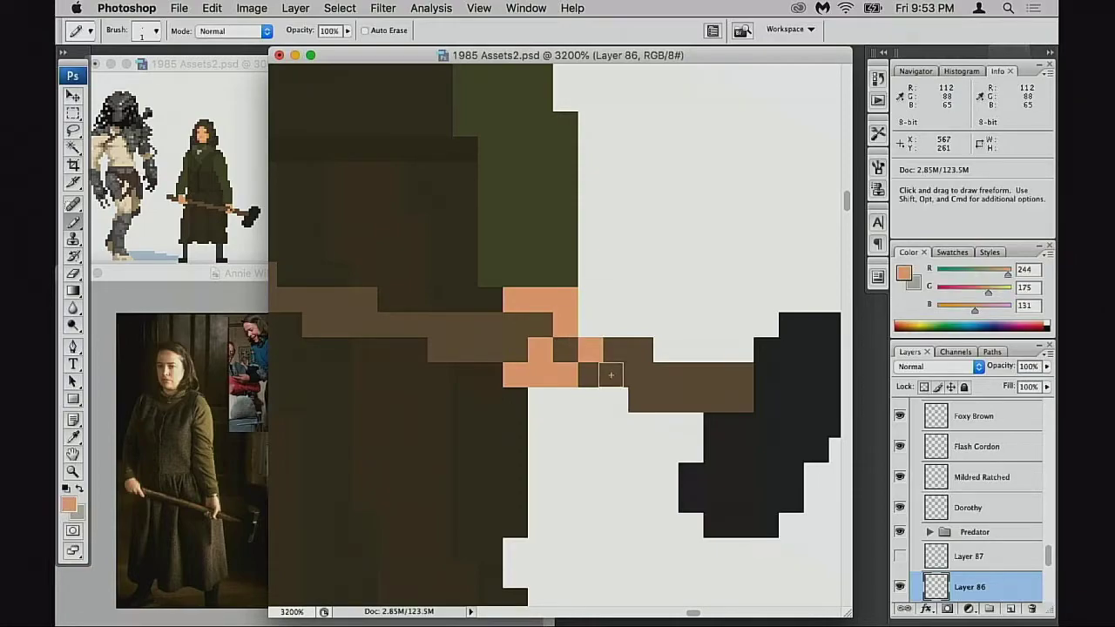
alt+click(518, 354)
alt+click(533, 354)
click(521, 352)
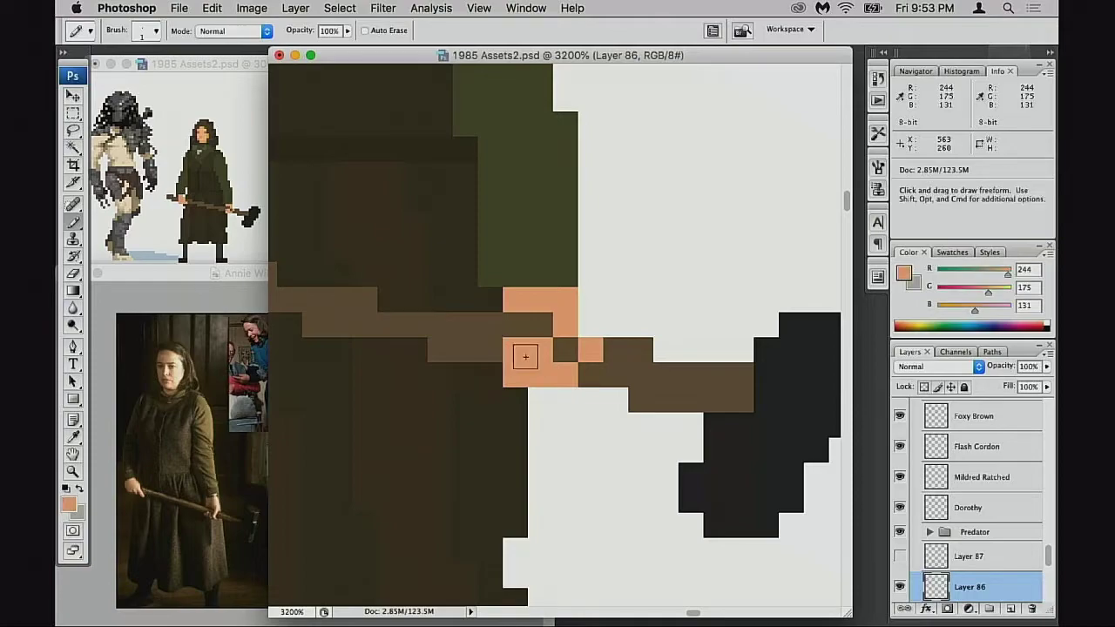
drag(565, 368, 566, 372)
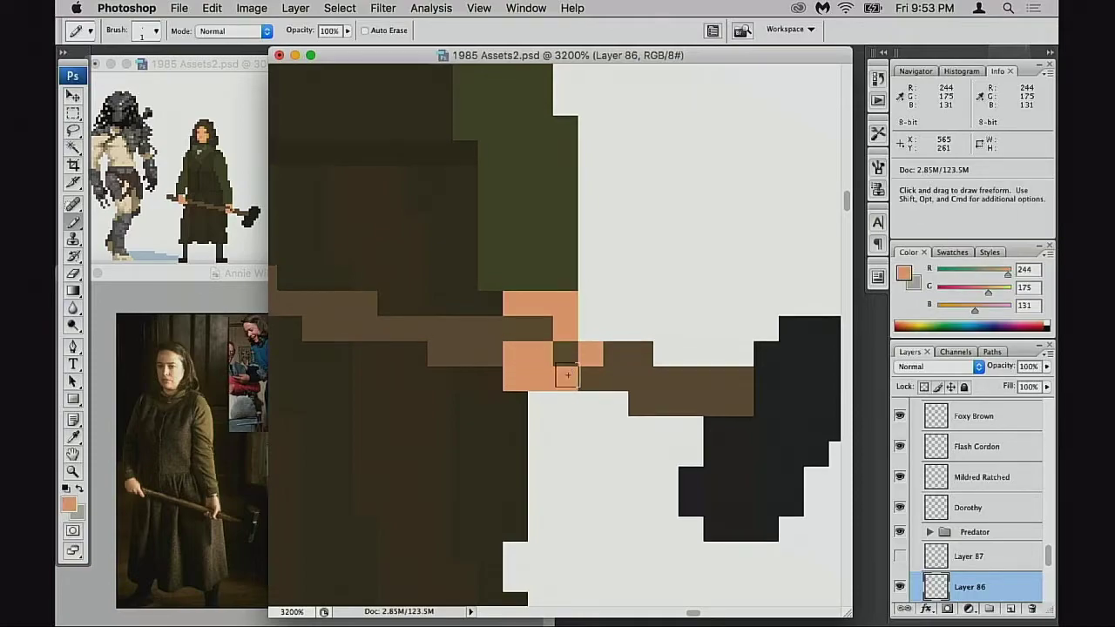
Erase the protruding outermost pixel column on the left side of the hammer head's lower end
scroll(610, 385, left, 2)
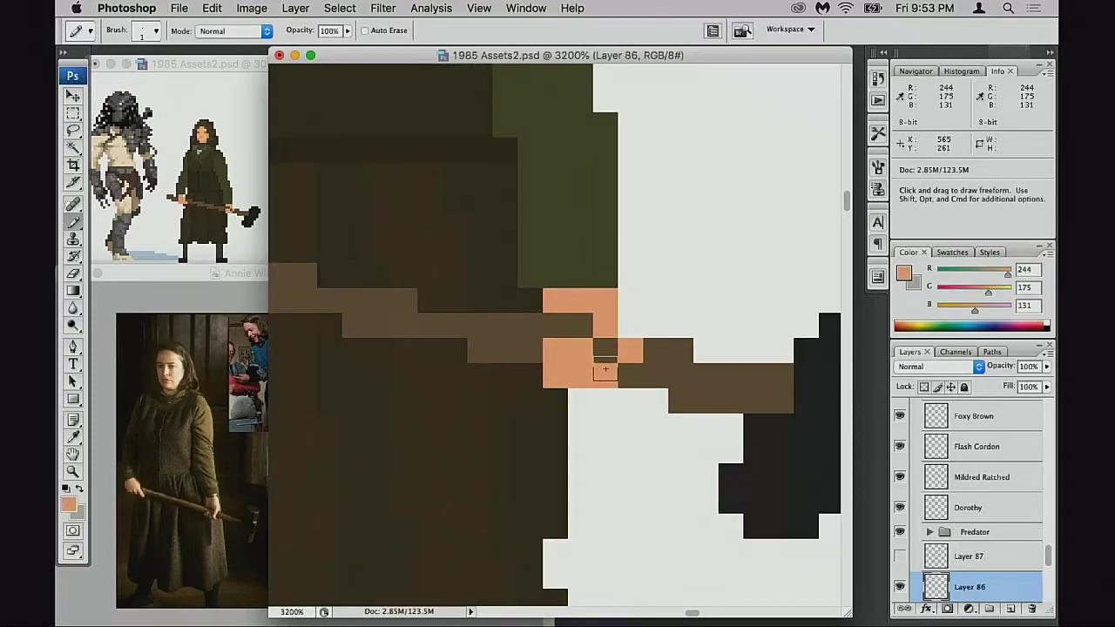
scroll(611, 363, right, 3)
scroll(611, 363, down, 2)
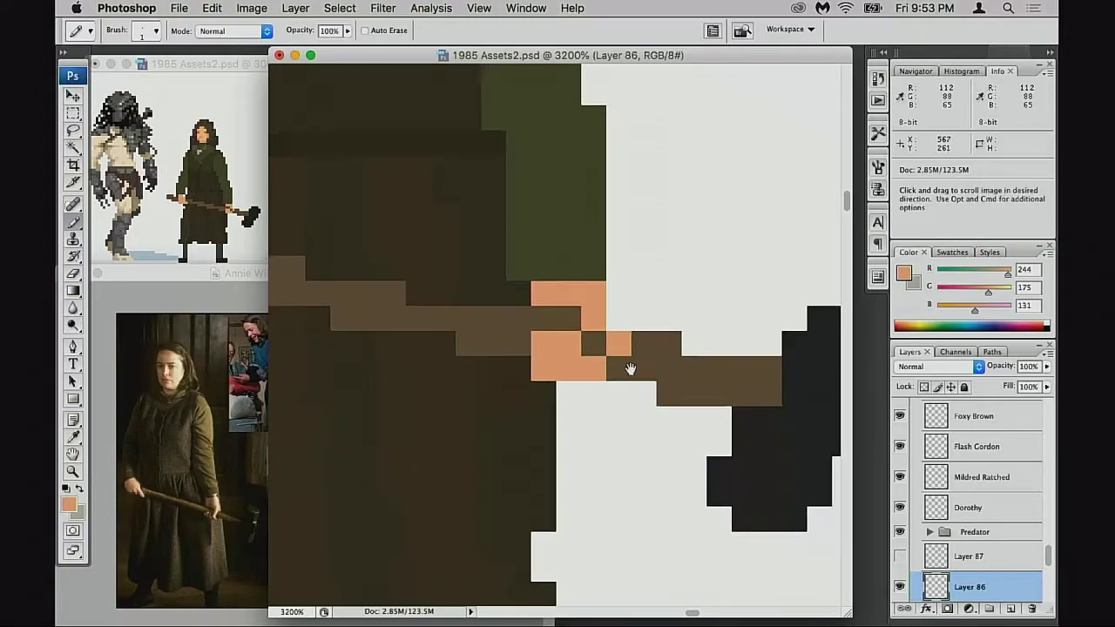
key(e)
click(633, 389)
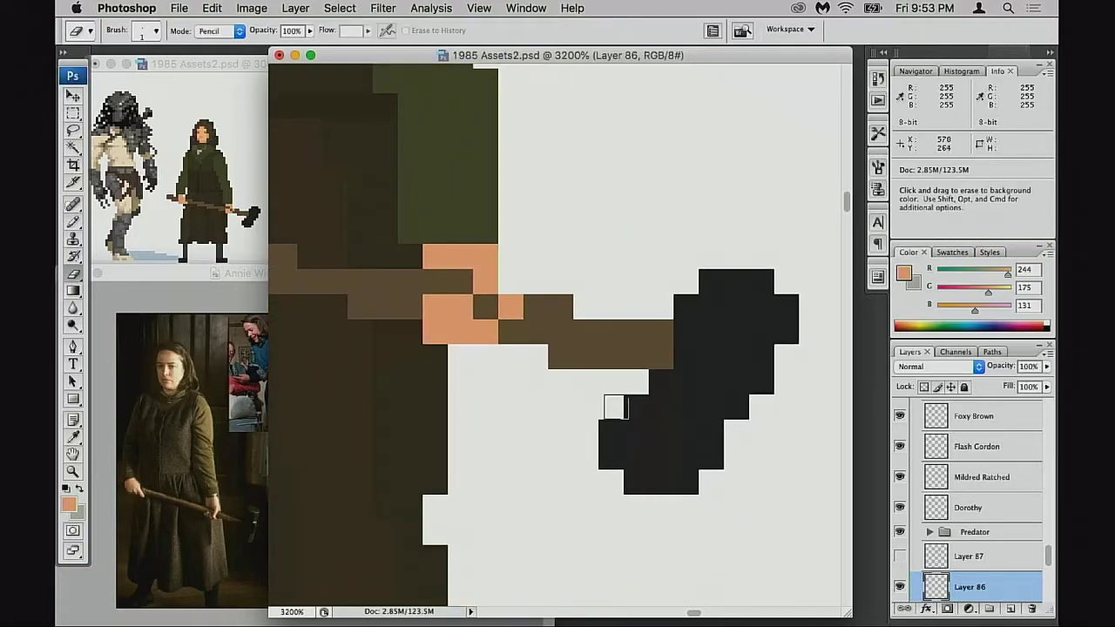
drag(610, 409, 610, 456)
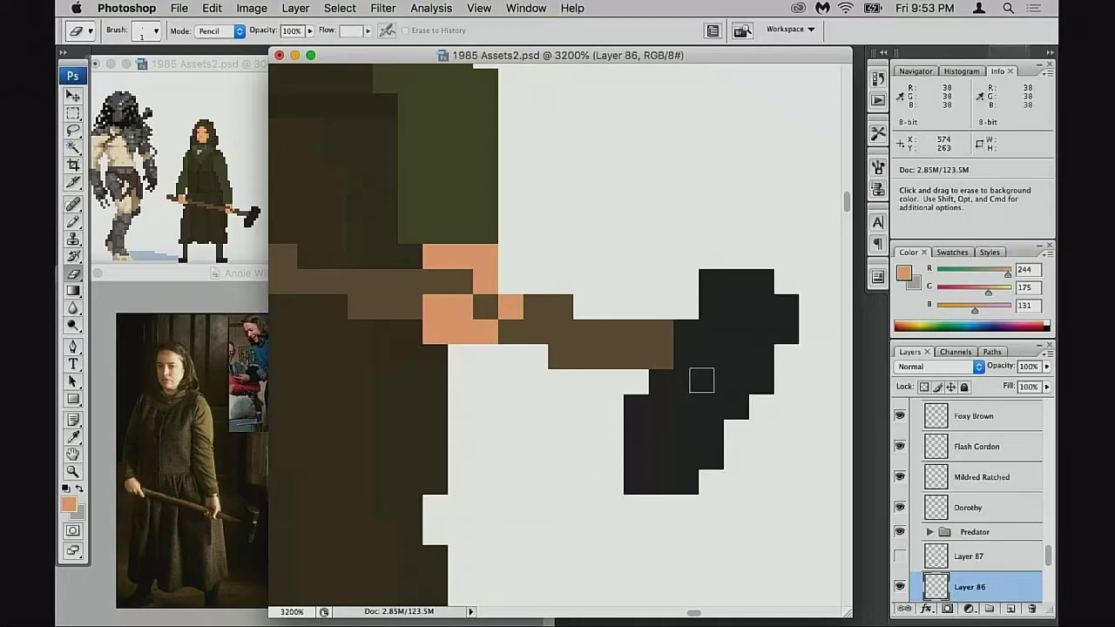
Slim the hammer head by erasing pixels along its right edge, its bottom row and its lower-left corner
click(785, 331)
click(761, 381)
click(736, 406)
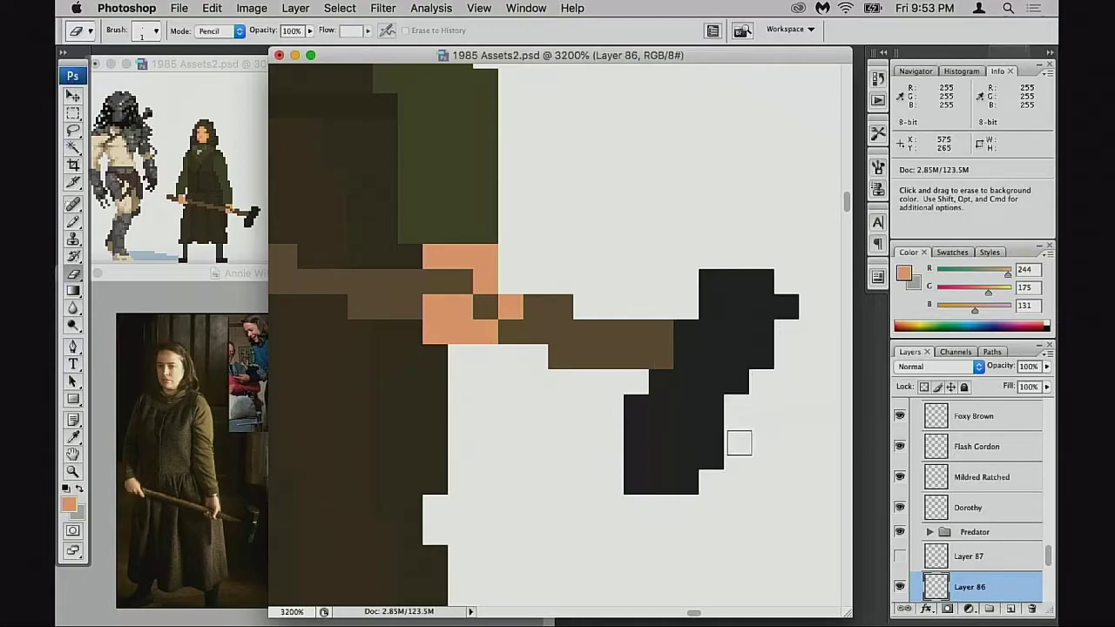
click(727, 456)
drag(699, 483, 626, 476)
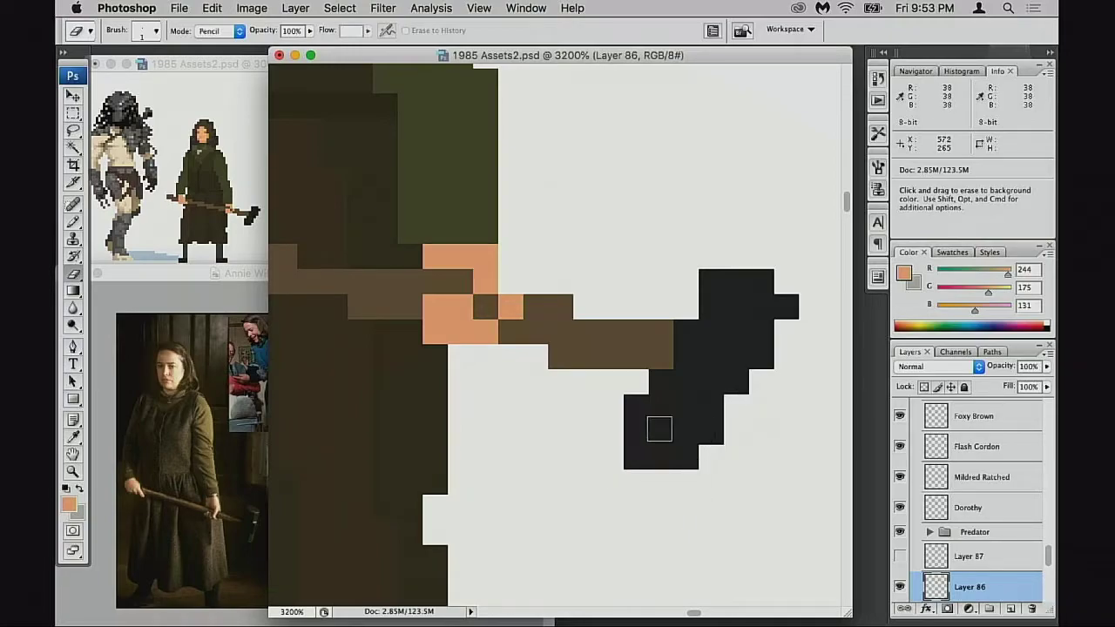
click(636, 407)
Erase the handle's upper pixel beside the hammer head and paint brown pixels lower down, extending the handle into the head
drag(645, 336, 651, 325)
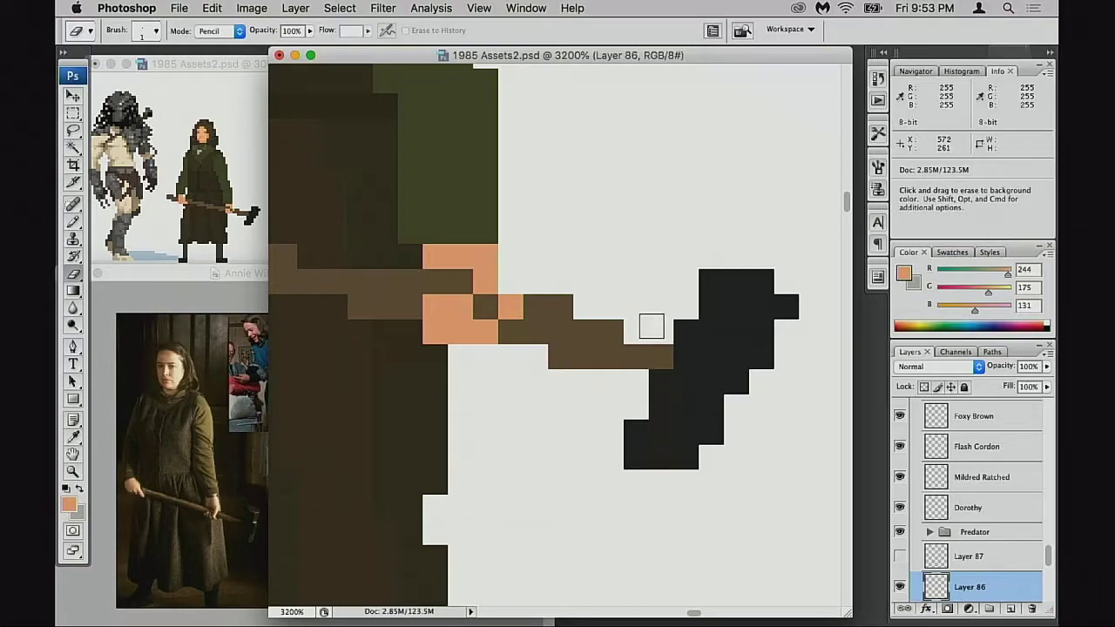
key(super+z)
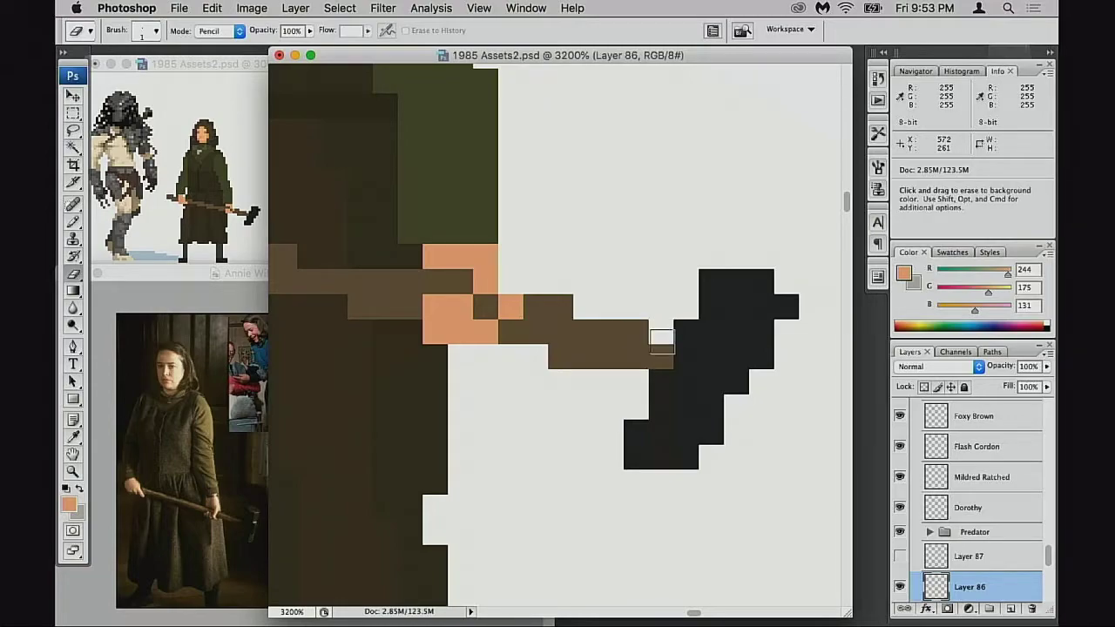
key(b)
alt+click(628, 359)
click(636, 380)
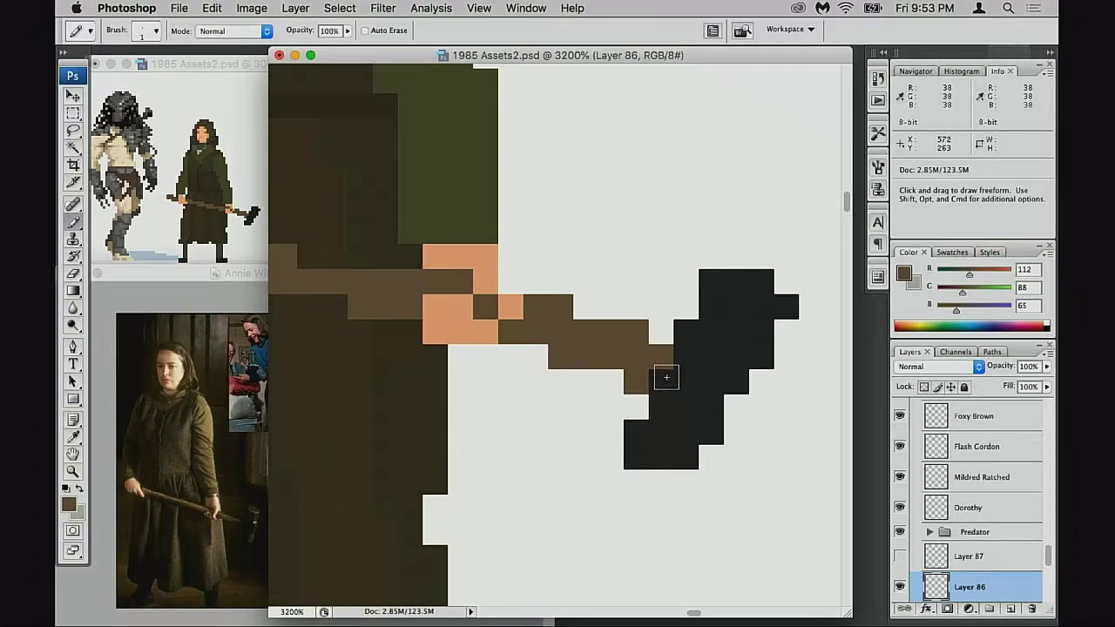
click(666, 376)
click(680, 370)
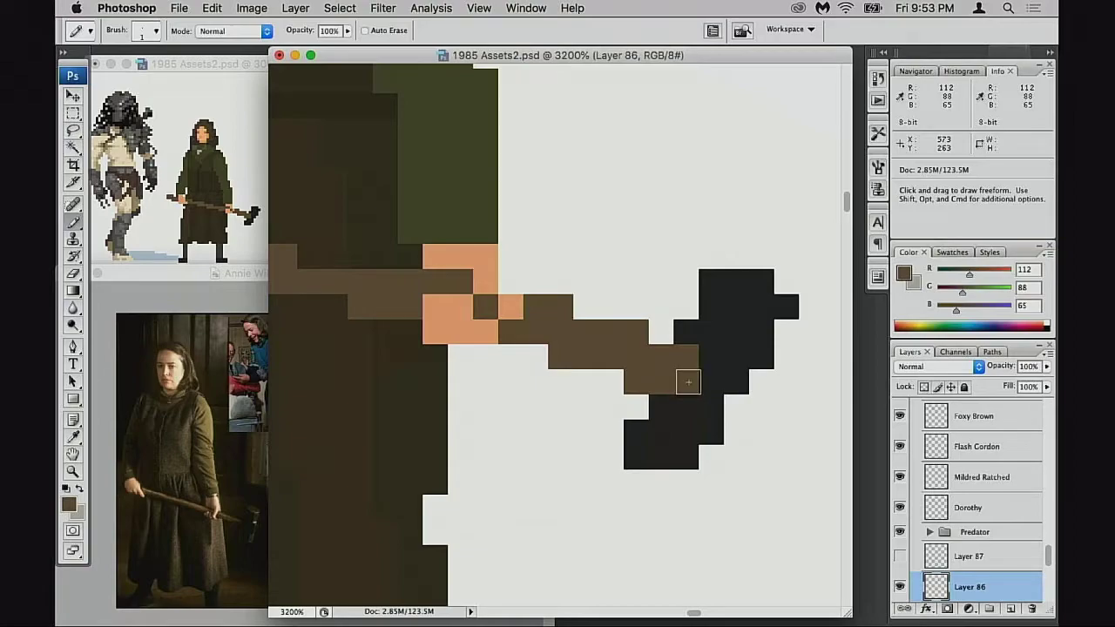
Erase stray pixels under the handle between hand and hammer head, and rework the upper edge pixels near the head in brown
key(e)
click(634, 331)
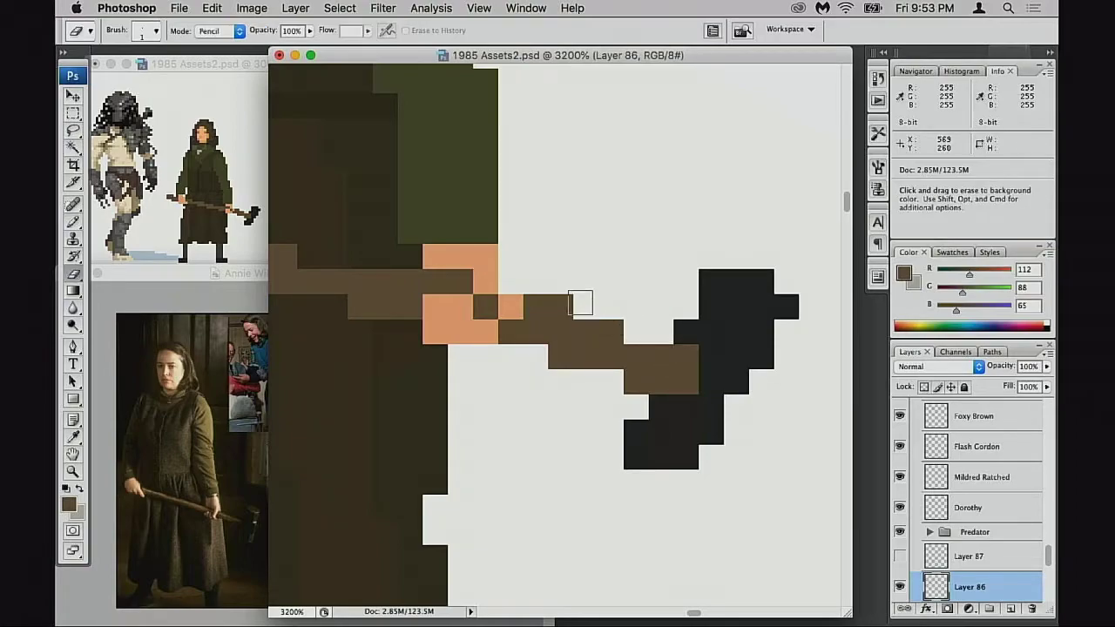
click(637, 383)
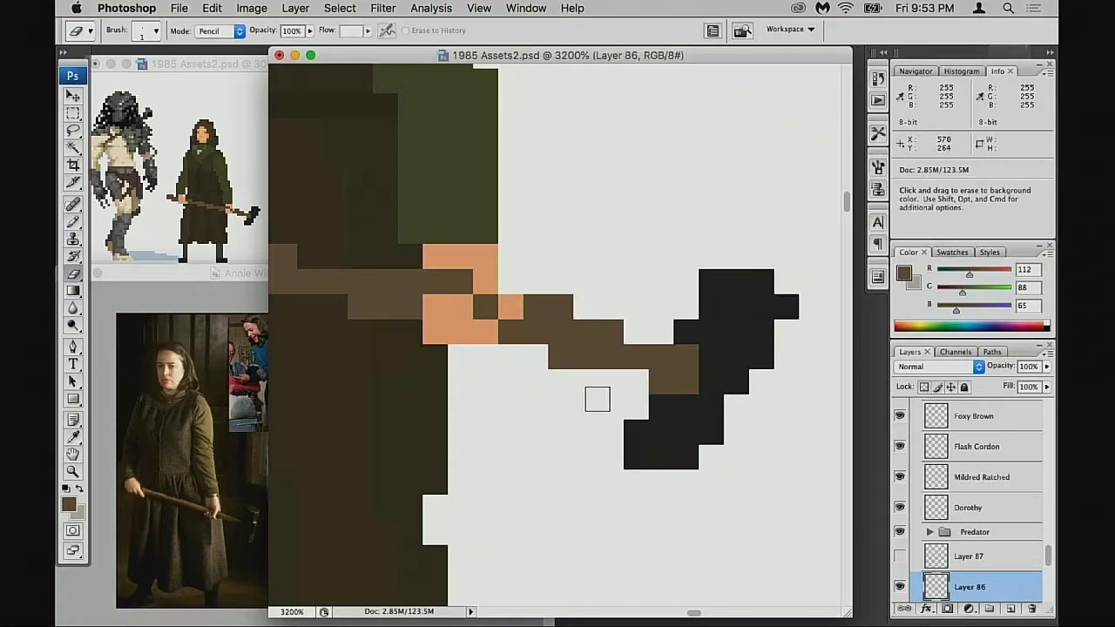
click(573, 367)
key(b)
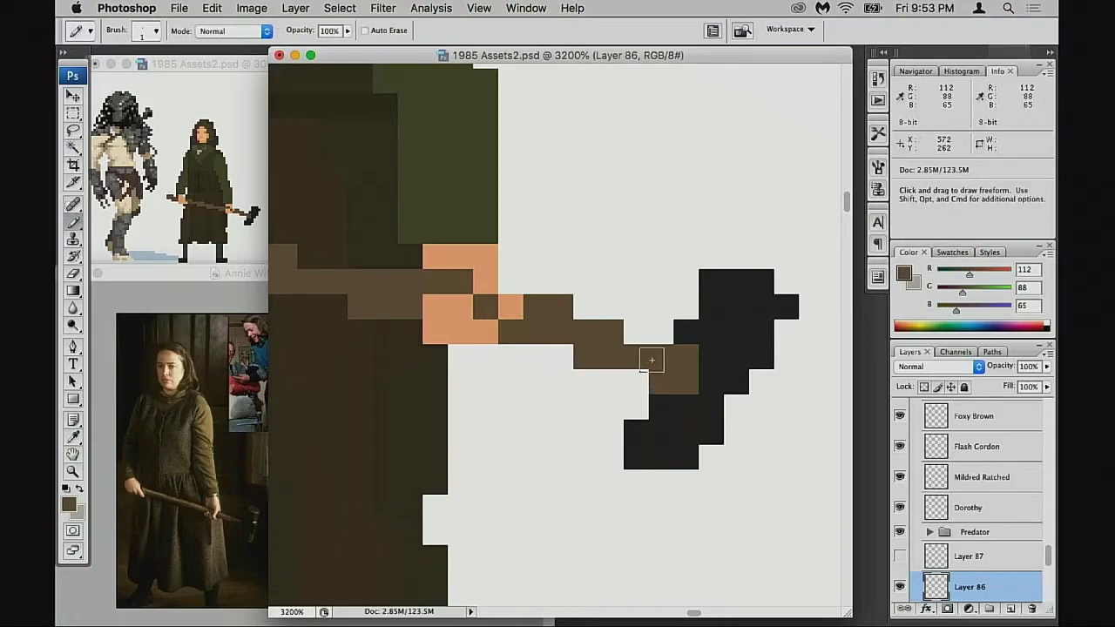
click(640, 338)
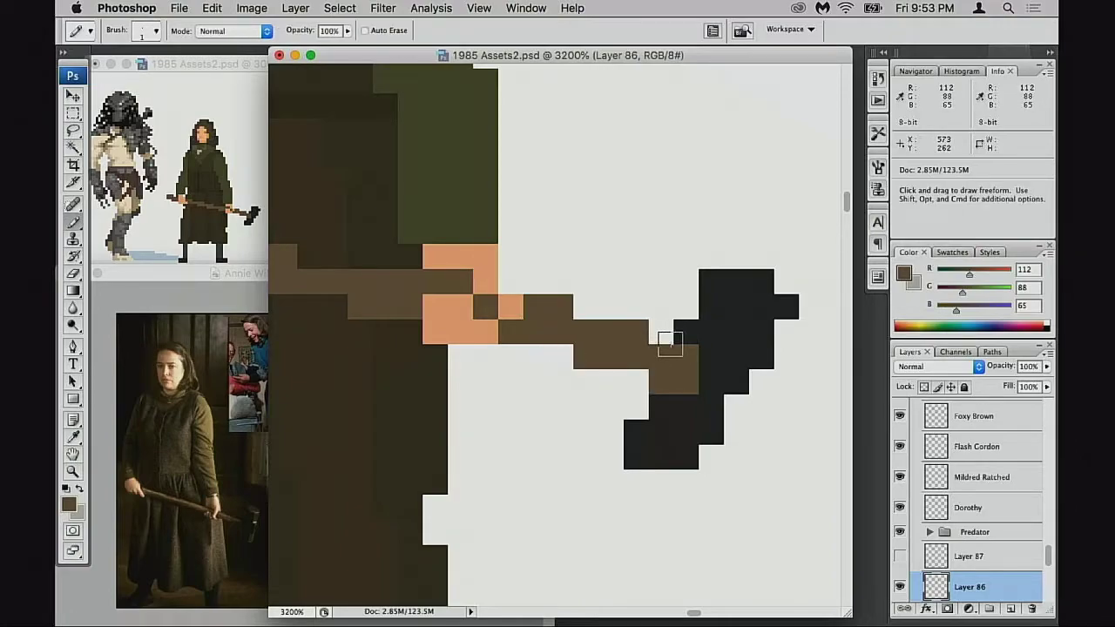
click(667, 339)
key(super+z)
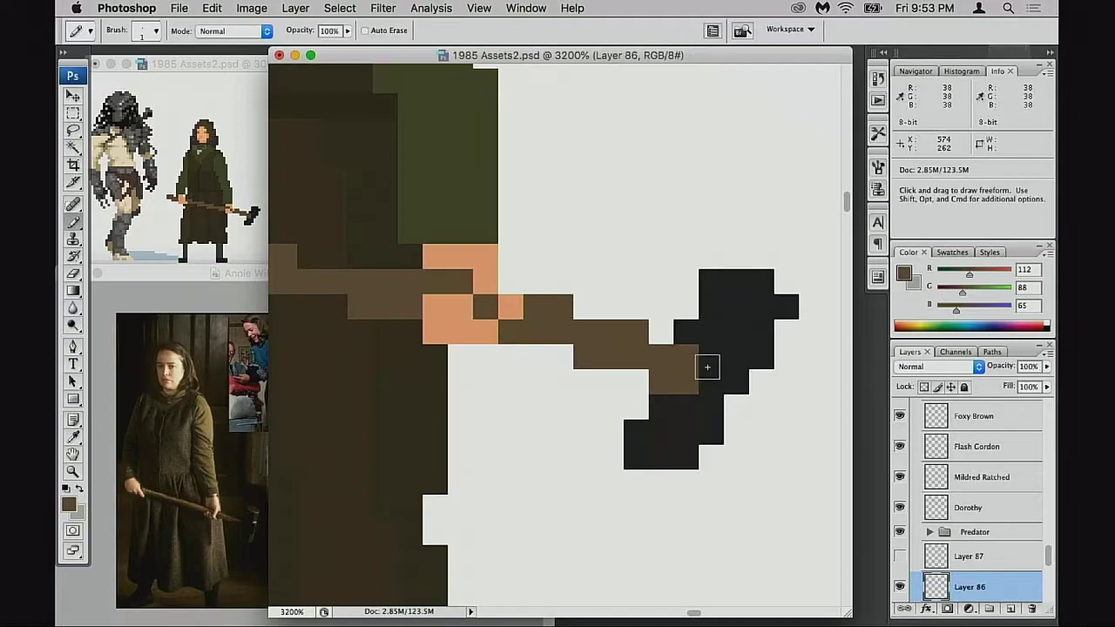
Paint over the handle's end inside the hammer head with the head's sampled near-black color
alt+click(700, 377)
click(683, 382)
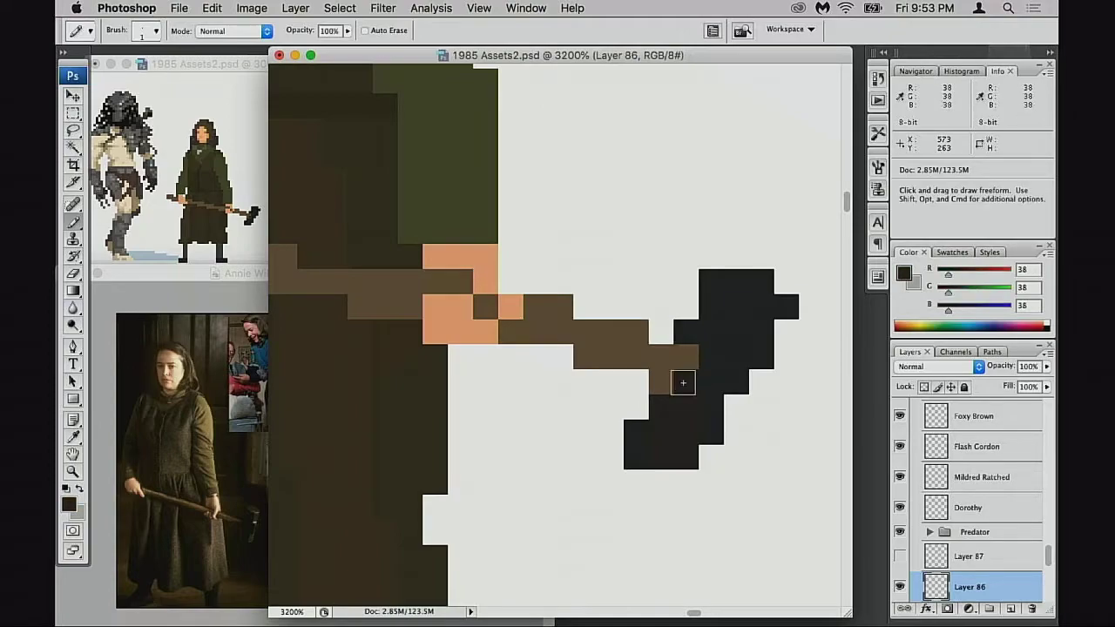
click(687, 359)
click(666, 386)
Thicken the lower half of the hammer head with near-black pixels along its right edge, bottom row and left edge
click(730, 401)
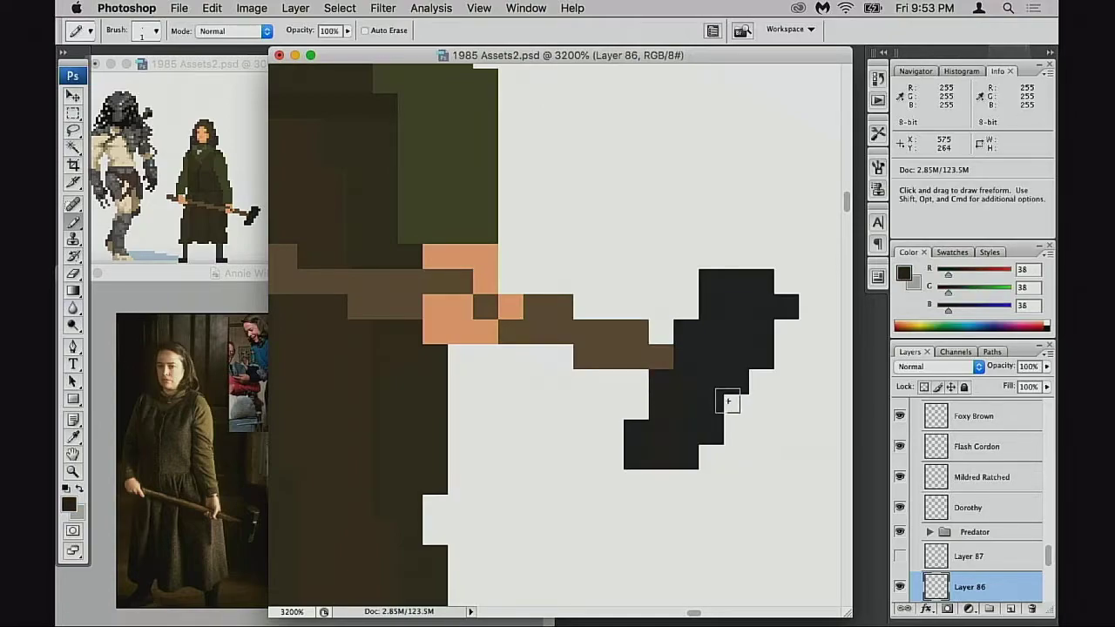
click(701, 447)
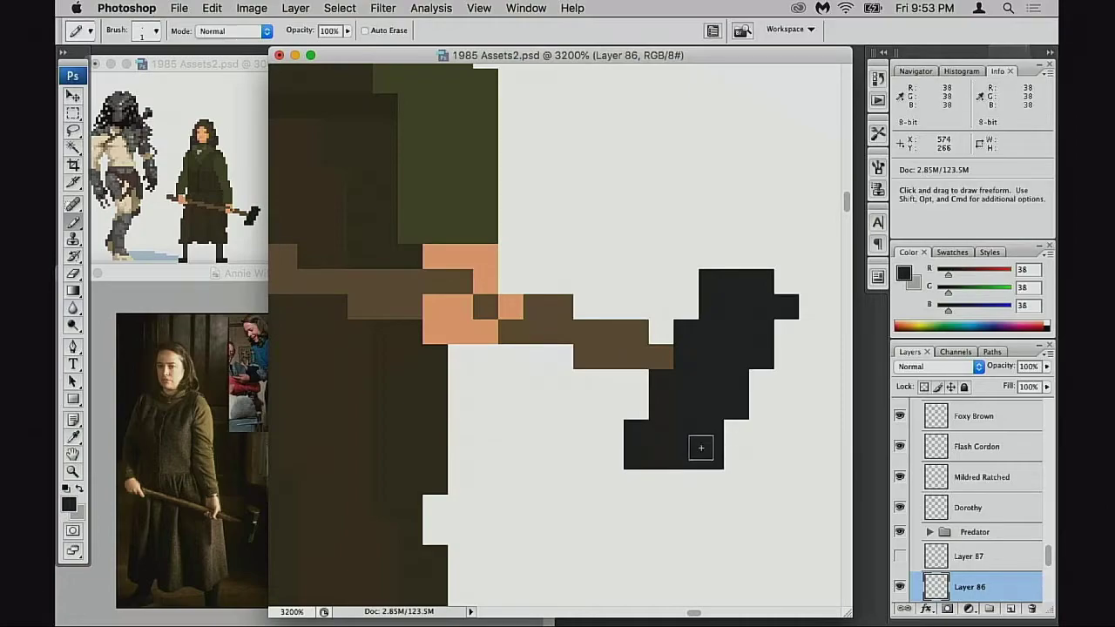
click(655, 474)
click(684, 476)
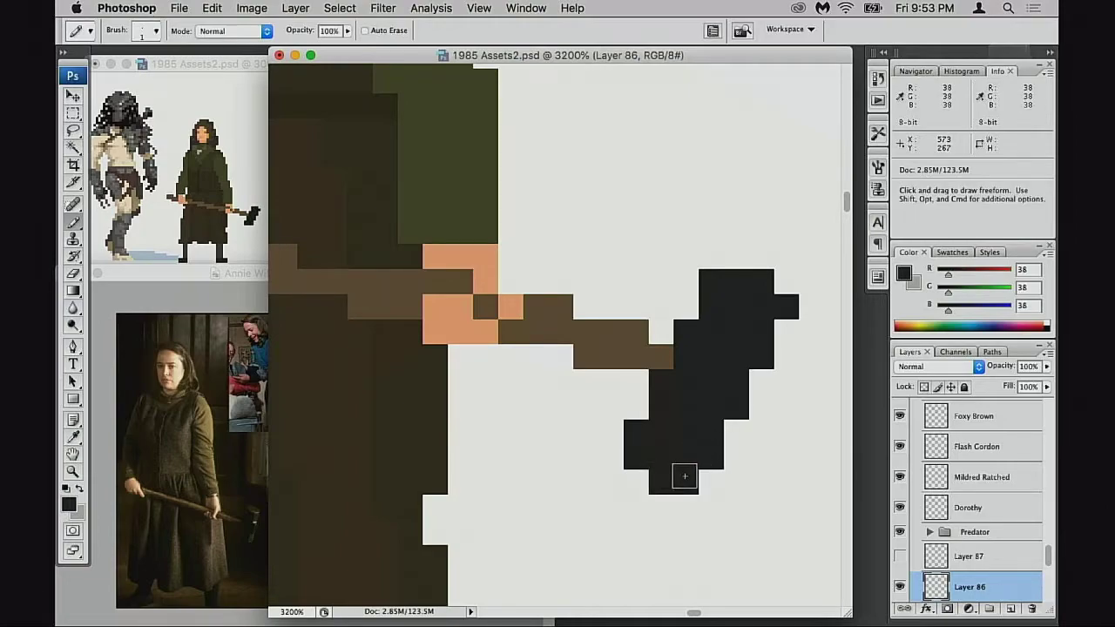
click(647, 477)
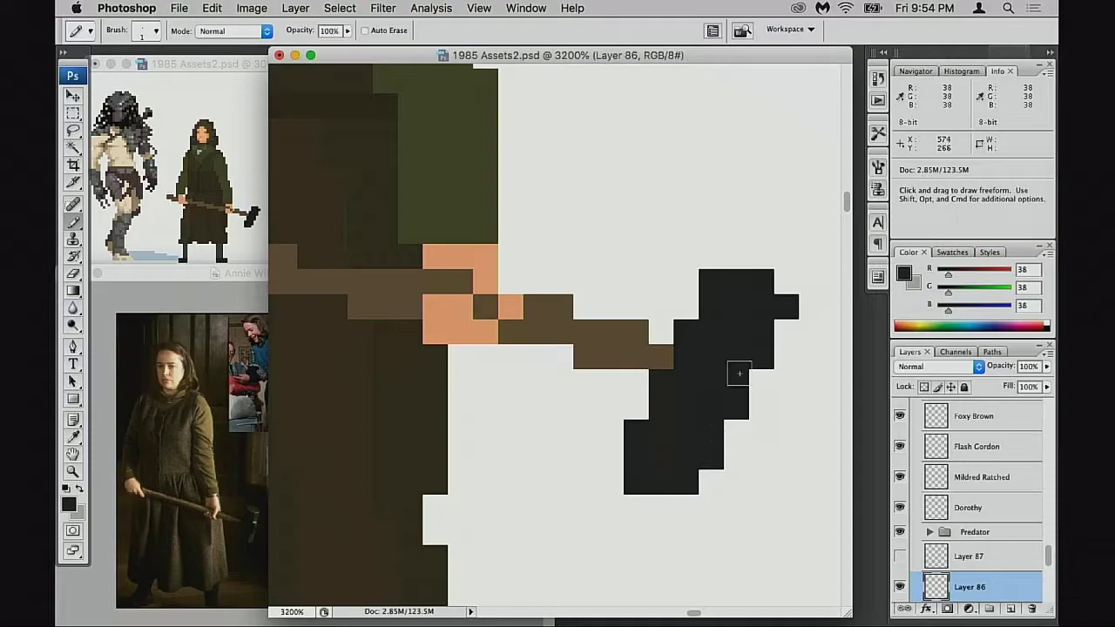
drag(708, 362, 706, 366)
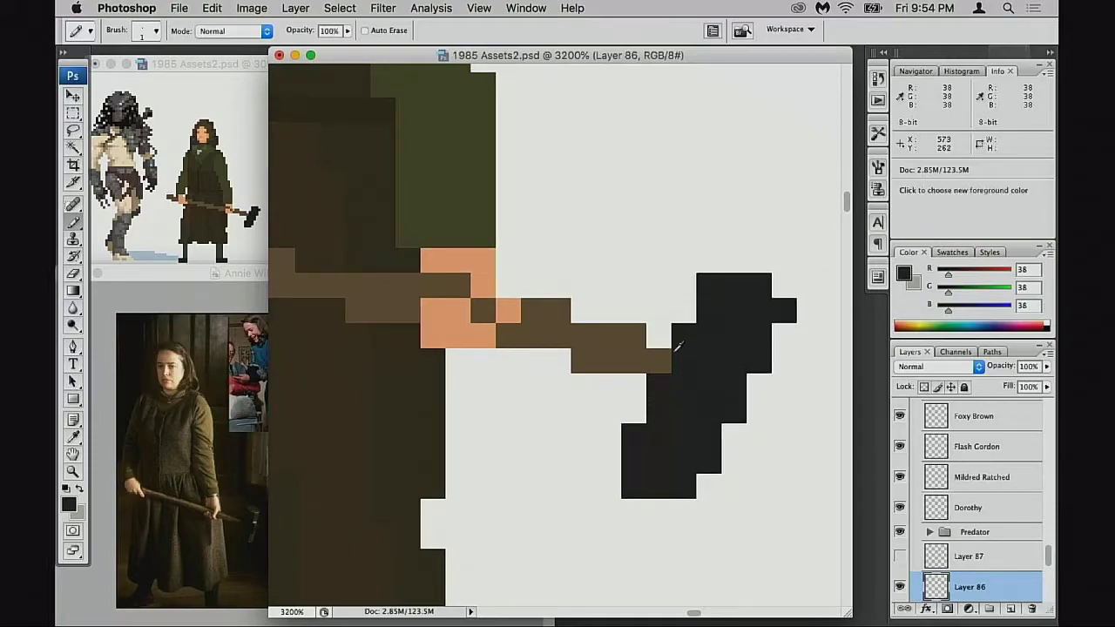
click(688, 317)
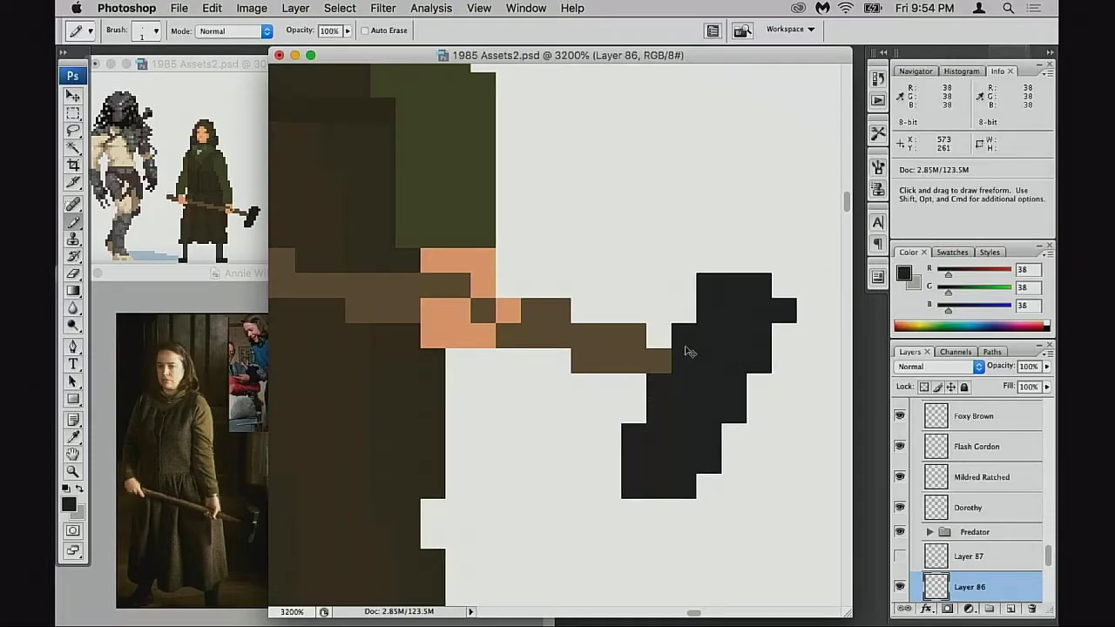
click(643, 411)
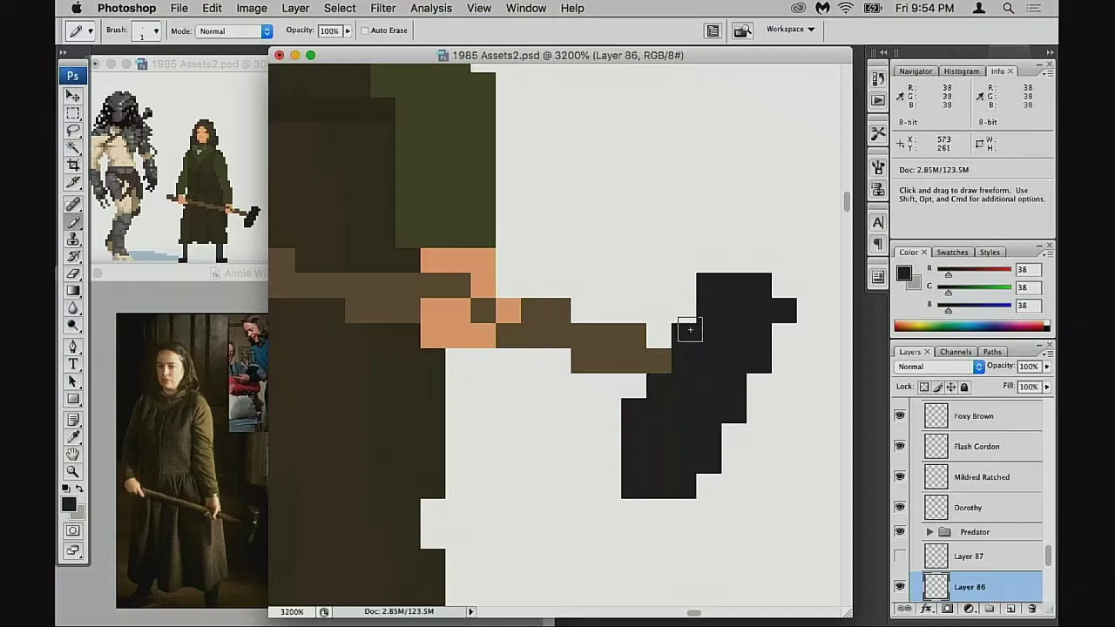
Try extra brown pixels below and above the handle's end where it meets the hammer head
alt+click(653, 359)
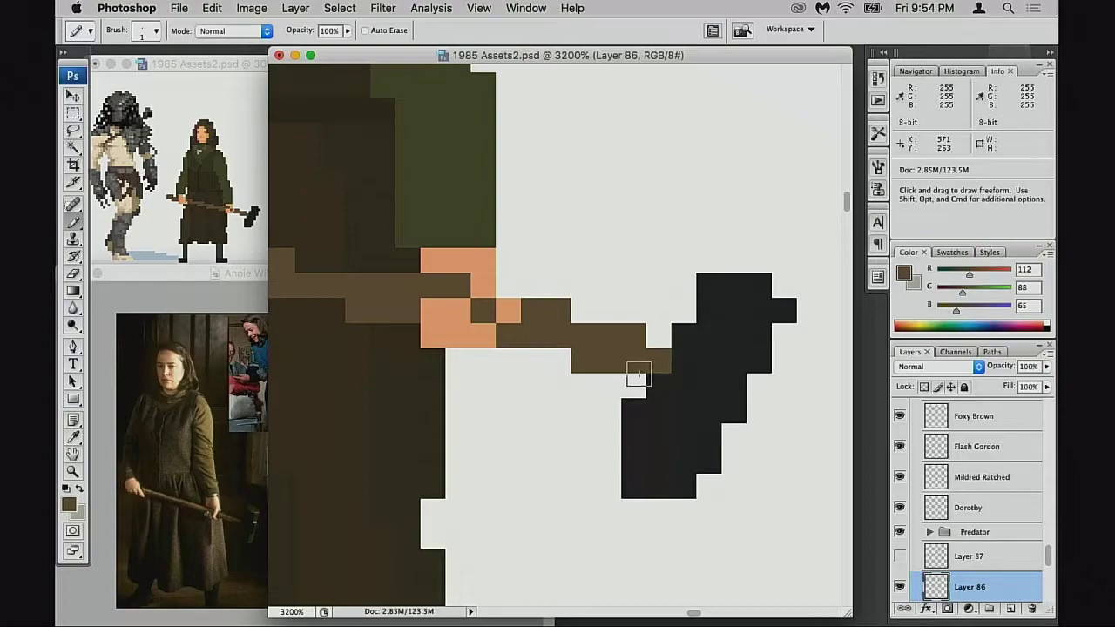
click(637, 374)
key(v)
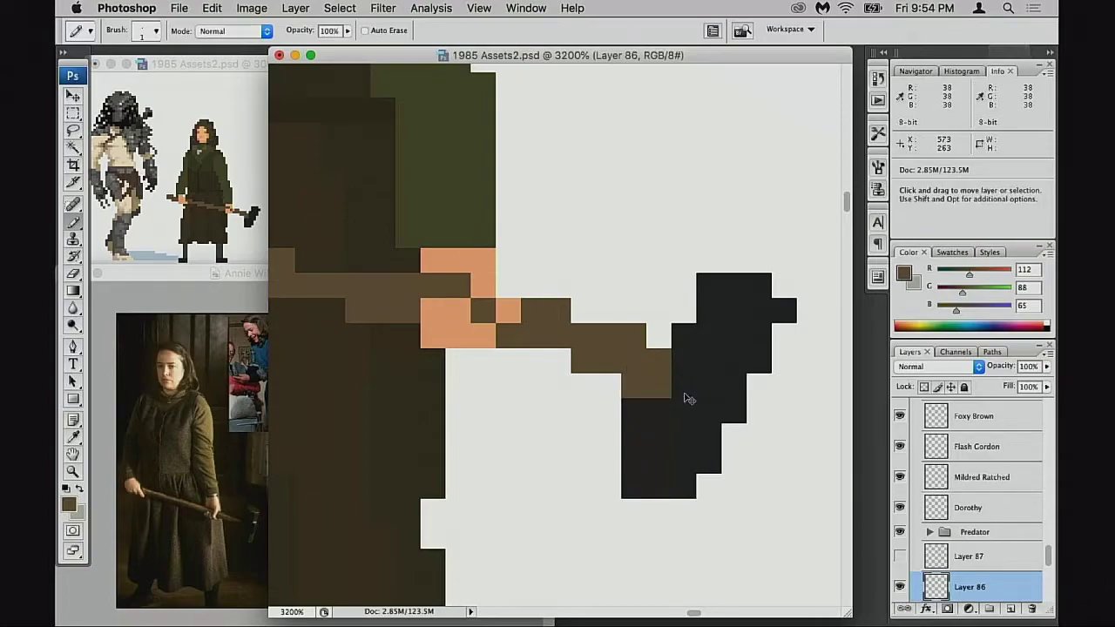
key(Up)
key(b)
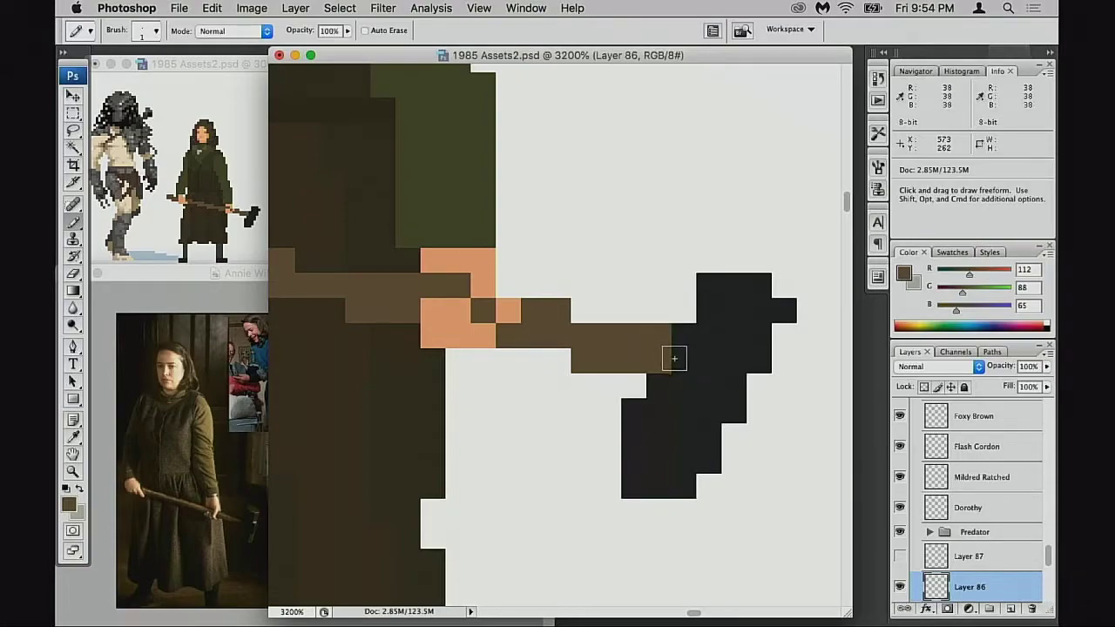
key(super+z)
Erase the upper-edge pixel at the end of the handle nearest the hammer head
key(e)
click(639, 337)
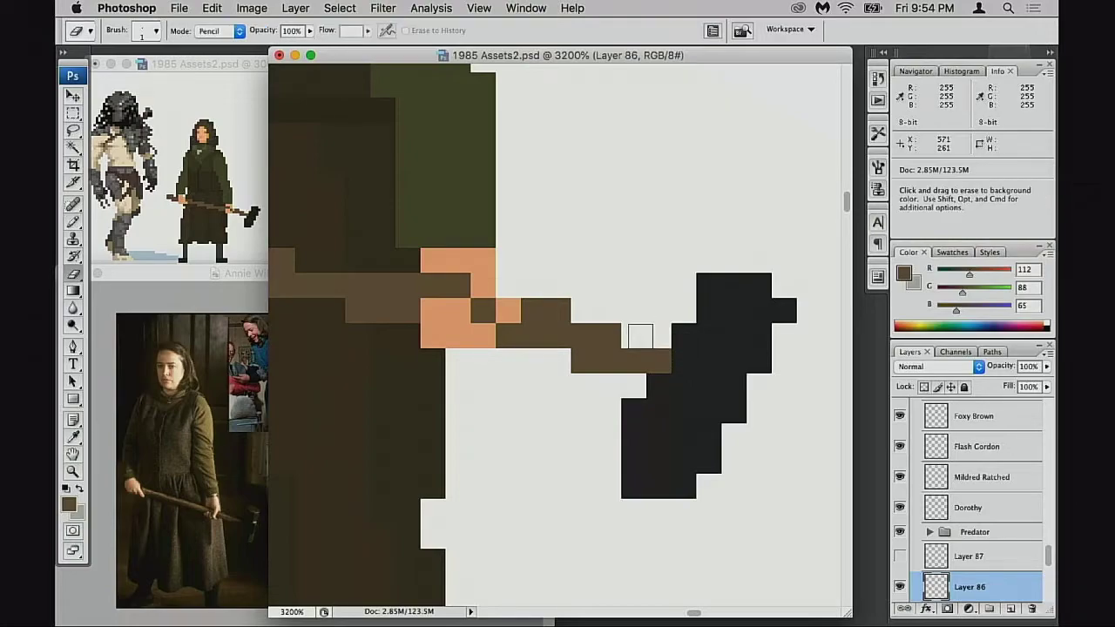
Undo the last erased handle pixel and add a near-black pixel below the nub on the hammer head's outer edge, sampling the head's color
key(super+z)
drag(733, 396, 714, 391)
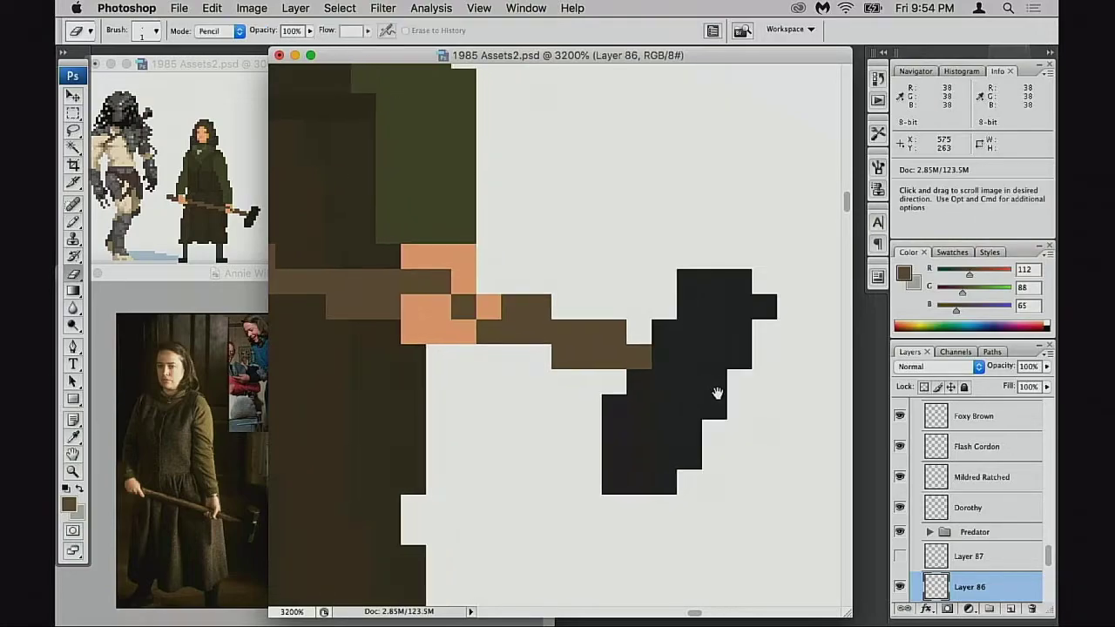
key(b)
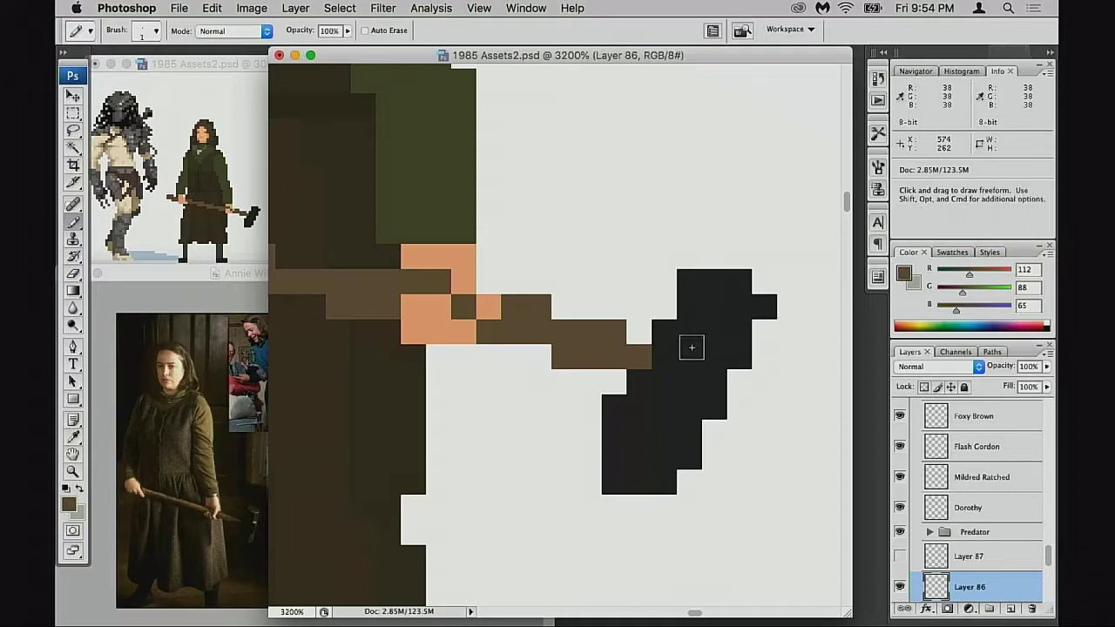
alt+click(722, 342)
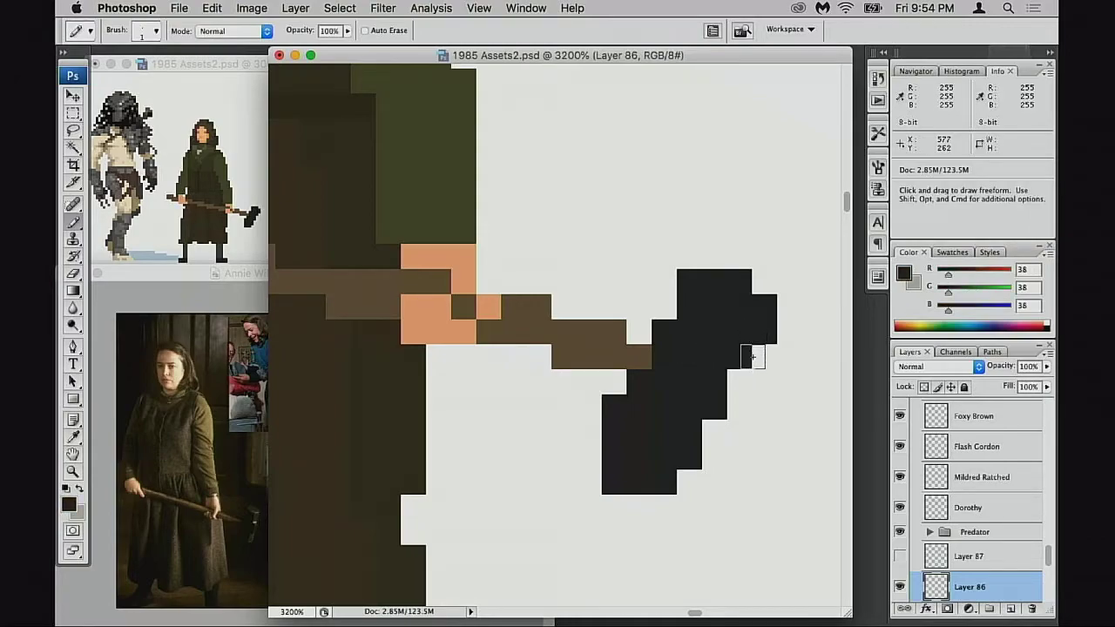
Erase the nub on the hammer head's outer edge and repaint it with near-black pixels
key(e)
click(763, 307)
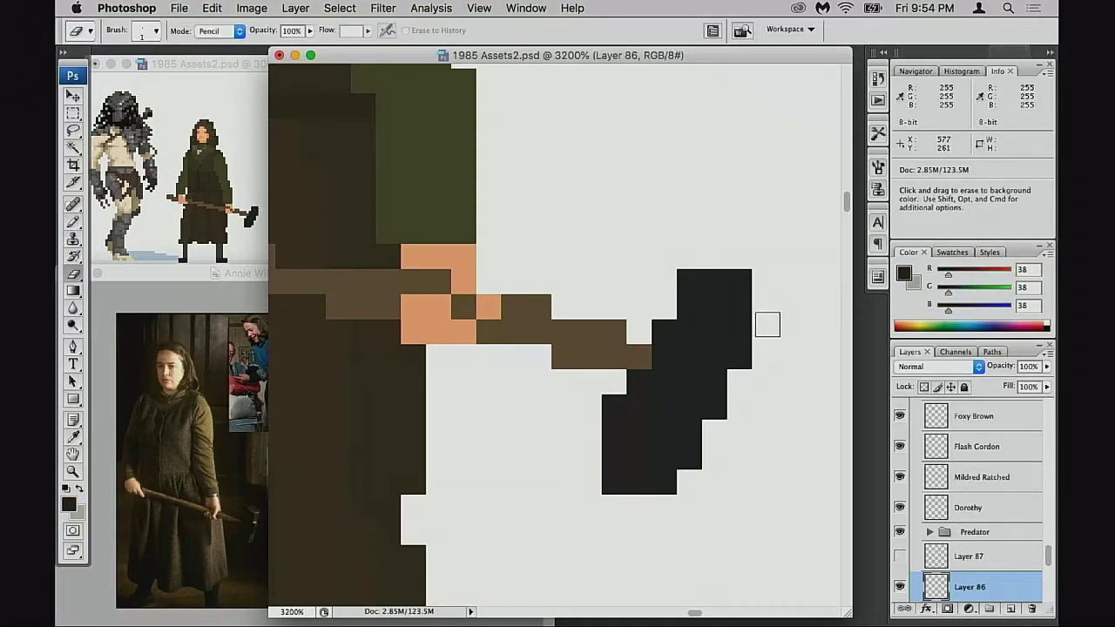
key(b)
click(761, 306)
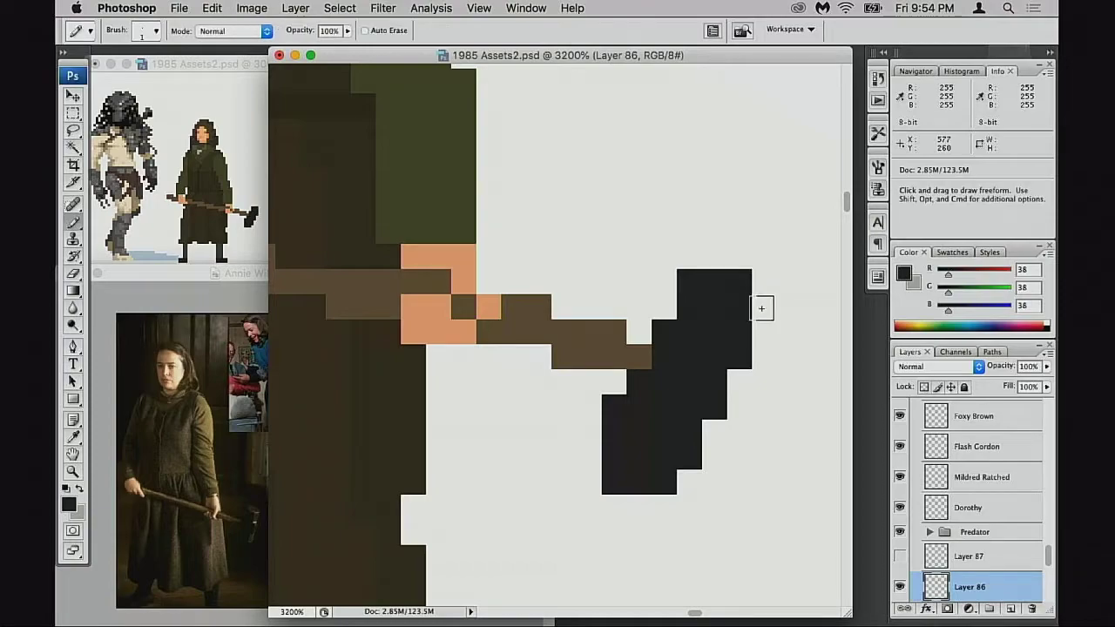
click(761, 329)
Paint the sampled handle brown across the middle of the hand nearest the hammer head so the handle runs through the grip
mouse_move(590, 336)
mouse_down()
mouse_move(662, 366)
mouse_move(641, 374)
mouse_move(636, 362)
mouse_move(661, 364)
mouse_up()
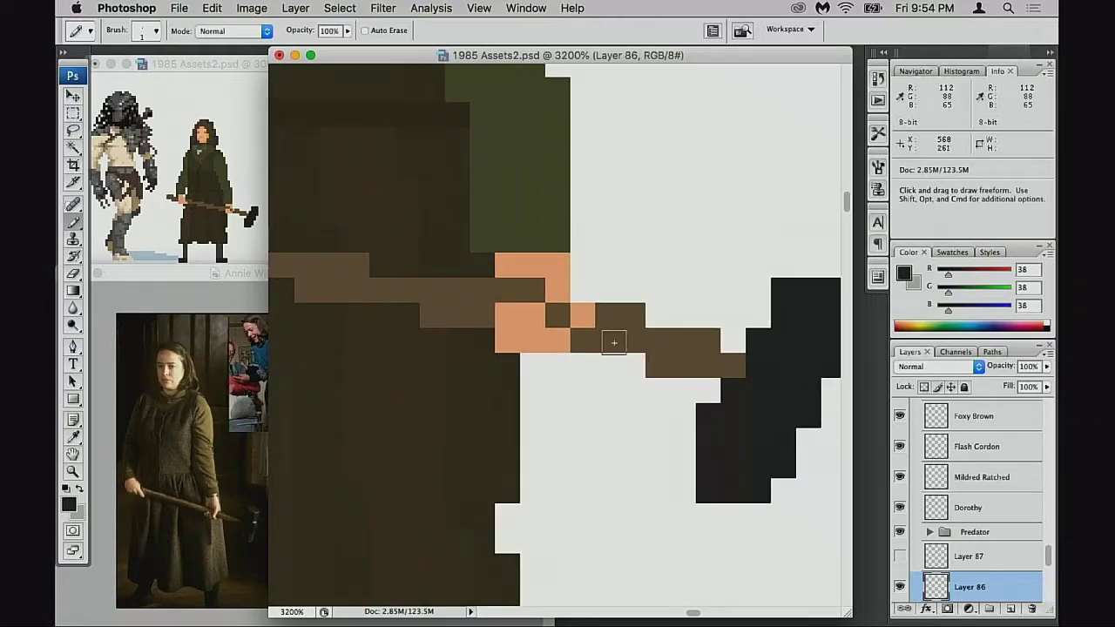
alt+click(547, 317)
click(531, 313)
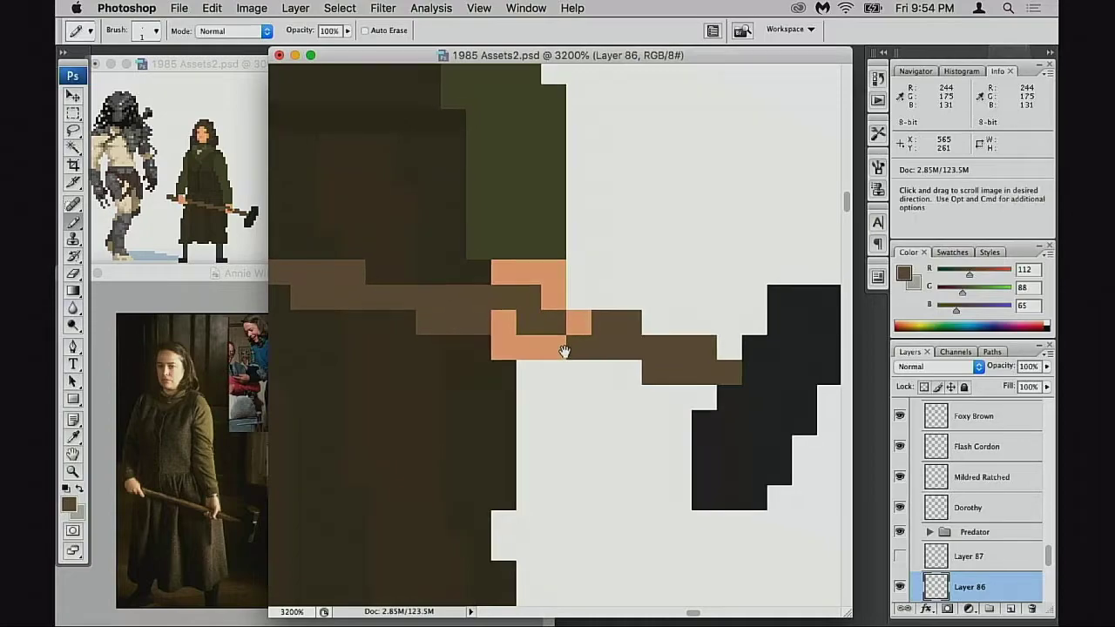
drag(569, 344, 542, 358)
click(510, 321)
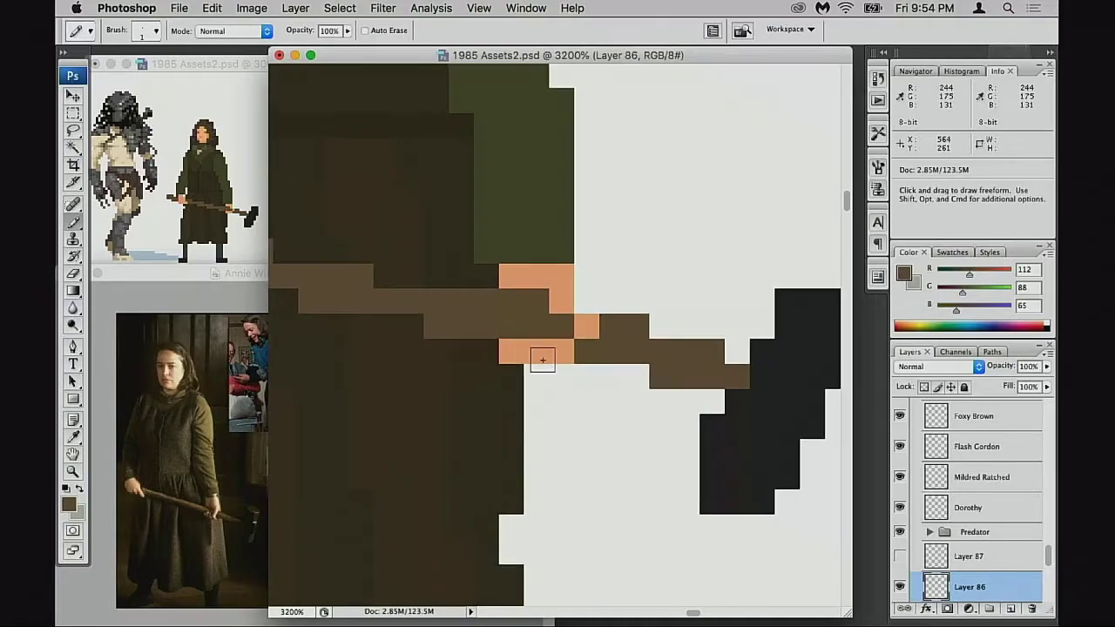
Add sampled skin-tone pixels above the handle and at the outer edge of the hand nearest the hammer head
alt+click(549, 305)
click(533, 301)
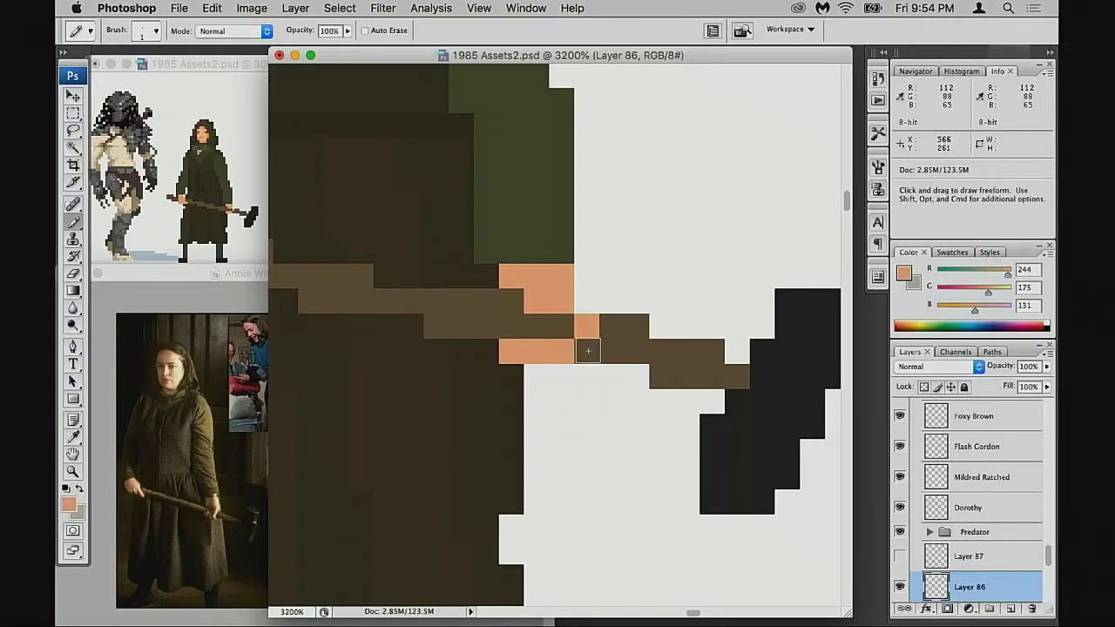
mouse_move(587, 352)
mouse_down()
mouse_move(618, 359)
mouse_move(586, 377)
mouse_move(587, 391)
mouse_move(629, 408)
mouse_up()
click(574, 307)
Fill the gap in the vest's vertical center seam with the dark brown sampled from the seam
mouse_move(474, 362)
mouse_down()
mouse_move(592, 378)
mouse_move(565, 374)
mouse_move(551, 402)
mouse_up()
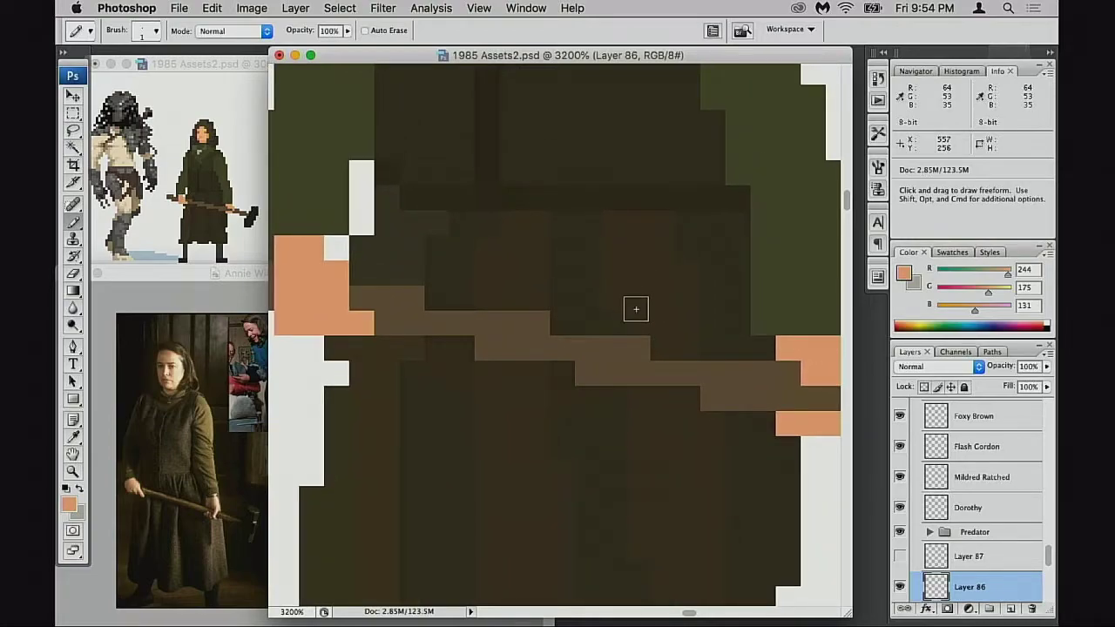
alt+click(540, 190)
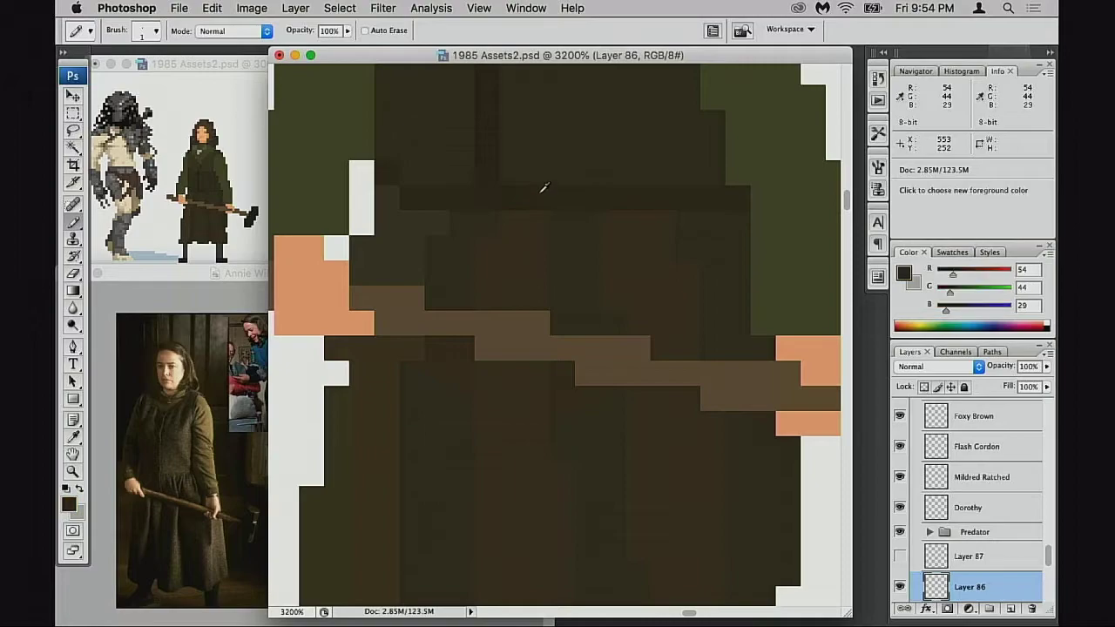
alt+click(501, 194)
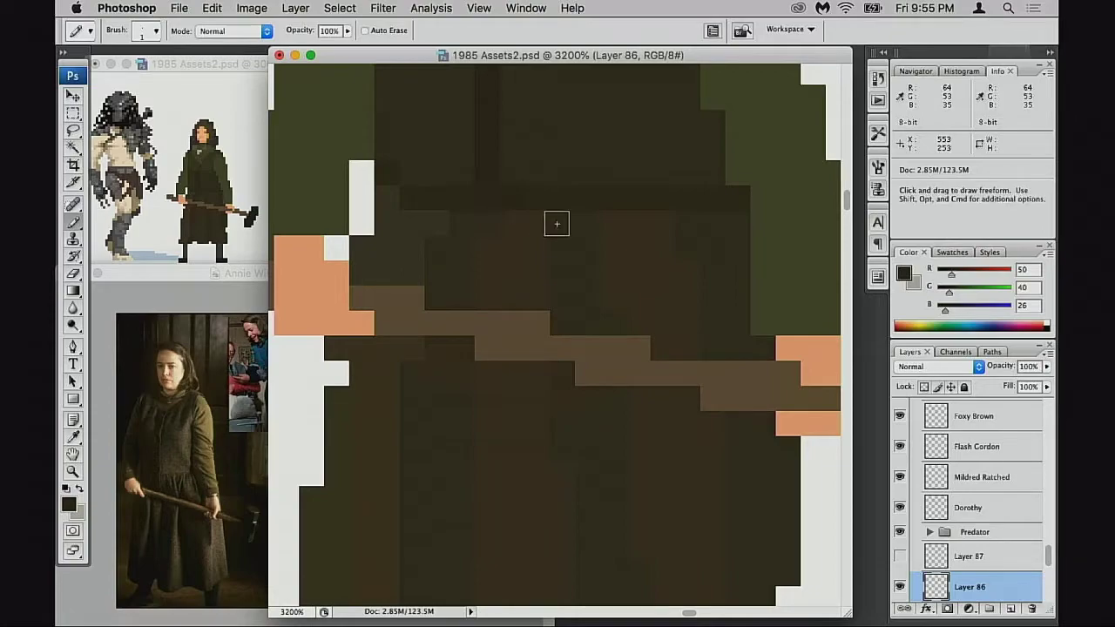
mouse_move(553, 257)
mouse_down()
mouse_move(550, 278)
mouse_move(582, 310)
mouse_move(575, 325)
mouse_move(526, 329)
mouse_up()
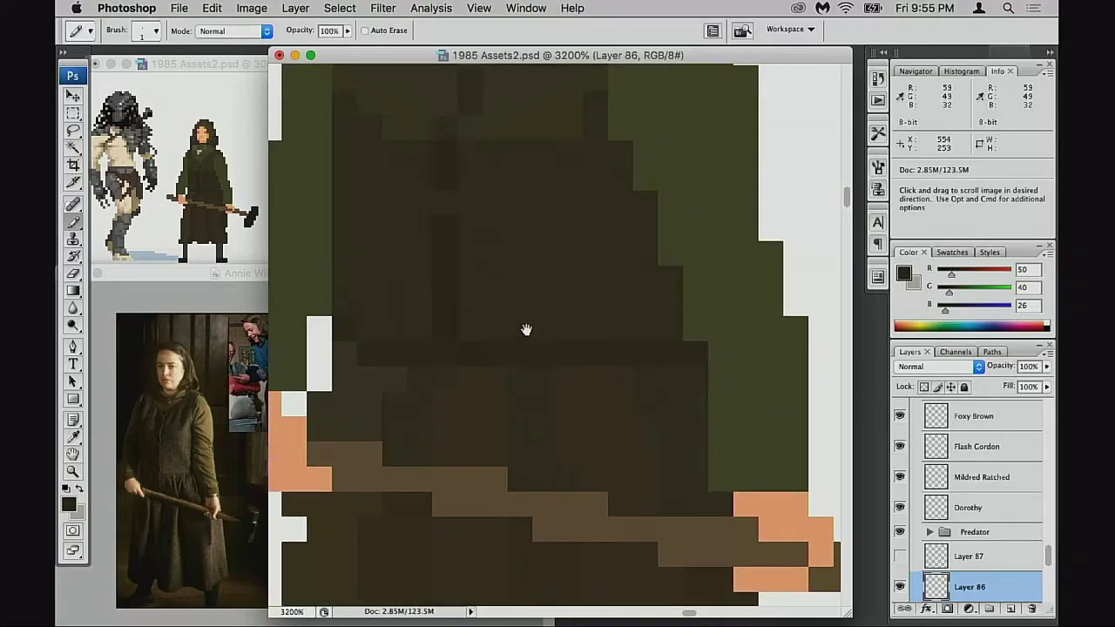
alt+click(454, 248)
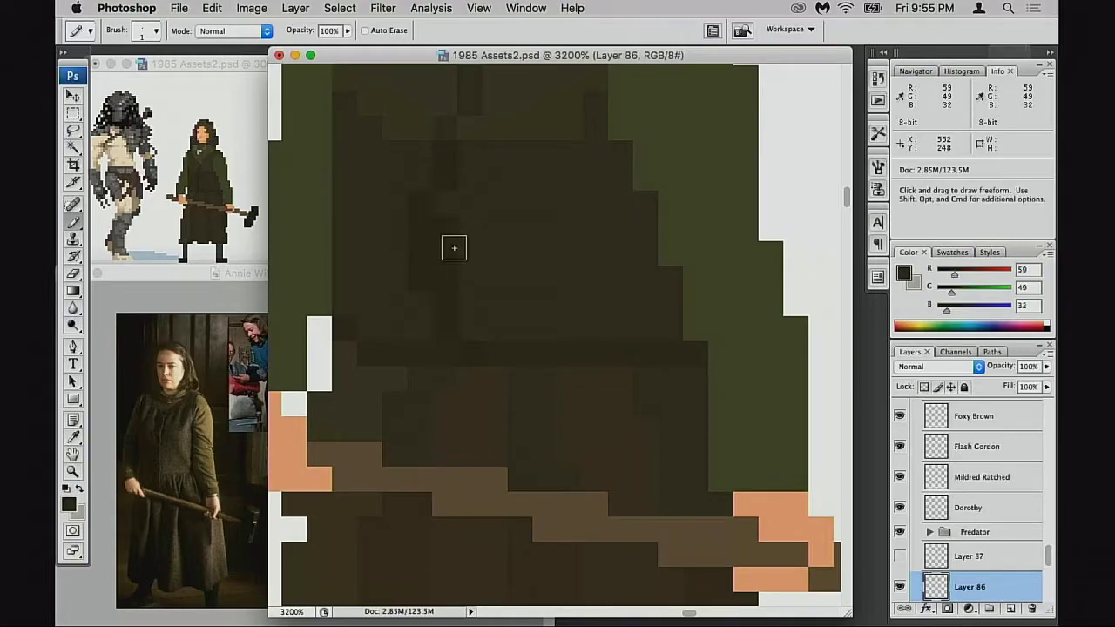
key(super)
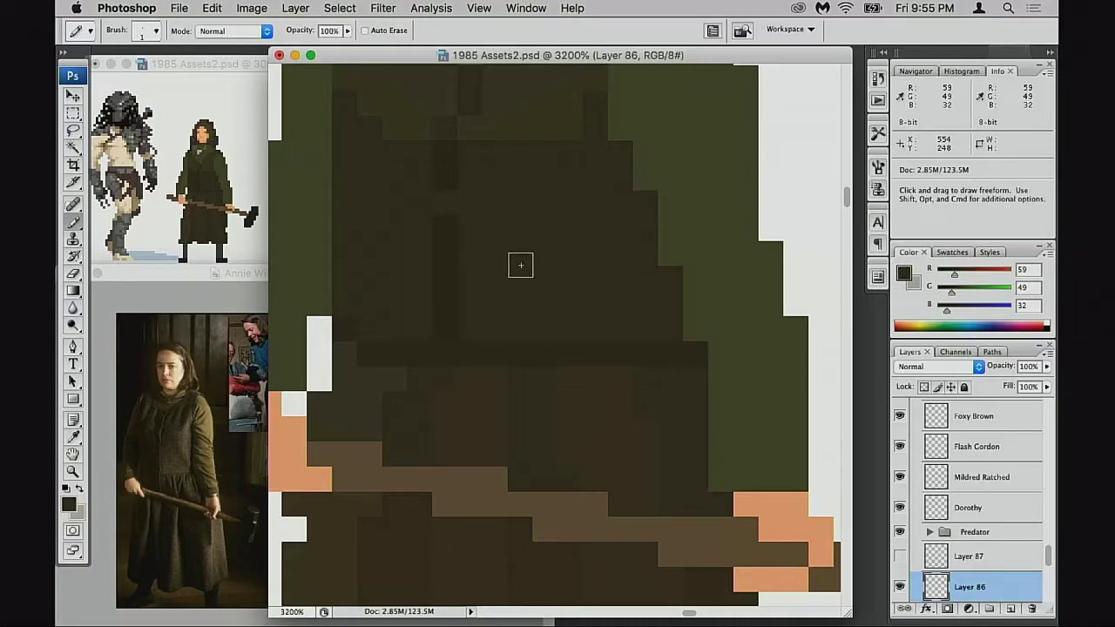
drag(496, 288, 480, 339)
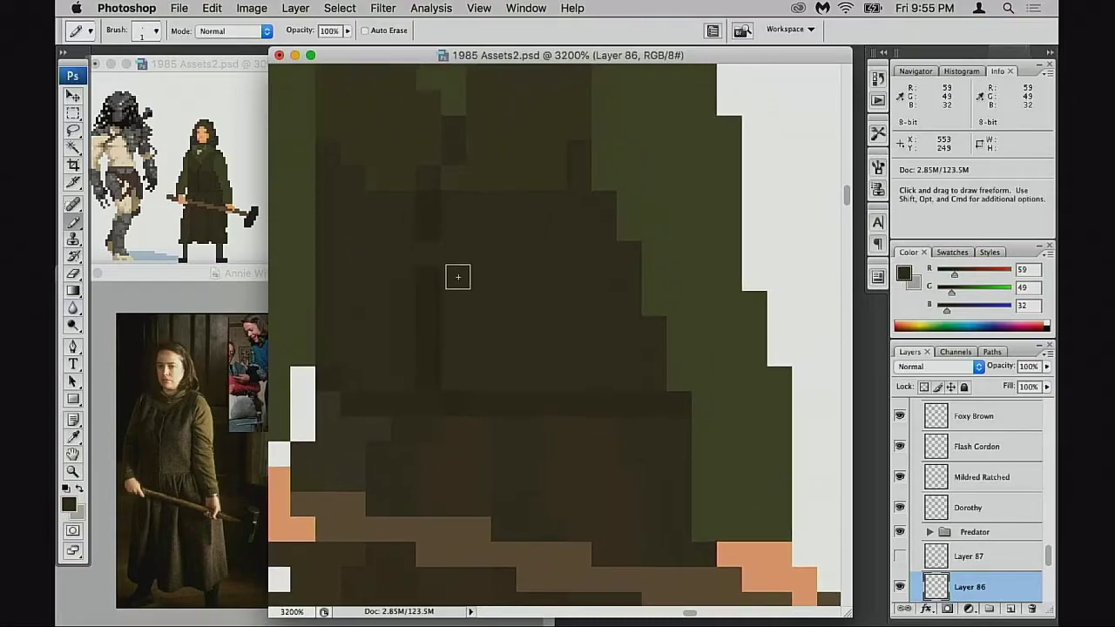
alt+click(416, 261)
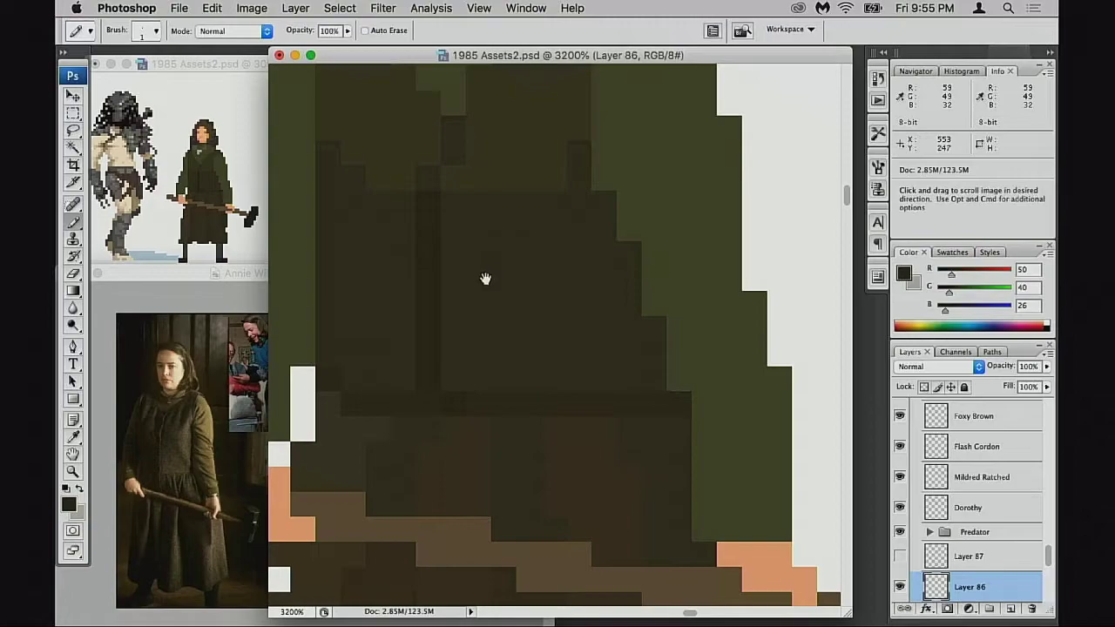
Break the vest's dark center seam into short segments by painting gaps in the vest's sampled brown
drag(477, 277, 470, 290)
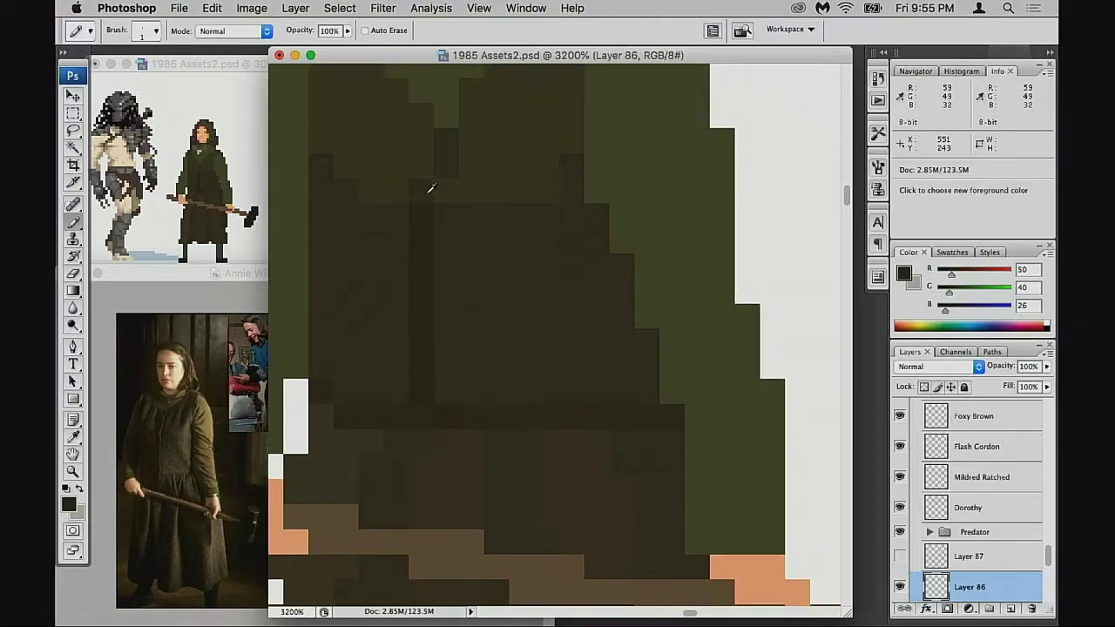
alt+click(427, 207)
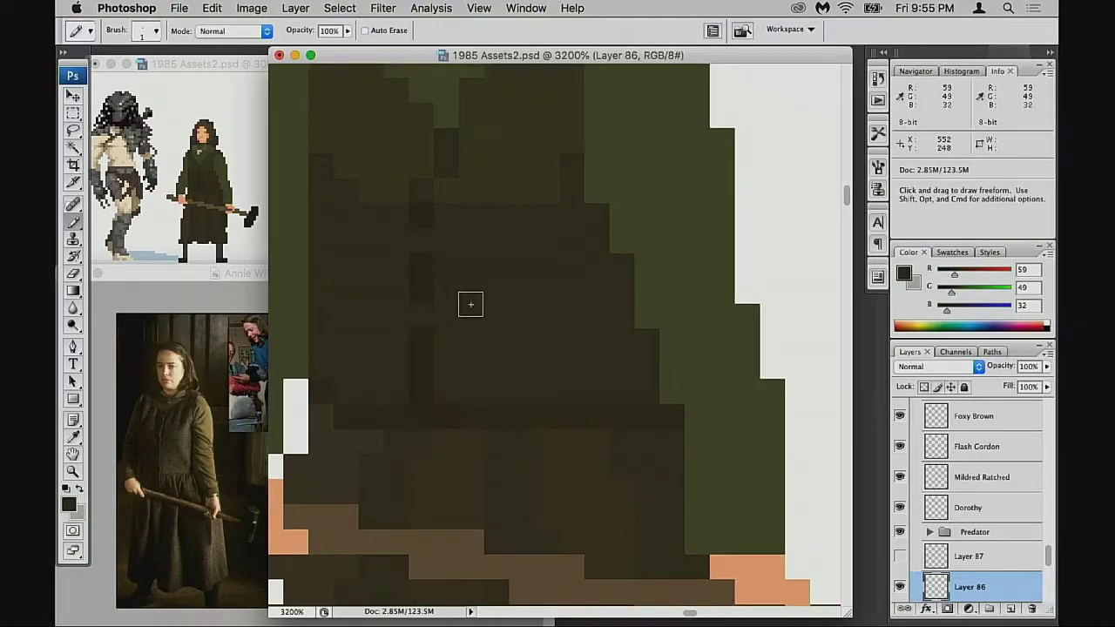
mouse_move(493, 326)
mouse_down()
mouse_move(523, 301)
mouse_move(573, 323)
mouse_up()
drag(522, 285, 500, 388)
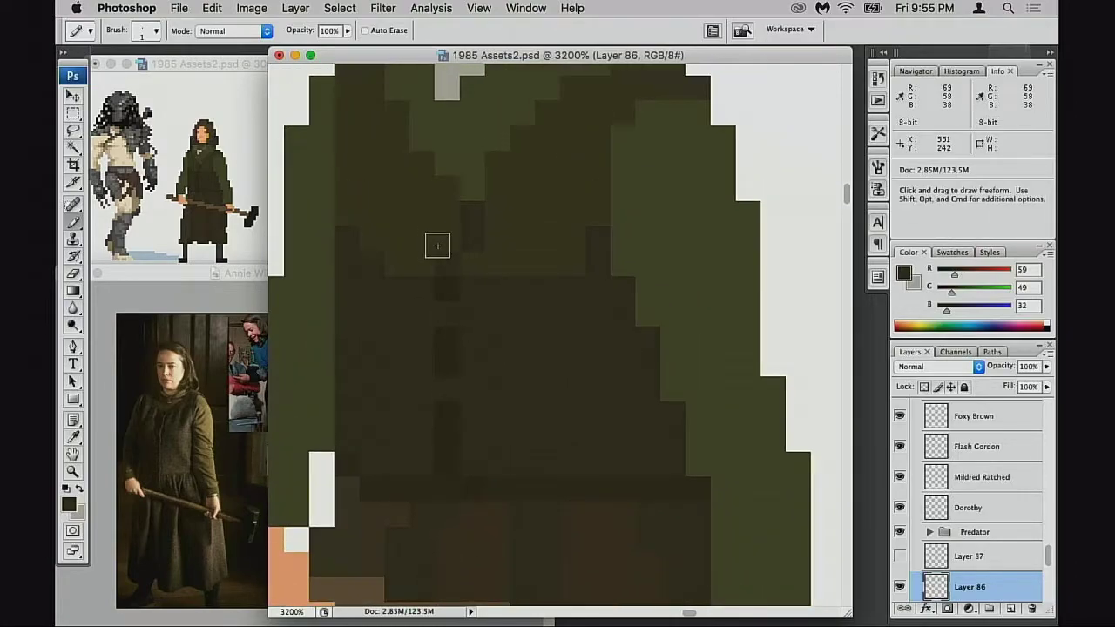
Reshape the V neckline's tip where it meets the center seam and shorten the dark marks at both sides of the chest by one pixel
drag(528, 270, 520, 301)
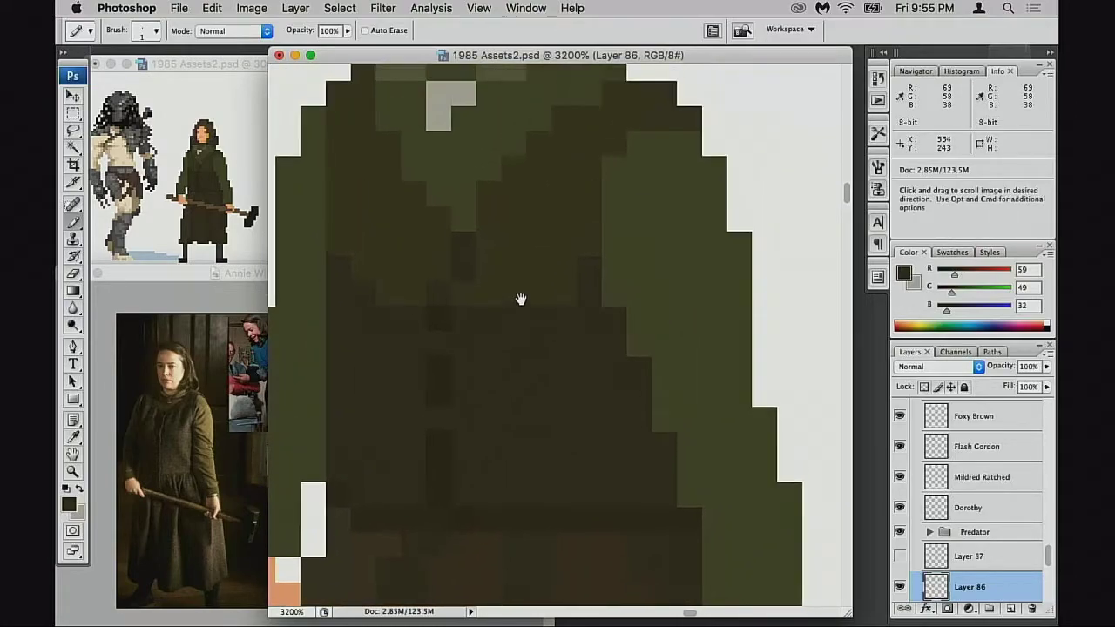
alt+click(467, 265)
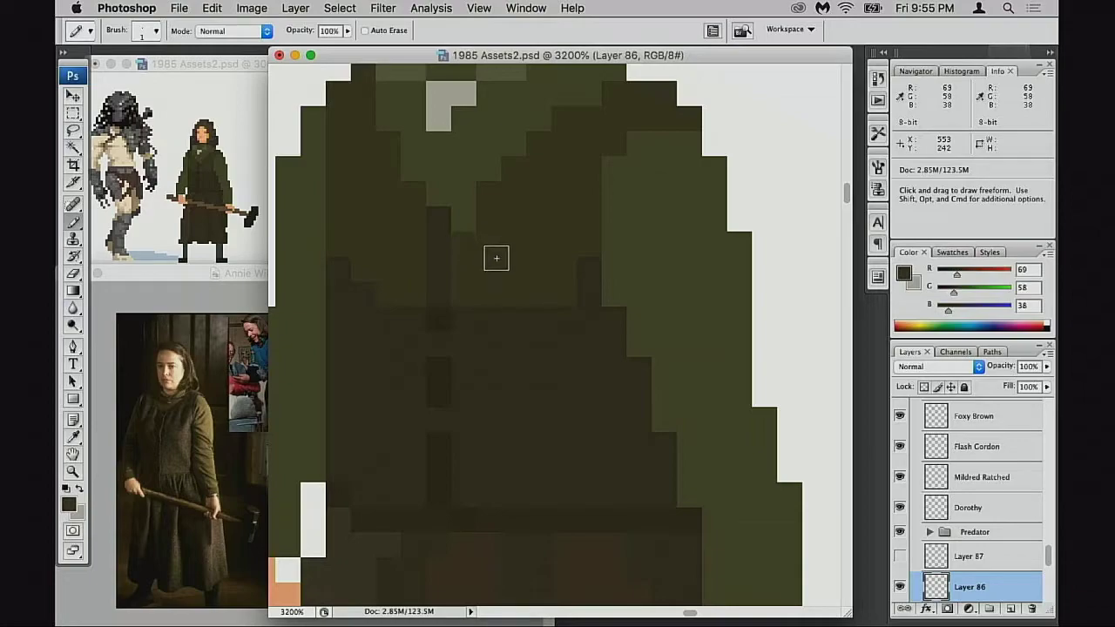
alt+click(437, 216)
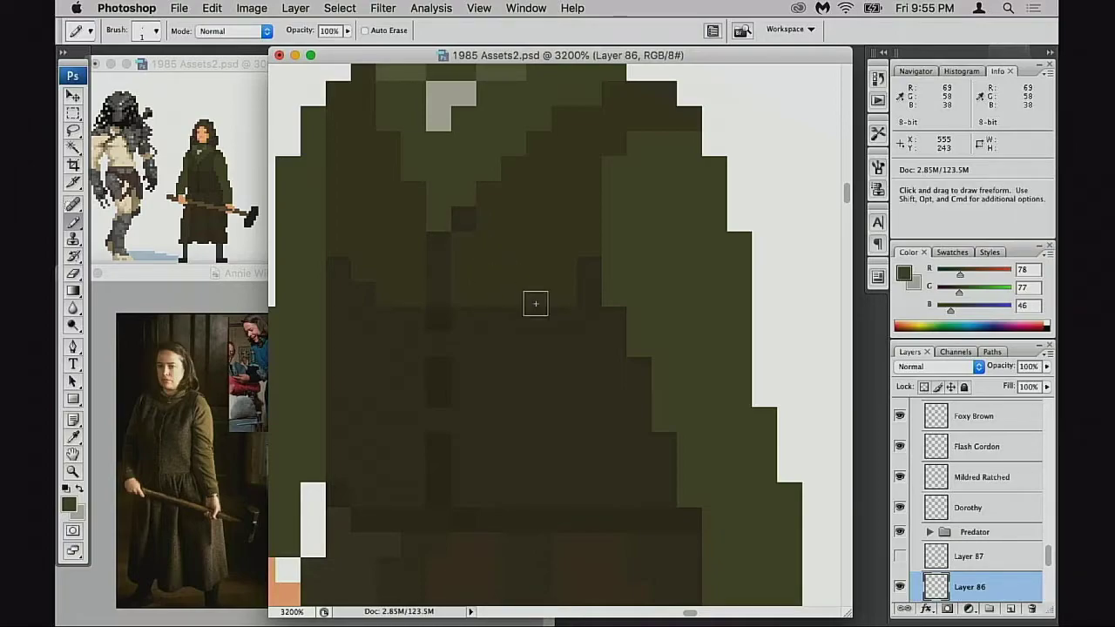
alt+click(573, 303)
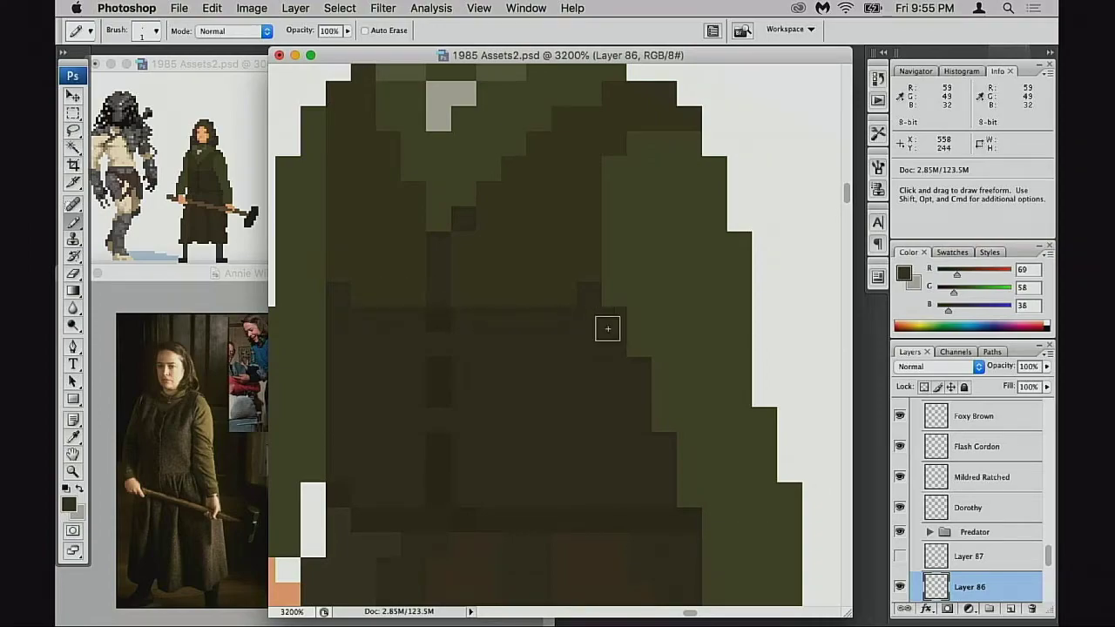
Add a sampled green pixel to the outer edge of the sleeve on the side away from the hammer head
key(space)
mouse_move(576, 339)
mouse_down()
mouse_move(534, 336)
mouse_move(540, 350)
mouse_move(524, 360)
mouse_up()
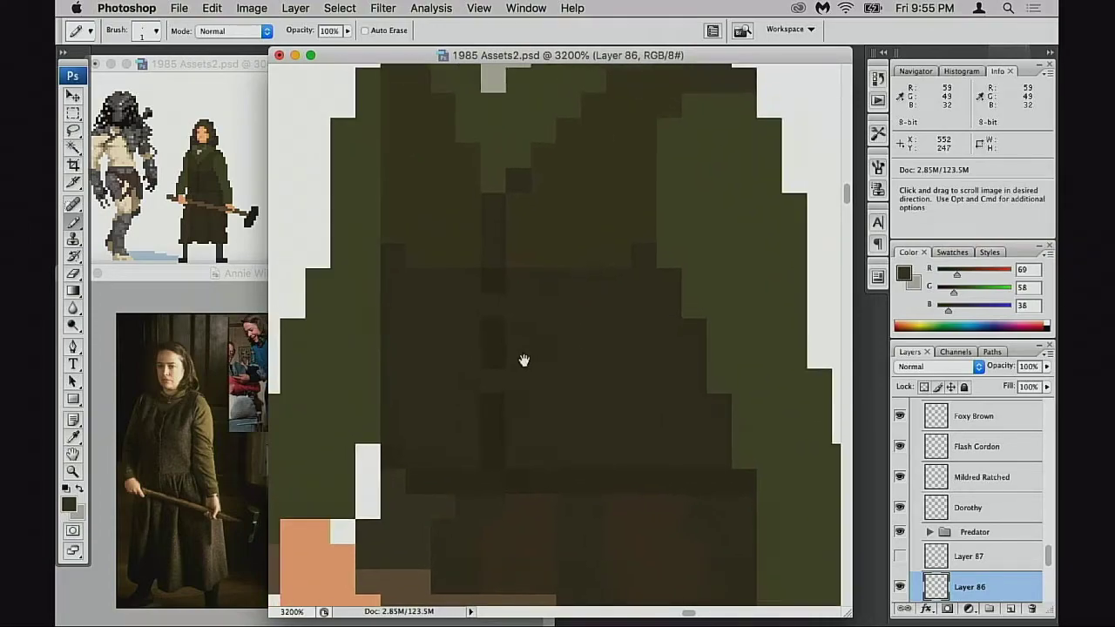
scroll(524, 360, left, 3)
scroll(523, 359, up, 2)
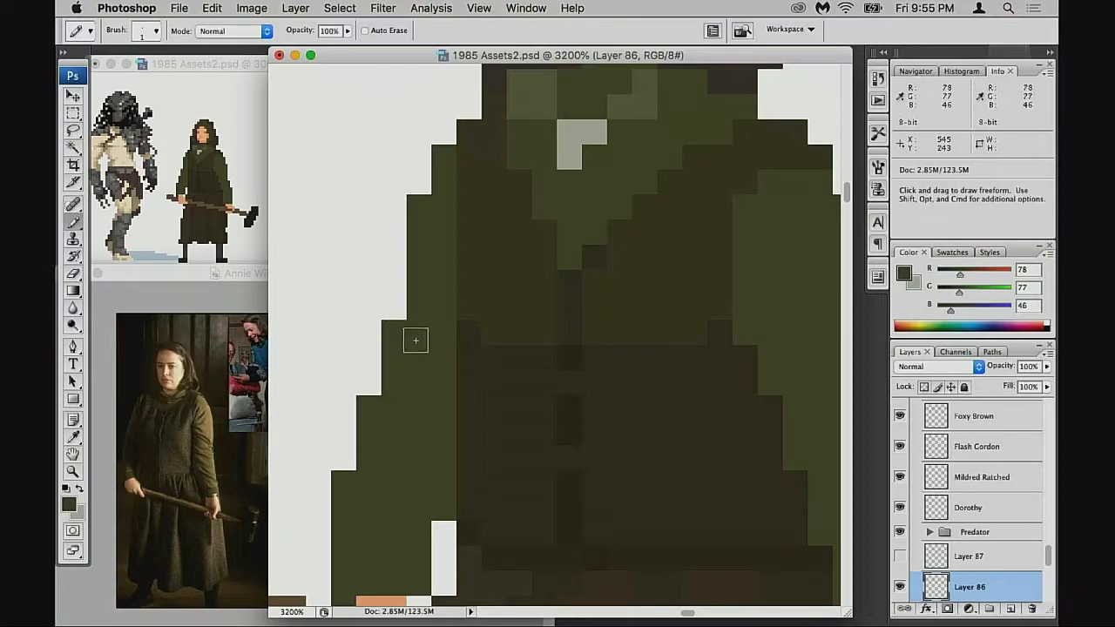
Extend the vest by one sampled brown pixel at the lower step of its edge along the hammer-side sleeve
key(space)
mouse_move(657, 358)
mouse_down()
mouse_move(545, 326)
mouse_move(540, 308)
mouse_up()
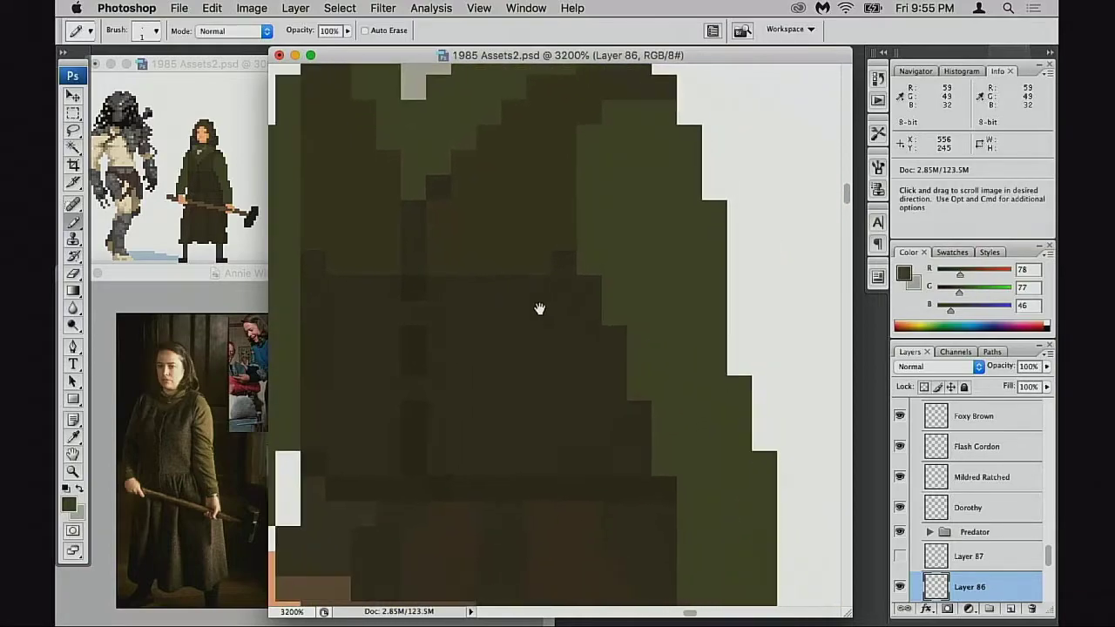
drag(617, 403, 617, 336)
scroll(617, 337, down, 2)
scroll(617, 337, right, 1)
alt+click(613, 304)
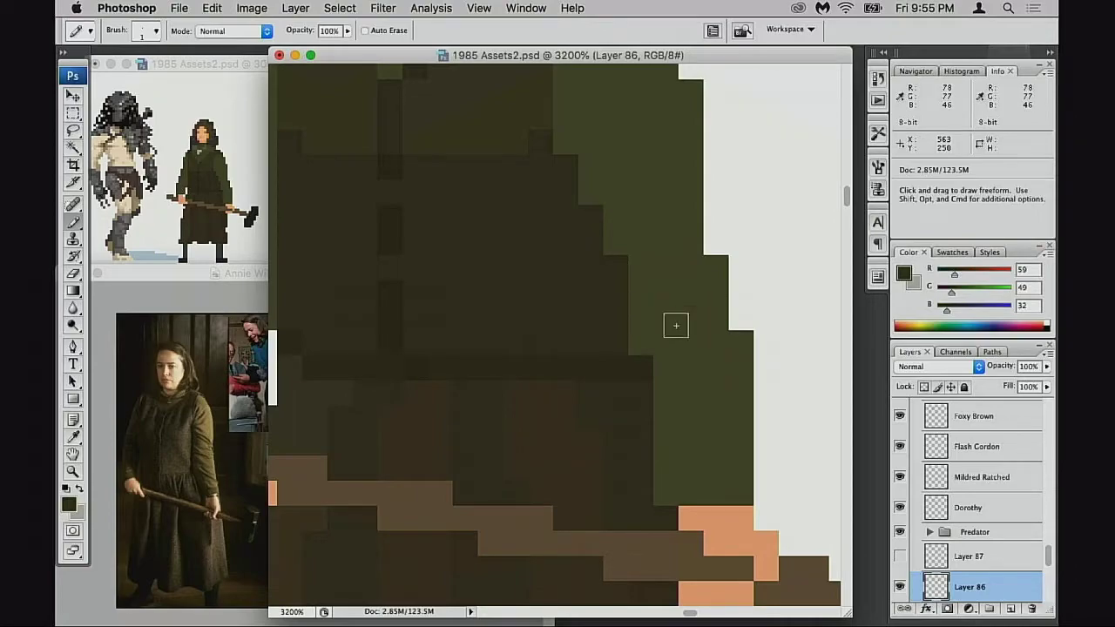
Inspect the vest, sleeves, hands and handle on both sides of the figure for uneven pixel edges
scroll(667, 331, down, 2)
scroll(641, 331, left, 3)
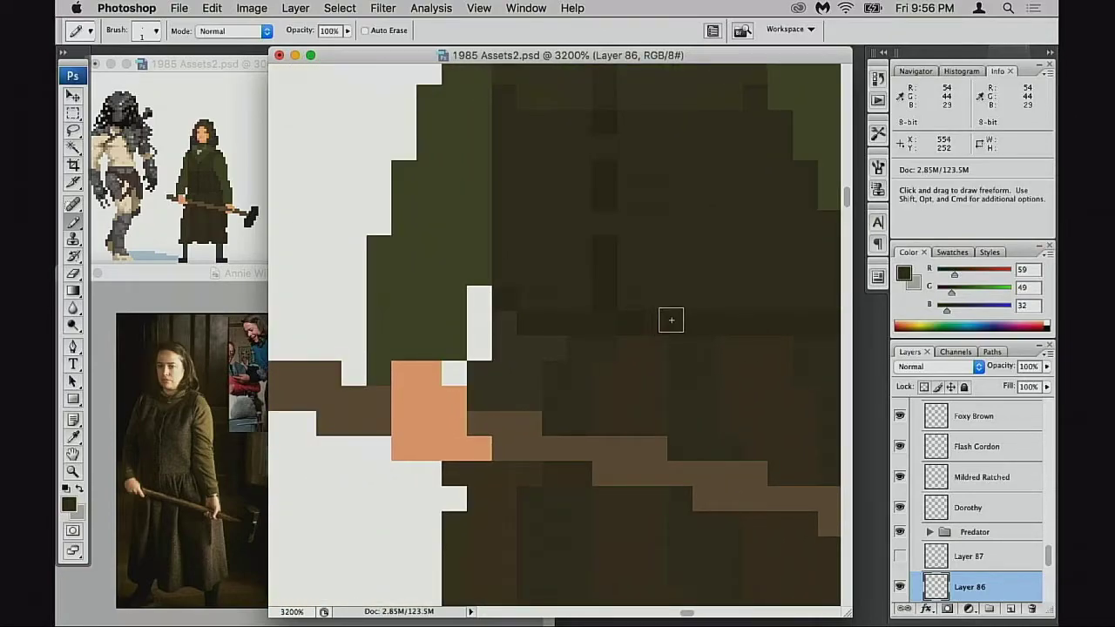
scroll(615, 361, down, 3)
scroll(615, 361, right, 3)
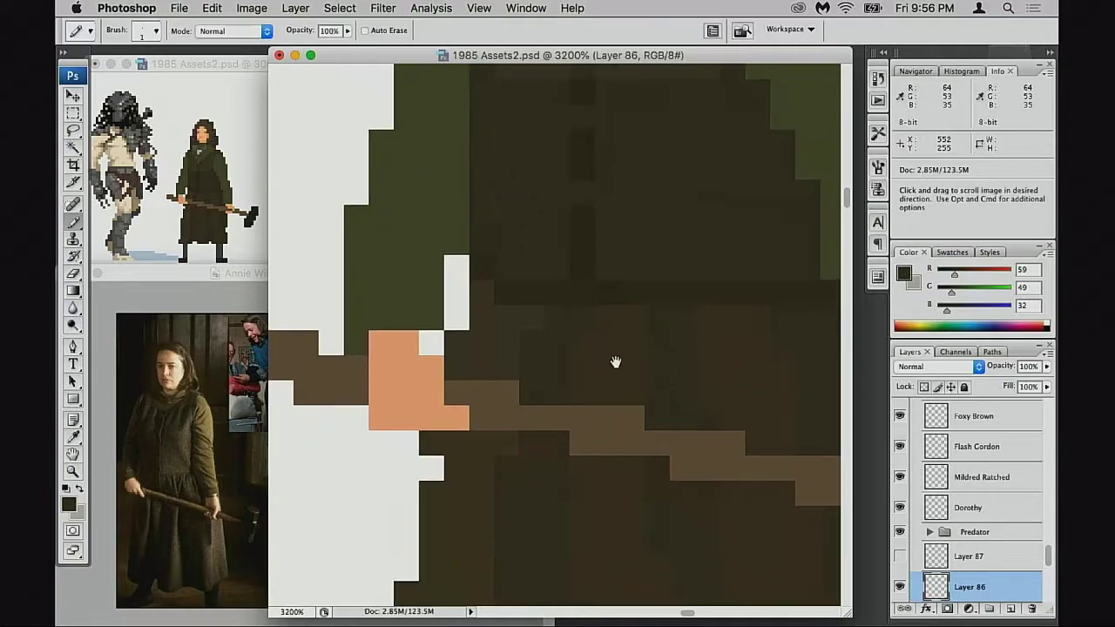
scroll(601, 358, right, 3)
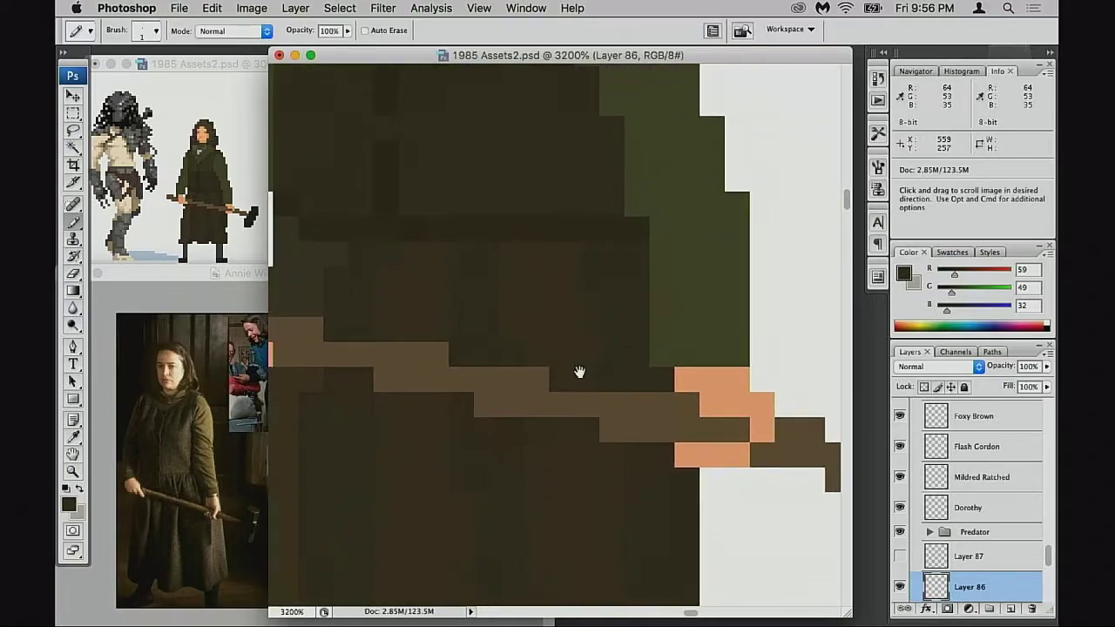
scroll(585, 352, up, 2)
scroll(585, 351, up, 3)
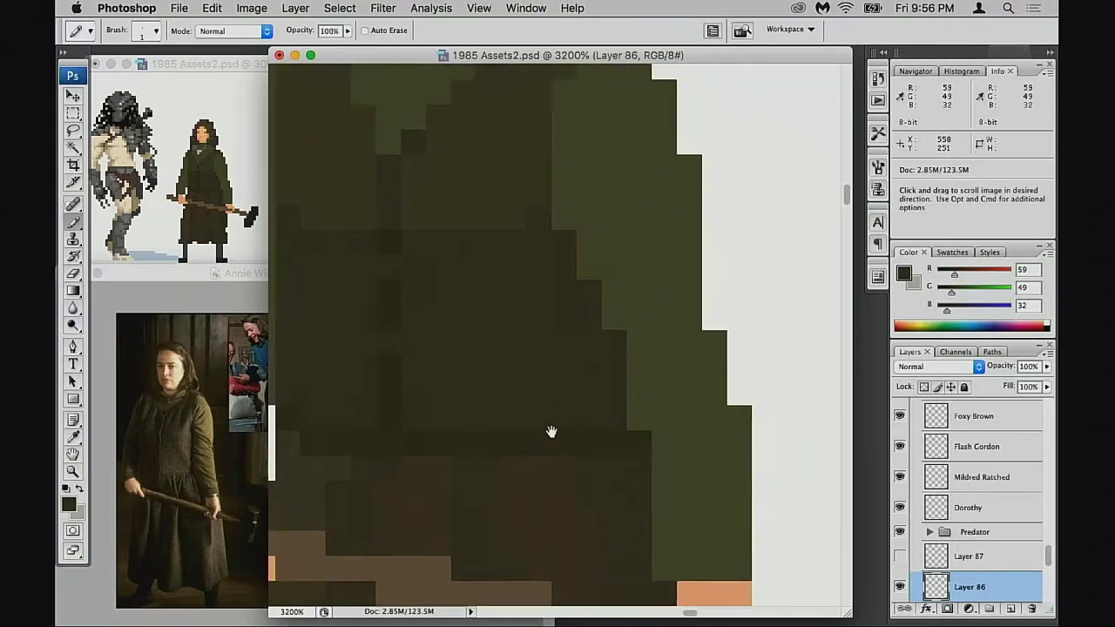
scroll(550, 433, left, 3)
scroll(594, 368, left, 4)
scroll(534, 369, up, 2)
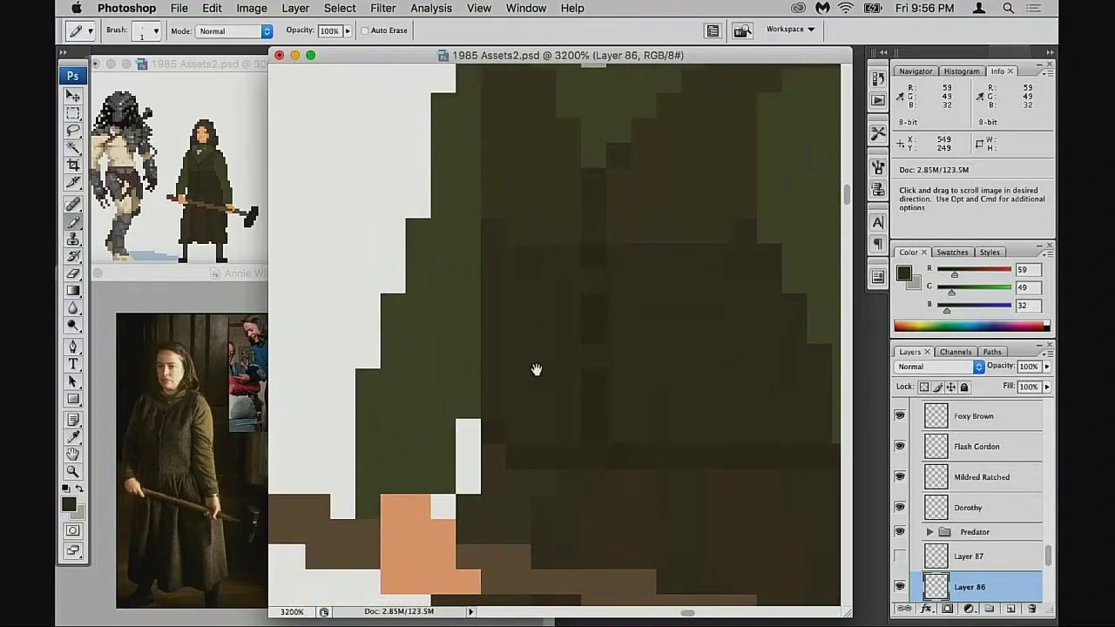
Try extending the vest by one brown pixel at the upper step of its edge along the hammer-side sleeve
scroll(642, 317, right, 5)
scroll(607, 368, down, 2)
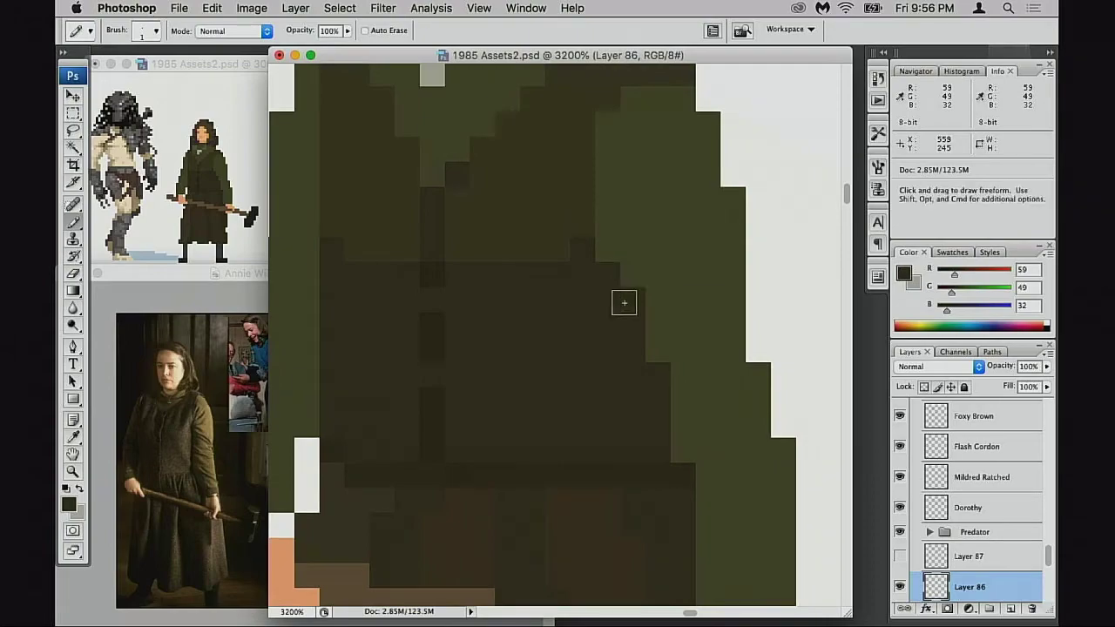
scroll(616, 333, right, 1)
scroll(616, 332, up, 1)
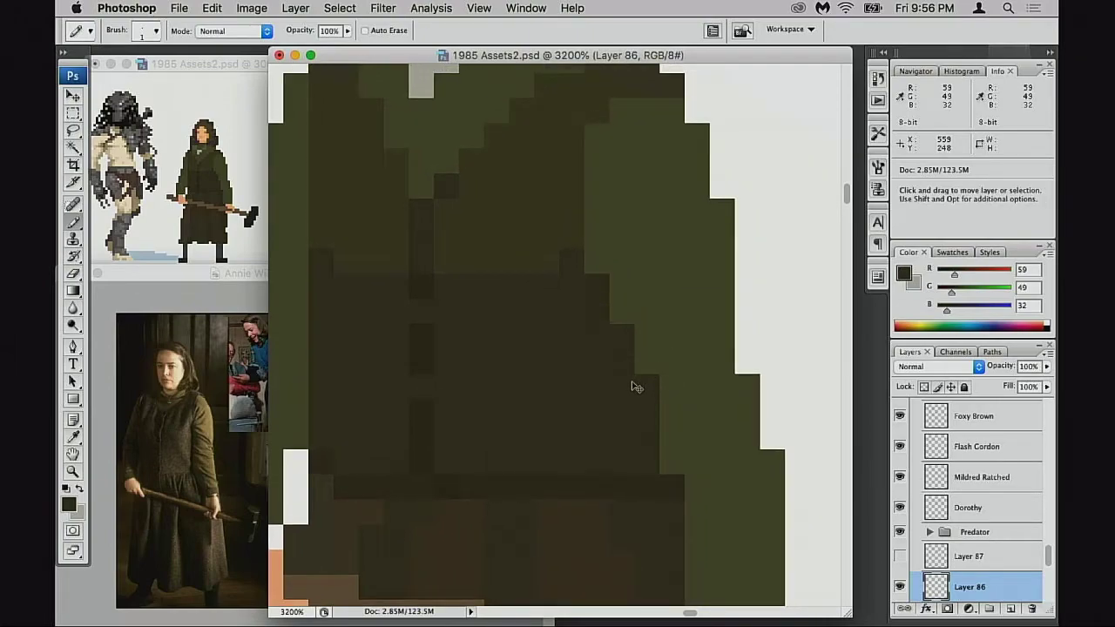
Extend the outer edge of the hammer-side sleeve by one pixel at its middle step, using the sampled sleeve green
scroll(644, 381, left, 1)
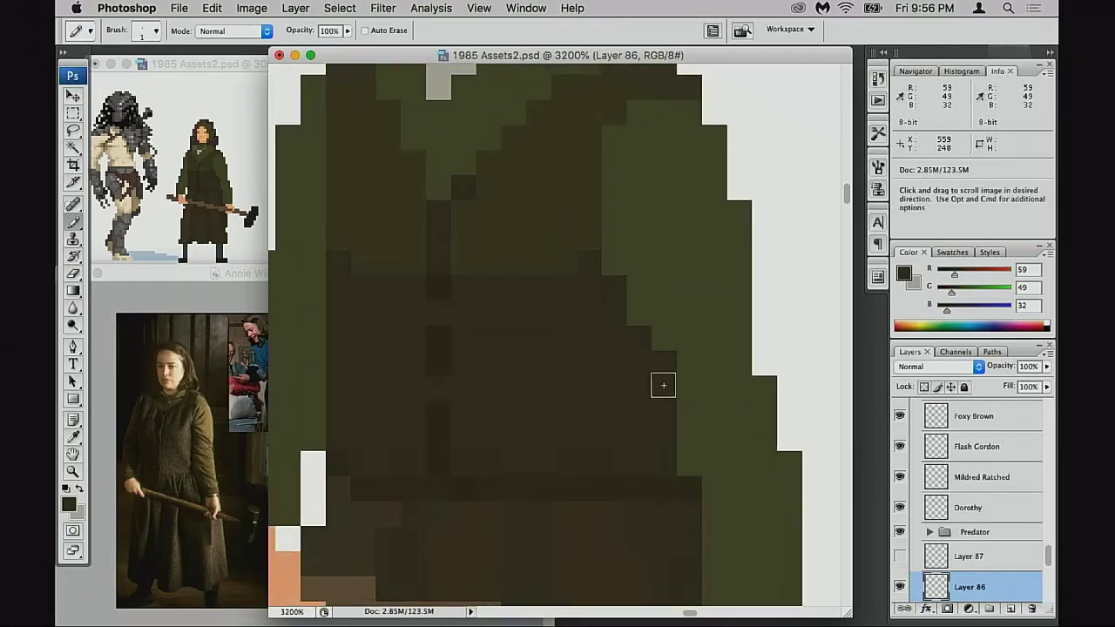
alt+click(725, 369)
click(764, 364)
mouse_move(709, 410)
mouse_down()
mouse_move(729, 360)
mouse_move(712, 361)
mouse_up()
scroll(711, 360, down, 2)
scroll(710, 361, right, 1)
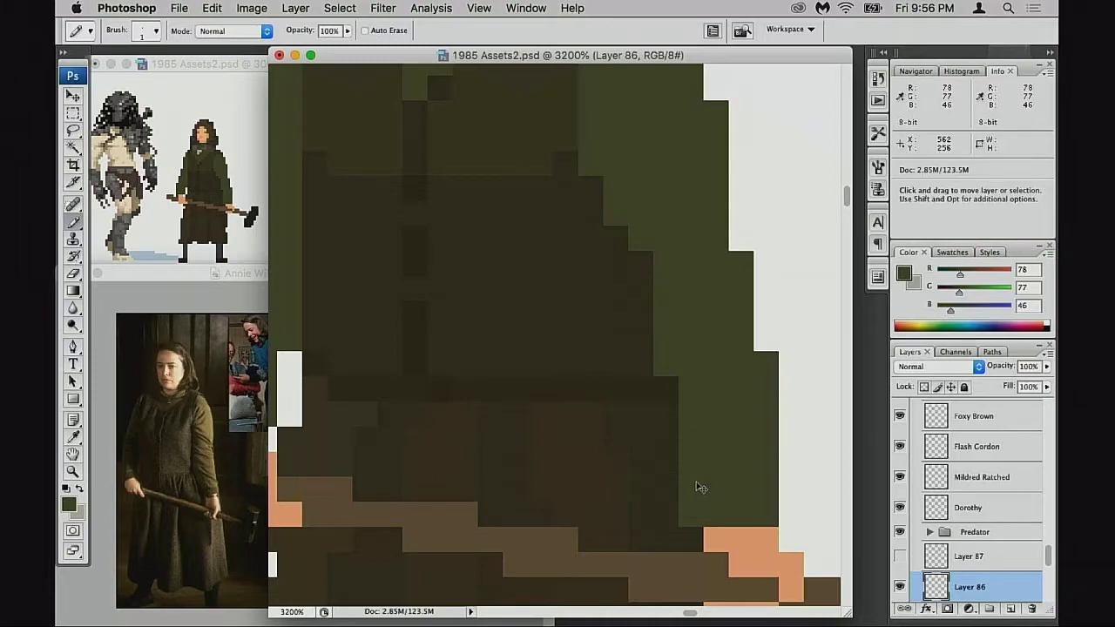
Widen the lower skirt by one pixel along its hammer-side edge down to the hem, filling the notch with sampled brown
scroll(688, 435, down, 1)
scroll(700, 419, left, 2)
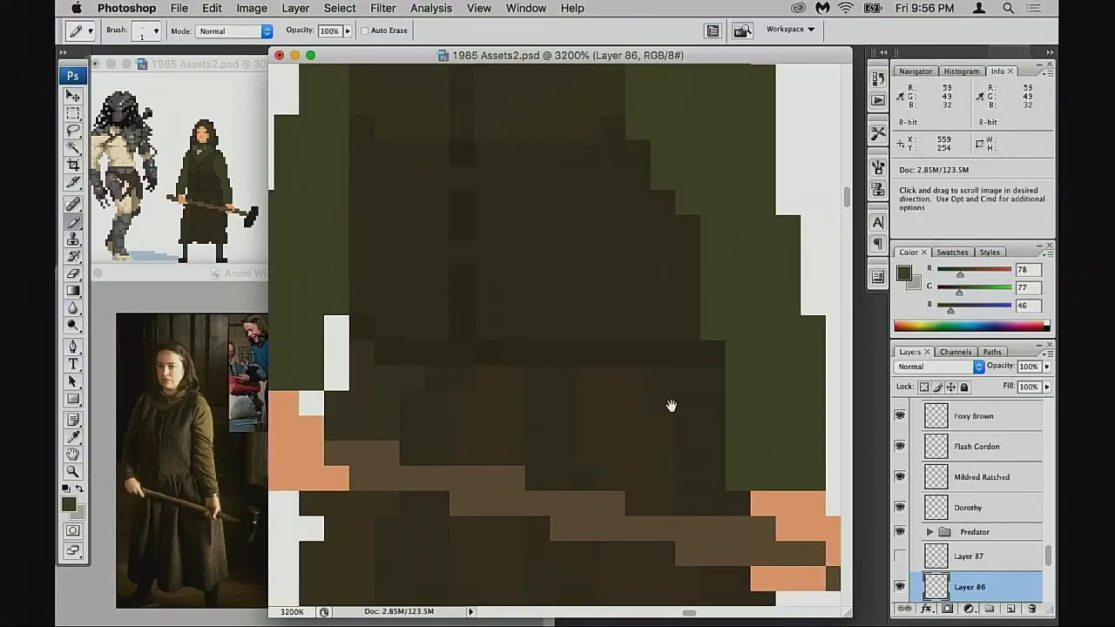
scroll(671, 405, down, 4)
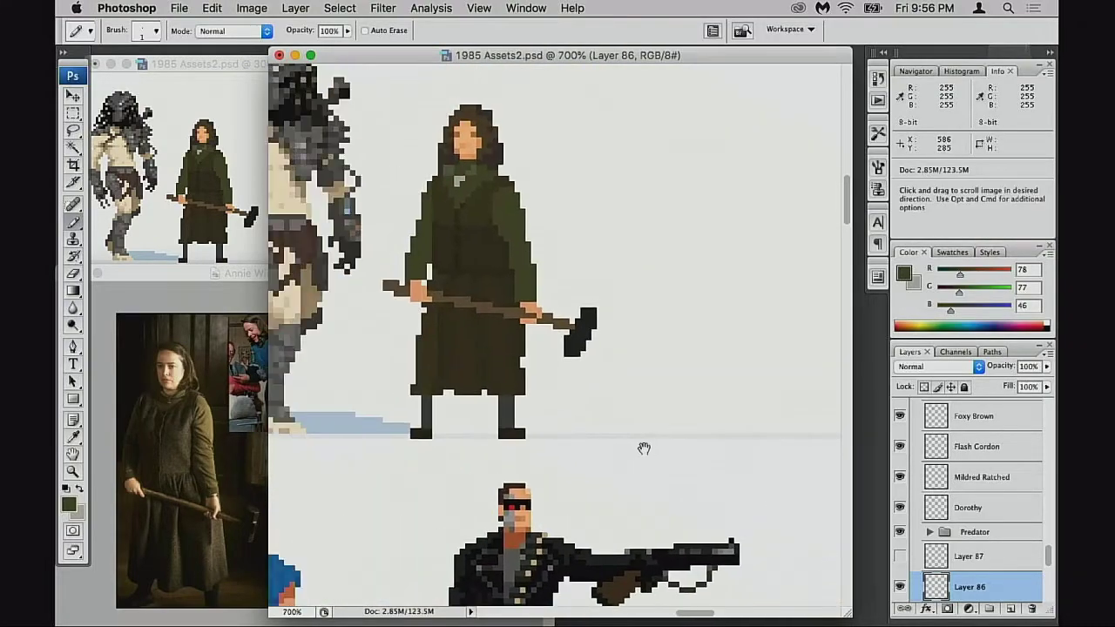
drag(643, 448, 726, 511)
super+click(578, 376)
super+click(547, 381)
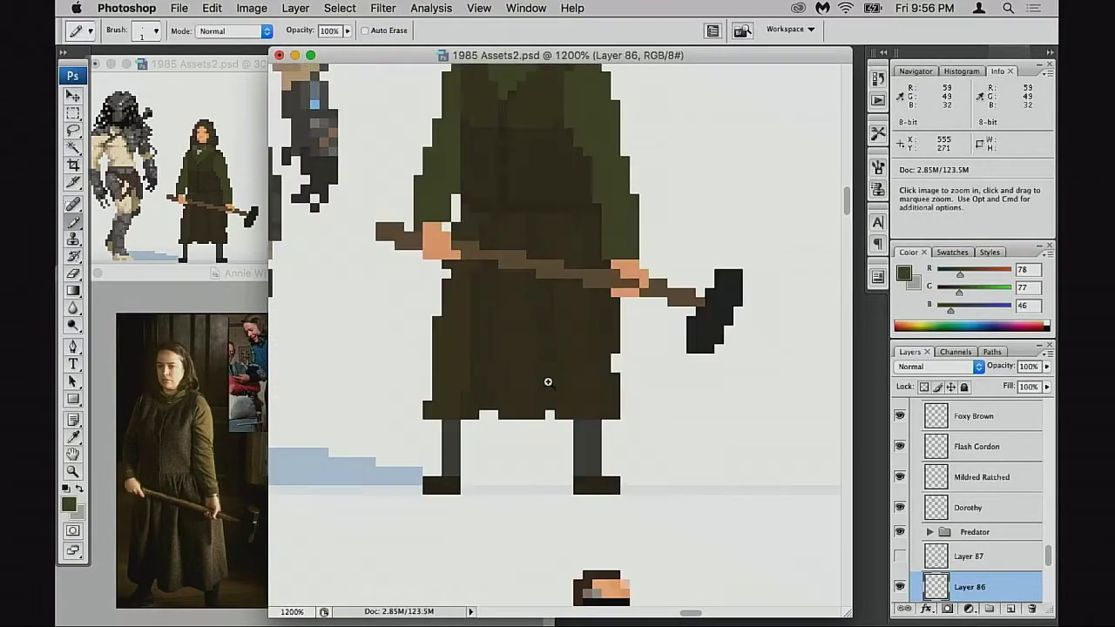
click(547, 381)
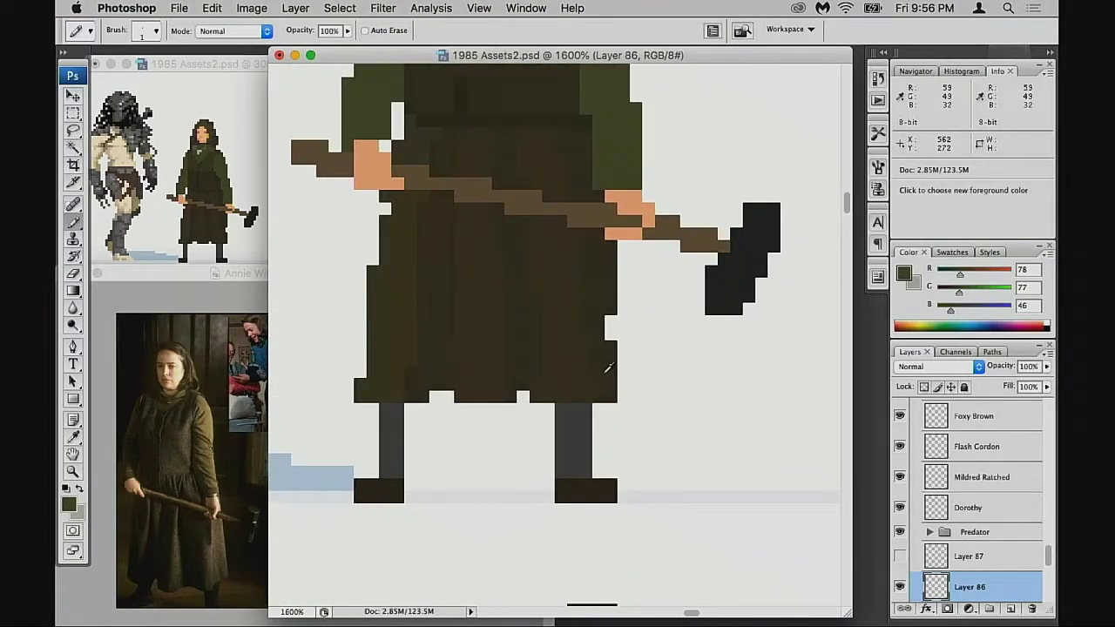
alt+click(608, 334)
mouse_move(616, 349)
mouse_down()
mouse_move(621, 331)
mouse_move(628, 385)
mouse_up()
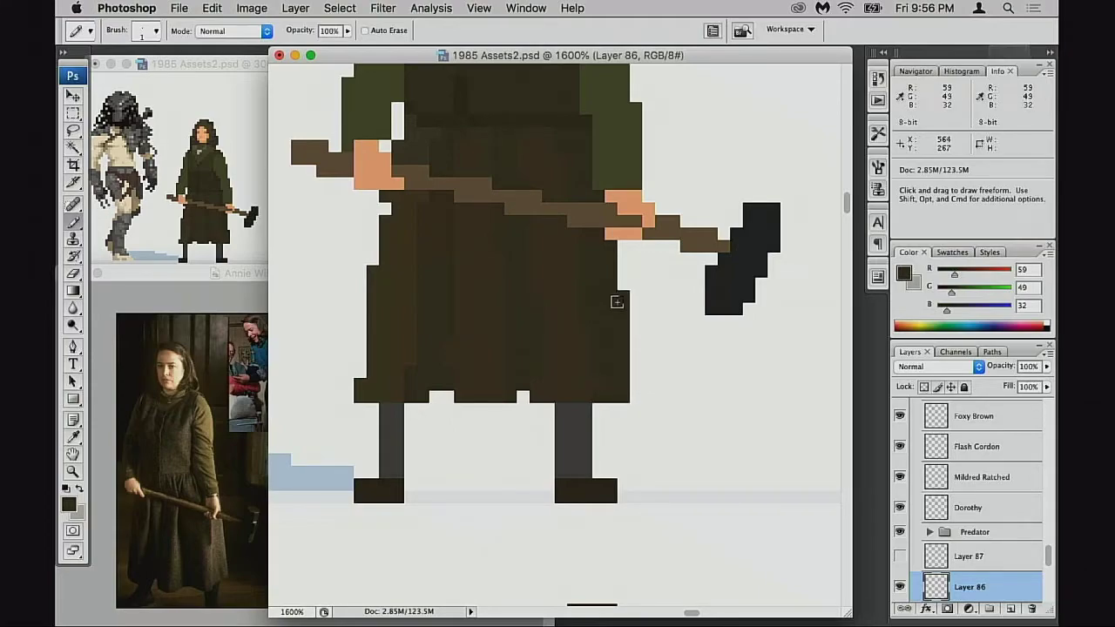
Extend the hem's flare upward by three pixels on the side away from the hammer, using the sampled skirt brown
drag(510, 383, 547, 398)
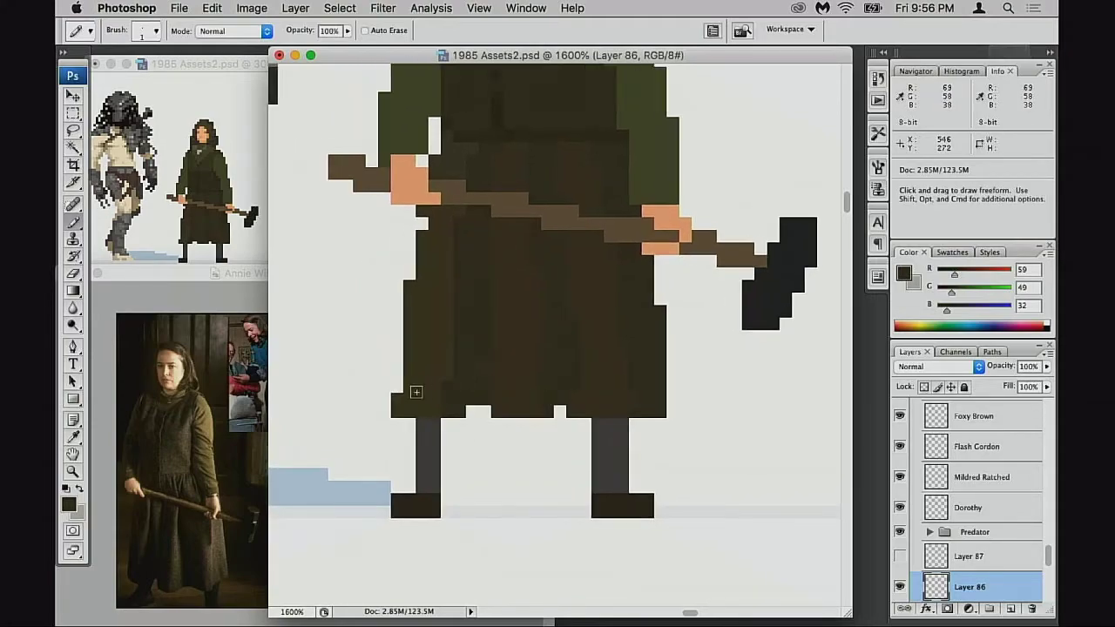
alt+click(413, 393)
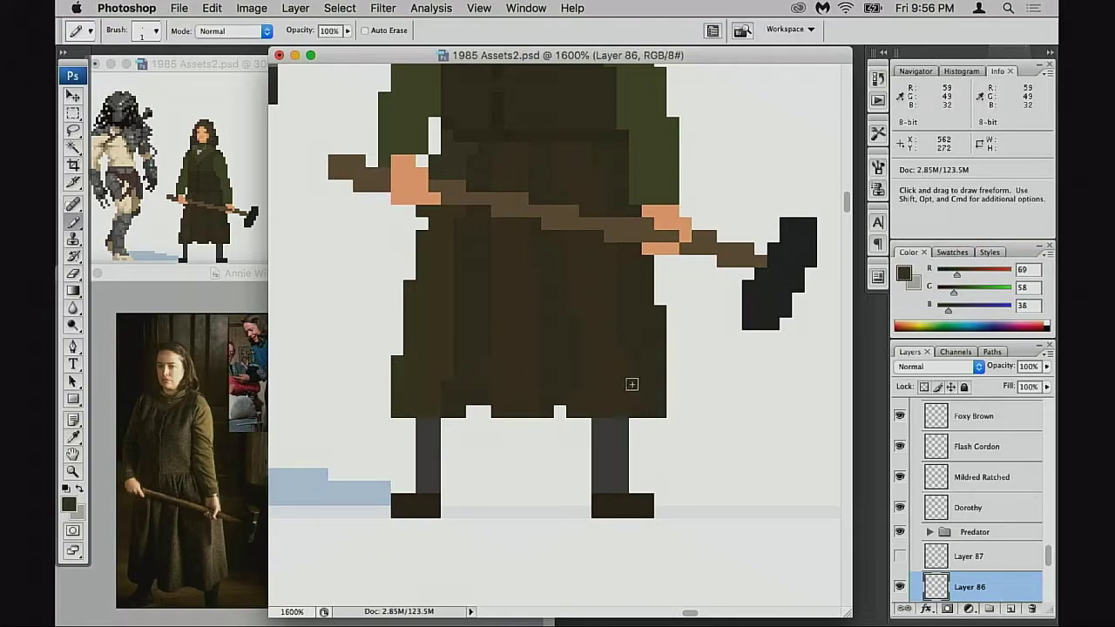
scroll(631, 384, down, 3)
scroll(631, 384, left, 2)
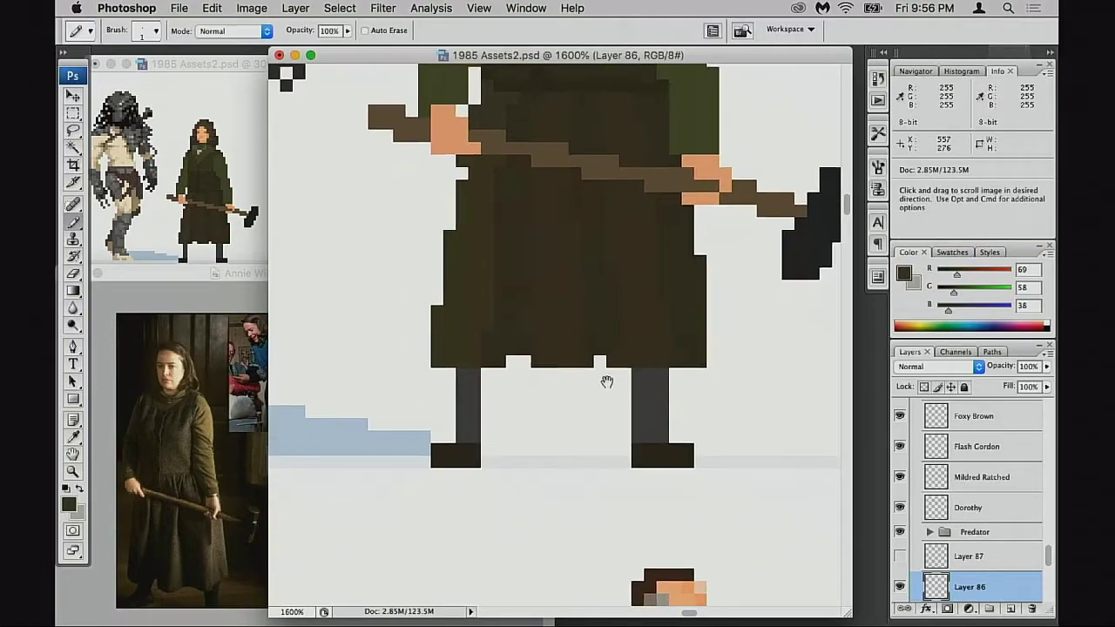
Try raising the hammer-side boot and lower leg by one pixel
drag(607, 381, 729, 475)
key(m)
super+drag(670, 438, 670, 425)
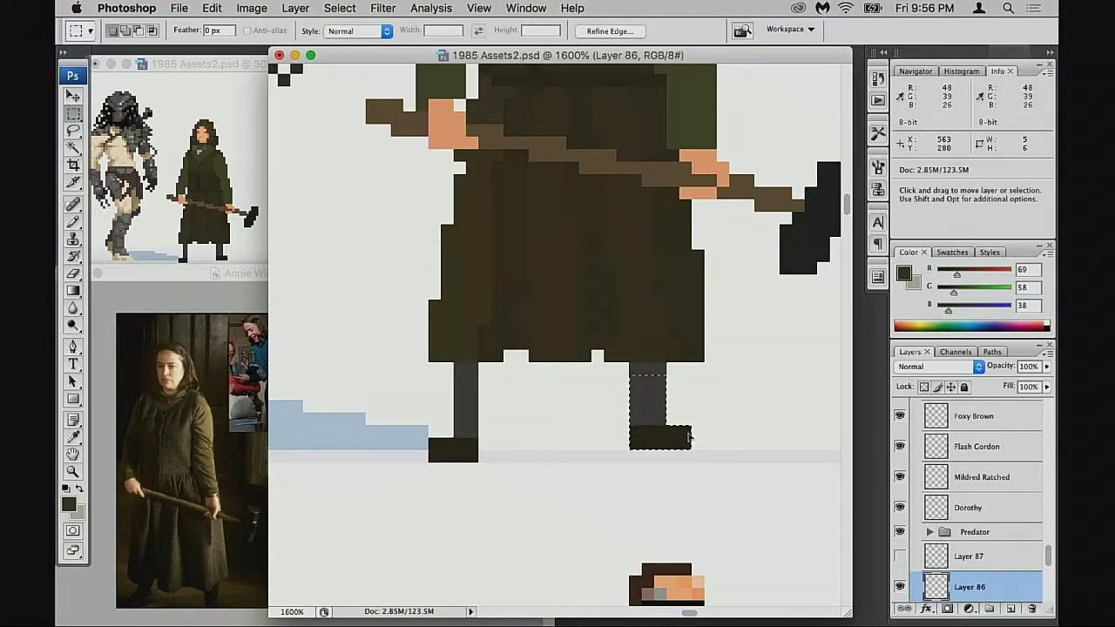
key(super+z)
Raise the boot away from the hammer by one pixel, and shift the whole figure two pixels toward the hammer and one up
mouse_move(427, 392)
mouse_down()
mouse_move(501, 466)
mouse_move(489, 425)
mouse_up()
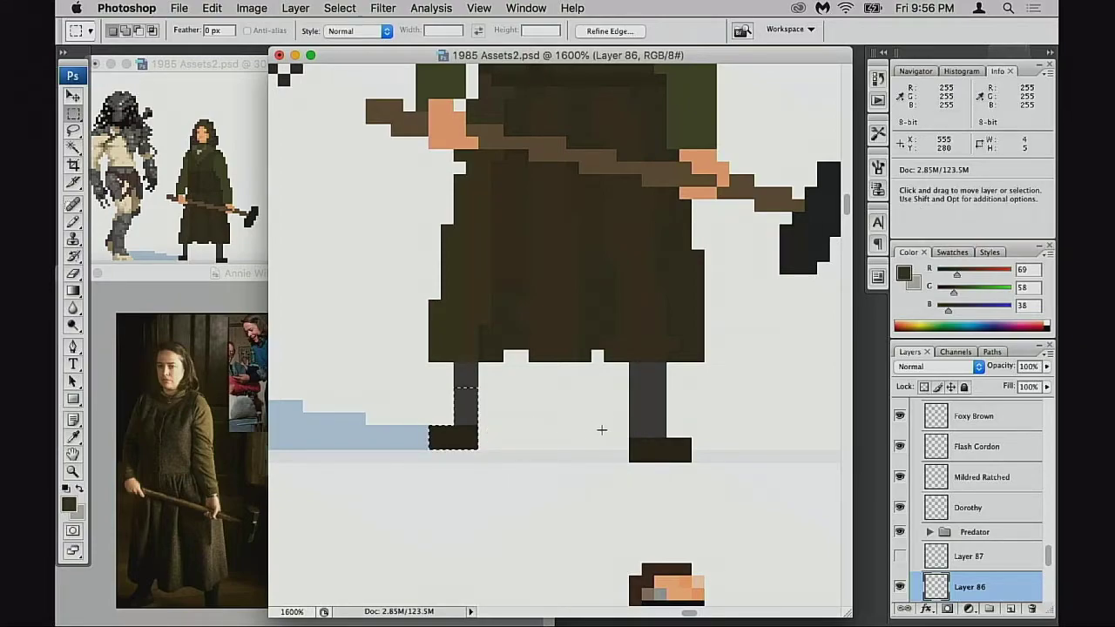
key(v)
key(super+d)
drag(592, 392, 620, 379)
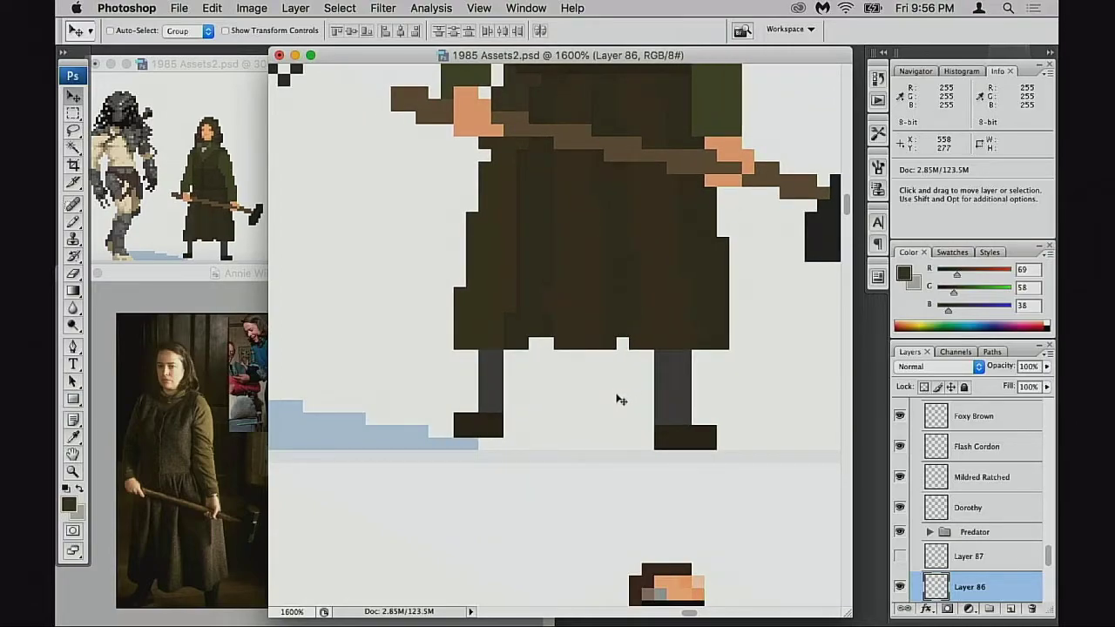
Add an ankle pixel and a one-pixel-longer toe to both boots in the sampled dark boot brown
scroll(621, 400, right, 2)
key(b)
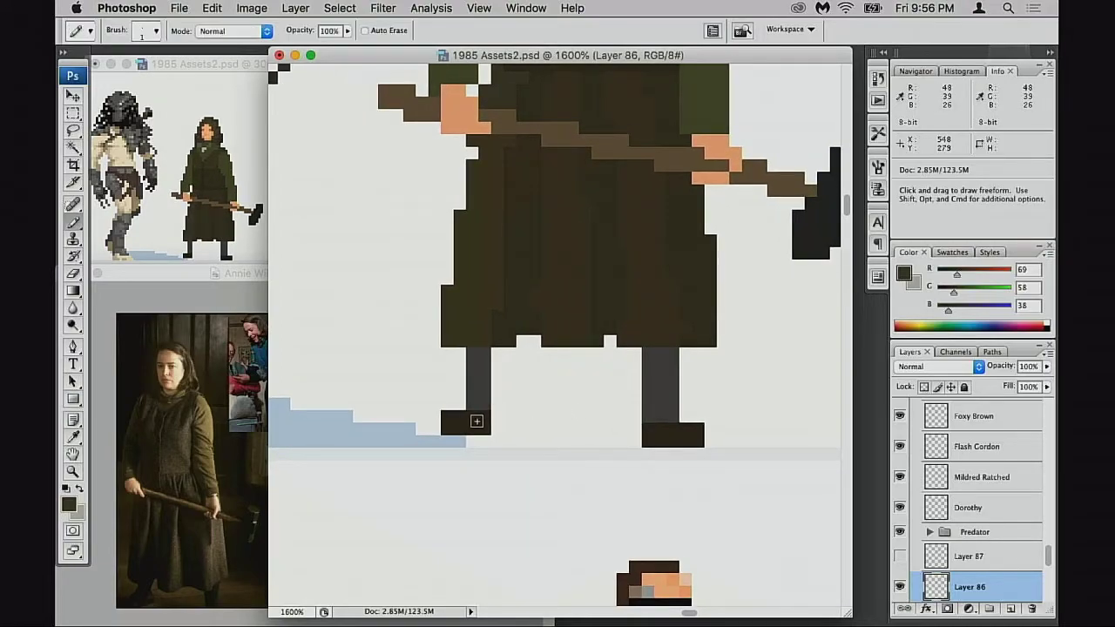
alt+click(473, 423)
click(459, 403)
click(435, 424)
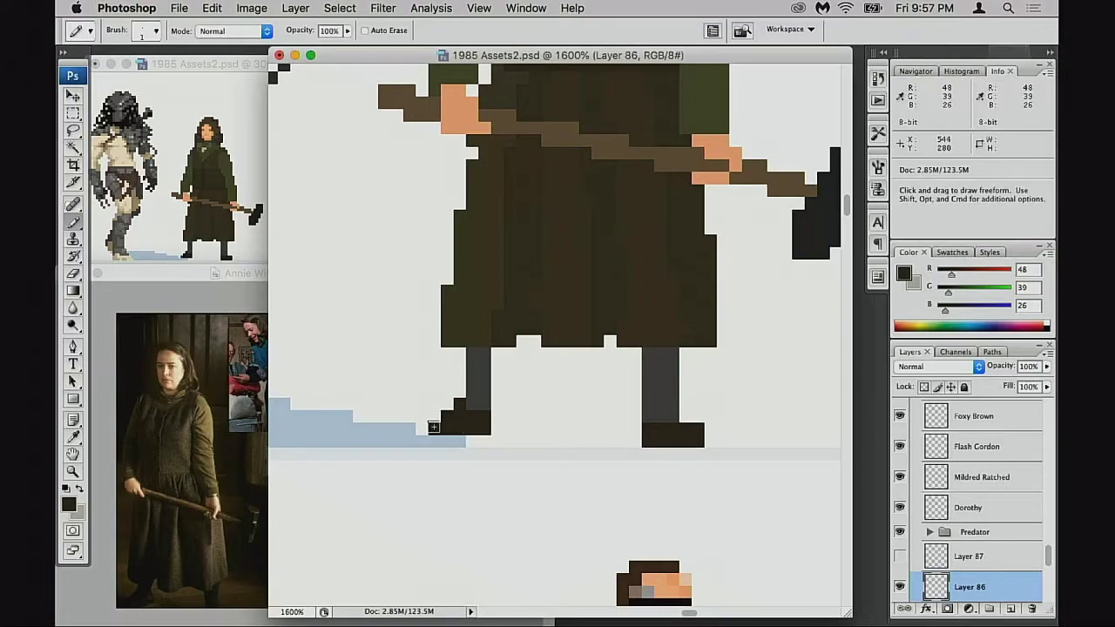
click(435, 423)
click(686, 420)
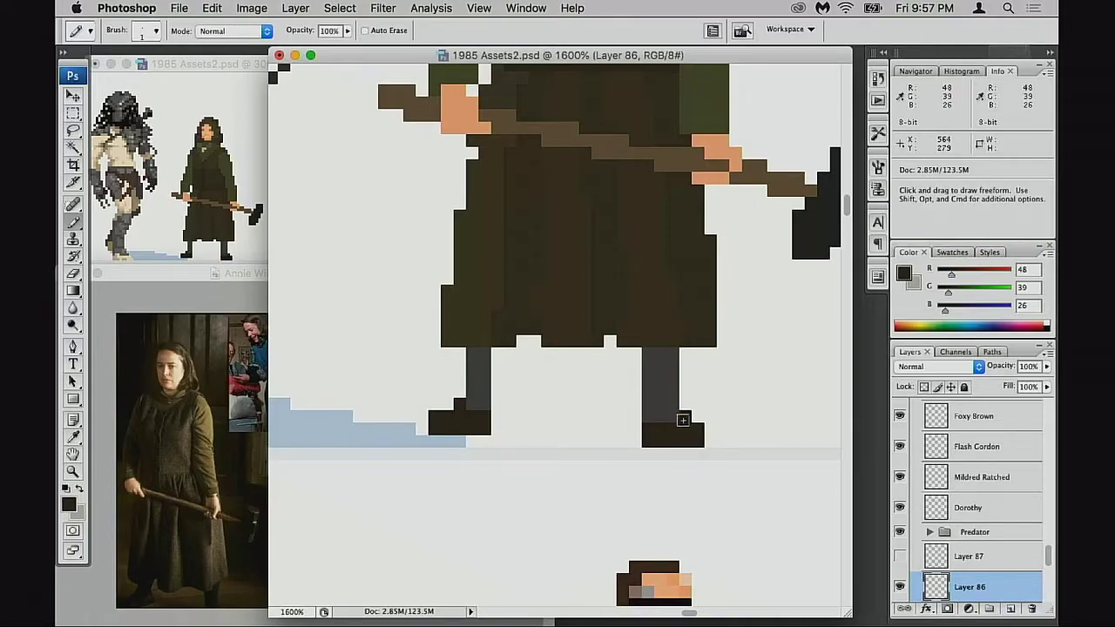
drag(709, 430, 709, 439)
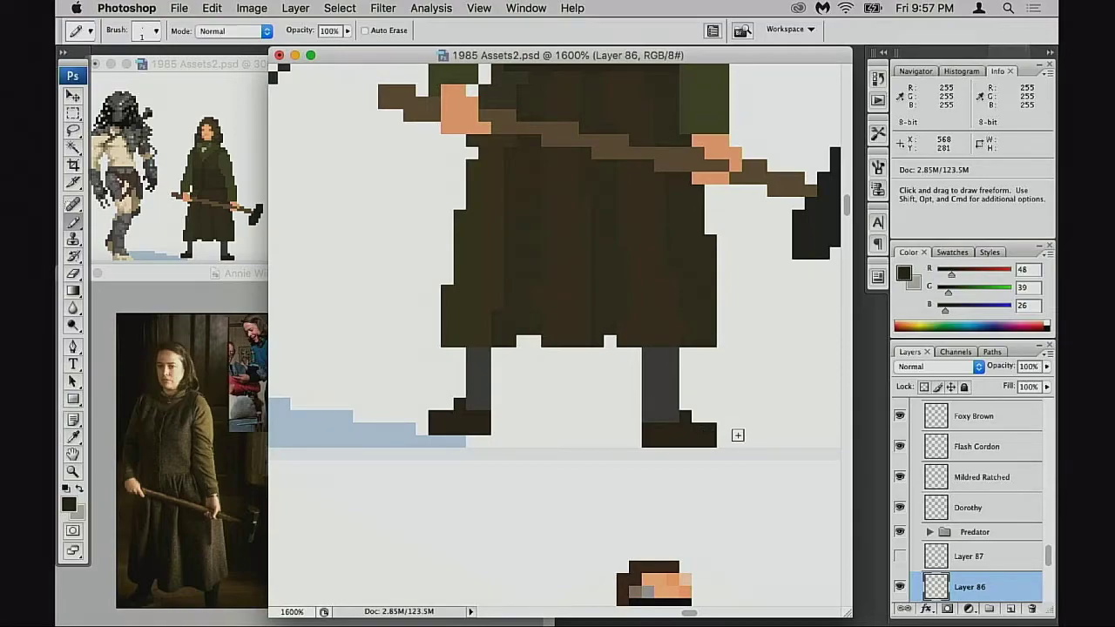
Widen the upper shin away from the hammer inward by one sampled grey pixel, and erase the inner ankle pixels on both legs
alt+click(488, 374)
drag(497, 350, 493, 380)
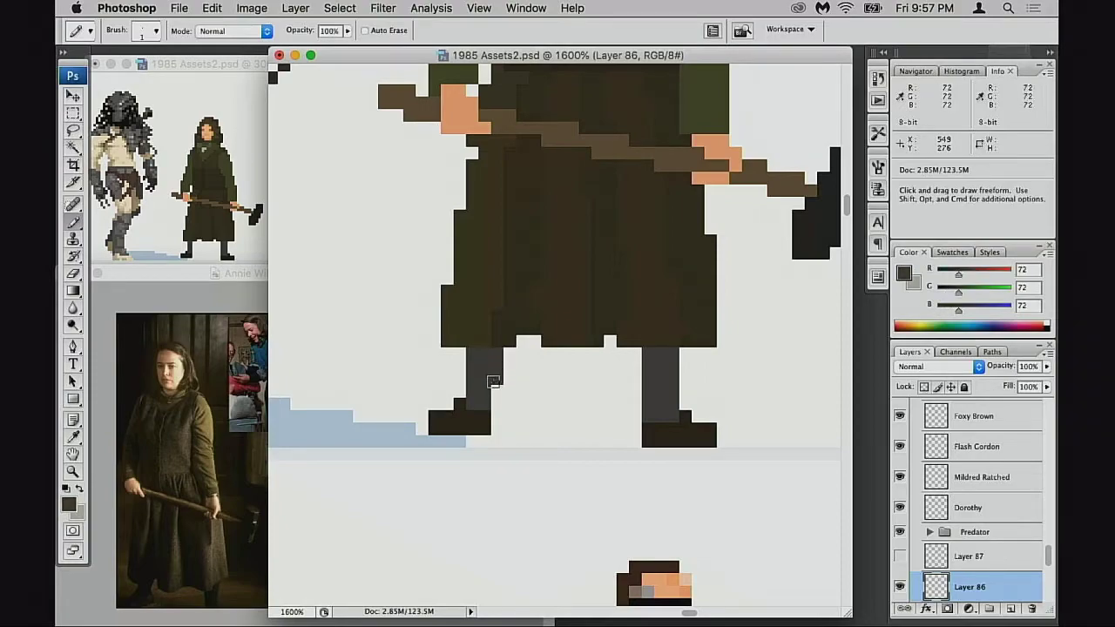
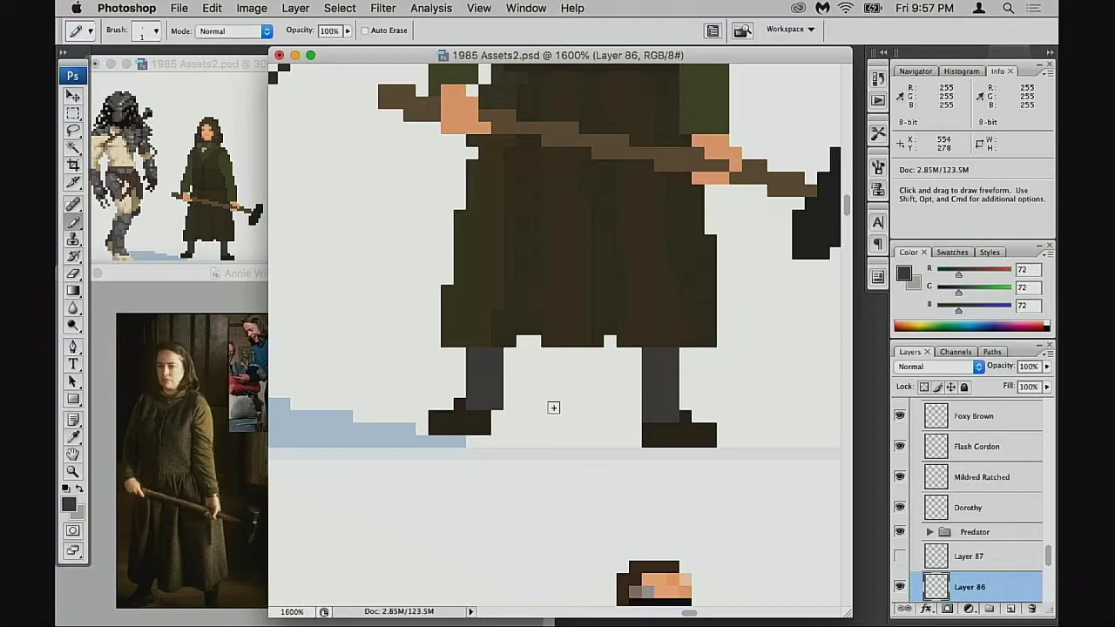
key(e)
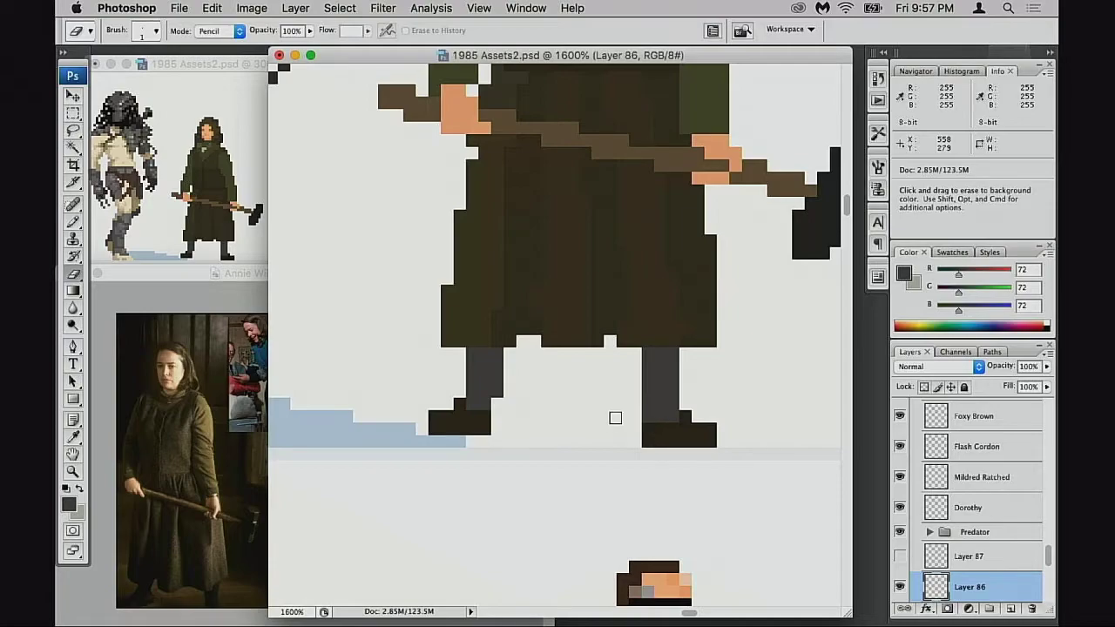
scroll(572, 434, up, 1)
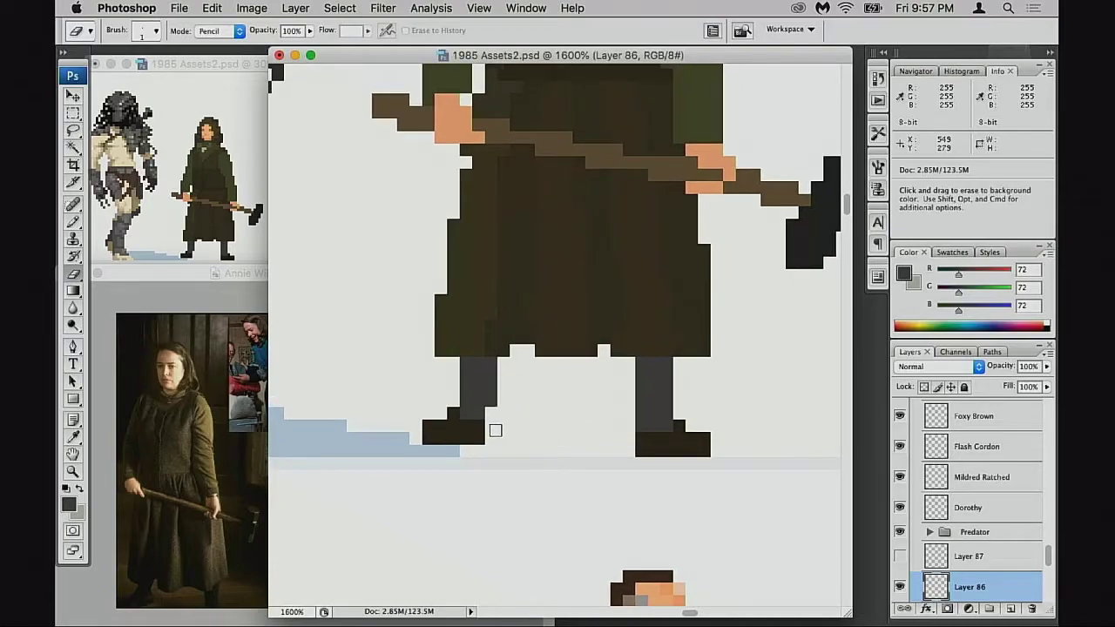
scroll(620, 425, right, 1)
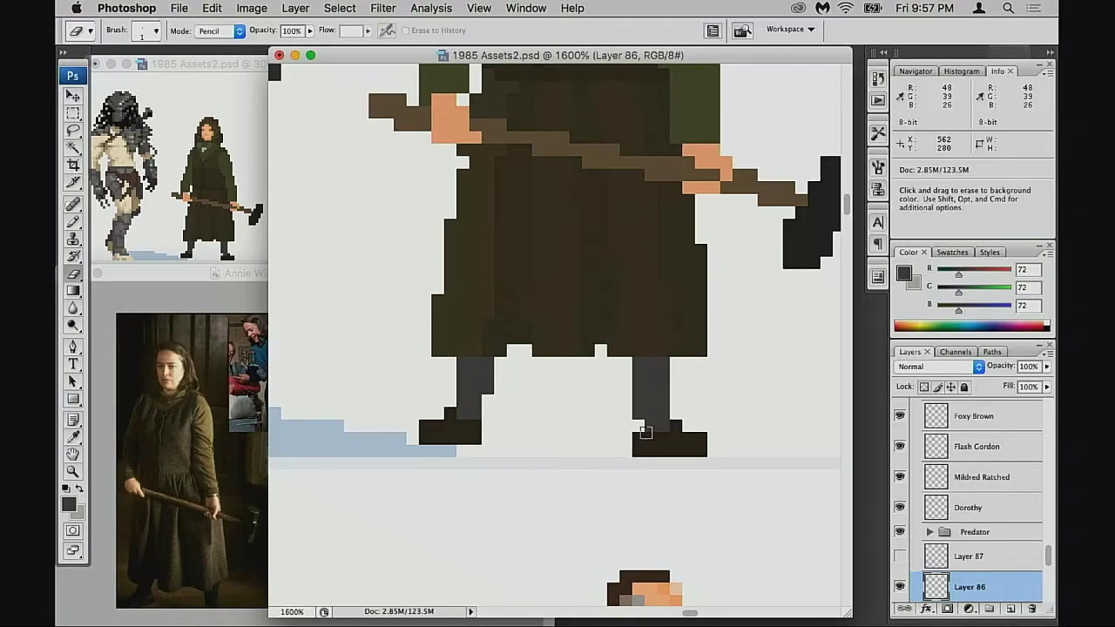
Move the hammer-side boot one pixel outward and fill the gap at its ankle with the leg grey
key(m)
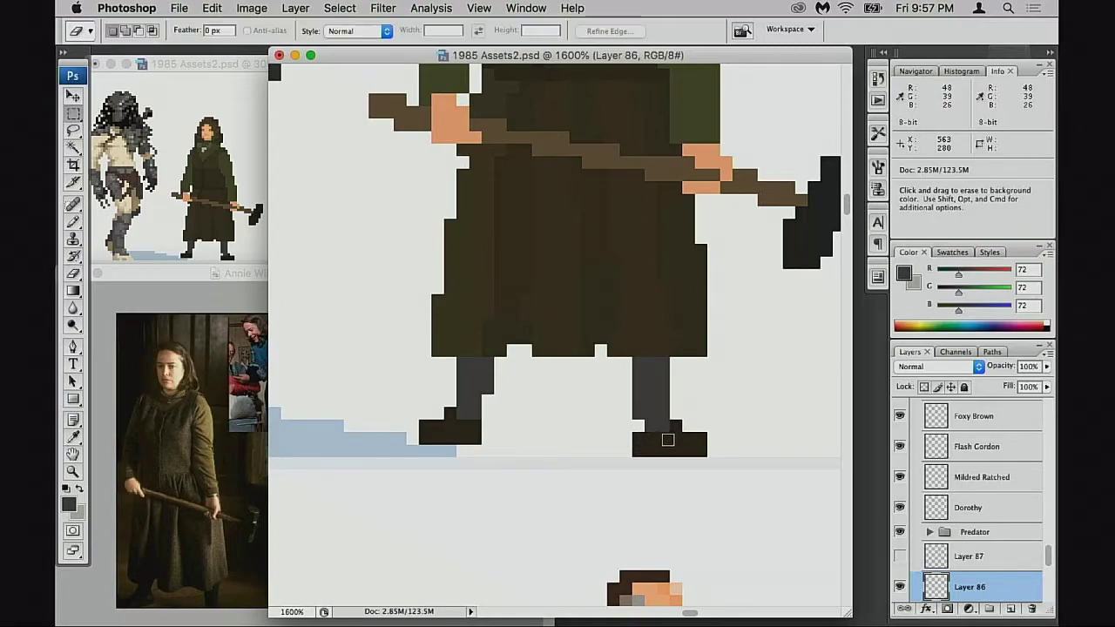
drag(621, 422, 756, 468)
drag(692, 452, 705, 453)
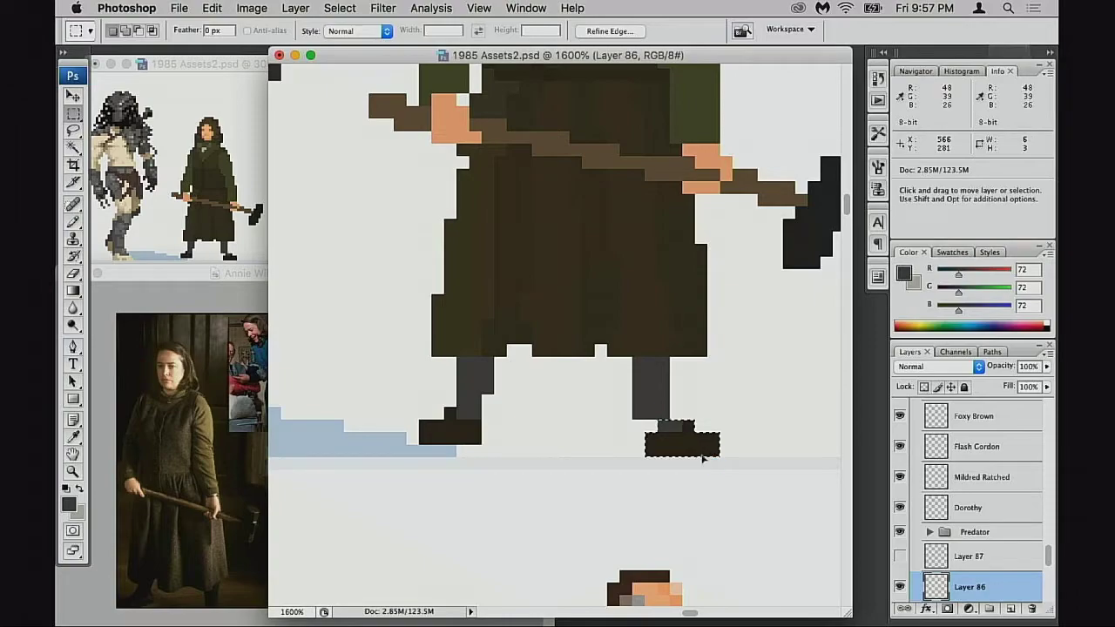
key(super+d)
key(b)
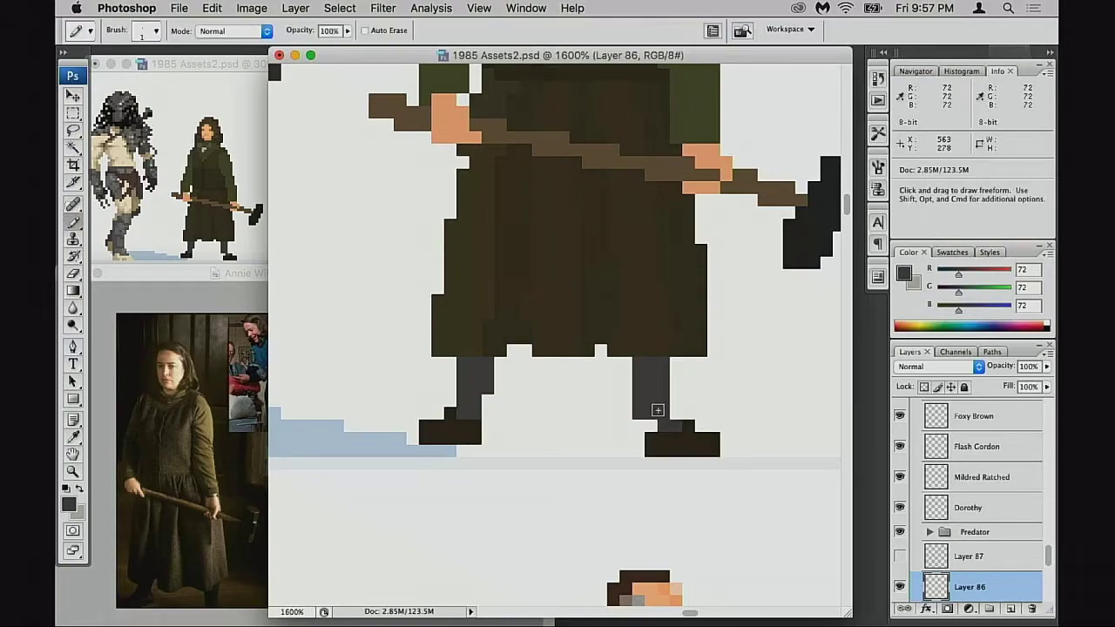
key(e)
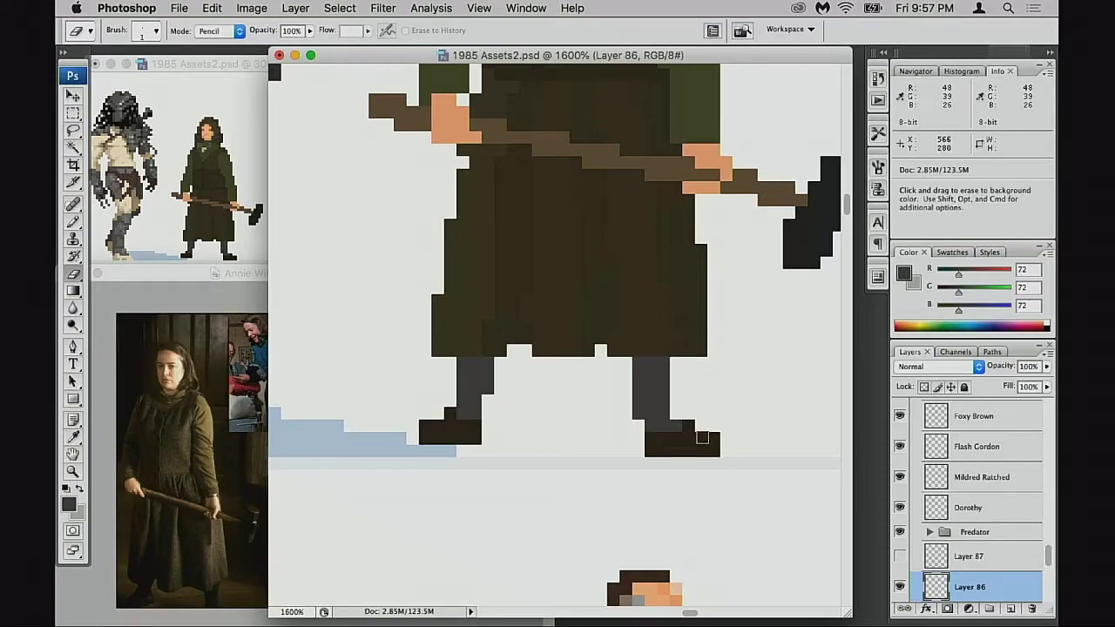
Shorten the hammer-side boot by moving its front part one pixel inward
key(m)
drag(682, 407, 707, 454)
key(super+Up)
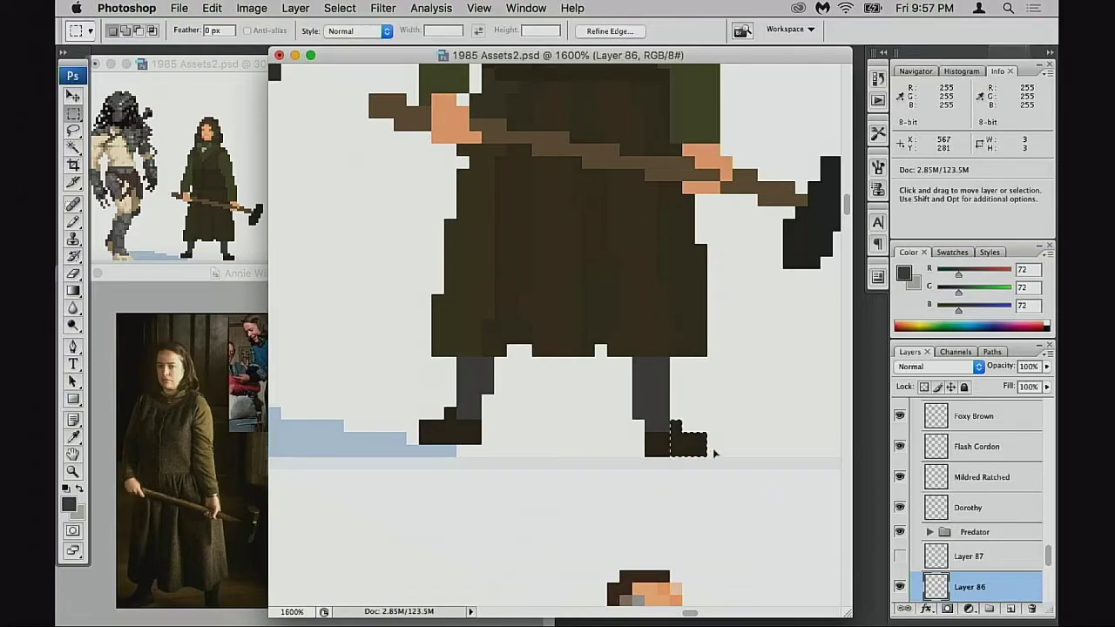
key(super+d)
Try nudging the whole hammer-side boot one pixel inward
key(b)
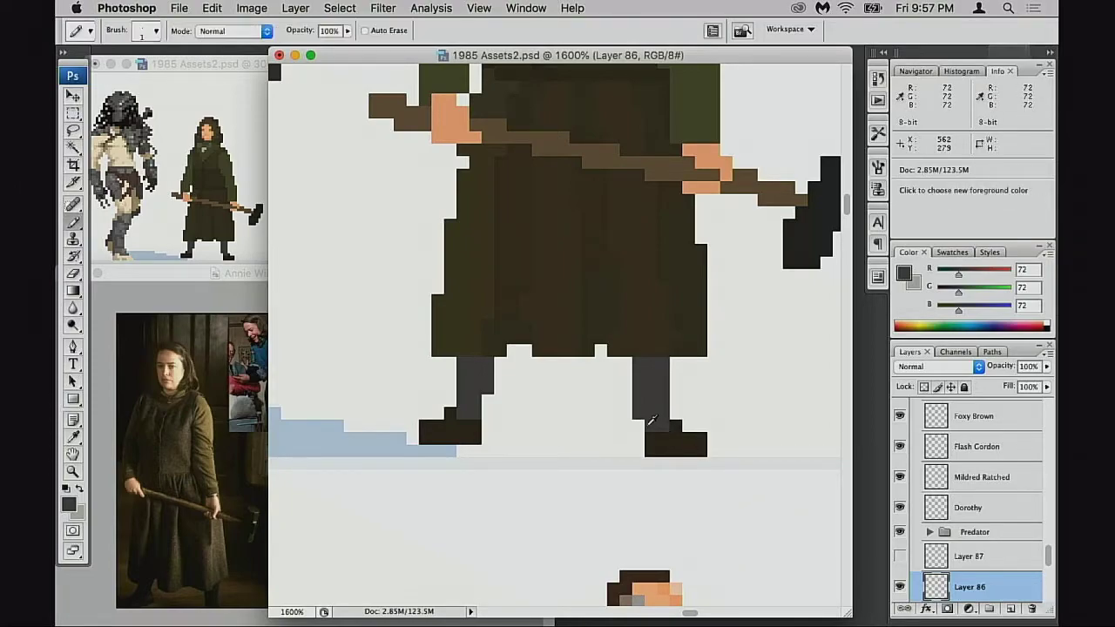
click(638, 425)
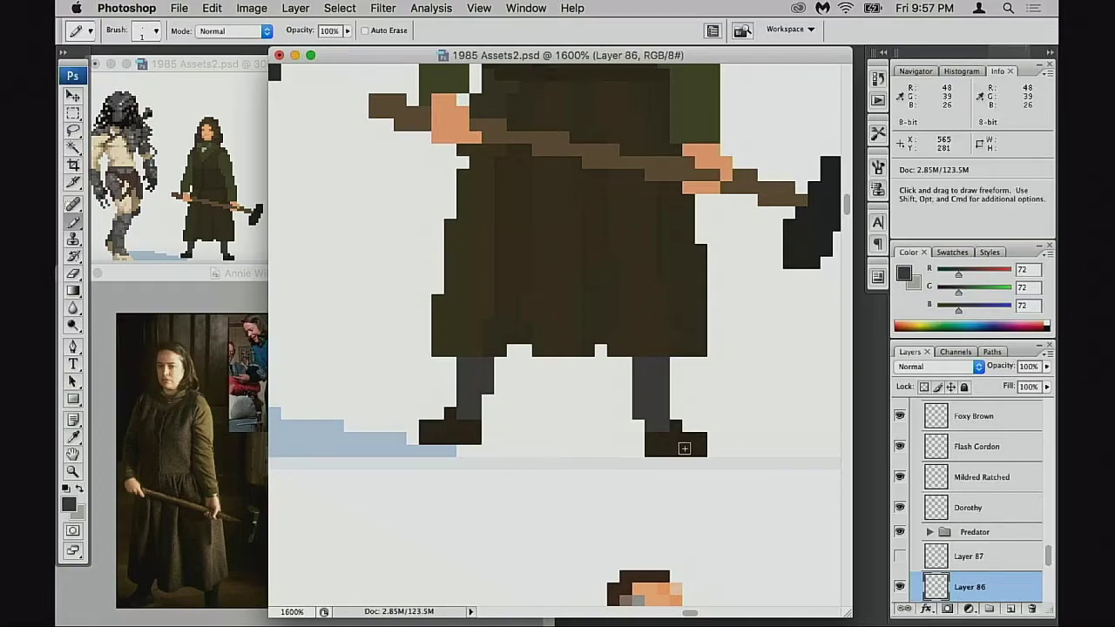
key(m)
drag(644, 420, 707, 457)
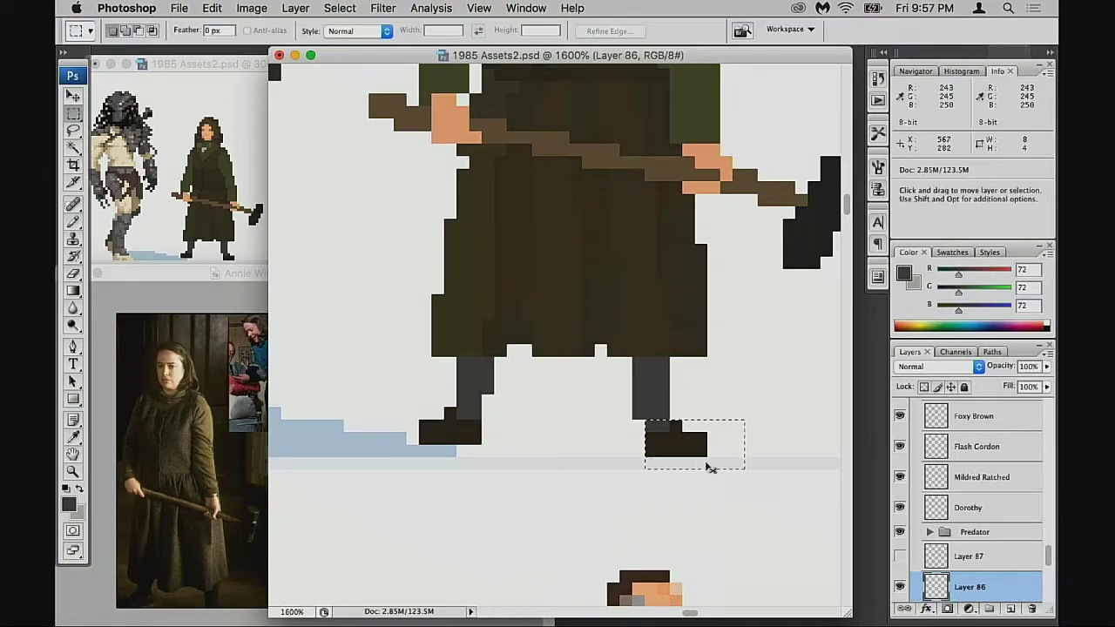
key(super+Left)
key(super+z)
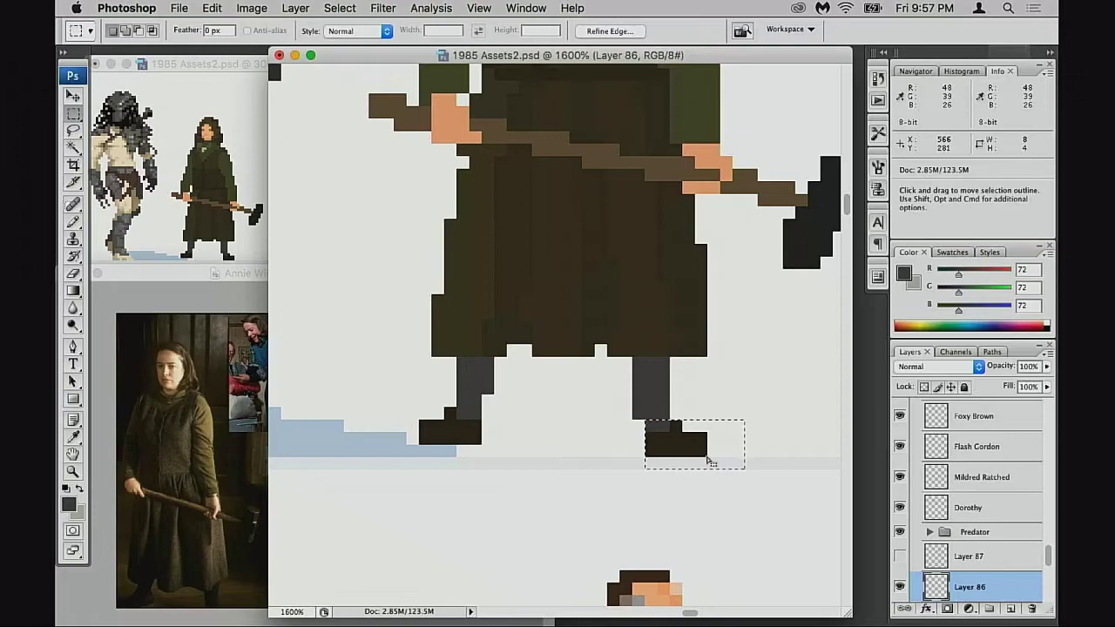
key(super+d)
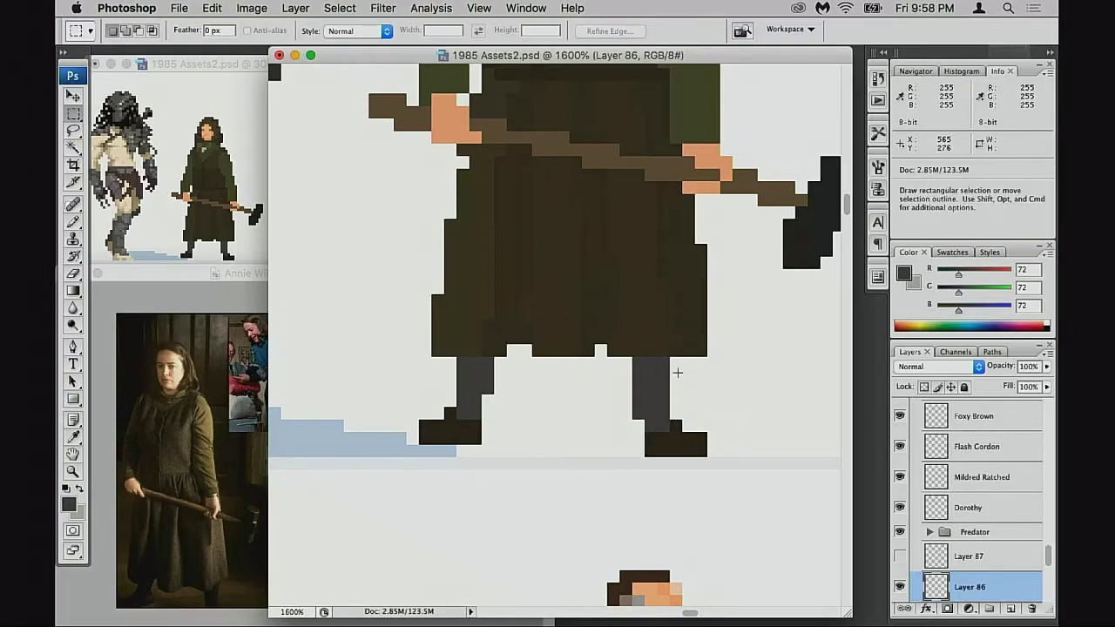
scroll(582, 328, up, 2)
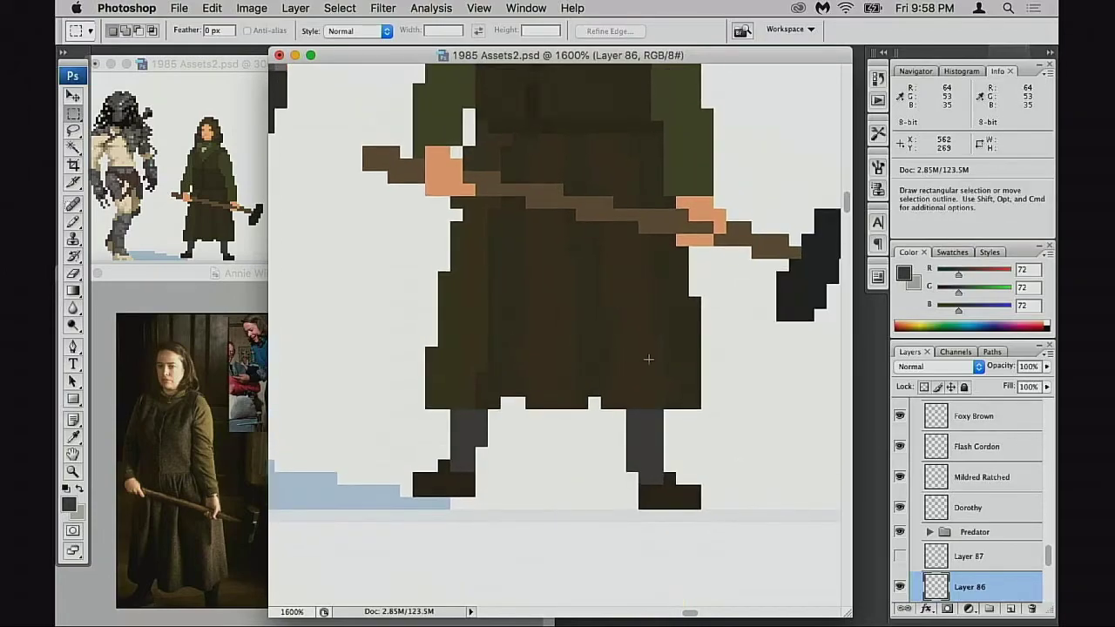
scroll(657, 402, down, 1)
key(b)
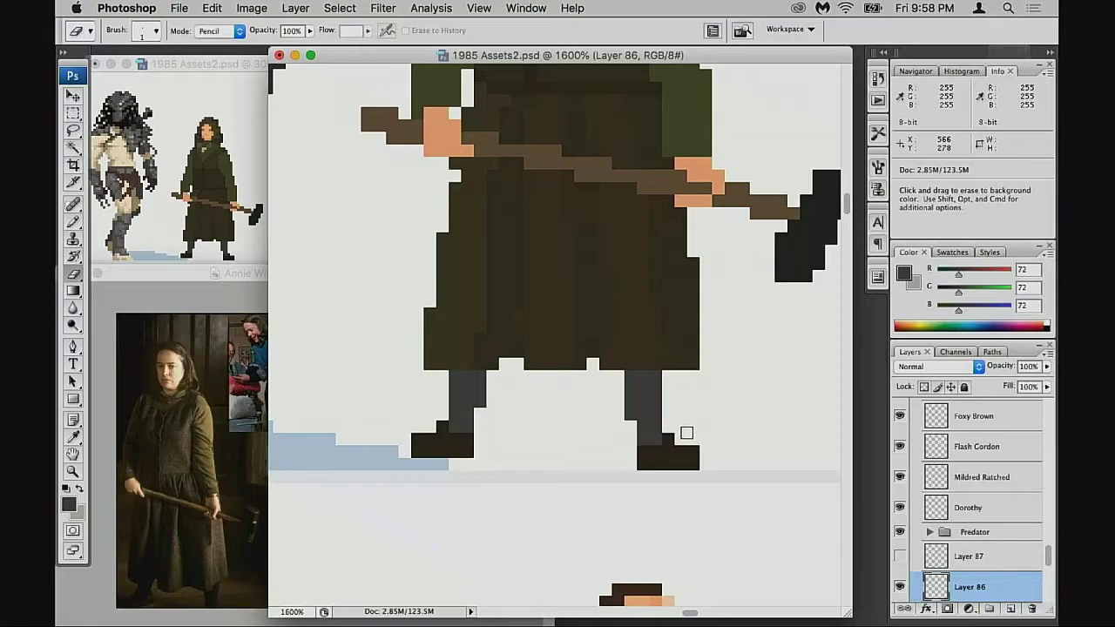
key(m)
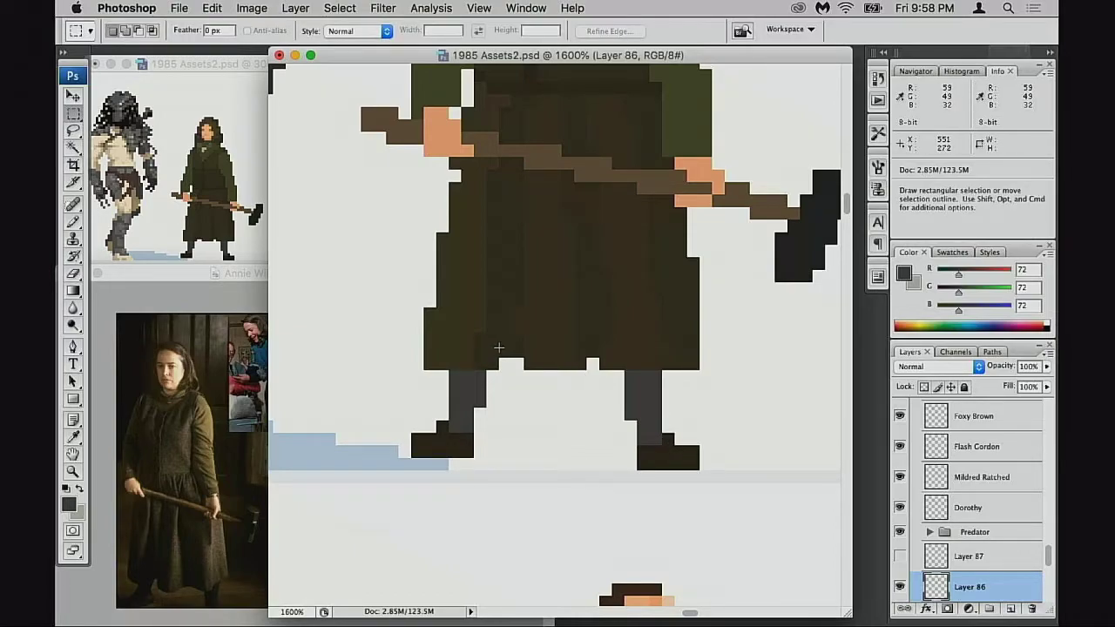
Try lengthening the gap between the sleeve and vest, on the side away from the hammer head, by erasing one pixel above it
drag(562, 303, 553, 459)
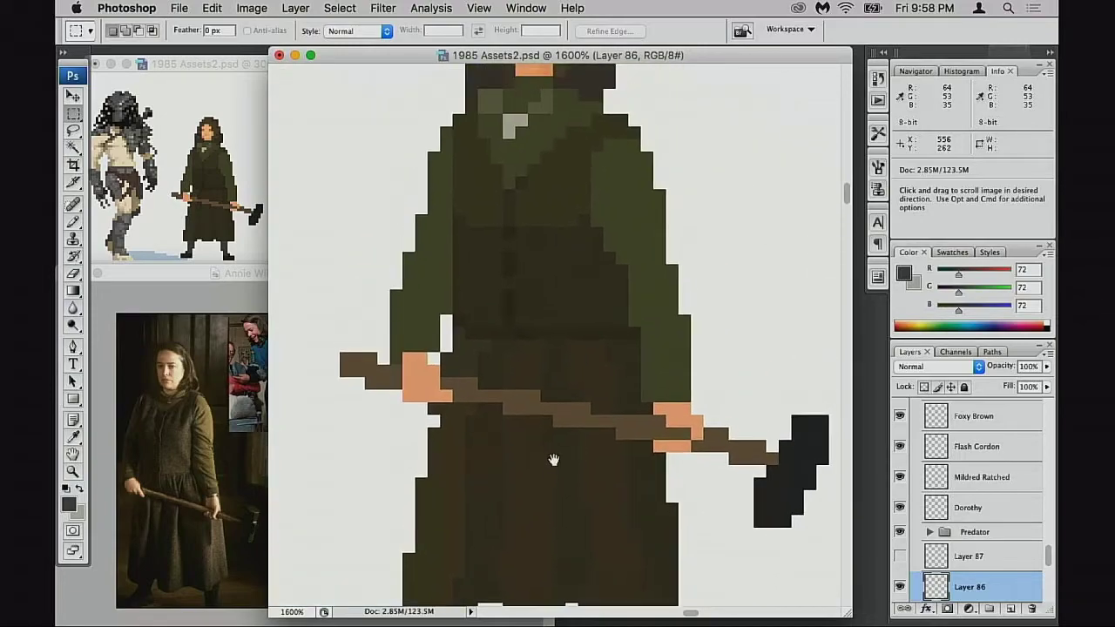
drag(552, 394, 587, 445)
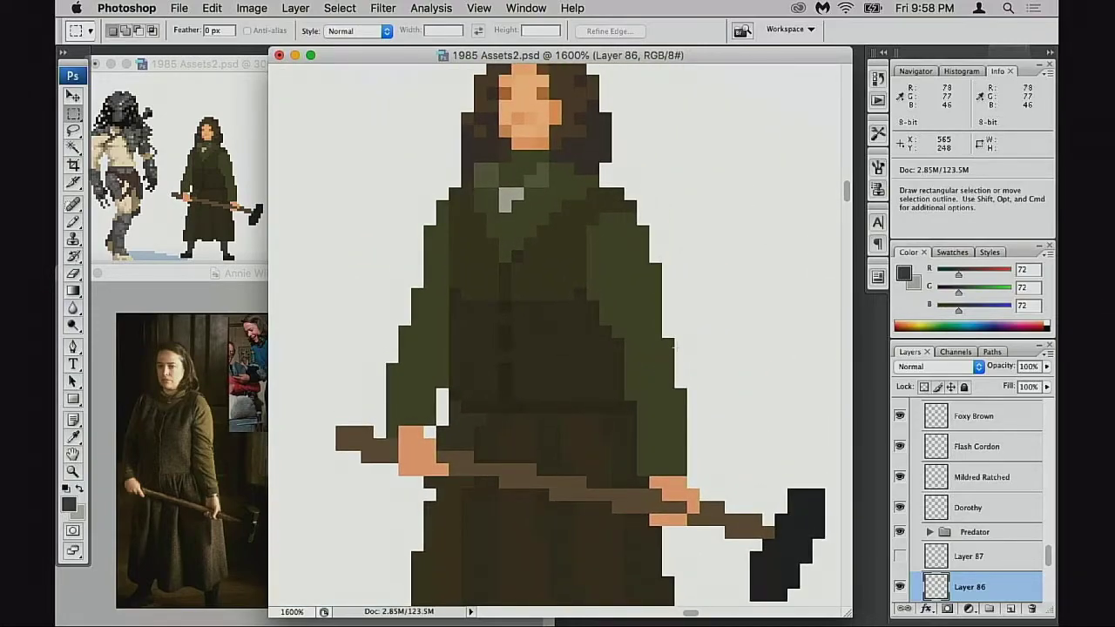
drag(590, 389, 600, 400)
key(b)
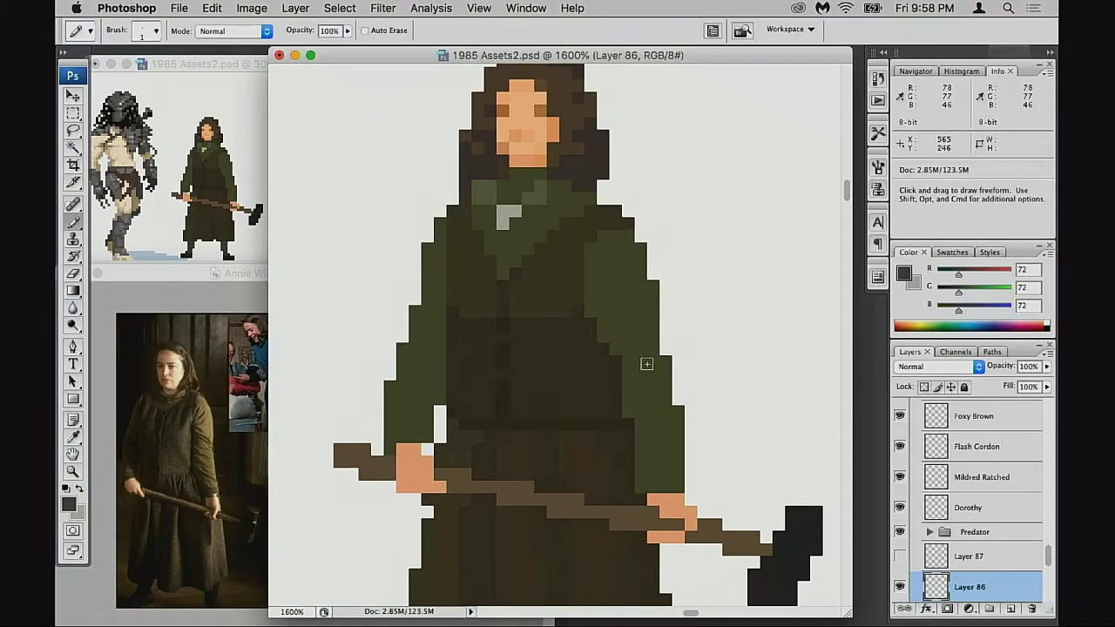
alt+click(634, 356)
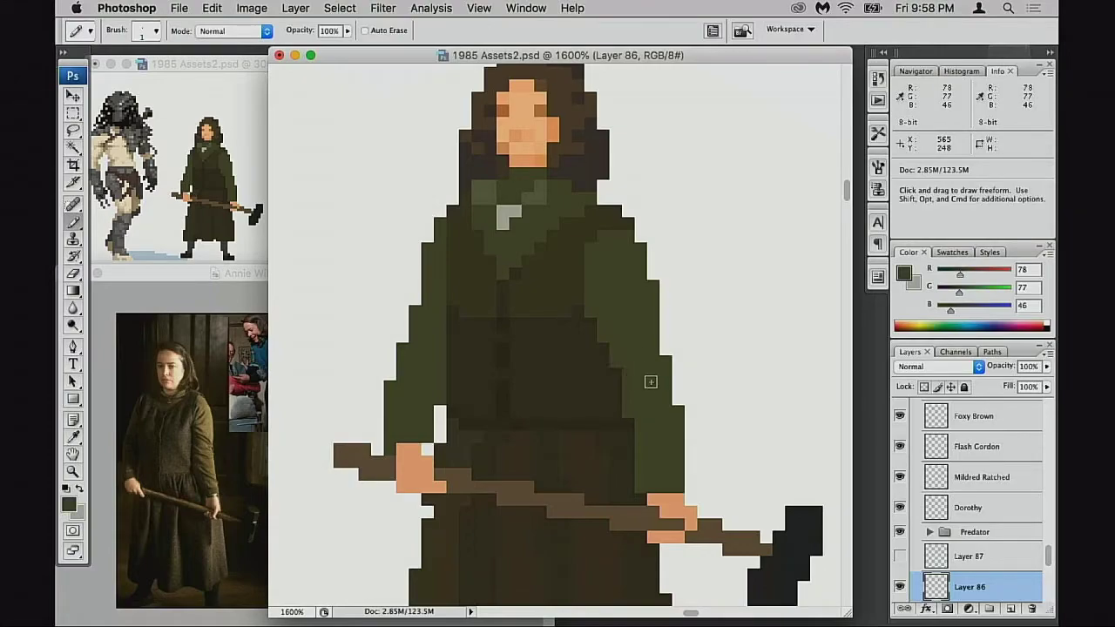
drag(635, 391, 644, 407)
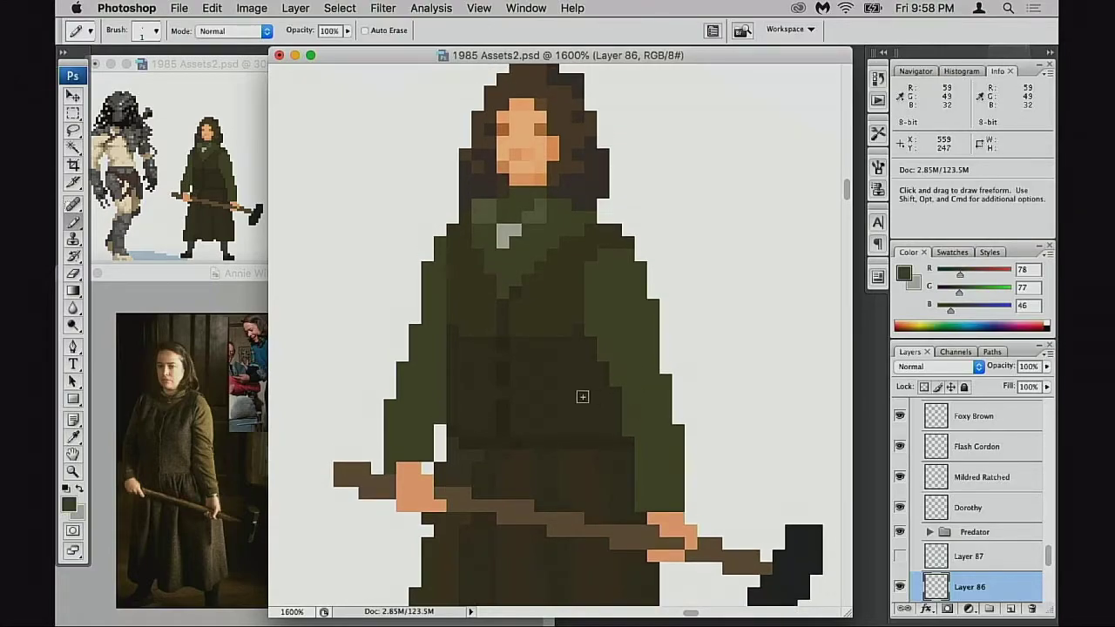
drag(559, 395, 577, 427)
key(e)
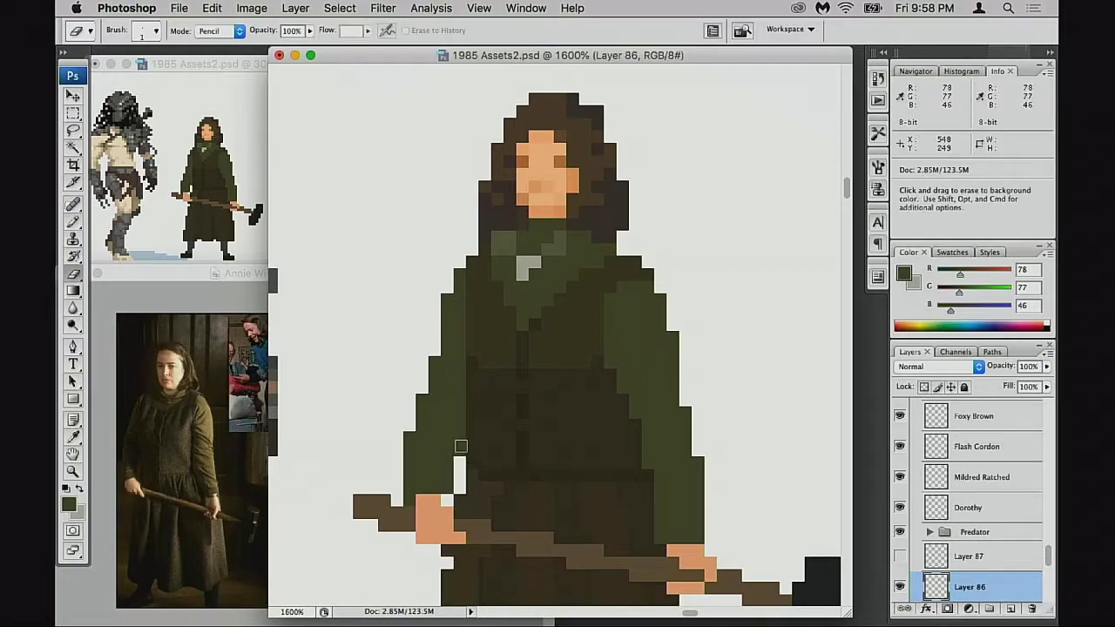
click(459, 442)
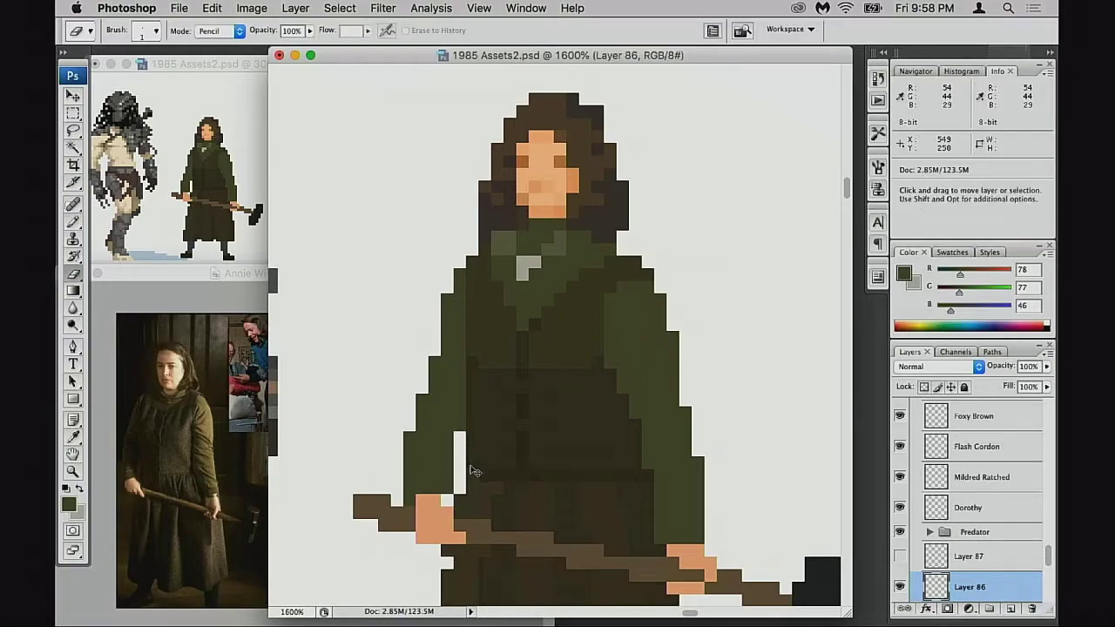
key(super+z)
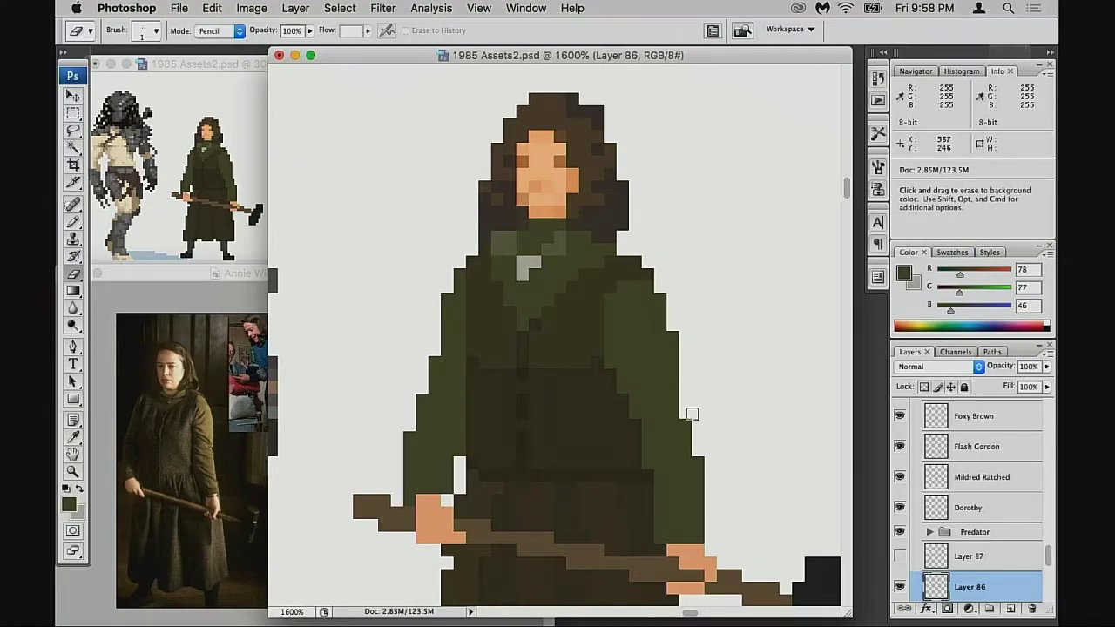
Replace the light collar pixels below the hair on the side away from the hammer head with sampled hair brown and collar green
drag(523, 339, 528, 388)
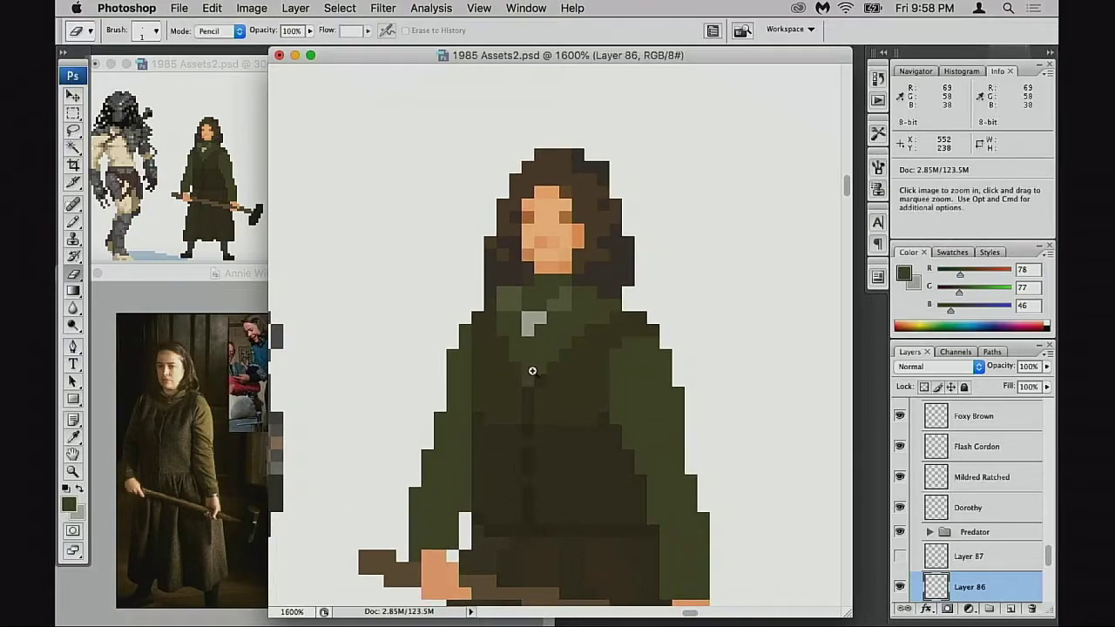
super+click(532, 370)
mouse_move(566, 335)
mouse_down()
mouse_move(582, 391)
mouse_move(564, 435)
mouse_up()
key(b)
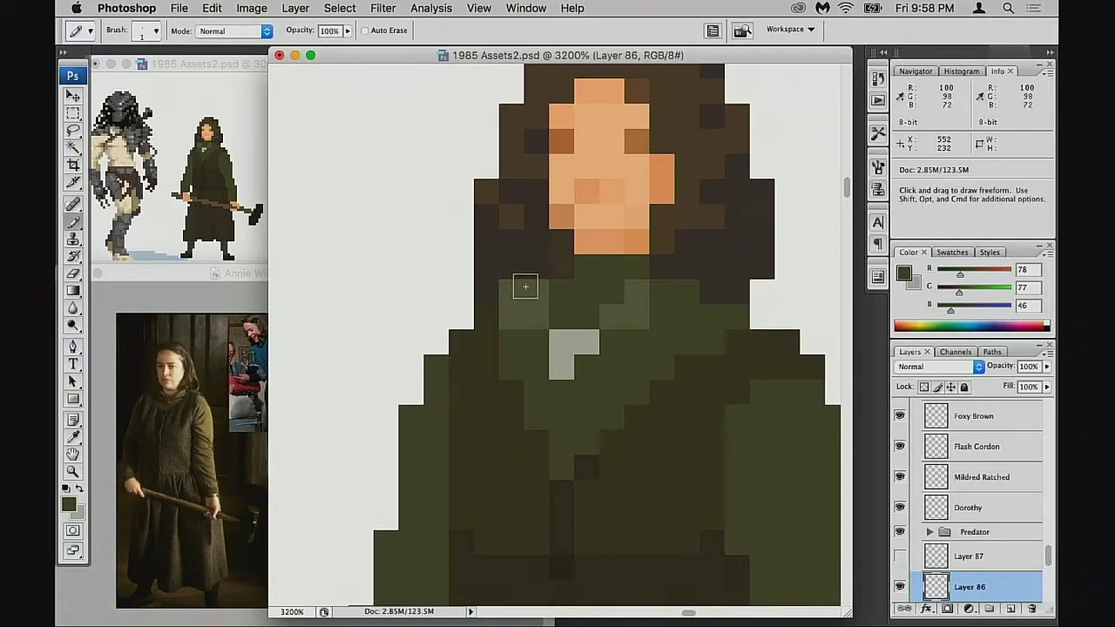
alt+click(521, 275)
click(509, 283)
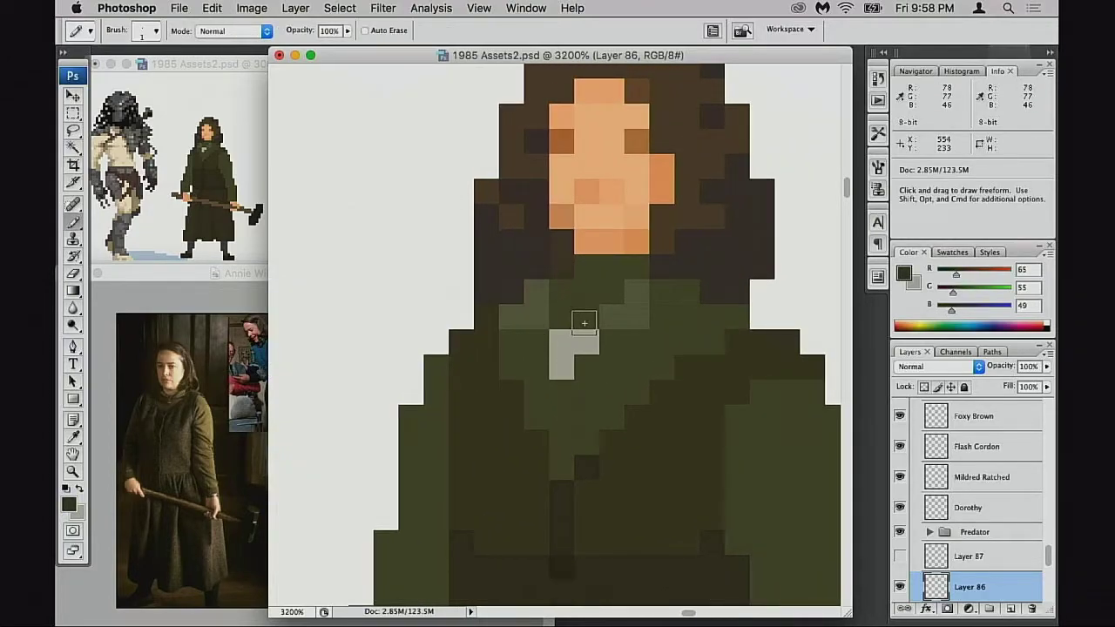
alt+click(534, 344)
mouse_move(538, 294)
mouse_down()
mouse_move(529, 324)
mouse_move(542, 325)
mouse_up()
alt+click(527, 268)
drag(538, 288, 514, 315)
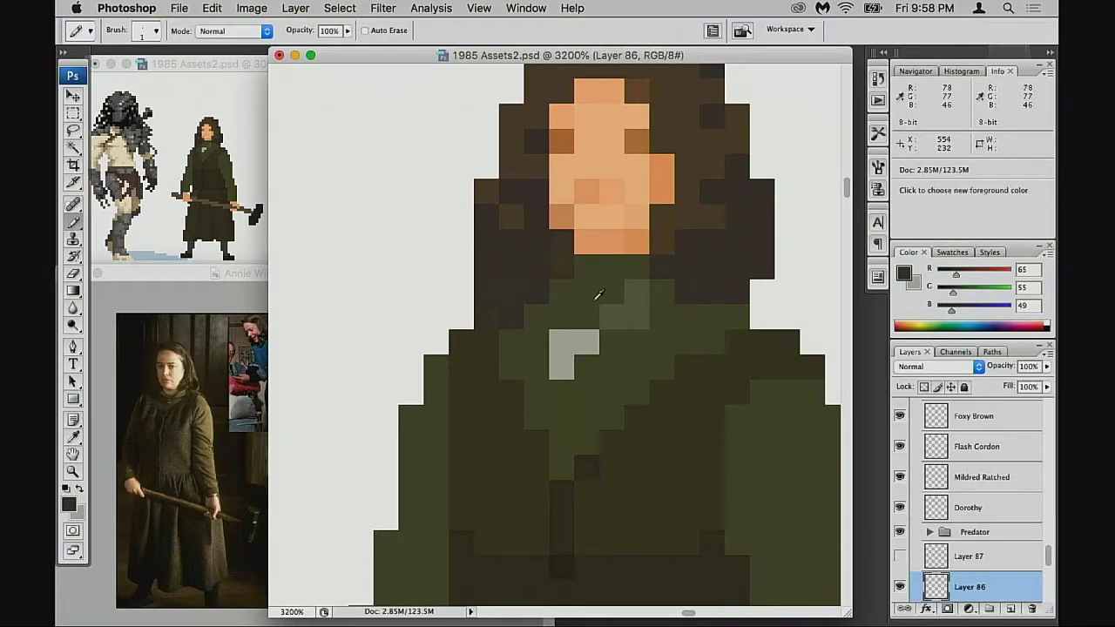
Enlarge the reference photo by two zoom levels to examine the woman's collar, and return to the sprite document
click(215, 409)
key(super+equal)
key(super+equal)
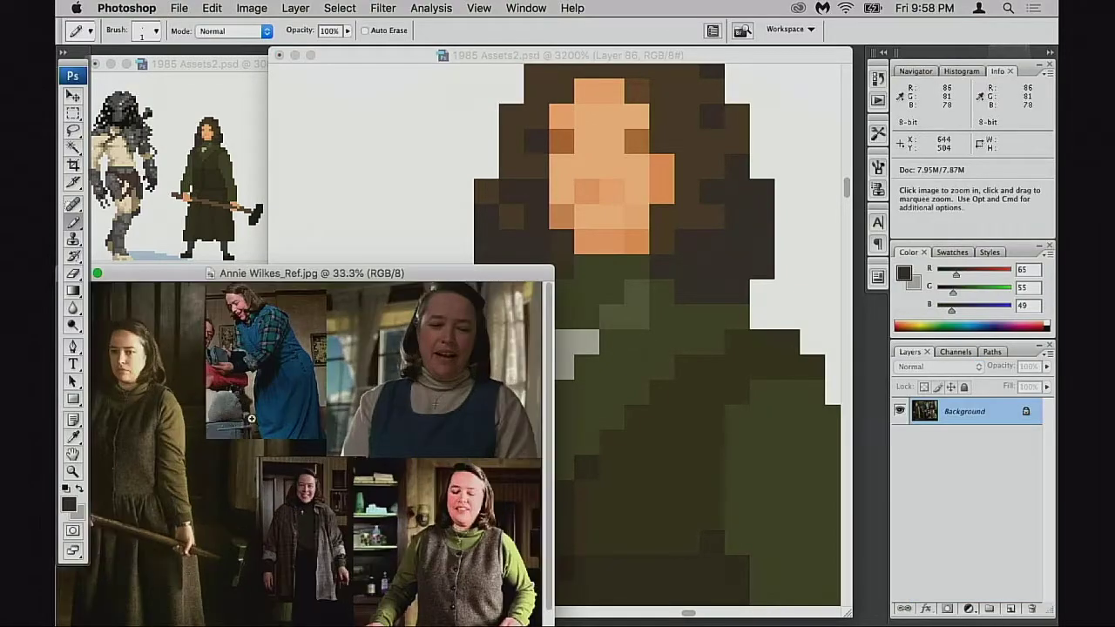
click(633, 364)
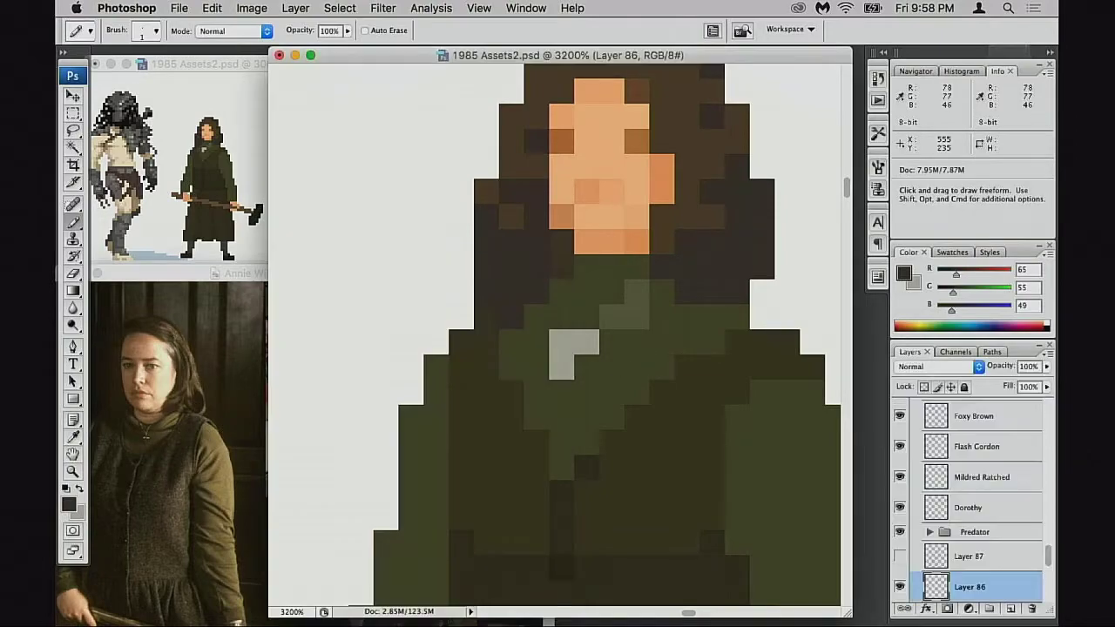
Darken the collar pixel beside the hair with sampled hair brown, using the Pencil in Multiply mode at 20% opacity
drag(599, 371, 621, 382)
alt+click(633, 345)
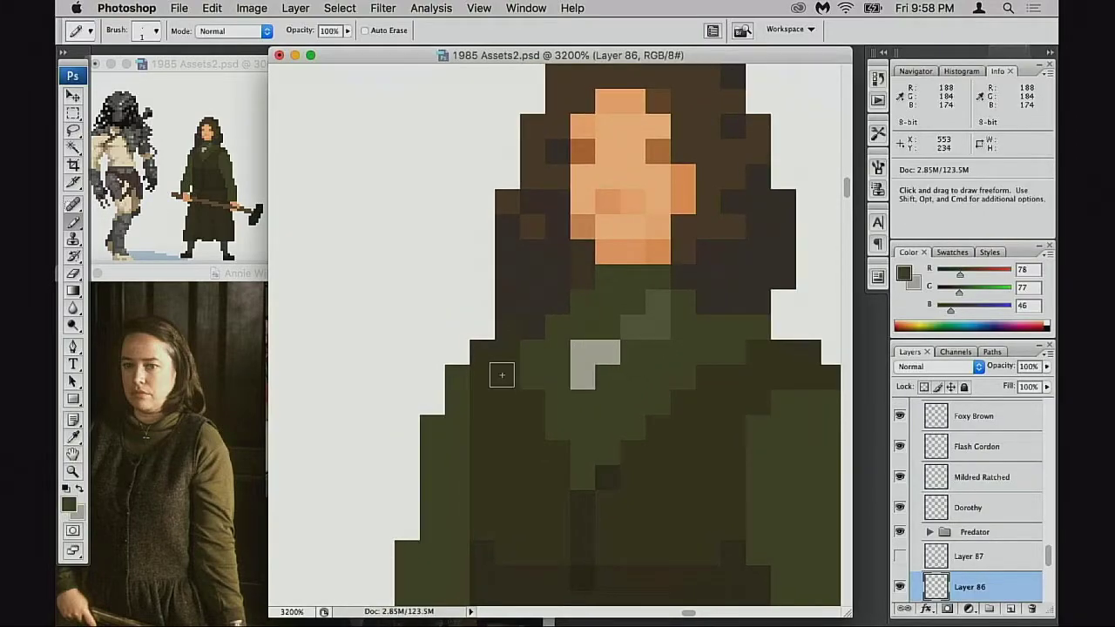
key(shift+alt+m)
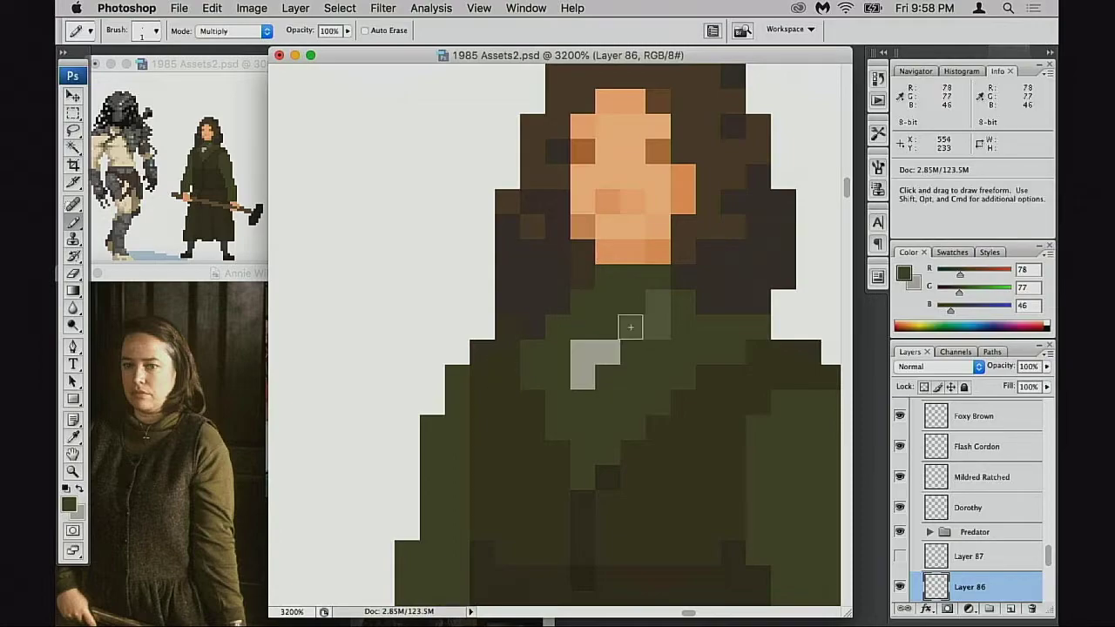
click(557, 326)
key(ctrl+z)
key(3)
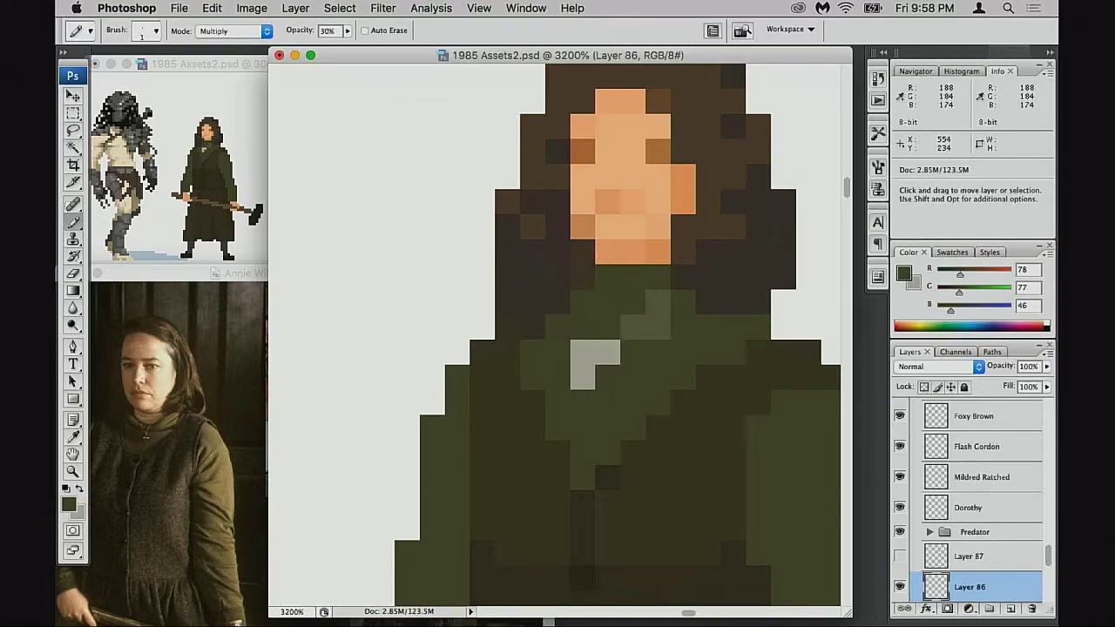
alt+click(562, 327)
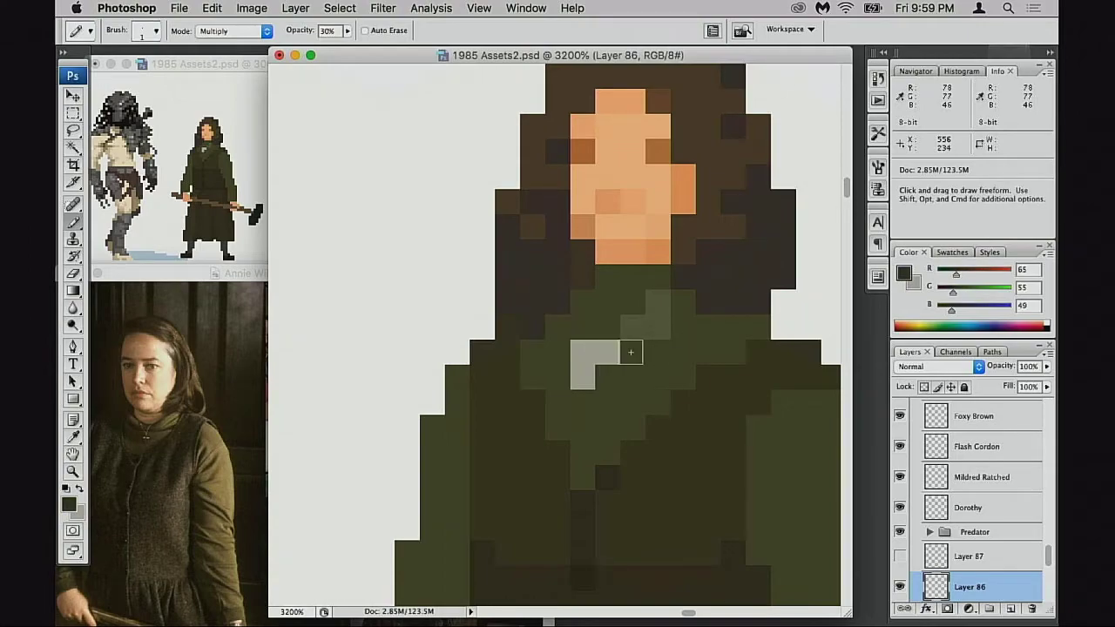
key(2)
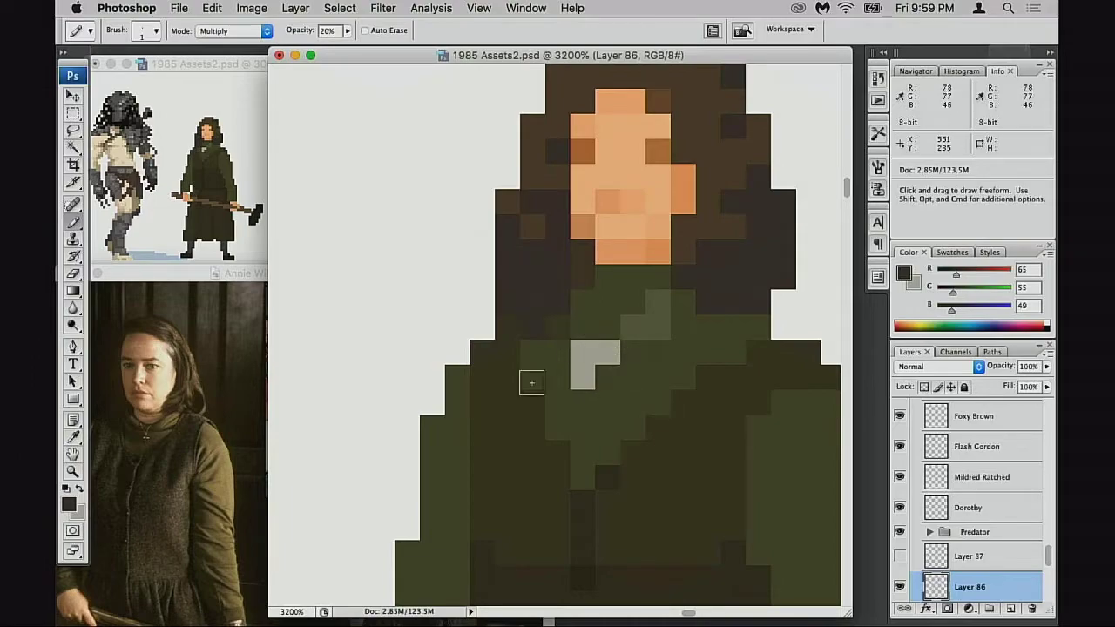
Restore the Pencil to Normal mode at 100% opacity and paint over the remaining light collar pixels with the collar green
key(shift+alt+n)
key(0)
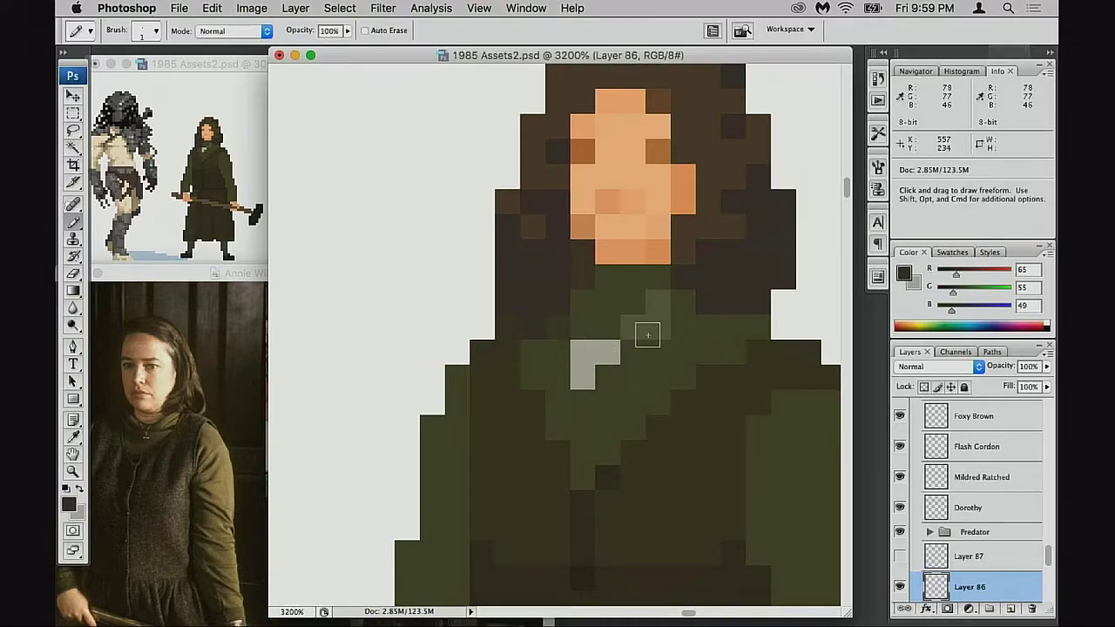
click(657, 351)
alt+click(648, 366)
click(667, 318)
mouse_move(667, 317)
mouse_down()
mouse_move(597, 383)
mouse_move(616, 356)
mouse_up()
Draw the collar's fold shadow as a horizontal line in the sampled darker green, with one pixel stepping up at its hammer-side end
alt+click(568, 329)
click(643, 351)
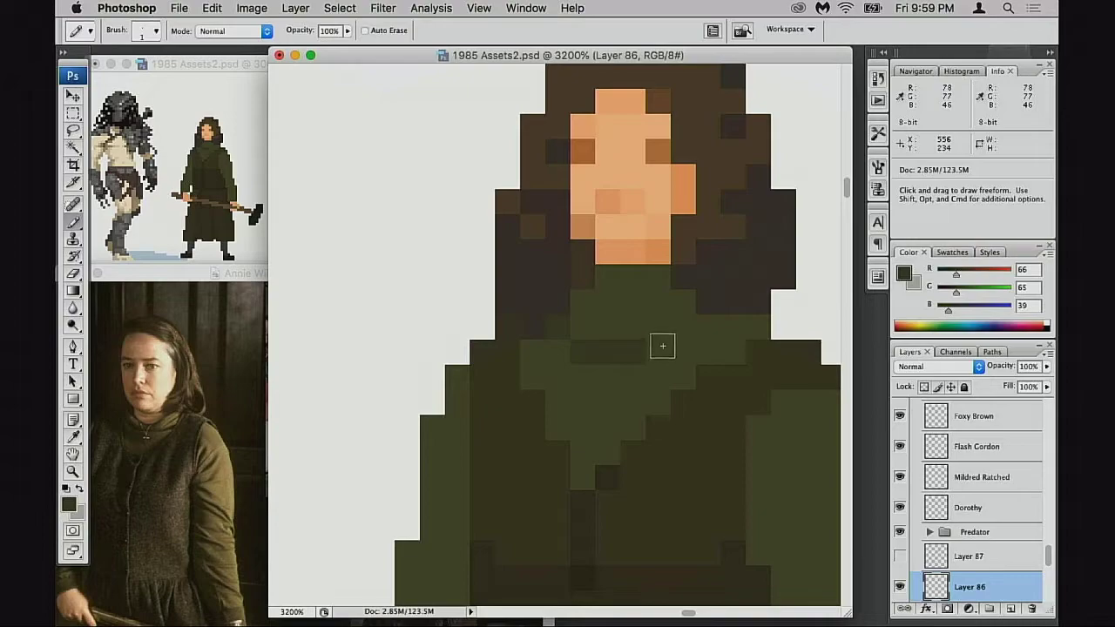
click(658, 350)
click(682, 327)
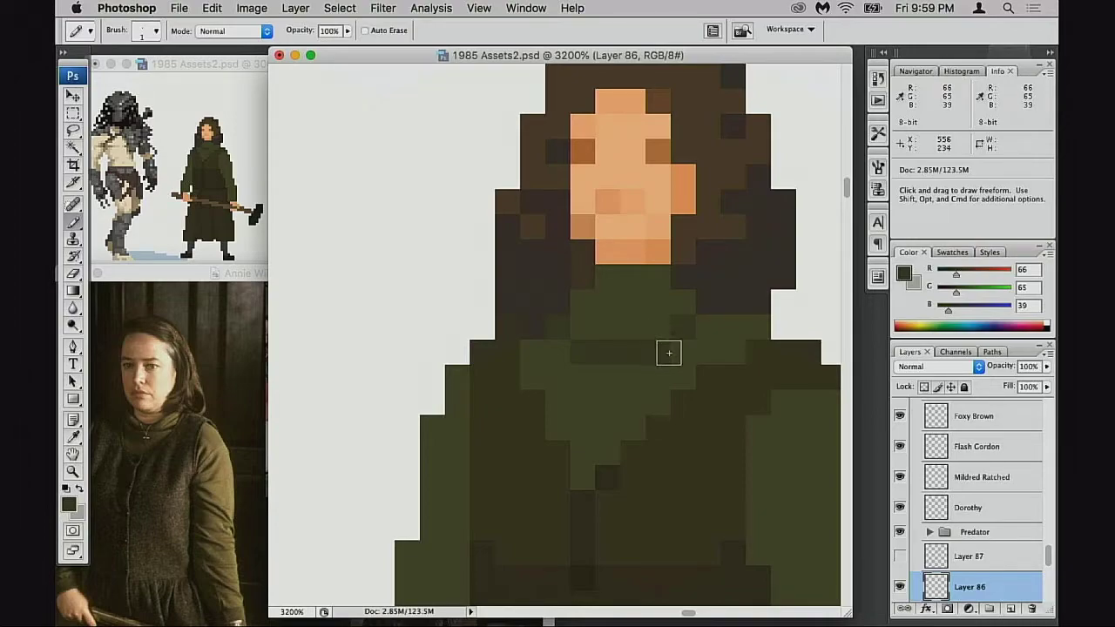
alt+click(655, 268)
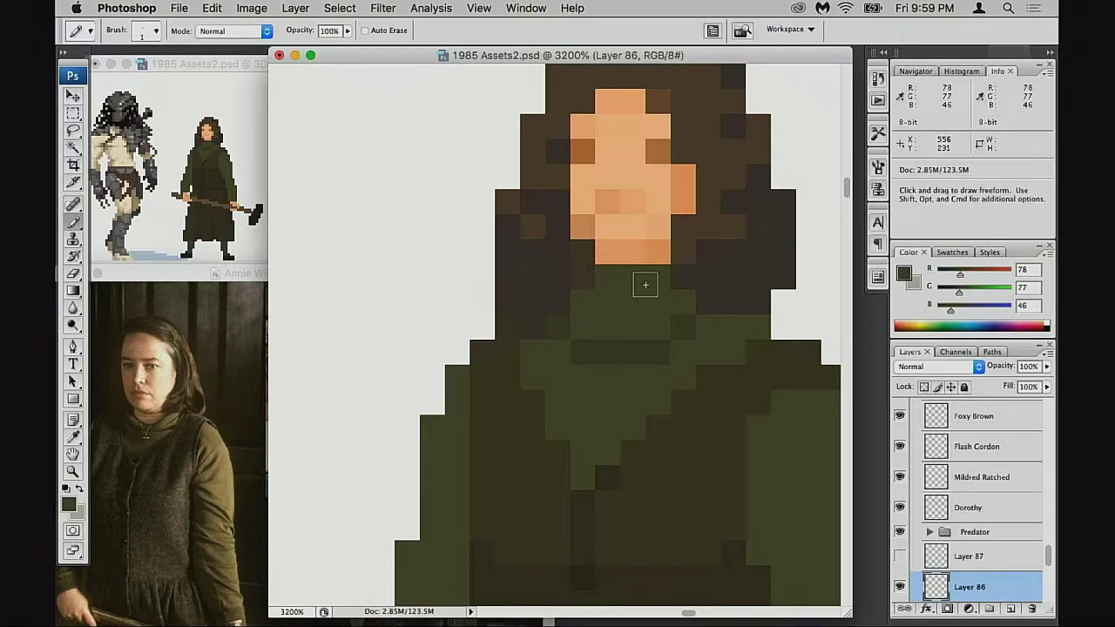
Try extending the skin below the chin by one row of pixels in the sampled skin orange
alt+click(659, 251)
click(608, 275)
click(633, 277)
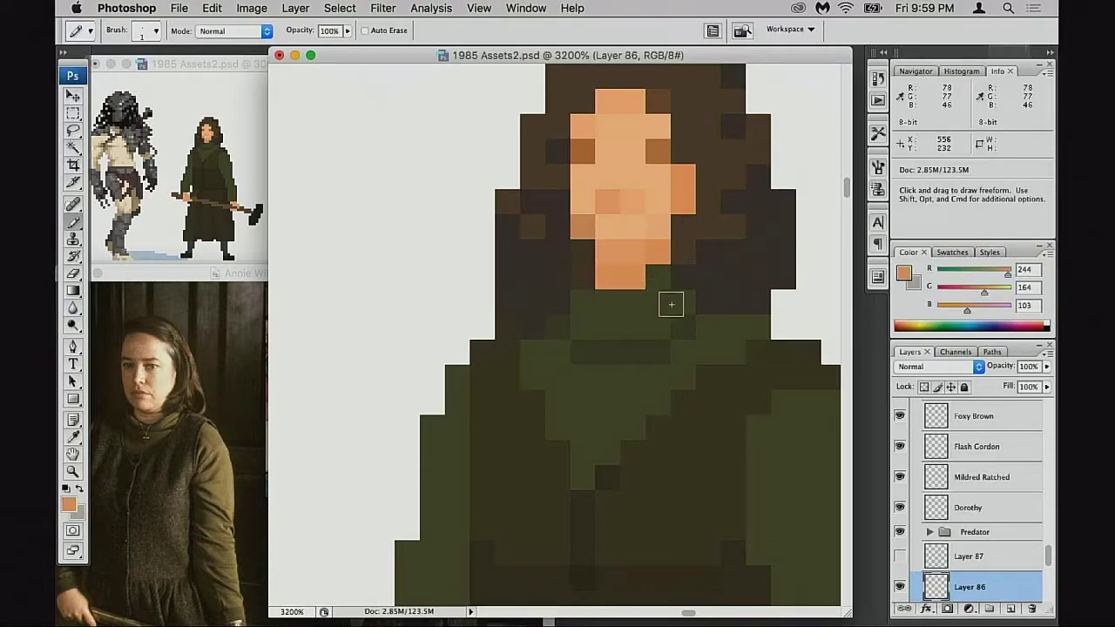
key(super+z)
drag(657, 284, 615, 284)
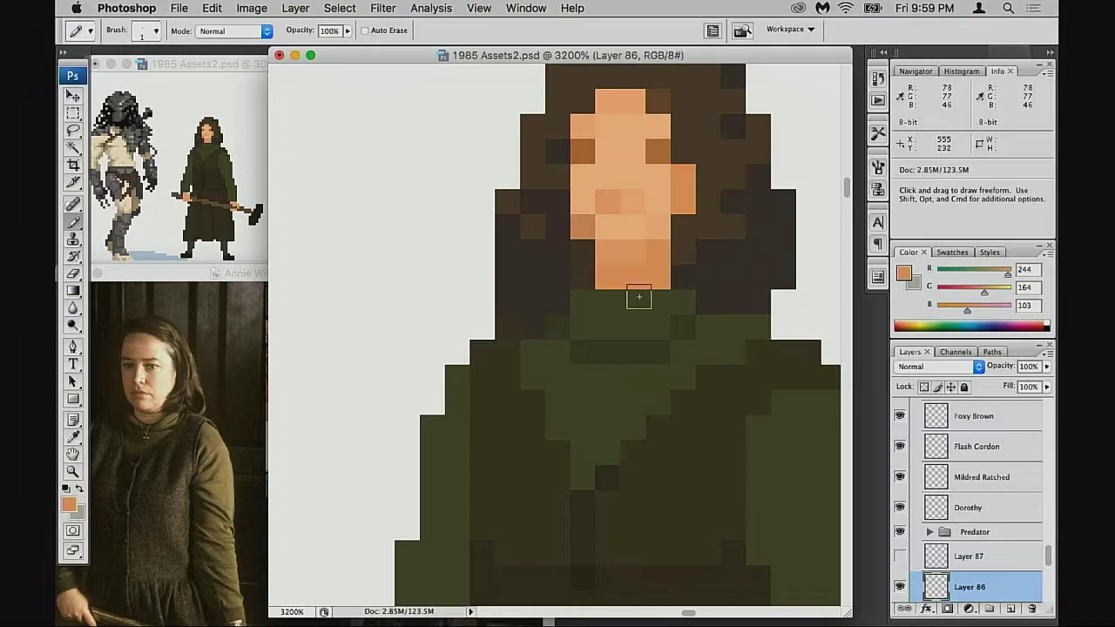
drag(658, 334, 647, 359)
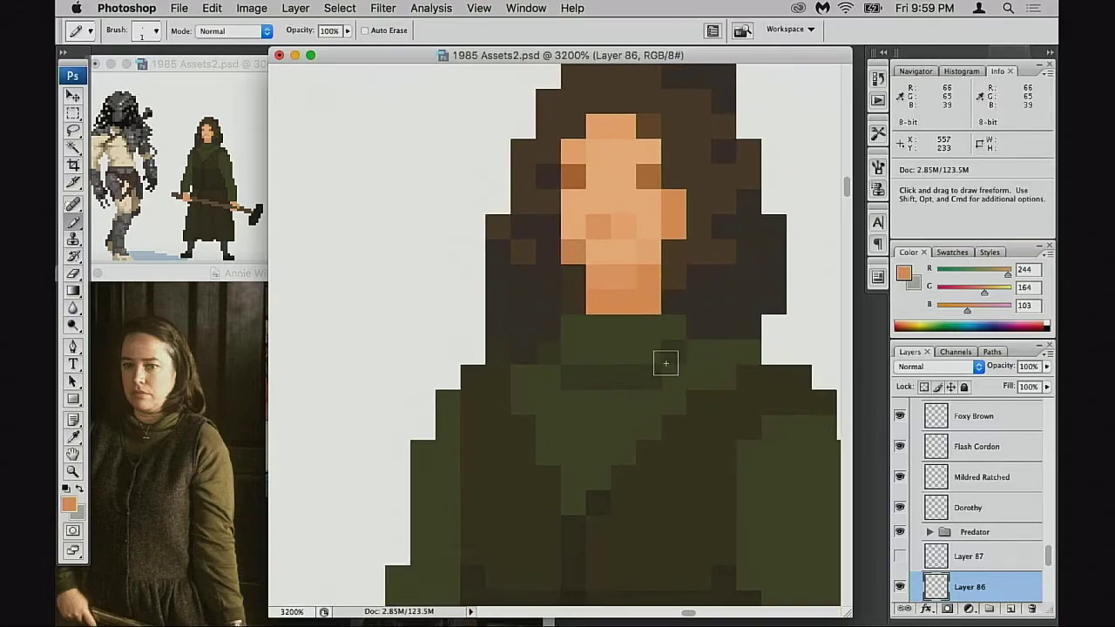
key(super+z)
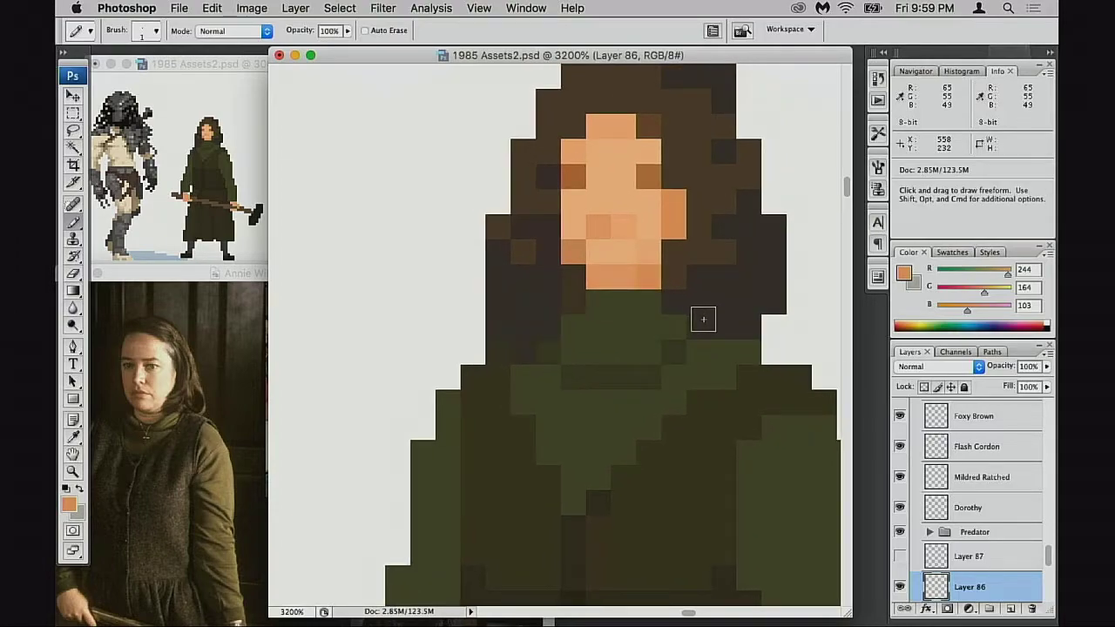
Move the 6 by 4 pixel collar section under the chin up by one pixel
key(space)
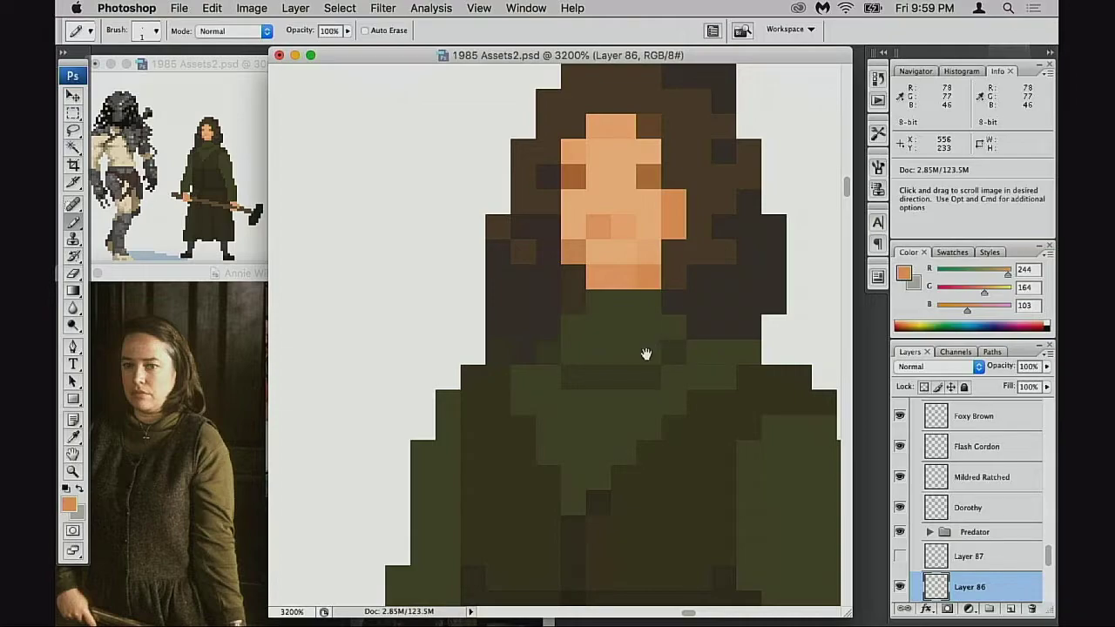
mouse_move(641, 360)
mouse_down()
mouse_move(635, 374)
mouse_move(646, 374)
mouse_up()
key(space)
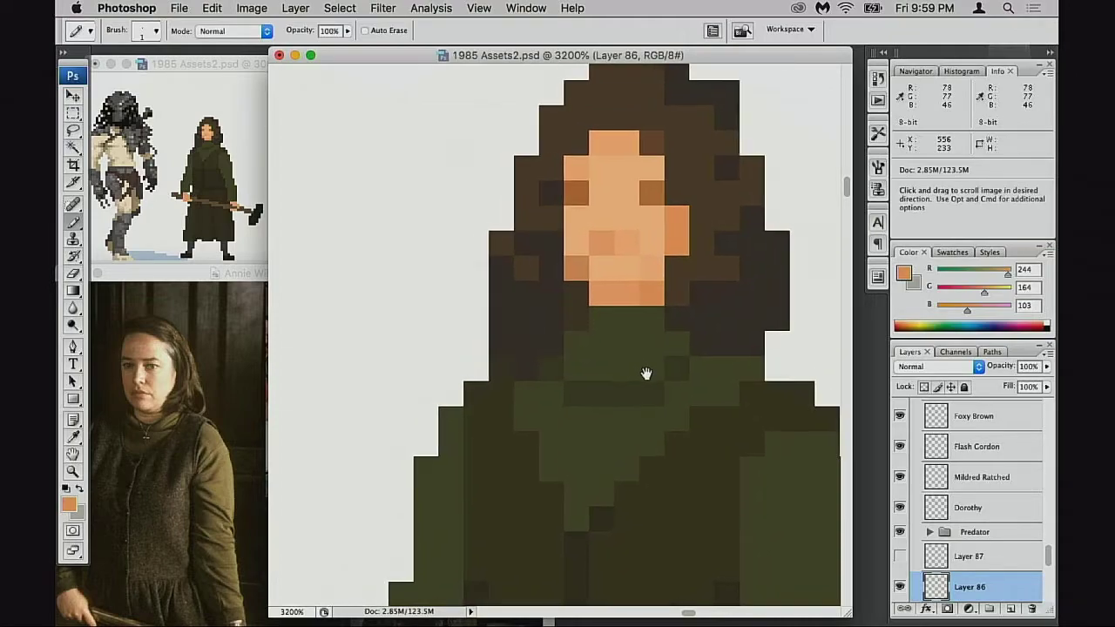
key(m)
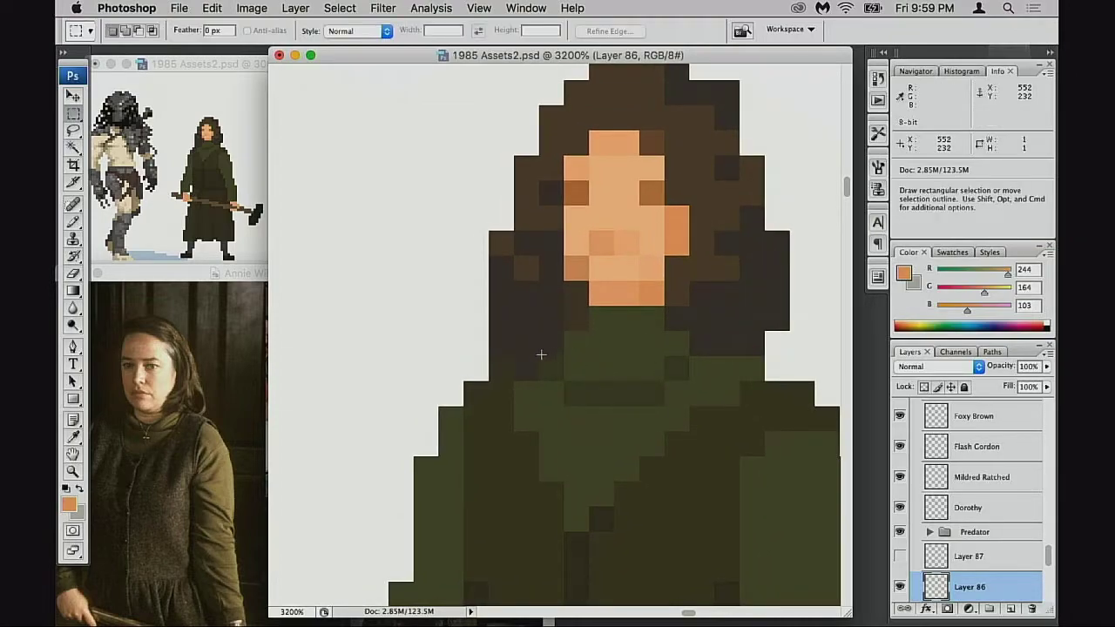
drag(670, 408, 649, 369)
key(super+Right)
key(super+Left)
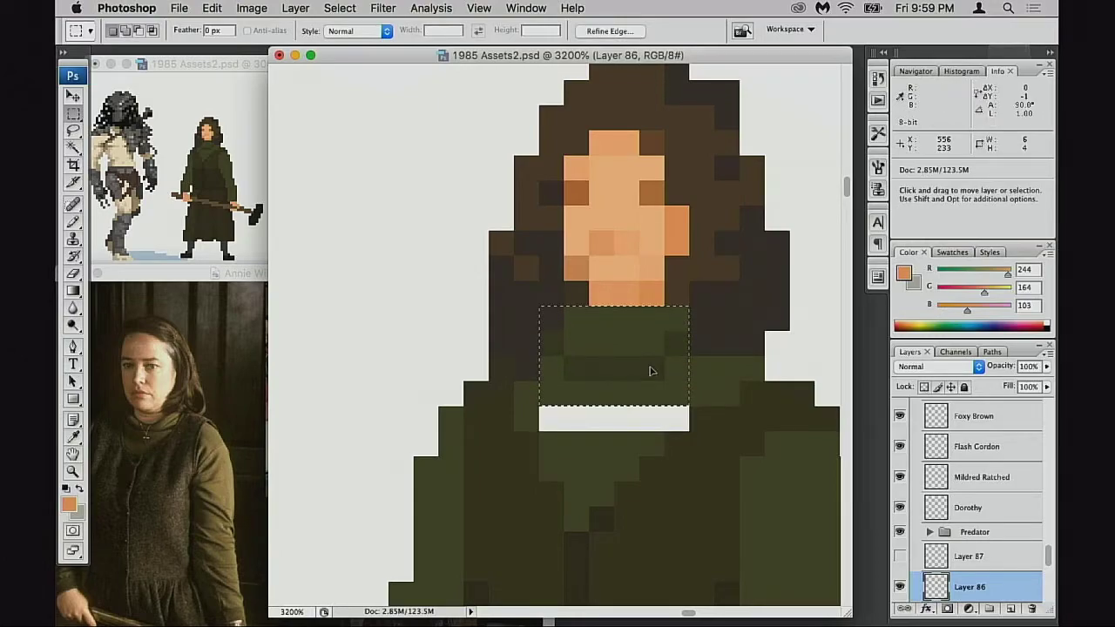
key(super+d)
Fill the empty pixel row below the raised collar with the sampled collar green
key(b)
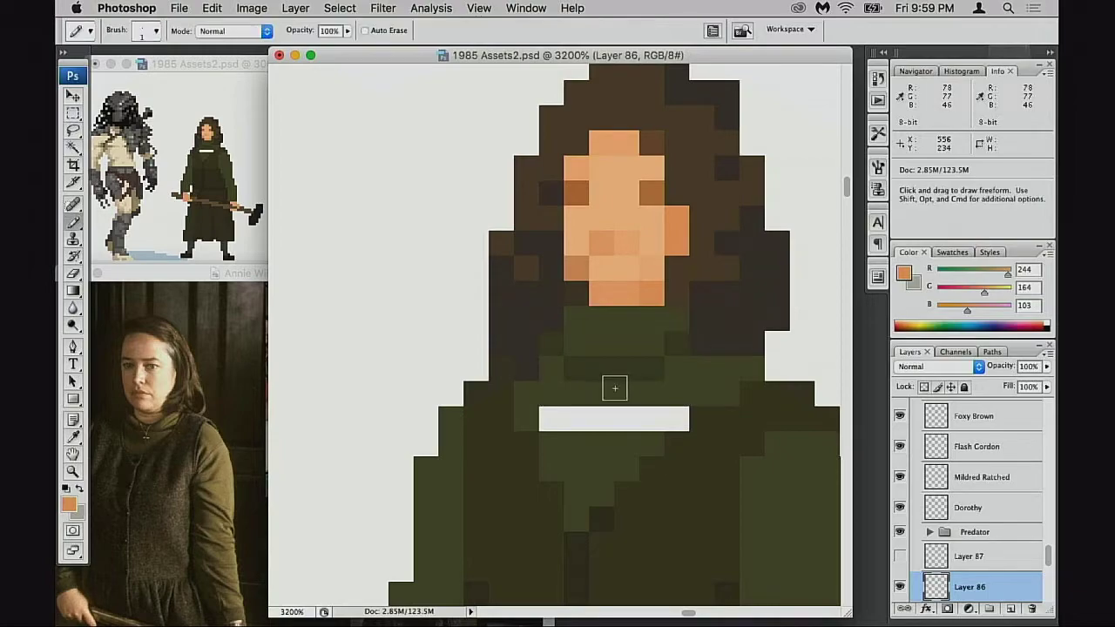
alt+click(588, 400)
drag(551, 418, 665, 411)
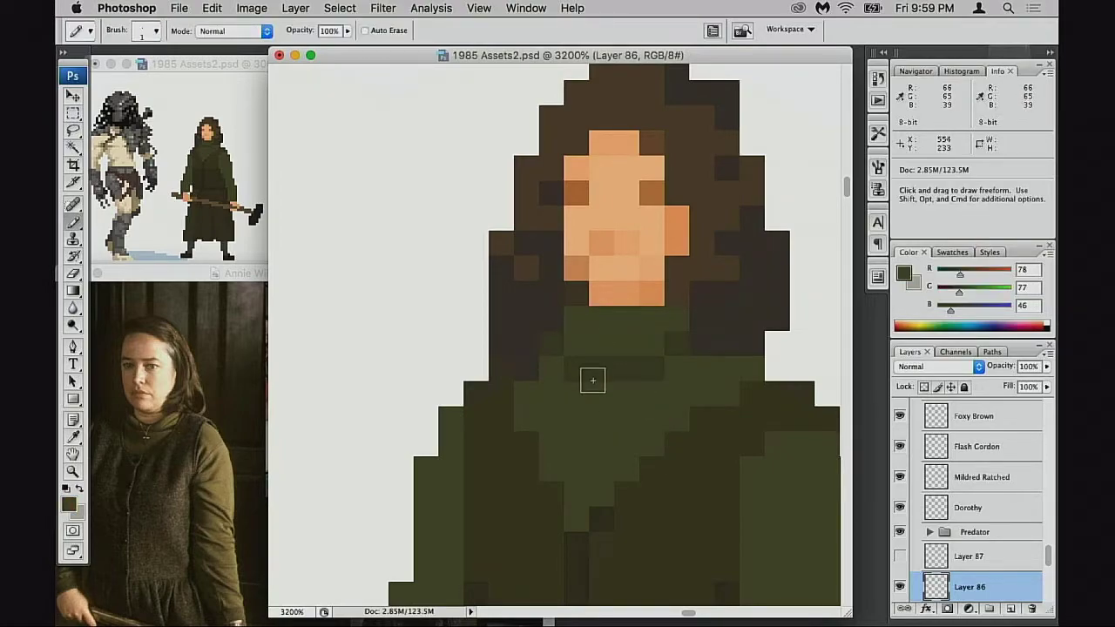
Examine the woman's full sprite beside the Predator sprite at 700% zoom
key(space)
alt+click(632, 399)
alt+click(632, 399)
alt+click(633, 399)
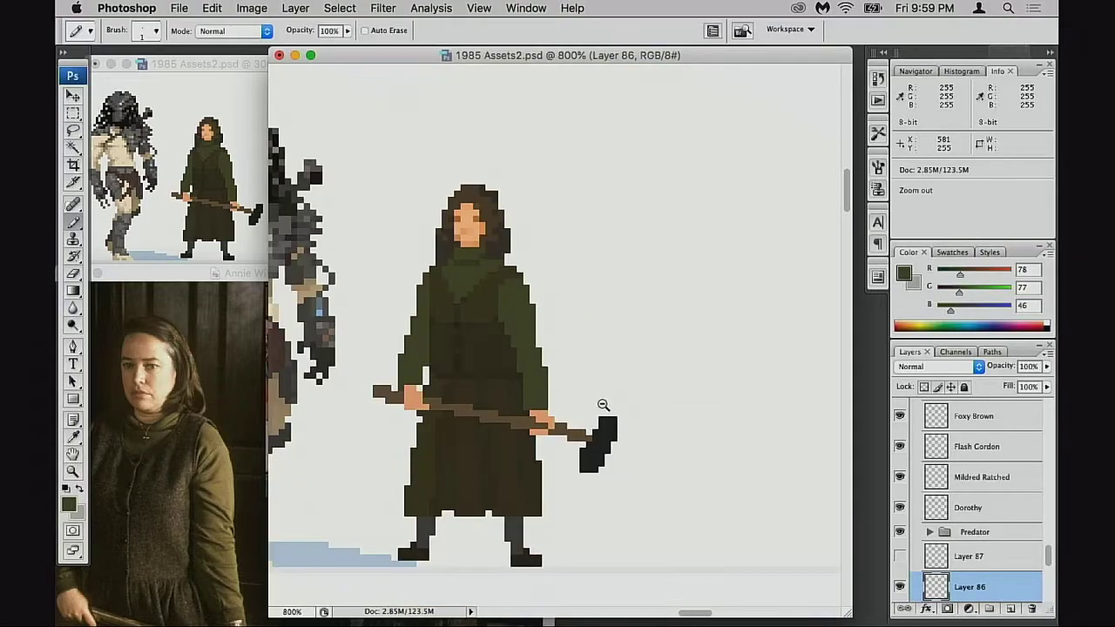
alt+click(603, 403)
drag(552, 393, 739, 423)
drag(630, 378, 626, 415)
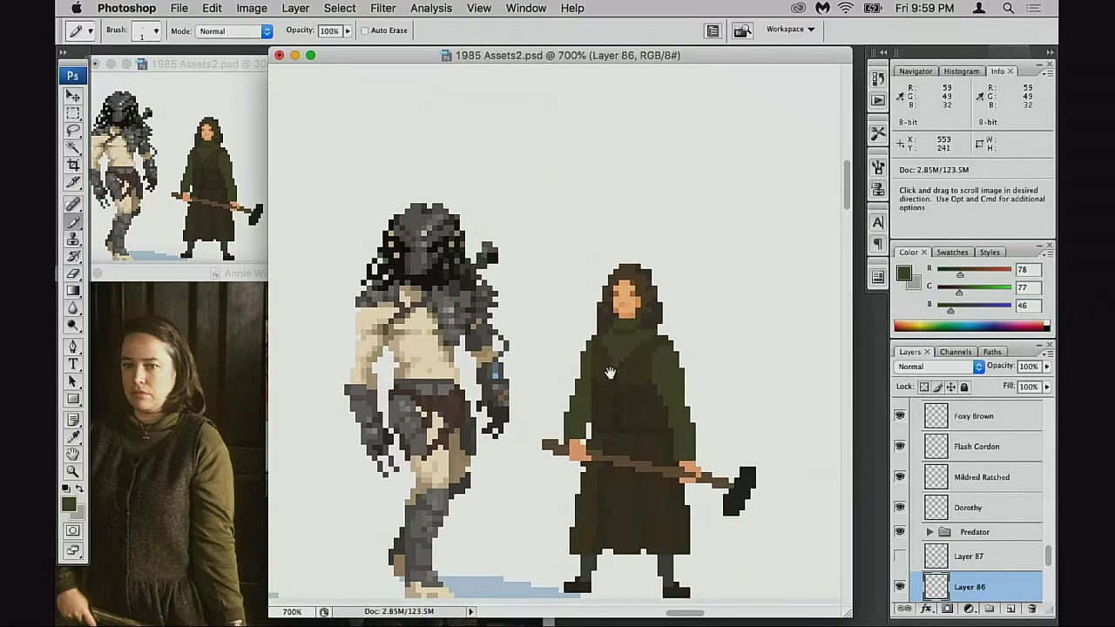
Repaint the hair beside the left cheek in the sampled hair brown and widen its outer edge by one pixel
super+click(615, 367)
super+click(615, 362)
super+click(528, 327)
drag(514, 250, 537, 424)
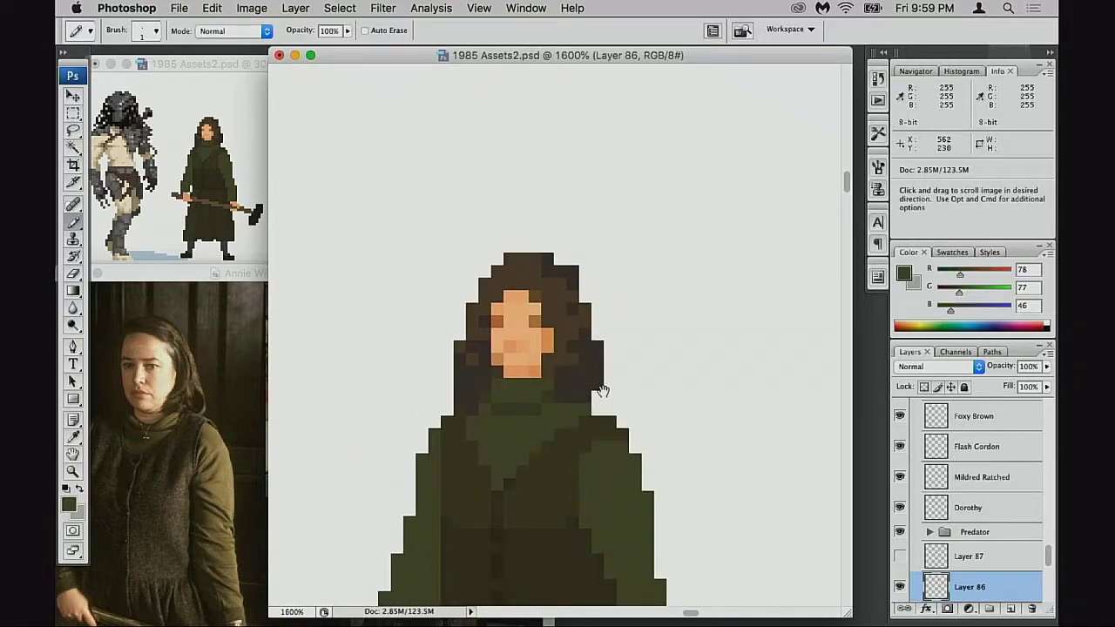
super+click(494, 339)
alt+click(545, 277)
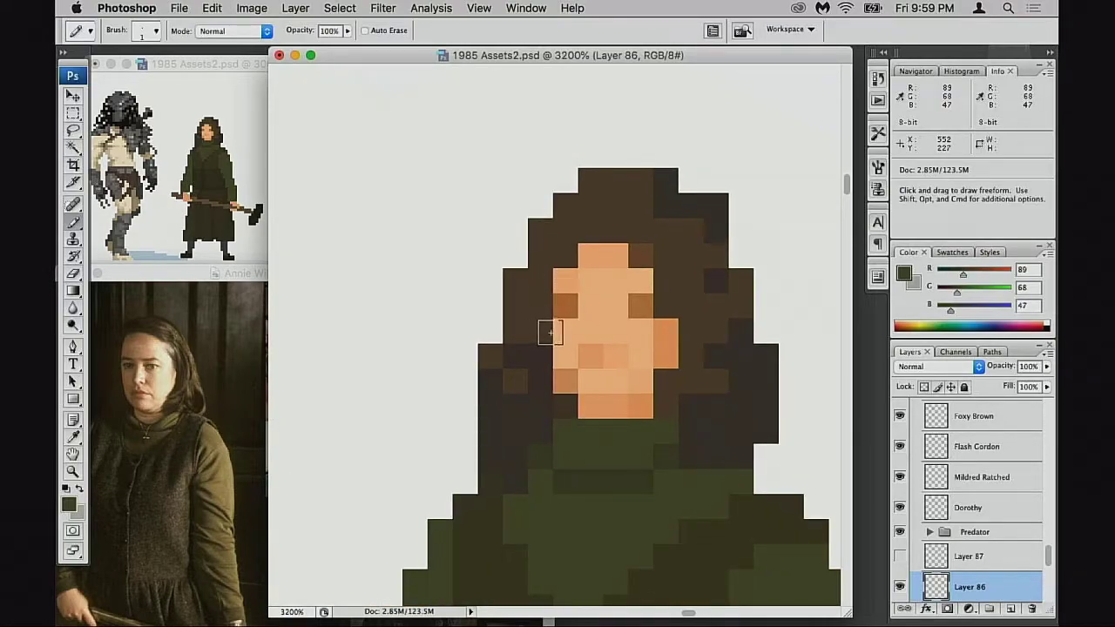
alt+click(549, 332)
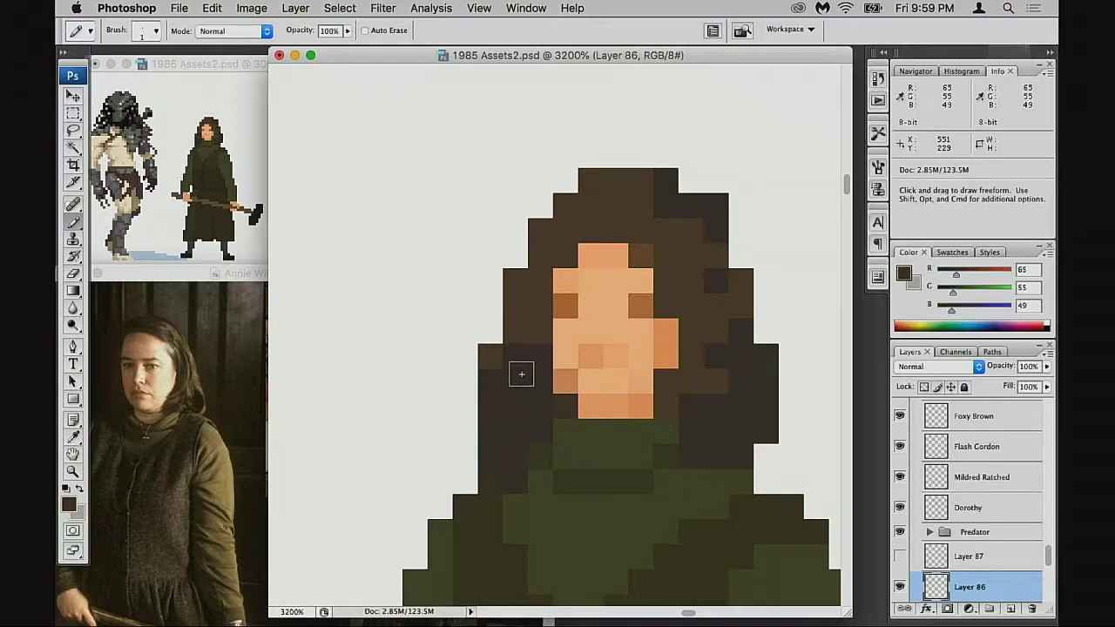
click(524, 357)
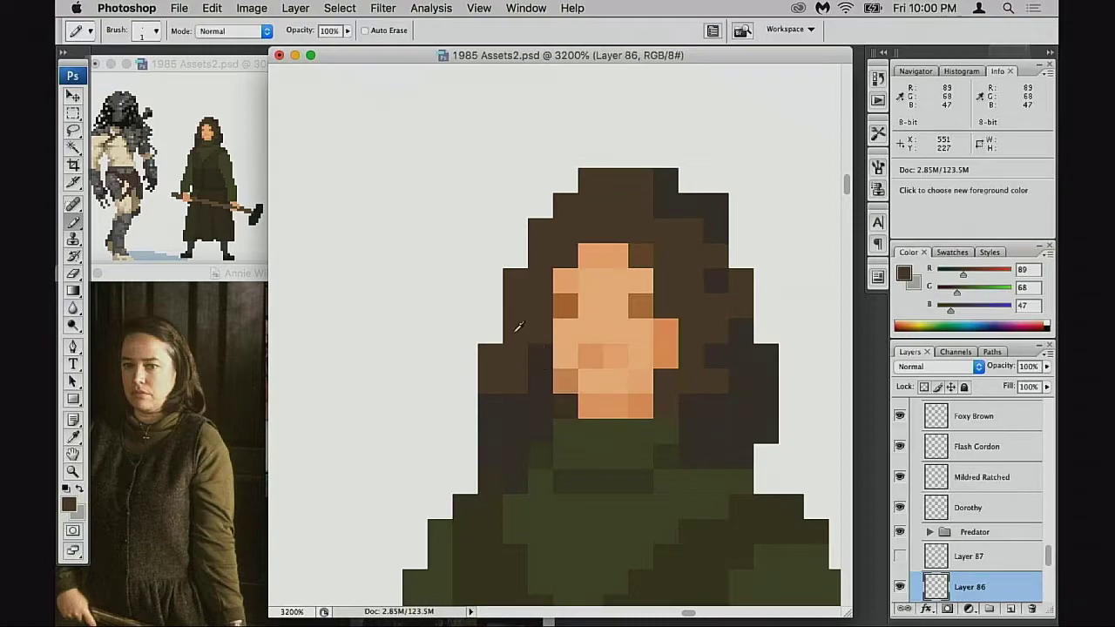
click(489, 331)
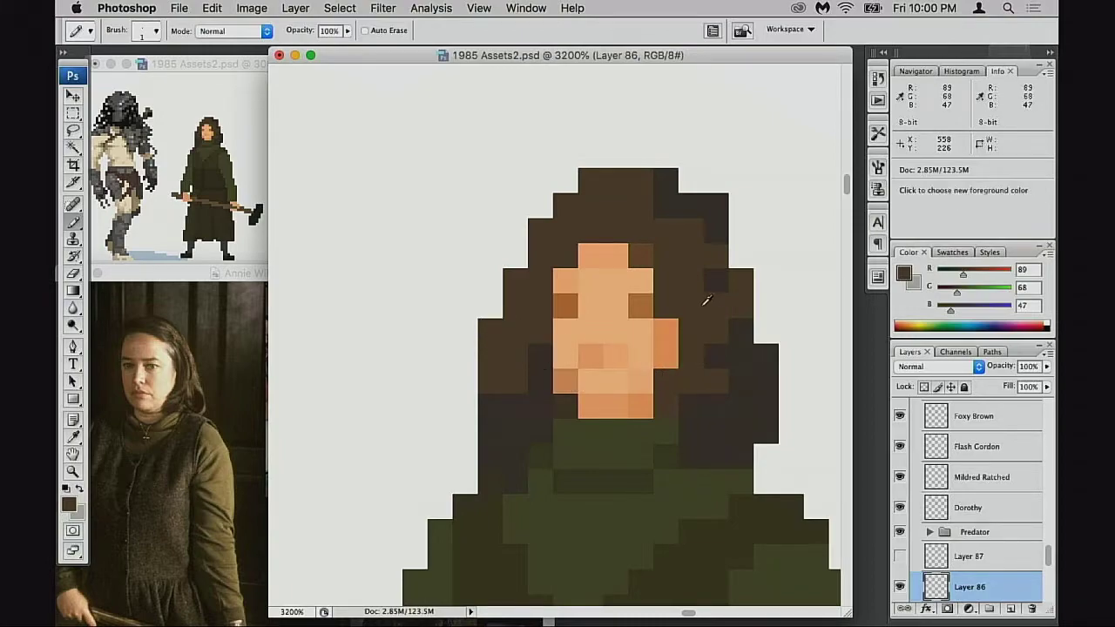
Shade the right outer edge of the hair with the sampled dark hair colour, RGB 65, 55, 49
alt+click(742, 333)
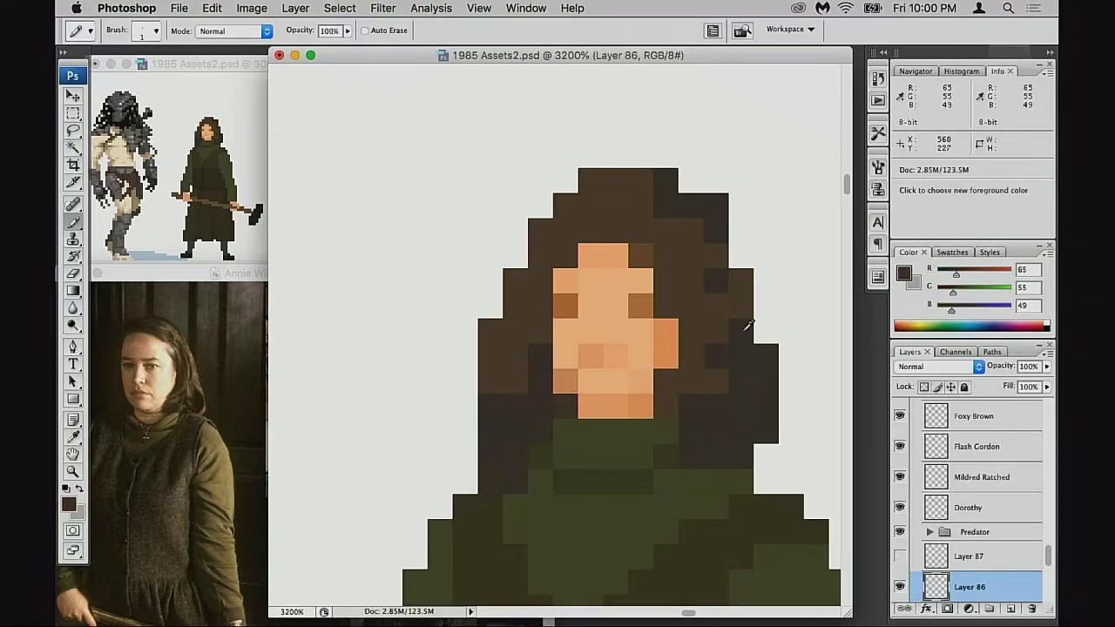
click(719, 262)
alt+click(741, 314)
alt+click(750, 345)
drag(739, 279, 735, 332)
Compare the woman's sprite with the finished character sprites in the neighbouring rows of the sheet
alt+click(592, 374)
alt+click(597, 371)
alt+click(608, 398)
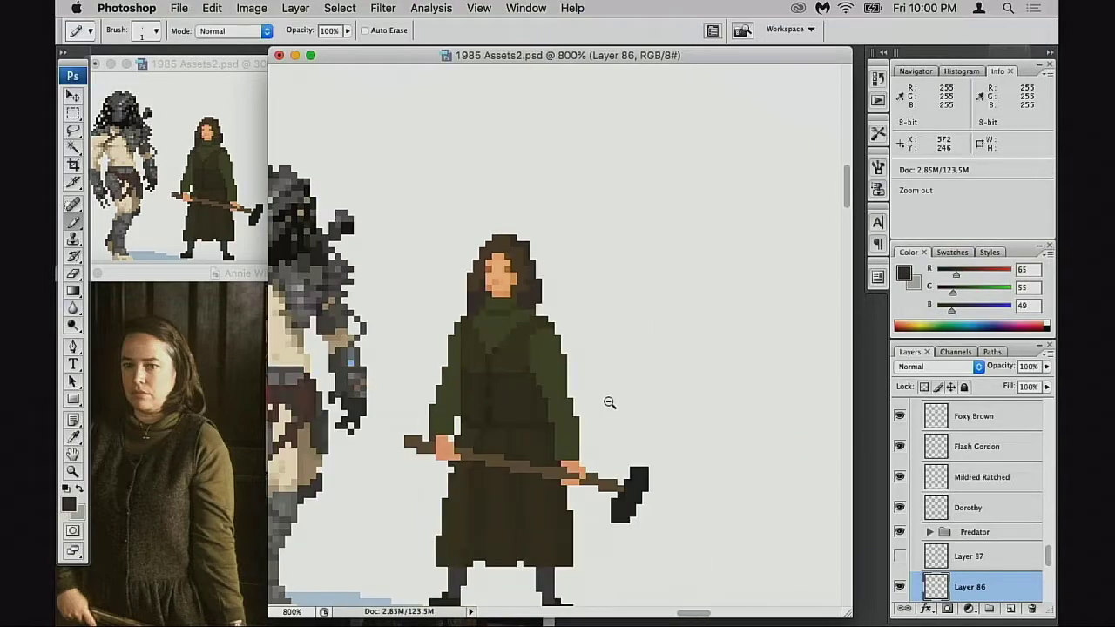
alt+click(607, 403)
alt+click(602, 410)
alt+click(600, 416)
alt+click(599, 418)
alt+click(599, 418)
drag(802, 444, 647, 428)
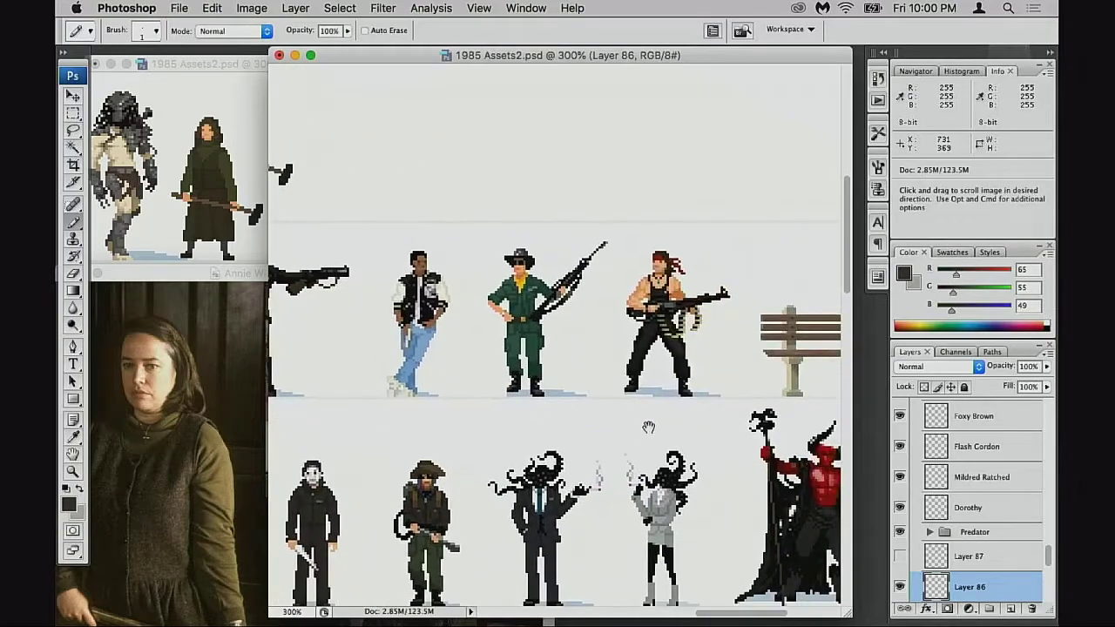
drag(623, 510, 604, 411)
super+click(560, 453)
super+click(581, 439)
scroll(564, 359, up, 10)
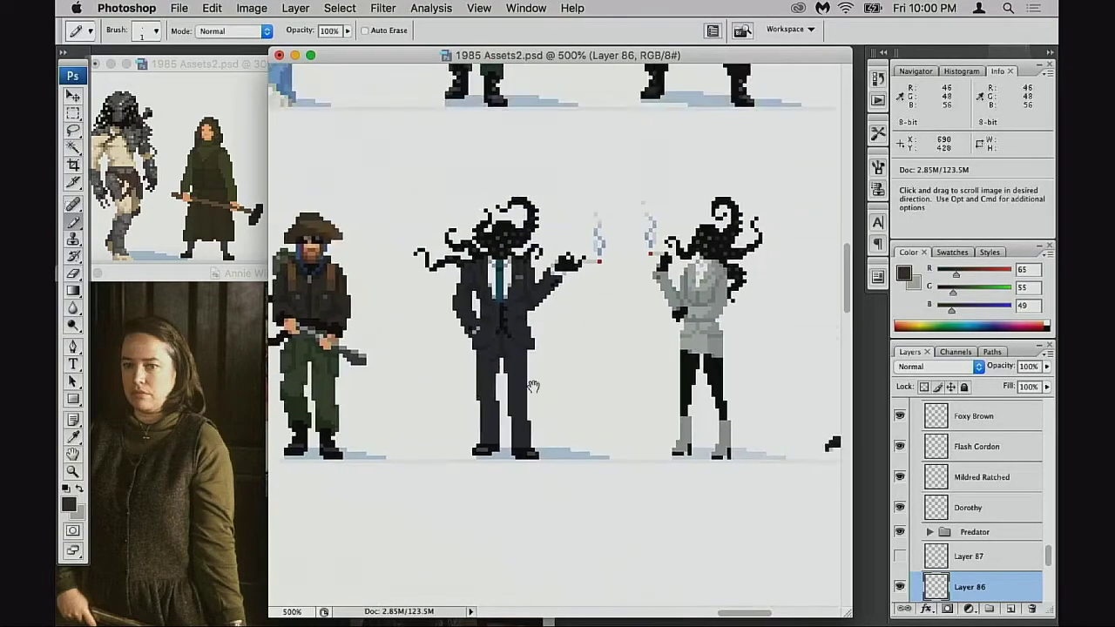
scroll(542, 388, up, 10)
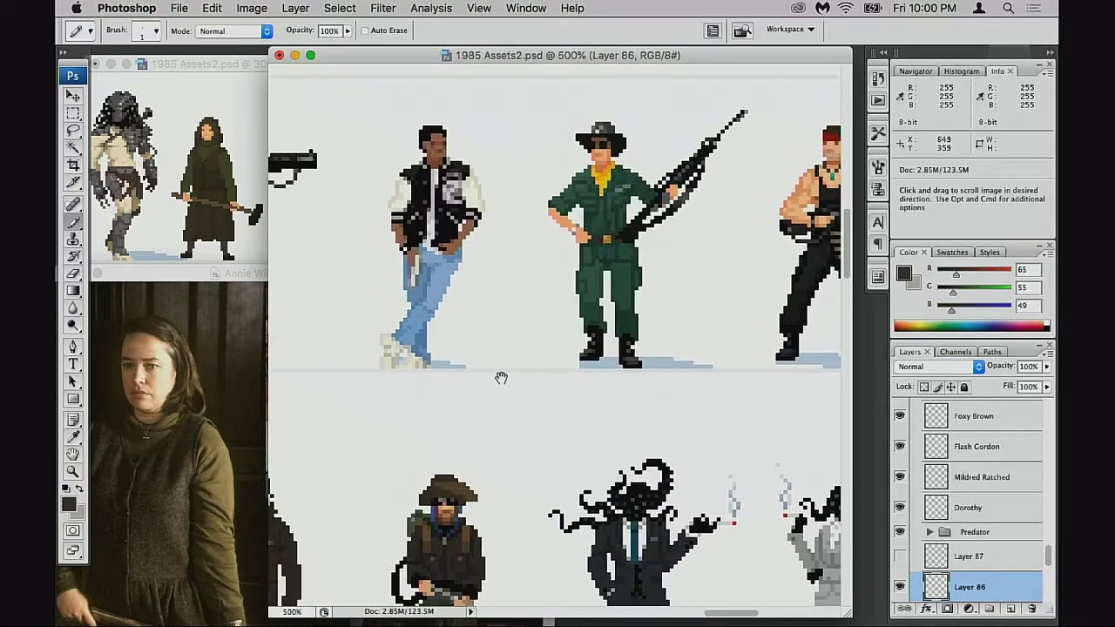
scroll(522, 383, left, 10)
scroll(588, 471, up, 5)
scroll(589, 472, left, 5)
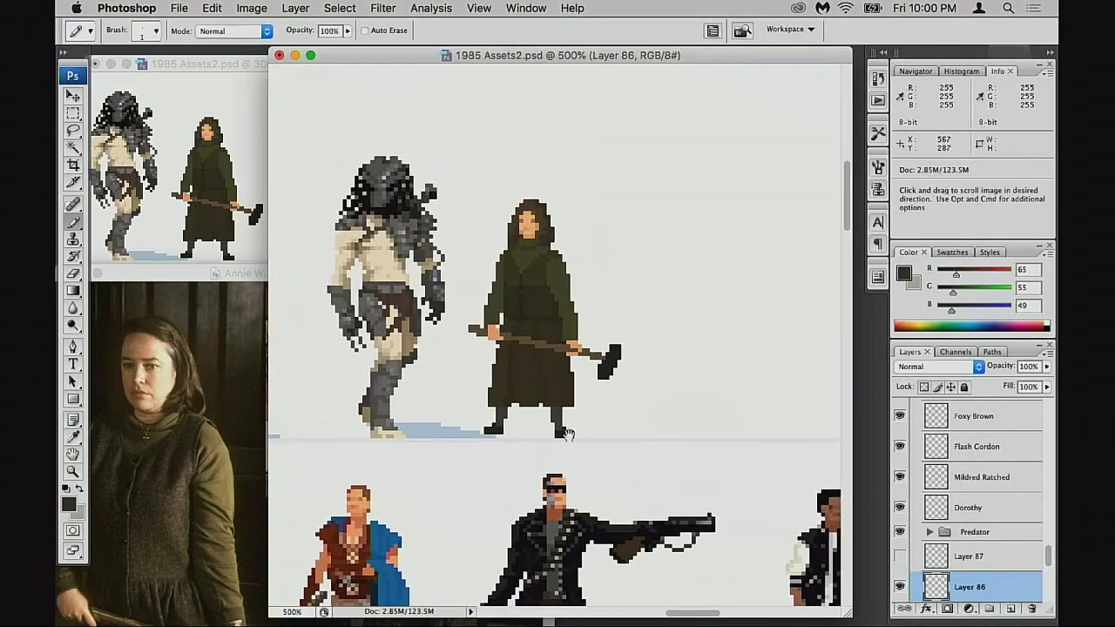
Touch up the V-neckline where the collar meets the vest, using the sampled collar green and dark vest brown
super+click(560, 337)
click(565, 343)
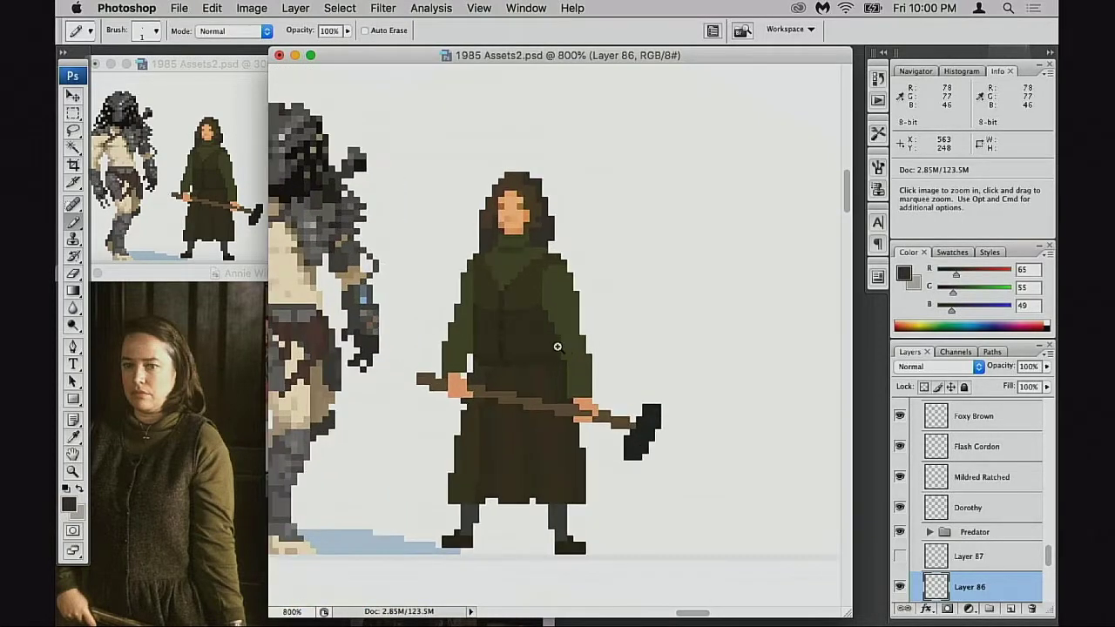
click(574, 343)
click(606, 339)
drag(557, 308, 546, 341)
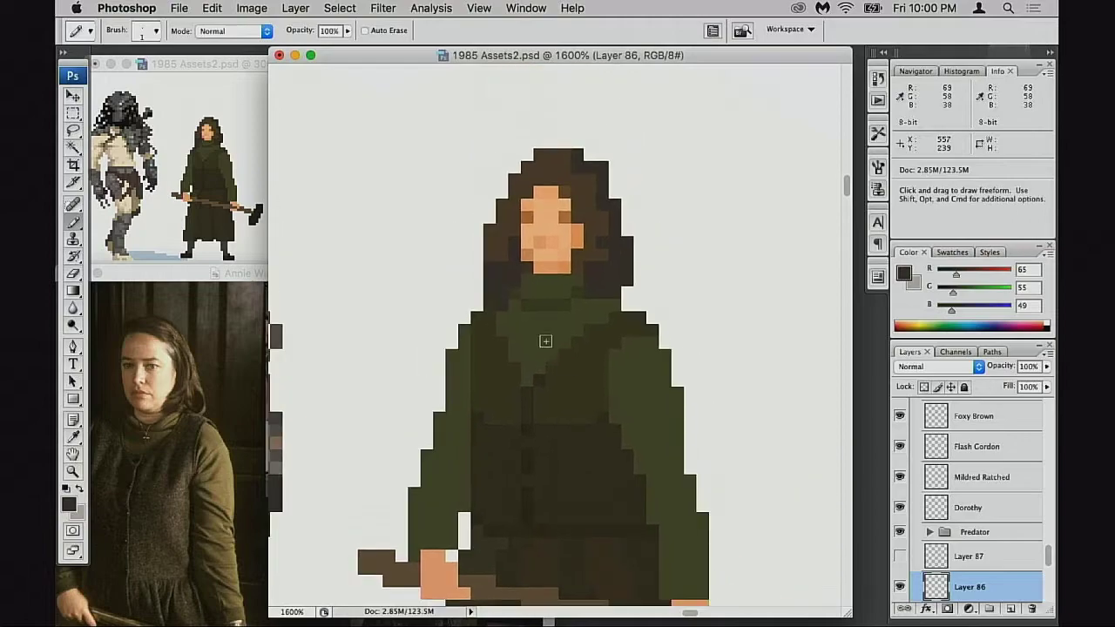
alt+click(569, 310)
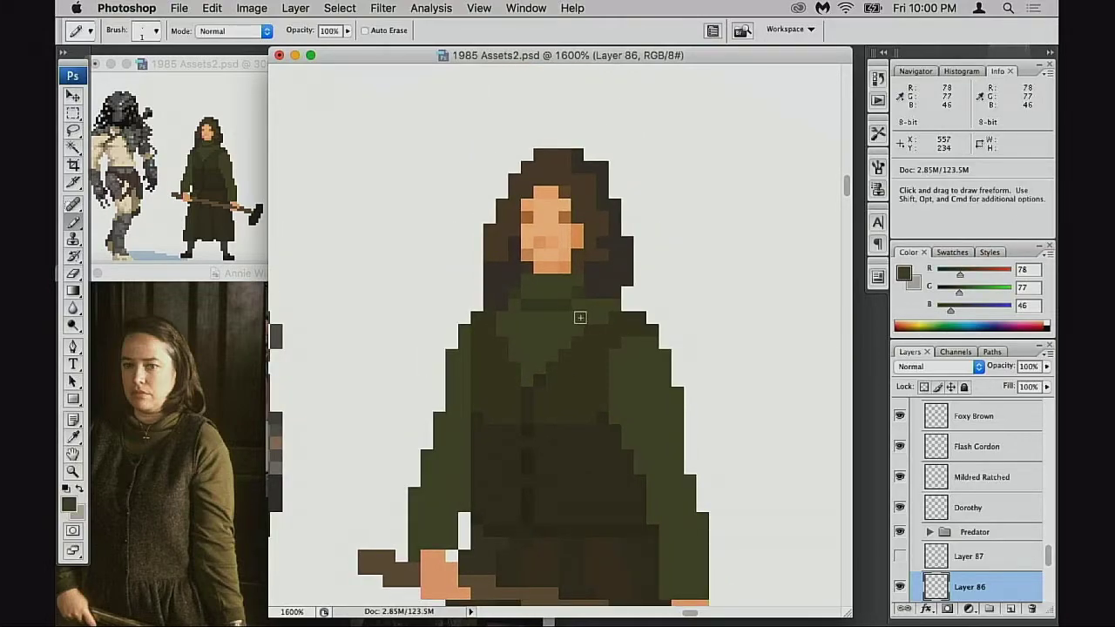
alt+click(501, 358)
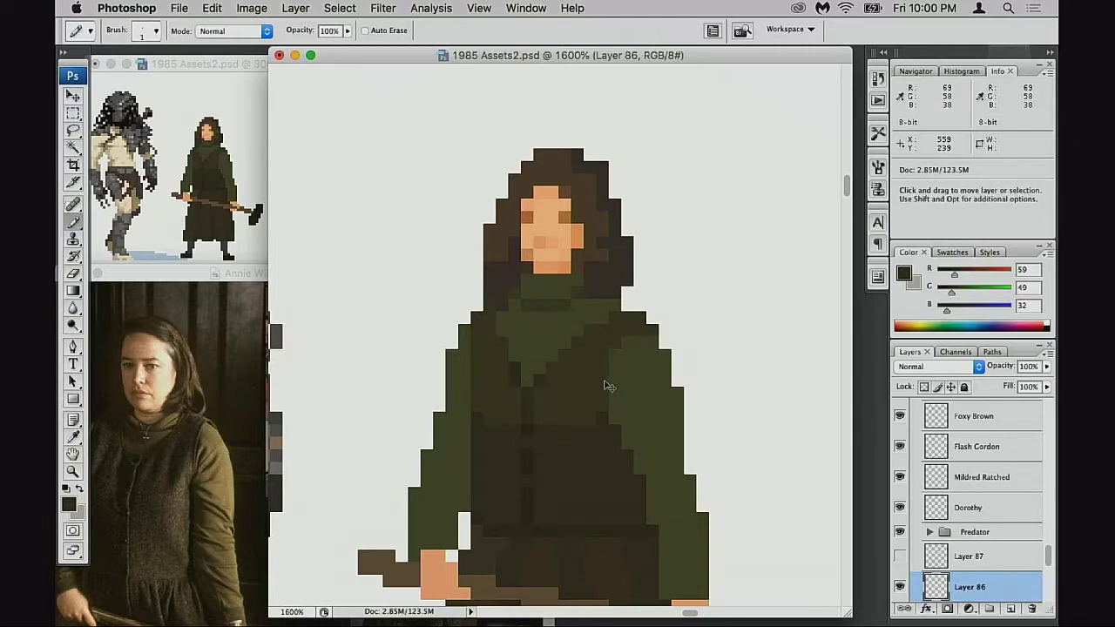
Extend the hammer handle down by one pixel beside the hammer head in the handle brown, RGB 112, 88, 65
drag(554, 402, 592, 364)
super+click(564, 396)
mouse_move(523, 365)
mouse_down()
mouse_move(557, 393)
mouse_move(603, 398)
mouse_move(563, 377)
mouse_move(632, 375)
mouse_move(637, 361)
mouse_up()
alt+click(580, 415)
mouse_move(624, 414)
mouse_down()
mouse_move(588, 384)
mouse_move(558, 389)
mouse_move(580, 412)
mouse_move(562, 407)
mouse_move(683, 411)
mouse_move(579, 400)
mouse_move(652, 413)
mouse_move(603, 401)
mouse_move(620, 401)
mouse_up()
click(624, 410)
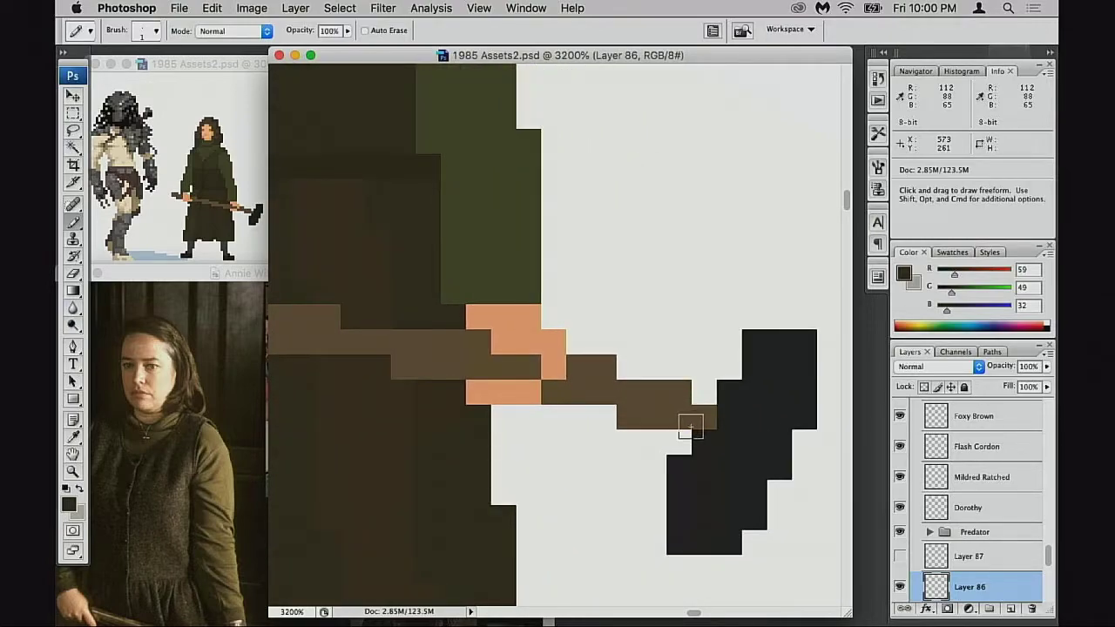
alt+click(682, 427)
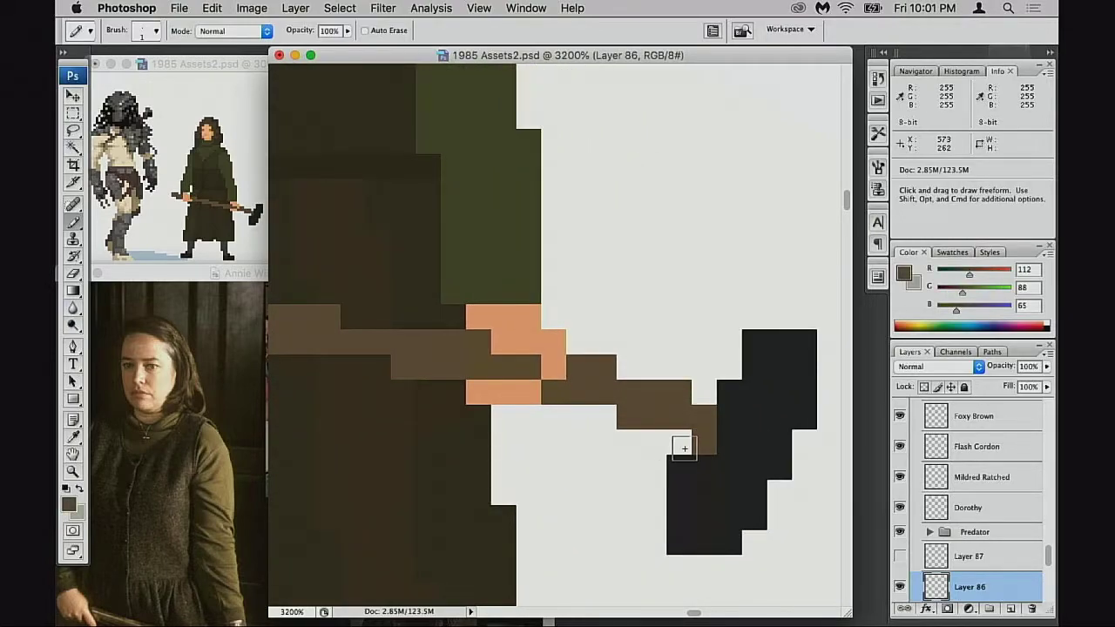
Try thickening the underside of the handle near the hammer head by one brown pixel and erasing the pixel above
click(677, 437)
key(e)
drag(678, 392, 701, 393)
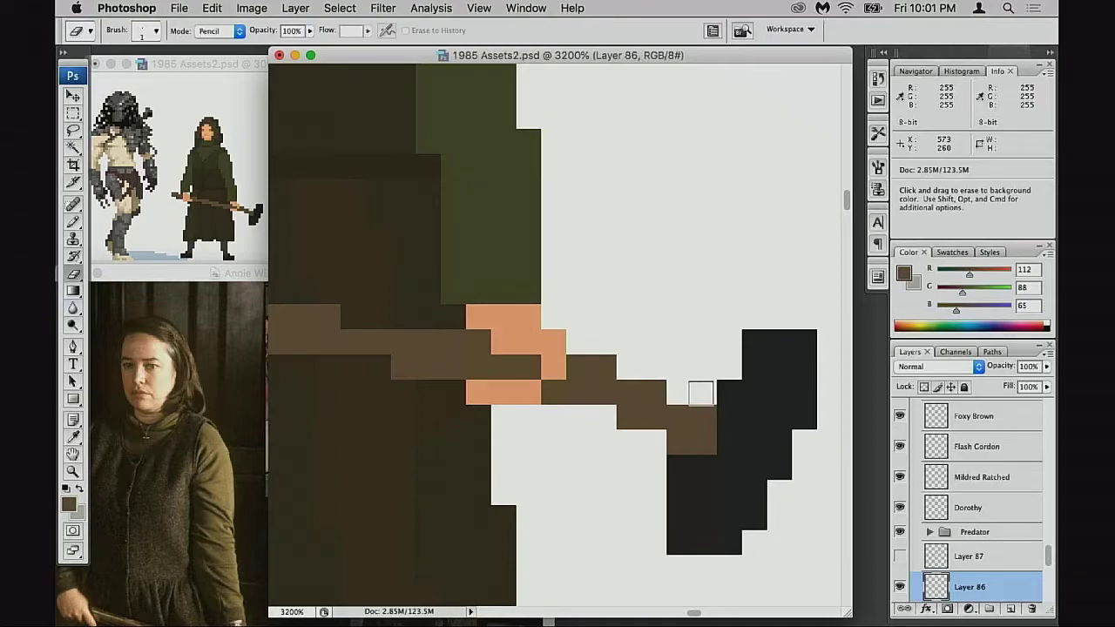
key(ctrl+z)
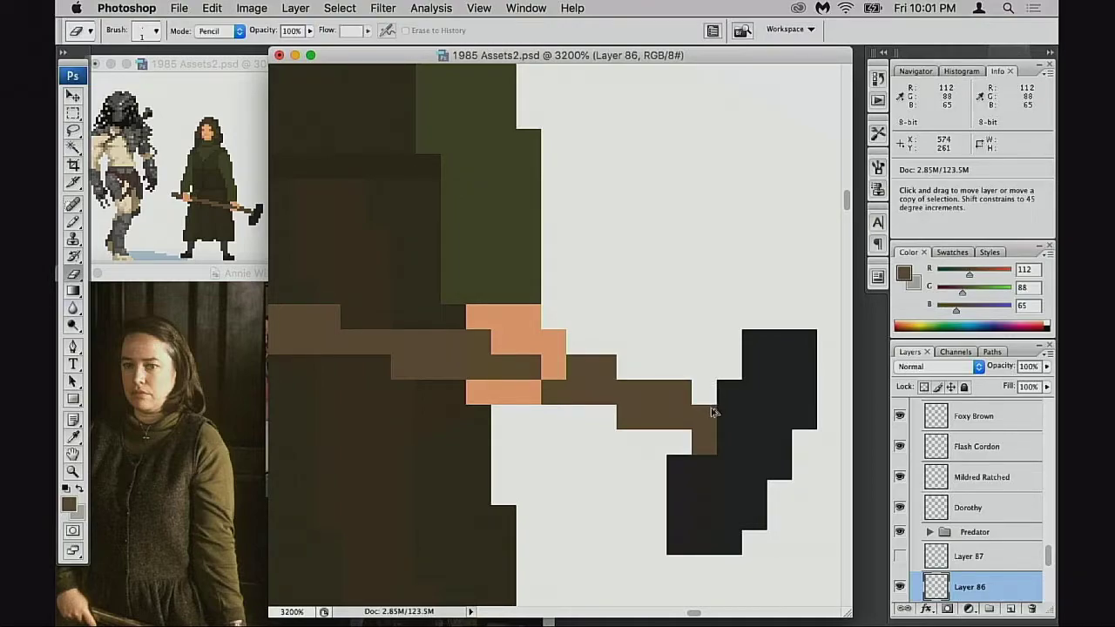
Try alternative pixels where the handle meets the hammer head, switching between the sampled head black and handle brown
drag(711, 427, 706, 431)
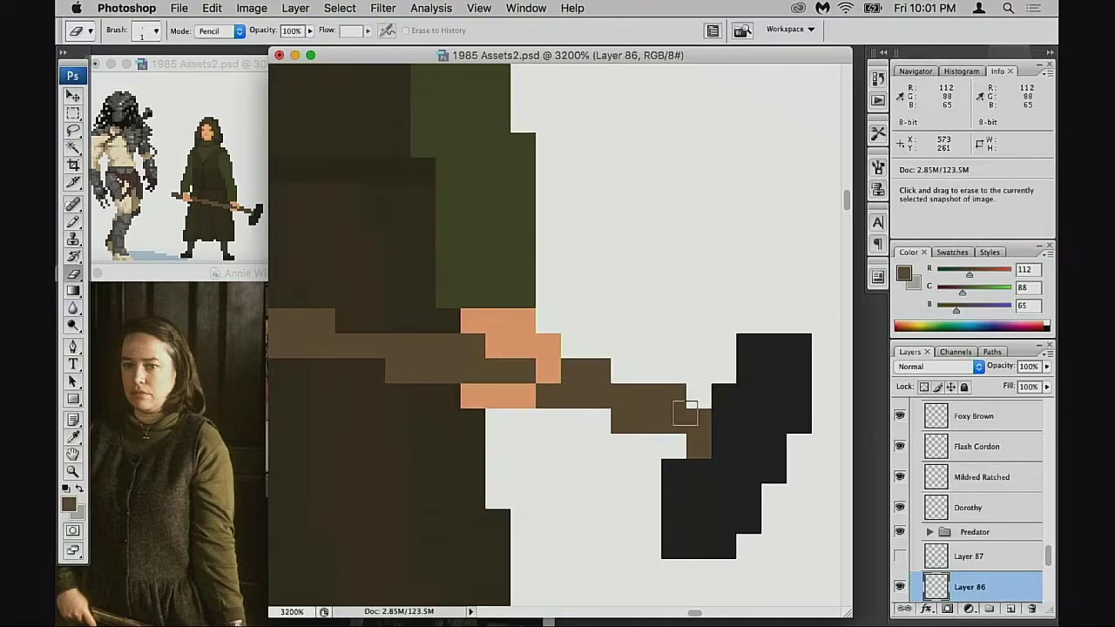
key(b)
click(698, 396)
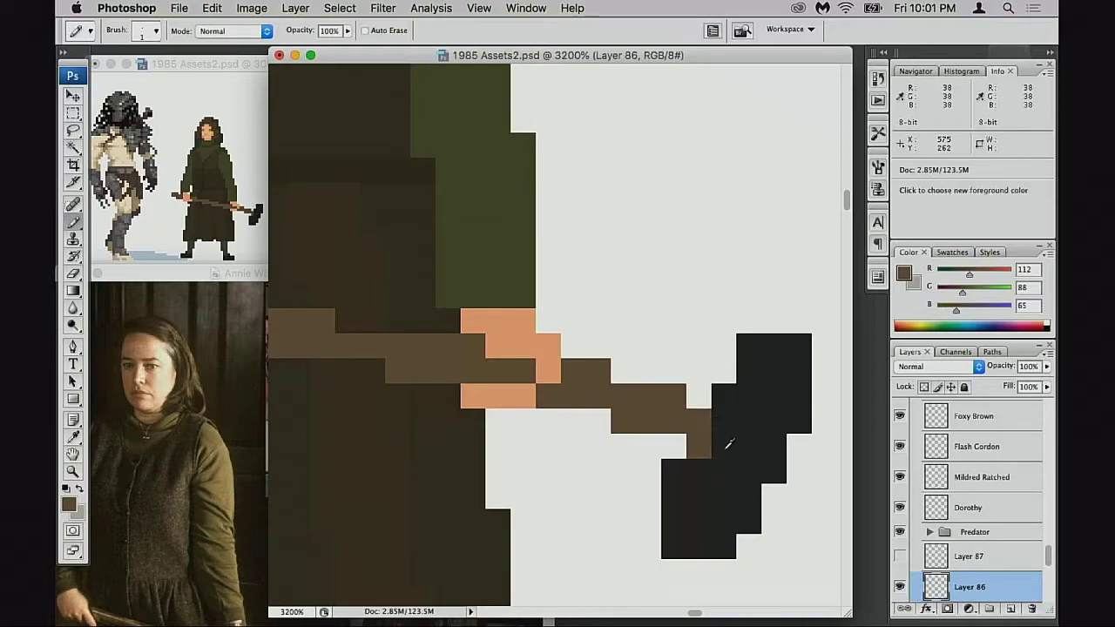
alt+click(726, 442)
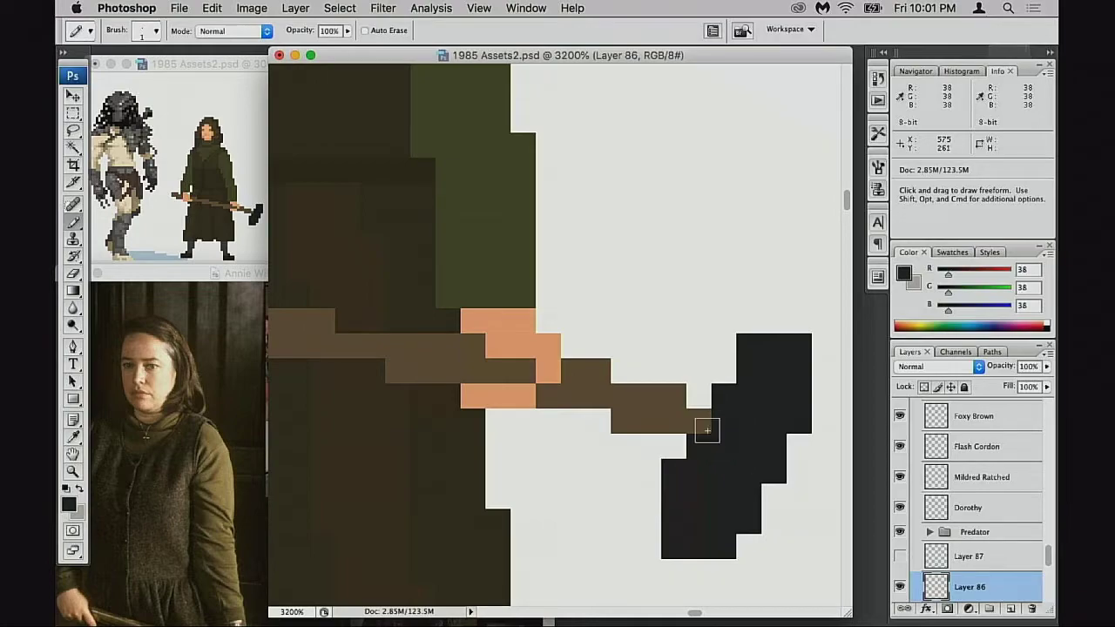
alt+click(692, 423)
click(674, 446)
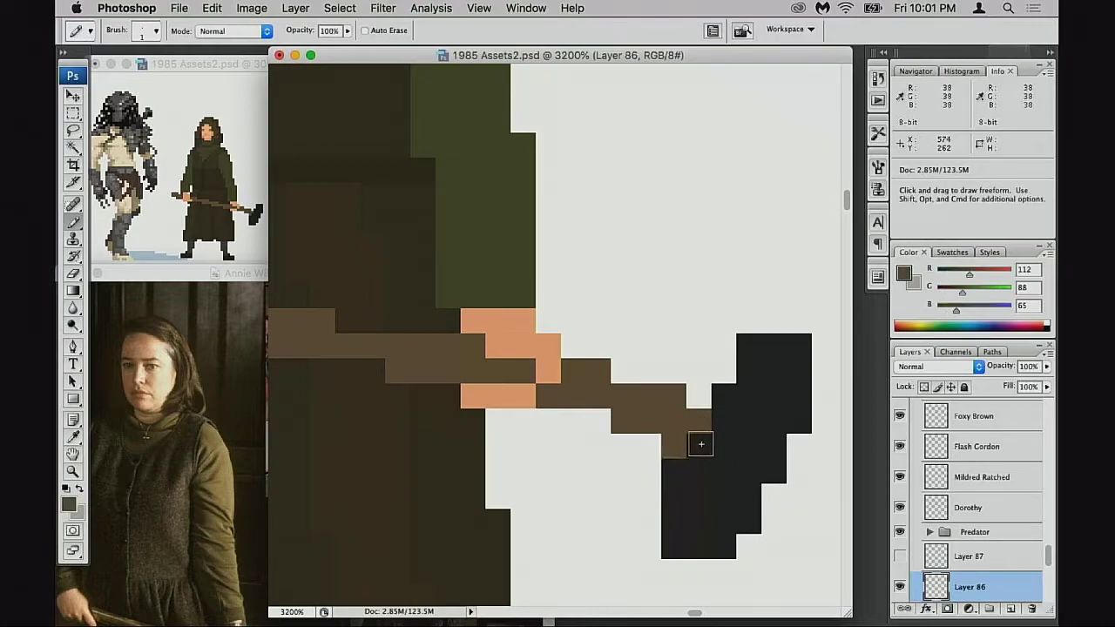
key(super+z)
click(706, 438)
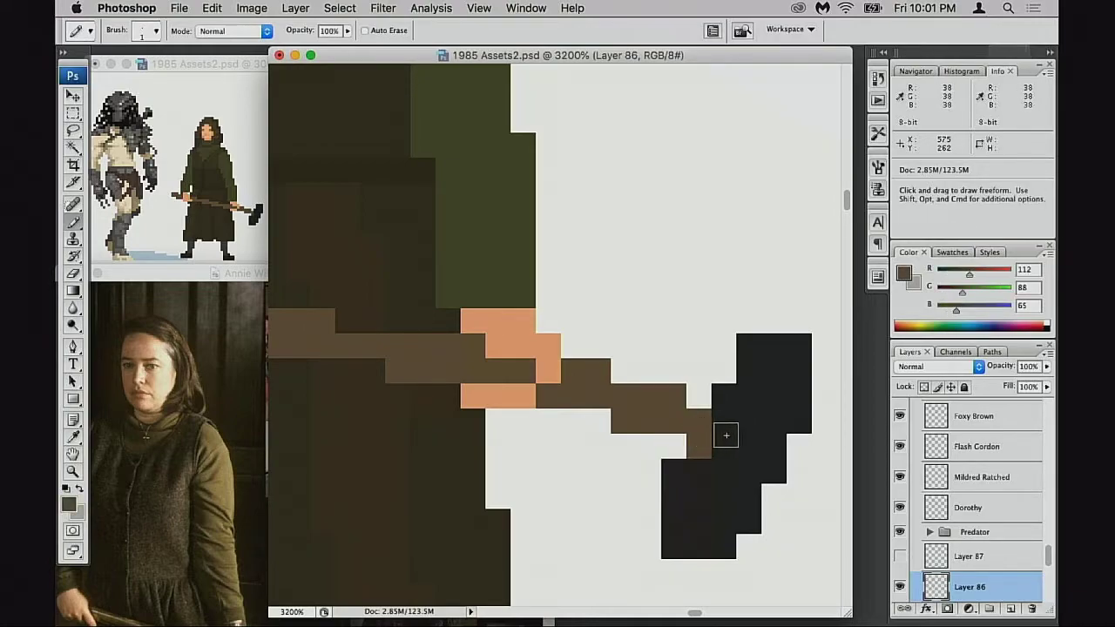
Try extending the handle's upper edge and tip into the hammer head with brown pixels, then undo them
click(699, 397)
key(super+z)
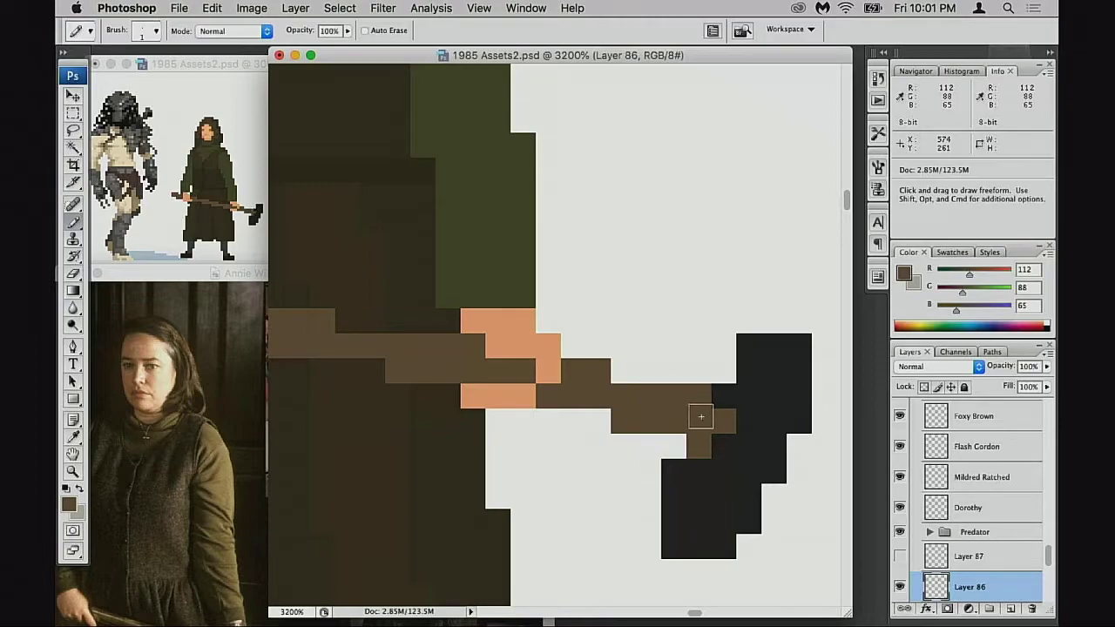
key(super+z)
alt+click(758, 428)
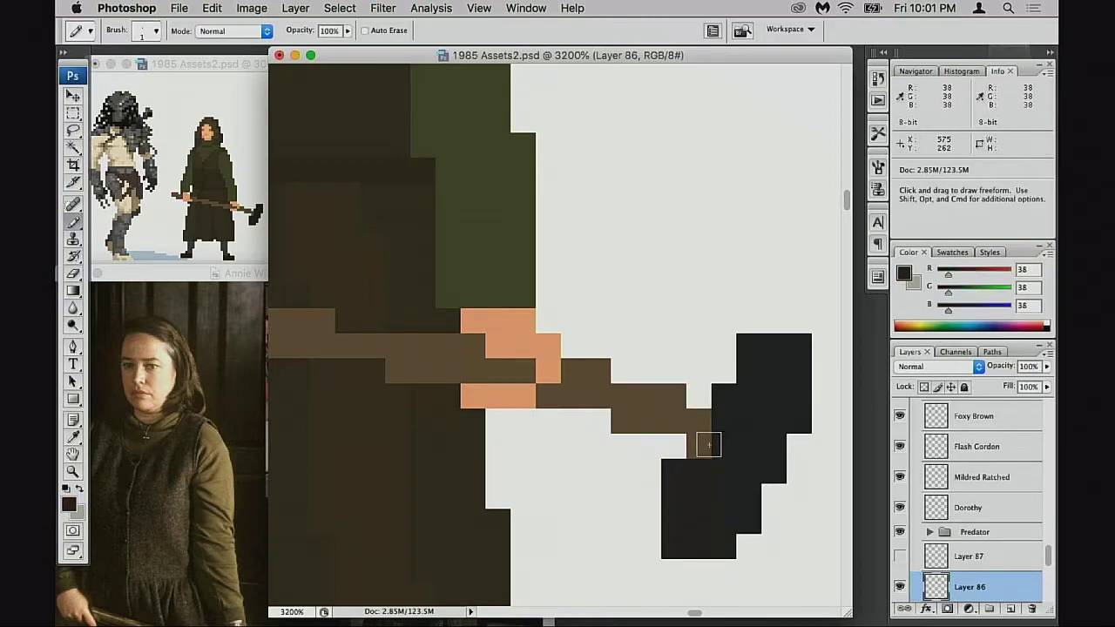
drag(716, 442, 709, 445)
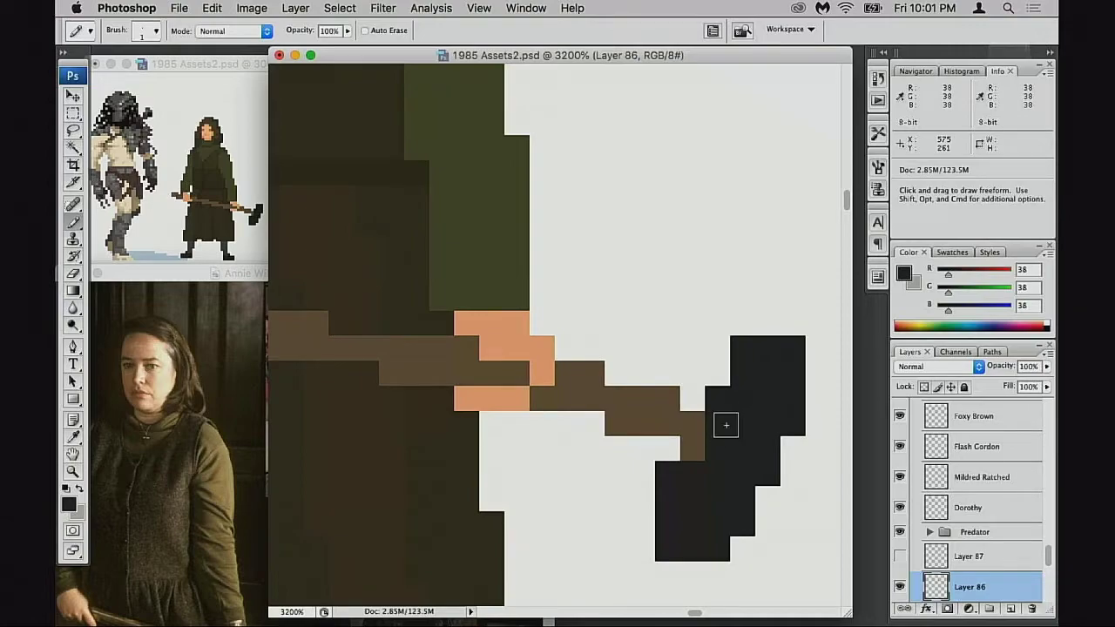
Trim one pixel from the underside of the handle between the hands, using the sampled dark skirt brown, RGB 59, 49, 32
scroll(694, 445, left, 6)
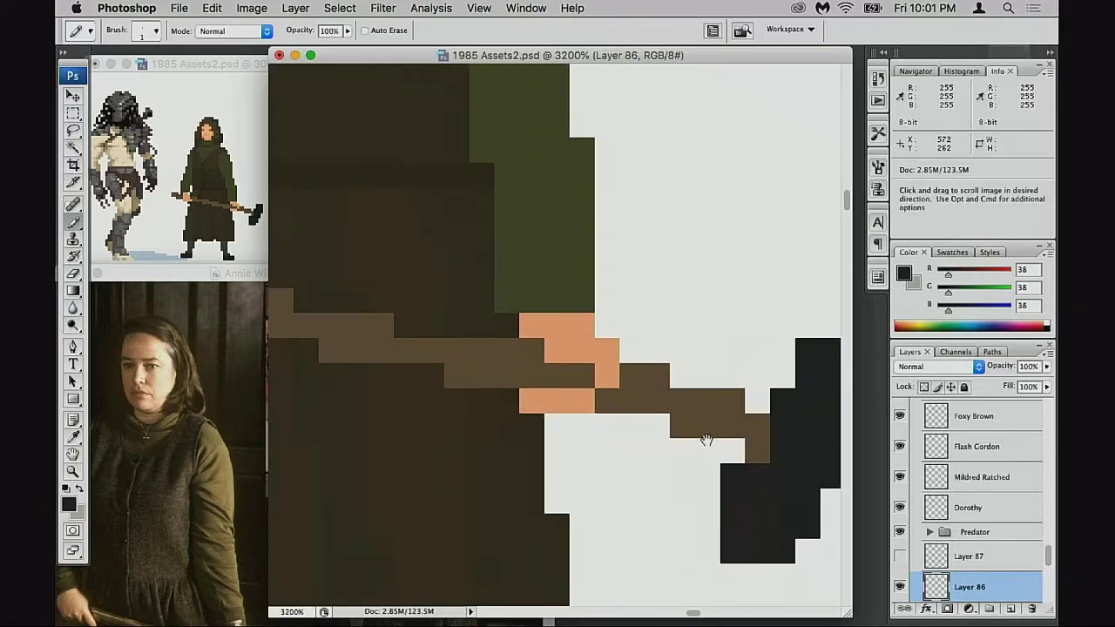
scroll(725, 446, left, 15)
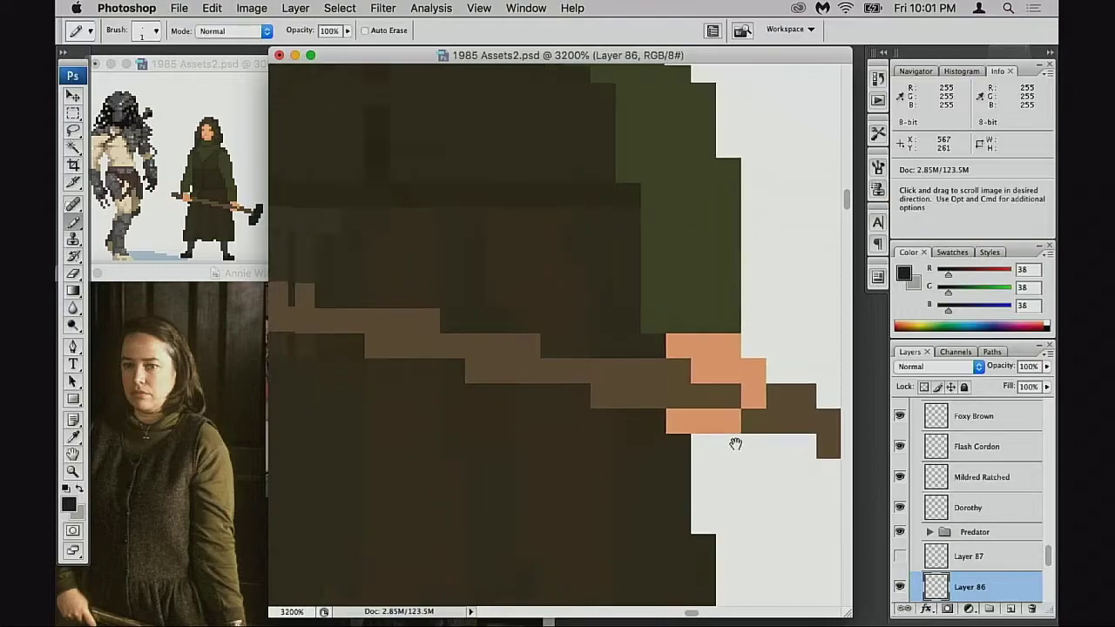
scroll(770, 446, left, 5)
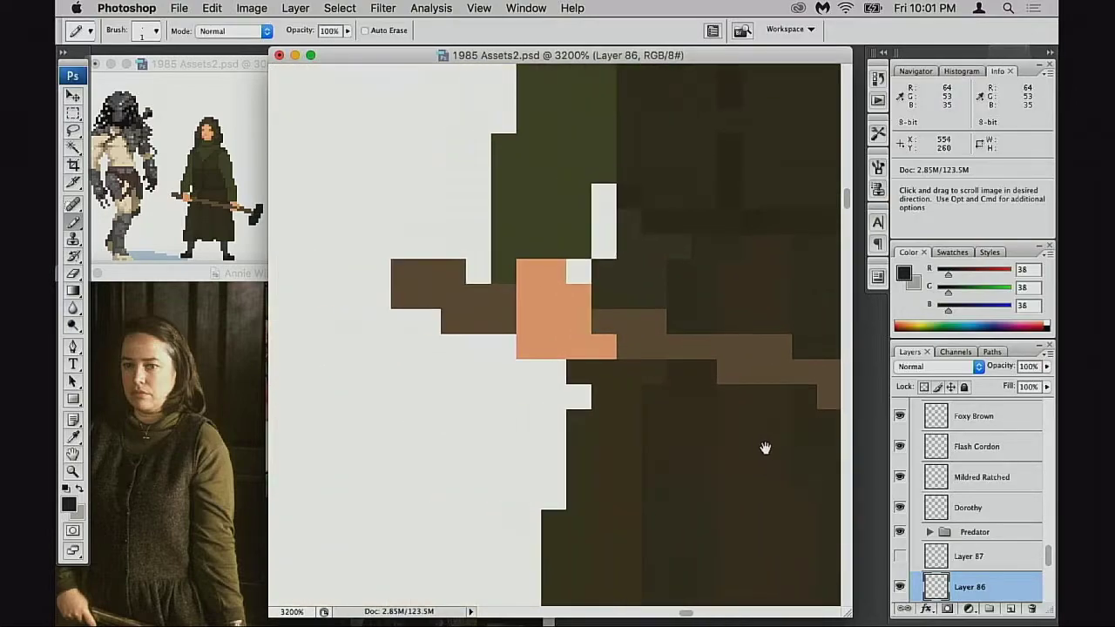
scroll(764, 448, right, 6)
scroll(707, 438, right, 4)
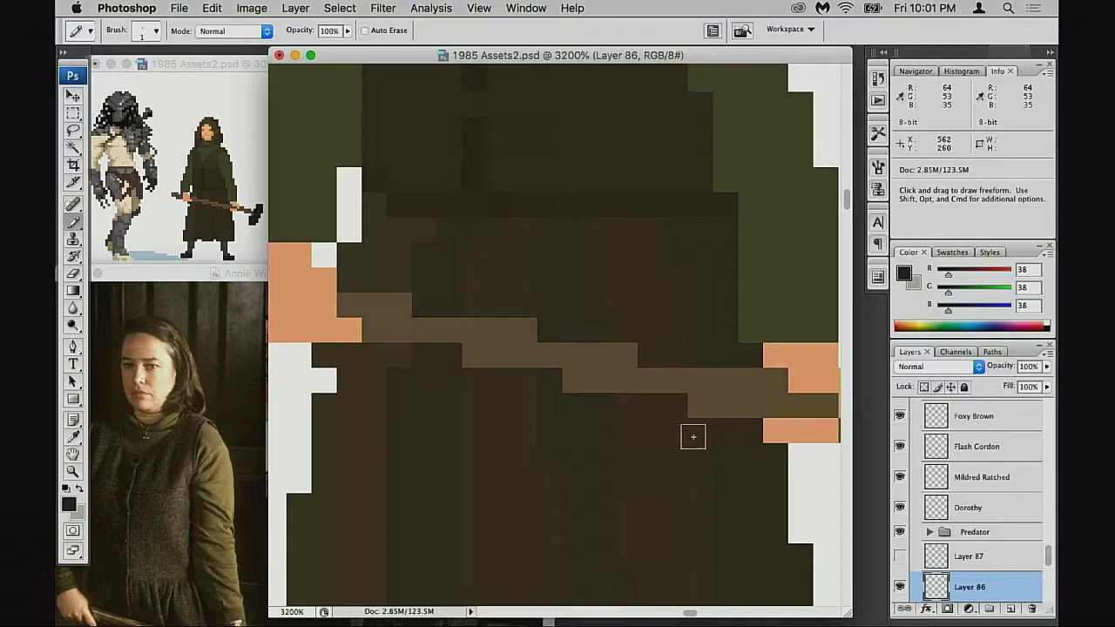
scroll(607, 440, left, 2)
scroll(606, 440, up, 1)
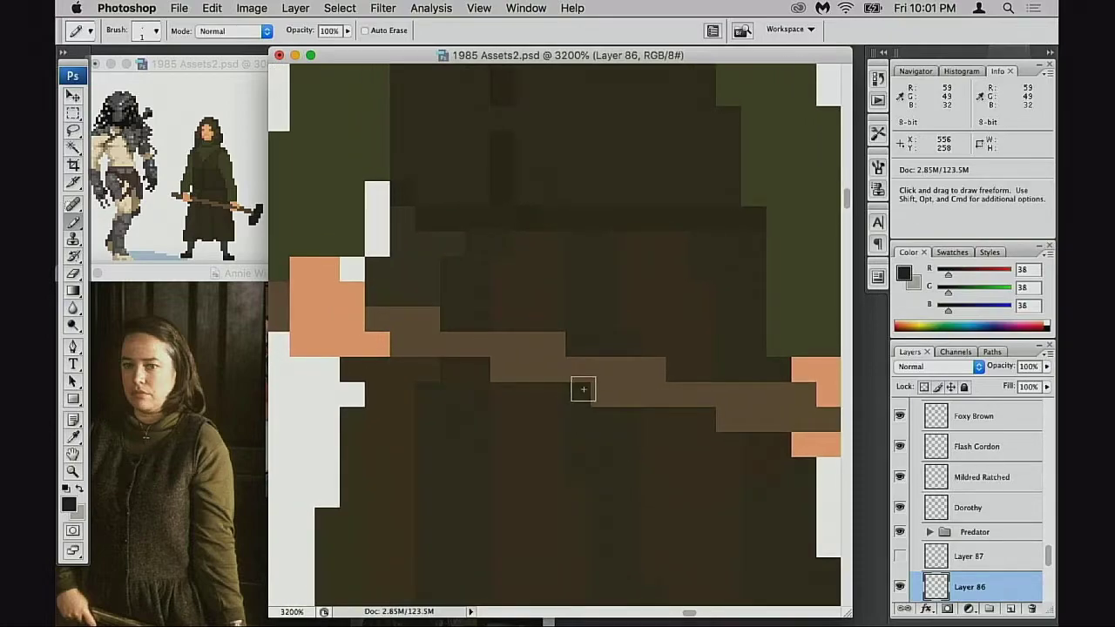
alt+click(555, 339)
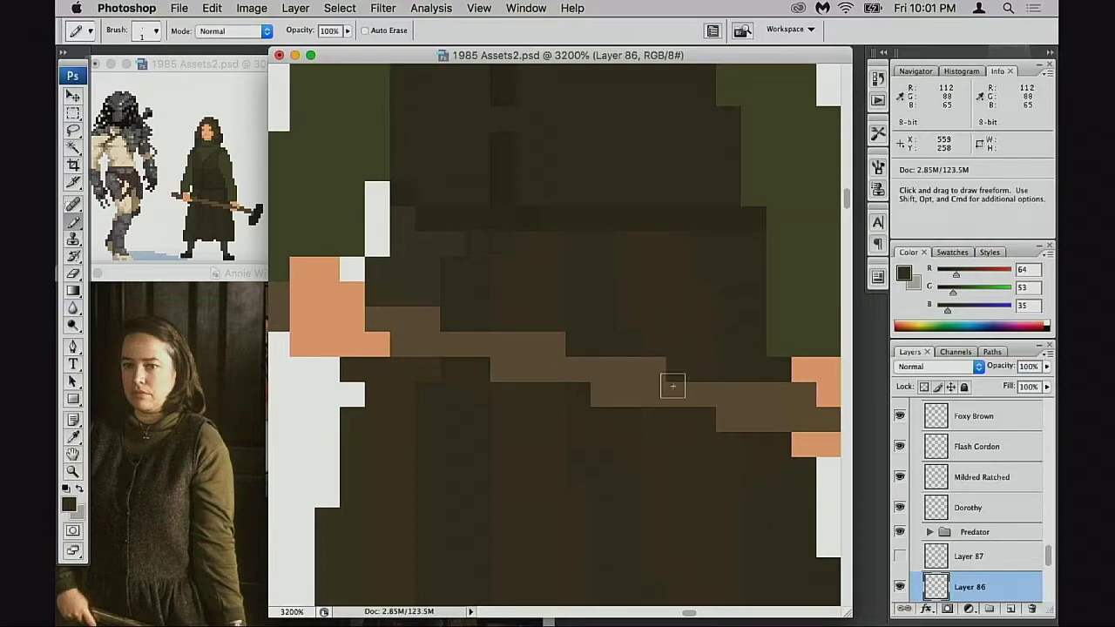
scroll(673, 386, right, 5)
scroll(672, 386, down, 1)
alt+click(524, 390)
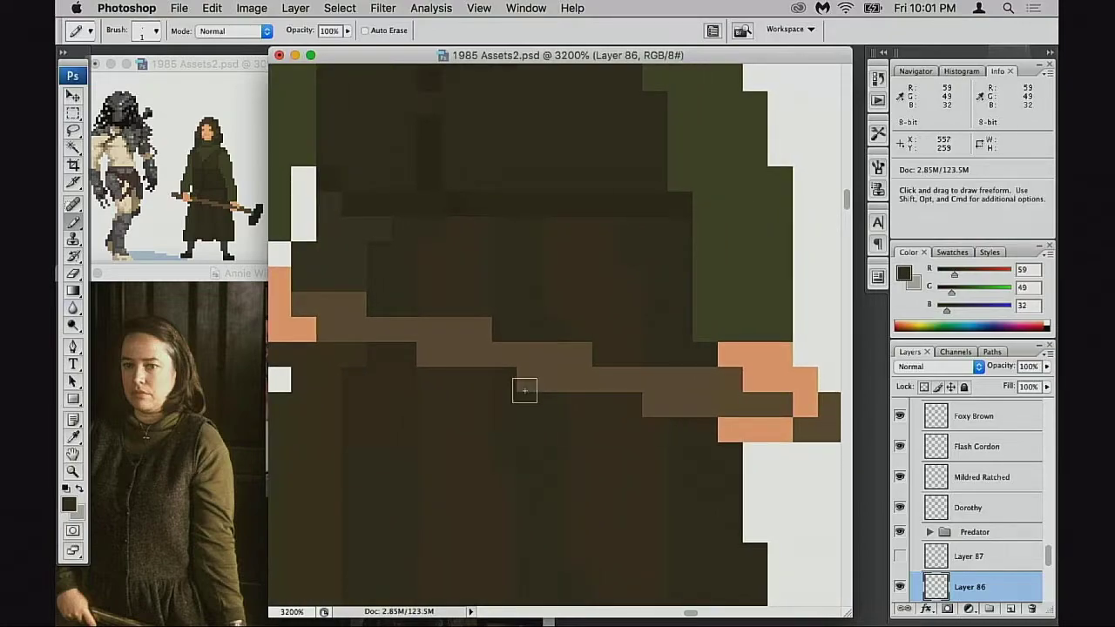
click(524, 390)
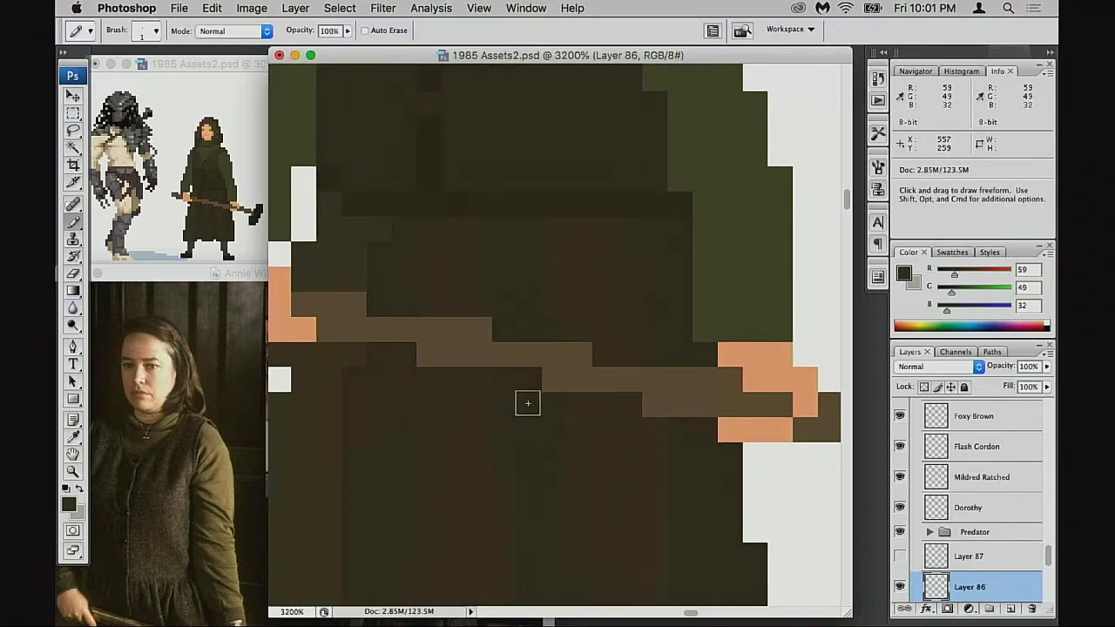
Try trimming pixels from the underside of the handle between the hands with sampled skirt brown, RGB 64, 53, 35, then undo them
alt+click(446, 381)
click(431, 357)
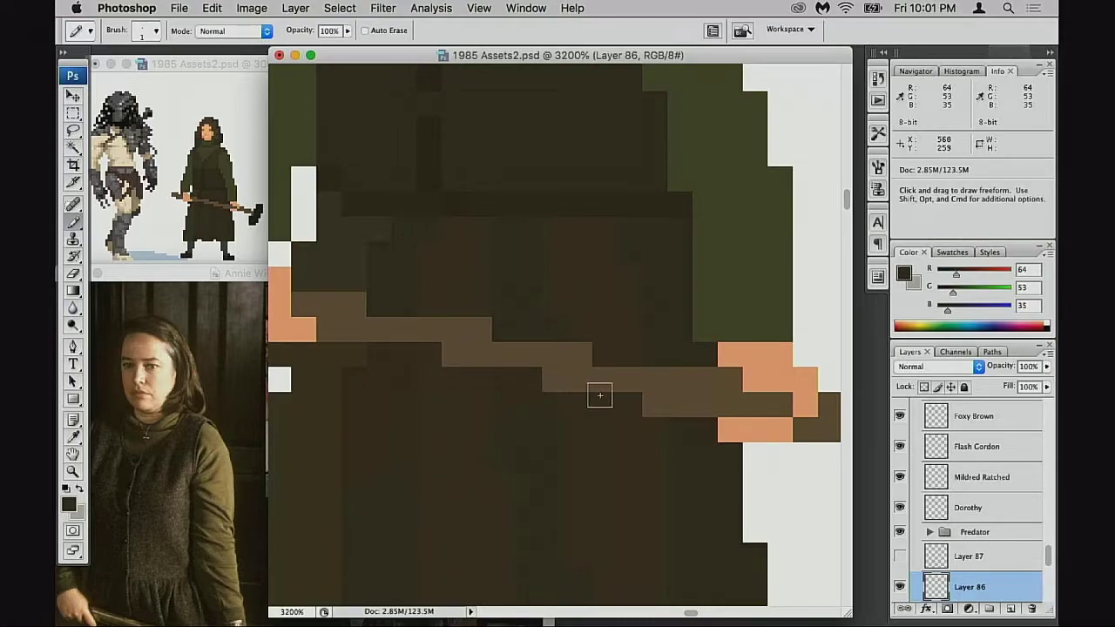
key(super+alt+z)
key(super+alt+z)
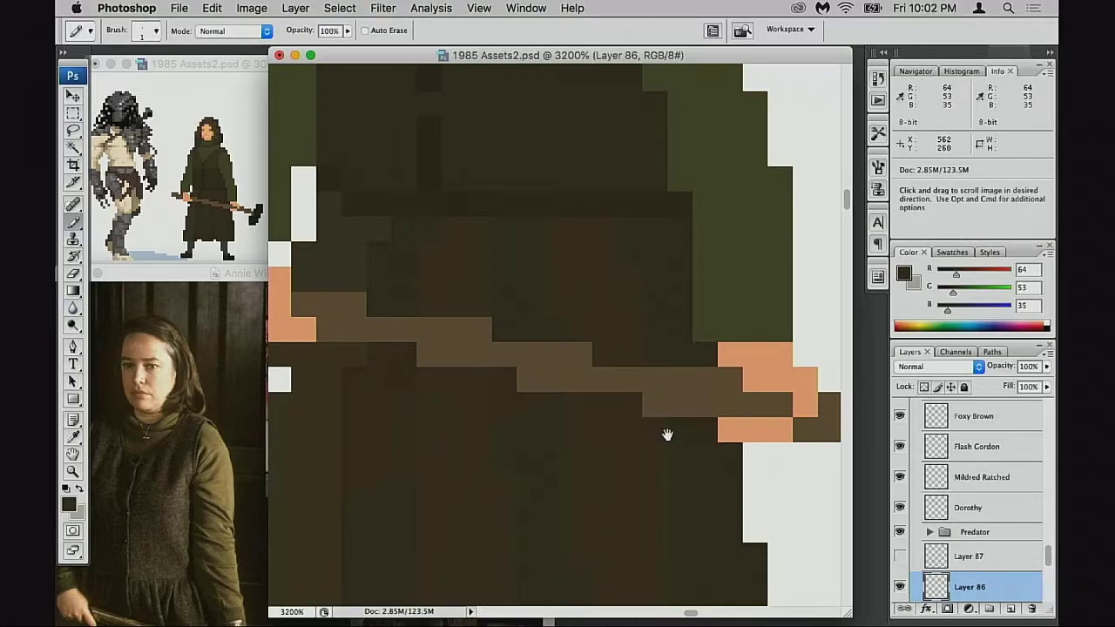
Add handle-brown pixels, RGB 112, 88, 65, to the underside just past the front hand and where the handle meets the hammer head
scroll(659, 431, right, 1)
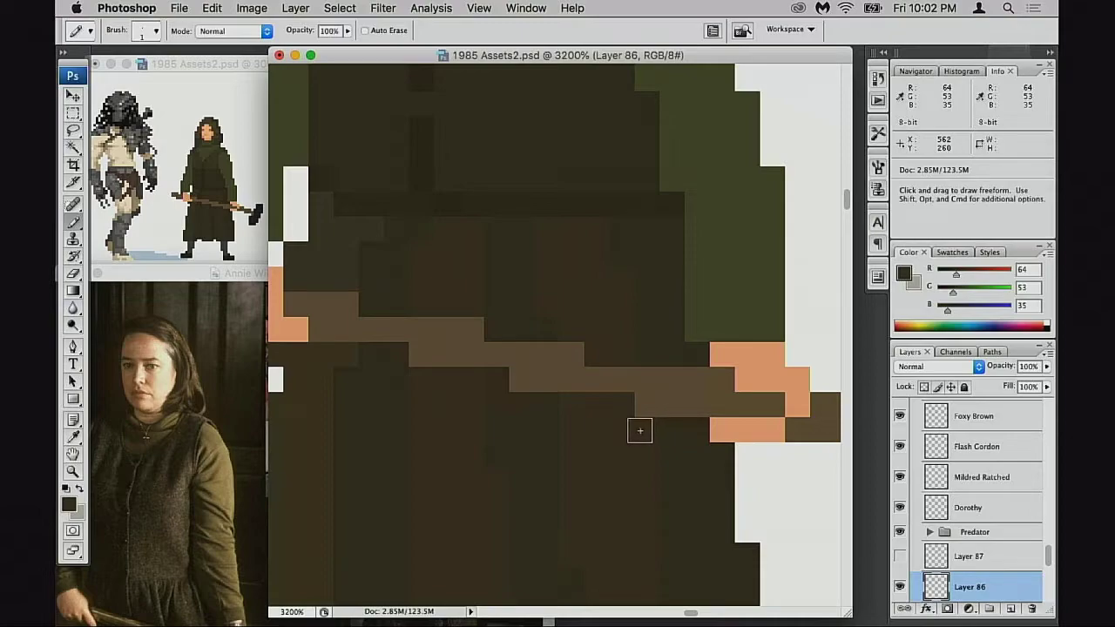
scroll(775, 439, right, 10)
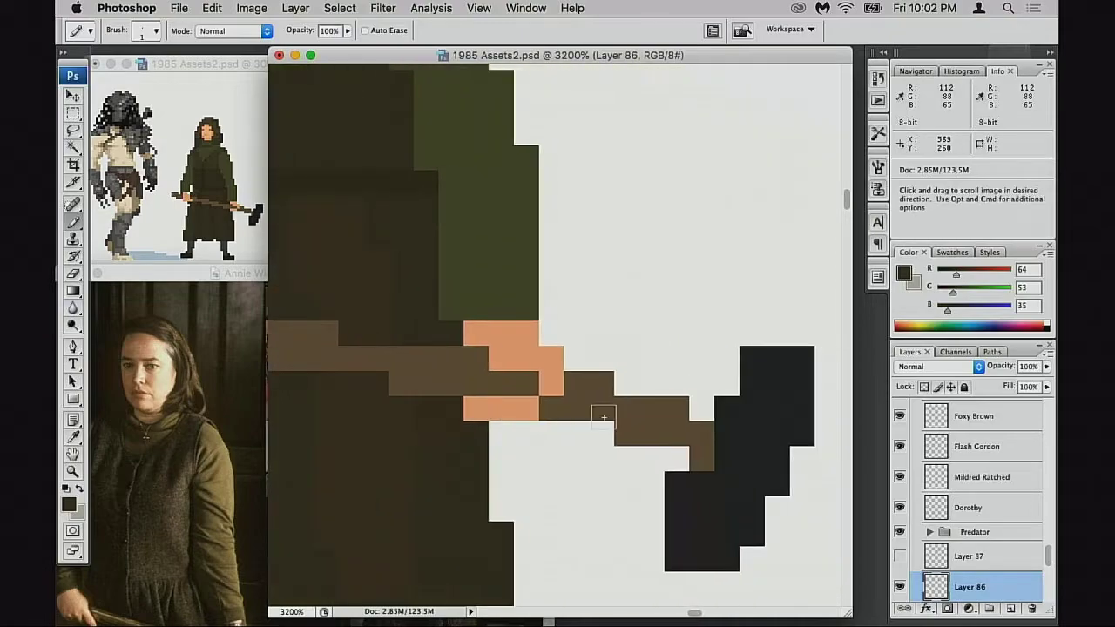
alt+click(654, 430)
click(600, 433)
click(676, 458)
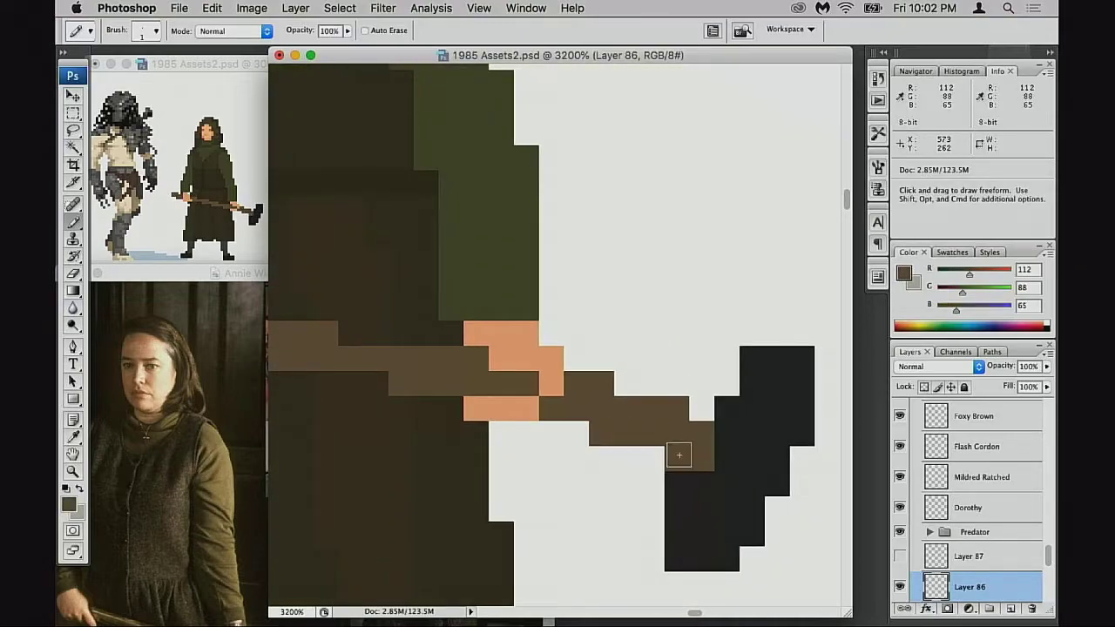
key(super+z)
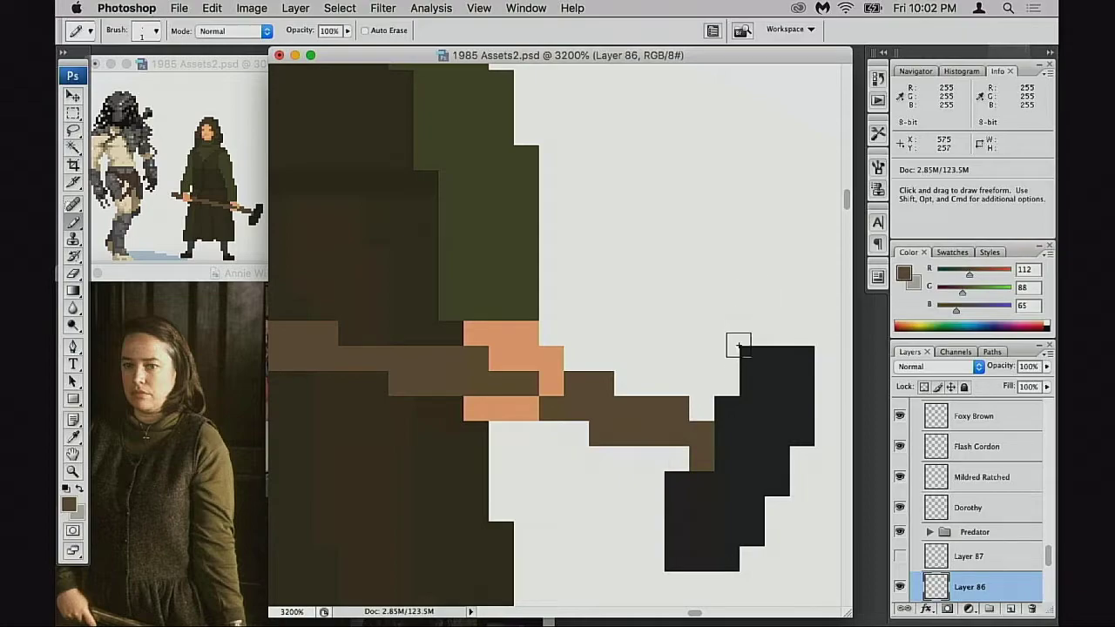
drag(677, 419, 722, 419)
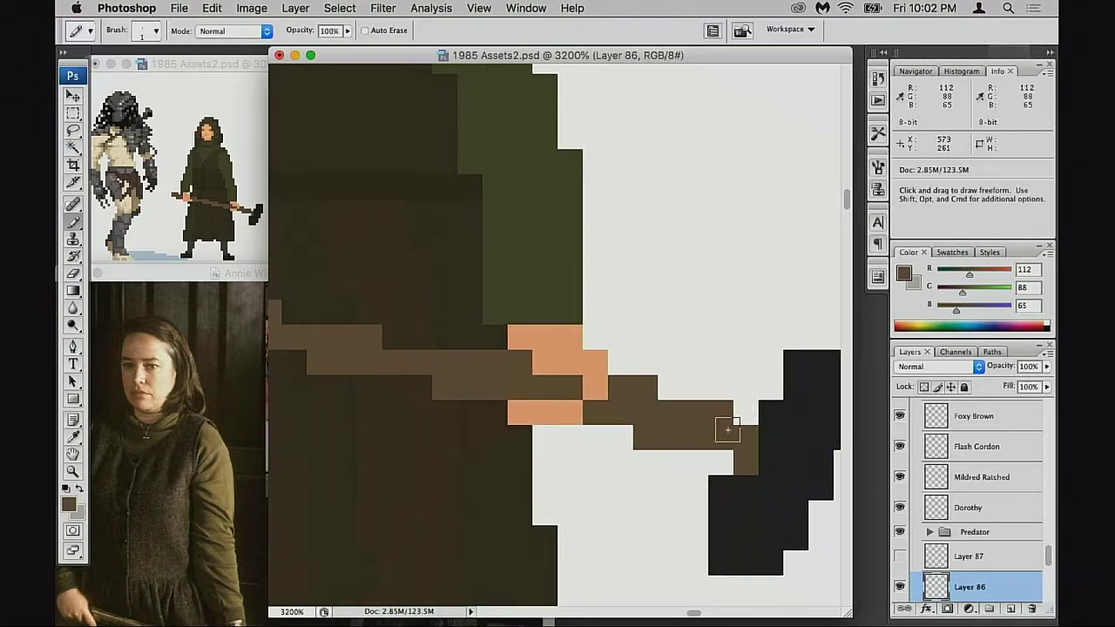
drag(734, 431, 759, 427)
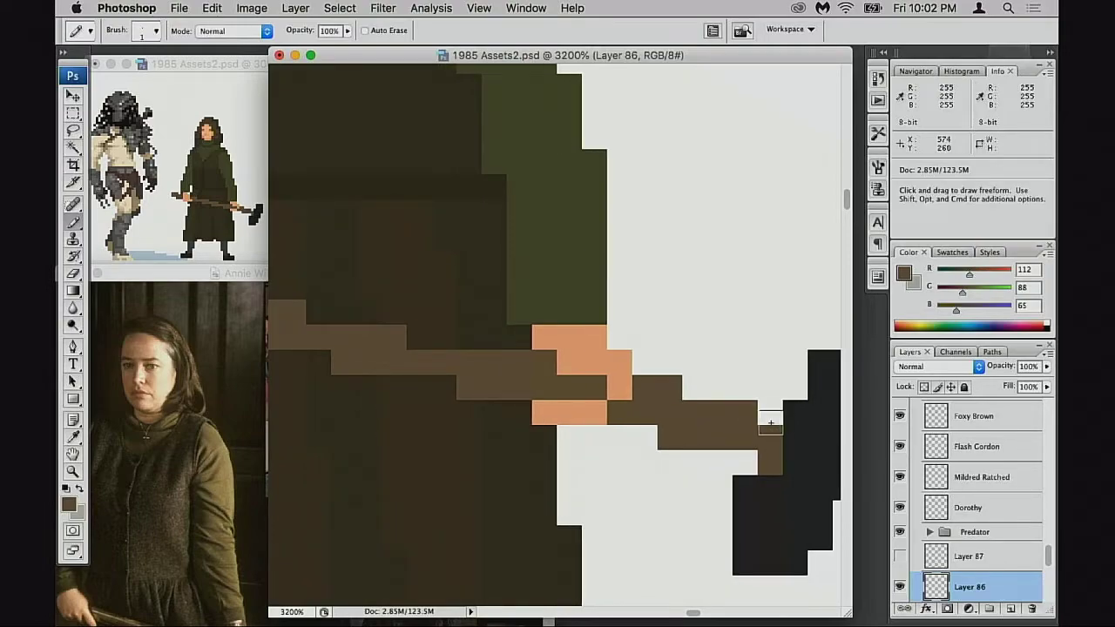
drag(765, 440, 761, 447)
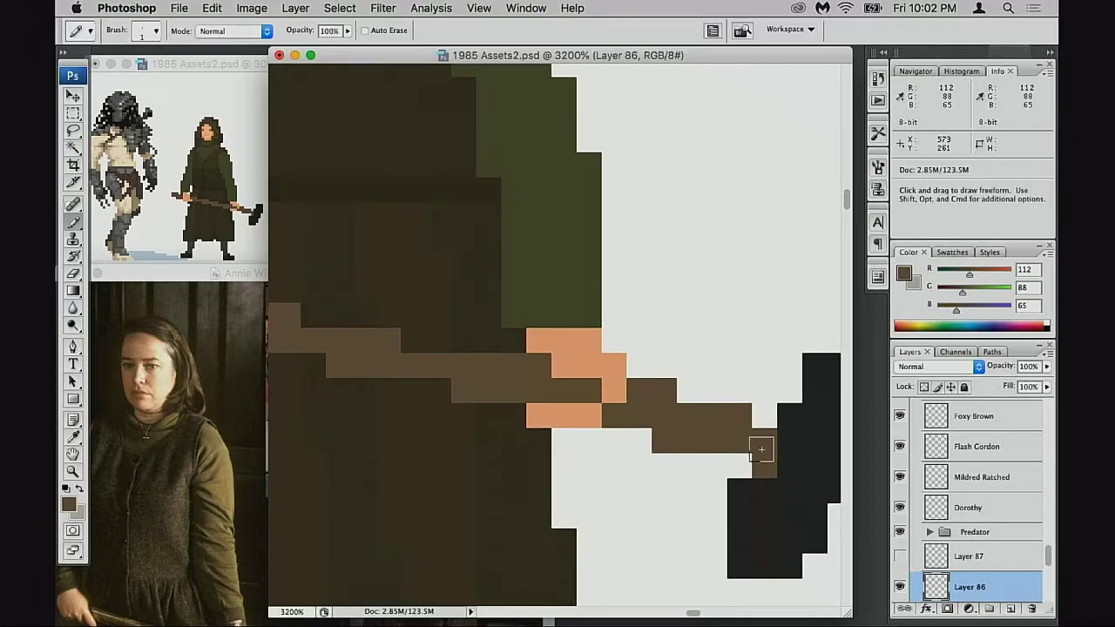
click(740, 464)
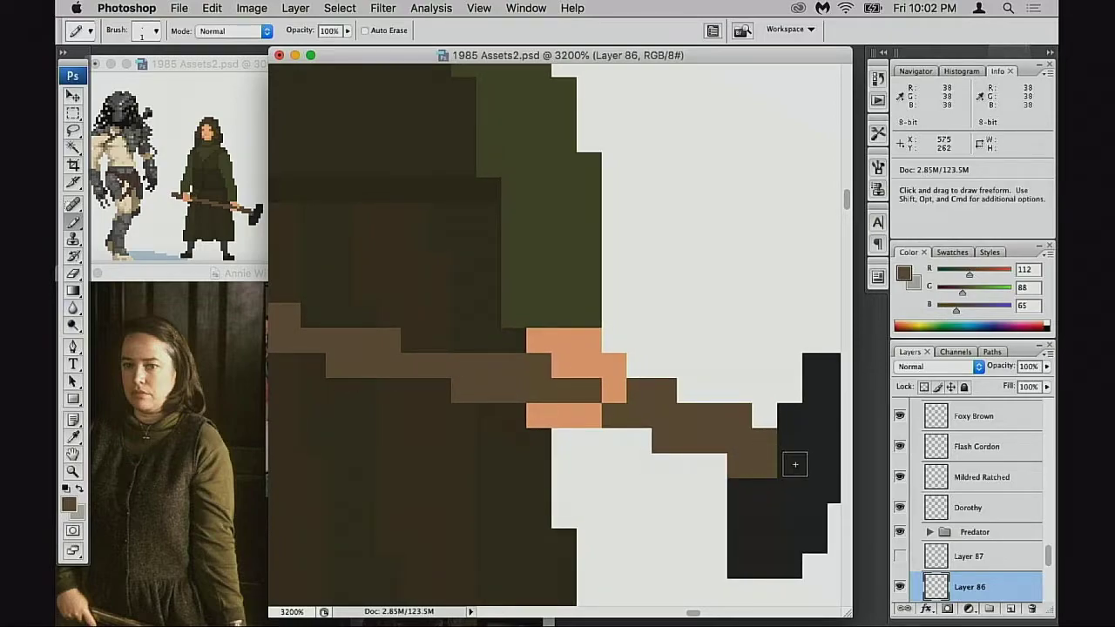
Erase the black hammer-head pixel directly beneath the tip of the handle
key(m)
key(e)
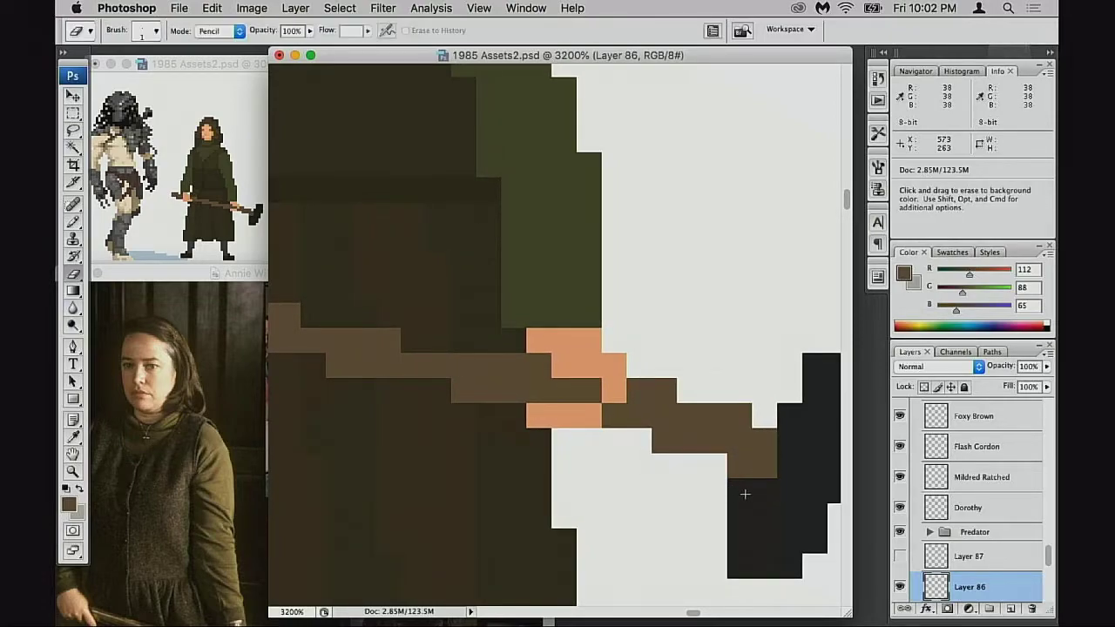
click(742, 492)
drag(769, 493, 693, 490)
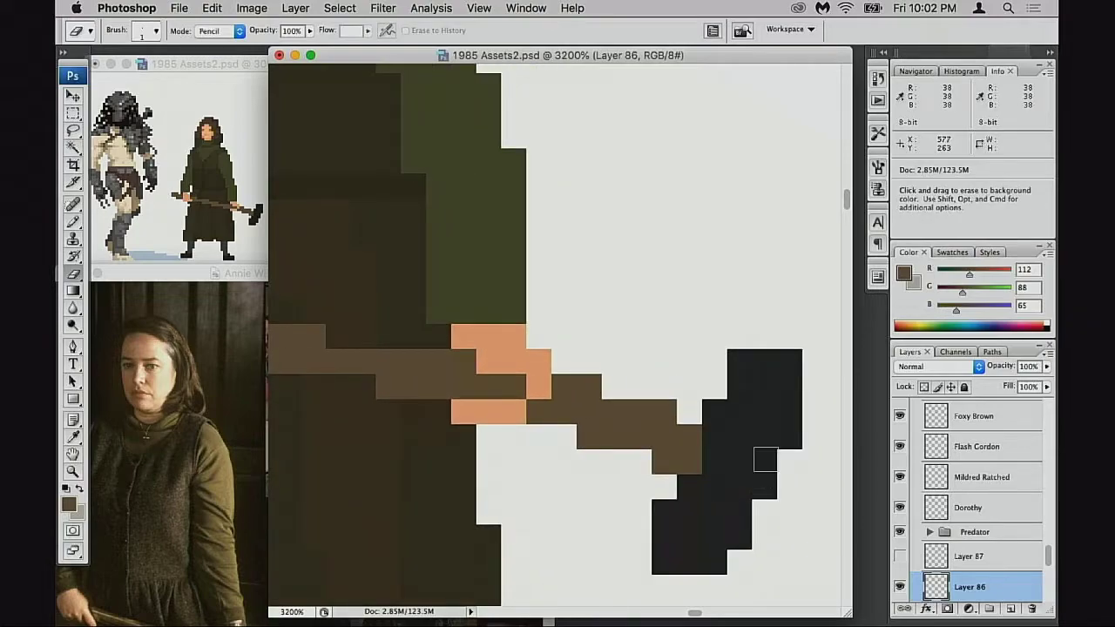
Select the whole hammer head, move it one pixel left and one pixel up, and deselect it
key(m)
drag(708, 355, 769, 439)
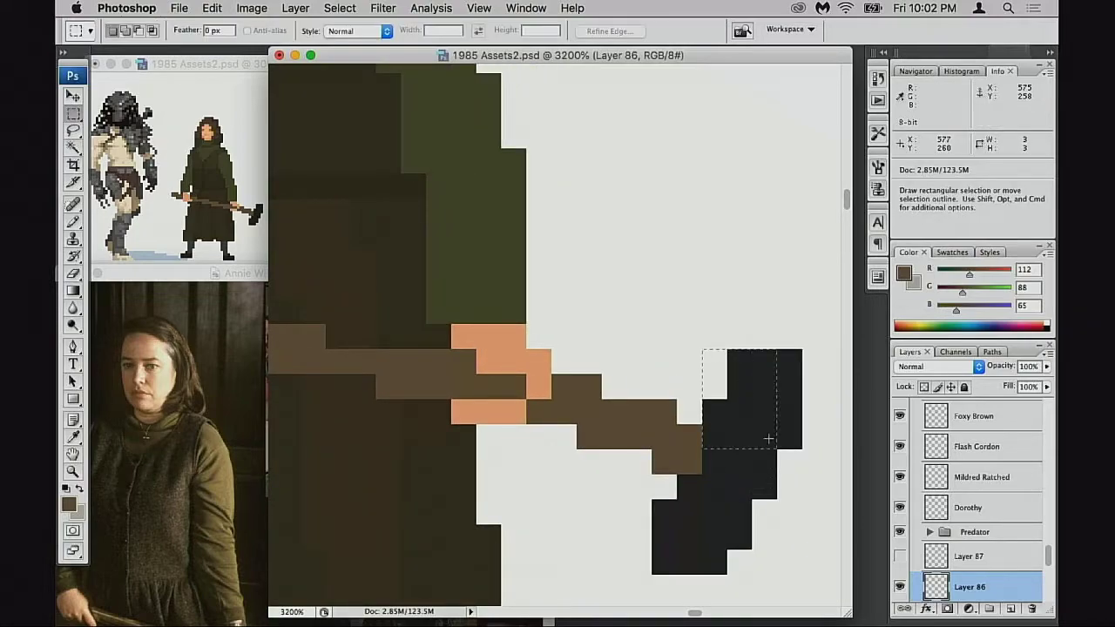
drag(836, 510, 836, 509)
drag(657, 482, 792, 571)
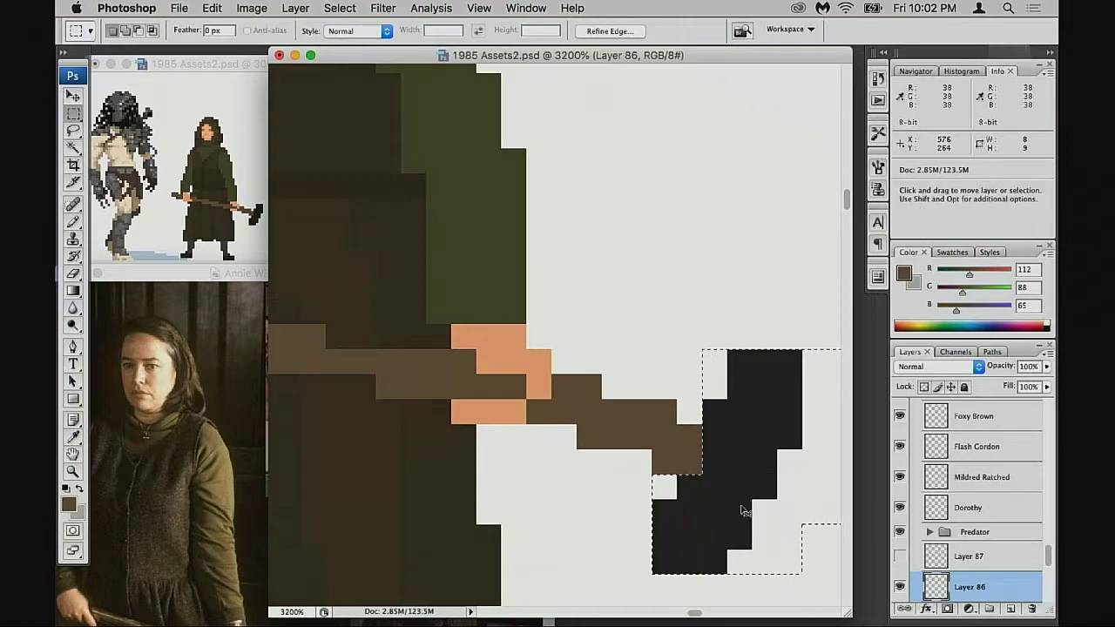
drag(730, 511, 718, 506)
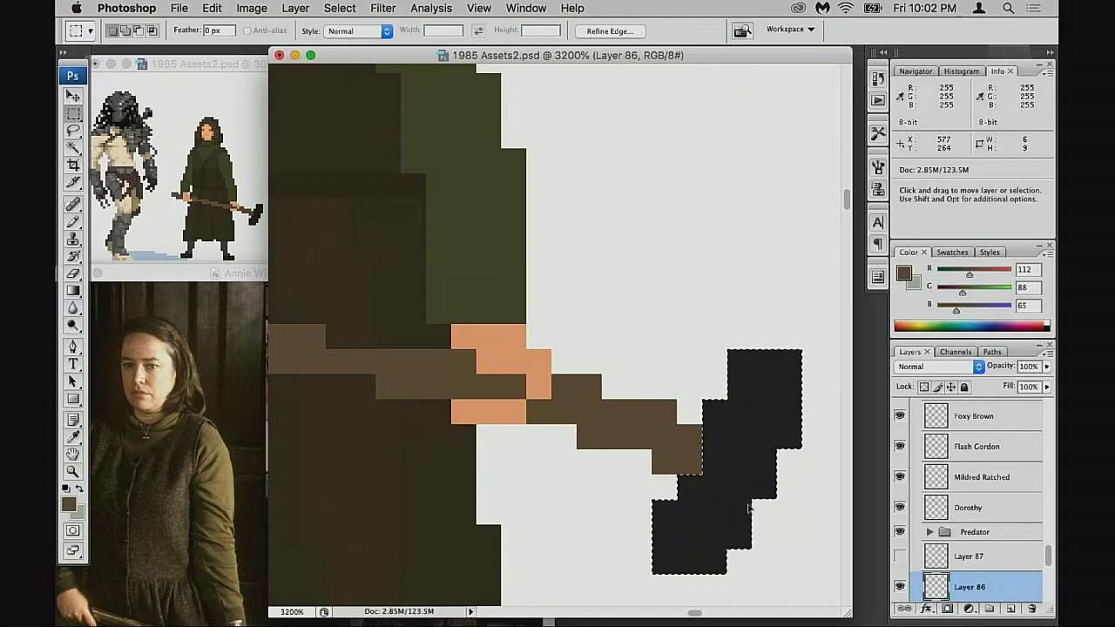
key(super+Left)
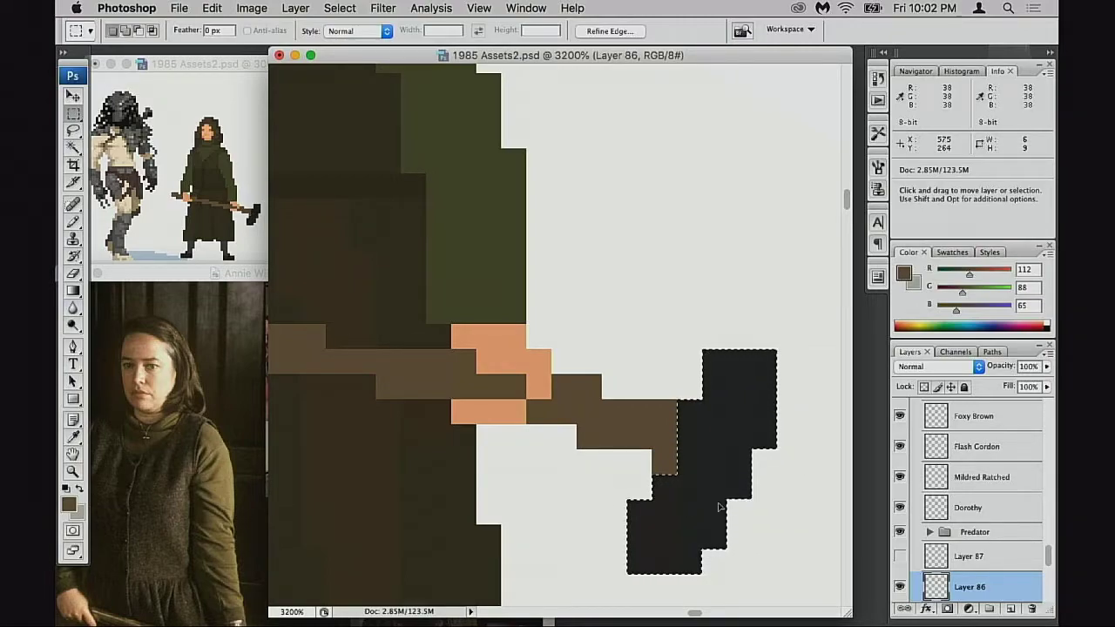
key(super+Up)
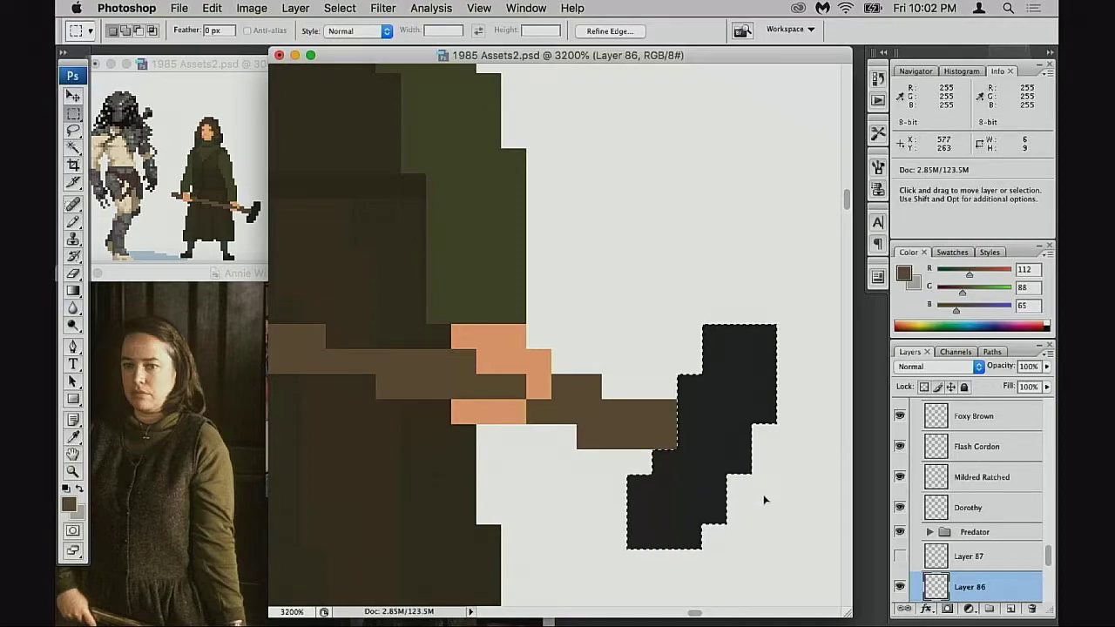
key(e)
key(super+d)
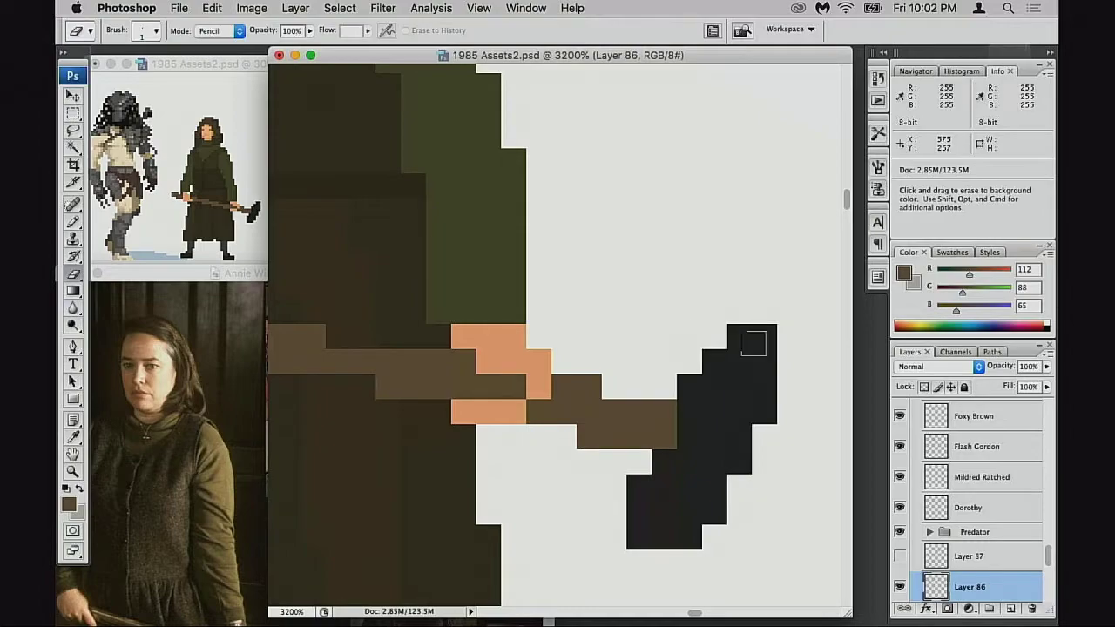
Widen the hammer head along its outer right edge with pixels in its sampled black, RGB 38, 38, 38
key(b)
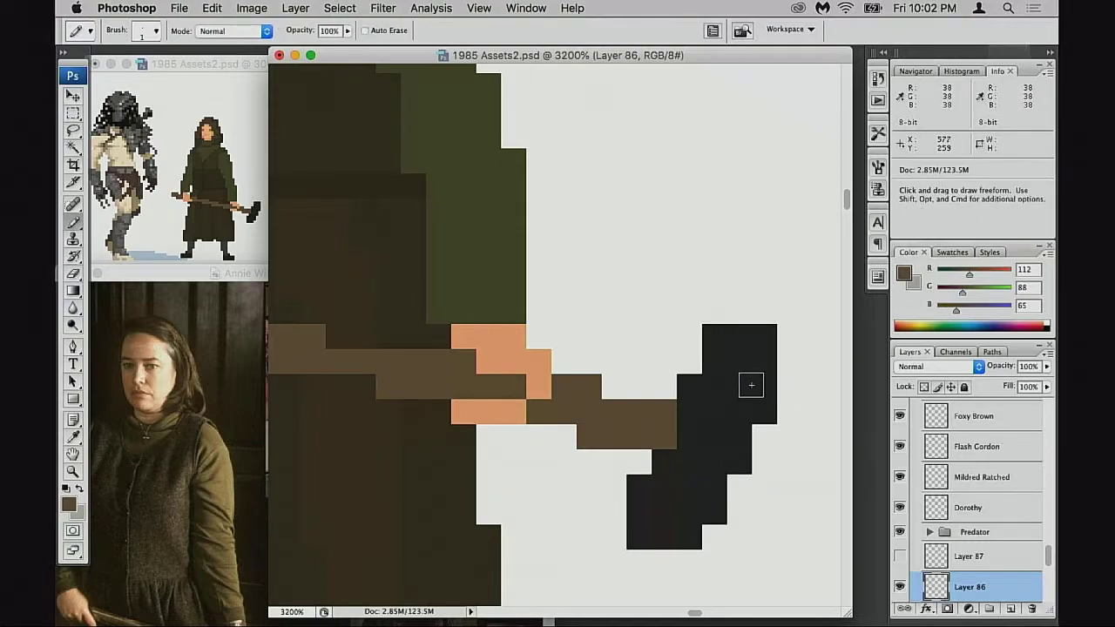
alt+click(749, 380)
drag(788, 357, 781, 392)
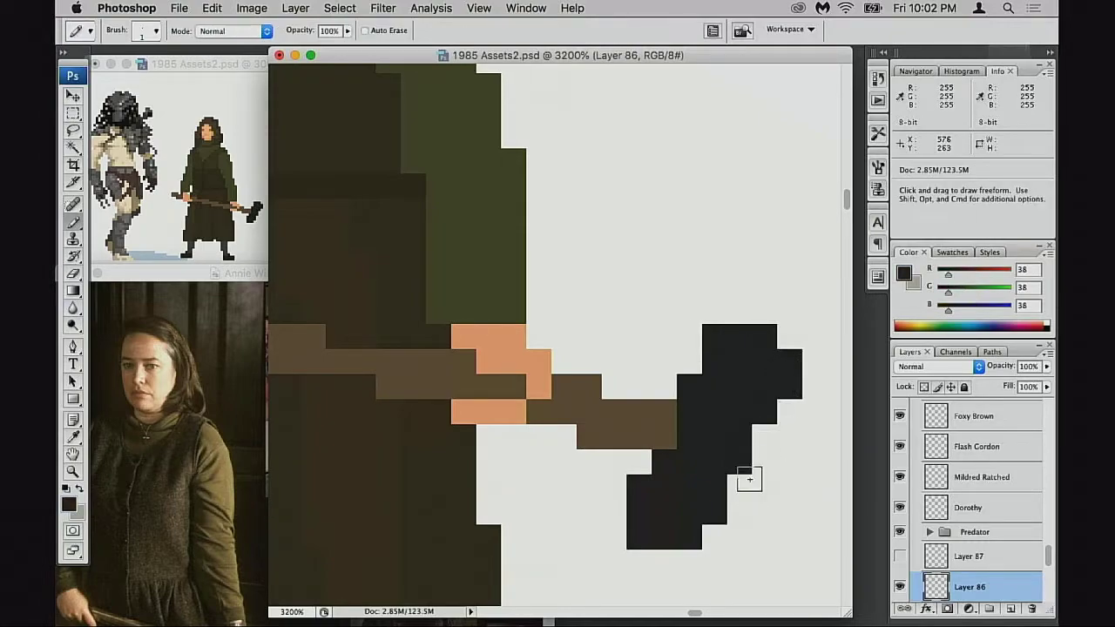
click(760, 434)
click(739, 488)
click(714, 533)
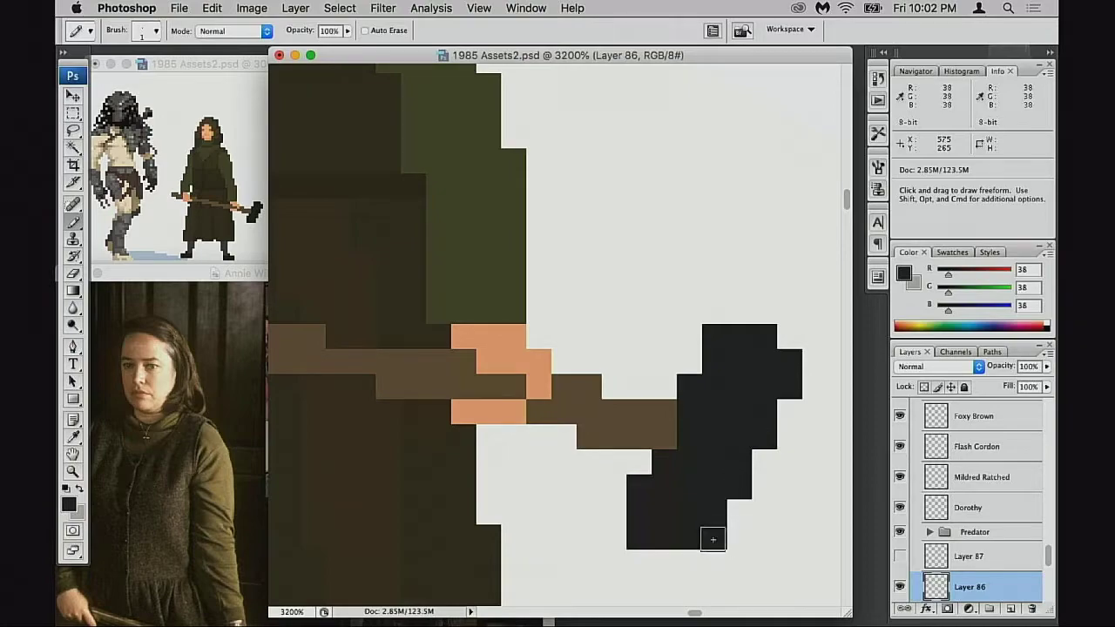
Extend the hammer head downward by one row of black pixels and erase its lower-left corner pixel
mouse_move(685, 552)
mouse_down()
mouse_move(717, 555)
mouse_move(652, 557)
mouse_move(702, 559)
mouse_up()
key(super+z)
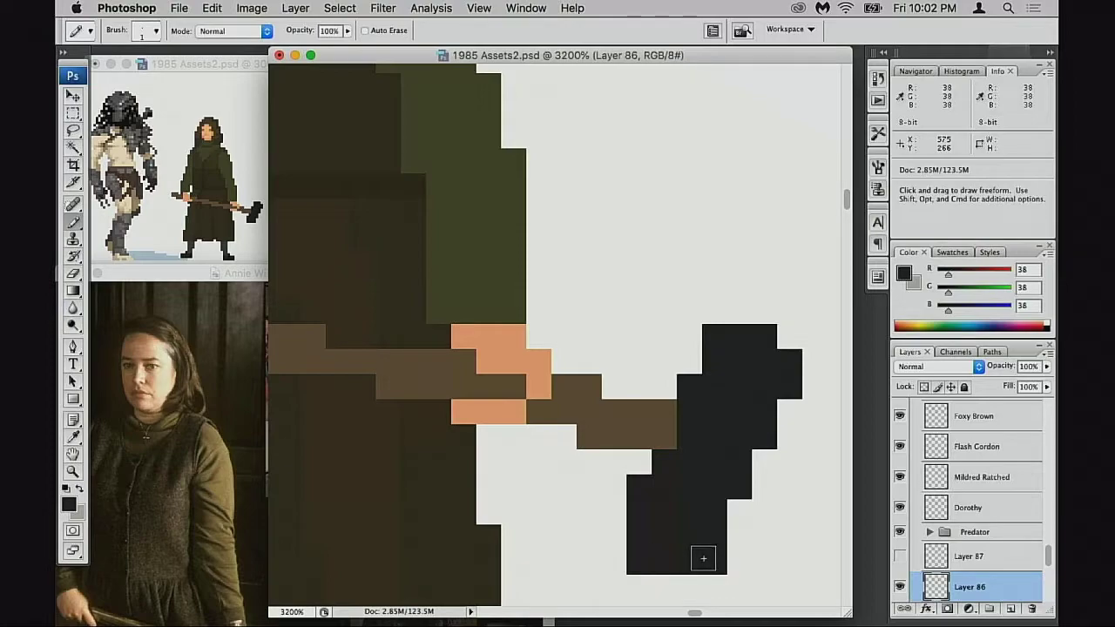
key(e)
click(639, 562)
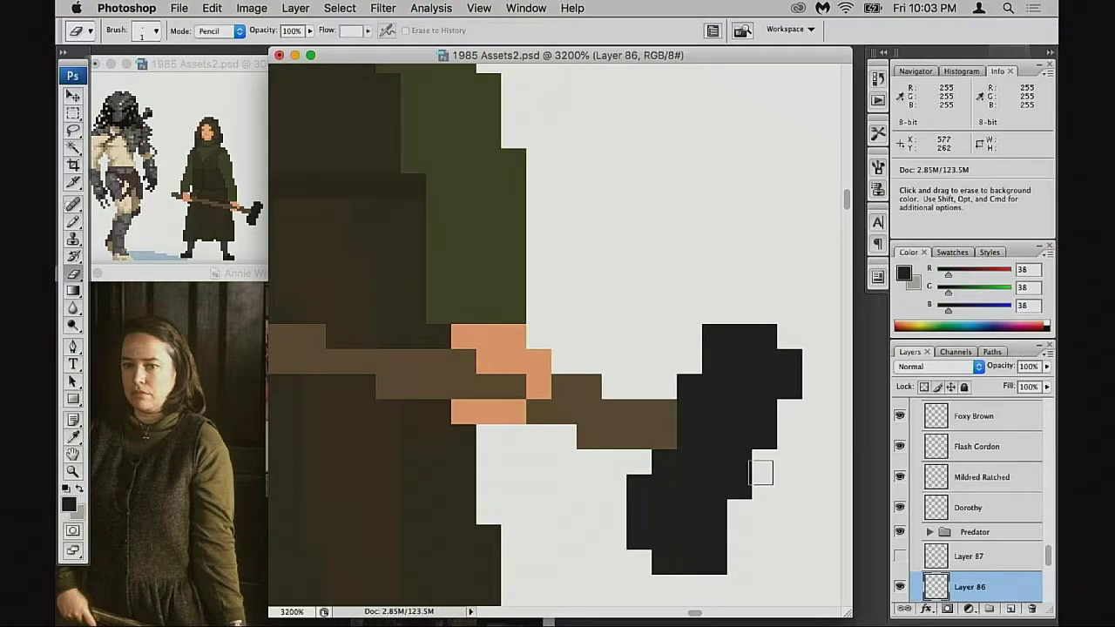
alt+click(724, 497)
click(667, 201)
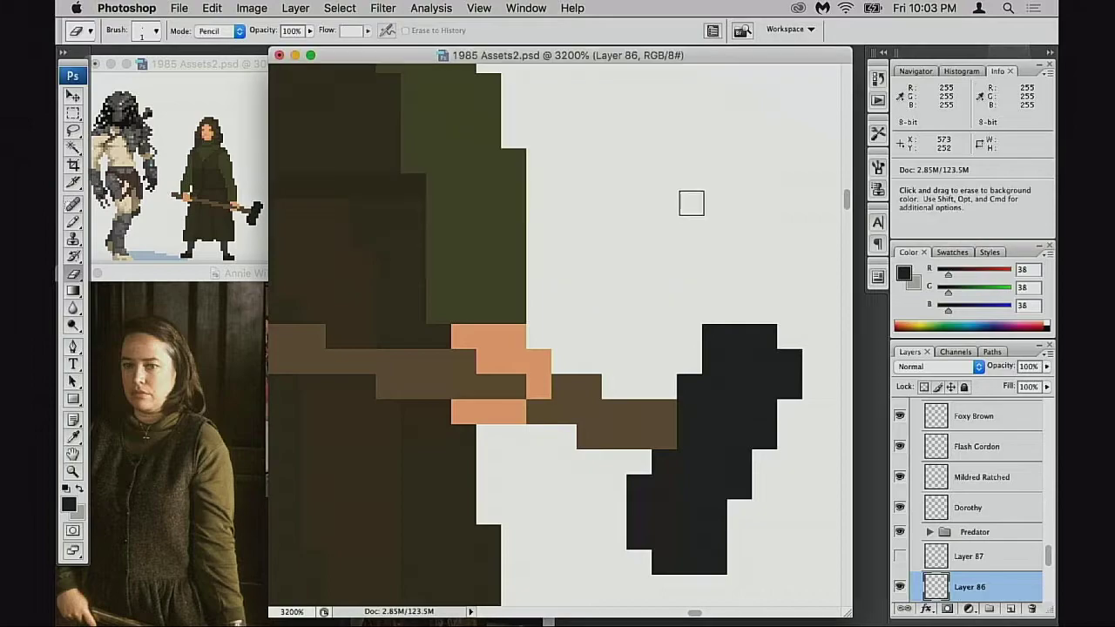
Erase the hammer head's lower-right corner pixel and fill its lower-left corner pixel with black
key(b)
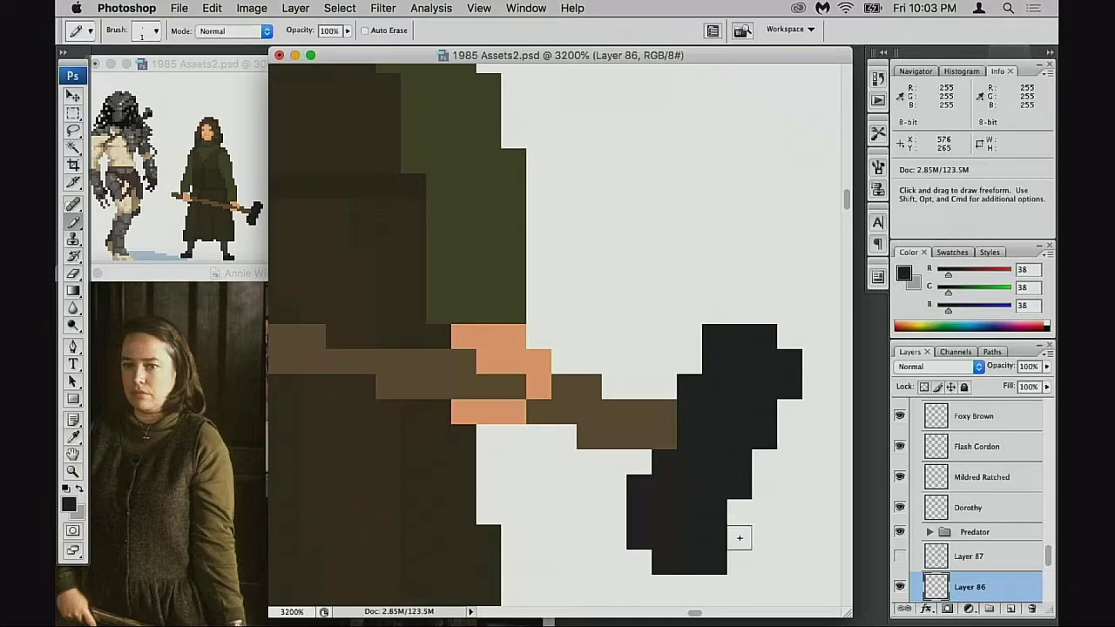
key(e)
drag(729, 531, 741, 505)
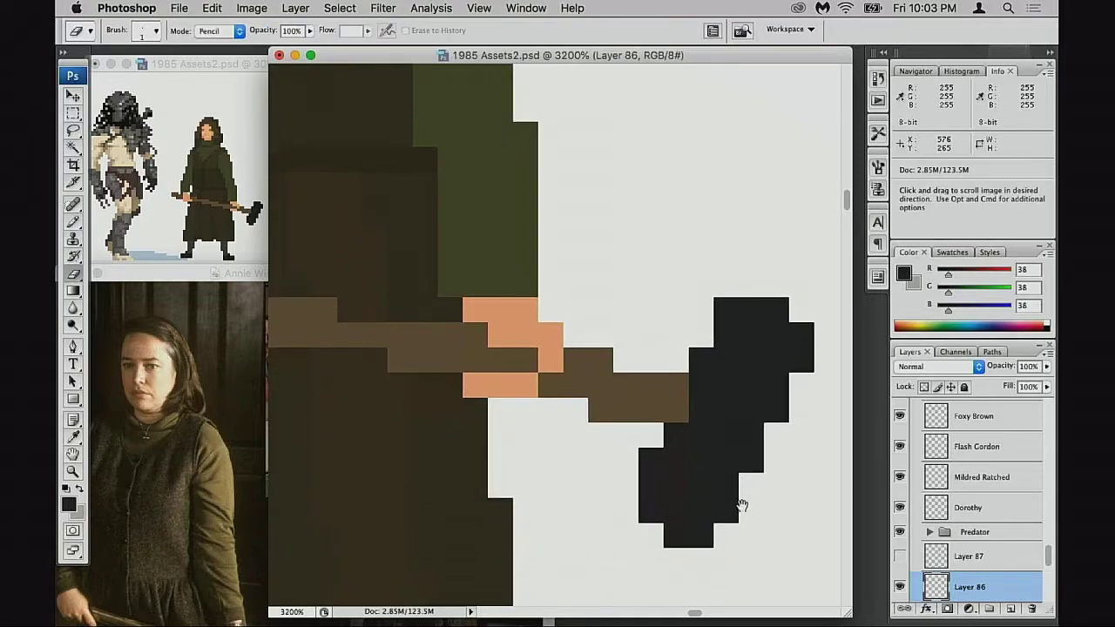
key(b)
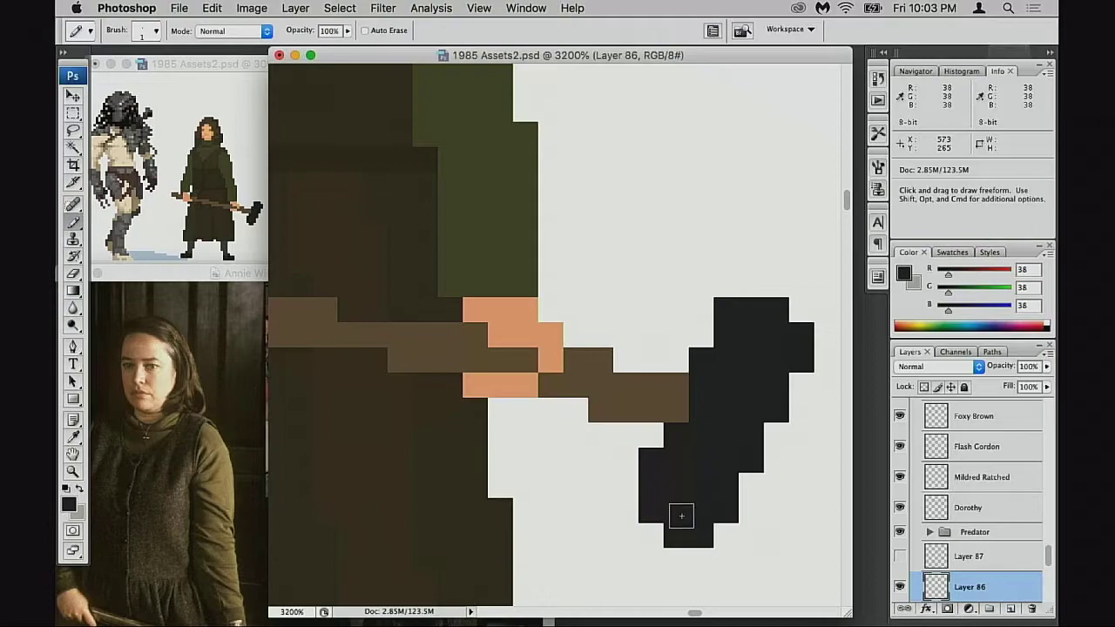
click(655, 533)
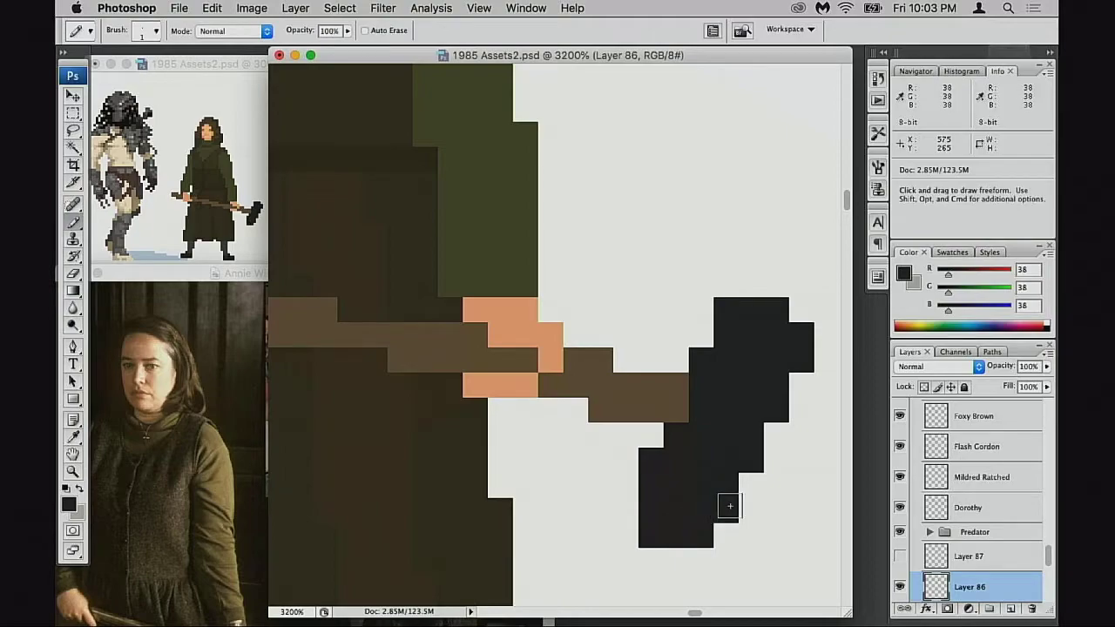
Review the reshaped hammer and the woman's whole figure beside the Predator sprite at 800% zoom
drag(774, 365, 718, 404)
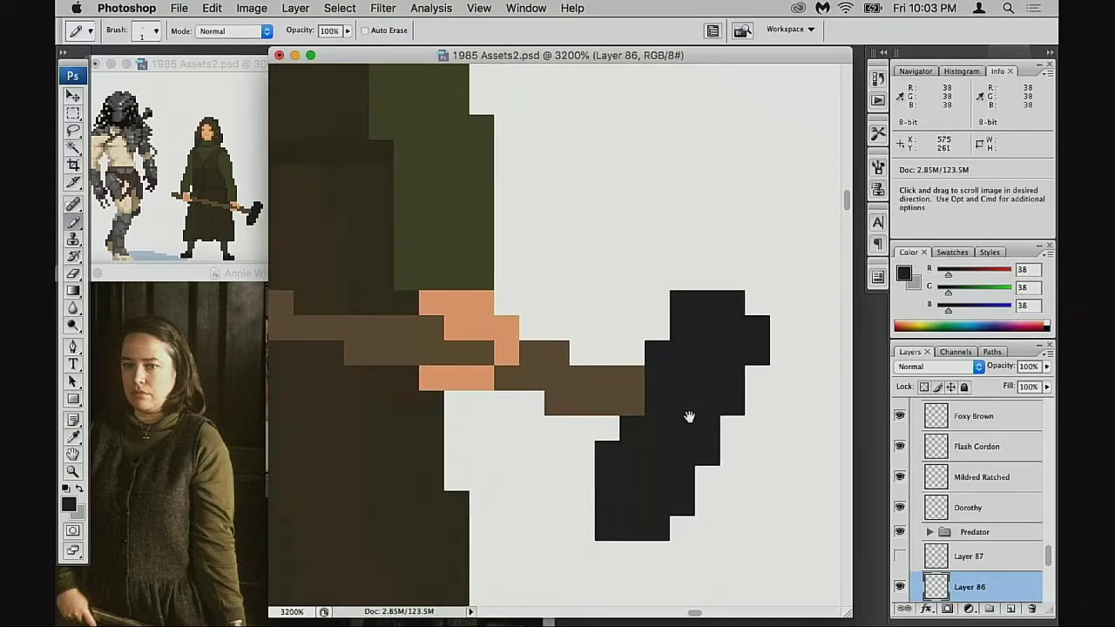
drag(692, 439, 659, 465)
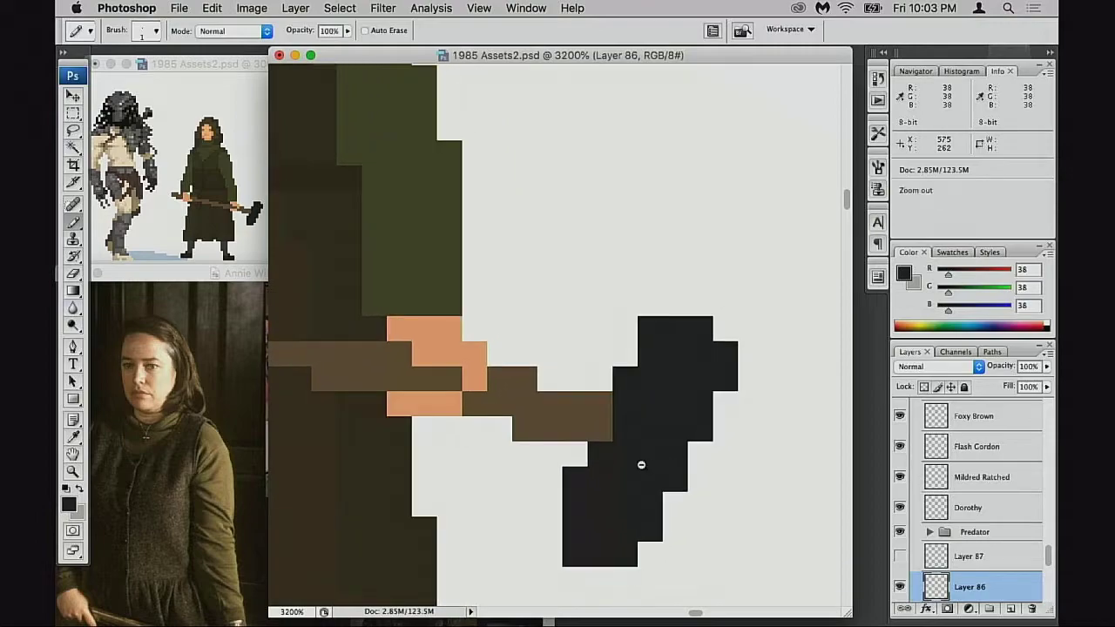
alt+click(640, 465)
alt+click(664, 472)
alt+click(609, 463)
drag(535, 395, 710, 465)
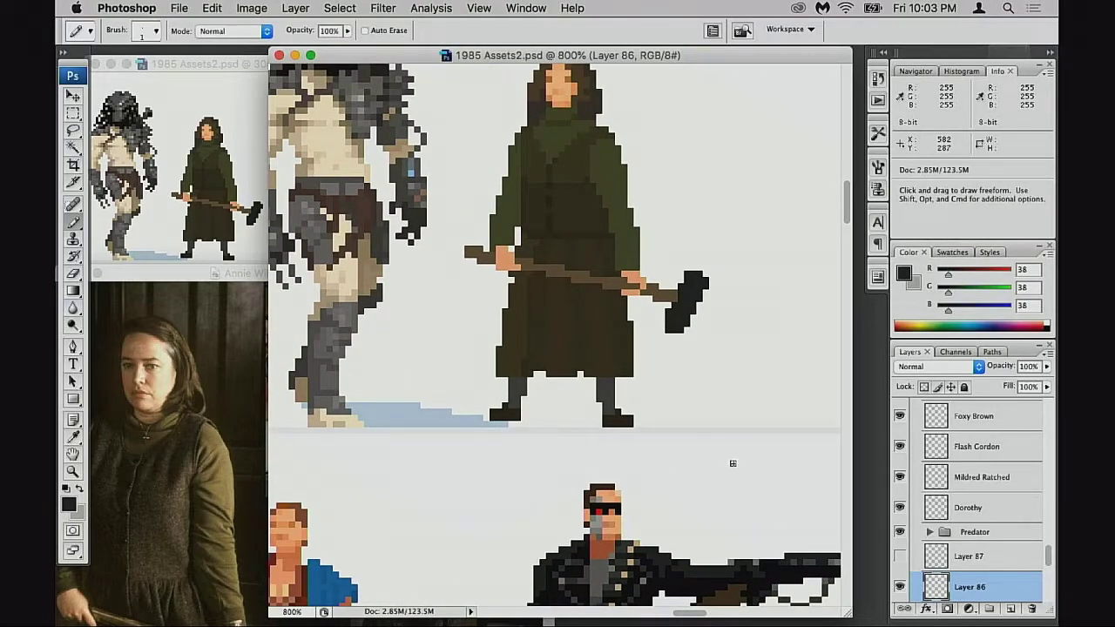
drag(610, 353, 658, 468)
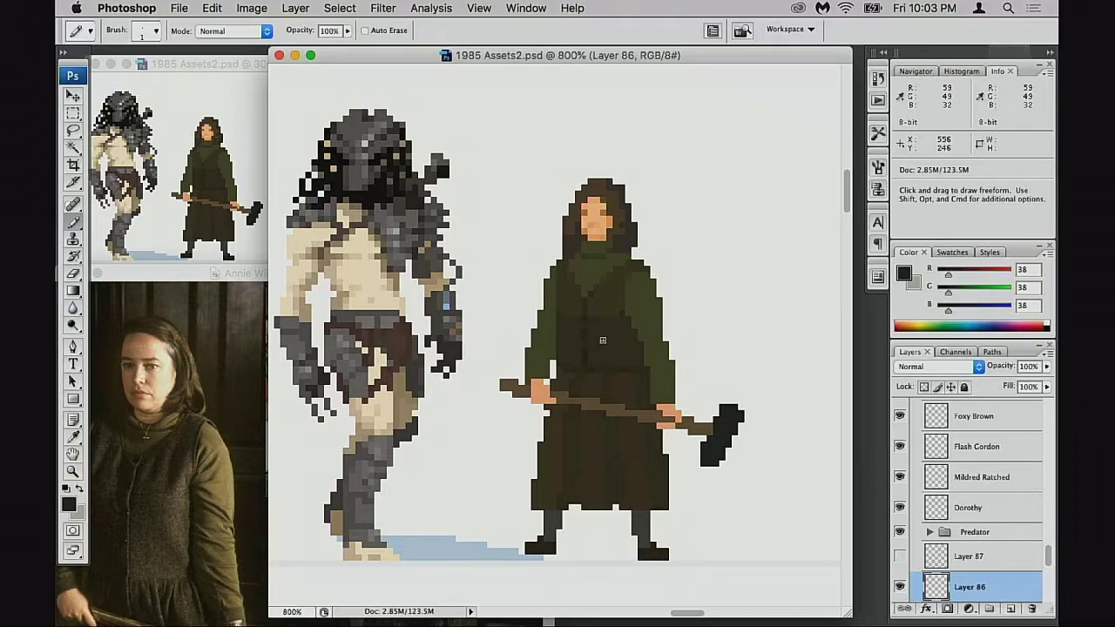
key(space)
drag(603, 343, 621, 344)
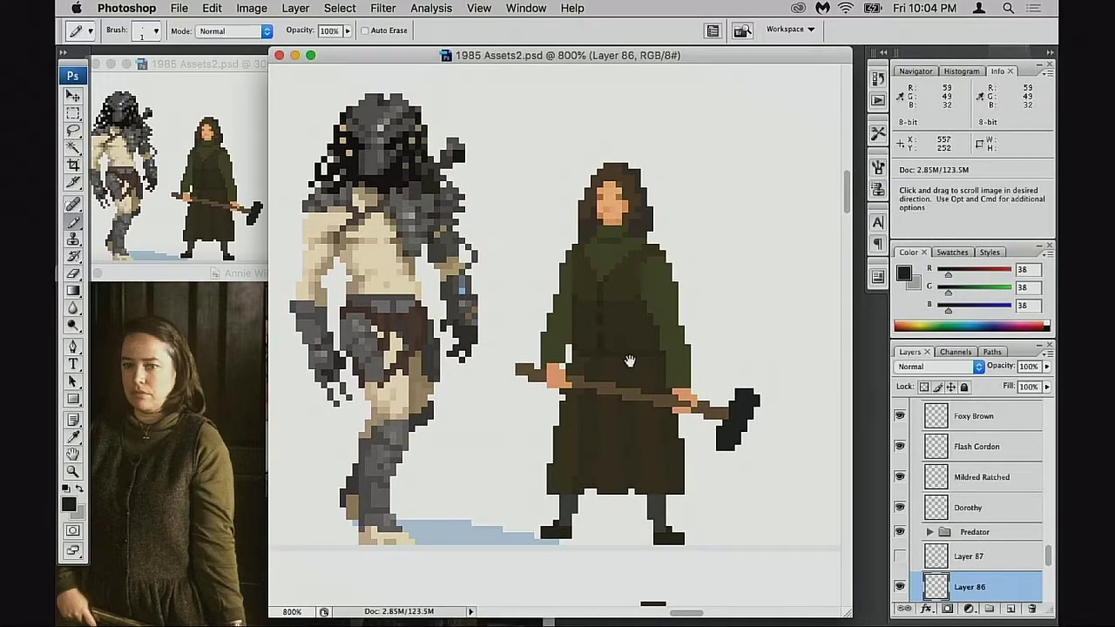
Examine the woman's hands, hammer handle, skirt and legs at 1600% zoom
mouse_move(640, 388)
mouse_down()
mouse_move(608, 365)
mouse_move(572, 386)
mouse_move(617, 367)
mouse_move(600, 379)
mouse_move(619, 379)
mouse_move(524, 381)
mouse_up()
super+click(608, 365)
super+click(595, 367)
key(space)
scroll(524, 380, down, 3)
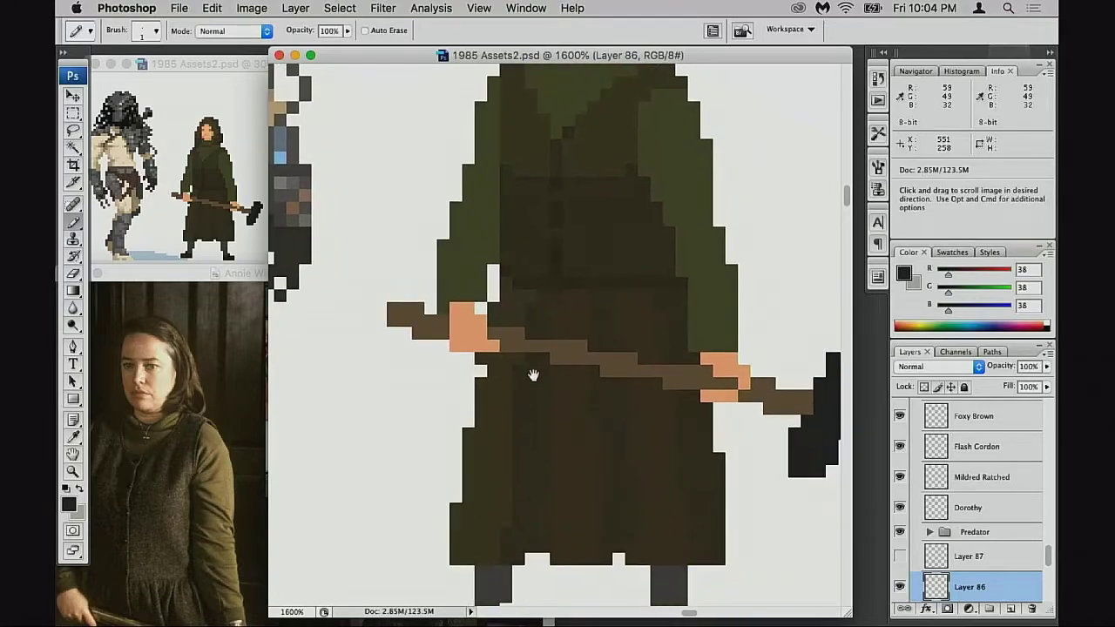
scroll(535, 343, down, 1)
scroll(465, 372, down, 1)
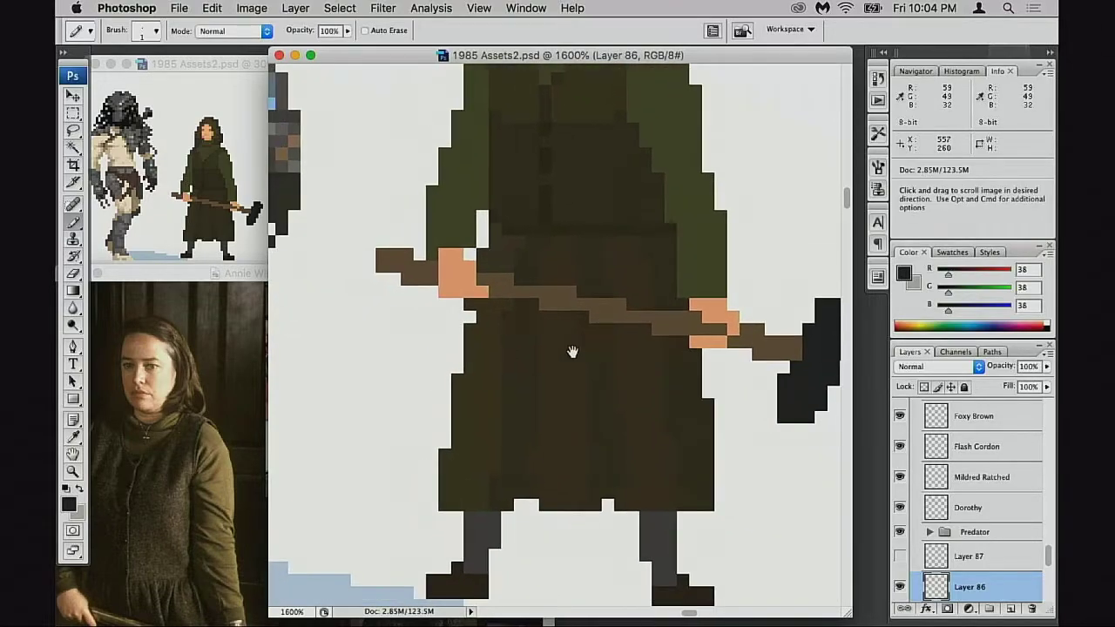
Touch up the fold shading in the middle of the skirt with the sampled dark brown RGB 59, 49, 32
key(e)
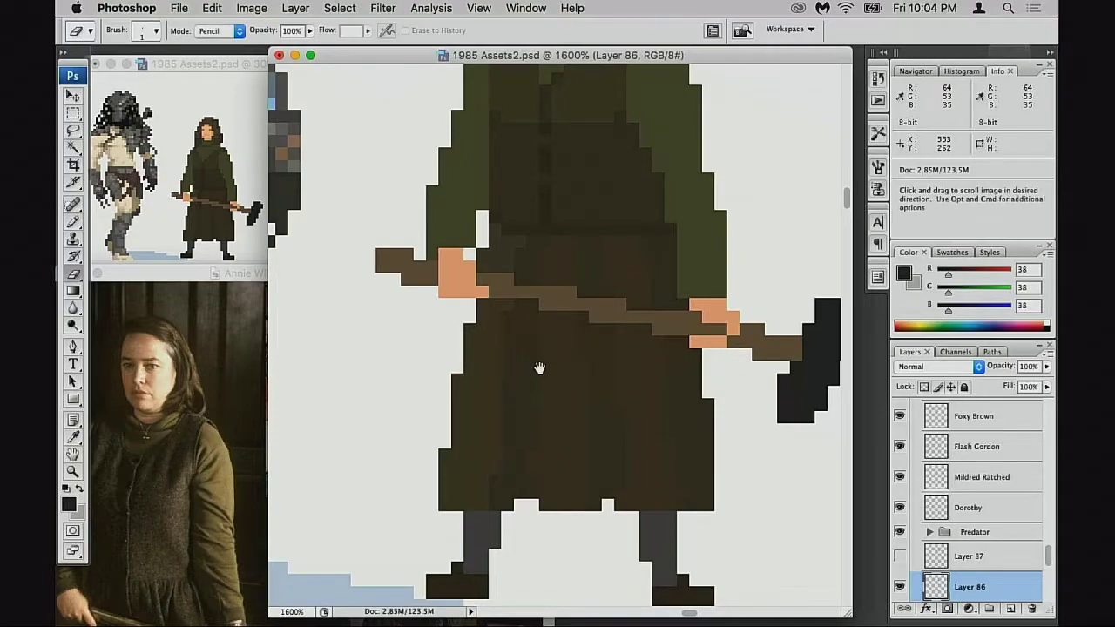
scroll(548, 359, down, 2)
scroll(605, 340, down, 2)
drag(603, 328, 598, 326)
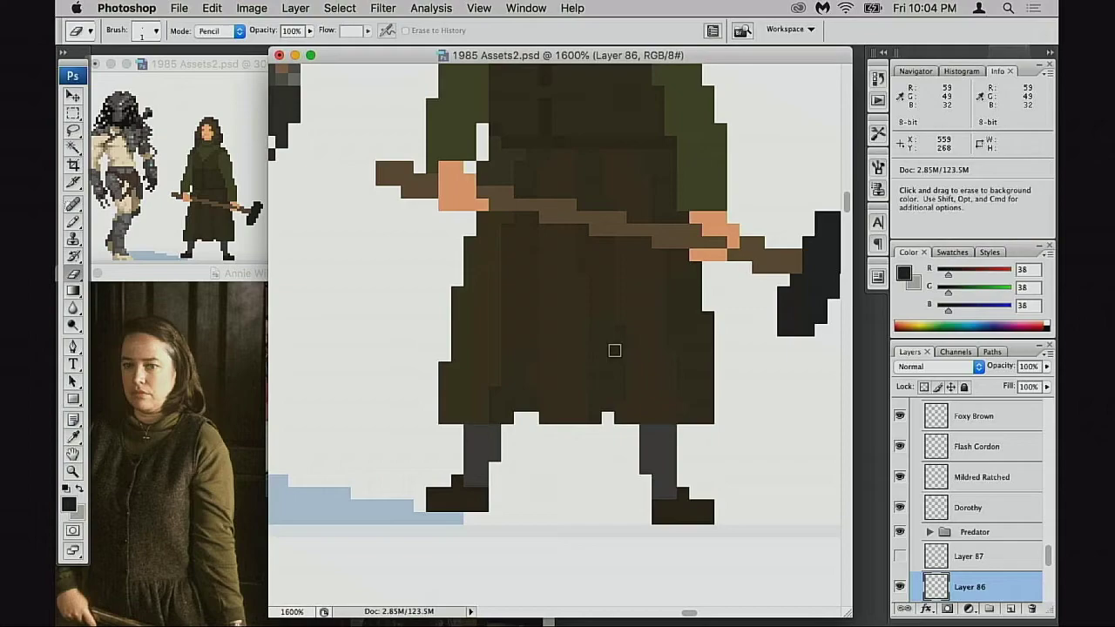
key(b)
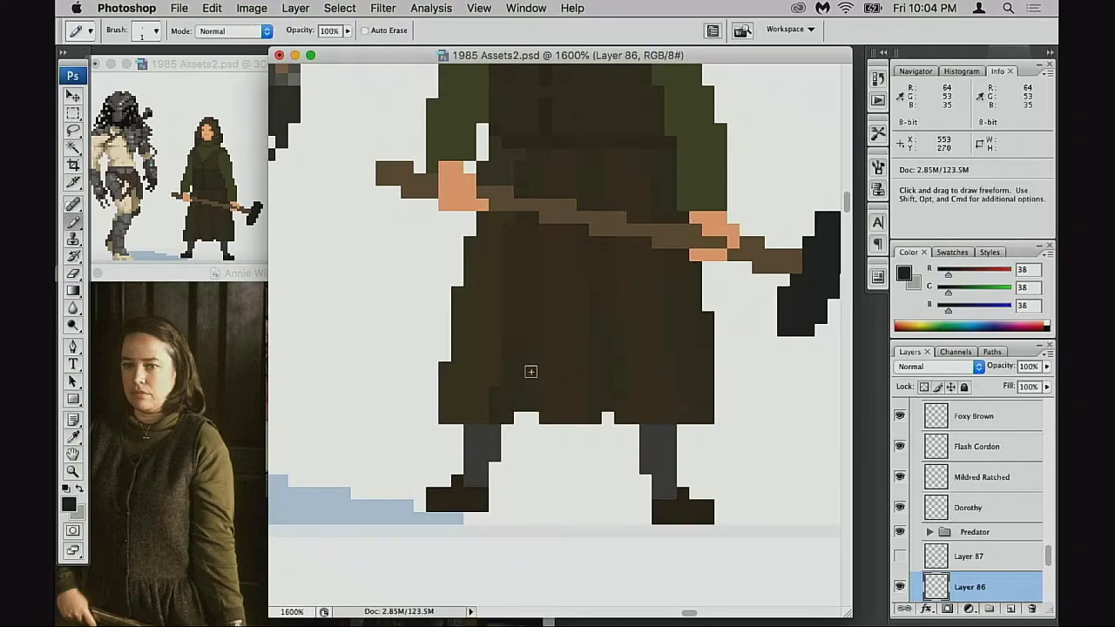
alt+click(526, 357)
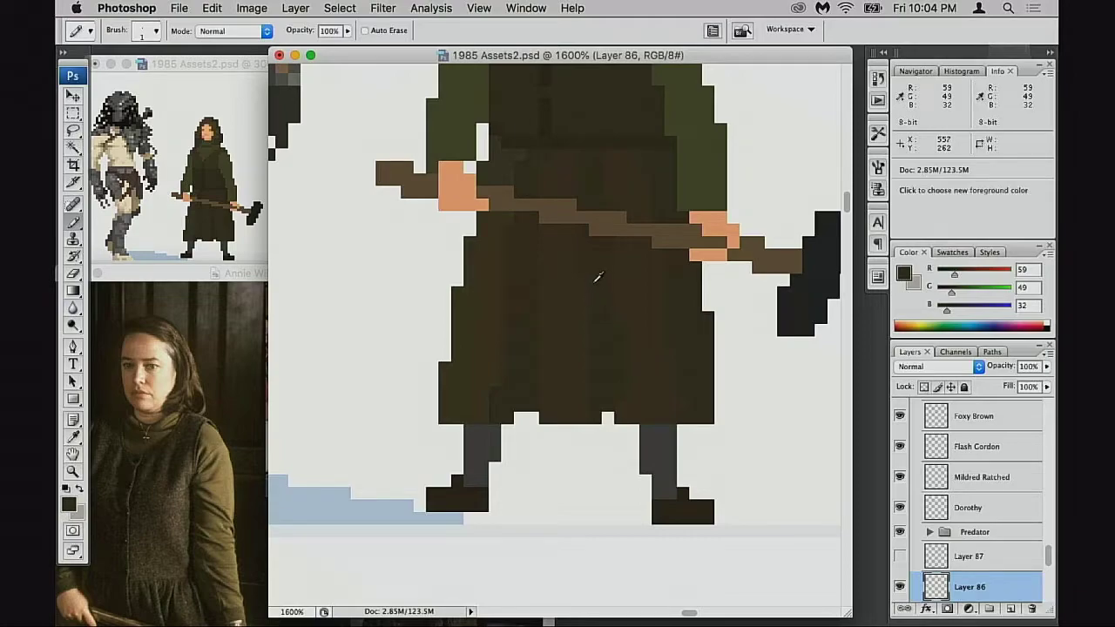
scroll(600, 318, up, 1)
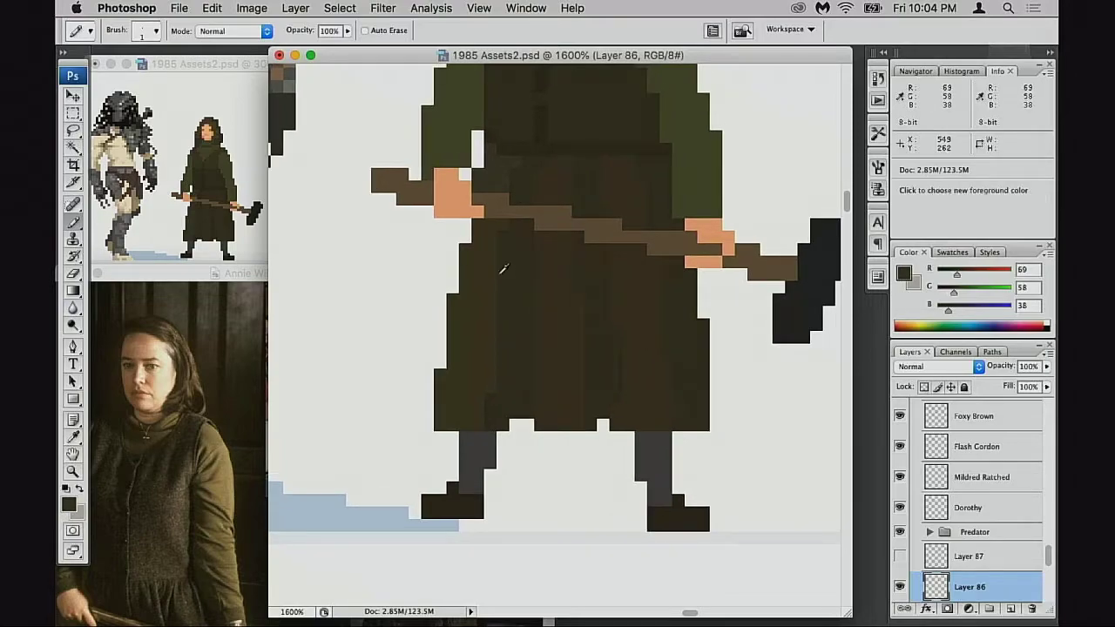
Refine the skirt folds around the hammer handle with the sampled browns RGB 69, 58, 38, RGB 64, 53, 35 and RGB 59, 49, 32
alt+click(500, 236)
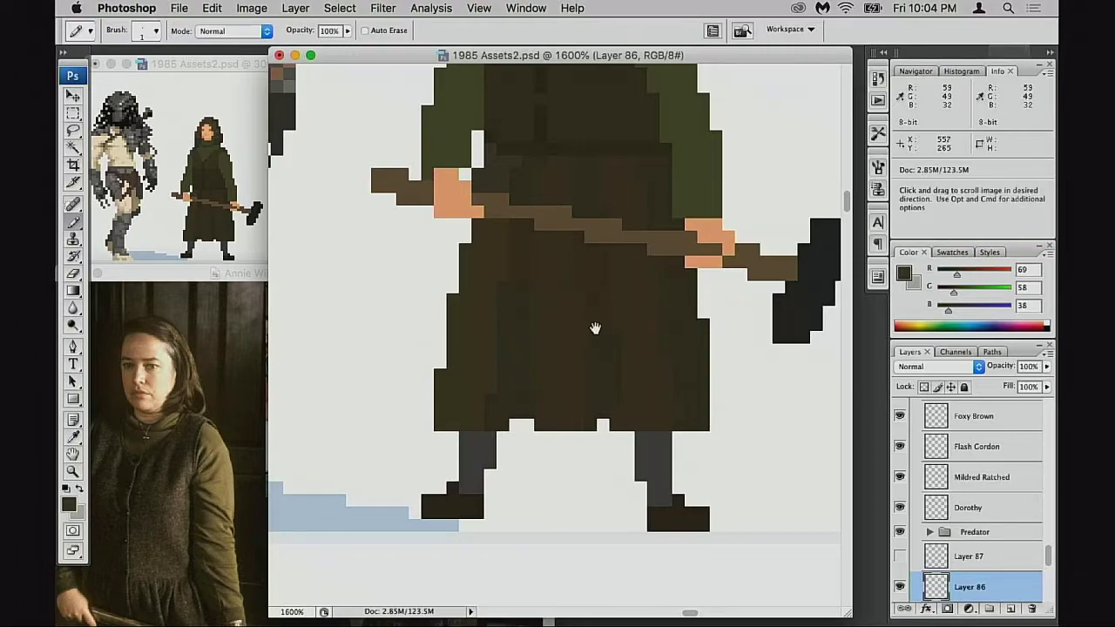
scroll(598, 326, up, 2)
alt+click(560, 199)
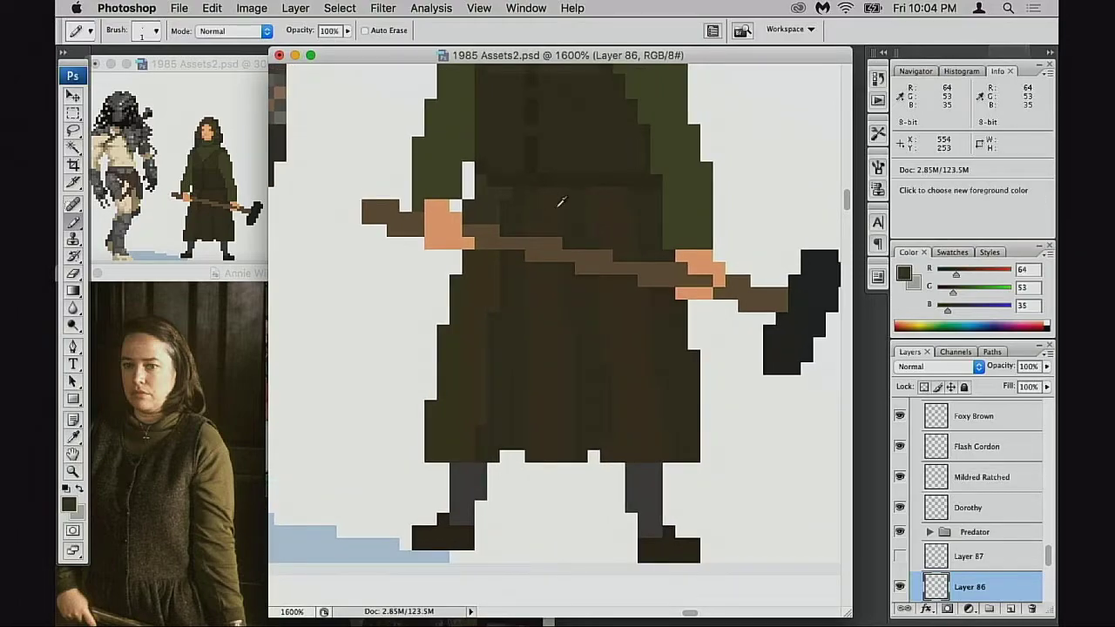
scroll(574, 217, up, 1)
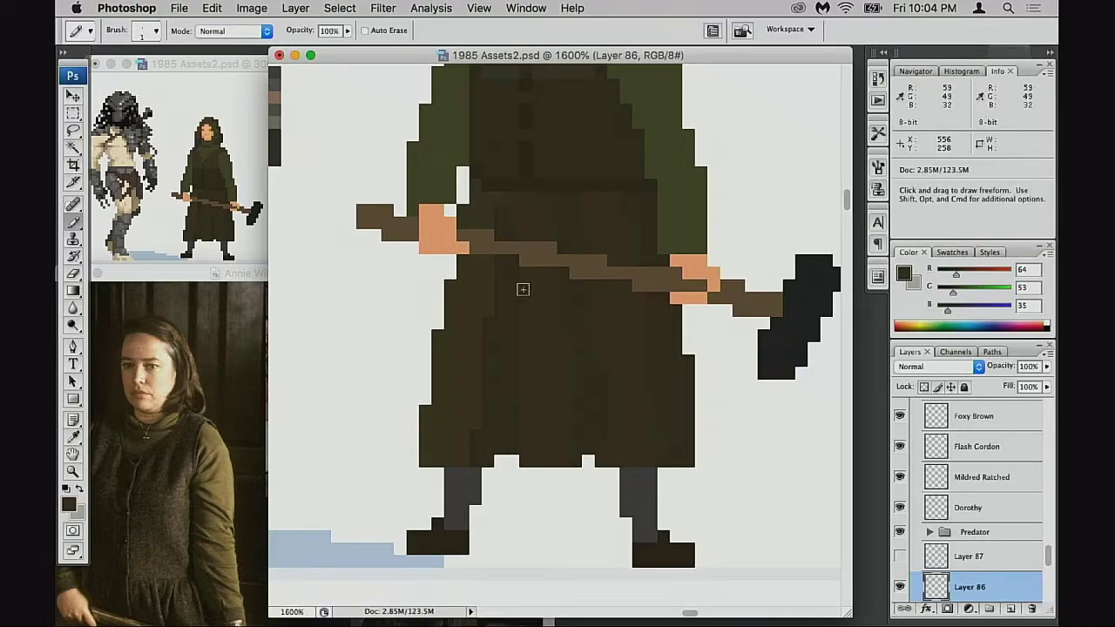
drag(548, 313, 545, 322)
alt+click(557, 228)
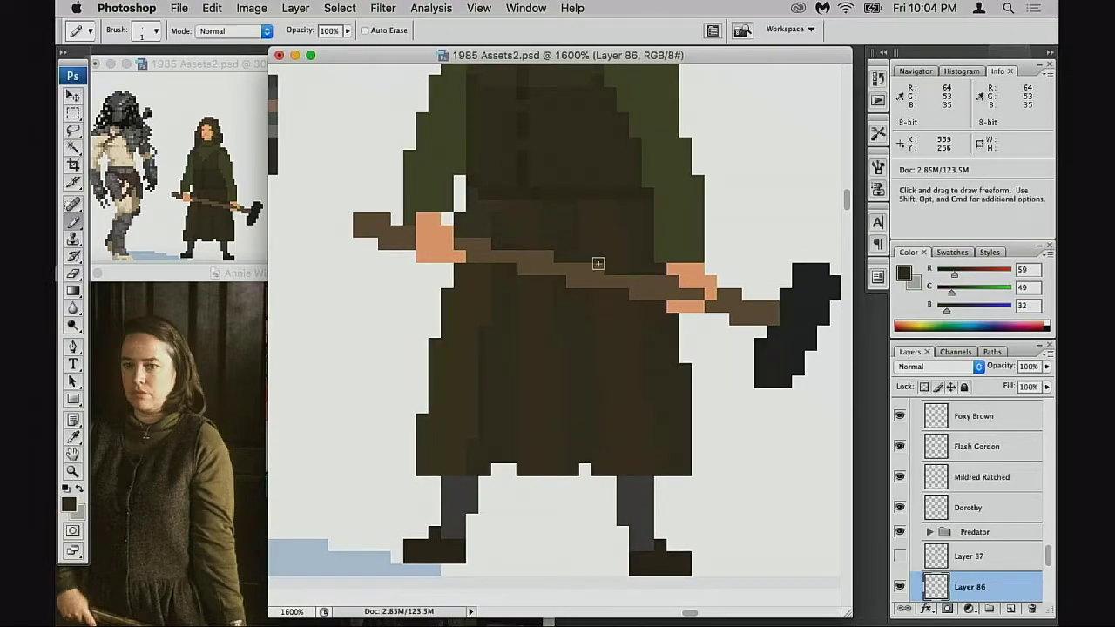
scroll(597, 261, down, 2)
scroll(597, 261, right, 1)
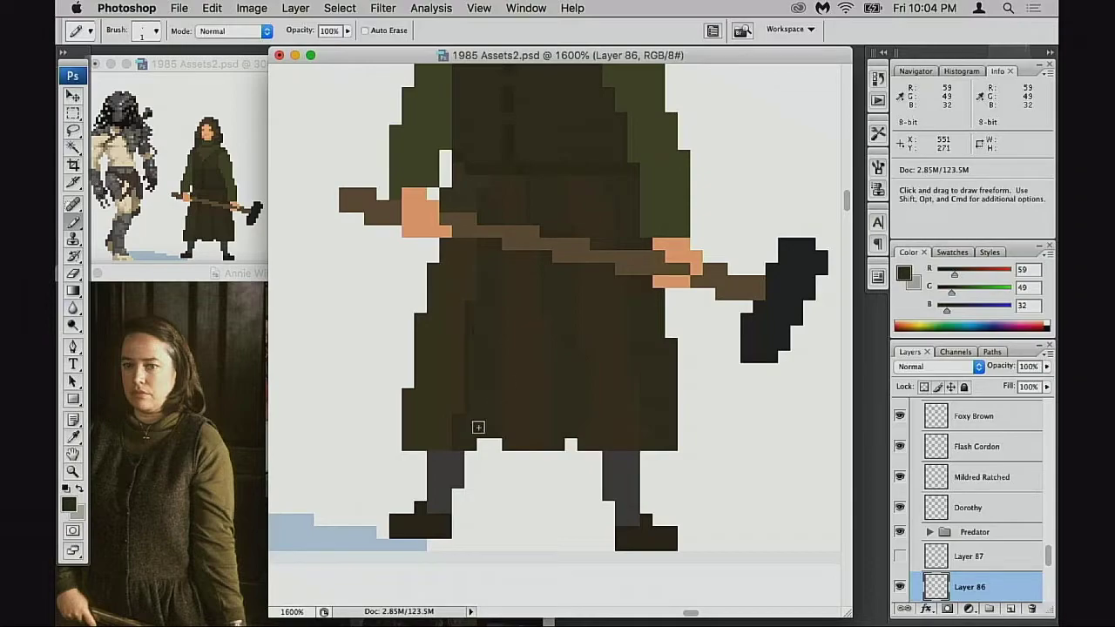
scroll(569, 386, down, 3)
scroll(570, 386, left, 1)
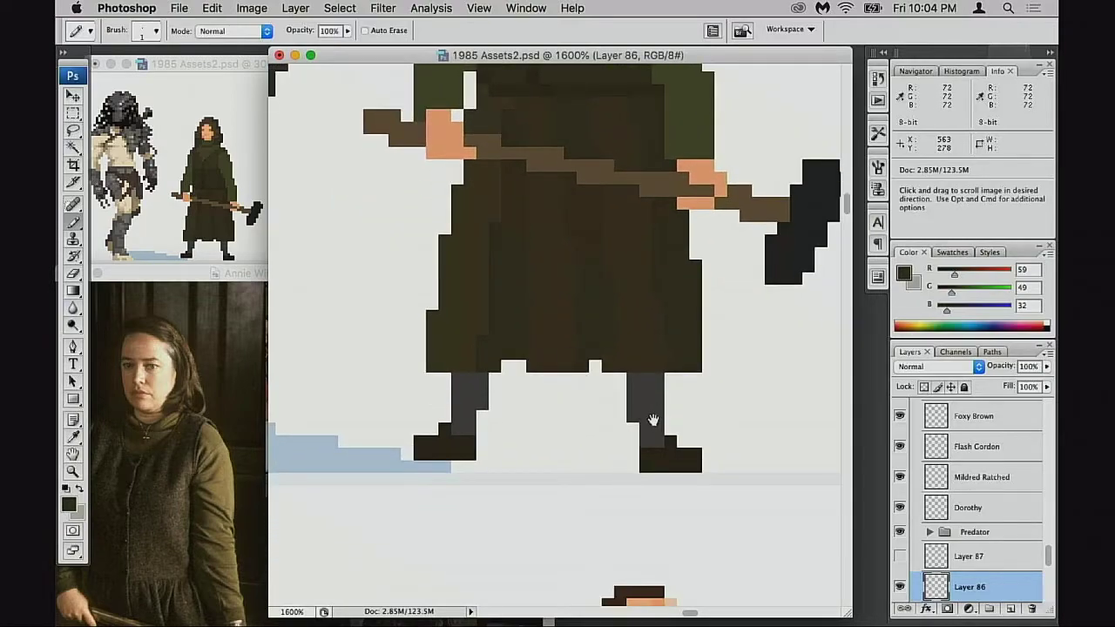
Reshape the inner edge of the hammer-side sleeve against the vest using olive RGB 78, 77, 46 and brown RGB 59, 49, 32
scroll(654, 423, up, 5)
scroll(512, 322, up, 4)
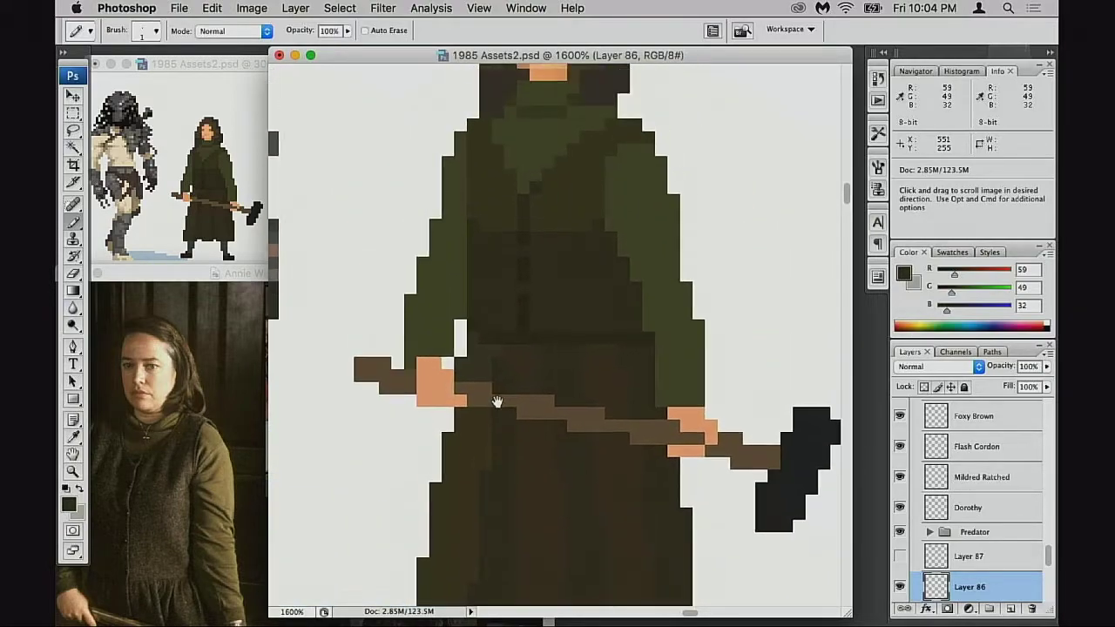
scroll(552, 347, up, 3)
scroll(552, 348, right, 2)
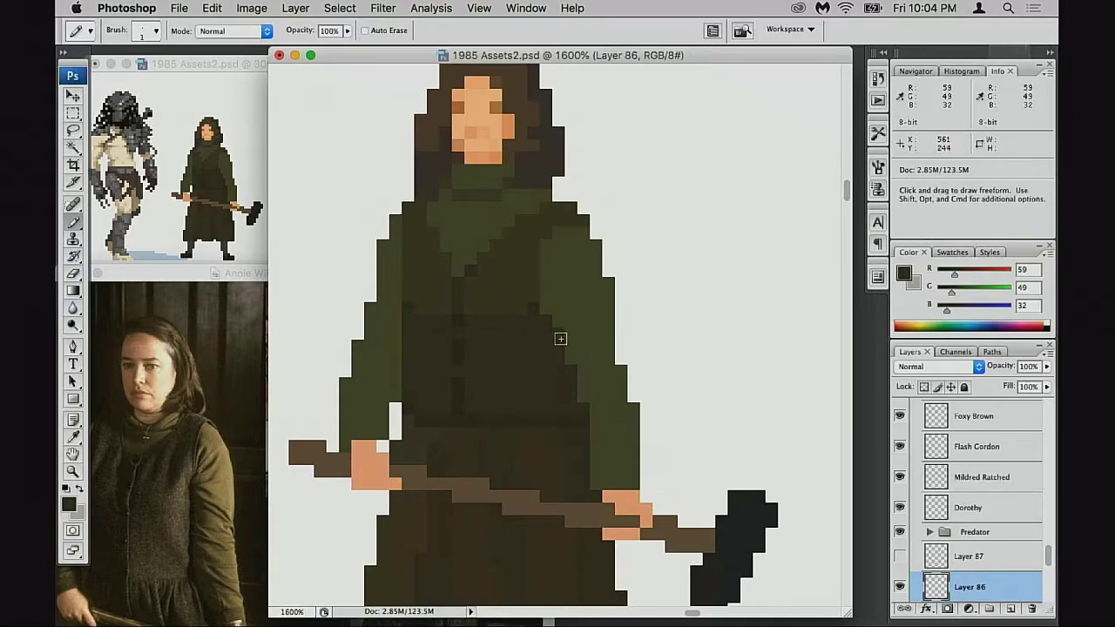
alt+click(594, 355)
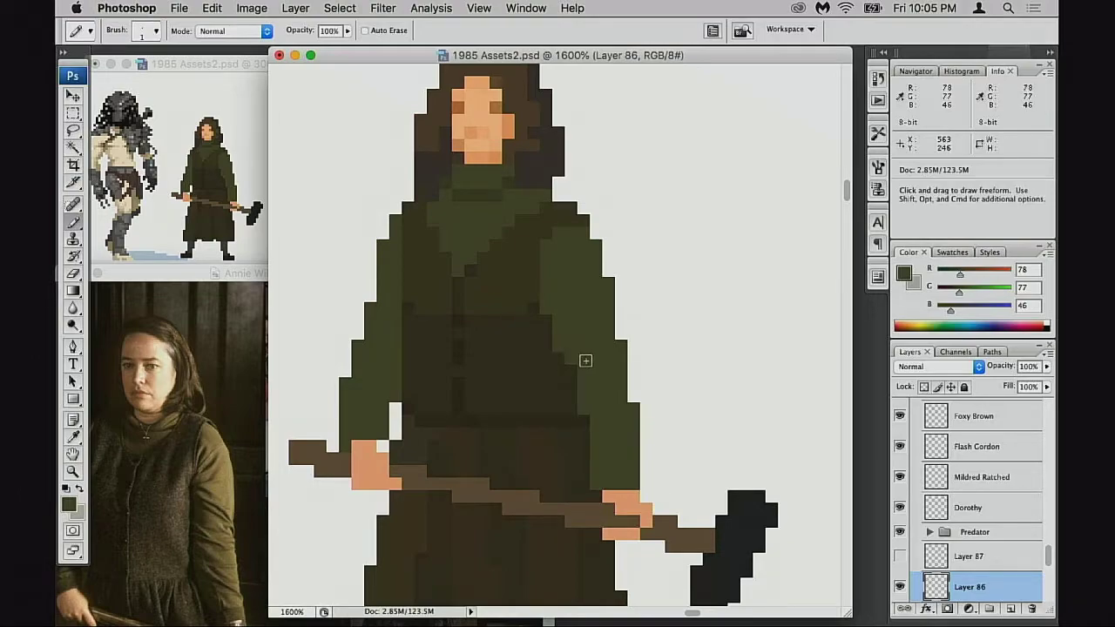
alt+click(571, 369)
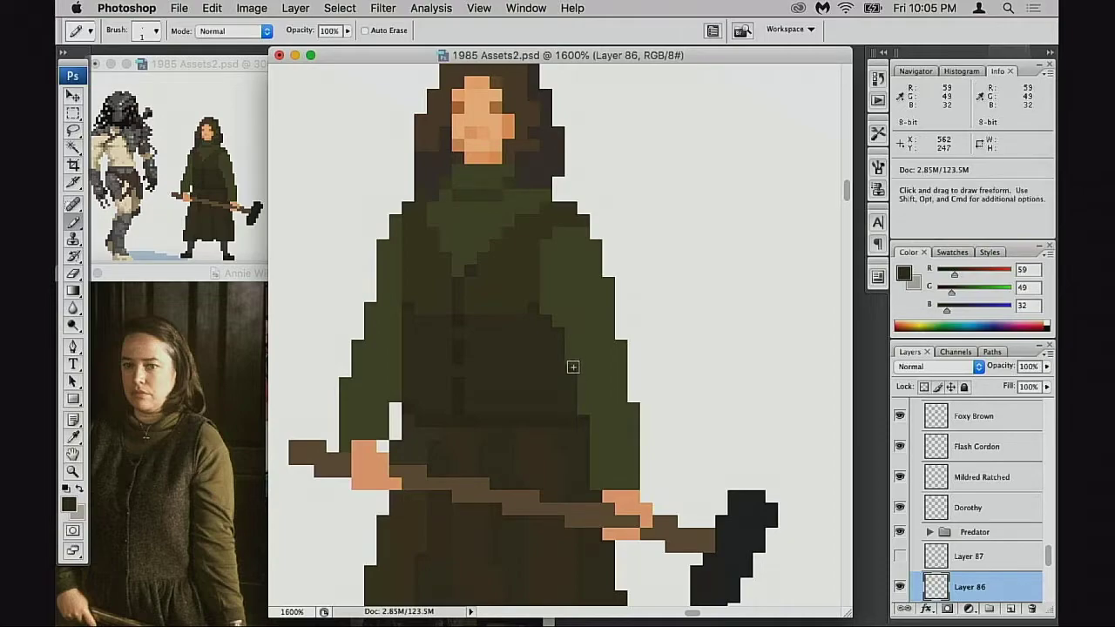
alt+click(558, 336)
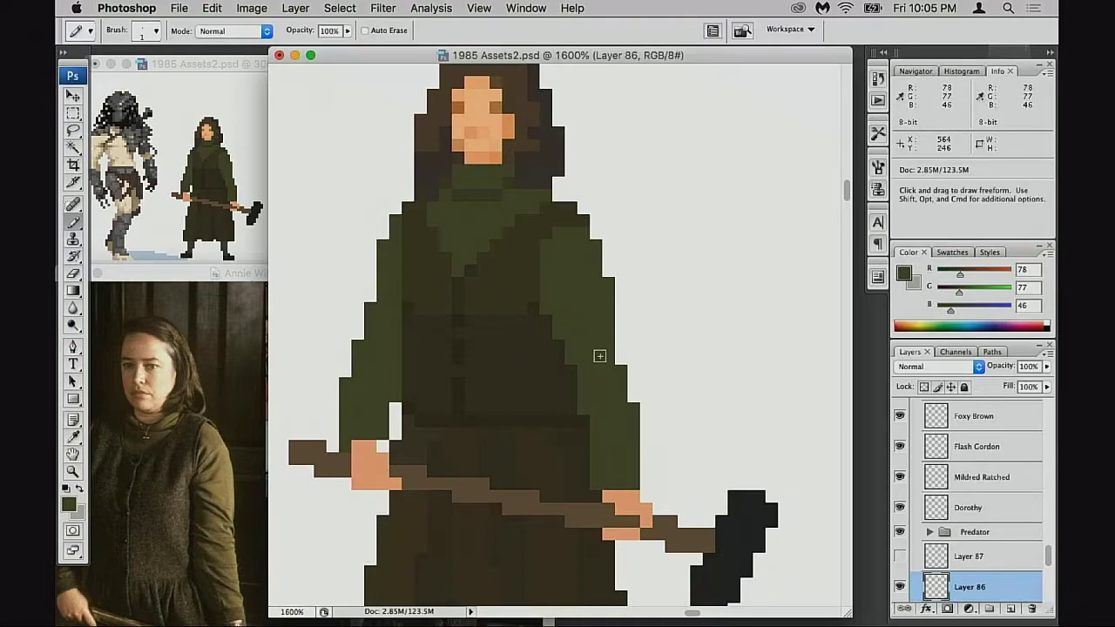
drag(570, 353, 593, 384)
Refine the vest edge in RGB 59, 49, 32 and add an olive RGB 78, 77, 46 pixel to the hammer-side sleeve's outer elbow
key(e)
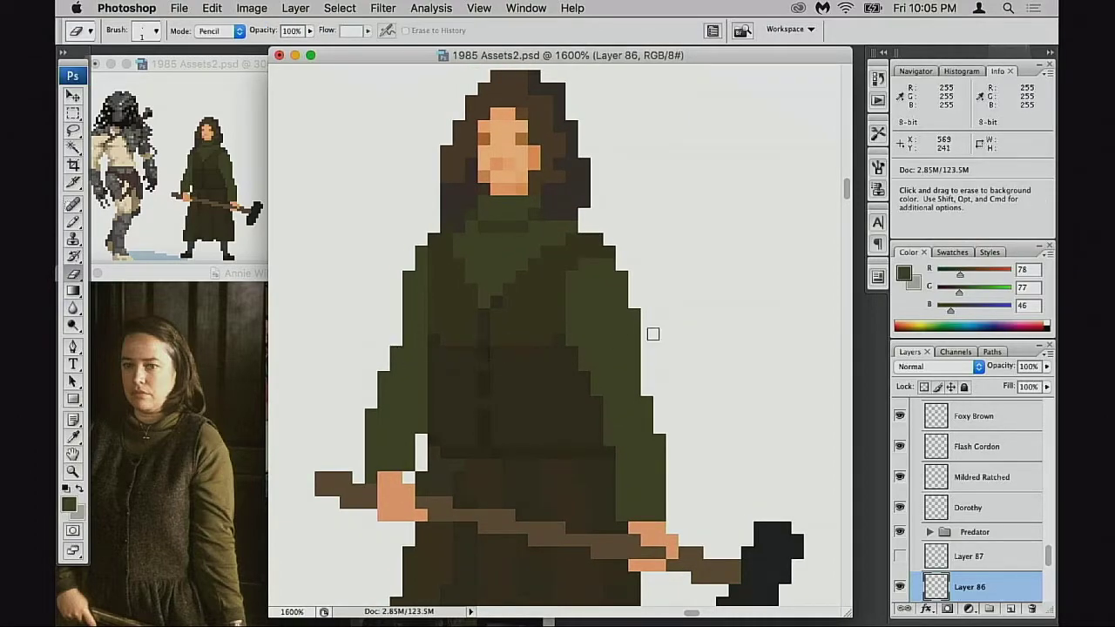
key(b)
alt+click(580, 387)
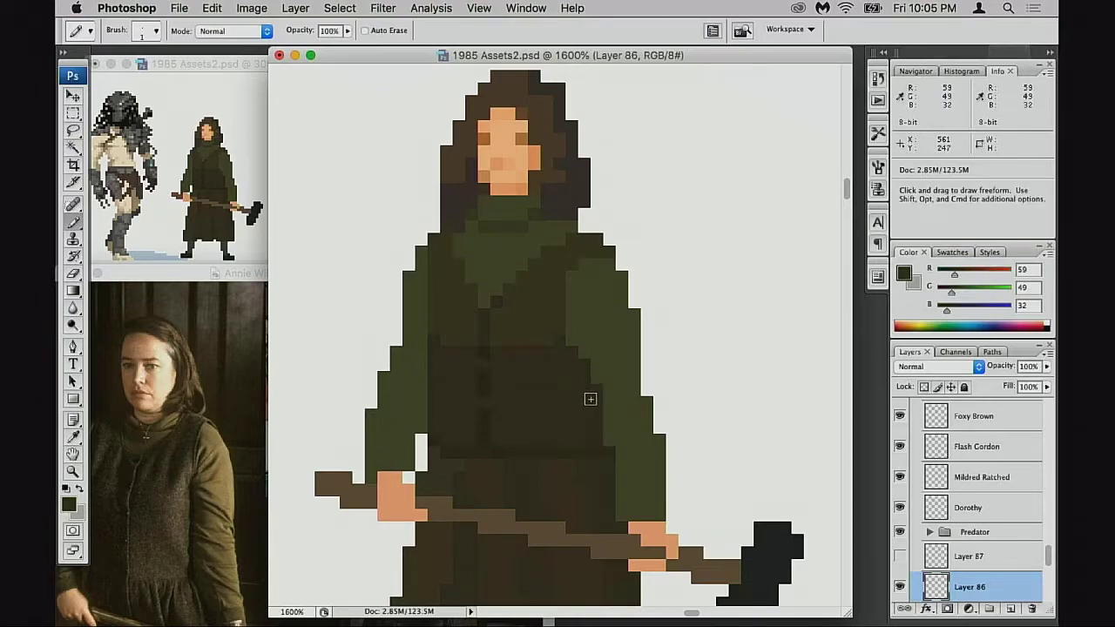
alt+click(640, 390)
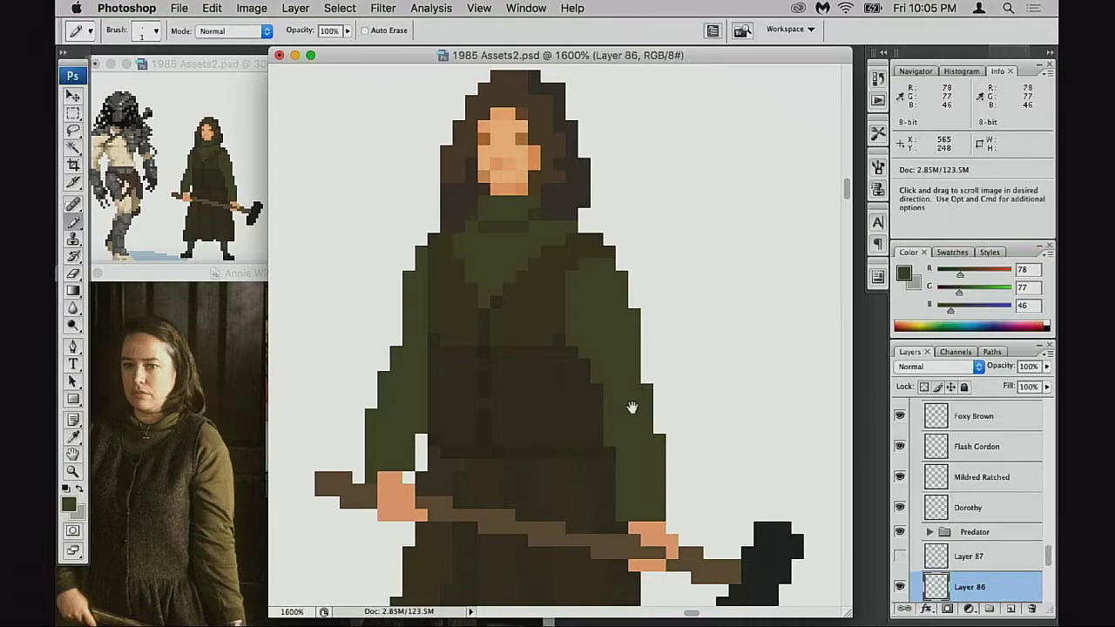
Flip the woman's sprite layer horizontally so the hammer head is on the Predator's side
alt+super+click(577, 383)
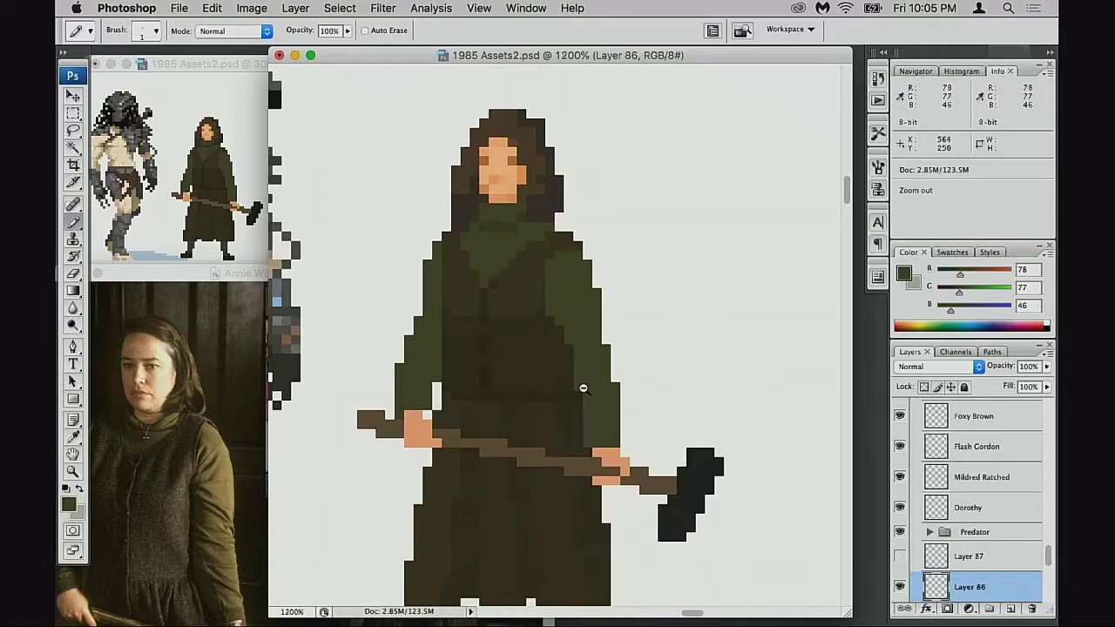
alt+super+click(581, 386)
alt+super+click(582, 386)
alt+super+click(587, 388)
key(super+t)
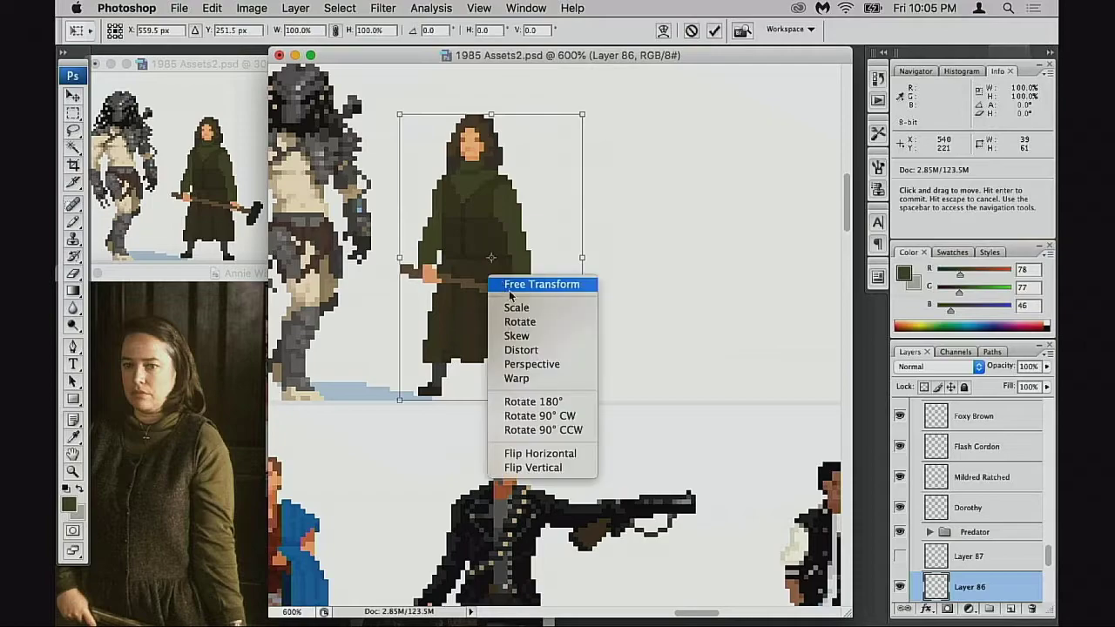
right_click(488, 277)
click(571, 456)
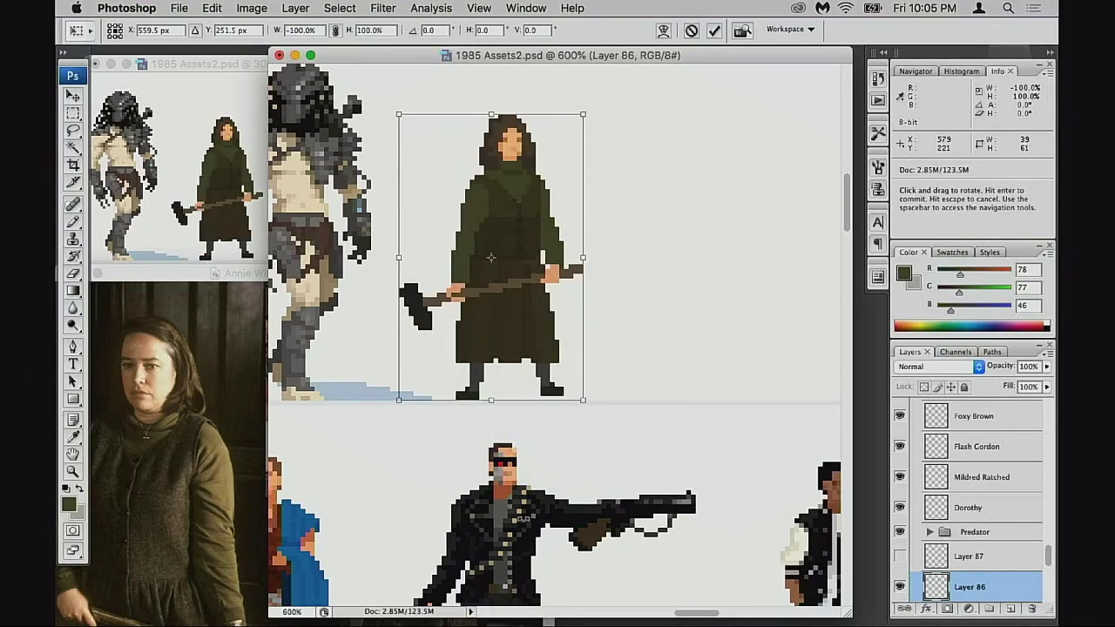
key(Return)
key(b)
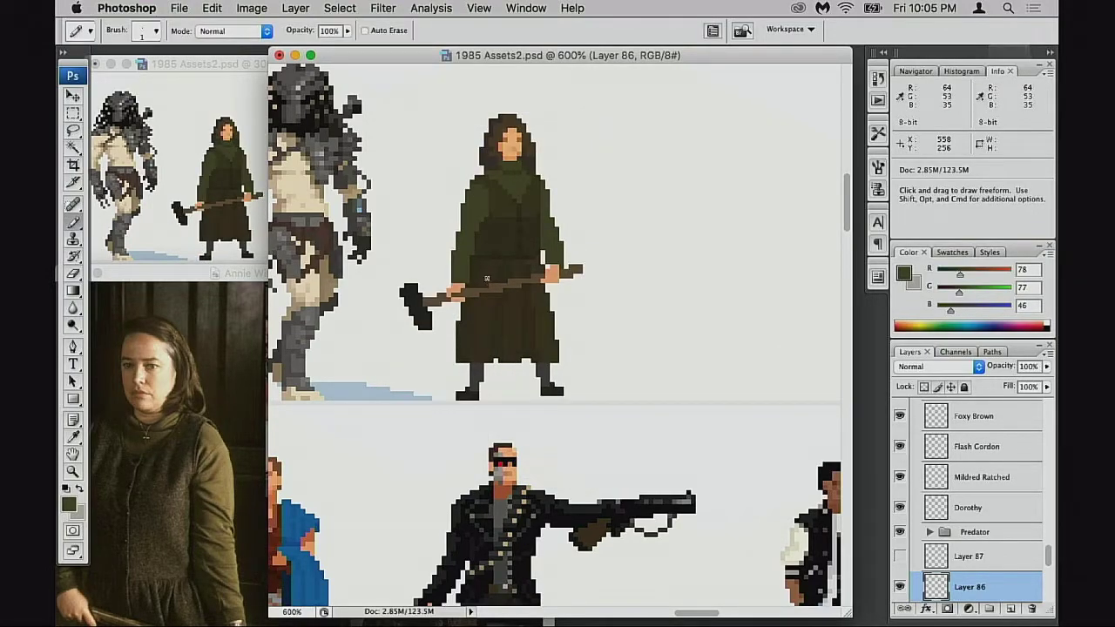
Touch up the flipped hammer-side sleeve in olive RGB 78, 77, 46 and the vest's armhole in brown RGB 69, 58, 38
key(z)
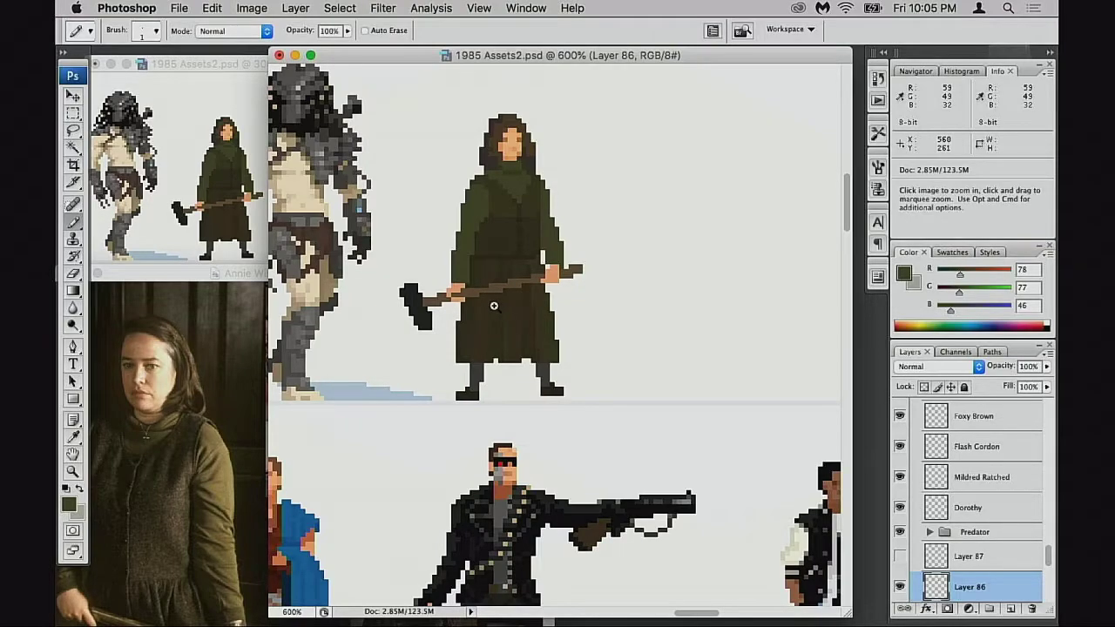
click(501, 303)
click(522, 301)
click(633, 289)
drag(507, 331, 549, 319)
click(508, 331)
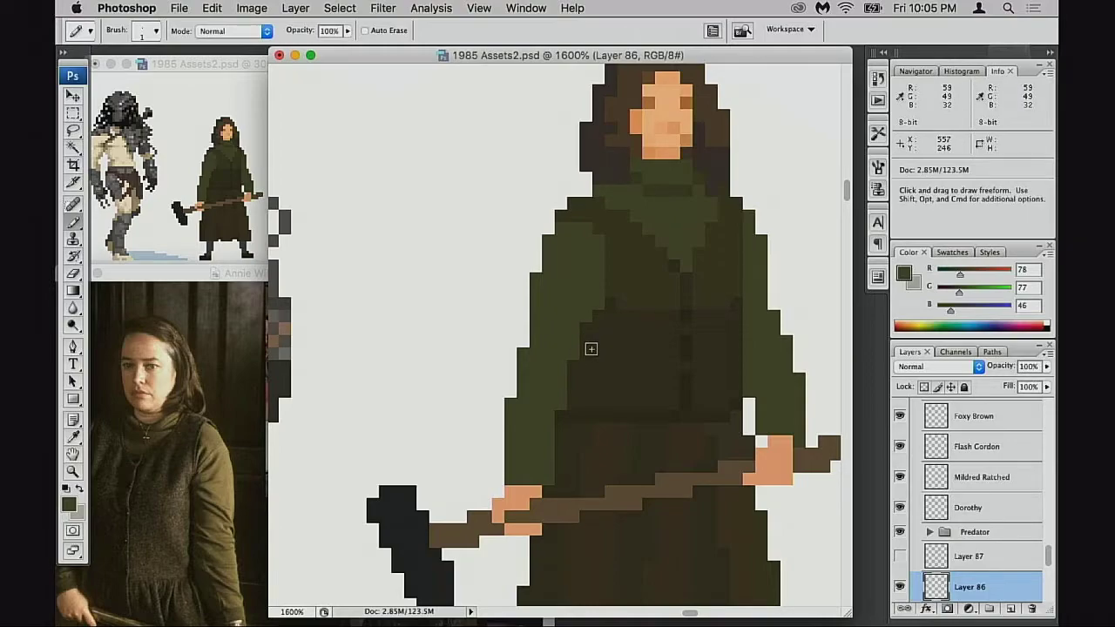
drag(604, 341, 585, 354)
drag(591, 283, 600, 289)
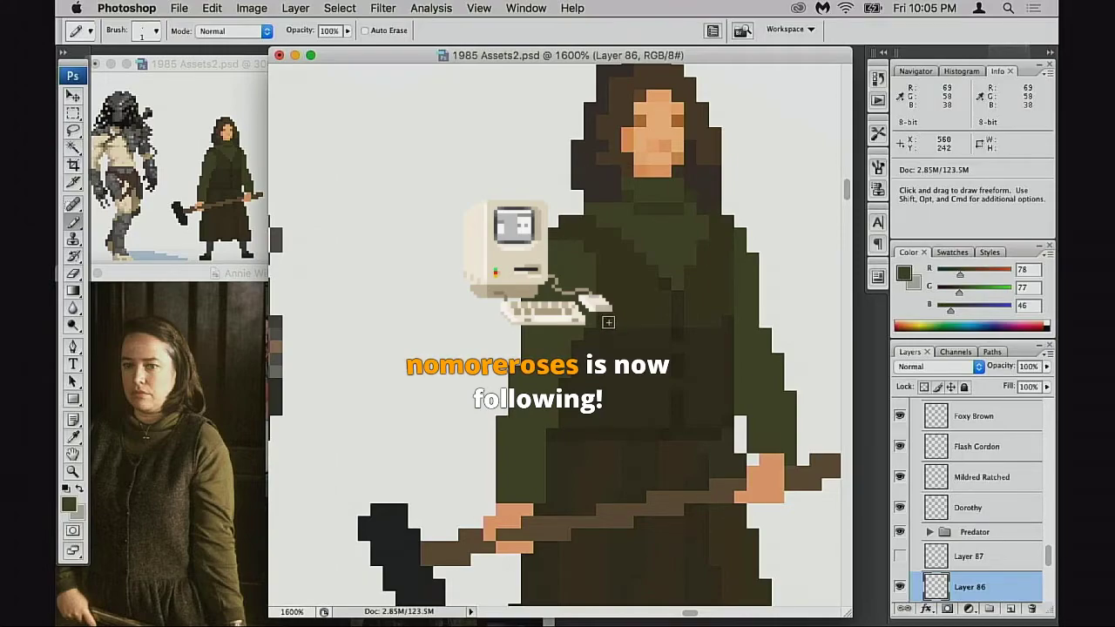
mouse_move(583, 342)
mouse_down()
mouse_move(572, 356)
mouse_move(579, 324)
mouse_move(581, 348)
mouse_up()
alt+click(597, 283)
click(585, 256)
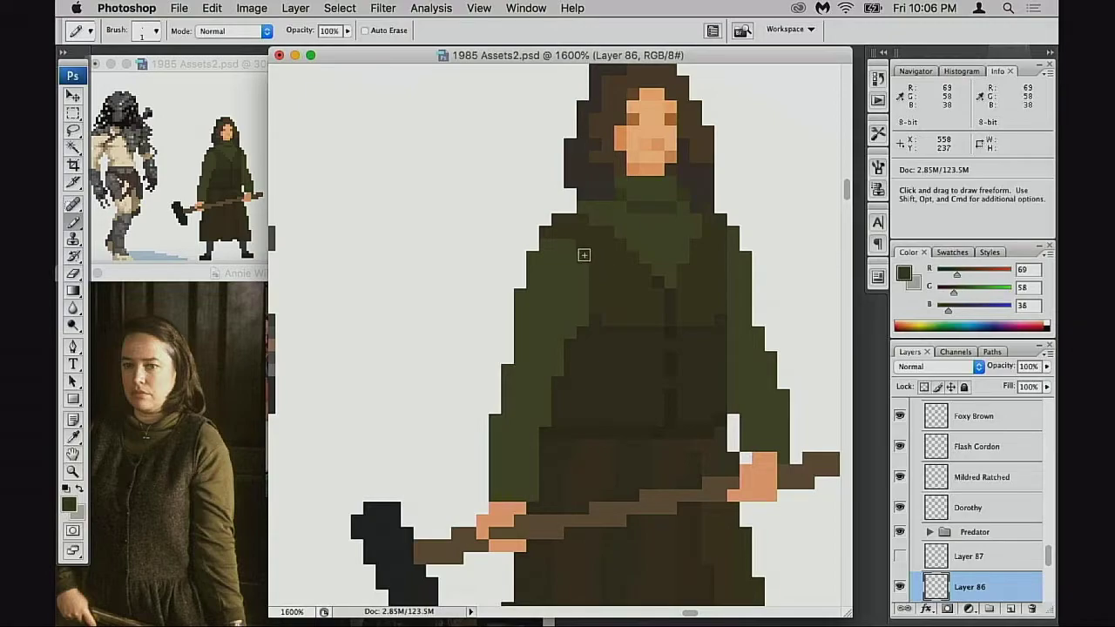
Refine the vest edge beside the hammer-side sleeve with RGB 59, 49, 32 and erase a stray pixel from the opposite sleeve's outer edge
alt+click(590, 327)
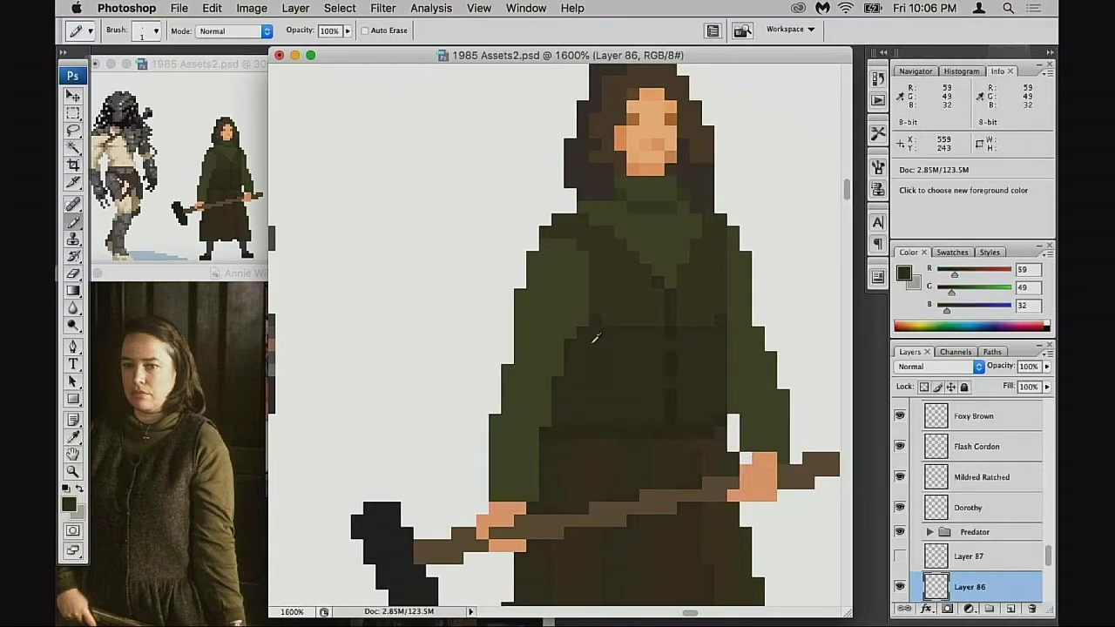
mouse_move(582, 367)
mouse_down()
mouse_move(601, 316)
mouse_move(613, 338)
mouse_move(580, 356)
mouse_up()
alt+click(567, 331)
key(e)
click(738, 294)
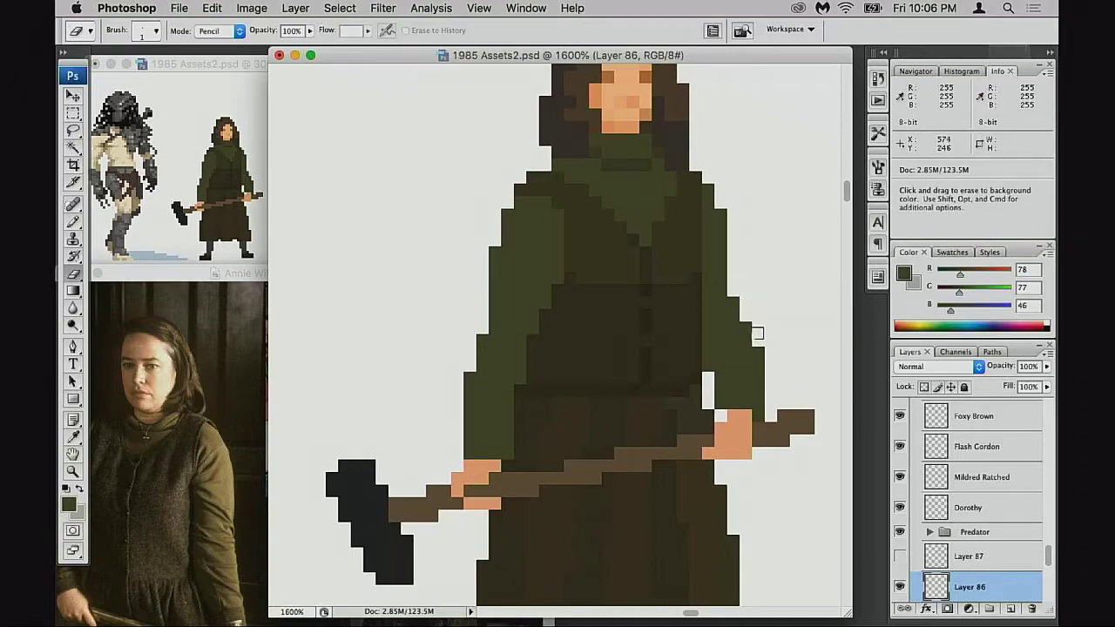
Review the flipped woman's whole figure beside the Predator sprite in full-screen view at reduced zoom
scroll(758, 349, right, 1)
scroll(758, 348, up, 1)
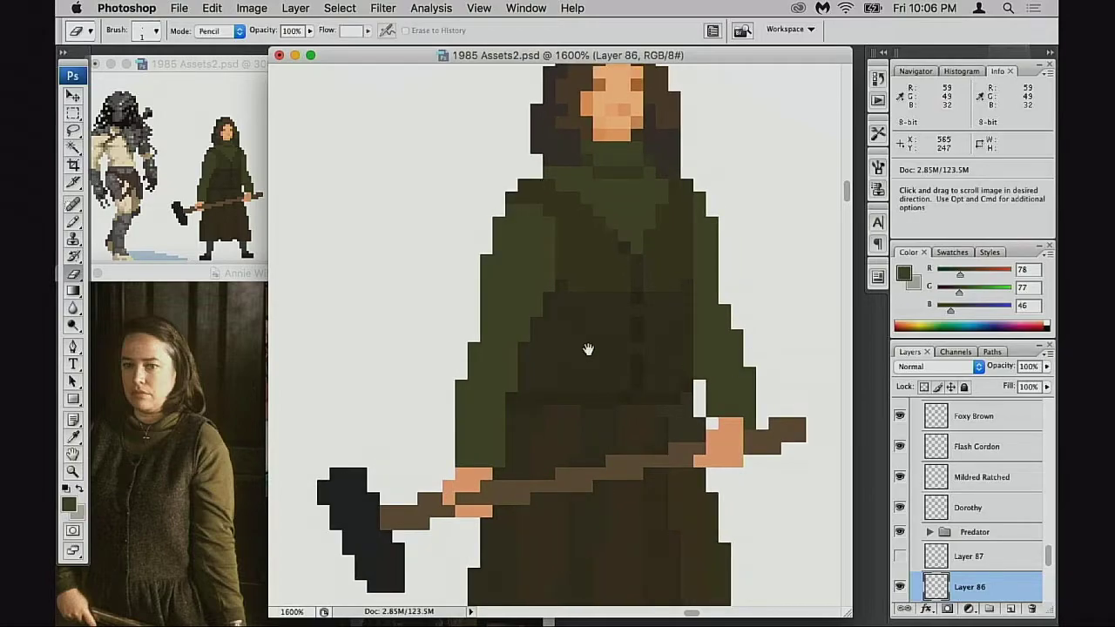
key(f)
alt+click(540, 350)
alt+click(542, 351)
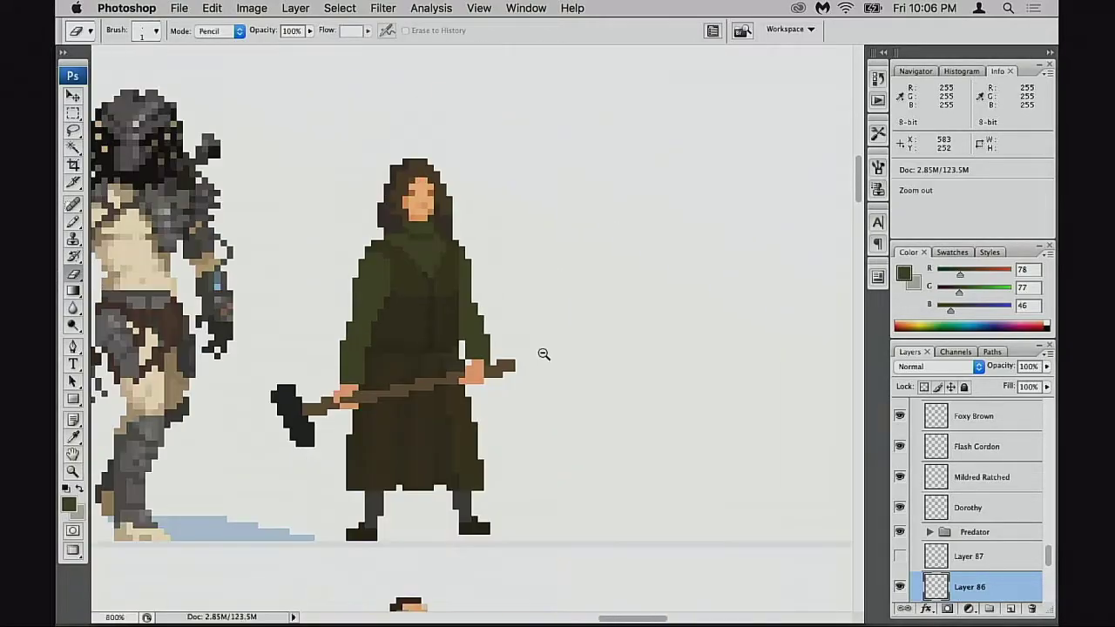
alt+click(542, 355)
alt+click(543, 358)
drag(505, 358, 691, 392)
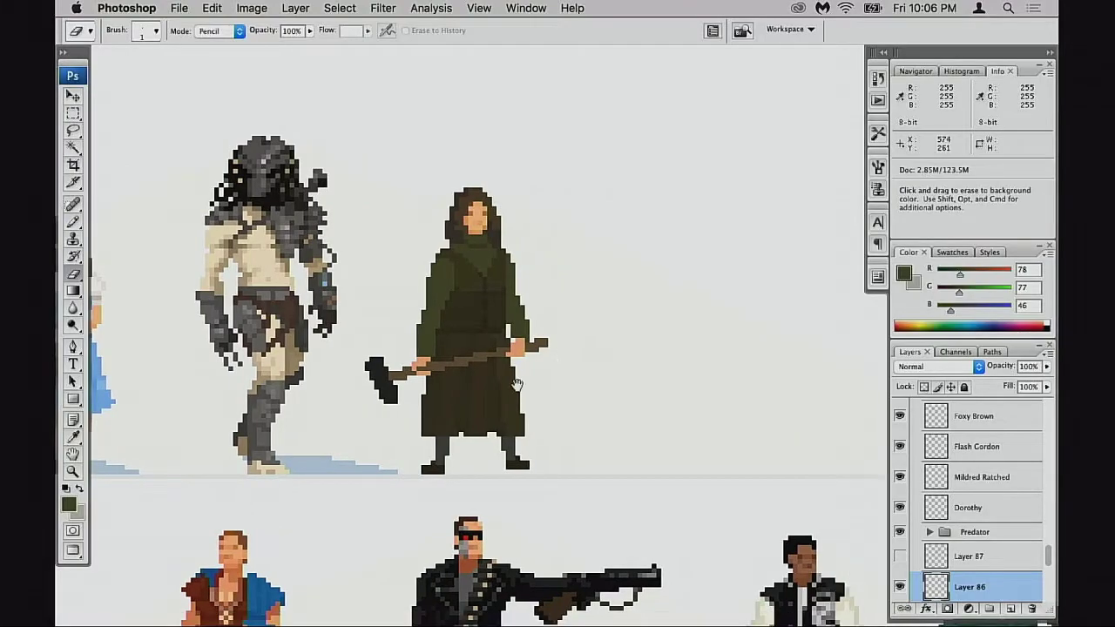
drag(452, 473, 587, 368)
Hide the interface panels and survey the other rows of movie characters across the sprite sheet
key(Tab)
drag(481, 510, 742, 314)
drag(680, 381, 595, 327)
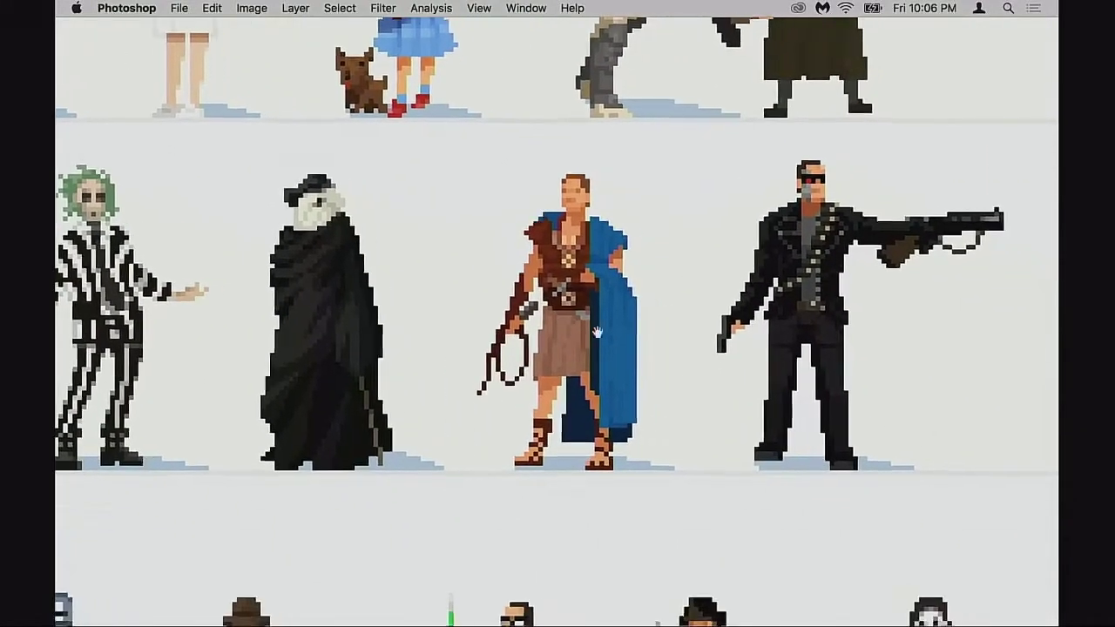
drag(838, 497, 595, 336)
alt+click(601, 351)
alt+click(600, 351)
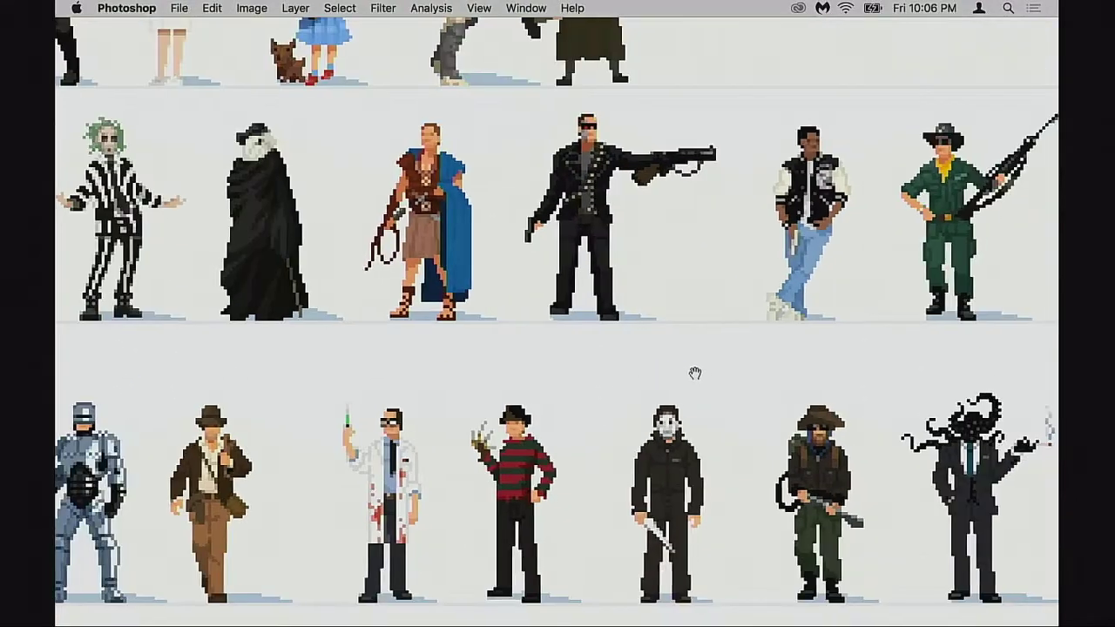
drag(694, 373, 503, 269)
drag(649, 330, 374, 298)
drag(773, 328, 452, 342)
drag(617, 345, 513, 398)
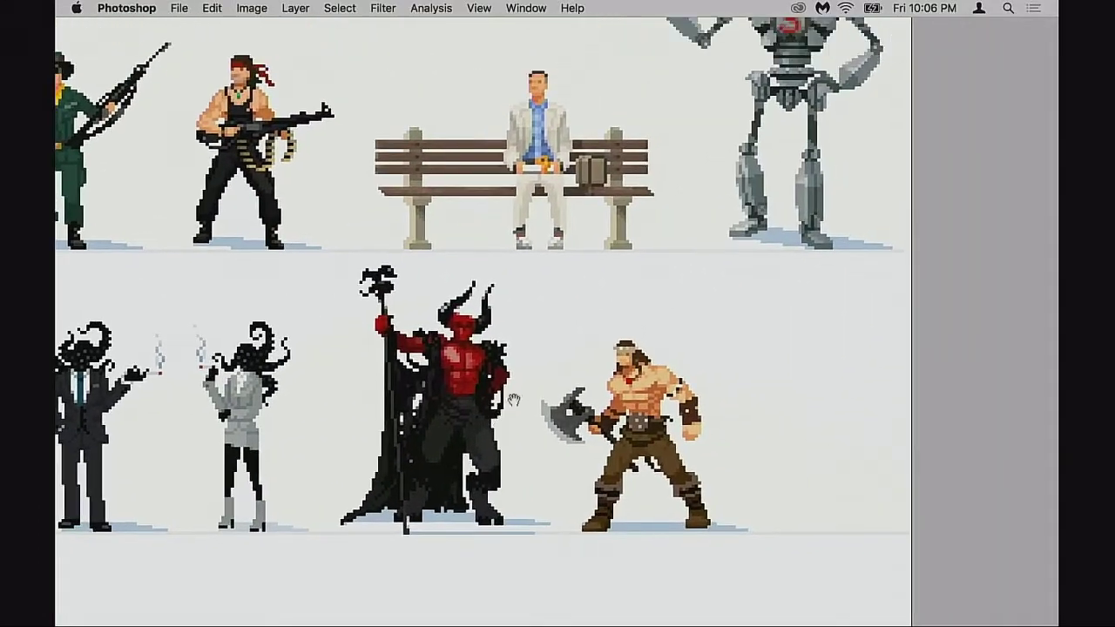
Survey the lower and middle rows of movie characters from the axe-wielding barbarian back to the sheet's left edge
drag(577, 298, 752, 337)
mouse_move(429, 357)
mouse_down()
mouse_move(728, 309)
mouse_move(754, 343)
mouse_move(733, 339)
mouse_up()
drag(453, 375, 784, 361)
drag(512, 366, 736, 363)
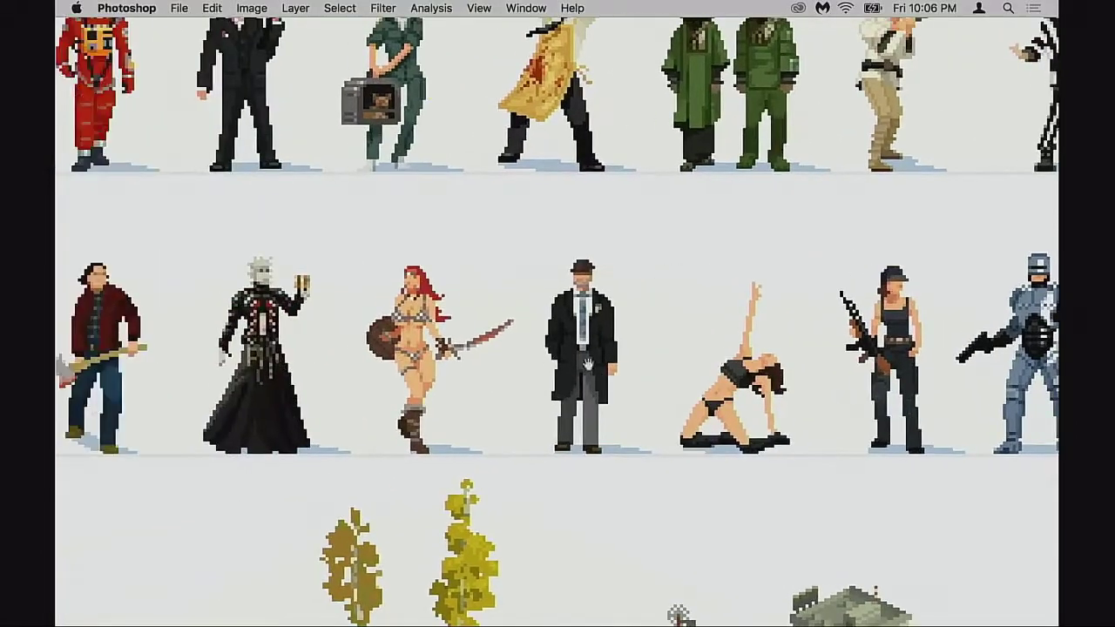
drag(479, 349, 725, 382)
drag(407, 279, 495, 391)
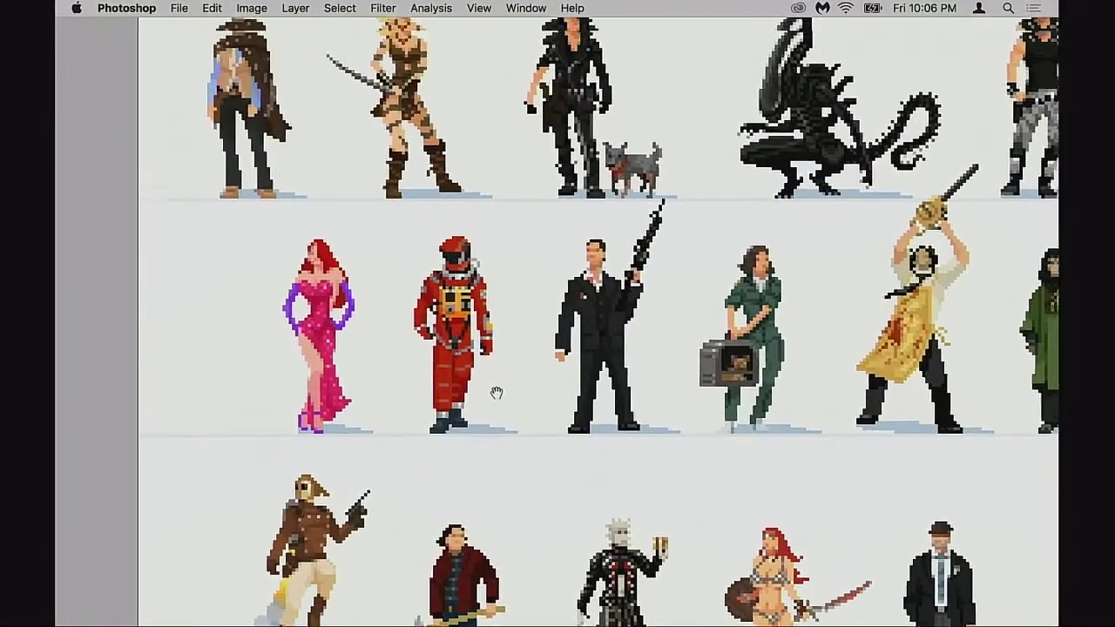
Follow the top row of characters across to the woman with the sledgehammer and compare her with the figures below
drag(550, 274, 600, 371)
mouse_move(946, 312)
mouse_down()
mouse_move(779, 357)
mouse_move(436, 366)
mouse_up()
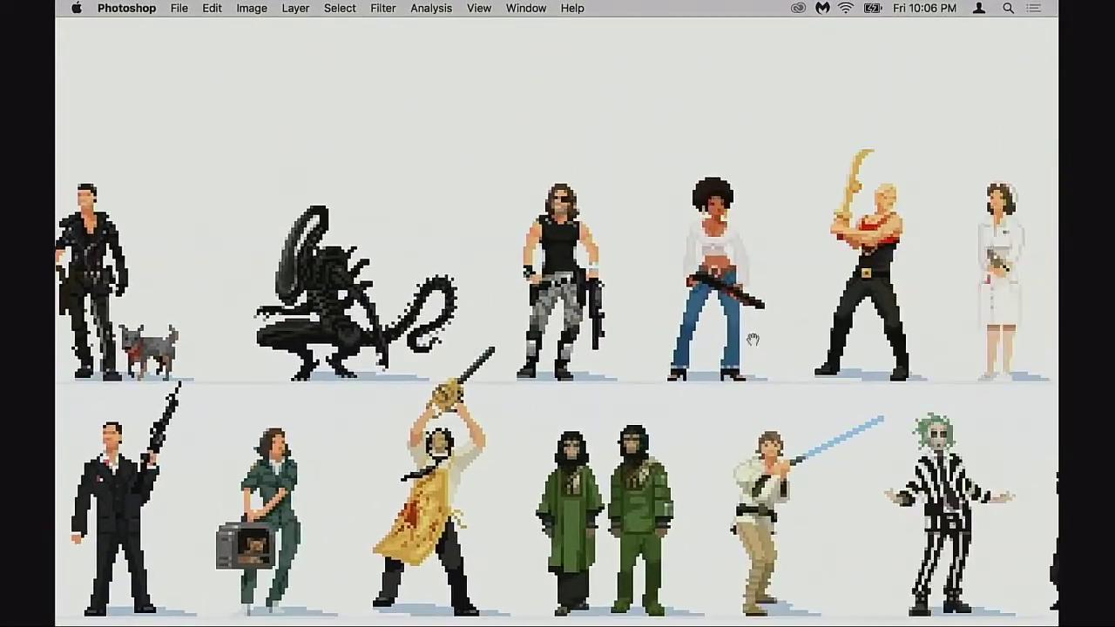
drag(814, 357, 570, 372)
mouse_move(738, 352)
mouse_down()
mouse_move(453, 373)
mouse_move(562, 351)
mouse_move(402, 357)
mouse_up()
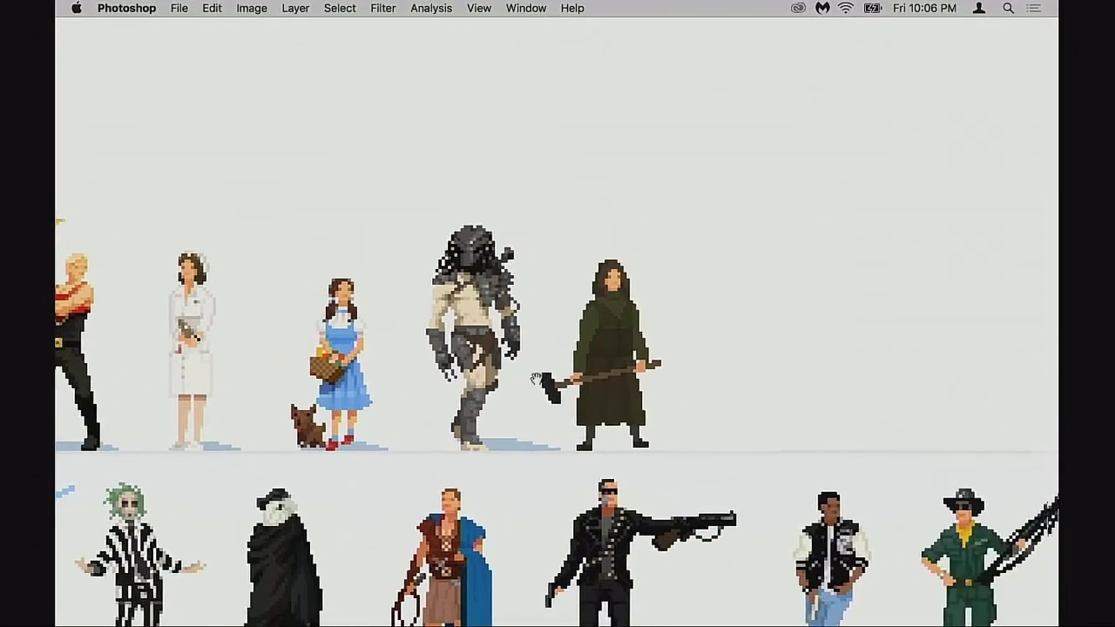
mouse_move(707, 399)
mouse_down()
mouse_move(566, 338)
mouse_move(525, 334)
mouse_up()
mouse_move(618, 386)
mouse_down()
mouse_move(606, 360)
mouse_move(539, 318)
mouse_up()
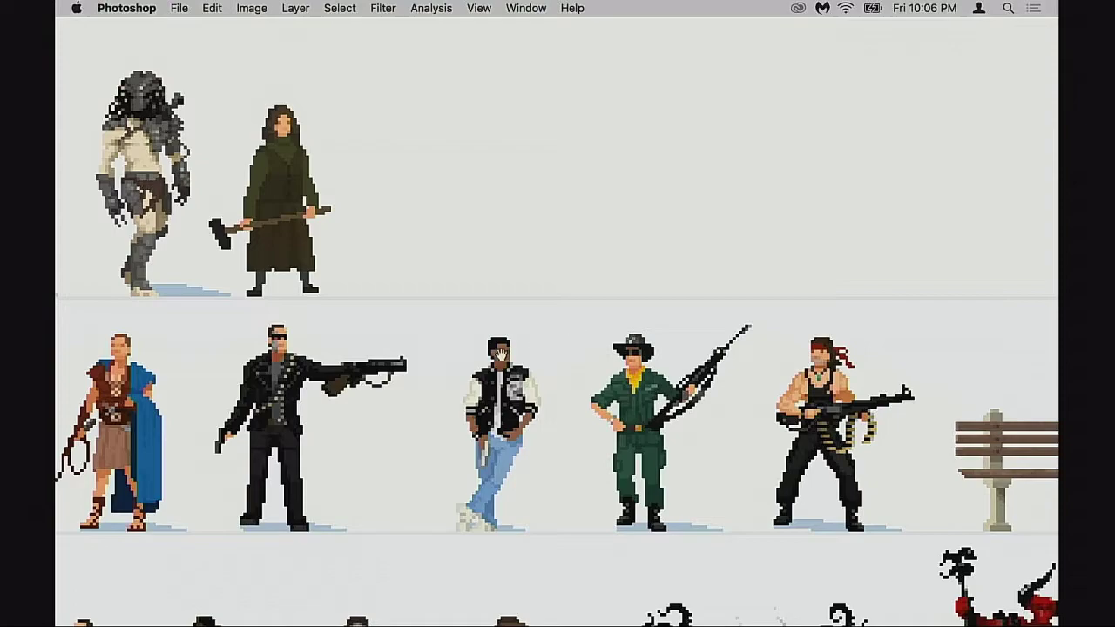
drag(500, 354, 468, 296)
Review all three character rows together at reduced zoom, going back from the horned demon to the rocket-pack flyer
alt+click(485, 365)
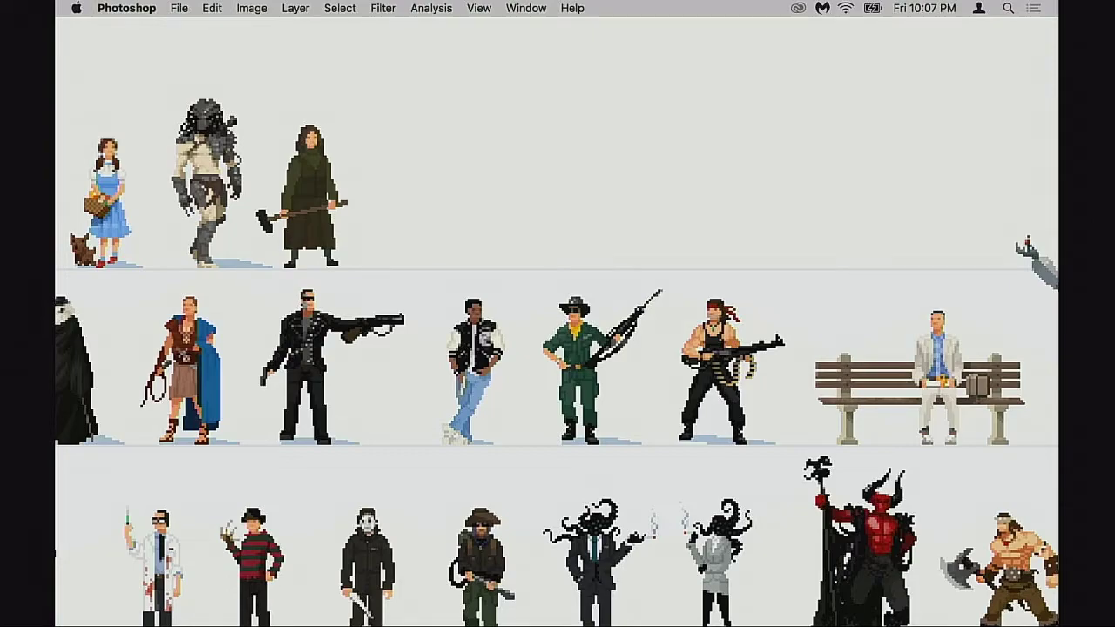
drag(529, 423, 444, 422)
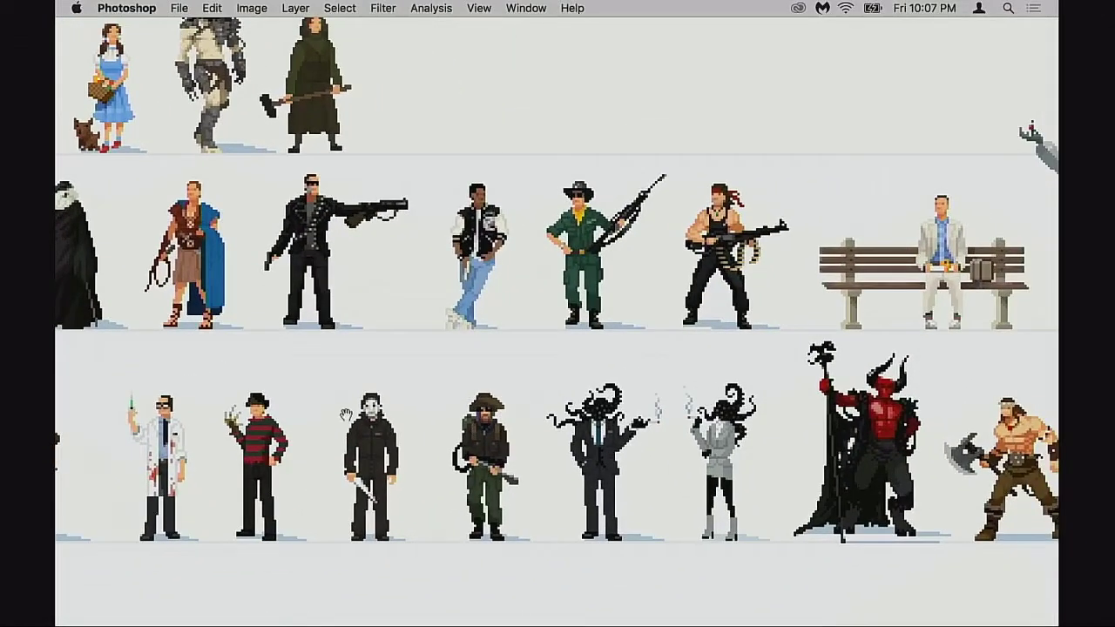
drag(346, 414, 626, 395)
drag(402, 398, 590, 404)
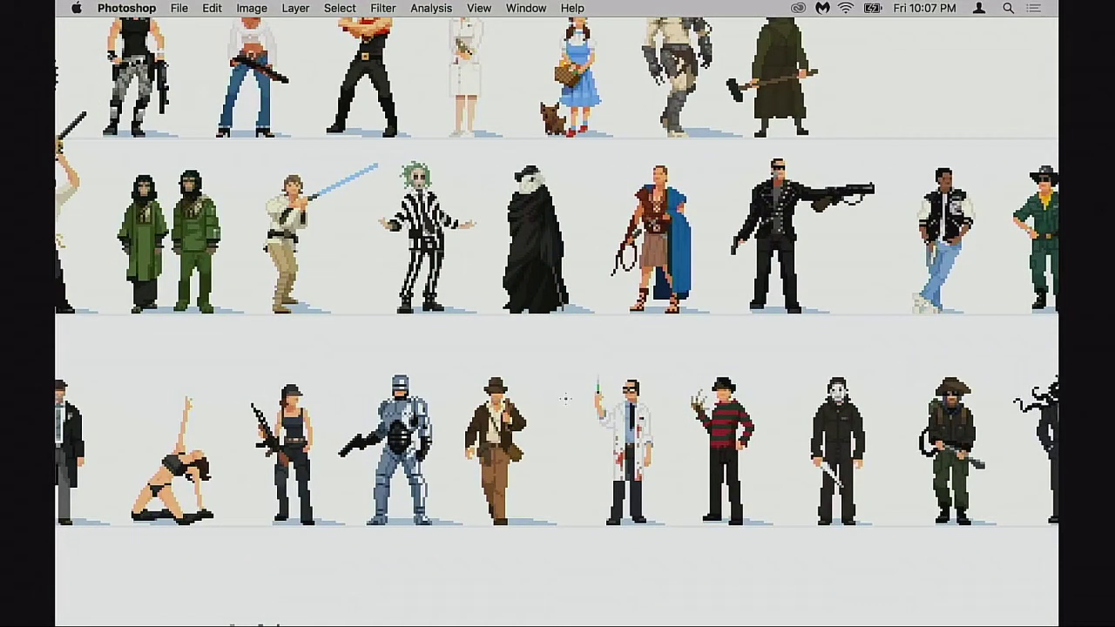
scroll(487, 431, up, 5)
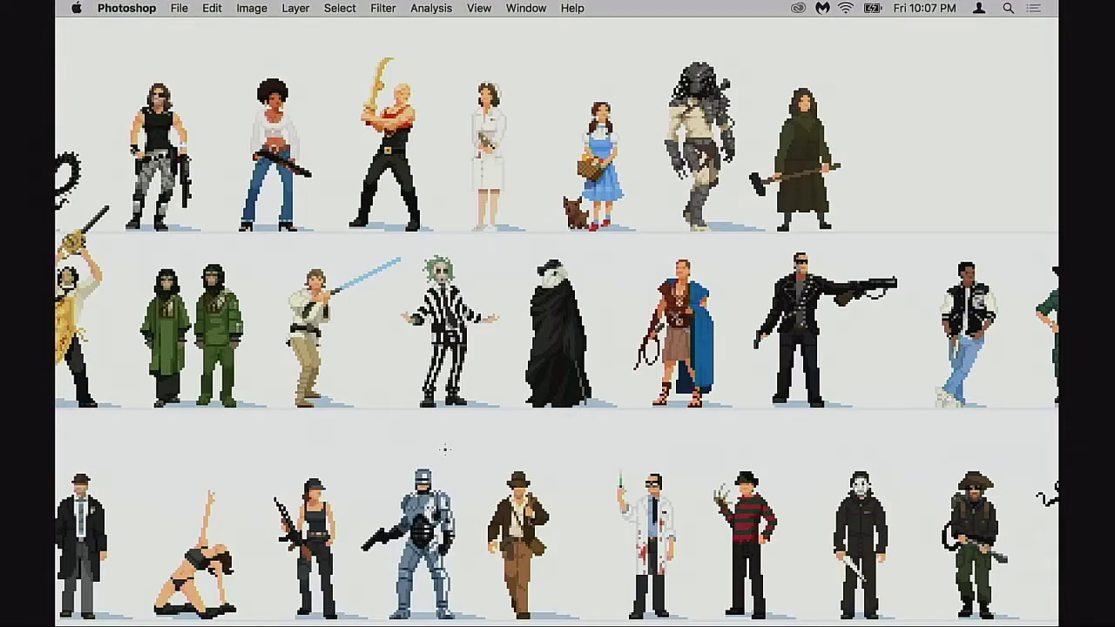
scroll(444, 450, left, 10)
scroll(444, 449, down, 2)
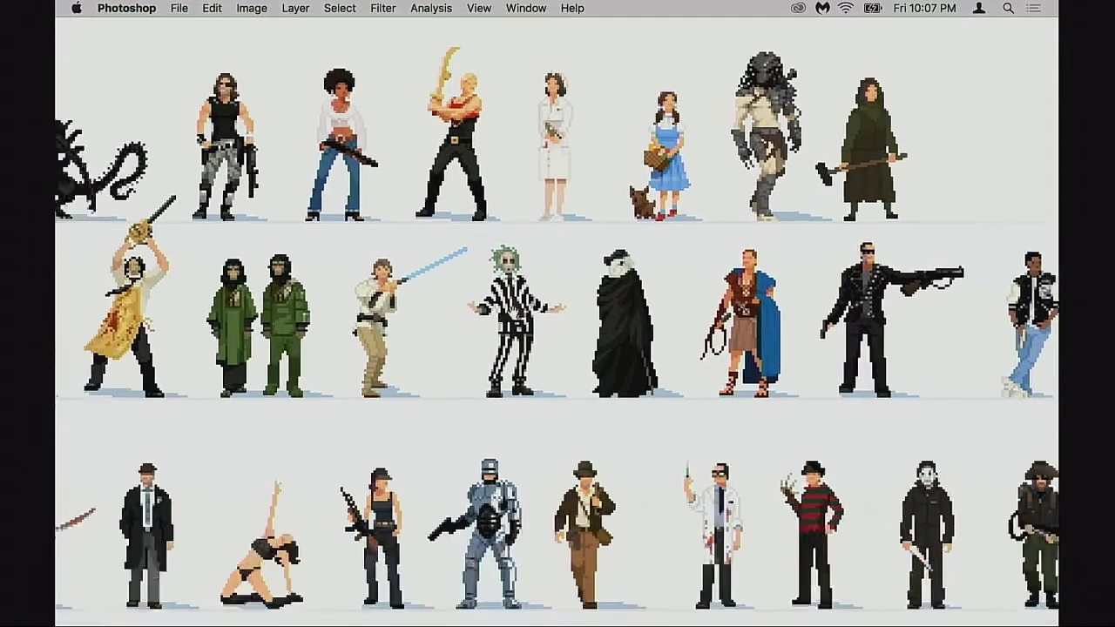
scroll(378, 365, left, 2)
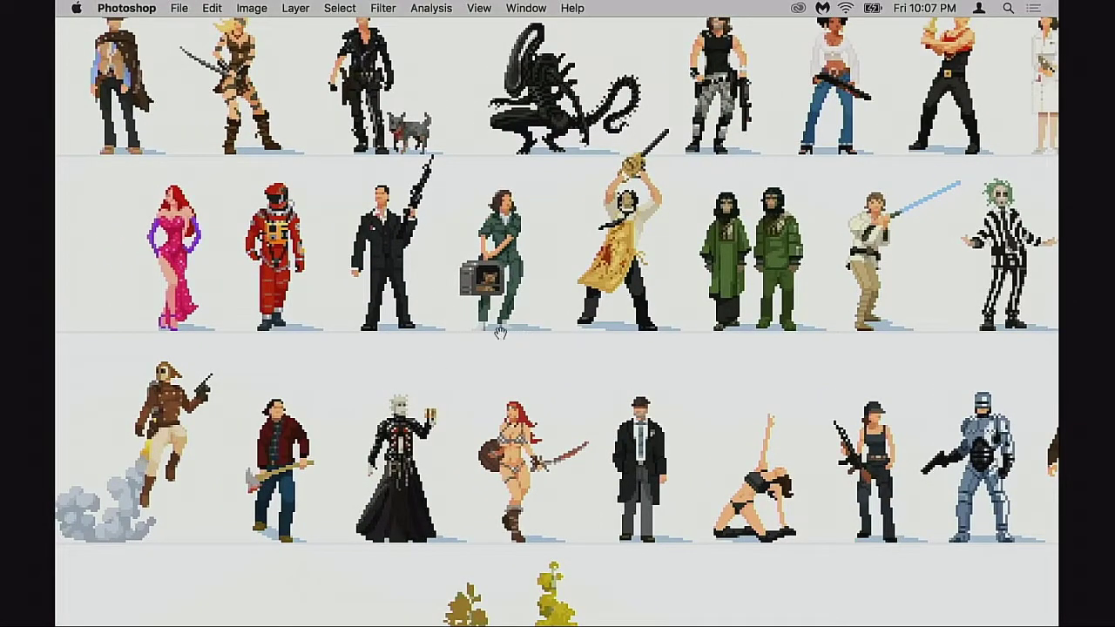
Examine the three rows from the chainsaw figure across to the giant robot and the barbarian at the sheet's far end
scroll(503, 348, right, 1)
scroll(504, 348, up, 1)
scroll(509, 379, right, 9)
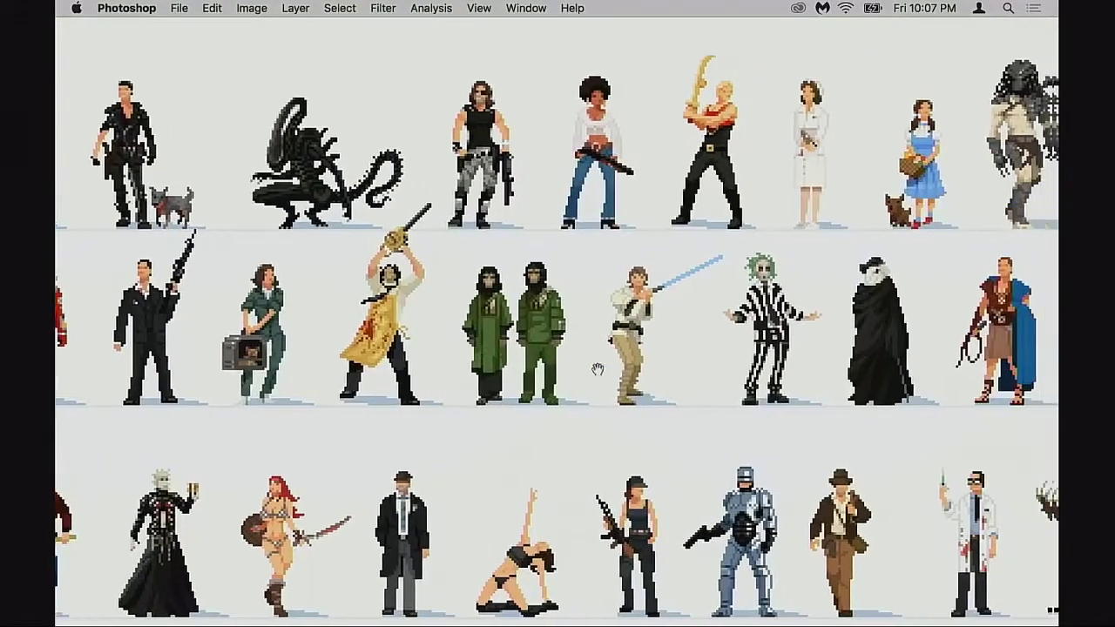
scroll(668, 364, right, 9)
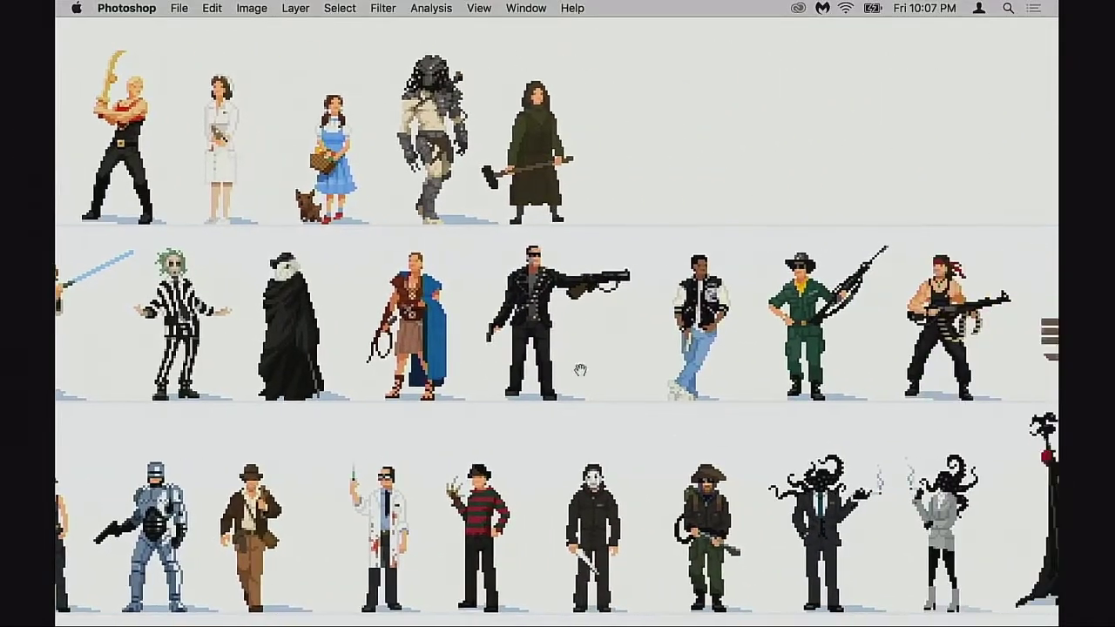
scroll(537, 372, right, 4)
scroll(537, 372, down, 1)
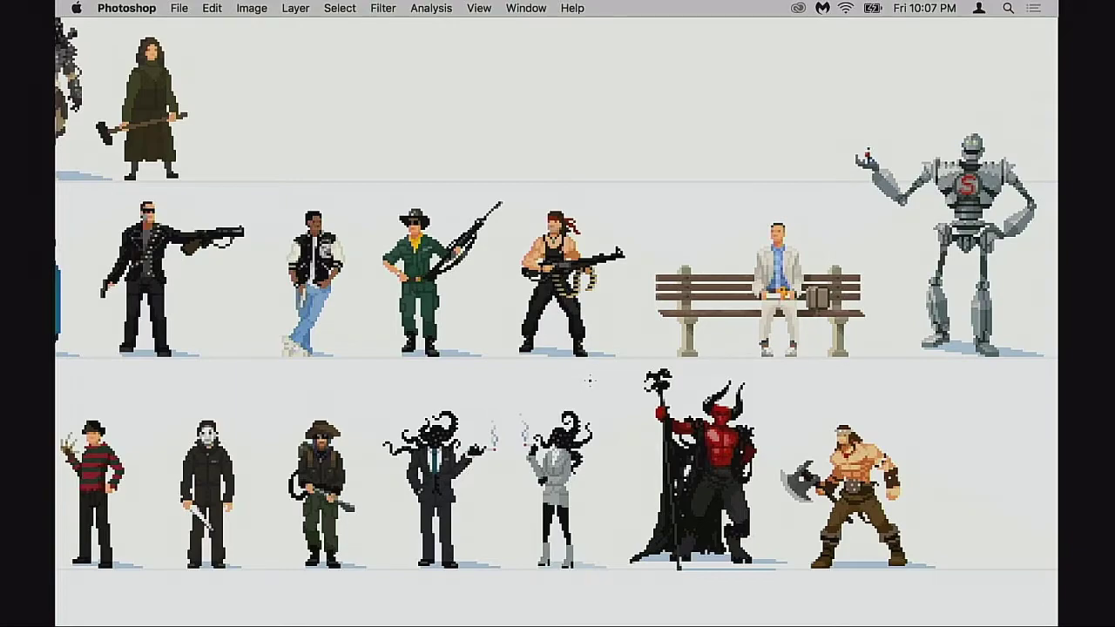
Look back along the three rows from the park-bench figure to the poncho-clad gunslinger at the sheet's beginning
scroll(485, 378, left, 3)
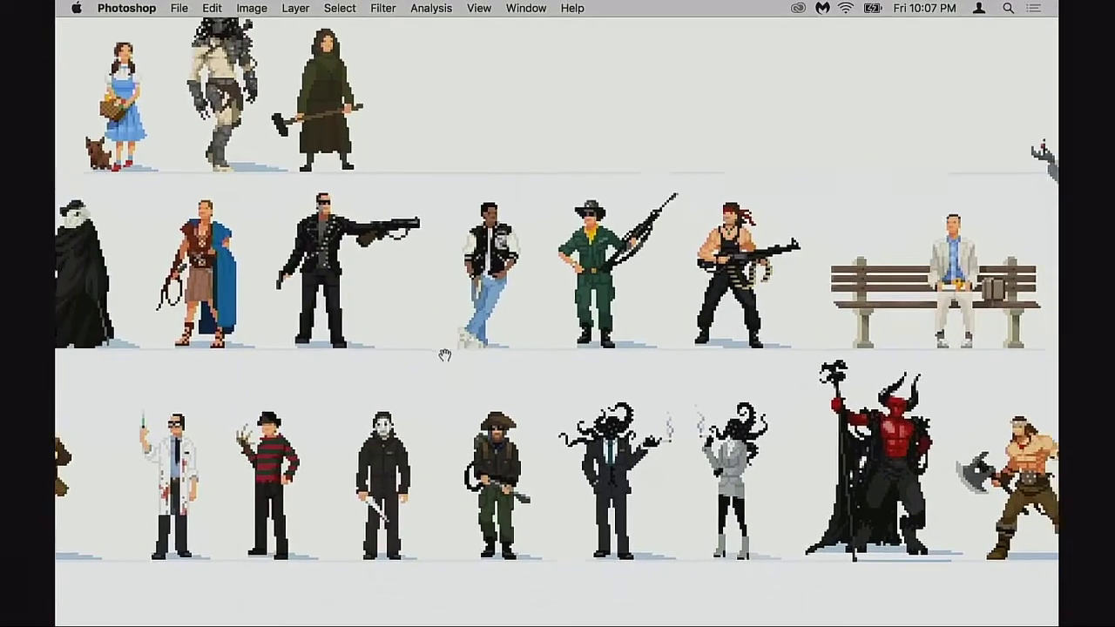
scroll(438, 393, left, 8)
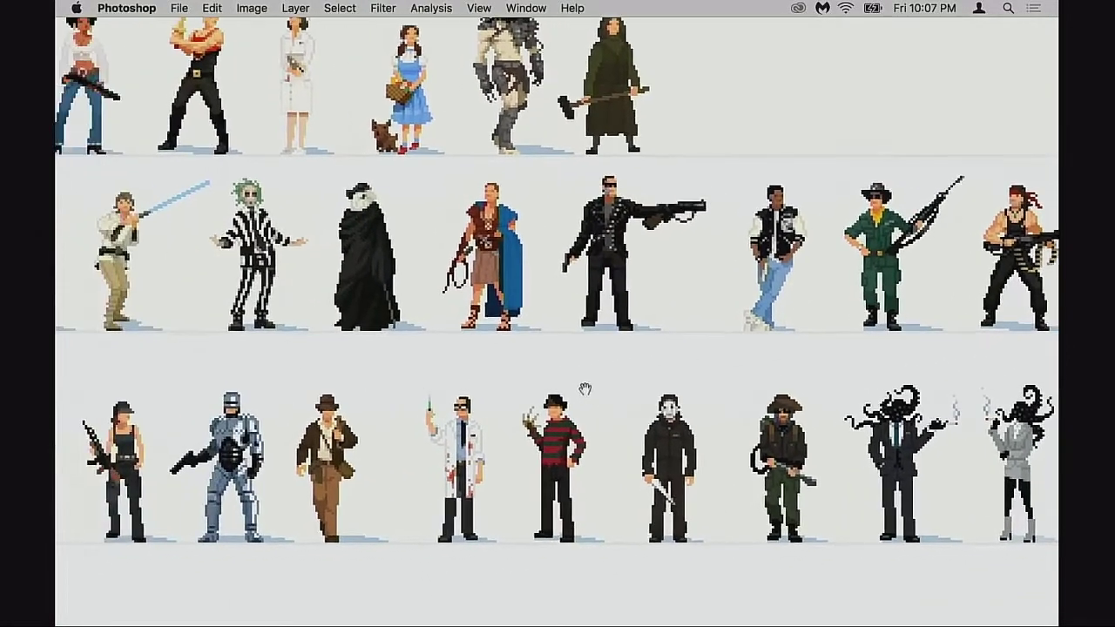
scroll(588, 394, left, 4)
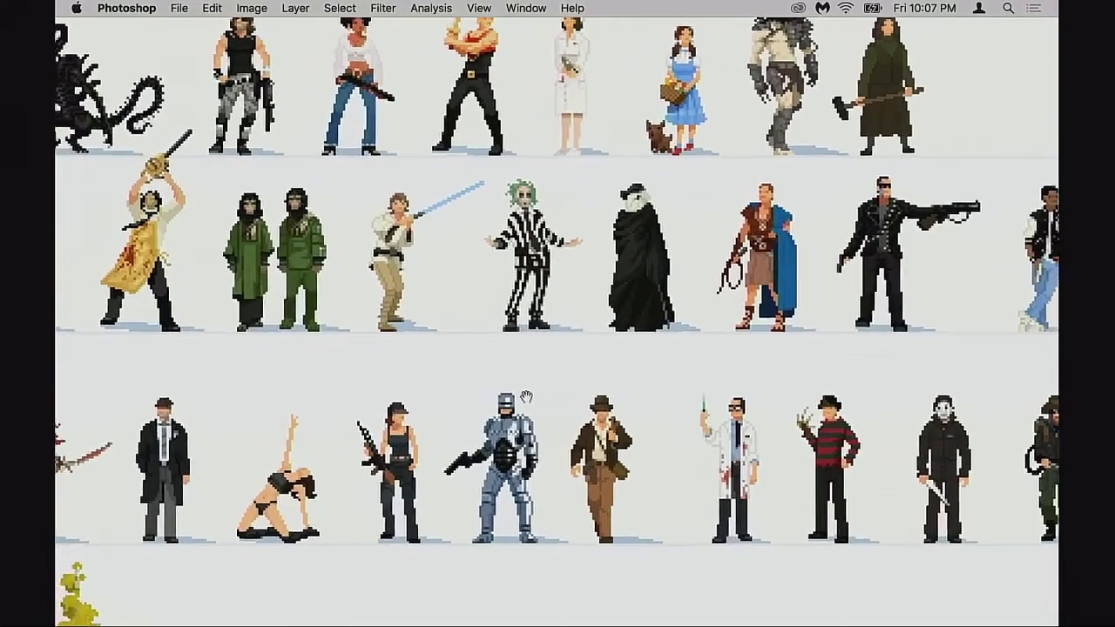
scroll(532, 379, left, 5)
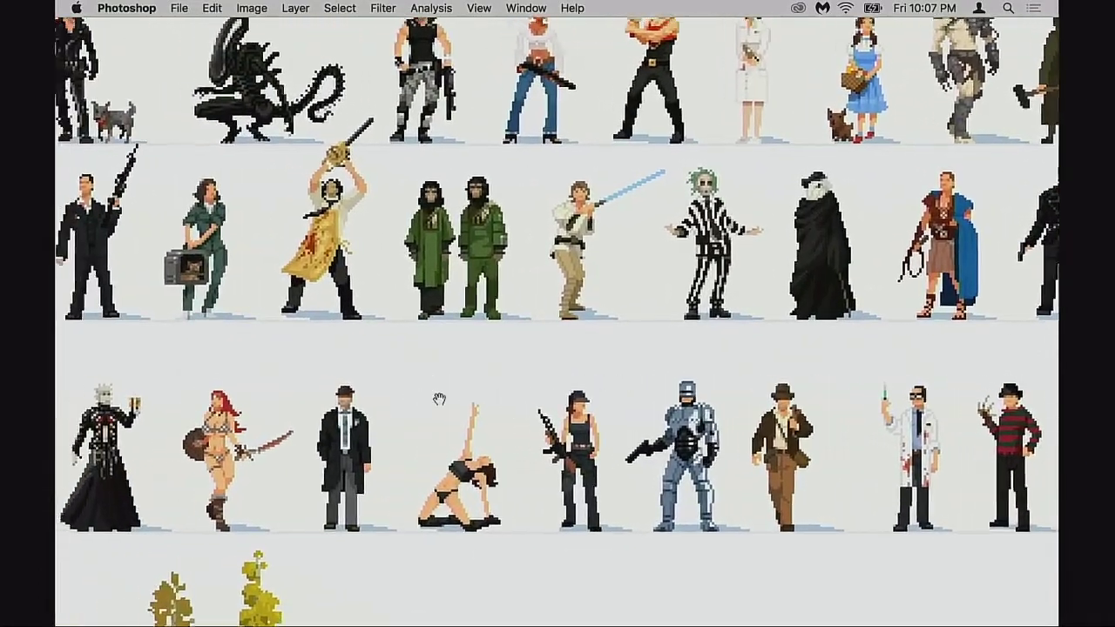
scroll(533, 403, left, 3)
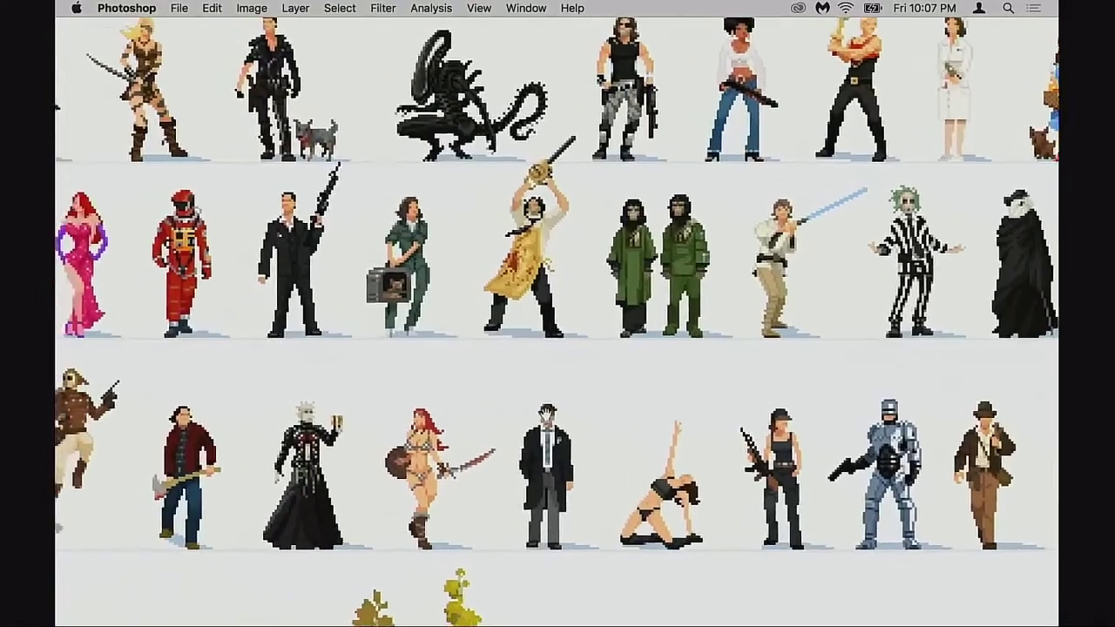
scroll(535, 386, left, 4)
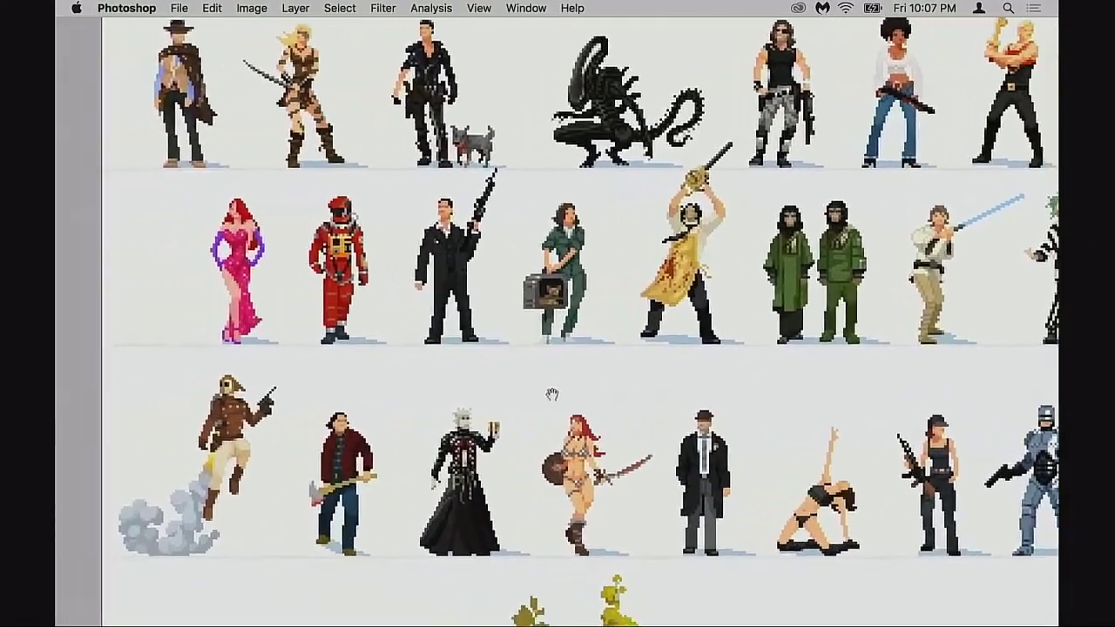
scroll(494, 418, up, 2)
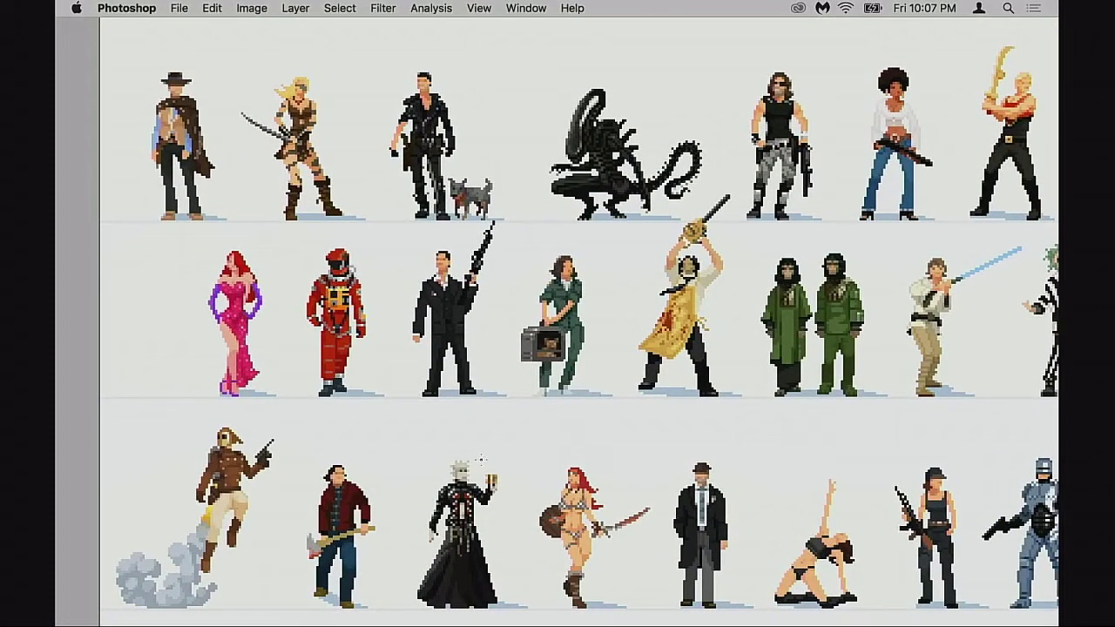
scroll(612, 379, right, 3)
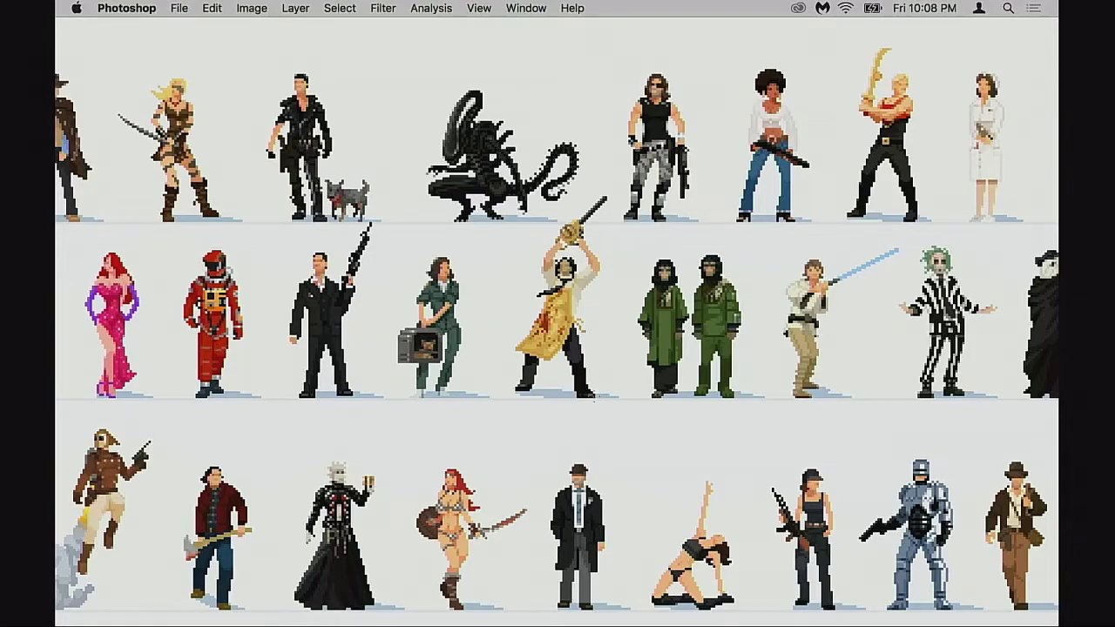
Inspect the poncho-clad gunslinger at the start of the top row in close-up
drag(315, 352, 559, 343)
scroll(559, 343, right, 2)
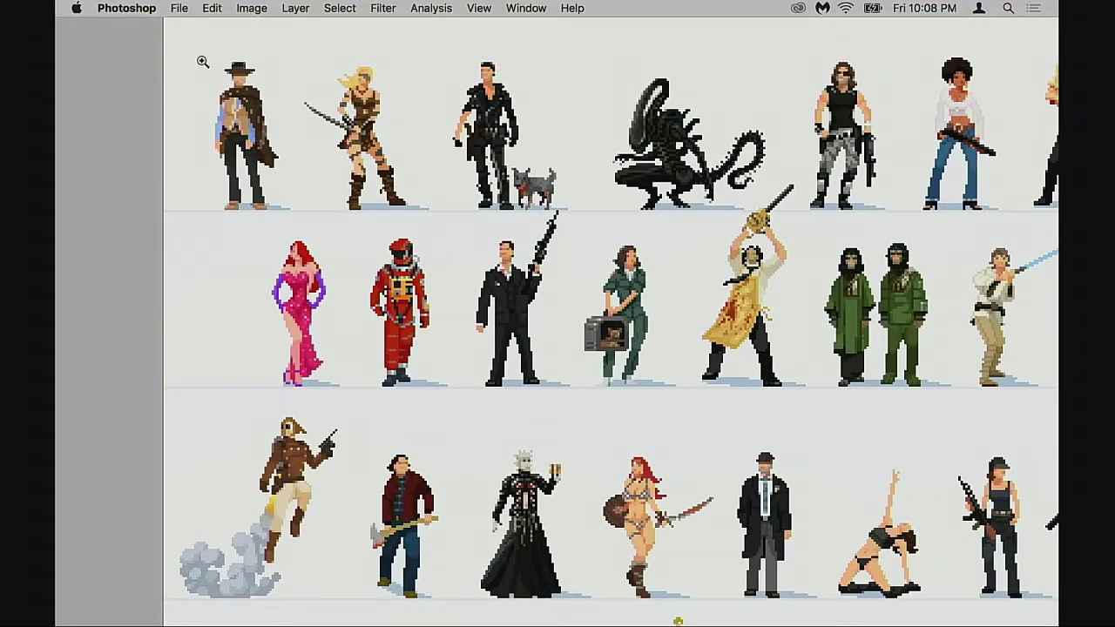
drag(174, 54, 254, 198)
drag(505, 328, 373, 313)
scroll(499, 319, down, 6)
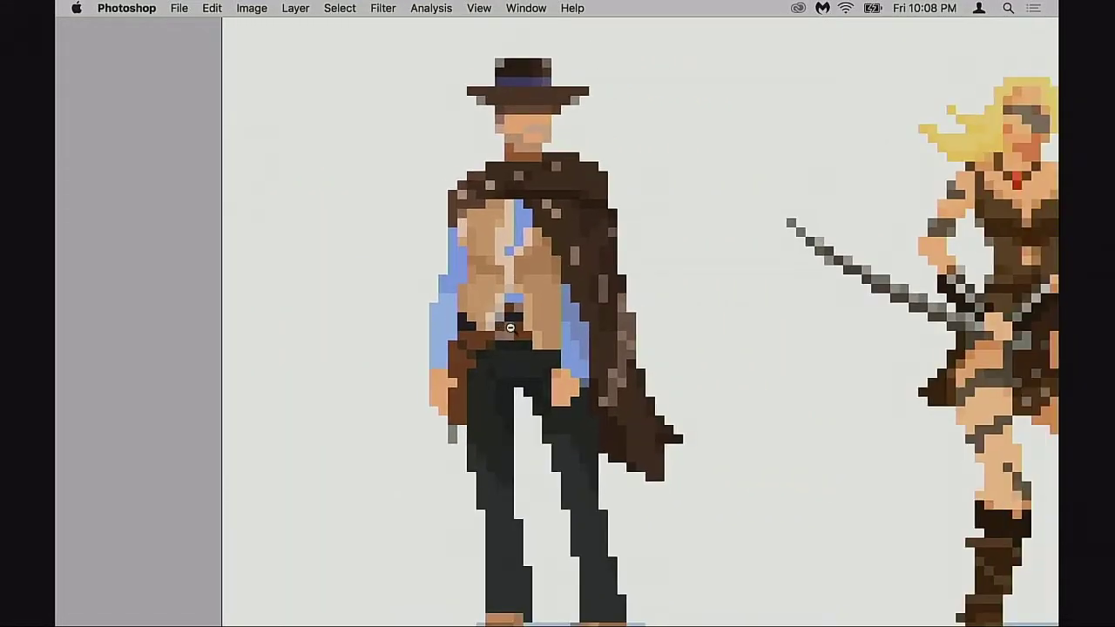
Examine the top row's first four characters, from the gunslinger to the crouching alien, at medium zoom
scroll(606, 326, right, 5)
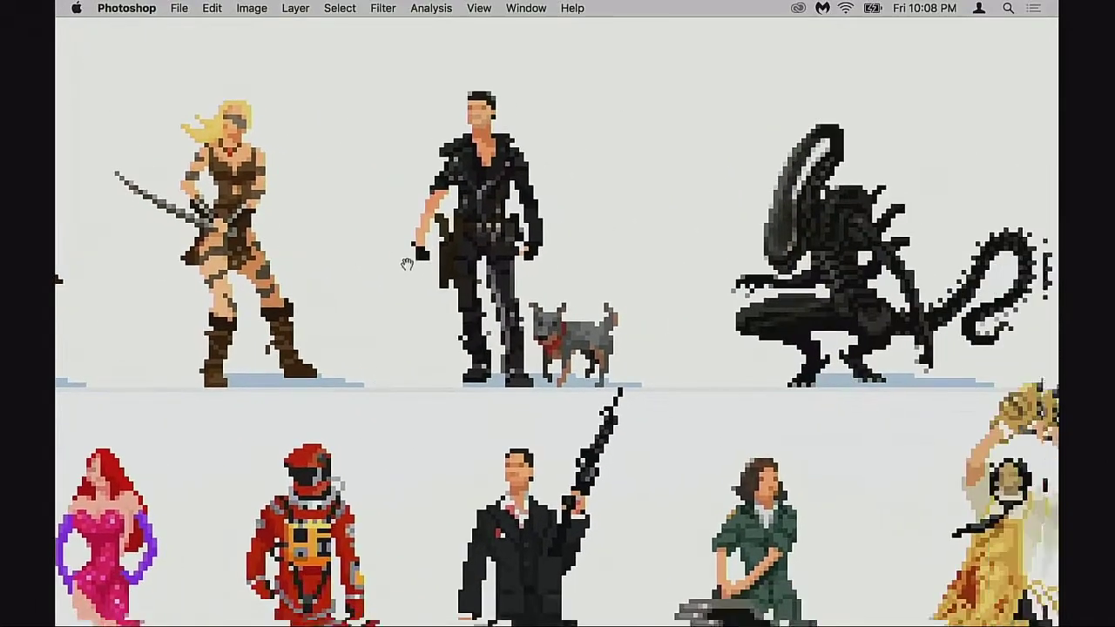
scroll(551, 259, down, 2)
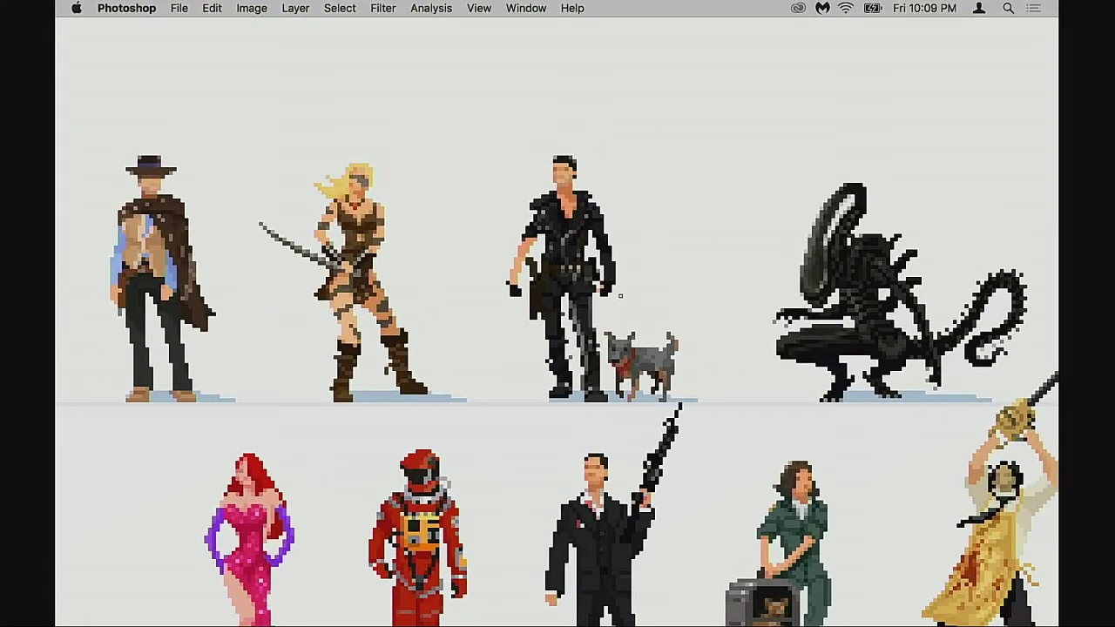
drag(630, 313, 616, 305)
drag(611, 346, 607, 319)
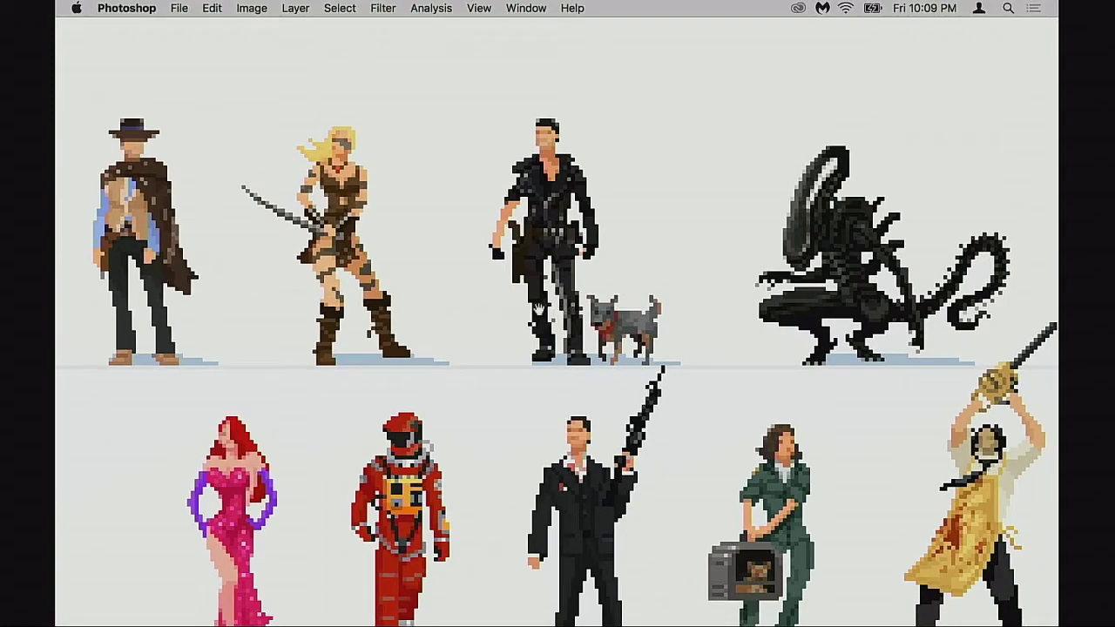
scroll(538, 309, right, 2)
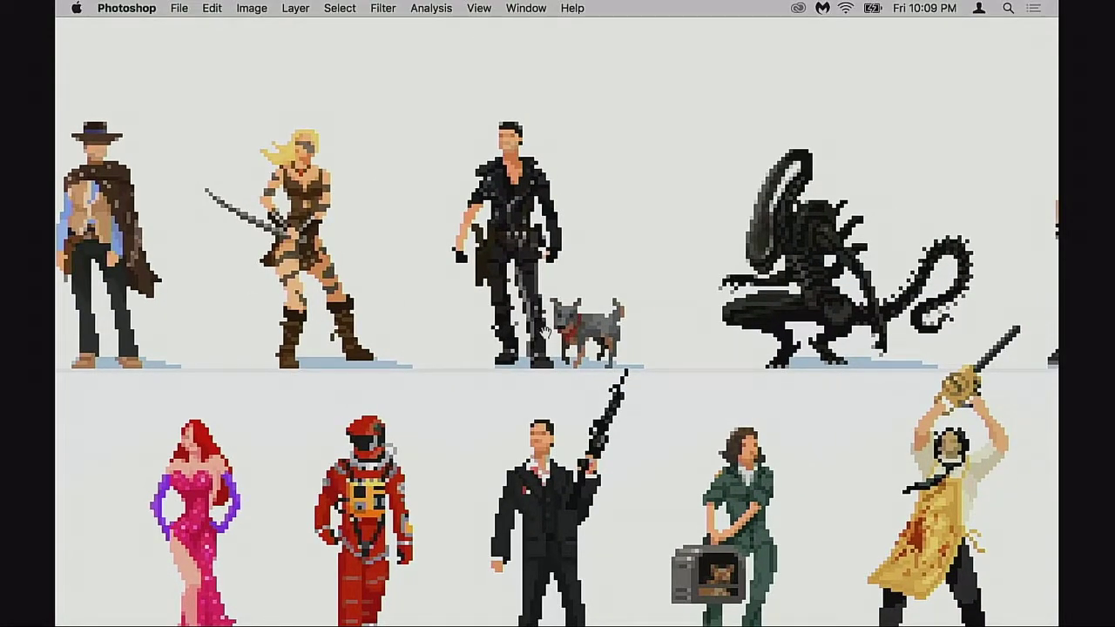
scroll(583, 335, left, 4)
scroll(592, 349, up, 1)
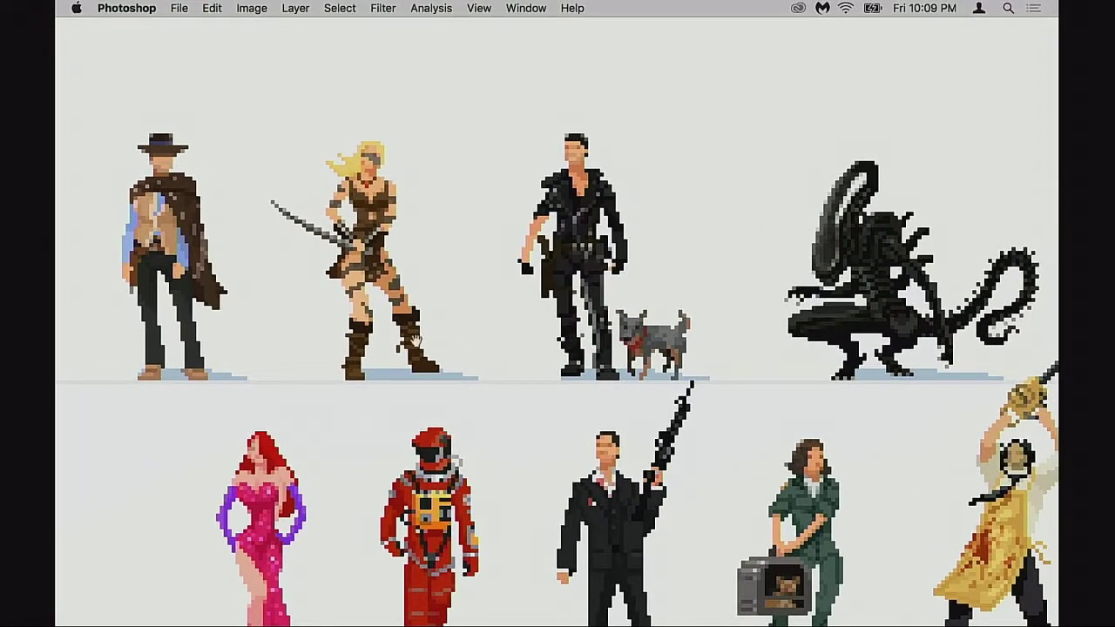
scroll(191, 303, left, 3)
scroll(190, 304, up, 6)
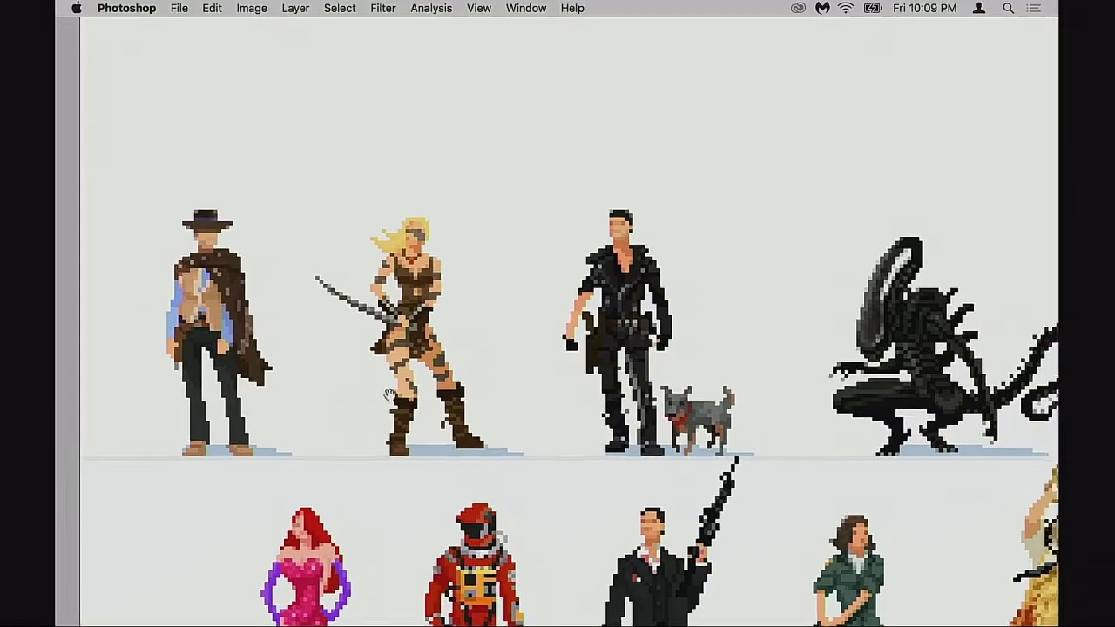
Follow the top row at medium zoom from the blonde swordswoman to the sledgehammer woman beside the Predator sprite
scroll(349, 347, right, 4)
scroll(349, 347, down, 2)
scroll(383, 350, left, 2)
scroll(383, 350, right, 12)
scroll(383, 350, down, 1)
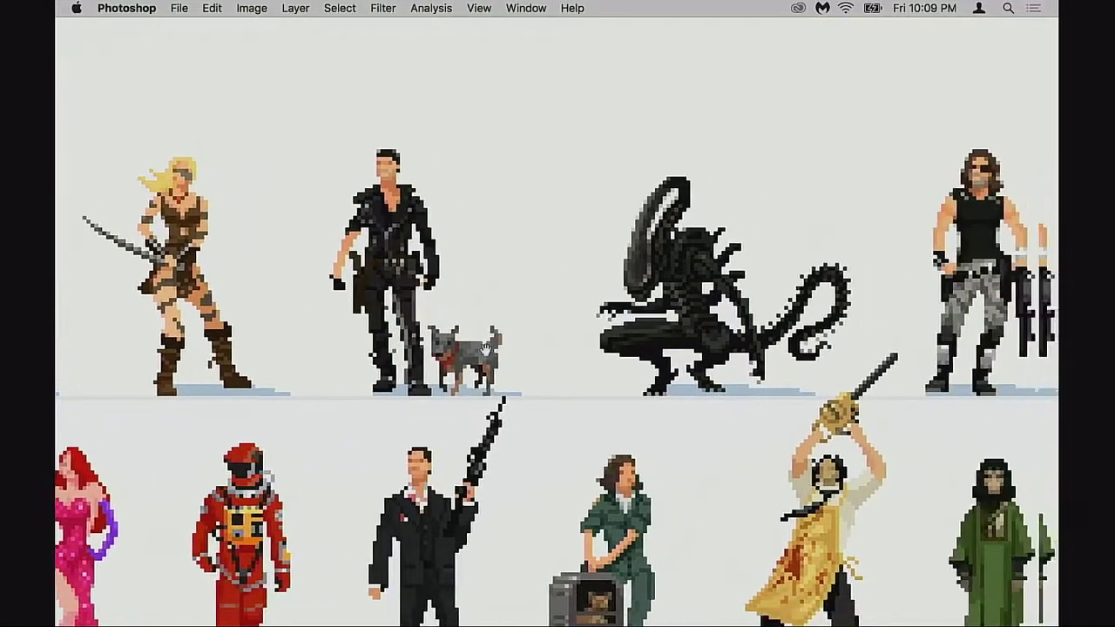
scroll(484, 372, right, 5)
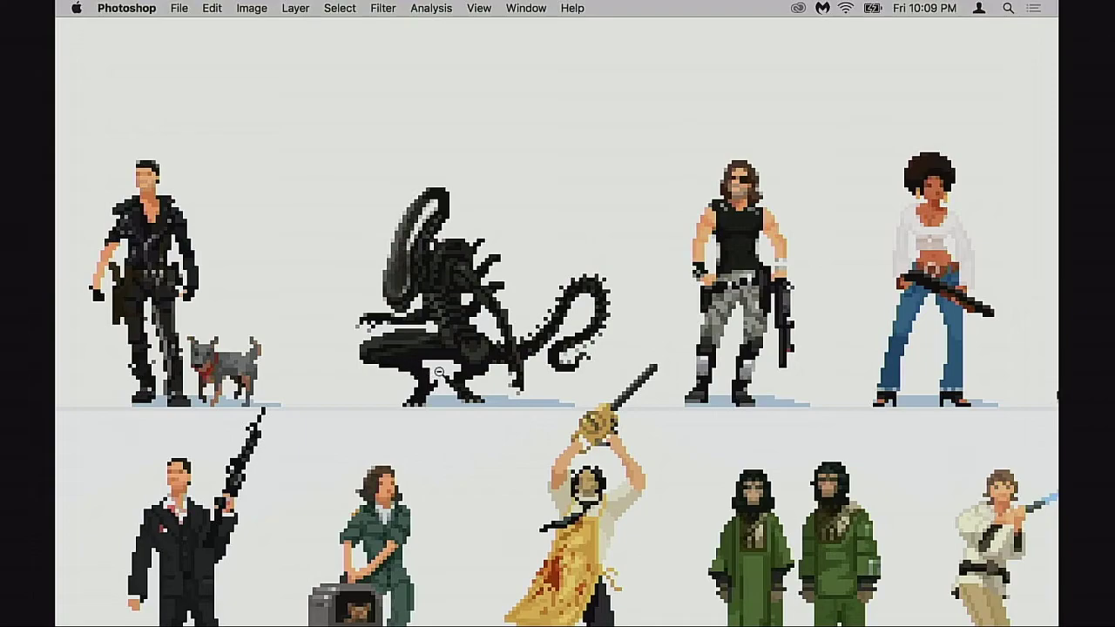
scroll(410, 373, right, 9)
scroll(409, 372, down, 1)
scroll(505, 353, right, 10)
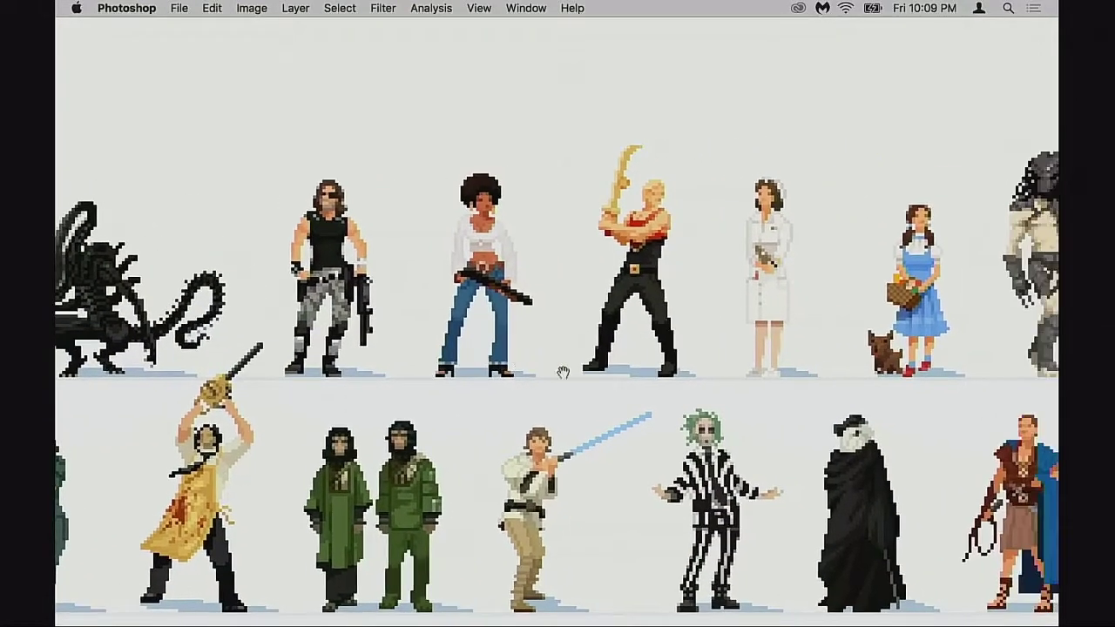
scroll(549, 336, down, 4)
scroll(552, 340, right, 8)
scroll(552, 339, up, 3)
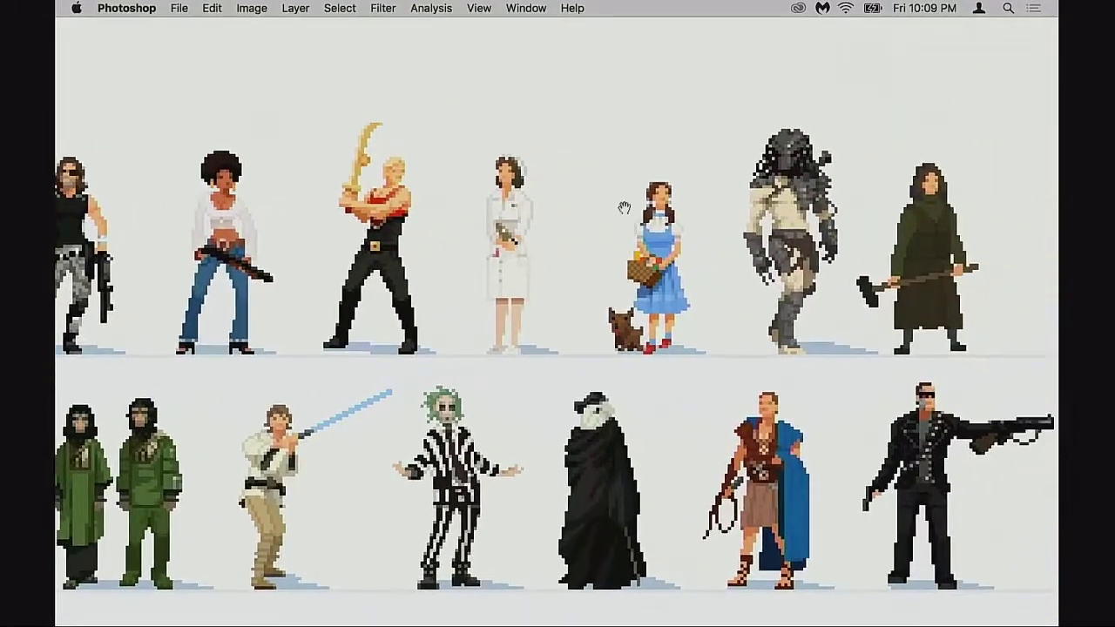
drag(600, 315, 566, 319)
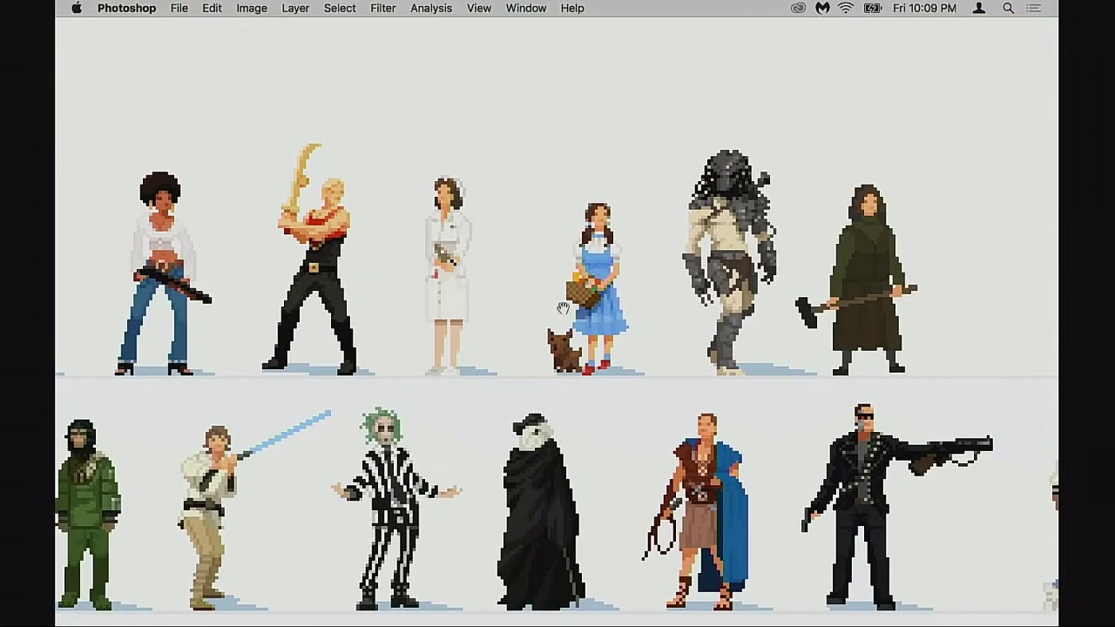
Look back along the top row from the sledgehammer woman to the blonde swordswoman
drag(538, 359, 560, 341)
scroll(561, 341, left, 20)
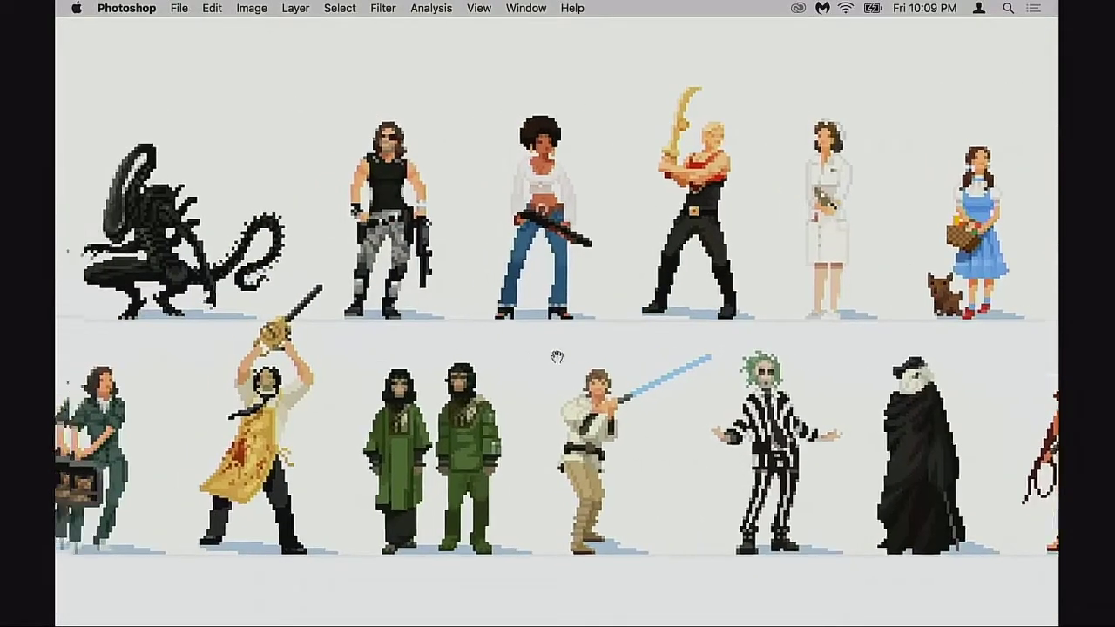
scroll(475, 295, left, 5)
scroll(475, 295, up, 2)
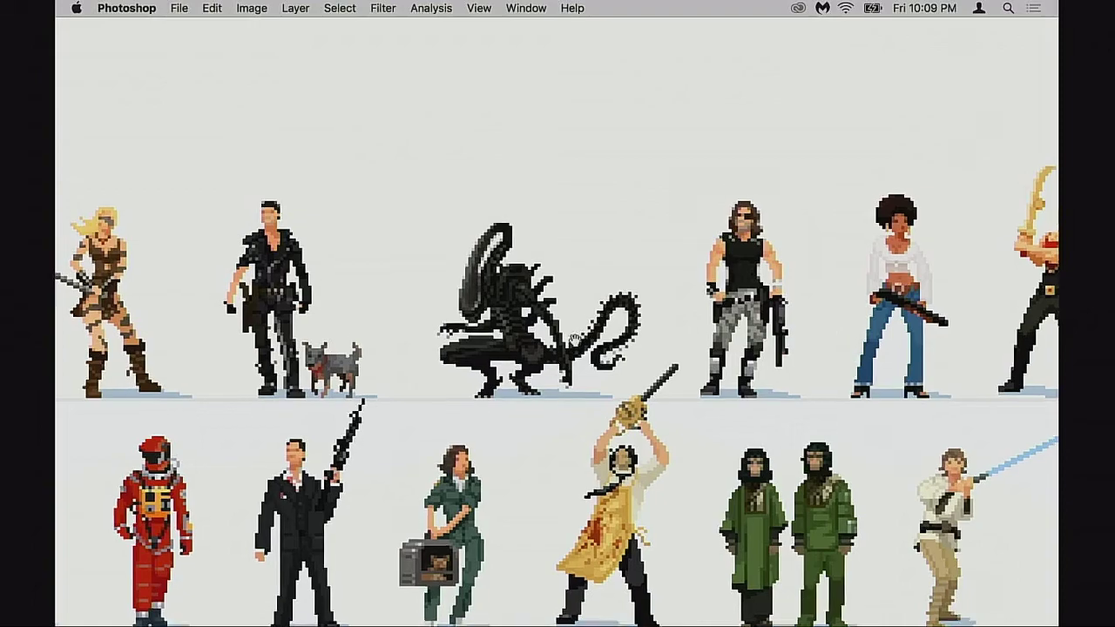
scroll(689, 331, left, 5)
scroll(647, 292, right, 3)
scroll(647, 293, up, 1)
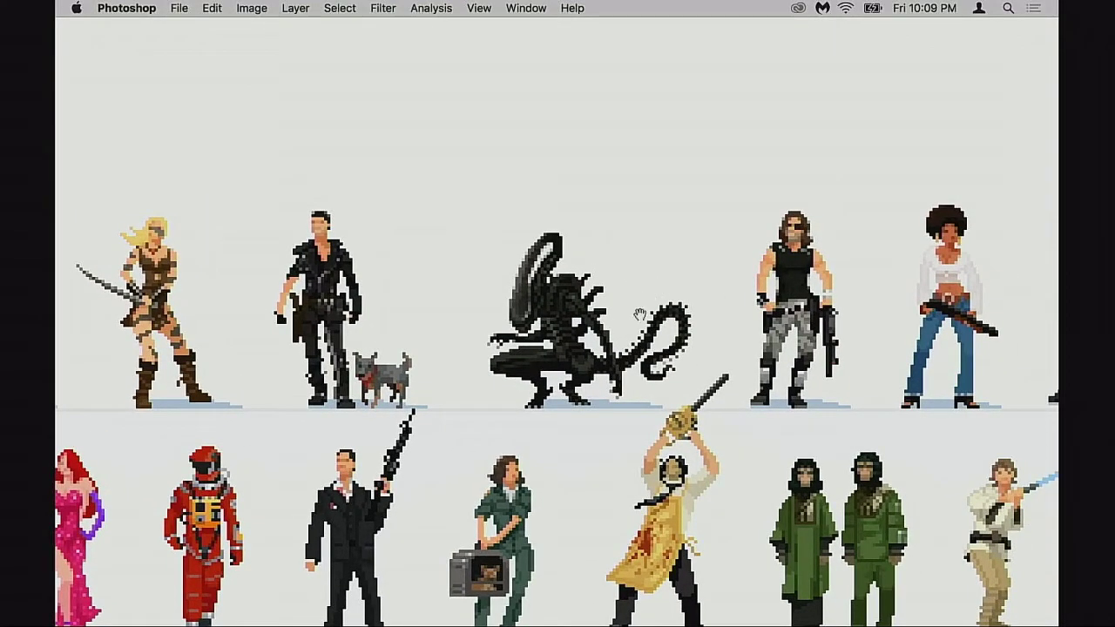
Compare the crouching alien with its top-row neighbours, from the man with the dog to the Predator
scroll(640, 313, right, 2)
scroll(640, 314, up, 1)
scroll(562, 368, right, 16)
scroll(562, 367, down, 1)
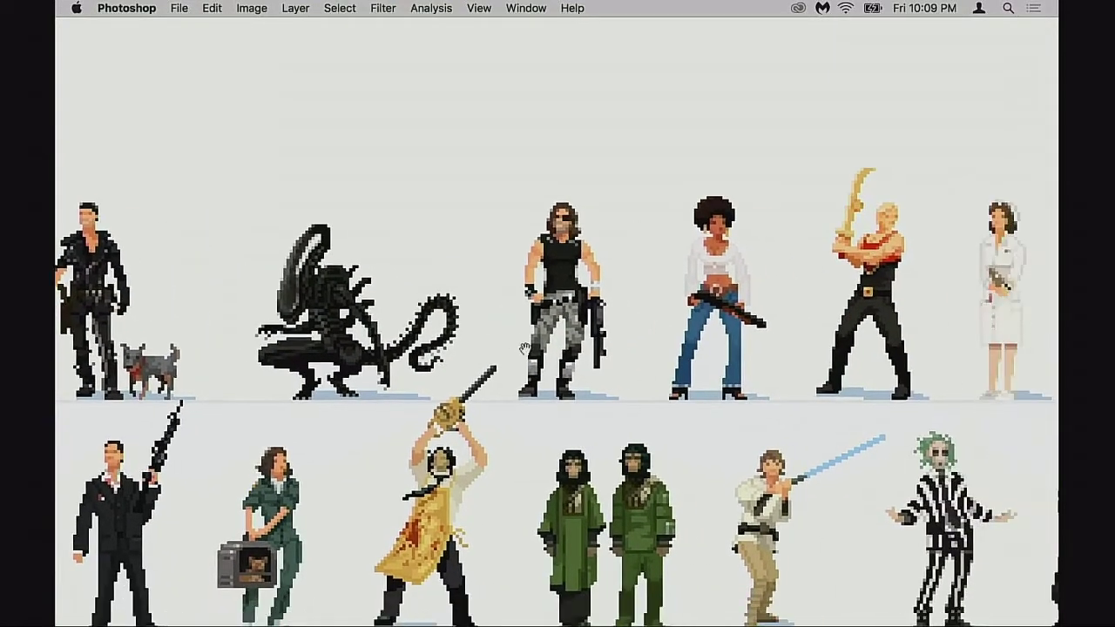
scroll(494, 362, left, 13)
scroll(494, 362, up, 1)
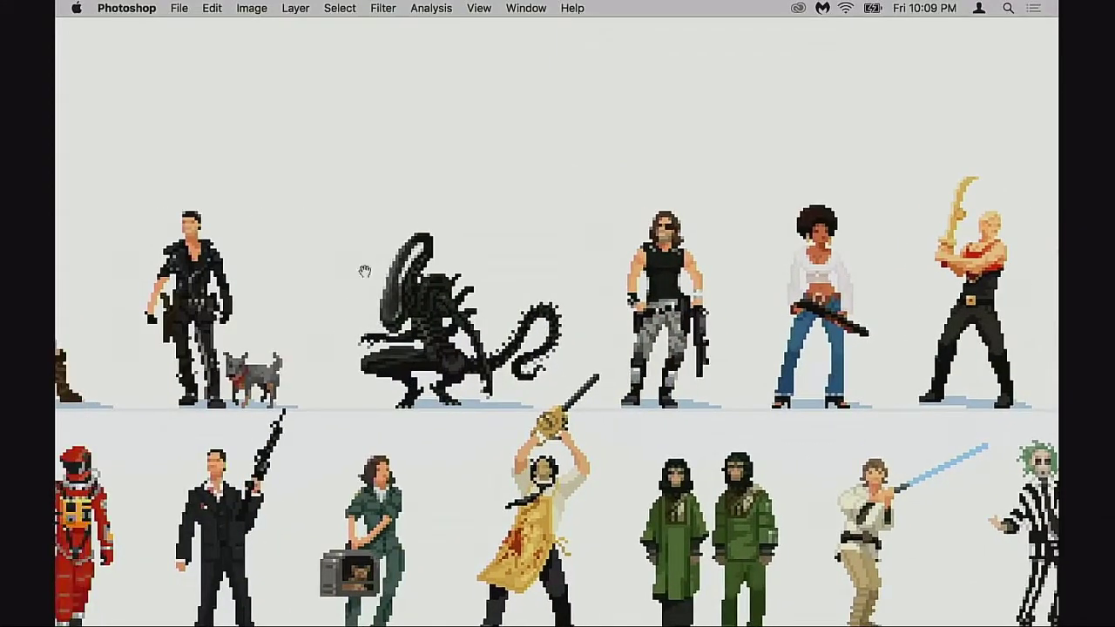
scroll(501, 367, left, 2)
scroll(501, 368, left, 2)
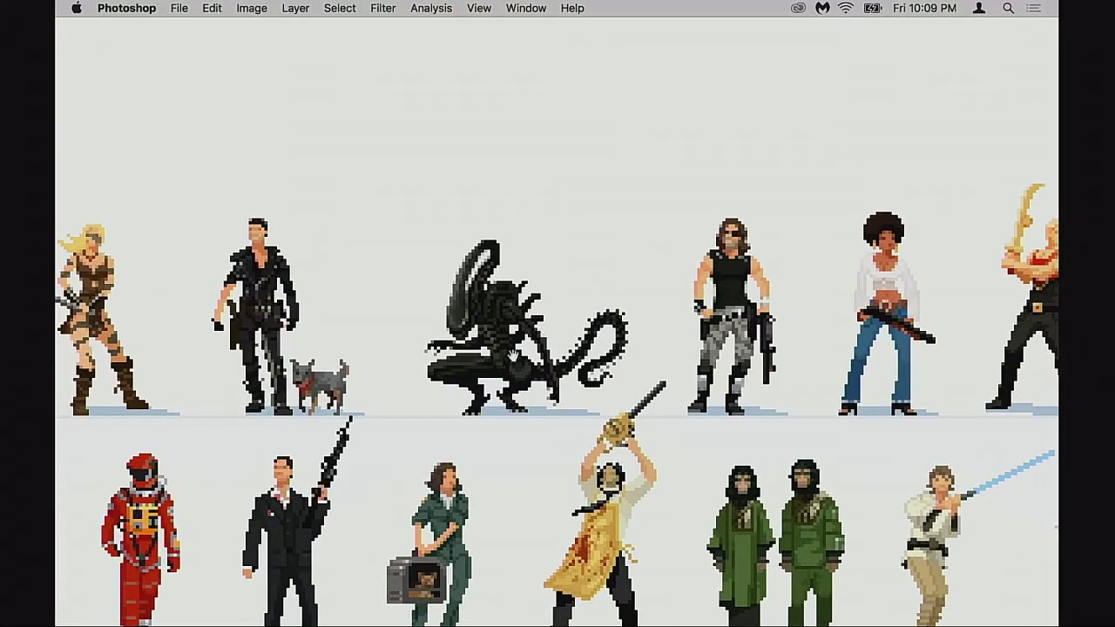
mouse_move(554, 341)
mouse_down()
mouse_move(594, 346)
mouse_move(568, 334)
mouse_up()
scroll(567, 334, right, 15)
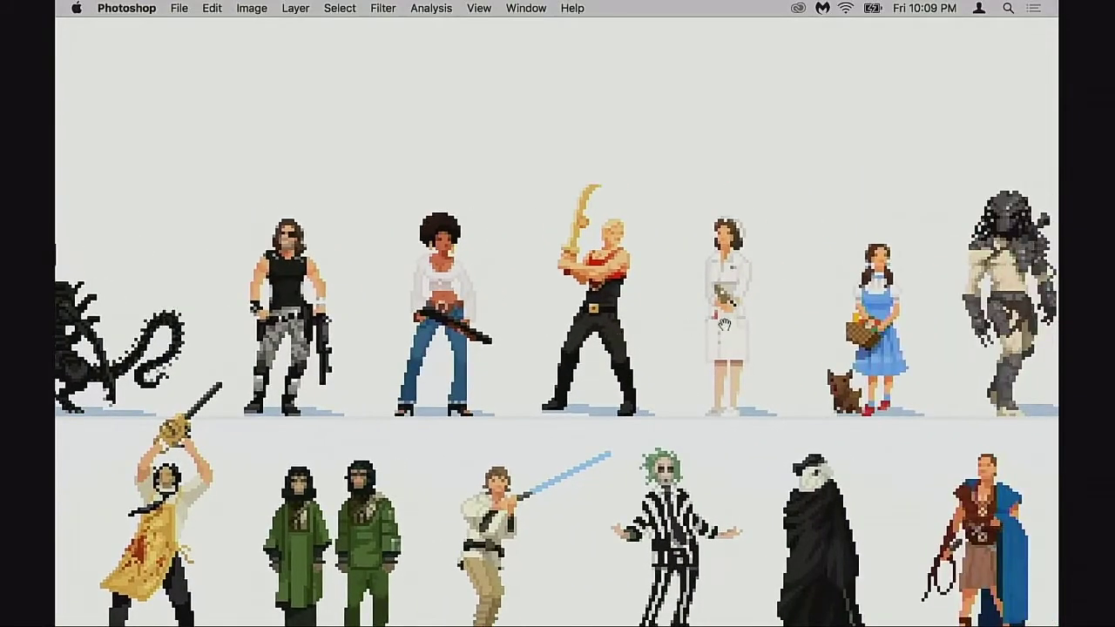
scroll(379, 354, left, 12)
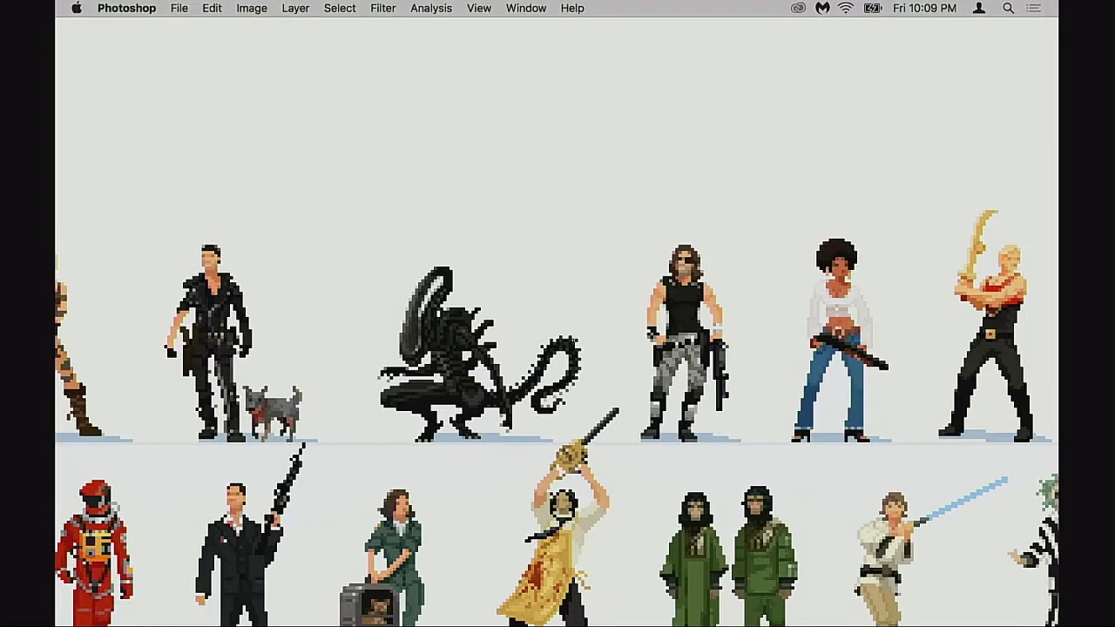
Examine the rows from the crouching alien past the sledgehammer woman to the park-bench figure and the horned red devil
scroll(549, 449, down, 5)
scroll(557, 418, right, 10)
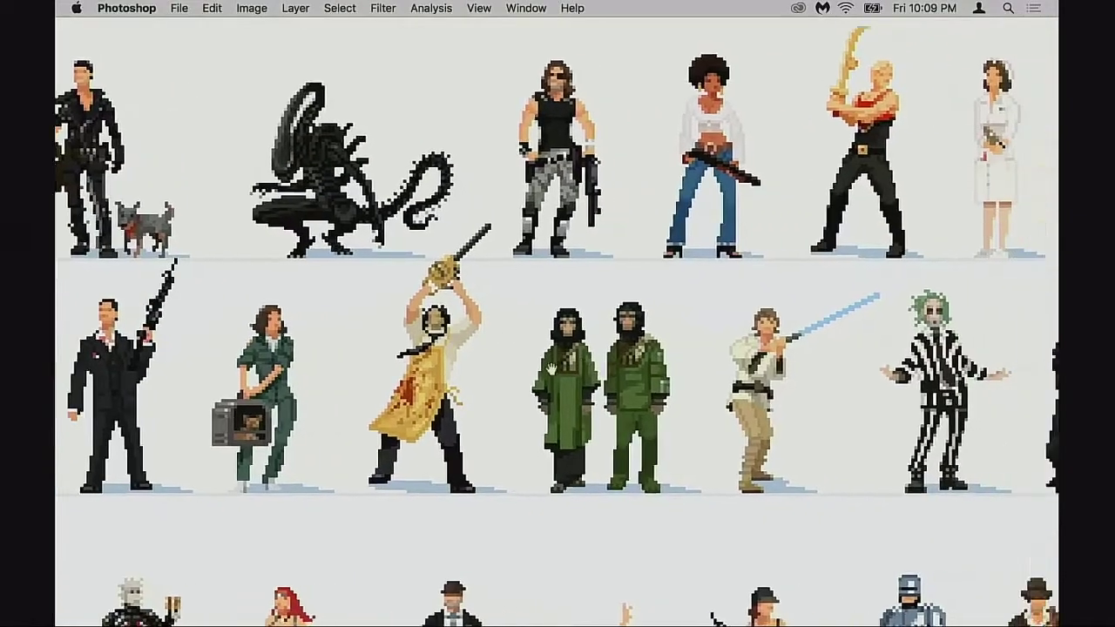
scroll(561, 370, right, 4)
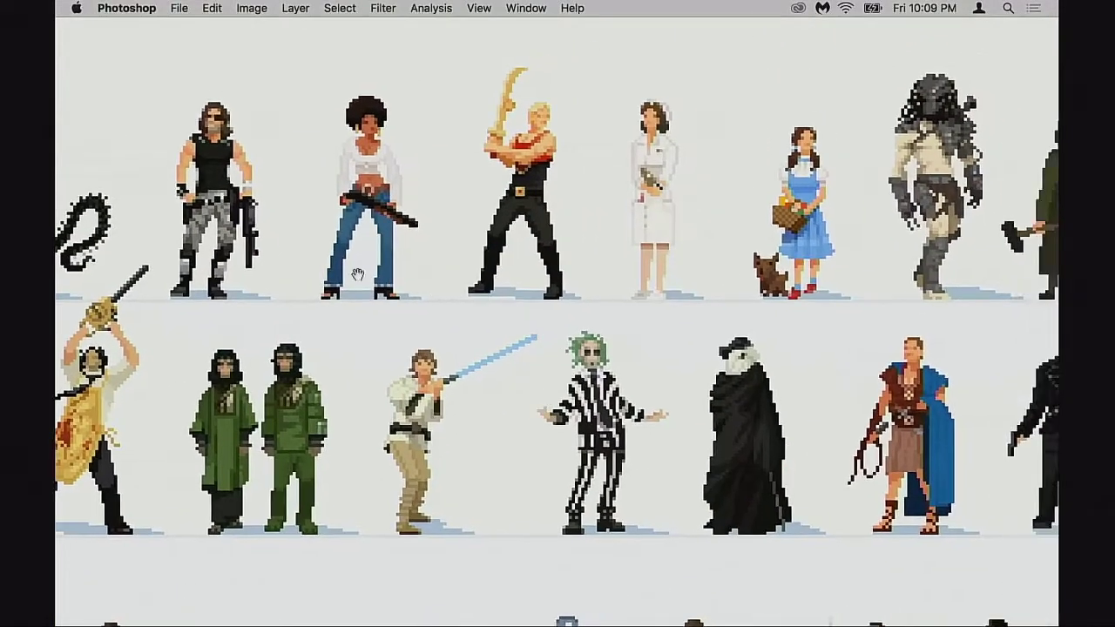
scroll(625, 347, right, 6)
scroll(624, 347, right, 11)
scroll(624, 348, down, 2)
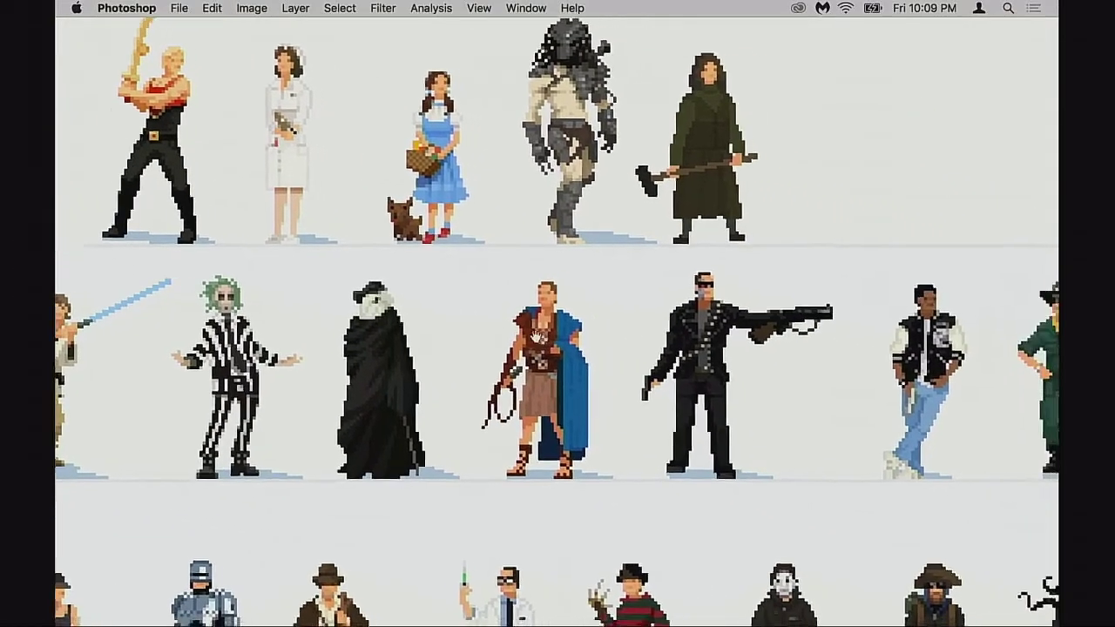
scroll(560, 350, right, 13)
scroll(560, 350, down, 4)
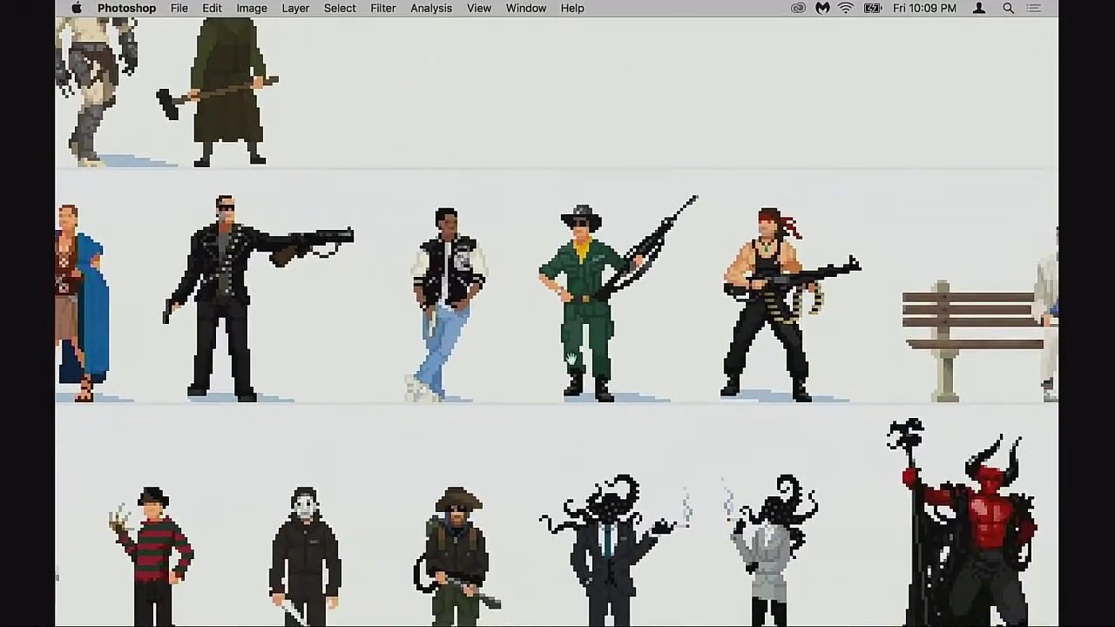
scroll(626, 353, right, 5)
scroll(625, 353, down, 2)
scroll(566, 365, left, 18)
scroll(566, 365, down, 3)
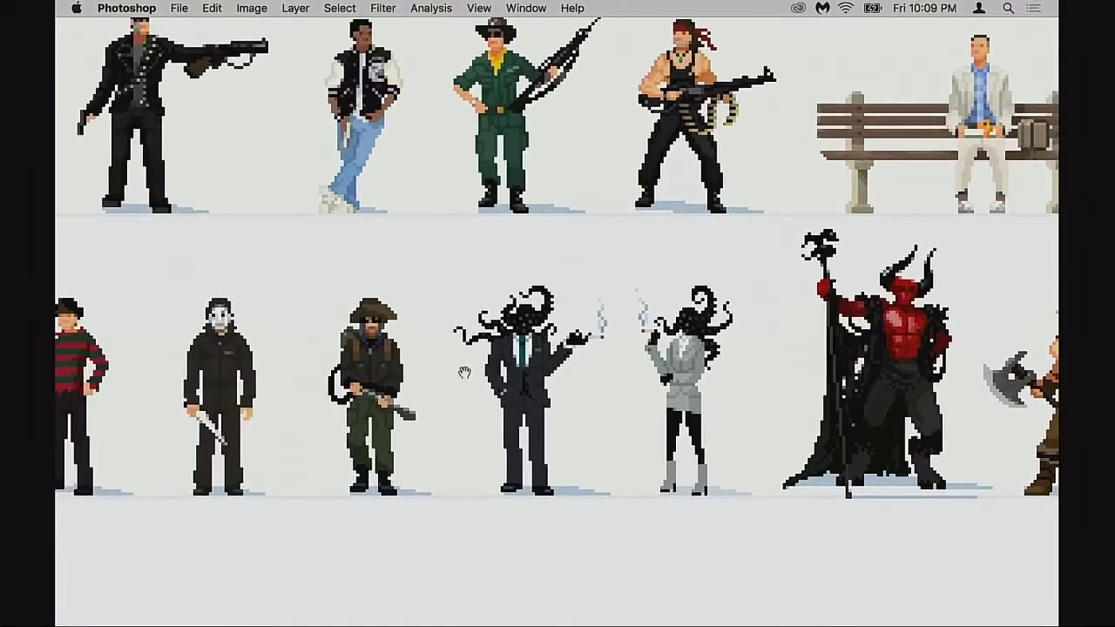
Look back along the third row from the tentacle-headed pair to the jetpack flyer, and up to the poncho-clad gunslinger
scroll(460, 368, left, 11)
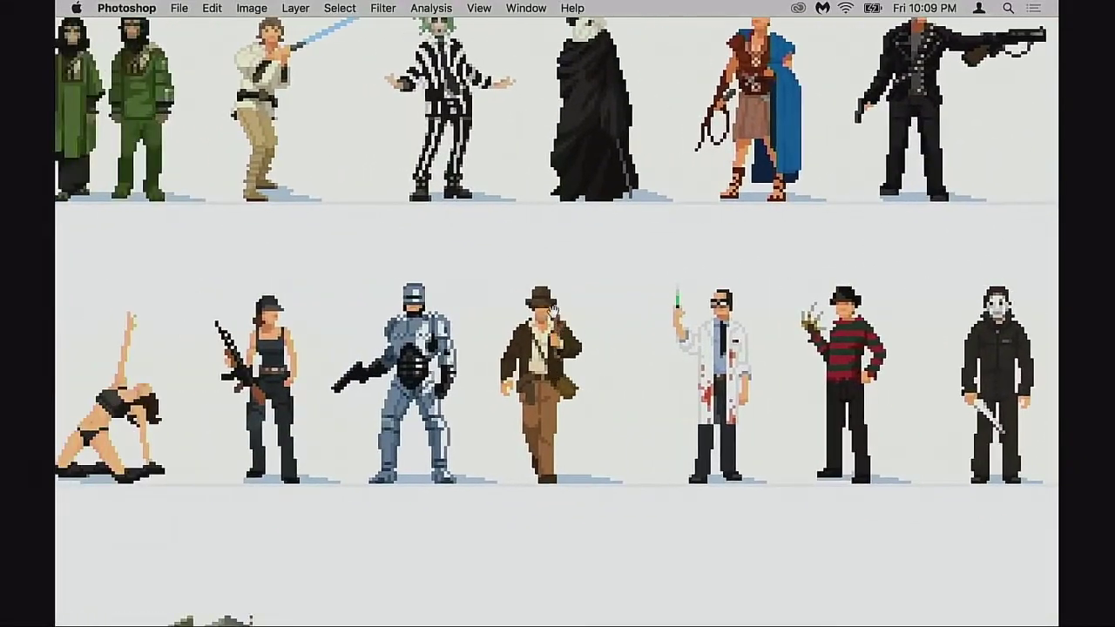
scroll(557, 364, left, 6)
scroll(569, 362, left, 6)
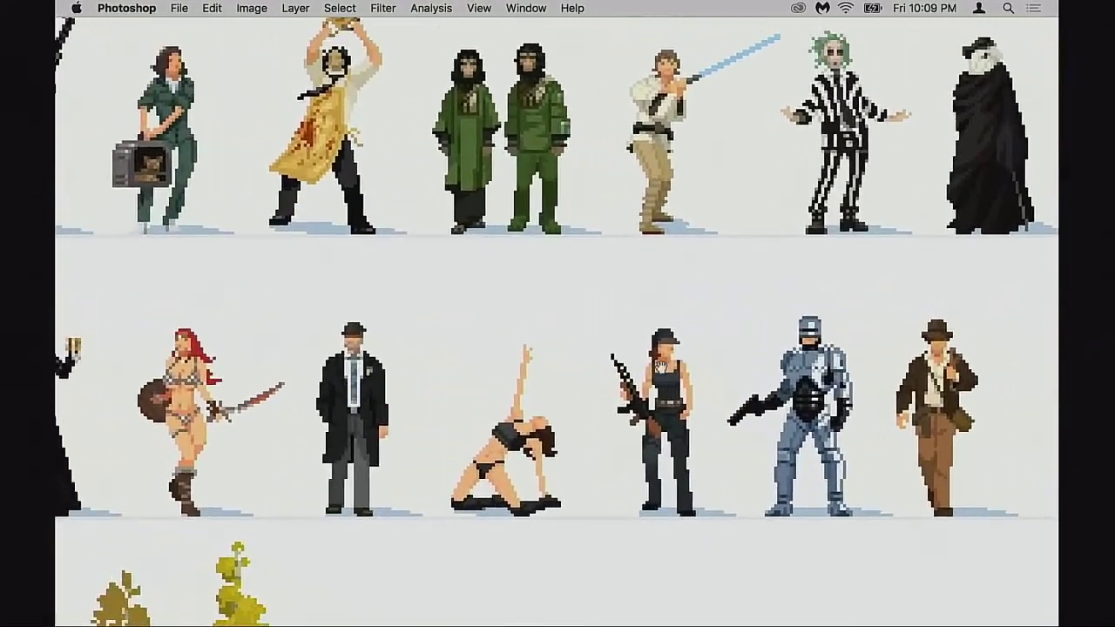
scroll(662, 409, left, 7)
scroll(627, 366, right, 3)
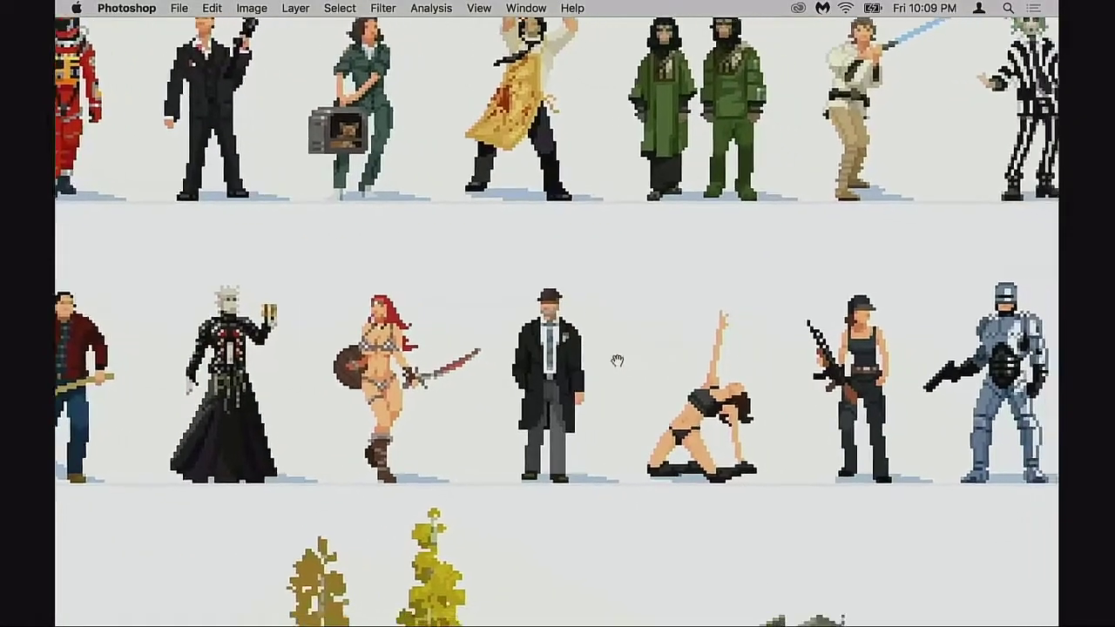
scroll(653, 364, left, 10)
scroll(652, 331, up, 4)
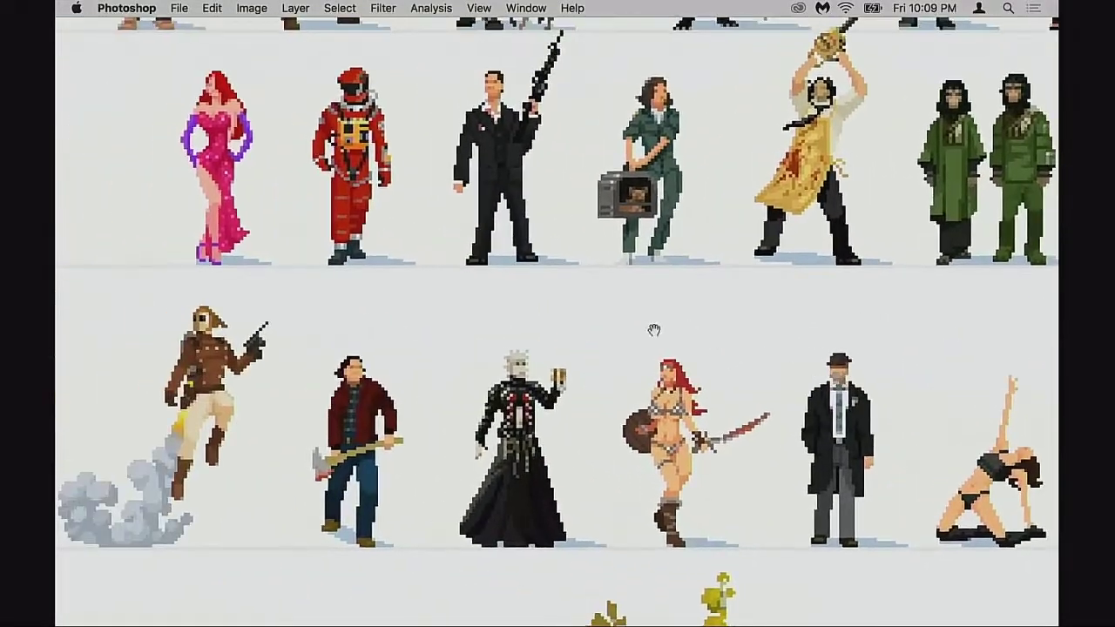
scroll(718, 387, up, 3)
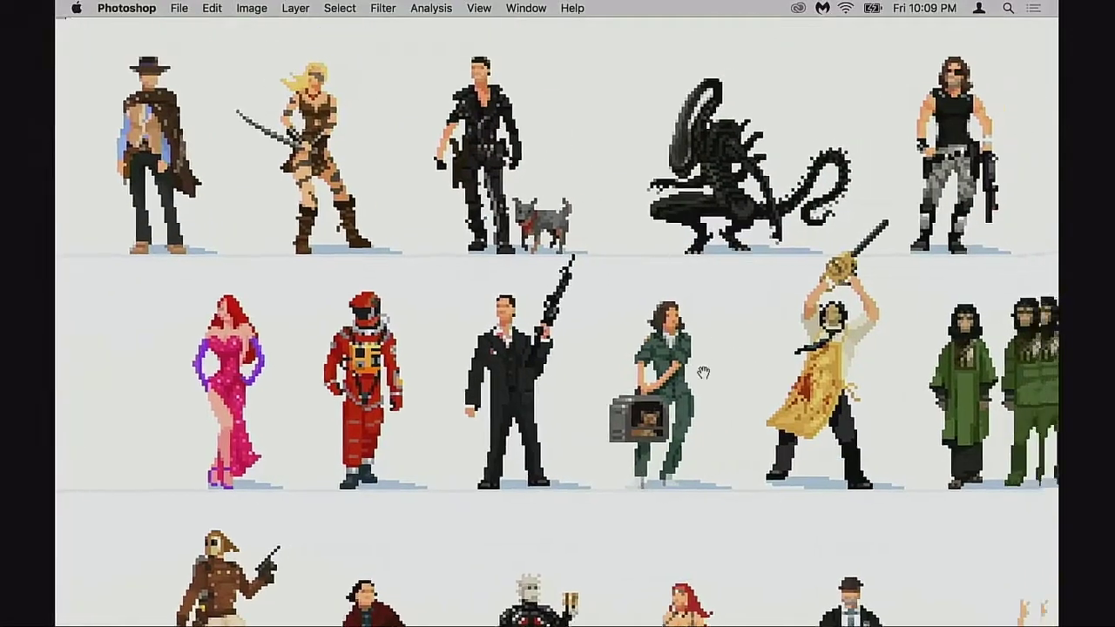
Review the three rows from the poncho-clad gunslinger forward to the park-bench figure and the axe-wielding barbarian
scroll(718, 387, right, 12)
scroll(726, 366, right, 15)
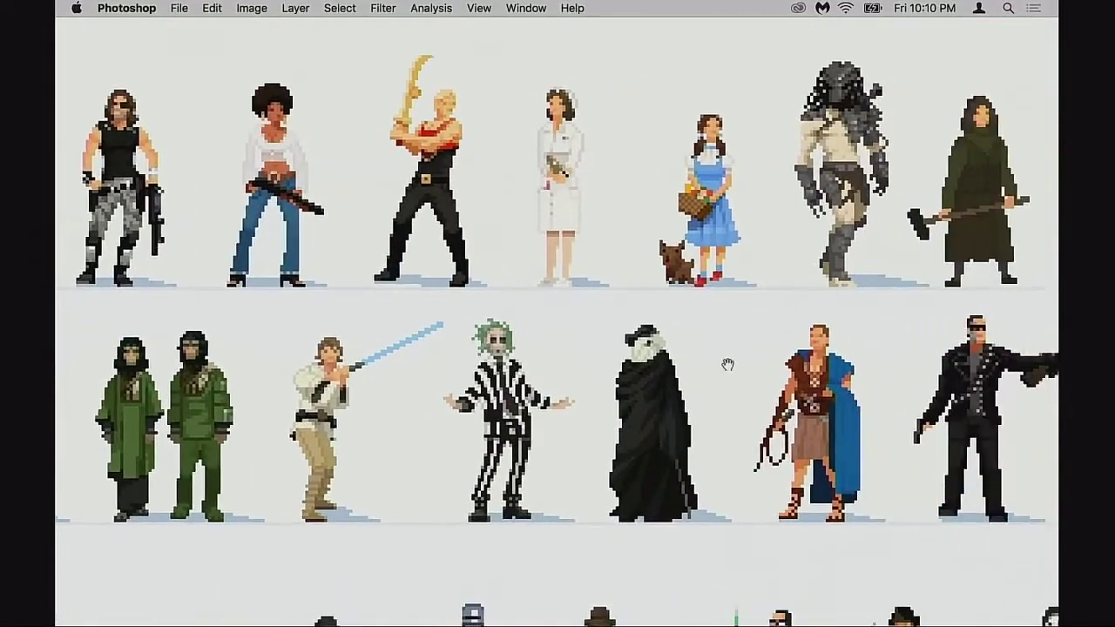
scroll(626, 376, down, 2)
scroll(626, 376, down, 6)
scroll(626, 376, right, 6)
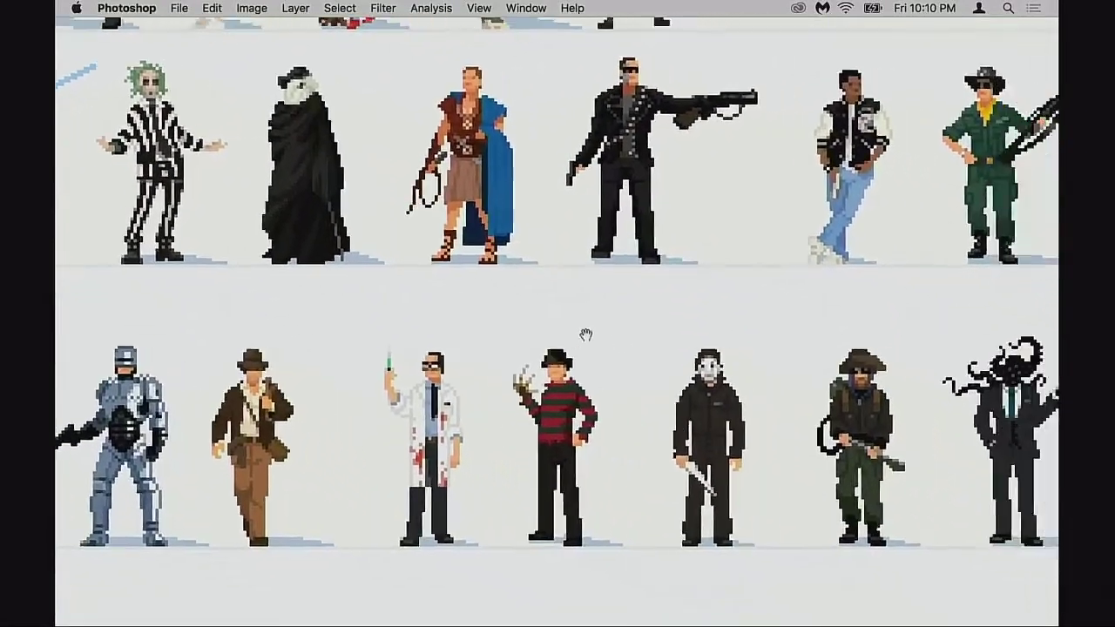
scroll(643, 324, down, 1)
scroll(643, 323, left, 3)
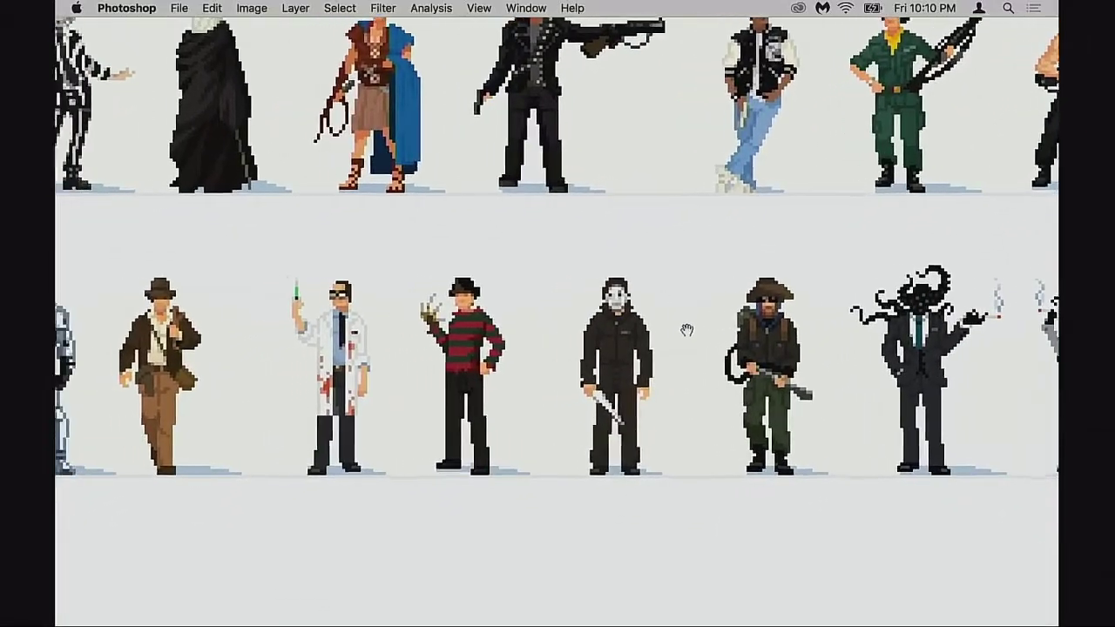
scroll(728, 333, right, 9)
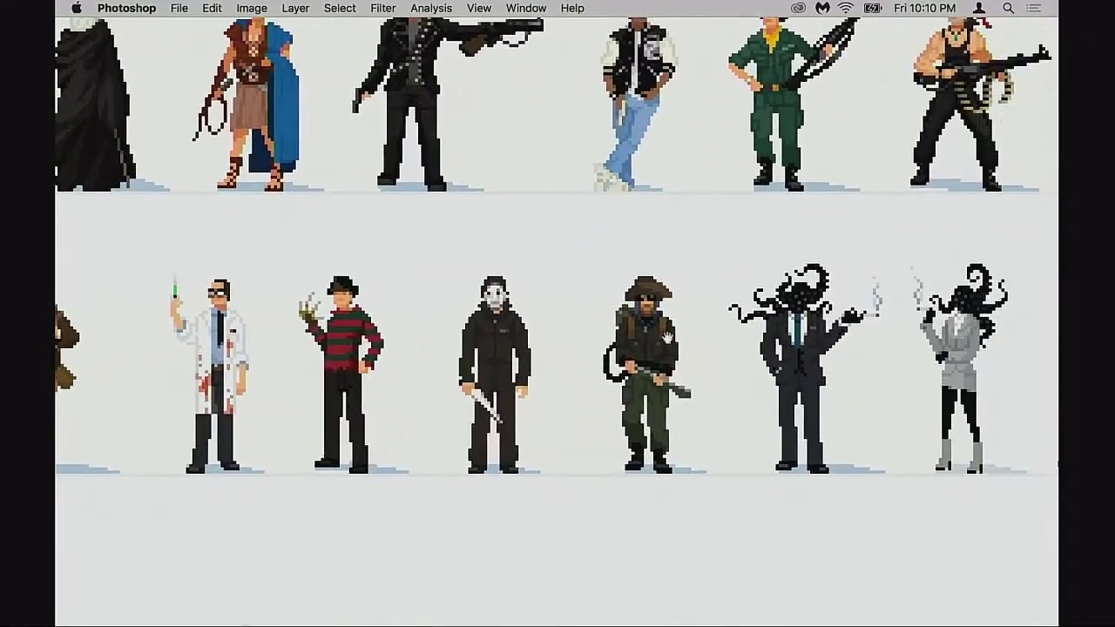
scroll(485, 374, up, 3)
scroll(485, 374, right, 10)
scroll(485, 374, up, 2)
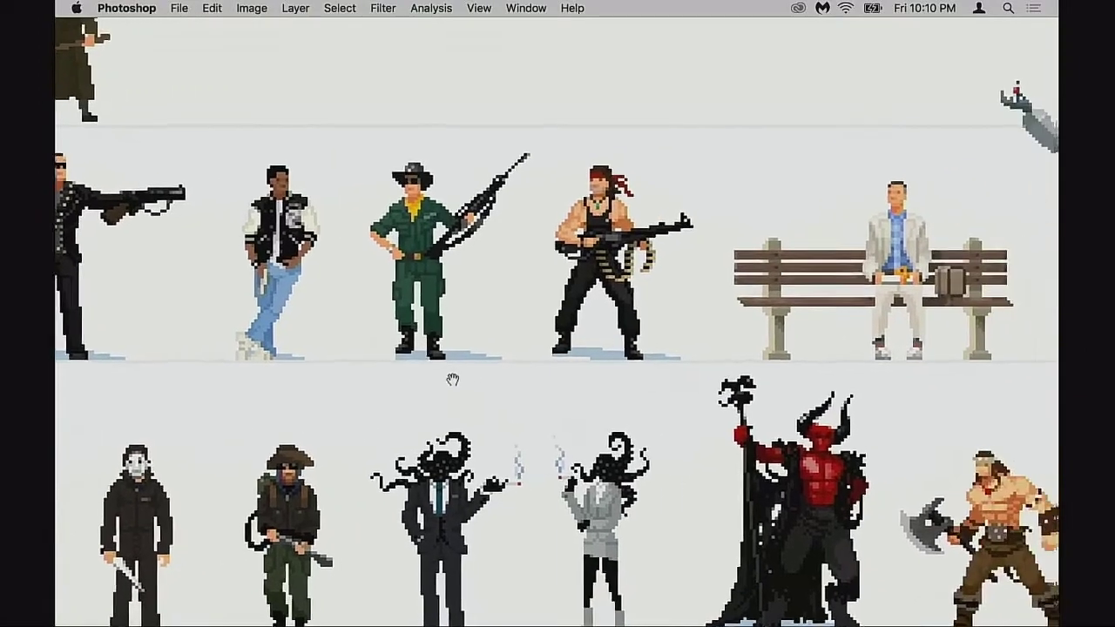
Look back along the second and third rows from the park-bench figure to the pink-gowned woman and the jetpack flyer
scroll(282, 378, left, 20)
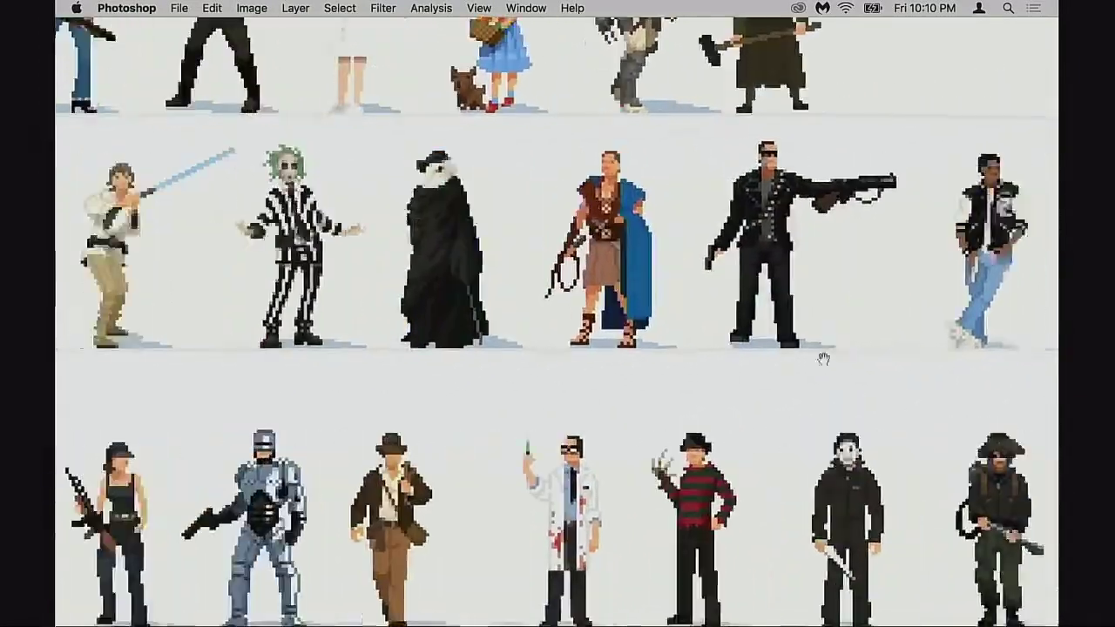
scroll(282, 378, up, 3)
scroll(530, 378, up, 2)
scroll(529, 378, down, 10)
scroll(558, 360, left, 12)
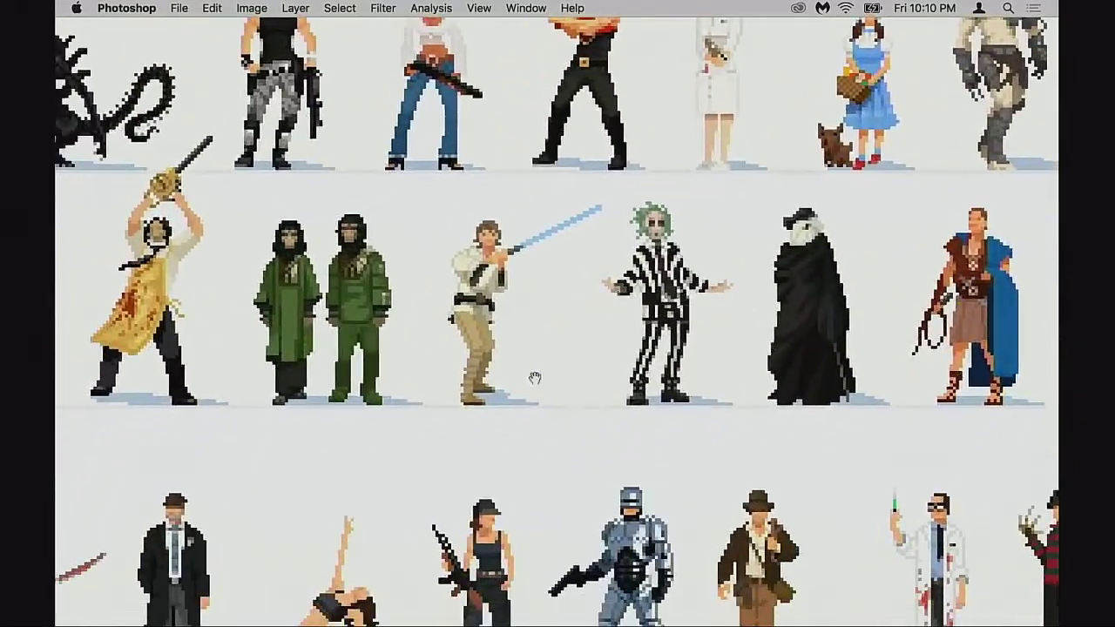
scroll(631, 345, left, 8)
scroll(631, 345, up, 1)
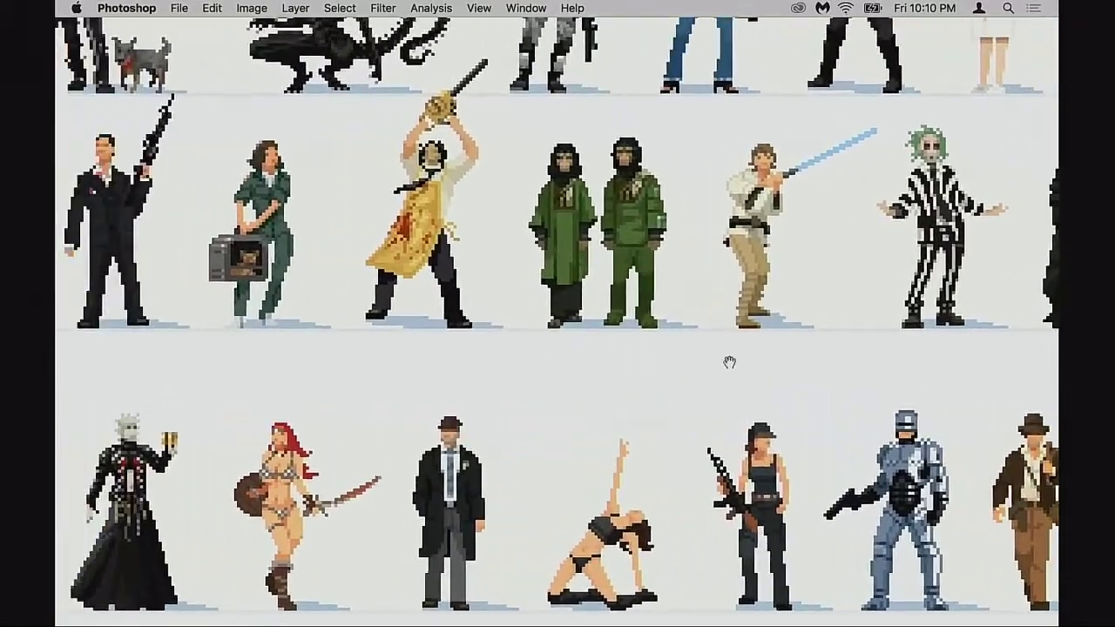
scroll(595, 360, left, 7)
scroll(610, 331, down, 1)
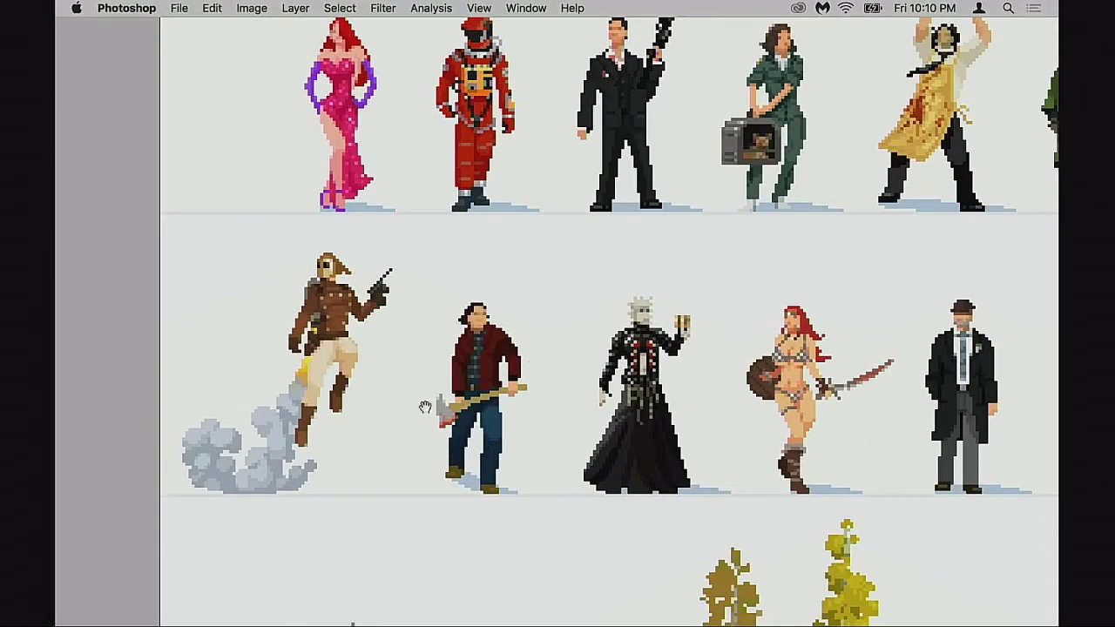
Follow the second and third rows from the jetpack flyer to the masked knife man and the rifleman in the brimmed hat
drag(526, 358, 510, 512)
drag(539, 418, 514, 270)
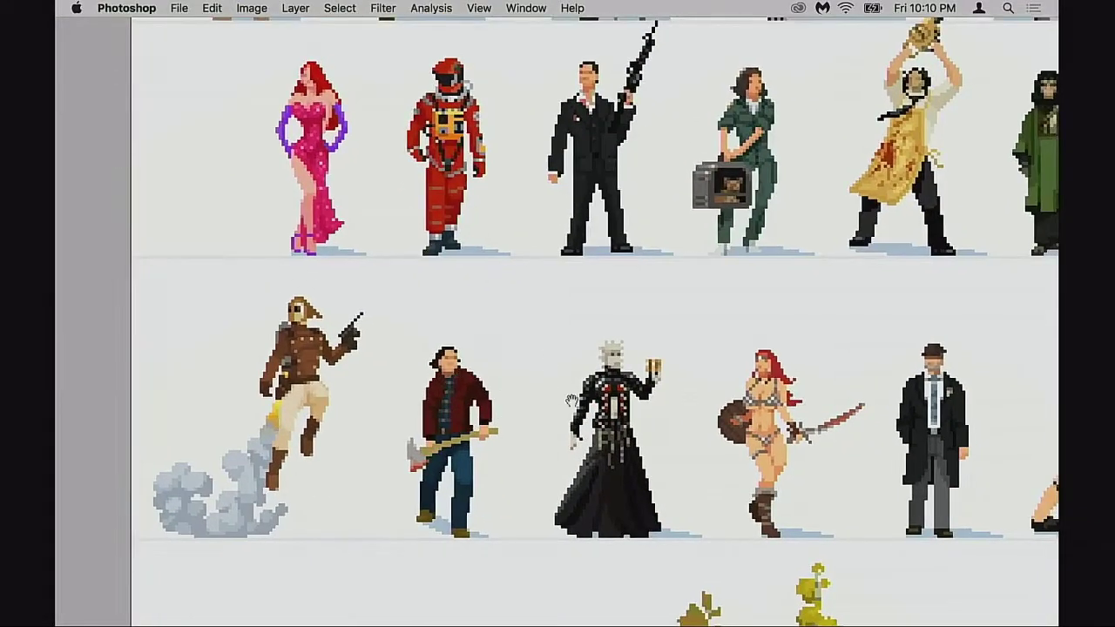
drag(811, 385, 438, 361)
drag(724, 359, 367, 369)
mouse_move(689, 362)
mouse_down()
mouse_move(450, 373)
mouse_move(478, 356)
mouse_up()
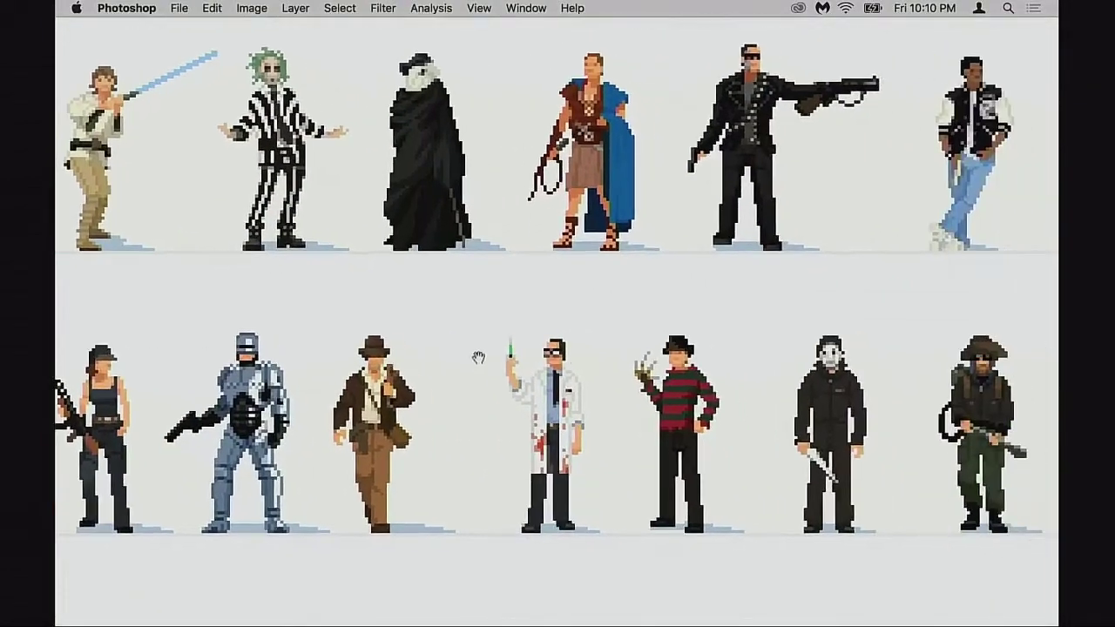
drag(638, 362, 558, 352)
drag(574, 415, 590, 414)
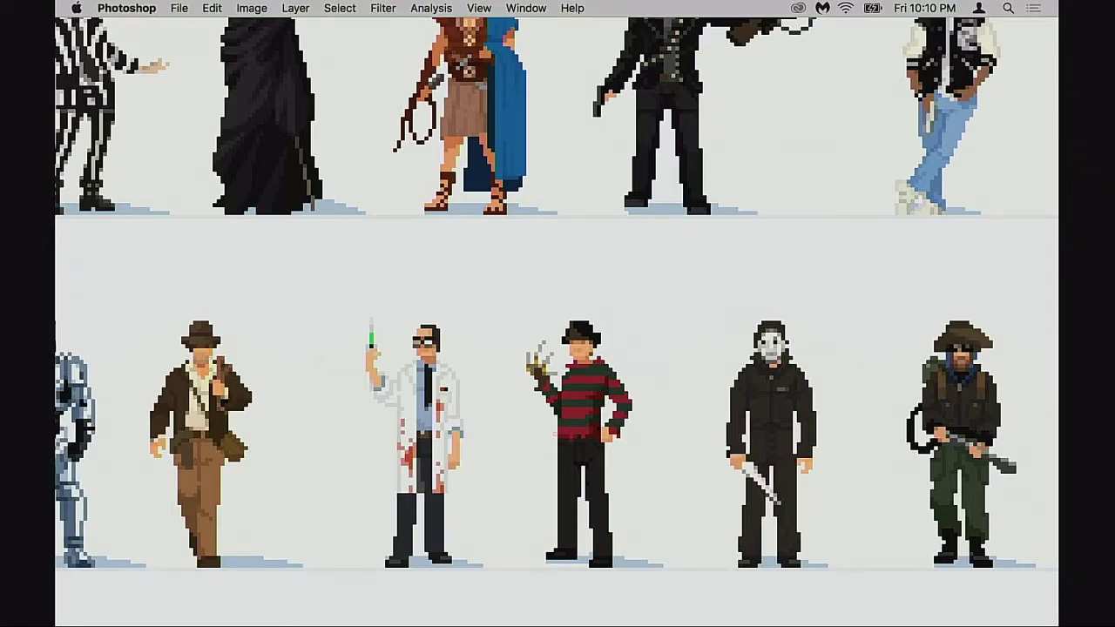
Inspect the sledgehammer woman and her top-row neighbours at closer zoom, and compare them with the second- and third-row figures below
scroll(580, 261, up, 10)
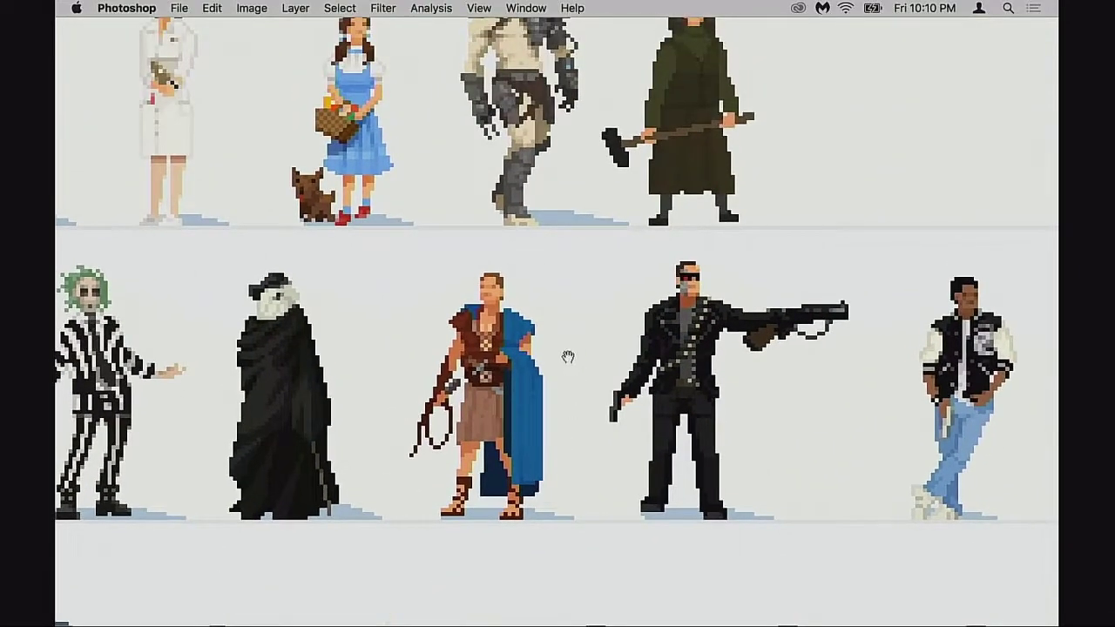
drag(568, 357, 413, 432)
scroll(412, 433, up, 8)
scroll(412, 433, left, 6)
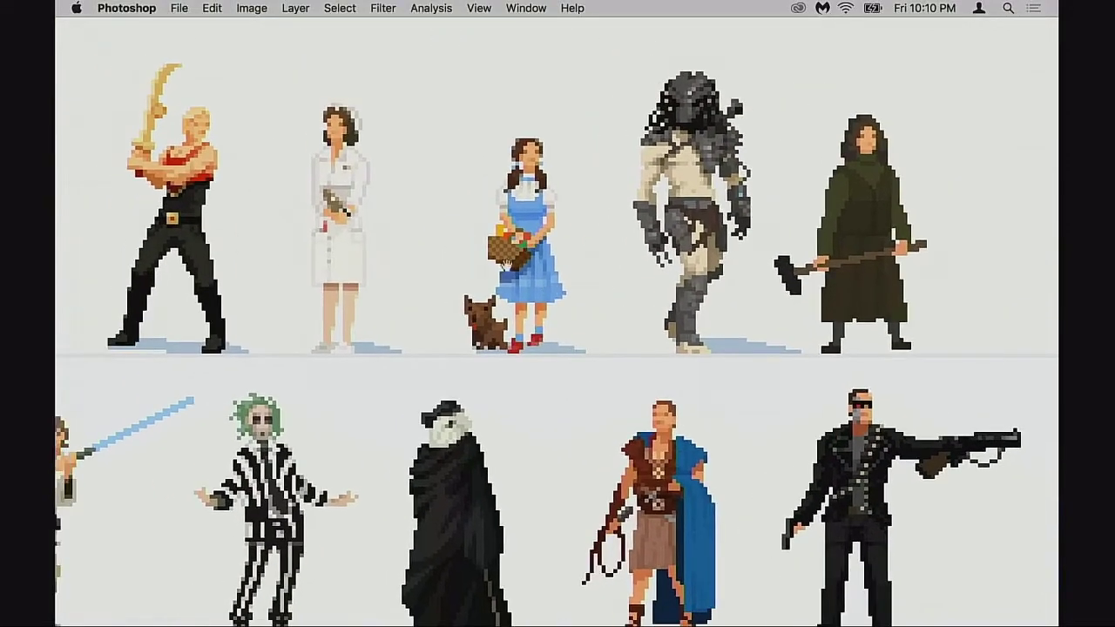
scroll(568, 350, down, 6)
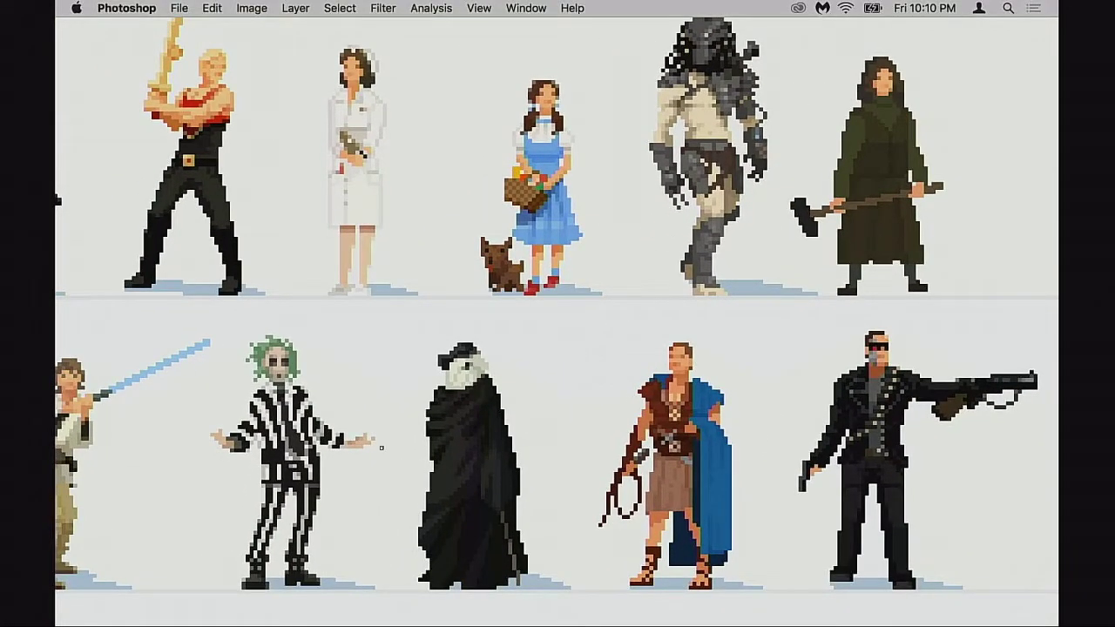
scroll(567, 431, down, 6)
scroll(567, 431, left, 8)
scroll(642, 336, right, 5)
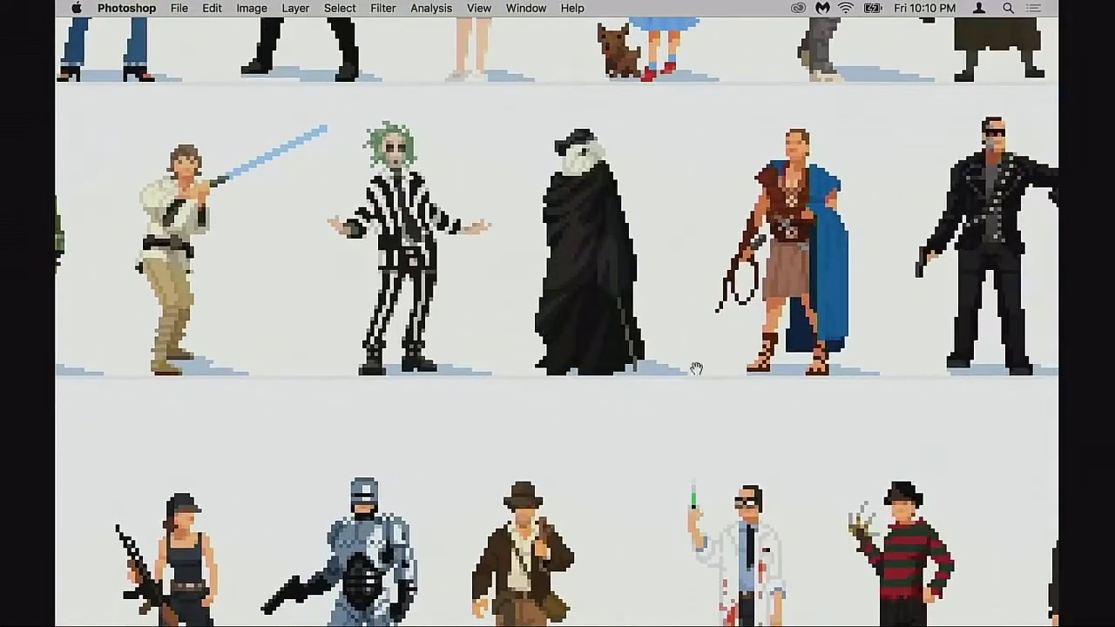
scroll(695, 368, down, 3)
scroll(696, 369, right, 7)
scroll(599, 383, down, 3)
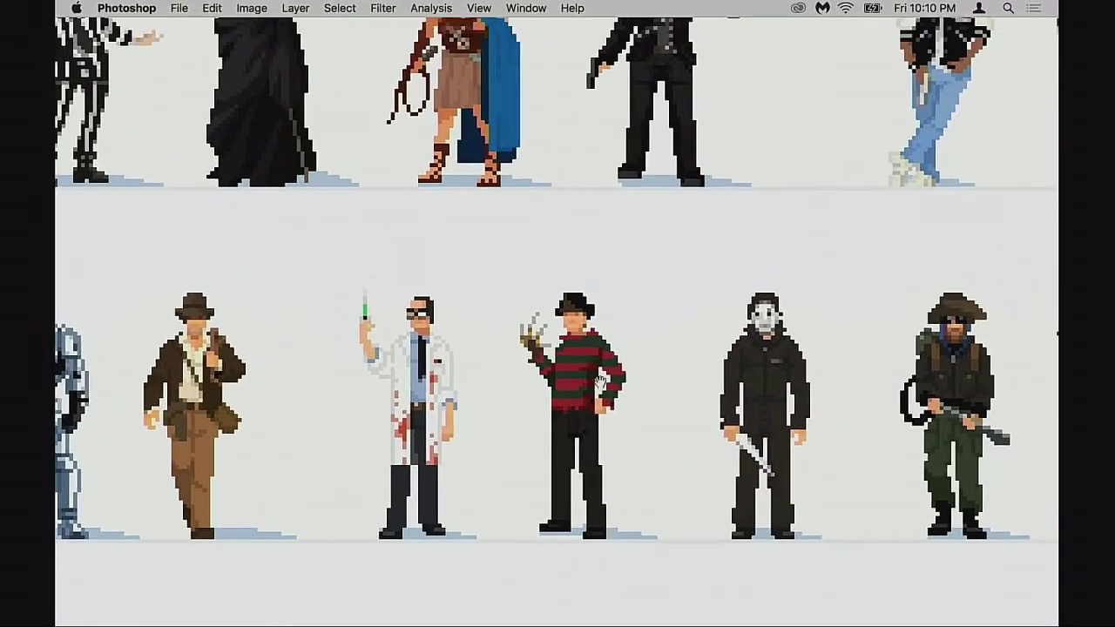
Examine the second and third rows around the striped-sweater claw man, the lab-coat doctor and the masked knife man
scroll(614, 382, up, 2)
scroll(614, 382, right, 2)
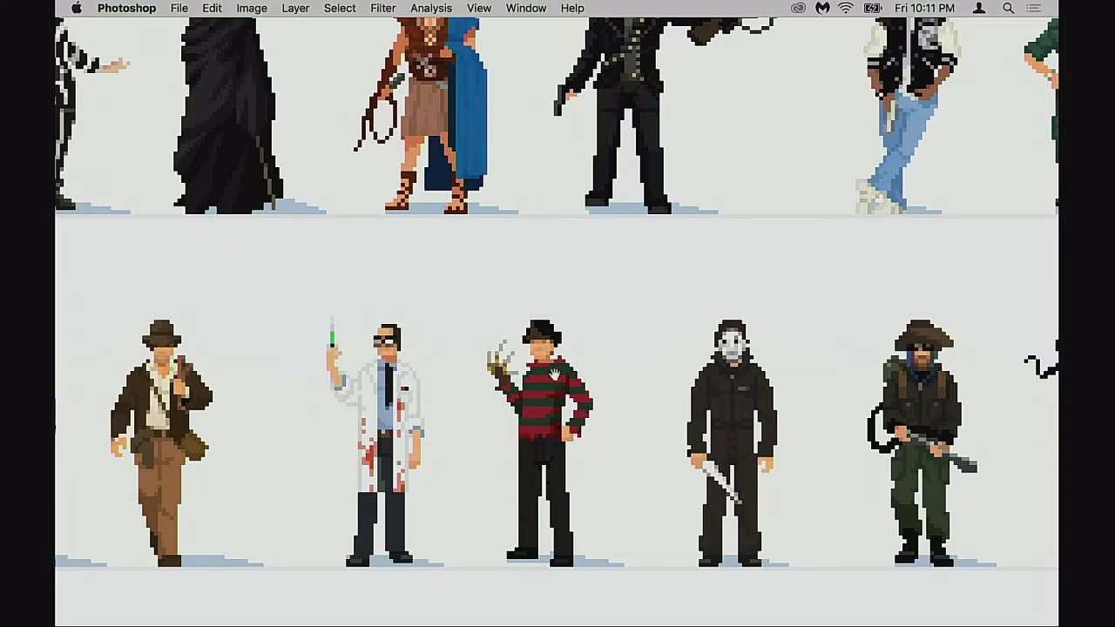
scroll(597, 331, up, 5)
scroll(597, 331, right, 3)
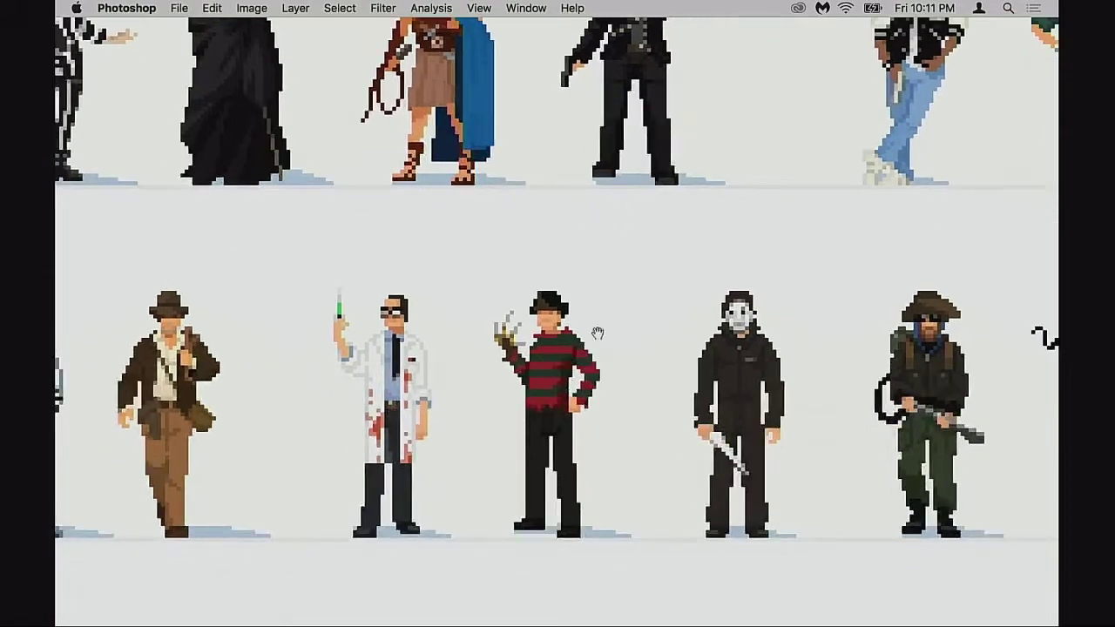
scroll(647, 357, down, 1)
scroll(647, 357, left, 1)
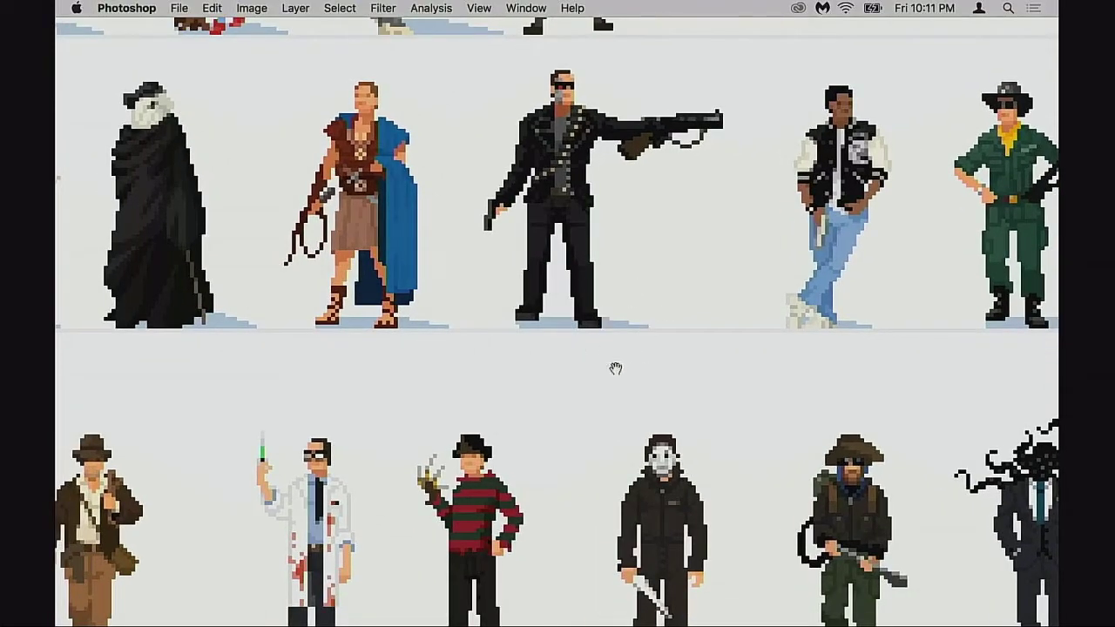
scroll(615, 369, down, 3)
scroll(615, 369, left, 2)
drag(646, 374, 664, 299)
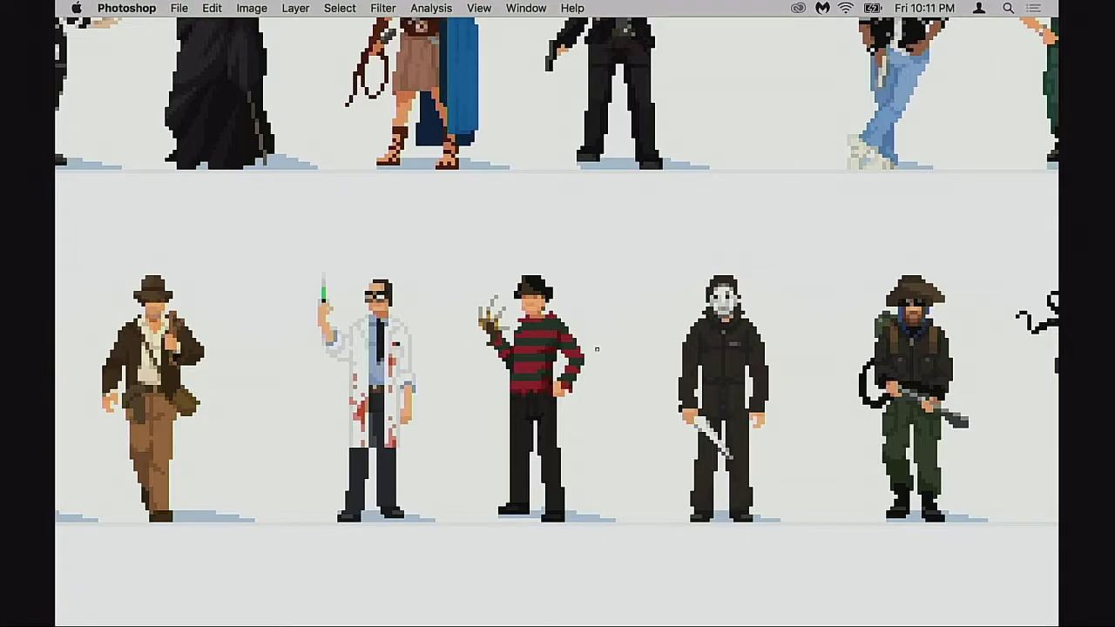
scroll(561, 400, up, 2)
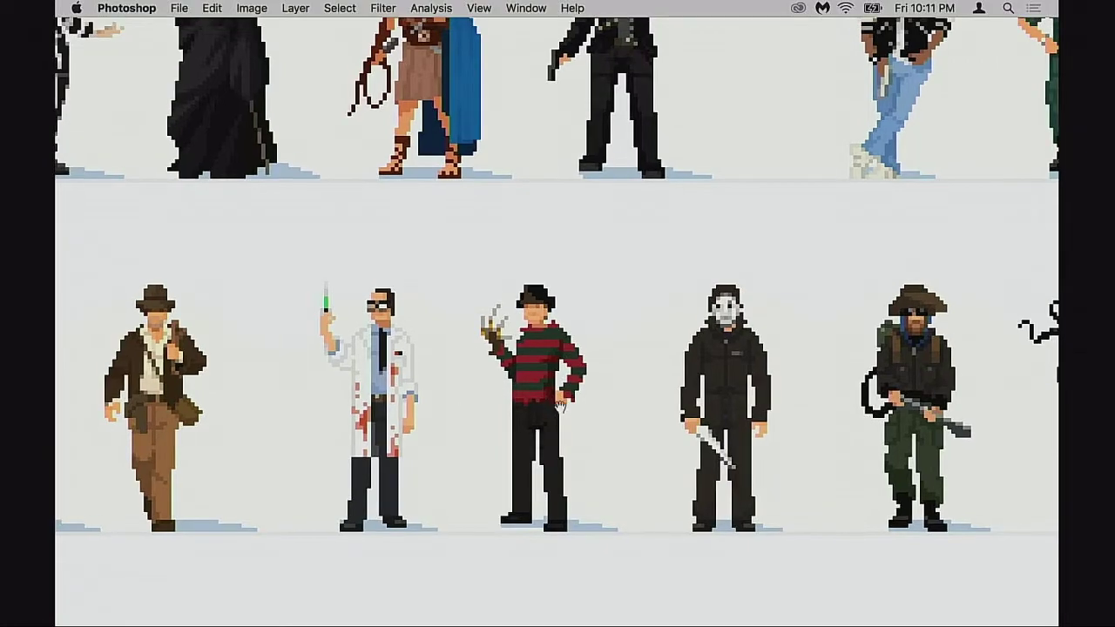
scroll(561, 400, down, 2)
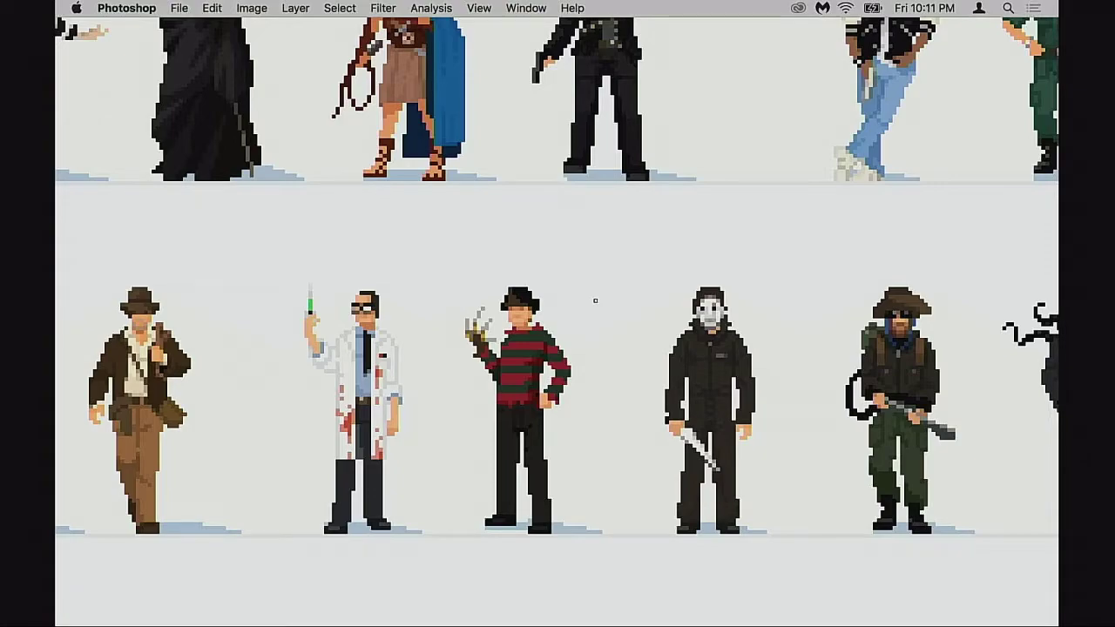
Look back along the second and third rows from the claw man to the cloaked bird-masked figure and the striped-suit man
drag(533, 313, 484, 409)
drag(600, 309, 486, 338)
drag(337, 430, 514, 343)
drag(358, 382, 453, 399)
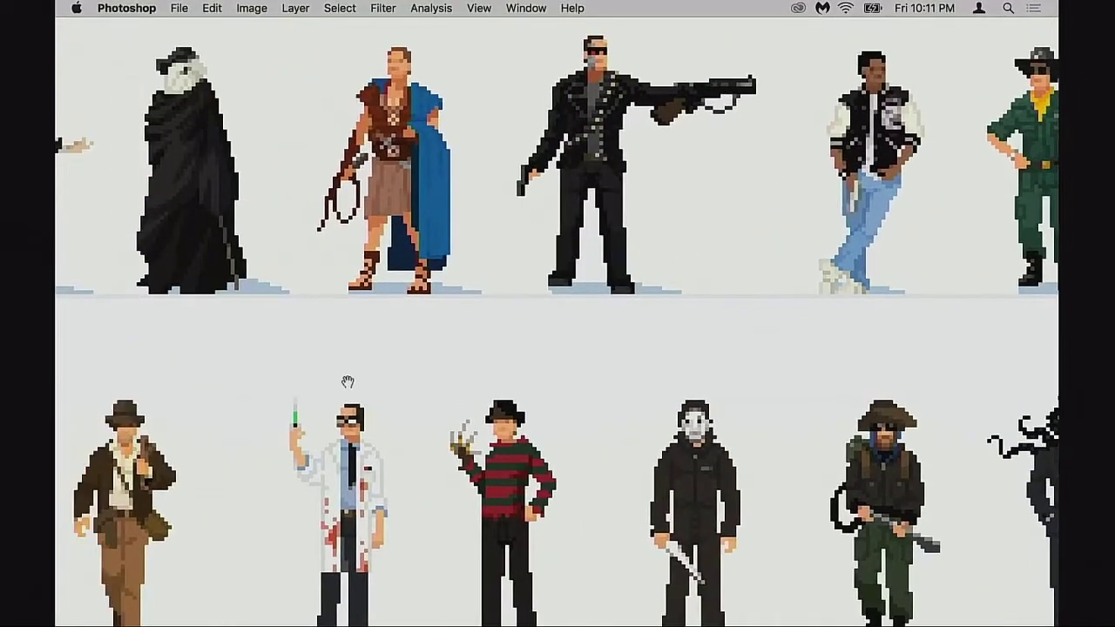
drag(305, 392, 641, 329)
drag(468, 377, 634, 314)
drag(362, 375, 562, 430)
drag(530, 296, 530, 411)
drag(584, 380, 341, 476)
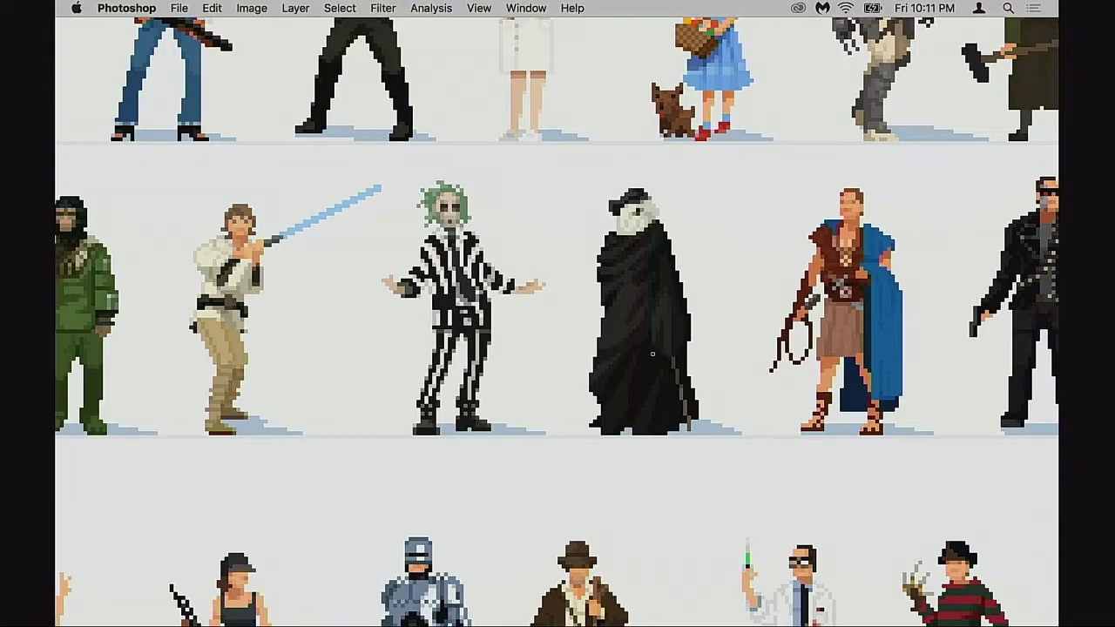
Check the sledgehammer woman at the end of the top row against the armoured creature and the second-row figures beneath
scroll(576, 362, right, 10)
scroll(577, 363, up, 5)
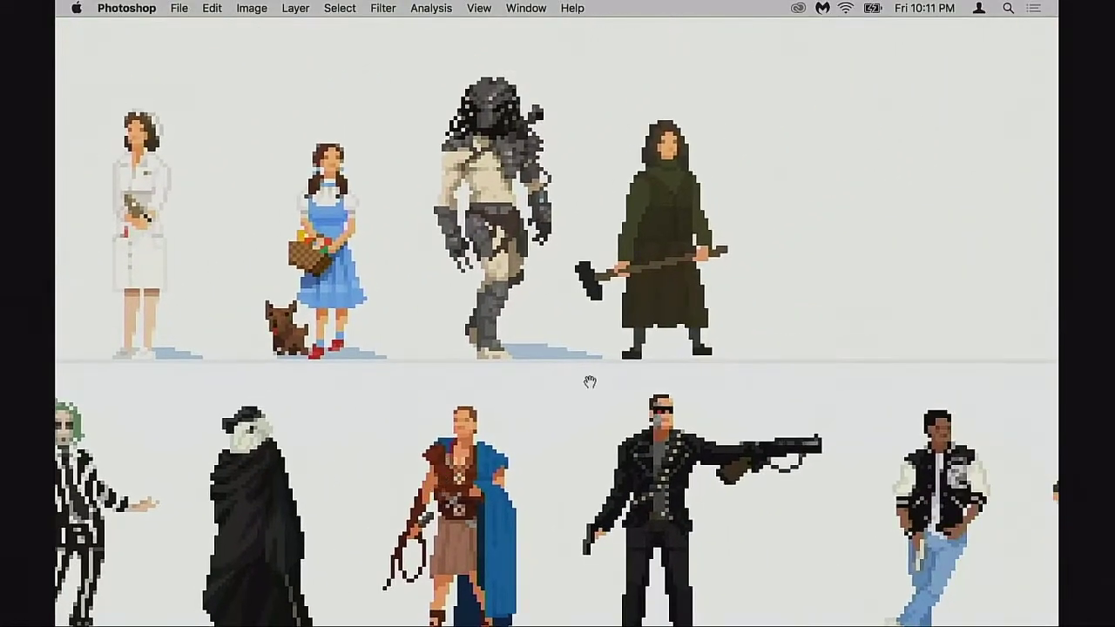
scroll(607, 381, right, 10)
scroll(608, 380, up, 3)
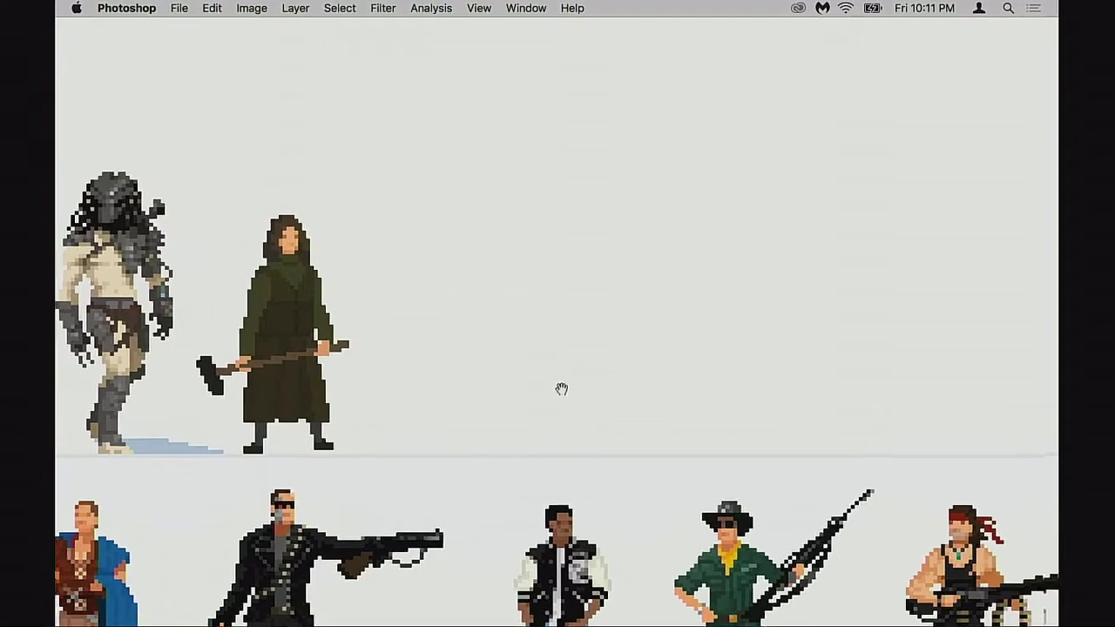
scroll(551, 390, right, 2)
scroll(528, 393, left, 12)
scroll(527, 393, down, 3)
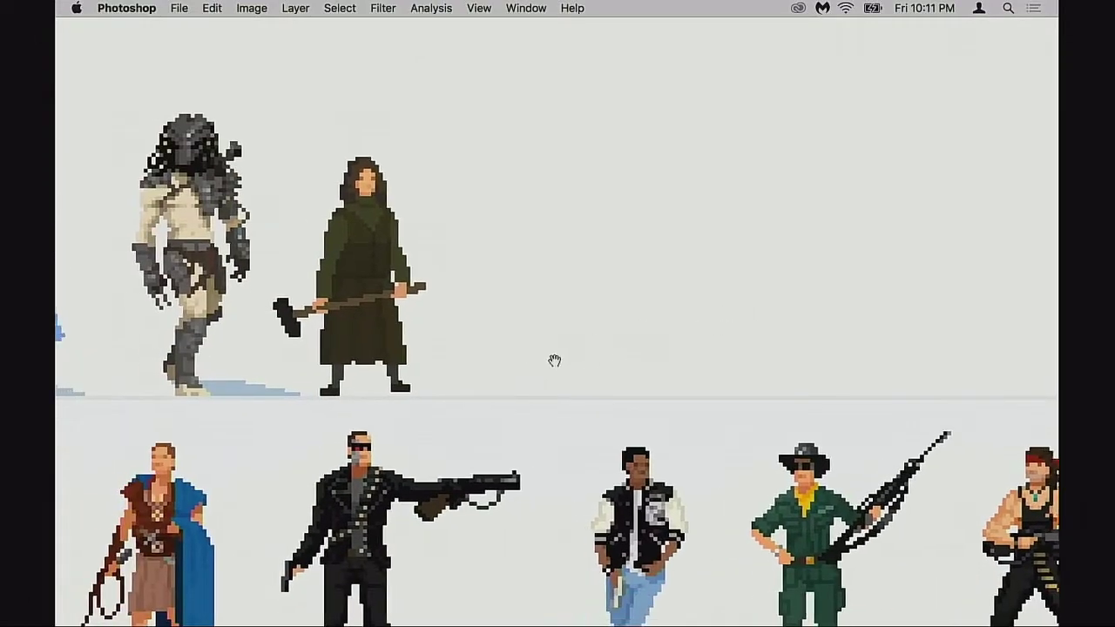
Follow the rows back from the sledgehammer woman past the chainsaw wielder to the pink-gowned woman and the jetpack flyer
scroll(557, 364, left, 14)
scroll(557, 364, down, 1)
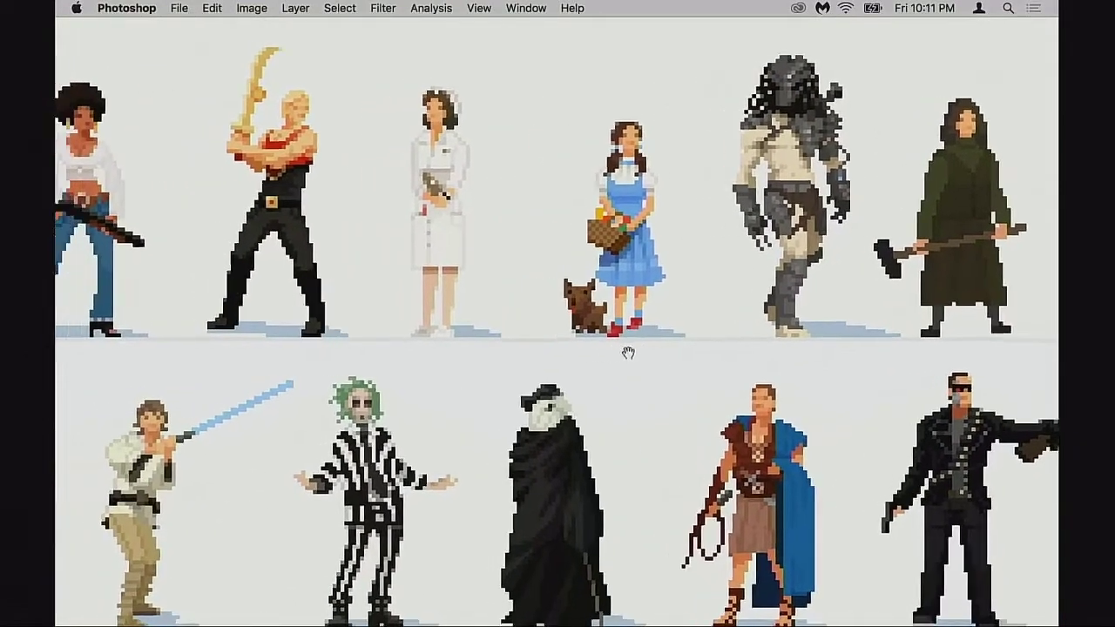
scroll(636, 347, left, 10)
scroll(635, 347, down, 2)
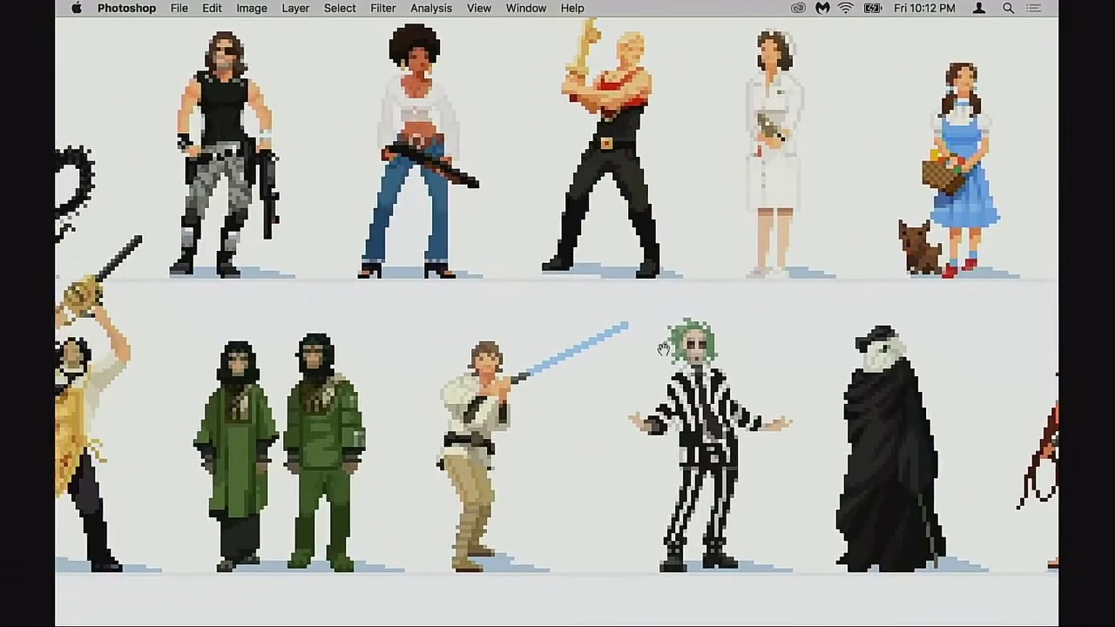
scroll(672, 348, left, 14)
scroll(672, 348, down, 5)
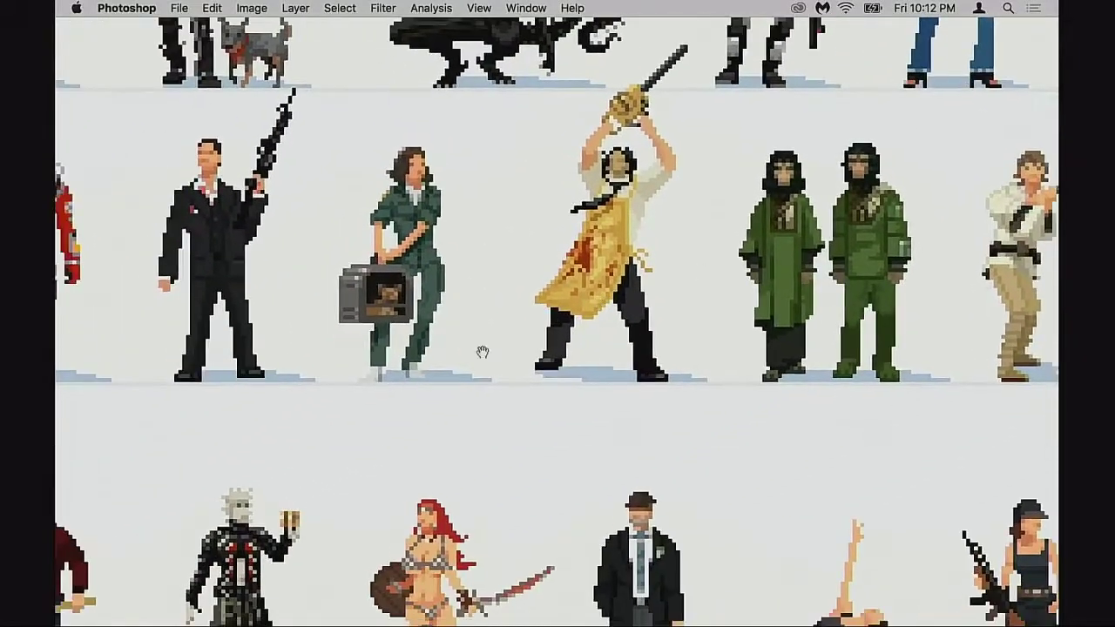
drag(483, 351, 700, 265)
drag(442, 302, 607, 296)
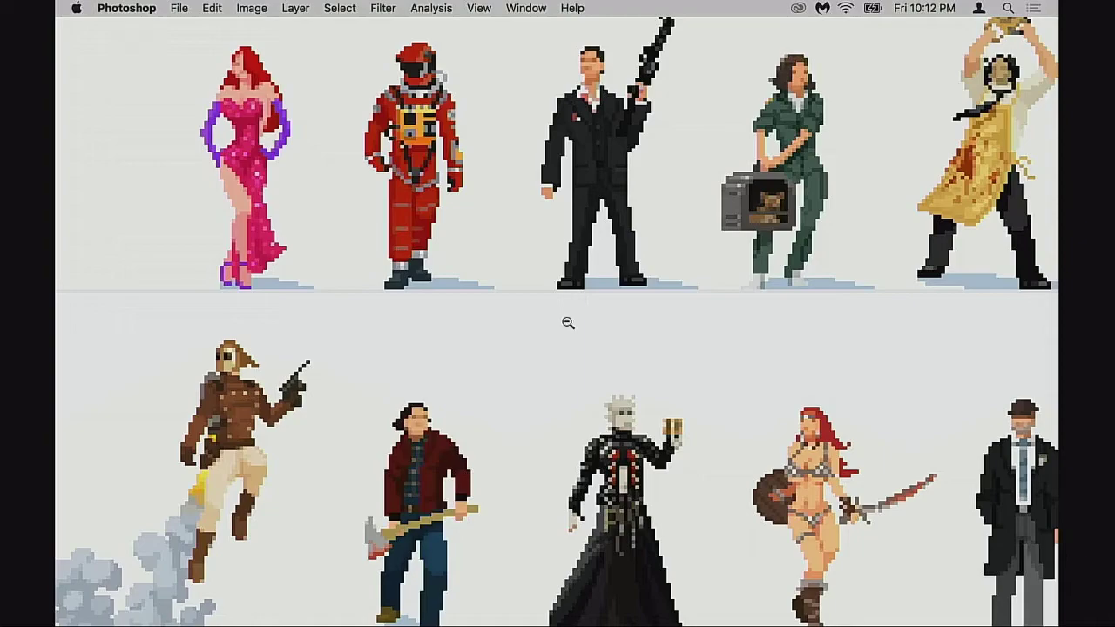
Review the top two rows at a wider zoom, from the poncho-clad gunslinger to the nurse and the cloaked figure
alt+click(567, 323)
scroll(722, 311, up, 5)
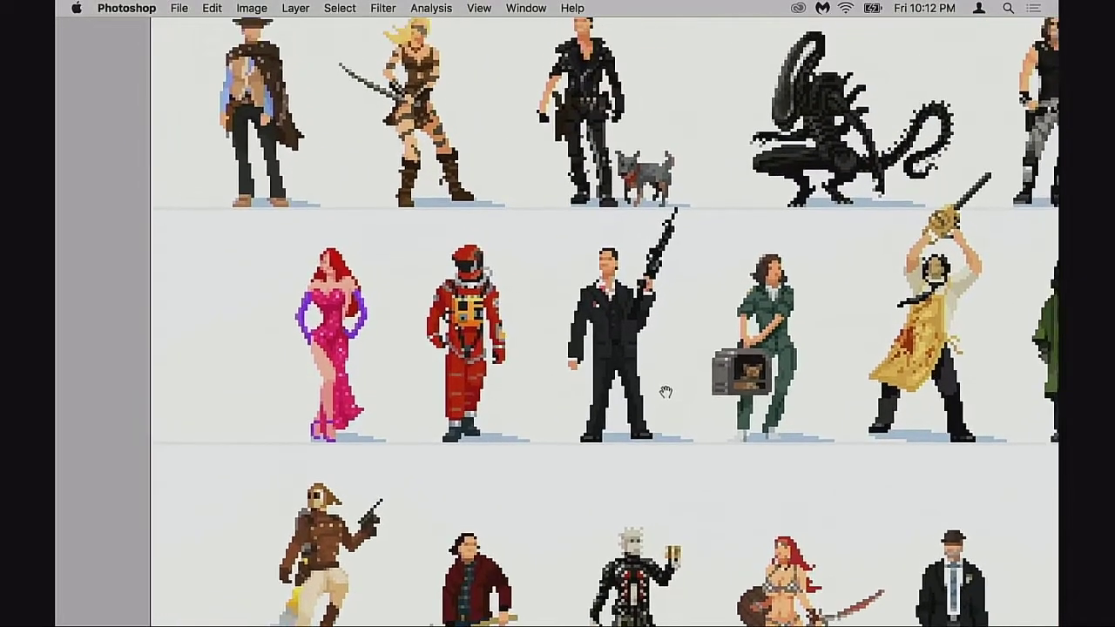
scroll(670, 389, up, 3)
scroll(670, 389, right, 10)
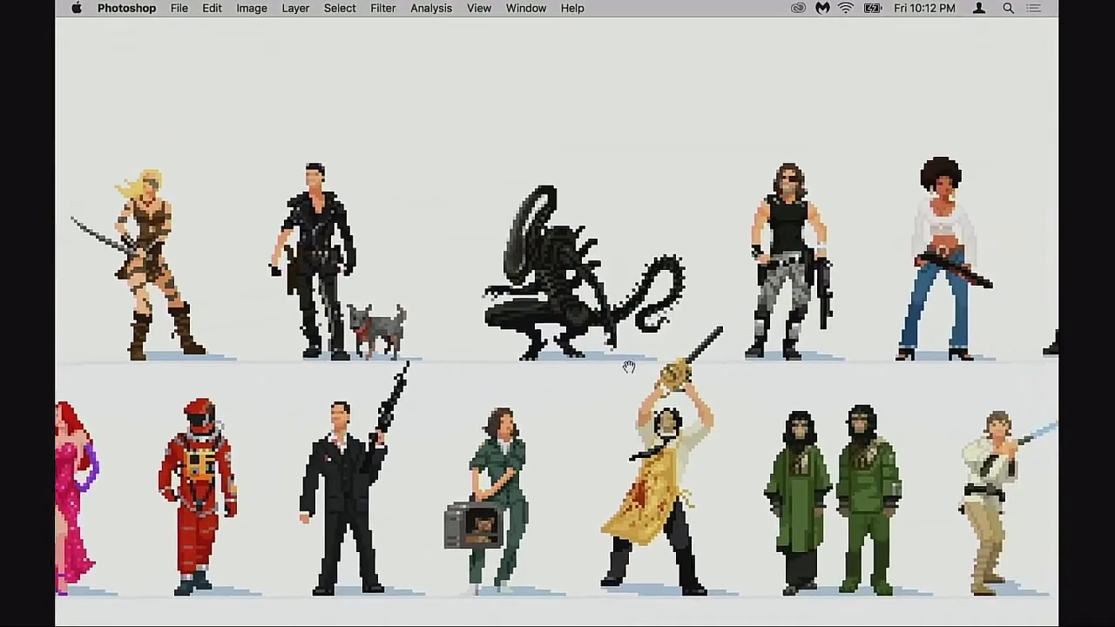
scroll(624, 365, right, 6)
scroll(623, 366, down, 1)
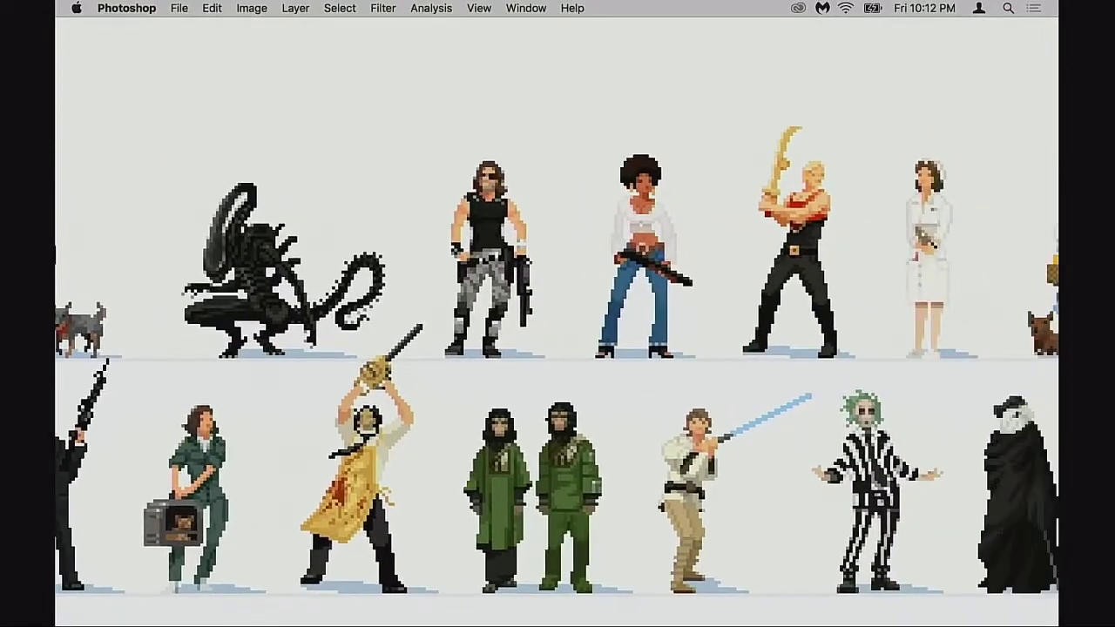
scroll(627, 383, down, 2)
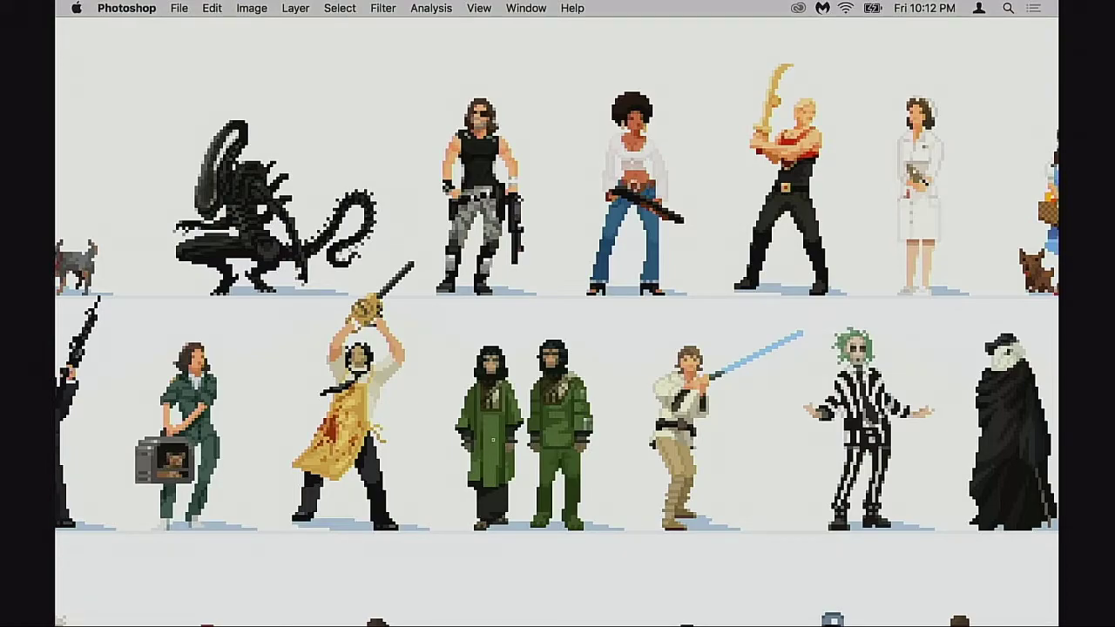
Compare the lightsaber fighter and striped-suit man with the top-row figures above and the third-row figures below
drag(465, 360, 693, 304)
drag(516, 377, 523, 318)
drag(641, 315, 559, 320)
scroll(686, 322, up, 5)
scroll(686, 322, right, 4)
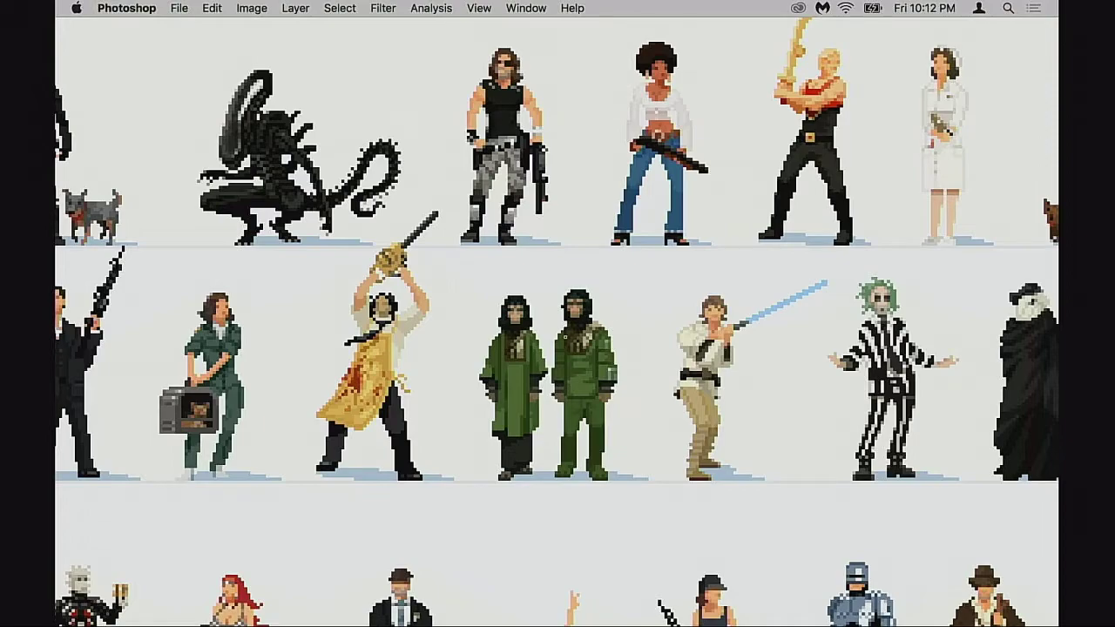
scroll(654, 341, up, 4)
scroll(654, 341, right, 5)
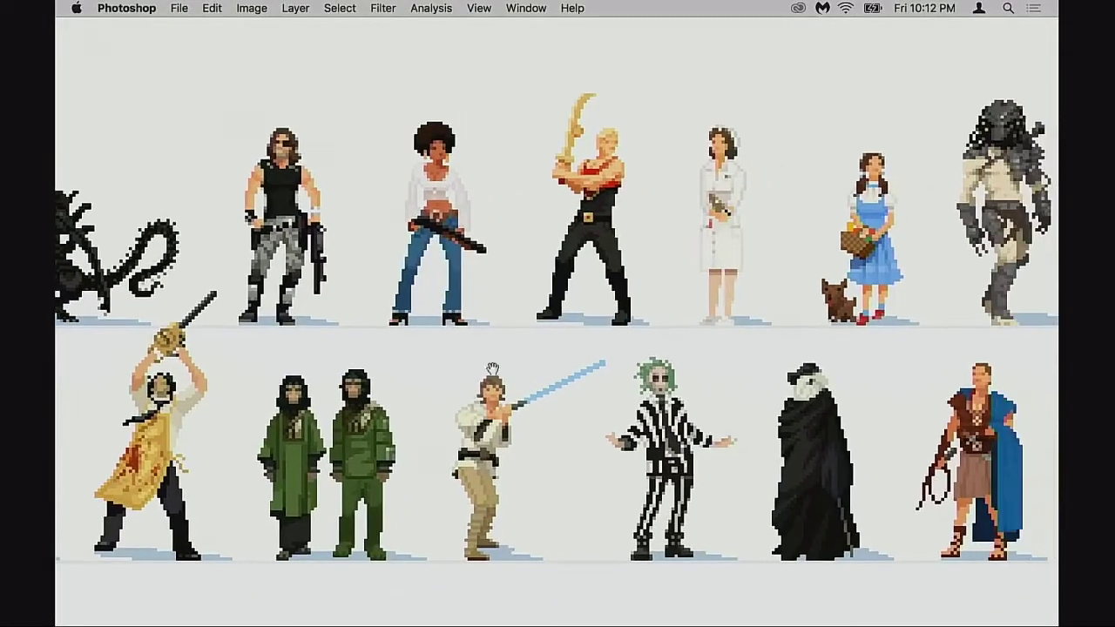
scroll(616, 332, down, 2)
scroll(616, 332, right, 4)
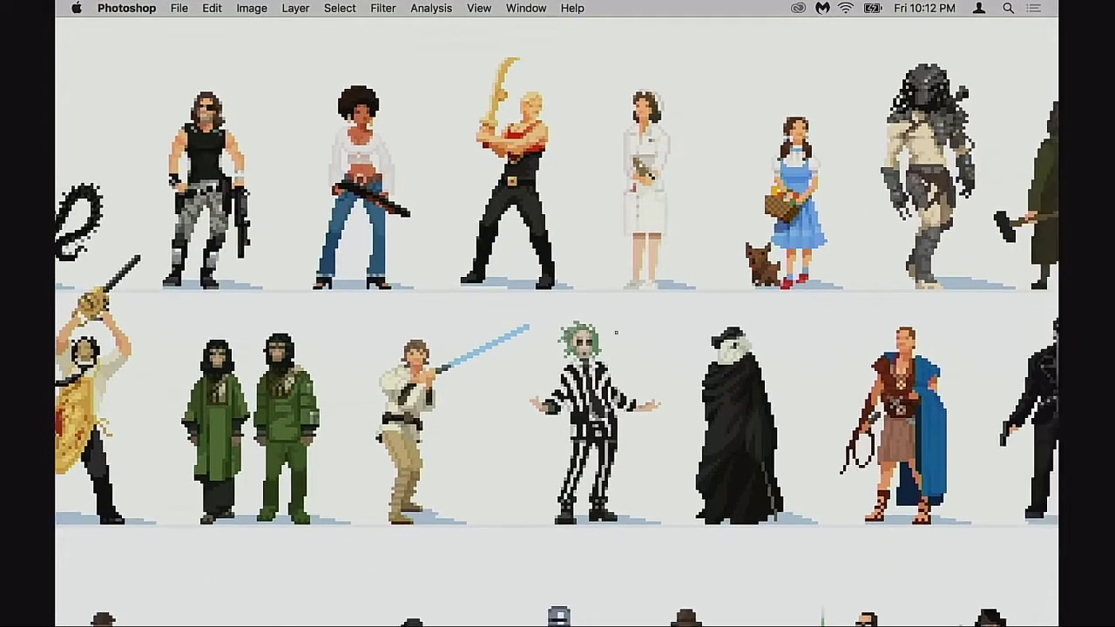
scroll(598, 323, down, 5)
scroll(597, 323, left, 3)
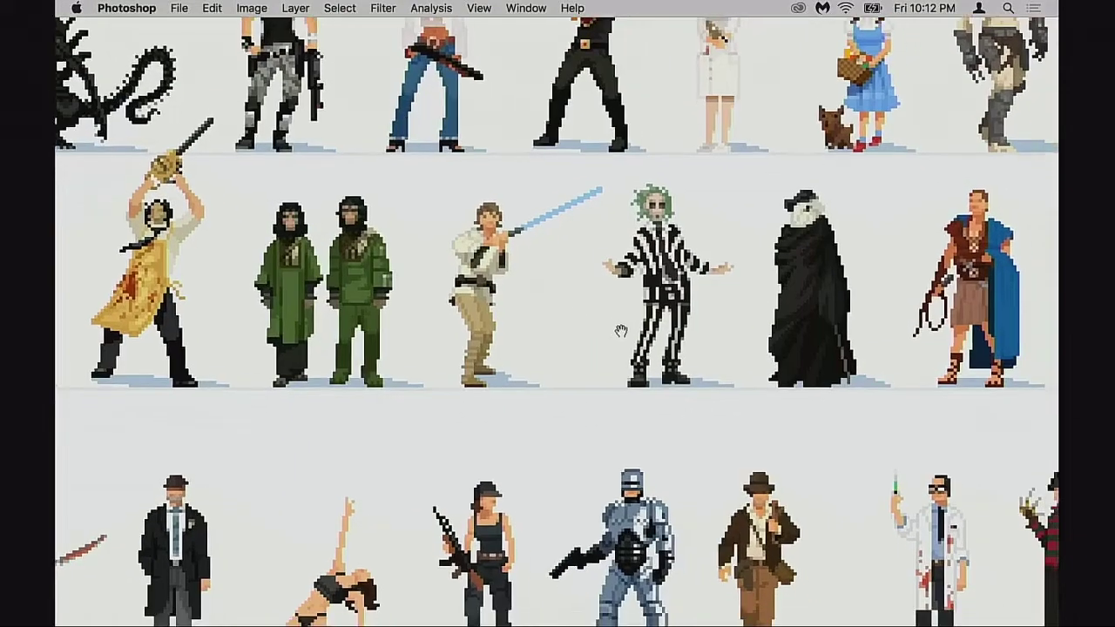
scroll(579, 366, down, 3)
scroll(579, 366, left, 2)
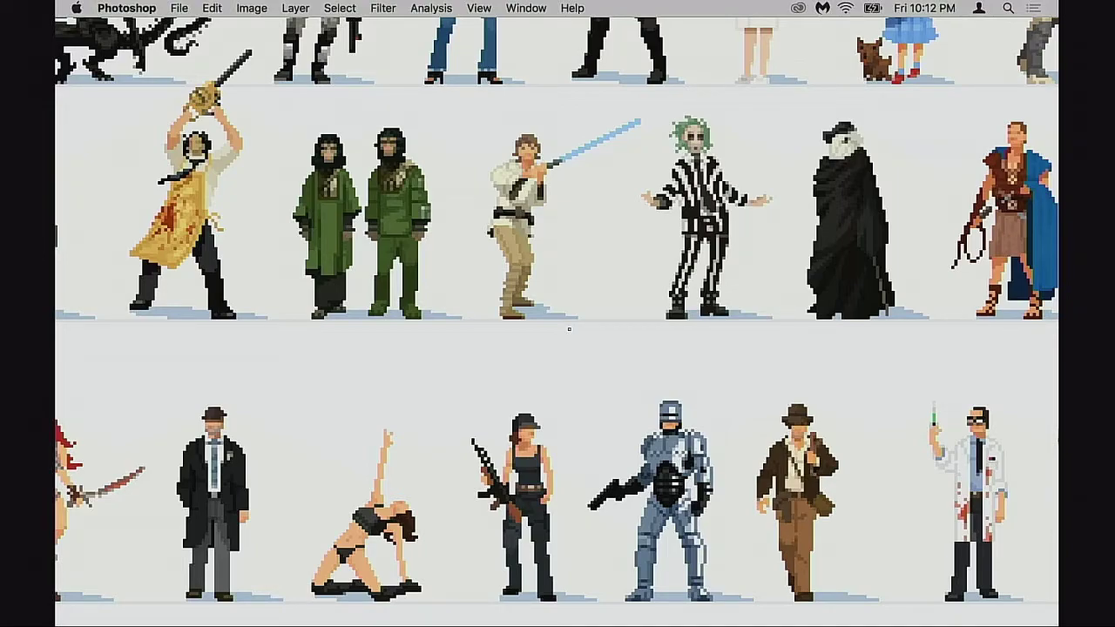
Return to the sledgehammer woman at the end of the top row and bring back the hidden editing panels
scroll(596, 328, up, 6)
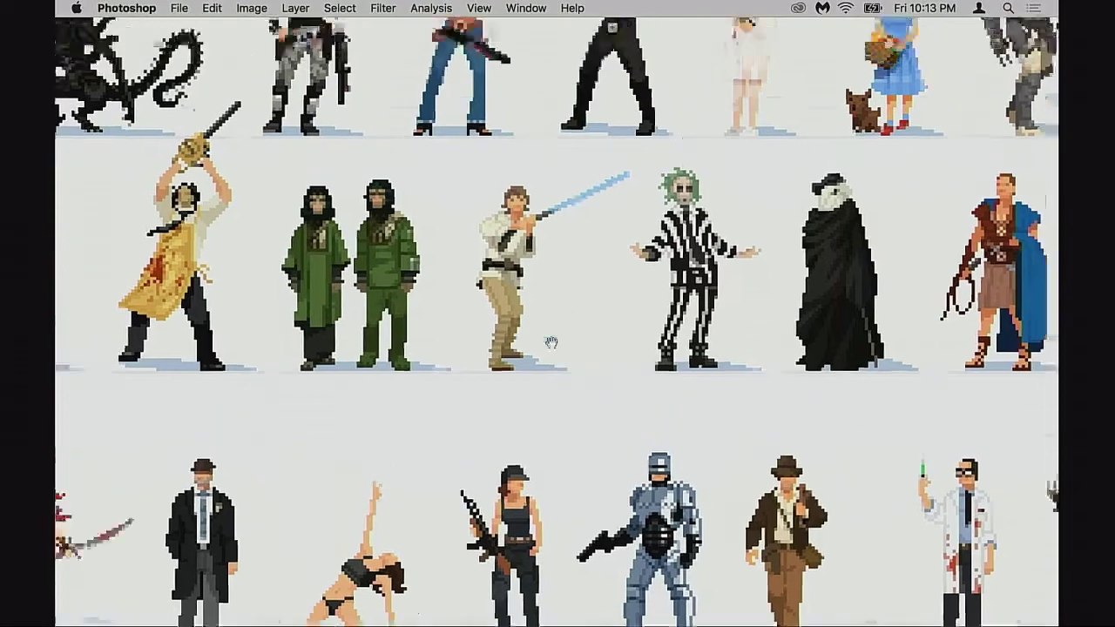
scroll(557, 340, right, 10)
scroll(658, 300, right, 2)
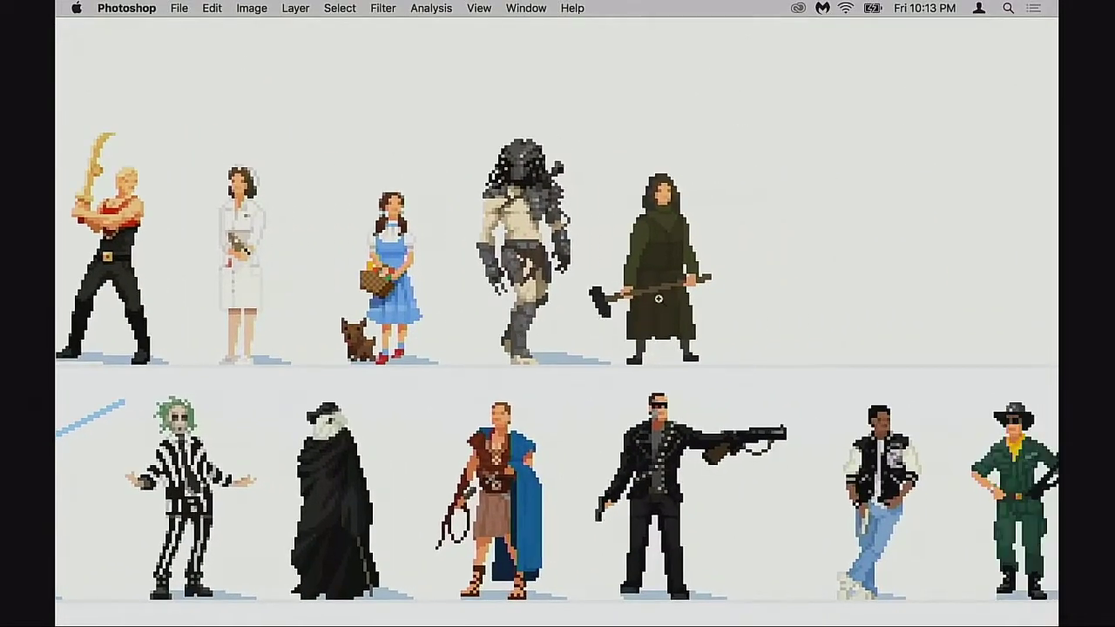
scroll(662, 298, up, 2)
key(Tab)
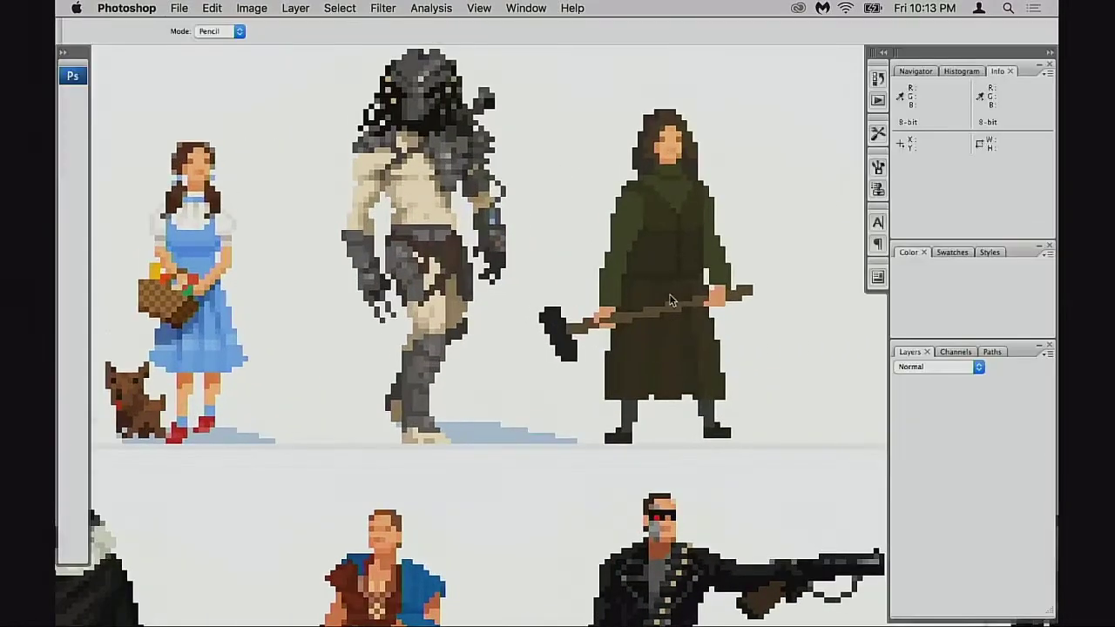
scroll(639, 299, up, 2)
drag(591, 359, 583, 365)
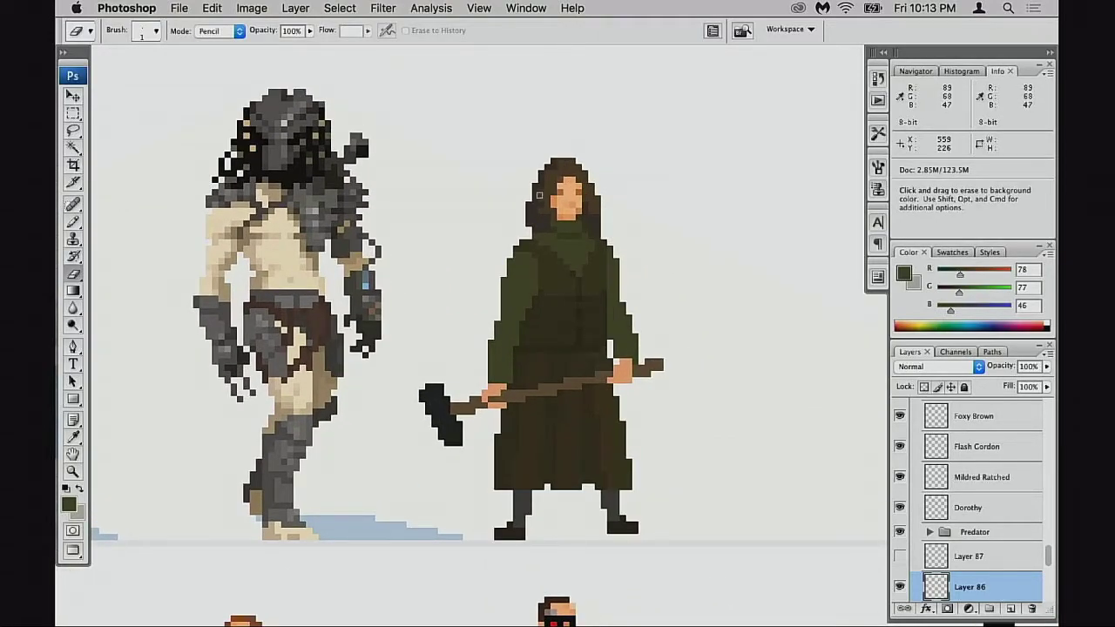
Sample the dark hair brown (R 65, G 55, B 49) and pencil darker shading into the woman's hair at the crown and beside her face
scroll(559, 206, up, 2)
key(b)
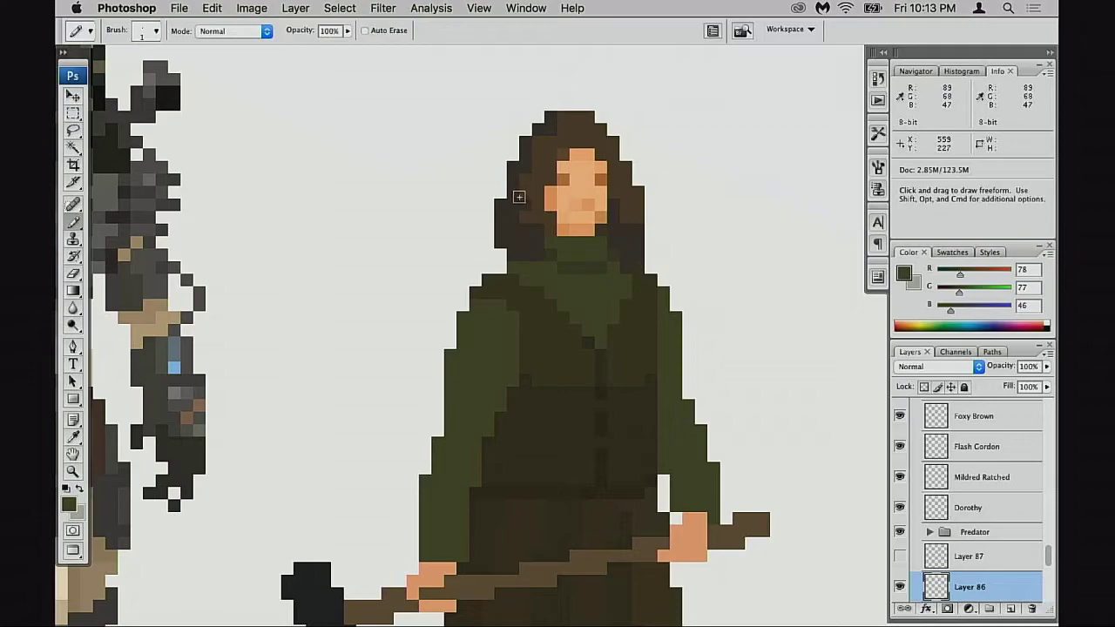
alt+click(519, 197)
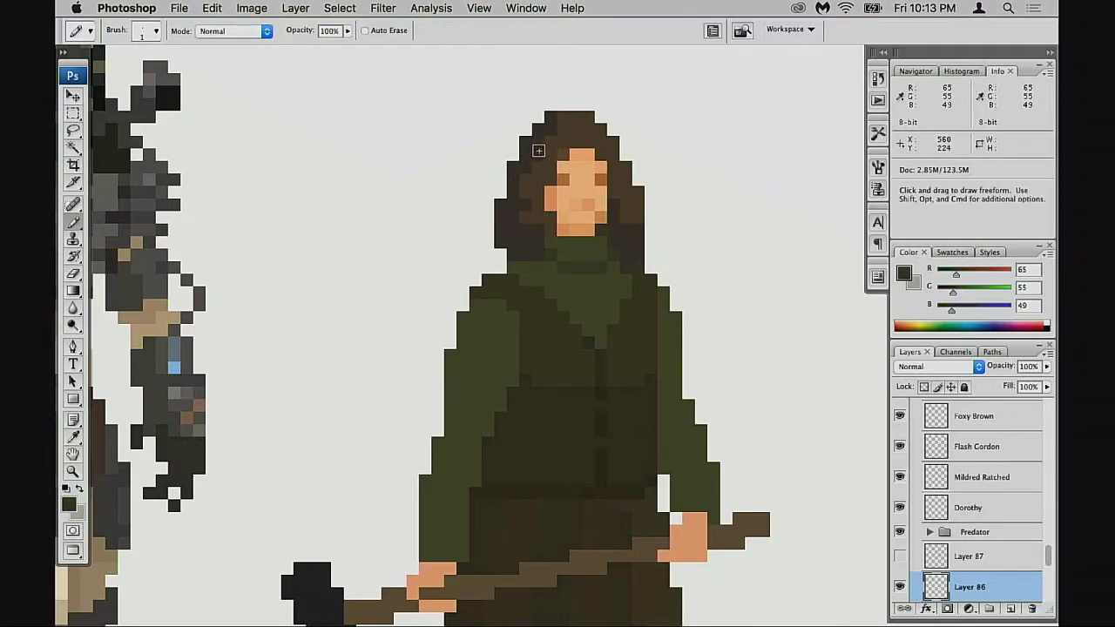
click(557, 119)
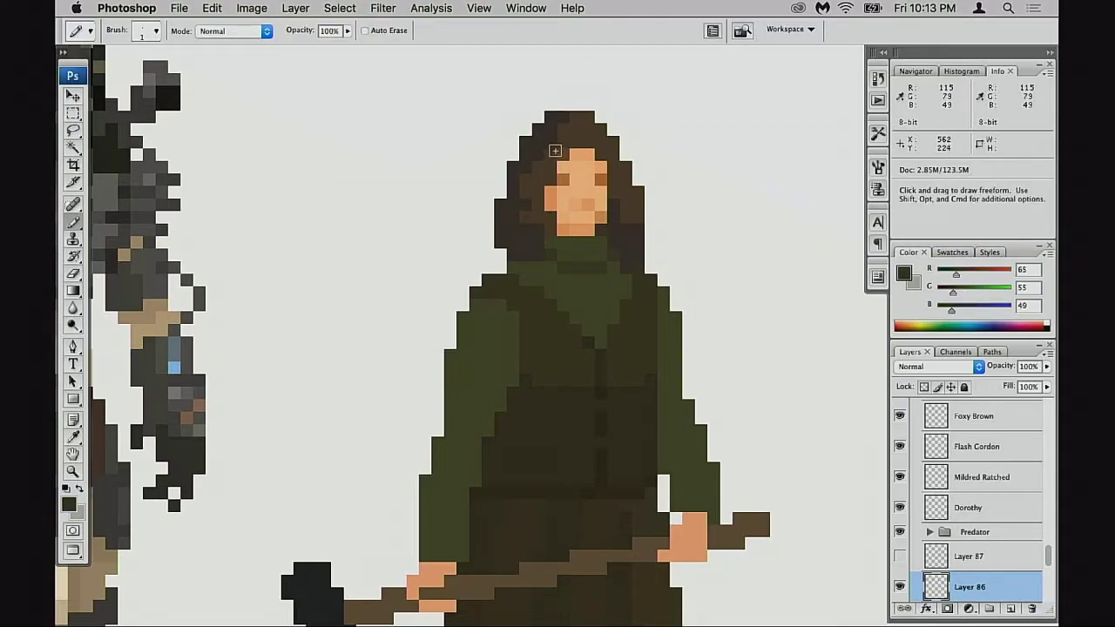
alt+click(547, 165)
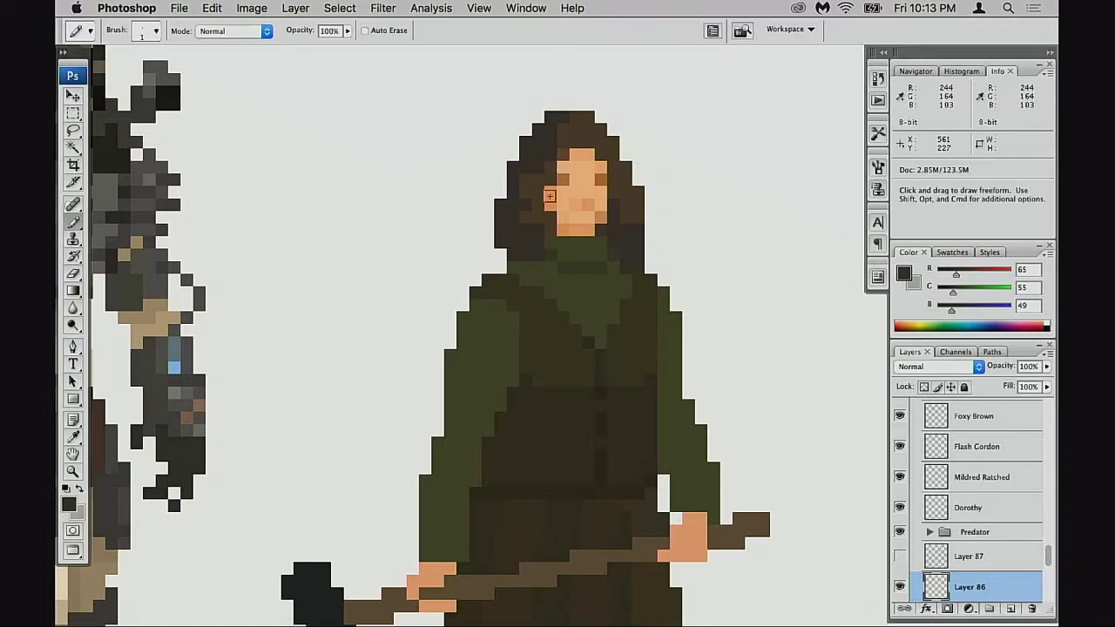
alt+click(525, 195)
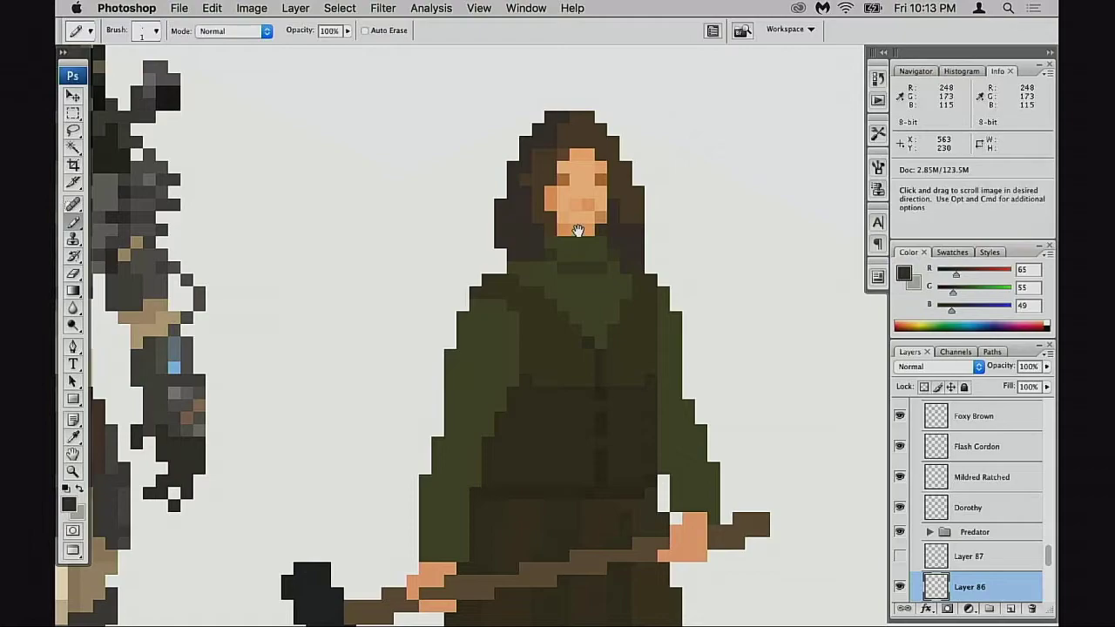
Sample the lighter brown (R 89, G 68, B 47) and dark brown (R 65, G 55, B 49) and rework the hair strands on both sides of the woman's face
drag(577, 230, 556, 256)
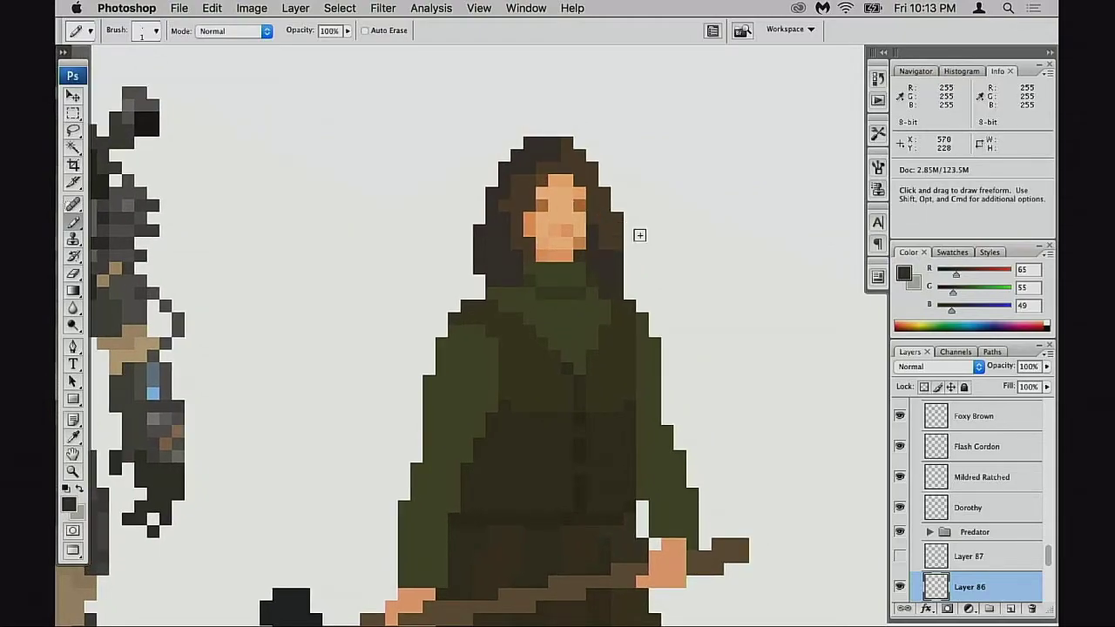
drag(606, 247, 626, 234)
alt+click(540, 224)
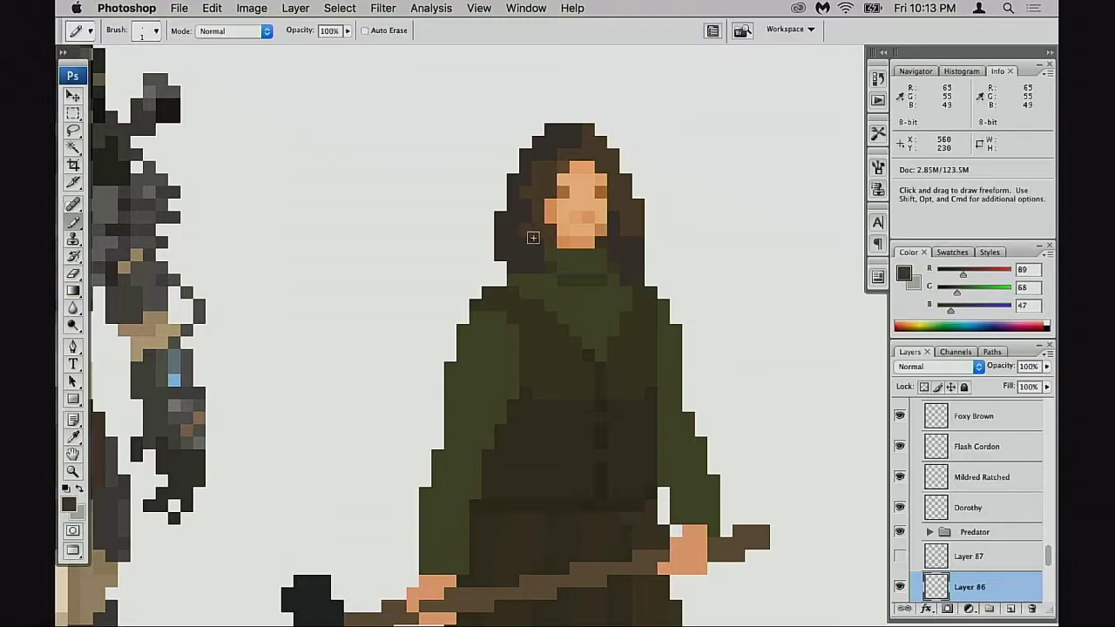
alt+click(625, 234)
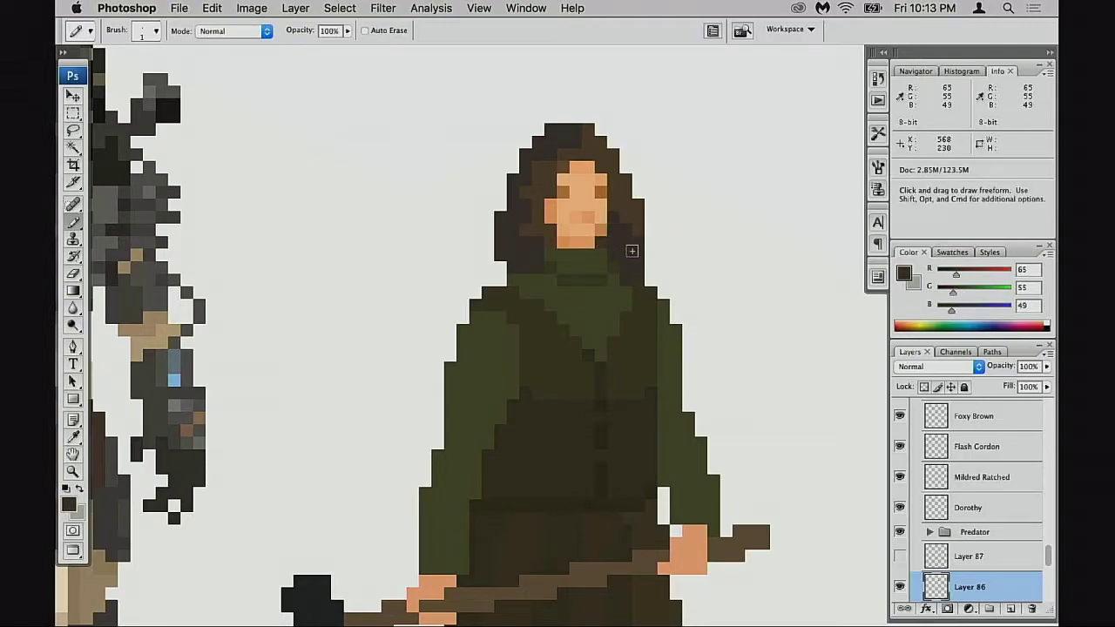
alt+click(538, 218)
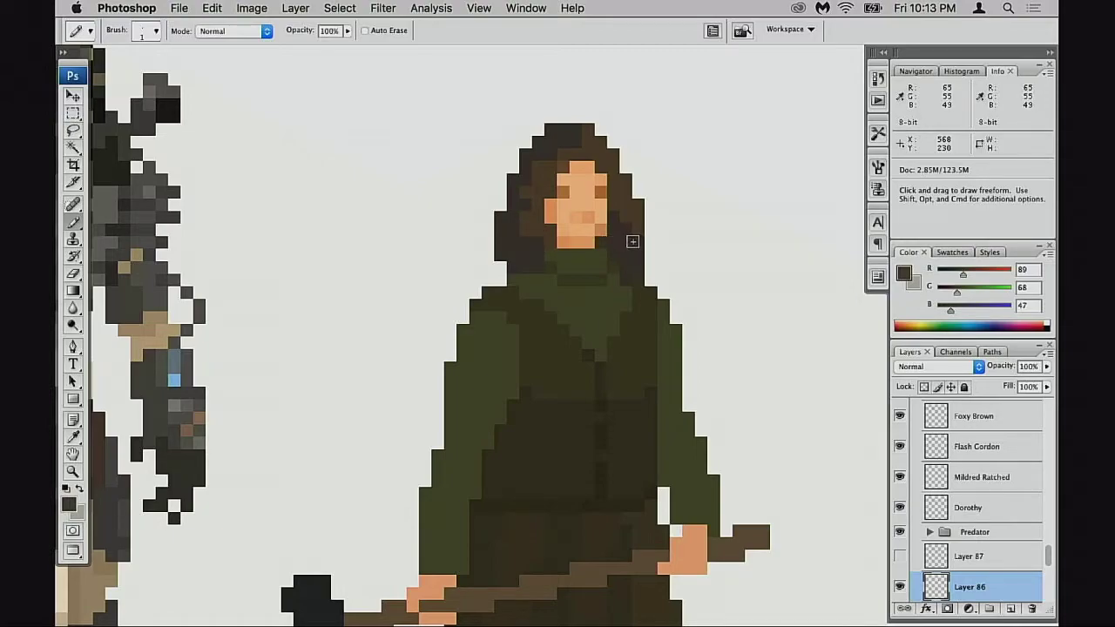
alt+click(528, 235)
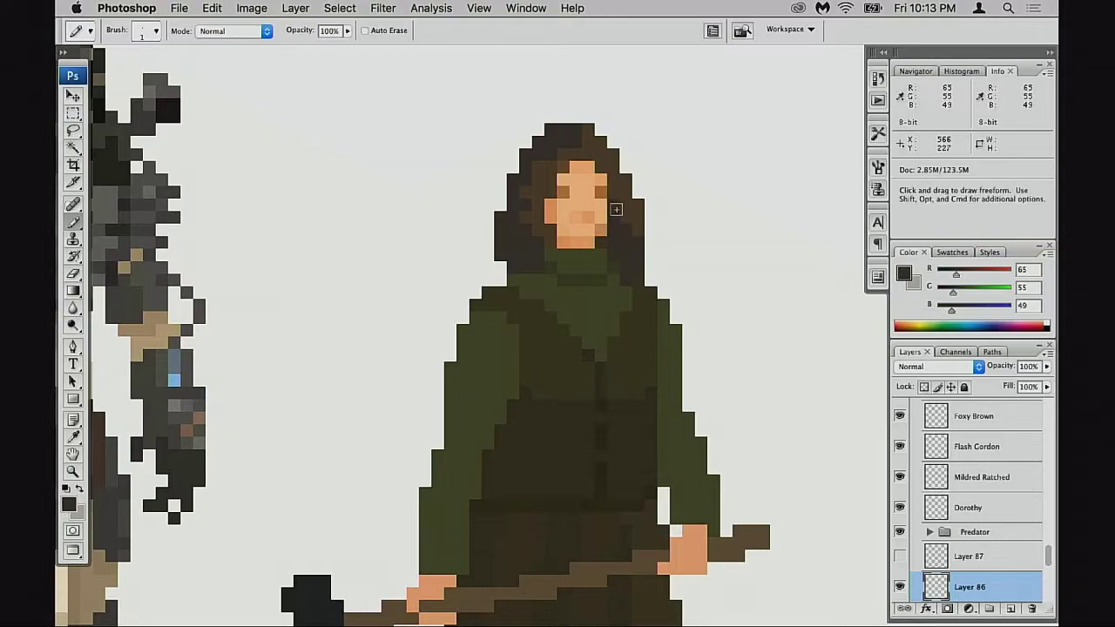
drag(612, 222, 609, 232)
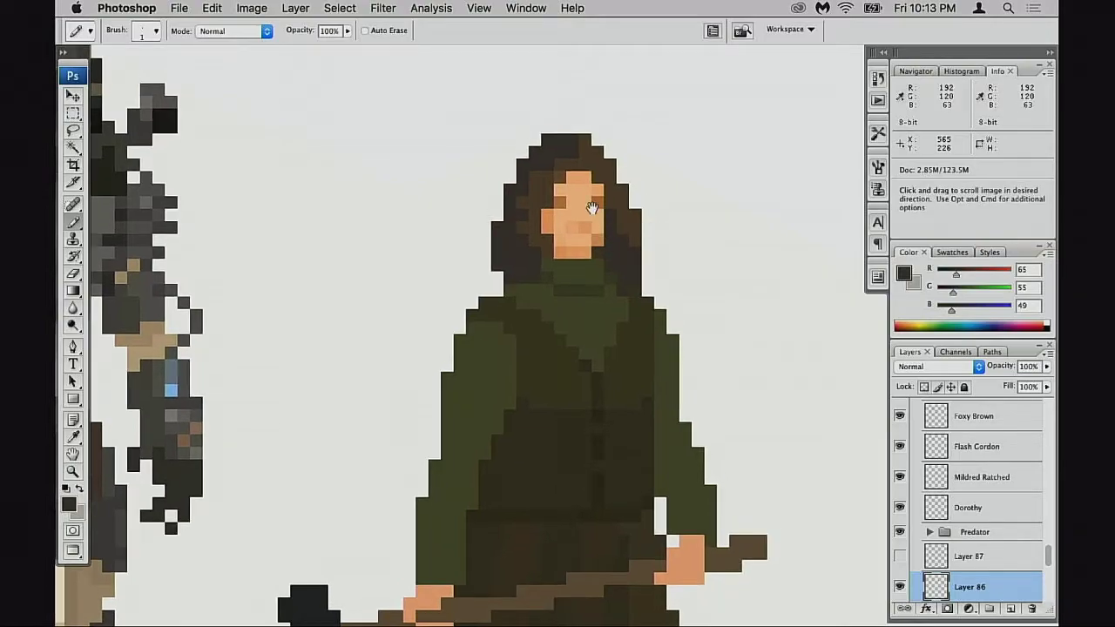
Pencil lighter brown (R 89, G 68, B 47) and dark brown (R 65, G 55, B 49) pixels into the hair at the crown and above the forehead
alt+click(595, 162)
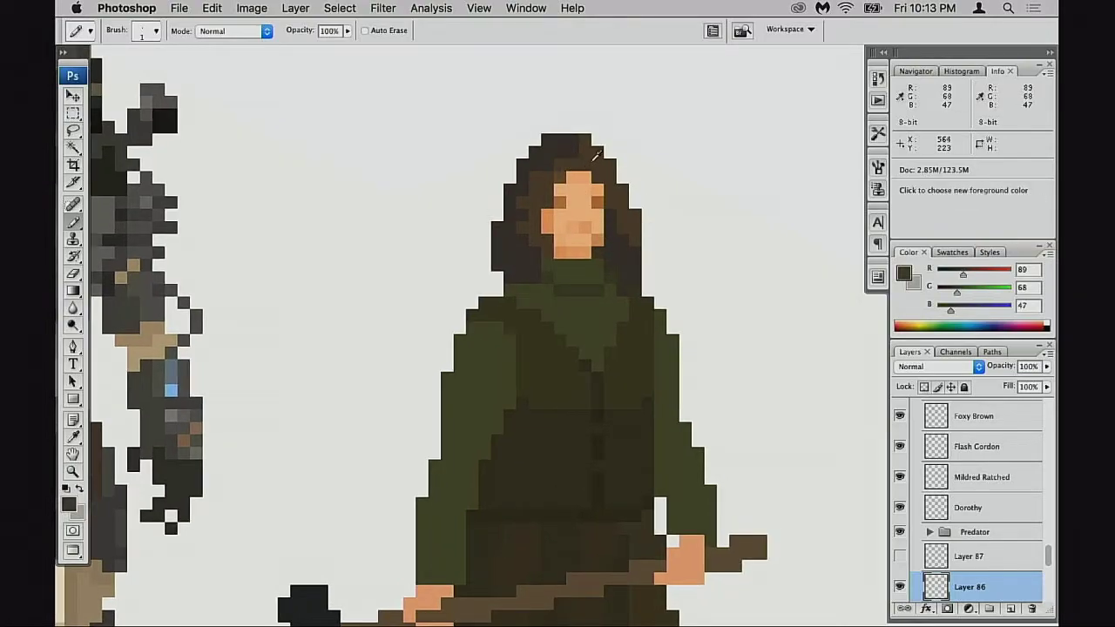
click(572, 152)
alt+click(549, 170)
click(554, 173)
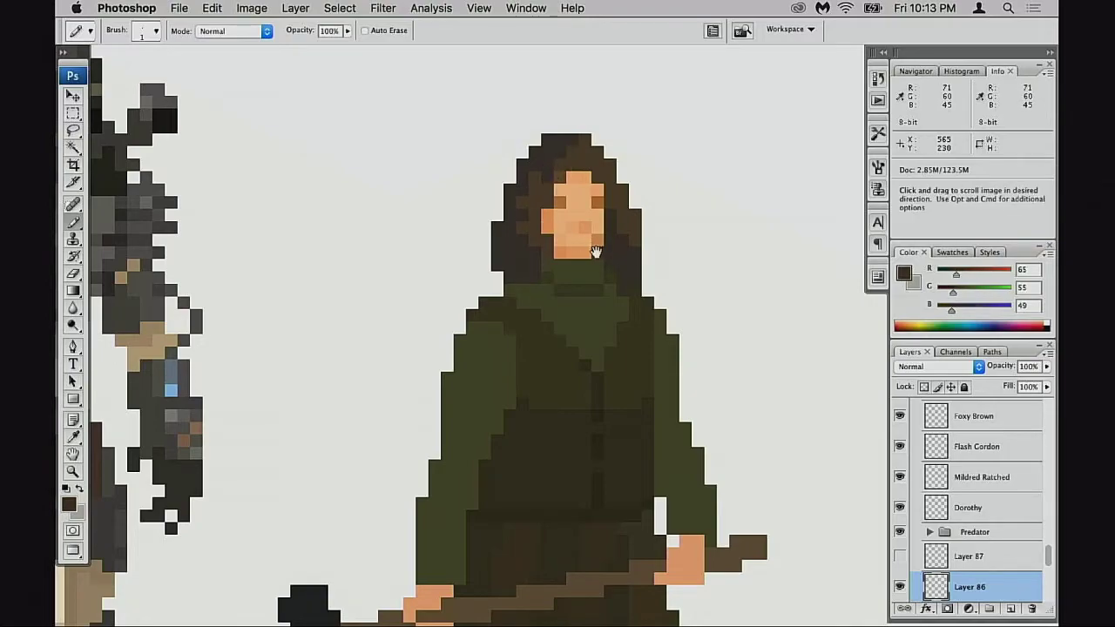
drag(621, 255, 642, 247)
alt+click(626, 263)
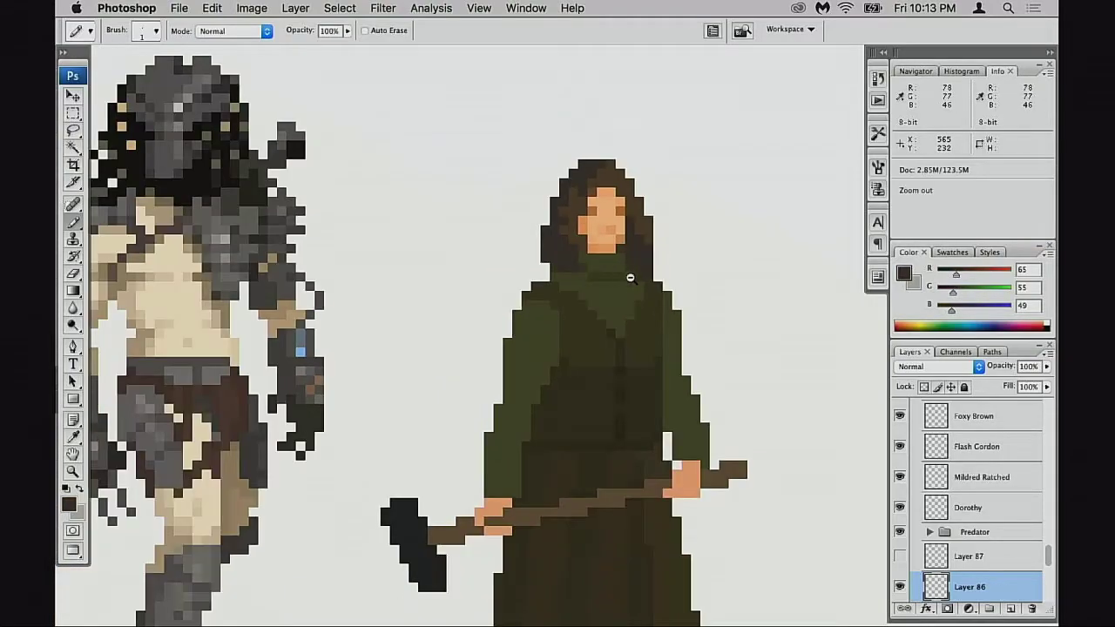
Check the woman beside her neighbours, and fill the hair left of her temple and eye with the lighter brown (R 89, G 68, B 47)
alt+click(628, 275)
alt+click(633, 279)
alt+click(650, 289)
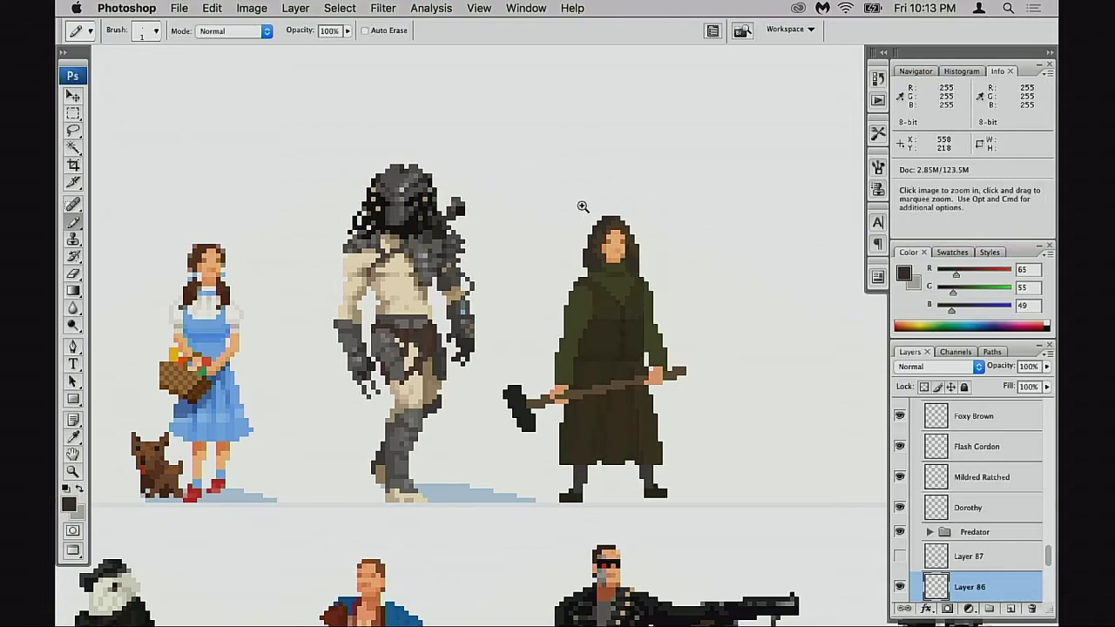
drag(583, 206, 653, 291)
scroll(592, 267, down, 3)
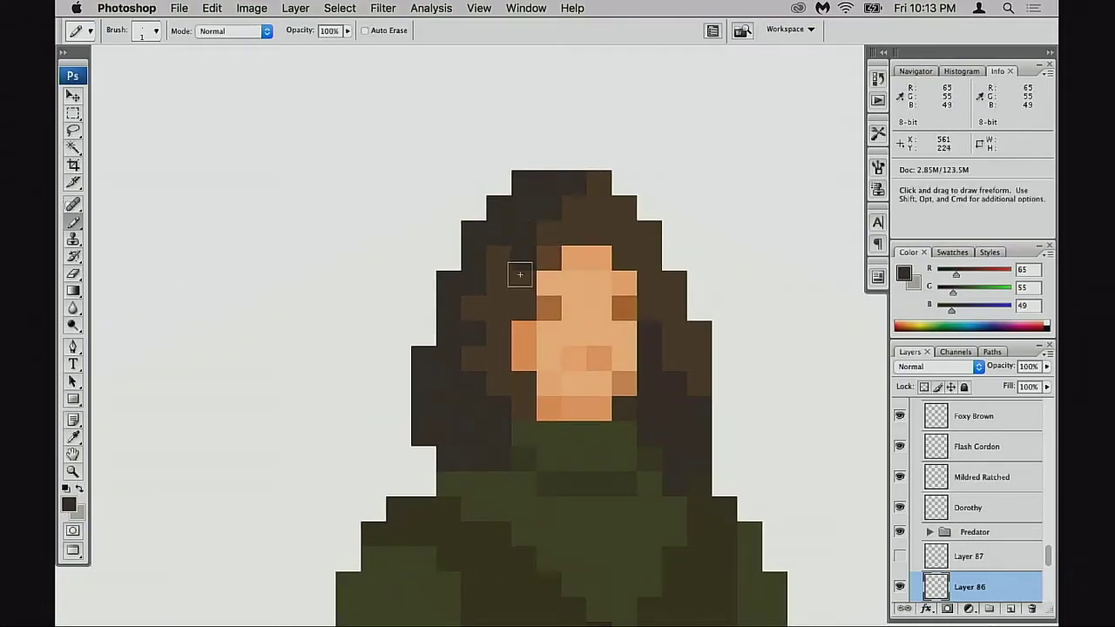
alt+click(498, 252)
mouse_move(484, 253)
mouse_down()
mouse_move(480, 279)
mouse_move(515, 317)
mouse_up()
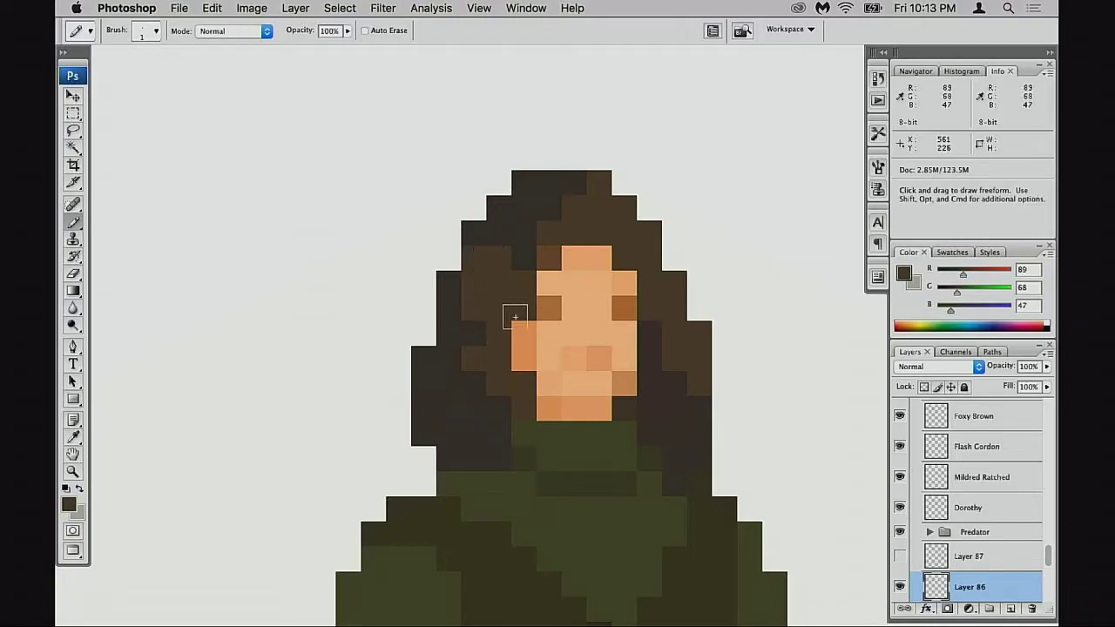
drag(576, 343, 559, 304)
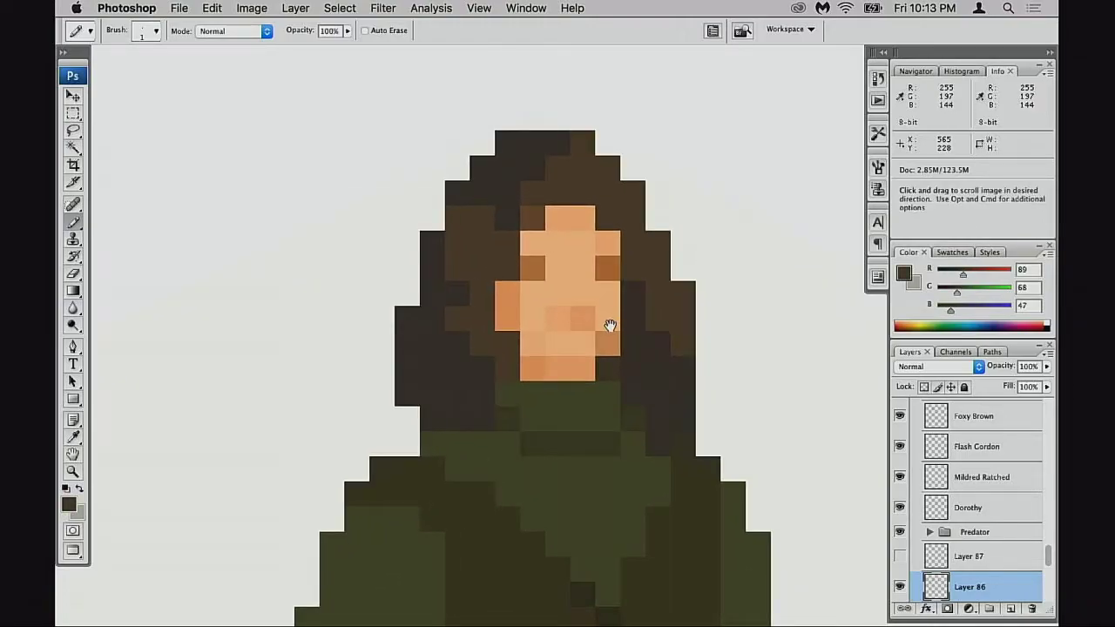
scroll(627, 322, down, 3)
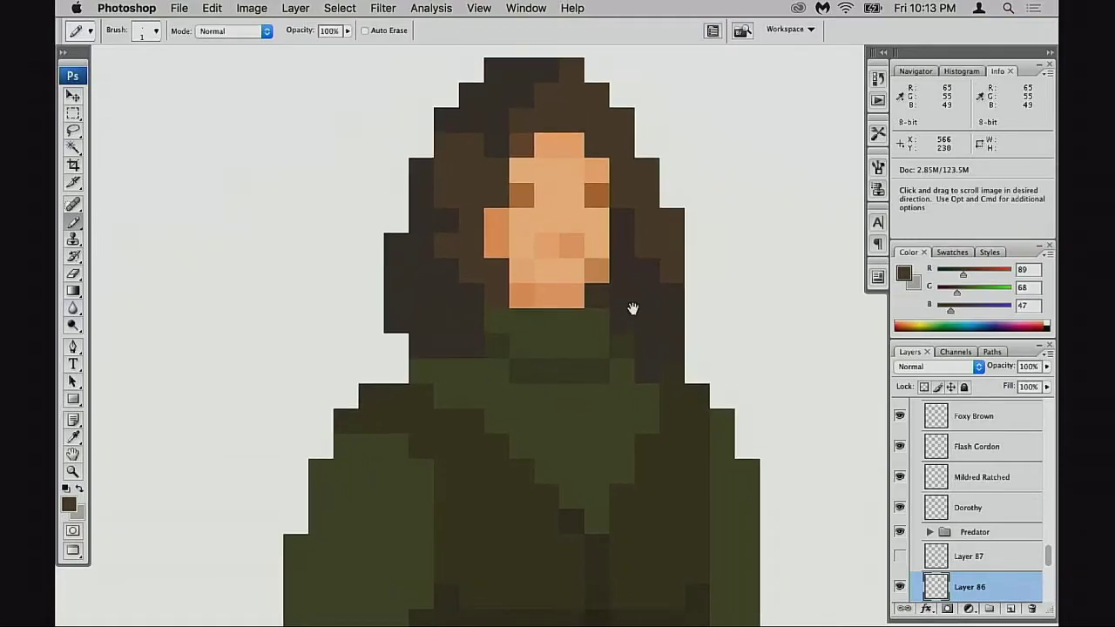
Move the turtleneck's shadow band one pixel row up with dark green (R 66, G 65, B 39), repainting the row below in lighter green (R 78, G 77, B 46)
alt+click(628, 333)
alt+click(638, 349)
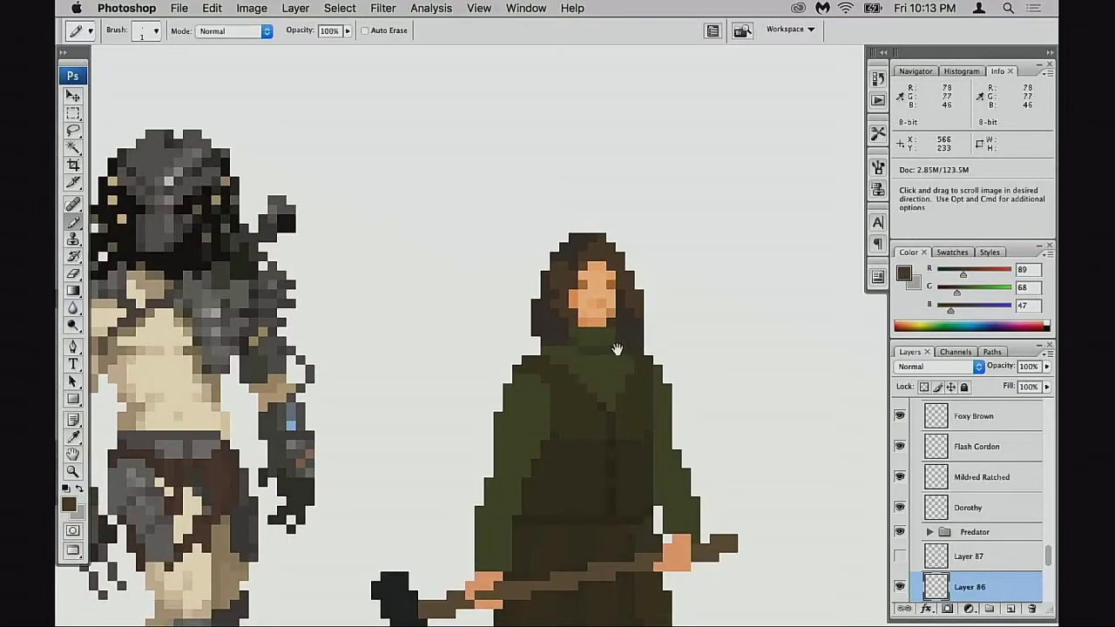
scroll(616, 348, up, 2)
alt+click(629, 307)
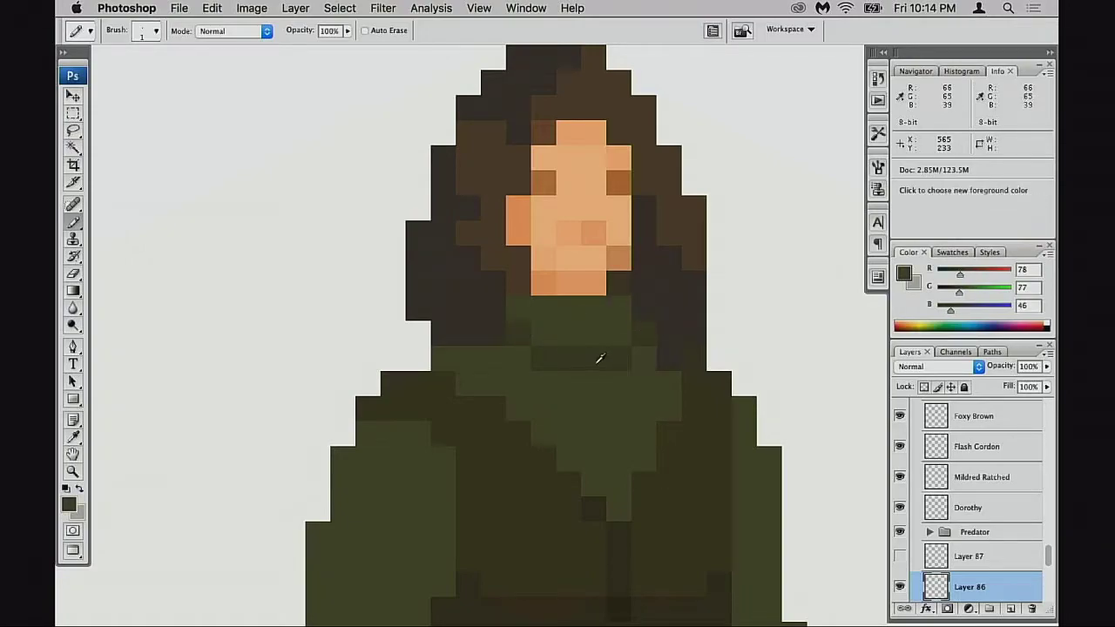
alt+click(524, 335)
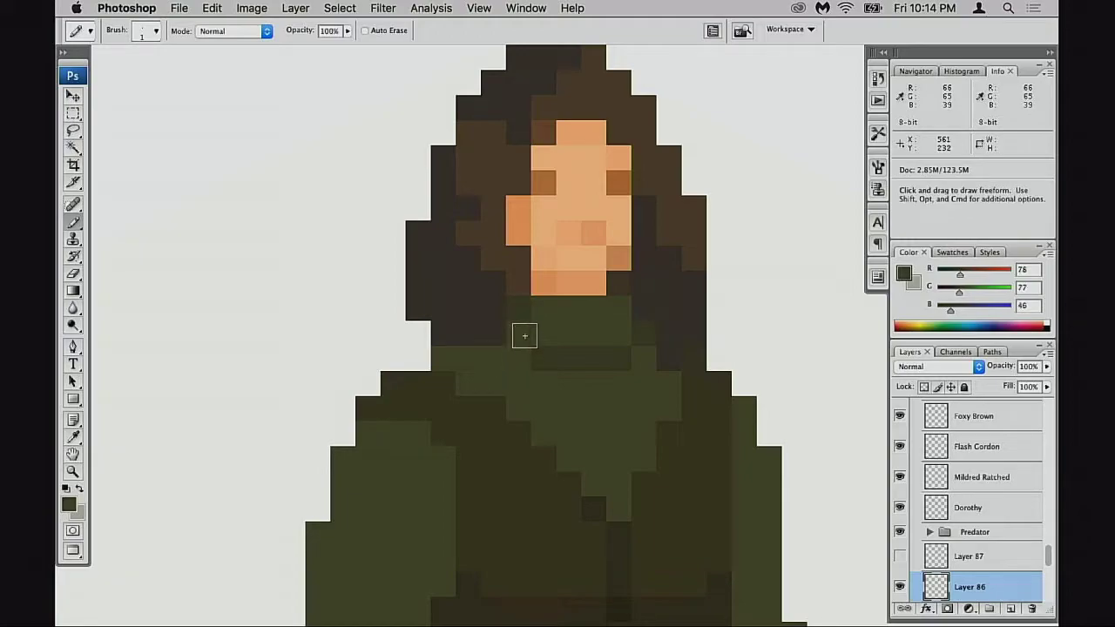
drag(548, 326, 610, 327)
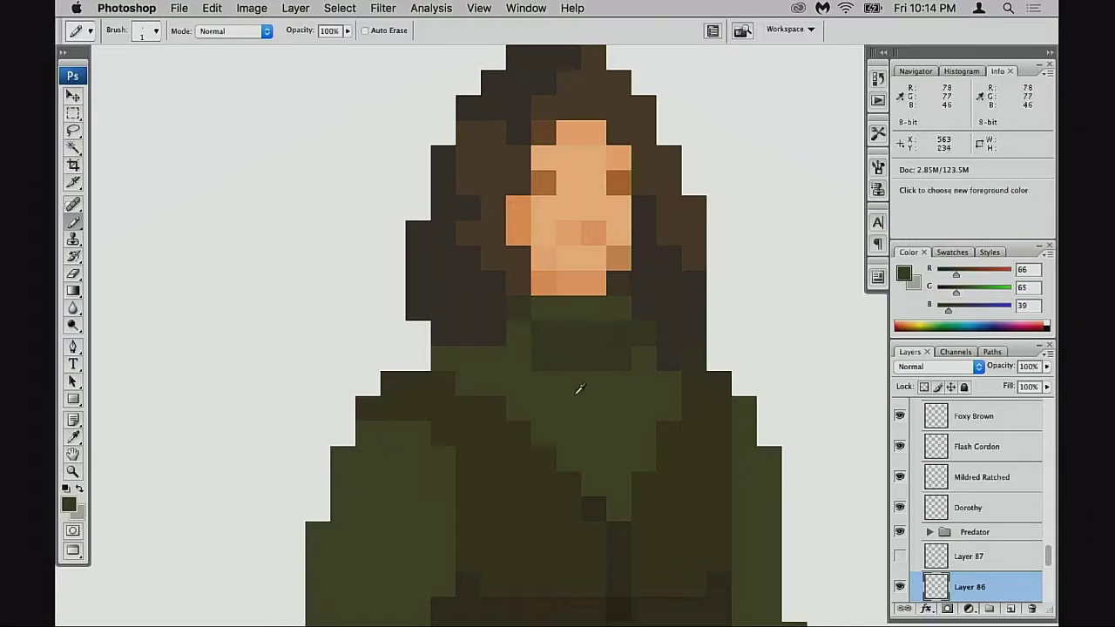
click(642, 312)
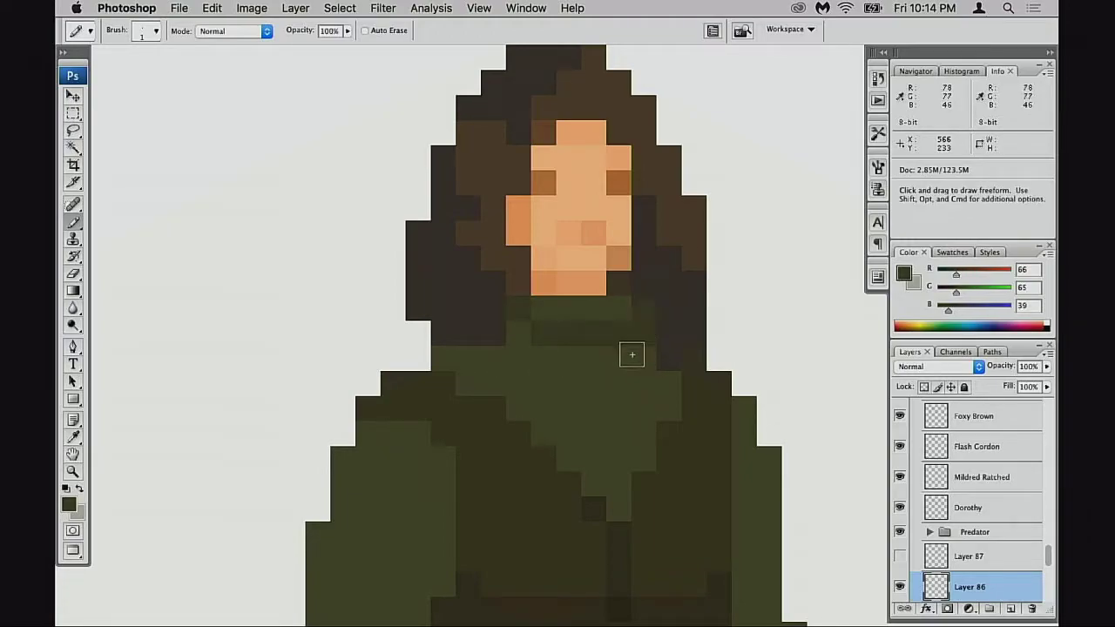
drag(578, 355, 610, 352)
alt+click(610, 354)
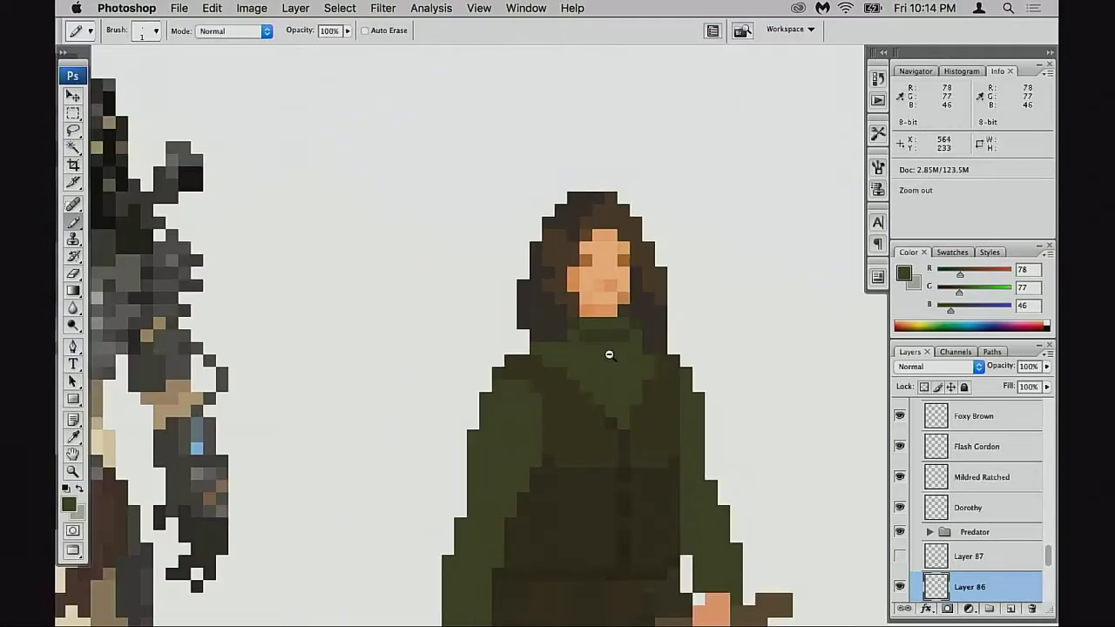
Compare the hooded figure with the neighbouring sprites, and show the sprite document in a window beside the reference photo
alt+click(610, 355)
alt+click(596, 365)
alt+click(603, 369)
alt+super+click(603, 369)
alt+super+click(603, 369)
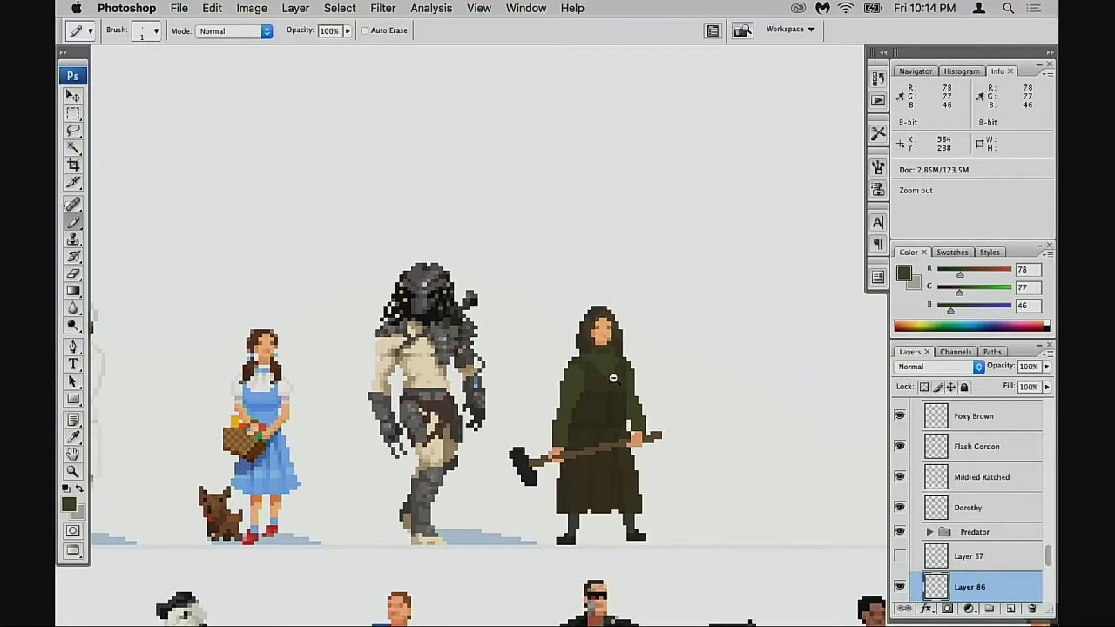
alt+super+click(612, 380)
drag(612, 380, 433, 348)
key(f)
key(f)
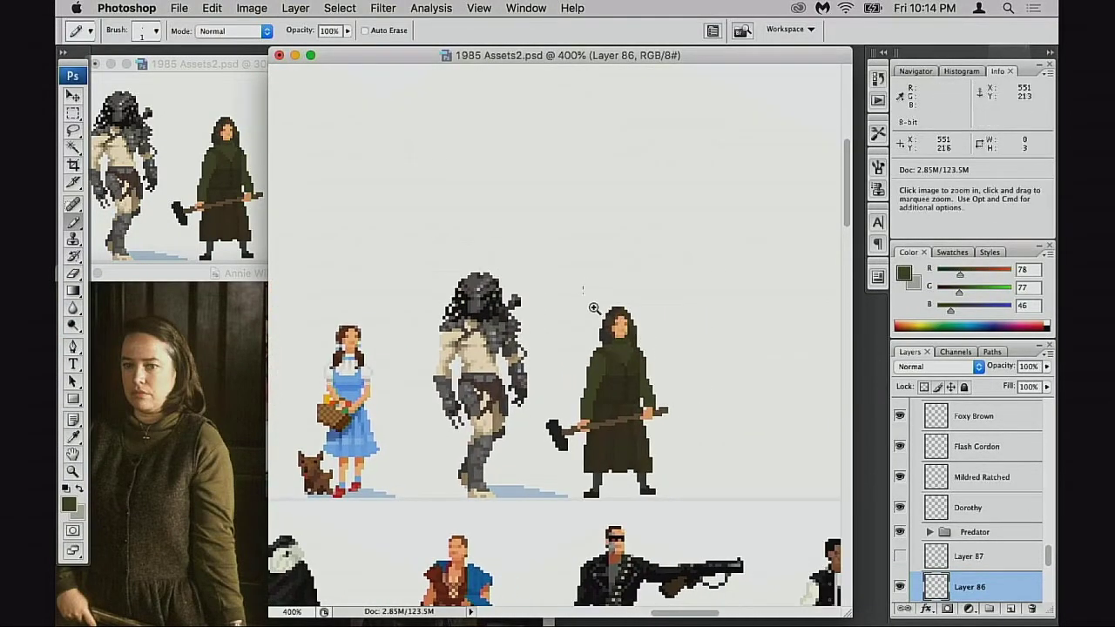
Try painting neck pixels over the top of the green collar in sampled skin tone (RGB 244, 164, 103), and undo them
drag(592, 306, 696, 400)
drag(629, 389, 660, 366)
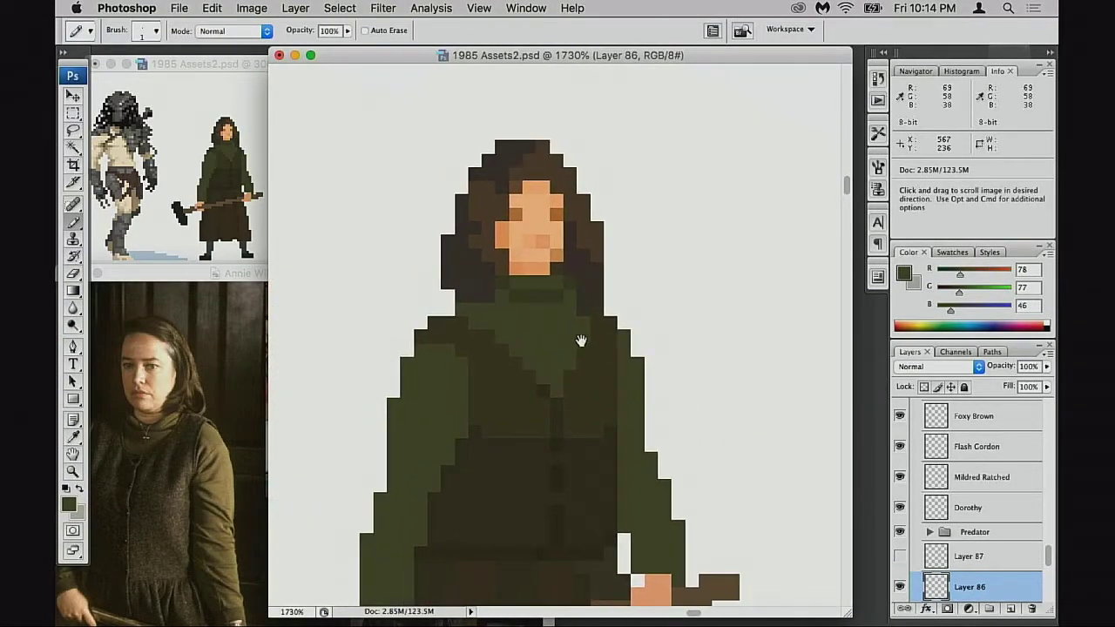
super+click(563, 333)
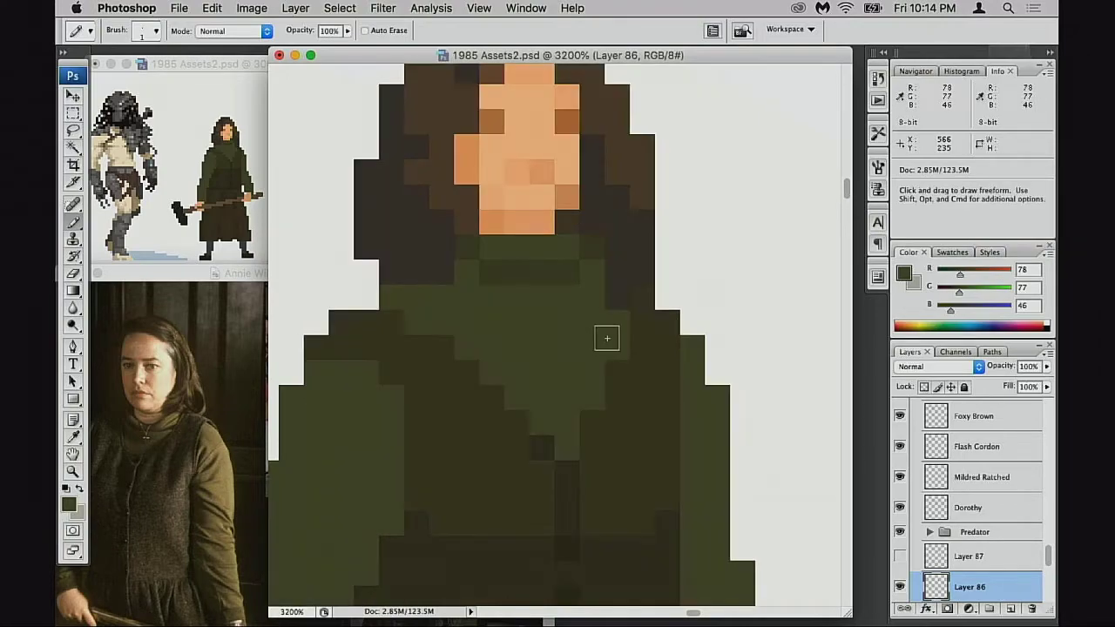
drag(541, 305, 559, 378)
alt+click(530, 294)
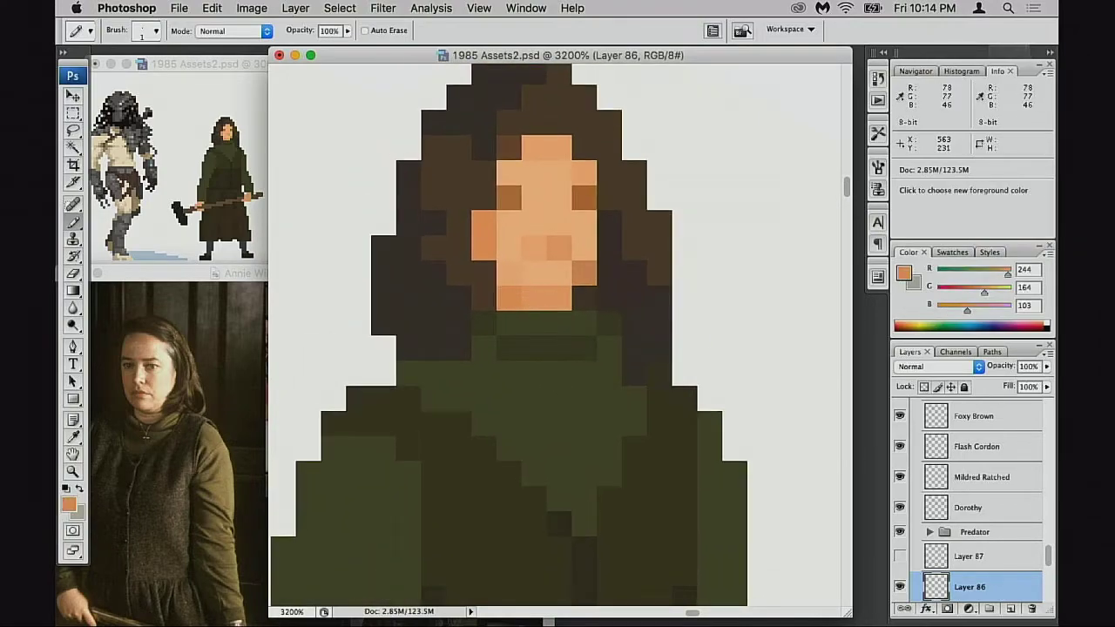
click(537, 323)
click(550, 324)
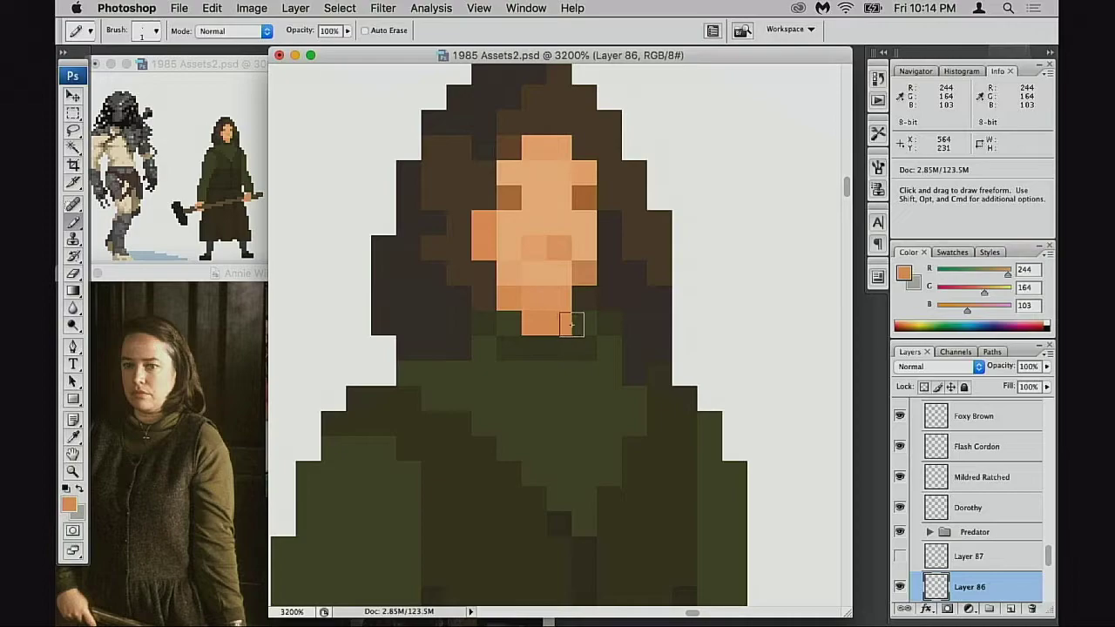
key(alt+super+z)
key(alt+super+z)
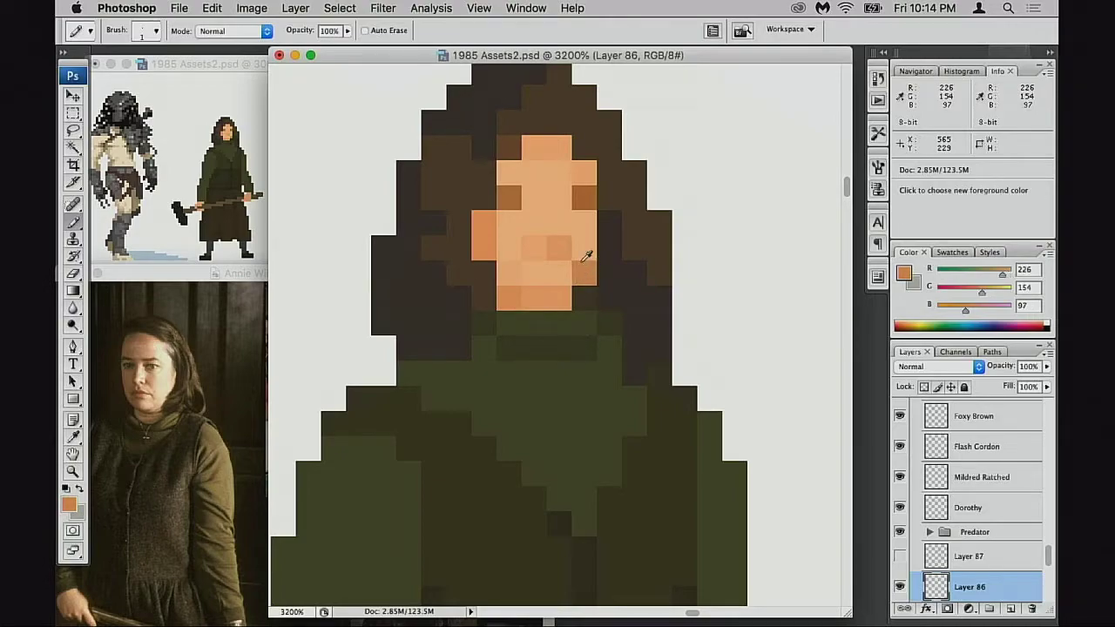
Try a darker three-pixel neck shadow under the chin in RGB 192, 120, 63, and undo it
alt+click(583, 261)
drag(509, 323, 551, 327)
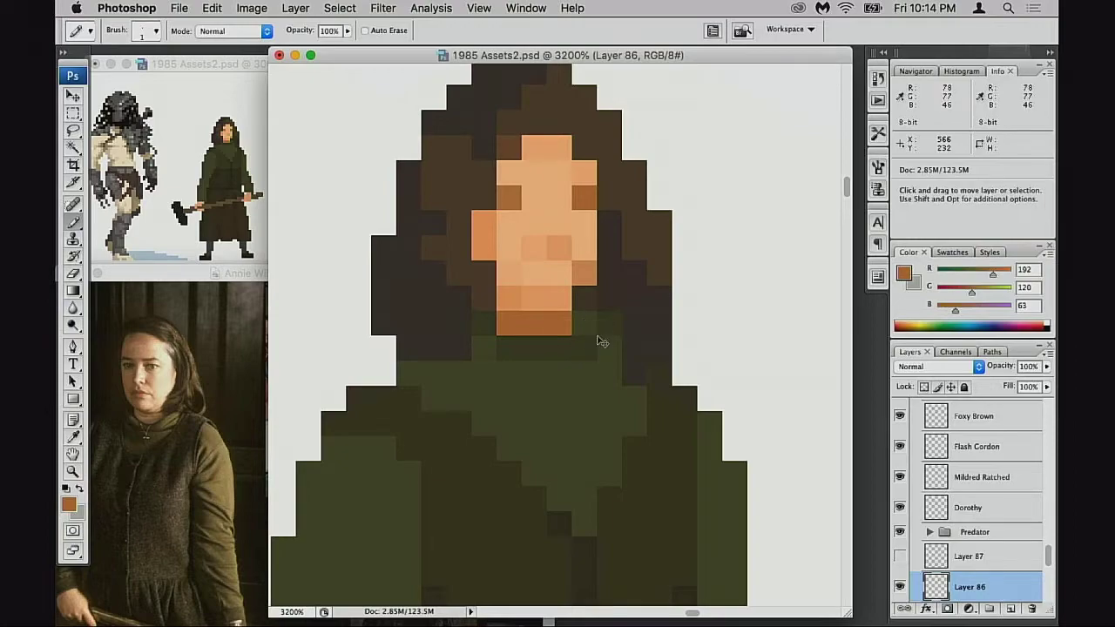
key(super+alt+z)
Reshape the V-shaped neckline by repainting its edge pixels in sampled green (RGB 78, 77, 46) and vest brown (RGB 69, 58, 38)
drag(613, 379, 634, 333)
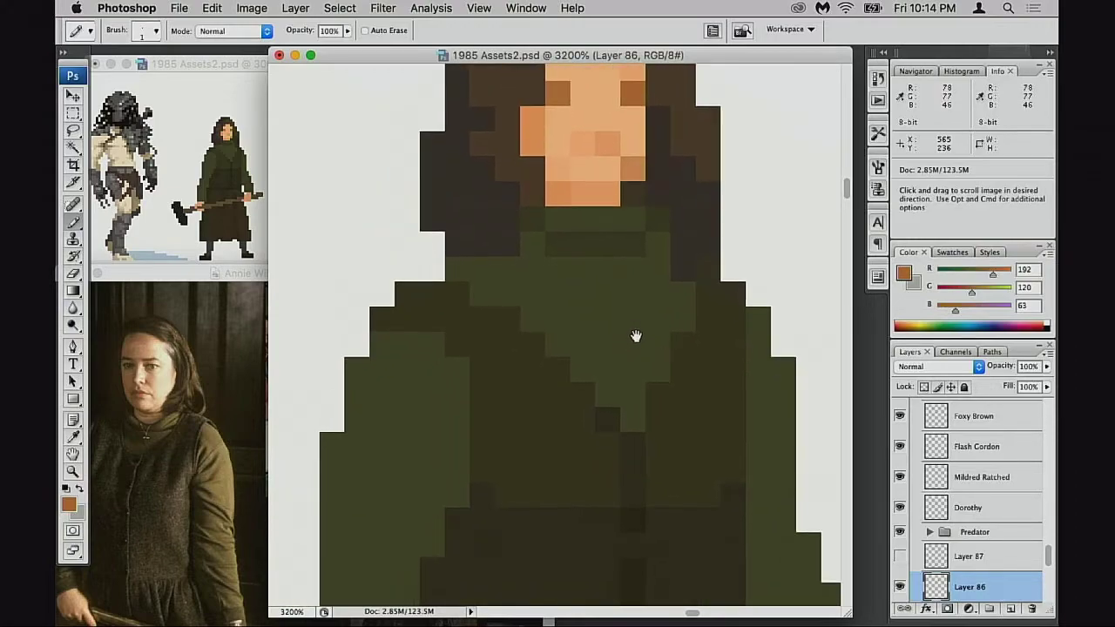
alt+click(566, 362)
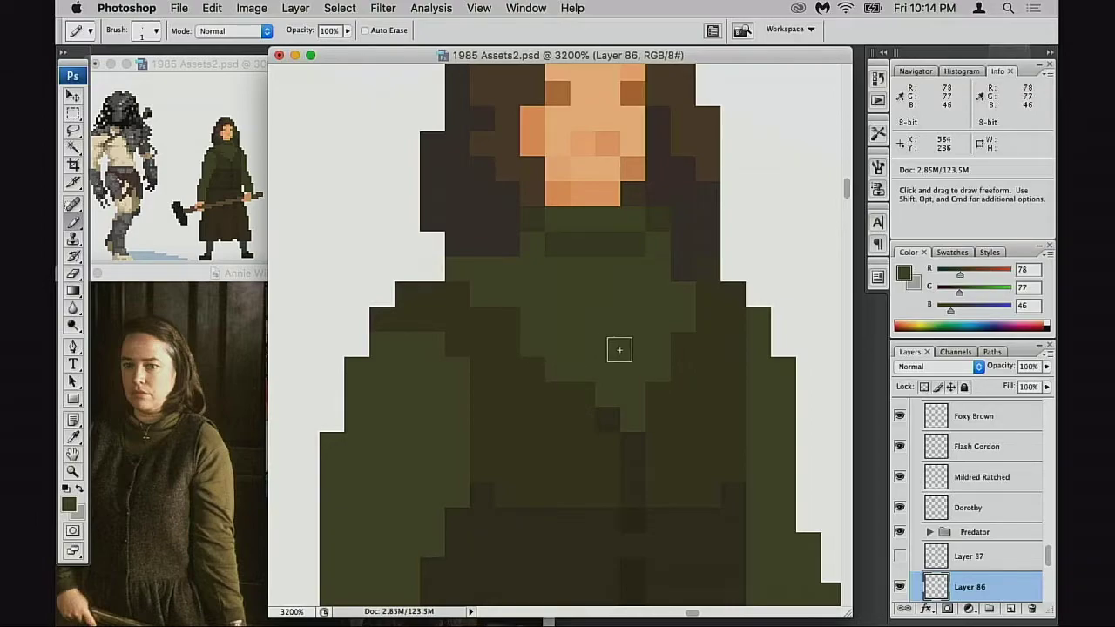
alt+click(527, 353)
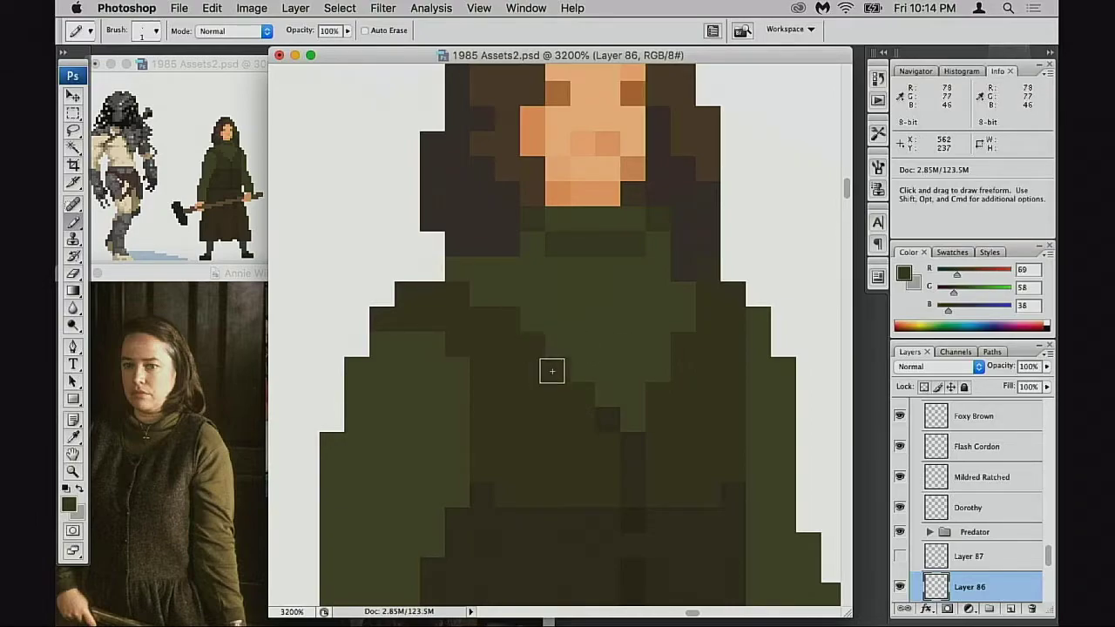
drag(658, 371, 654, 349)
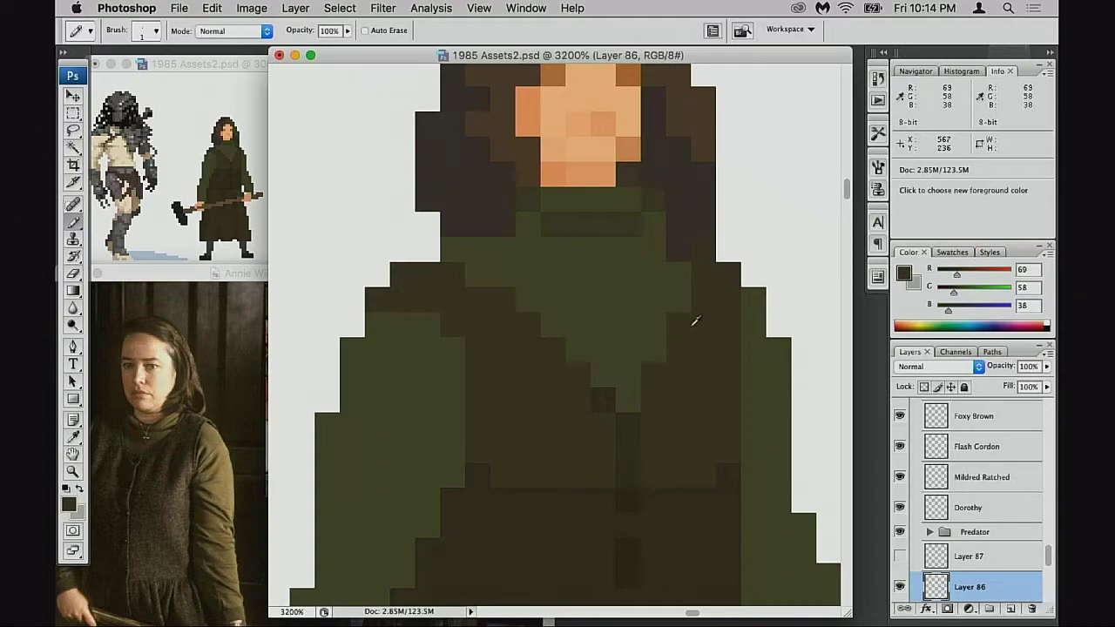
alt+click(664, 320)
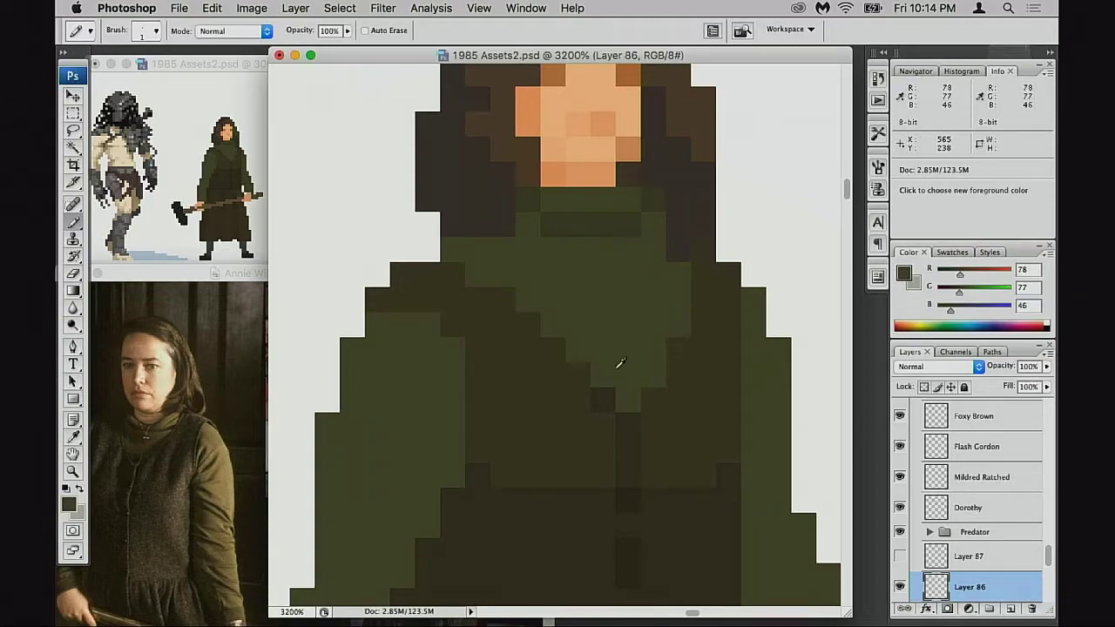
Rework the vest's centre button line with dark pixels in RGB 50, 40, 26 and surrounding brown in RGB 59, 49, 32
scroll(647, 418, down, 5)
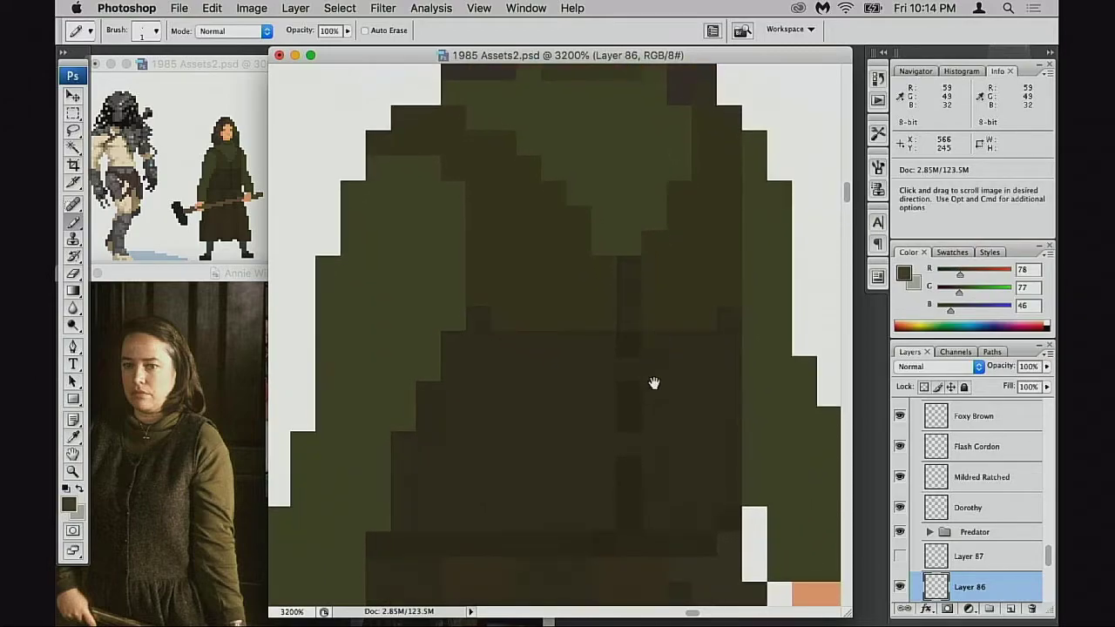
scroll(644, 379, down, 2)
alt+click(561, 260)
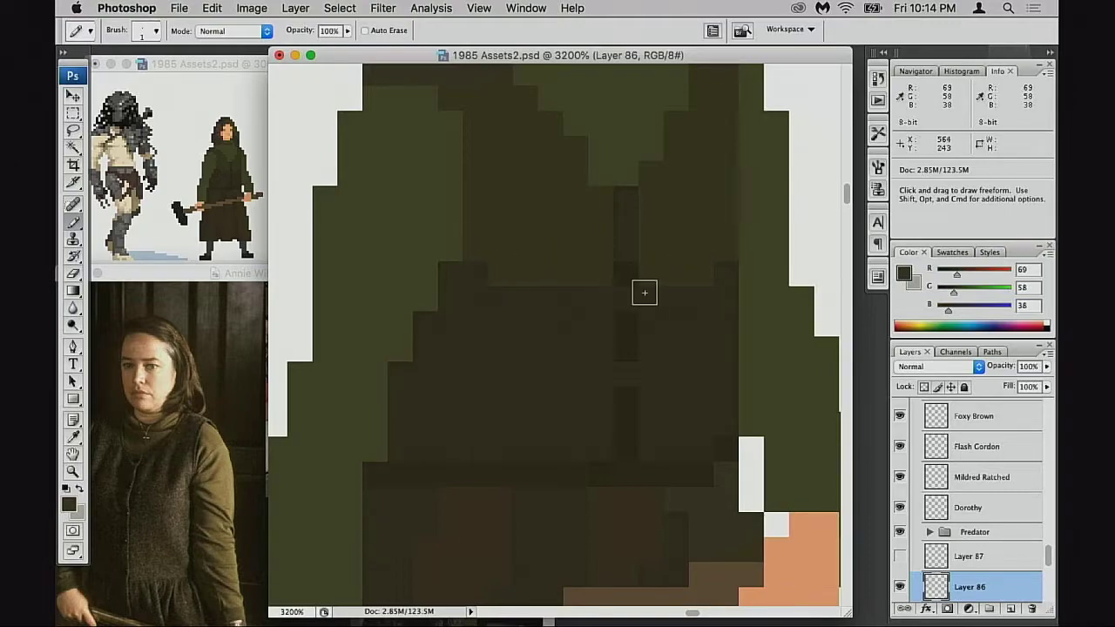
drag(644, 308, 641, 313)
alt+click(601, 301)
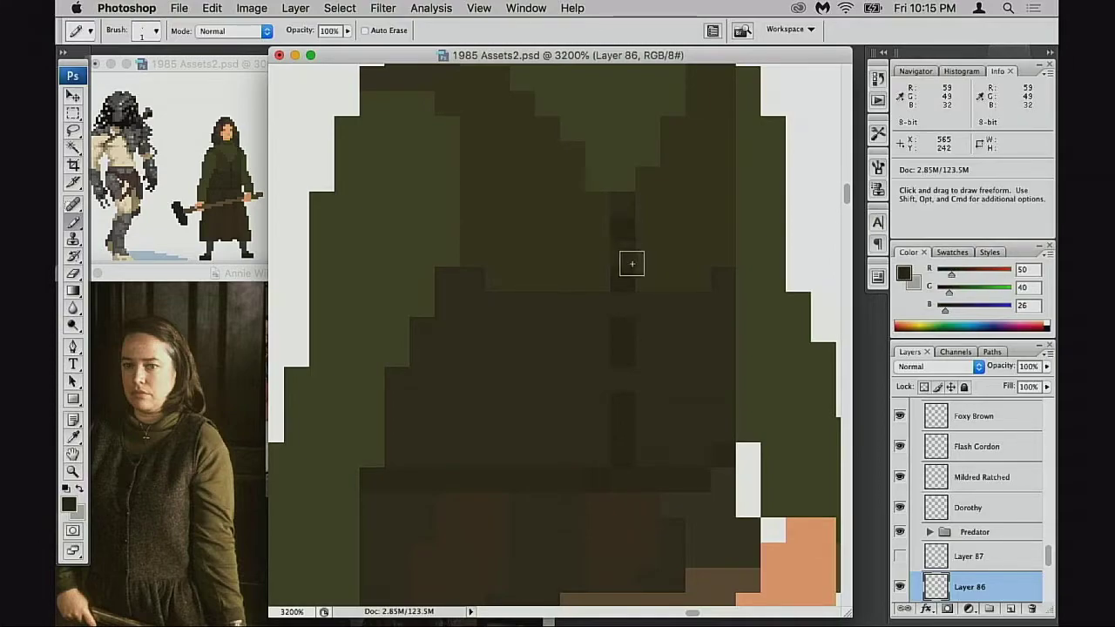
click(626, 210)
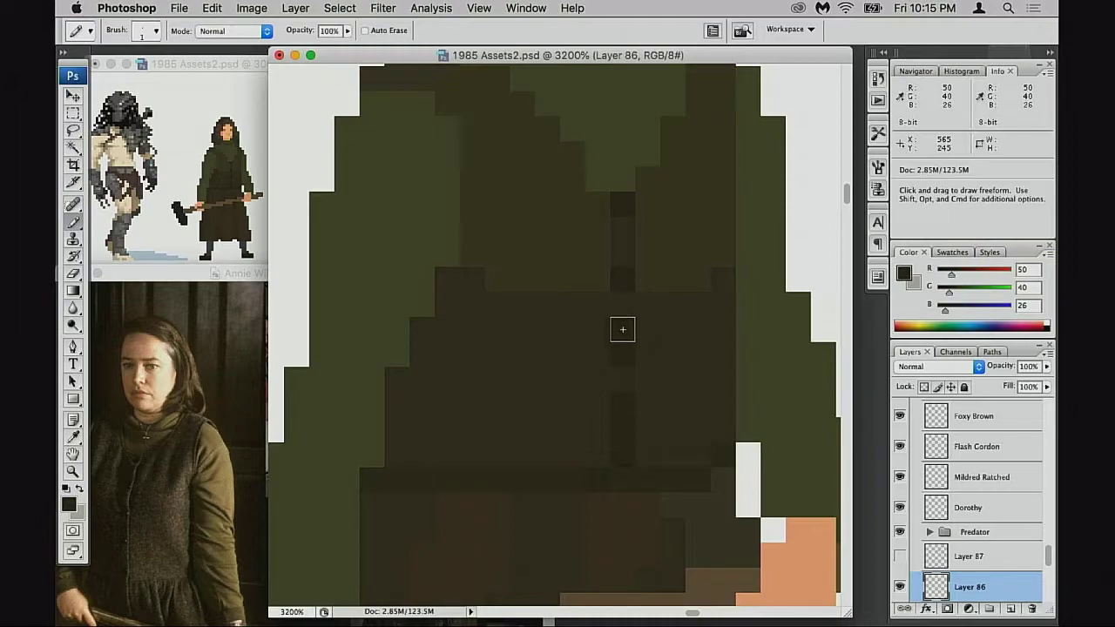
alt+click(622, 278)
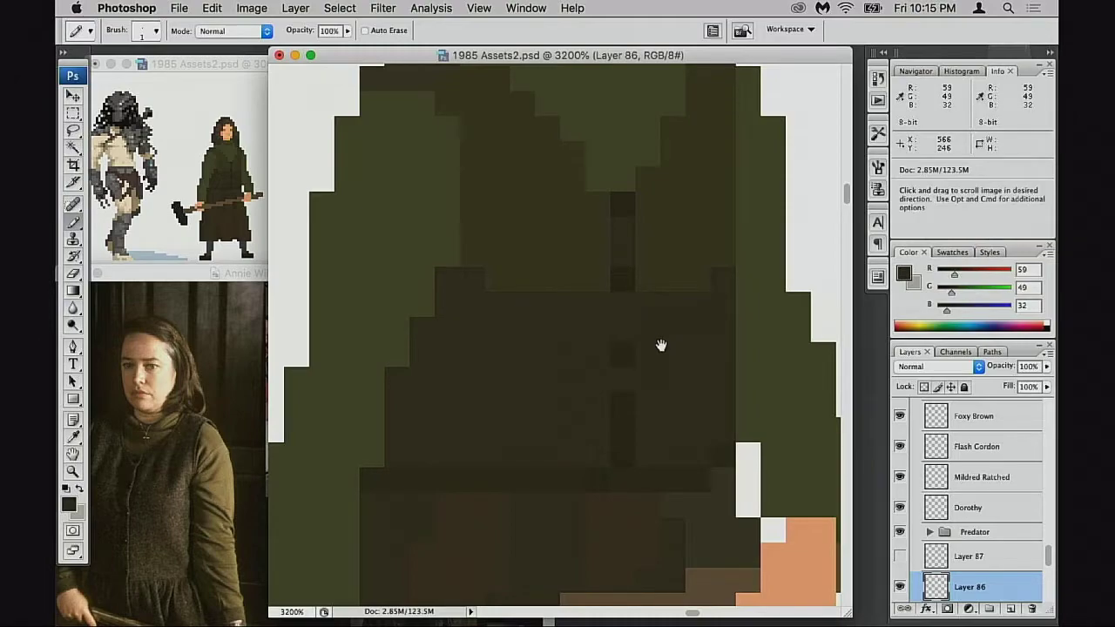
Touch up the dark waist seam across the dress with sampled RGB 50, 40, 26, and its outer end with RGB 59, 49, 32
scroll(659, 339, left, 3)
scroll(660, 340, down, 2)
key(super)
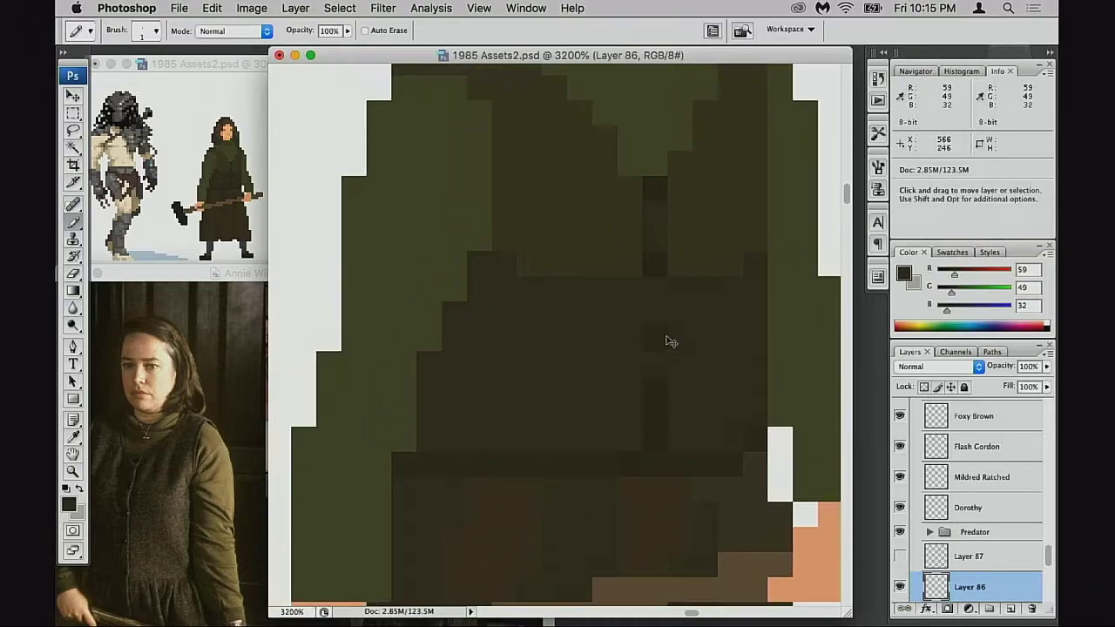
key(space)
drag(575, 409, 593, 286)
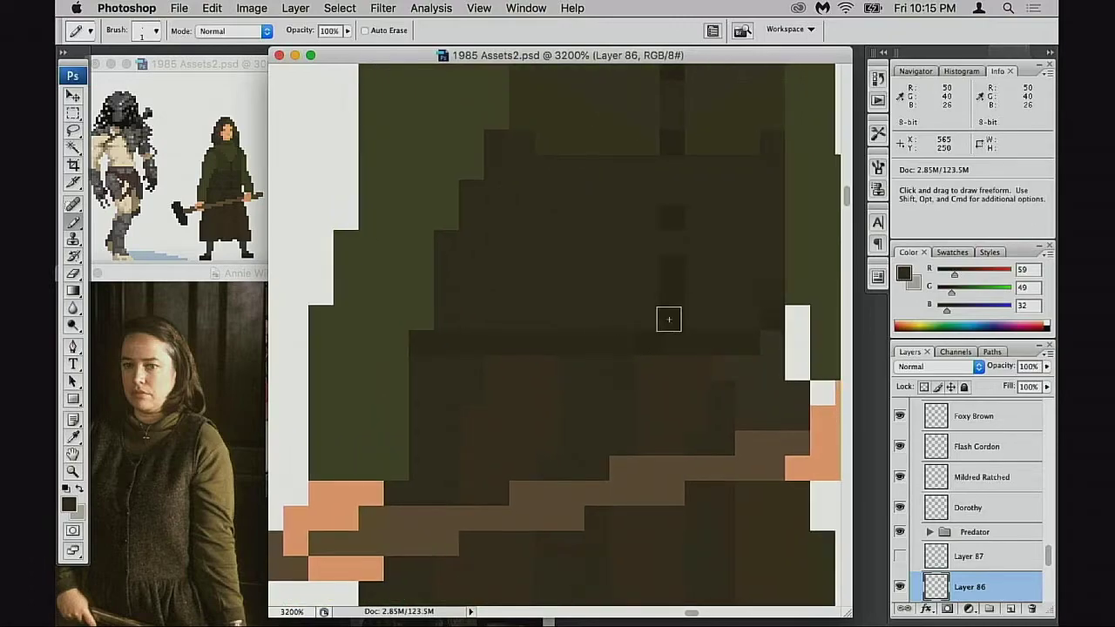
alt+click(667, 320)
scroll(652, 349, left, 2)
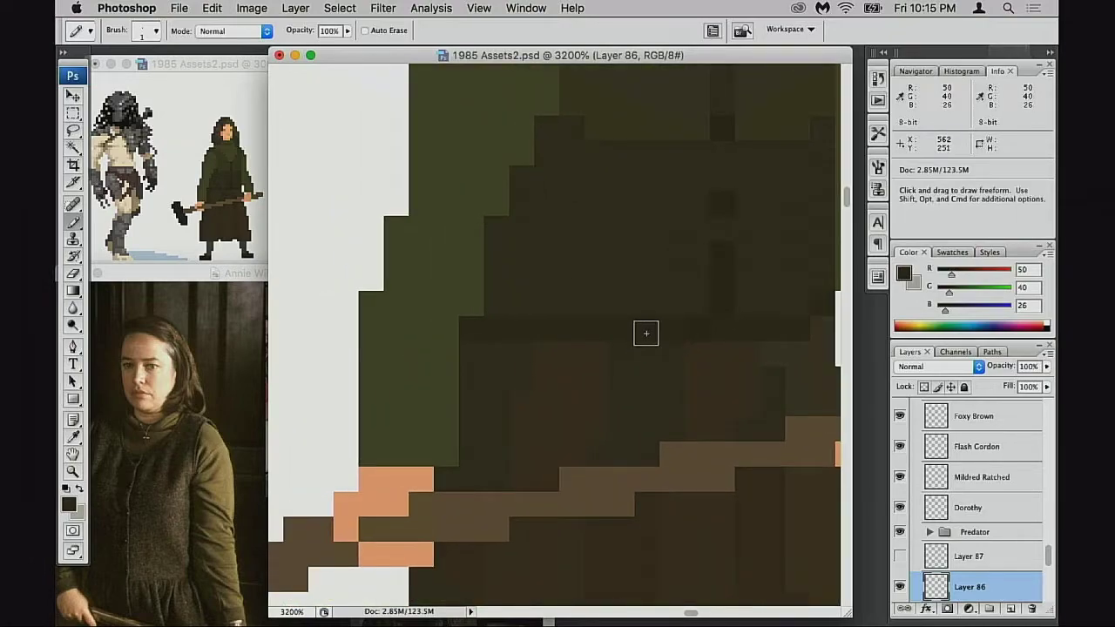
scroll(637, 350, left, 1)
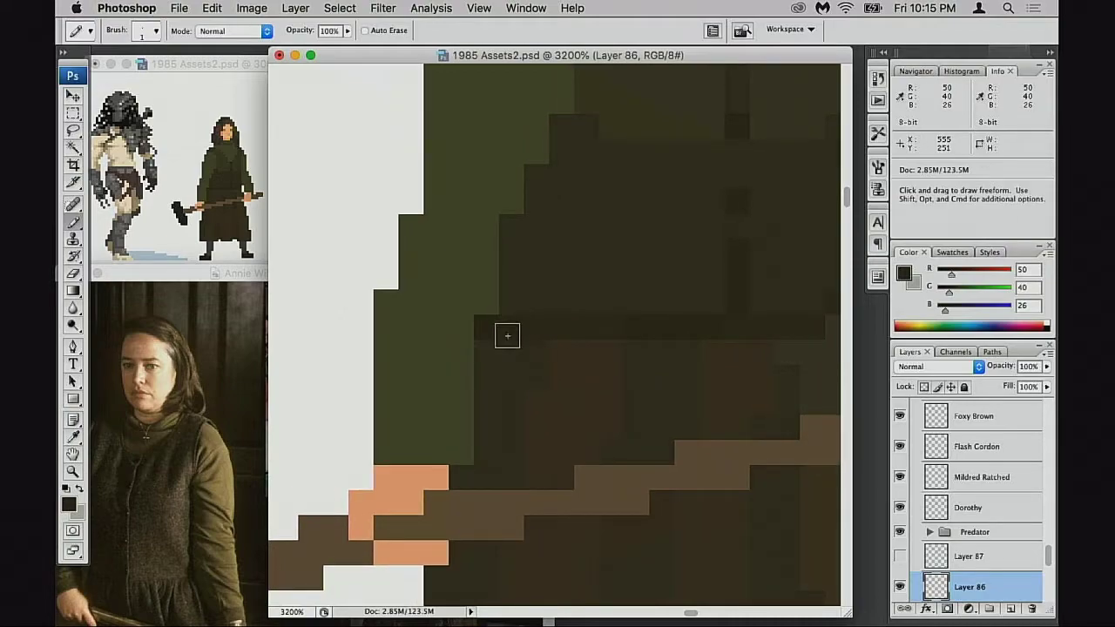
scroll(578, 343, right, 6)
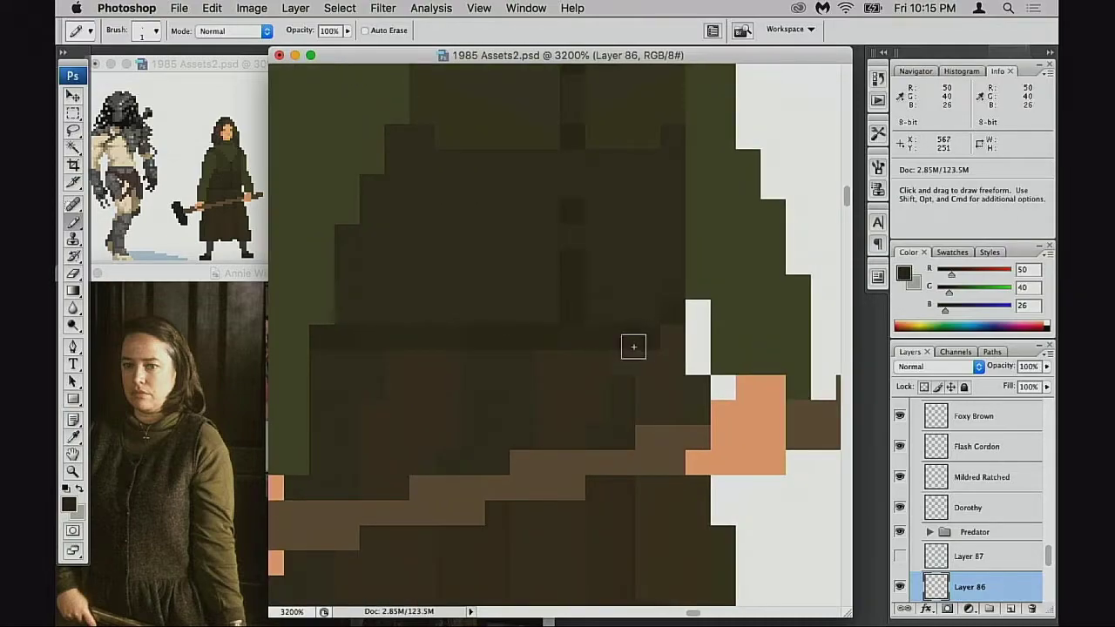
alt+click(627, 373)
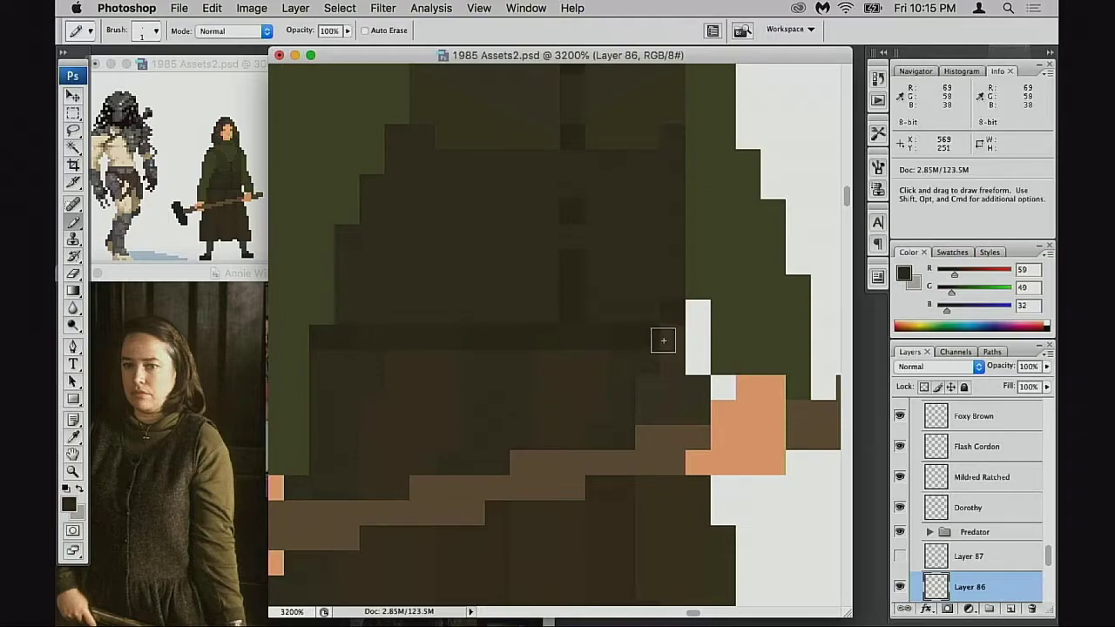
Paint narrow vertical folds in the skirt below the waist seam using sampled browns RGB 64, 53, 35 and 59, 49, 32
scroll(628, 357, down, 5)
scroll(628, 357, left, 4)
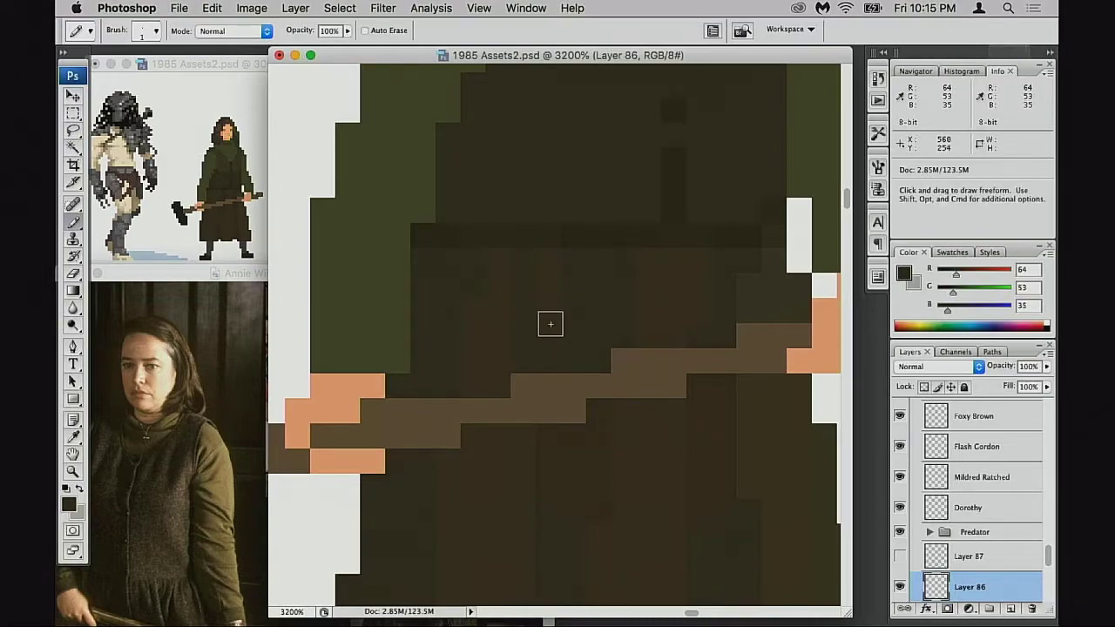
alt+click(563, 255)
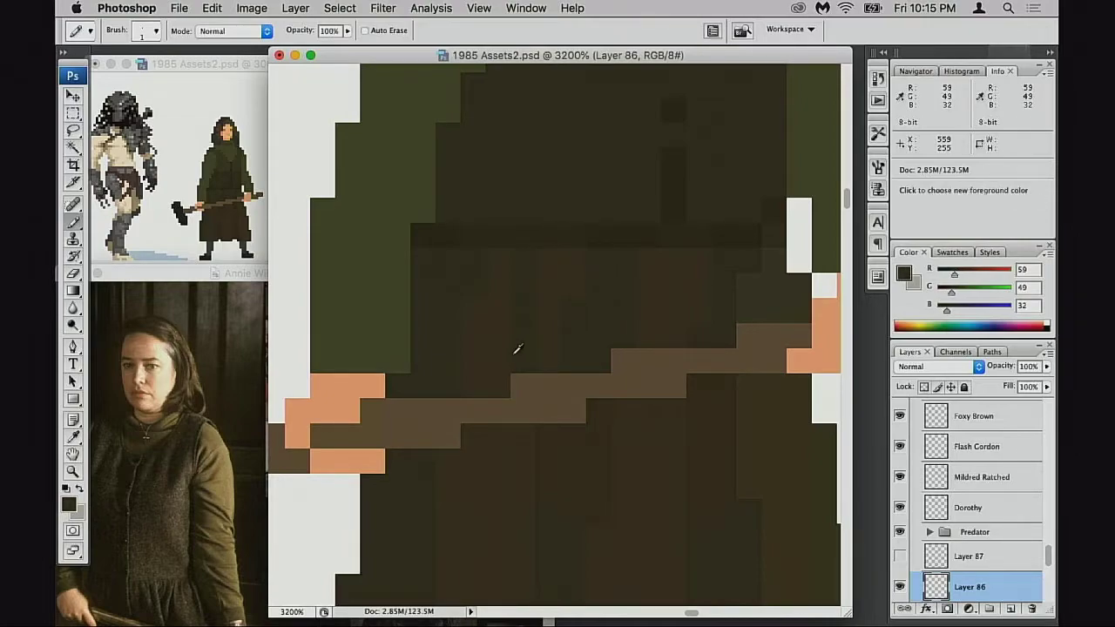
alt+click(500, 384)
alt+click(717, 291)
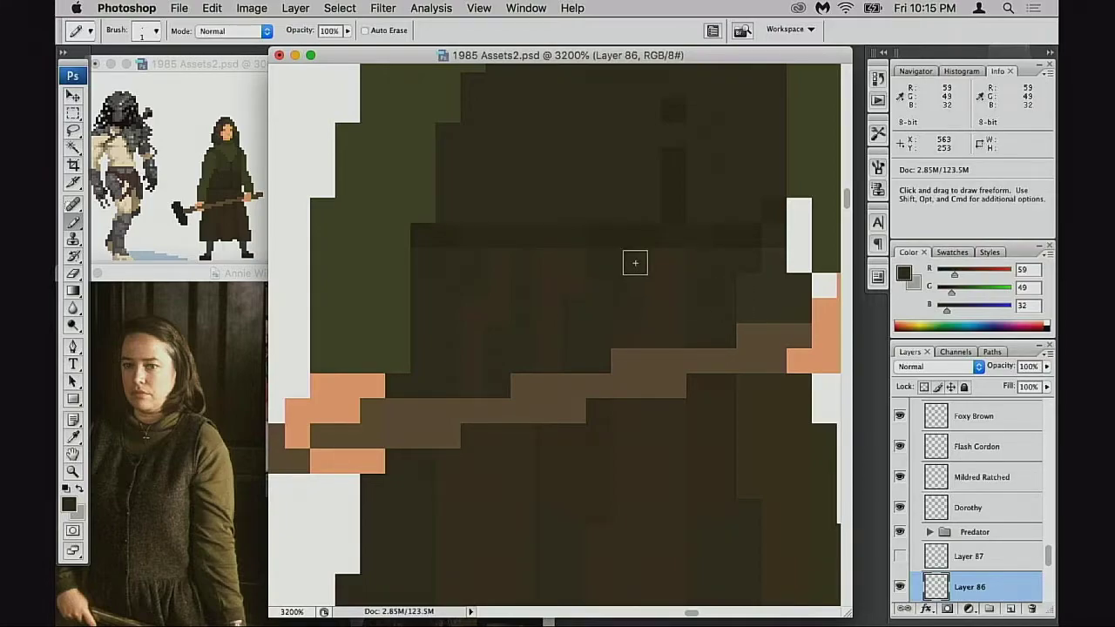
Check the skirt gathers in the reference photo and rework the skirt's middle folds above the hammer handle with sampled browns
click(197, 581)
scroll(168, 480, down, 3)
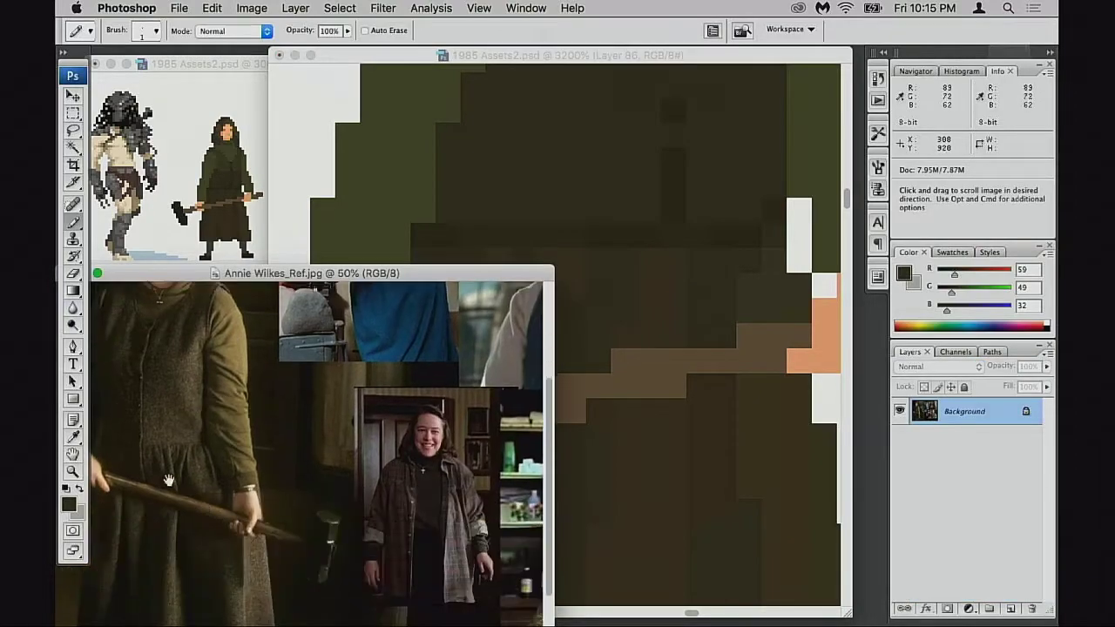
click(642, 317)
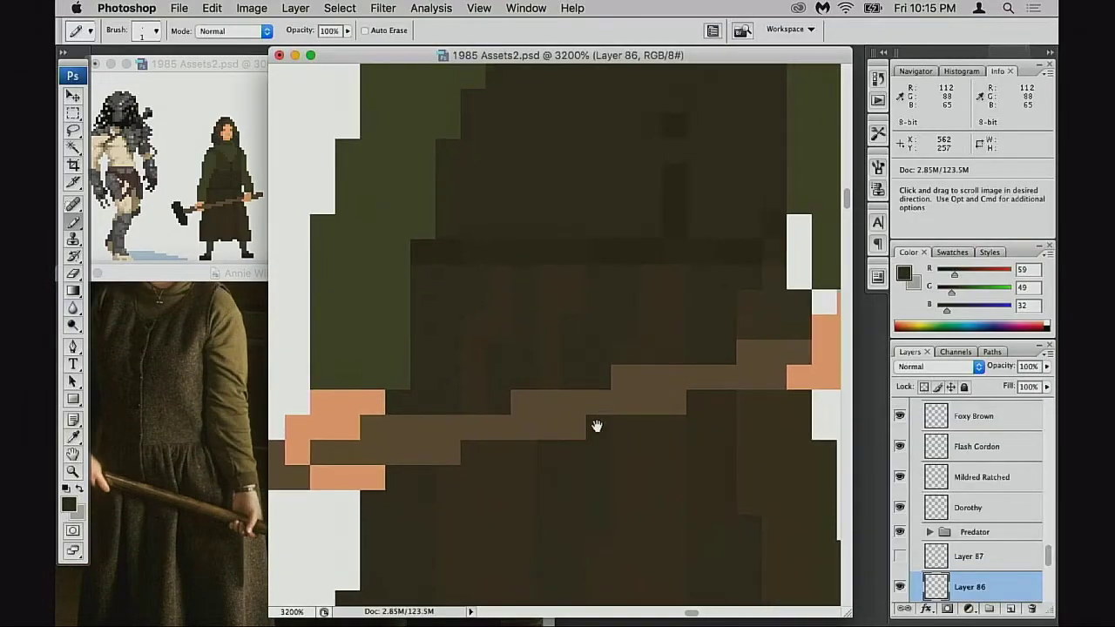
alt+click(603, 294)
drag(593, 311, 581, 333)
alt+click(670, 303)
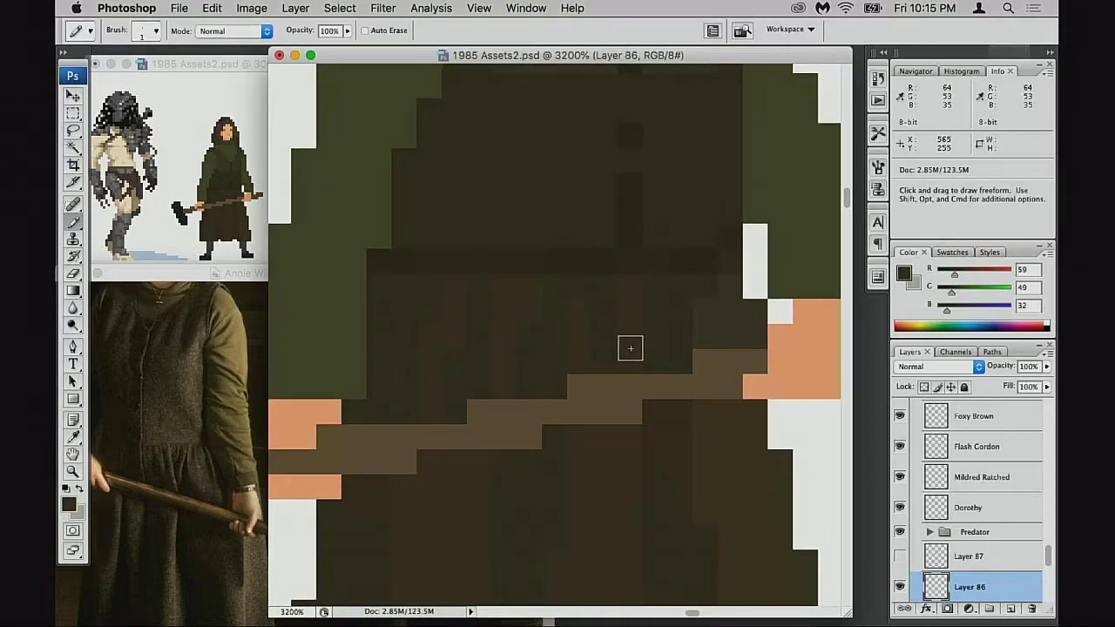
key(super+z)
alt+click(601, 323)
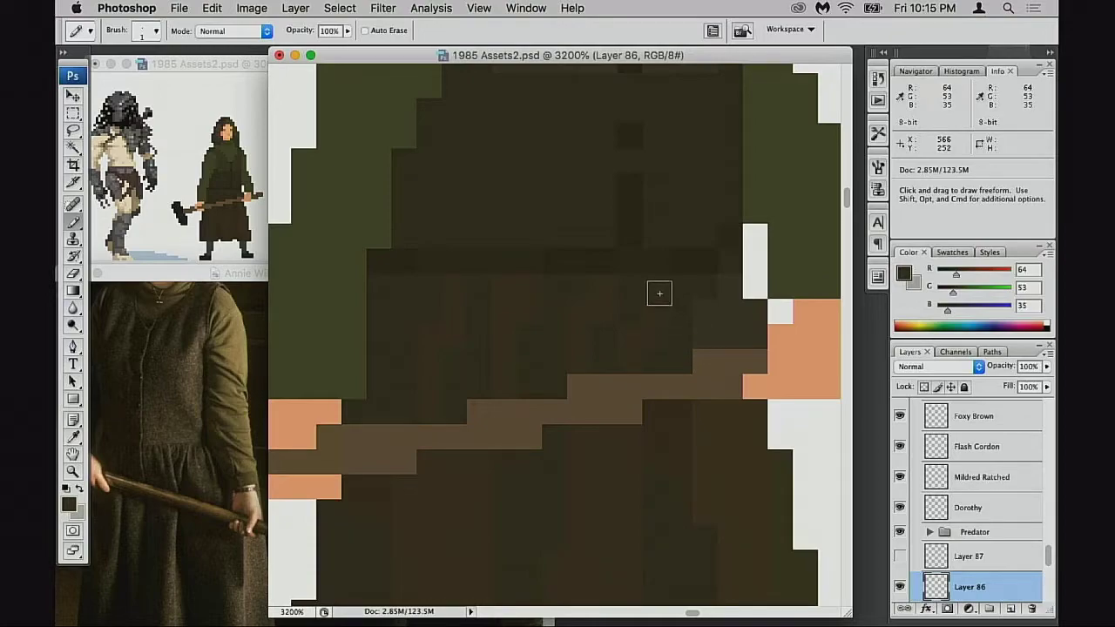
Rework the skirt's fold pixels just above the hammer handle with alternating sampled browns RGB 59, 49, 32 and 64, 53, 35
alt+click(691, 312)
key(super+space)
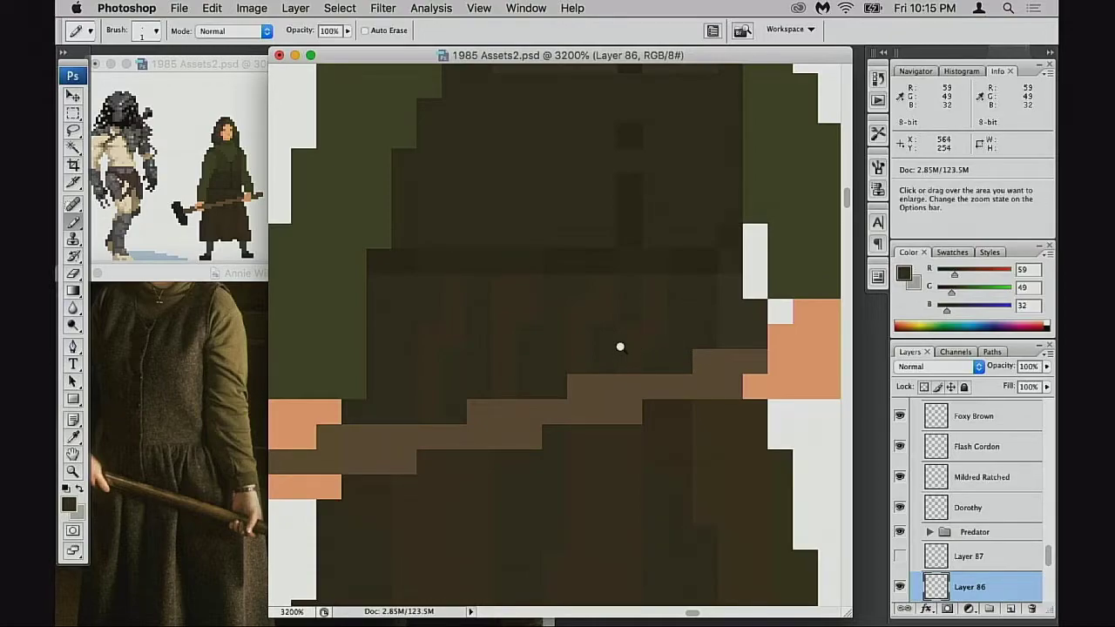
drag(656, 323, 651, 342)
alt+click(576, 330)
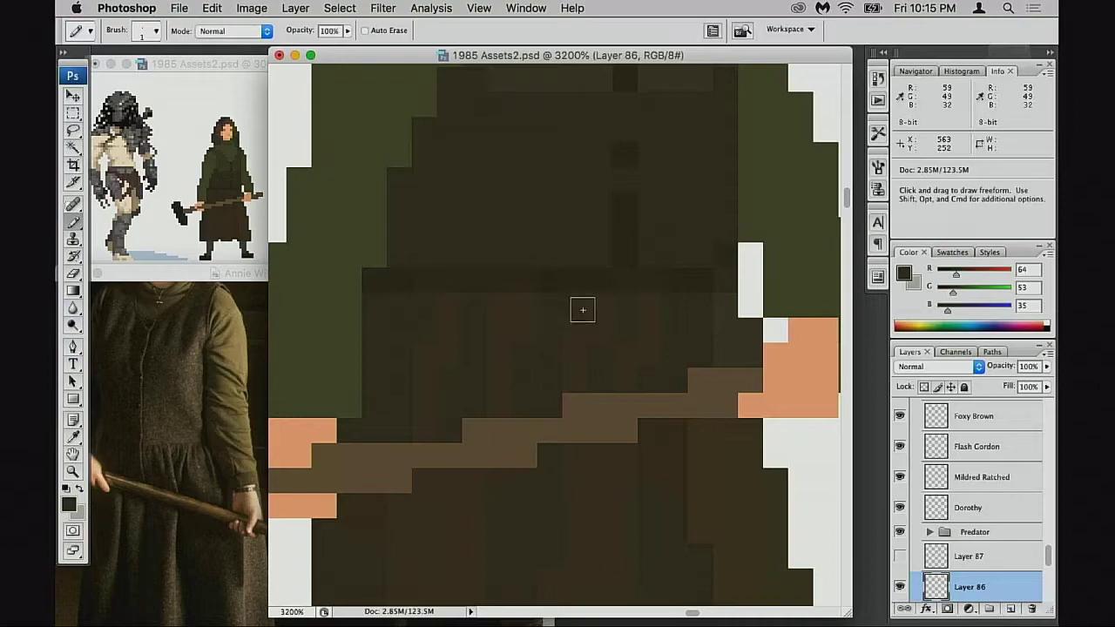
alt+click(541, 350)
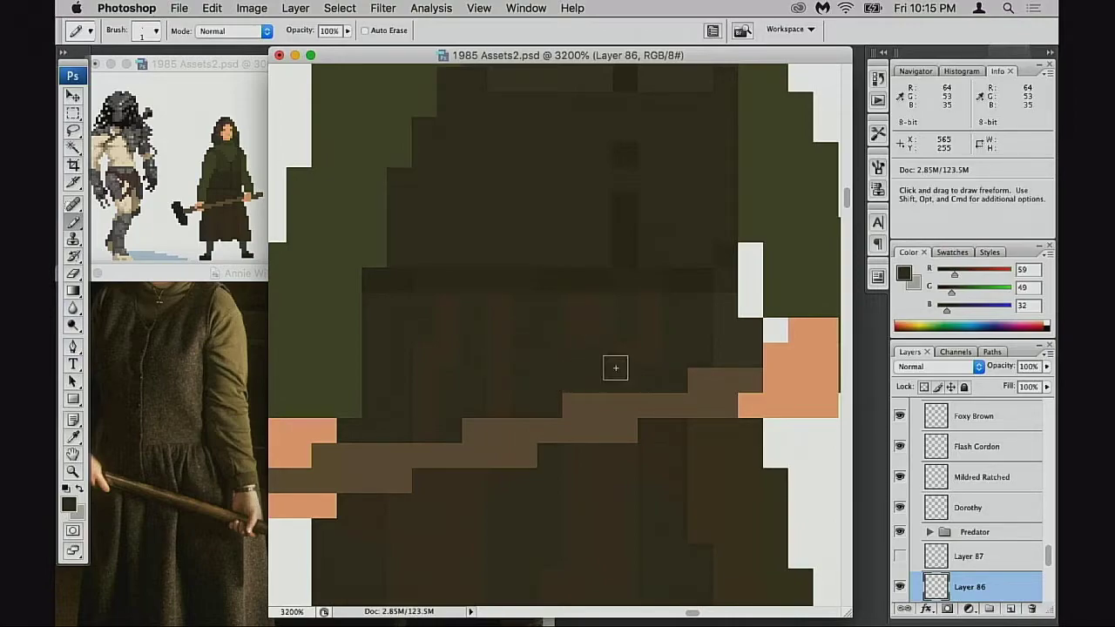
alt+click(591, 364)
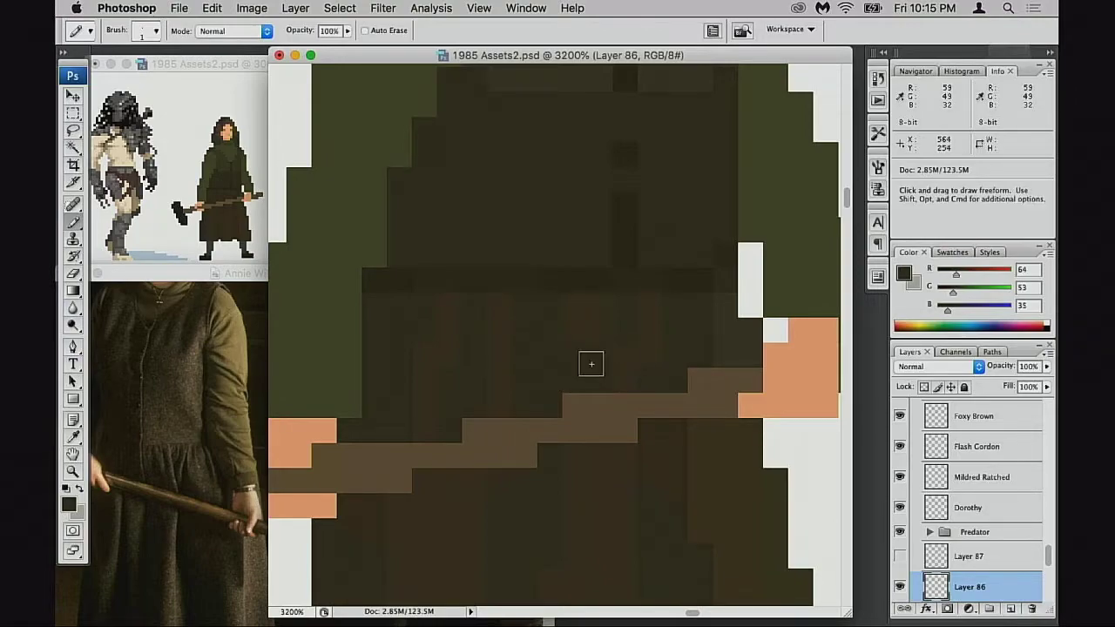
alt+click(601, 377)
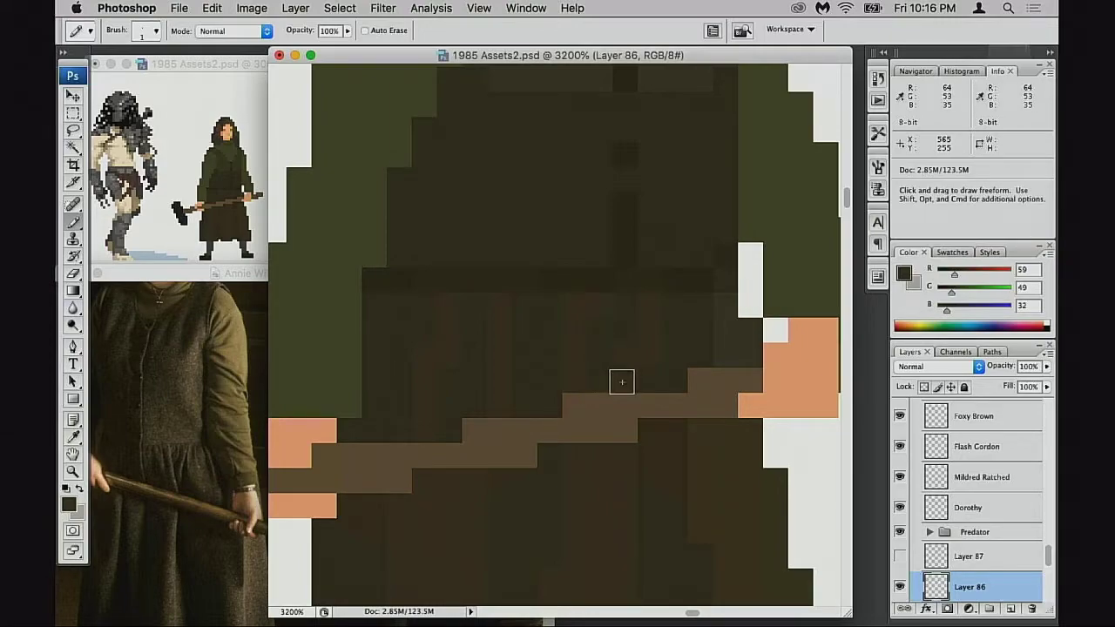
drag(615, 385, 632, 386)
drag(535, 374, 559, 372)
Enlarge the small preview view to 500% and centre it on the character's skirt, then return to the enlarged artwork
click(213, 209)
super+click(223, 210)
super+click(226, 210)
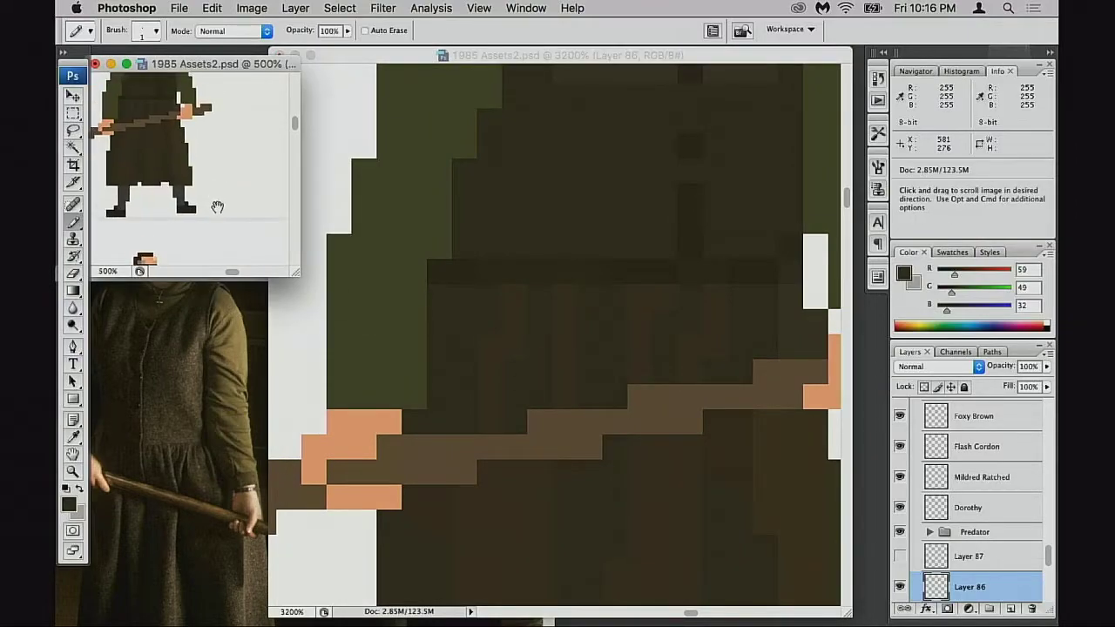
drag(221, 181, 232, 221)
click(548, 367)
drag(580, 421, 590, 423)
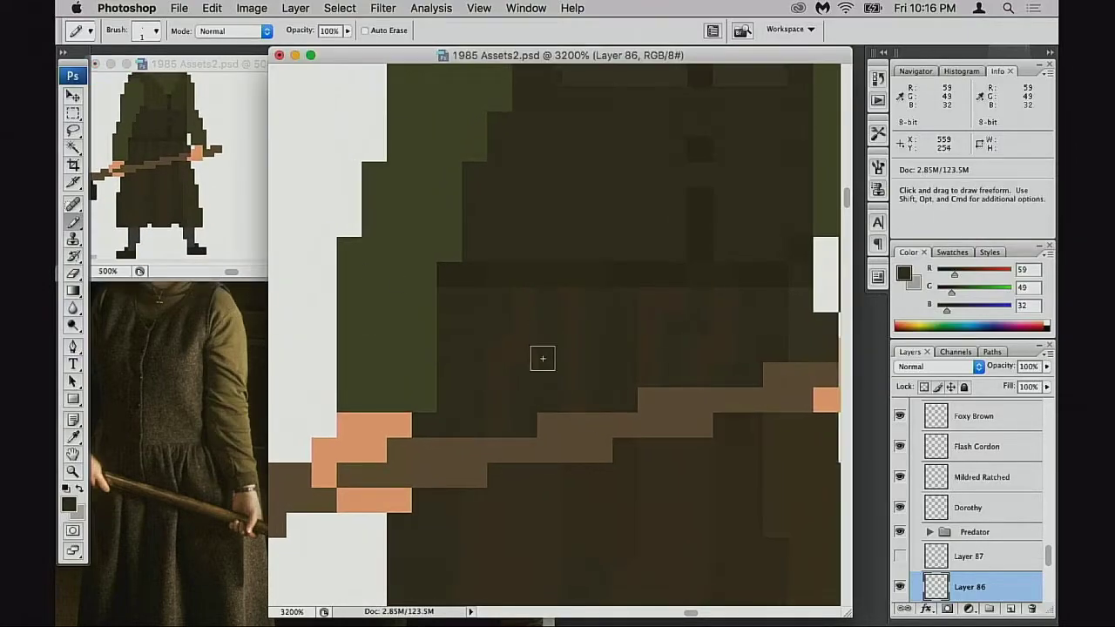
Paint vertical folds on the skirt's left side from below the handle towards the hem, using browns RGB 59, 49, 32 and 64, 53, 35
scroll(557, 348, down, 3)
scroll(558, 348, left, 1)
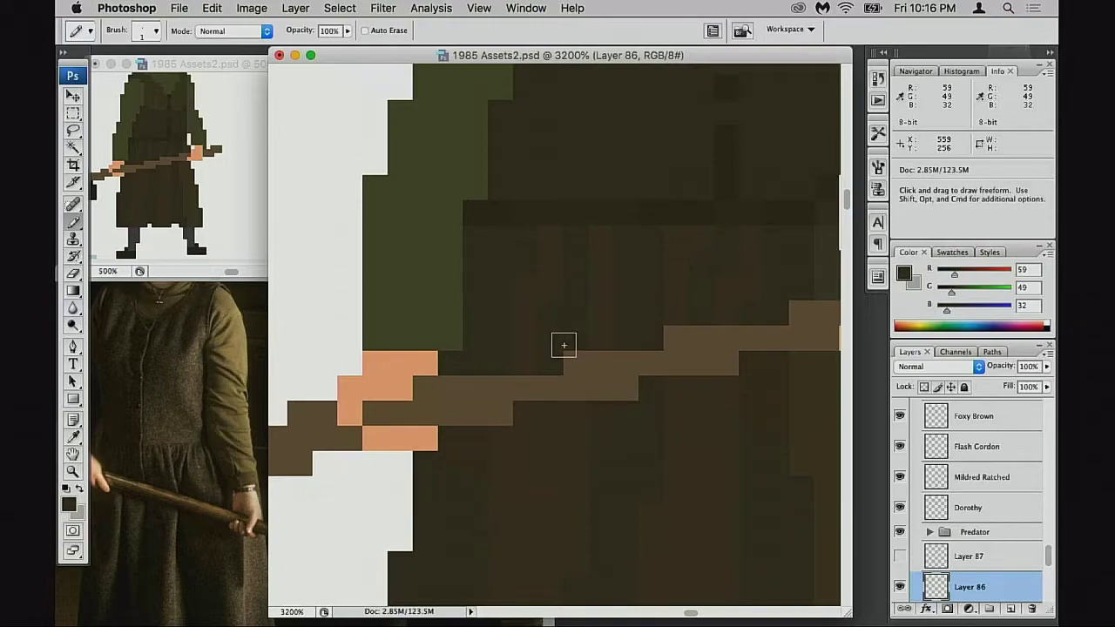
scroll(574, 400, down, 3)
scroll(575, 400, left, 1)
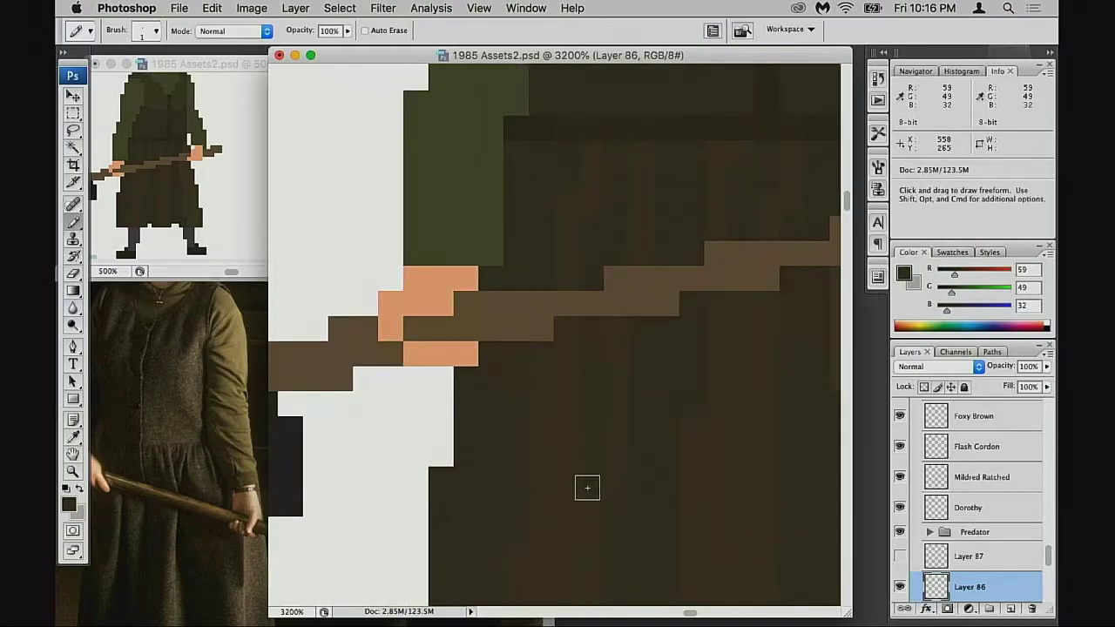
scroll(664, 319, down, 5)
scroll(664, 318, left, 2)
alt+click(594, 386)
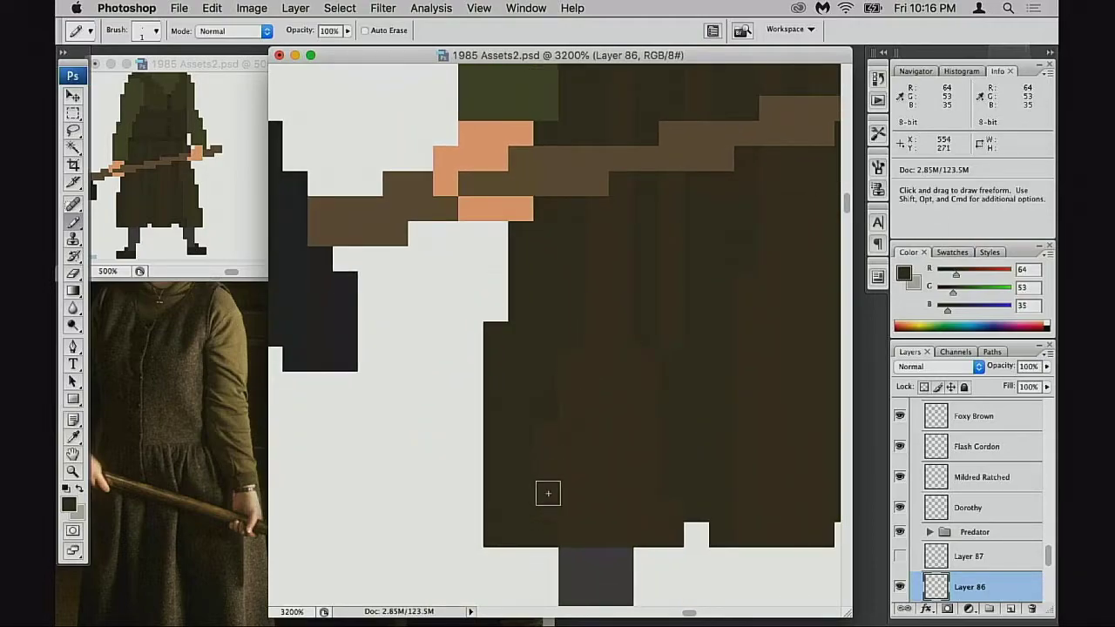
Add a dark fold in RGB 59, 49, 32 below the handle's left half and touch up its edges with RGB 64, 53, 35
alt+click(671, 369)
scroll(644, 340, up, 3)
scroll(644, 340, right, 2)
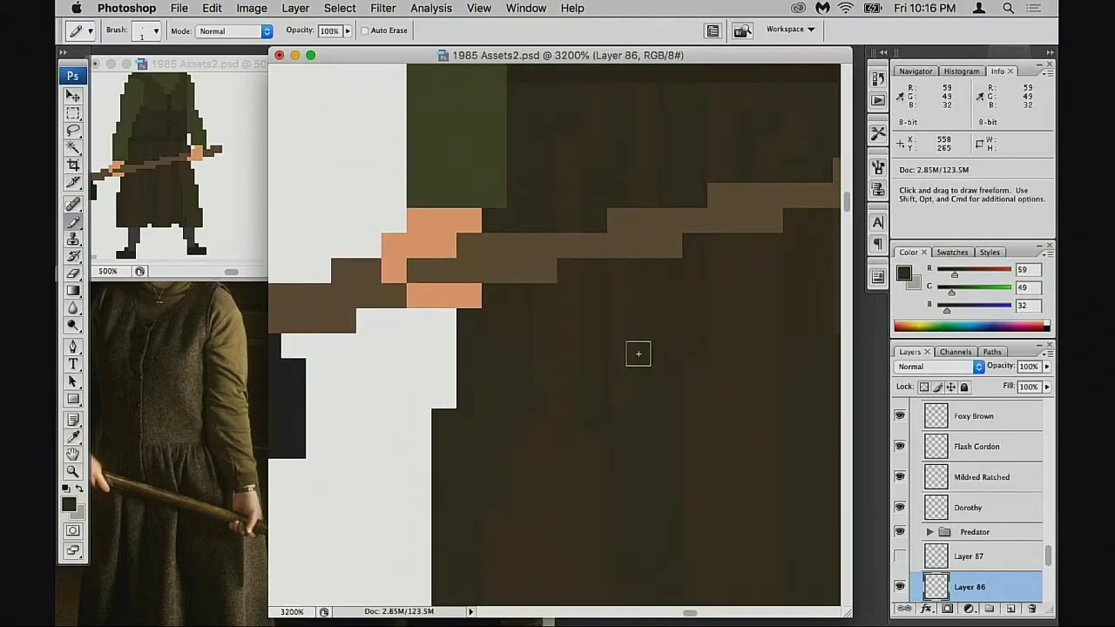
alt+click(614, 439)
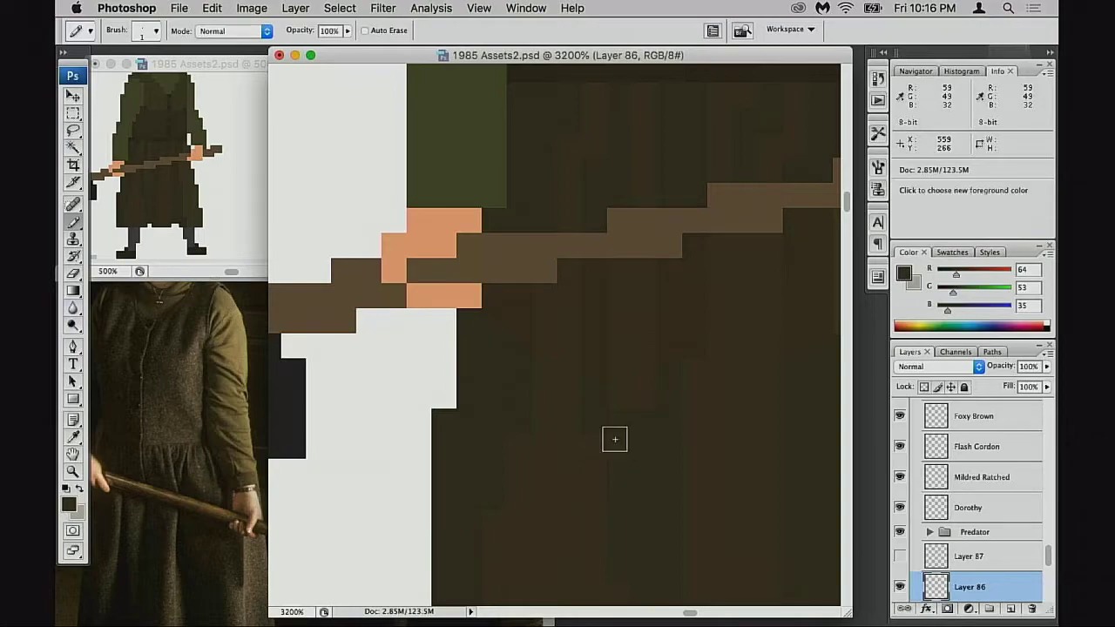
drag(637, 462, 617, 469)
alt+click(610, 459)
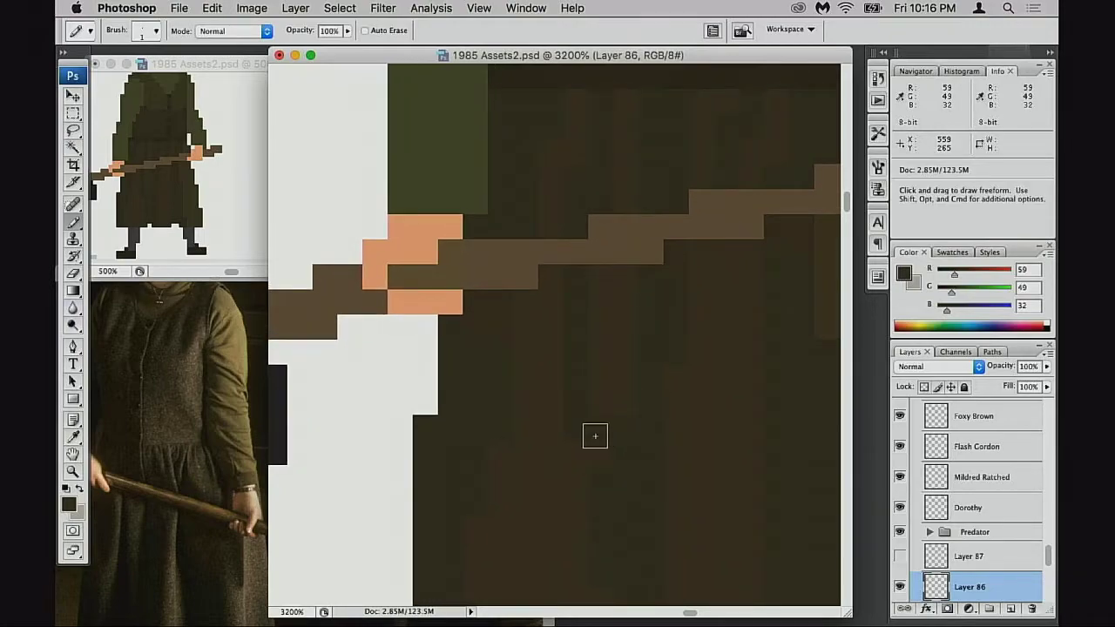
Extend the left-centre folds down to the hem beside the first notch with sampled browns RGB 64, 53, 35 and 59, 49, 32
scroll(597, 517, down, 4)
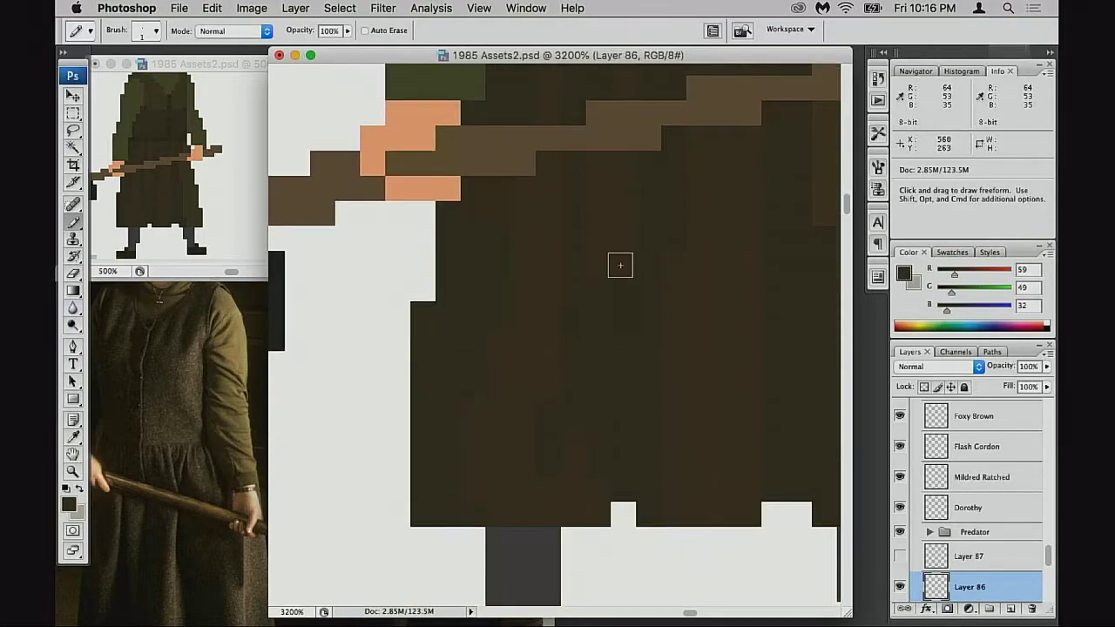
alt+click(620, 265)
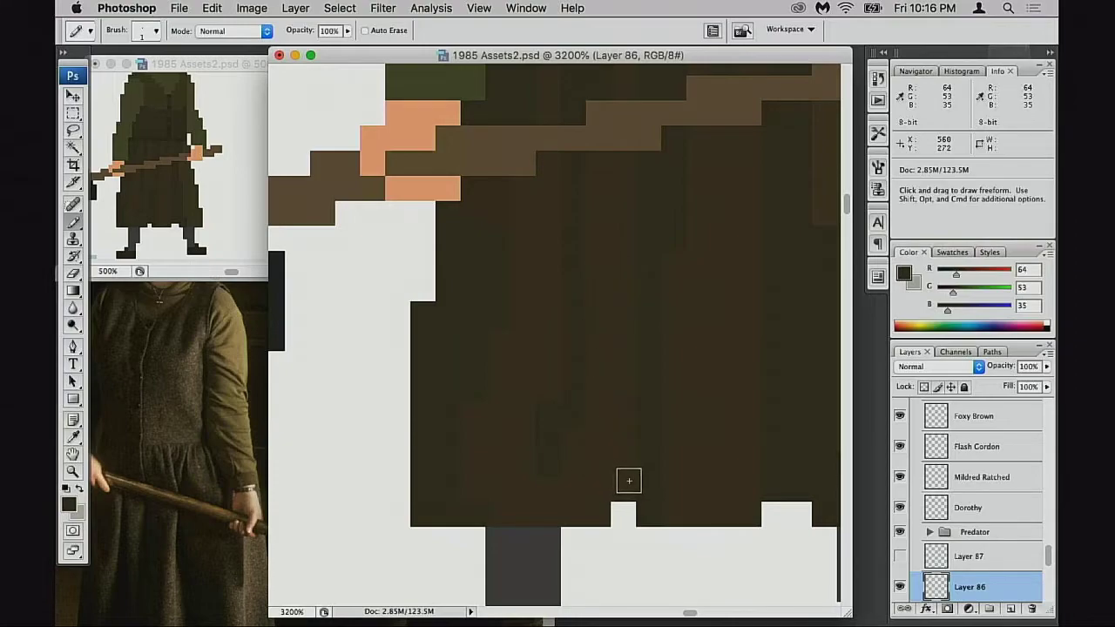
drag(617, 452, 622, 456)
alt+click(559, 443)
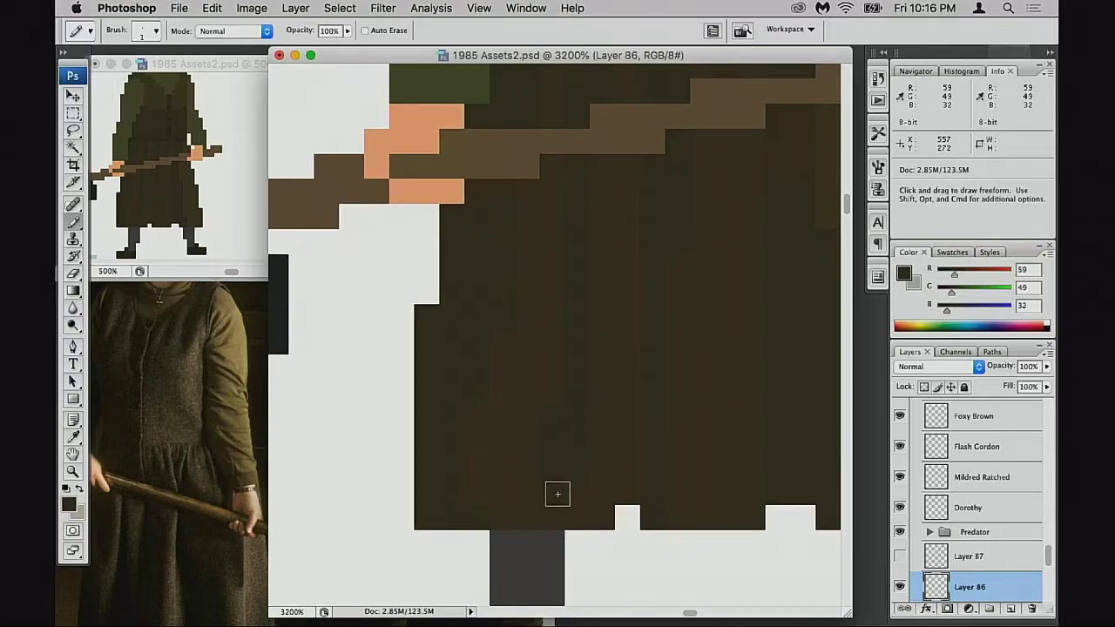
scroll(637, 438, up, 1)
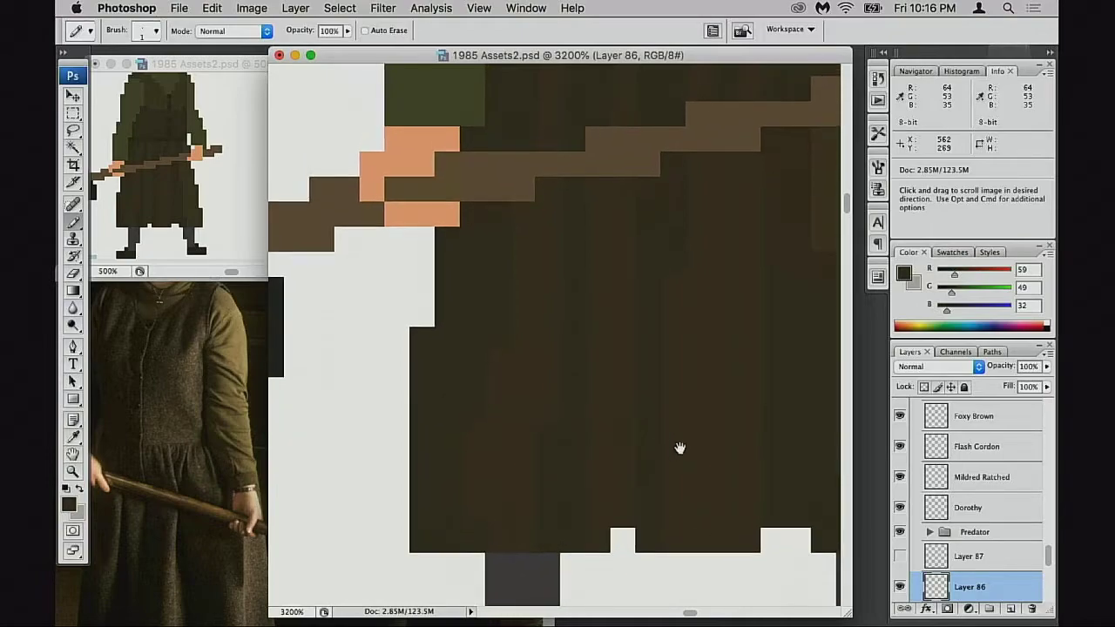
Paint folds directly under the middle of the hammer handle with sampled browns RGB 59, 49, 32 and 64, 53, 35
alt+click(632, 468)
scroll(667, 478, up, 8)
scroll(667, 478, right, 3)
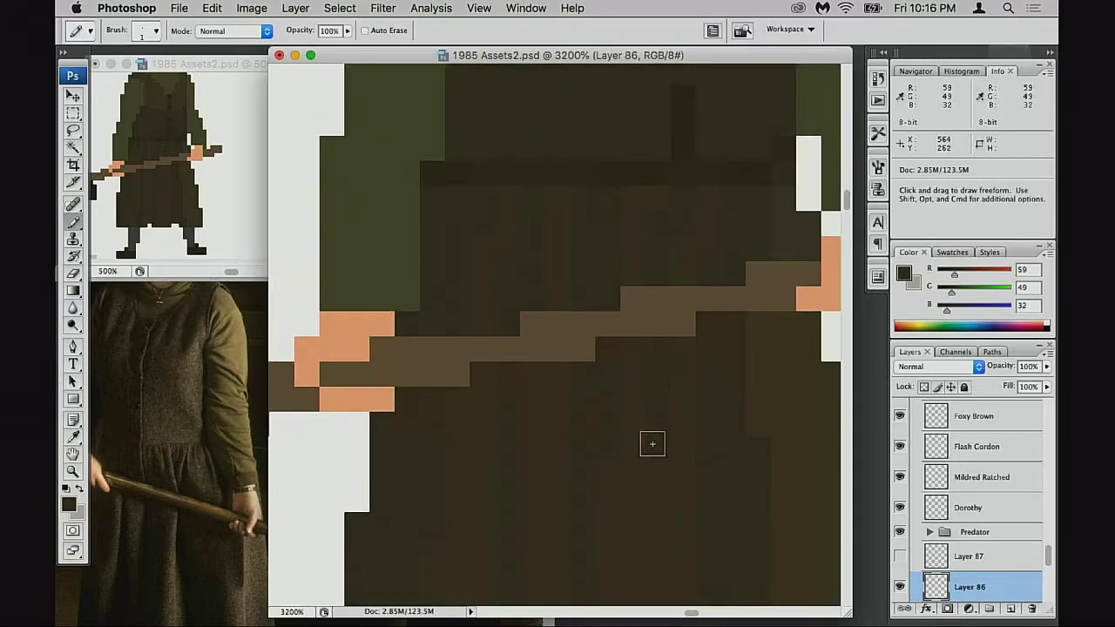
scroll(667, 378, down, 3)
scroll(667, 378, left, 1)
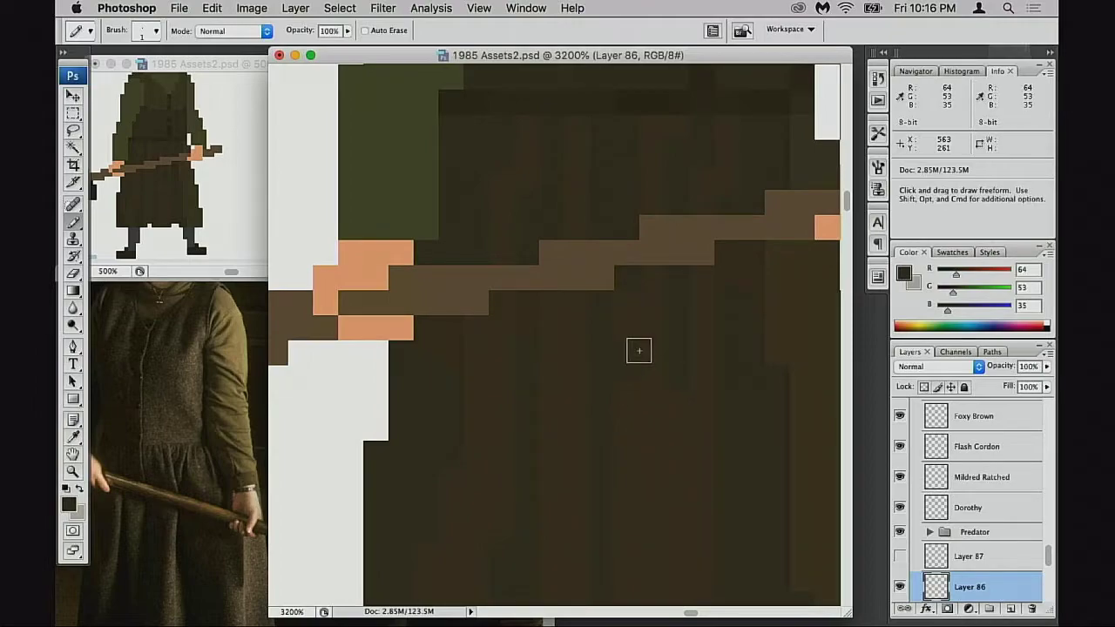
alt+click(726, 315)
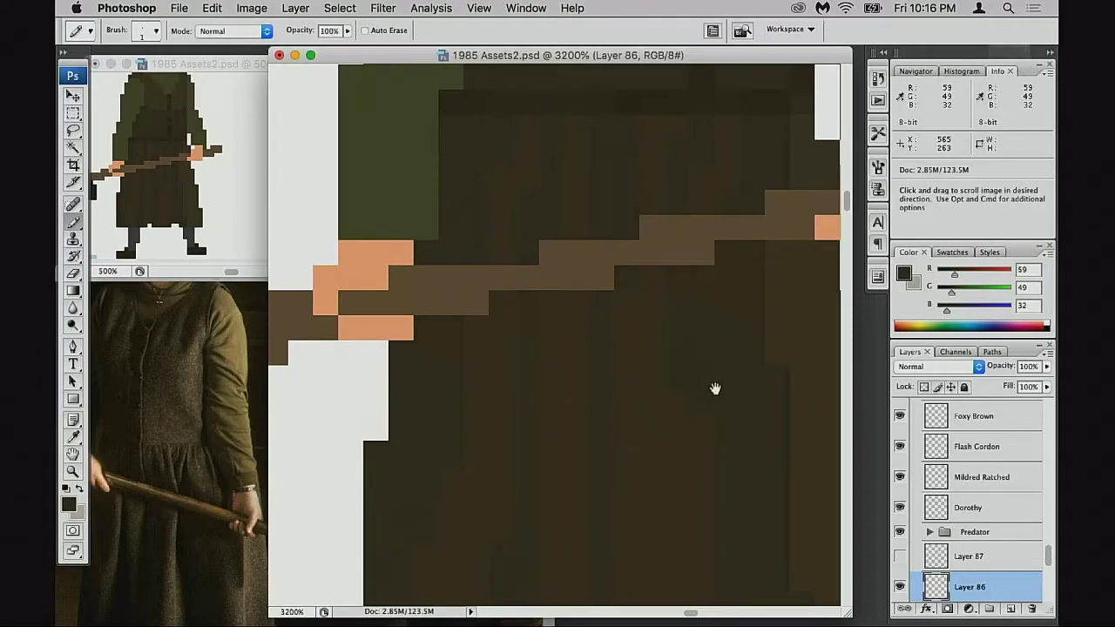
Continue the right-centre folds down to the hem near the second notch, alternating sampled RGB 59, 49, 32 and 64, 53, 35
scroll(714, 389, down, 3)
alt+click(682, 331)
alt+click(708, 300)
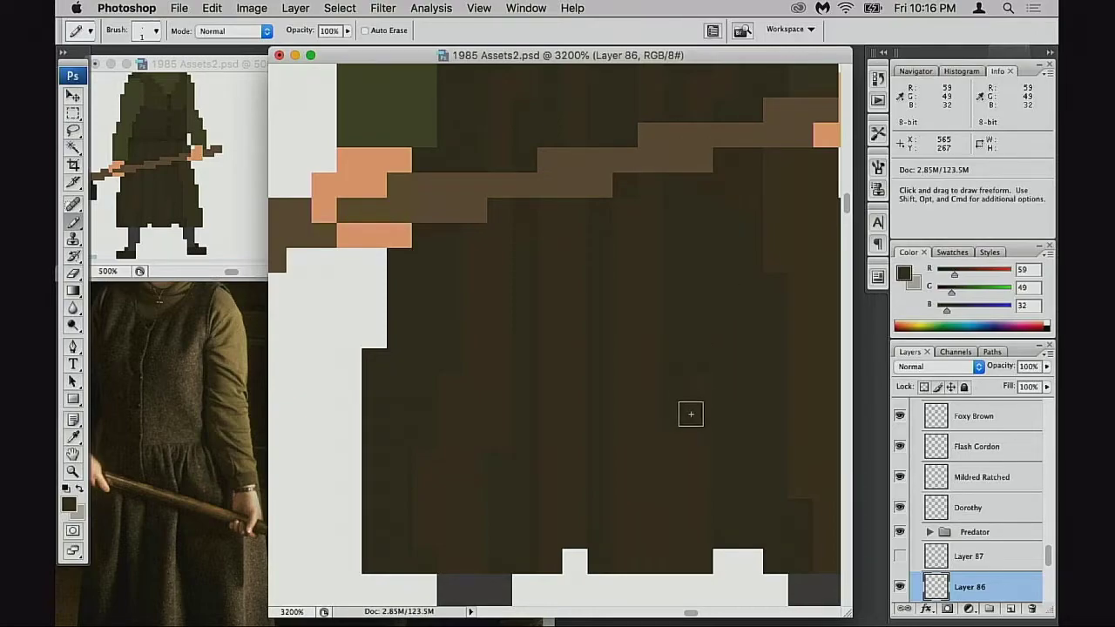
scroll(697, 455, right, 1)
alt+click(684, 463)
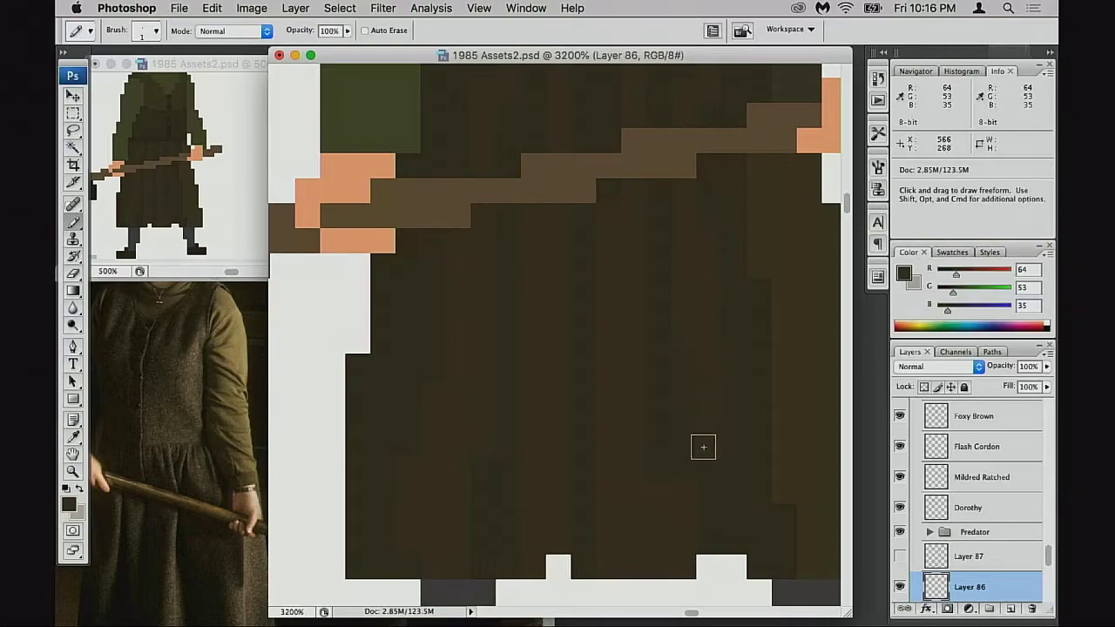
alt+click(675, 489)
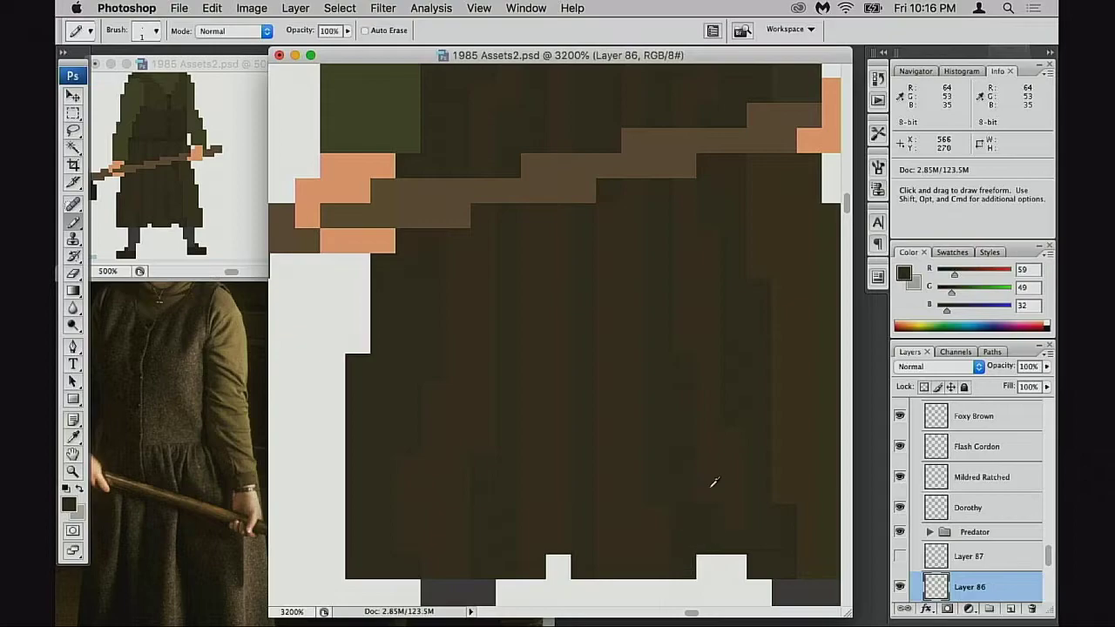
key(space)
mouse_move(757, 503)
mouse_down()
mouse_move(706, 503)
mouse_move(671, 525)
mouse_up()
Shape the folds on the skirt's right side below the hand with RGB 64, 53, 35 and sampled RGB 69, 58, 38
scroll(656, 464, up, 3)
scroll(656, 463, right, 2)
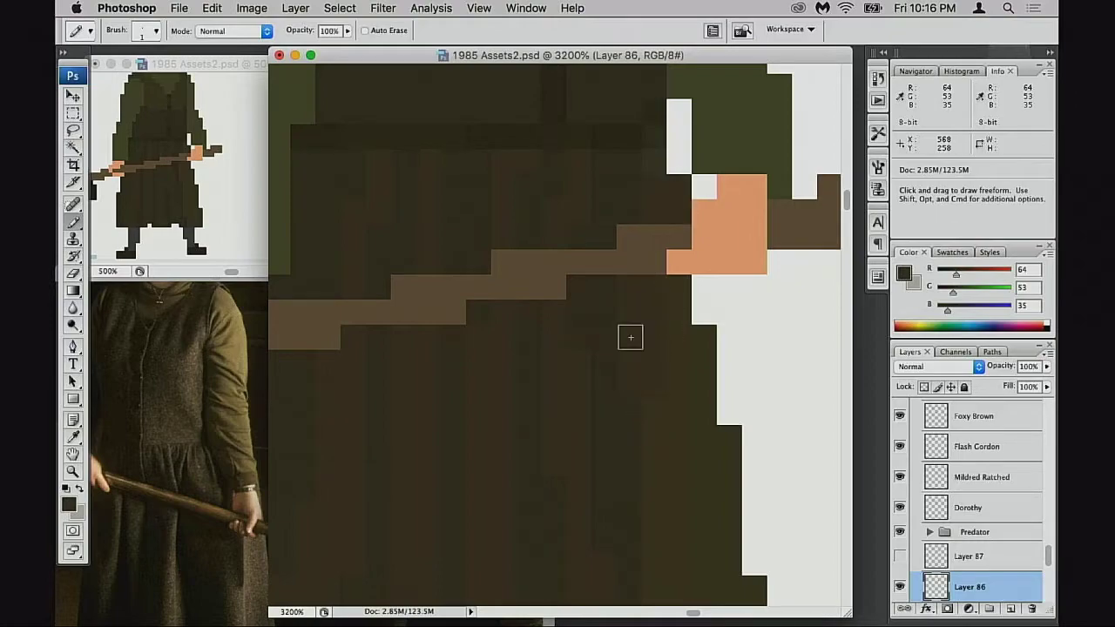
scroll(684, 329, down, 4)
scroll(719, 338, up, 2)
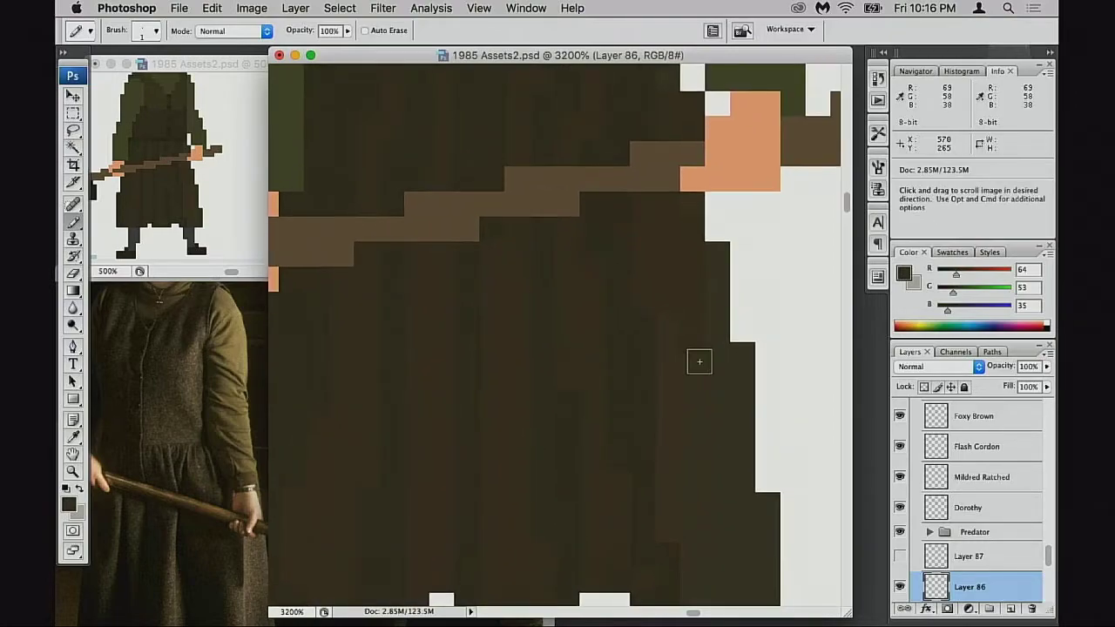
alt+click(691, 349)
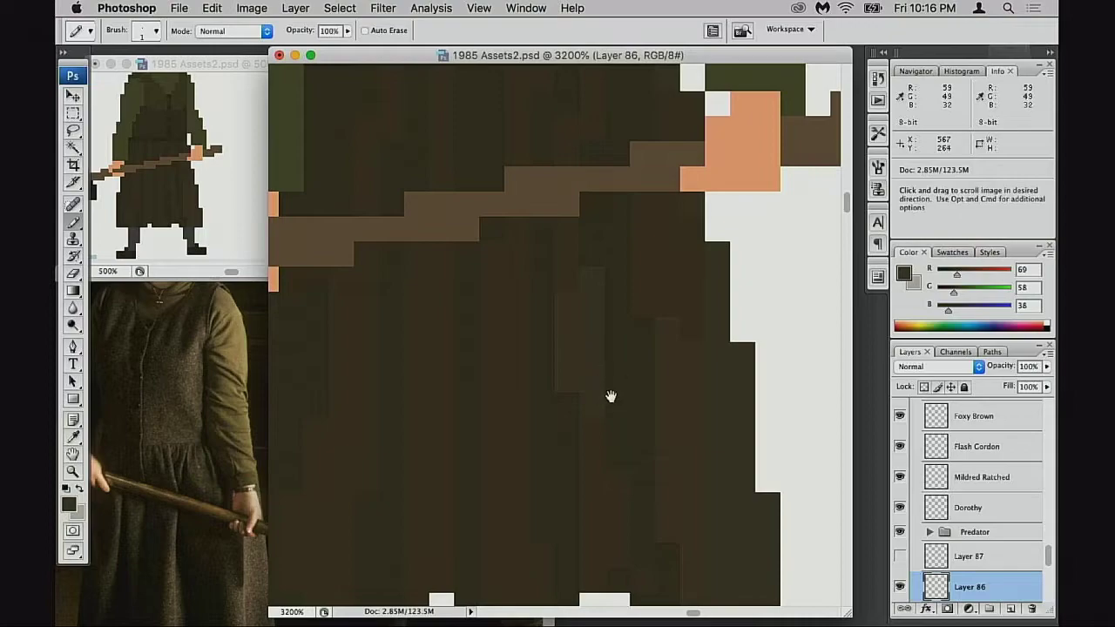
drag(609, 396, 606, 399)
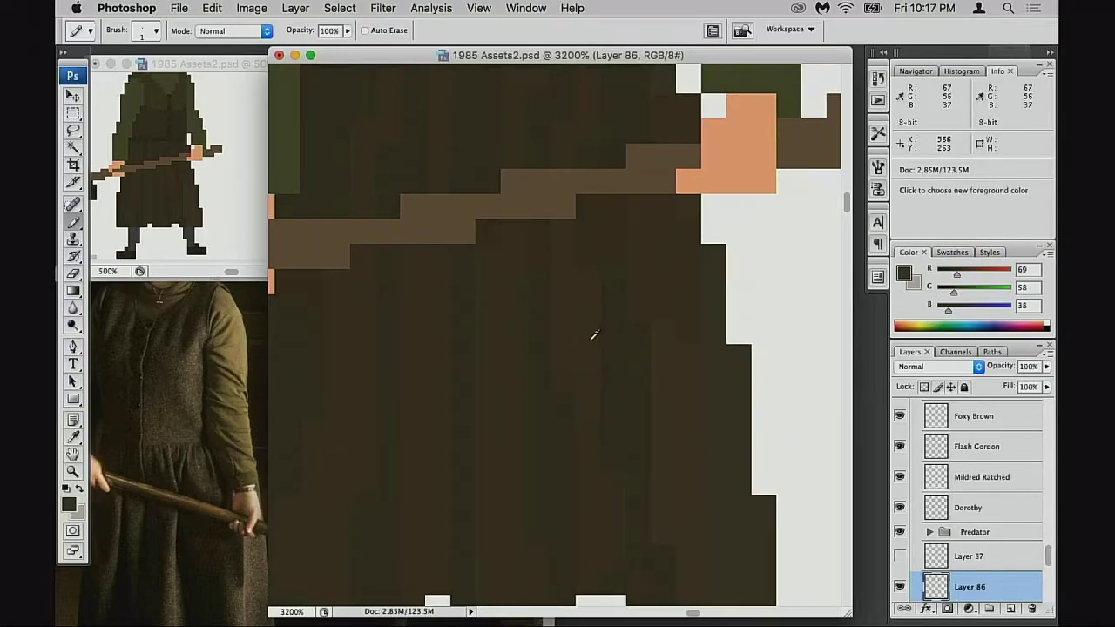
Repaint the skirt's right edge from the hem up to the hand with sampled brown RGB 67, 56, 37
drag(606, 495, 630, 358)
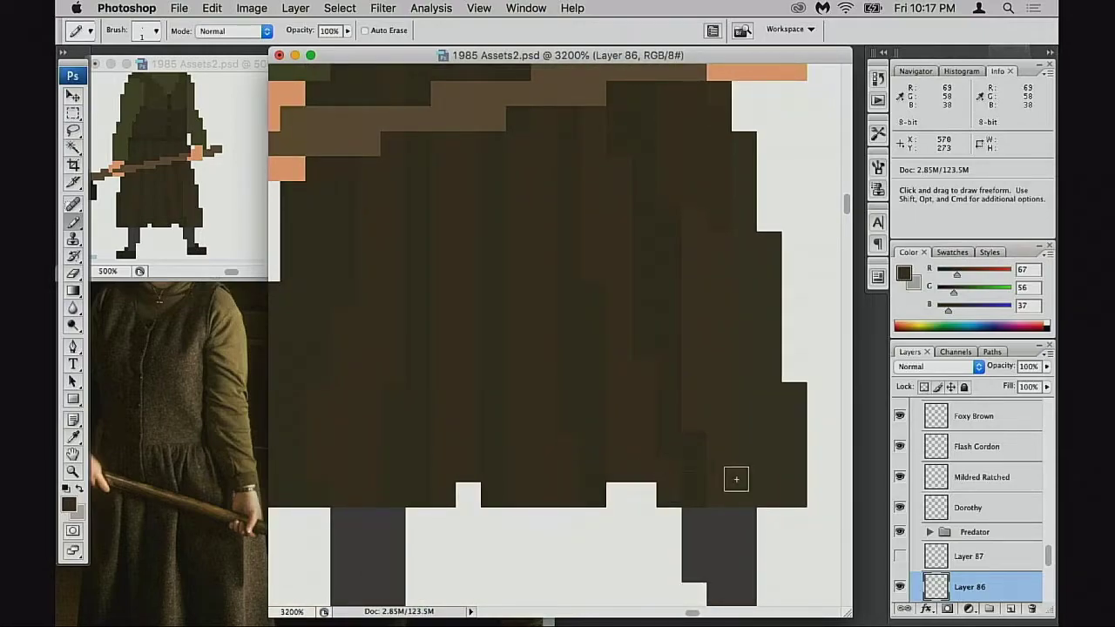
mouse_move(747, 380)
mouse_down()
mouse_move(731, 473)
mouse_move(723, 316)
mouse_up()
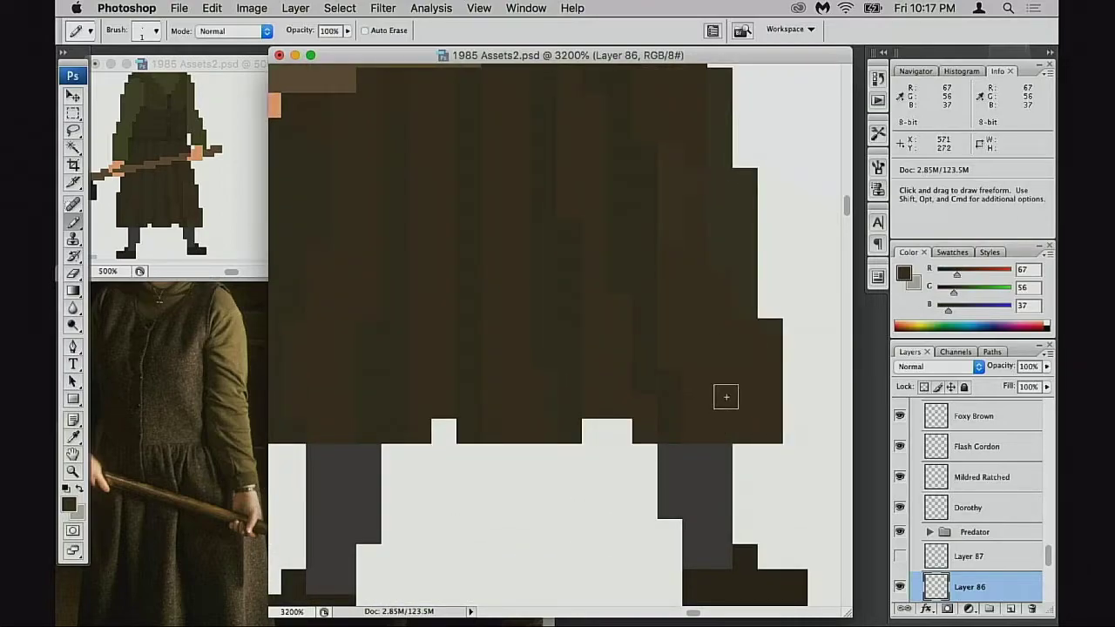
scroll(720, 345, up, 5)
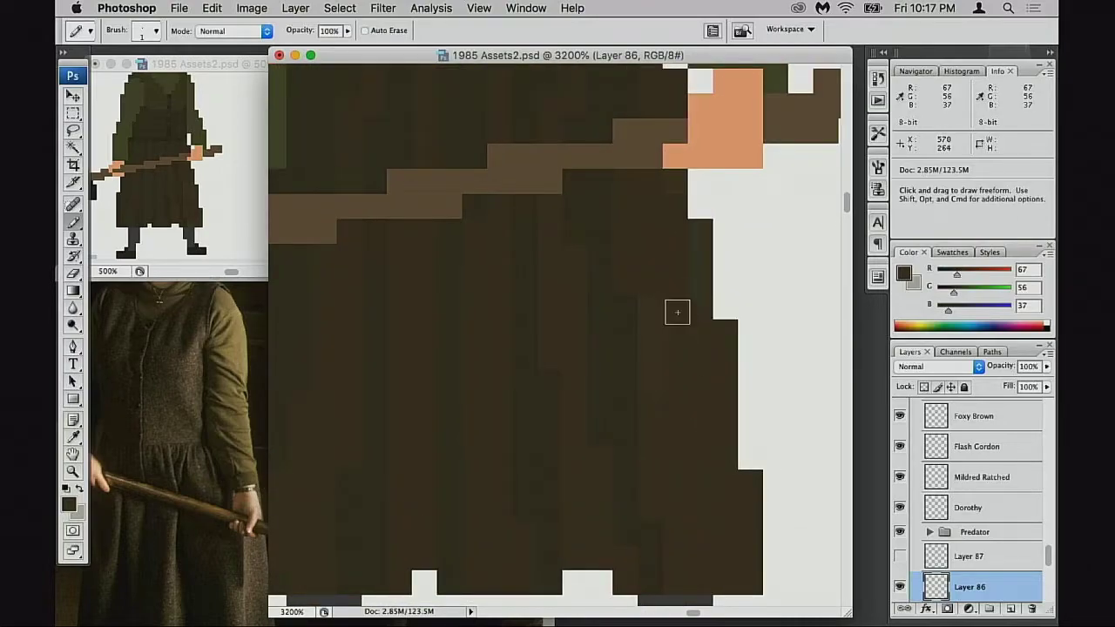
scroll(654, 304, up, 3)
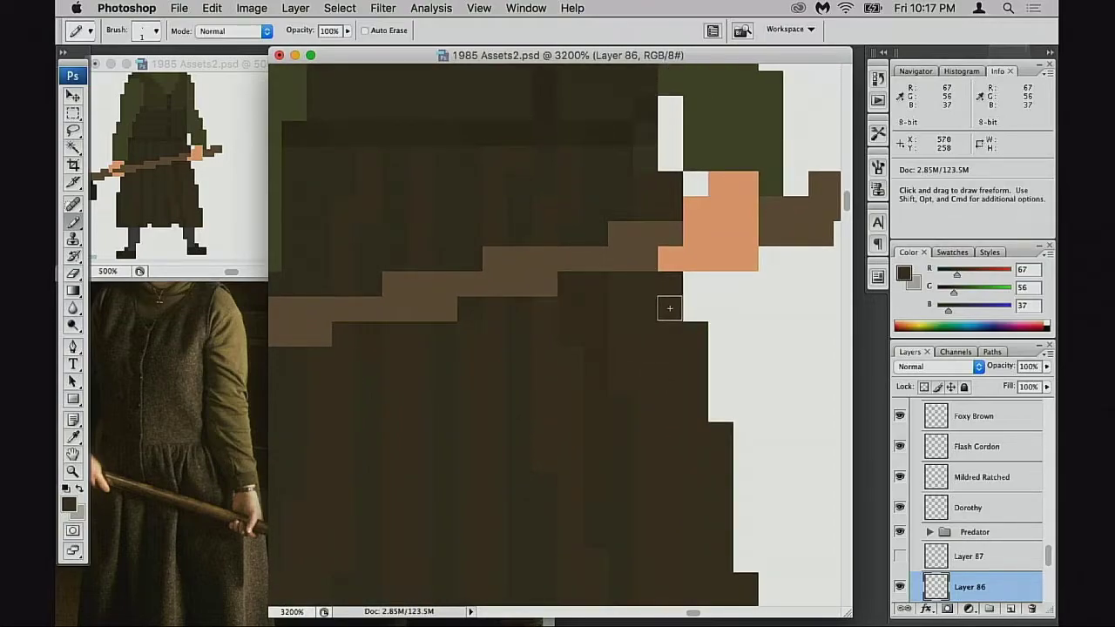
scroll(662, 305, up, 4)
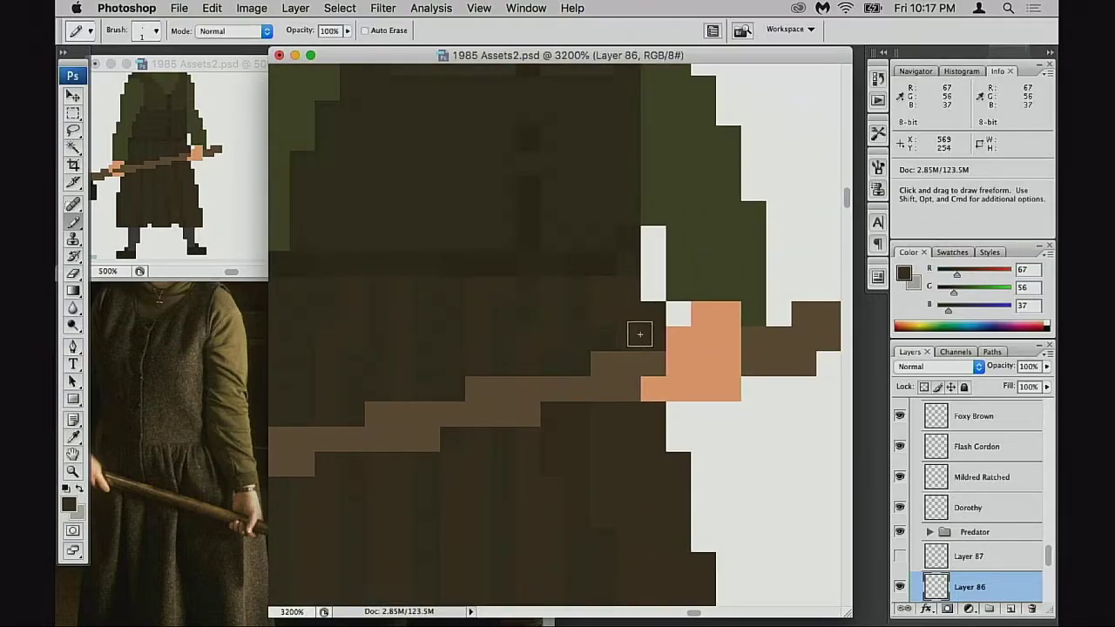
Touch up the skirt beside the right-hand grip and the fold below the handle with sampled RGB 67, 56, 37 and 59, 49, 32
key(super)
drag(636, 336, 670, 373)
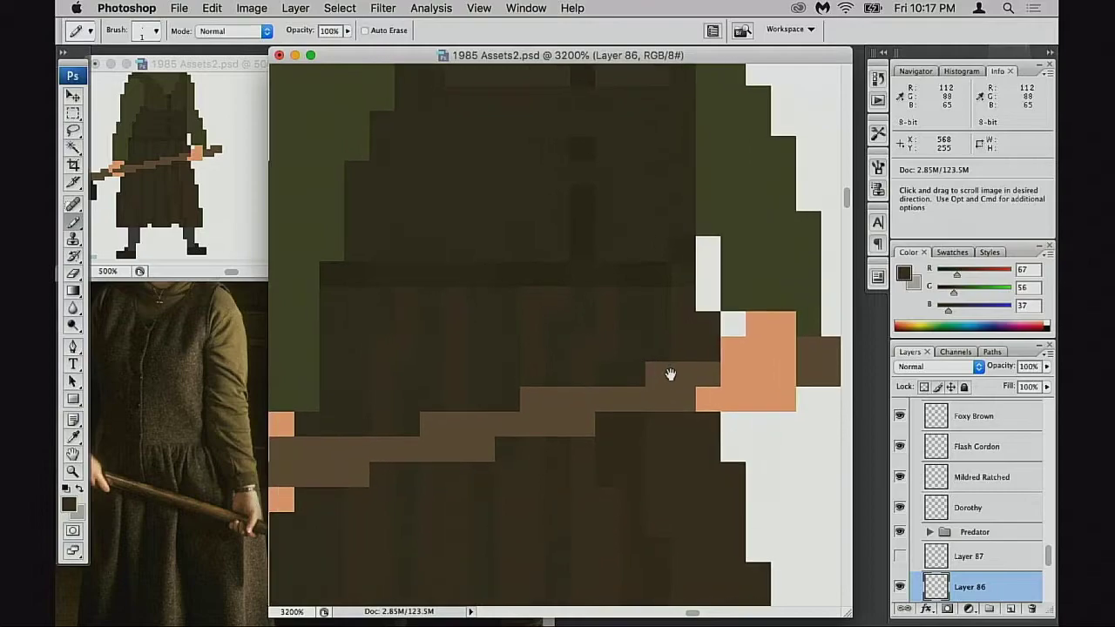
drag(689, 427, 718, 305)
alt+click(675, 417)
drag(675, 442, 680, 438)
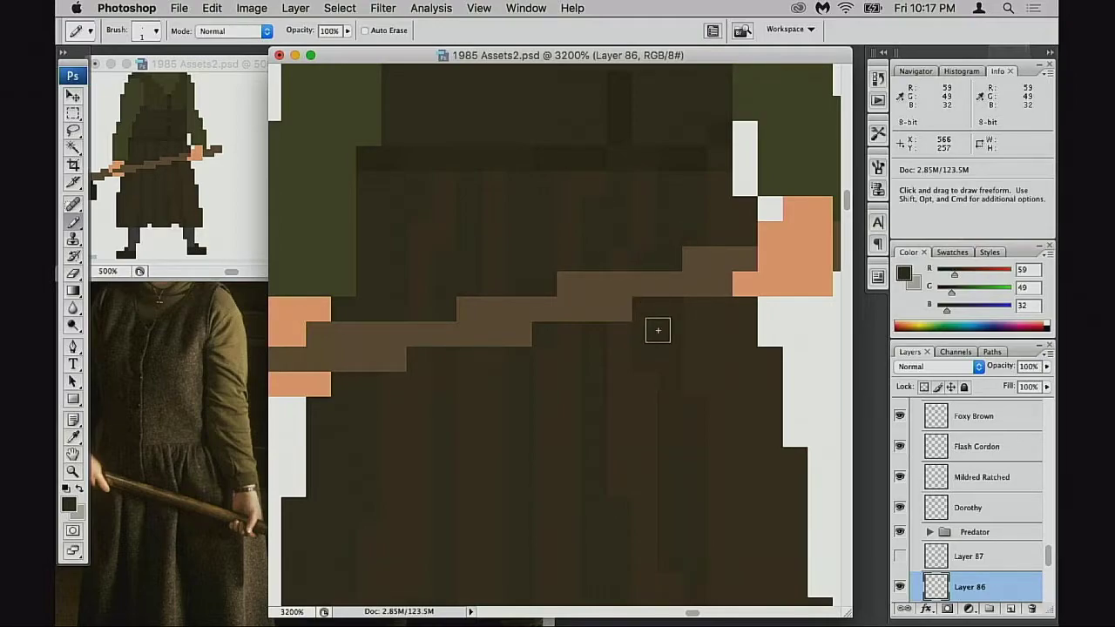
alt+click(642, 351)
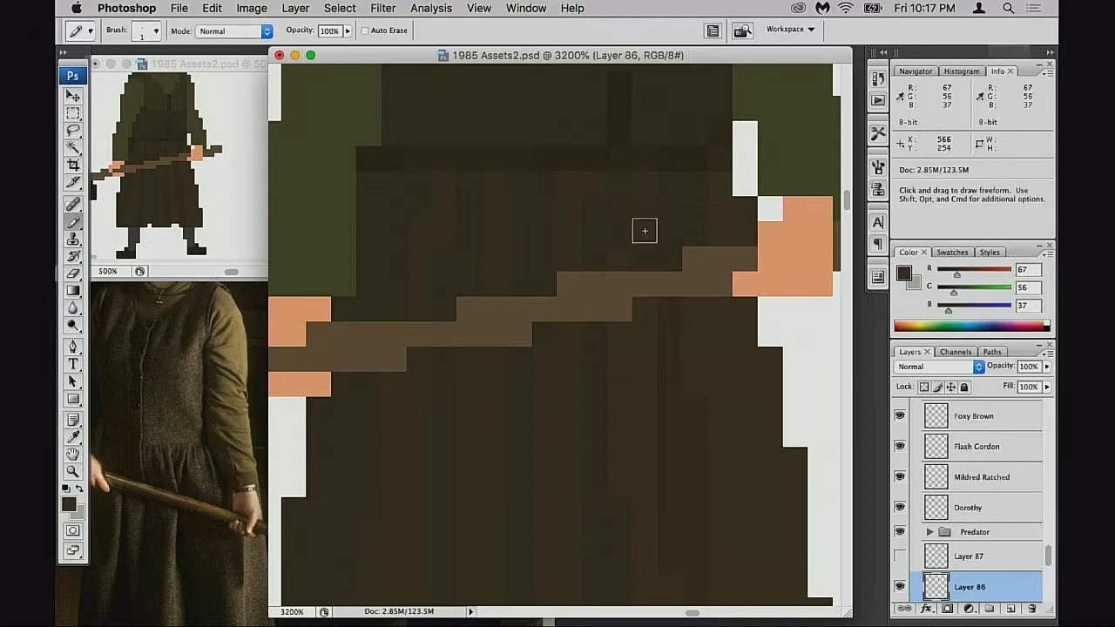
Shade the skirt folds left of centre between the waistband and the handle with sampled brown RGB 64, 53, 35
scroll(615, 252, up, 2)
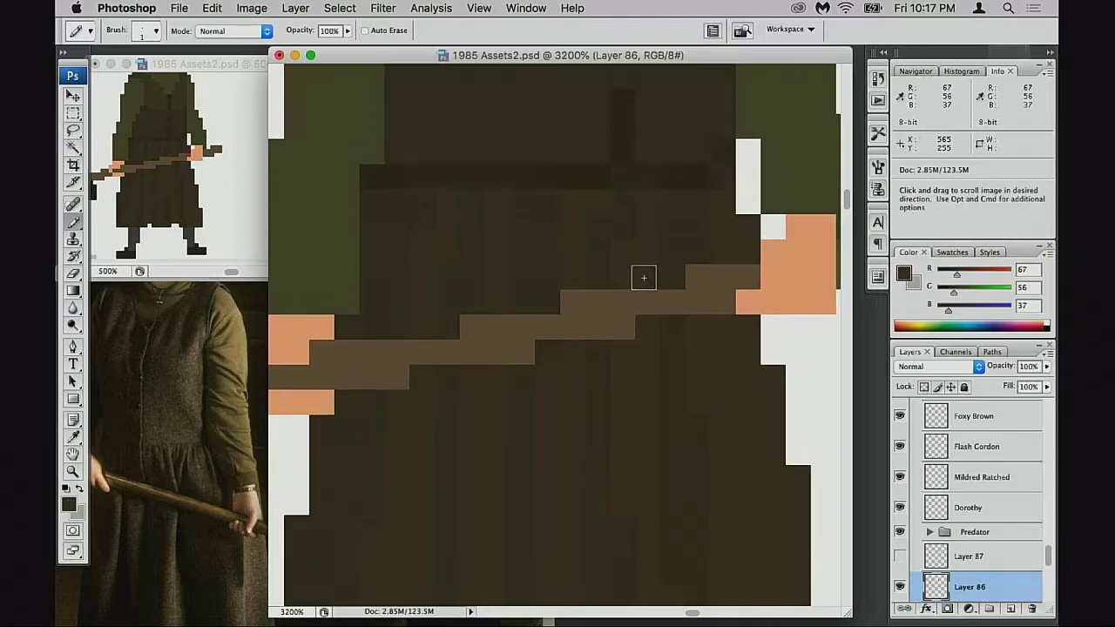
alt+click(607, 222)
alt+click(641, 259)
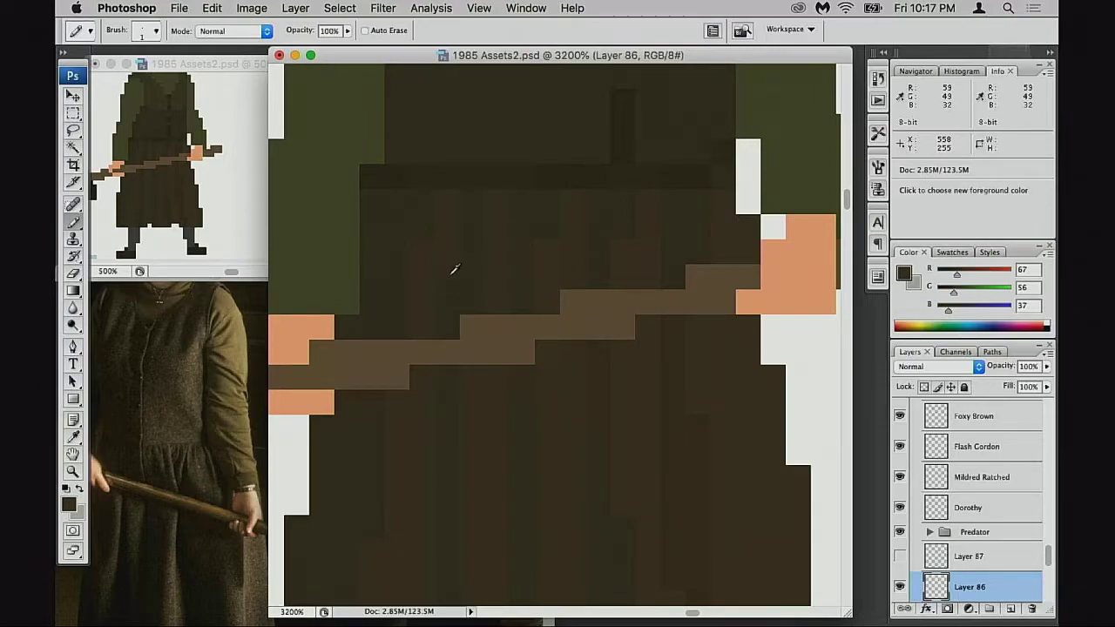
alt+click(403, 398)
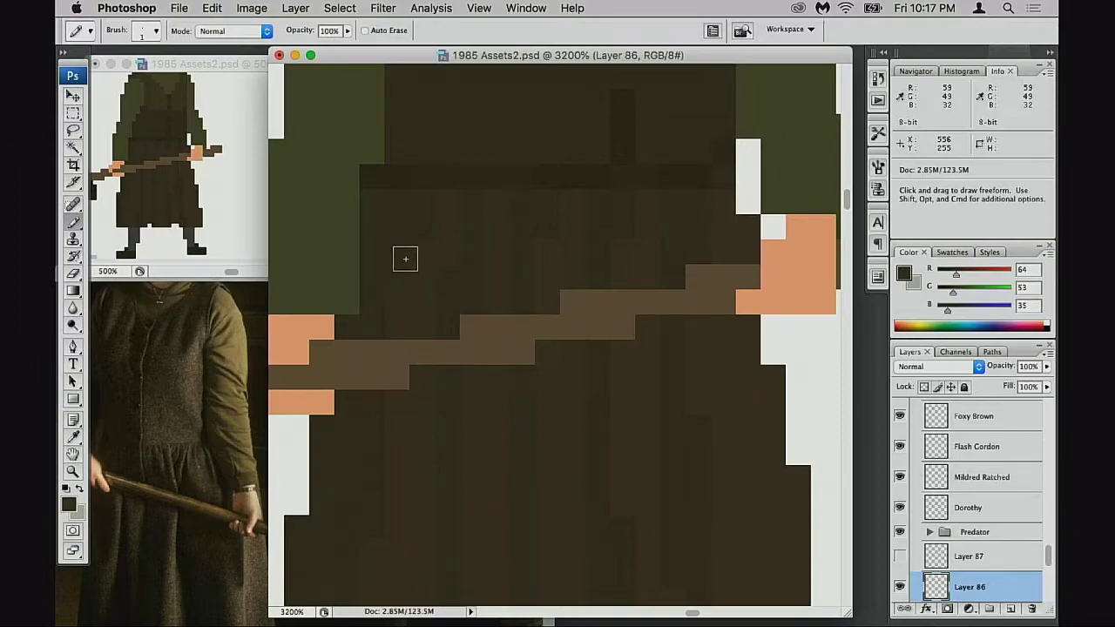
alt+click(466, 256)
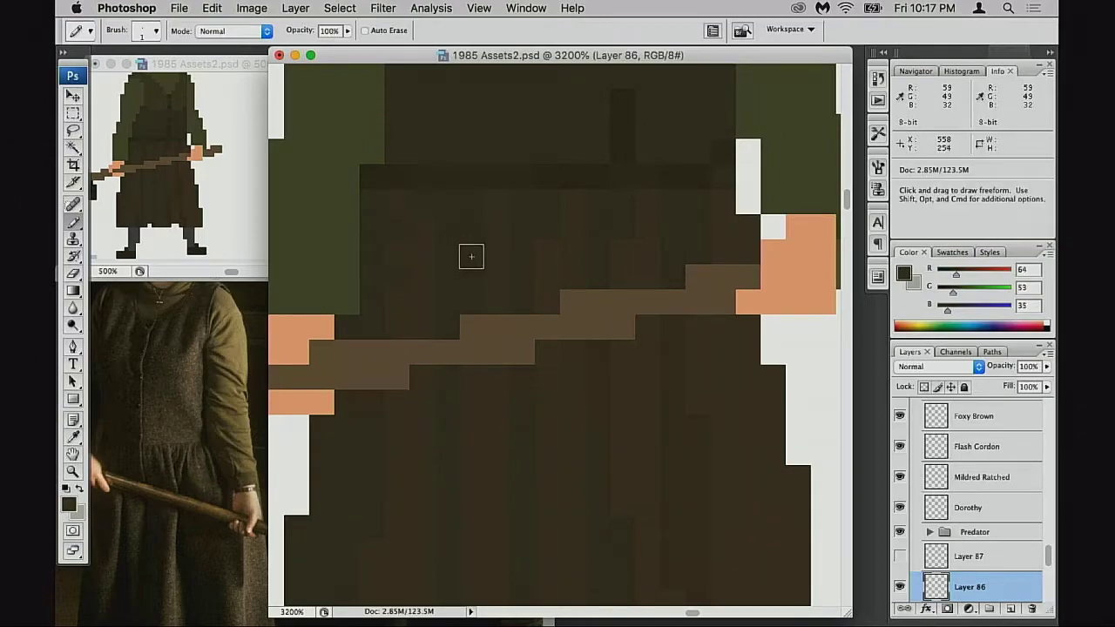
alt+click(499, 240)
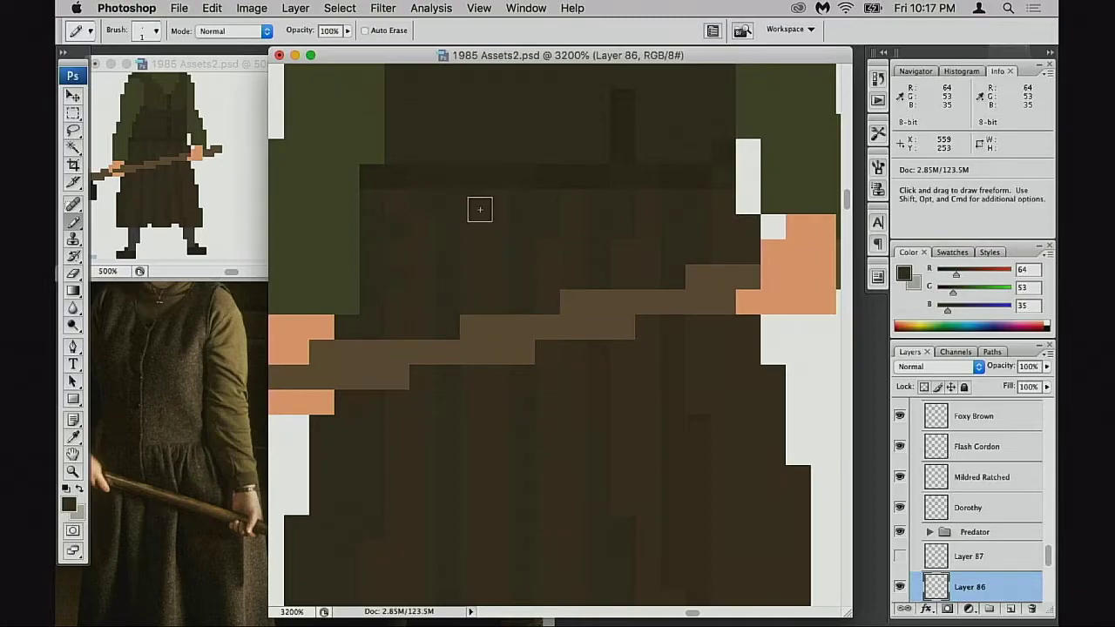
Refine the folds across the skirt above the handle, alternating sampled RGB 67, 56, 37 and 64, 53, 35
alt+click(455, 269)
click(476, 261)
alt+click(549, 256)
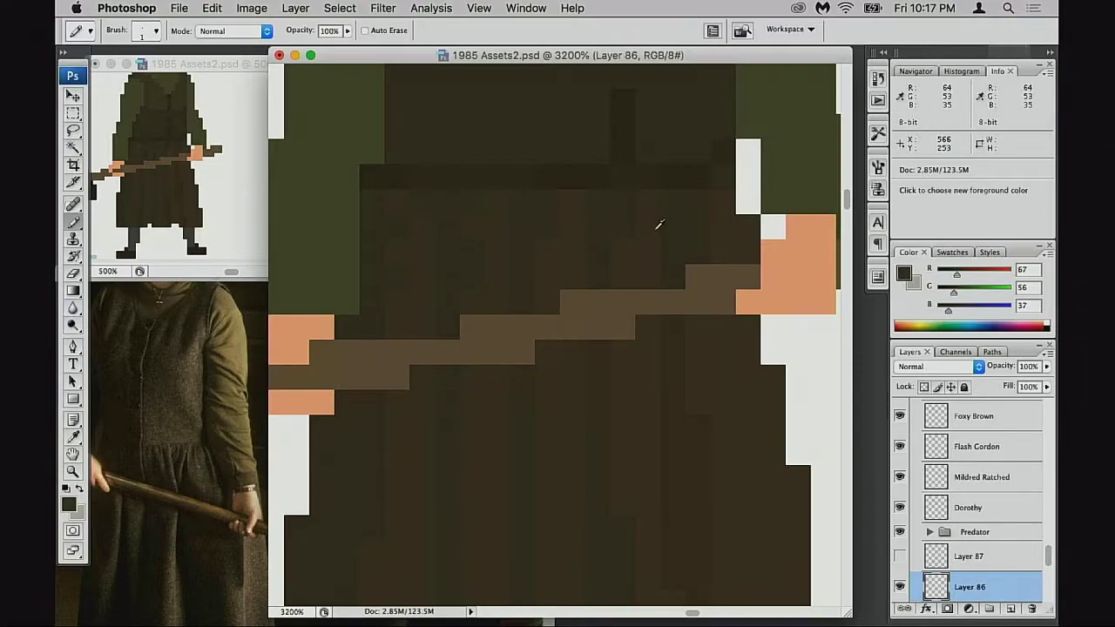
alt+click(619, 235)
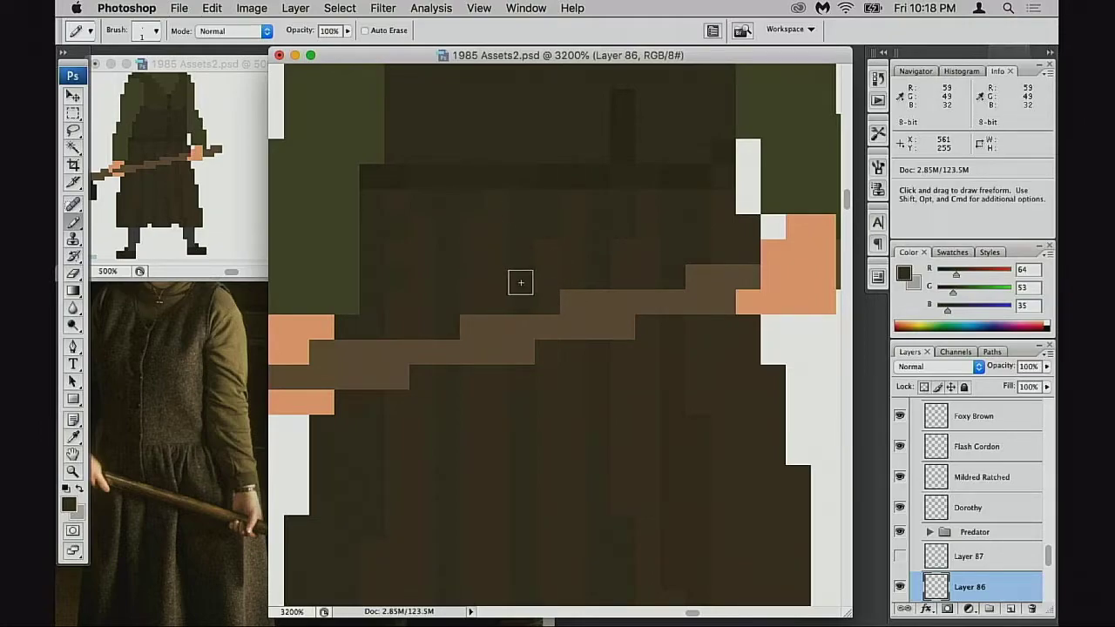
alt+click(466, 226)
alt+click(428, 225)
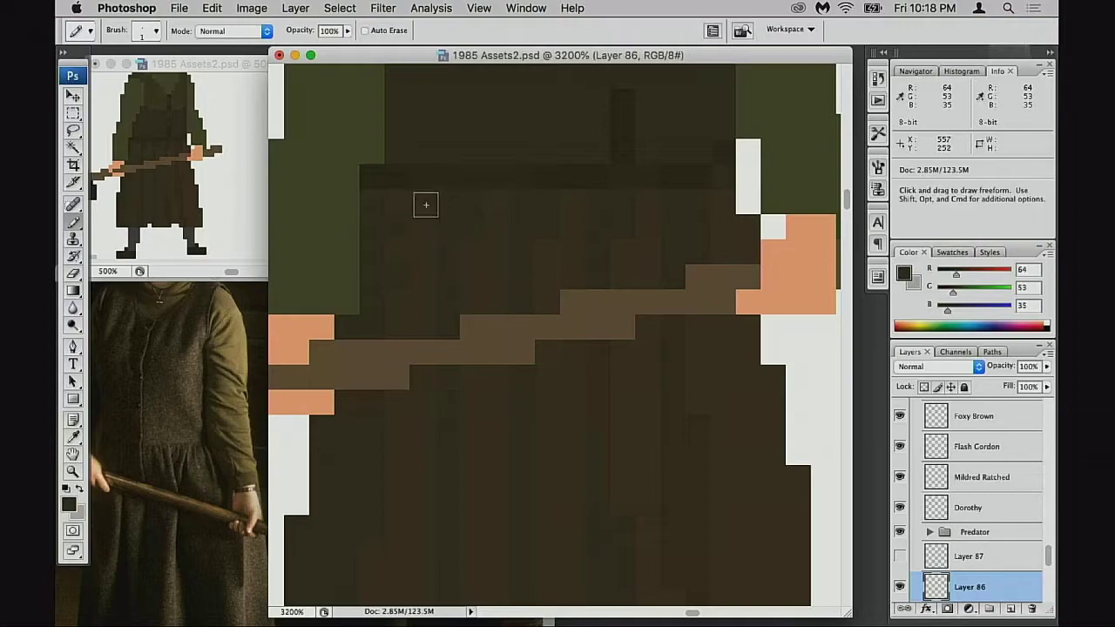
Reshape the leftmost folds just below the waistband with sampled RGB 59, 49, 32 and 64, 53, 35
alt+click(442, 217)
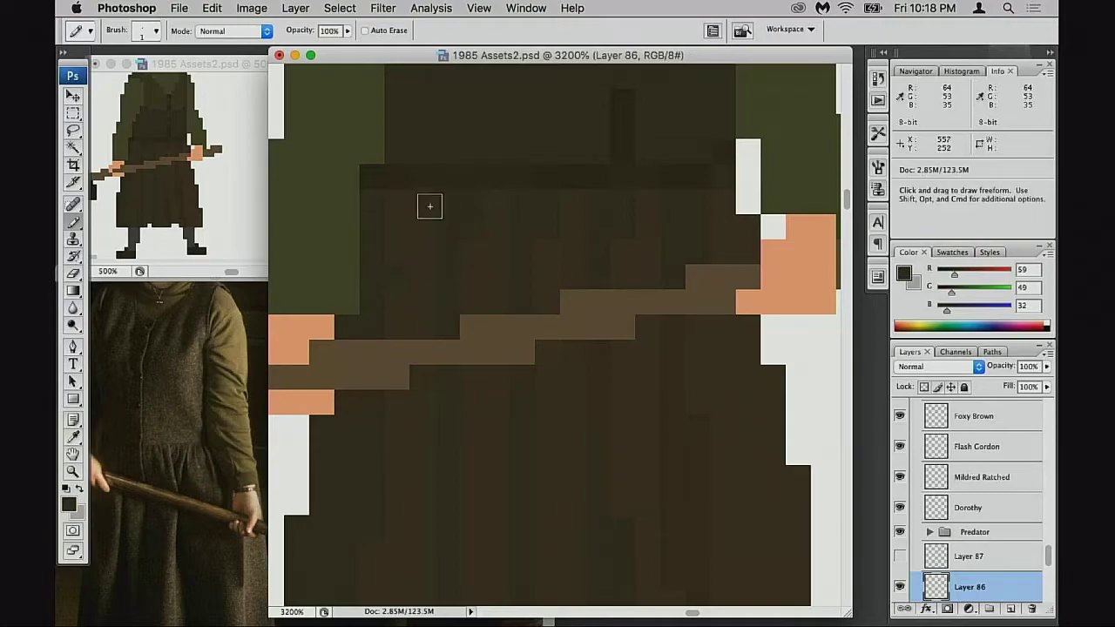
alt+click(421, 265)
click(403, 291)
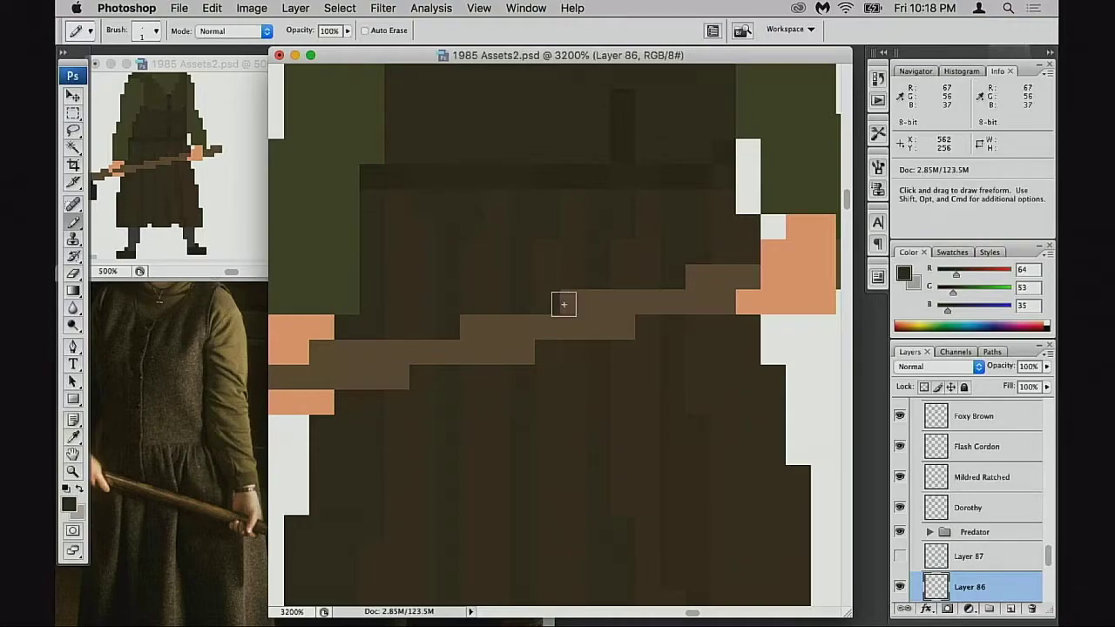
alt+click(434, 227)
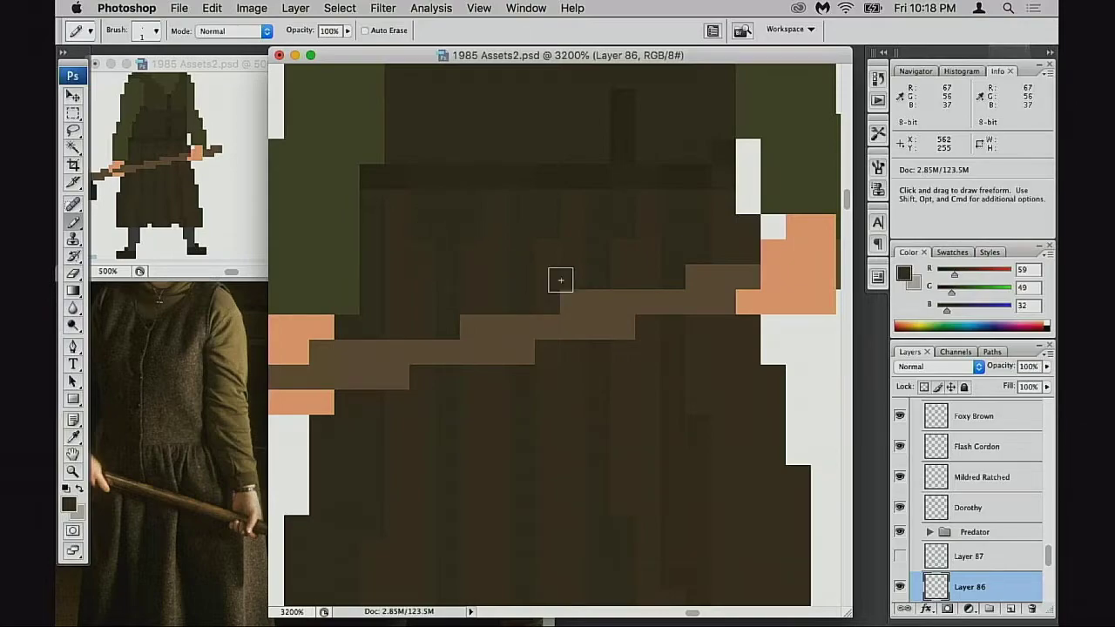
Touch up the central skirt folds above the handle with sampled RGB 59, 49, 32 and 64, 53, 35
scroll(577, 311, up, 1)
alt+click(479, 241)
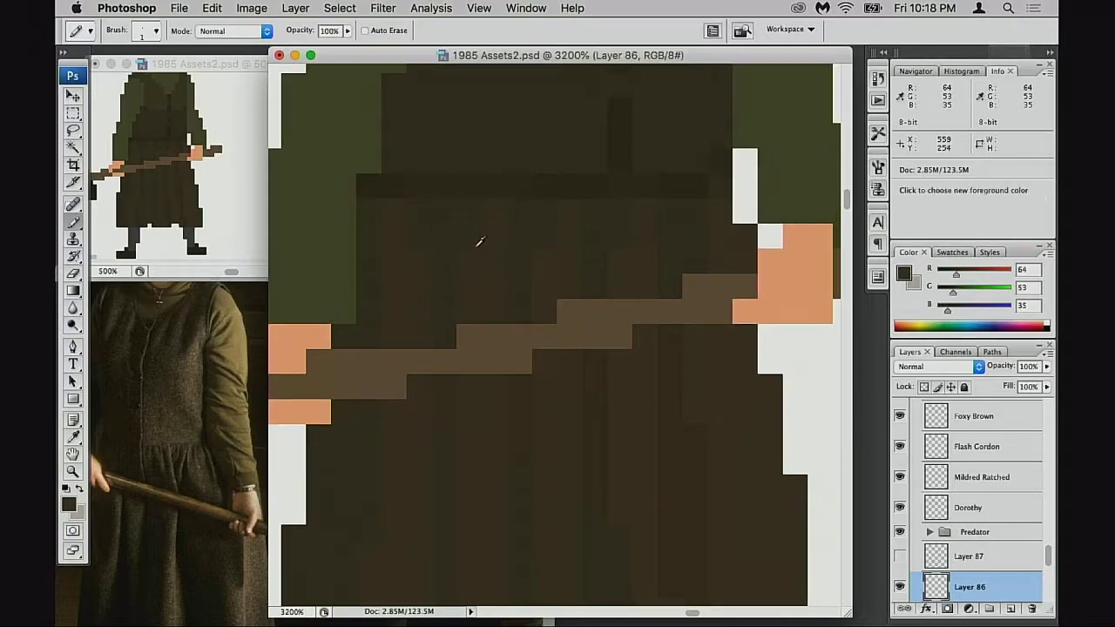
alt+click(540, 258)
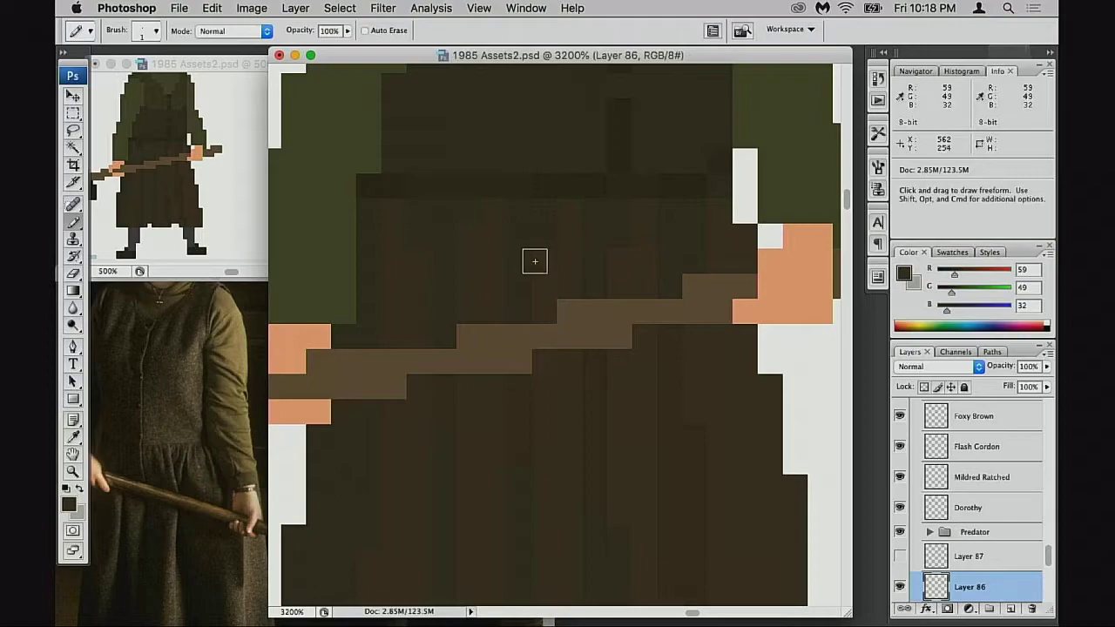
alt+click(570, 276)
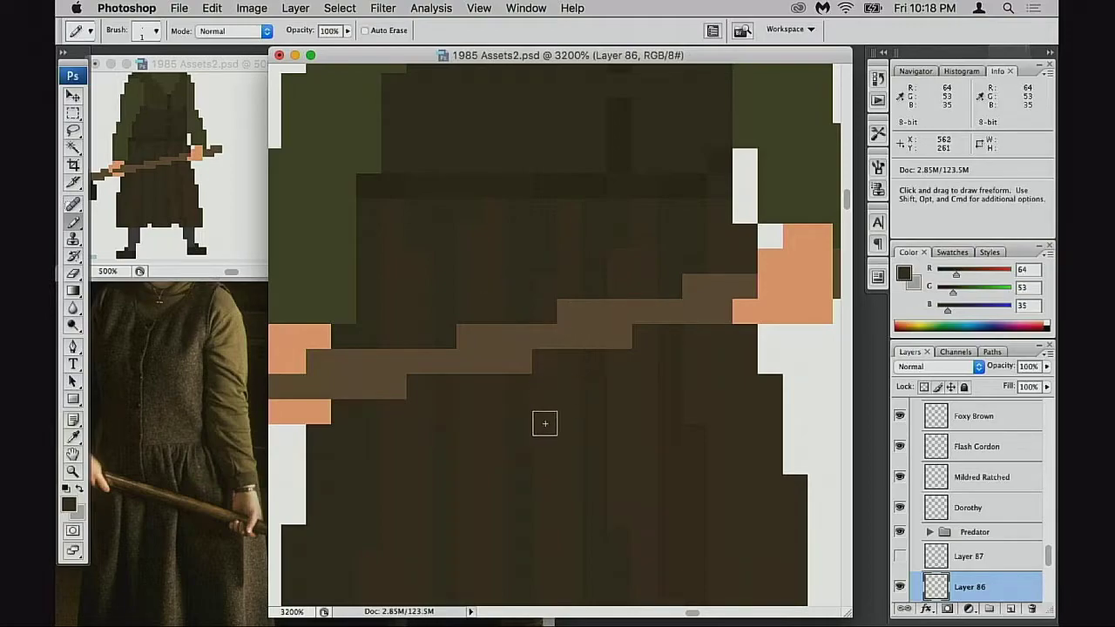
Rework the folds at the hem above the left leg, alternating sampled RGB 64, 53, 35 and 59, 49, 32
drag(572, 413, 637, 318)
alt+click(645, 349)
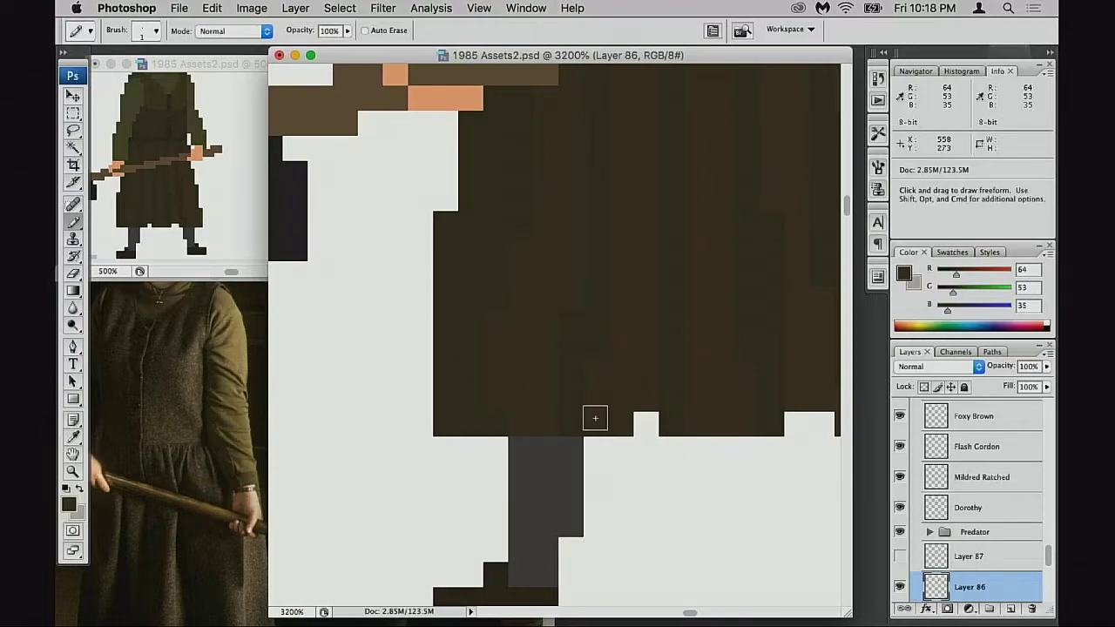
alt+click(582, 323)
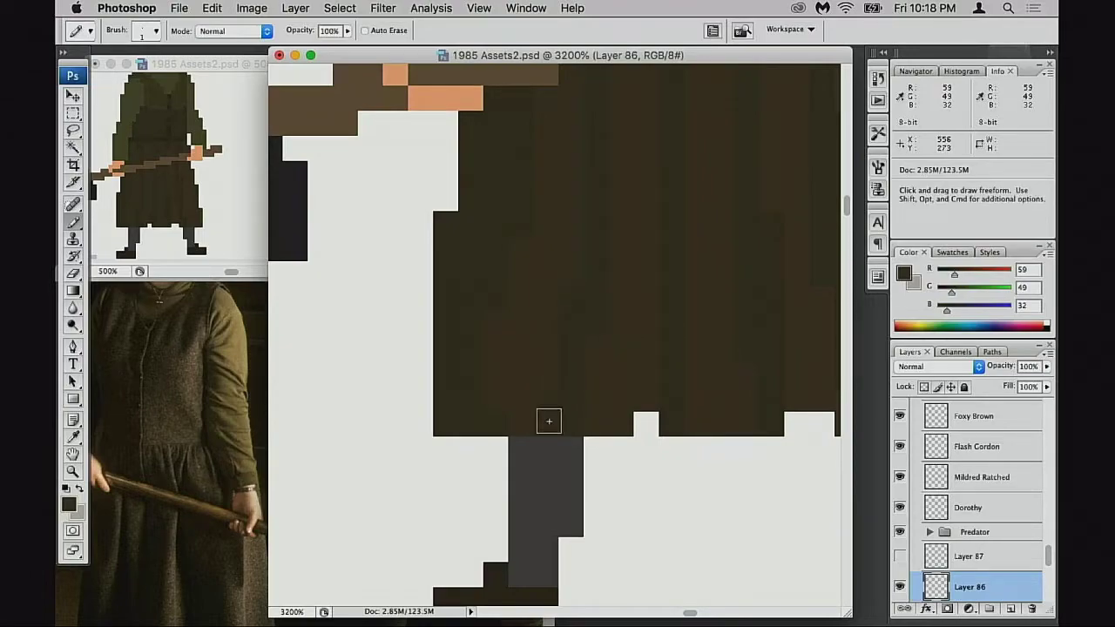
alt+click(531, 328)
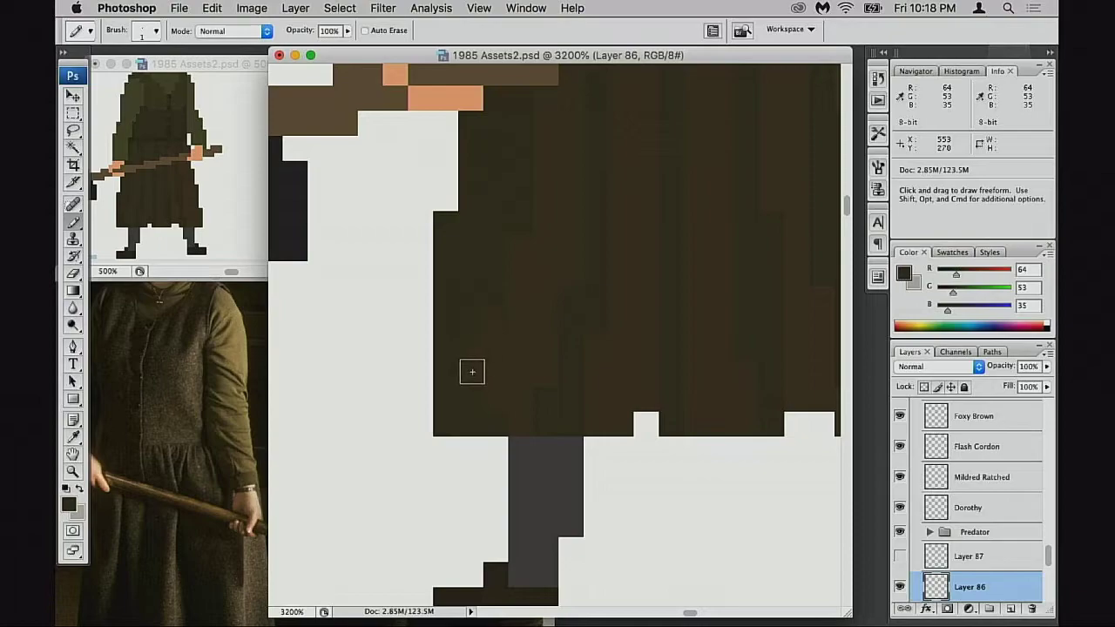
Extend the folds on the skirt's lower left side up from the hem with RGB 64, 53, 35 and 59, 49, 32
scroll(509, 355, up, 3)
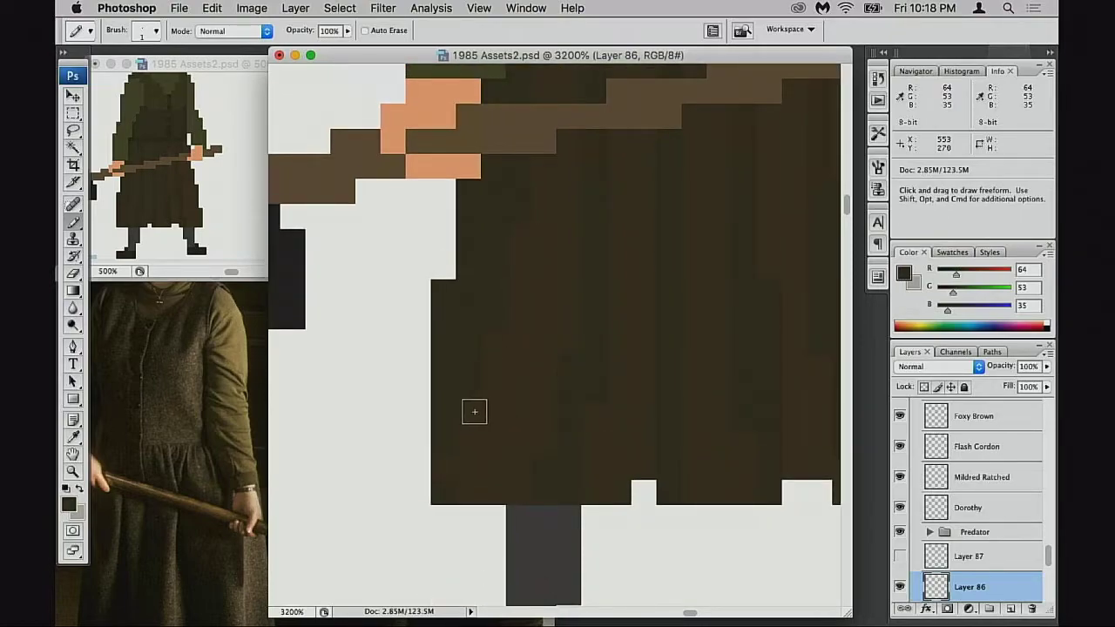
scroll(497, 407, up, 1)
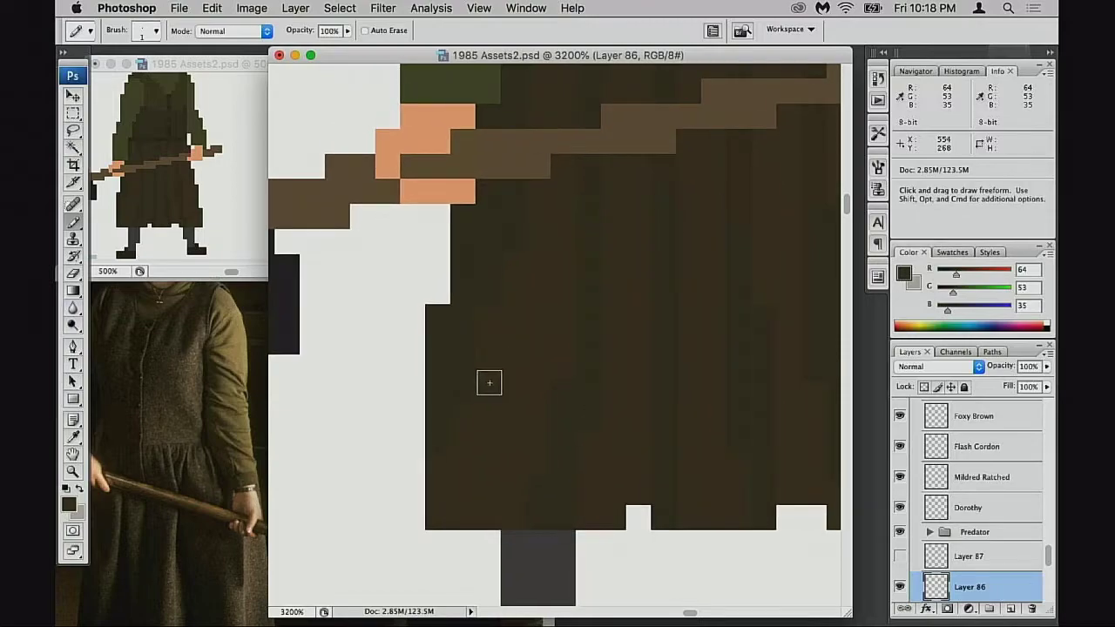
key(space)
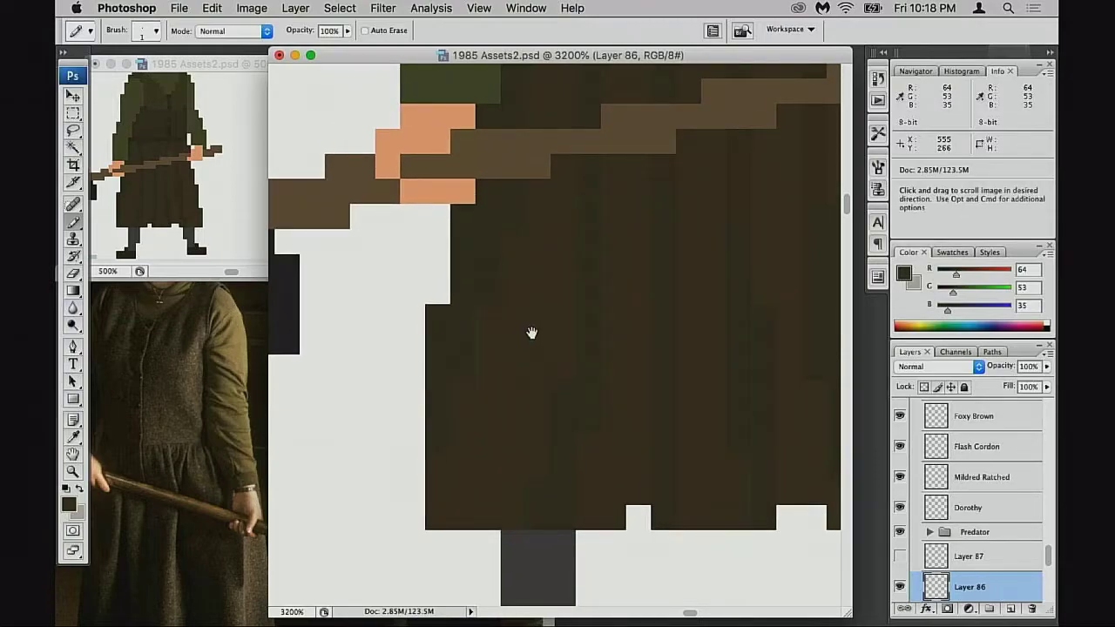
scroll(531, 333, up, 1)
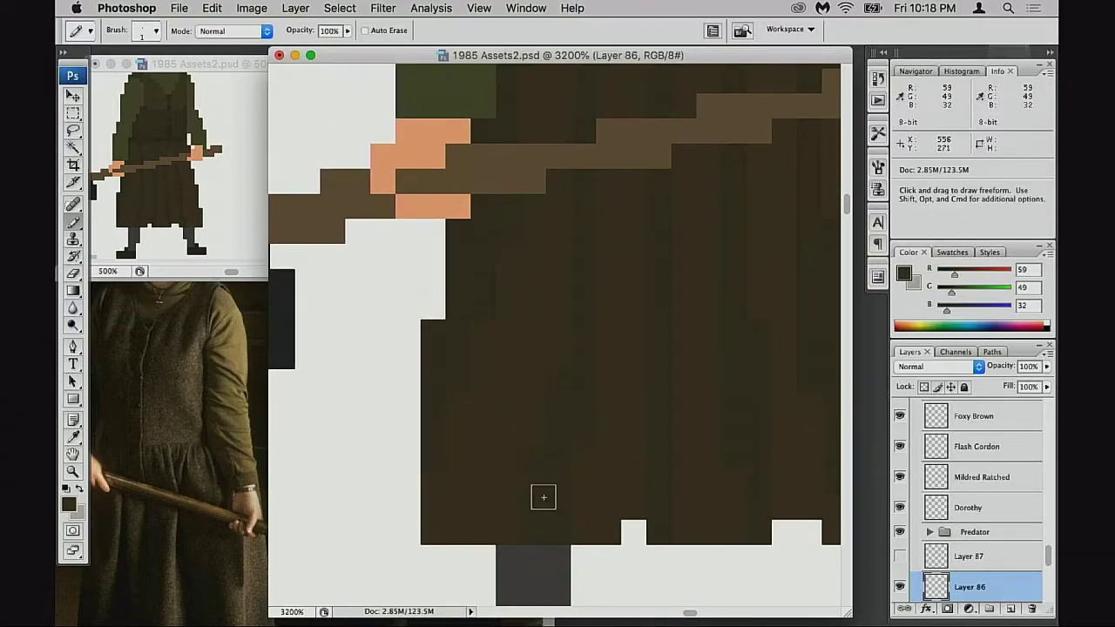
scroll(566, 396, up, 2)
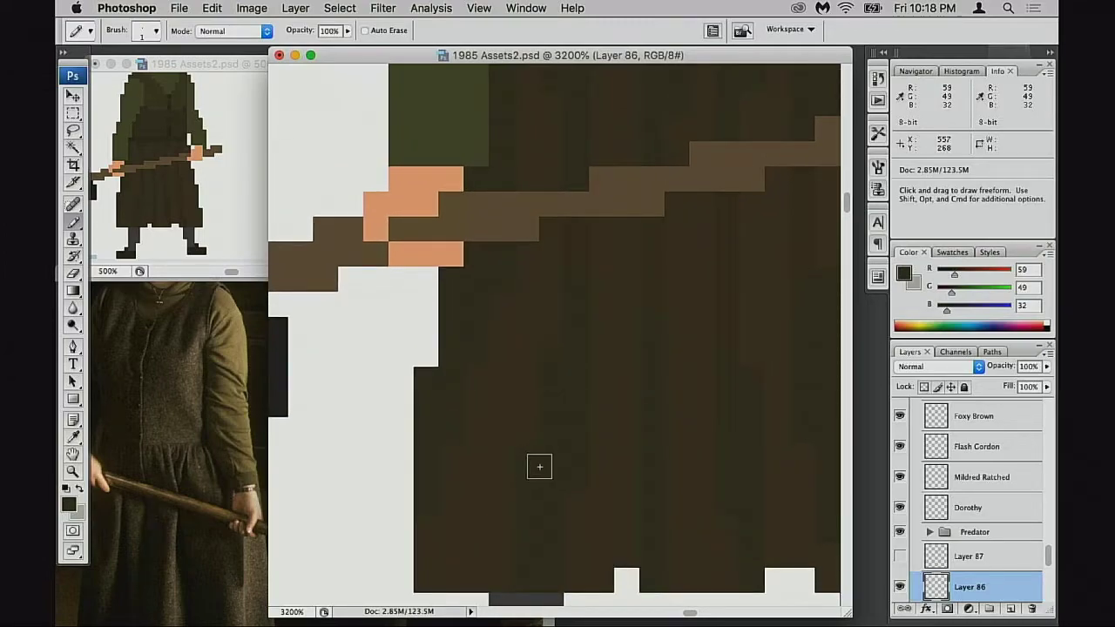
Repaint the skirt's left edge below the hand with RGB 64, 53, 35 and the fold above the left leg with 59, 49, 32
alt+click(516, 471)
drag(560, 357, 555, 390)
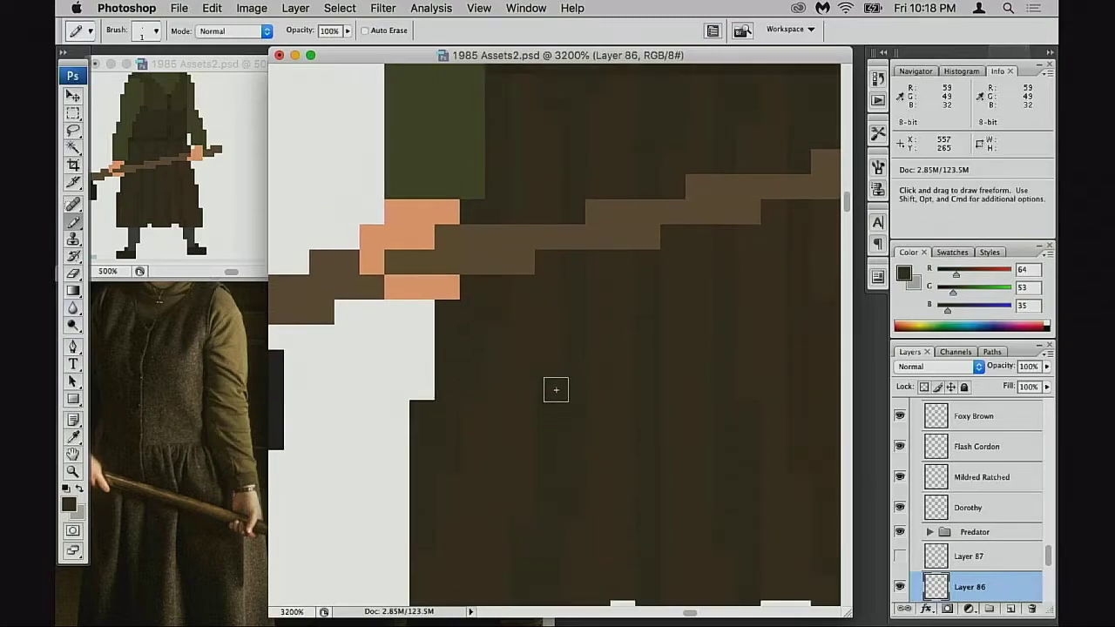
scroll(540, 392, up, 1)
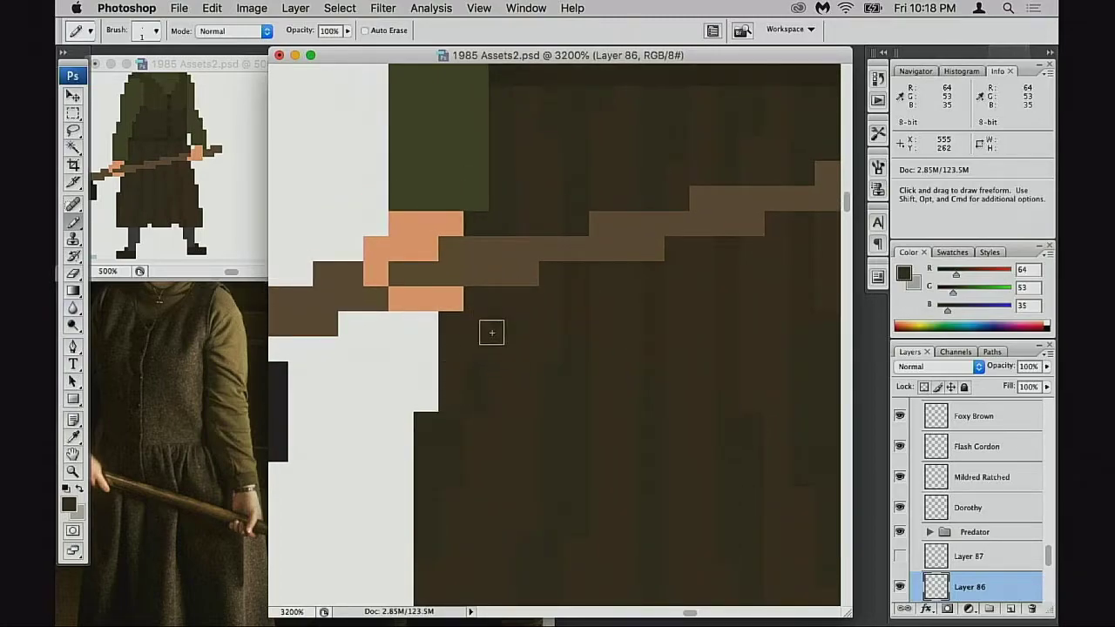
drag(484, 430, 533, 366)
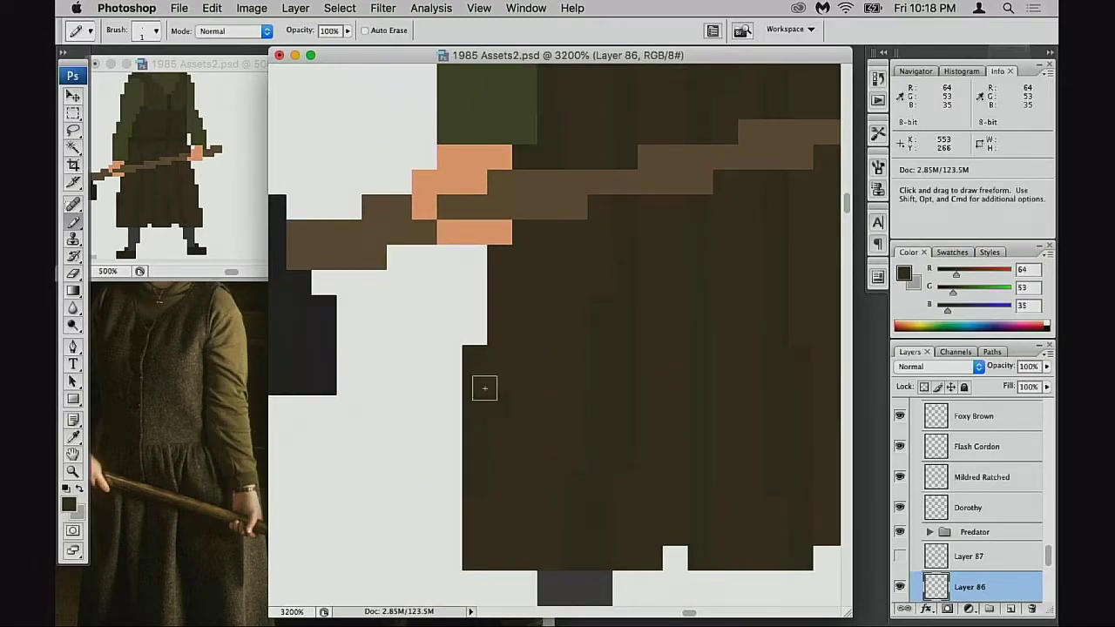
alt+click(614, 374)
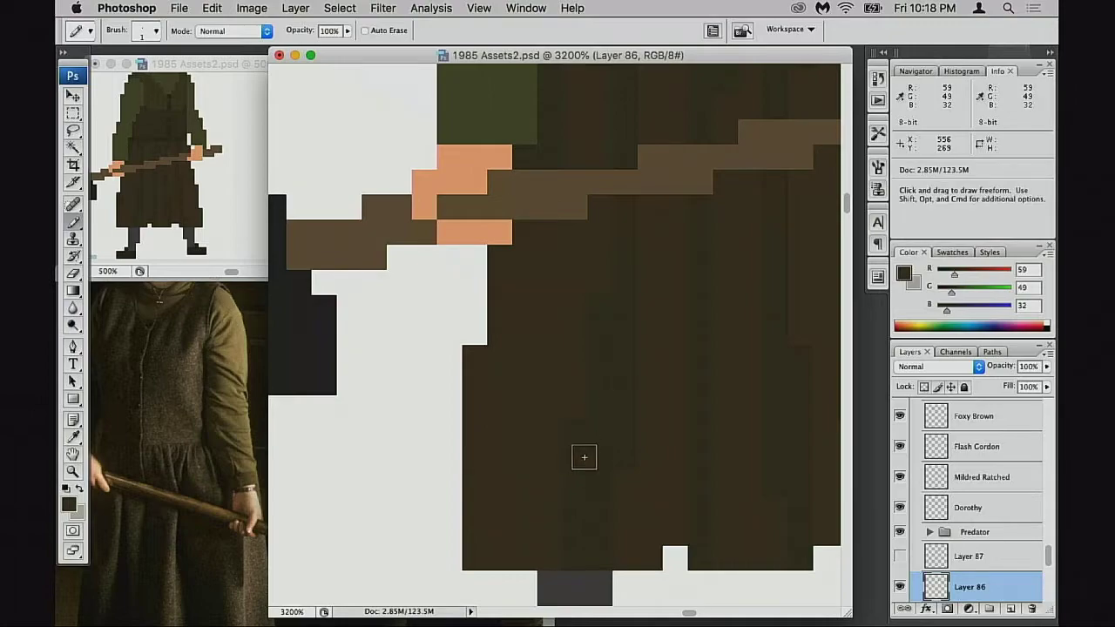
drag(597, 362, 570, 497)
Touch up the skirt beside the left sleeve above the handle with sampled RGB 64, 53, 35 and 59, 49, 32
alt+click(565, 271)
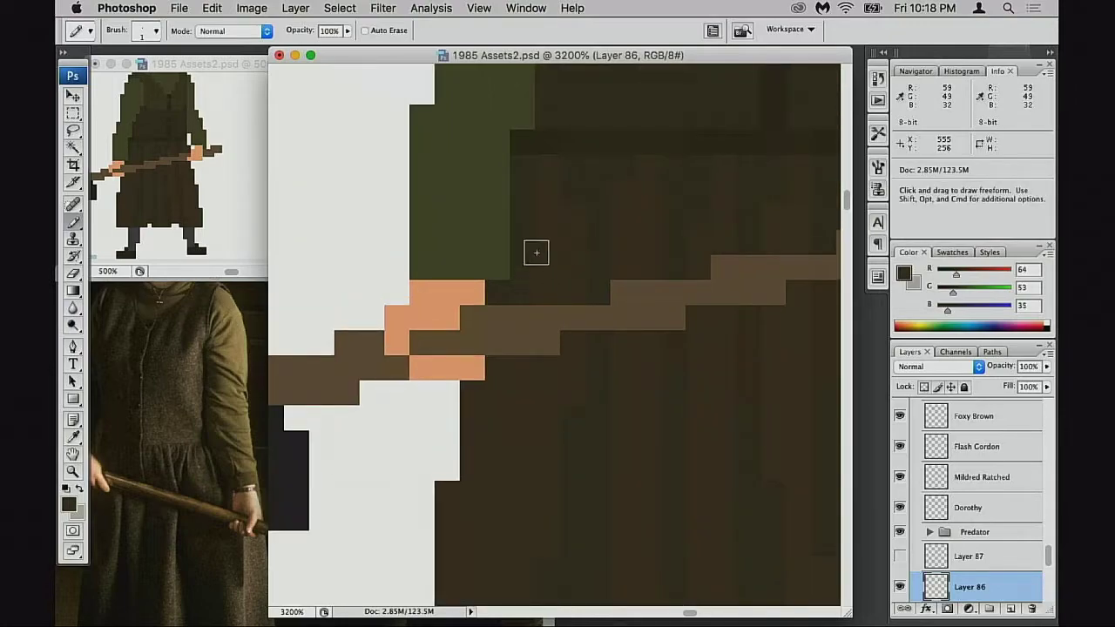
drag(644, 350, 617, 351)
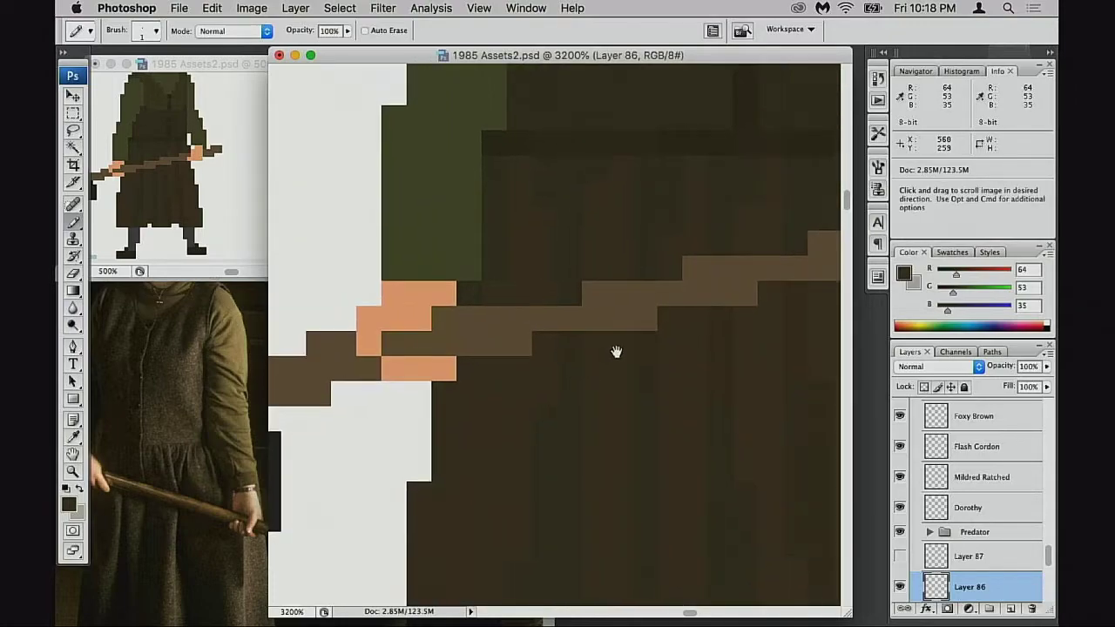
alt+click(578, 224)
click(570, 236)
drag(665, 247, 595, 356)
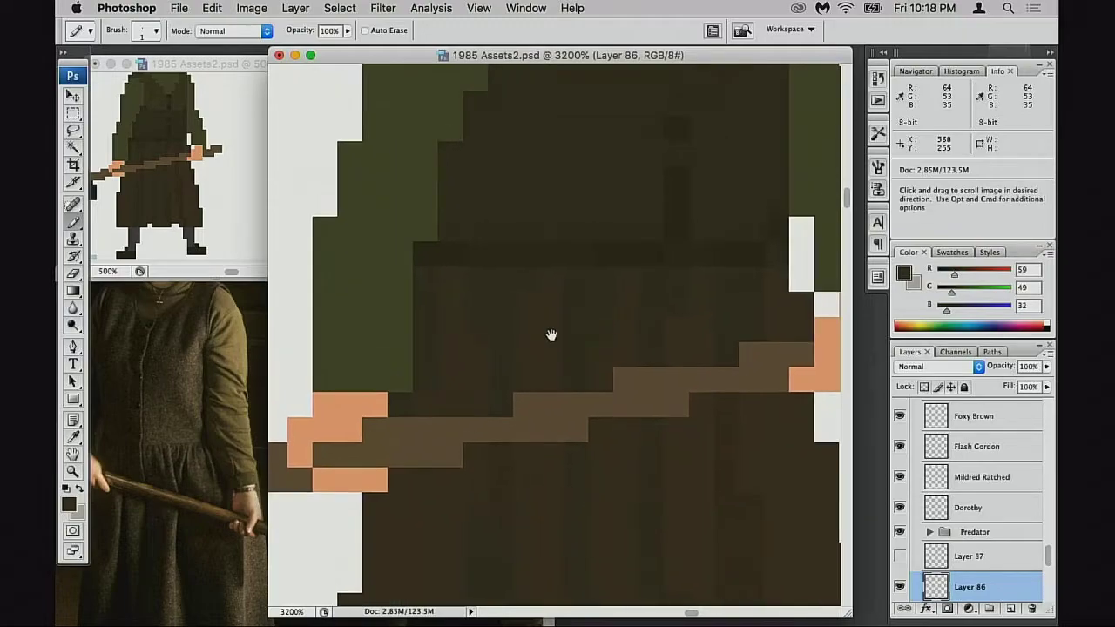
Paint short shadows at the tops of the folds beneath the waistband with sampled RGB 54, 44, 29 and 59, 49, 32
alt+click(523, 257)
drag(667, 274, 651, 301)
alt+click(552, 294)
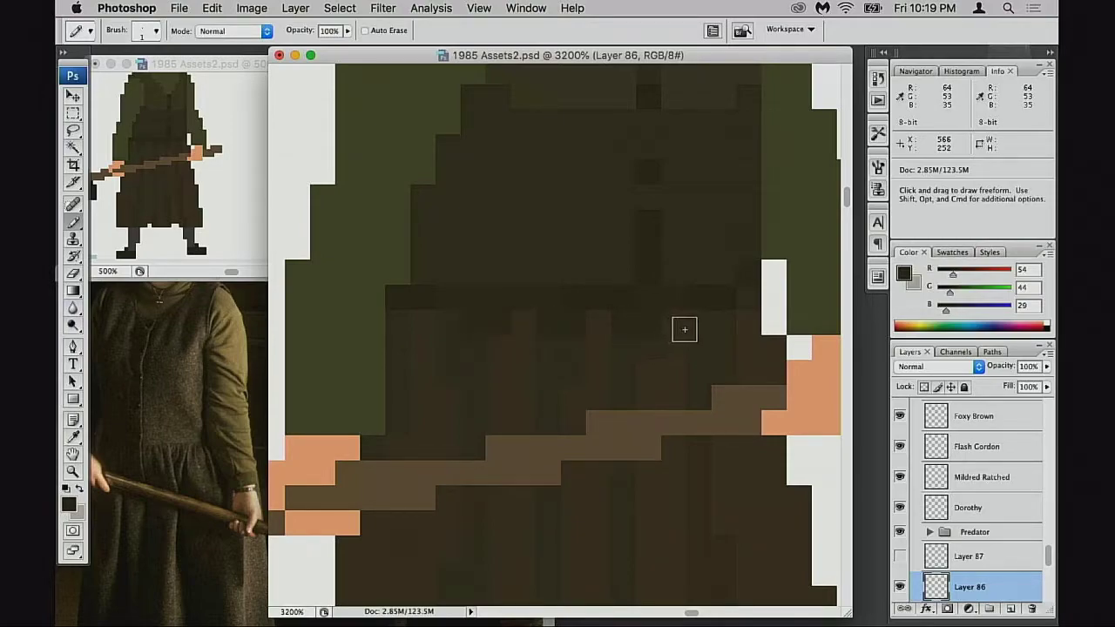
key(super)
alt+click(700, 369)
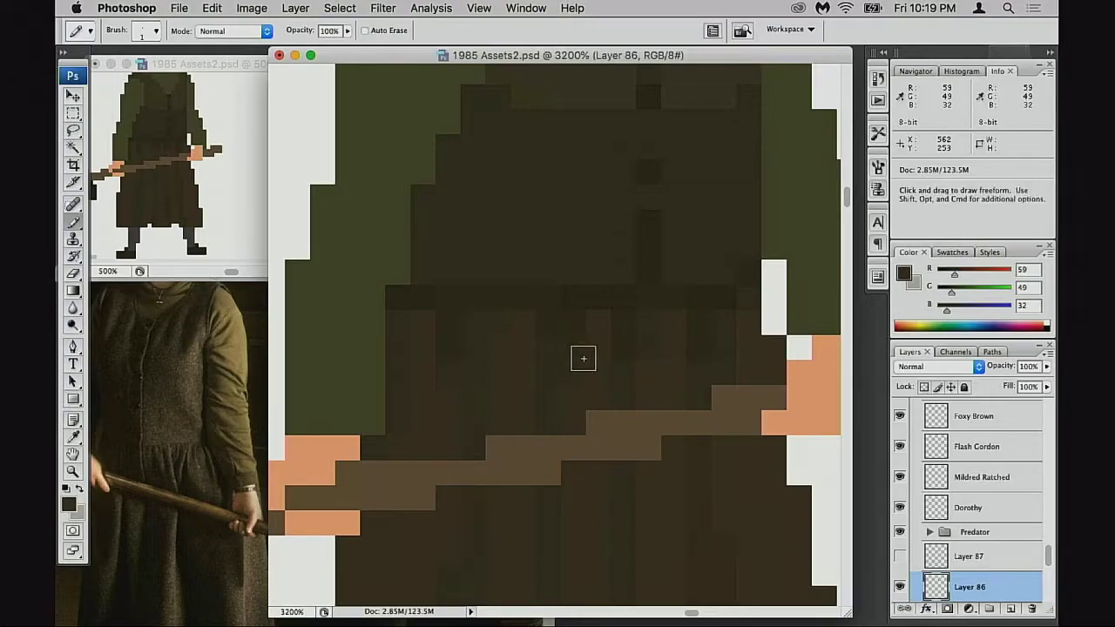
alt+click(557, 304)
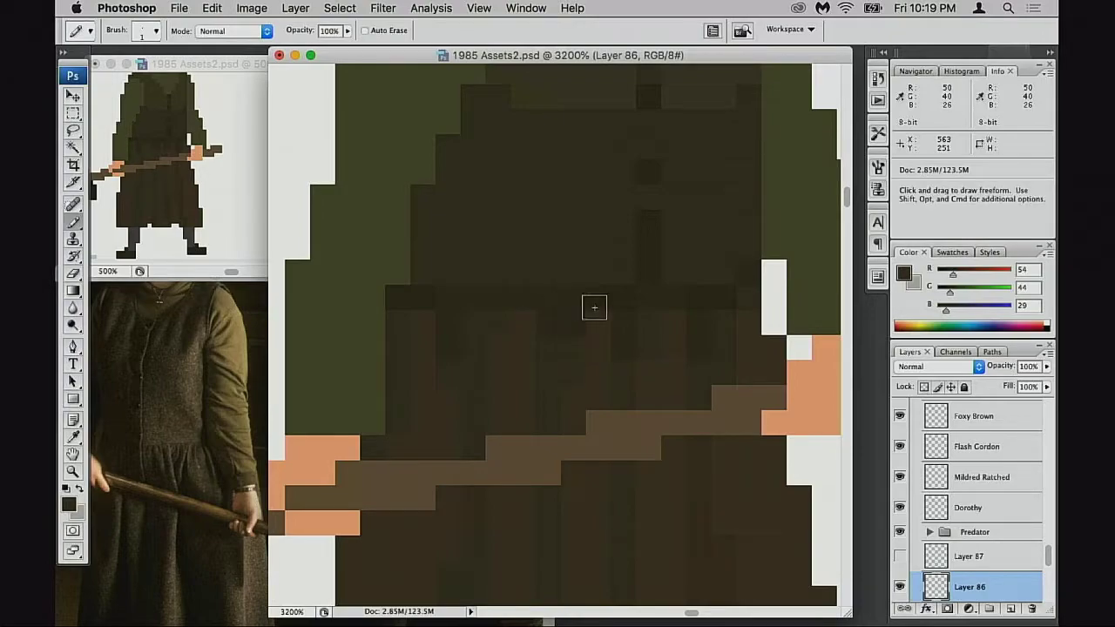
Shade the right-centre folds between the waistband and the handle with sampled RGB 64, 53, 35, 67, 56, 37 and 59, 49, 32
alt+click(668, 342)
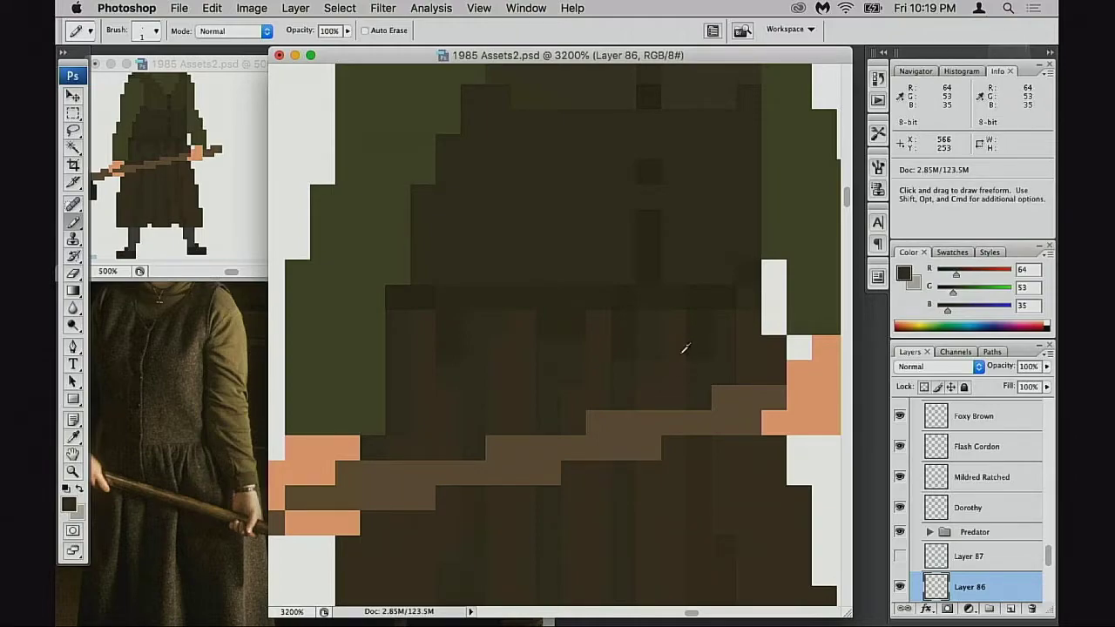
alt+click(669, 376)
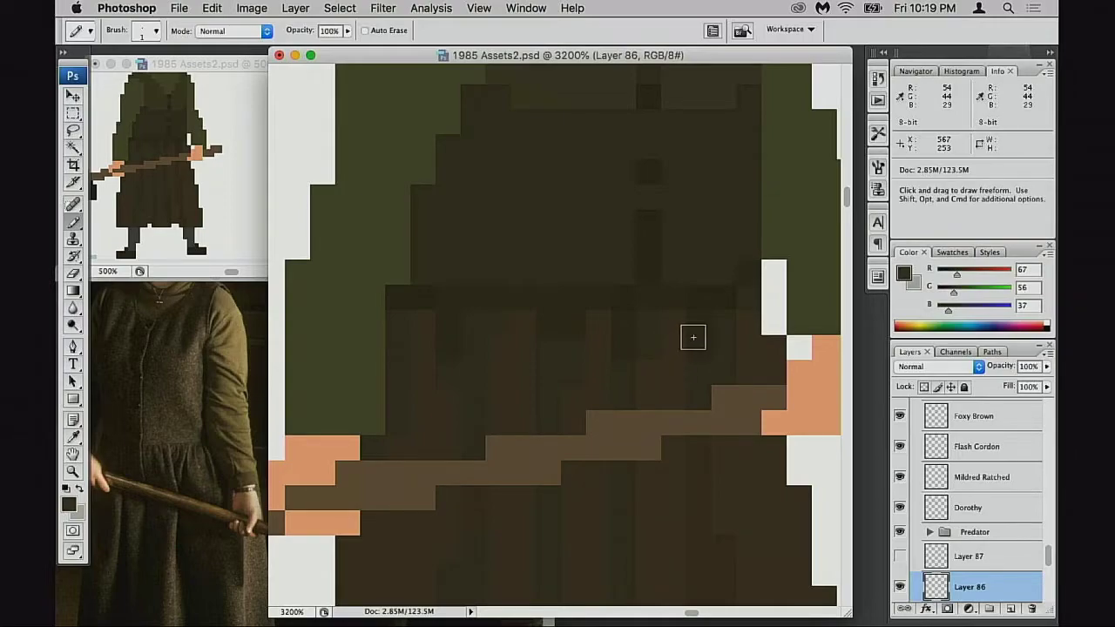
alt+click(647, 341)
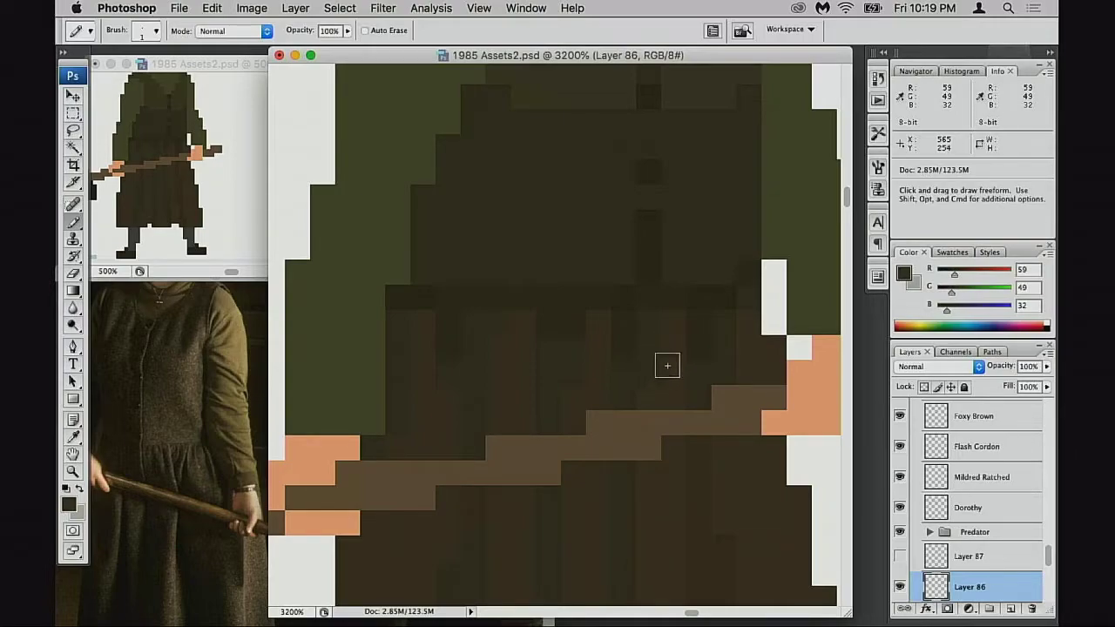
Refine the vertical skirt folds between the waistband and the handle with sampled RGB 67, 56, 37, 64, 53, 35 and 59, 49, 32
alt+click(667, 365)
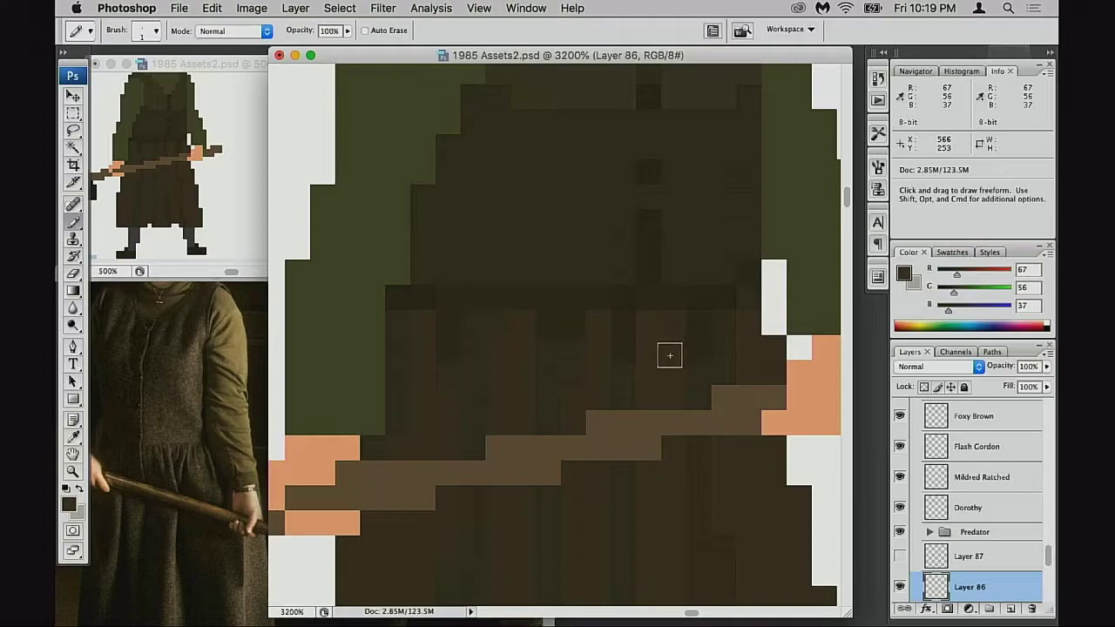
alt+click(591, 374)
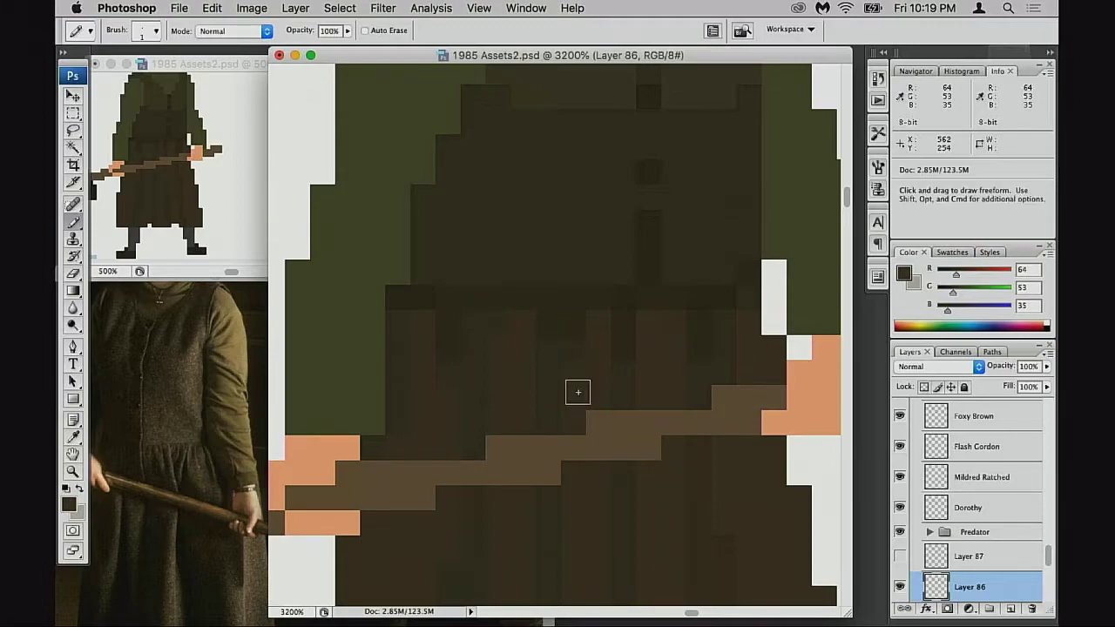
alt+click(558, 338)
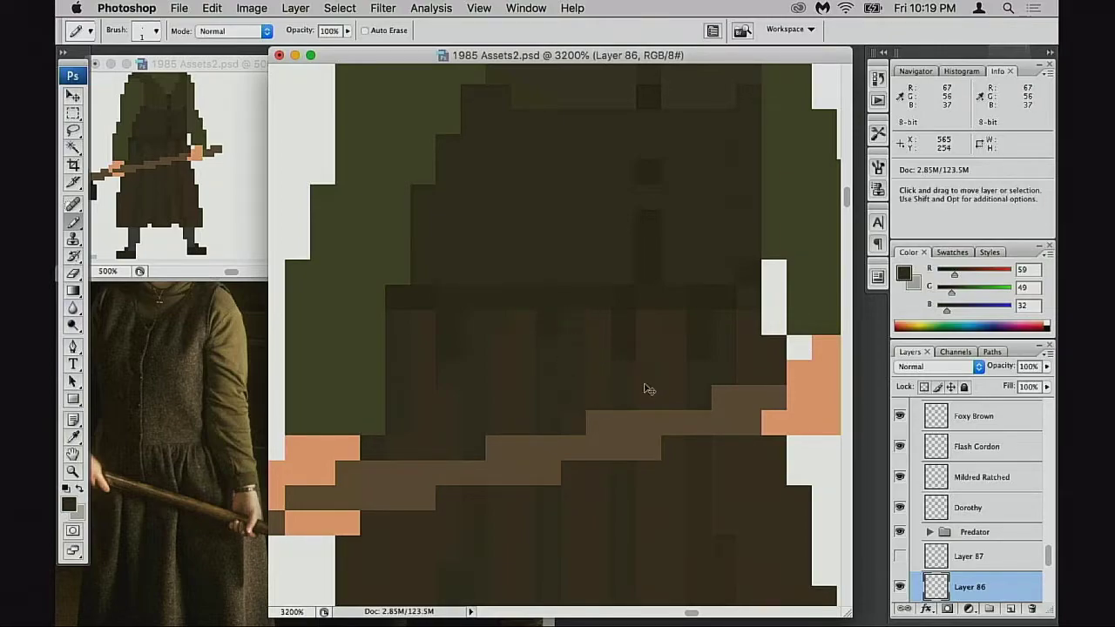
alt+click(589, 354)
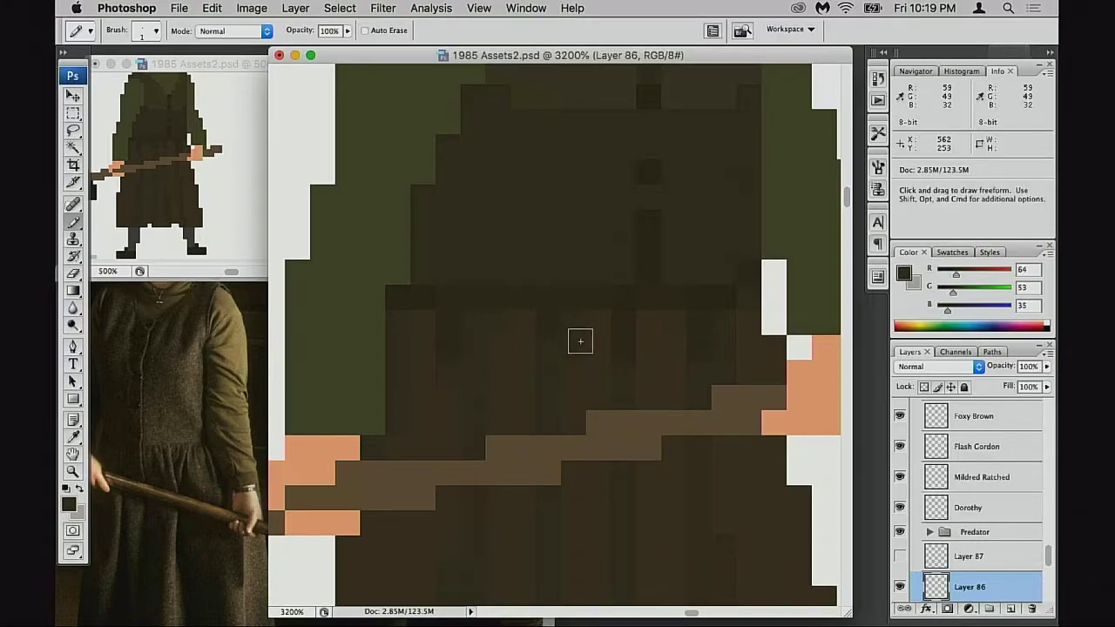
alt+click(669, 335)
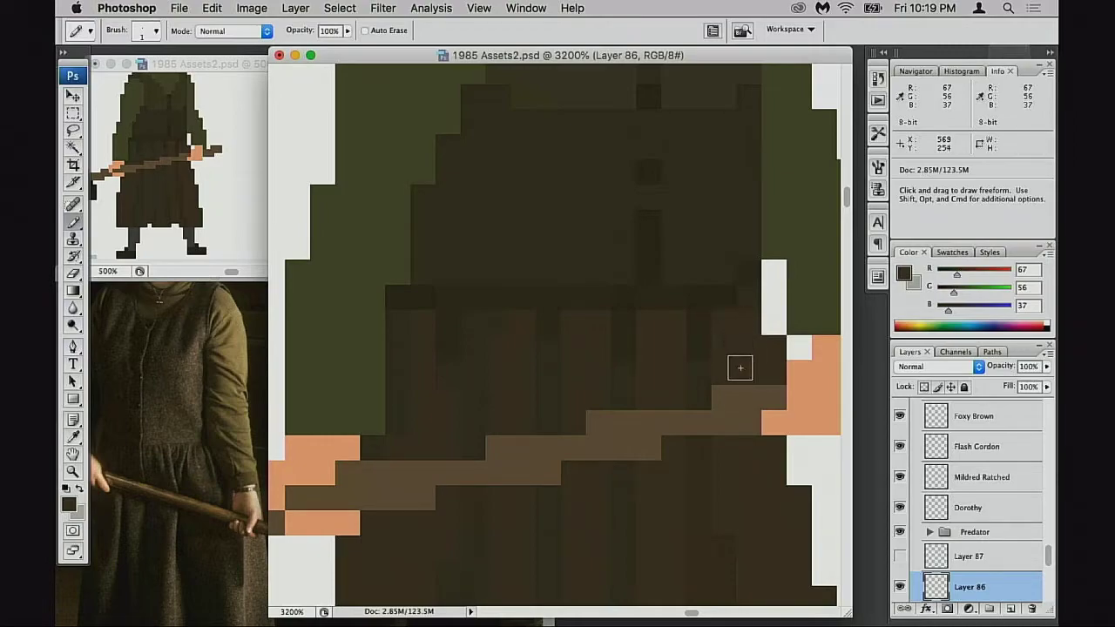
alt+click(462, 327)
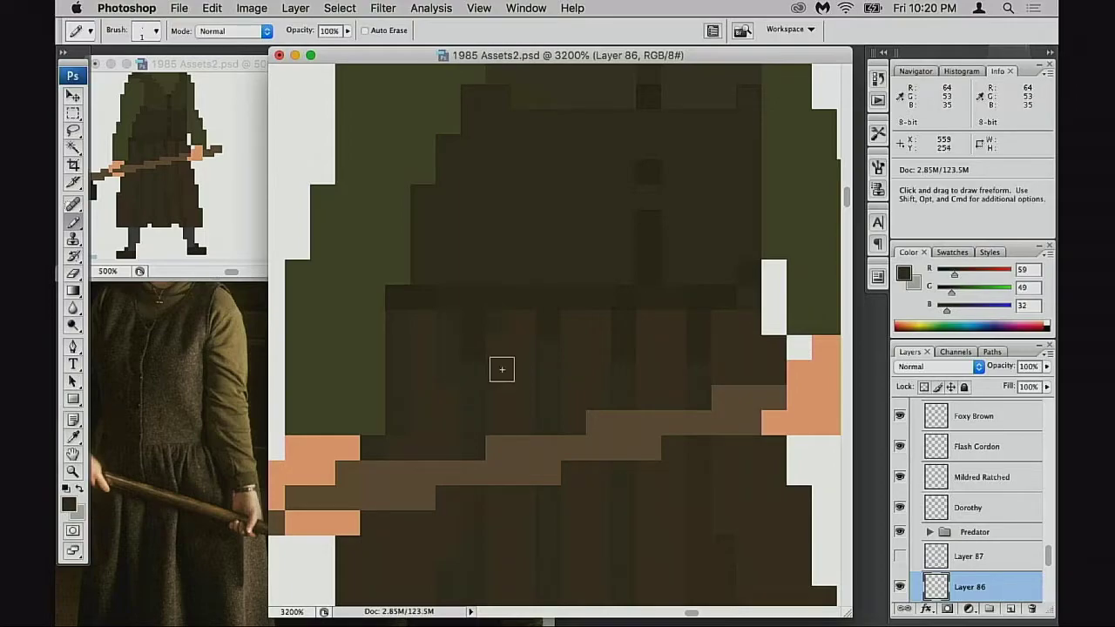
alt+click(440, 376)
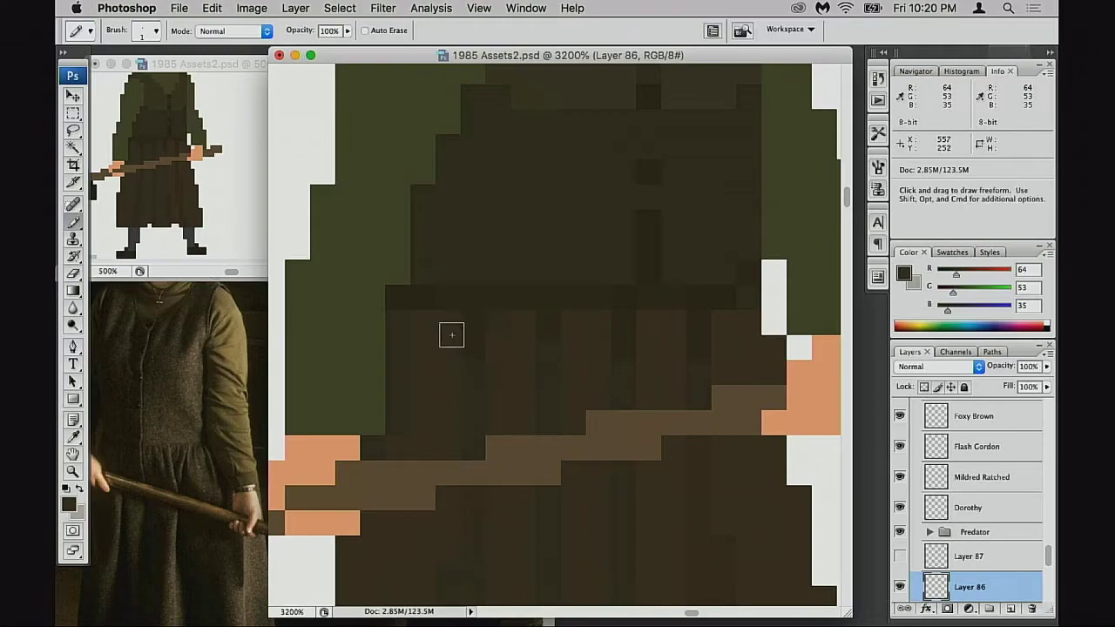
Touch up the waistband and the pixels bordering it with sampled RGB 50, 40, 26, 64, 53, 35 and 59, 49, 32
scroll(584, 342, up, 1)
alt+click(569, 311)
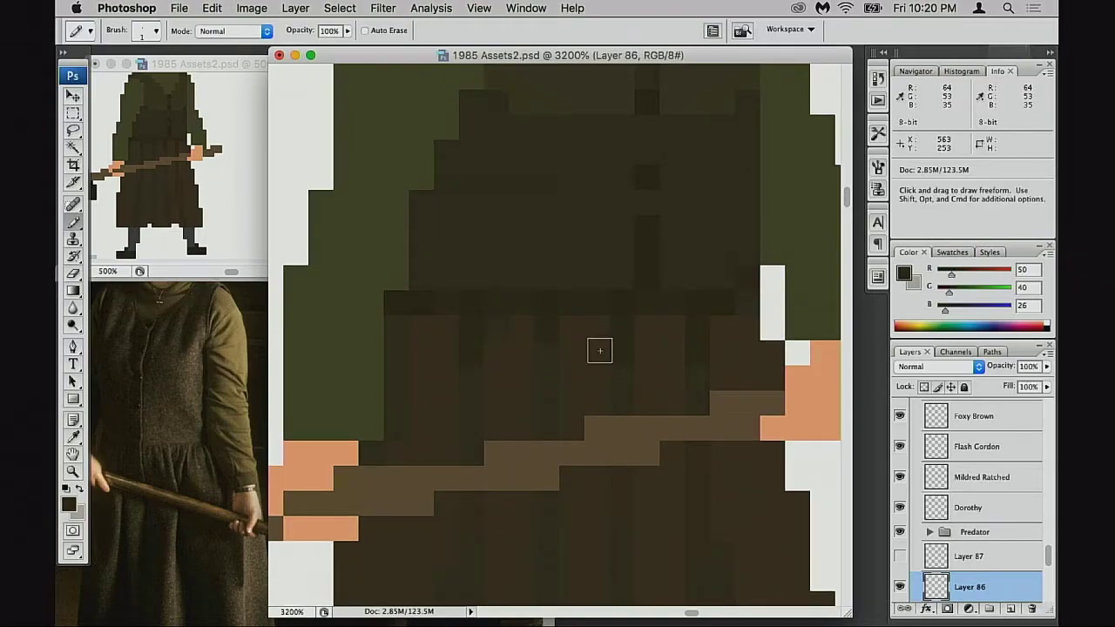
scroll(523, 338, up, 2)
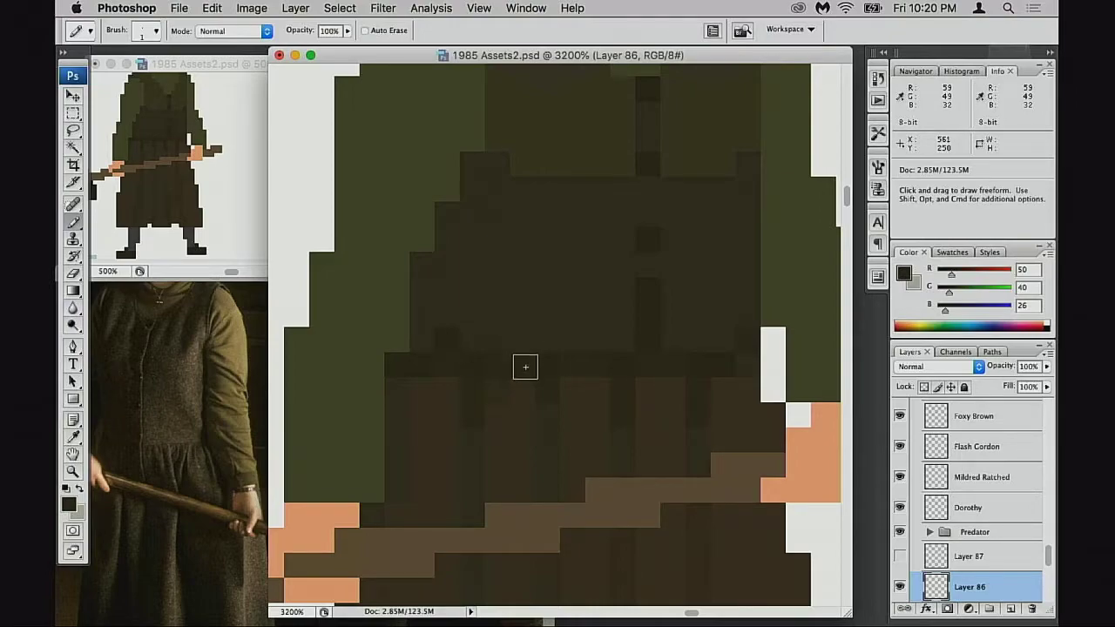
alt+click(515, 403)
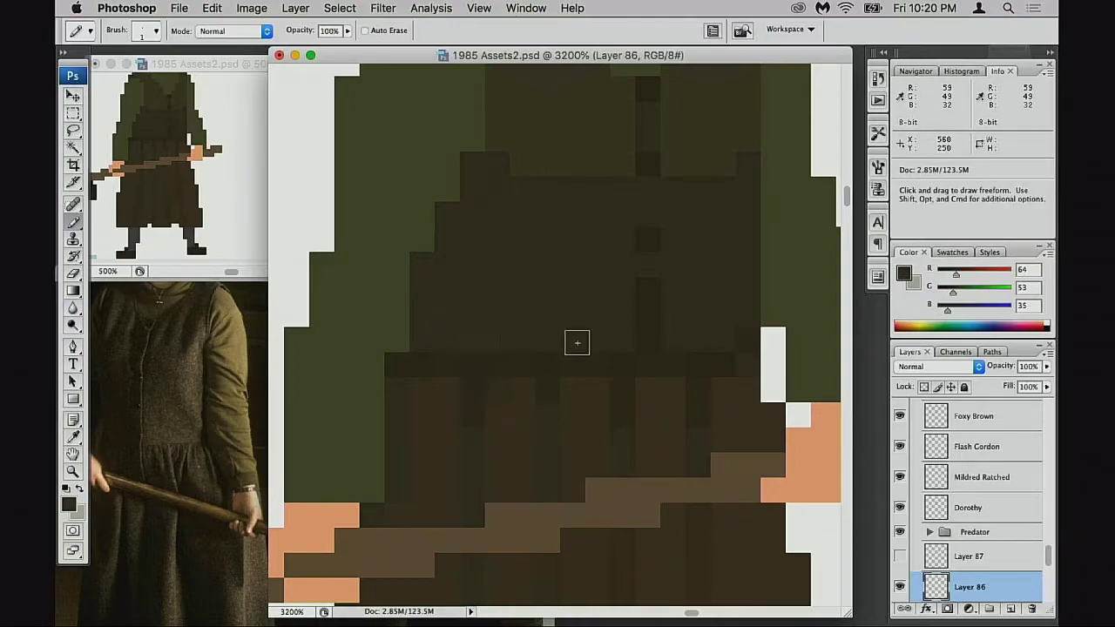
alt+click(460, 332)
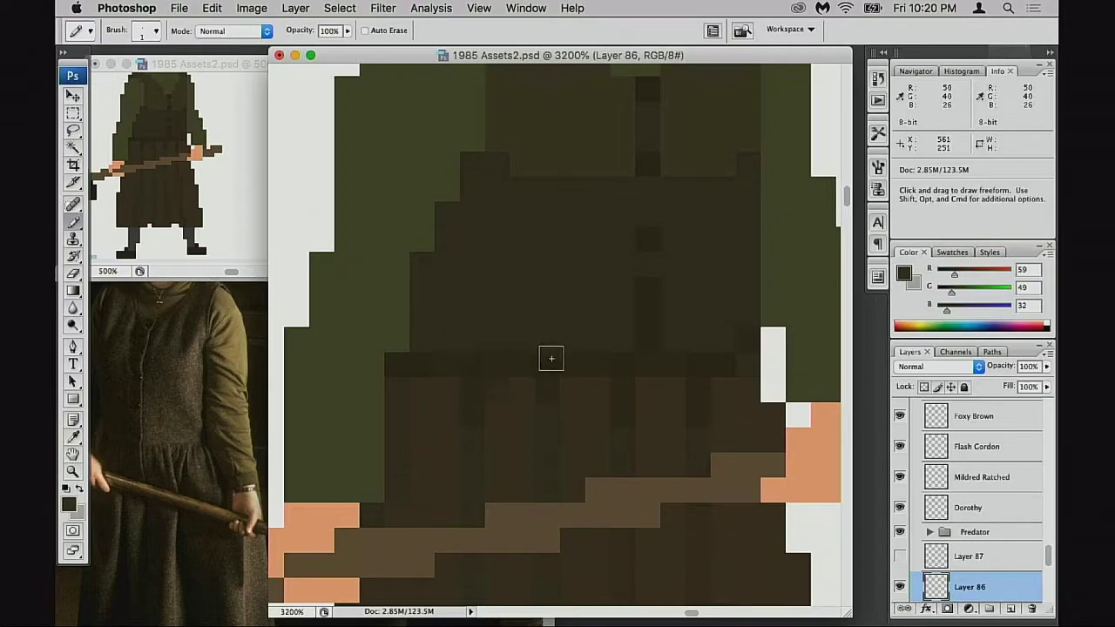
Paint short gathers on the bodice just above the waistband with RGB 54, 44, 29, and touch them up with 59, 49, 32
alt+click(502, 363)
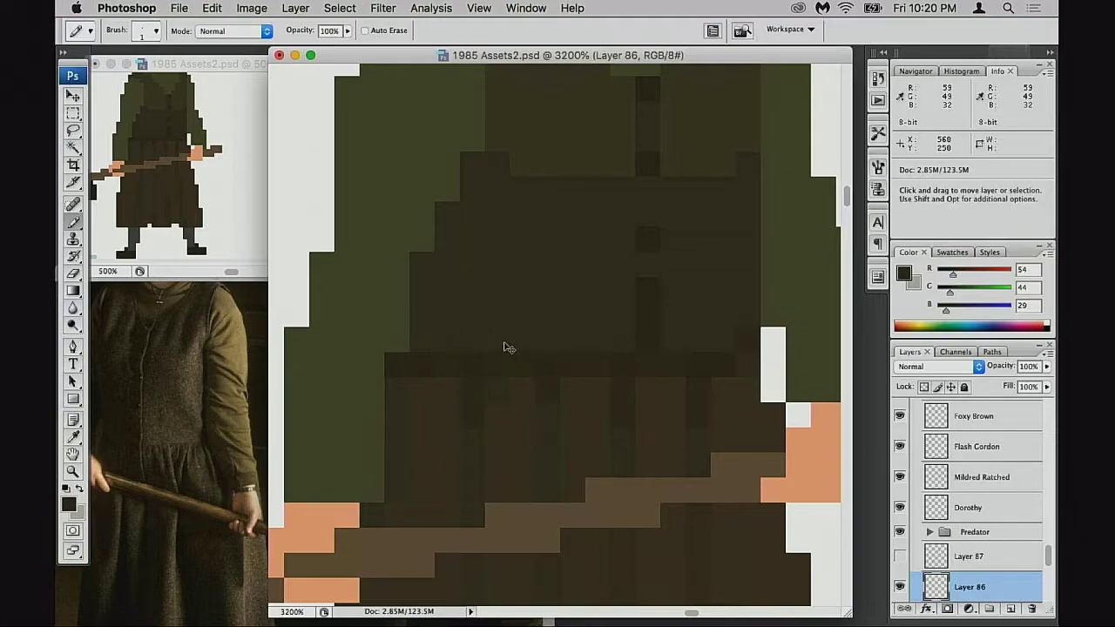
click(454, 316)
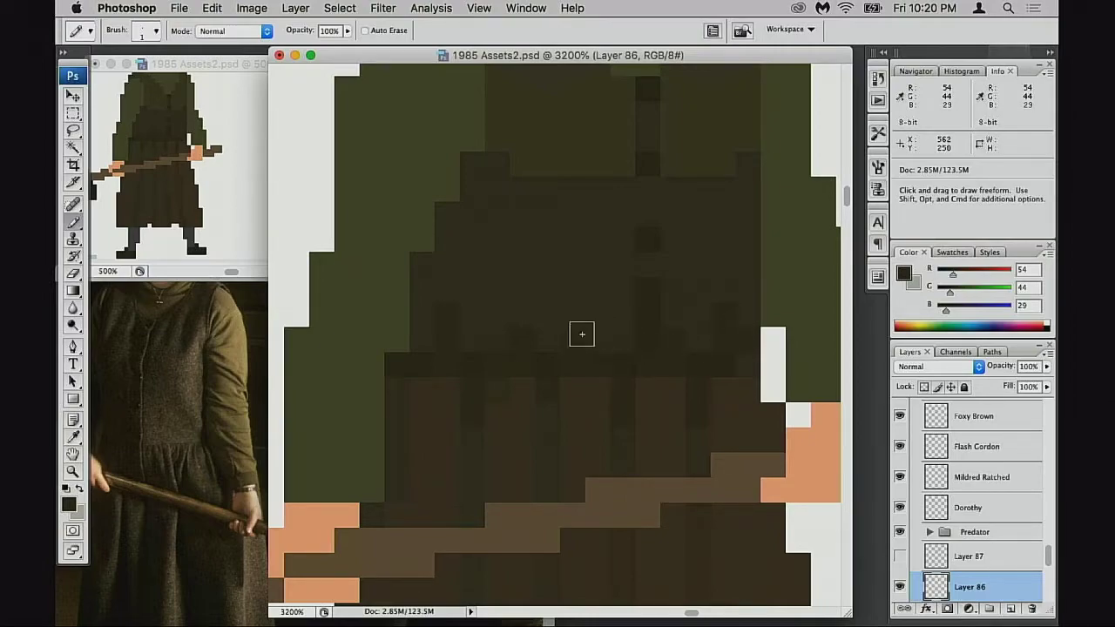
alt+click(487, 325)
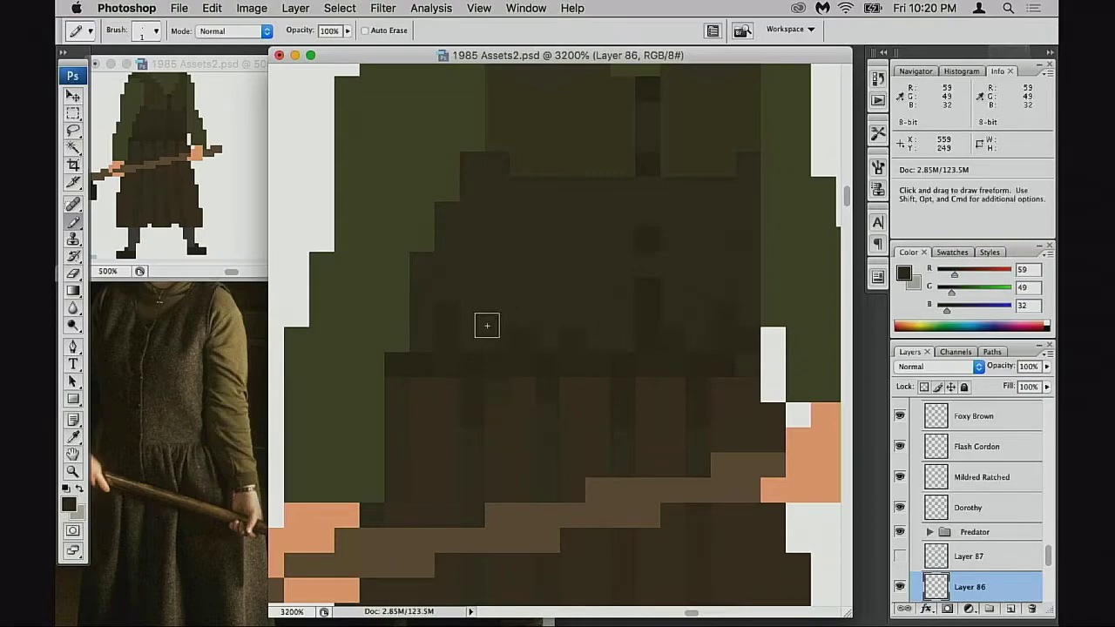
key(2)
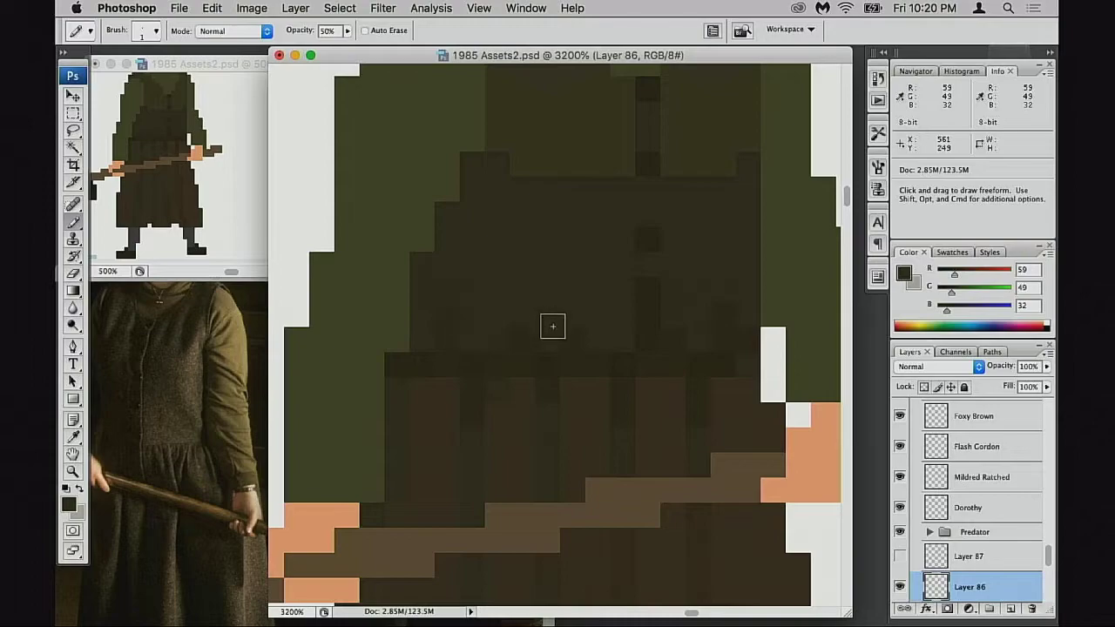
key(0)
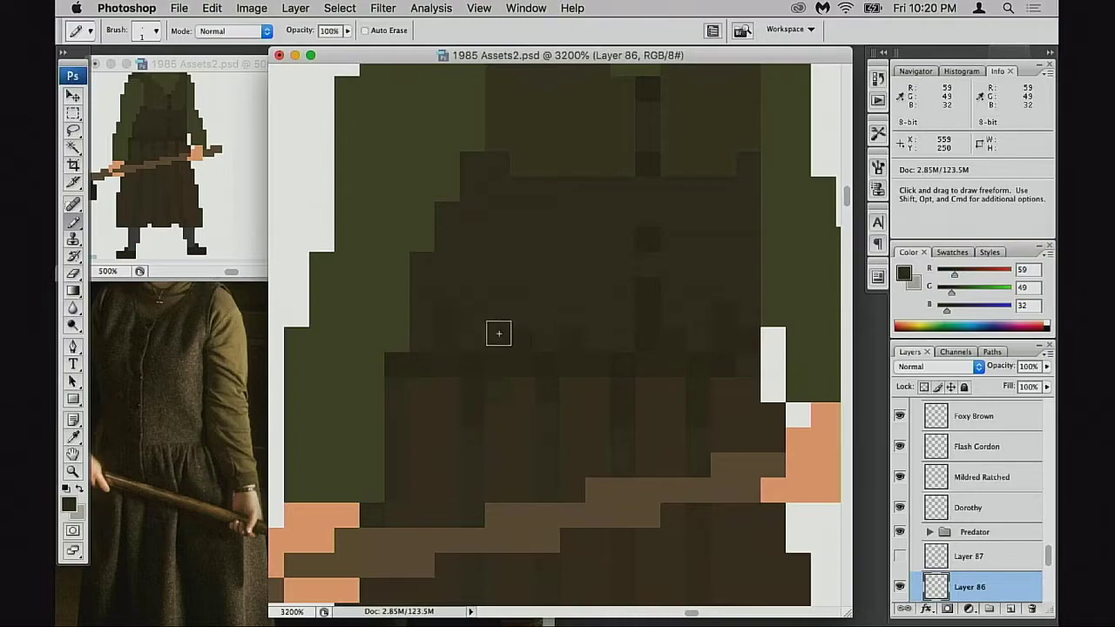
Soften the gathers above the waistband left of the buttons using RGB 54, 44, 29 at 20% opacity and sampled 56, 46, 31
alt+click(453, 324)
key(2)
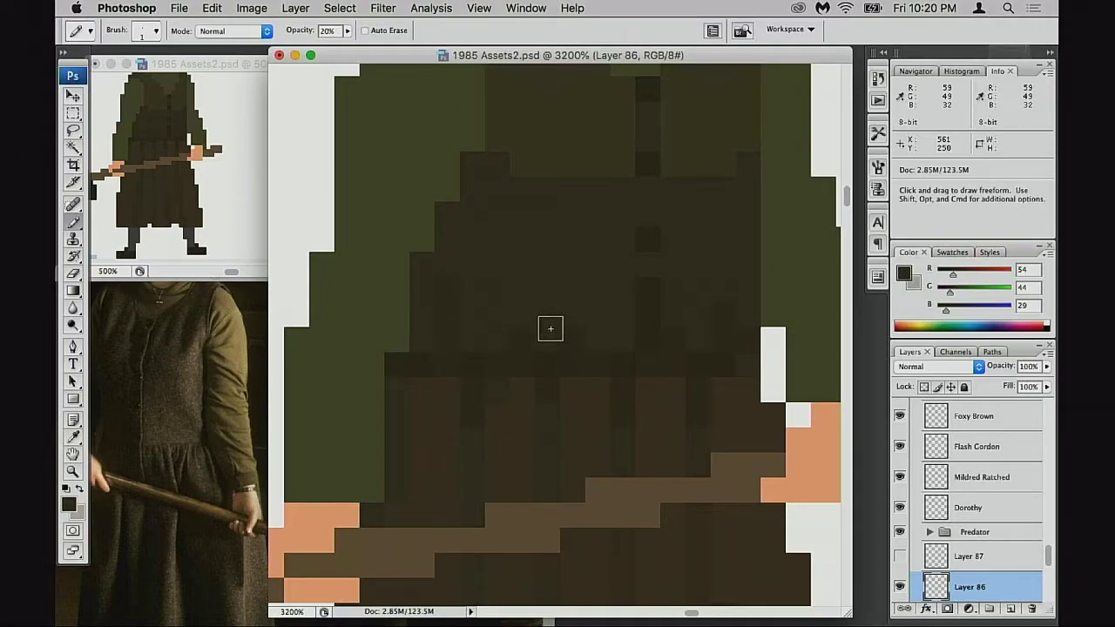
alt+click(446, 324)
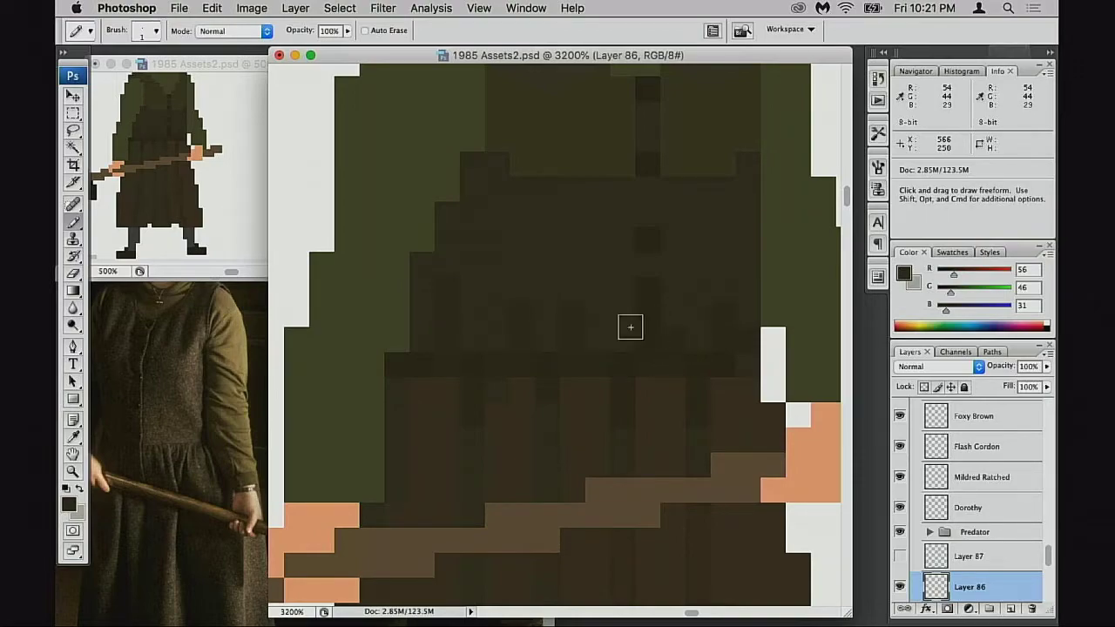
alt+click(538, 322)
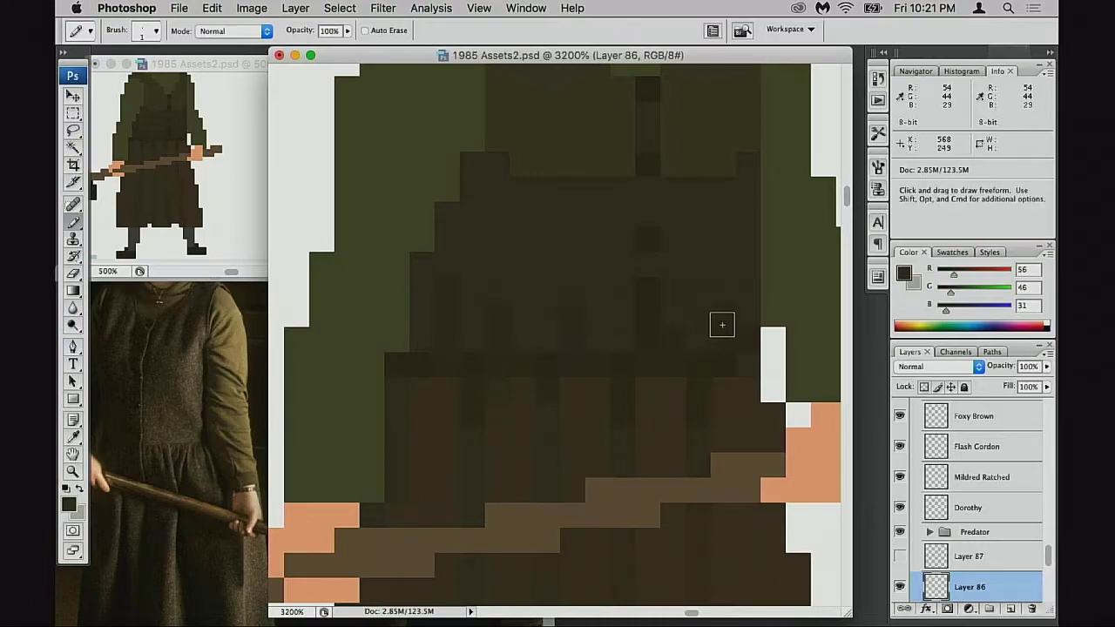
Shade the lower bodice between the buttons and the right sleeve with sampled RGB 59, 49, 32 and 56, 46, 31
alt+click(728, 287)
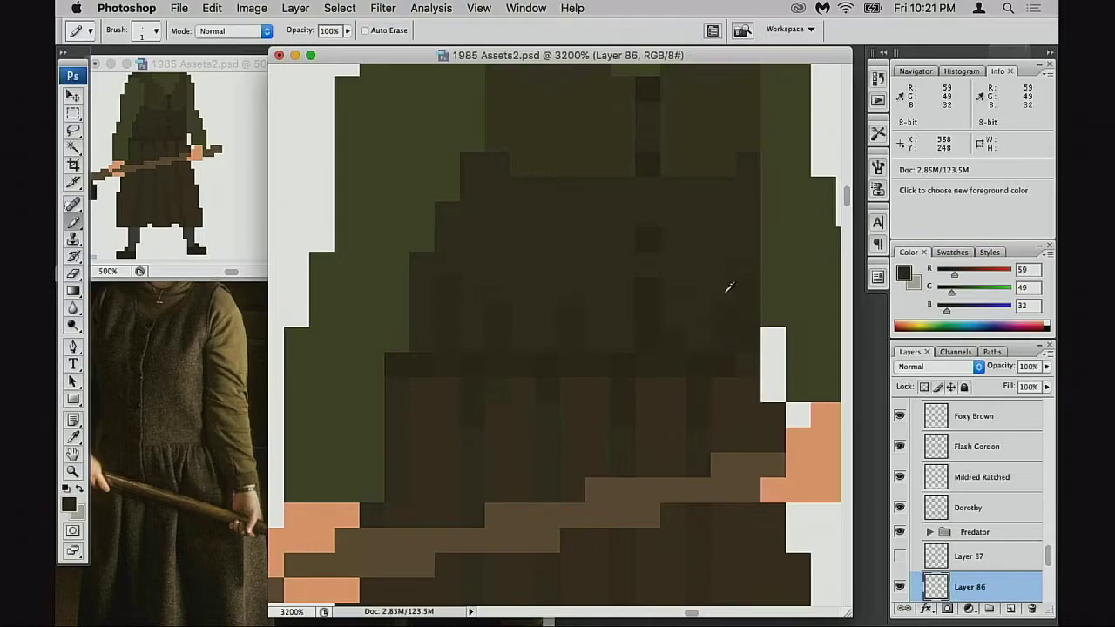
alt+click(730, 331)
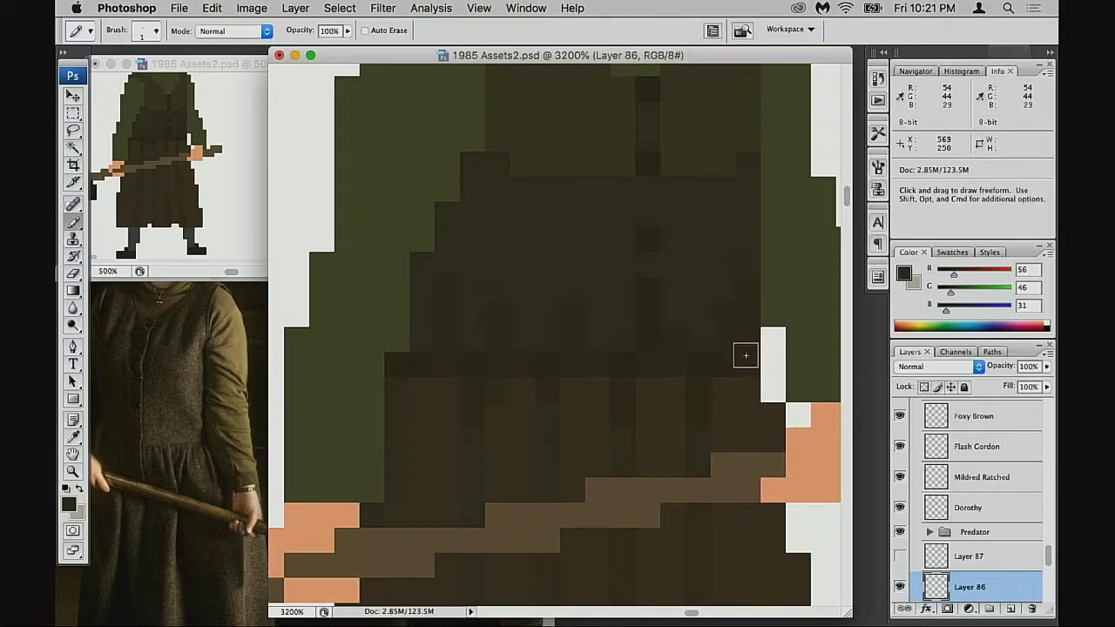
alt+click(681, 350)
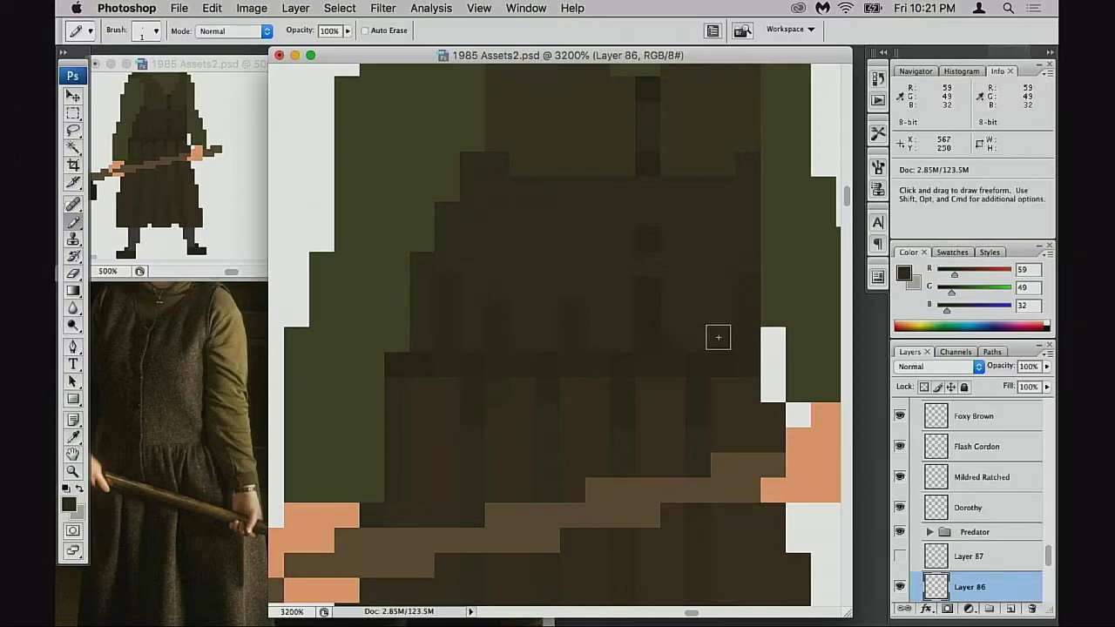
Join the buttons into a dark vertical strip with RGB 50, 40, 26, and lighten the column beside it with 69, 58, 38 at 30% opacity
scroll(662, 353, up, 3)
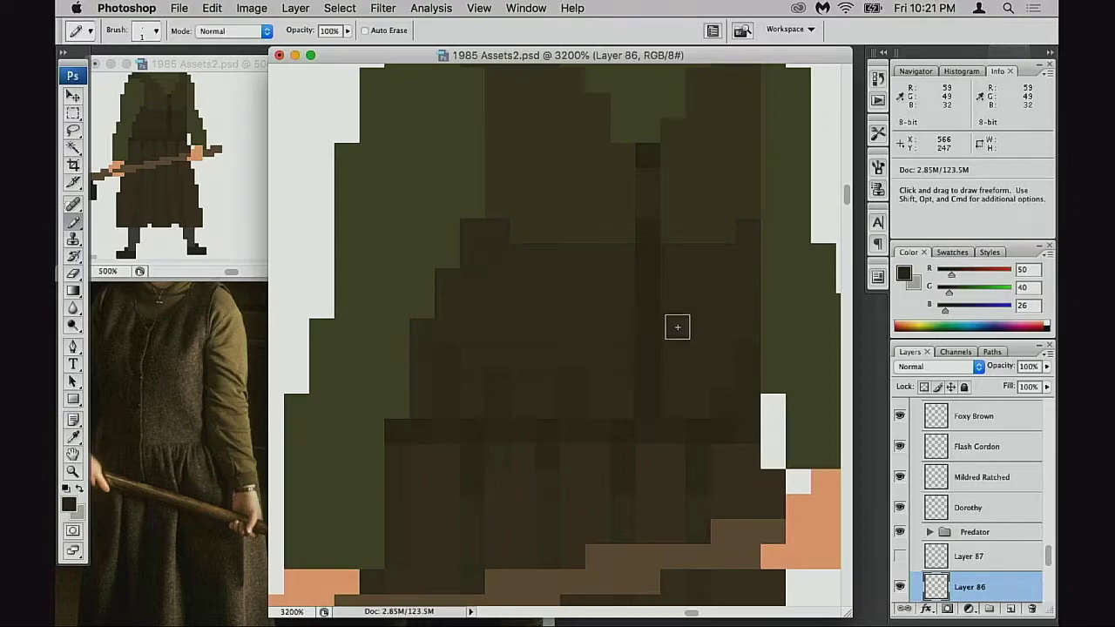
drag(664, 323, 642, 363)
alt+click(655, 359)
alt+click(612, 334)
mouse_move(540, 358)
mouse_down()
mouse_move(575, 358)
mouse_move(521, 425)
mouse_up()
super+click(557, 359)
super+click(558, 360)
alt+click(502, 239)
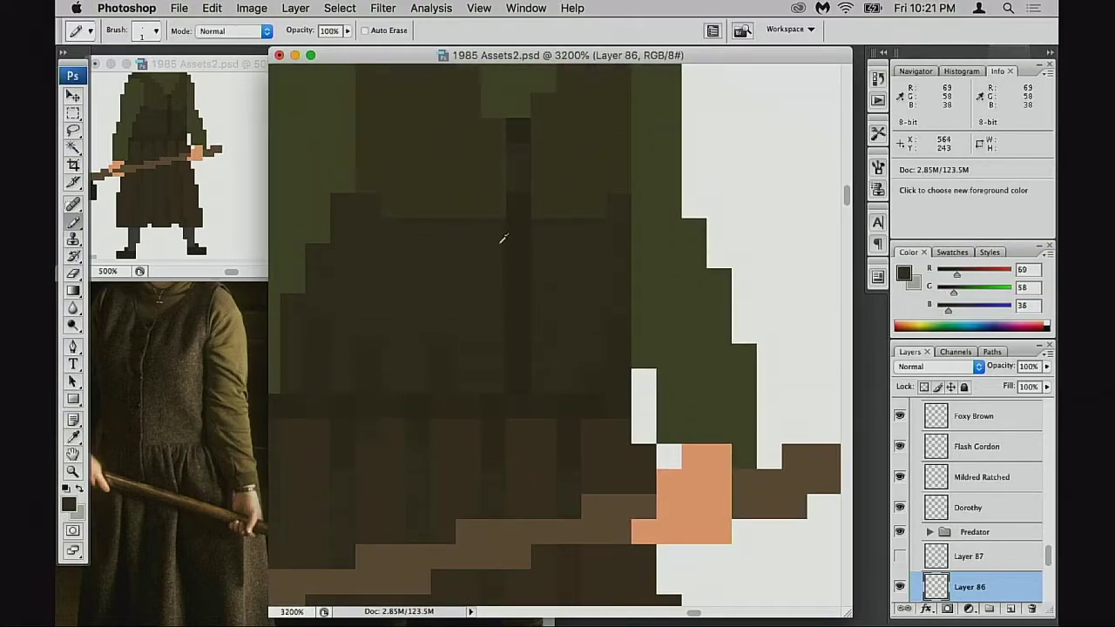
key(3)
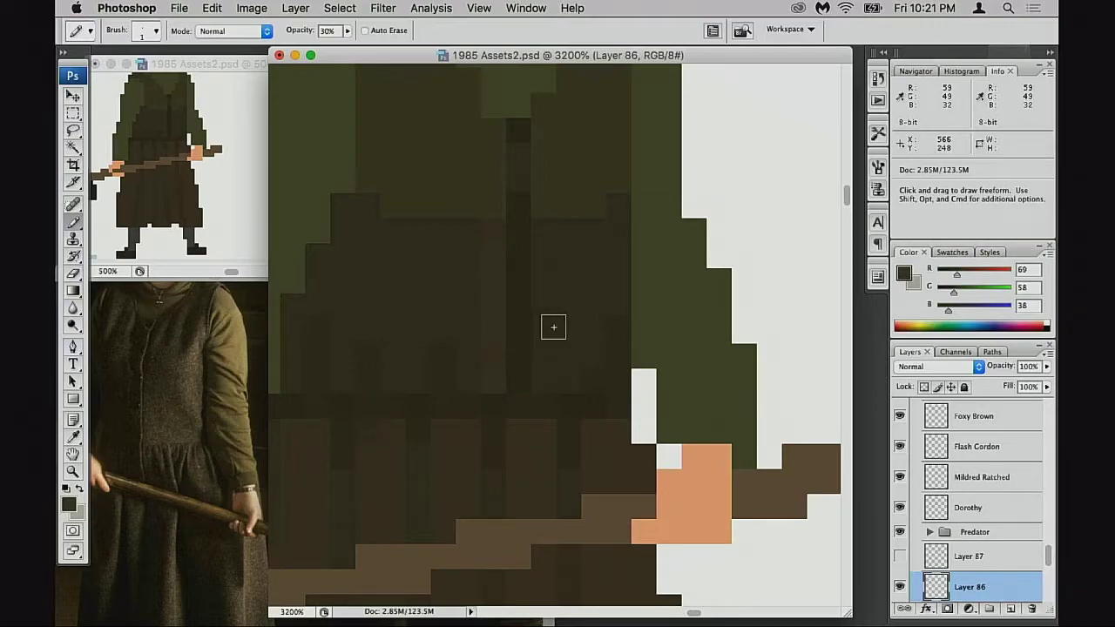
Try to shift a 4 × 3 pixel block around the button strip one pixel to the right
key(m)
drag(455, 268, 540, 316)
key(super+Right)
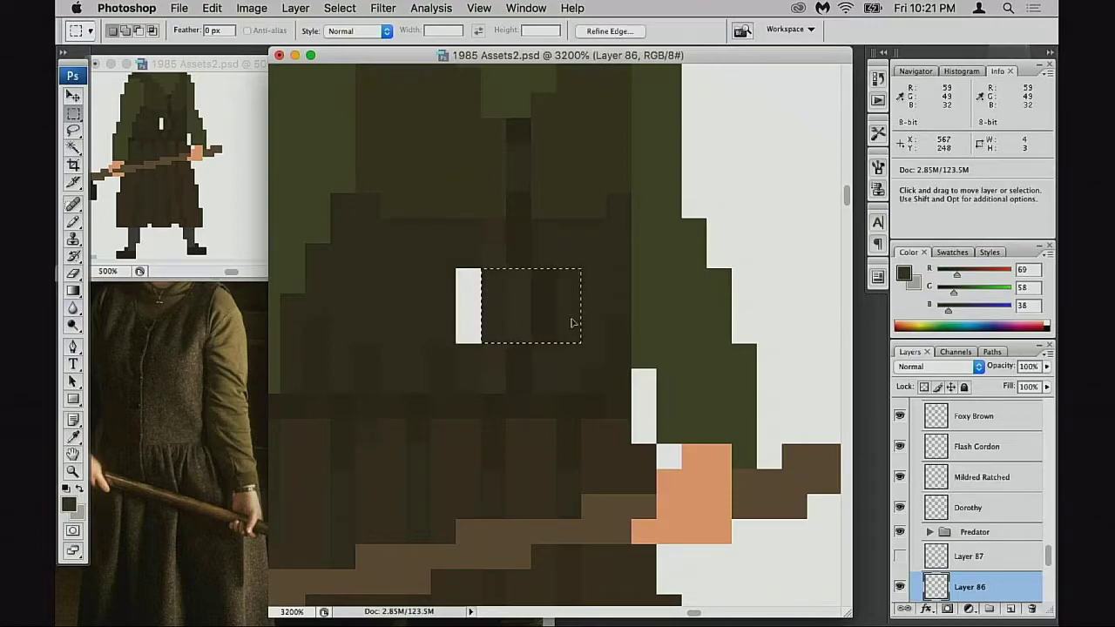
key(super+z)
key(super+d)
key(b)
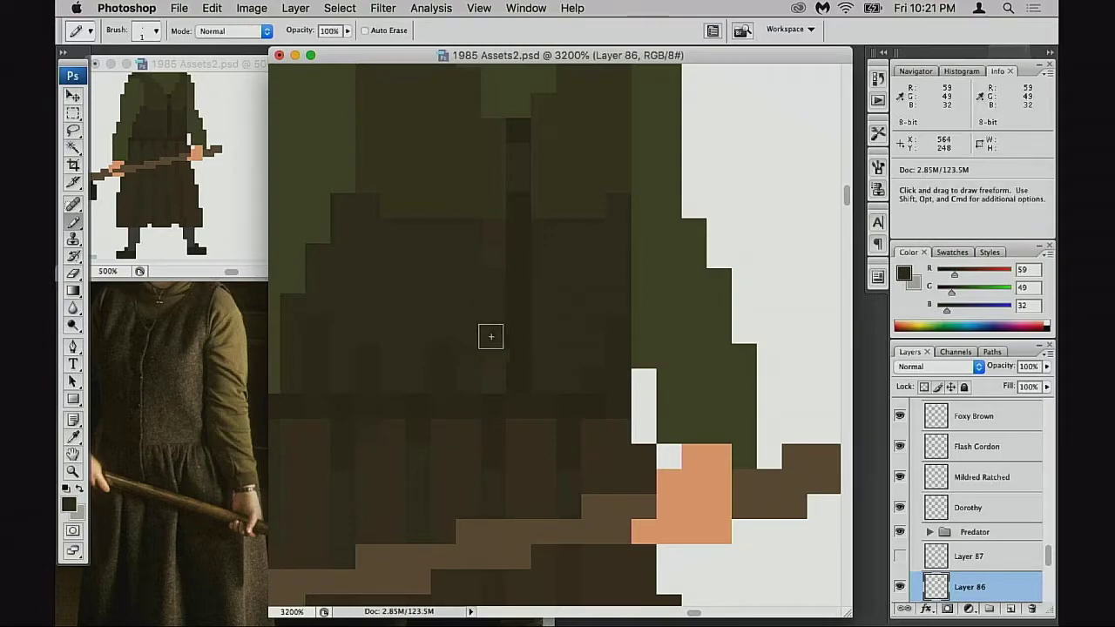
Break up the dark button strip and retouch the bodice around it with sampled RGB 62, 52, 34, 59, 49, 32 and 54, 44, 29
alt+click(499, 251)
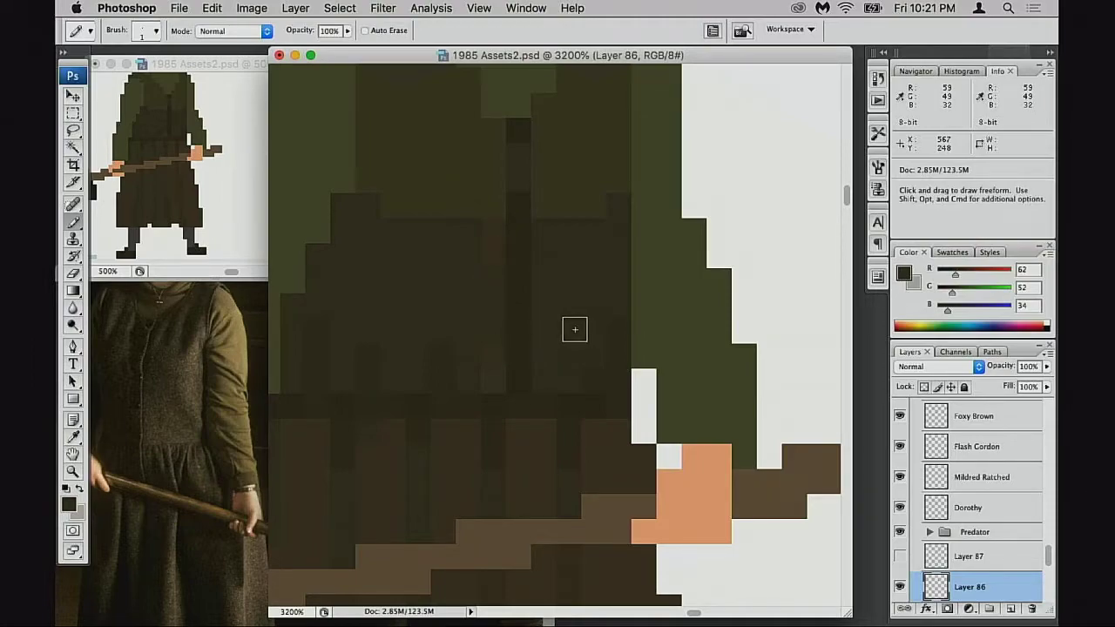
alt+click(545, 313)
alt+click(550, 309)
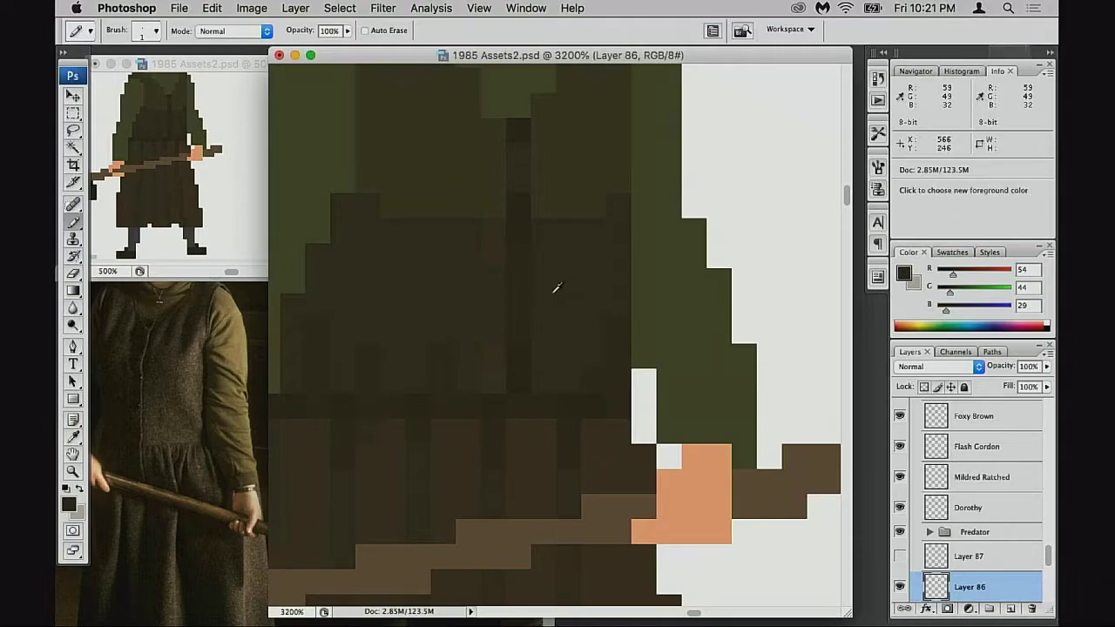
alt+click(550, 293)
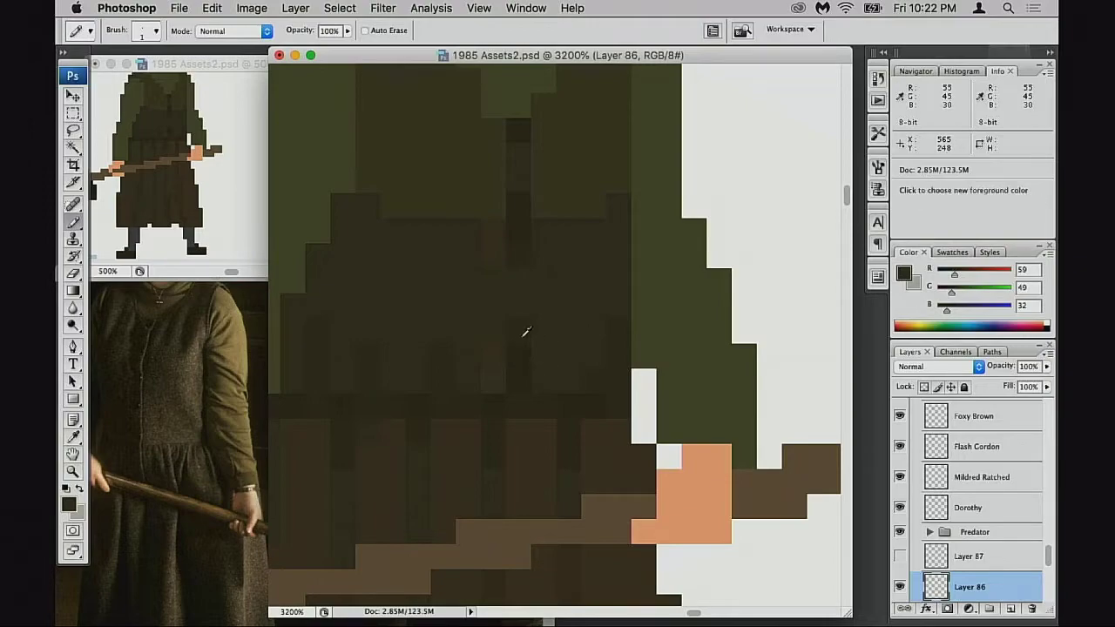
alt+click(521, 341)
drag(558, 327, 549, 383)
alt+click(515, 291)
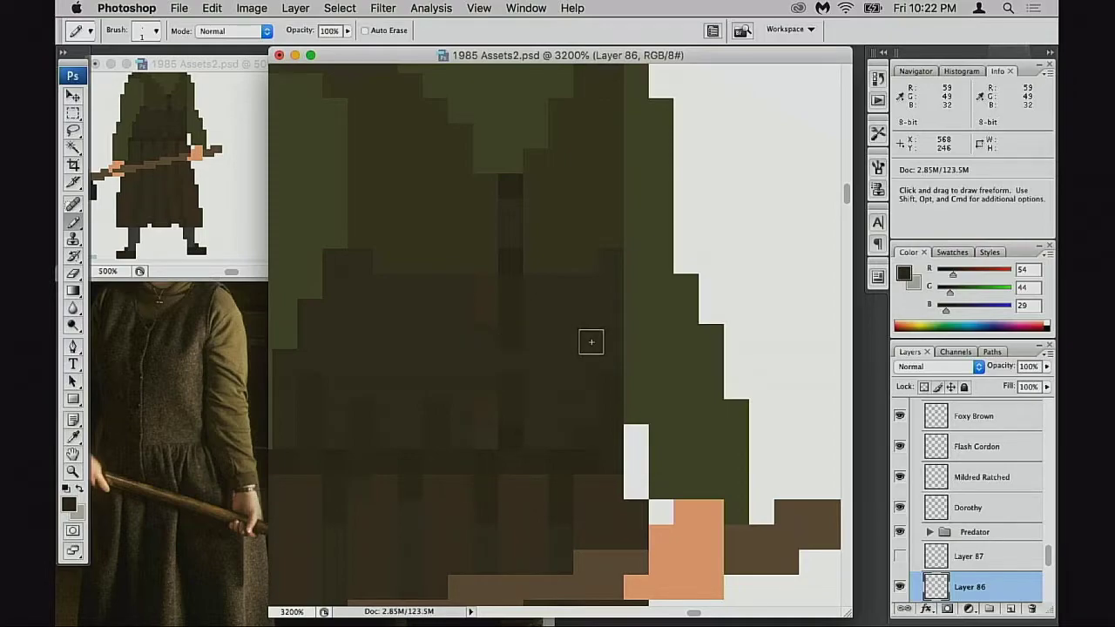
Rework the edge between the upper and lower bodice beside the left sleeve with sampled RGB 69, 58, 38 and 59, 49, 32
scroll(575, 374, up, 3)
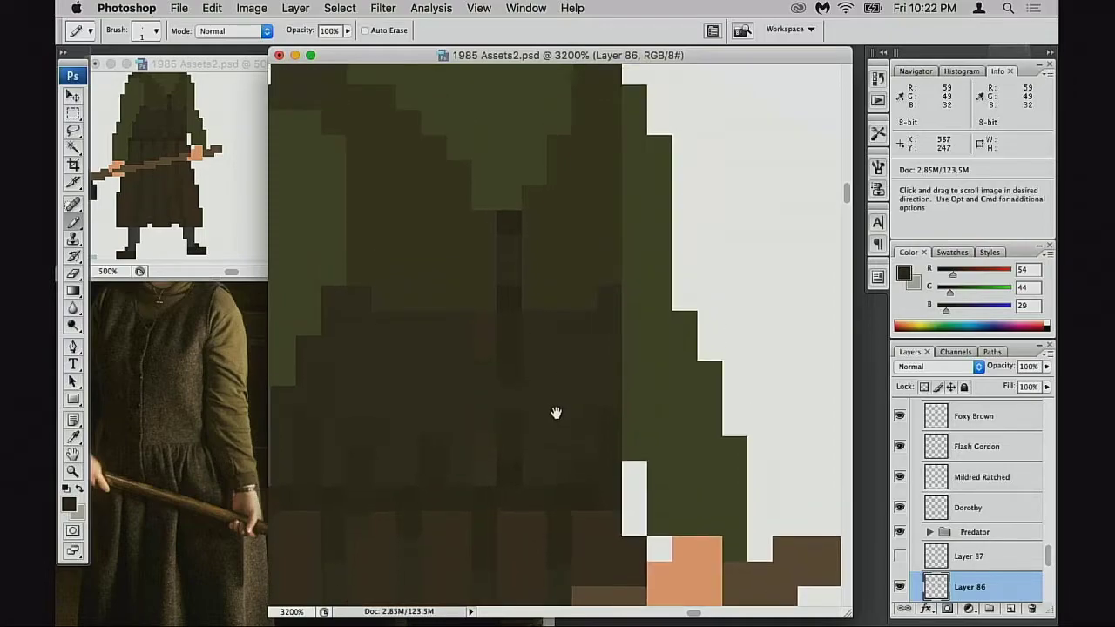
alt+click(538, 325)
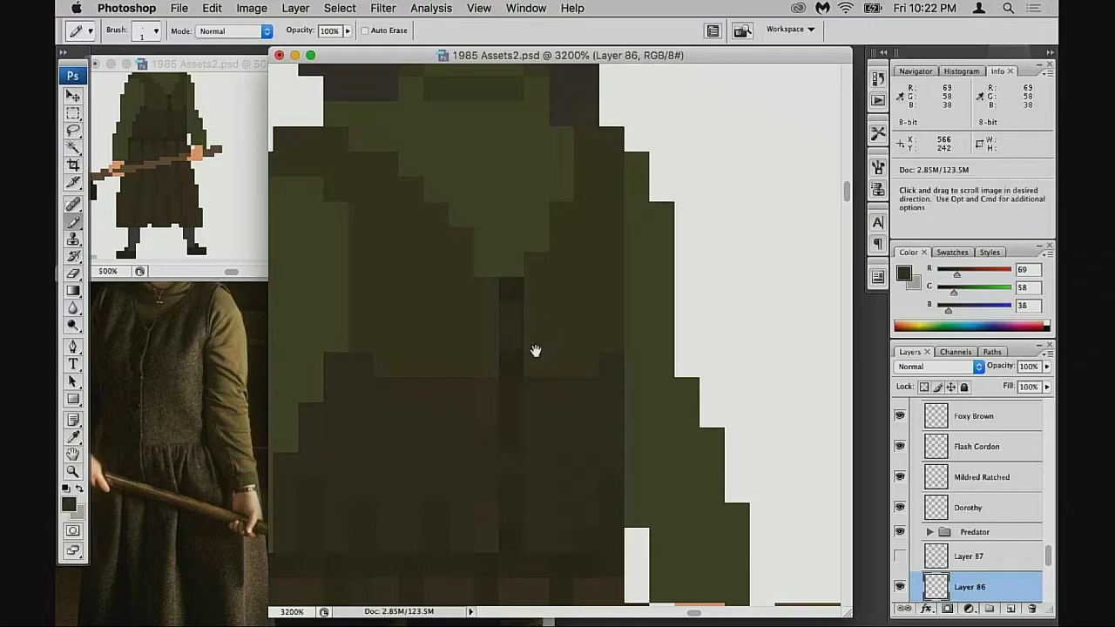
drag(533, 350, 583, 380)
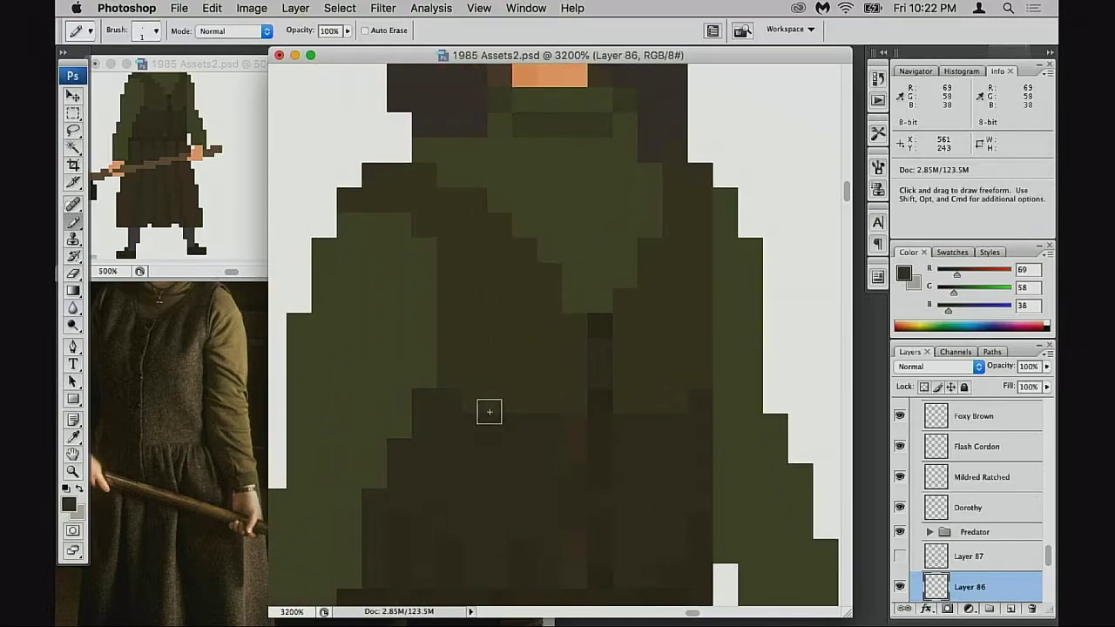
alt+click(480, 425)
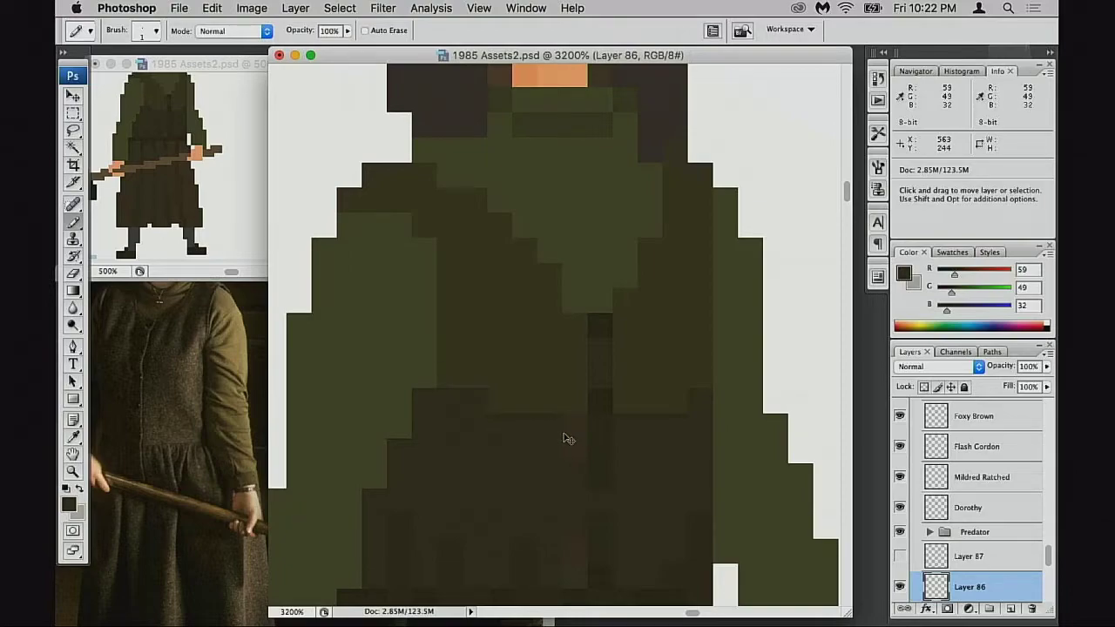
Try to widen the left sleeve into the bodice by painting its inner edge with sampled RGB 78, 77, 46
mouse_move(622, 431)
mouse_down()
mouse_move(589, 428)
mouse_move(647, 427)
mouse_up()
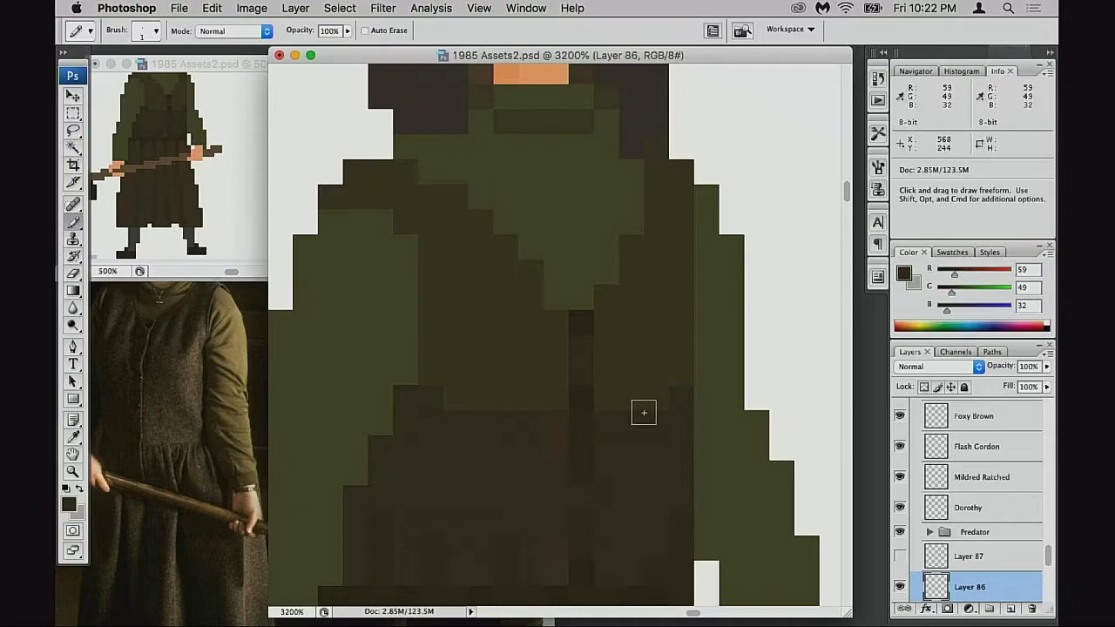
scroll(492, 388, left, 6)
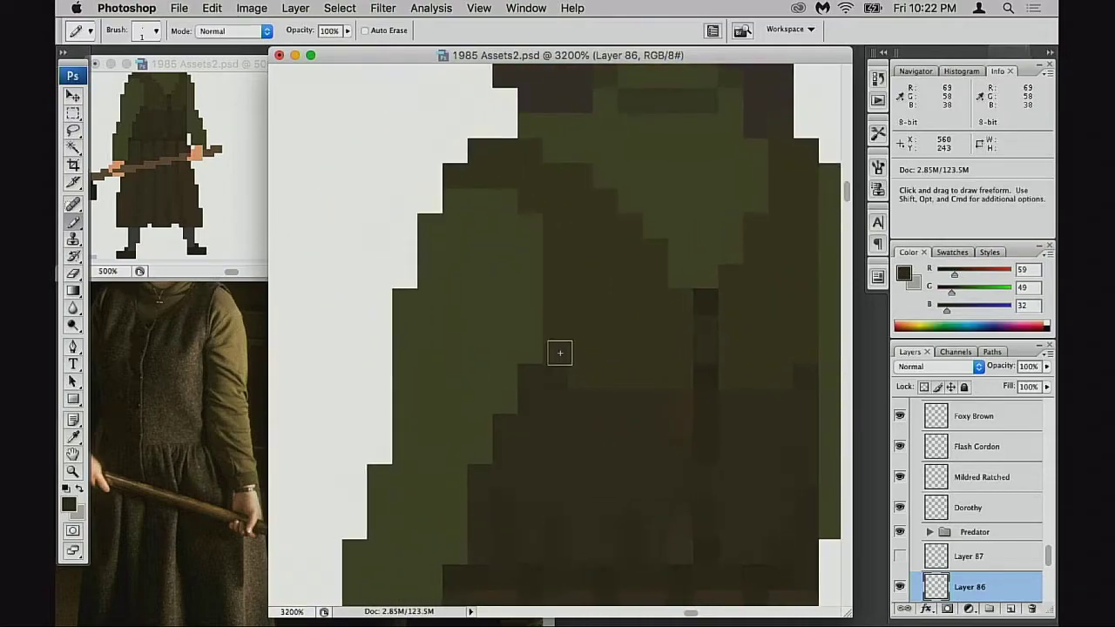
alt+click(524, 305)
drag(551, 252, 550, 318)
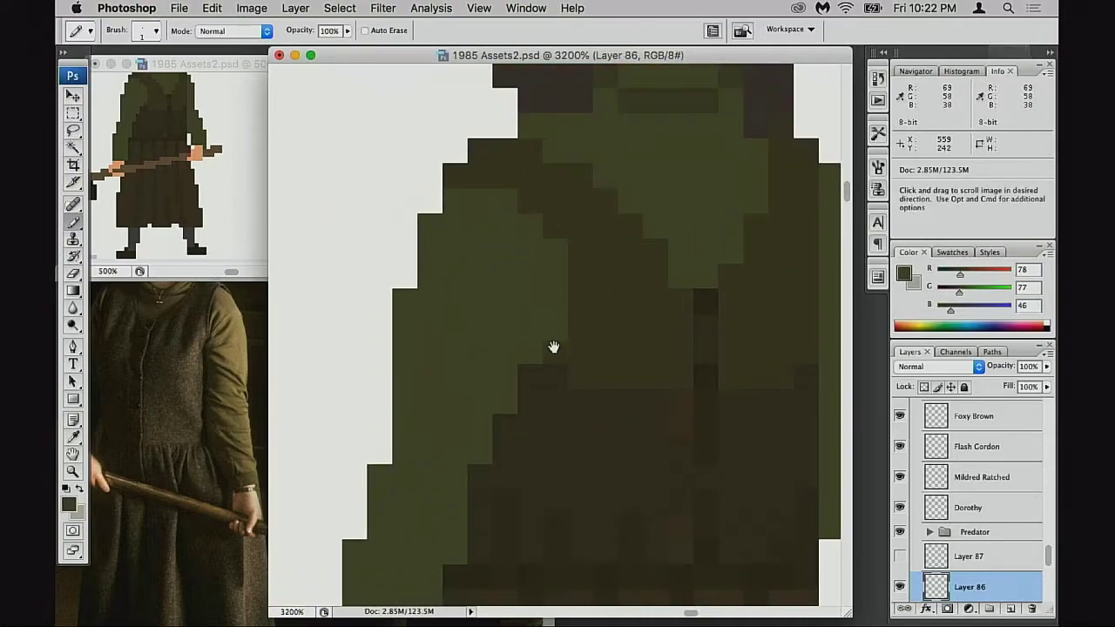
key(super+z)
scroll(548, 374, down, 2)
drag(551, 341, 530, 389)
key(super+z)
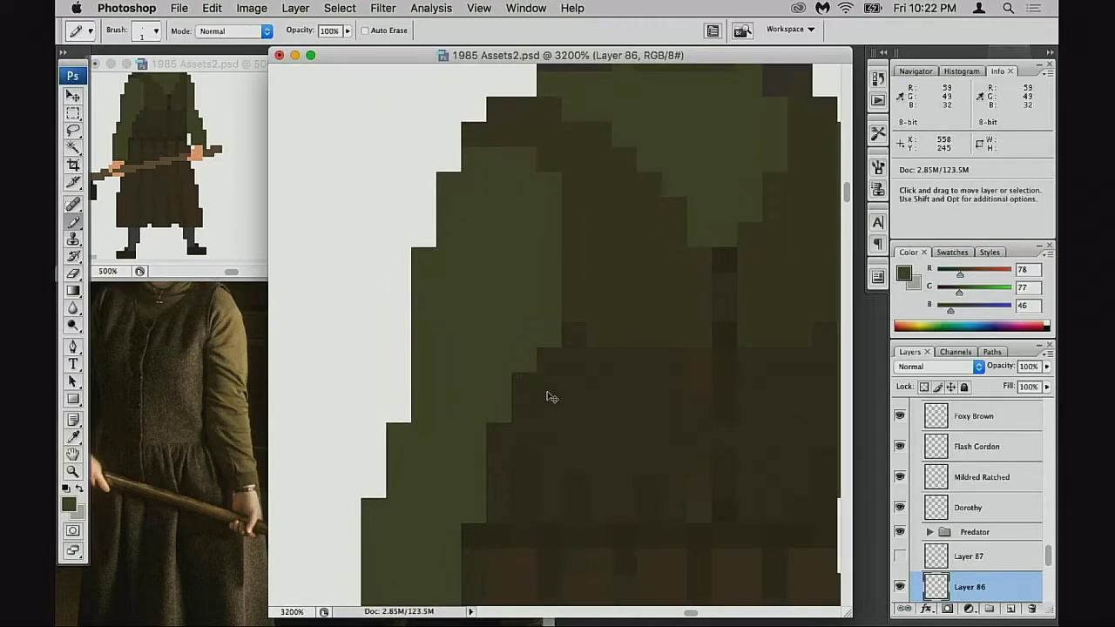
scroll(584, 398, up, 1)
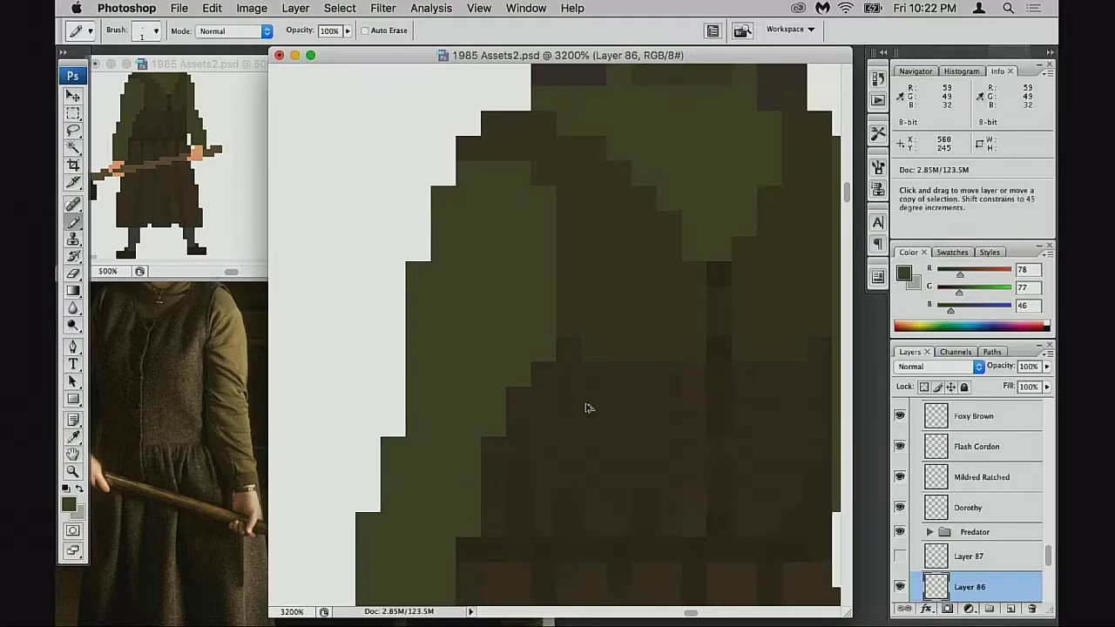
key(super+alt+z)
Extend the left sleeve up onto the shoulder, covering the outer strap pixels with sampled RGB 78, 77, 46
drag(689, 378, 645, 399)
scroll(645, 399, up, 5)
scroll(592, 423, right, 1)
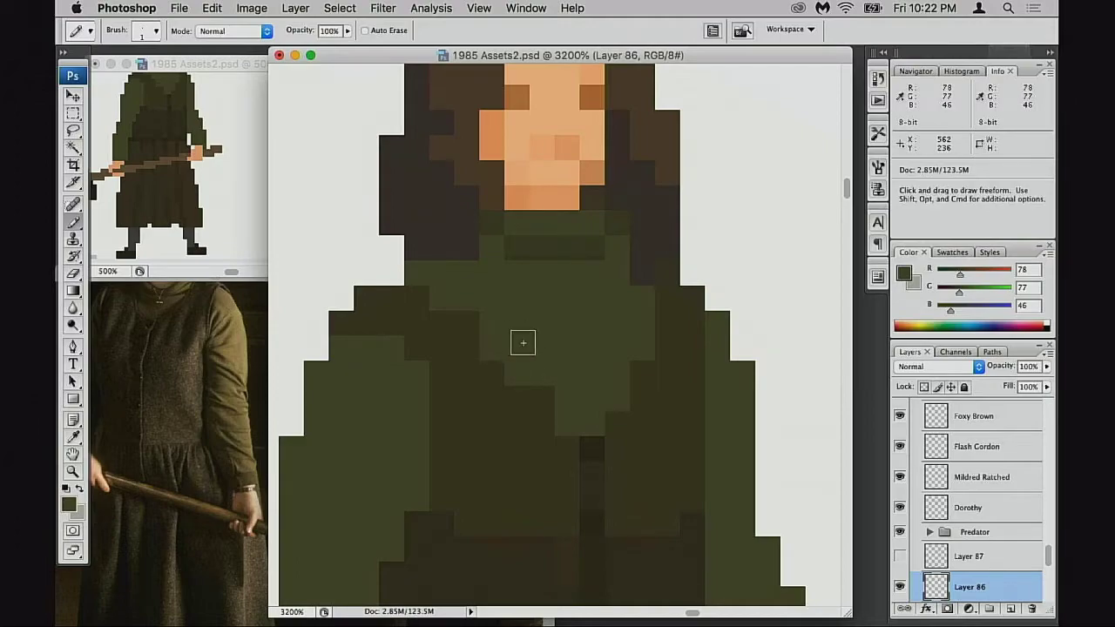
scroll(540, 348, up, 2)
scroll(539, 348, left, 2)
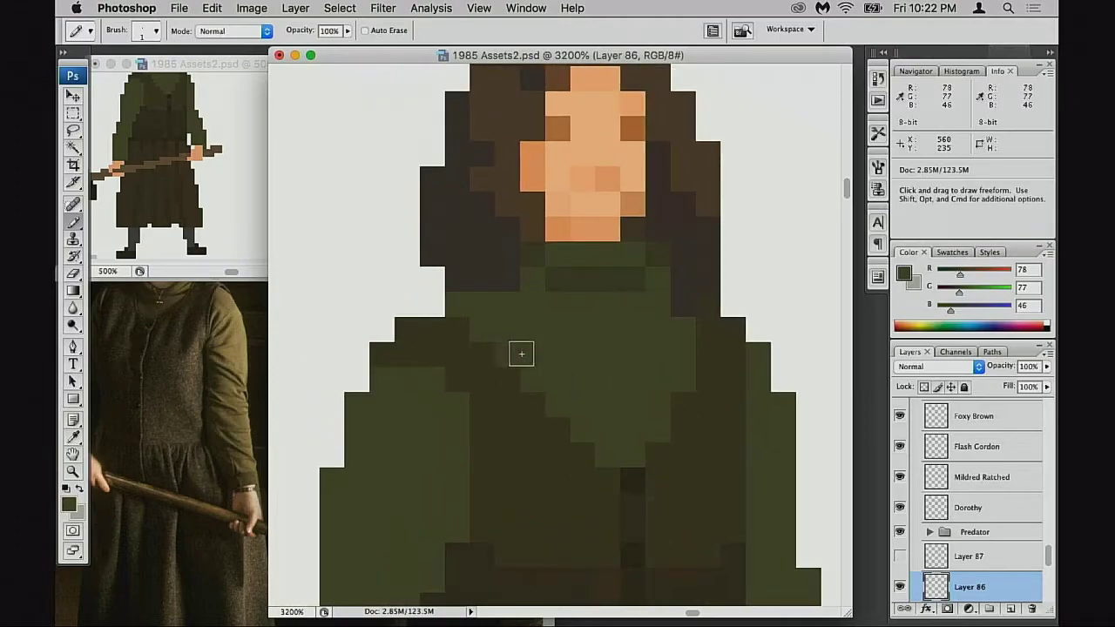
scroll(558, 355, up, 2)
scroll(558, 355, left, 3)
click(237, 233)
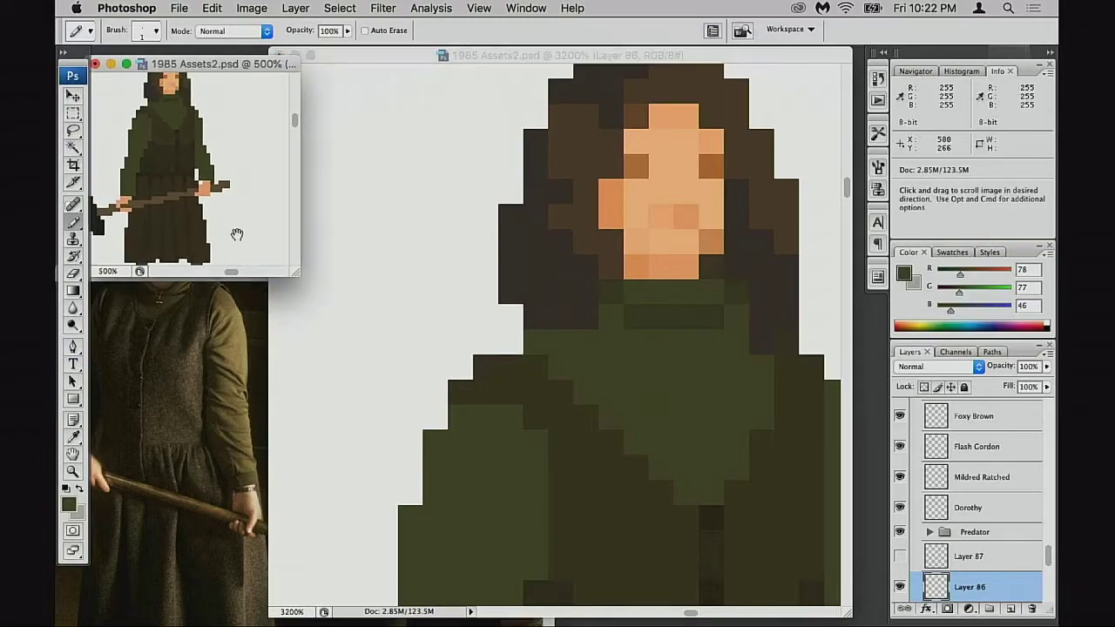
click(647, 382)
alt+click(570, 412)
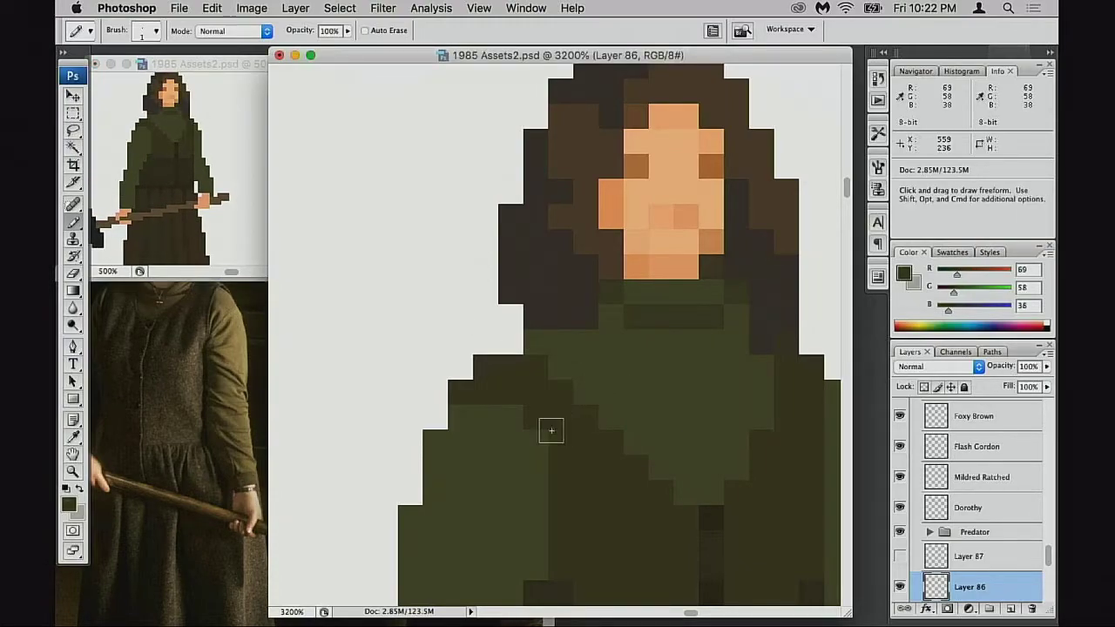
alt+click(532, 447)
click(537, 424)
click(512, 401)
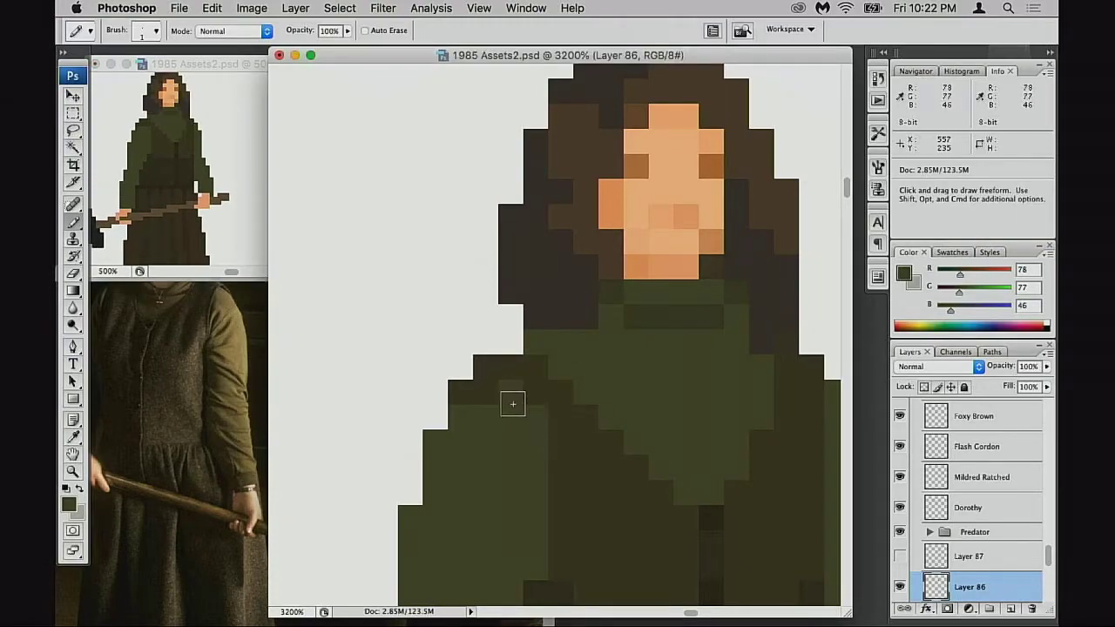
click(493, 407)
Rebuild the left shoulder strap closer to the neck with sampled RGB 69, 58, 38, raising its outer shoulder by one pixel
click(180, 395)
click(581, 437)
alt+click(565, 406)
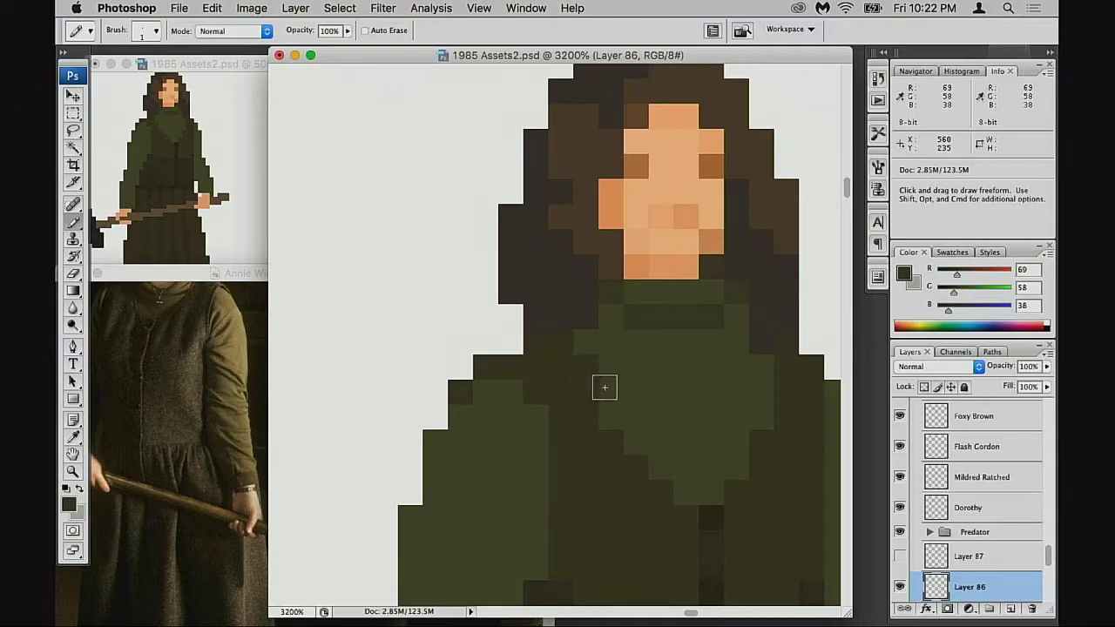
click(607, 417)
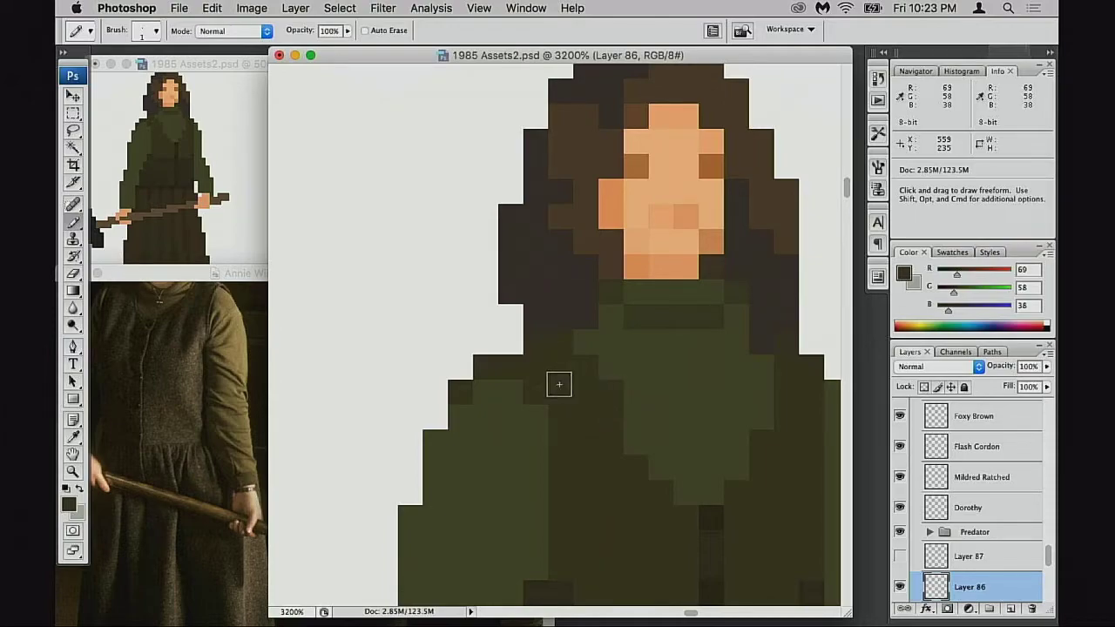
click(512, 343)
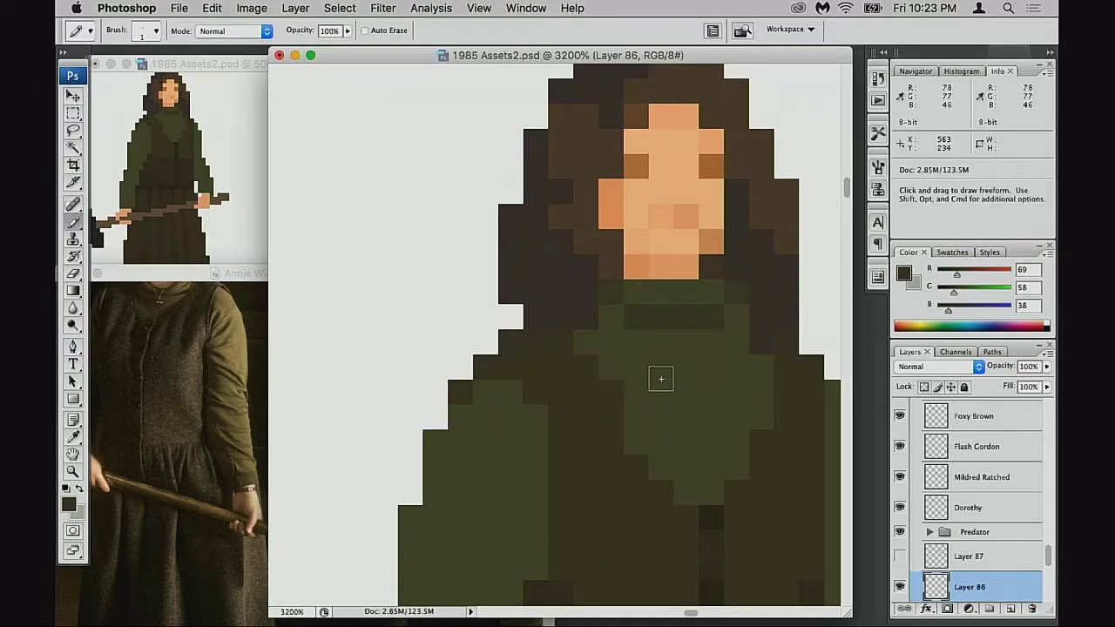
Reshape the neckline edges along both straps, alternating sampled RGB 78, 77, 46 and 69, 58, 38
alt+click(627, 384)
drag(687, 431, 654, 372)
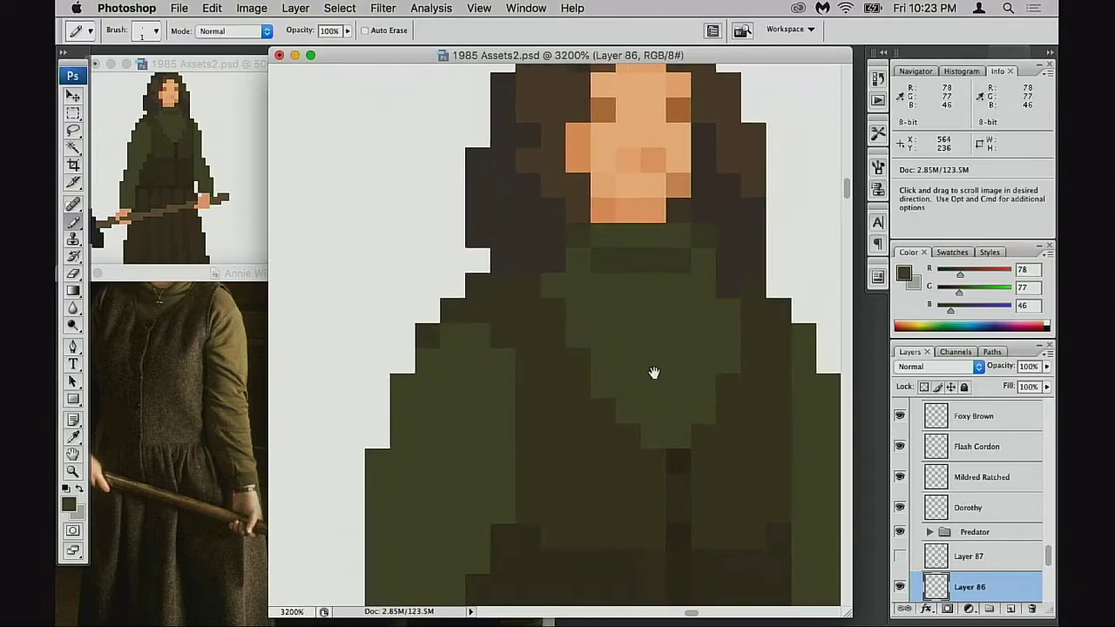
alt+click(730, 368)
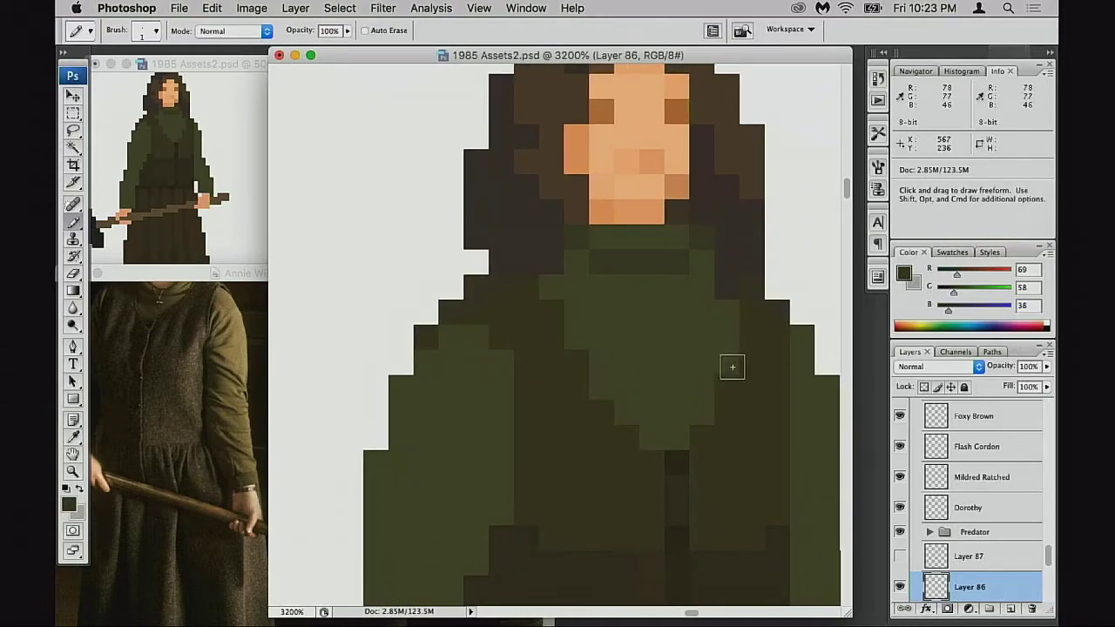
click(733, 366)
mouse_move(660, 385)
mouse_down()
mouse_move(663, 376)
mouse_move(599, 376)
mouse_up()
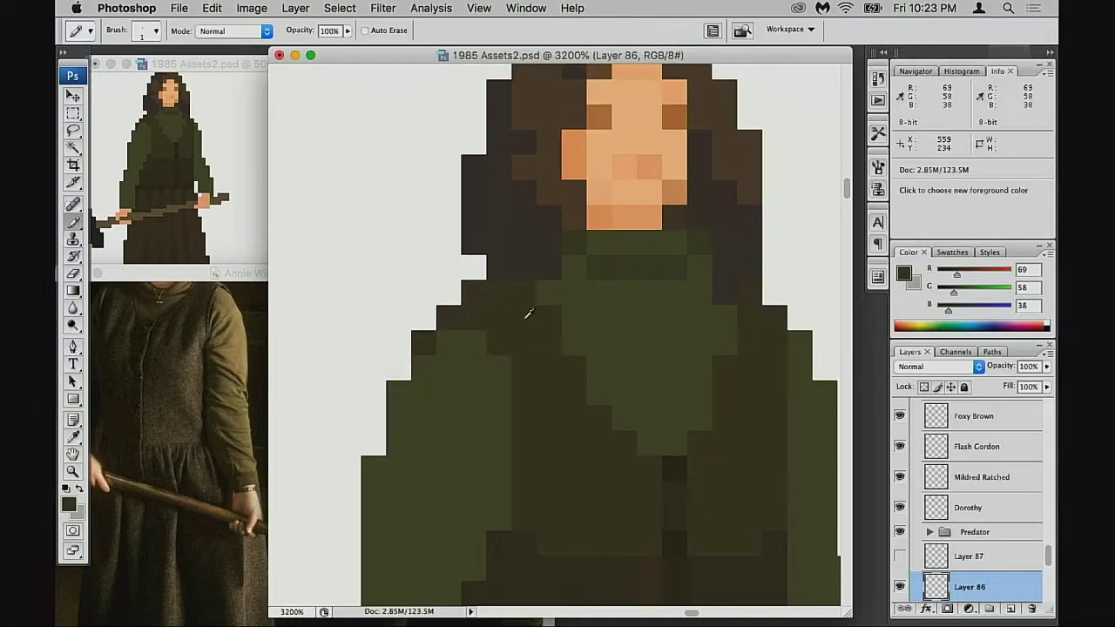
key(super+z)
alt+click(711, 358)
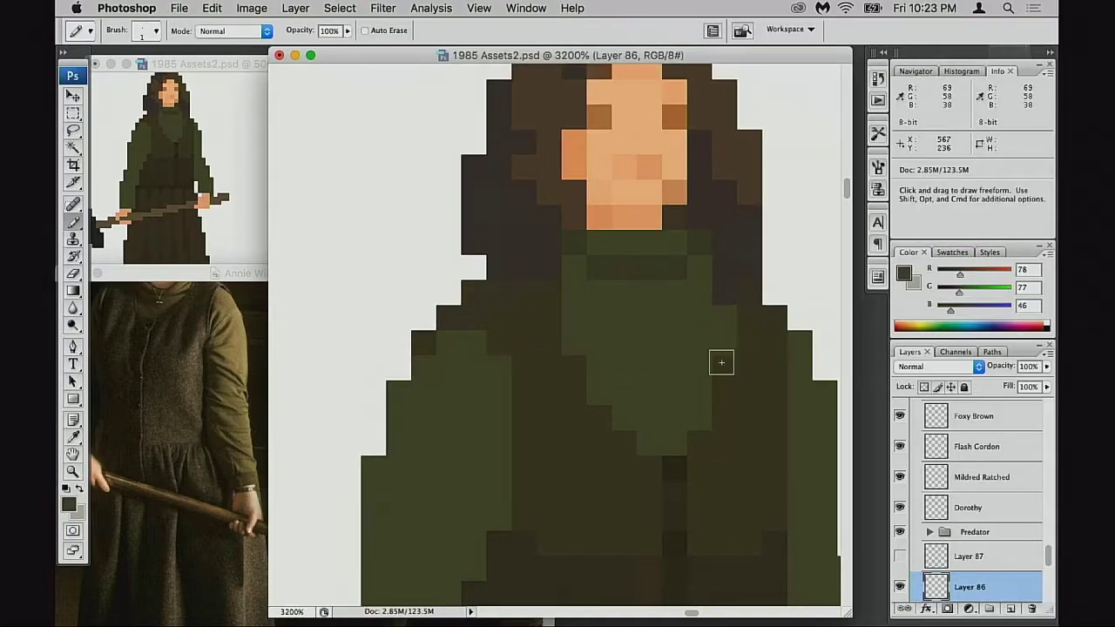
click(721, 362)
drag(645, 390, 640, 391)
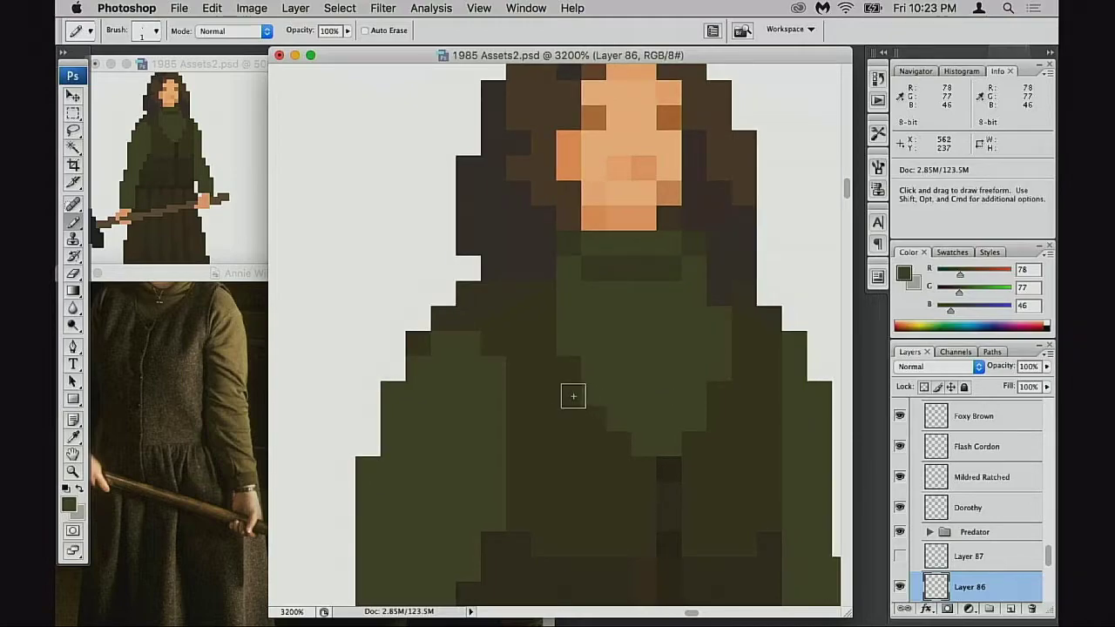
Narrow the neckline's left edge and its tip above the button strip with sampled RGB 69, 58, 38
alt+click(557, 367)
click(566, 346)
scroll(666, 374, down, 2)
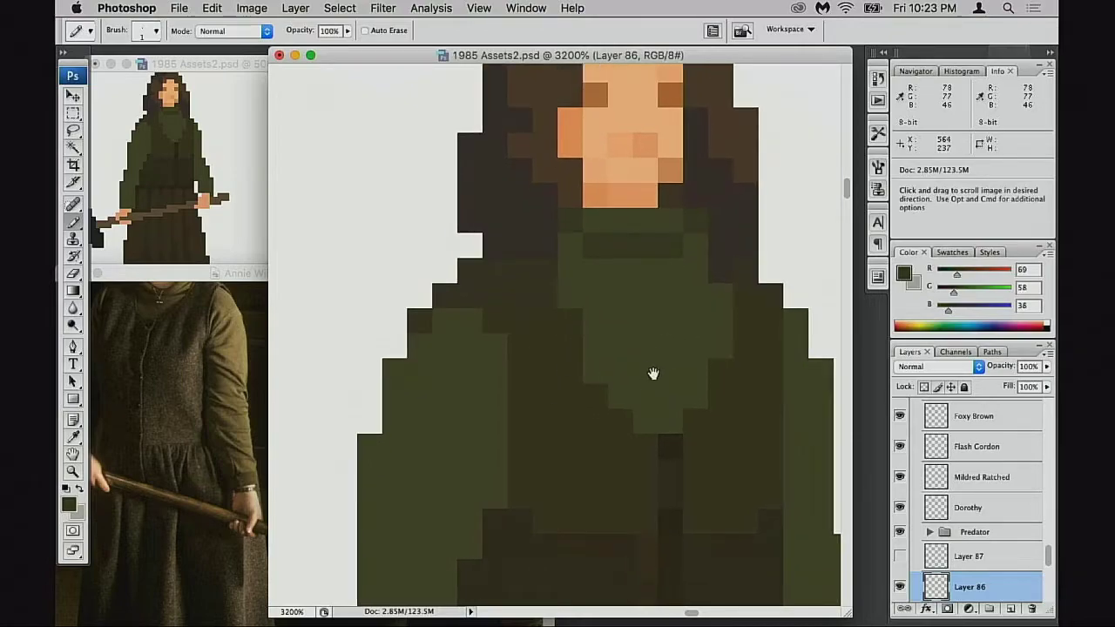
scroll(677, 379, down, 3)
scroll(679, 372, down, 1)
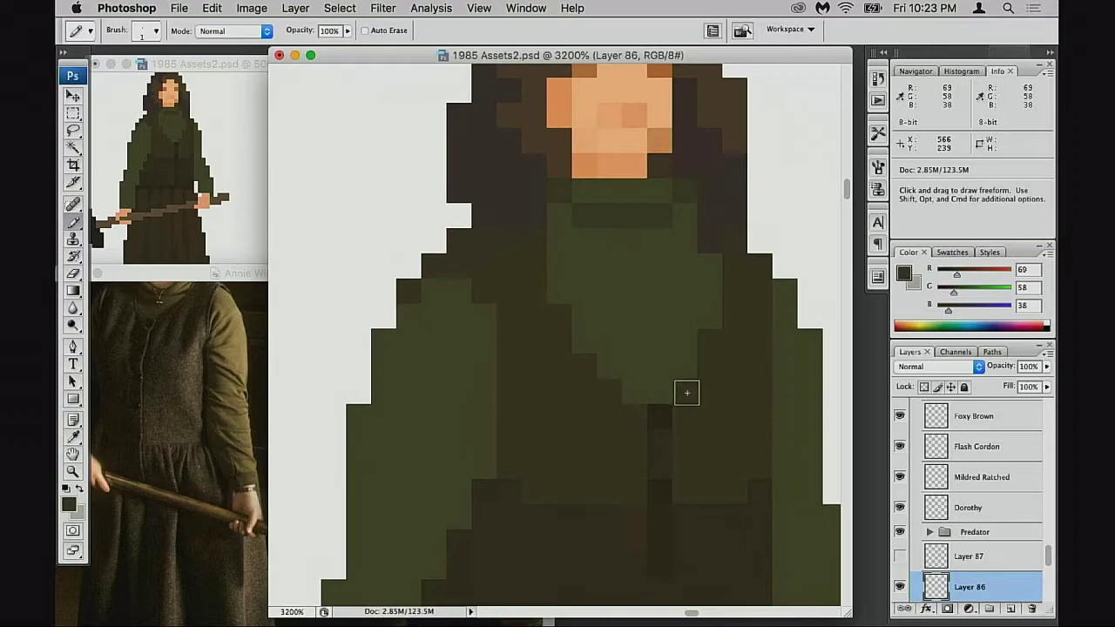
alt+click(672, 399)
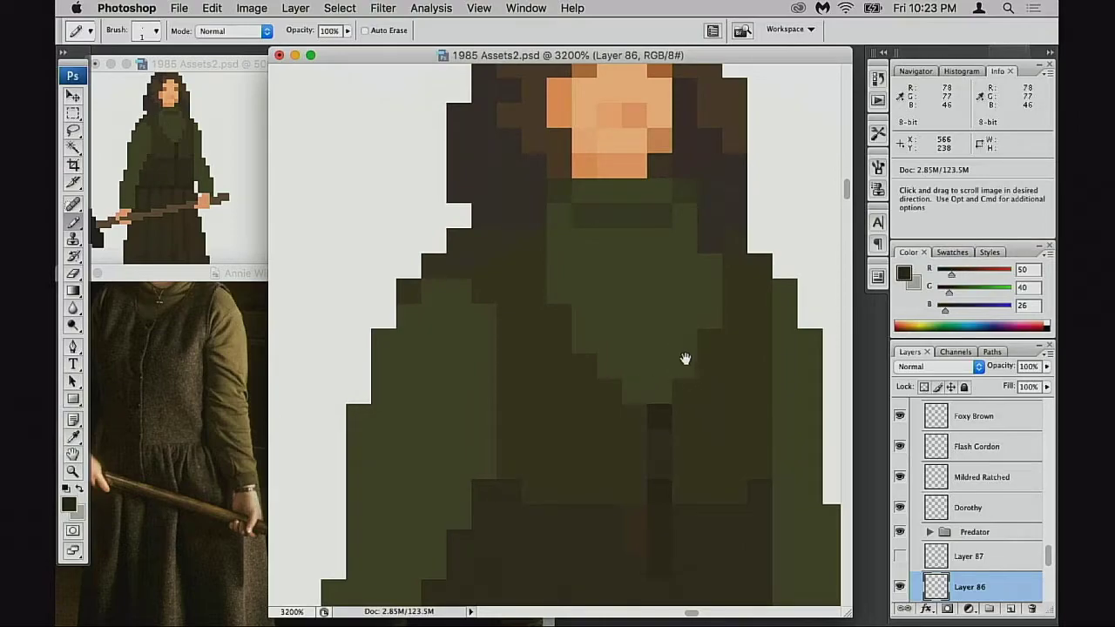
Tint the dark hair beside the neck with sampled RGB 89, 68, 47, using the Pencil in Color mode at 20% opacity
scroll(684, 360, up, 2)
drag(552, 256, 540, 375)
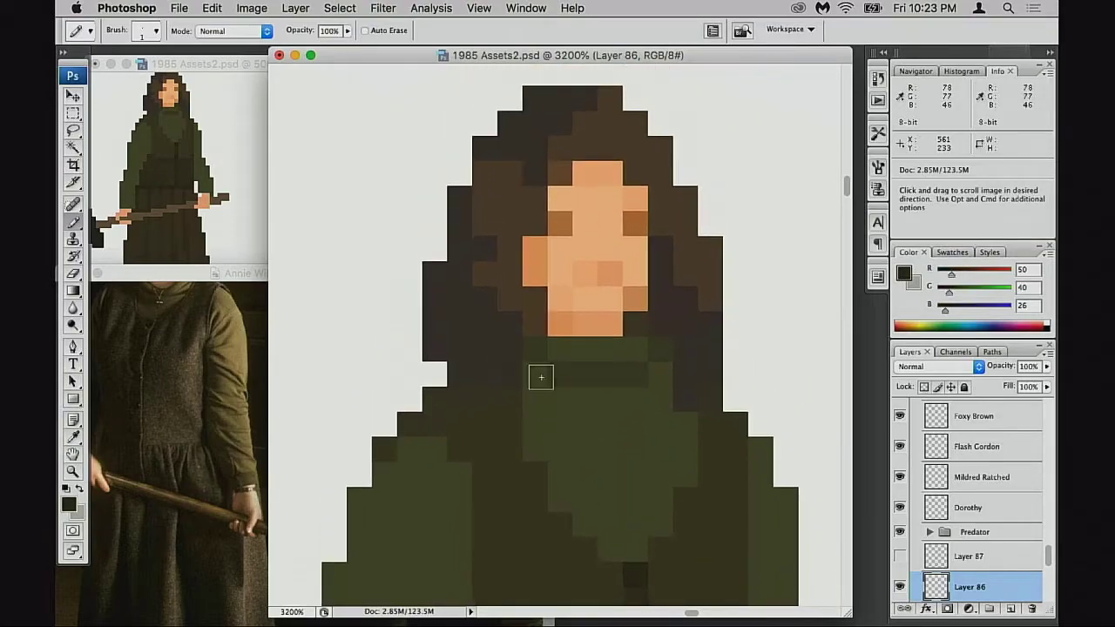
alt+click(495, 423)
key(2)
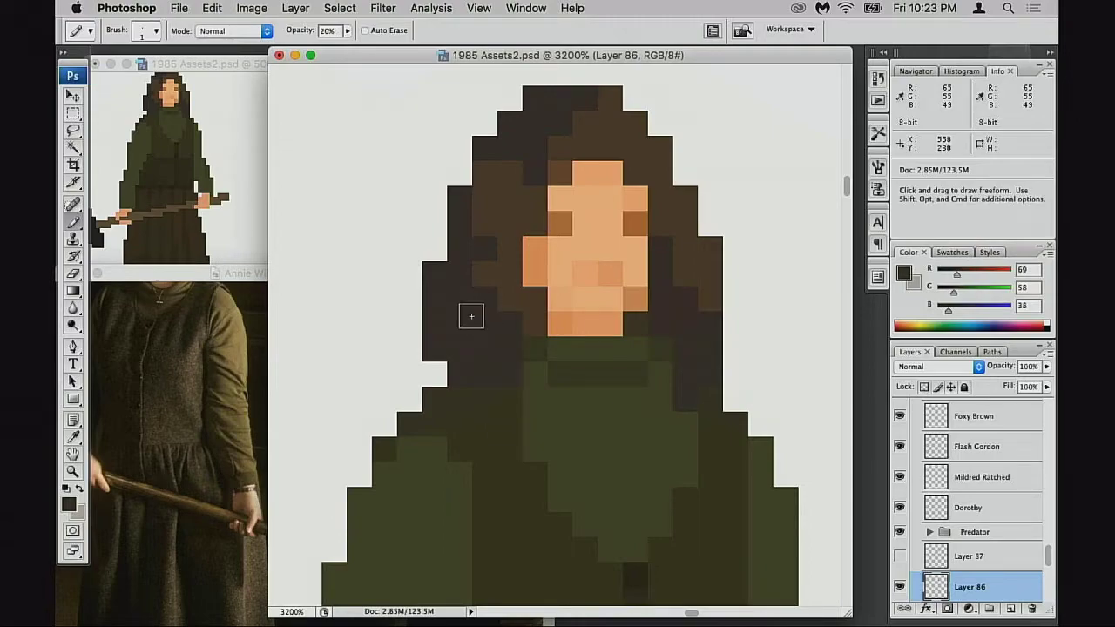
key(shift+alt+c)
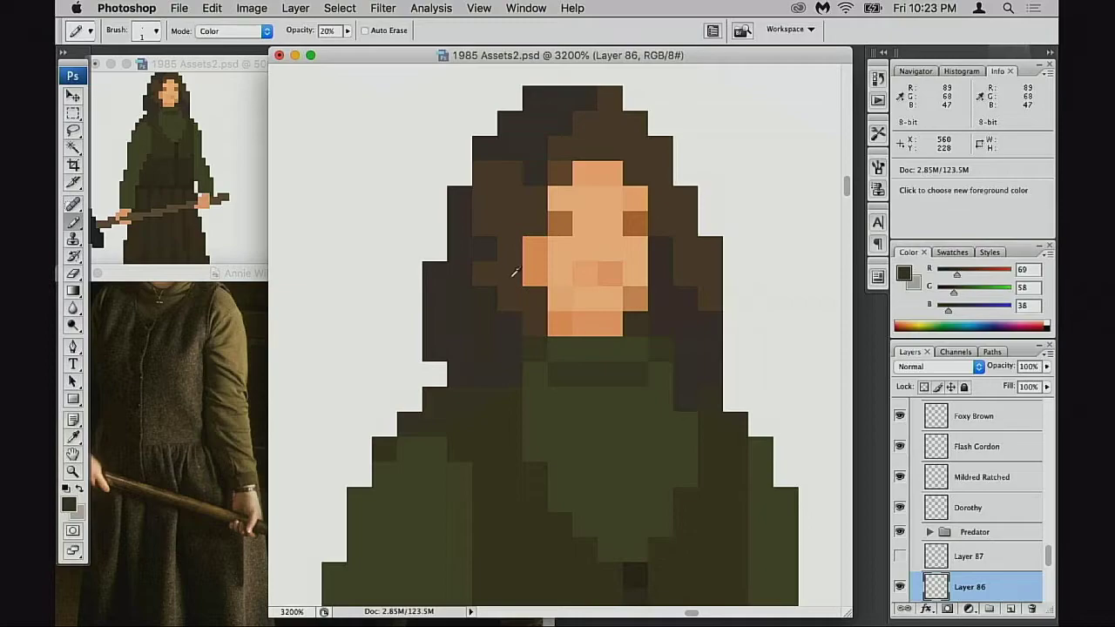
alt+click(482, 311)
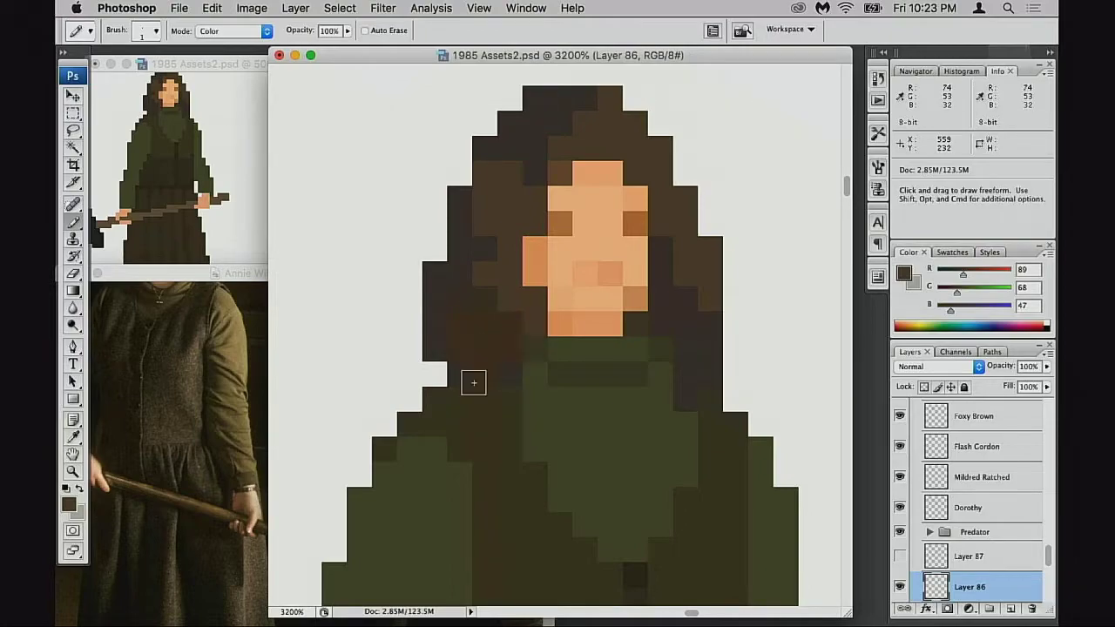
Repaint the dark hair areas around the face with sampled RGB 74, 53, 32 in Normal mode at 100% opacity
key(shift+alt+n)
alt+click(475, 381)
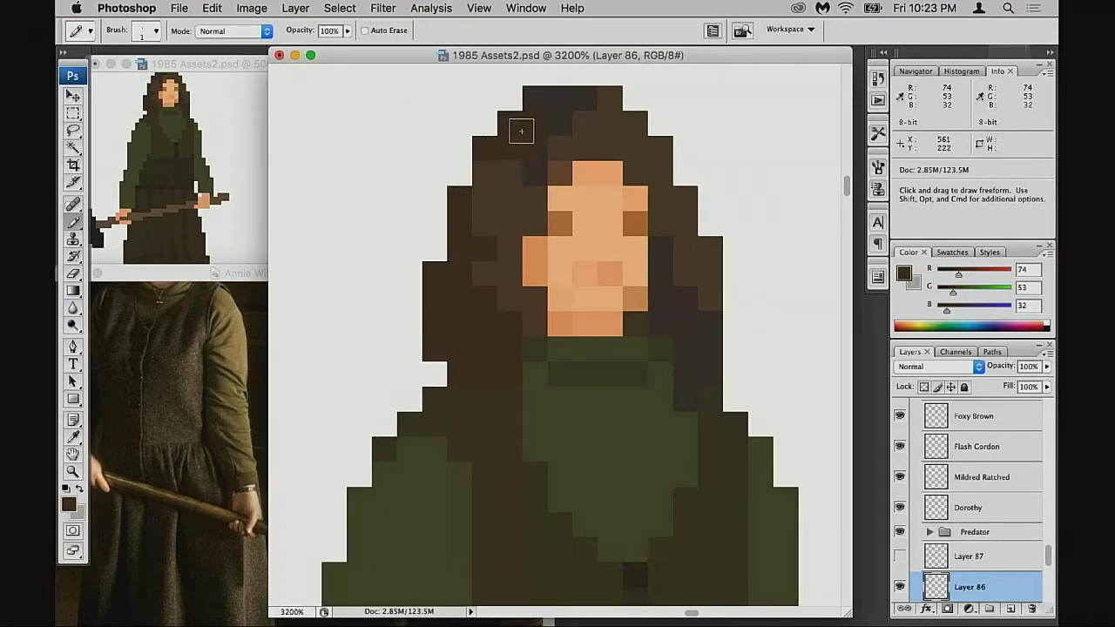
click(537, 169)
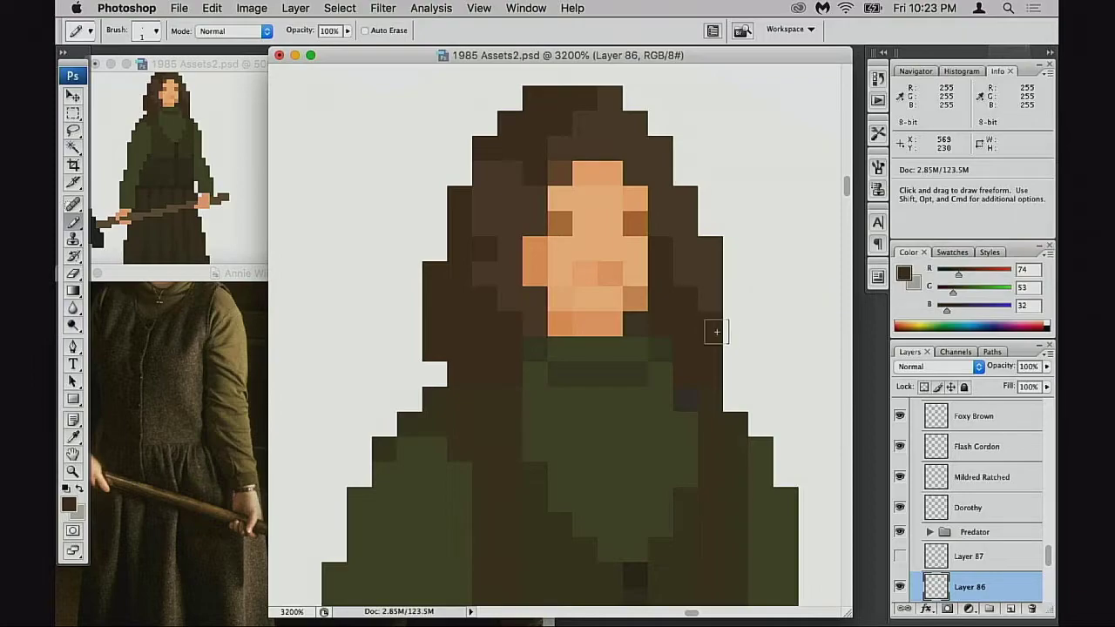
drag(668, 363, 656, 379)
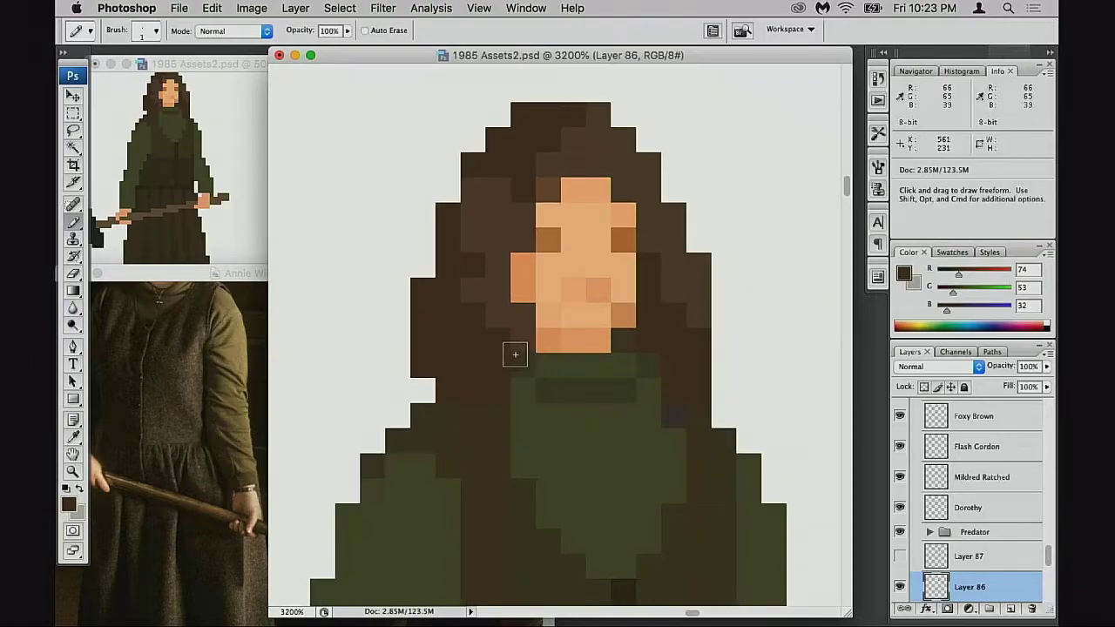
Select the hair areas on both sides of the face and darken them with a Hue/Saturation lightness of -32
key(w)
click(470, 357)
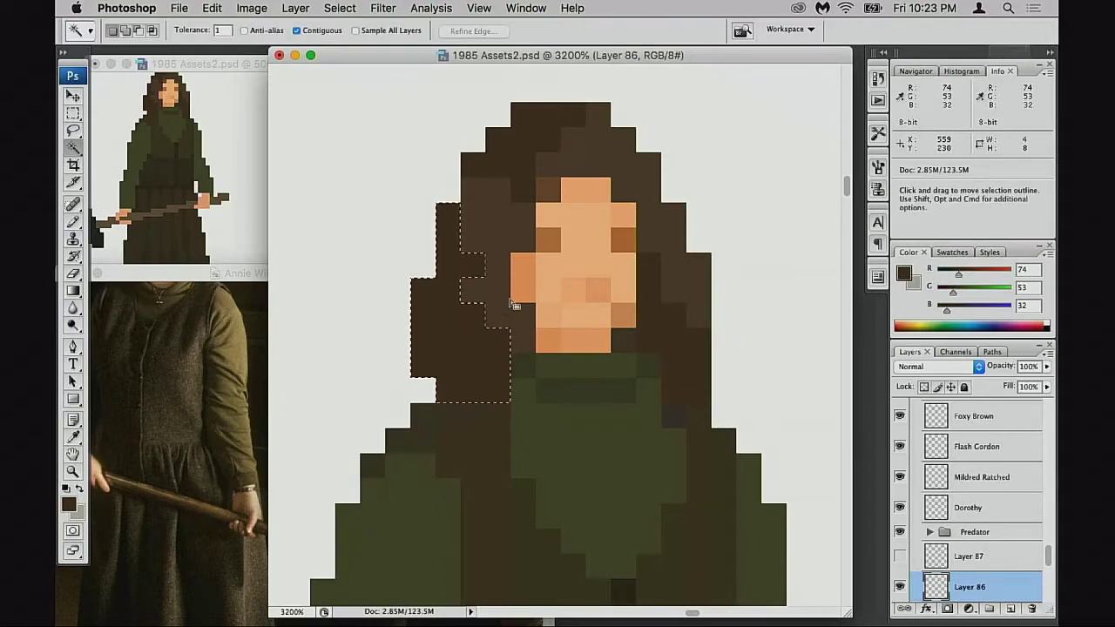
shift+click(516, 233)
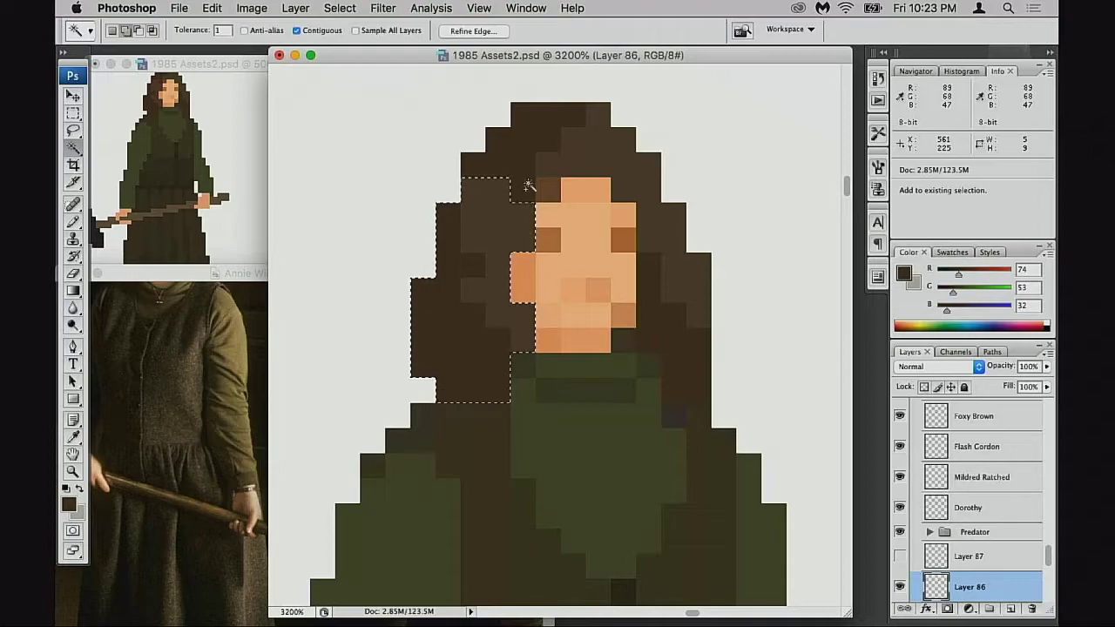
shift+click(687, 336)
key(super+u)
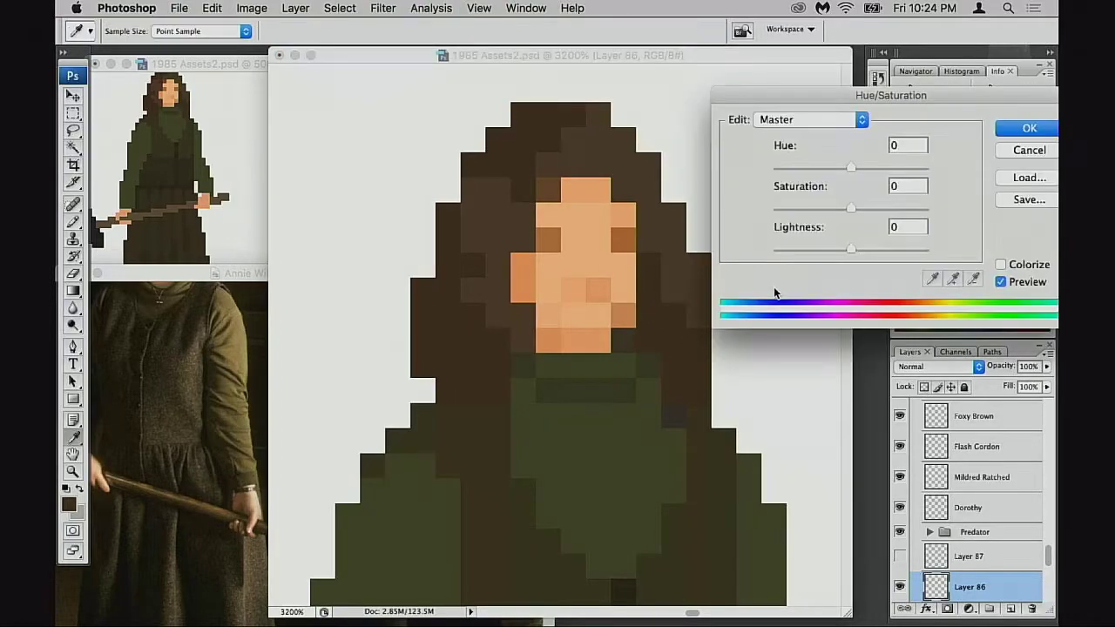
drag(851, 250, 827, 253)
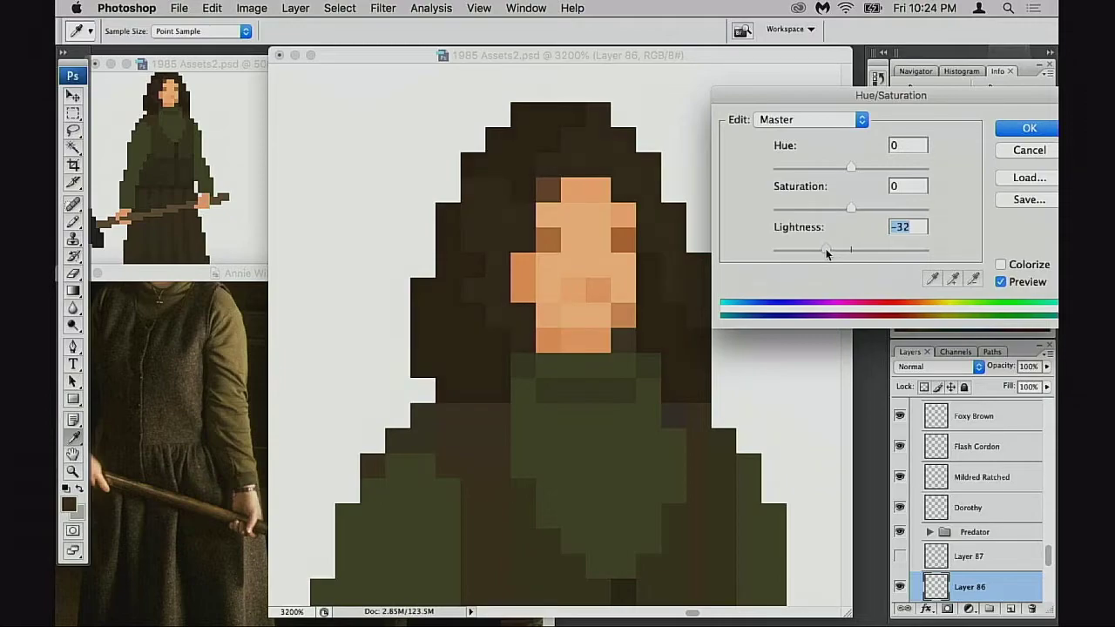
click(1027, 128)
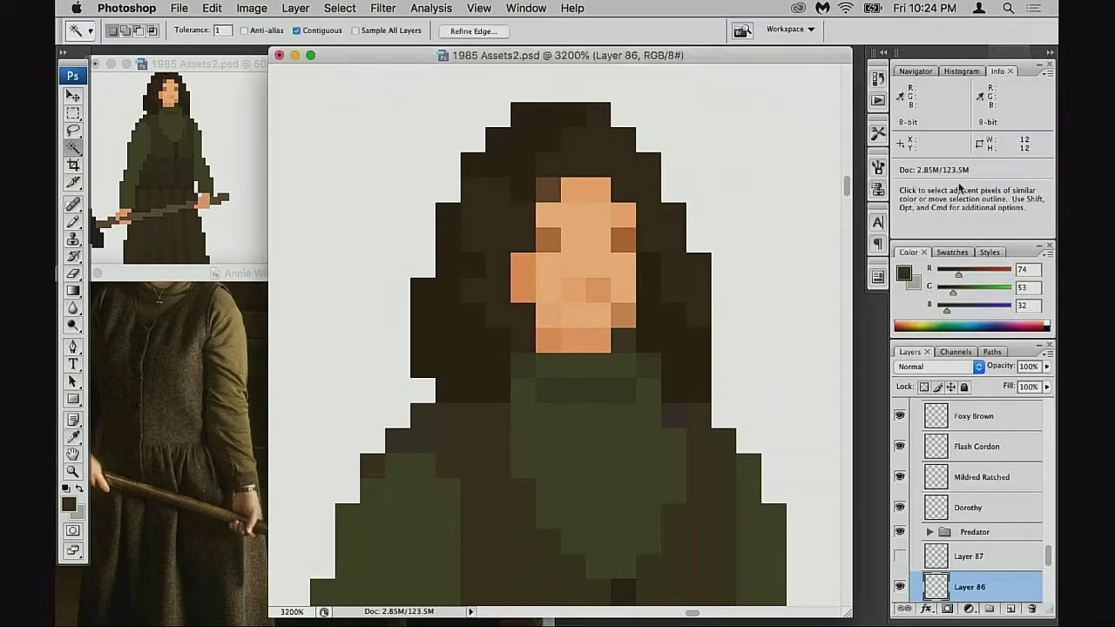
Clear the selection and examine the hair and clothing colours together at 1200% zoom
scroll(667, 311, down, 3)
scroll(667, 311, left, 3)
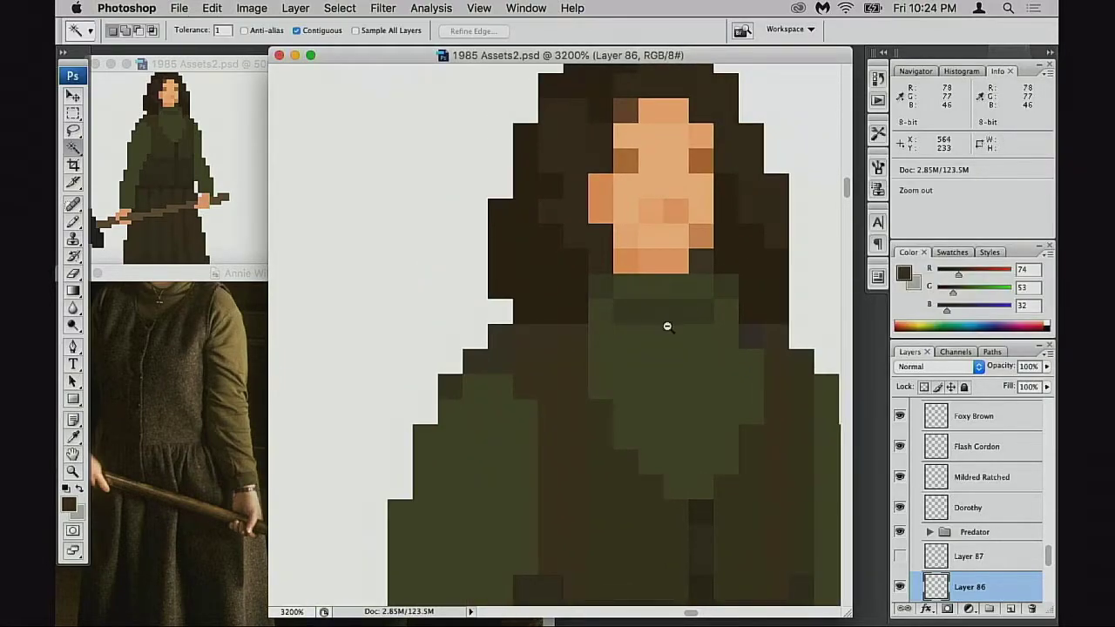
alt+click(667, 326)
alt+click(641, 322)
drag(629, 346, 620, 386)
drag(430, 411, 487, 404)
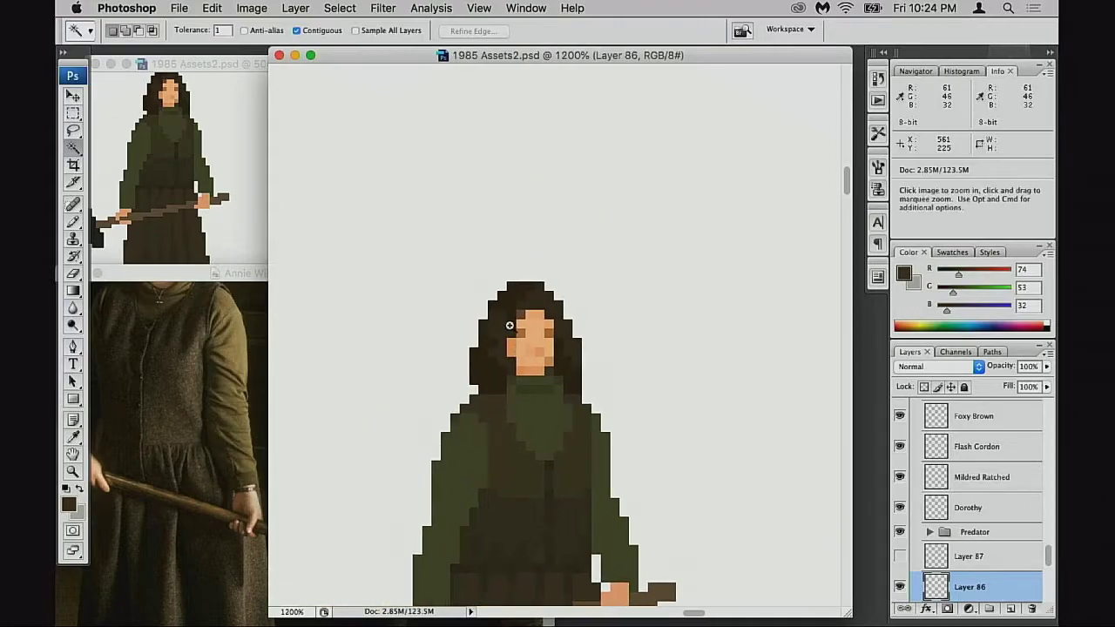
Sample hair colour RGB 61, 46, 32 for the Pencil at 3200% zoom and bring the woman's face into view in the reference photo
scroll(511, 314, up, 3)
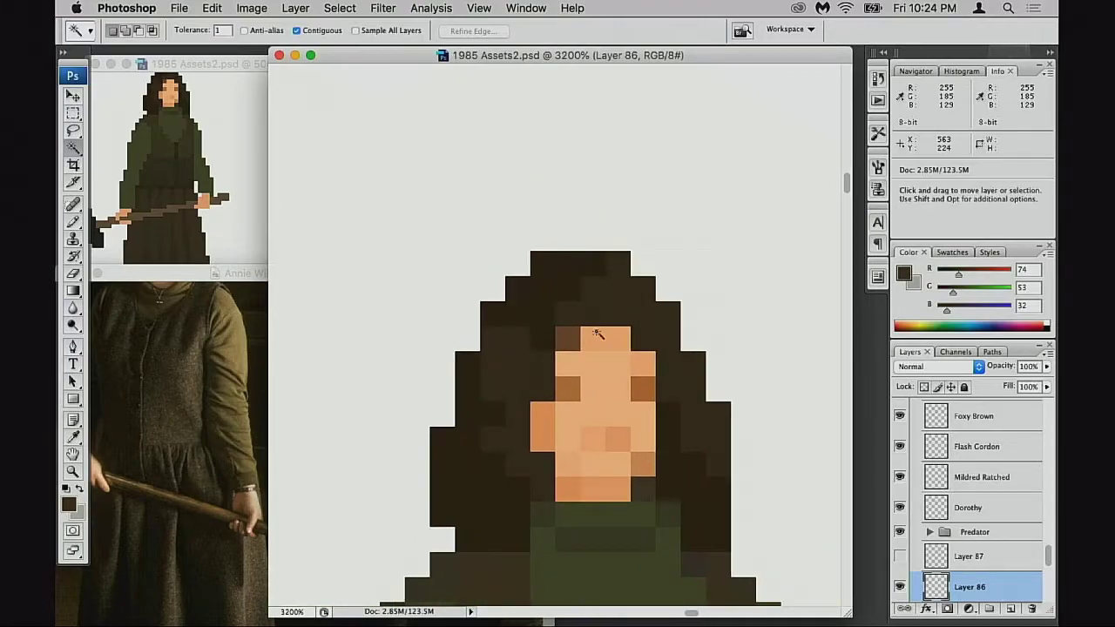
key(b)
alt+click(513, 333)
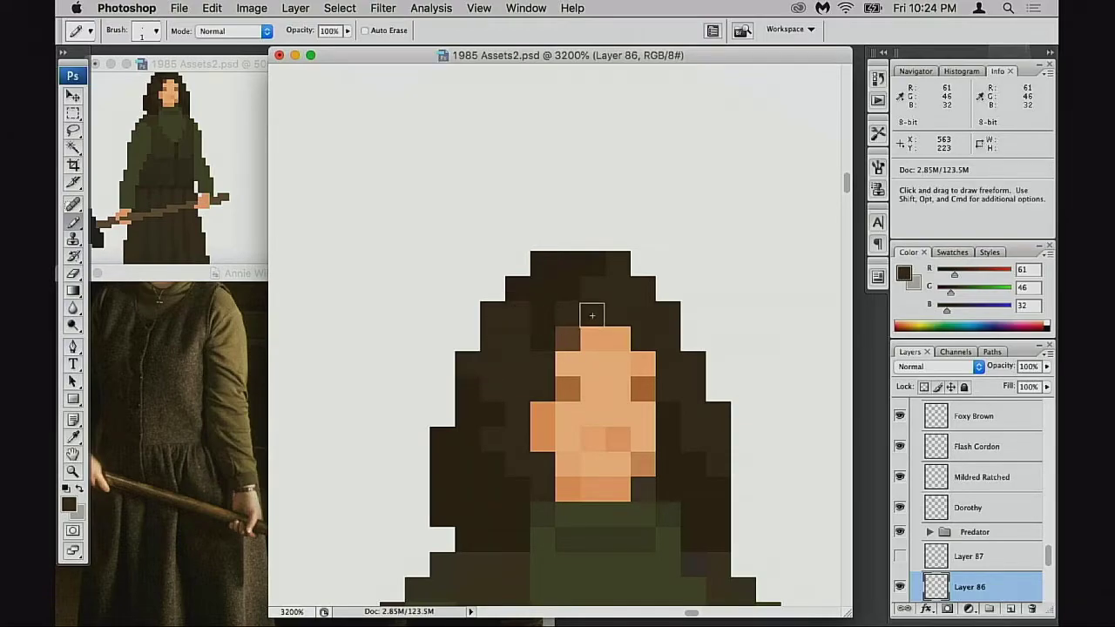
click(203, 354)
drag(204, 353, 217, 438)
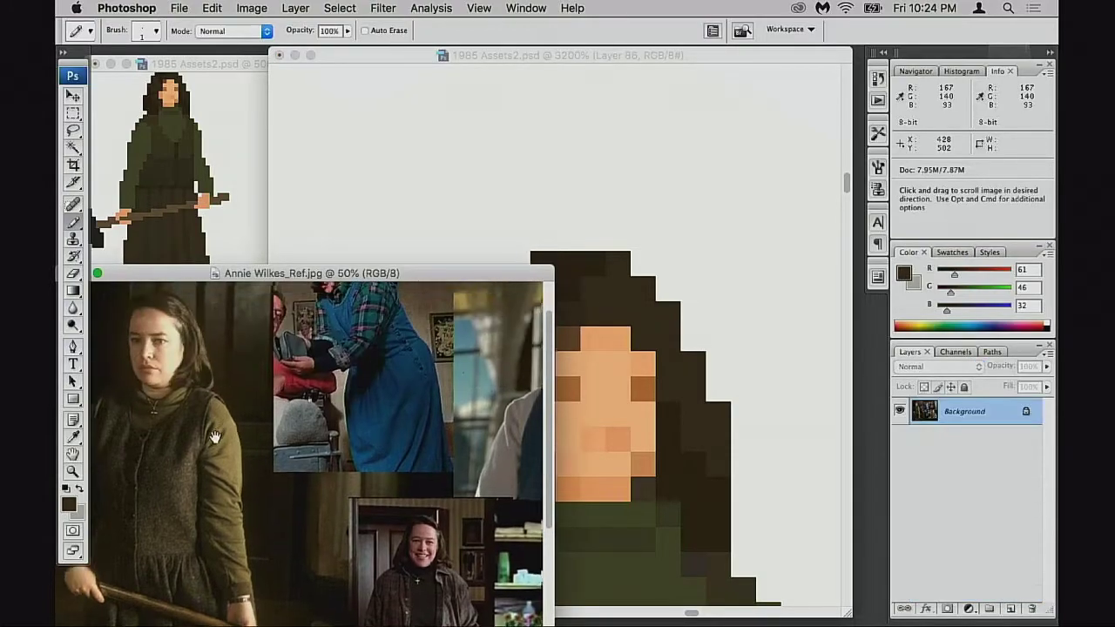
click(691, 279)
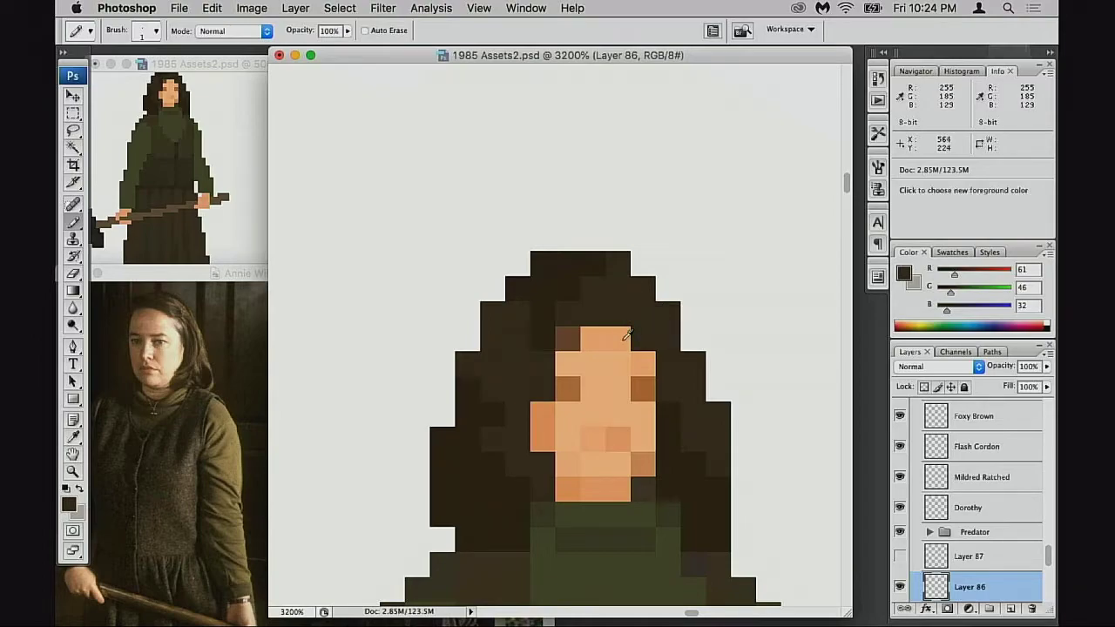
Extend the forehead one pixel up into the hair with sampled skin tone RGB 255, 185, 129 and bring the head into view in the 500% preview
alt+click(625, 335)
click(617, 314)
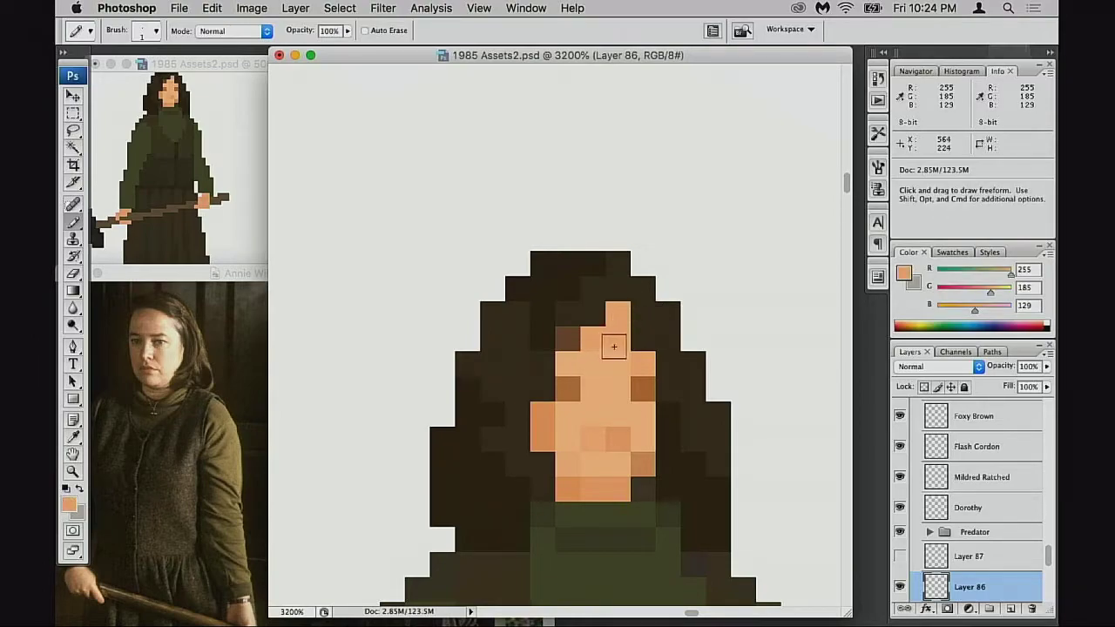
click(222, 163)
drag(222, 161, 216, 196)
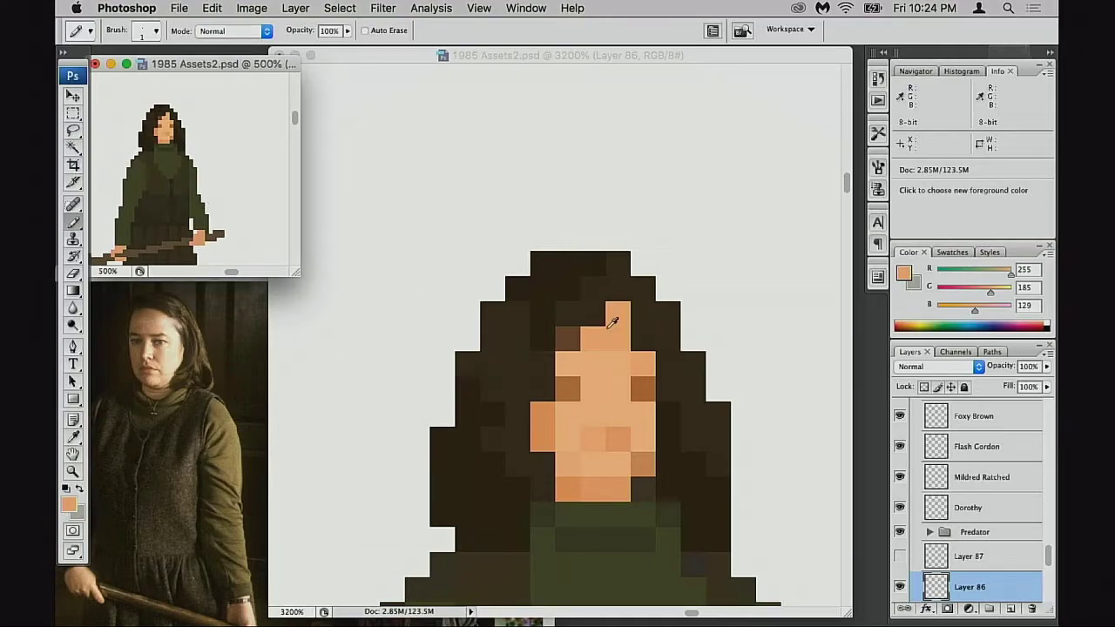
Try sampled RGB 115, 79, 49, RGB 255, 185, 129 and RGB 248, 173, 115 on the hairline pixel beside the raised forehead
alt+click(574, 336)
click(597, 323)
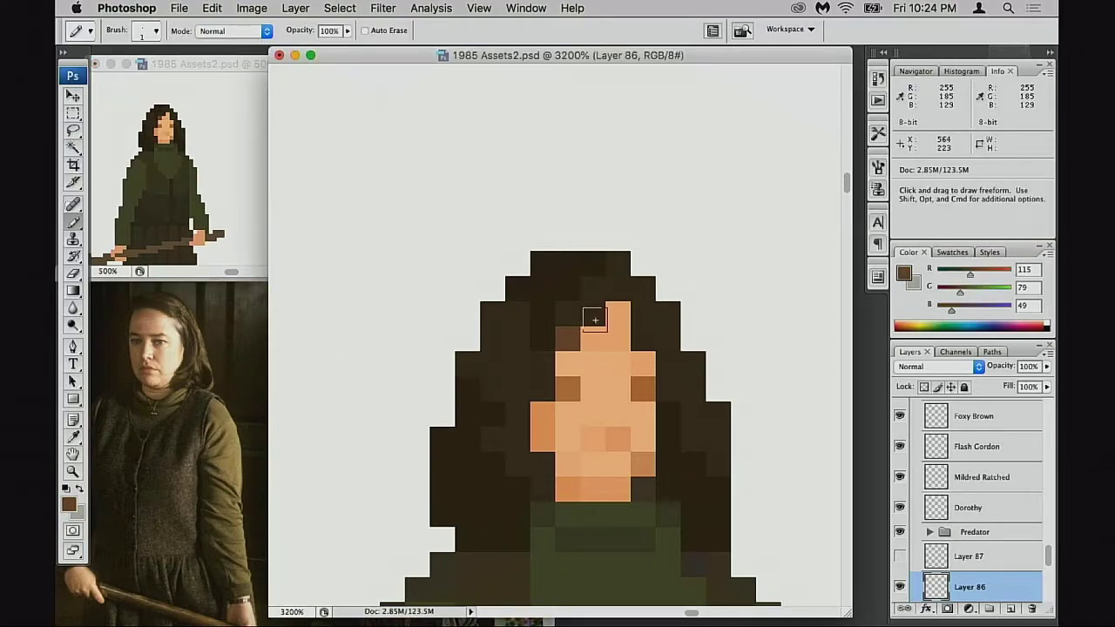
click(595, 319)
alt+click(618, 324)
click(595, 316)
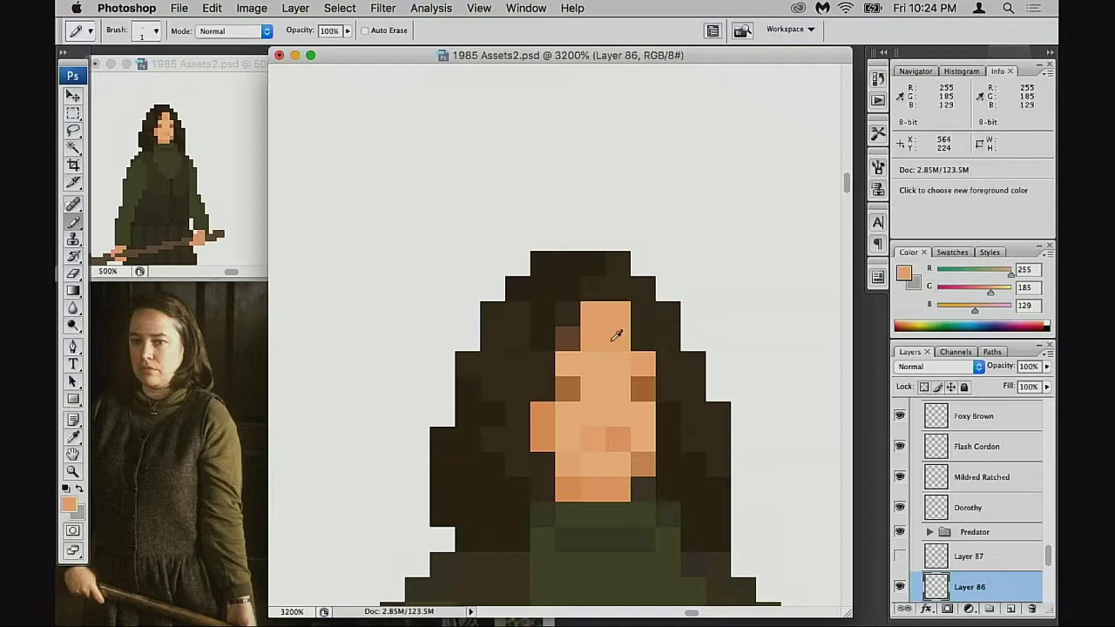
alt+click(621, 473)
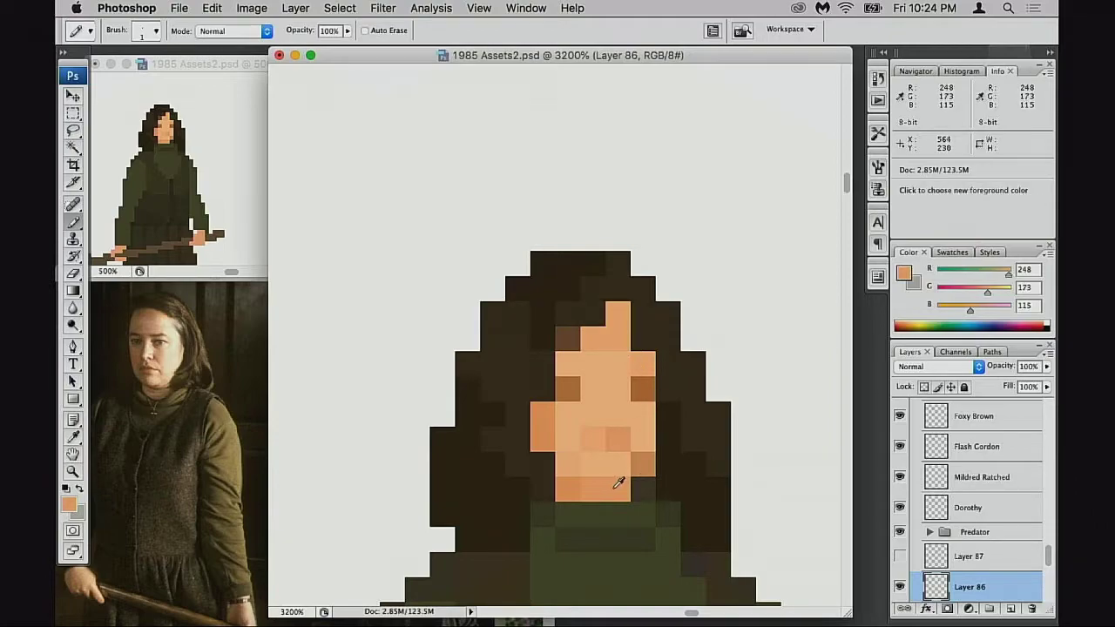
click(597, 316)
Shade two pixels along the slanted hairline with sampled RGB 226, 154, 97 and fill the opposite temple pixel with RGB 255, 185, 129
alt+click(634, 433)
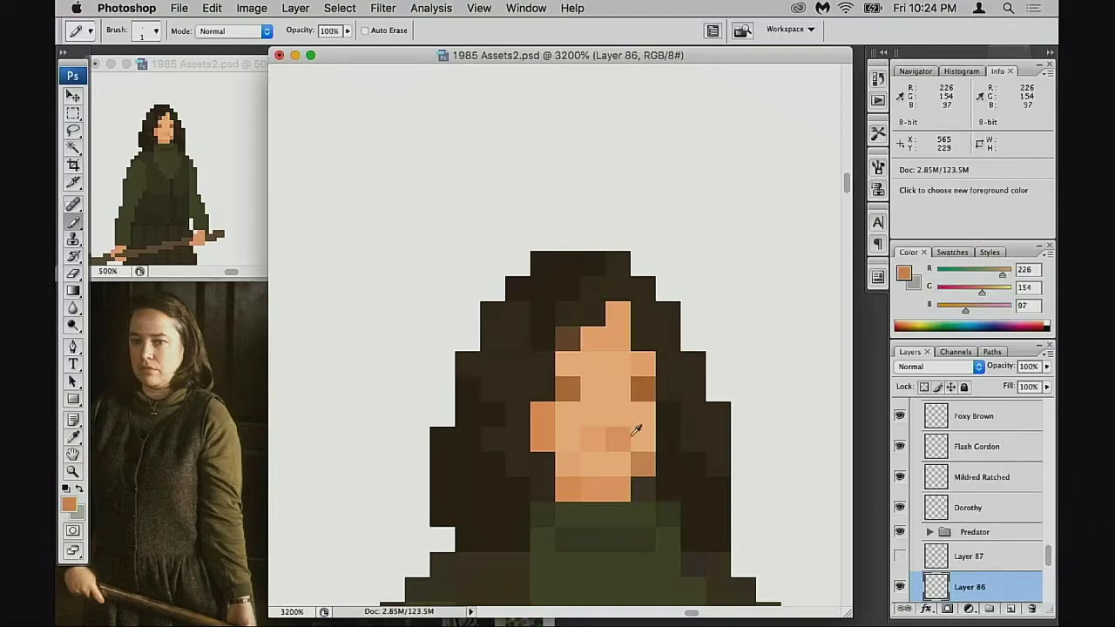
click(567, 339)
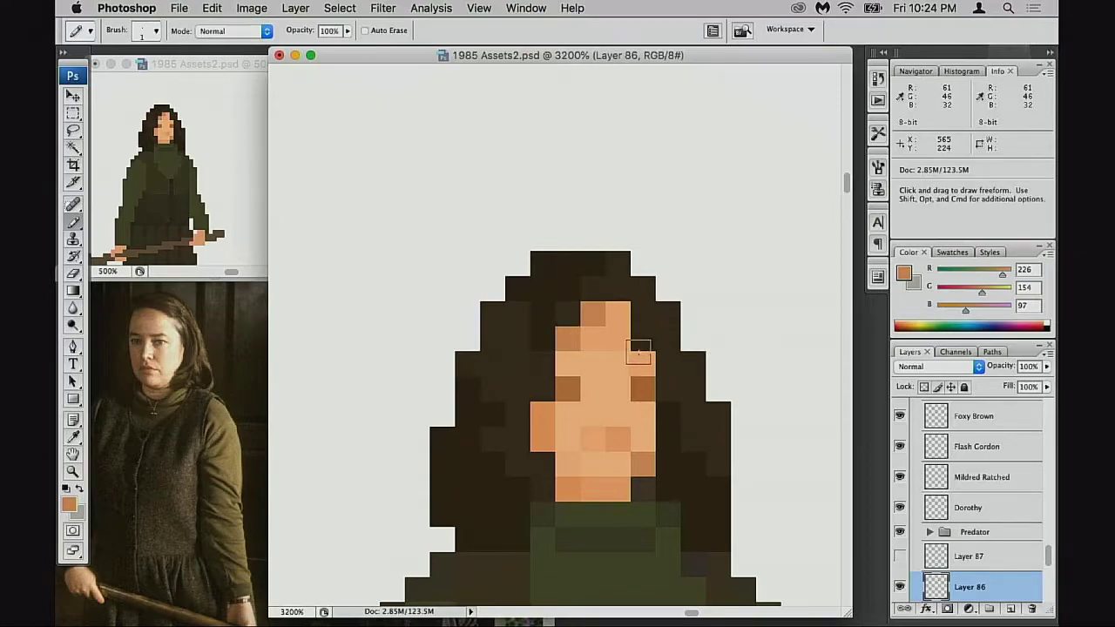
alt+click(575, 363)
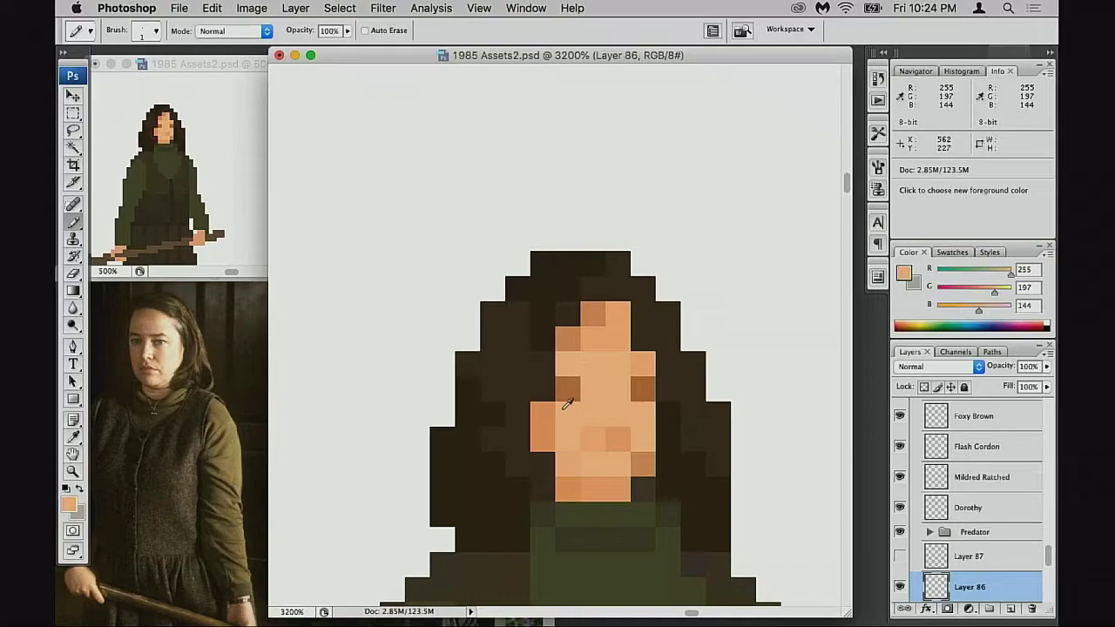
click(541, 396)
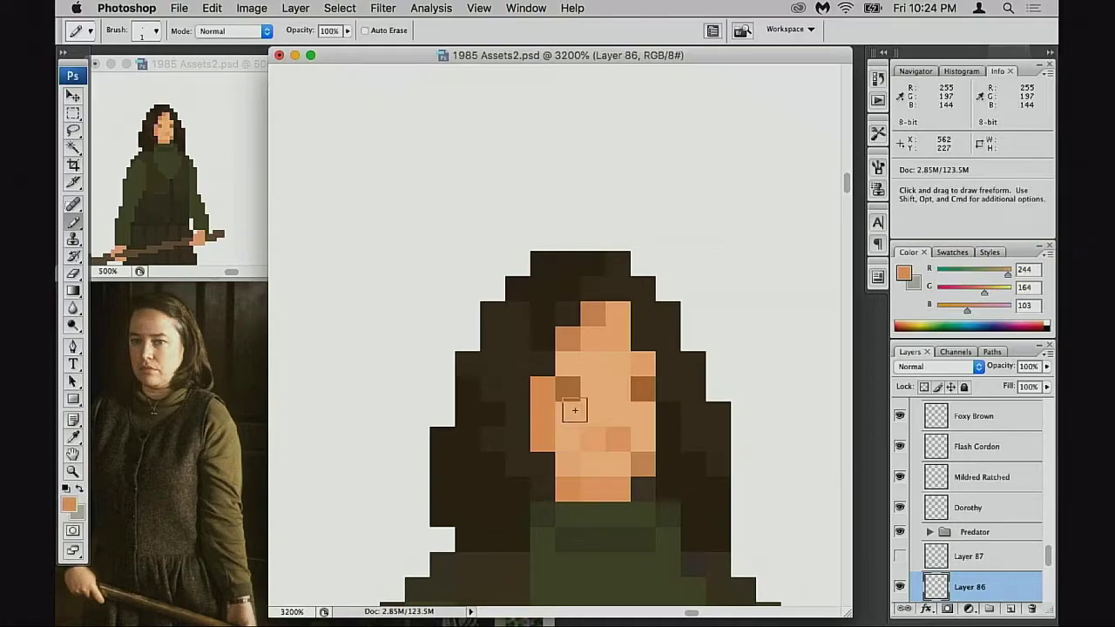
key(super+z)
alt+click(639, 359)
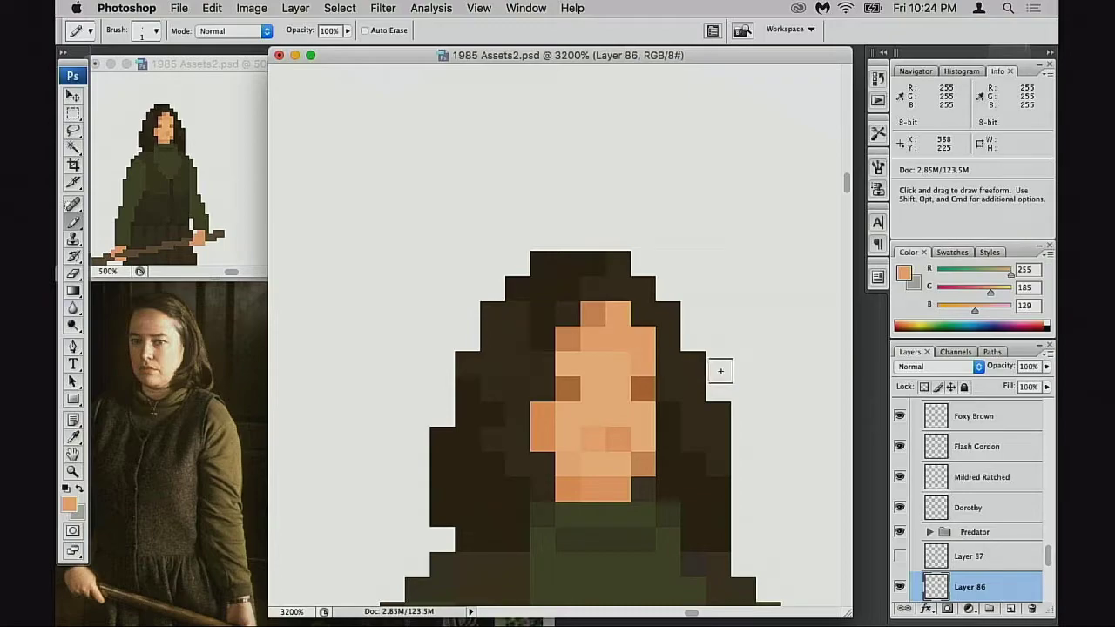
Compare the sprite at 500% zoom across earlier history states, including Hue/Saturation and Deselect, and return to the latest Pencil state
alt+super+click(639, 383)
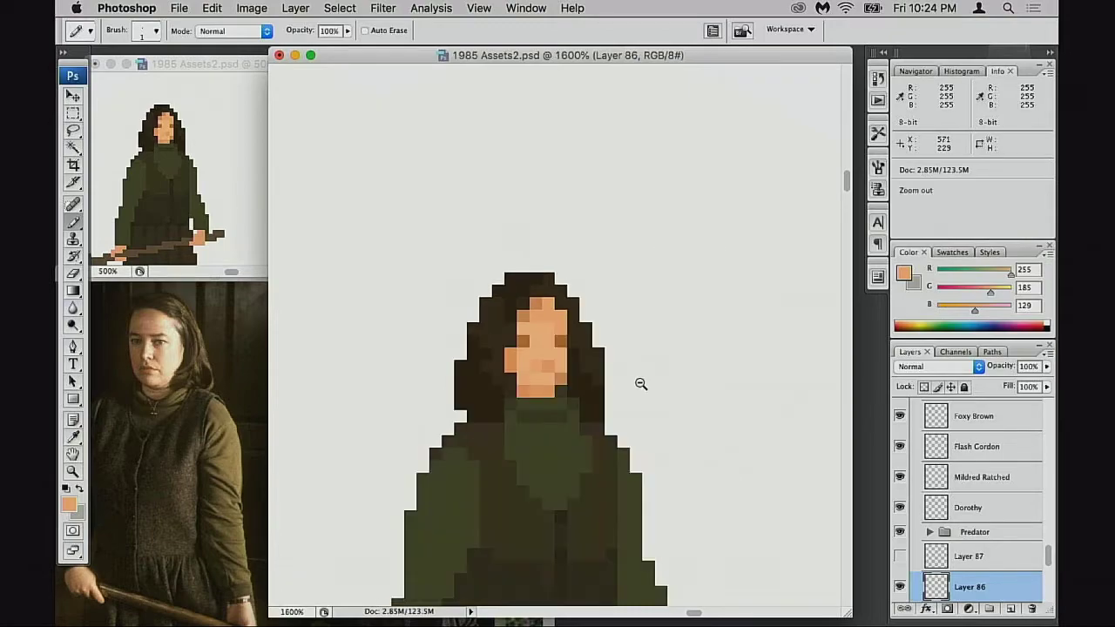
alt+super+click(637, 386)
alt+super+click(637, 386)
alt+super+click(635, 389)
alt+super+click(523, 398)
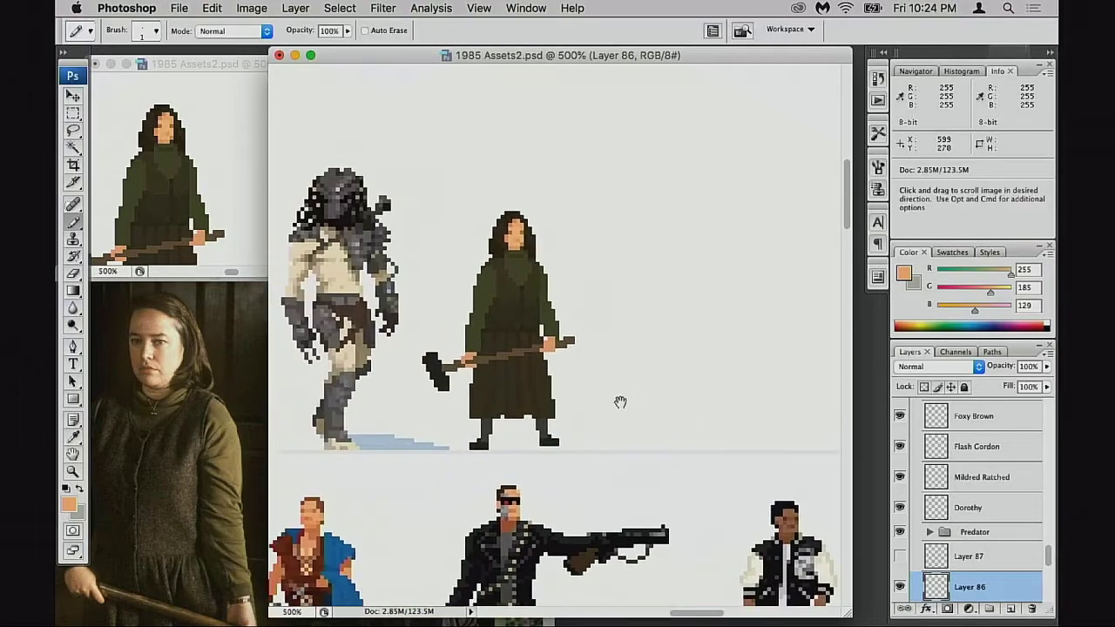
drag(602, 378, 583, 399)
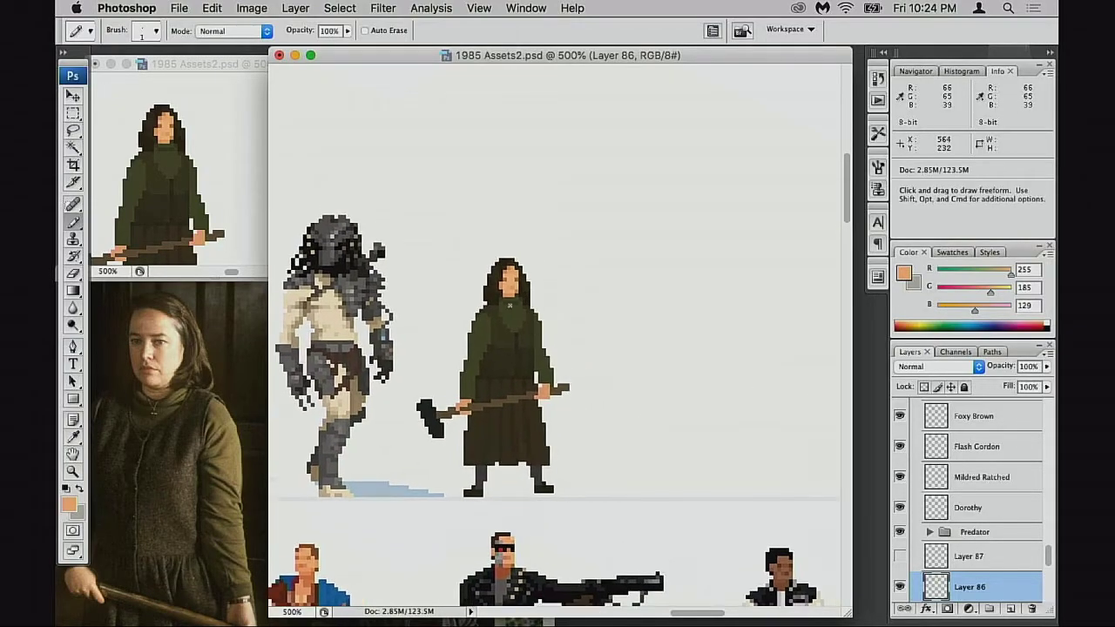
click(876, 87)
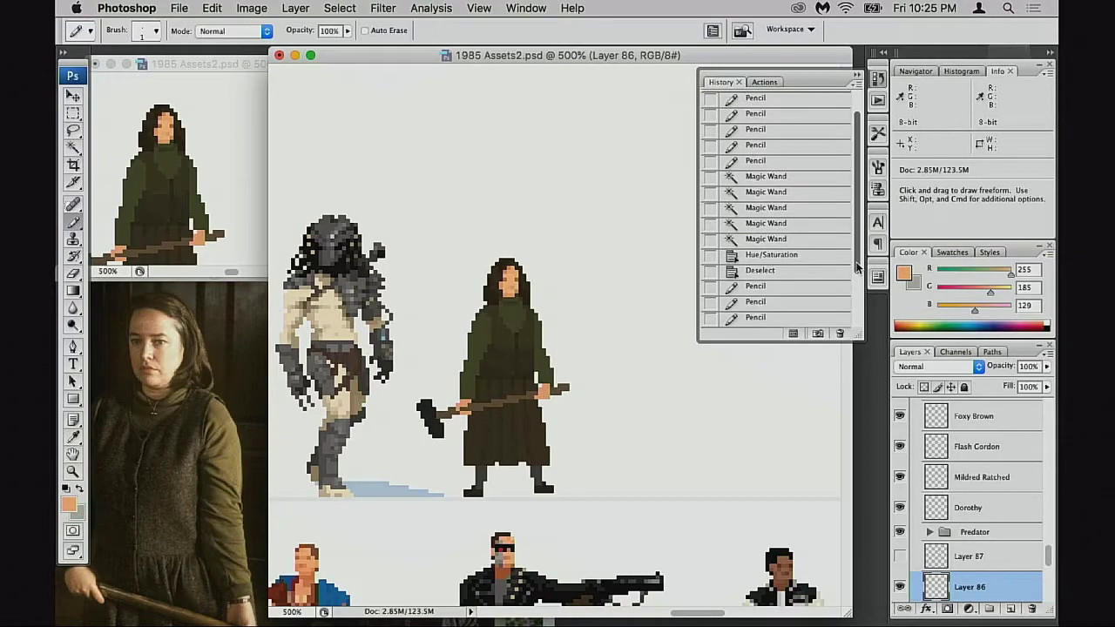
click(795, 131)
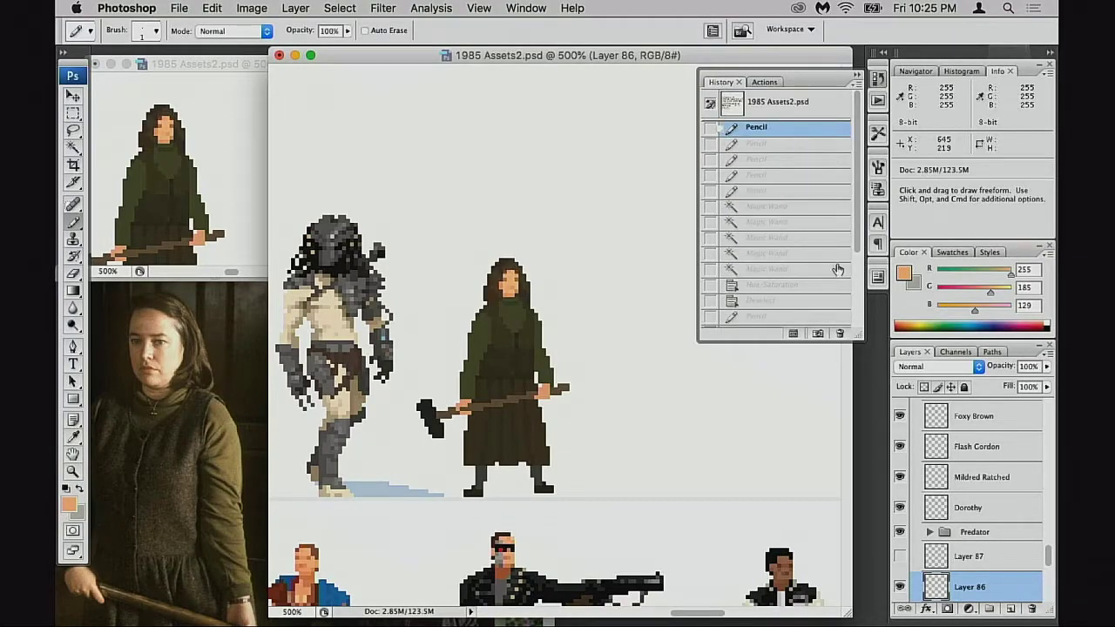
scroll(842, 289, down, 3)
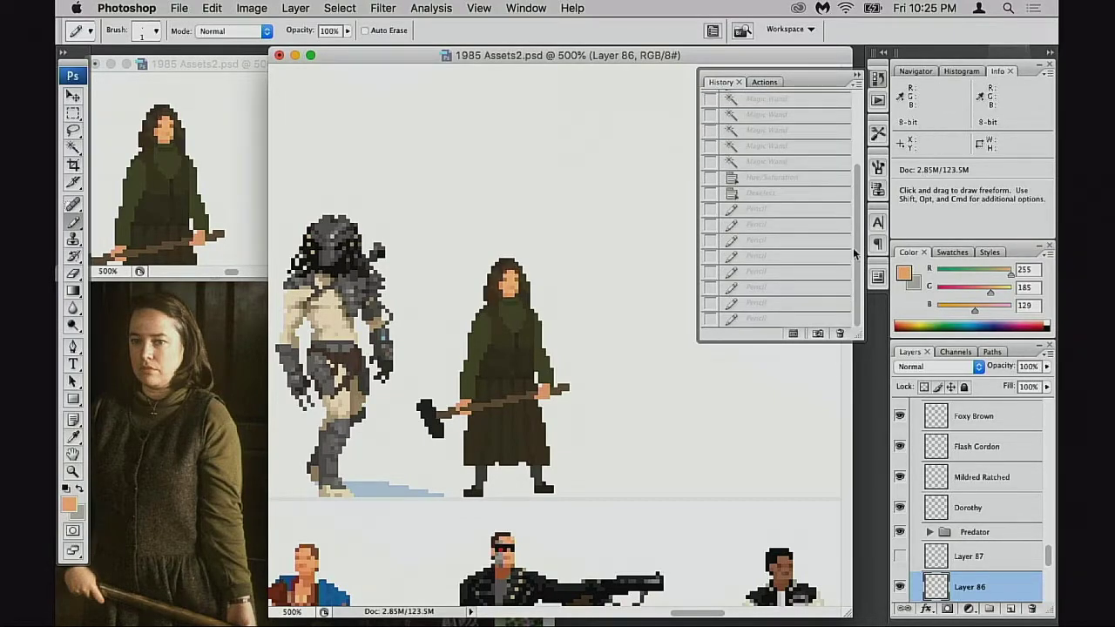
scroll(853, 247, up, 1)
click(786, 198)
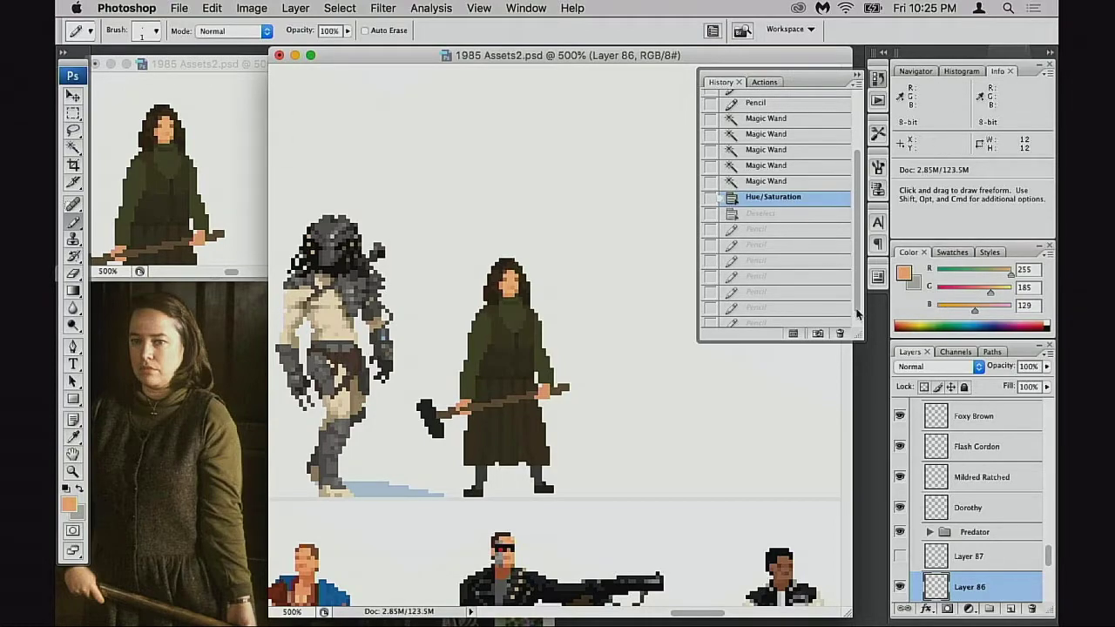
scroll(855, 315, down, 1)
click(776, 320)
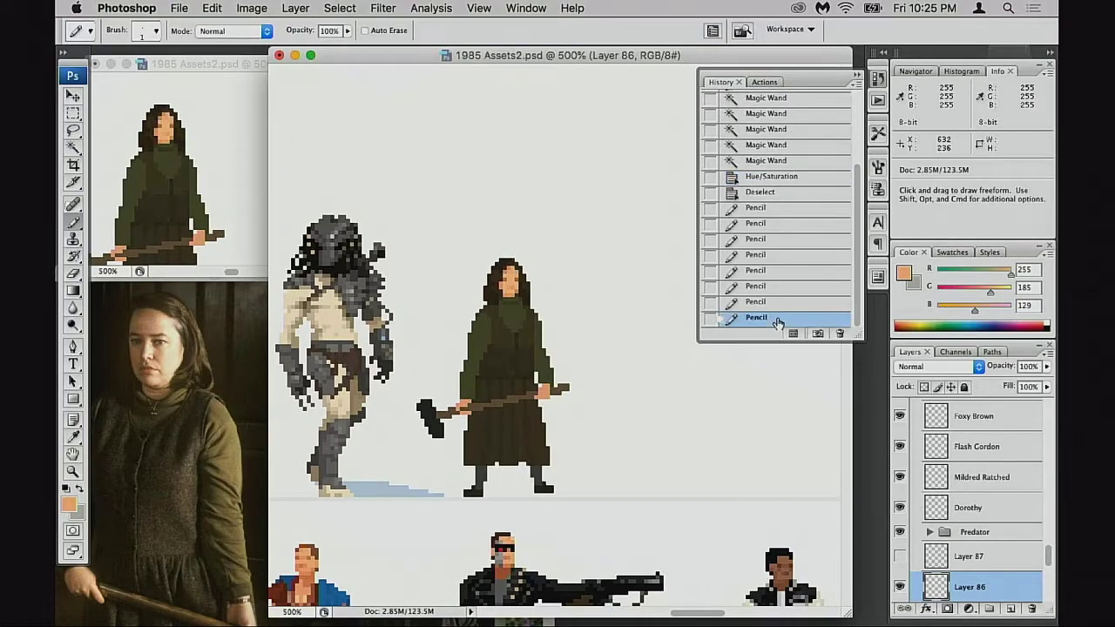
click(799, 179)
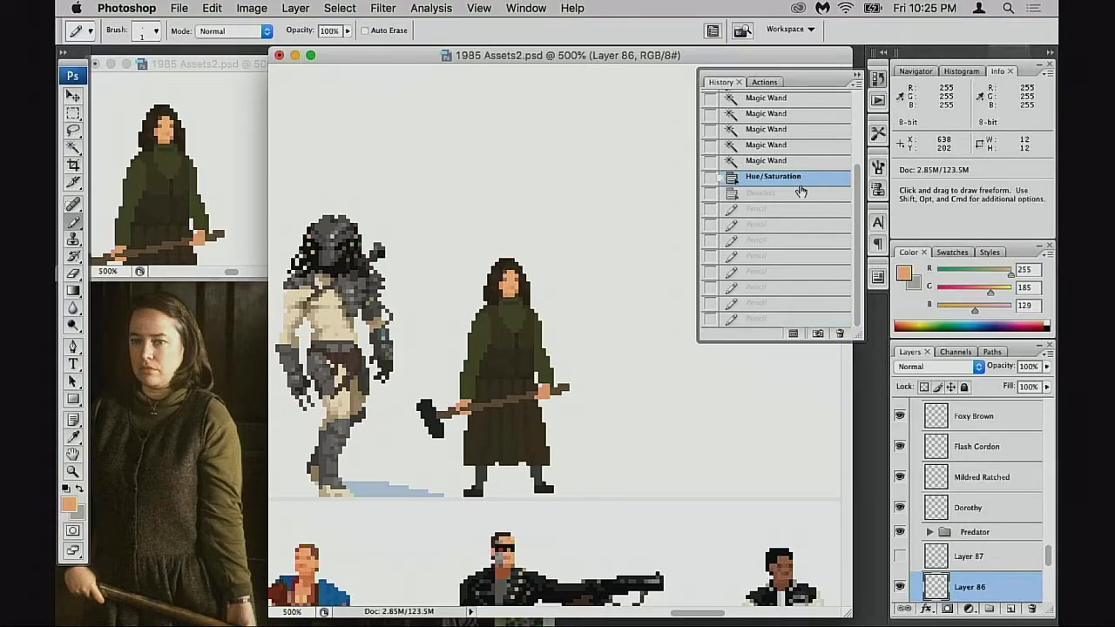
click(775, 319)
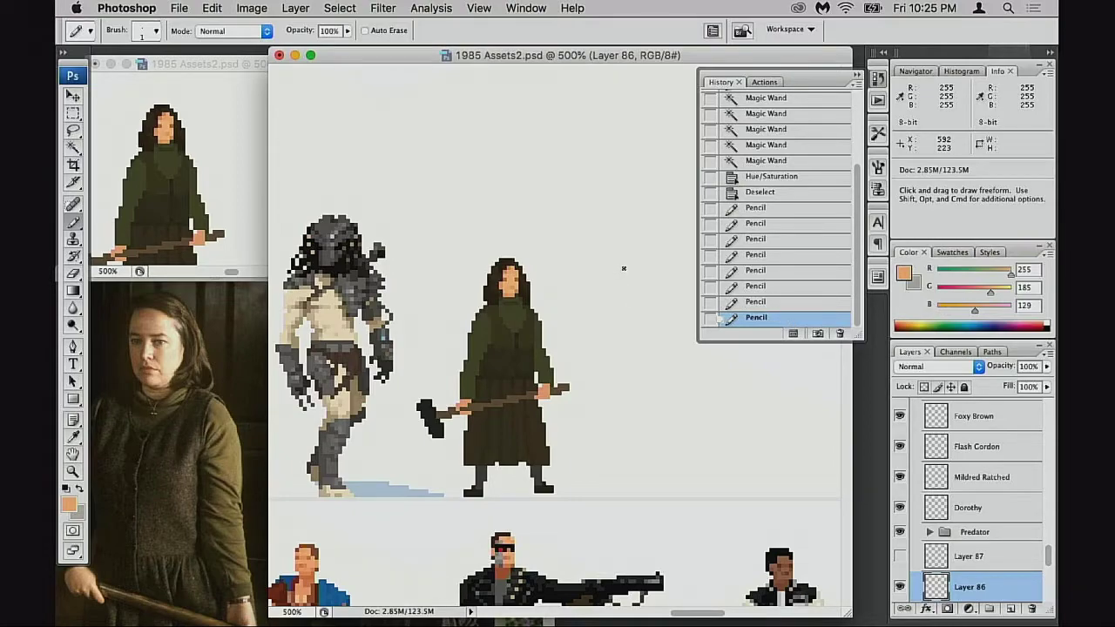
click(797, 193)
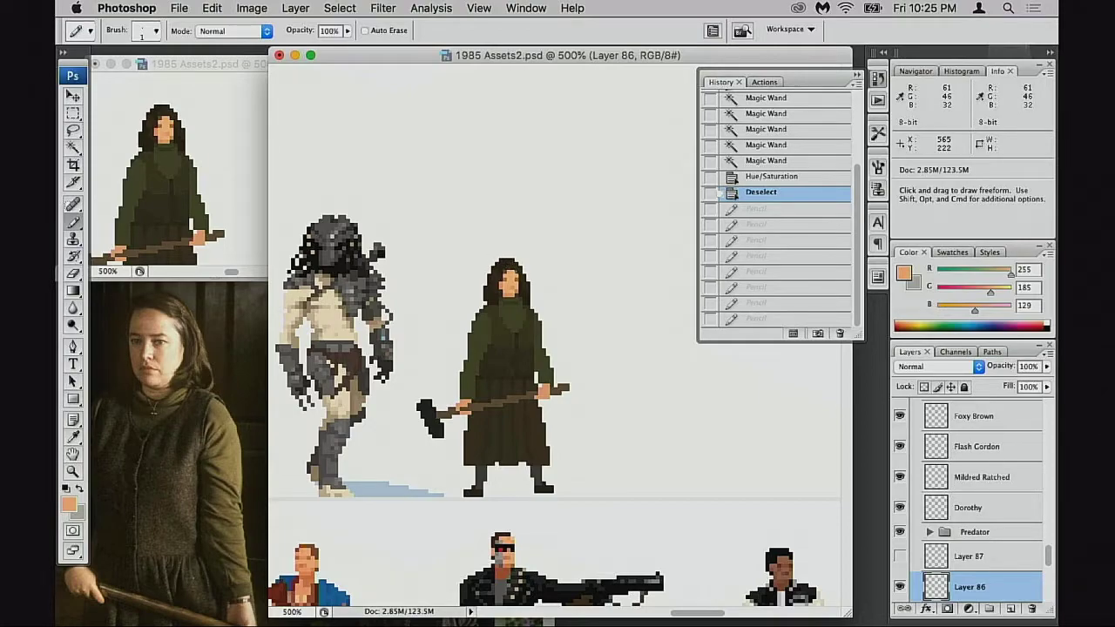
click(774, 317)
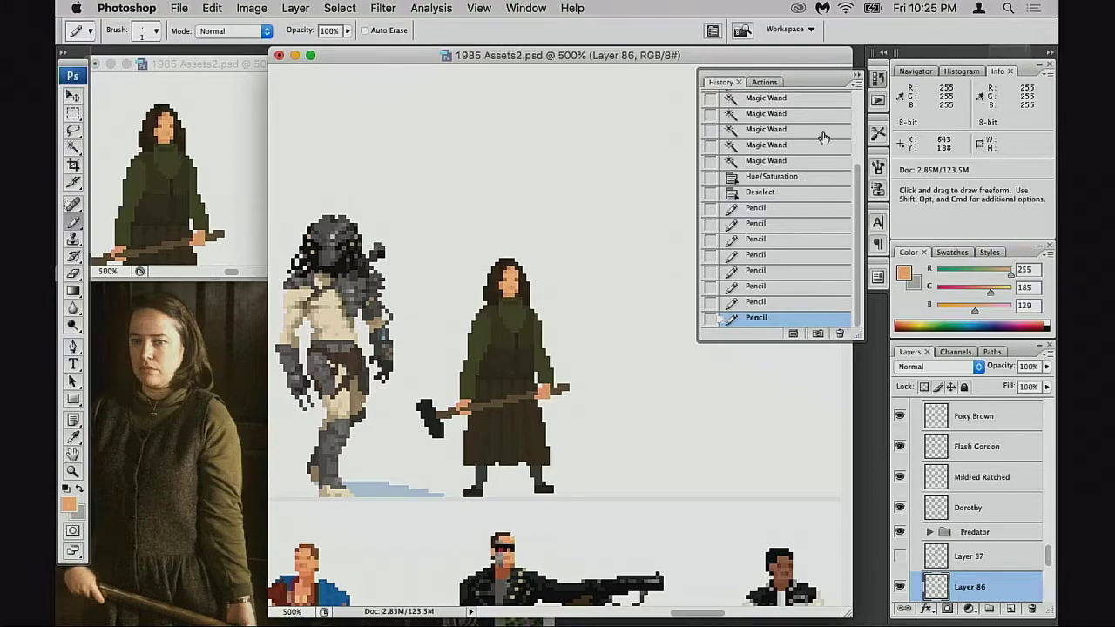
Lighten parts of the hair on both sides of the face with the Pencil in sampled RGB 61, 46, 32 at 3200% zoom
key(z)
click(515, 310)
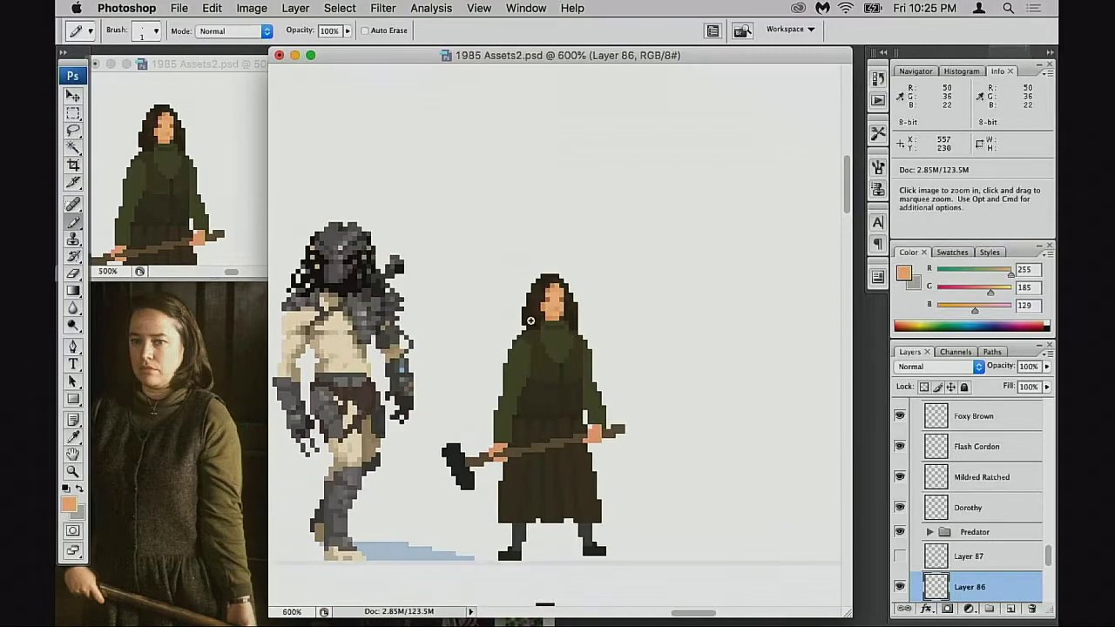
super+click(531, 320)
super+click(597, 377)
super+click(580, 335)
super+click(569, 337)
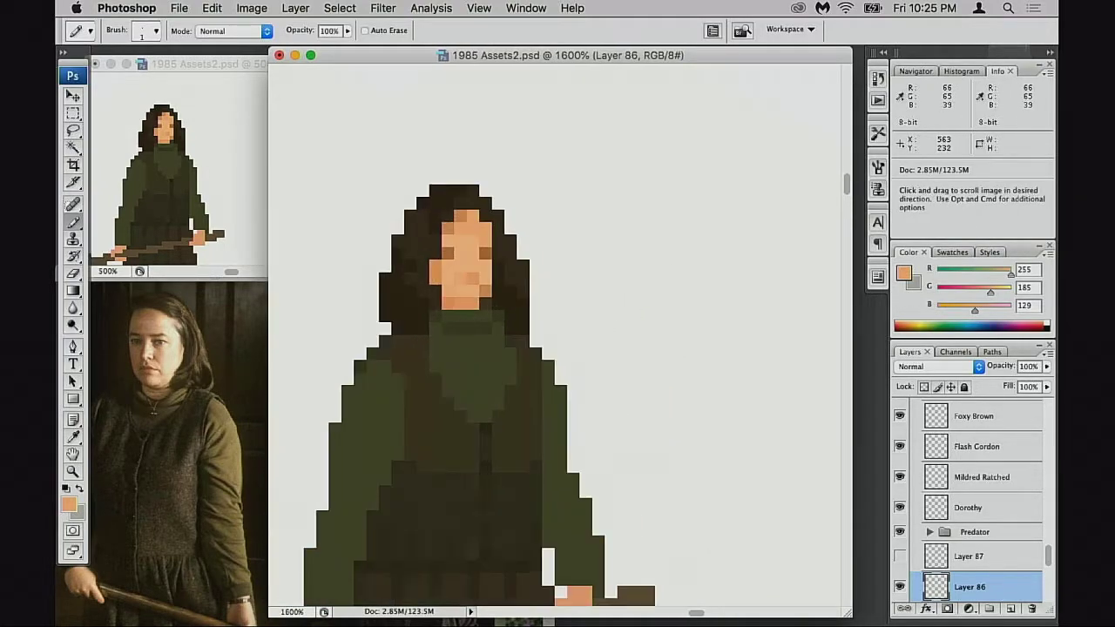
key(super+plus)
alt+click(524, 272)
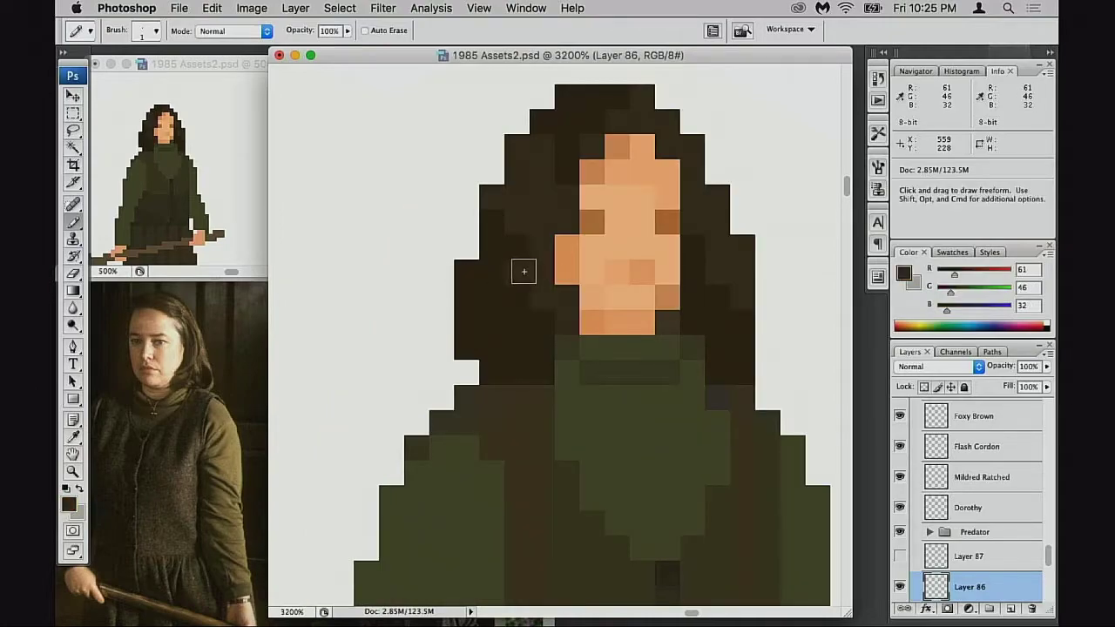
mouse_move(515, 307)
mouse_down()
mouse_move(530, 310)
mouse_move(518, 317)
mouse_move(520, 339)
mouse_up()
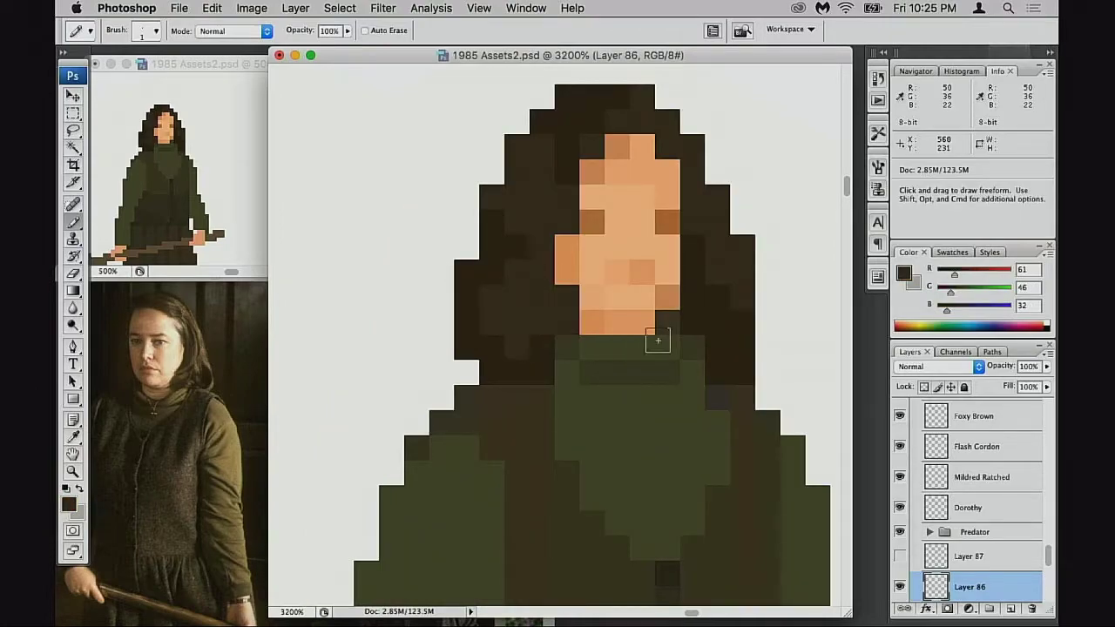
drag(700, 294, 699, 271)
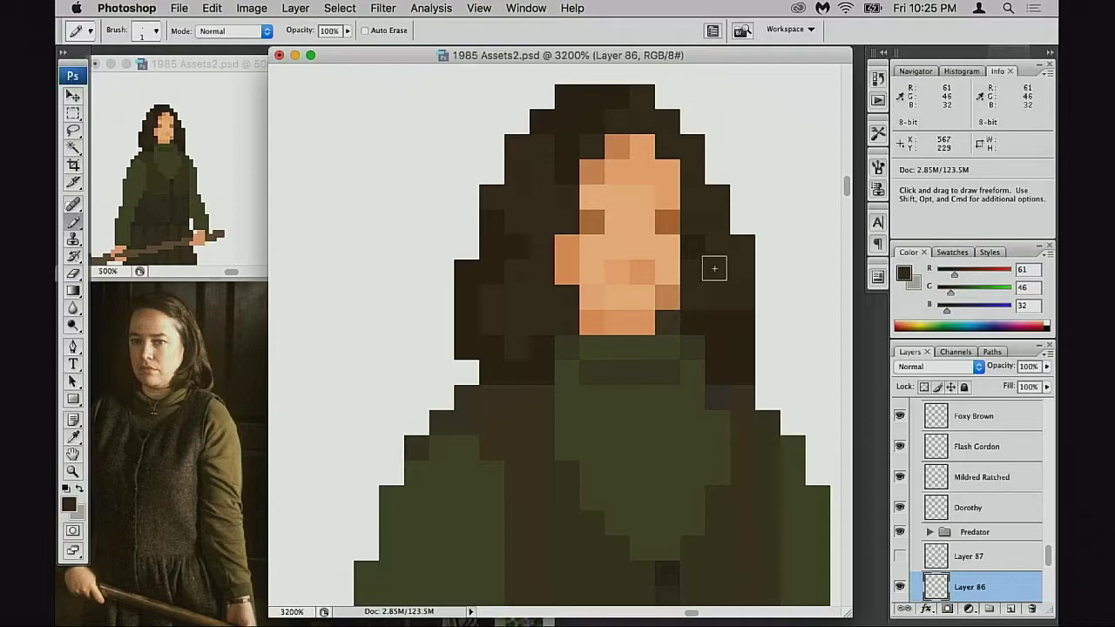
drag(732, 316, 711, 331)
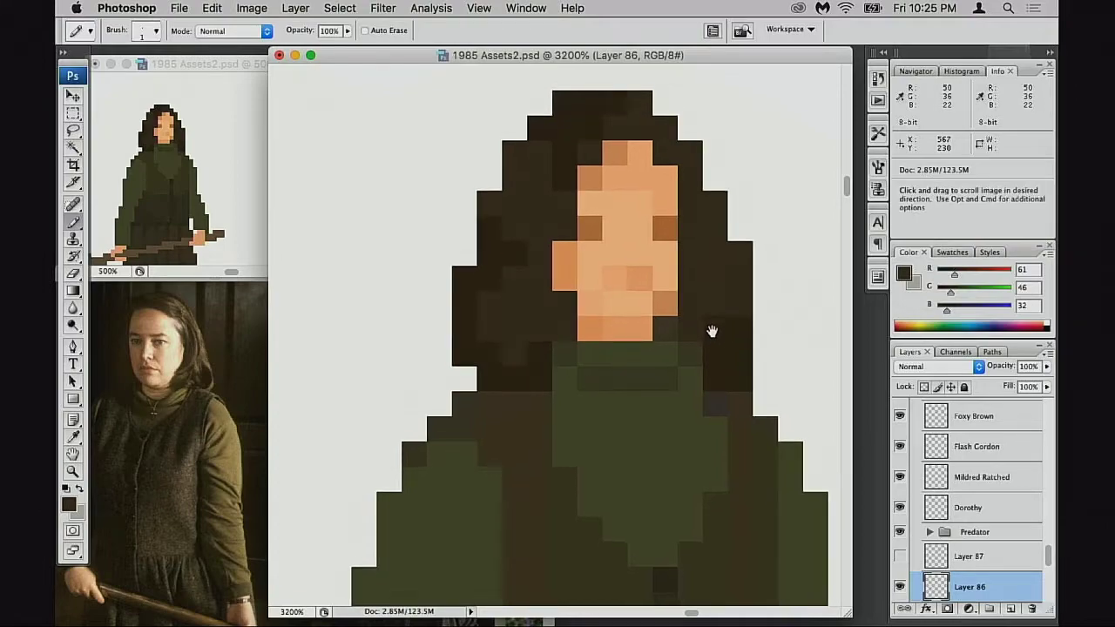
drag(565, 338, 571, 339)
Refine the hair shading with sampled RGB 50, 36, 22 on the left locks and RGB 61, 46, 32 on the crown
alt+click(475, 362)
click(492, 341)
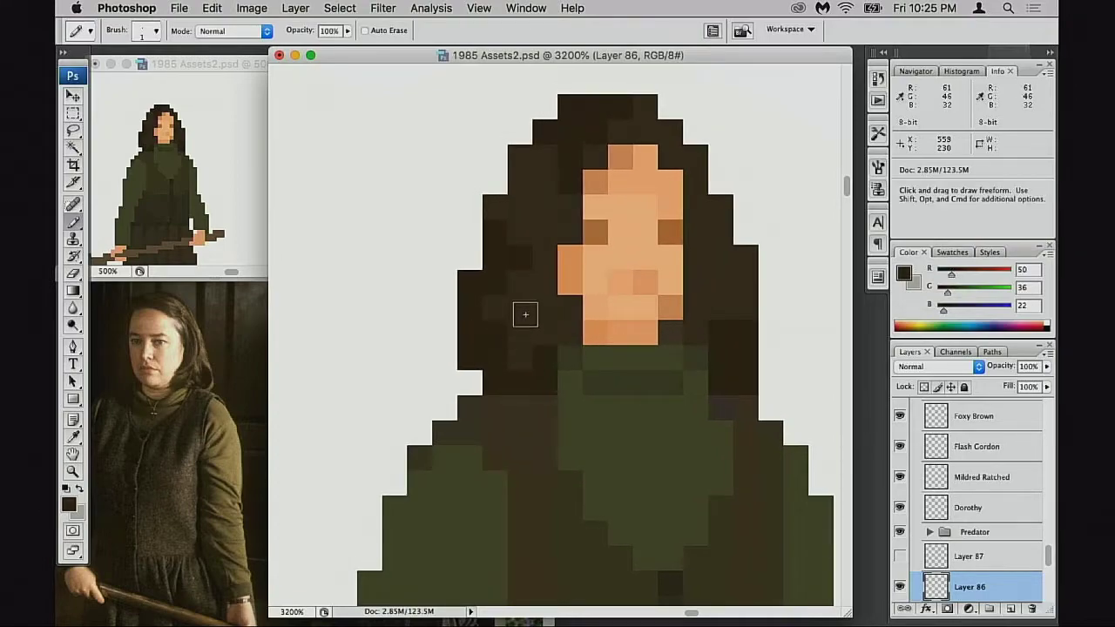
alt+click(558, 241)
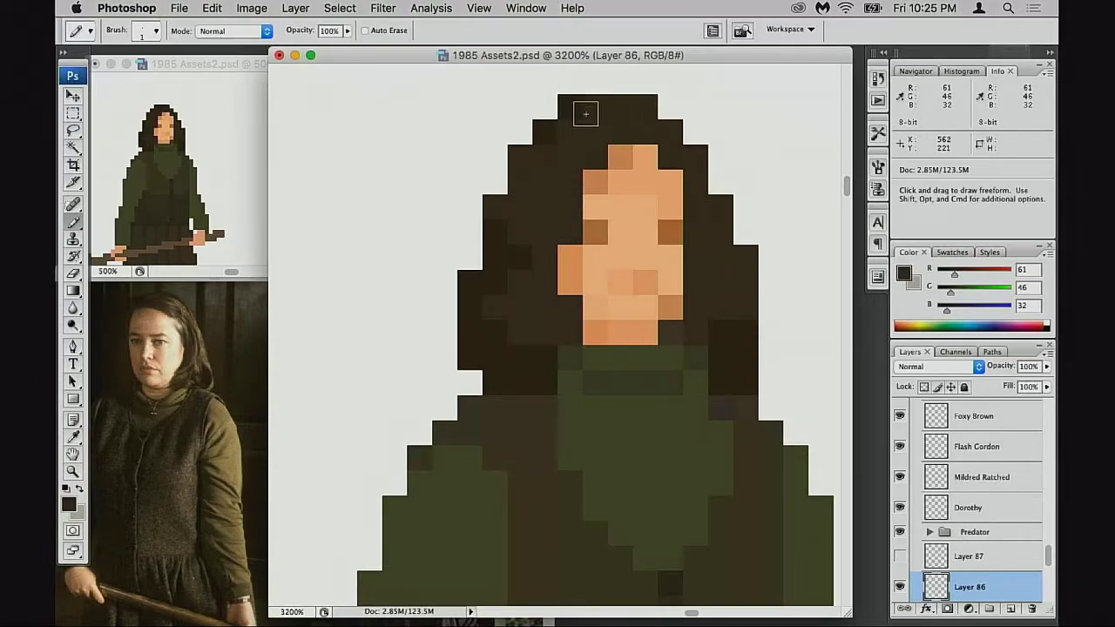
alt+click(504, 224)
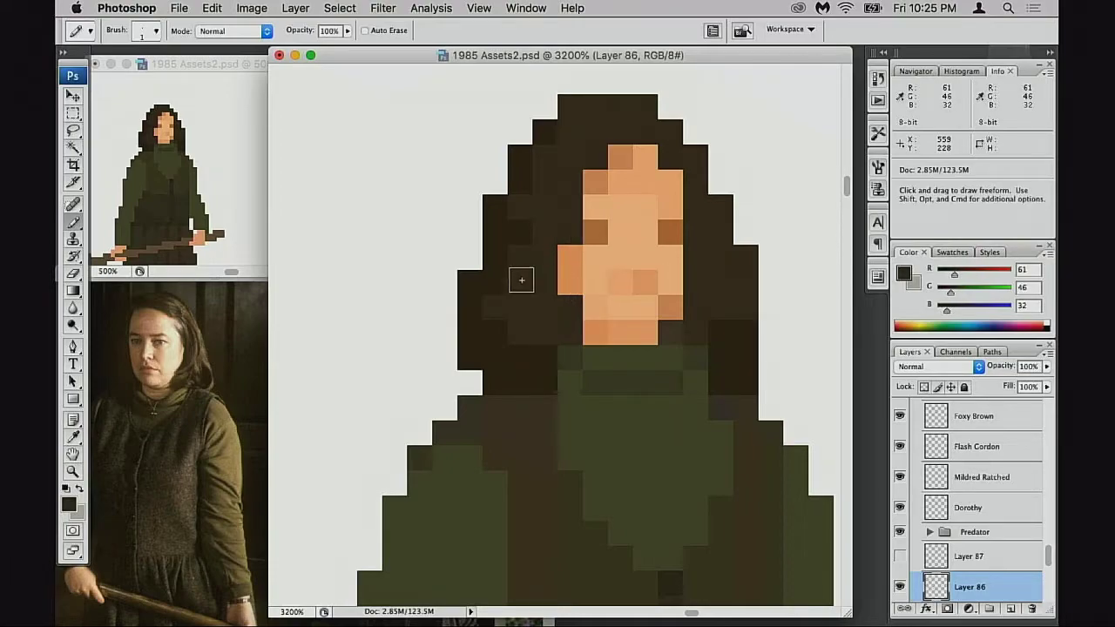
Erase the lowest outer hair pixel at the sprite's right shoulder side to mirror the notch on the opposite lock
alt+click(721, 338)
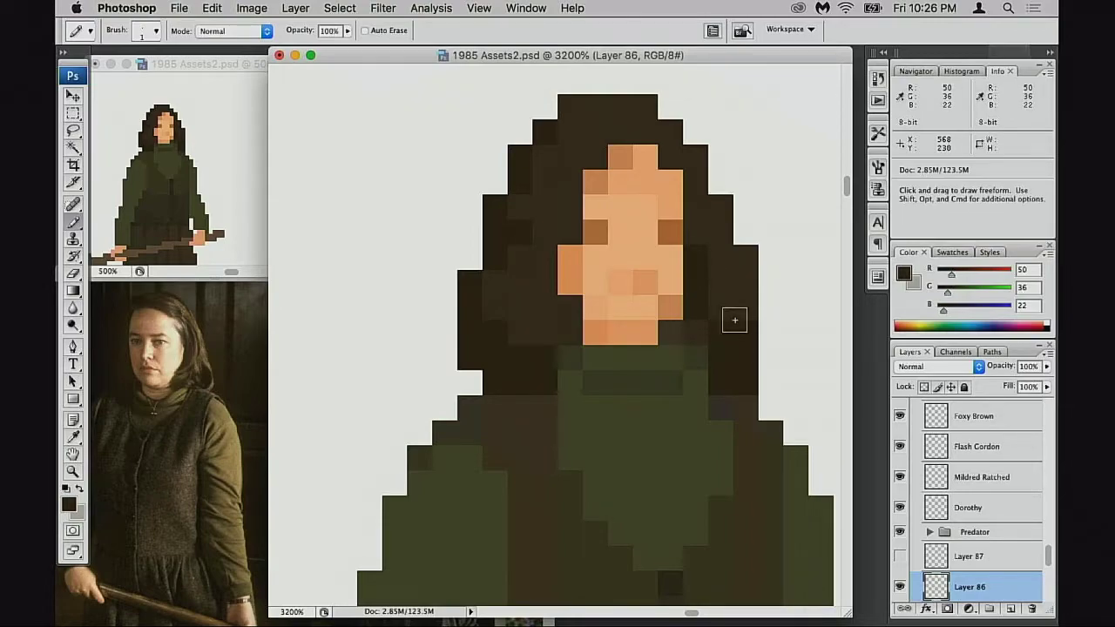
key(e)
click(746, 381)
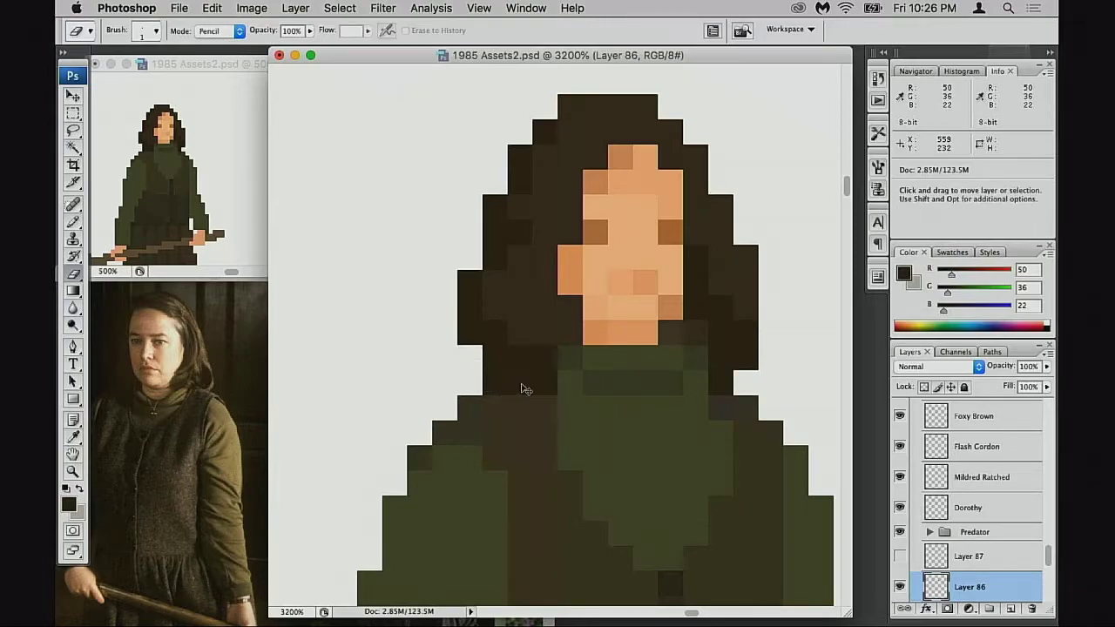
Try softening the lowest outer pixel of the right lock with the Eraser at 40% opacity, and undo it
key(4)
click(745, 357)
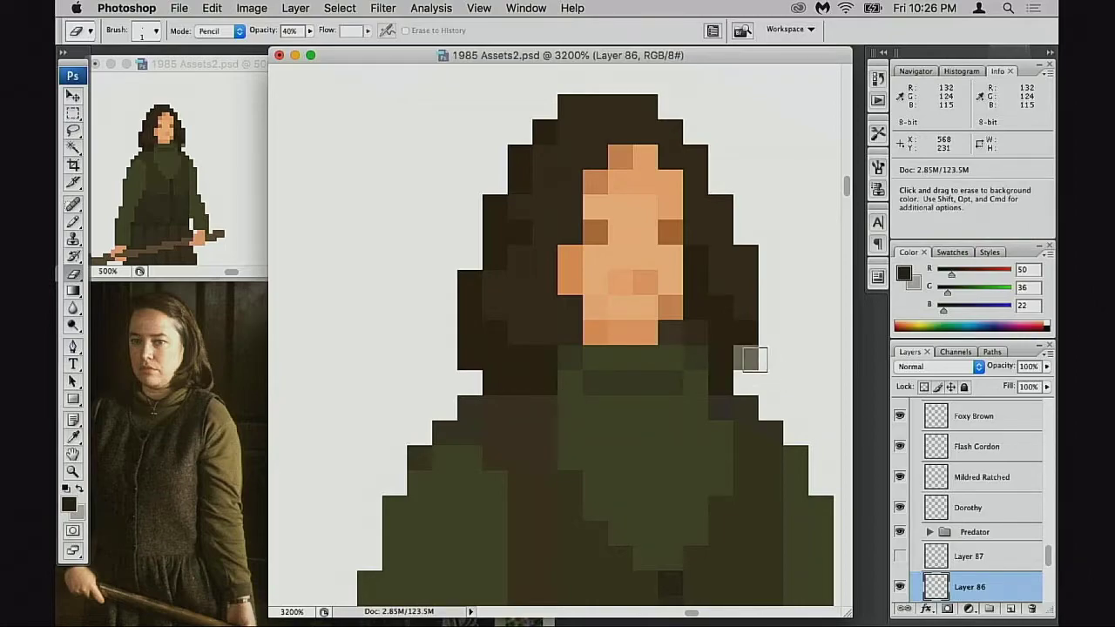
key(super+z)
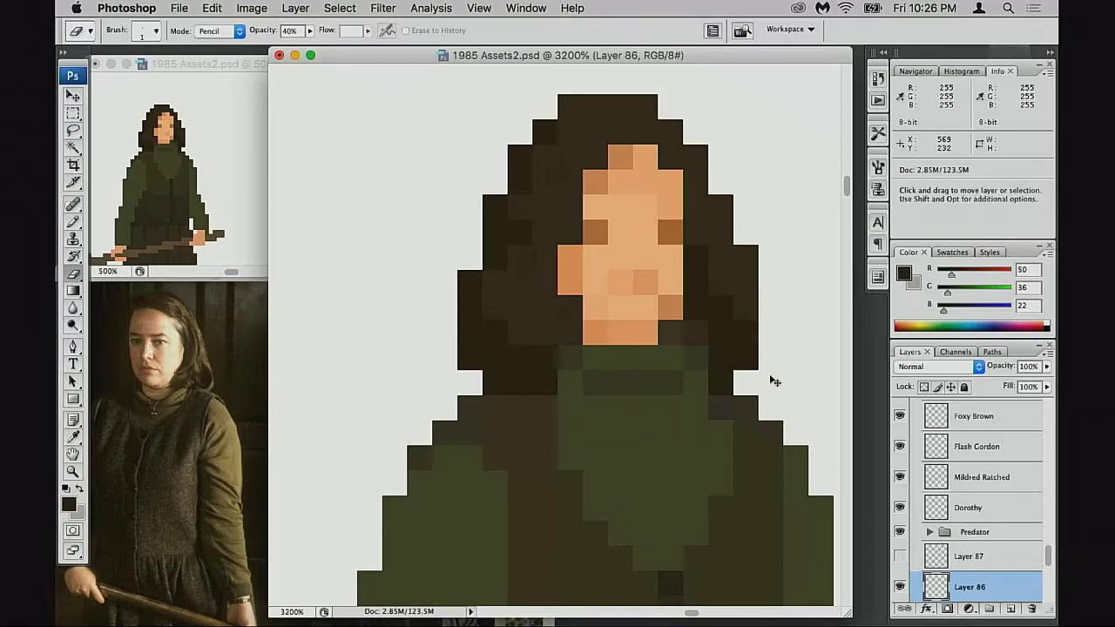
key(super+z)
key(super+z)
Try softening the crown's upper-left corner pixel with the Eraser at 40% and erasing it at 100% opacity, undoing each attempt
drag(597, 380, 559, 512)
mouse_move(597, 395)
mouse_down()
mouse_move(594, 356)
mouse_move(612, 363)
mouse_move(624, 349)
mouse_move(599, 418)
mouse_up()
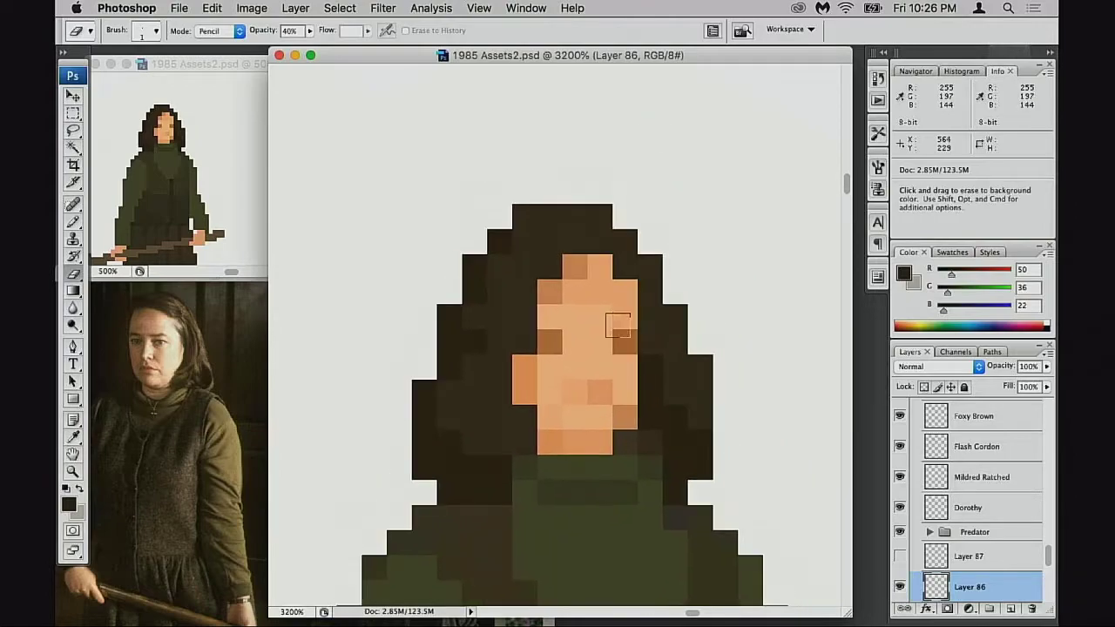
click(535, 218)
key(super+z)
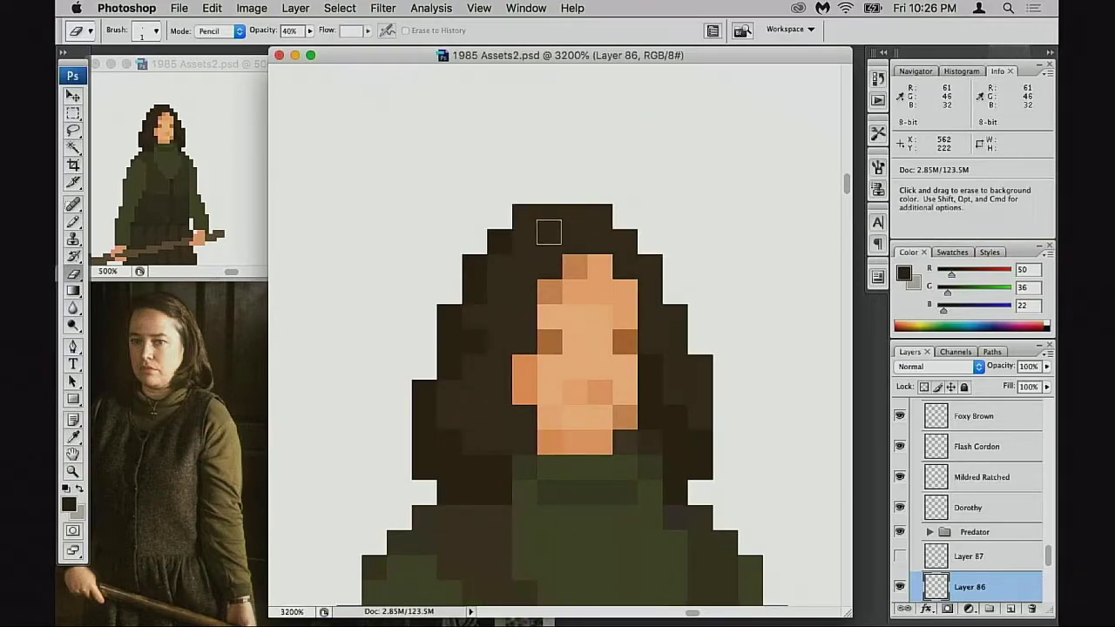
click(524, 217)
key(super+z)
key(d)
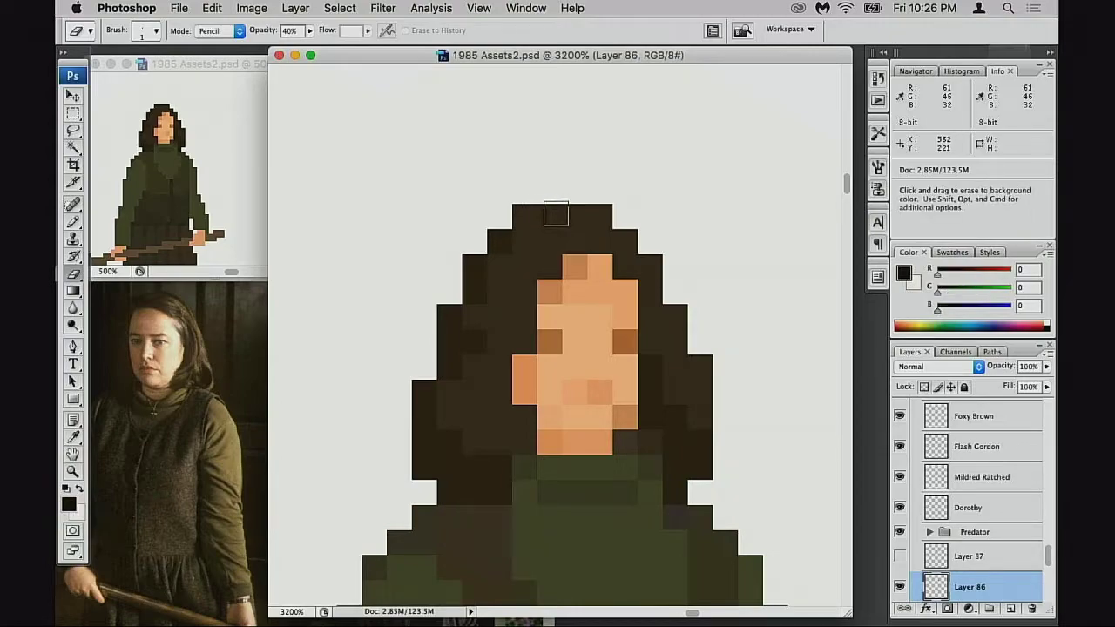
click(524, 217)
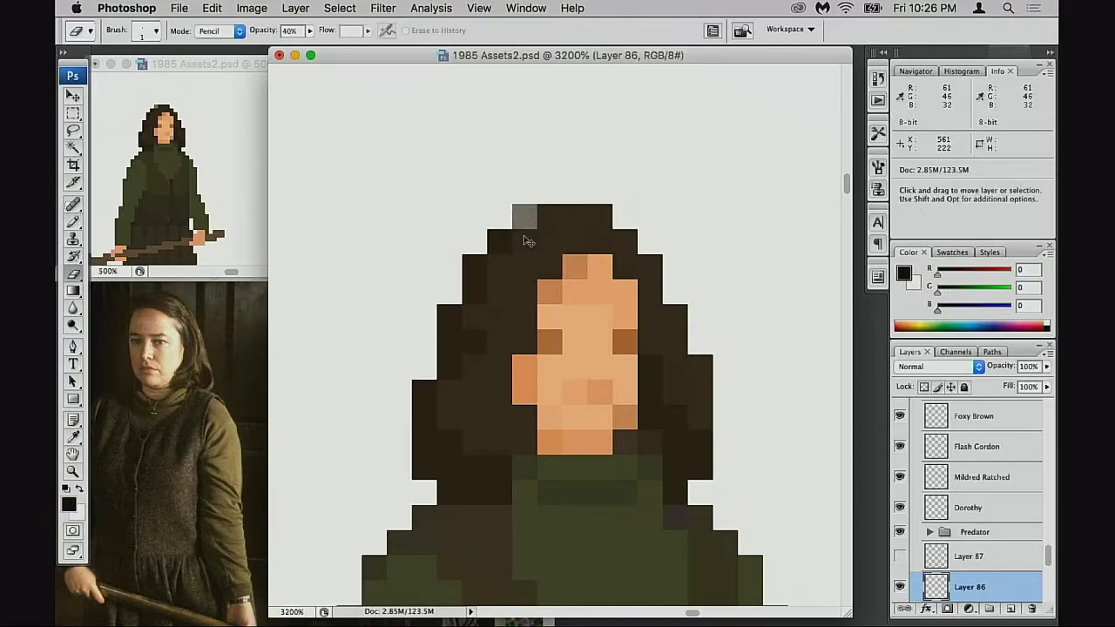
key(super+z)
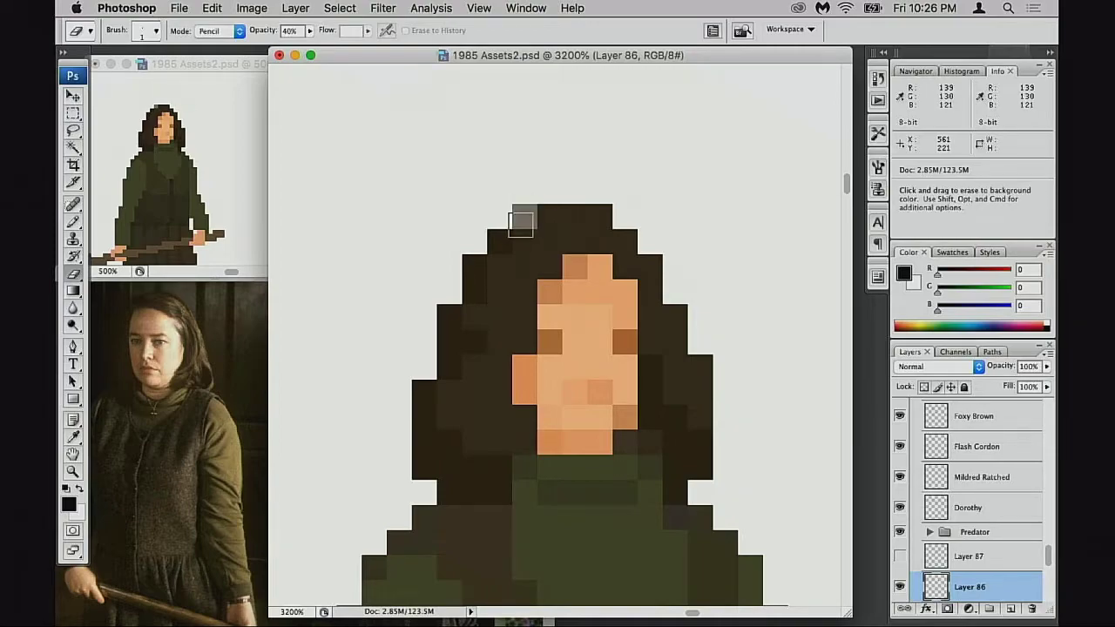
key(0)
click(522, 218)
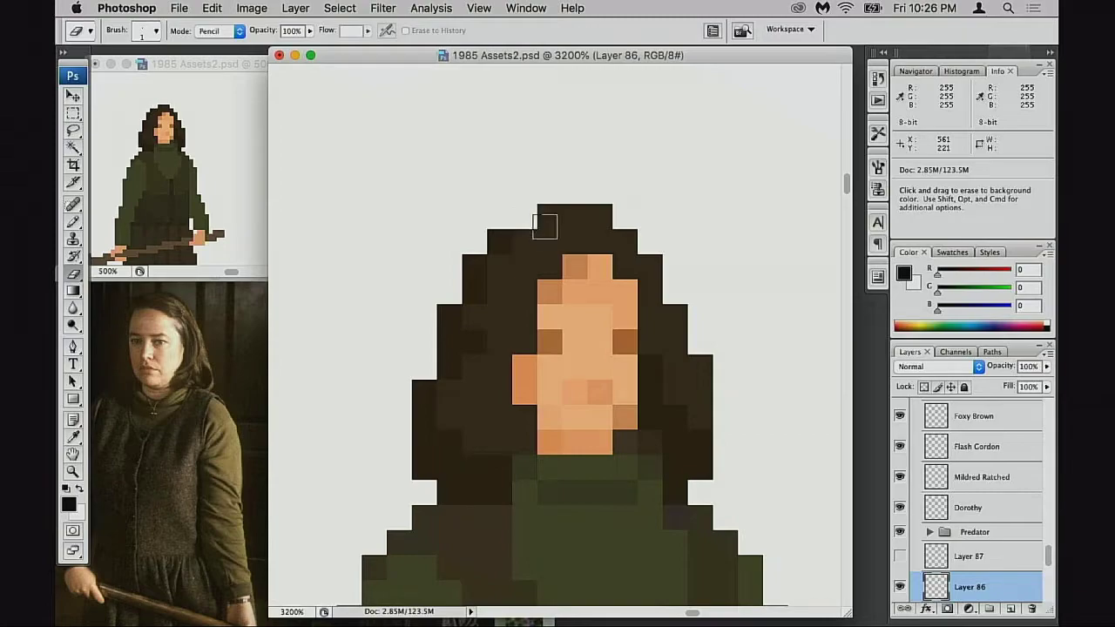
key(super+z)
Extend the right lock over the collar's upper corner with the Pencil in sampled RGB 50, 36, 22
drag(604, 261, 647, 247)
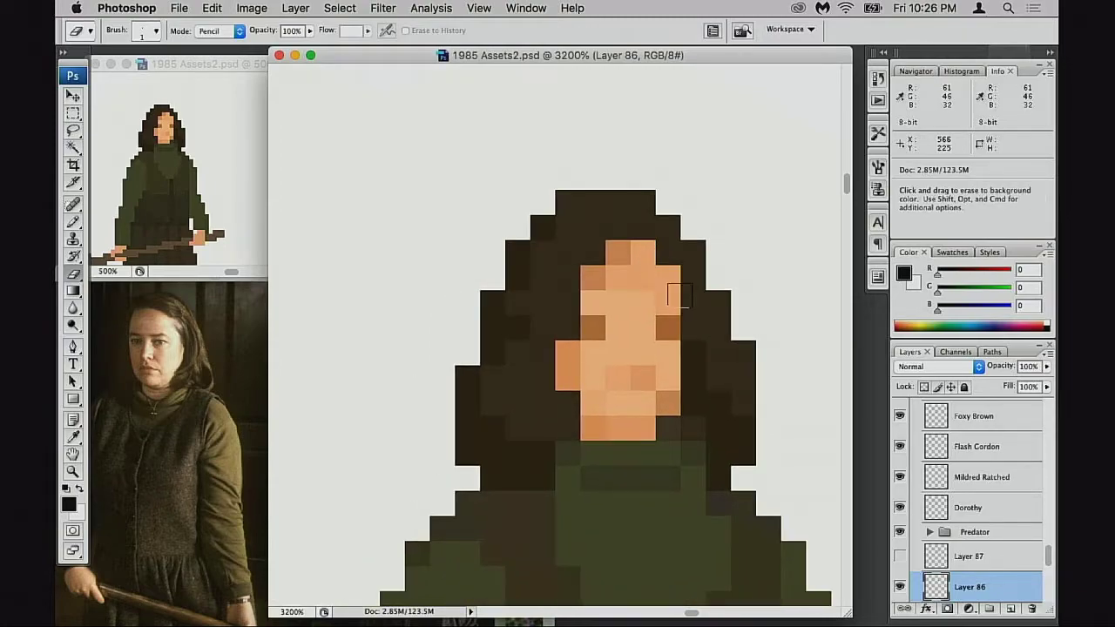
drag(647, 331, 679, 287)
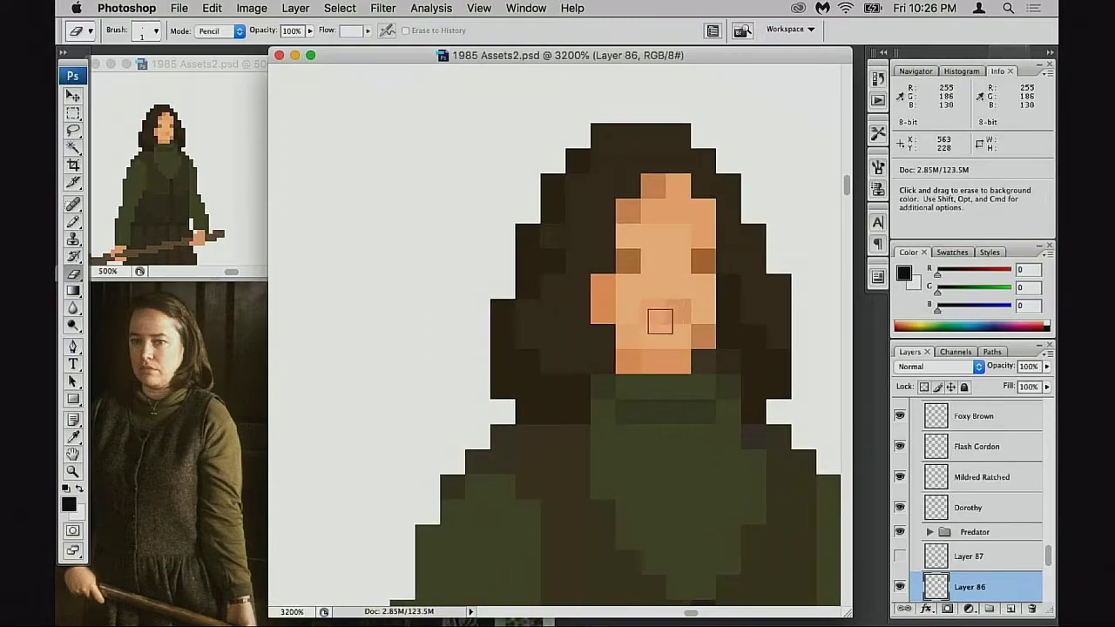
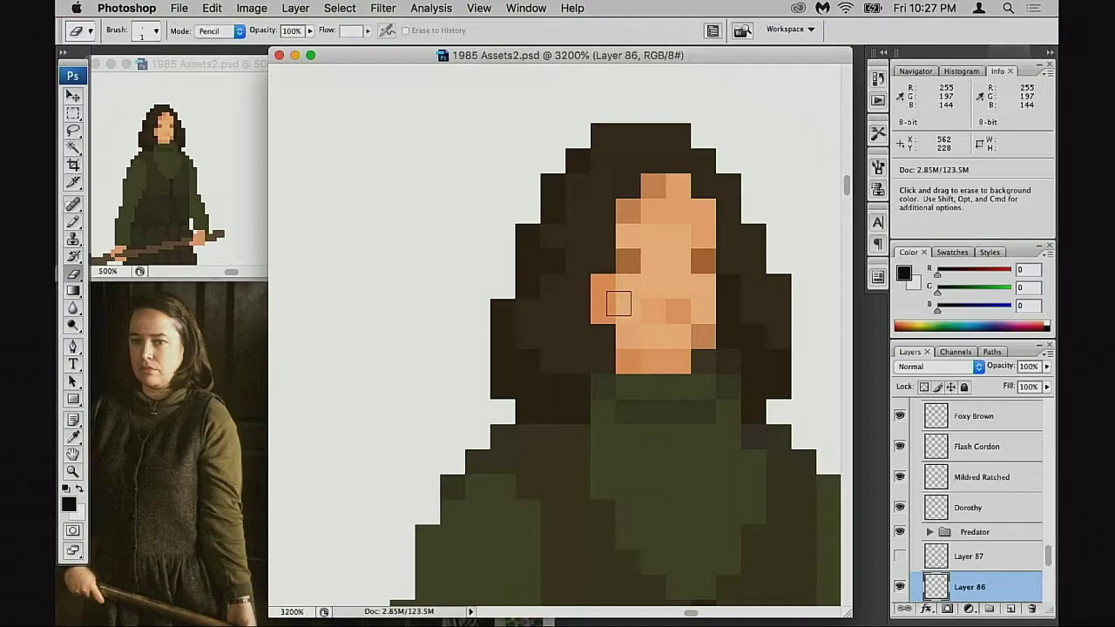
key(space)
mouse_move(642, 331)
mouse_down()
mouse_move(649, 287)
mouse_move(622, 326)
mouse_up()
drag(635, 365, 616, 326)
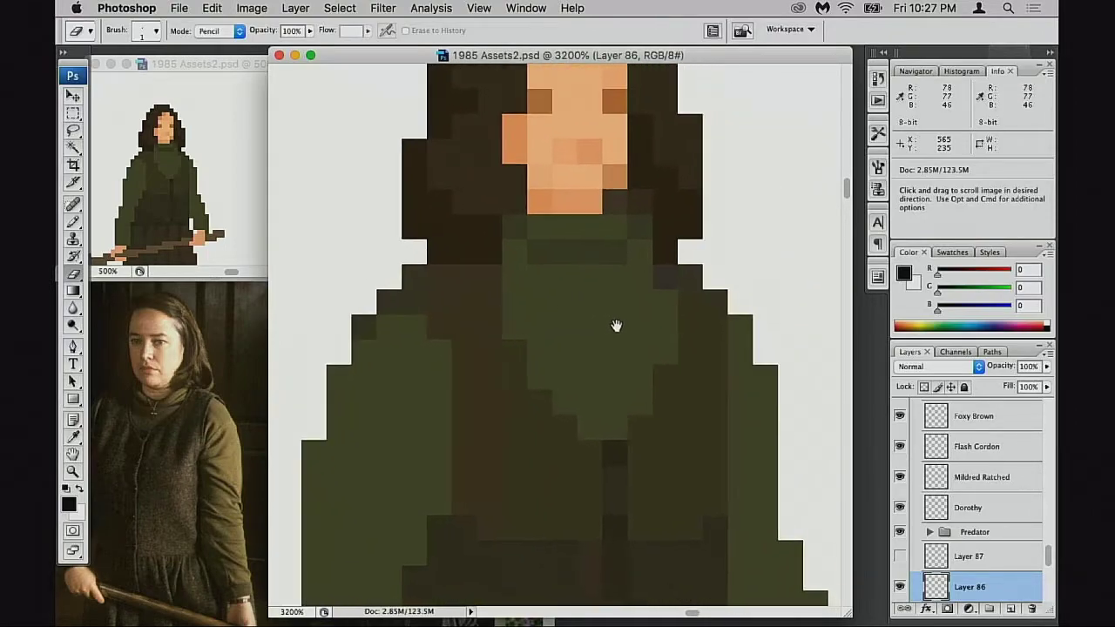
scroll(474, 316, up, 3)
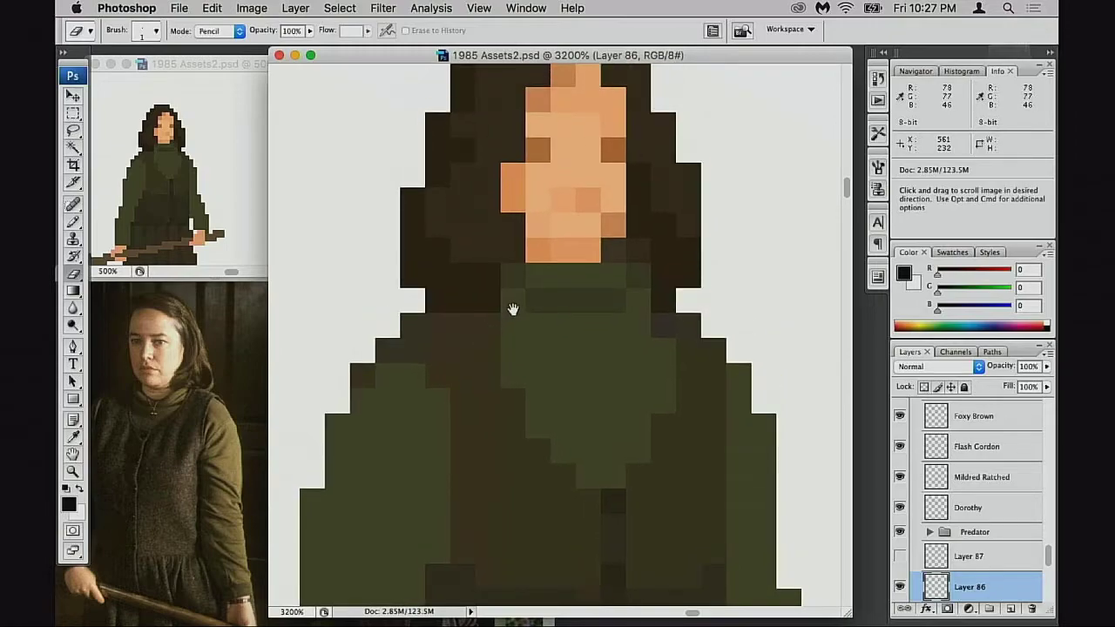
alt+click(667, 266)
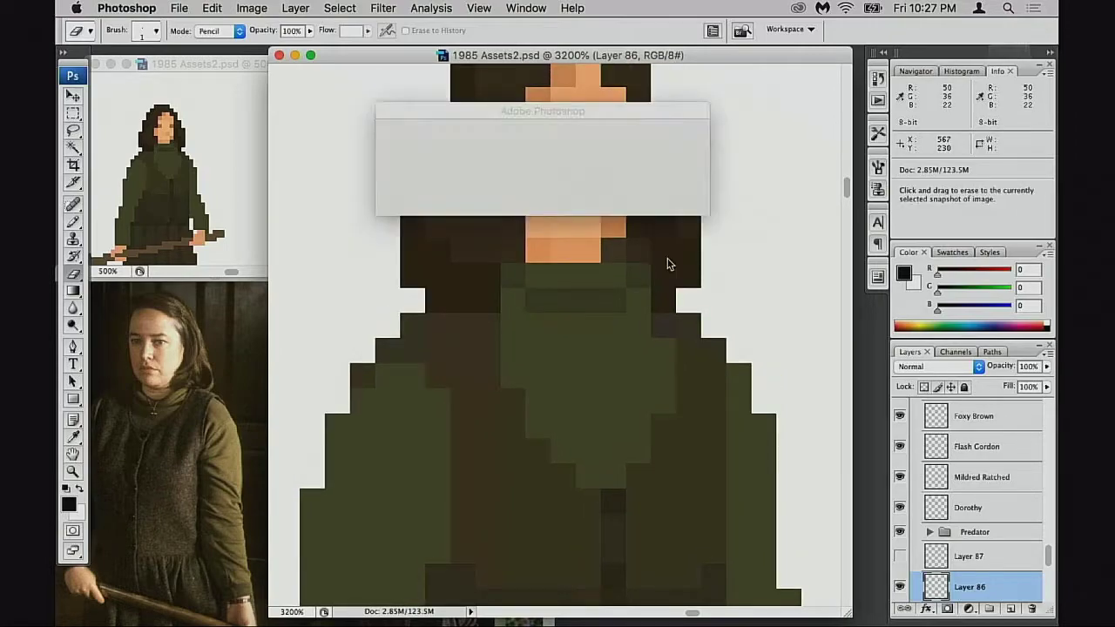
click(672, 202)
key(b)
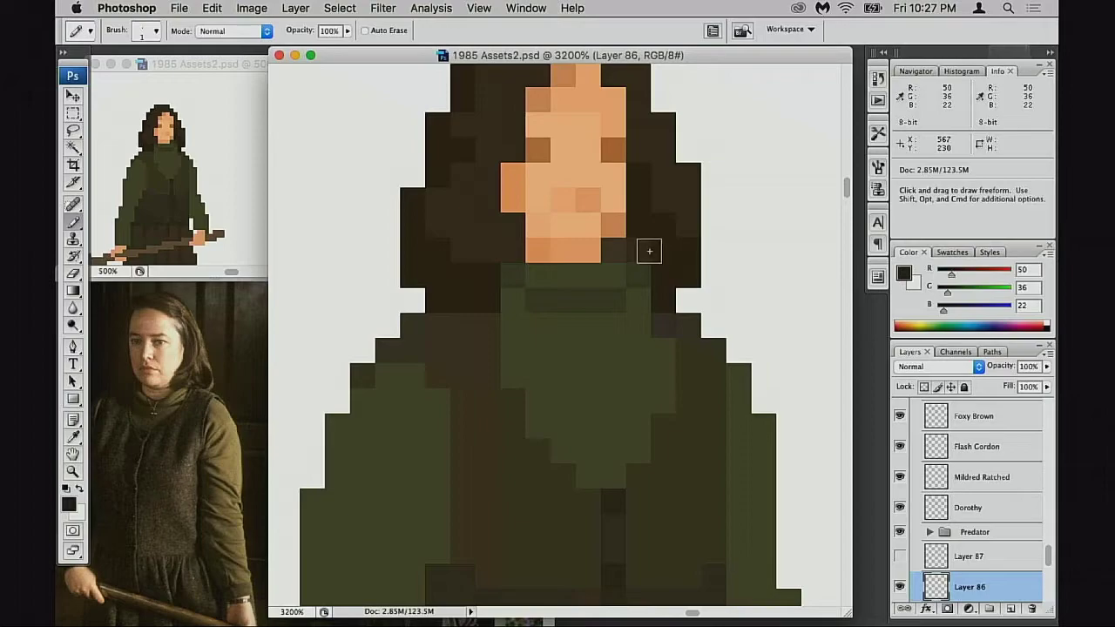
alt+click(660, 254)
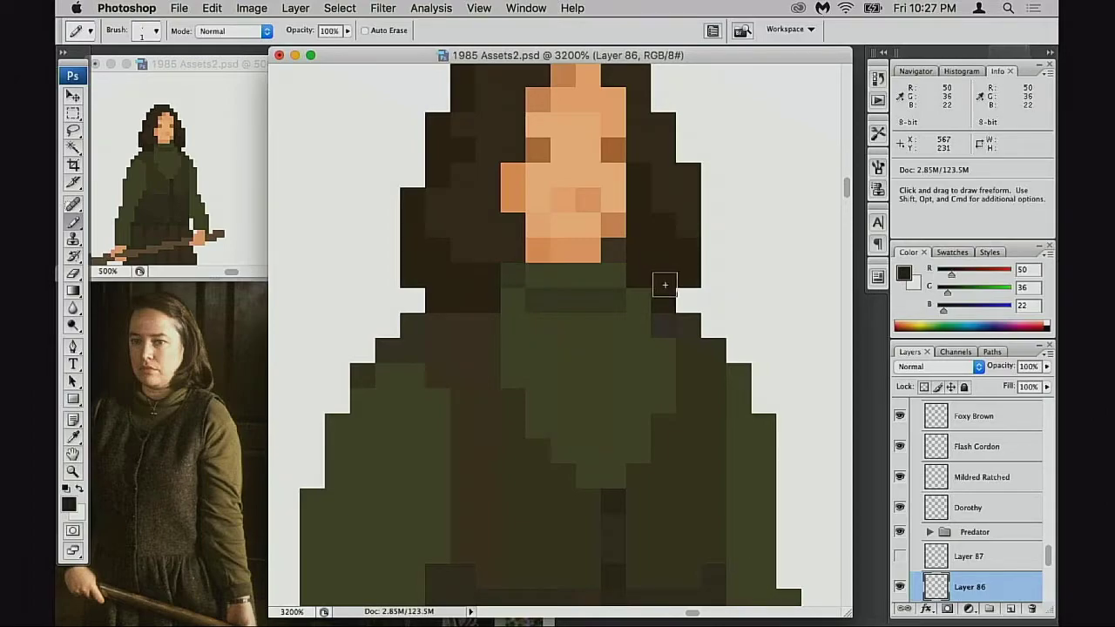
Repaint the collar's fold and neck shadow under the chin with sampled RGB 66, 65, 39 and RGB 78, 77, 46
alt+click(620, 293)
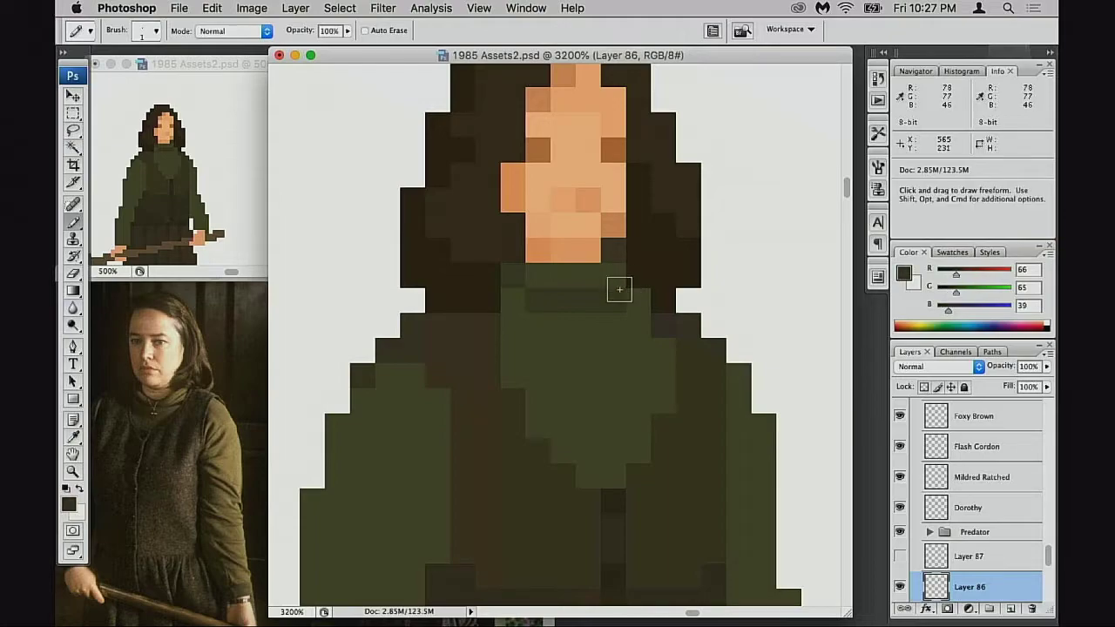
alt+click(630, 302)
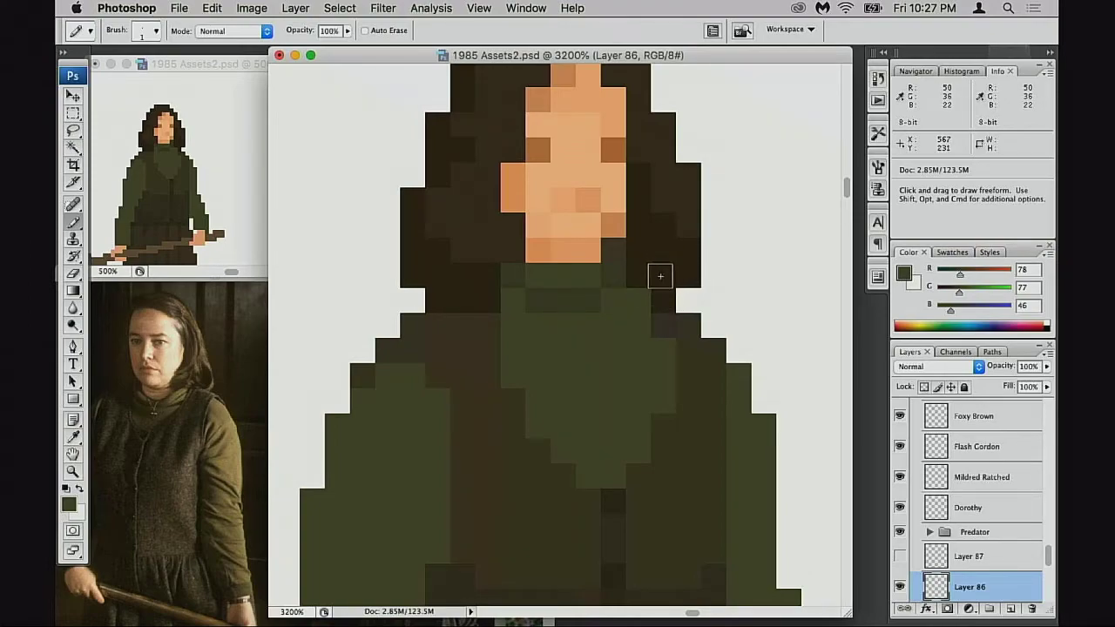
alt+click(624, 285)
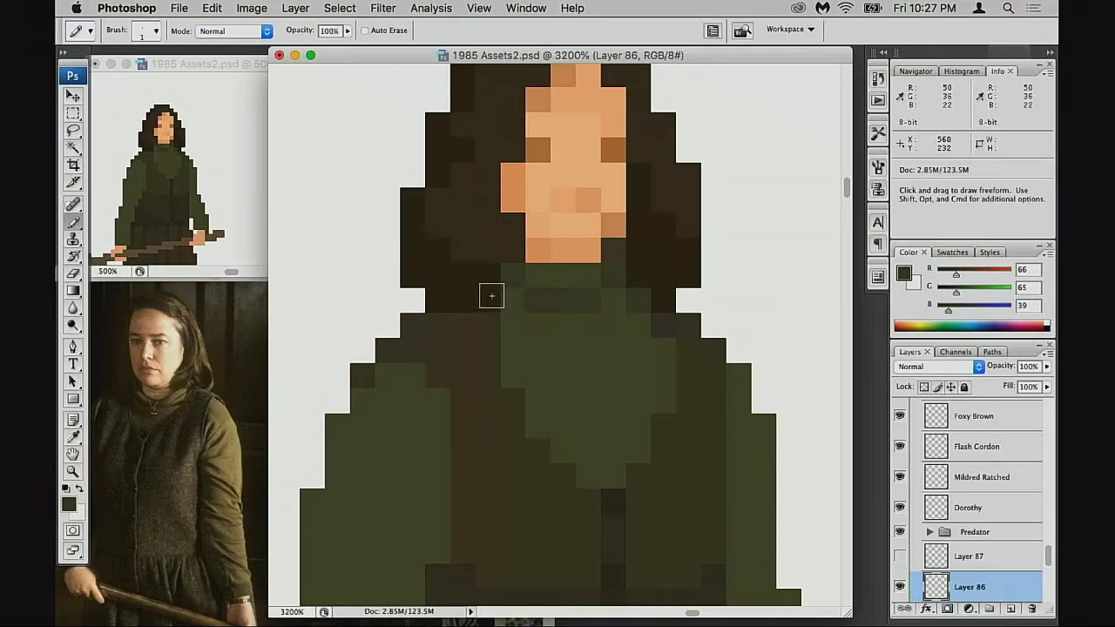
Touch up the hair beside the face with sampled RGB 61, 46, 32 and darken the crown's left side with RGB 50, 36, 22
alt+click(466, 246)
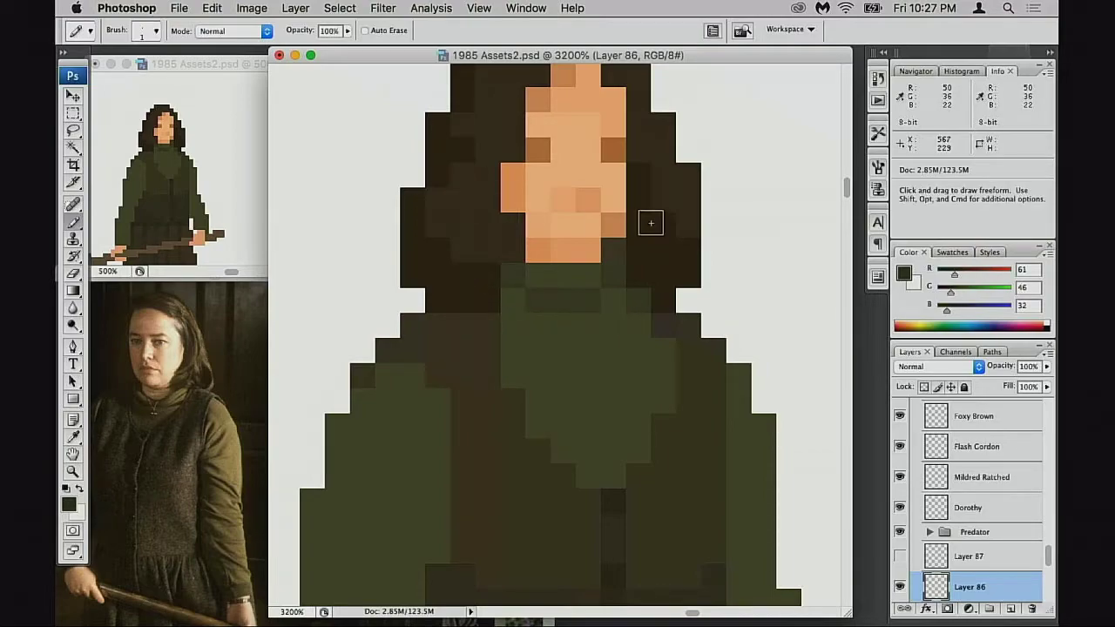
drag(634, 231, 608, 358)
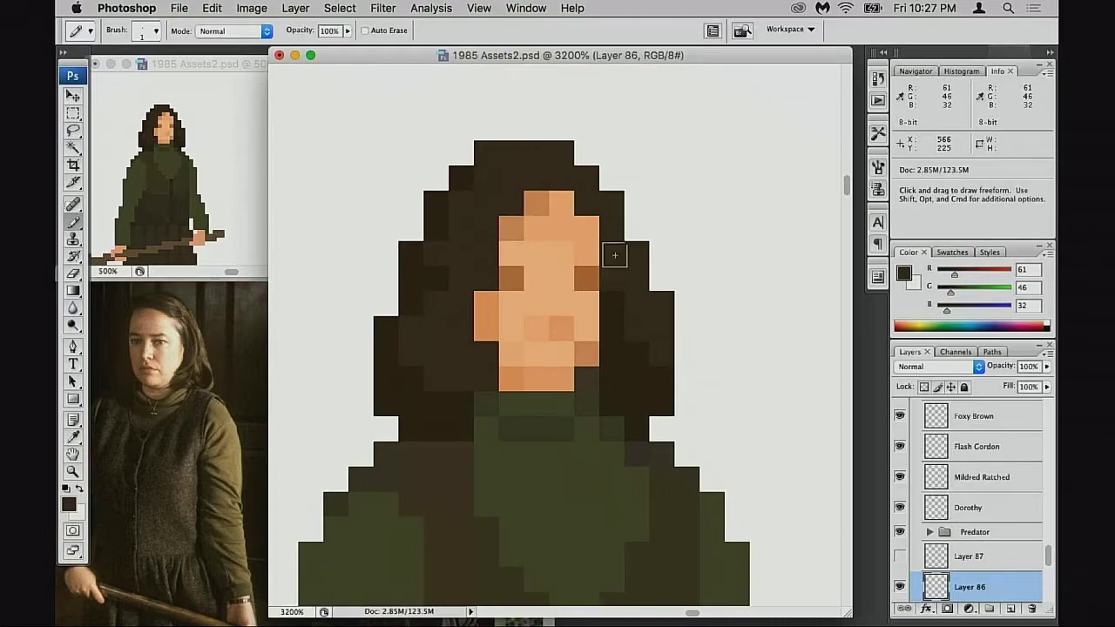
alt+click(490, 186)
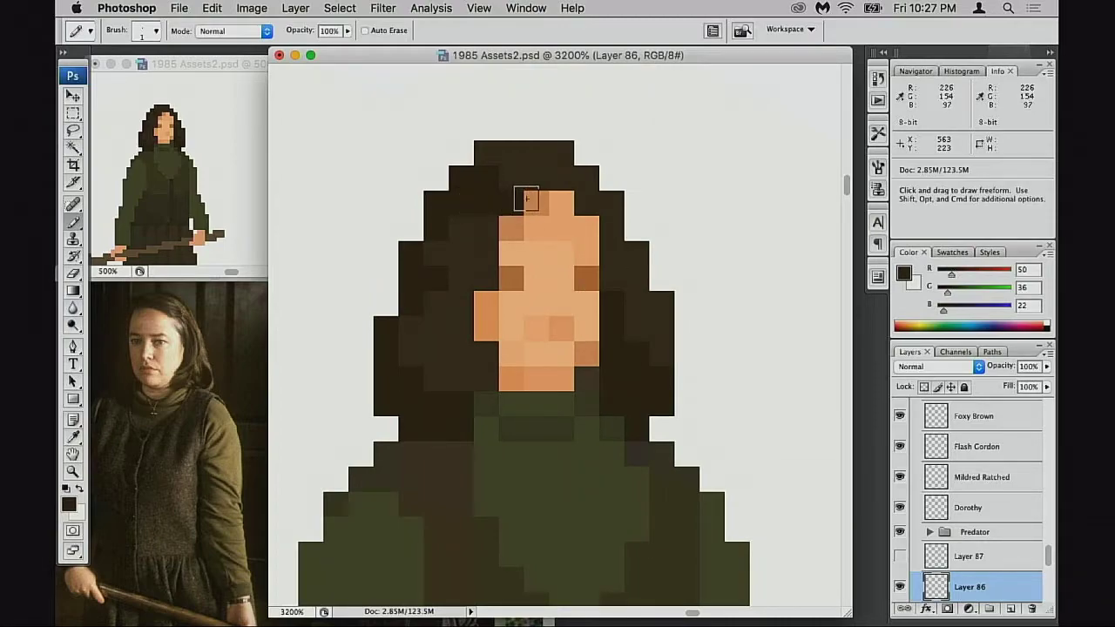
Fill the dark pixel at the top of the left sleeve's shoulder with sampled green RGB 78, 77, 46
scroll(647, 249, down, 5)
scroll(647, 249, left, 1)
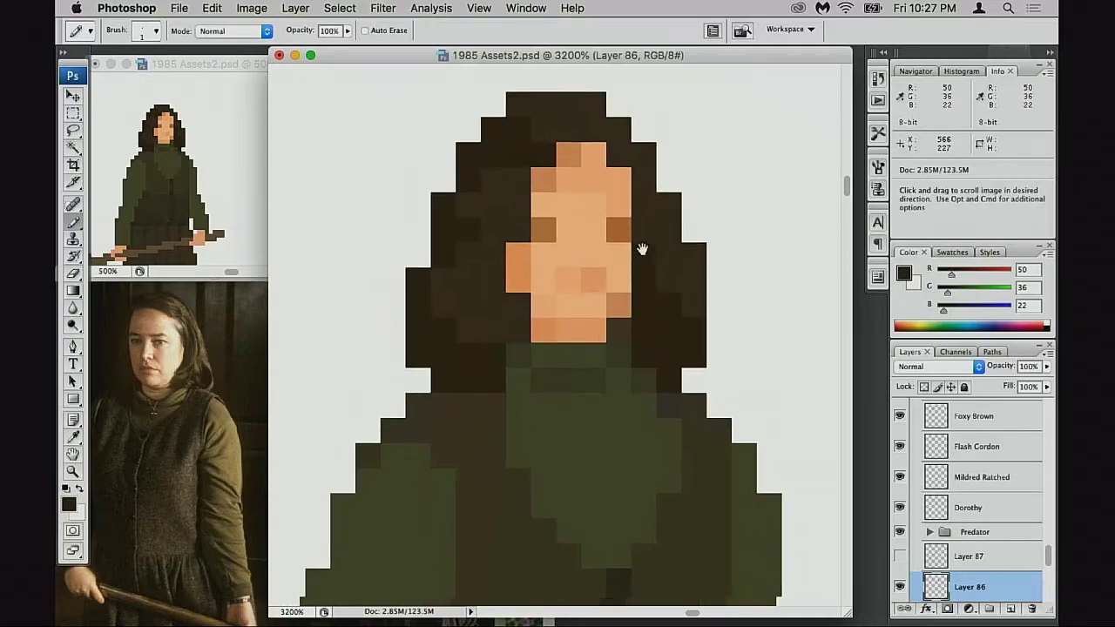
scroll(641, 288, down, 6)
scroll(641, 287, left, 2)
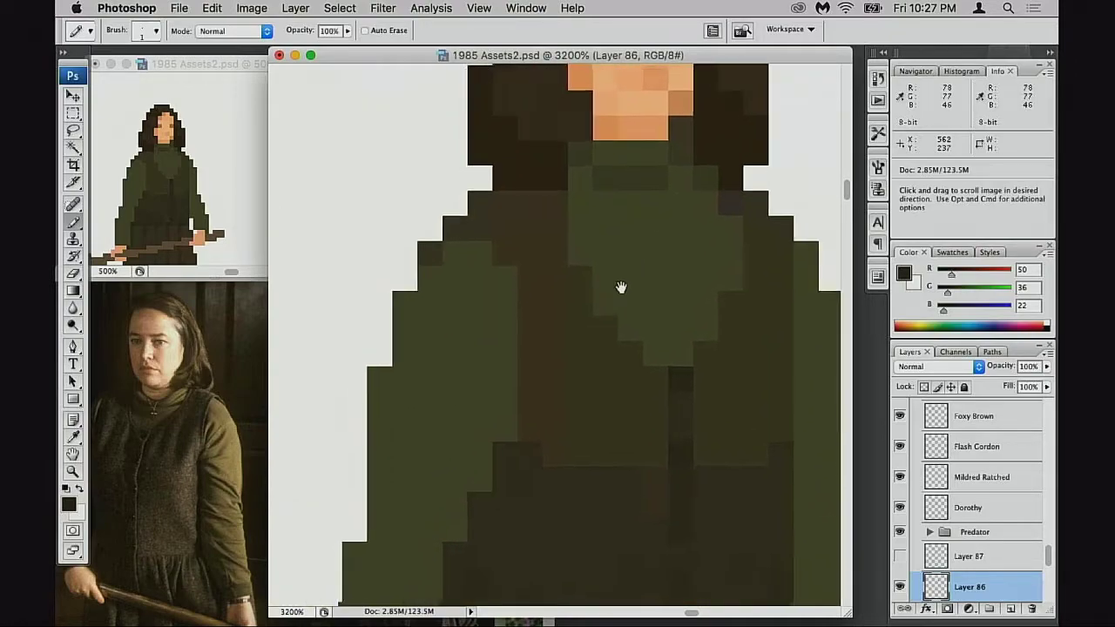
scroll(587, 314, down, 3)
scroll(587, 313, left, 1)
alt+click(488, 217)
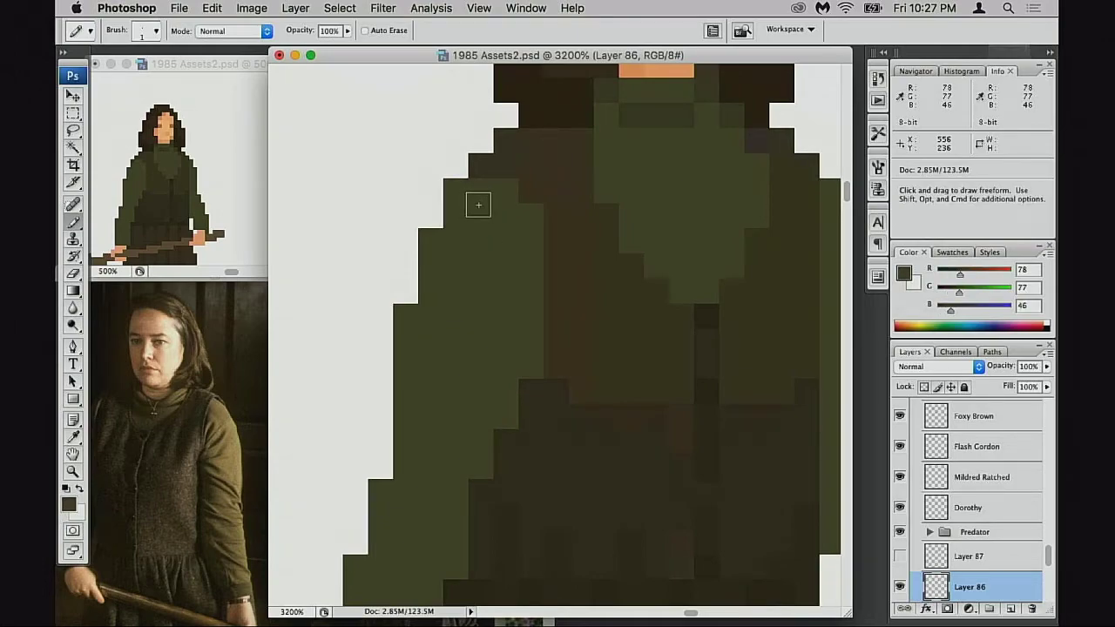
Mix a near-black brown of RGB 29, 25, 18 as the foreground colour, starting from the placket's sampled RGB 50, 40, 26
scroll(574, 322, down, 3)
scroll(575, 322, right, 2)
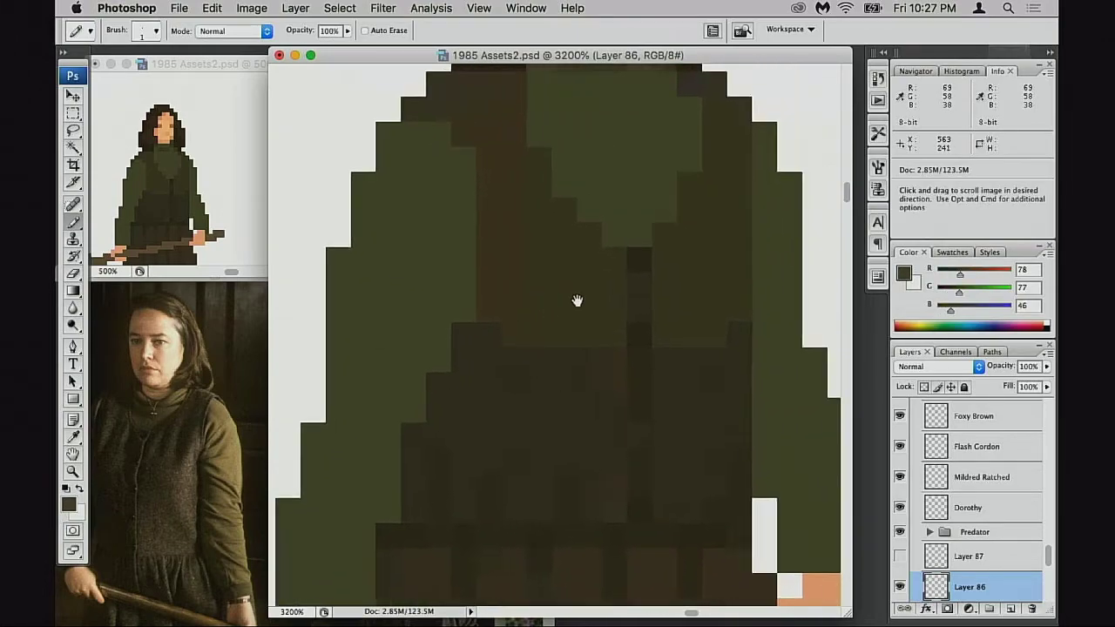
scroll(576, 300, right, 4)
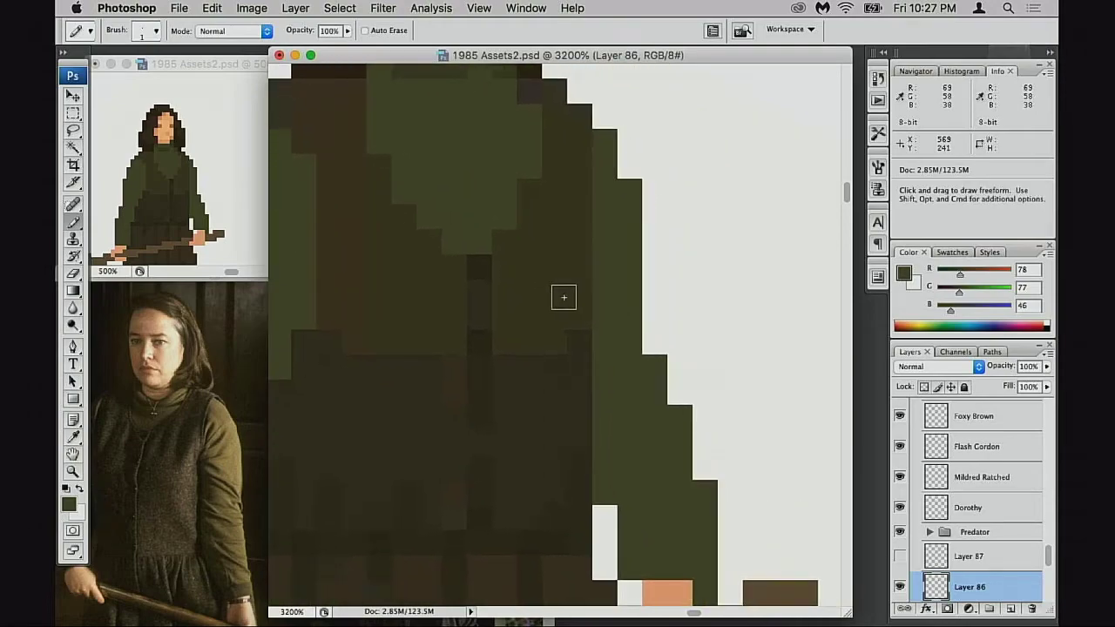
scroll(563, 298, left, 1)
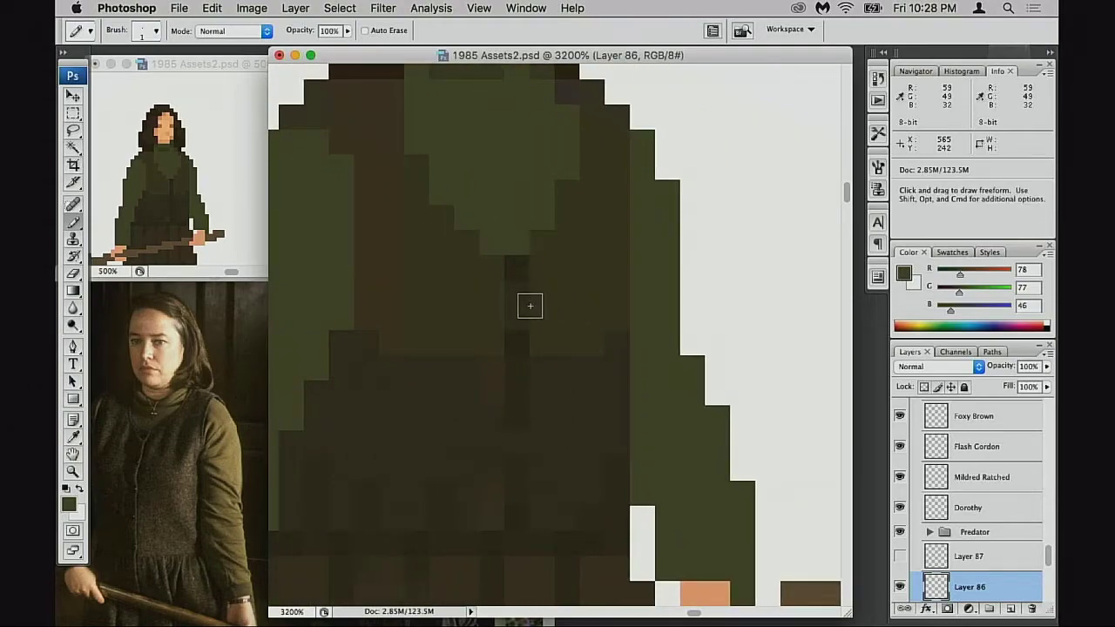
scroll(540, 310, left, 1)
scroll(540, 309, down, 1)
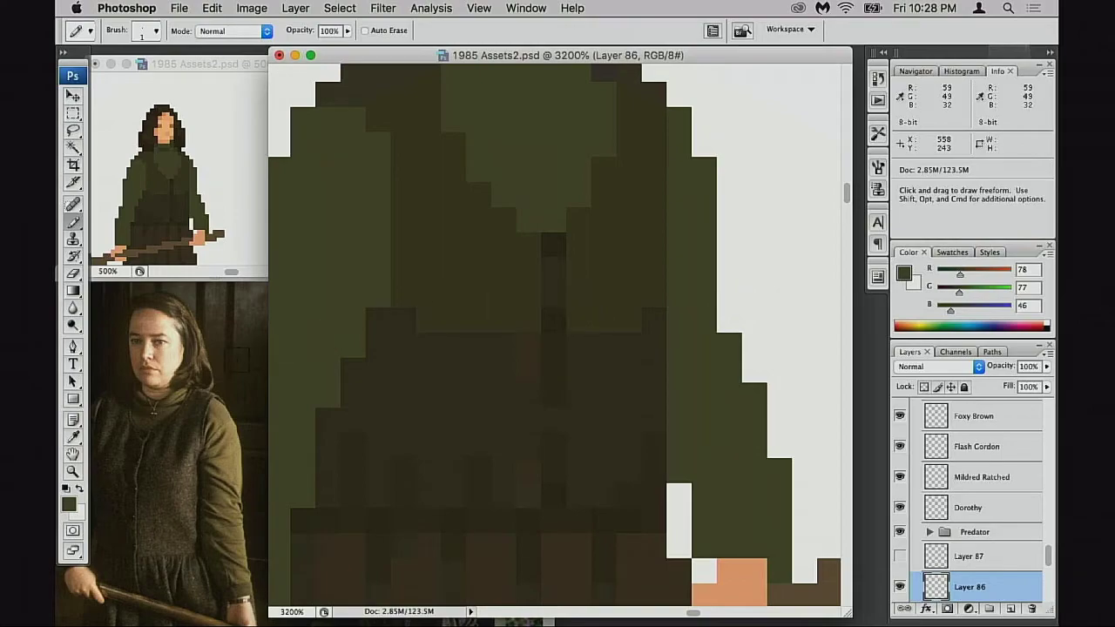
alt+click(562, 288)
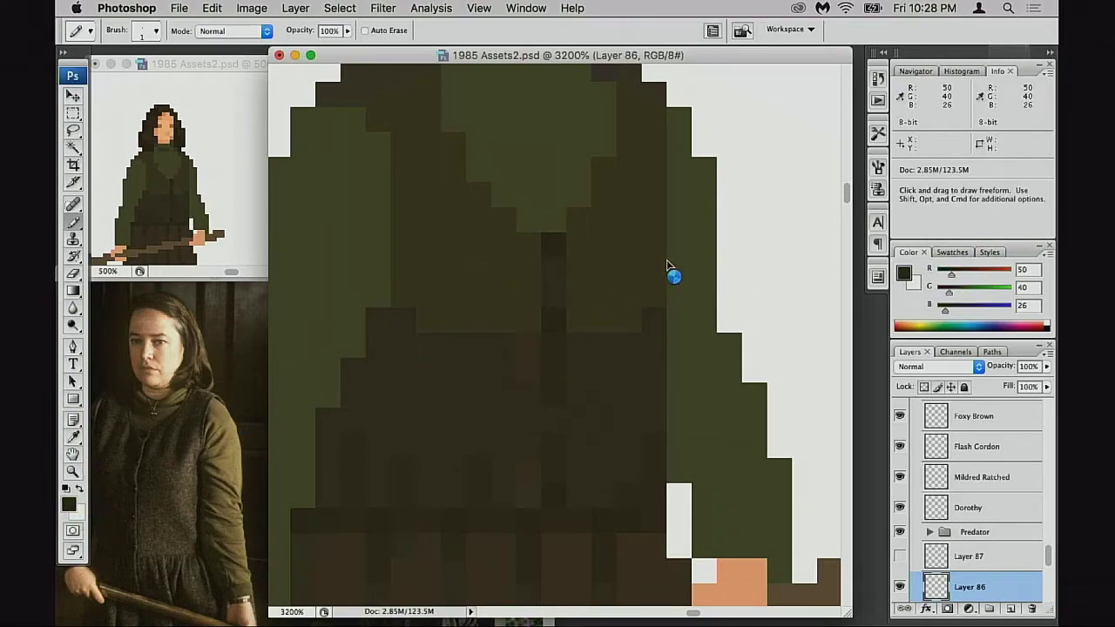
drag(724, 251, 706, 263)
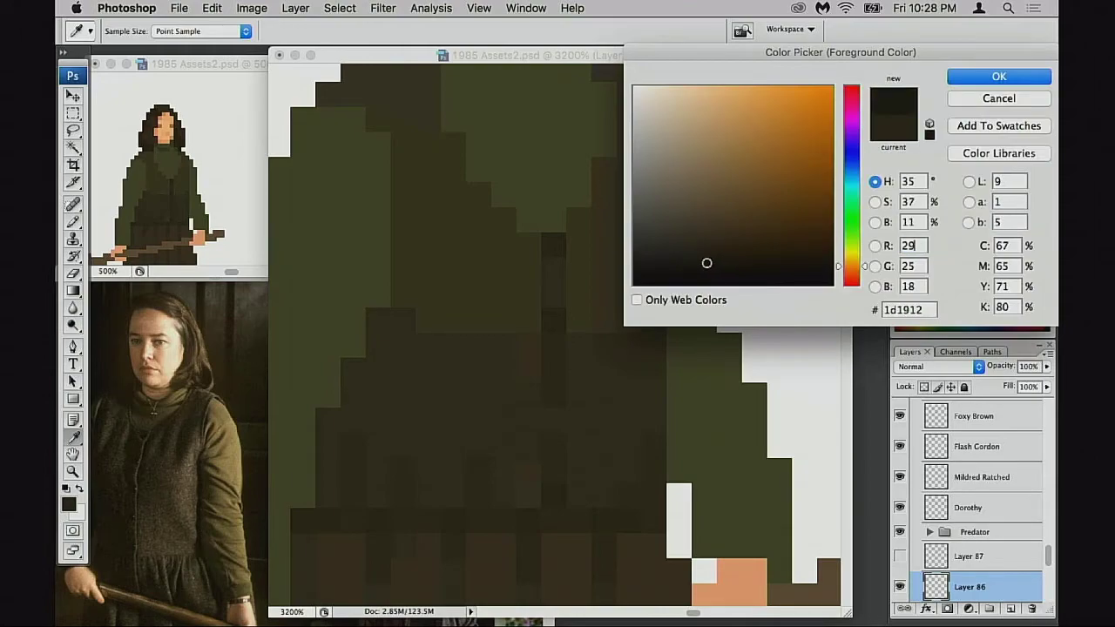
click(969, 87)
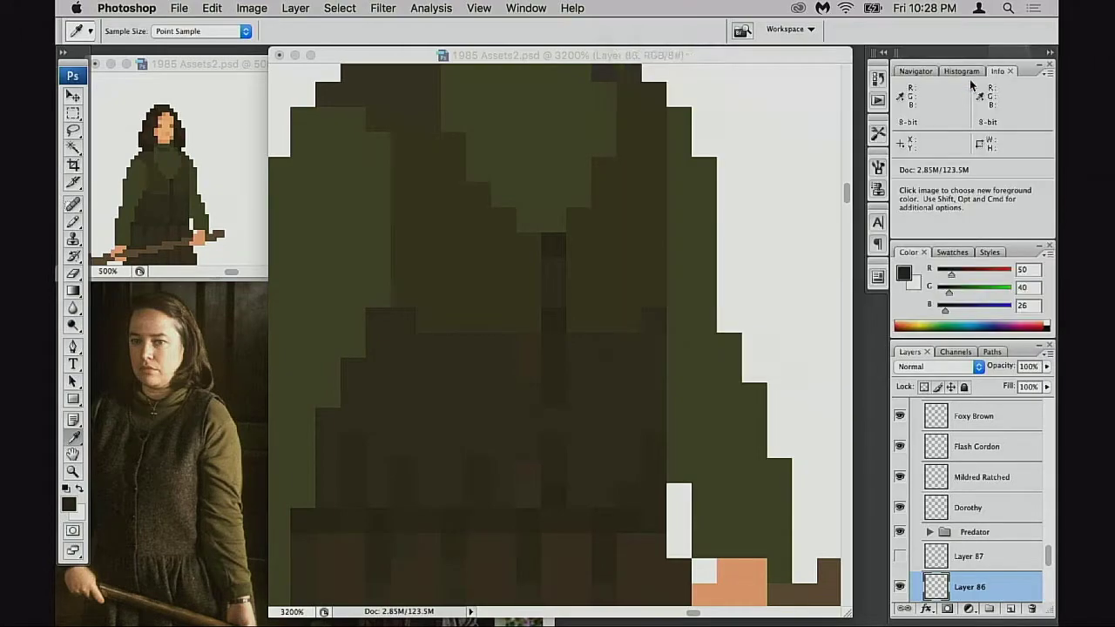
Paint four evenly spaced single-pixel buttons down the vest's placket with the Pencil in RGB 29, 25, 18
click(553, 245)
mouse_move(559, 332)
mouse_down()
mouse_move(585, 274)
mouse_move(609, 267)
mouse_up()
click(577, 264)
scroll(609, 266, down, 2)
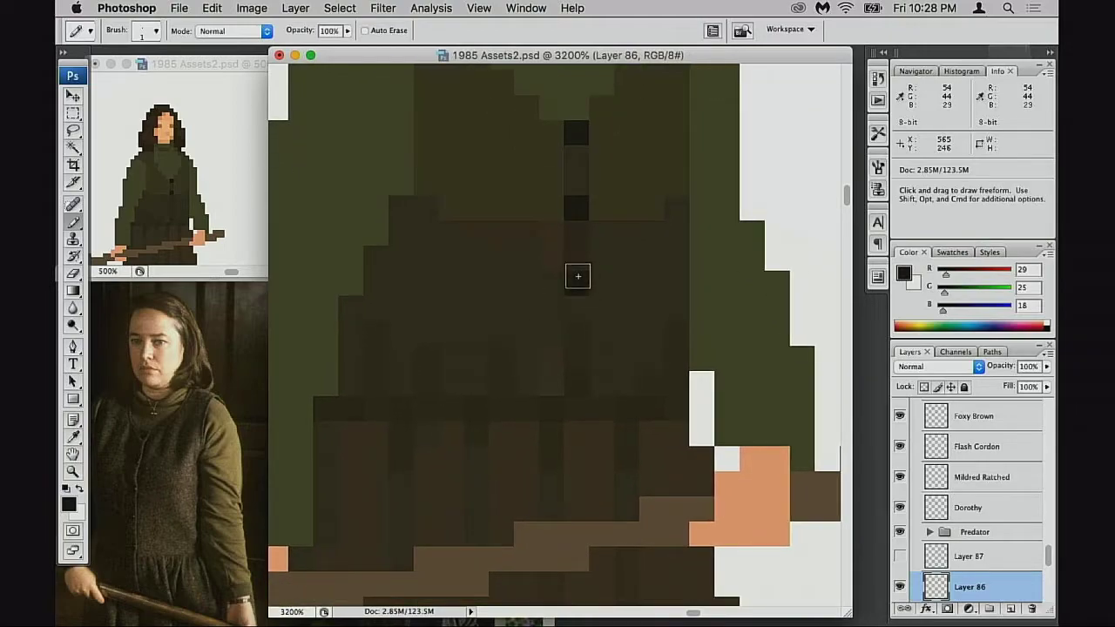
scroll(604, 296, down, 2)
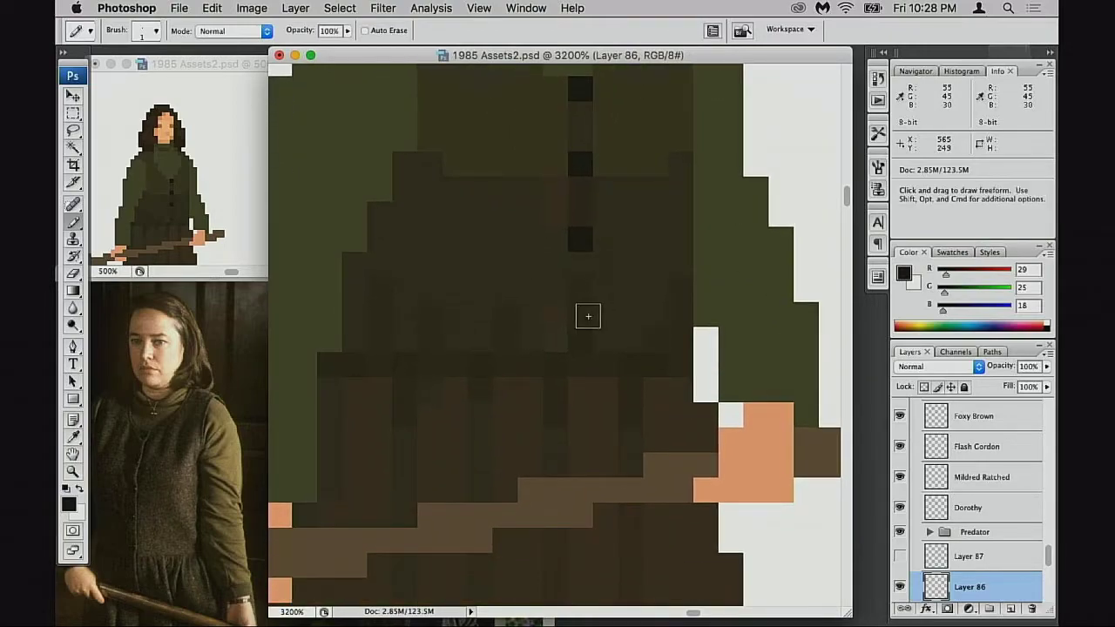
click(585, 320)
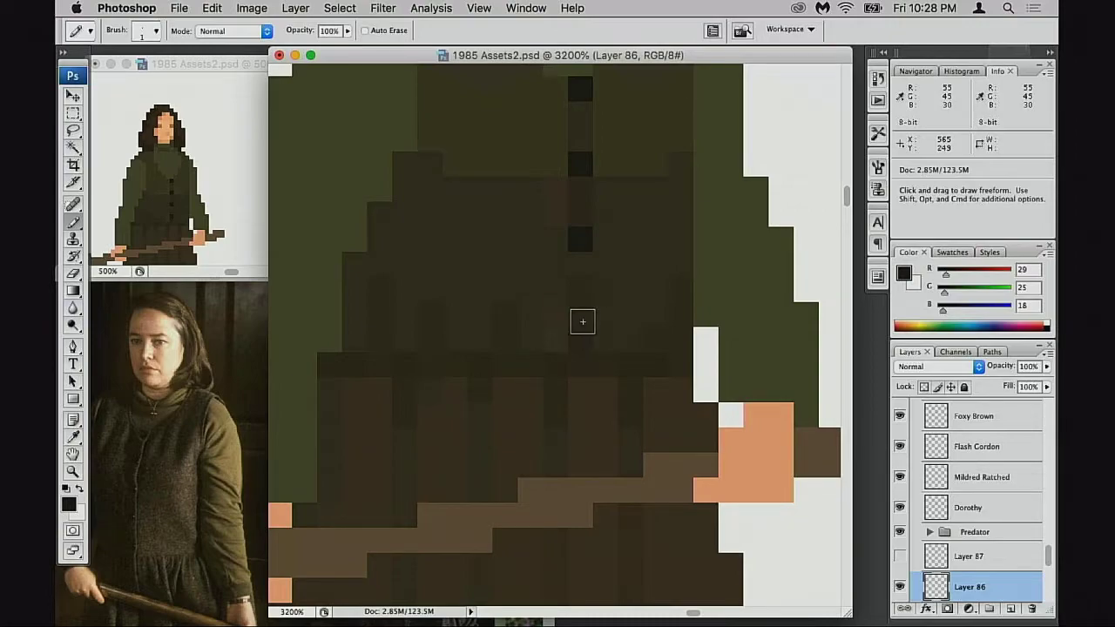
drag(627, 327, 665, 294)
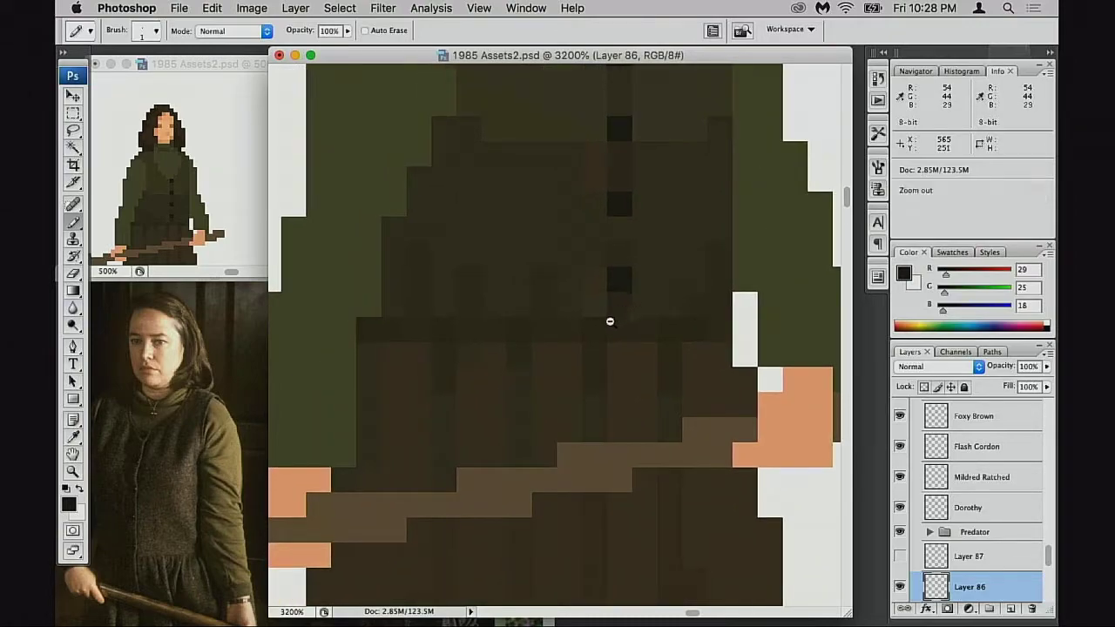
Examine the whole character at reduced zoom, comparing it with the reference photo and the neighbouring characters
alt+click(547, 328)
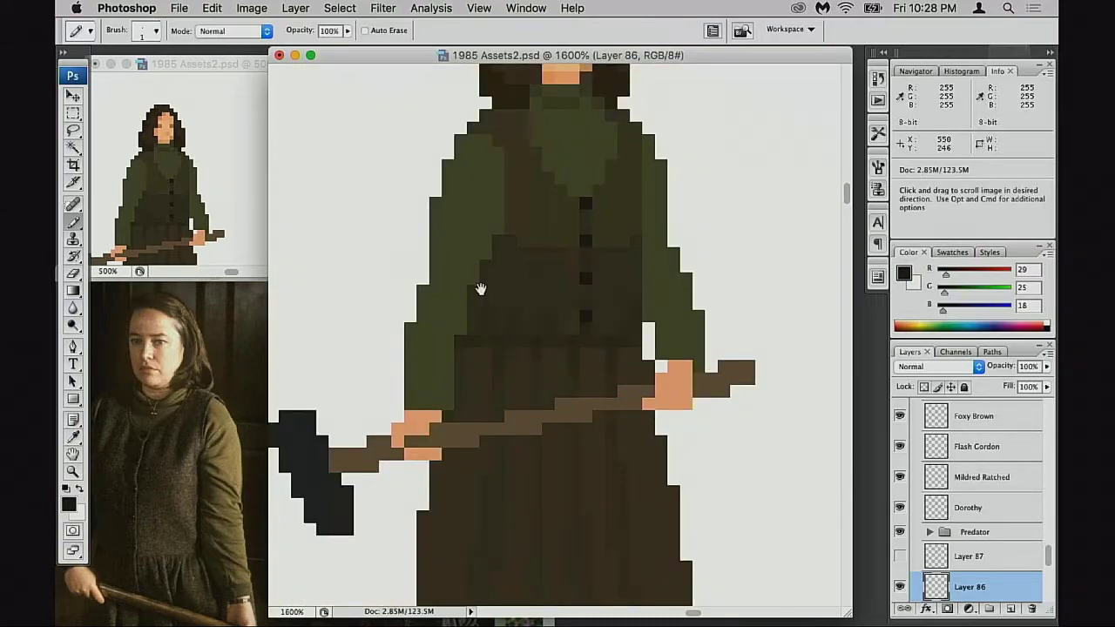
scroll(604, 323, left, 2)
alt+click(615, 327)
alt+click(598, 323)
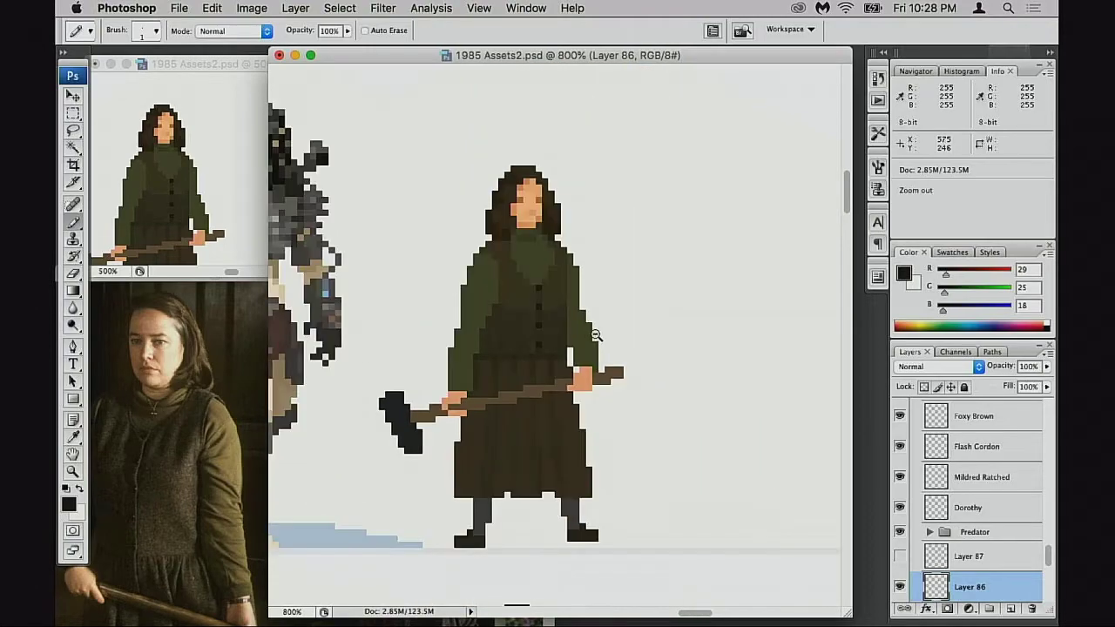
alt+click(597, 332)
click(200, 459)
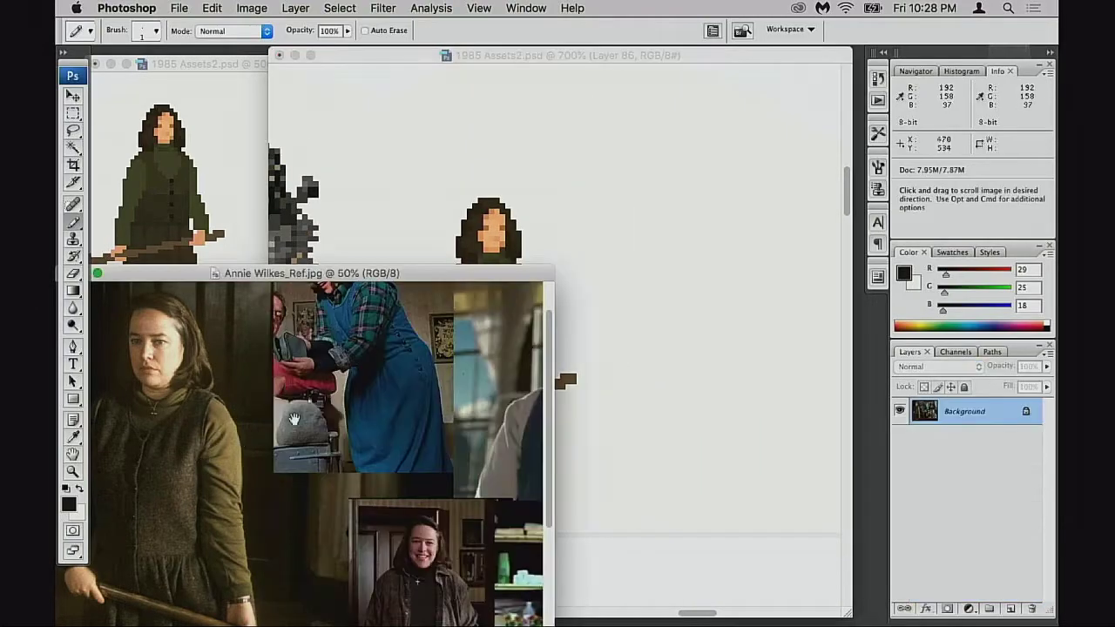
click(583, 339)
drag(583, 339, 625, 336)
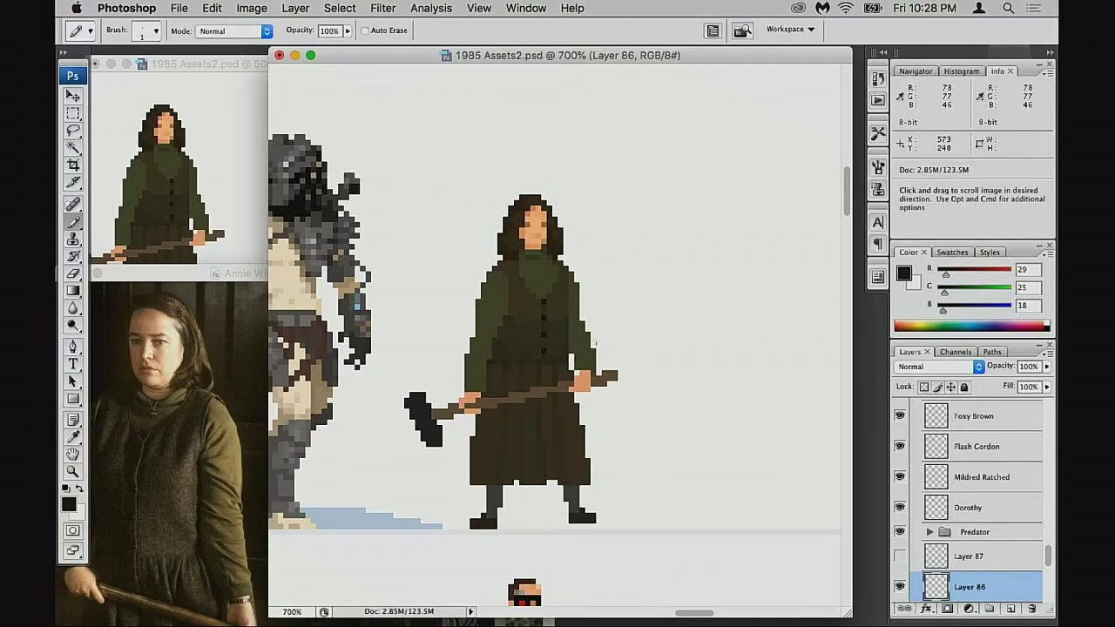
super+click(556, 344)
super+click(540, 348)
drag(537, 361, 573, 343)
alt+click(582, 343)
alt+click(582, 343)
alt+click(578, 347)
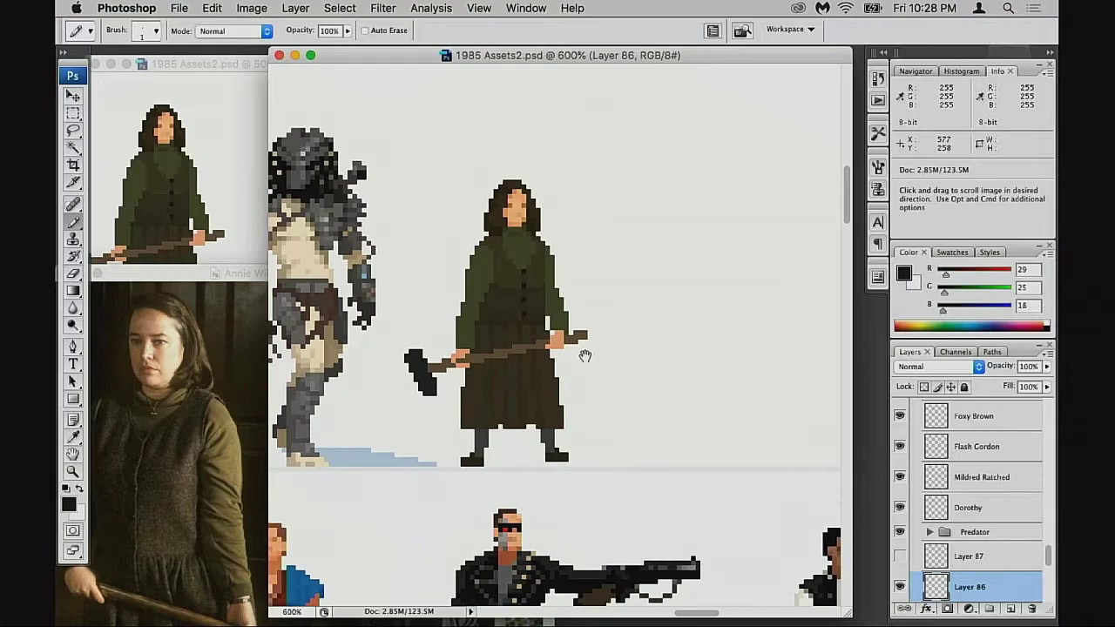
scroll(579, 360, down, 2)
scroll(579, 360, left, 2)
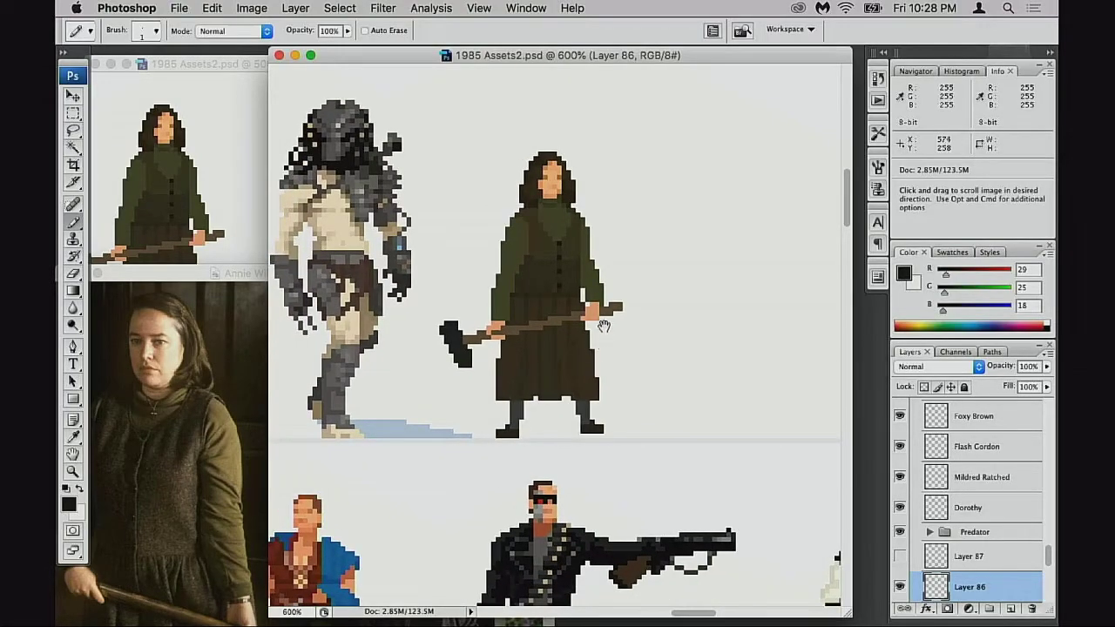
key(space)
key(space)
drag(598, 333, 592, 353)
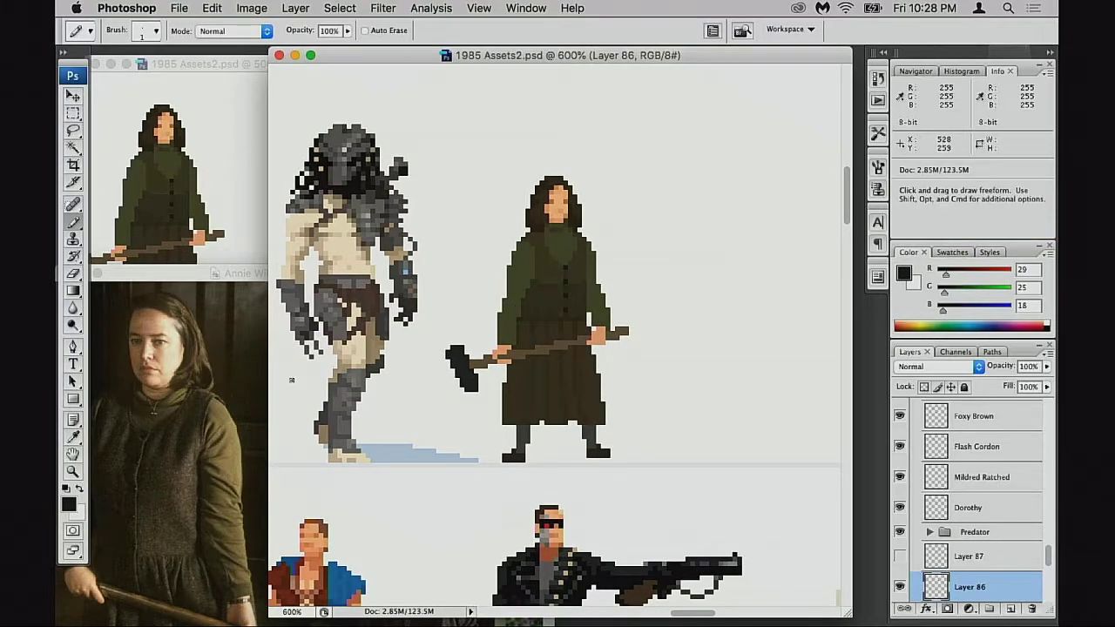
click(240, 313)
click(641, 281)
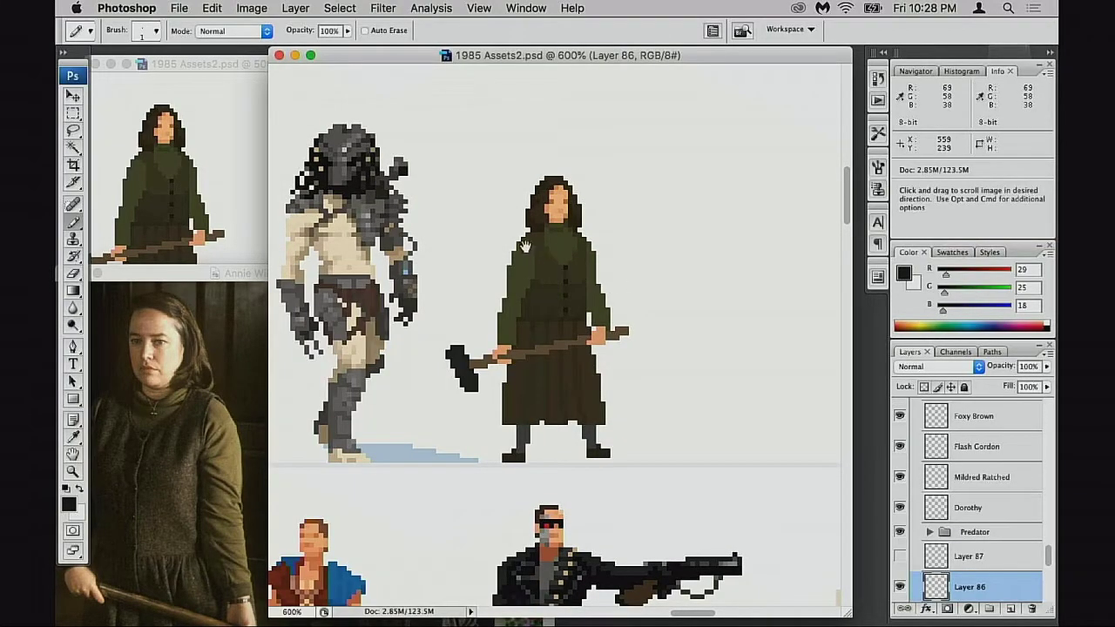
Shorten and narrow the collar's pointed front with sampled vest brown RGB 69, 58, 38, touching up its edge in green RGB 78, 77, 46
key(super+space)
super+click(563, 268)
super+click(565, 276)
super+click(547, 354)
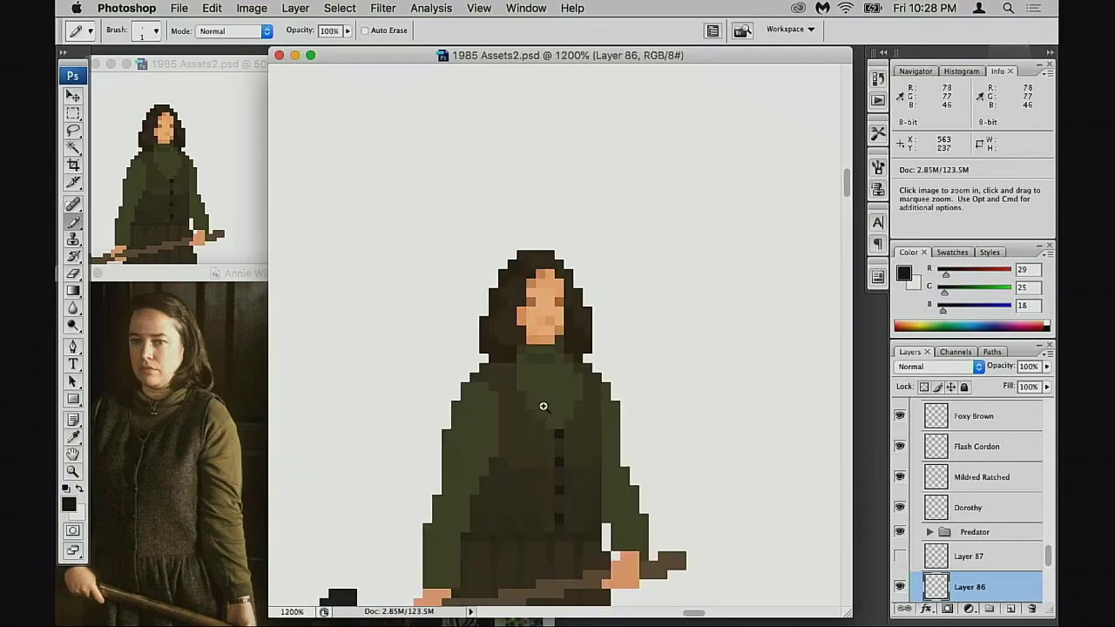
super+click(528, 400)
drag(597, 372, 521, 371)
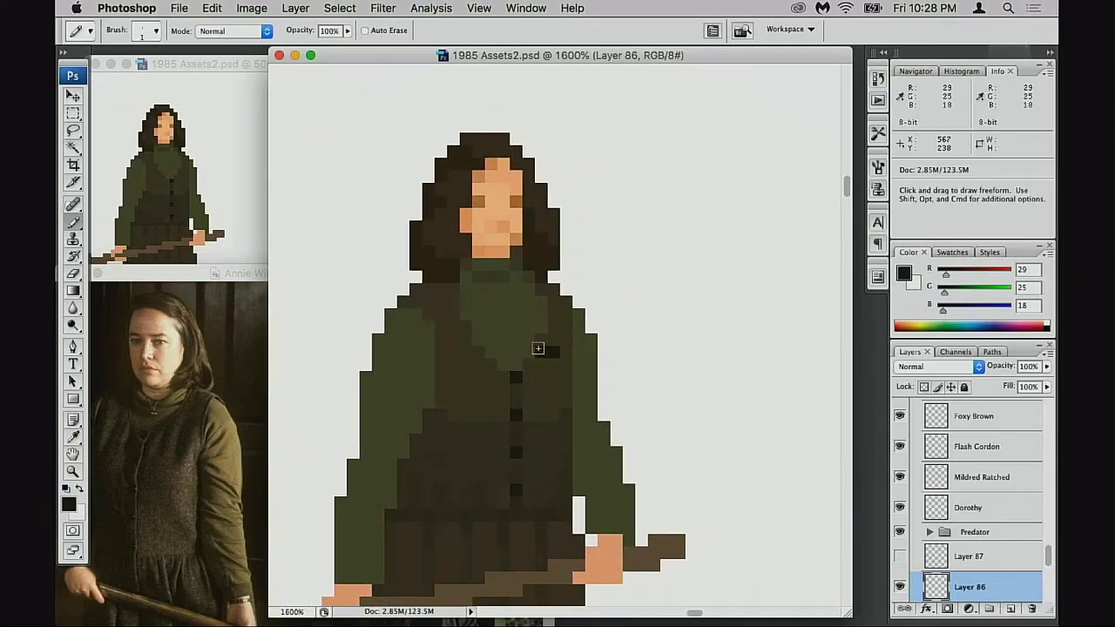
key(m)
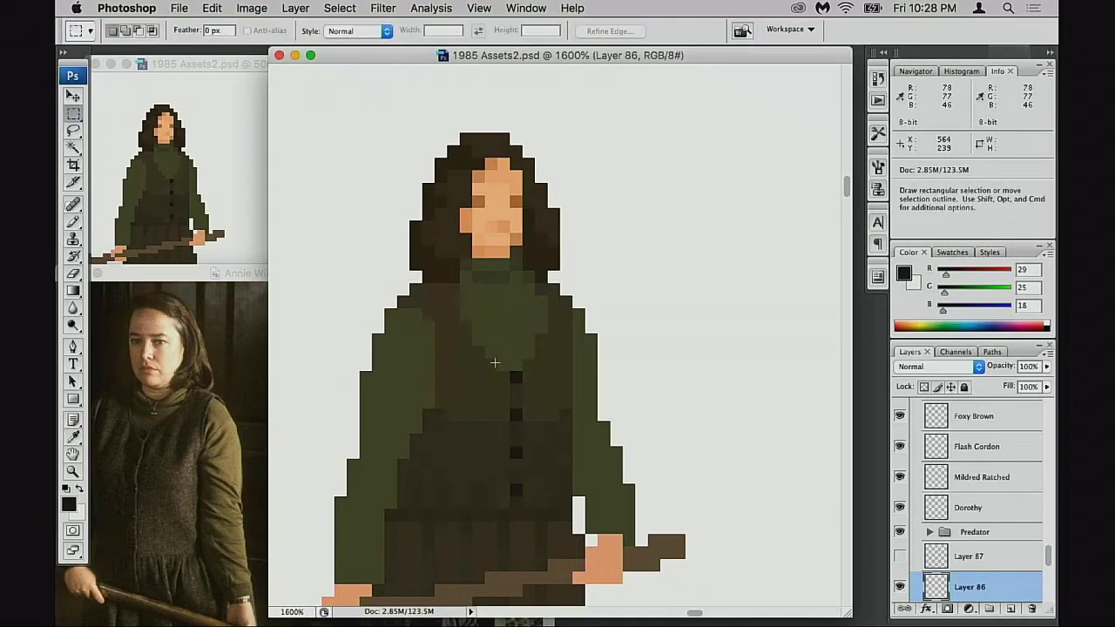
key(b)
alt+click(479, 339)
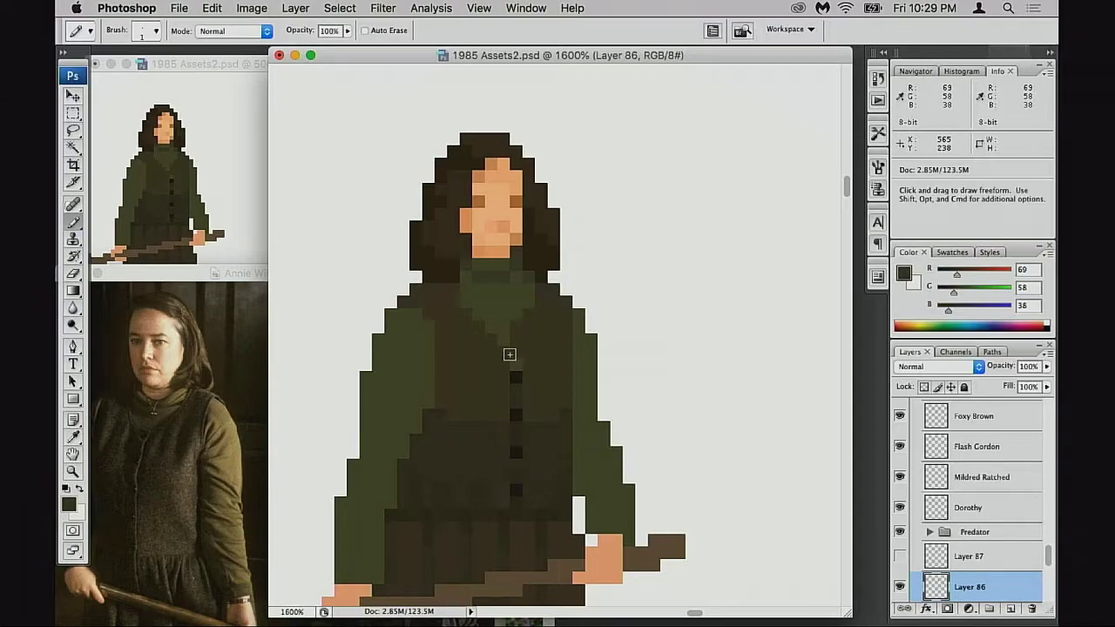
alt+click(517, 323)
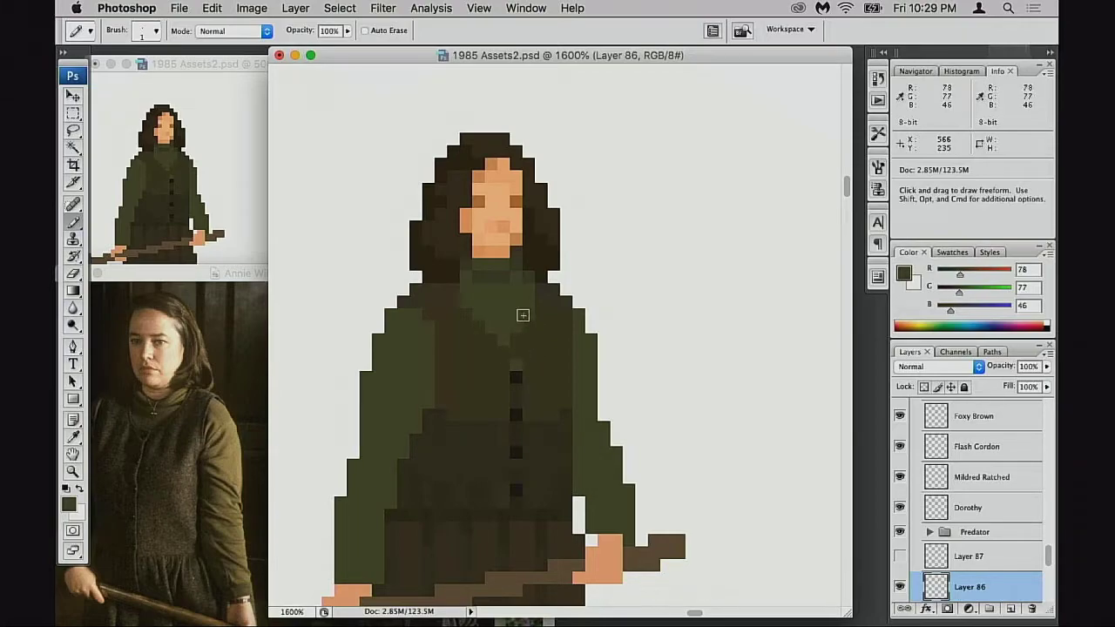
alt+click(467, 319)
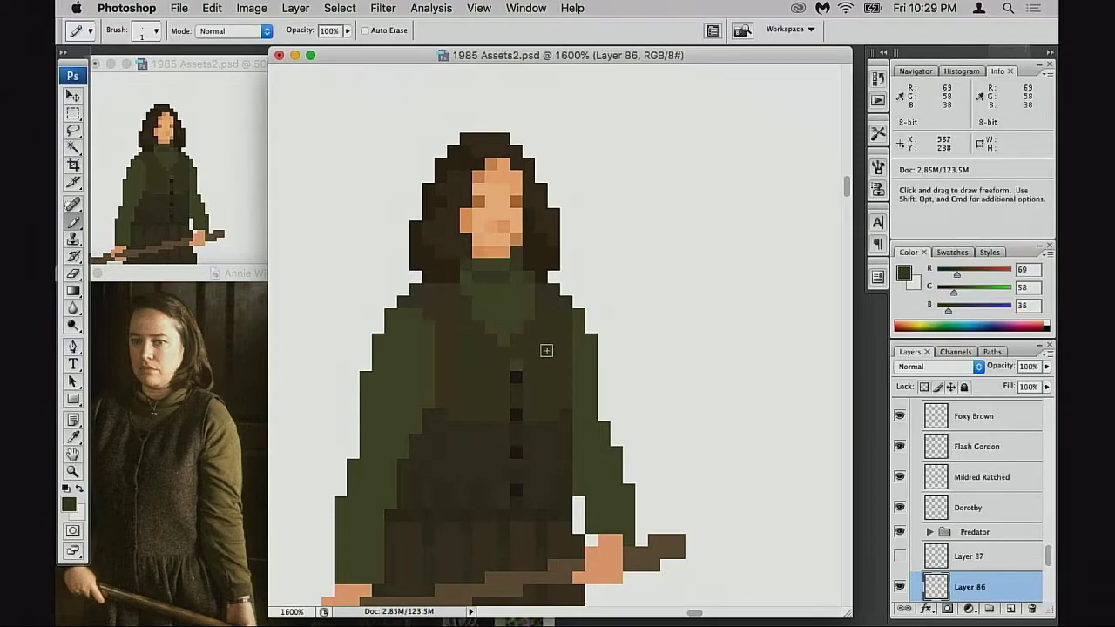
Select the 5 by 11 pixel block around the vest buttons, move it one pixel left, and deselect
drag(530, 378, 554, 376)
key(m)
drag(571, 463, 572, 463)
drag(561, 421, 546, 418)
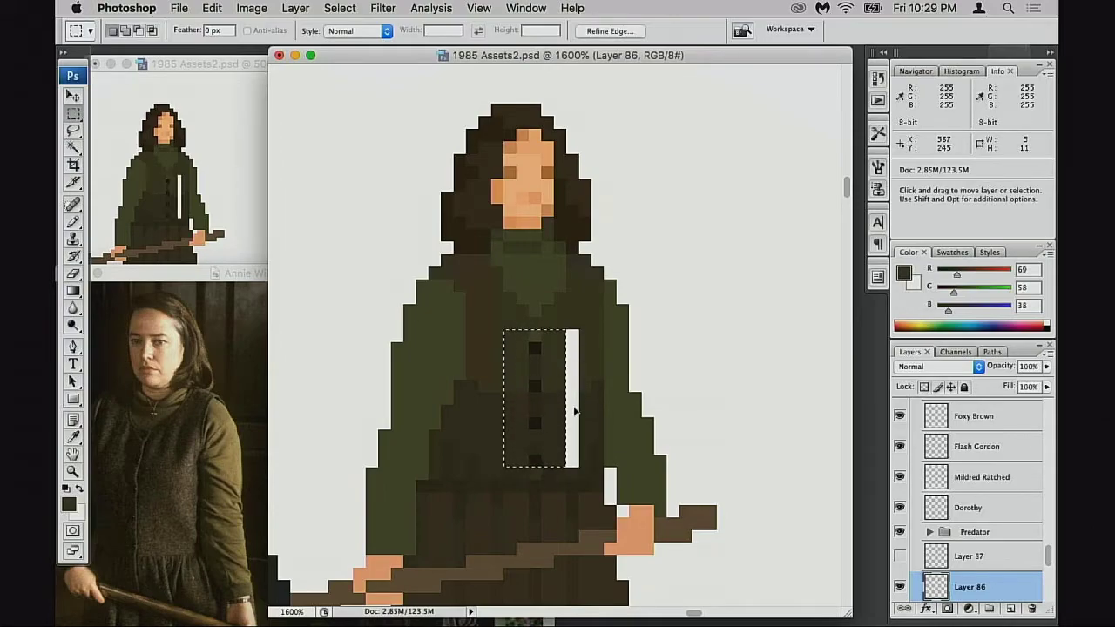
key(super+d)
Fill the blank column beside the moved buttons with RGB 69, 58, 38 in the upper vest and RGB 59, 49, 32 below
key(b)
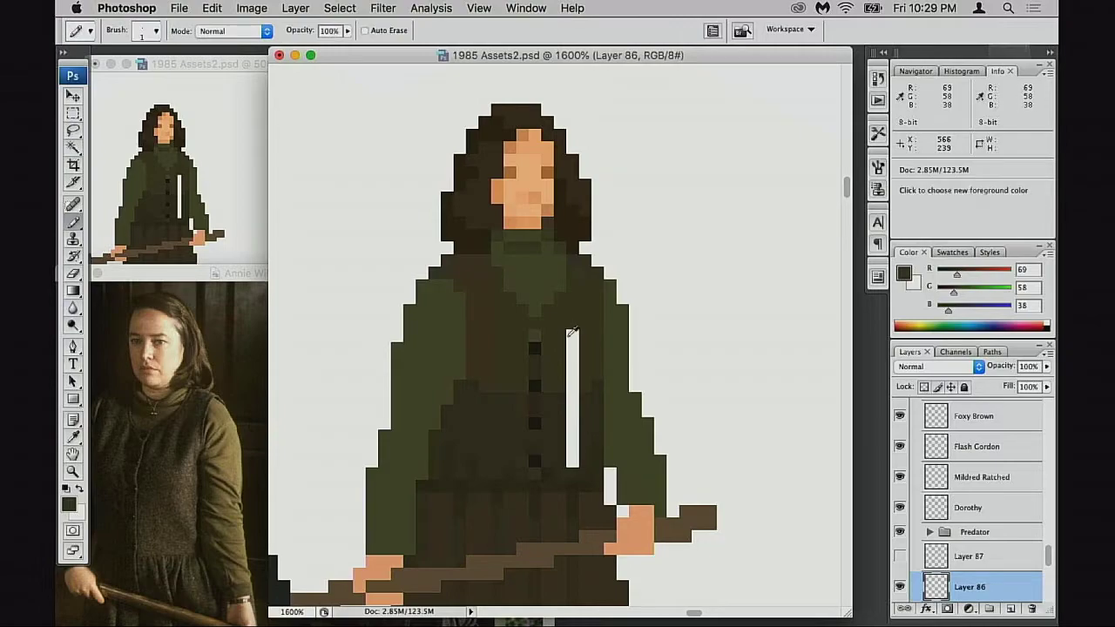
drag(570, 336, 572, 347)
drag(573, 373, 570, 457)
alt+click(577, 383)
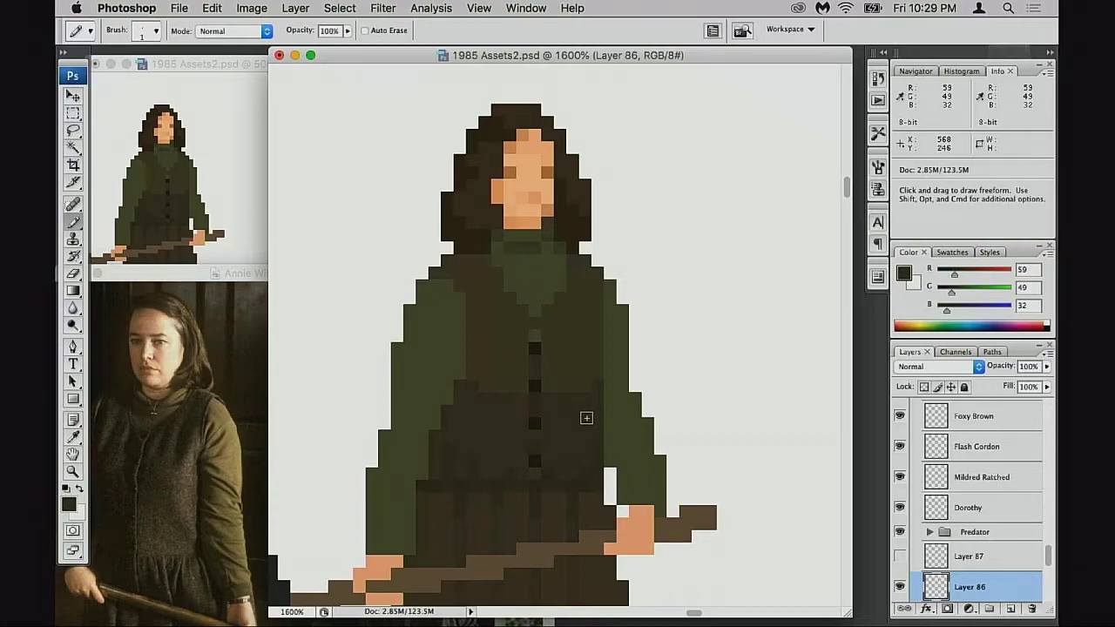
Add a fifth button at the collar's tip, above the others, in sampled RGB 29, 25, 18
alt+click(536, 348)
click(536, 313)
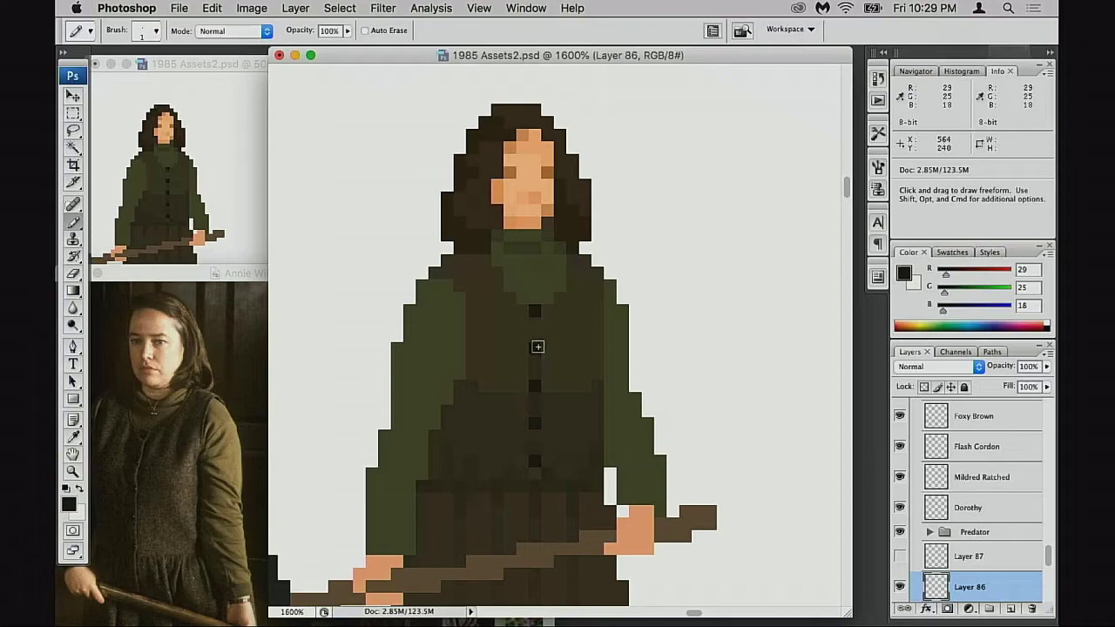
drag(564, 370, 586, 362)
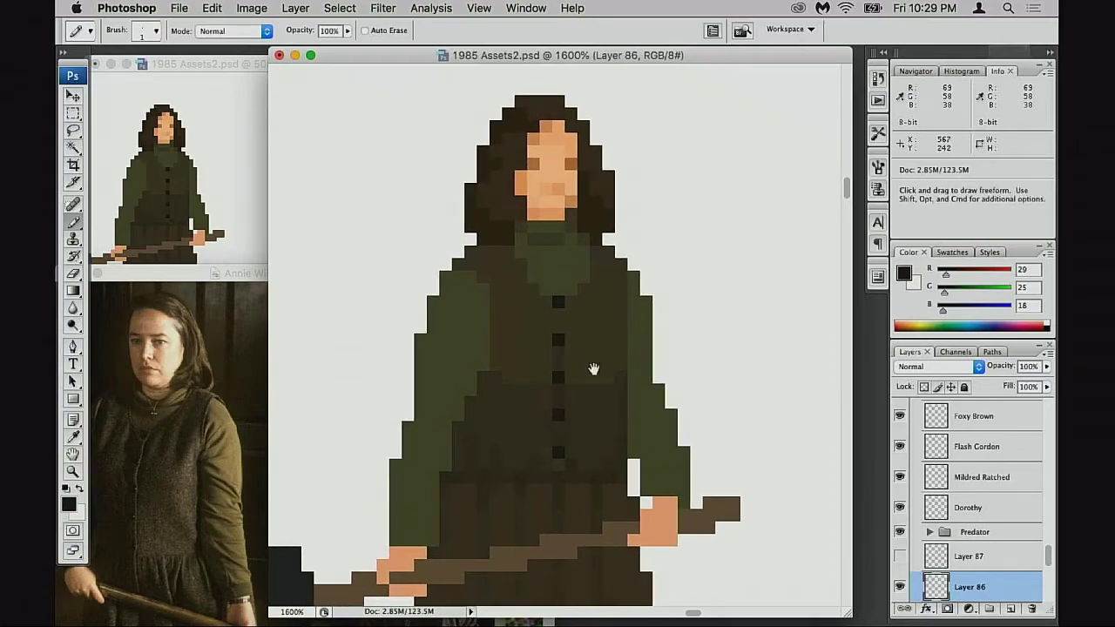
Touch up the vest's waistline near the lowest button with sampled browns RGB 64, 54, 35 and 59, 49, 32, and save the file
alt+click(580, 375)
alt+click(580, 374)
alt+click(583, 376)
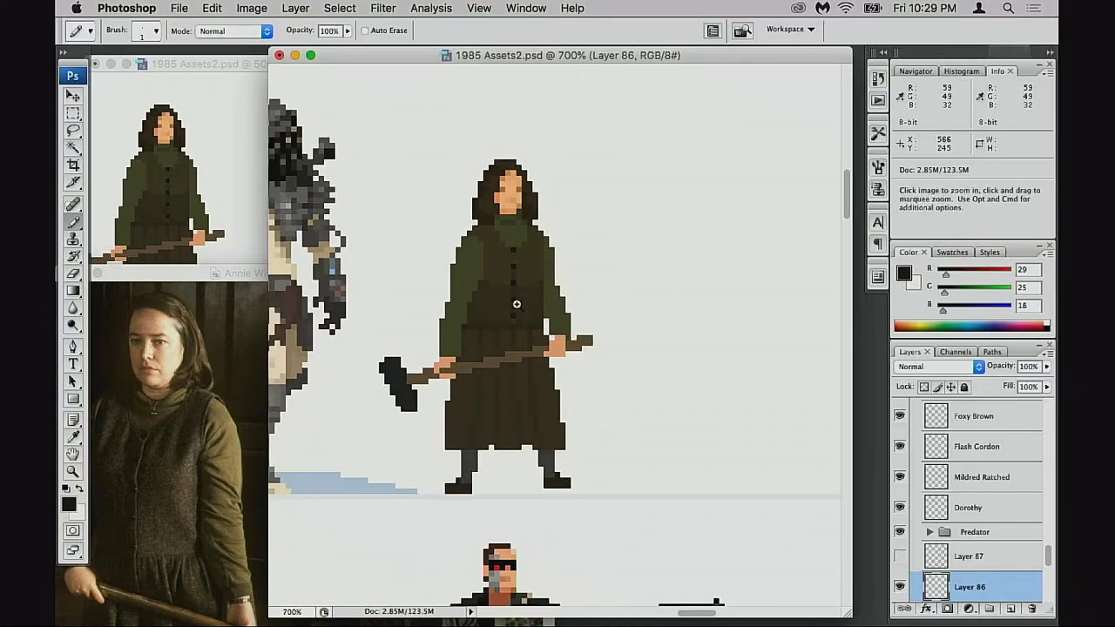
super+click(519, 304)
super+click(558, 356)
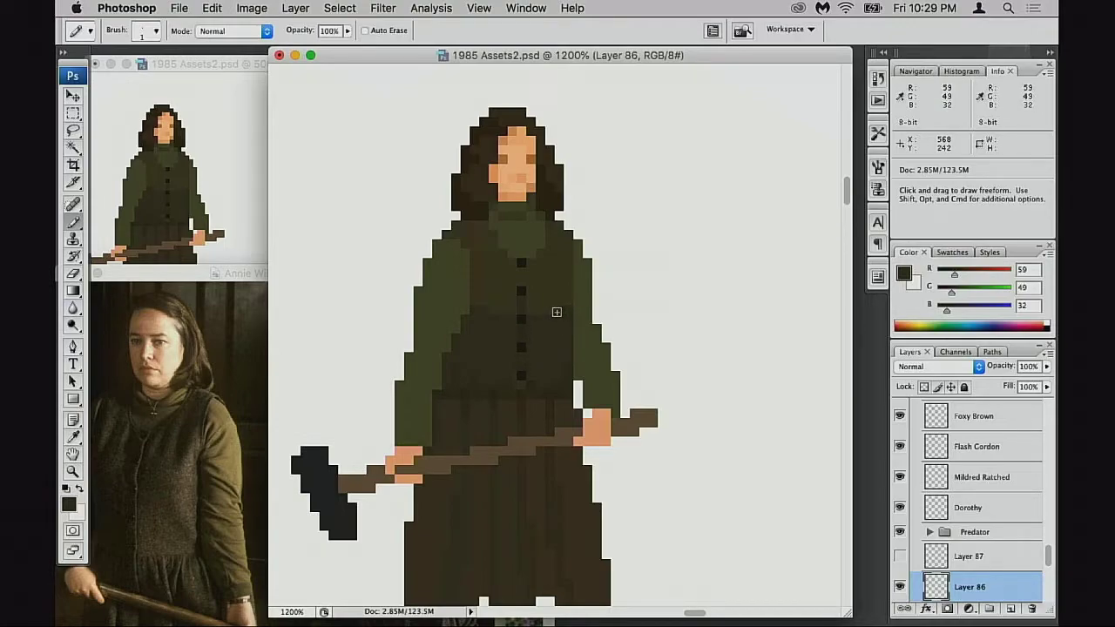
scroll(548, 348, left, 3)
scroll(549, 349, down, 2)
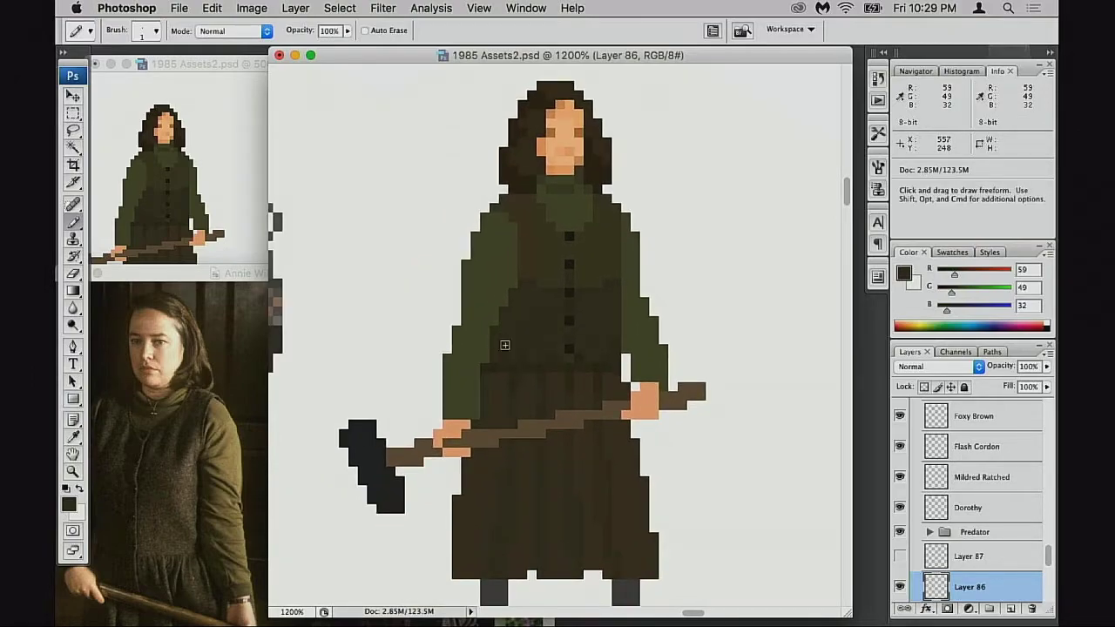
scroll(566, 321, left, 2)
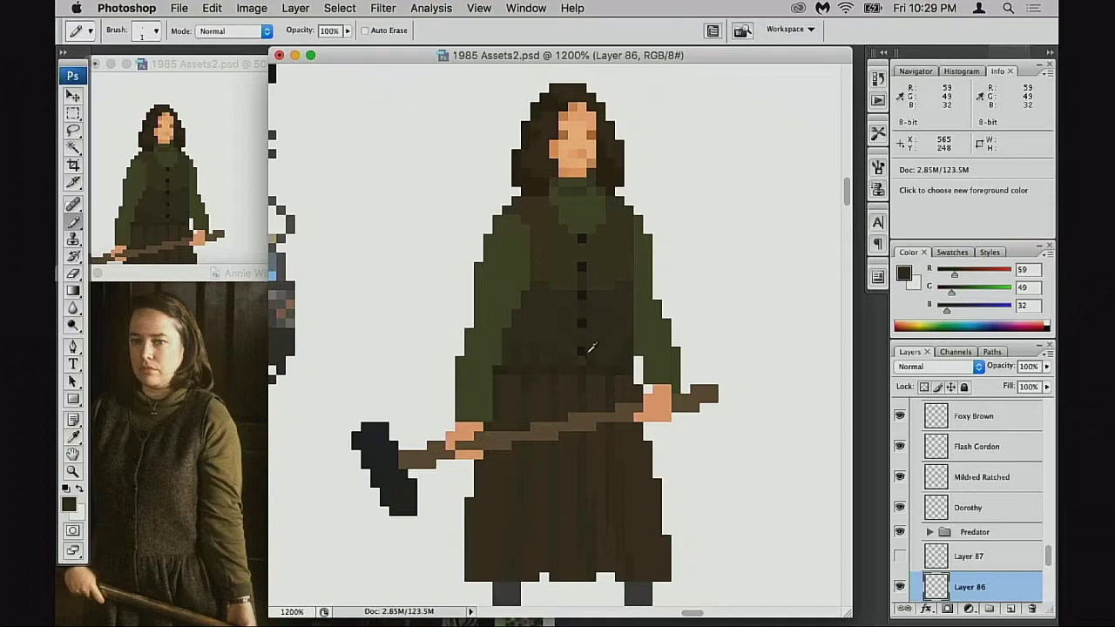
alt+click(585, 345)
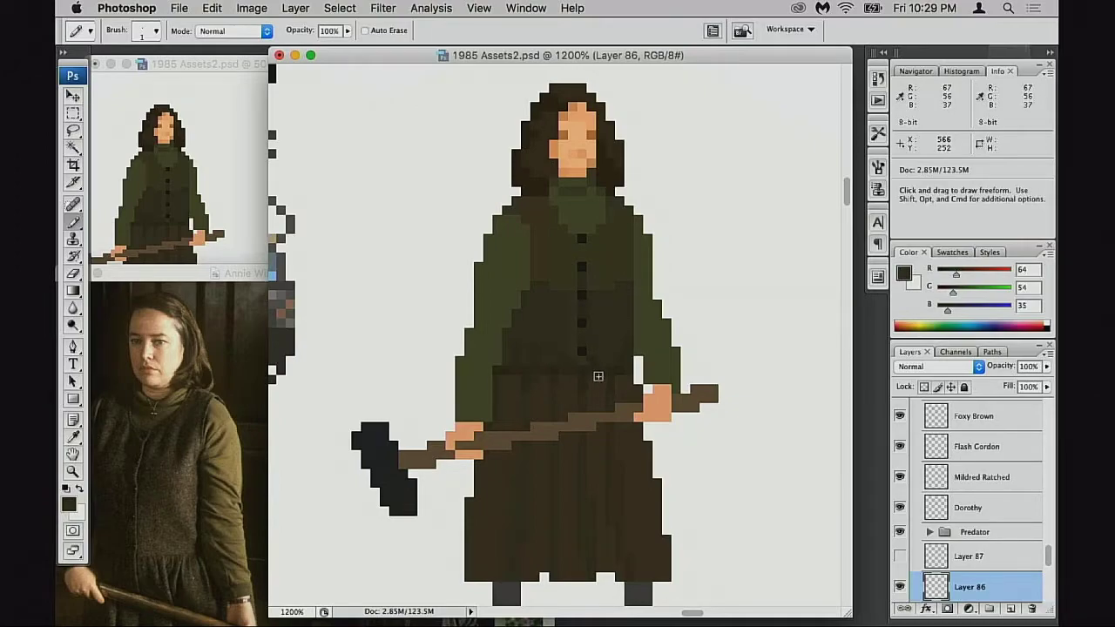
alt+click(566, 353)
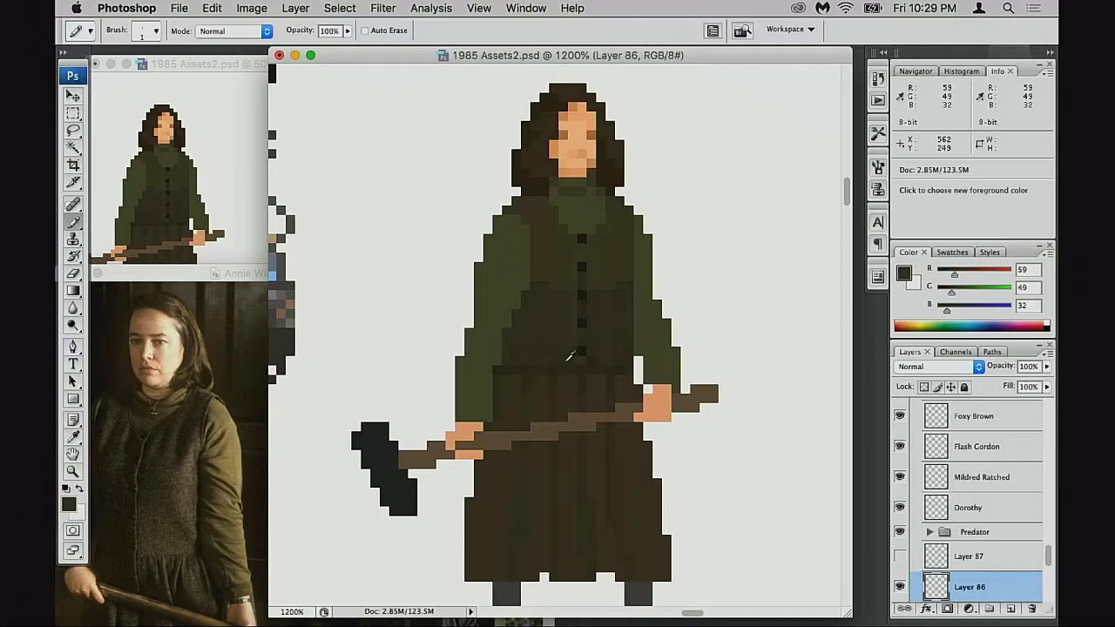
drag(585, 364, 637, 343)
key(super+s)
Flip the hammer-holding character's layer horizontally and commit the transform
drag(544, 381, 570, 376)
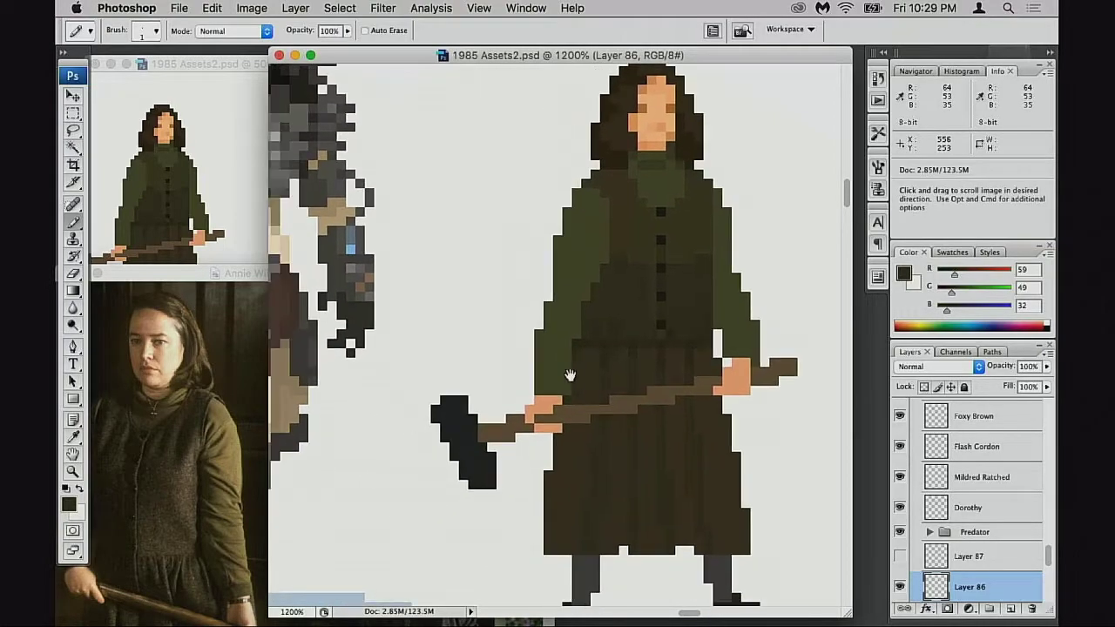
drag(593, 301, 556, 296)
alt+click(621, 348)
alt+click(621, 347)
mouse_move(583, 343)
mouse_down()
mouse_move(765, 336)
mouse_move(674, 347)
mouse_up()
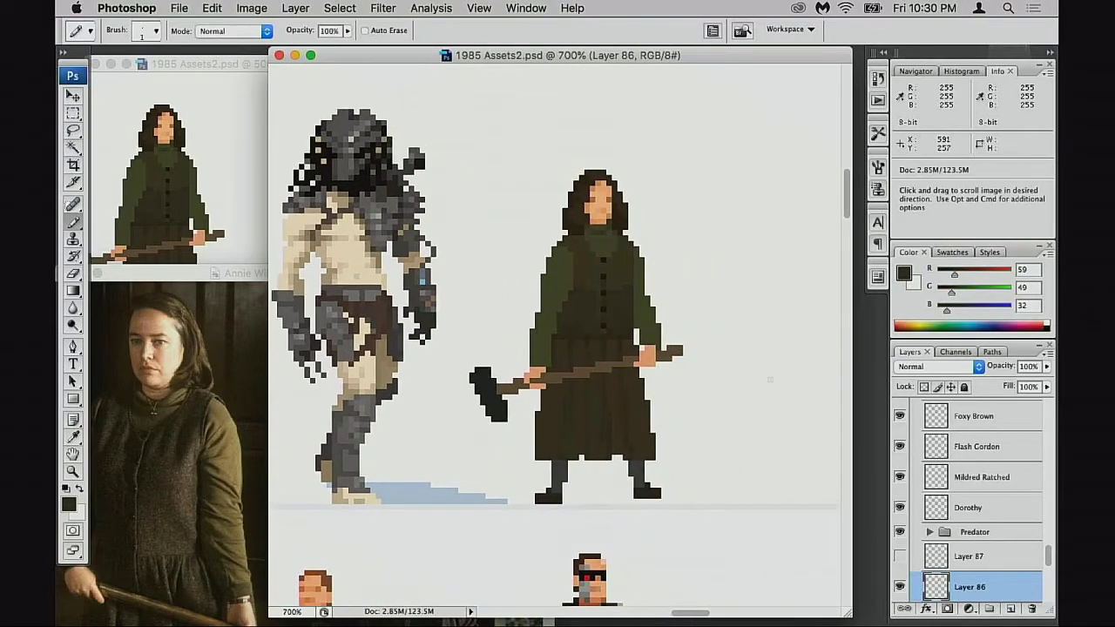
scroll(914, 536, down, 2)
click(901, 518)
click(901, 518)
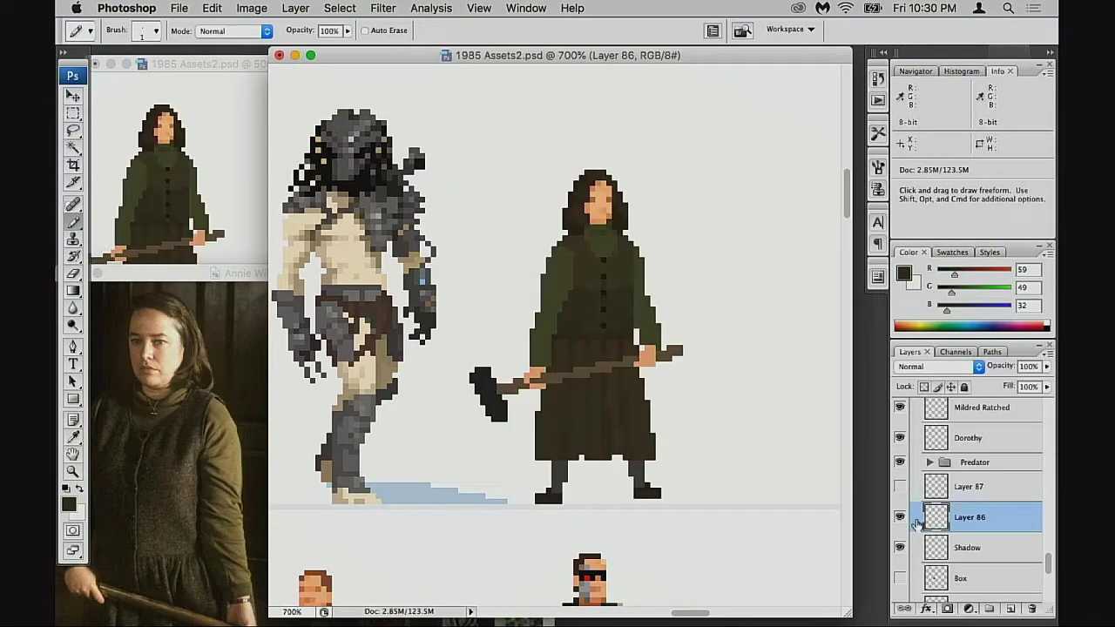
key(super+t)
right_click(611, 321)
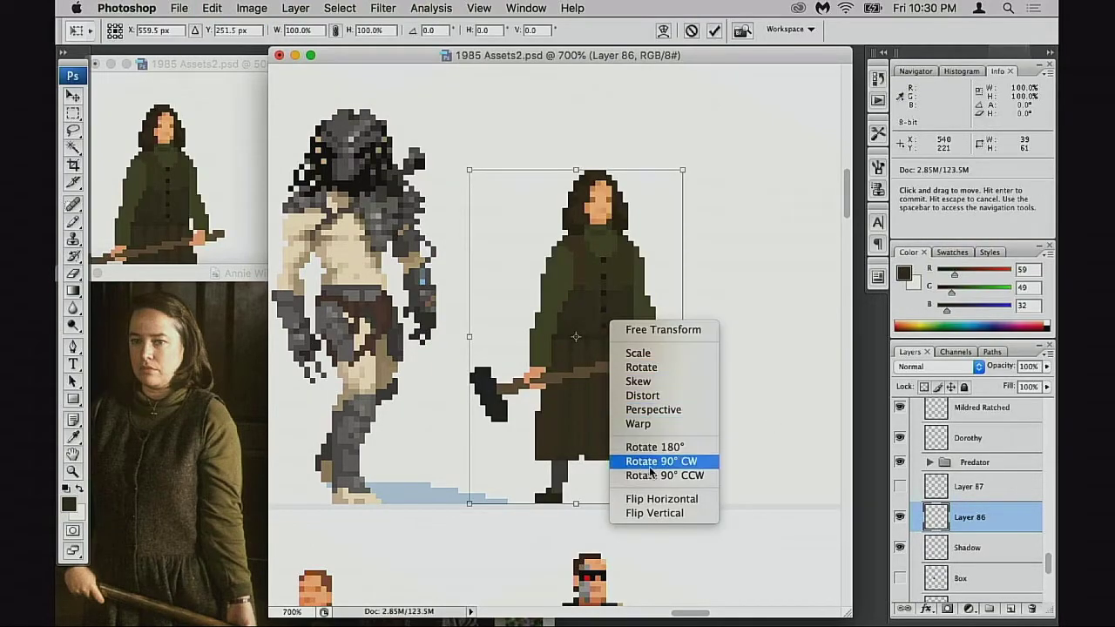
click(673, 503)
key(Return)
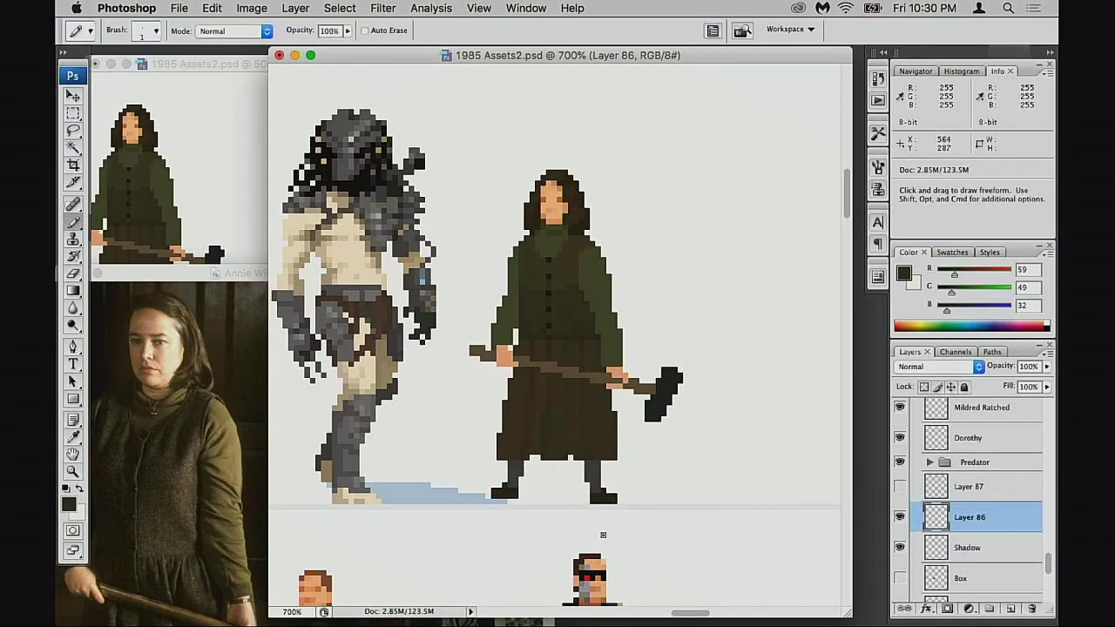
Examine the flipped character at 300% in the second view and the skirt, hands and hammer in the reference photo
click(206, 176)
alt+click(194, 199)
alt+click(194, 219)
drag(148, 239, 229, 228)
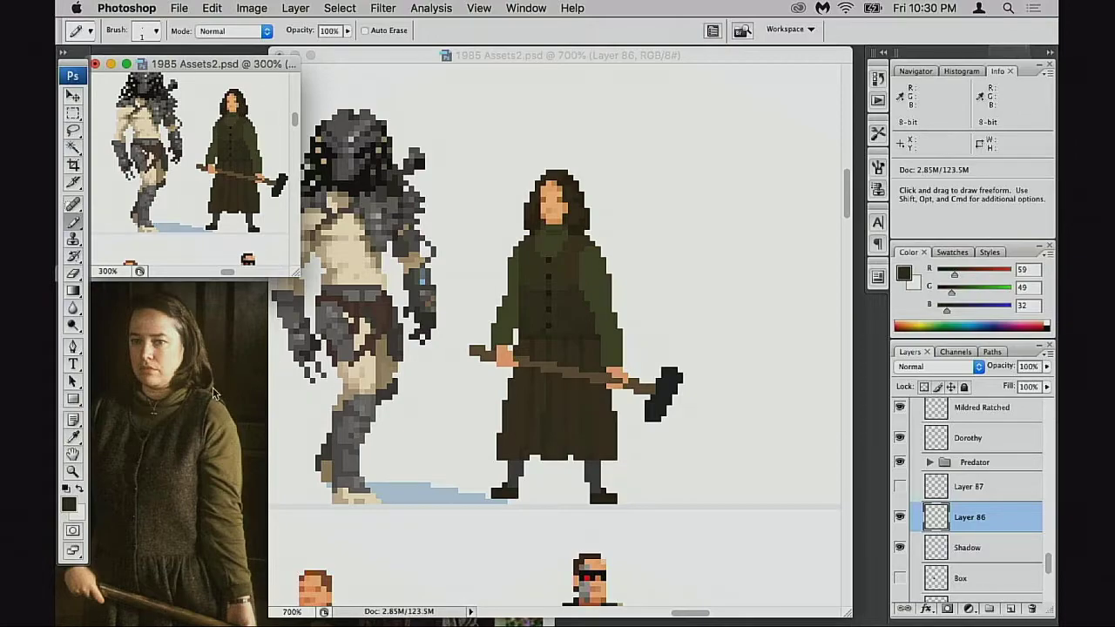
click(207, 437)
drag(242, 414, 250, 391)
drag(264, 530, 269, 371)
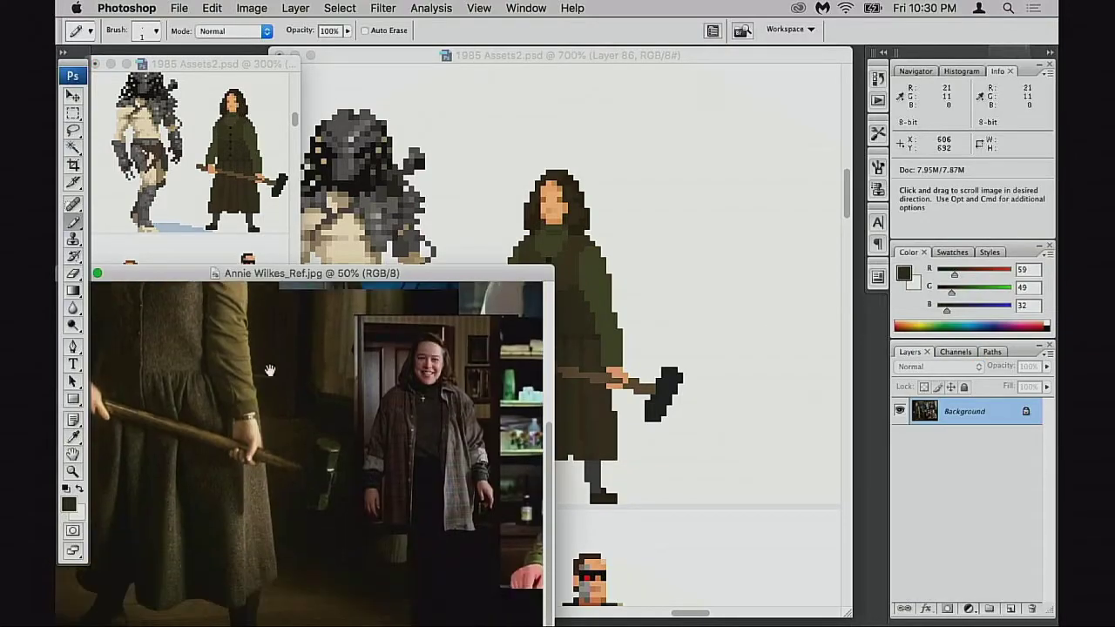
mouse_move(219, 462)
mouse_down()
mouse_move(162, 461)
mouse_move(222, 458)
mouse_up()
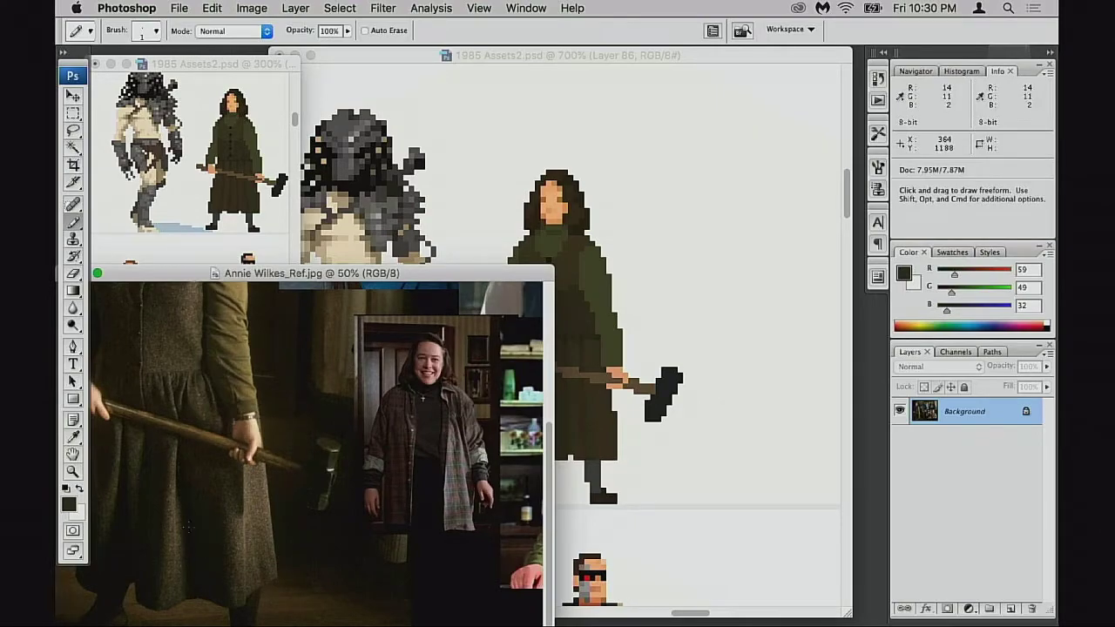
Try the character between the rifle-carrying woman in the cap and the armoured robot figure to compare their proportions
click(613, 313)
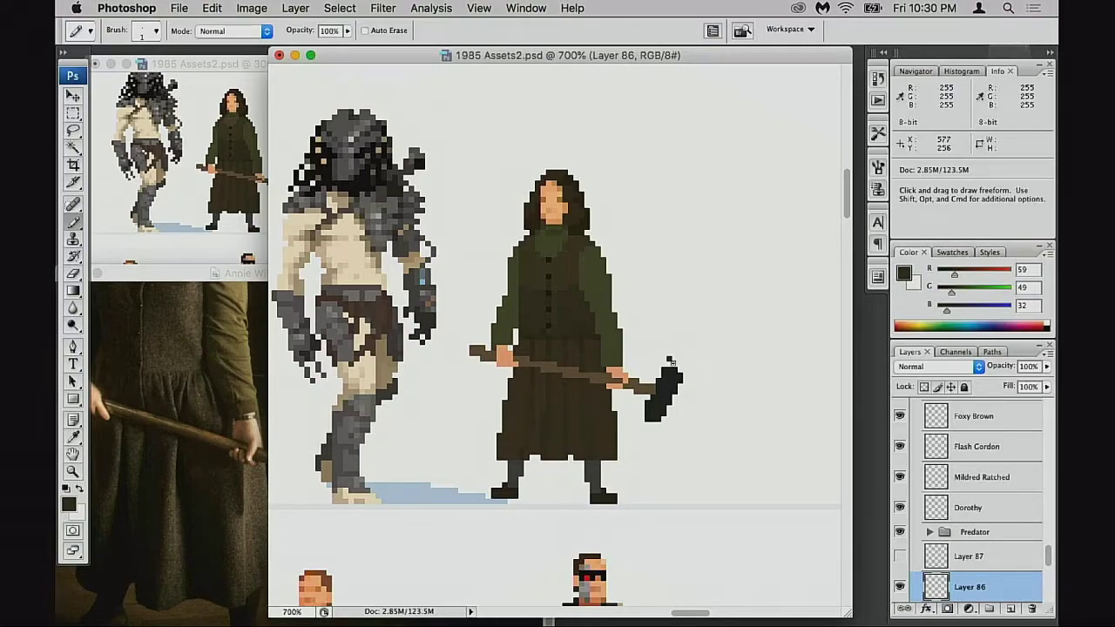
alt+super+click(634, 408)
drag(636, 370, 679, 247)
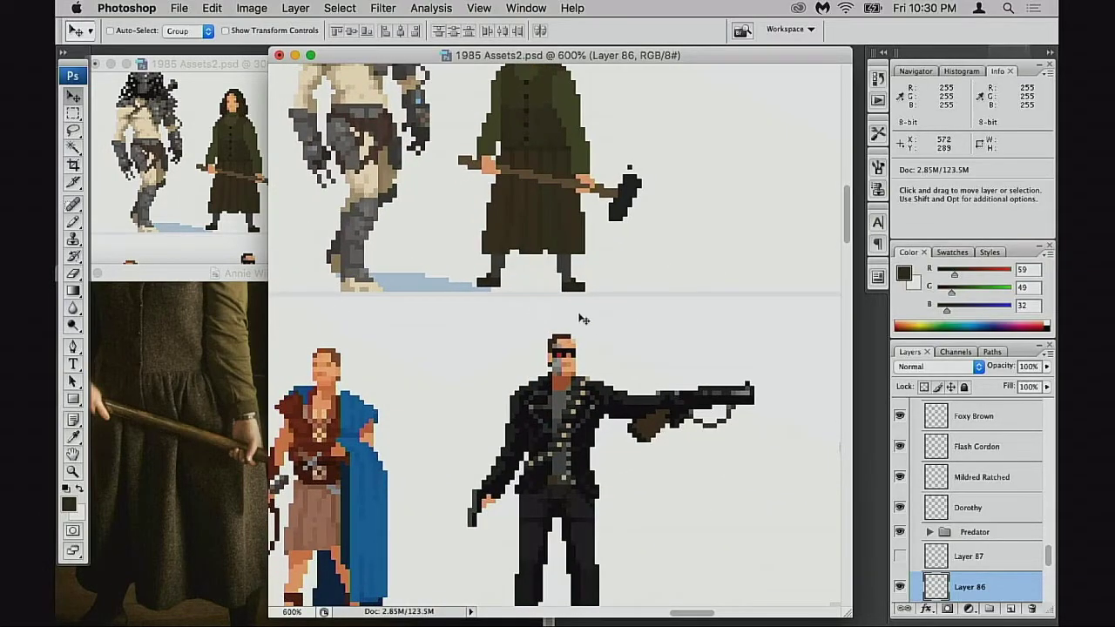
drag(582, 319, 566, 432)
drag(567, 432, 833, 369)
drag(712, 380, 499, 474)
drag(499, 473, 832, 369)
drag(734, 346, 415, 455)
drag(482, 401, 449, 493)
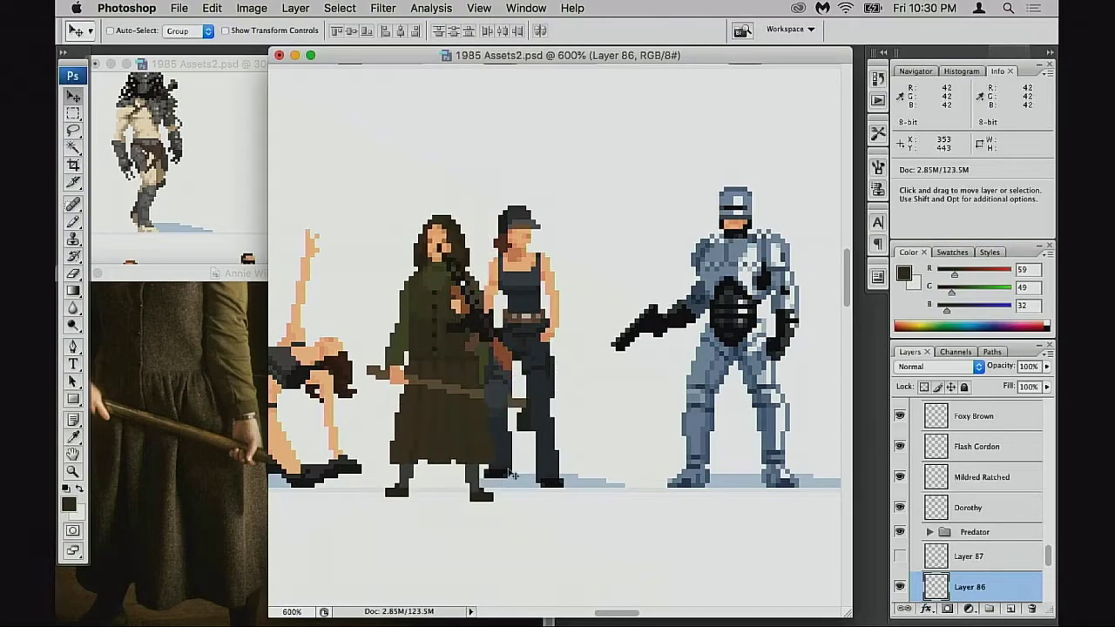
drag(512, 475, 645, 448)
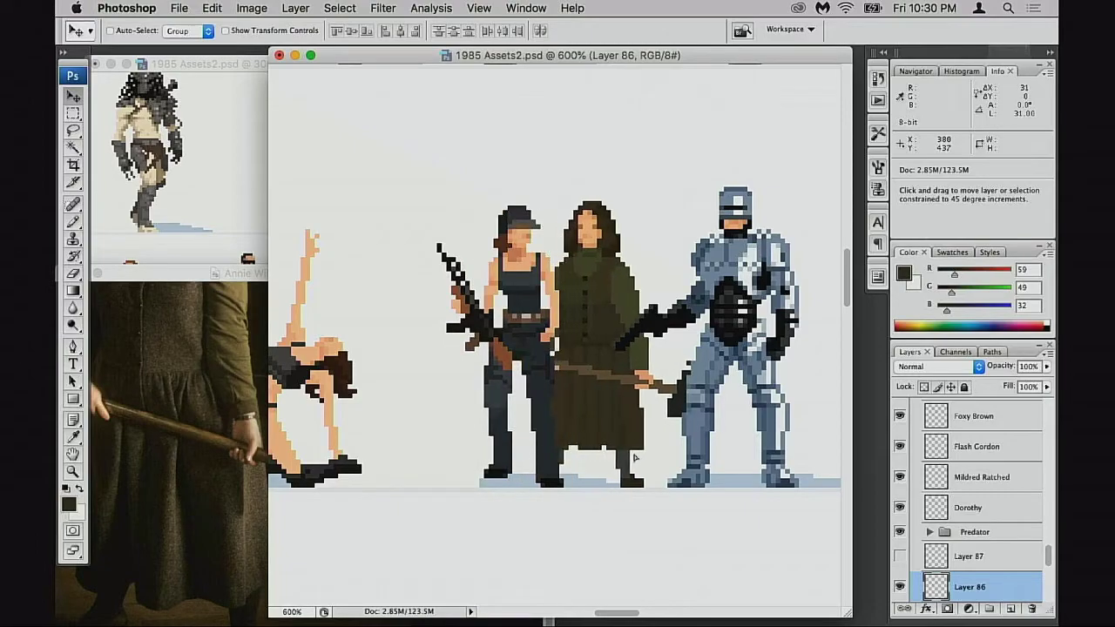
Try the character beside the woman carrying the cat box, shift it behind her, and undo that shift
alt+super+click(587, 442)
alt+super+click(588, 442)
alt+super+click(515, 343)
drag(515, 344, 577, 514)
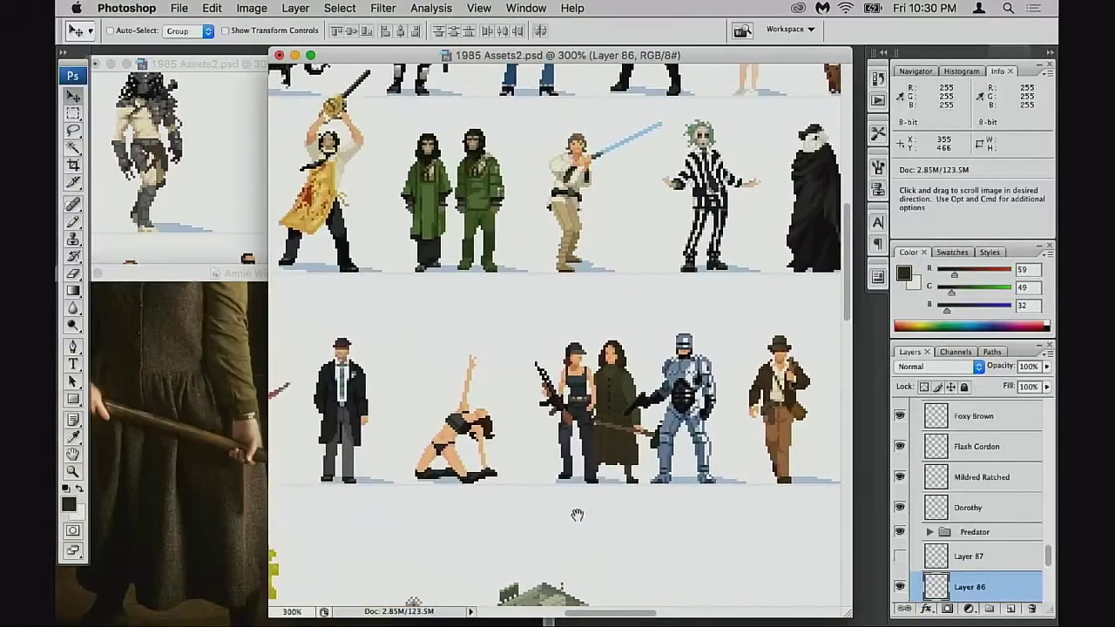
drag(621, 460, 415, 360)
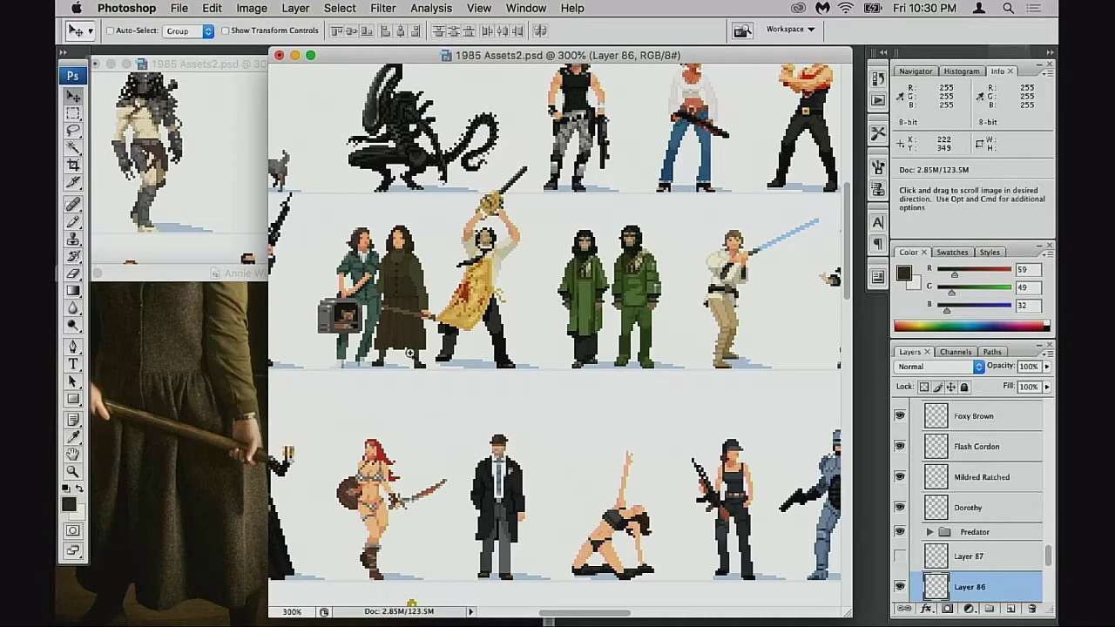
super+click(411, 361)
super+click(427, 366)
scroll(626, 340, up, 3)
scroll(627, 340, right, 2)
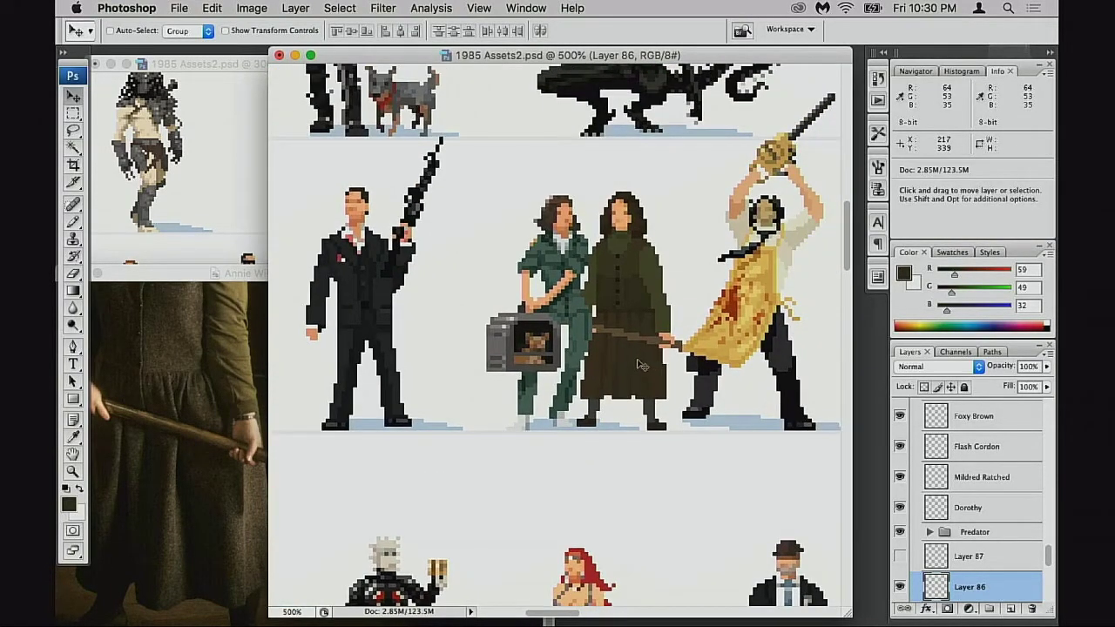
drag(640, 364, 598, 359)
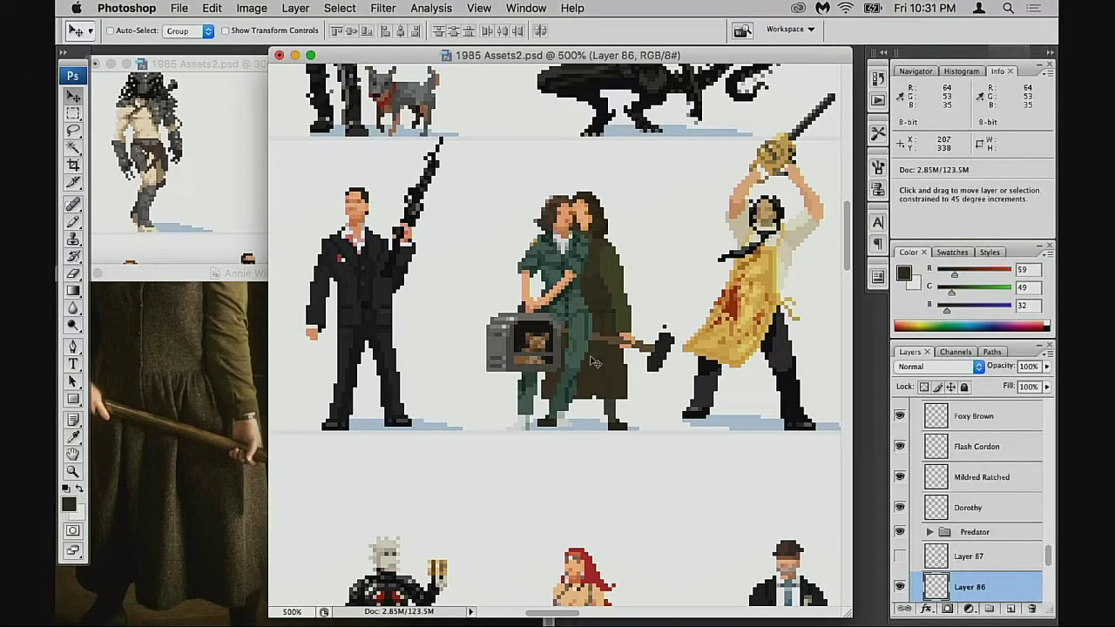
key(super+alt+z)
alt+click(608, 374)
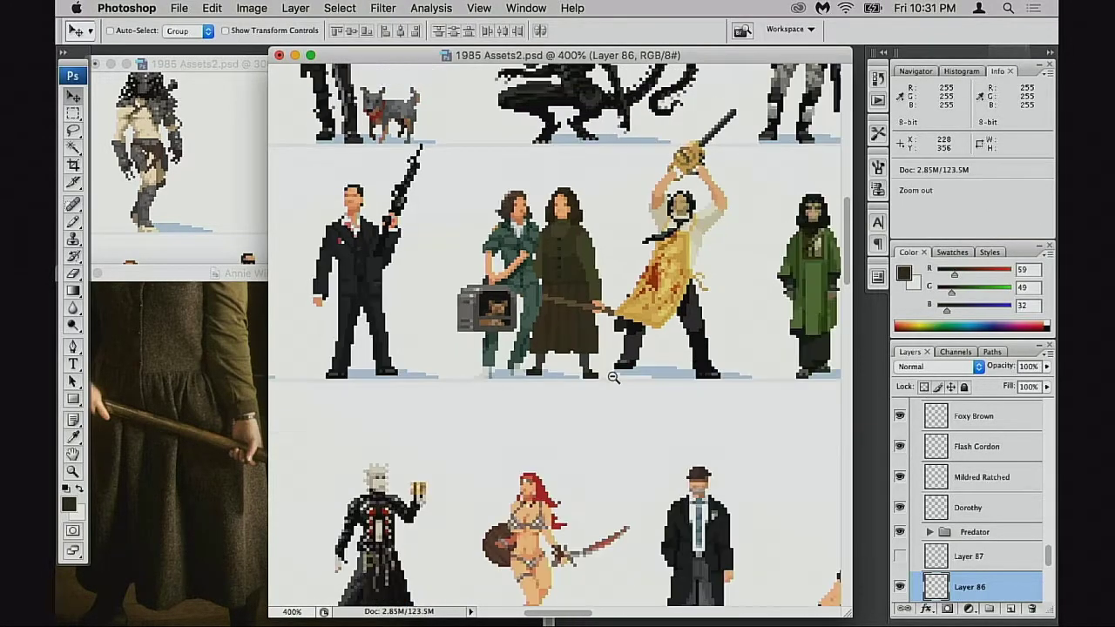
Move the character between the nurse in white and the girl in the blue dress, and shift it 10 pixels closer to the nurse
alt+click(601, 379)
drag(560, 365, 686, 323)
drag(725, 254, 455, 310)
drag(522, 329, 672, 364)
super+click(469, 363)
super+click(513, 380)
drag(670, 331, 566, 473)
drag(566, 473, 638, 345)
drag(637, 345, 343, 332)
drag(383, 347, 624, 343)
drag(624, 343, 598, 359)
key(z)
click(576, 316)
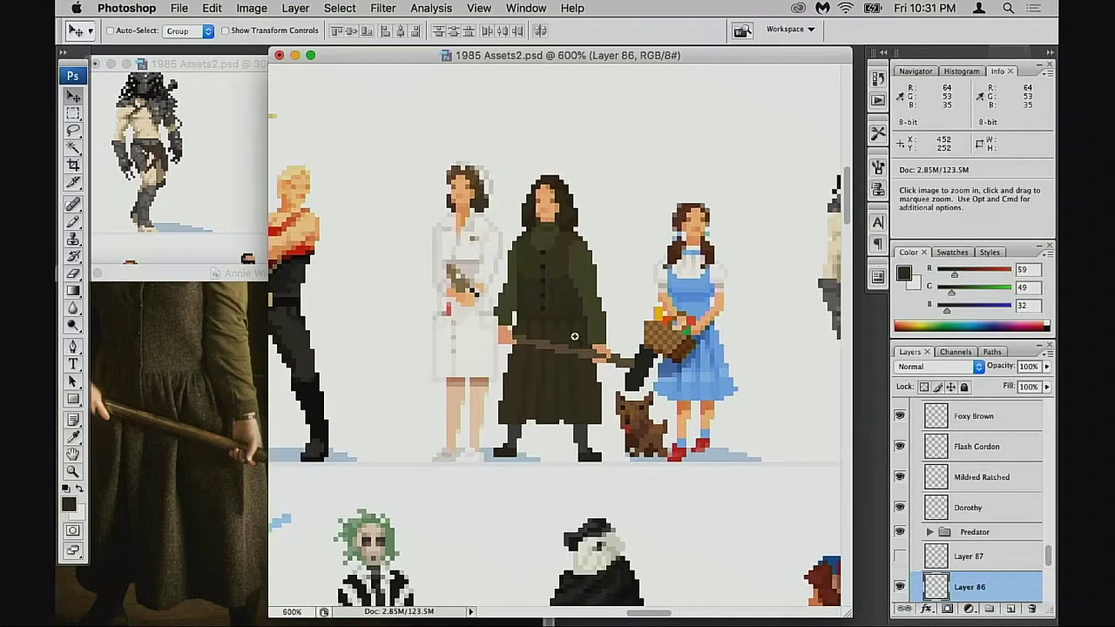
click(574, 337)
drag(570, 366, 531, 360)
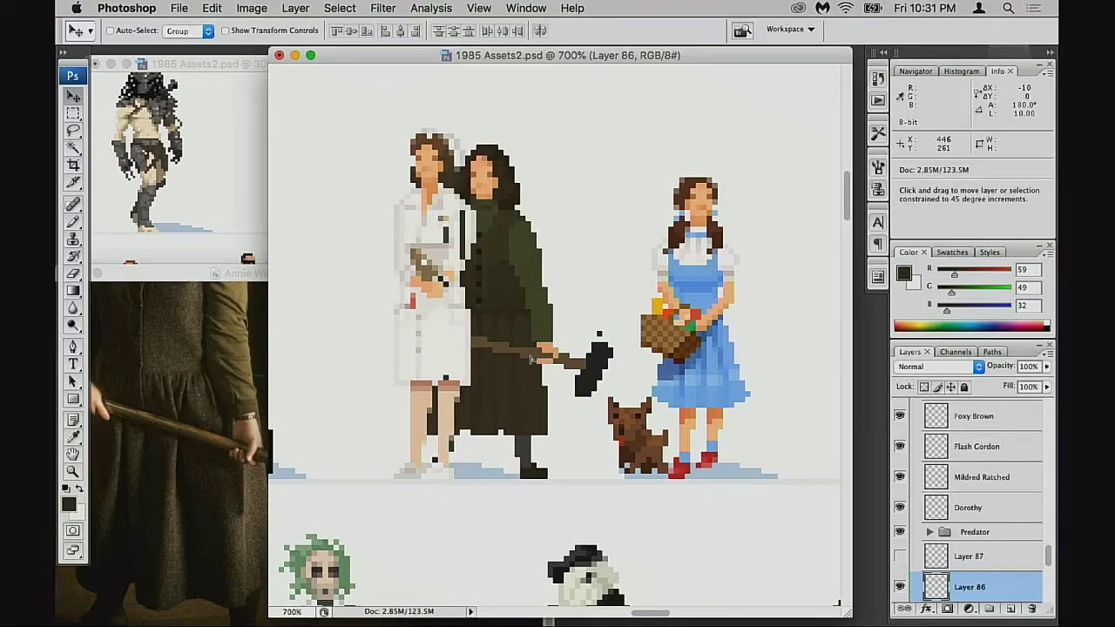
Return the character to its place beside the Predator figure and erase the stray pixel above the hammer head
drag(597, 357, 665, 362)
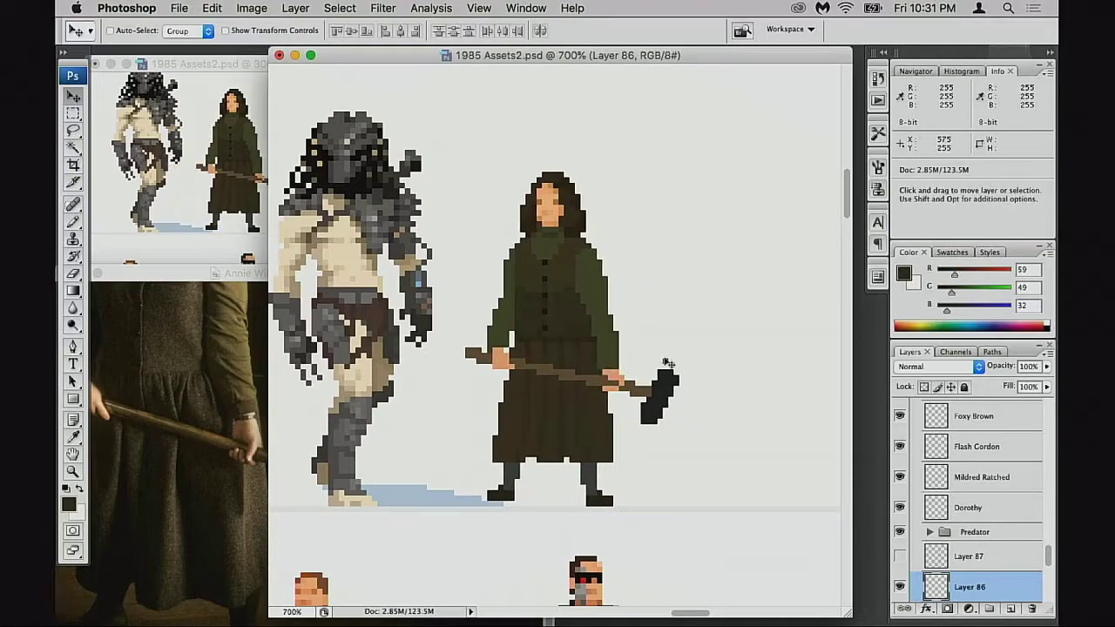
key(e)
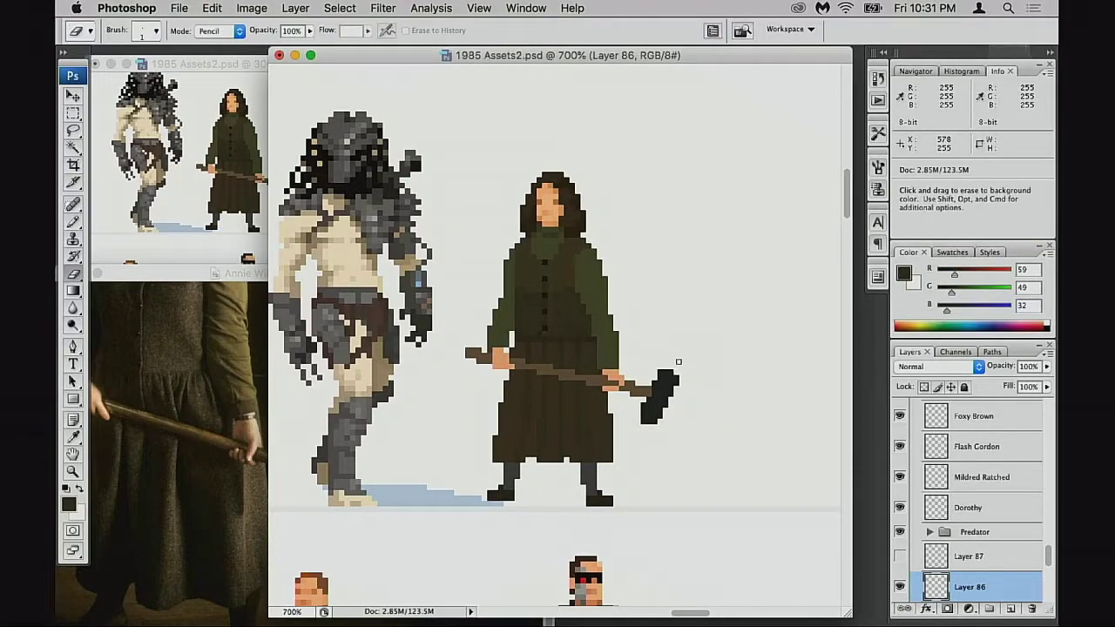
Lower the centre of the skirt's hem by one pixel row in sampled skirt brown RGB 64, 53, 35
super+click(555, 435)
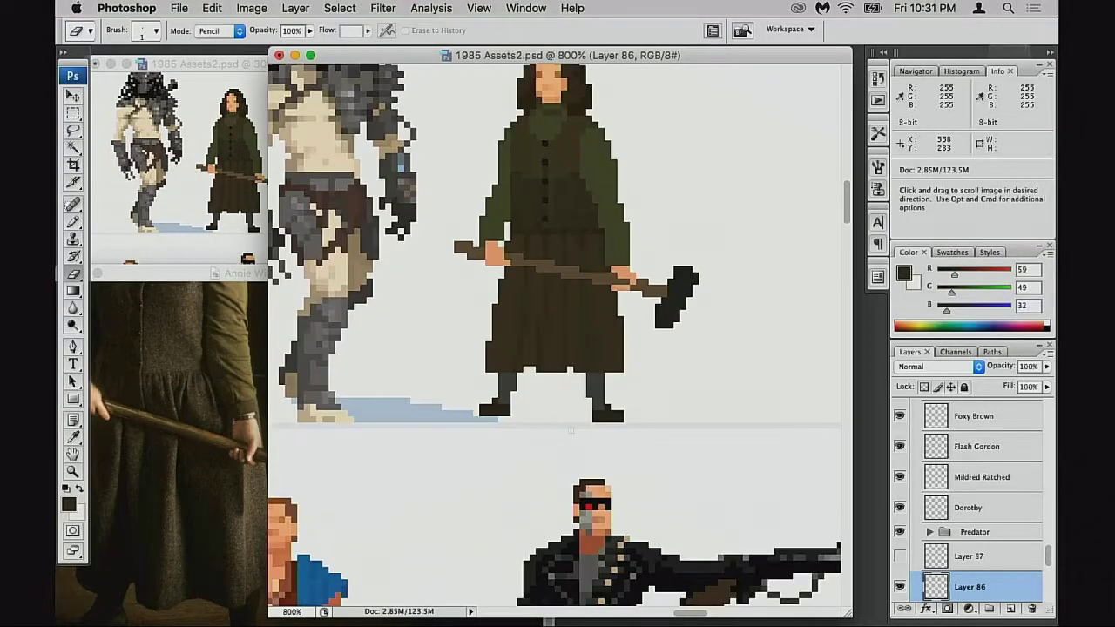
super+click(572, 364)
super+click(570, 378)
super+click(647, 403)
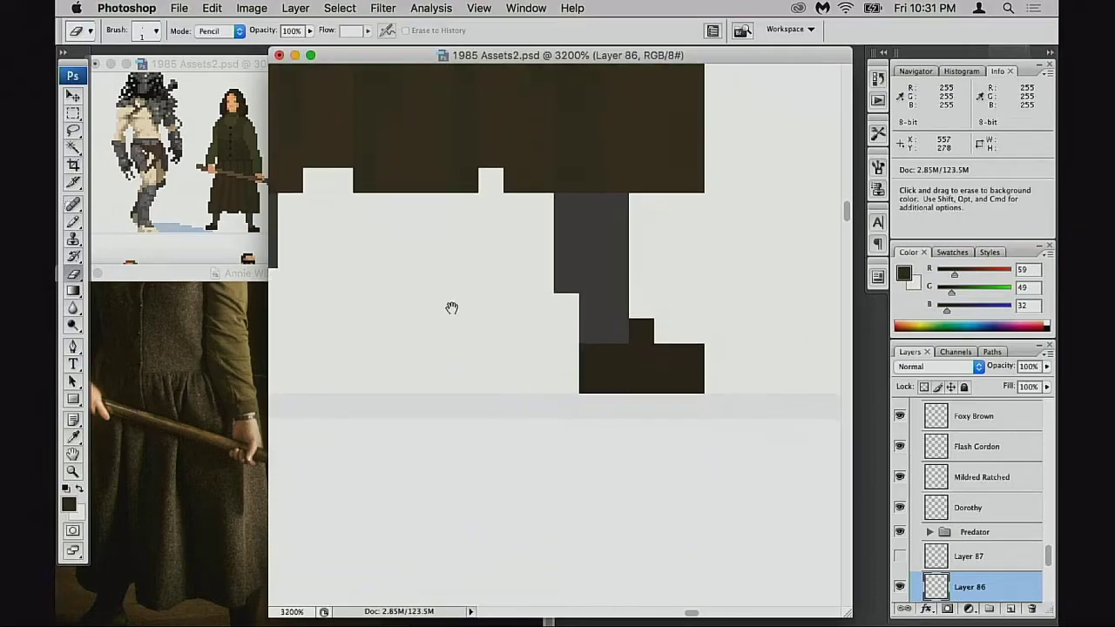
mouse_move(451, 307)
mouse_down()
mouse_move(554, 459)
mouse_move(569, 529)
mouse_up()
key(b)
drag(505, 321, 518, 389)
key(super+minus)
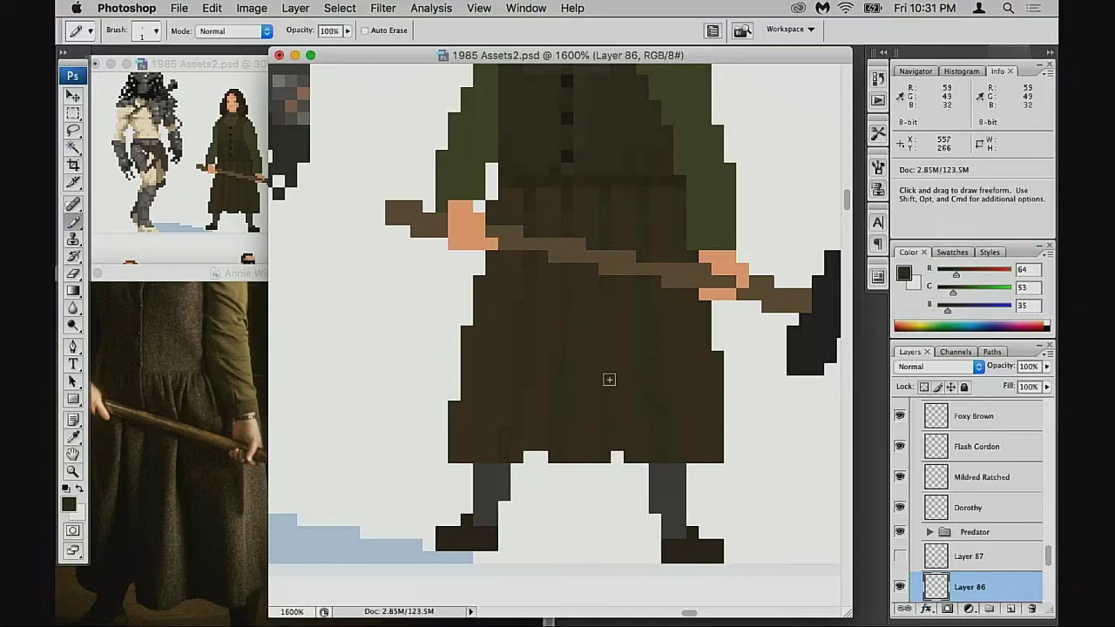
alt+click(643, 429)
click(575, 469)
alt+click(580, 460)
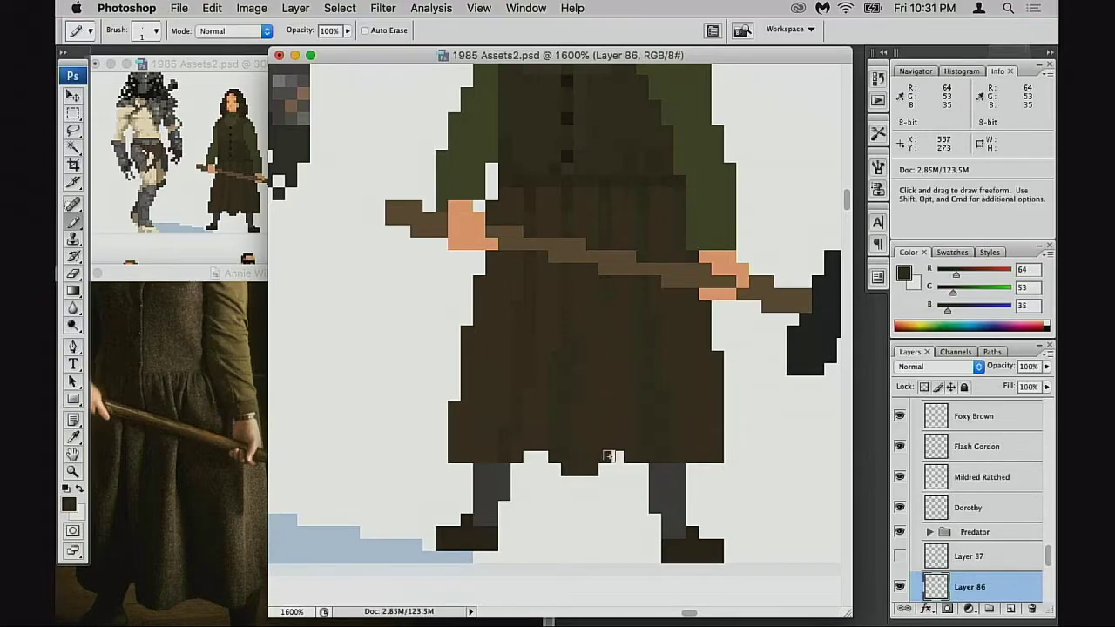
Shift the hem's notch outward to the leg on the hammer side and widen the lowered centre hem in RGB 64, 53, 35 and 59, 49, 32
click(610, 456)
click(635, 456)
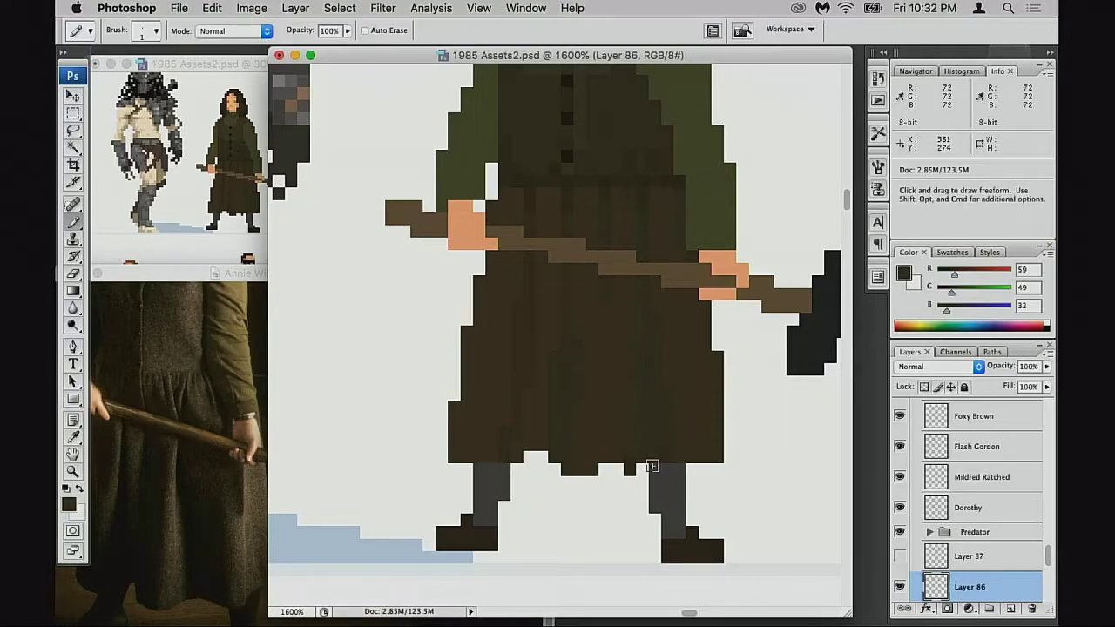
key(e)
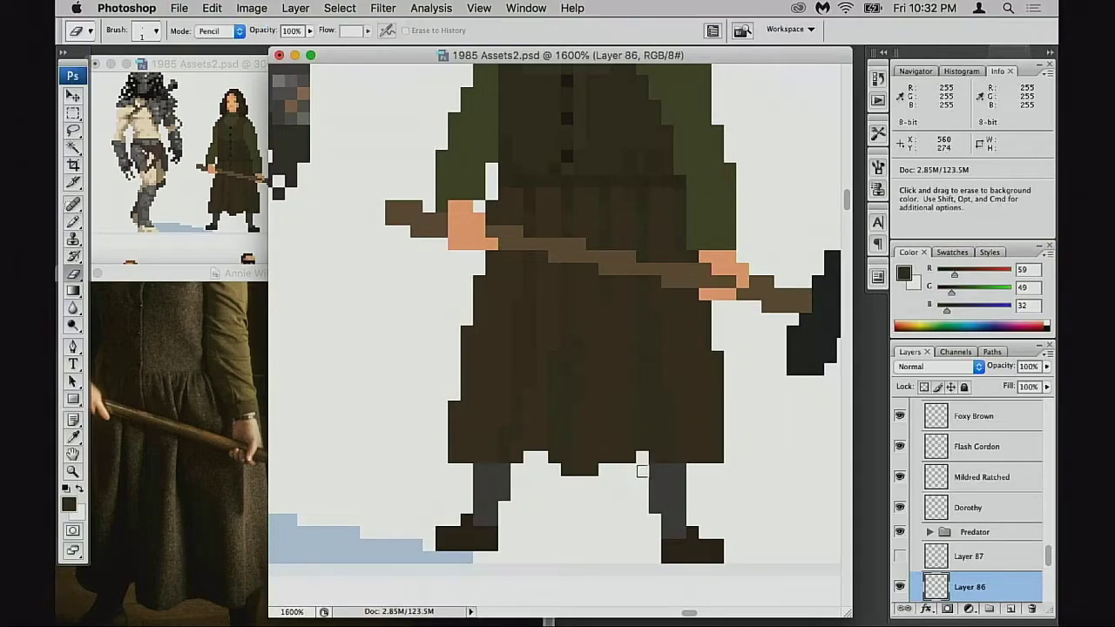
key(b)
alt+click(612, 472)
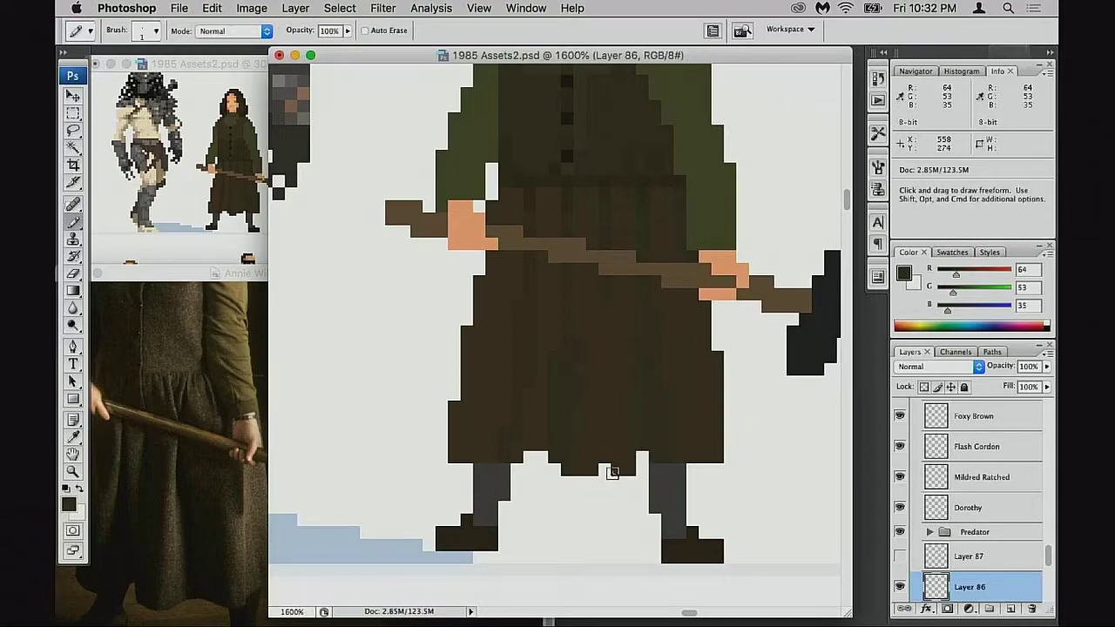
key(super+z)
alt+click(569, 470)
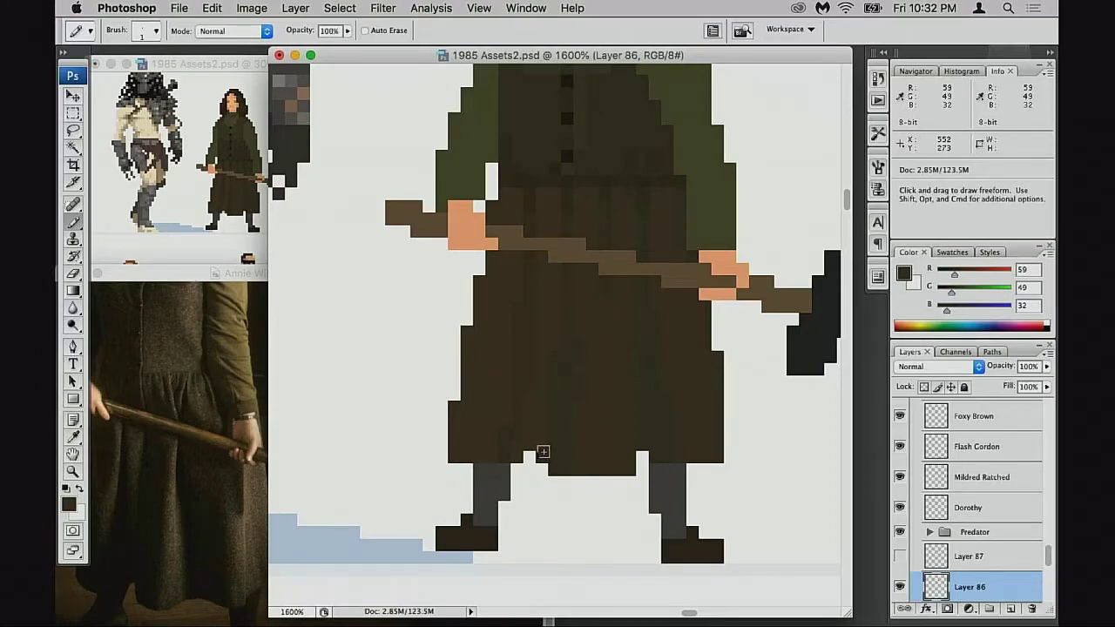
Fill the notch in the skirt's hem and paint the leg beside it one pixel higher in RGB 72, 72, 72
alt+click(546, 432)
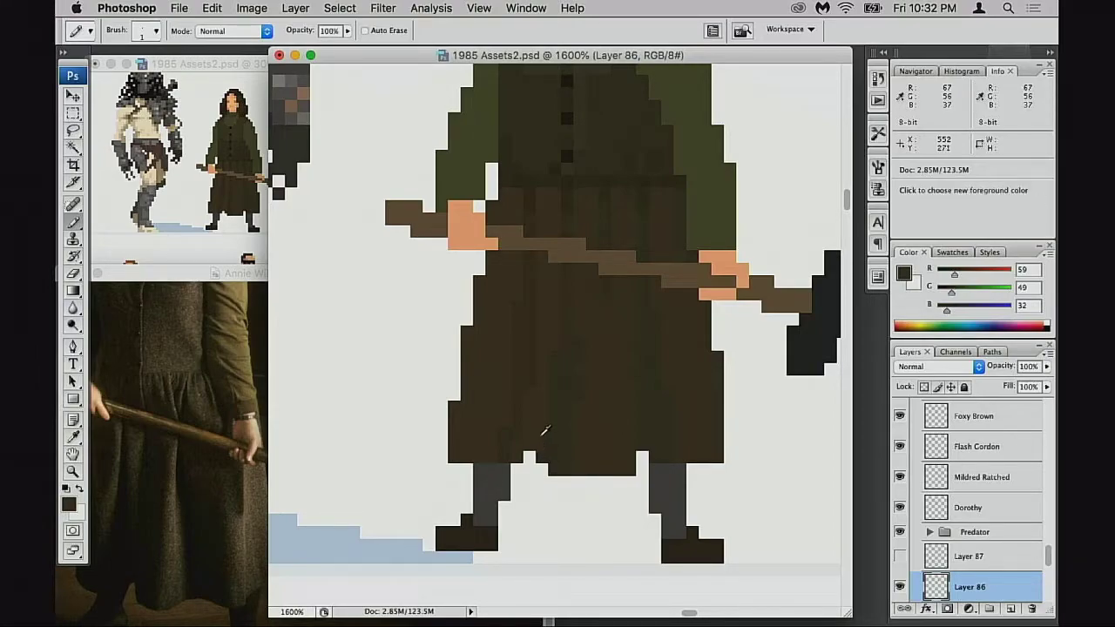
alt+click(504, 469)
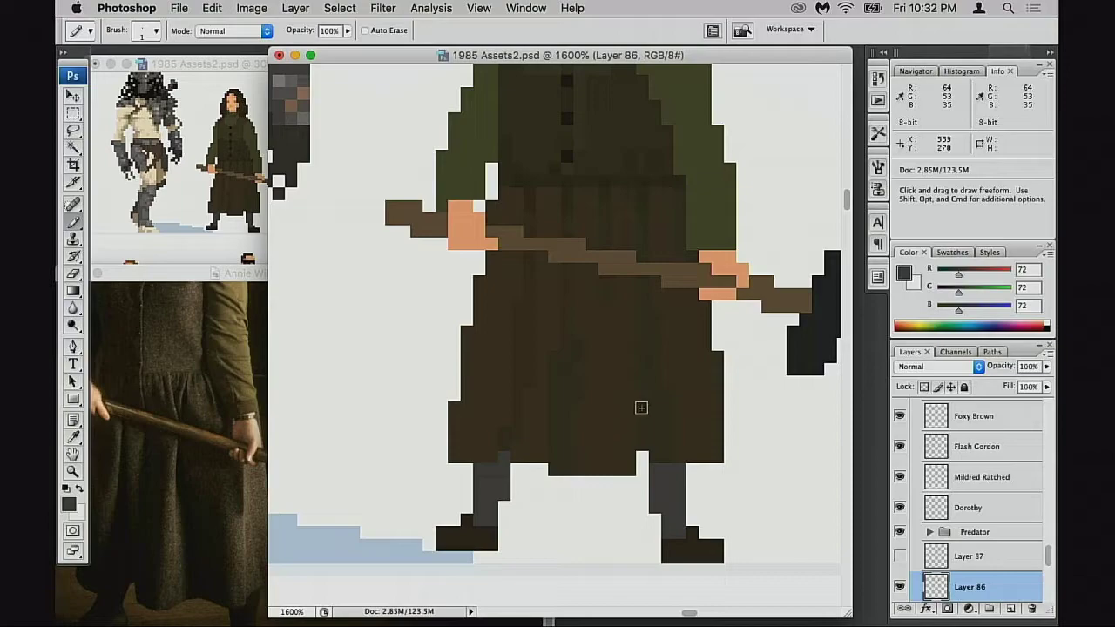
Paint vertical folds down the centre and hammer side of the skirt below the handle in RGB 59, 49, 32 and 64, 53, 35
alt+click(630, 304)
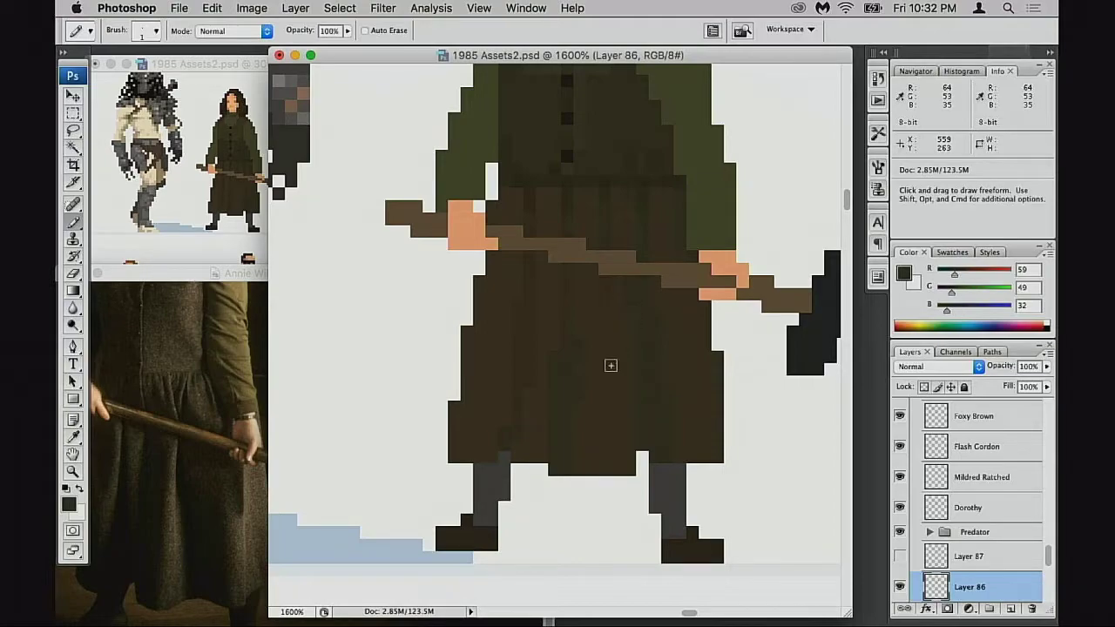
alt+click(669, 412)
scroll(680, 396, up, 2)
scroll(681, 396, right, 1)
alt+click(670, 259)
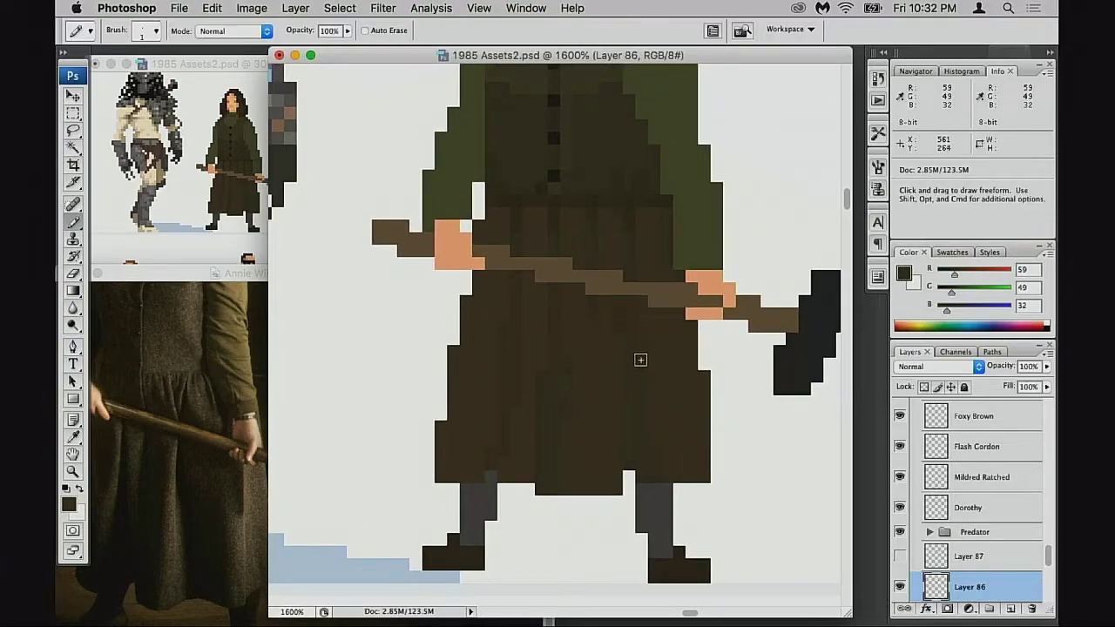
alt+click(582, 339)
drag(595, 355, 592, 363)
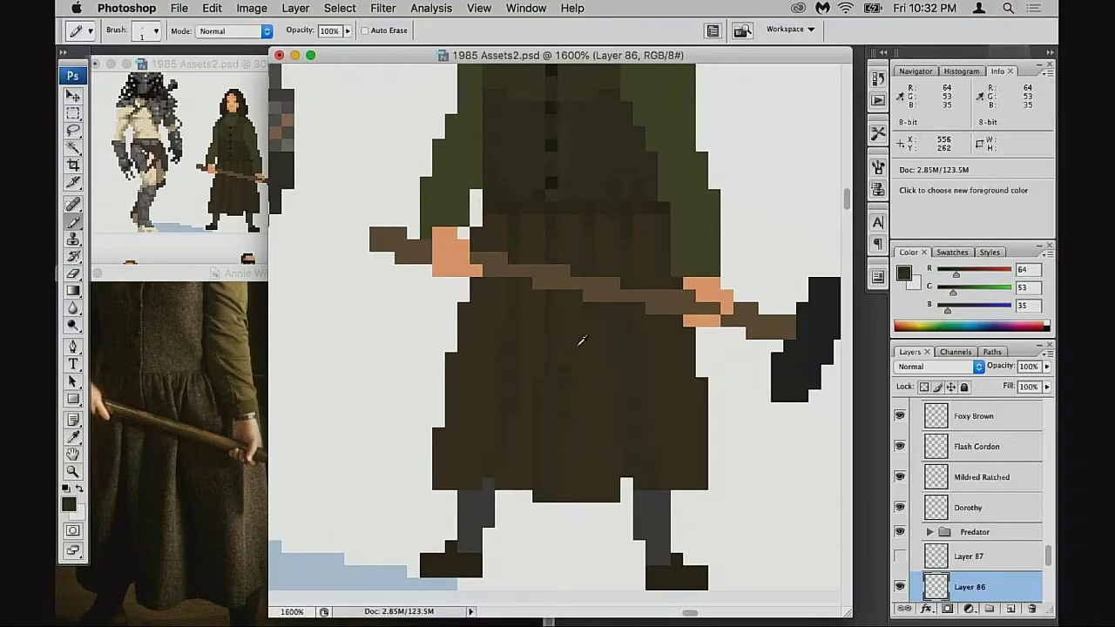
Refine the folds between the skirt's centre and the side away from the hammer head in RGB 59, 49, 32, 64, 53, 35 and 67, 56, 37
alt+click(508, 318)
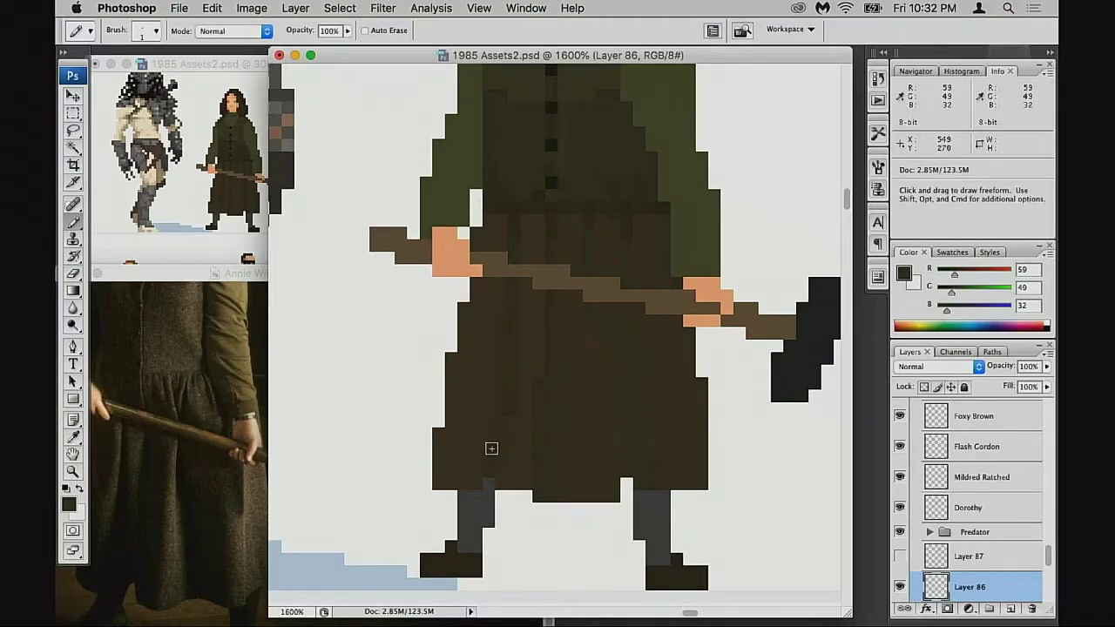
drag(544, 419, 543, 423)
alt+click(580, 379)
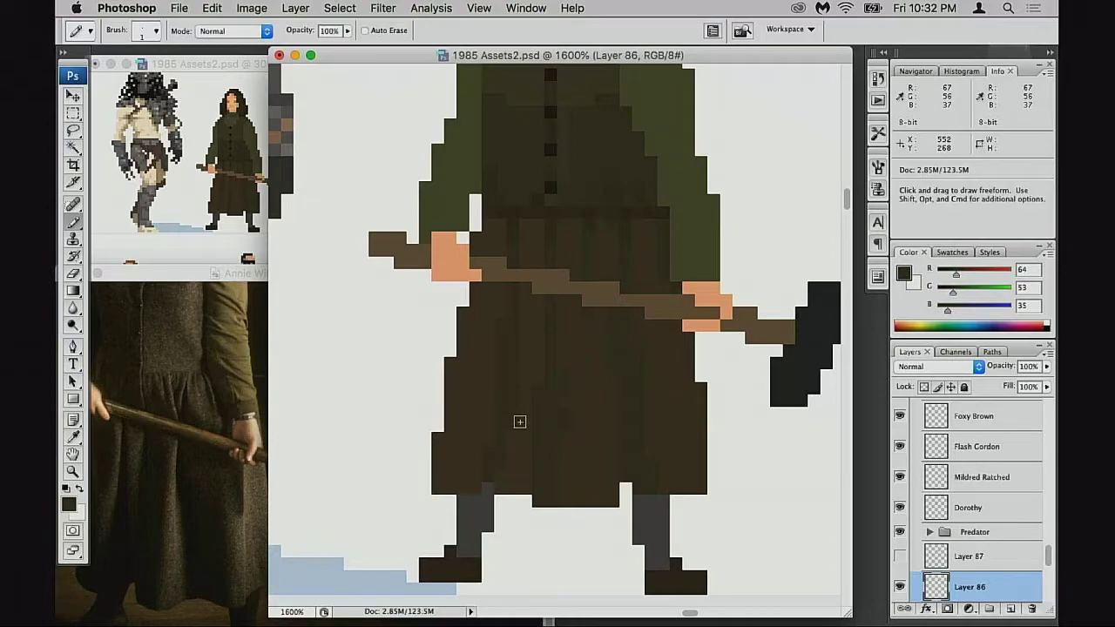
alt+click(518, 417)
alt+click(583, 331)
alt+click(562, 390)
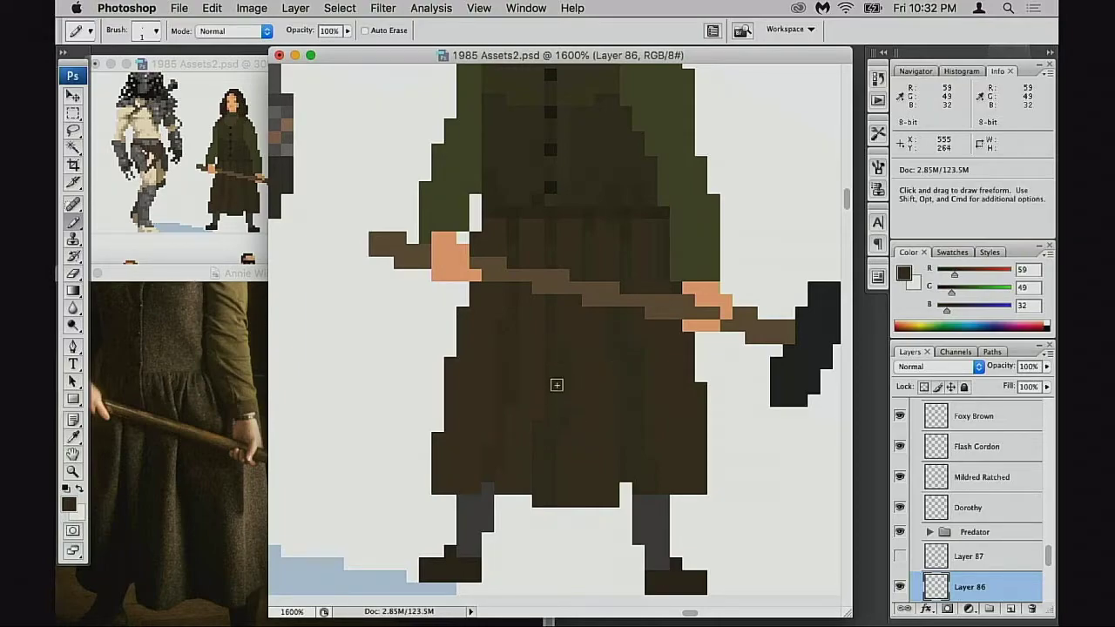
alt+click(615, 363)
alt+click(580, 348)
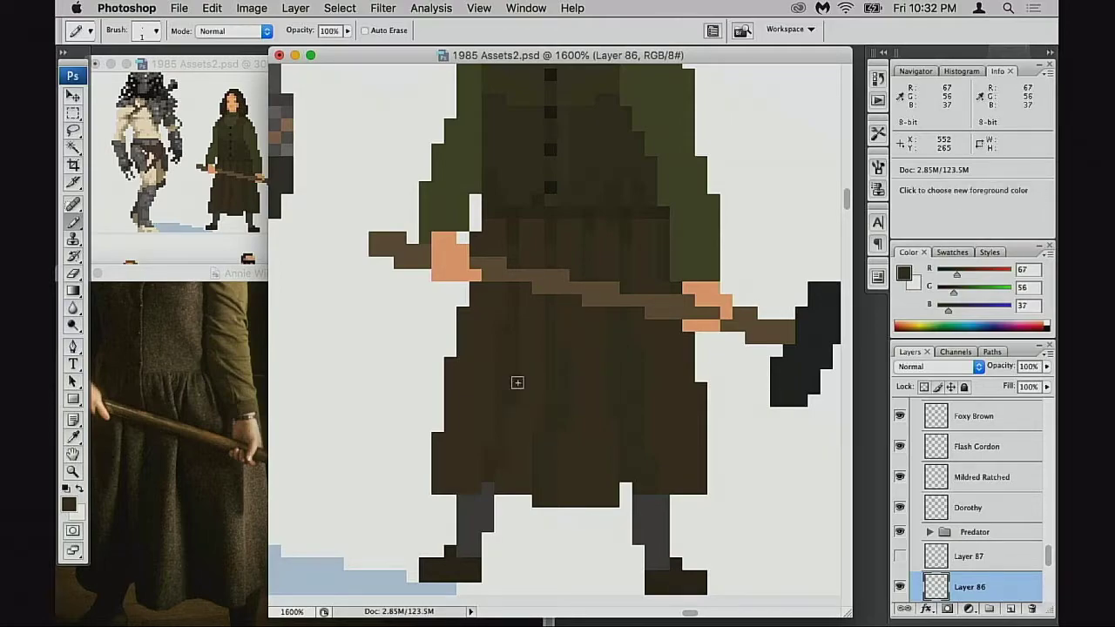
Touch up the lower skirt folds above the leg farther from the hammer head in RGB 59, 49, 32 and 64, 53, 35
alt+click(496, 413)
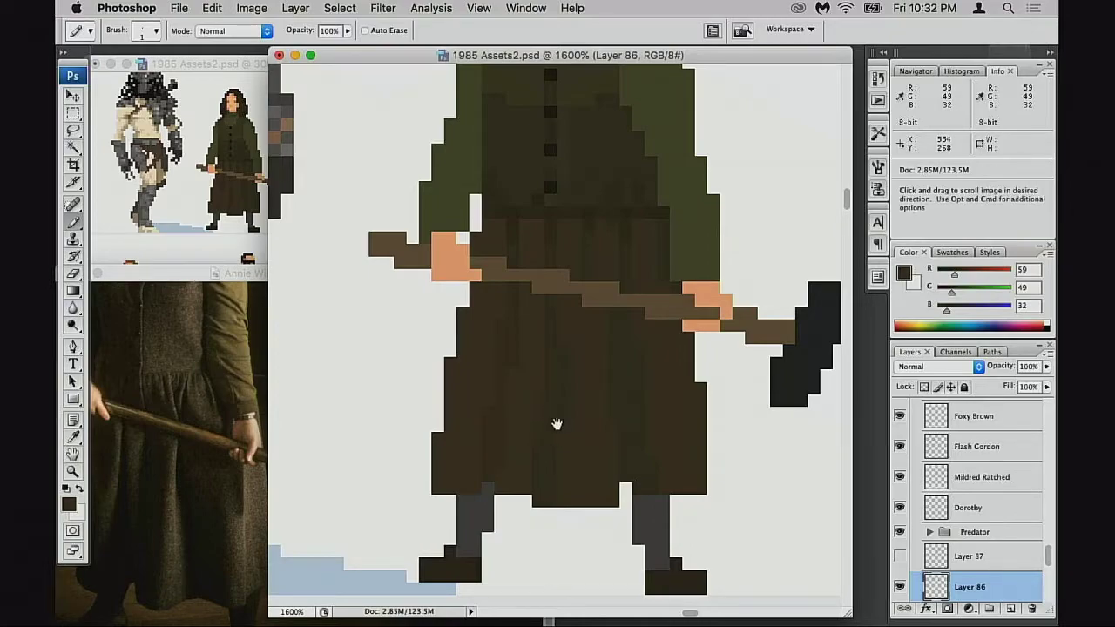
drag(542, 432, 558, 423)
alt+click(597, 369)
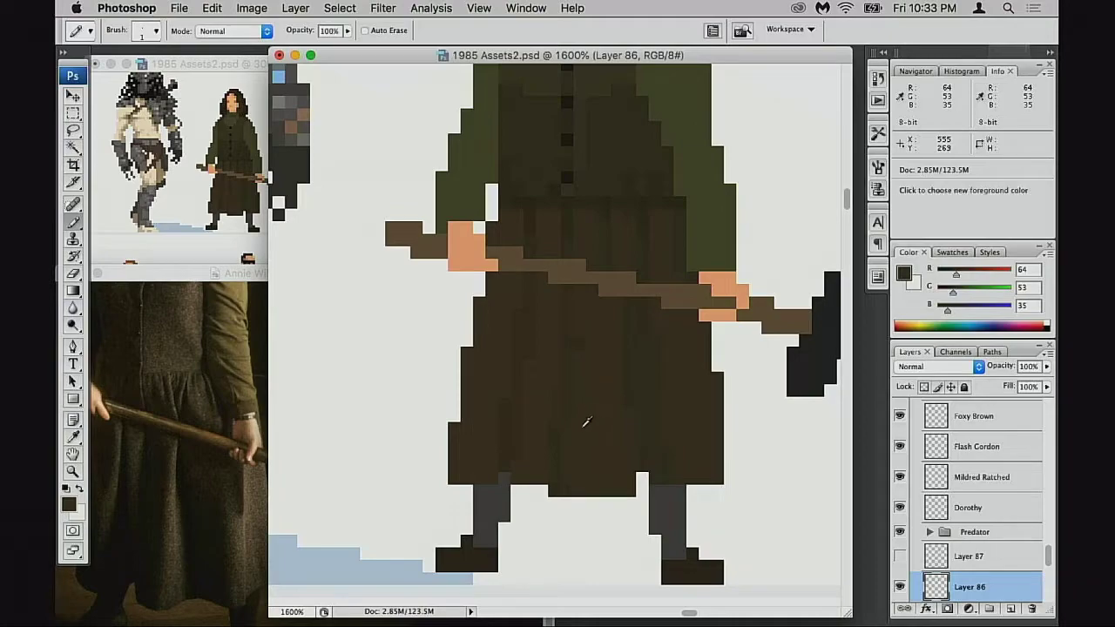
scroll(583, 379, up, 1)
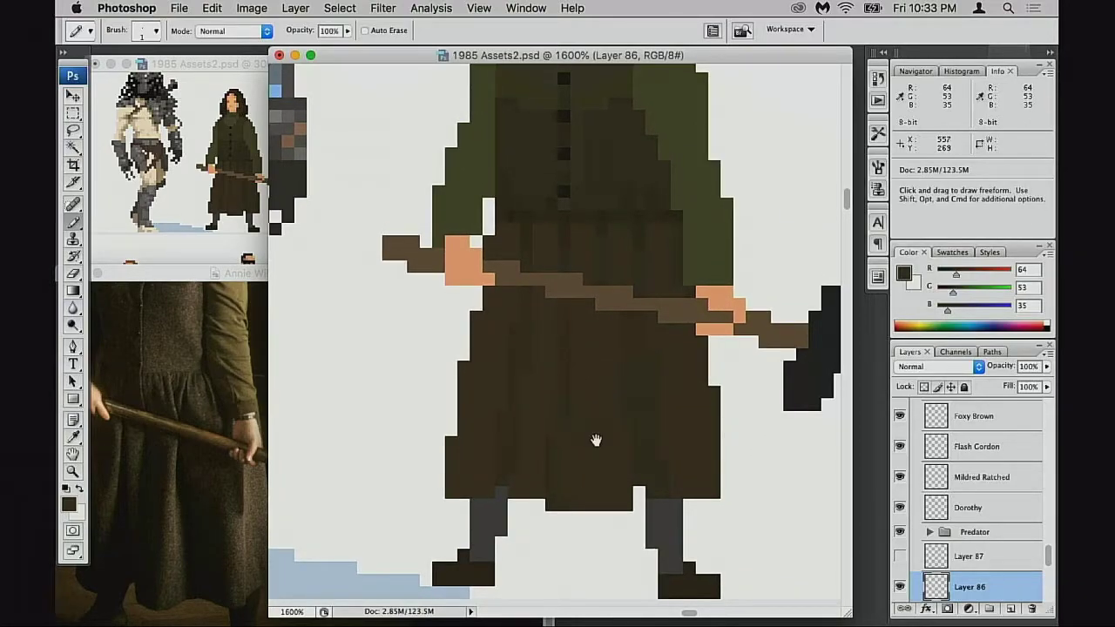
drag(595, 440, 602, 434)
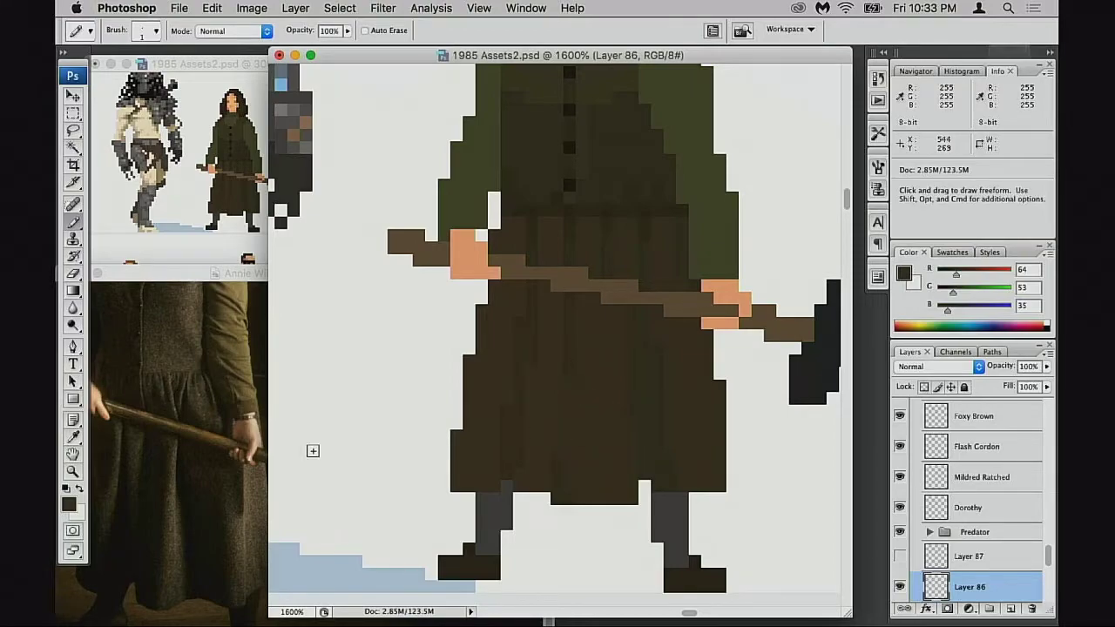
Deepen the skirt fold beneath the handle near the hammer-side hand using RGB 54, 44, 29 and 59, 49, 32
drag(621, 410, 557, 435)
super+click(578, 421)
scroll(535, 311, up, 4)
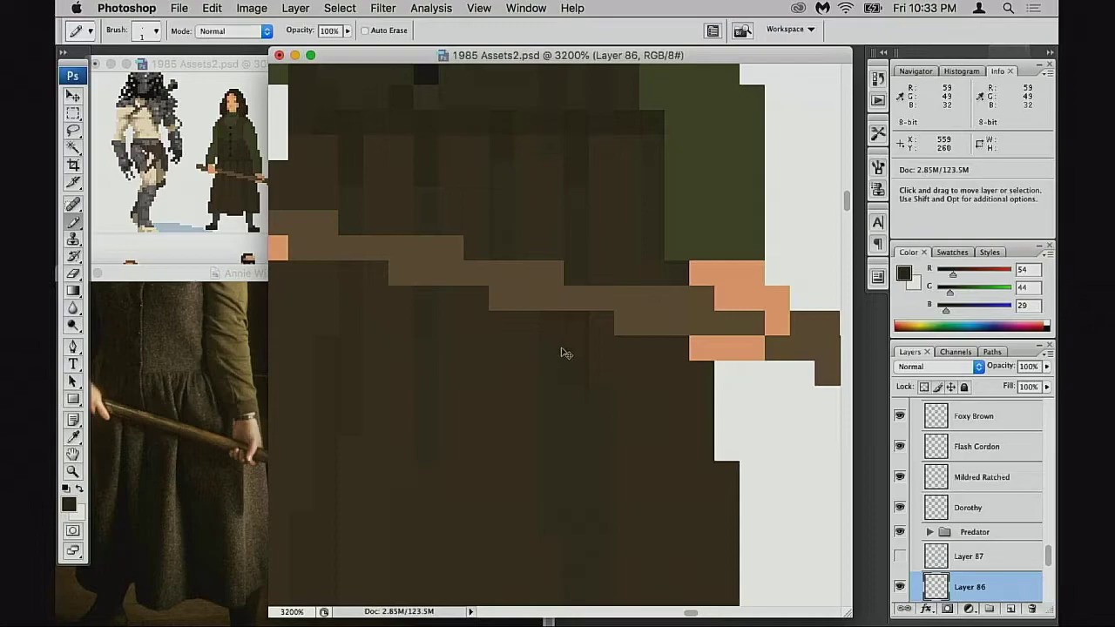
scroll(571, 418, down, 2)
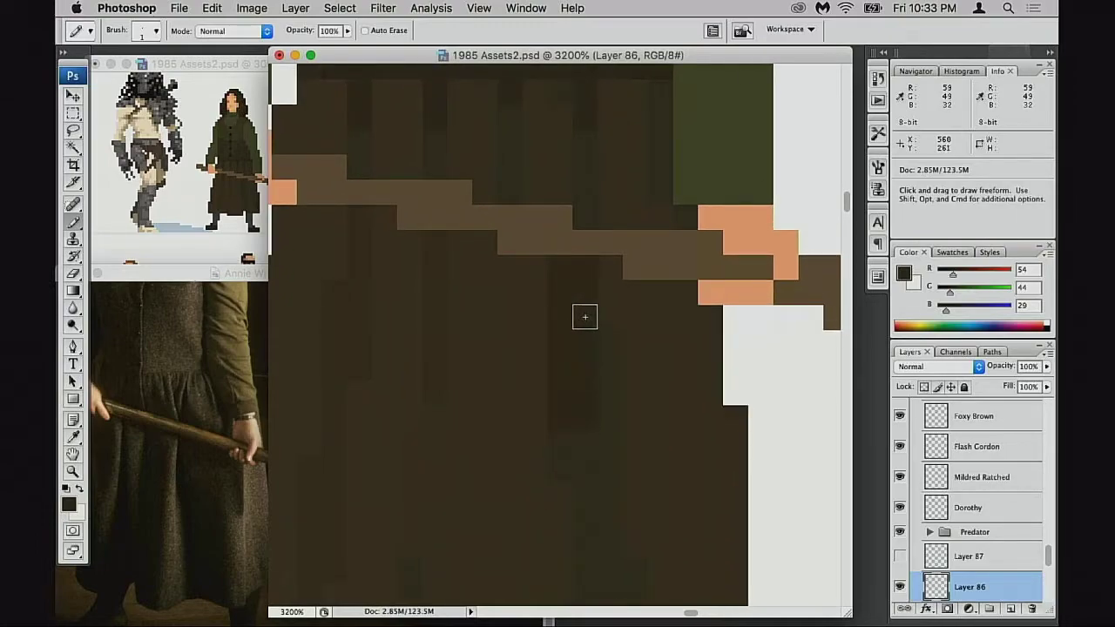
mouse_move(588, 450)
mouse_down()
mouse_move(615, 441)
mouse_move(582, 433)
mouse_move(625, 418)
mouse_up()
drag(674, 458, 650, 467)
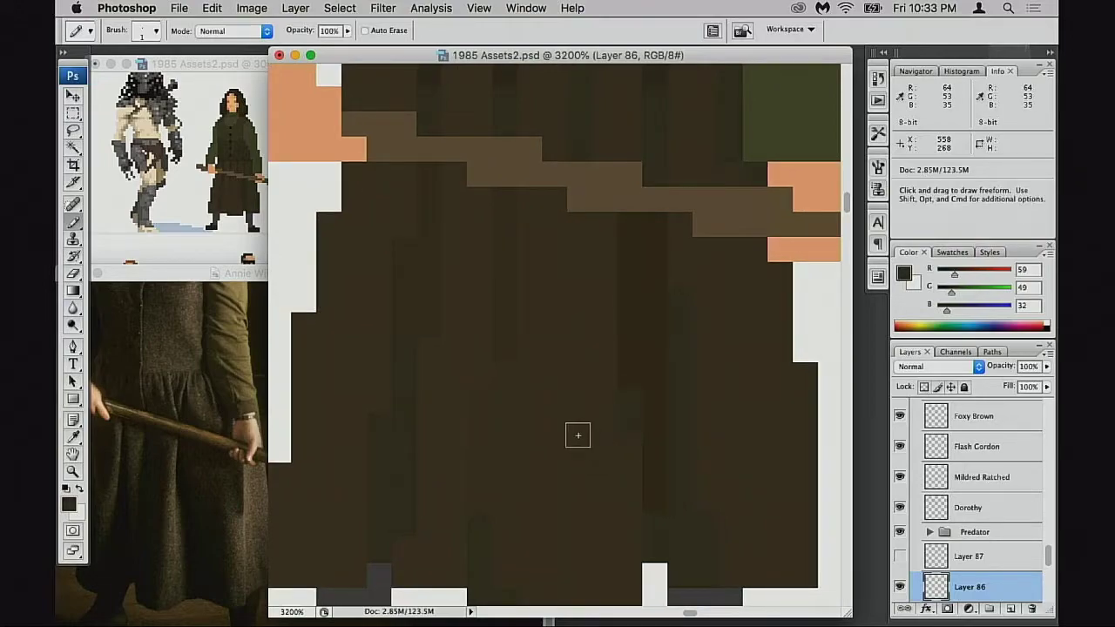
drag(535, 442, 629, 430)
Enlarge the overview of the character to 500% to check the skirt shading
click(238, 216)
super+click(239, 216)
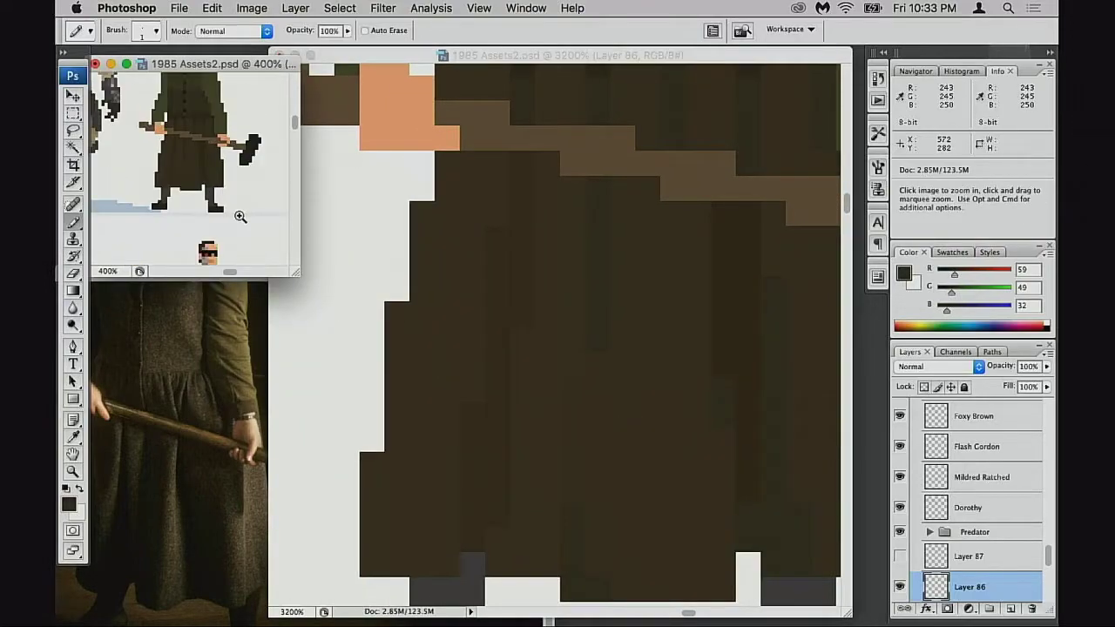
click(240, 216)
scroll(242, 213, up, 3)
click(593, 374)
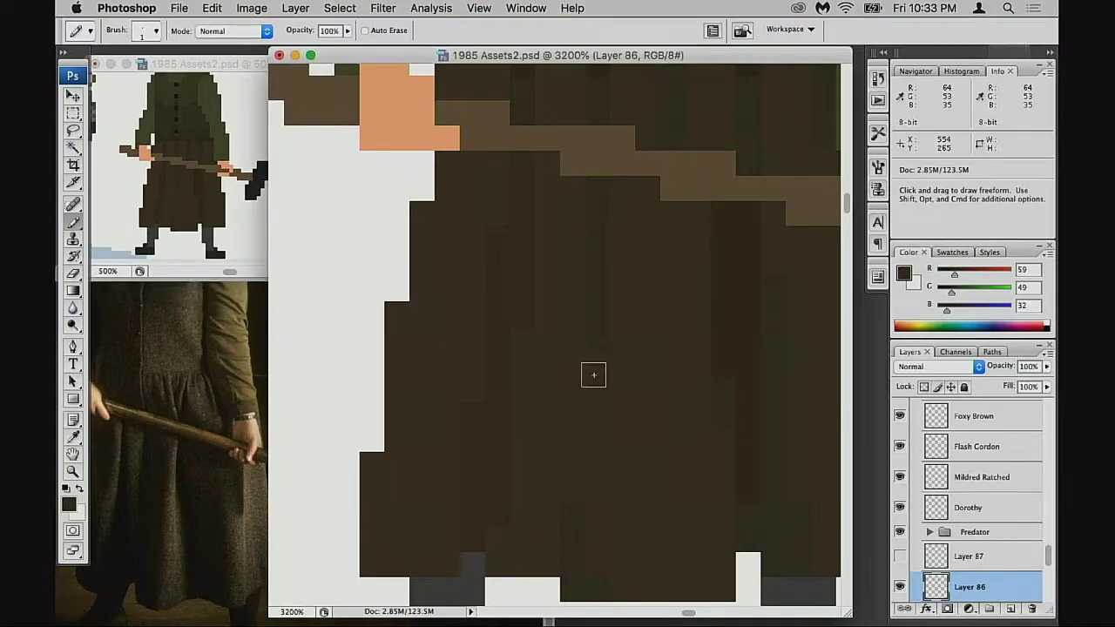
Set the Pencil to Screen mode and try highlight strokes on the skirt's lower centre in RGB 64, 53, 35
drag(621, 448, 626, 413)
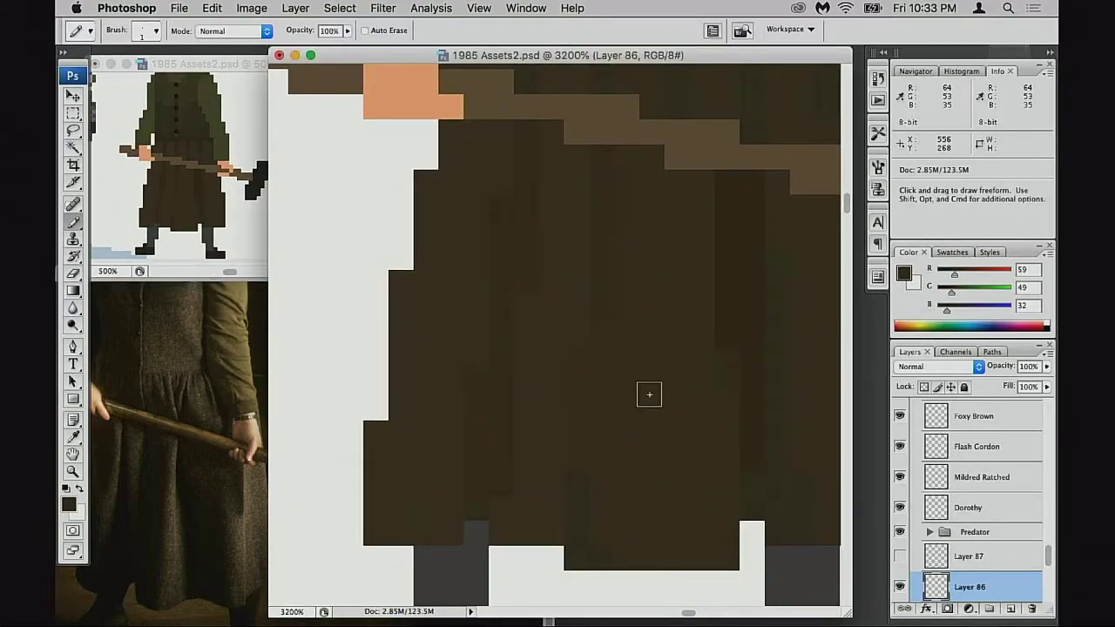
key(alt)
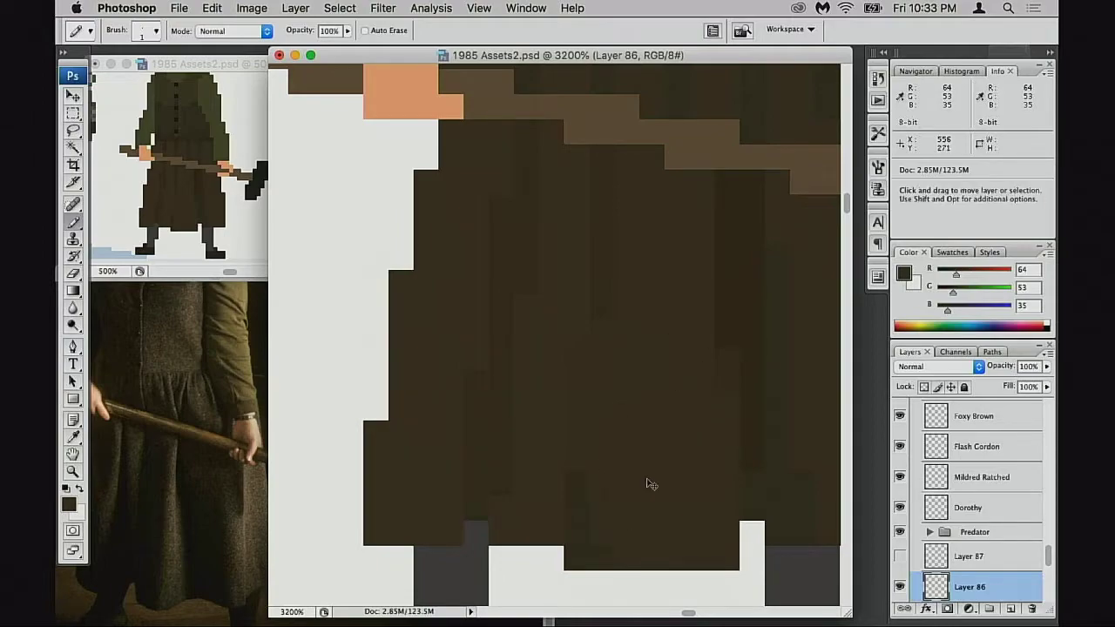
key(alt+shift+s)
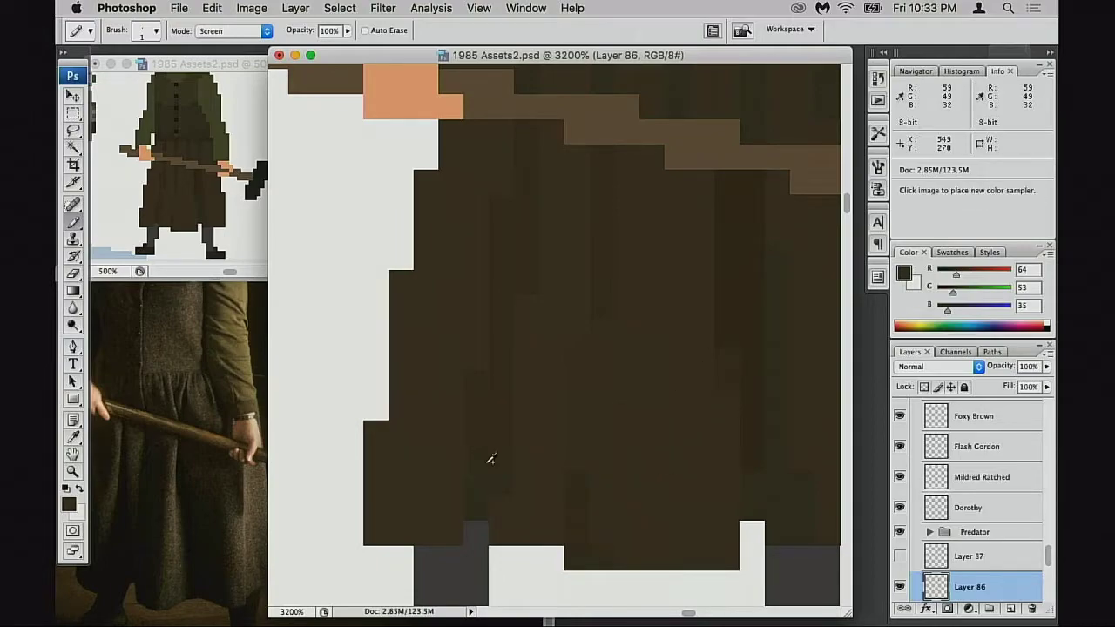
drag(627, 384, 623, 505)
key(super+z)
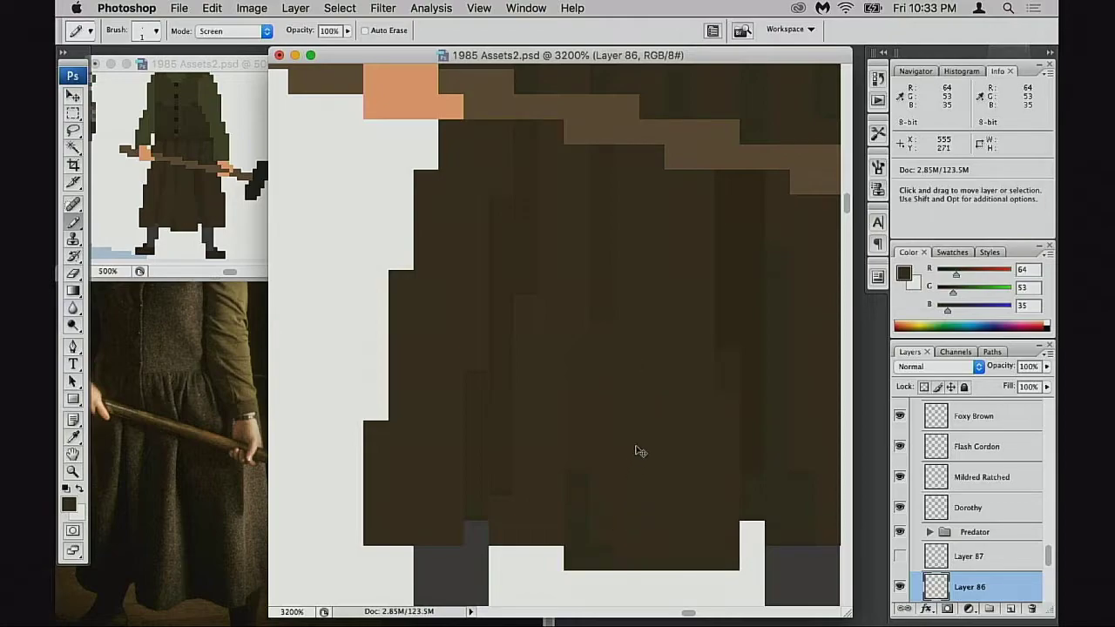
key(1)
key(3)
mouse_move(648, 436)
mouse_down()
mouse_move(621, 422)
mouse_move(632, 510)
mouse_move(622, 403)
mouse_up()
key(super+z)
Paint a two-pixel-wide highlight on the skirt's lower centre in Screen mode at 20% opacity with RGB 67, 56, 37
key(2)
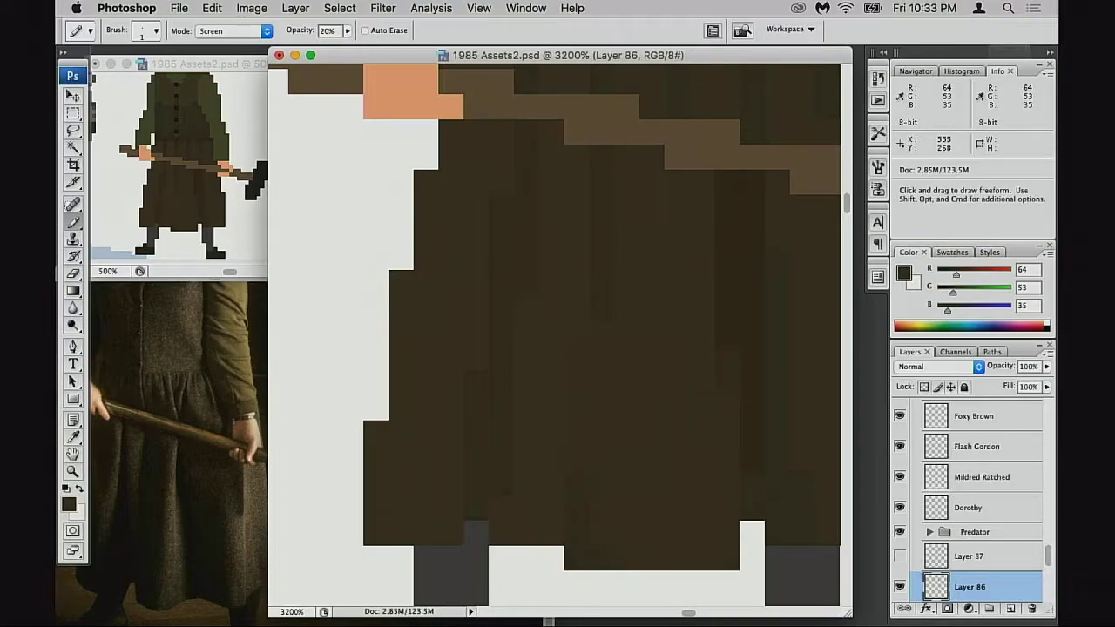
alt+click(550, 377)
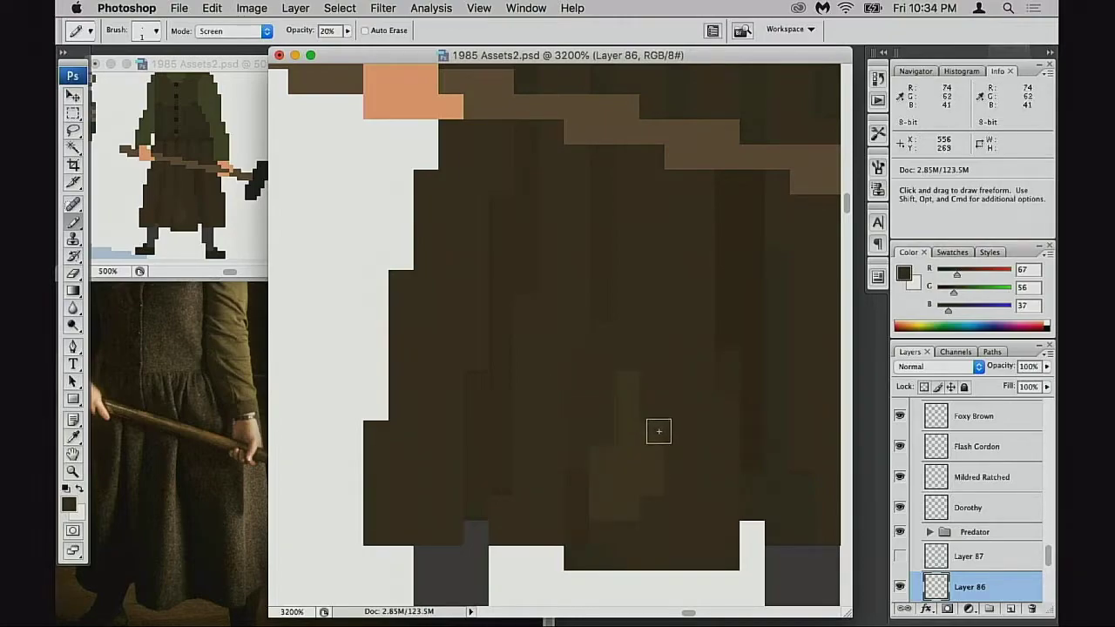
key(super+z)
mouse_move(635, 413)
mouse_down()
mouse_move(629, 388)
mouse_move(655, 422)
mouse_up()
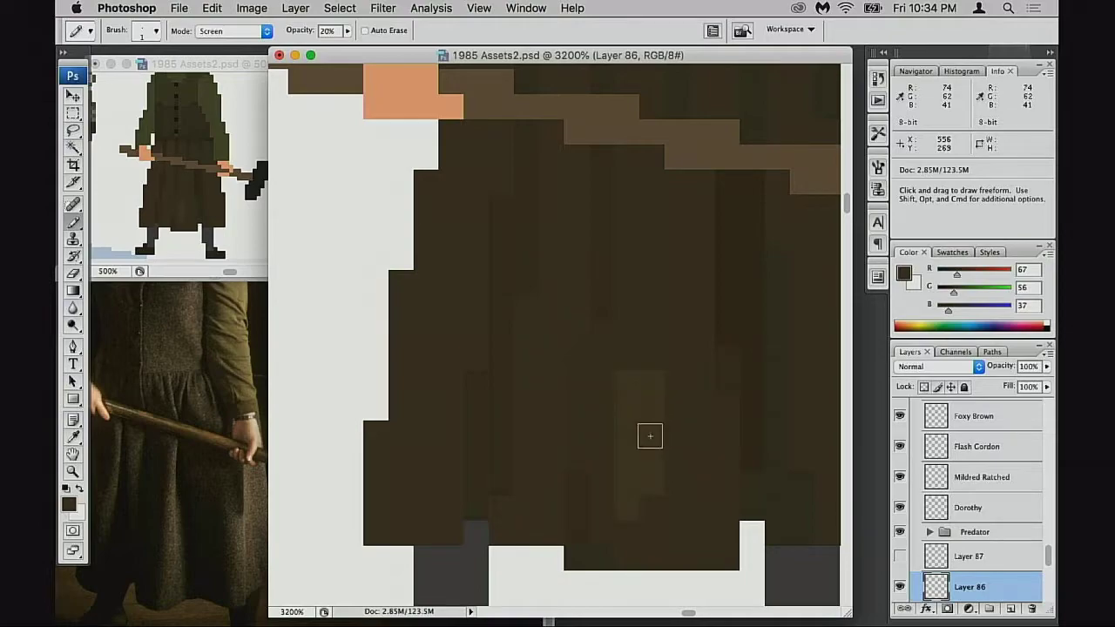
Soften the skirt highlight with RGB 64, 53, 35 in Normal mode at 30% opacity
alt+click(676, 420)
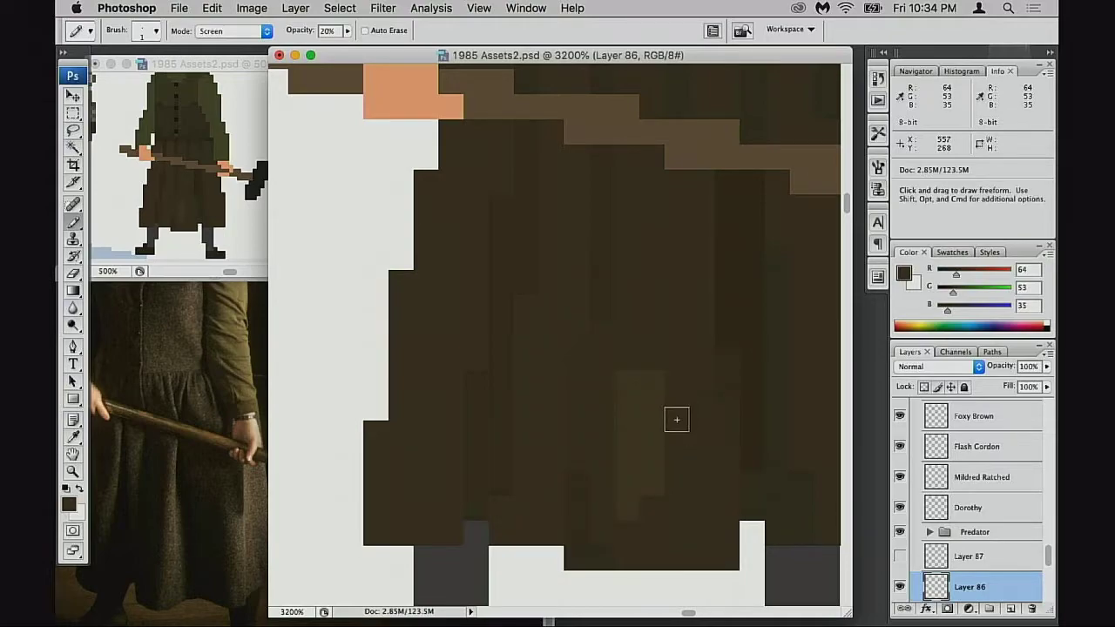
key(shift+alt+n)
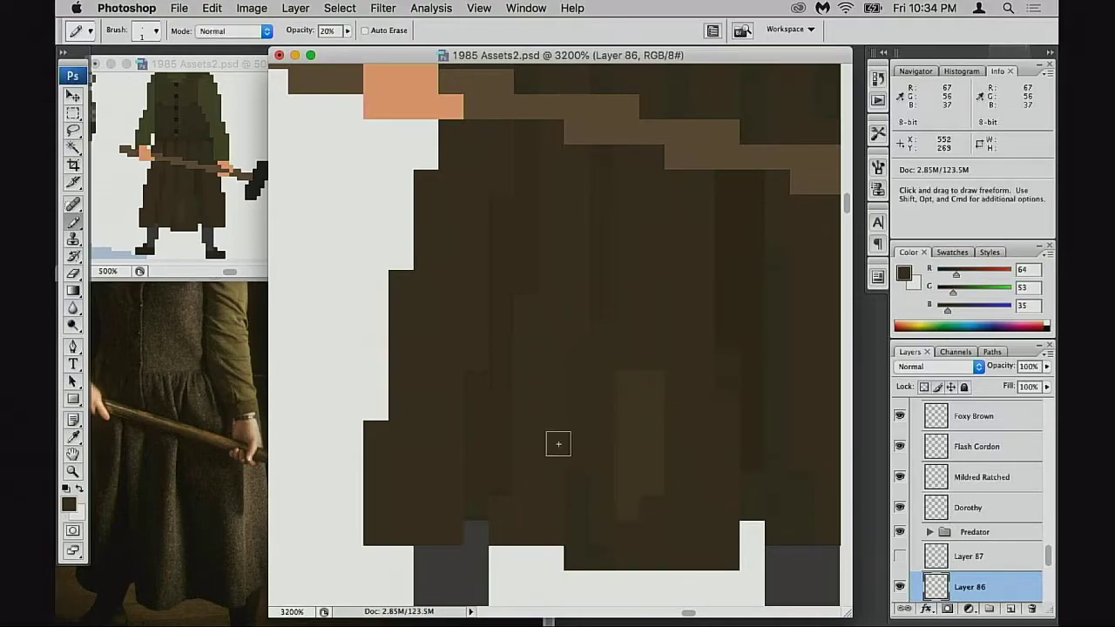
key(3)
alt+click(649, 414)
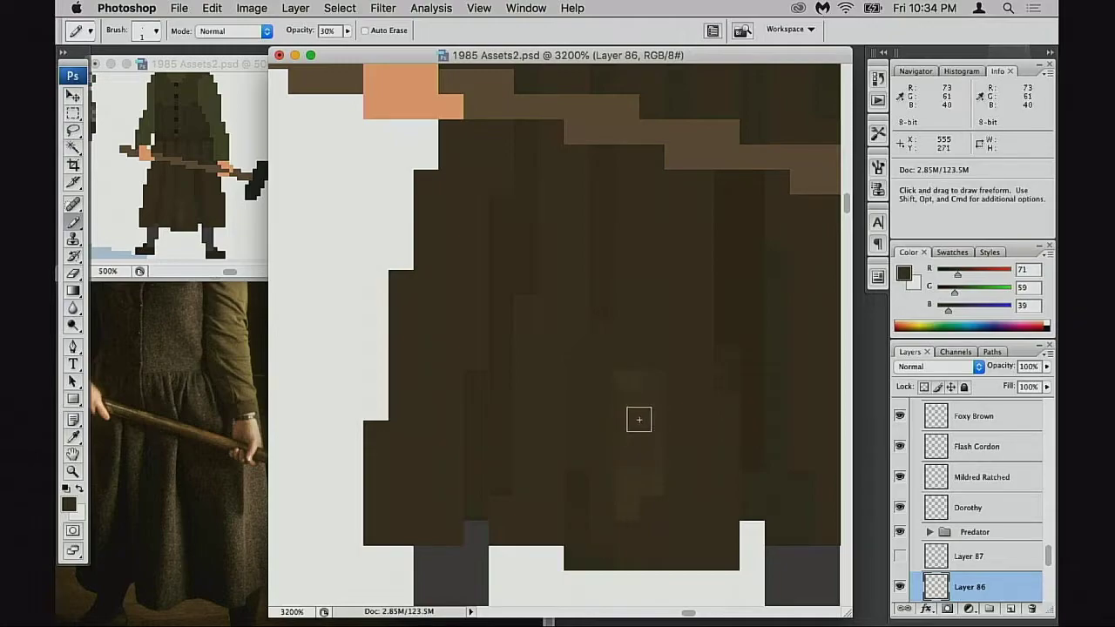
Select the highlight's RGB 71, 59, 39 area with the Magic Wand and shift its hue by +7
key(w)
click(647, 453)
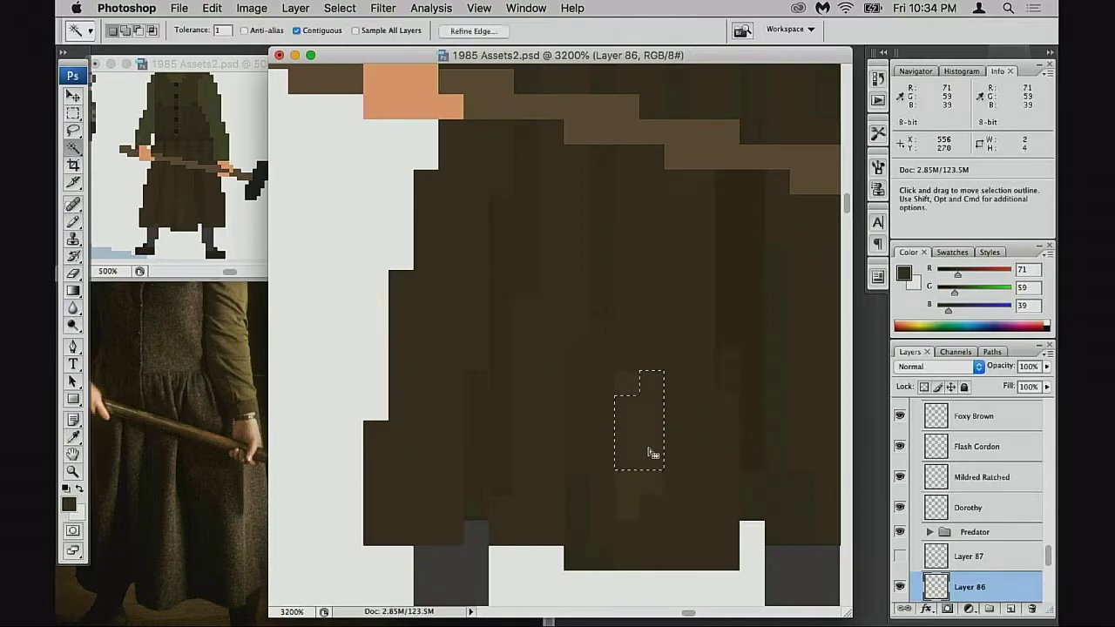
key(super+u)
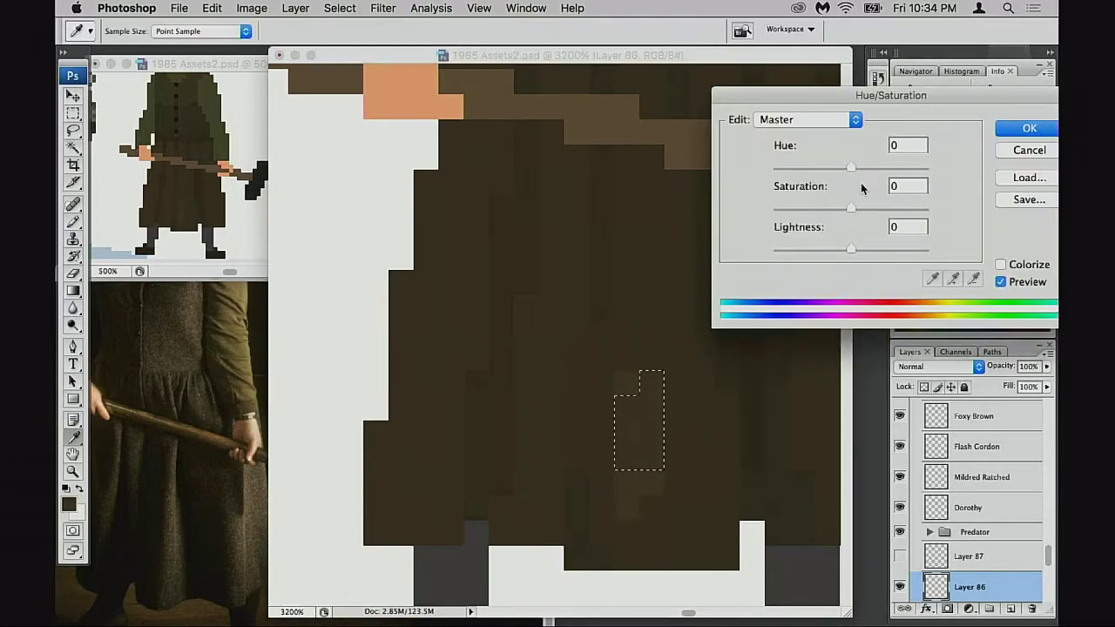
drag(853, 174, 858, 174)
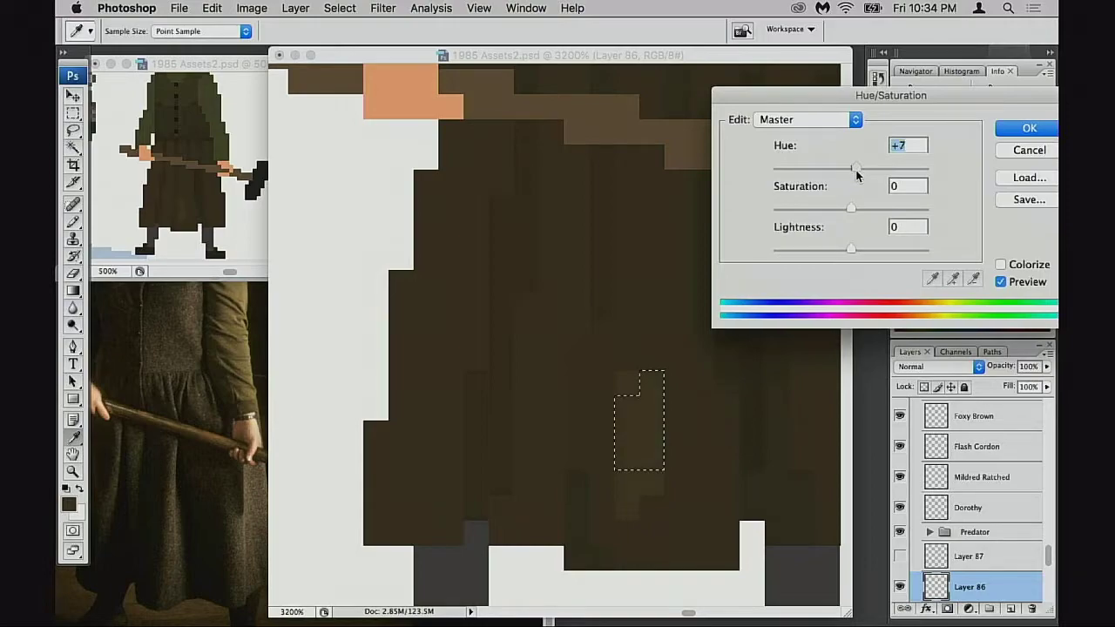
key(Return)
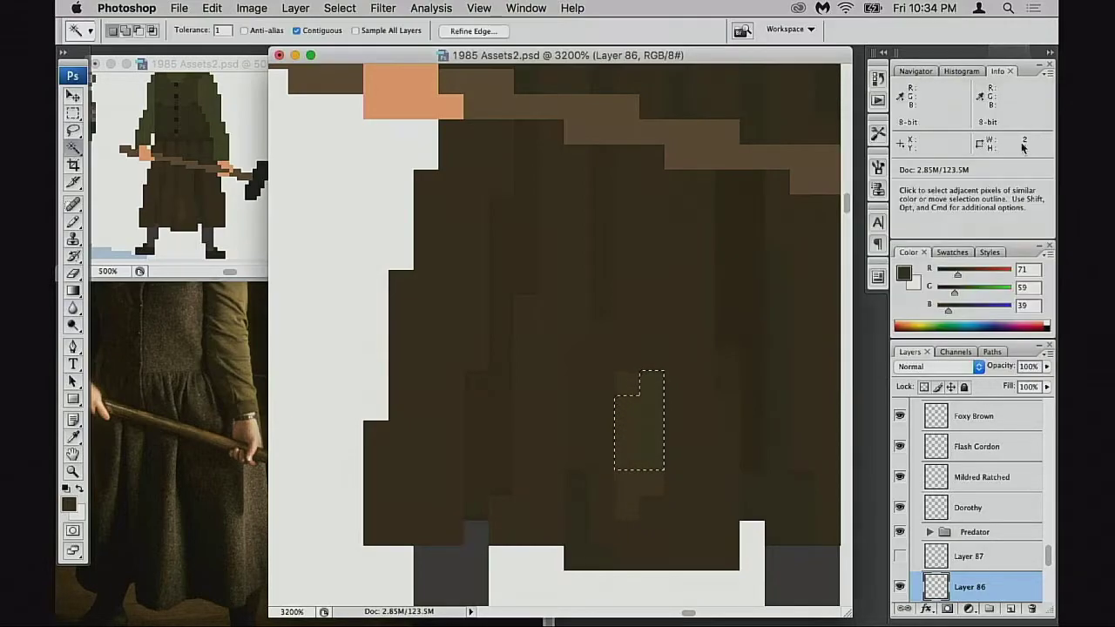
key(super+d)
Blend the highlight with RGB 64, 53, 35 at 30% opacity, and extend it along the centre fold in RGB 69, 60, 38 at 100%
key(b)
alt+click(699, 410)
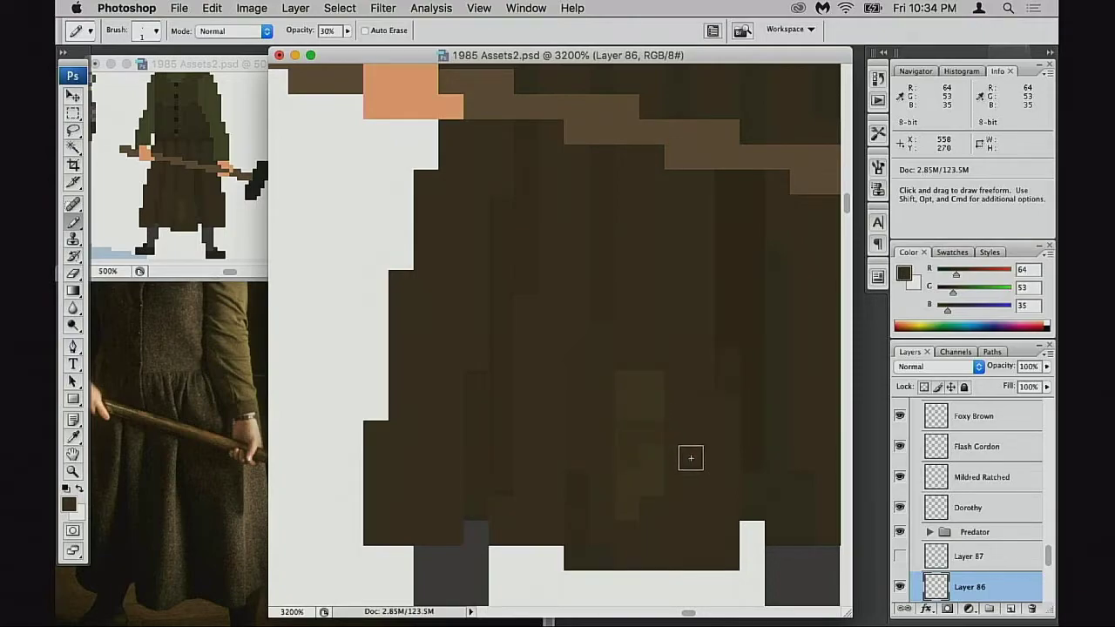
alt+click(647, 425)
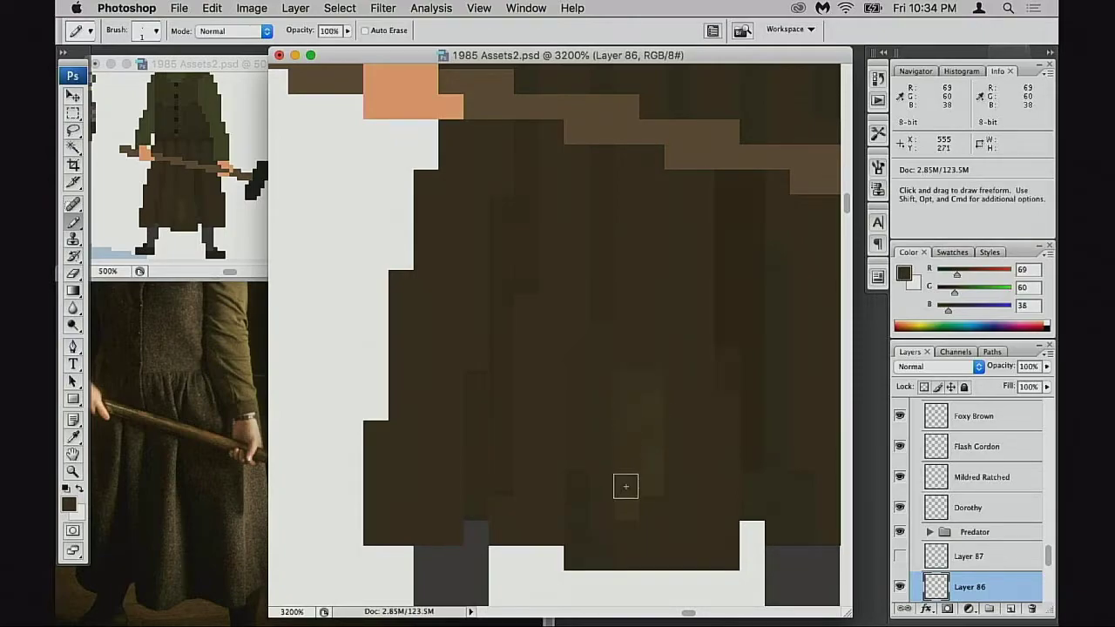
scroll(648, 455, up, 1)
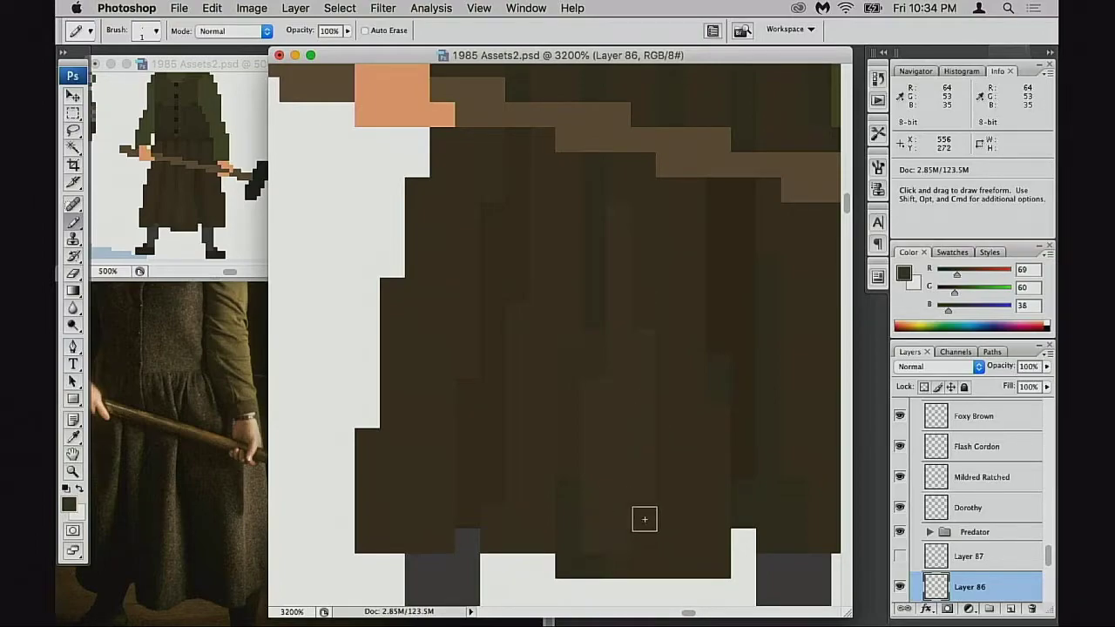
Refine the lower centre fold's highlight edge with RGB 64, 53, 35 and RGB 69, 60, 38 at 100% opacity
alt+click(680, 479)
drag(678, 464, 687, 456)
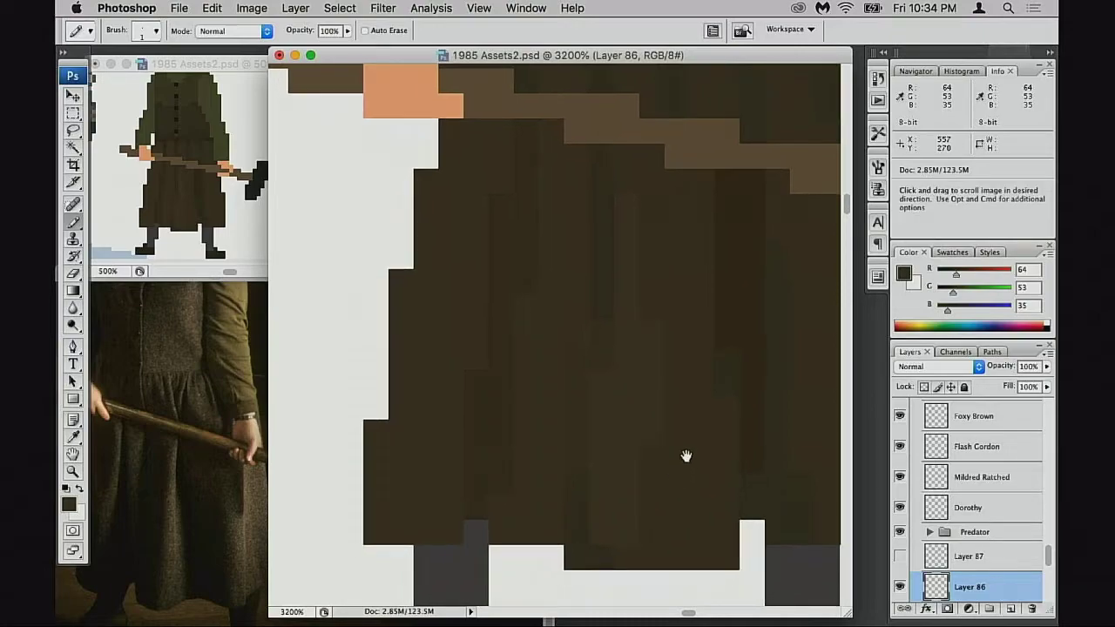
alt+click(638, 454)
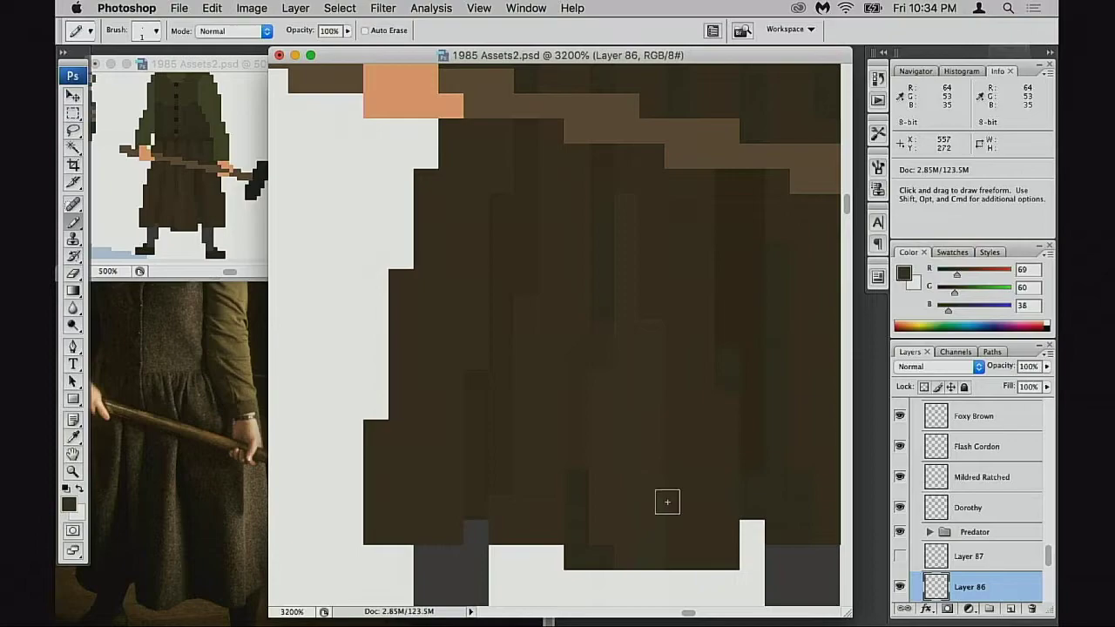
alt+click(687, 442)
scroll(662, 340, up, 3)
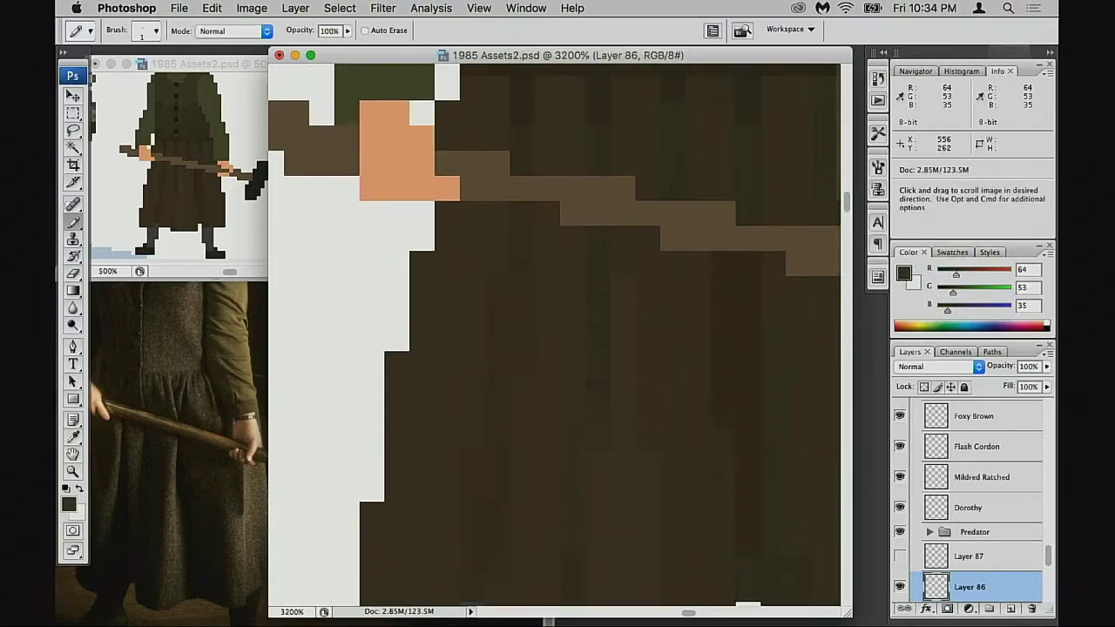
Extend the highlight on the skirt fold left of centre, below the sledgehammer handle, in RGB 69, 60, 38
alt+click(627, 259)
click(637, 427)
drag(663, 292, 630, 404)
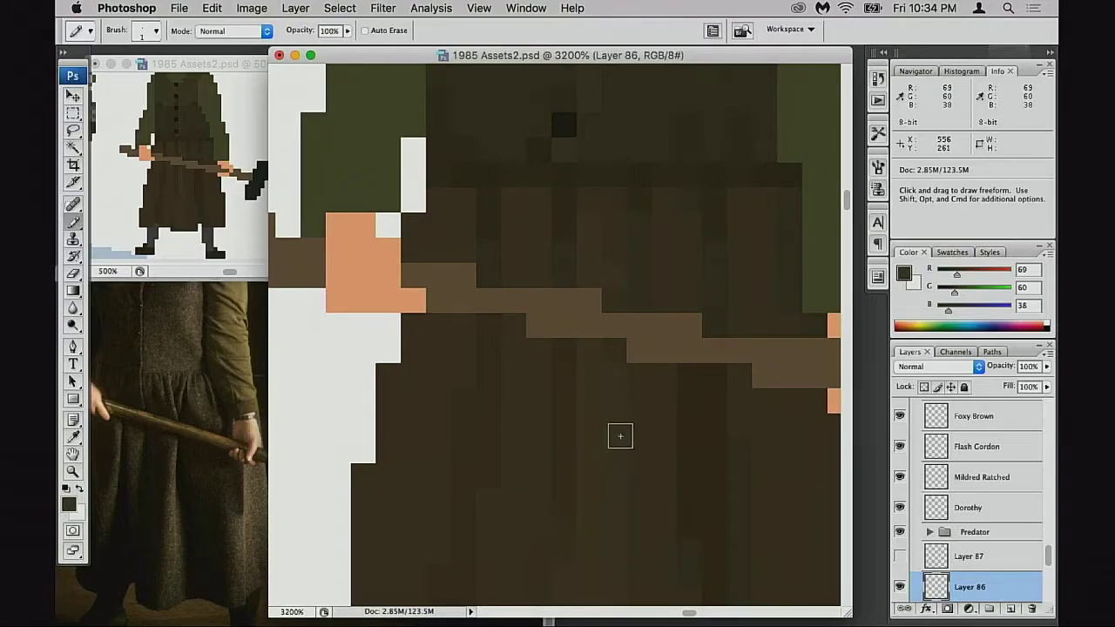
drag(637, 444, 586, 248)
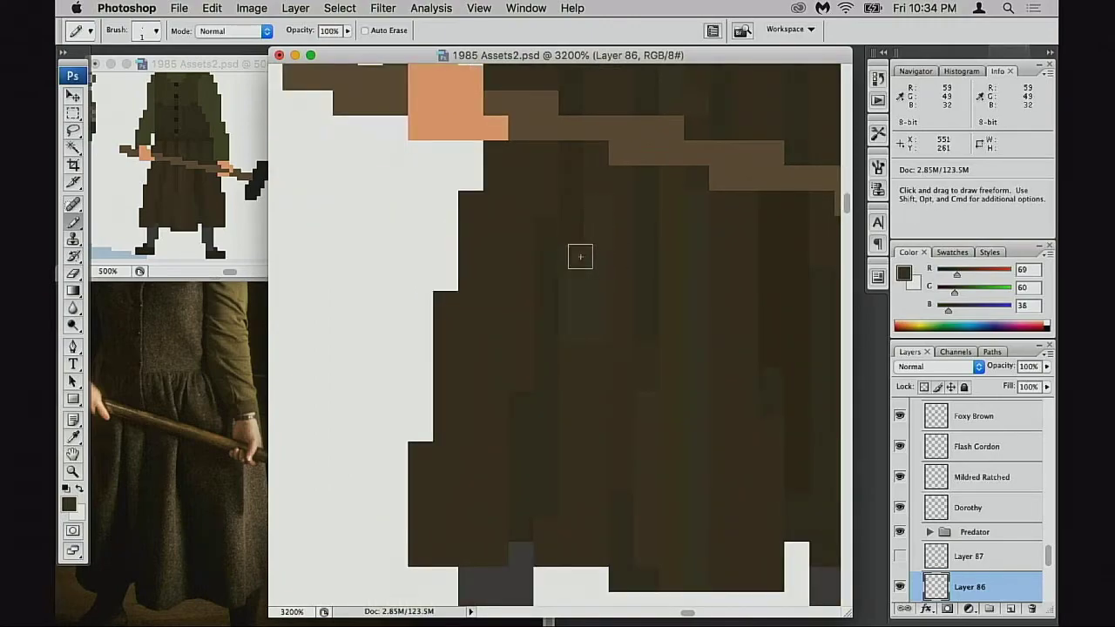
mouse_move(613, 310)
mouse_down()
mouse_move(625, 307)
mouse_move(625, 341)
mouse_up()
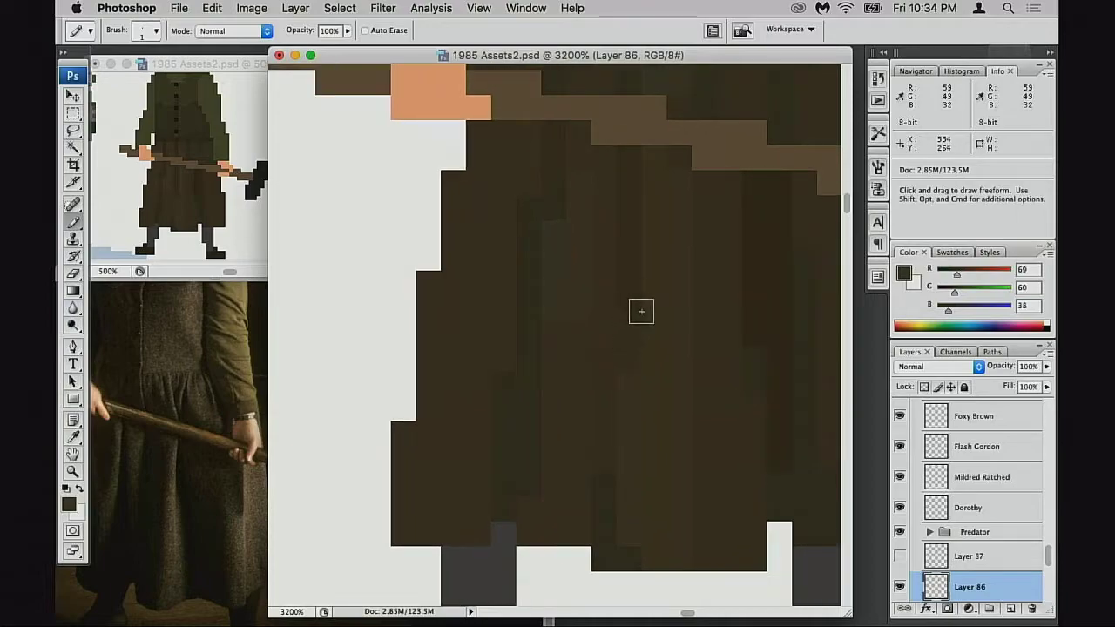
Touch up the crease and highlight beneath the handle, left of the skirt's centre, with RGB 59, 49, 32 and RGB 69, 60, 38
scroll(641, 311, up, 1)
scroll(641, 310, right, 1)
scroll(548, 346, up, 1)
scroll(547, 346, right, 1)
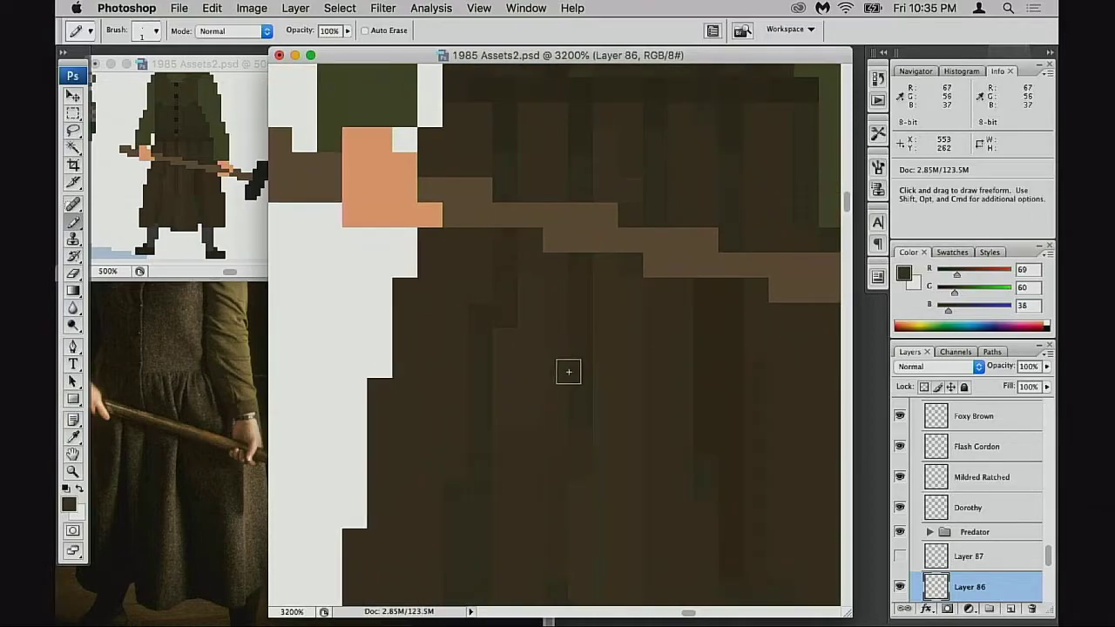
key(alt)
click(490, 308)
click(590, 319)
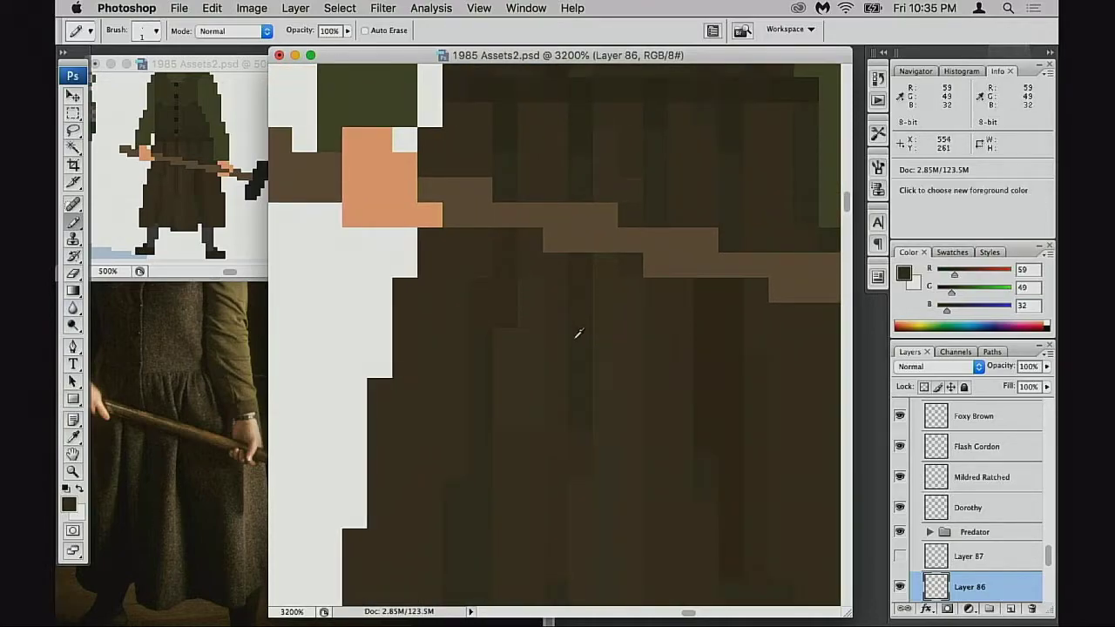
alt+click(550, 361)
click(533, 370)
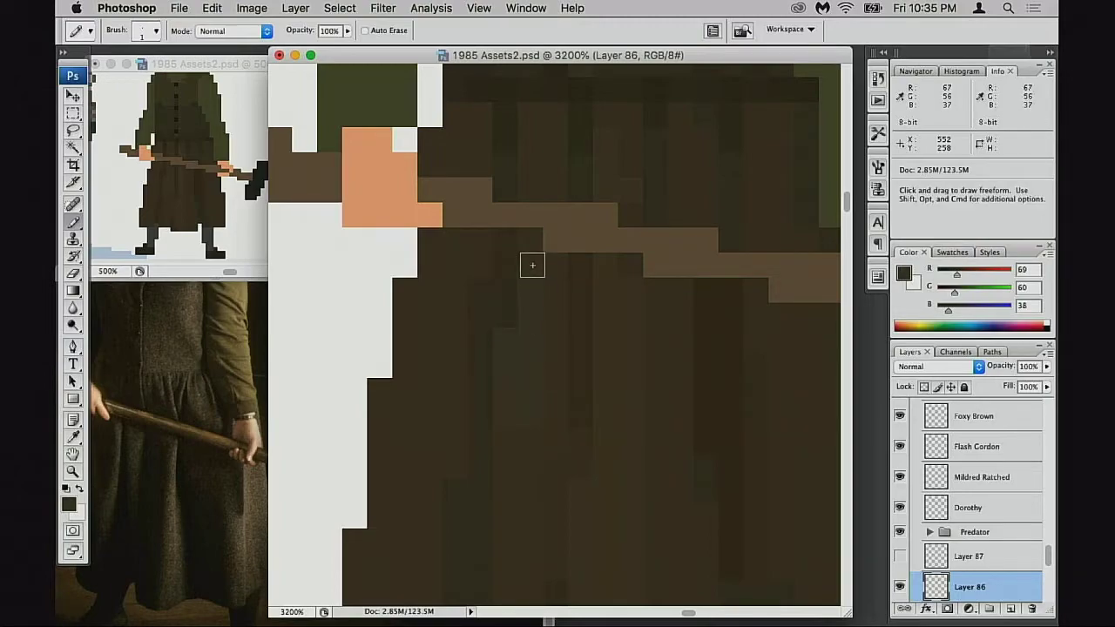
Reshape the end of the dark crease near the skirt's centre with RGB 67, 56, 37 and RGB 59, 49, 32
scroll(549, 287, down, 2)
scroll(560, 301, left, 1)
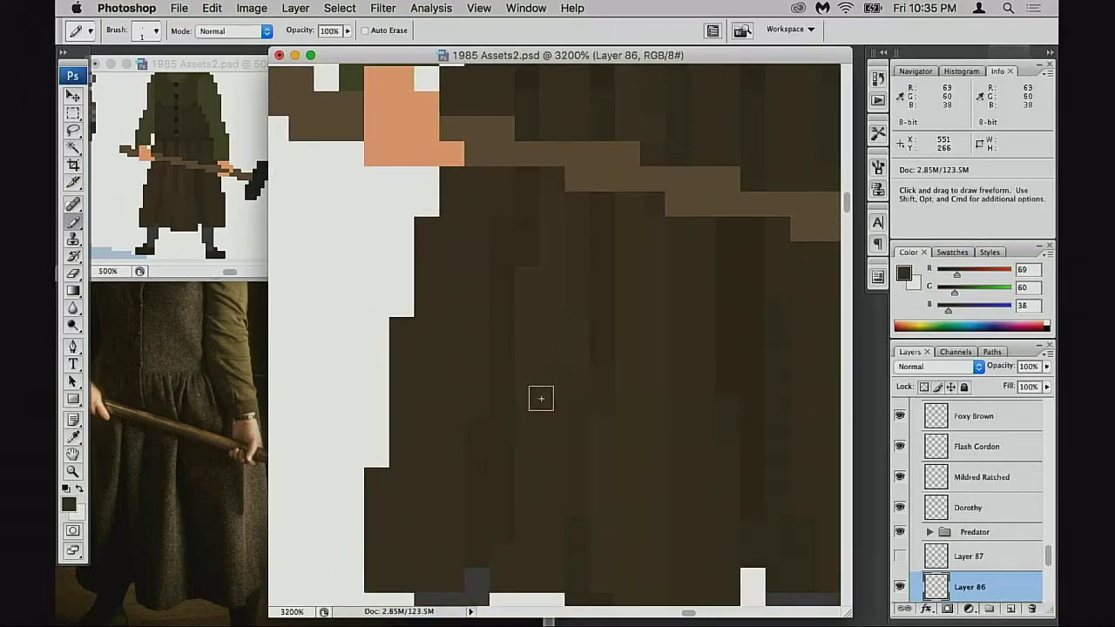
scroll(567, 356, down, 3)
scroll(575, 361, left, 1)
key(alt)
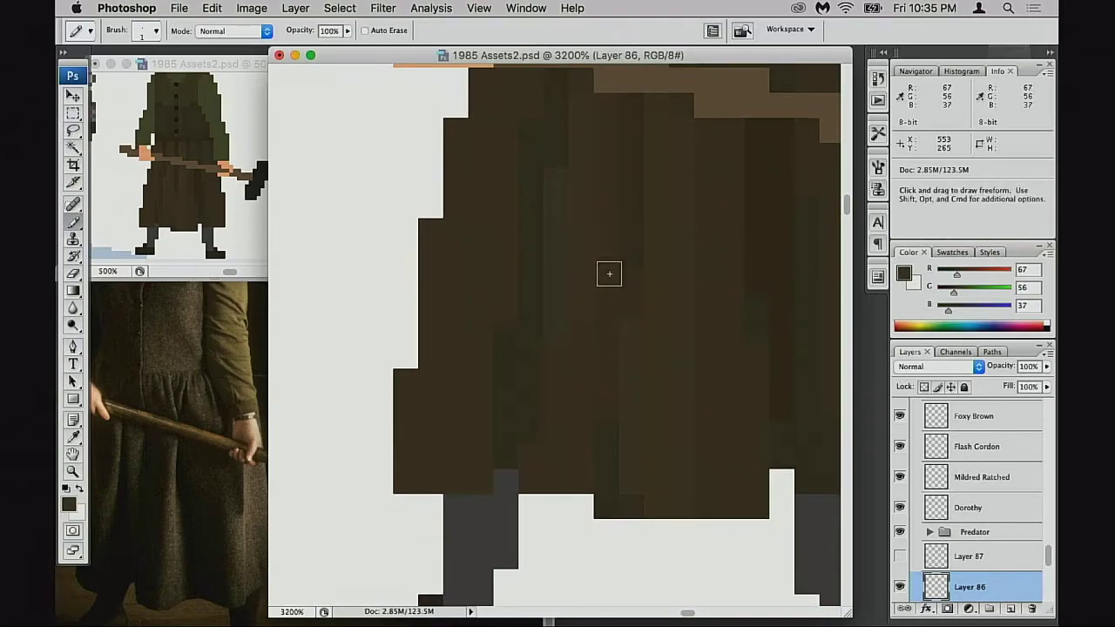
alt+click(634, 237)
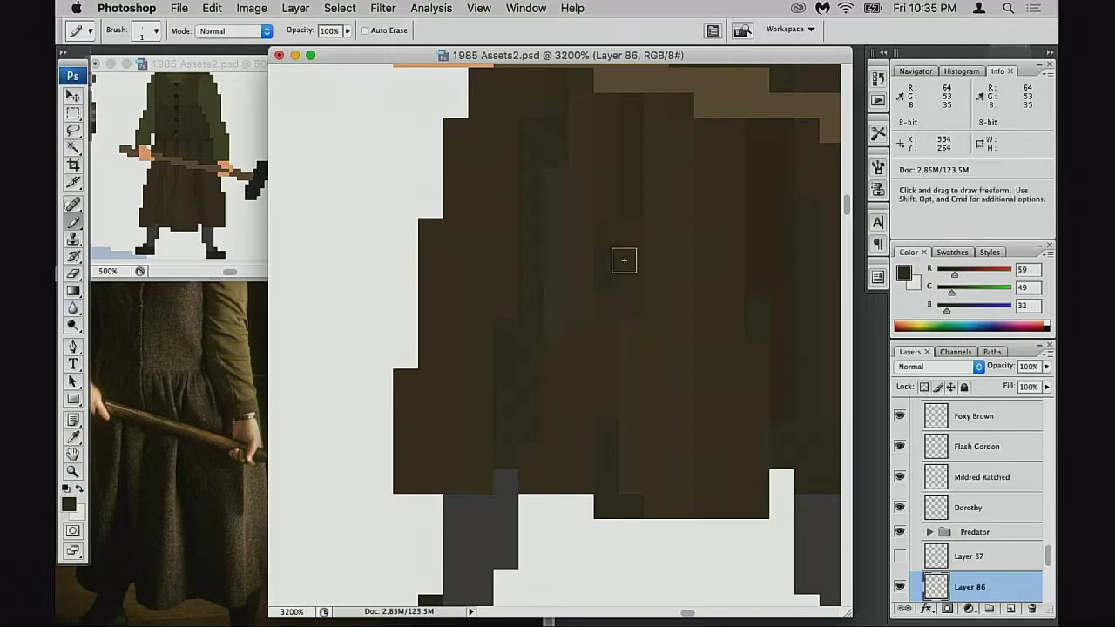
alt+click(592, 237)
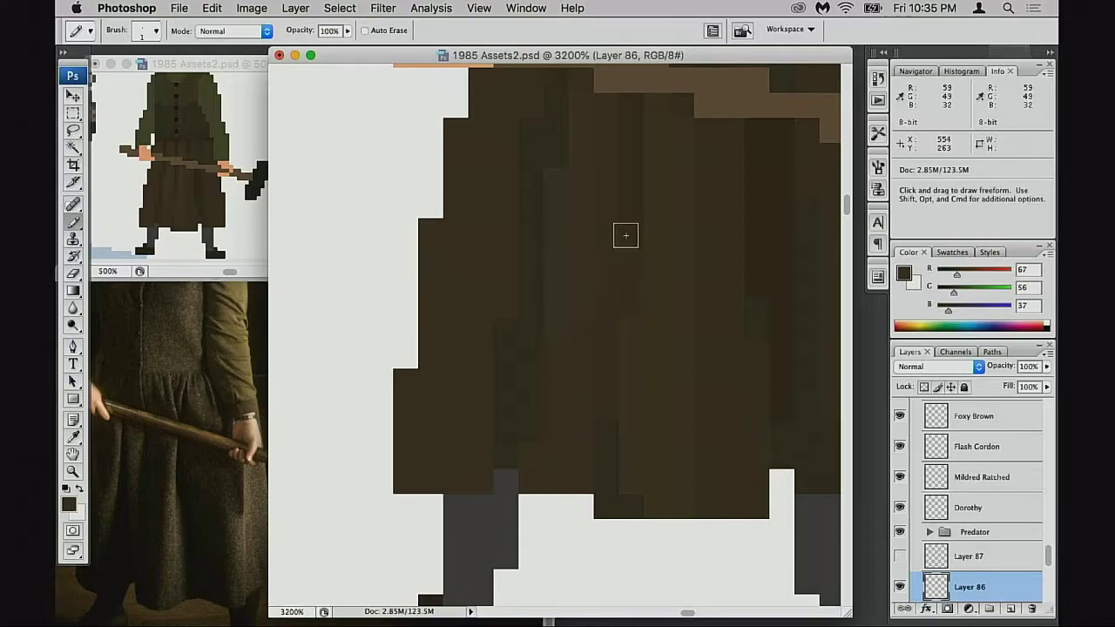
alt+click(635, 232)
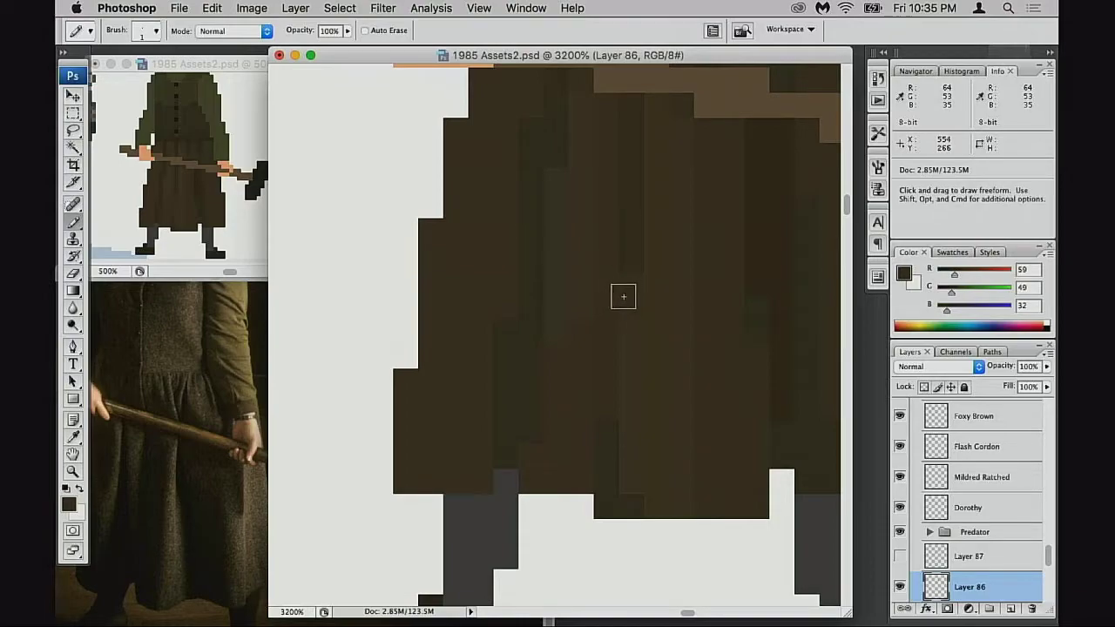
alt+click(572, 301)
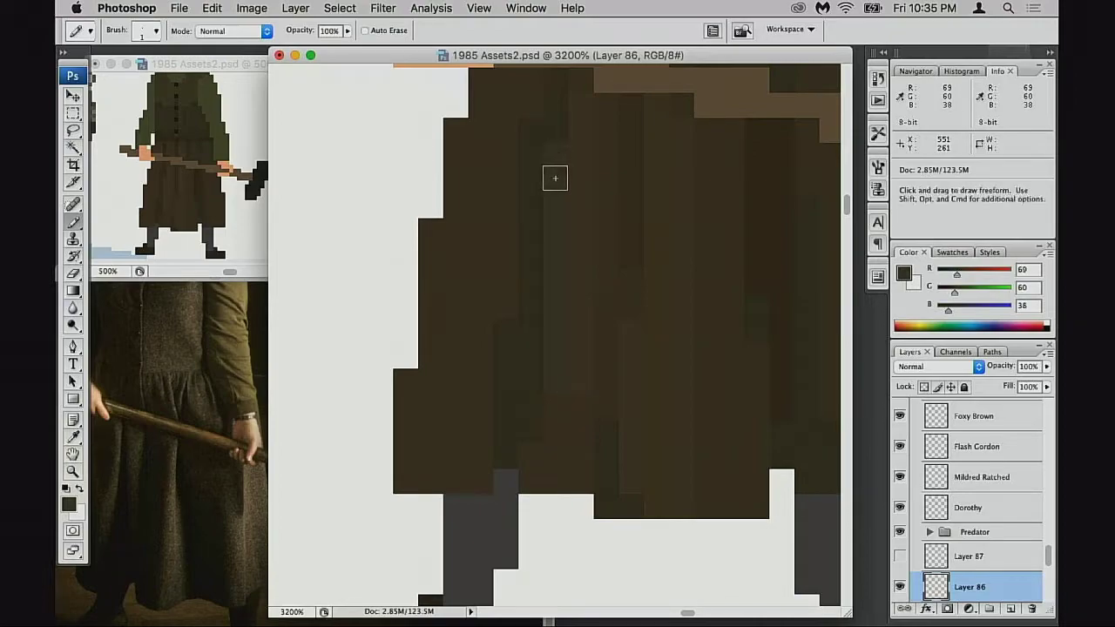
Examine the shading across the skirt's folds, the bodice and both sleeves
drag(605, 225, 588, 262)
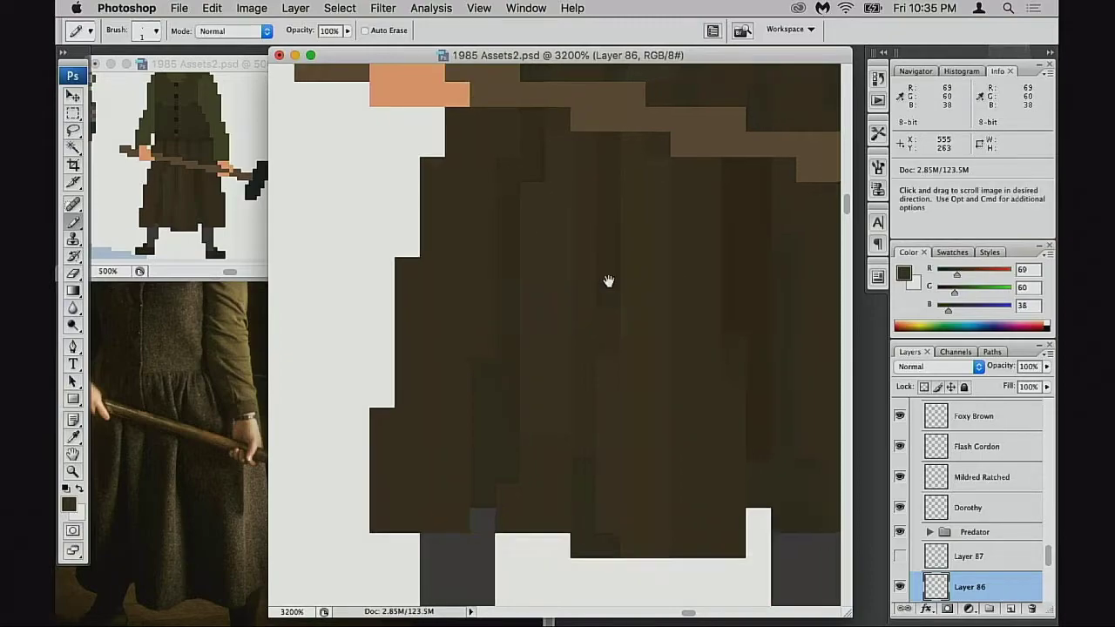
drag(607, 281, 506, 373)
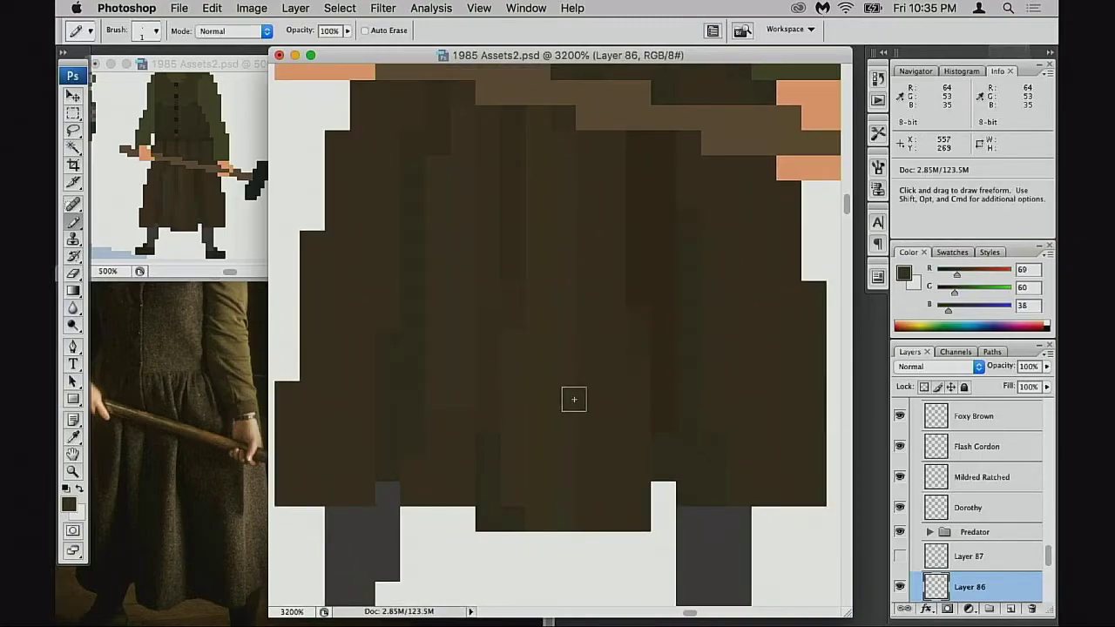
drag(606, 381, 592, 374)
drag(430, 376, 475, 372)
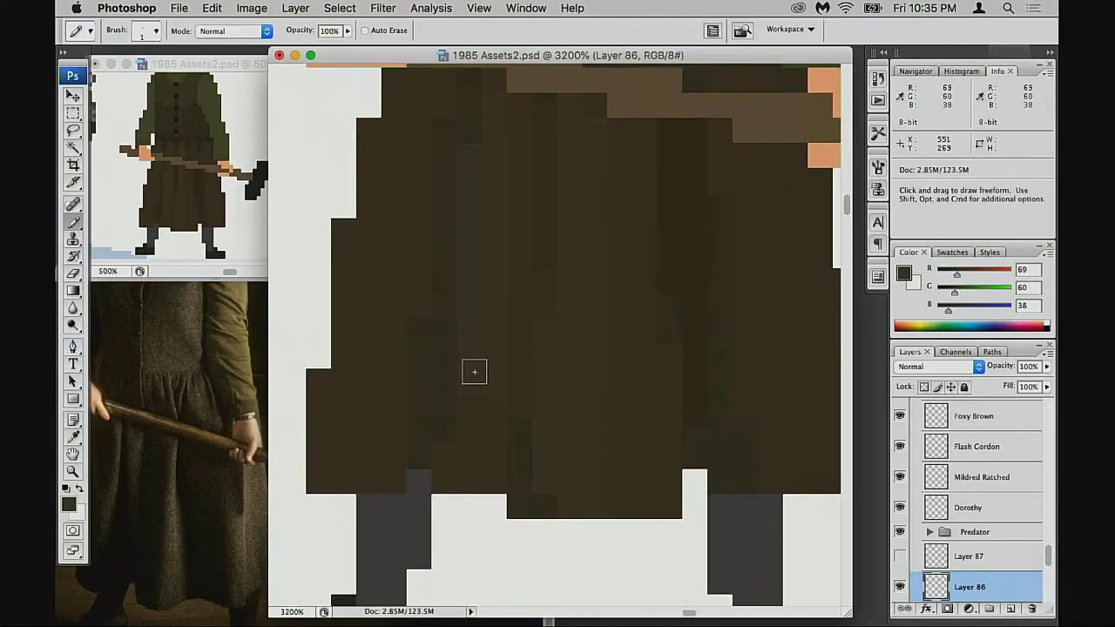
drag(378, 374, 410, 383)
drag(498, 381, 462, 385)
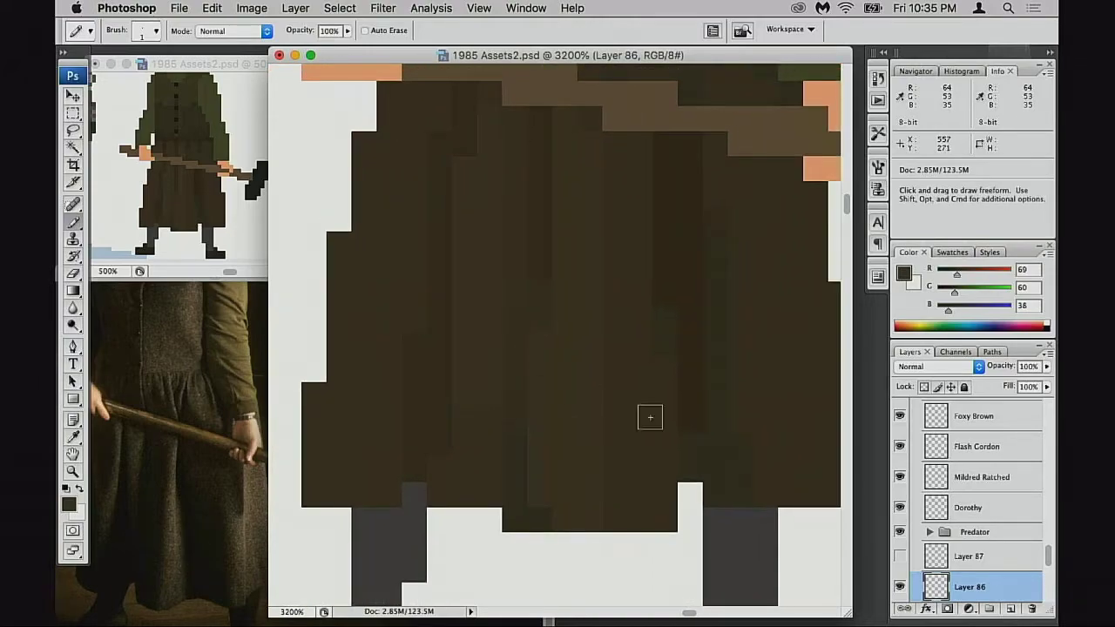
scroll(523, 384, right, 2)
scroll(649, 391, up, 3)
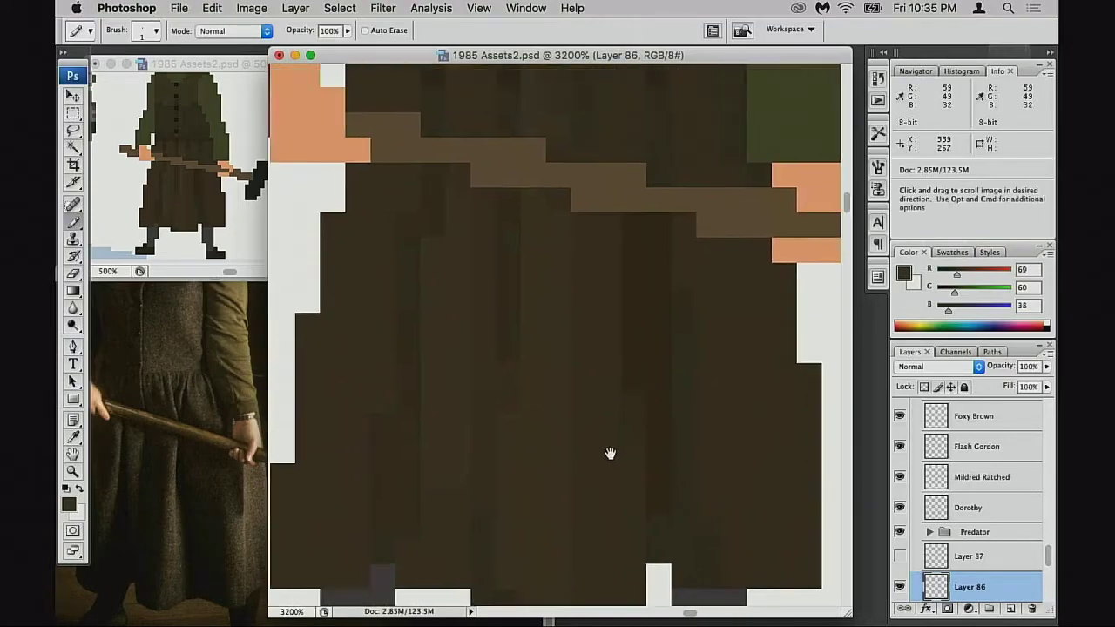
scroll(610, 453, up, 10)
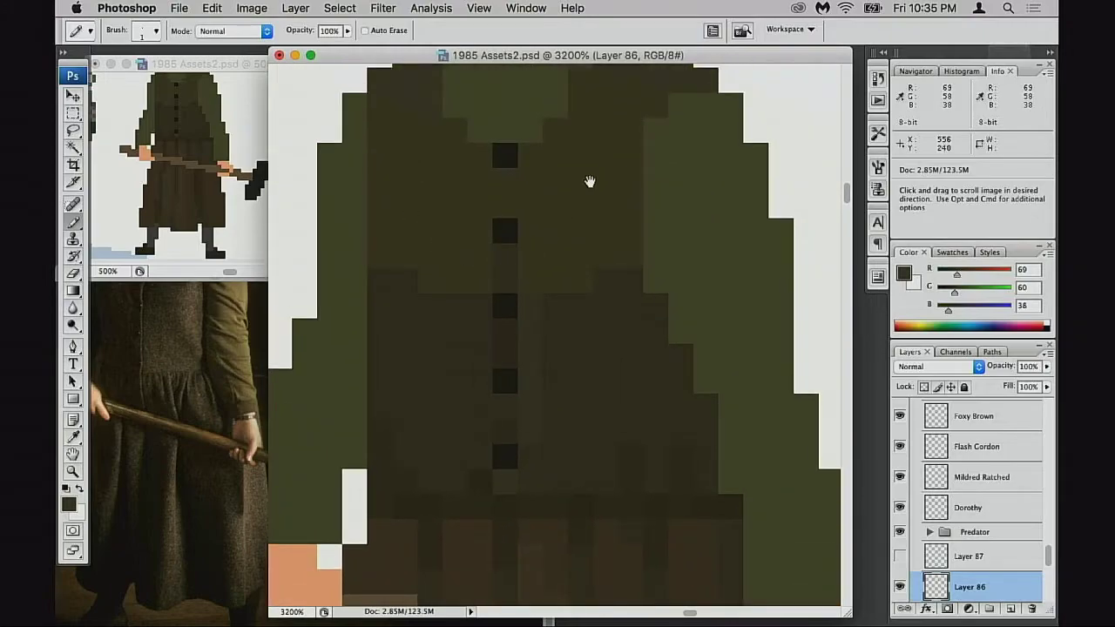
scroll(598, 240, left, 3)
scroll(599, 239, up, 1)
scroll(622, 296, left, 2)
scroll(623, 296, down, 2)
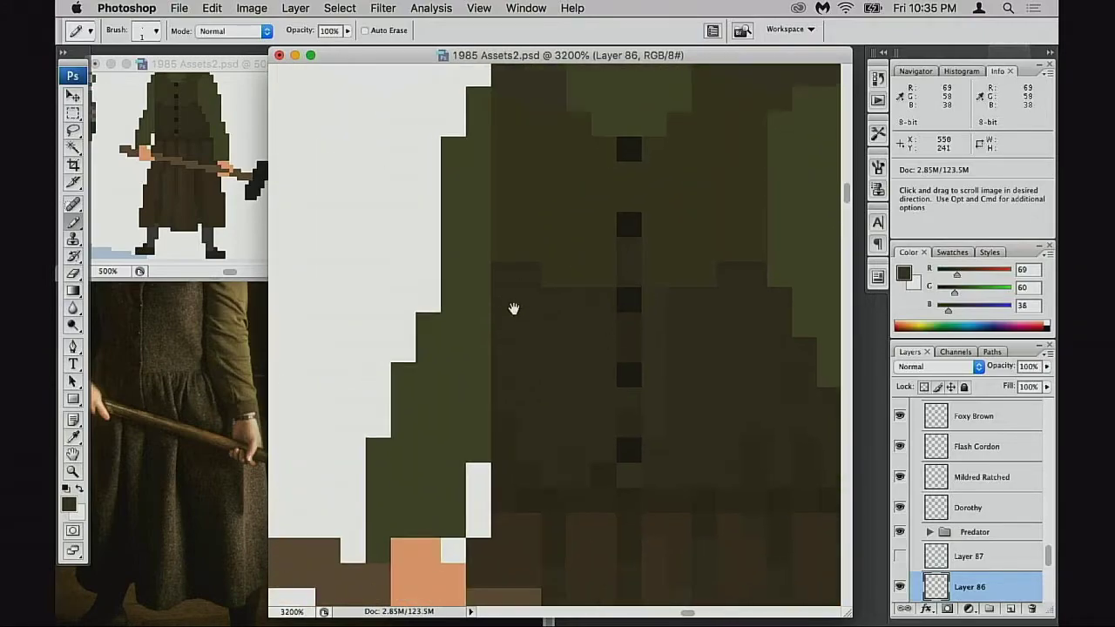
scroll(536, 355, left, 2)
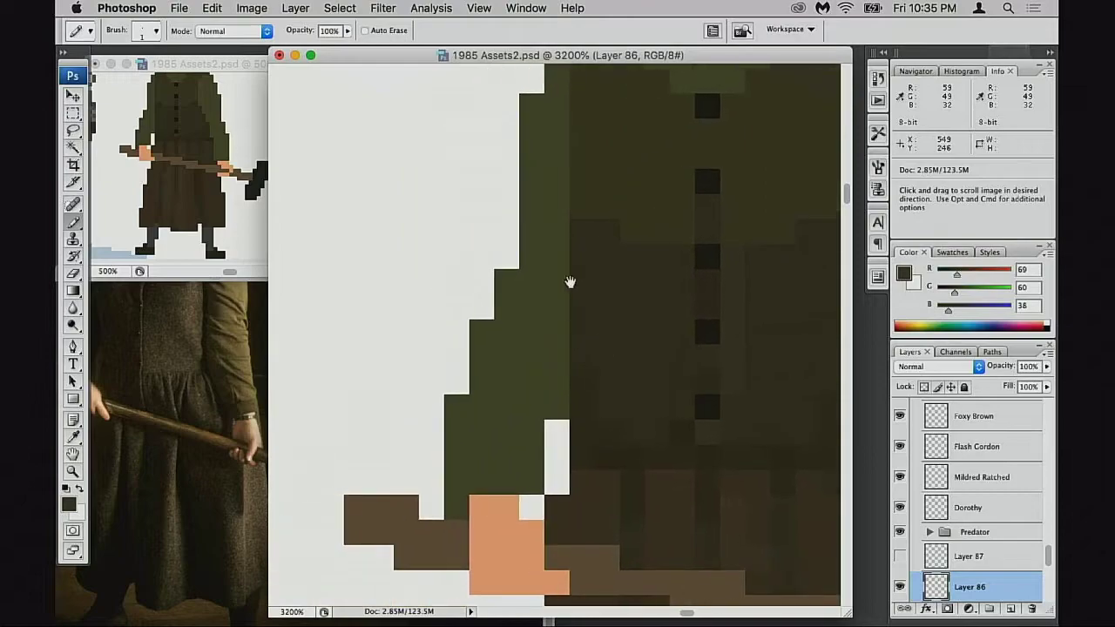
scroll(540, 276, right, 10)
scroll(540, 276, up, 2)
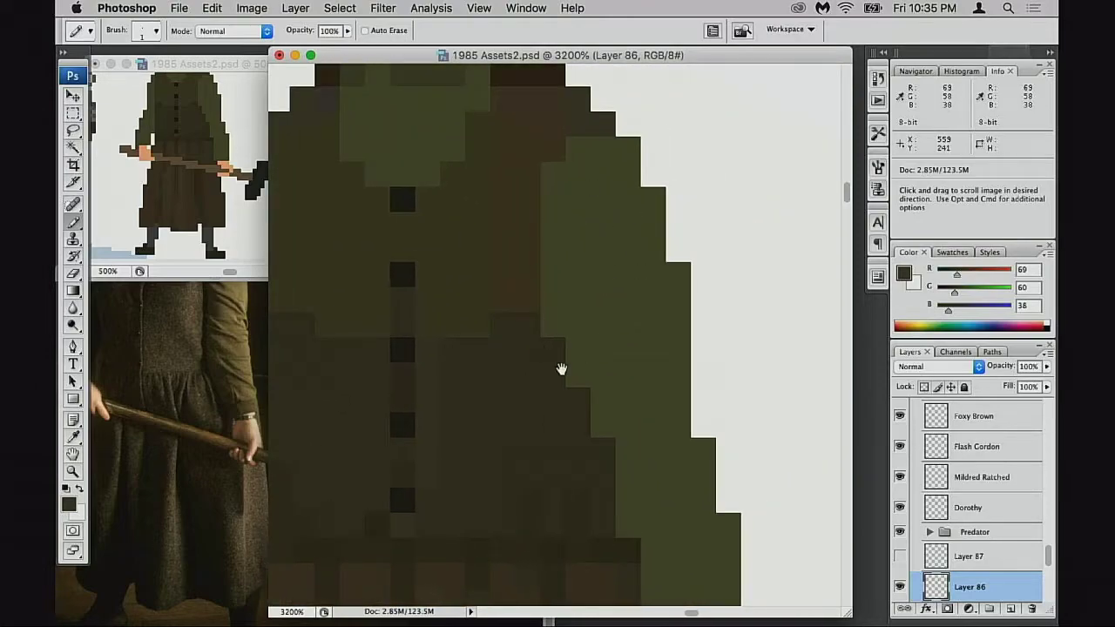
scroll(561, 369, left, 8)
scroll(560, 370, down, 2)
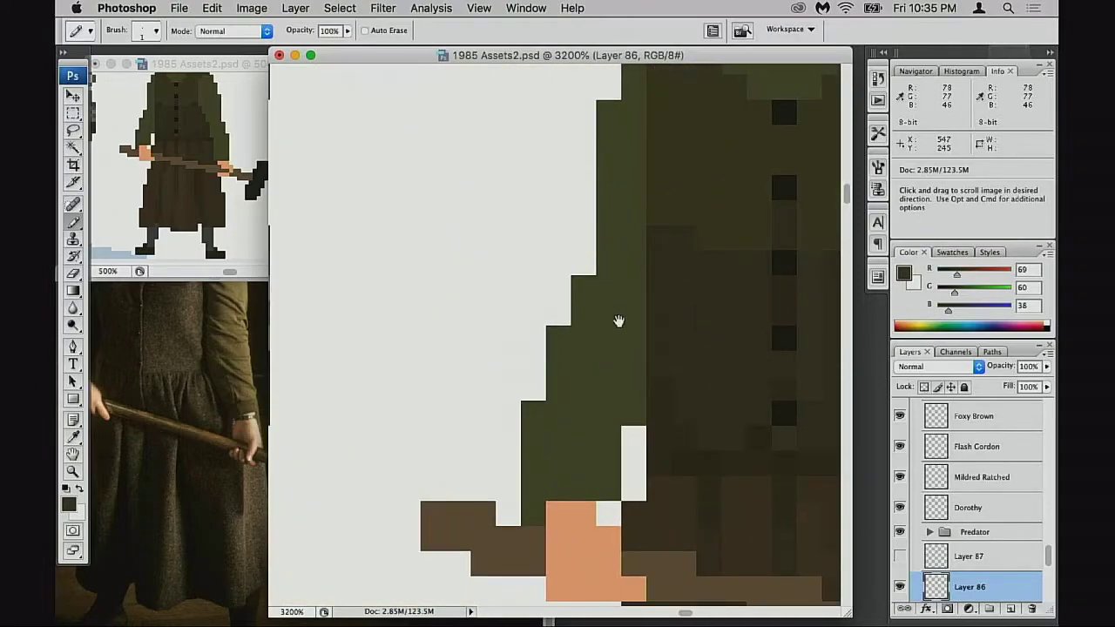
scroll(568, 364, down, 2)
Refine the upper end of the skirt's left crease with RGB 59, 49, 32 beside the RGB 69, 60, 38 highlight
drag(633, 450, 525, 218)
alt+click(615, 414)
drag(624, 392, 648, 275)
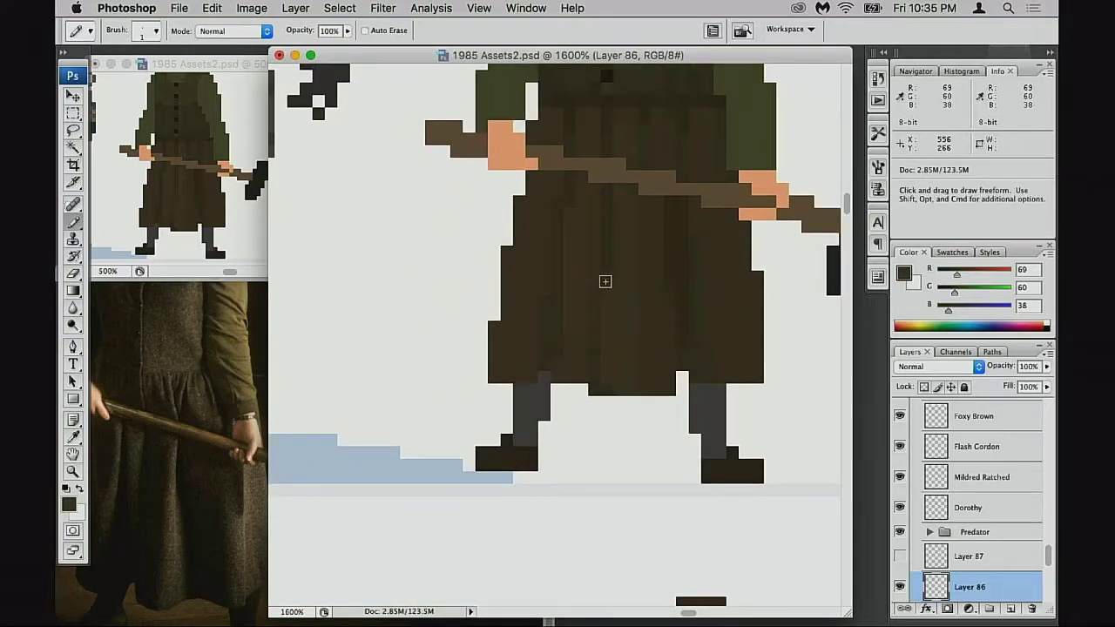
key(super+plus)
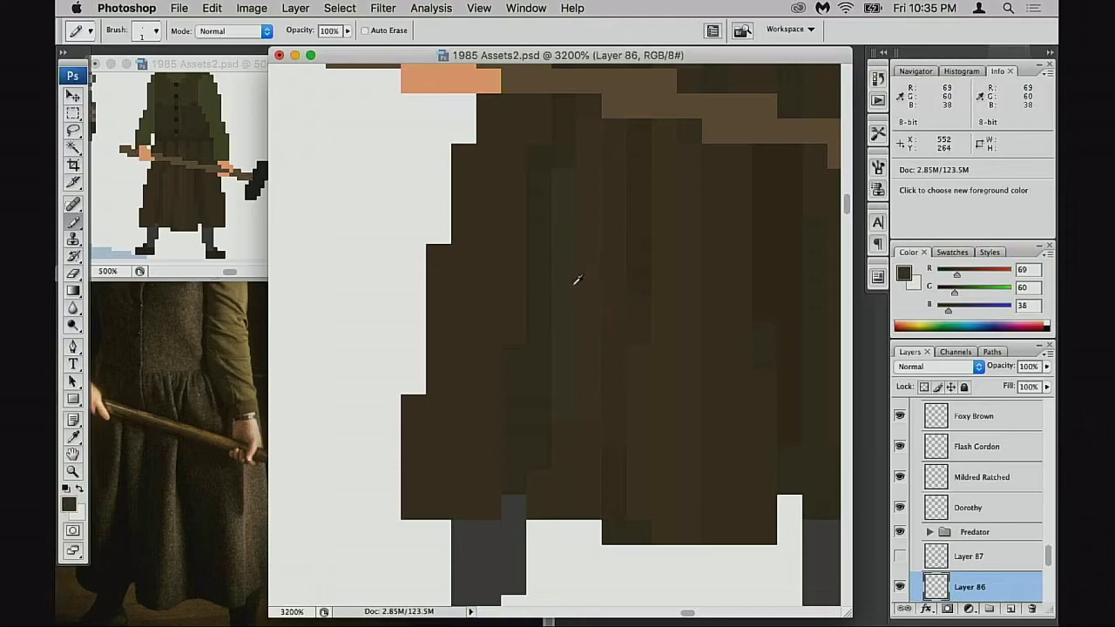
alt+click(574, 284)
alt+click(605, 198)
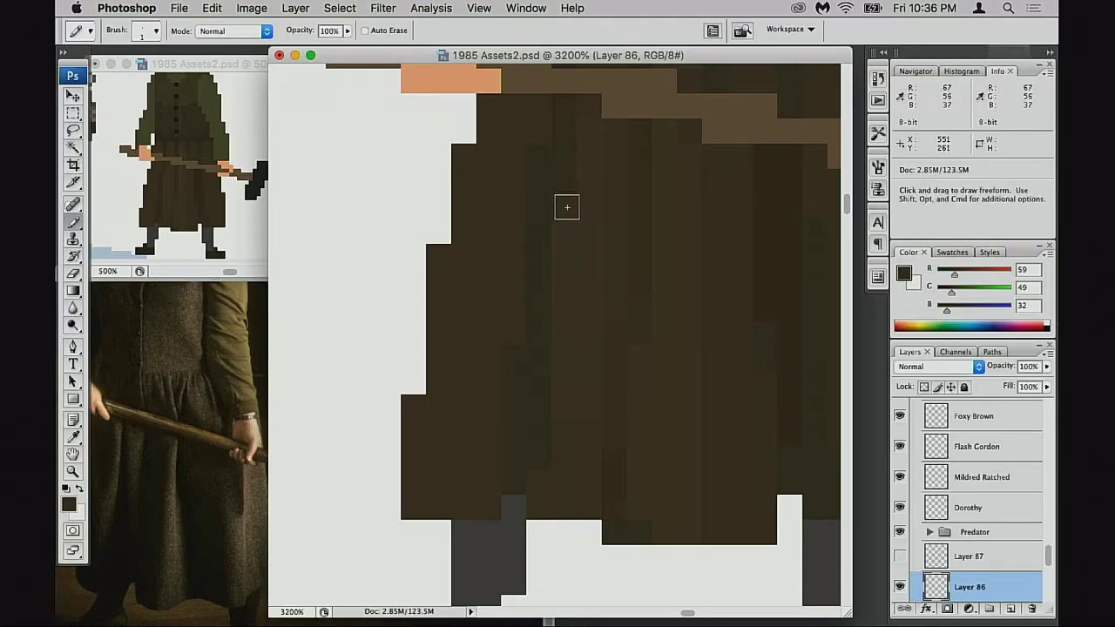
Blend the left fold's crease and highlight edges with RGB 67, 56, 37 at 30% opacity, raising the opacity to 60% for a further touch-up
alt+click(540, 231)
alt+click(517, 189)
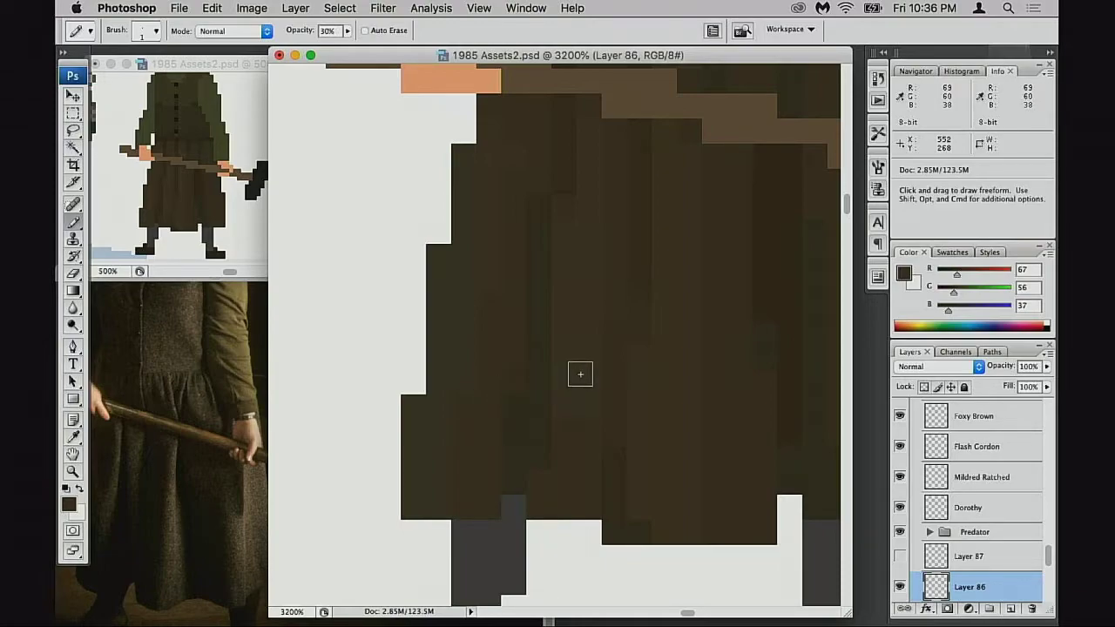
key(6)
click(520, 380)
scroll(578, 293, up, 1)
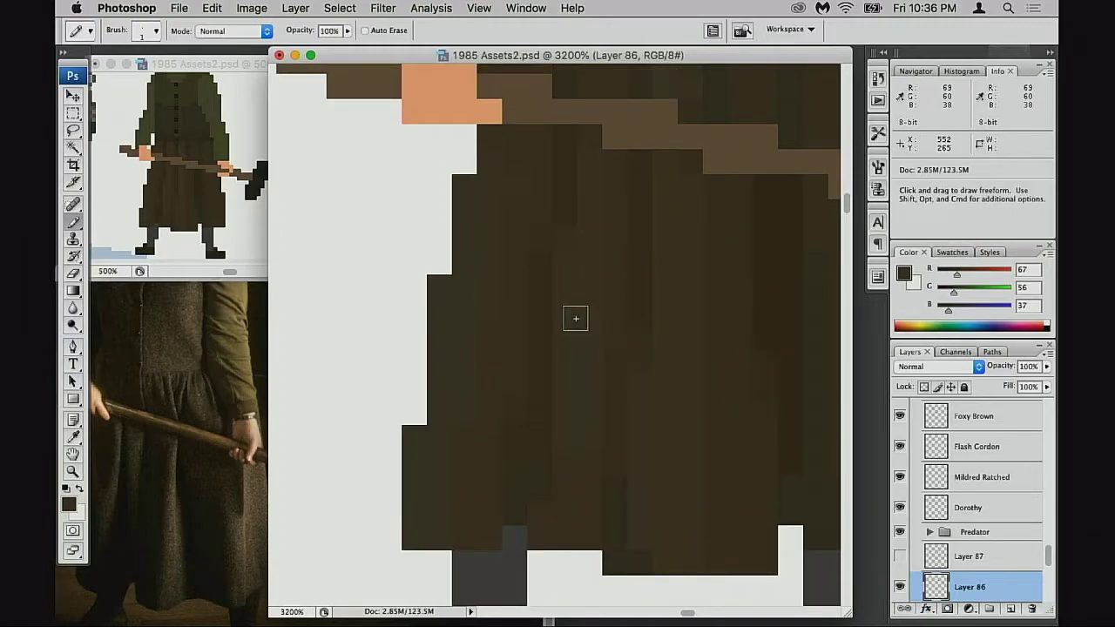
Examine the clothing shading on the armoured figure, the girl in the blue dress and the nurse in white for comparison
drag(541, 420, 617, 186)
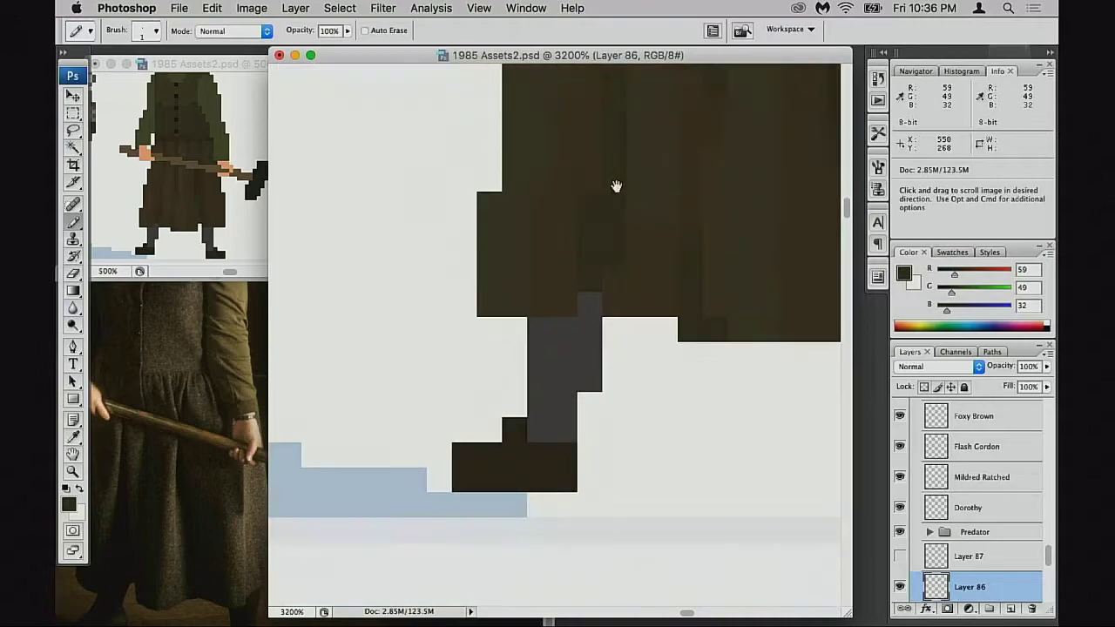
alt+click(560, 316)
alt+click(455, 323)
drag(361, 243, 632, 397)
drag(497, 349, 493, 391)
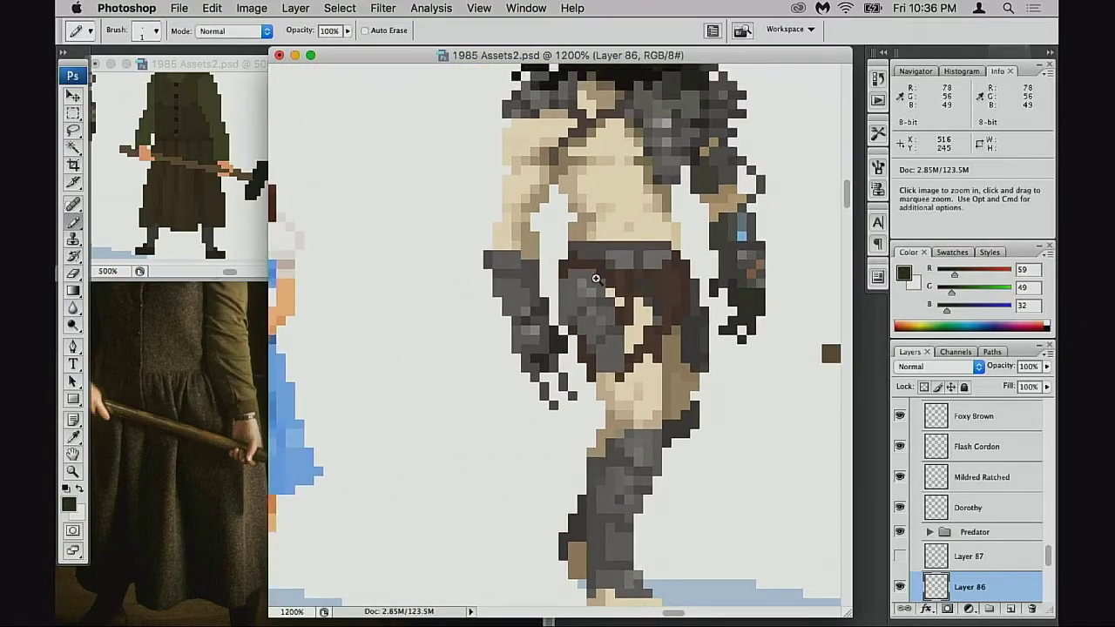
super+click(590, 294)
drag(458, 323, 448, 352)
drag(307, 298, 647, 322)
drag(404, 414, 597, 308)
drag(570, 348, 591, 341)
scroll(590, 339, left, 10)
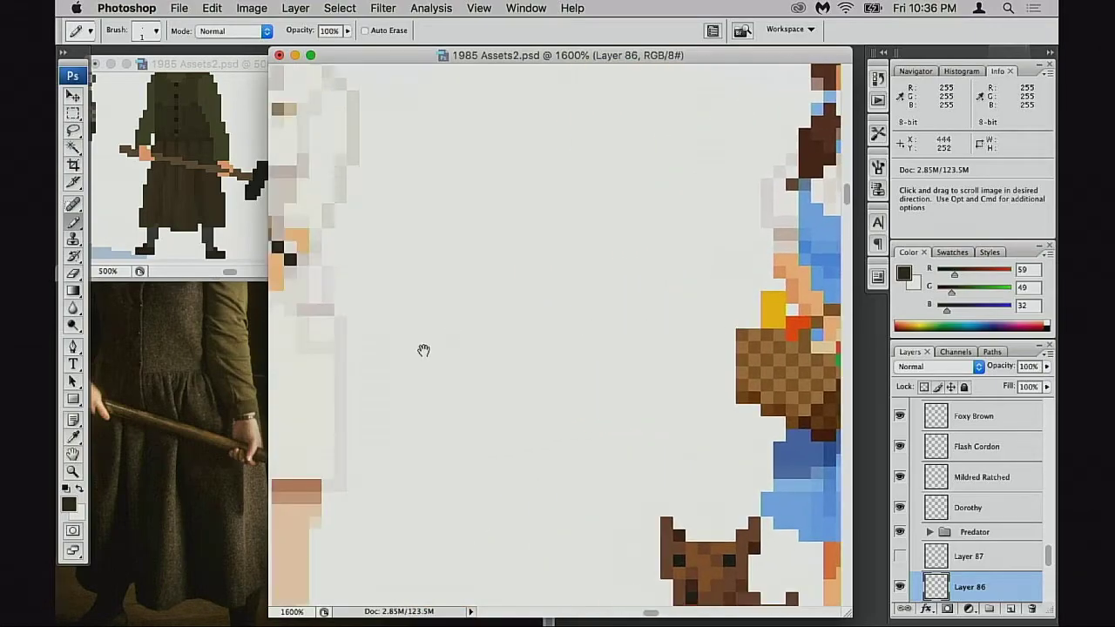
scroll(579, 311, down, 2)
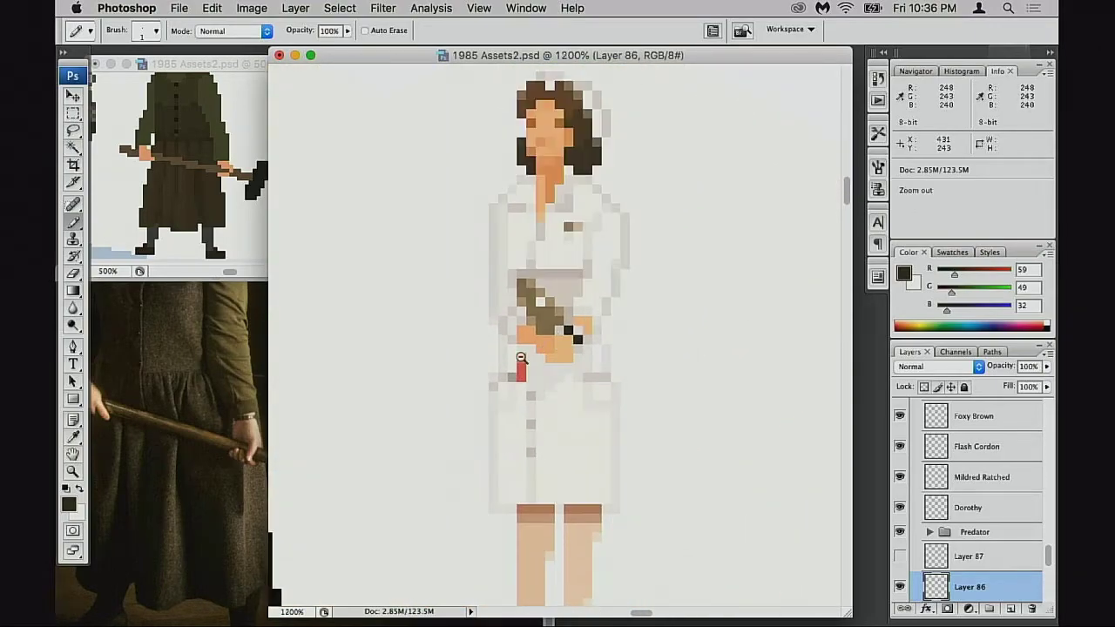
Look over the finished pixel characters in the sheet's upper-left rows, from the white-coated nurse across to the red-suited astronaut
scroll(527, 331, up, 1)
scroll(528, 331, left, 15)
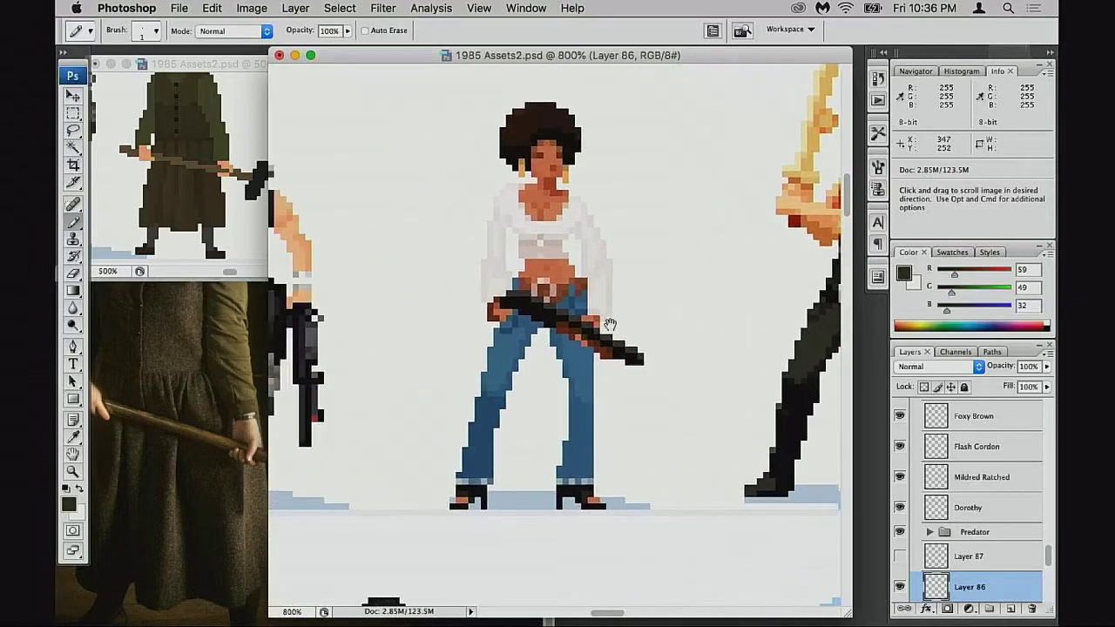
scroll(531, 319, left, 15)
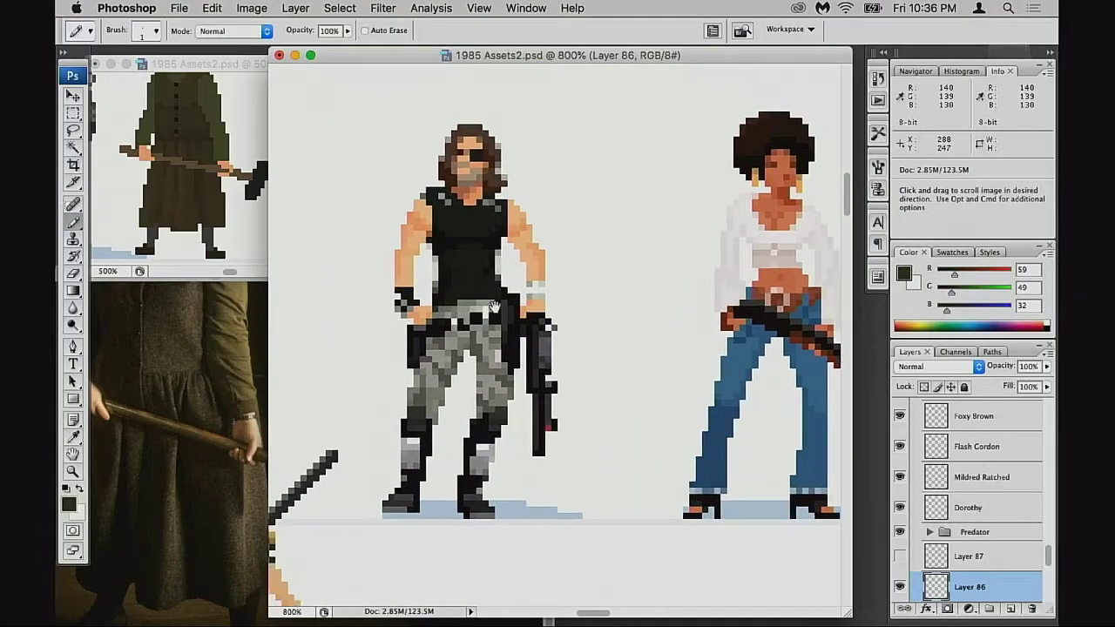
scroll(609, 287, down, 3)
scroll(621, 280, left, 10)
scroll(609, 305, down, 5)
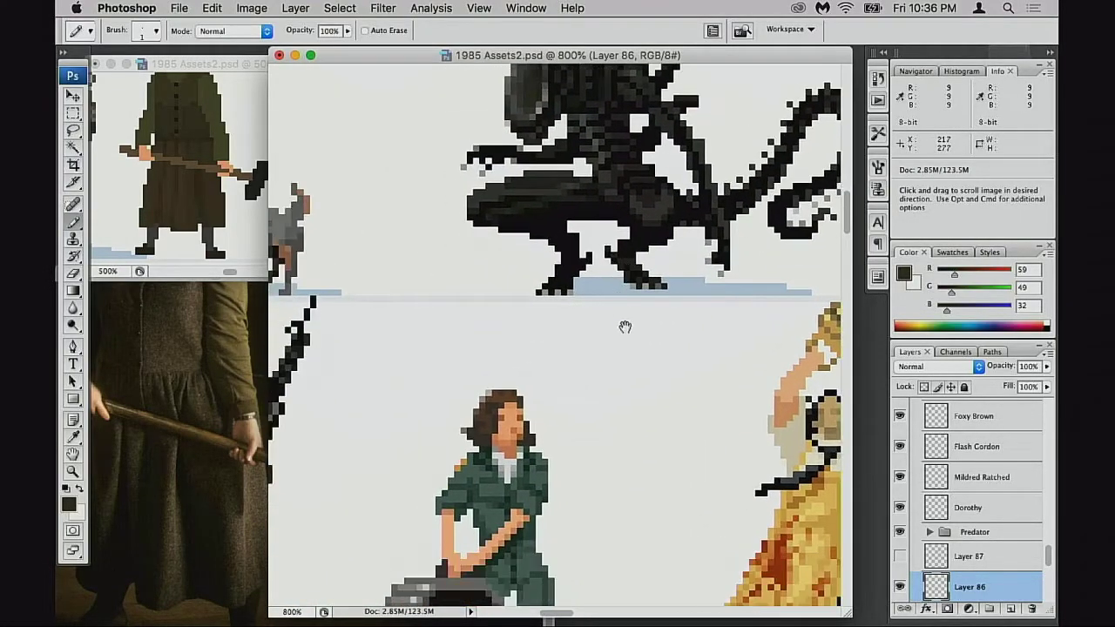
scroll(592, 330, left, 10)
scroll(587, 336, left, 10)
scroll(522, 279, up, 10)
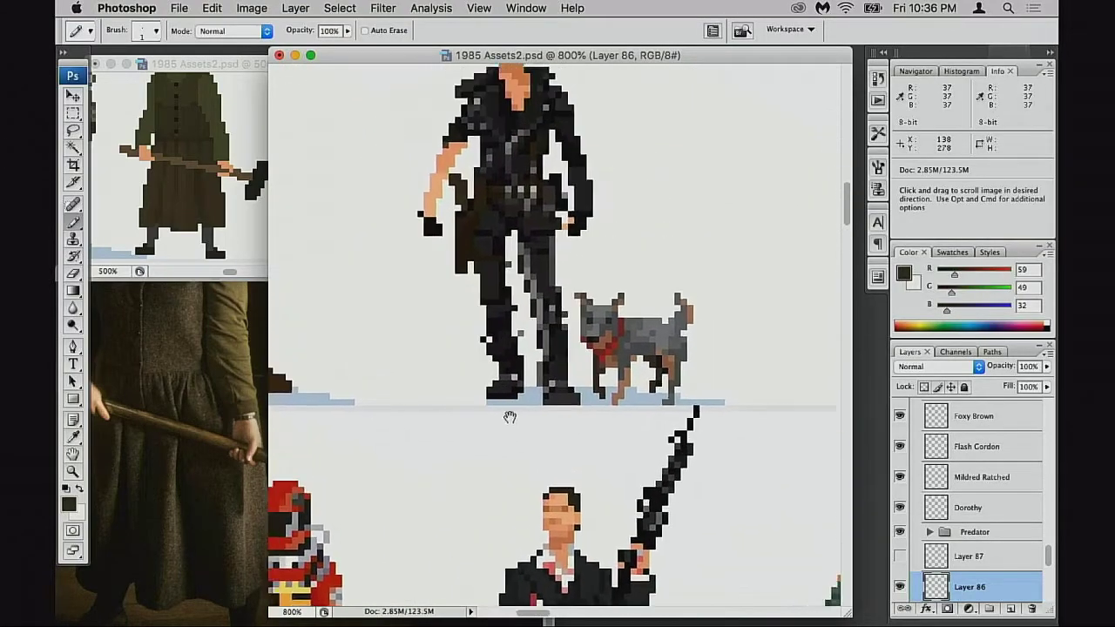
scroll(542, 319, left, 15)
scroll(523, 315, down, 3)
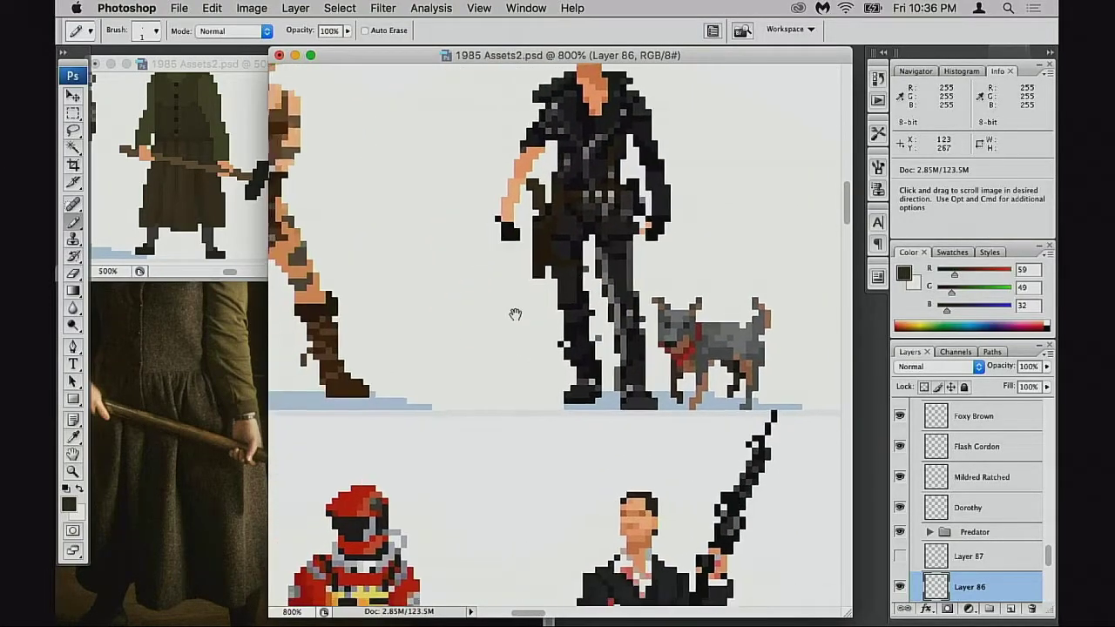
scroll(609, 366, up, 5)
scroll(523, 331, right, 10)
scroll(592, 349, down, 10)
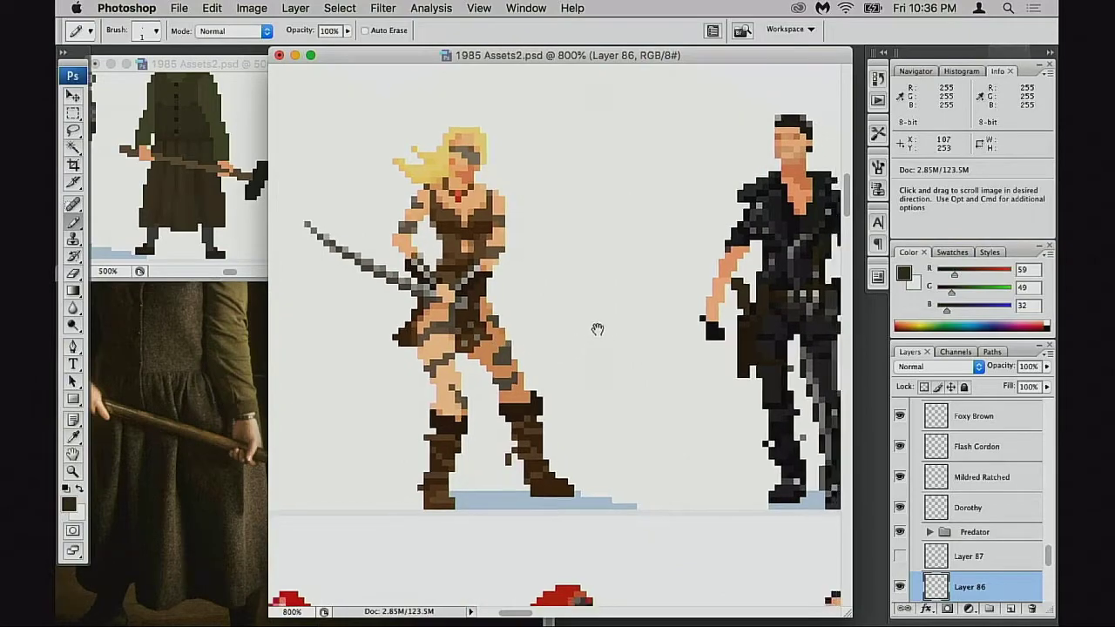
scroll(592, 348, down, 8)
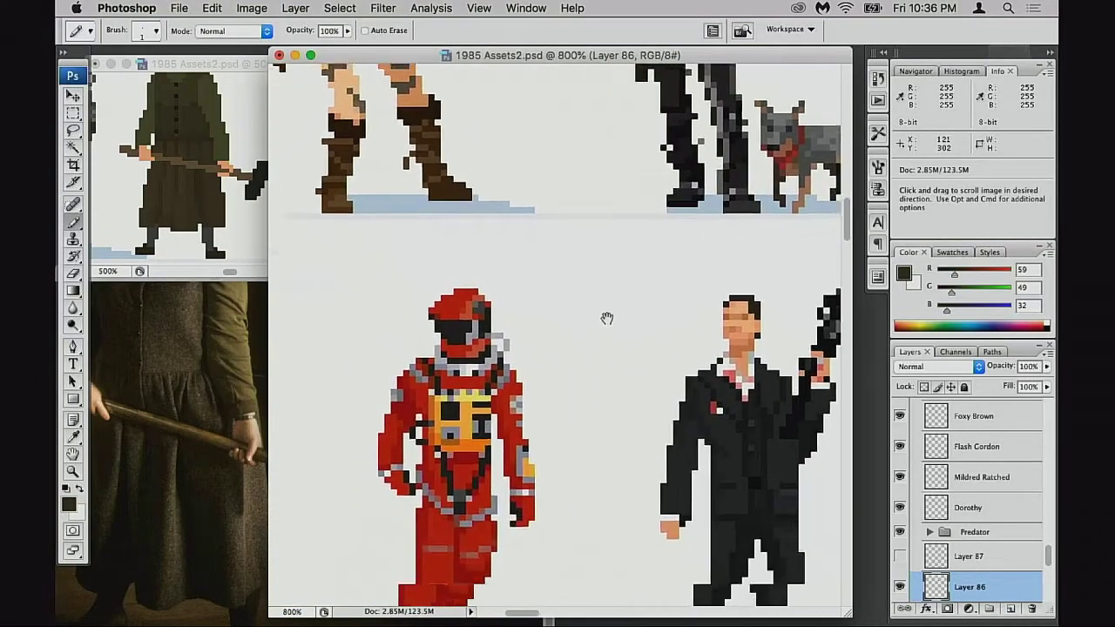
scroll(604, 319, left, 8)
scroll(648, 325, right, 5)
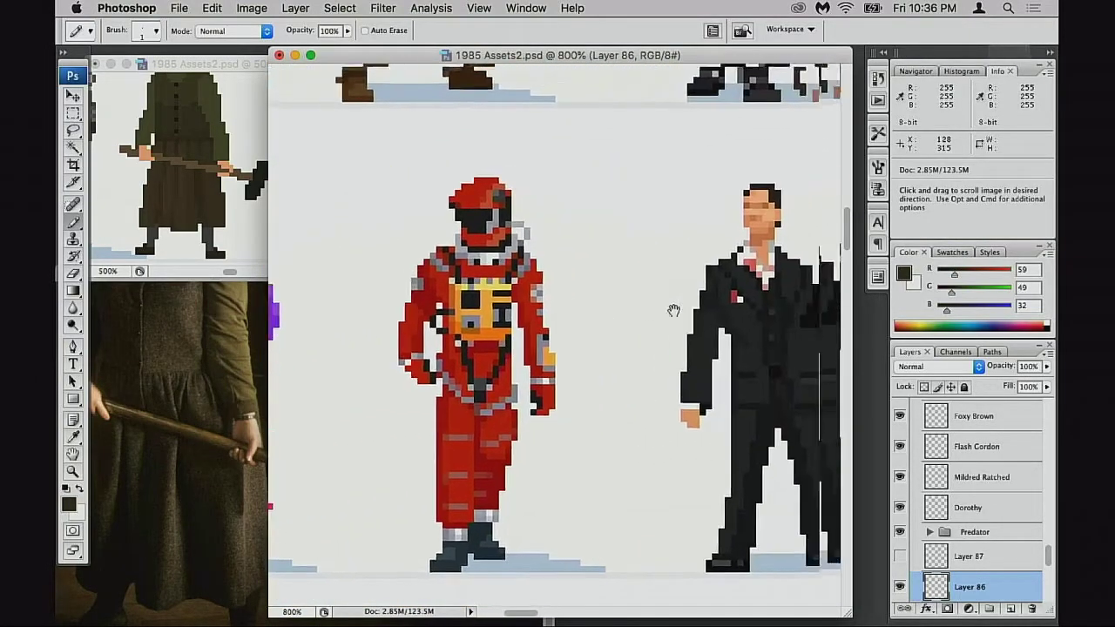
Survey the character rows at 400% zoom, from the black-suited gunman across to the woman with the sledgehammer
alt+click(675, 299)
alt+click(692, 307)
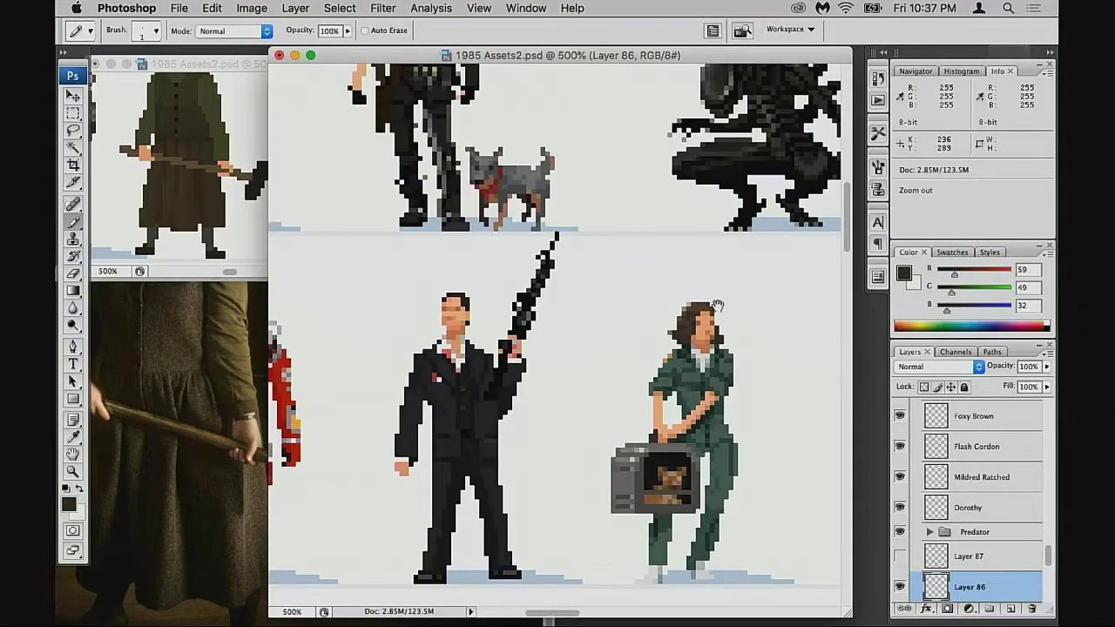
drag(692, 307, 450, 324)
drag(736, 308, 653, 306)
scroll(653, 305, down, 2)
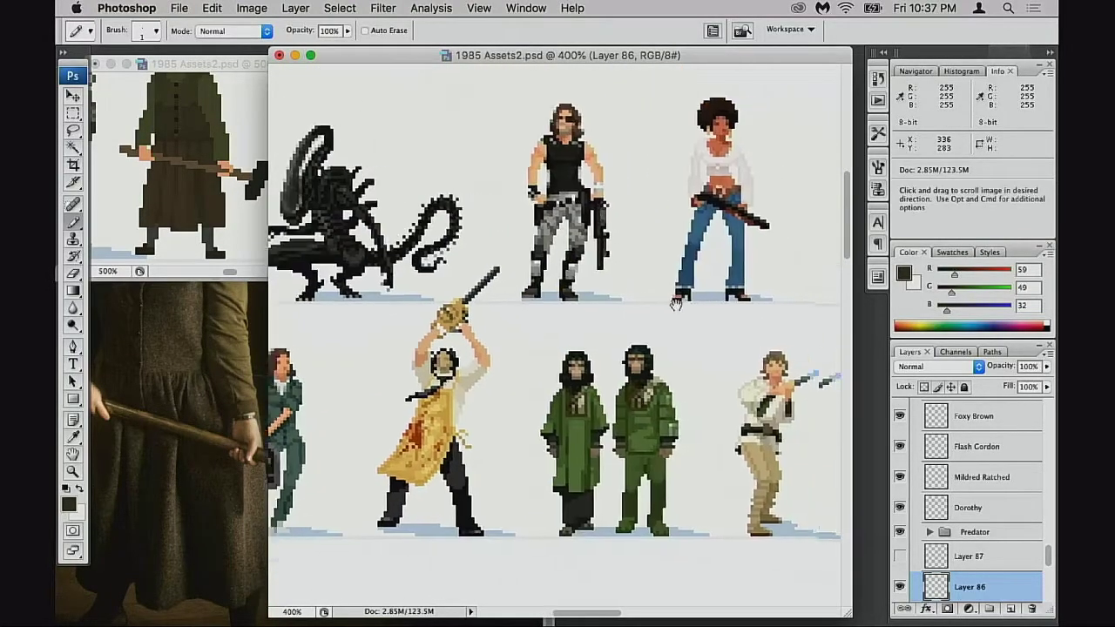
scroll(645, 305, right, 10)
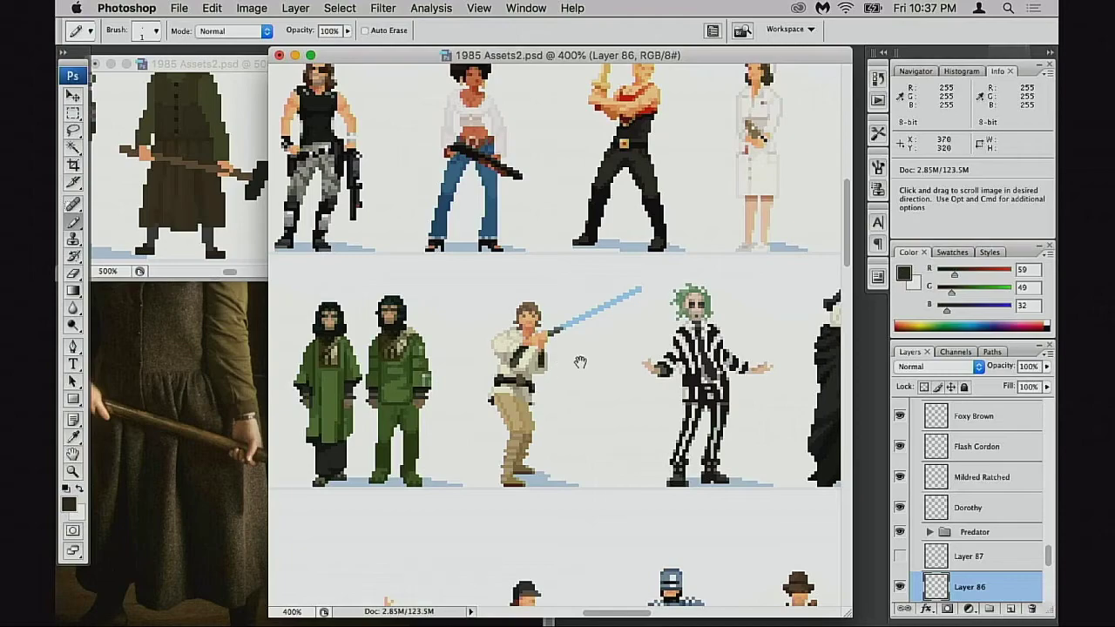
scroll(593, 311, right, 10)
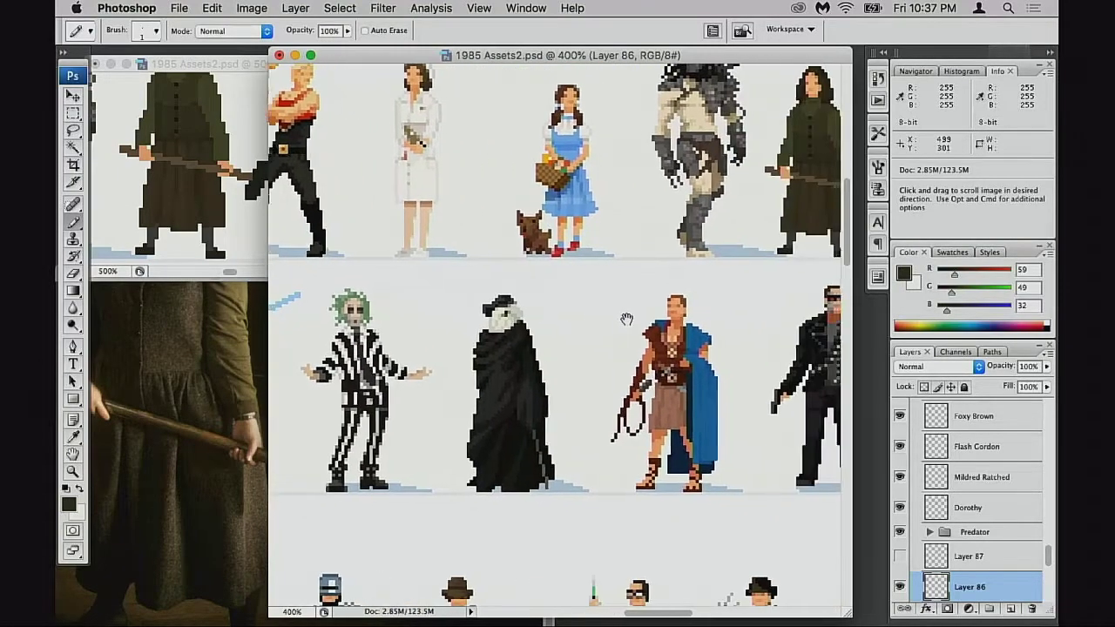
scroll(598, 360, right, 5)
scroll(598, 360, up, 3)
key(super+space)
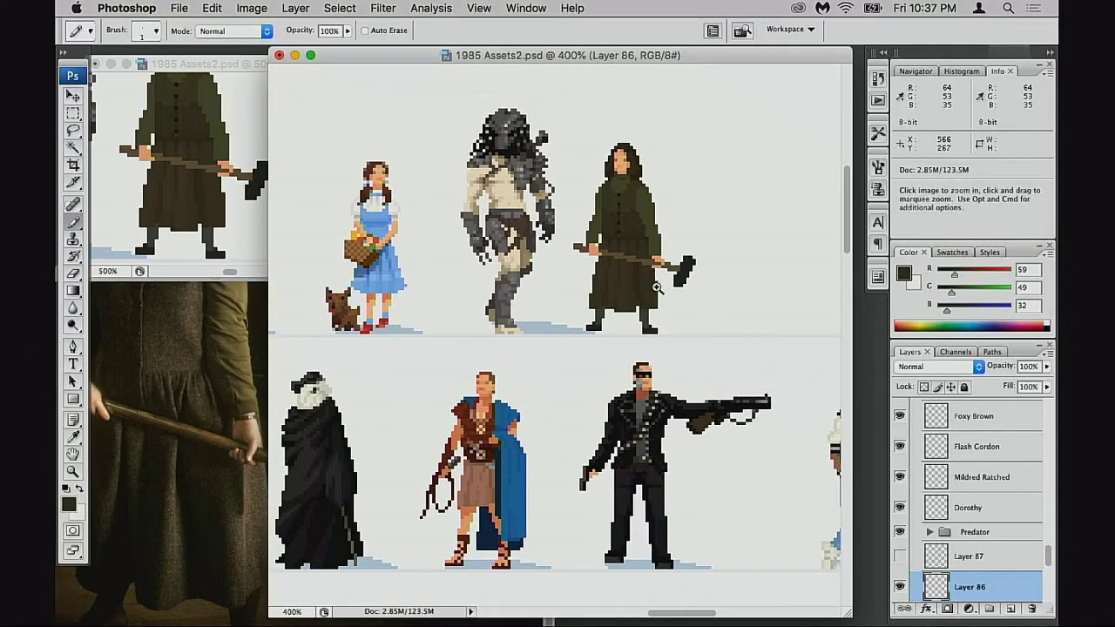
scroll(701, 362, up, 2)
scroll(701, 362, right, 1)
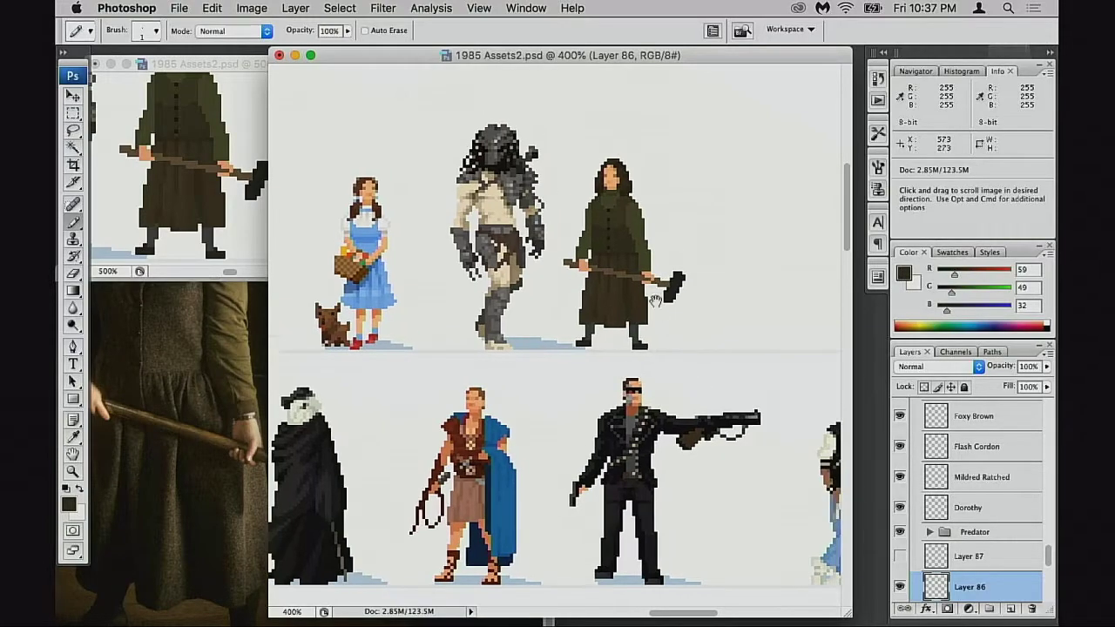
Compare the sledgehammer woman with the caped, leather-jacketed and robot figures in the rows below her
click(647, 276)
click(622, 342)
alt+click(584, 353)
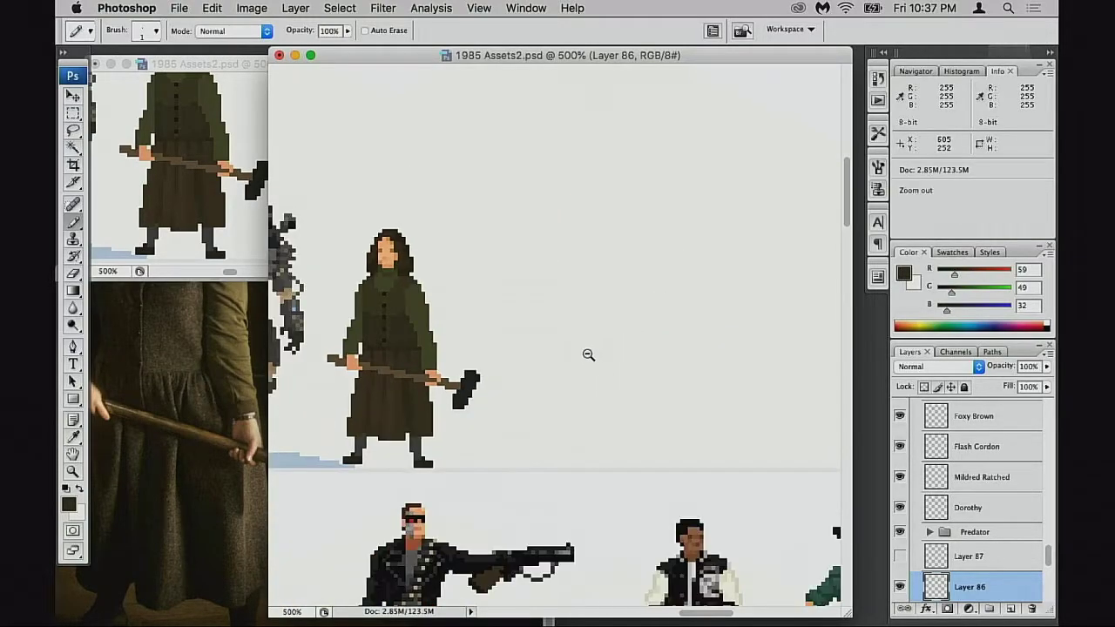
alt+click(585, 354)
key(space)
drag(487, 452, 628, 303)
scroll(629, 303, left, 5)
scroll(629, 303, down, 2)
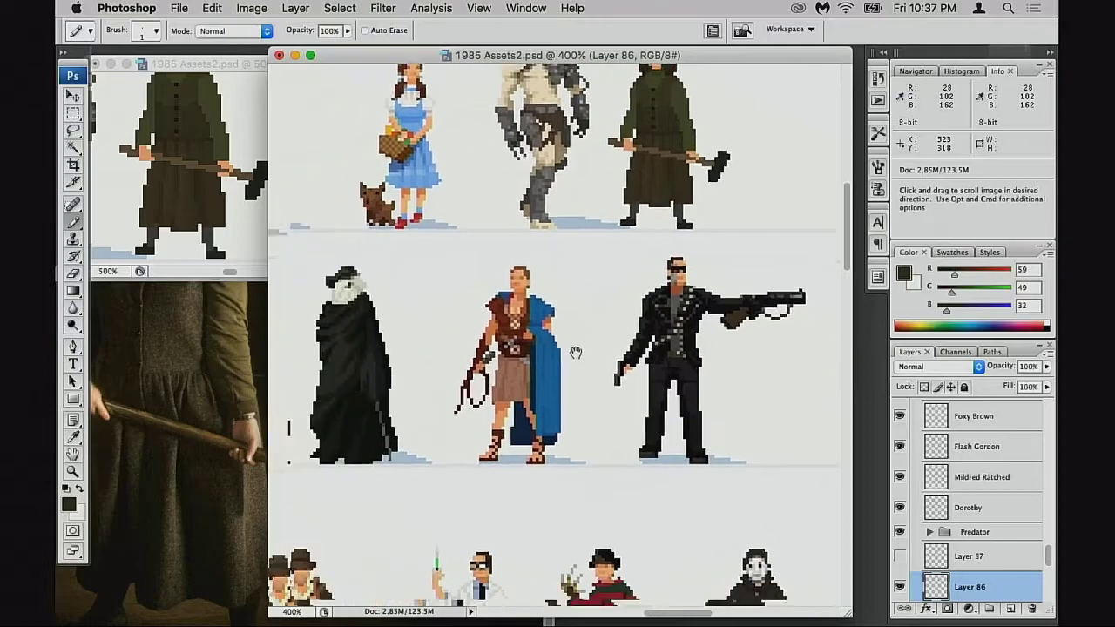
alt+click(398, 518)
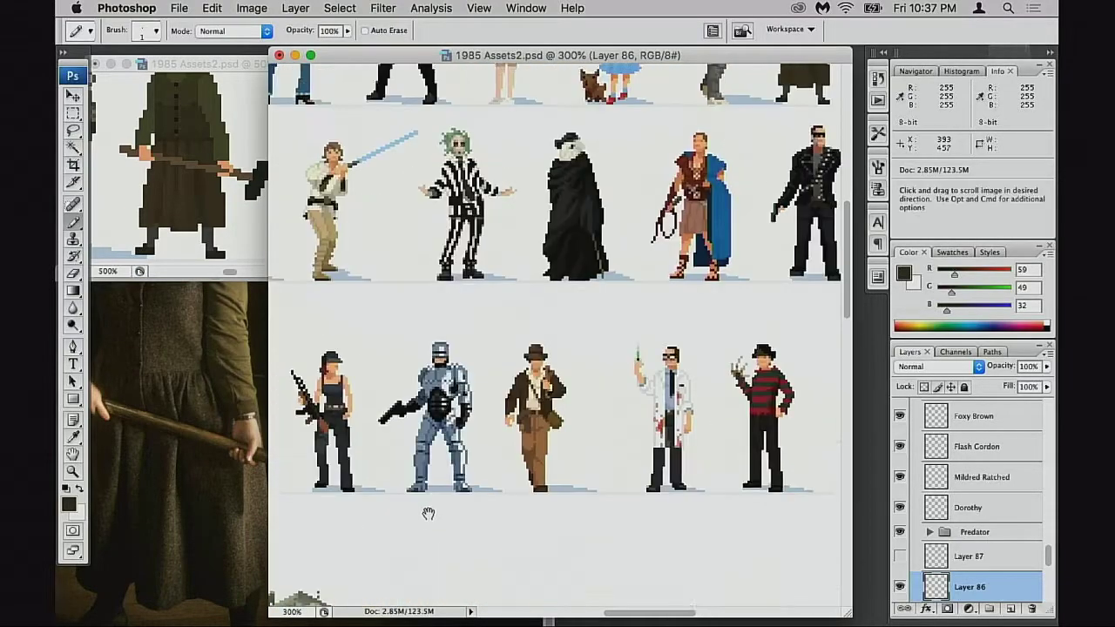
drag(427, 514, 534, 398)
click(562, 285)
click(587, 293)
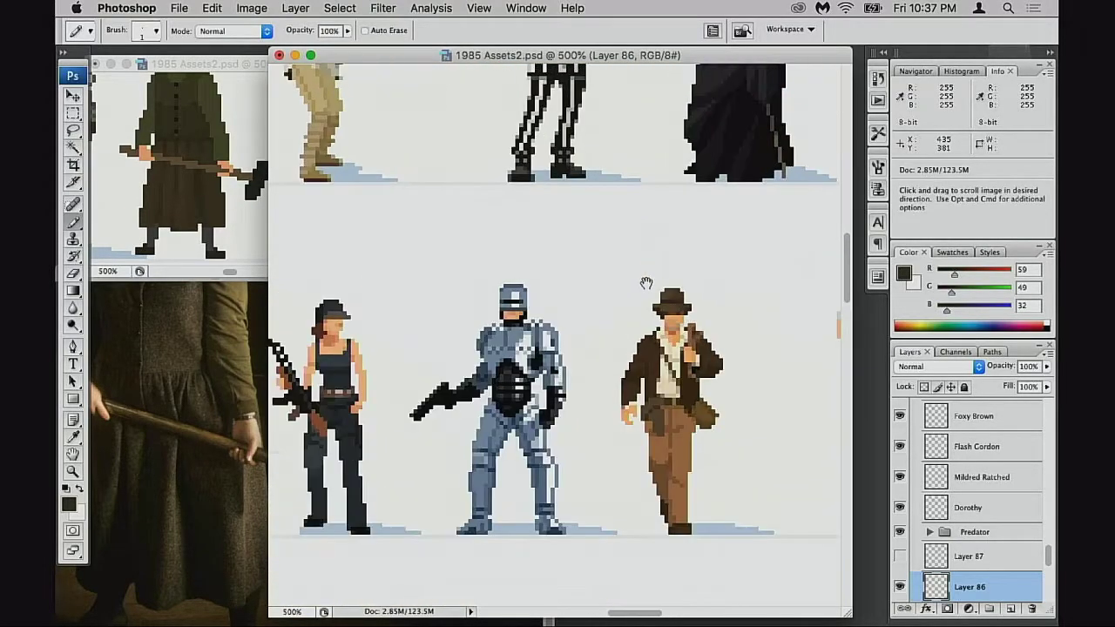
scroll(592, 330, up, 5)
scroll(592, 331, right, 5)
click(700, 267)
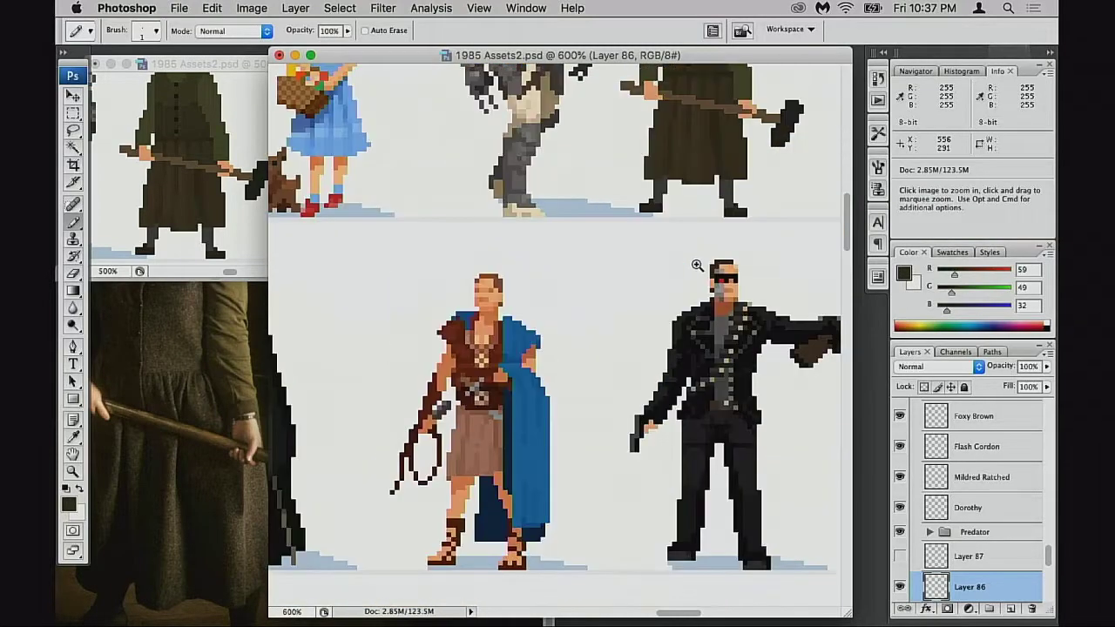
click(696, 263)
drag(650, 330, 625, 473)
Sample the skirt's brown tones and retouch the fold pixels just below the sledgehammer handle near the woman's front hand
click(563, 303)
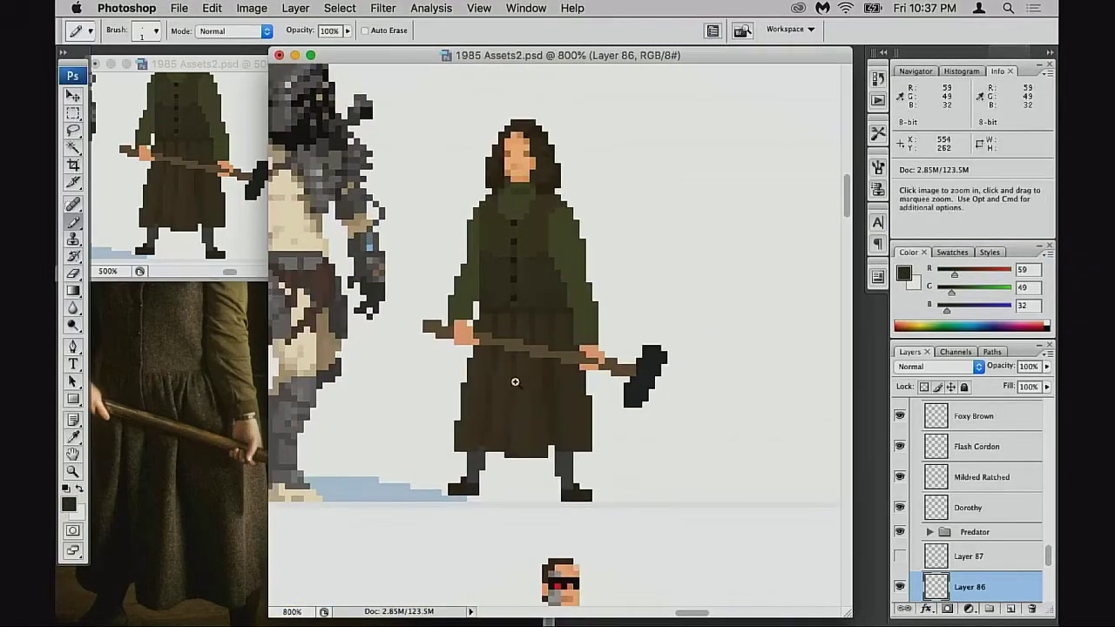
click(517, 385)
click(595, 343)
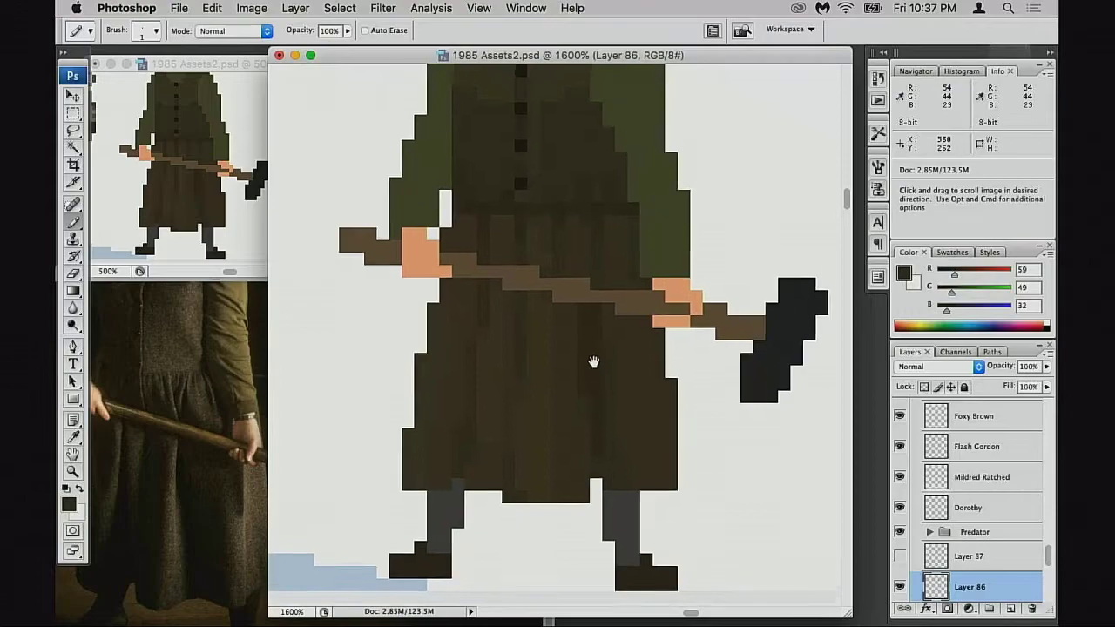
key(alt)
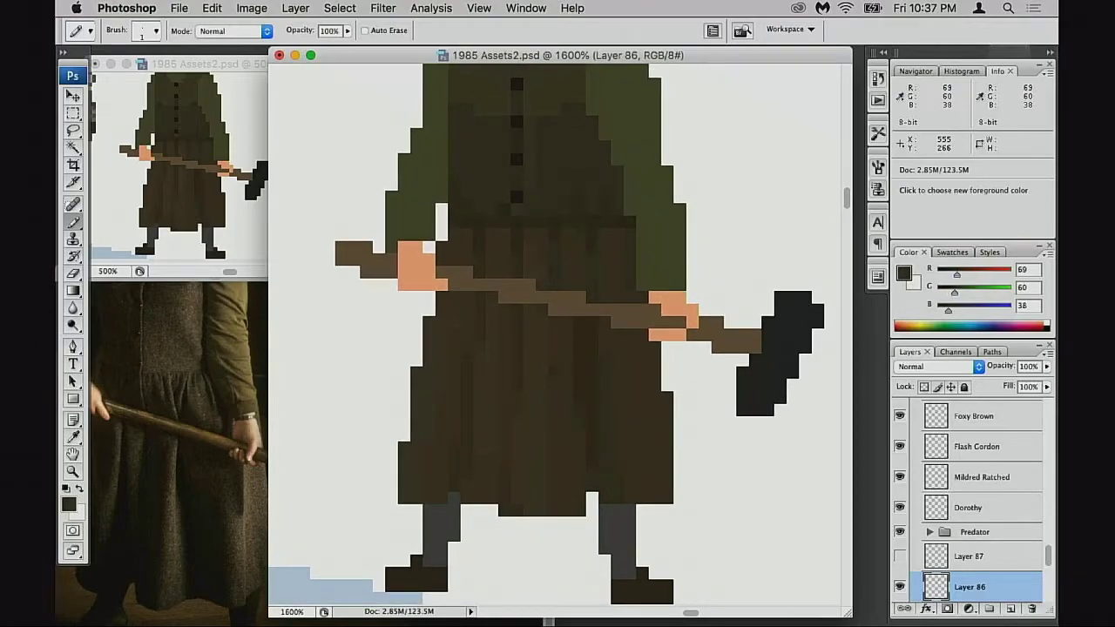
alt+click(525, 427)
click(505, 394)
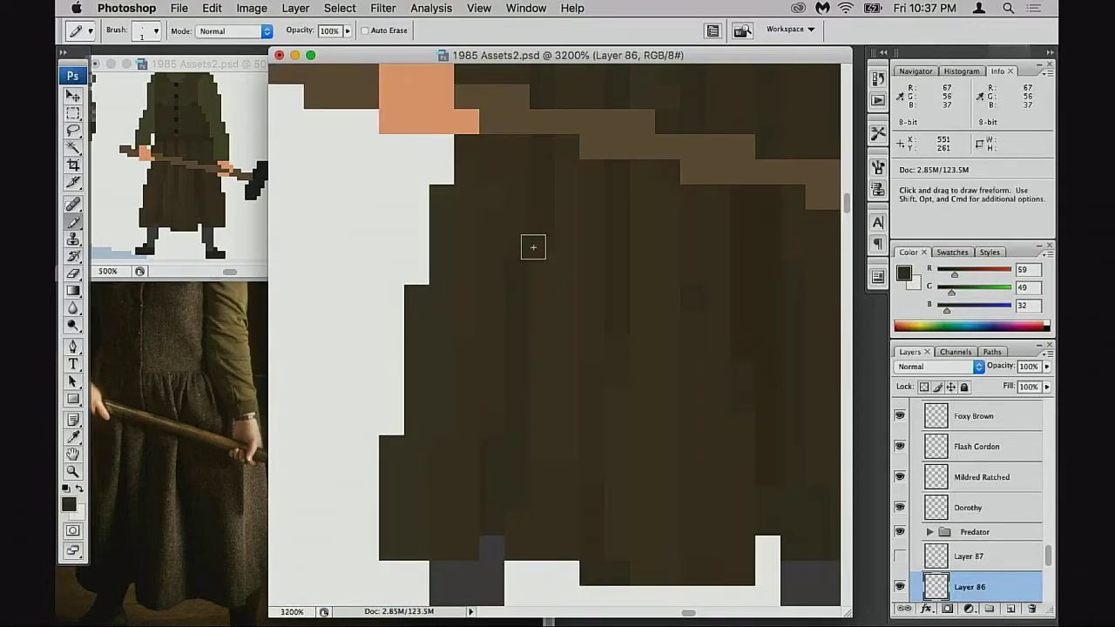
key(alt)
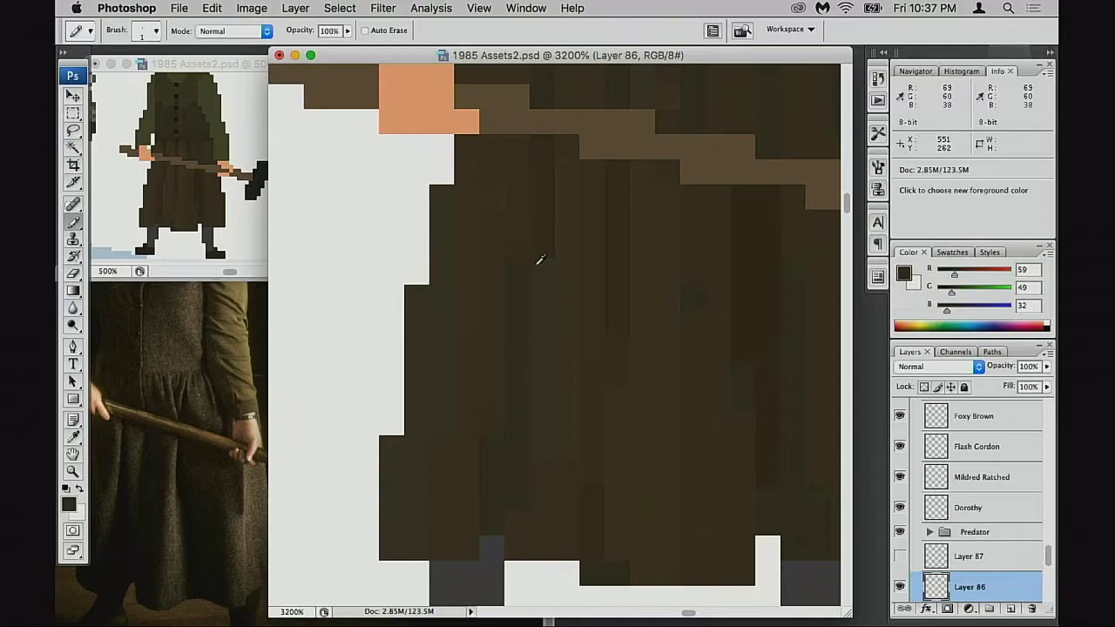
alt+click(562, 294)
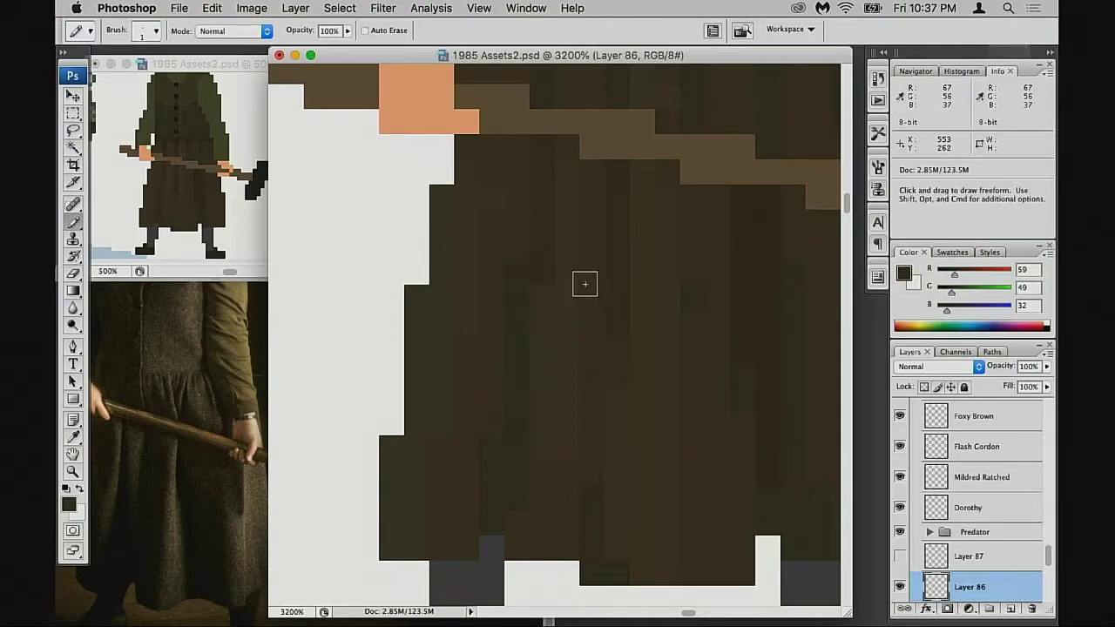
key(alt)
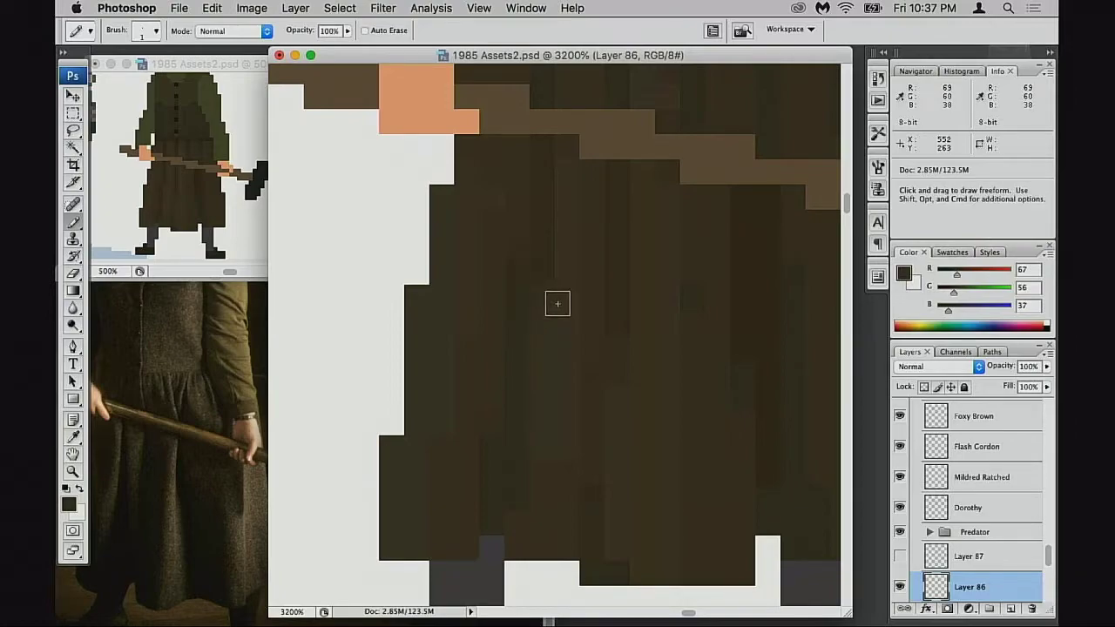
Refine the skirt's upper vertical folds with sampled browns, alternating RGB 59/49/32, 67/56/37 and 69/60/38
alt+click(551, 270)
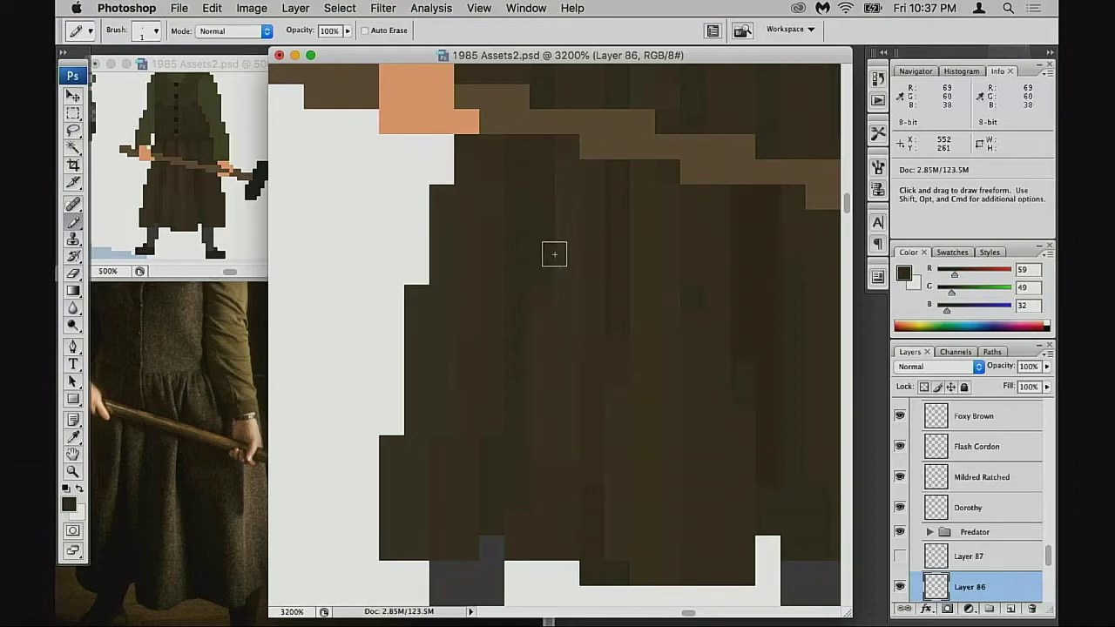
alt+click(544, 250)
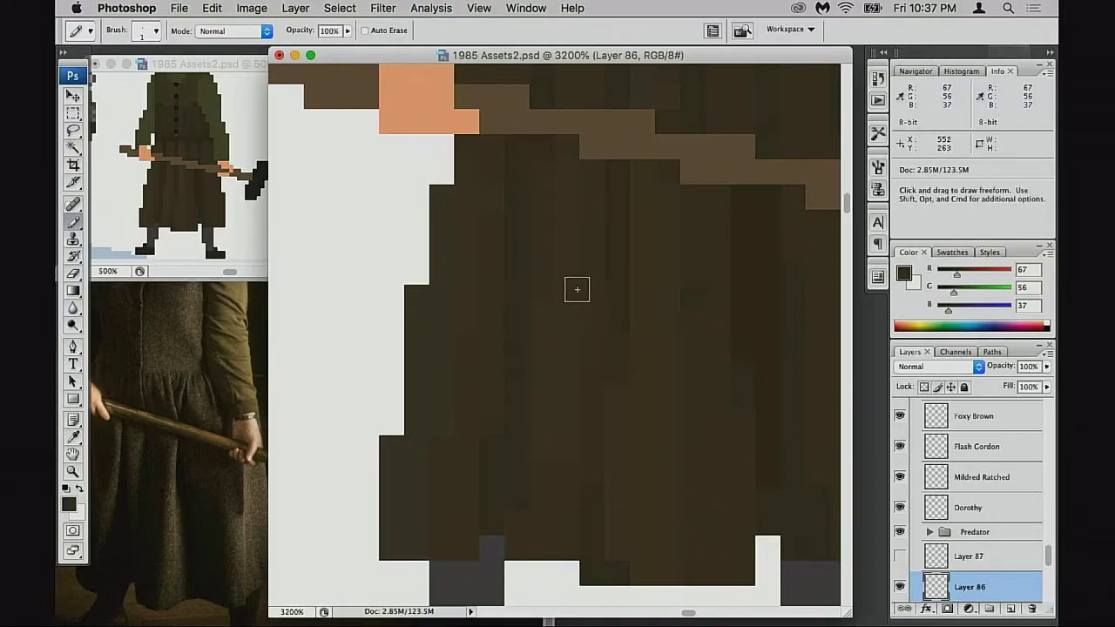
alt+click(564, 318)
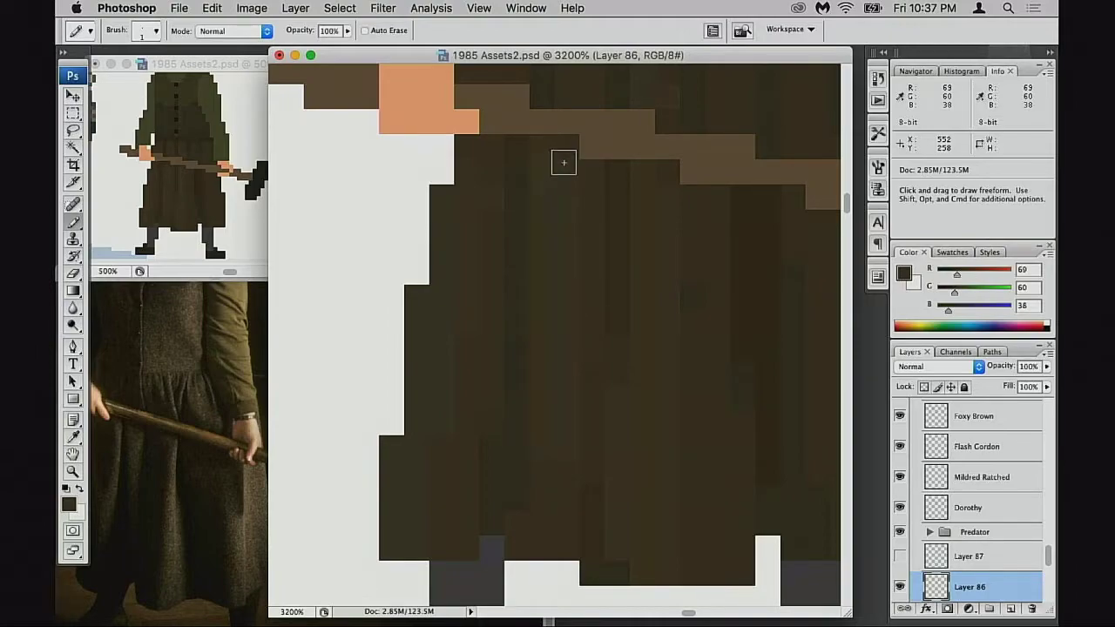
drag(588, 262, 582, 293)
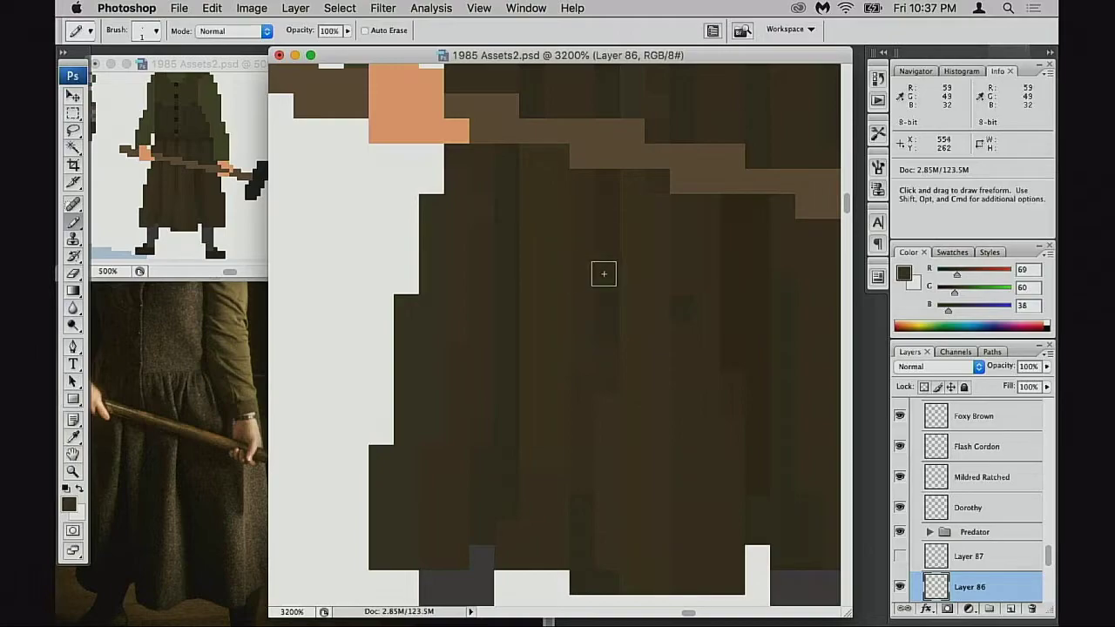
alt+click(610, 272)
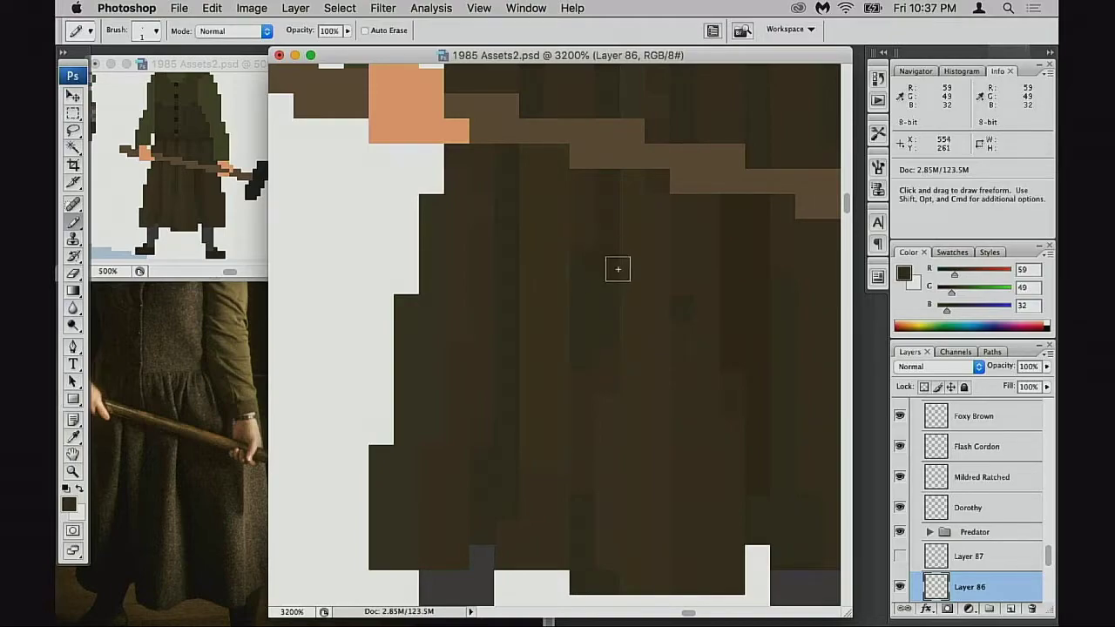
Extend the fold shading down the lower skirt to the hem, using sampled browns RGB 59/49/32, 67/56/37 and 69/60/38
scroll(622, 298, down, 5)
scroll(623, 298, left, 2)
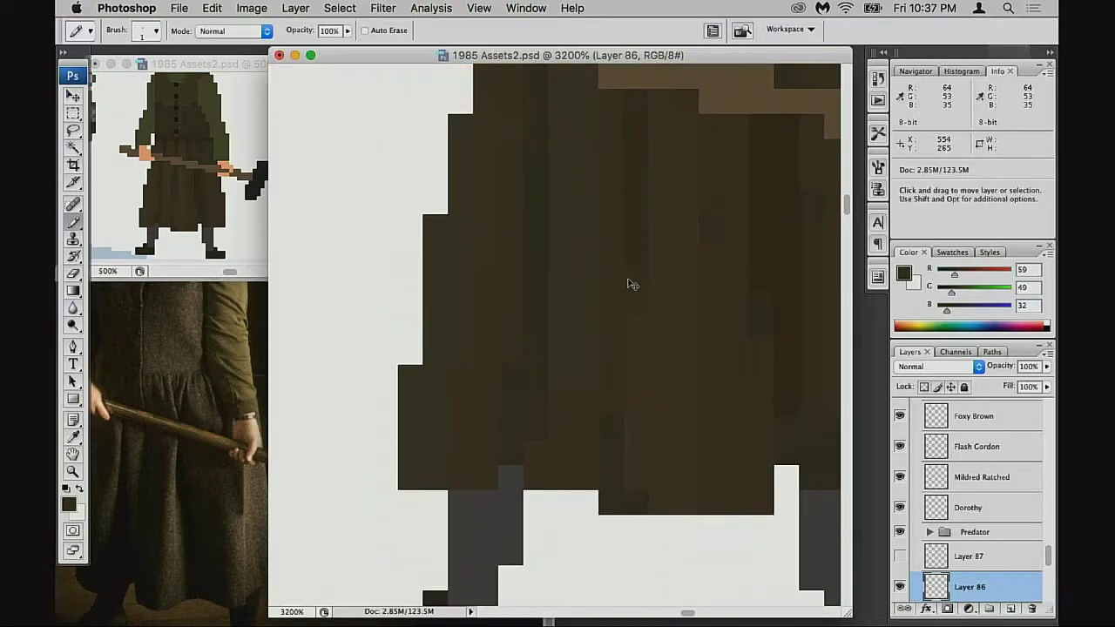
scroll(608, 334, down, 3)
scroll(608, 334, left, 1)
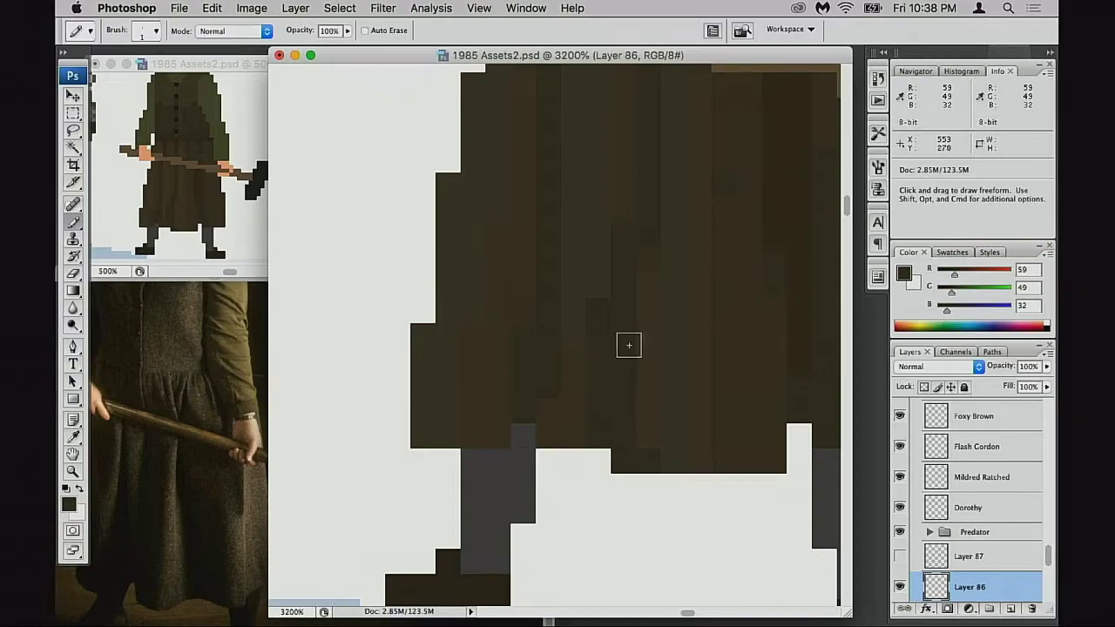
alt+click(618, 241)
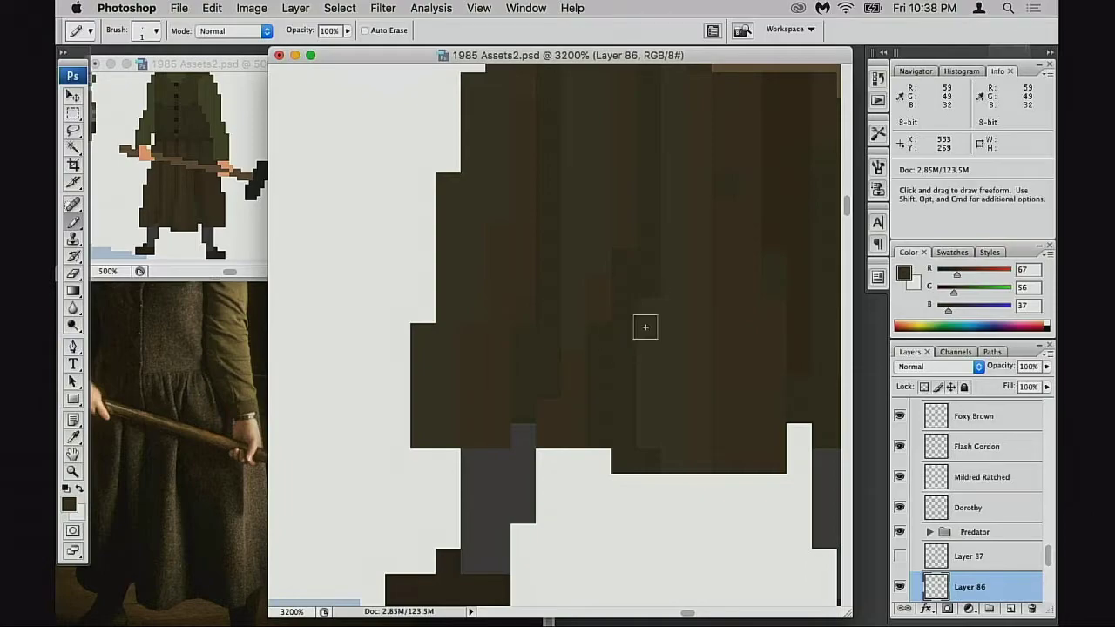
alt+click(634, 318)
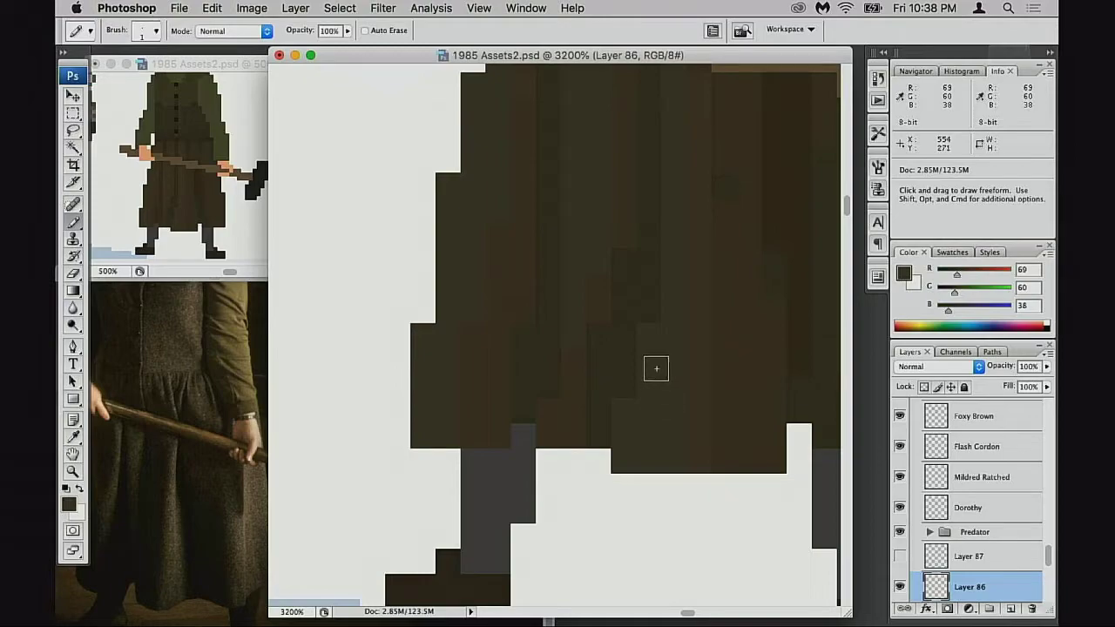
Retouch the fold pixels in the skirt's lower middle near the hem with sampled browns RGB 64/53/35 and 69/60/38
alt+click(719, 315)
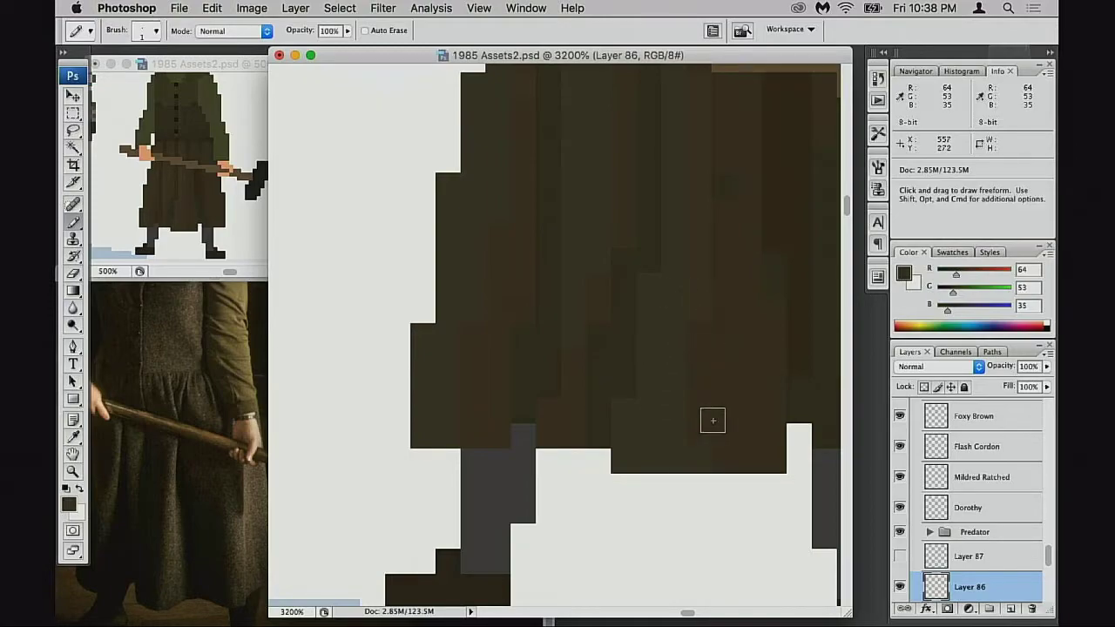
alt+click(638, 373)
alt+click(694, 392)
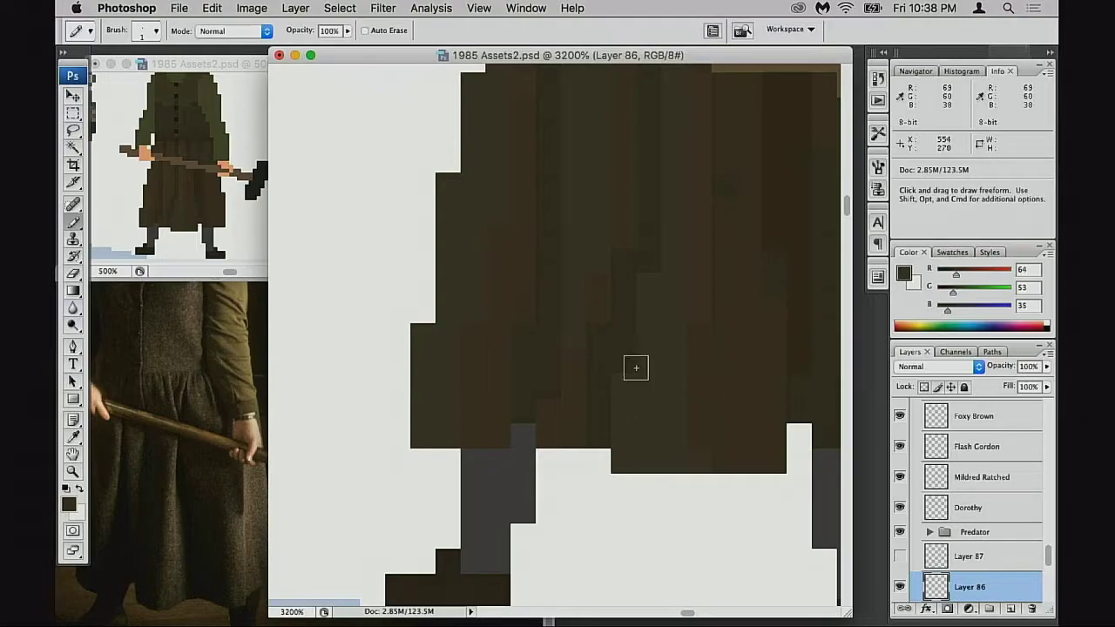
mouse_move(693, 344)
mouse_down()
mouse_move(683, 339)
mouse_move(673, 363)
mouse_up()
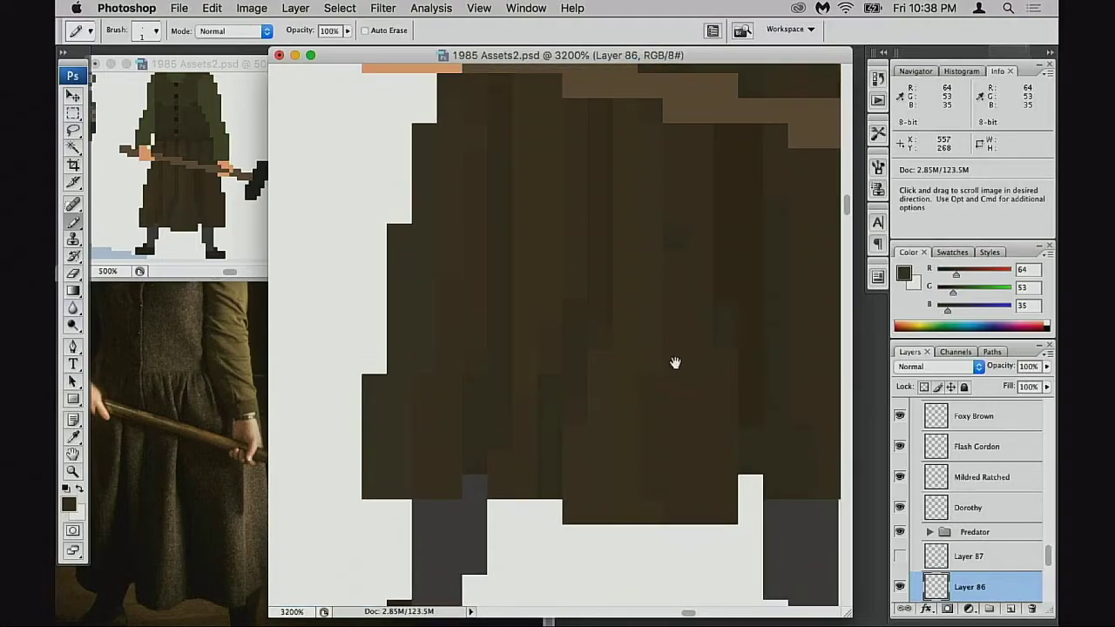
Refine the narrow skirt folds below the handle near the rear hand, using sampled browns RGB 69/60/38 and 59/49/32
alt+click(565, 311)
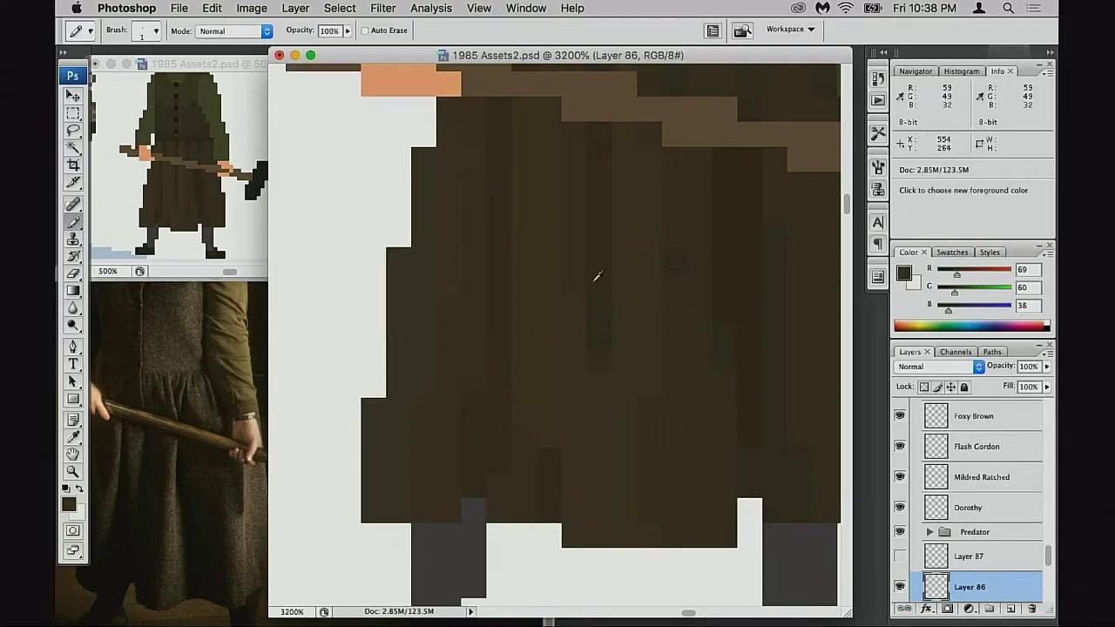
drag(595, 242, 588, 346)
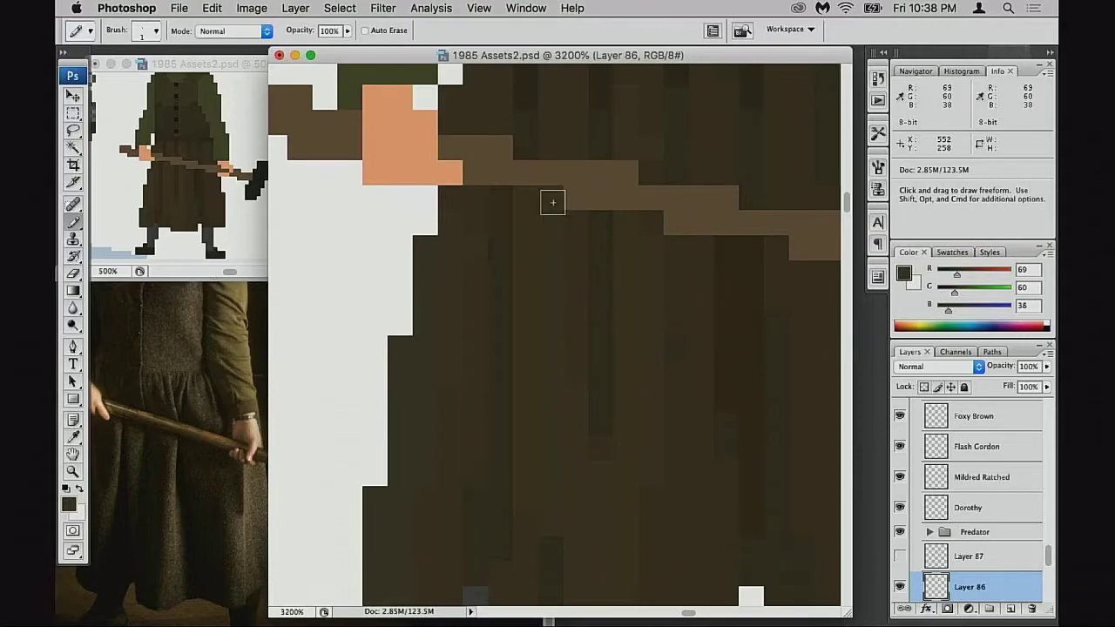
alt+click(580, 244)
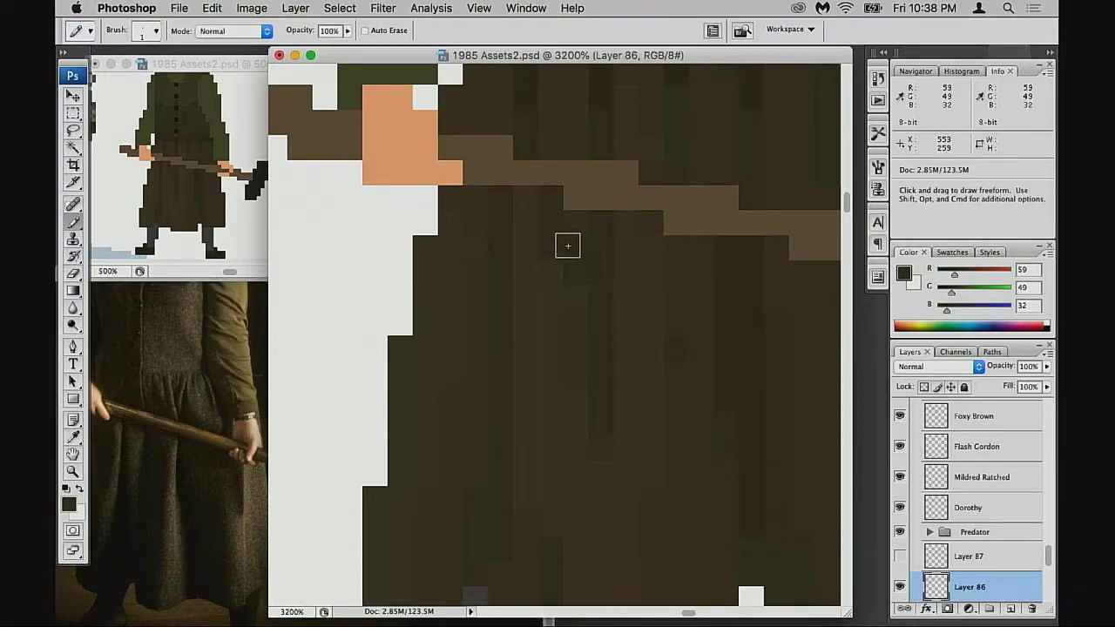
alt+click(549, 266)
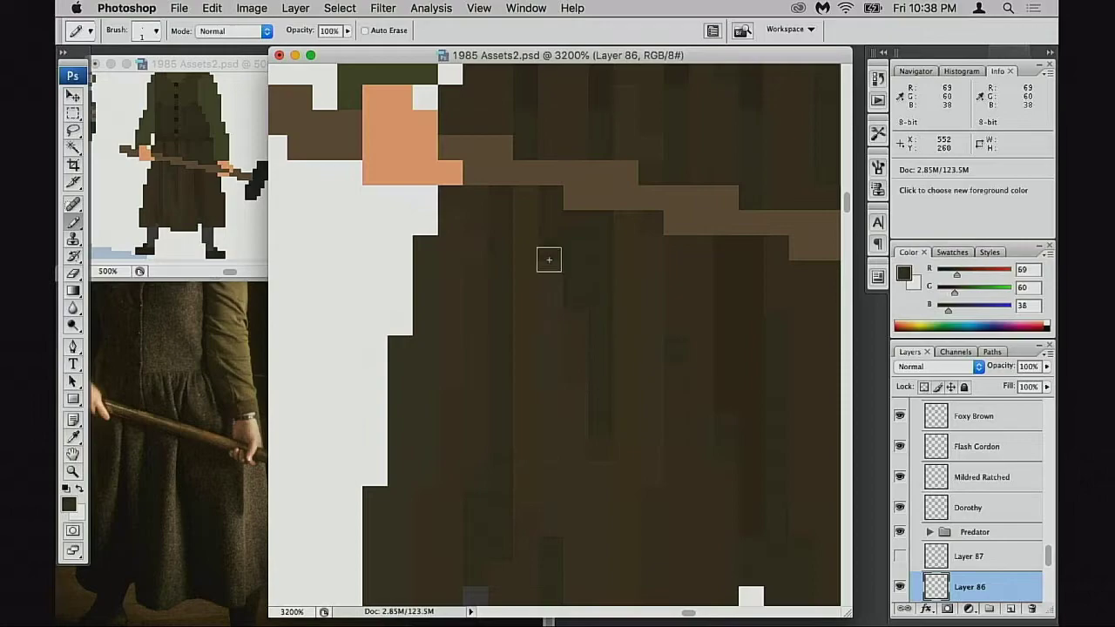
drag(547, 258, 546, 226)
drag(630, 317, 656, 213)
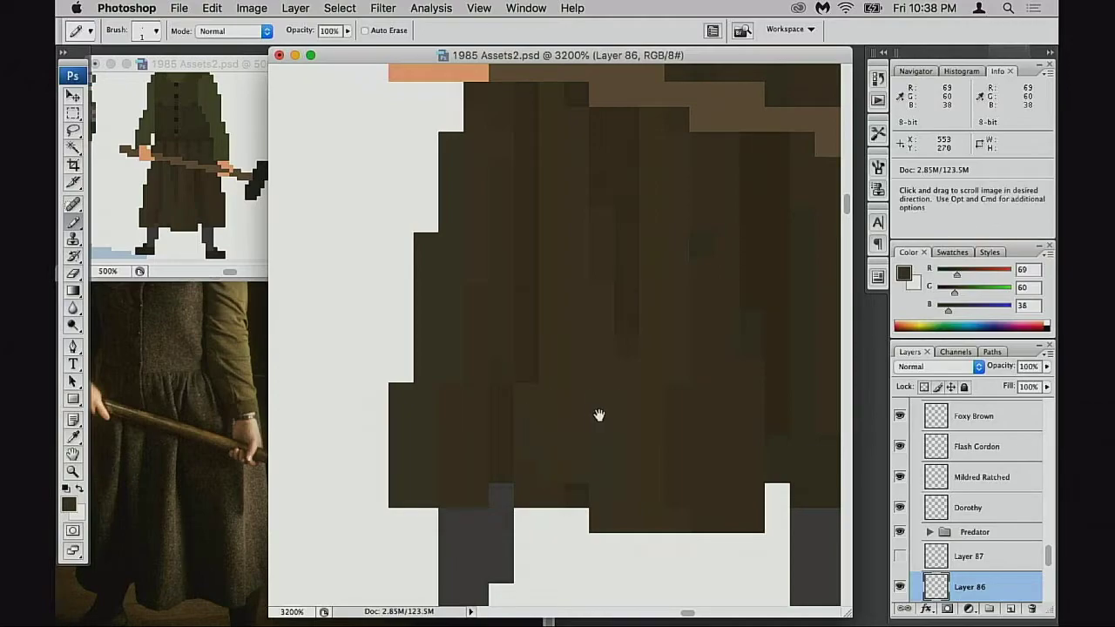
drag(627, 425, 605, 391)
drag(669, 358, 638, 378)
scroll(590, 340, right, 5)
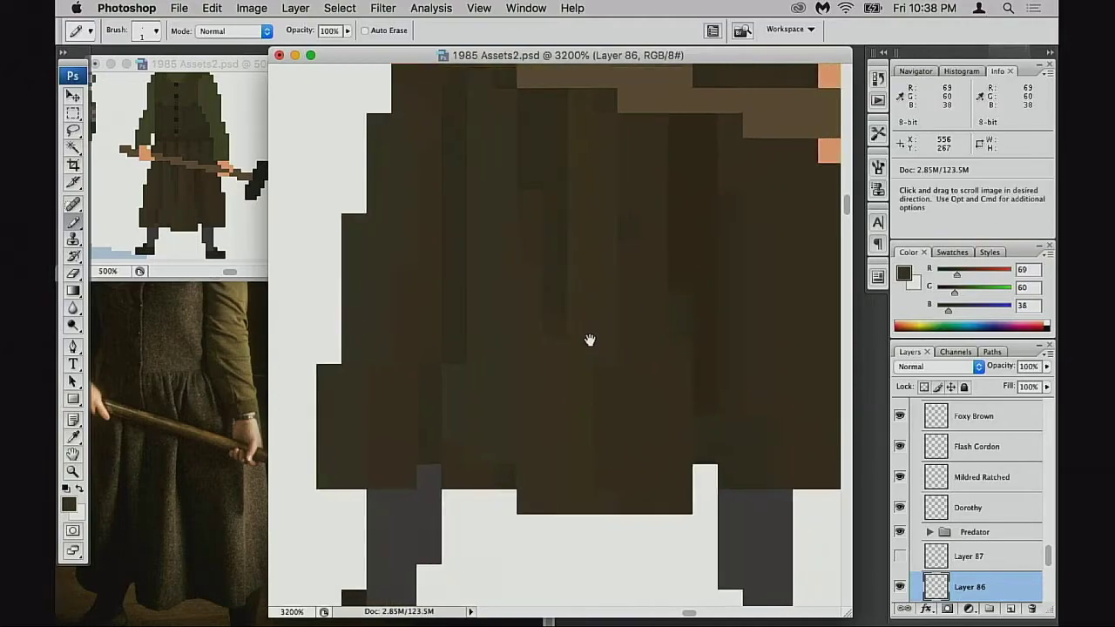
Shade the skirt's outer side below the front hand down to the hem with RGB 69/60/38 and 64/53/35
alt+click(645, 348)
alt+click(644, 348)
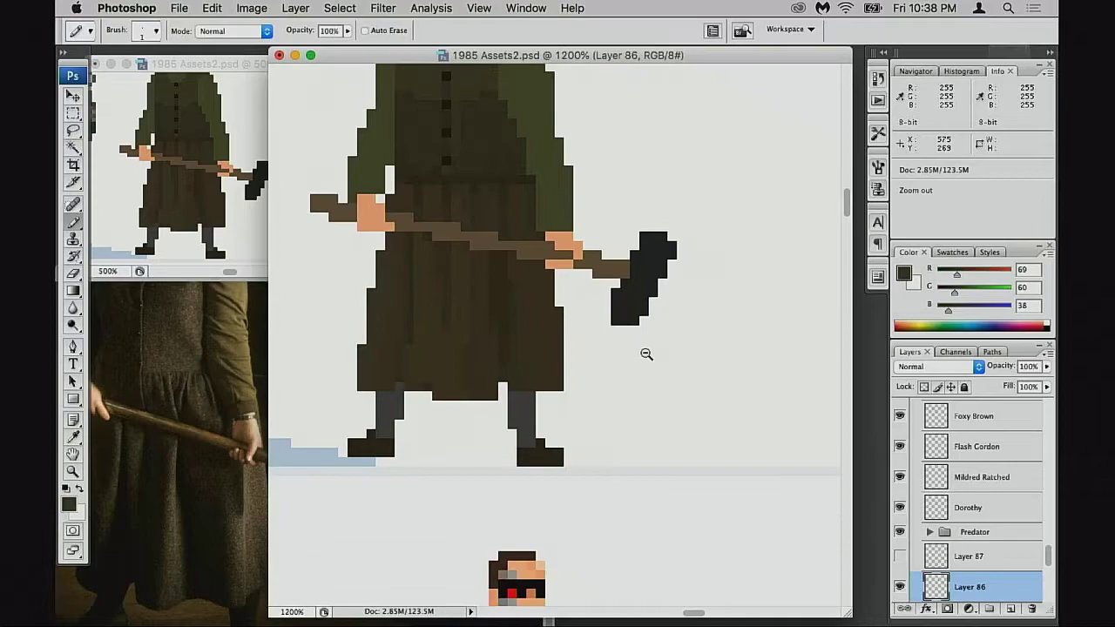
alt+click(644, 353)
scroll(575, 353, left, 3)
click(566, 333)
click(586, 329)
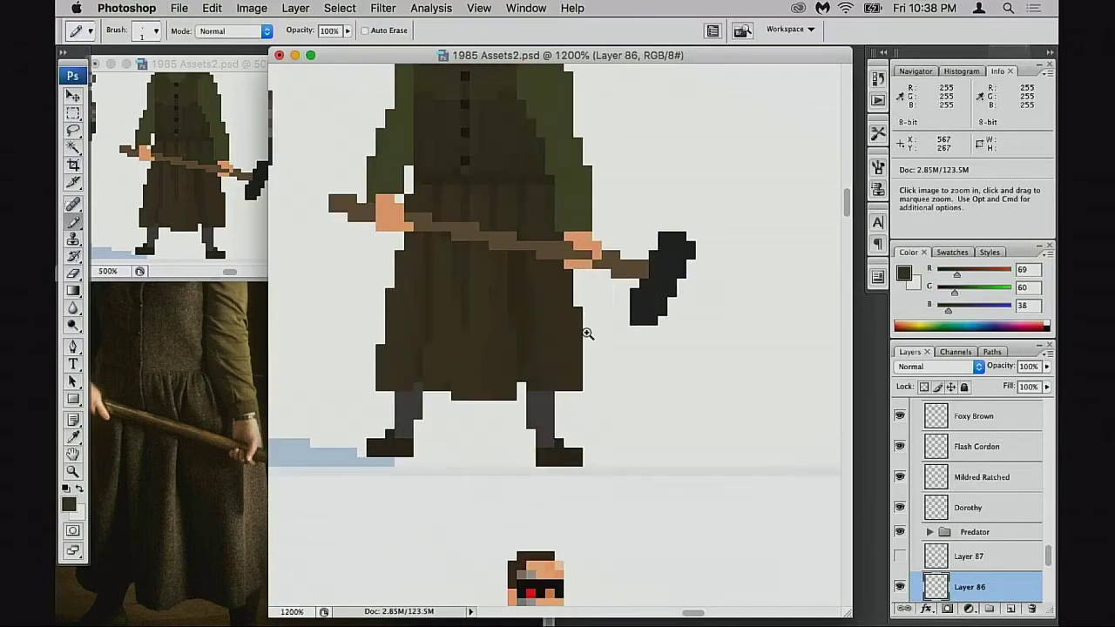
click(552, 344)
click(549, 357)
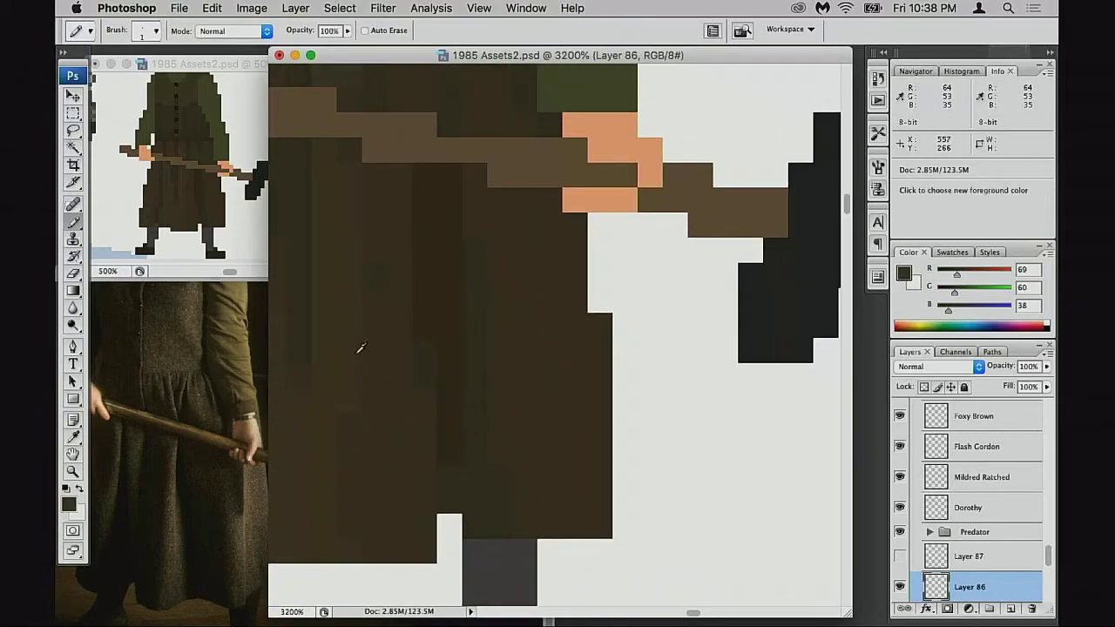
mouse_move(577, 380)
mouse_down()
mouse_move(559, 350)
mouse_move(563, 312)
mouse_up()
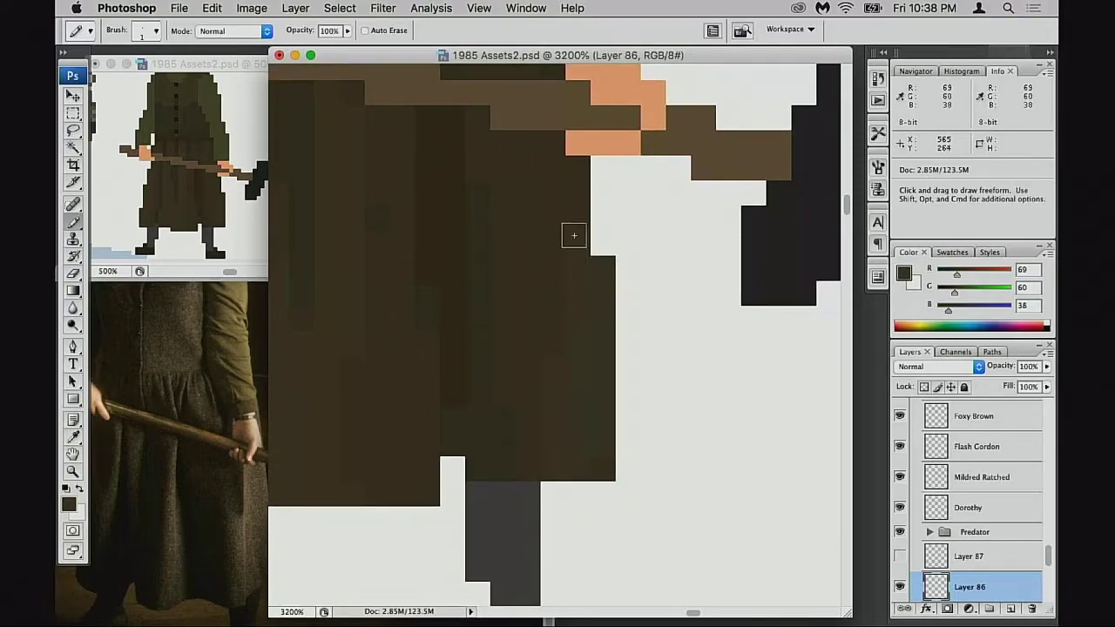
scroll(574, 235, up, 1)
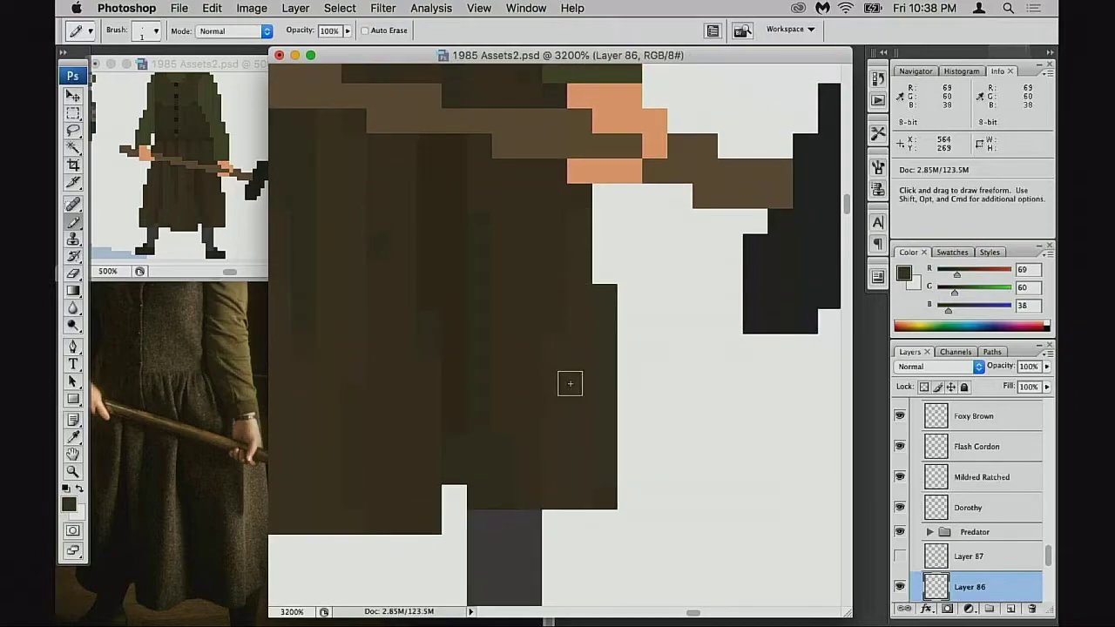
scroll(587, 360, up, 1)
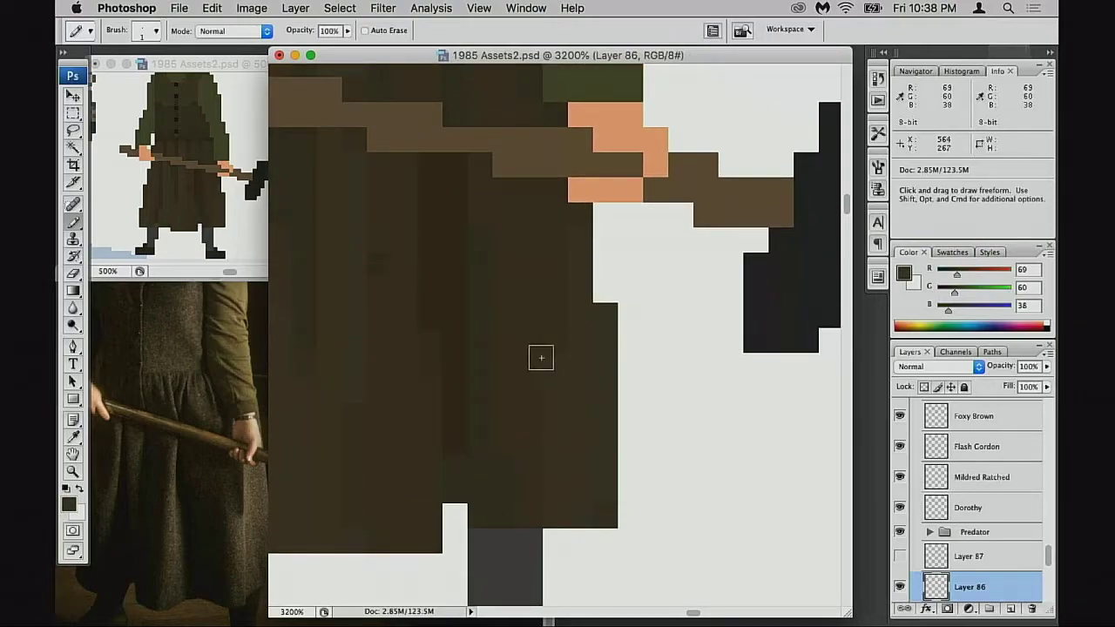
drag(556, 374, 624, 366)
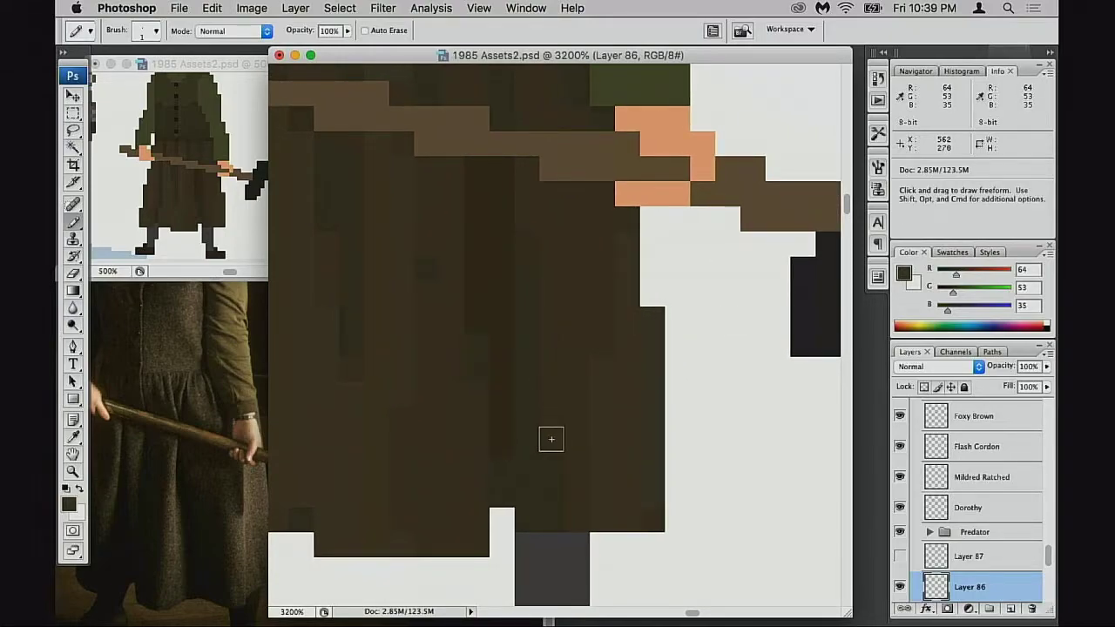
Deepen the vertical fold on the hammer-head side of the skirt with the dark brown RGB 54/44/29
alt+click(530, 298)
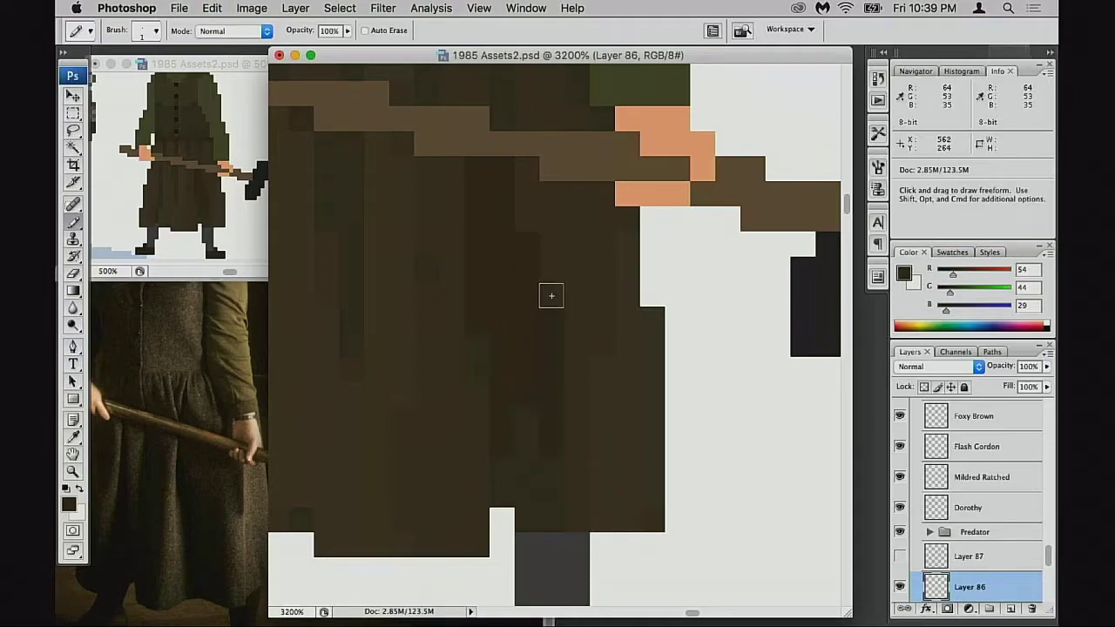
scroll(545, 300, up, 2)
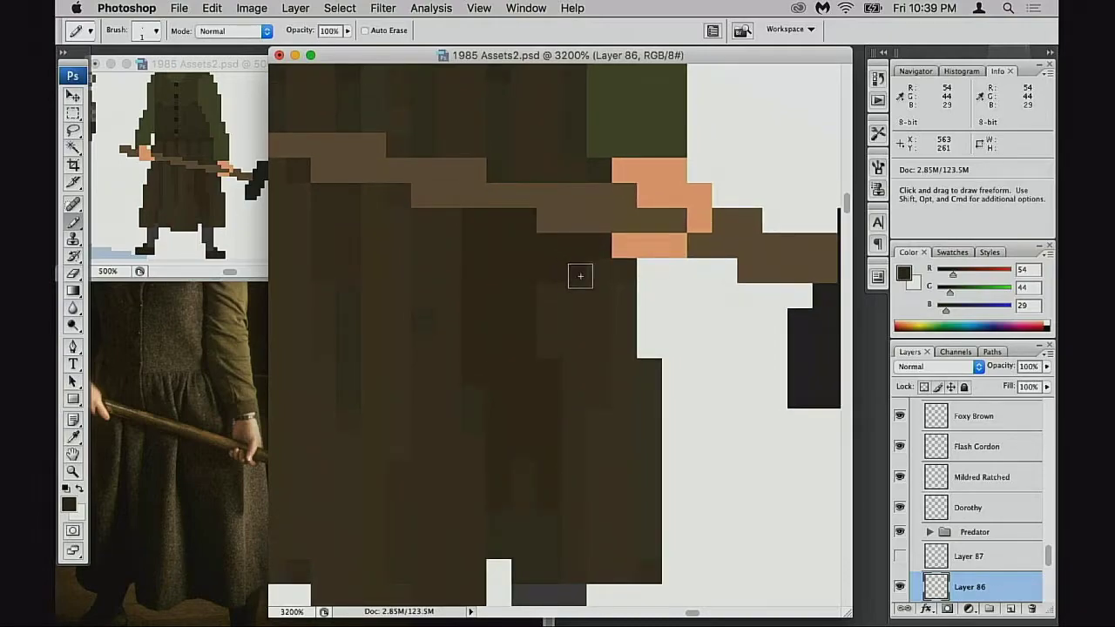
scroll(580, 276, left, 3)
scroll(579, 276, up, 1)
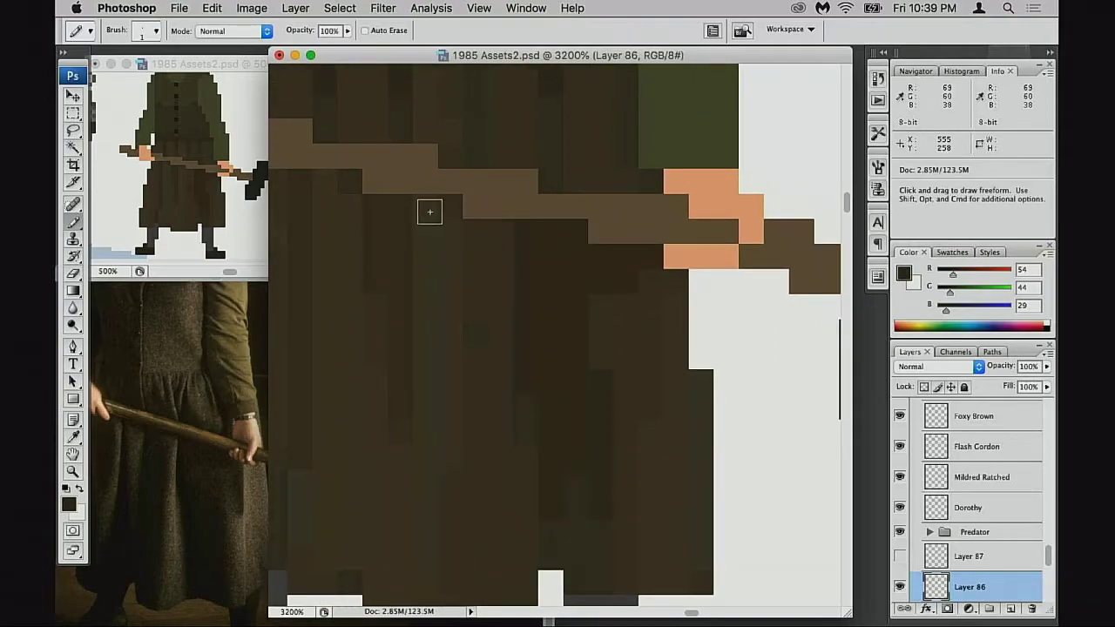
Shade the skirt directly beneath the sledgehammer handle with sampled browns RGB 59/49/32, 64/53/35 and 54/44/29
scroll(518, 261, left, 3)
scroll(519, 262, up, 1)
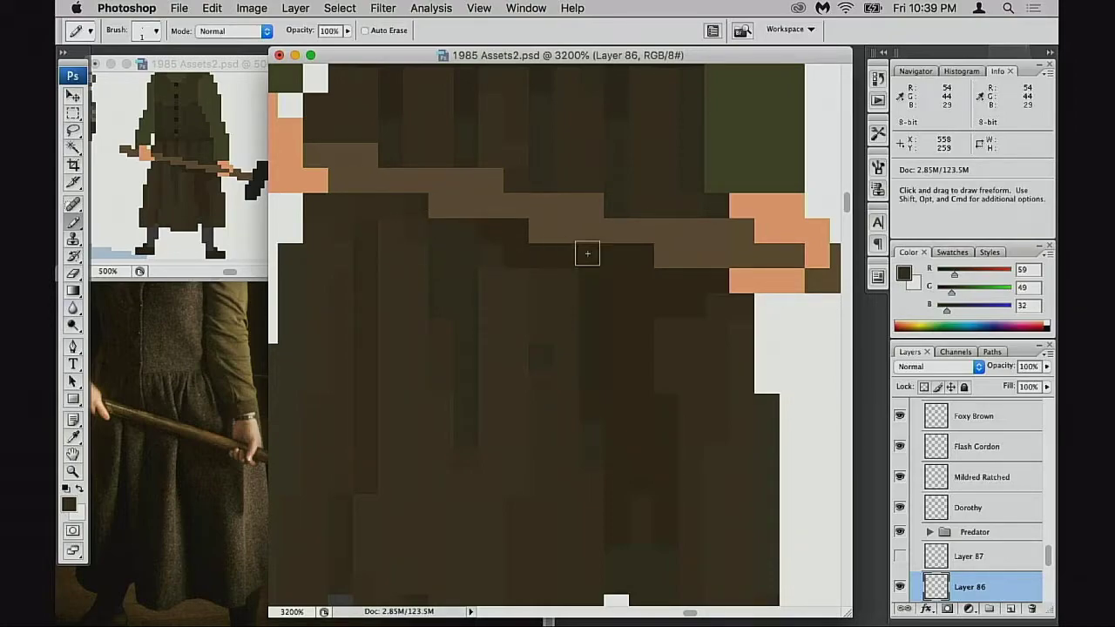
alt+click(493, 252)
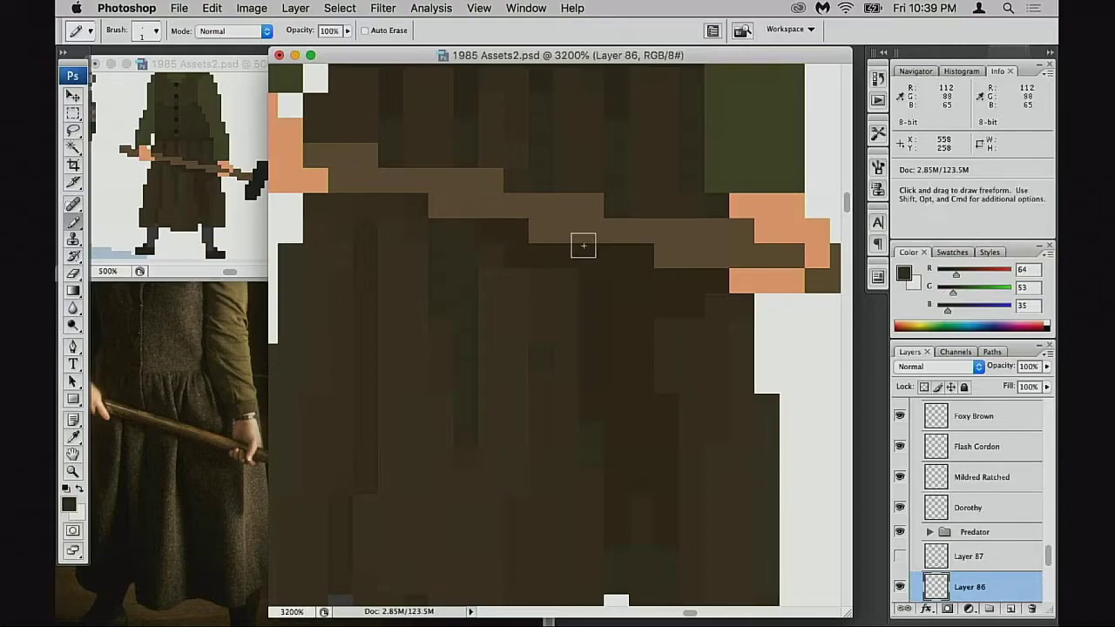
alt+click(480, 229)
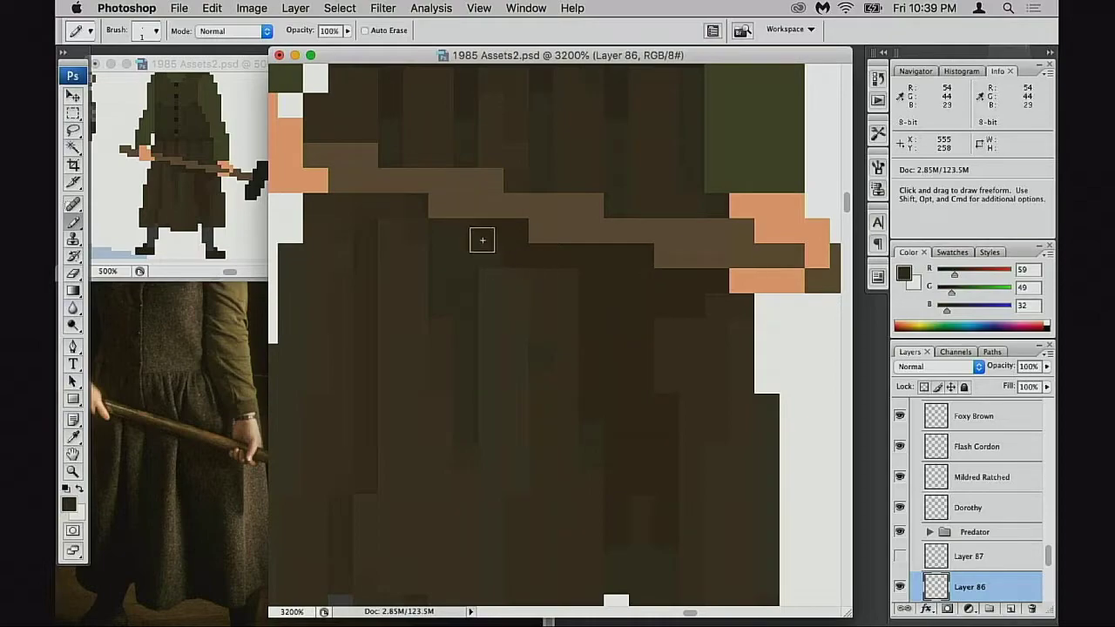
alt+click(481, 240)
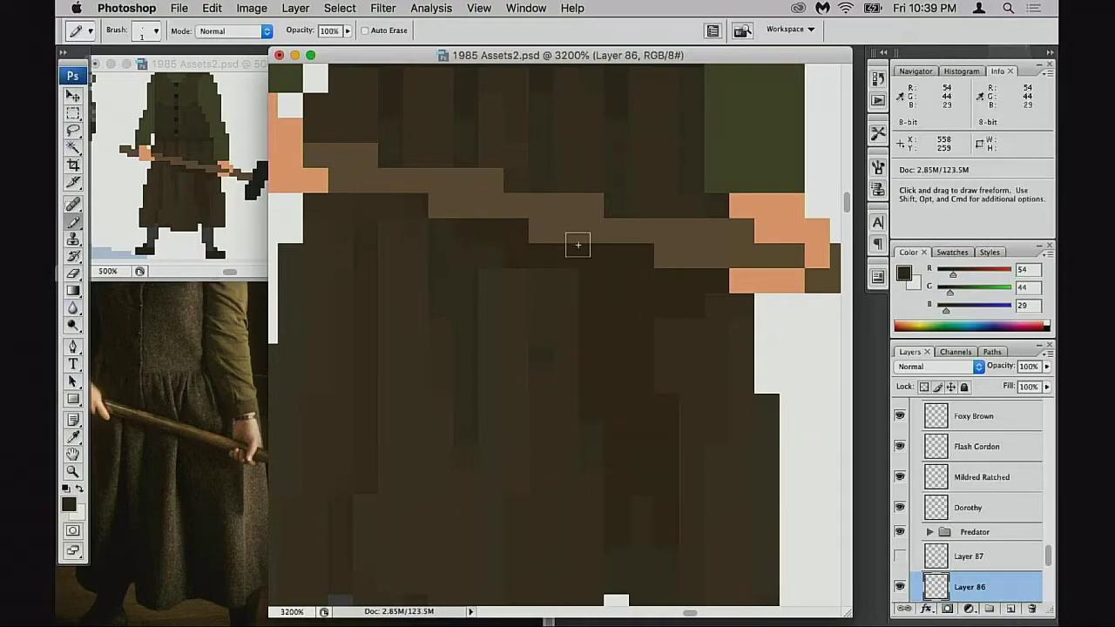
Rework the dark fold running down from the handle shadow near the front hand with RGB 54/44/29 and 64/53/35
scroll(571, 253, down, 2)
scroll(570, 252, right, 3)
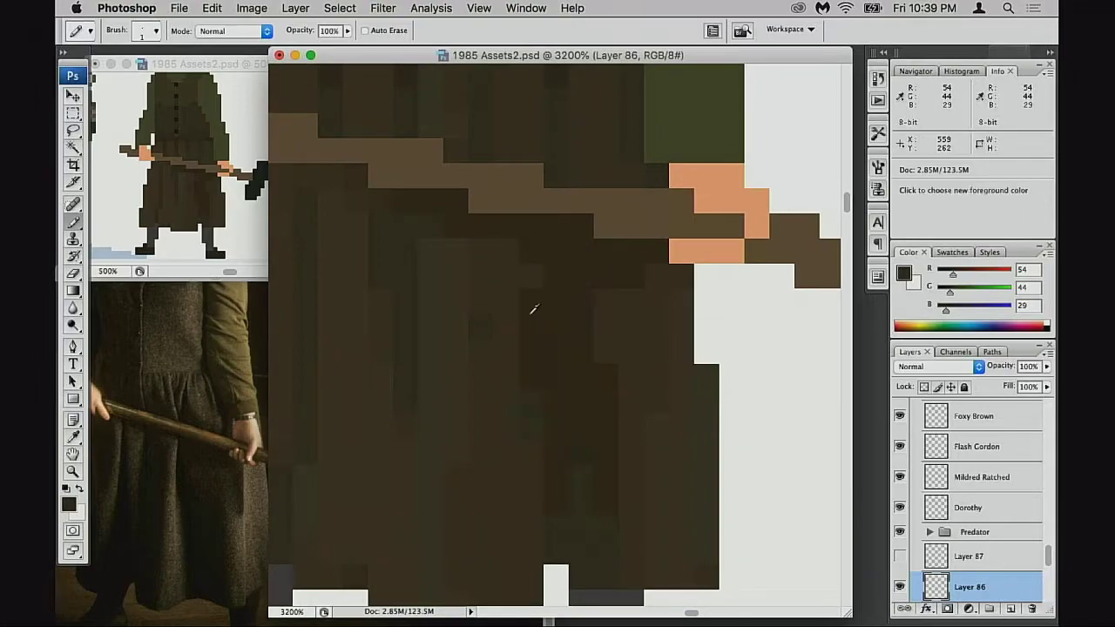
alt+click(512, 306)
alt+click(534, 242)
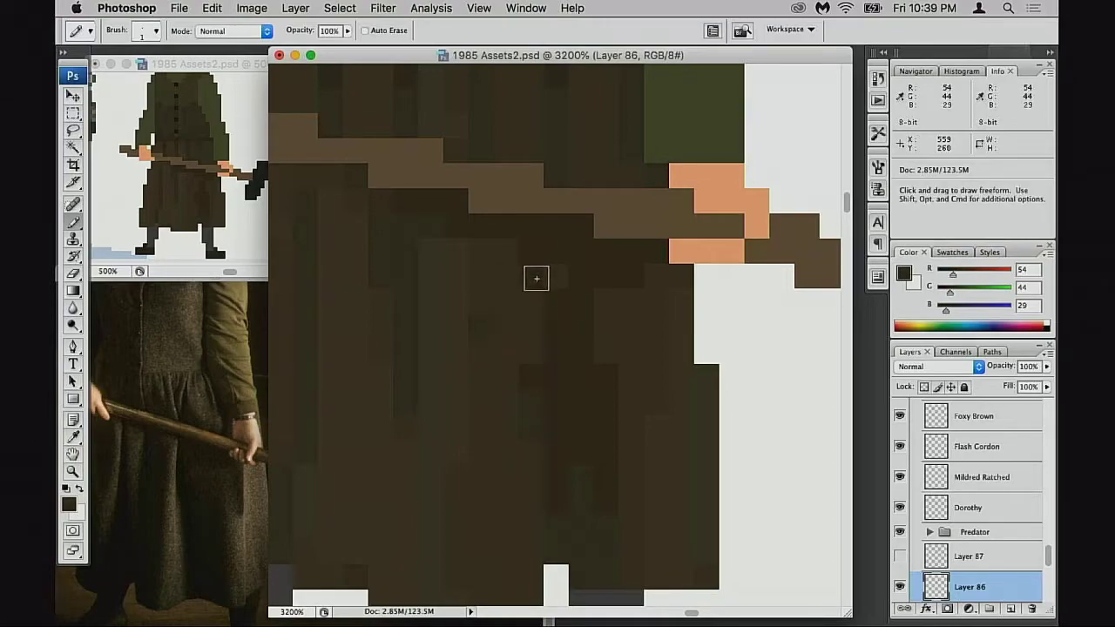
alt+click(499, 311)
scroll(544, 326, up, 1)
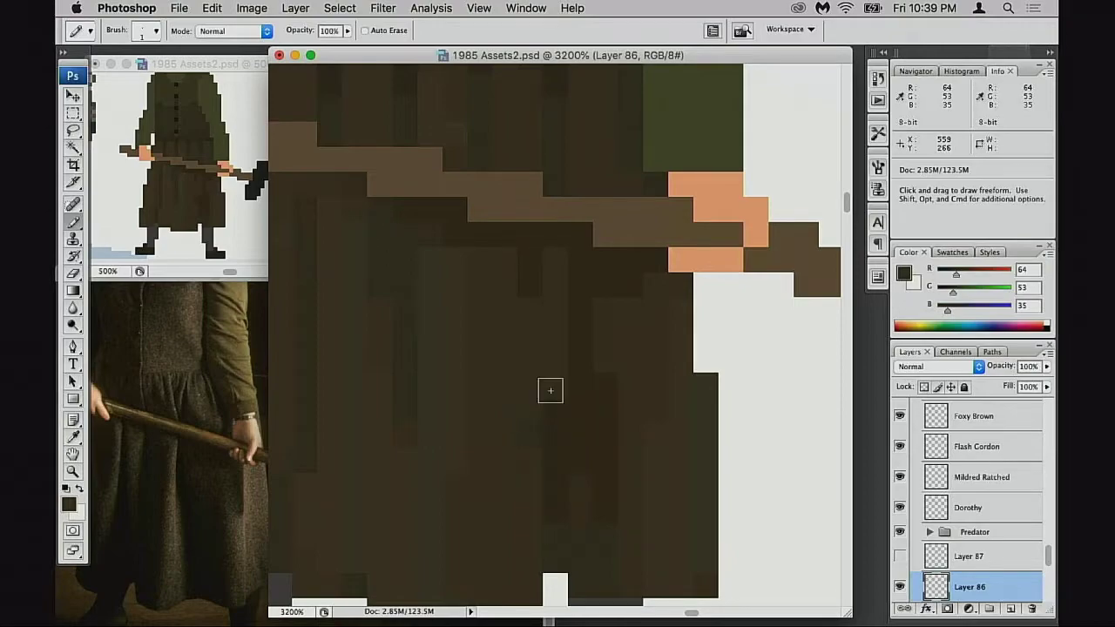
Extend the dark fold on the hammer-head side down to the hem with sampled RGB 54/44/29
scroll(549, 389, down, 4)
scroll(549, 388, left, 4)
mouse_move(624, 393)
mouse_down()
mouse_move(640, 436)
mouse_move(654, 394)
mouse_move(637, 478)
mouse_move(659, 470)
mouse_move(622, 487)
mouse_up()
alt+click(621, 373)
alt+click(617, 387)
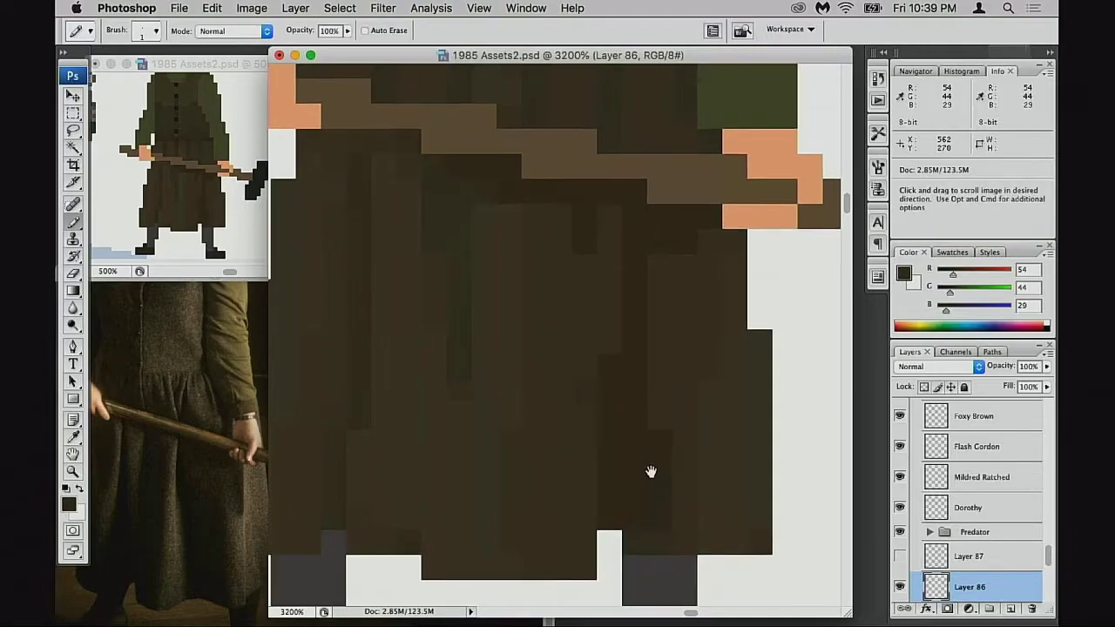
scroll(647, 458, down, 3)
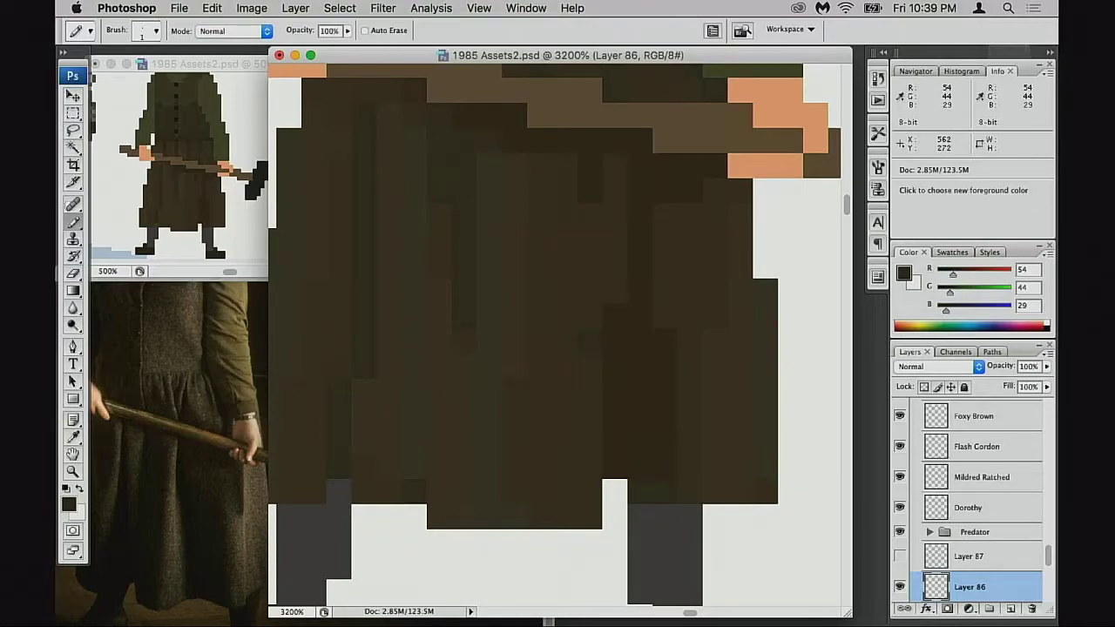
Lighten the skirt's outer panel beside the dark fold, from the hem up to the front hand, with RGB 69/60/38 and 64/53/35
scroll(689, 480, down, 1)
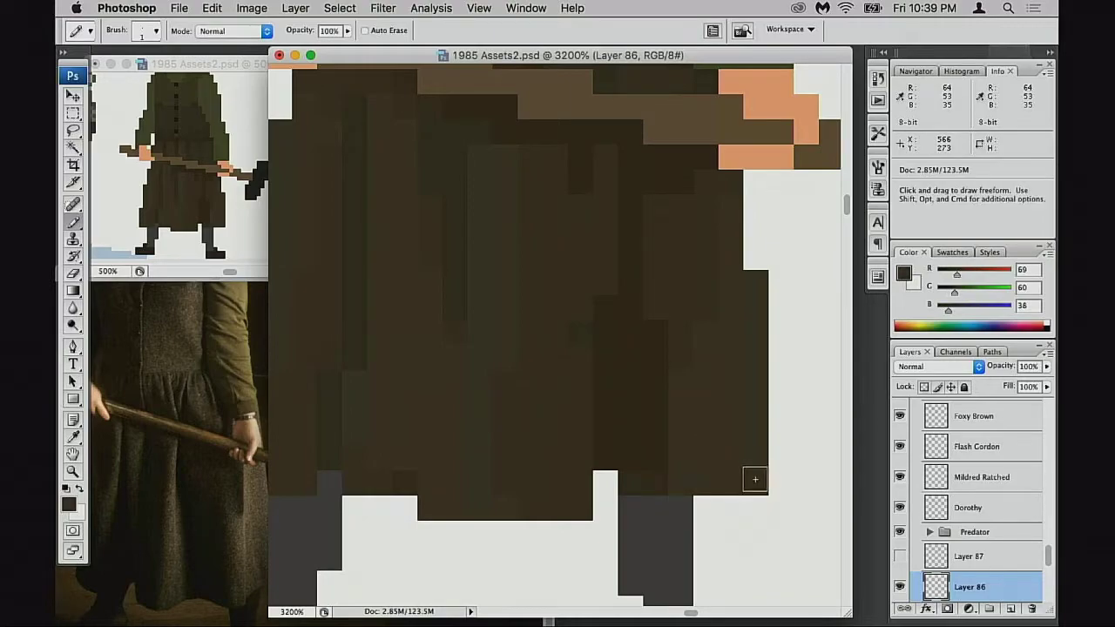
key(space)
drag(719, 342, 715, 366)
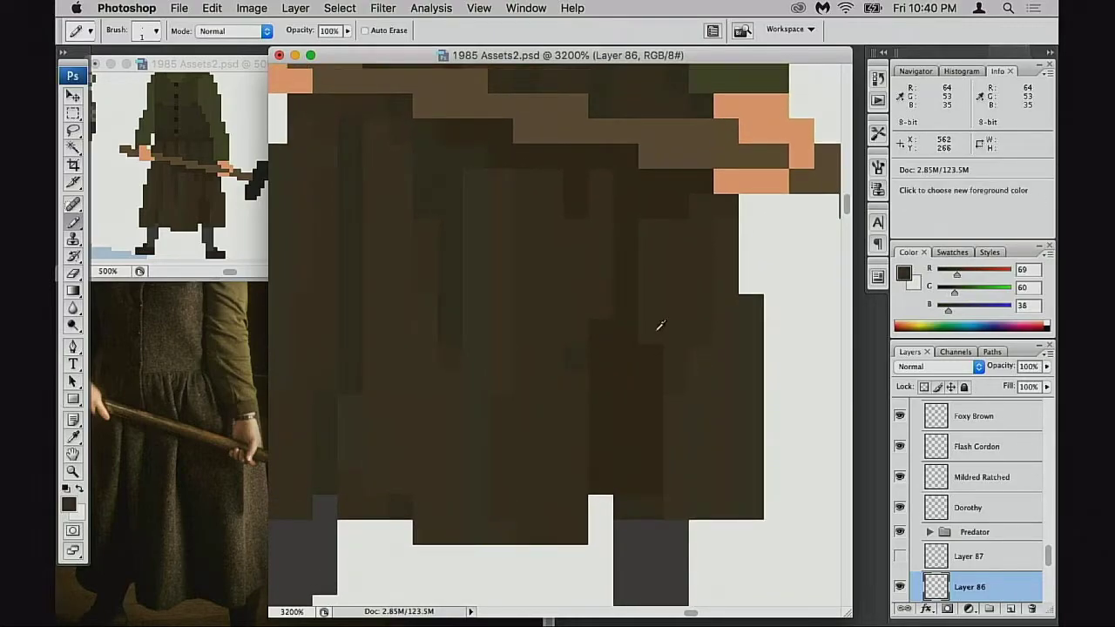
scroll(659, 406, up, 4)
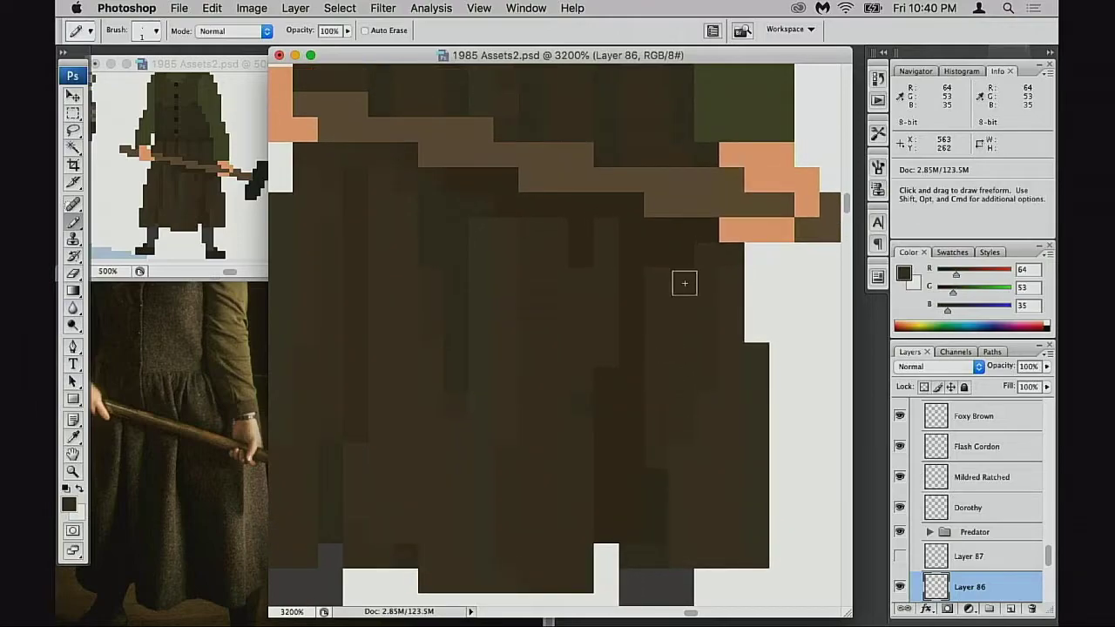
key(space)
drag(676, 335, 667, 366)
Rework the shading of the skirt's middle panel below the handle with sampled browns RGB 69/60/38 and 67/56/37
alt+click(613, 367)
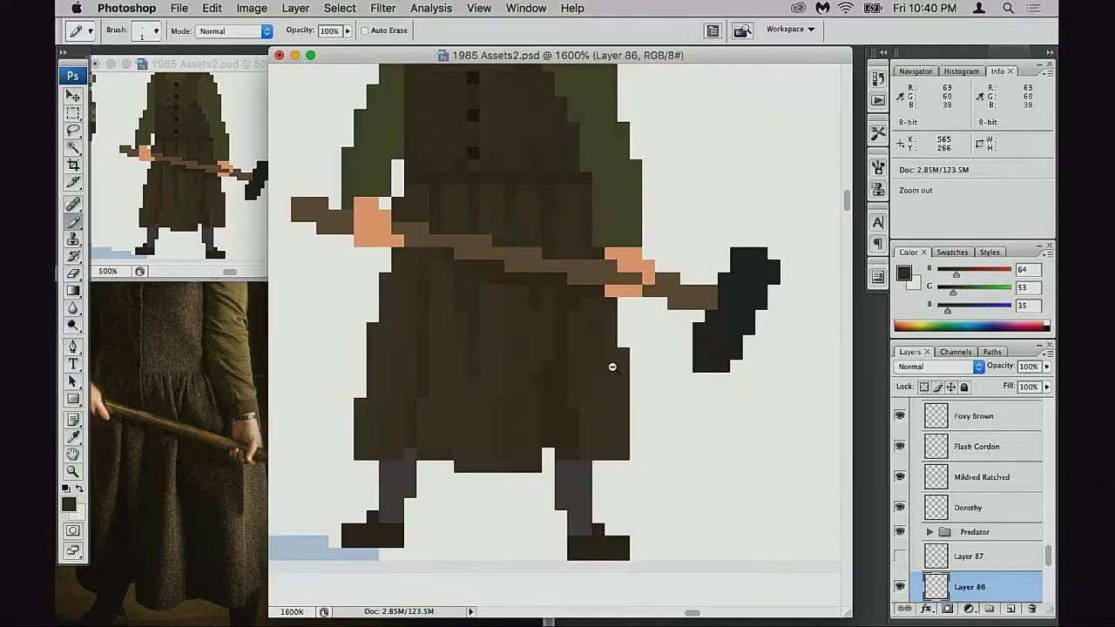
alt+click(613, 368)
alt+super+click(617, 373)
scroll(615, 389, left, 5)
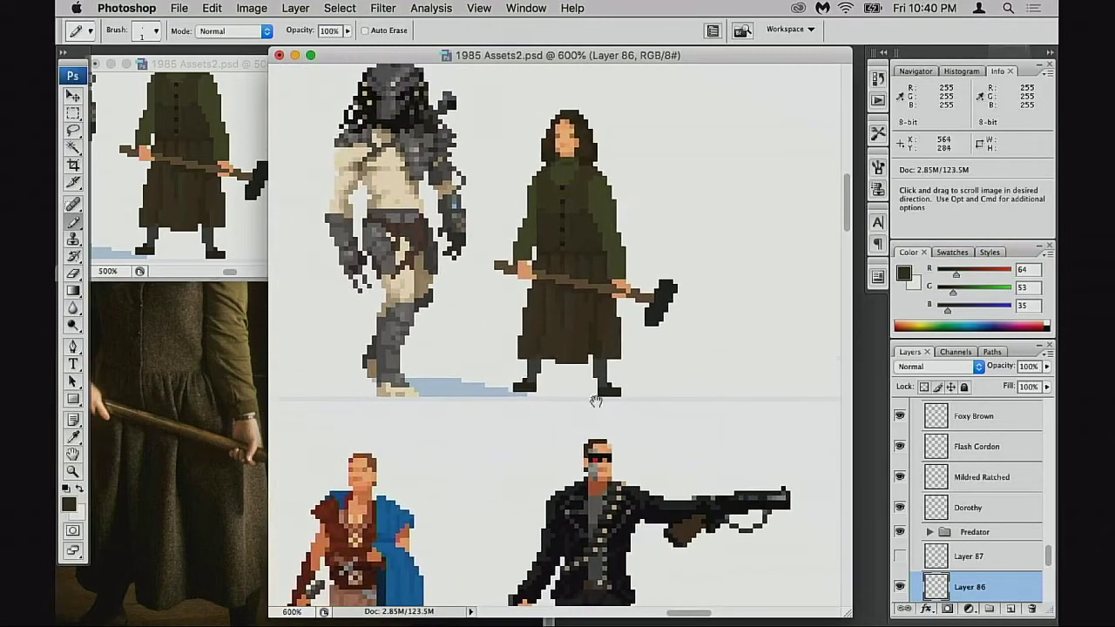
super+click(573, 337)
scroll(530, 322, up, 1)
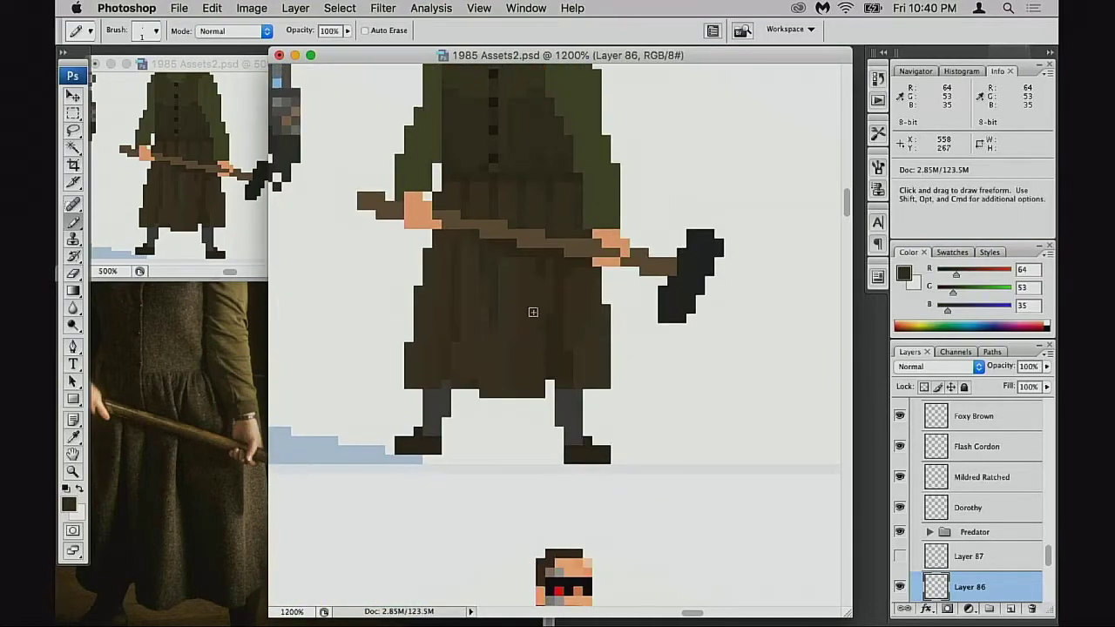
alt+click(510, 309)
alt+click(498, 285)
alt+click(511, 344)
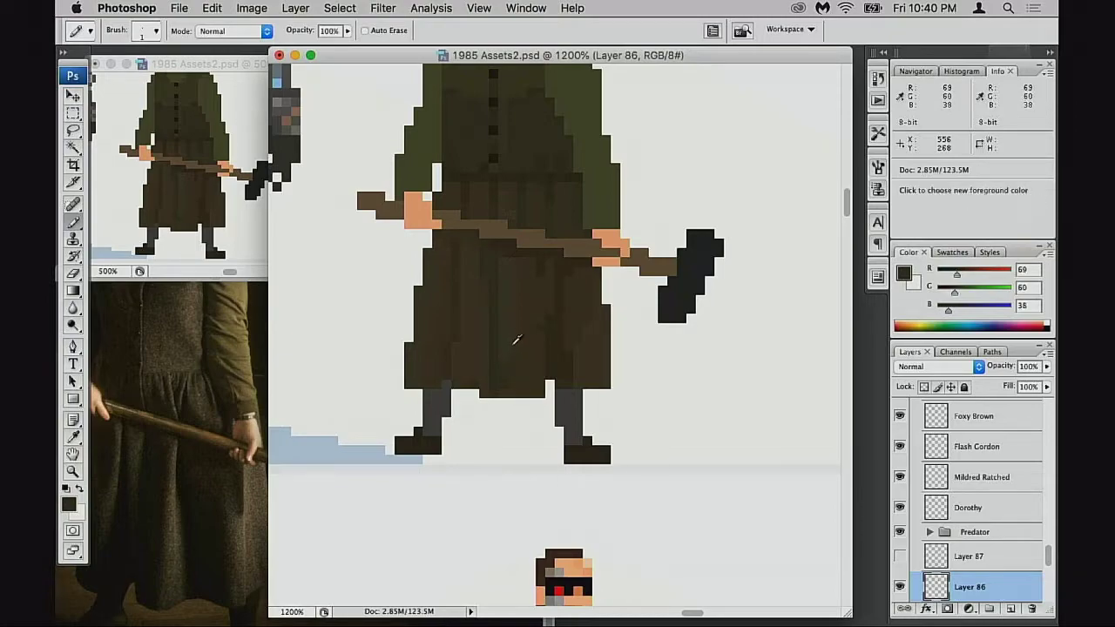
alt+click(513, 360)
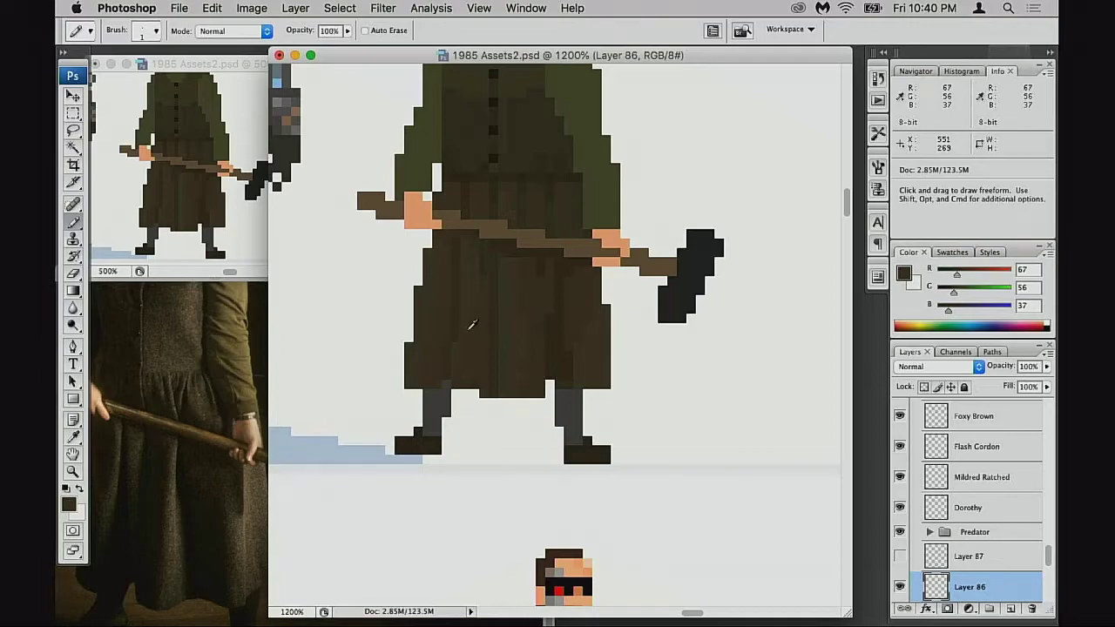
Even out the panel between the middle fold and the handle-end fold down to the hem with RGB 69/60/38 and 67/56/37
alt+click(468, 363)
super+click(484, 366)
super+click(479, 362)
drag(543, 324, 414, 434)
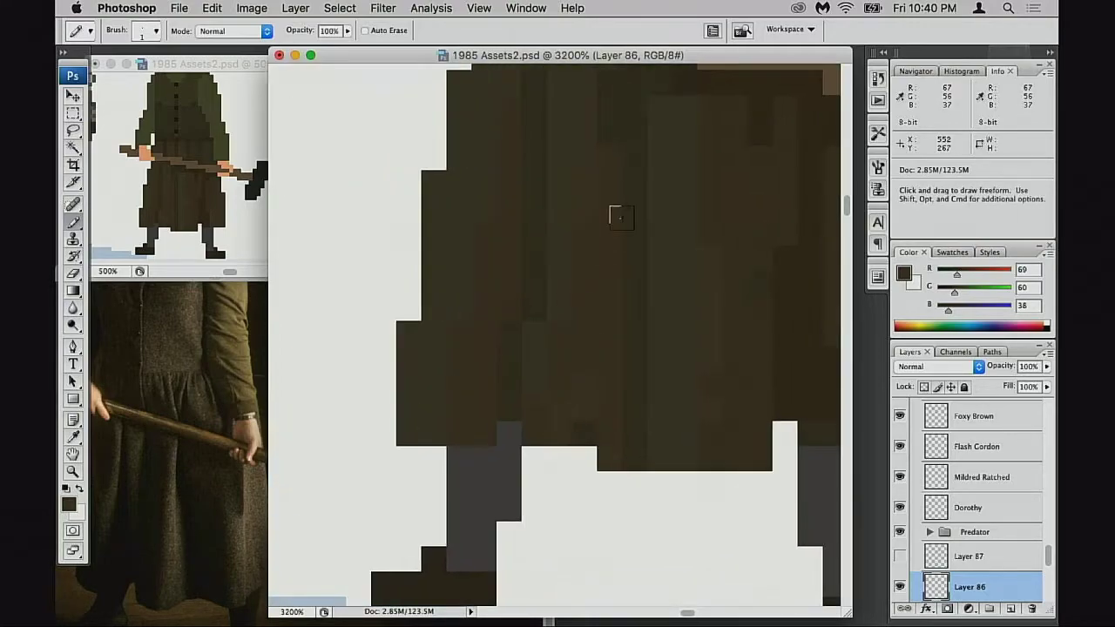
drag(592, 290, 582, 296)
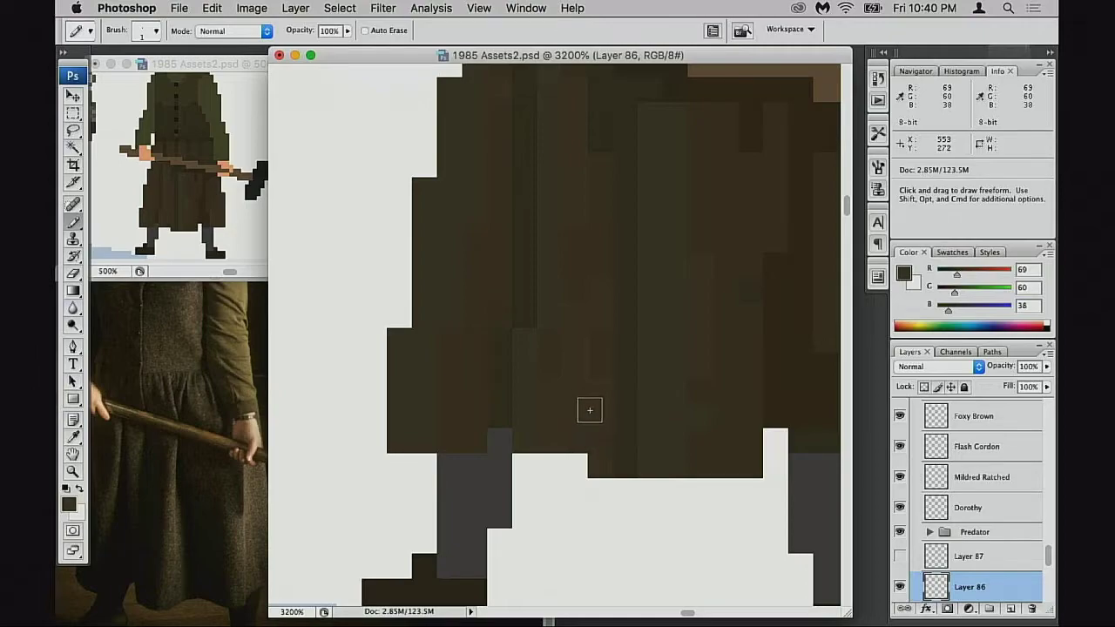
drag(595, 377, 587, 391)
alt+click(568, 304)
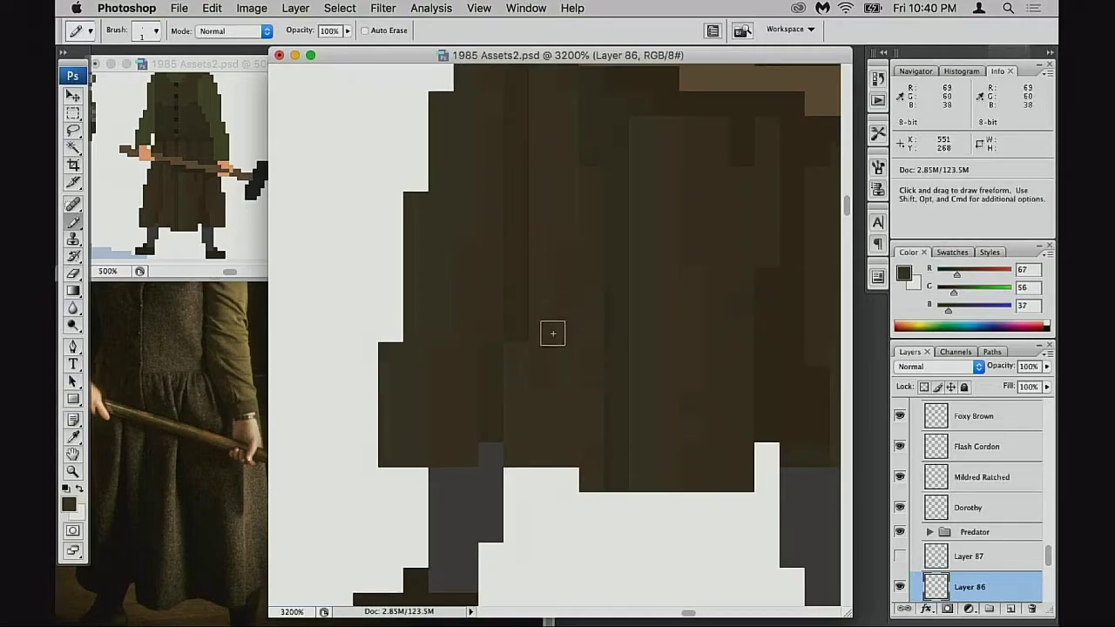
alt+click(580, 358)
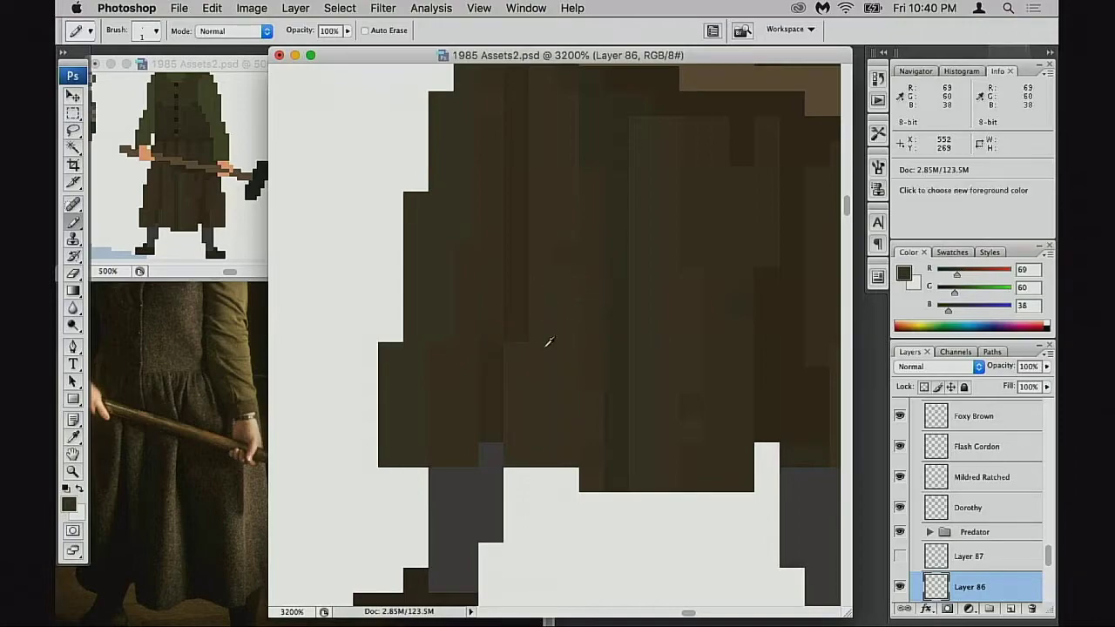
alt+click(517, 345)
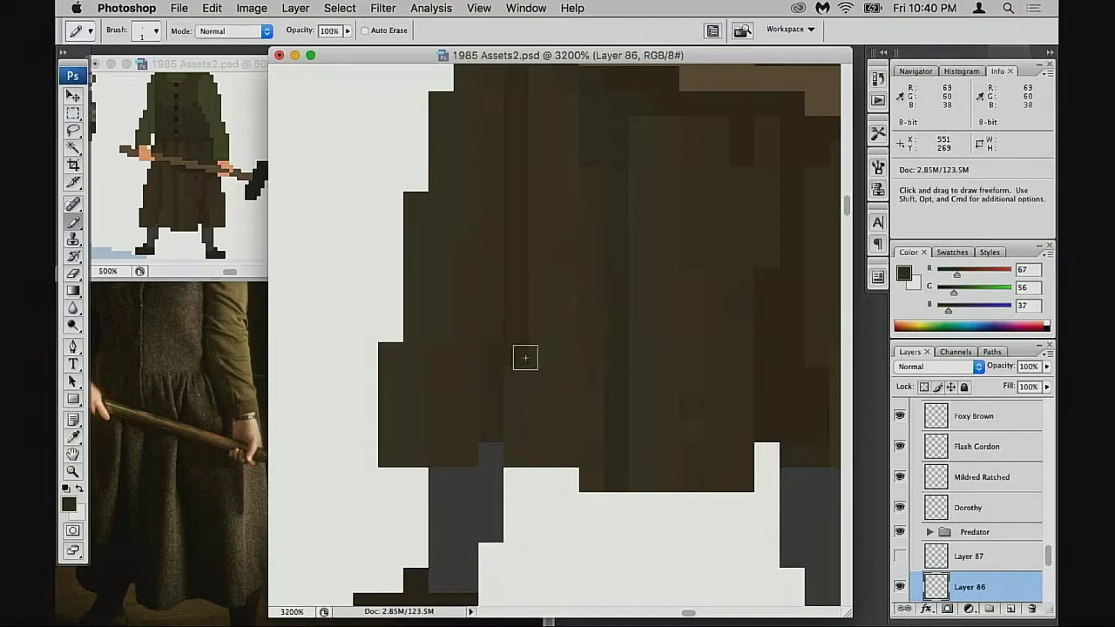
Darken the narrow handle-end fold above the leg with sampled RGB 59/49/32, trying pencil opacities of 30%, 50% and 100%
mouse_move(518, 339)
mouse_down()
mouse_move(517, 354)
mouse_move(587, 323)
mouse_up()
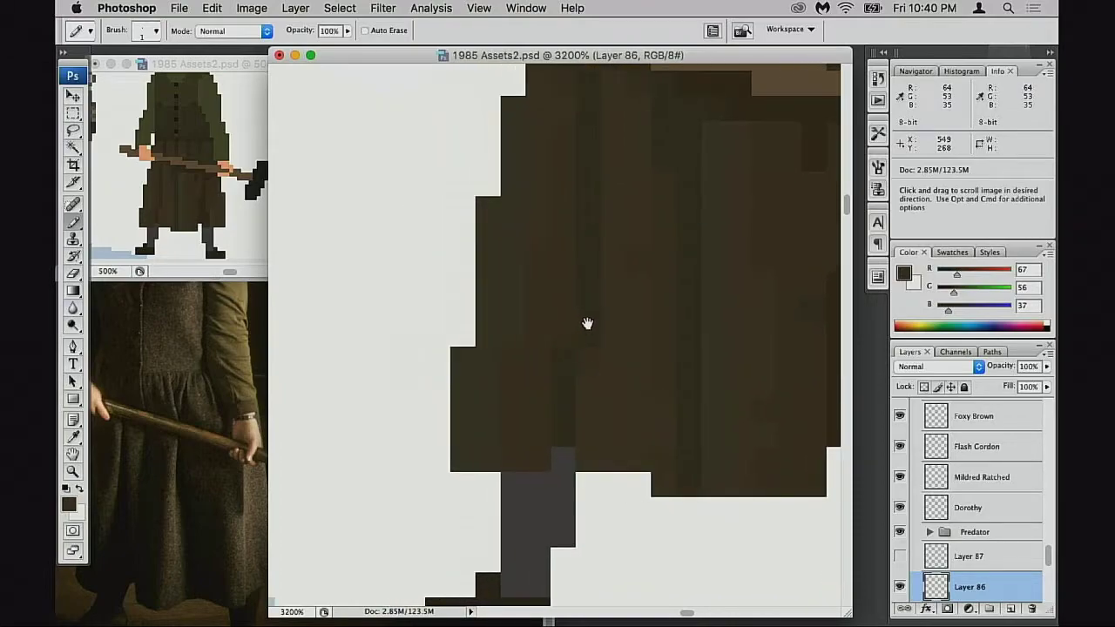
alt+click(585, 322)
key(3)
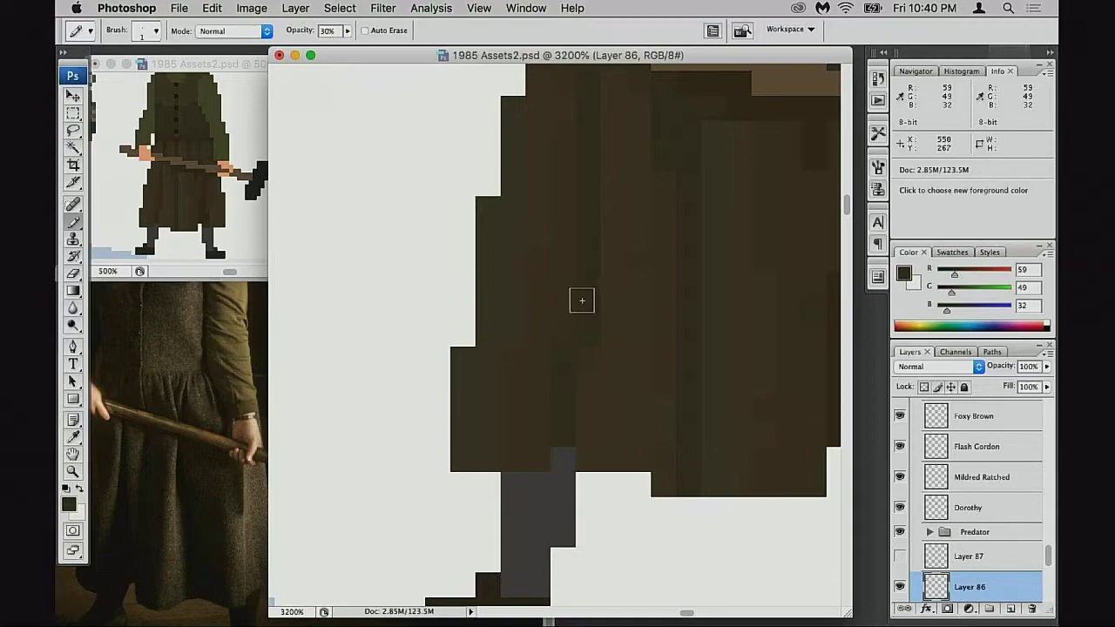
key(5)
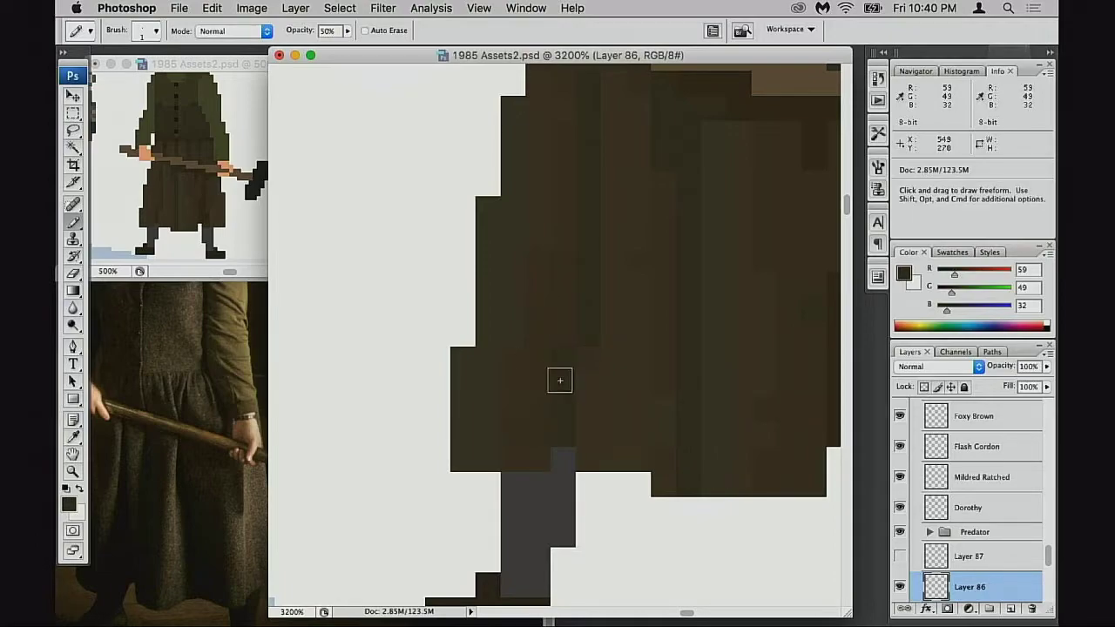
key(0)
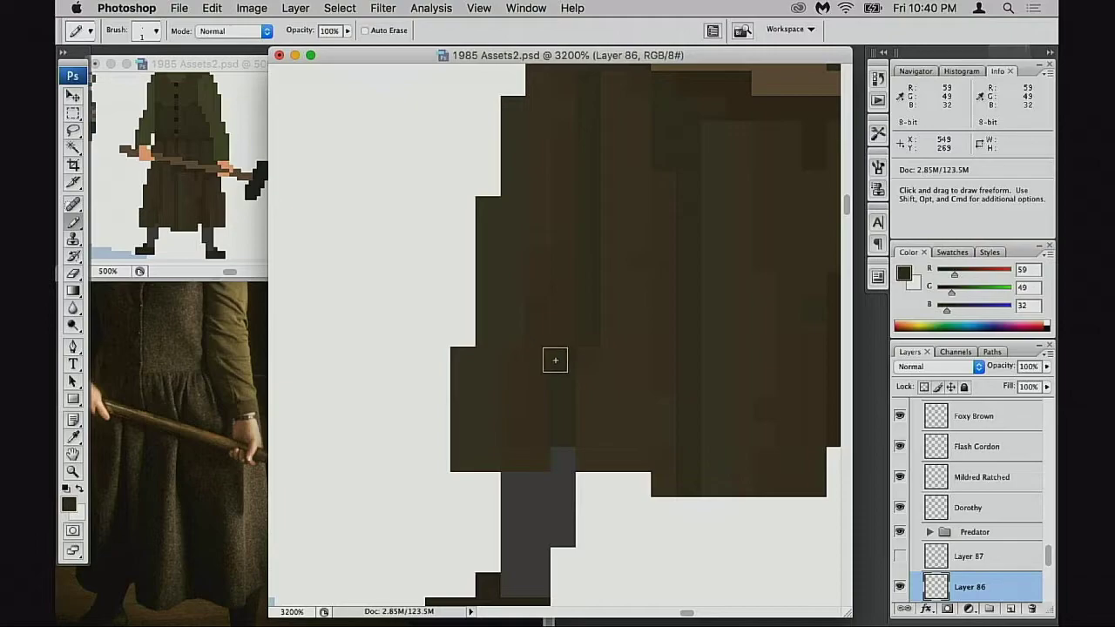
Touch up the skirt on both sides of the narrow handle-end fold with sampled RGB 63/52/34, 67/56/37 and 66/57/35
alt+click(551, 357)
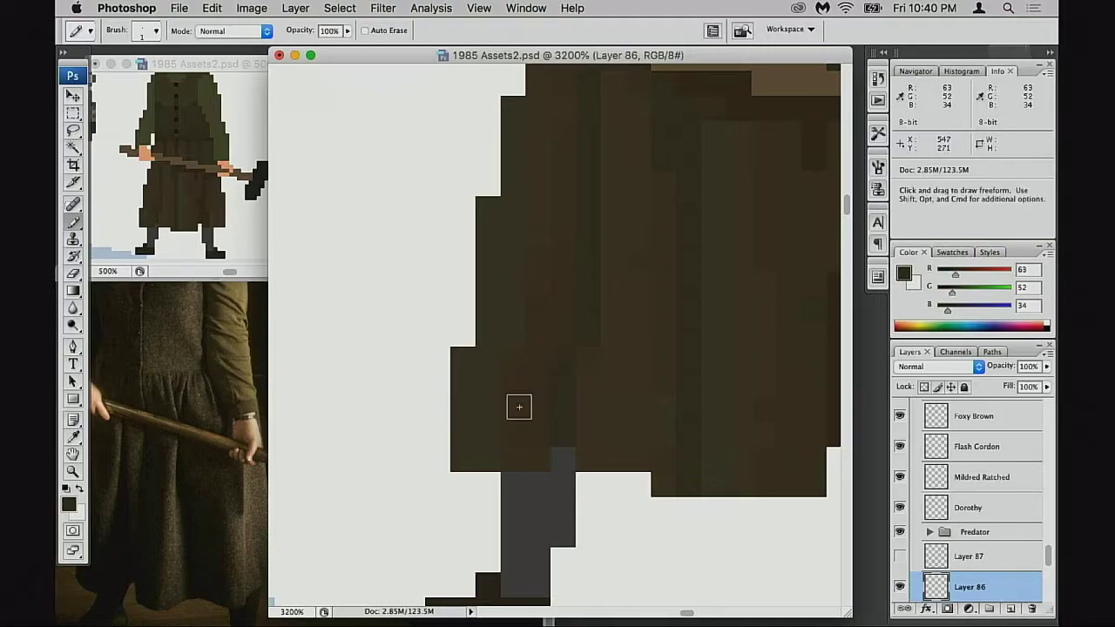
click(558, 307)
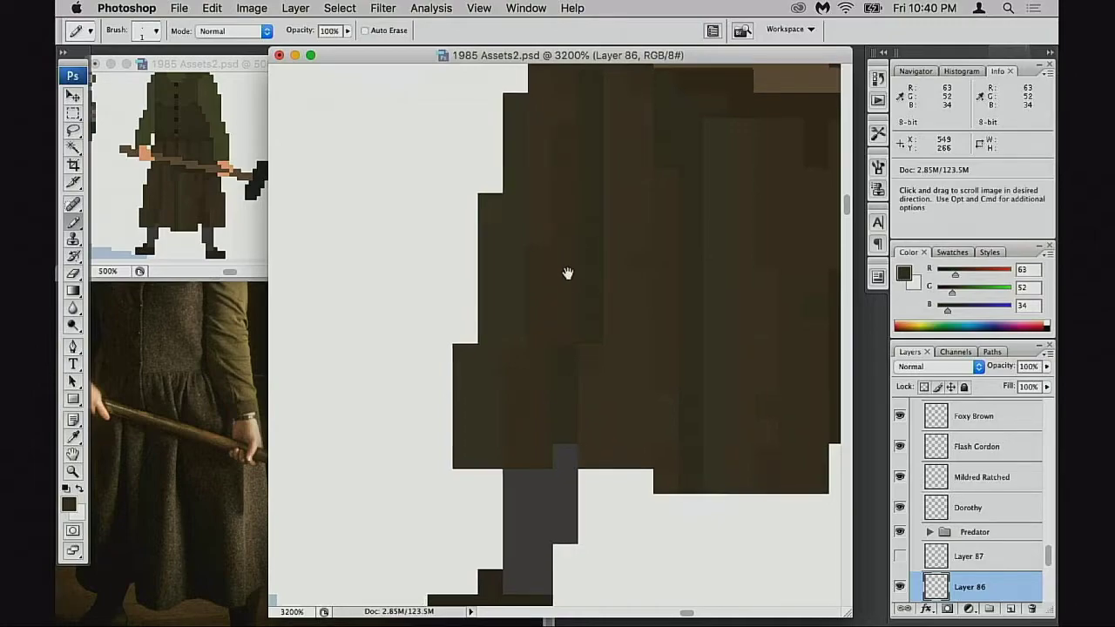
drag(567, 273, 597, 263)
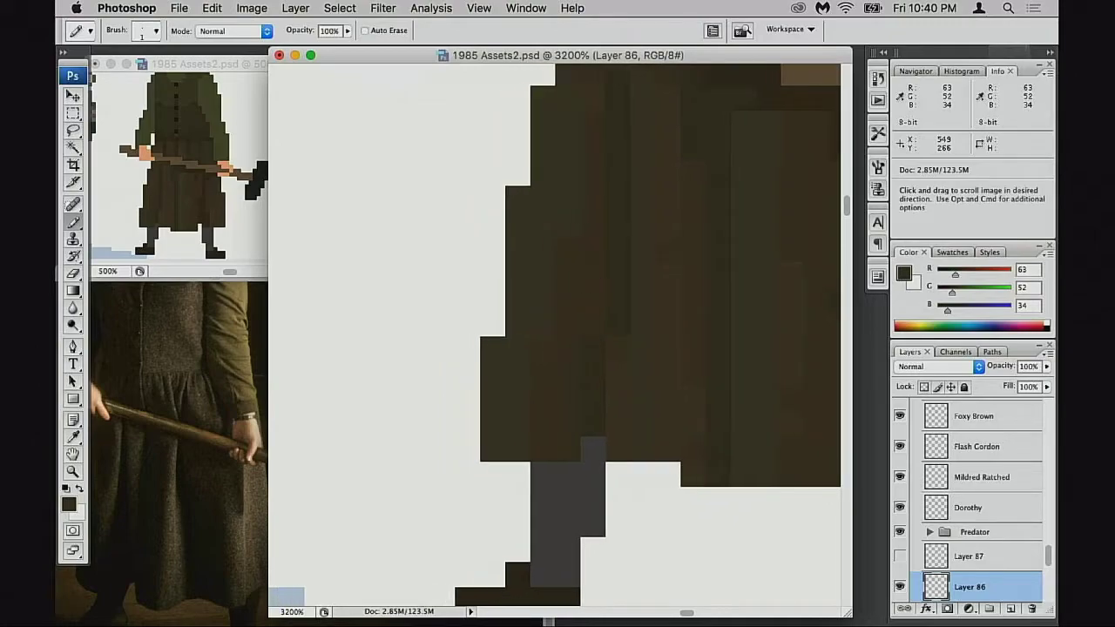
alt+click(667, 272)
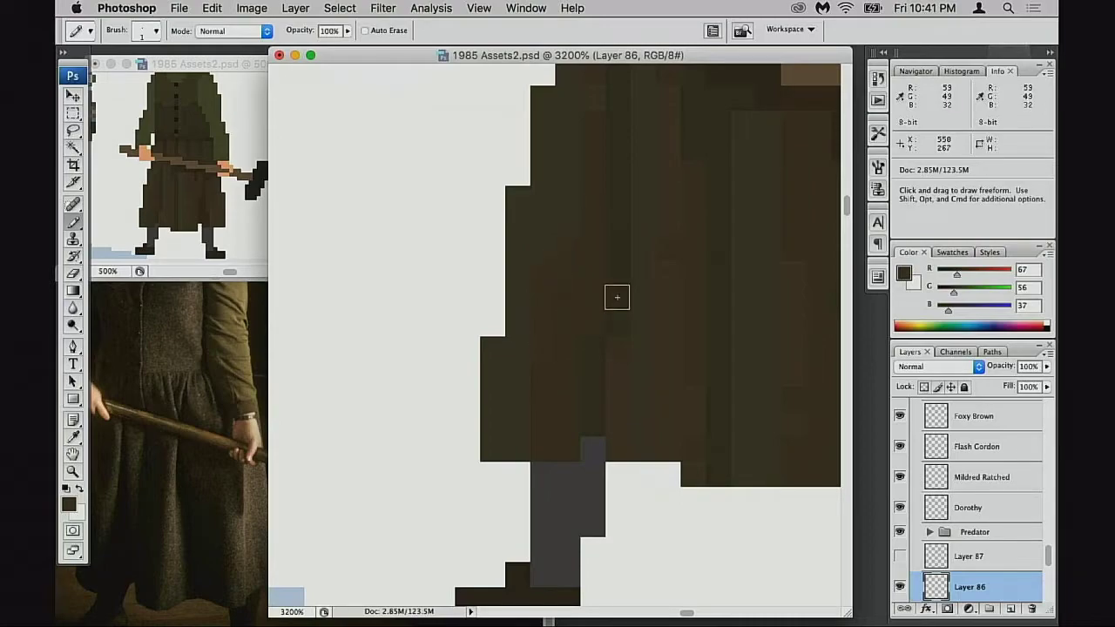
key(alt)
alt+click(540, 254)
alt+click(550, 290)
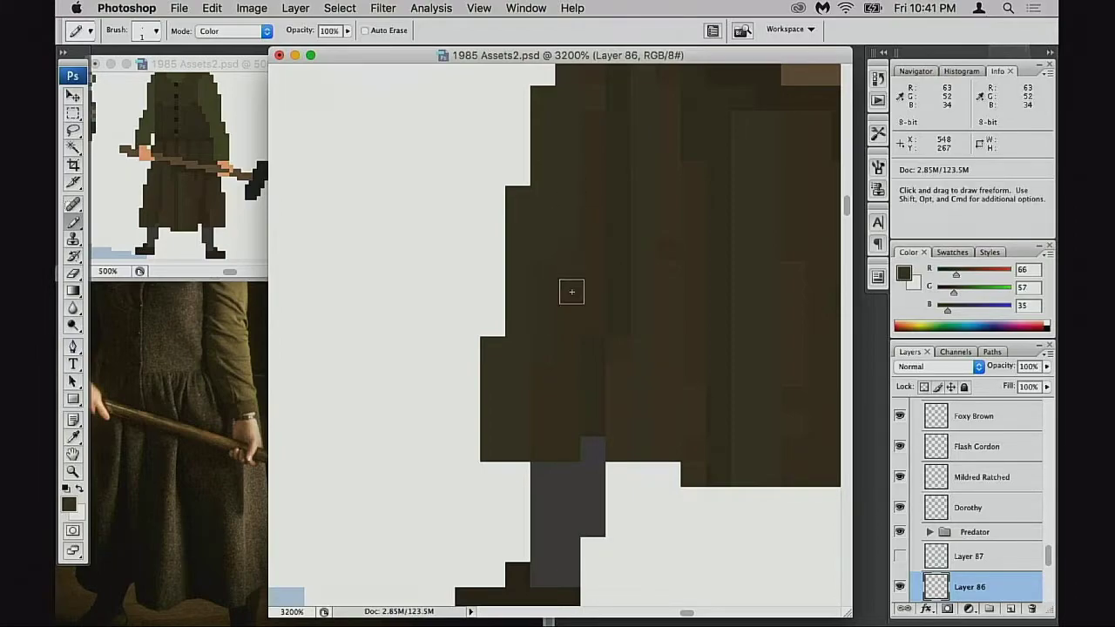
Return the pencil to Normal mode and shade the skirt's outer handle-end panel with sampled RGB 69/60/38 and 66/57/35
scroll(571, 292, down, 2)
scroll(598, 299, left, 1)
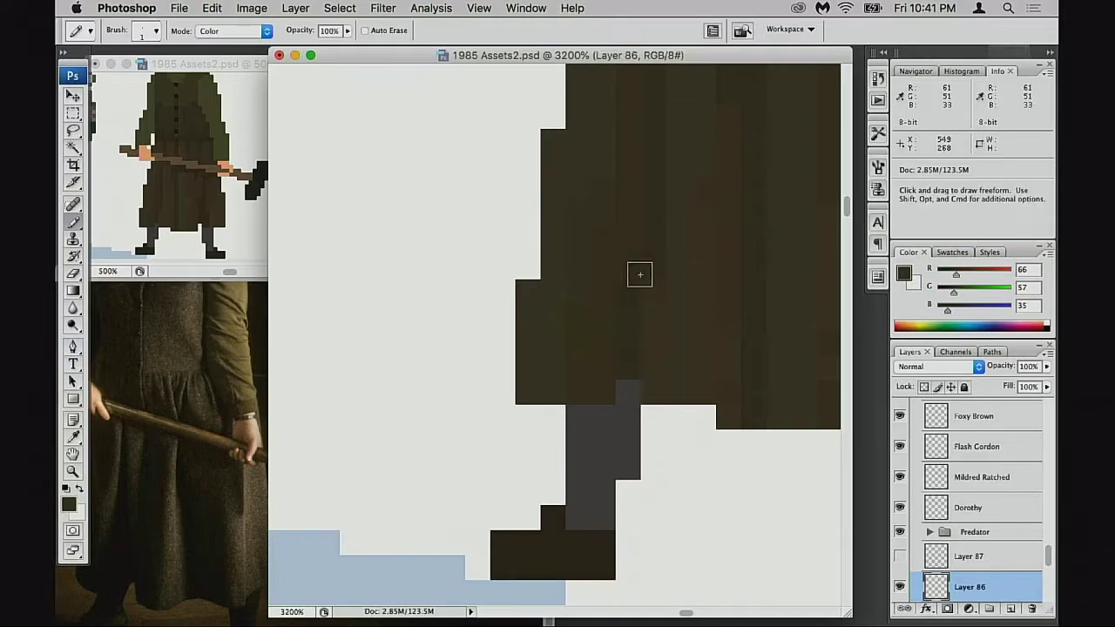
key(alt+shift+n)
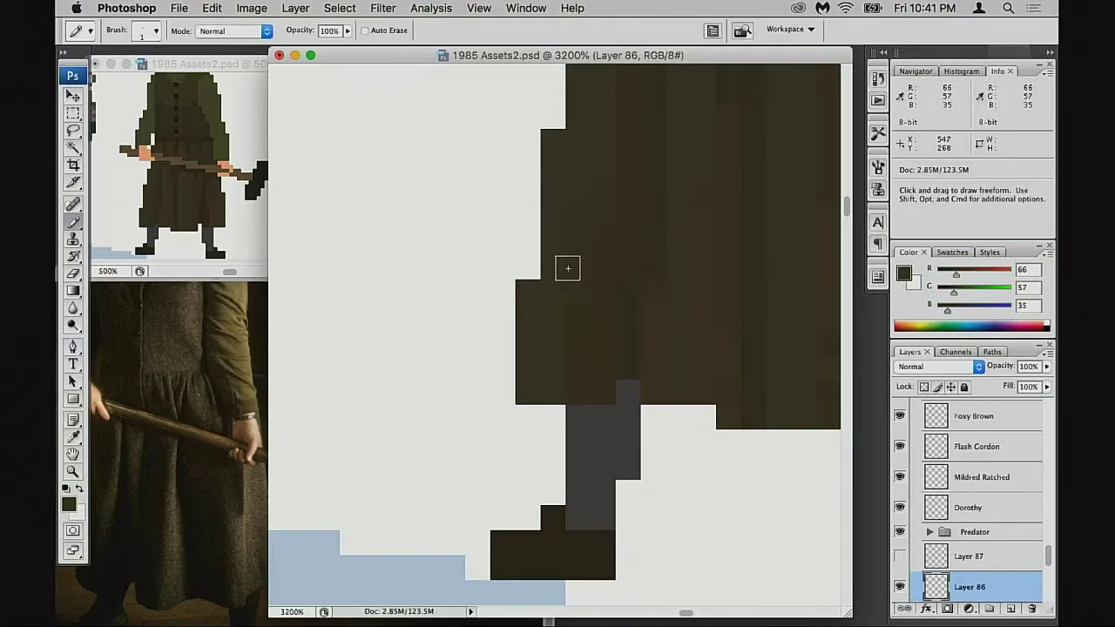
alt+click(576, 199)
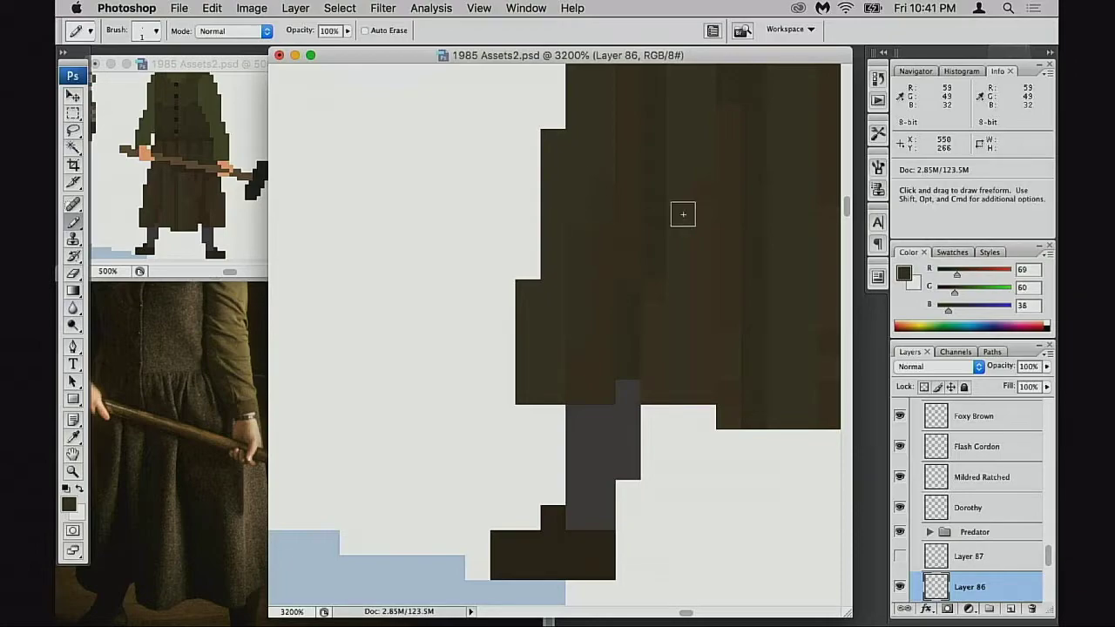
scroll(683, 215, up, 3)
alt+click(589, 243)
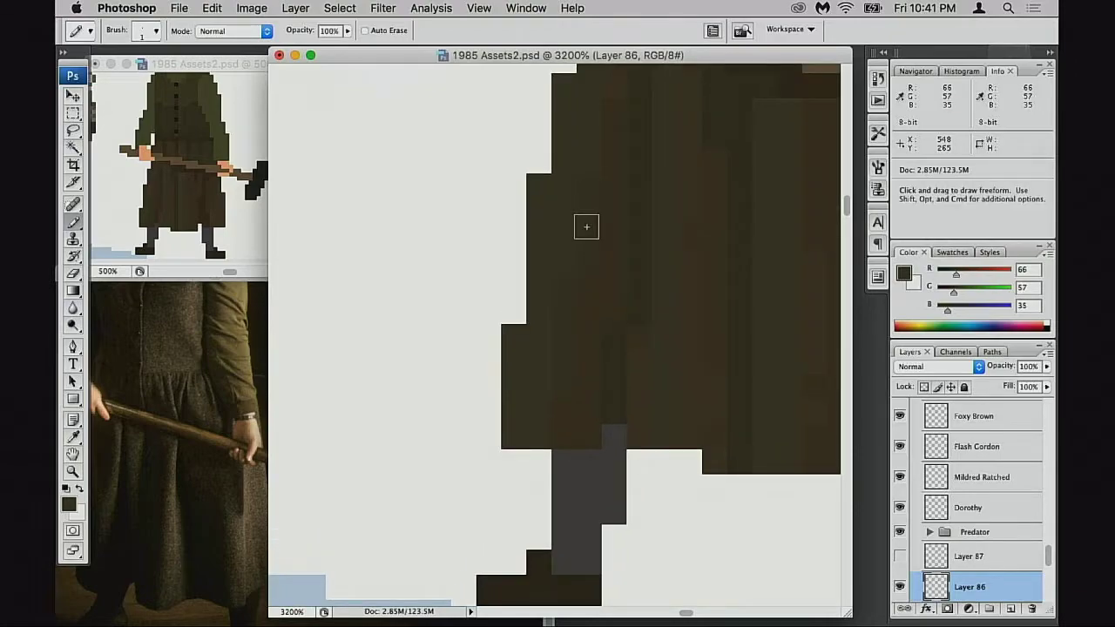
scroll(586, 227, up, 3)
scroll(611, 176, down, 3)
scroll(611, 176, left, 3)
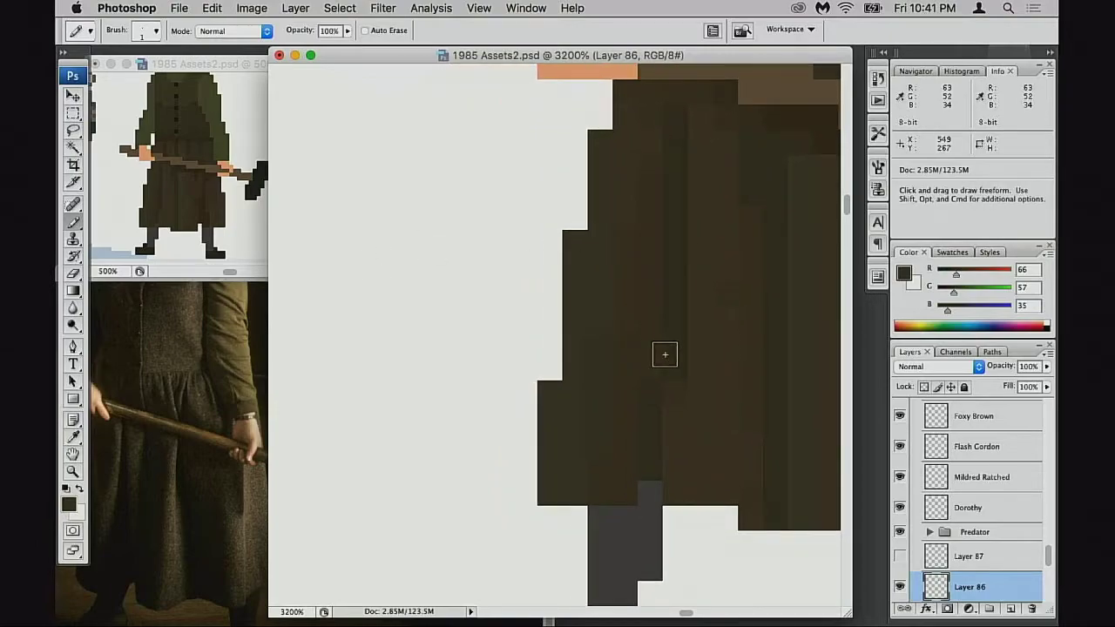
Shorten the narrow handle-end fold by painting over its lower part down to the hem with RGB 69/60/38 and 66/57/35
alt+click(647, 369)
scroll(665, 447, down, 2)
scroll(664, 447, left, 1)
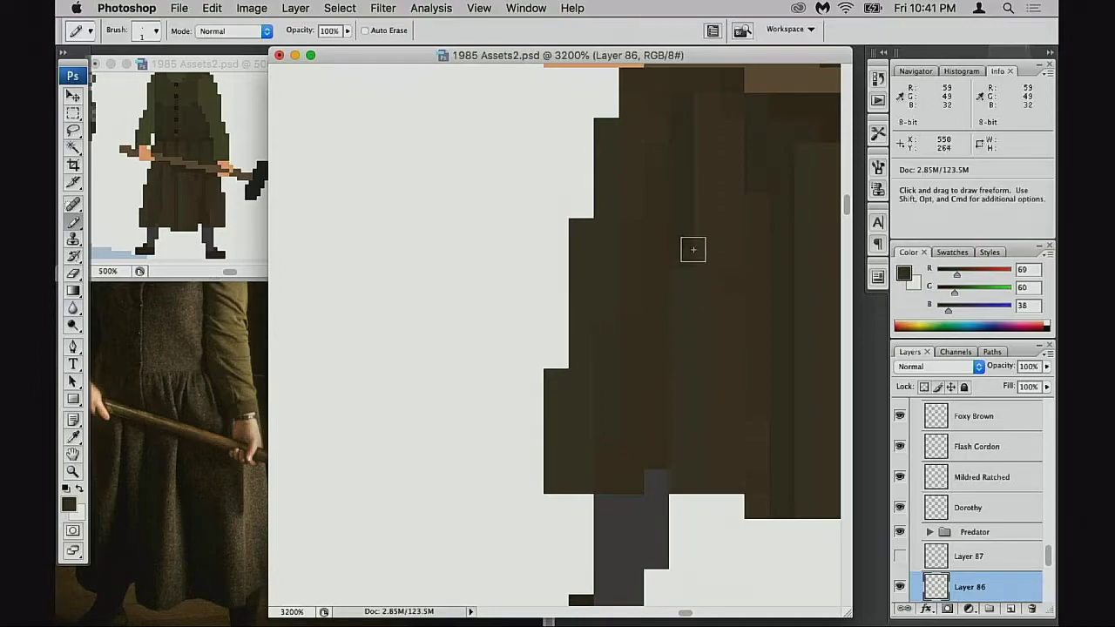
scroll(688, 318, right, 2)
scroll(688, 318, up, 1)
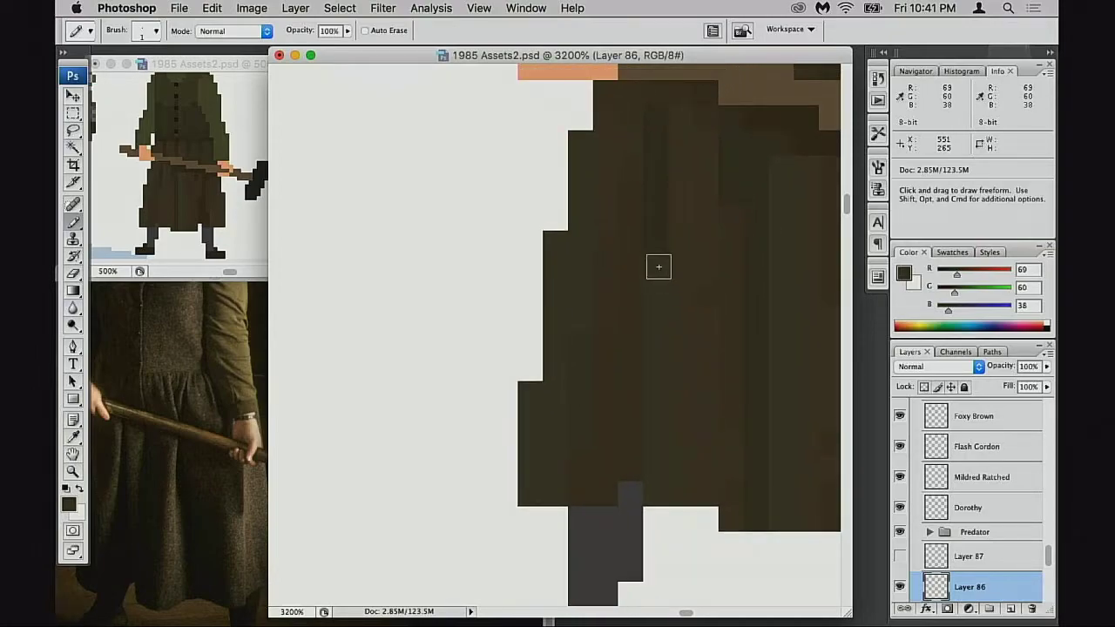
key(alt)
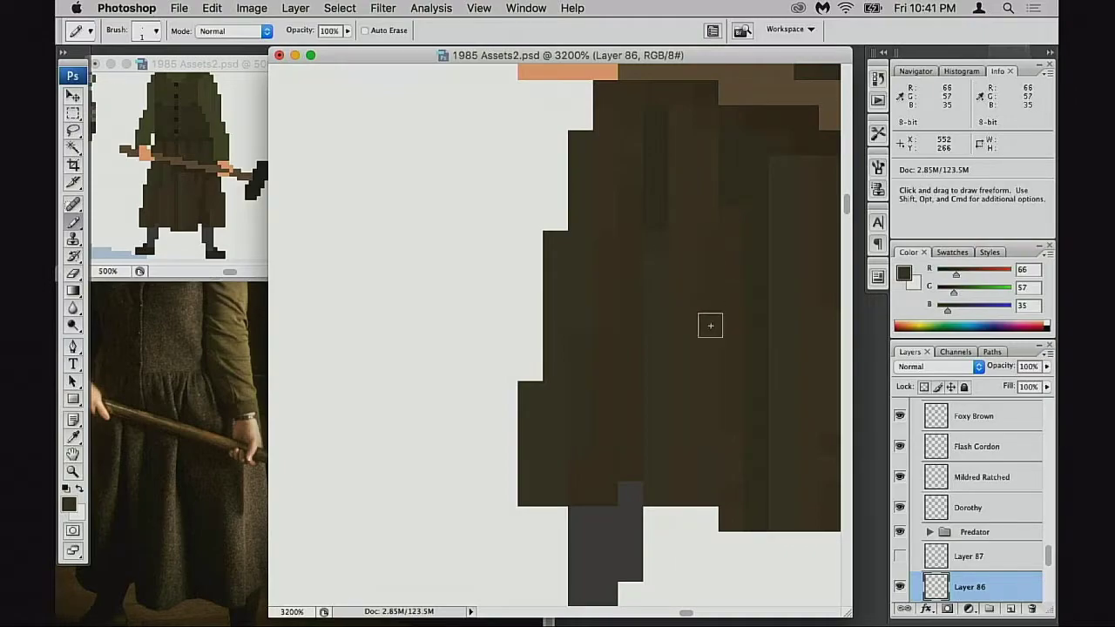
key(alt)
Blend the strip between the shortened fold and the middle fold down to the hem with RGB 69/60/38 and 63/52/34
scroll(723, 304, right, 2)
alt+click(588, 176)
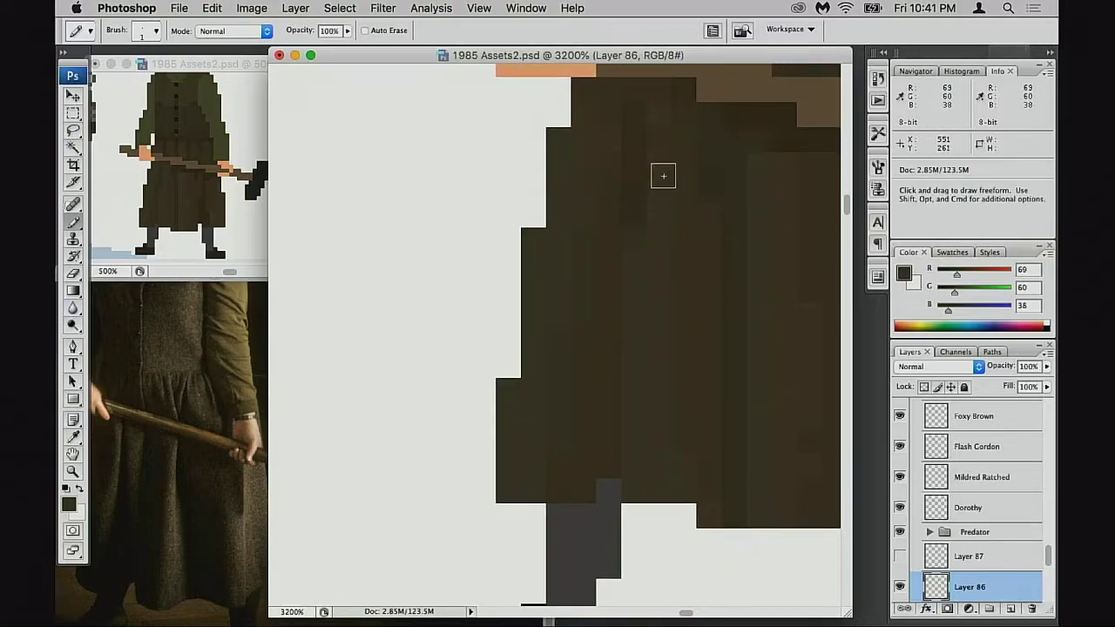
key(alt)
alt+click(644, 259)
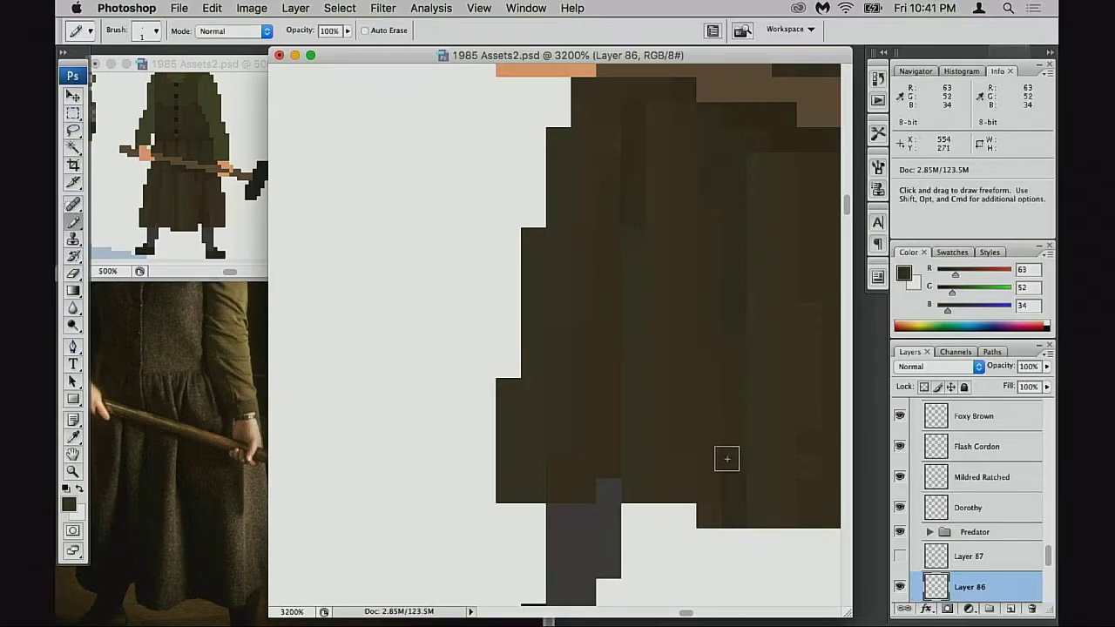
drag(729, 404, 737, 415)
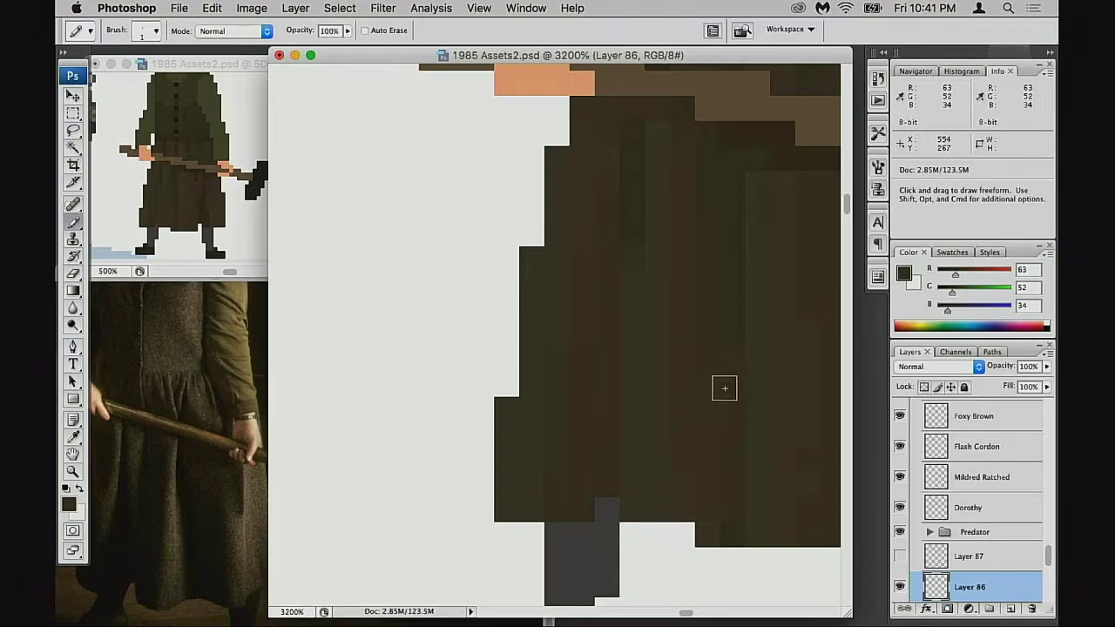
drag(716, 338, 711, 357)
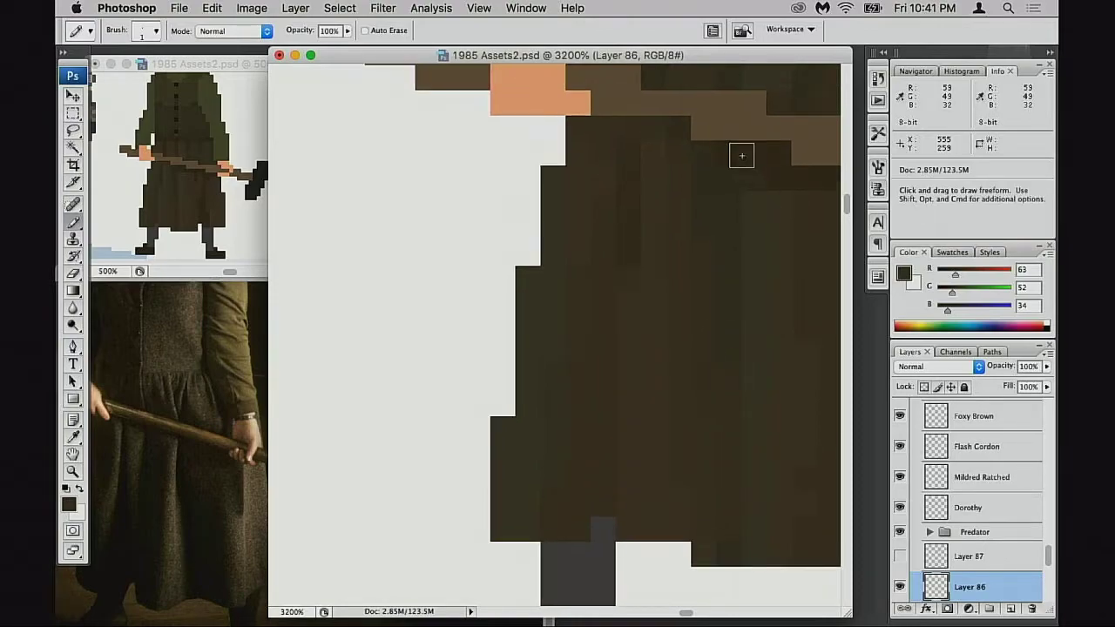
Deepen the upper part of the middle fold beneath the handle with sampled RGB 54/44/29, reducing the pencil opacity to 50% for softer shading
alt+click(741, 170)
mouse_move(738, 180)
mouse_down()
mouse_move(730, 272)
mouse_move(708, 152)
mouse_up()
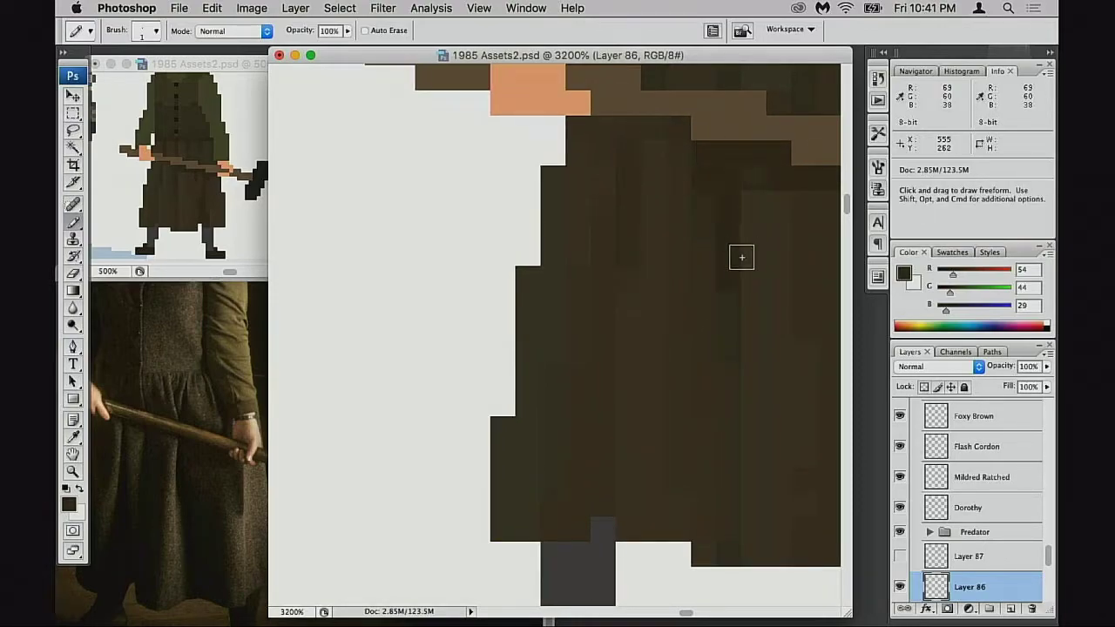
drag(746, 271, 715, 303)
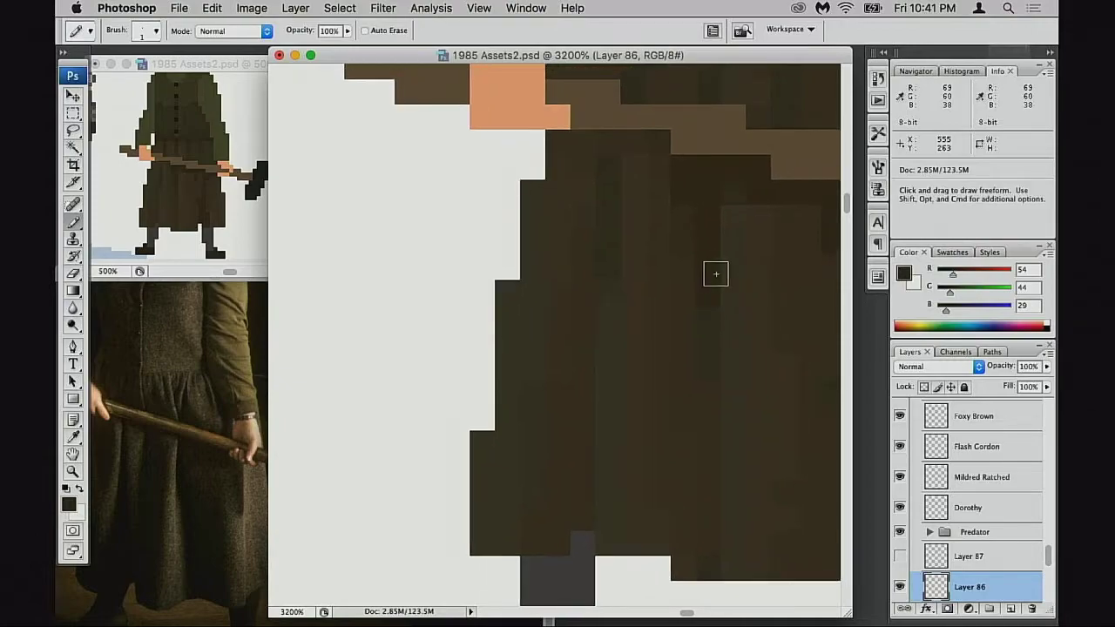
key(5)
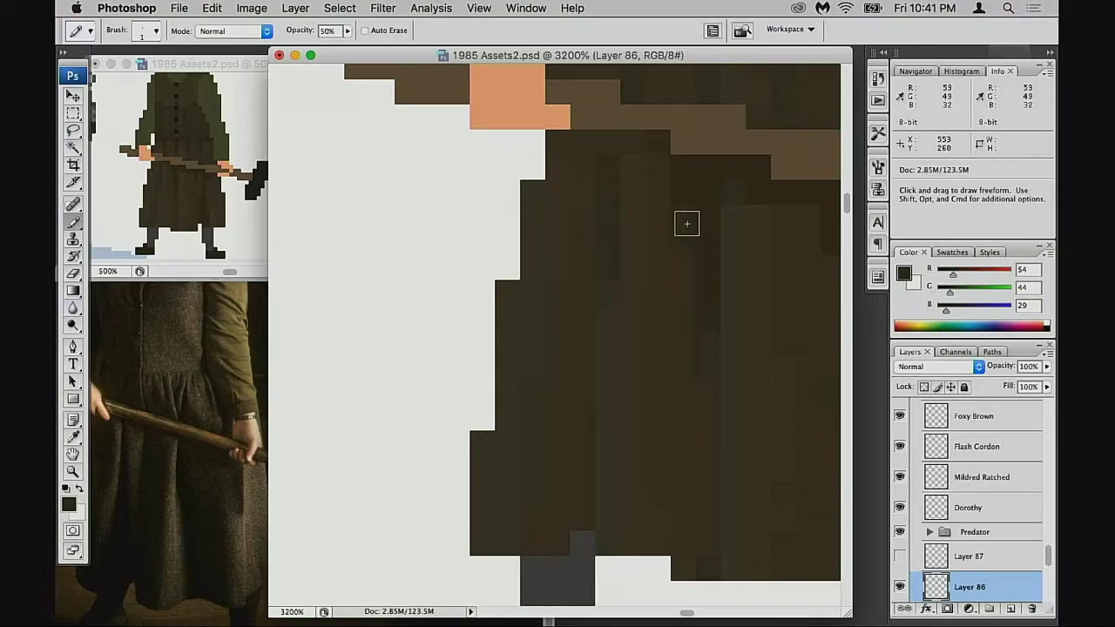
mouse_move(727, 311)
mouse_down()
mouse_move(710, 334)
mouse_move(717, 304)
mouse_move(728, 304)
mouse_up()
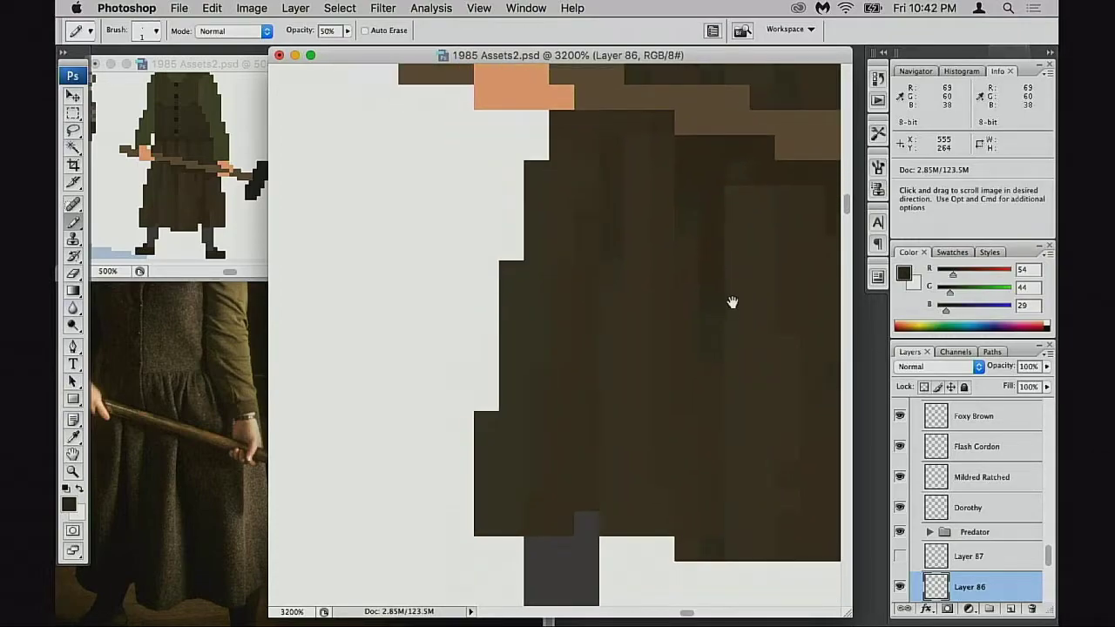
Restore the pencil to 100% opacity and extend the middle fold's dark shading downward with sampled RGB 59/49/32 and 56/46/30
key(0)
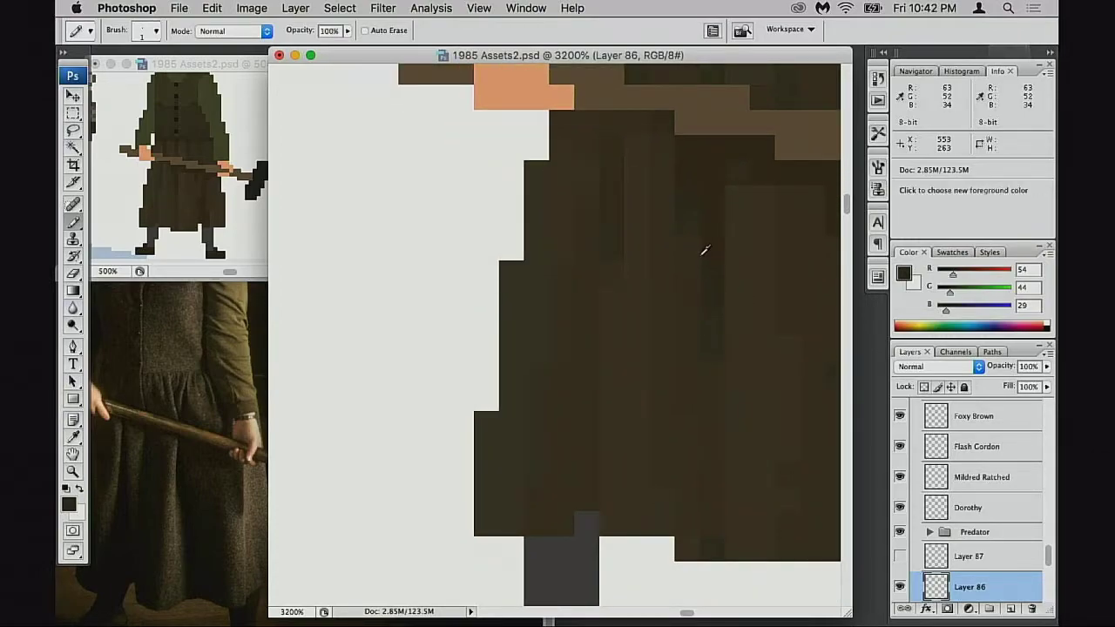
alt+click(696, 240)
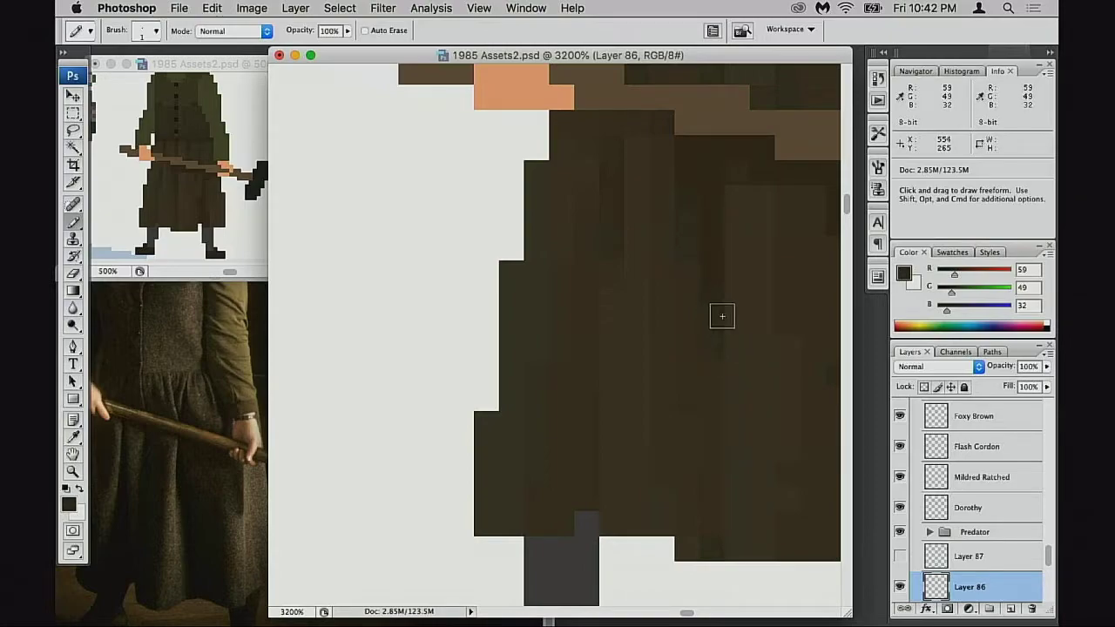
drag(741, 341, 740, 360)
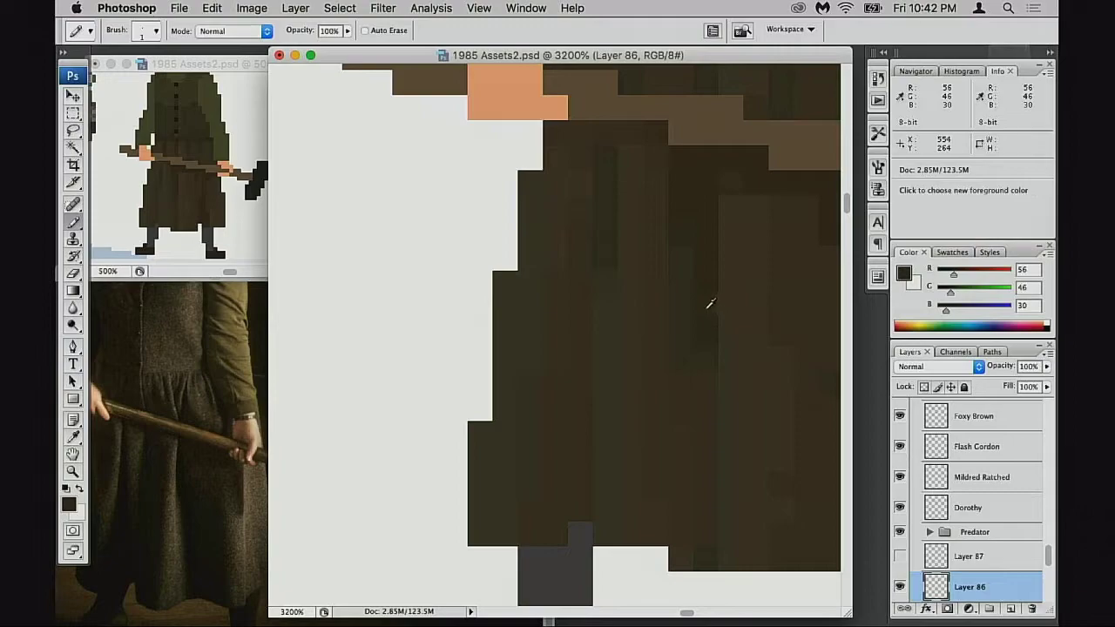
mouse_move(736, 342)
mouse_down()
mouse_move(739, 356)
mouse_move(707, 368)
mouse_move(692, 316)
mouse_up()
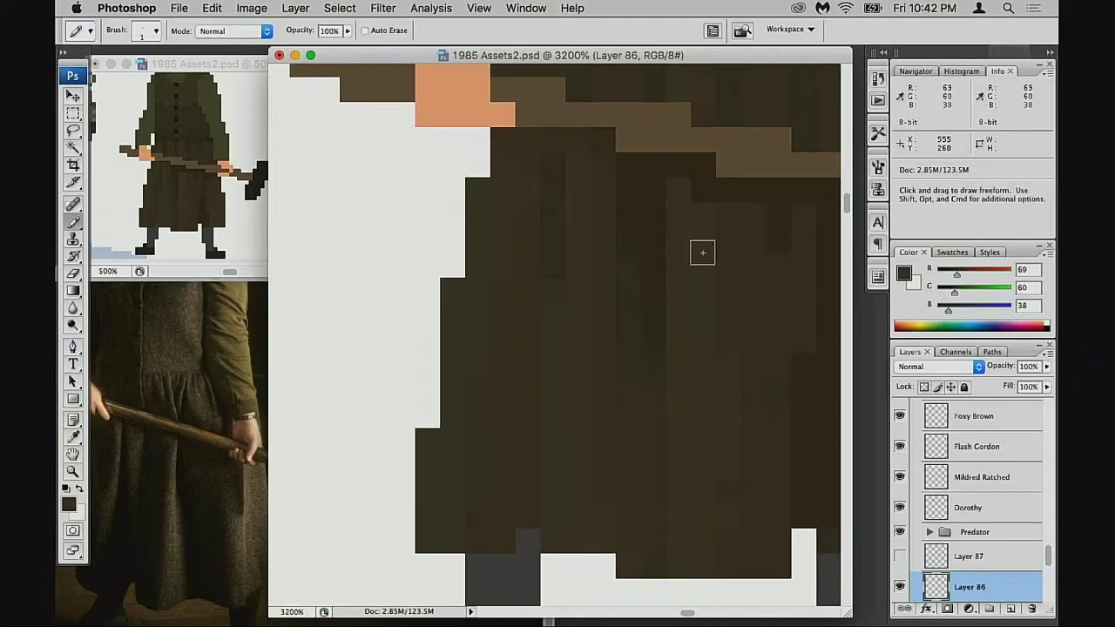
Blend the central panel beside the middle fold with sampled RGB 69/60/38, 66/57/35 and 64/53/35
alt+click(734, 321)
drag(723, 377, 737, 314)
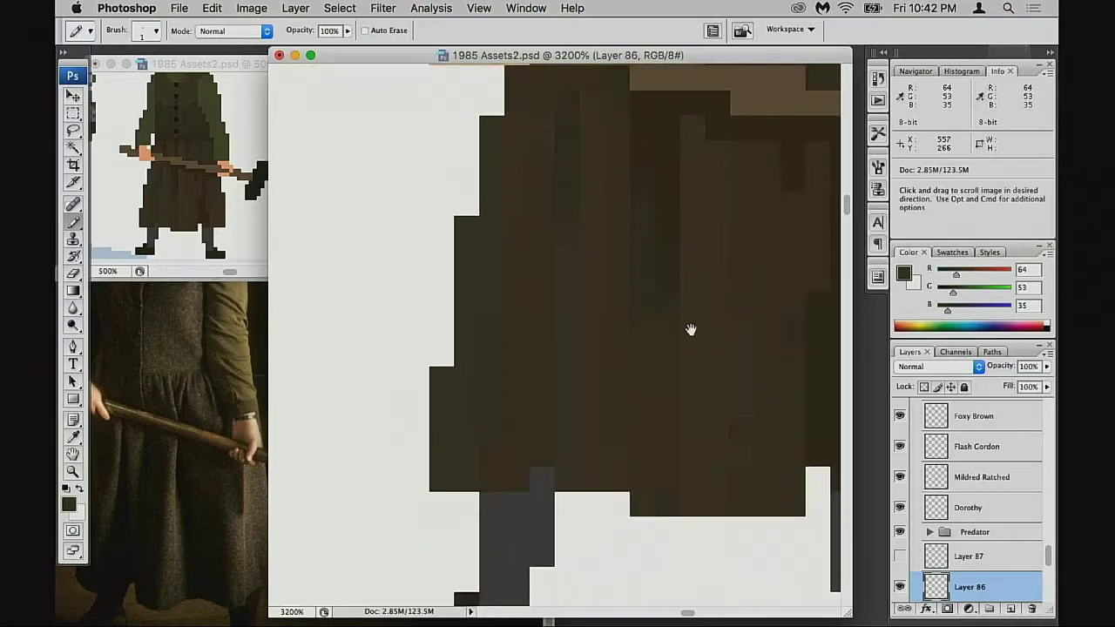
alt+click(632, 337)
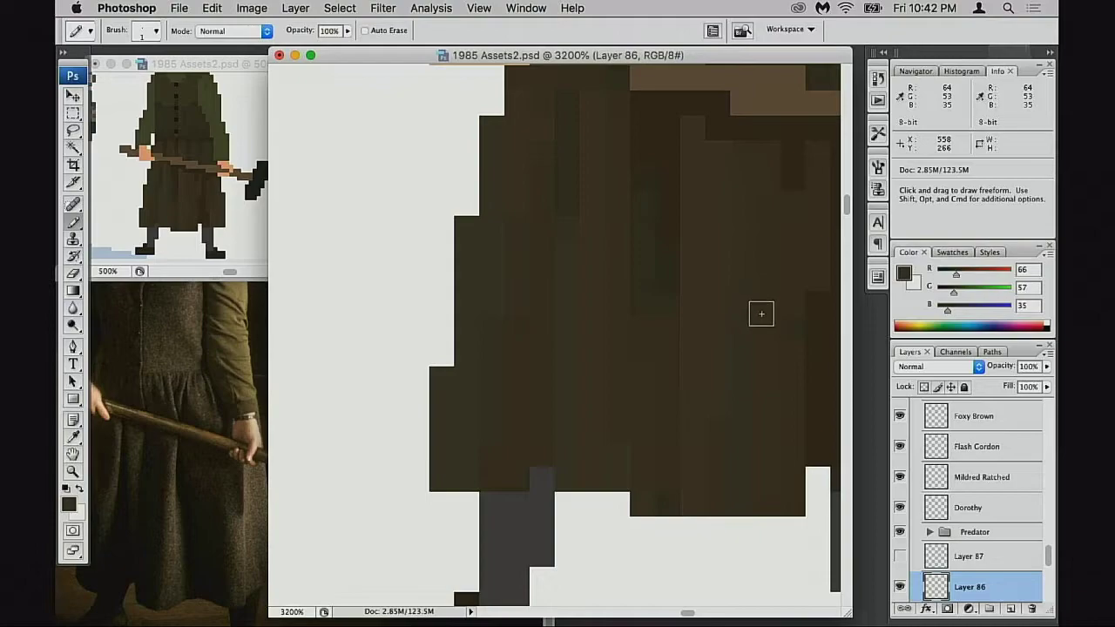
scroll(764, 340, right, 5)
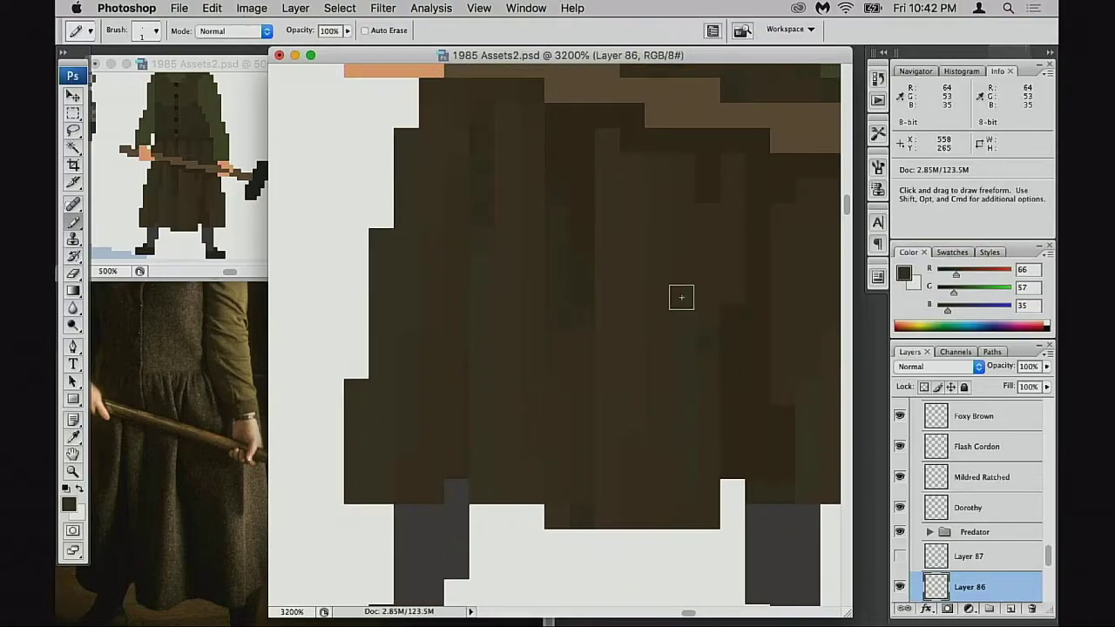
alt+click(718, 305)
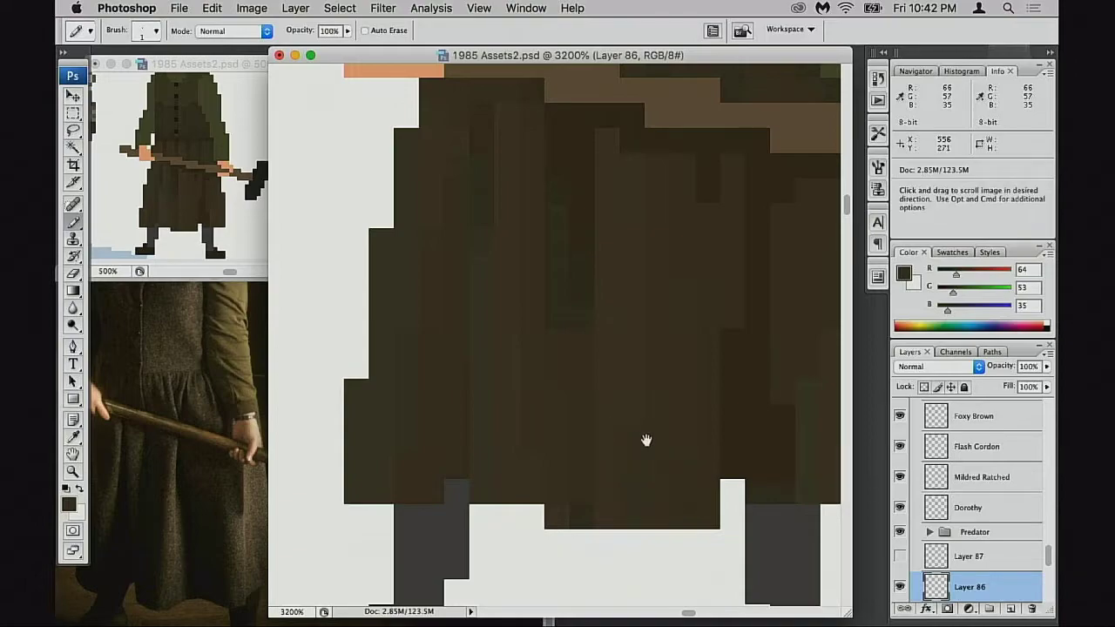
drag(647, 435, 675, 345)
Carry the middle fold's shading down to the hem with sampled RGB 59/49/32 and 63/52/34
alt+click(608, 392)
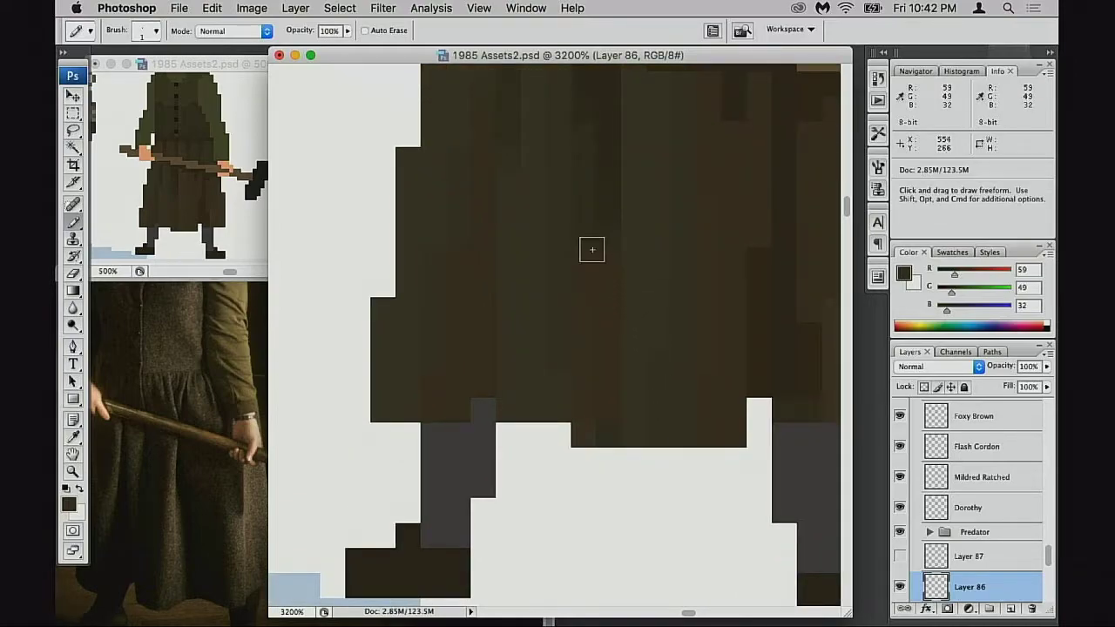
mouse_move(632, 319)
mouse_down()
mouse_move(633, 353)
mouse_move(658, 338)
mouse_up()
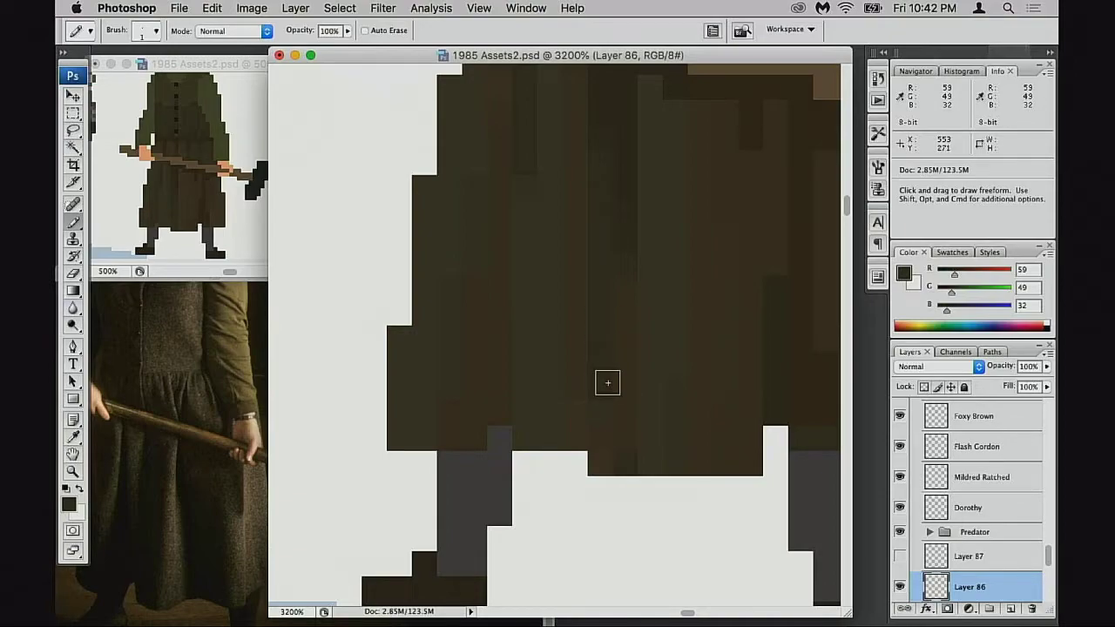
alt+click(618, 214)
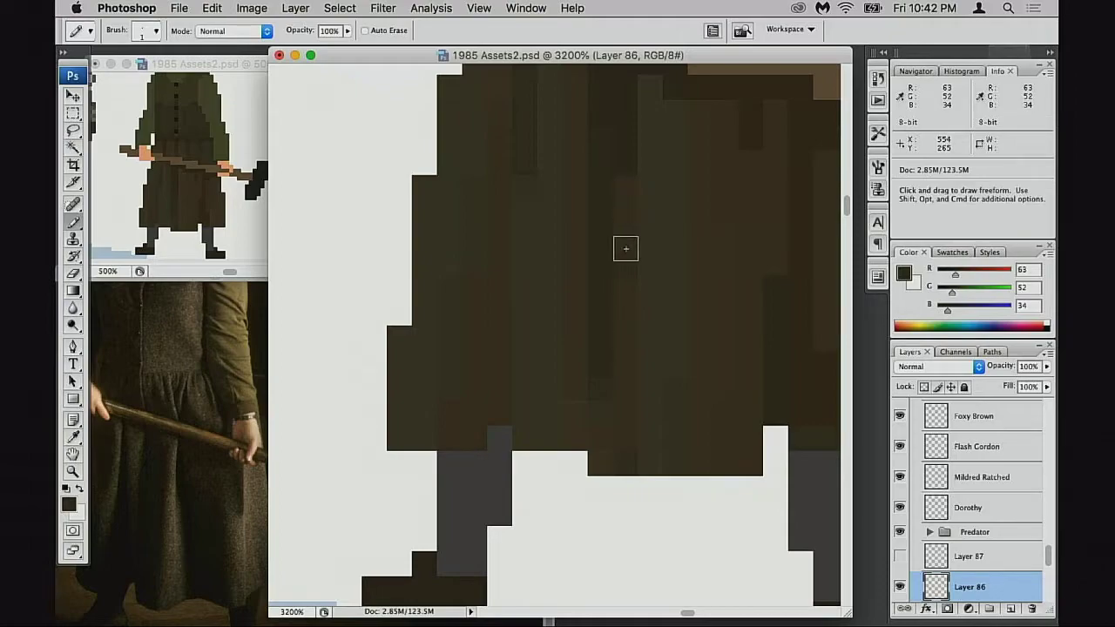
scroll(627, 218, up, 3)
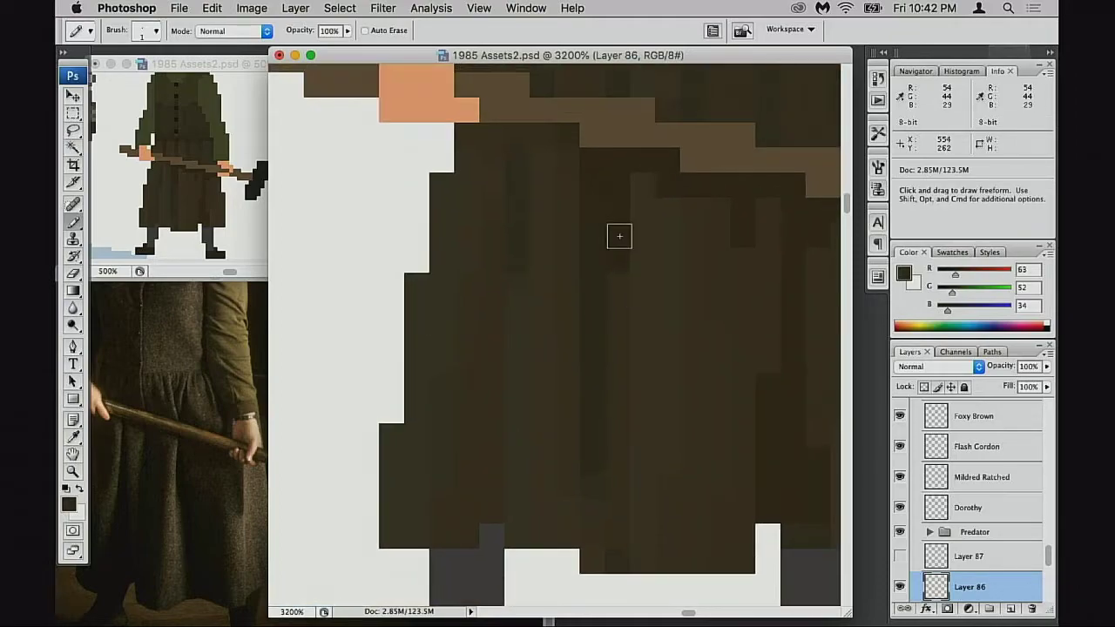
scroll(630, 315, down, 1)
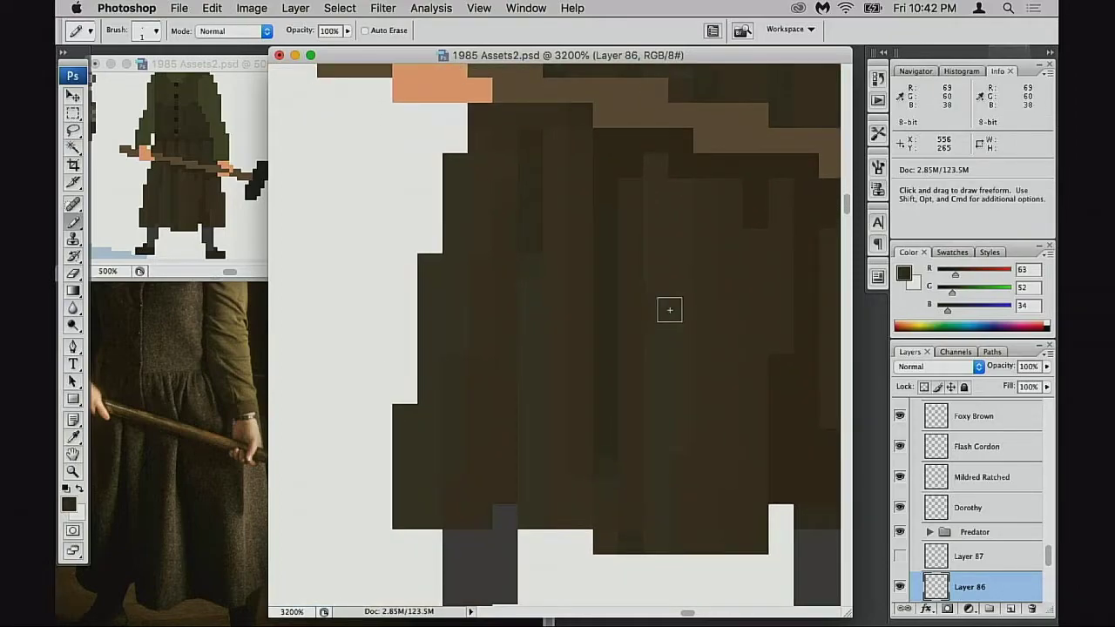
Deepen the middle fold's narrow dark edge with RGB 56/46/30 and soften the skirt next to it with RGB 66/57/35
alt+click(666, 312)
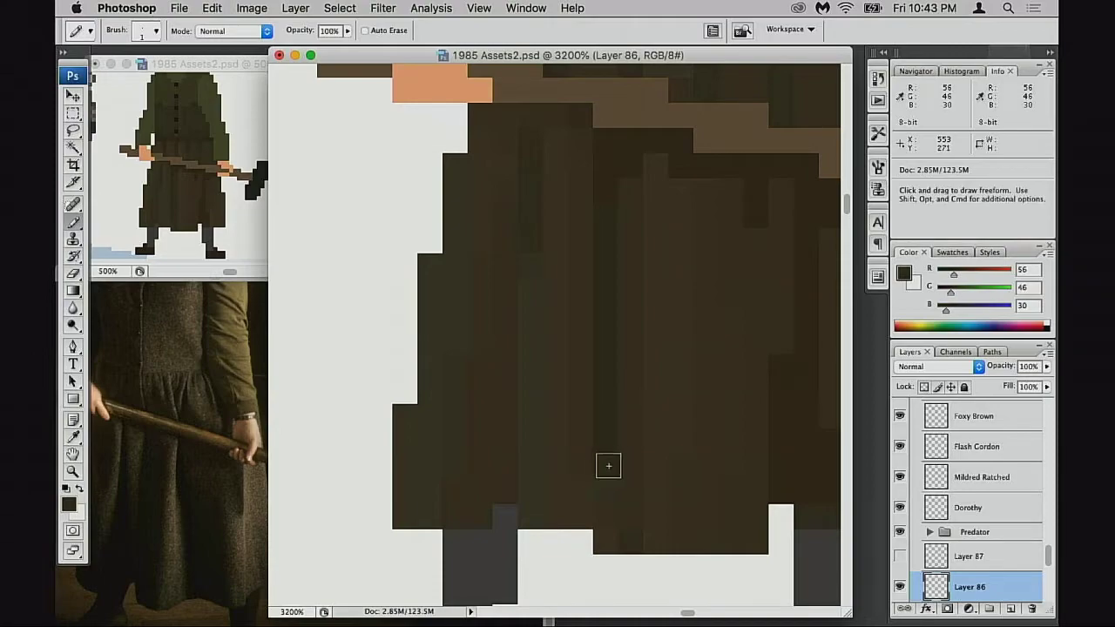
scroll(649, 400, down, 3)
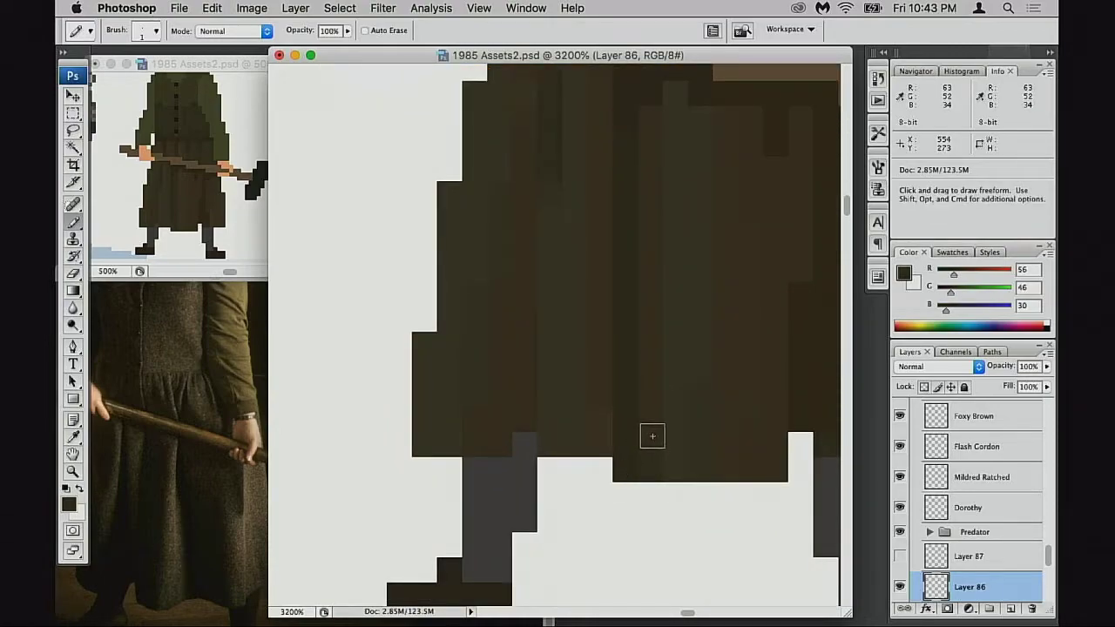
alt+click(657, 372)
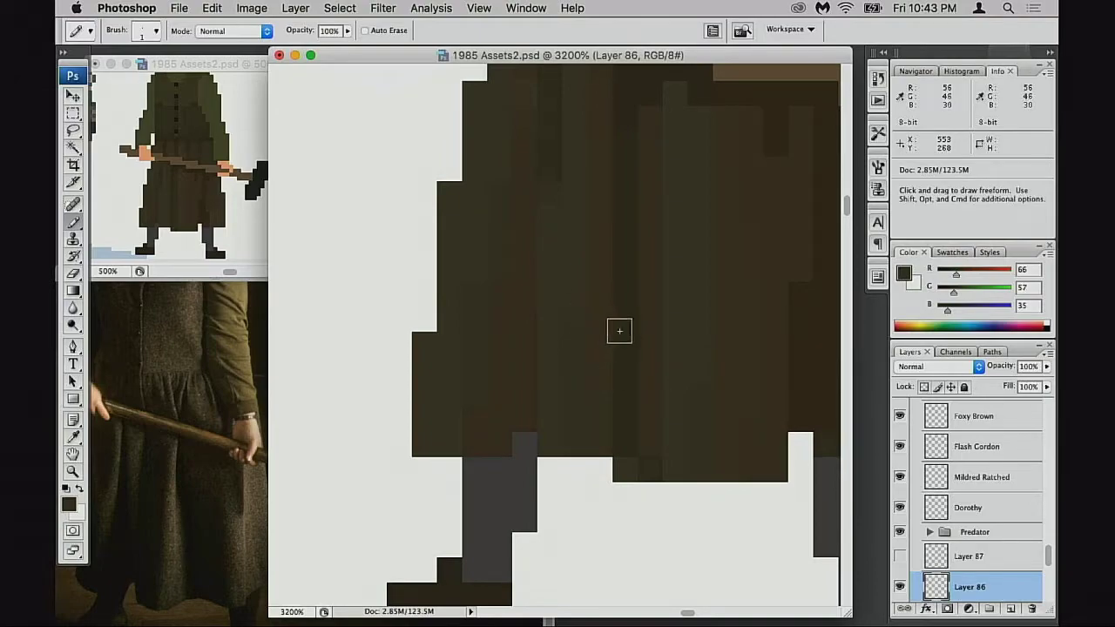
scroll(595, 378, up, 2)
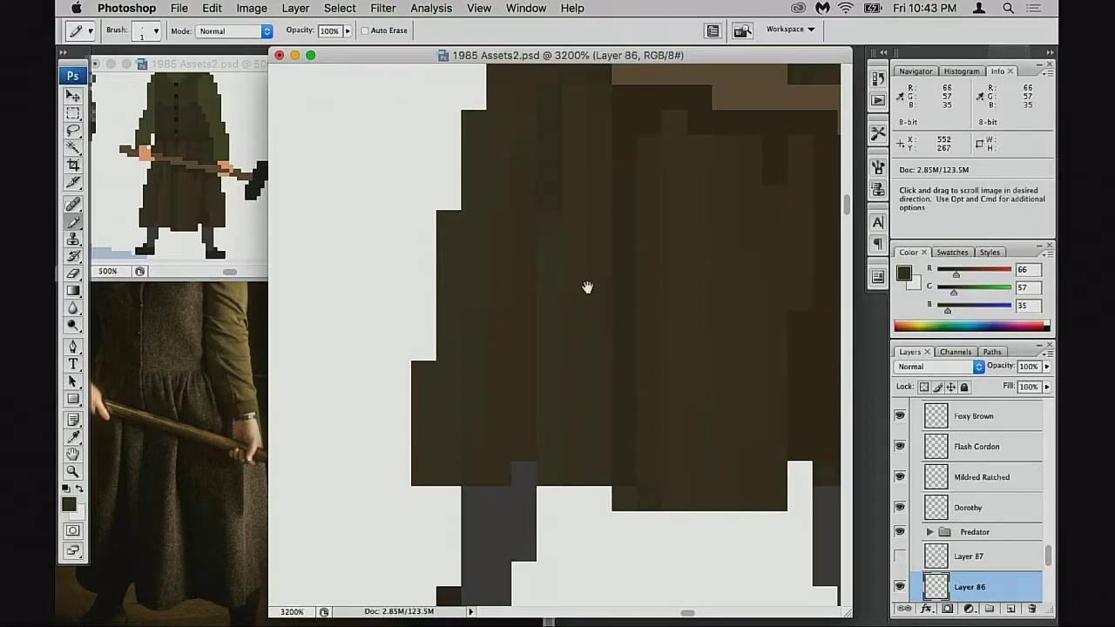
scroll(595, 293, up, 3)
scroll(583, 347, down, 1)
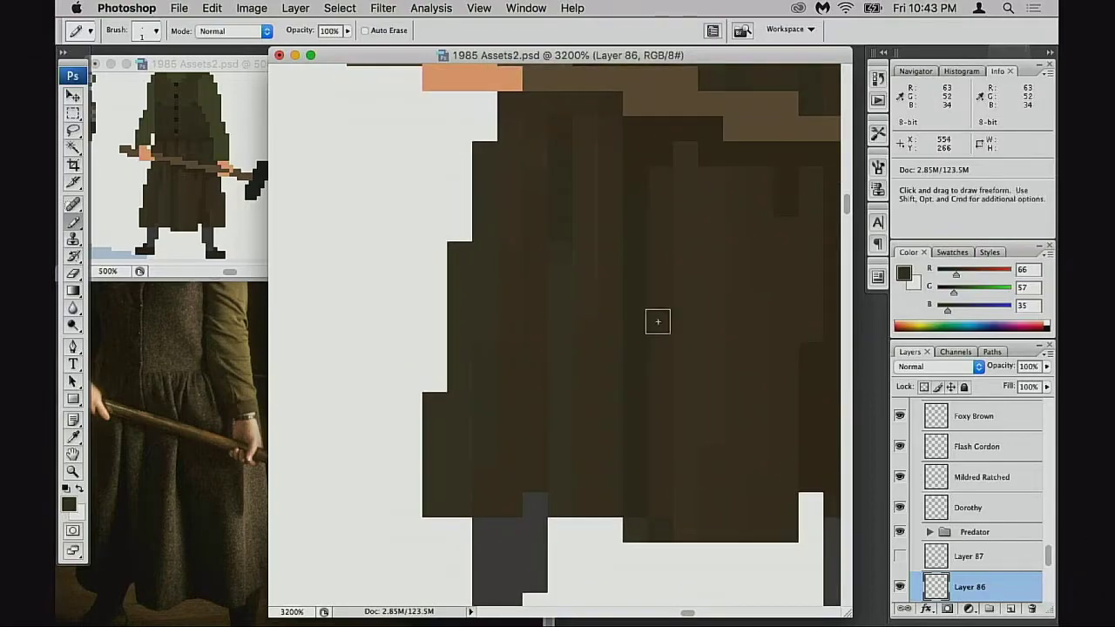
Refine the lower end of the middle fold's dark edge with RGB 56/46/30 and 63/52/34, darkening its last pixel at the hem
alt+click(636, 407)
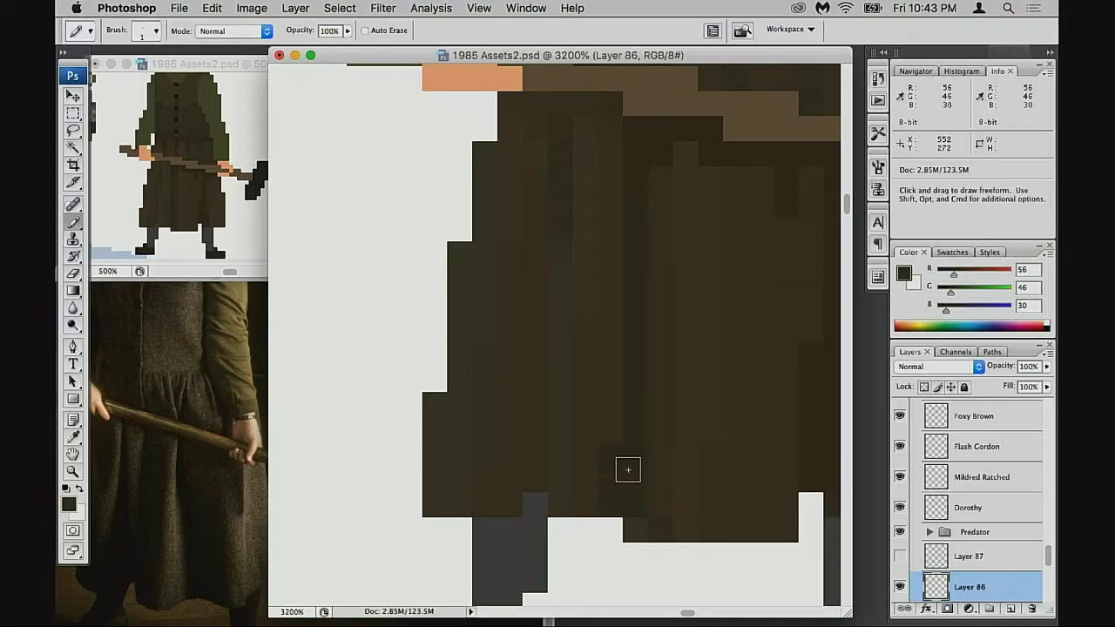
alt+click(614, 463)
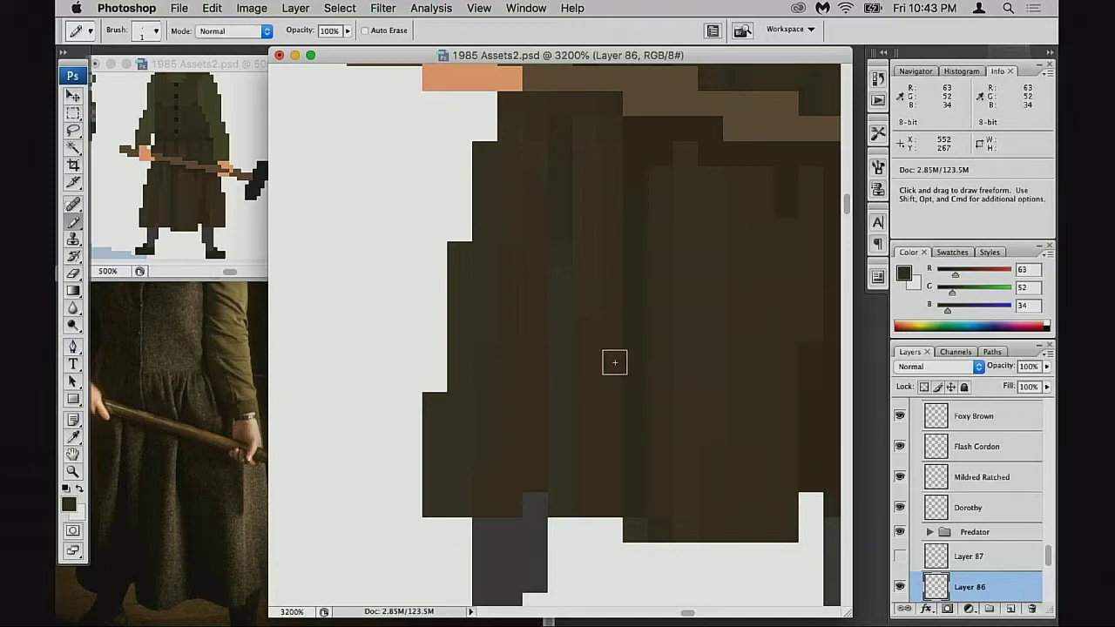
scroll(635, 419, down, 1)
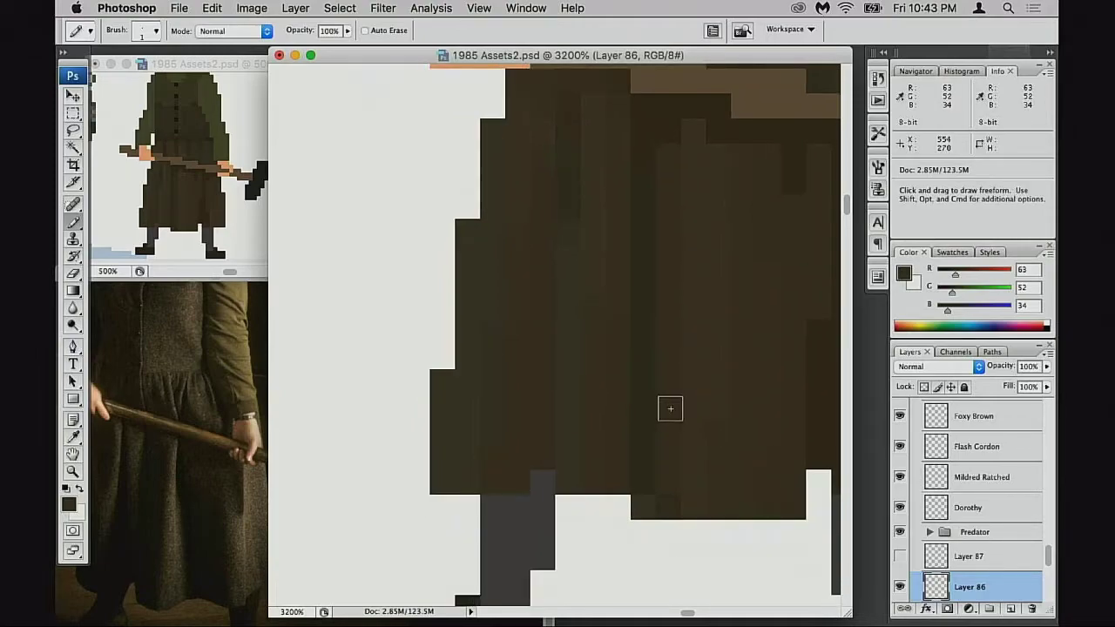
click(636, 502)
key(super+z)
alt+click(642, 485)
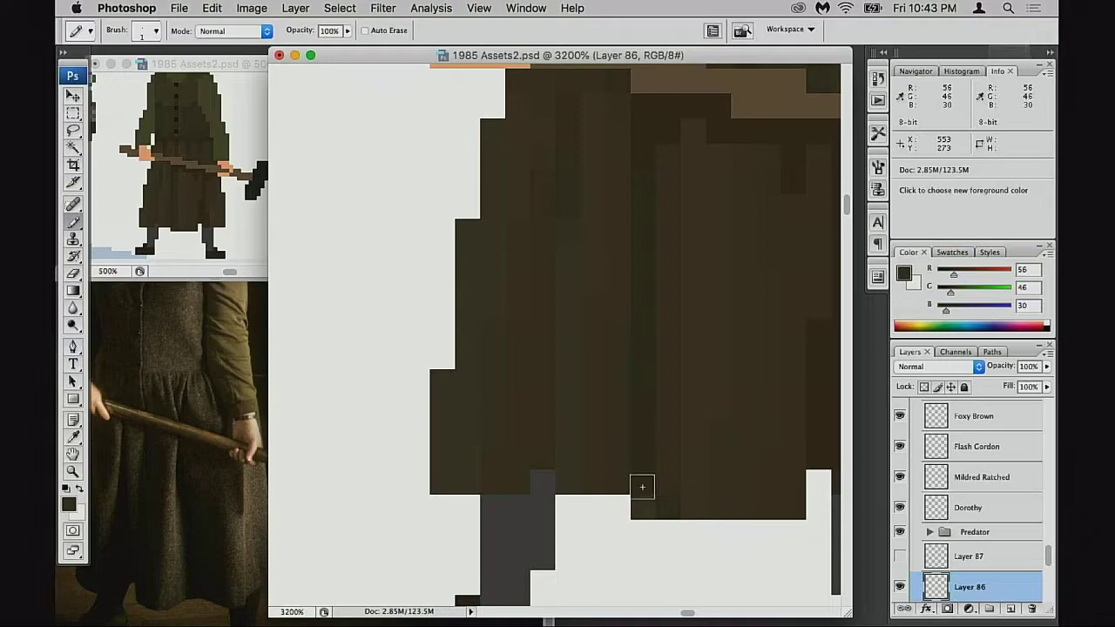
click(642, 506)
drag(692, 467, 678, 436)
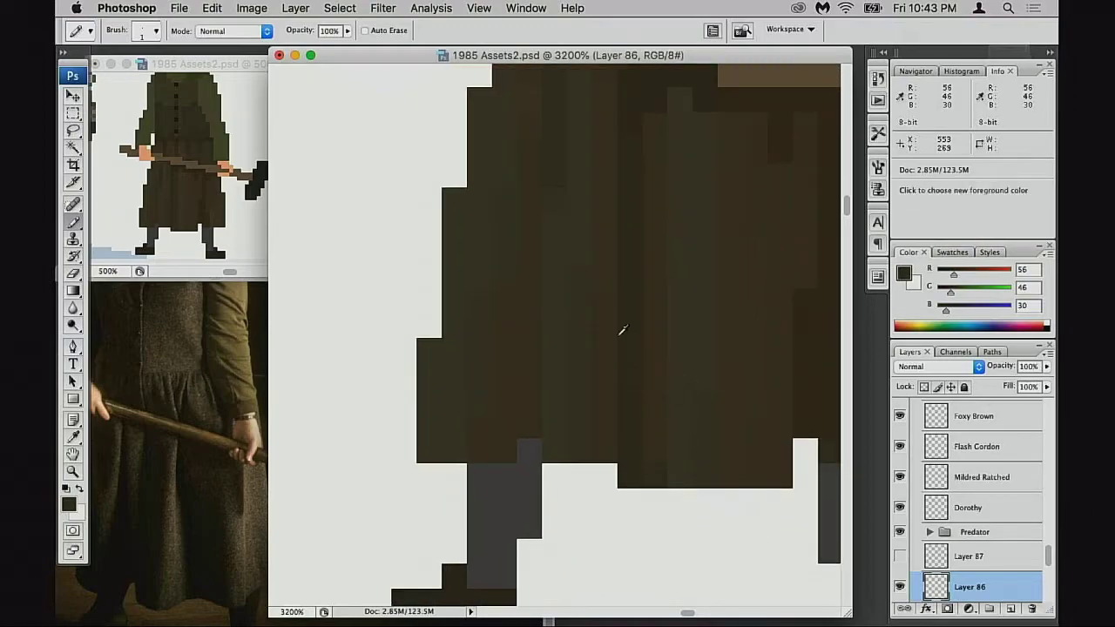
Paint a short shadow fold in the lower outer panel above the leg with sampled RGB 59/49/32 and 56/46/30
drag(585, 295, 583, 305)
scroll(583, 304, up, 4)
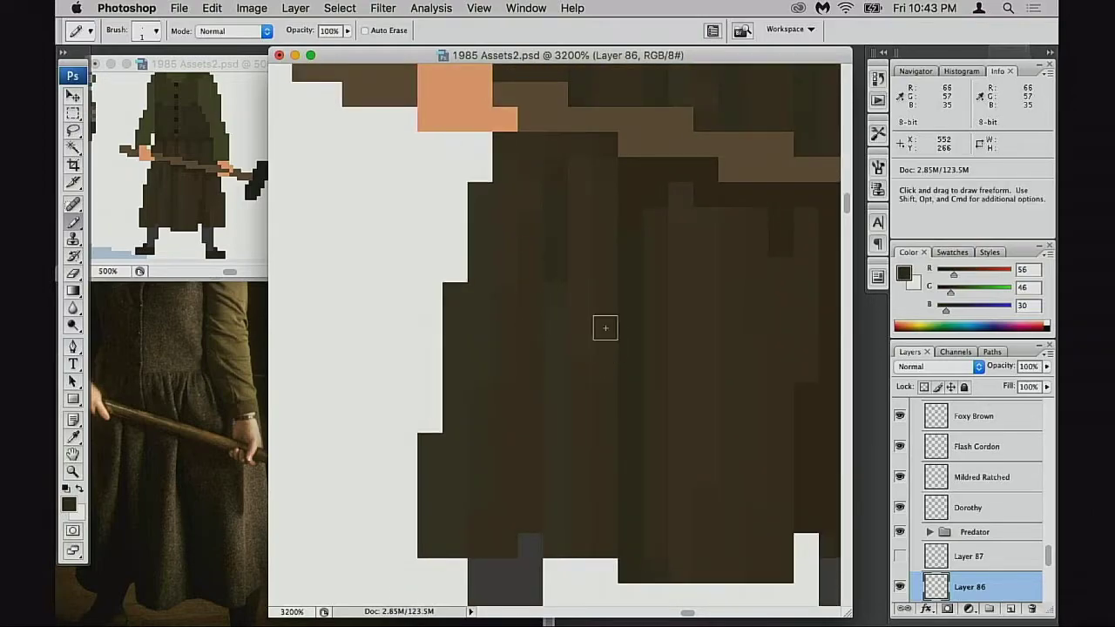
alt+click(555, 276)
drag(540, 388, 526, 516)
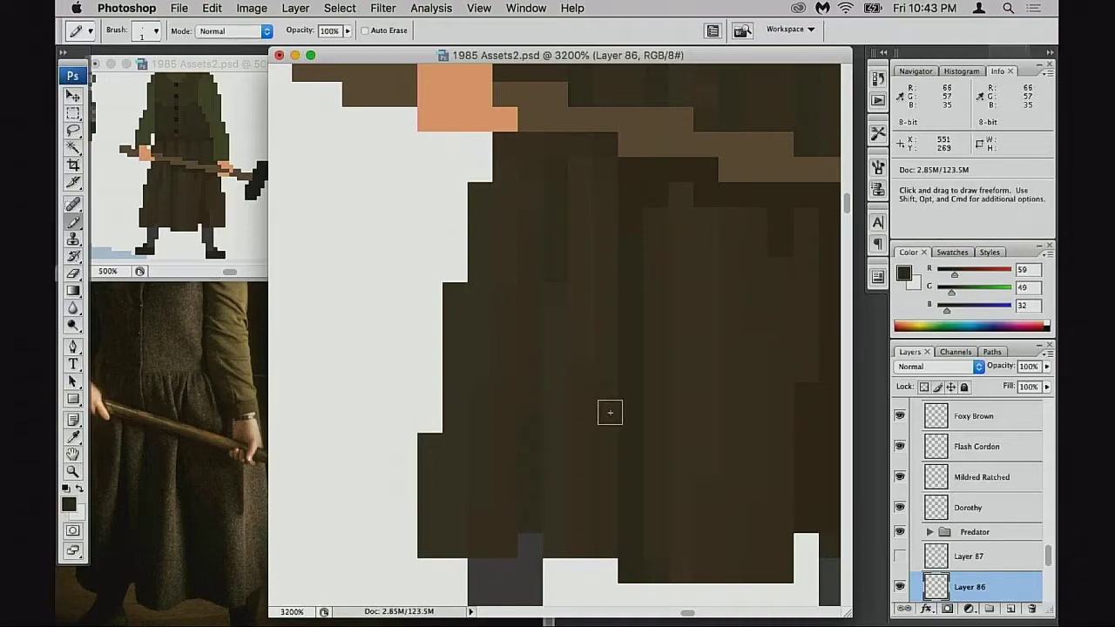
alt+click(630, 447)
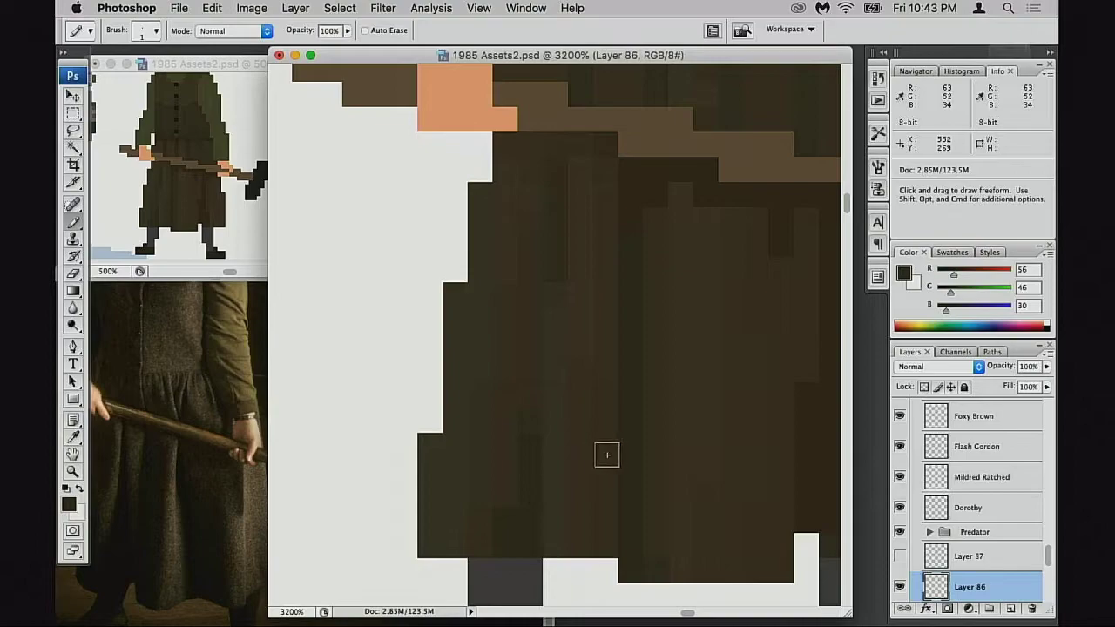
alt+click(542, 430)
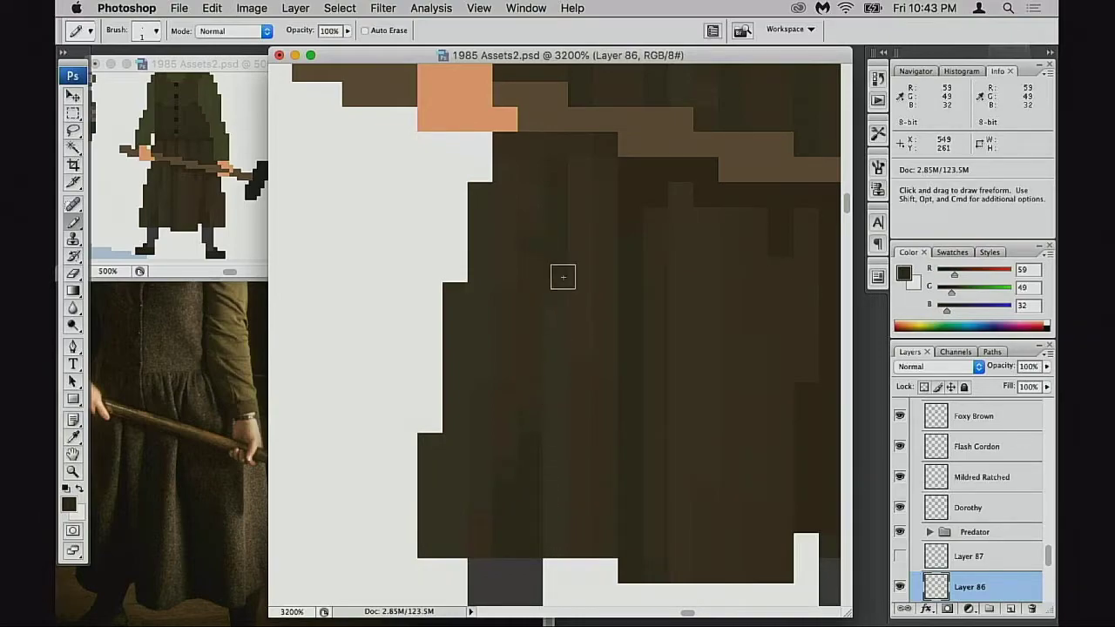
Darken the skirt row directly beneath the handle beside the hand with RGB 59/49/32, blending the panel below with 69/60/38 and 64/53/35
alt+click(523, 204)
drag(564, 166, 550, 224)
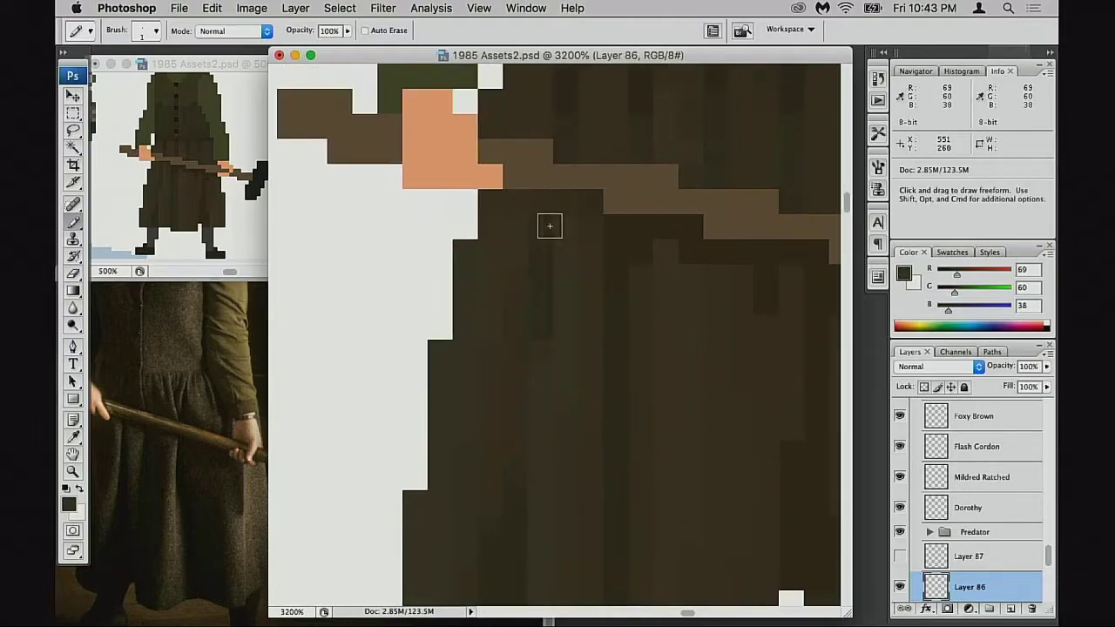
alt+click(598, 203)
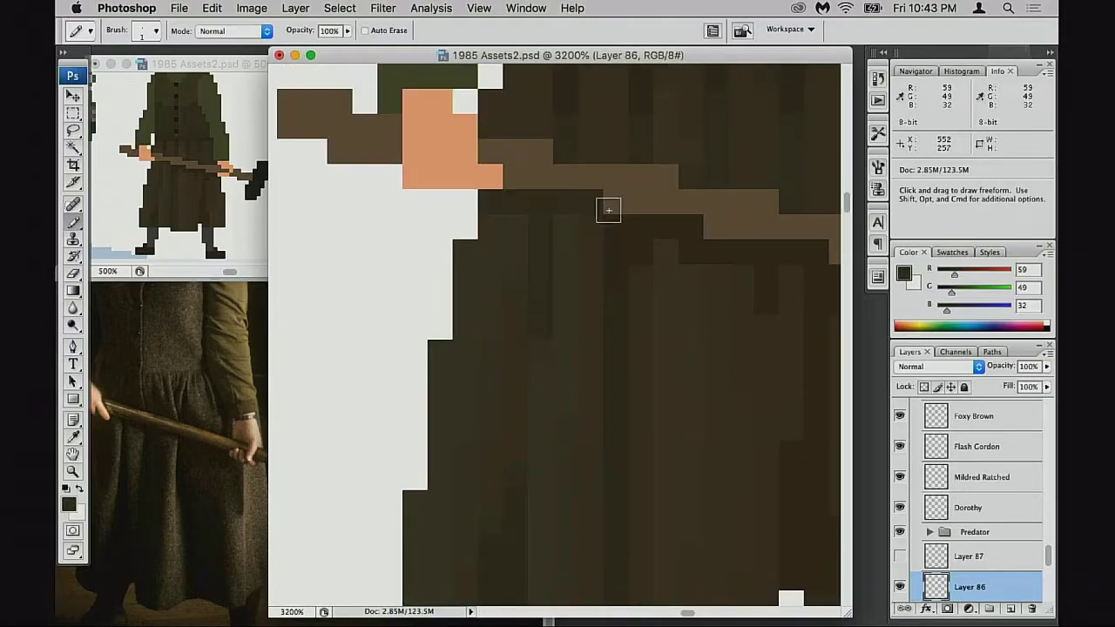
alt+click(593, 211)
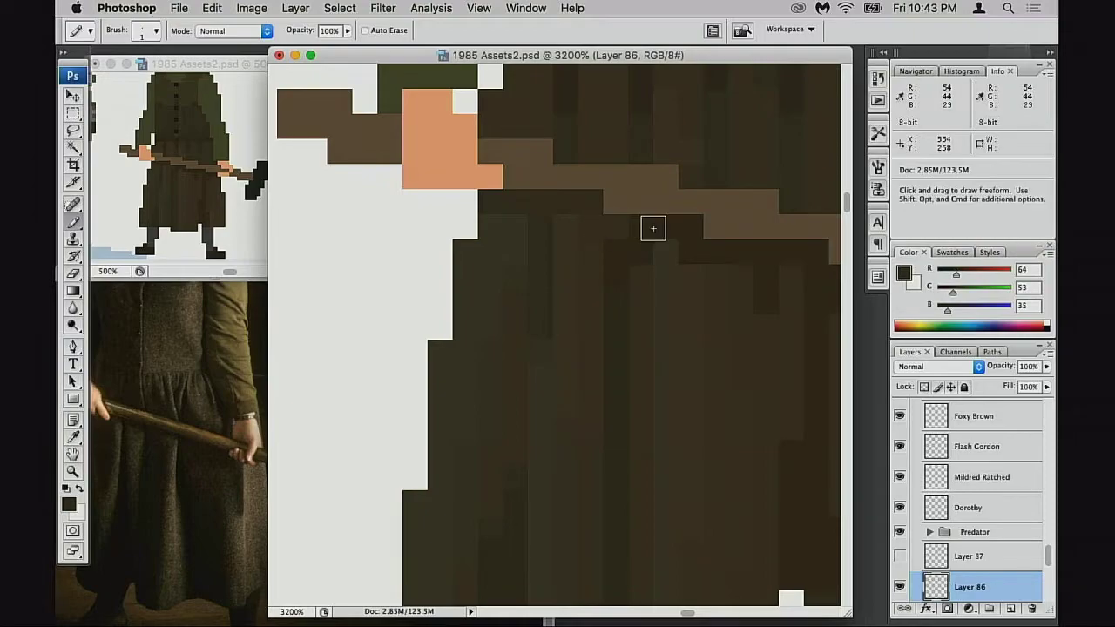
alt+click(597, 209)
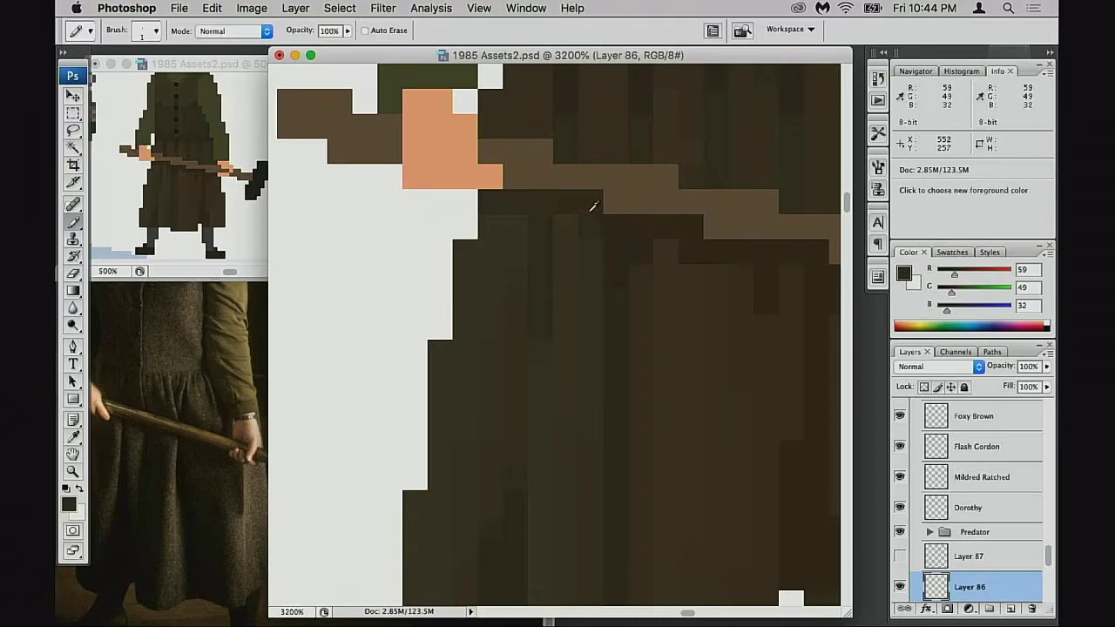
scroll(617, 235, up, 1)
scroll(617, 235, right, 1)
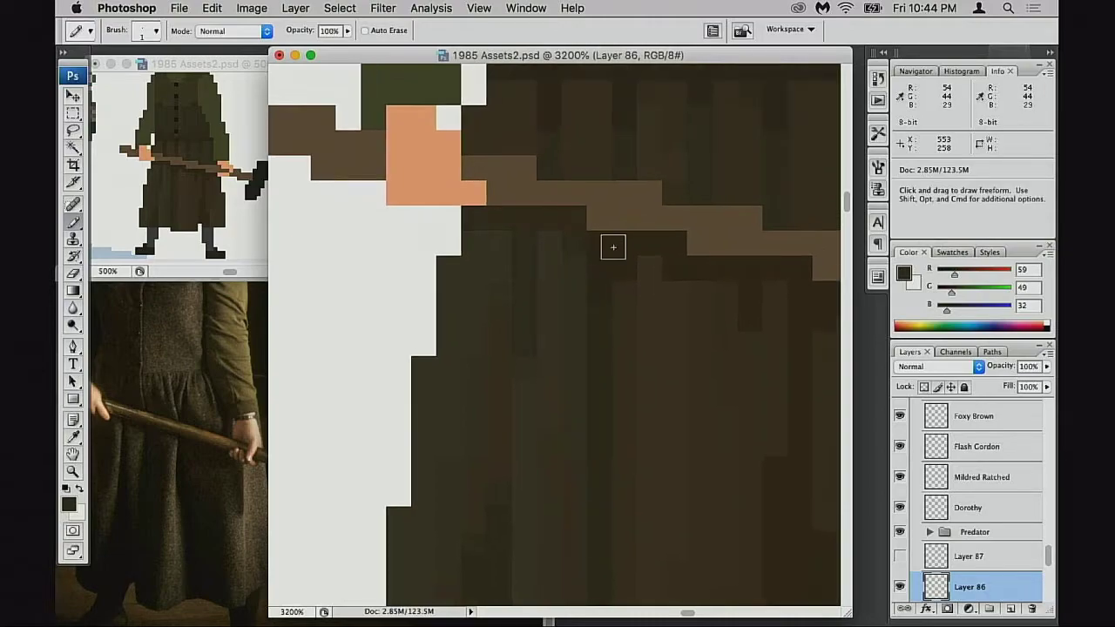
Darken the handle's underside pixel where the skirt shadow steps down, using RGB 59/49/32 at 60% pencil opacity
alt+click(586, 193)
alt+click(567, 221)
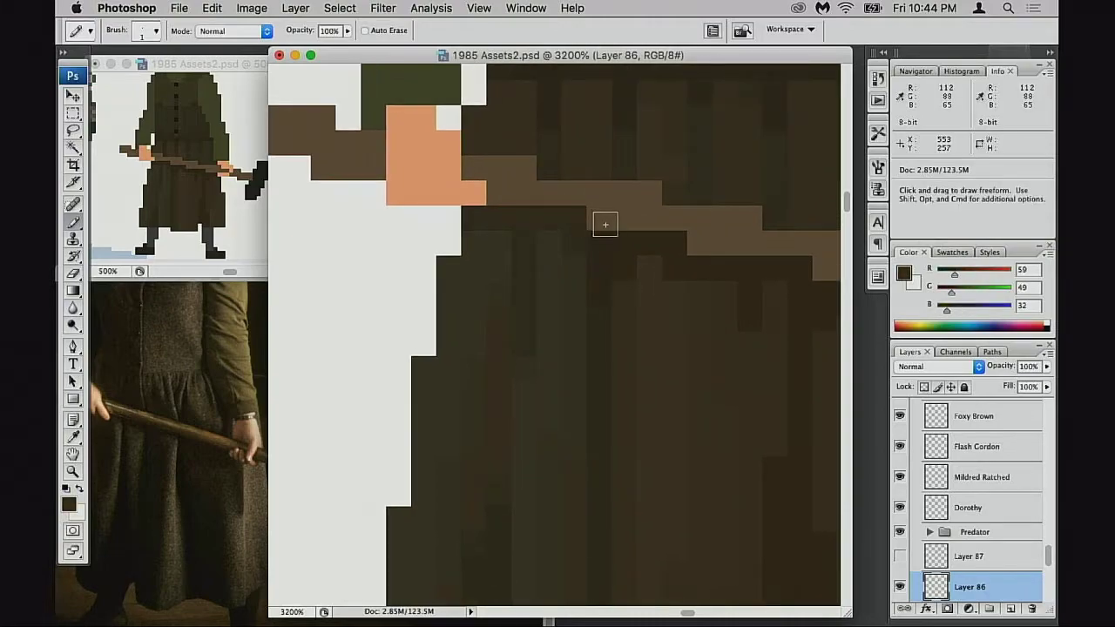
key(6)
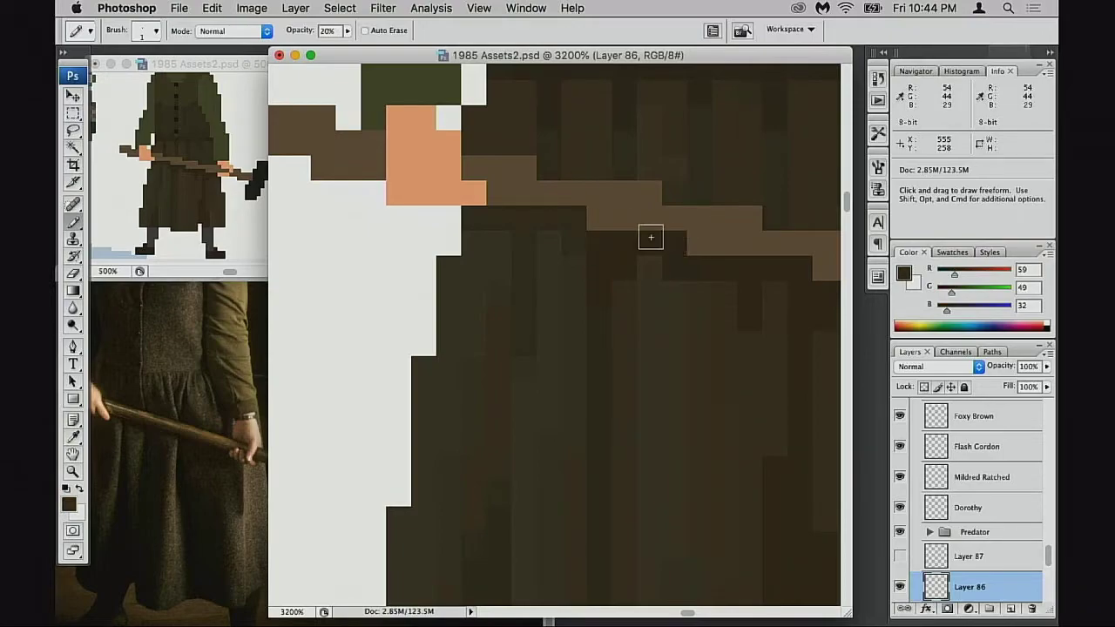
click(599, 218)
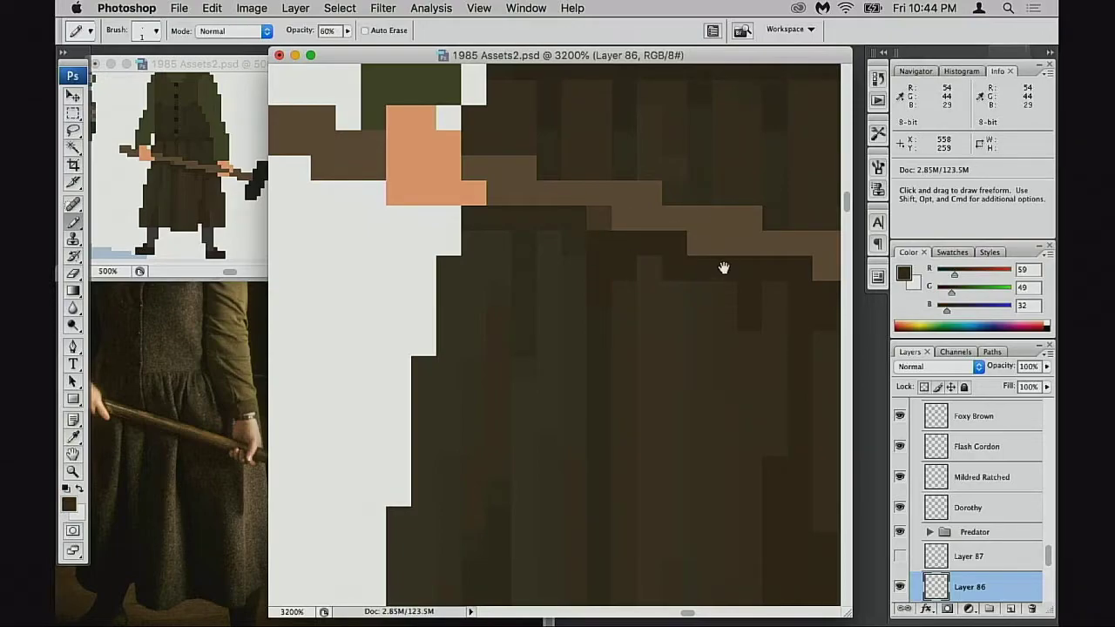
Soften the stair-step corner pixels along the handle between both hands with RGB 59/49/32 at 60% pencil opacity
mouse_move(722, 267)
mouse_down()
mouse_move(620, 283)
mouse_move(659, 288)
mouse_up()
click(717, 269)
click(653, 223)
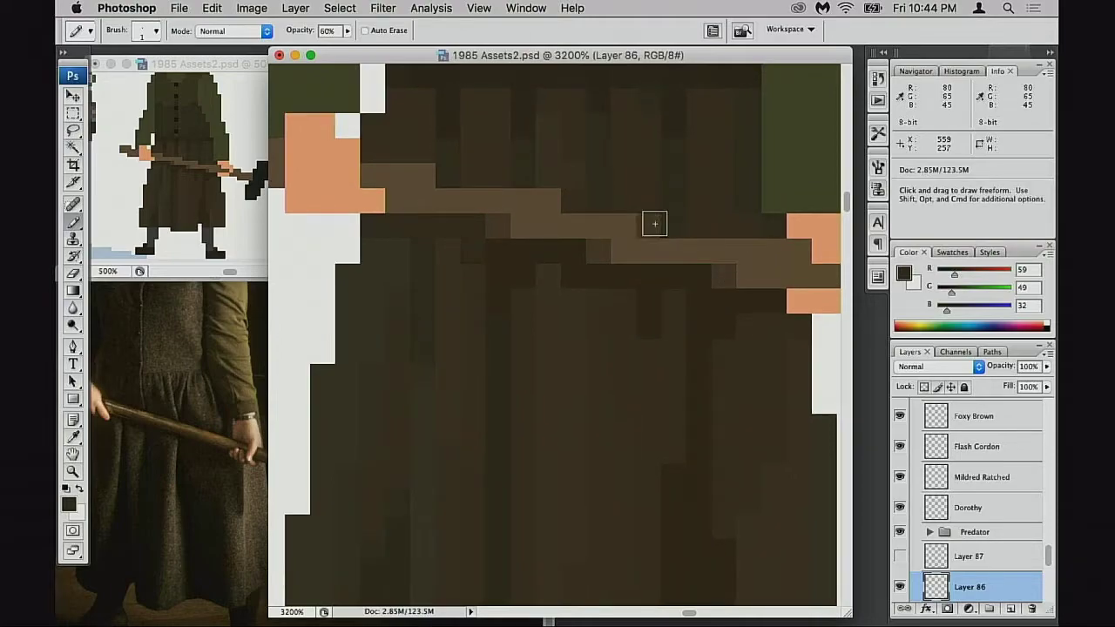
click(551, 200)
click(427, 175)
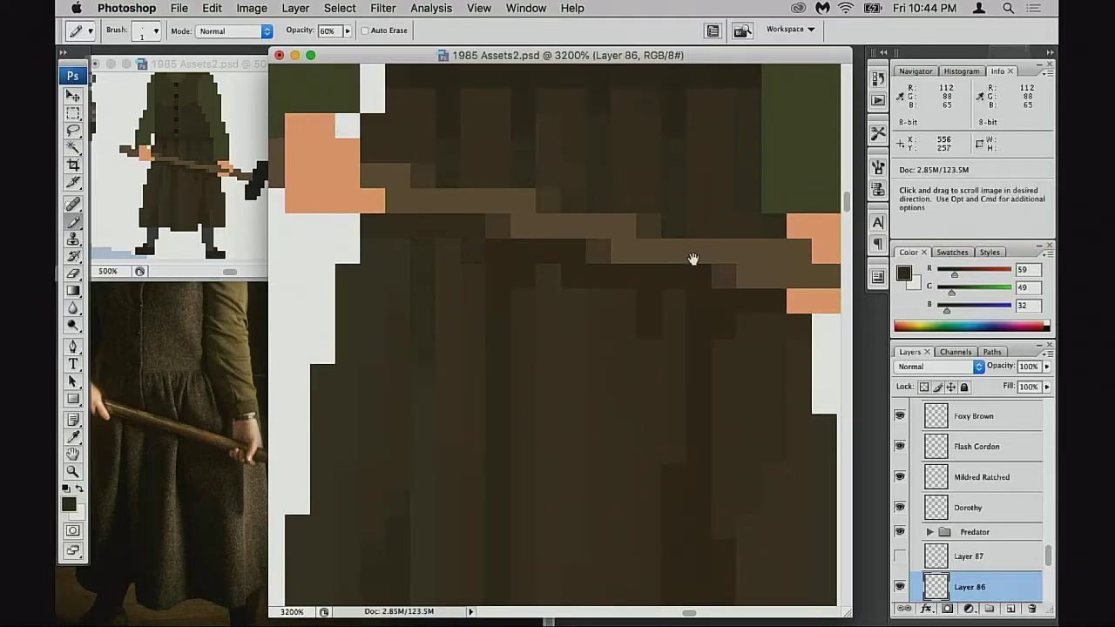
drag(692, 259, 645, 263)
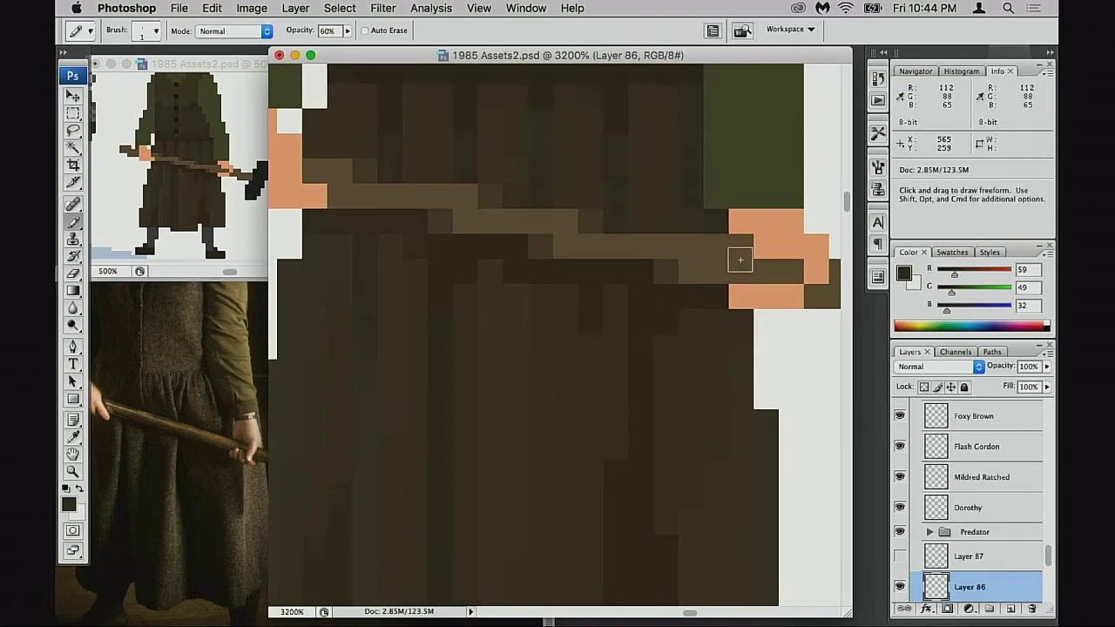
click(744, 257)
Blend the skirt's outer panel below the hammer-side hand with sampled RGB 69/60/38, setting the pencil opacity to 100%
alt+click(653, 292)
alt+click(670, 298)
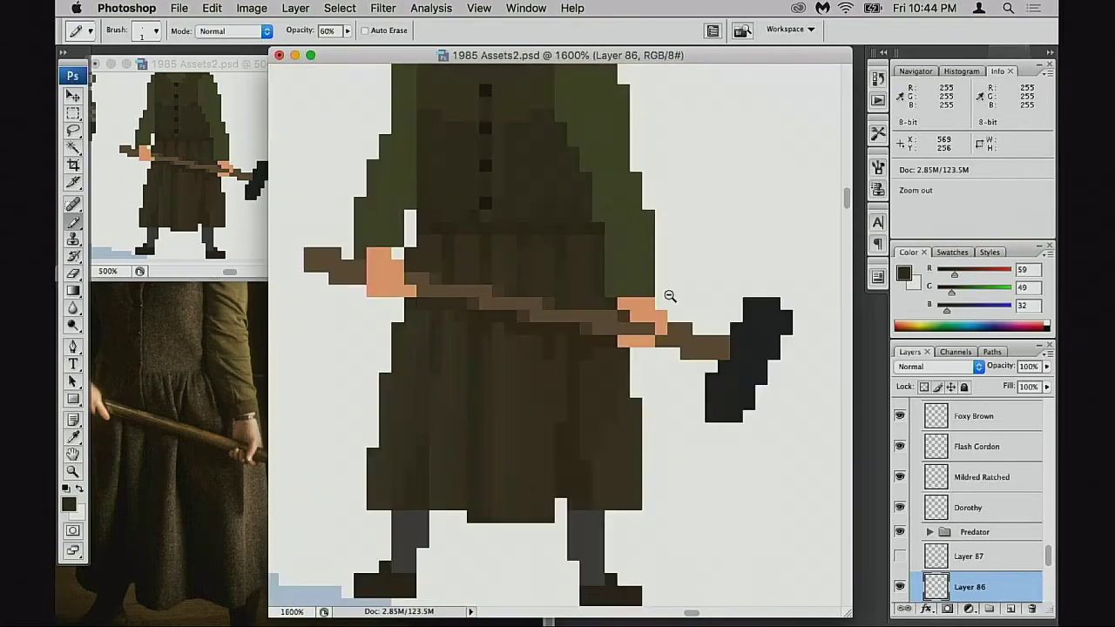
alt+click(682, 299)
alt+click(683, 298)
drag(579, 328, 771, 279)
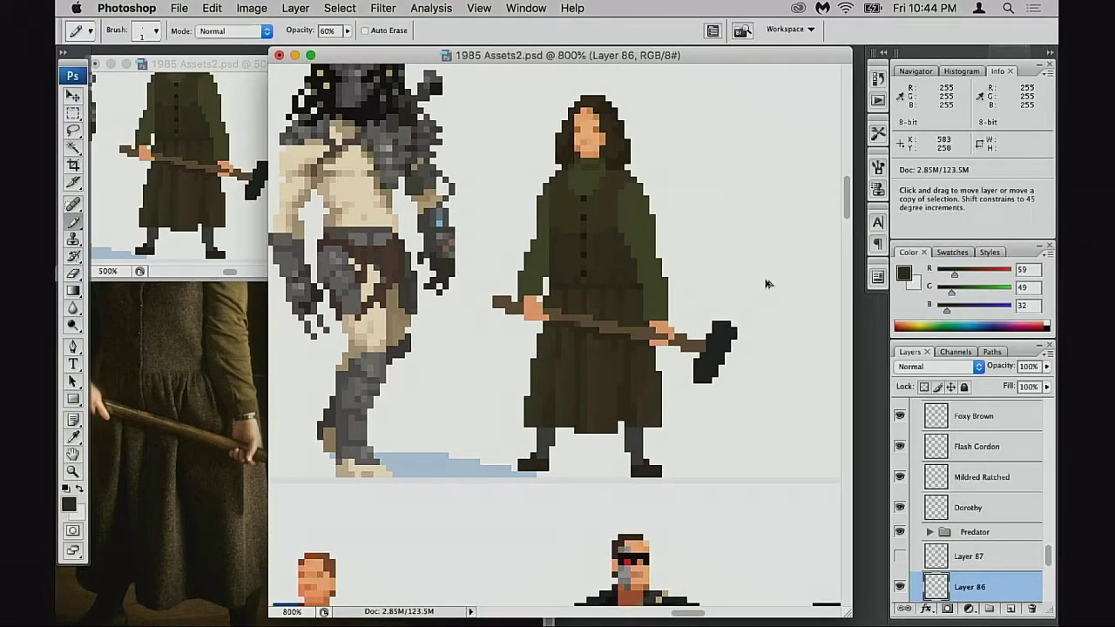
click(650, 374)
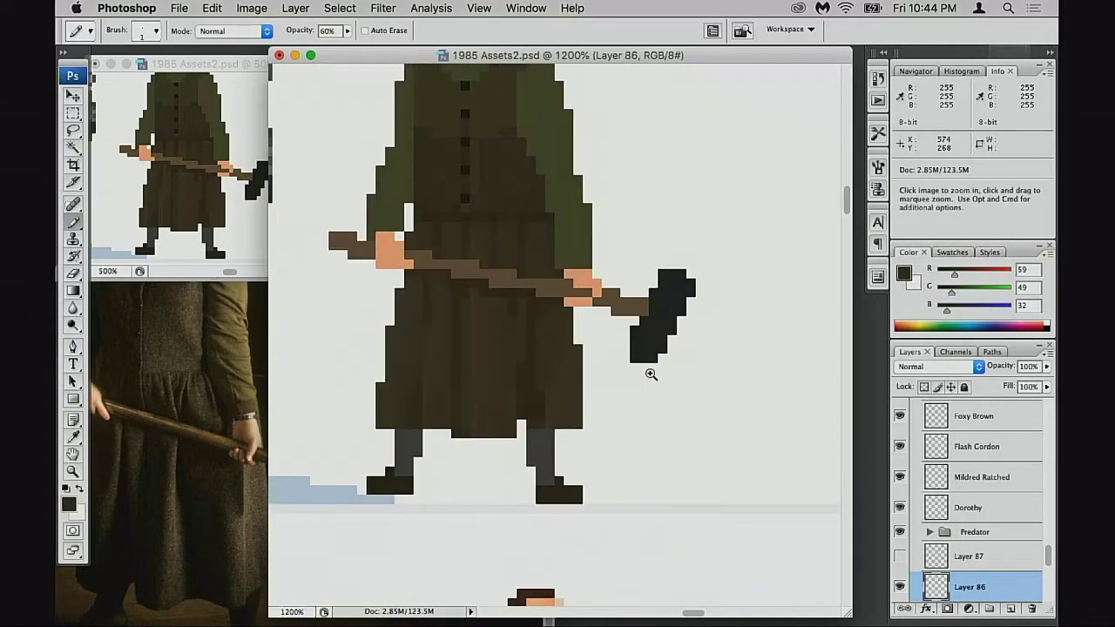
click(651, 373)
click(560, 356)
click(674, 391)
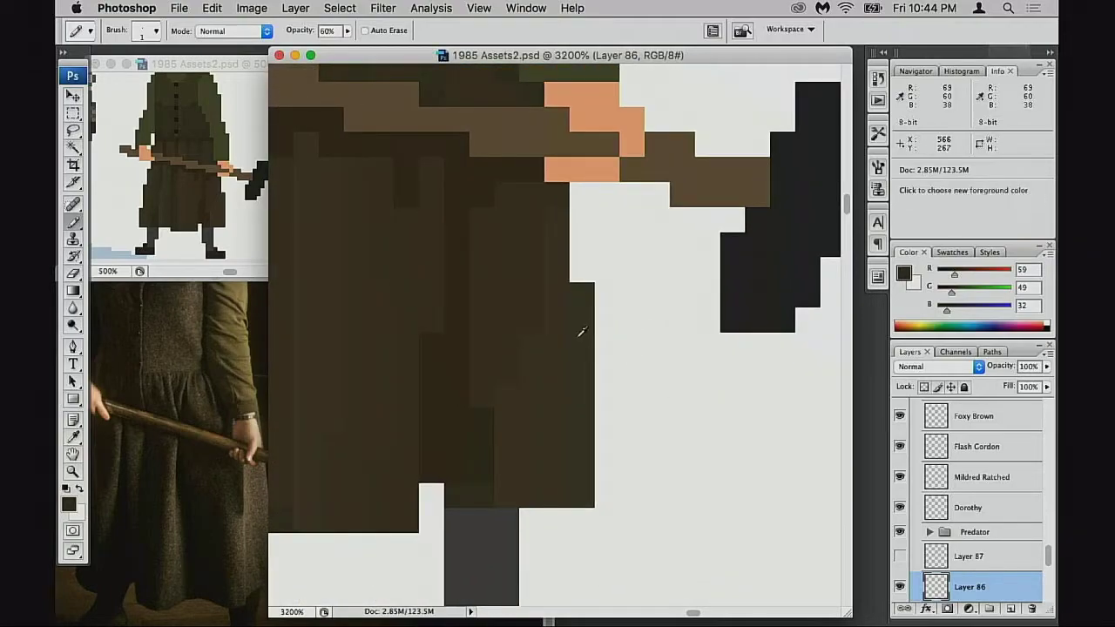
drag(560, 311, 593, 338)
key(0)
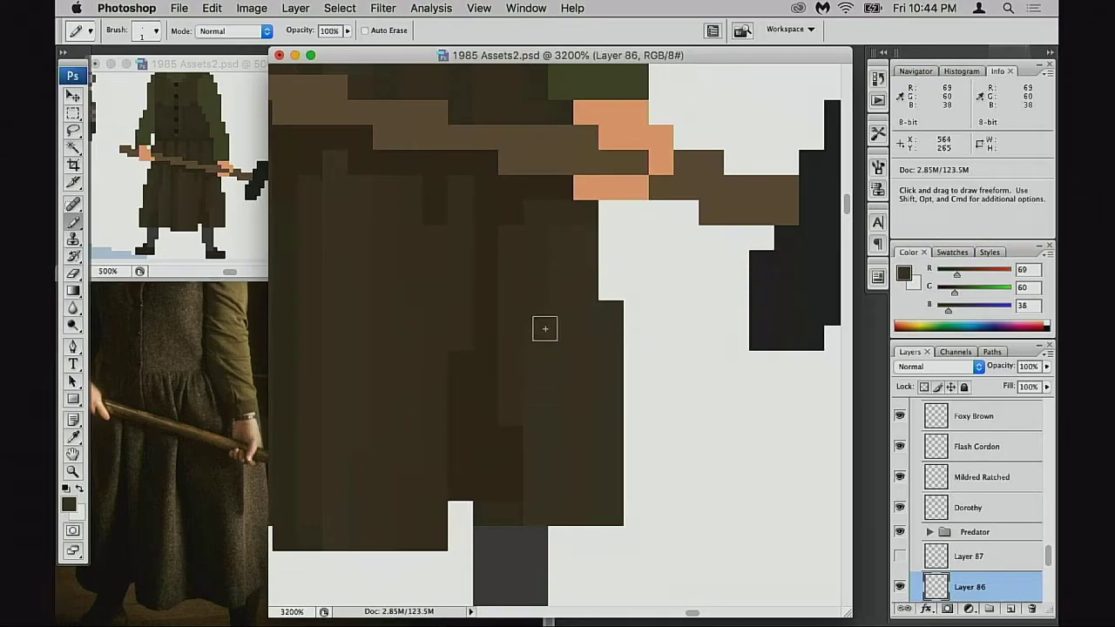
Blend the broad middle panel of the skirt down toward the hem with sampled RGB 64/53/35 and 69/60/38
drag(578, 419, 604, 393)
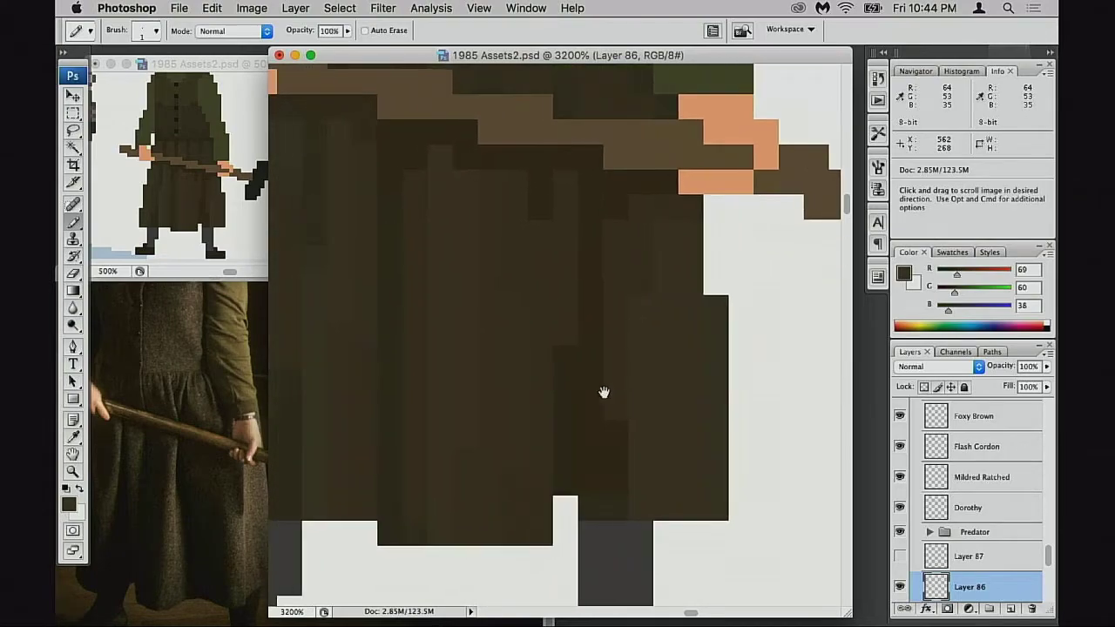
scroll(604, 392, left, 2)
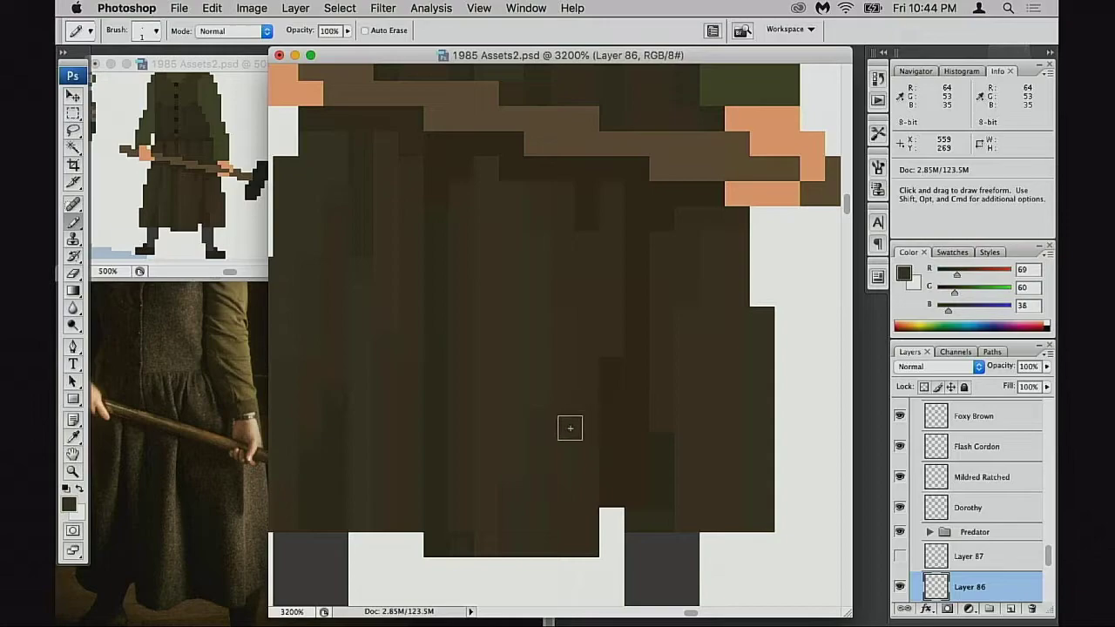
alt+click(558, 244)
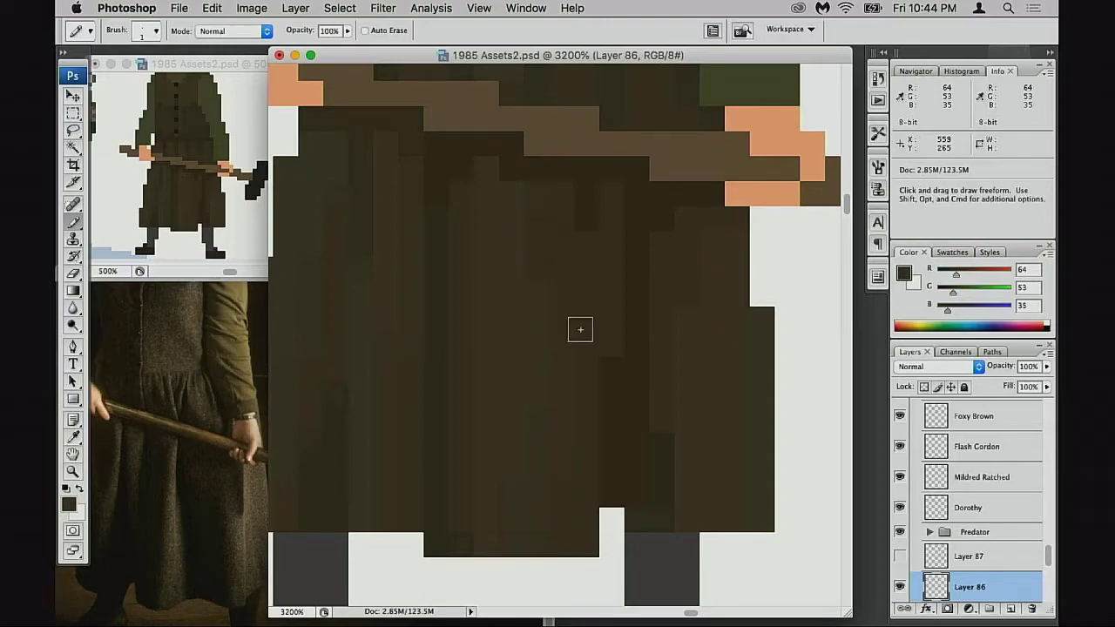
alt+click(571, 343)
alt+click(535, 423)
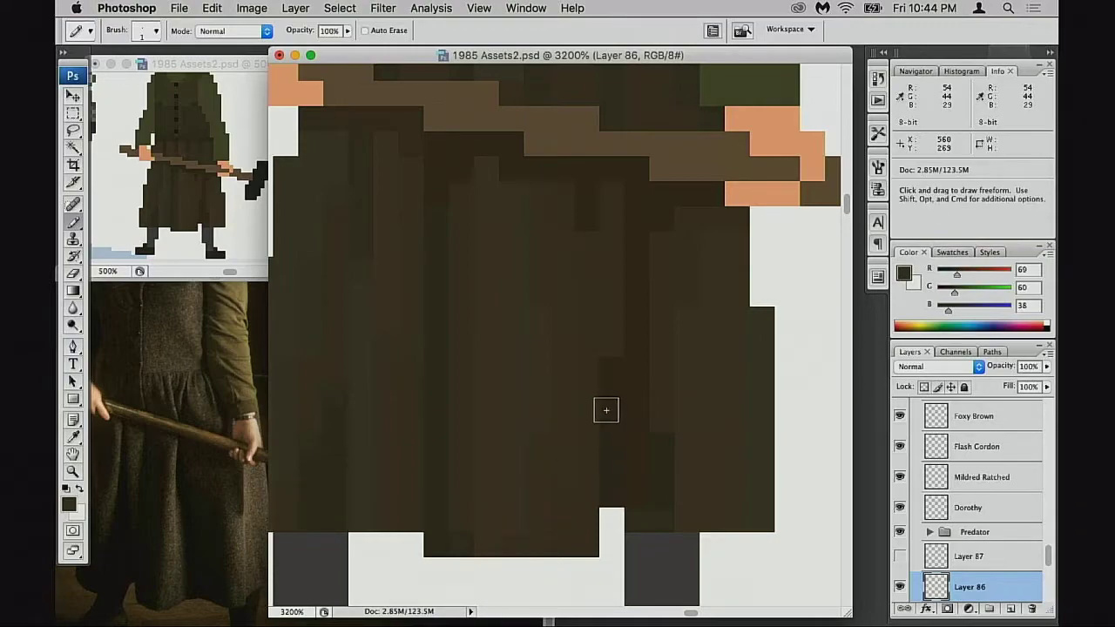
drag(560, 423, 548, 433)
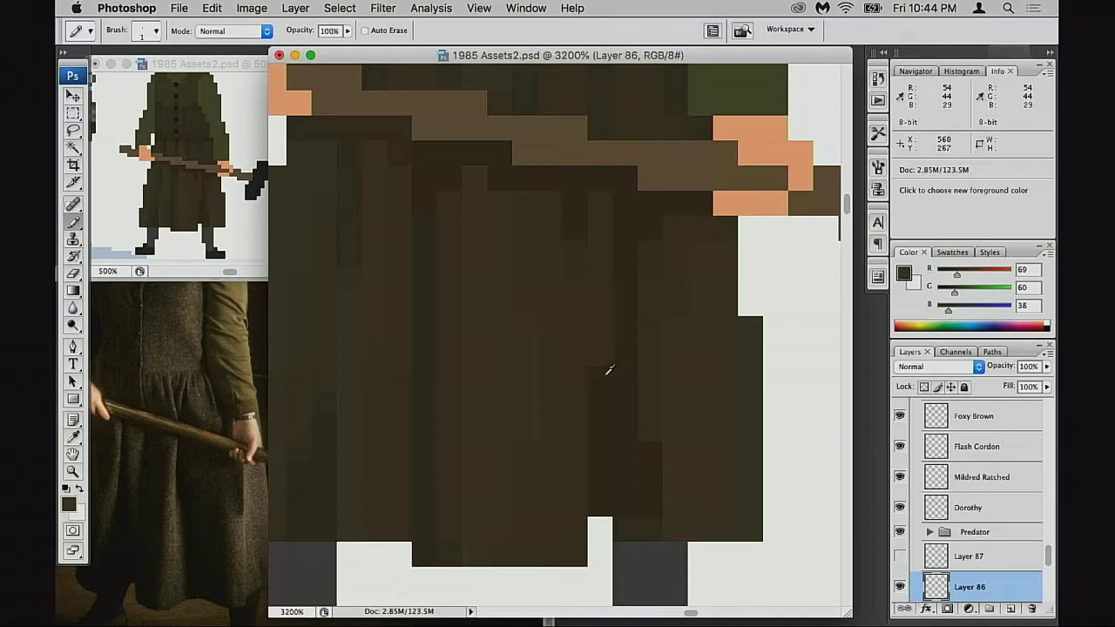
Extend the short fold under the handle and soften the dark fold above the hem notch with RGB 63/52/34, 59/49/32 and 54/44/29
alt+click(610, 352)
scroll(453, 401, up, 1)
scroll(453, 401, left, 1)
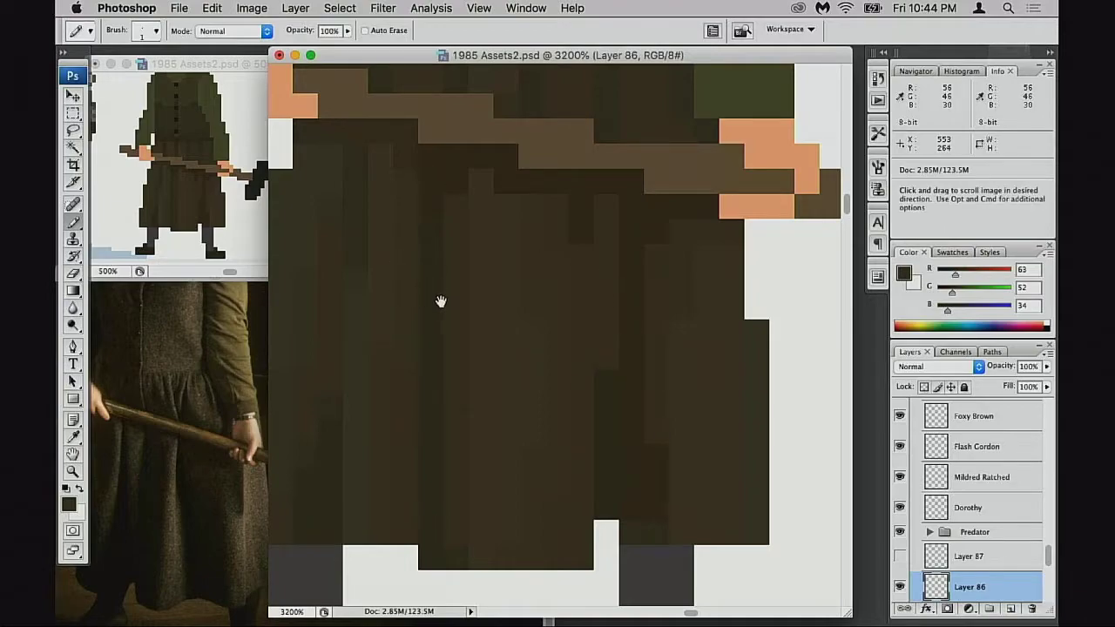
scroll(511, 367, left, 5)
scroll(511, 367, down, 2)
alt+click(423, 427)
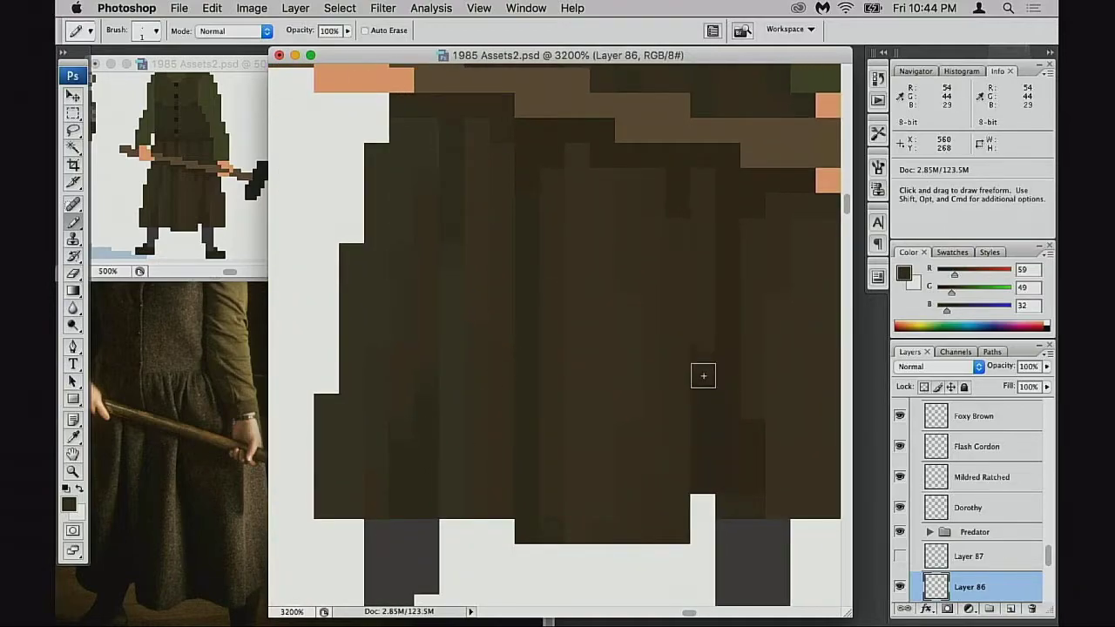
scroll(724, 330, up, 1)
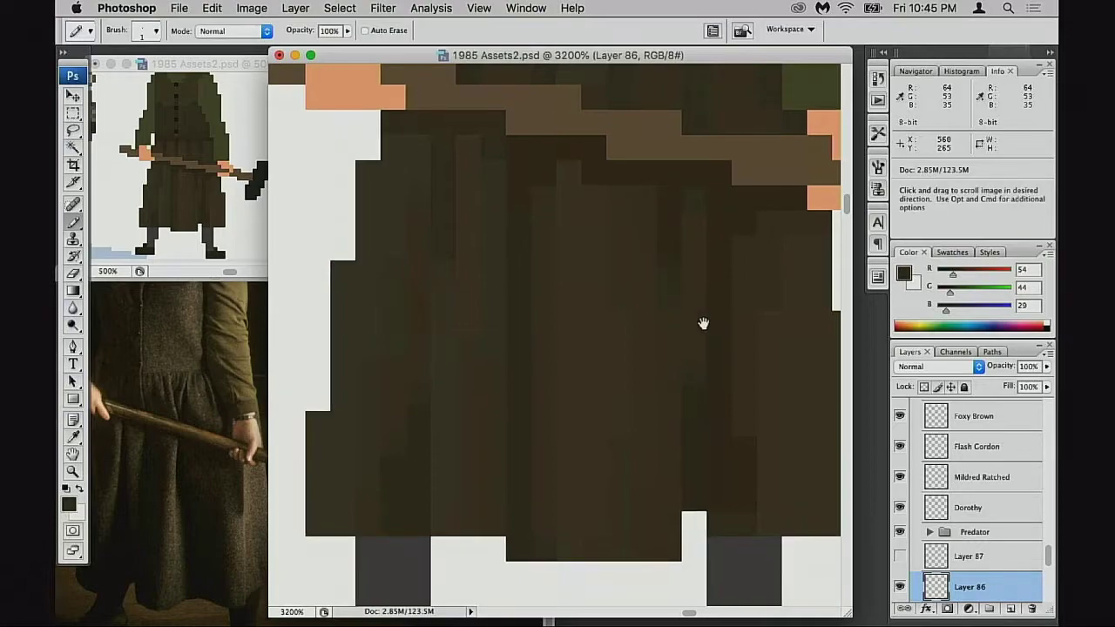
drag(715, 320, 703, 333)
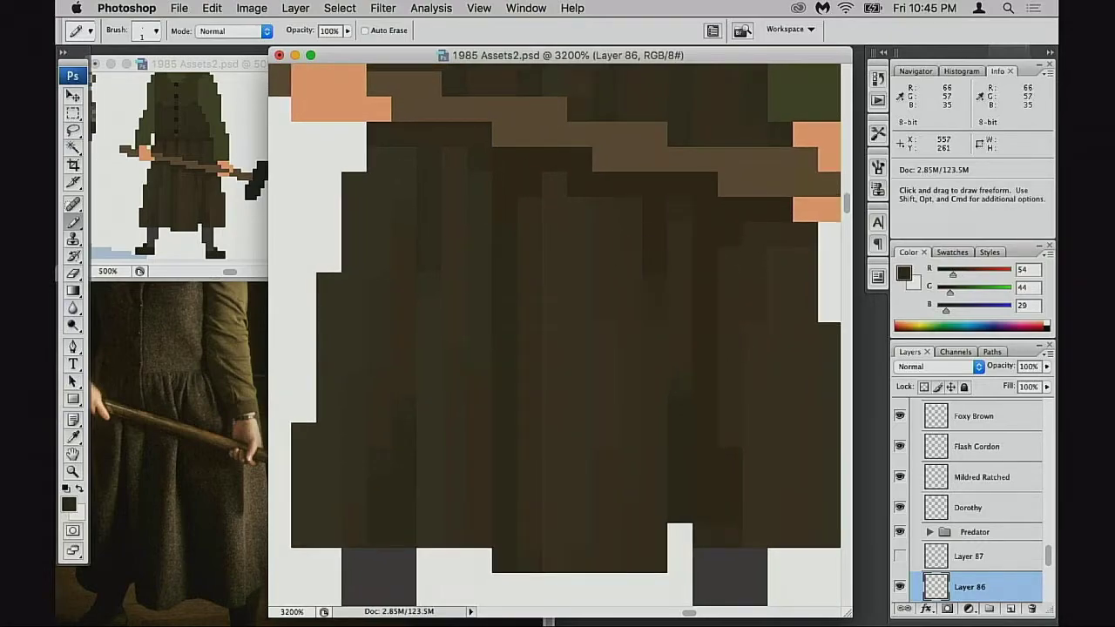
Lighten the handle's shadow across the middle and hammer-side skirt panels with sampled RGB 69/60/38, 59/49/32 and 64/53/35
alt+click(586, 196)
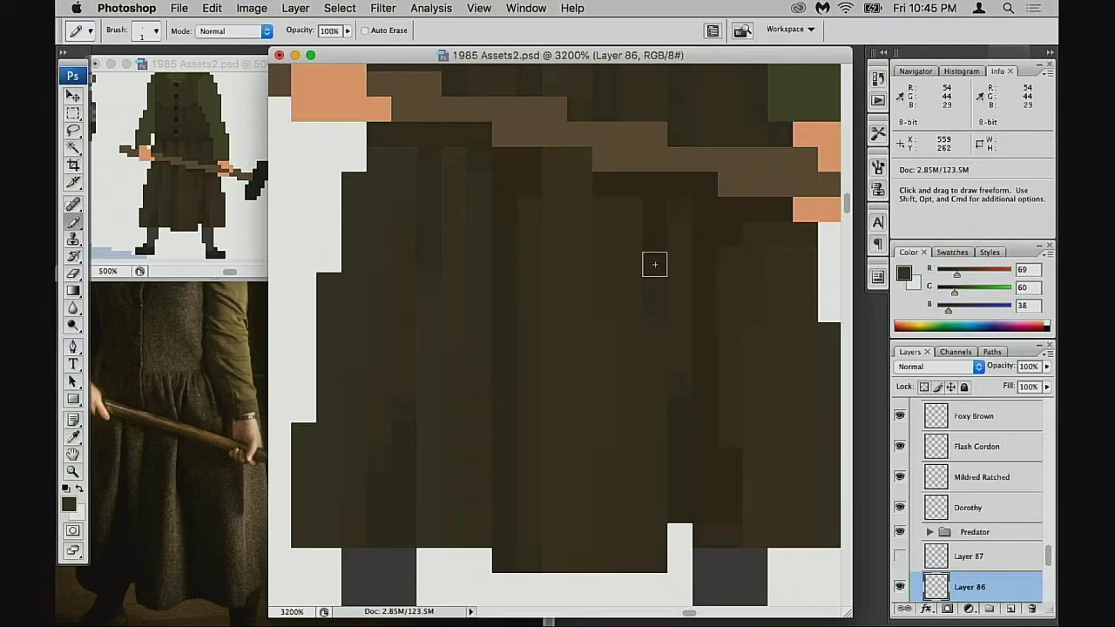
alt+click(633, 203)
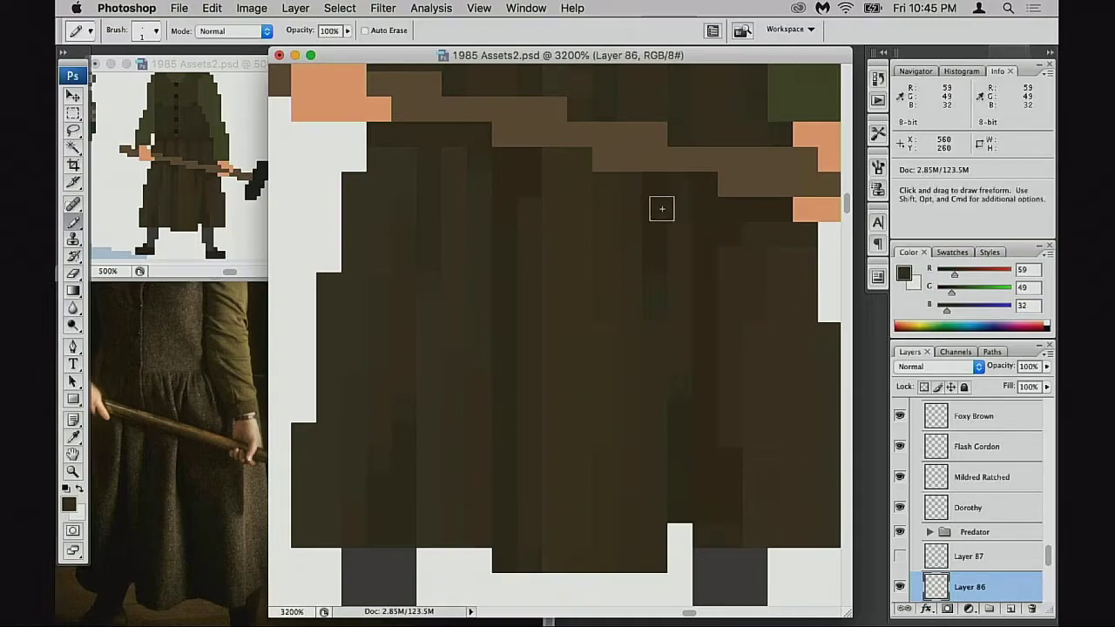
alt+click(738, 249)
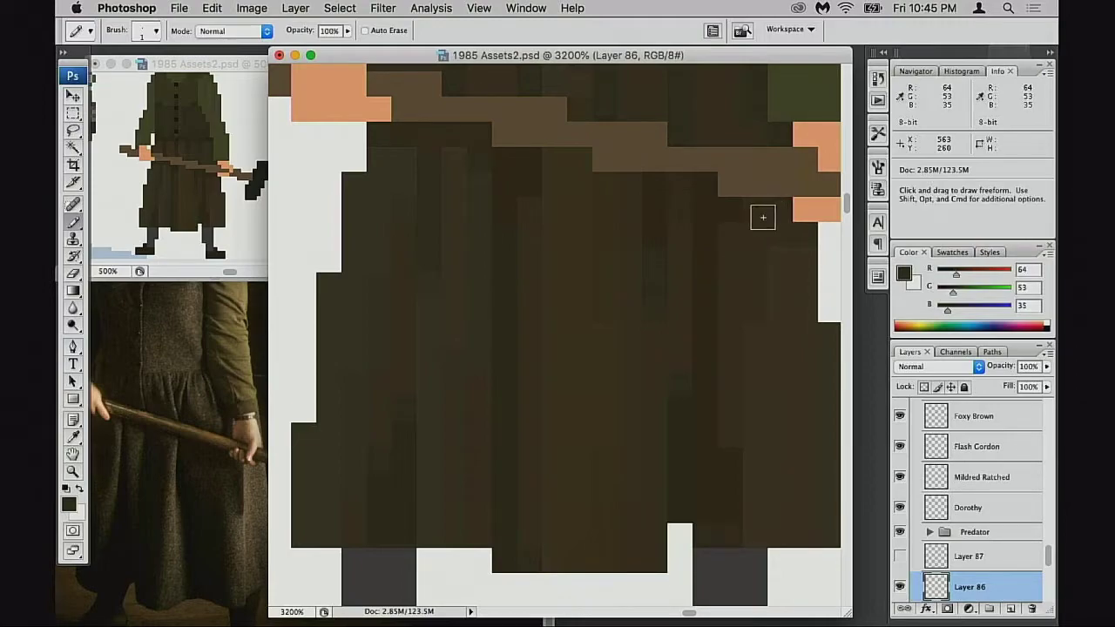
Lighten the shadow row beneath the handle beside the hand at its plain end, using RGB 66/57/35 and 69/60/38
drag(737, 254, 706, 271)
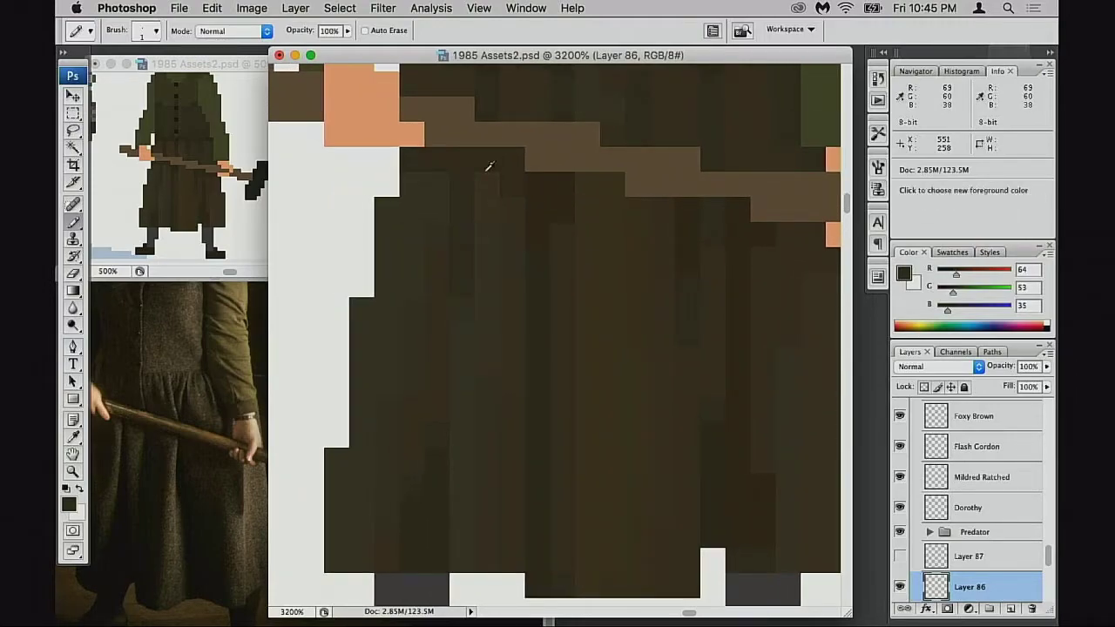
alt+click(514, 185)
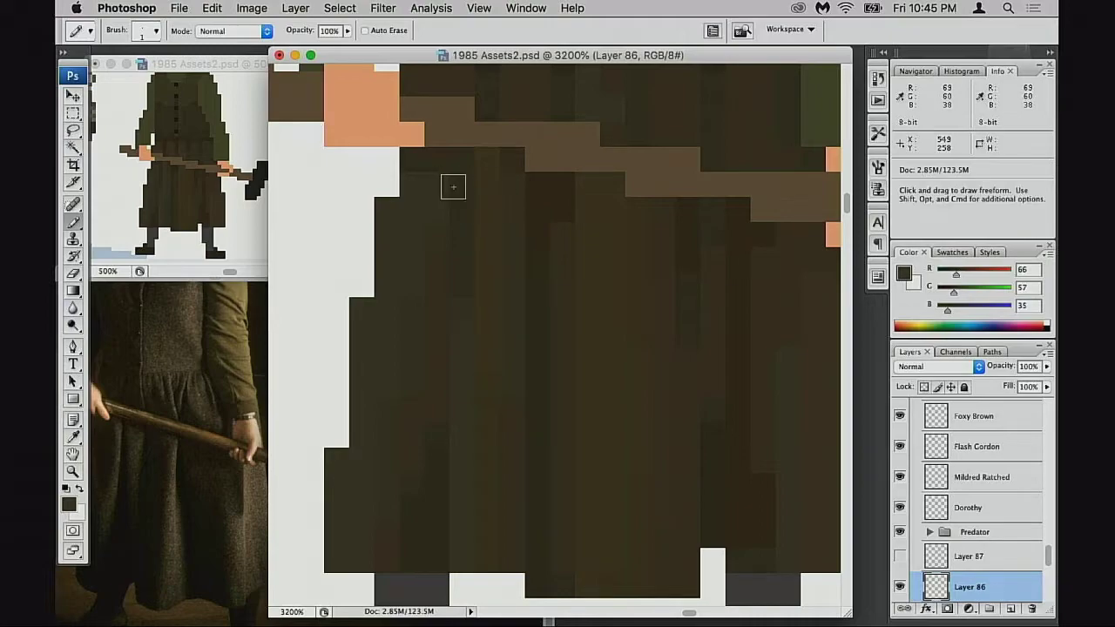
alt+click(453, 187)
drag(547, 241, 510, 272)
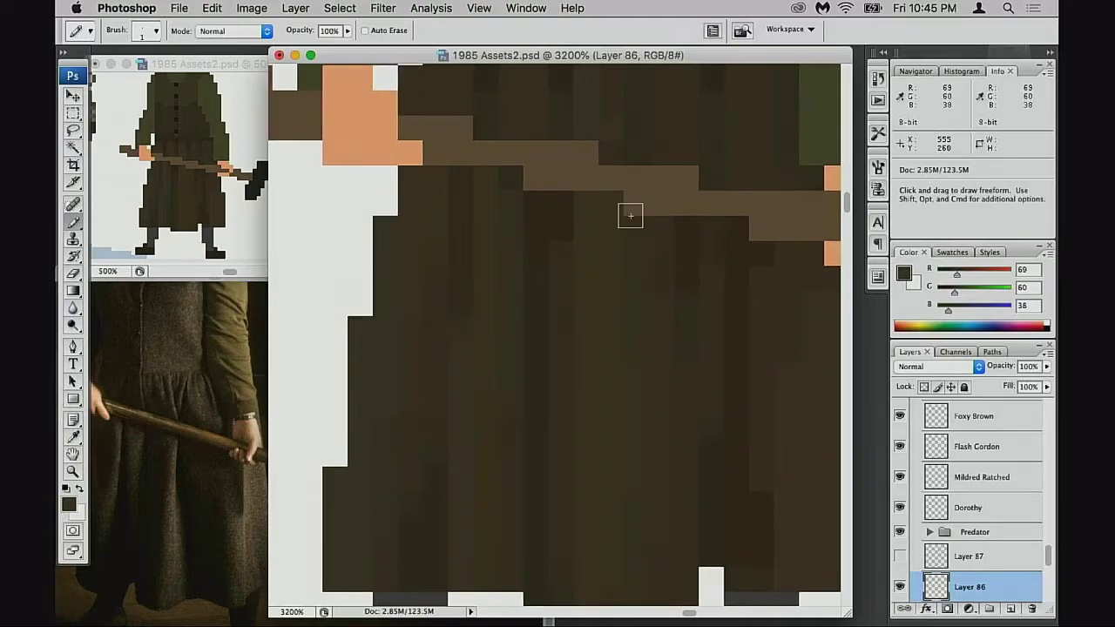
scroll(525, 209, up, 1)
alt+click(509, 184)
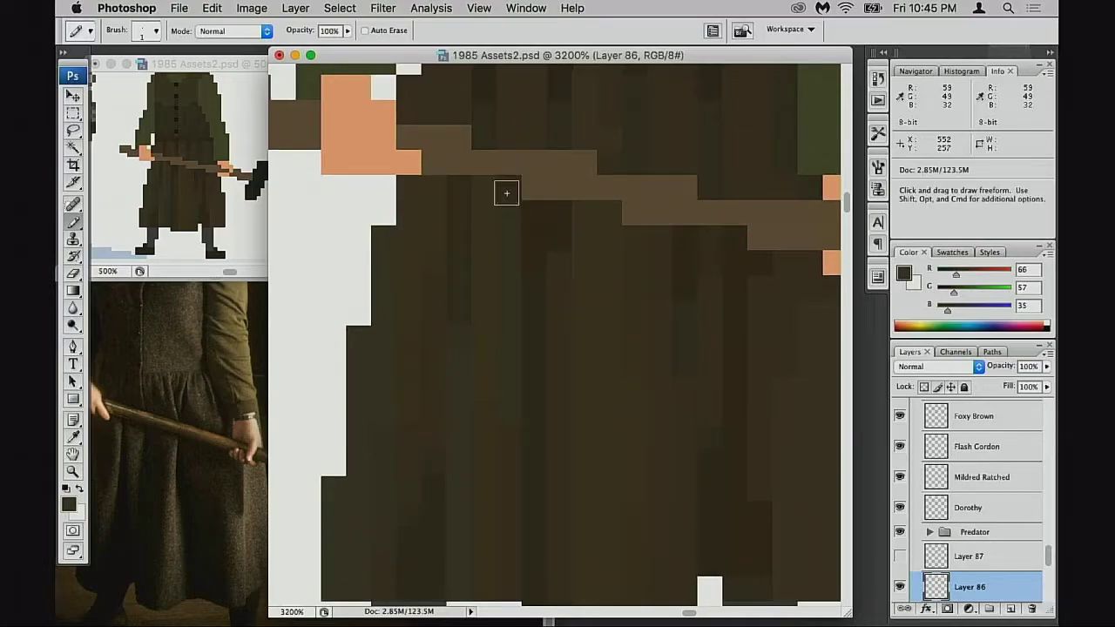
Blend the dark top of the middle fold just beneath the handle with sampled RGB 63/52/34
key(space)
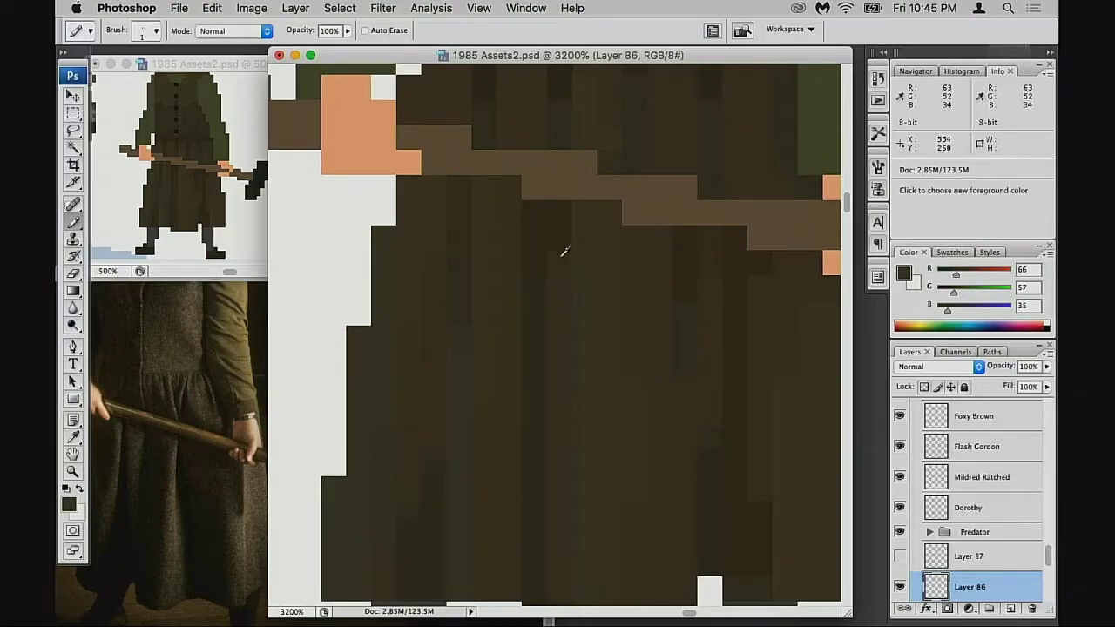
alt+click(562, 251)
key(space)
drag(550, 263, 587, 244)
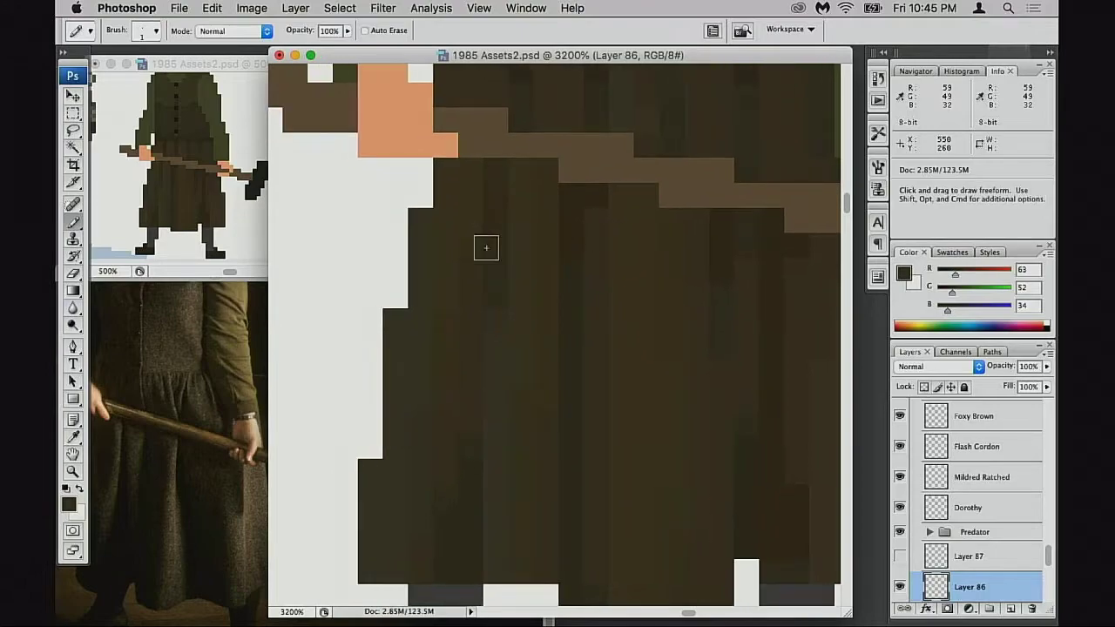
Rework the upper folds in the skirt panel beneath the plain-end hand with RGB 59/49/32, 63/52/34 and 66/57/35
alt+click(493, 238)
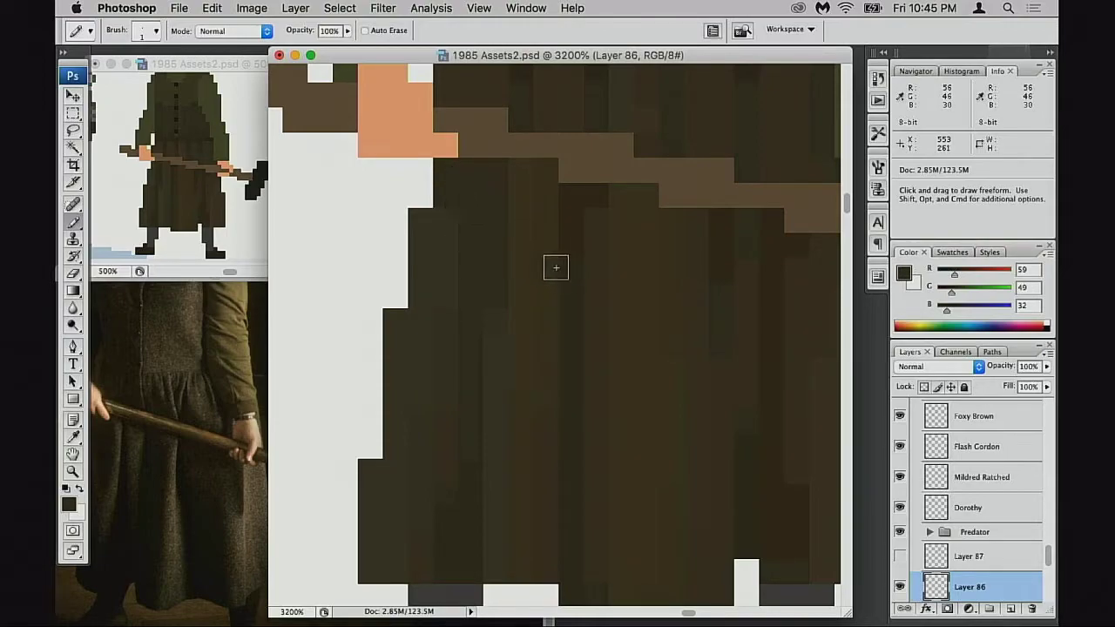
alt+click(634, 289)
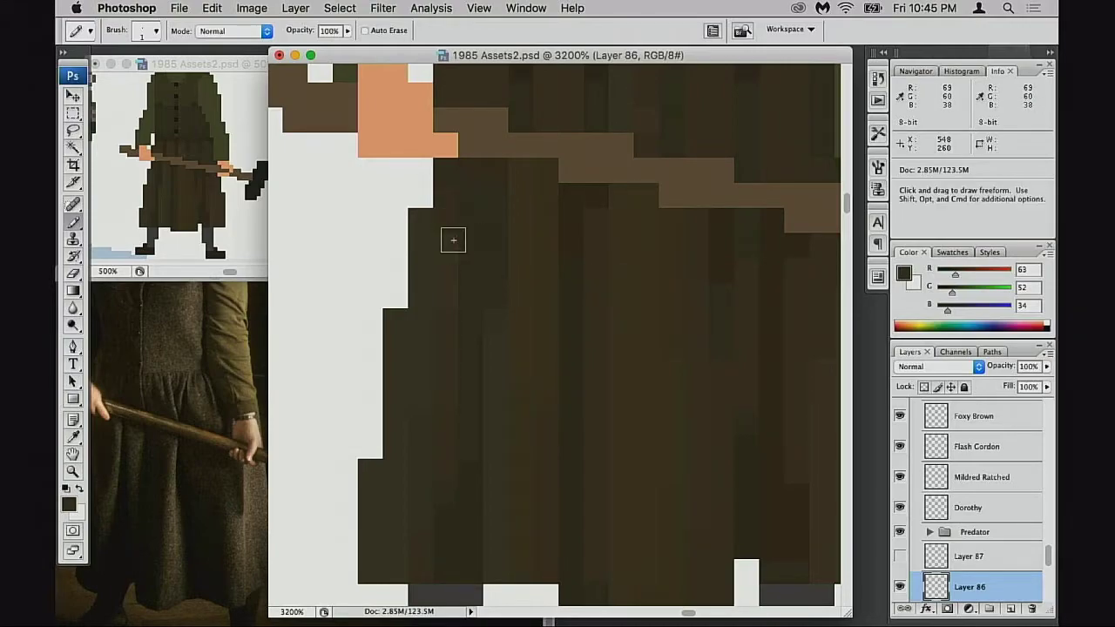
drag(625, 340, 642, 330)
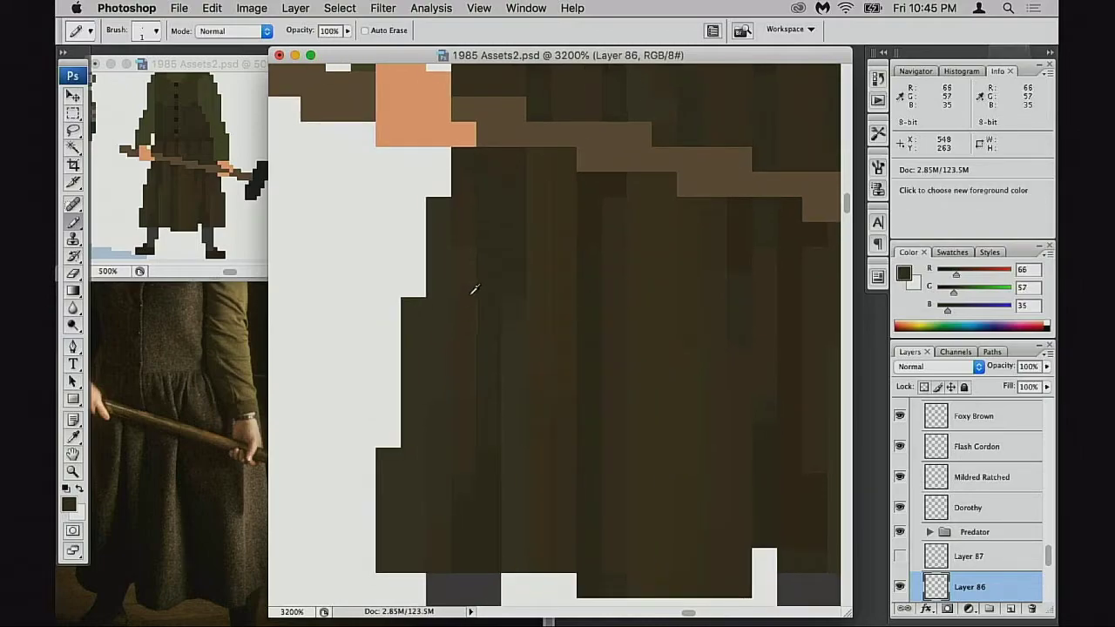
alt+click(463, 333)
Refine the same side panel's folds down toward the hem above the leg with RGB 63/52/34 and 59/49/32
scroll(523, 366, down, 4)
scroll(522, 365, left, 1)
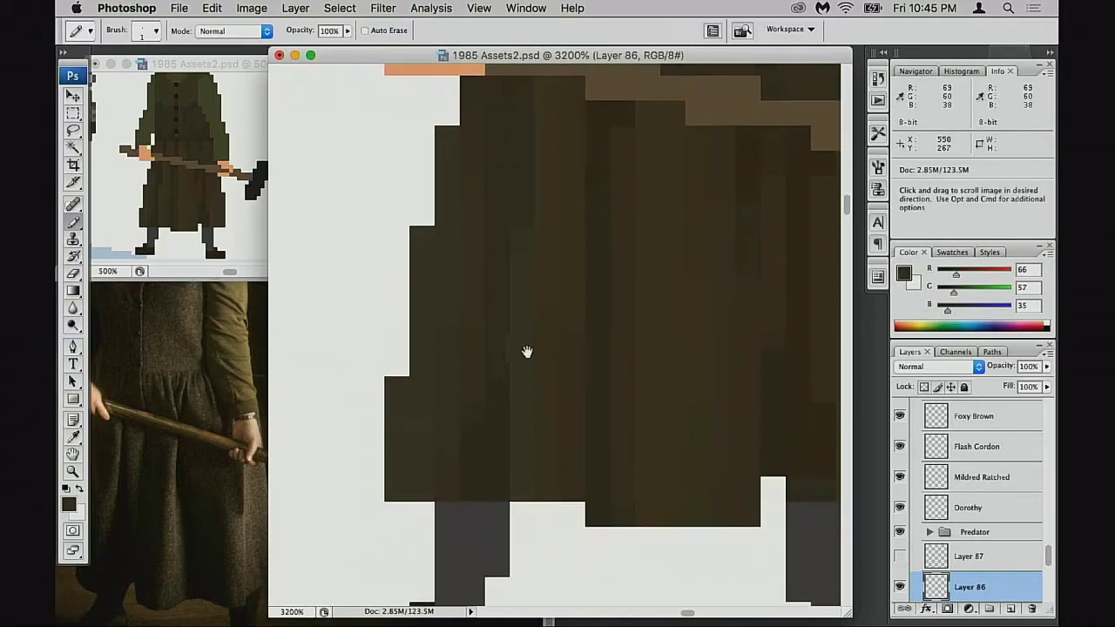
alt+click(539, 370)
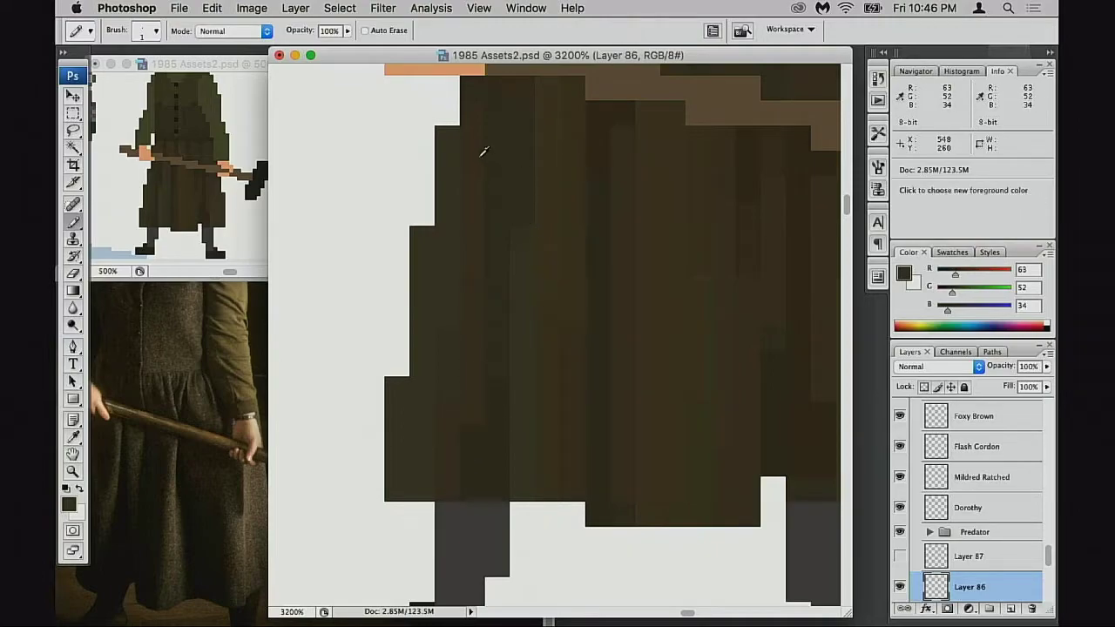
alt+click(528, 438)
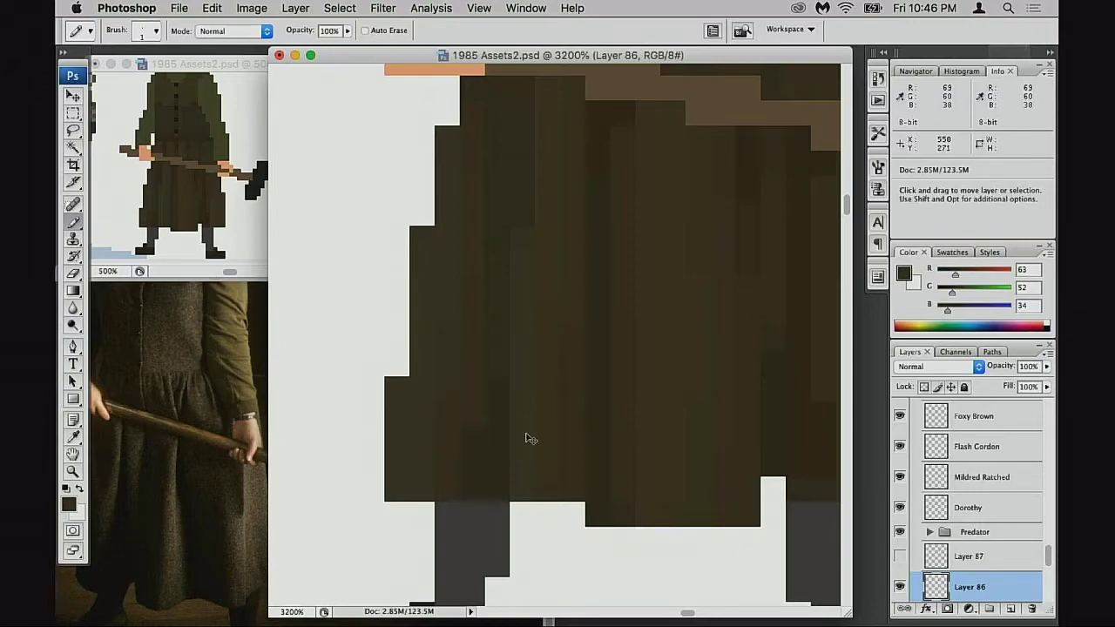
key(space)
drag(517, 419, 515, 450)
drag(565, 378, 553, 407)
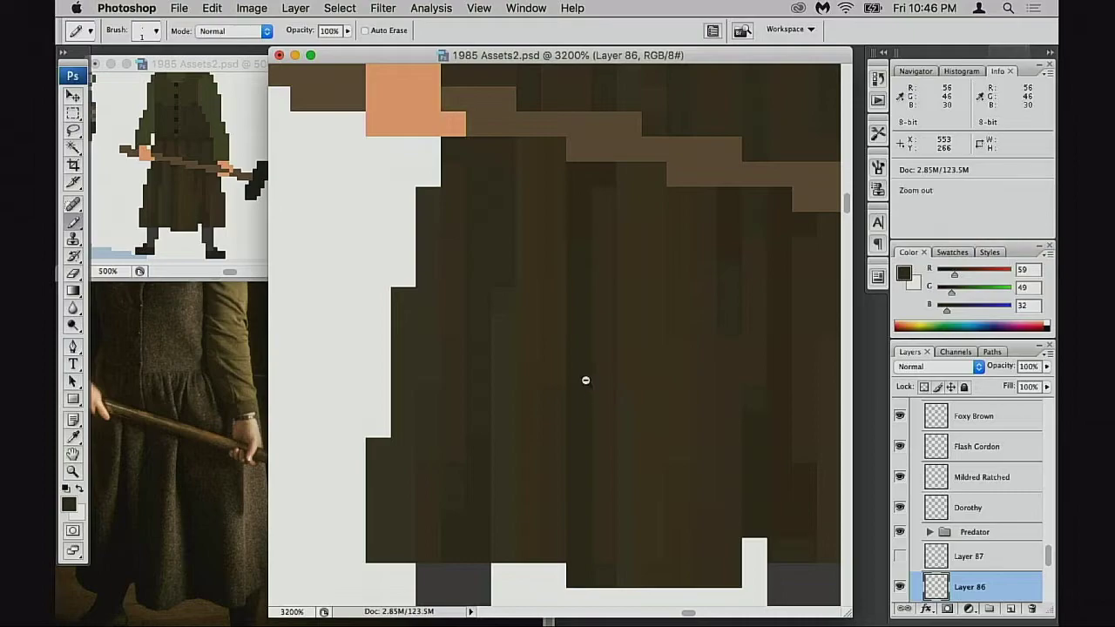
Examine the skirt shading on the complete sledgehammer figure alongside the neighbouring characters
alt+click(585, 377)
alt+click(593, 373)
alt+click(608, 370)
alt+click(612, 372)
alt+click(589, 373)
key(space)
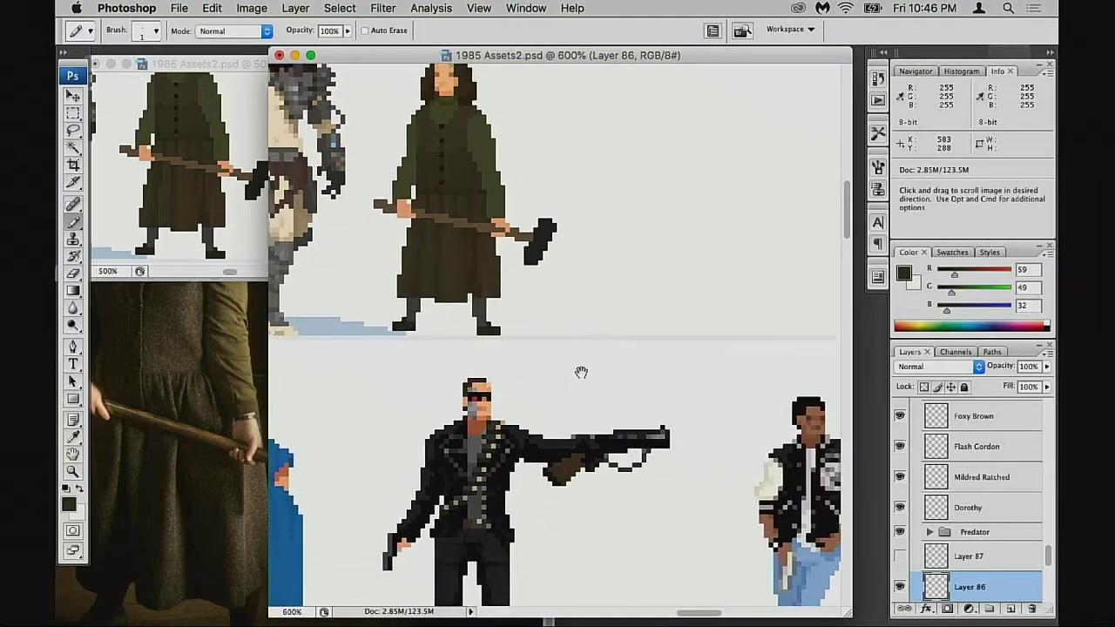
drag(581, 373, 629, 409)
key(space)
drag(571, 355, 587, 395)
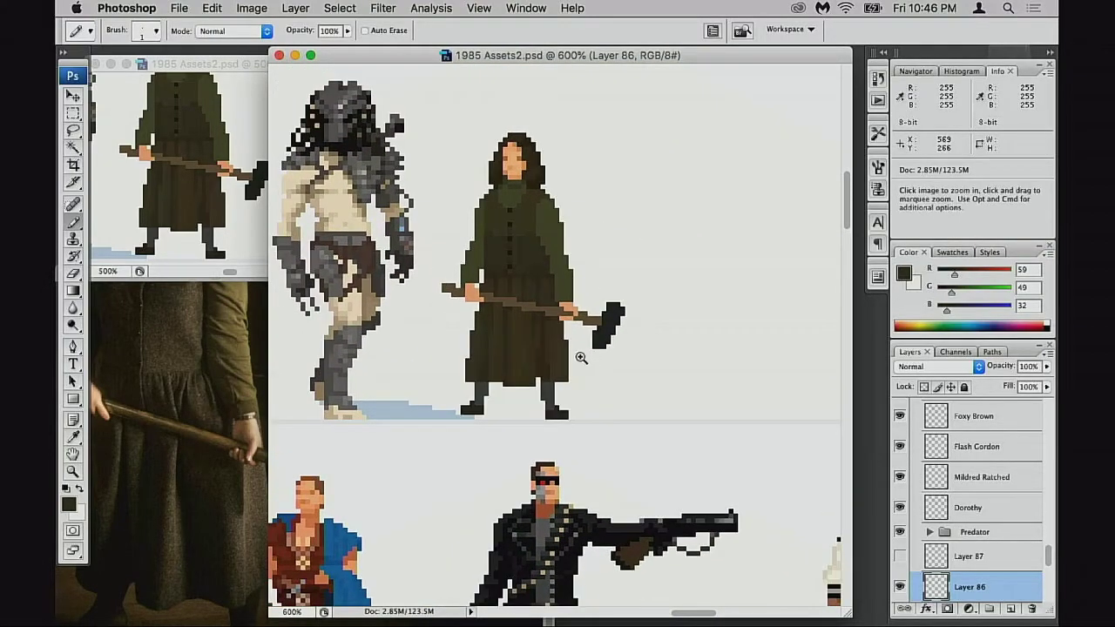
Extend the middle skirt fold's hem one pixel row lower with RGB 69/60/38
super+click(580, 356)
super+click(512, 342)
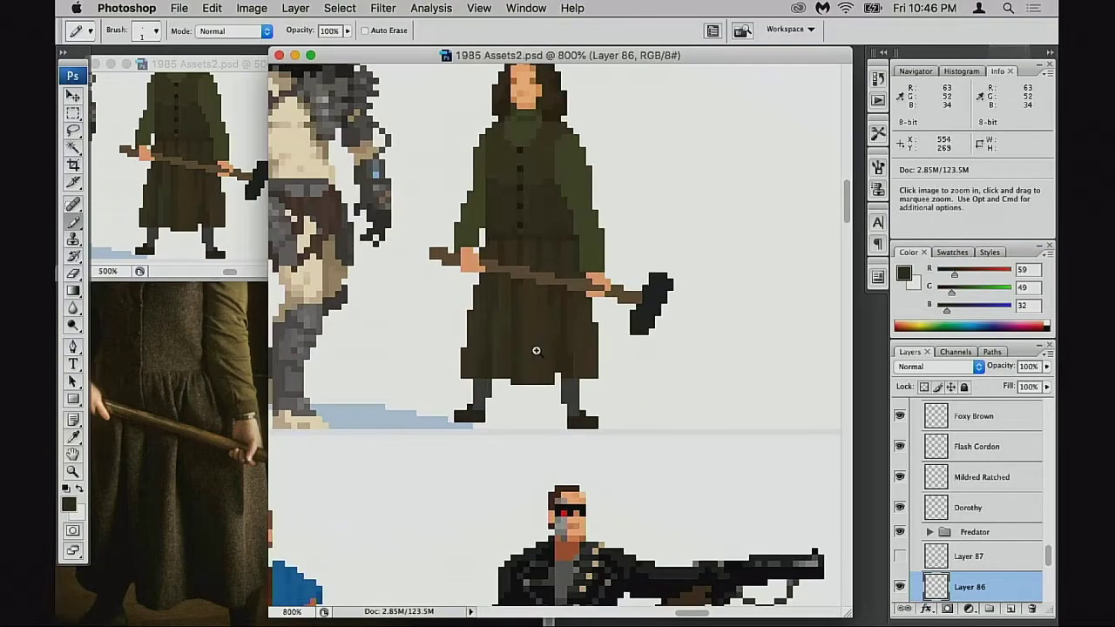
super+click(564, 353)
super+click(500, 340)
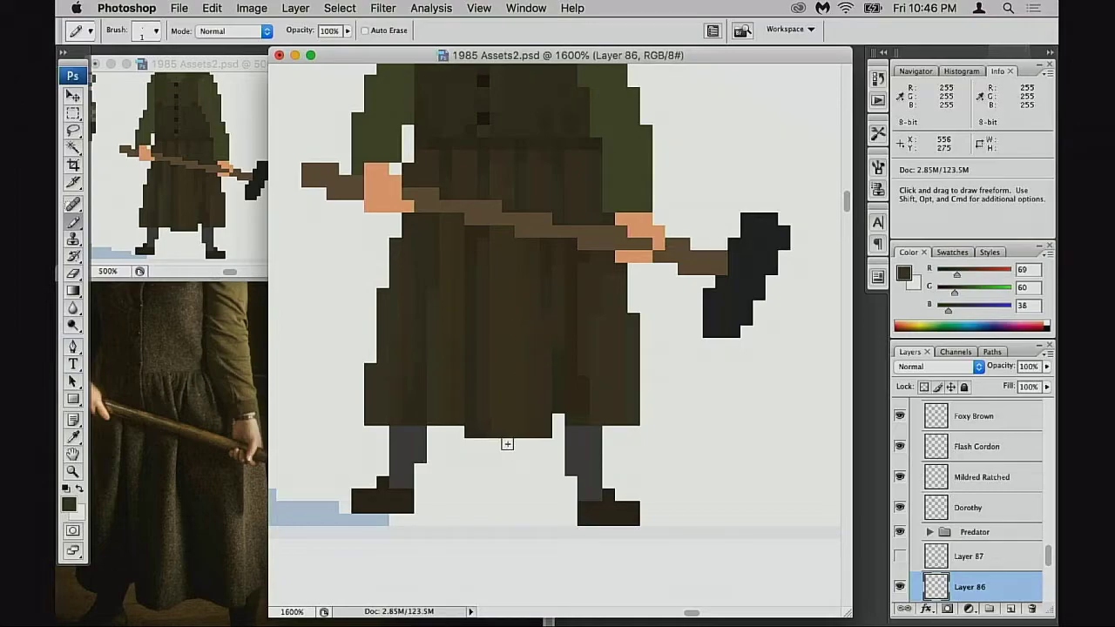
mouse_move(494, 442)
mouse_down()
mouse_move(482, 442)
mouse_move(531, 443)
mouse_up()
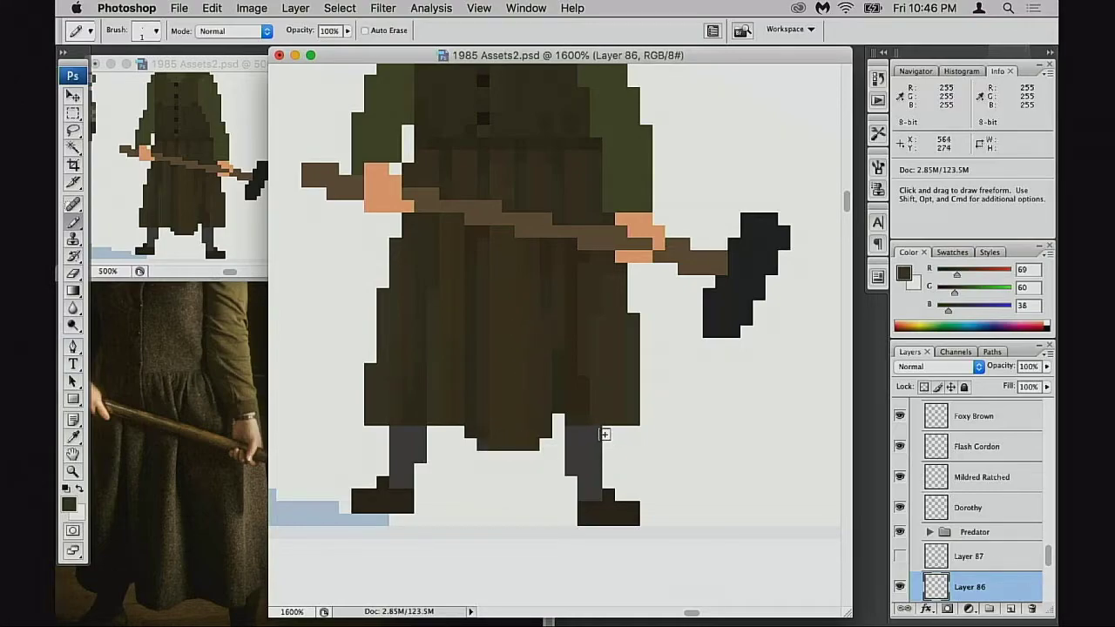
Check the skirt hem in the reference photo and square off the lowered hem's plain-end corner, comparing it with and without the last edit
click(209, 432)
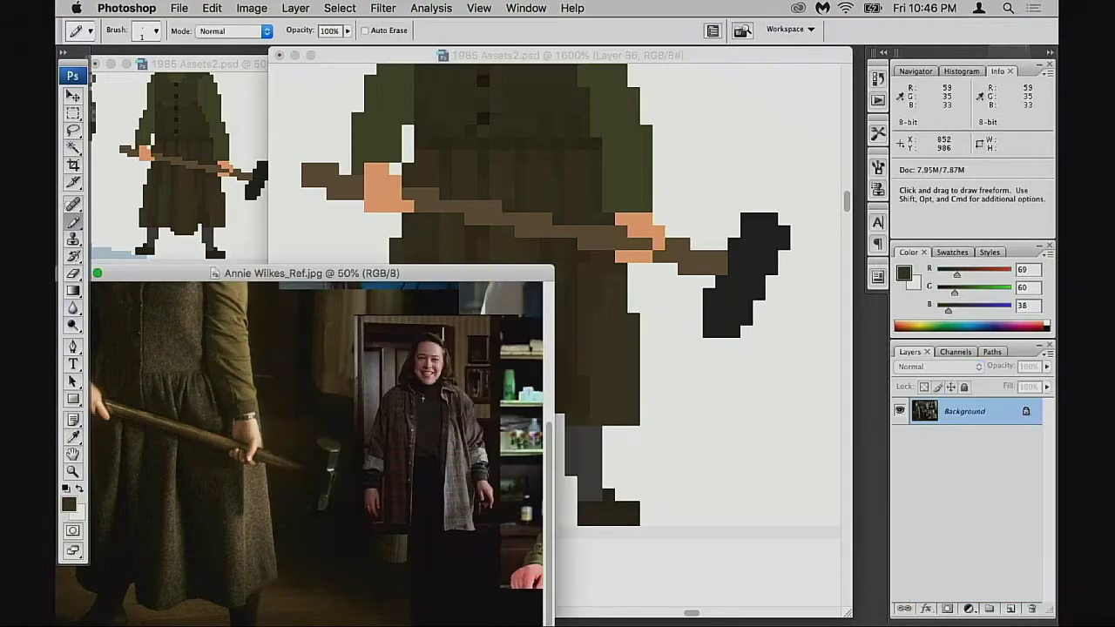
click(600, 431)
key(super+z)
mouse_move(503, 449)
mouse_down()
mouse_move(523, 440)
mouse_move(513, 441)
mouse_up()
key(super+z)
key(super+z)
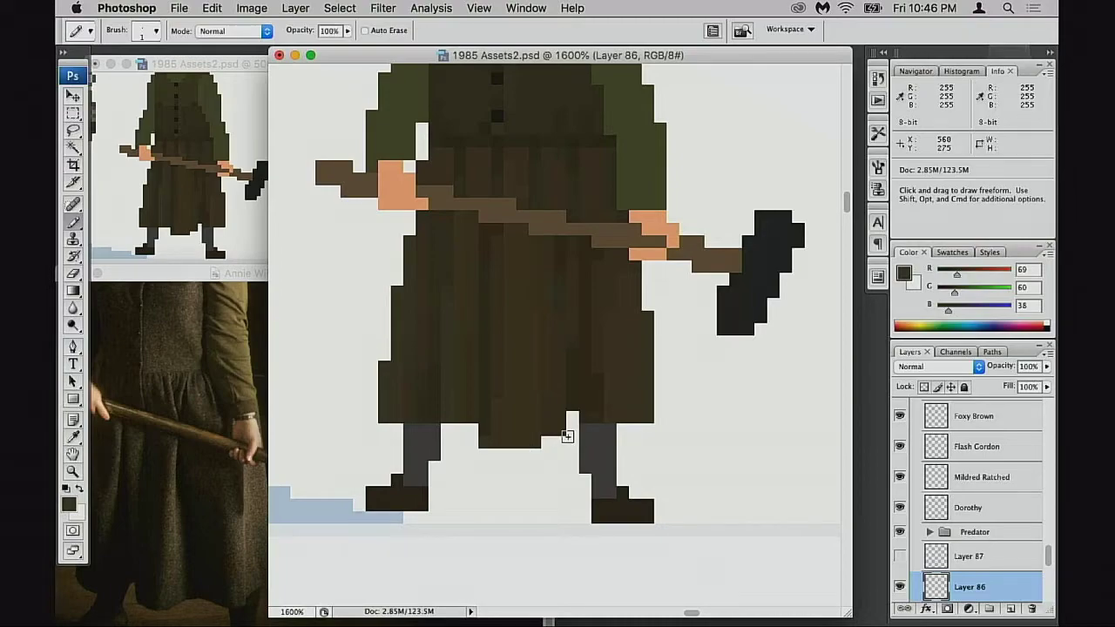
Reduce the pencil opacity to 20% and erase the outer pixel at the hammer-head side of the middle fold's hem
key(2)
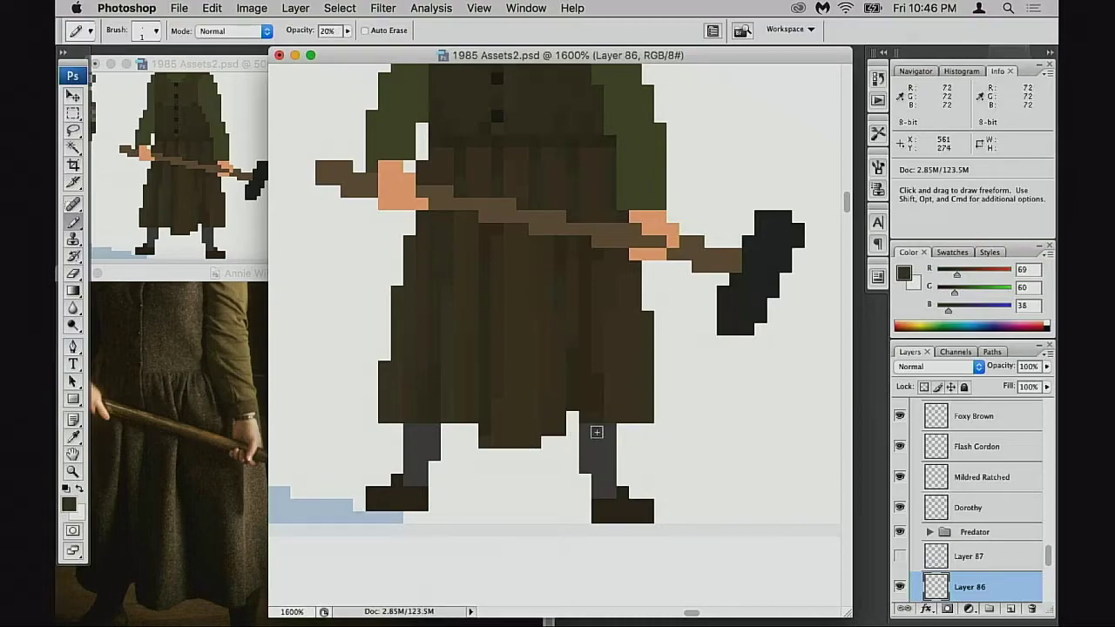
key(e)
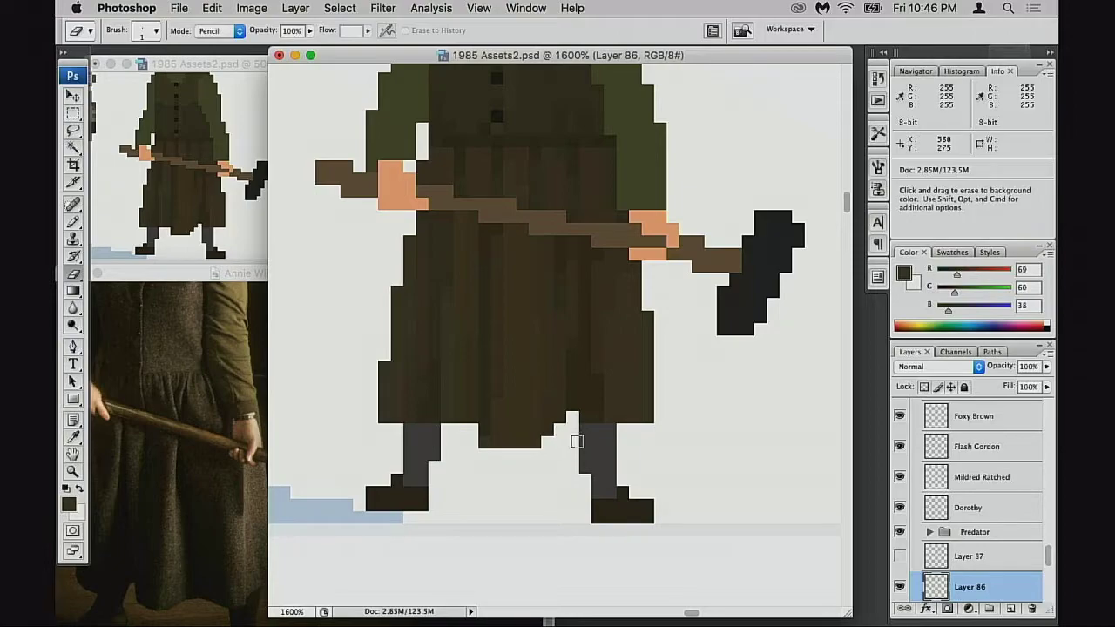
key(b)
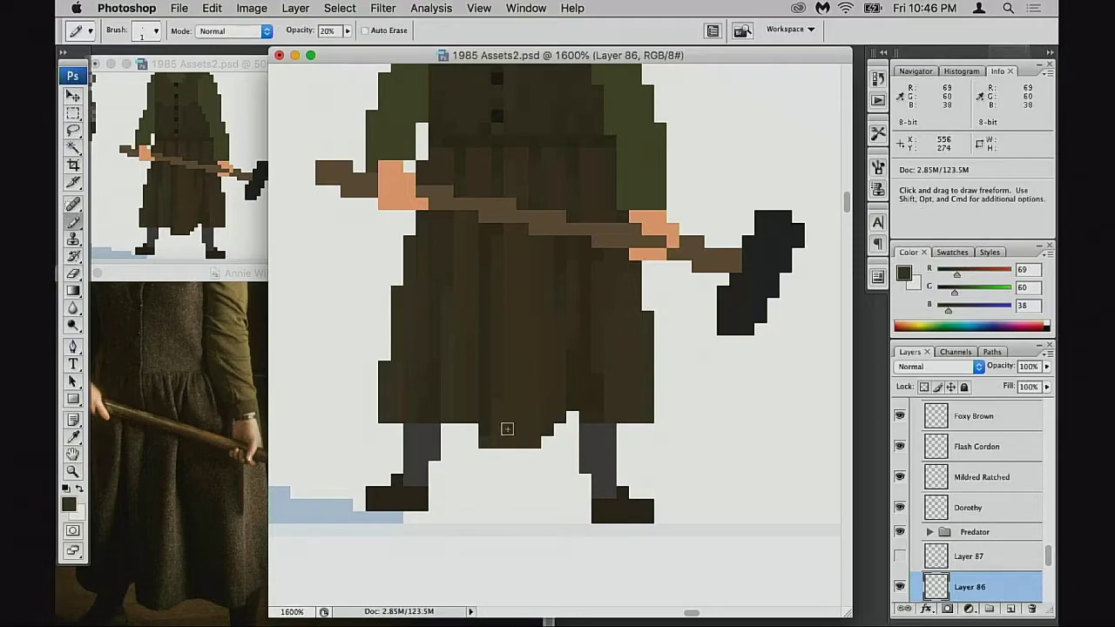
Blend the plain-end corner of the middle fold's hem with sampled skirt browns at 20% opacity
alt+click(484, 430)
alt+click(487, 439)
click(473, 431)
key(alt)
alt+click(500, 437)
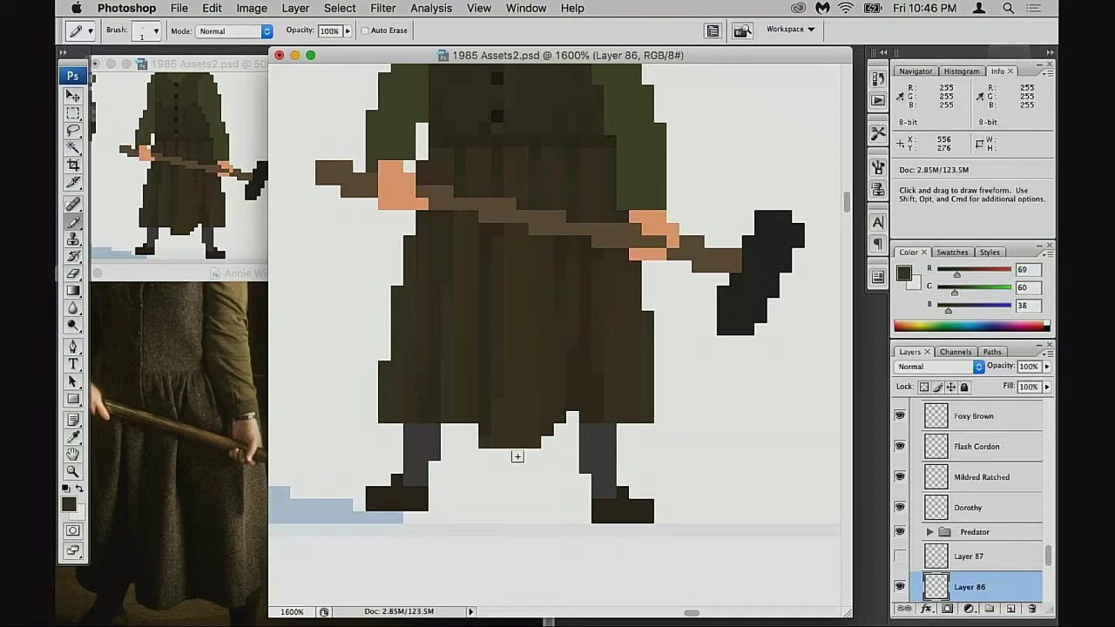
Erase the corner pixels at the plain-end side of the lowered middle hem
key(e)
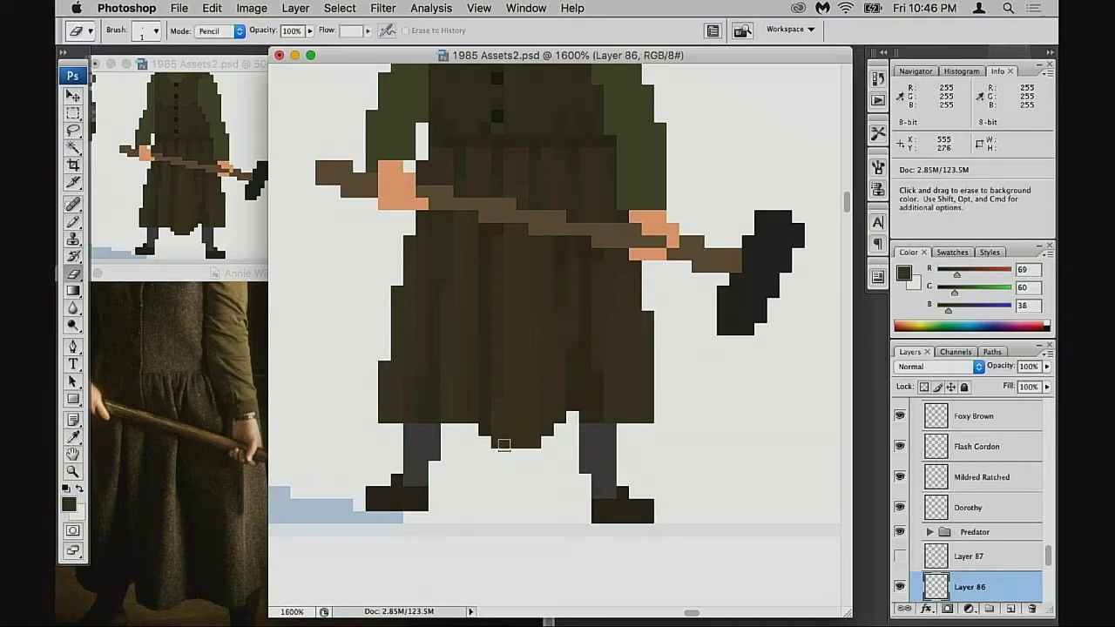
key(b)
key(space)
drag(554, 458, 550, 458)
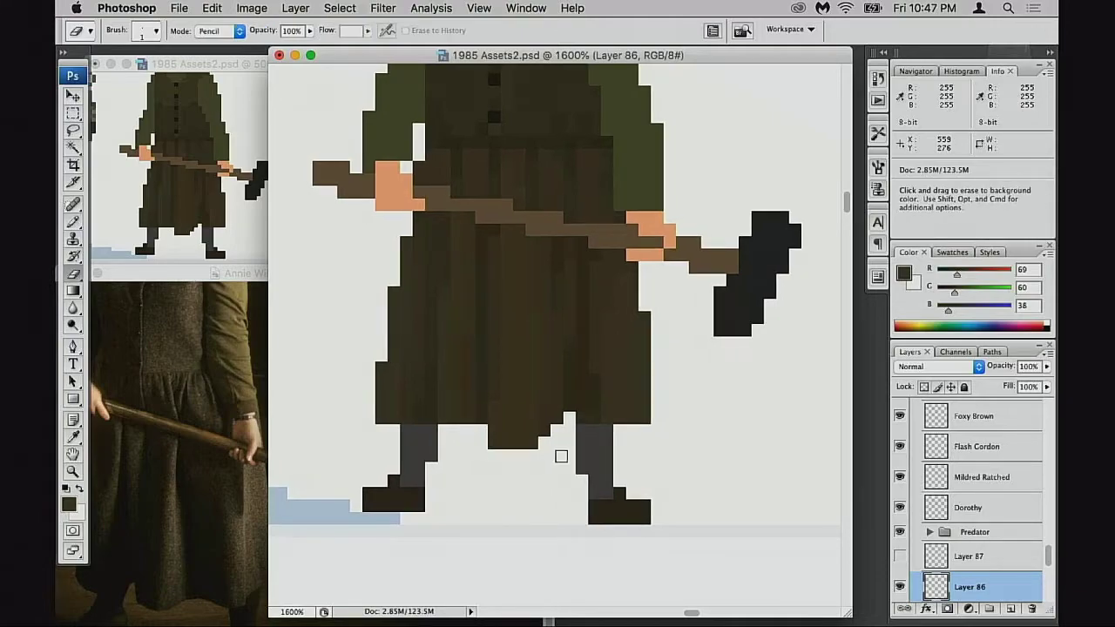
Soften the stepped hem corner on the hammer-head side with pixels of RGB 64/53/35 at 50% opacity
key(b)
alt+click(548, 426)
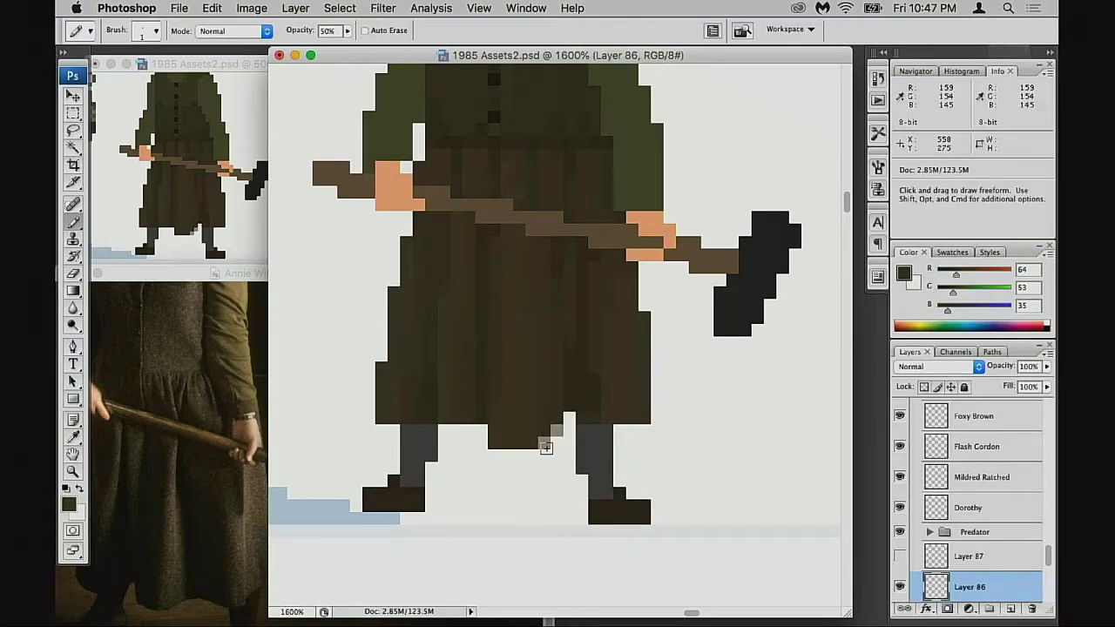
drag(546, 448, 566, 450)
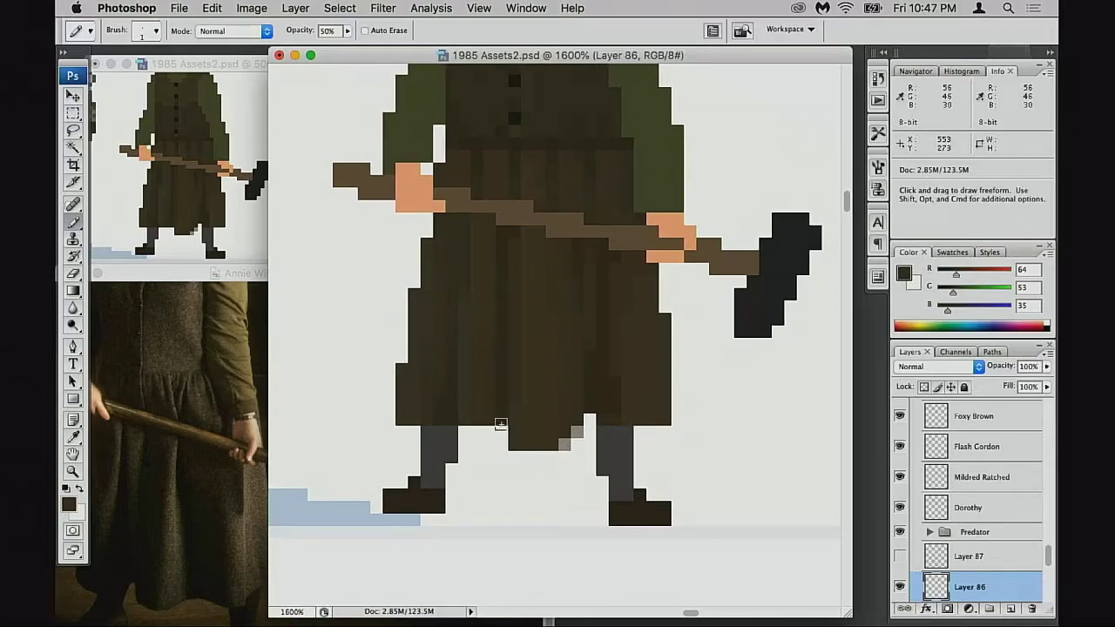
Erase a notch pixel beside the middle fold at the plain-end side and remove the hem's lowest pixel row
key(e)
click(501, 421)
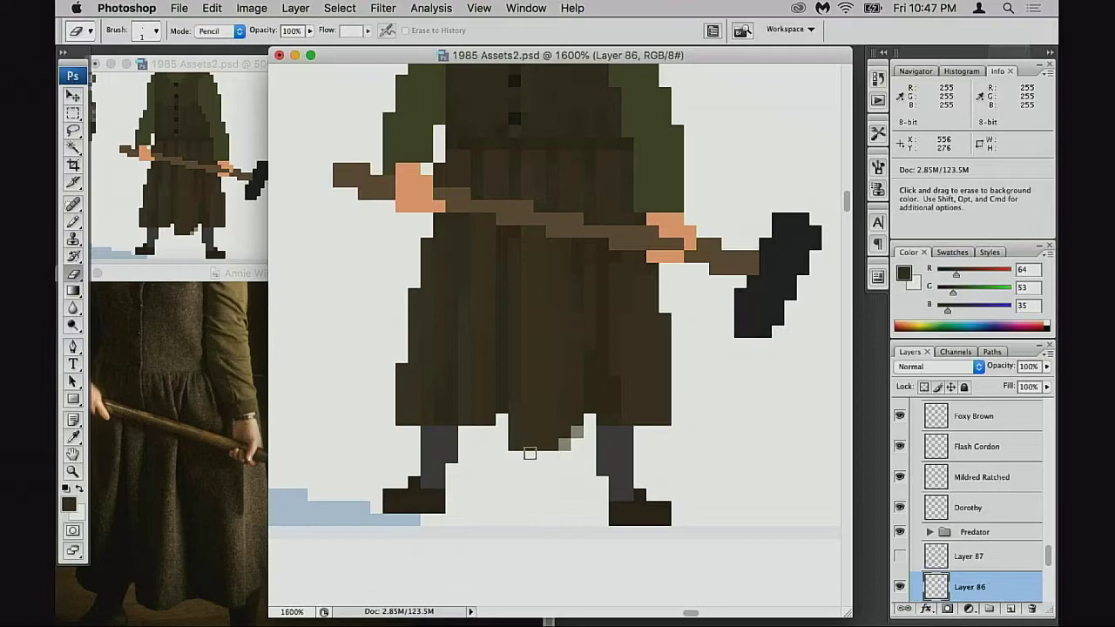
mouse_move(514, 445)
mouse_down()
mouse_move(550, 446)
mouse_move(563, 466)
mouse_up()
Extend the leg on the plain-end side up into the skirt hem with RGB 72/72/72 at 100% opacity
key(b)
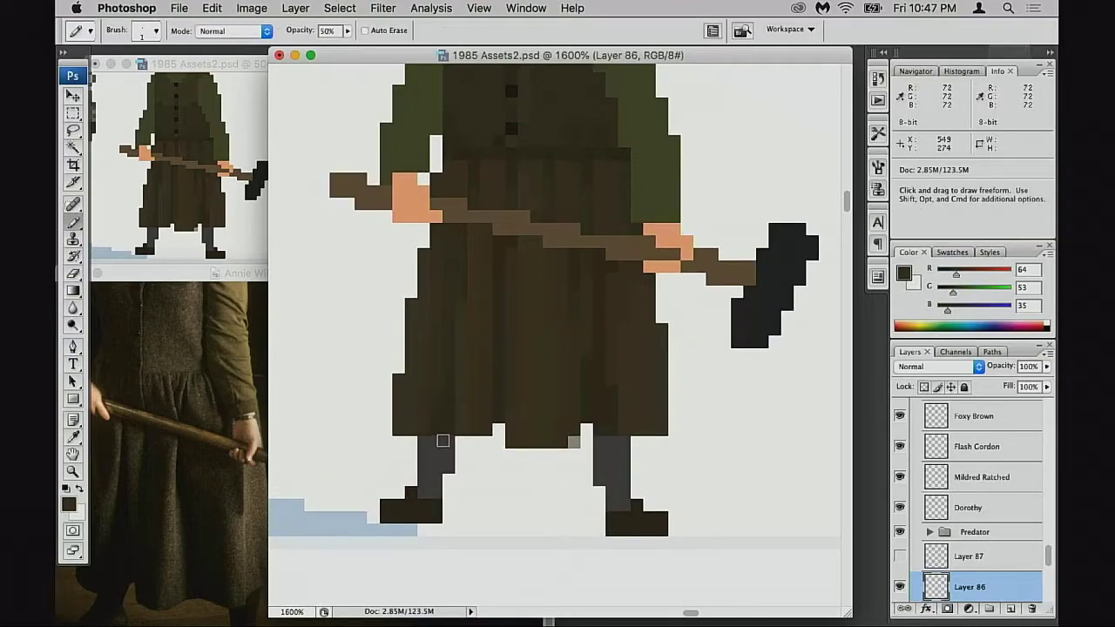
alt+click(442, 440)
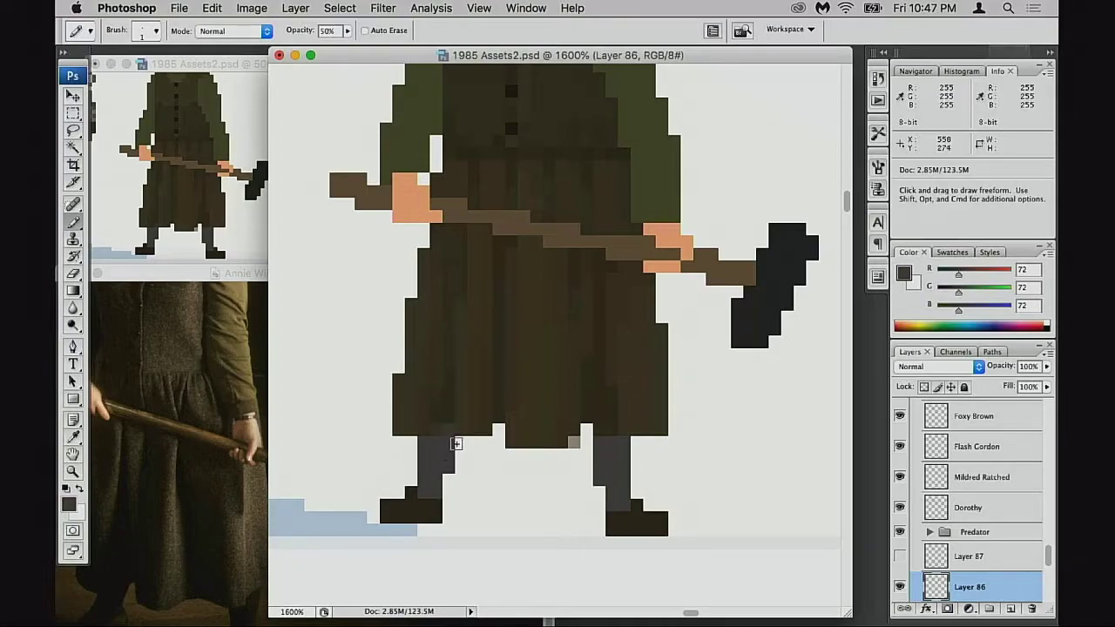
key(0)
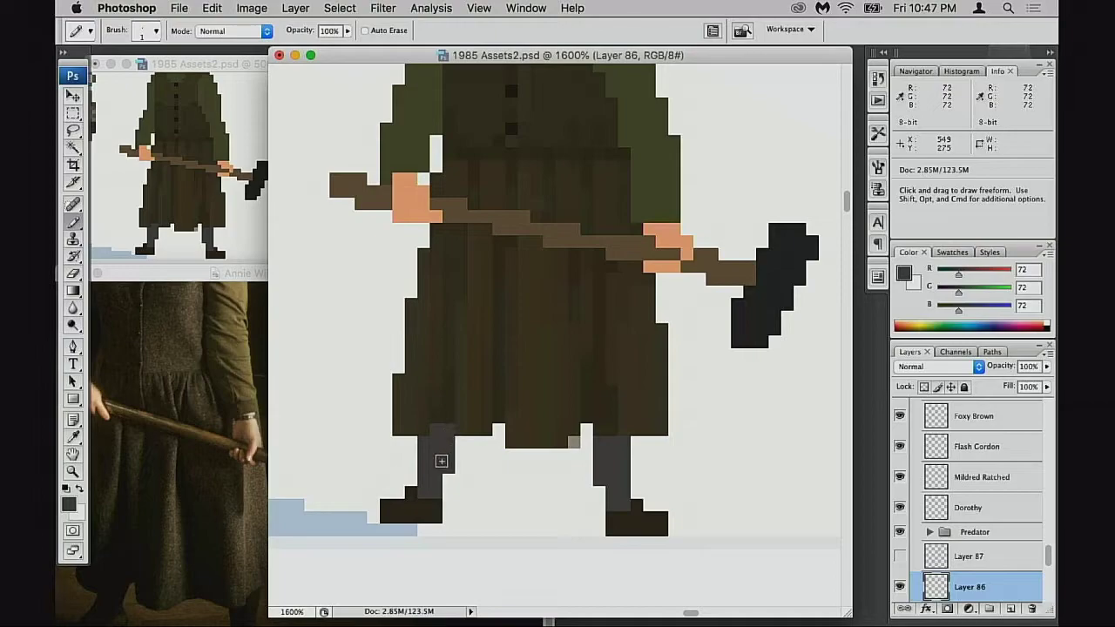
alt+click(418, 405)
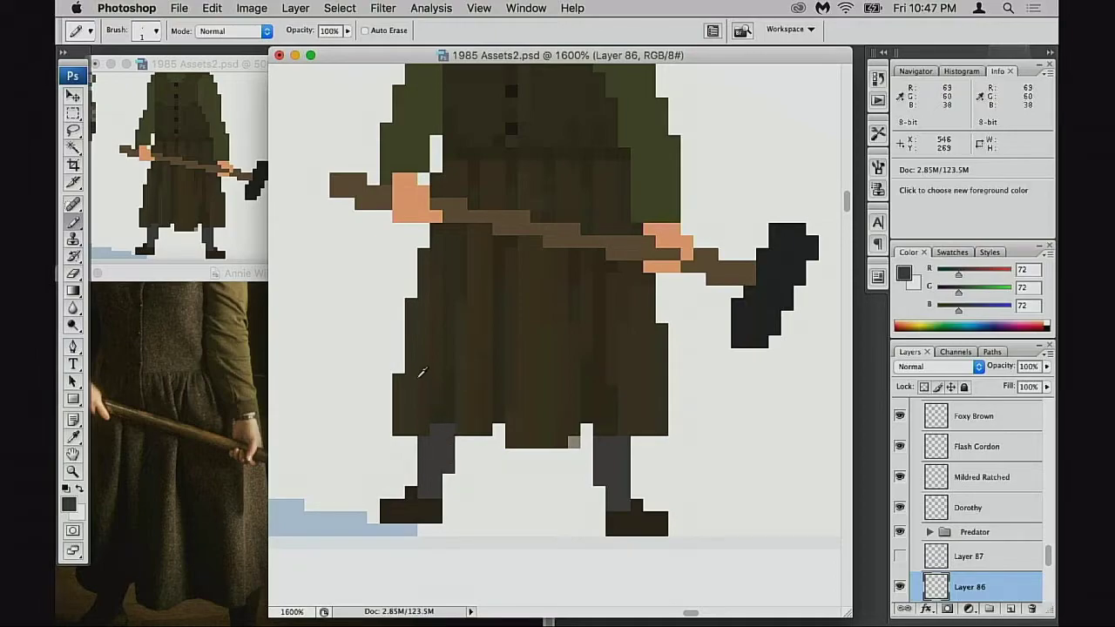
Try extending the leg on the hammer-head side up into the hem with RGB 72/72/72
drag(519, 446, 496, 458)
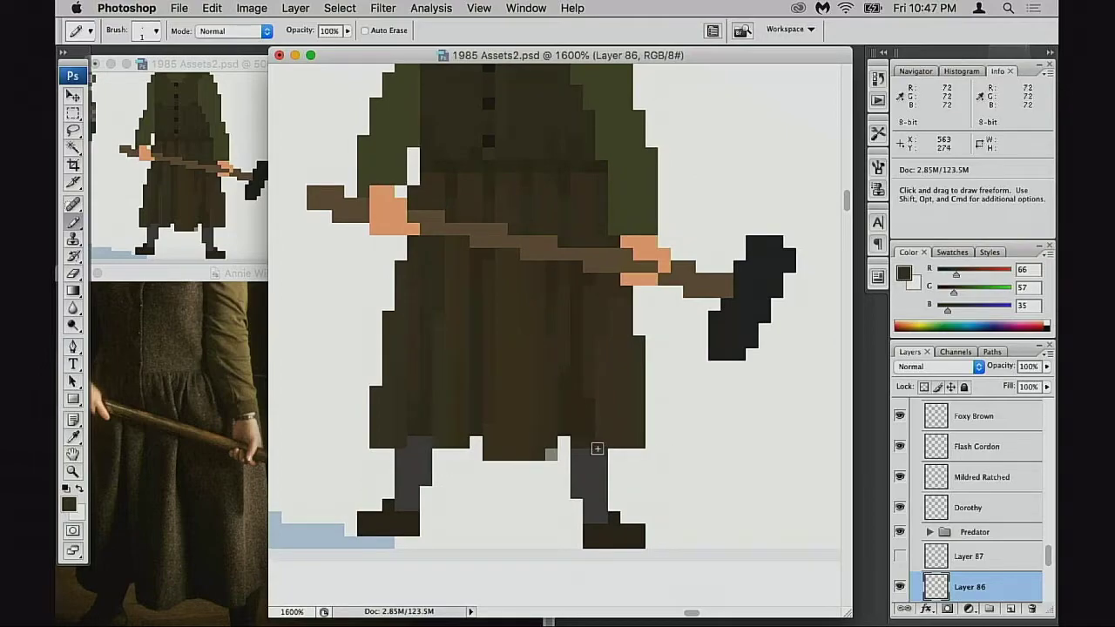
alt+click(584, 445)
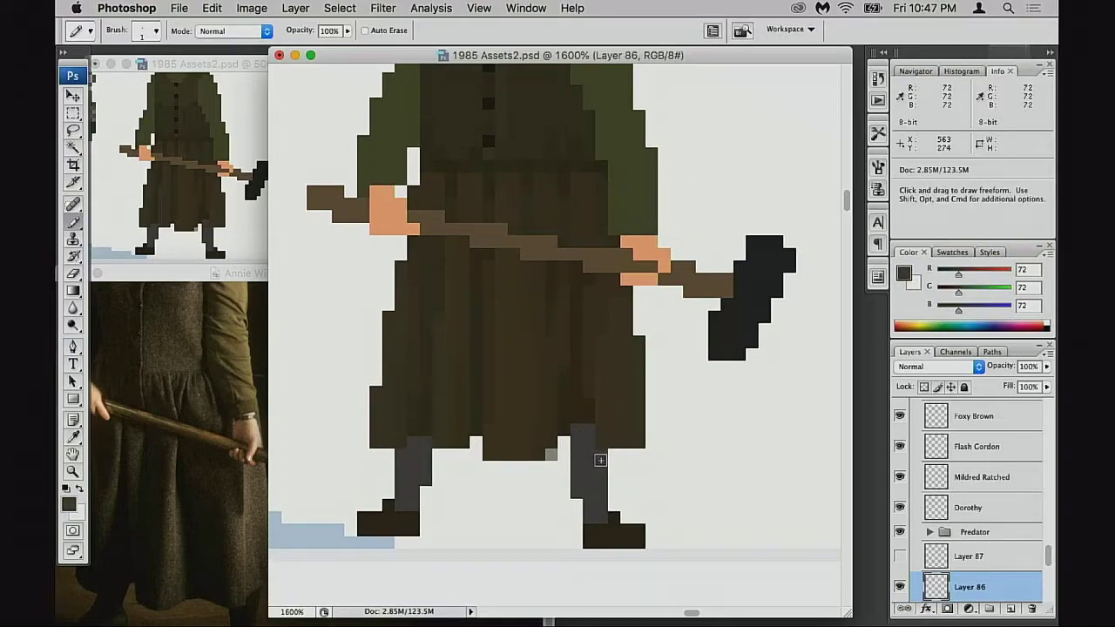
key(super+z)
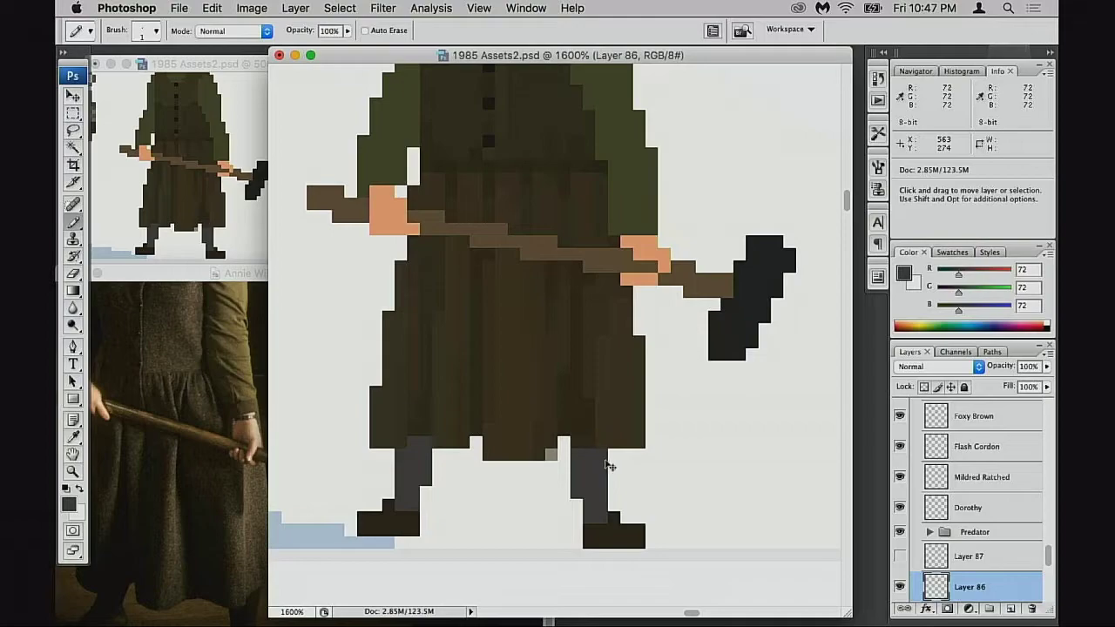
Rework the folds of the hammer-head side skirt panel down to the hem with sampled RGB 69/60/38 and 64/53/35
alt+click(619, 442)
drag(613, 453, 627, 451)
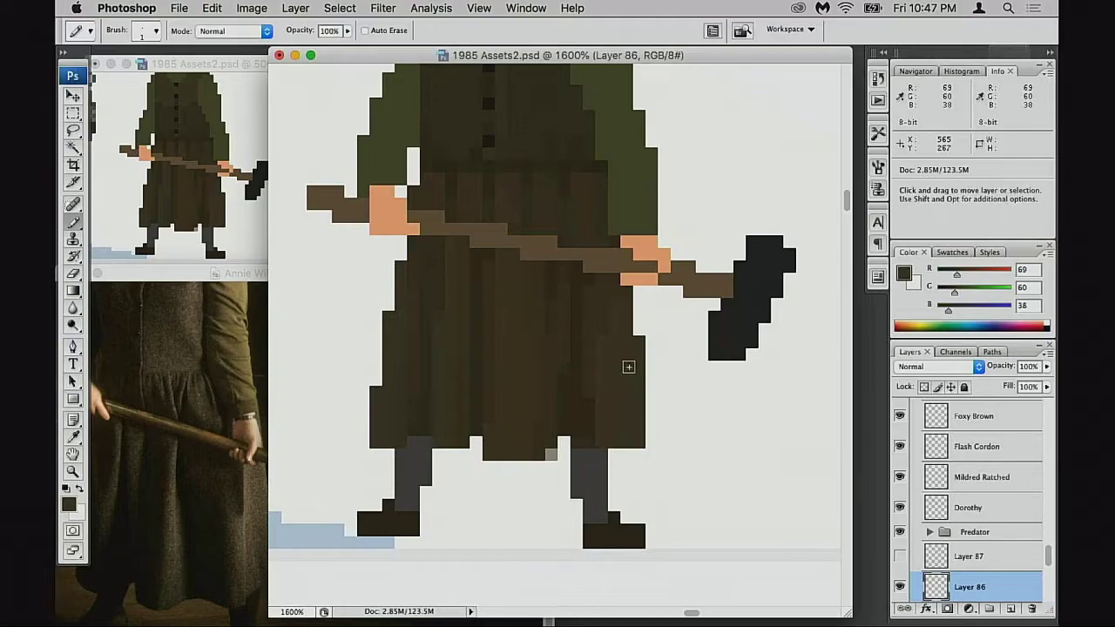
alt+click(599, 329)
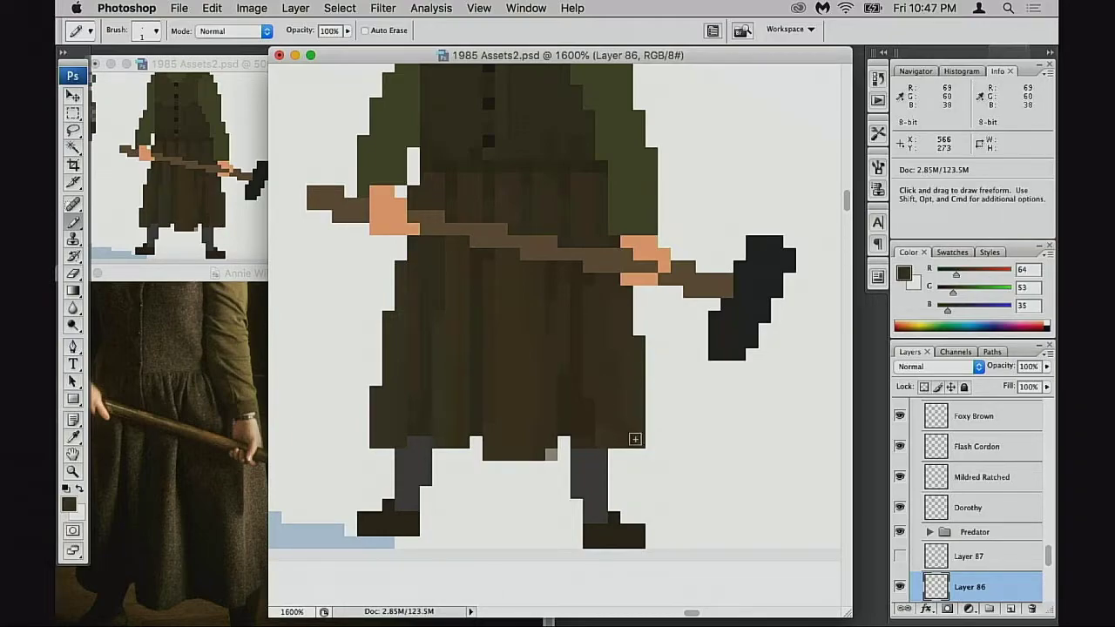
alt+click(619, 351)
alt+click(620, 435)
Touch up the middle fold below the handle with sampled RGB 69/60/38 and 66/57/35
scroll(626, 439, up, 3)
alt+click(510, 365)
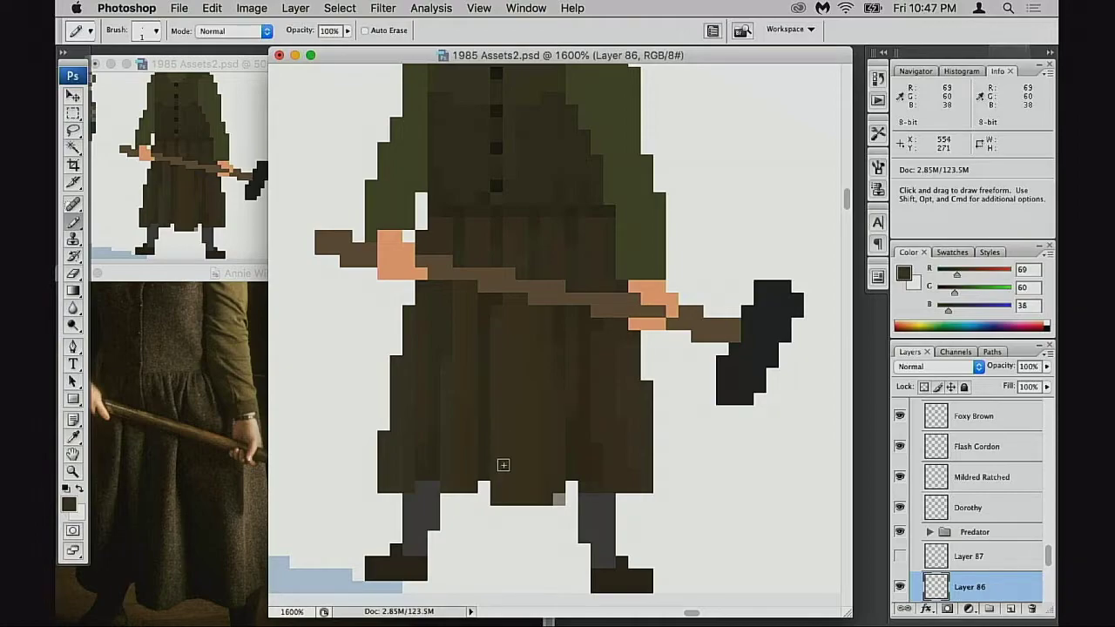
alt+click(543, 390)
Retouch the short skirt folds between the waistband and the handle with sampled RGB 69/60/38
scroll(566, 419, up, 5)
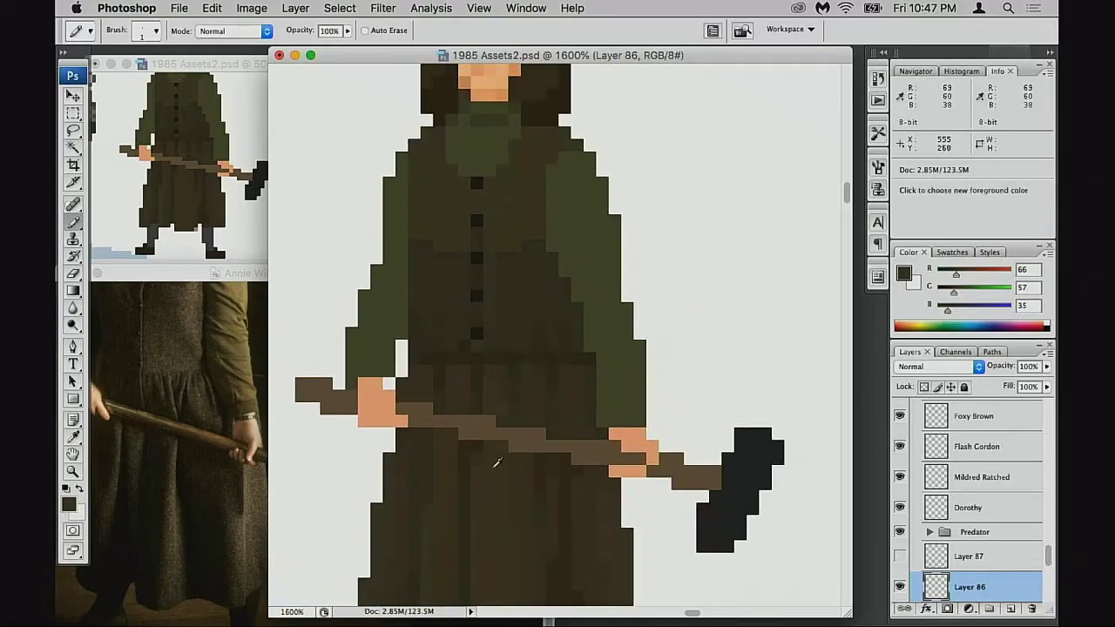
alt+click(492, 369)
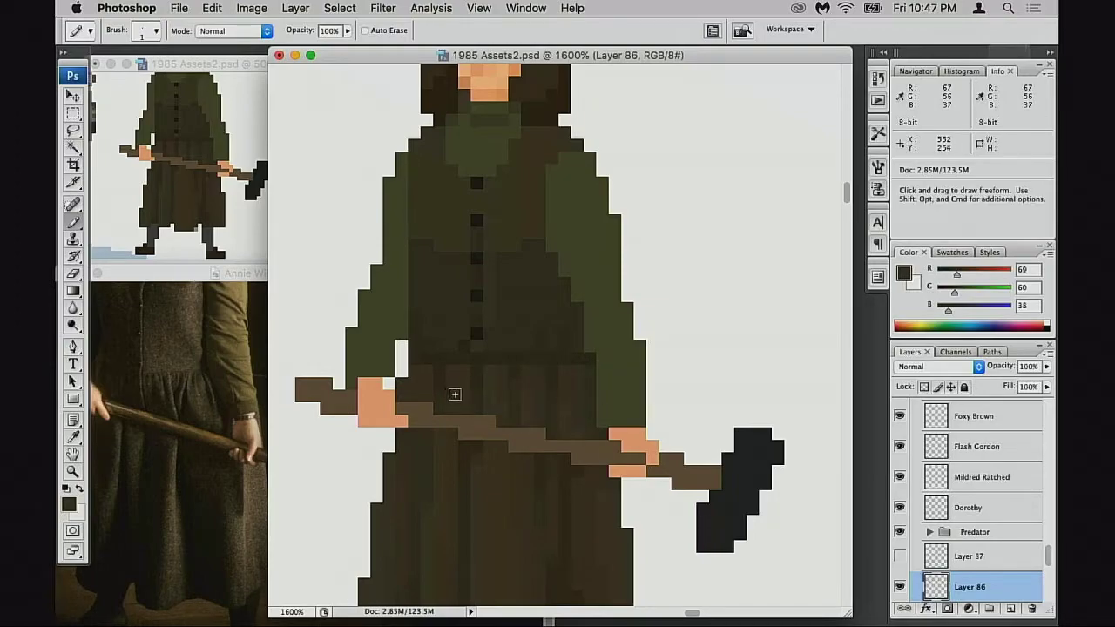
drag(489, 419, 551, 411)
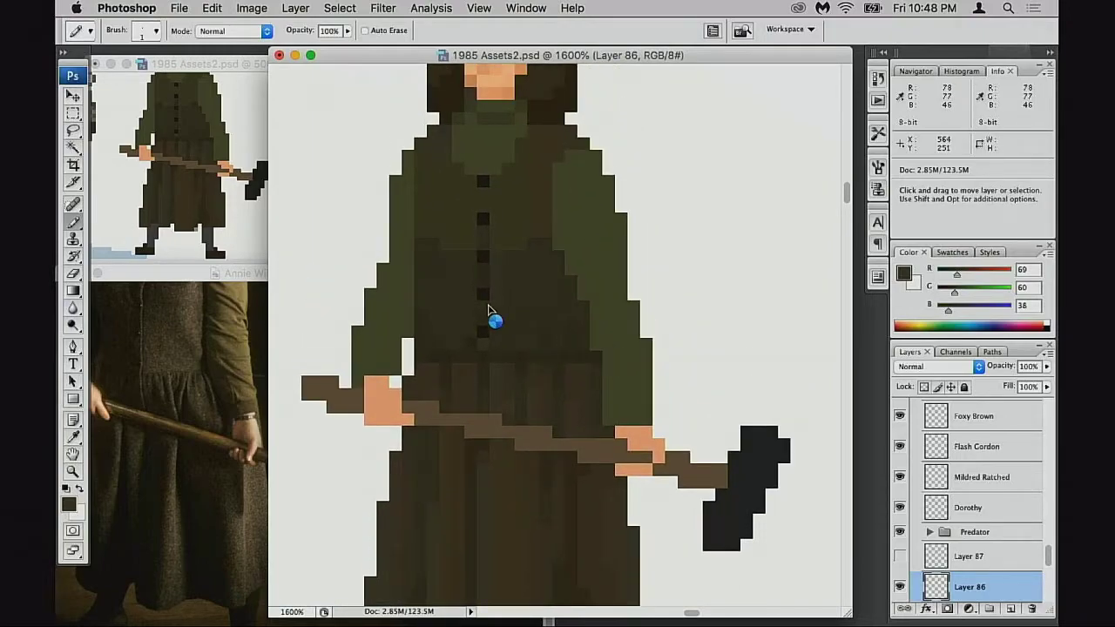
Sample RGB 78/77/46 from the plain-end arm's sleeve, set the pencil to Multiply and lock the layer's transparent pixels
drag(489, 310, 589, 386)
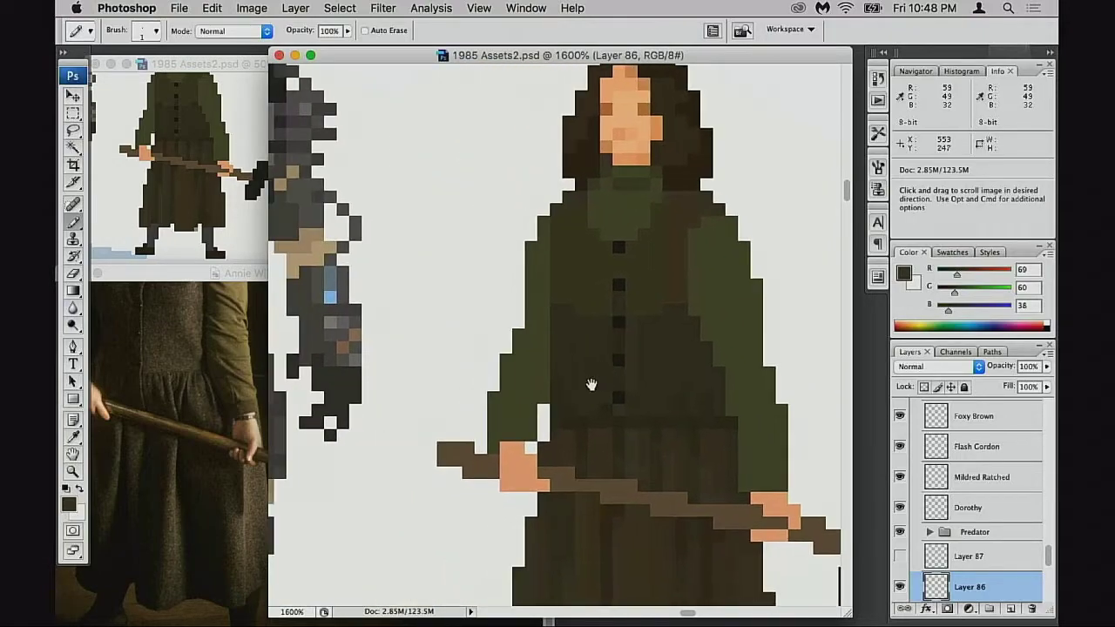
click(545, 320)
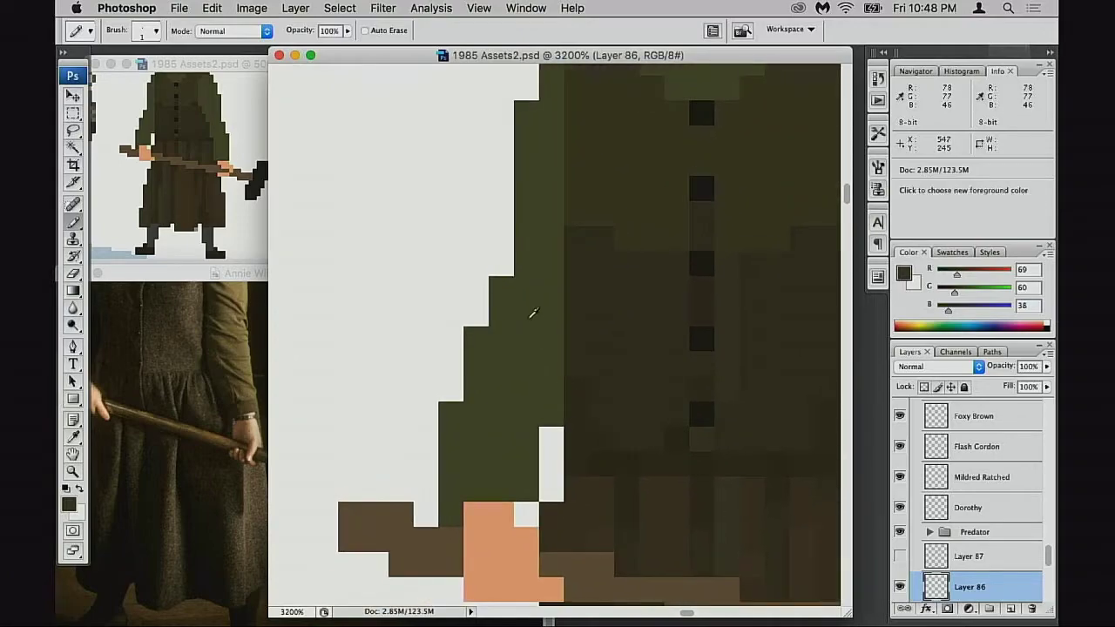
alt+click(533, 312)
key(alt+shift+m)
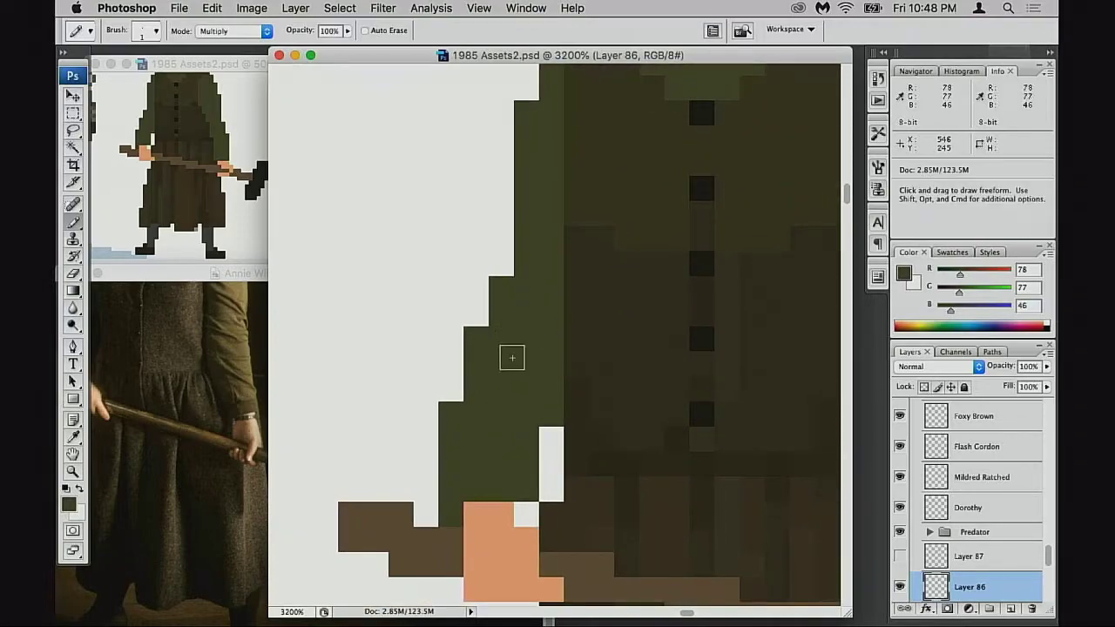
click(924, 388)
Undo a full-opacity trial stroke on that sleeve and shade its forearm and upper arm in Multiply at 20% opacity
mouse_move(537, 308)
mouse_down()
mouse_move(490, 354)
mouse_move(505, 398)
mouse_up()
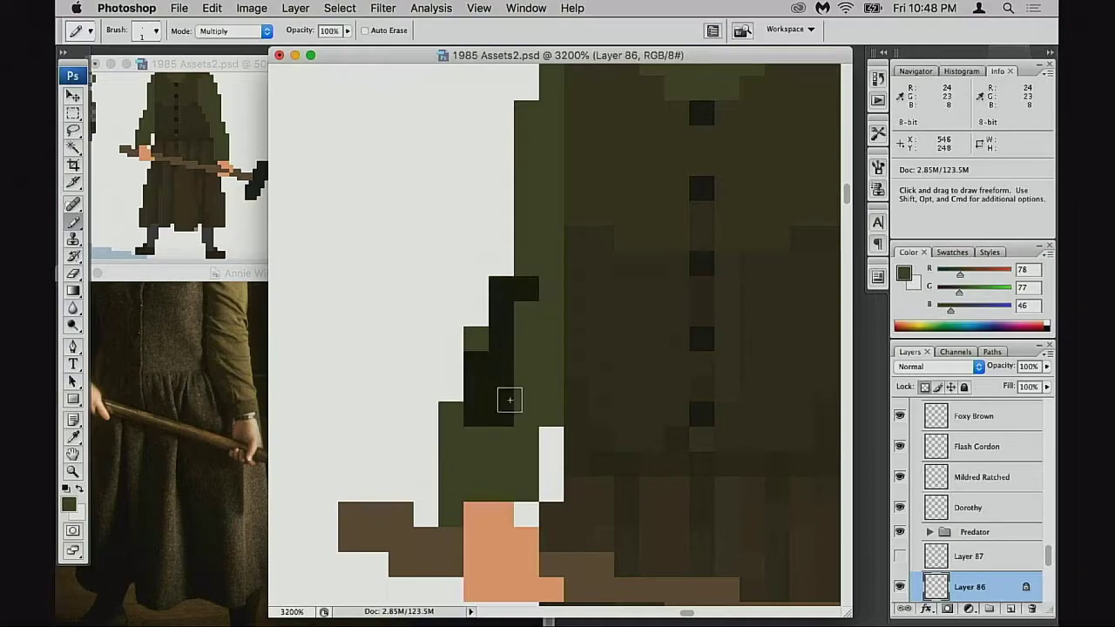
key(ctrl+z)
key(2)
mouse_move(536, 296)
mouse_down()
mouse_move(478, 431)
mouse_move(545, 285)
mouse_move(535, 336)
mouse_move(461, 444)
mouse_up()
mouse_move(459, 489)
mouse_down()
mouse_move(530, 445)
mouse_move(543, 387)
mouse_move(546, 341)
mouse_move(522, 218)
mouse_move(537, 118)
mouse_move(545, 240)
mouse_up()
drag(554, 336, 533, 438)
drag(530, 179, 535, 164)
drag(517, 327, 574, 180)
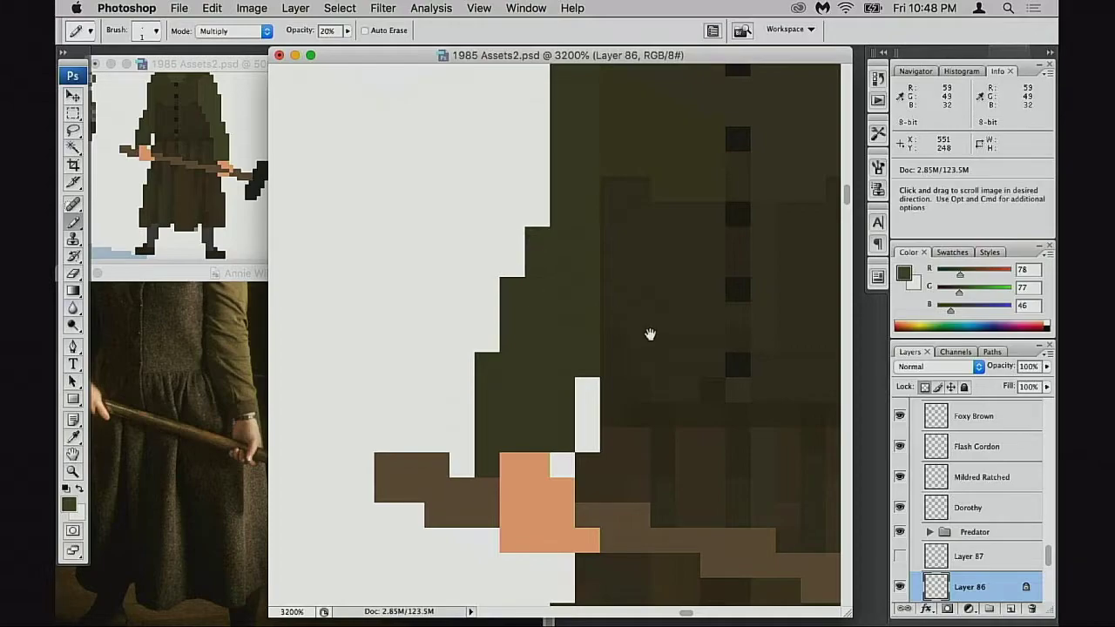
Check the sleeve shading on the whole figure and darken the sleeve's inner edge beside the bodice at 20% Multiply
alt+click(652, 339)
alt+click(691, 301)
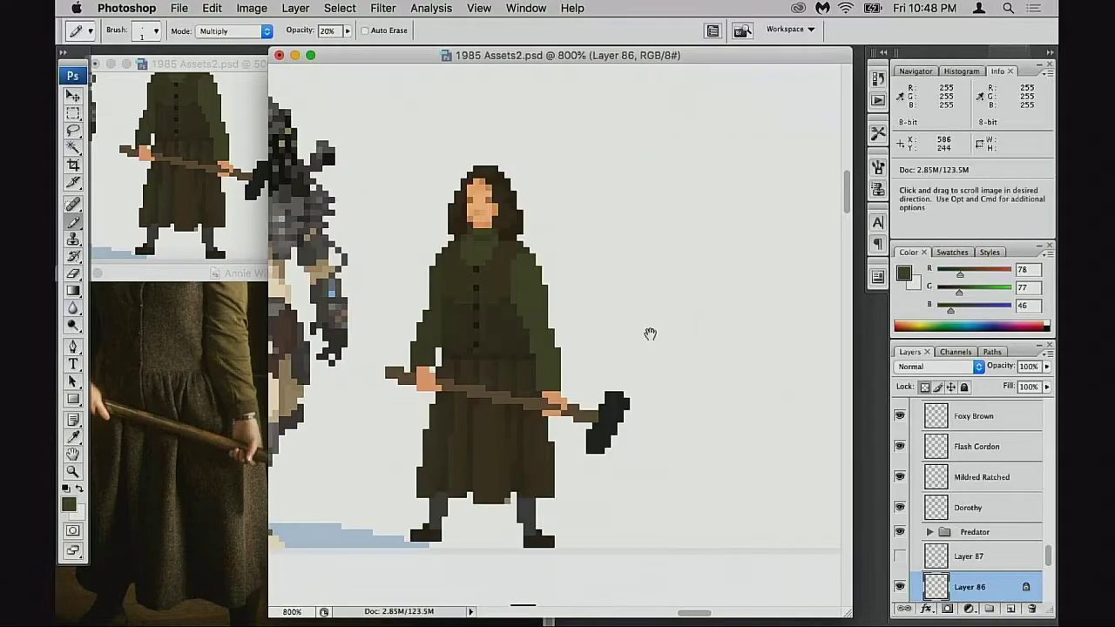
super+click(486, 357)
click(486, 357)
click(572, 346)
click(530, 366)
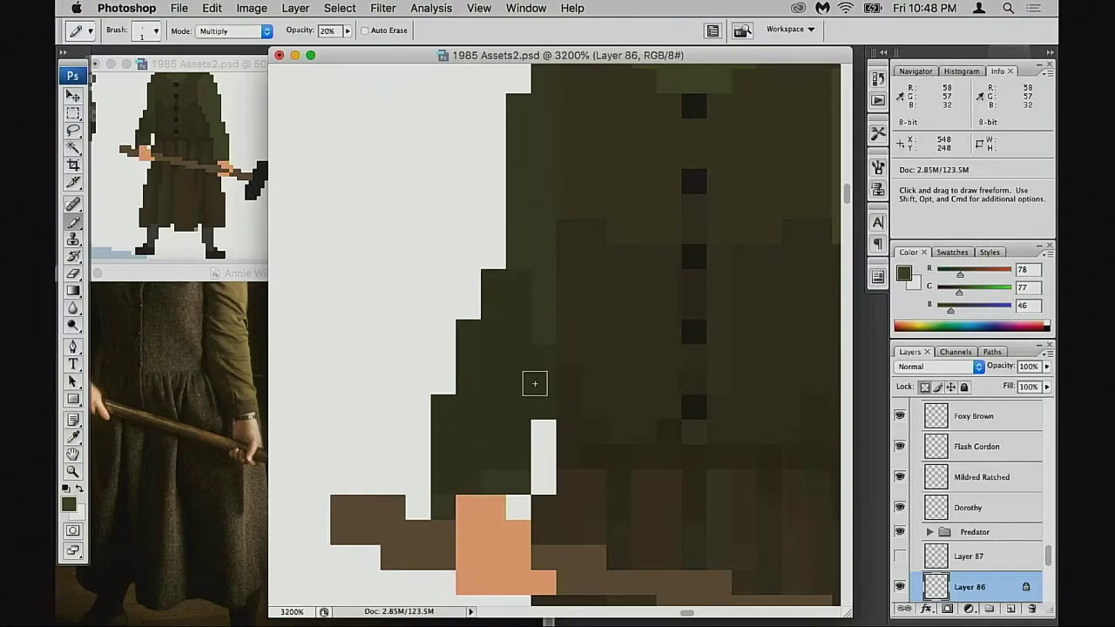
drag(545, 346, 565, 359)
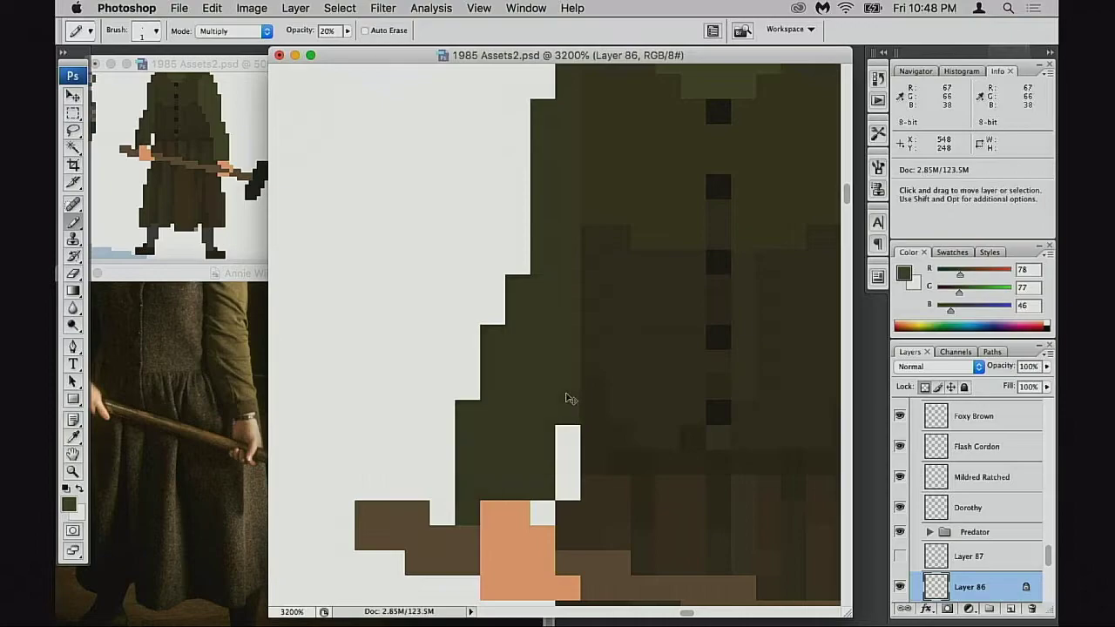
Darken the elbow and upper-arm pixels of the plain-end arm's sleeve in Multiply at 20% opacity
scroll(568, 398, up, 3)
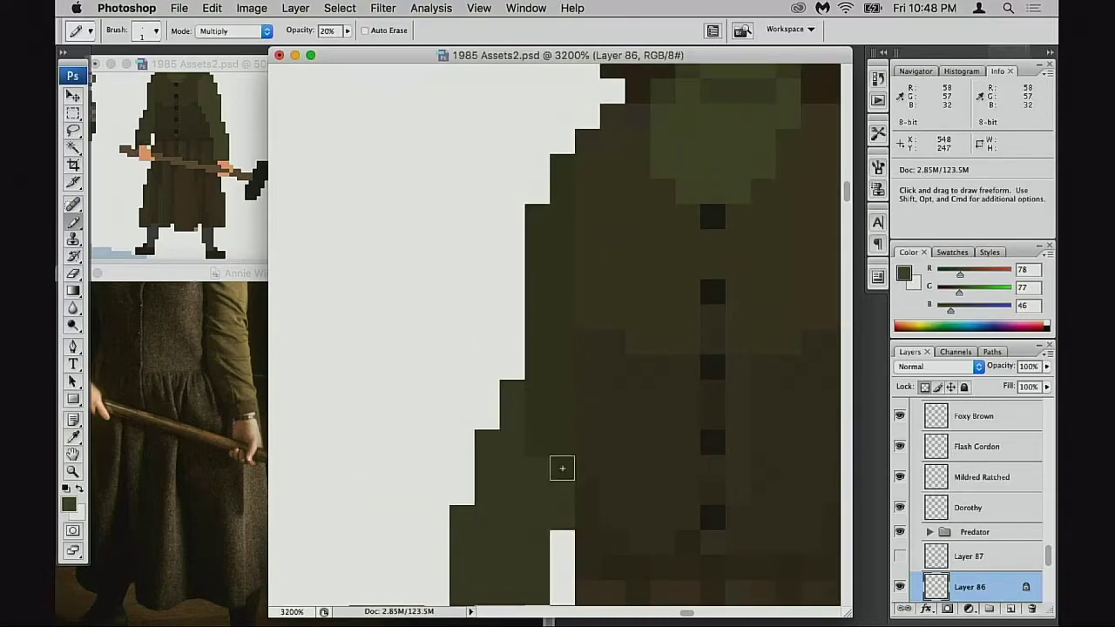
scroll(573, 461, up, 1)
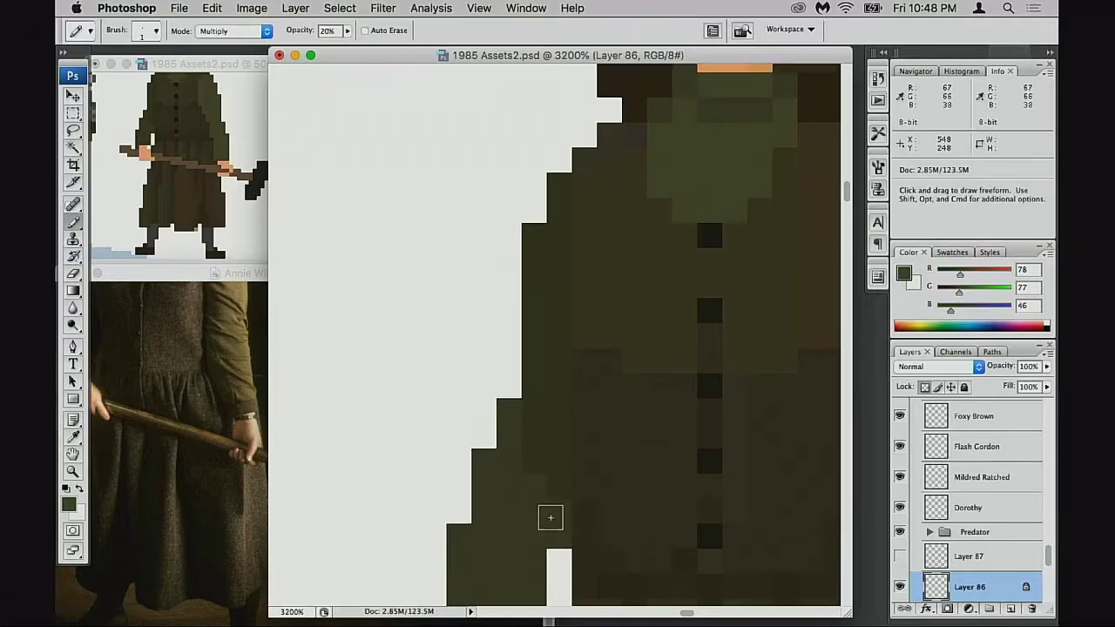
click(550, 518)
click(515, 411)
drag(556, 251, 560, 240)
drag(543, 469, 577, 373)
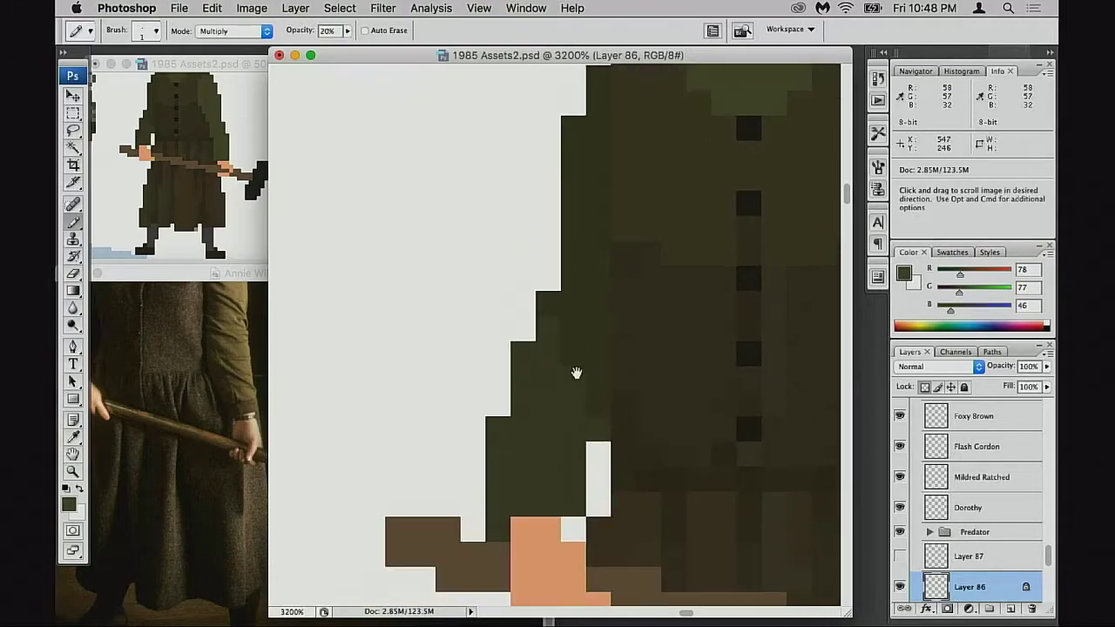
Sample RGB 67/66/38 from the sleeve, unlock the layer's transparent pixels and fill the gap pixel beside the plain-end hand at 100% opacity
scroll(576, 373, down, 3)
scroll(603, 378, up, 1)
scroll(603, 378, right, 1)
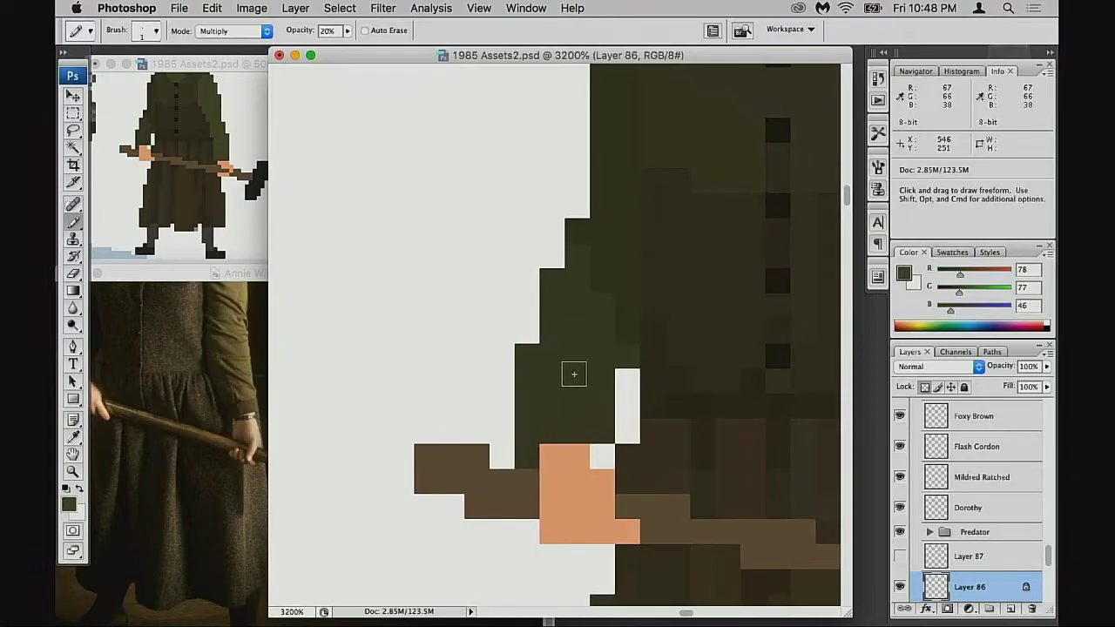
scroll(597, 377, up, 2)
scroll(598, 378, right, 1)
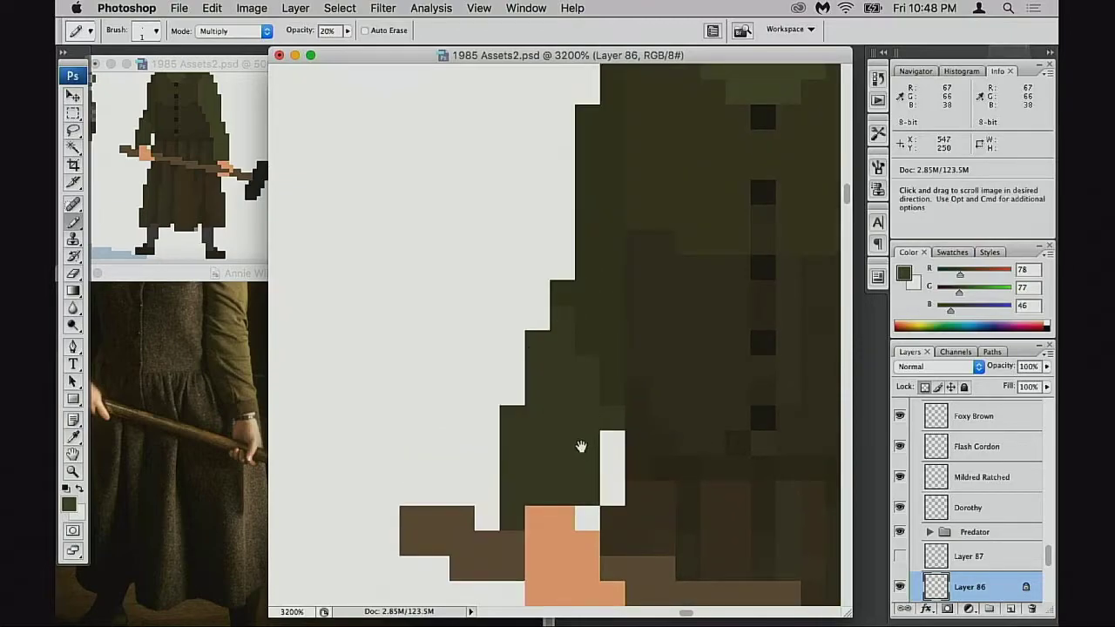
scroll(580, 448, down, 2)
scroll(580, 448, left, 1)
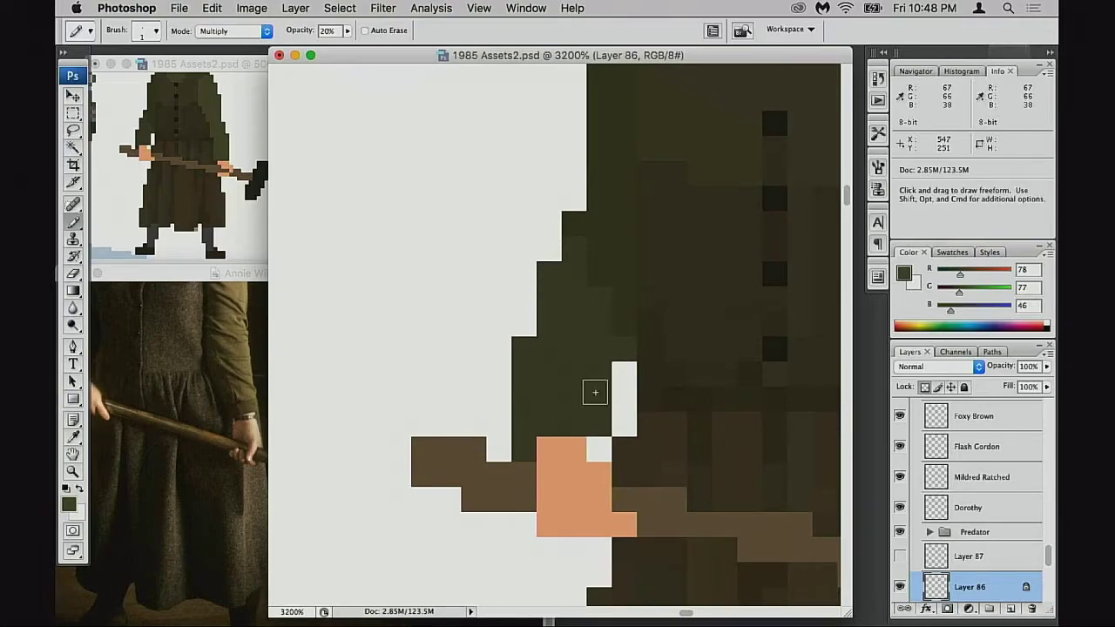
alt+click(597, 410)
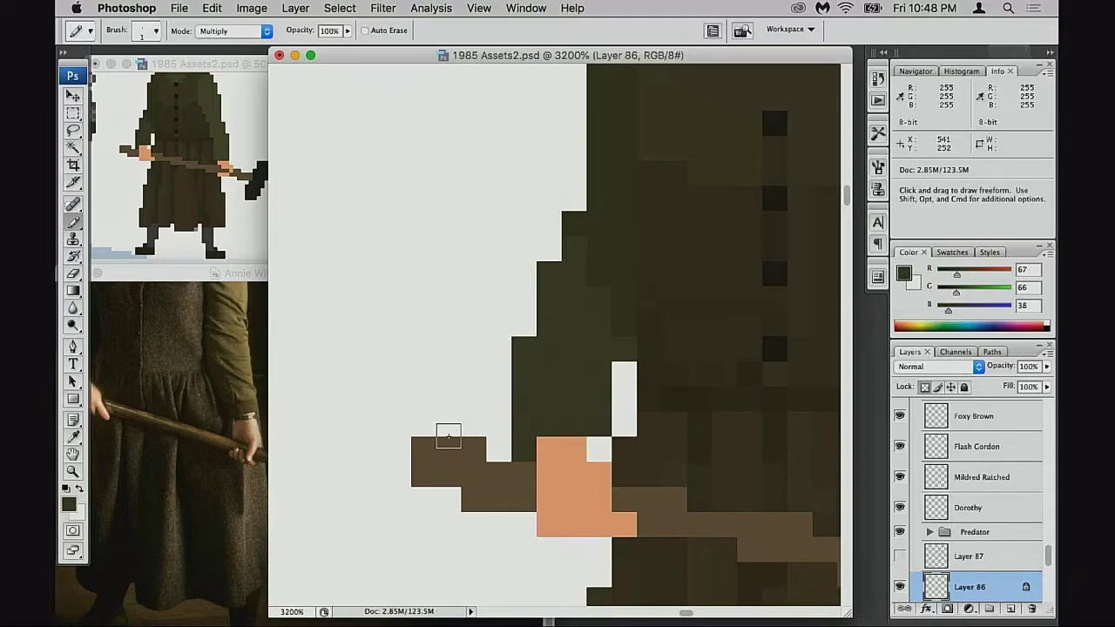
click(925, 387)
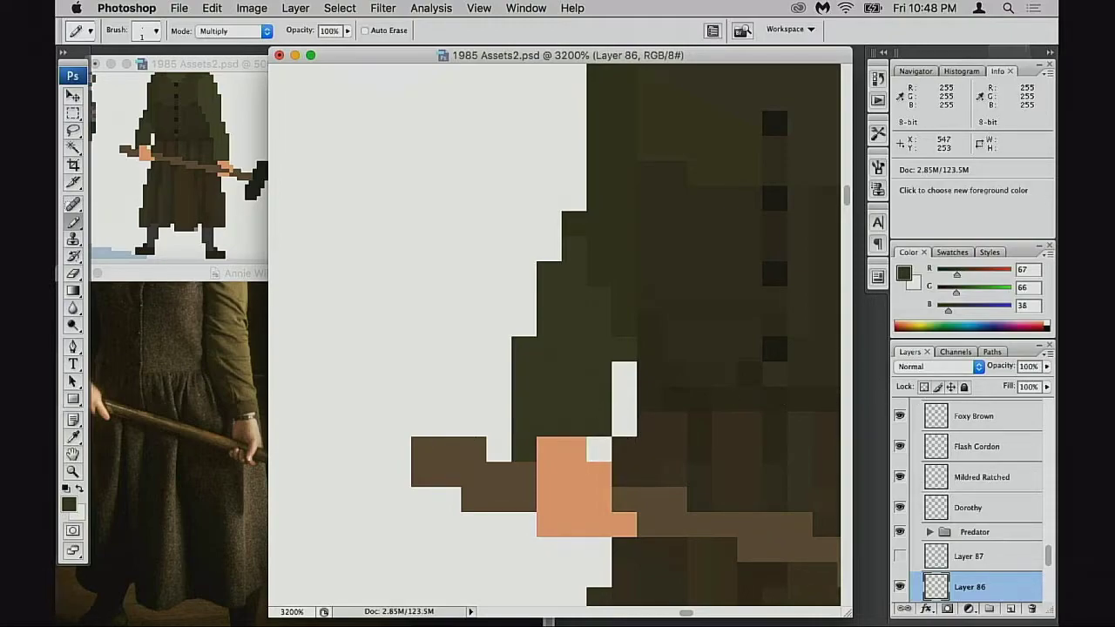
drag(599, 448, 681, 446)
Sample RGB 58/57/32 from the plain-end arm's sleeve and set the pencil to Normal mode for the hammerhead-side sleeve
key(space)
drag(723, 391, 664, 450)
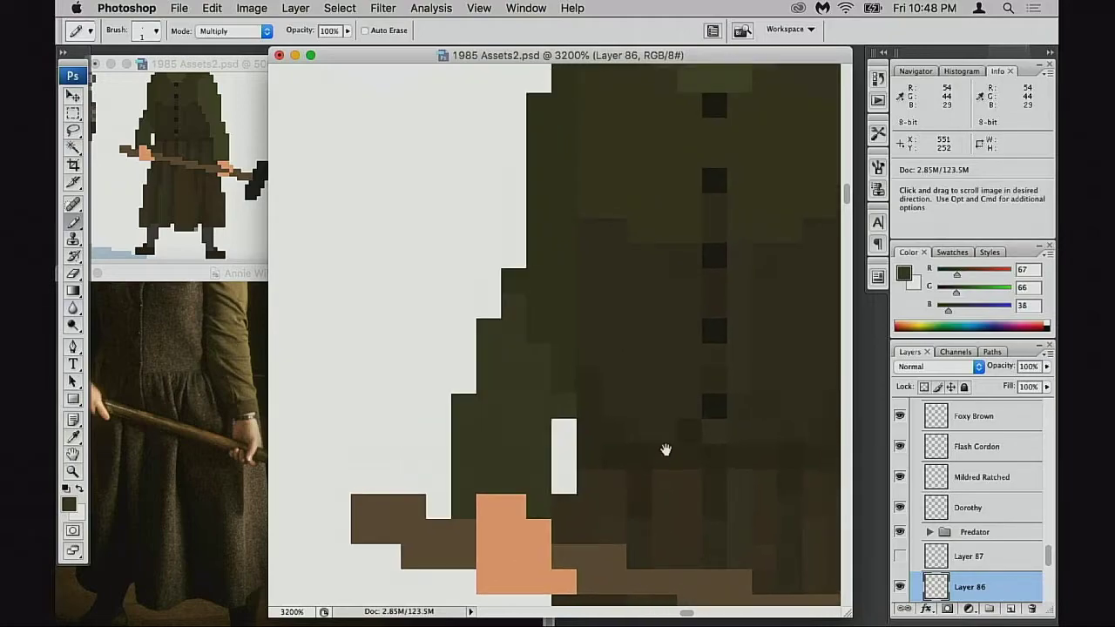
drag(726, 416, 654, 472)
mouse_move(827, 418)
mouse_down()
mouse_move(705, 453)
mouse_move(674, 445)
mouse_move(688, 412)
mouse_up()
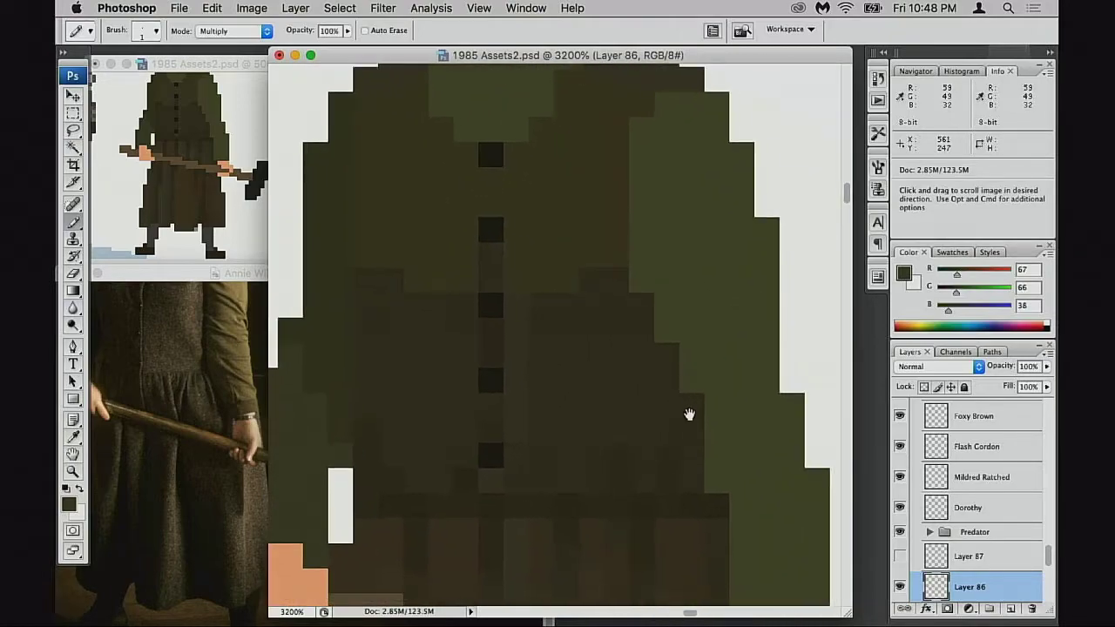
key(space)
drag(686, 369, 652, 355)
scroll(653, 353, right, 4)
scroll(653, 354, up, 2)
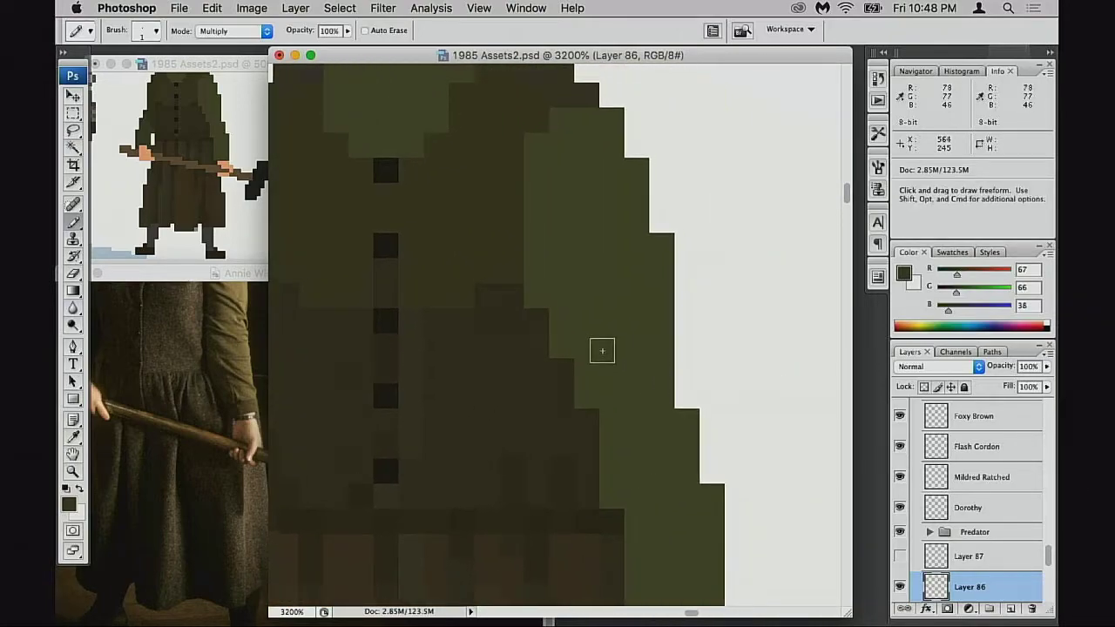
key(space)
drag(570, 385, 819, 401)
alt+click(477, 426)
key(space)
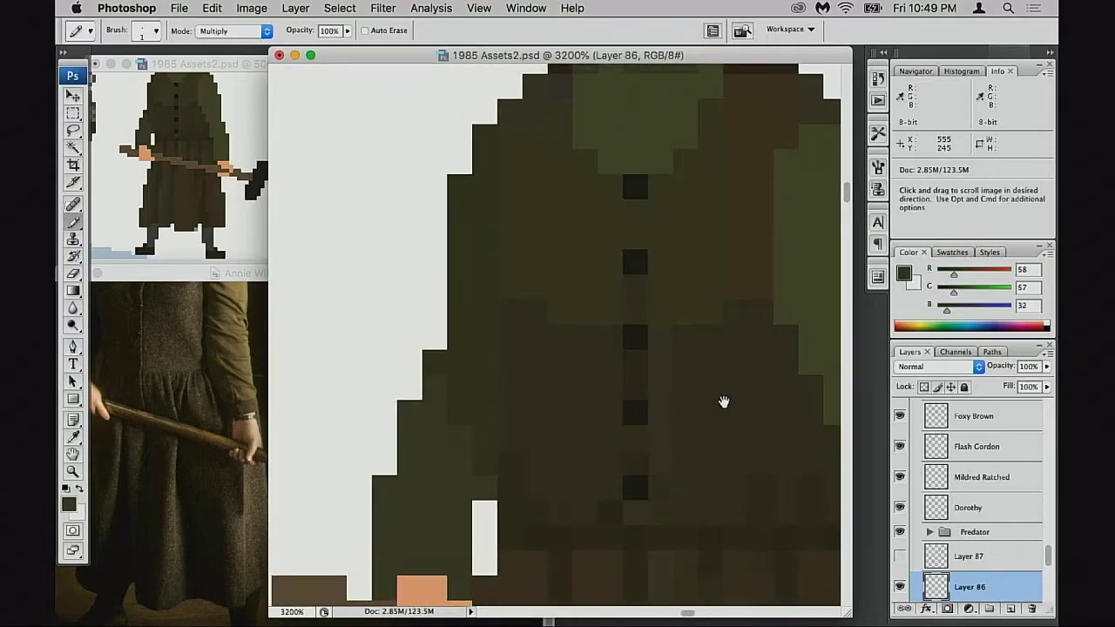
drag(723, 403, 495, 372)
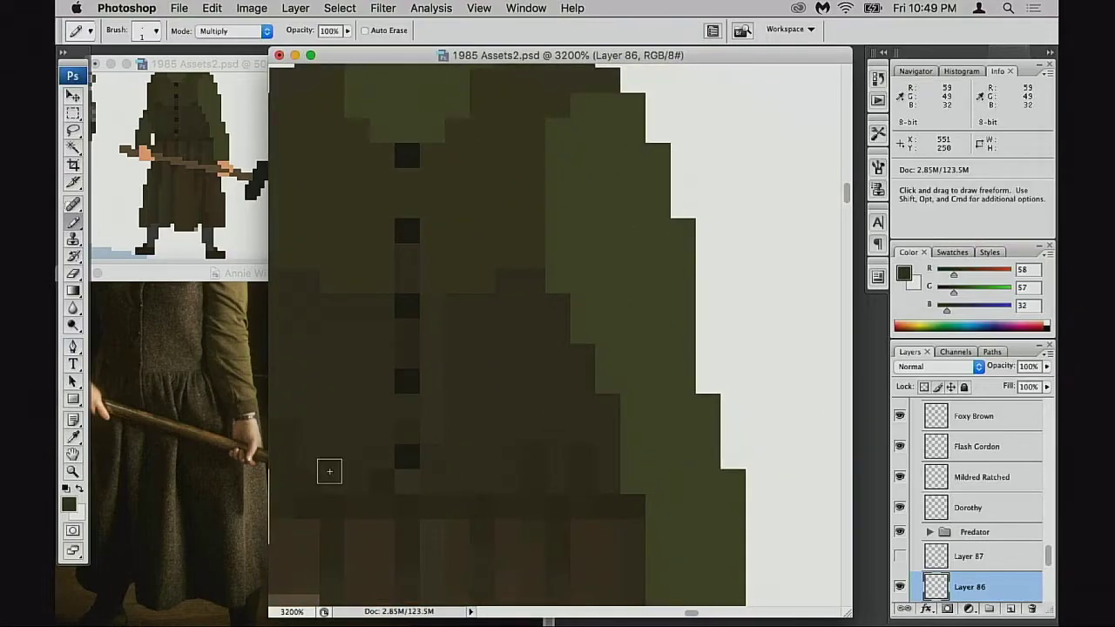
key(alt+shift+n)
Undo a full-opacity trial stroke across the hammerhead-side elbow and paint the elbow crease at 30% opacity
mouse_move(615, 378)
mouse_down()
mouse_move(624, 398)
mouse_move(669, 398)
mouse_up()
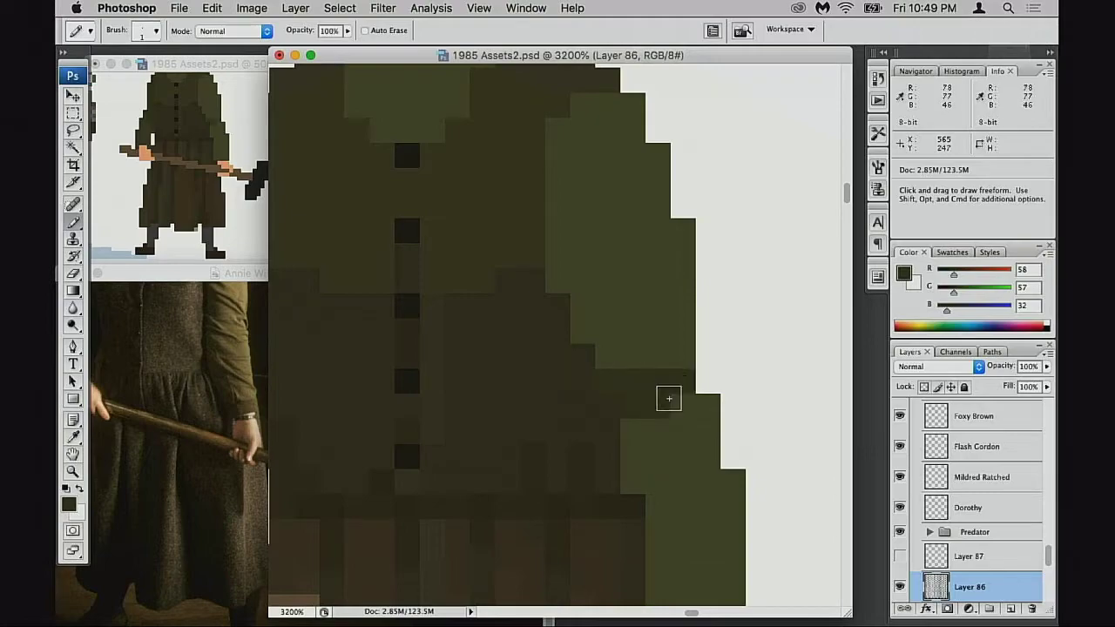
key(super+z)
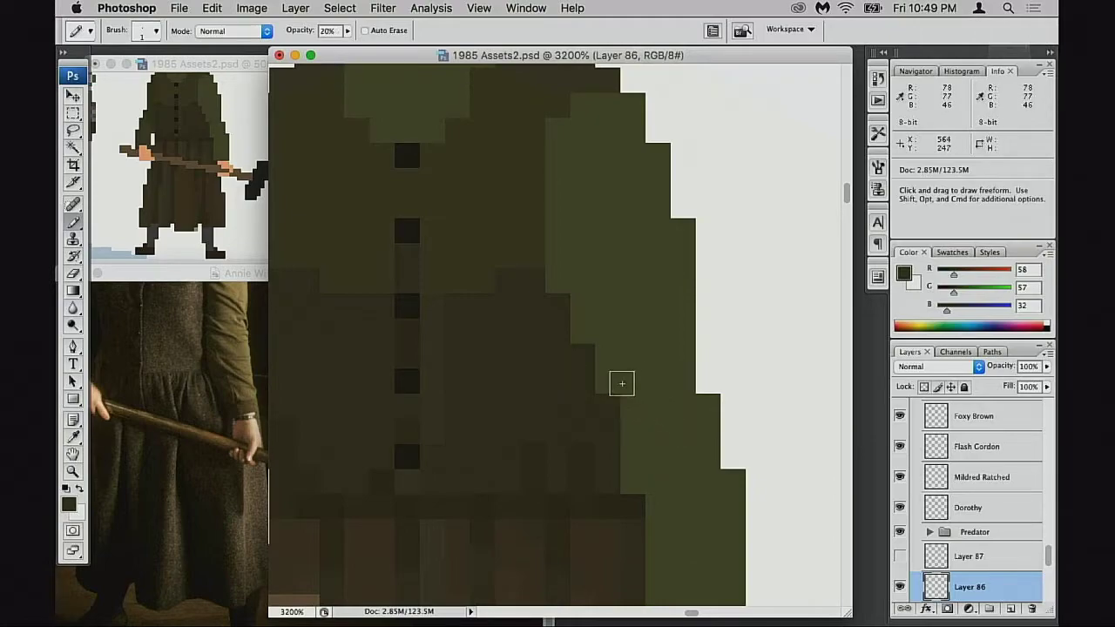
key(3)
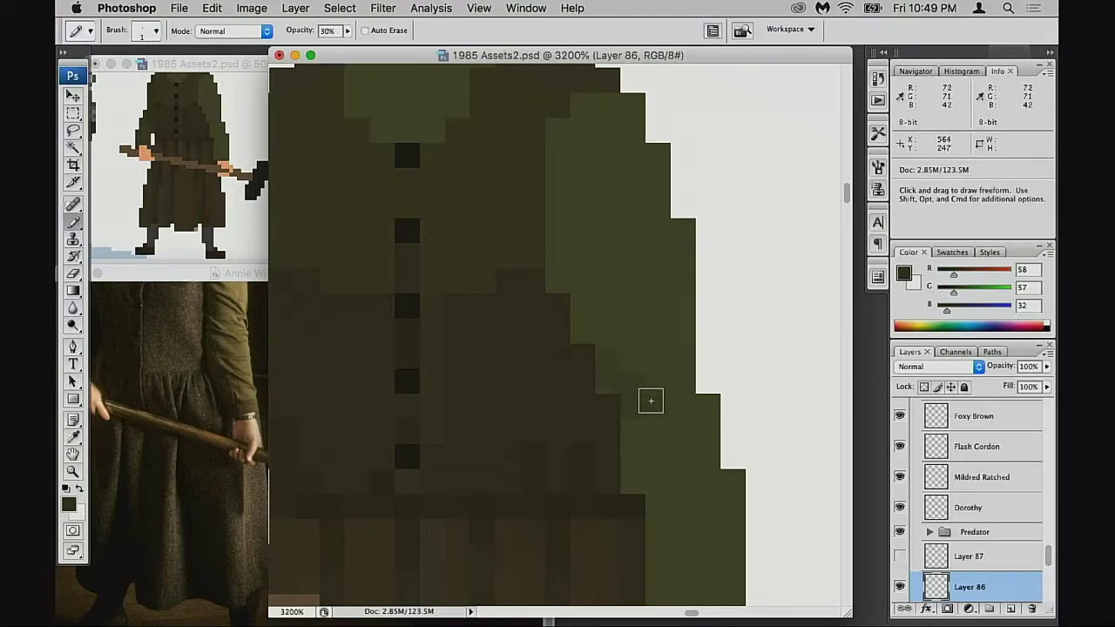
scroll(667, 438, up, 3)
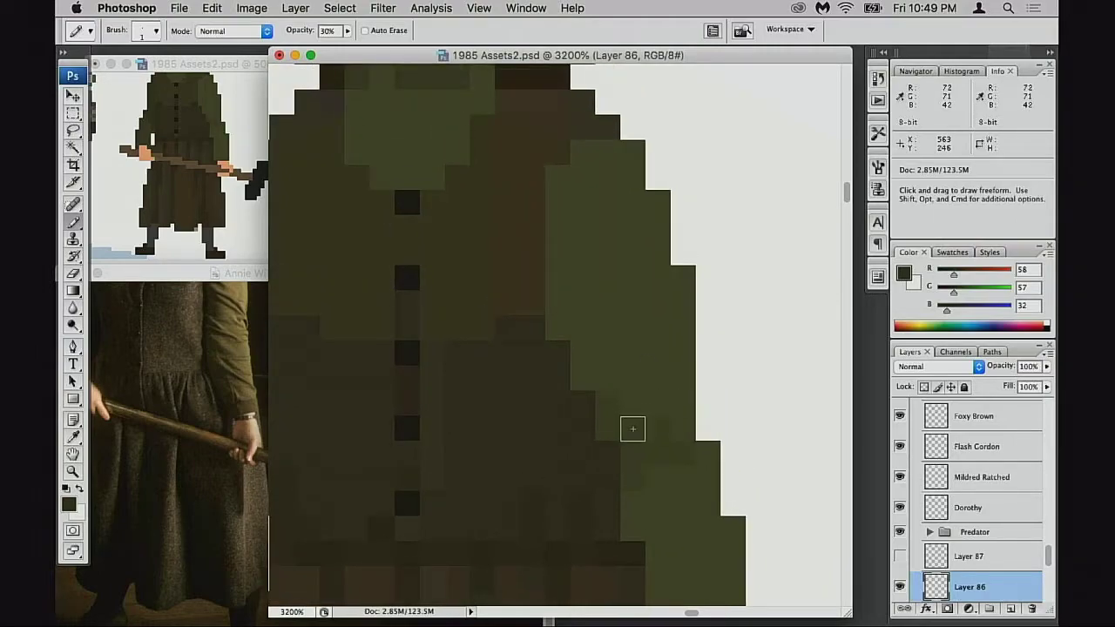
mouse_move(630, 429)
mouse_down()
mouse_move(646, 454)
mouse_move(706, 452)
mouse_up()
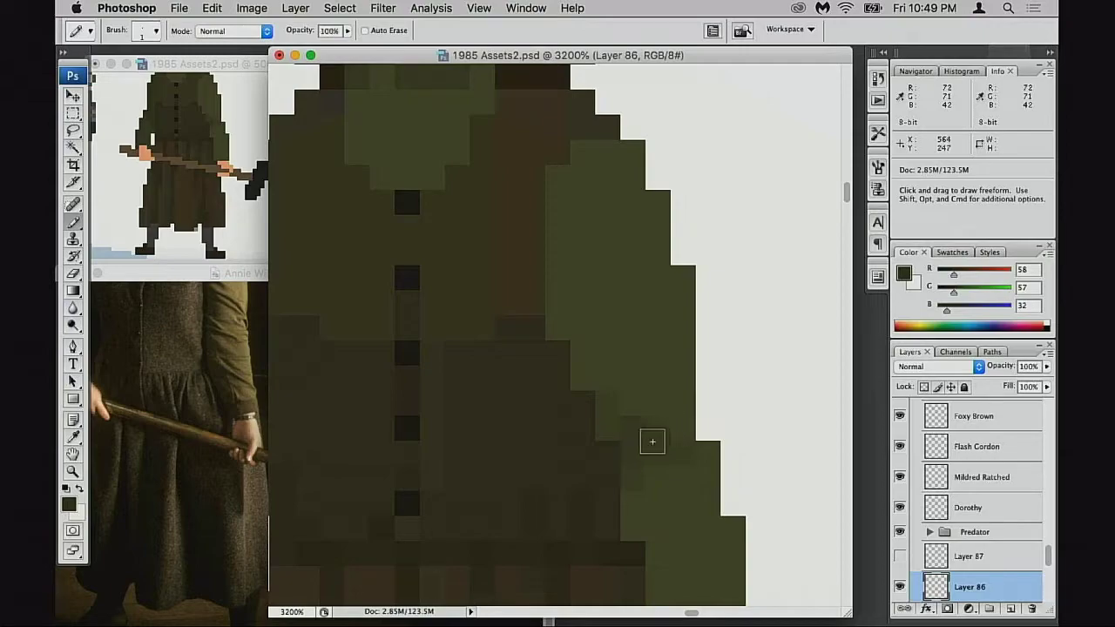
Sample RGB 66/65/38 from the elbow crease and extend the fold across the hammerhead-side sleeve at 100% opacity
alt+click(641, 431)
click(615, 412)
click(649, 432)
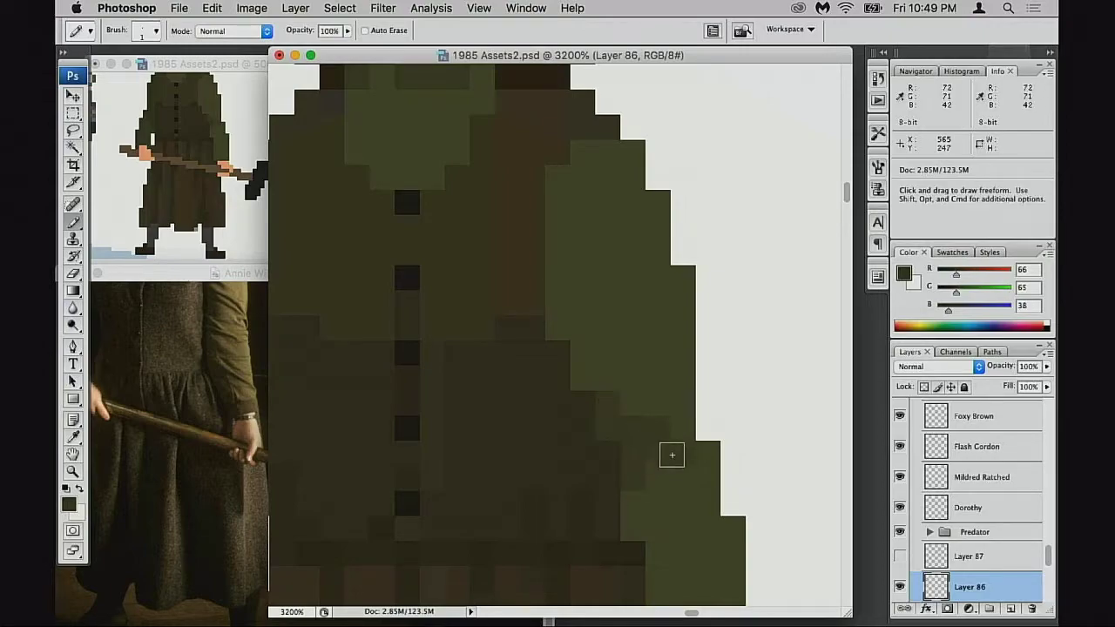
click(671, 455)
drag(691, 476, 679, 351)
drag(687, 433, 691, 463)
drag(641, 318, 649, 411)
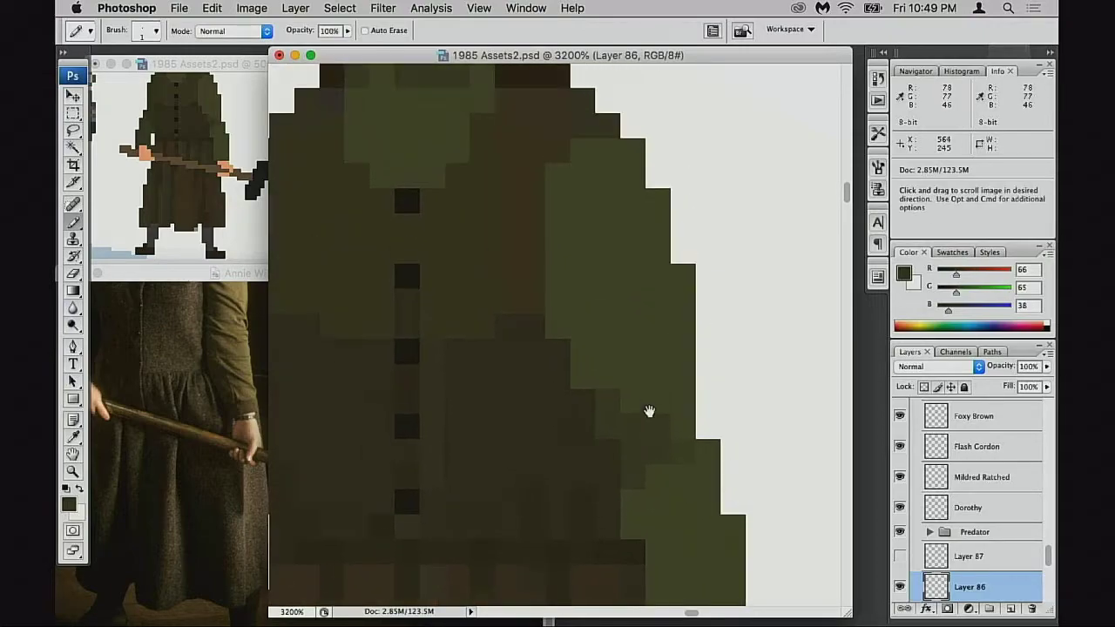
Undo the trial armpit strokes on the hammerhead-side sleeve and repaint a short shadow there with RGB 66/65/38
scroll(653, 348, up, 3)
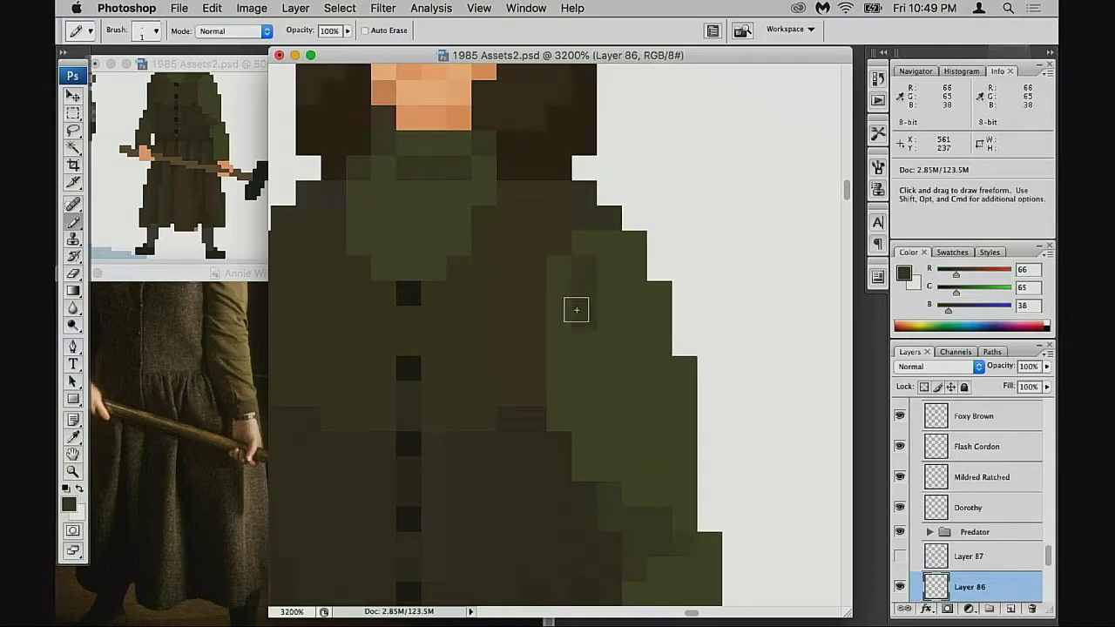
key(super+z)
drag(559, 274, 584, 314)
key(super+z)
drag(576, 270, 582, 298)
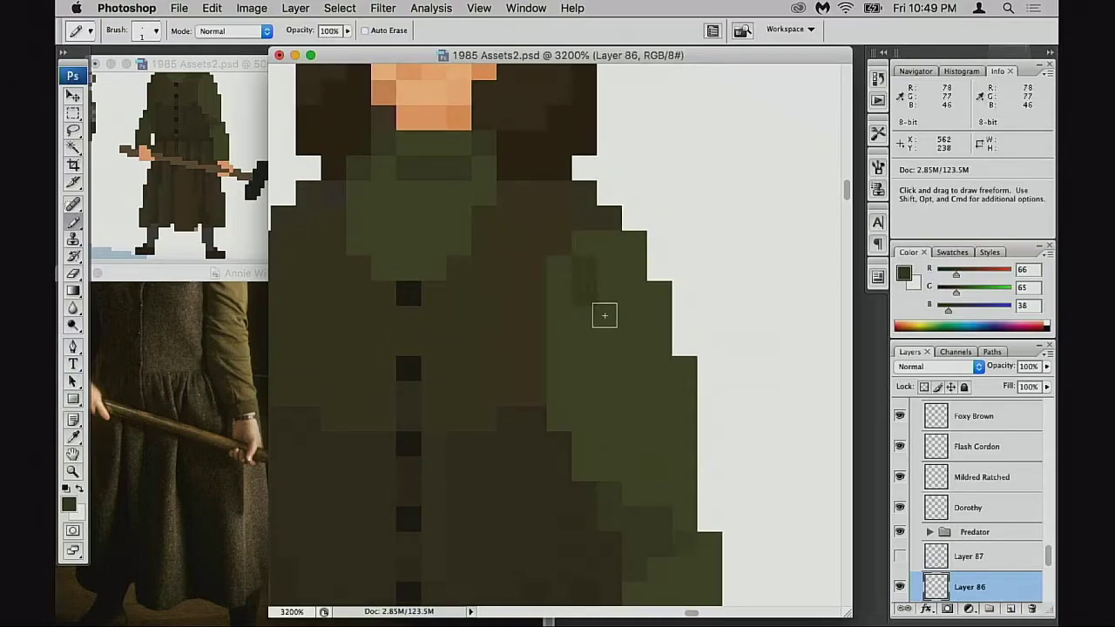
click(594, 308)
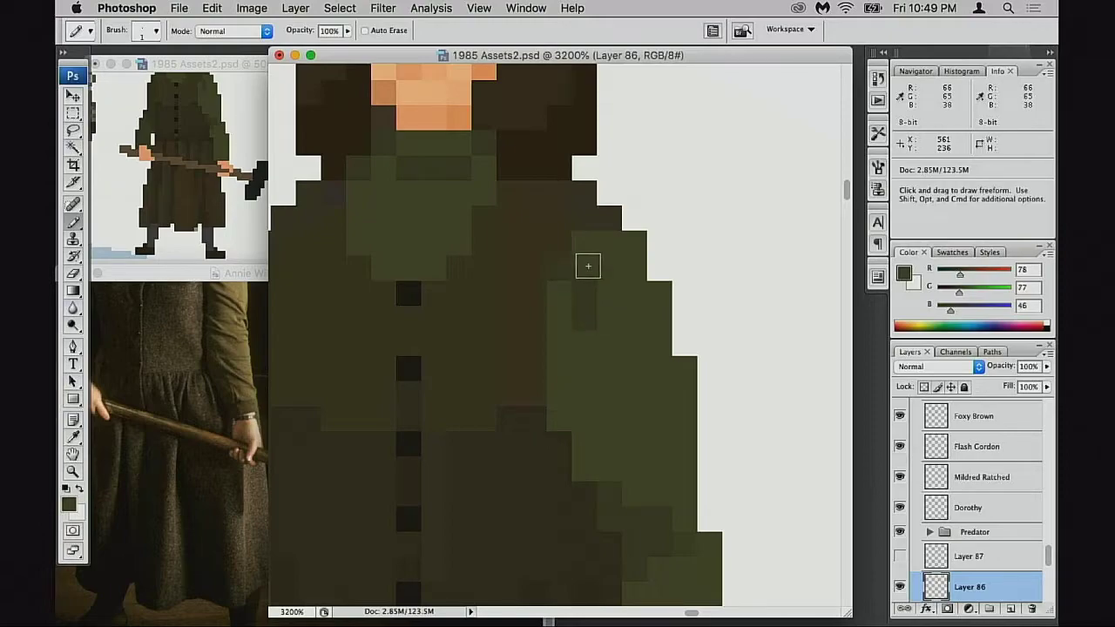
Reshape the armpit shadow on the hammerhead-side sleeve, alternating the sampled tones RGB 78/77/46 and 66/65/38
alt+click(597, 282)
alt+click(589, 291)
click(562, 296)
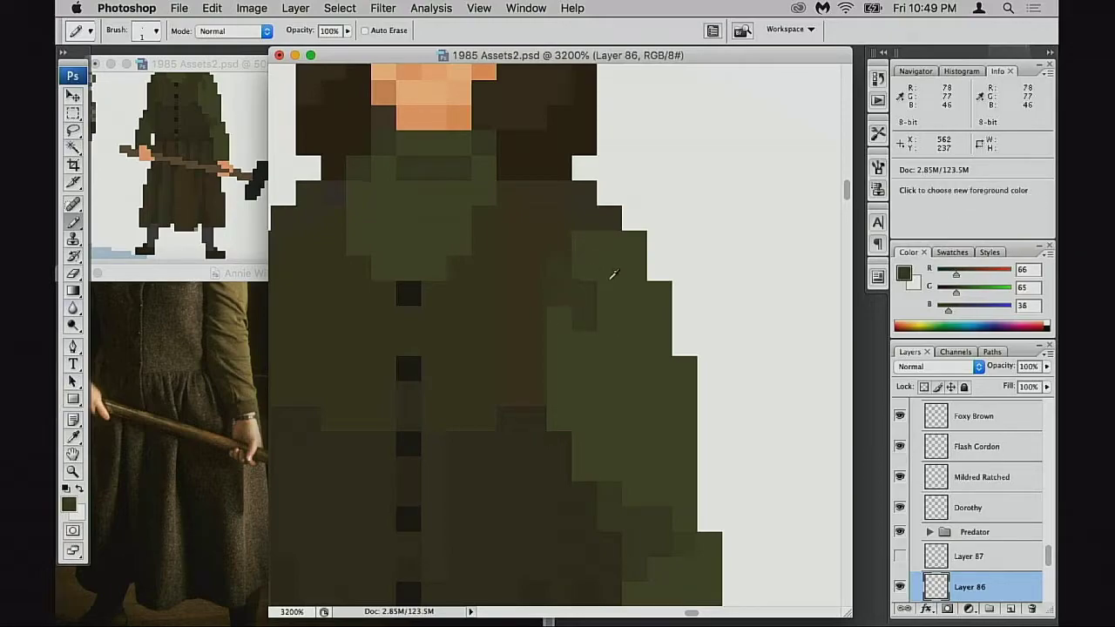
alt+click(608, 280)
click(586, 288)
Continue the RGB 66/65/38 shadow pixel by pixel down the upper sleeve's inner edge beside the bodice
alt+click(588, 321)
click(566, 325)
click(566, 343)
click(563, 368)
click(584, 339)
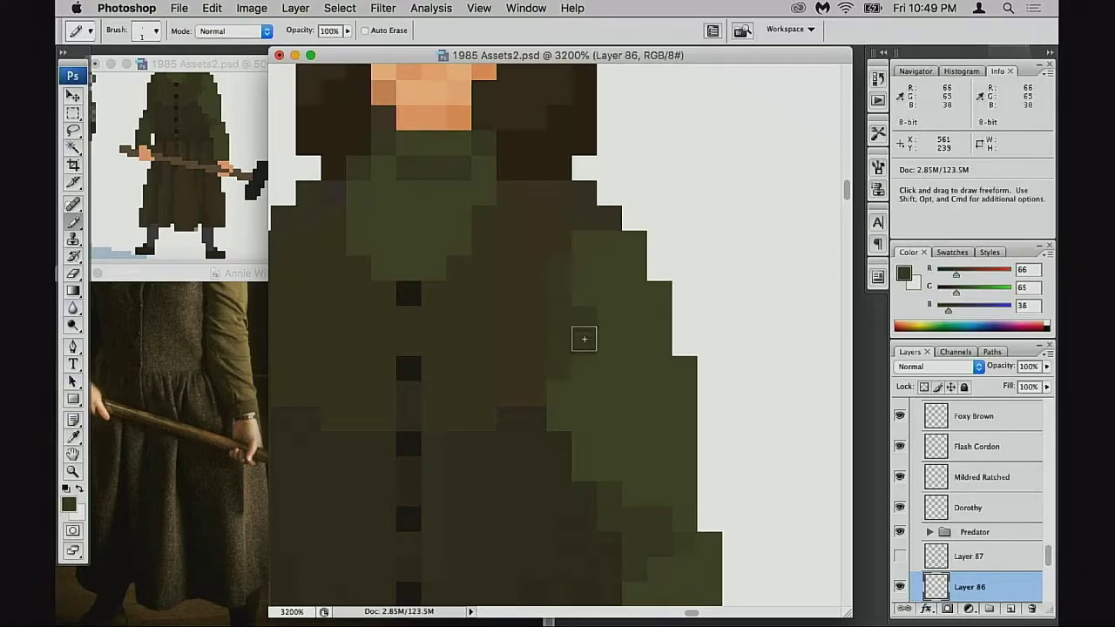
click(598, 365)
click(560, 393)
click(560, 418)
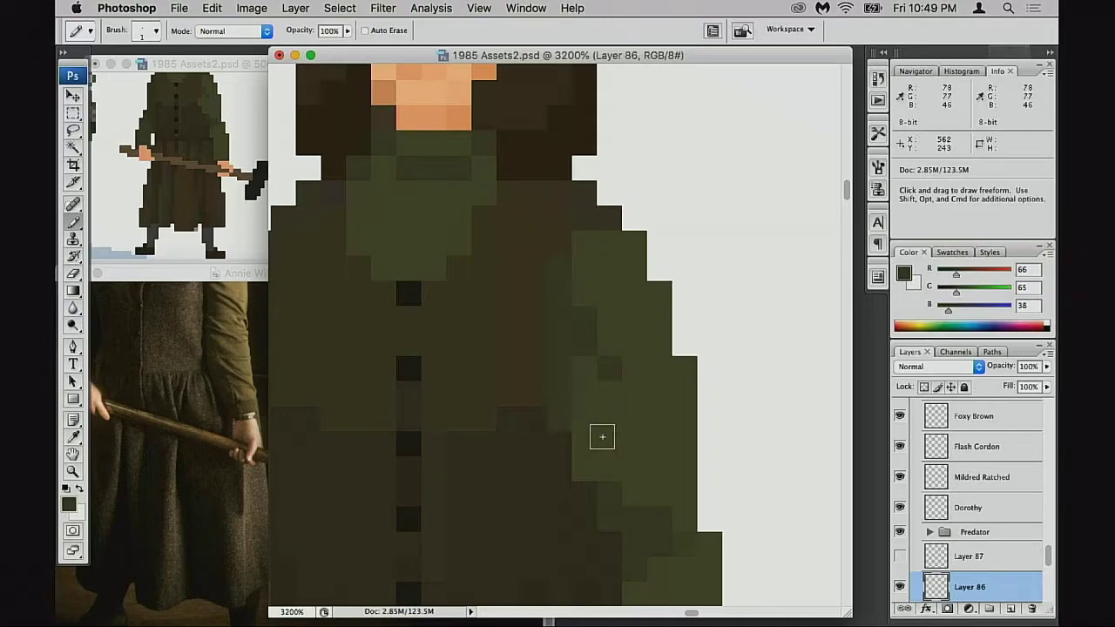
Sample RGB 78/77/46 from the upper sleeve and retouch the two lowest pixels of its inner edge
key(space)
drag(612, 414, 611, 438)
alt+click(592, 416)
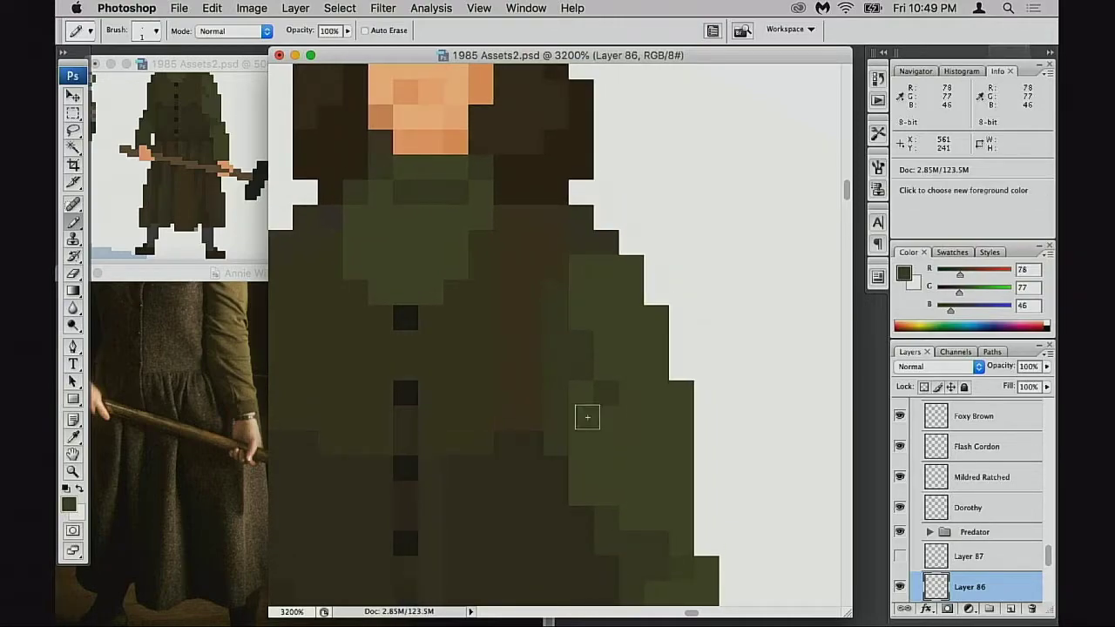
click(557, 418)
click(557, 443)
Blend the upper sleeve's fold and shoulder pixels with the sampled tones RGB 72/71/42, 78/77/46 and 66/65/38
alt+click(684, 560)
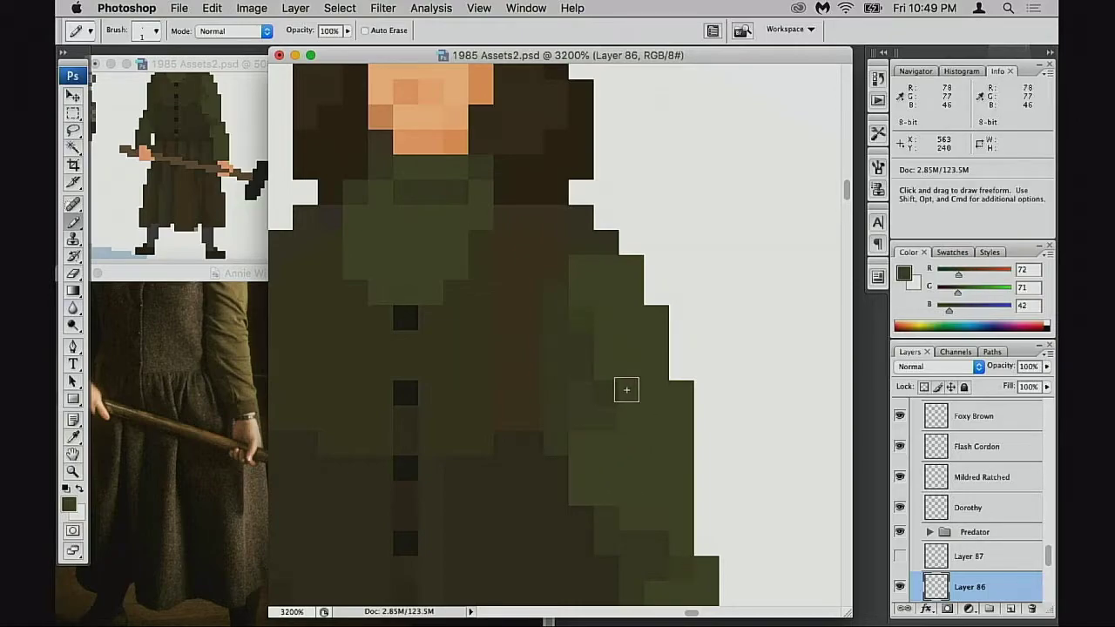
key(space)
drag(625, 389, 622, 420)
alt+click(612, 391)
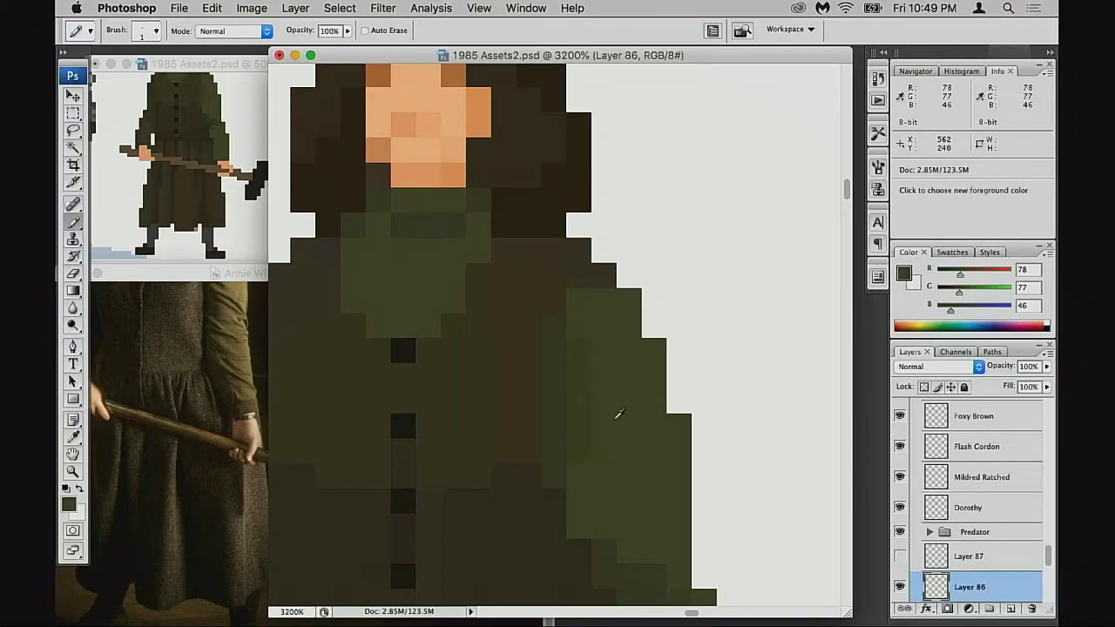
alt+click(589, 396)
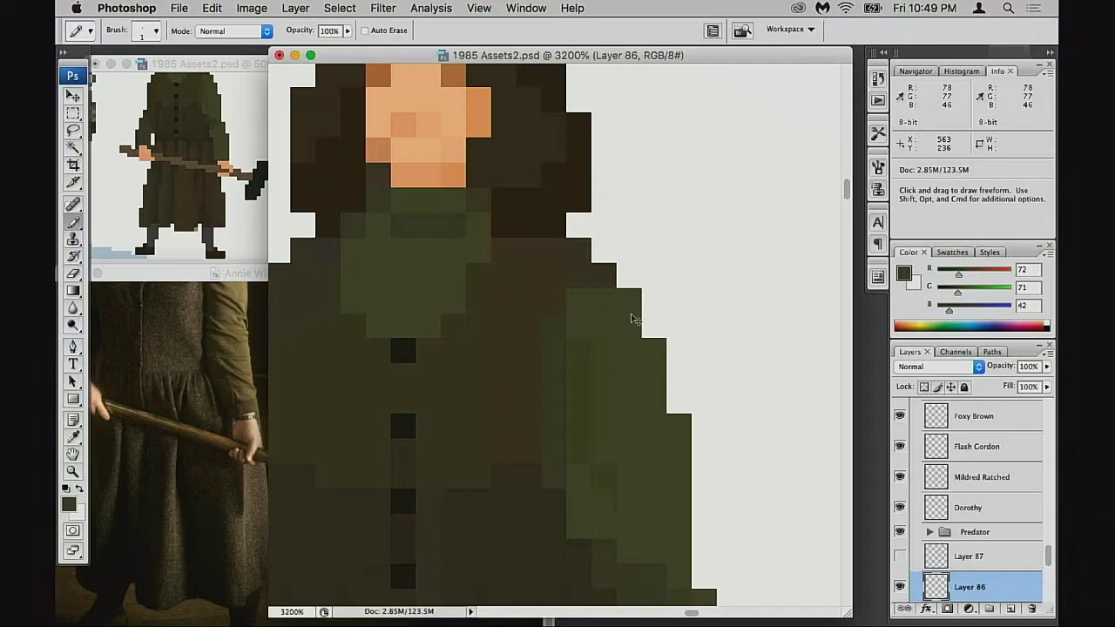
alt+click(568, 378)
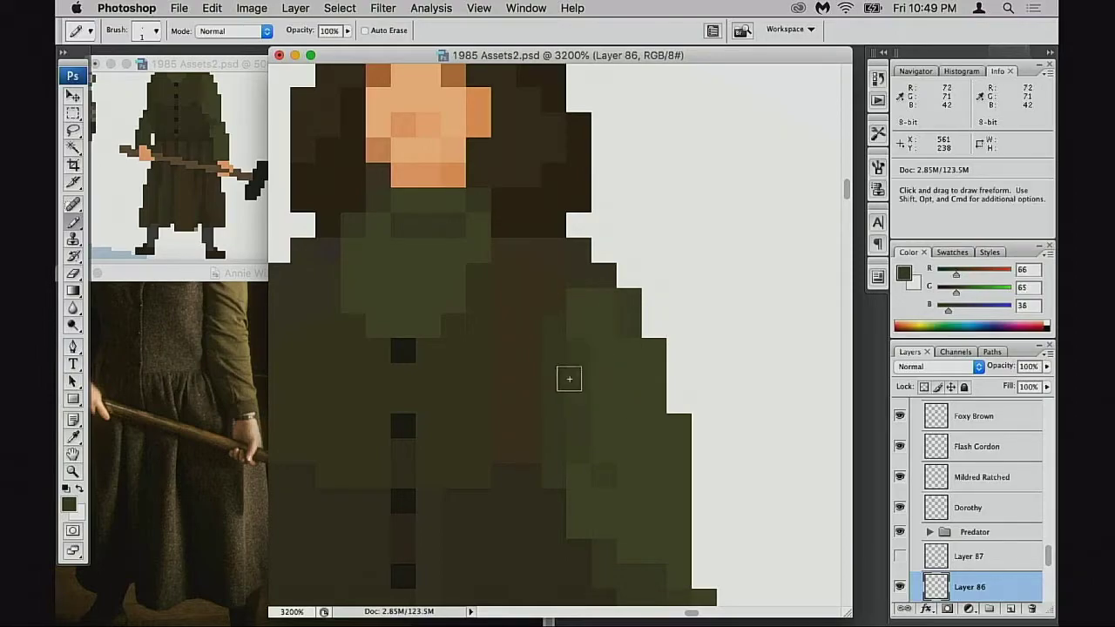
Sample a sleeve tone and soften the vertical inner fold of the hammerhead-side upper sleeve with RGB 72/71/42
drag(624, 469, 621, 494)
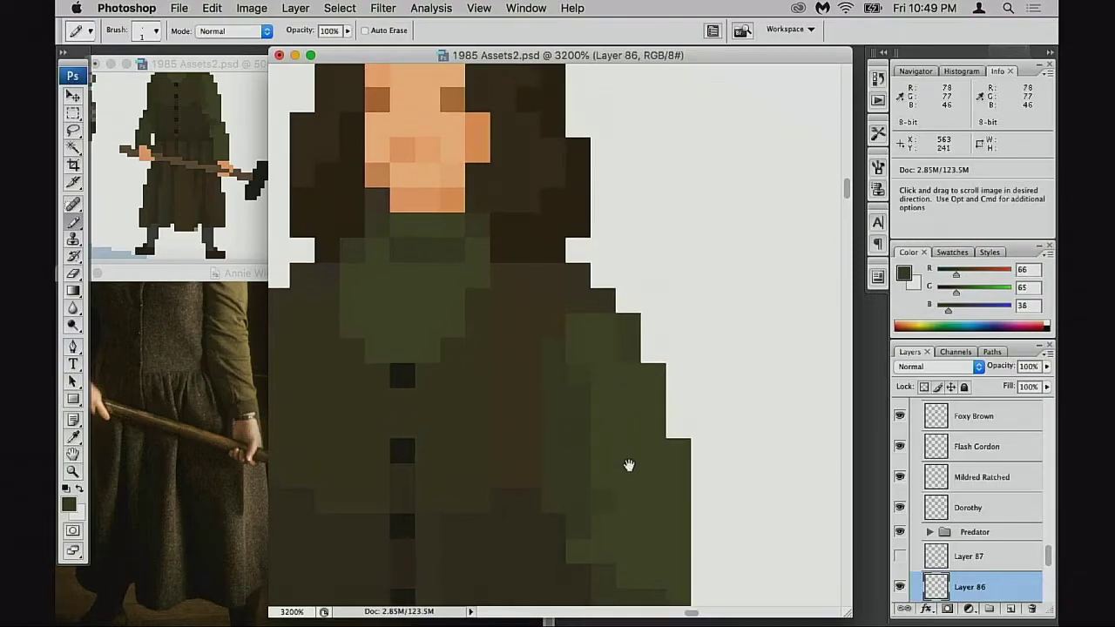
alt+click(622, 415)
drag(584, 402, 582, 473)
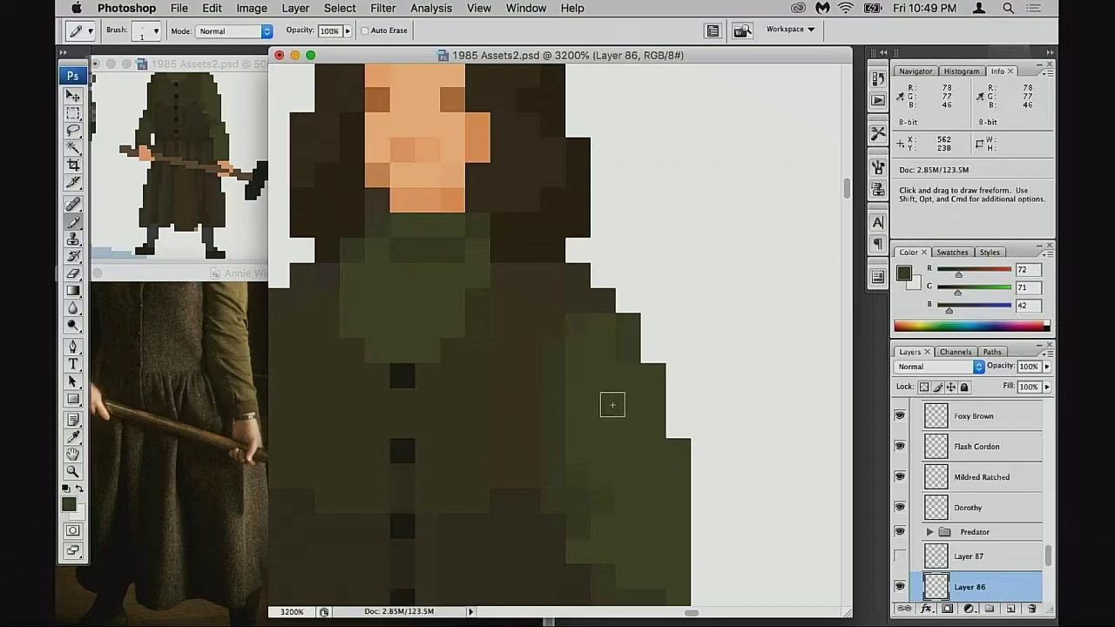
drag(614, 440, 586, 378)
Check the sleeve shading on the whole figure and lighten the upper sleeve's inner folds with sampled RGB 78/77/46
click(207, 151)
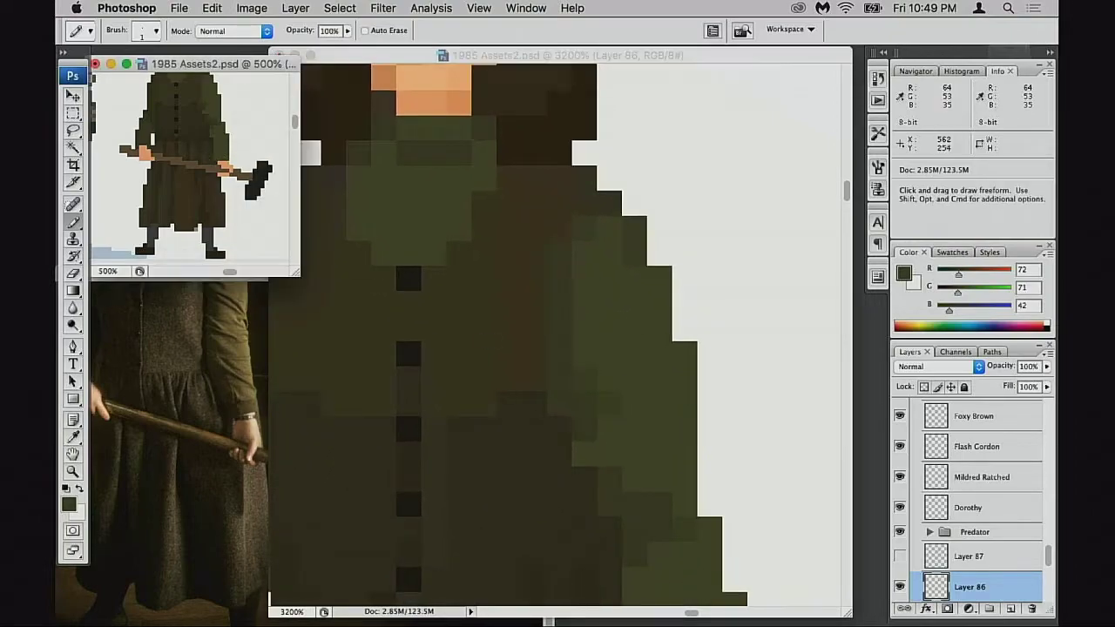
drag(208, 150, 216, 208)
click(611, 393)
mouse_move(652, 426)
mouse_down()
mouse_move(655, 393)
mouse_move(591, 371)
mouse_up()
alt+click(653, 373)
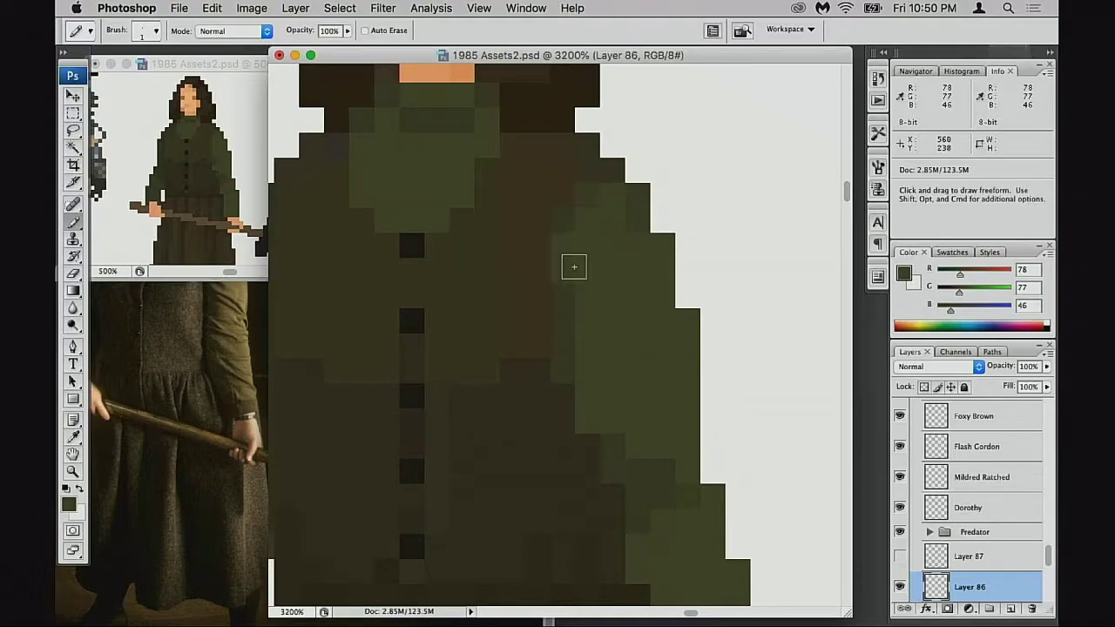
Lighten the upper sleeve's inner edge with RGB 78/77/46 and retouch the elbow's inner edge with sampled RGB 66/65/38
drag(573, 264, 569, 325)
scroll(599, 375, down, 5)
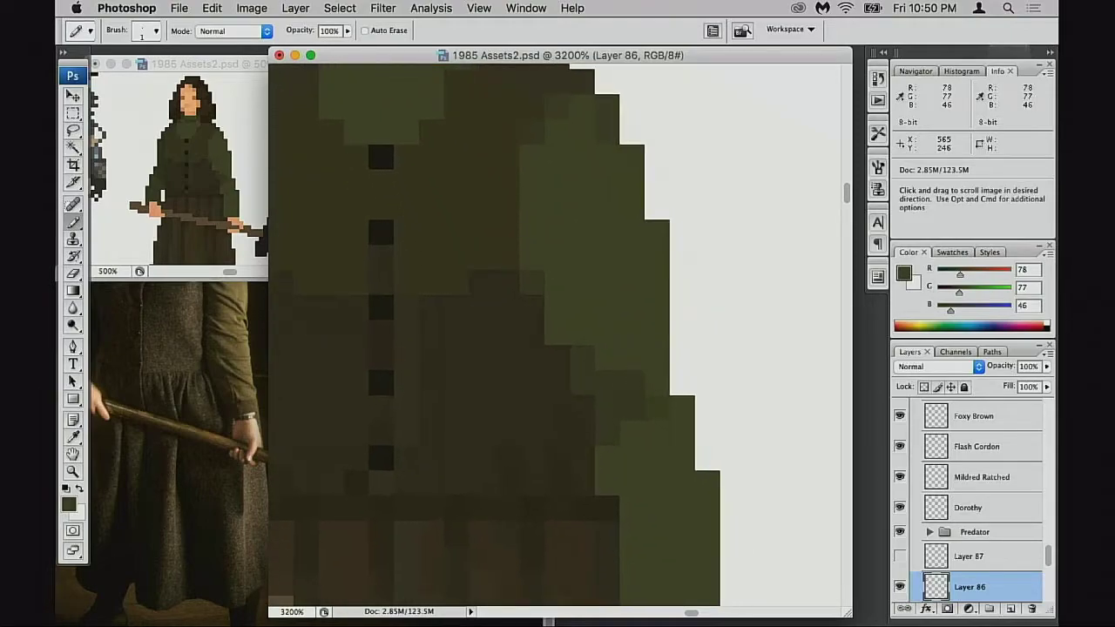
alt+click(539, 281)
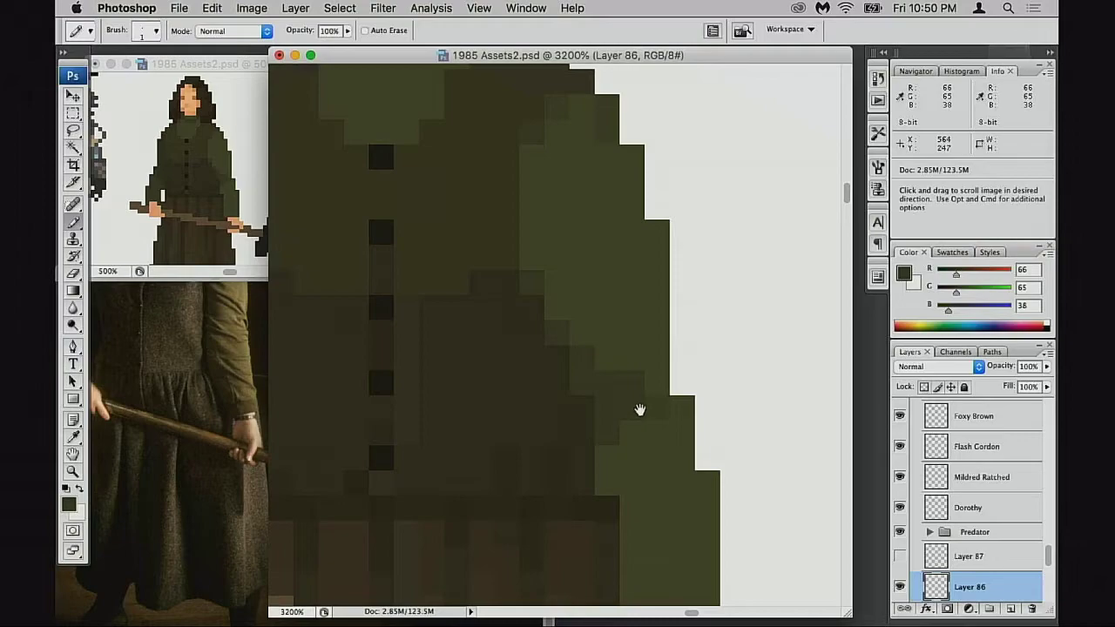
scroll(638, 410, down, 2)
scroll(638, 410, right, 2)
alt+click(604, 323)
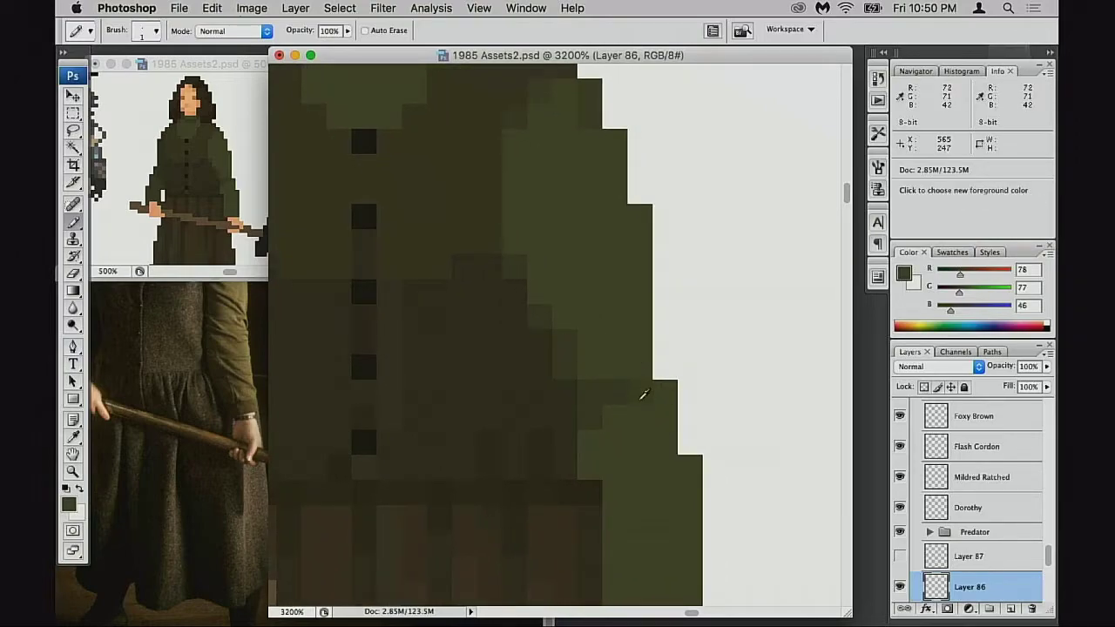
Sample RGB 72/71/42 and soften the stepped inner edge pixels of the hammerhead-side sleeve above the elbow
alt+click(644, 394)
scroll(627, 409, down, 1)
scroll(627, 409, right, 2)
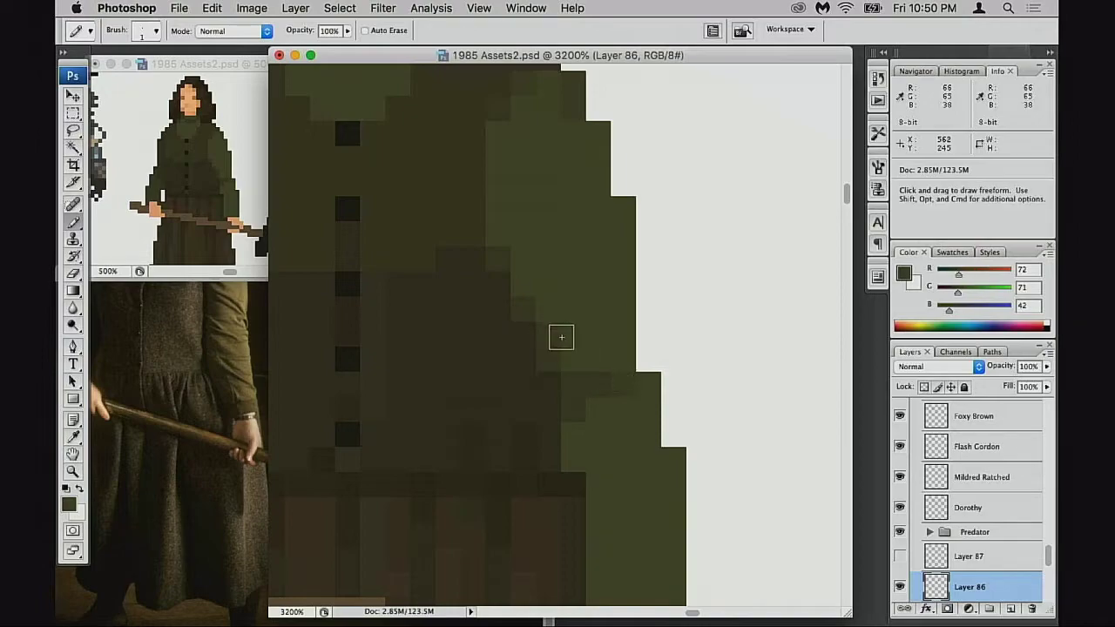
click(530, 310)
click(509, 265)
drag(623, 370, 608, 363)
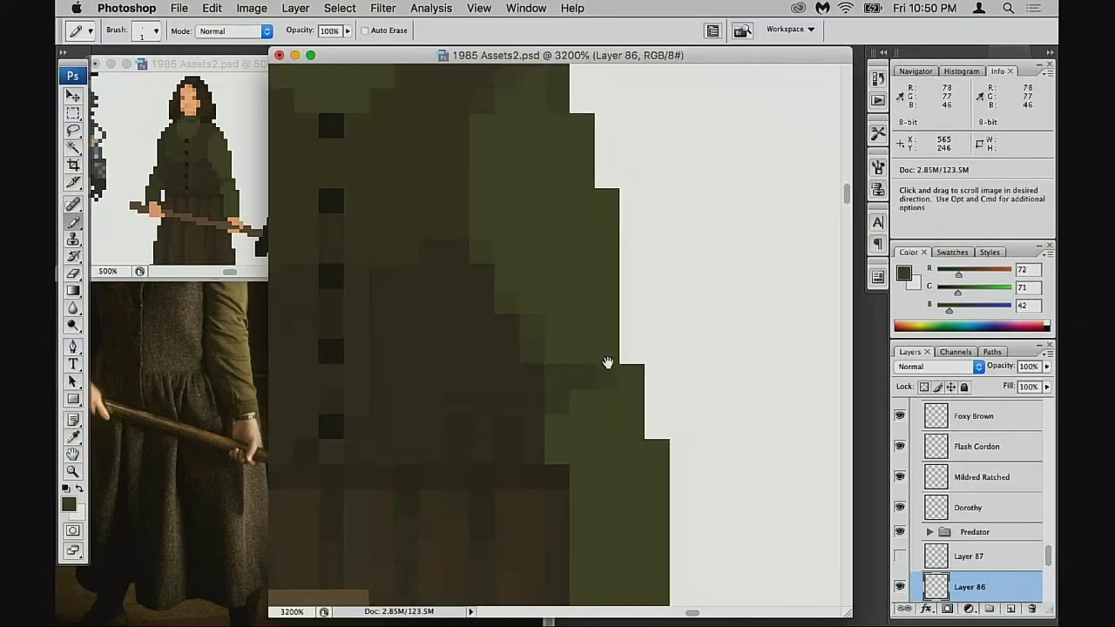
scroll(607, 363, right, 2)
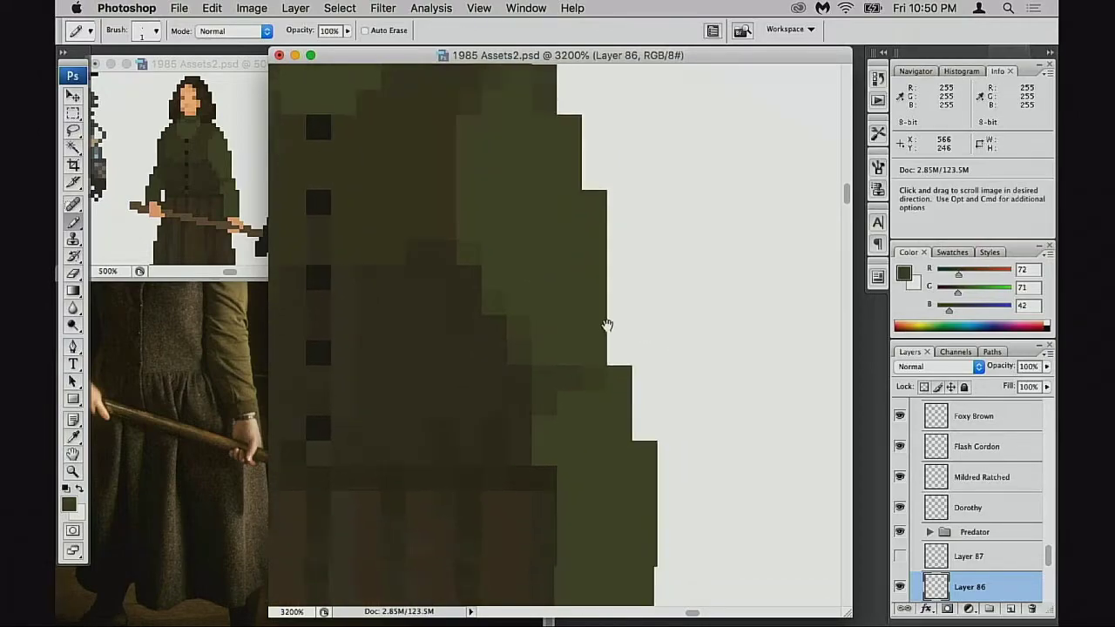
scroll(615, 328, down, 3)
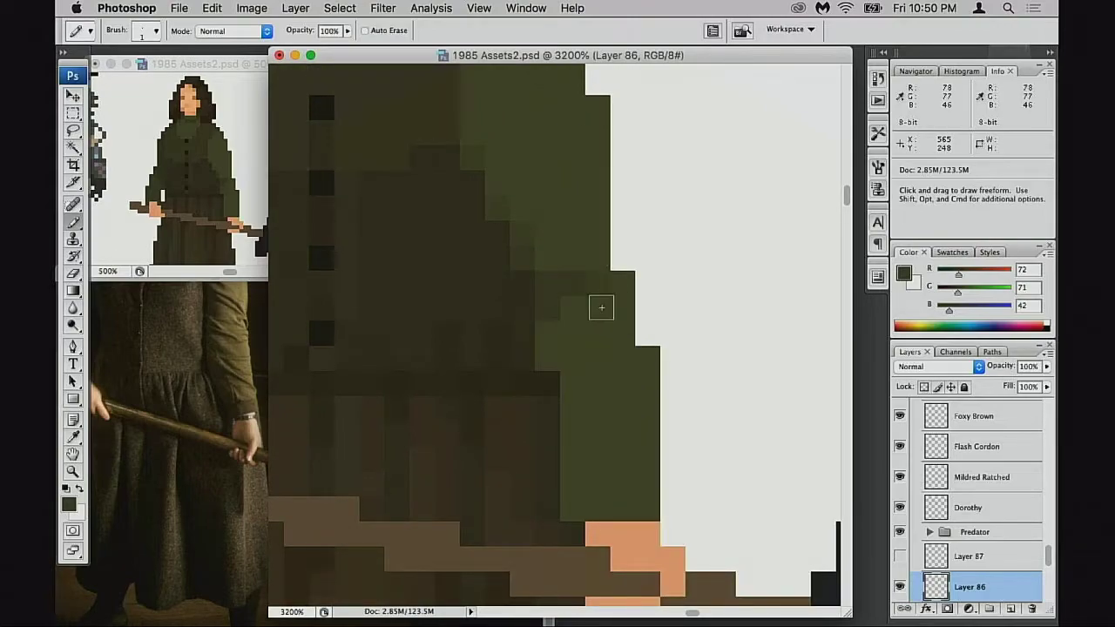
Retouch the elbow fold and the forearm's inner edge with sampled tones RGB 78/77/46, 66/65/38 and 72/71/42
scroll(597, 343, up, 2)
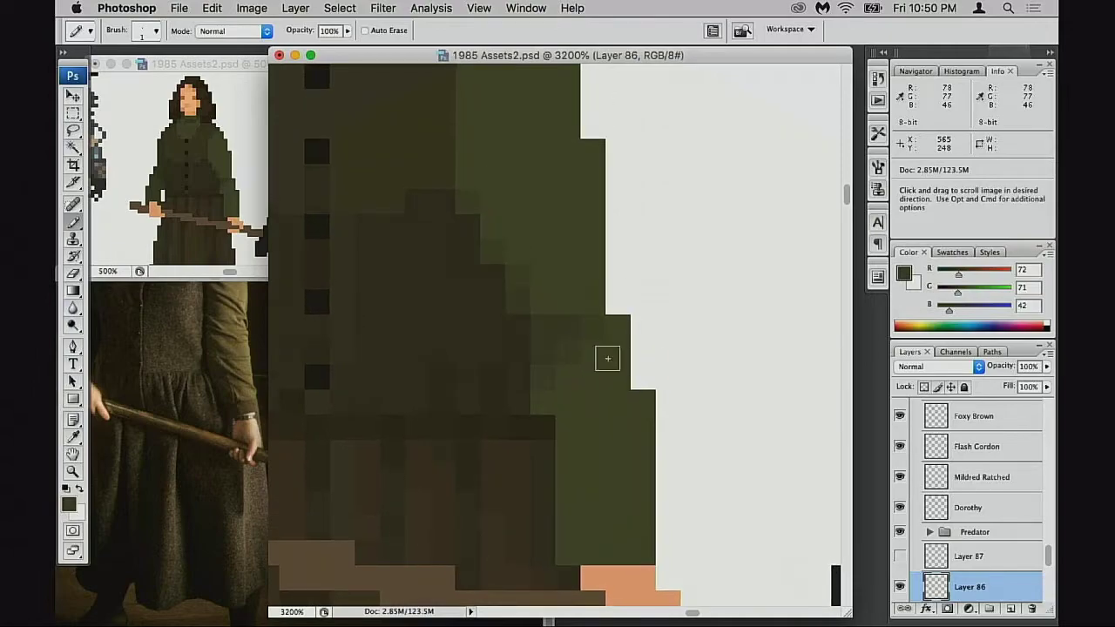
alt+click(597, 329)
click(567, 356)
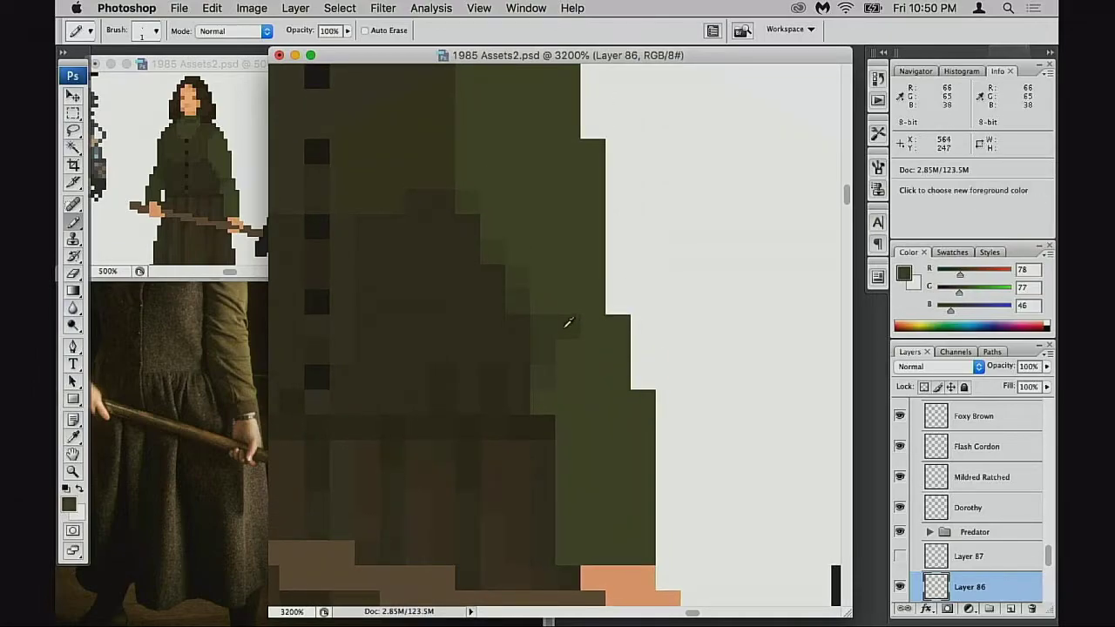
alt+click(565, 330)
alt+click(551, 374)
scroll(586, 366, up, 2)
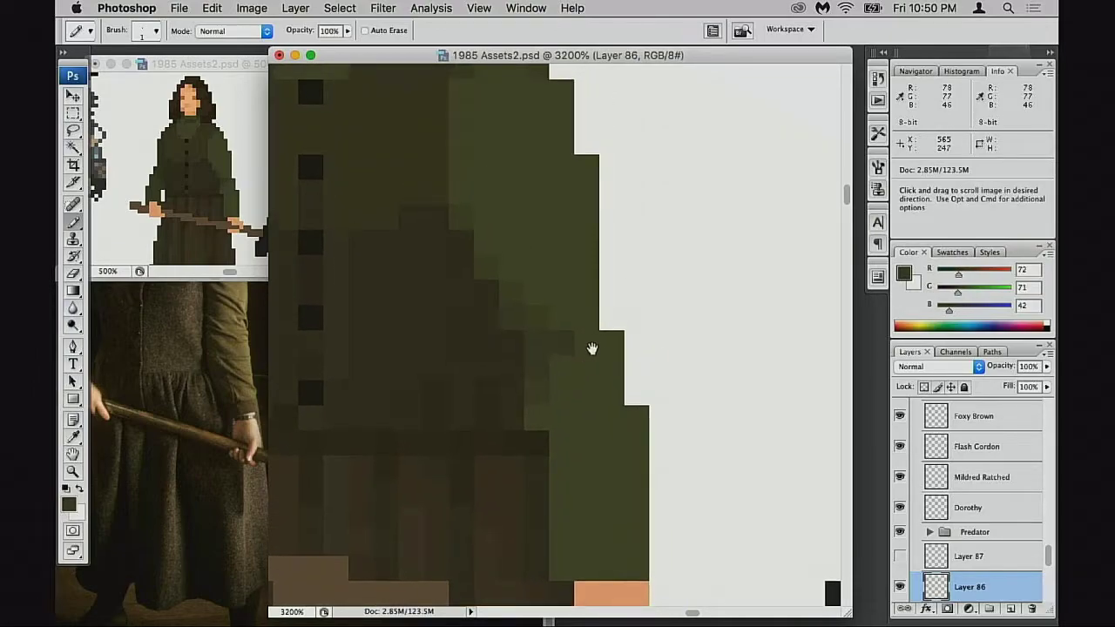
scroll(574, 288, up, 5)
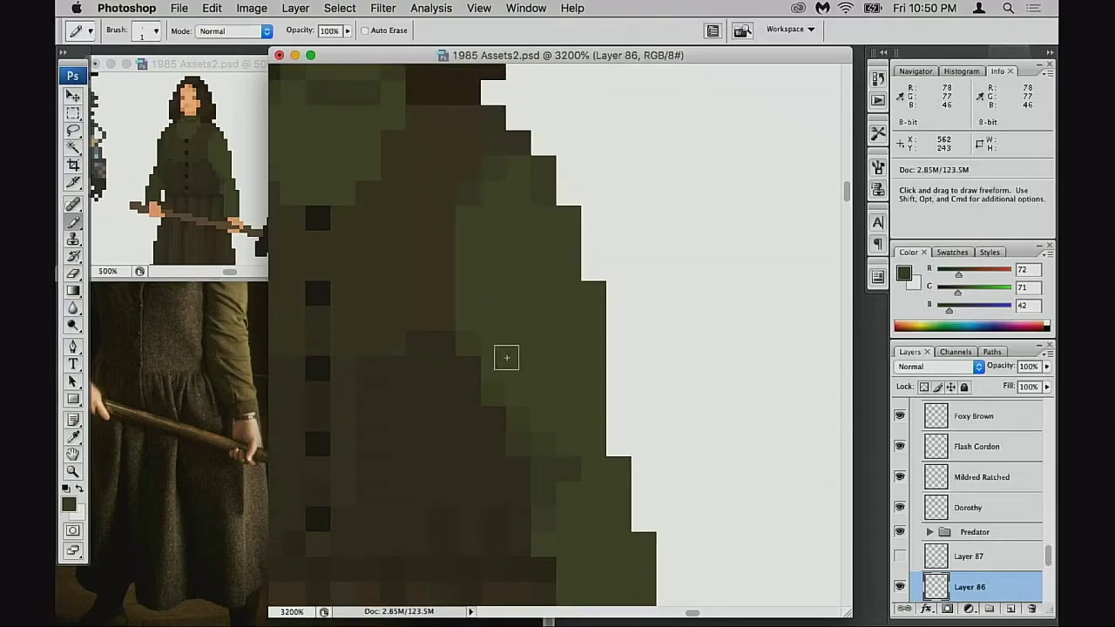
Reposition the reference photo to show the whole sleeve and repaint the upper sleeve's inner shoulder edge with sampled RGB 78/77/46
drag(209, 365, 164, 479)
click(618, 257)
click(619, 258)
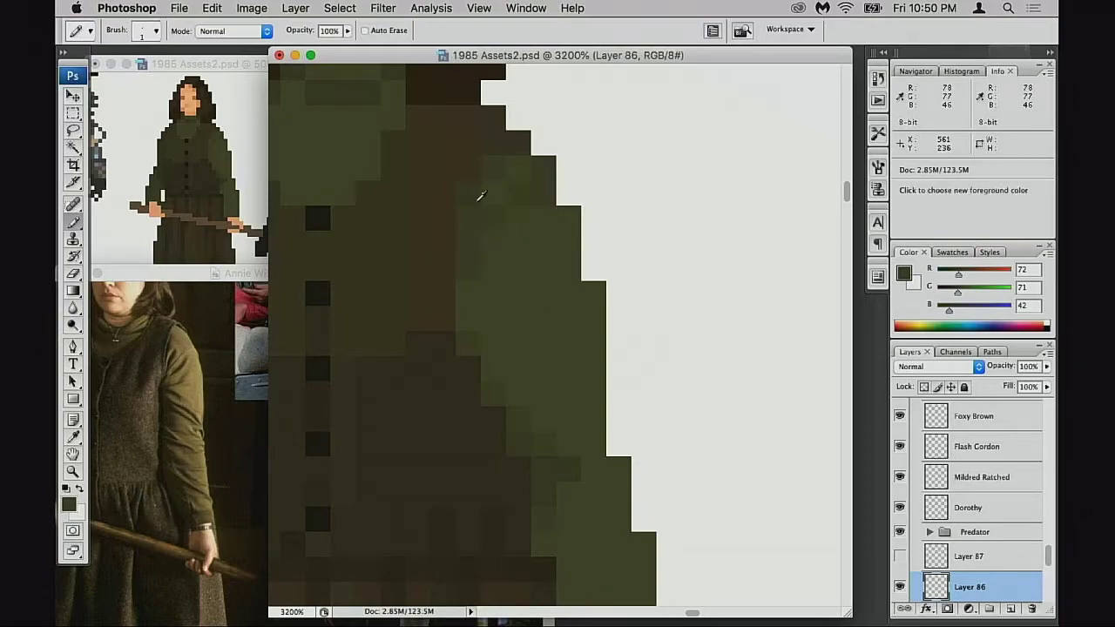
alt+click(478, 195)
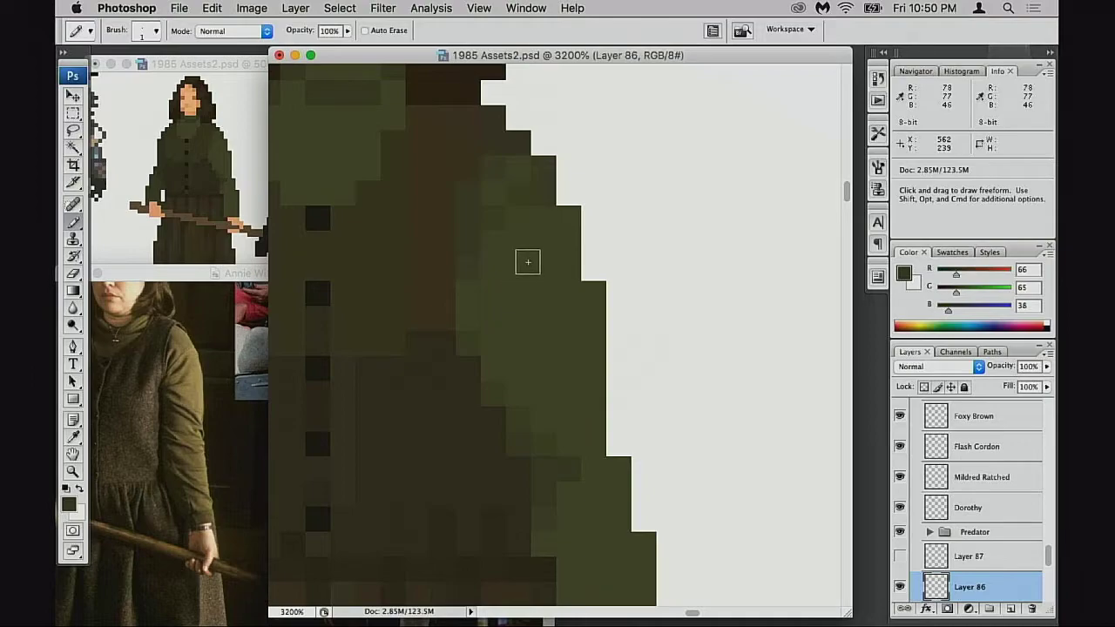
alt+click(513, 191)
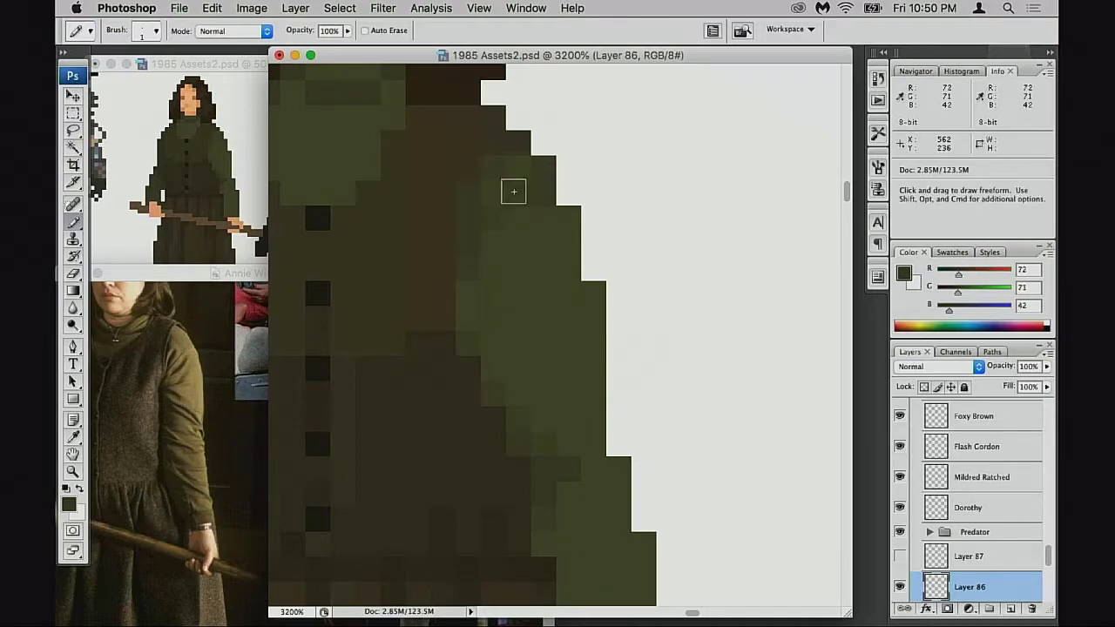
alt+click(521, 185)
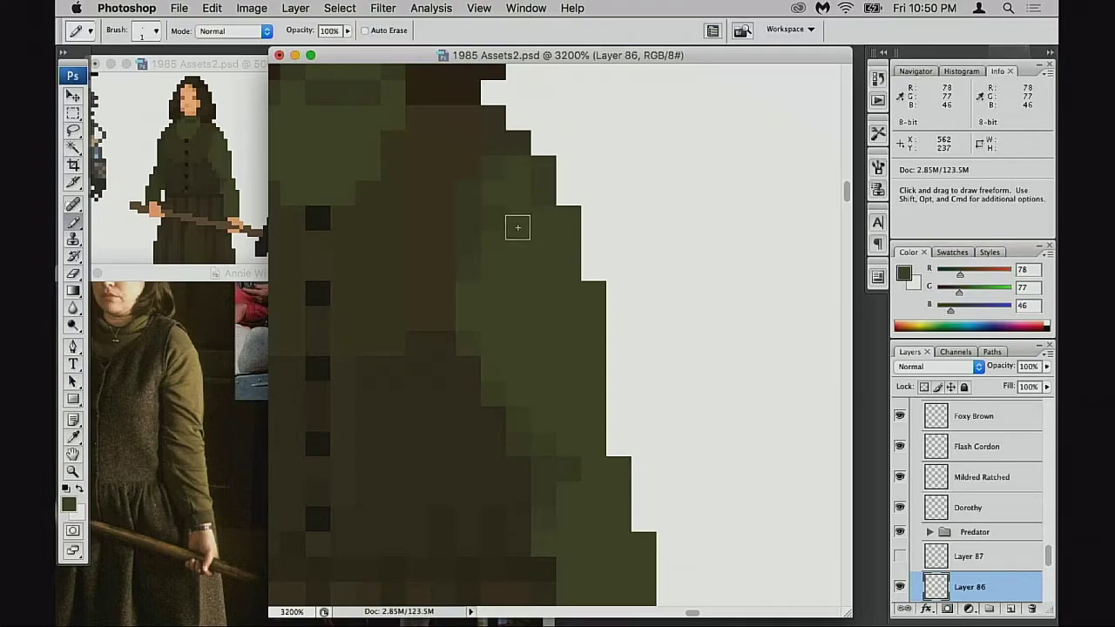
mouse_move(475, 207)
mouse_down()
mouse_move(488, 248)
mouse_move(496, 173)
mouse_move(478, 236)
mouse_up()
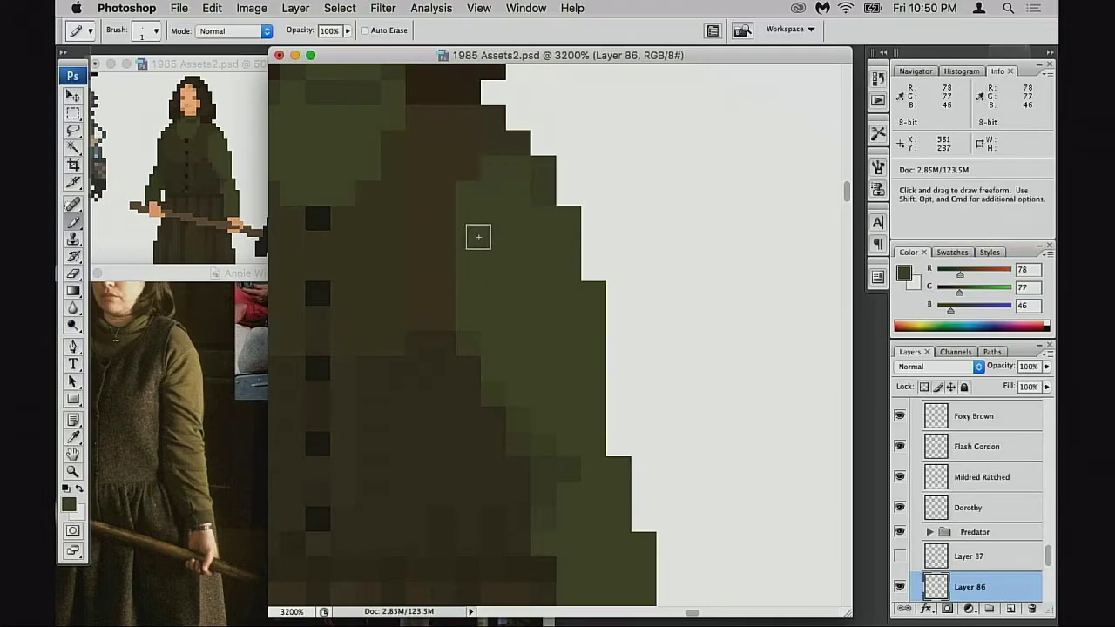
key(alt)
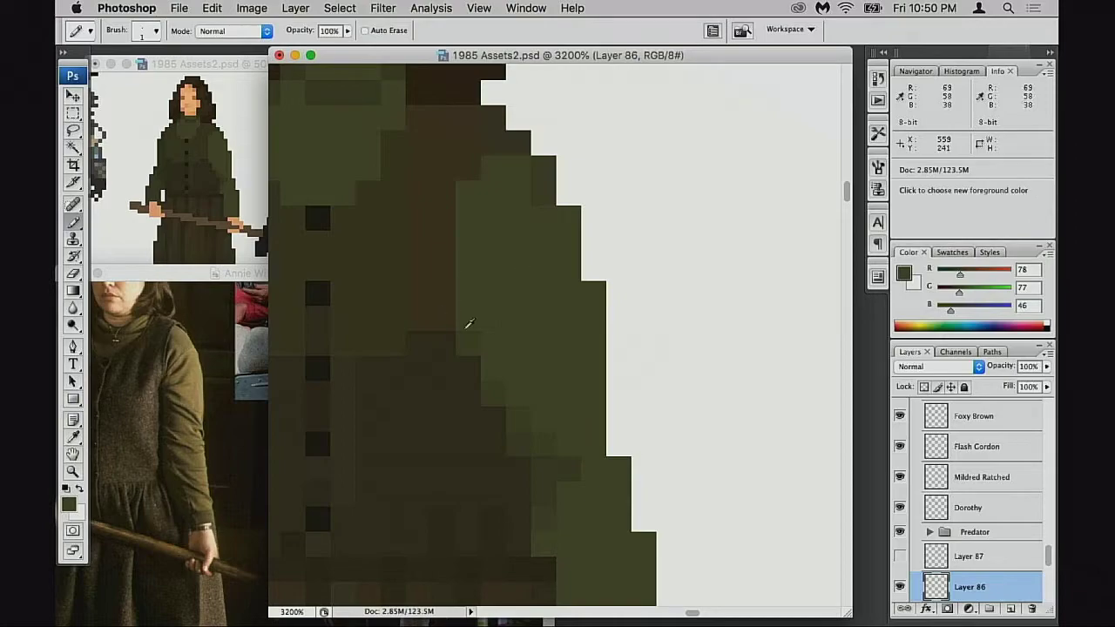
Shade the outer side of the upper sleeve with sampled RGB 72/71/42, trimming the shadow with RGB 78/77/46
alt+click(468, 340)
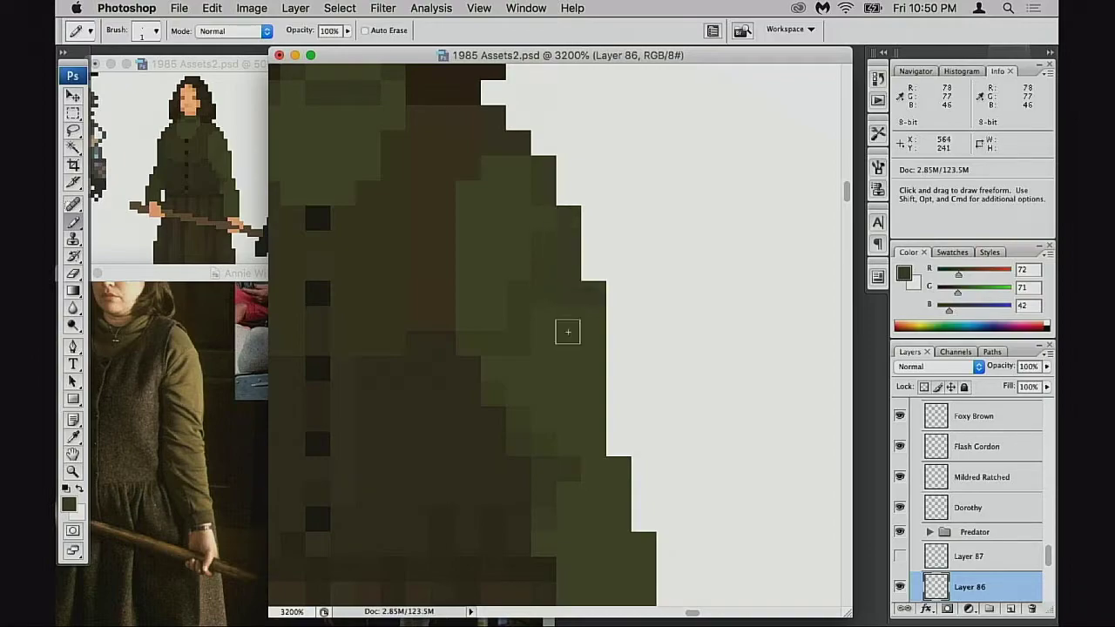
alt+click(553, 338)
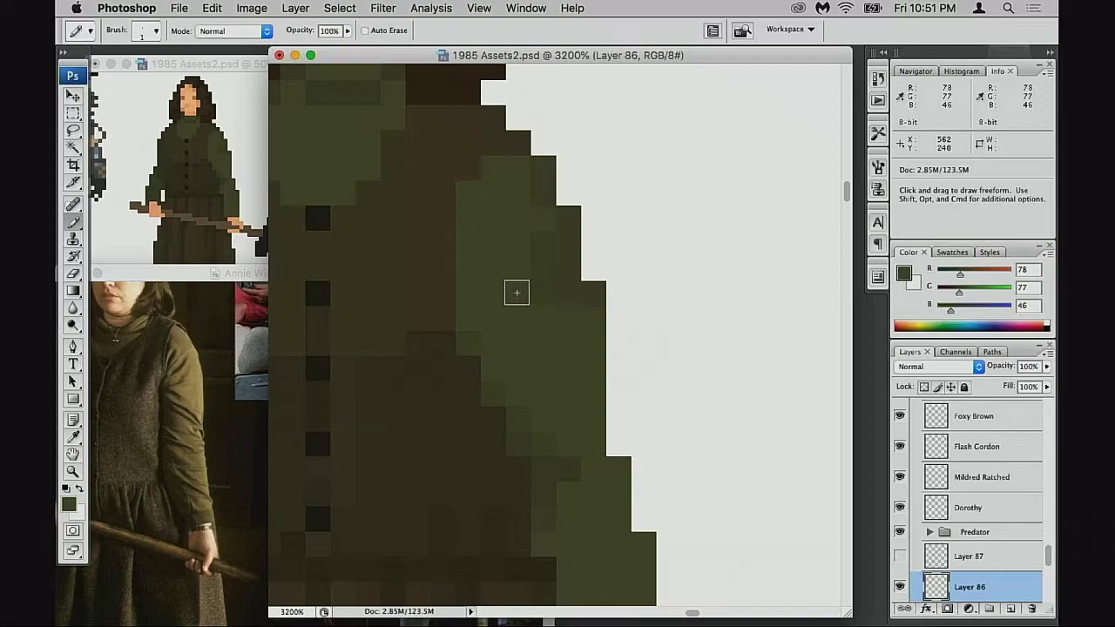
alt+click(555, 434)
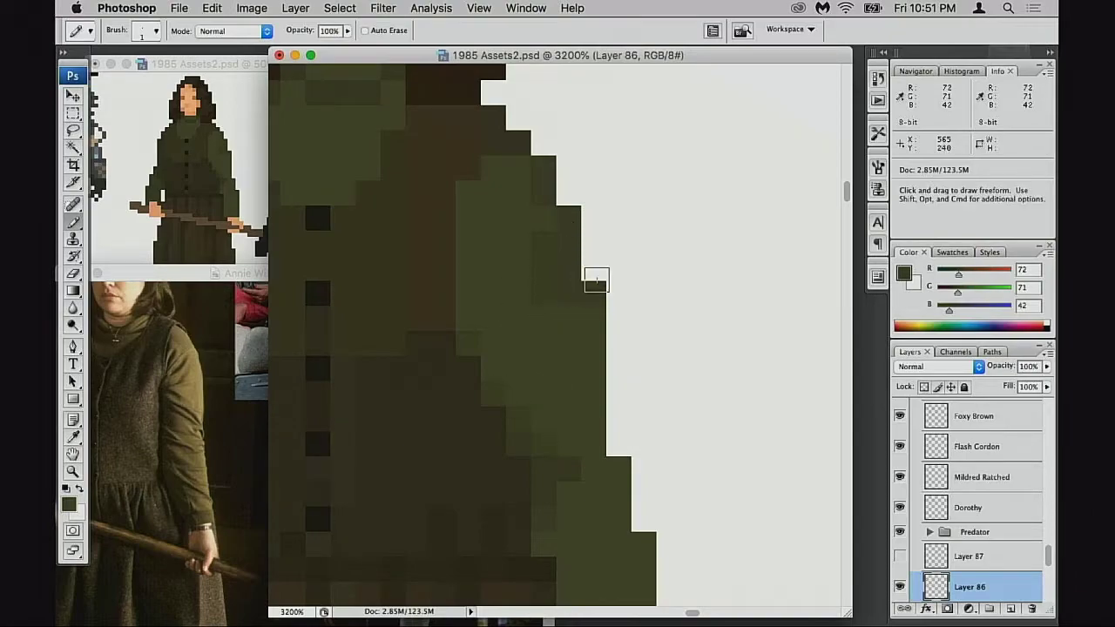
alt+click(524, 284)
Blend the upper sleeve's outer shadow with RGB 78/77/46 at 20% opacity, restore 100%, and extend it with sampled RGB 73/72/43
key(2)
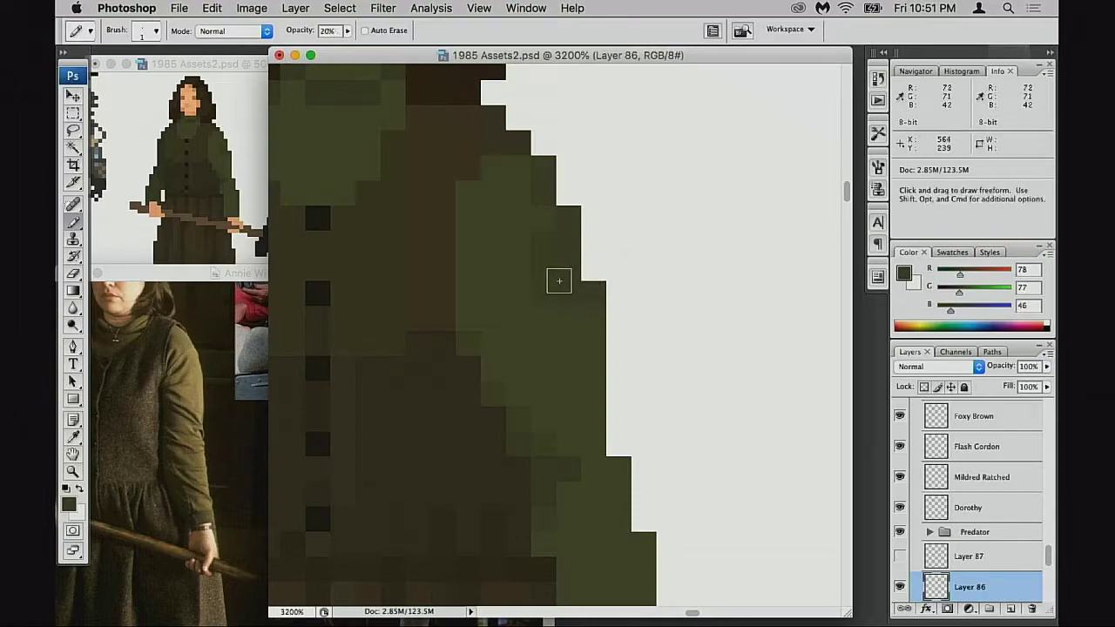
click(550, 247)
key(0)
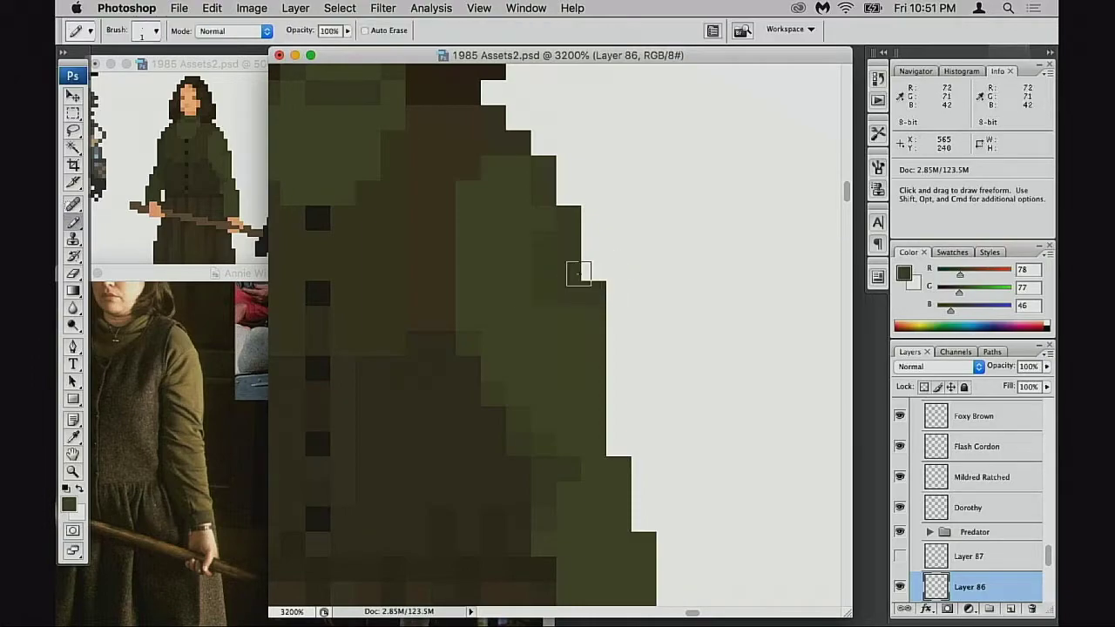
alt+click(547, 249)
scroll(557, 296, up, 2)
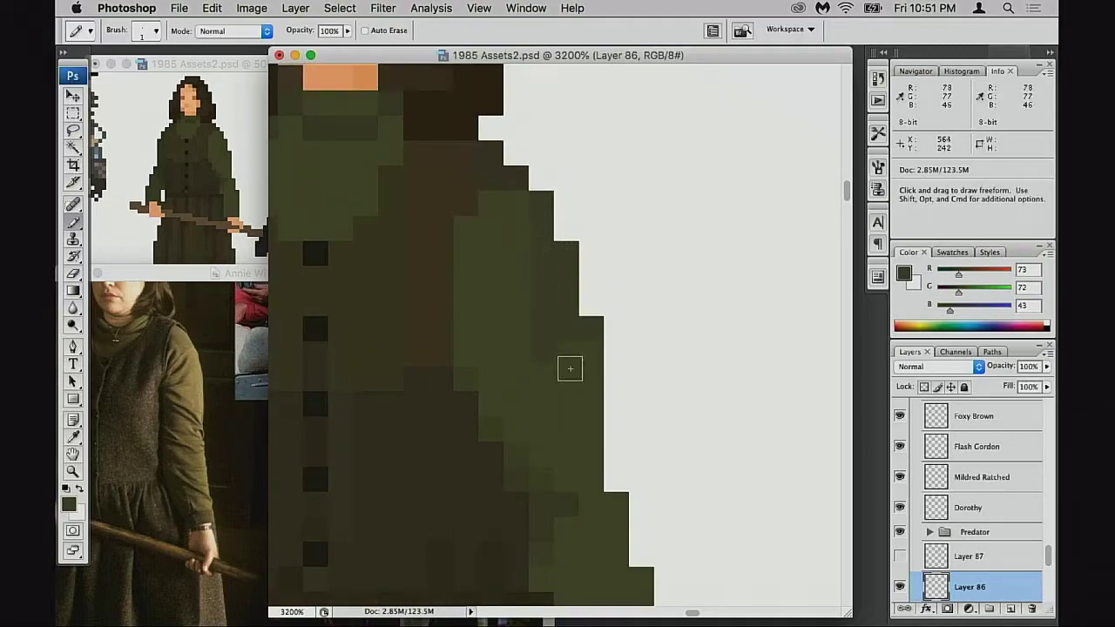
drag(588, 395, 597, 380)
alt+click(589, 338)
click(588, 326)
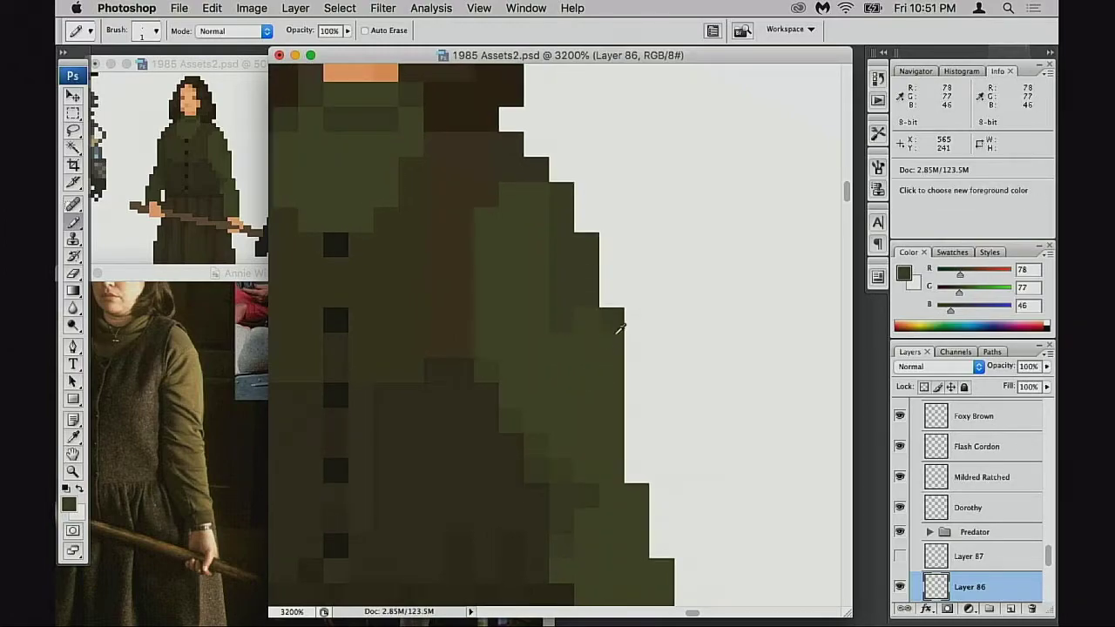
Darken the sleeve's outer edge above the elbow with sampled RGB 73/72/43 and touch up the adjoining fold with RGB 78/77/46
scroll(619, 368, down, 2)
scroll(618, 367, left, 1)
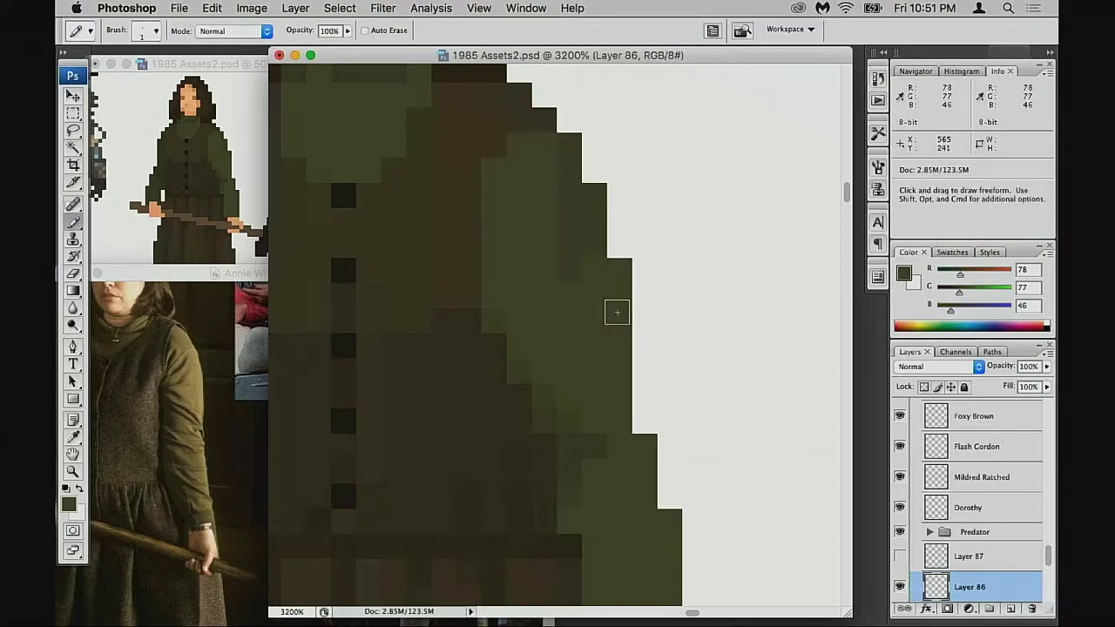
alt+click(597, 242)
drag(620, 277, 619, 347)
scroll(635, 365, down, 2)
scroll(634, 366, left, 1)
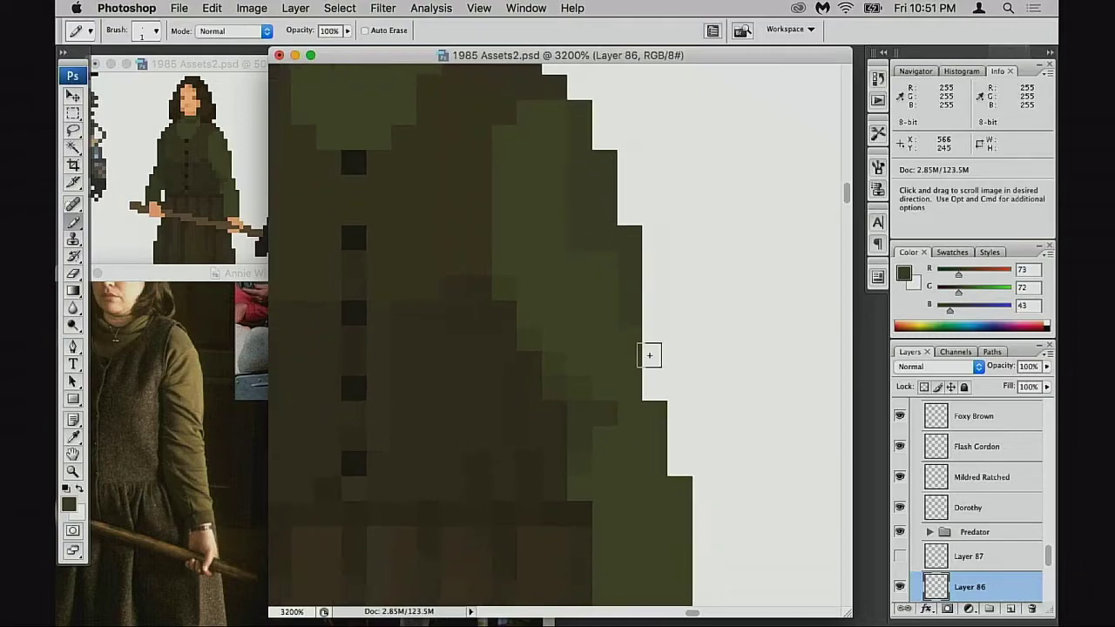
scroll(610, 304, up, 2)
alt+click(596, 297)
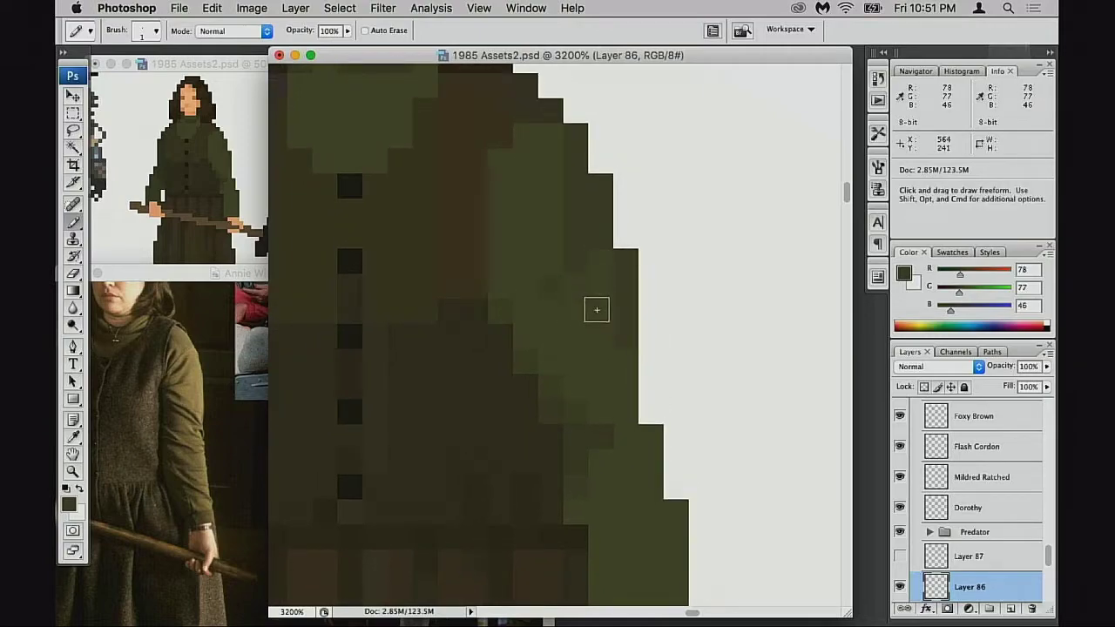
Sample RGB 72/71/42 and shade the forearm below the elbow fold, picking RGB 73/72/43 from the upper sleeve
drag(598, 345, 612, 213)
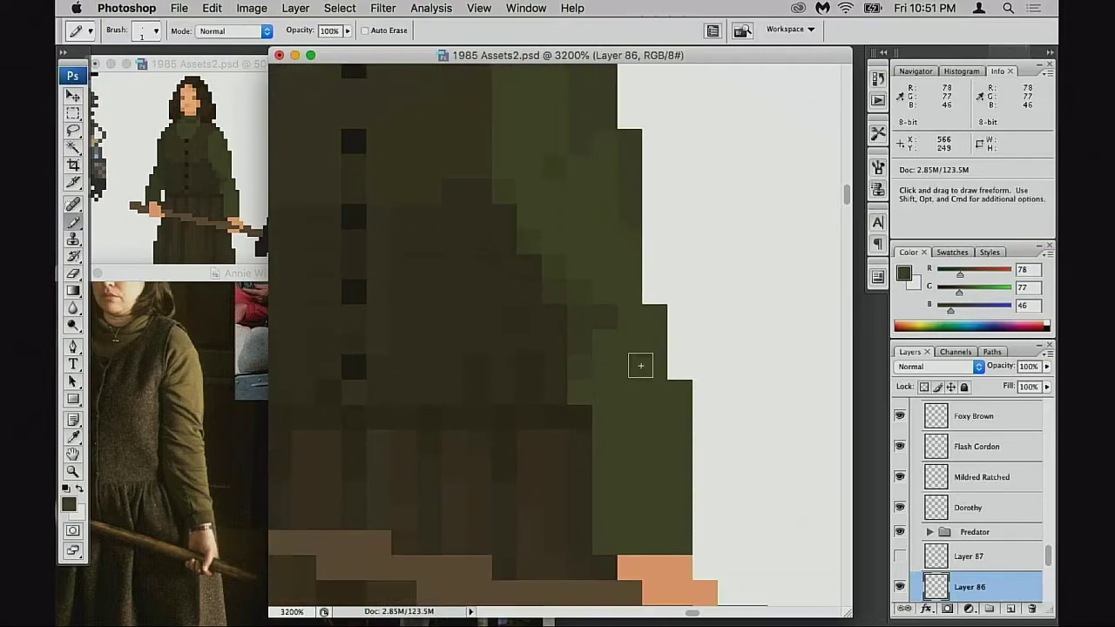
alt+click(598, 308)
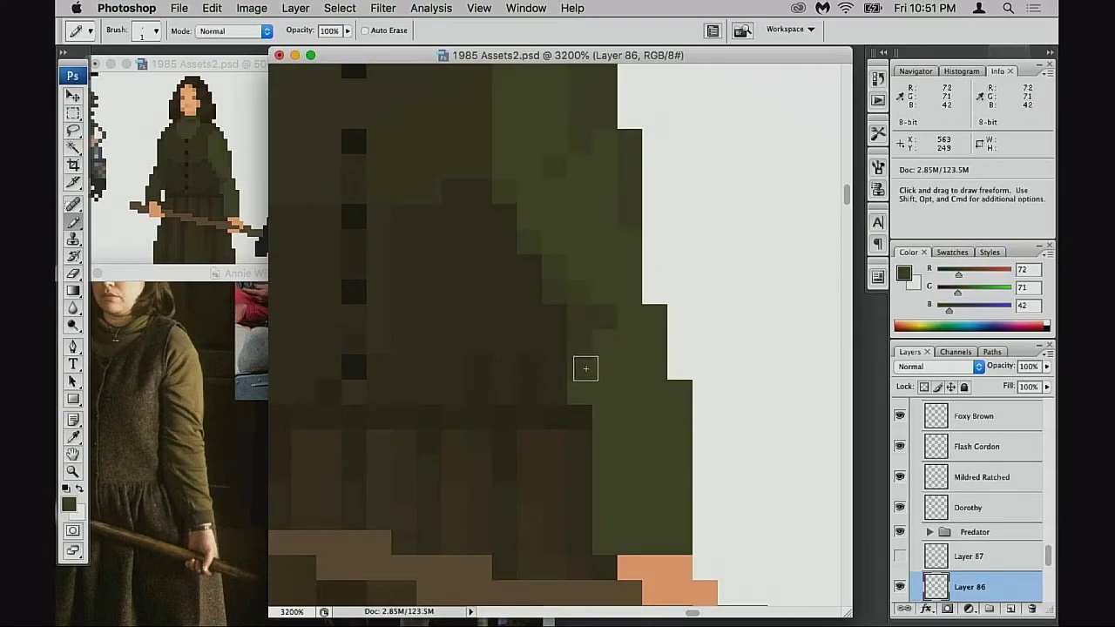
drag(609, 396, 612, 308)
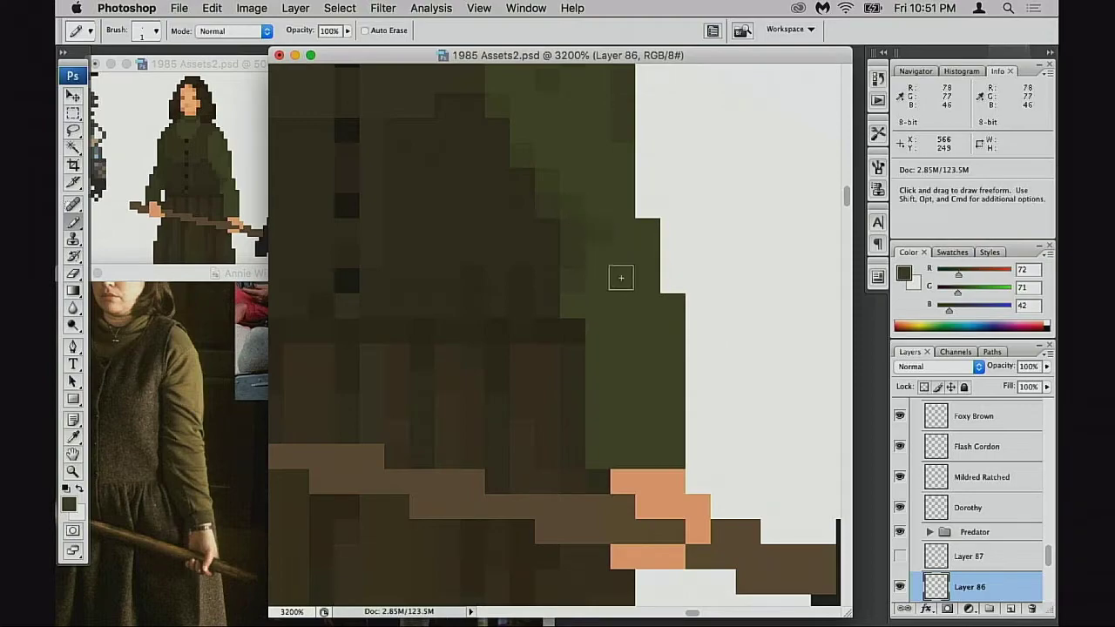
drag(611, 282, 581, 416)
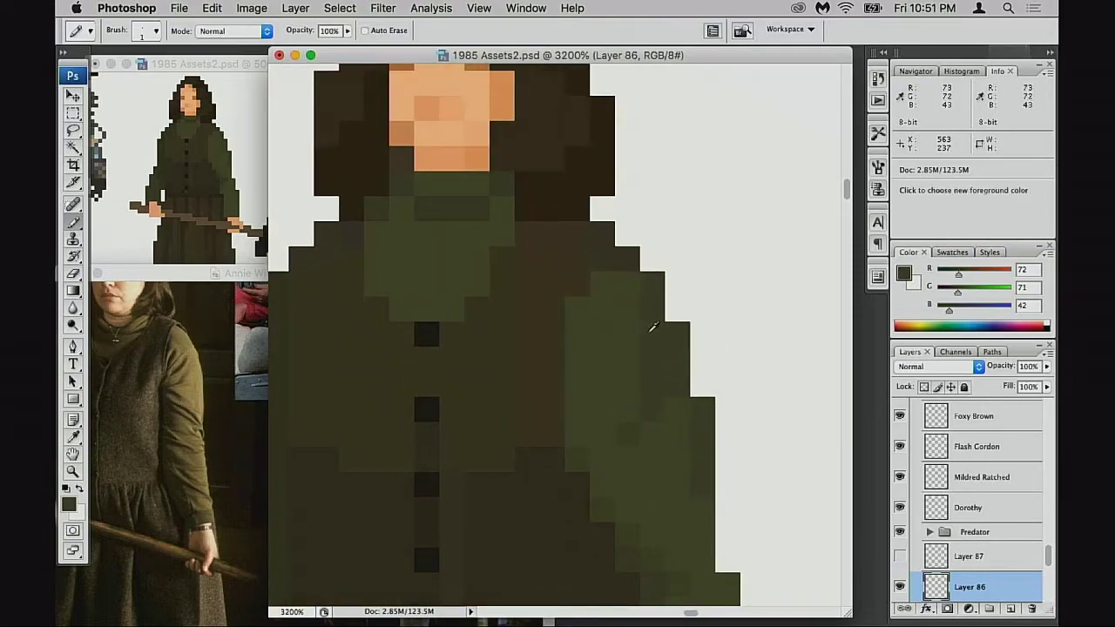
alt+click(652, 329)
Review the sleeve shading on the whole figure at 700% zoom and compare it with the sleeve in the reference photo
drag(442, 313, 478, 315)
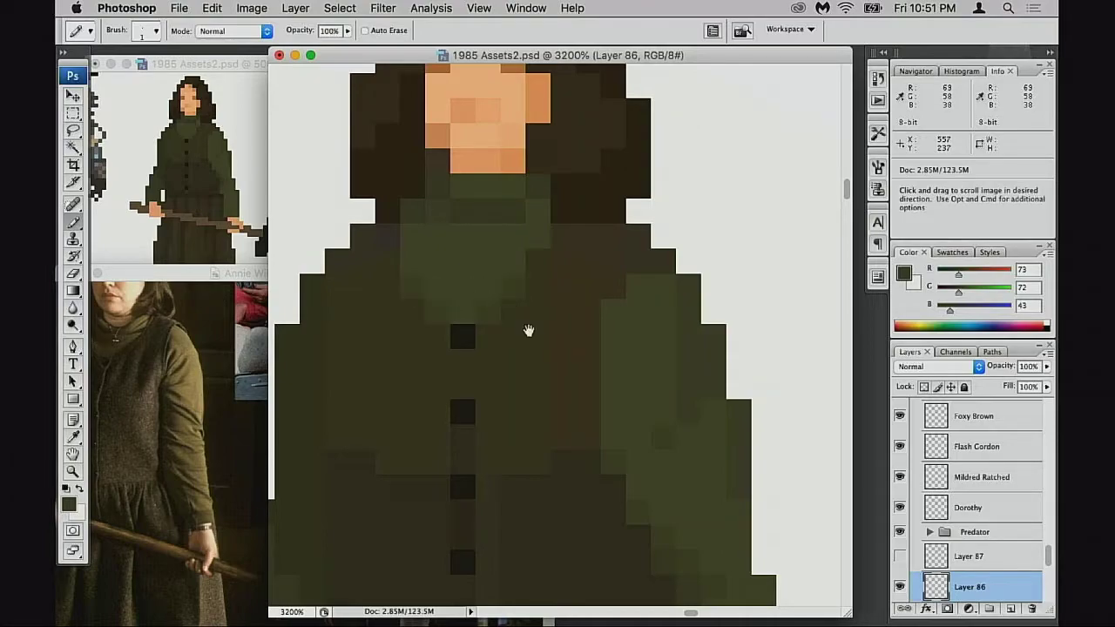
drag(524, 338, 577, 306)
drag(605, 472, 615, 306)
drag(678, 366, 619, 343)
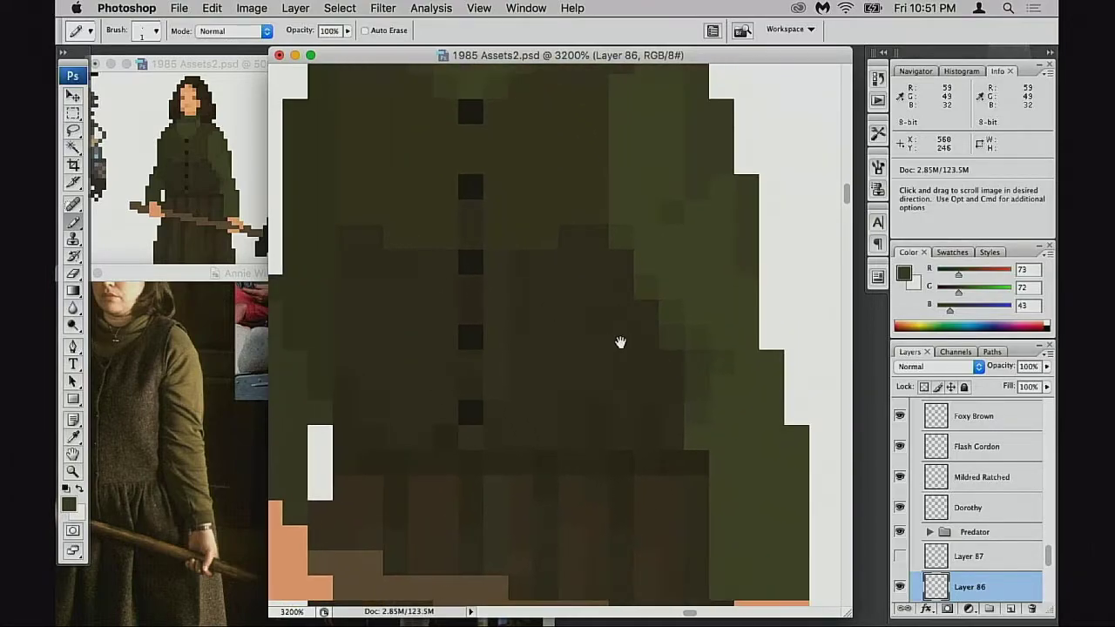
alt+click(625, 342)
alt+click(623, 350)
alt+click(618, 359)
alt+click(570, 397)
drag(552, 388, 651, 353)
drag(563, 374, 624, 387)
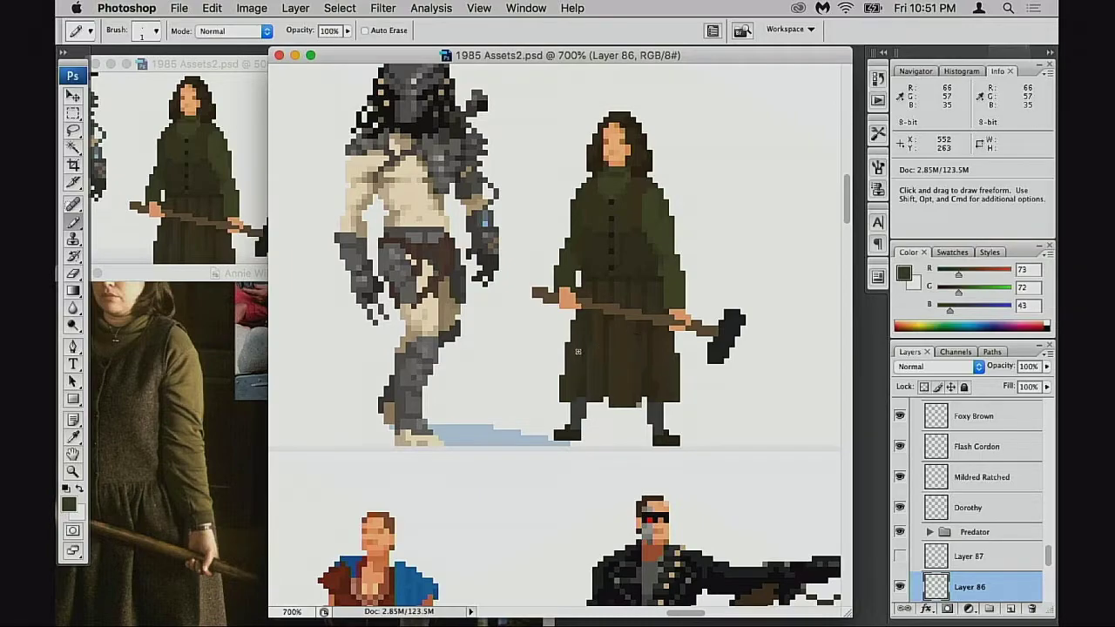
click(235, 375)
drag(378, 391, 347, 440)
click(656, 244)
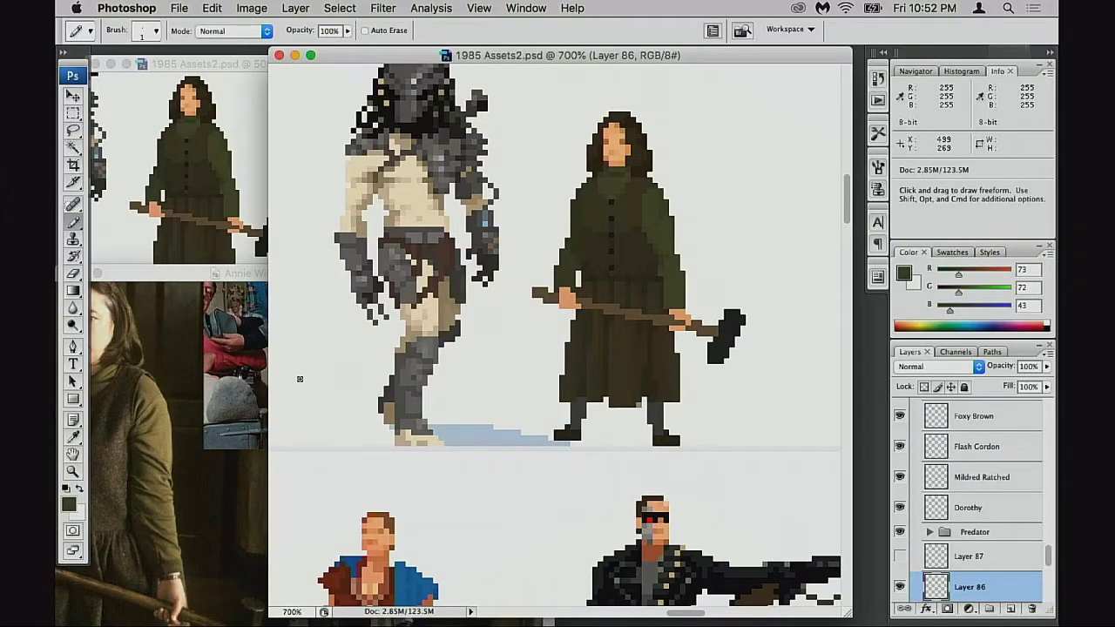
Examine the green turtleneck and sleeves in Annie Wilkes_Ref.jpg and compare their colour with the sprite's sleeves
click(238, 418)
drag(372, 437, 273, 288)
drag(475, 473, 411, 485)
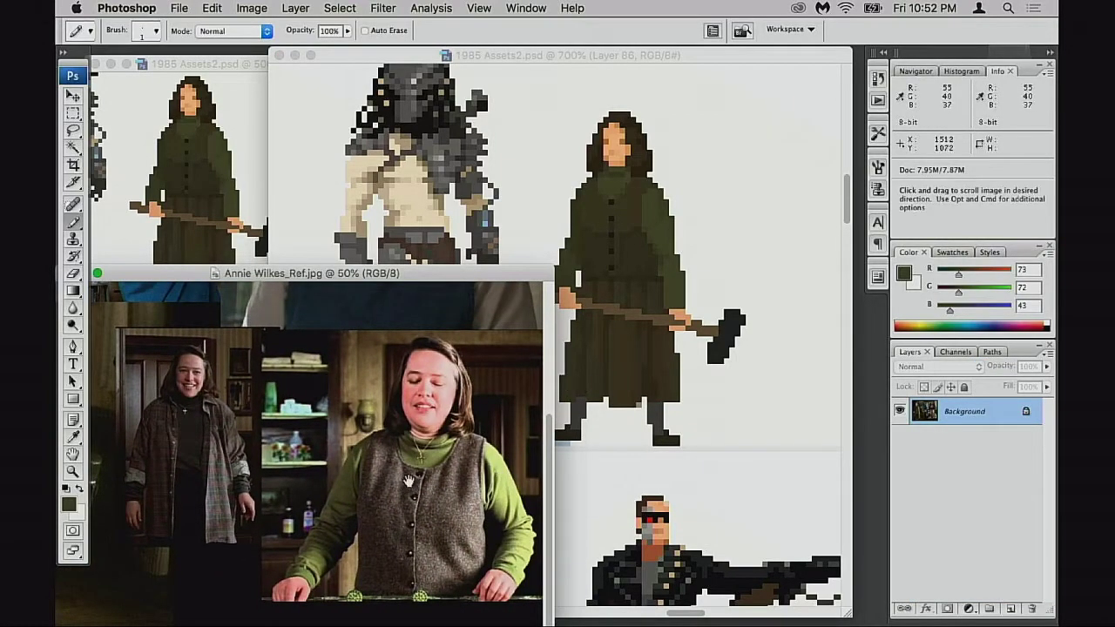
click(641, 285)
click(468, 284)
drag(467, 275, 424, 269)
click(647, 285)
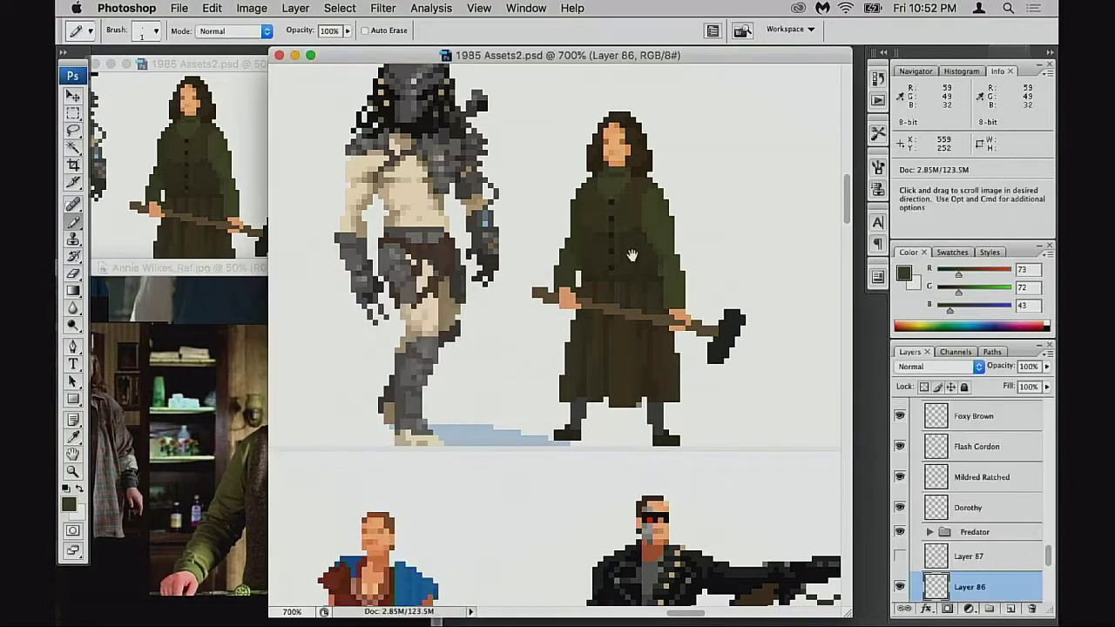
Select the green sleeve beside the Predator and the main area of the turtleneck collar with the Magic Wand
super+click(613, 261)
super+click(614, 291)
key(w)
super+click(455, 393)
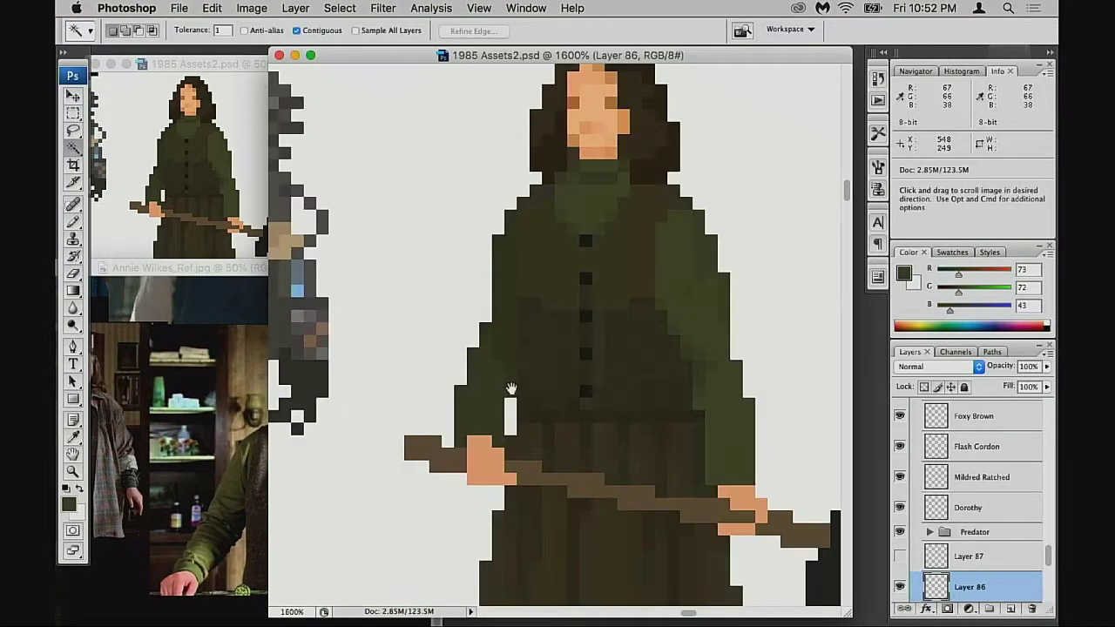
click(509, 318)
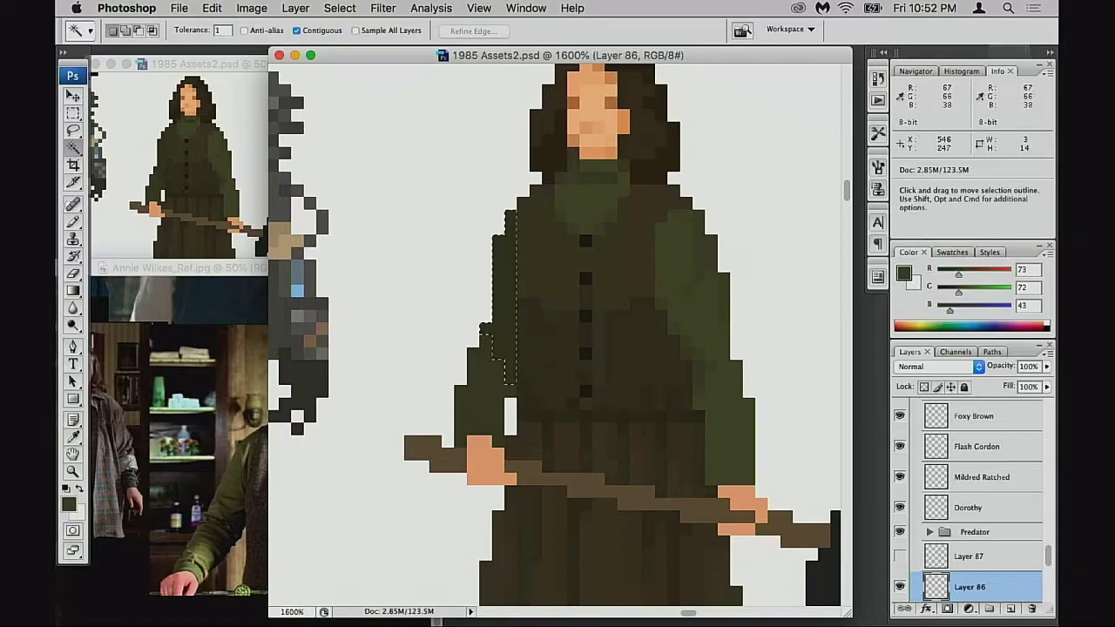
shift+click(575, 187)
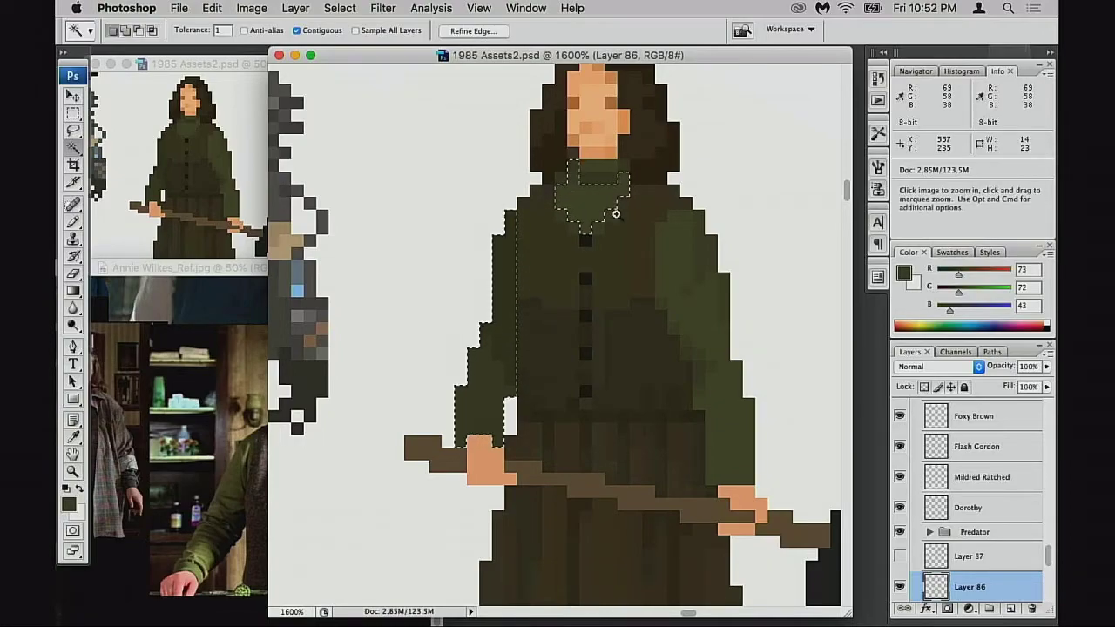
Add the collar's remaining shade and edge pixels to the Magic Wand selection
key(super+equal)
shift+click(473, 274)
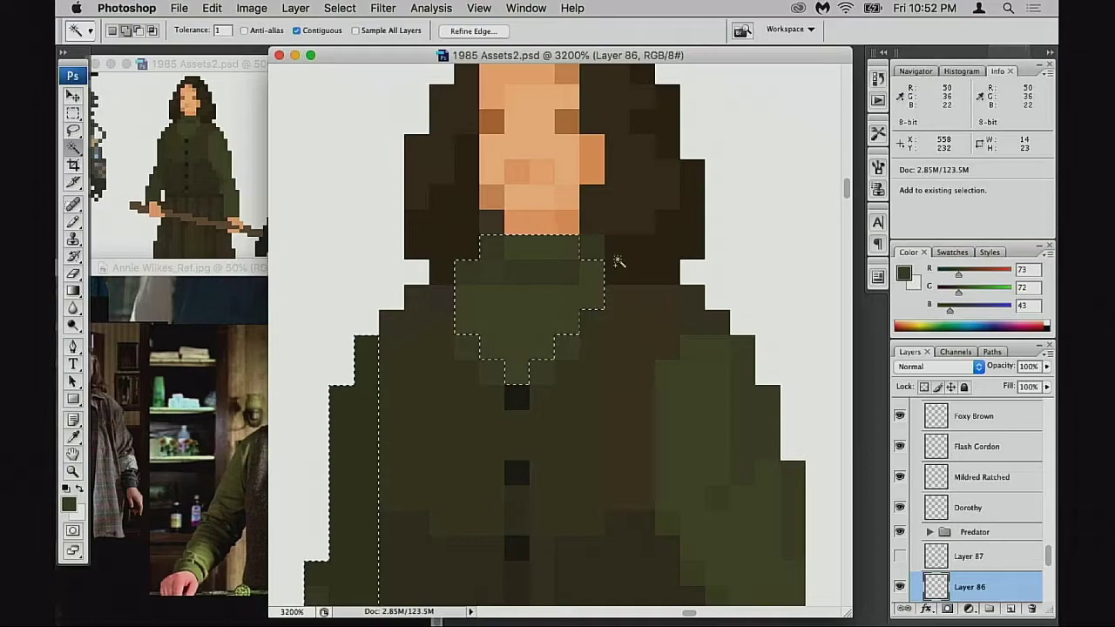
shift+click(592, 249)
shift+click(472, 348)
shift+click(497, 374)
shift+click(543, 372)
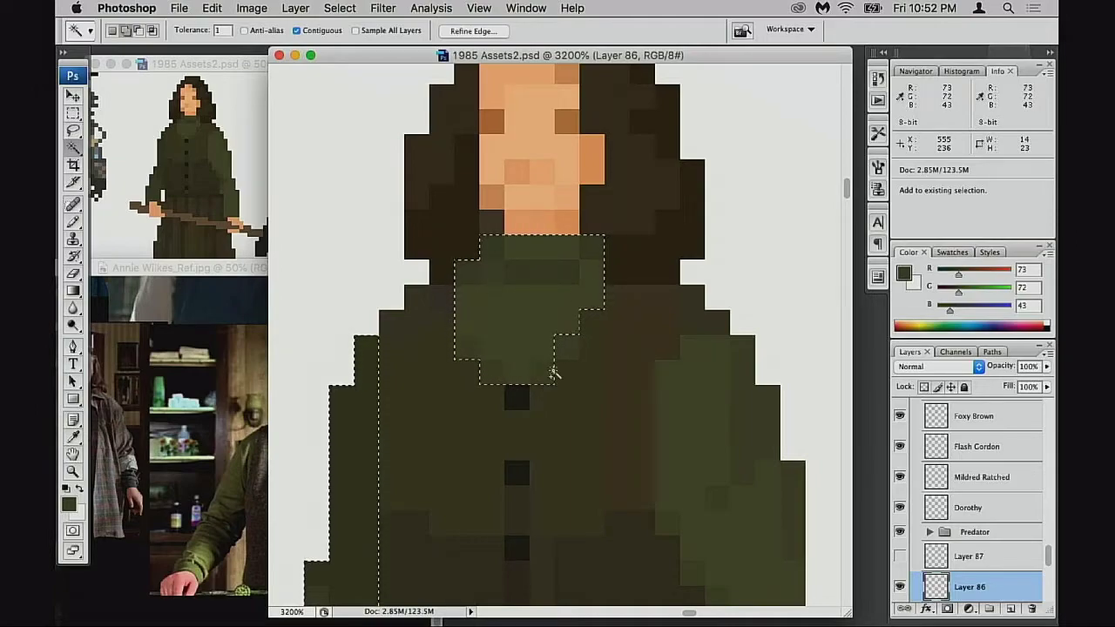
shift+click(570, 354)
Add the main green shades of the other sleeve, from shoulder to forearm, to the selection
drag(652, 393, 580, 308)
shift+click(636, 348)
drag(673, 389, 627, 268)
shift+click(629, 271)
drag(671, 353, 653, 279)
shift+click(579, 215)
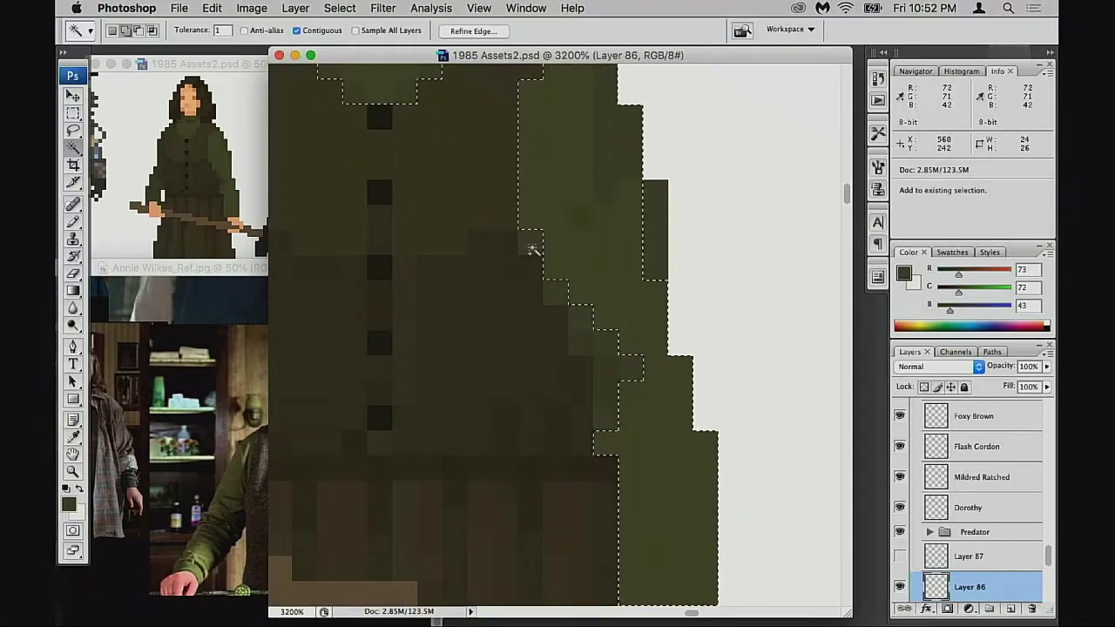
Add the inner-edge shade pixels of that sleeve to the selection and copy all selected green areas to a new layer
shift+click(530, 247)
shift+click(557, 298)
shift+click(582, 343)
shift+click(611, 354)
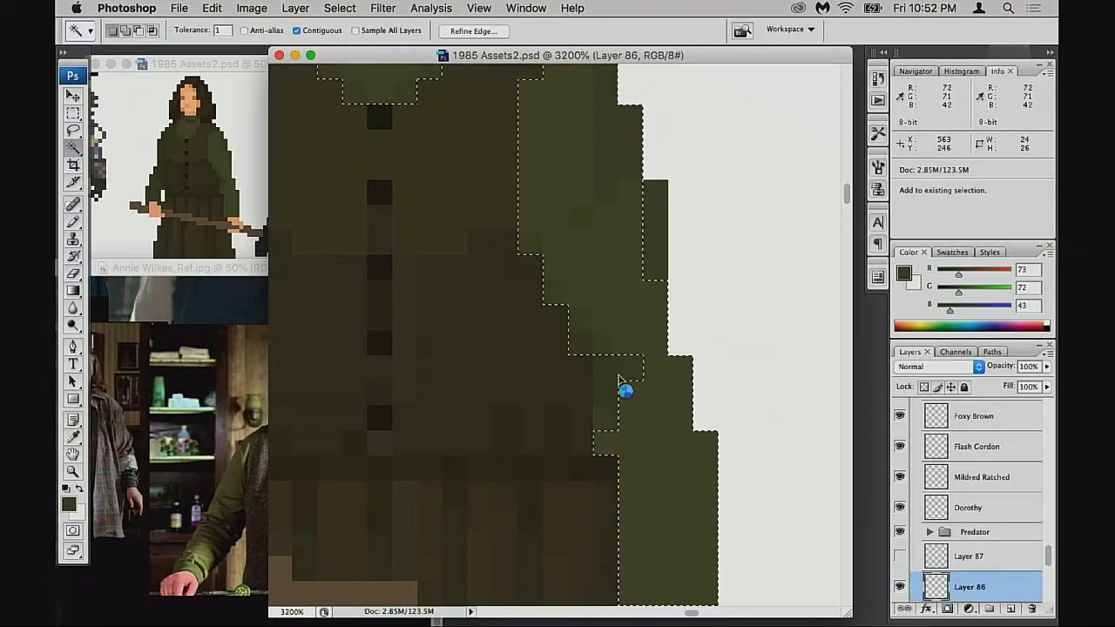
shift+click(614, 384)
shift+click(631, 377)
shift+click(609, 419)
drag(650, 420, 672, 286)
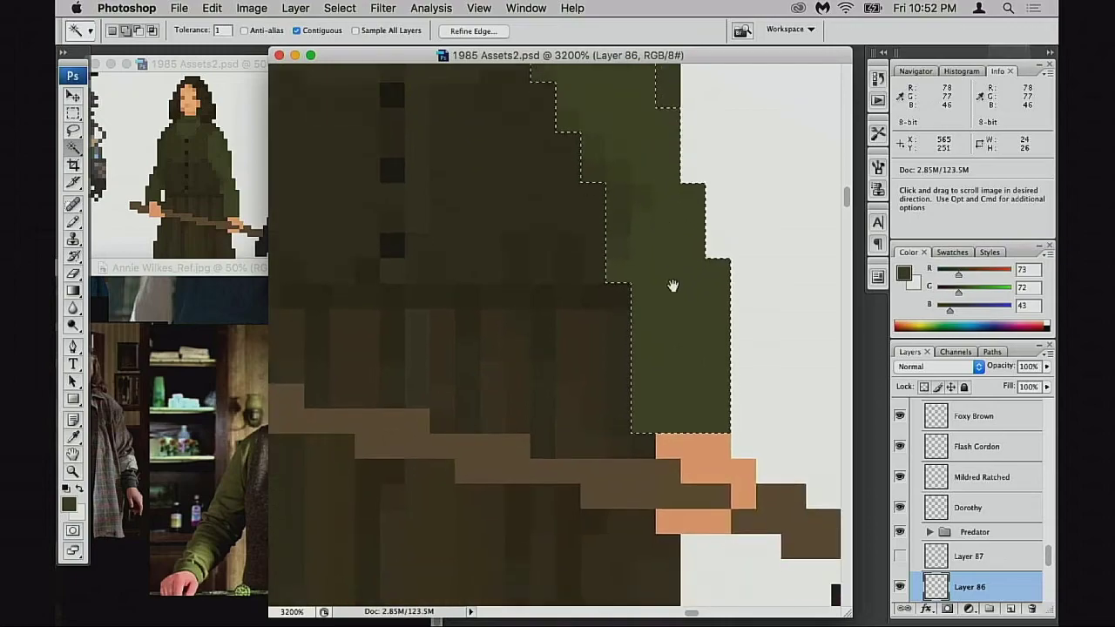
key(super+j)
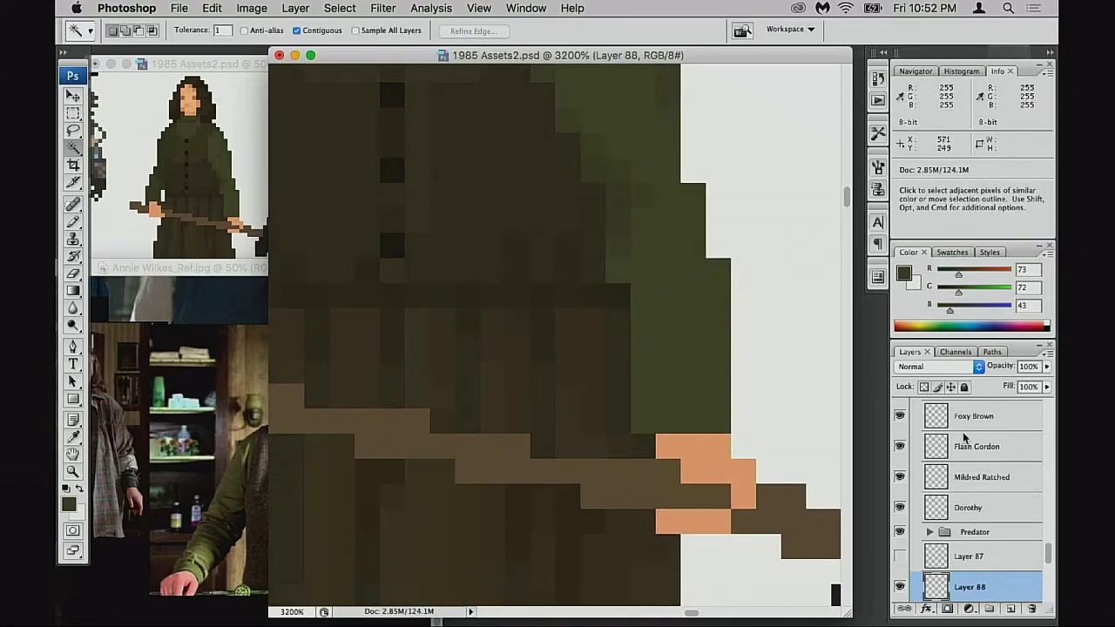
Check the copied sleeves and collar by isolating Layer 88 and toggling its visibility against Layer 86
scroll(960, 436, down, 3)
alt+click(898, 458)
drag(465, 224, 633, 348)
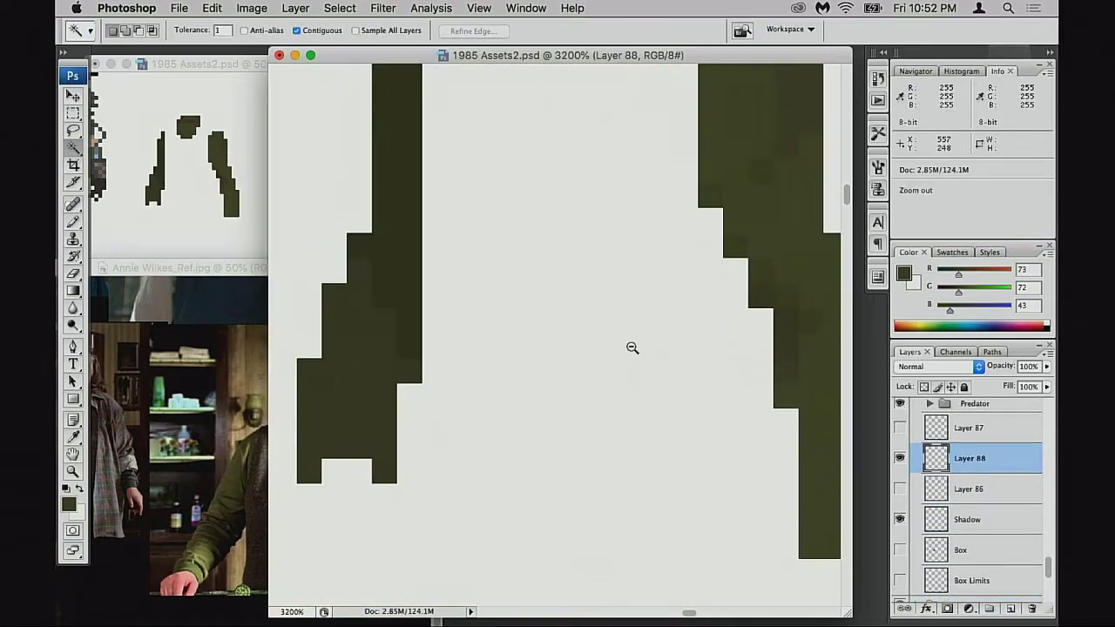
alt+click(633, 349)
alt+click(643, 361)
drag(645, 398, 644, 419)
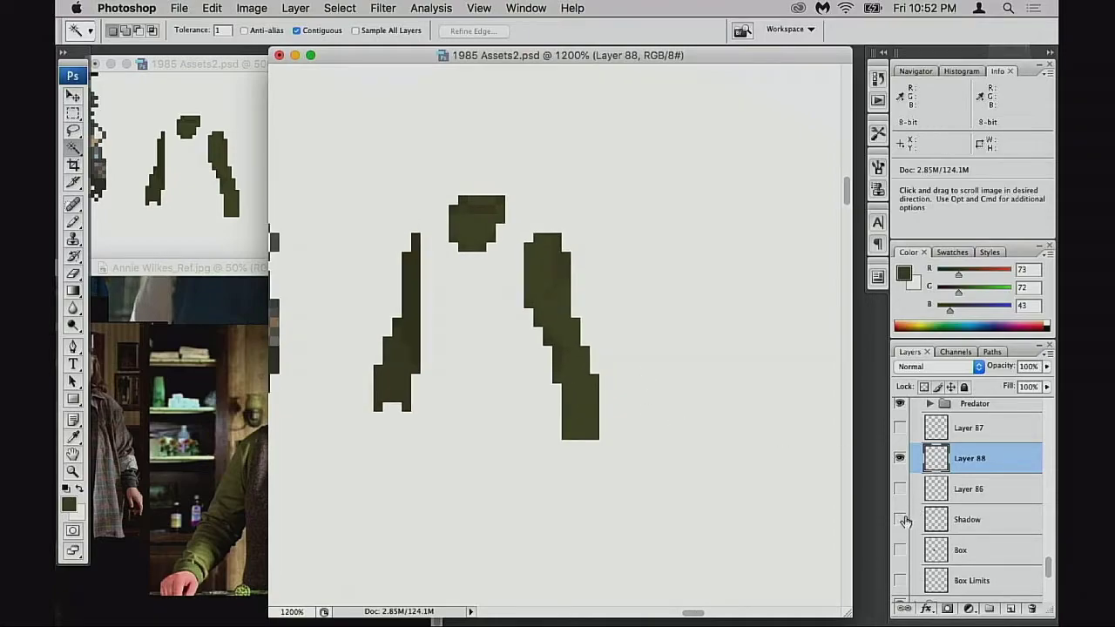
click(899, 462)
click(899, 491)
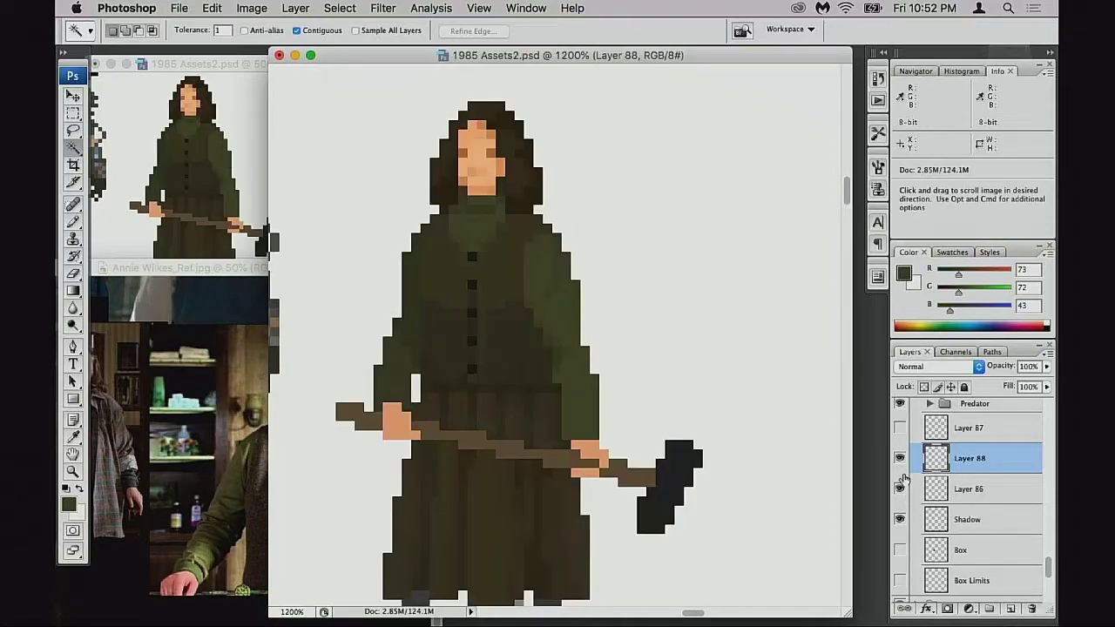
click(898, 462)
click(899, 491)
click(901, 461)
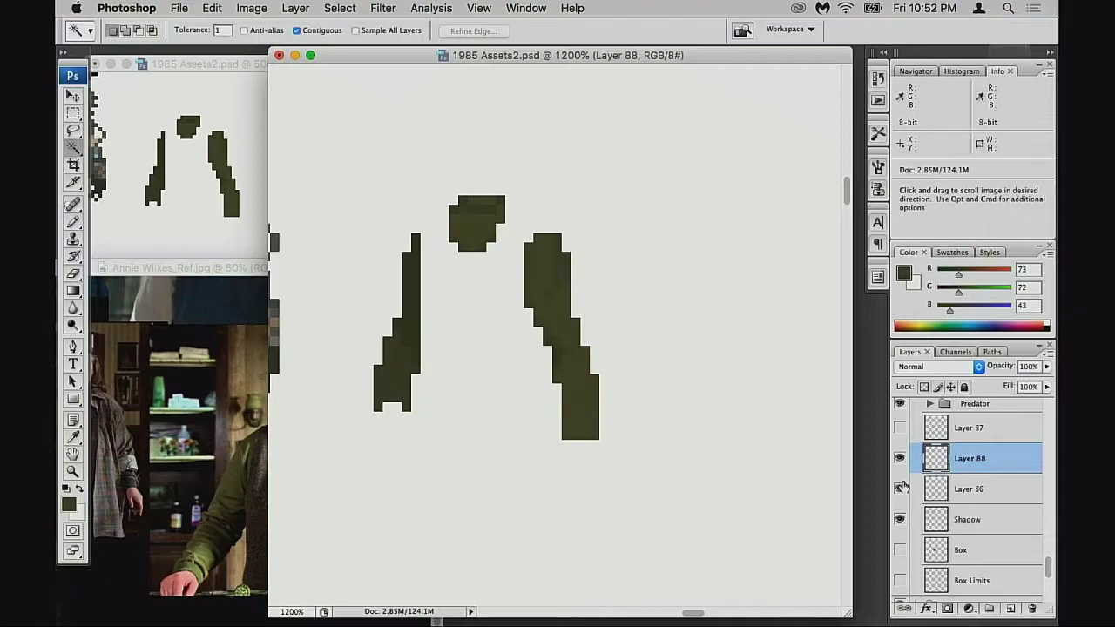
alt+click(901, 461)
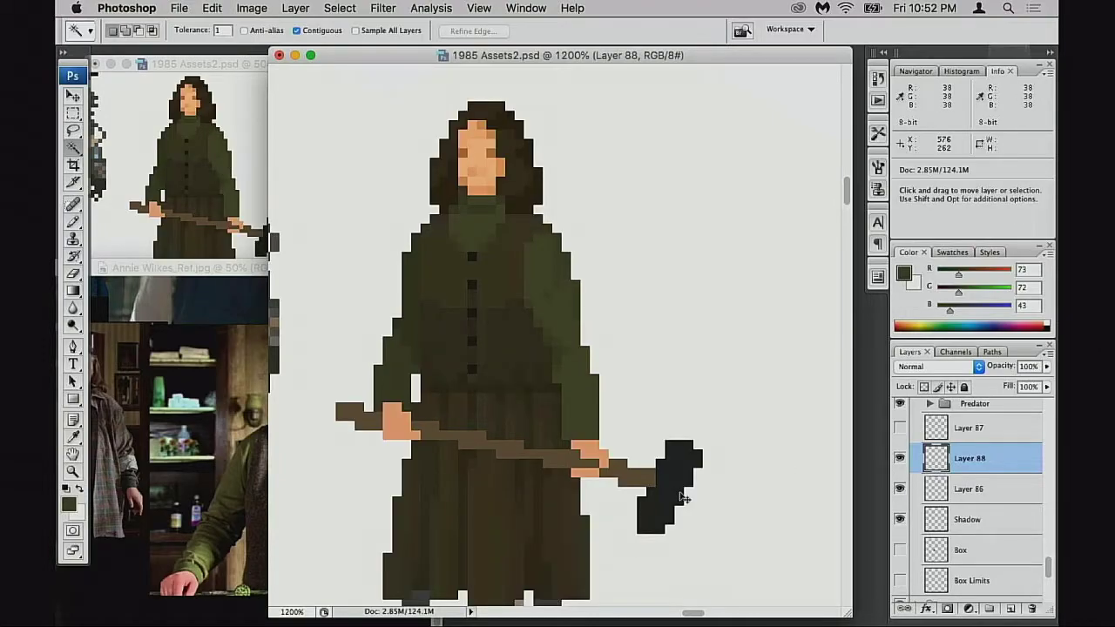
Adjust the sleeve and collar layer with Hue/Saturation: hue +8, saturation +25, lightness +10
key(super+u)
drag(840, 99, 803, 103)
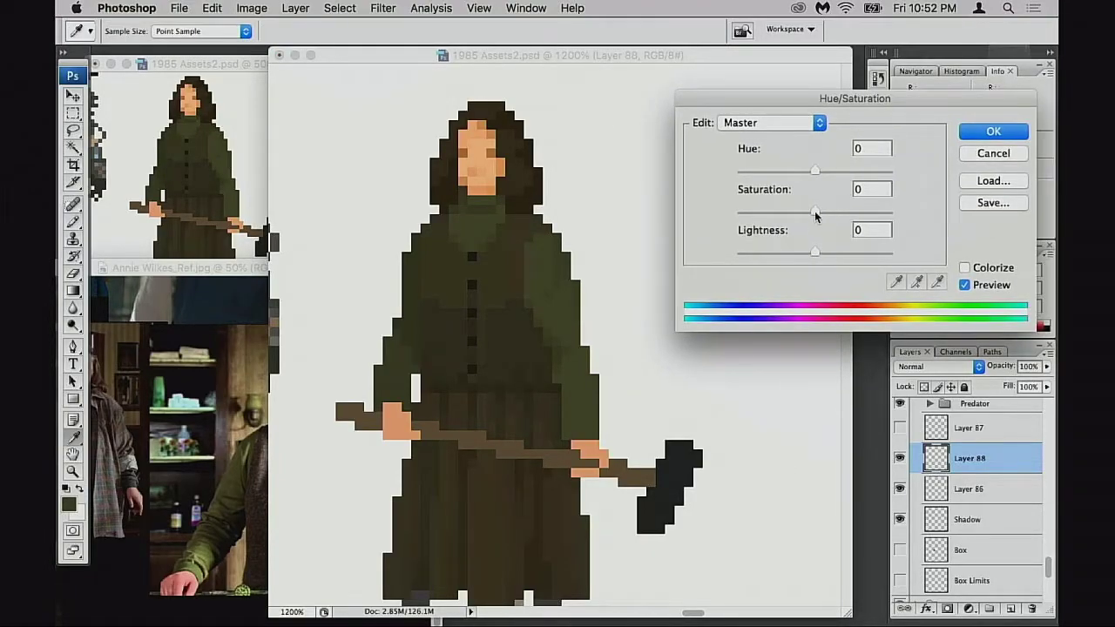
drag(839, 212, 834, 211)
drag(817, 252, 822, 255)
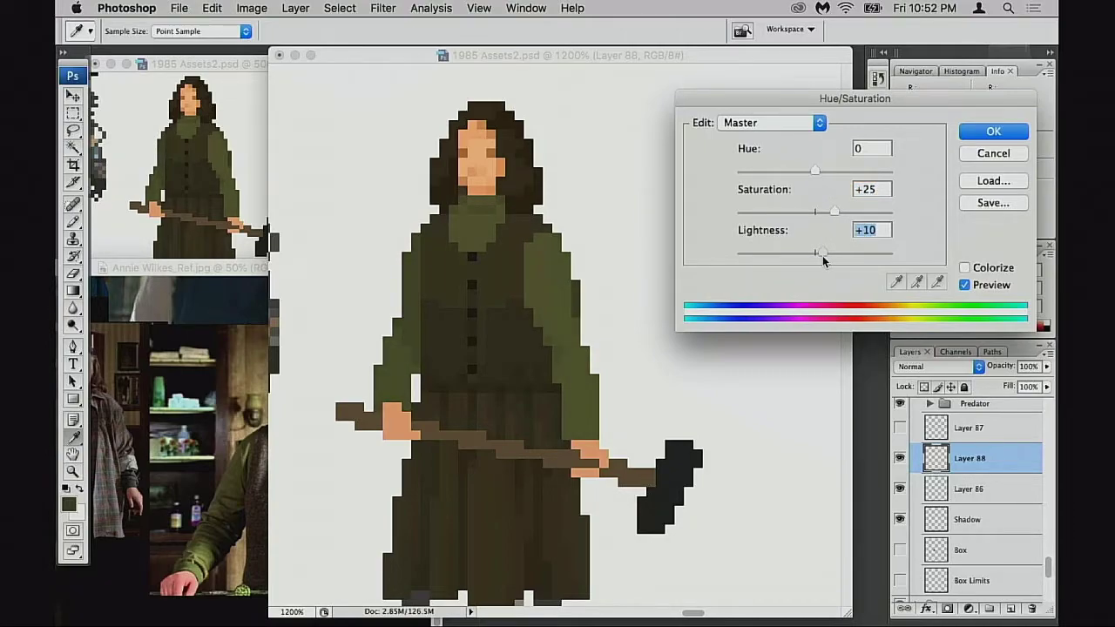
click(815, 173)
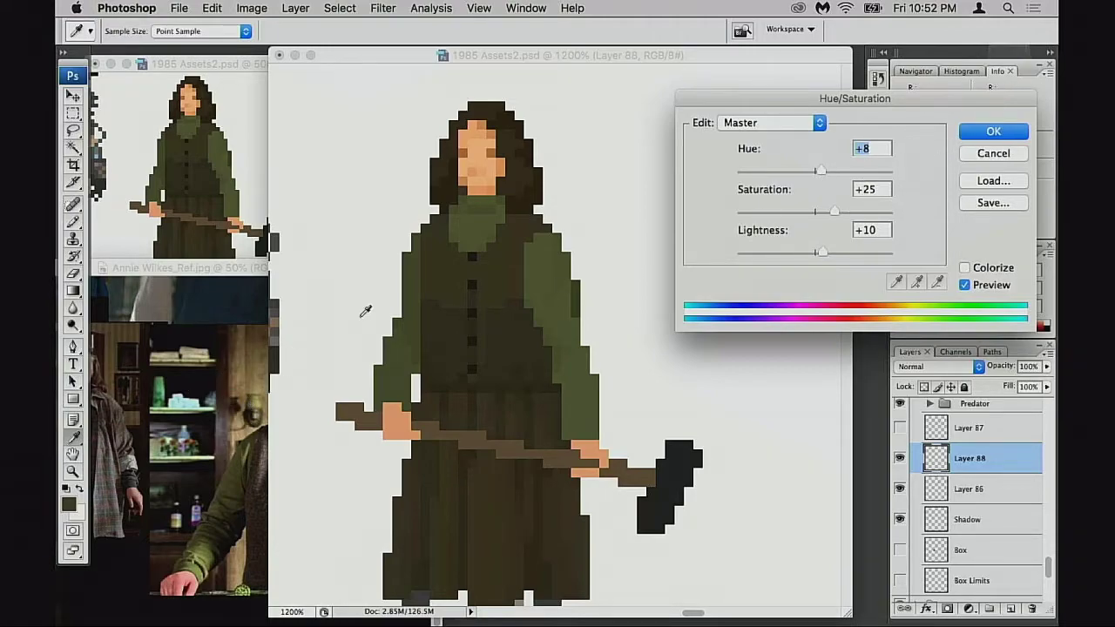
key(Return)
key(w)
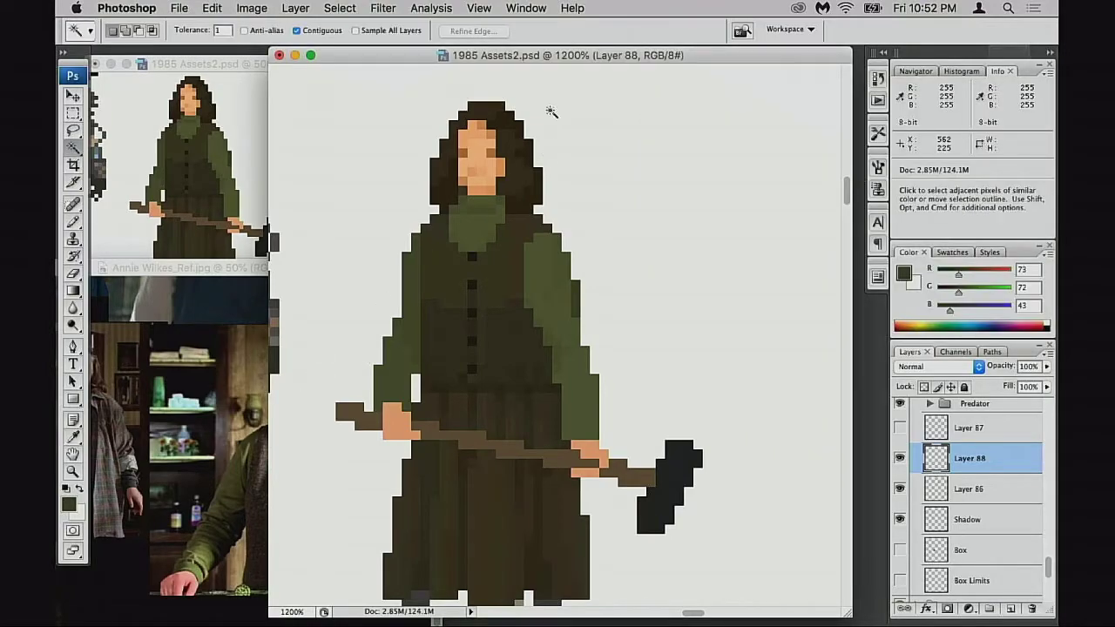
Examine the whole reference collage at 33.3% in full-screen view to judge the green of the turtleneck
drag(555, 55, 698, 58)
click(301, 355)
key(super+minus)
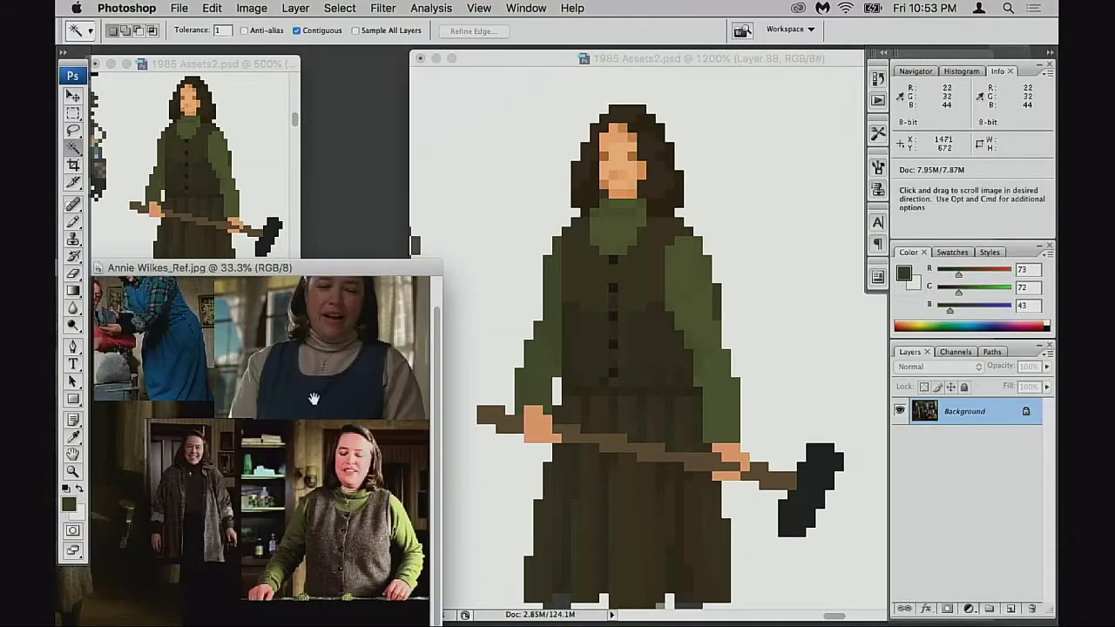
key(f)
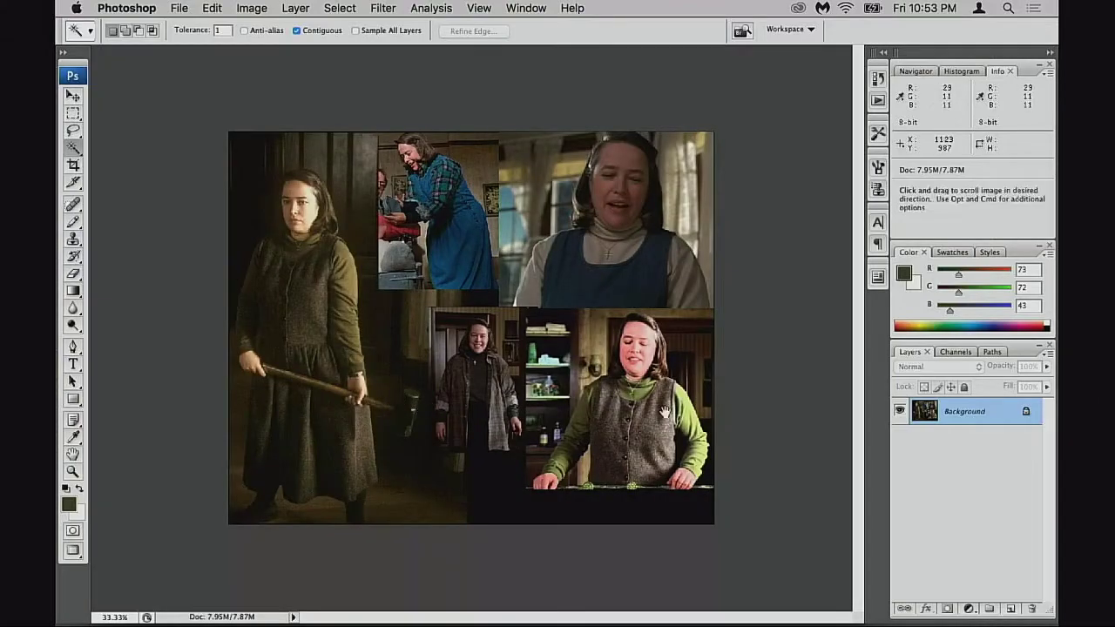
key(v)
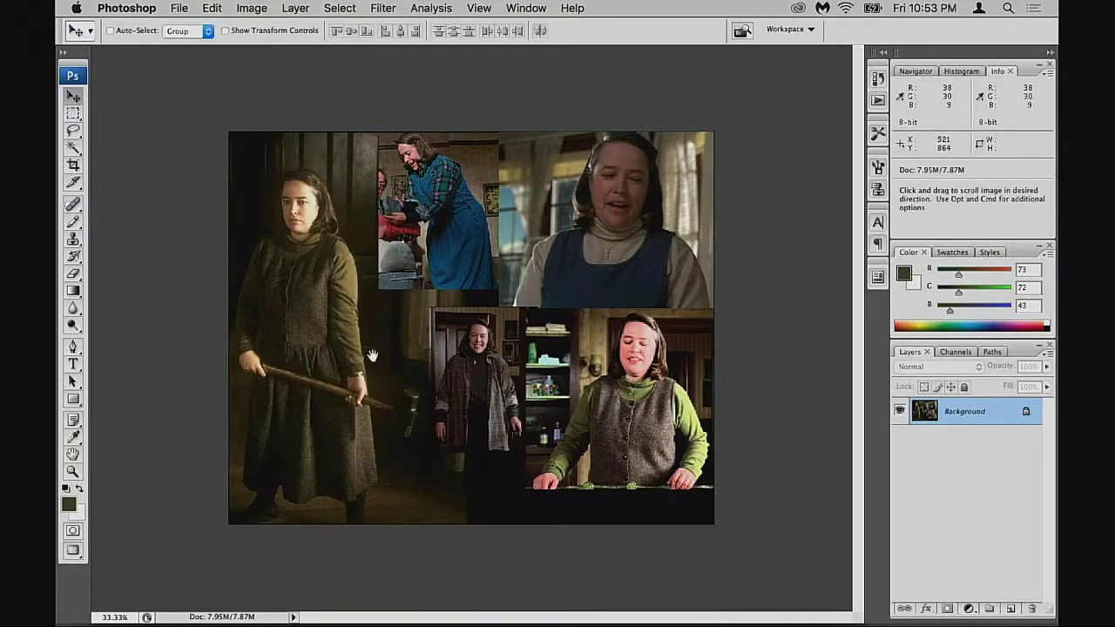
key(d)
key(f)
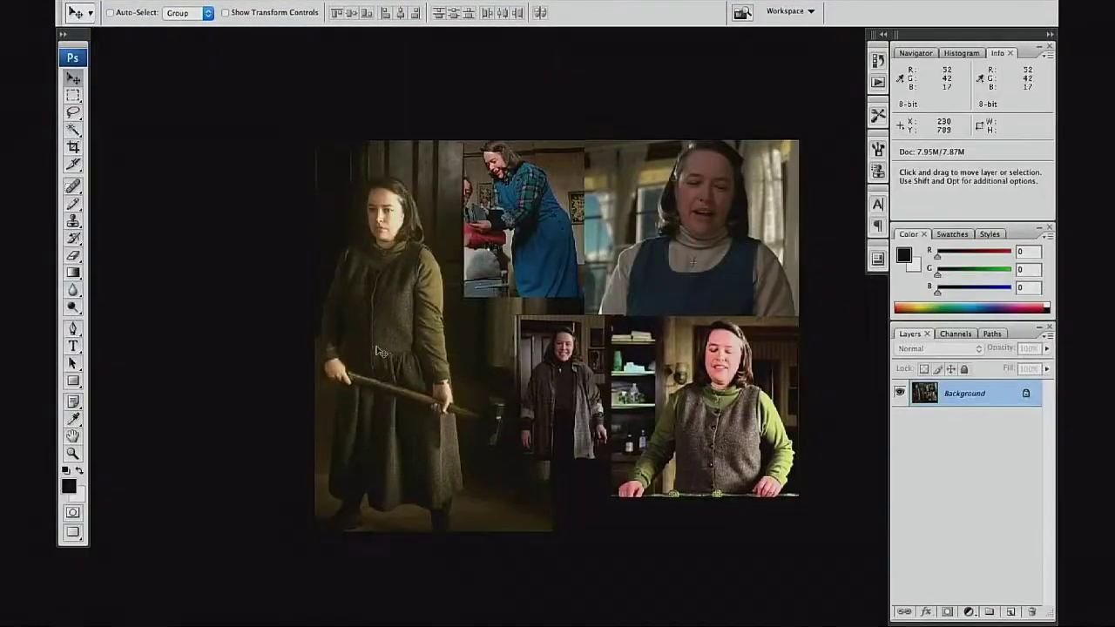
key(f)
Reposition the reference photos beside the sprite and compare the recoloured sleeves with them
scroll(390, 305, down, 2)
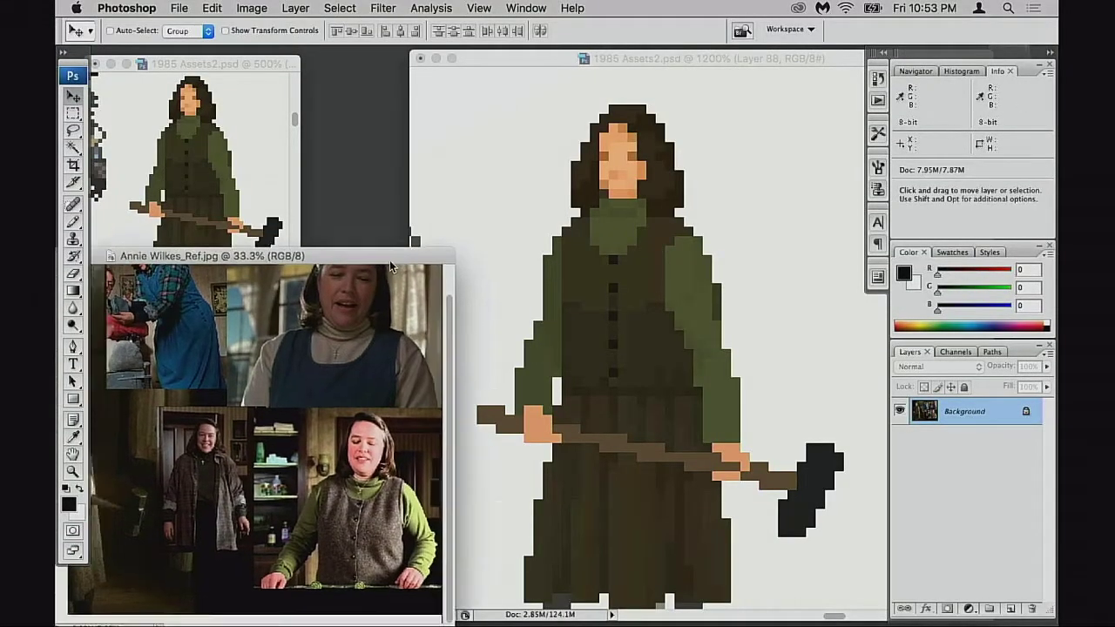
drag(389, 259, 464, 201)
drag(436, 386, 435, 395)
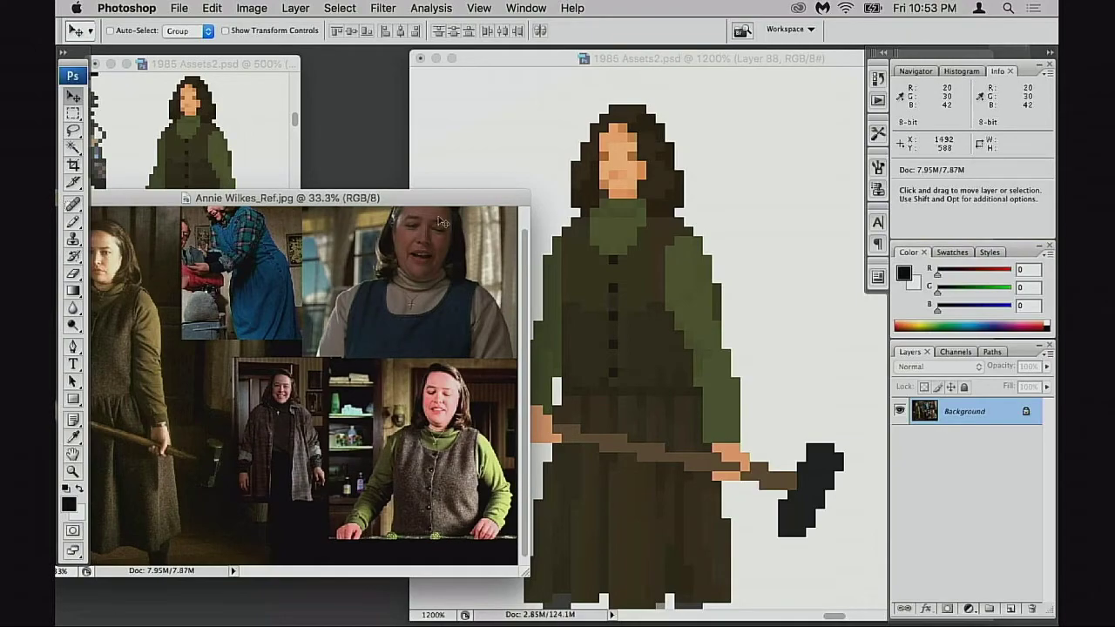
drag(457, 200, 424, 268)
click(688, 302)
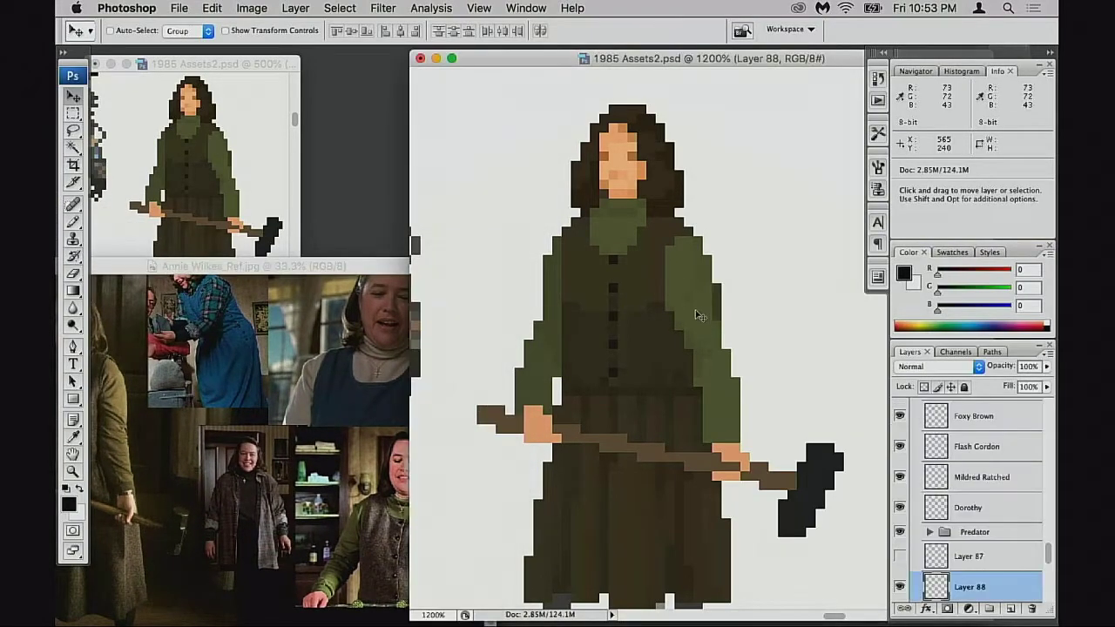
scroll(815, 392, left, 2)
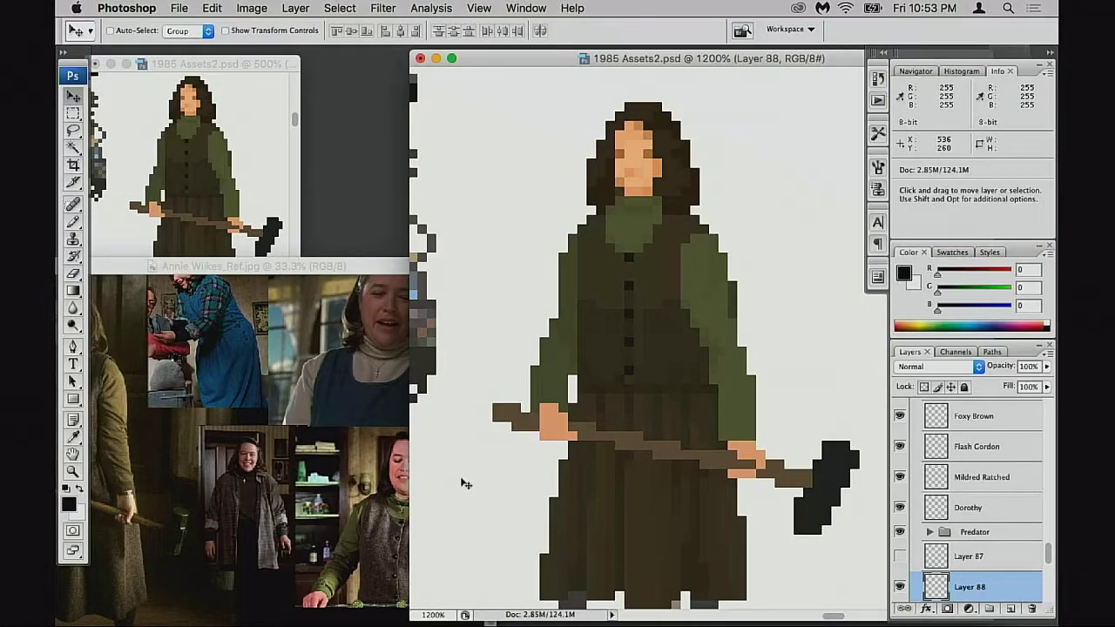
Increase the contrast of the sleeve and collar layer with Levels, using input black about 49 and input white 187
key(super+l)
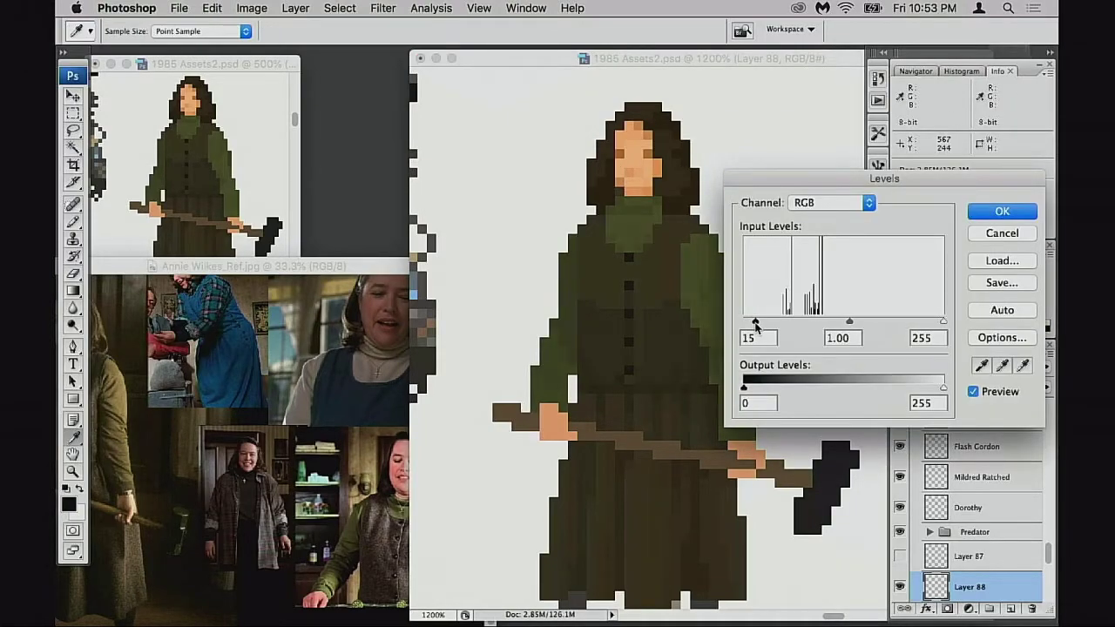
drag(923, 323, 927, 323)
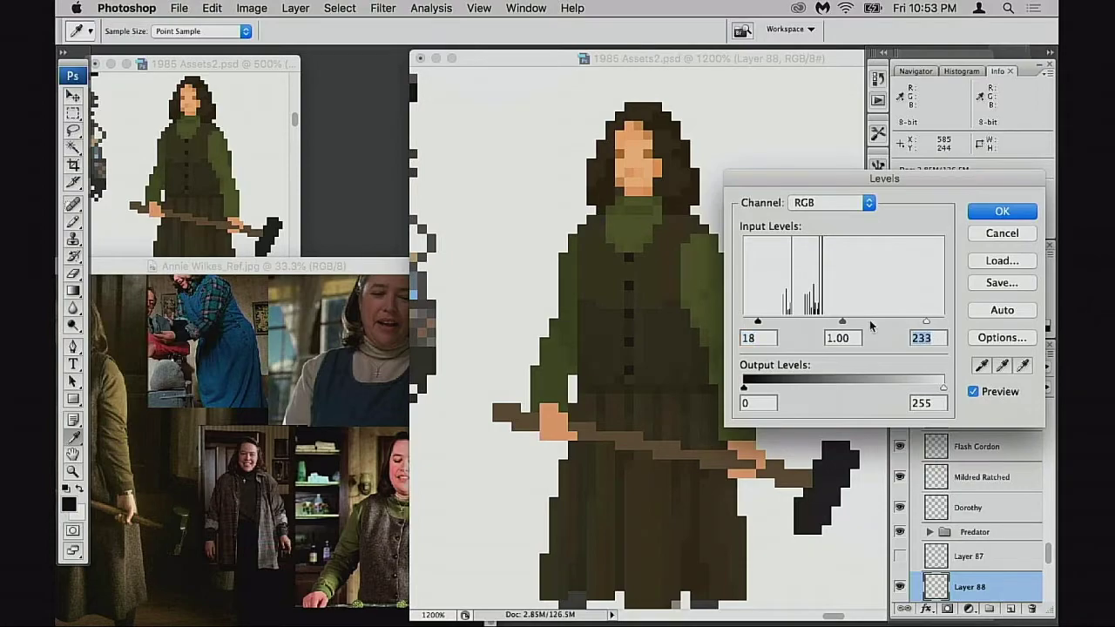
drag(758, 322, 765, 322)
drag(926, 322, 900, 321)
drag(766, 325, 768, 323)
drag(897, 320, 889, 321)
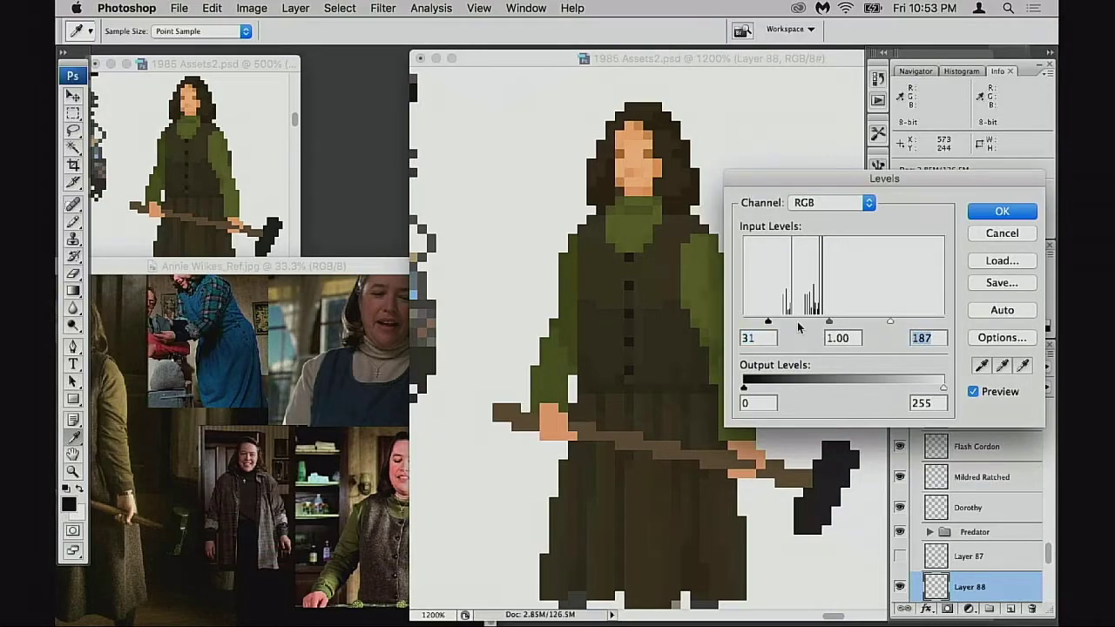
drag(768, 322, 789, 324)
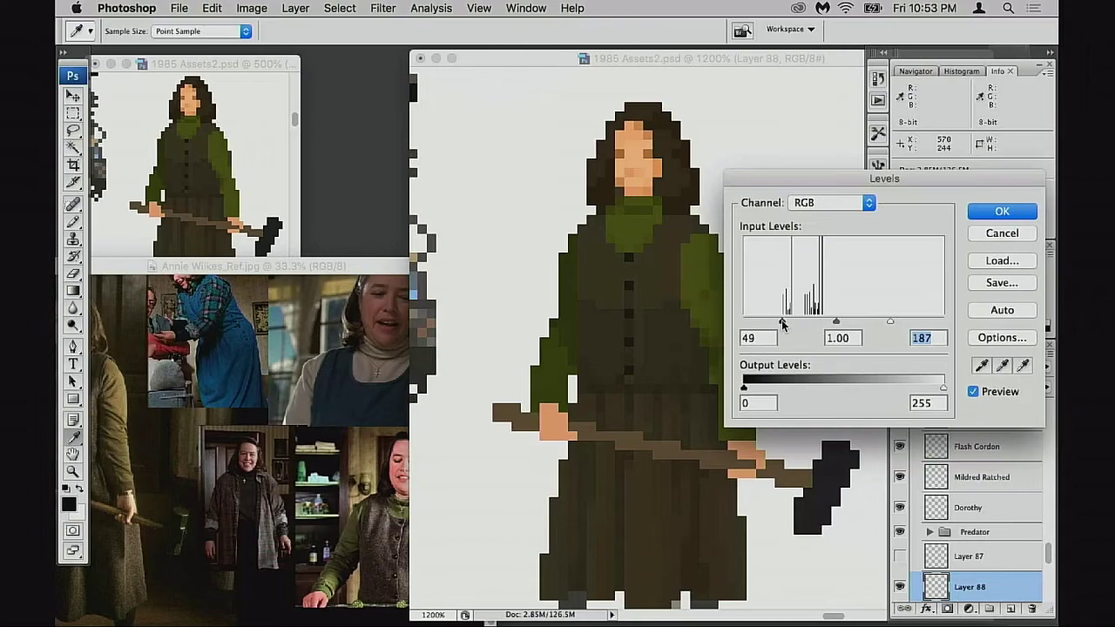
click(999, 213)
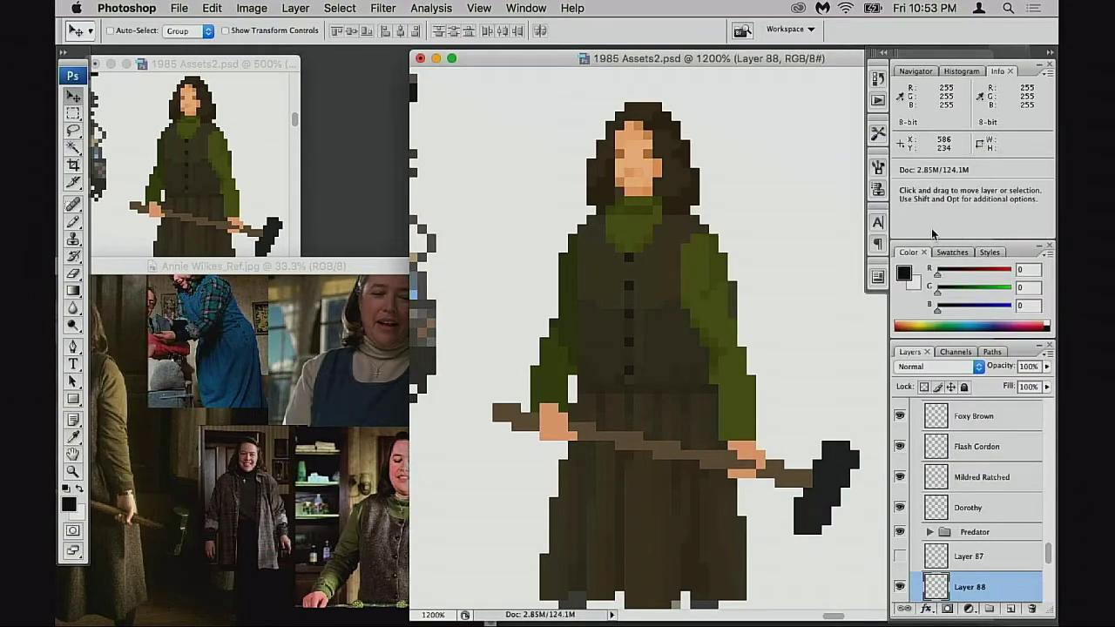
Mute the green of the sleeve and collar layer with Hue/Saturation, shifting the hue slightly, reducing saturation and raising lightness to about +13
key(ctrl+u)
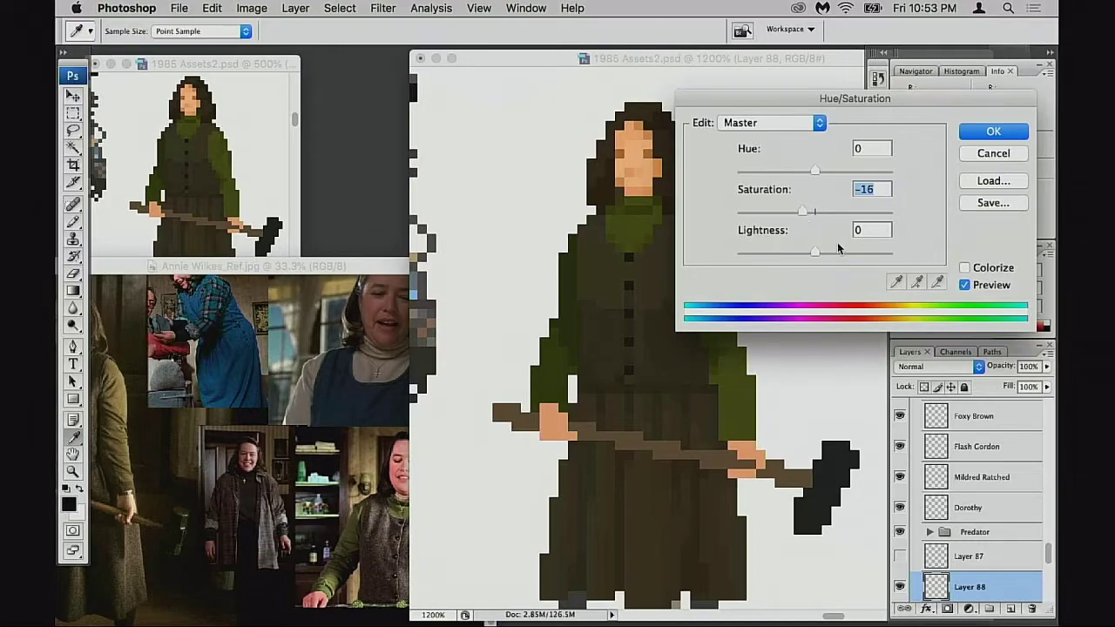
drag(815, 251, 826, 254)
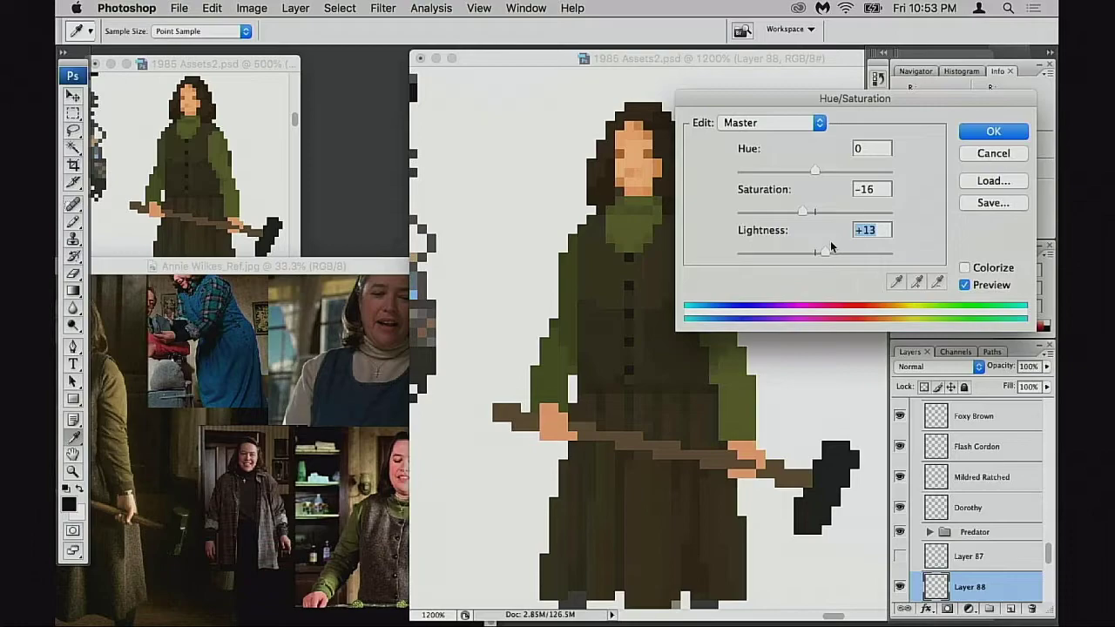
drag(814, 179, 808, 177)
drag(793, 211, 807, 216)
click(987, 137)
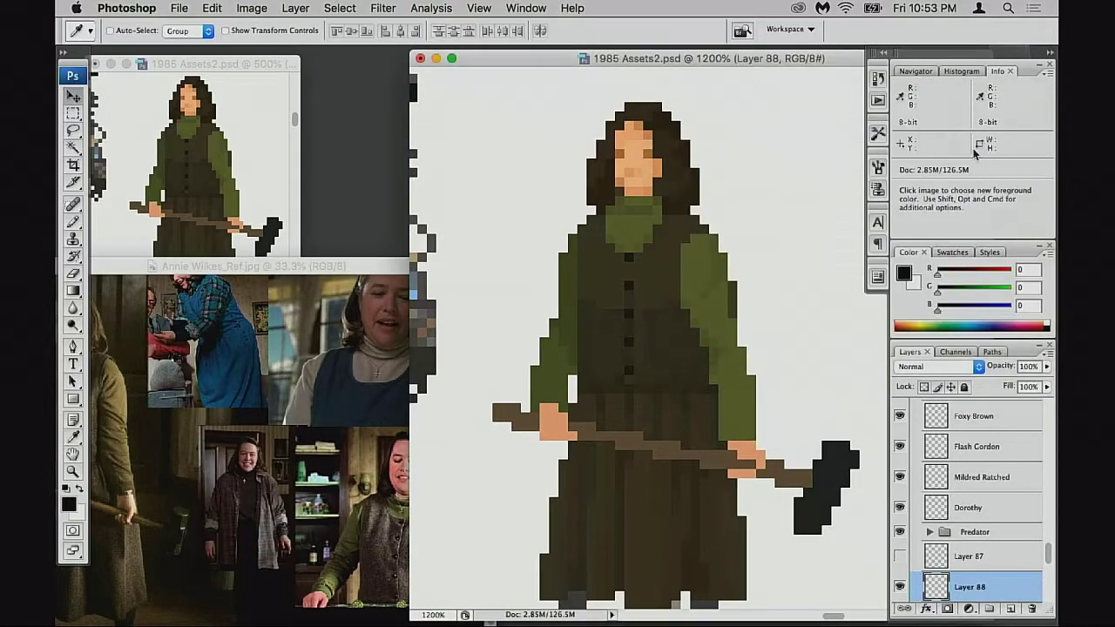
Compare the sleeve colour with and without the last Hue/Saturation adjustment, judging the woman beside the neighbouring characters
alt+click(731, 337)
alt+click(732, 349)
alt+super+click(734, 352)
alt+super+click(733, 355)
alt+super+click(732, 359)
alt+super+click(730, 364)
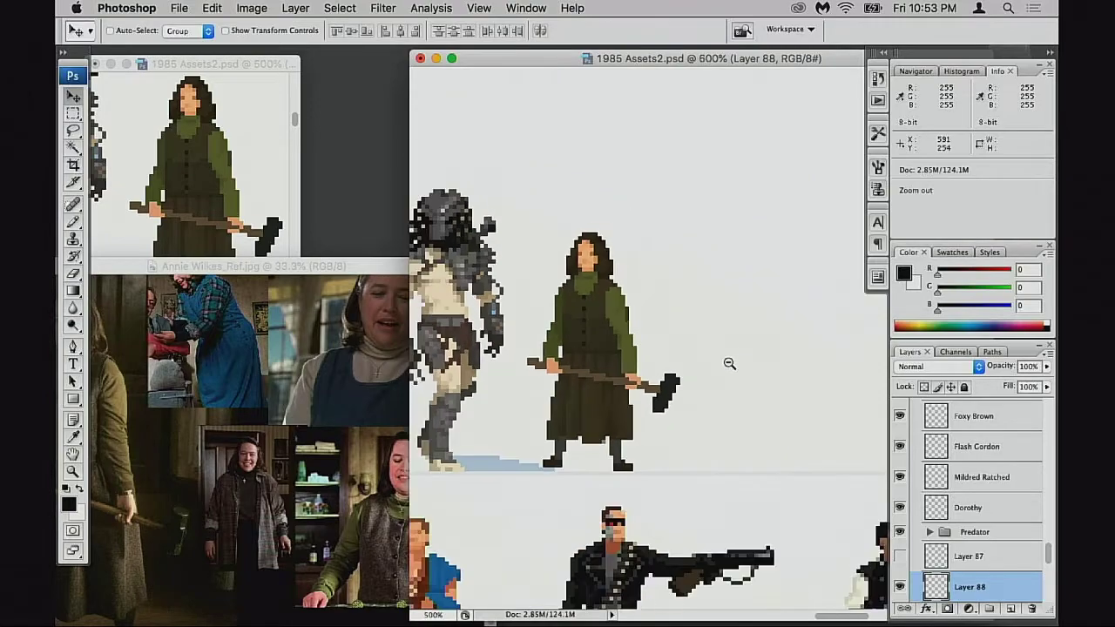
key(super+z)
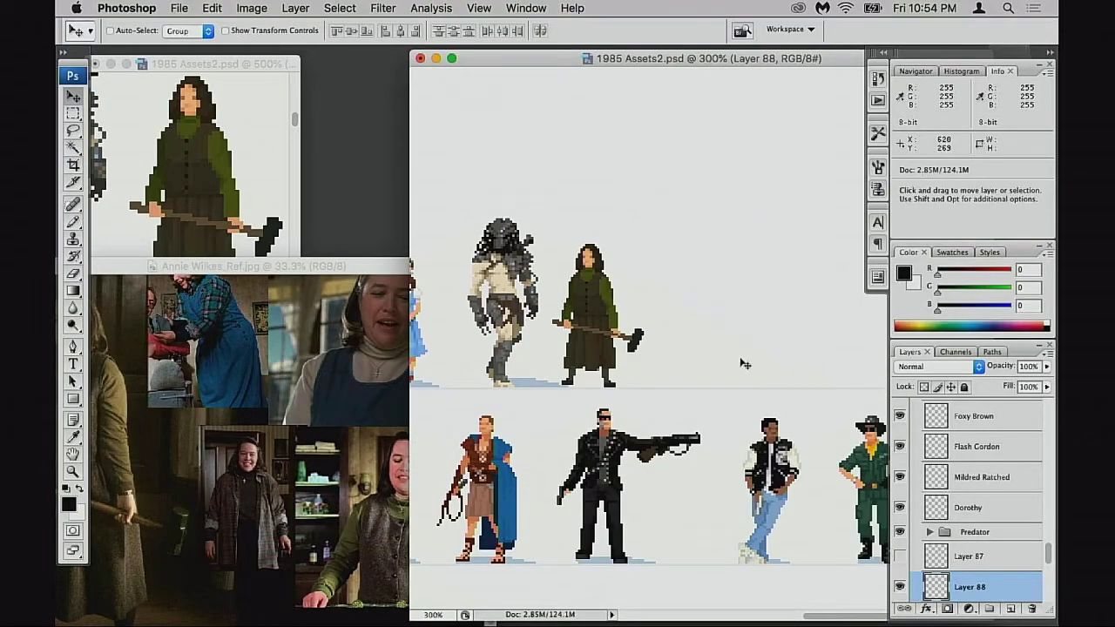
key(super+z)
drag(523, 242, 677, 408)
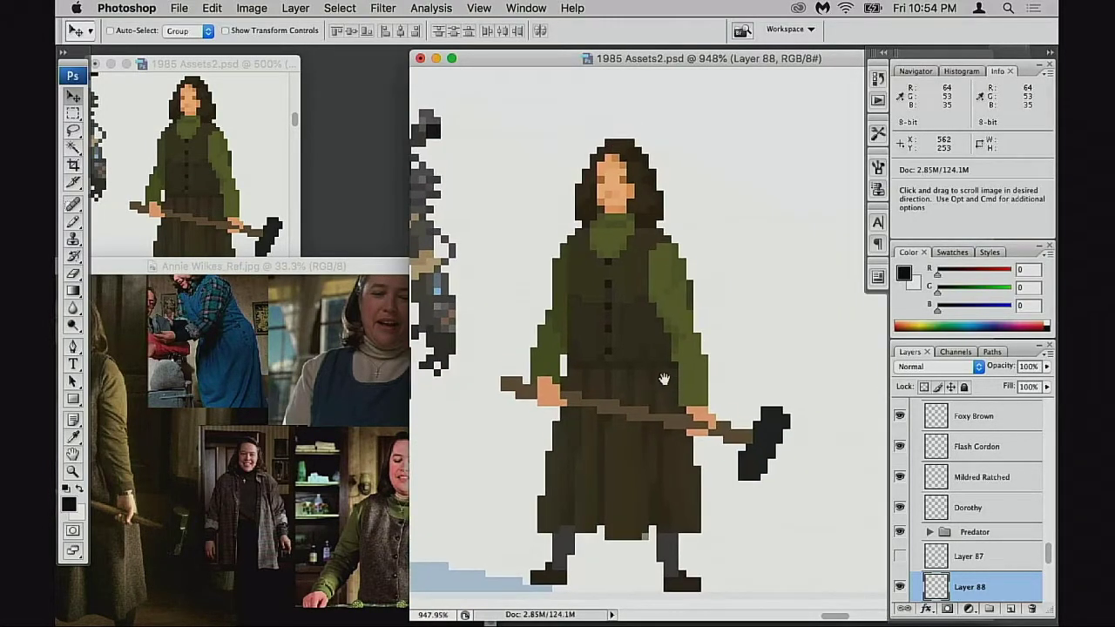
Shift the reference photos slightly and check which parts of the woman lie outside the sleeve layer by briefly hiding Layer 86
click(384, 405)
drag(383, 392, 383, 402)
click(728, 350)
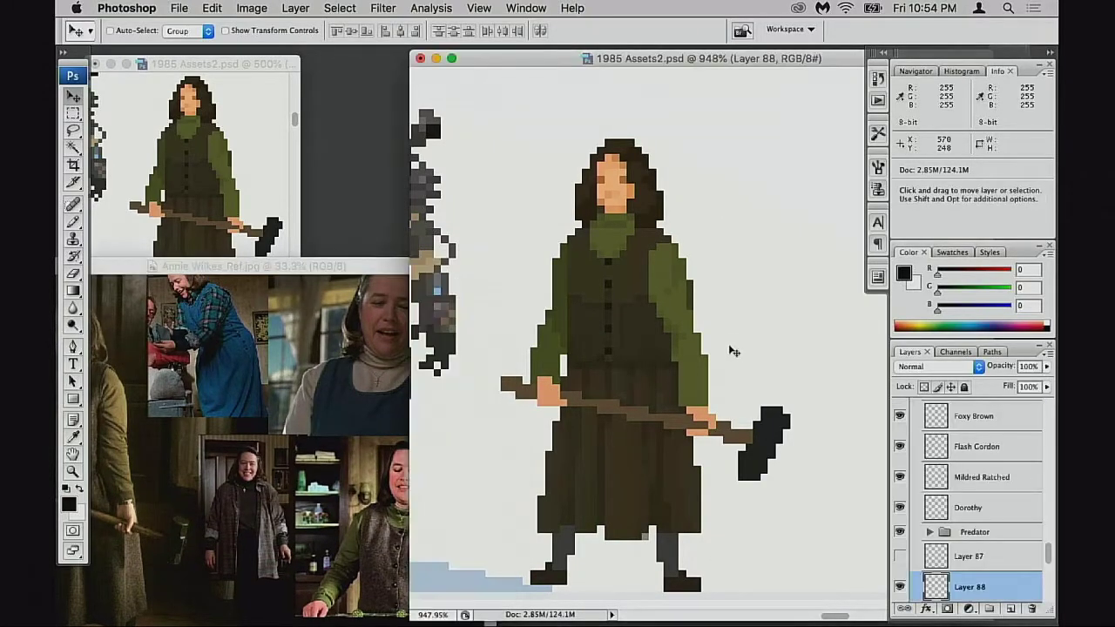
scroll(962, 568, down, 3)
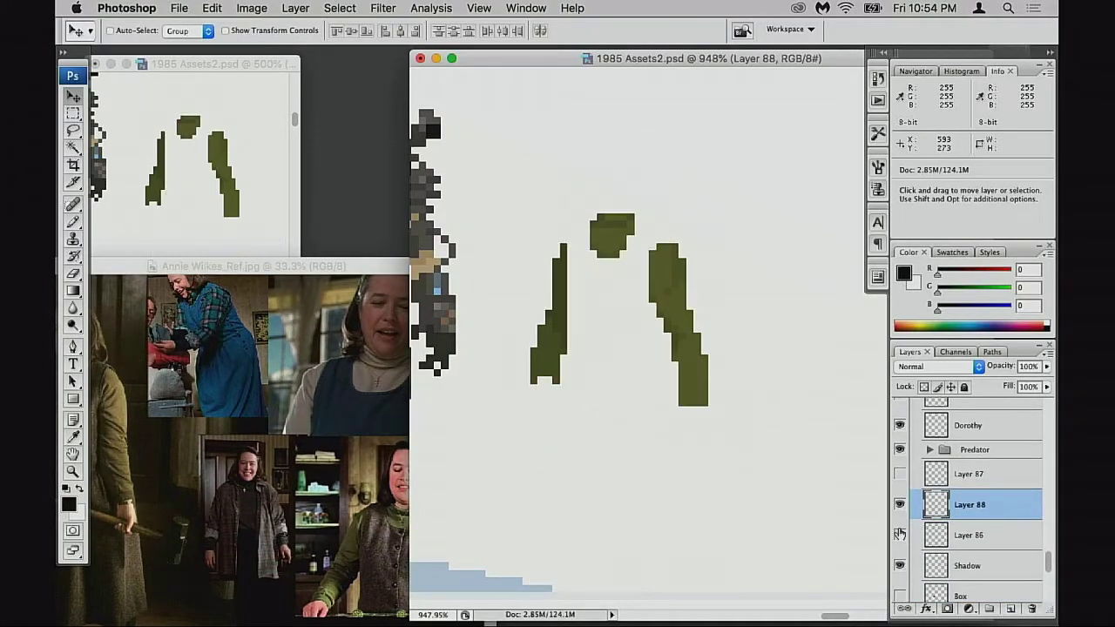
alt+click(898, 534)
alt+click(898, 535)
super+click(655, 390)
key(w)
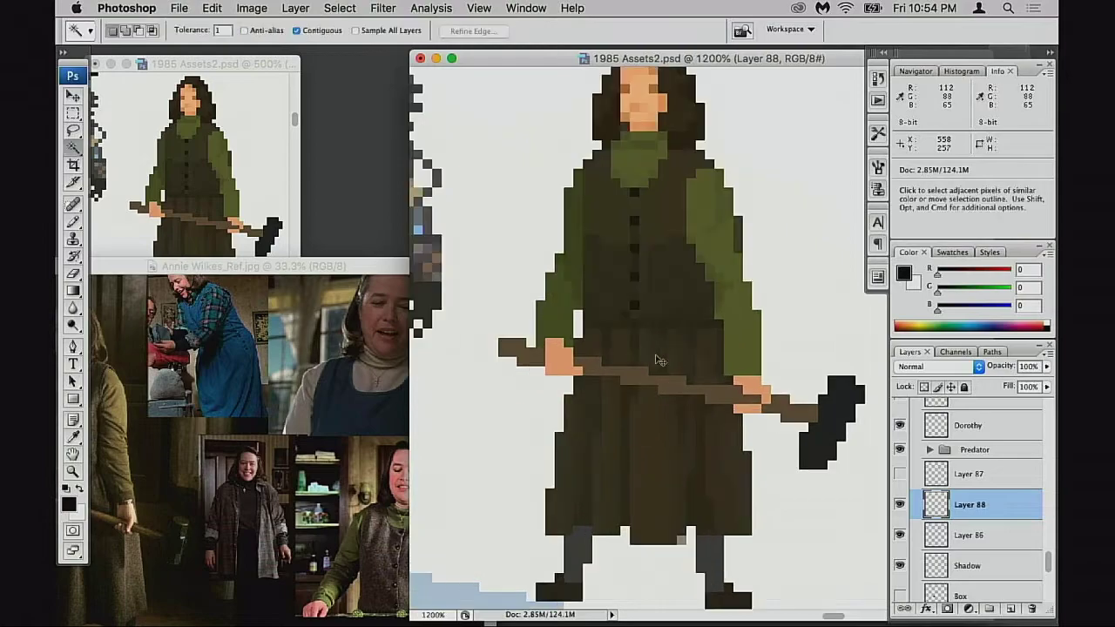
click(610, 218)
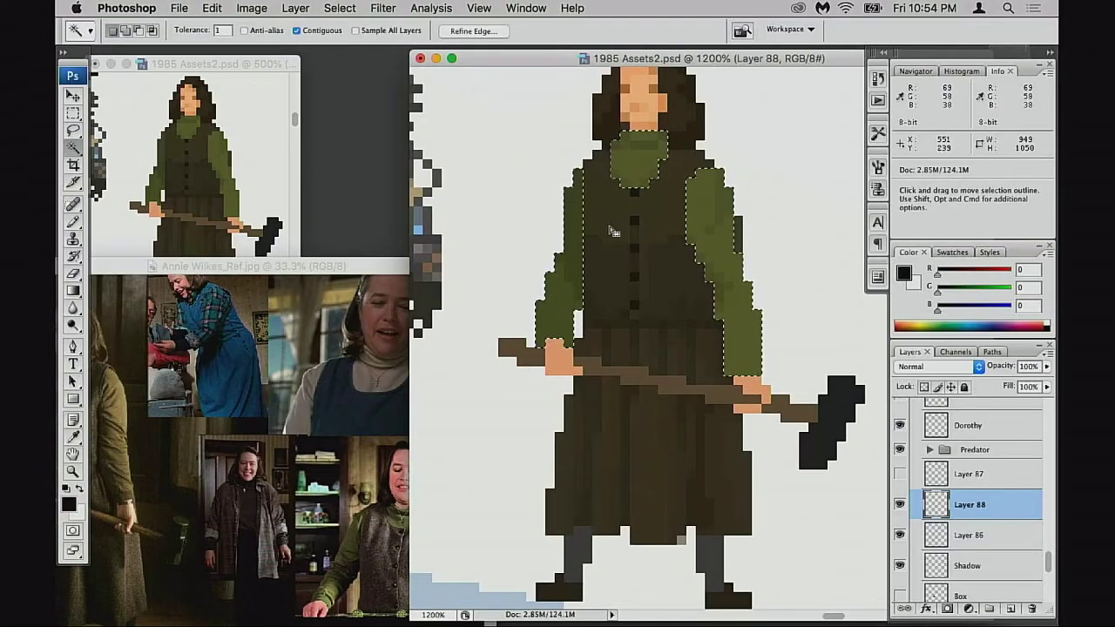
super+click(678, 341)
drag(677, 409, 679, 301)
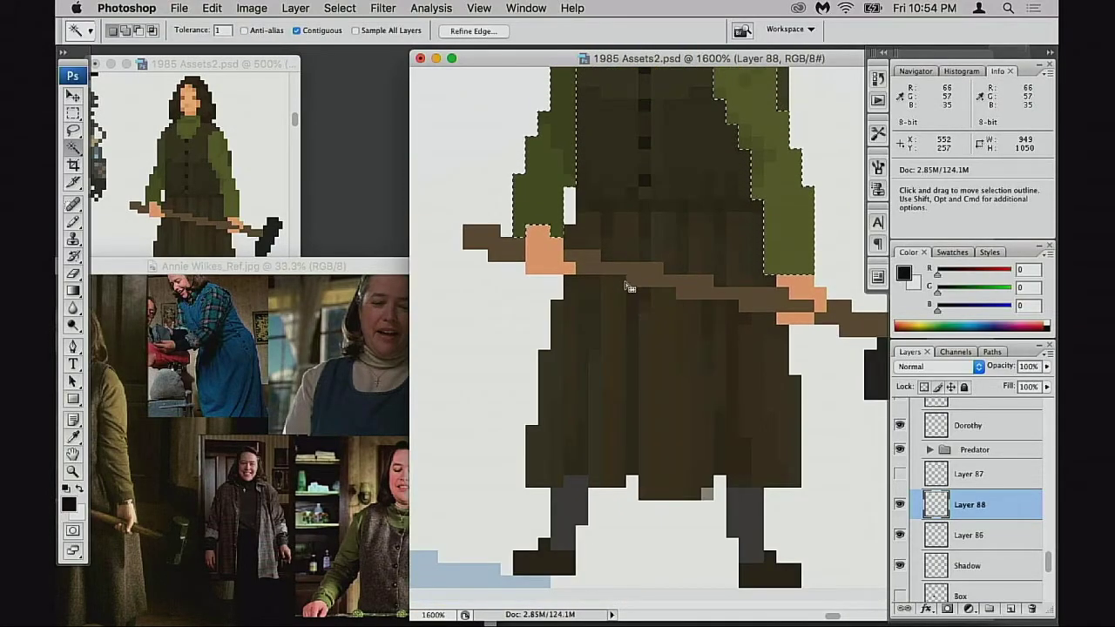
Clear the selection and select the dark brown areas of the vest on Layer 86 with the Magic Wand
click(912, 533)
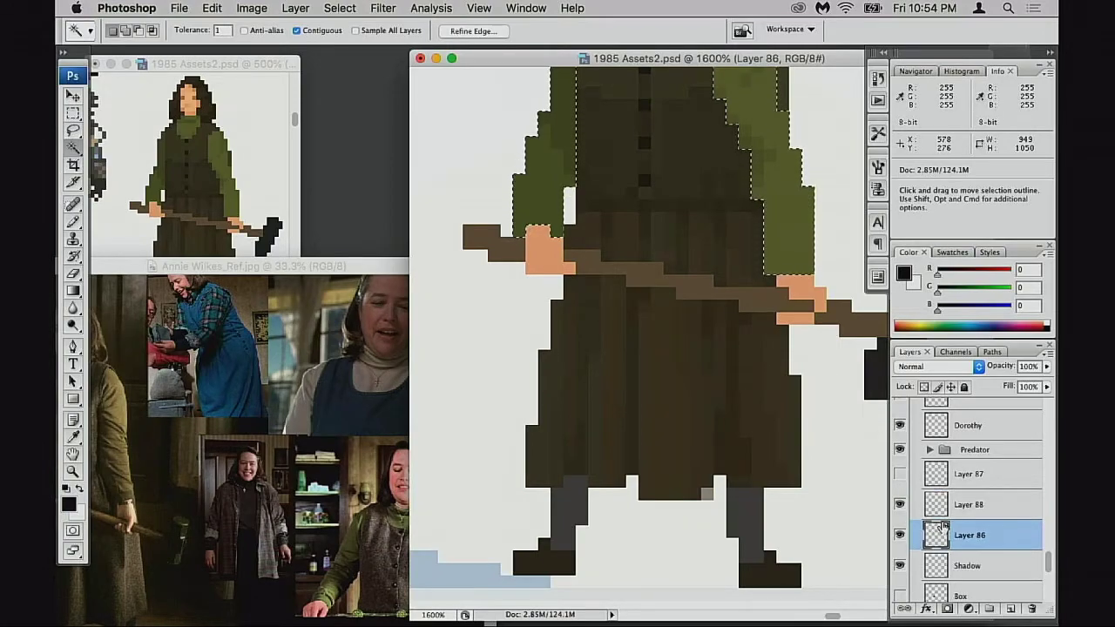
key(super+d)
key(e)
key(w)
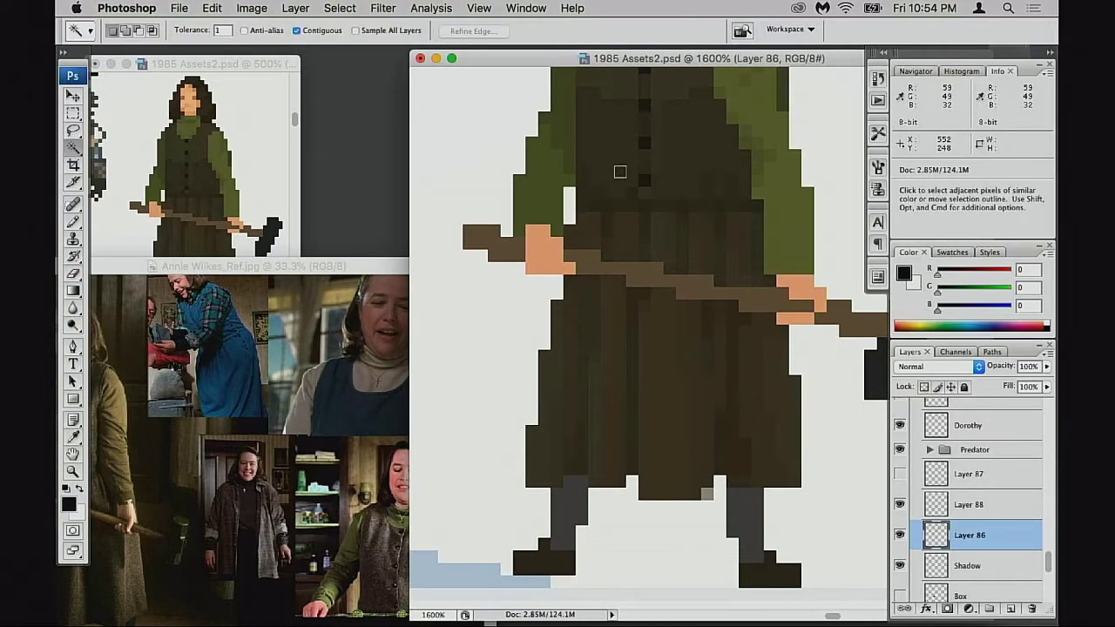
click(615, 168)
scroll(609, 218, up, 3)
shift+click(609, 254)
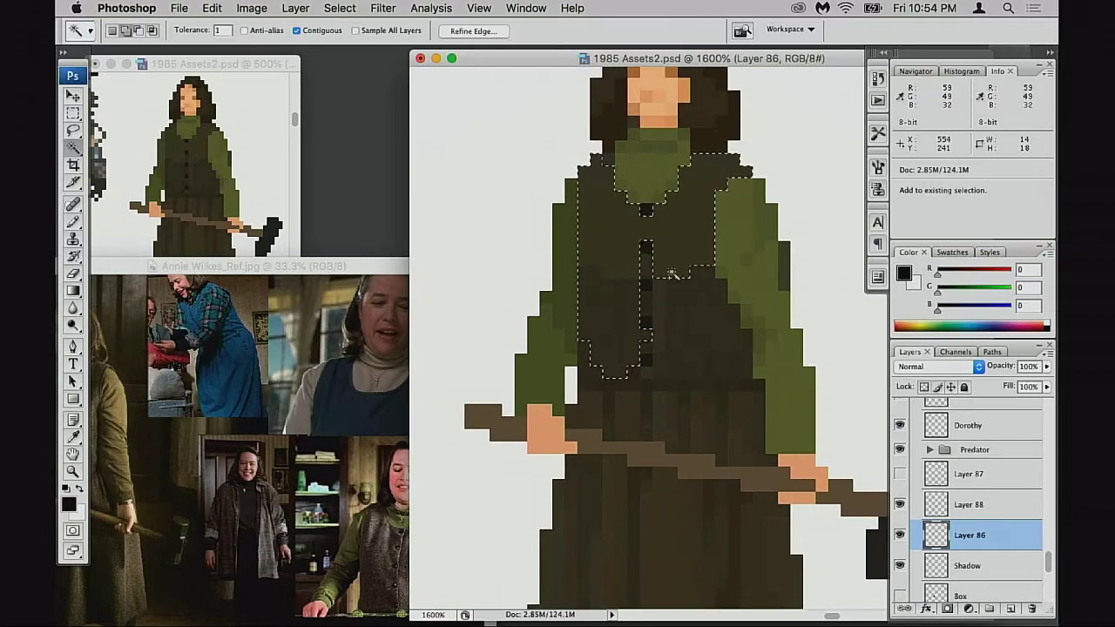
shift+click(701, 349)
Add the brown skirt folds above and below the hammer handle to the selection with the Magic Wand
drag(666, 417, 639, 276)
shift+click(602, 277)
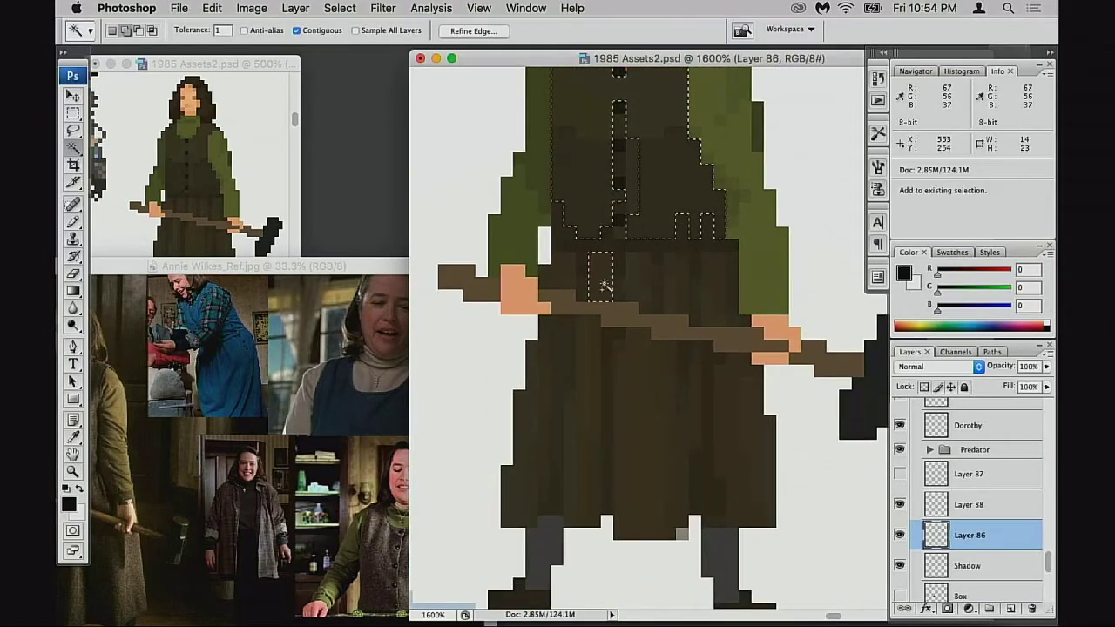
shift+click(580, 274)
shift+click(572, 250)
shift+click(647, 257)
shift+click(678, 268)
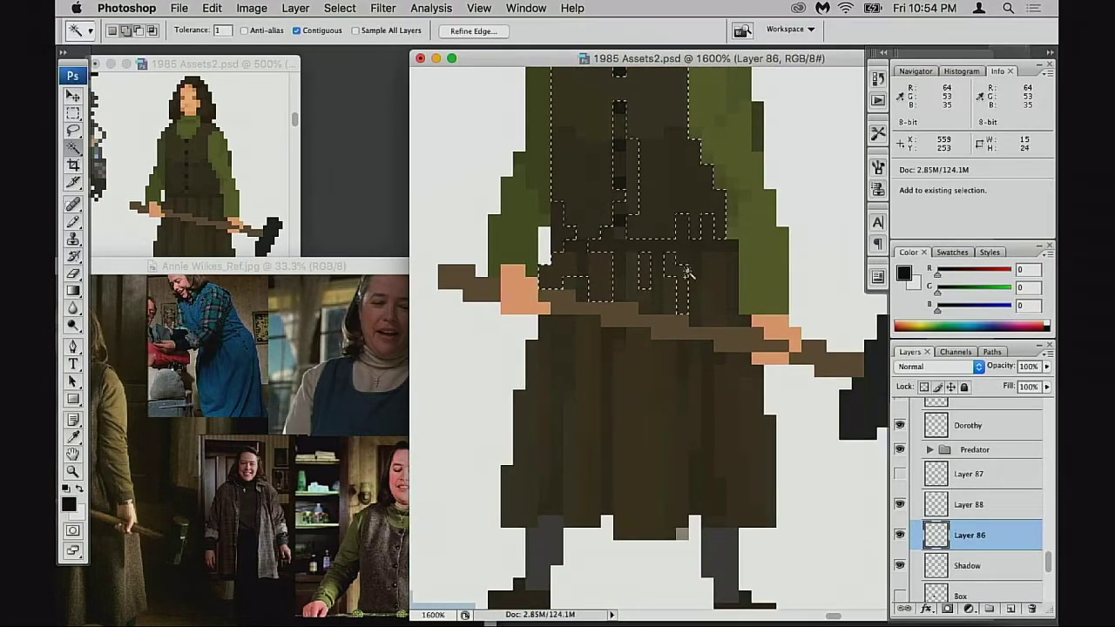
shift+click(712, 296)
shift+click(620, 402)
shift+click(593, 406)
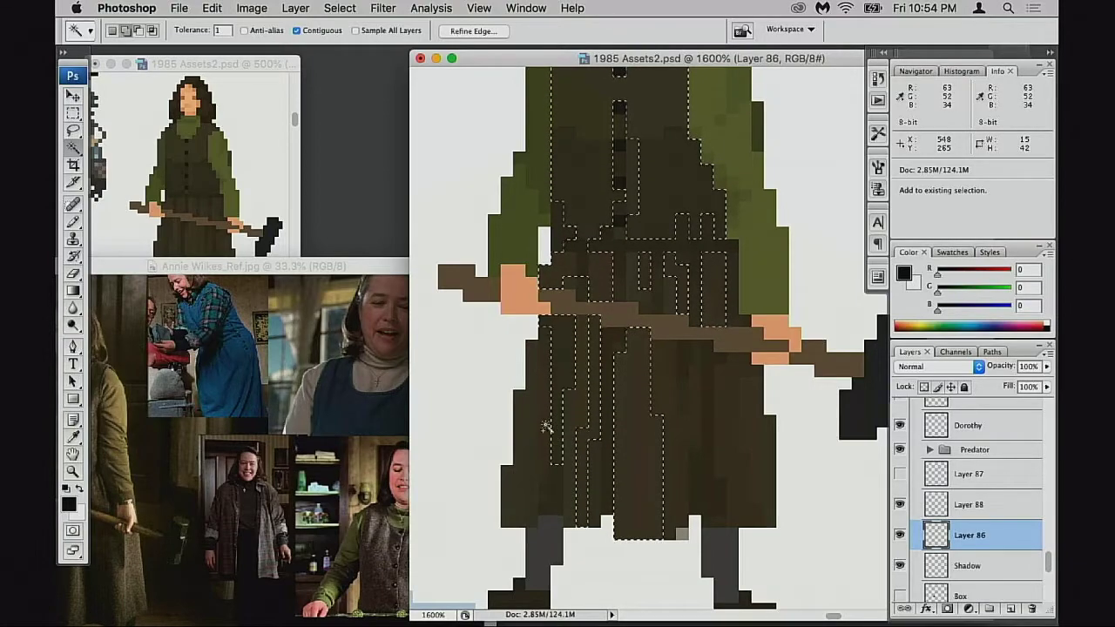
shift+click(557, 427)
Add the rest of the lower skirt down to the hem to the selection with rectangular marquees, leaving out the legs
key(m)
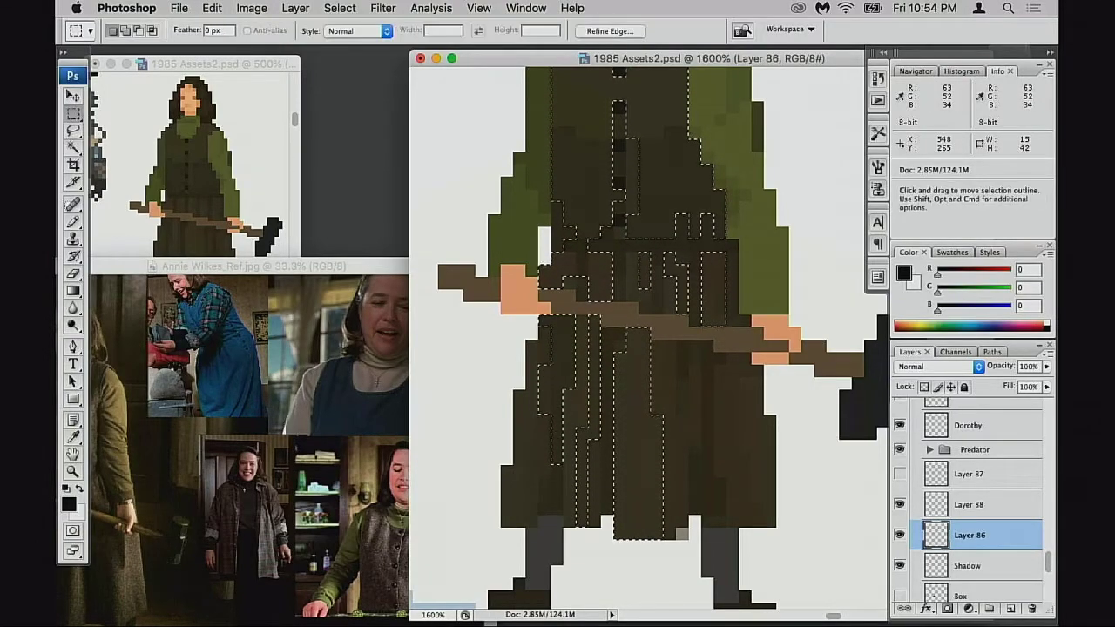
drag(489, 379, 788, 490)
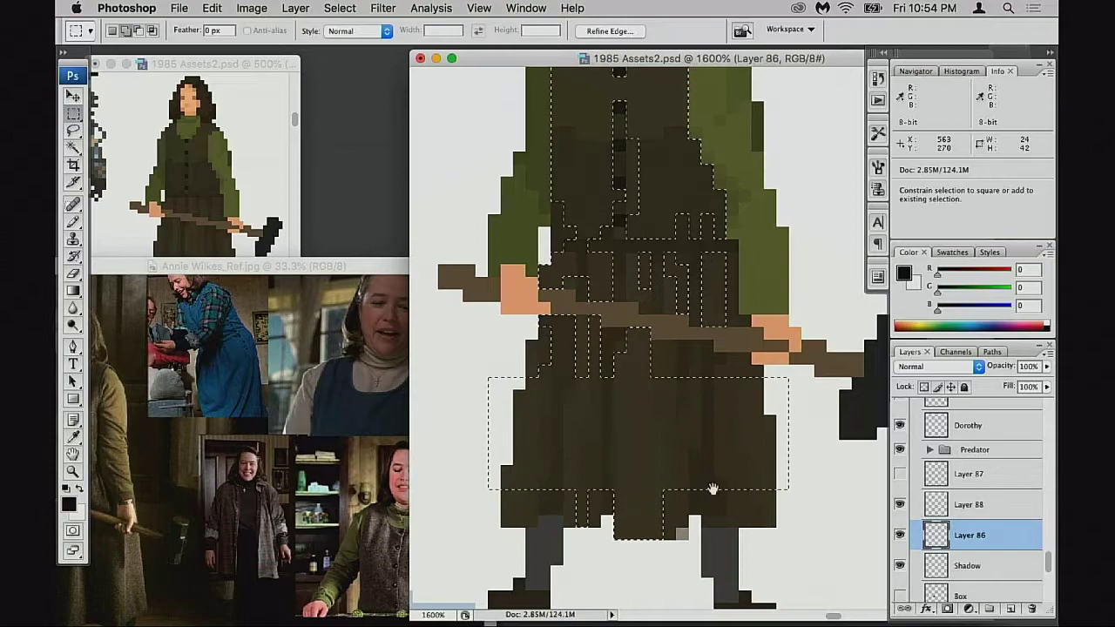
super+click(636, 505)
drag(637, 505, 723, 492)
drag(439, 248, 529, 364)
drag(490, 249, 642, 351)
drag(588, 274, 723, 439)
drag(707, 428, 612, 455)
drag(584, 277, 698, 376)
drag(839, 392, 840, 393)
scroll(737, 269, up, 5)
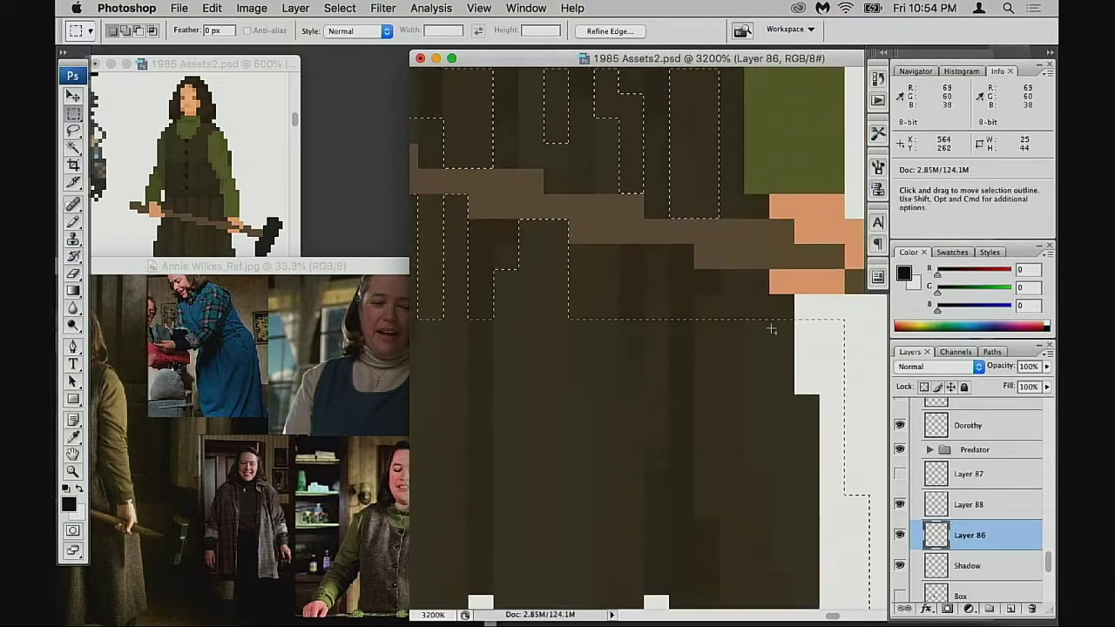
Add the unselected skirt strips directly beneath the hammer handle to the selection, following the handle's stepped edge
drag(748, 325, 632, 275)
drag(681, 305, 681, 306)
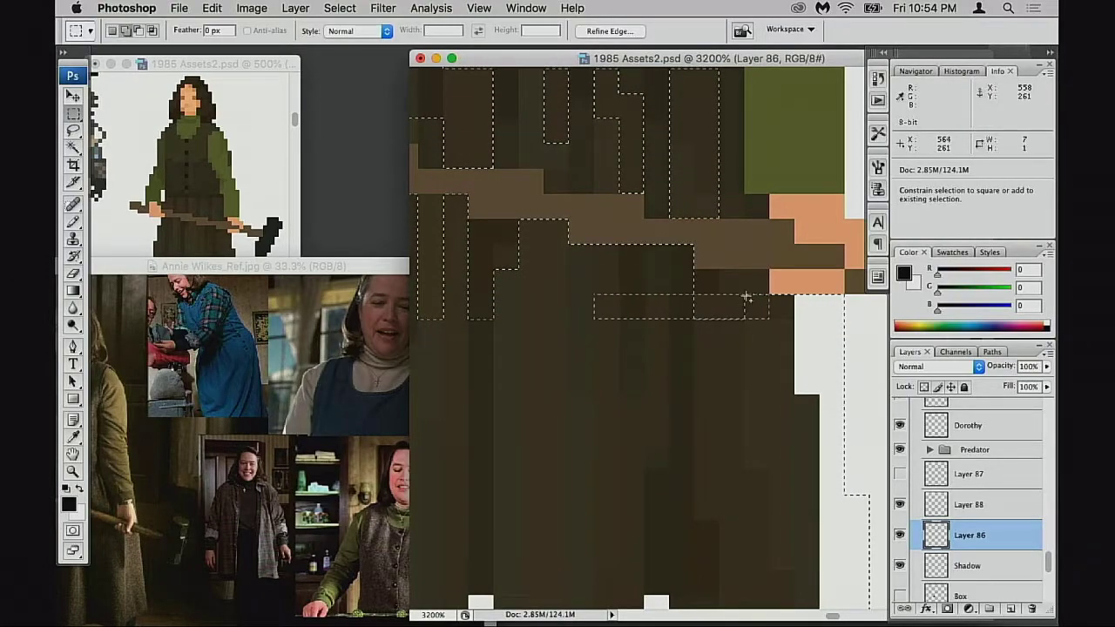
drag(557, 301, 751, 346)
drag(614, 247, 714, 372)
drag(490, 265, 665, 425)
drag(613, 341, 585, 513)
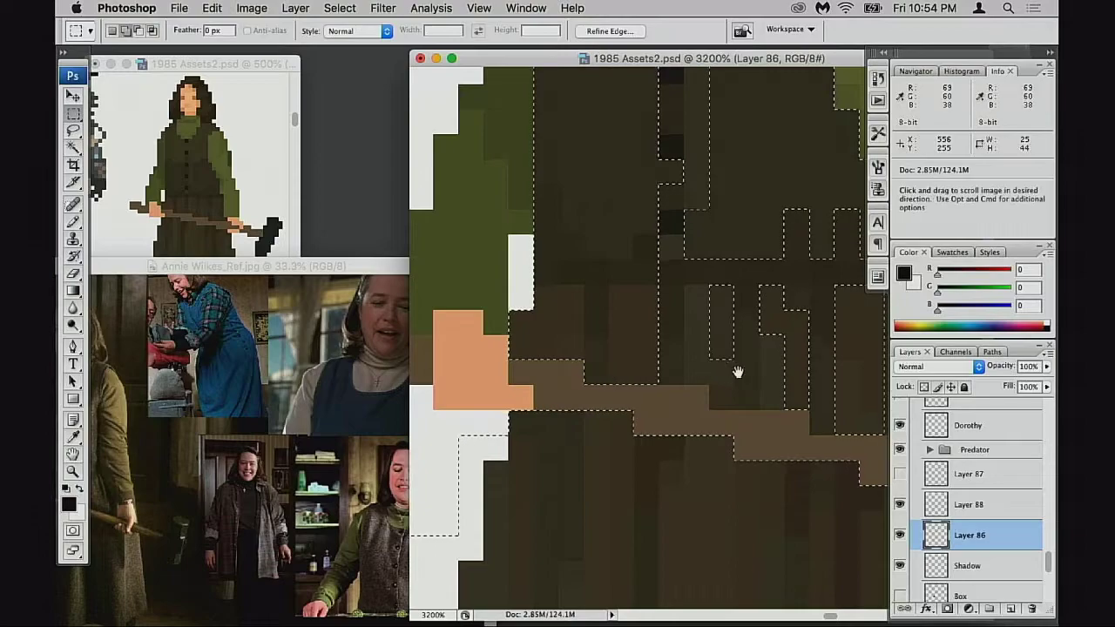
Add the remaining skirt folds and waistband between the vest and the hammer handle to the selection, up to the sleeve edge
drag(737, 374, 565, 328)
drag(516, 242, 639, 352)
drag(568, 340, 697, 398)
drag(593, 162, 734, 348)
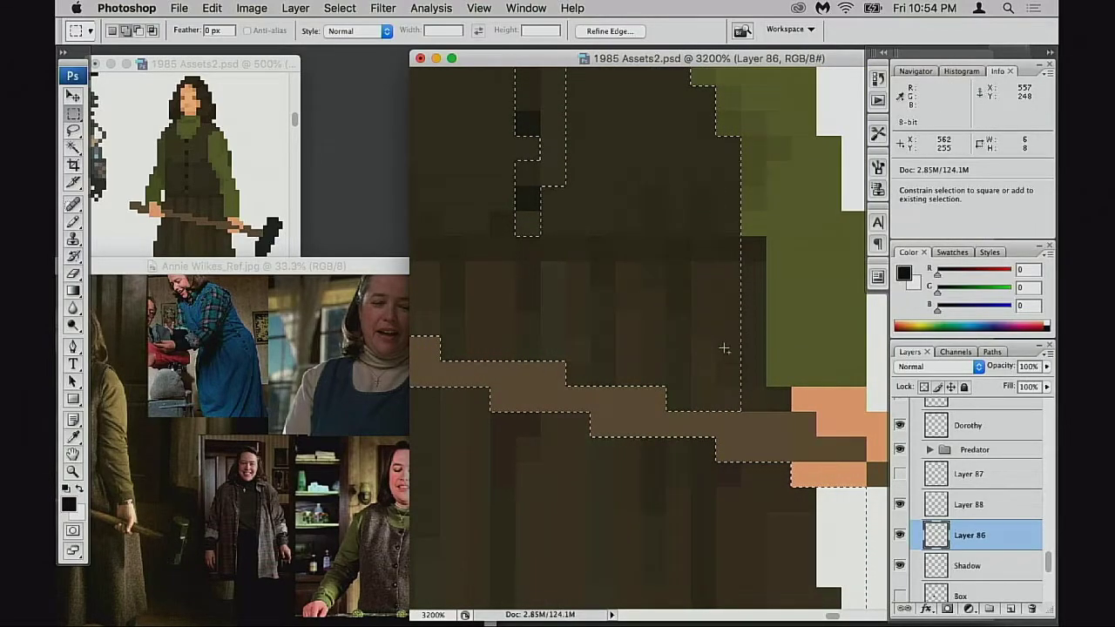
drag(726, 246, 764, 407)
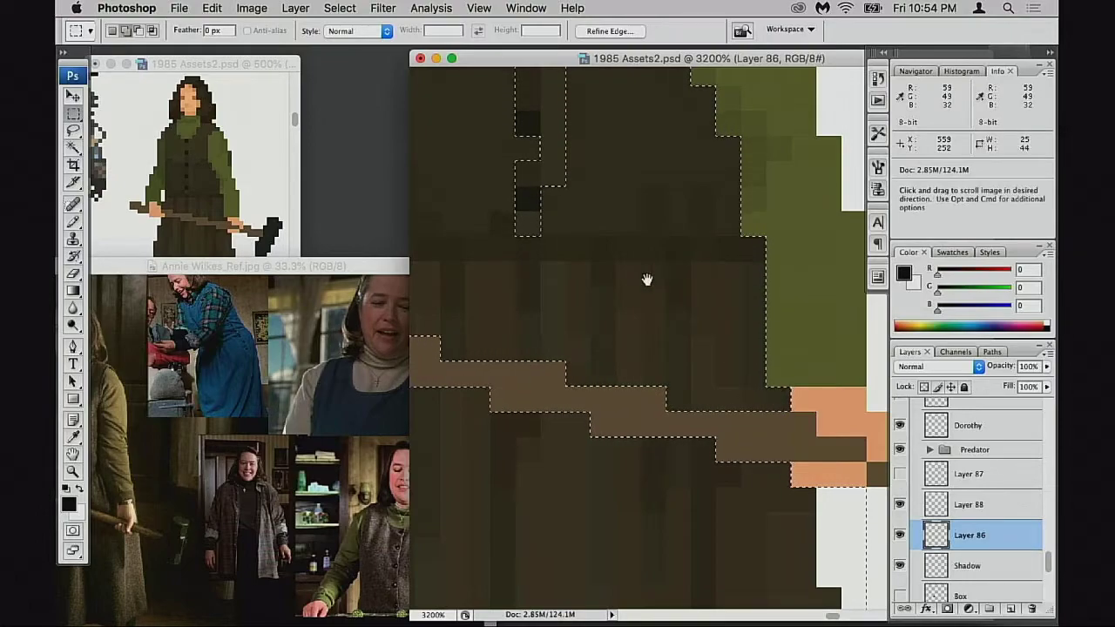
Add the button column and remaining gaps in the vest to the selection, and check the outline around the whole dress
drag(647, 281, 747, 483)
drag(596, 90, 711, 436)
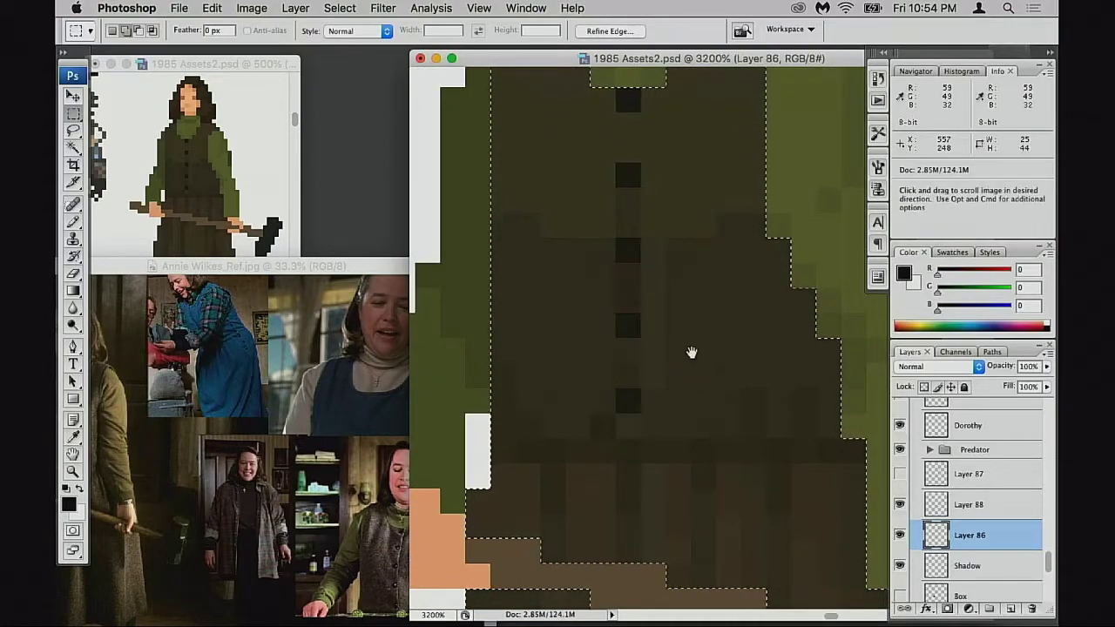
drag(669, 290, 653, 367)
alt+super+click(653, 367)
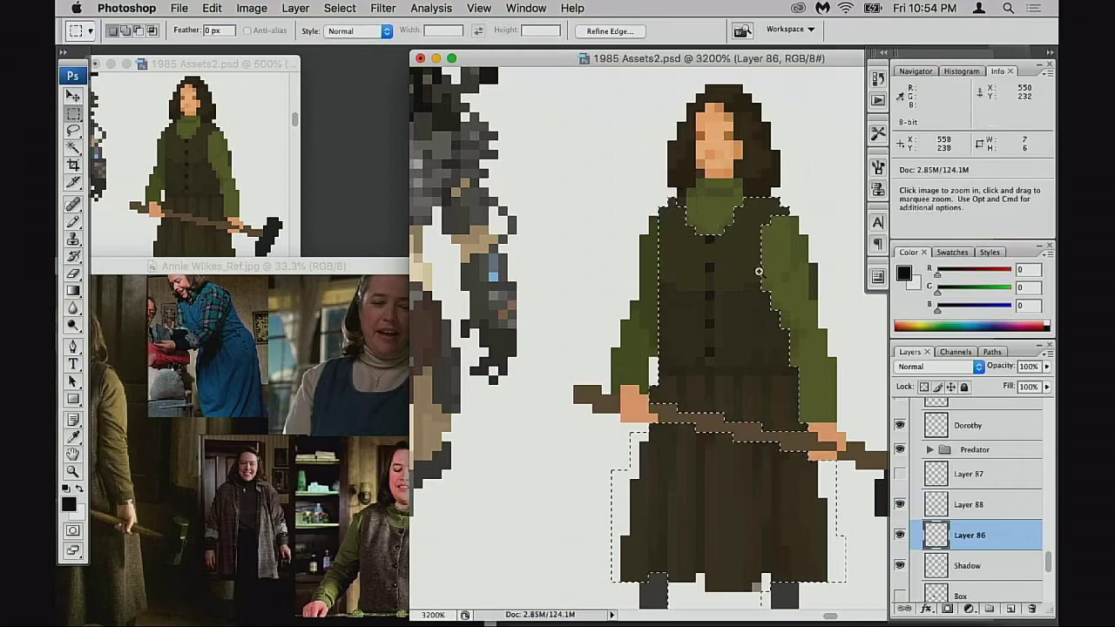
super+click(647, 306)
alt+super+click(687, 352)
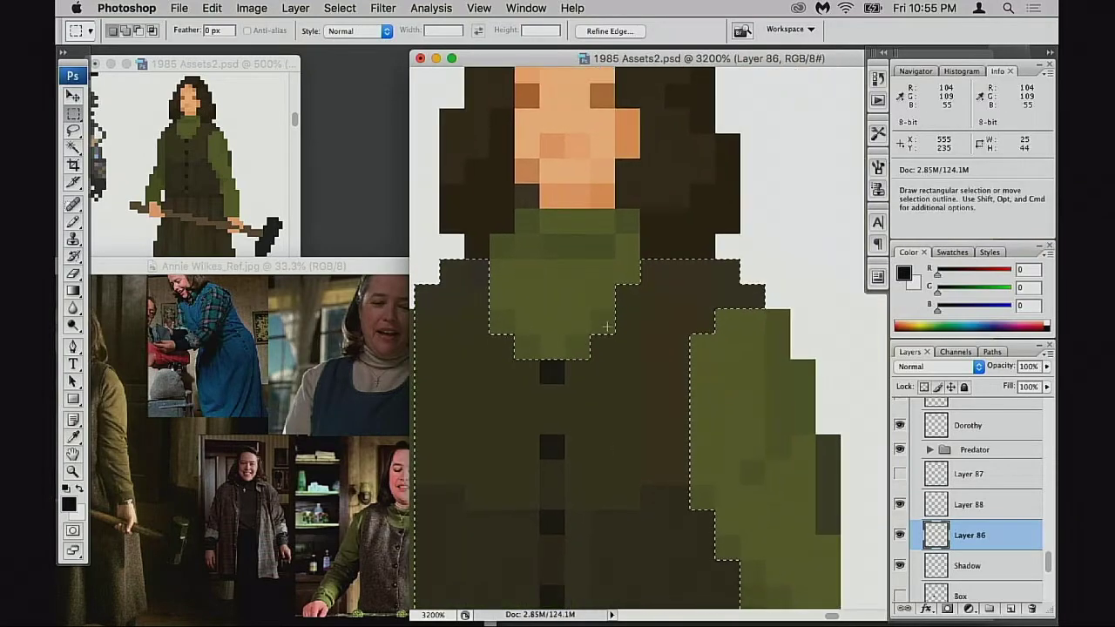
alt+super+click(688, 354)
alt+super+click(688, 354)
alt+super+click(688, 353)
alt+super+click(701, 353)
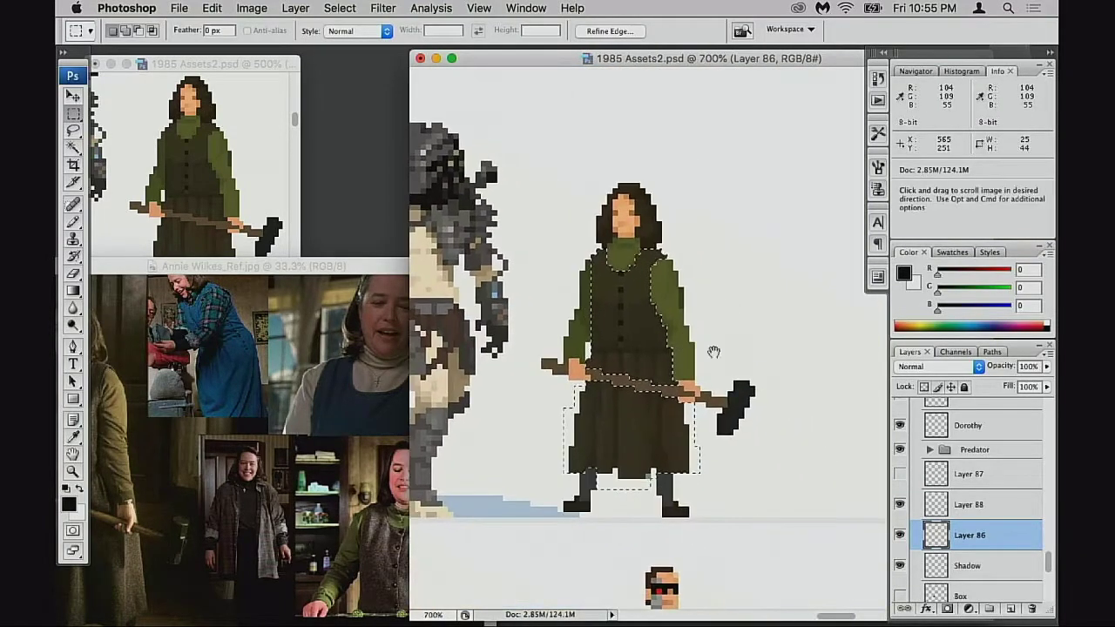
Check the contents of Layers 88 and 86, and copy the selected vest and skirt from Layer 86 onto a new layer
click(899, 505)
click(899, 505)
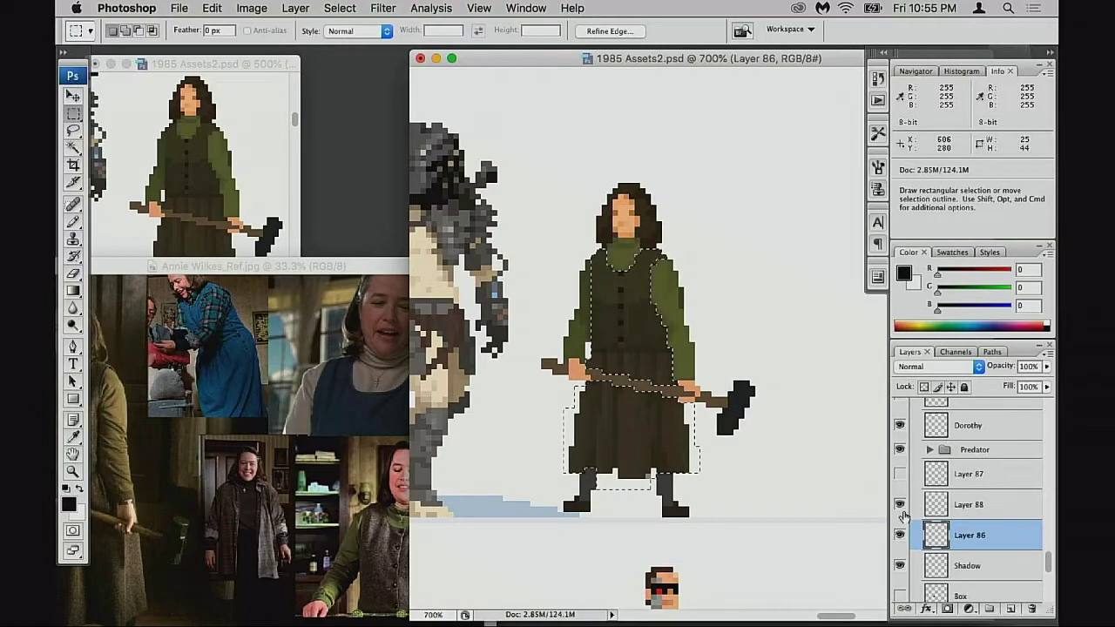
click(900, 534)
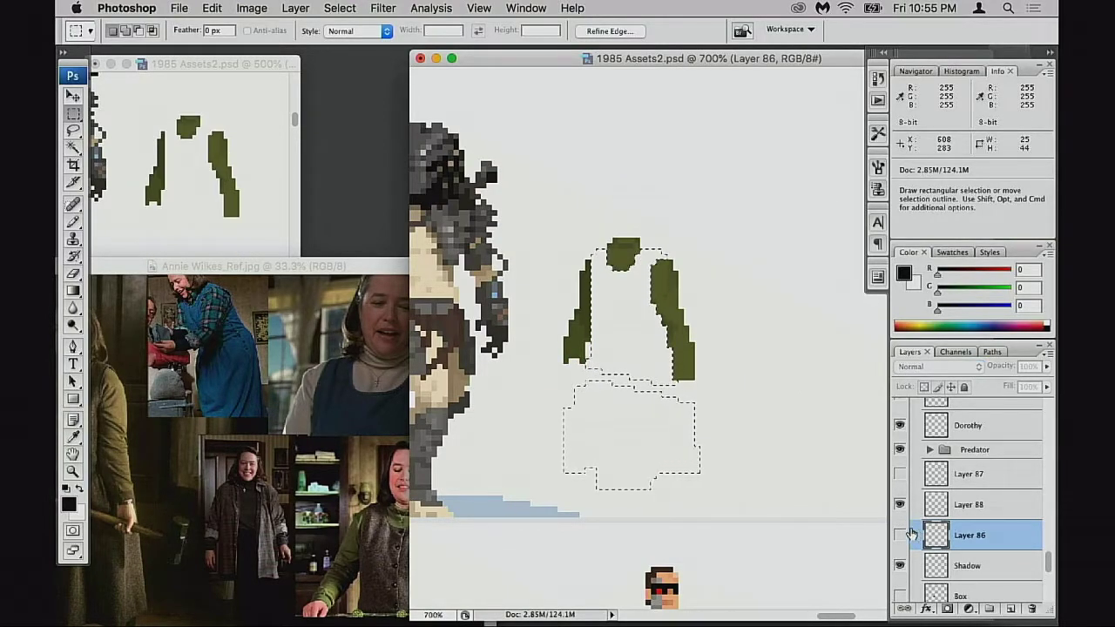
click(899, 534)
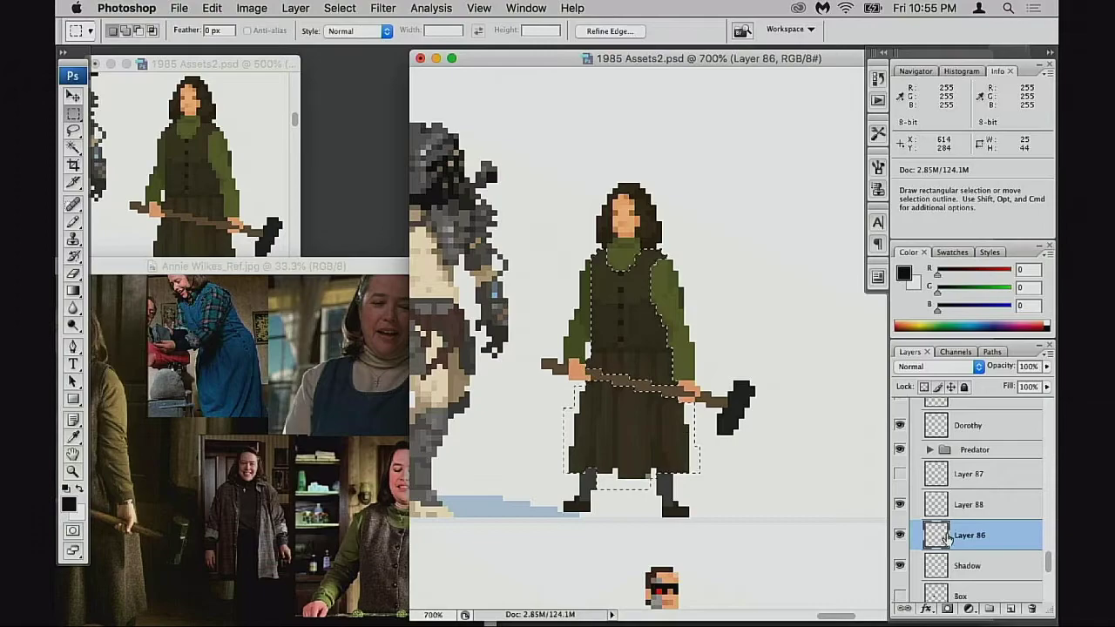
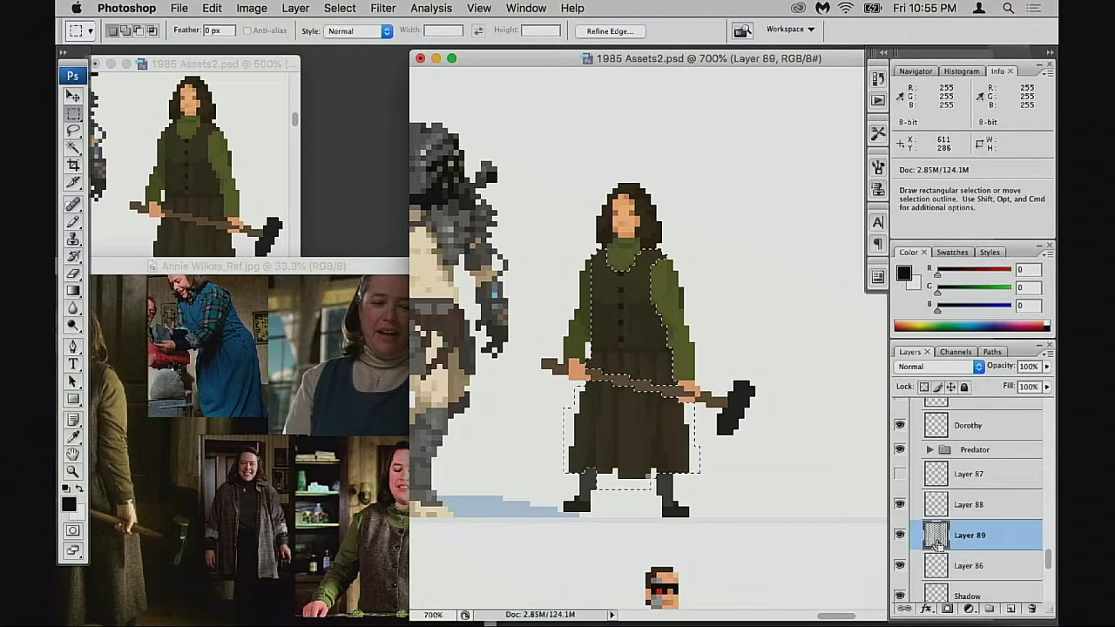
key(ctrl+j)
Check the copied vest and skirt by hiding and restoring Layers 86 and 88, and make the sleeve layer active
click(900, 566)
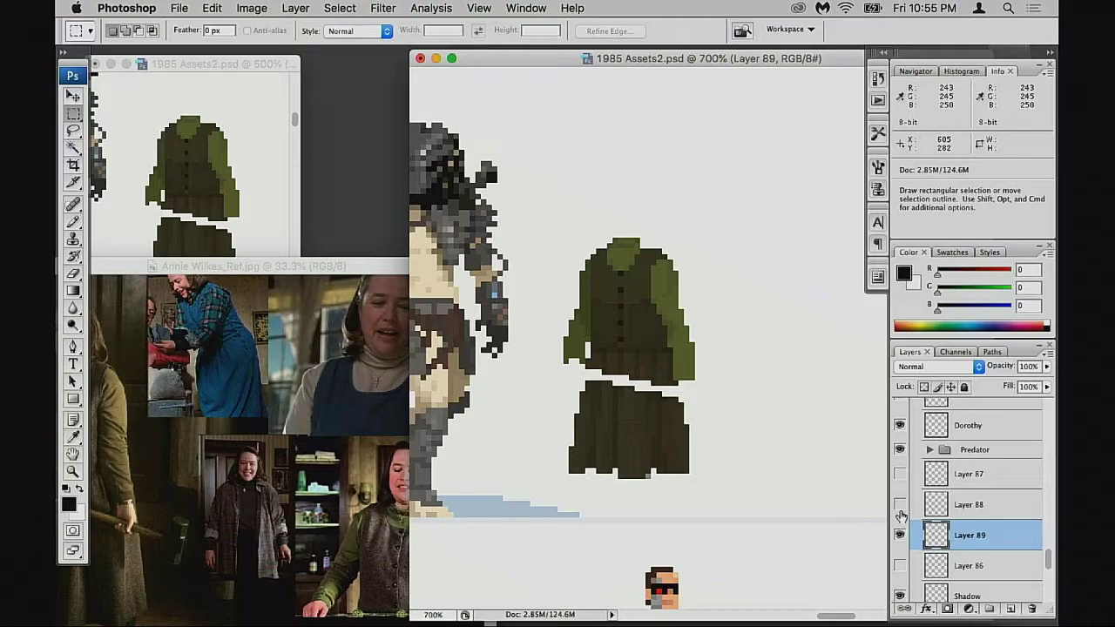
click(905, 566)
click(899, 504)
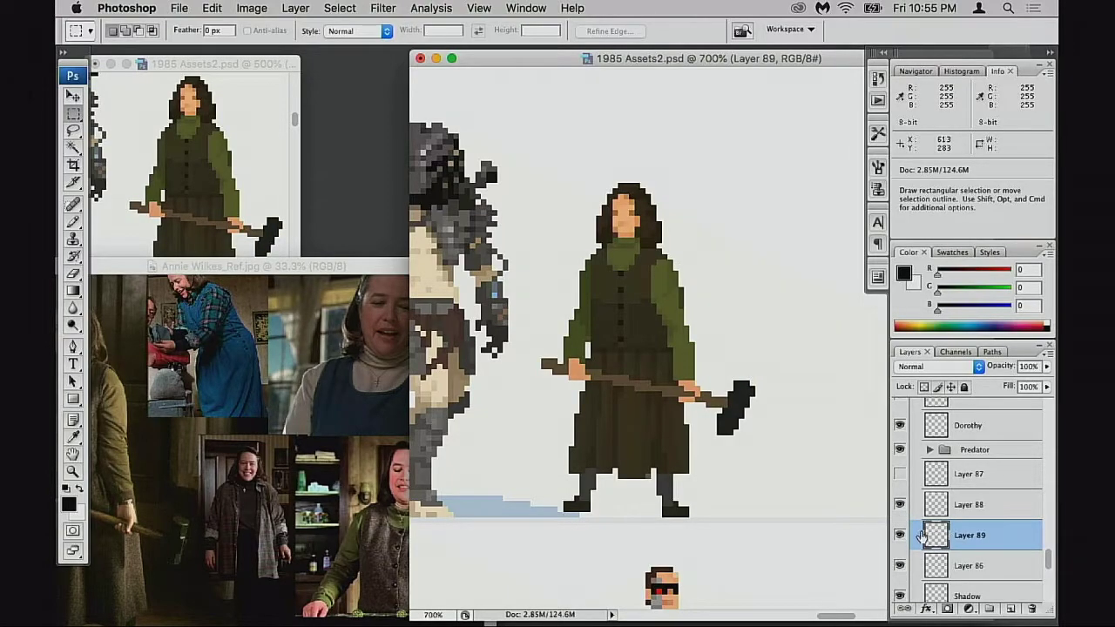
click(901, 507)
click(937, 506)
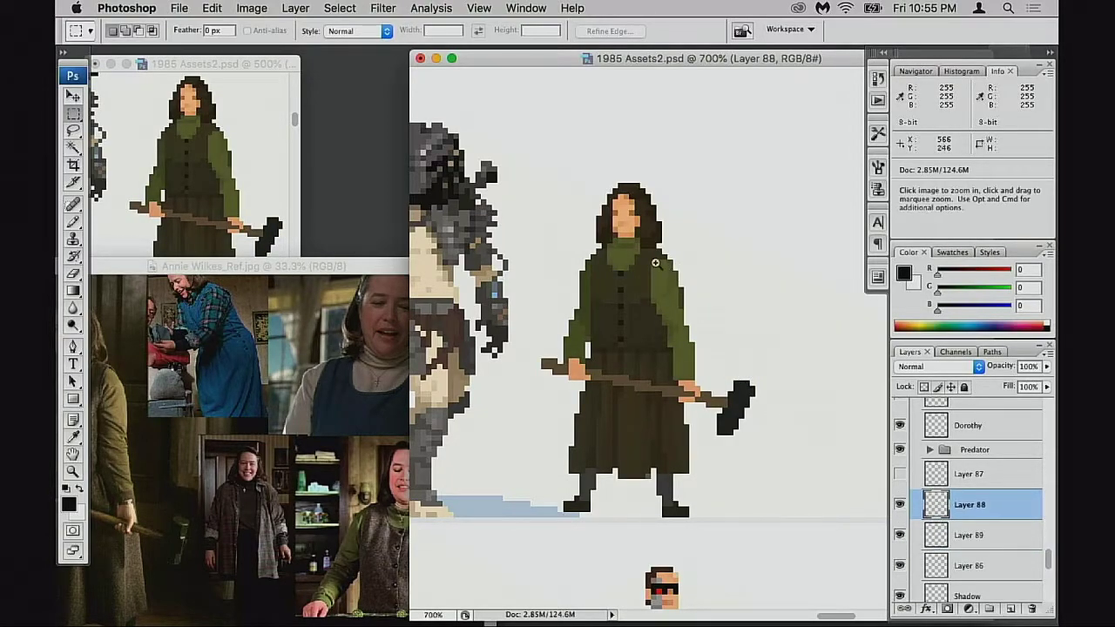
Switch to the Pencil tool, sample the green of the sleeve, and check the whole figure
mouse_move(655, 261)
mouse_down()
mouse_move(674, 336)
mouse_move(709, 351)
mouse_move(711, 383)
mouse_up()
key(b)
alt+click(685, 269)
alt+click(732, 404)
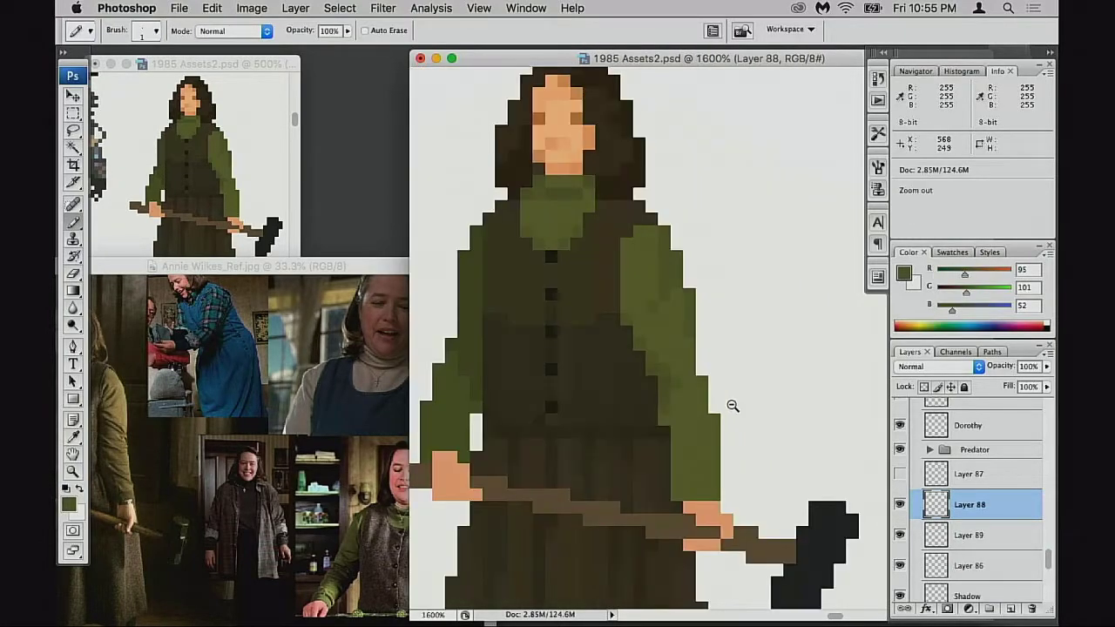
alt+click(739, 414)
alt+click(739, 413)
alt+click(739, 414)
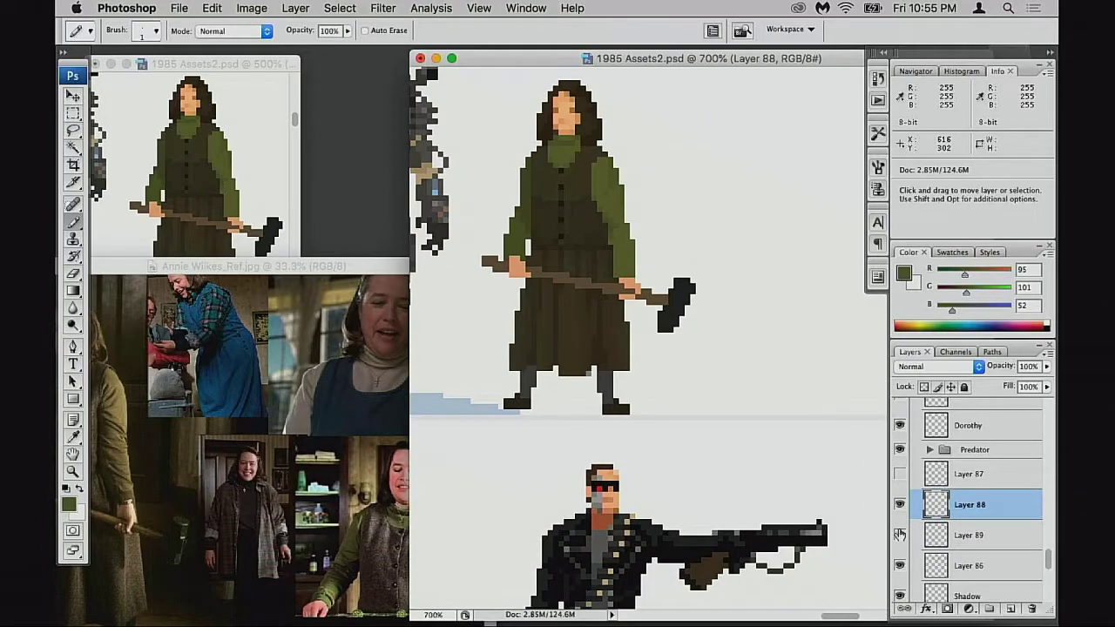
Brighten the vest and skirt on Layer 89 with Levels by lowering the white input level
click(928, 537)
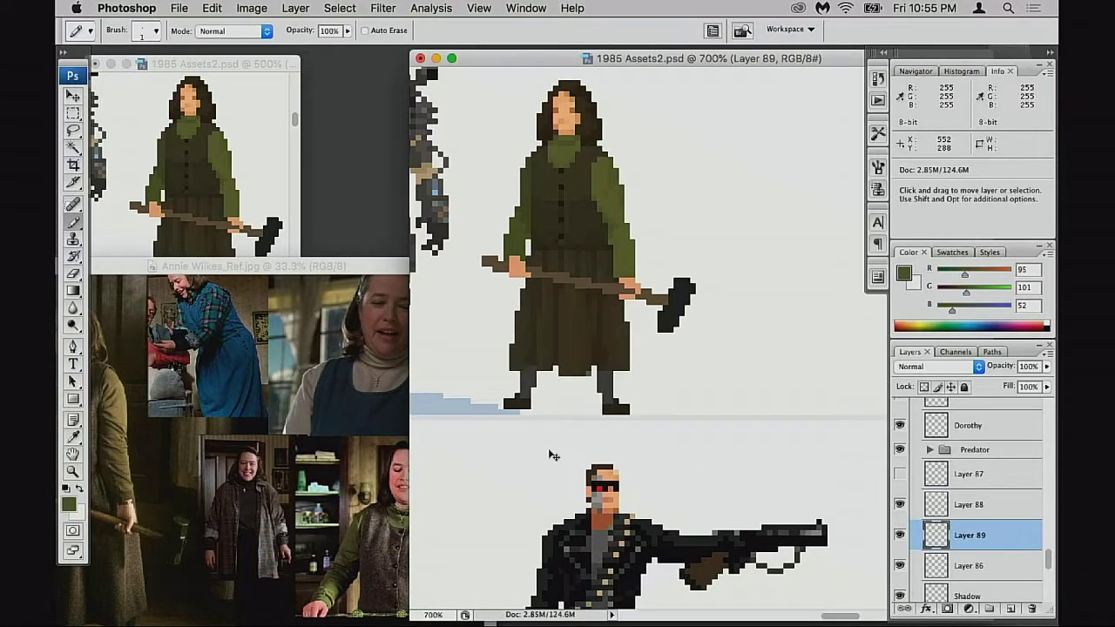
key(super+l)
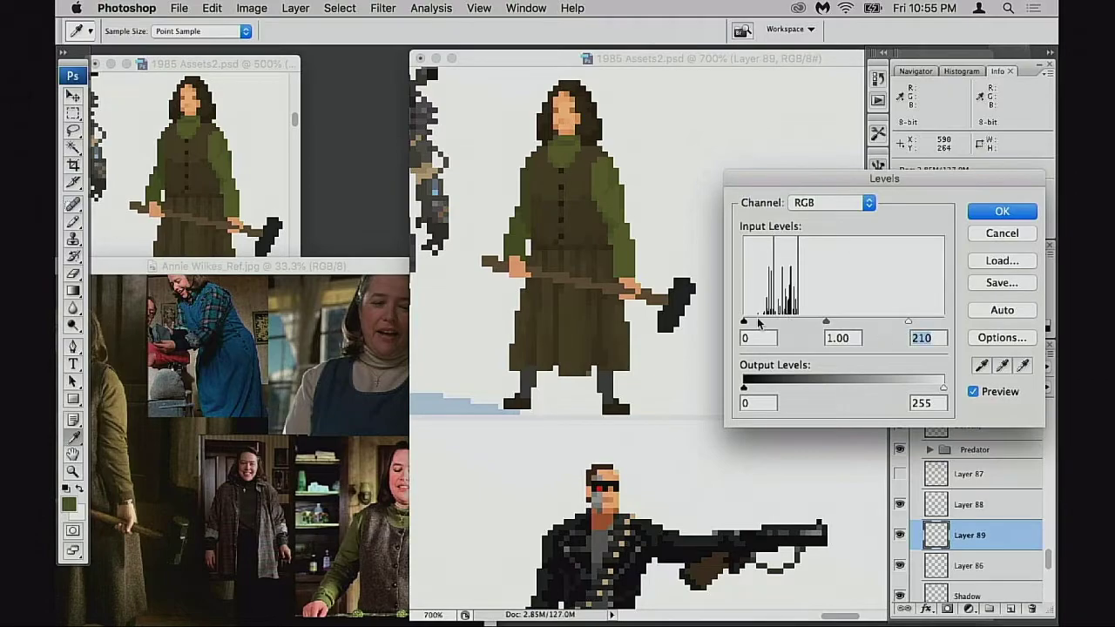
drag(749, 323, 749, 323)
drag(907, 323, 898, 323)
click(1002, 211)
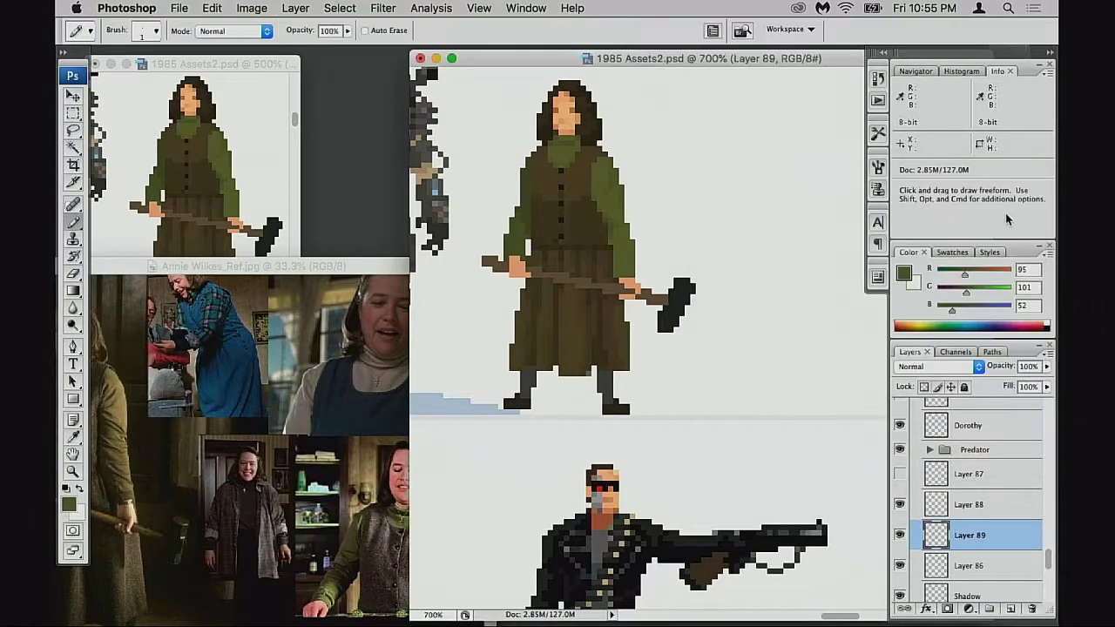
Reduce the saturation of the vest and skirt to -25 with Hue/Saturation
key(super)
key(super+u)
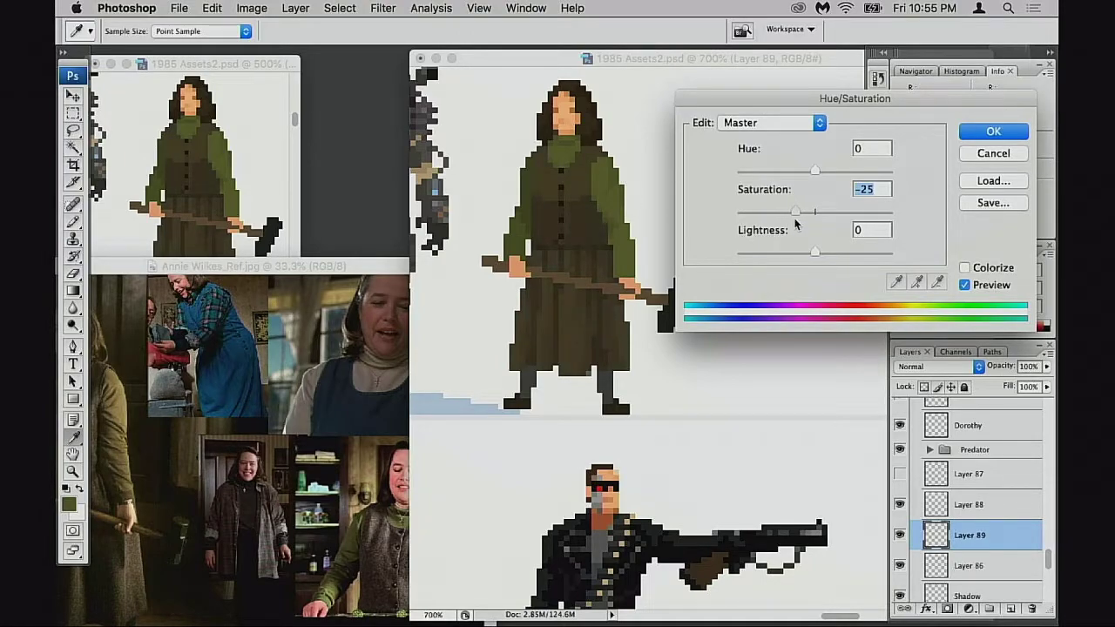
click(990, 131)
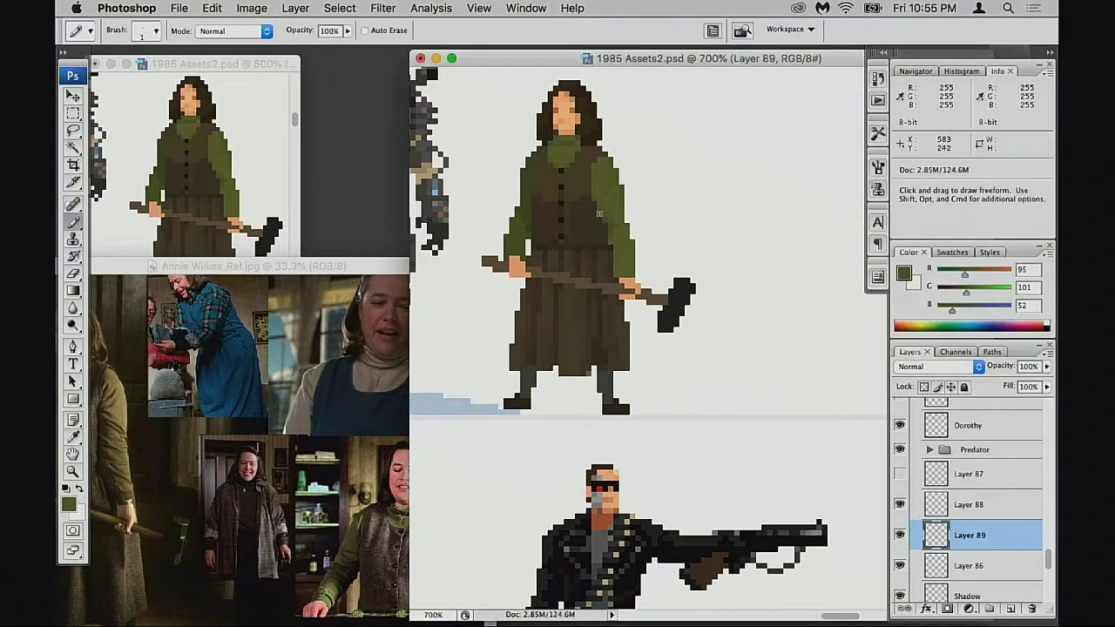
Show the whole reference collage at 16.7% and compare the recoloured woman with it and with the neighbouring characters
click(357, 266)
key(super+minus)
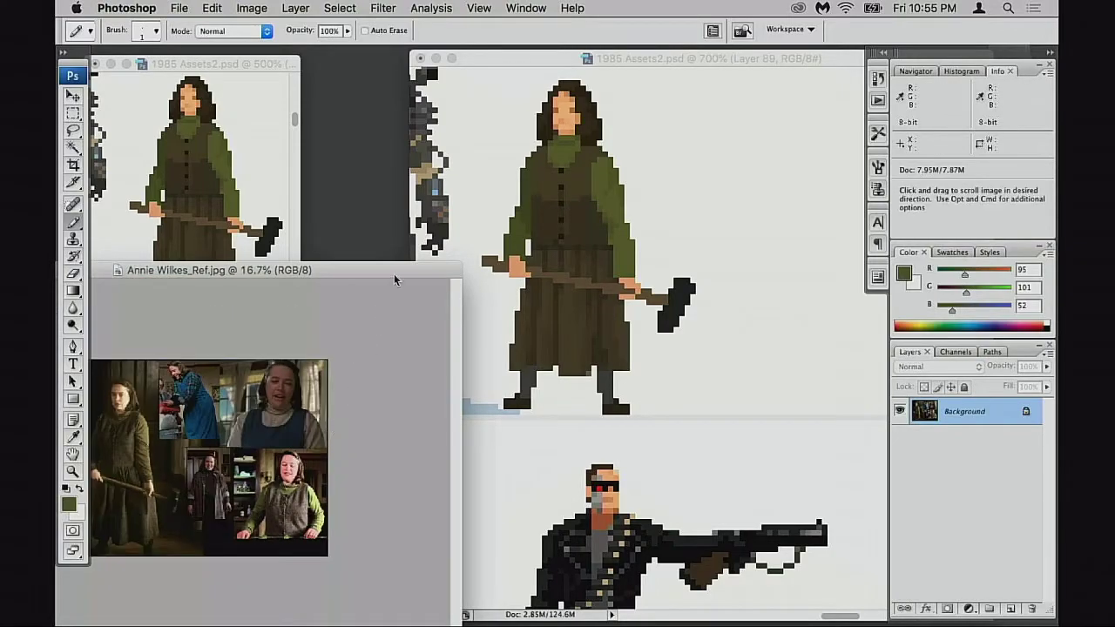
drag(394, 274, 422, 270)
click(642, 251)
alt+click(611, 271)
alt+click(611, 270)
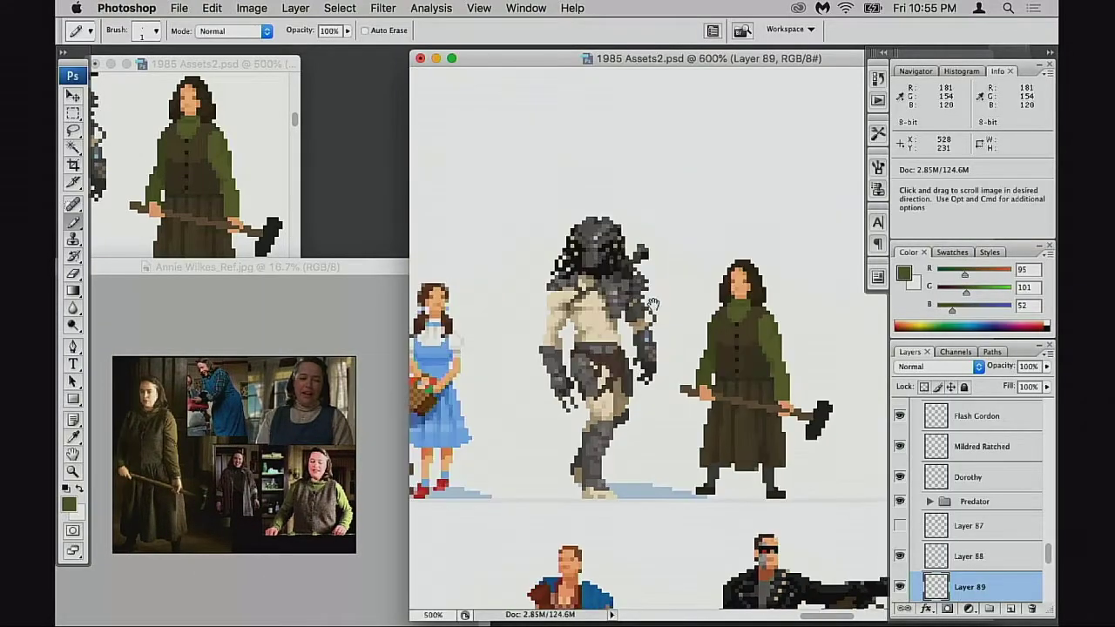
drag(787, 390, 786, 291)
alt+click(700, 304)
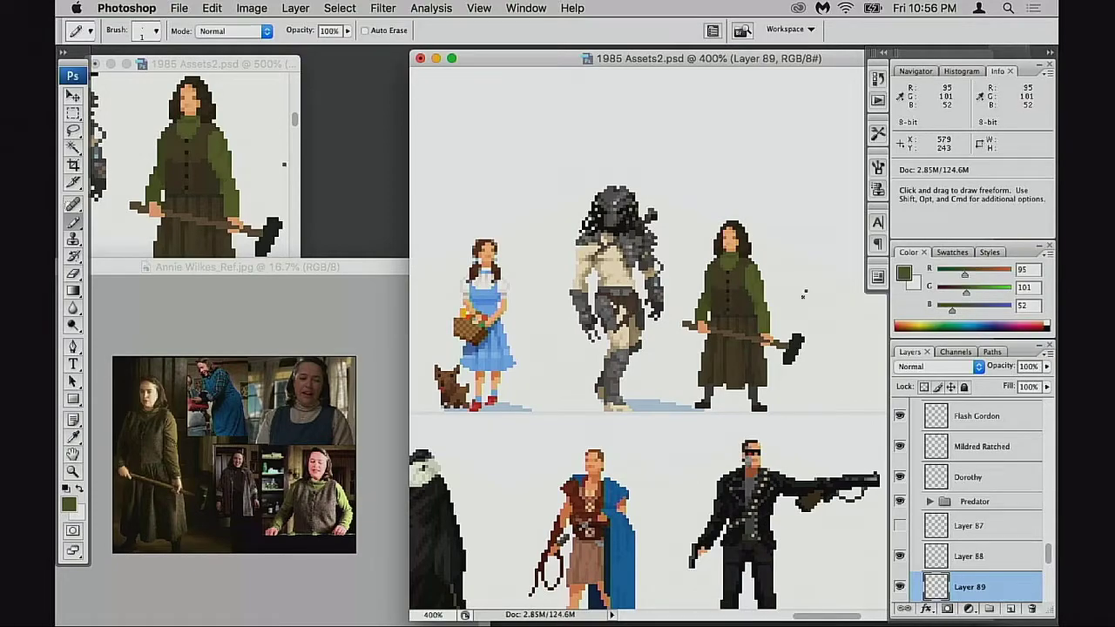
super+click(761, 346)
super+click(716, 348)
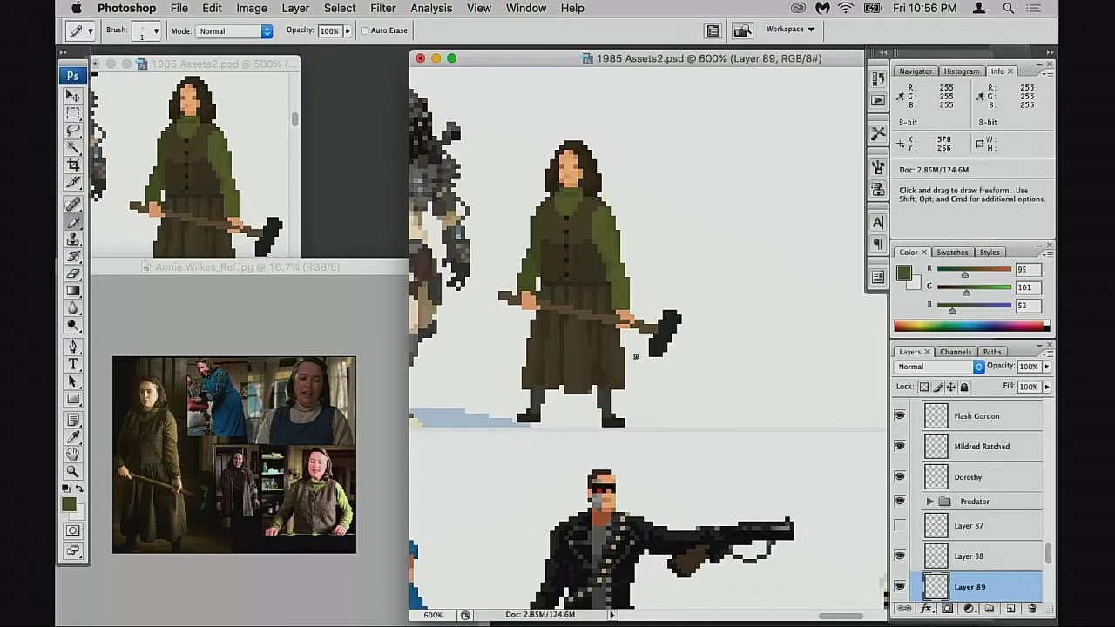
scroll(671, 344, left, 3)
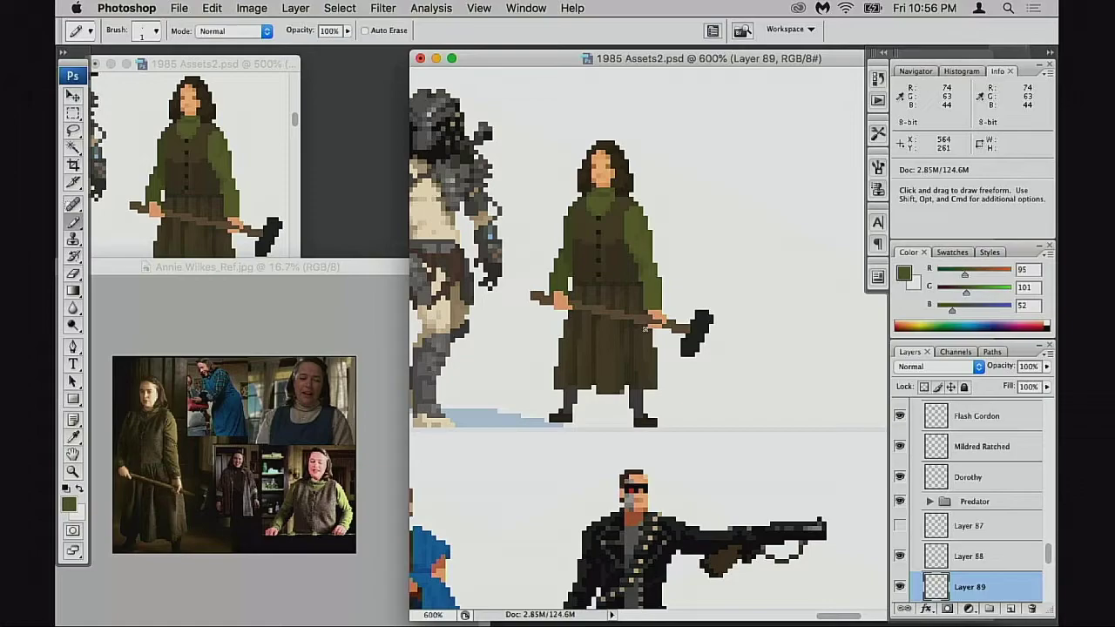
drag(653, 388, 662, 396)
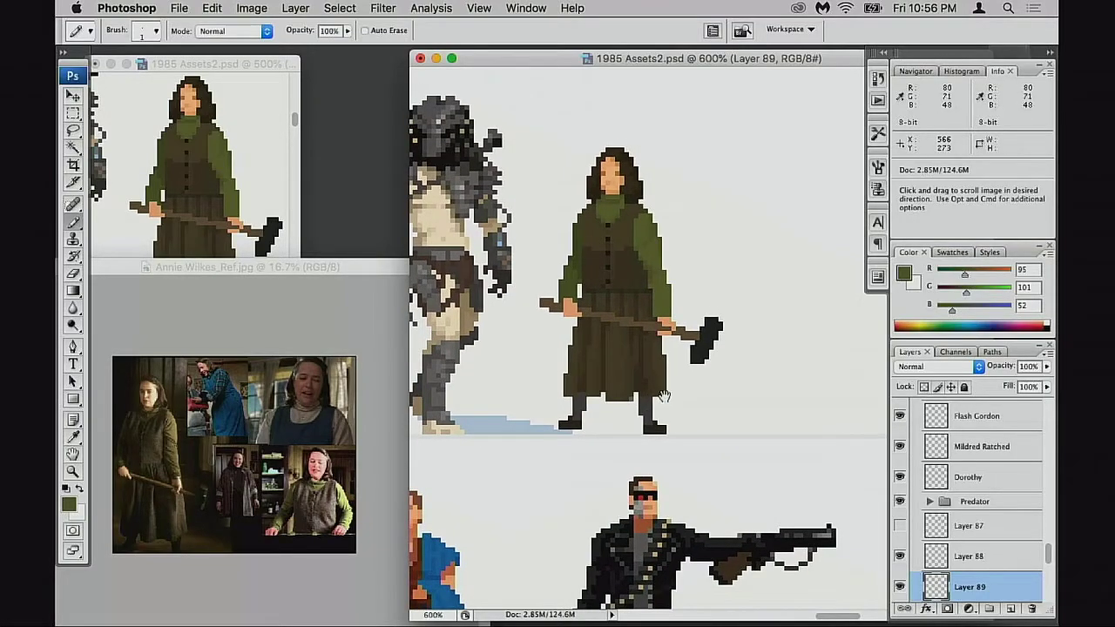
key(super+b)
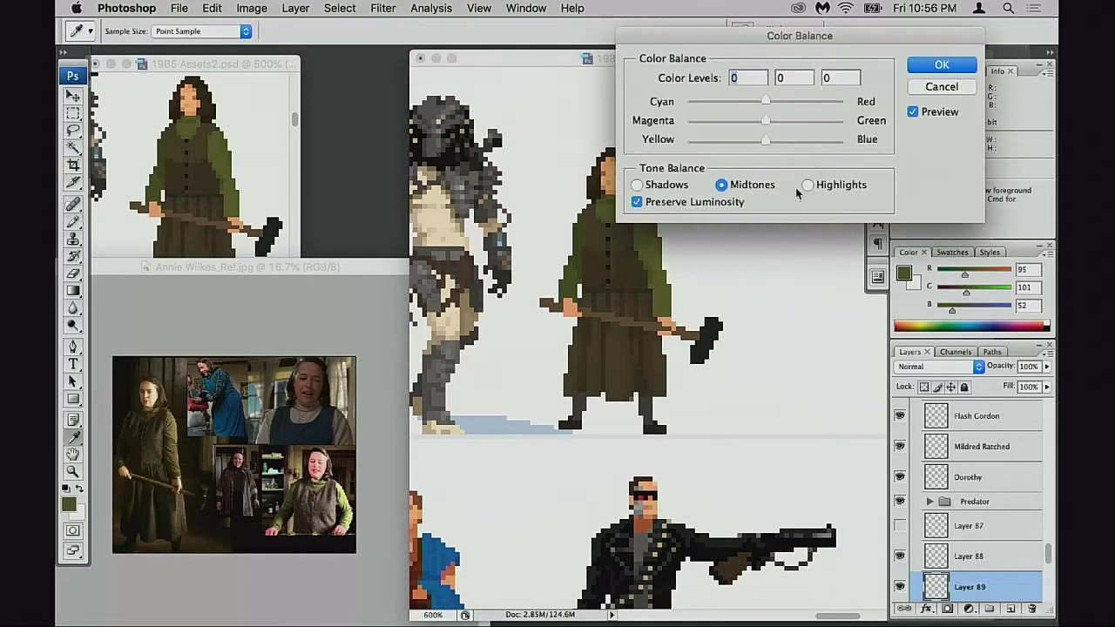
drag(826, 39, 933, 50)
mouse_move(872, 148)
mouse_down()
mouse_move(888, 148)
mouse_move(875, 151)
mouse_up()
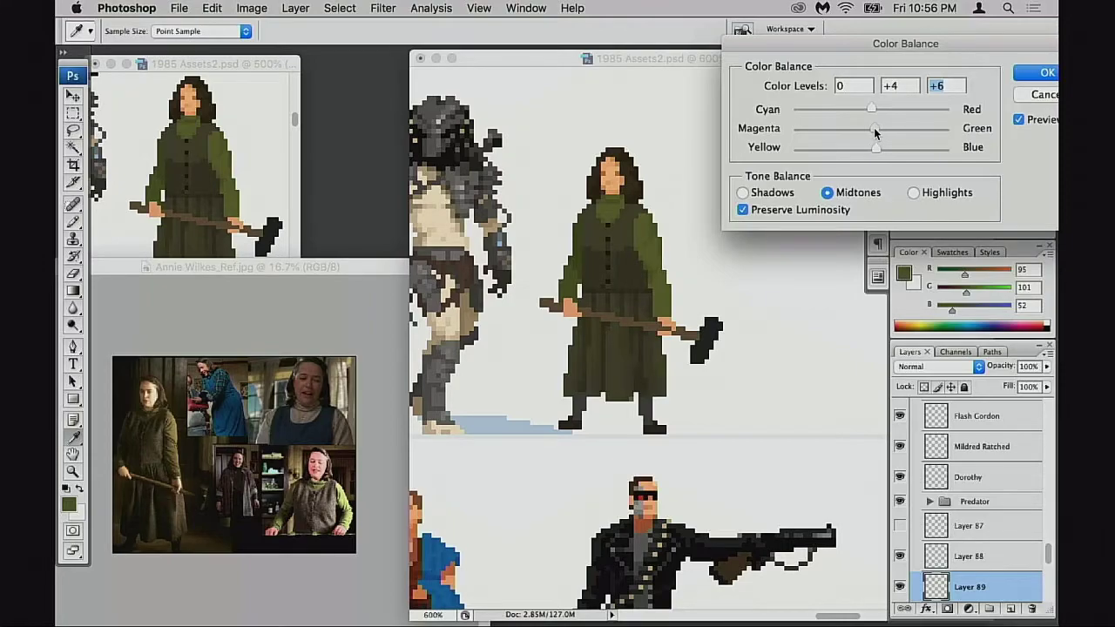
click(1024, 100)
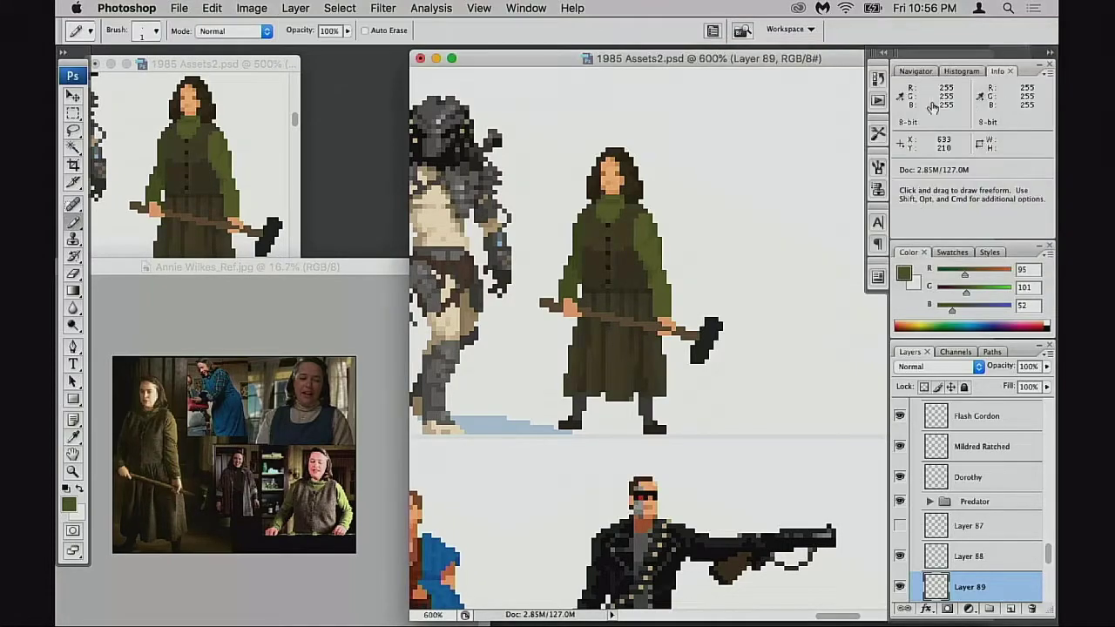
Refine the contrast of the vest and skirt with Levels, setting the black input level to 11 and lightening the midtones
key(super+l)
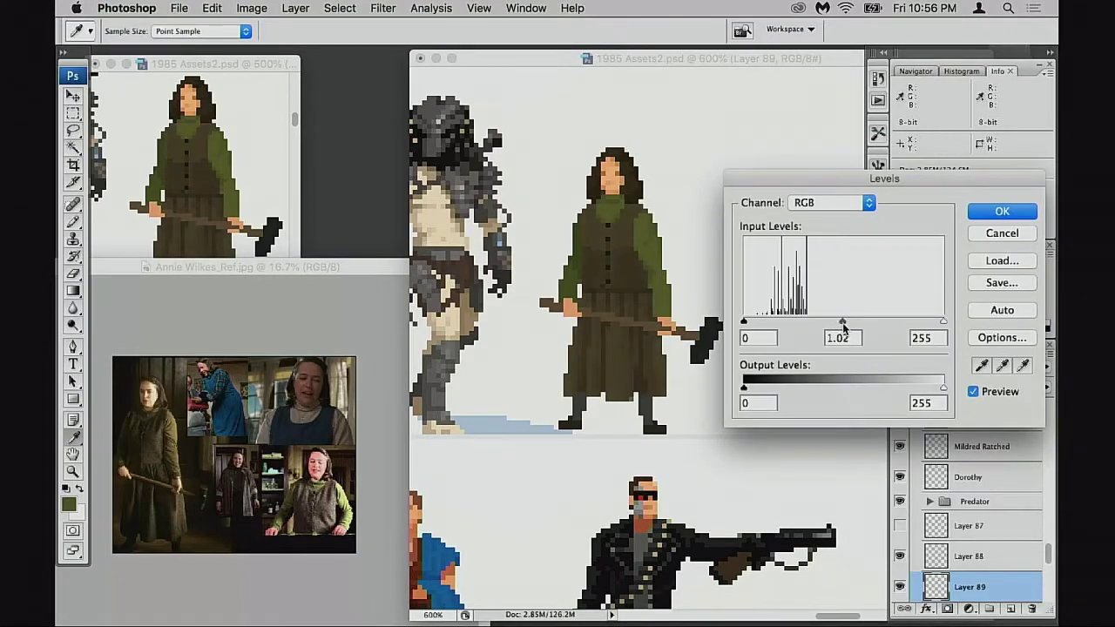
drag(842, 322, 841, 322)
drag(743, 321, 753, 322)
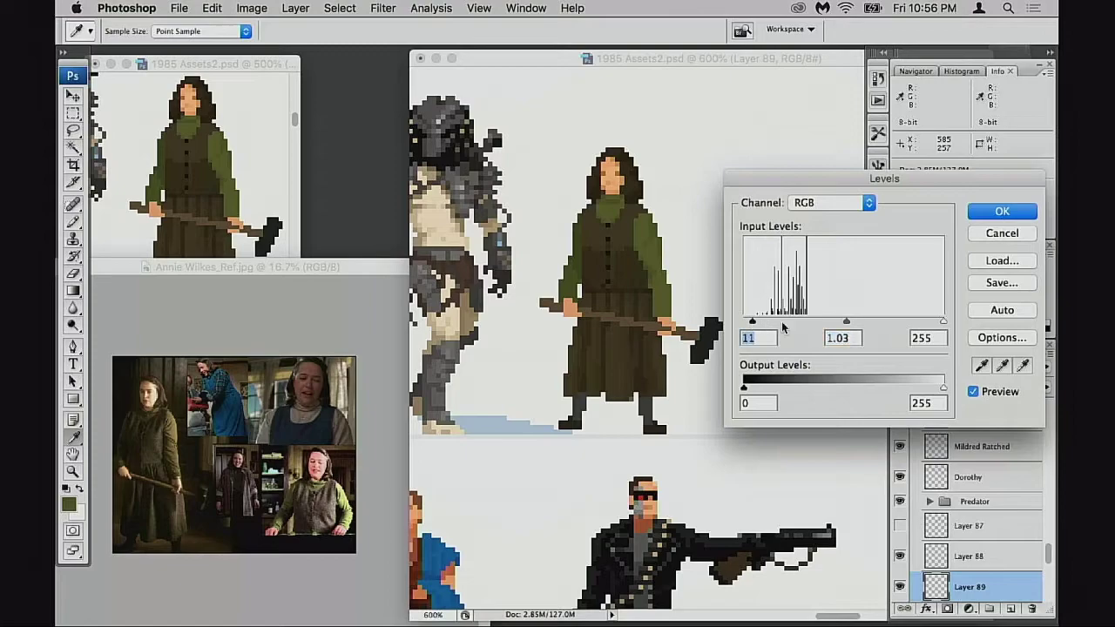
drag(847, 323, 838, 322)
drag(843, 324, 841, 324)
click(1000, 211)
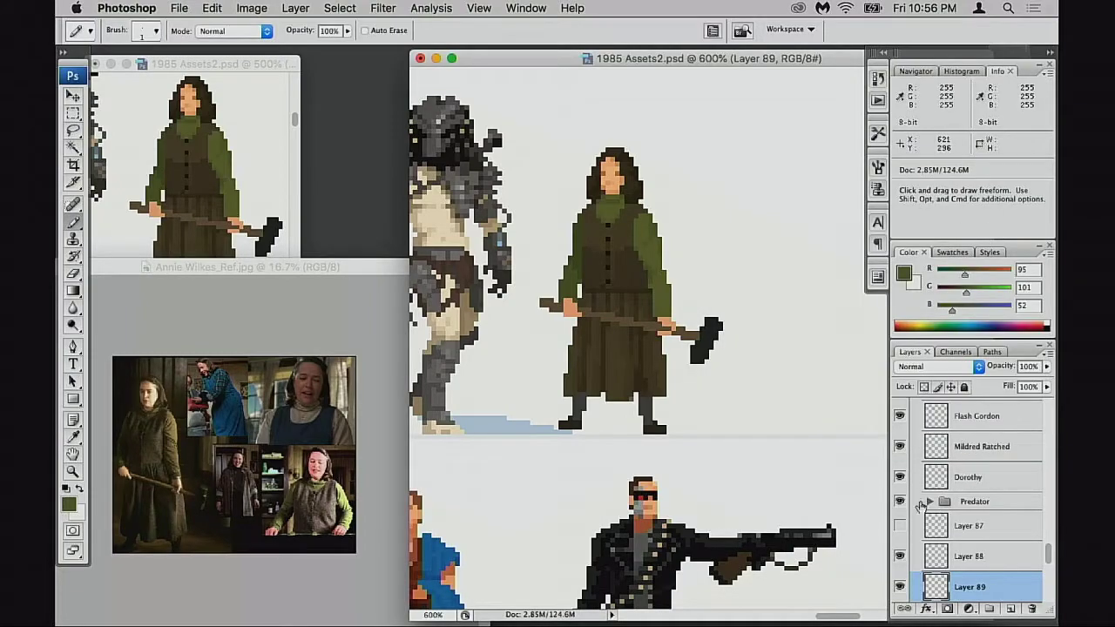
Sample the lighter brown of the vest as the Pencil colour and examine the skirt's folds and hem up close
drag(576, 275, 816, 400)
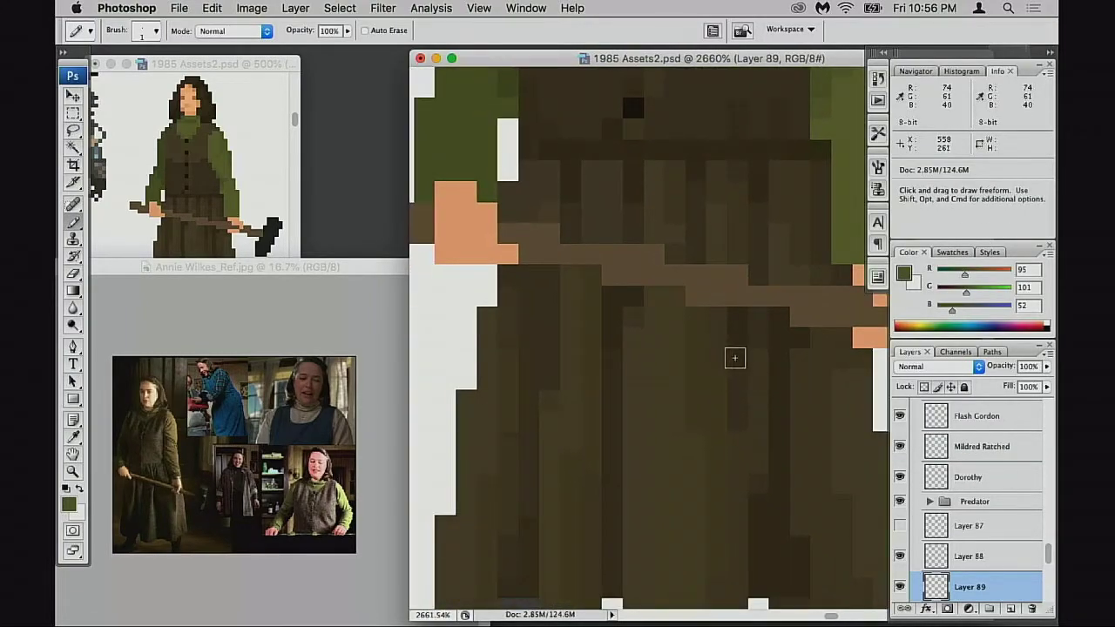
drag(635, 105, 669, 336)
alt+click(639, 142)
drag(661, 412, 656, 406)
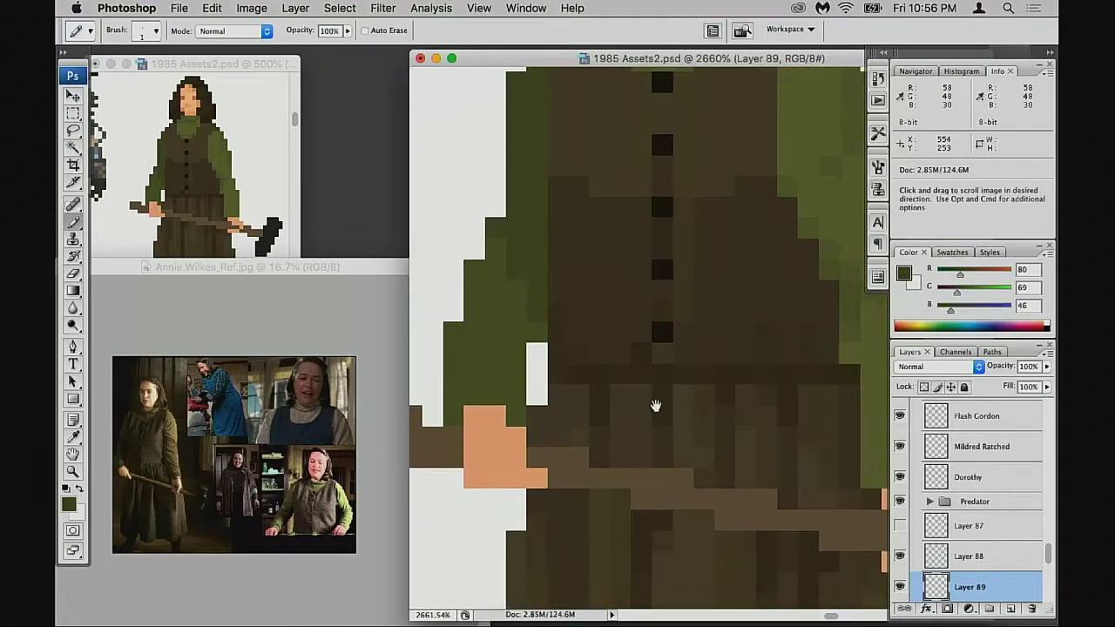
scroll(655, 406, down, 6)
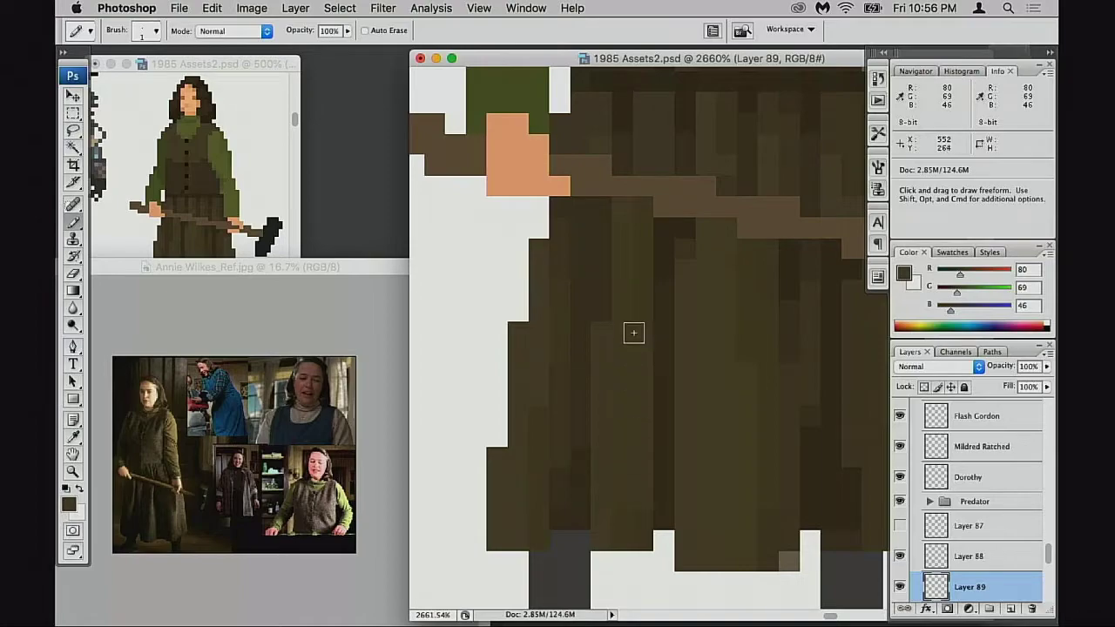
scroll(634, 316, down, 1)
scroll(633, 316, left, 1)
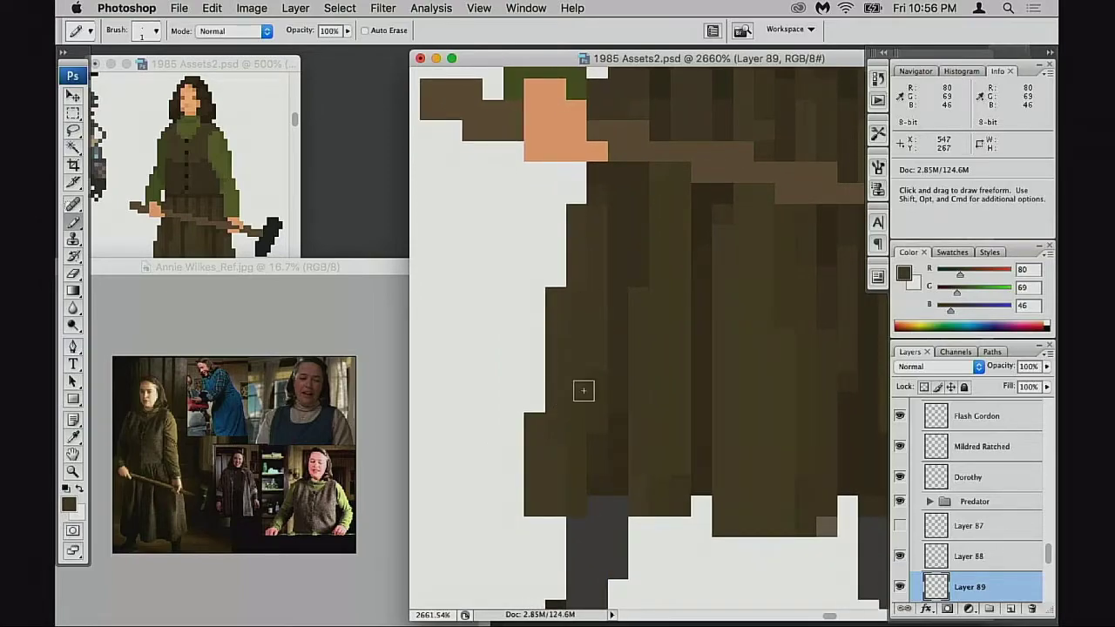
Refine the dark pleat on the skirt's right side, using brown RGB 80, 69, 46 sampled from the middle panel
drag(682, 372, 556, 367)
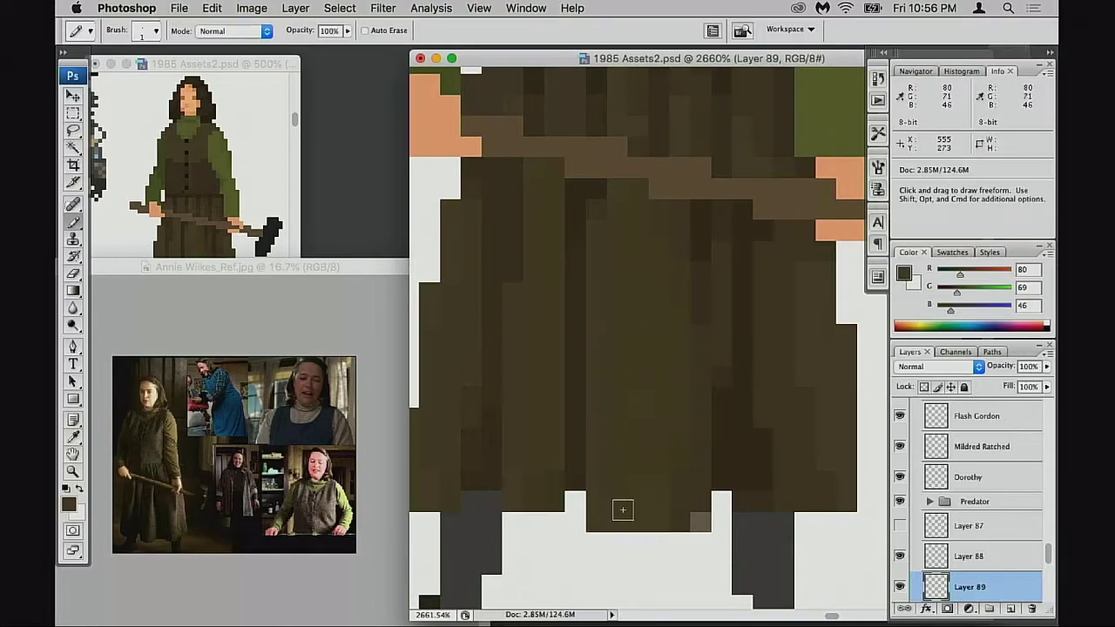
drag(683, 447, 583, 425)
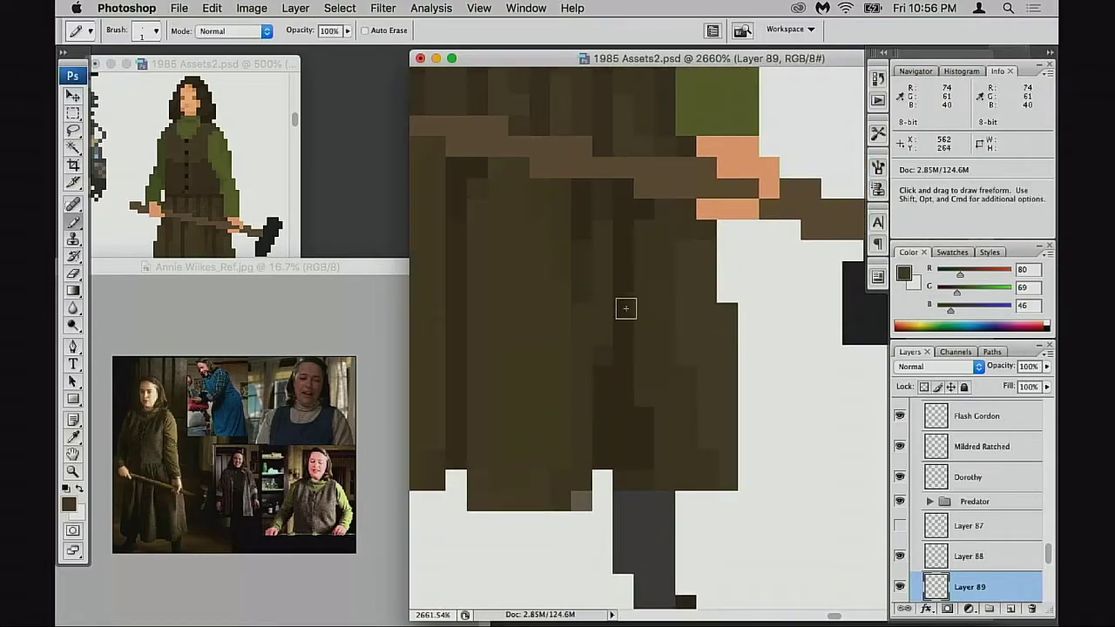
alt+click(537, 299)
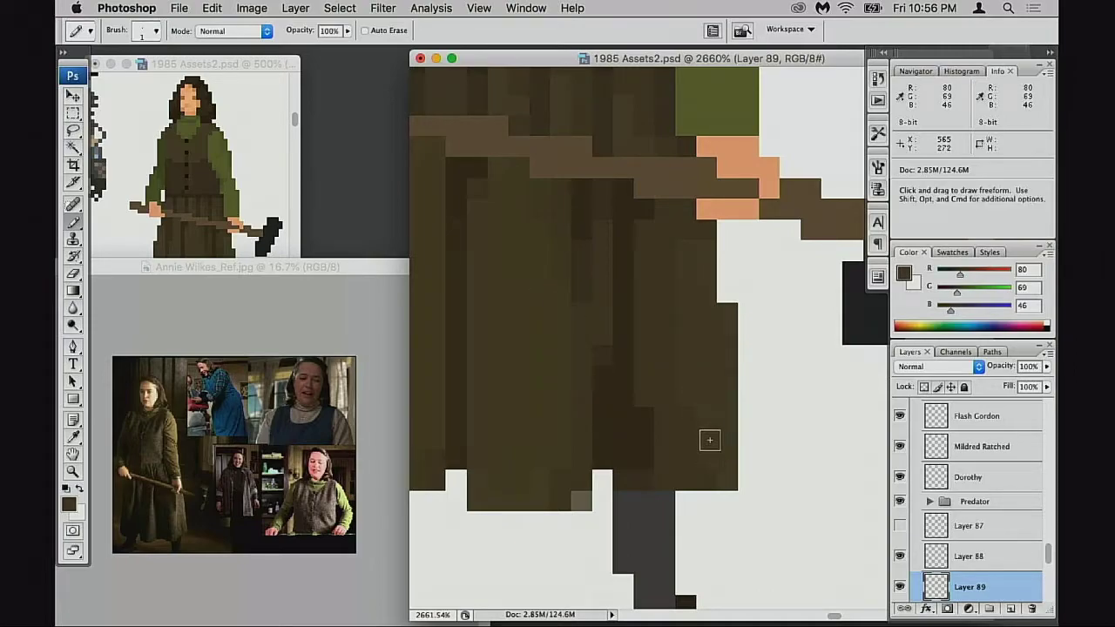
Add brown RGB 74, 61, 40 shading to the skirt's middle panel below the axe handle
mouse_move(592, 319)
mouse_down()
mouse_move(600, 485)
mouse_move(600, 370)
mouse_up()
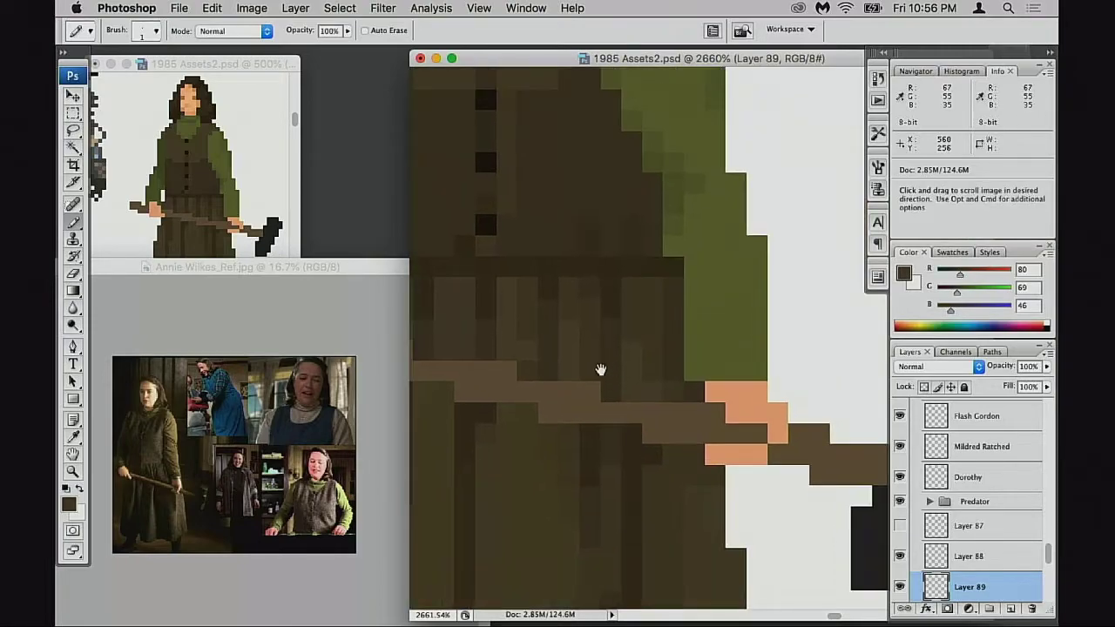
drag(589, 237, 600, 366)
alt+click(520, 251)
drag(583, 584, 626, 254)
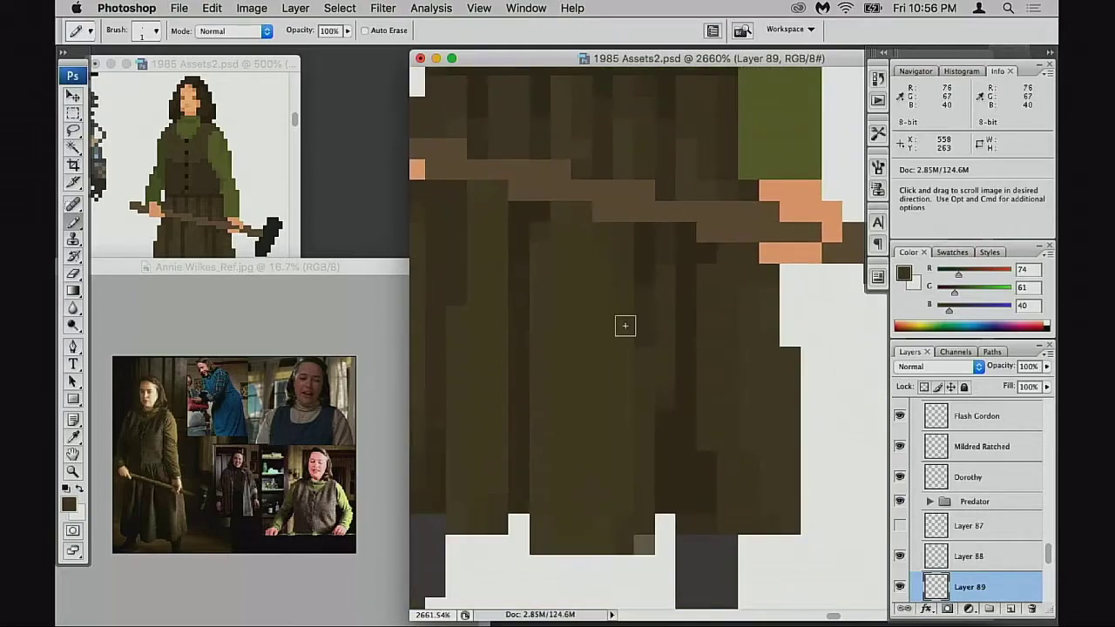
drag(616, 108, 602, 239)
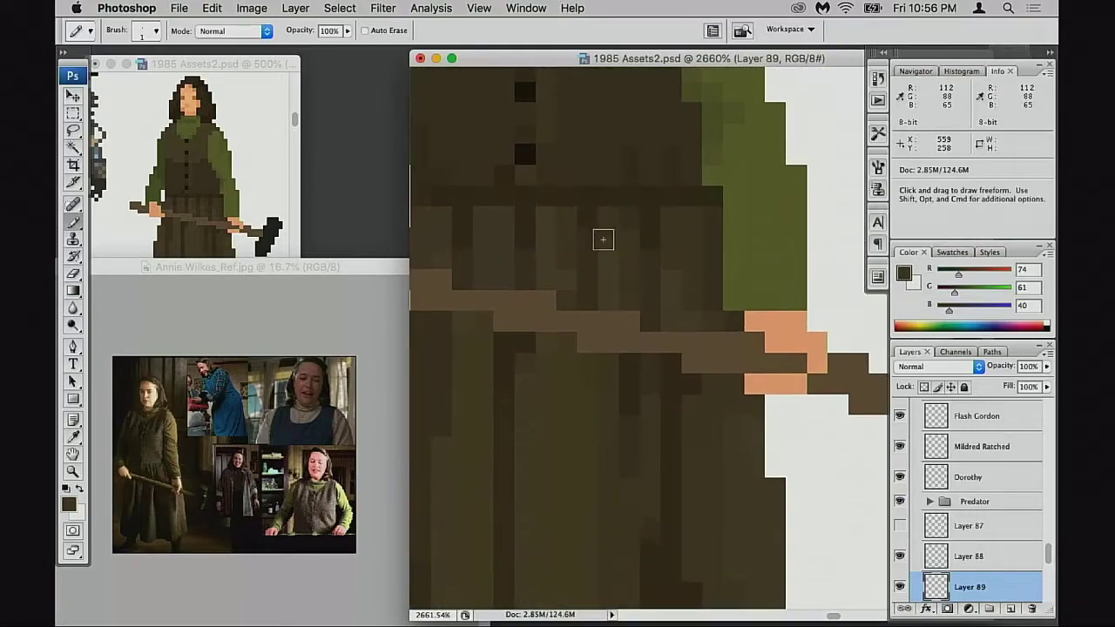
drag(611, 383, 625, 251)
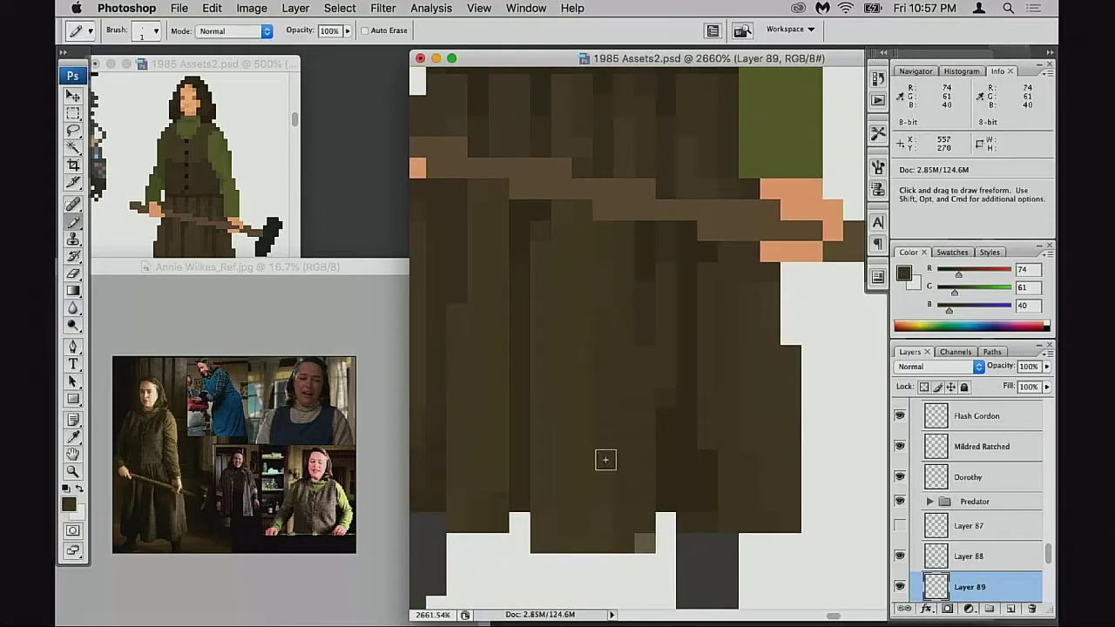
Soften the middle panel with RGB 80, 69, 46 at 40% pencil opacity, and show the skirt and legs in the 500% preview
alt+click(598, 343)
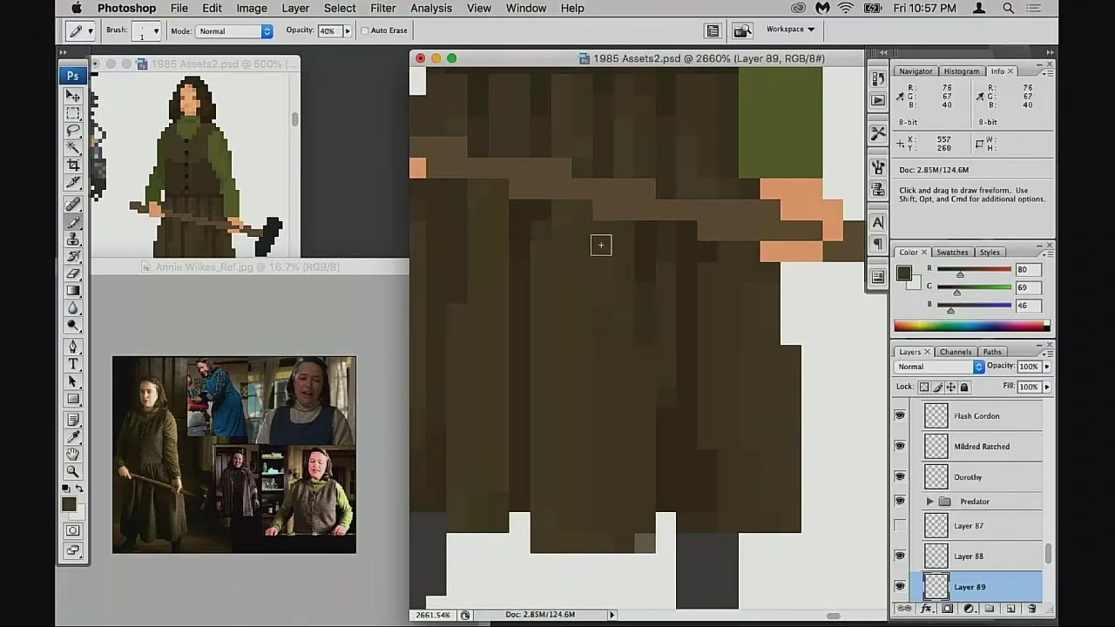
drag(570, 273, 577, 277)
drag(273, 193, 291, 115)
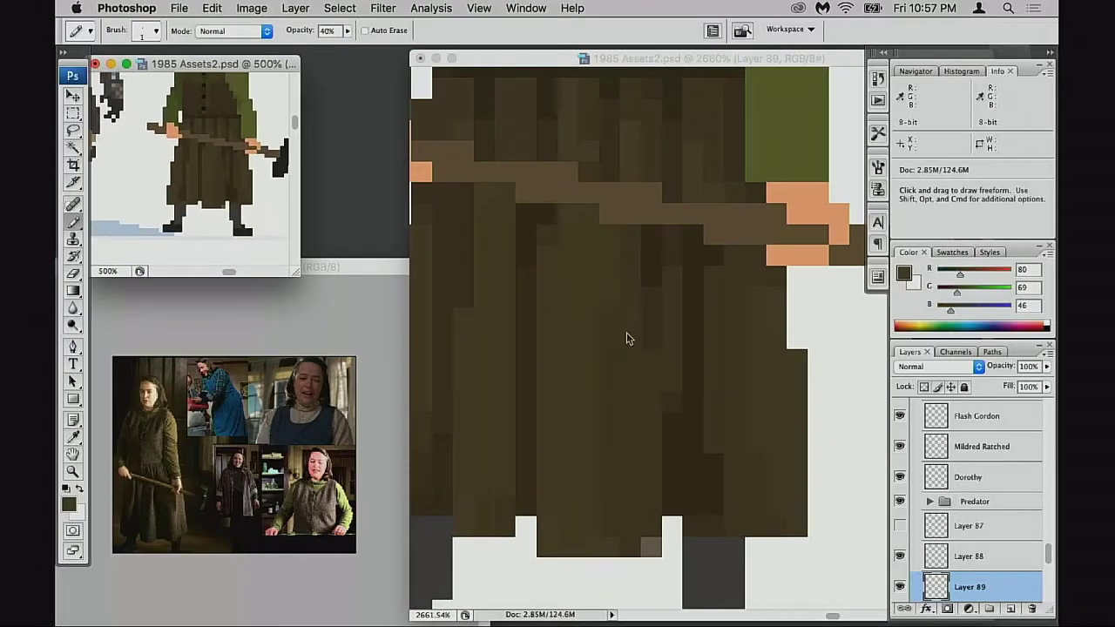
click(627, 339)
Blend the middle panel's vertical shading at 40% opacity, alternating sampled browns RGB 74, 61, 40 and 80, 69, 46
alt+click(645, 333)
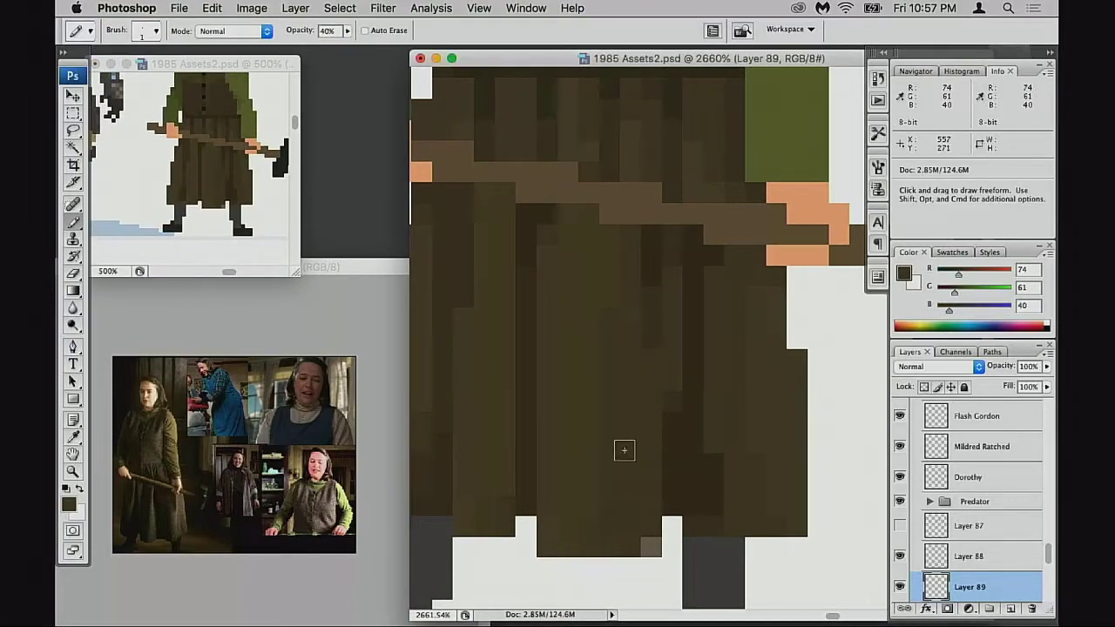
alt+click(609, 283)
alt+click(599, 297)
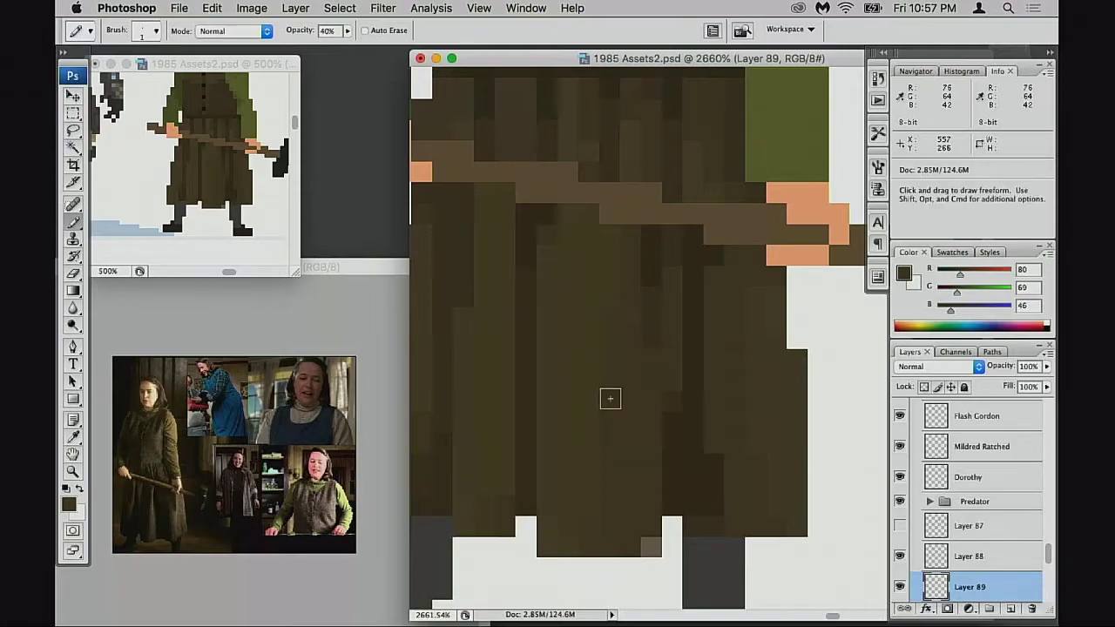
alt+click(618, 332)
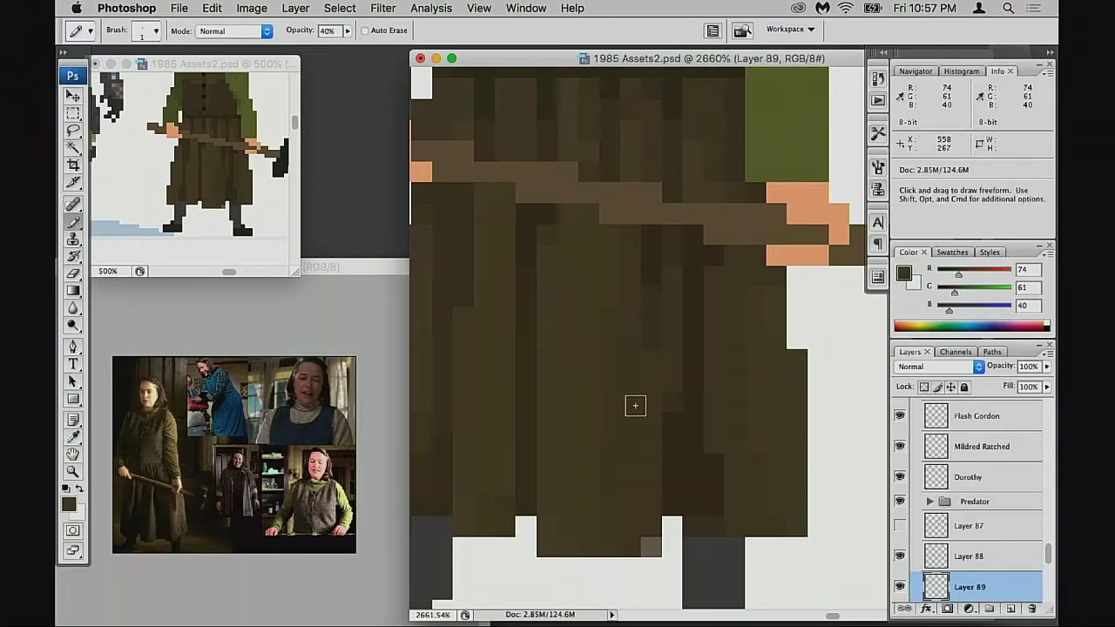
alt+click(610, 302)
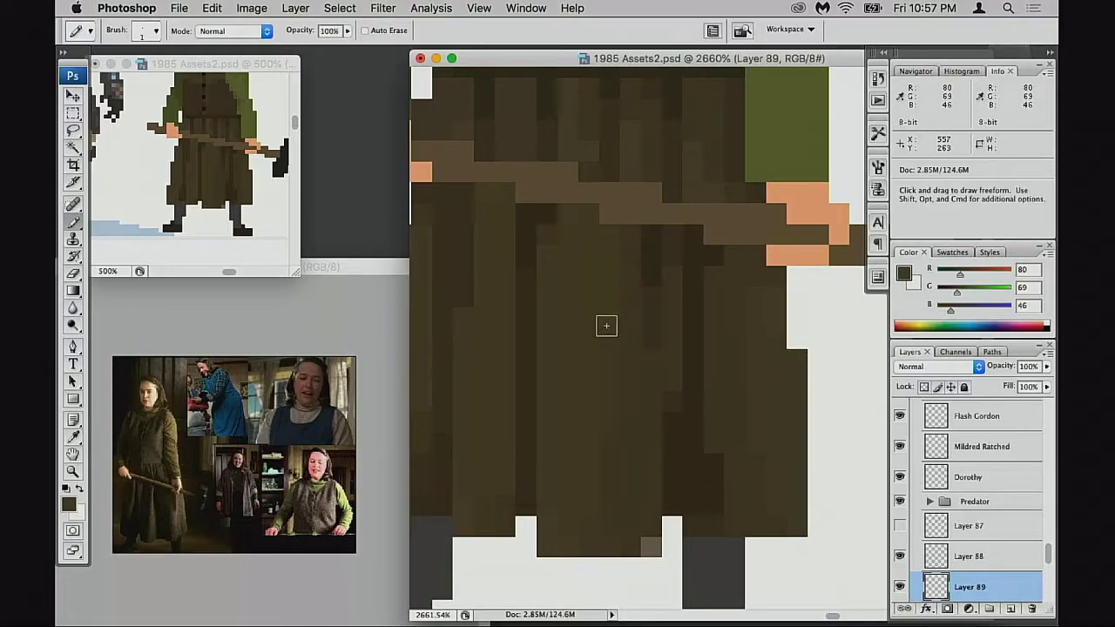
Rework the pleat between the left and middle panels at 100% opacity, using sampled browns RGB 61, 50, 31 and 73, 60, 39
alt+click(531, 250)
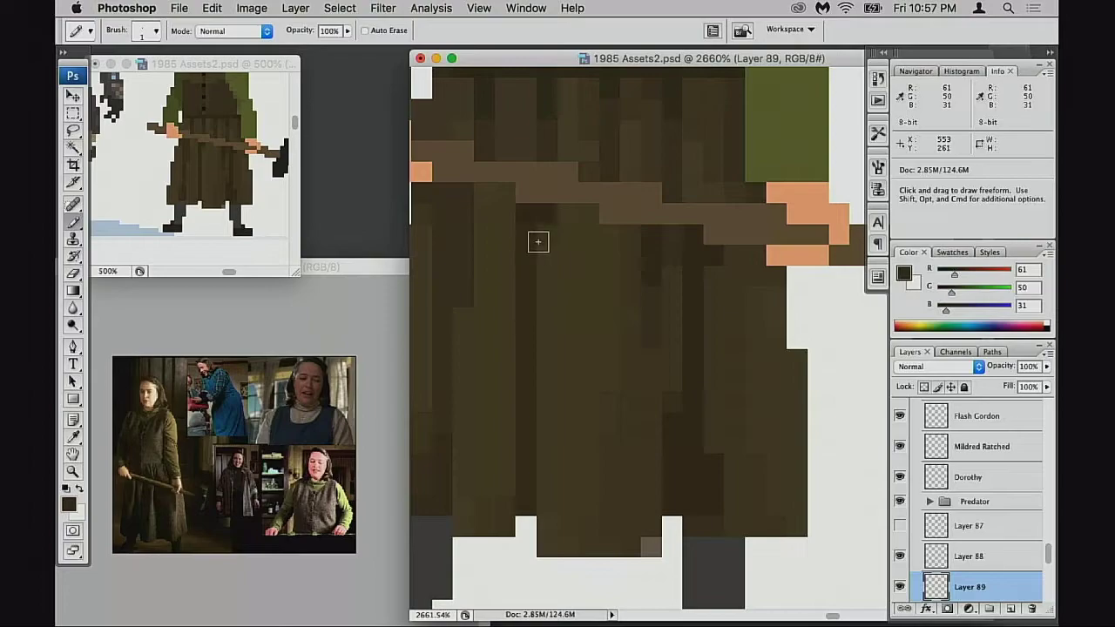
alt+click(557, 229)
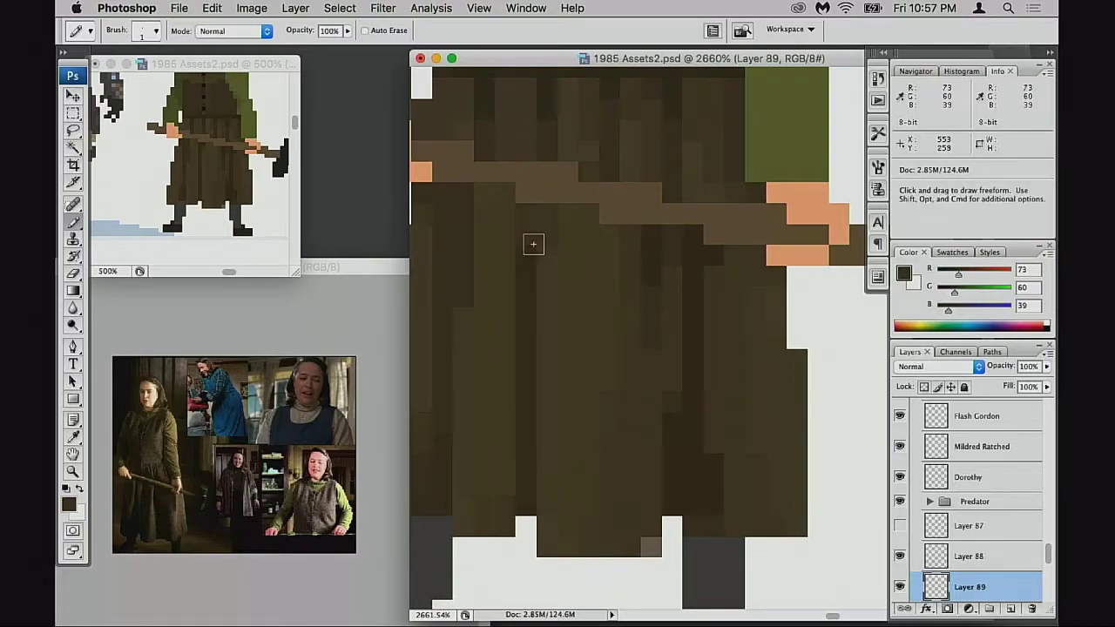
mouse_move(557, 361)
mouse_down()
mouse_move(569, 368)
mouse_move(532, 446)
mouse_up()
scroll(541, 442, up, 3)
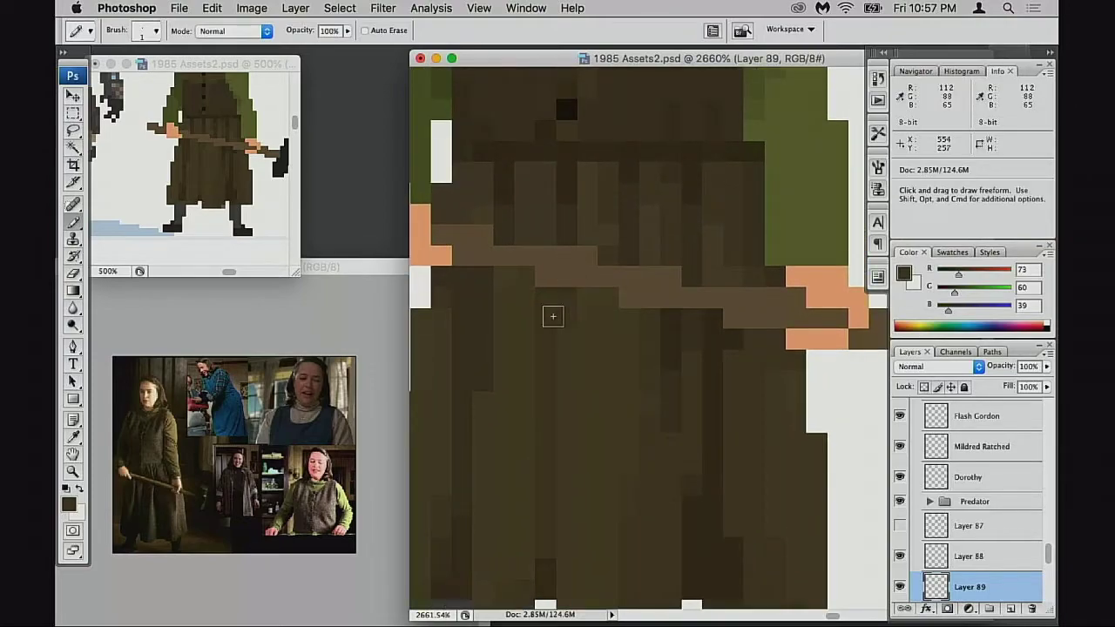
alt+click(572, 176)
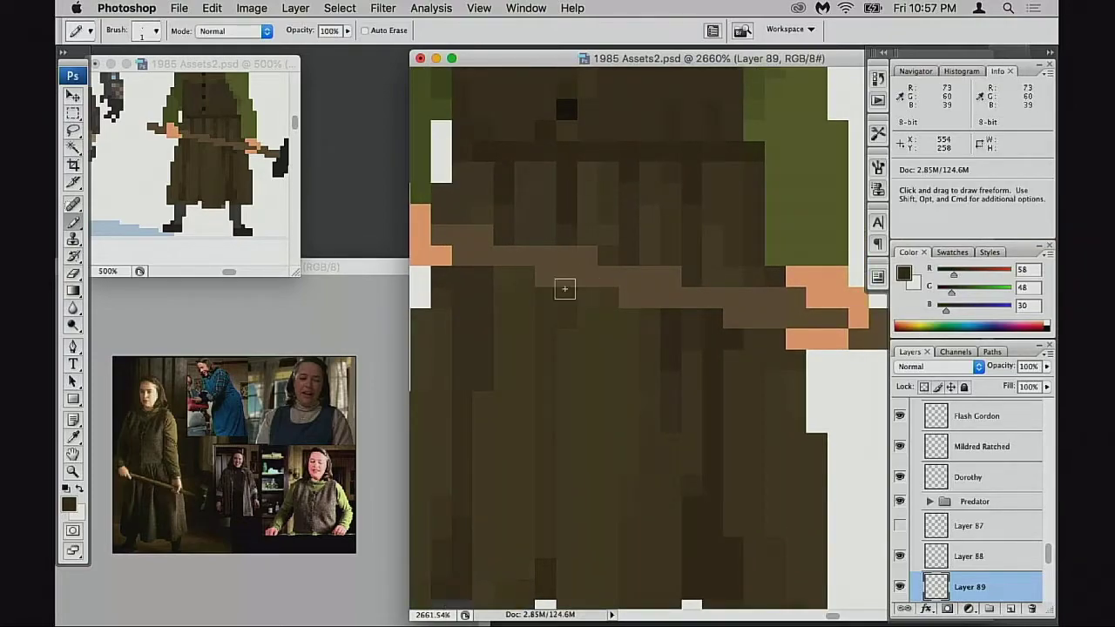
Shade the dark pleat and hem on the skirt's left side with browns RGB 73, 60, 39, 67, 55, 35 and 80, 69, 46
scroll(499, 331, down, 3)
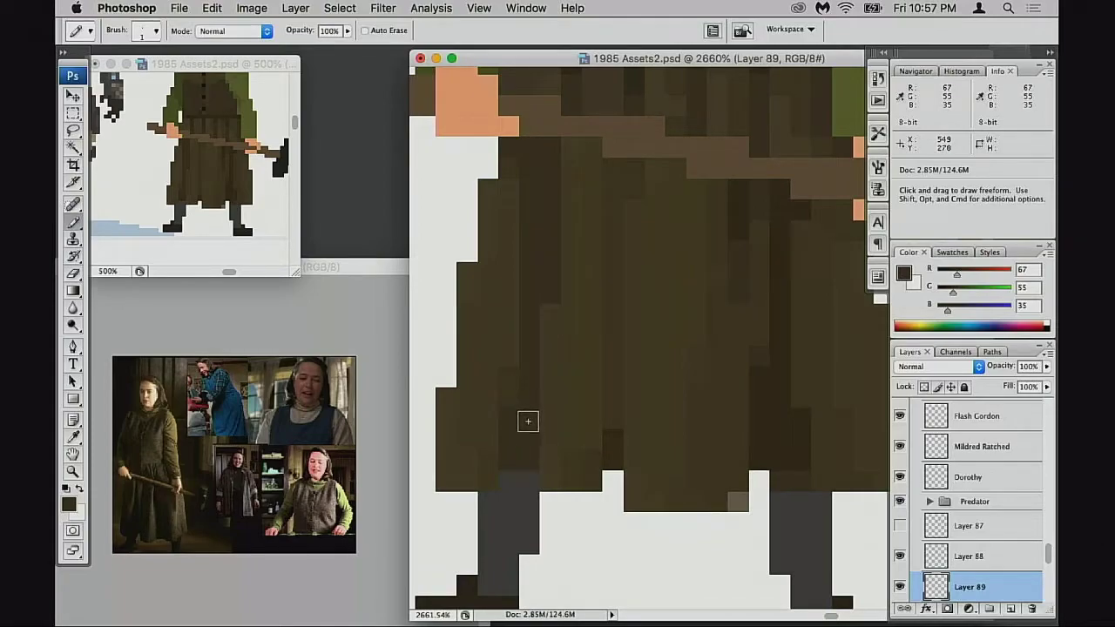
alt+click(617, 344)
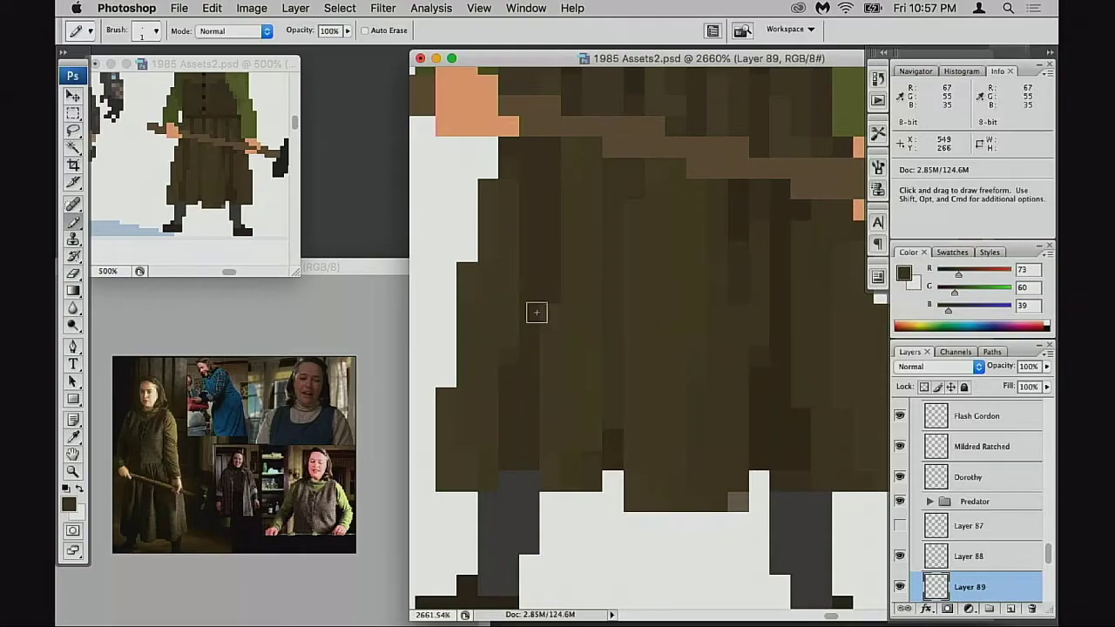
scroll(580, 241, down, 2)
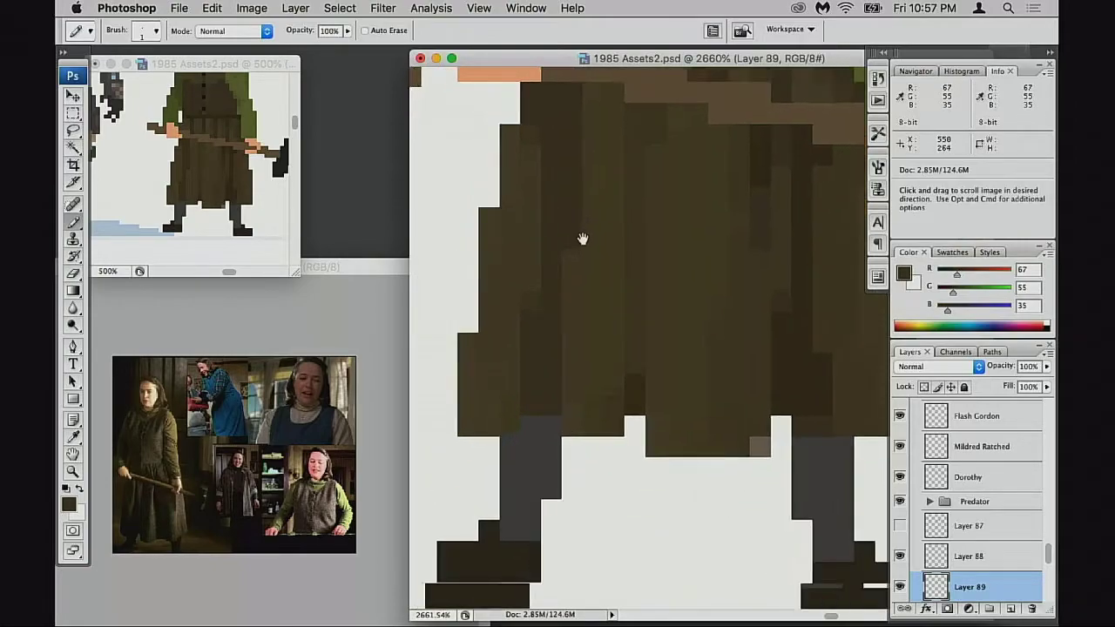
alt+click(544, 358)
alt+click(511, 400)
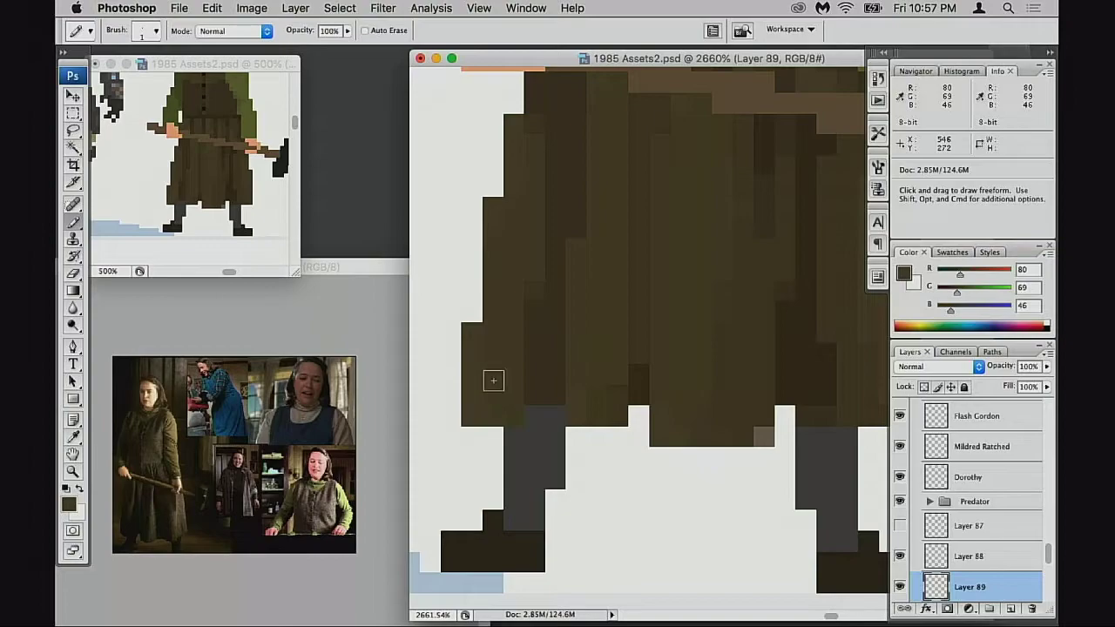
drag(562, 388, 457, 457)
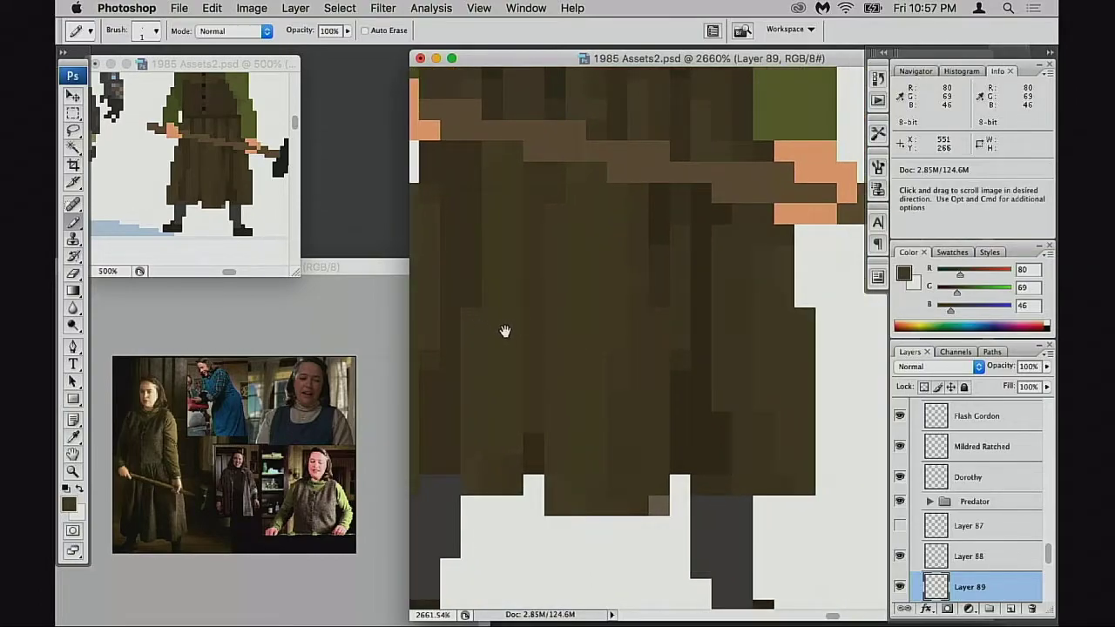
Touch up the left panel beside its dark pleat and along the hem with browns RGB 73, 60, 39 and 80, 69, 46
scroll(505, 331, left, 2)
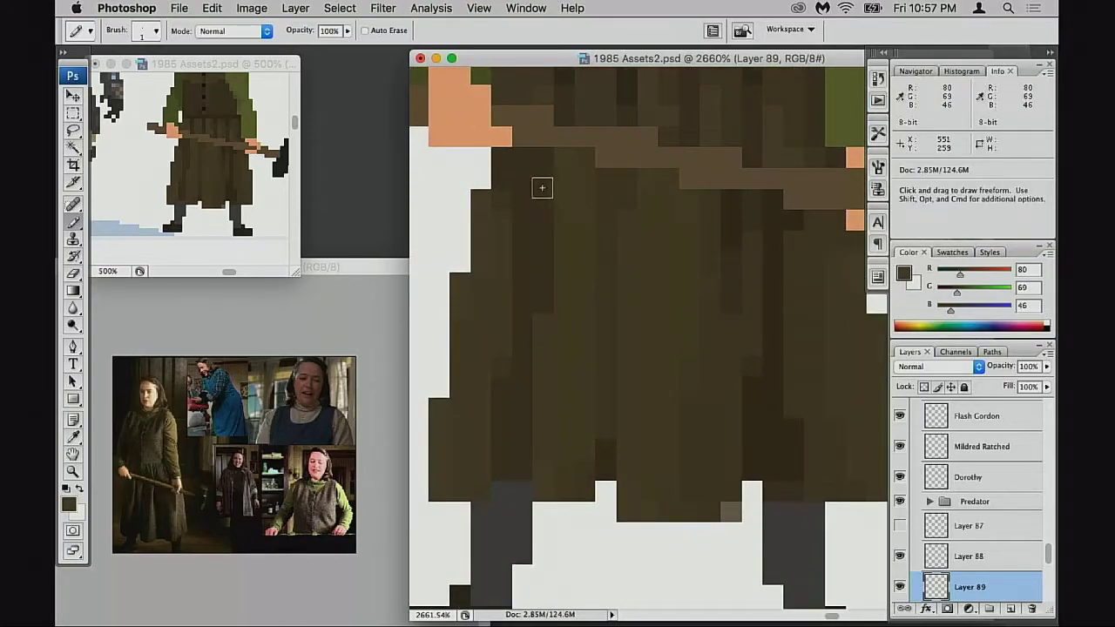
scroll(601, 261, down, 2)
scroll(600, 261, right, 1)
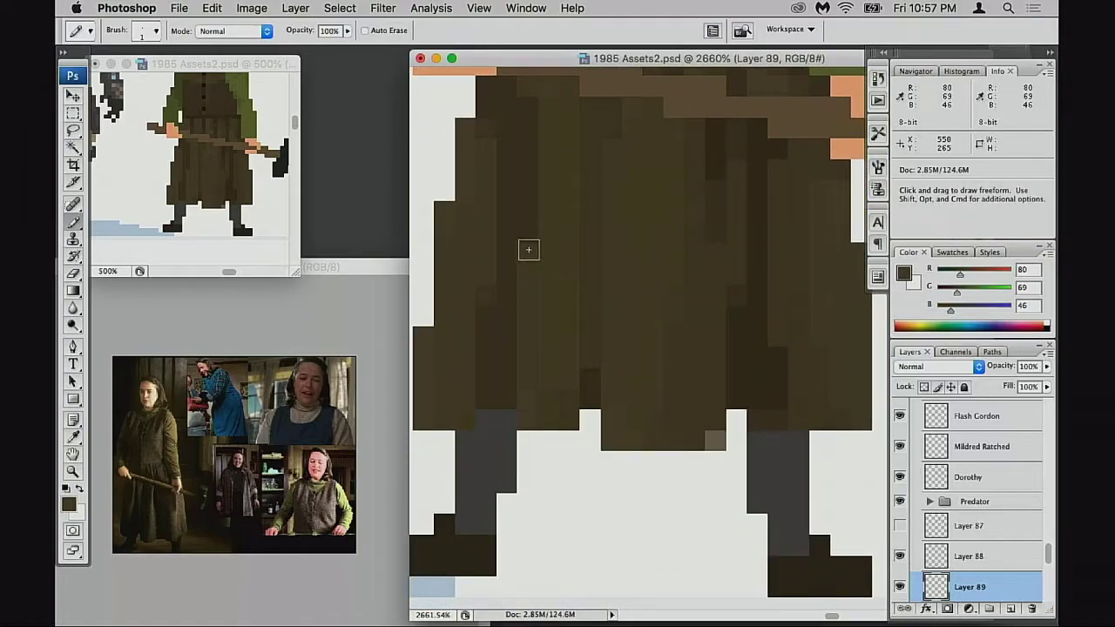
alt+click(493, 296)
click(528, 253)
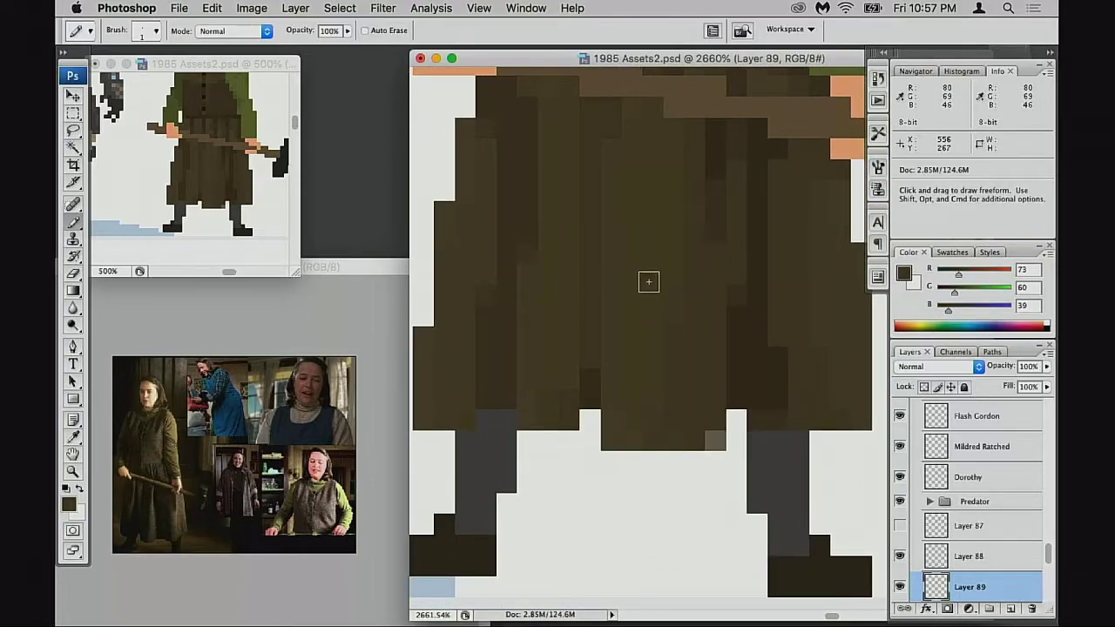
drag(575, 317, 566, 333)
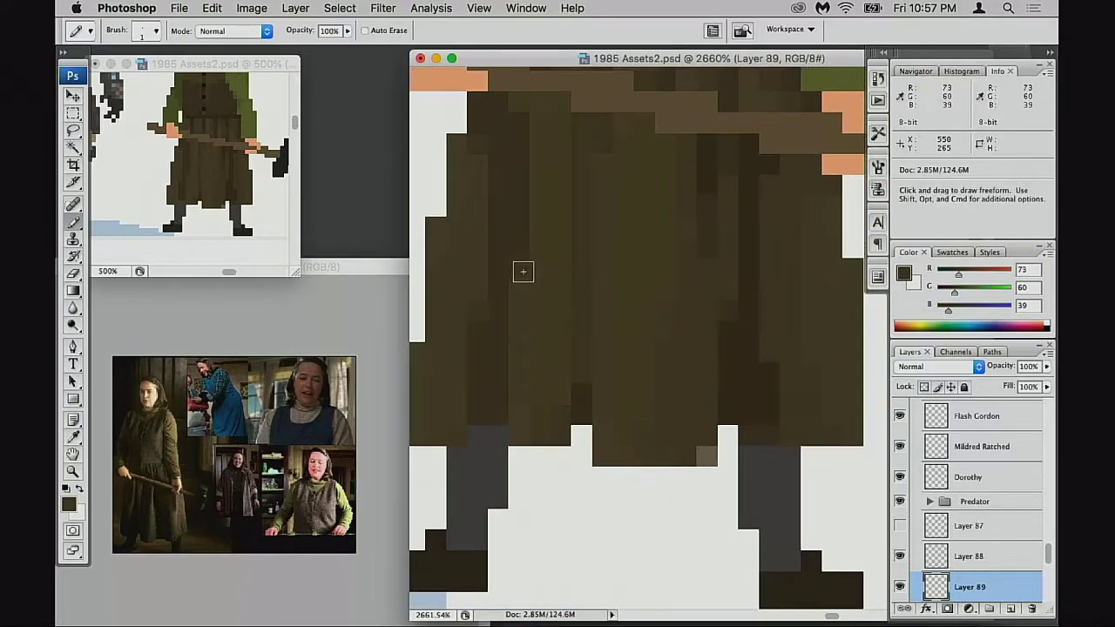
alt+click(543, 391)
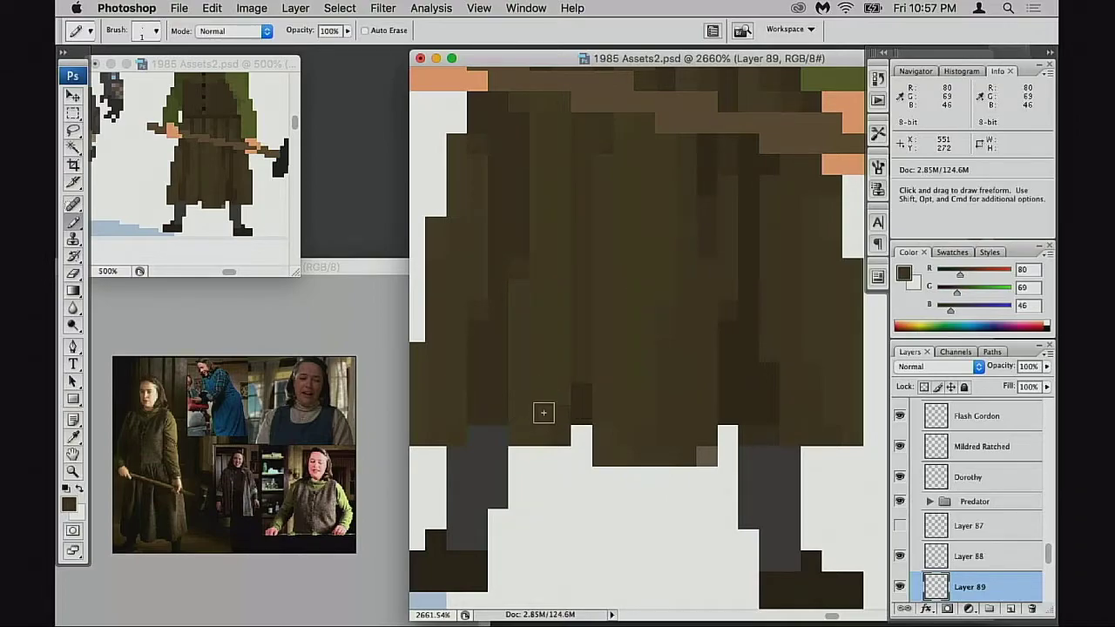
Smooth the left panel's pleat shading with the intermediate brown RGB 76, 64, 42 sampled from the middle panel
scroll(598, 410, right, 1)
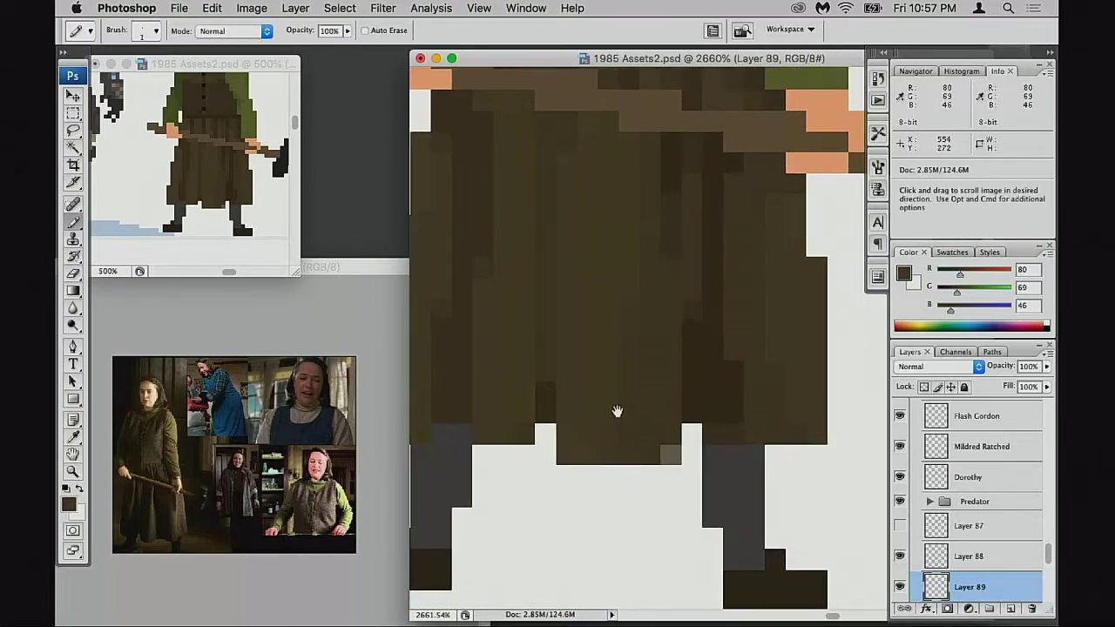
alt+click(639, 318)
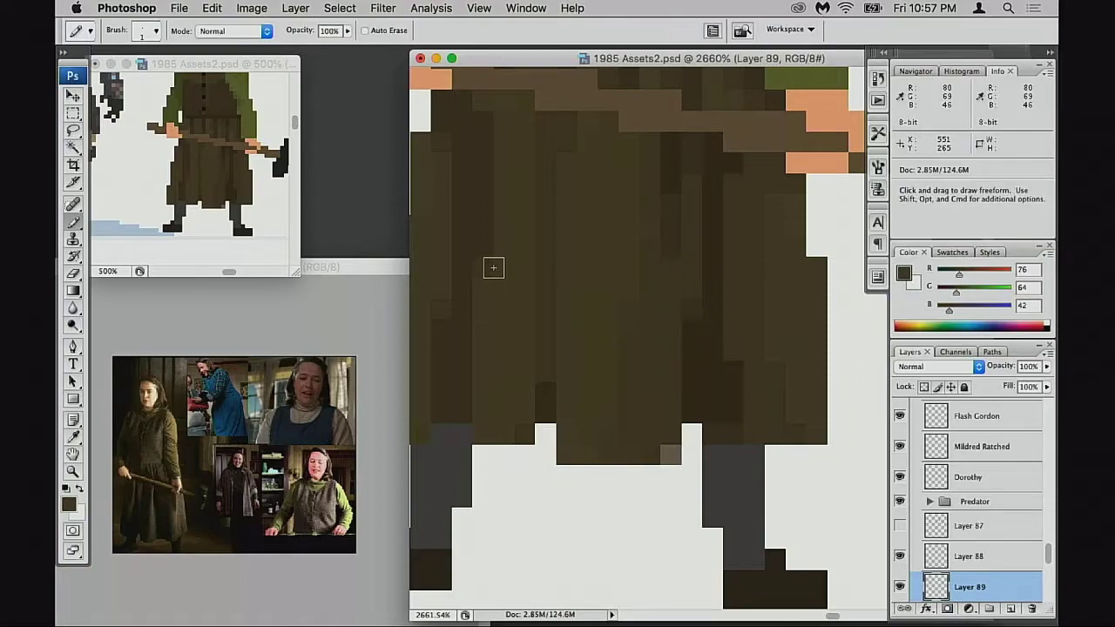
scroll(557, 350, left, 1)
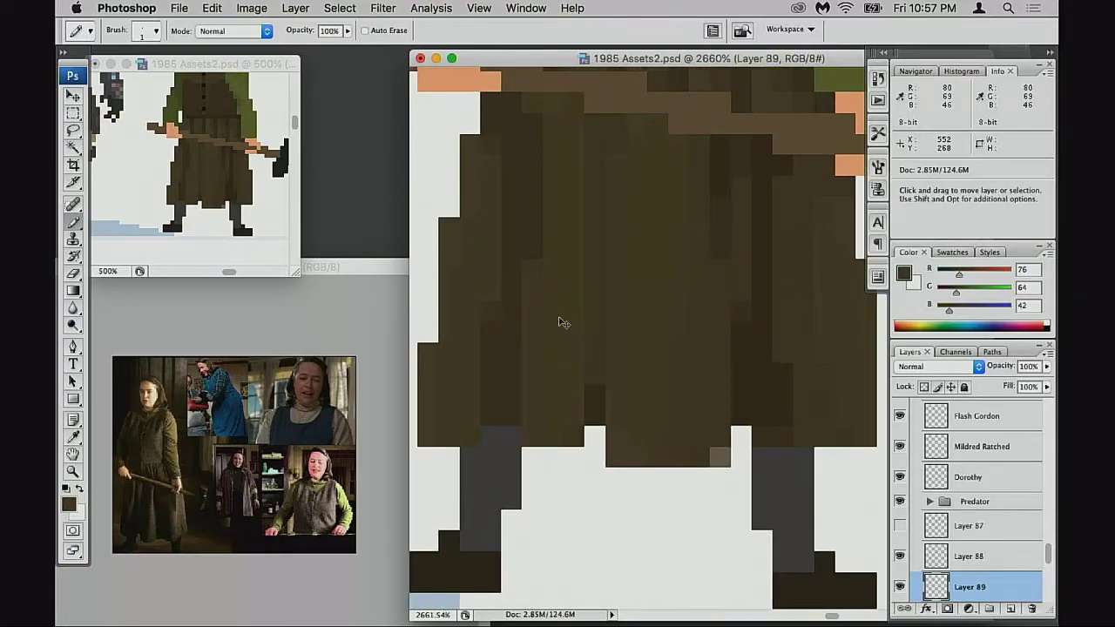
scroll(522, 281, up, 2)
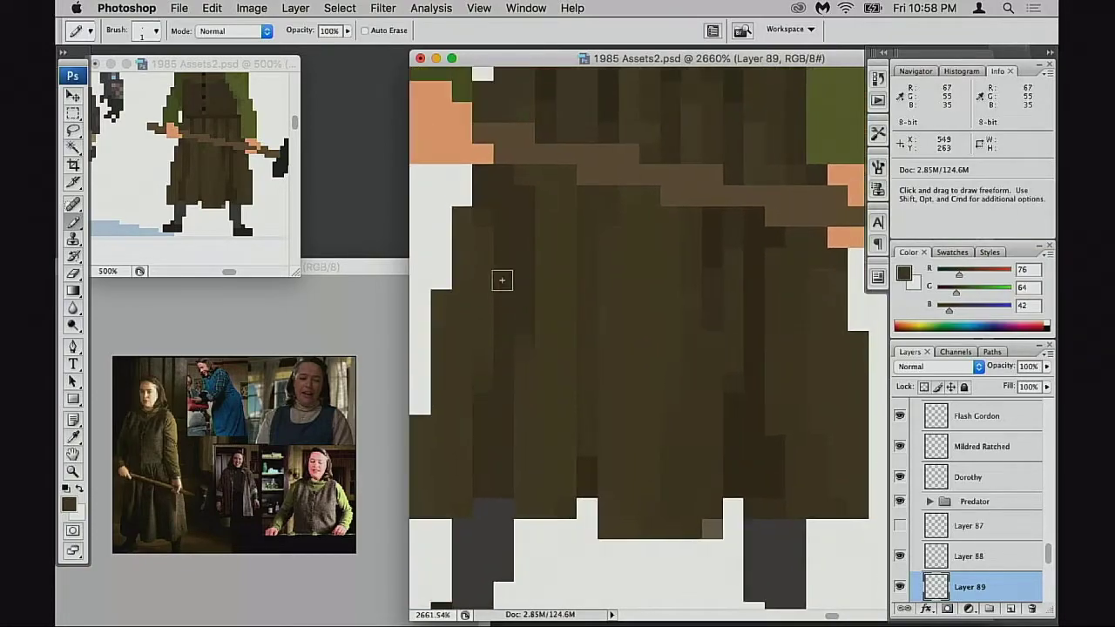
drag(562, 343, 597, 310)
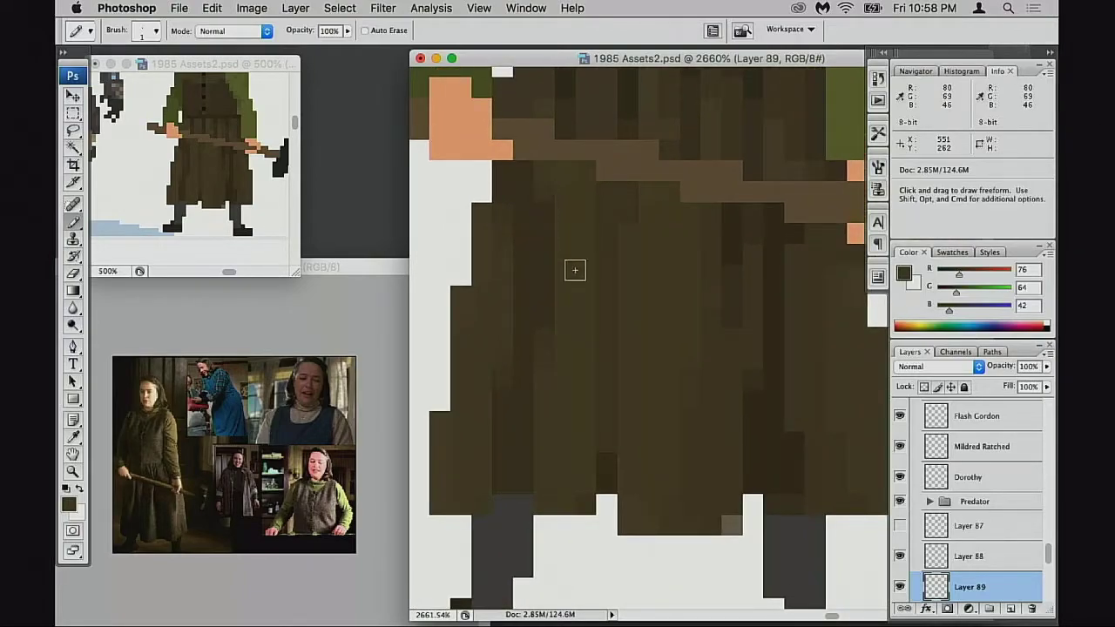
Retouch the shading across the middle panel toward the right pleat with browns RGB 73, 60, 39, 74, 61, 40 and 80, 69, 46
scroll(604, 267, right, 2)
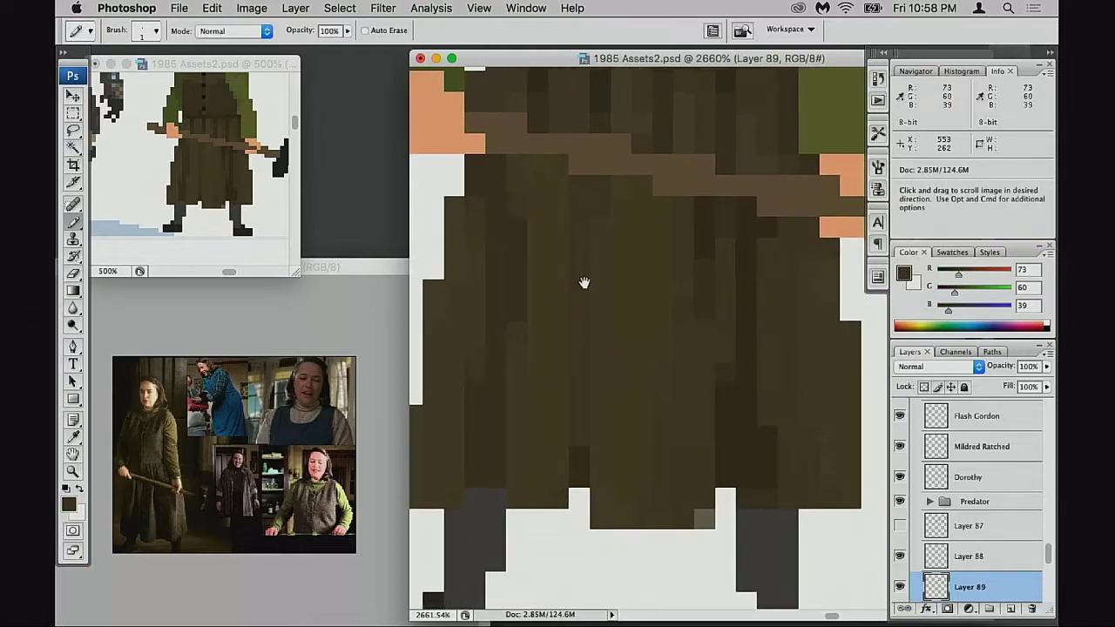
scroll(662, 342, right, 2)
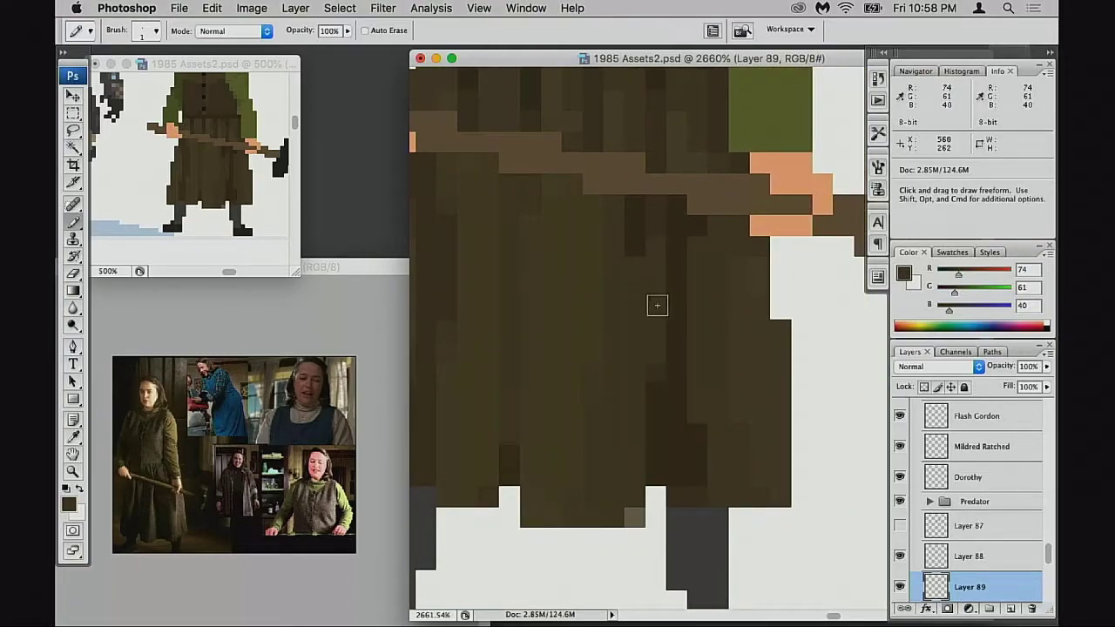
scroll(657, 305, down, 1)
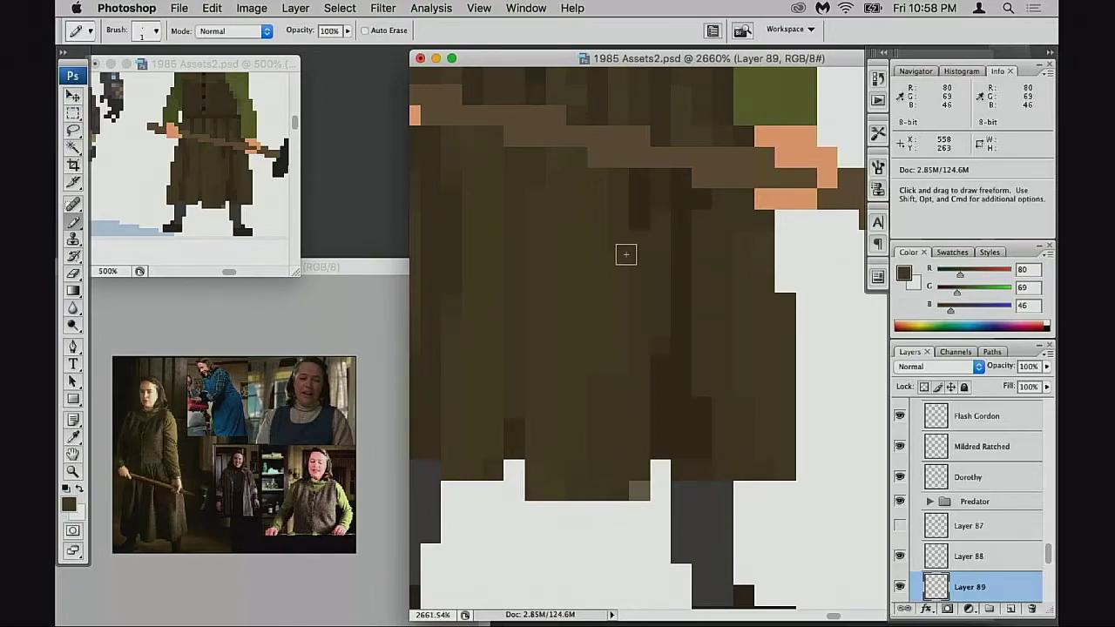
Blend the shading of the skirt's middle panel and the left panel with browns RGB 74, 61, 40 and 76, 64, 42
alt+click(623, 288)
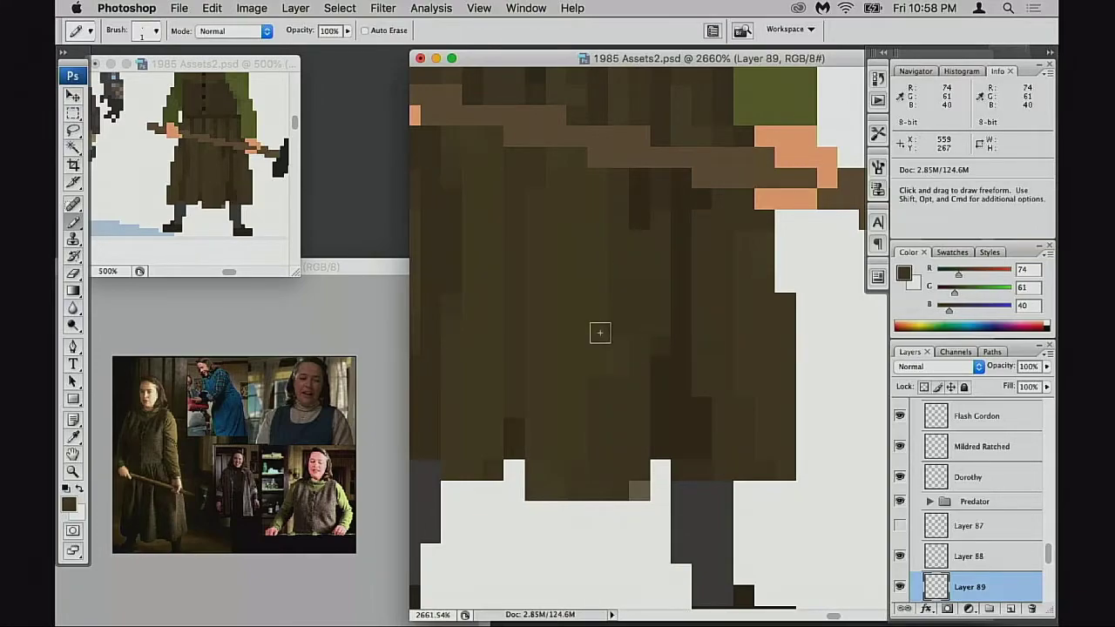
alt+click(570, 321)
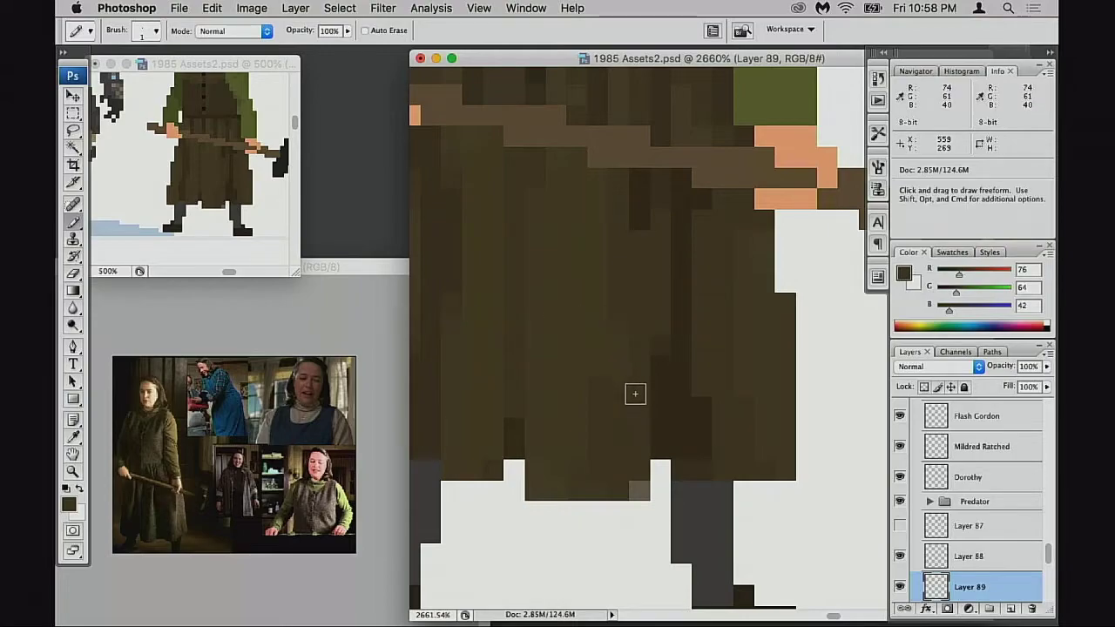
drag(653, 404, 648, 424)
alt+click(623, 369)
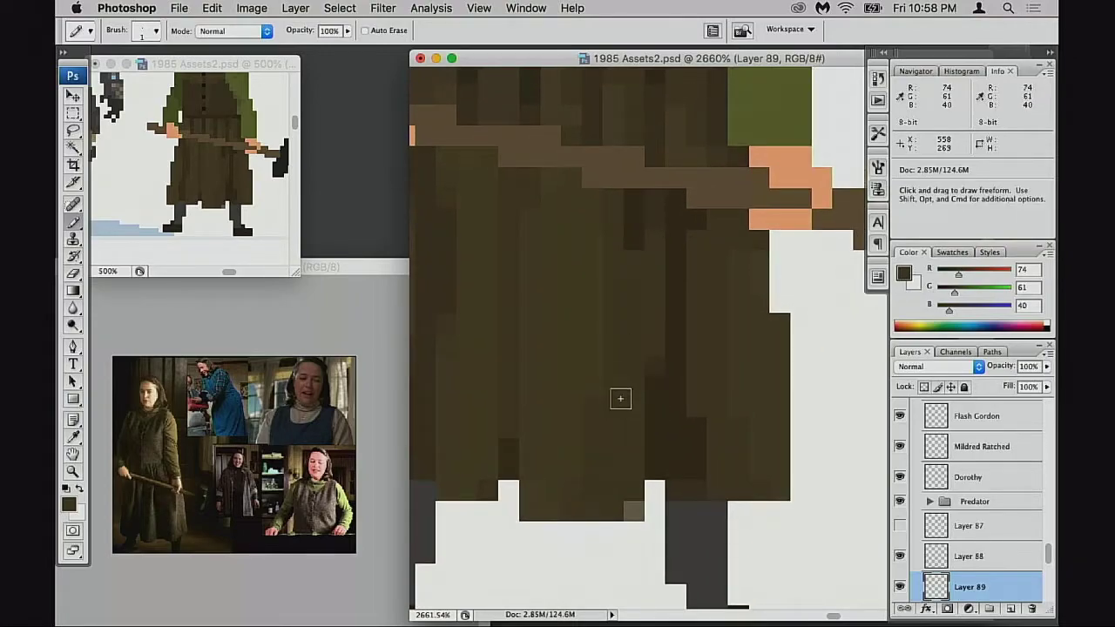
alt+click(450, 343)
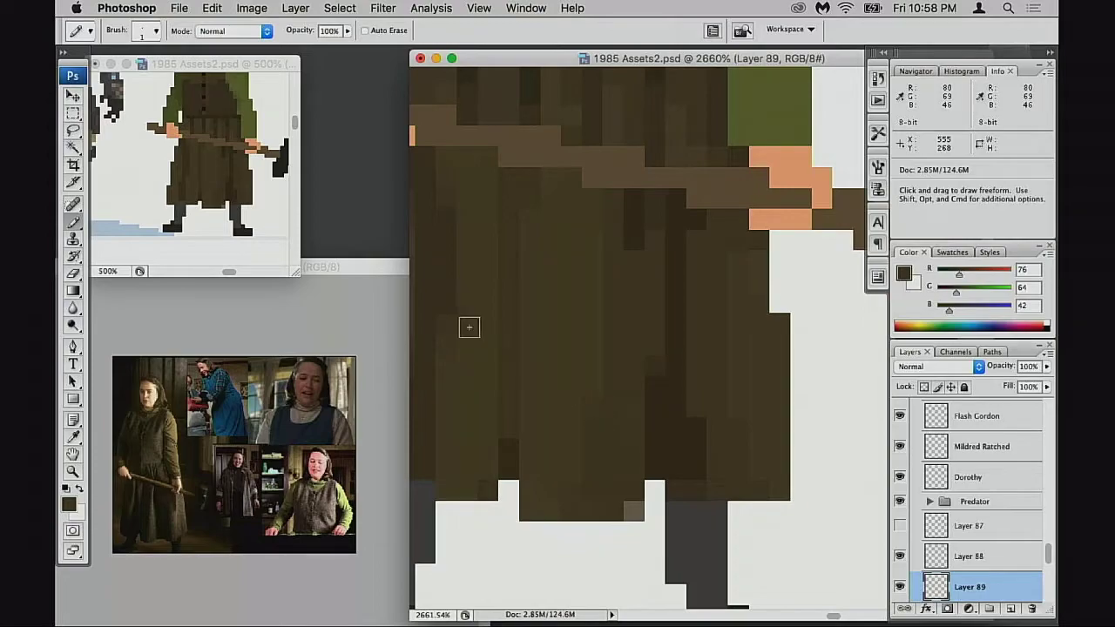
alt+click(486, 372)
Cover the stray light pixel at the middle panel's hem and narrow the right pleat's dark lower edge with brown RGB 74, 61, 40
drag(628, 438, 645, 407)
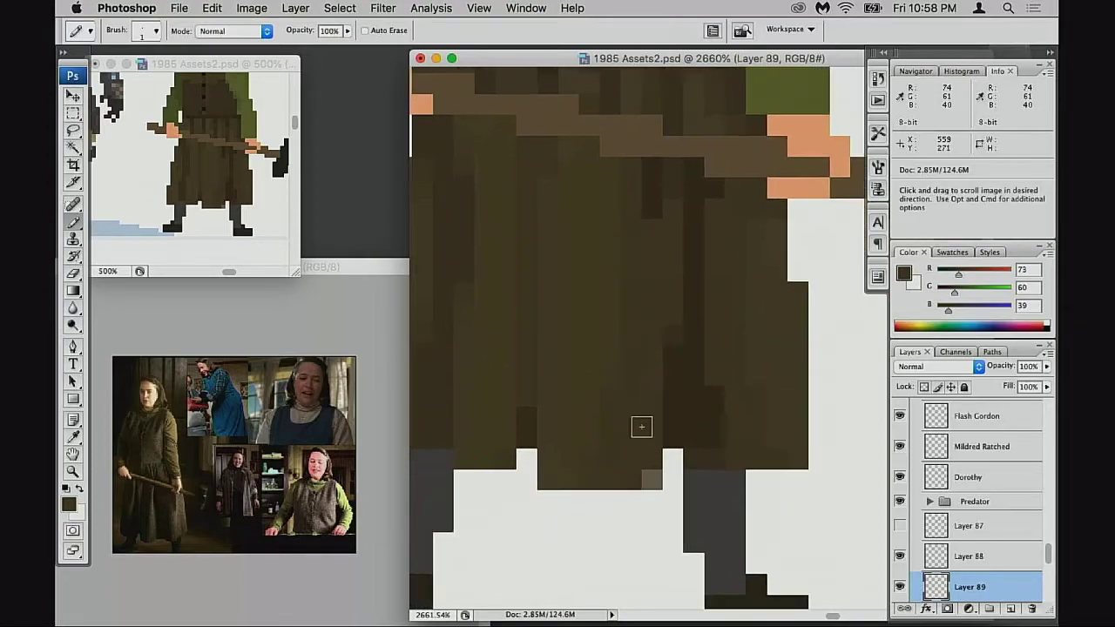
alt+click(595, 470)
alt+click(644, 473)
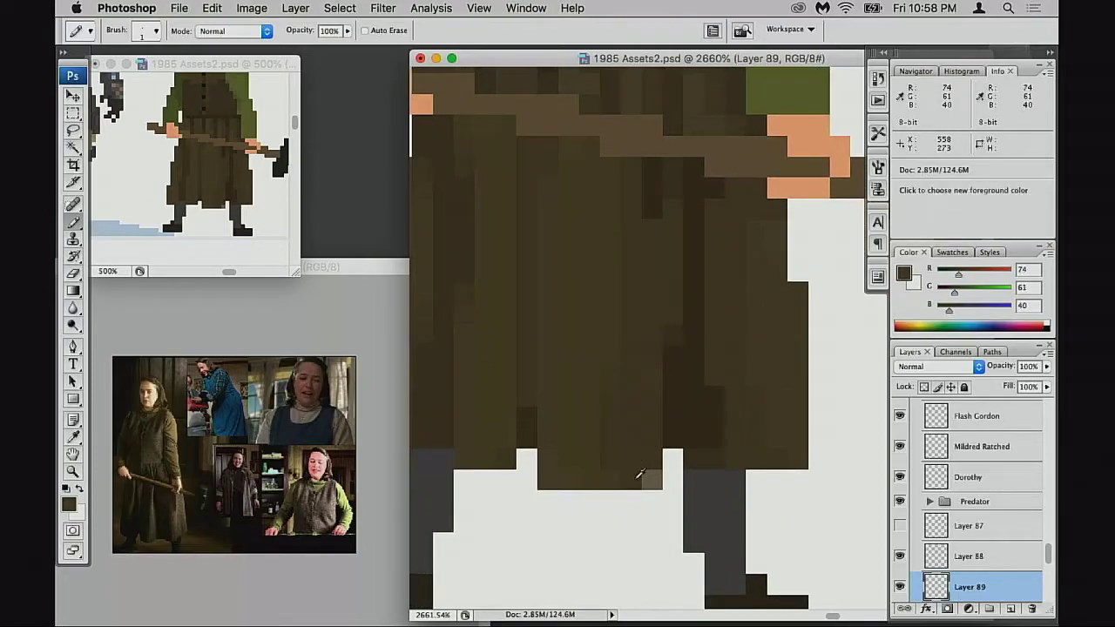
drag(663, 425, 645, 449)
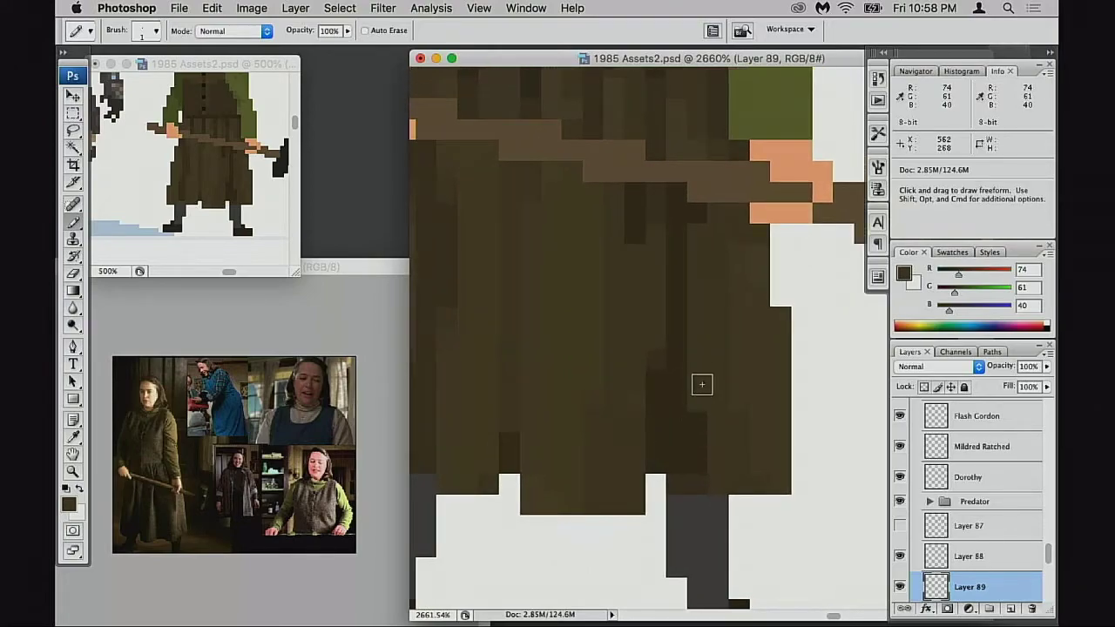
alt+click(635, 405)
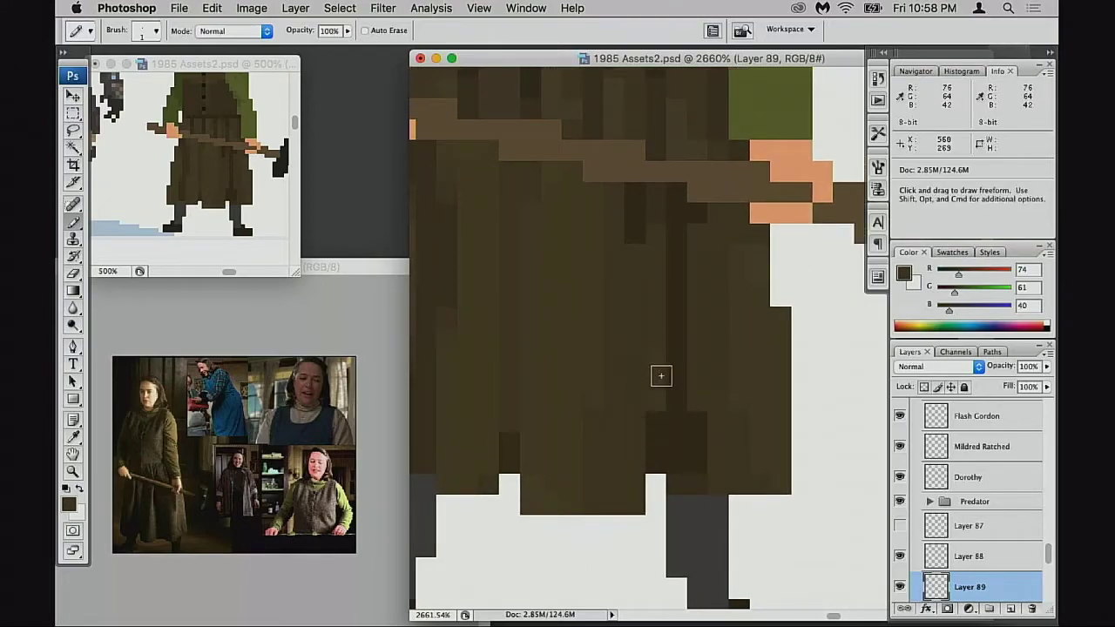
alt+click(650, 395)
Recolour the dark right pleat from below the sledgehammer handle down to the hem with brown RGB 67, 55, 35
drag(651, 288, 645, 357)
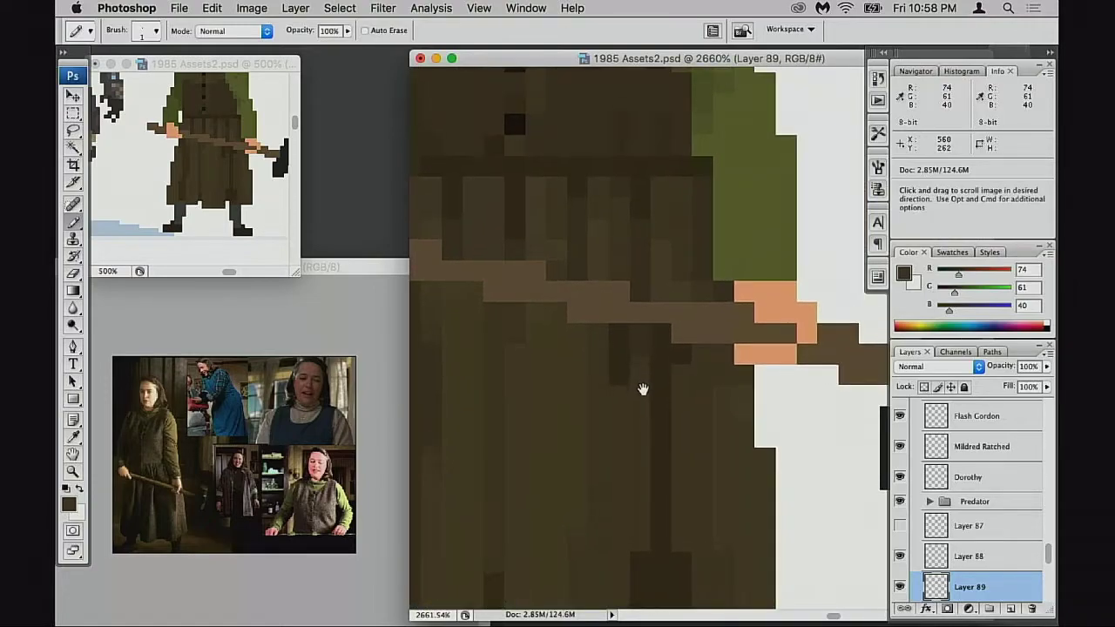
alt+click(644, 235)
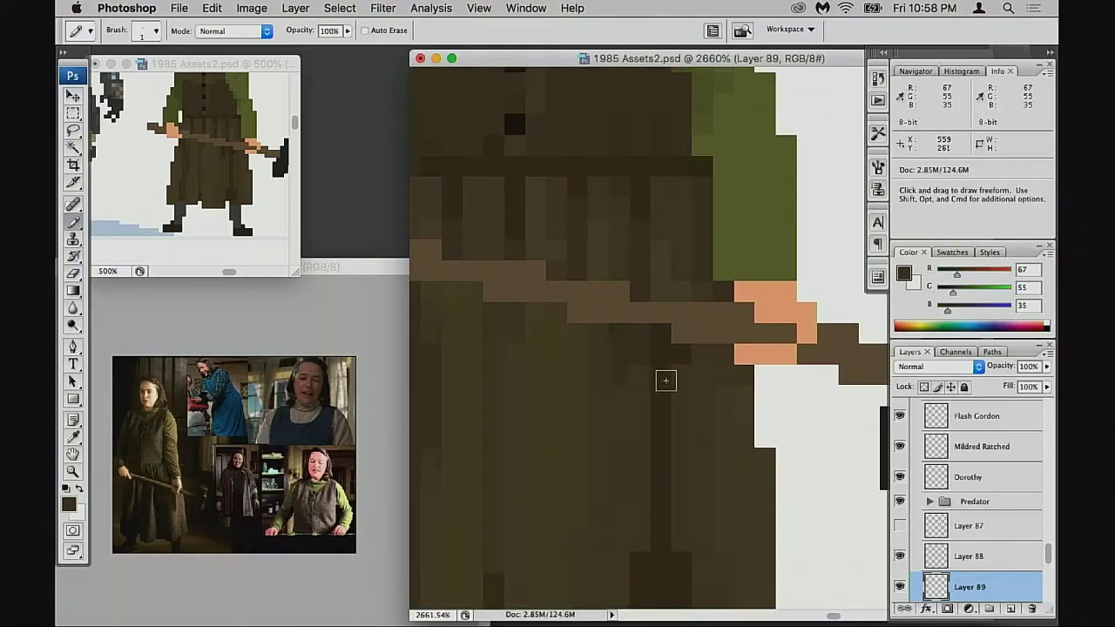
drag(664, 378, 723, 359)
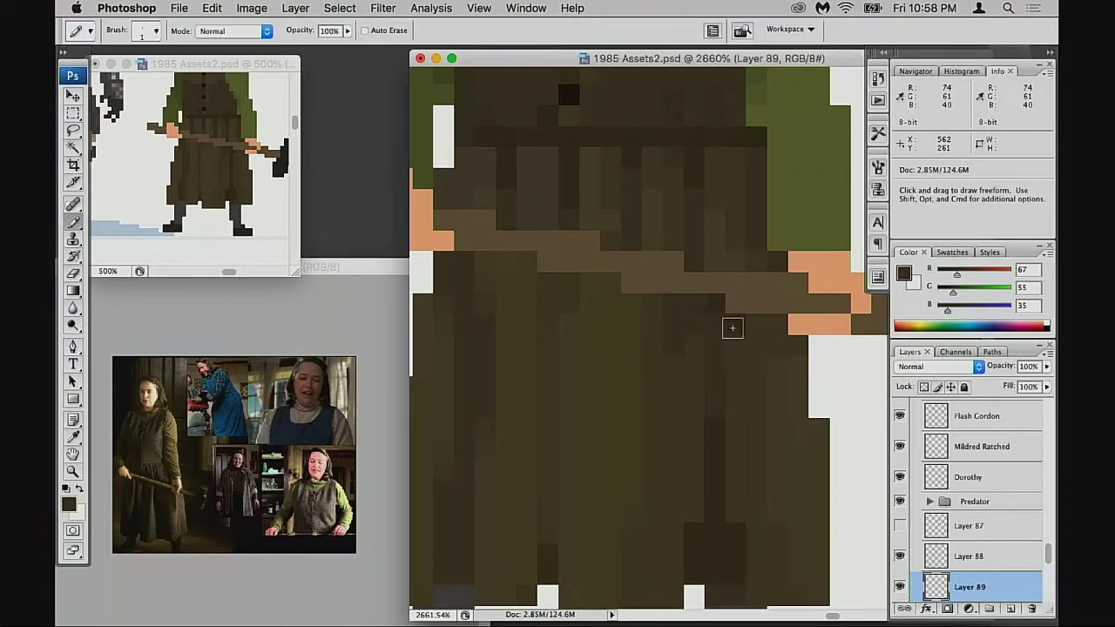
scroll(719, 339, down, 3)
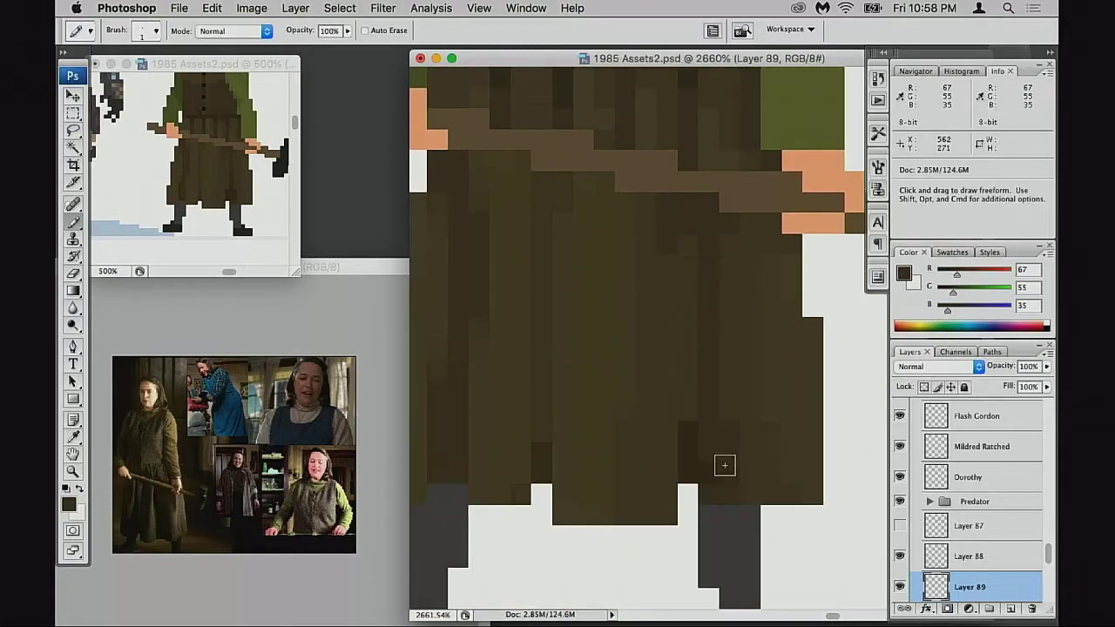
scroll(720, 452, up, 2)
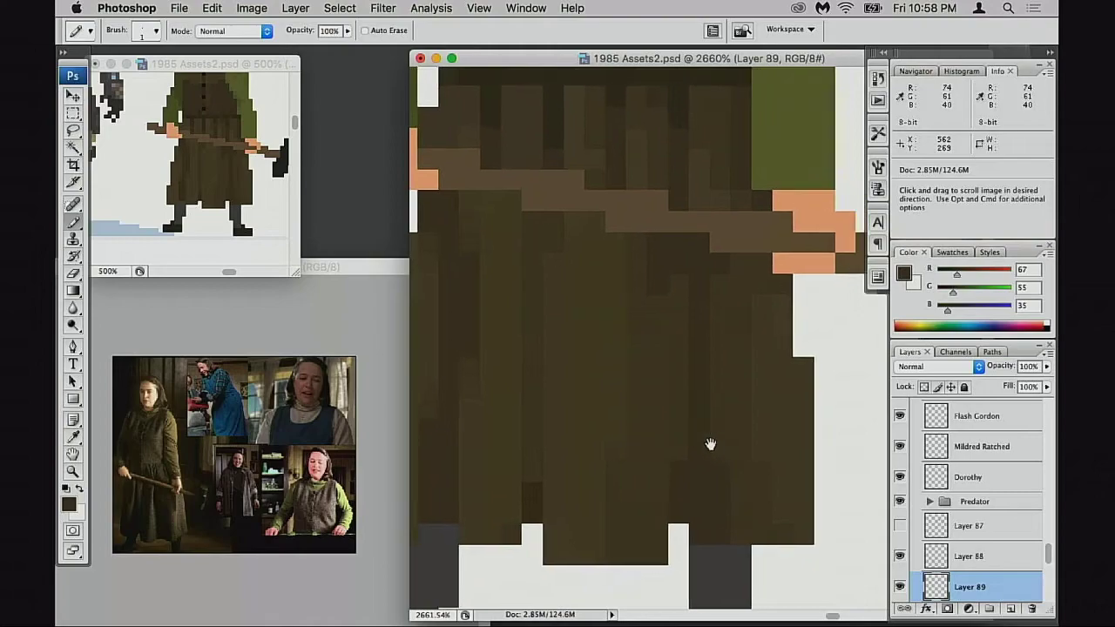
Retouch the middle panel beside the right pleat and the top of the left panel with browns RGB 74, 61, 40 and 80, 69, 46
alt+click(664, 358)
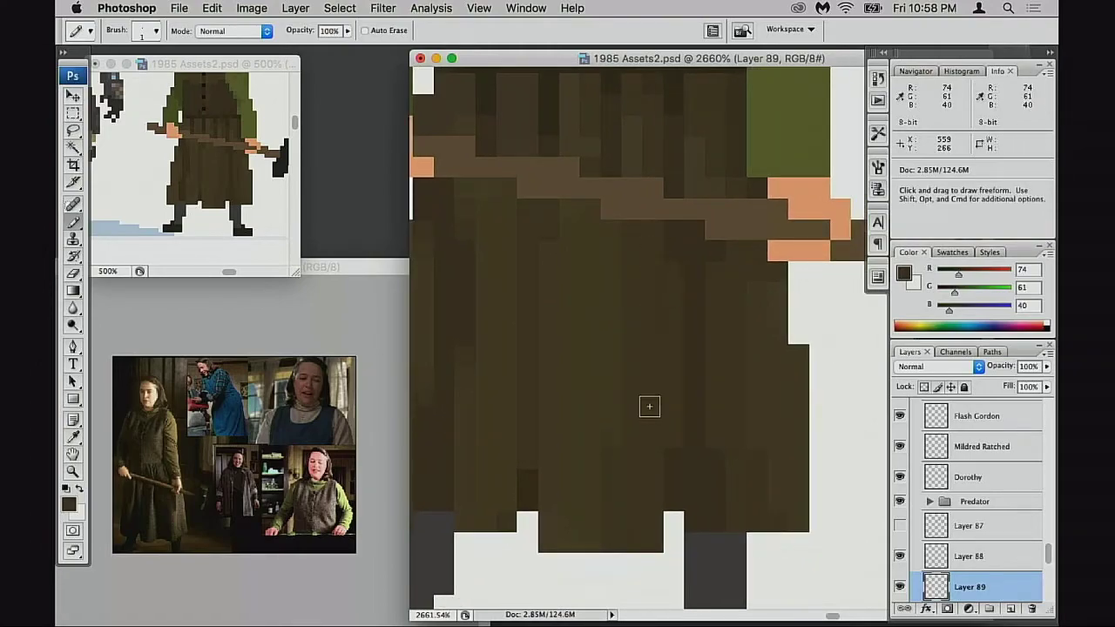
alt+click(614, 293)
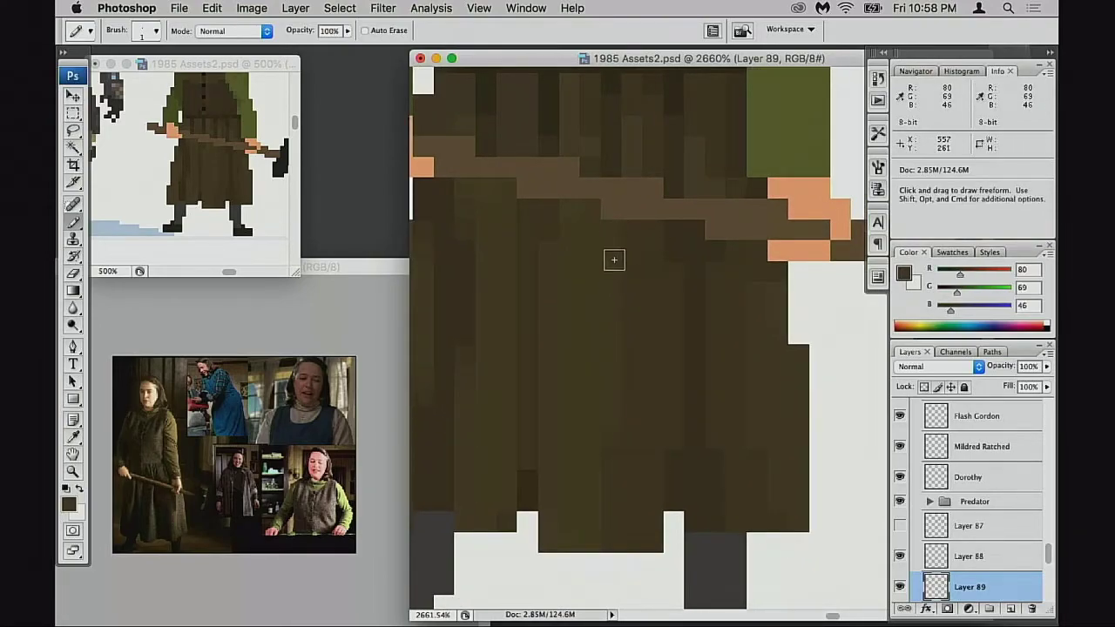
scroll(614, 259, left, 5)
scroll(614, 259, down, 1)
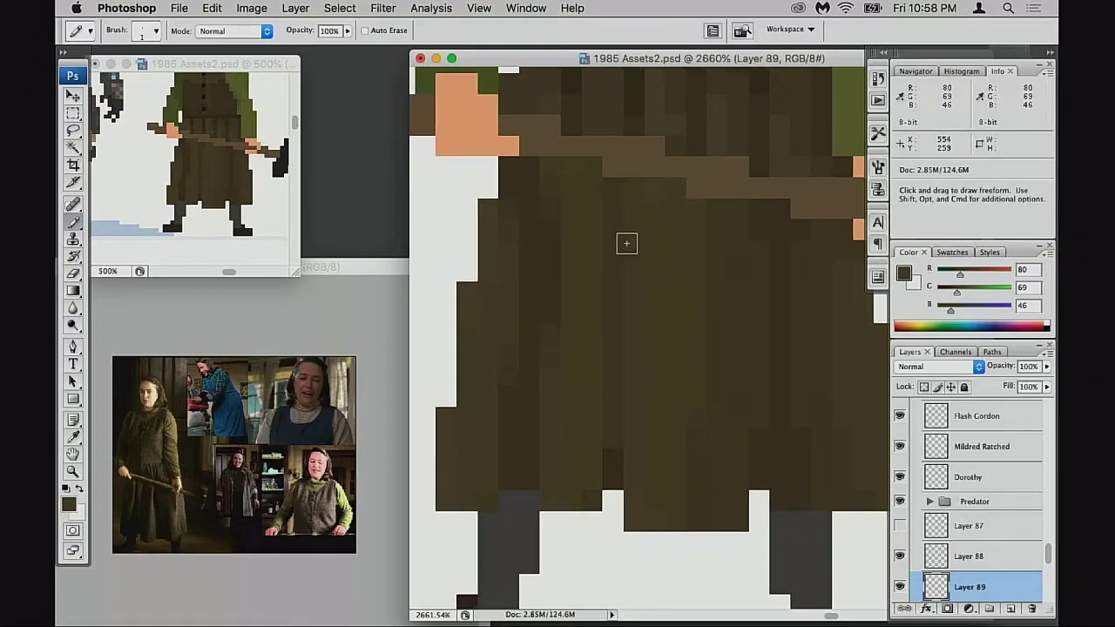
Soften the central gathers between the waistband and the handle with browns RGB 67, 55, 35 and 74, 61, 40
scroll(626, 243, up, 8)
scroll(626, 243, right, 1)
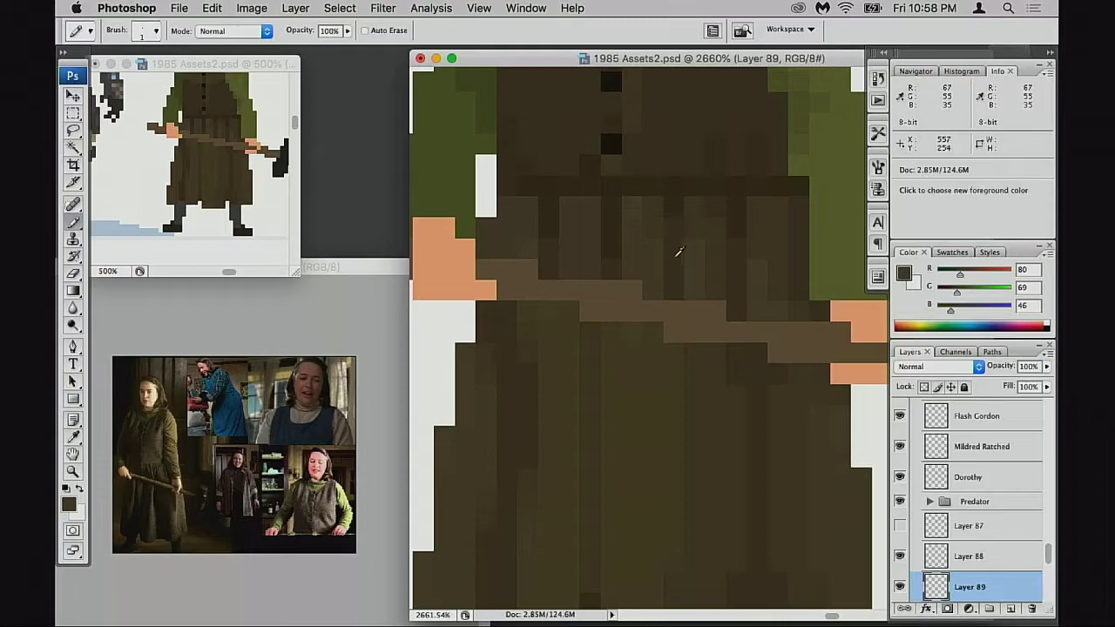
alt+click(680, 252)
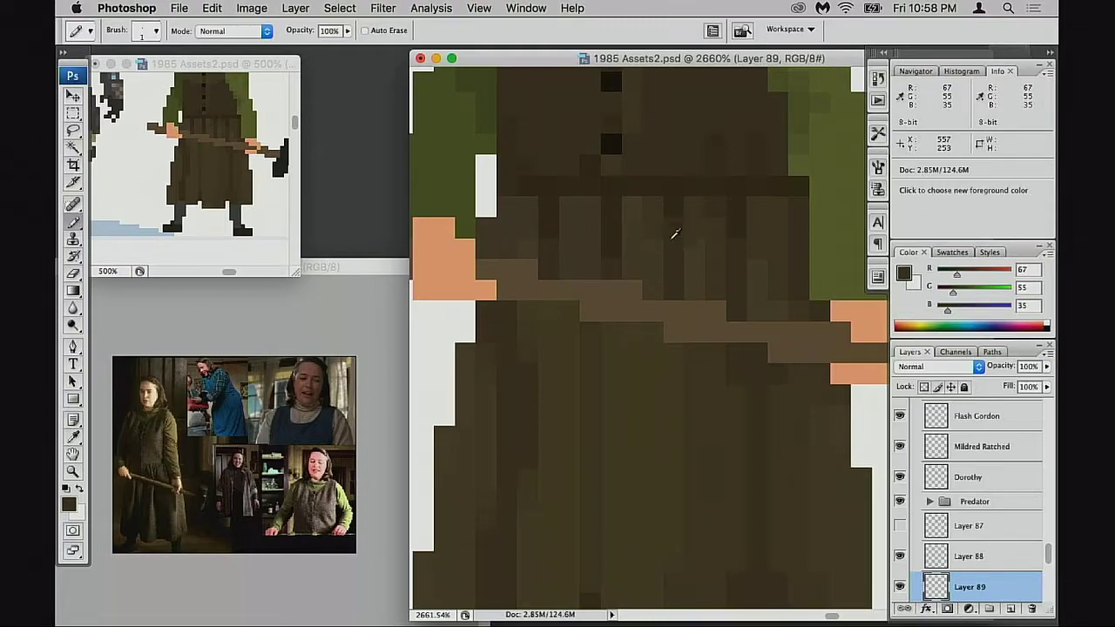
alt+click(696, 361)
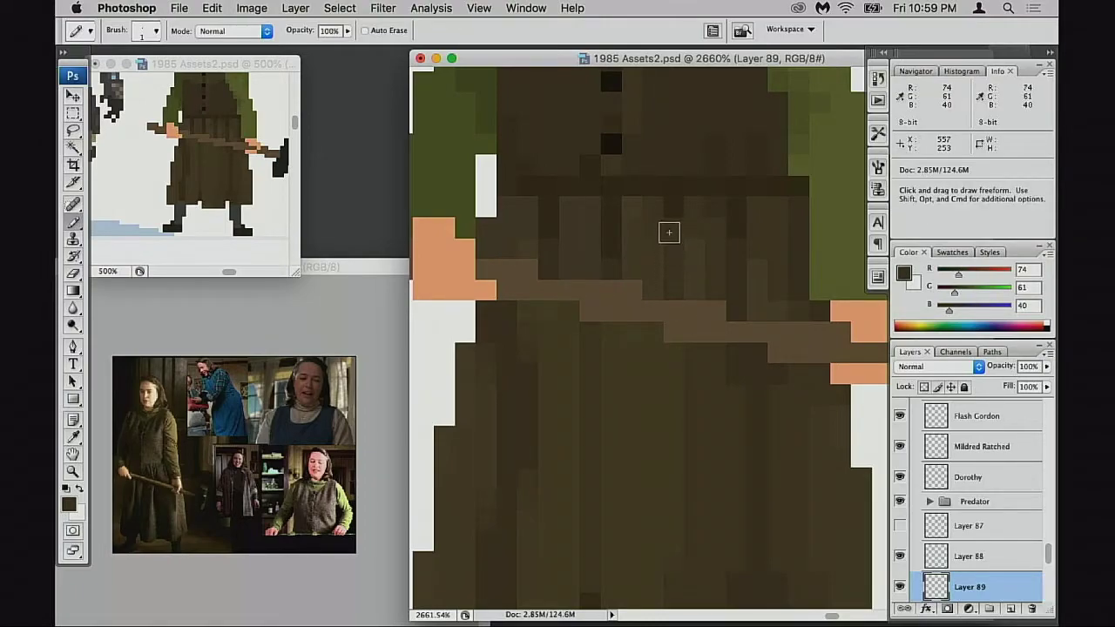
drag(632, 282, 627, 299)
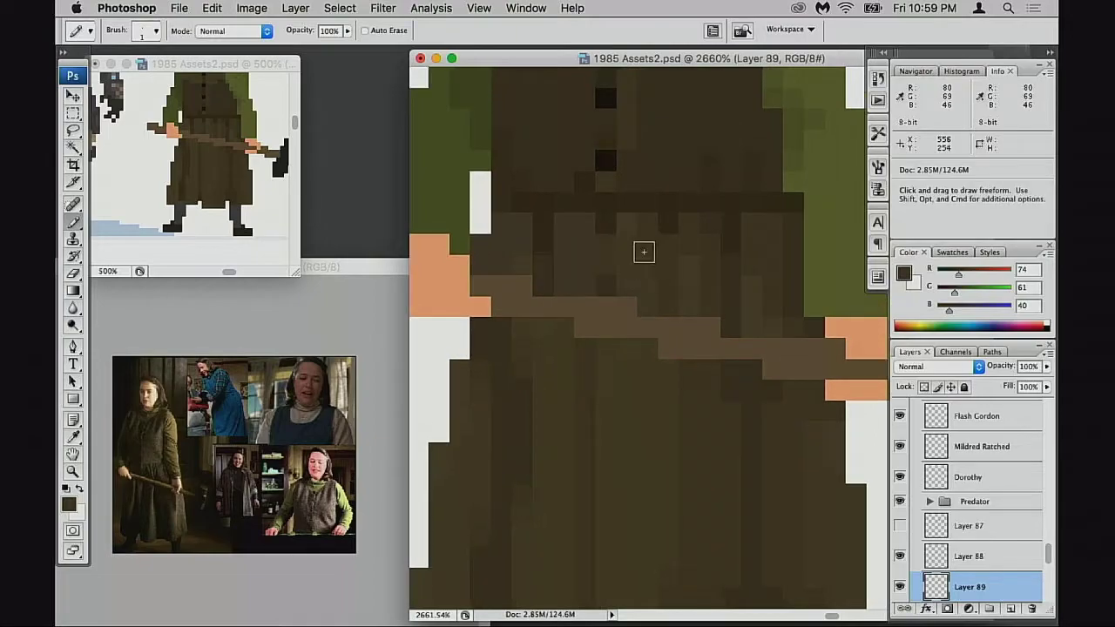
alt+click(693, 246)
click(605, 229)
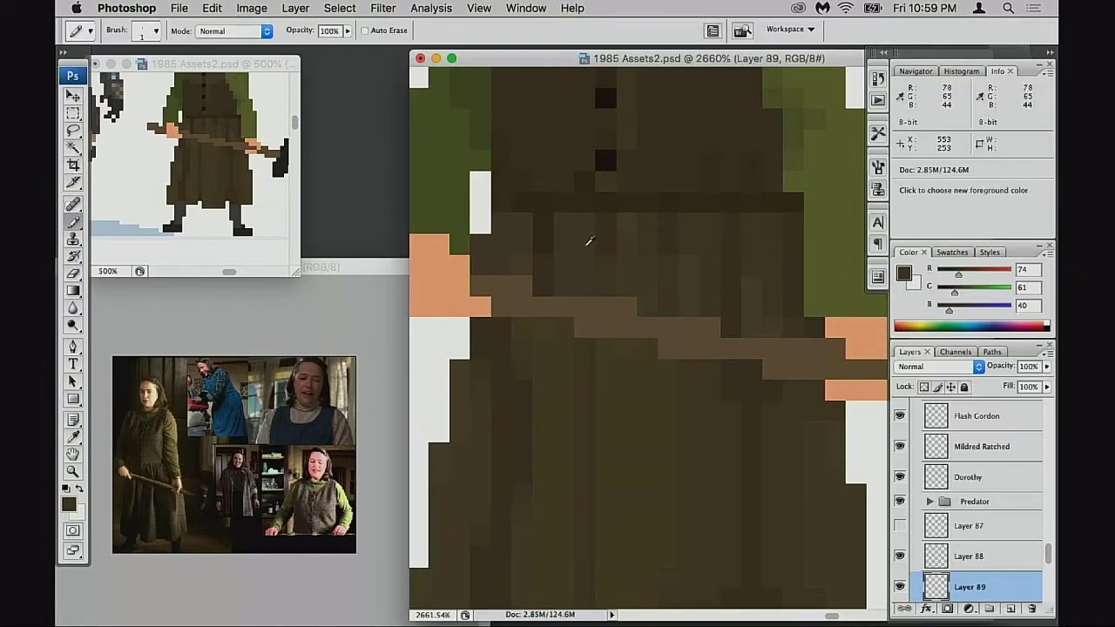
Tone down the remaining gathers below the waistband with browns RGB 74, 61, 40, 67, 55, 35 and 80, 69, 46
alt+click(613, 261)
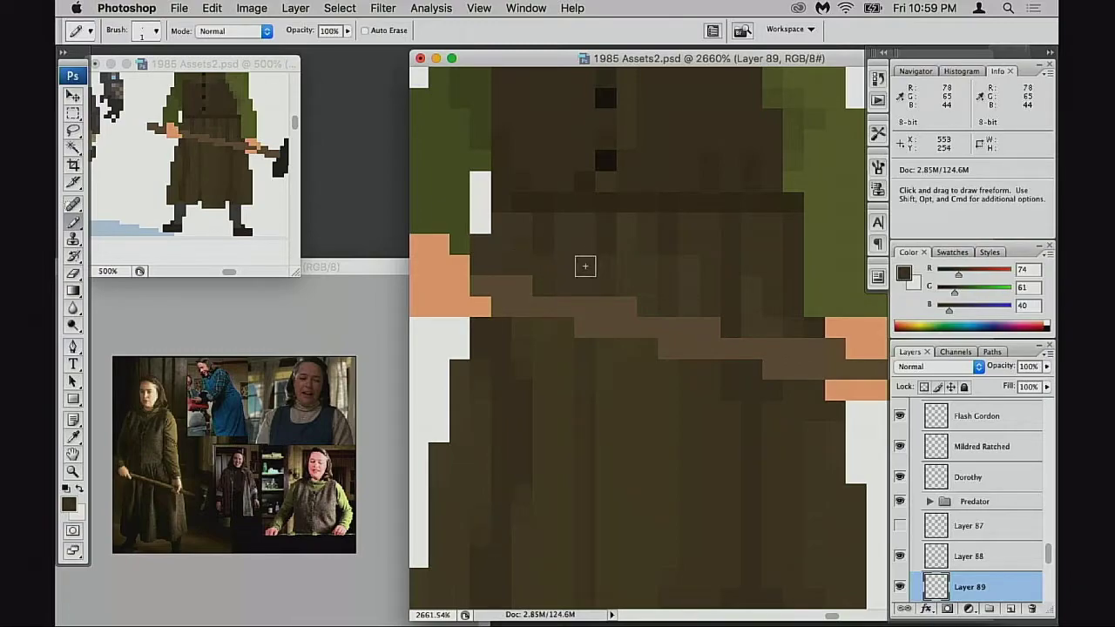
scroll(585, 265, up, 2)
alt+click(601, 286)
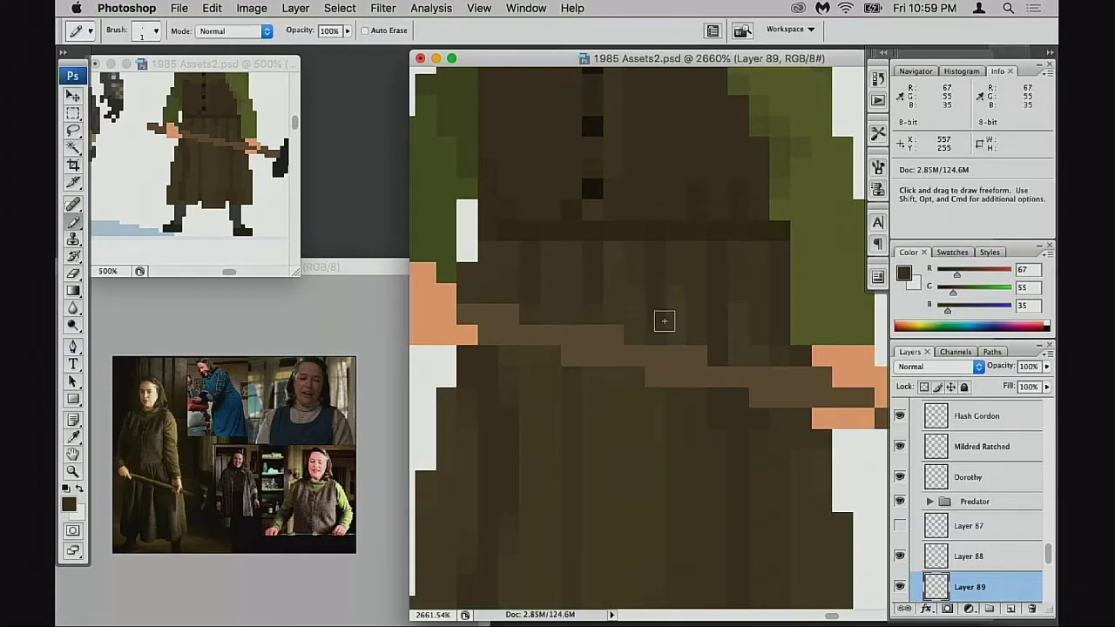
scroll(651, 346, right, 2)
scroll(650, 346, up, 1)
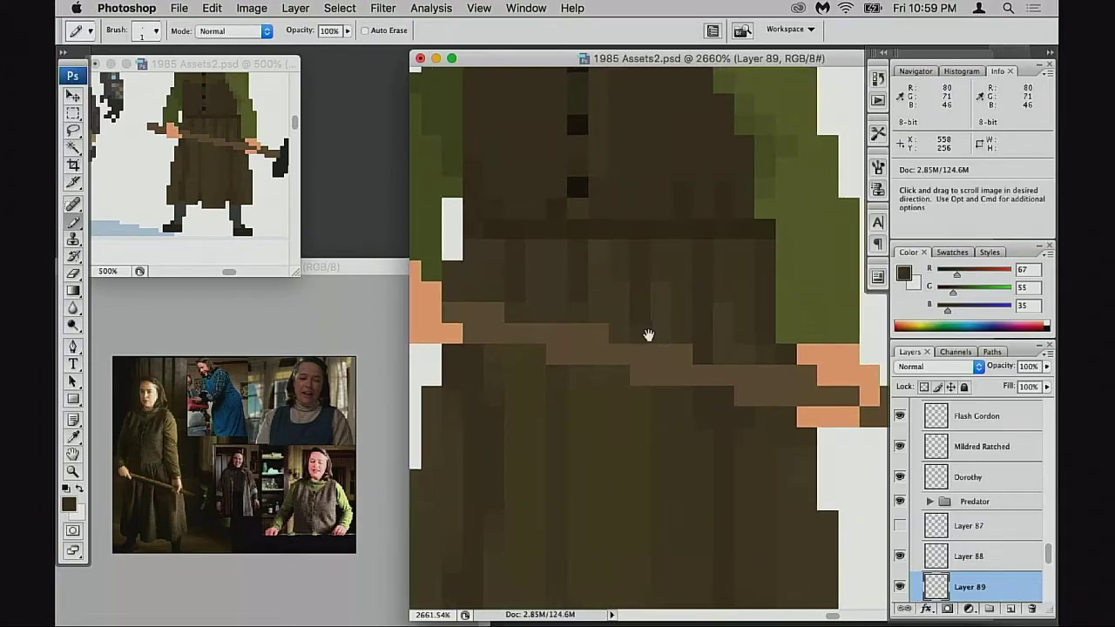
alt+click(592, 298)
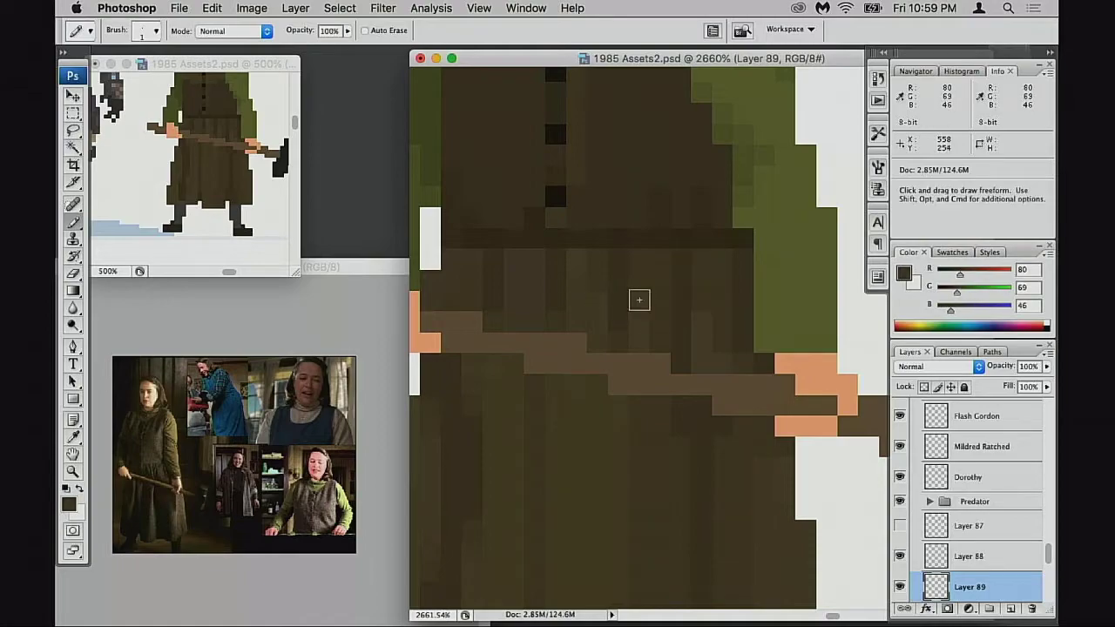
Retouch the lower middle panel and the left panel's edge beside its dark pleat with browns RGB 74, 61, 40 and 80, 69, 46
drag(680, 373, 737, 348)
drag(694, 383, 703, 284)
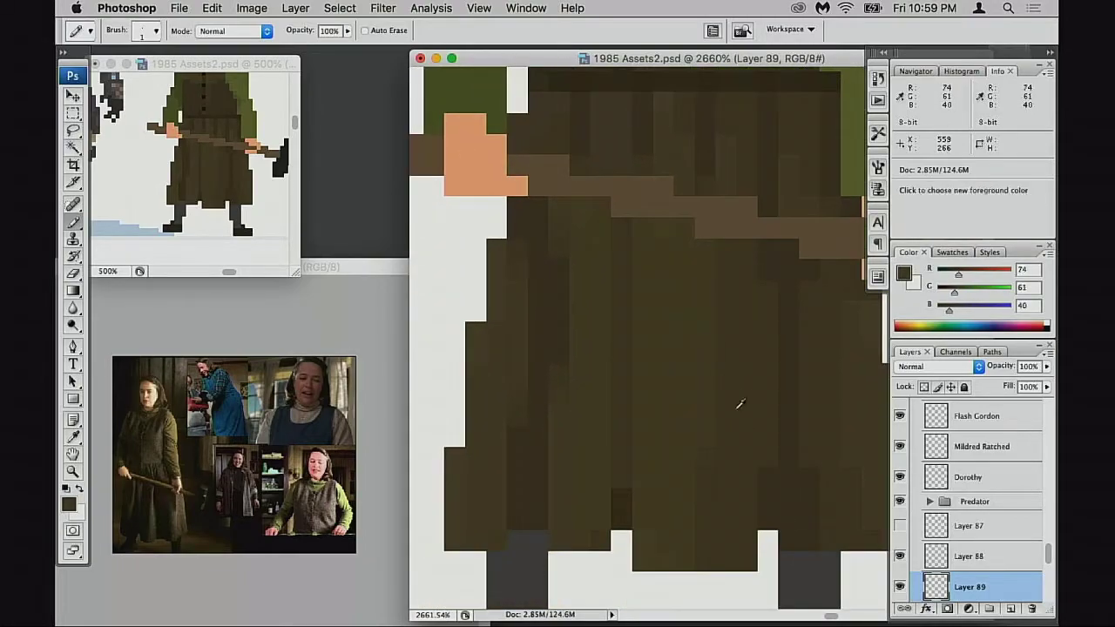
alt+click(714, 445)
scroll(630, 410, down, 1)
scroll(630, 410, left, 1)
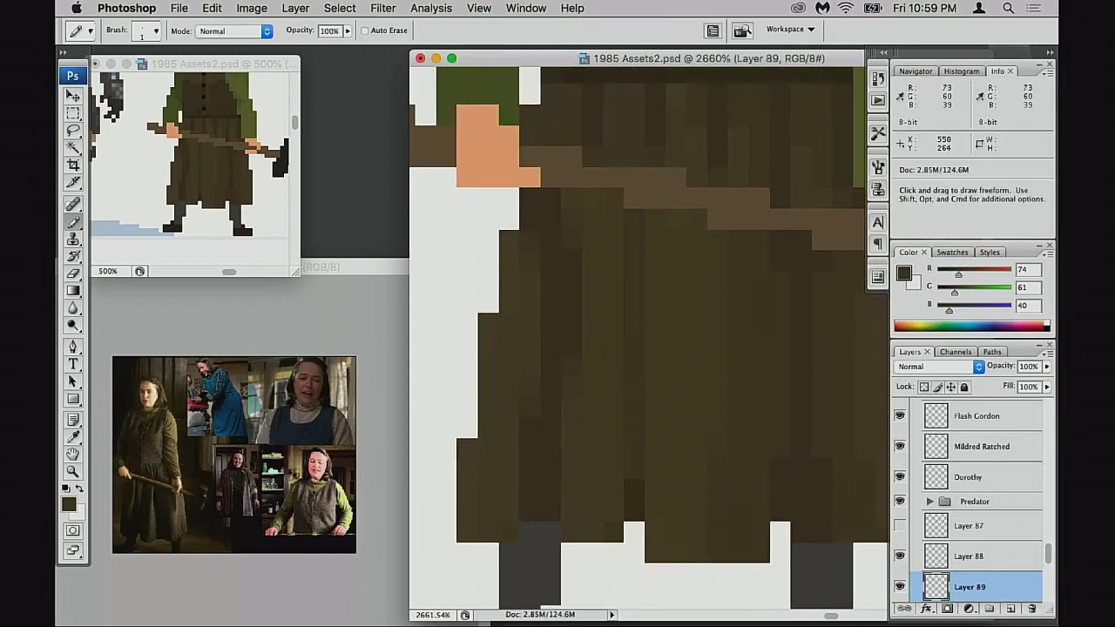
alt+click(575, 291)
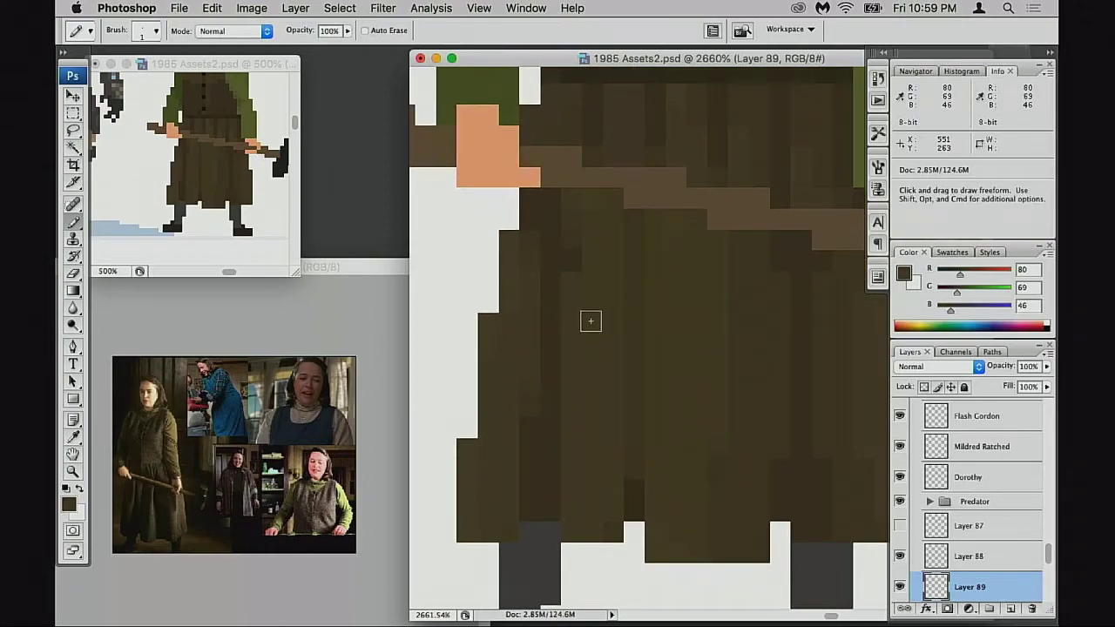
Smooth the narrow pleat between the left and middle panels with browns RGB 74, 61, 40 and 76, 64, 42
scroll(624, 368, up, 1)
scroll(625, 369, right, 1)
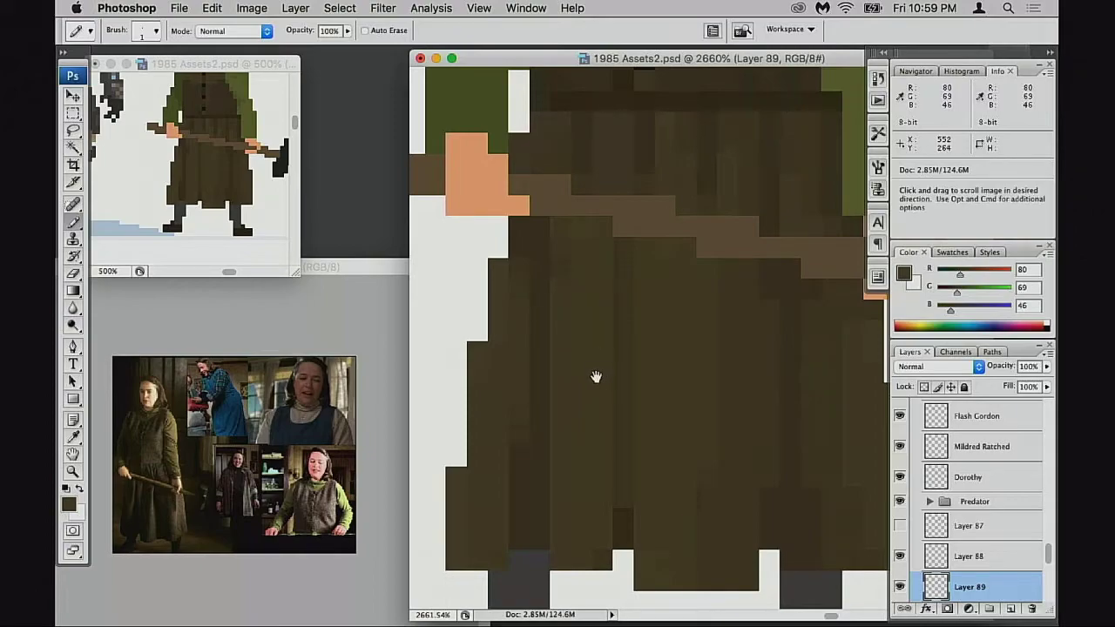
scroll(596, 376, down, 1)
scroll(595, 376, right, 1)
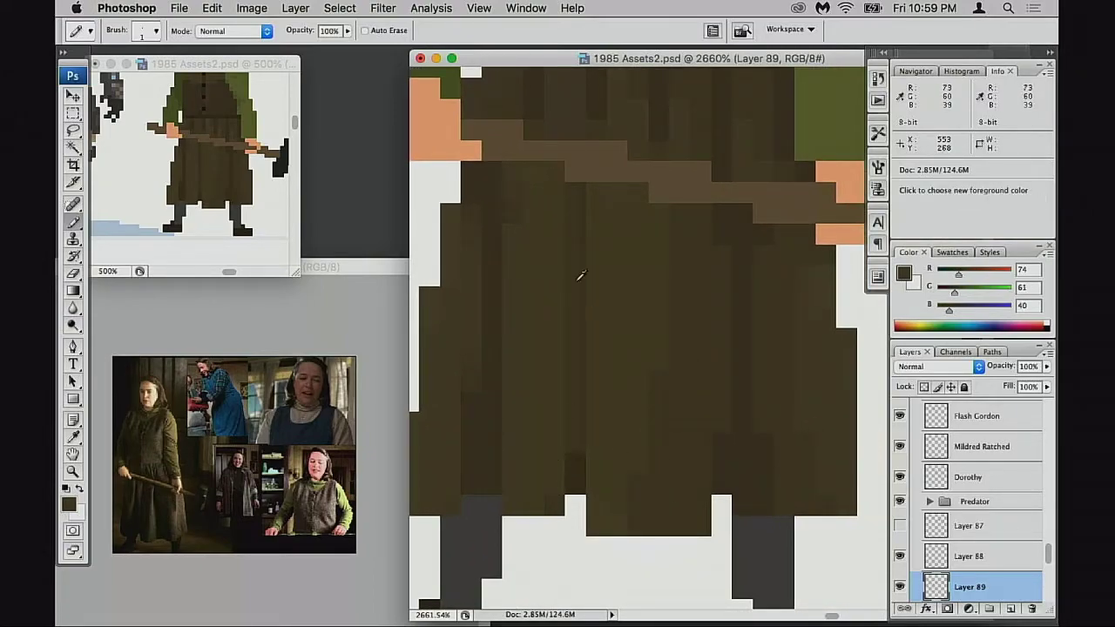
alt+click(521, 202)
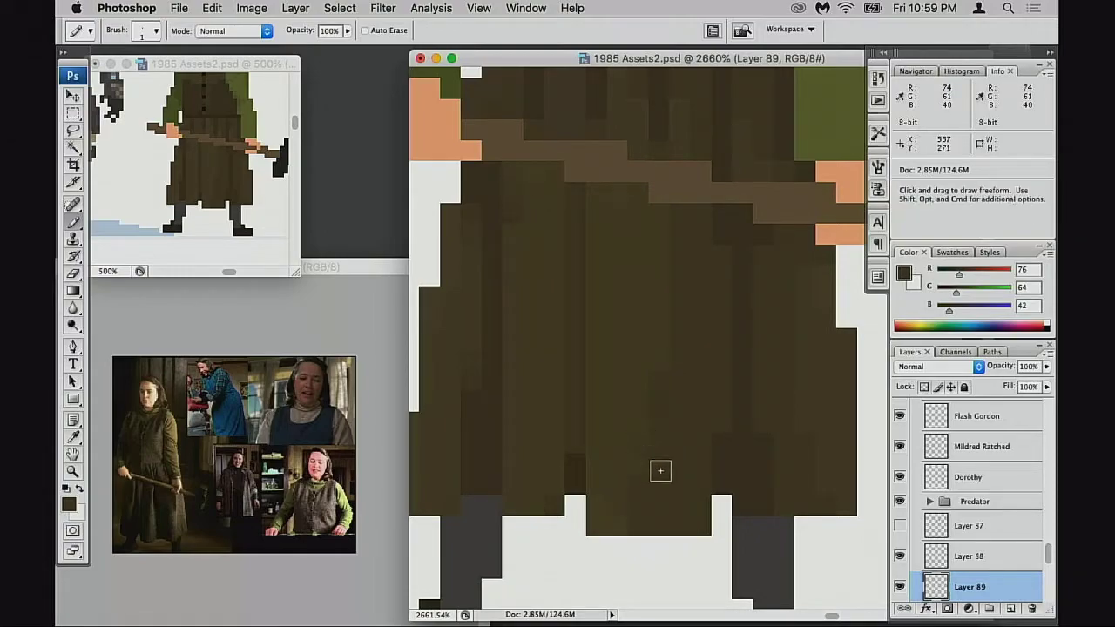
Blend the lower part of the middle panel toward the hem with the intermediate brown RGB 76, 64, 42
key(space)
drag(544, 389, 583, 372)
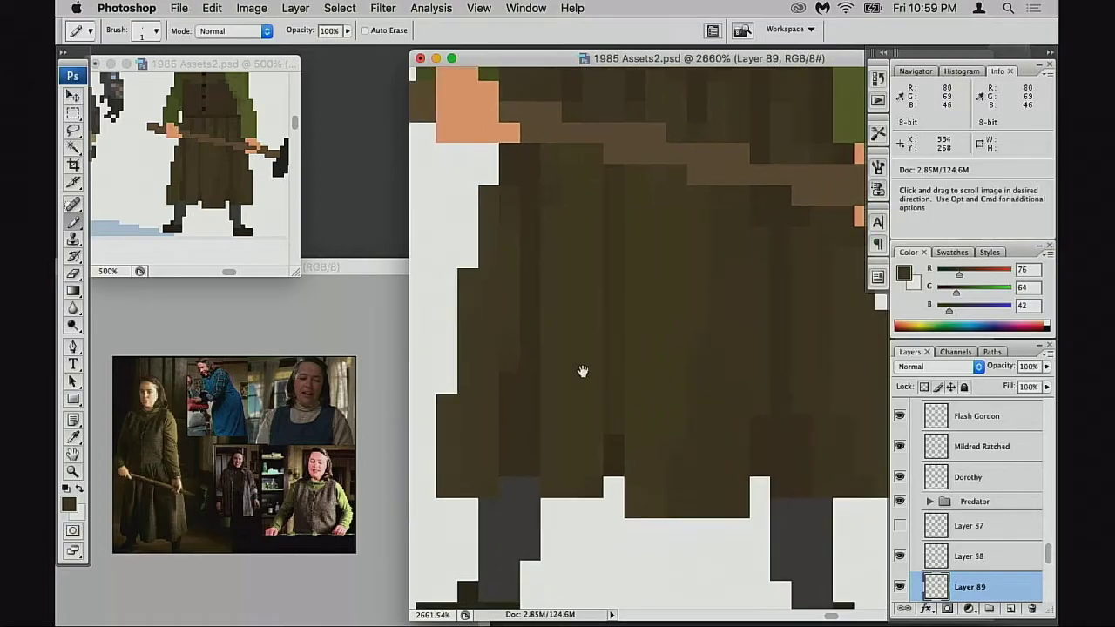
drag(665, 357, 650, 455)
key(space)
alt+click(674, 406)
alt+click(642, 403)
Even out the shading of the skirt's right panel beside the right pleat with browns RGB 76, 64, 42 and 74, 61, 40
drag(701, 394, 638, 411)
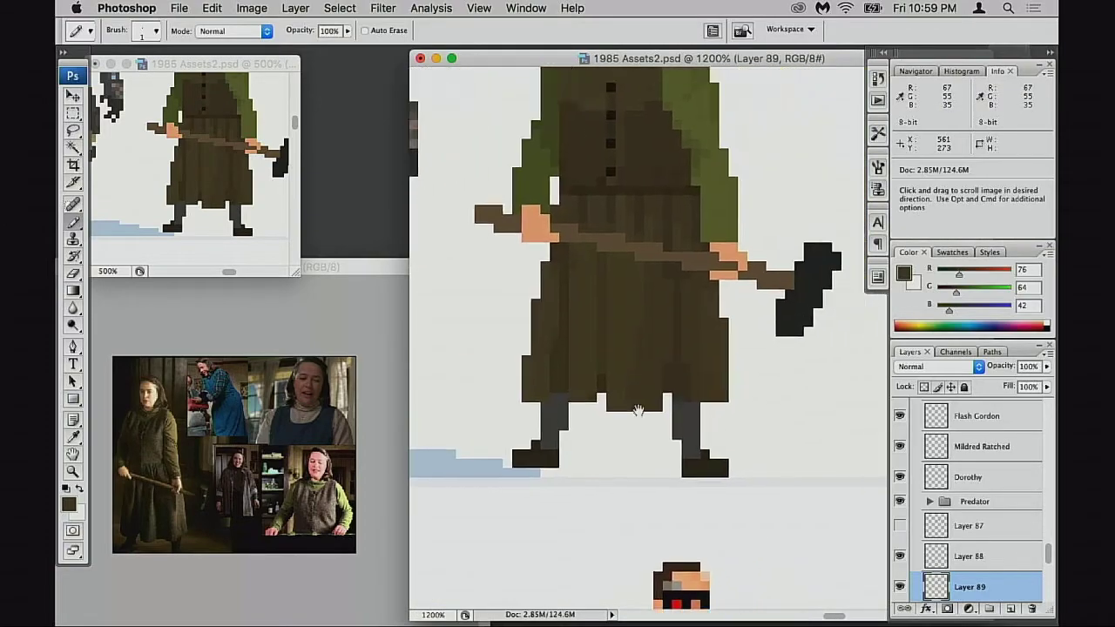
key(super+plus)
key(super+plus)
key(super+plus)
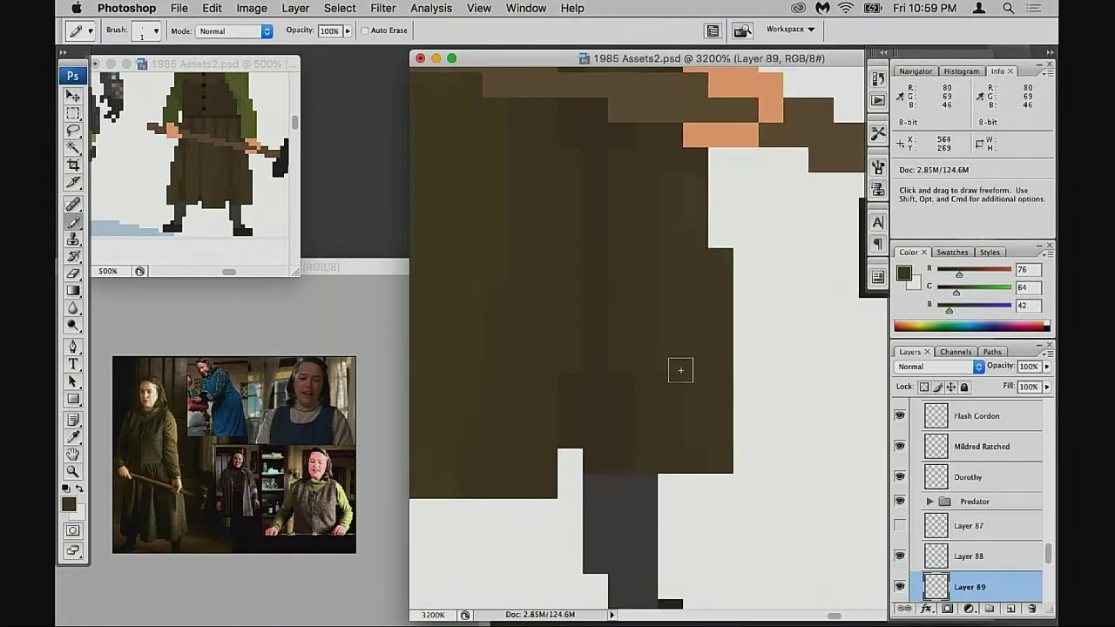
alt+click(670, 202)
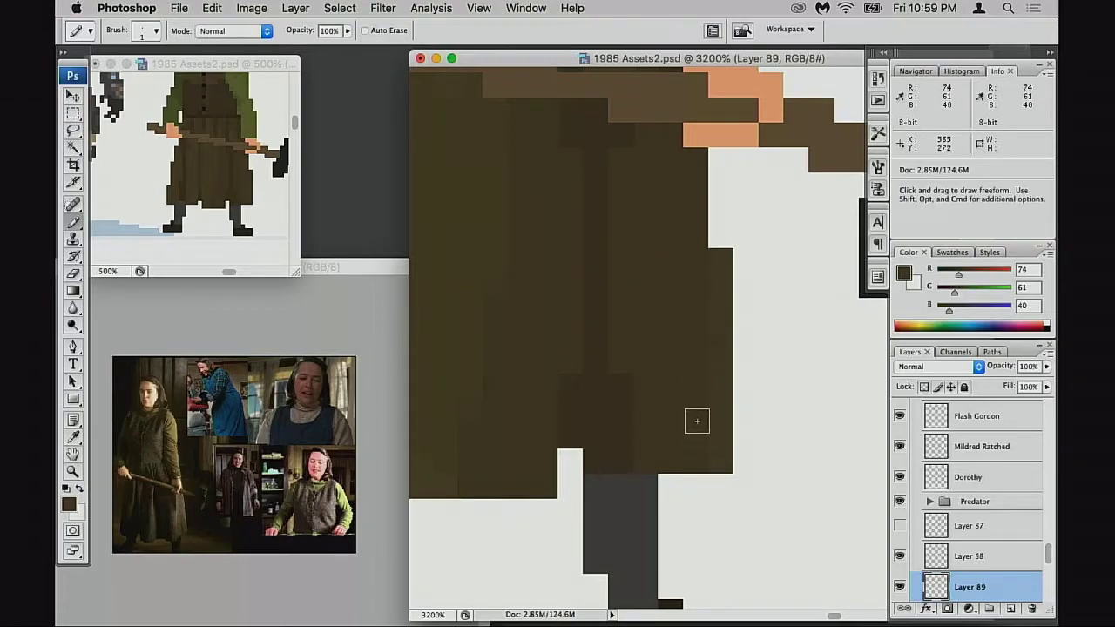
Darken the right pleat and the middle panel's edge beside it with brown RGB 67, 55, 35
scroll(719, 444, up, 2)
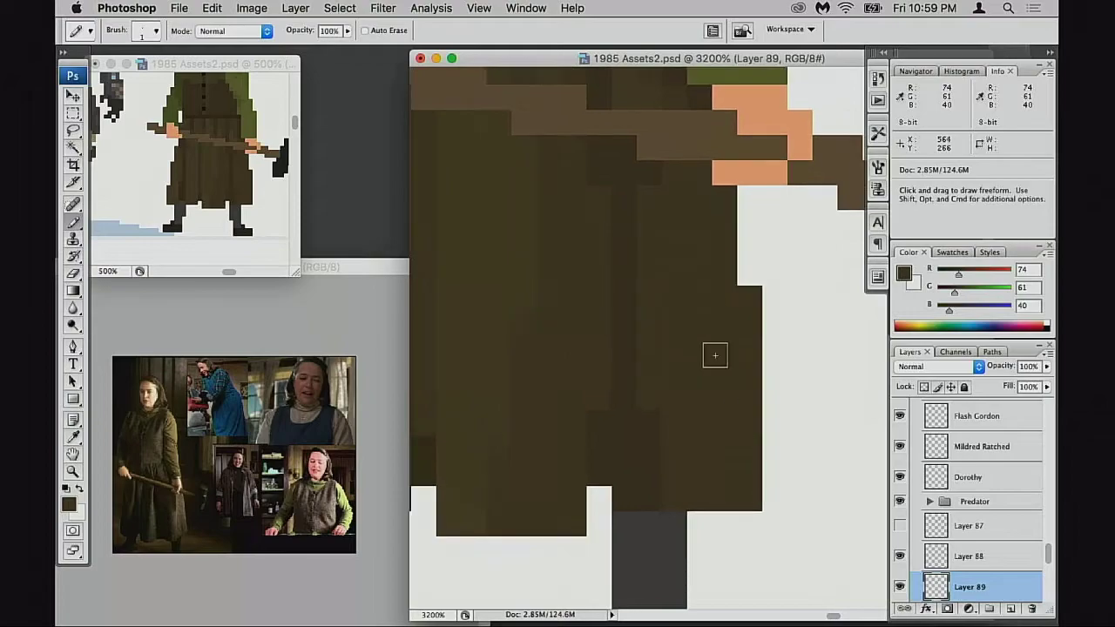
alt+click(627, 427)
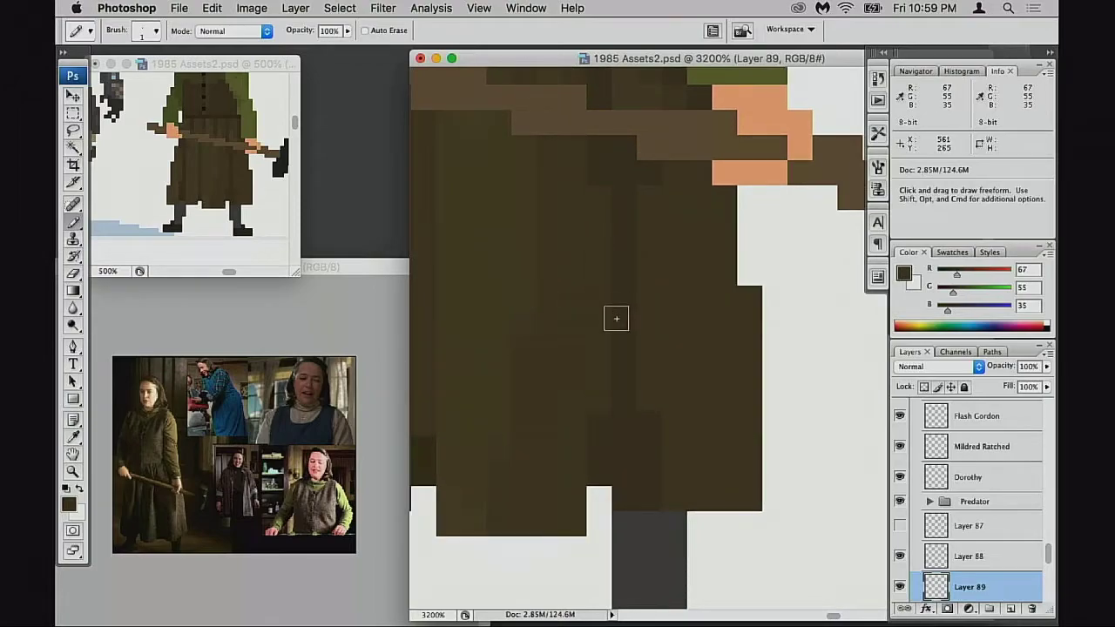
scroll(619, 319, up, 1)
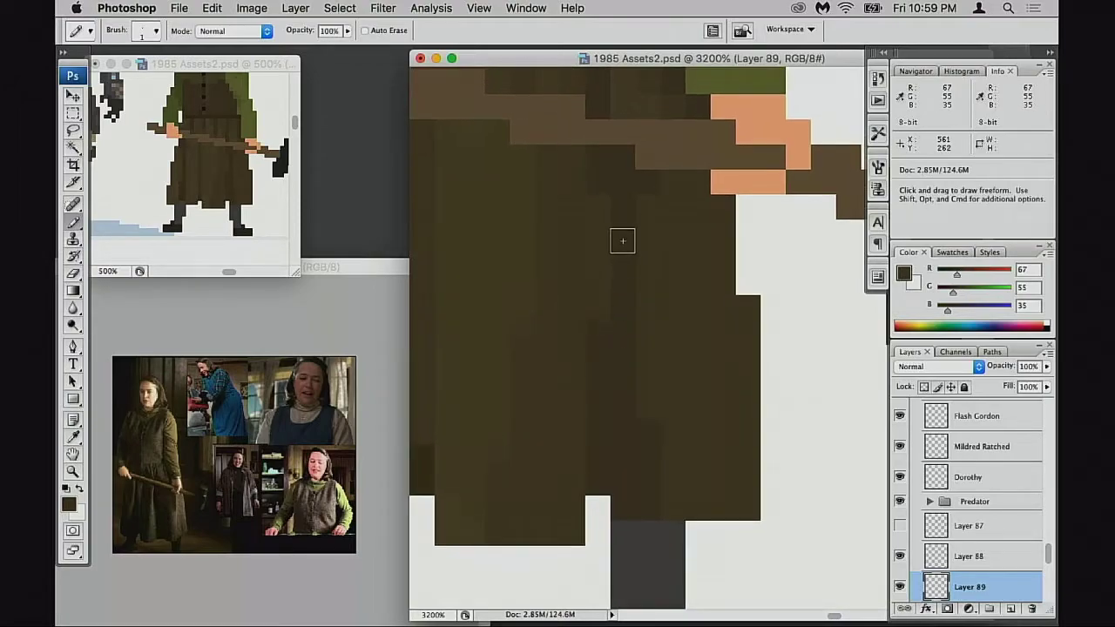
scroll(626, 308, up, 2)
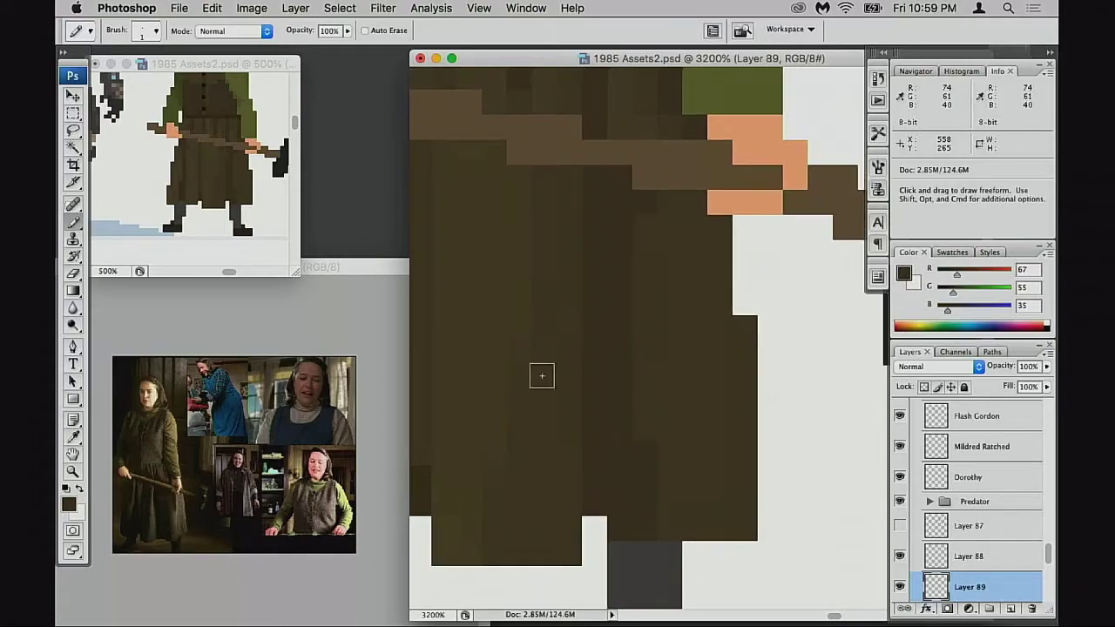
Retouch the middle panel and the lower part of the left panel with the lighter brown RGB 80, 69, 46
alt+click(502, 360)
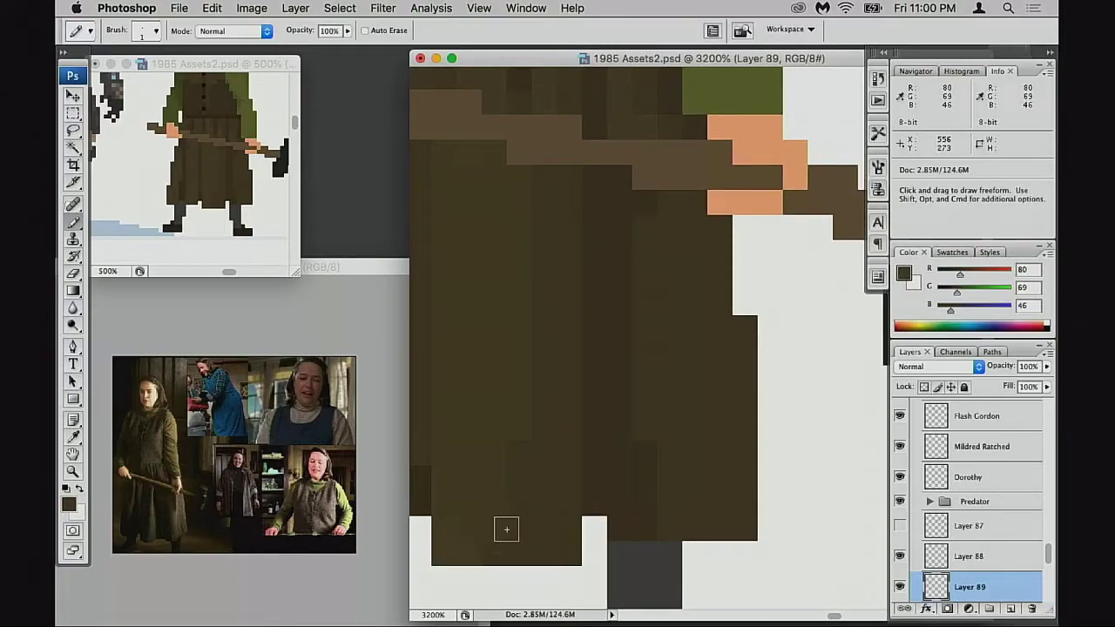
drag(572, 406, 809, 371)
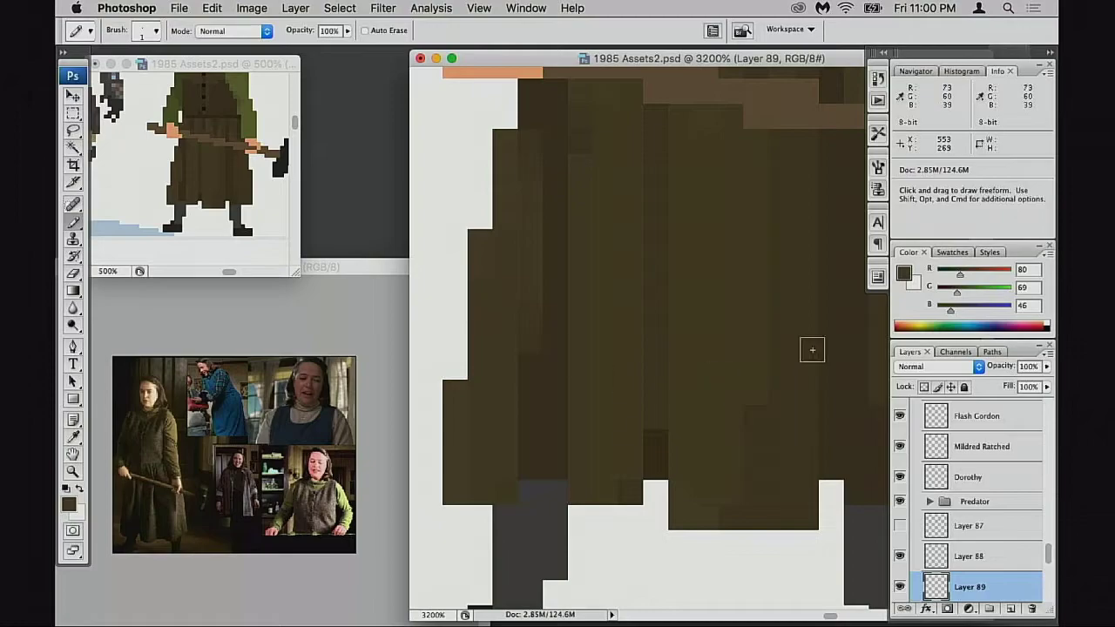
drag(687, 388, 619, 402)
alt+click(599, 491)
click(600, 512)
drag(629, 441, 678, 514)
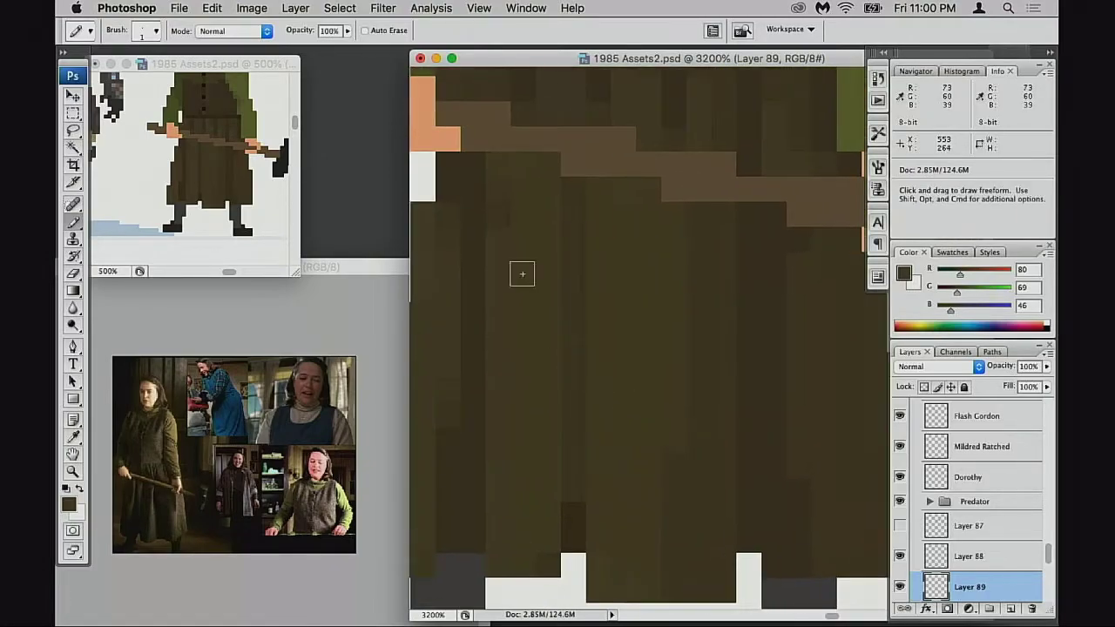
Blend the left and middle panels toward the hem with browns RGB 73, 60, 39 and 76, 64, 42
alt+click(508, 201)
scroll(703, 443, down, 3)
scroll(703, 443, right, 1)
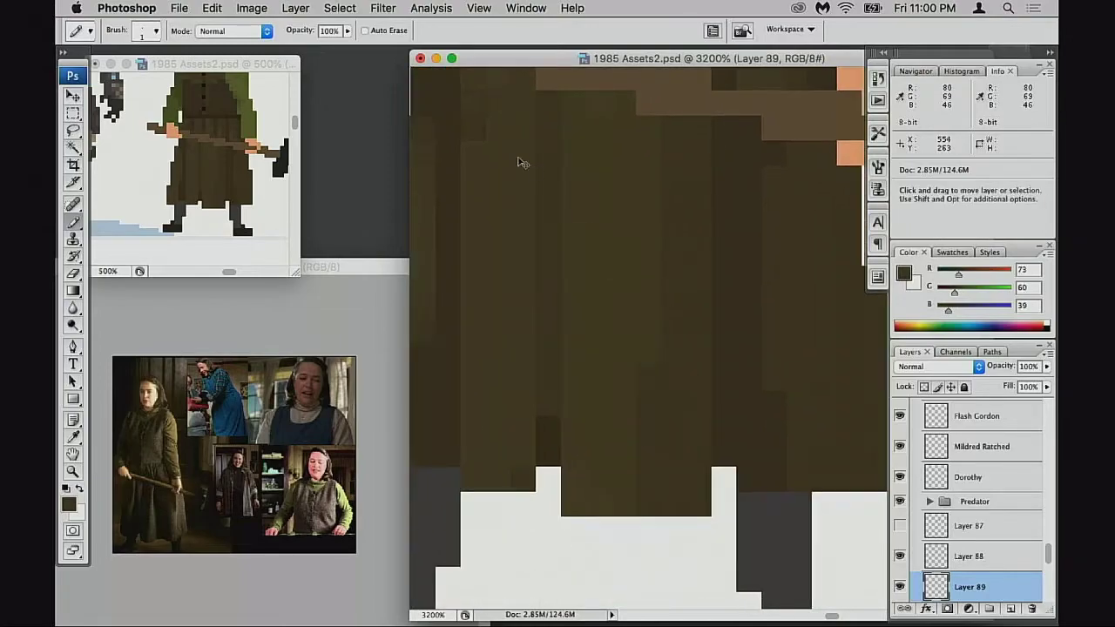
alt+click(571, 220)
drag(665, 461, 659, 423)
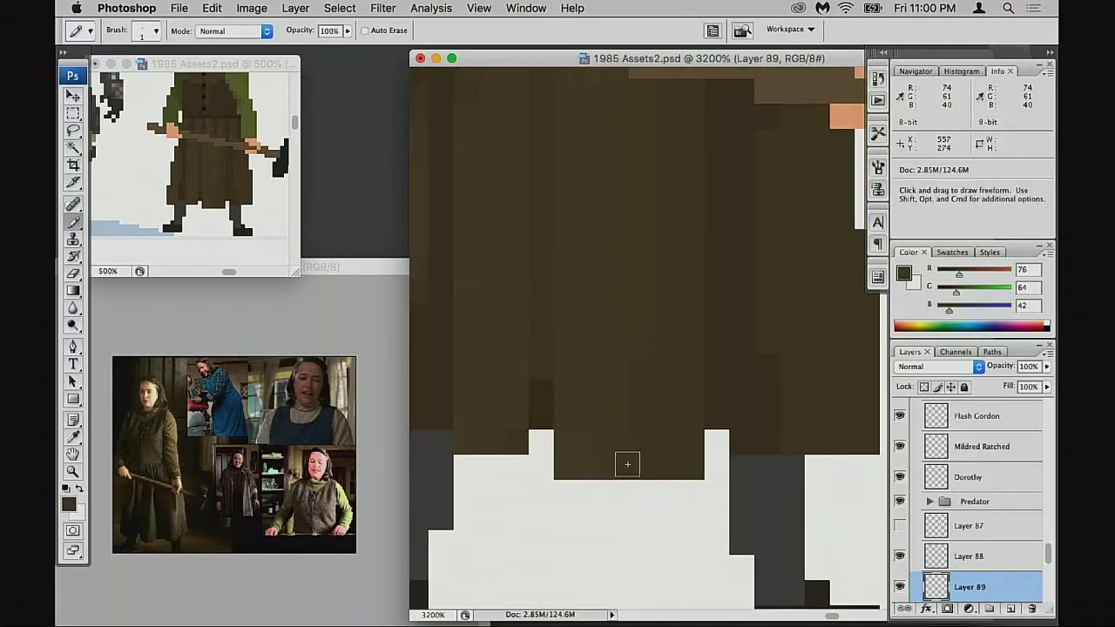
drag(698, 376, 695, 425)
drag(586, 444, 572, 462)
scroll(572, 443, right, 3)
scroll(573, 443, up, 2)
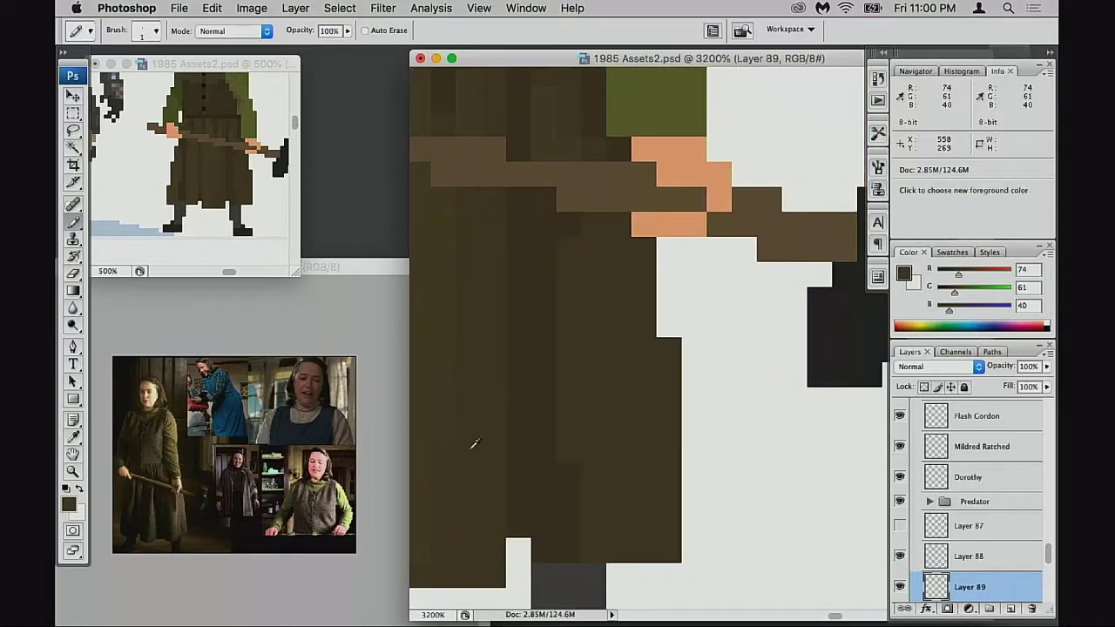
Paint a shadow strip down the right pleat with brown RGB 67, 55, 35 in Multiply mode at 20% opacity
scroll(522, 424, up, 2)
scroll(522, 423, left, 1)
scroll(554, 421, down, 1)
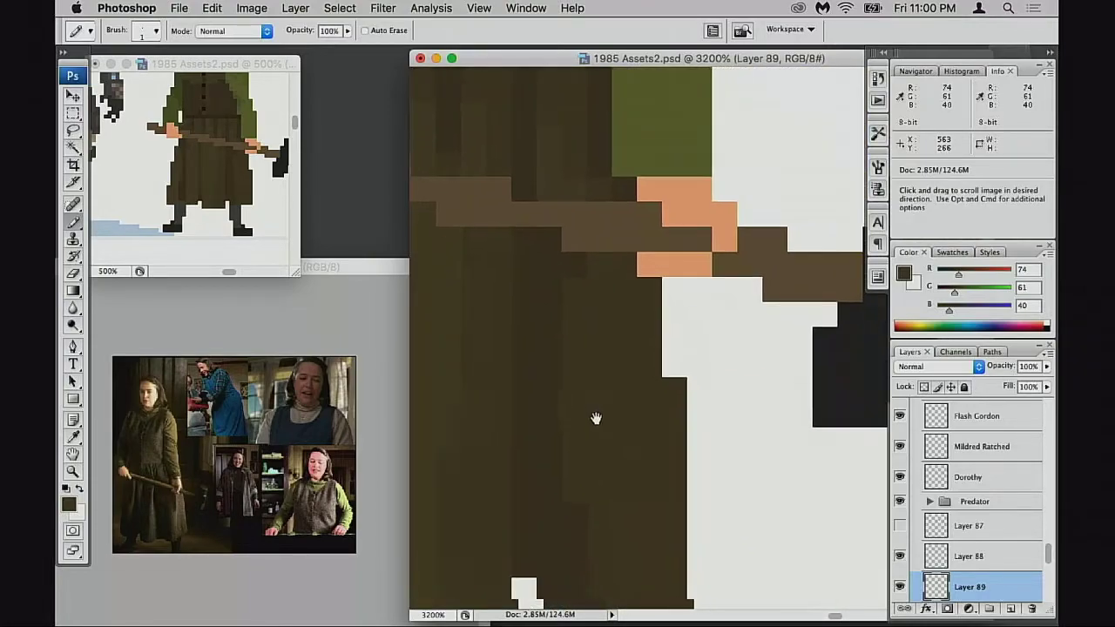
scroll(562, 383, down, 2)
scroll(551, 293, up, 3)
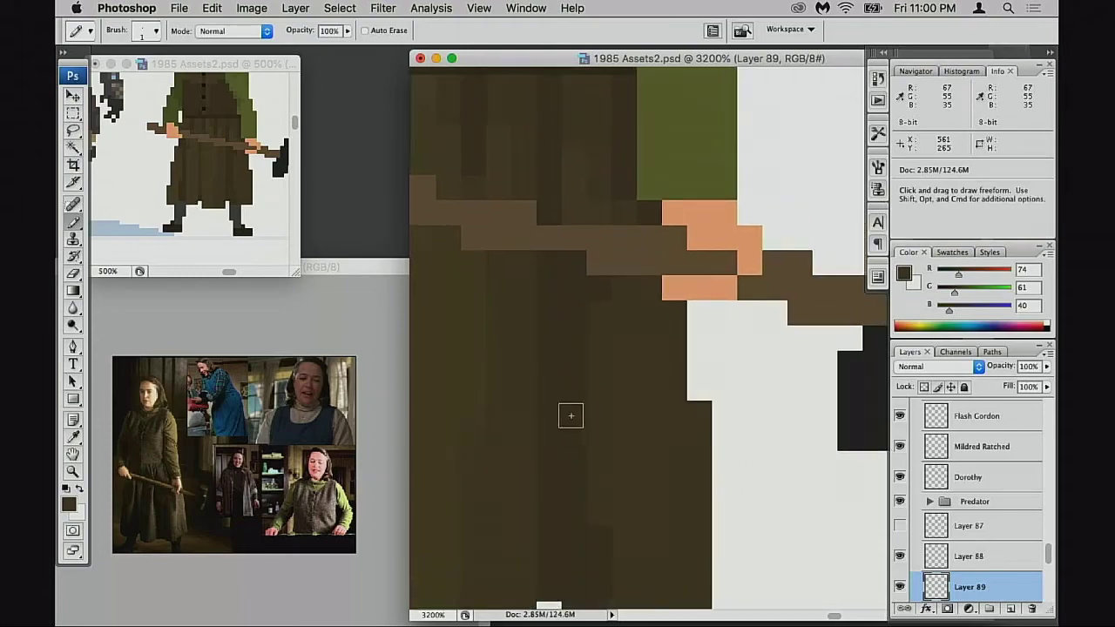
alt+click(561, 361)
scroll(562, 361, down, 3)
scroll(562, 361, right, 2)
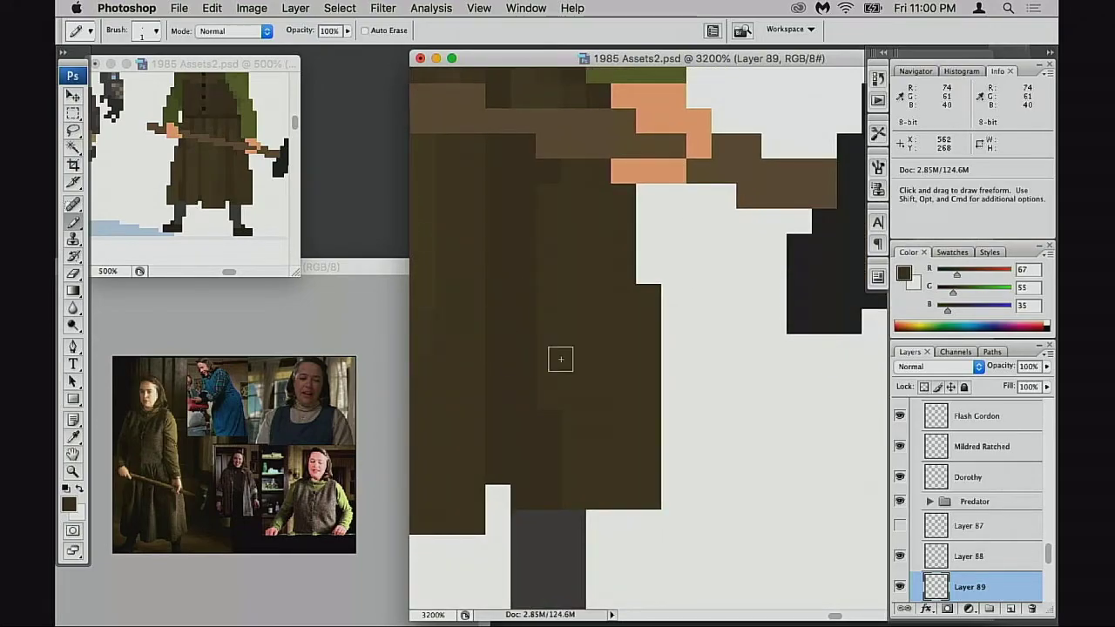
key(shift+alt+m)
key(2)
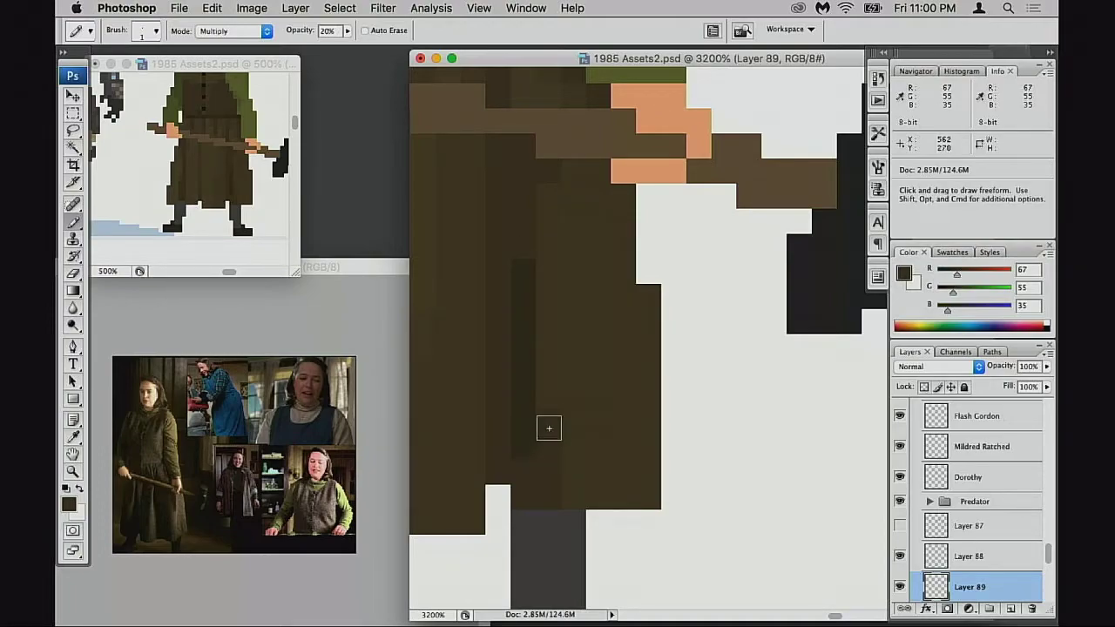
Set the skirt layer's opacity to 90% and sample brown RGB 66, 54, 34 for the Pencil
key(v)
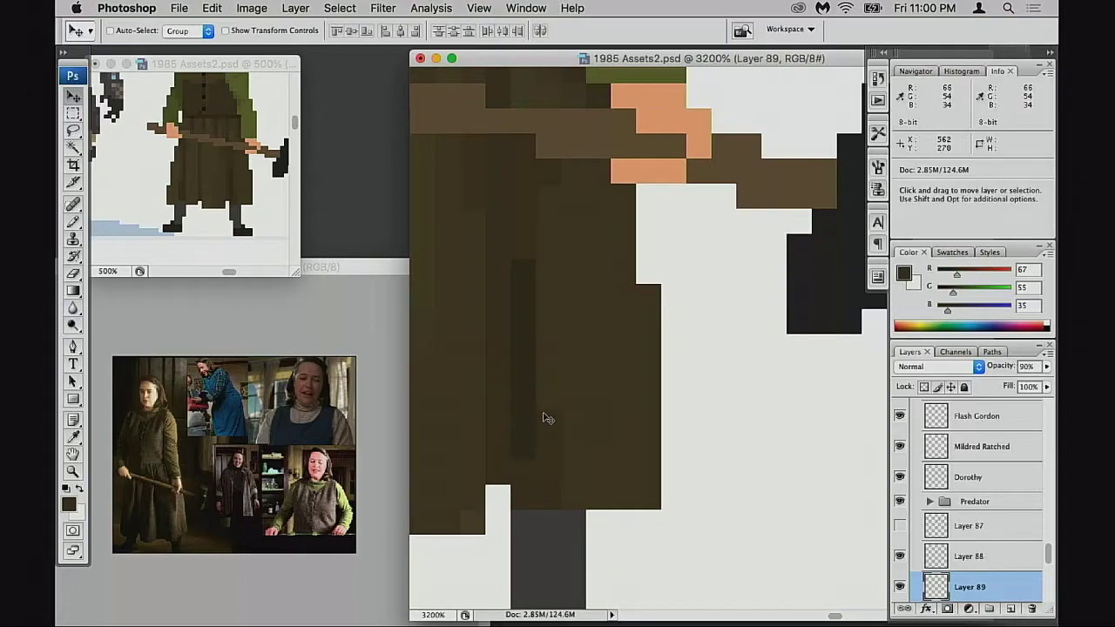
key(b)
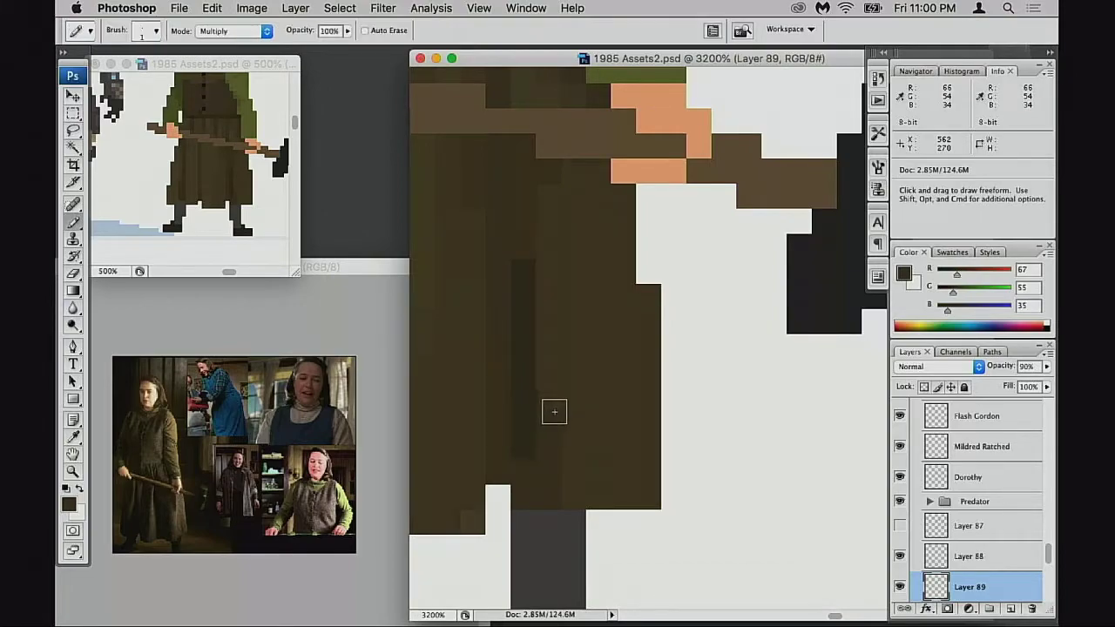
alt+click(517, 384)
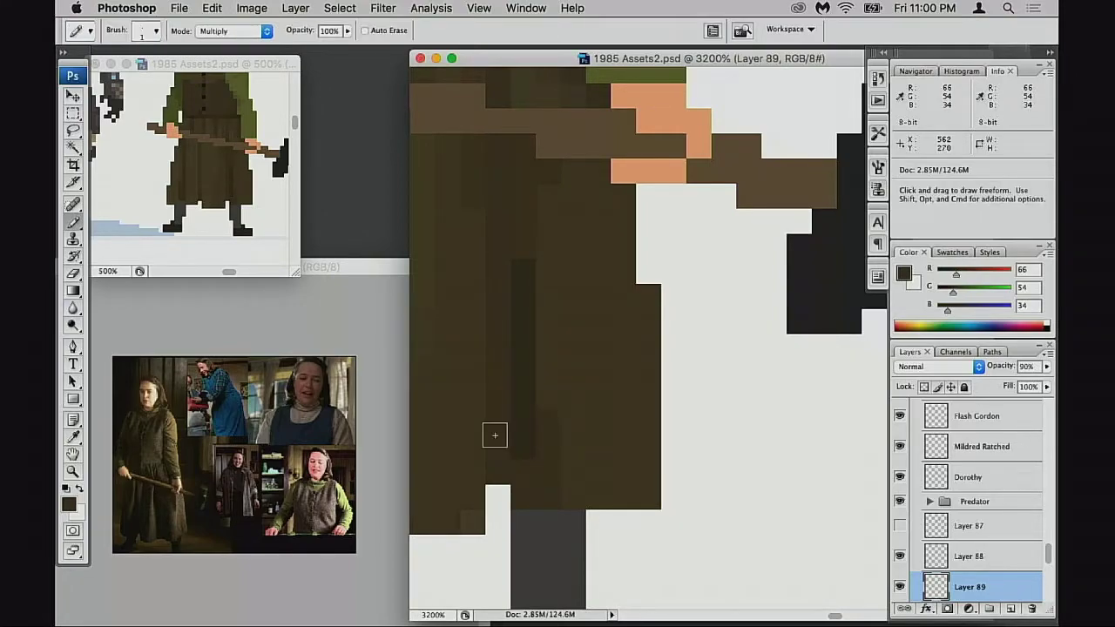
Soften the pleat shadow in Normal mode at 30% opacity and extend it toward the hem with RGB 59, 48, 31 at full opacity
key(shift+alt+n)
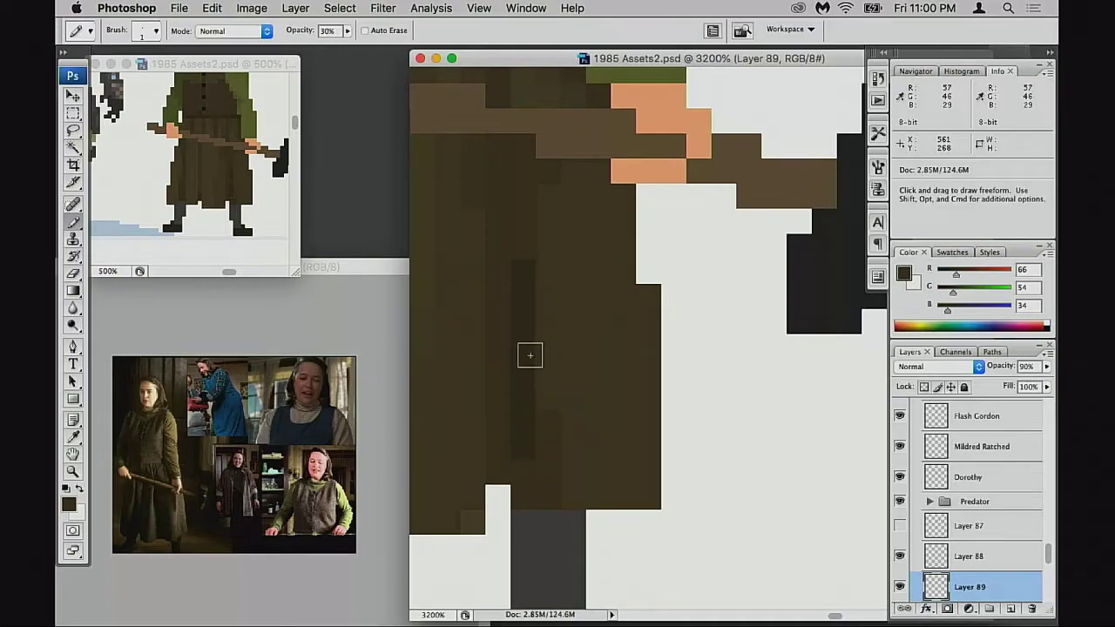
key(3)
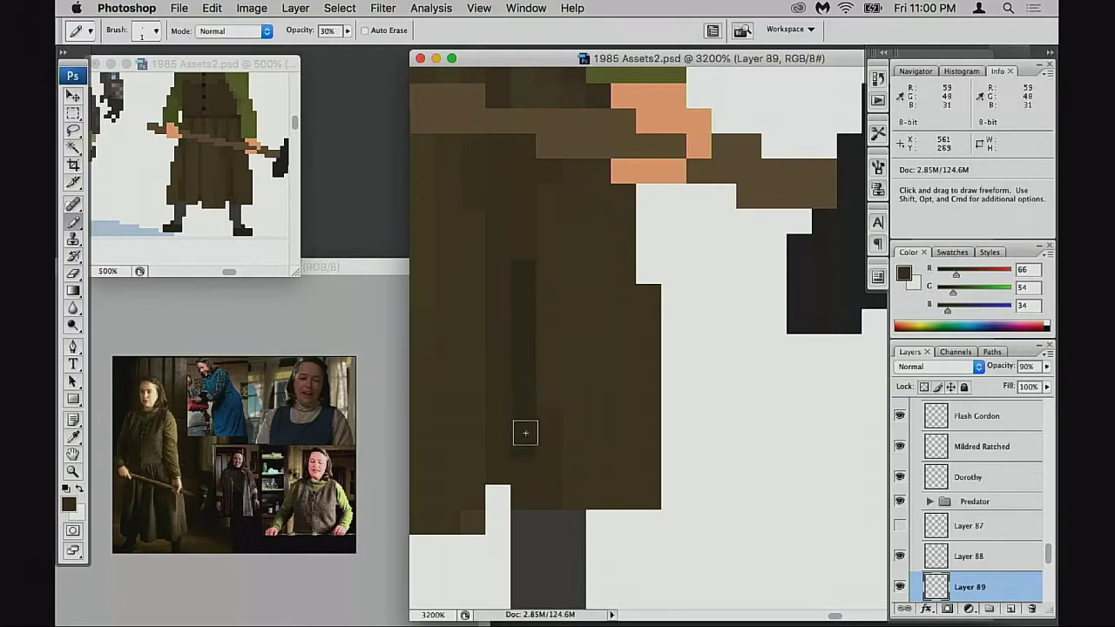
alt+click(531, 375)
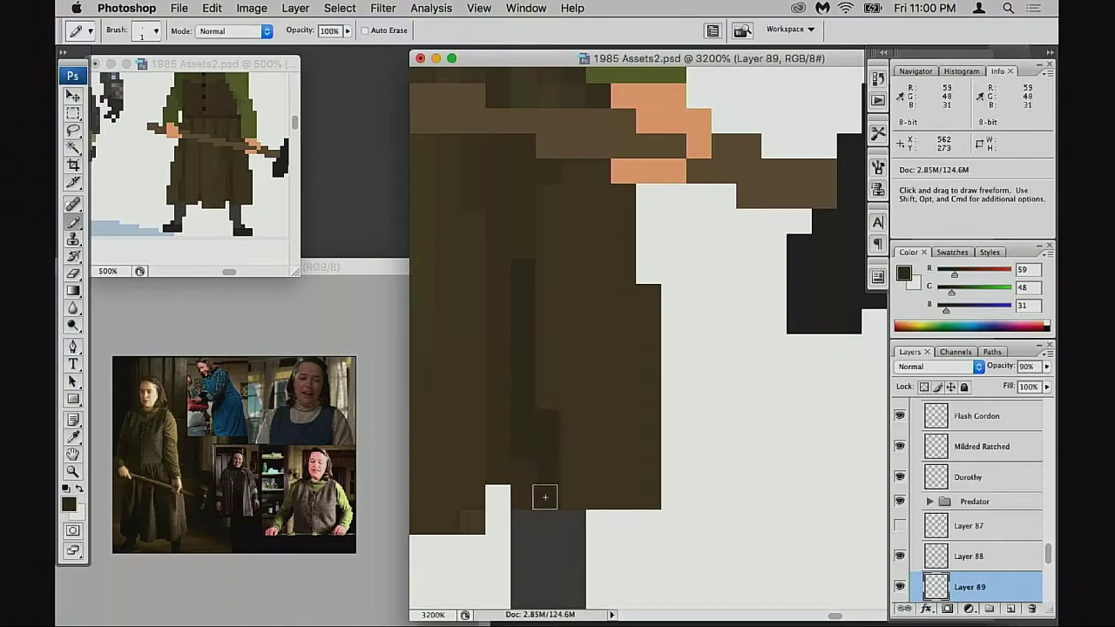
Darken the skirt's right panel beside the pleat shadow with brown RGB 66, 54, 35
alt+click(510, 347)
drag(562, 262, 567, 386)
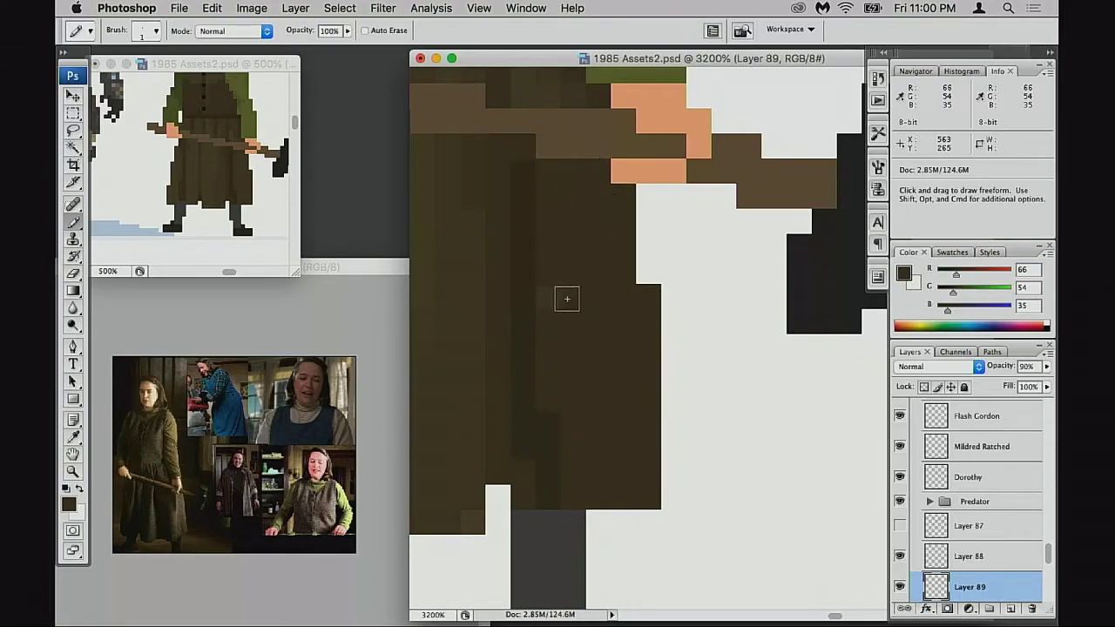
drag(611, 335, 652, 386)
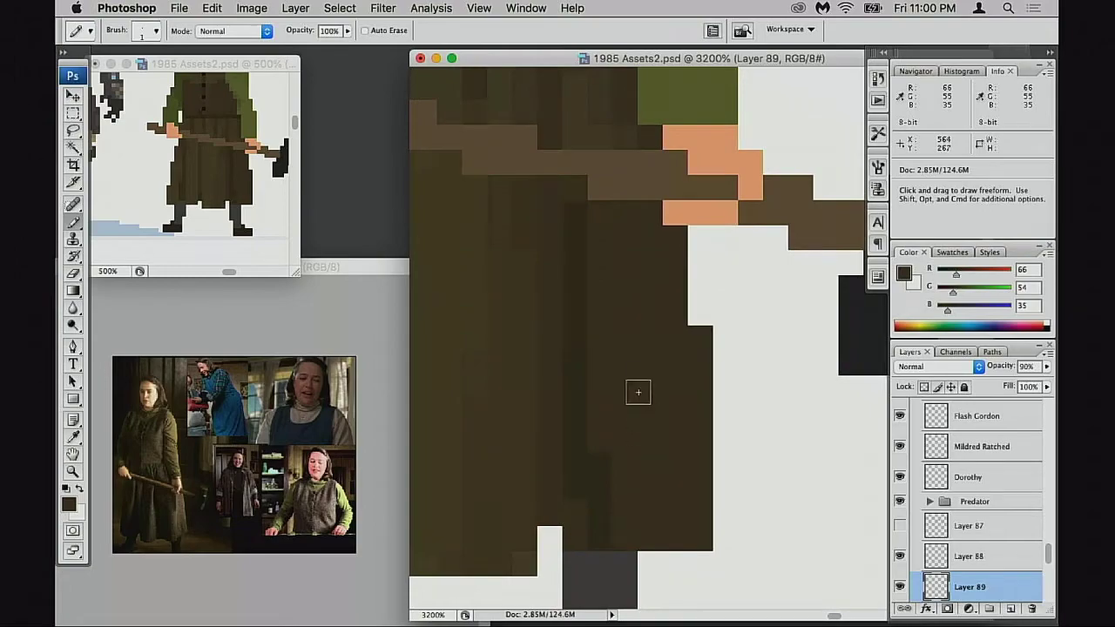
drag(633, 344, 644, 458)
alt+click(646, 422)
alt+click(665, 426)
drag(665, 364, 616, 460)
super+click(702, 404)
super+click(649, 426)
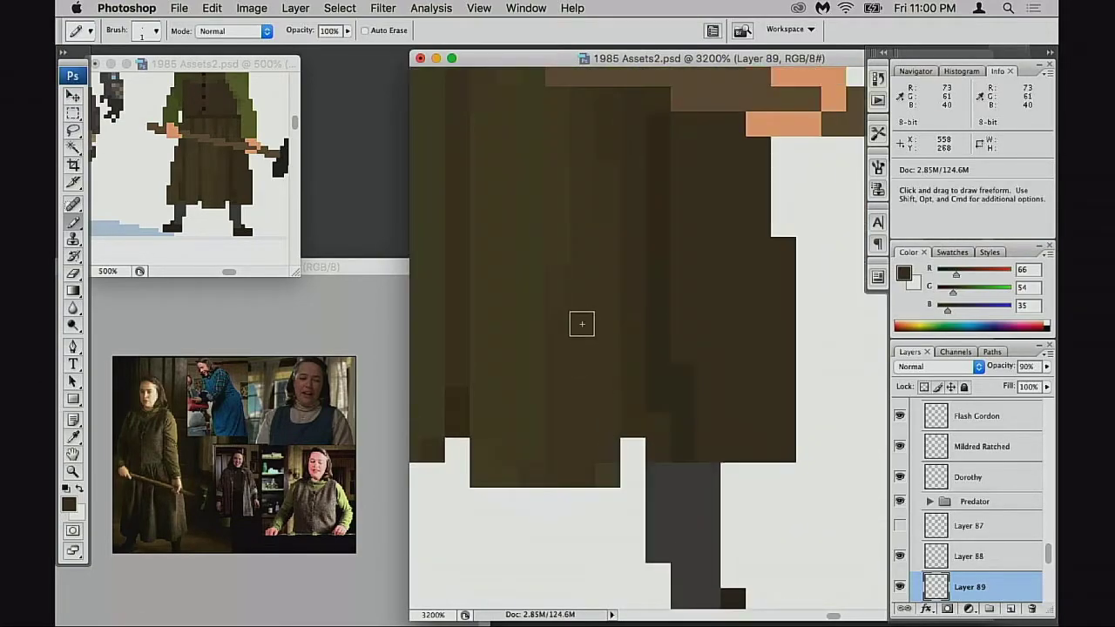
Touch up the middle panel with RGB 73, 60, 40 and darken the right pleat's top below the handle with RGB 57, 46, 29
alt+click(583, 332)
alt+click(584, 333)
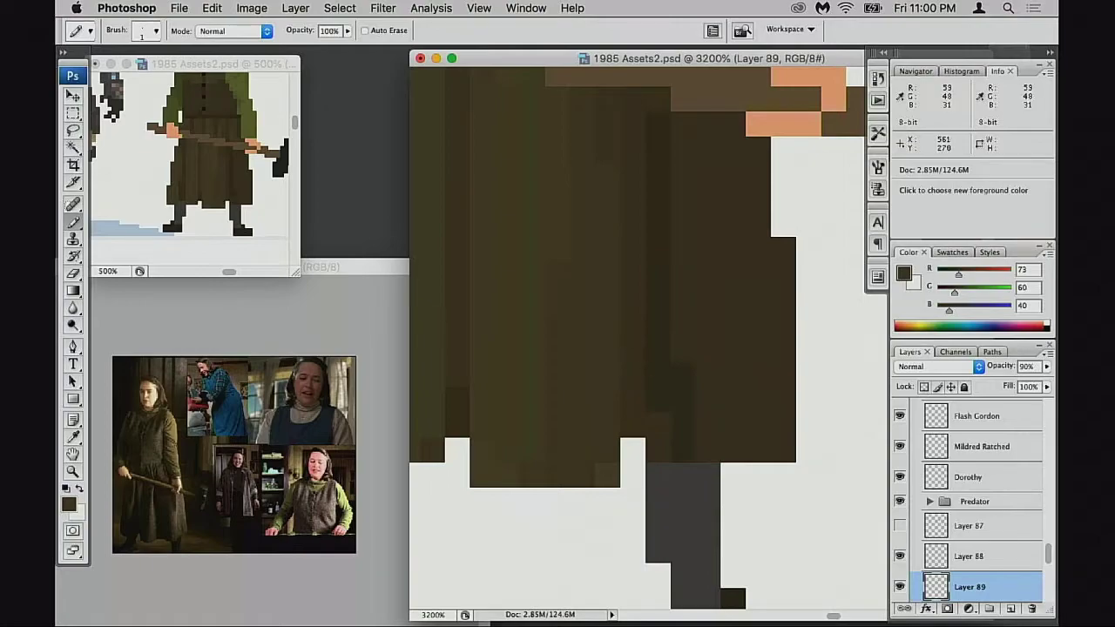
alt+click(662, 291)
drag(679, 160, 664, 319)
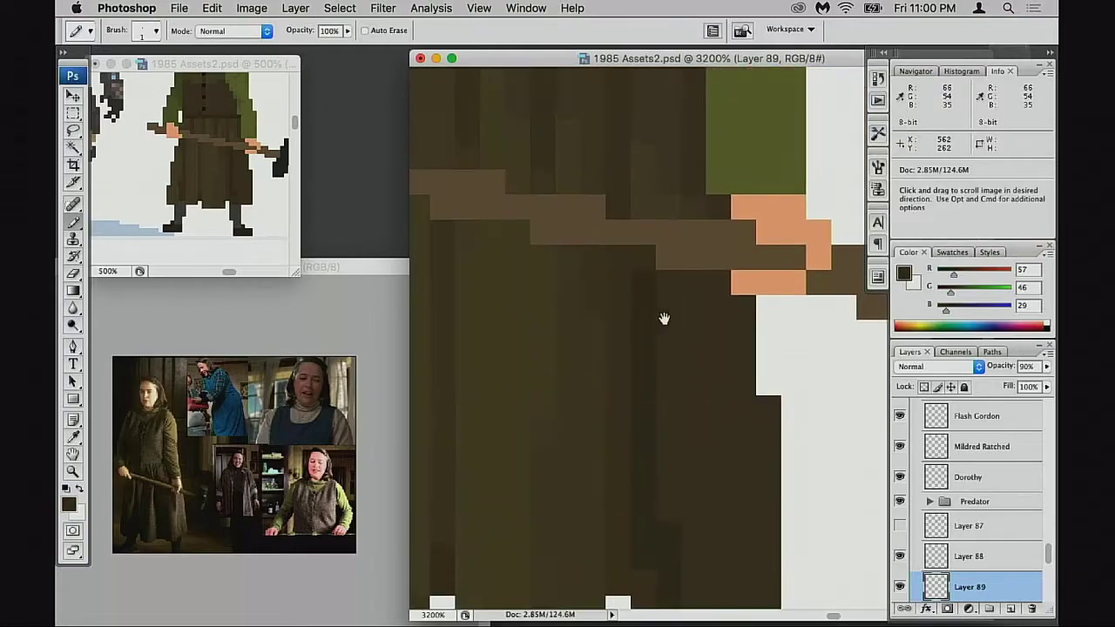
drag(639, 279, 642, 348)
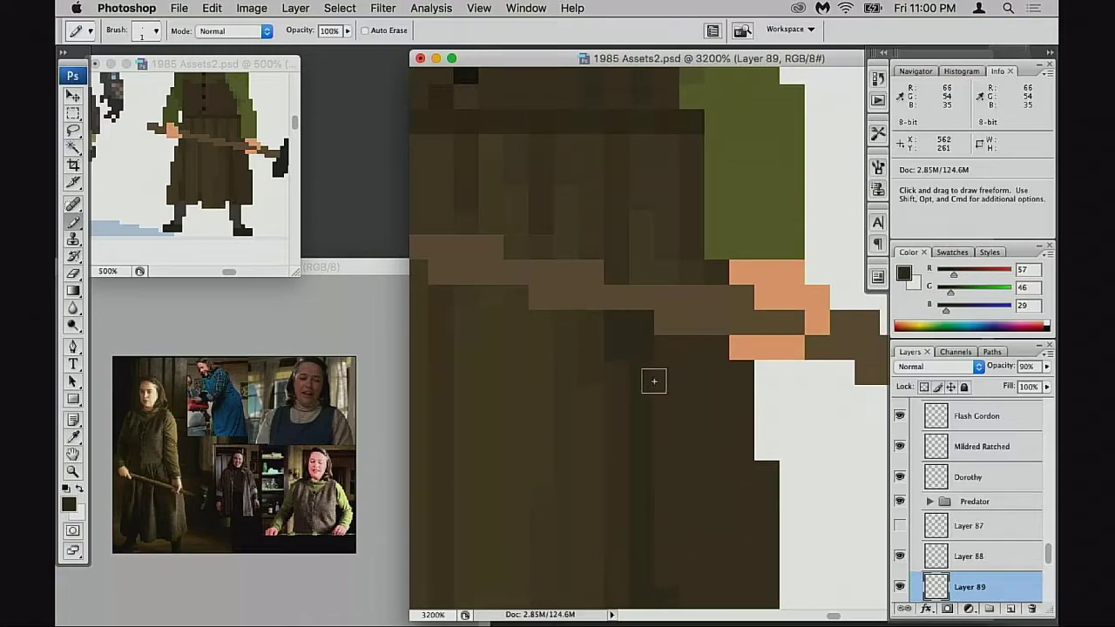
mouse_move(645, 404)
mouse_down()
mouse_move(664, 389)
mouse_move(657, 318)
mouse_up()
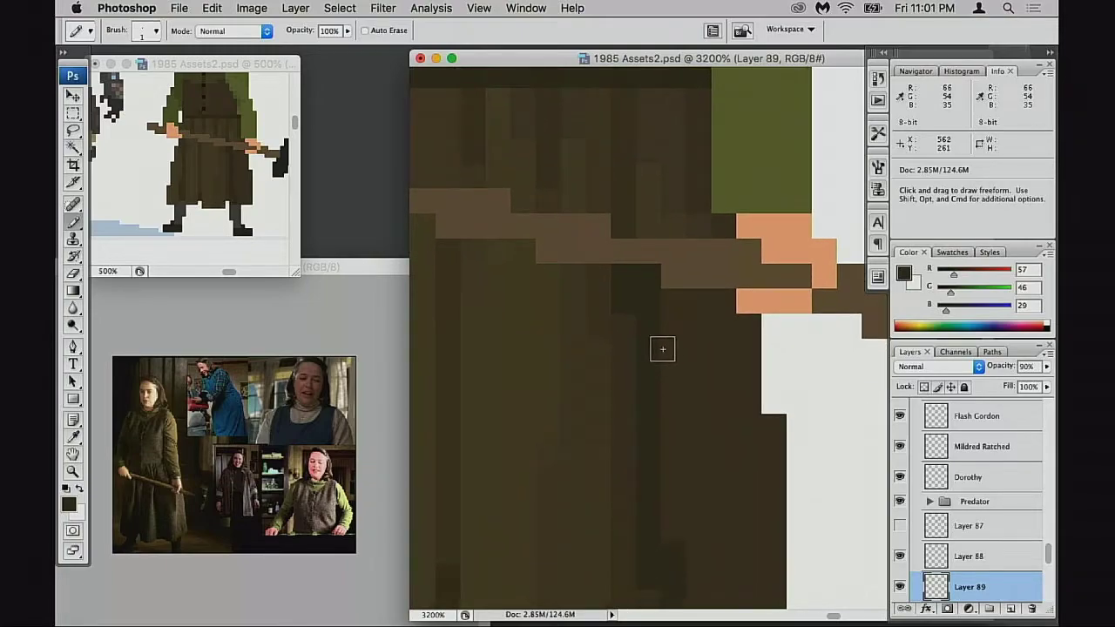
Continue the dark brown RGB 57, 46, 29 down the right pleat toward the hem
alt+click(629, 339)
drag(664, 370, 684, 193)
scroll(671, 227, up, 1)
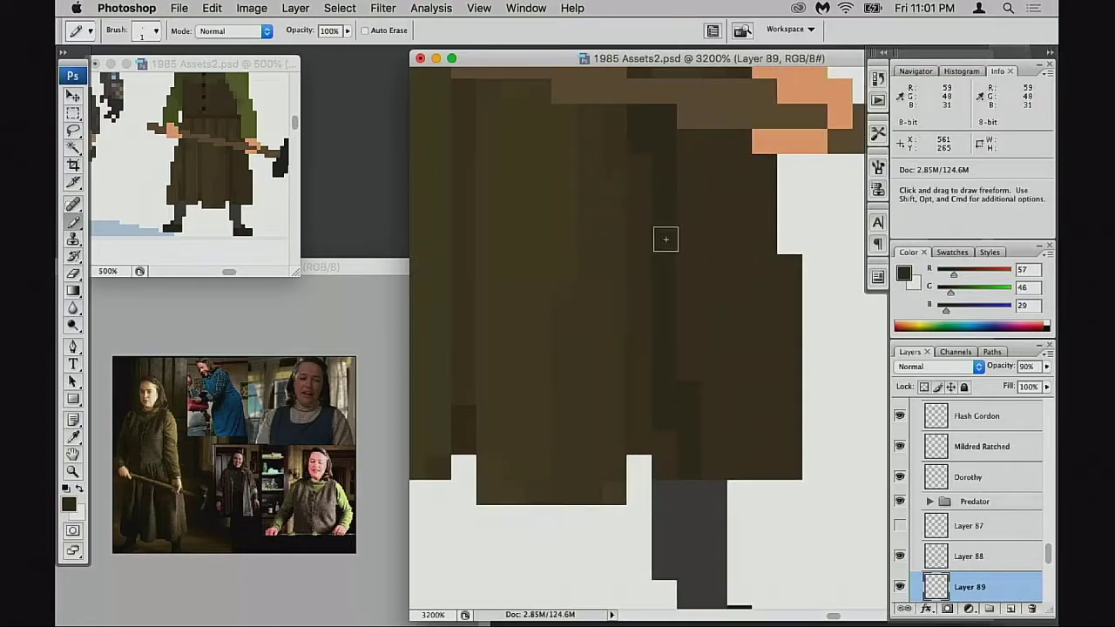
scroll(682, 357, up, 1)
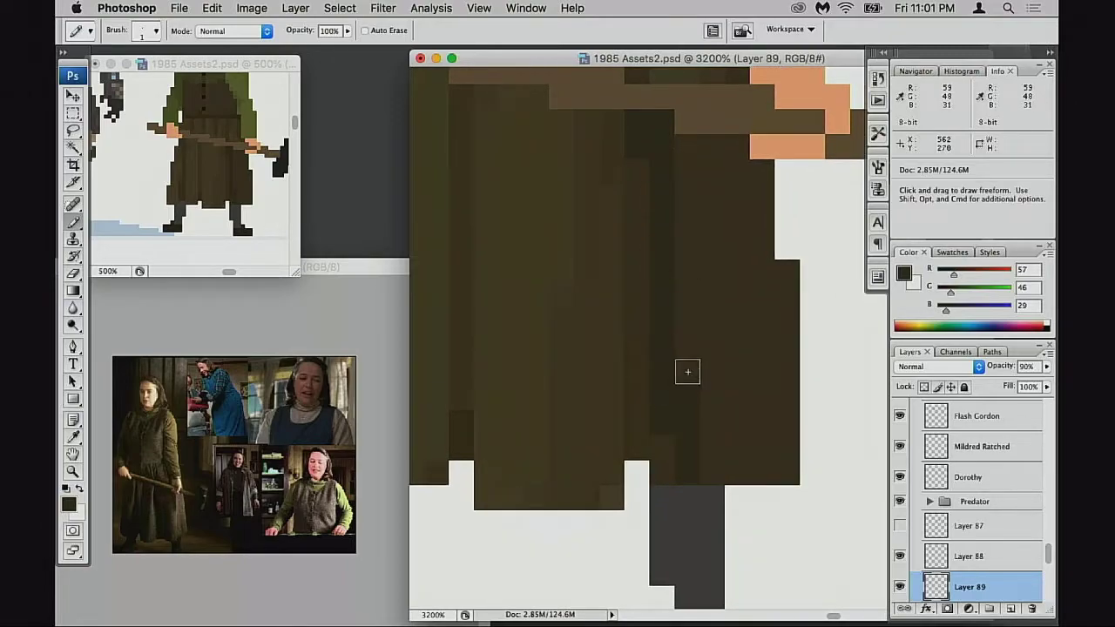
drag(687, 420, 684, 433)
Shade the right side of the middle panel with brown RGB 66, 55, 35
alt+click(632, 377)
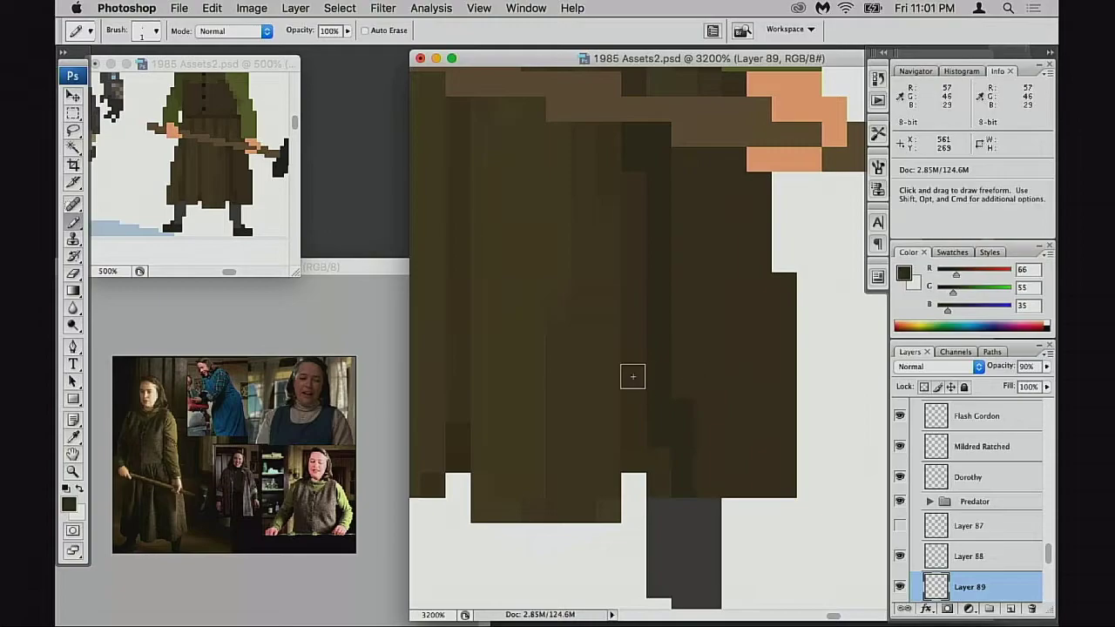
scroll(627, 366, up, 1)
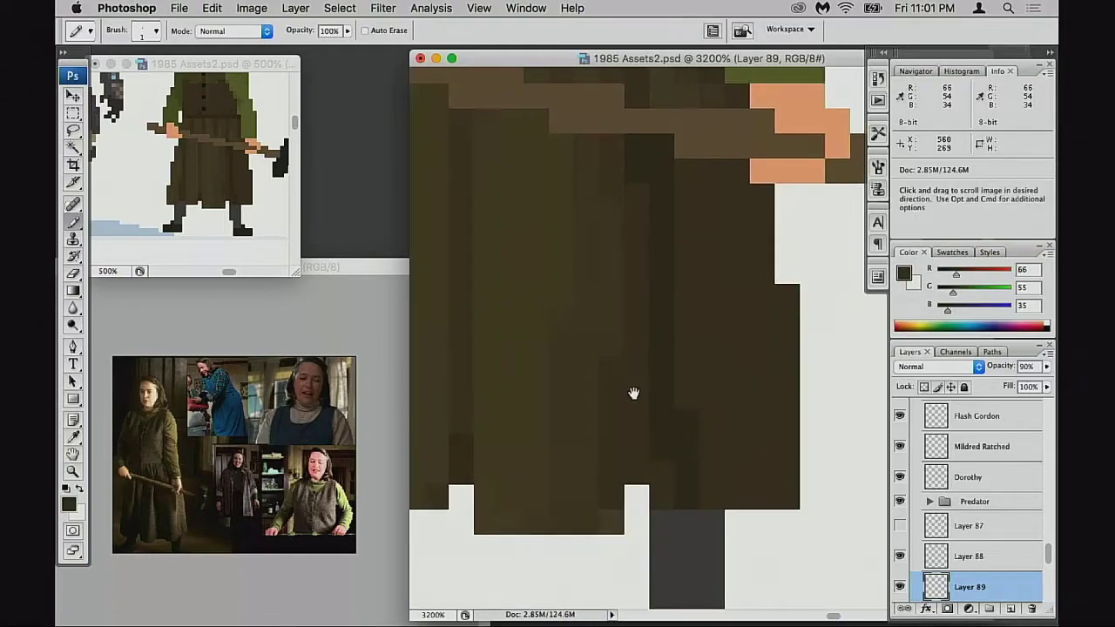
scroll(625, 396, up, 4)
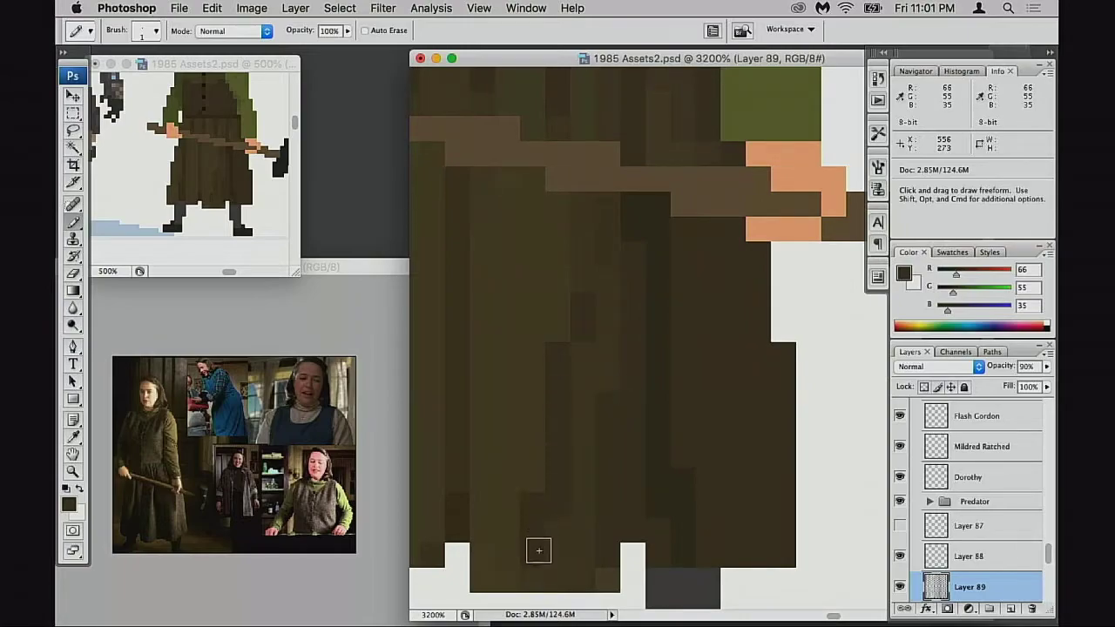
Repaint the middle panel's shading with browns RGB 73, 61, 40 and 74, 63, 41 for a smoother transition
alt+click(585, 458)
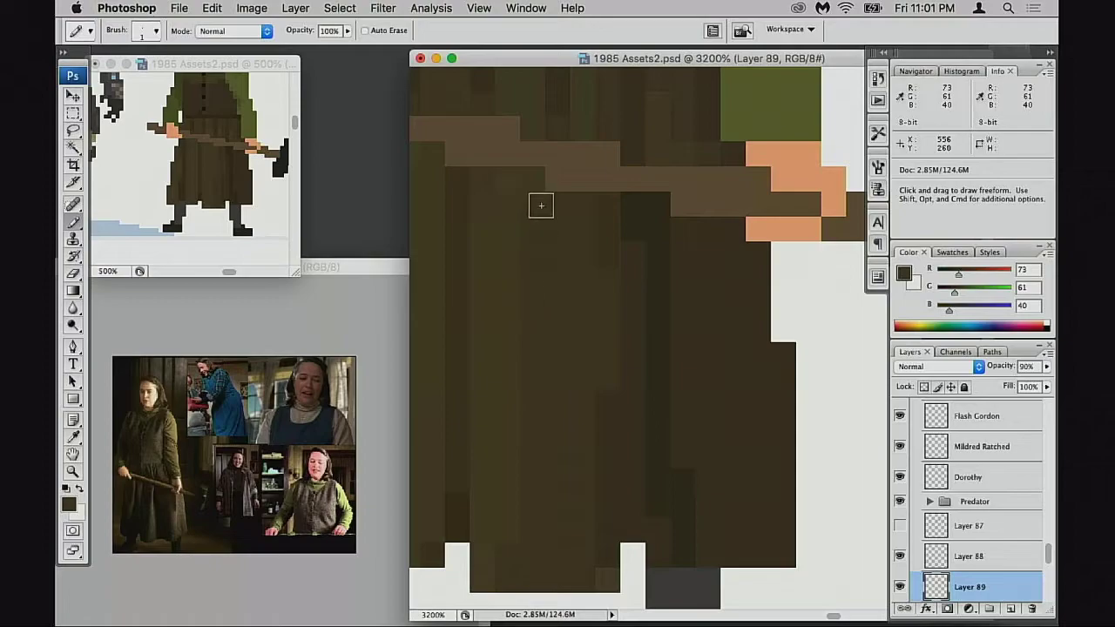
scroll(619, 314, left, 4)
scroll(619, 313, down, 2)
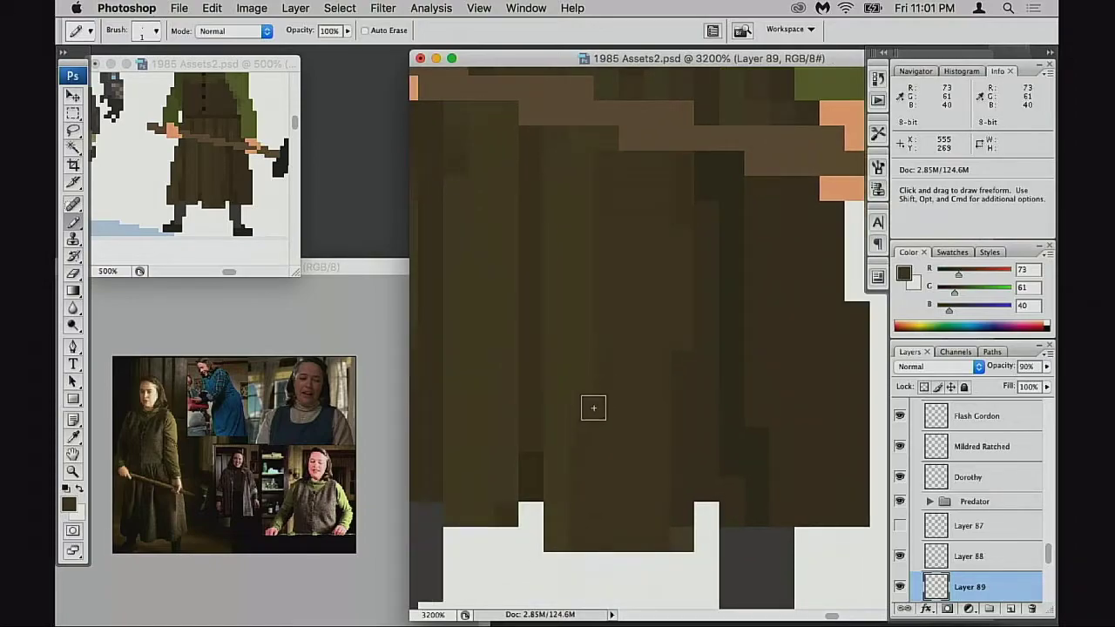
scroll(632, 418, up, 2)
scroll(632, 418, left, 1)
alt+click(588, 369)
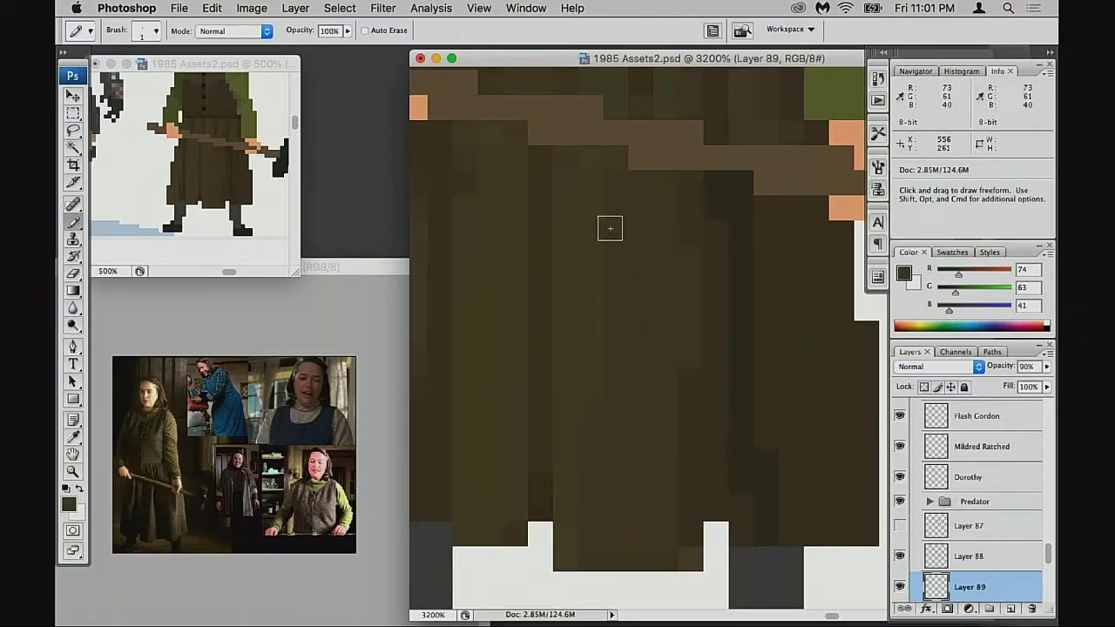
Touch up the lighter brown on the skirt's left panel with RGB 79, 68, 45
alt+click(586, 188)
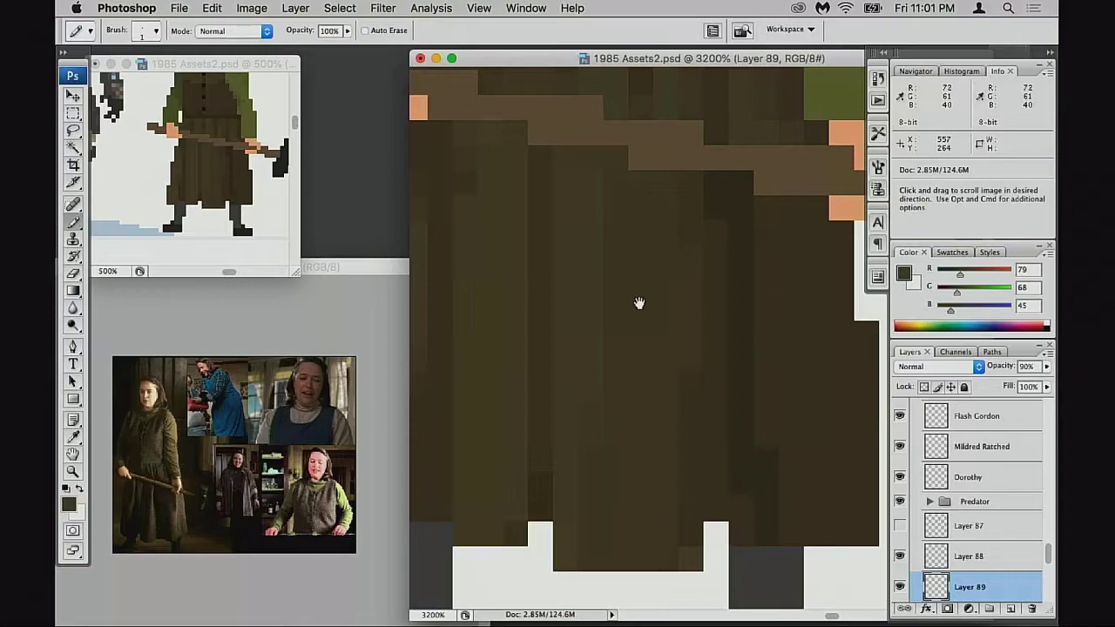
drag(606, 334, 679, 314)
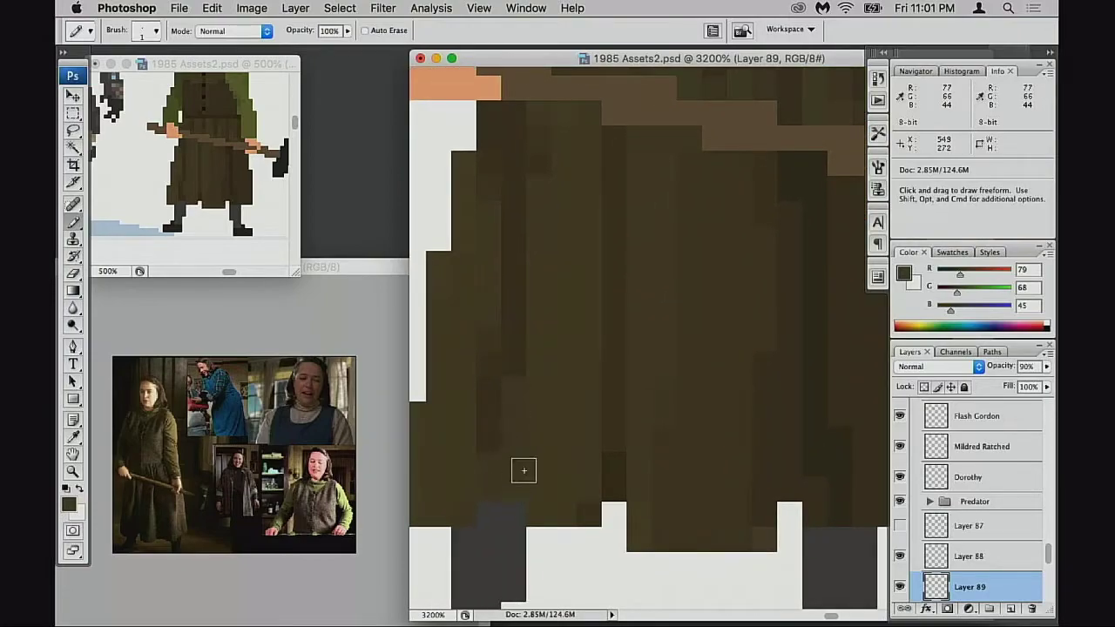
scroll(563, 436, left, 2)
scroll(563, 435, down, 1)
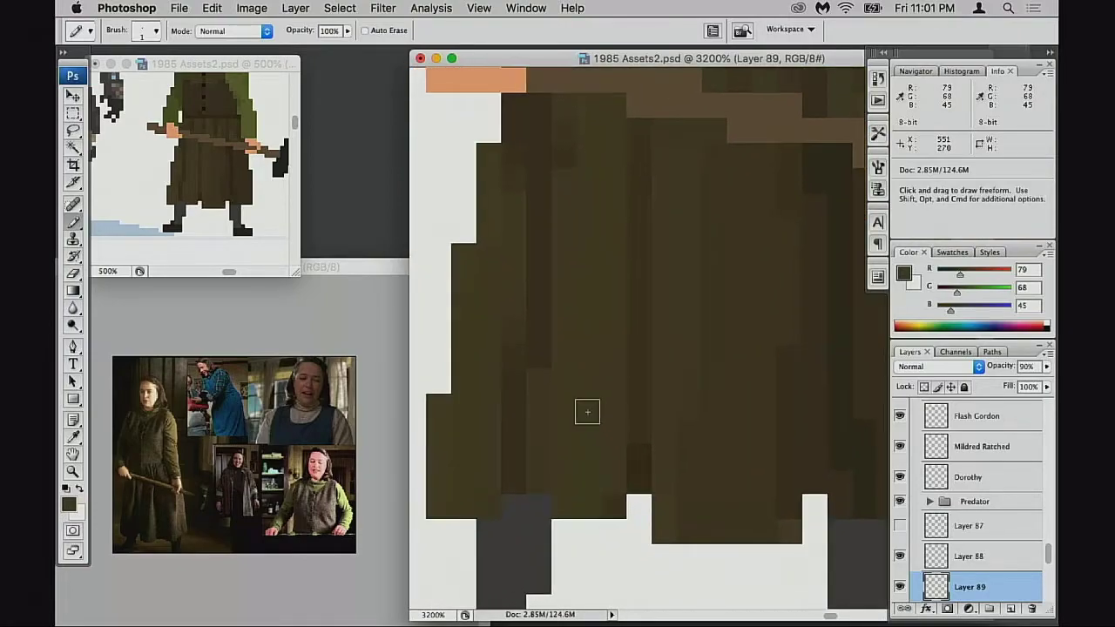
key(super)
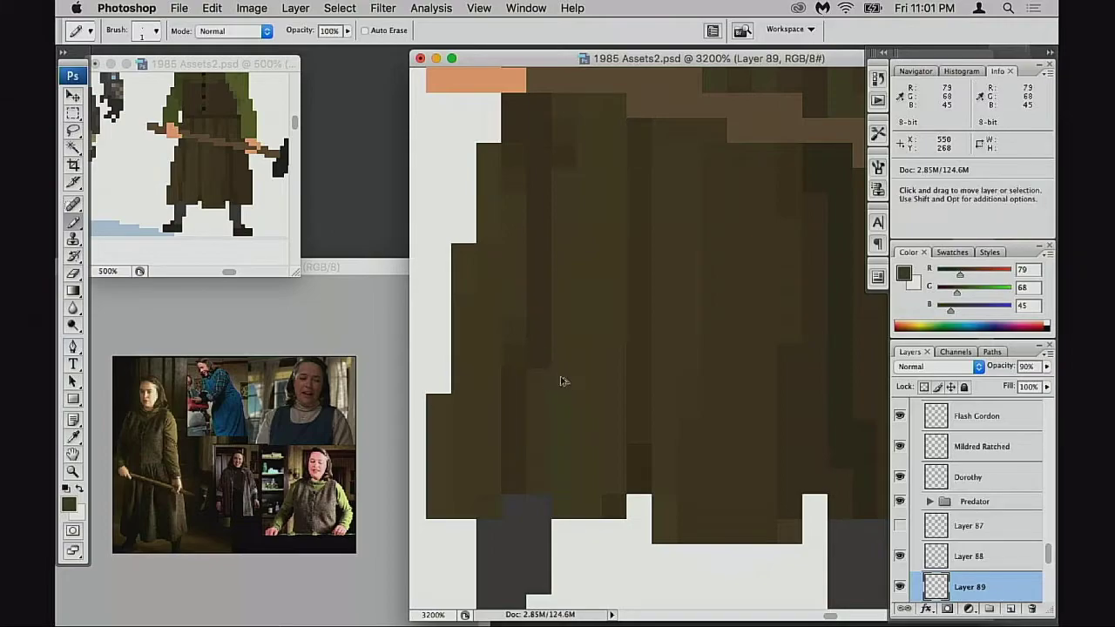
Blend the left pleat's shadow edges with browns RGB 72, 59, 39 and 71, 59, 38
alt+click(537, 387)
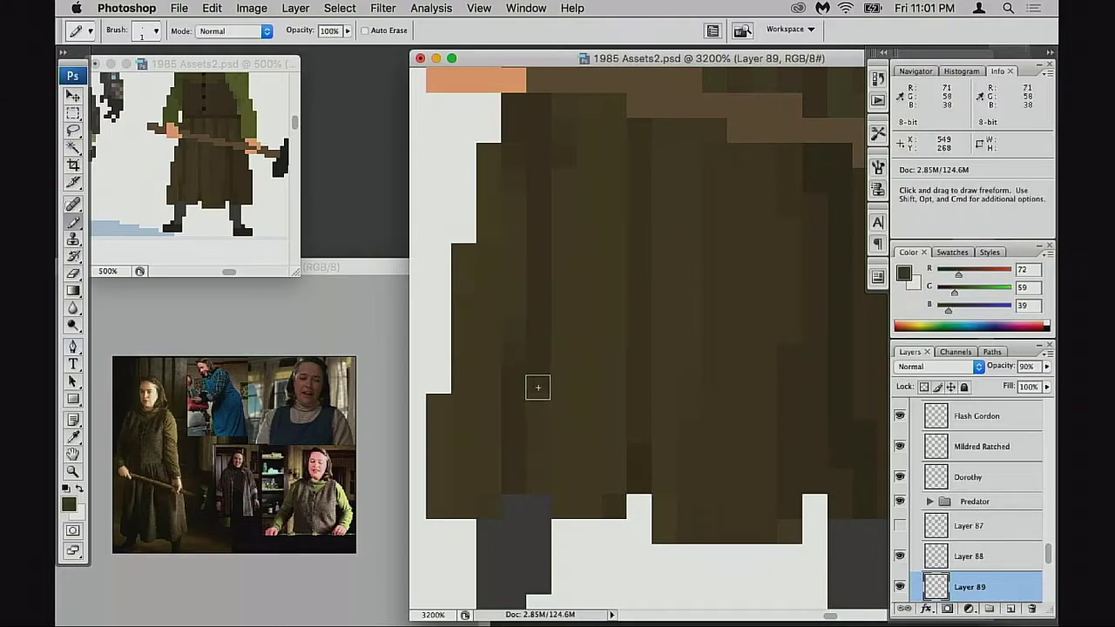
alt+click(645, 337)
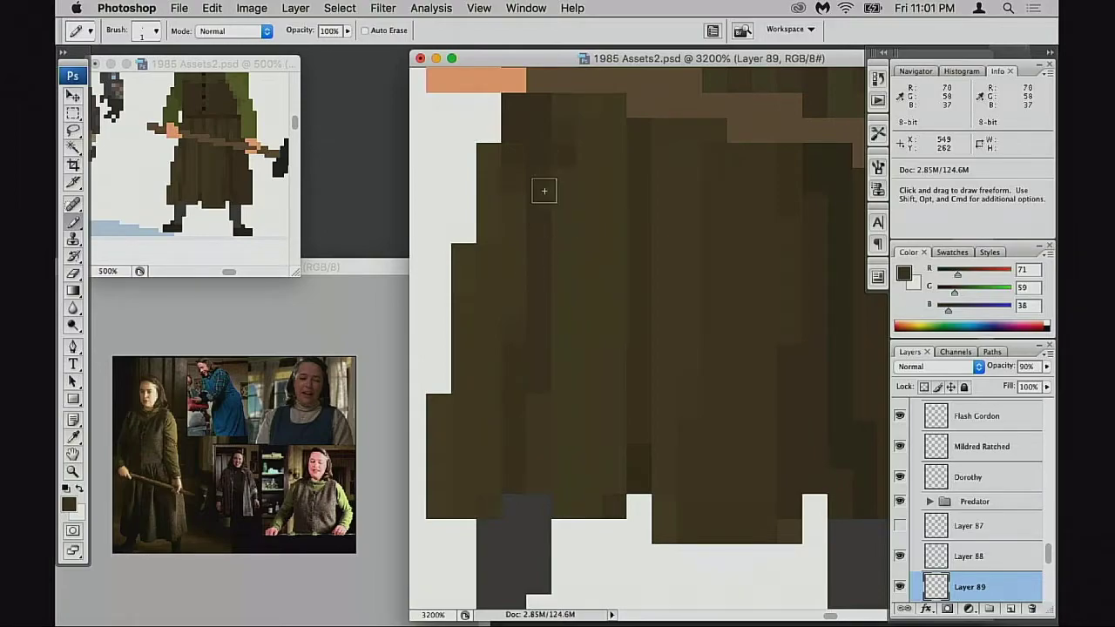
alt+click(689, 323)
alt+click(689, 331)
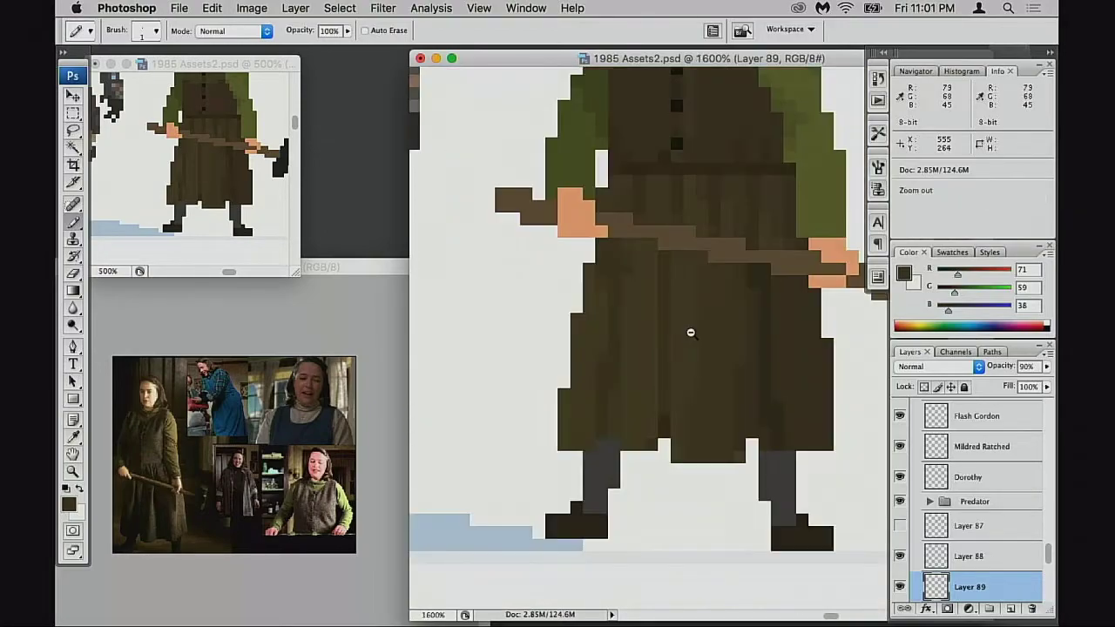
alt+click(704, 334)
alt+click(722, 366)
alt+click(722, 365)
alt+click(758, 375)
drag(737, 384, 706, 386)
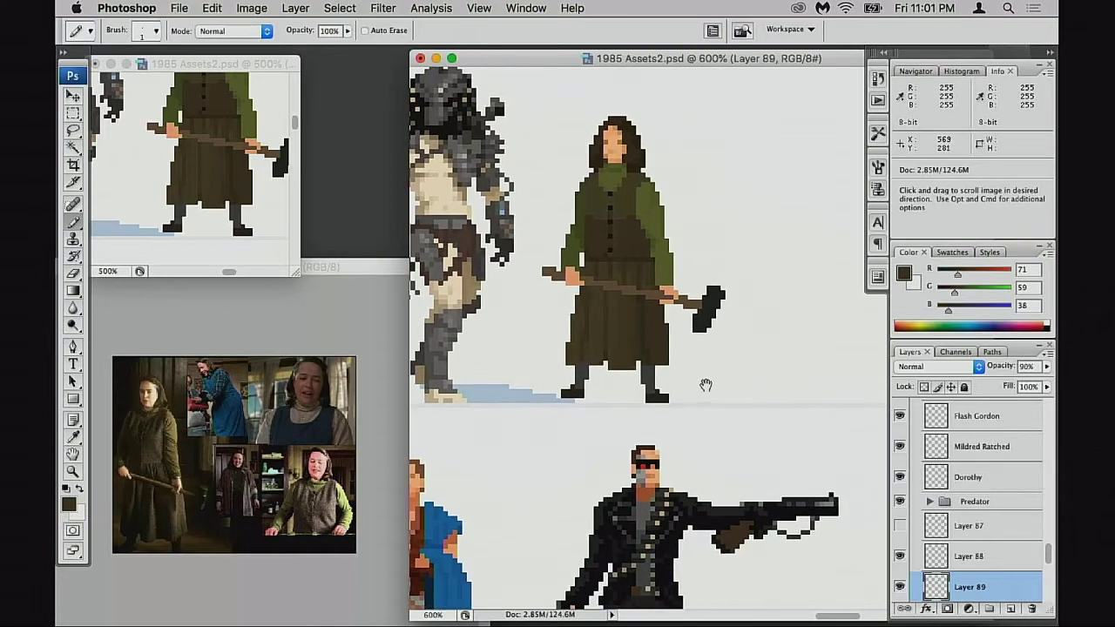
Smooth the left panel's shading below the handle with lighter brown RGB 79, 68, 45
drag(558, 253, 676, 406)
drag(595, 222, 588, 240)
alt+click(588, 240)
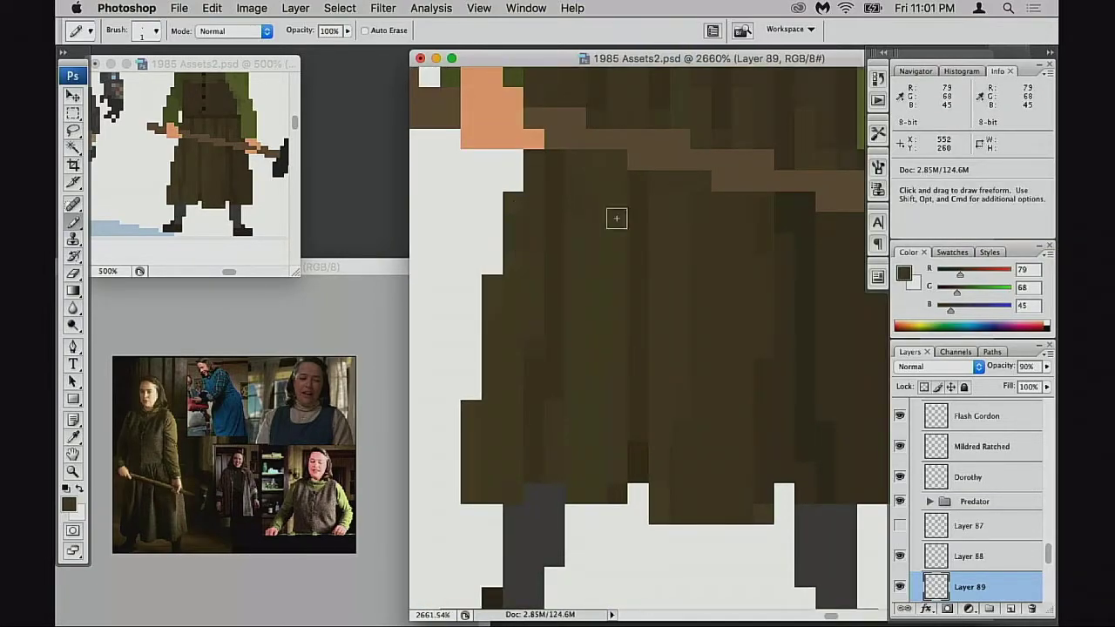
drag(642, 279, 615, 296)
key(super)
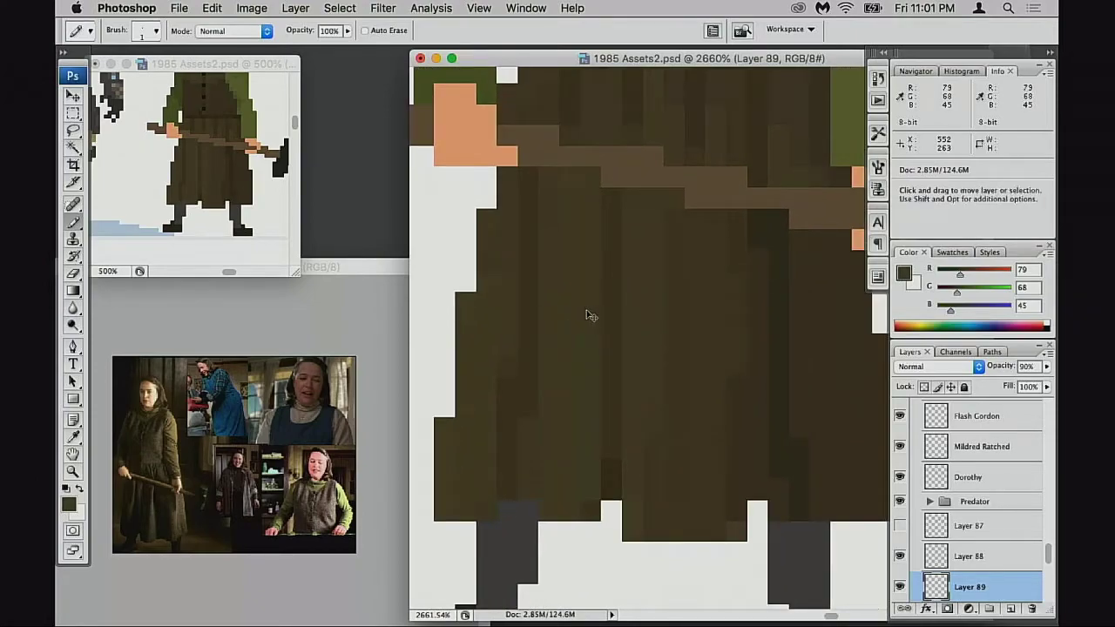
drag(701, 348, 676, 399)
alt+click(664, 355)
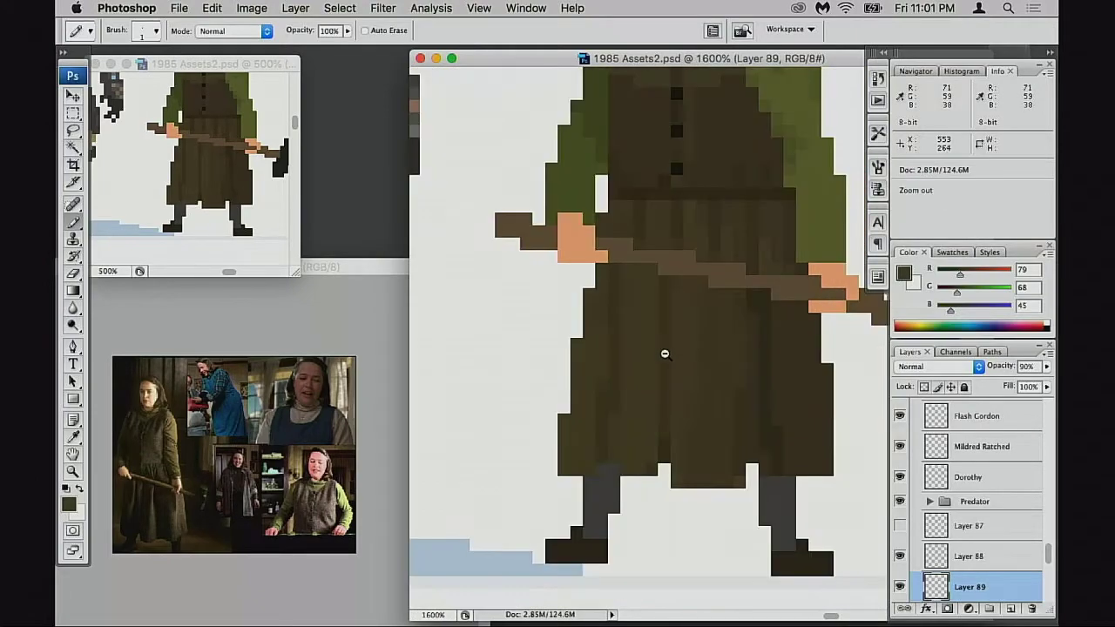
alt+click(667, 356)
alt+click(677, 364)
alt+click(678, 364)
drag(788, 347, 728, 394)
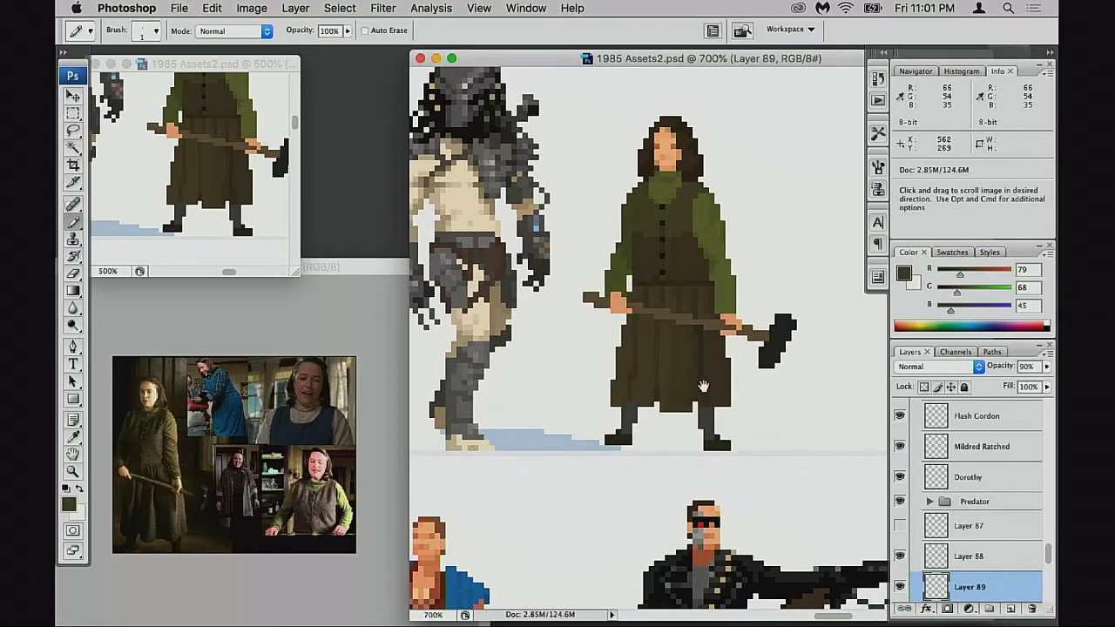
Retouch the left panel near the hem with brown RGB 78, 67, 45
super+click(696, 389)
super+click(696, 388)
scroll(671, 406, up, 1)
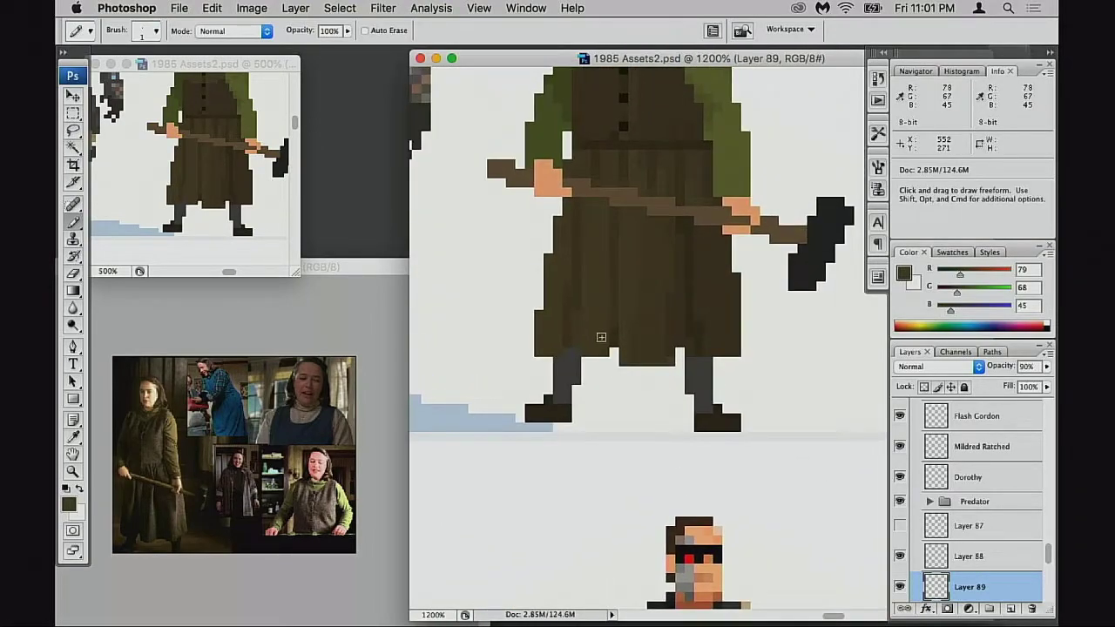
alt+click(604, 341)
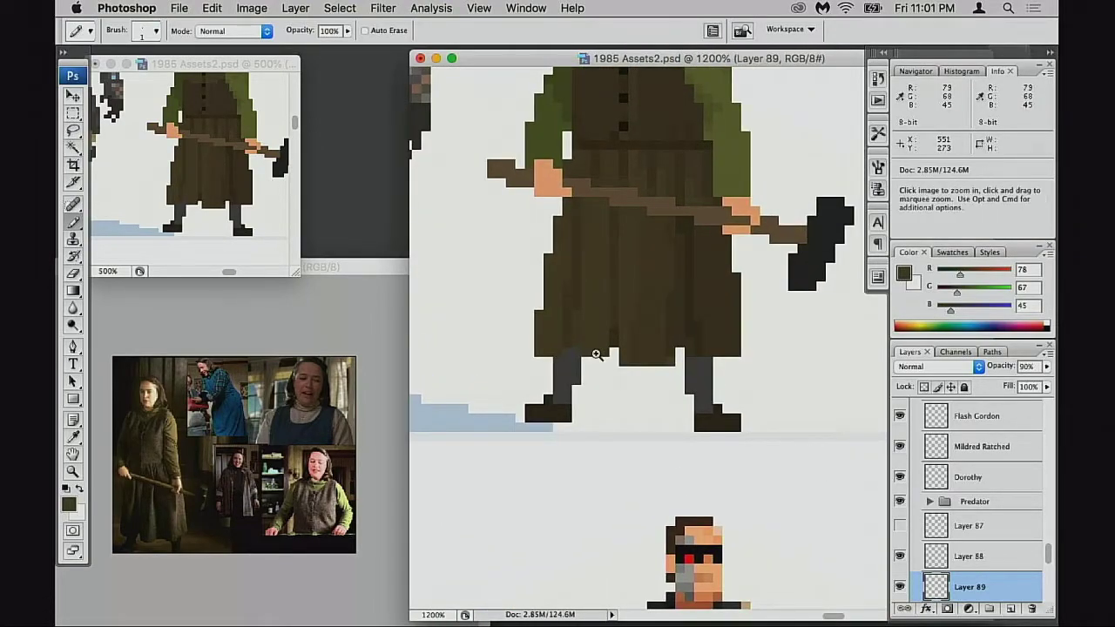
super+click(598, 355)
super+click(607, 361)
drag(680, 366, 473, 397)
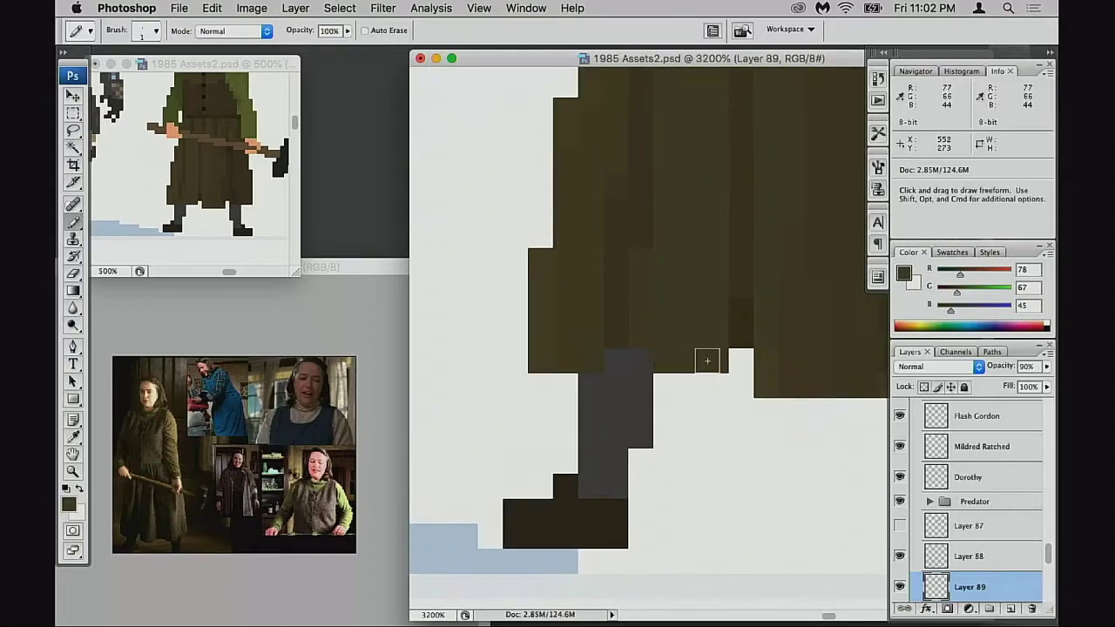
Try shading the top of the left leg under the hem with dark brown RGB 61, 50, 31
alt+click(742, 326)
drag(611, 362, 641, 361)
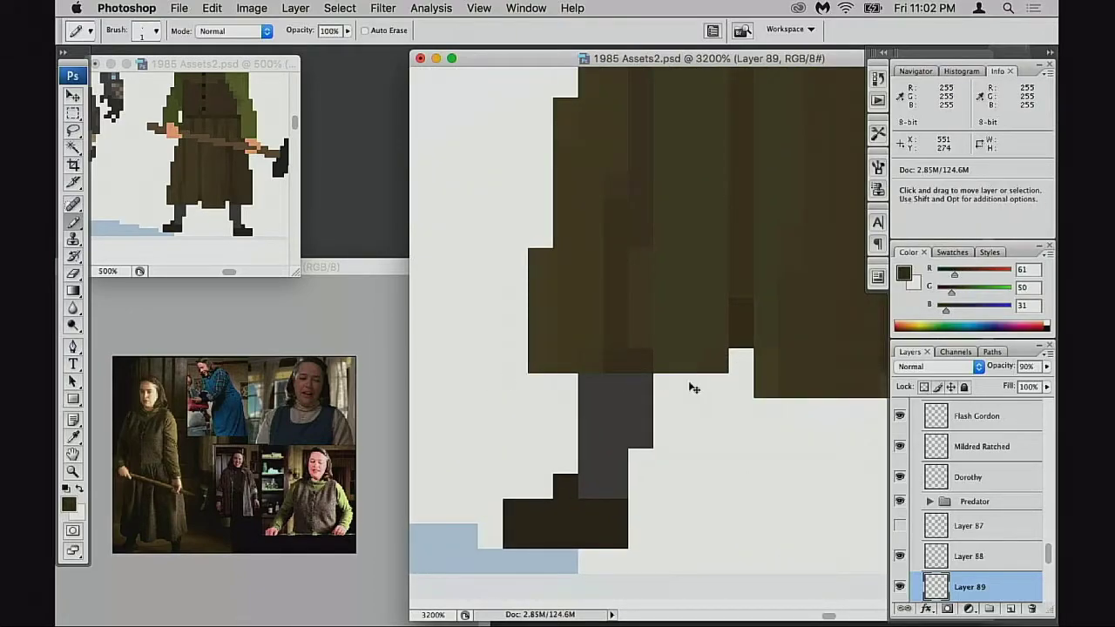
click(624, 373)
click(639, 366)
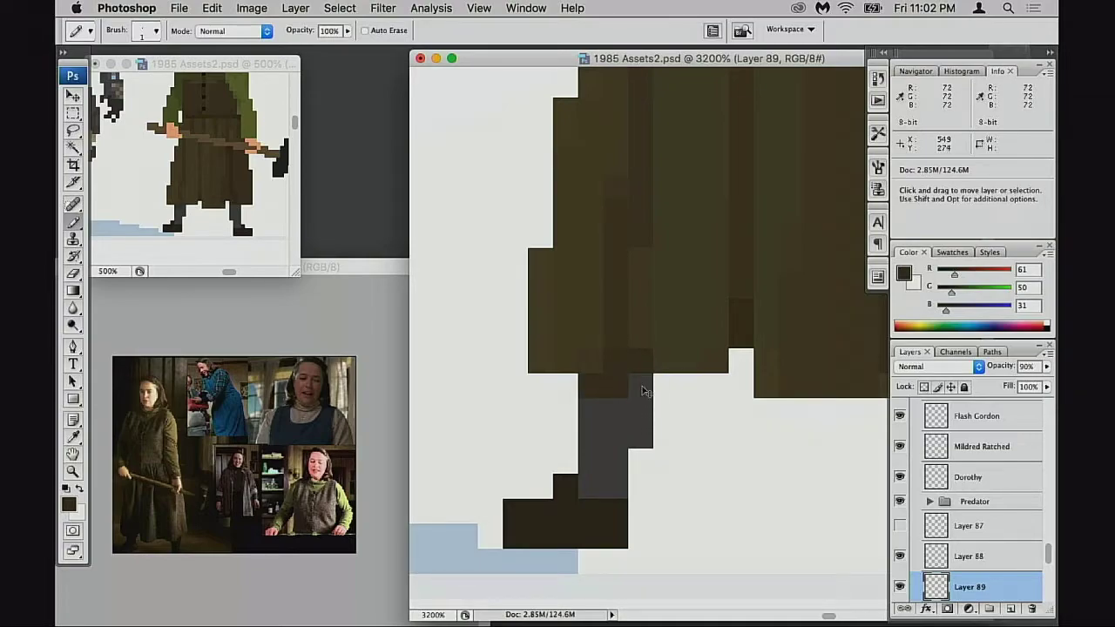
key(super+alt+z)
key(super+alt+z)
key(super+alt+z)
key(super+alt+z)
Set the pencil to the legs' grey RGB 72, 72, 72 in Multiply mode at 40% opacity and locate the legs' layer
alt+click(629, 387)
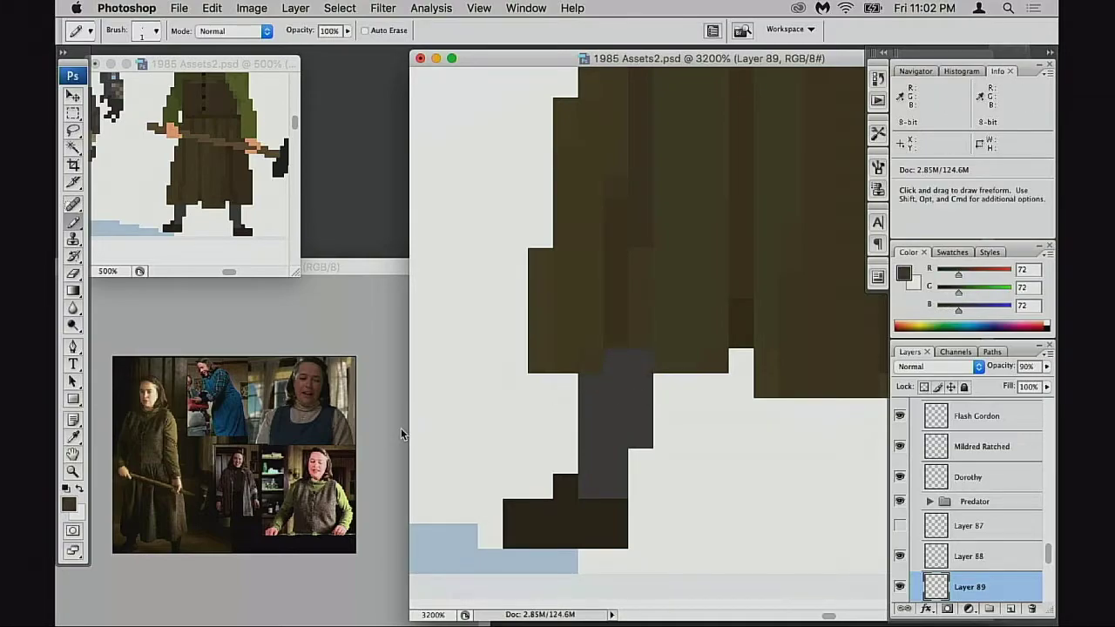
key(4)
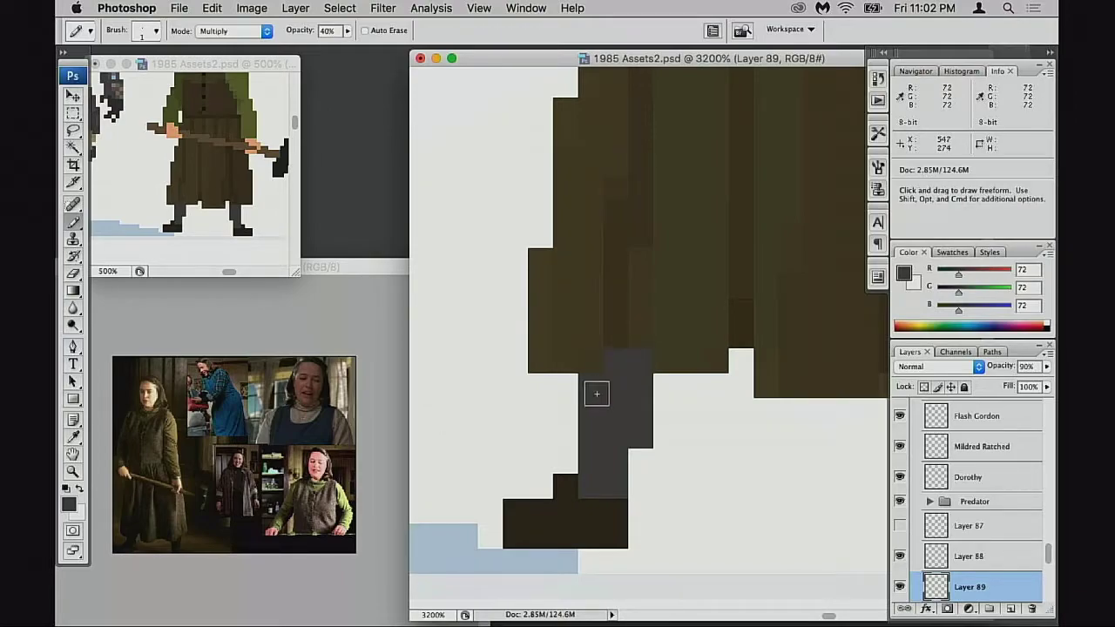
scroll(910, 544, down, 1)
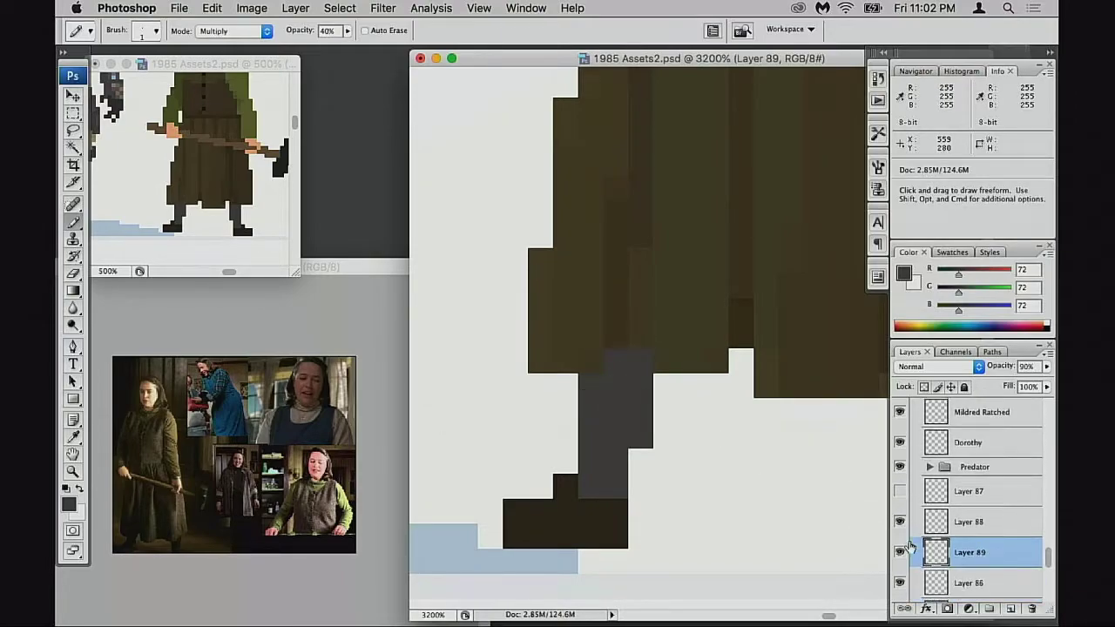
scroll(910, 546, down, 1)
click(902, 546)
click(902, 547)
click(938, 545)
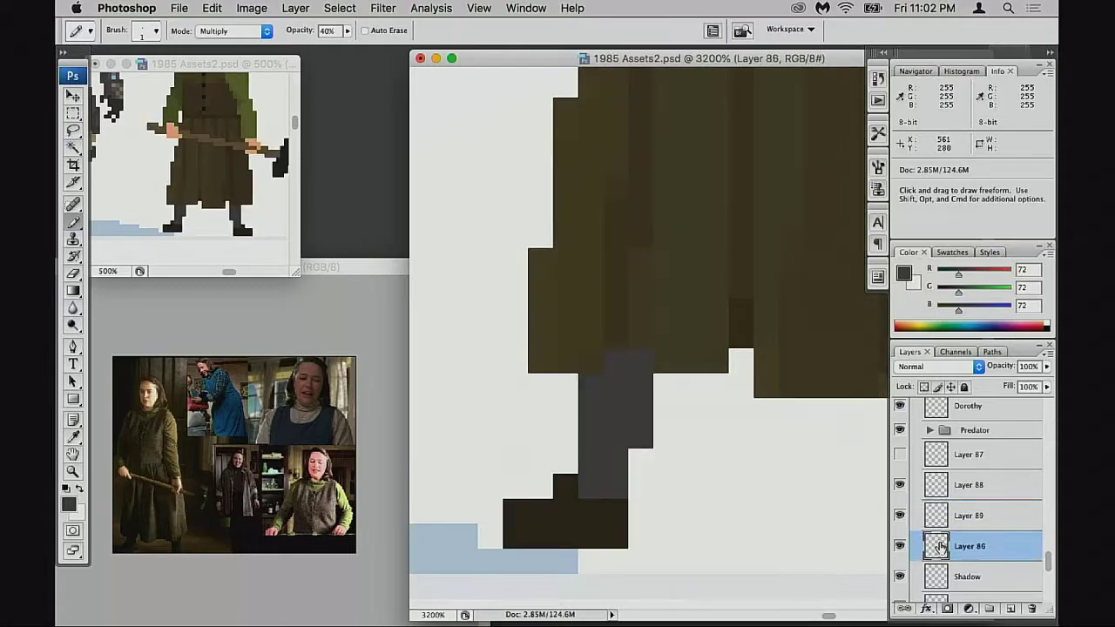
Isolate Layer 89 by hiding Layer 86, erase its stray grey pixels around the left leg, and show Layer 86 again
click(900, 515)
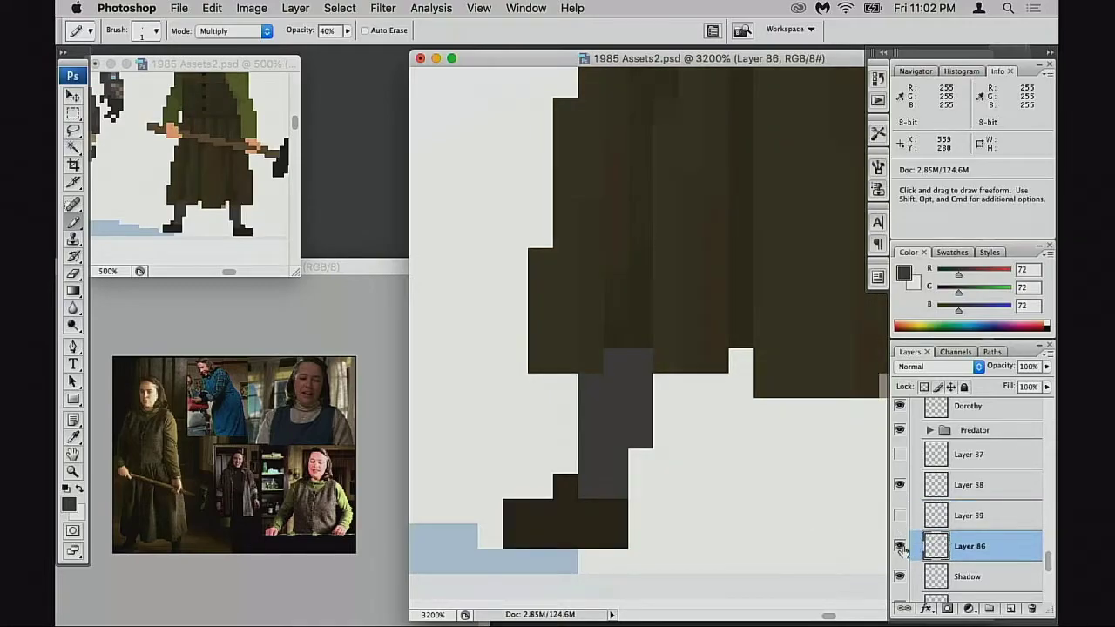
click(900, 547)
click(899, 516)
click(966, 516)
key(e)
drag(591, 385, 567, 400)
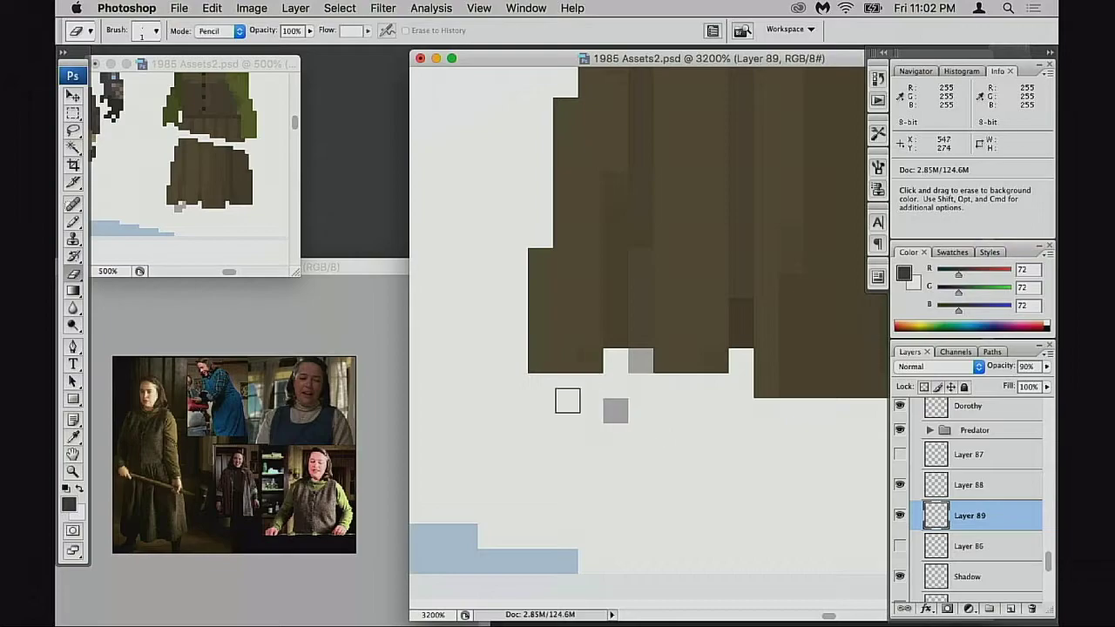
click(640, 360)
click(615, 410)
click(900, 547)
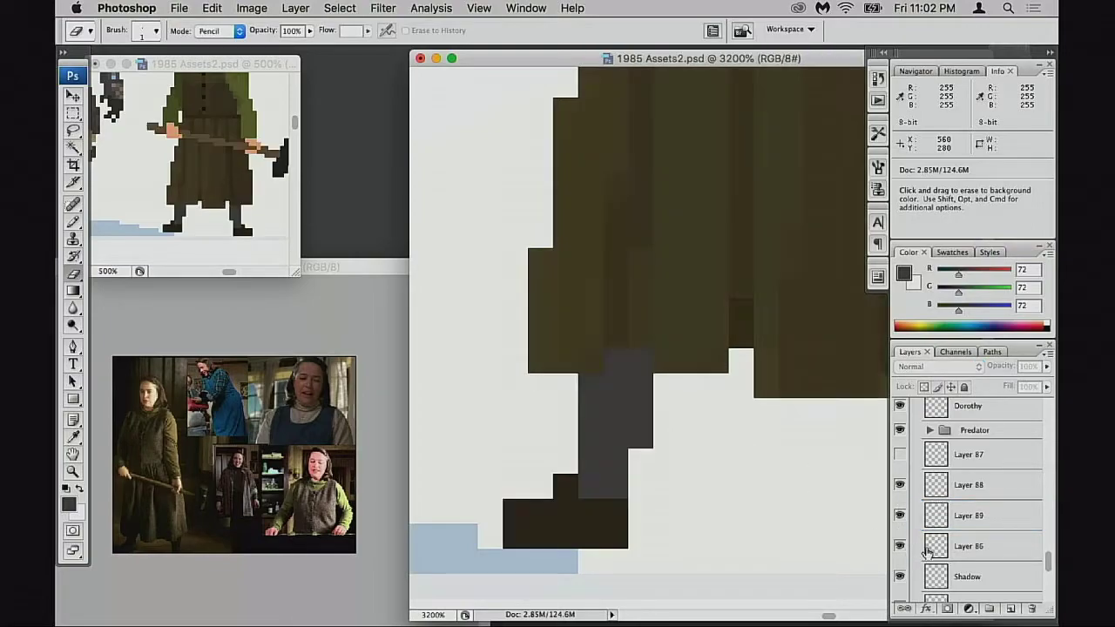
Compare the character with and without the skirt shading on Layer 89
click(899, 517)
click(899, 516)
click(900, 521)
click(900, 521)
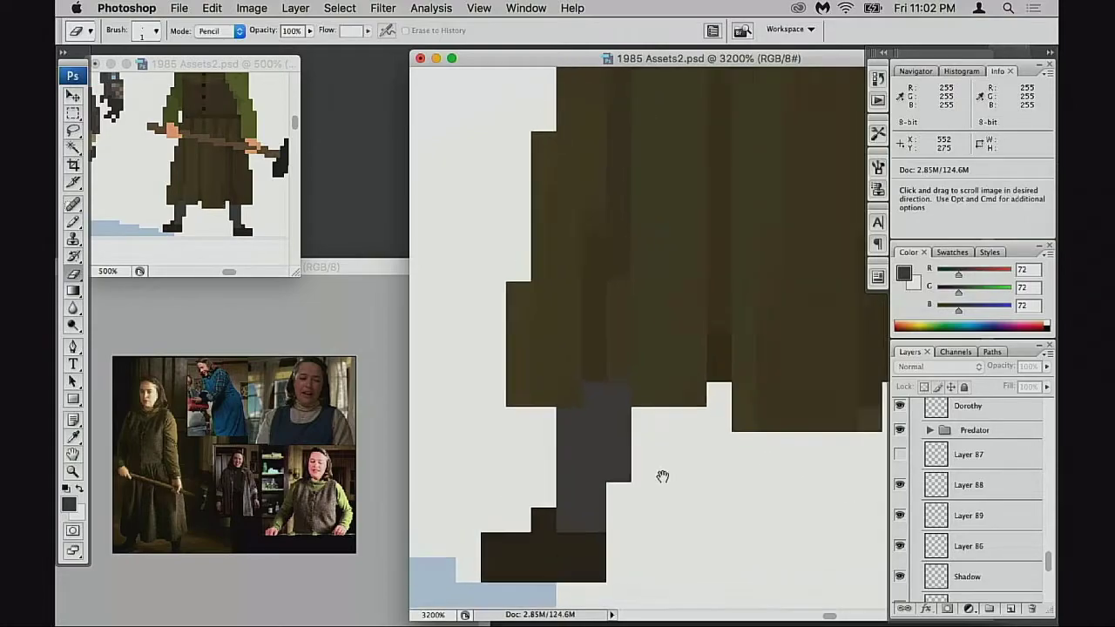
alt+click(687, 463)
alt+click(704, 467)
alt+click(704, 467)
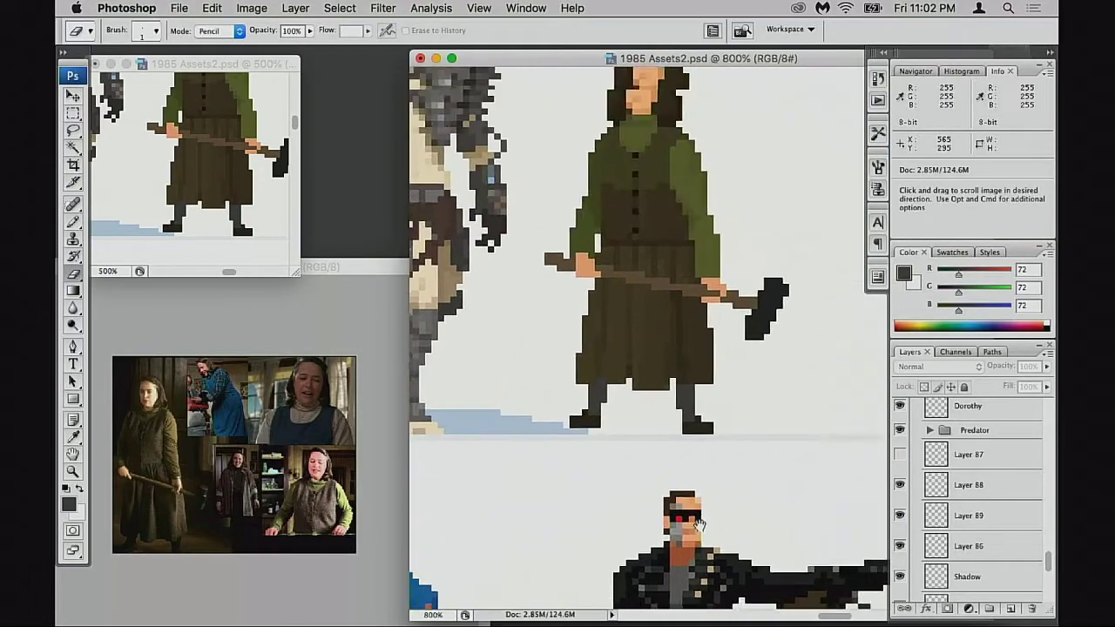
click(900, 524)
click(900, 524)
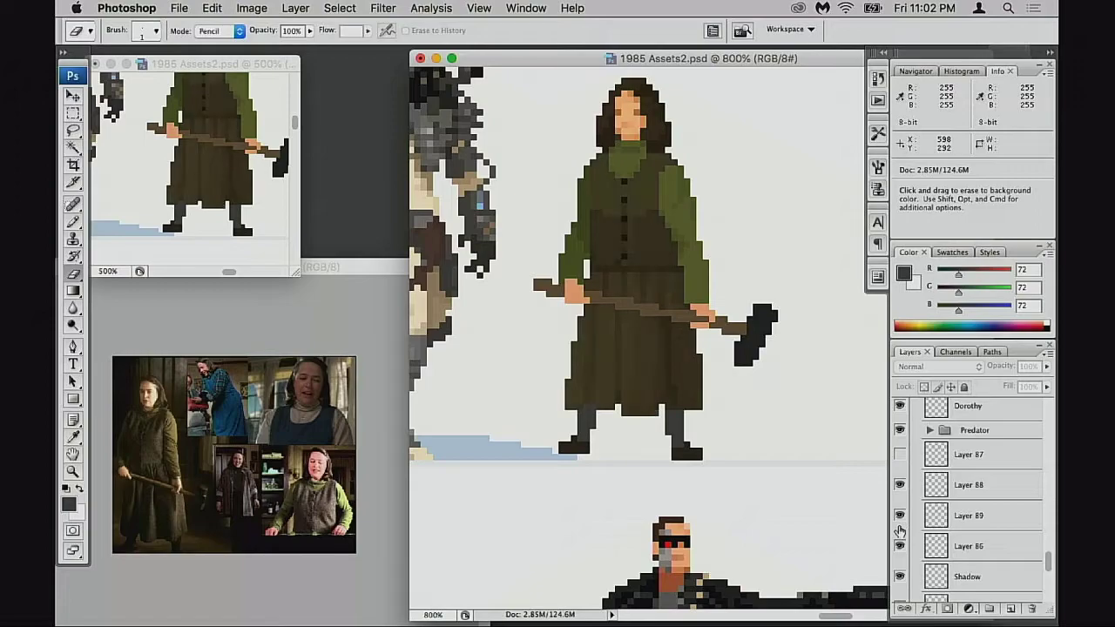
click(653, 366)
click(654, 365)
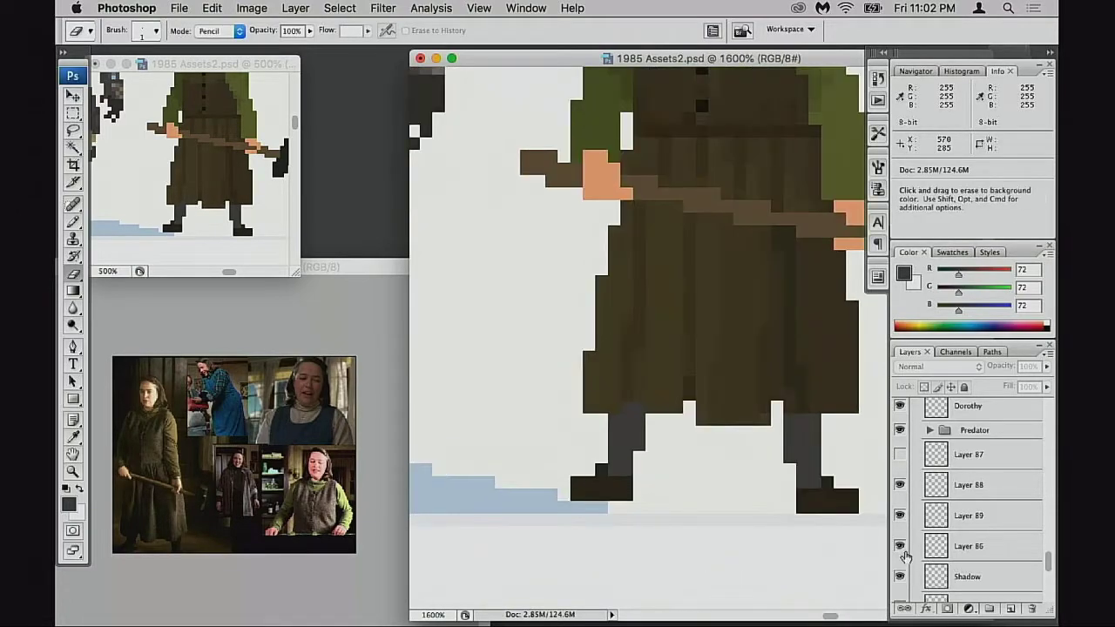
Check which parts Layer 86 holds and make it the active layer for shading the legs
click(901, 546)
click(900, 546)
click(932, 547)
click(674, 455)
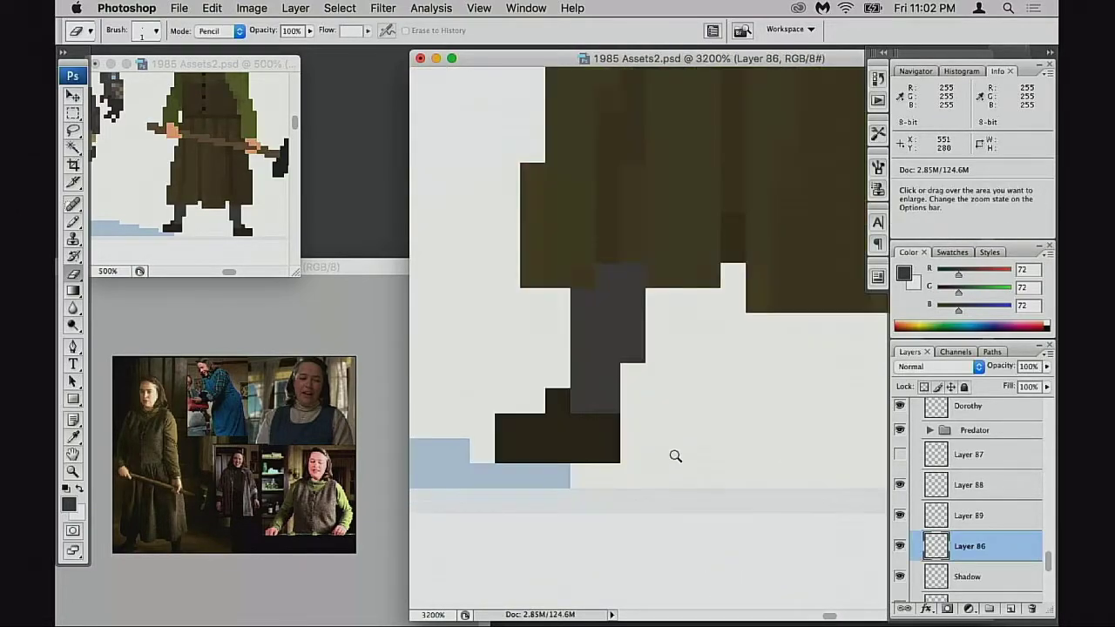
scroll(592, 488, up, 2)
drag(620, 387, 578, 421)
key(super+z)
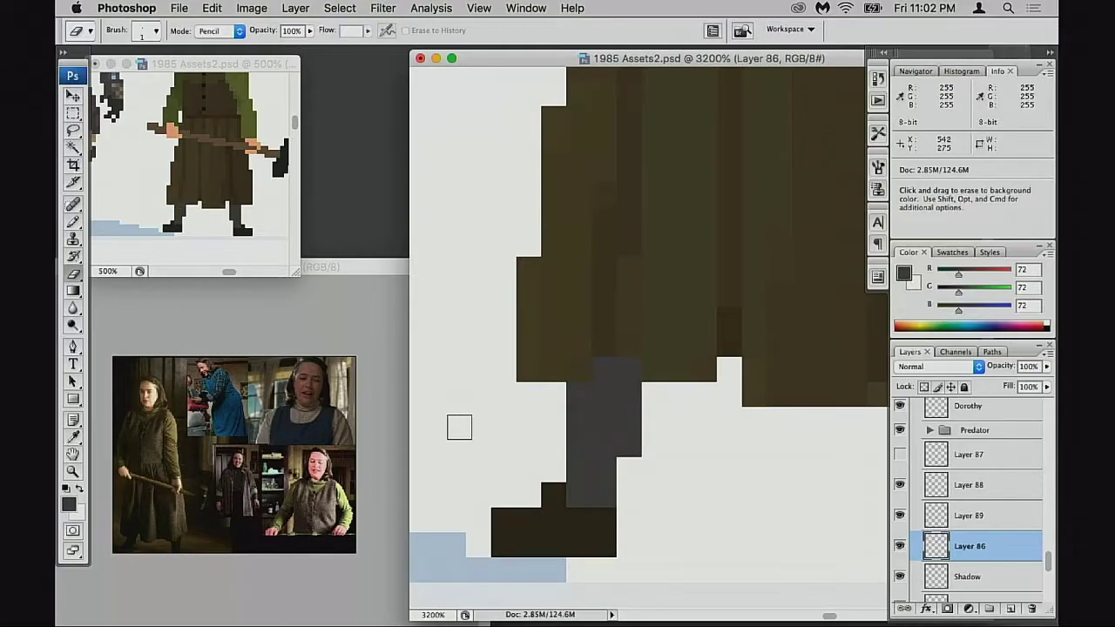
Darken the top two pixel rows of the left leg under the hem, using the pencil in Multiply mode at 30% opacity
key(b)
key(shift+alt+m)
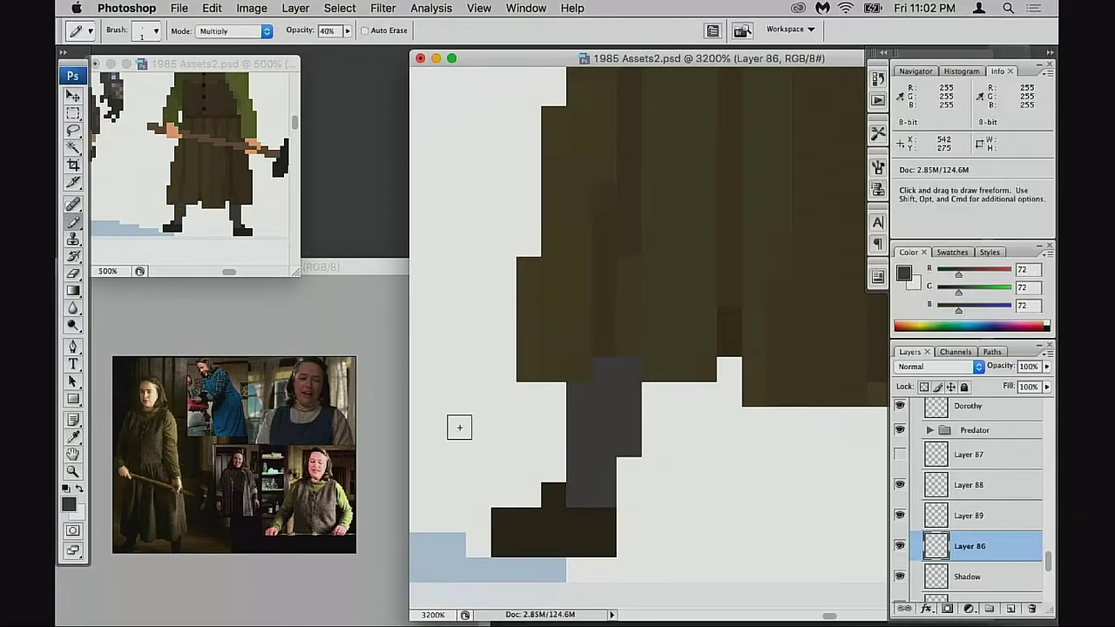
key(3)
click(900, 546)
click(899, 546)
mouse_move(595, 397)
mouse_down()
mouse_move(580, 415)
mouse_move(619, 374)
mouse_up()
key(super+z)
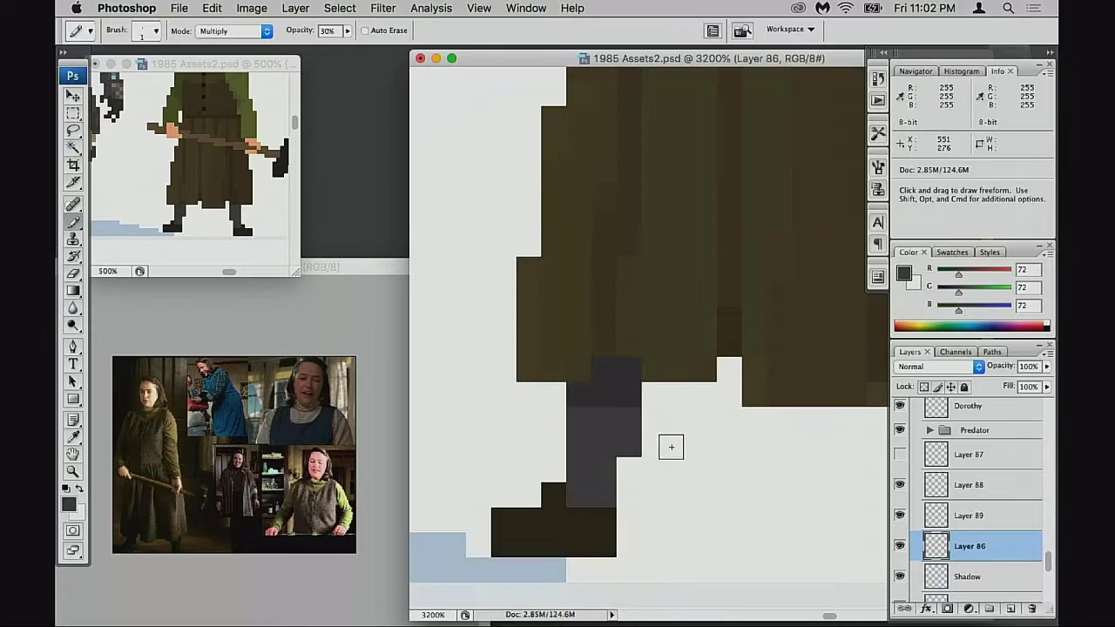
Darken the top two pixel rows of the right leg under the hem with the same grey Multiply shading
scroll(669, 443, right, 5)
mouse_move(684, 397)
mouse_down()
mouse_move(709, 398)
mouse_move(688, 423)
mouse_up()
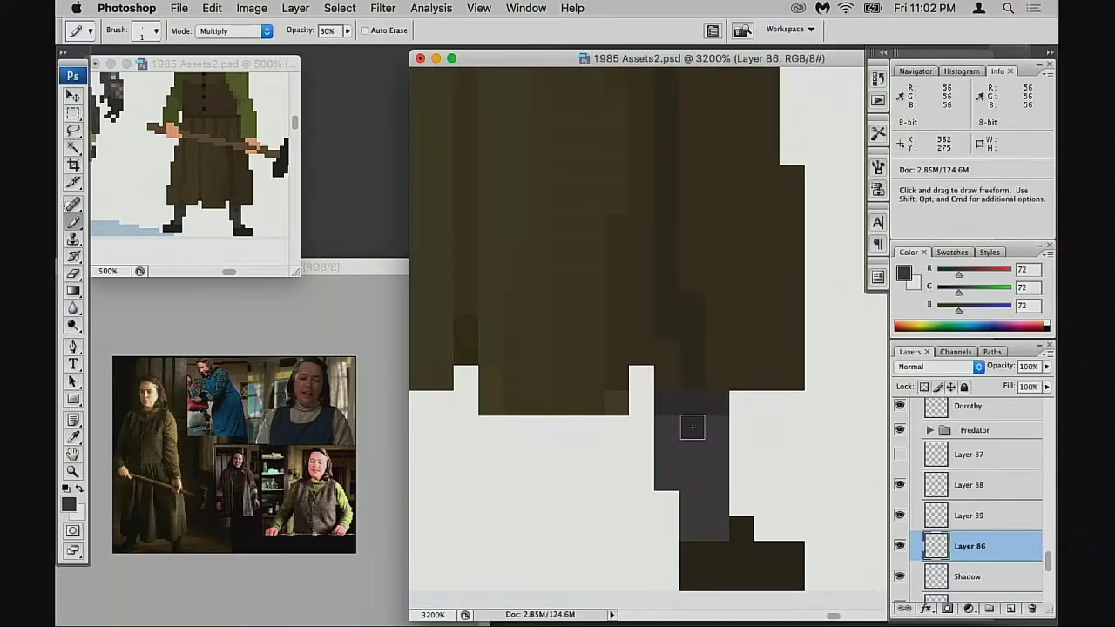
mouse_move(693, 430)
mouse_down()
mouse_move(716, 429)
mouse_move(772, 472)
mouse_up()
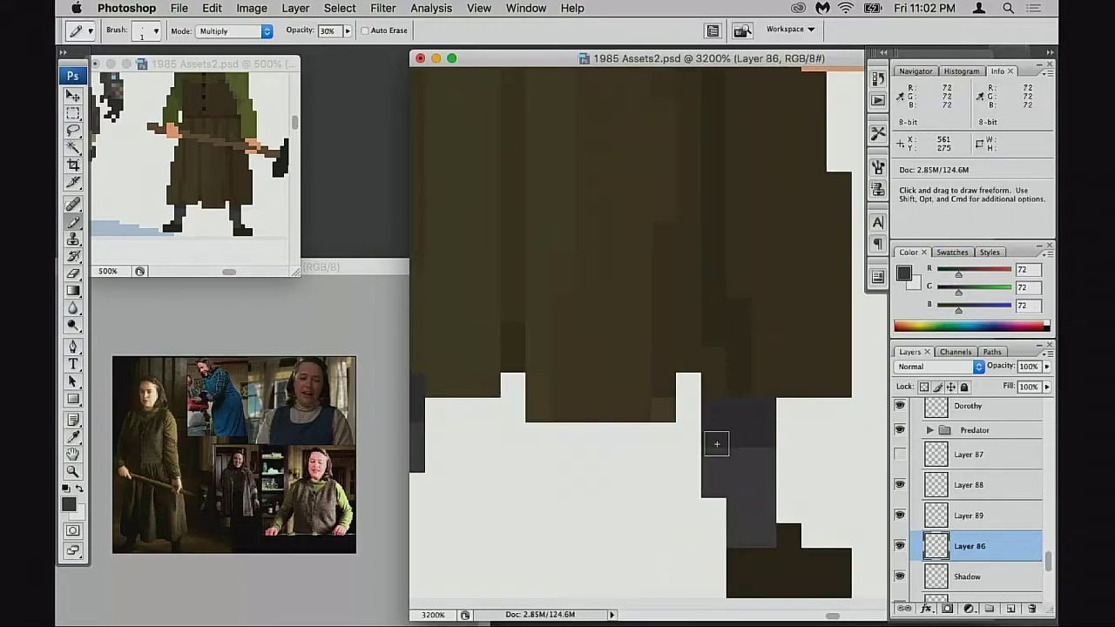
scroll(716, 444, up, 5)
scroll(717, 444, left, 2)
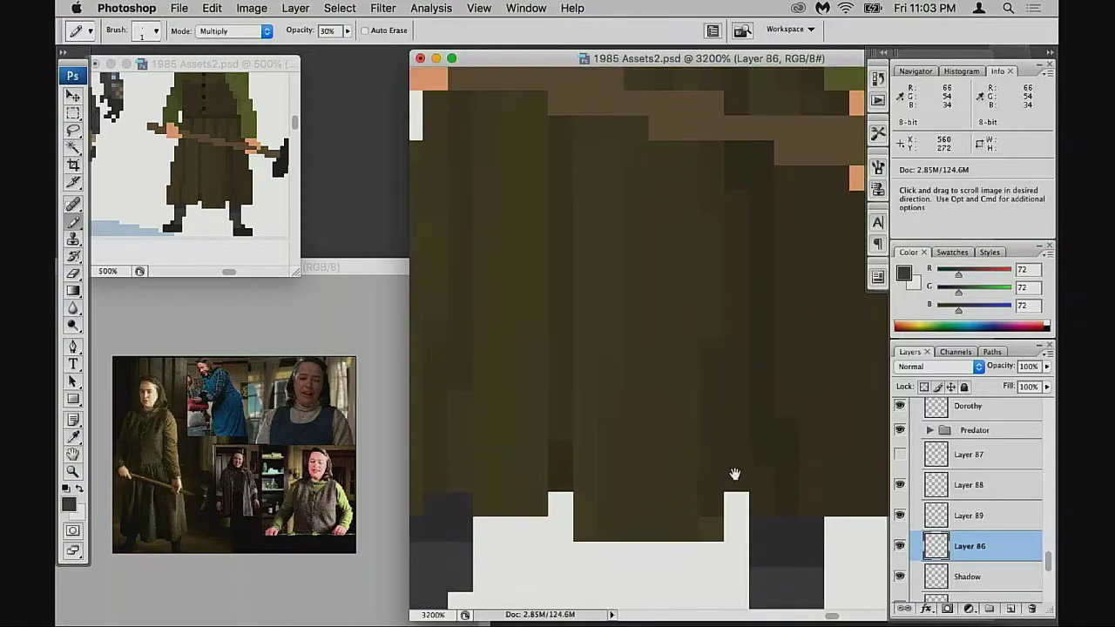
Compare the skirt and legs with Layer 86 and Layer 89 each hidden and shown in turn
scroll(696, 452, down, 2)
scroll(697, 452, left, 2)
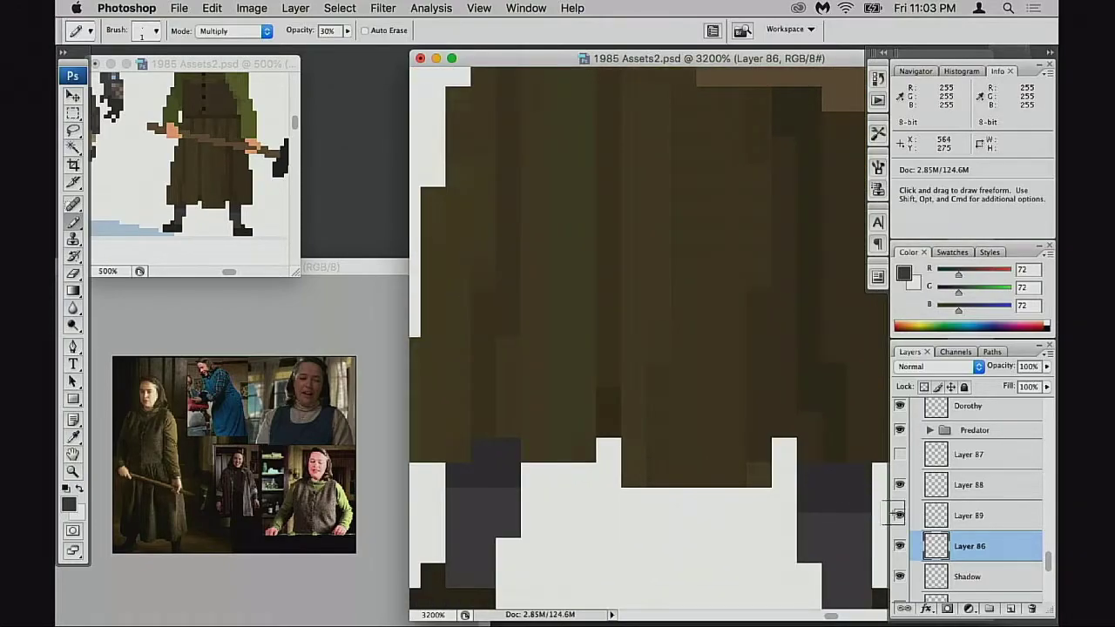
click(899, 546)
click(900, 546)
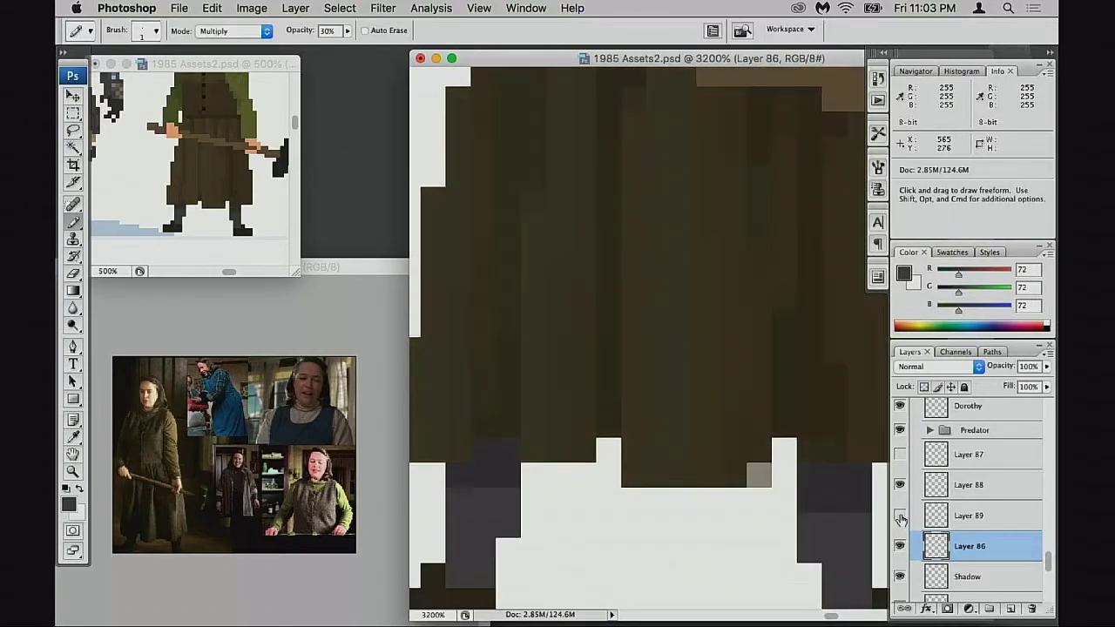
click(902, 547)
click(900, 546)
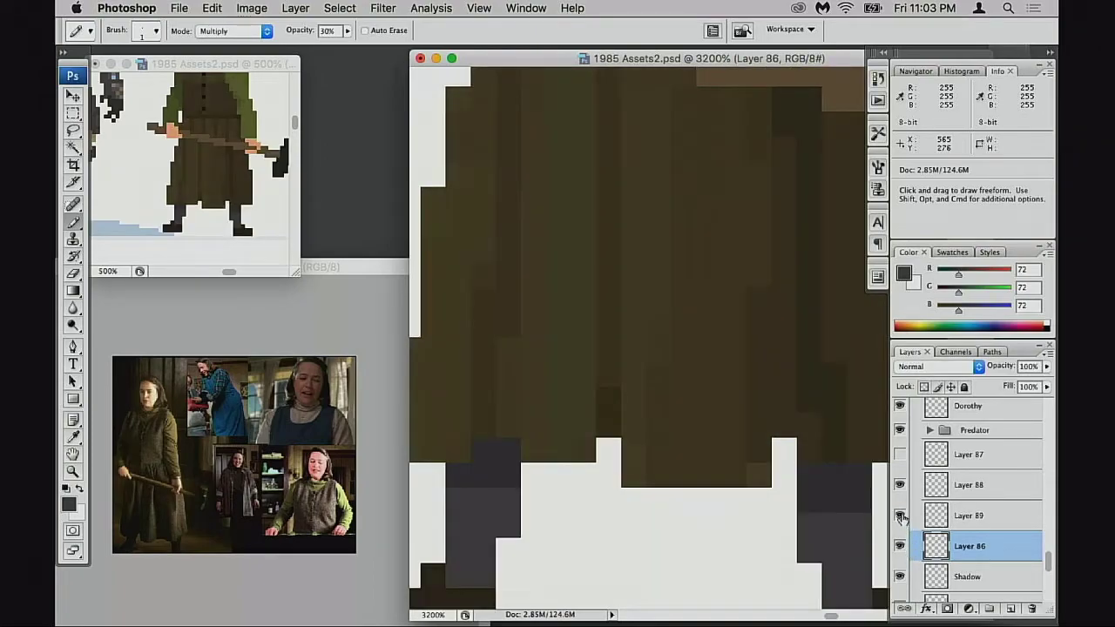
click(901, 517)
click(901, 517)
Try merging Layer 89 down into Layer 86
click(928, 520)
key(super+e)
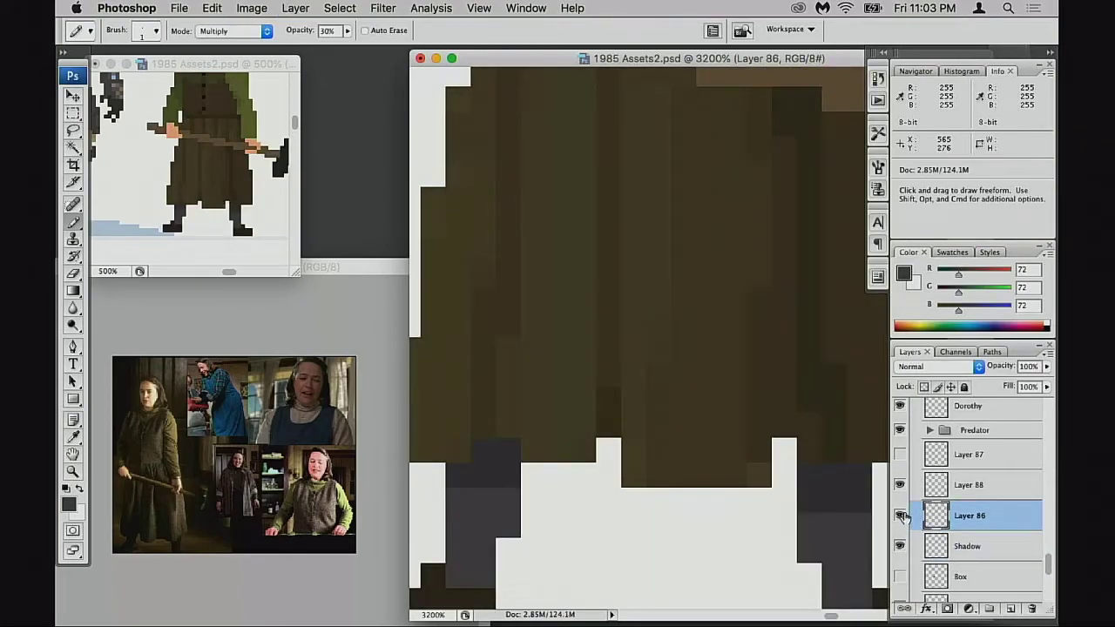
click(901, 516)
click(900, 516)
drag(754, 470, 738, 522)
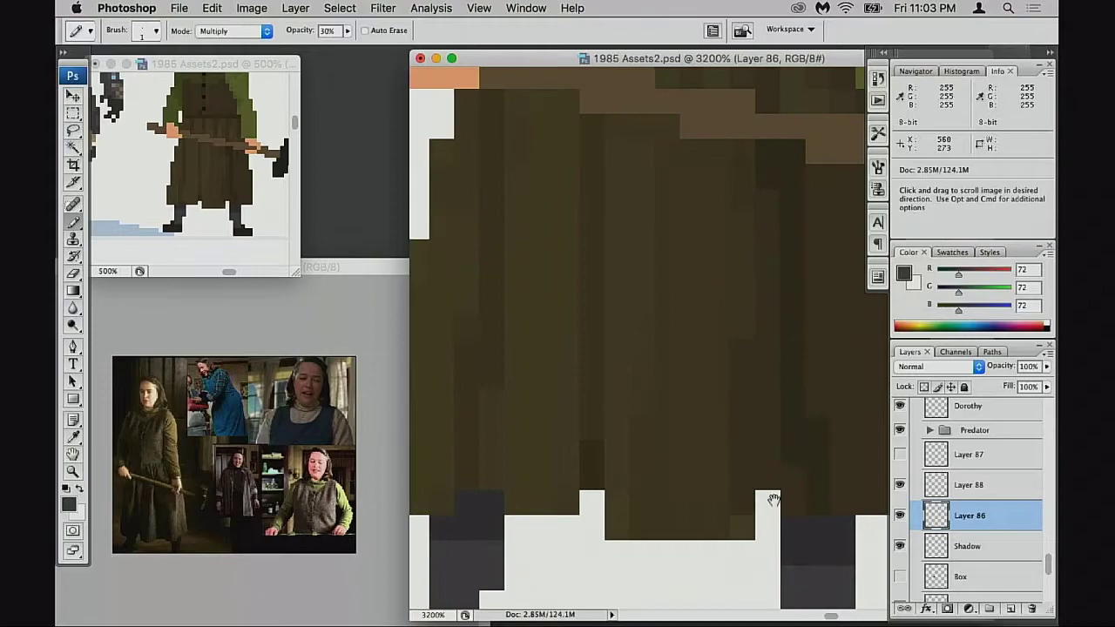
click(835, 509)
key(super+z)
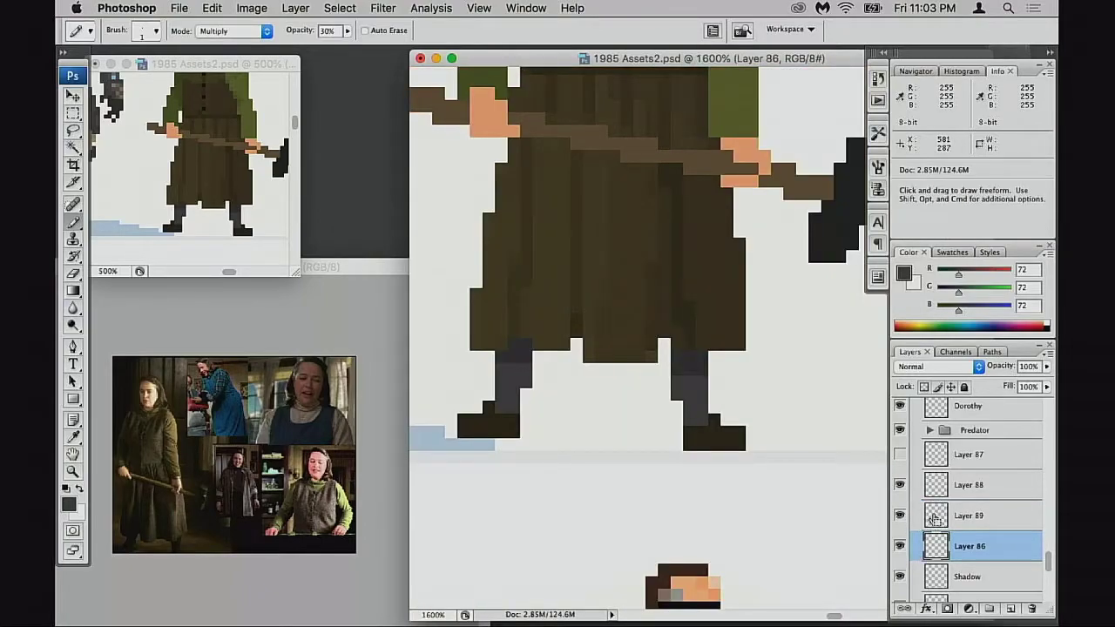
Load Layer 89's pixels as a selection to check which parts of the dress it covers, and deselect
super+click(934, 517)
scroll(748, 497, up, 5)
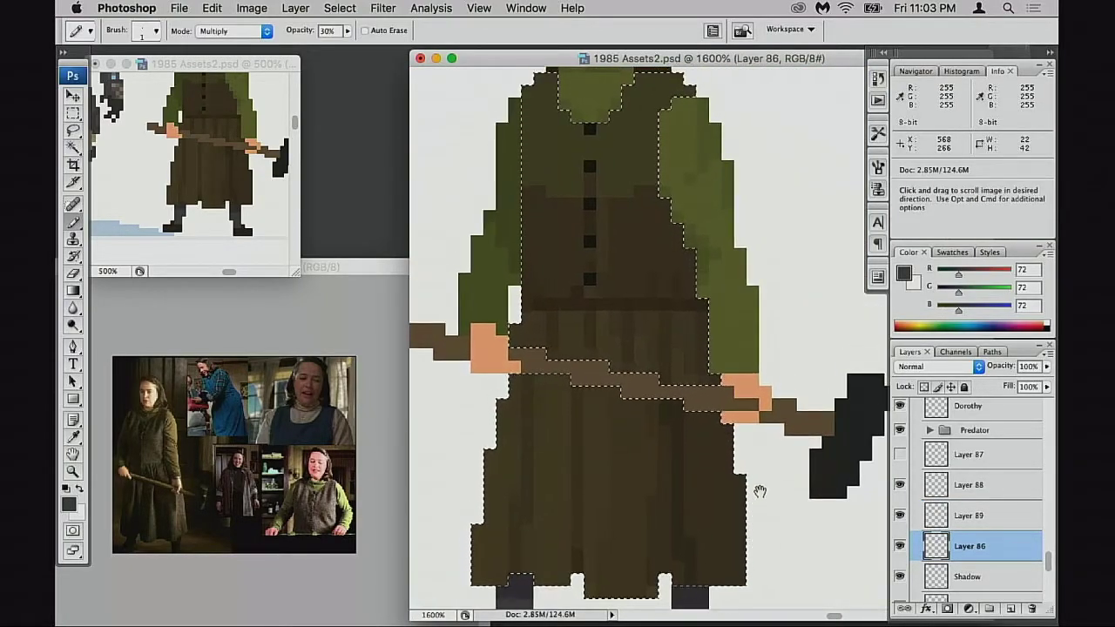
key(super+d)
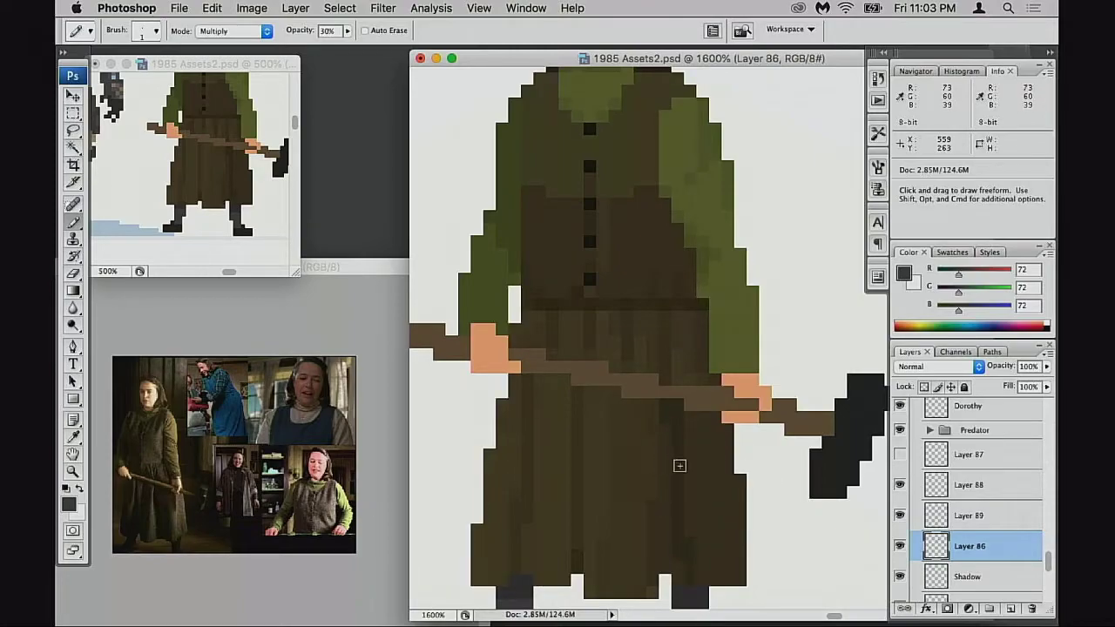
Select the upper vest with the Magic Wand and sample the browns of the upper and lower vest
key(w)
click(569, 166)
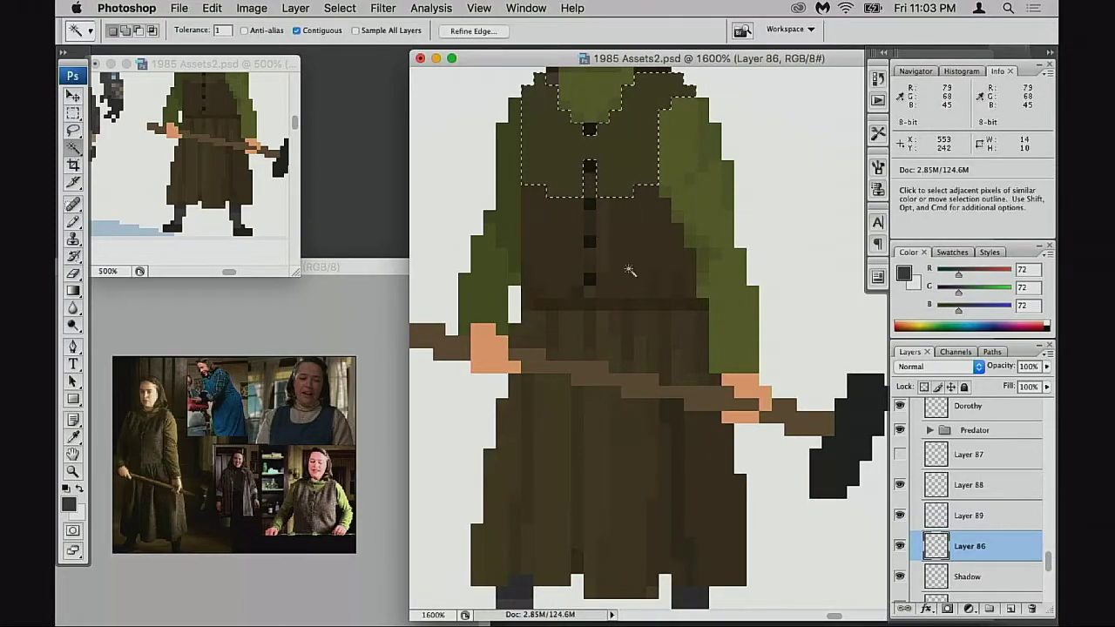
key(i)
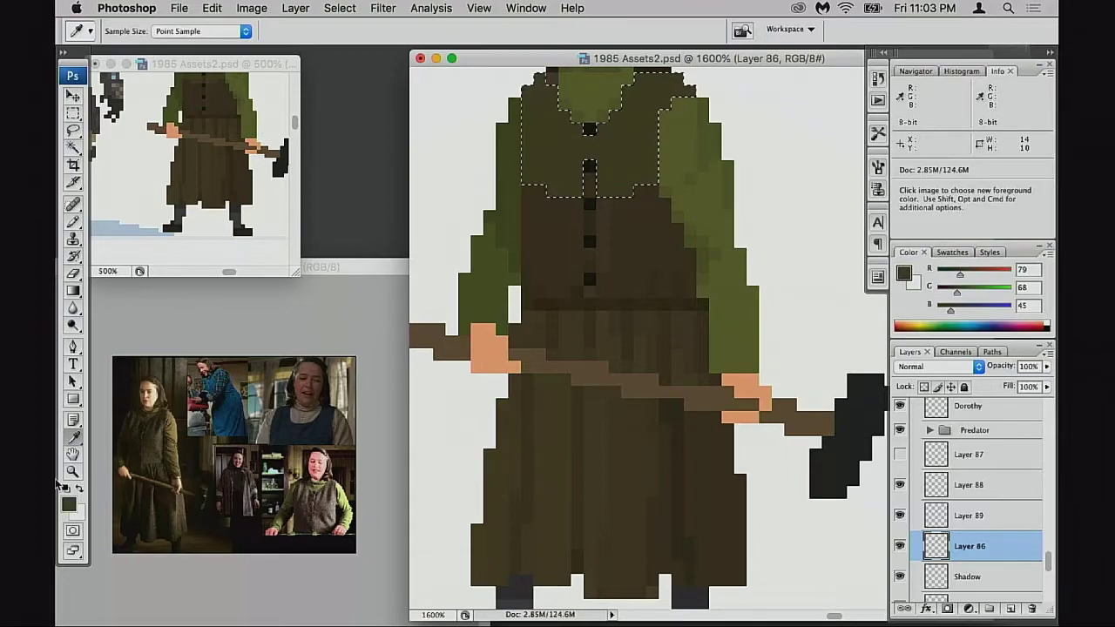
key(x)
key(space)
drag(575, 254, 612, 413)
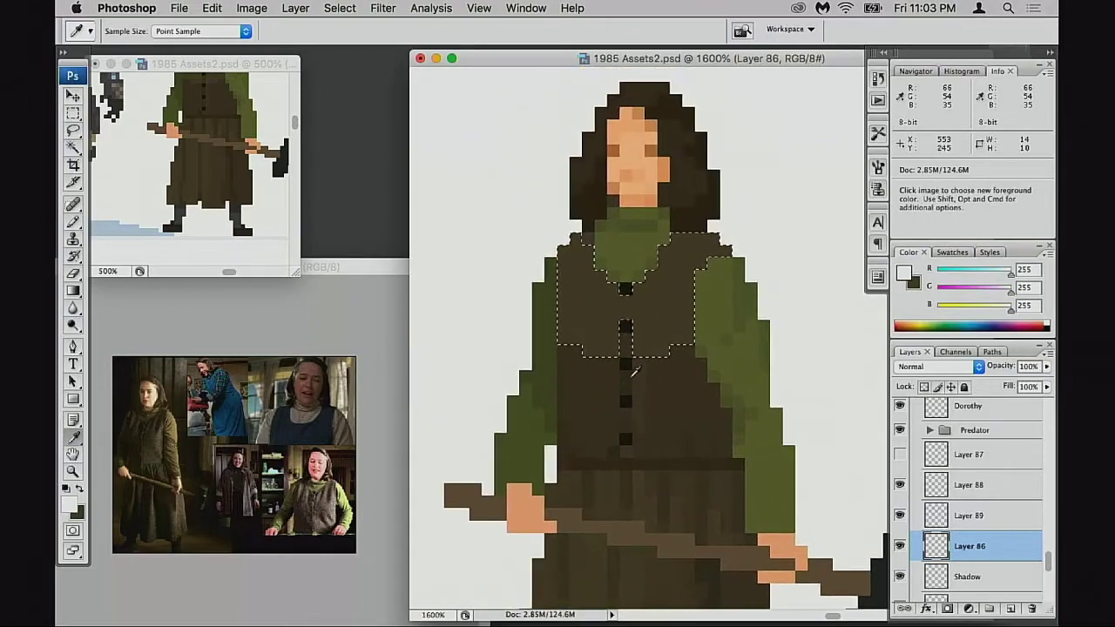
click(633, 343)
key(space)
Enlarge the 500% preview window to show the whole character, hide its selection edges, and clear the vest selection
click(238, 218)
drag(238, 218, 229, 262)
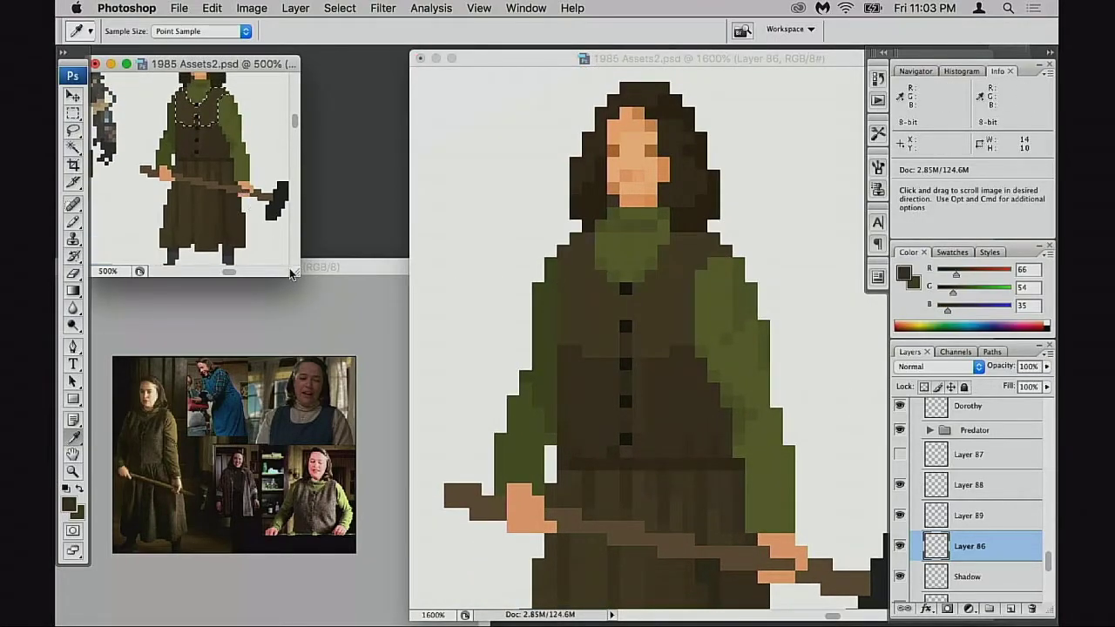
drag(294, 271, 340, 341)
drag(338, 265, 338, 290)
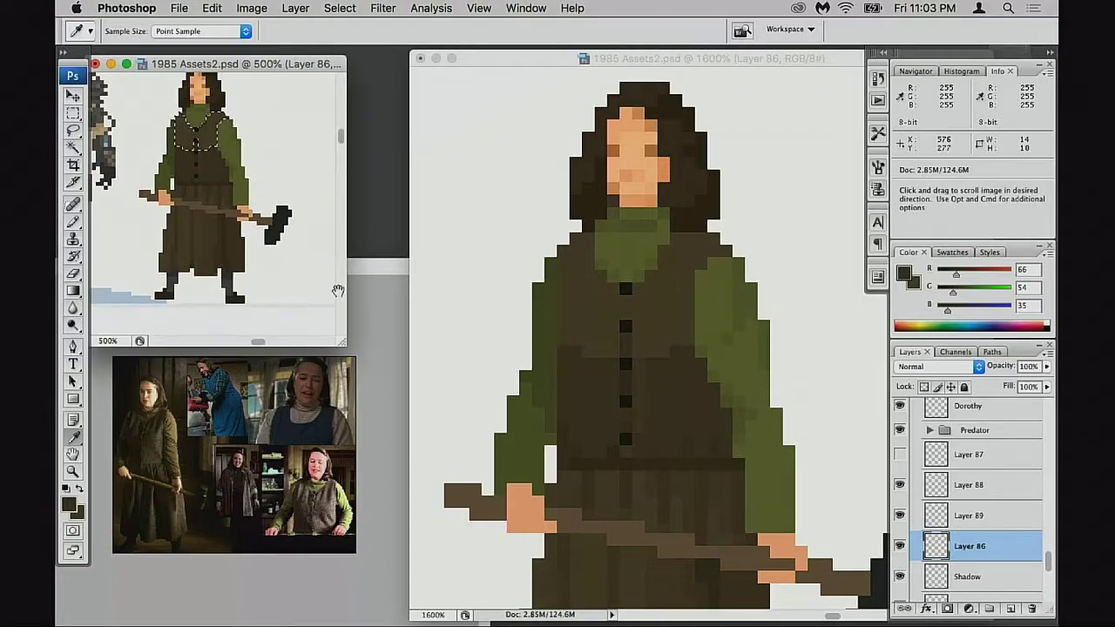
key(super+h)
click(687, 350)
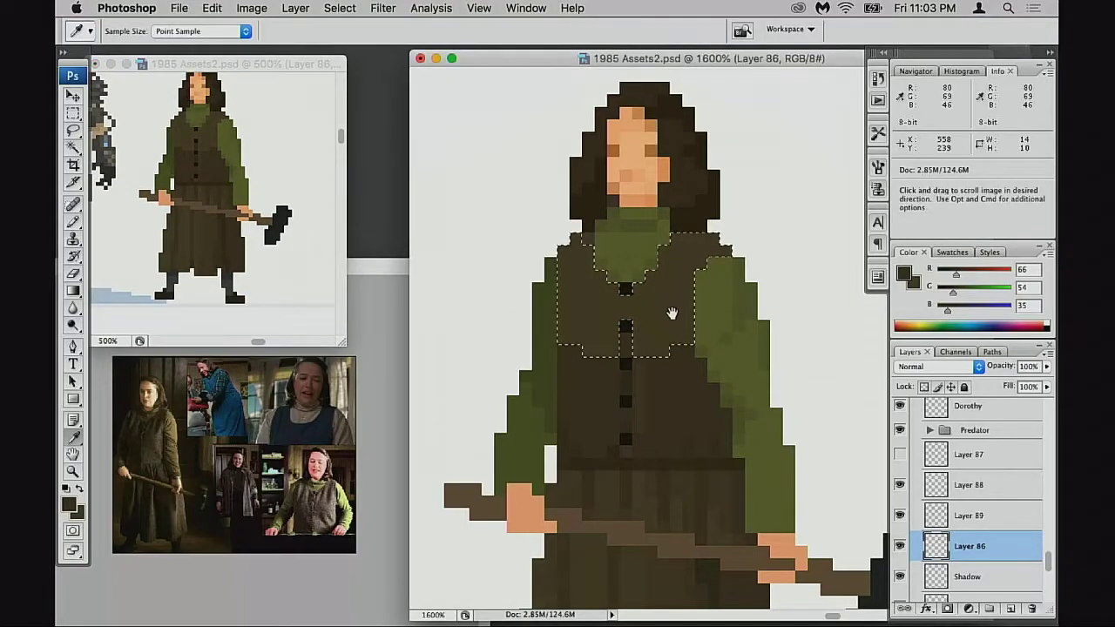
drag(685, 386, 647, 256)
key(super+h)
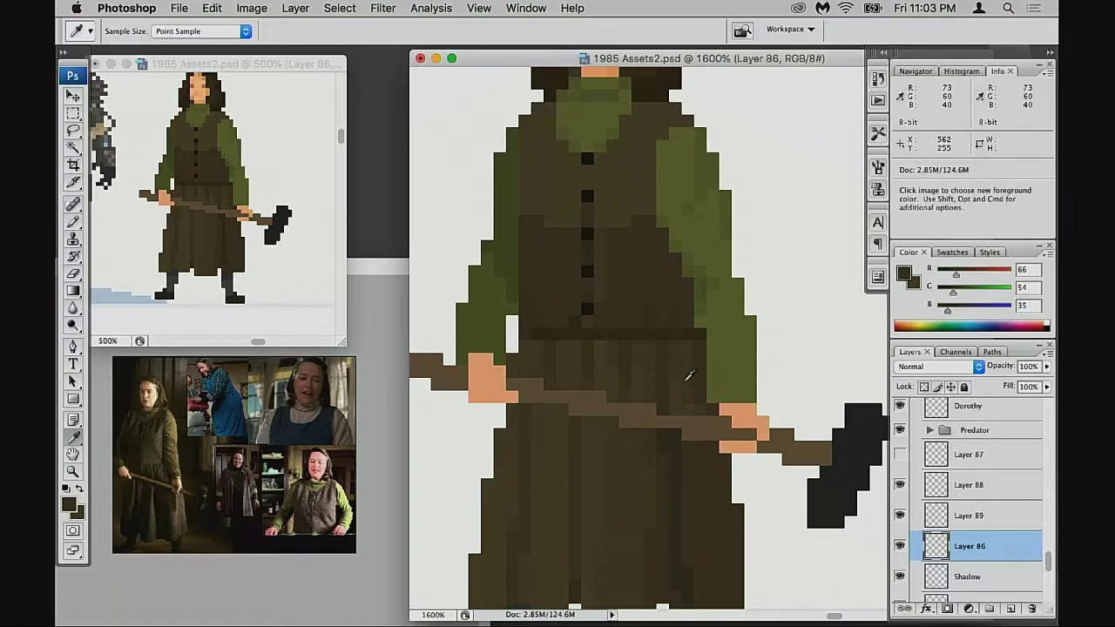
Select both lower halves of the vest with the Magic Wand and sample a dark and a lighter brown from the skirt
key(w)
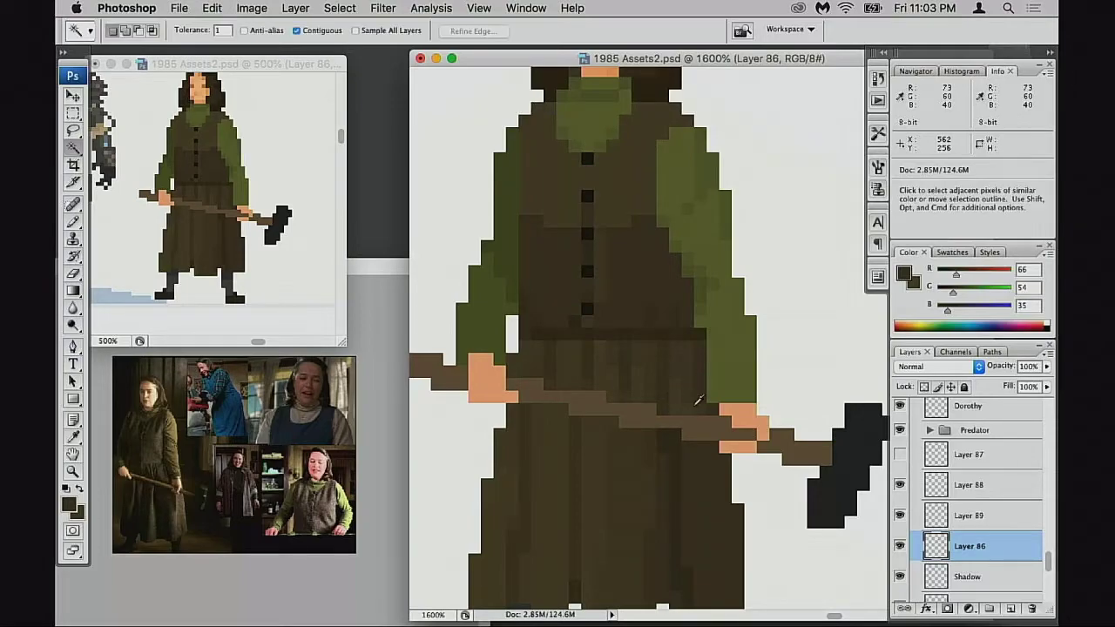
click(558, 280)
shift+click(641, 311)
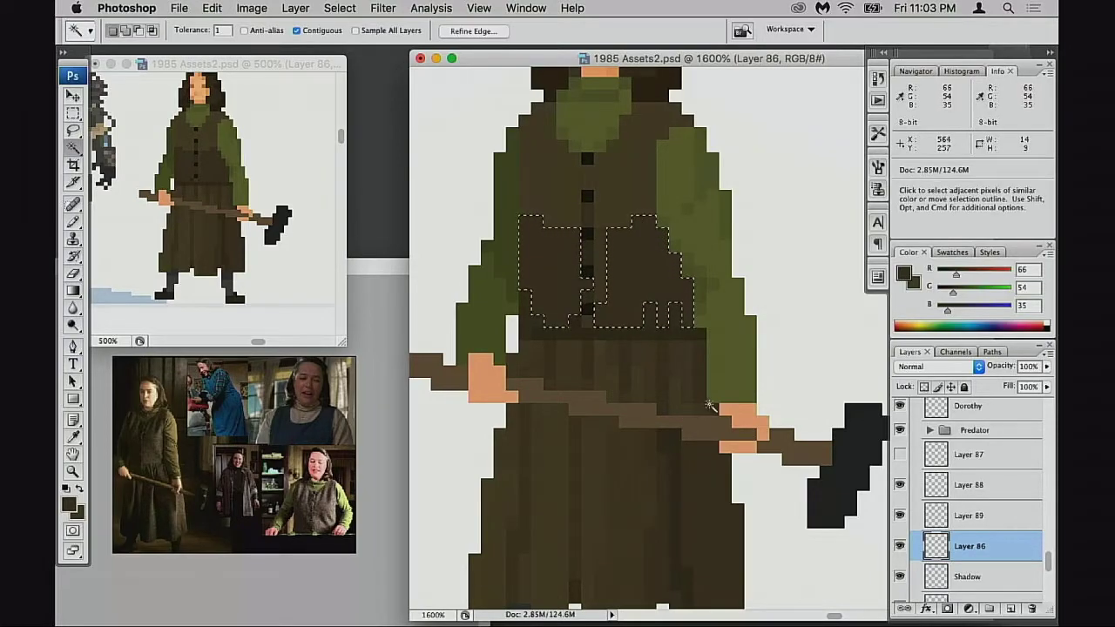
key(i)
click(665, 490)
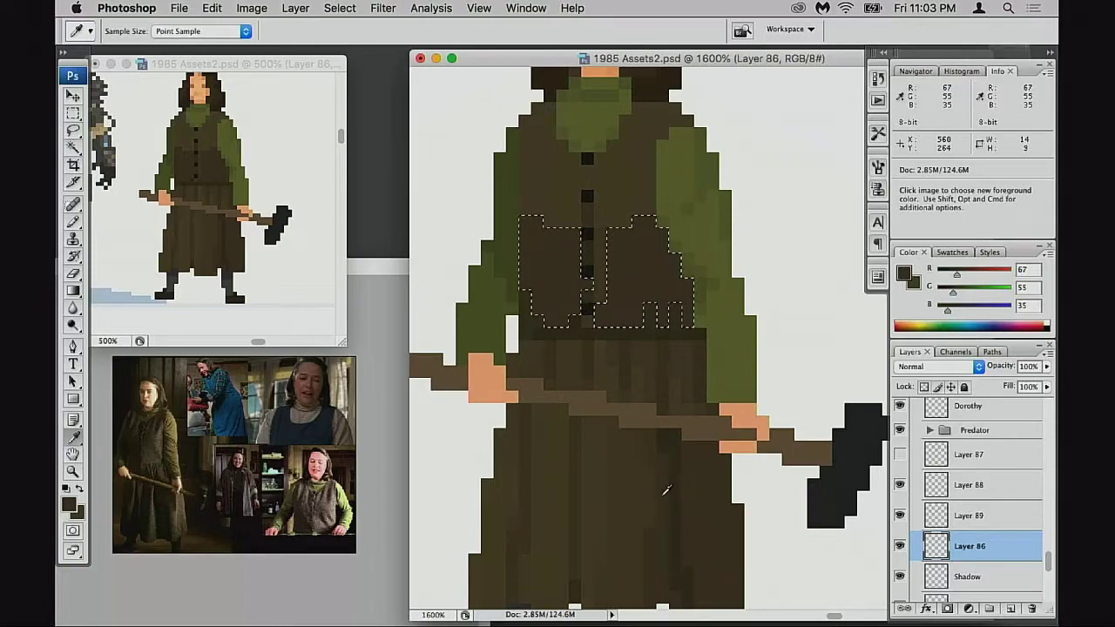
click(567, 446)
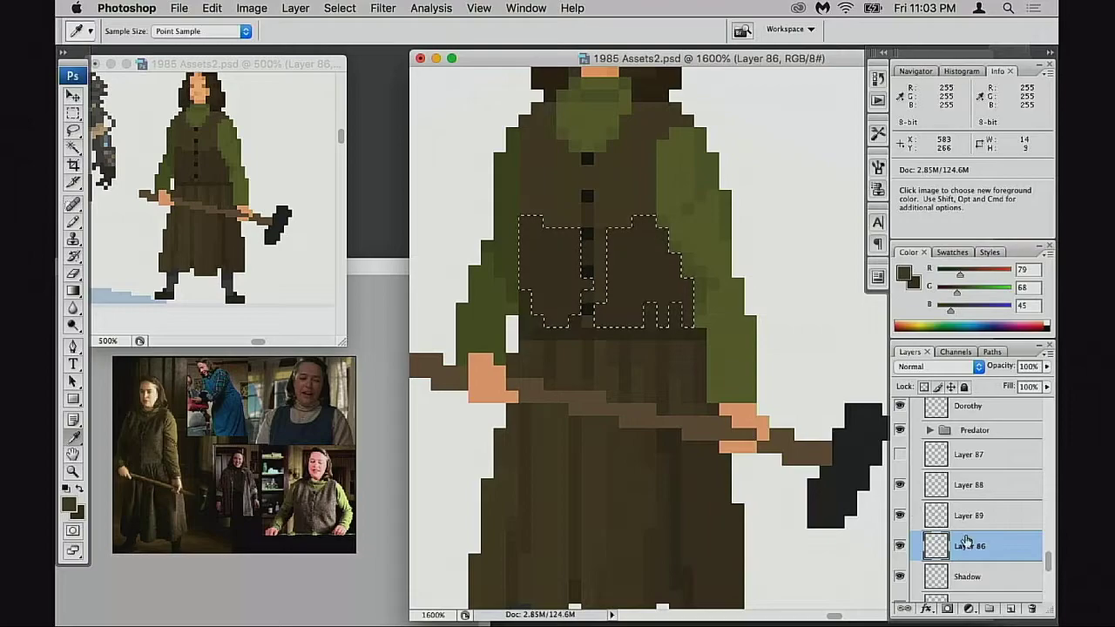
Check what Layers 86 and 89 hold and make Layer 89 the active layer
click(898, 547)
click(898, 547)
click(899, 516)
click(899, 516)
click(927, 521)
Try Layer 89 at 90% opacity, check what Layer 88 holds, and clear the selection
key(9)
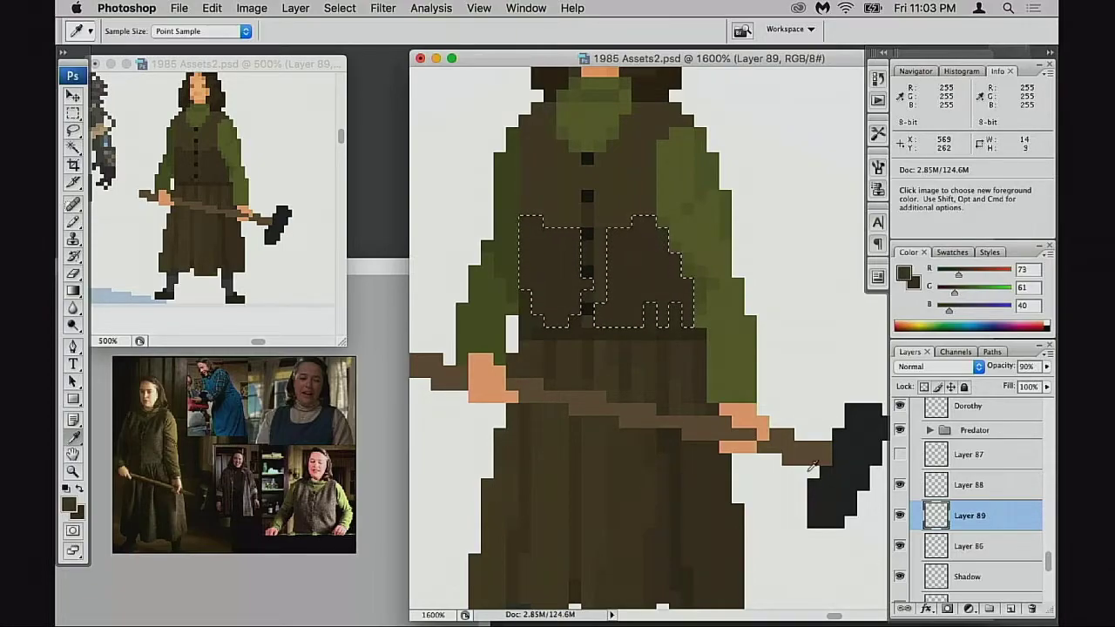
click(899, 486)
click(899, 486)
key(super+d)
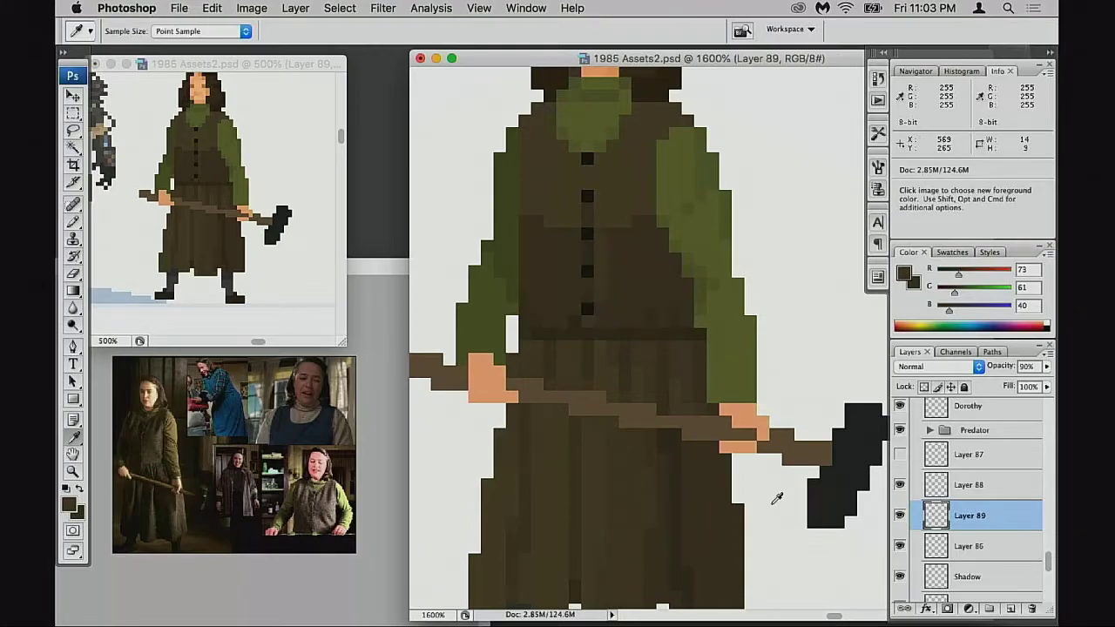
key(v)
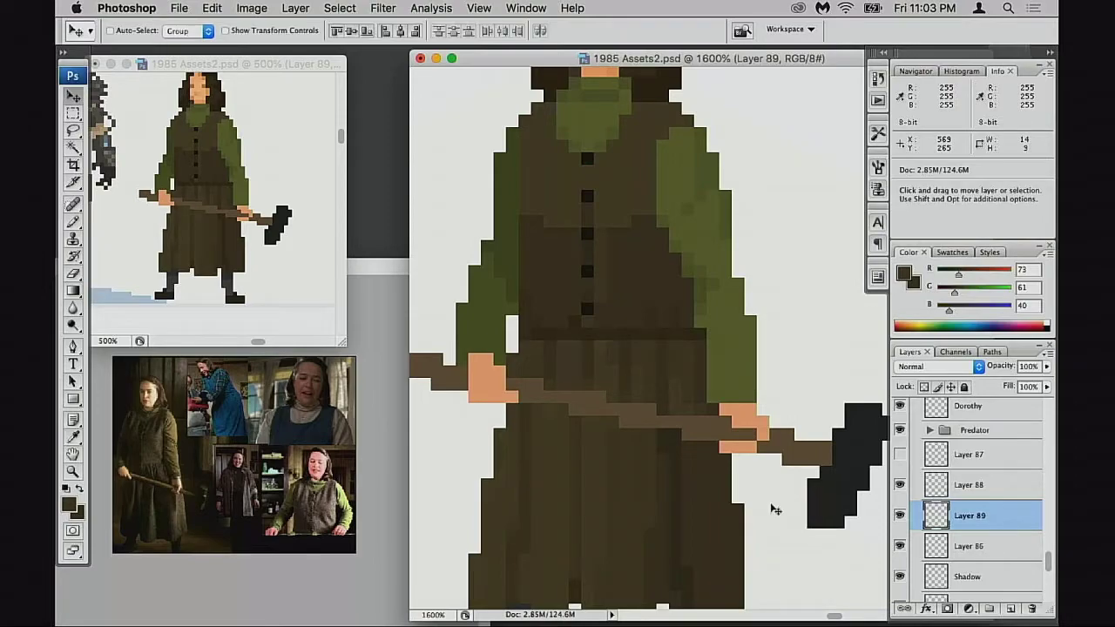
Check the contents of Layer 89 against Layer 88 and return to Layer 89 as the active layer
click(934, 493)
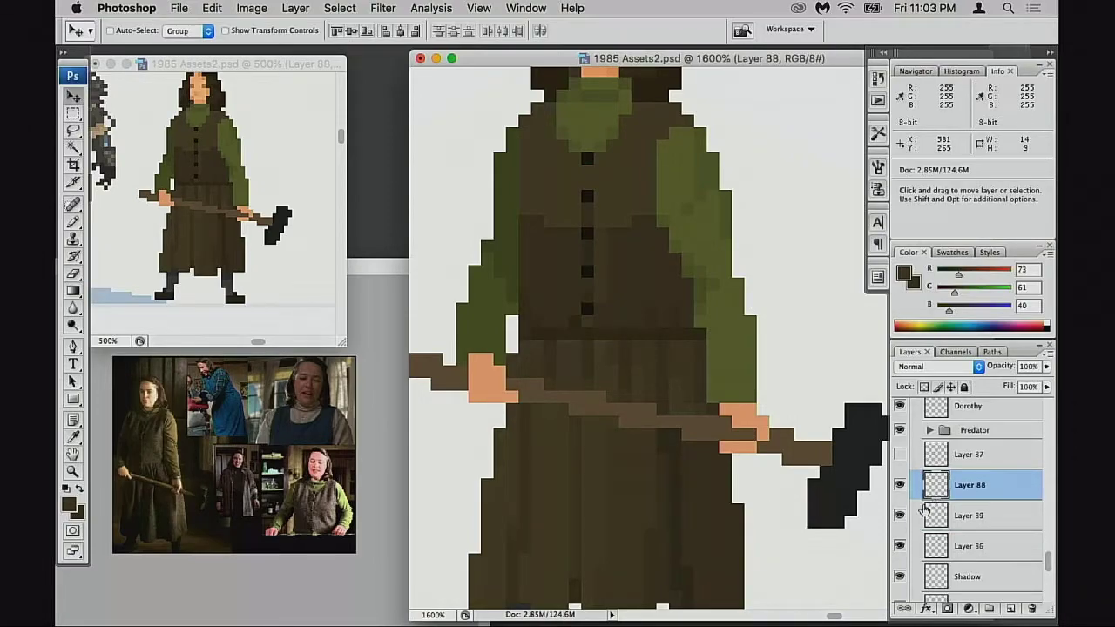
click(901, 516)
click(900, 515)
click(934, 519)
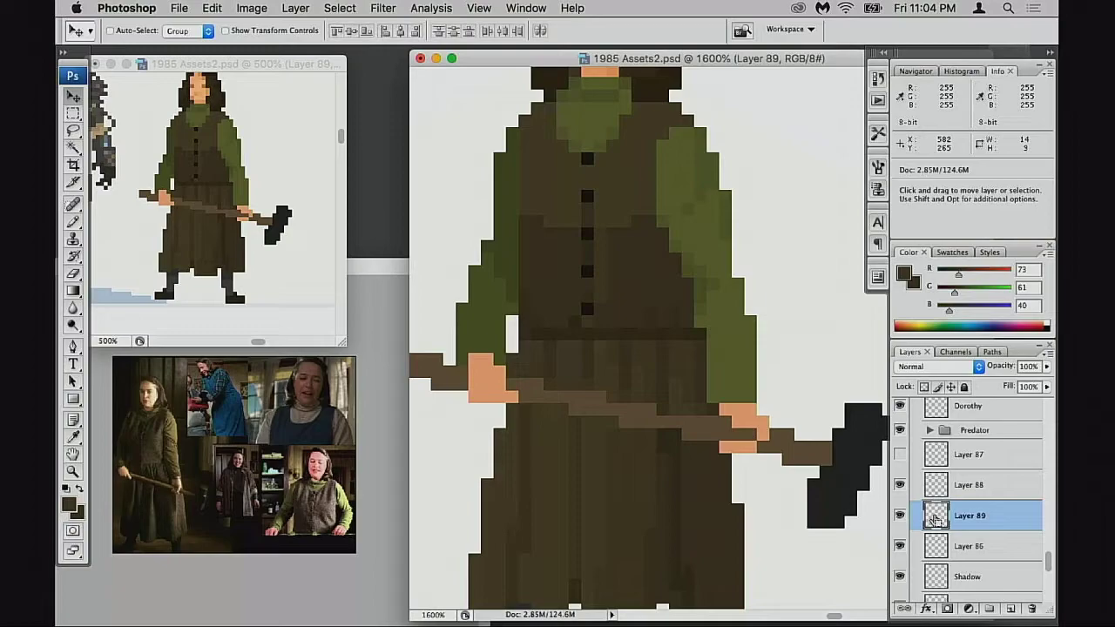
Select the upper vest on Layer 89 with the Magic Wand and sample two browns from the skirt
key(w)
click(639, 212)
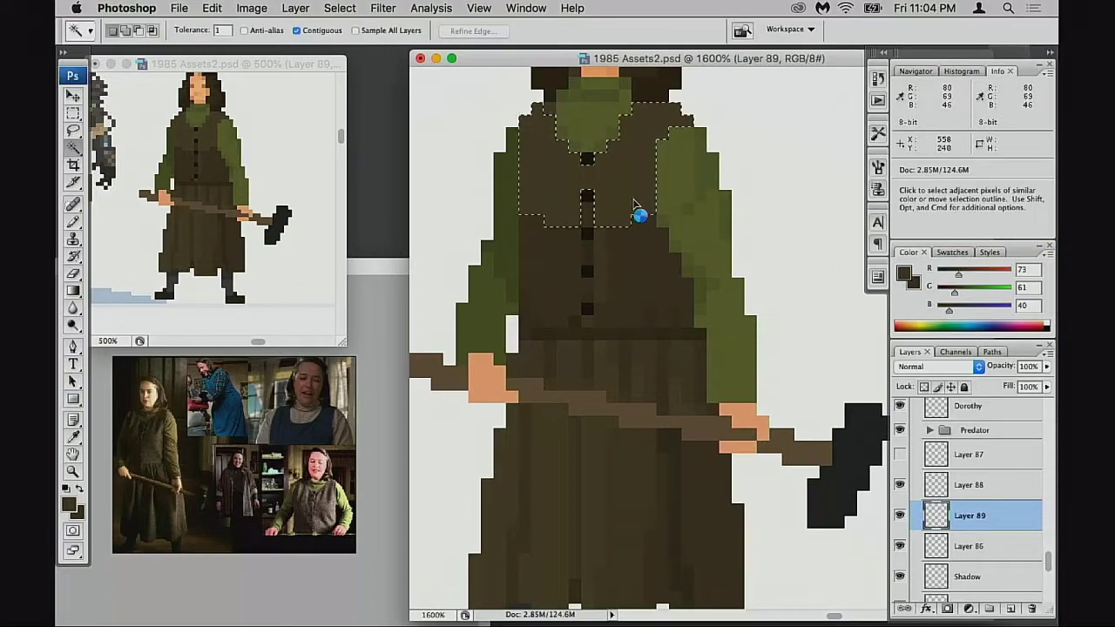
key(i)
click(595, 462)
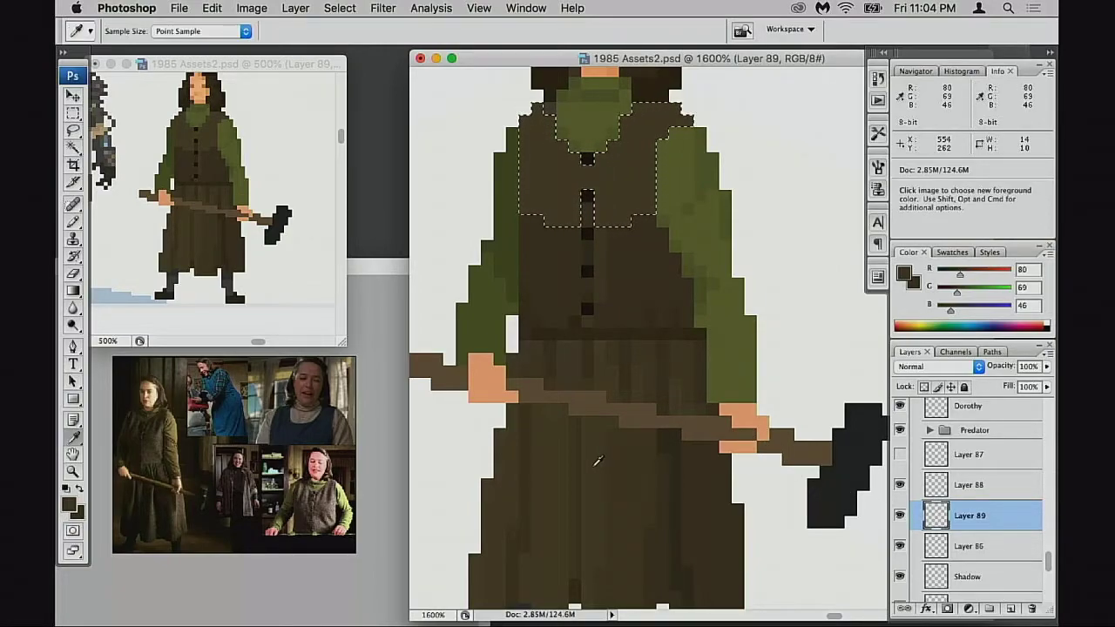
click(548, 463)
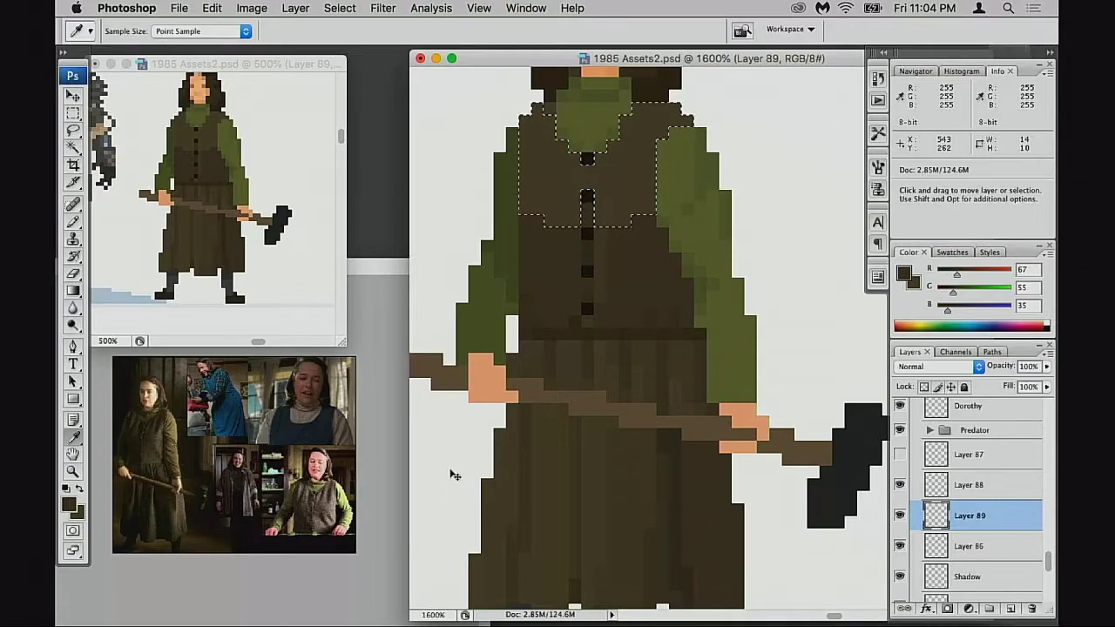
key(super+d)
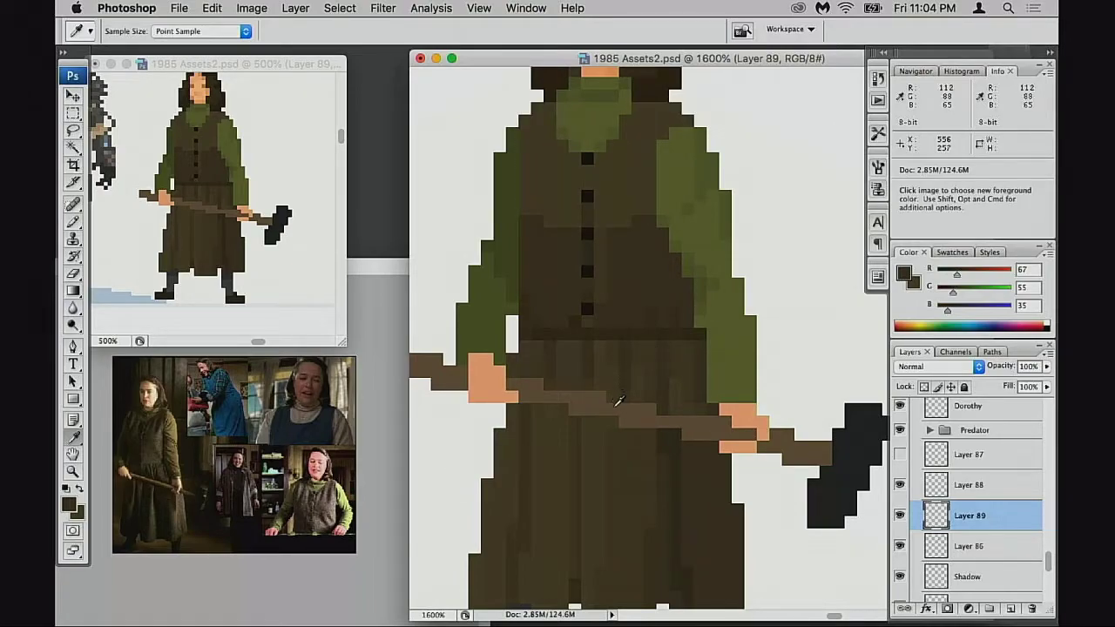
Try a pencil stroke in a sampled skirt brown down the vest's left half
key(b)
alt+click(549, 437)
drag(563, 195, 550, 251)
key(super+z)
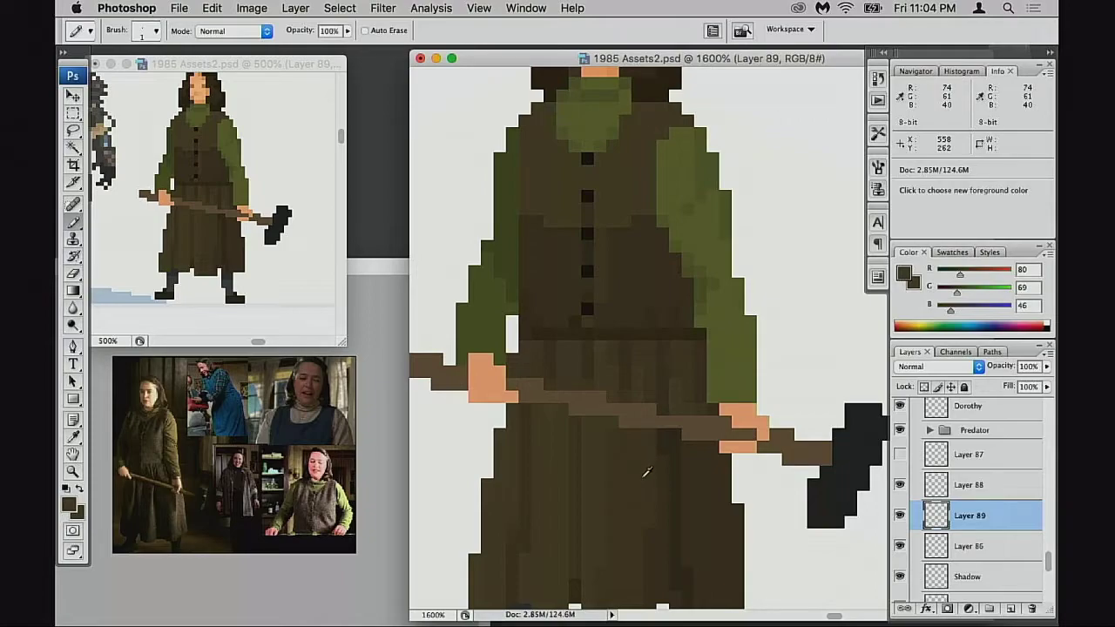
Select the vest's lower-left section on Layer 89 and recolour it with a mid brown, RGB 73, 61, 40
key(w)
click(559, 266)
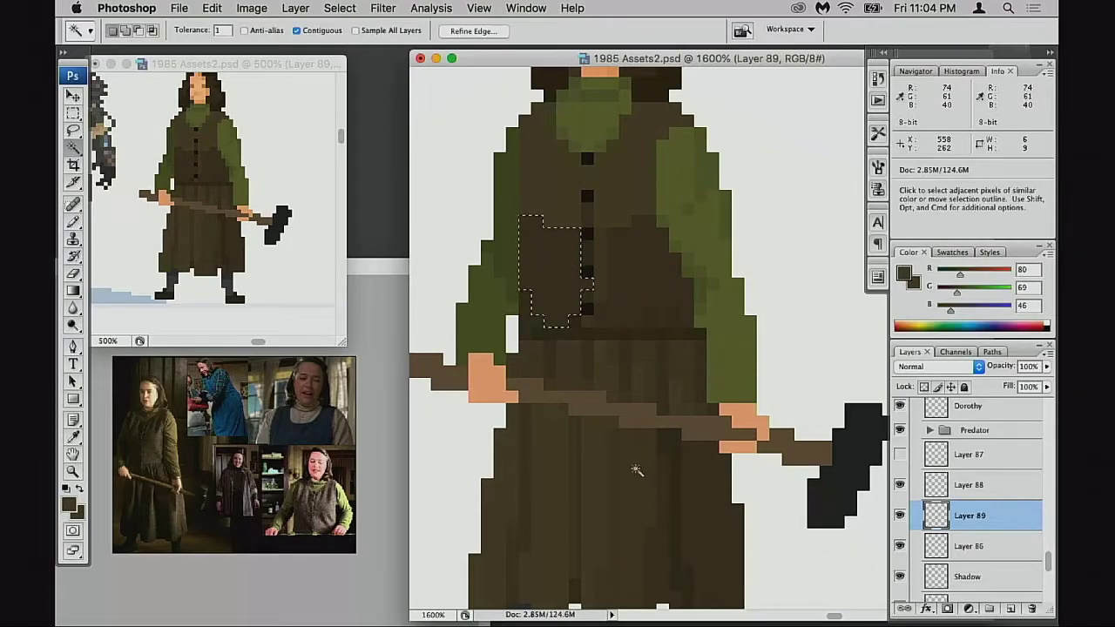
key(i)
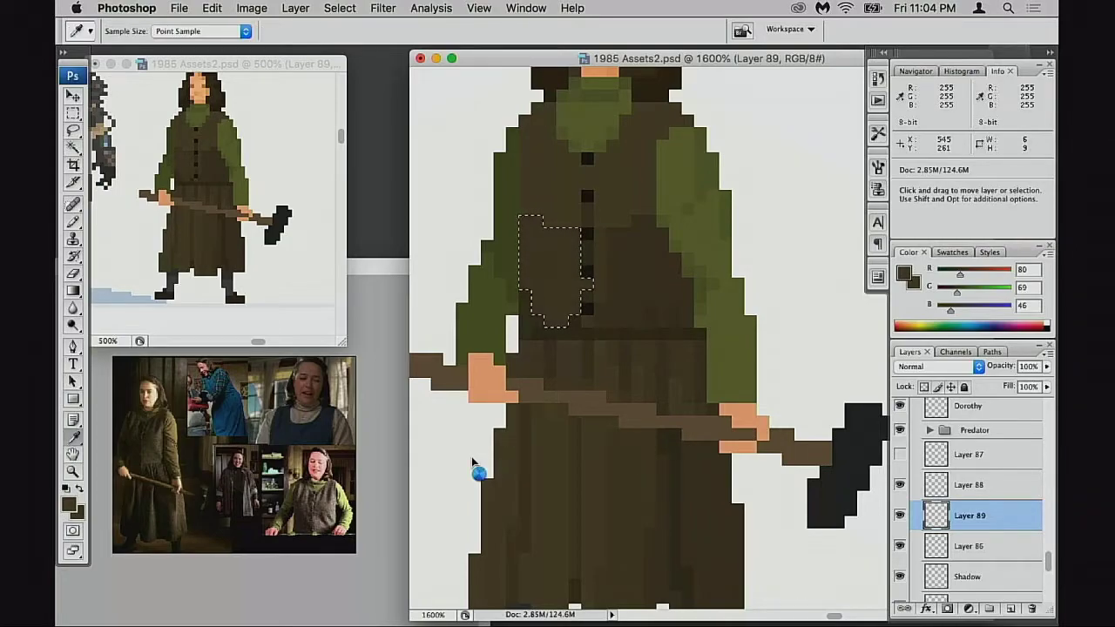
key(super+d)
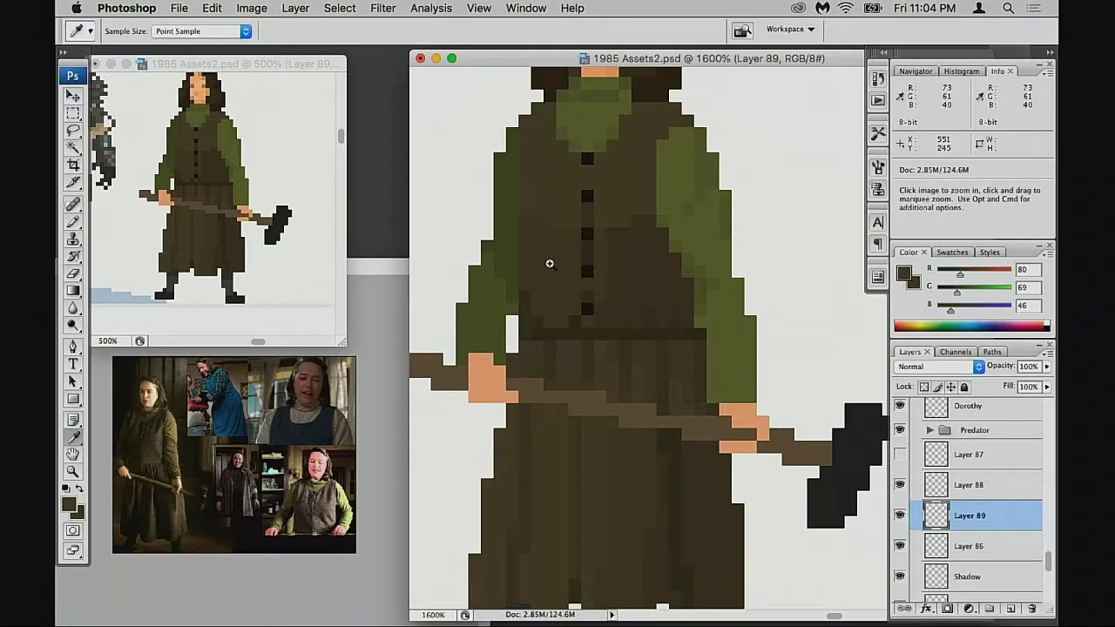
Blend the lower vest just left of the buttons on Layer 89 with pencilled browns RGB 67, 55, 35 and RGB 73, 61, 40
super+click(550, 264)
drag(642, 338, 405, 249)
key(b)
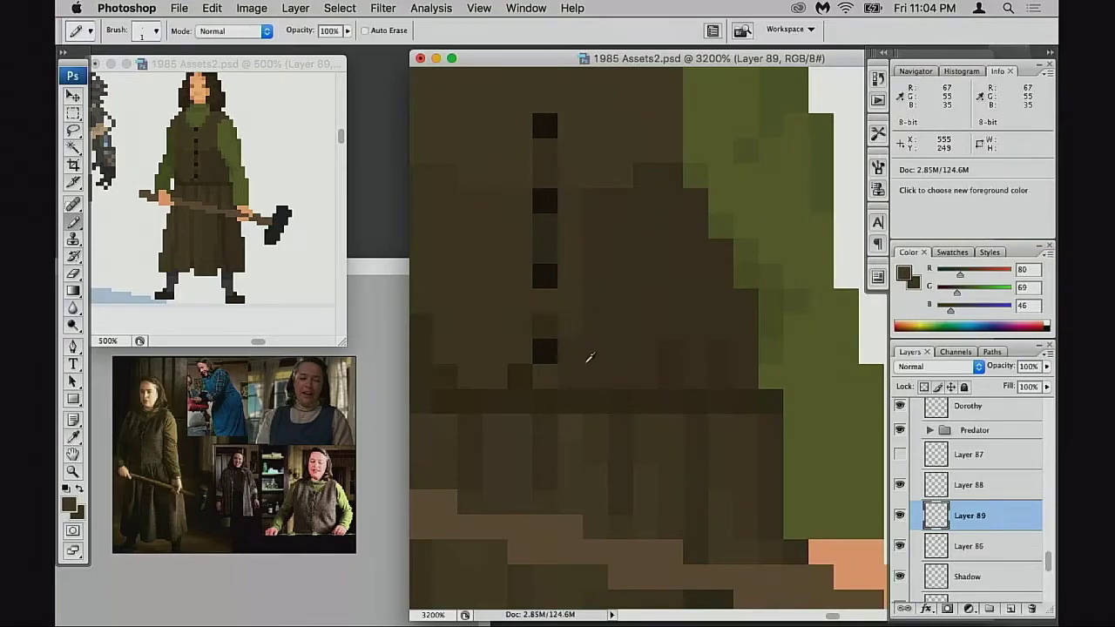
alt+click(590, 357)
scroll(534, 319, up, 2)
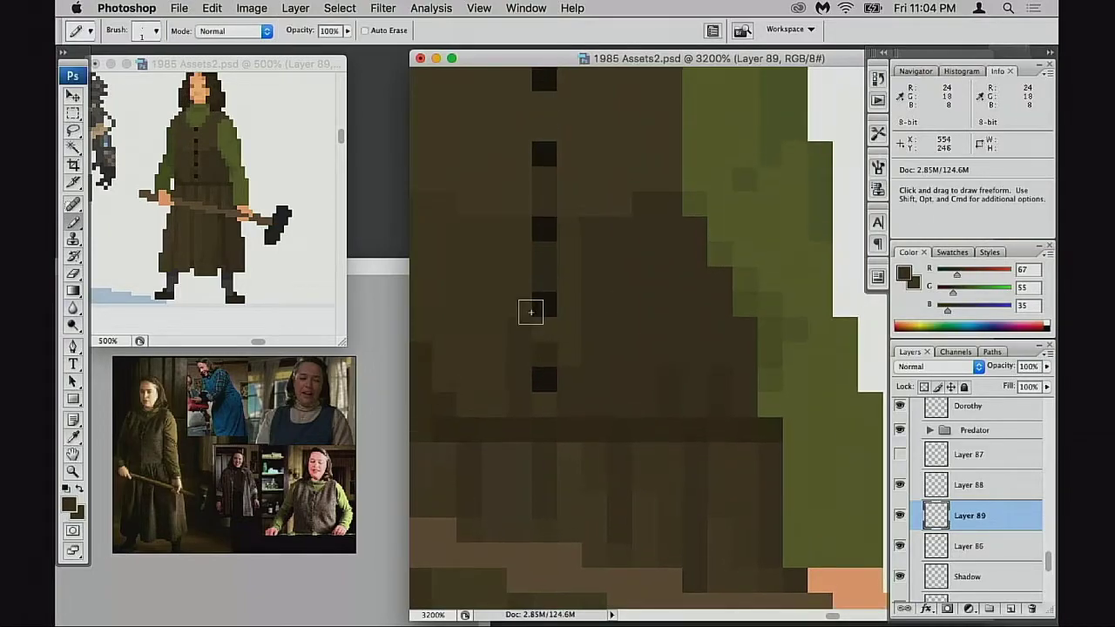
drag(525, 358, 606, 333)
alt+click(510, 338)
click(528, 375)
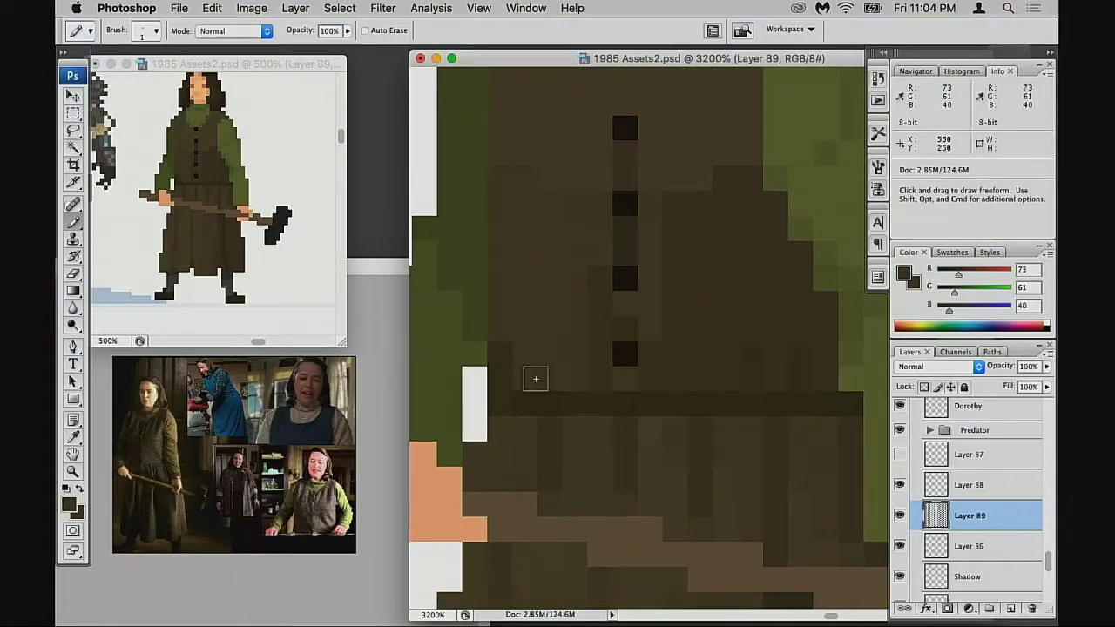
Soften the edge of the dark shadow right of the vest's lower buttons with brown RGB 74, 61, 40
scroll(609, 370, right, 1)
scroll(666, 331, up, 1)
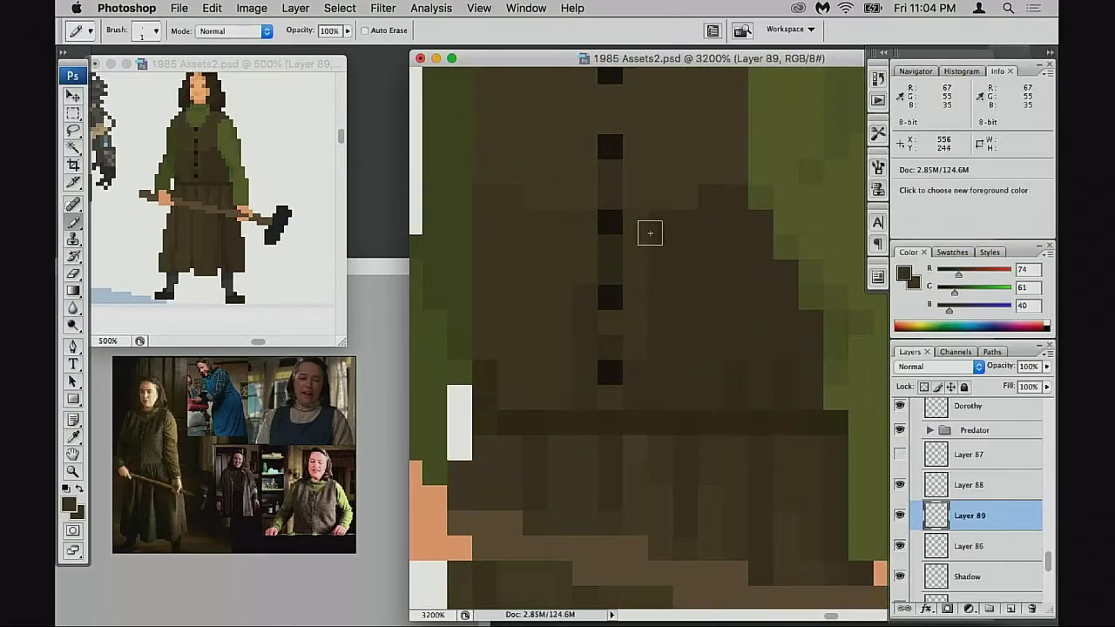
scroll(688, 261, up, 1)
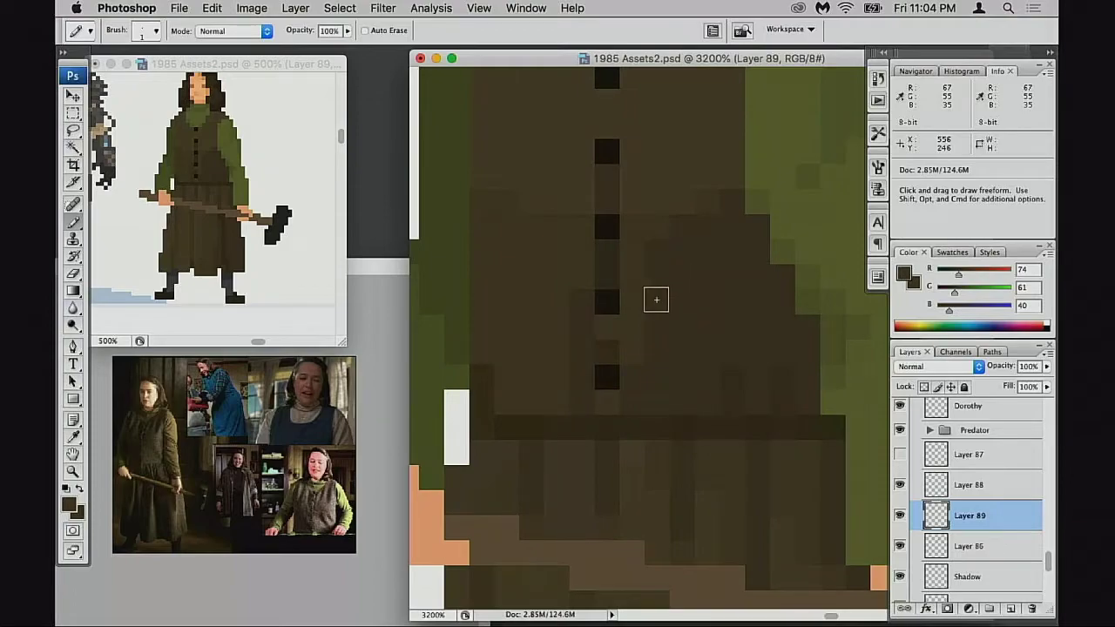
click(642, 380)
click(684, 332)
drag(697, 361, 694, 366)
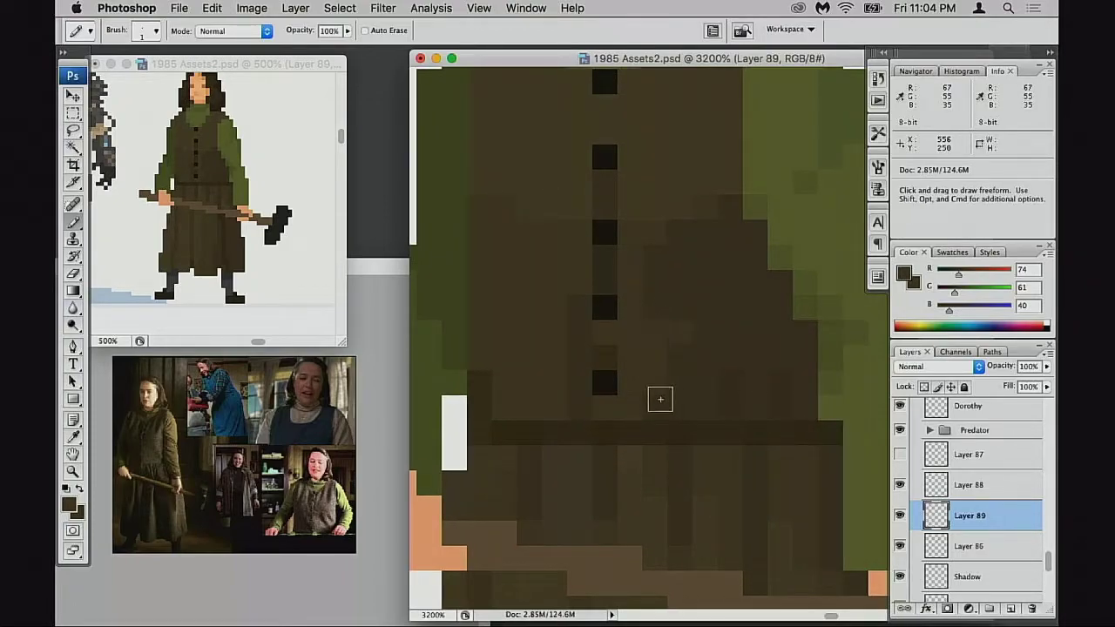
Retouch the vest's lower-left corner above the waistband with sampled browns RGB 61, 51, 32 and RGB 67, 55, 35
scroll(682, 373, up, 3)
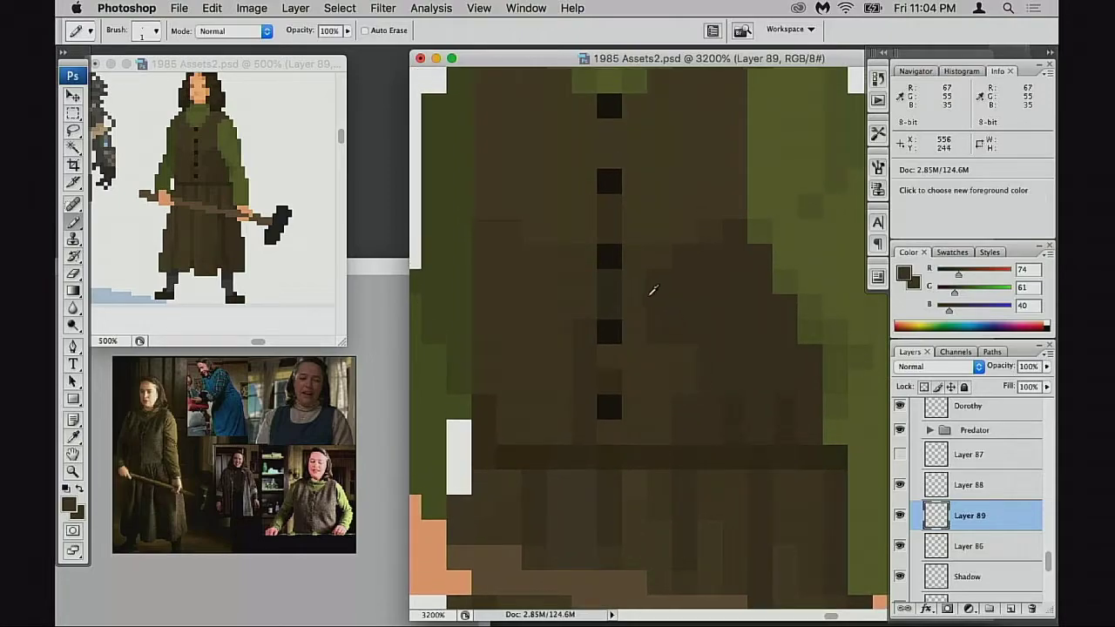
alt+click(652, 290)
scroll(697, 348, up, 1)
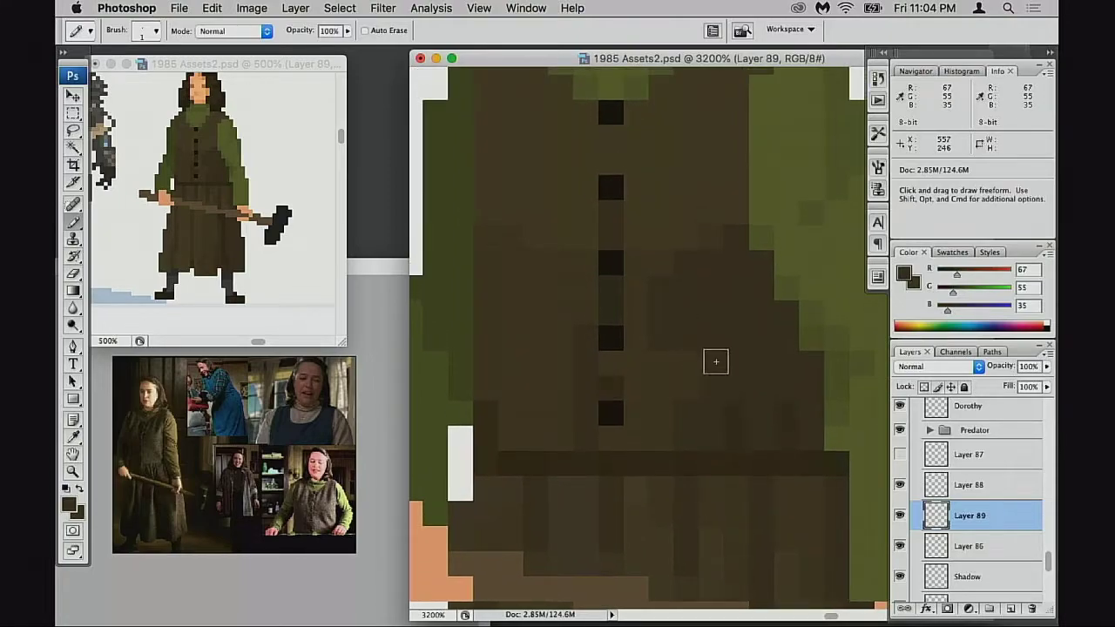
click(487, 388)
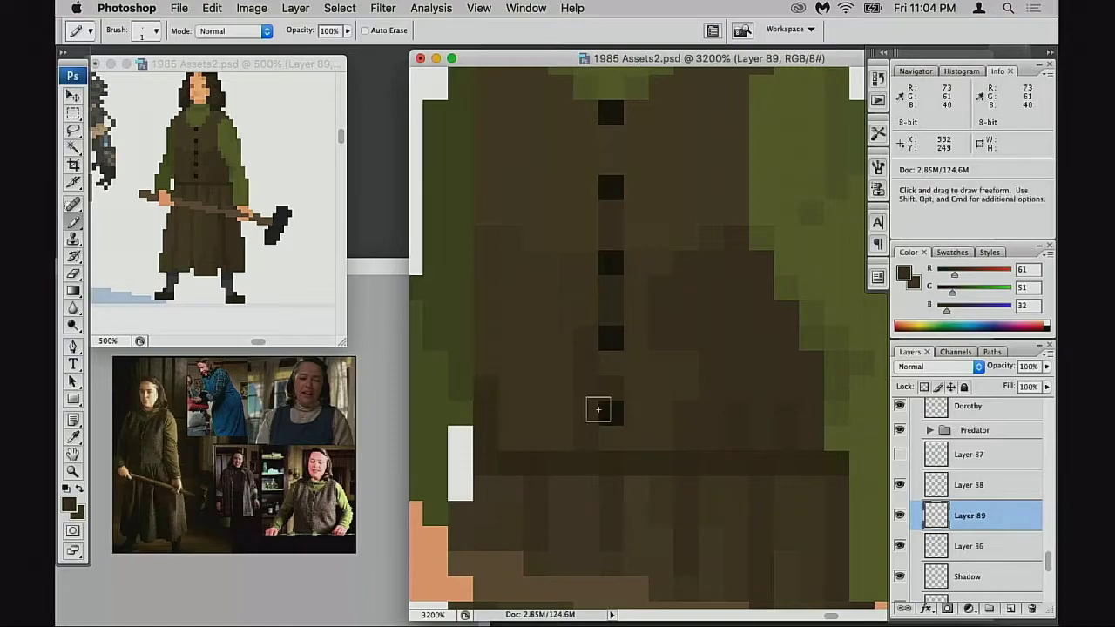
alt+click(721, 376)
click(480, 416)
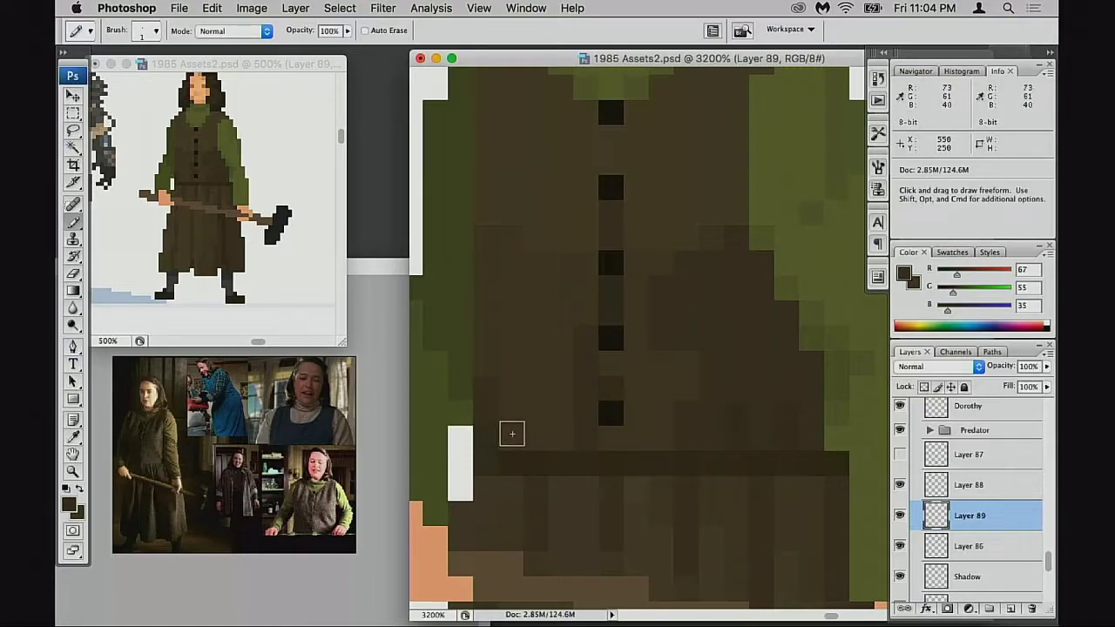
drag(587, 428, 646, 451)
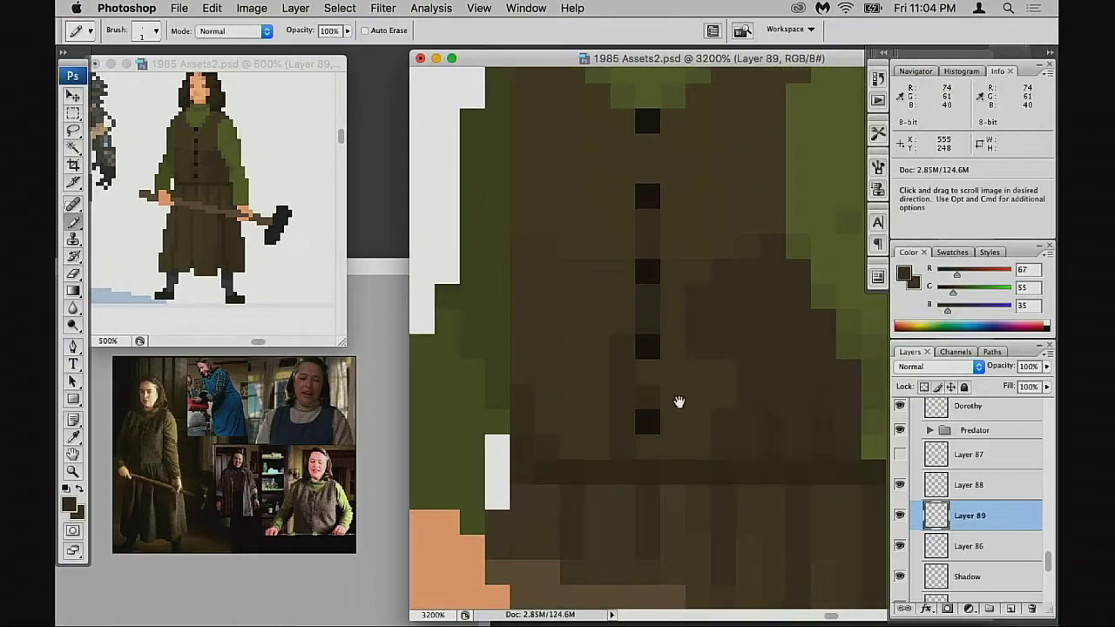
Check the whole figure and sample the lighter vest brown, RGB 74, 61, 40, beside the buttons
alt+click(681, 405)
alt+click(699, 406)
alt+click(705, 407)
drag(708, 389, 666, 430)
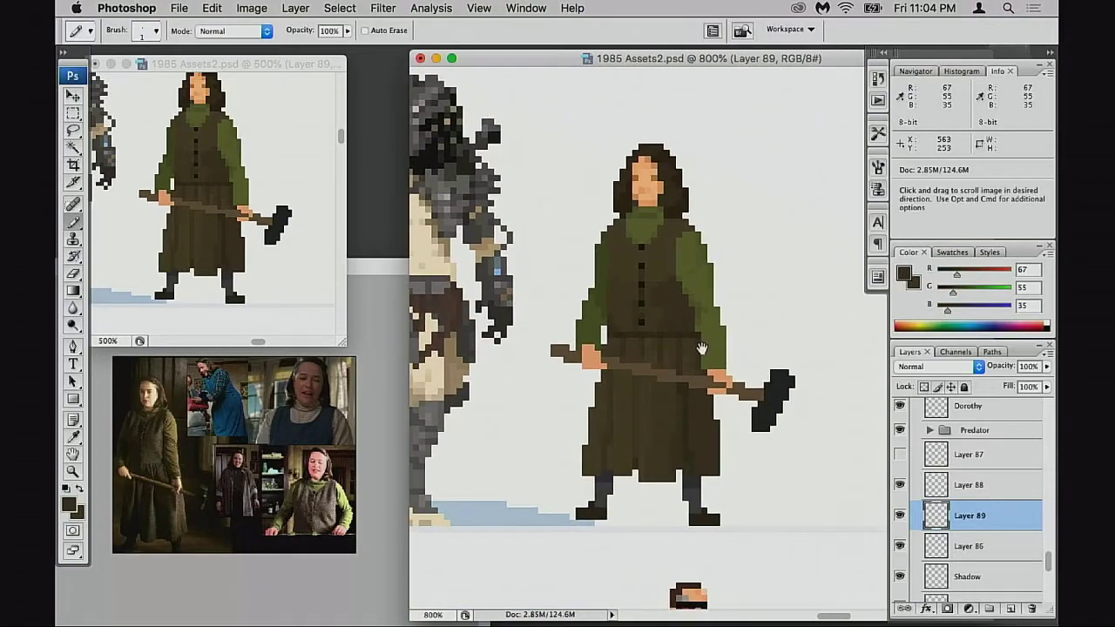
scroll(697, 348, up, 2)
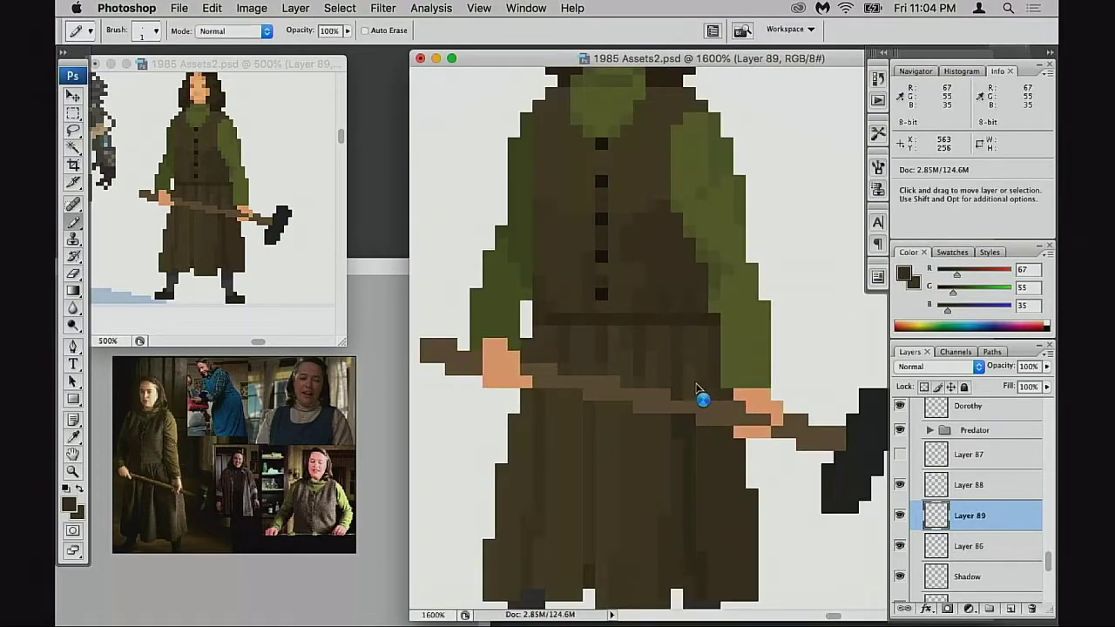
drag(667, 387, 694, 374)
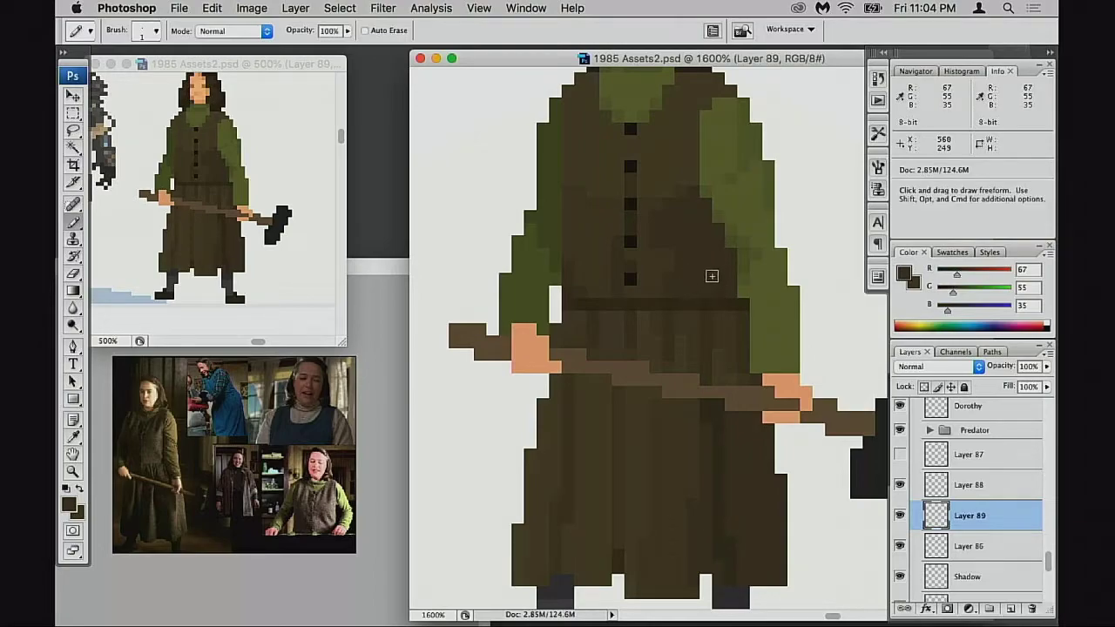
alt+click(656, 216)
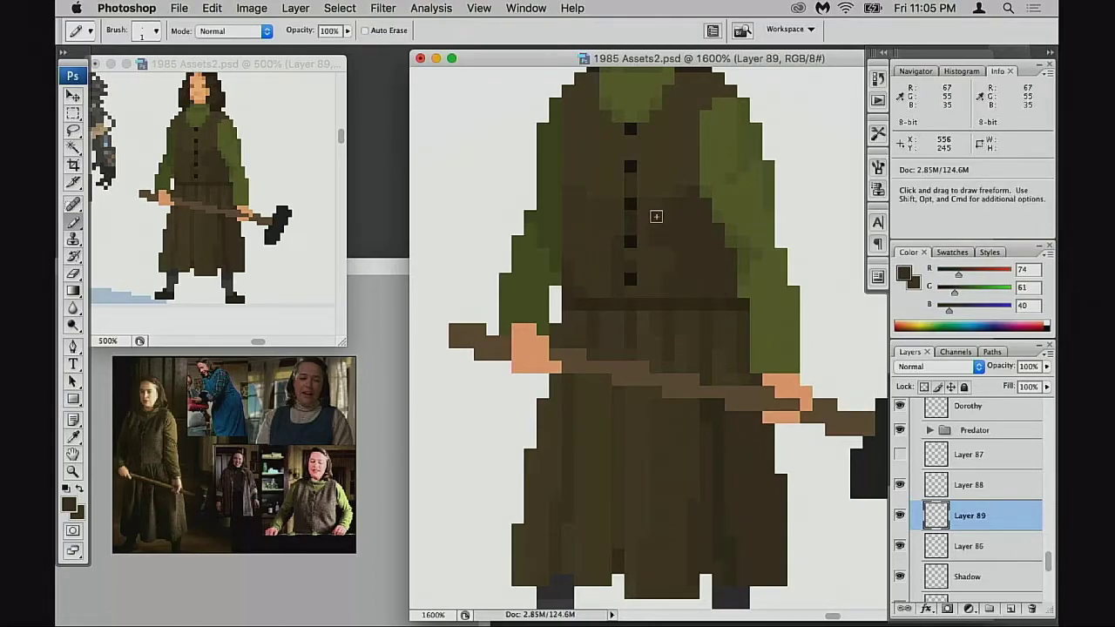
scroll(689, 311, up, 1)
scroll(689, 311, right, 1)
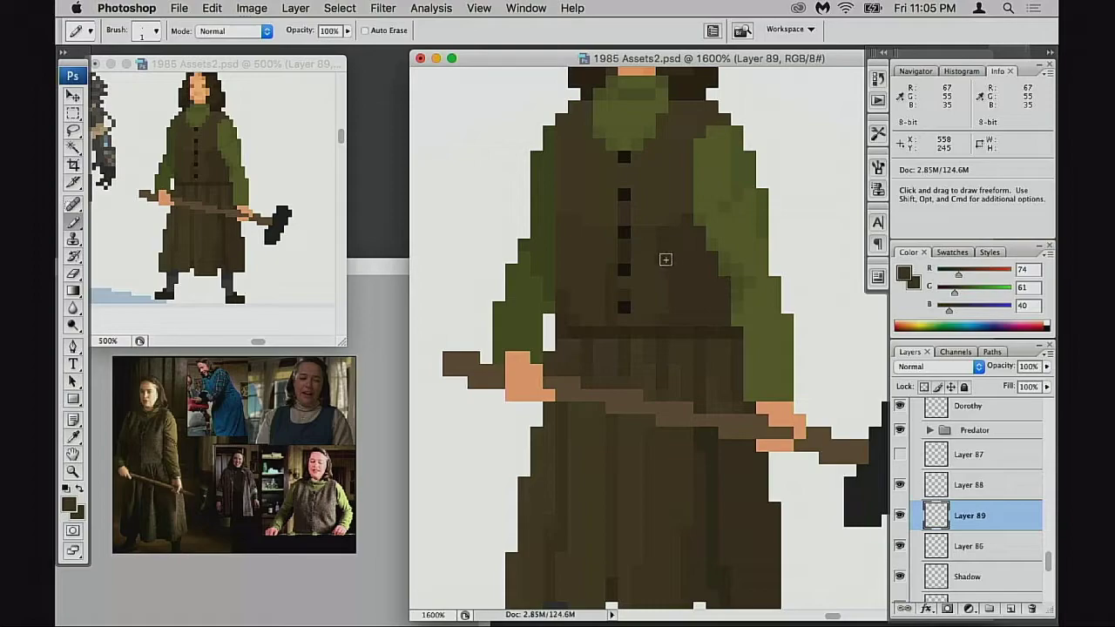
Sample the darker brown RGB 67, 55, 35 from the right half of the skirt for the vest shading
drag(726, 377, 719, 322)
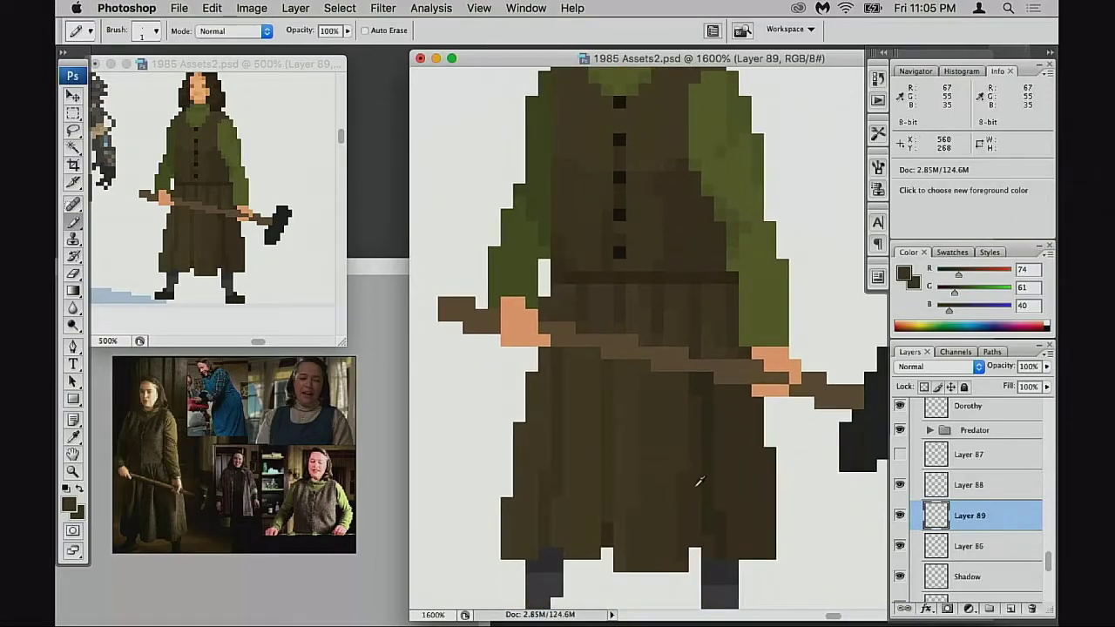
alt+click(697, 447)
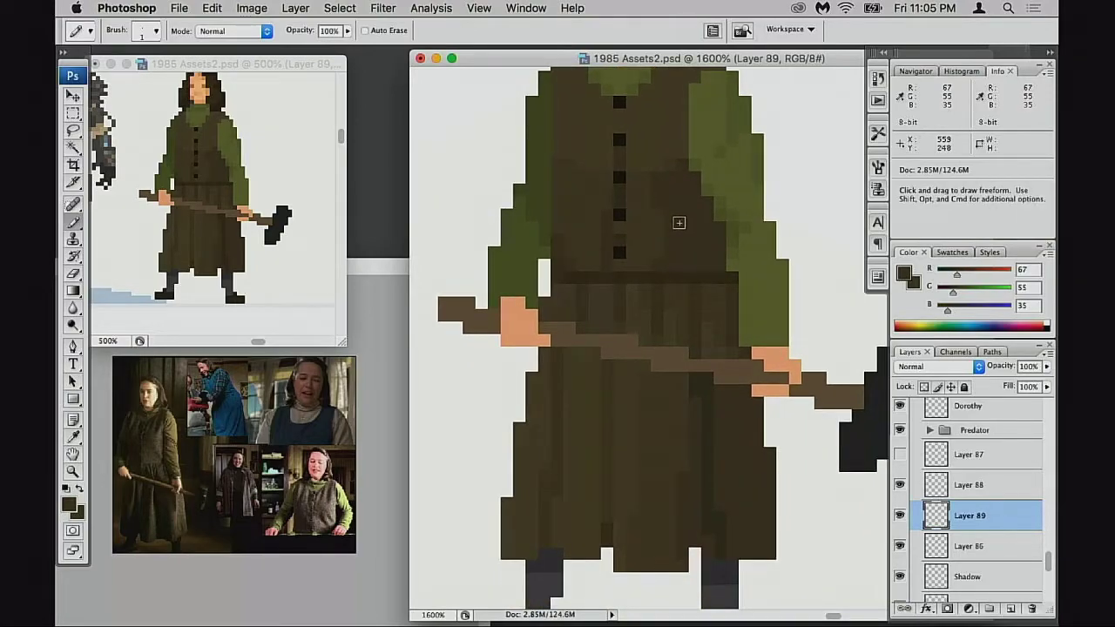
scroll(700, 281, up, 1)
scroll(700, 280, right, 1)
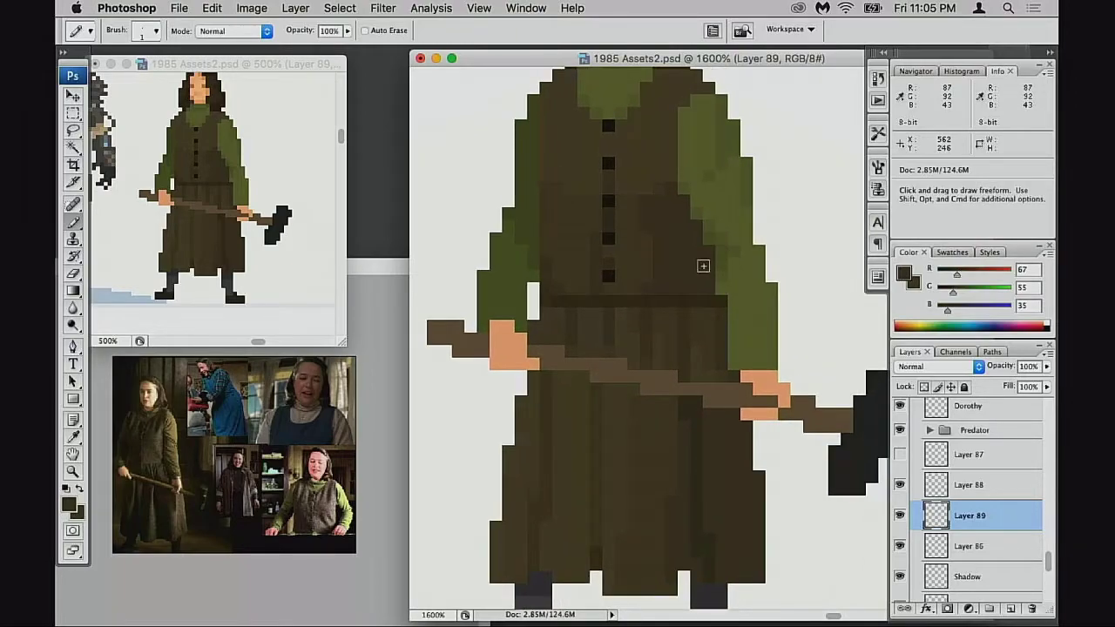
scroll(731, 233, up, 2)
scroll(731, 233, right, 1)
Sample the light green RGB 104, 109, 55 from the sleeve on the figure's right-hand side of the image
alt+click(709, 230)
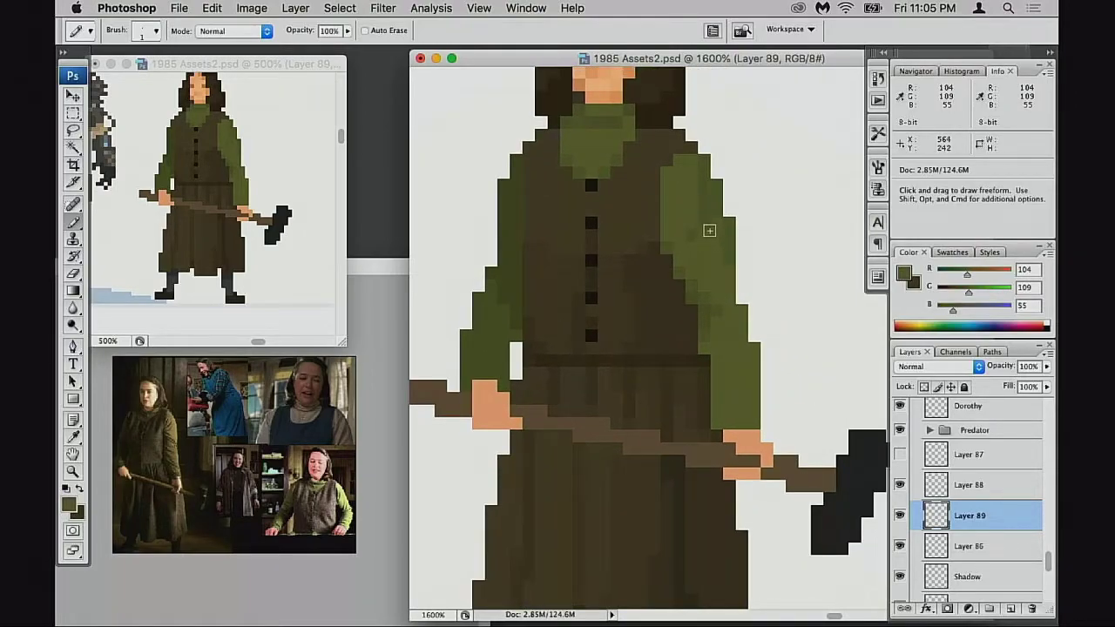
scroll(718, 305, up, 1)
scroll(717, 305, right, 1)
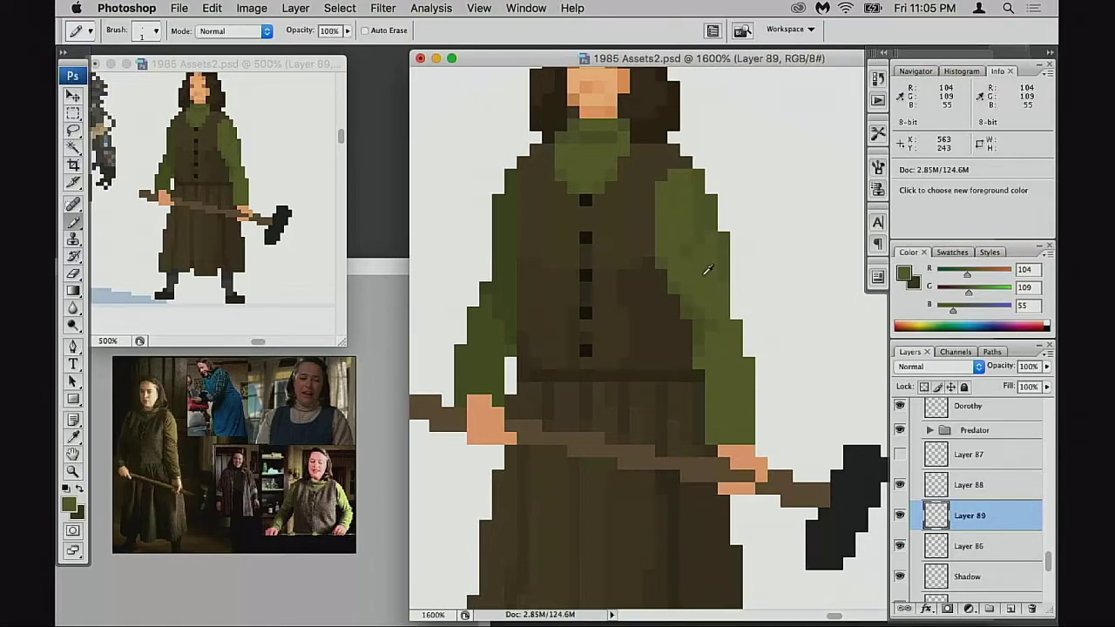
key(space)
scroll(747, 364, down, 2)
scroll(747, 364, left, 1)
Hide and show Layer 89 to compare the dress shading, and review the full figure
click(900, 515)
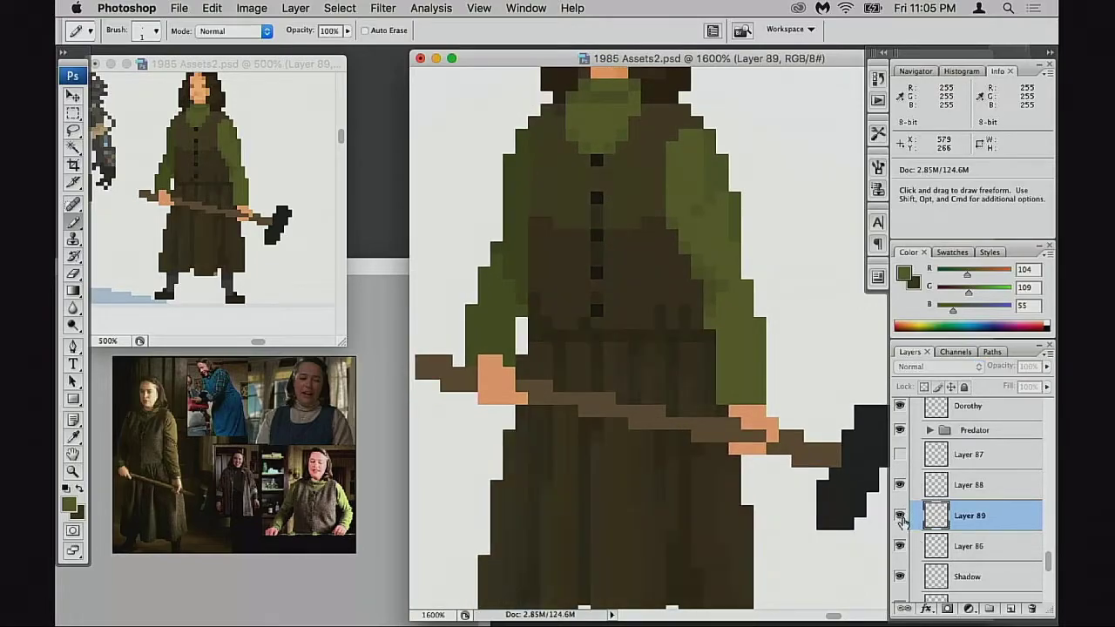
click(900, 516)
key(space)
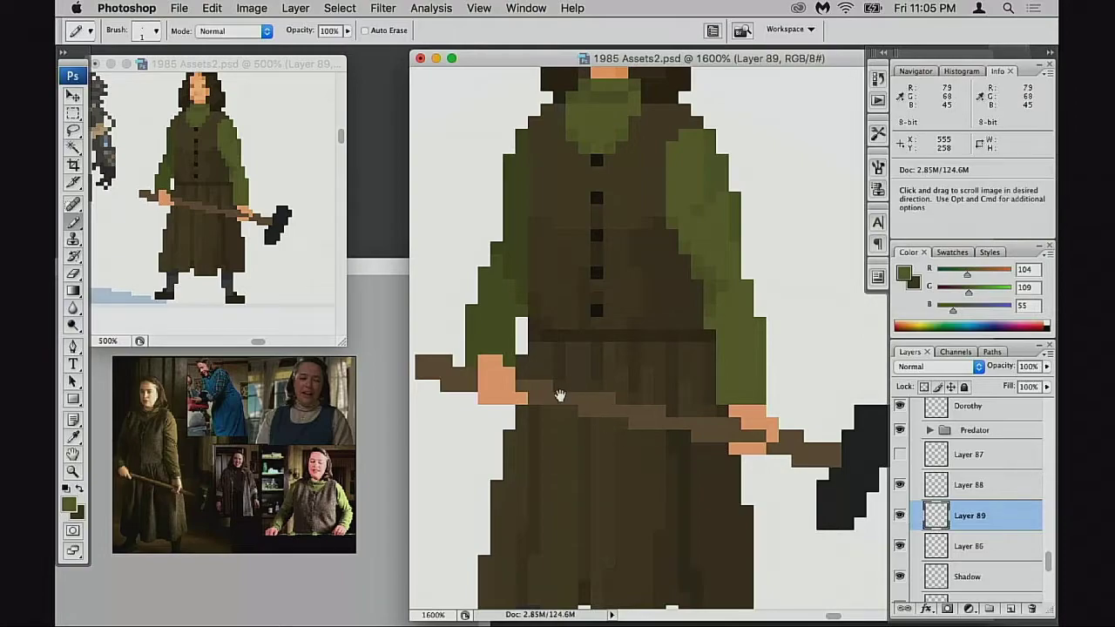
alt+click(560, 398)
alt+click(564, 405)
drag(763, 399, 525, 432)
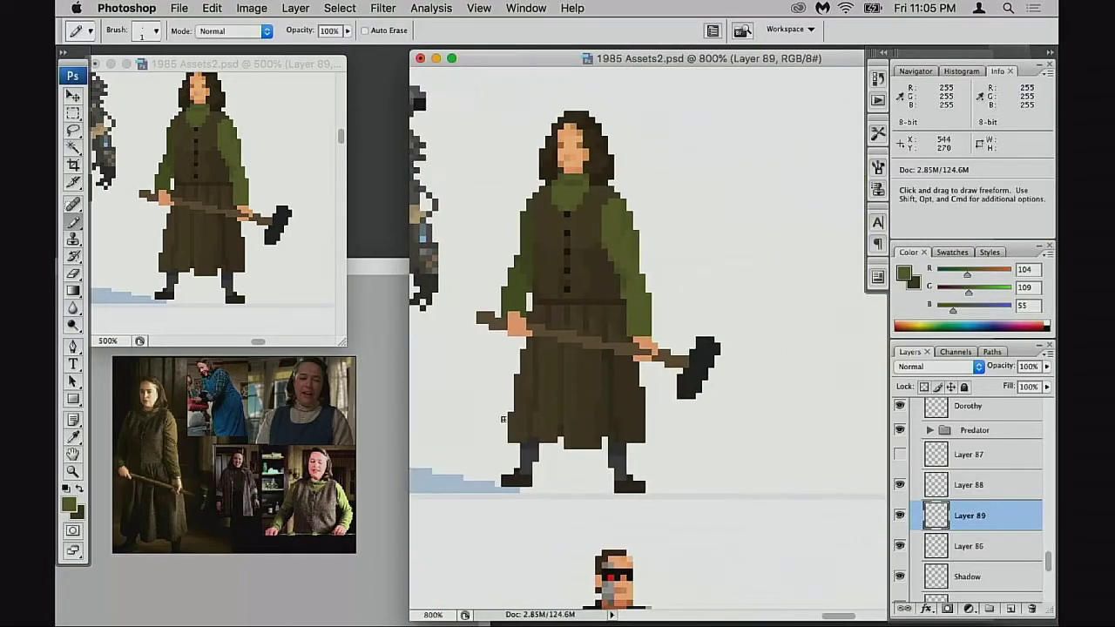
Adjust the Levels of Layer 89, setting the input black point to 11 and the white point to 224
key(super+l)
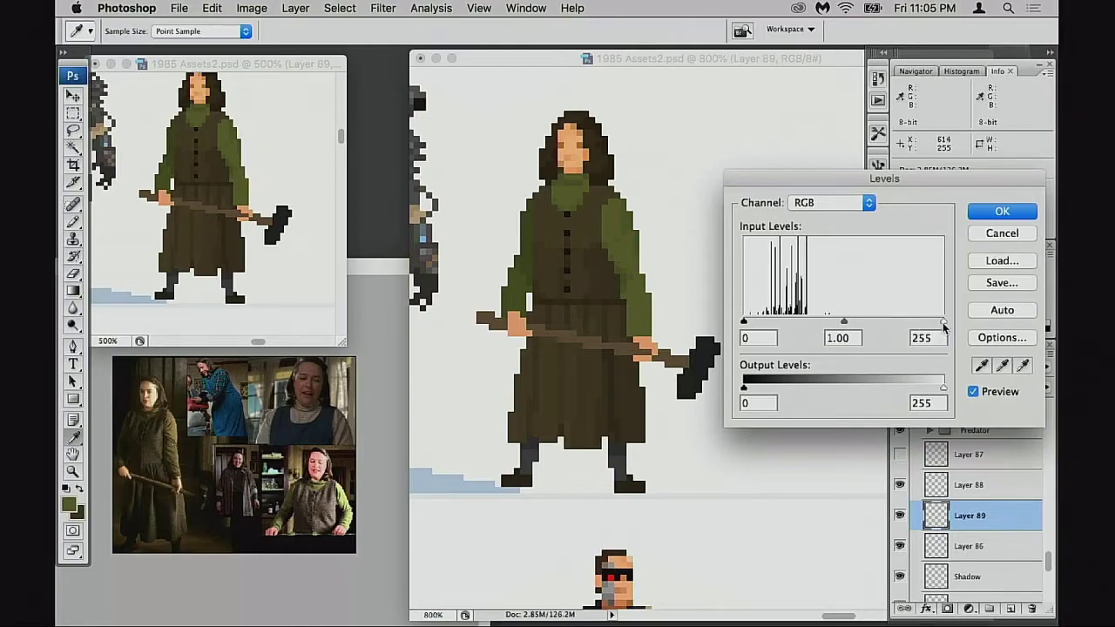
drag(943, 327, 912, 327)
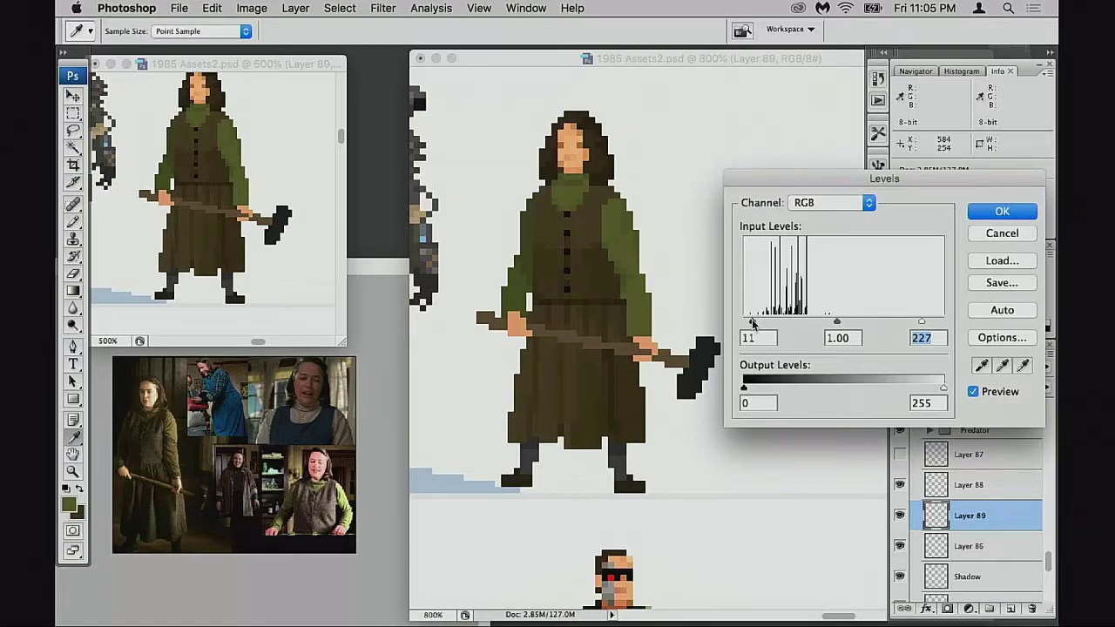
drag(753, 324, 751, 324)
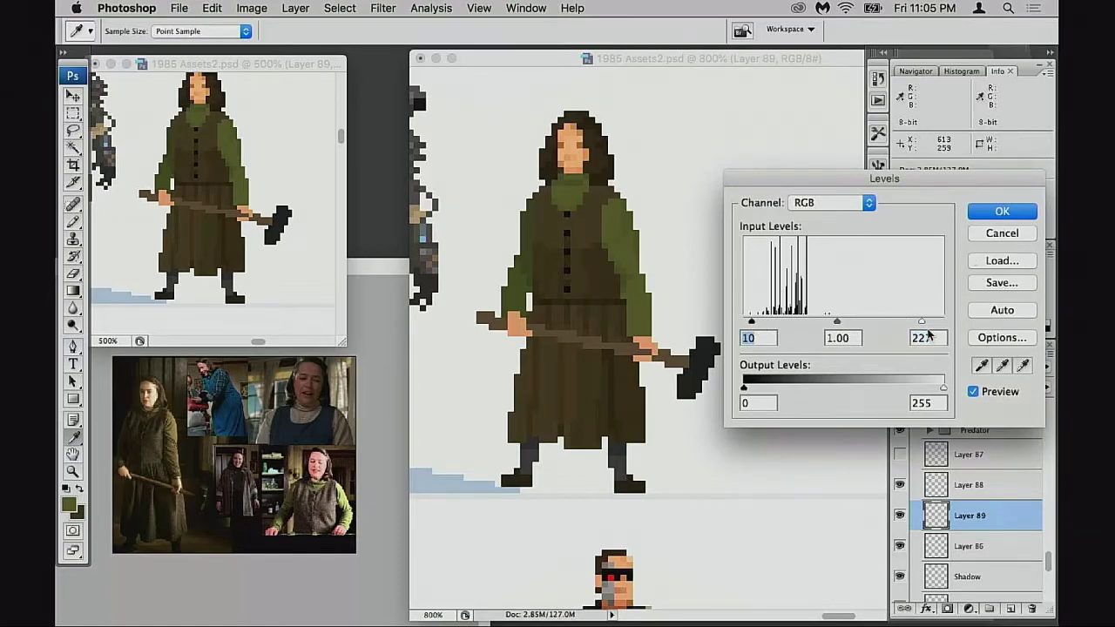
drag(923, 327, 921, 326)
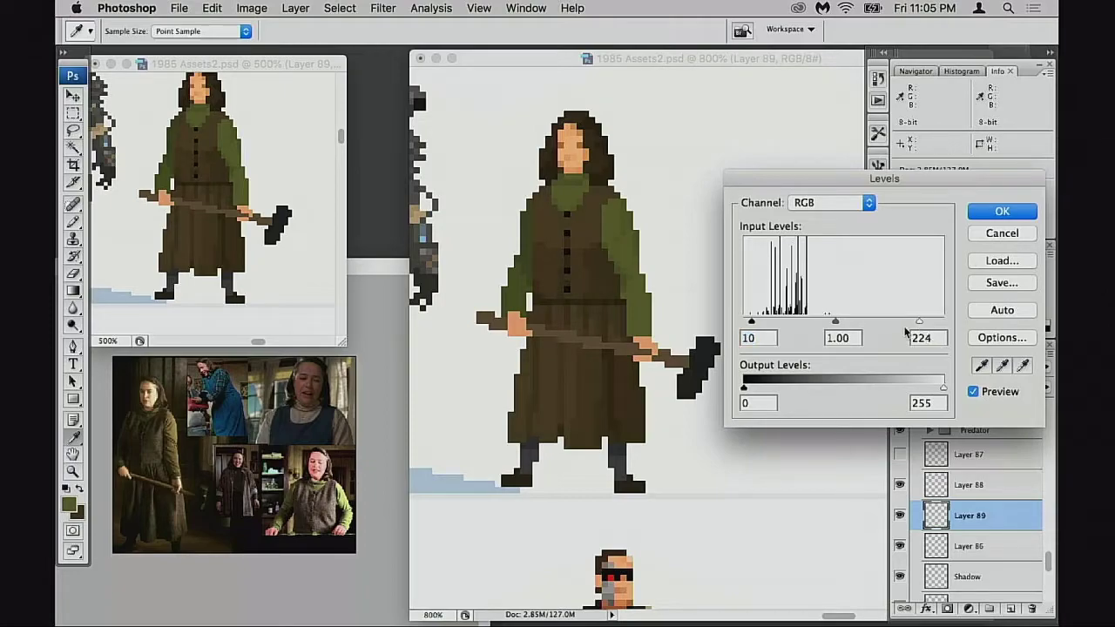
click(752, 323)
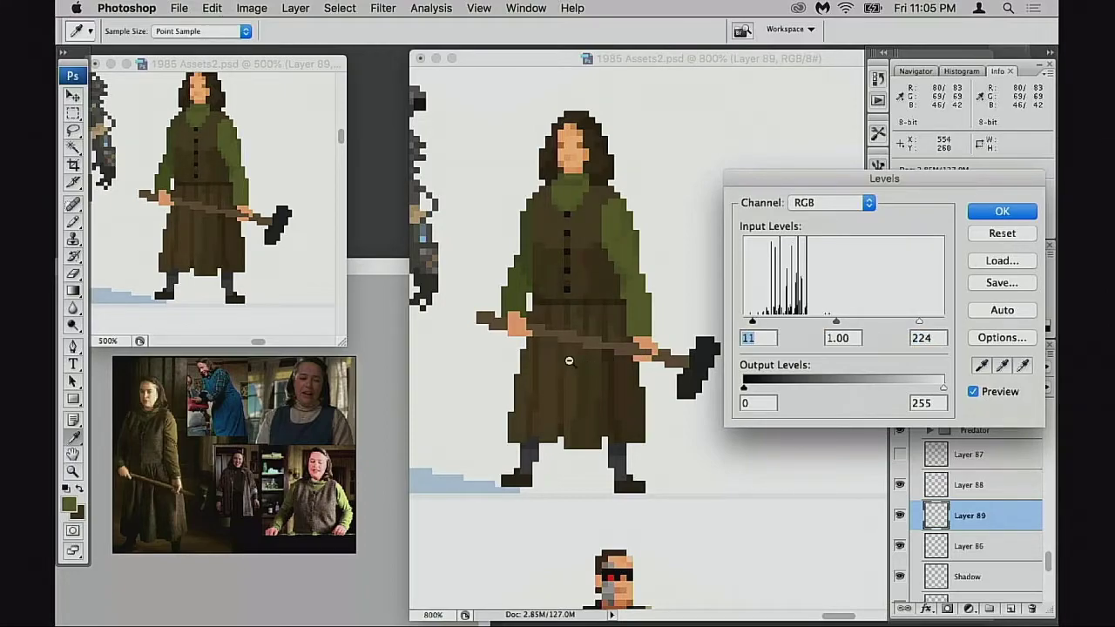
Compare the figure with its neighbours, fine-tune the input black and white points, and apply the Levels adjustment
alt+click(575, 364)
alt+click(585, 365)
alt+click(672, 354)
drag(669, 352, 502, 372)
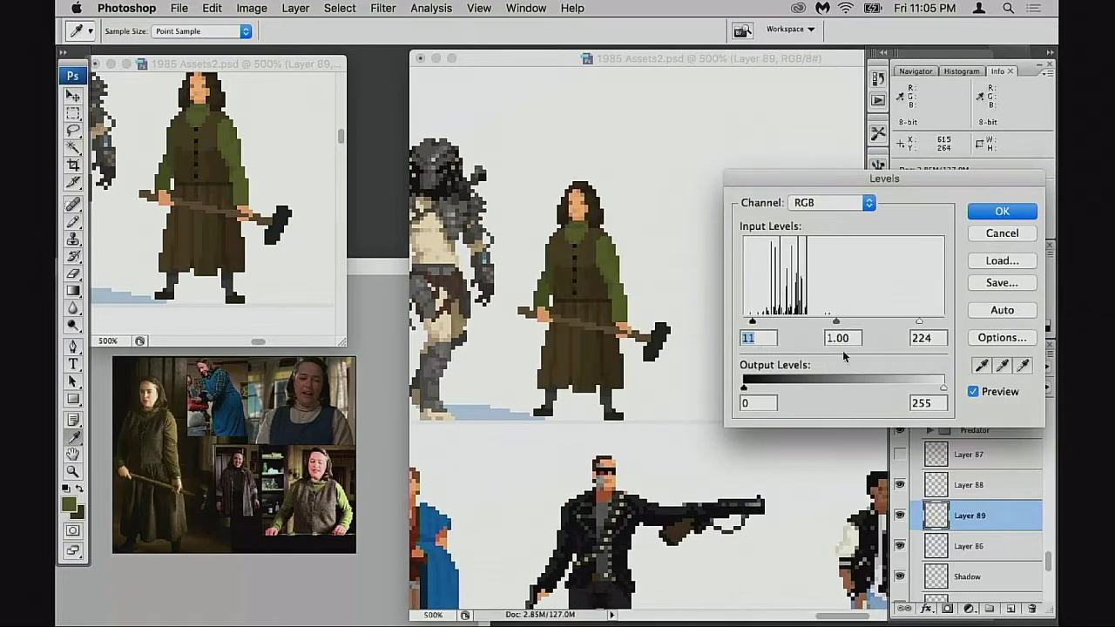
click(912, 322)
drag(754, 323, 757, 323)
click(1002, 217)
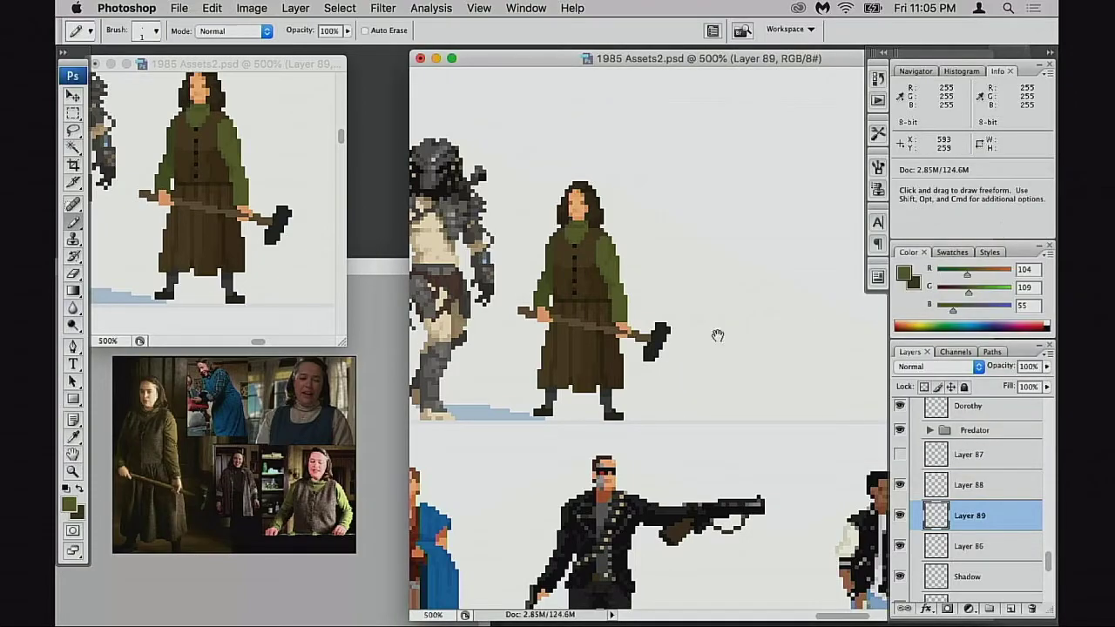
Sample the dark brown RGB 65, 49, 24 from the vest and paint it over the black buttons at 50% opacity to soften them
drag(528, 210, 655, 356)
drag(684, 355, 681, 375)
click(658, 354)
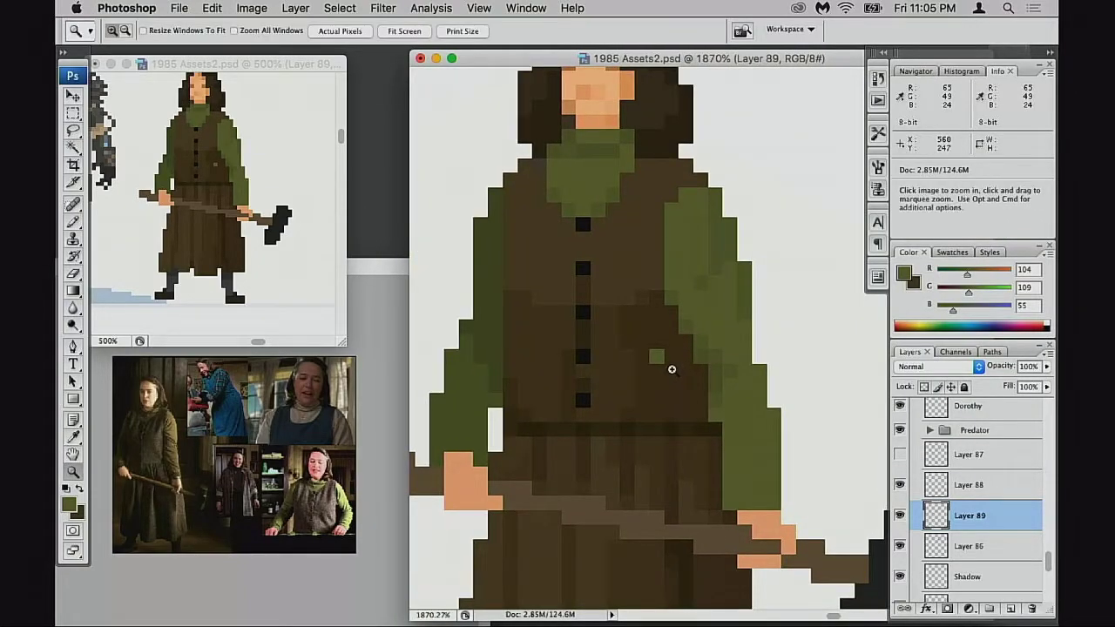
key(super+z)
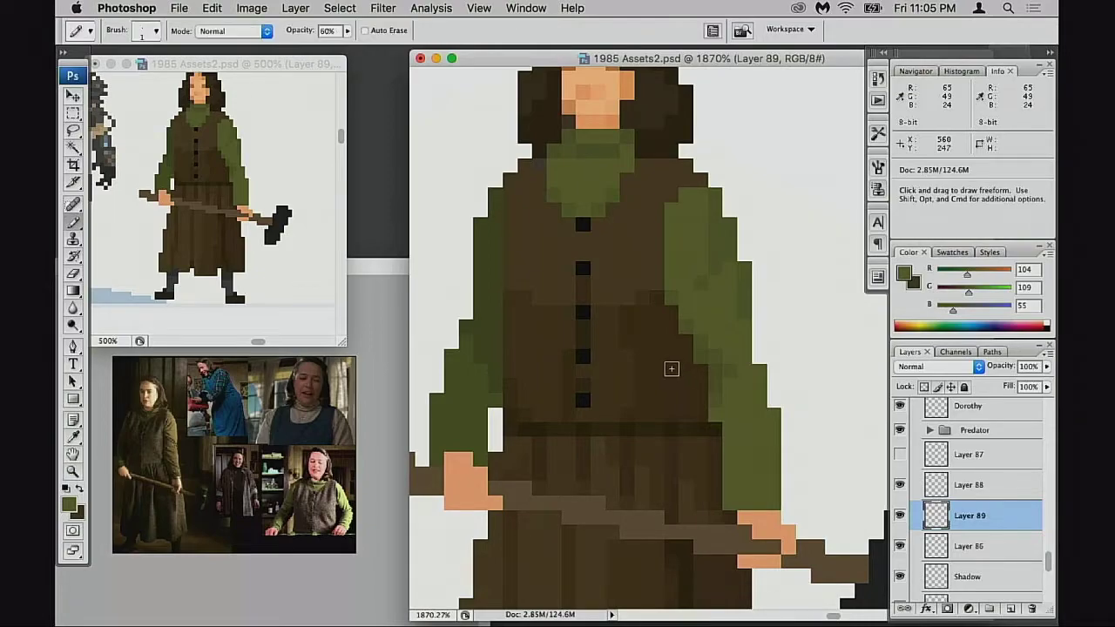
alt+click(671, 369)
key(2)
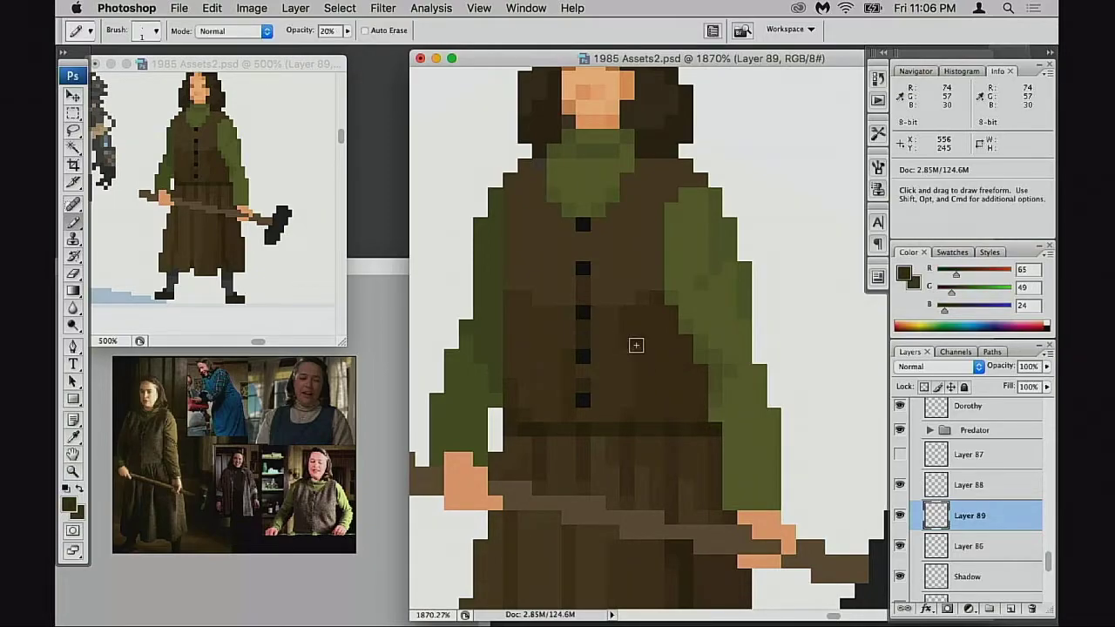
click(587, 312)
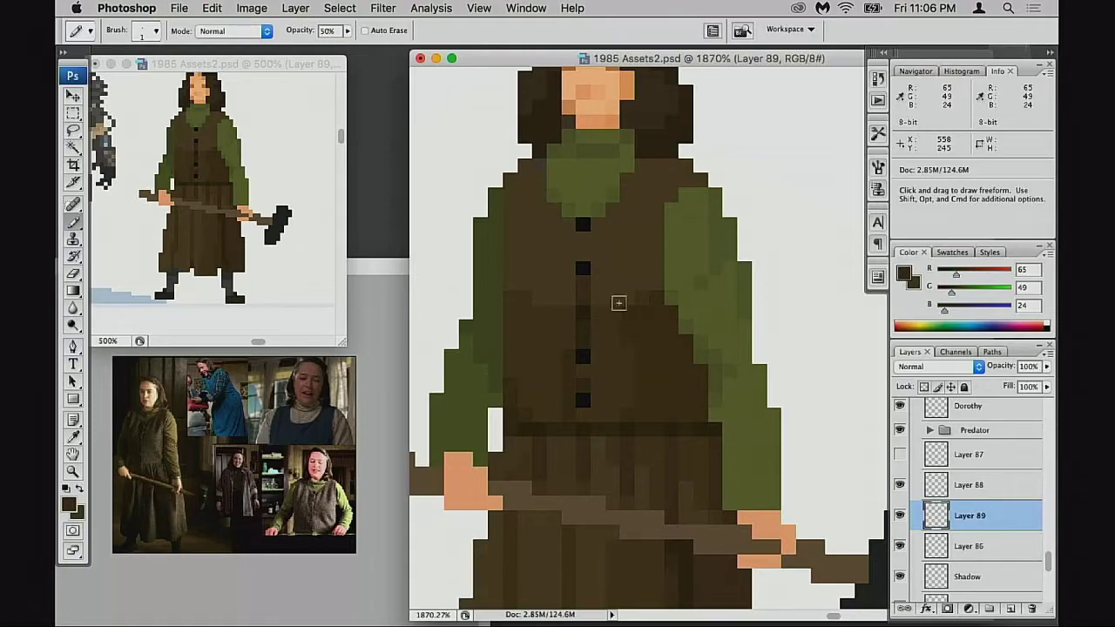
click(586, 273)
click(583, 357)
click(583, 399)
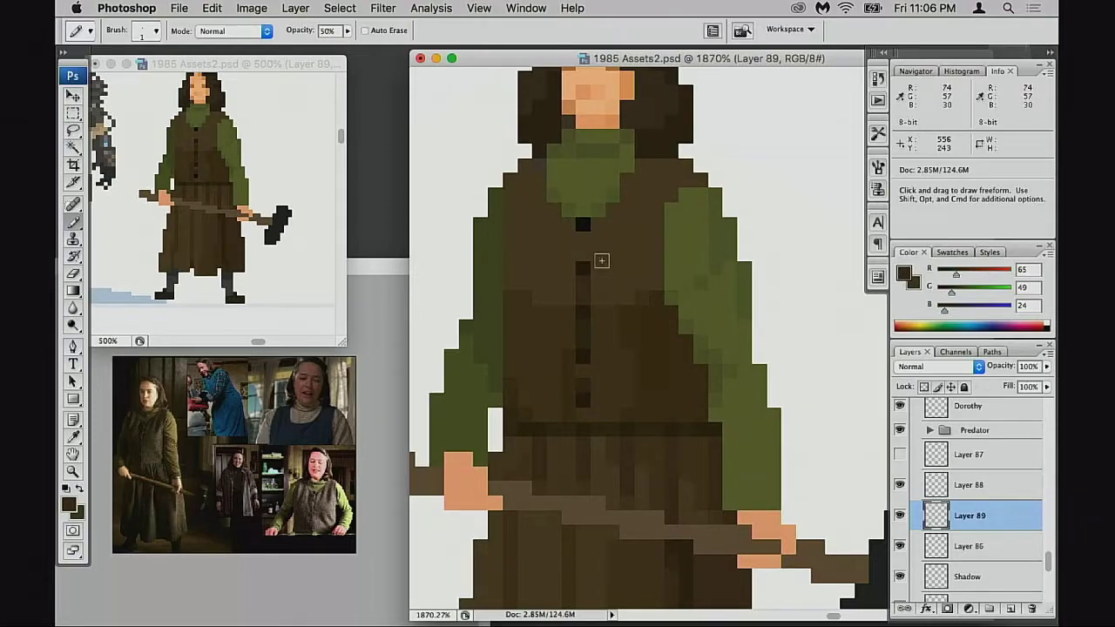
Sample the browns RGB 72, 57, 30 and RGB 81, 67, 38 from the vest and blend the shading around its button line
key(space)
drag(616, 328, 640, 324)
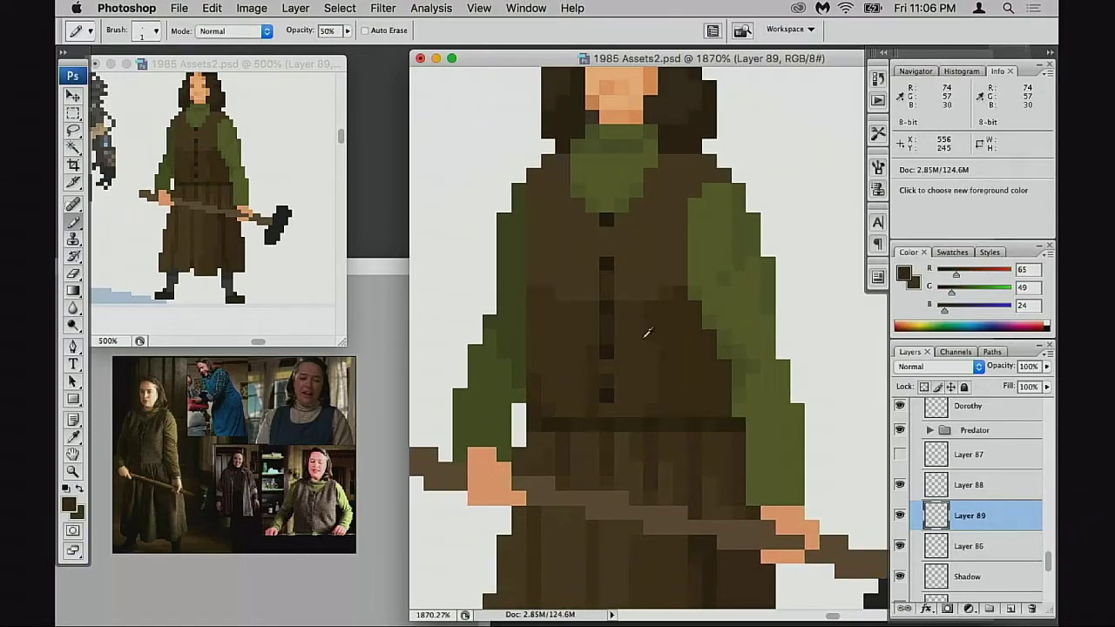
alt+click(632, 327)
alt+click(596, 335)
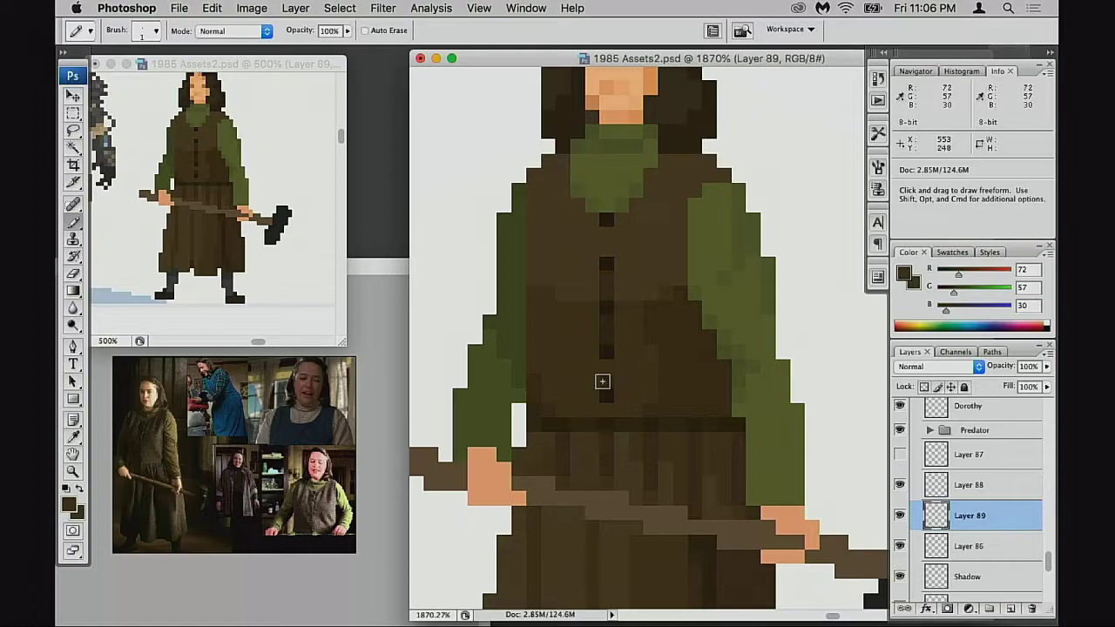
alt+click(642, 288)
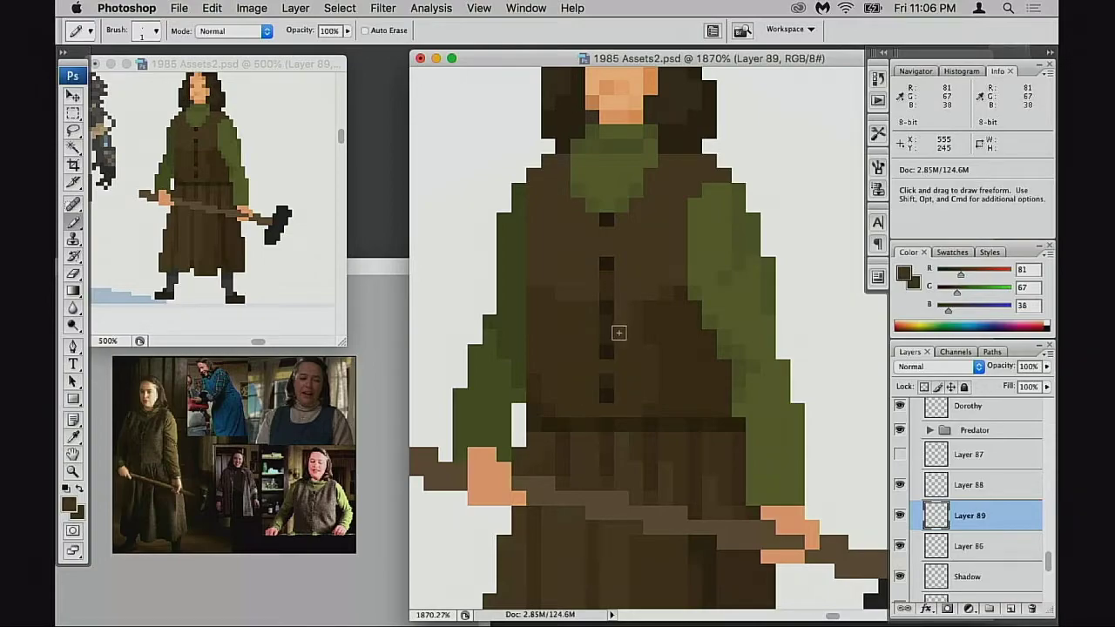
key(2)
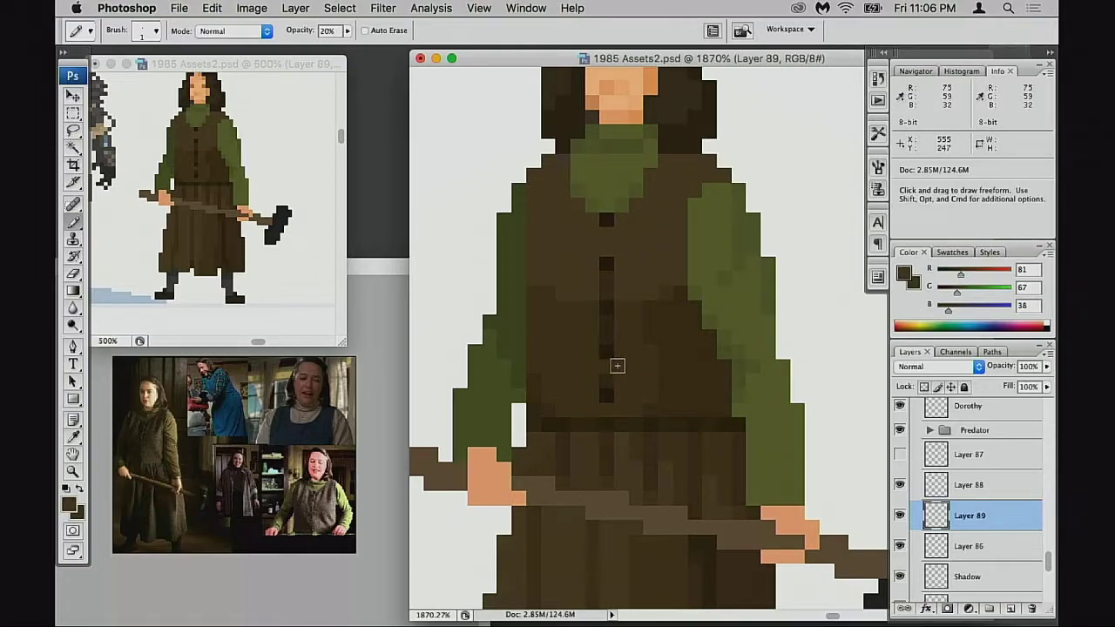
key(7)
drag(654, 414, 653, 418)
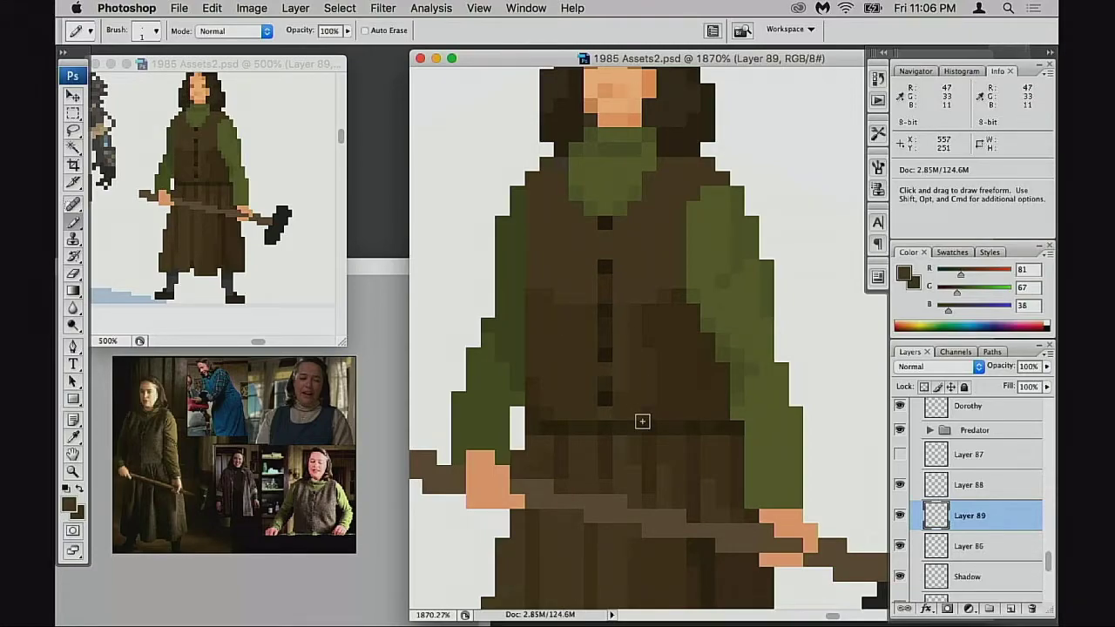
Sample the dark green RGB 75, 79, 36 and select the sleeve away from the hammer head on Layer 88, hiding the selection edges
key(c)
mouse_move(681, 301)
mouse_down()
mouse_move(637, 336)
mouse_move(653, 405)
mouse_move(669, 382)
mouse_up()
alt+click(653, 405)
alt+click(653, 404)
super+click(682, 381)
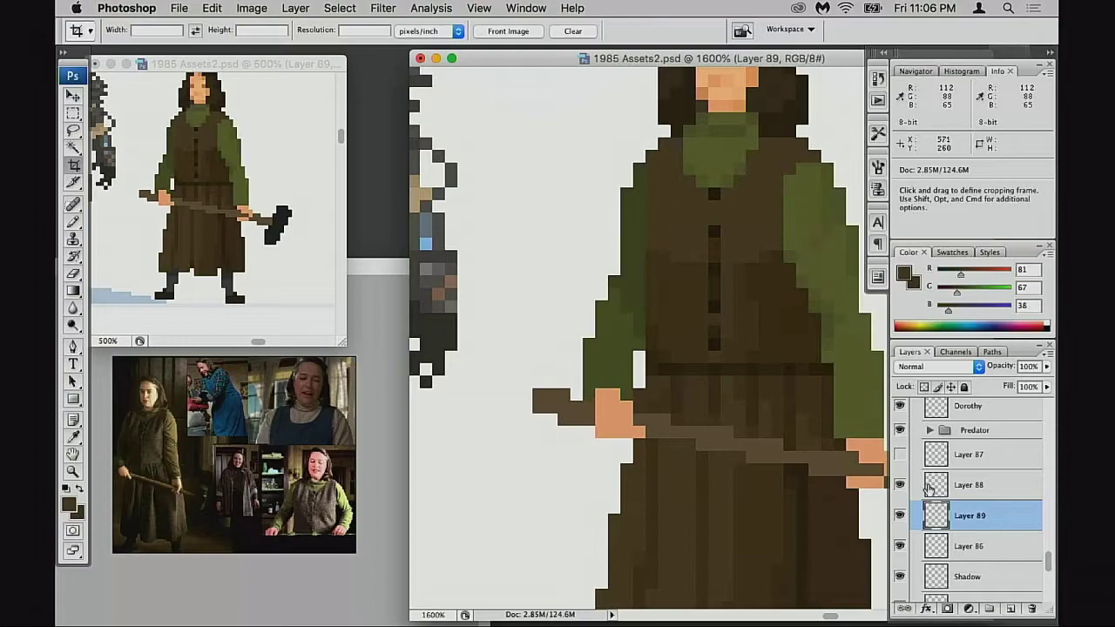
drag(769, 418, 722, 473)
key(b)
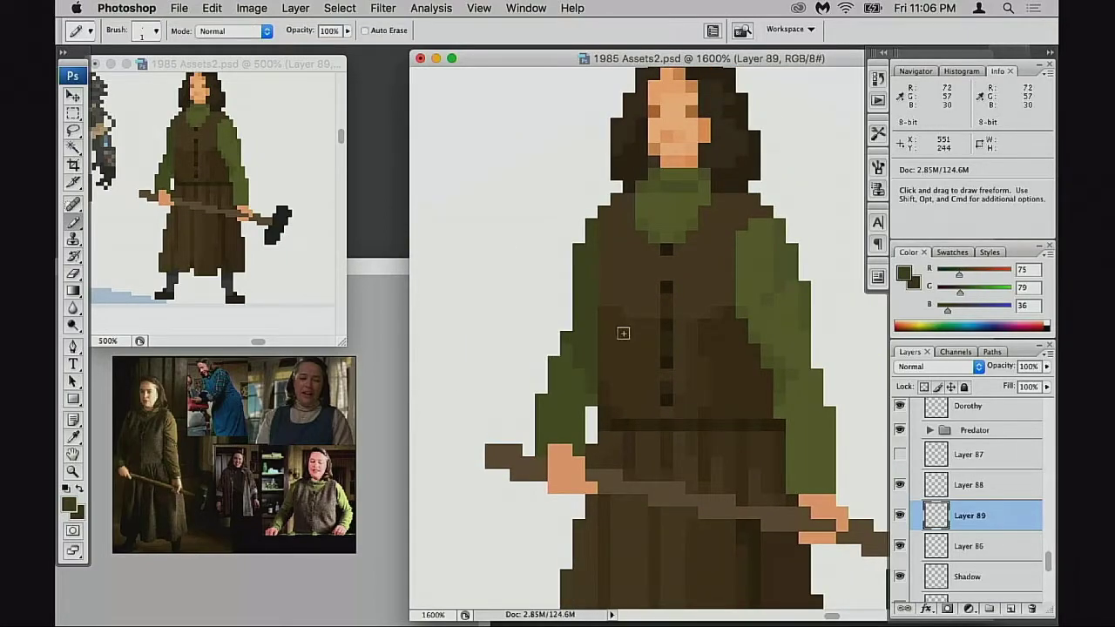
key(w)
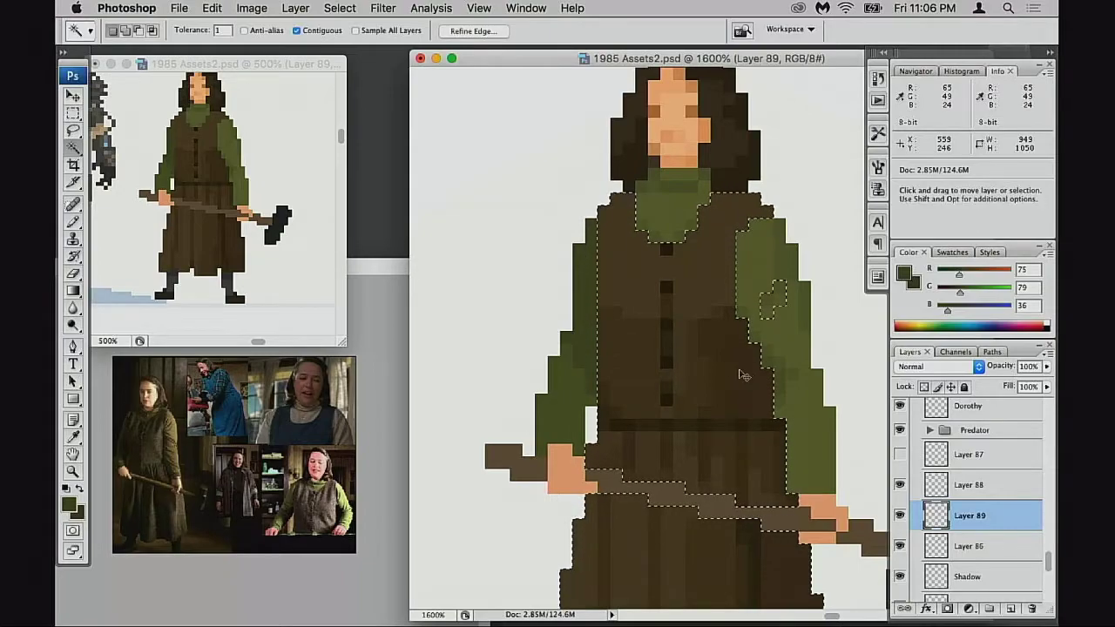
super+click(760, 423)
click(570, 366)
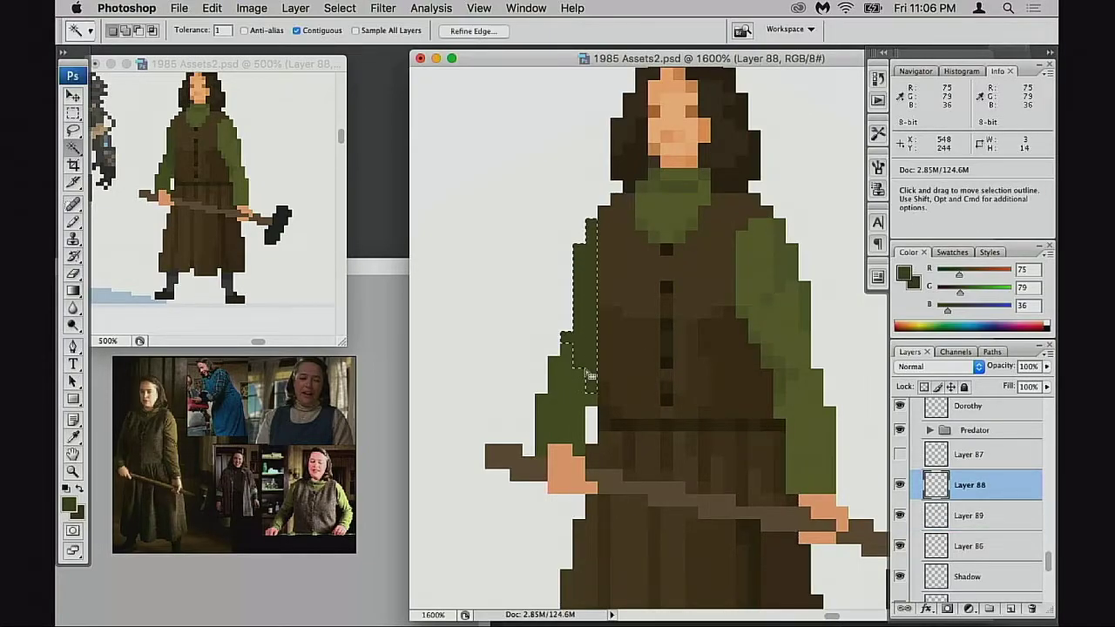
key(super+d)
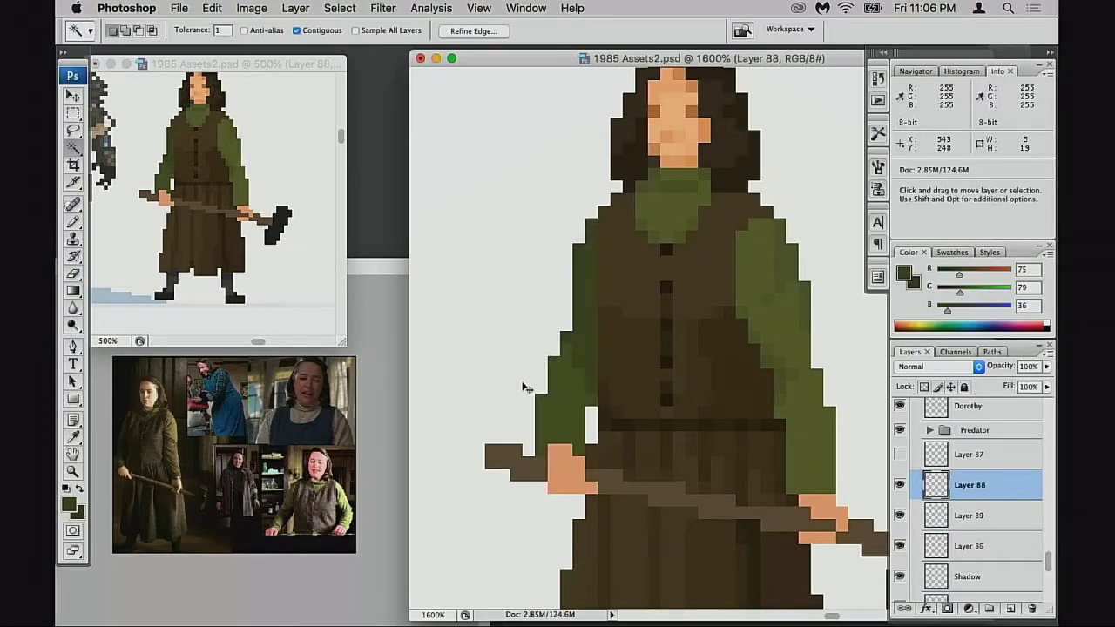
Adjust the selected sleeve with Hue/Saturation, setting saturation to -6 and lightness to +2
key(super+u)
drag(809, 255, 801, 255)
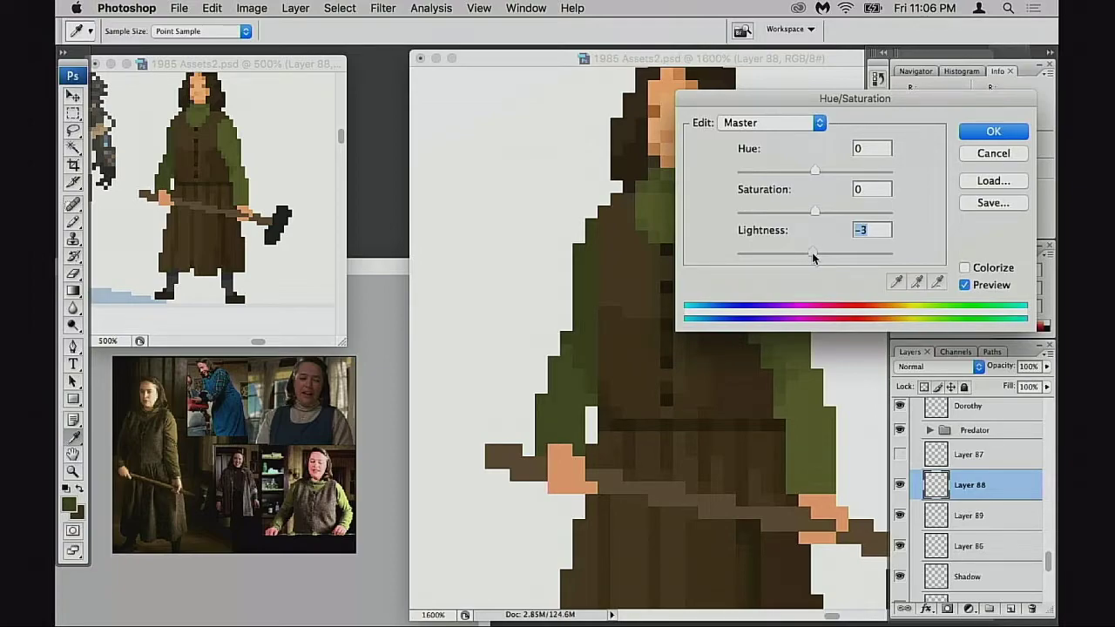
drag(815, 253, 816, 253)
drag(814, 214, 810, 214)
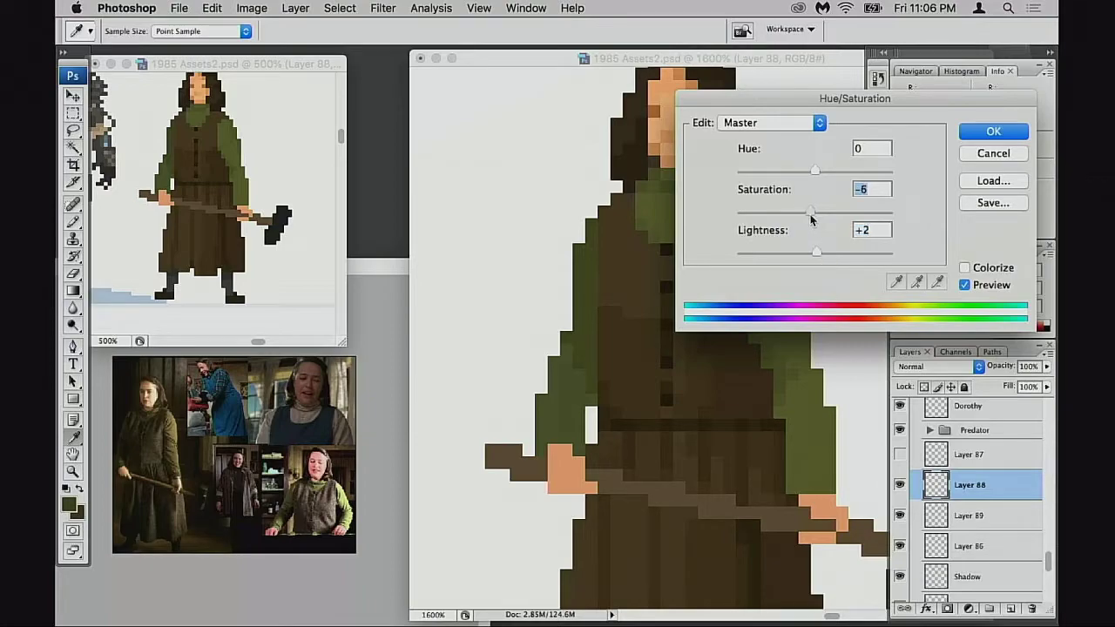
click(970, 140)
Select the shaded upper strip of the same sleeve and darken it with Hue/Saturation by lowering its lightness
key(w)
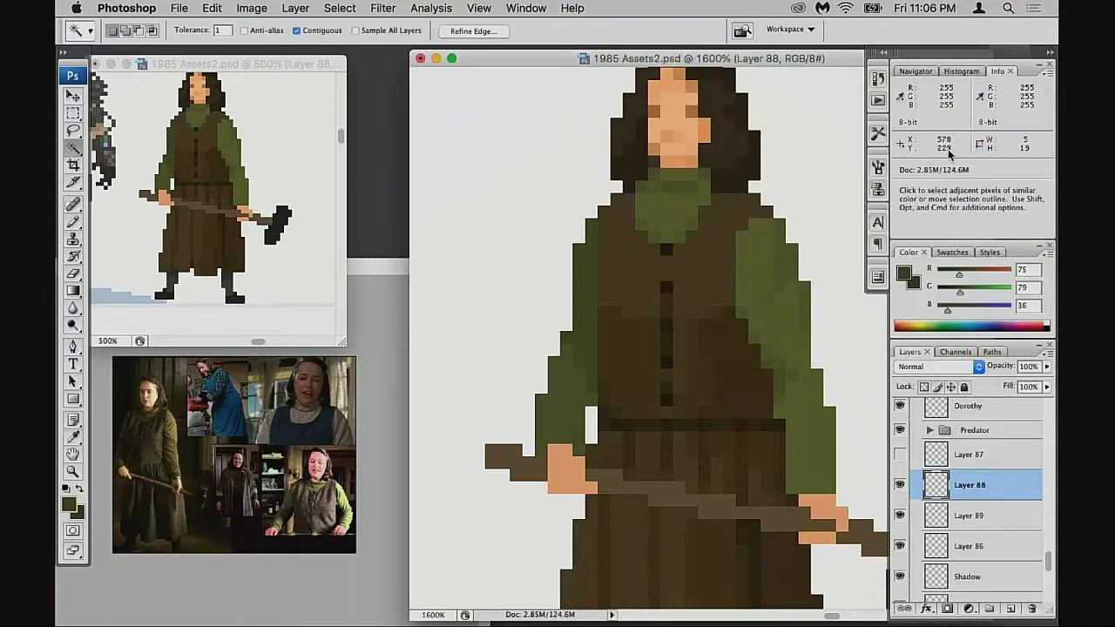
key(super+d)
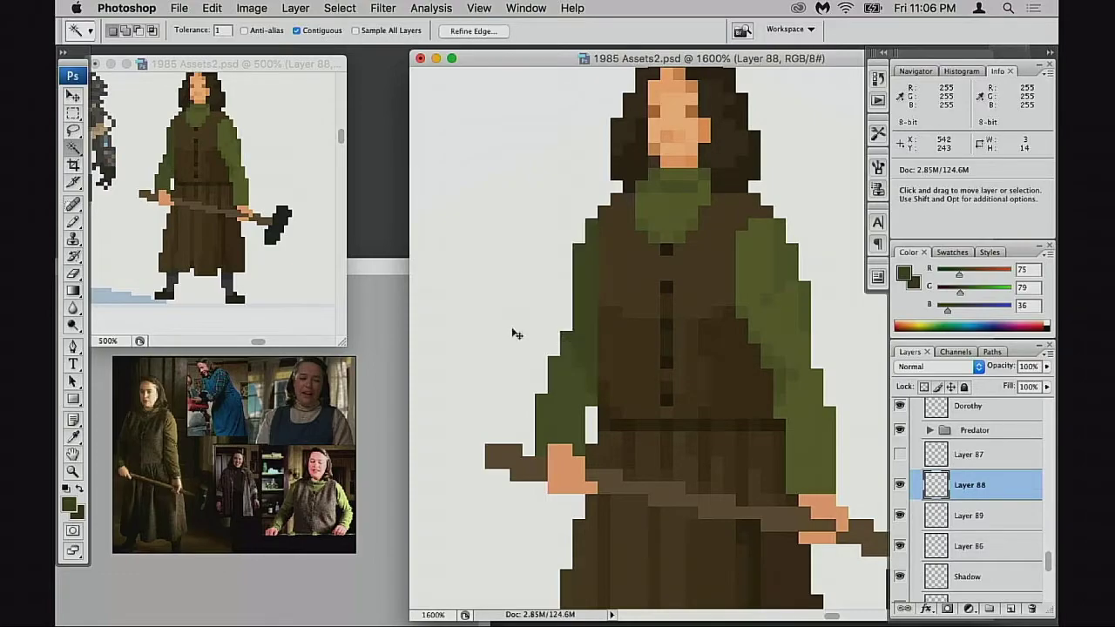
key(super+u)
drag(809, 251, 807, 255)
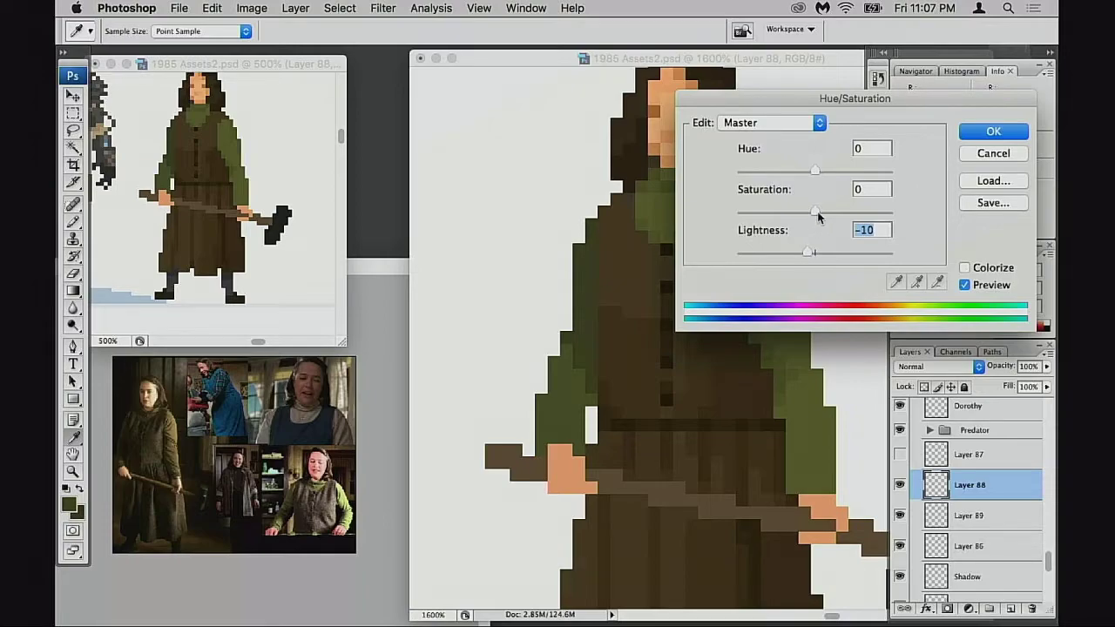
drag(813, 214, 811, 255)
click(993, 132)
drag(858, 287, 685, 286)
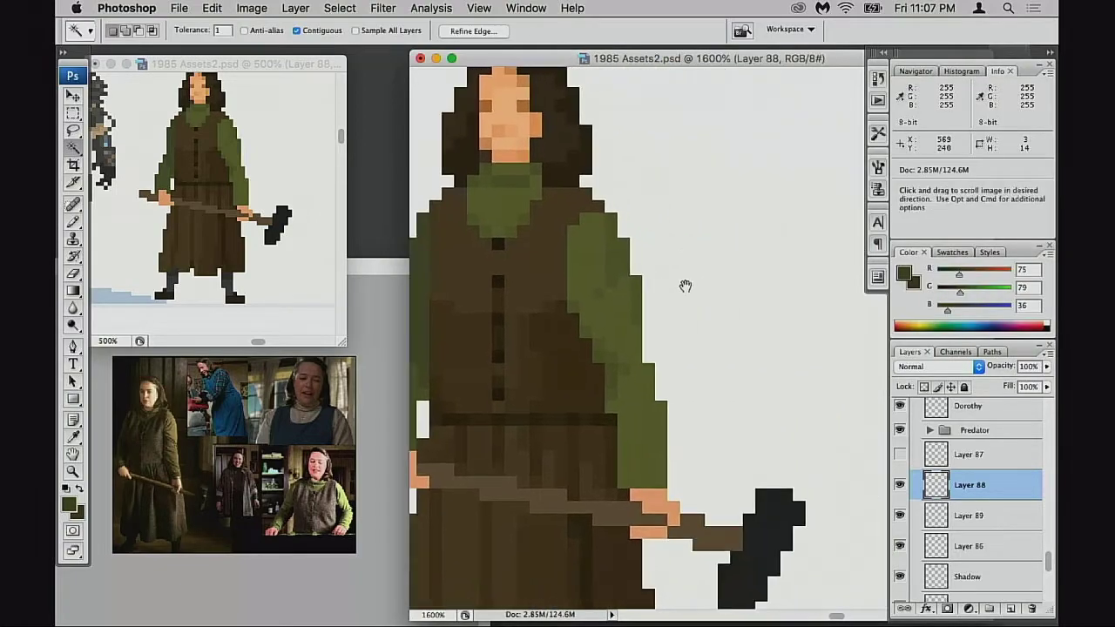
key(super+minus)
key(super+minus)
key(super+minus)
key(super+minus)
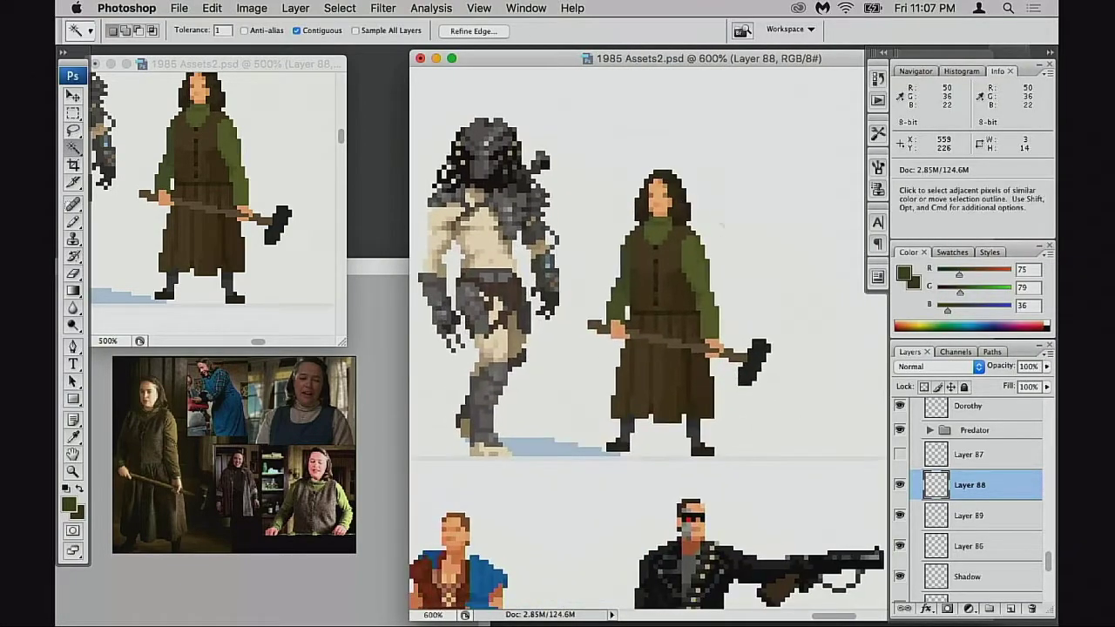
key(super+t)
right_click(684, 308)
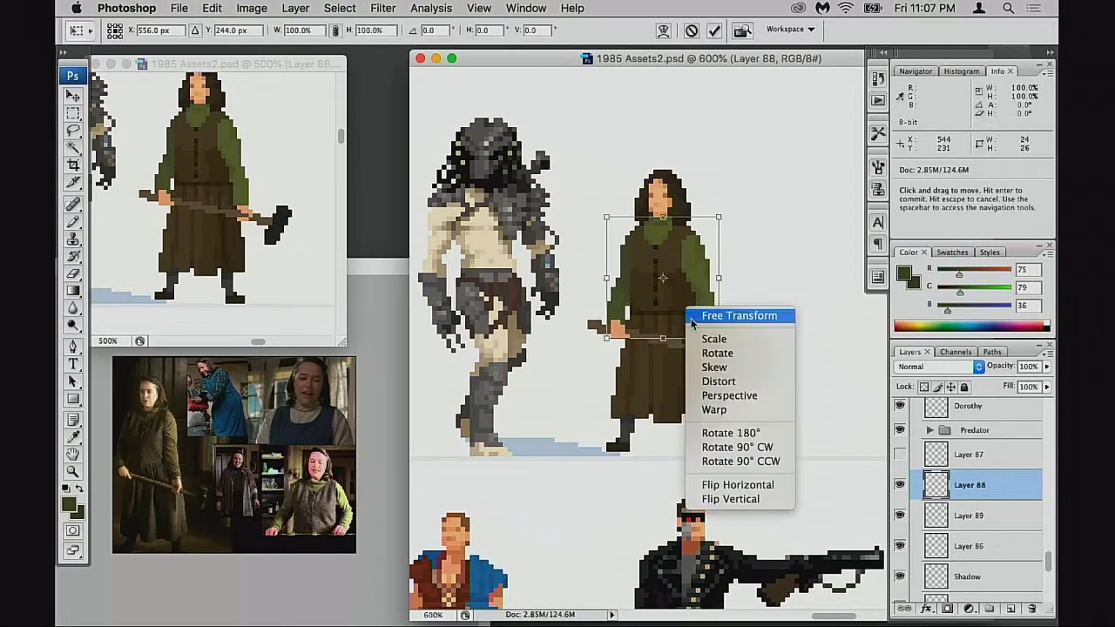
click(840, 269)
key(Escape)
Compare the figure with its shading layers hidden and shown, and merge Layers 88 and 89 down into Layer 86
click(900, 485)
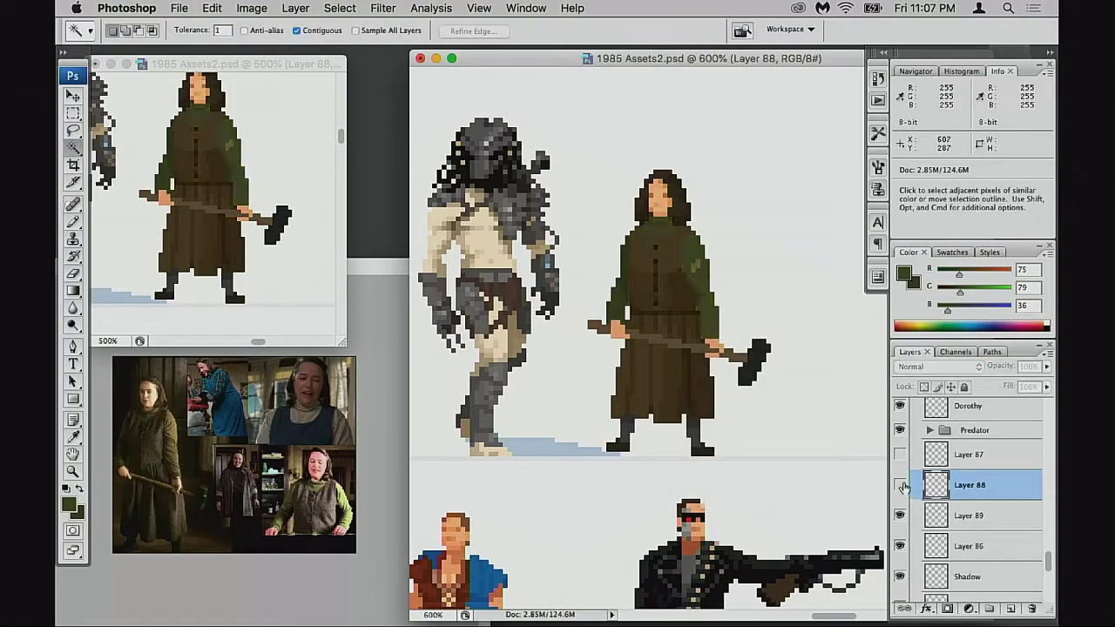
click(900, 485)
click(900, 486)
click(900, 485)
key(super+e)
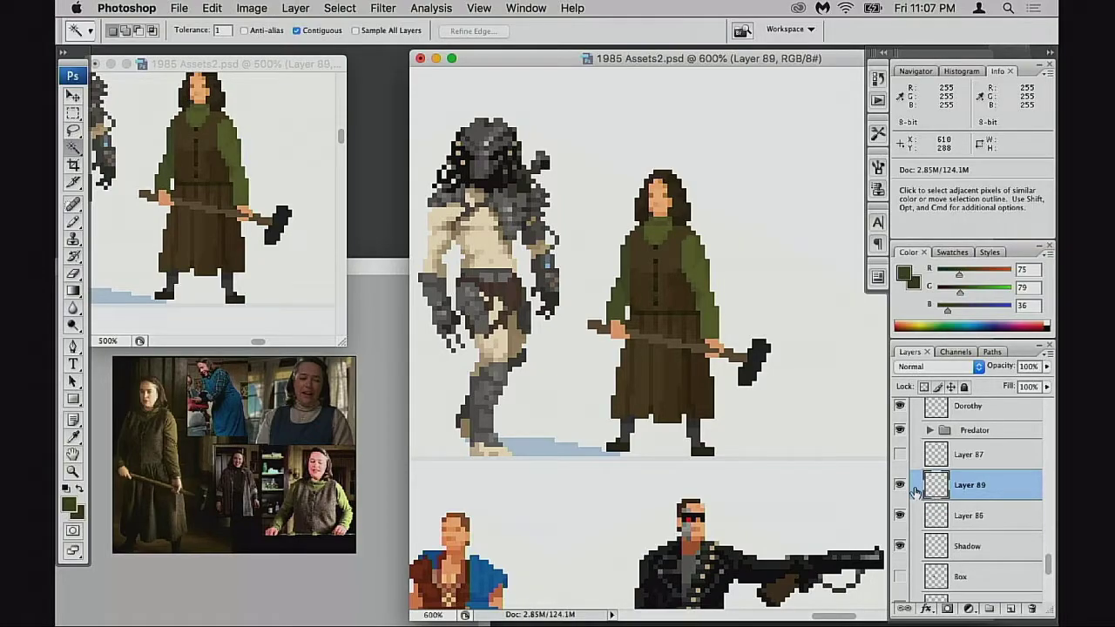
click(900, 487)
click(901, 487)
key(super+e)
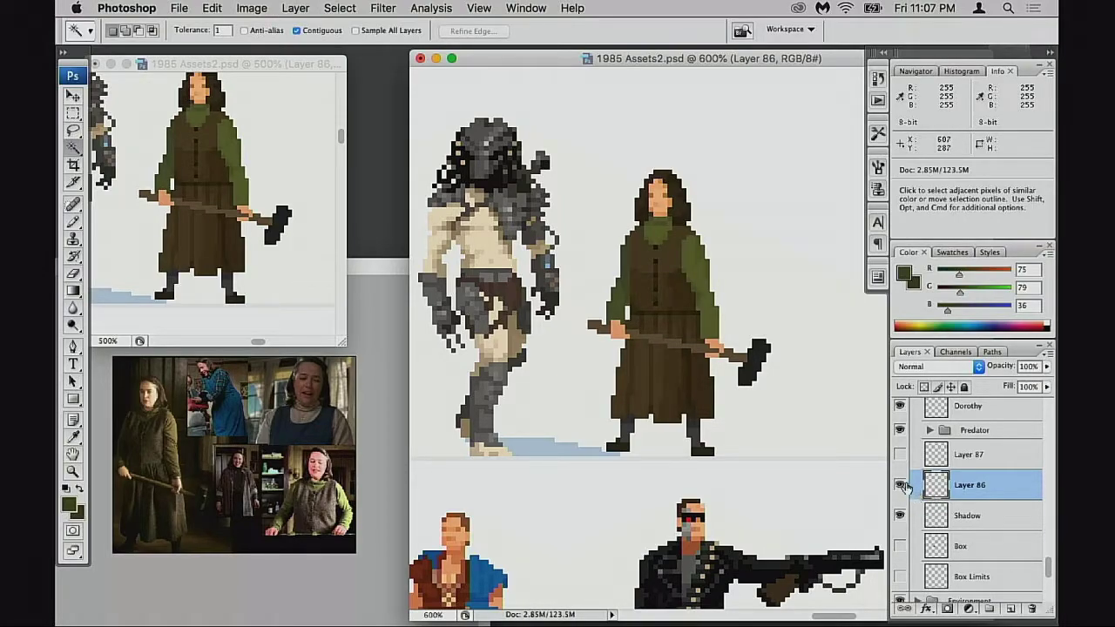
click(900, 485)
click(901, 485)
Try flipping the figure on Layer 86 horizontally, compare it with the neighbouring characters, and undo the flip
scroll(781, 453, right, 2)
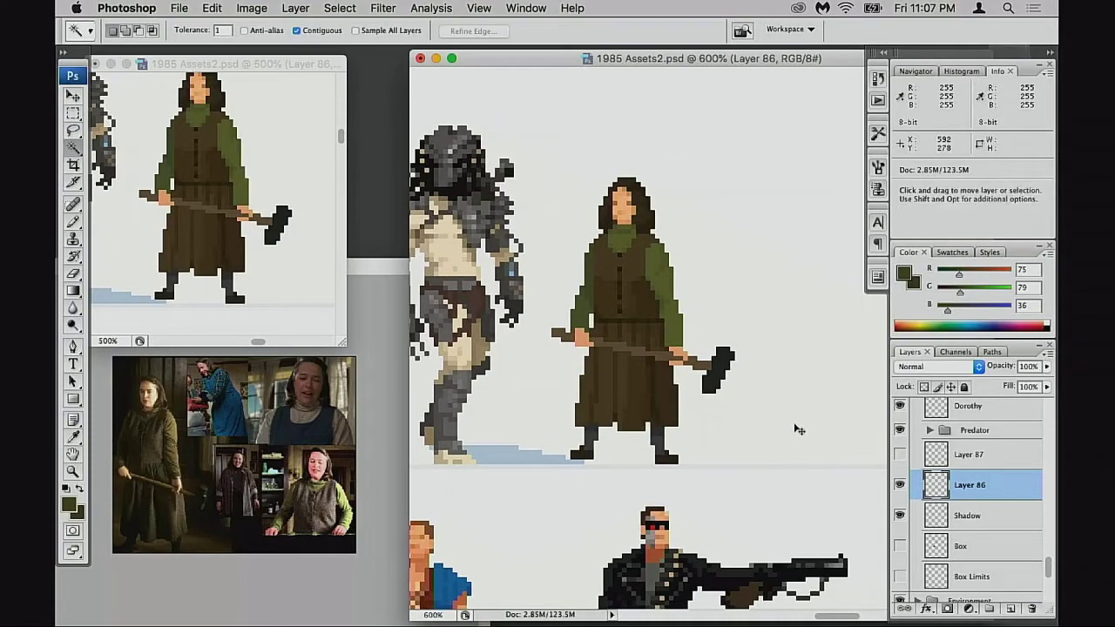
key(super+t)
right_click(621, 348)
key(Escape)
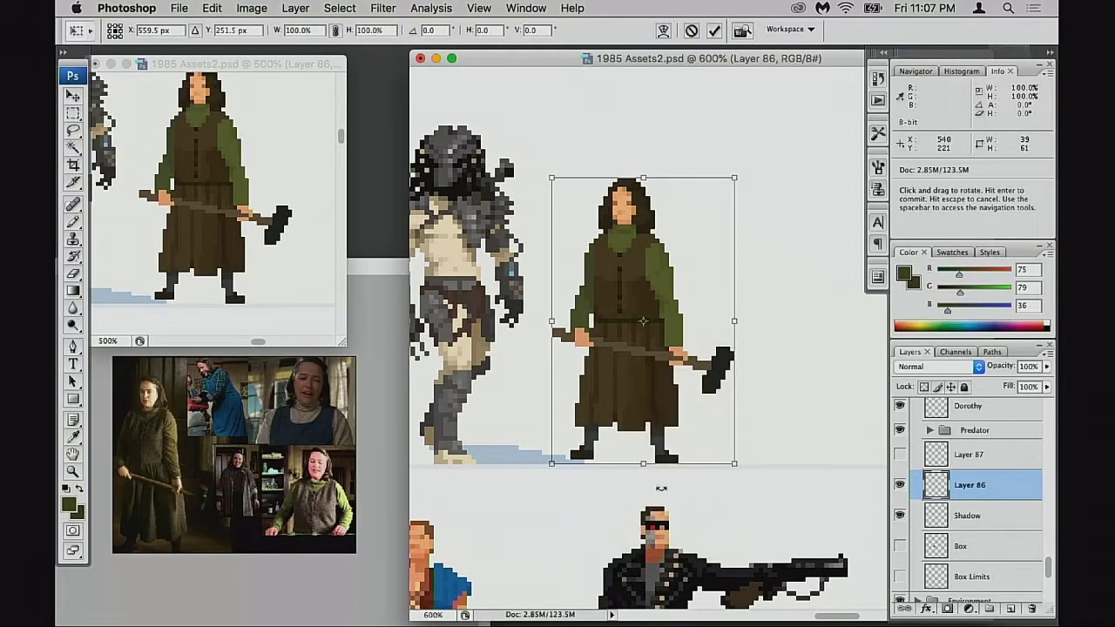
right_click(677, 383)
click(727, 563)
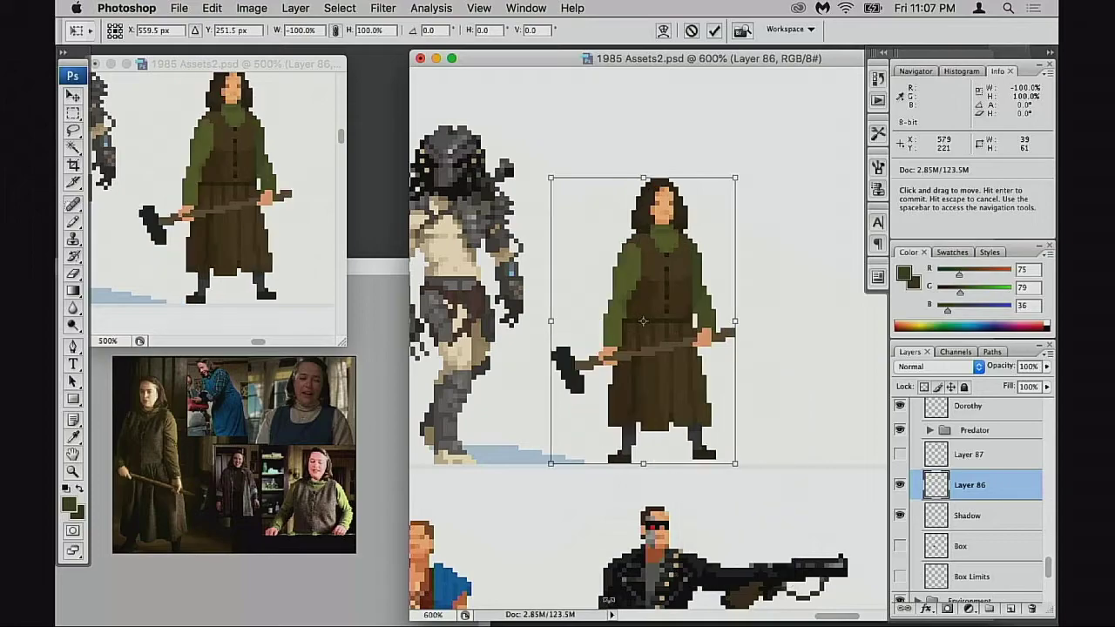
key(Return)
alt+super+click(608, 418)
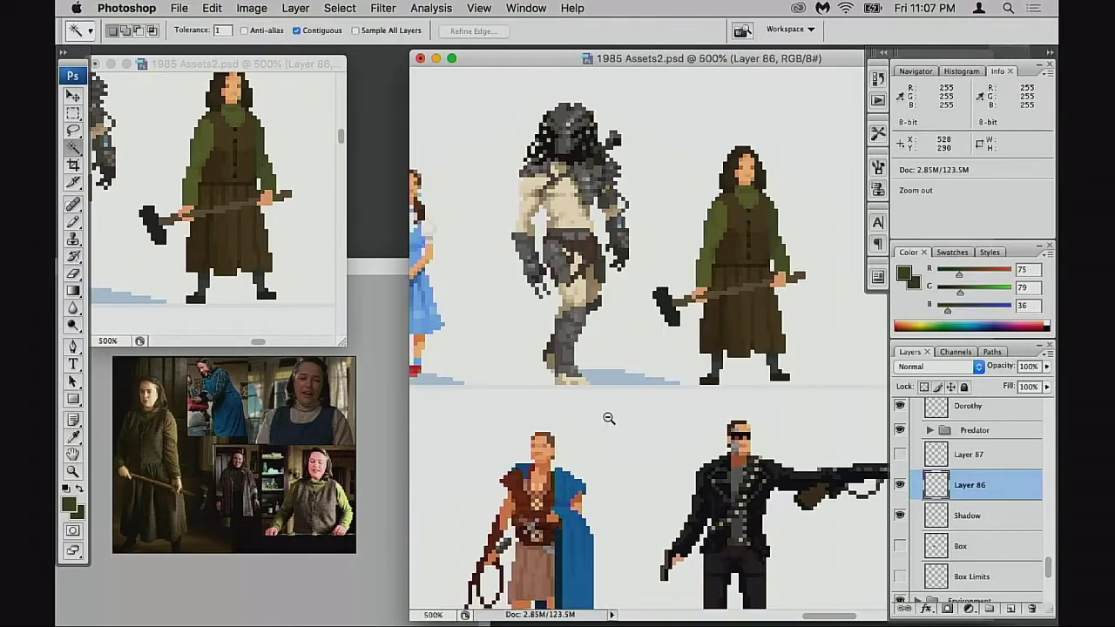
alt+super+click(609, 418)
drag(682, 403, 560, 444)
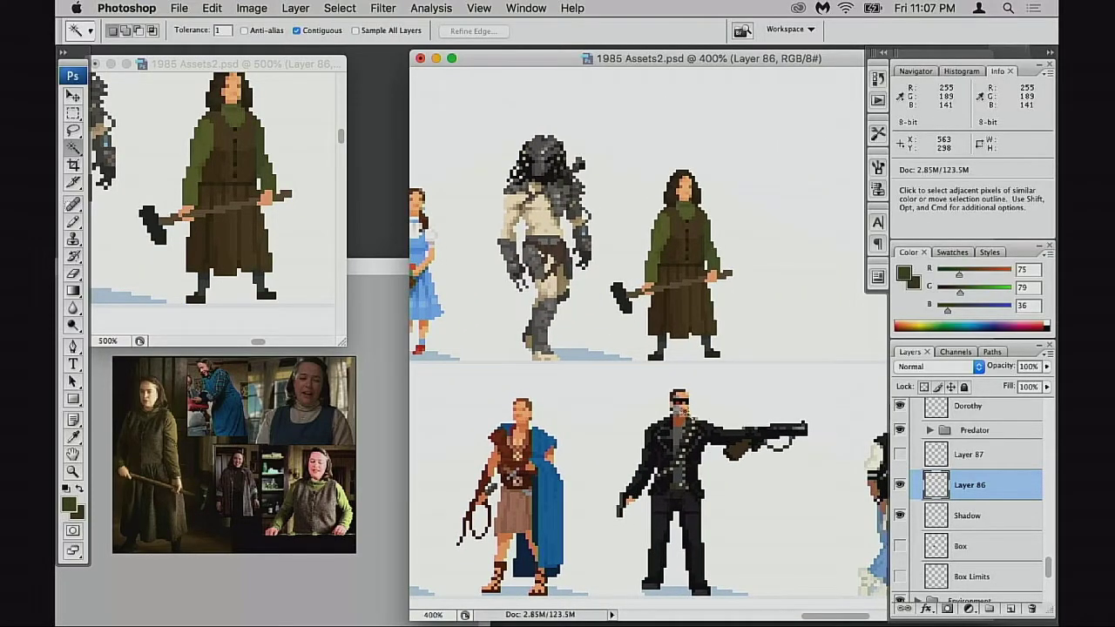
key(super)
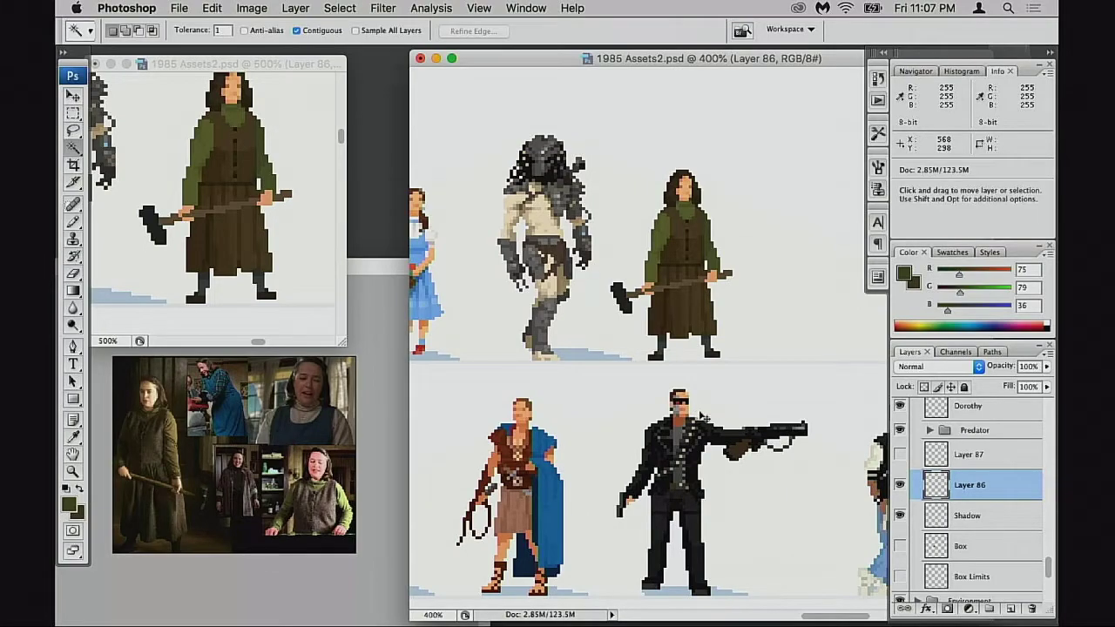
key(super+z)
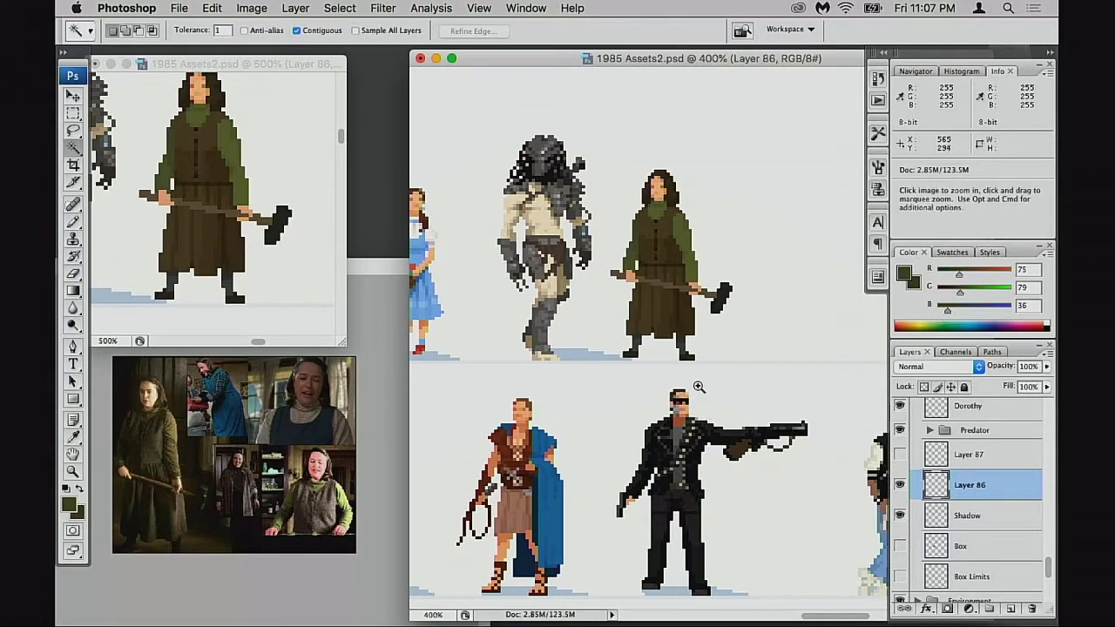
Shade the sledgehammer handle between the hands with the Pencil at low opacity, using the skirt brown (79, 62, 36)
drag(607, 235, 722, 378)
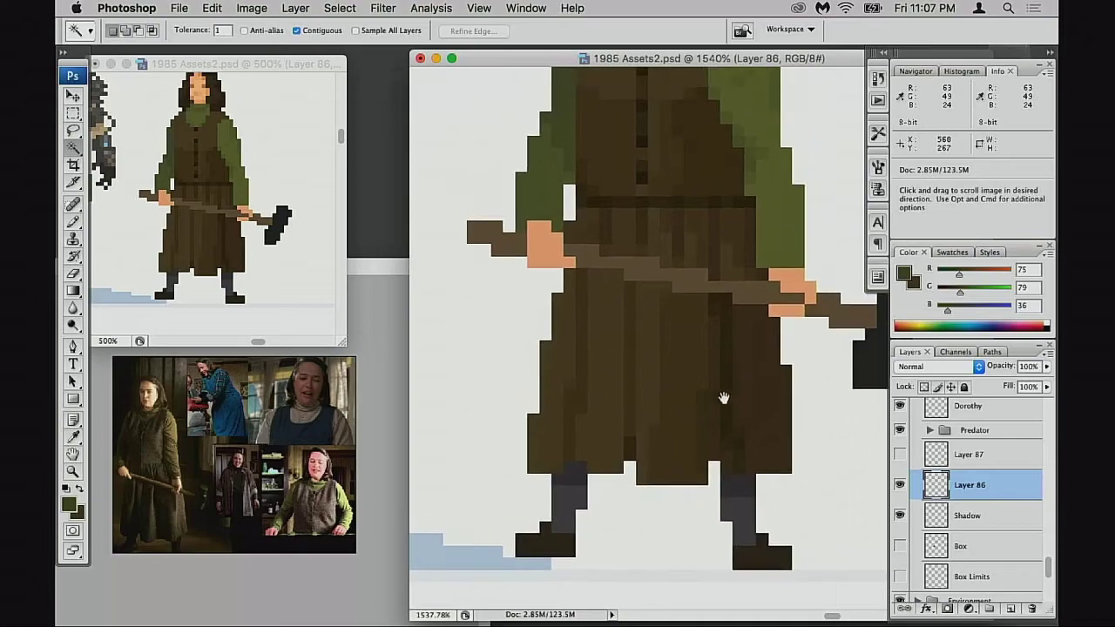
key(b)
scroll(600, 398, up, 3)
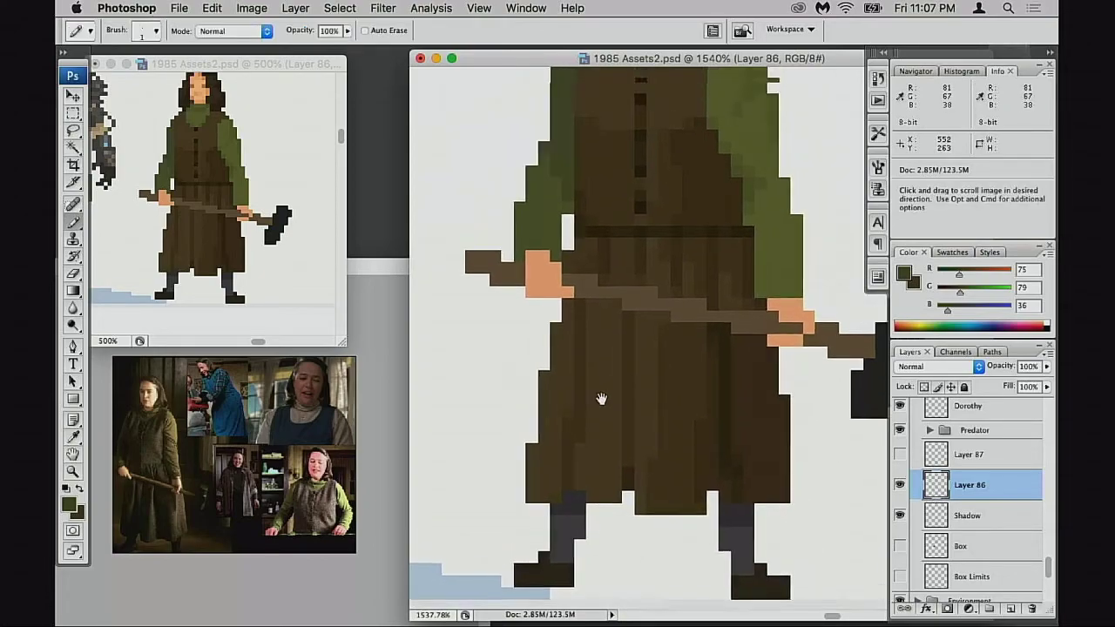
alt+click(592, 328)
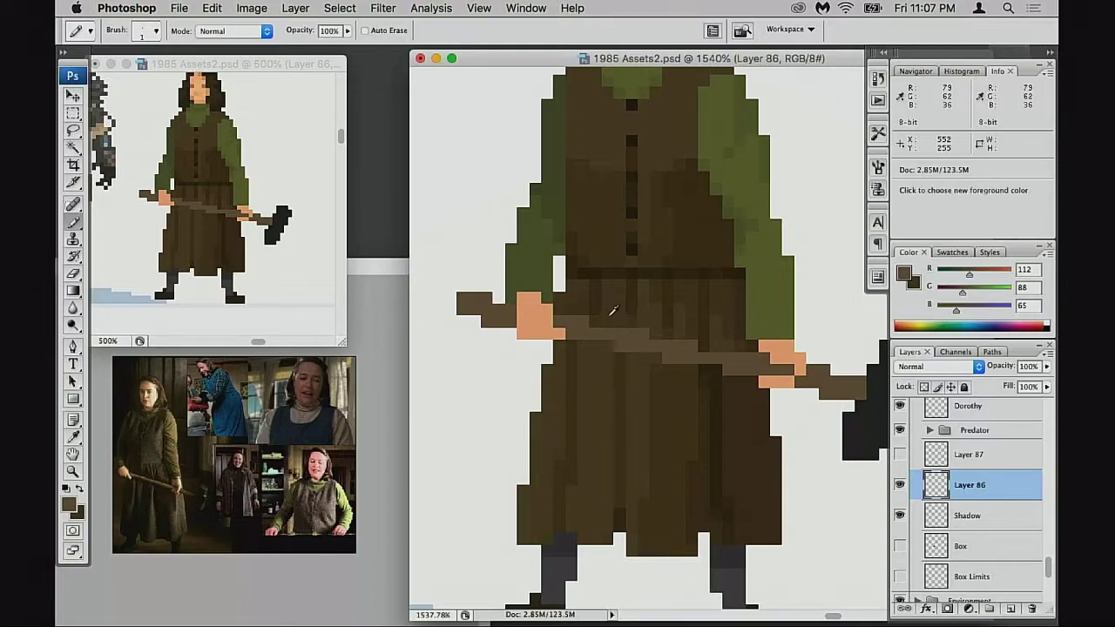
alt+click(610, 325)
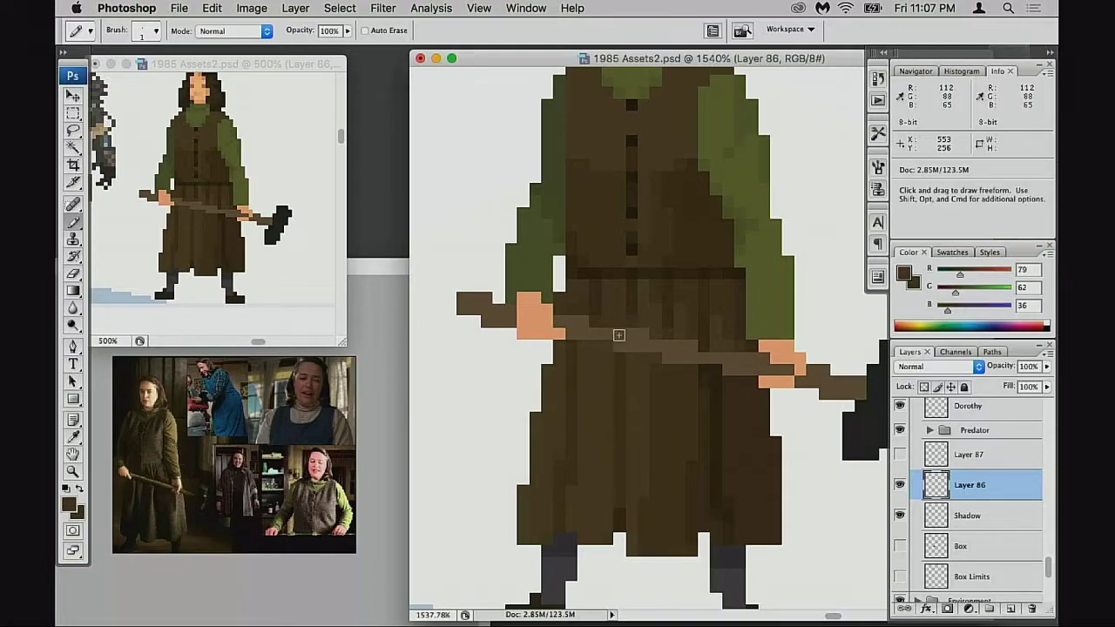
key(2)
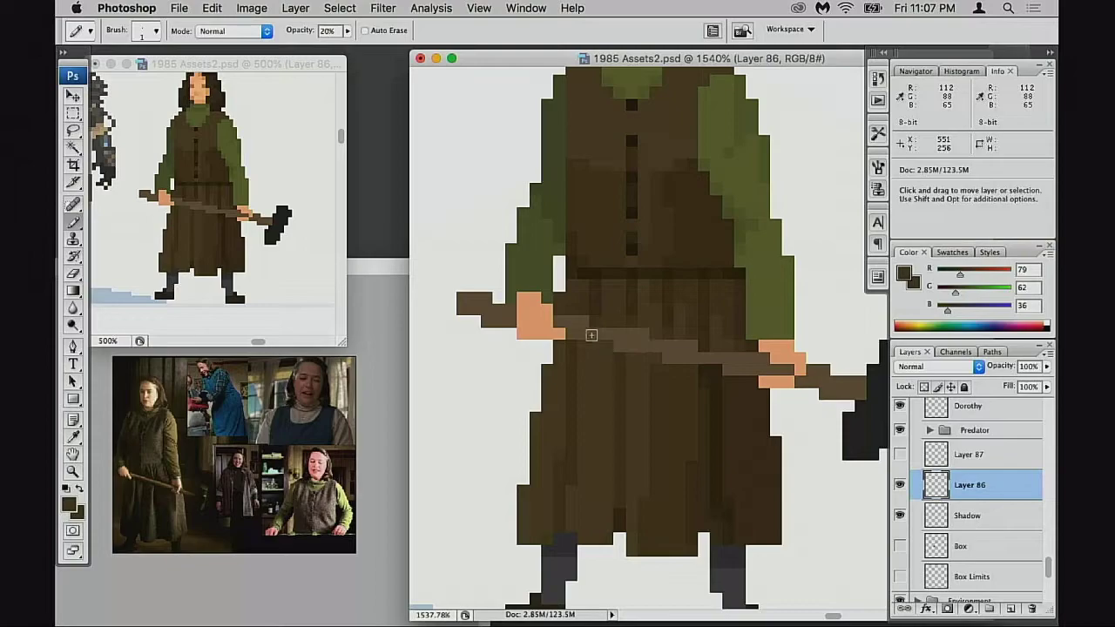
key(8)
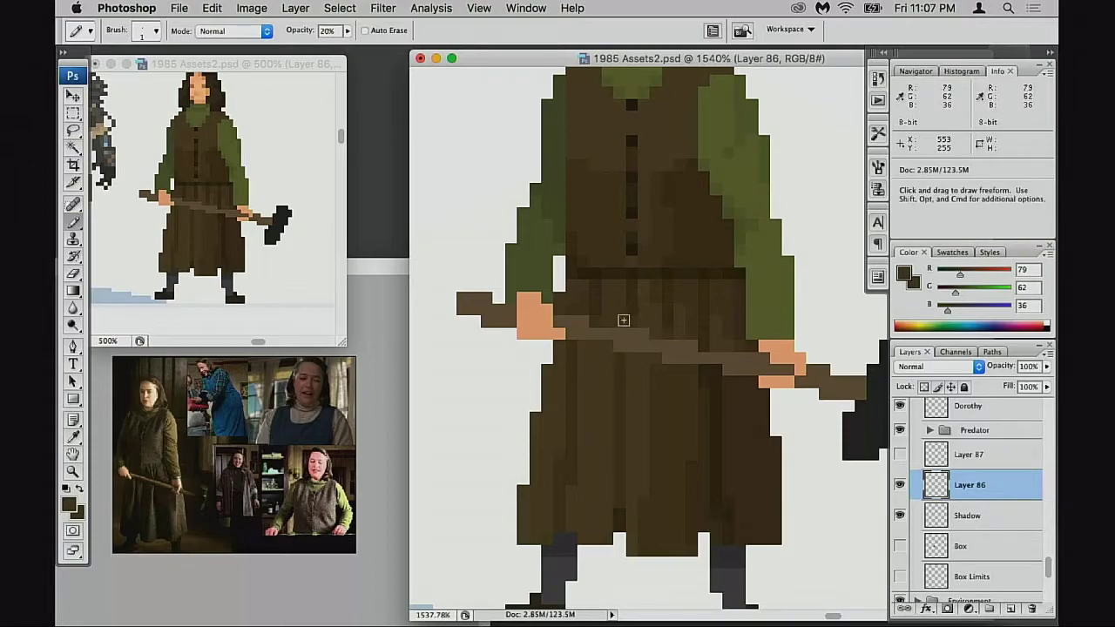
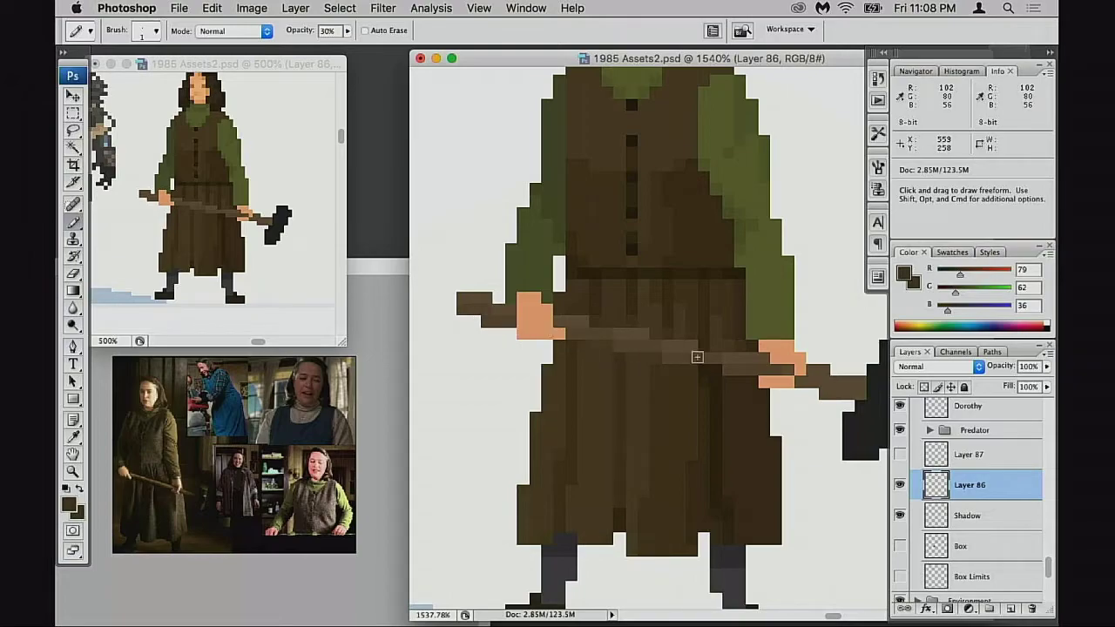
Even out the handle's shaded pixels up to the far hand with the handle's own brown (102, 80, 56), ending at 100% opacity
key(space)
drag(729, 397, 716, 401)
key(super+space)
super+click(720, 398)
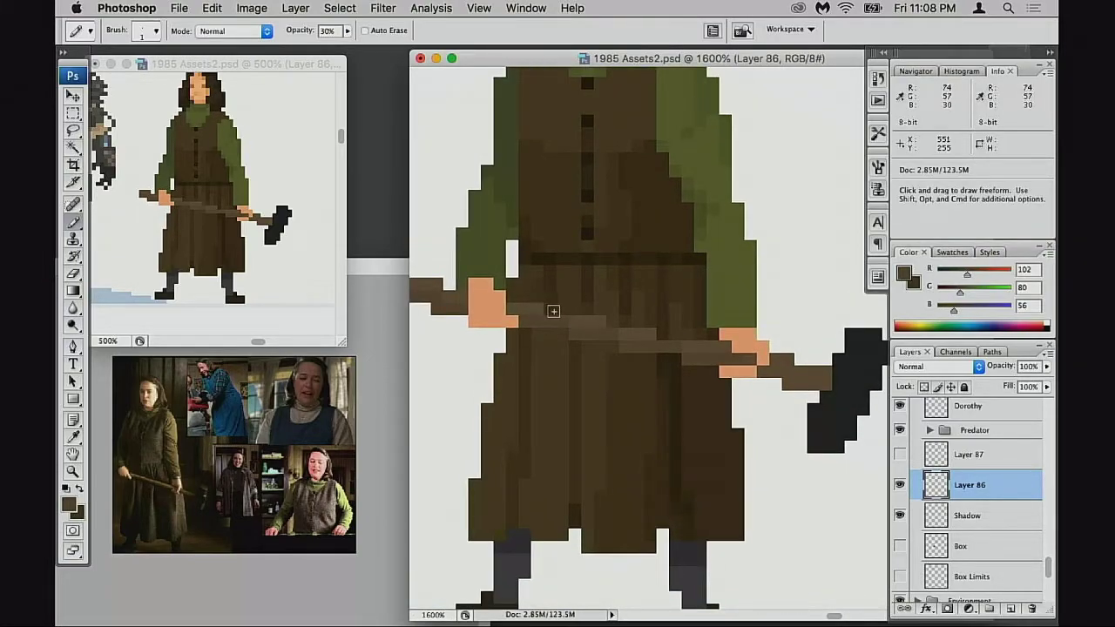
key(super+alt)
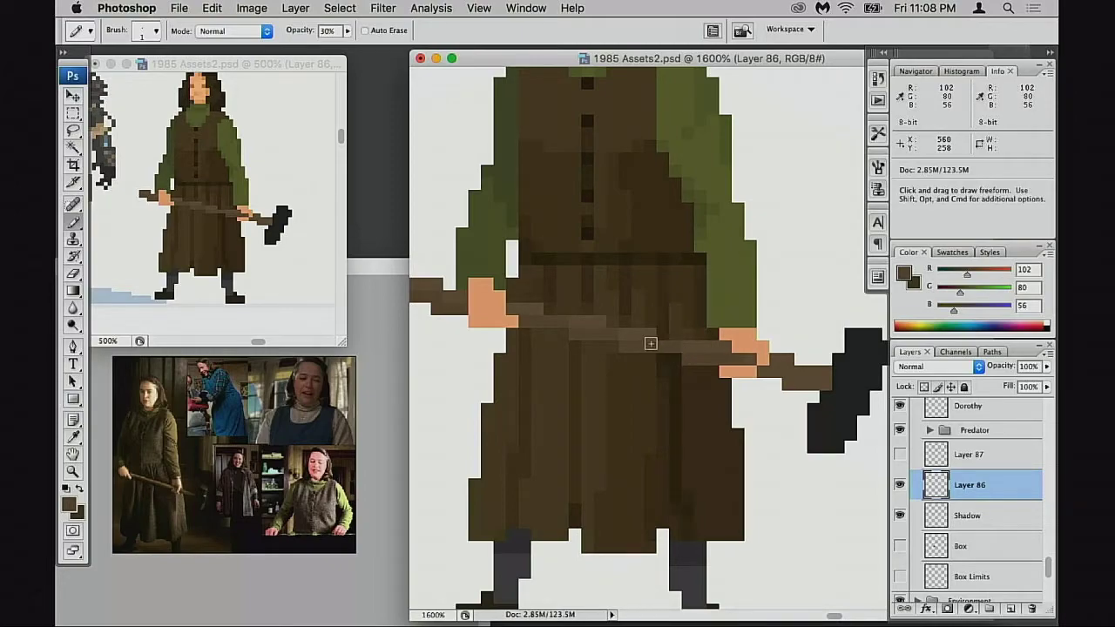
key(alt)
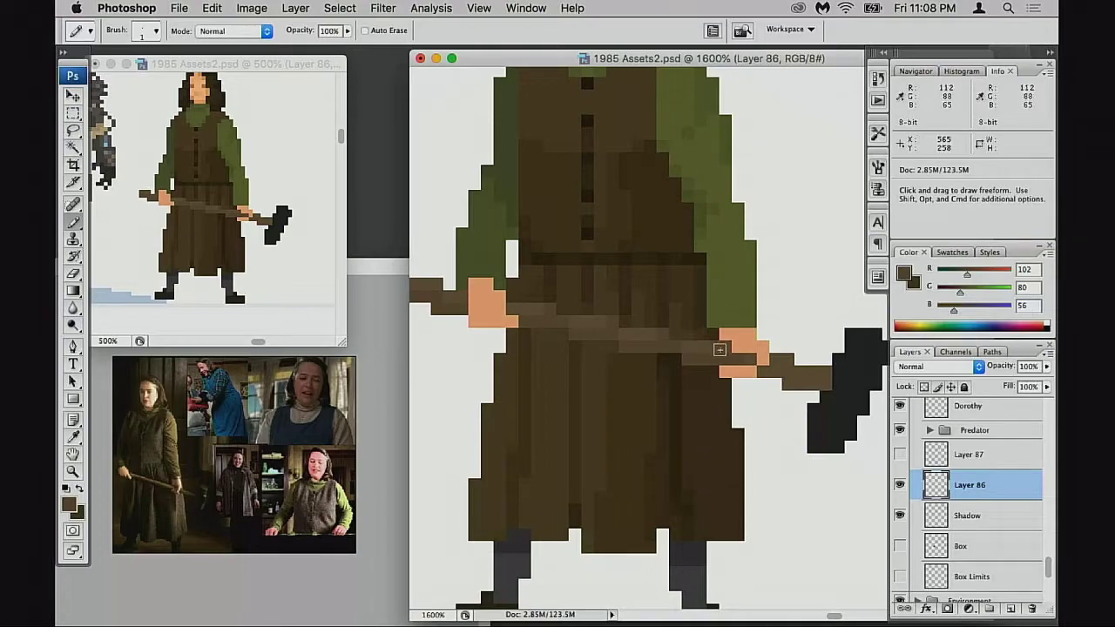
key(space)
mouse_move(766, 398)
mouse_down()
mouse_move(753, 405)
mouse_move(765, 403)
mouse_up()
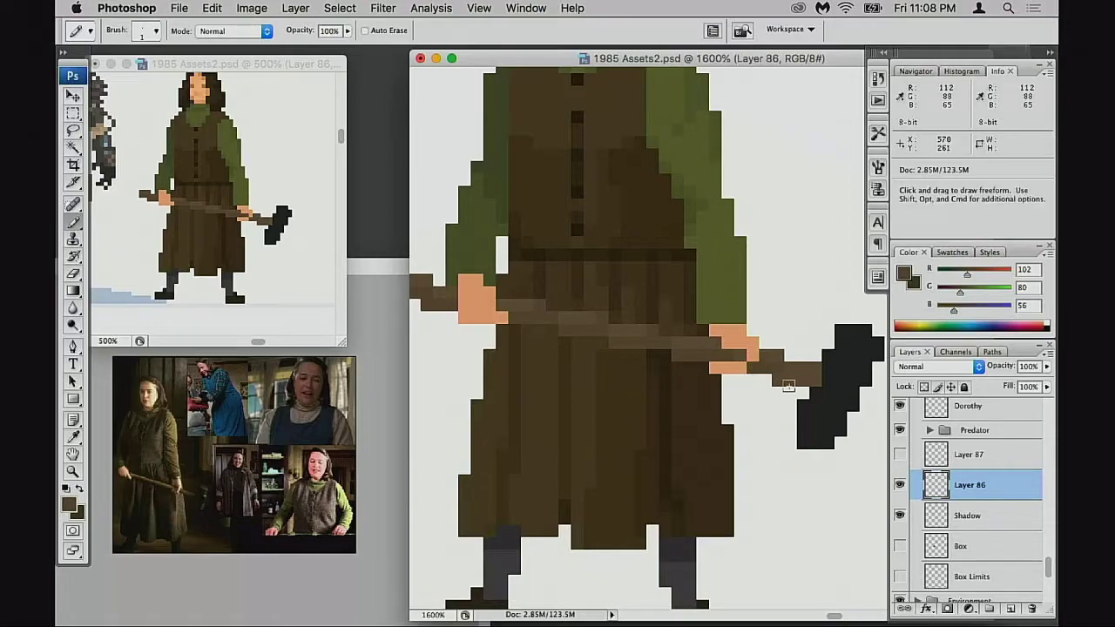
Enlarge the sledgehammer in the reference photo and lighten the upper end of the hammer head with grey 38 in Screen mode at 70% opacity
key(space)
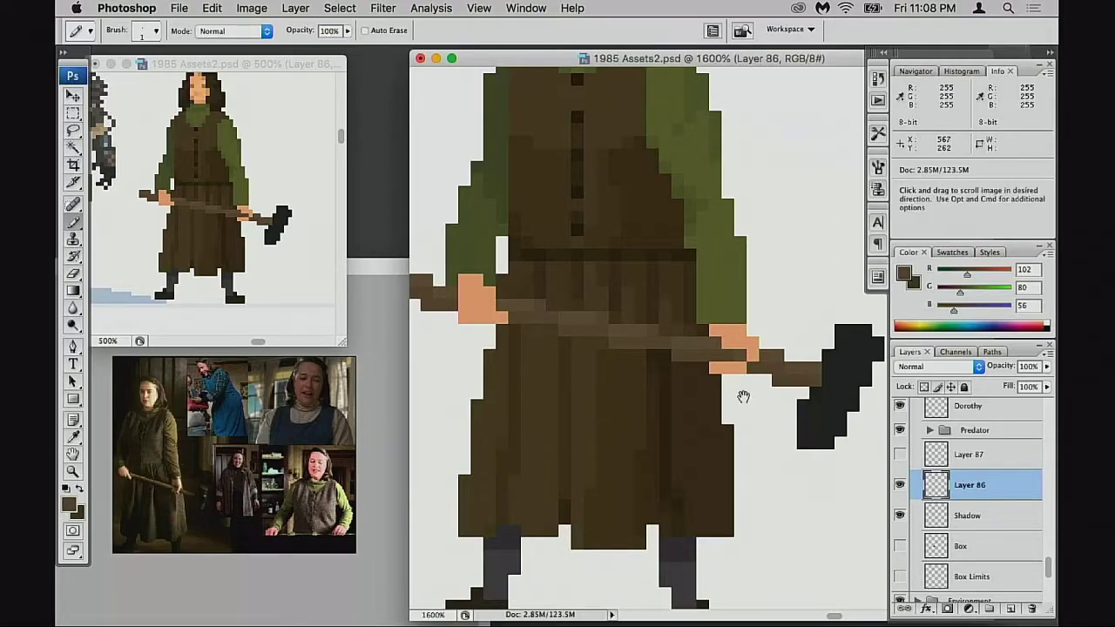
drag(754, 399, 735, 418)
click(261, 470)
drag(190, 458, 324, 490)
click(567, 436)
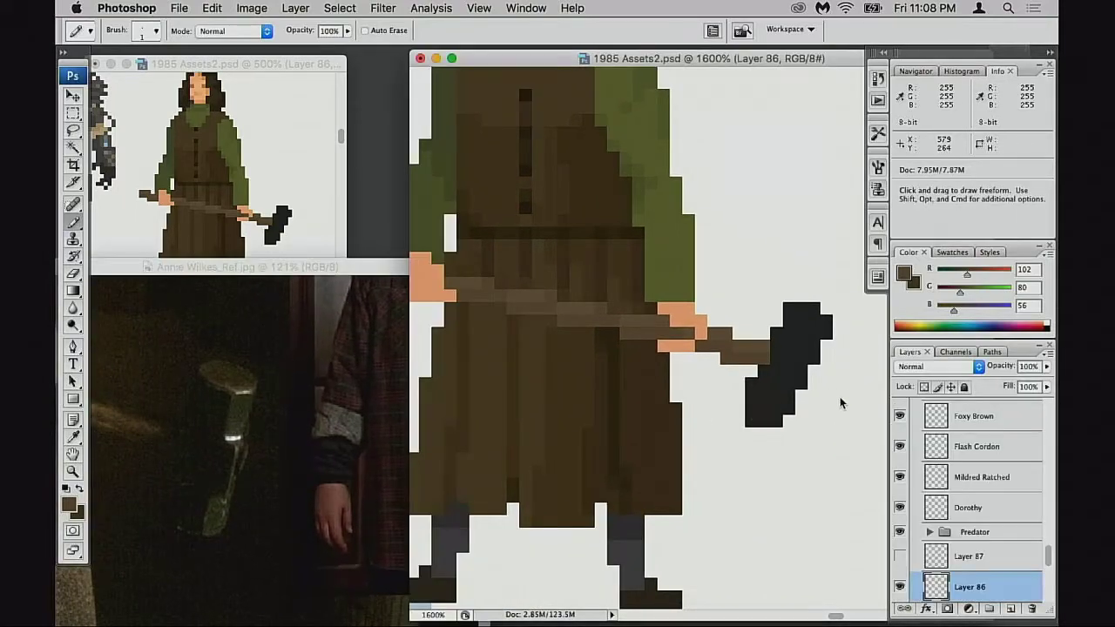
alt+click(804, 320)
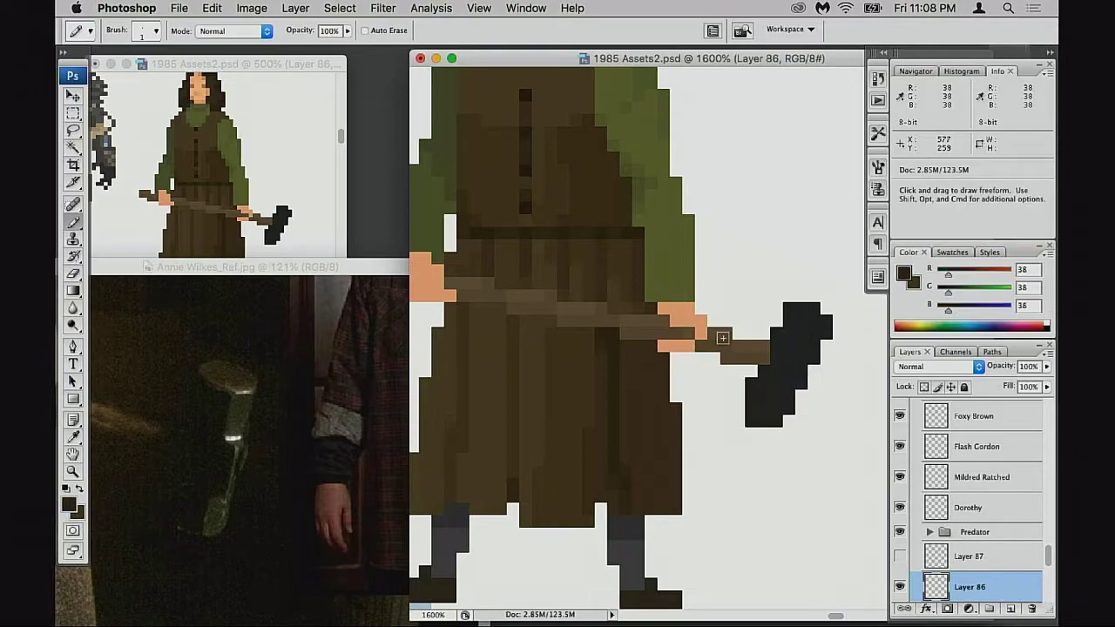
key(alt+shift+s)
key(3)
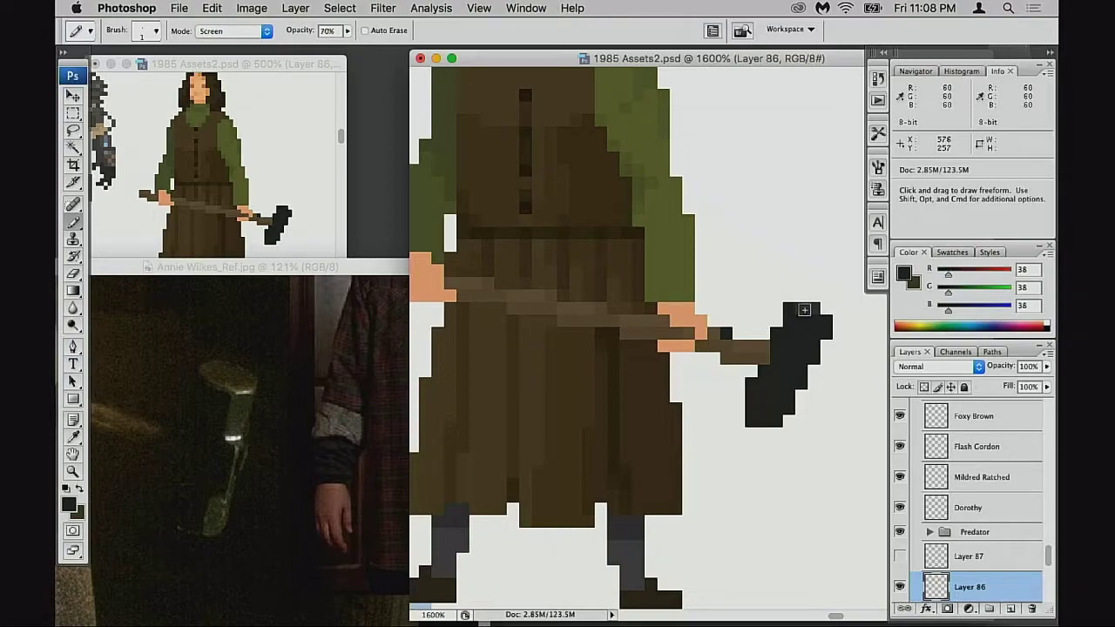
drag(805, 309, 820, 326)
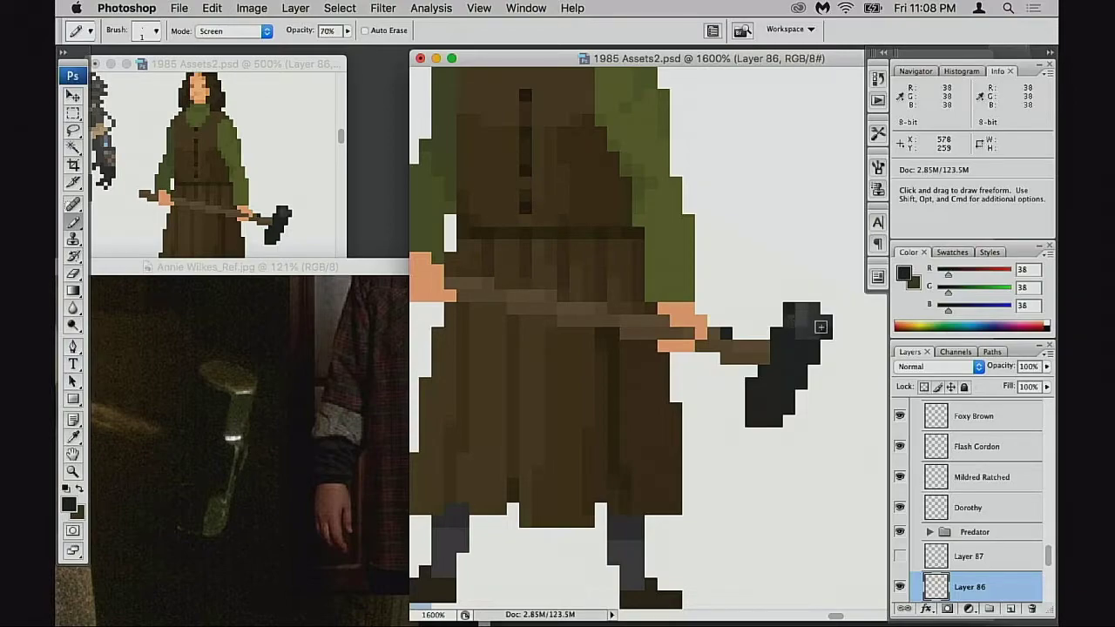
Refine the hammer head's upper end with sampled greys 80 and 60, using the Pencil in Normal mode at 100% opacity
alt+click(814, 324)
click(802, 317)
key(0)
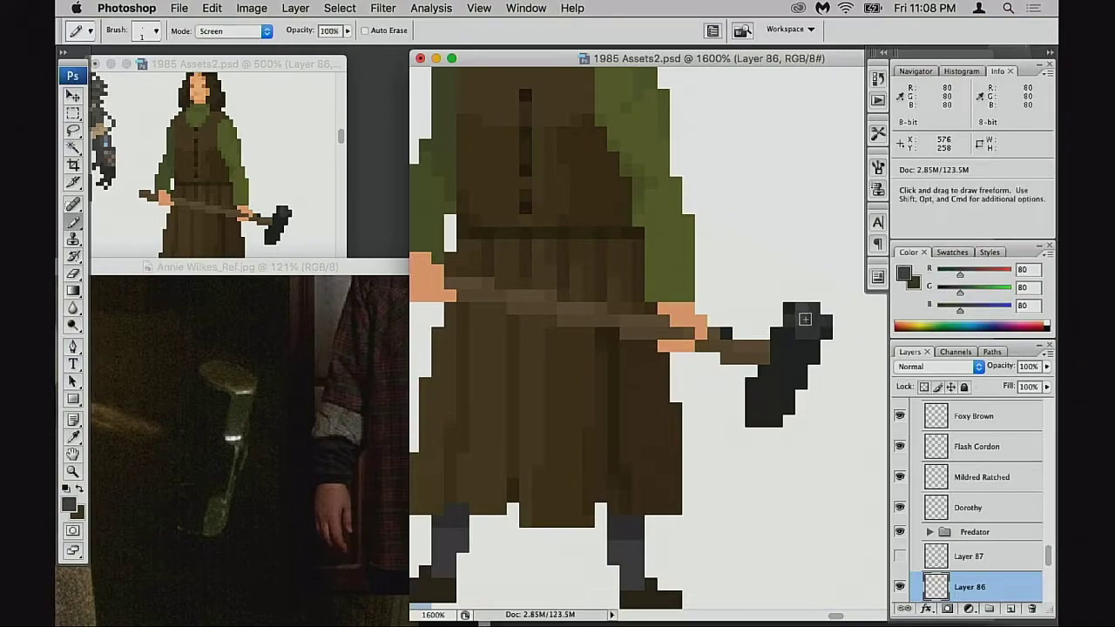
key(shift+alt+n)
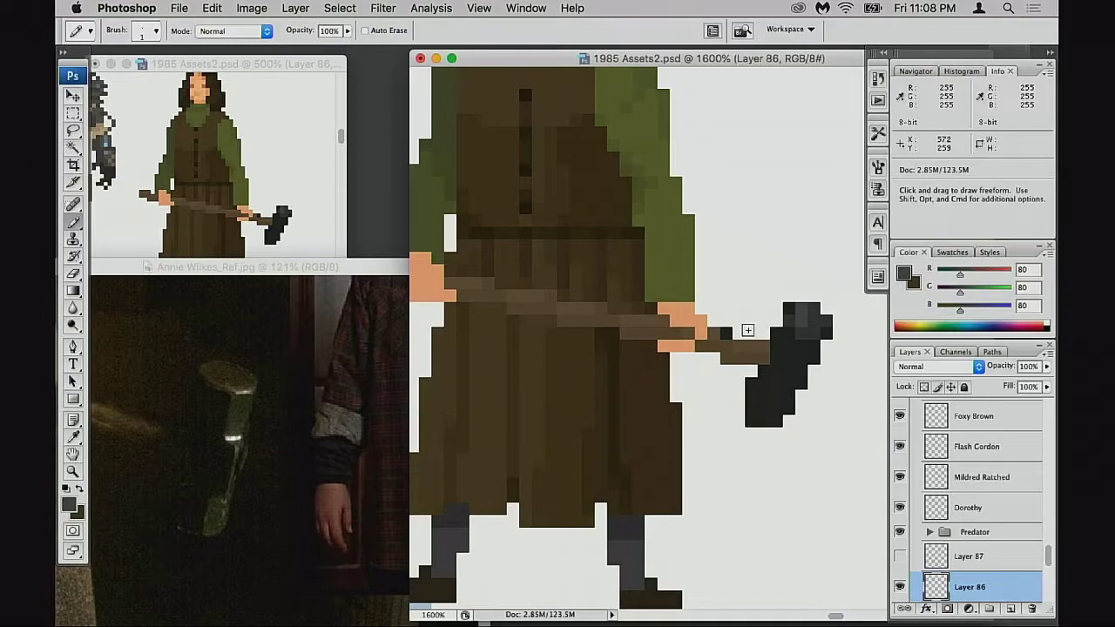
alt+click(809, 359)
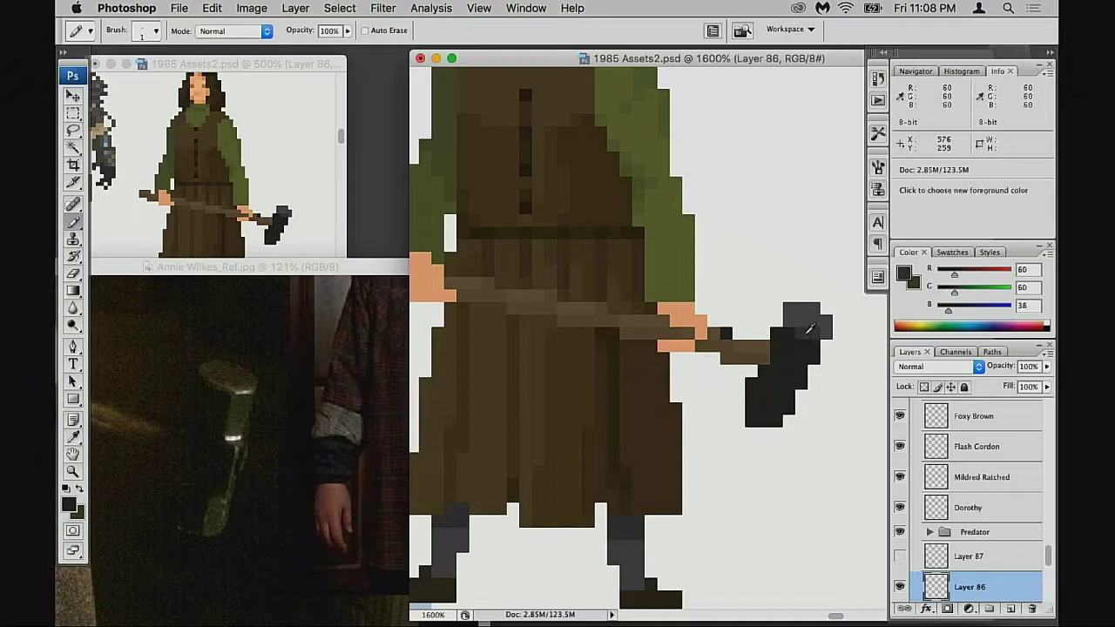
alt+click(818, 331)
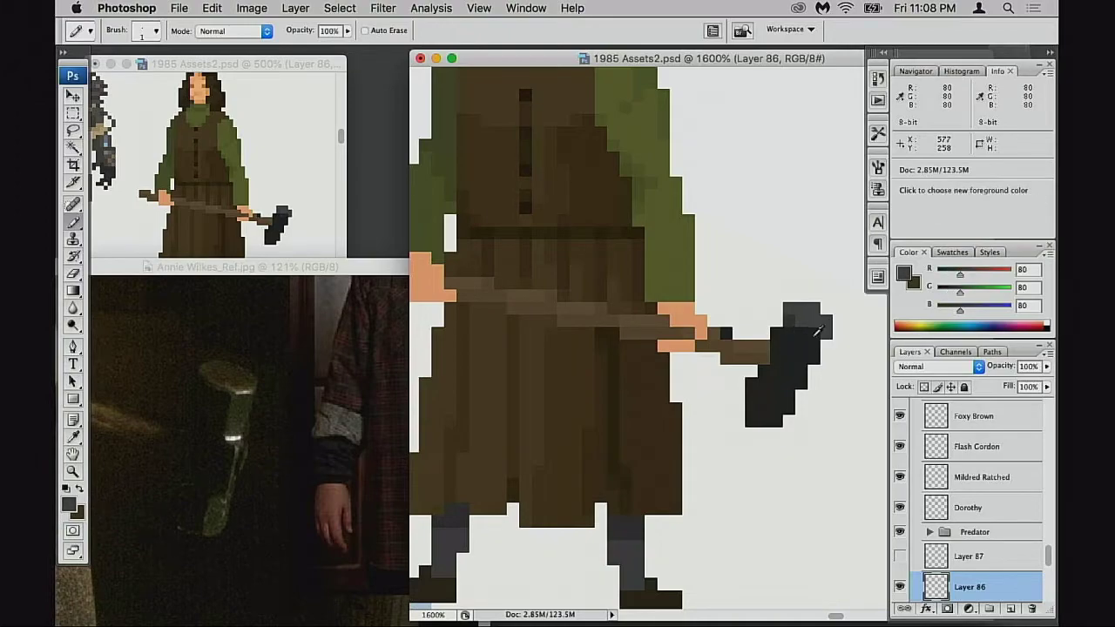
alt+click(809, 336)
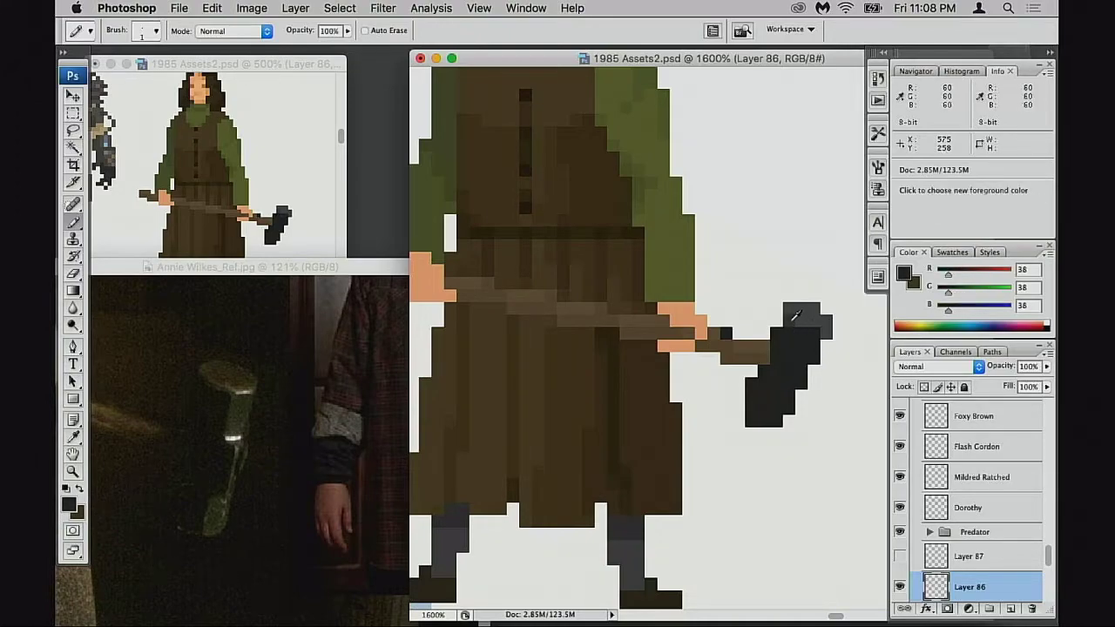
alt+click(795, 315)
click(812, 334)
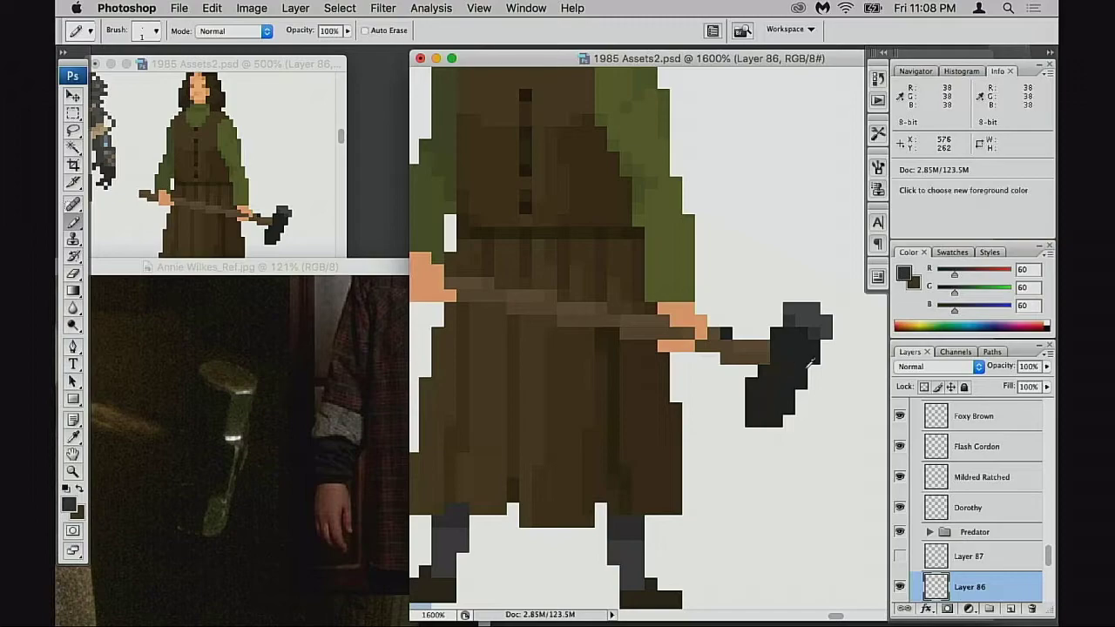
Try lighter grey 80 highlights along the outer edge of the hammer head's lower part
alt+click(827, 338)
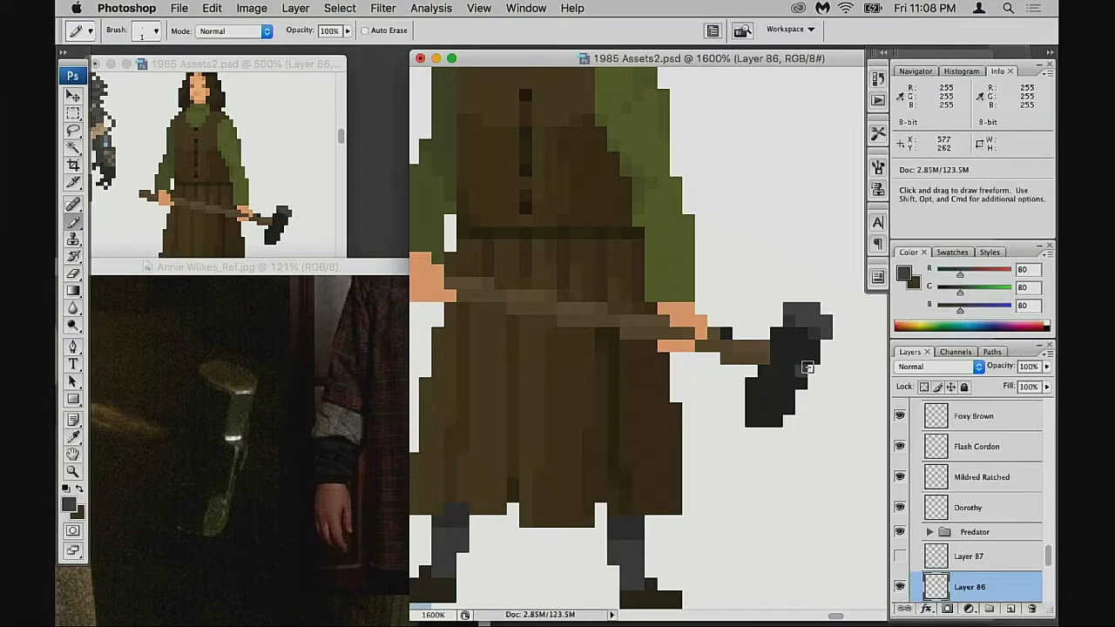
click(802, 381)
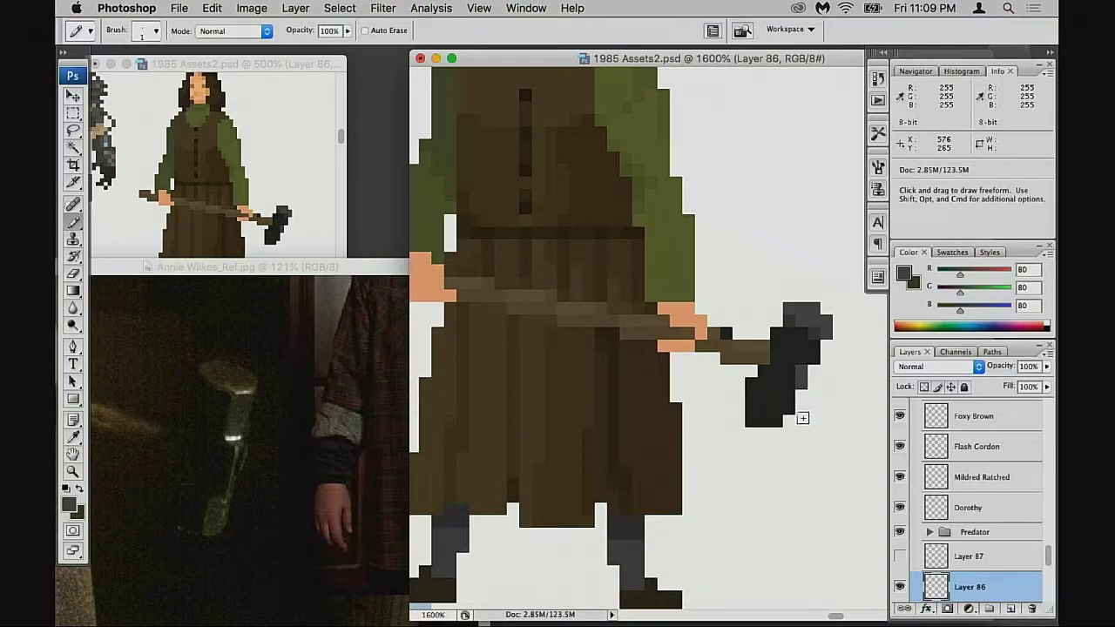
click(778, 419)
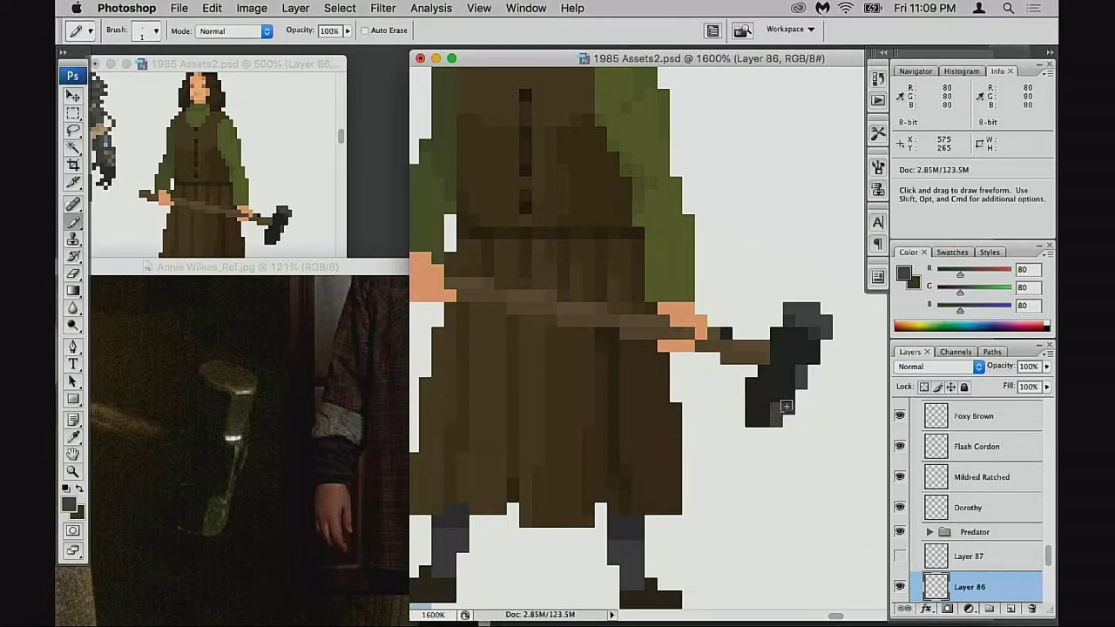
click(785, 399)
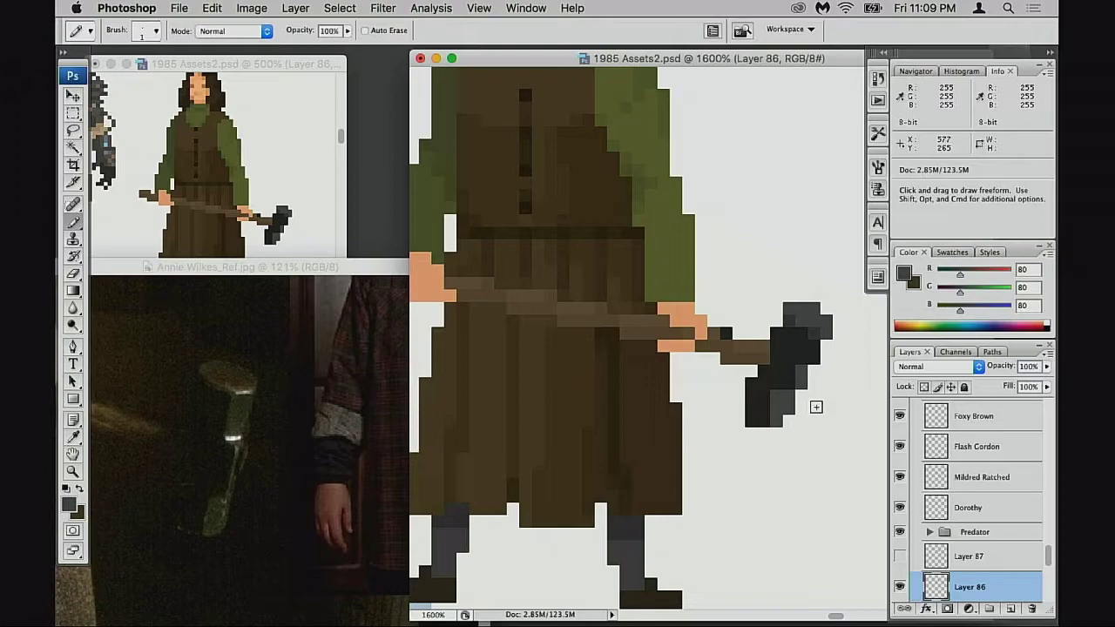
alt+click(800, 367)
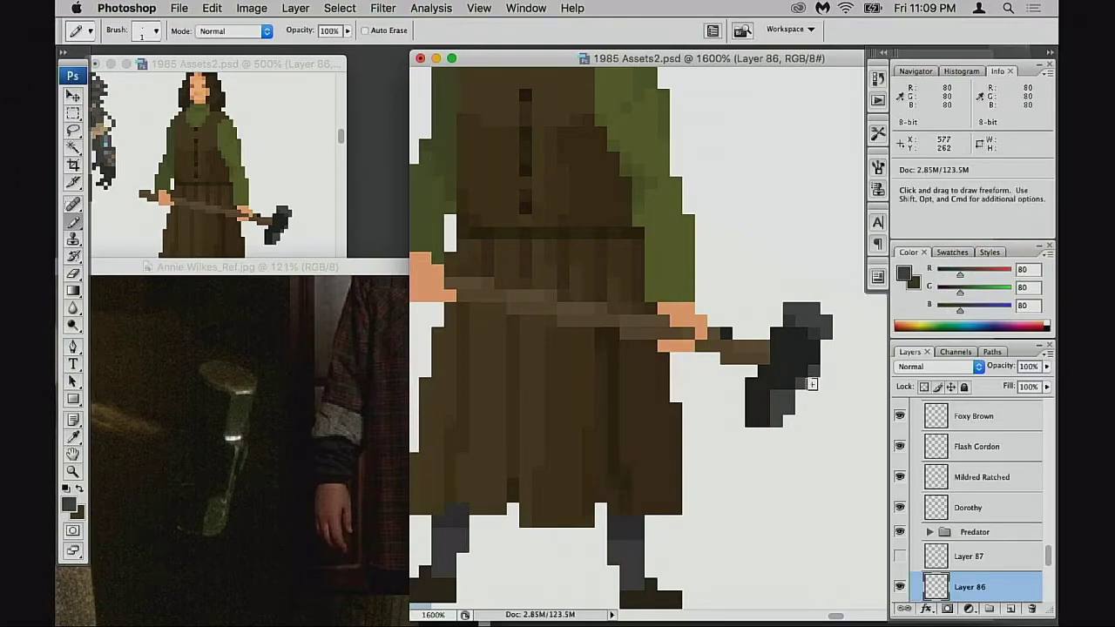
key(e)
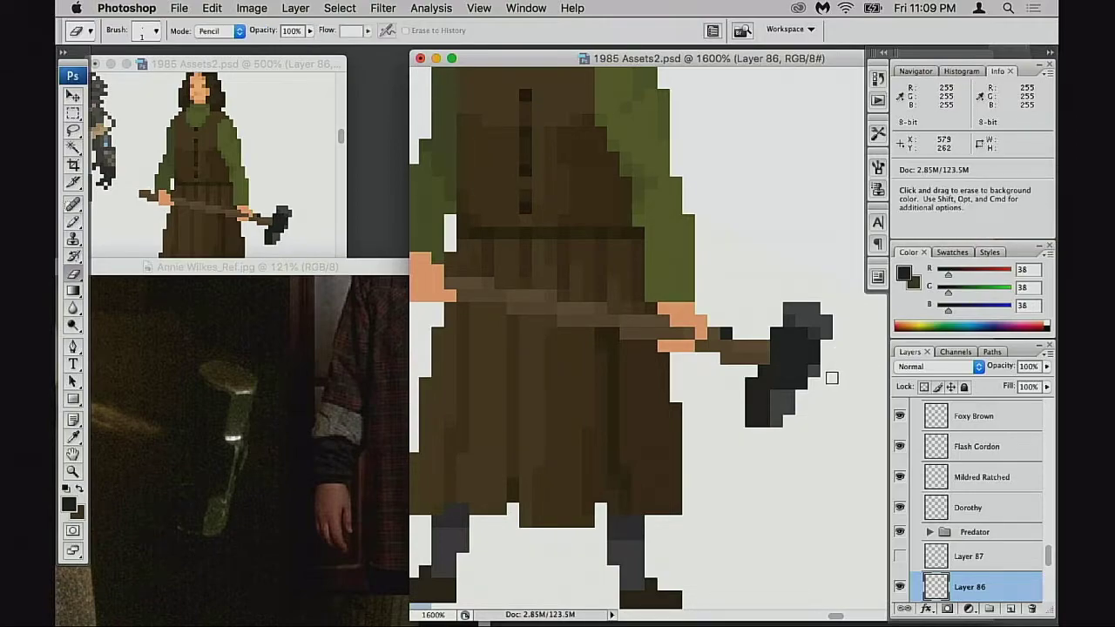
click(783, 399)
click(670, 200)
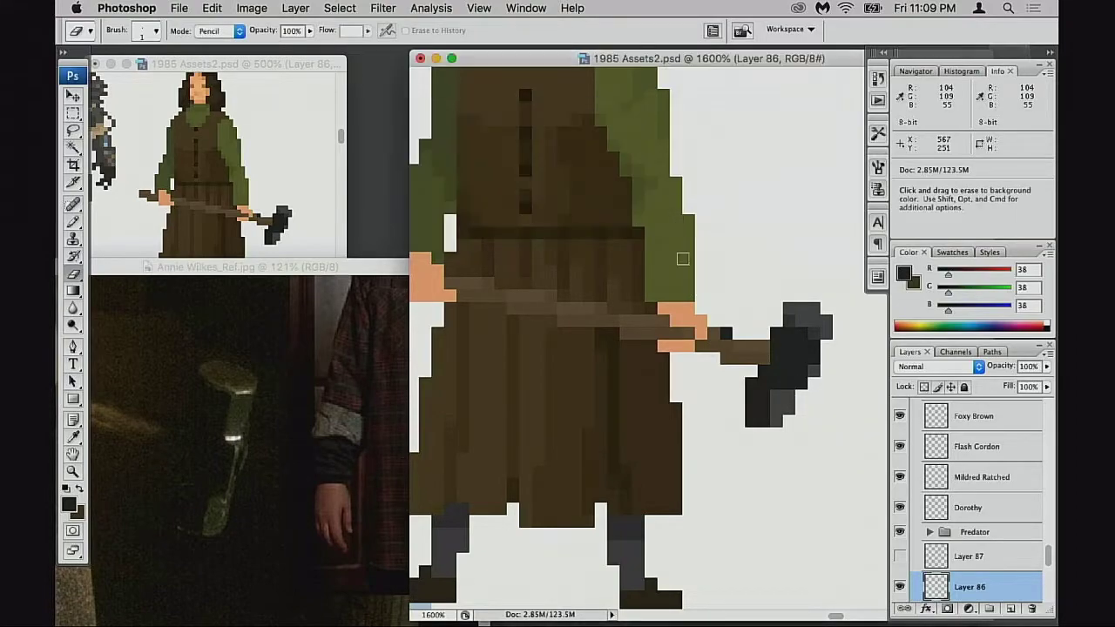
Paint the outer edge of the hammer head's lower part in dark grey 38
key(b)
alt+click(791, 380)
mouse_move(776, 397)
mouse_down()
mouse_move(779, 409)
mouse_move(788, 397)
mouse_move(783, 418)
mouse_up()
click(811, 372)
Erase one corner pixel at the hammer head's lower end and one at its upper end to round the silhouette
key(e)
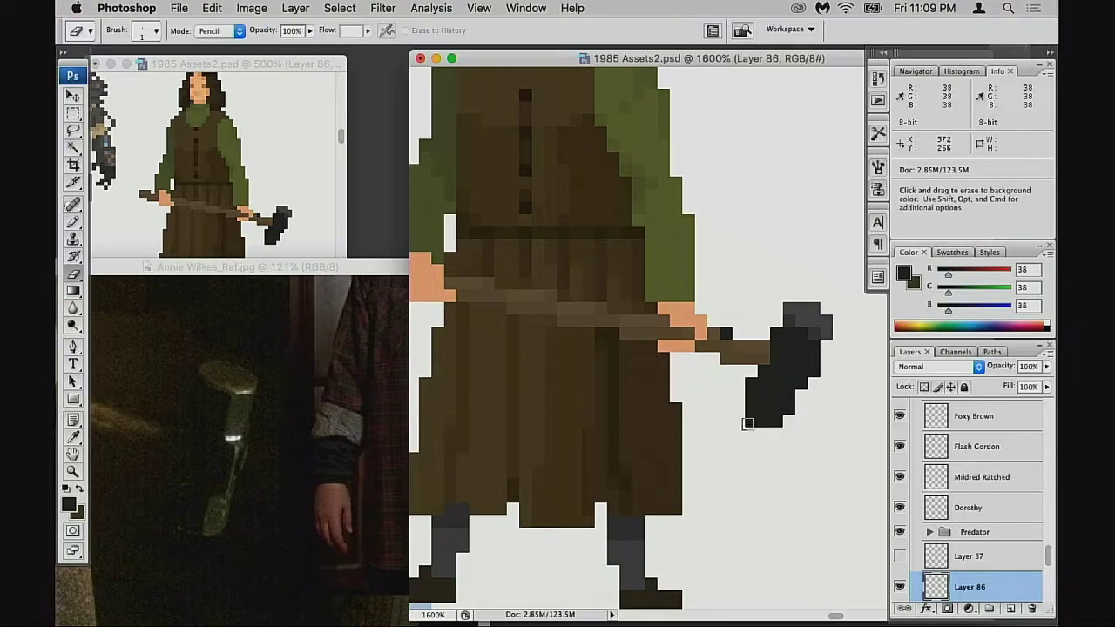
click(751, 421)
key(b)
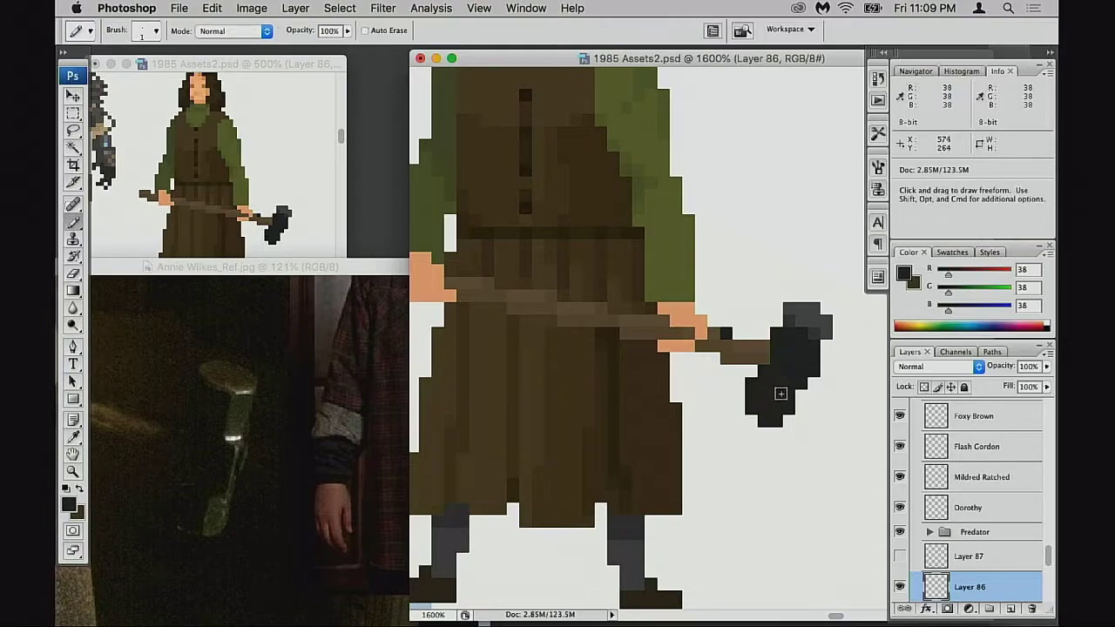
key(e)
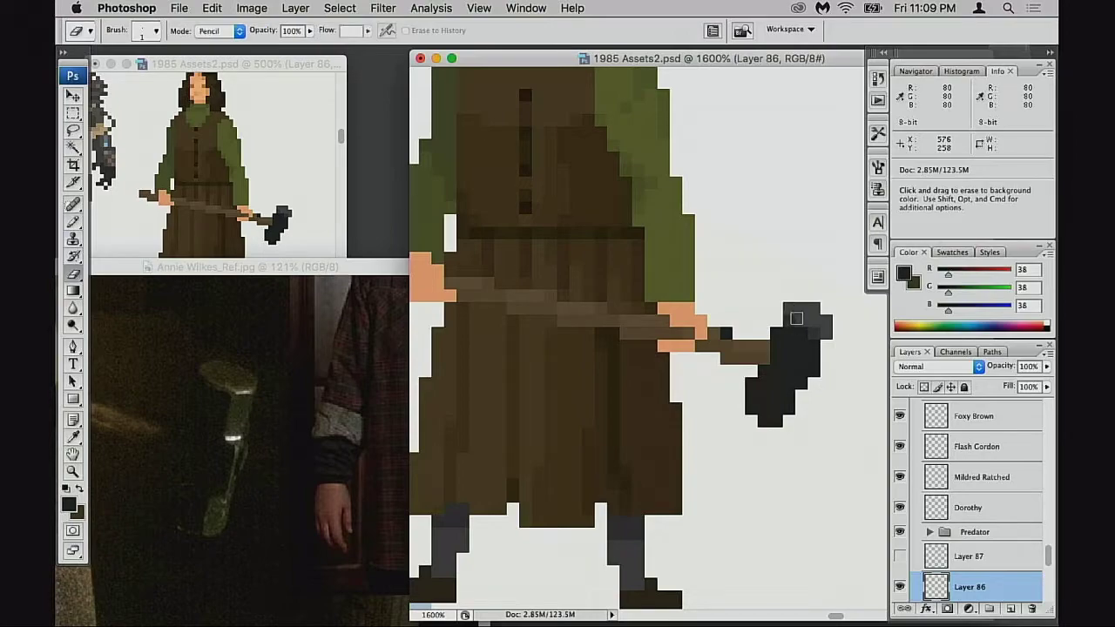
click(789, 310)
Extend the outer side of the hammer head's upper end by a pixel above and below with sampled grey 80
key(b)
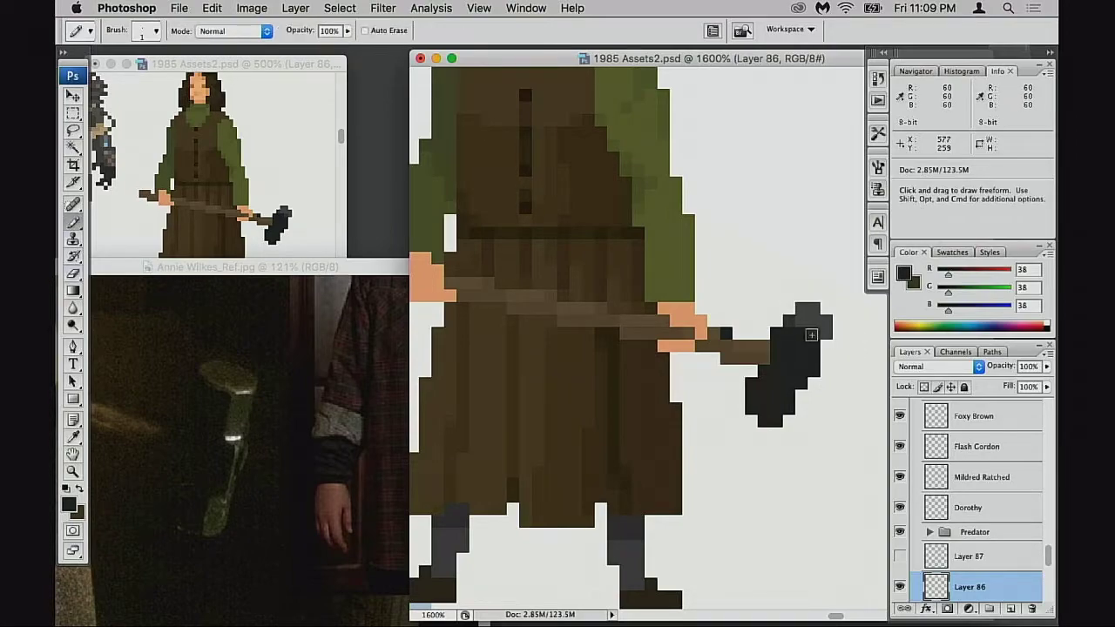
alt+click(810, 320)
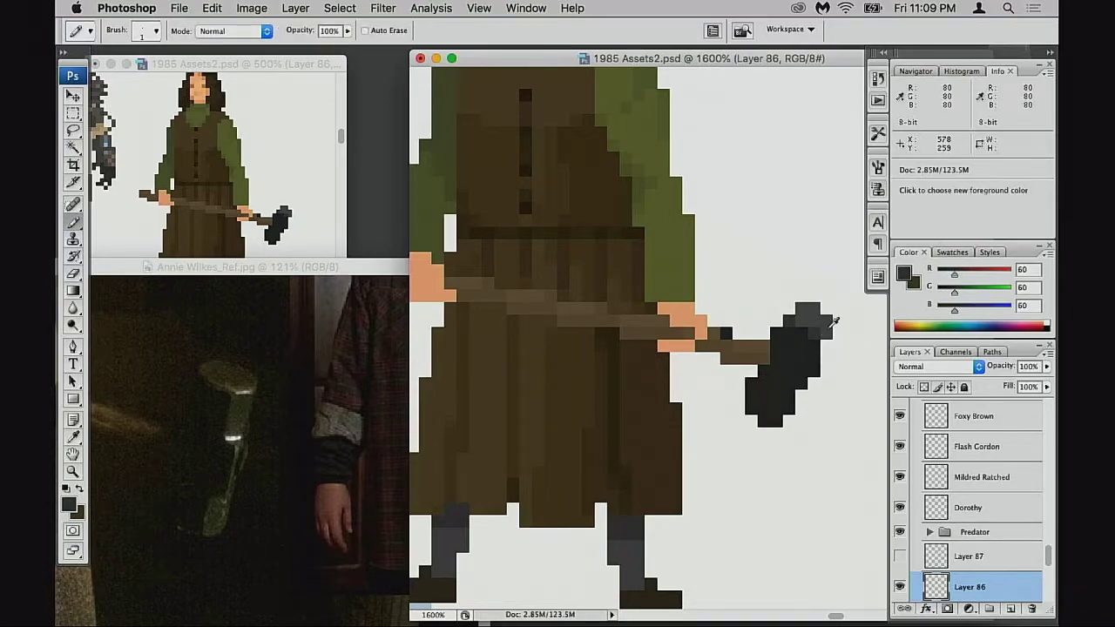
alt+click(826, 329)
click(826, 309)
click(826, 344)
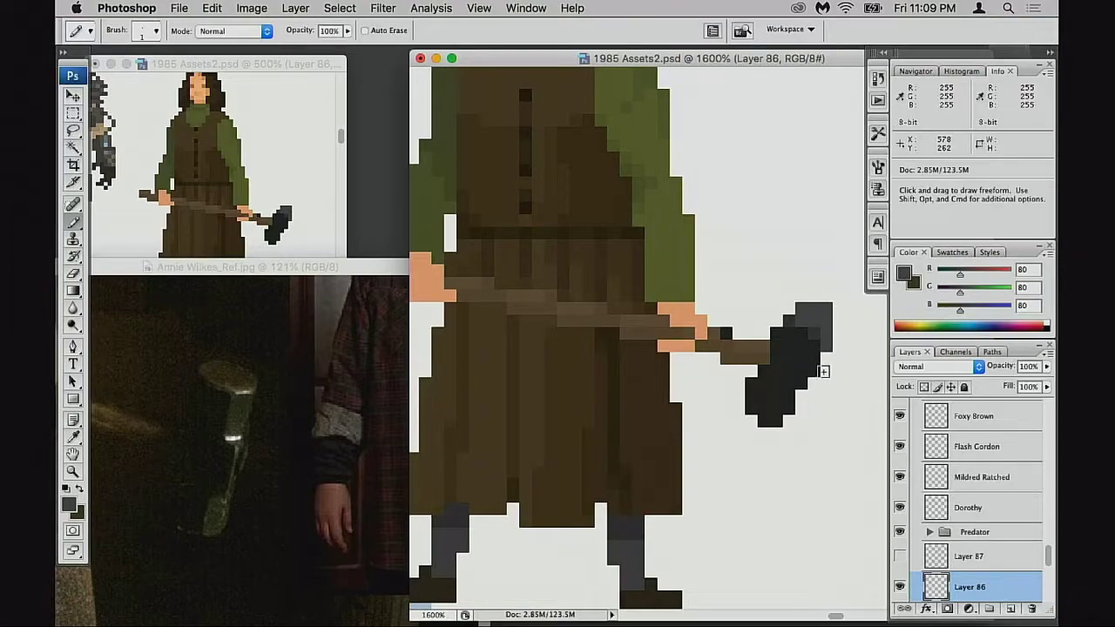
Touch up the hammer head's upper end with sampled grey 80 and erase its outer corner pixel
alt+click(822, 331)
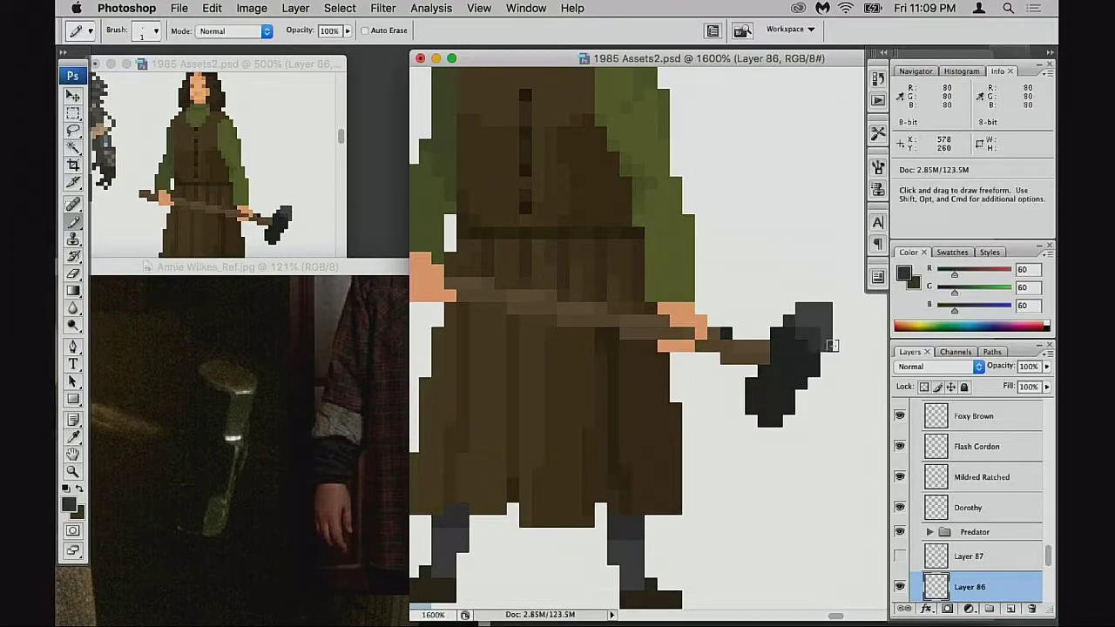
alt+click(823, 324)
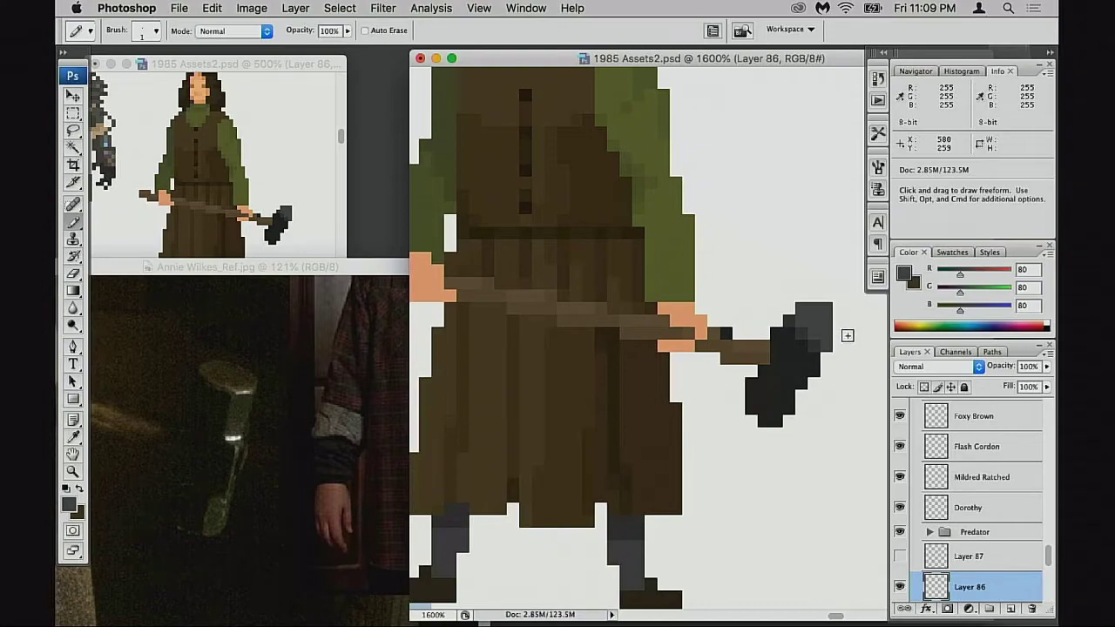
key(e)
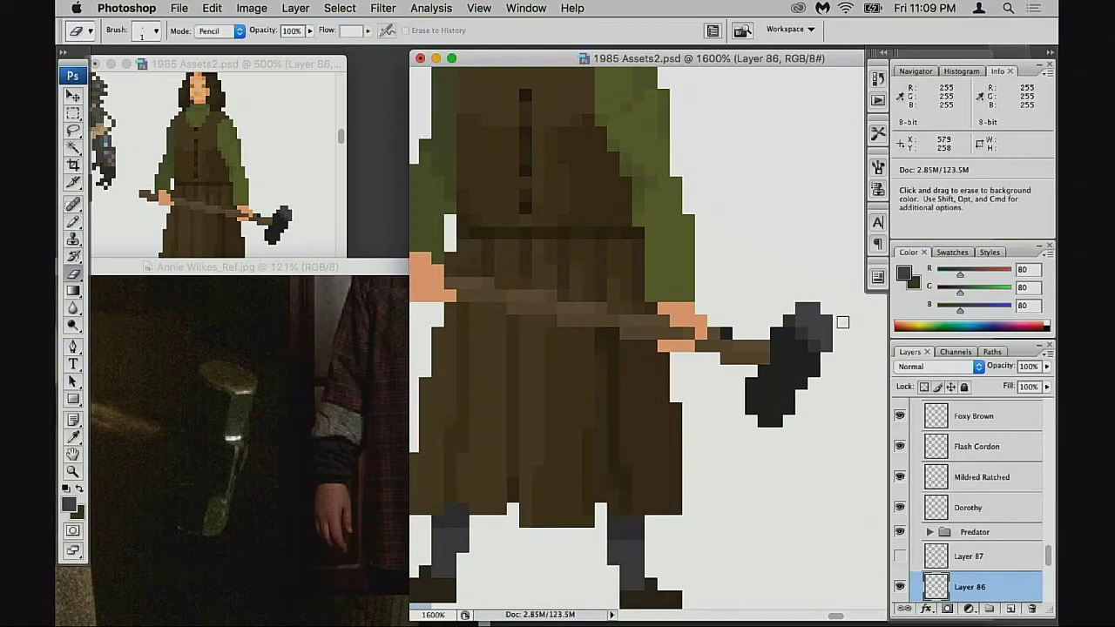
Return to the Pencil and sample dark grey 38 from the hammer head's lower part
alt+click(784, 391)
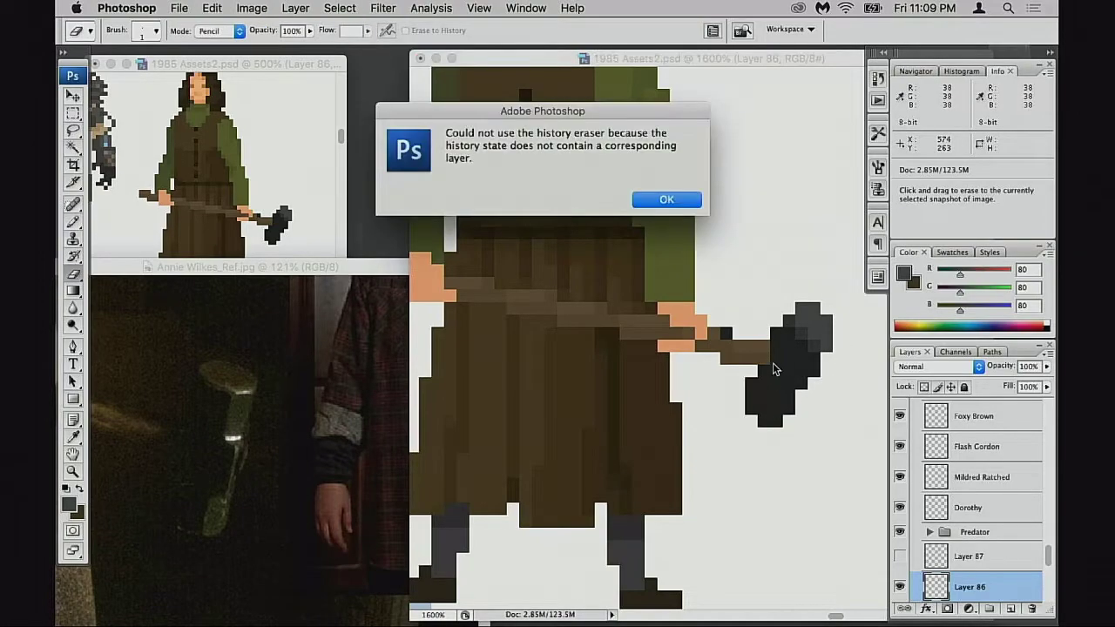
click(676, 208)
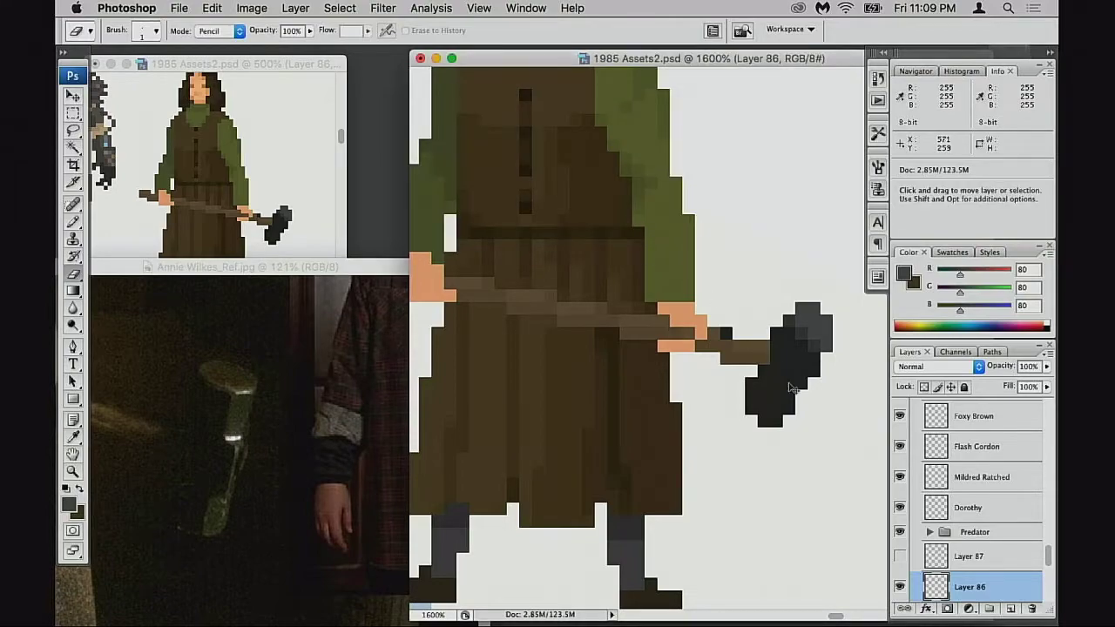
key(b)
alt+click(780, 369)
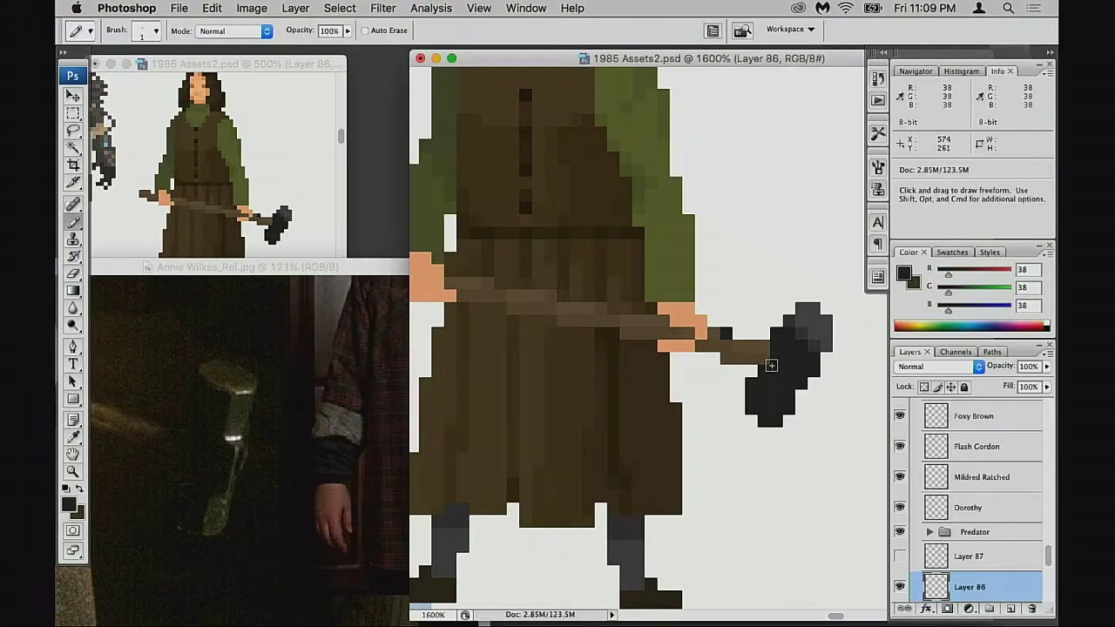
scroll(774, 417, down, 3)
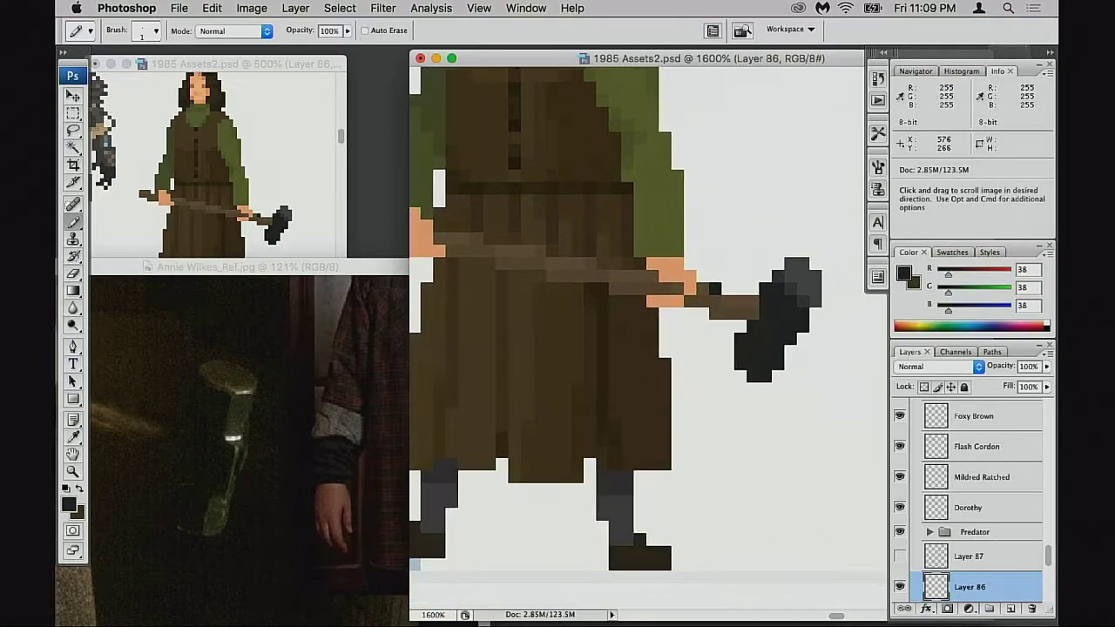
key(super+z)
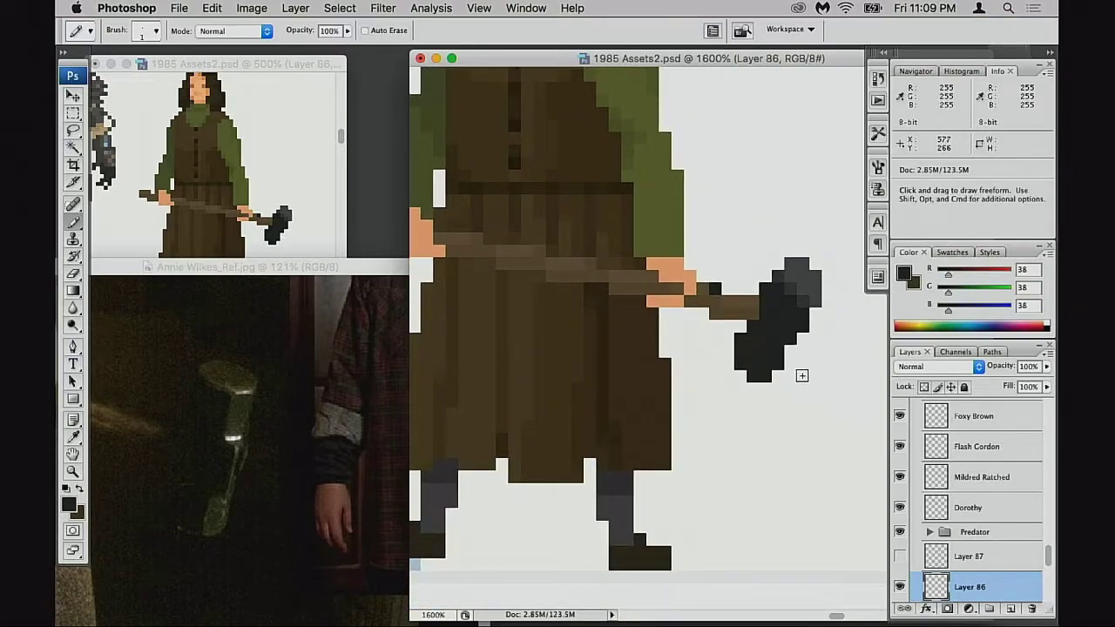
Try trimming edge pixels from the hammer head's lower end with the Eraser, and undo the erasure
key(e)
click(802, 326)
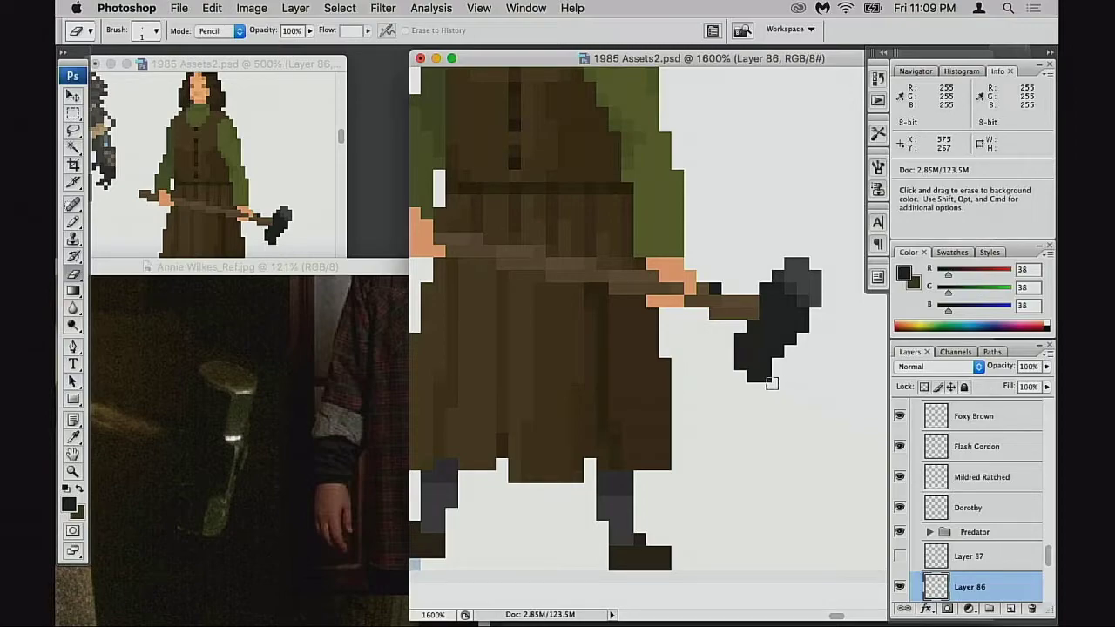
click(768, 378)
key(super+z)
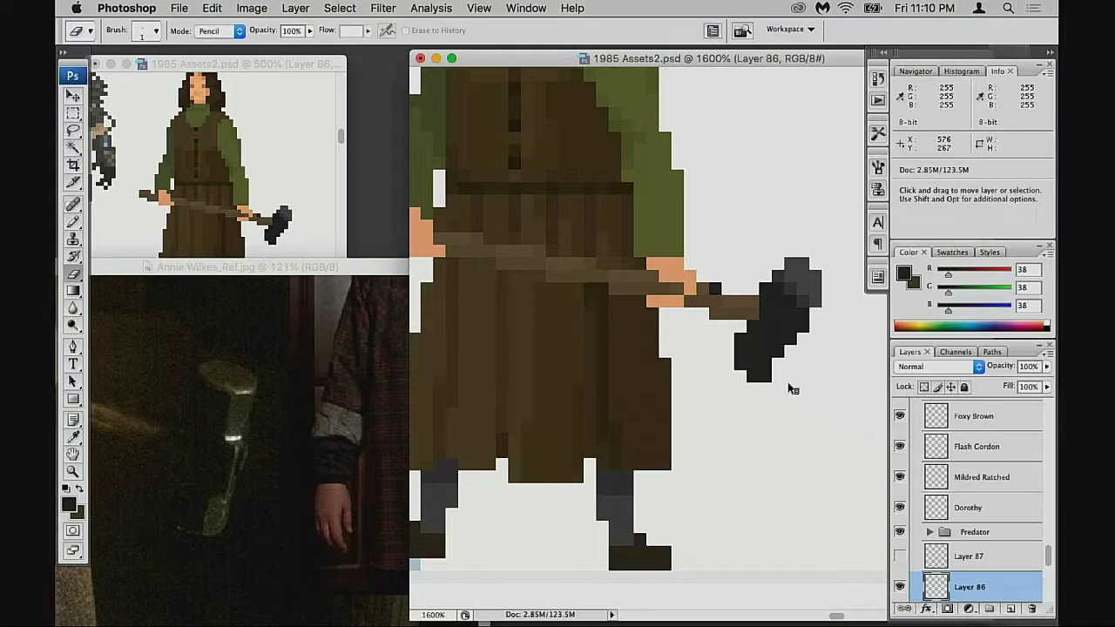
key(alt)
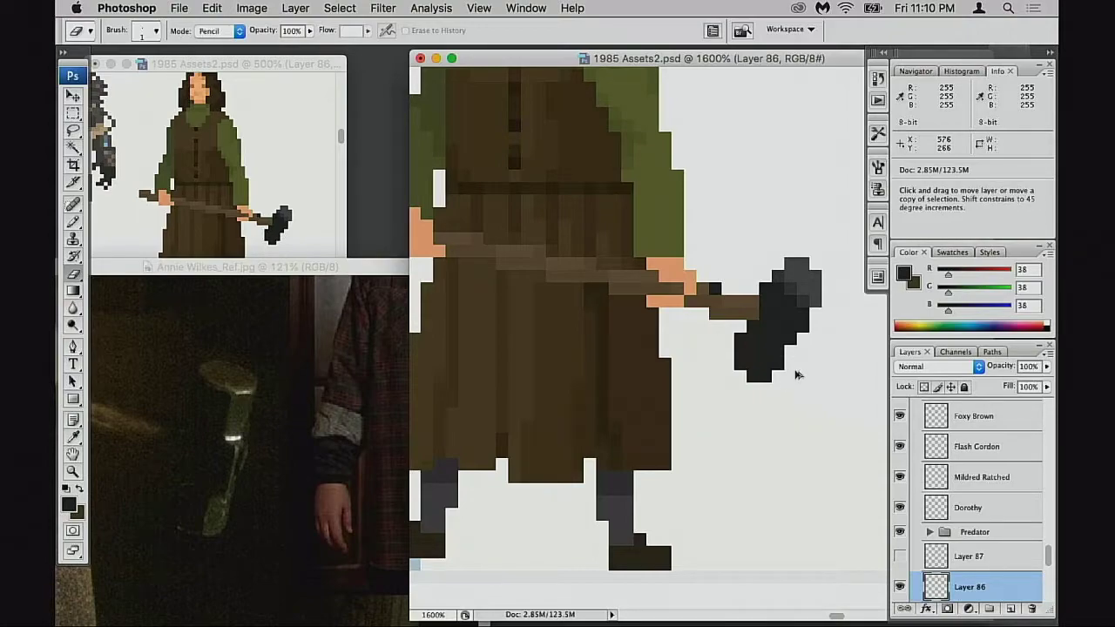
key(super+shift+z)
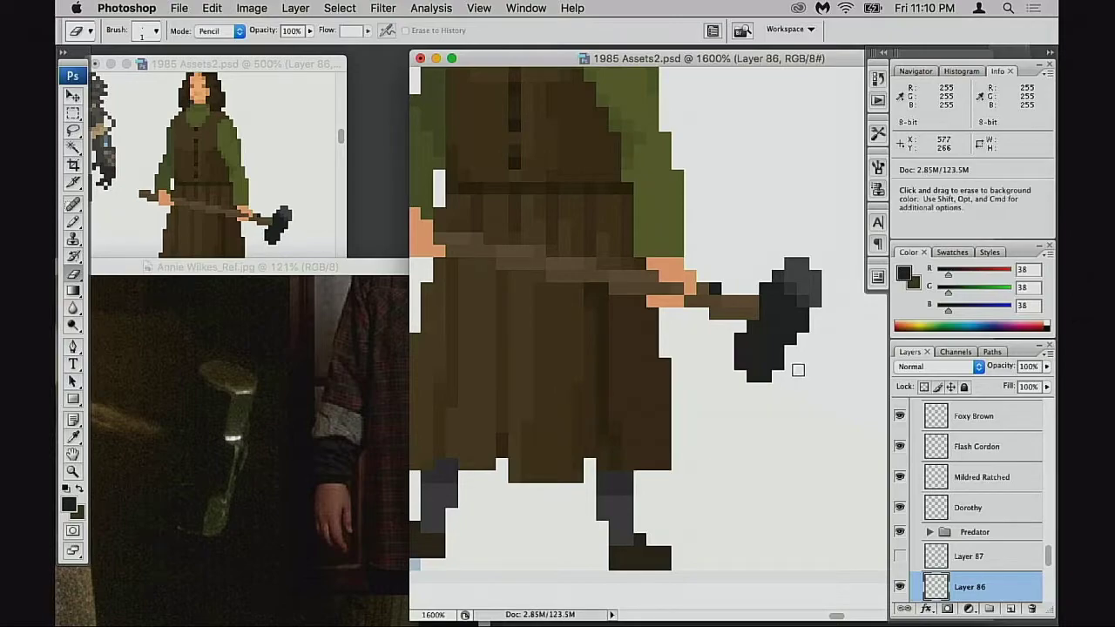
Soften the hammer head's stepped corners with single pixels of dark grey 38 at 30% Pencil opacity
key(b)
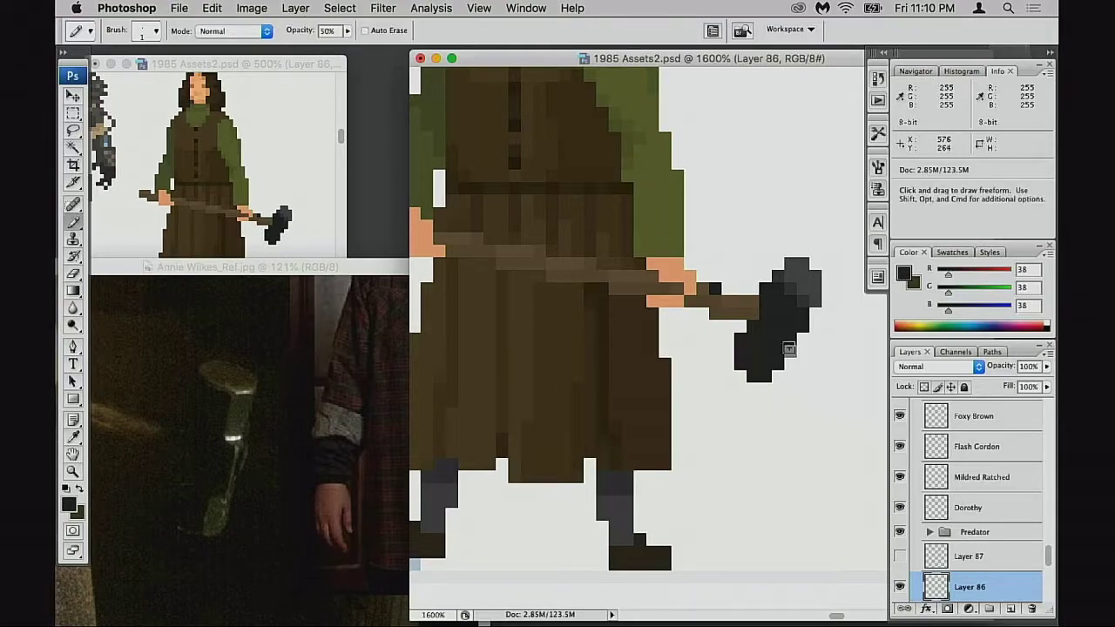
click(789, 350)
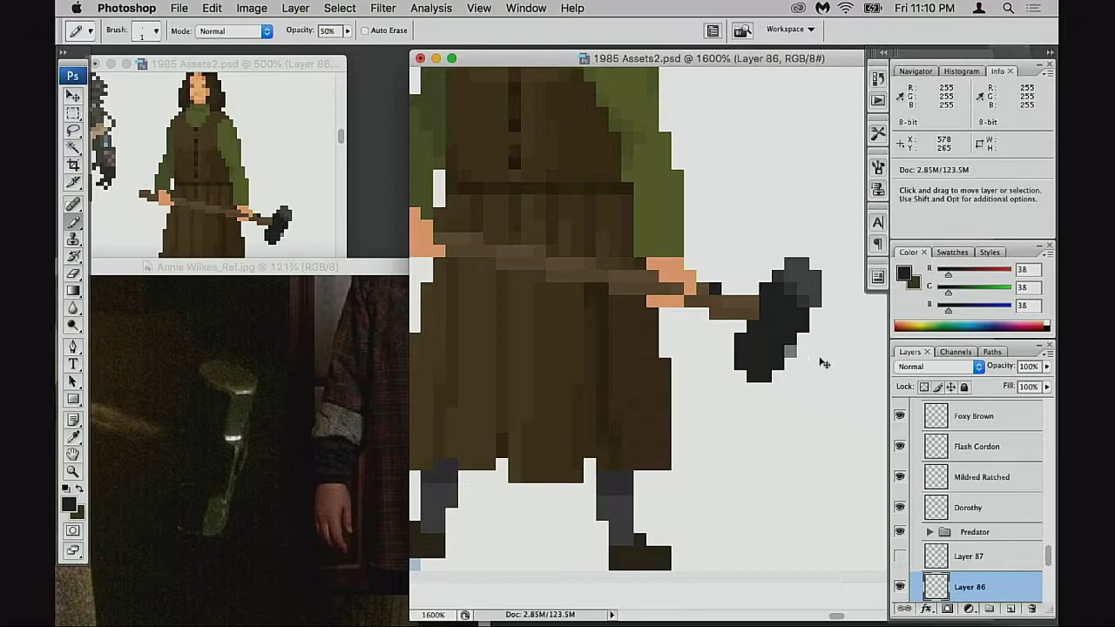
key(3)
click(800, 339)
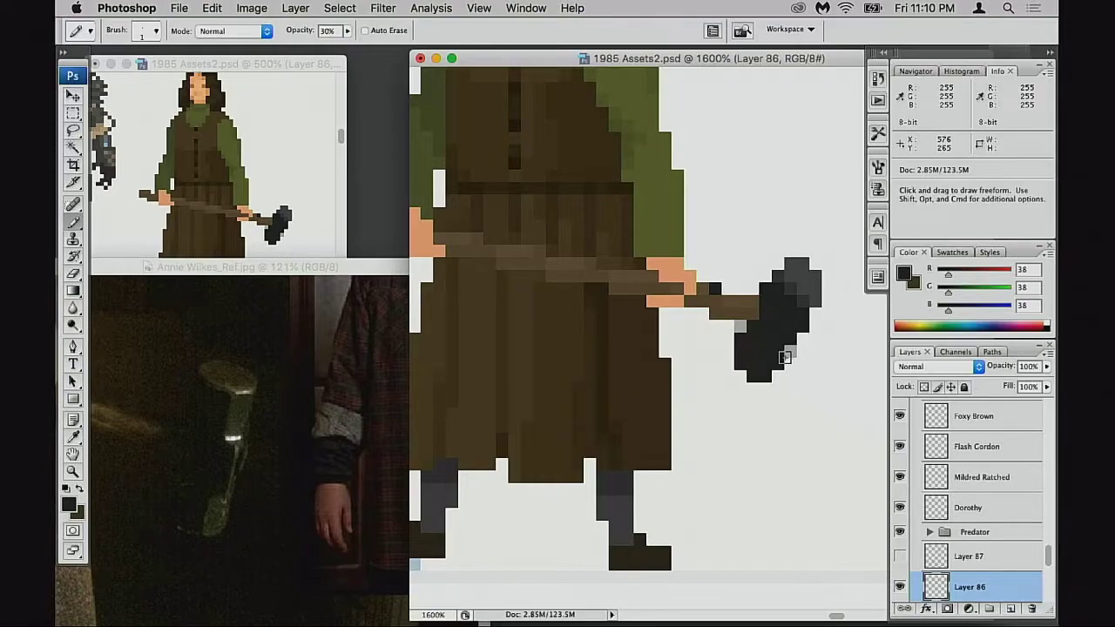
scroll(766, 322, right, 2)
click(804, 315)
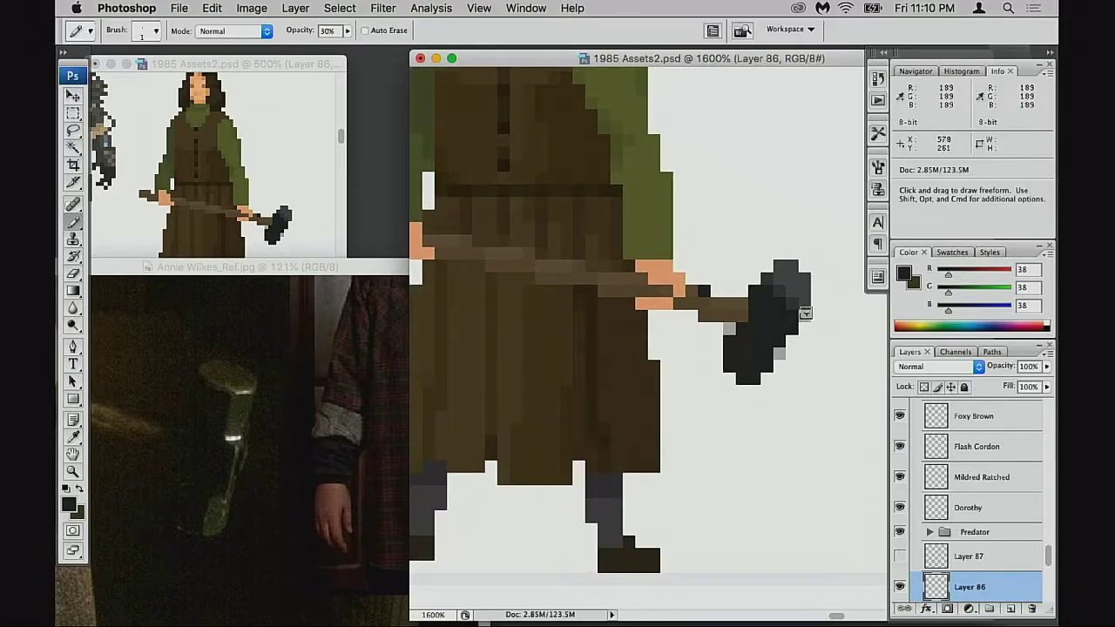
Examine the softened hammer head and the whole figure at reduced magnification beside the neighbouring characters
space+drag(748, 370, 794, 348)
alt+click(794, 355)
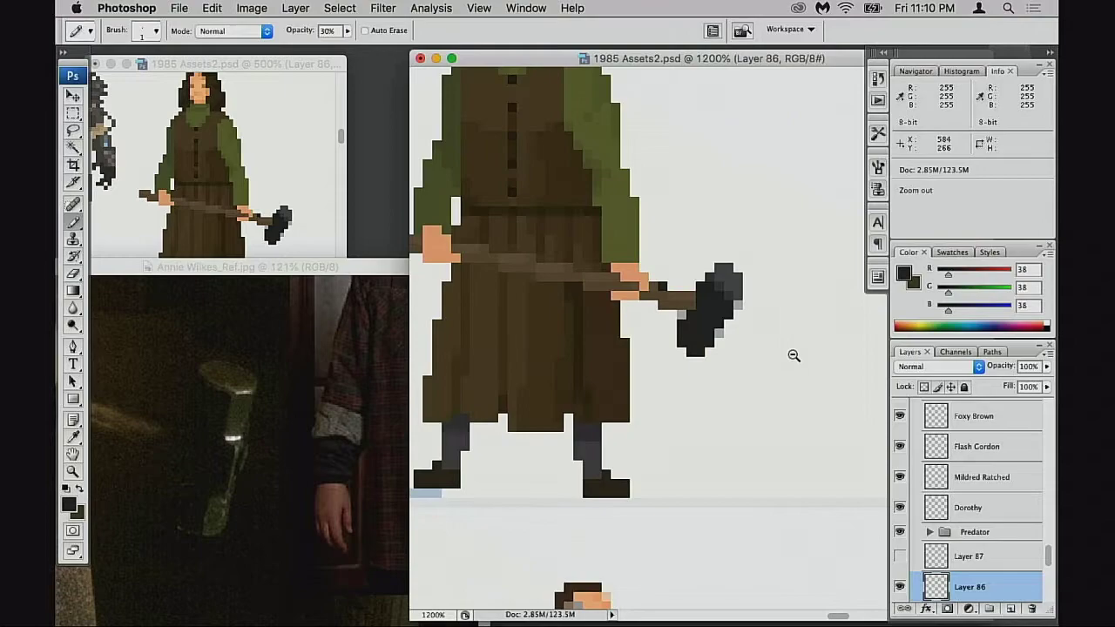
alt+click(791, 360)
alt+click(784, 373)
alt+click(778, 376)
alt+click(741, 382)
scroll(608, 368, left, 5)
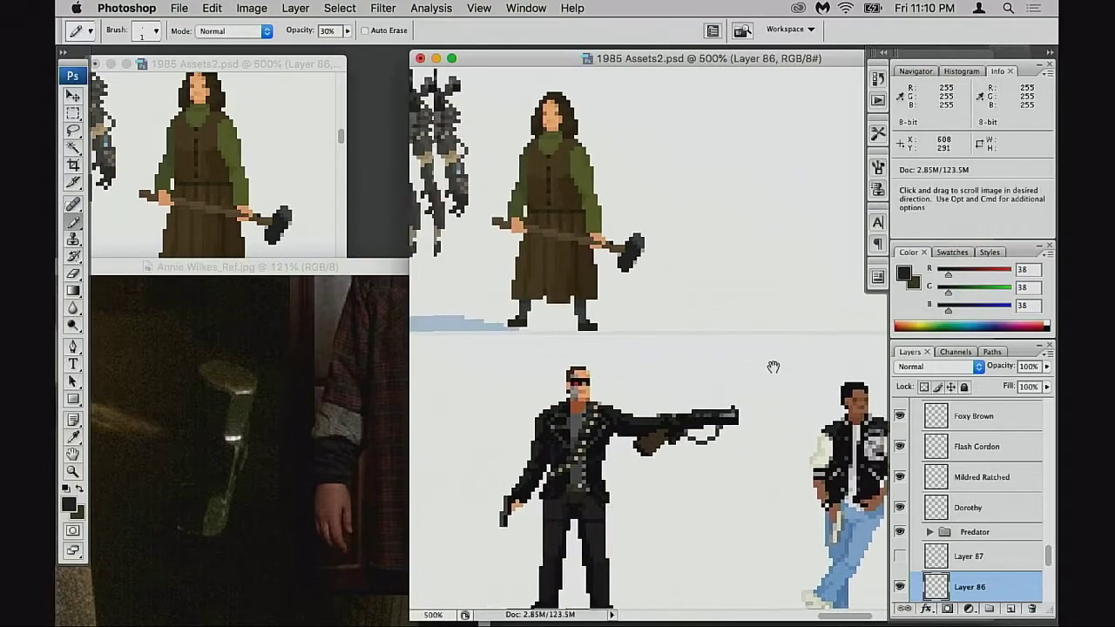
drag(732, 360, 734, 378)
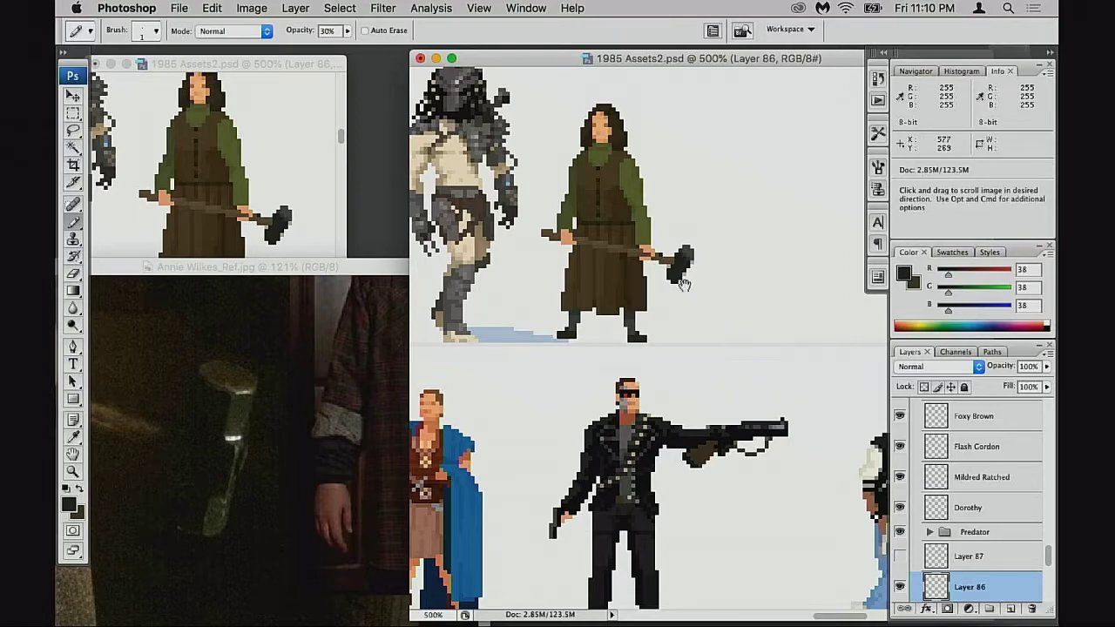
super+click(678, 298)
super+click(676, 328)
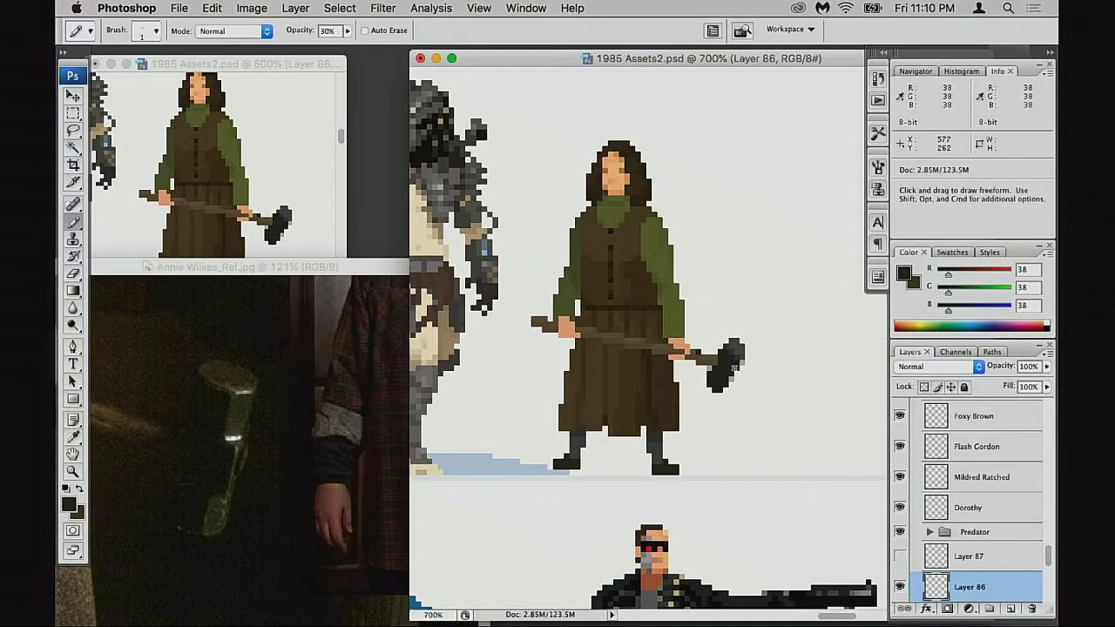
Restore the Pencil opacity to 100%, erase the dark pixels above the handle beside the hand, and sample the handle's brown 112, 88, 65
key(0)
key(super+equal)
key(super+equal)
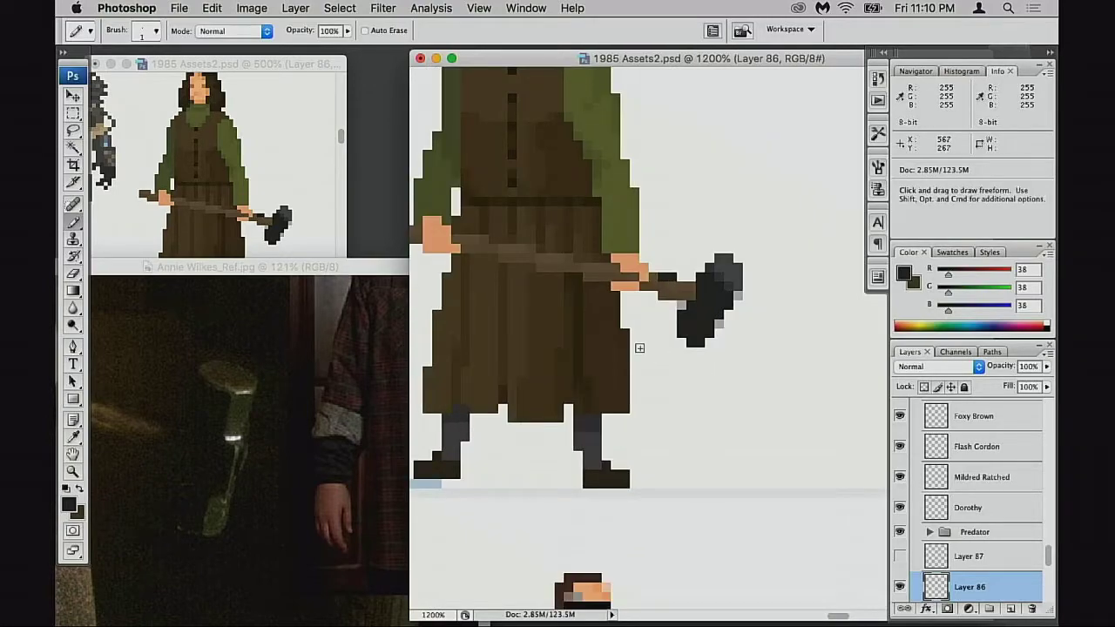
key(e)
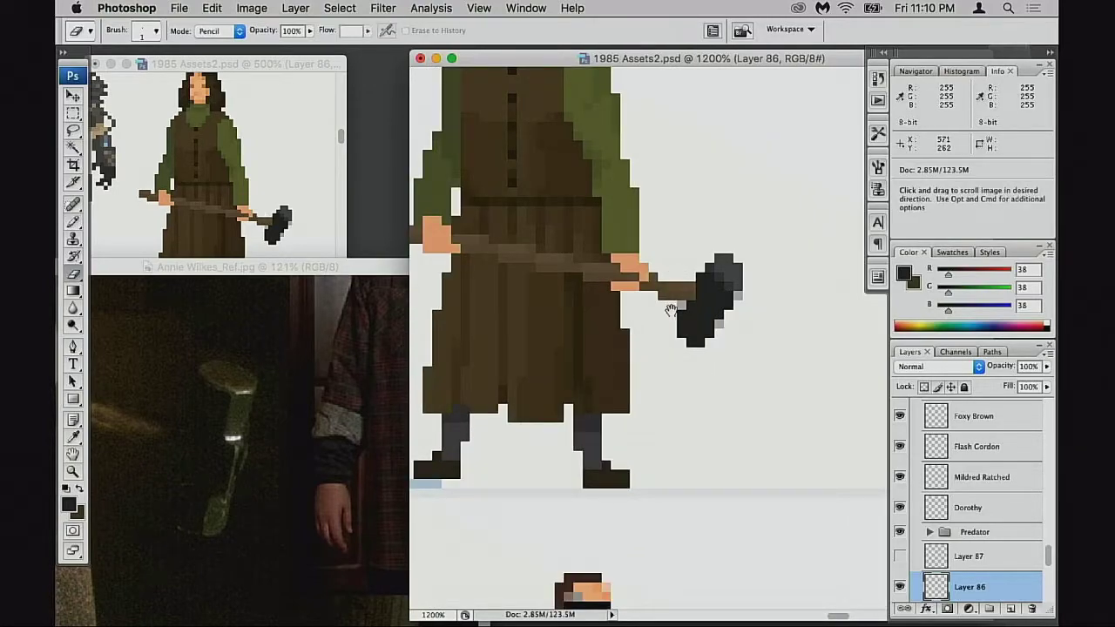
scroll(674, 309, up, 1)
key(b)
alt+click(663, 283)
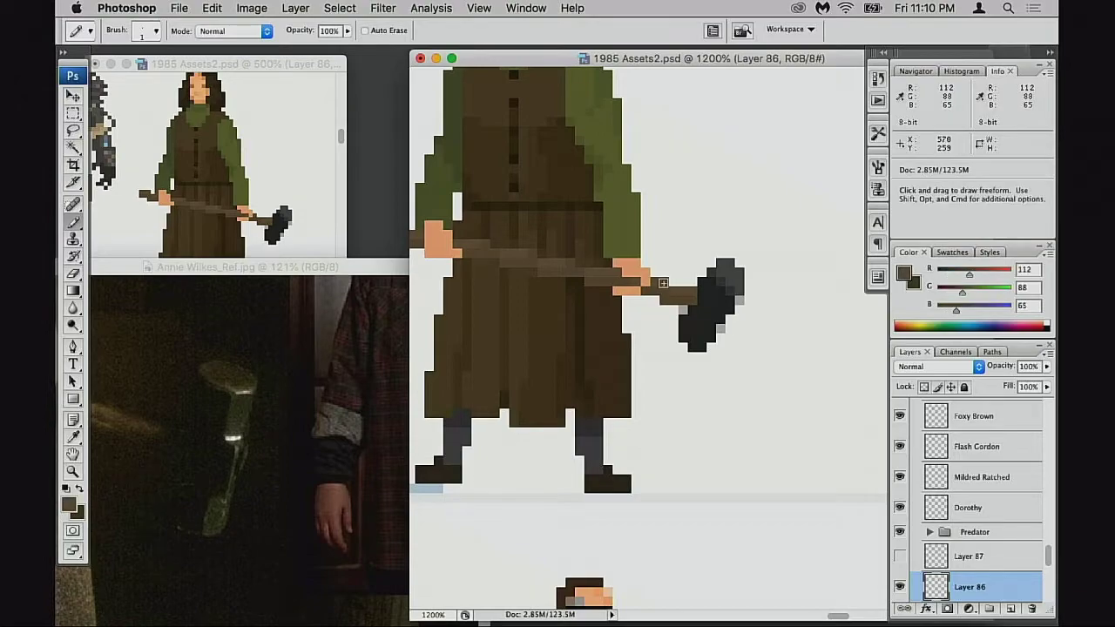
Shade the hands holding the sledgehammer with the darker skin tone 226, 154, 97 sampled from the face
key(space)
mouse_move(682, 307)
mouse_down()
mouse_move(731, 345)
mouse_move(786, 342)
mouse_up()
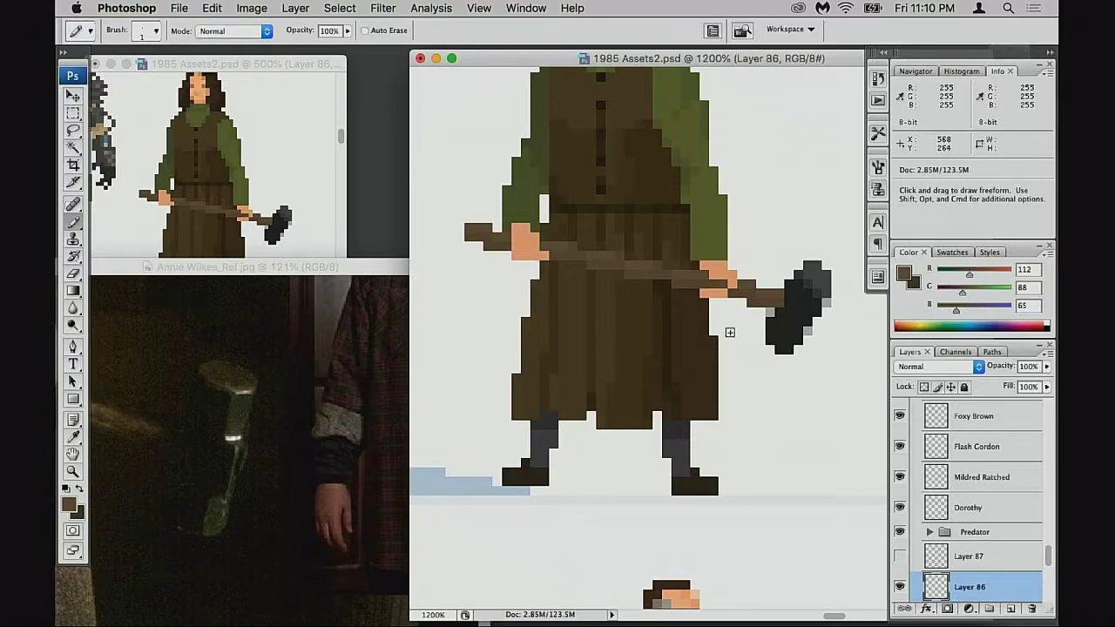
key(space)
drag(609, 160, 591, 330)
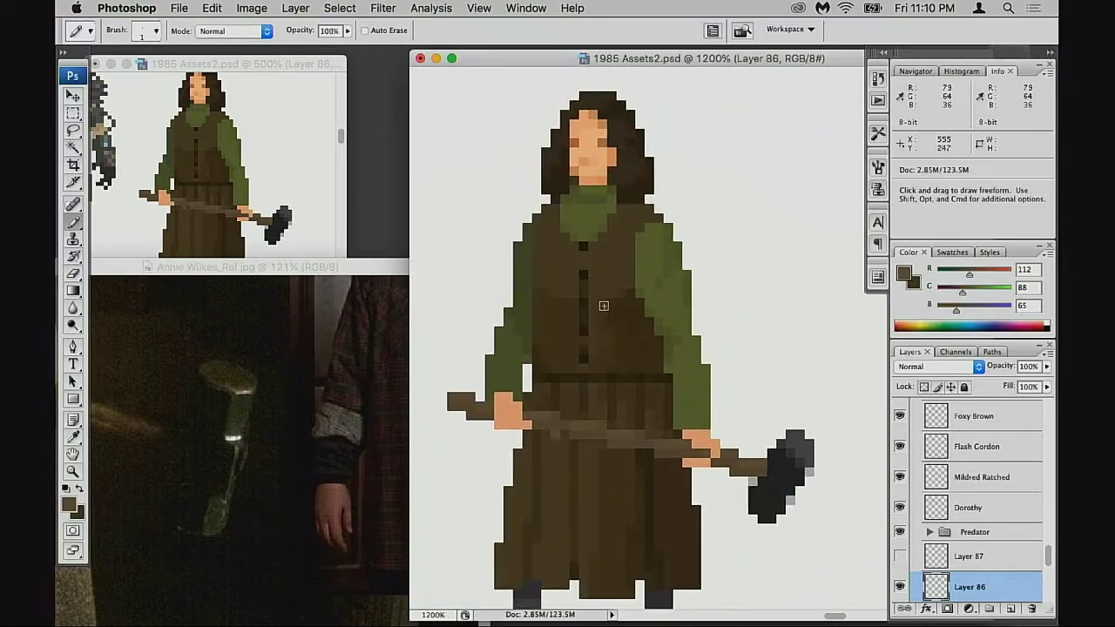
alt+click(591, 184)
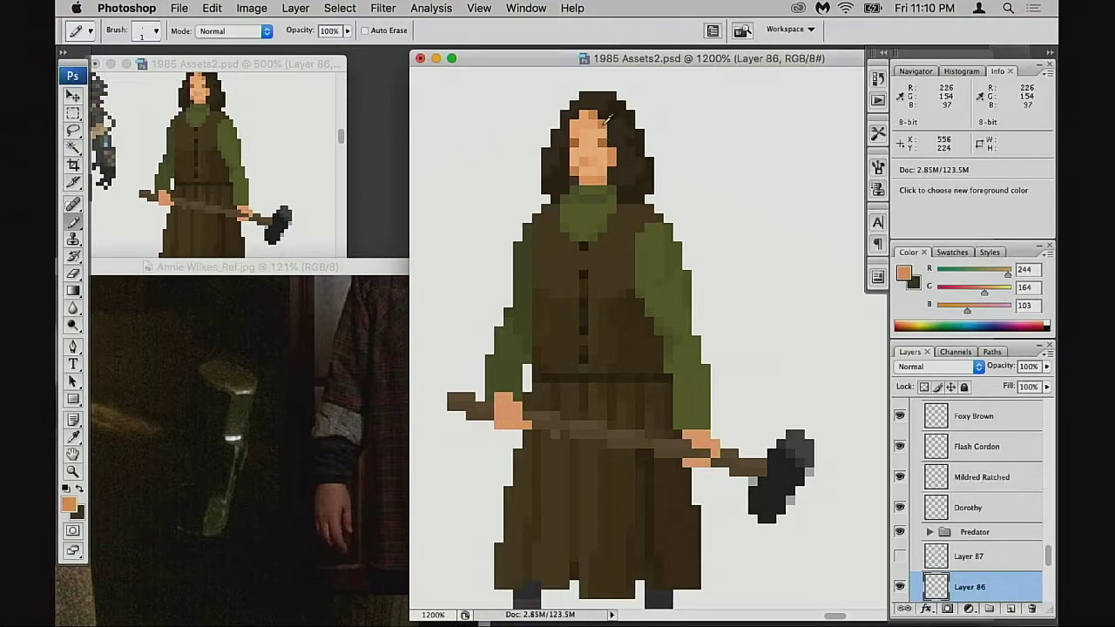
alt+click(605, 122)
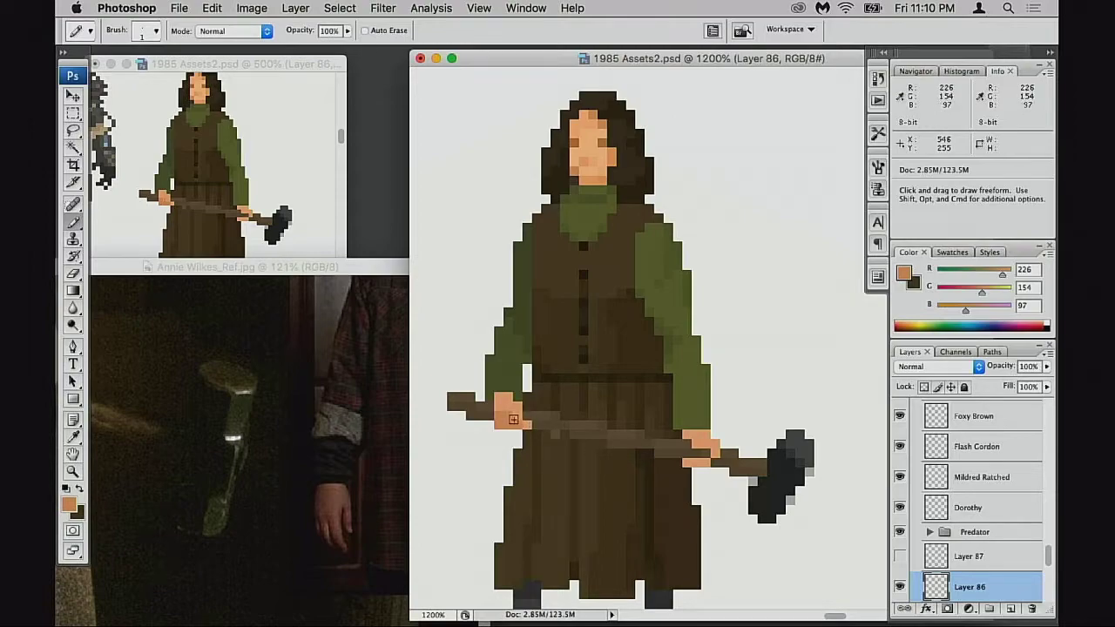
scroll(566, 416, down, 2)
scroll(566, 416, right, 1)
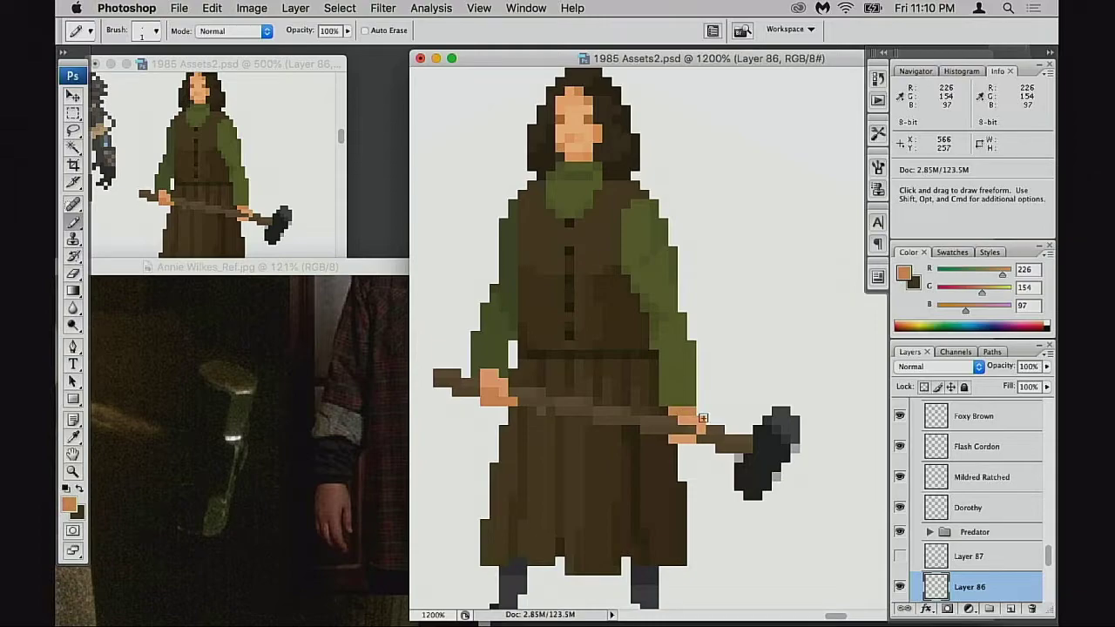
Inspect the shaded figure up close, and compare it with the surrounding characters at 300% magnification
scroll(695, 444, left, 1)
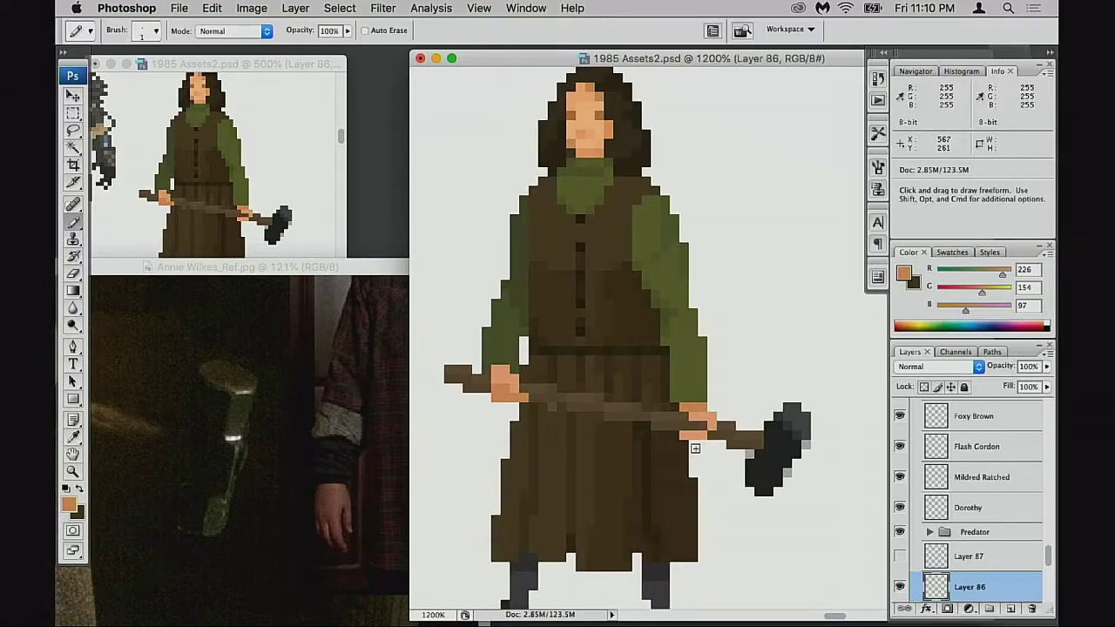
scroll(601, 428, up, 1)
scroll(601, 428, left, 1)
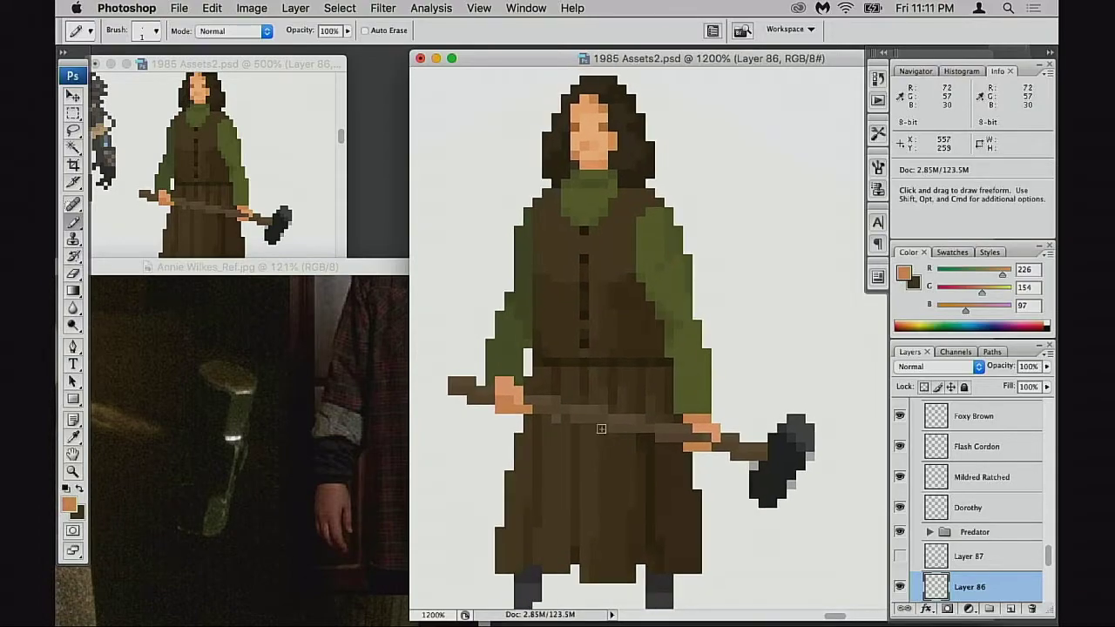
drag(556, 420, 594, 440)
drag(558, 362, 566, 399)
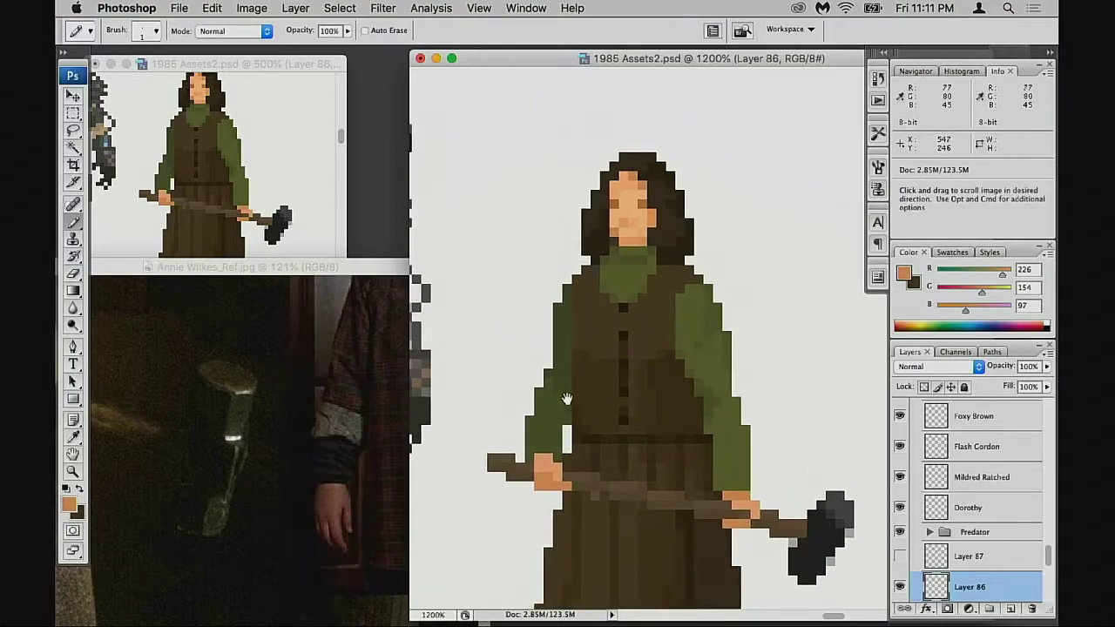
scroll(566, 398, up, 4)
scroll(566, 397, right, 1)
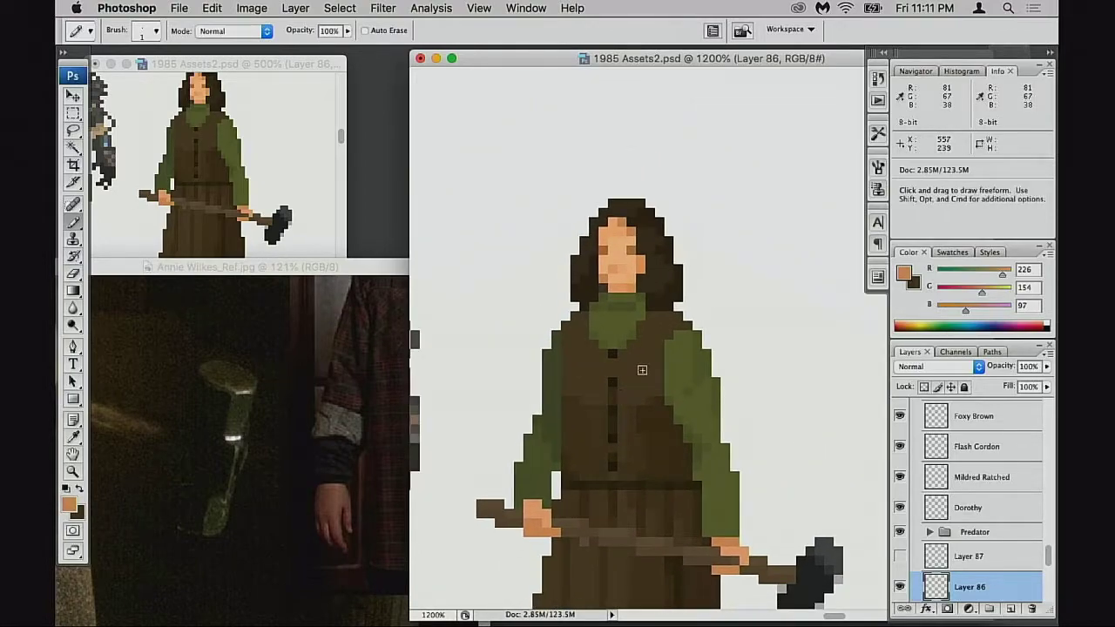
alt+click(647, 354)
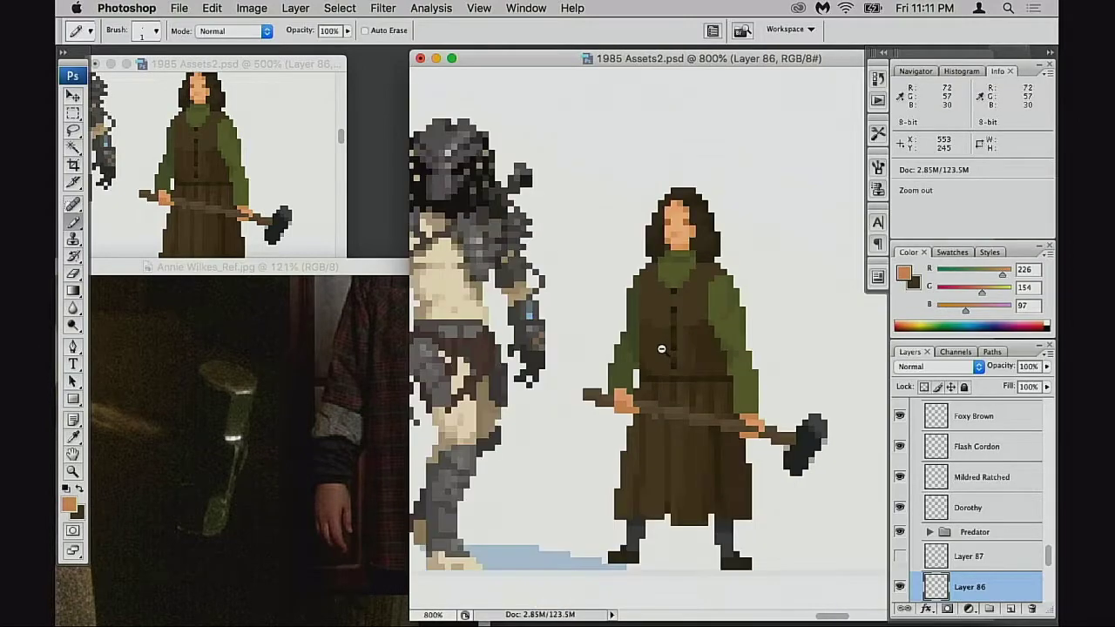
alt+click(665, 349)
alt+click(665, 352)
alt+click(669, 358)
alt+click(715, 382)
alt+click(741, 395)
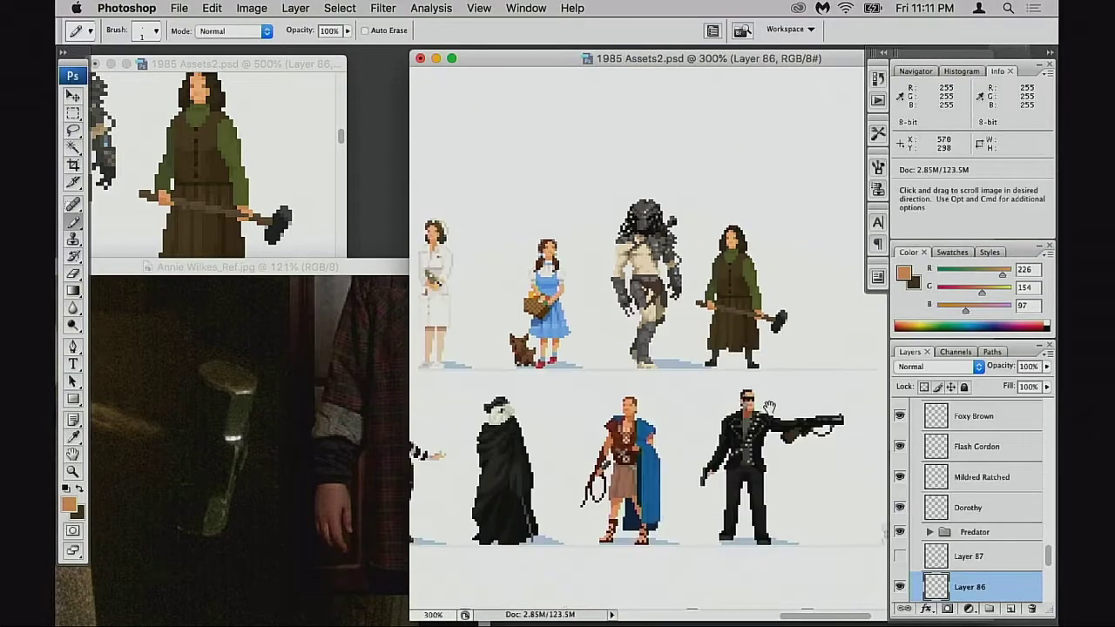
drag(787, 406, 646, 390)
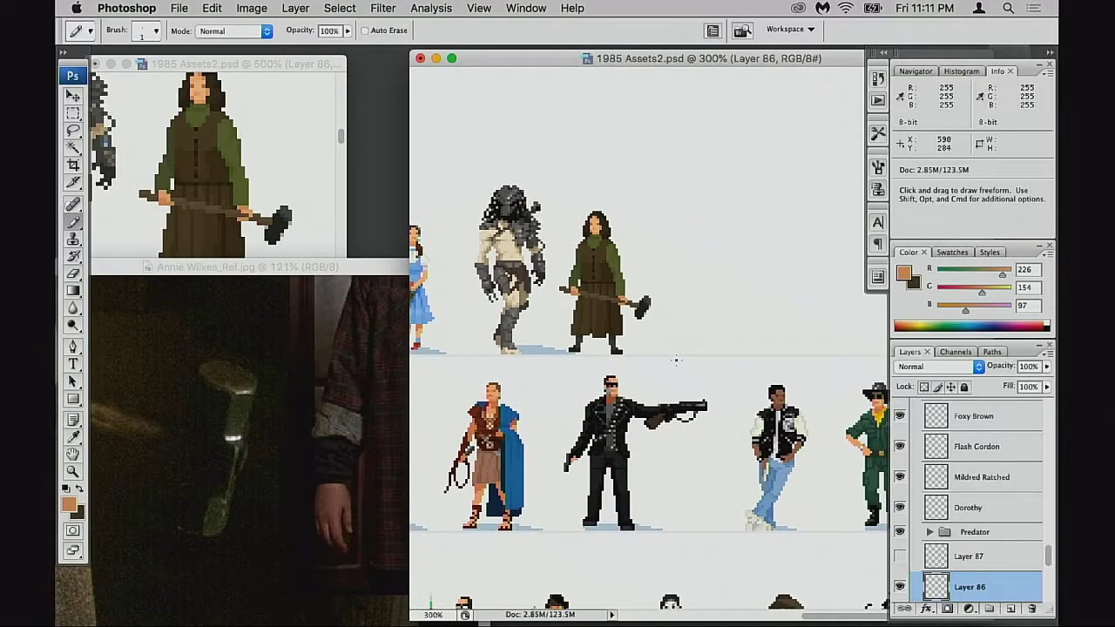
Hide and reshow Annie's layer to check what it contains, and try shifting the figure slightly sideways
scroll(937, 514, down, 2)
click(899, 543)
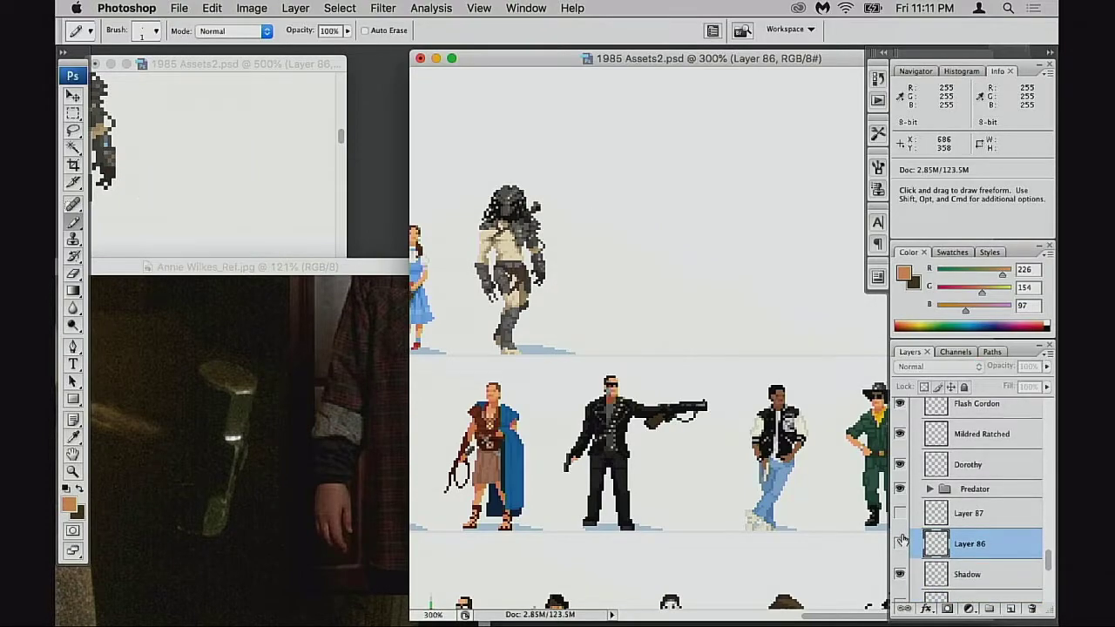
click(899, 543)
key(v)
drag(651, 339, 679, 342)
key(super+z)
Bring the necklace in the Annie Wilkes reference photo into view and add a new layer above her figure for drawing it
drag(553, 198, 639, 368)
click(358, 407)
scroll(235, 395, up, 10)
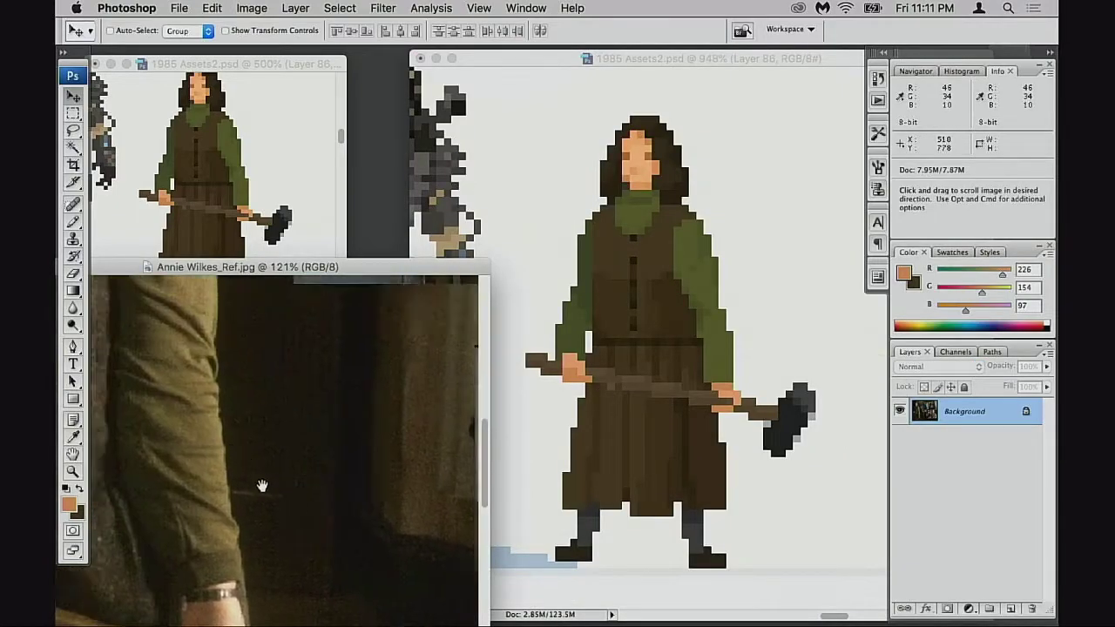
drag(279, 475, 218, 472)
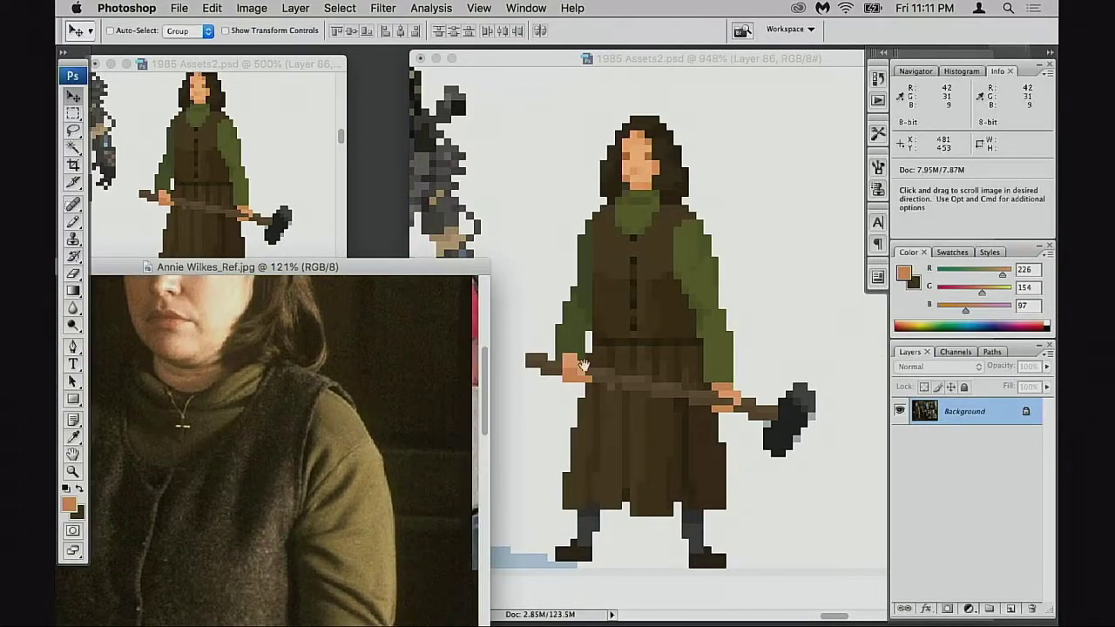
click(662, 331)
super+click(670, 343)
super+click(672, 346)
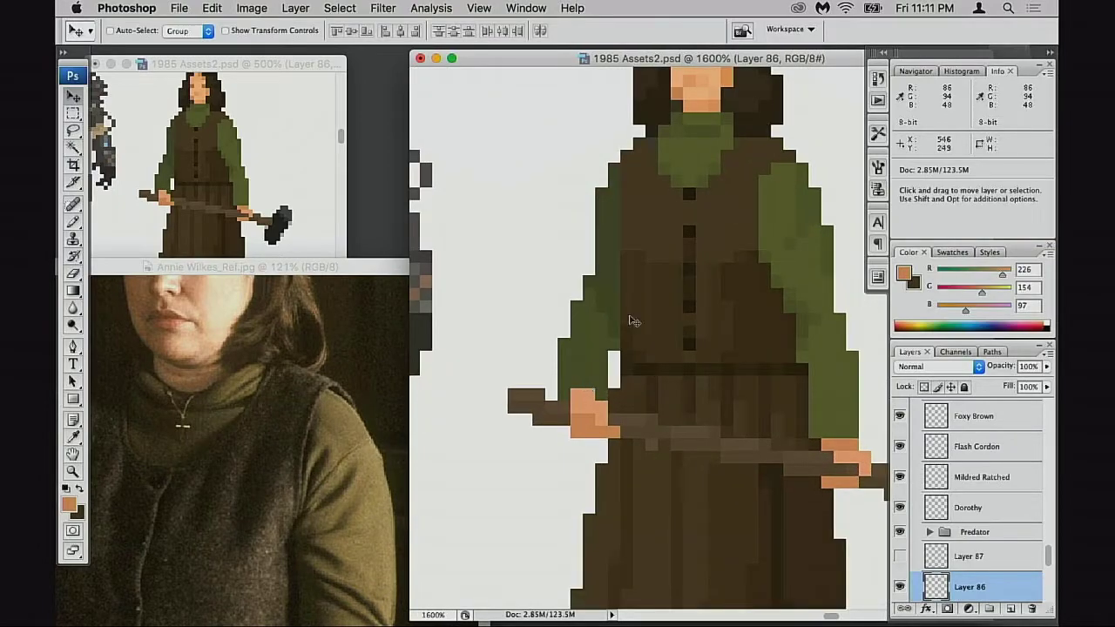
key(super+alt+shift+n)
key(b)
Set the Pencil's foreground colour to a muted gold, 193, 161, 105, for the necklace
drag(671, 259, 637, 406)
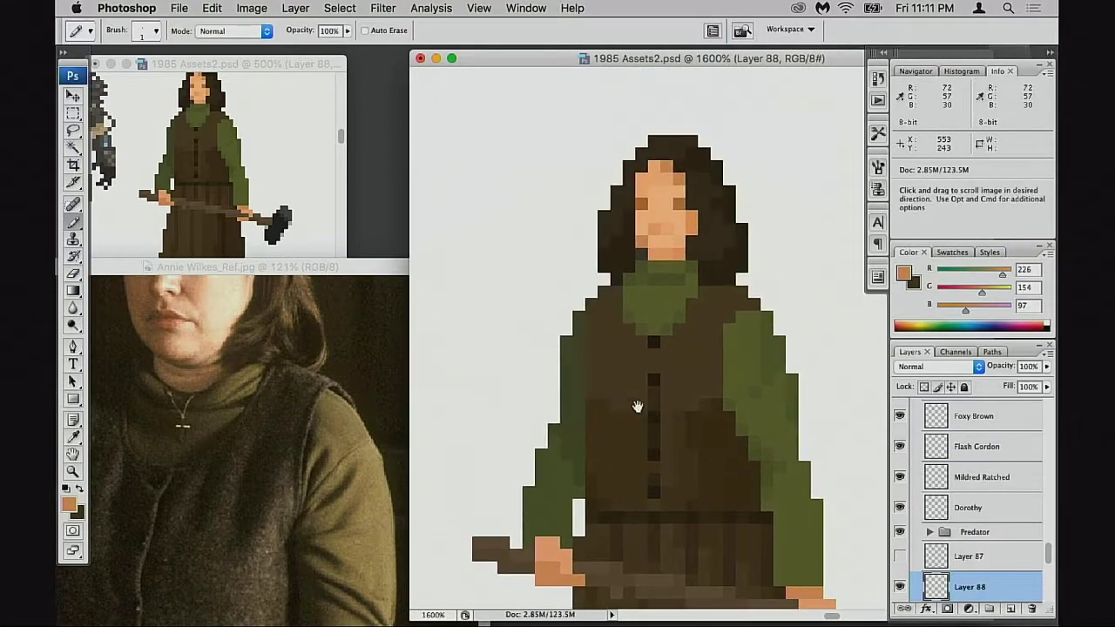
super+click(654, 356)
drag(673, 261, 626, 429)
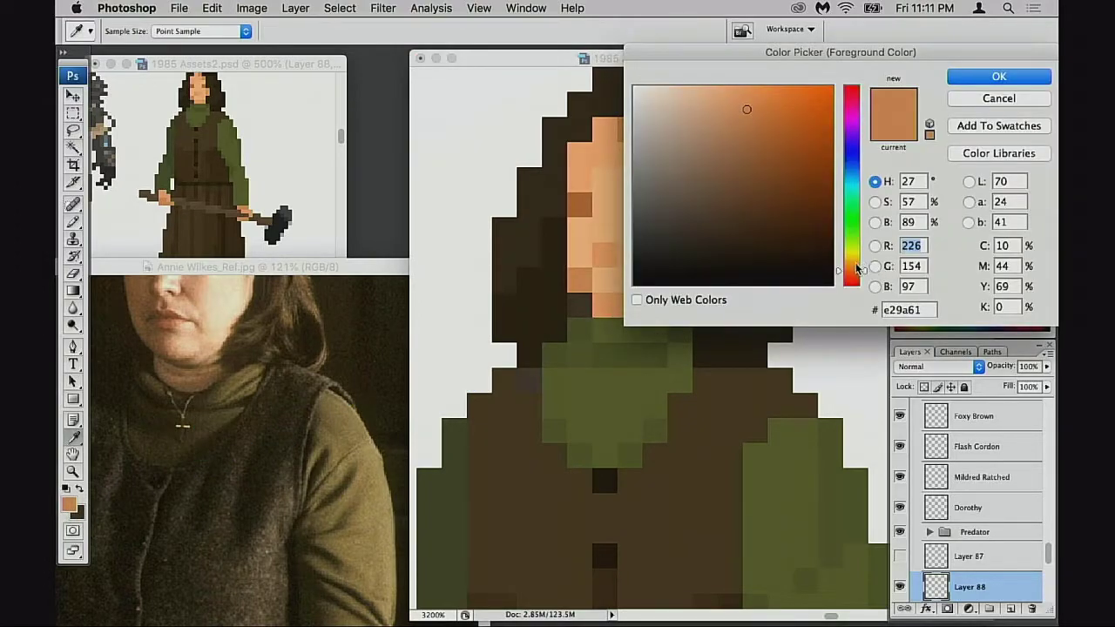
drag(855, 270, 856, 259)
drag(716, 101, 694, 102)
drag(853, 271, 855, 264)
mouse_move(694, 118)
mouse_down()
mouse_move(722, 129)
mouse_move(741, 118)
mouse_move(719, 147)
mouse_move(723, 131)
mouse_up()
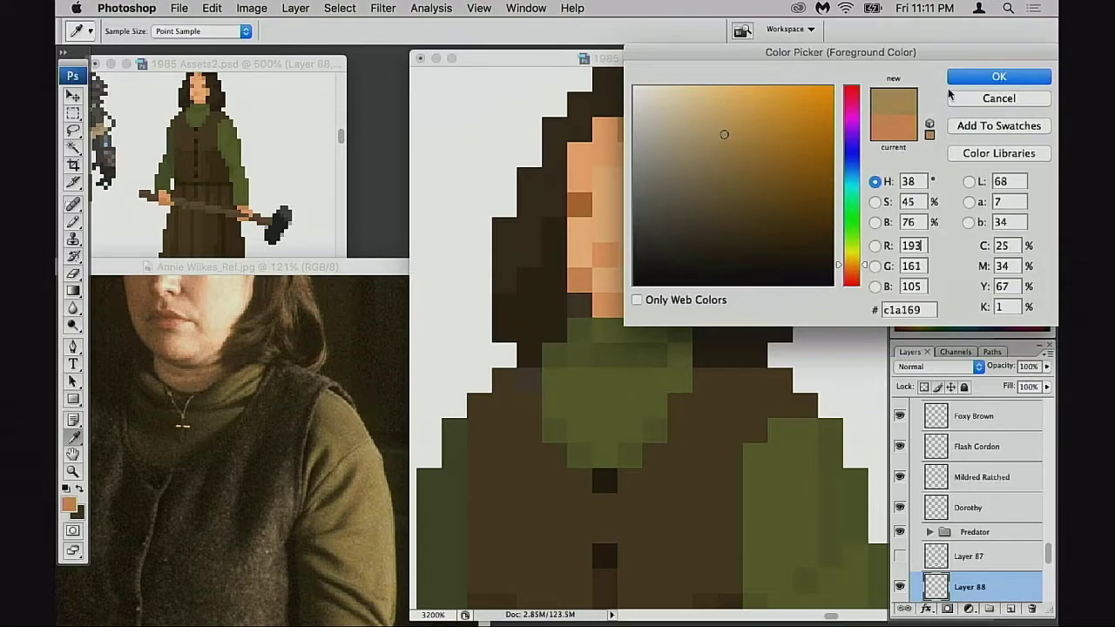
click(973, 80)
key(b)
Rough in the necklace with gold pixels down both sides of the green turtleneck, meeting at a pendant pixel below
click(580, 331)
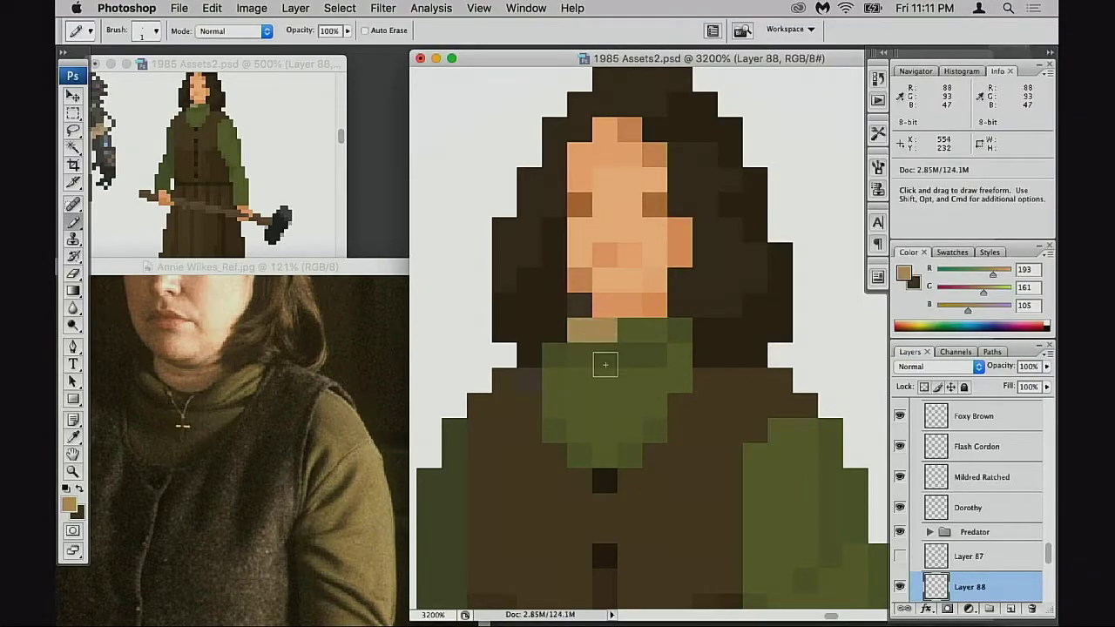
key(super+z)
click(585, 353)
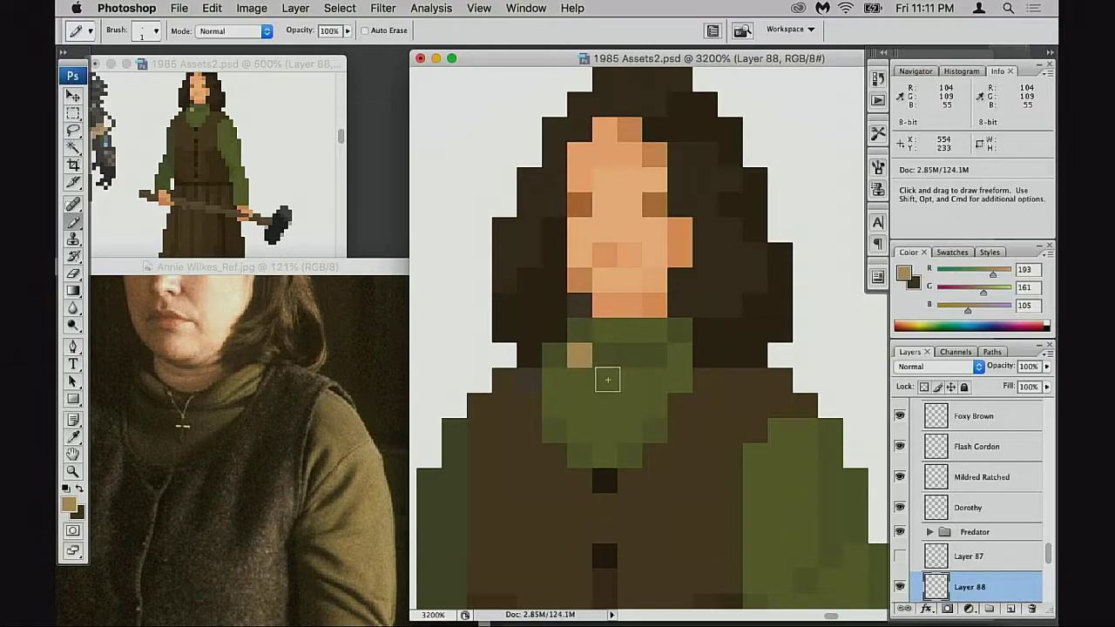
click(605, 382)
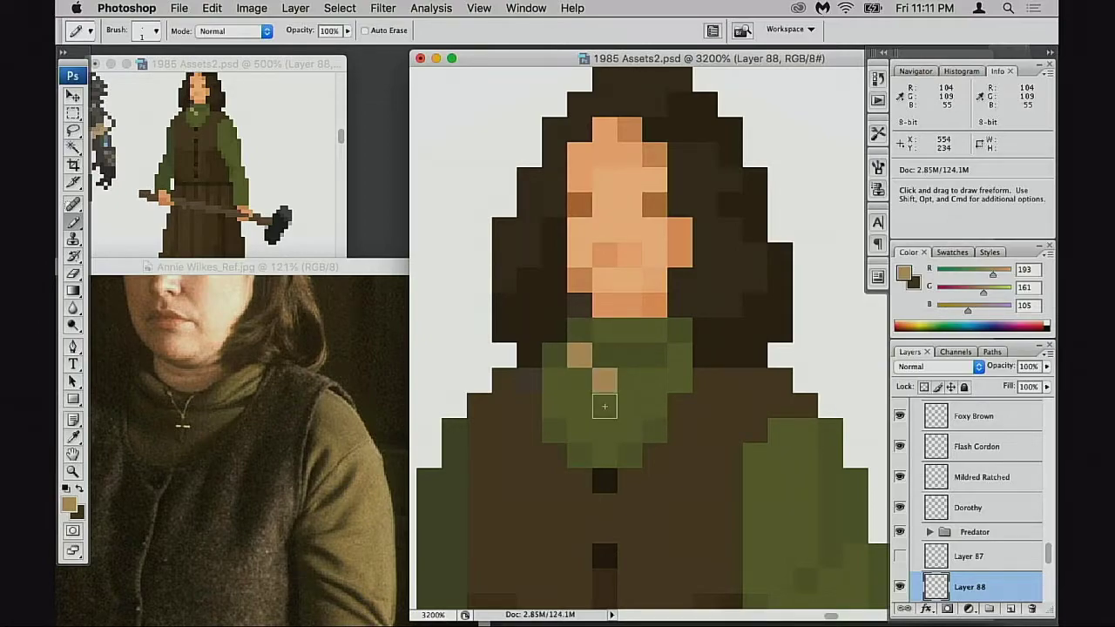
key(super+z)
click(603, 403)
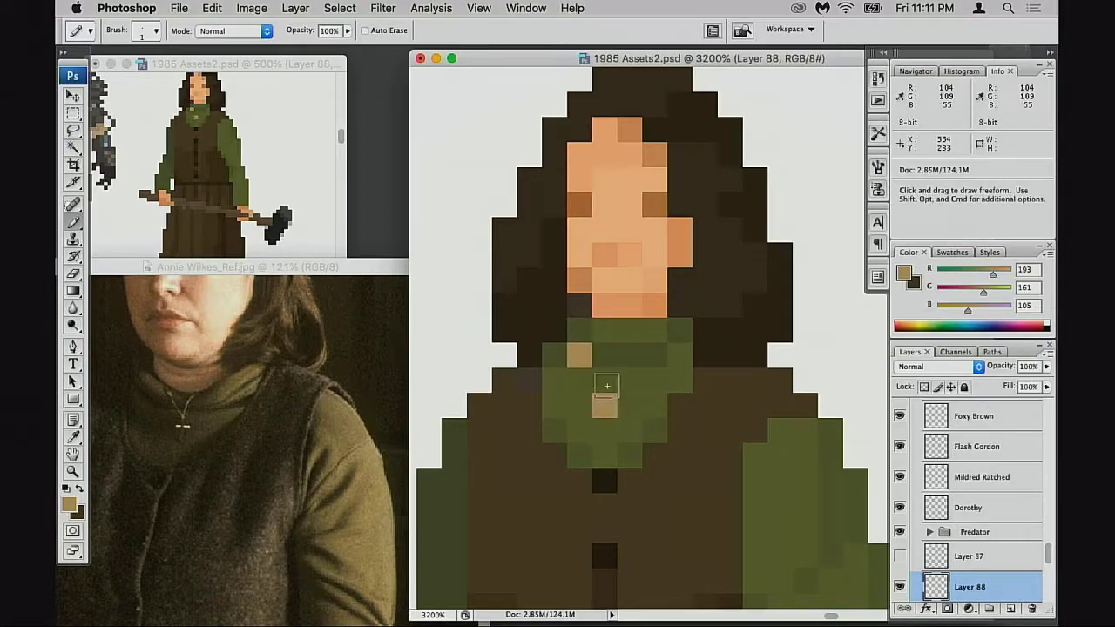
click(607, 385)
click(630, 376)
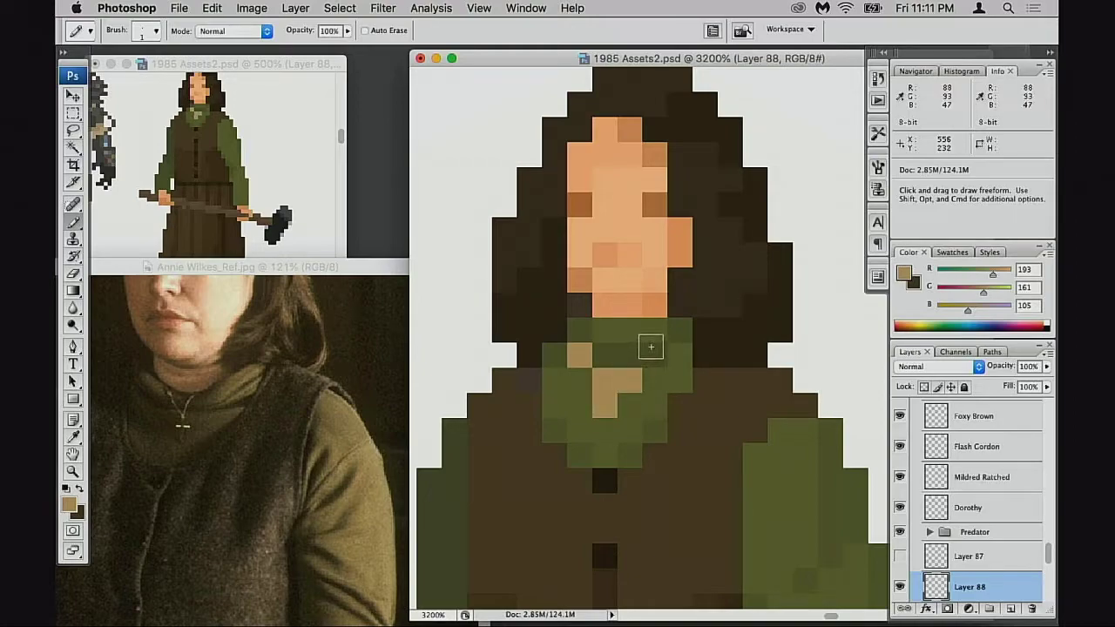
click(652, 353)
click(653, 333)
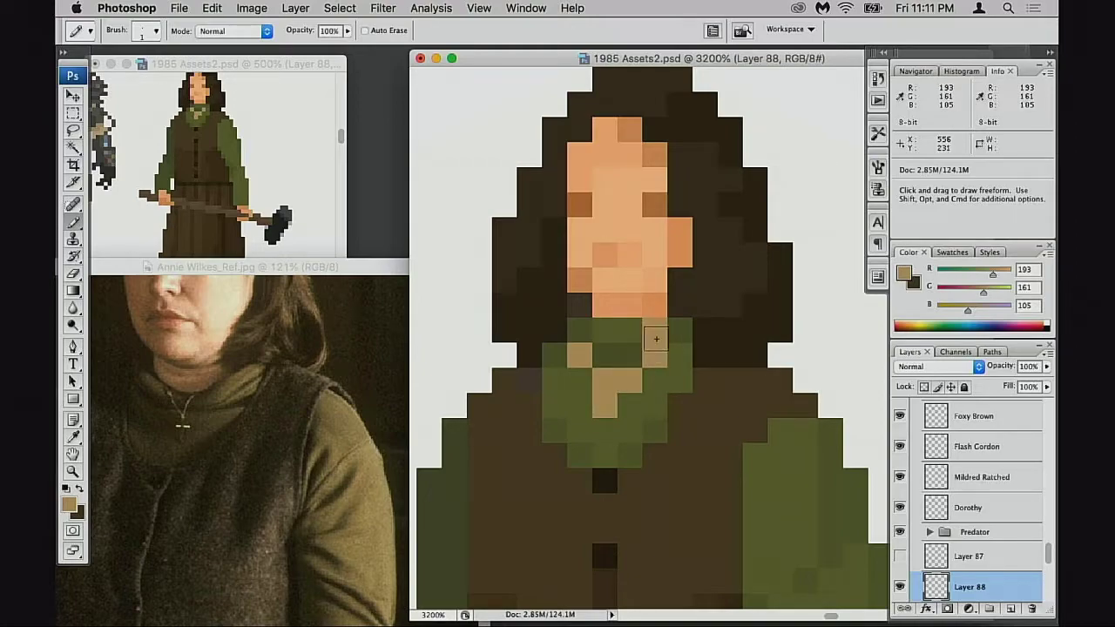
click(578, 340)
key(super+z)
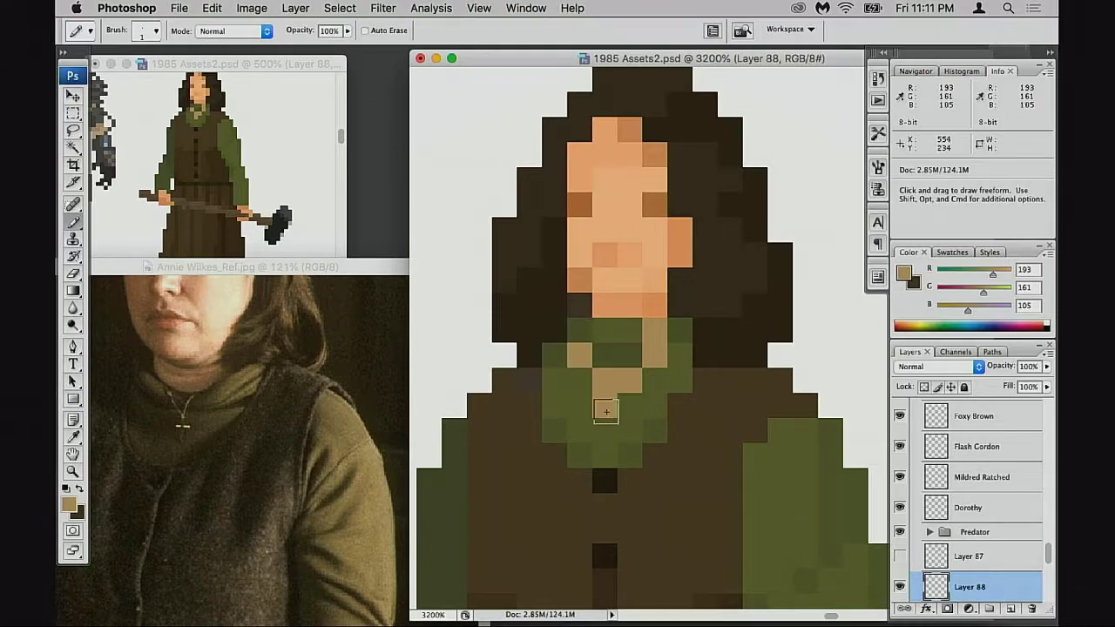
Reshape the chain into a V by erasing the pixel above the pendant and adding one on its left strand
key(e)
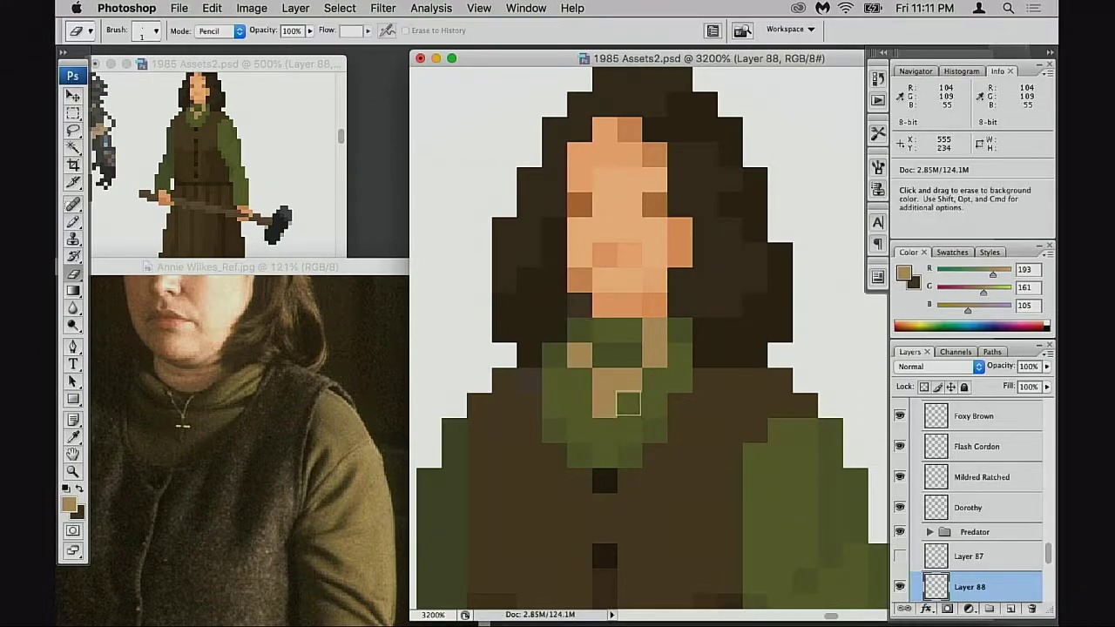
click(606, 381)
key(b)
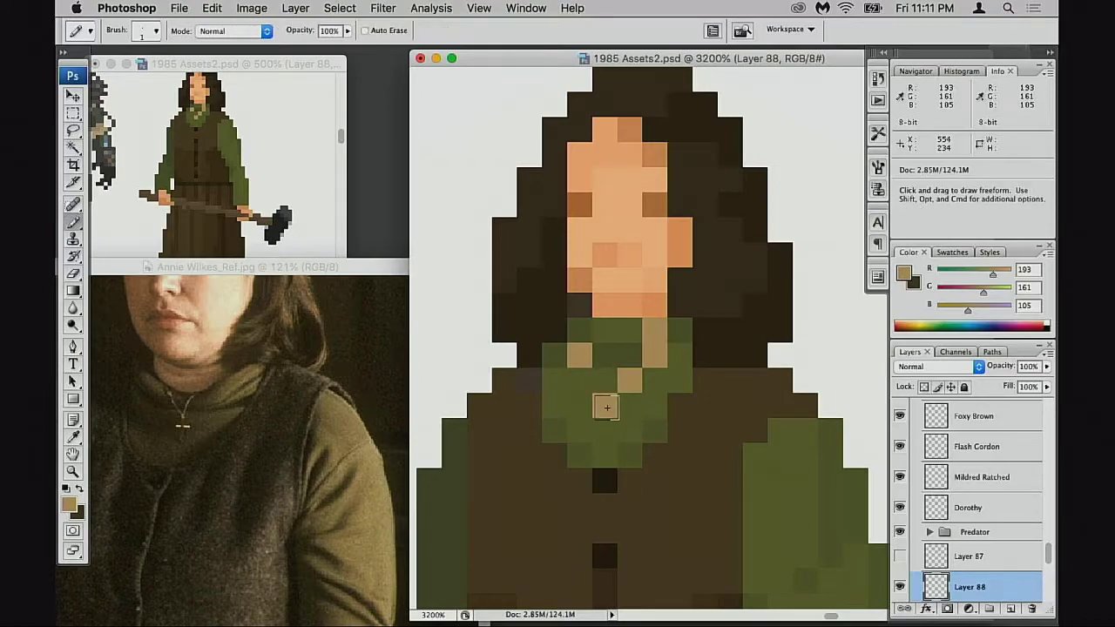
click(579, 381)
key(e)
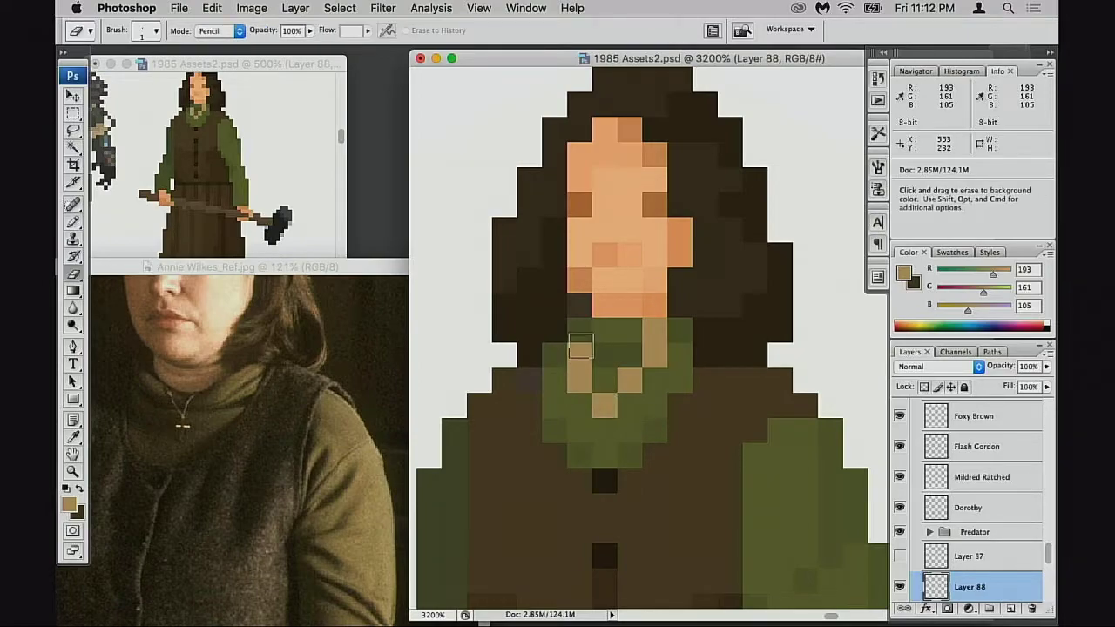
alt+click(576, 352)
key(Return)
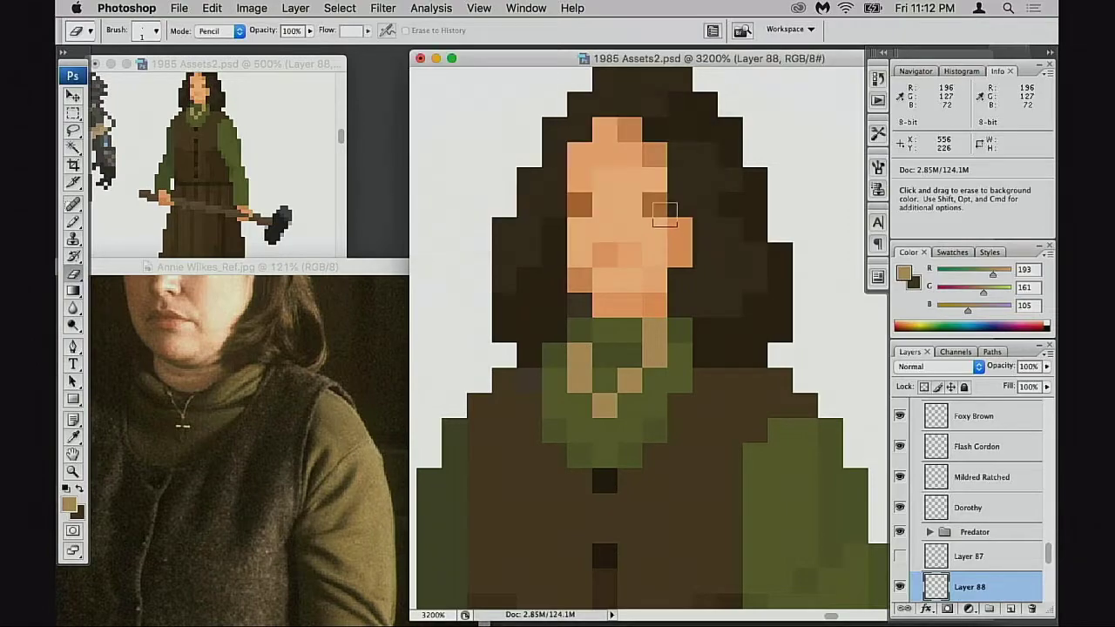
Fade the upper pixels of both necklace strands with the Eraser at 40% opacity
key(4)
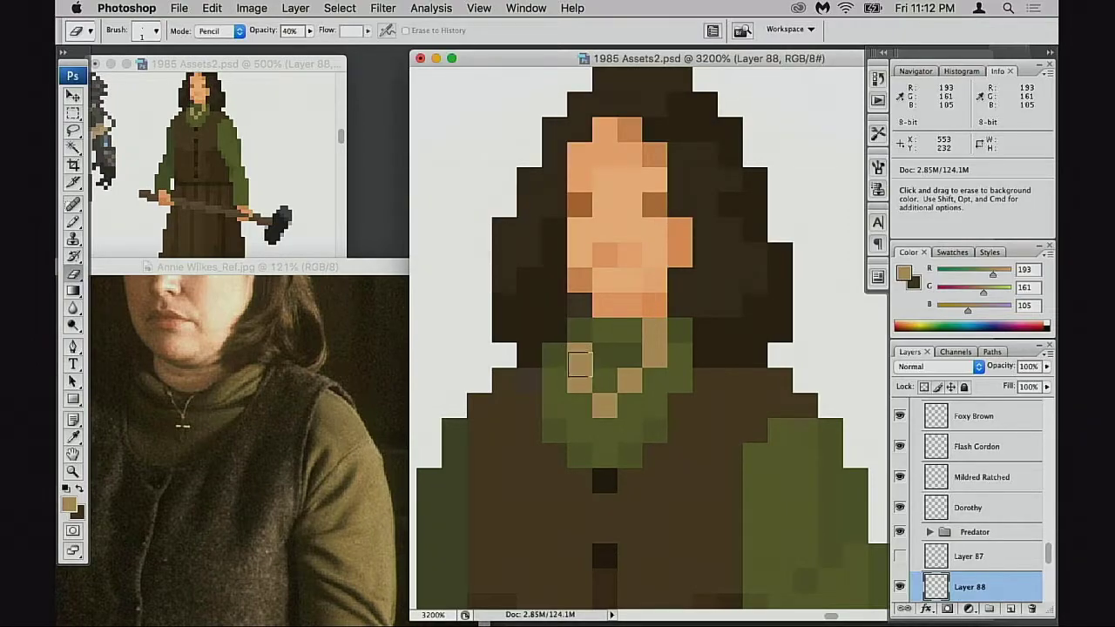
click(579, 355)
click(655, 331)
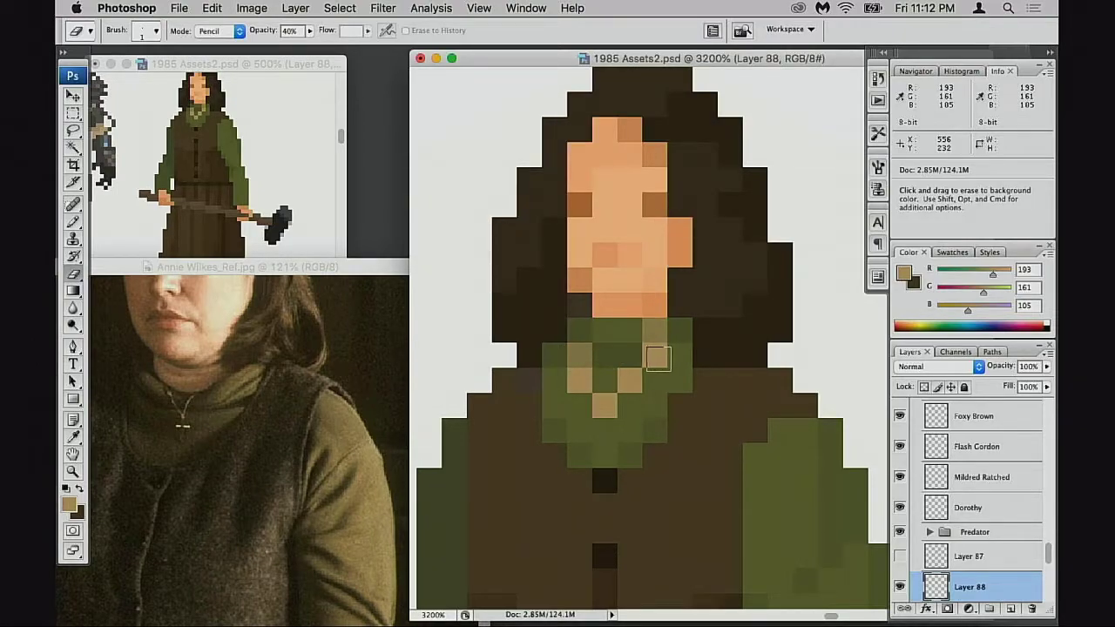
click(653, 349)
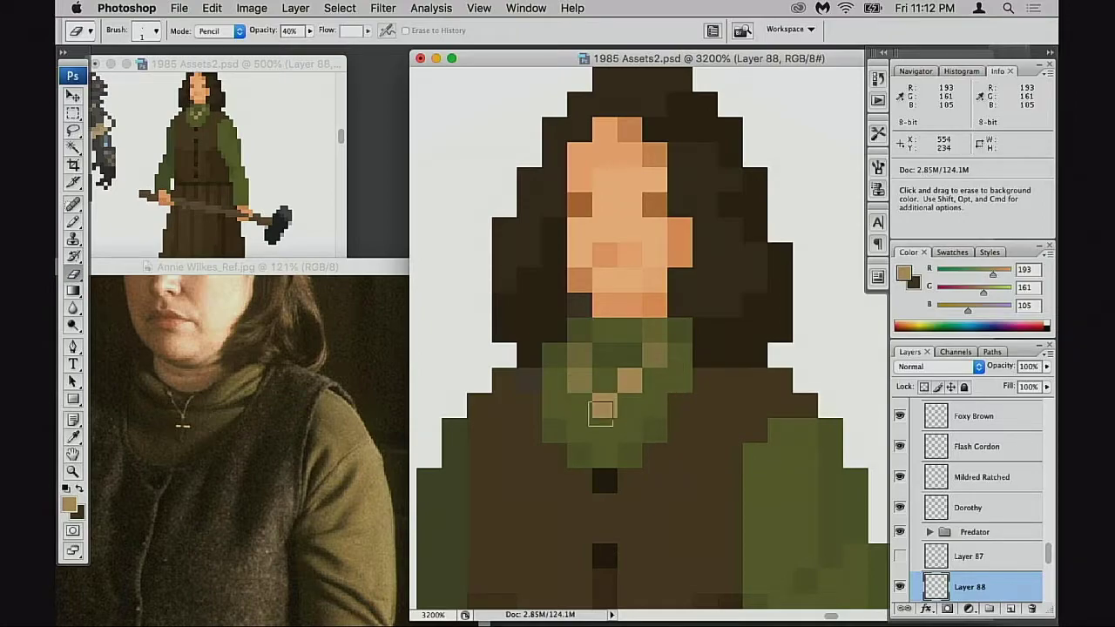
drag(615, 424, 616, 427)
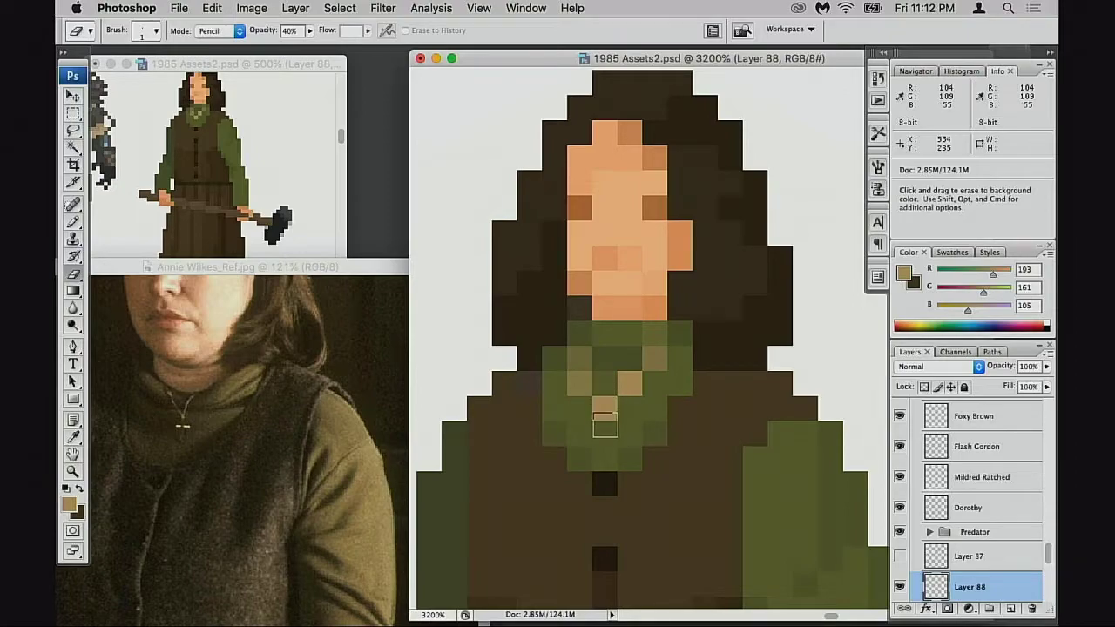
Brighten the pendant pixel with the gold colour using the Pencil in Screen mode
key(b)
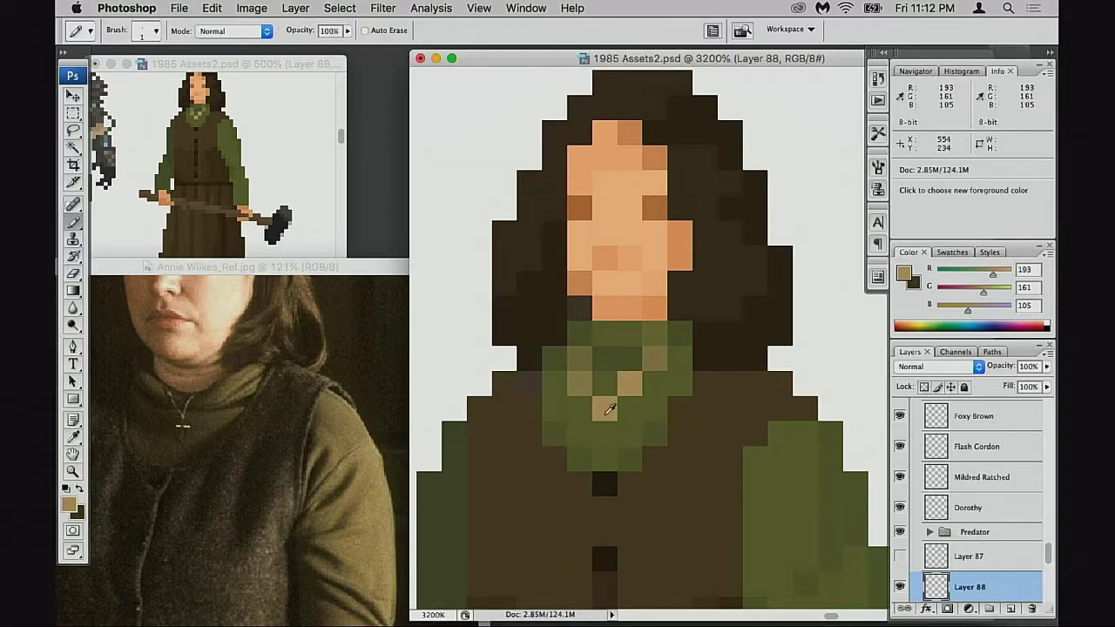
key(shift+alt+s)
click(604, 410)
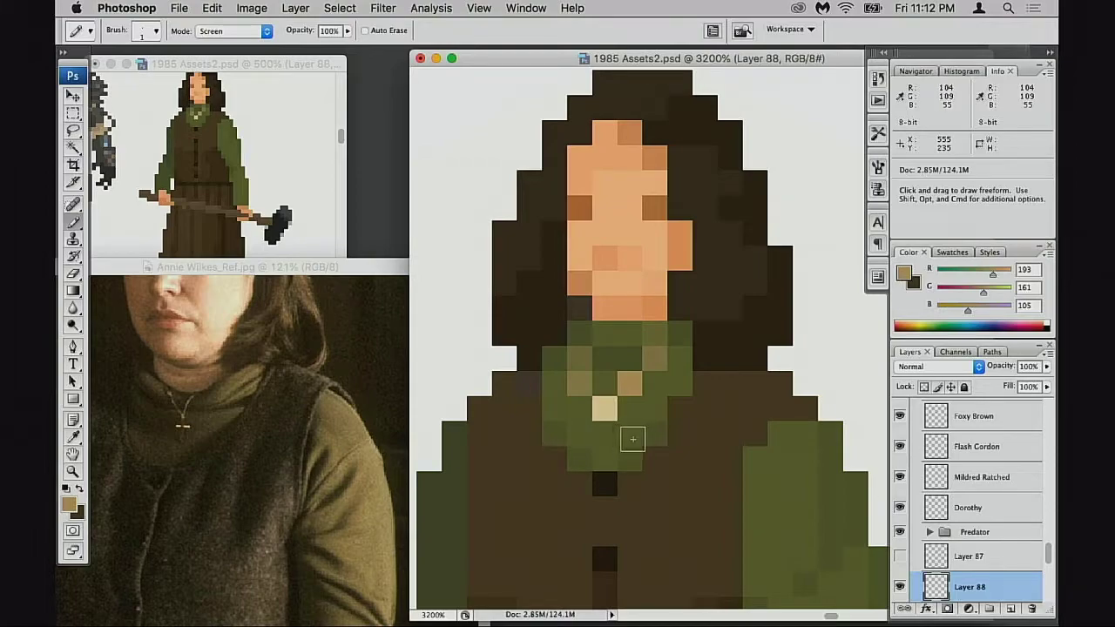
Try extra Screen-mode pixels below and beside the pendant to form a cross, lowering the Pencil opacity to 30%
key(3)
click(607, 429)
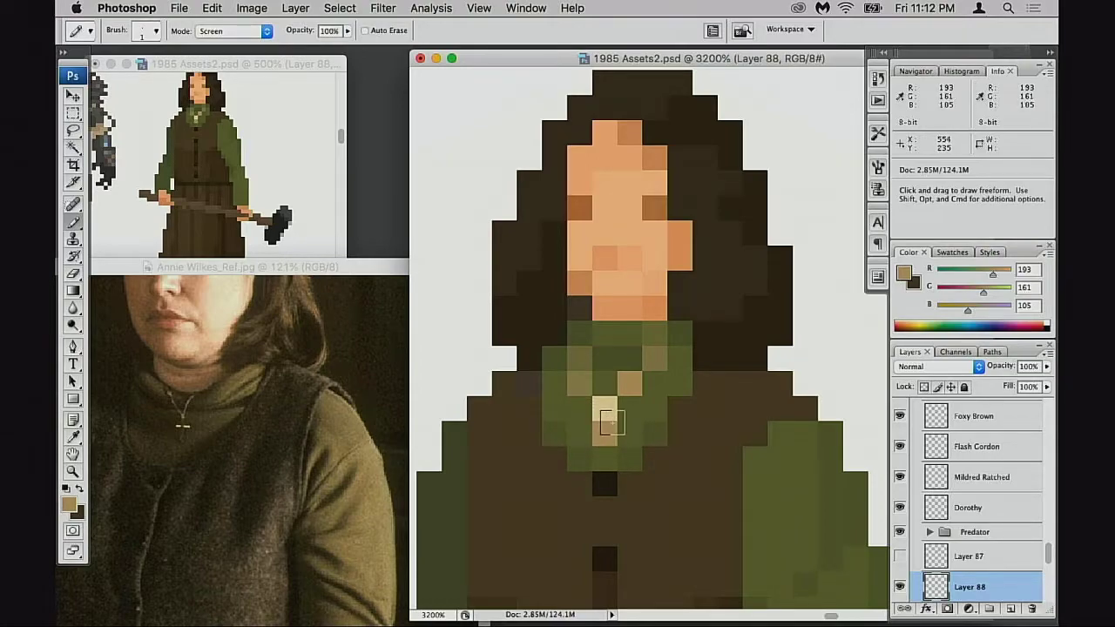
key(super+z)
click(604, 389)
key(super+z)
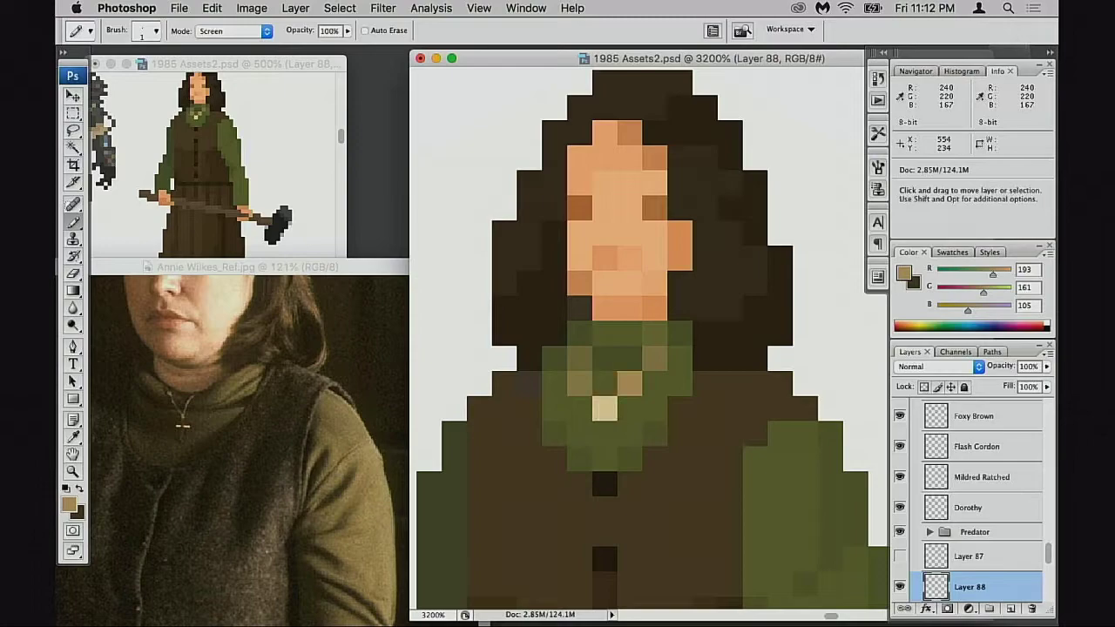
key(3)
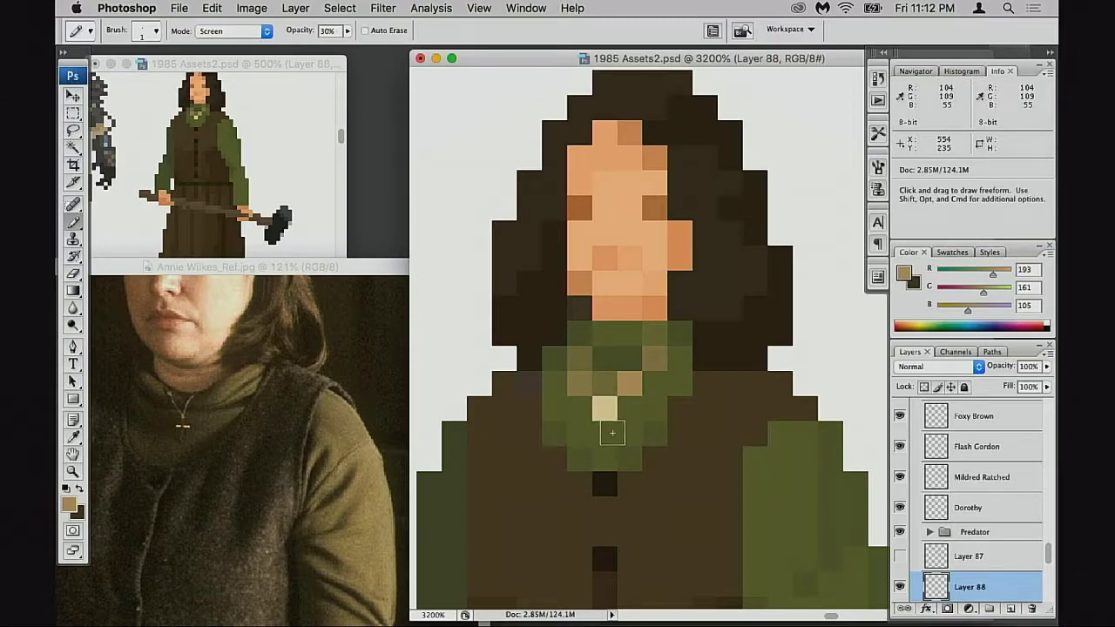
click(611, 432)
click(580, 407)
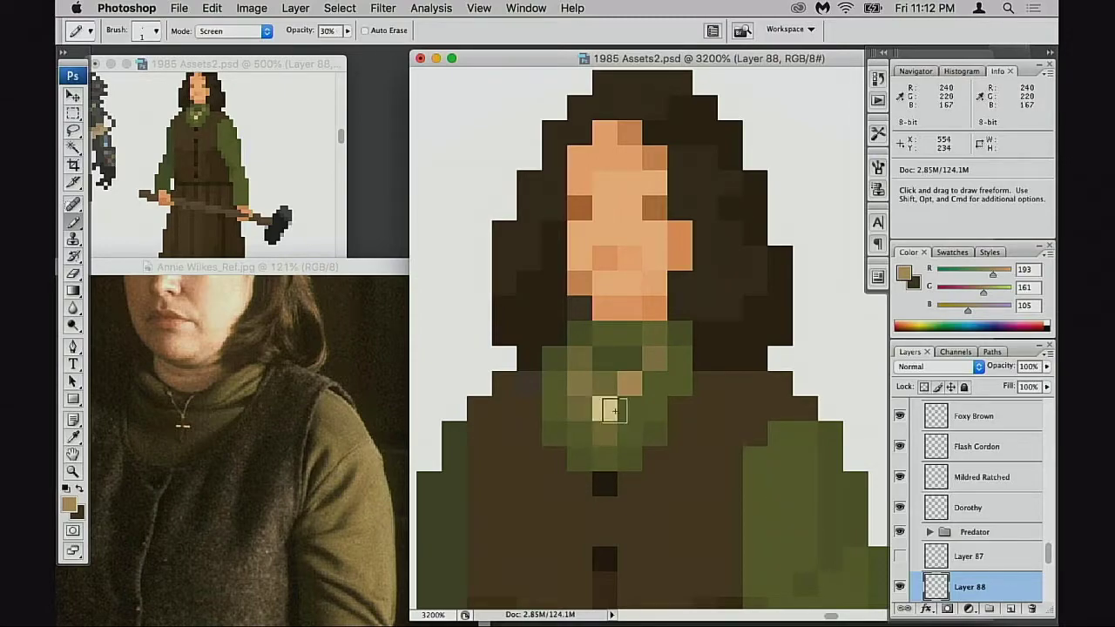
click(626, 413)
click(603, 409)
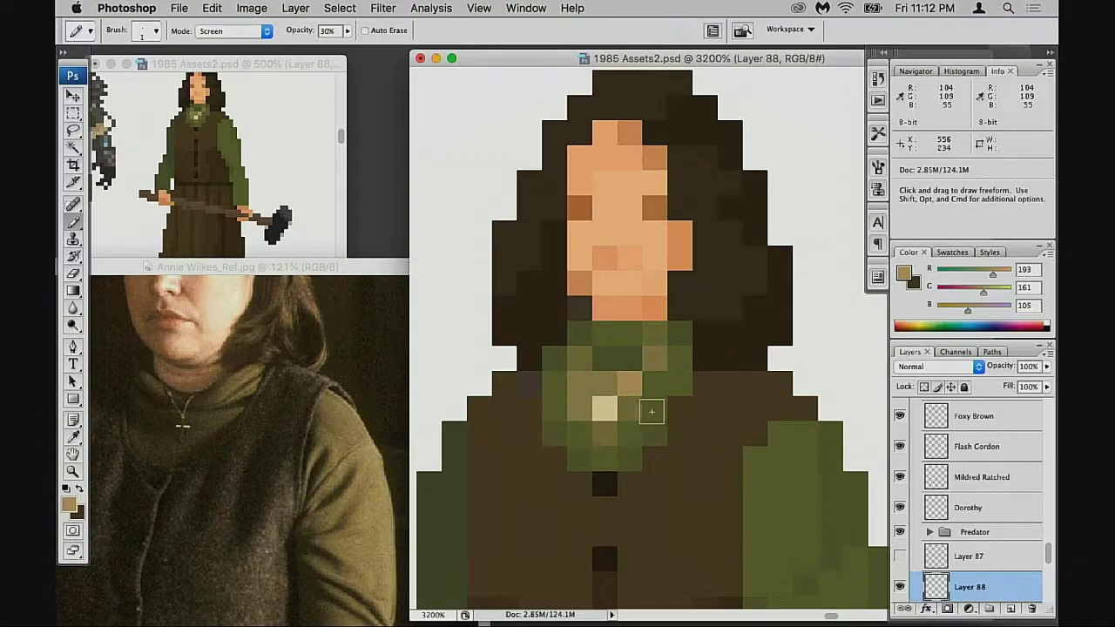
key(super)
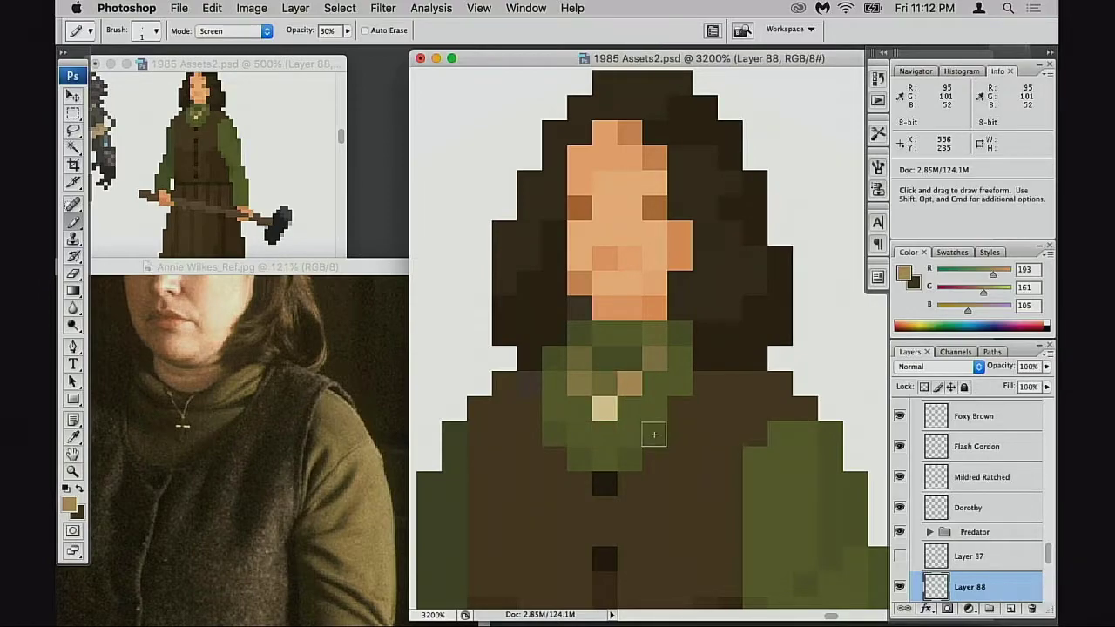
Examine the necklace on the whole figure at 500% magnification beside the neighbouring characters
alt+super+click(647, 447)
alt+super+click(647, 448)
alt+super+click(657, 449)
drag(734, 475, 555, 497)
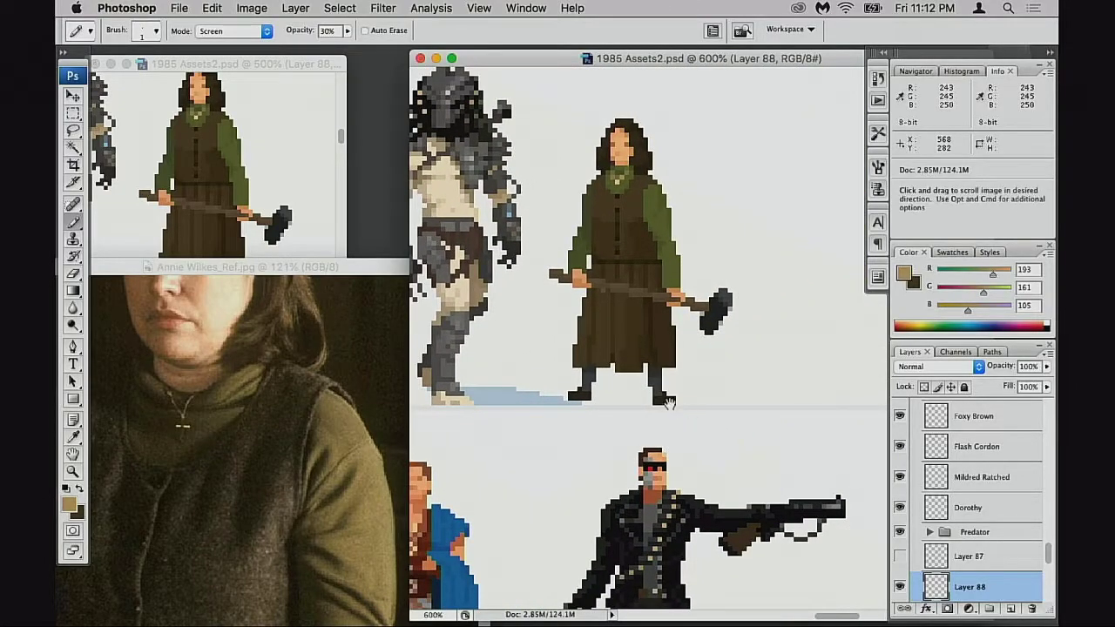
alt+super+click(694, 408)
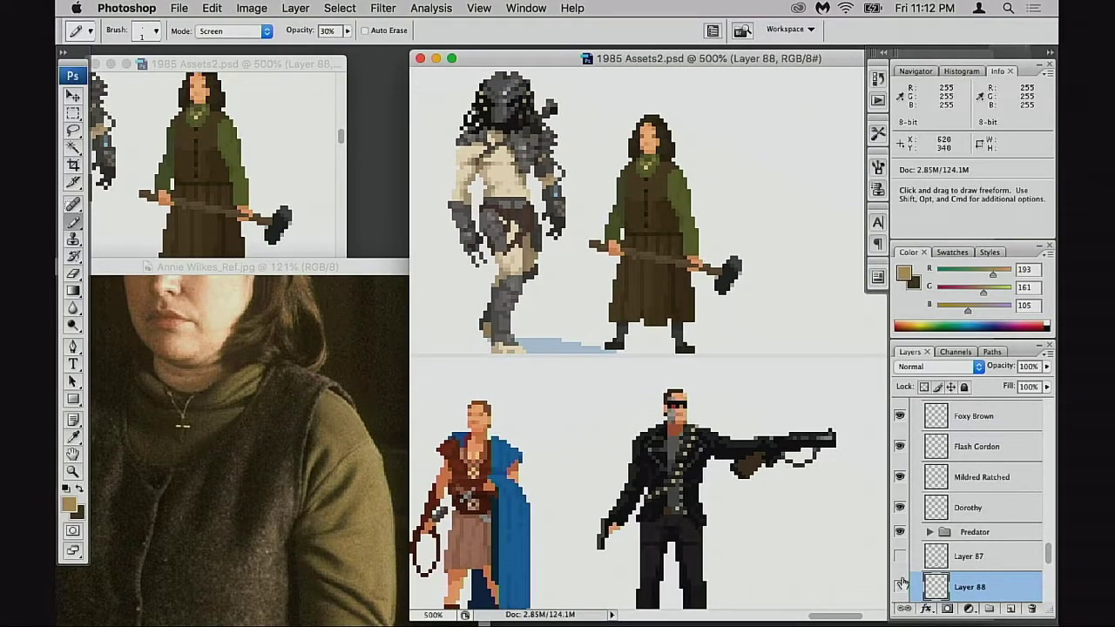
key(space)
drag(847, 510, 780, 470)
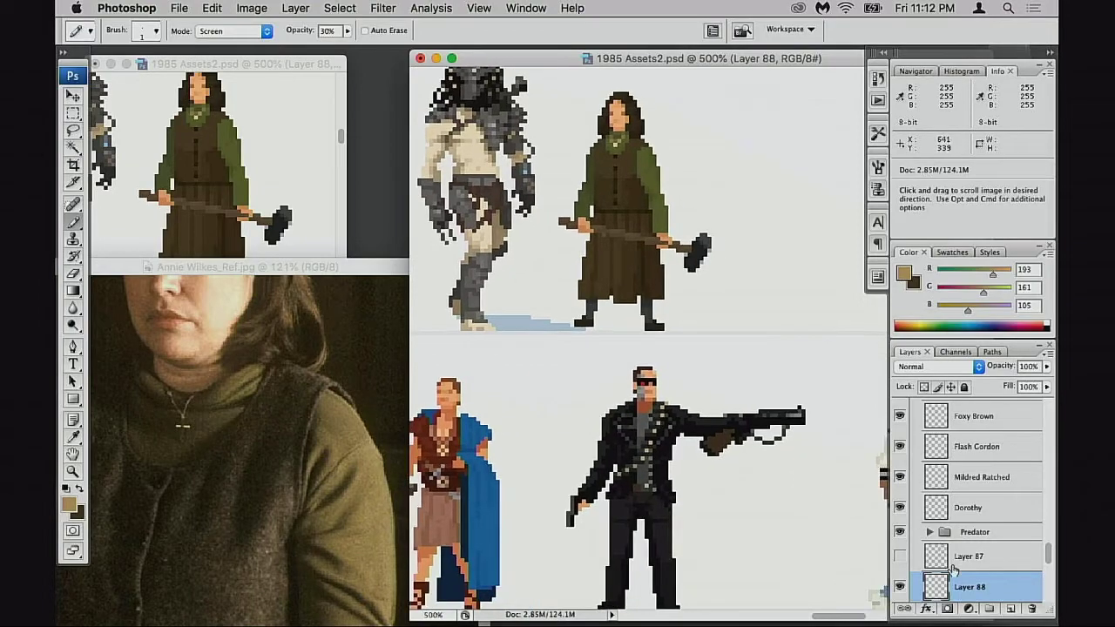
Merge the necklace layer into Layer 86, and hide and reshow the merged layer to check the complete figure
scroll(934, 566, down, 1)
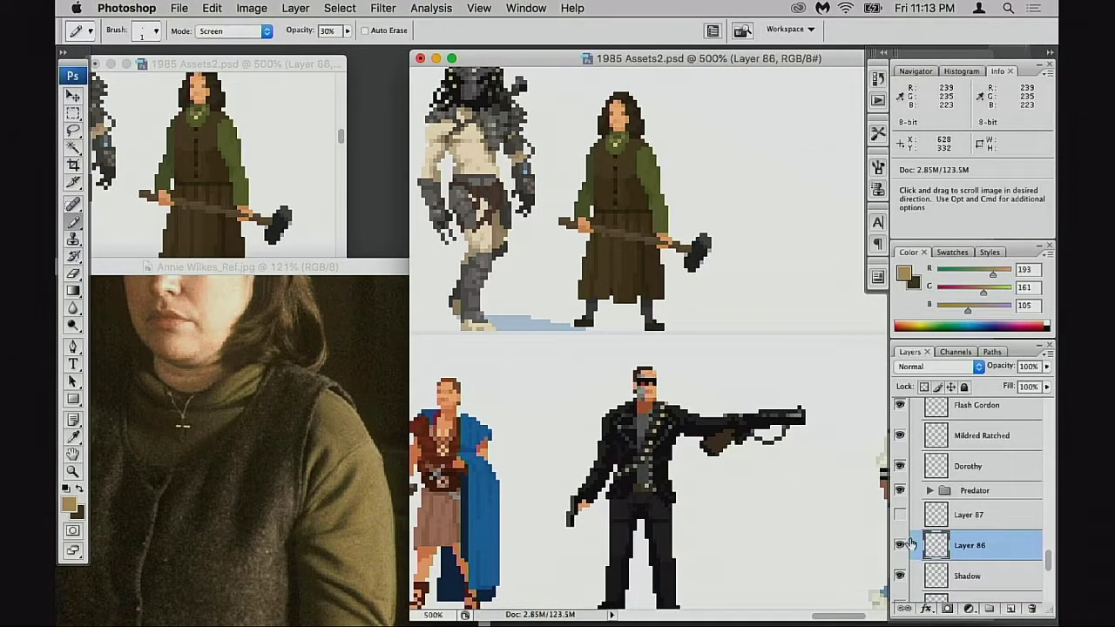
click(900, 544)
click(900, 545)
scroll(767, 458, up, 3)
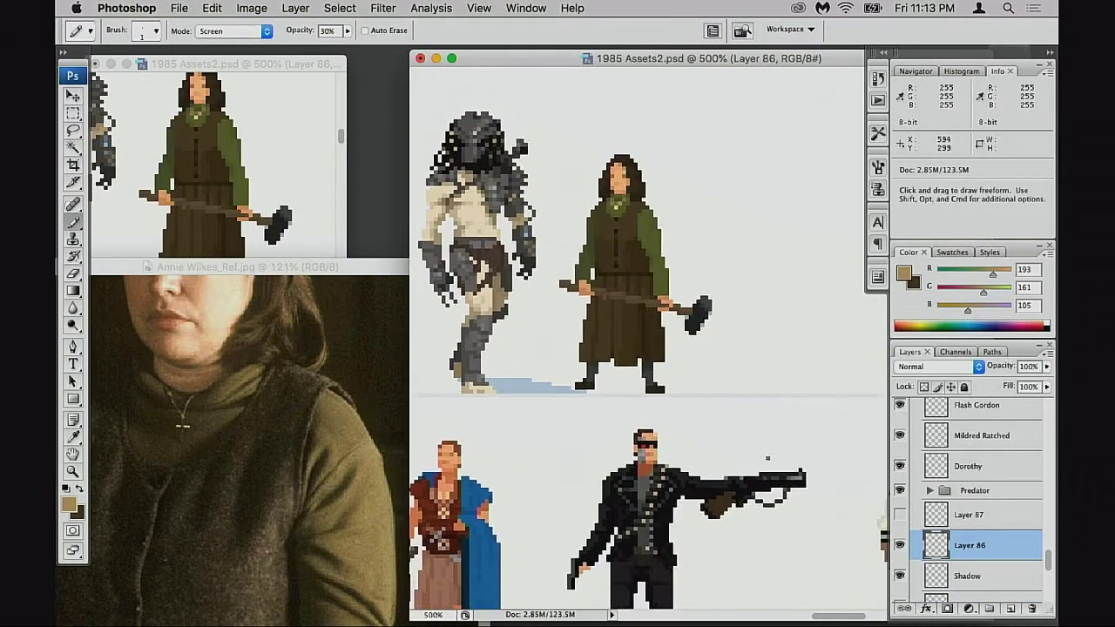
Set the Pencil to Normal mode and blend the folds along the skirt's left side with sampled skirt browns
drag(554, 294, 663, 406)
drag(678, 368, 663, 392)
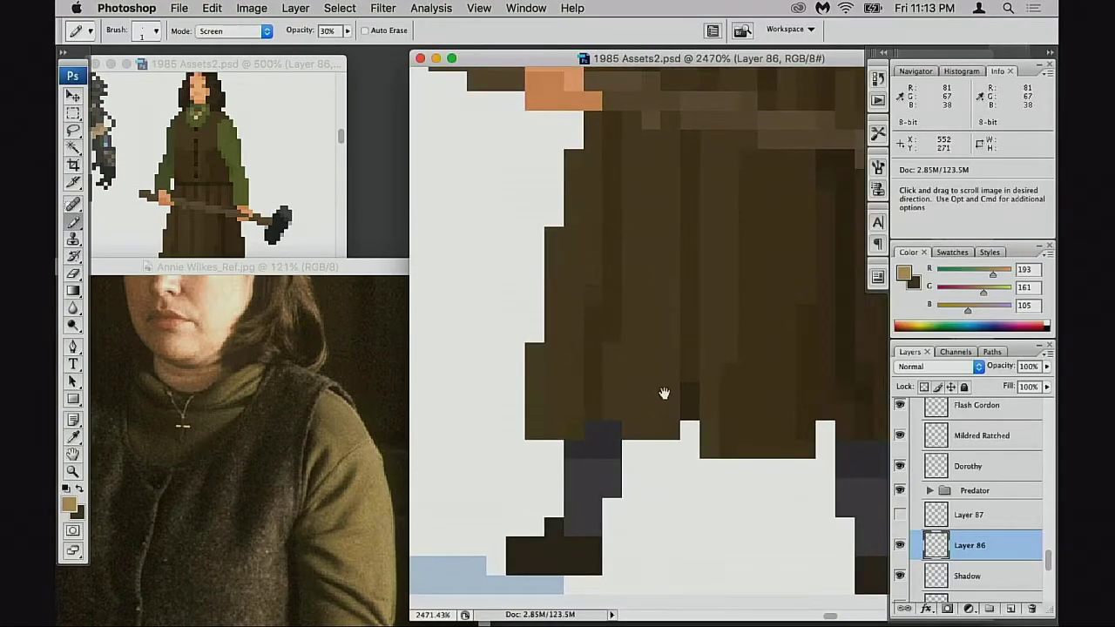
alt+click(598, 288)
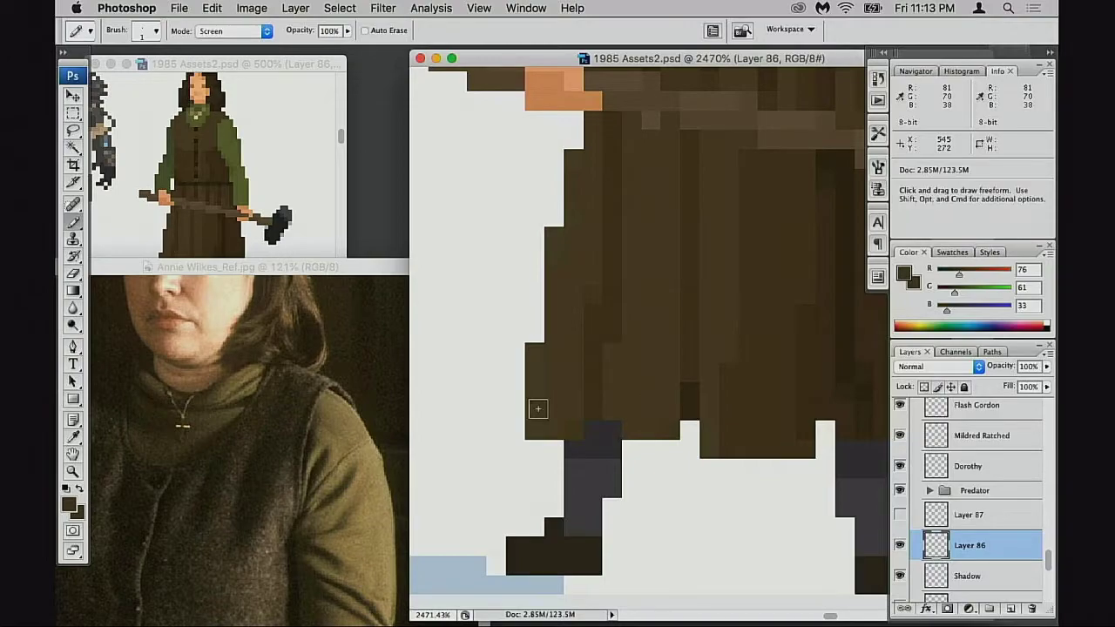
key(shift+alt+n)
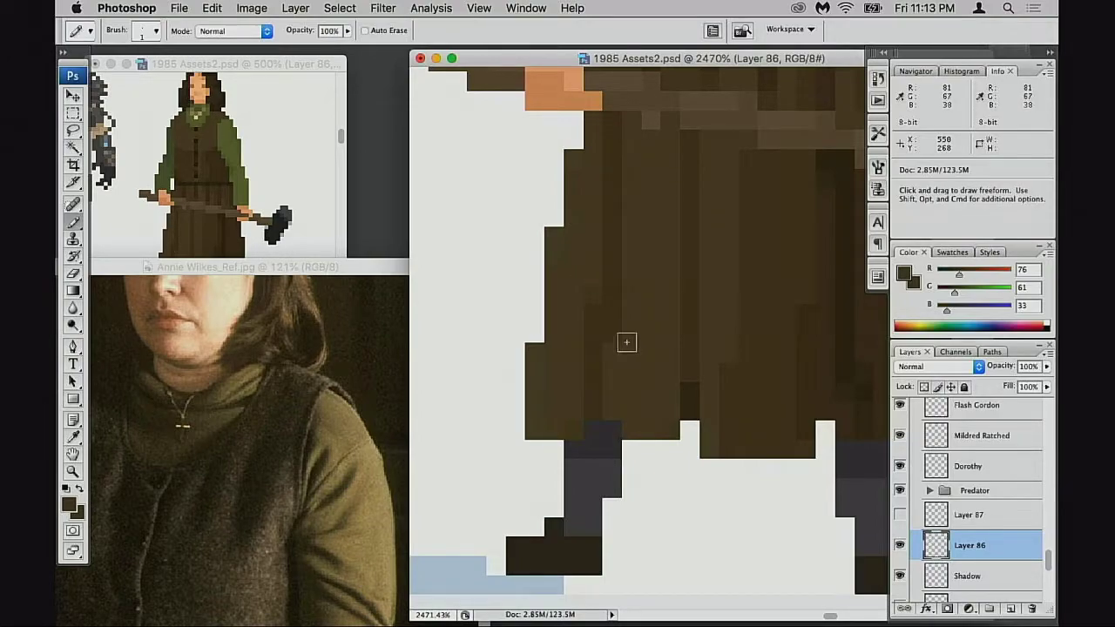
alt+click(554, 242)
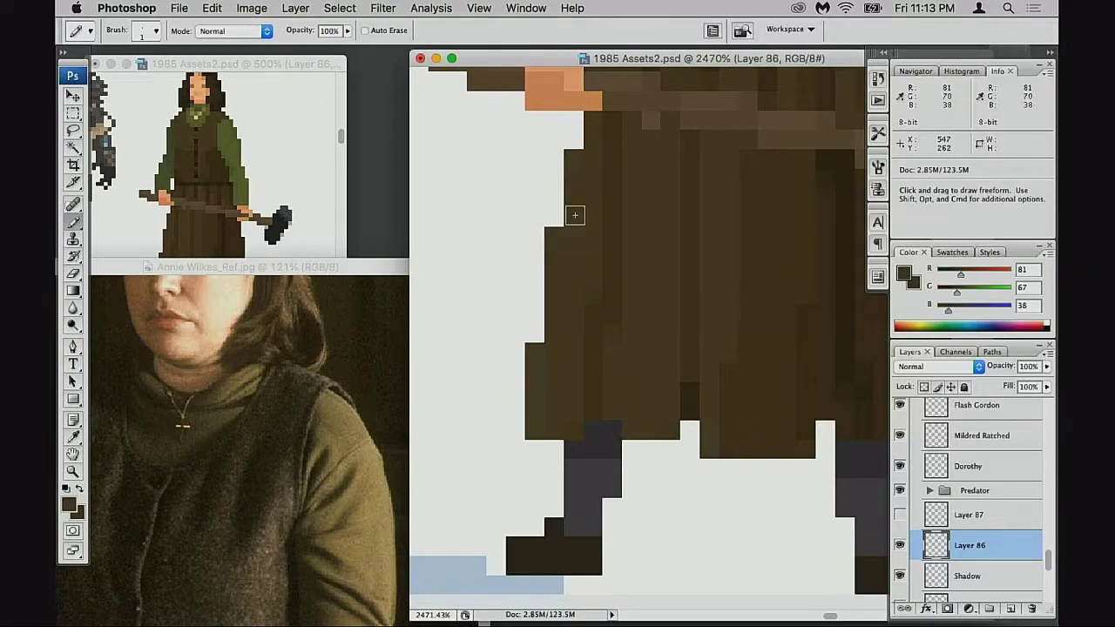
Even out the underside of the hammer handle beside the left hand, using sampled handle brown and skirt brown
scroll(575, 215, up, 2)
scroll(574, 216, right, 1)
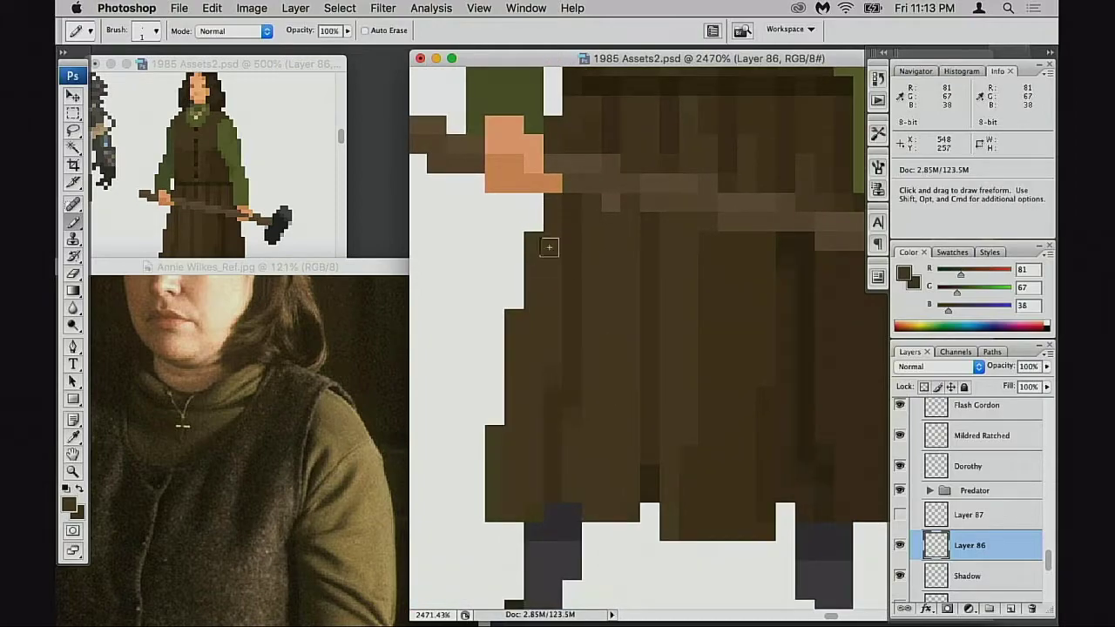
alt+click(647, 198)
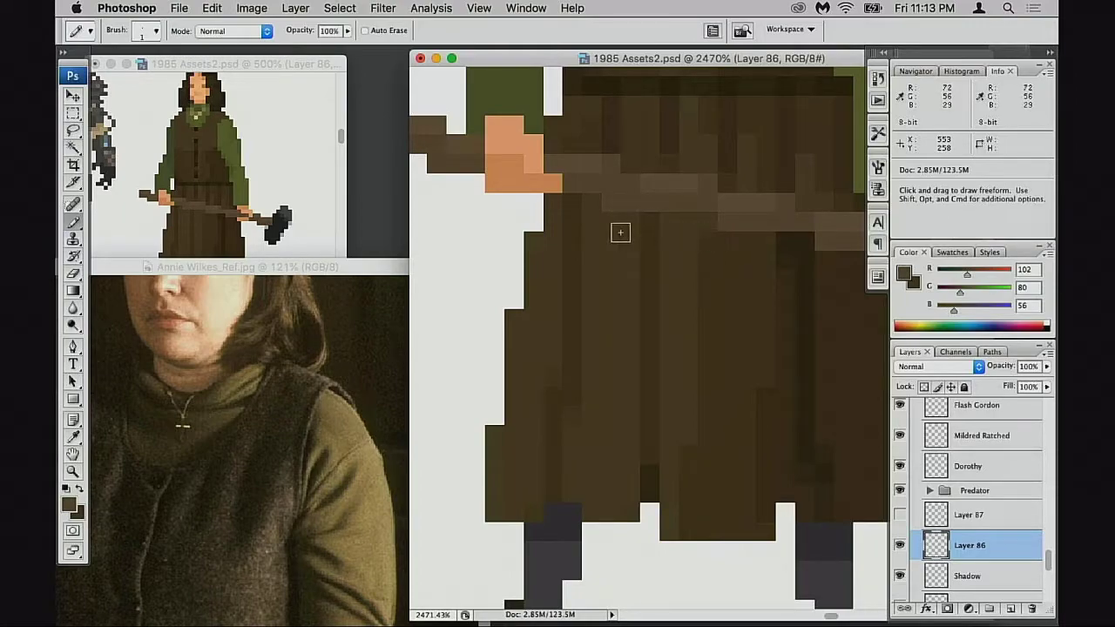
alt+click(608, 213)
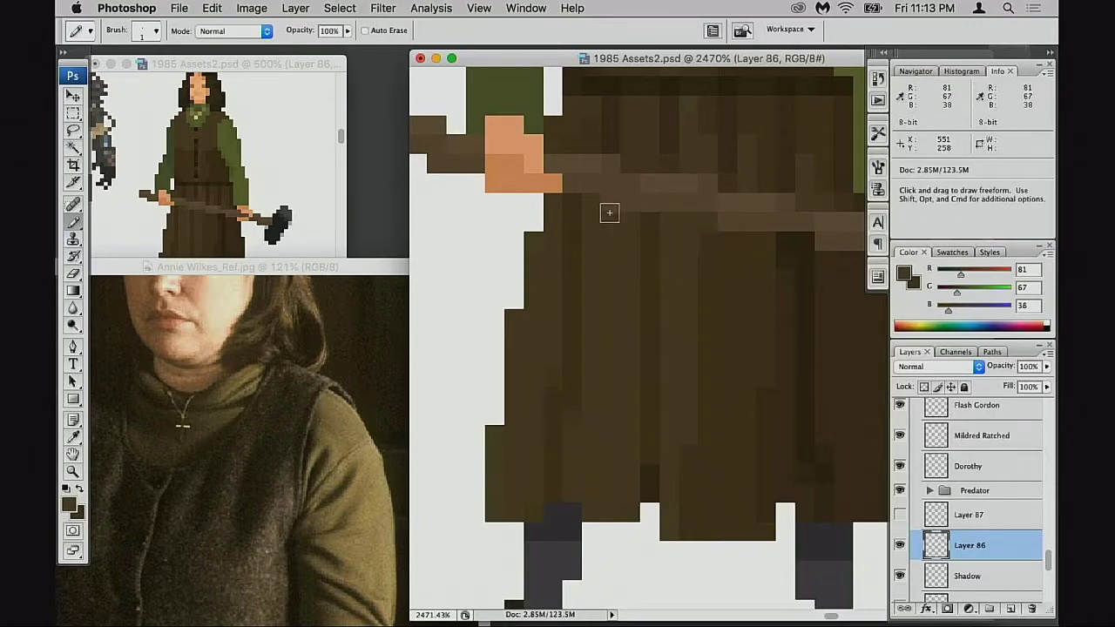
Soften the pleats in the lower middle of the skirt with sampled browns, including RGB 76, 61, 33
key(space)
drag(710, 317, 705, 201)
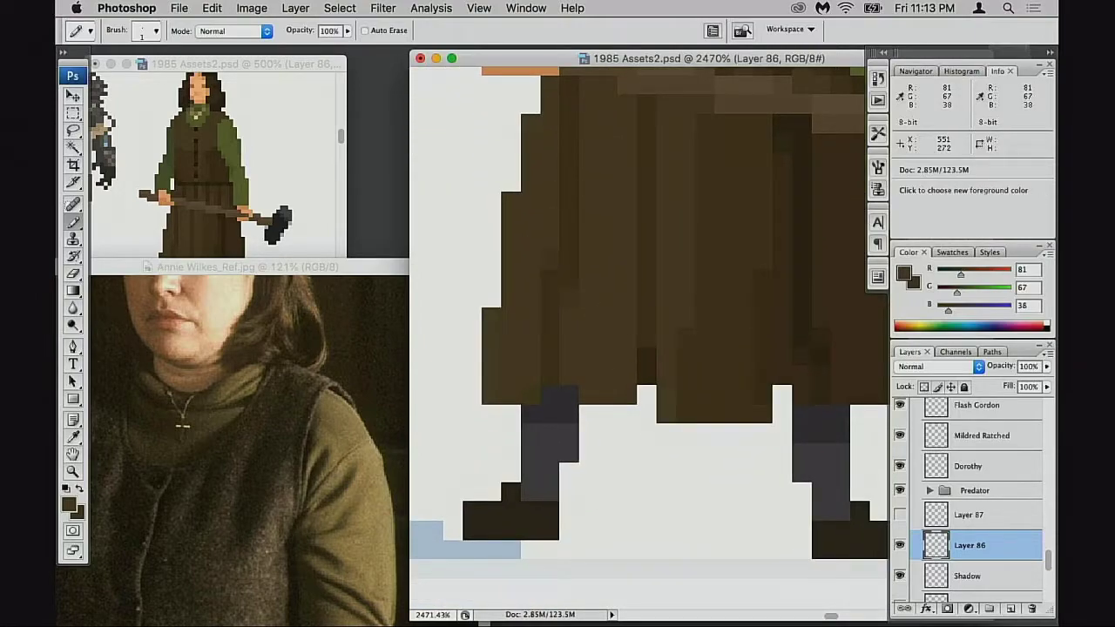
scroll(664, 371, up, 2)
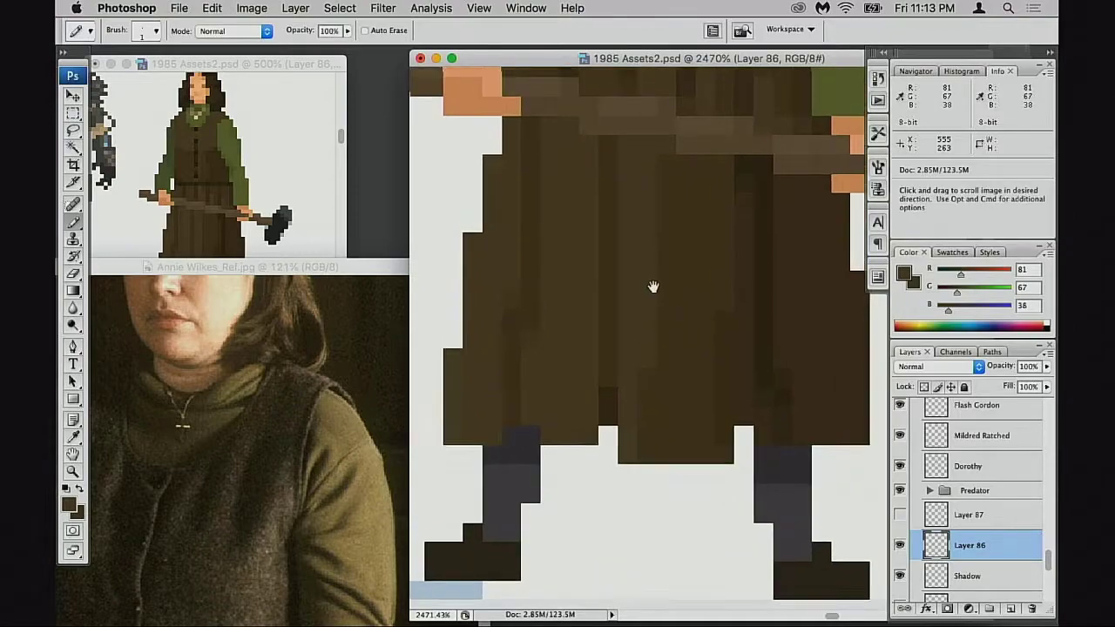
scroll(653, 287, up, 3)
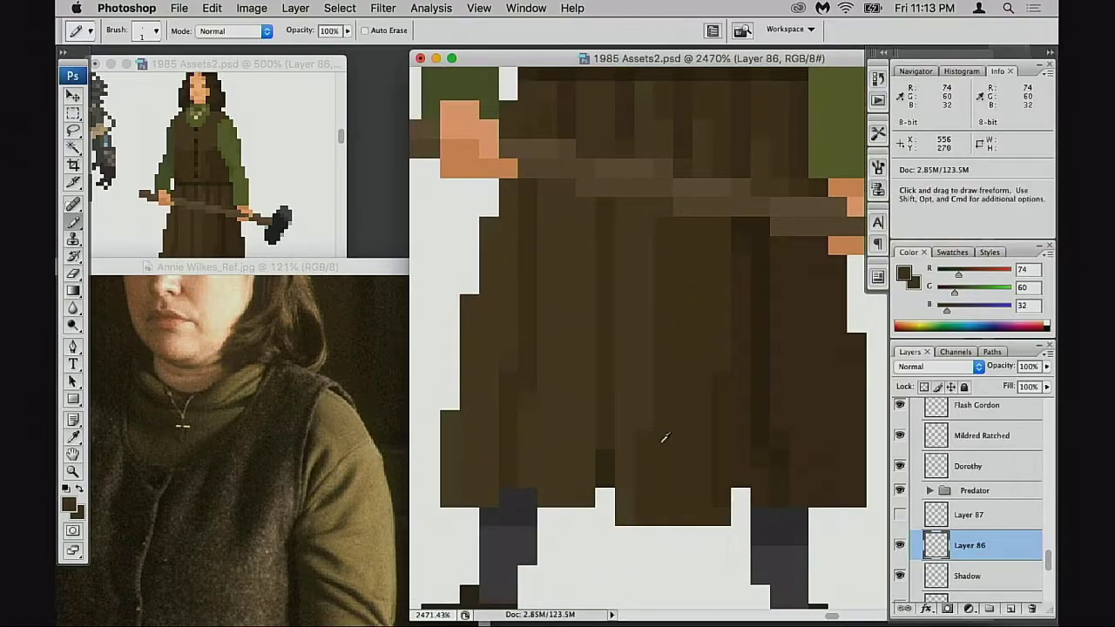
alt+click(530, 397)
drag(661, 208, 650, 266)
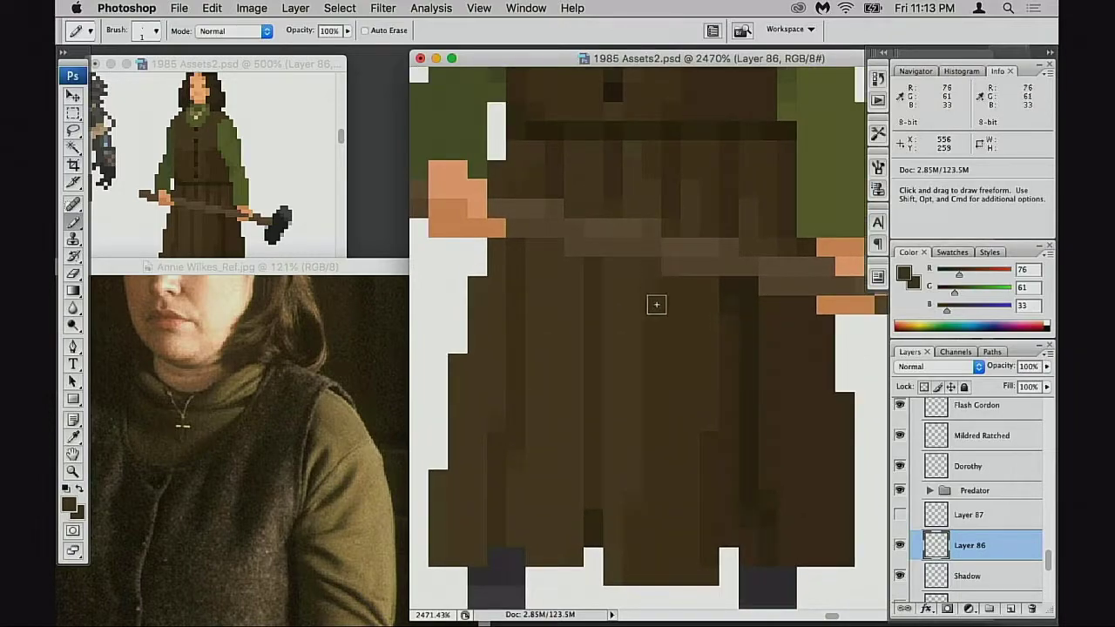
Touch up the narrow pleats between the waistband and the hammer handle with sampled skirt browns
scroll(656, 304, up, 2)
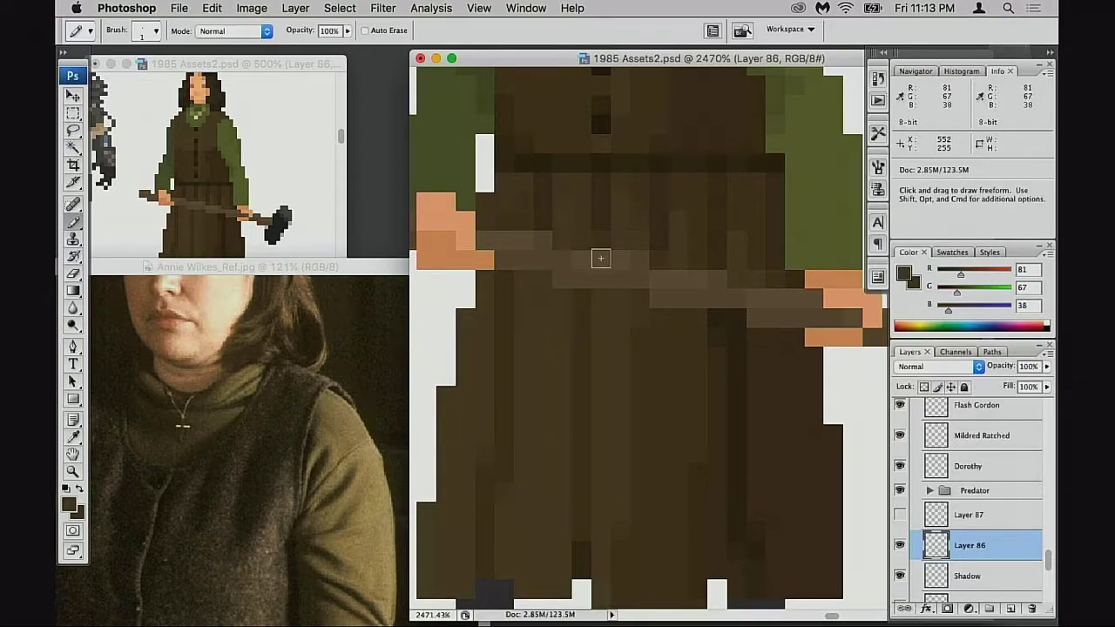
click(502, 219)
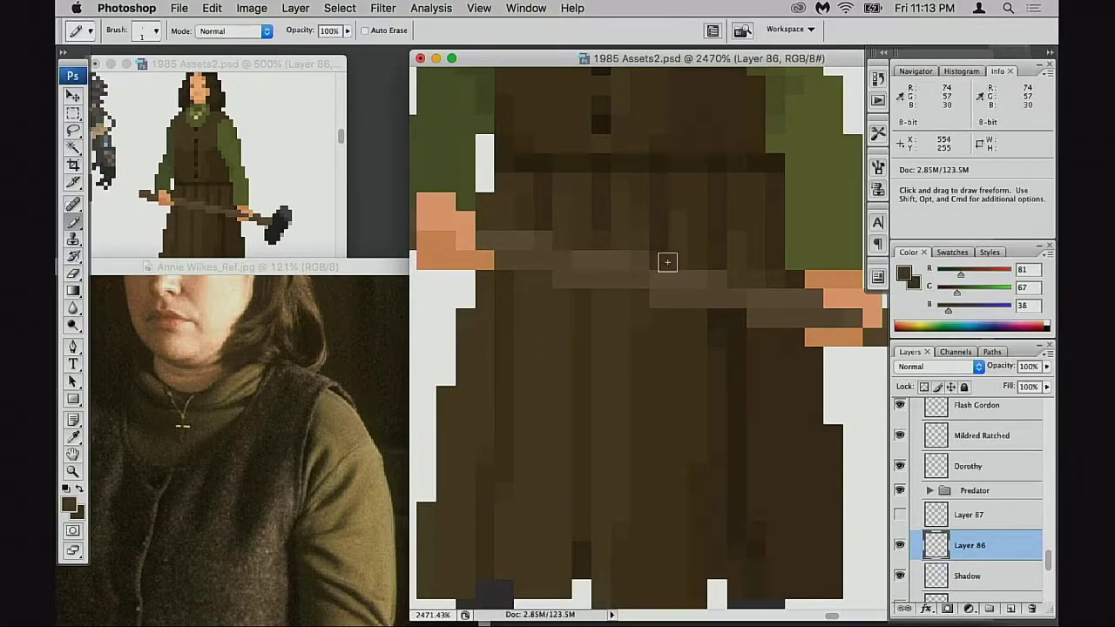
drag(667, 262, 664, 268)
alt+click(625, 198)
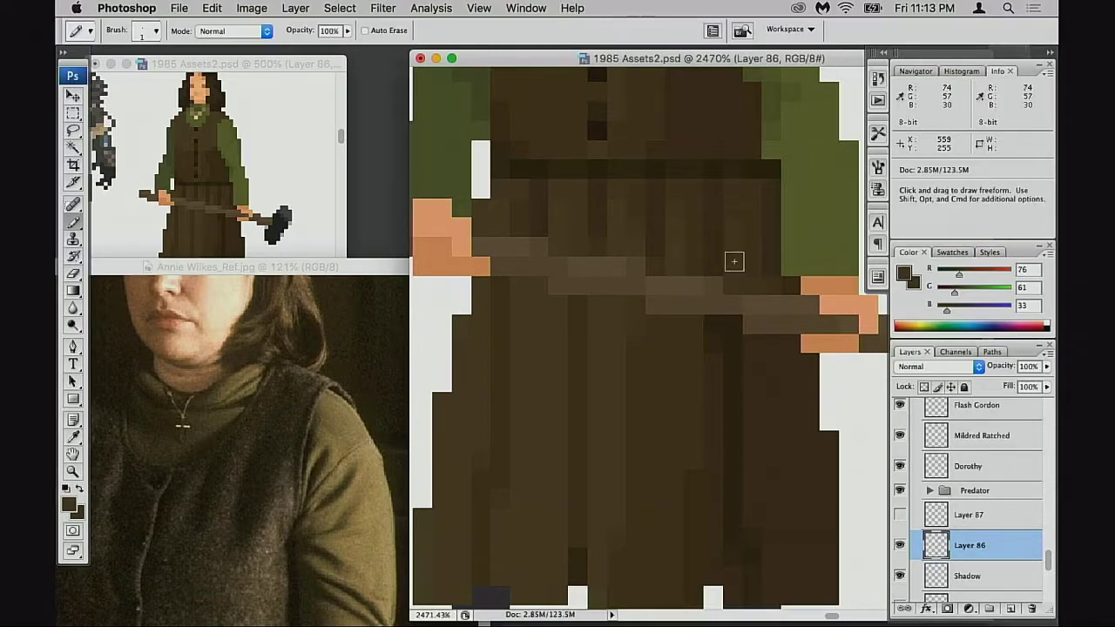
Even out the shading on the skirt's right side around the hammer handle with the sampled brown RGB 74, 57, 30
alt+click(753, 242)
drag(763, 314, 756, 315)
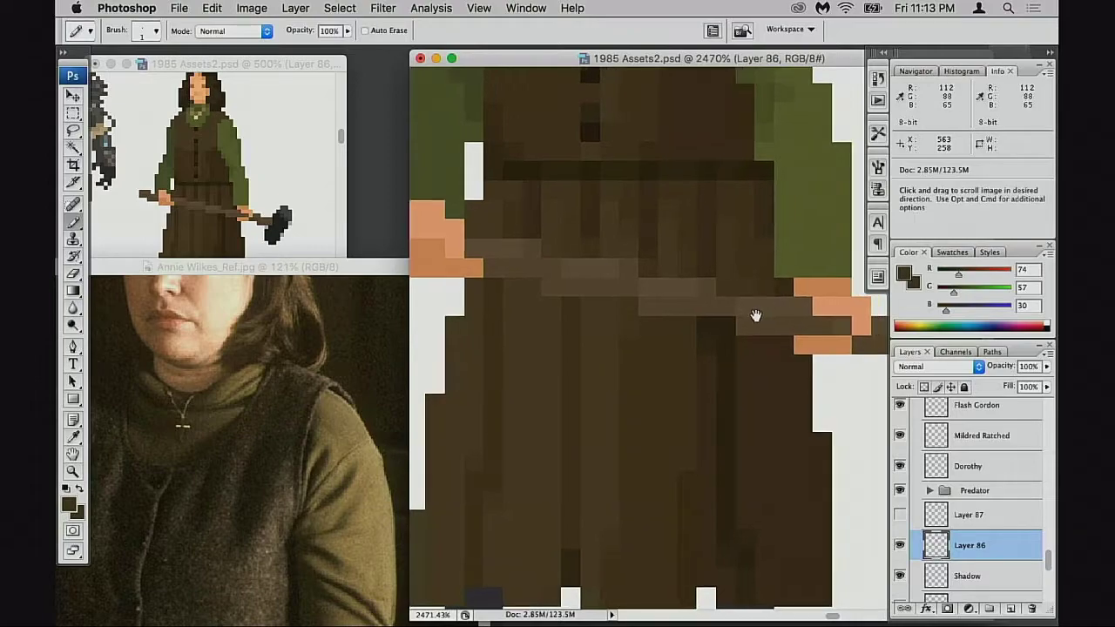
scroll(755, 315, down, 5)
scroll(726, 294, right, 3)
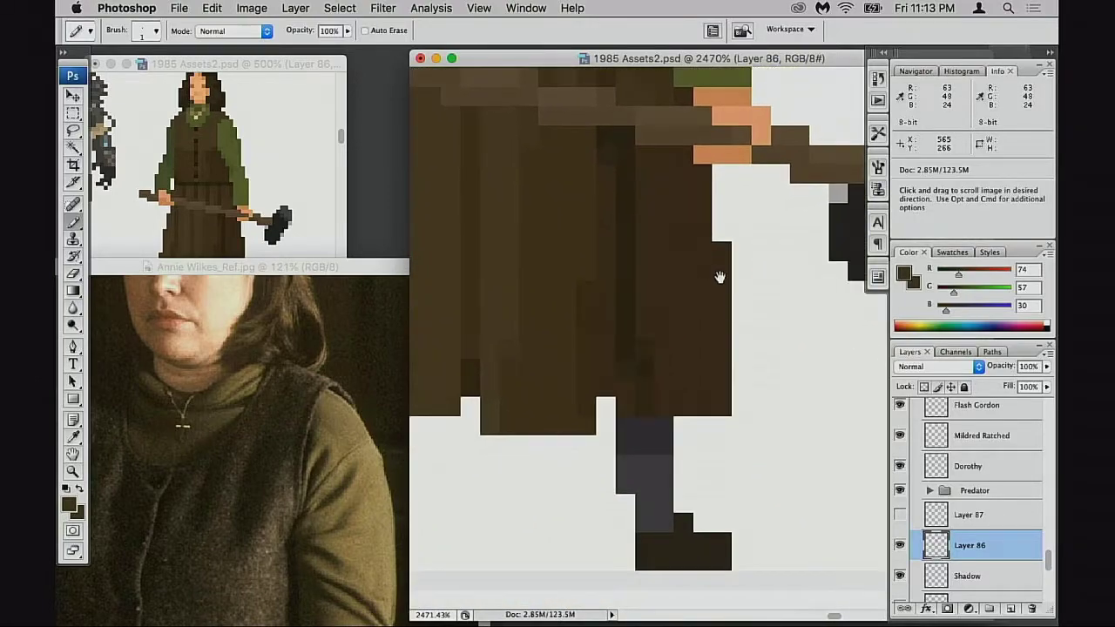
scroll(687, 288, up, 3)
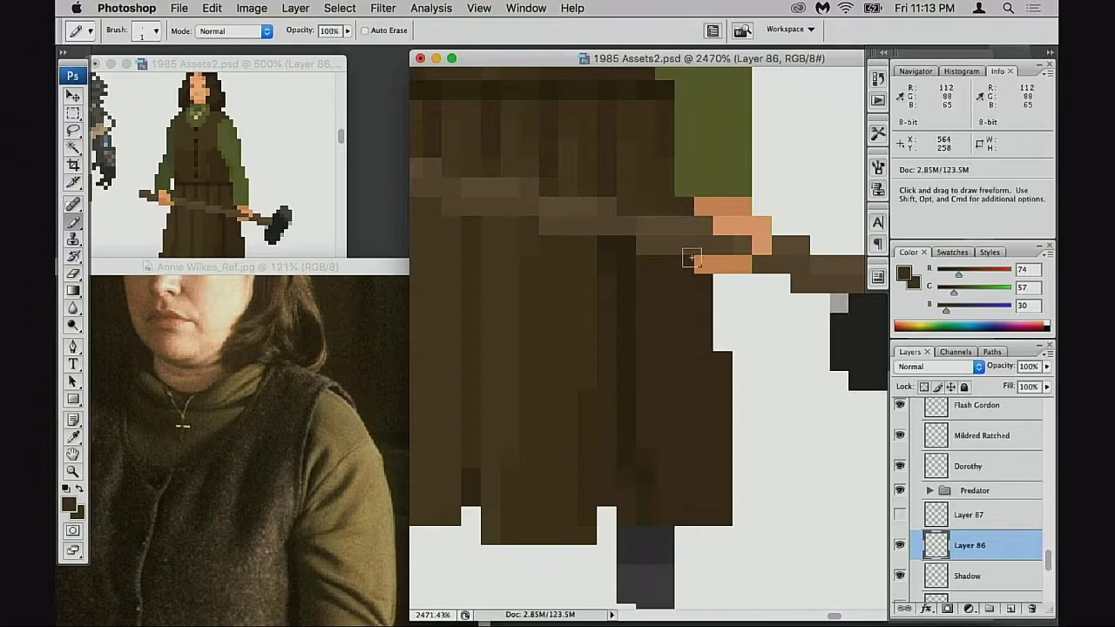
scroll(704, 311, down, 4)
scroll(703, 311, left, 1)
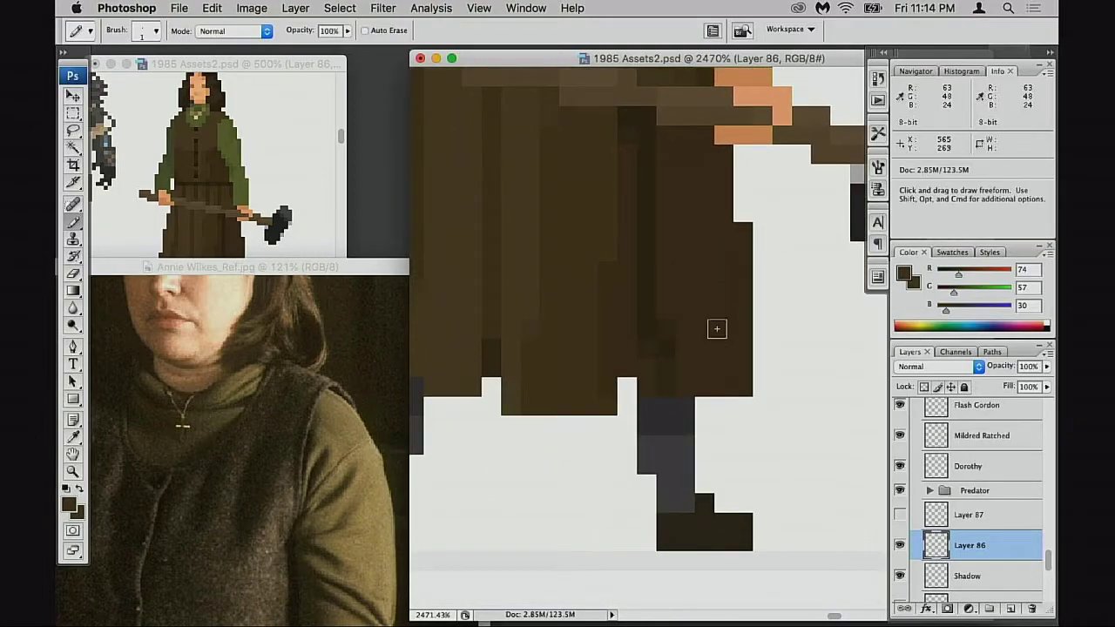
scroll(716, 329, up, 4)
scroll(696, 398, right, 1)
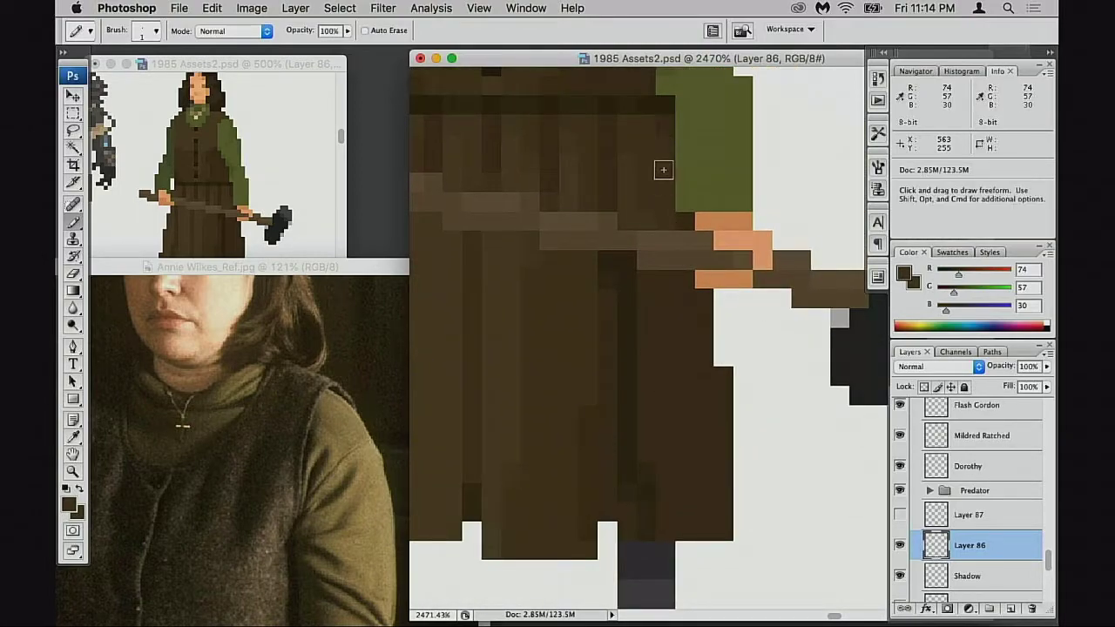
Reshape the dark fold right of the skirt's centre with dark brown RGB 63, 49, 24 and lighter brown RGB 81, 67, 38
drag(707, 358, 731, 215)
drag(218, 200, 231, 145)
click(707, 315)
alt+click(635, 267)
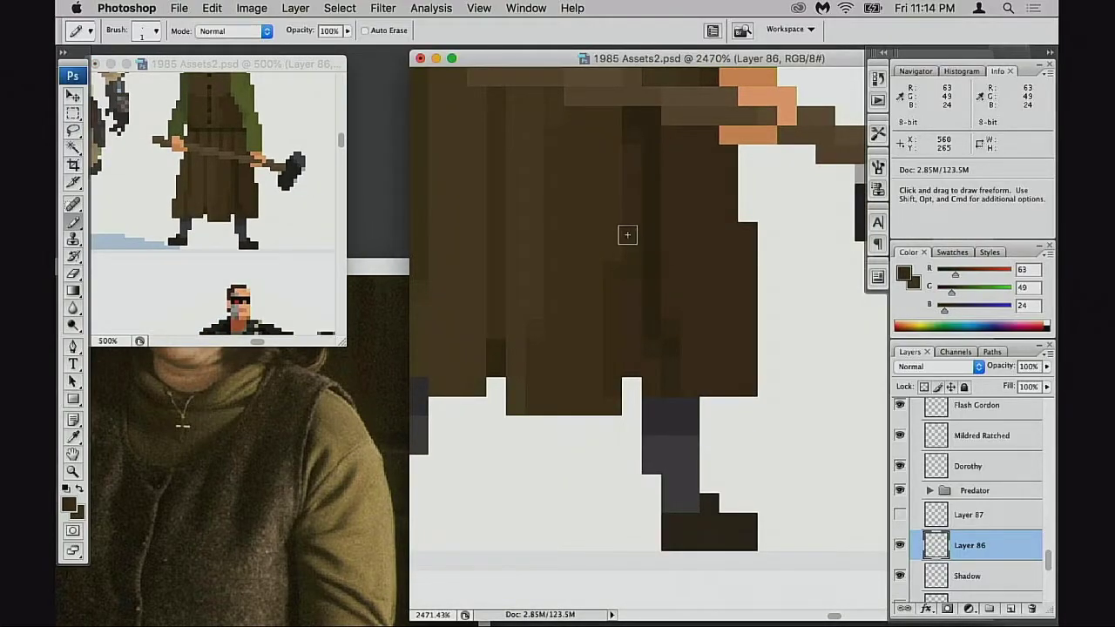
drag(616, 234, 617, 252)
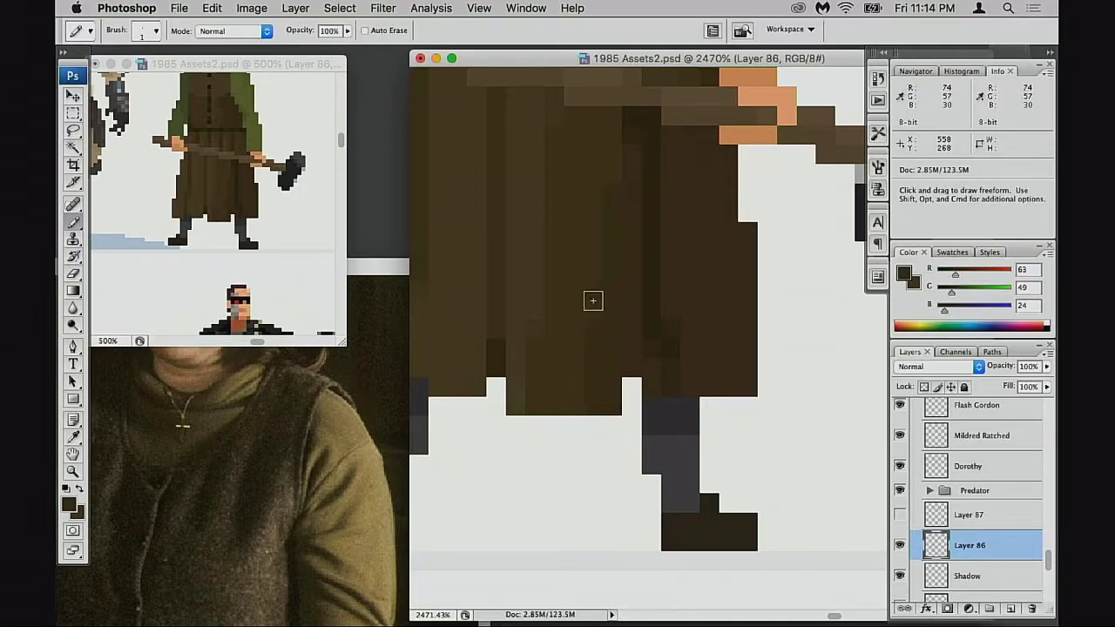
alt+click(538, 240)
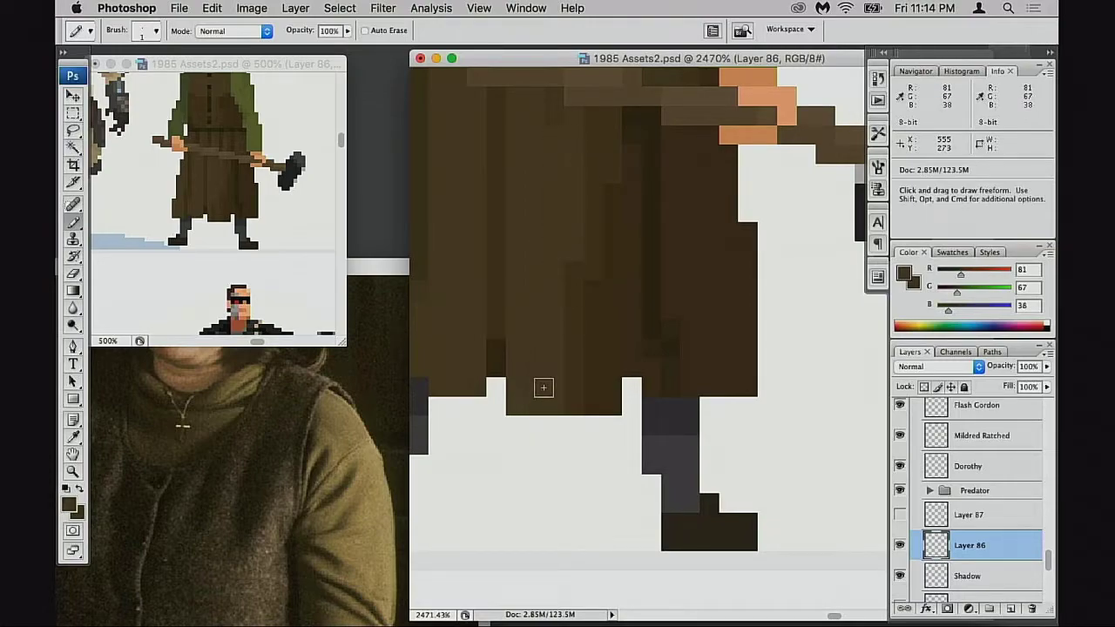
alt+click(622, 253)
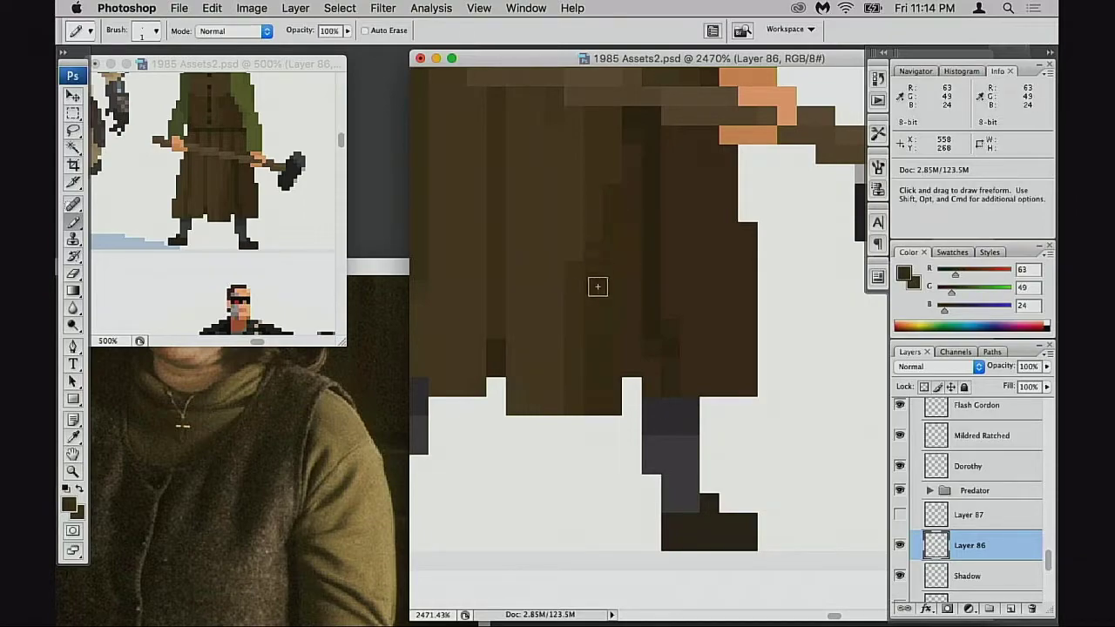
alt+click(574, 251)
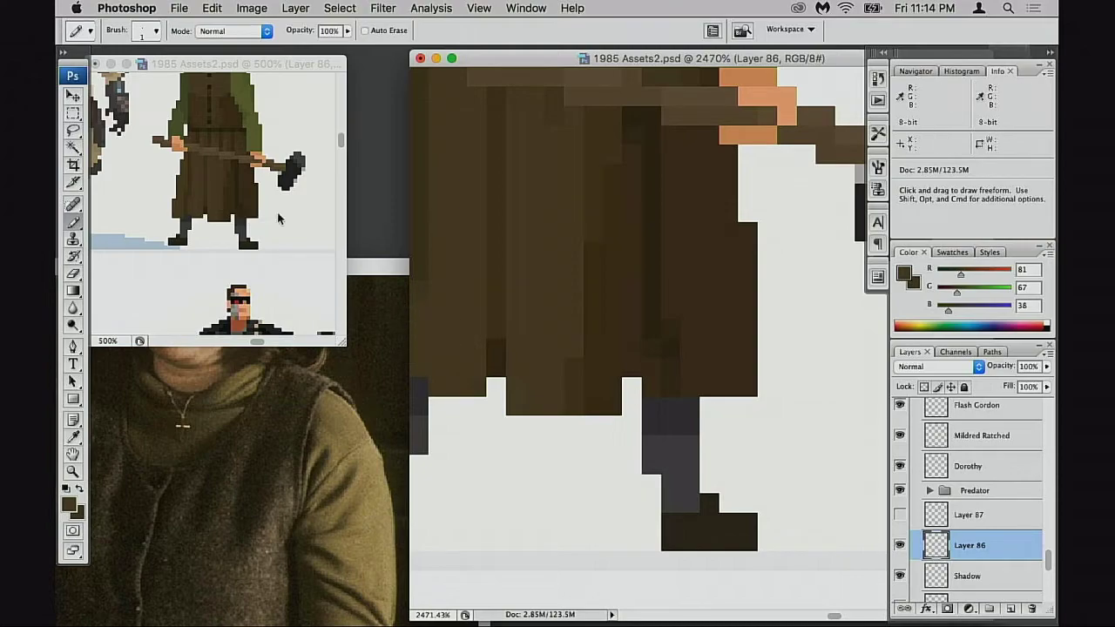
Examine the skirt's folds and hem in the Annie Wilkes reference photo
click(357, 387)
drag(348, 488, 288, 296)
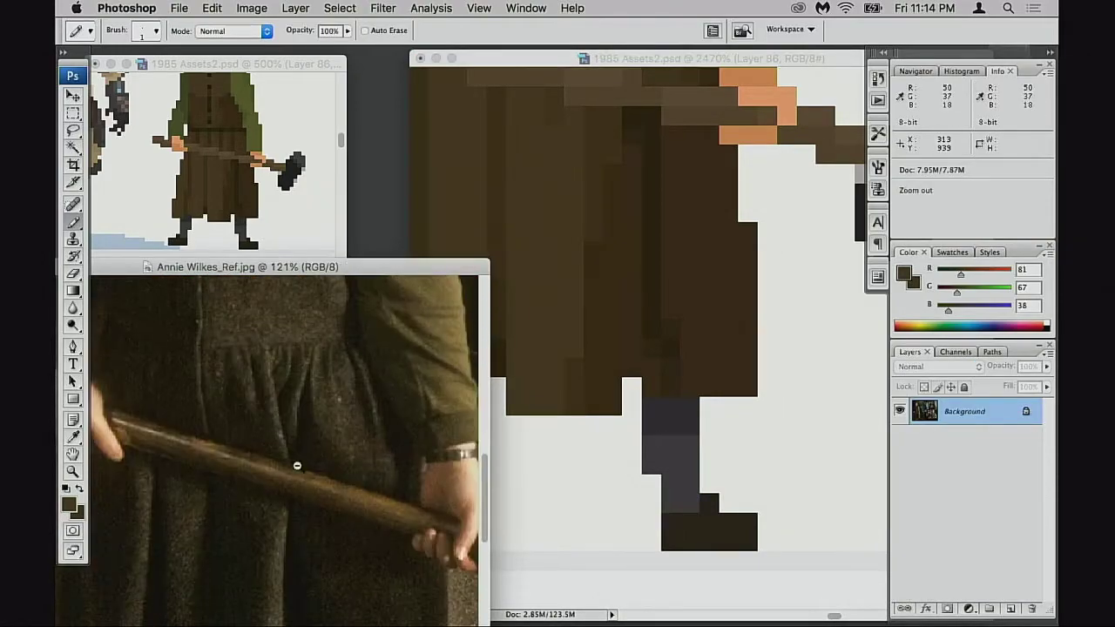
drag(306, 526, 332, 322)
scroll(368, 423, down, 4)
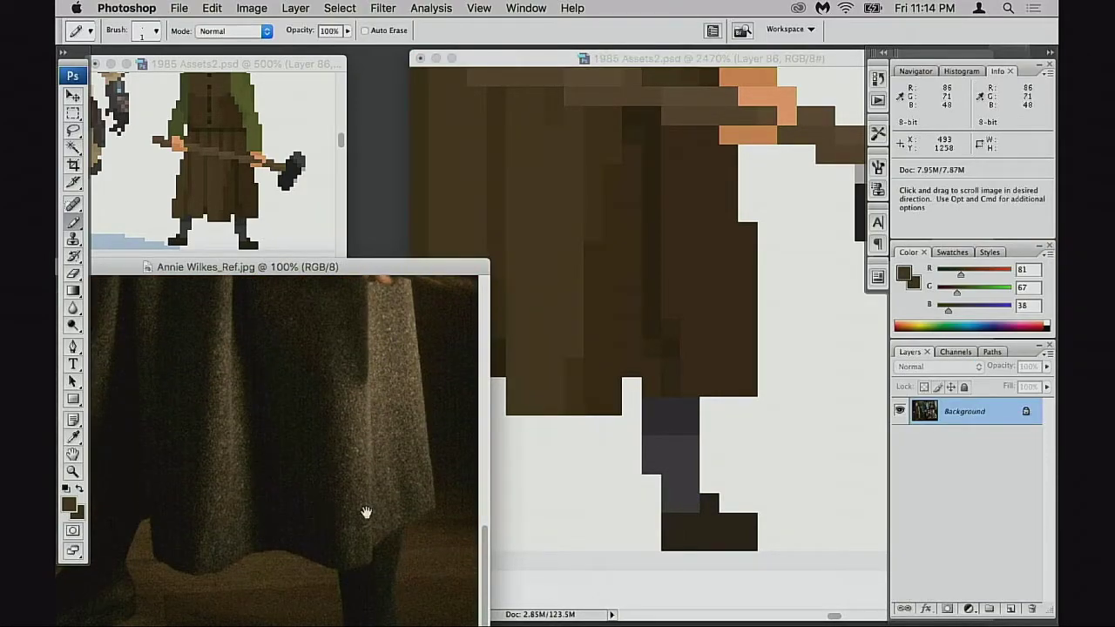
Check the skirt folds in the reference photo and shade the sprite's central fold with sampled browns RGB 63, 49, 24 and 81, 67, 38
scroll(364, 486, up, 4)
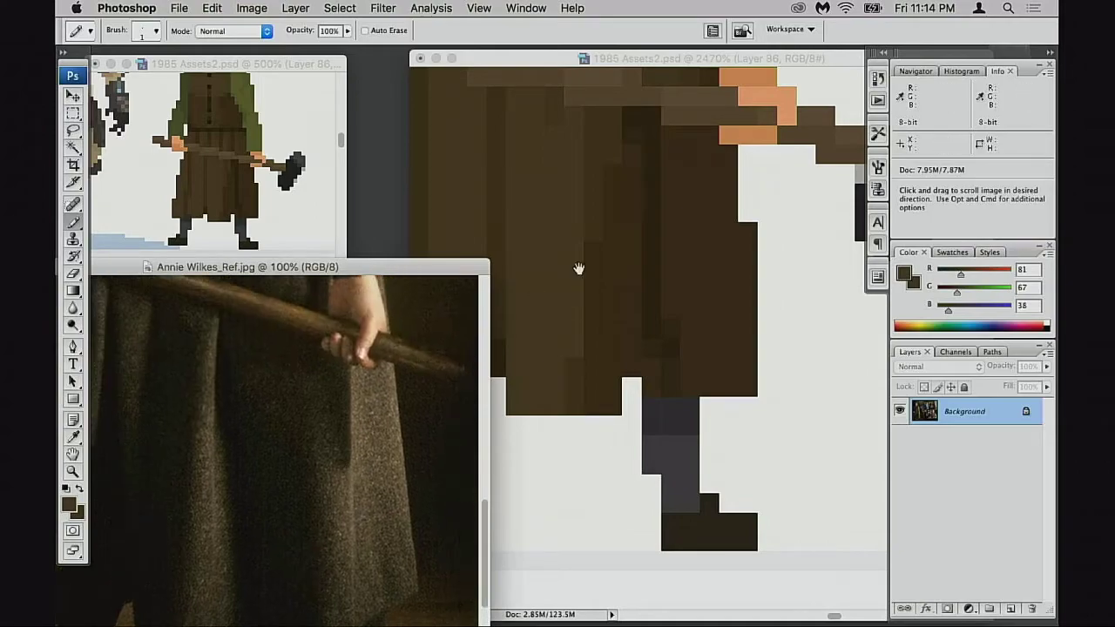
click(578, 267)
alt+click(582, 364)
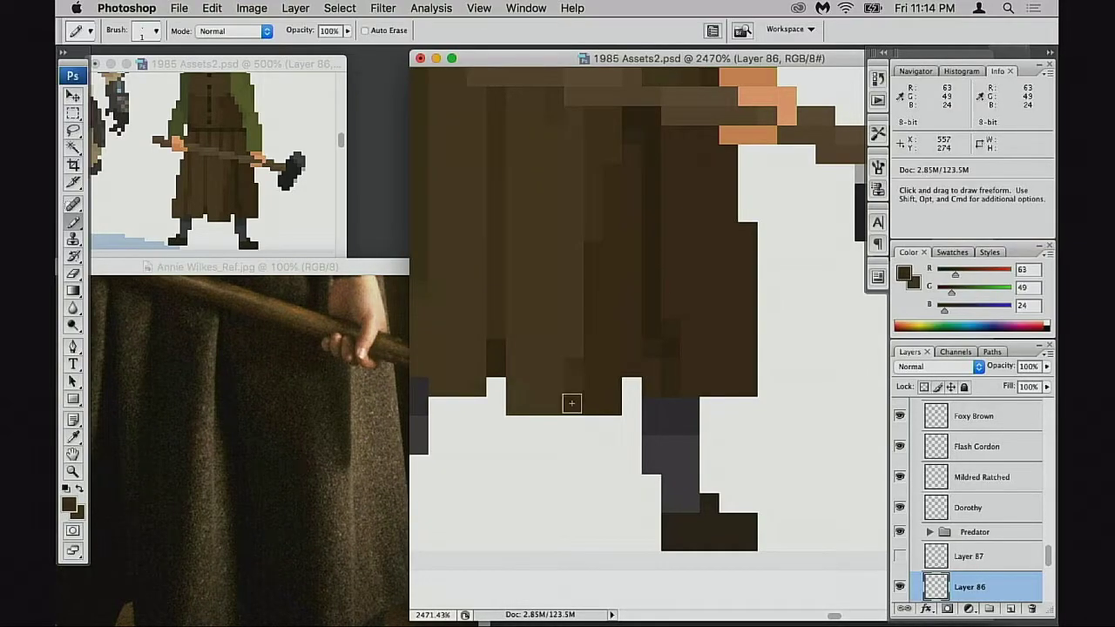
alt+click(598, 242)
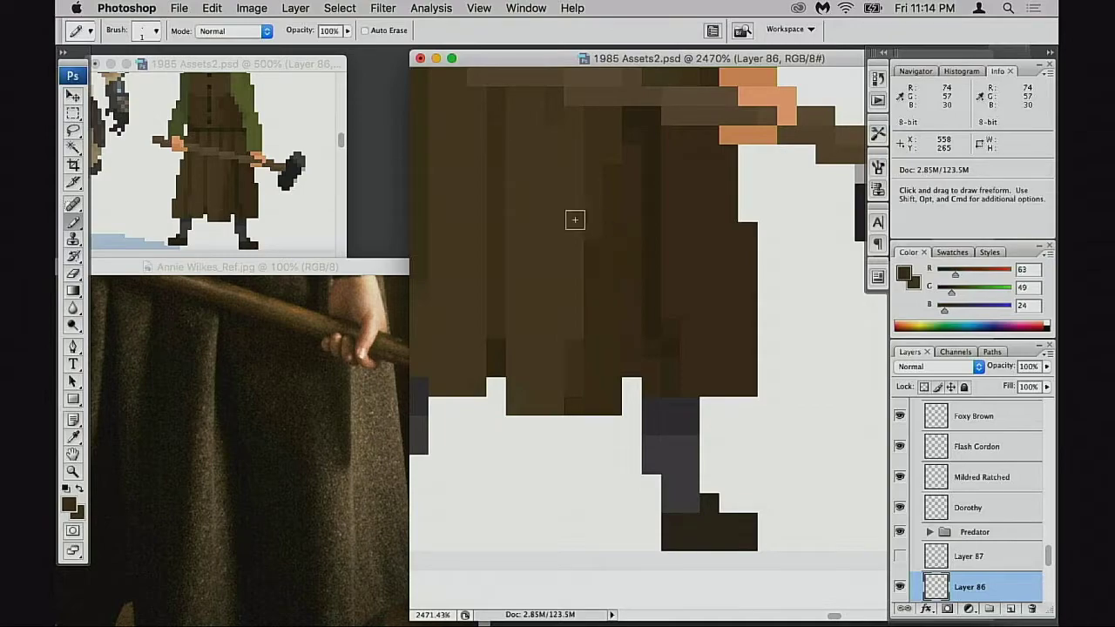
alt+click(575, 220)
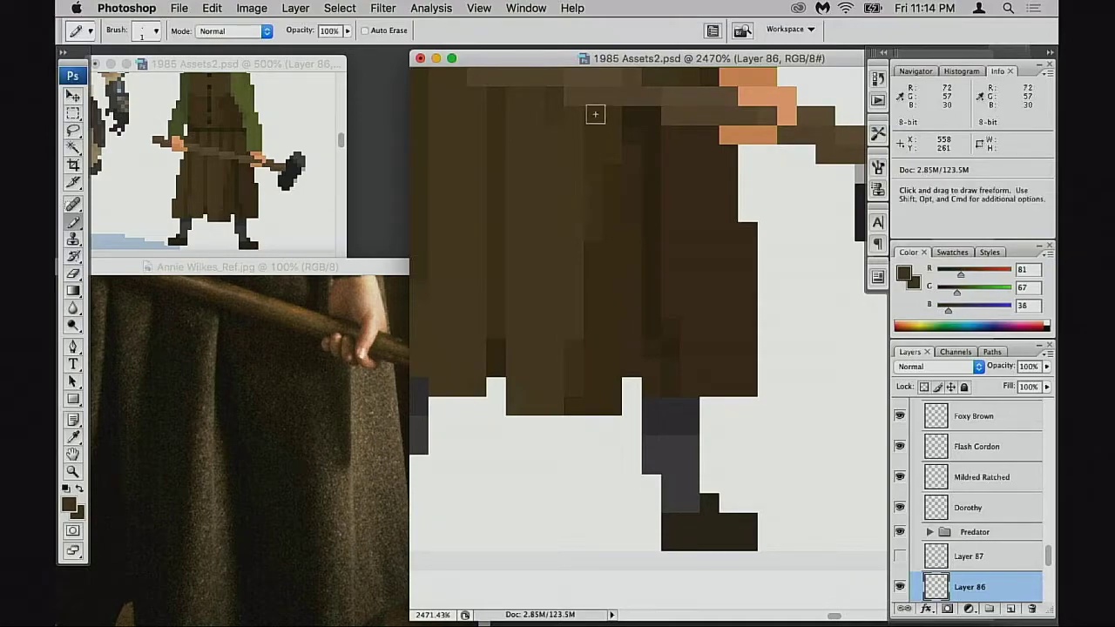
Extend the central fold's shadow one pixel wider down to the hem with the sampled dark brown RGB 63, 49, 24
alt+click(610, 280)
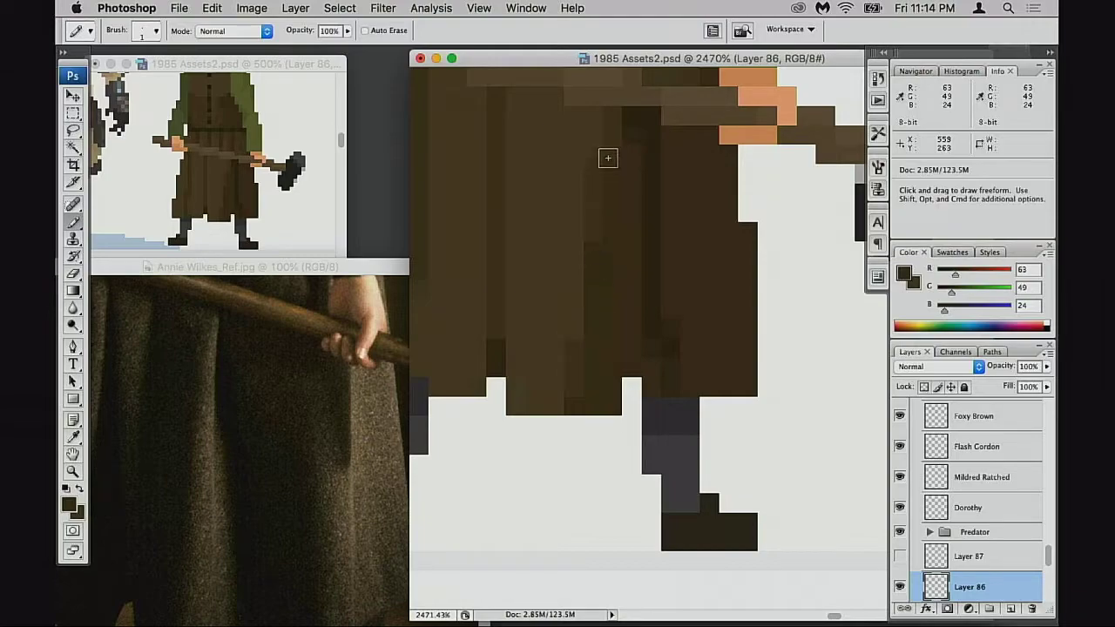
drag(575, 287, 579, 374)
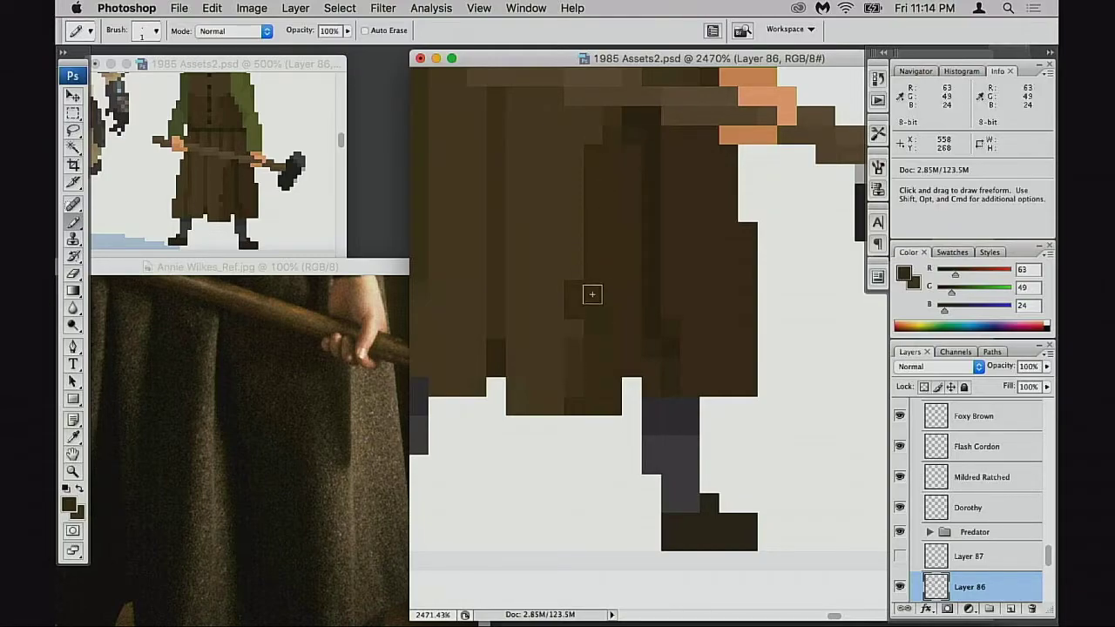
drag(578, 327, 577, 367)
click(576, 270)
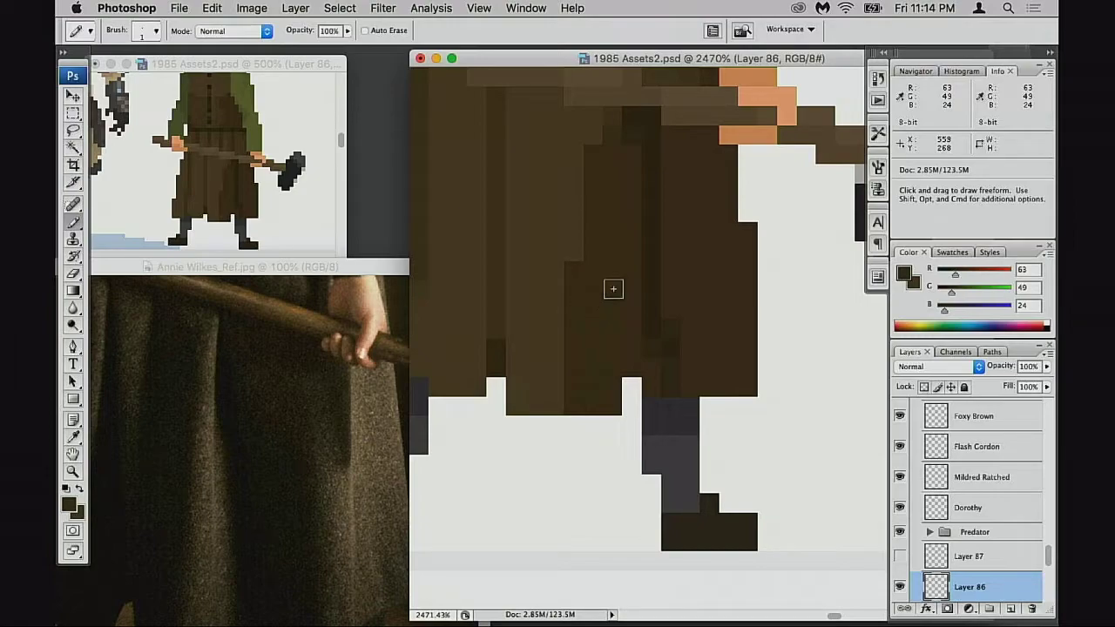
Soften the central fold's shadow by repainting it with the sampled medium brown RGB 72, 56, 29
scroll(605, 124, up, 5)
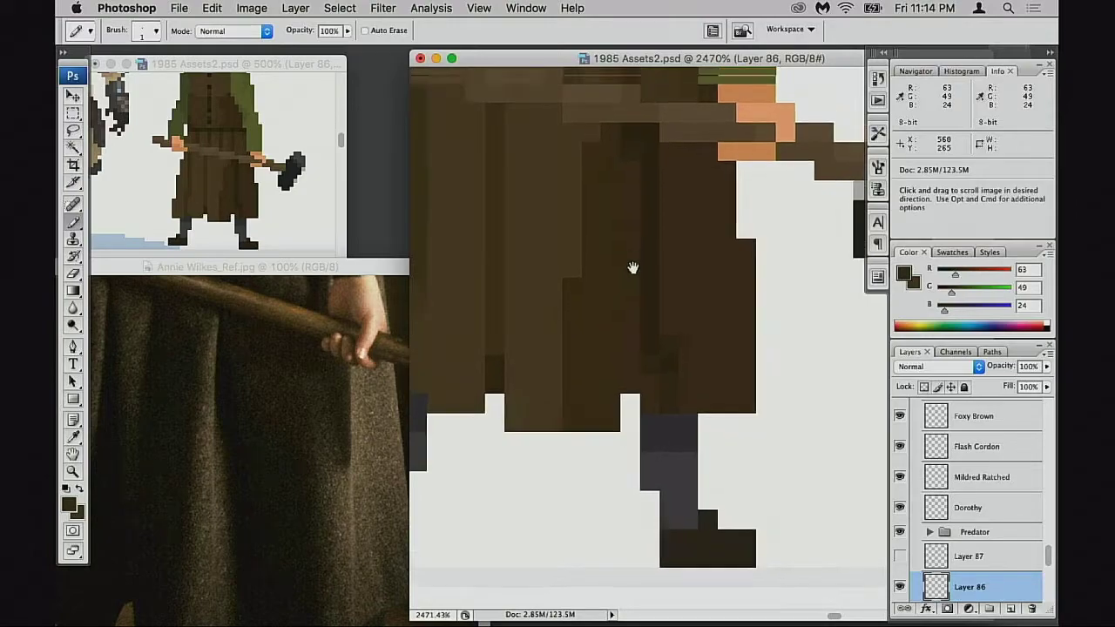
alt+click(522, 320)
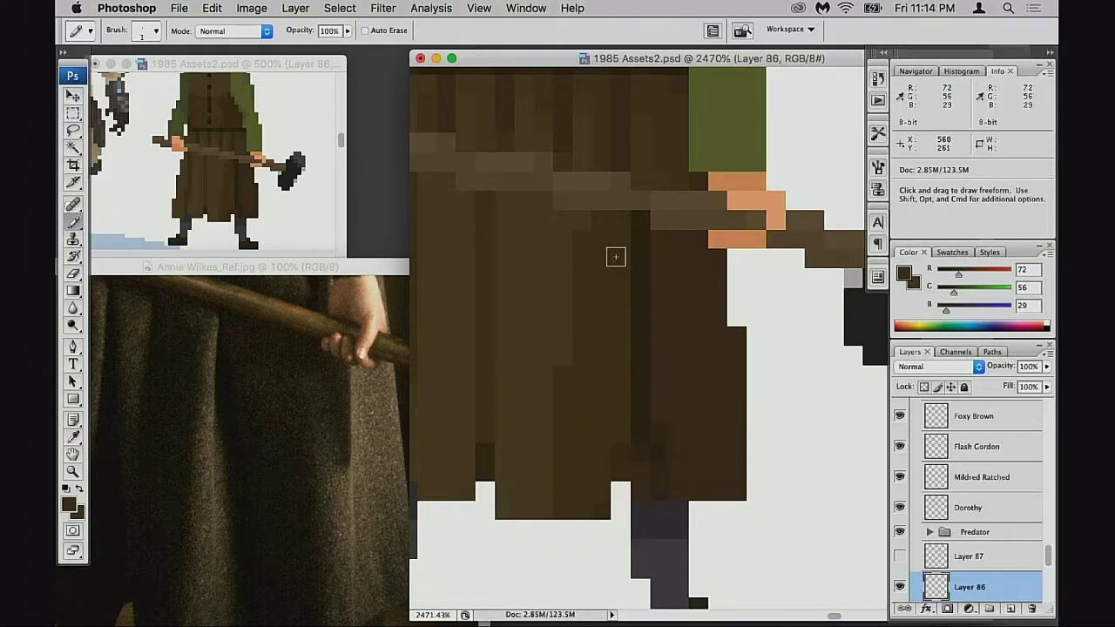
key(space)
drag(608, 309, 597, 337)
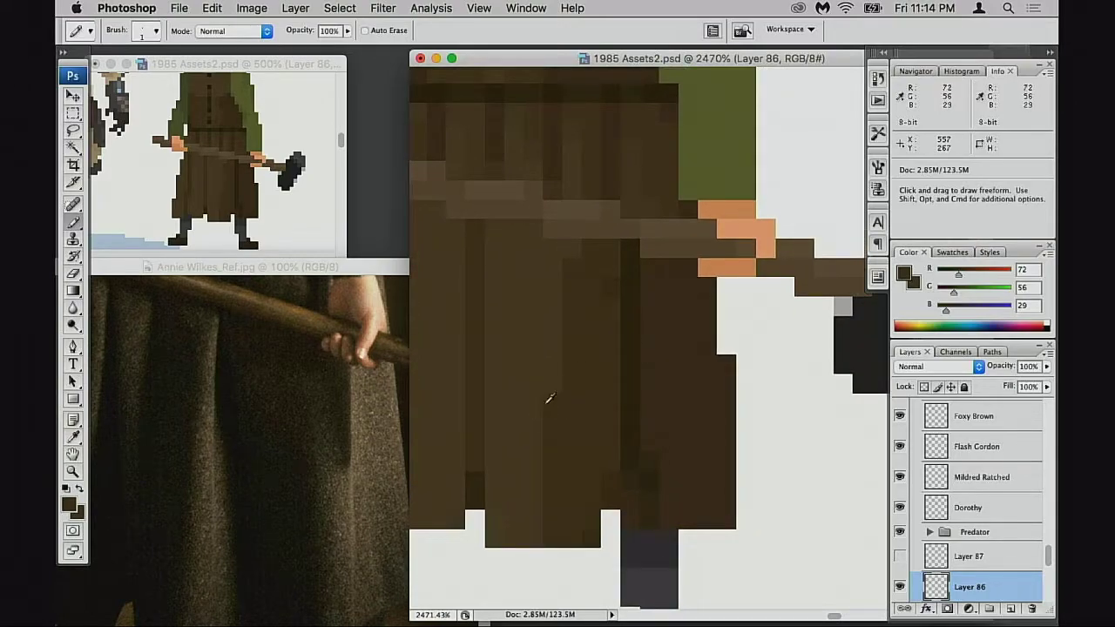
key(space)
drag(461, 418, 655, 380)
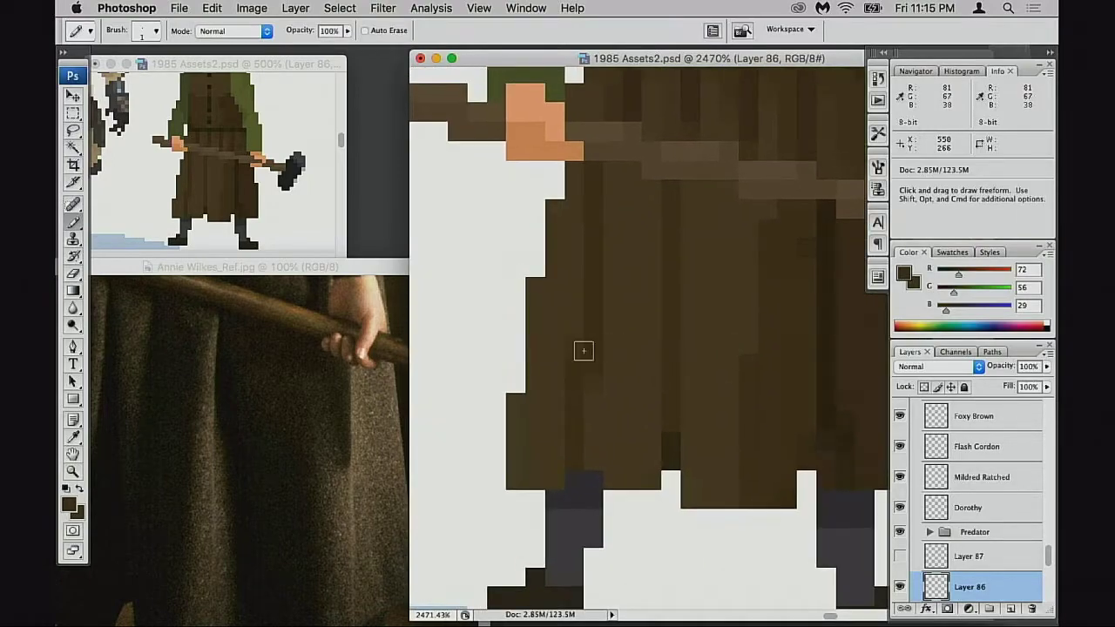
Blend the transition between the skirt's light panel and the central fold's shadow with the sampled brown RGB 76, 61, 33
alt+click(607, 353)
key(space)
drag(761, 365, 694, 364)
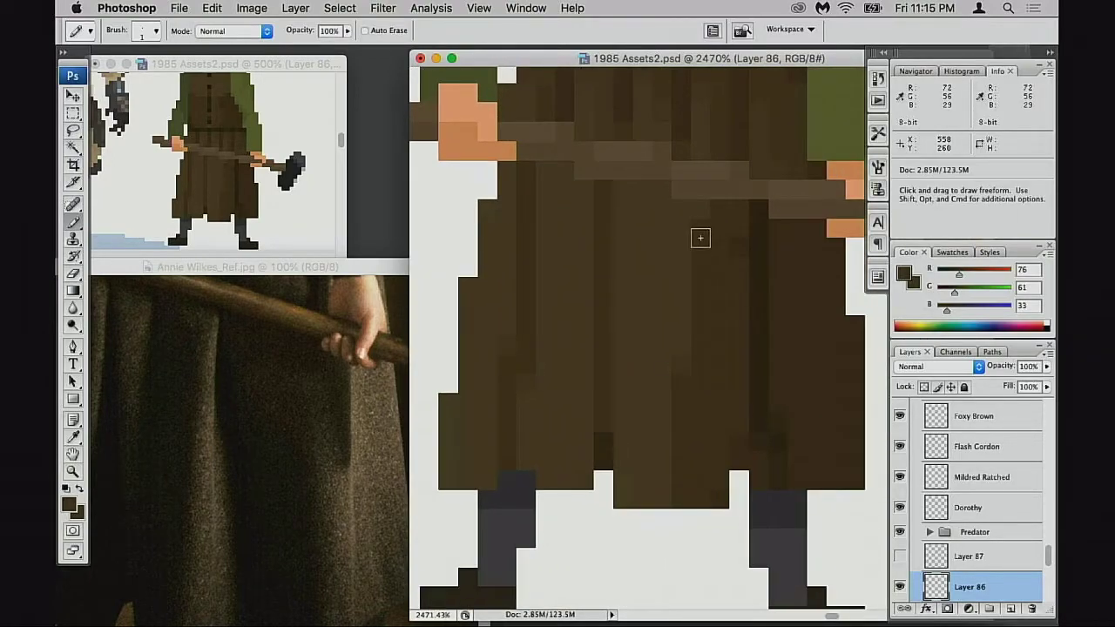
scroll(700, 261, up, 1)
scroll(693, 300, right, 5)
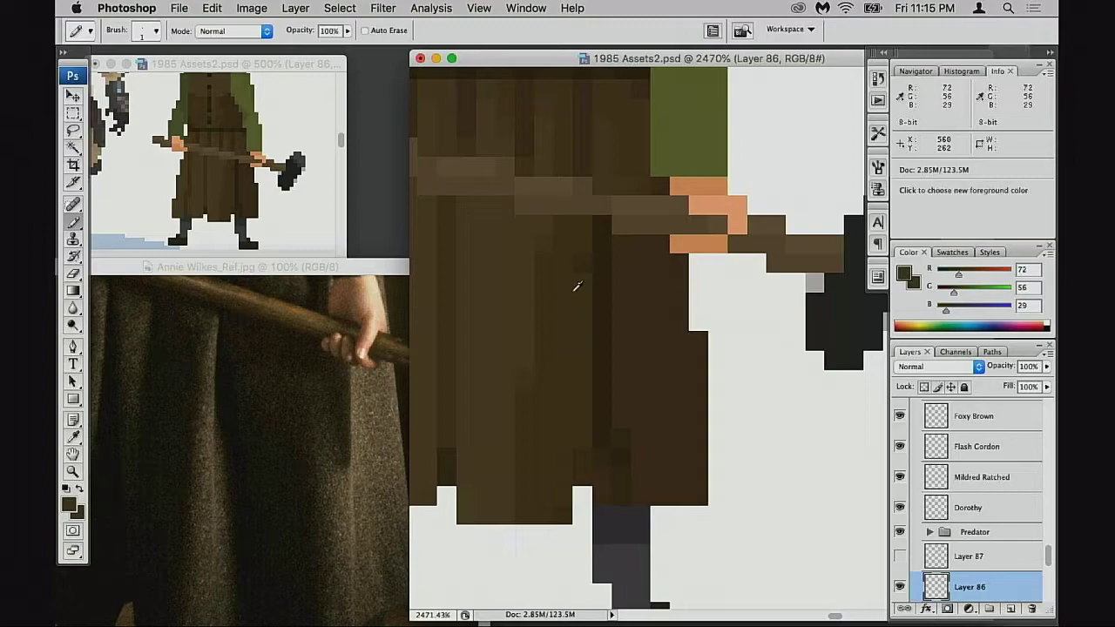
alt+click(544, 268)
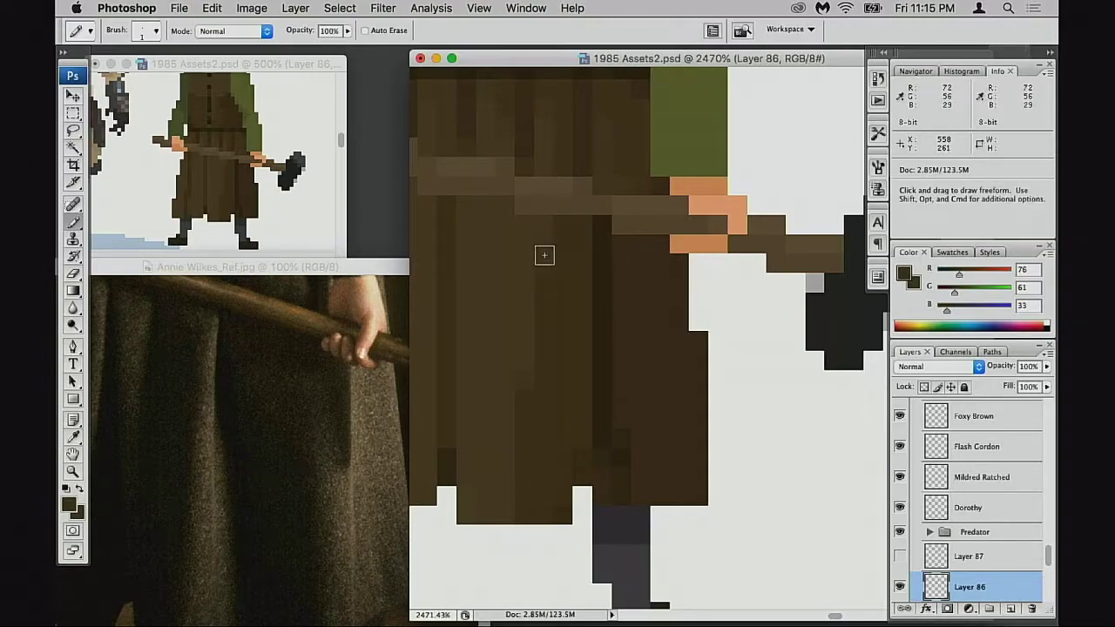
Refine the stepped edge of the central fold's shadow, alternating sampled browns RGB 81, 67, 38 and 76, 61, 33
alt+click(563, 277)
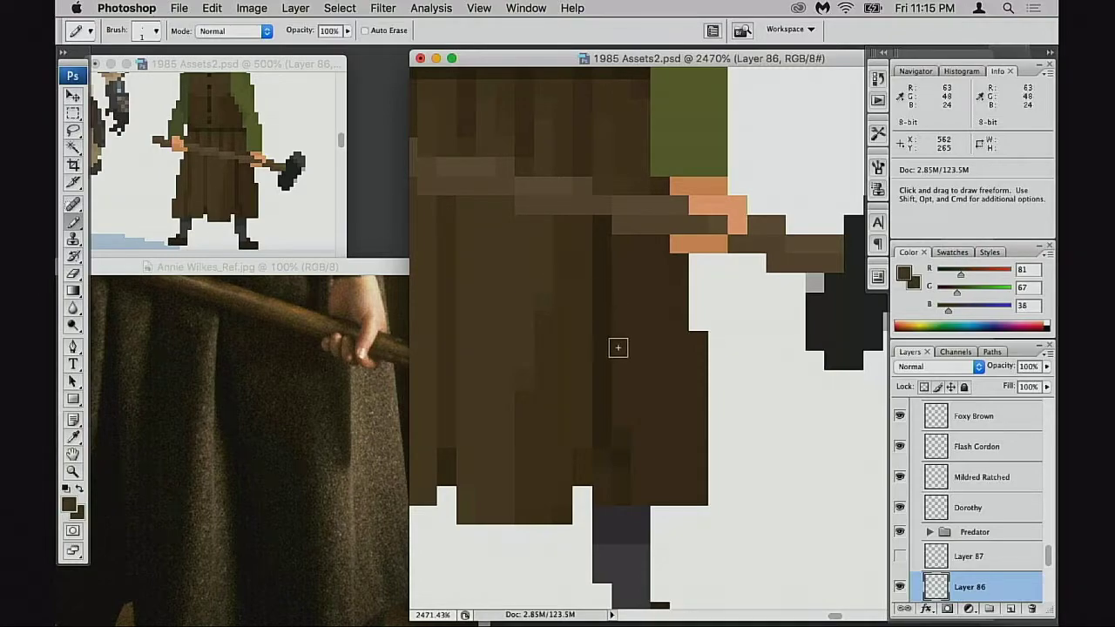
scroll(605, 356, left, 2)
scroll(605, 356, down, 1)
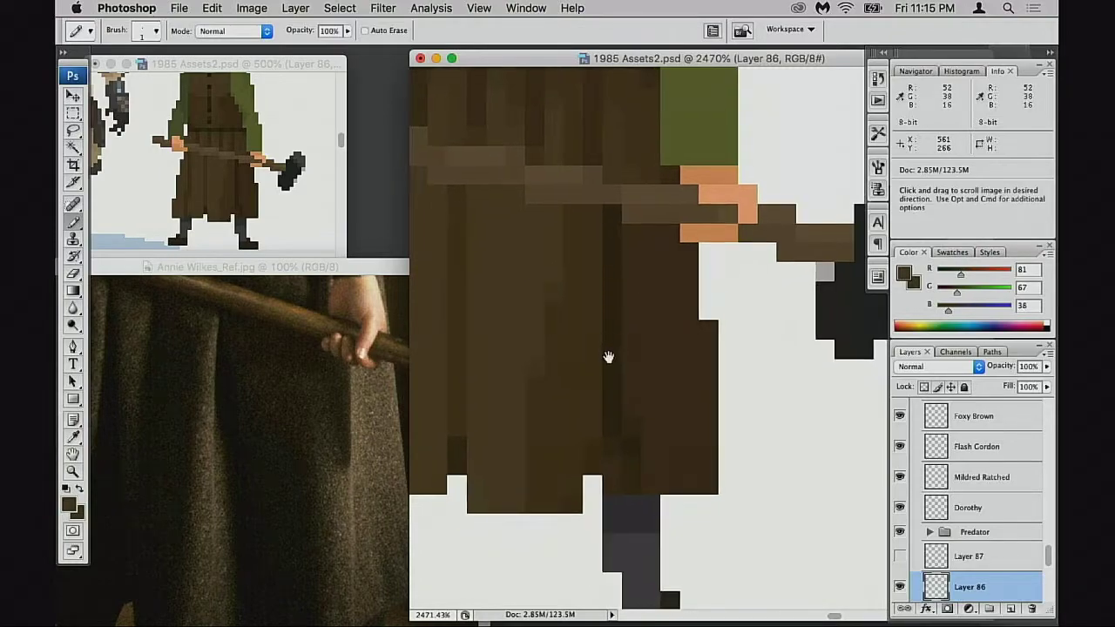
alt+click(567, 296)
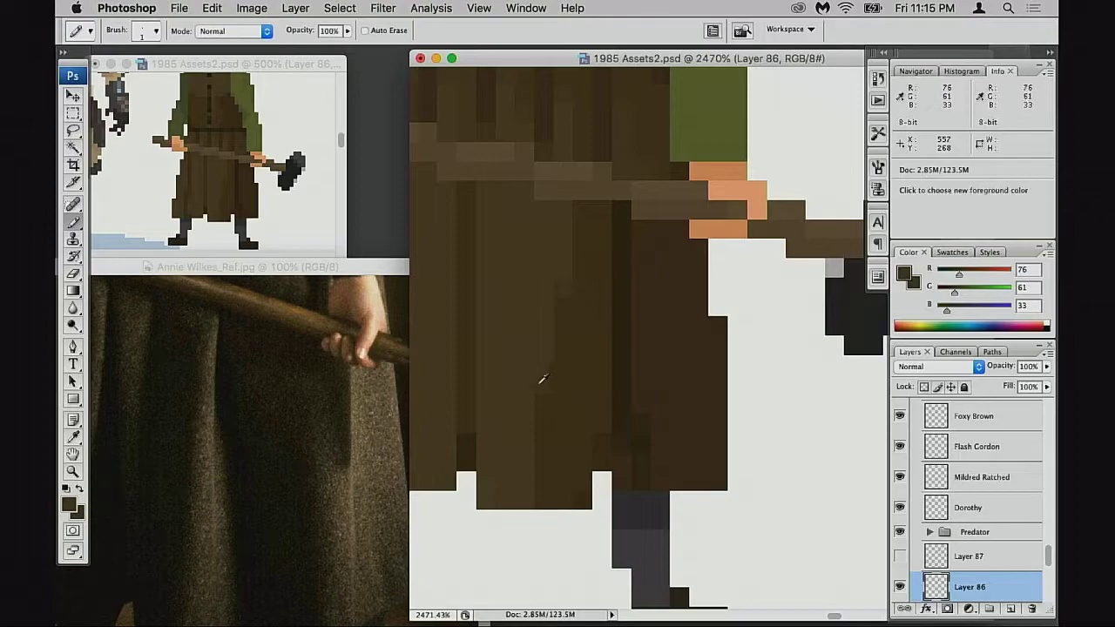
alt+click(578, 334)
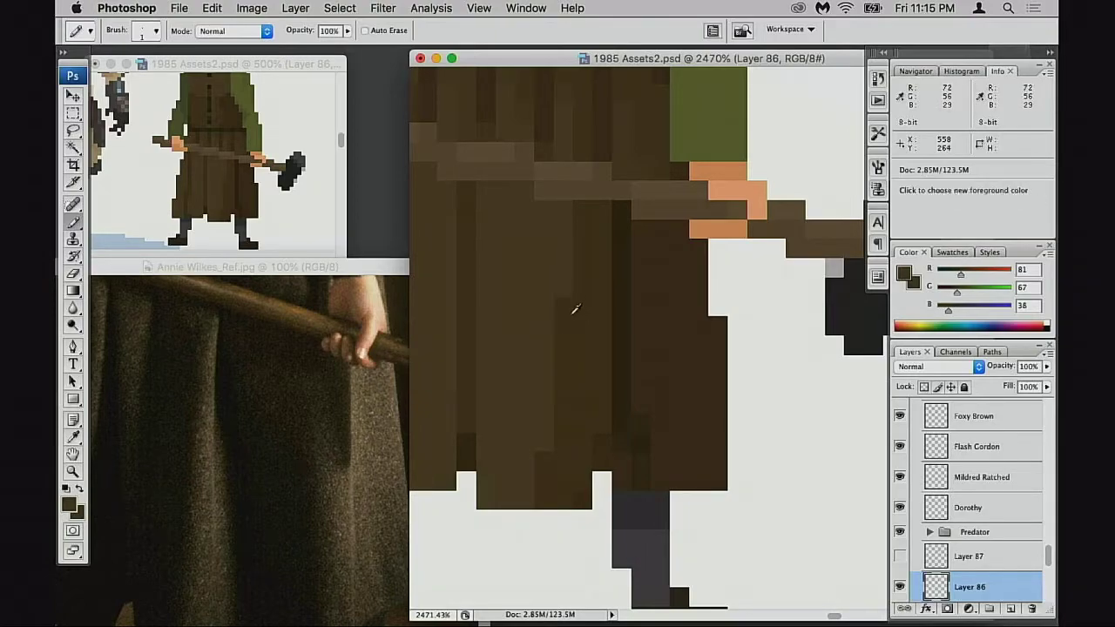
alt+click(569, 294)
alt+click(581, 344)
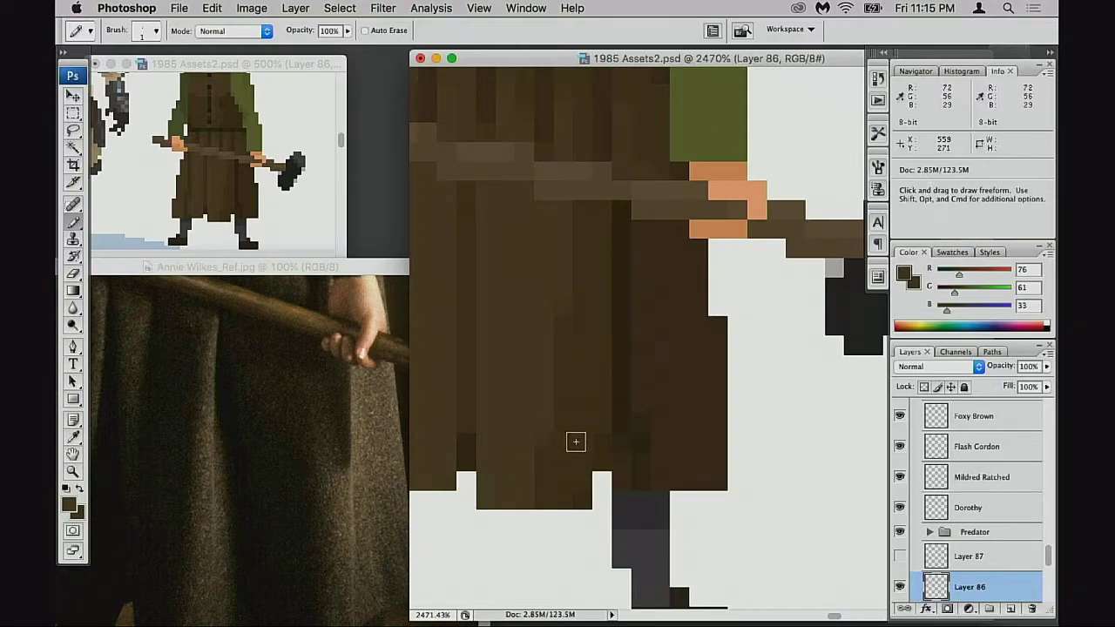
scroll(583, 414, up, 1)
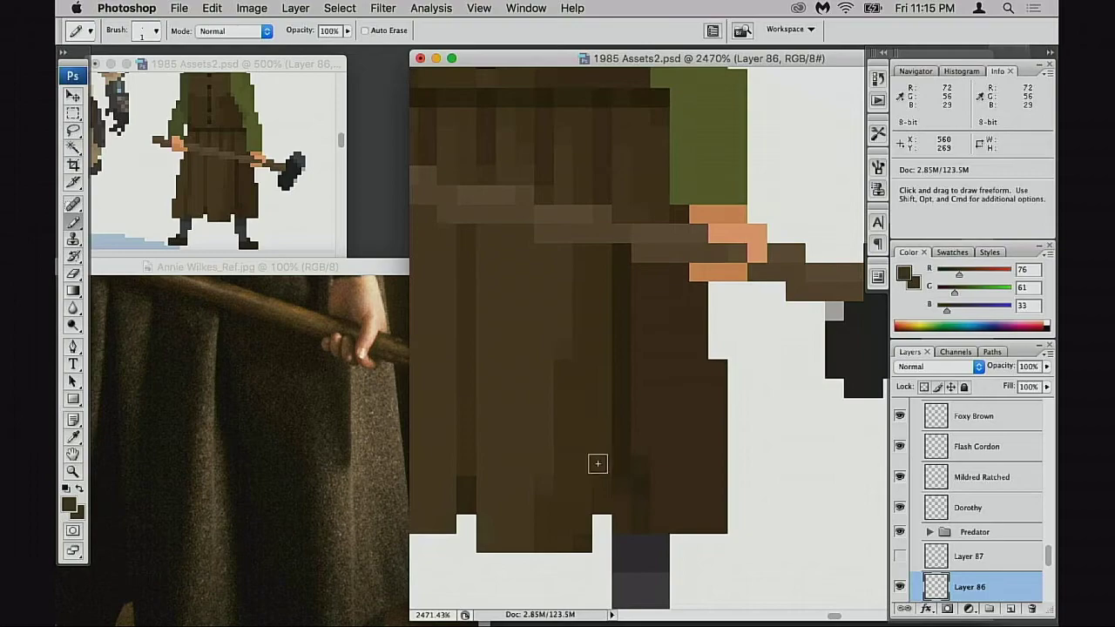
Try rounding the skirt's central hem panel by erasing its corner pixels with the eraser at 100% opacity
scroll(597, 462, down, 3)
scroll(598, 463, left, 1)
key(e)
click(507, 466)
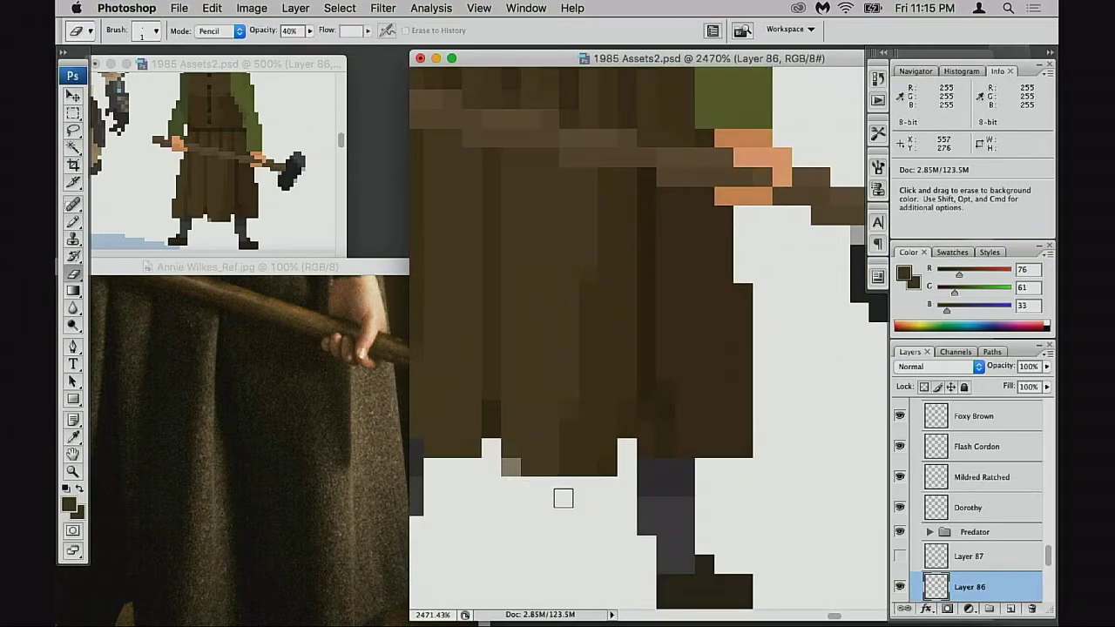
key(super+z)
key(0)
click(513, 467)
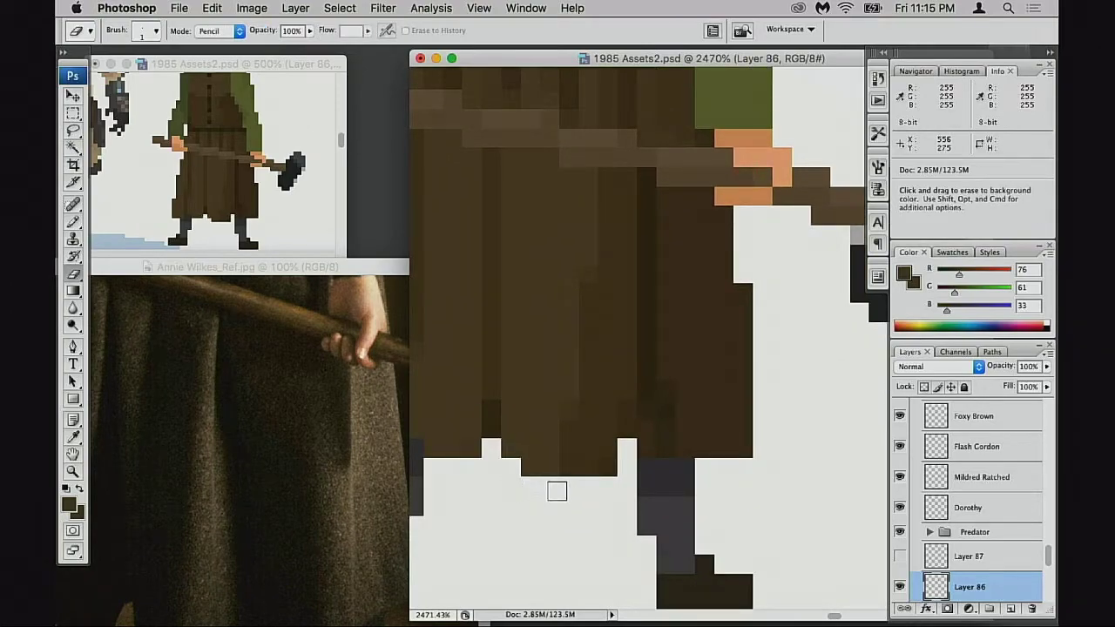
click(510, 448)
click(530, 467)
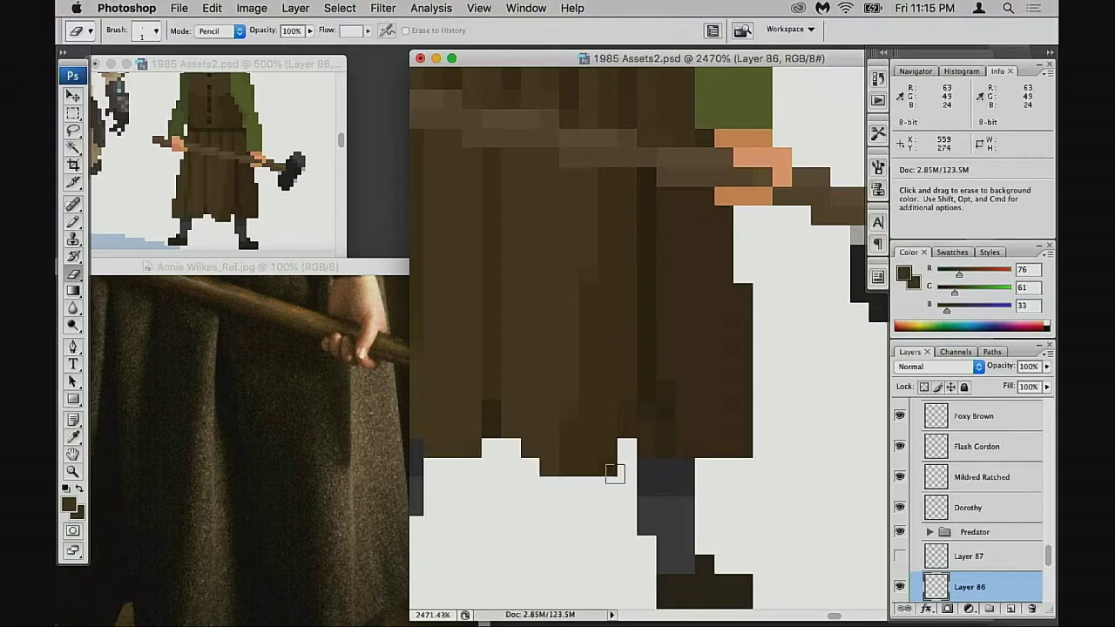
click(613, 471)
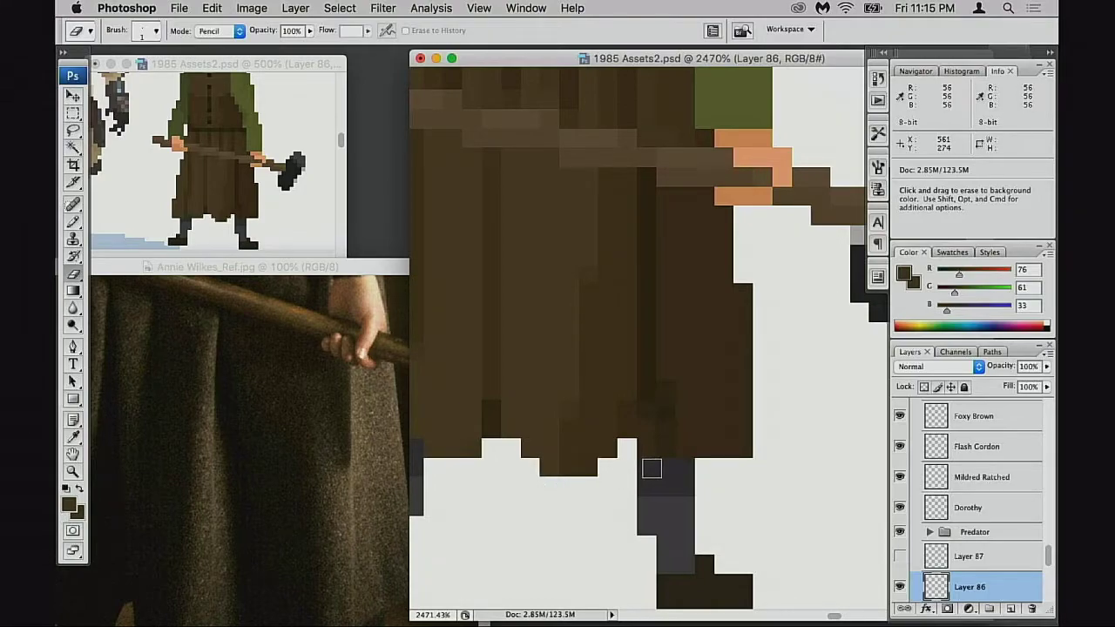
Repaint the central hem panel's corner pixels with the Pencil in brown RGB 81, 67, 38 and fill the notch beside the right leg
key(b)
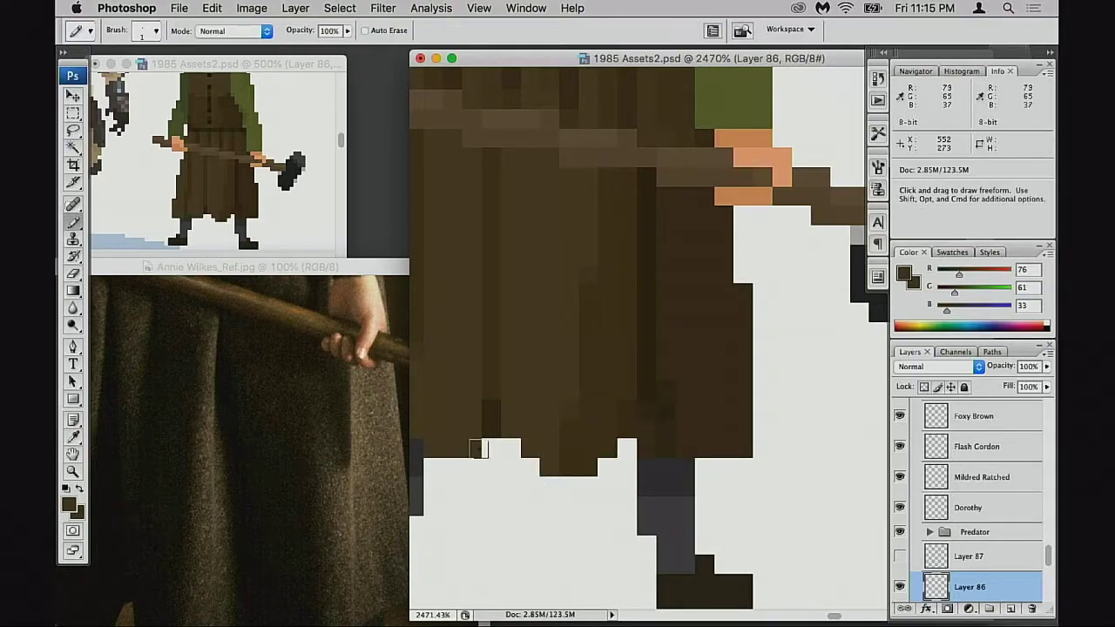
alt+click(533, 446)
click(514, 448)
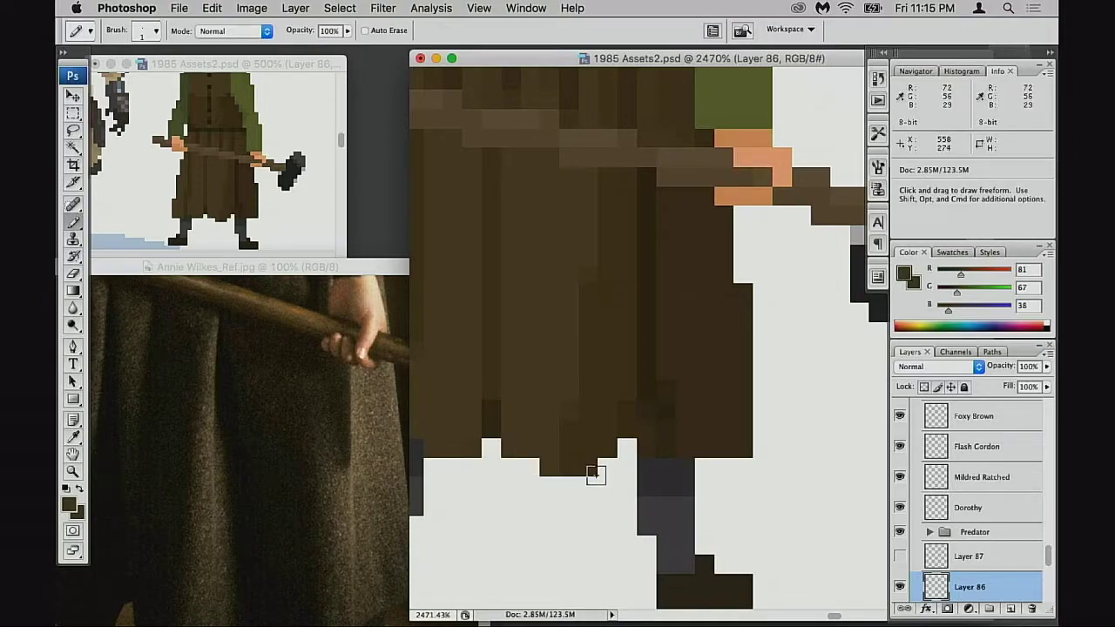
key(super+z)
click(528, 466)
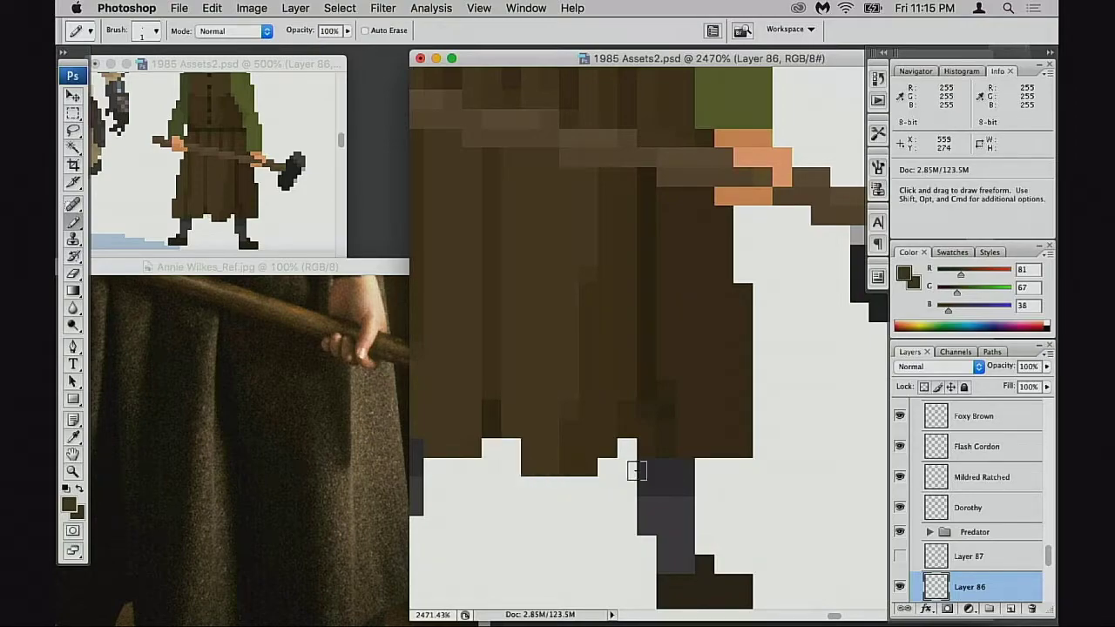
click(512, 449)
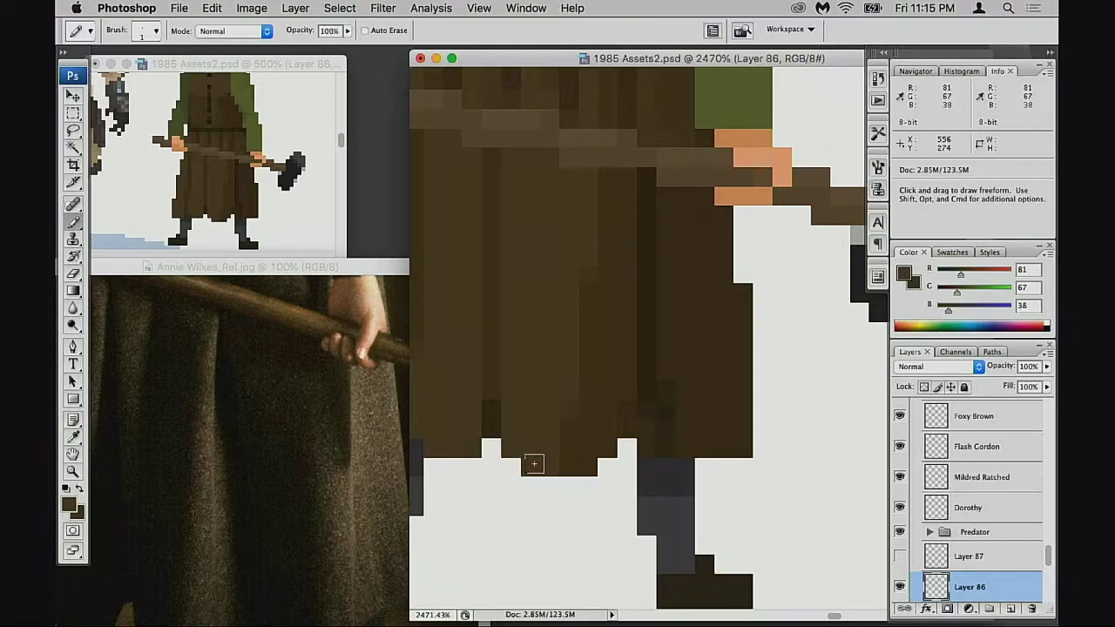
click(607, 467)
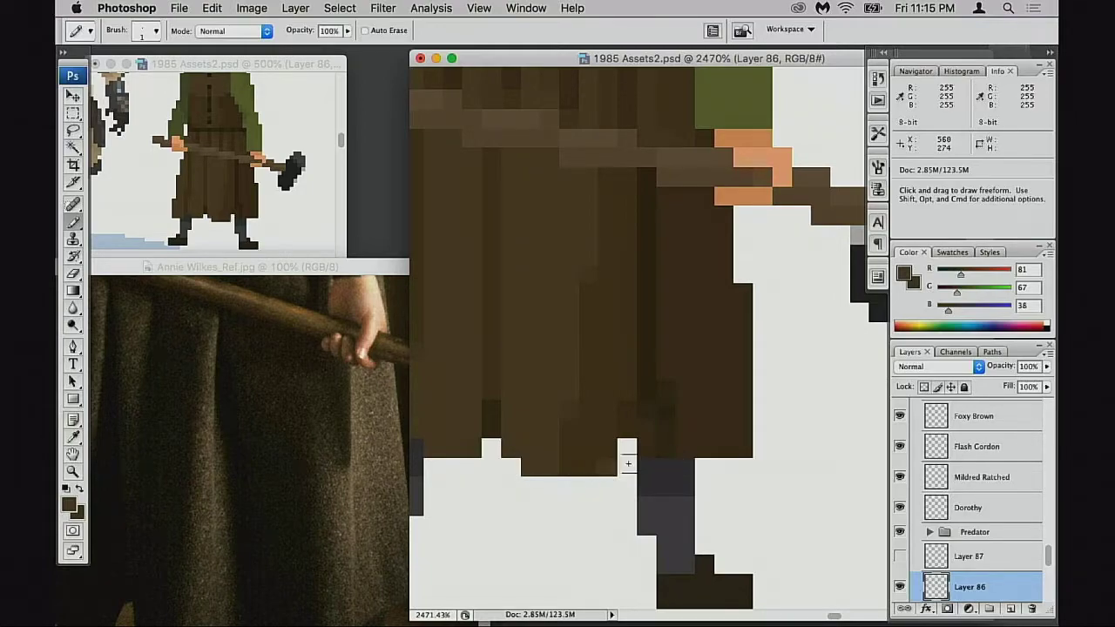
click(511, 466)
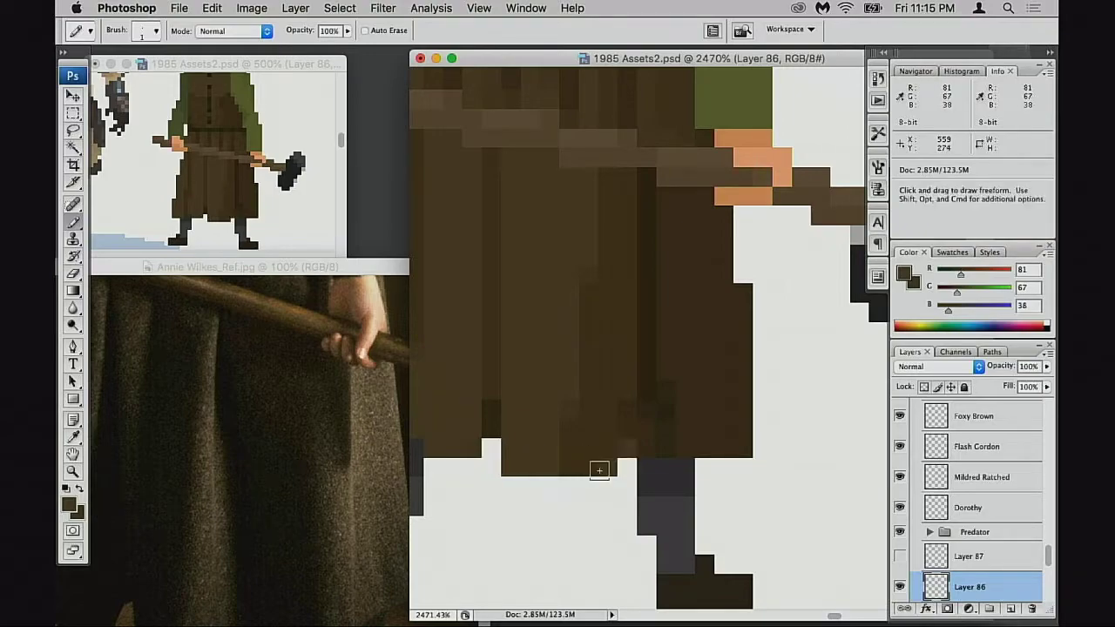
alt+click(633, 440)
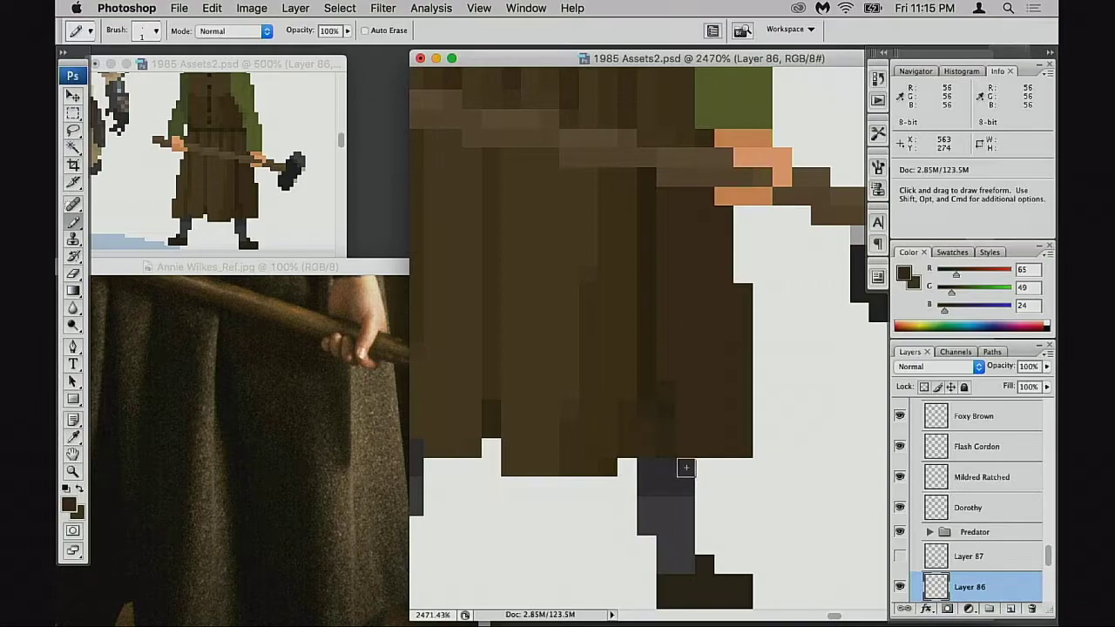
Reshape the hem above the left leg with grey RGB 56, 56, 56 leg pixels and sampled browns RGB 81, 67, 38 and 57, 43, 19
scroll(502, 461, left, 3)
alt+click(472, 443)
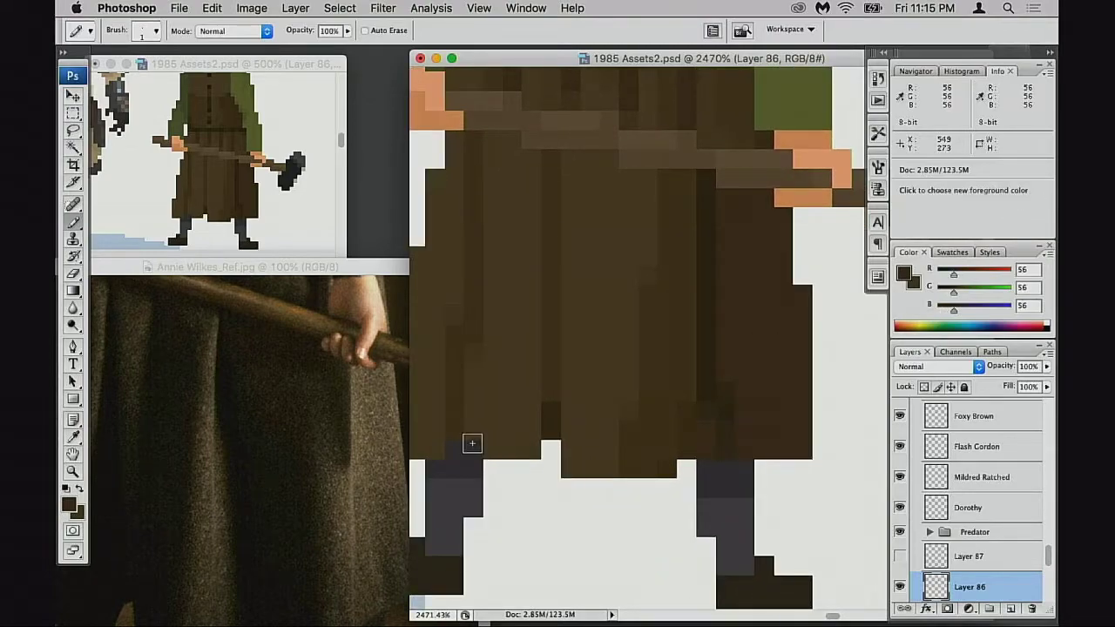
click(469, 453)
alt+click(464, 458)
alt+click(469, 441)
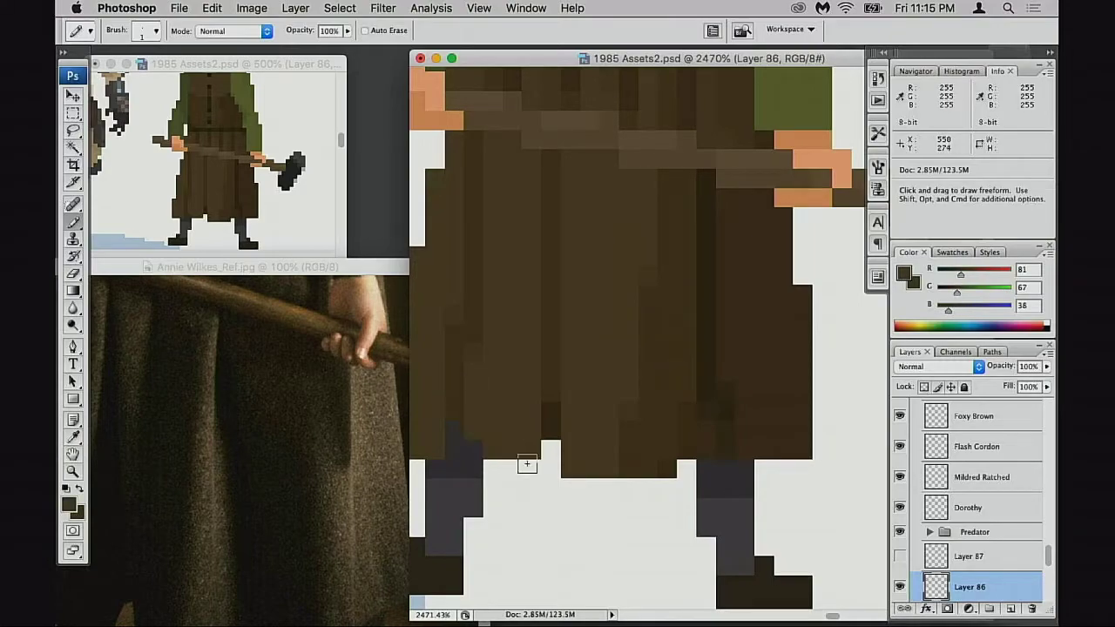
drag(550, 461, 496, 476)
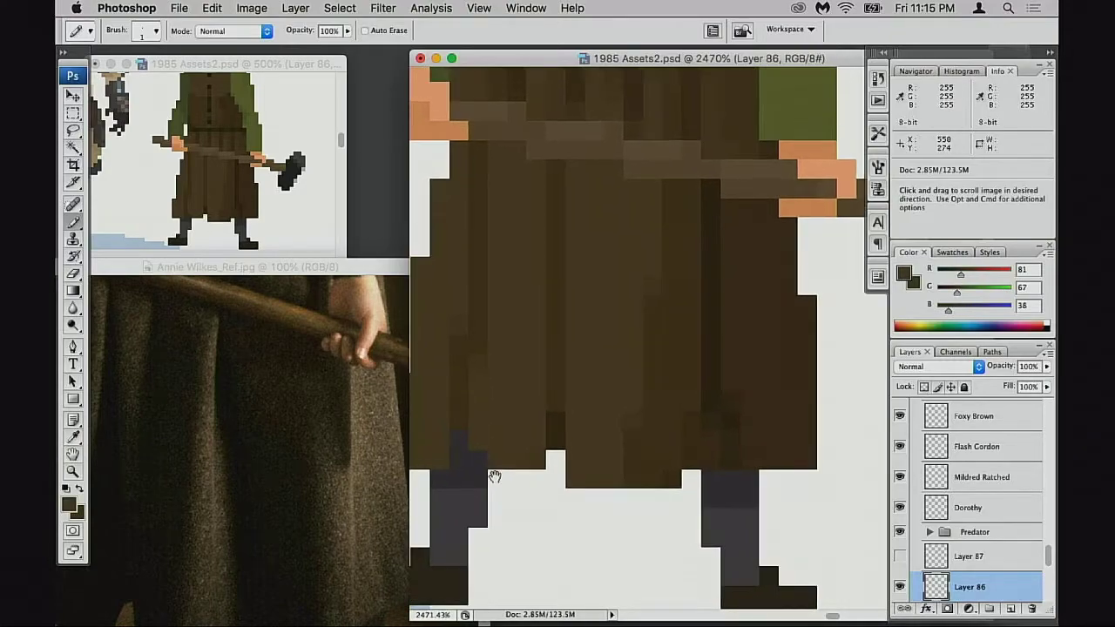
alt+click(558, 429)
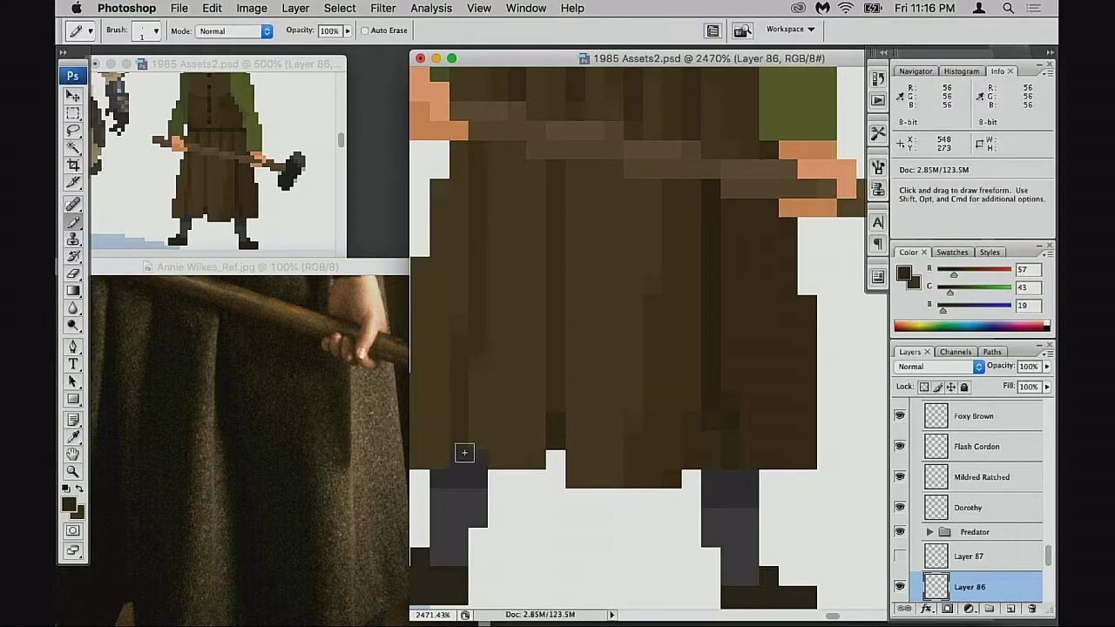
Touch up the hem above the left leg and rework the dark waist seam's pixels with sampled brown RGB 52, 38, 16
click(461, 441)
scroll(528, 463, up, 1)
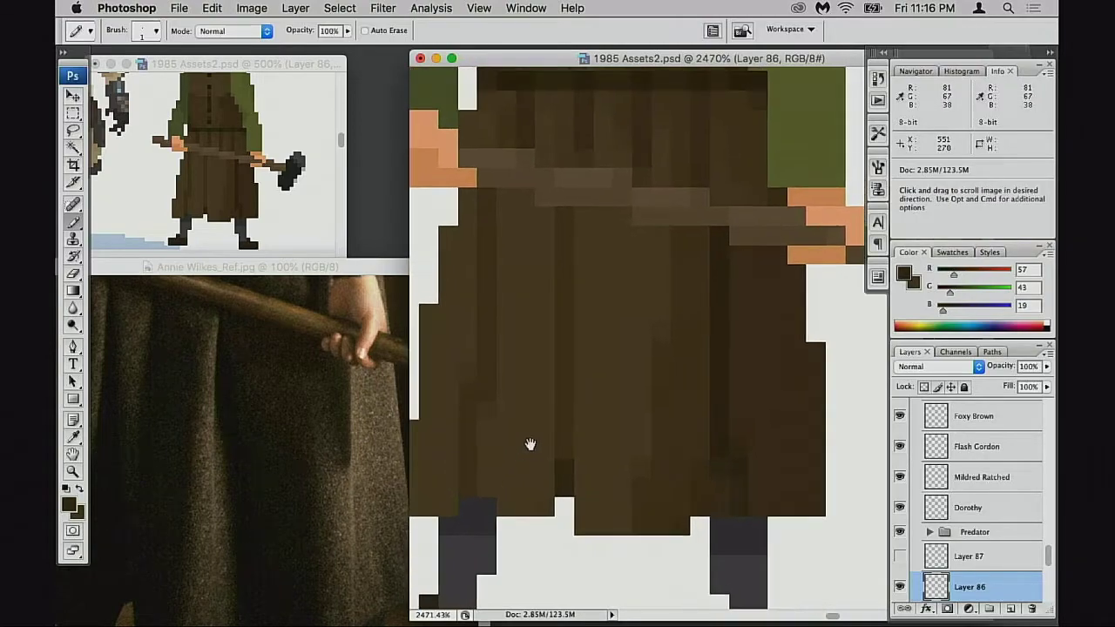
scroll(527, 443, up, 5)
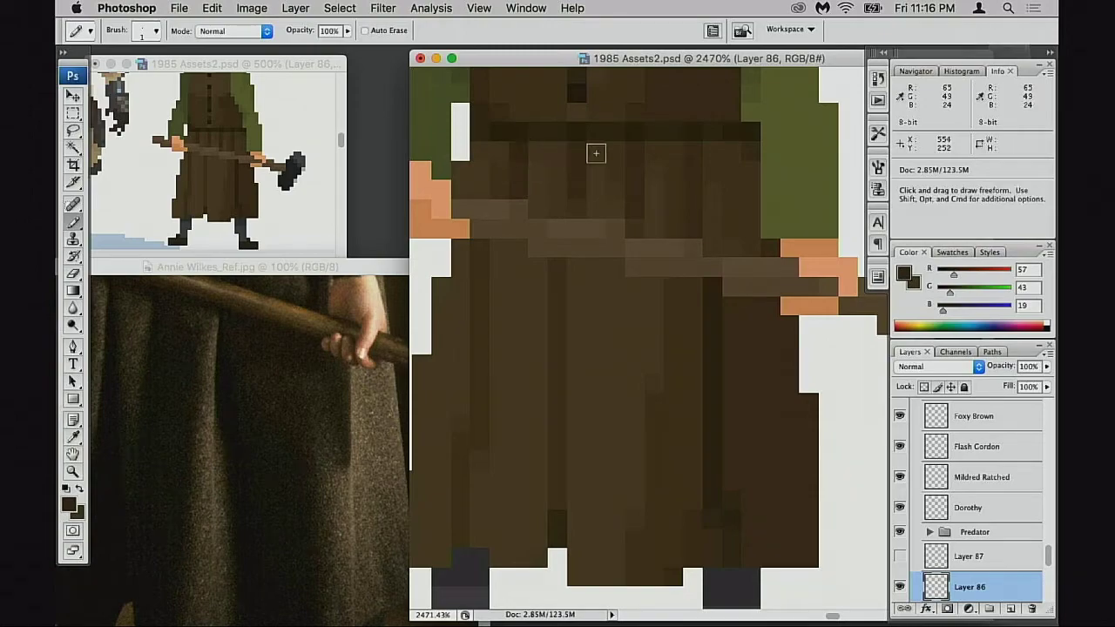
scroll(611, 181, up, 3)
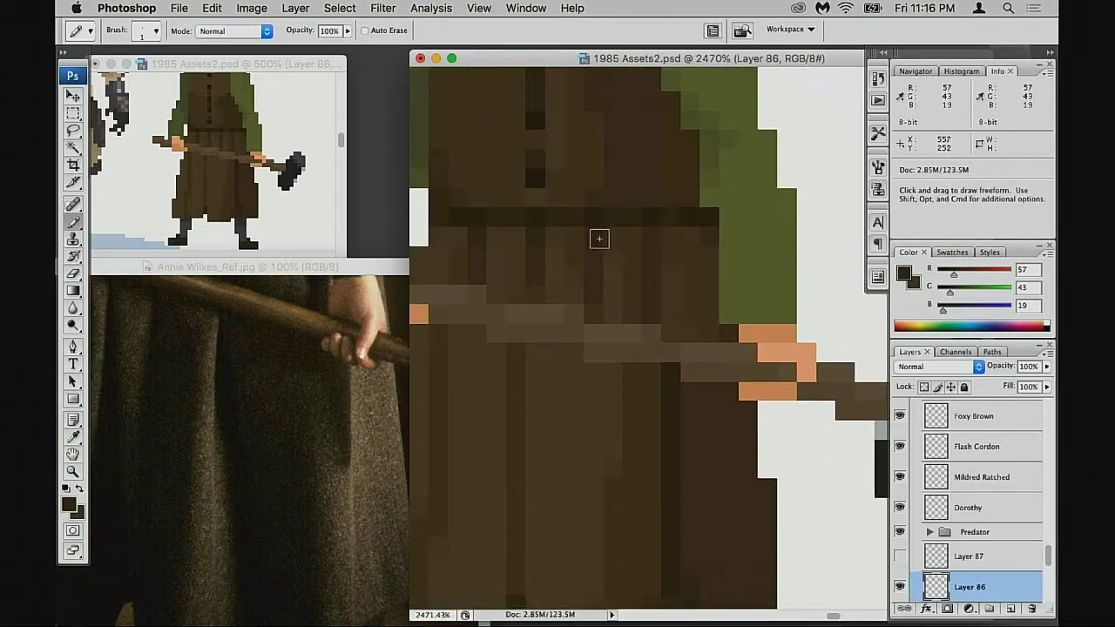
alt+click(650, 237)
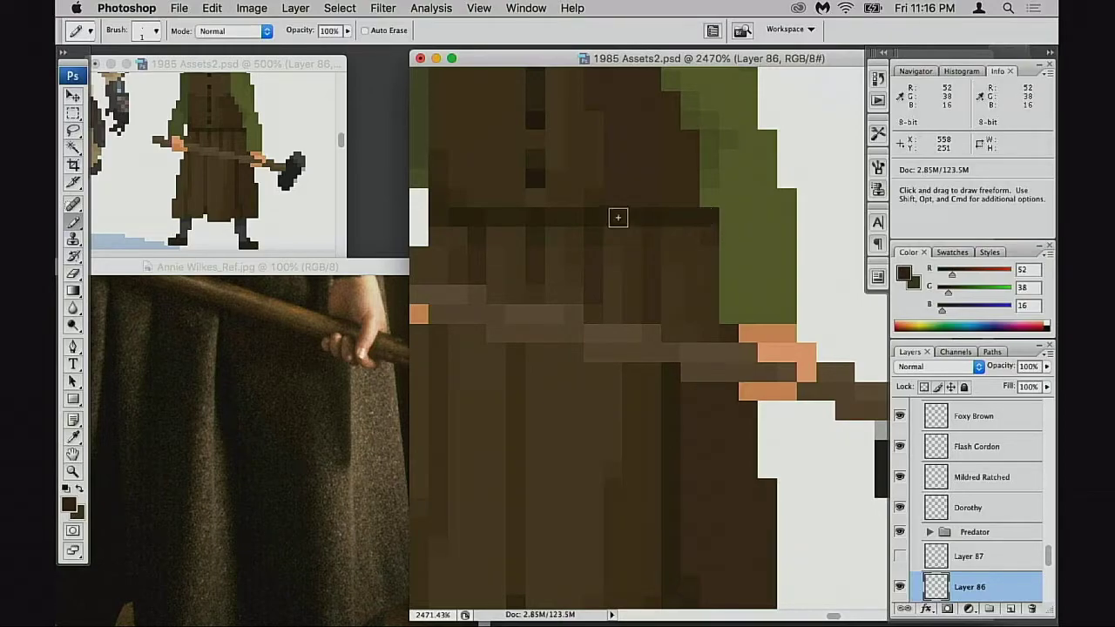
scroll(504, 241, left, 5)
scroll(504, 241, up, 2)
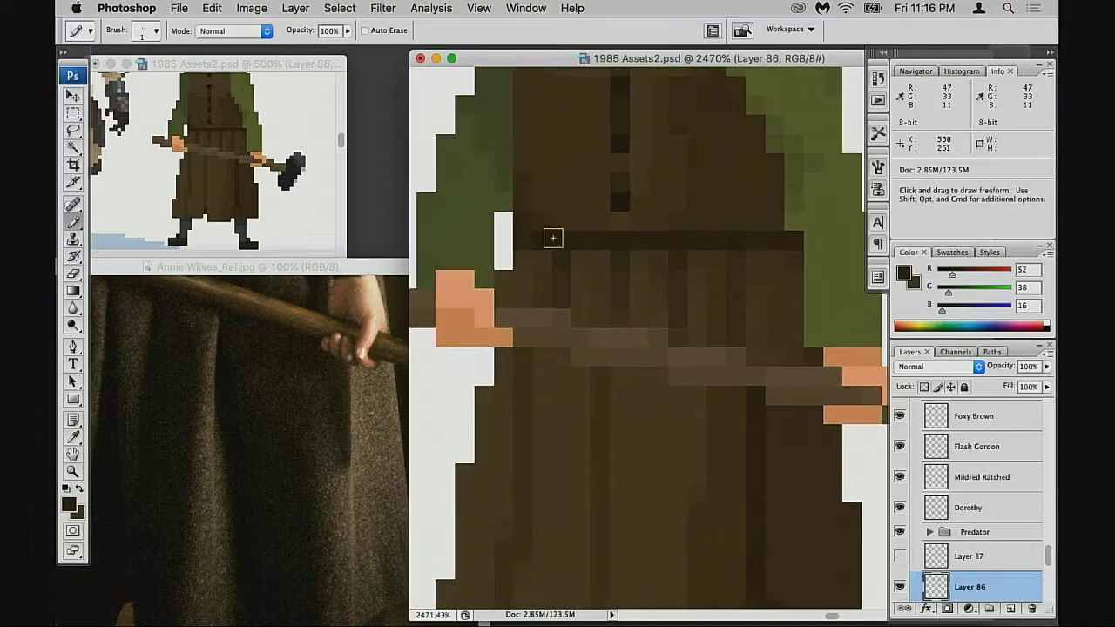
Check the reference photo's gathered waist and break up the dark waist seam between the pleats with sampled brown RGB 65, 49, 24
click(310, 427)
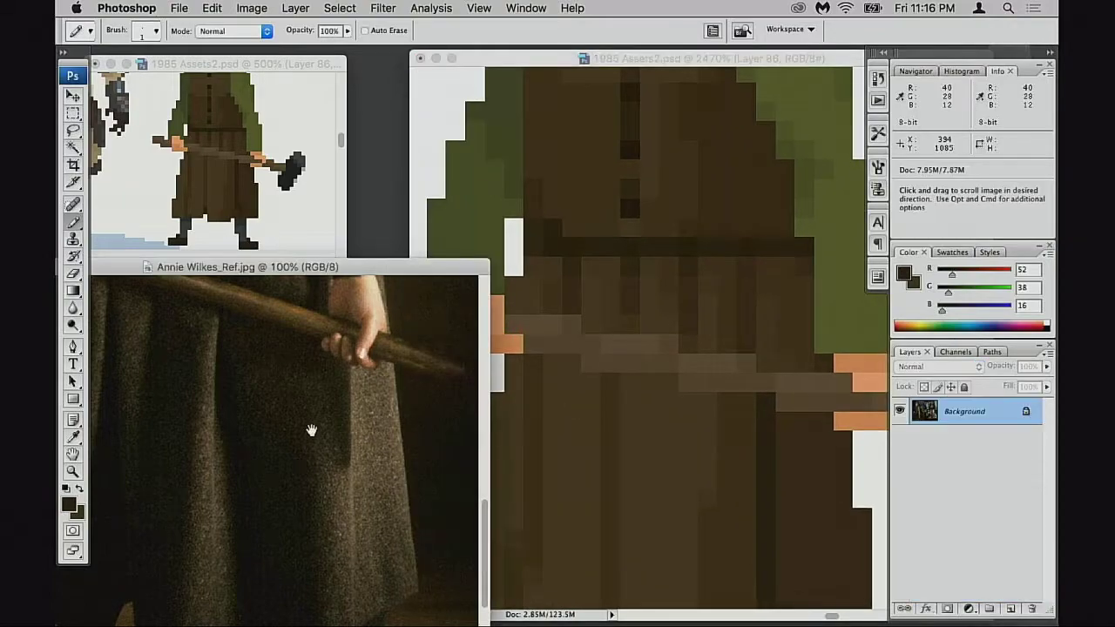
scroll(319, 488, up, 5)
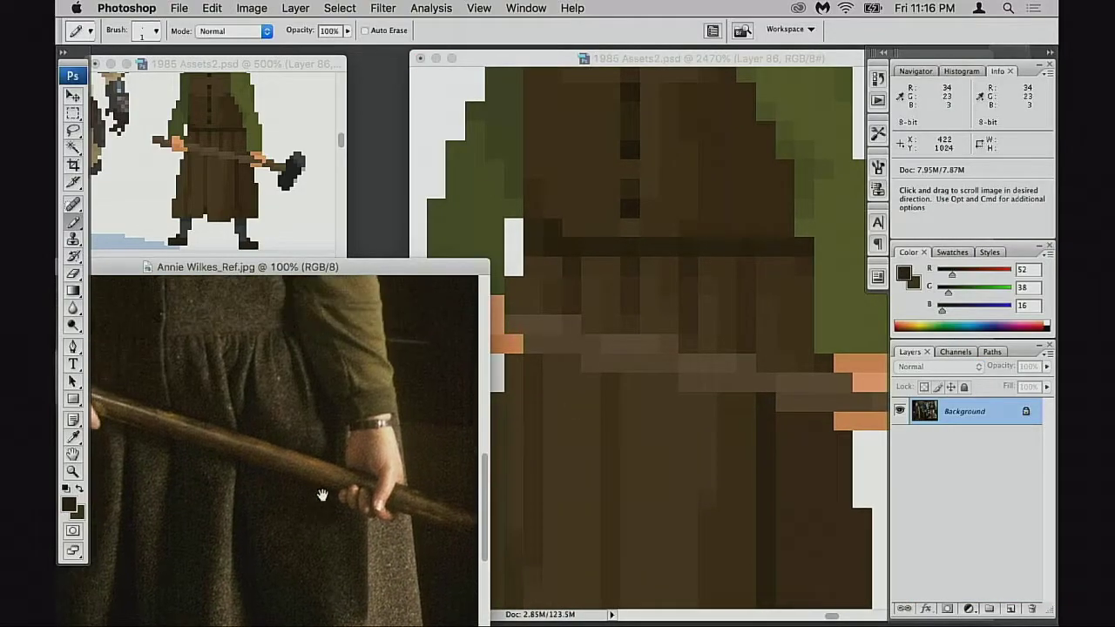
click(663, 259)
alt+click(615, 251)
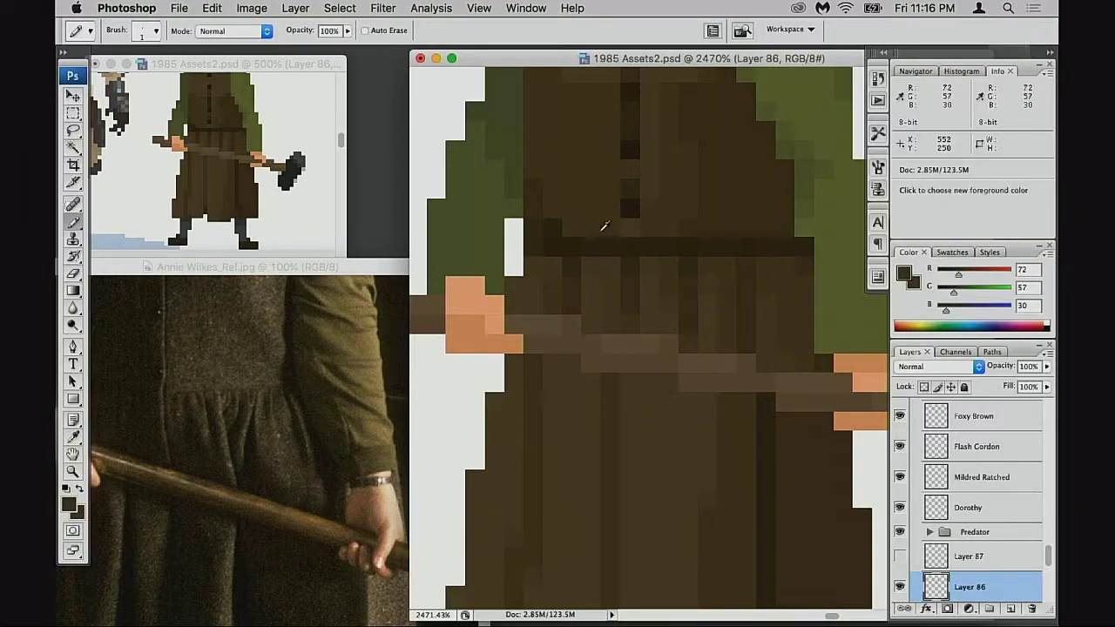
alt+click(747, 231)
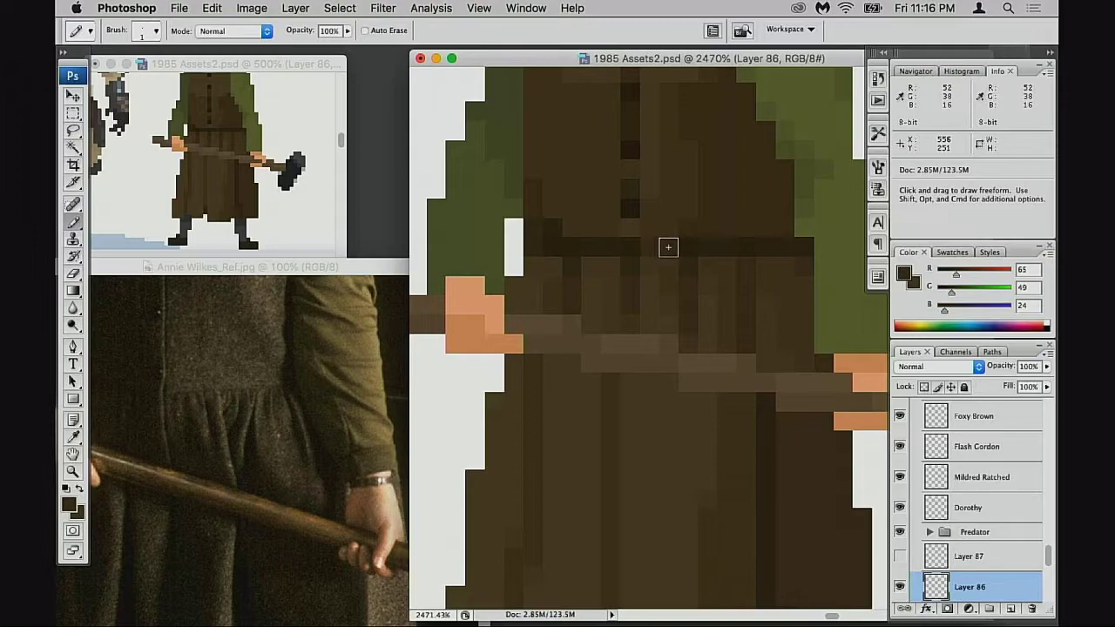
mouse_move(723, 250)
mouse_down()
mouse_move(707, 249)
mouse_move(803, 250)
mouse_up()
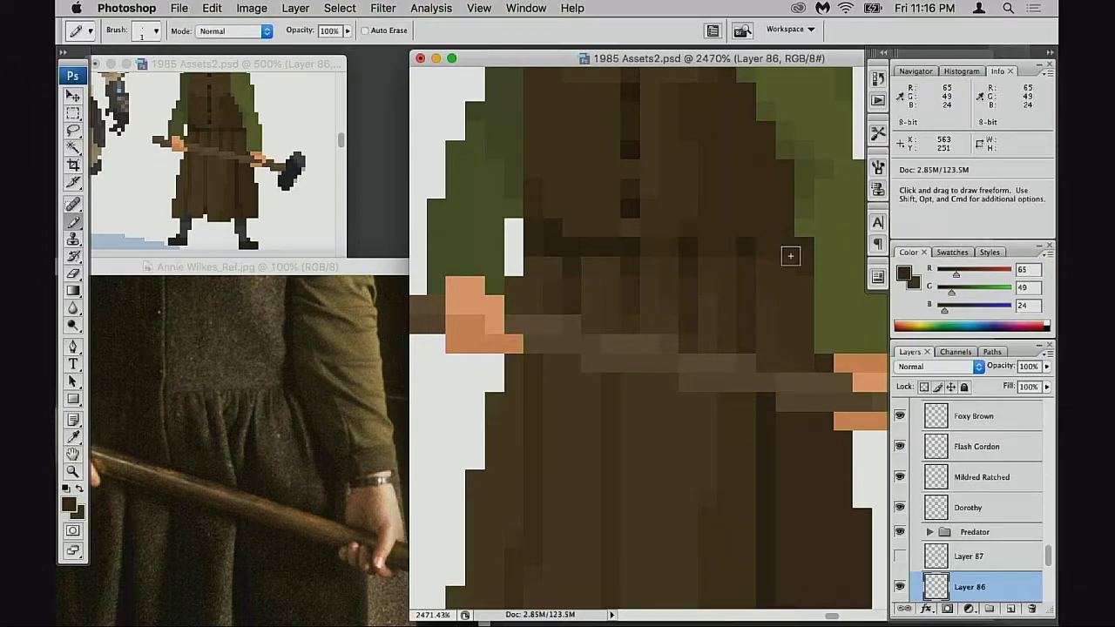
click(644, 250)
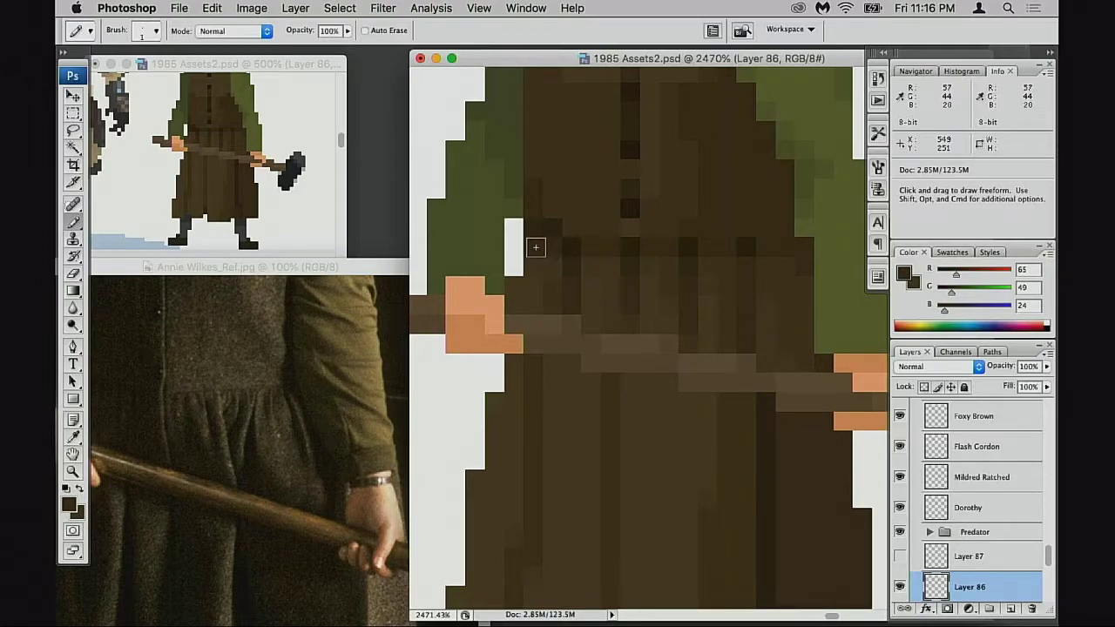
Shade the waist seam and pleat tops with sampled browns RGB 72, 57, 30, RGB 52, 38, 16 and RGB 57, 43, 19
alt+click(590, 219)
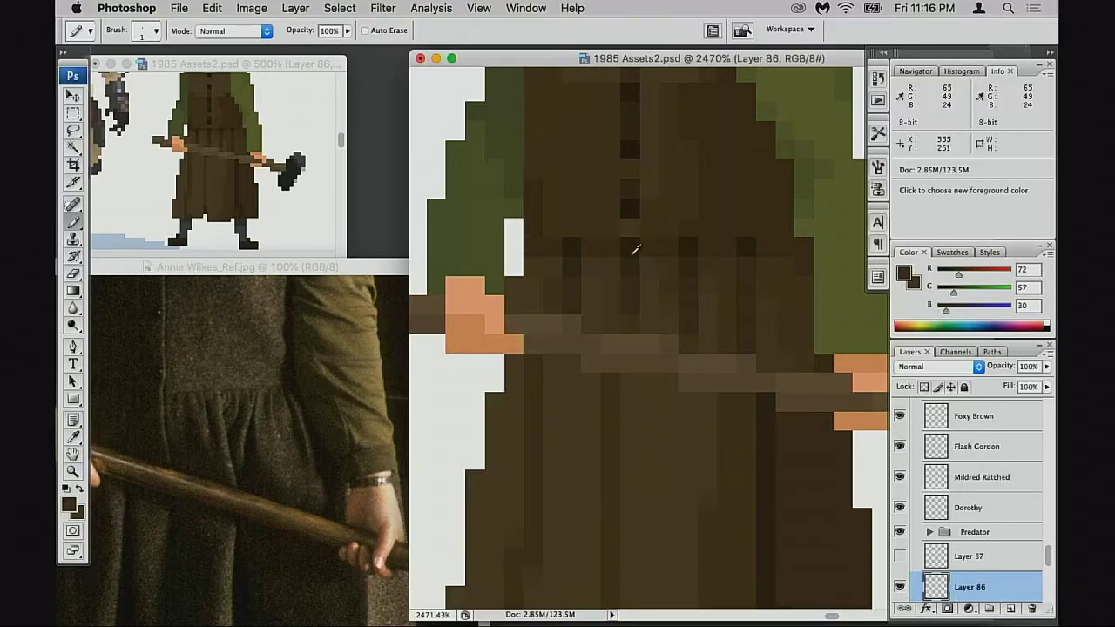
alt+click(798, 419)
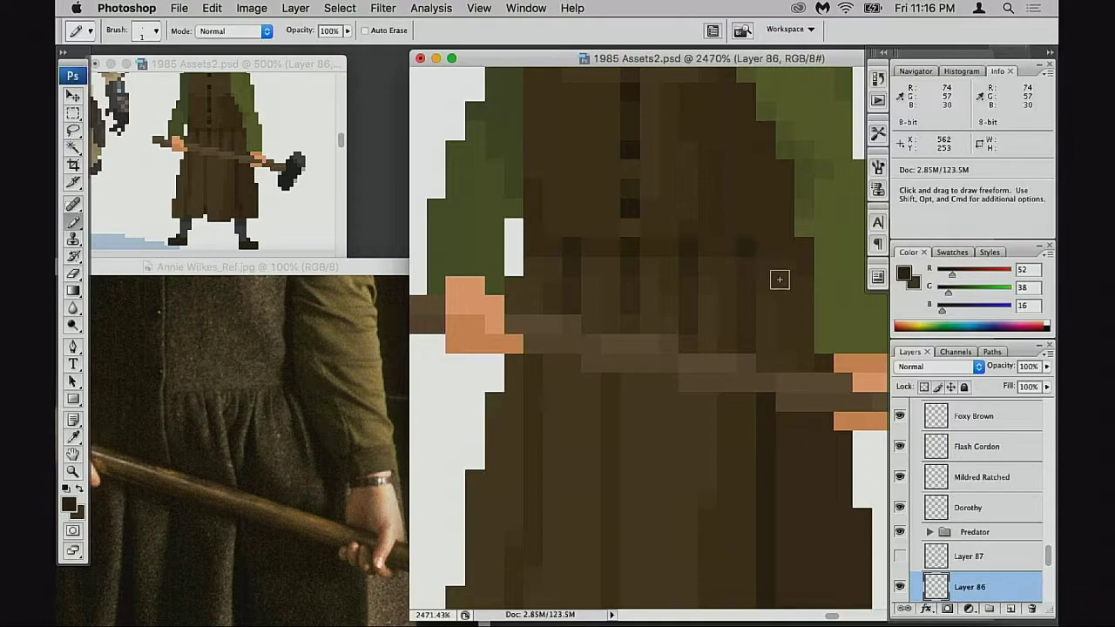
alt+click(640, 258)
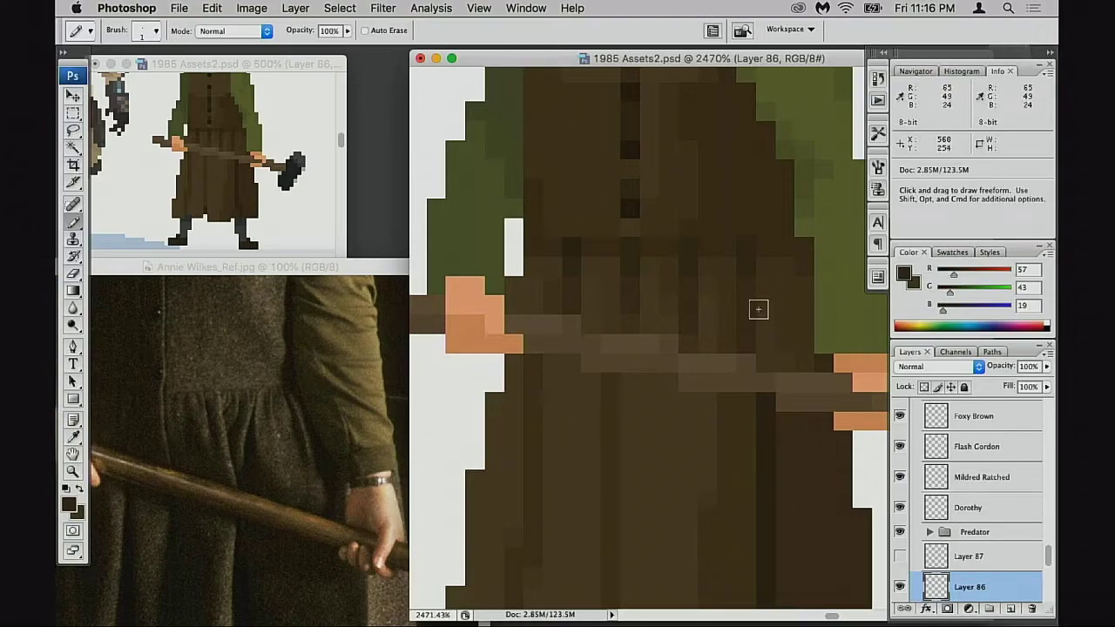
alt+click(611, 250)
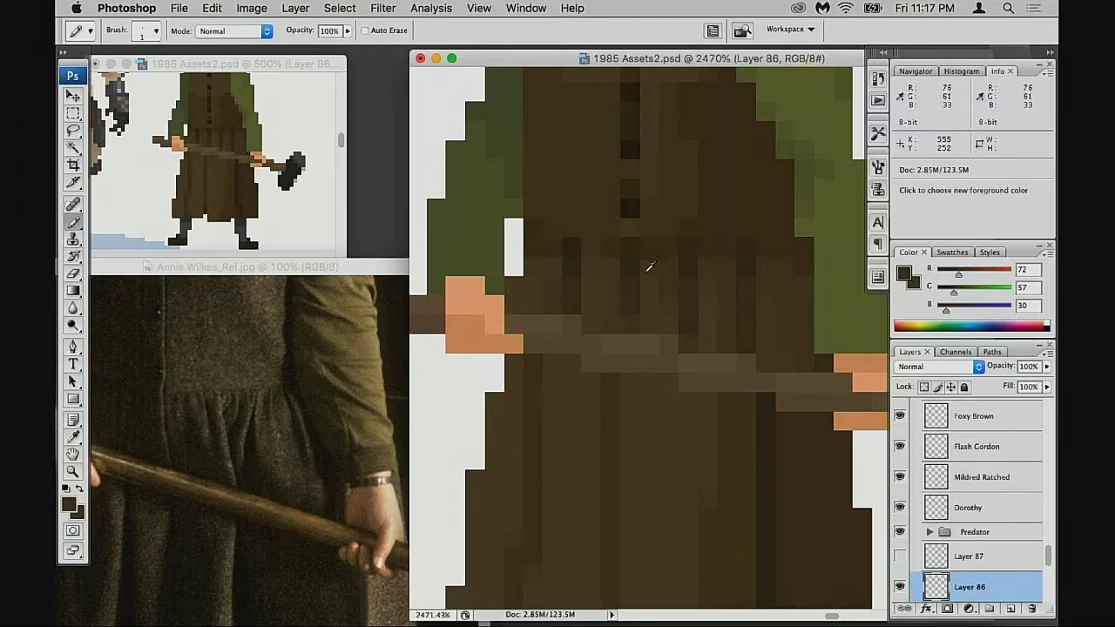
Refine the shadow edge on the bodice's right side, alternating sampled browns RGB 74, 57, 30 and 65, 49, 24
alt+click(692, 155)
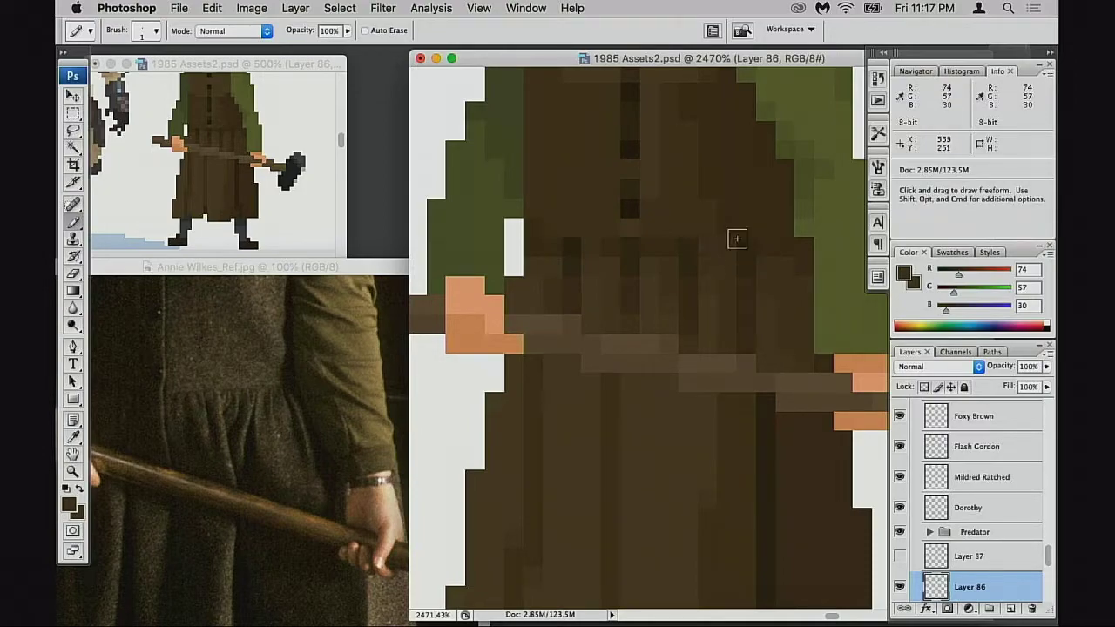
key(super)
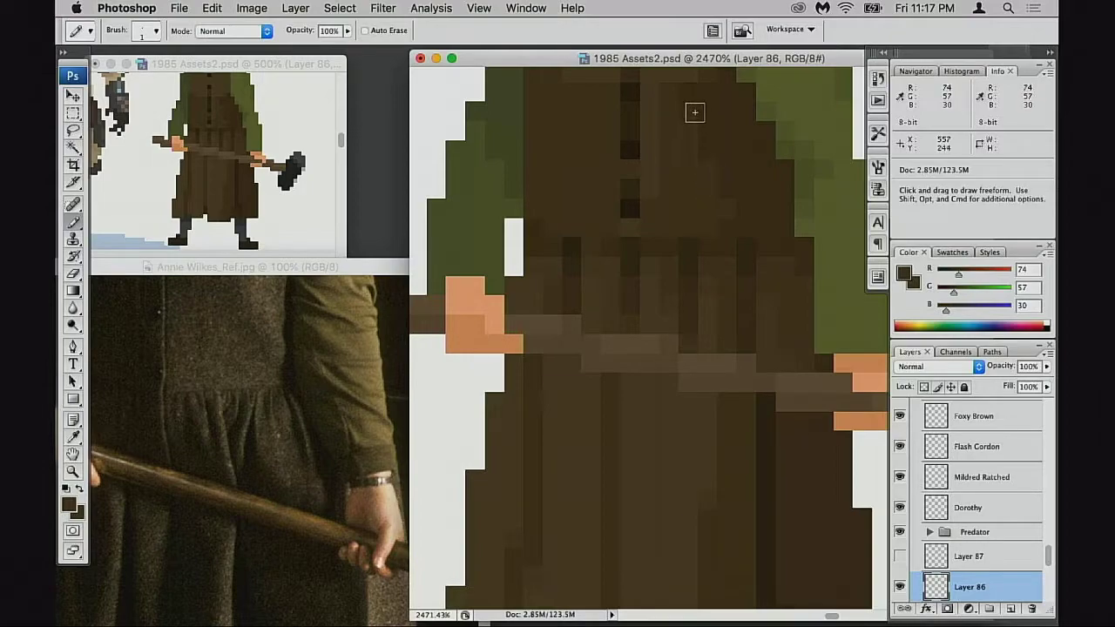
alt+click(734, 199)
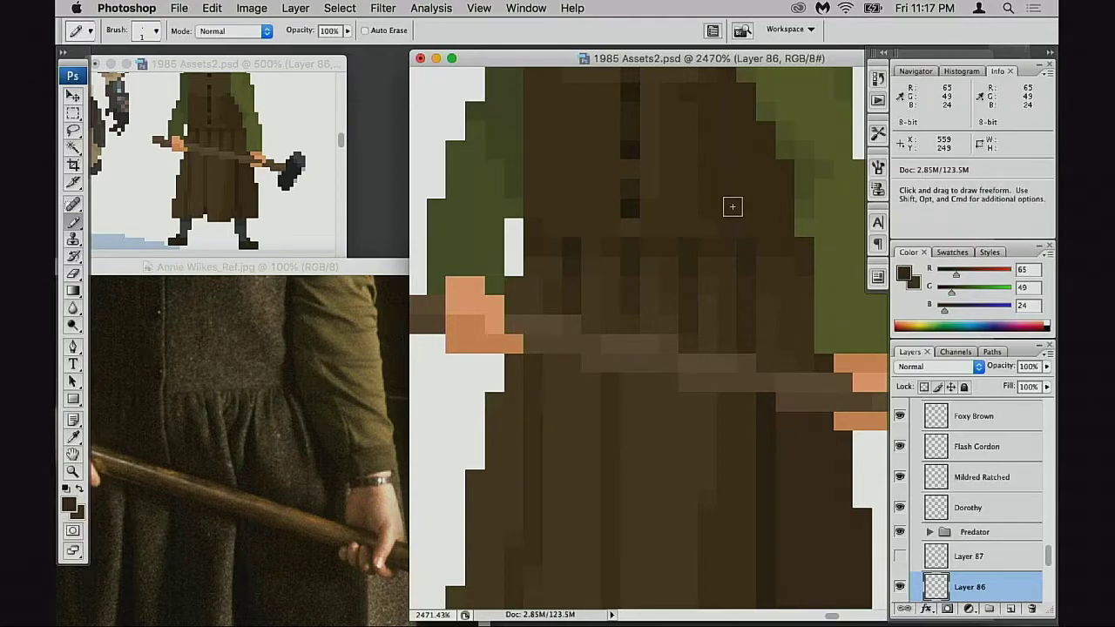
alt+click(686, 108)
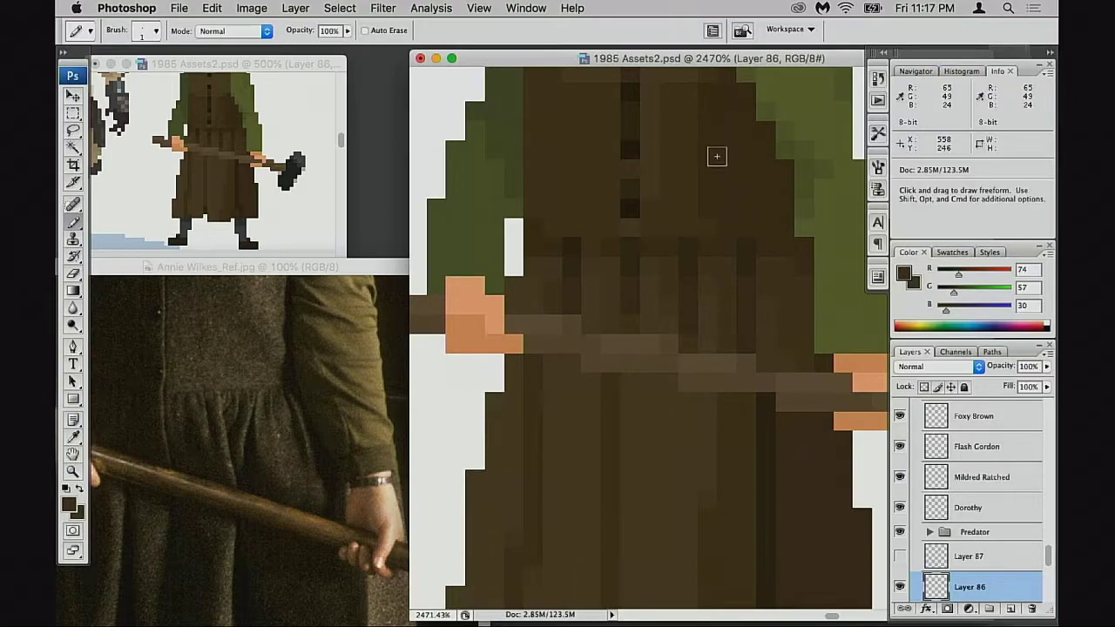
drag(717, 157, 697, 187)
Touch up the lower right bodice and waist near the sleeve with sampled browns RGB 65, 49, 24 and 74, 57, 30
drag(762, 444, 728, 342)
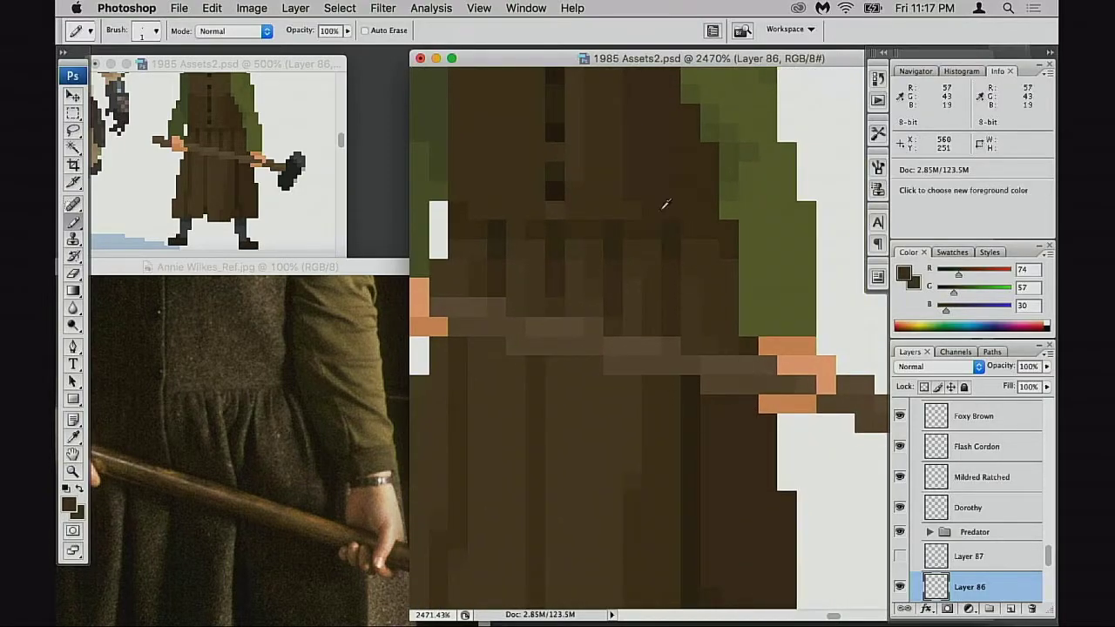
scroll(689, 299, down, 5)
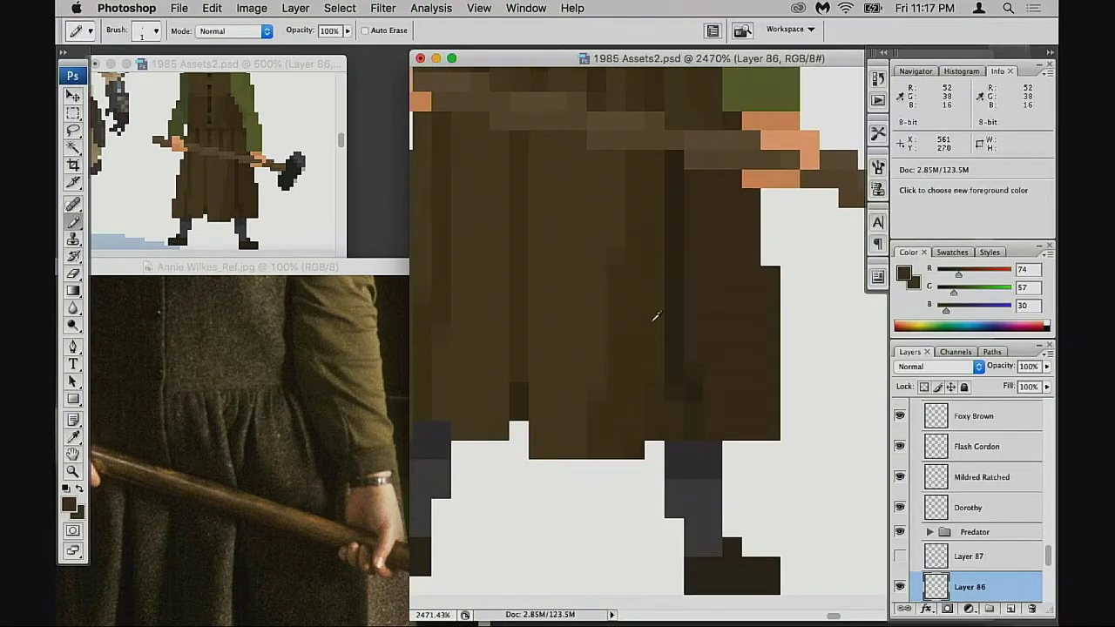
alt+click(681, 407)
scroll(651, 180, up, 7)
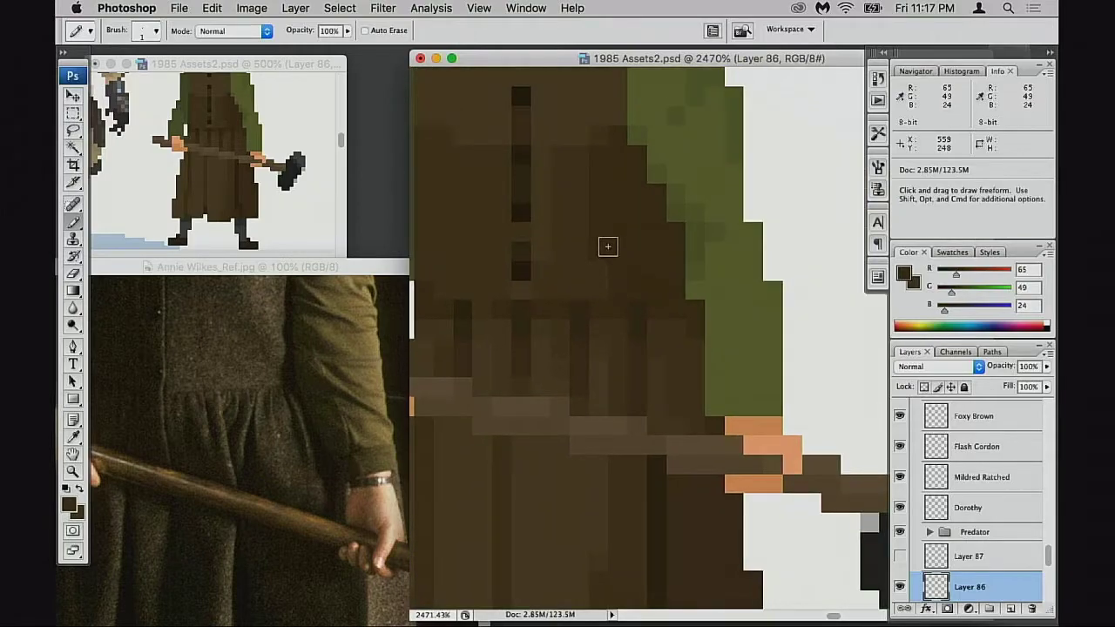
alt+click(615, 281)
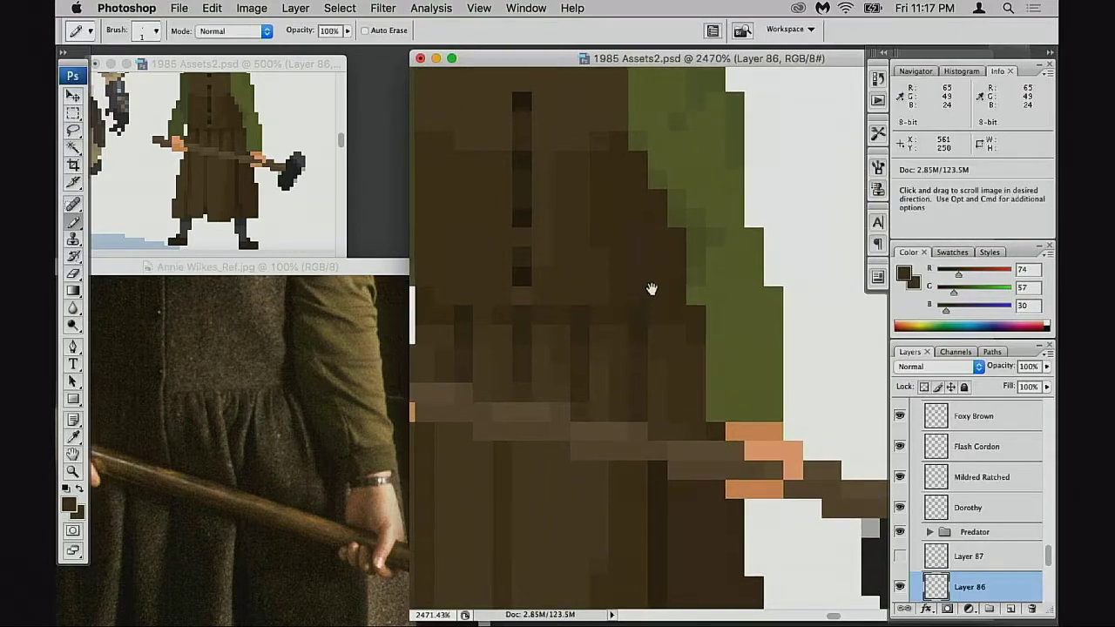
scroll(657, 293, up, 1)
scroll(661, 297, down, 1)
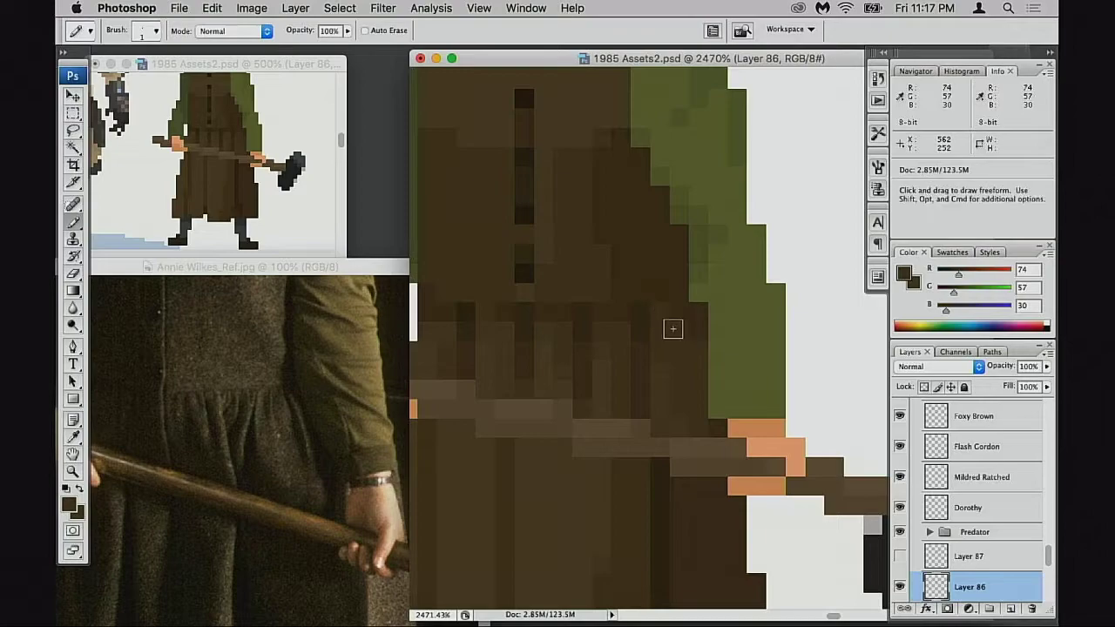
Soften the waist pixels beside the right sleeve with brown RGB 74, 57, 30 at 30% Pencil opacity
key(3)
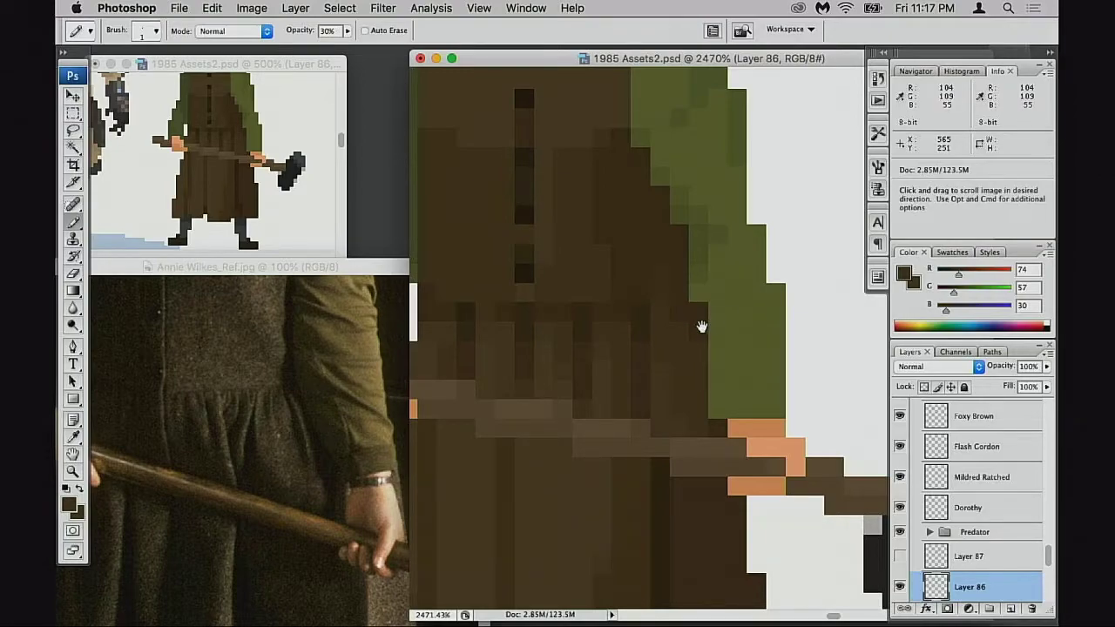
mouse_move(675, 345)
mouse_down()
mouse_move(694, 323)
mouse_move(729, 318)
mouse_up()
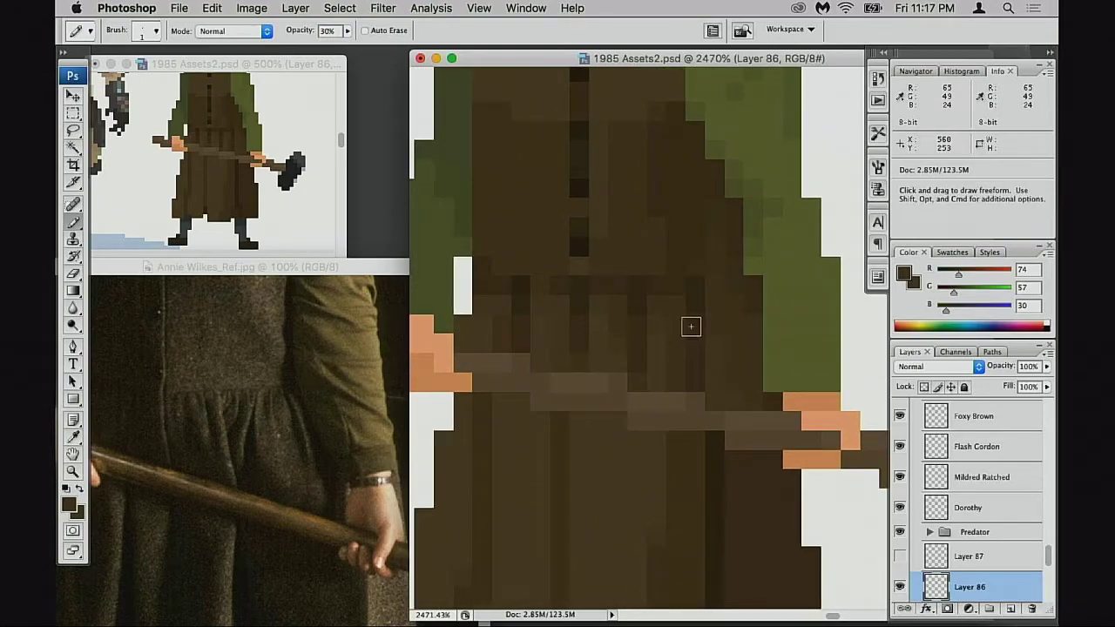
scroll(689, 326, left, 3)
scroll(619, 313, left, 2)
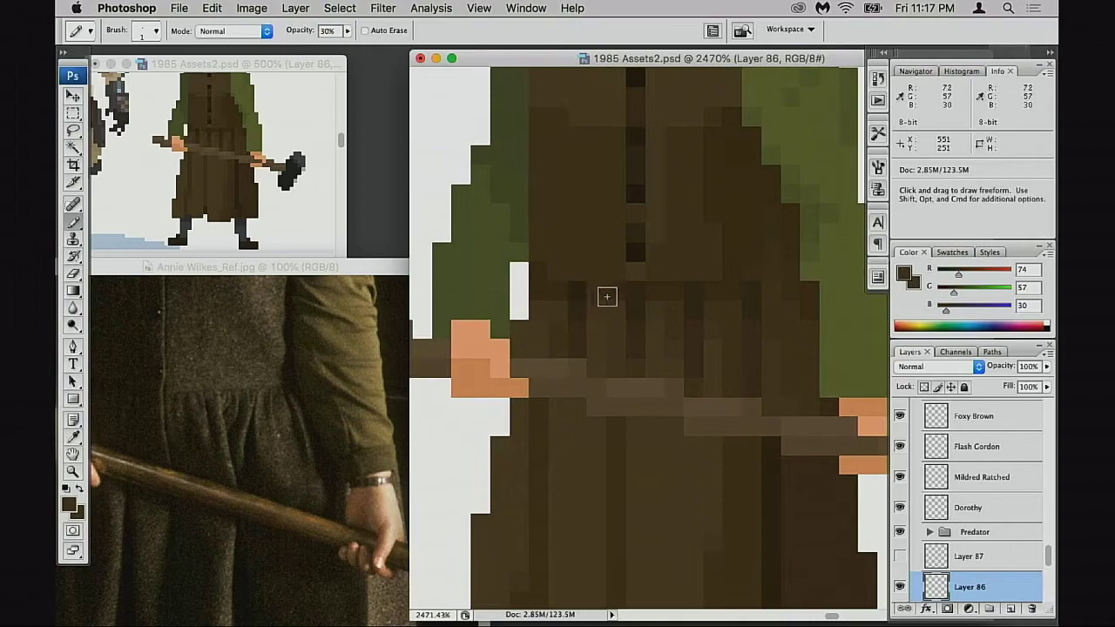
Extend the pleat tops above the waist seam with sampled brown RGB 65, 49, 24 and restore the Pencil opacity to 100%
alt+click(587, 286)
alt+click(596, 285)
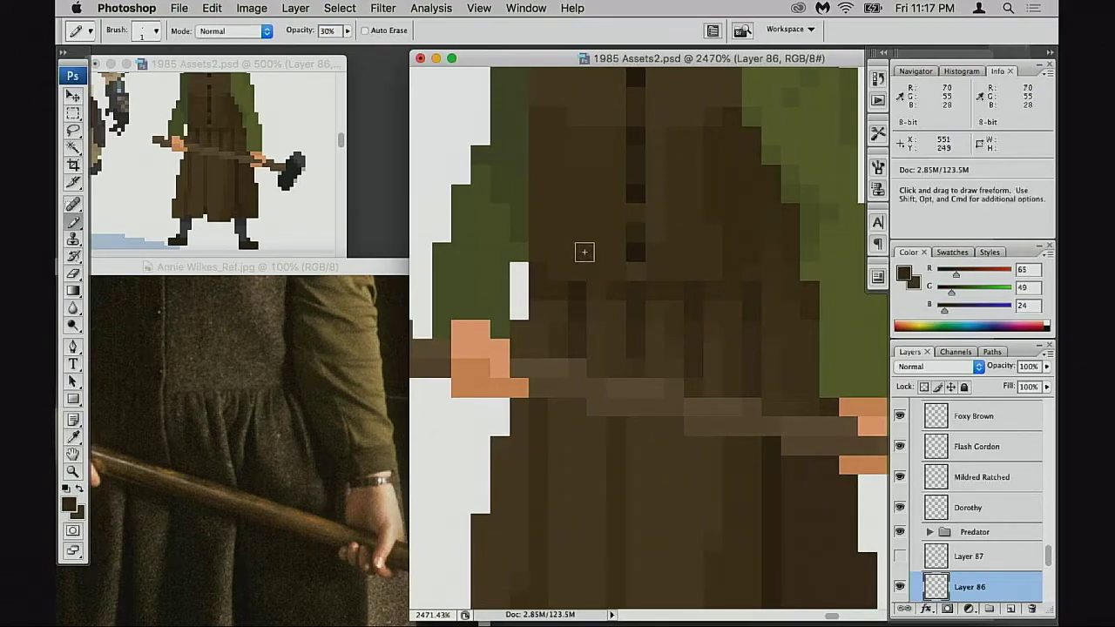
key(0)
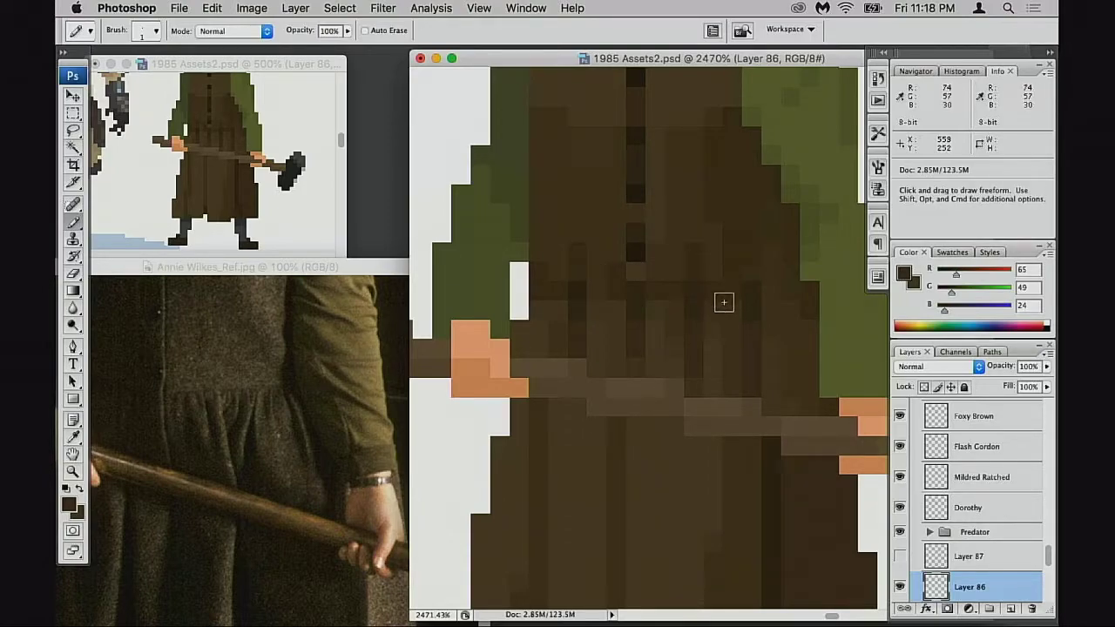
Refine the pleats rising into the bodice's right side with sampled browns RGB 74, 57, 30, RGB 65, 49, 24 and RGB 70, 53, 27
key(alt)
alt+click(706, 225)
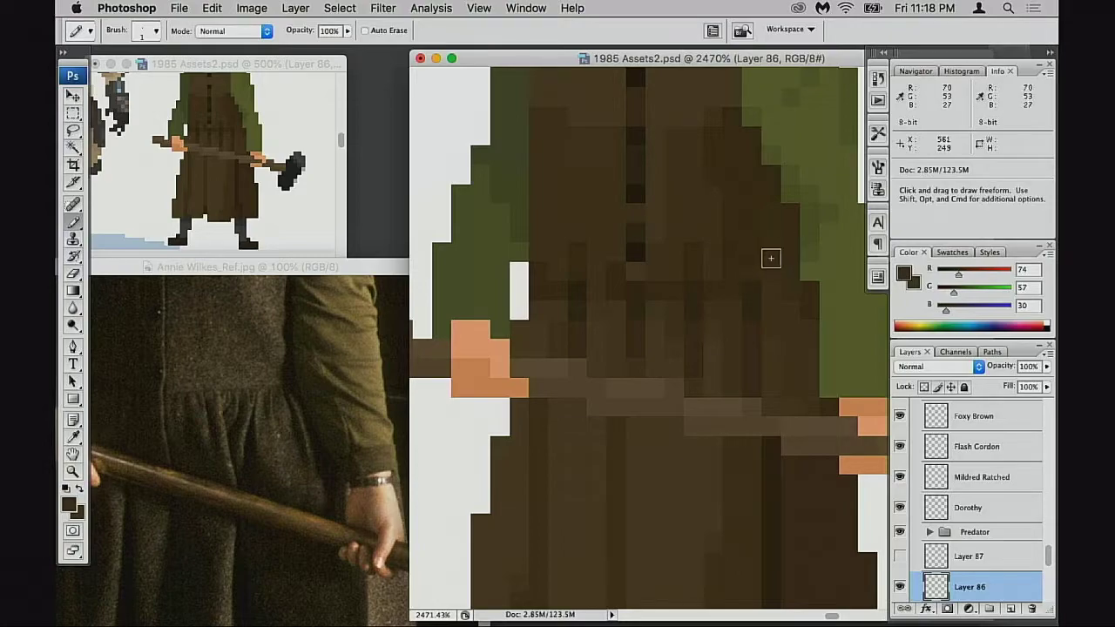
drag(754, 274, 738, 288)
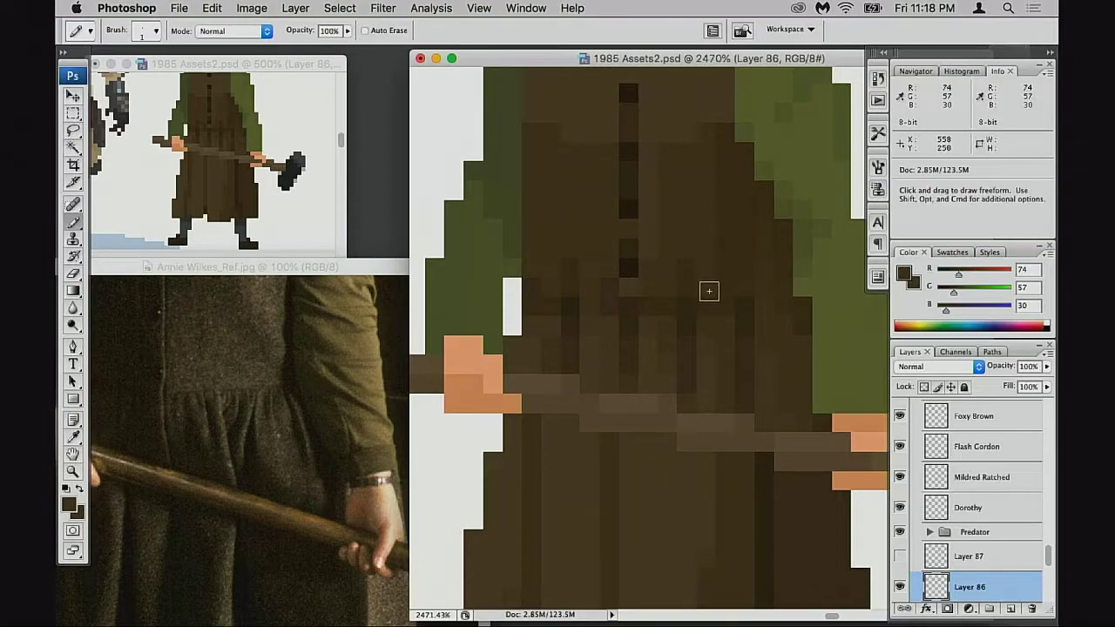
alt+click(722, 249)
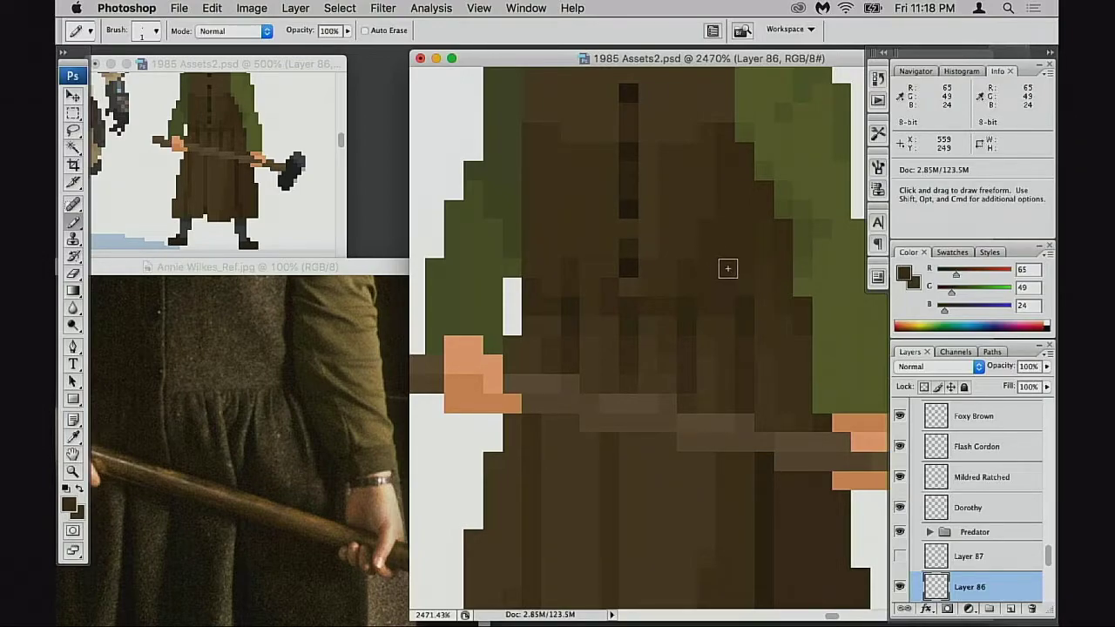
scroll(659, 296, up, 1)
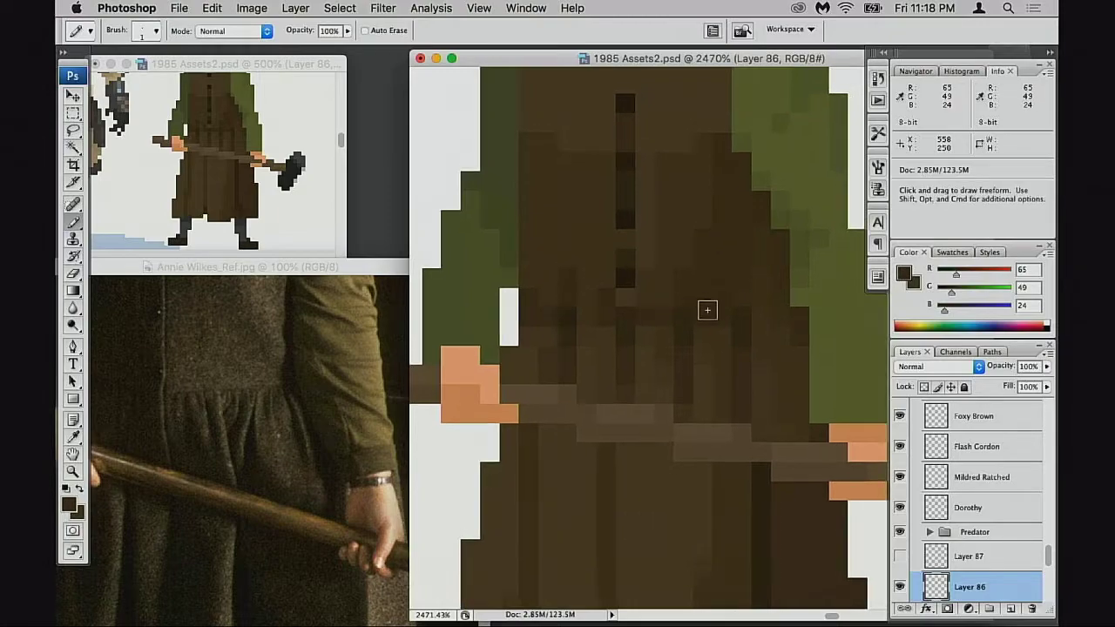
alt+click(708, 313)
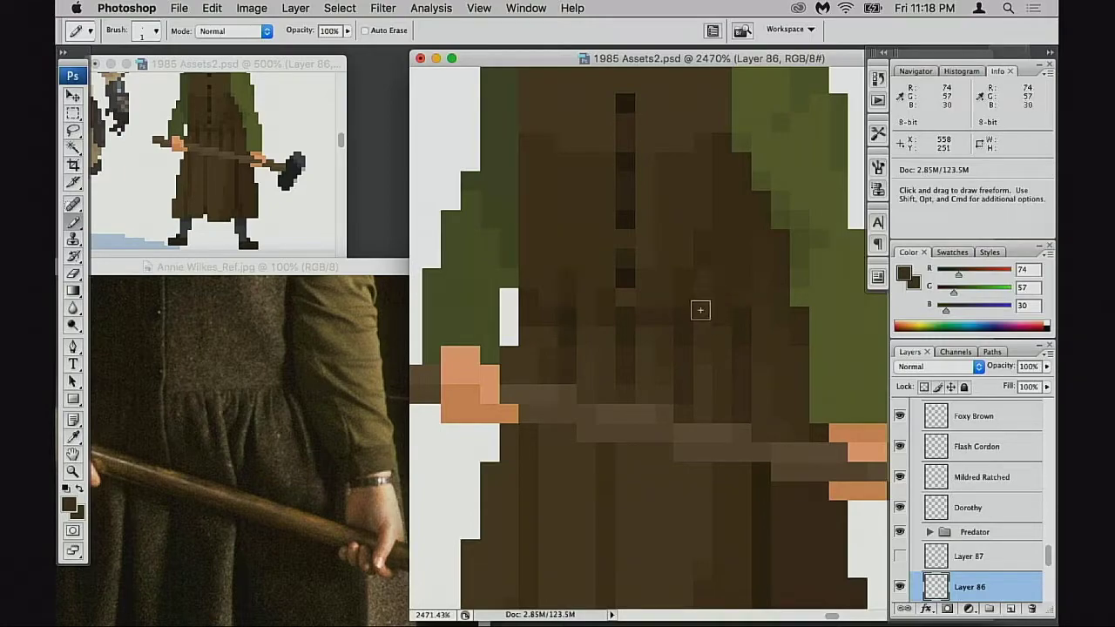
alt+click(711, 288)
drag(714, 328, 709, 345)
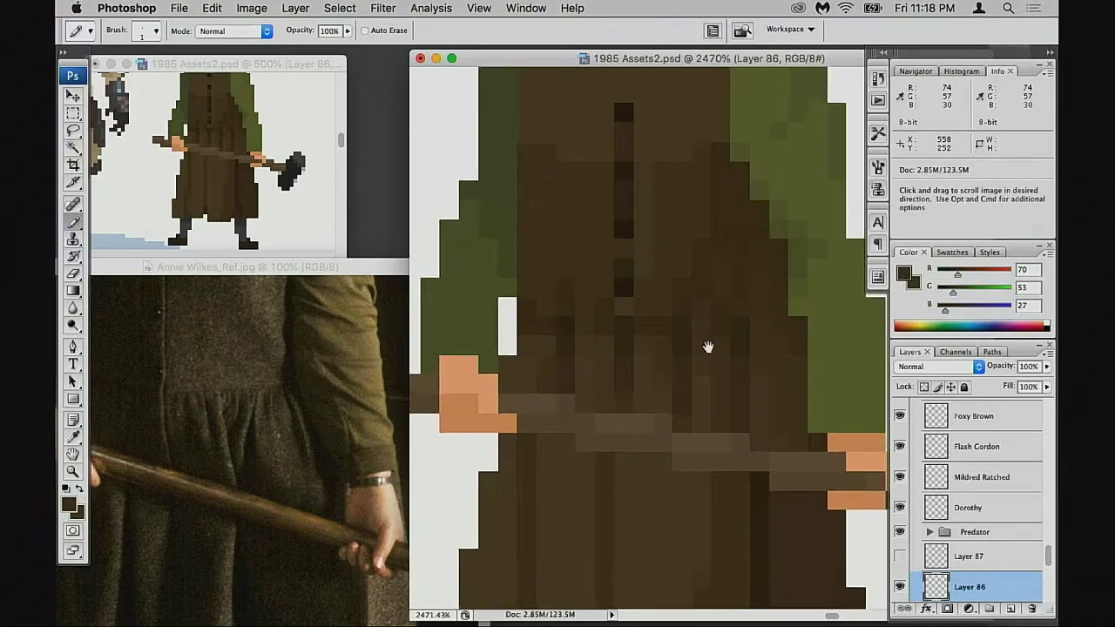
Touch up the gathers at the bodice's lower right side and waist seam with sampled browns RGB 65, 49, 24 and RGB 70, 53, 27
alt+click(729, 289)
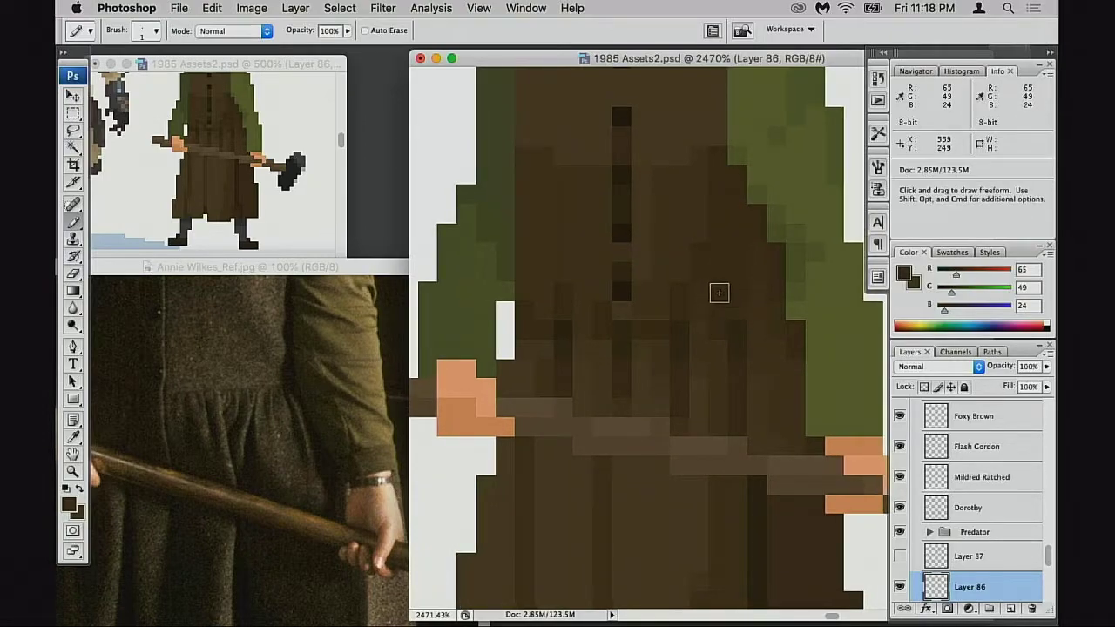
alt+click(699, 286)
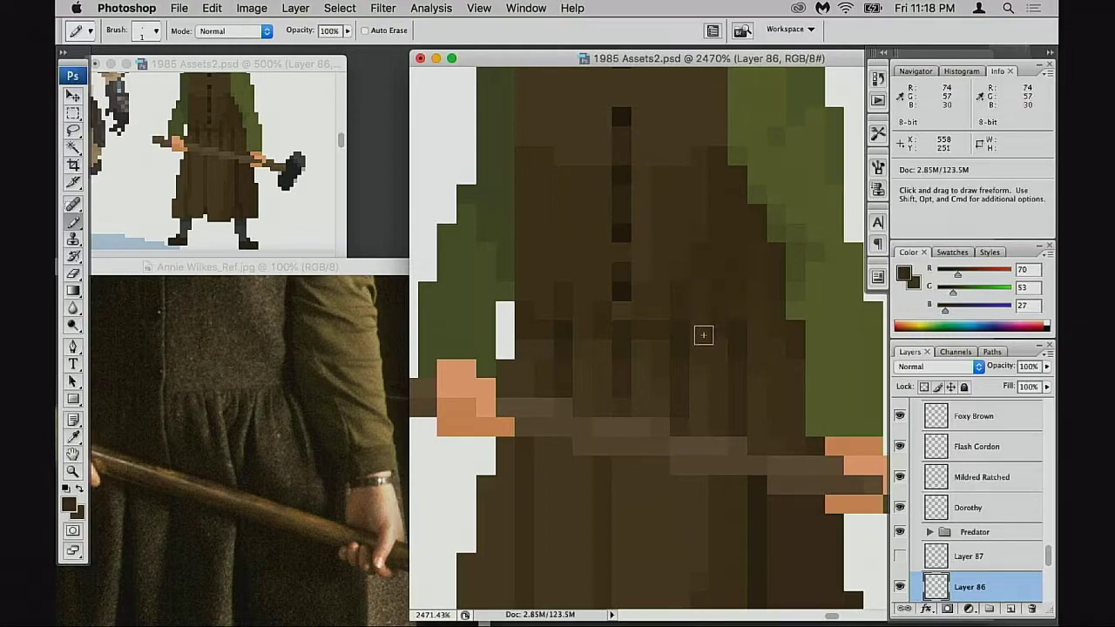
drag(714, 340, 729, 335)
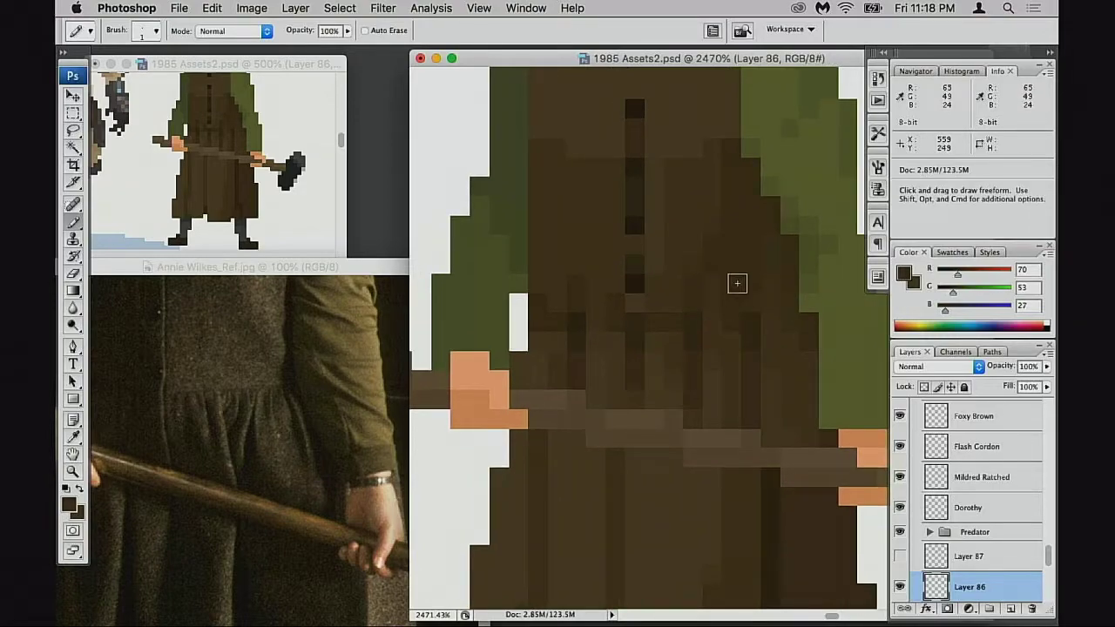
alt+click(727, 308)
alt+click(732, 314)
alt+click(725, 324)
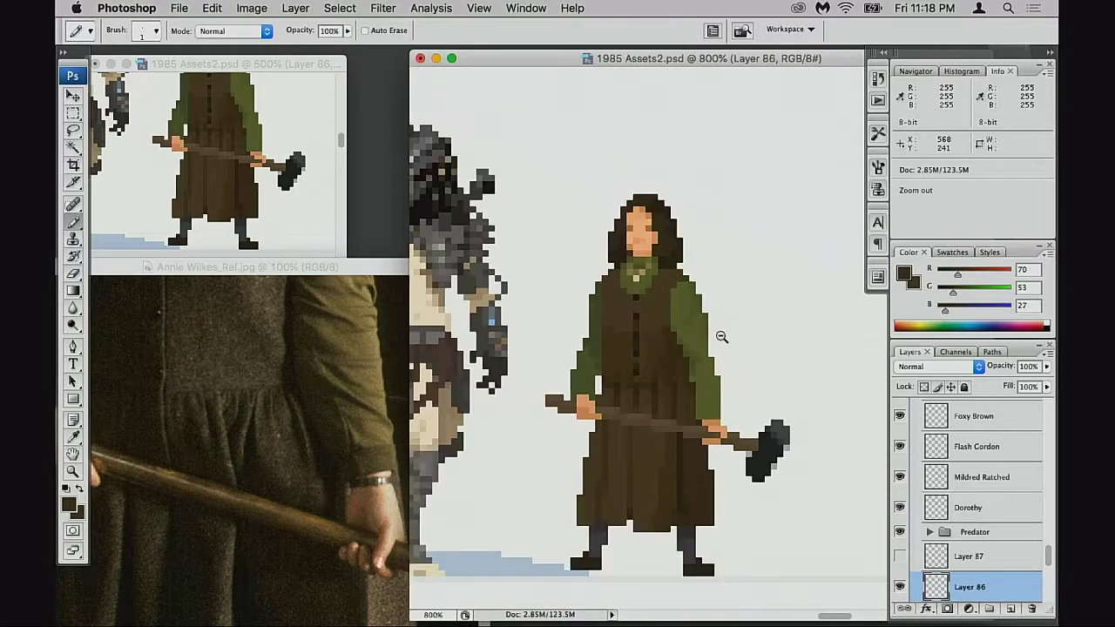
Refine the left and central waist gathers below the buttons with sampled browns RGB 74, 57, 30, RGB 65, 49, 24 and RGB 79, 64, 36
alt+click(721, 337)
alt+click(721, 337)
drag(702, 370, 710, 334)
super+click(679, 312)
super+click(684, 336)
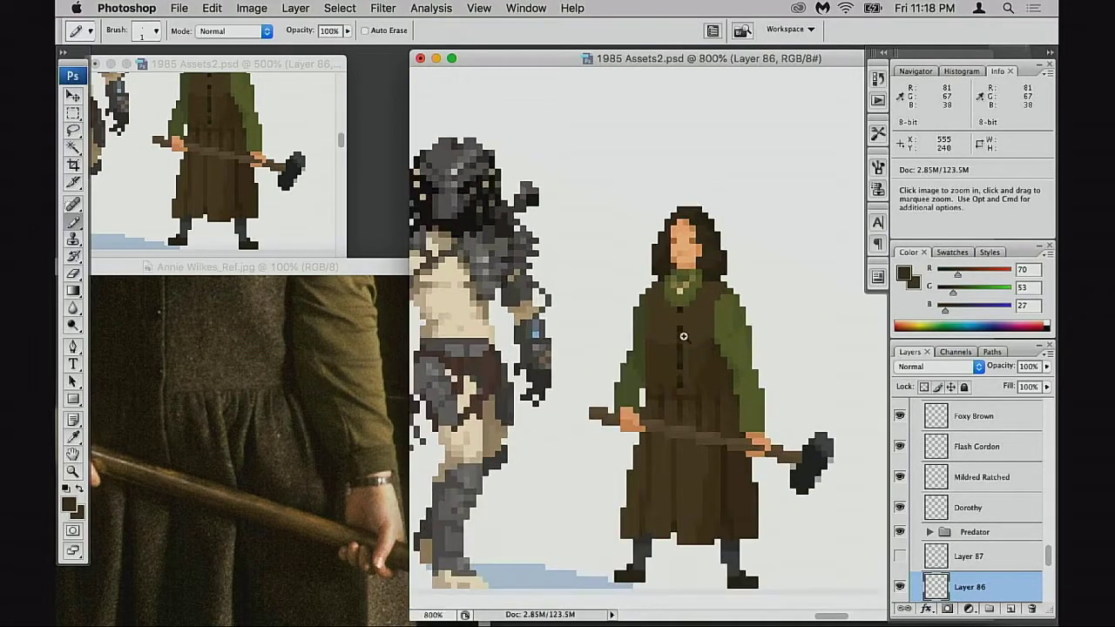
super+click(683, 336)
super+click(700, 383)
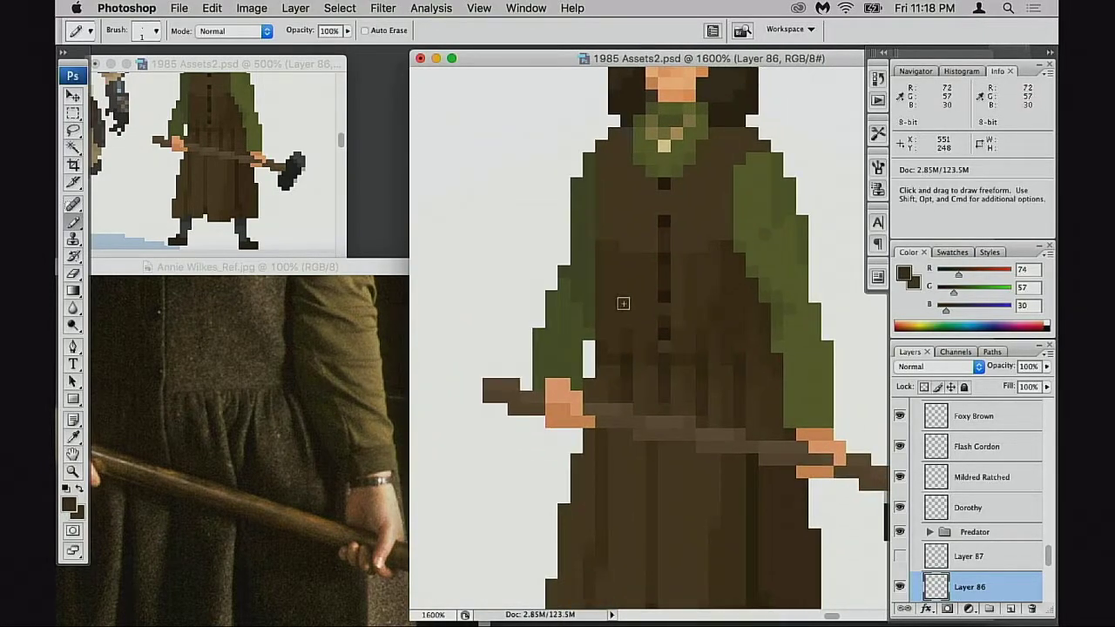
alt+click(632, 329)
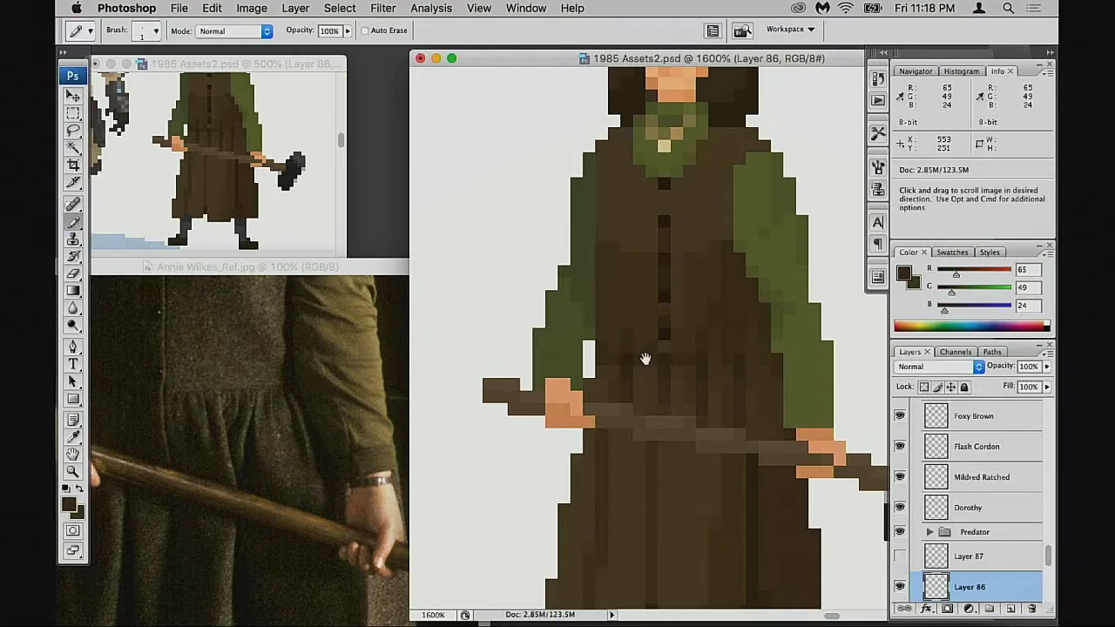
drag(646, 358, 645, 362)
alt+click(678, 319)
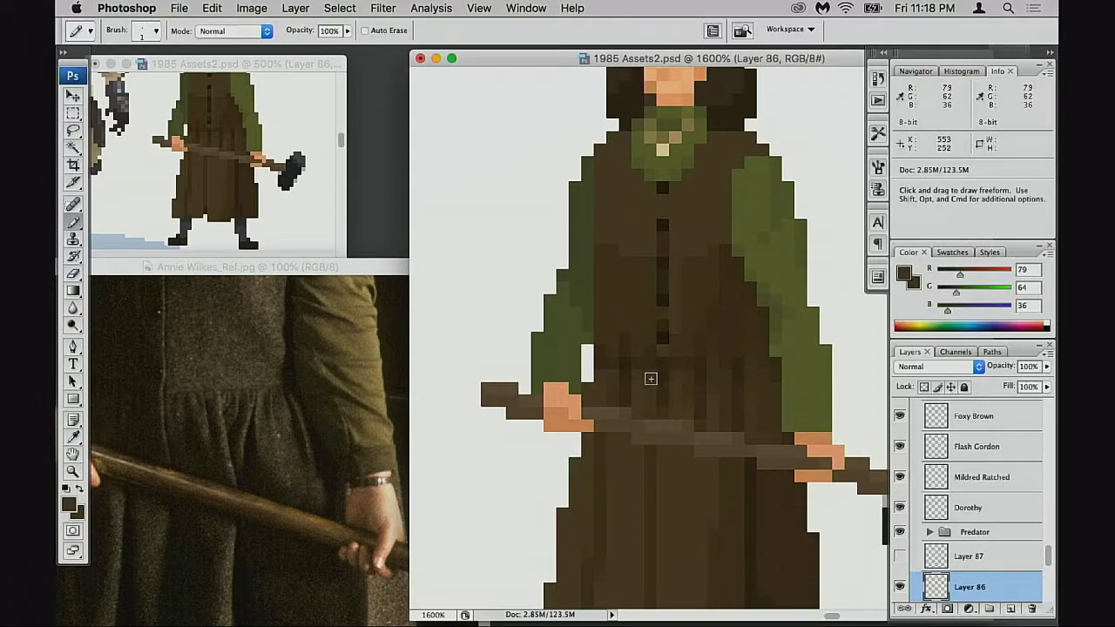
alt+click(664, 347)
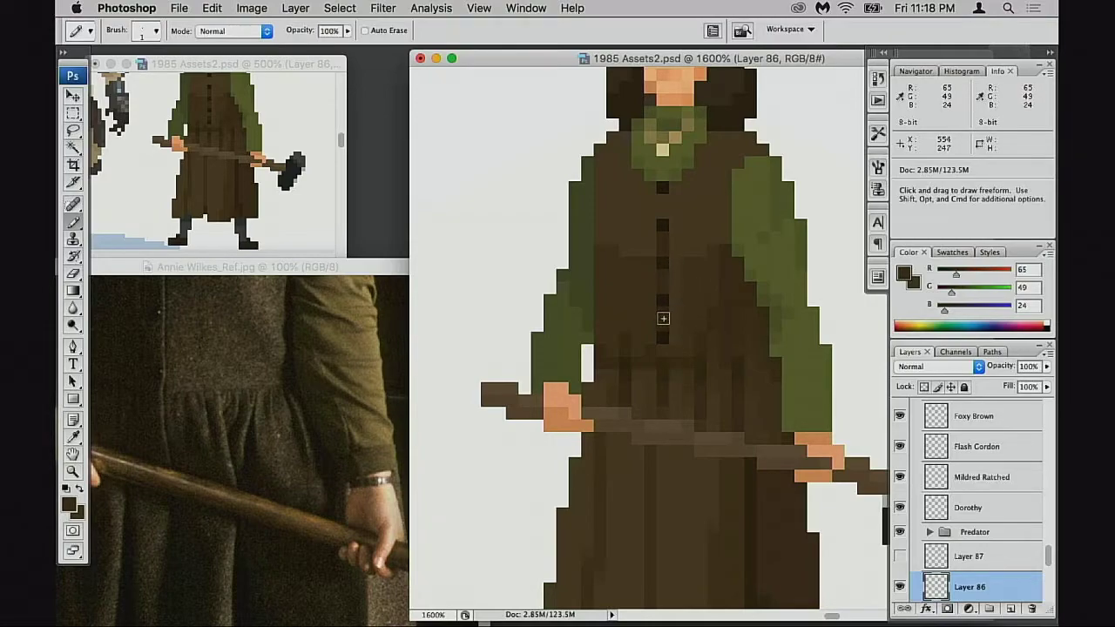
Examine the bodice's button placket in the sprite preview and the reference photo
scroll(694, 324, up, 5)
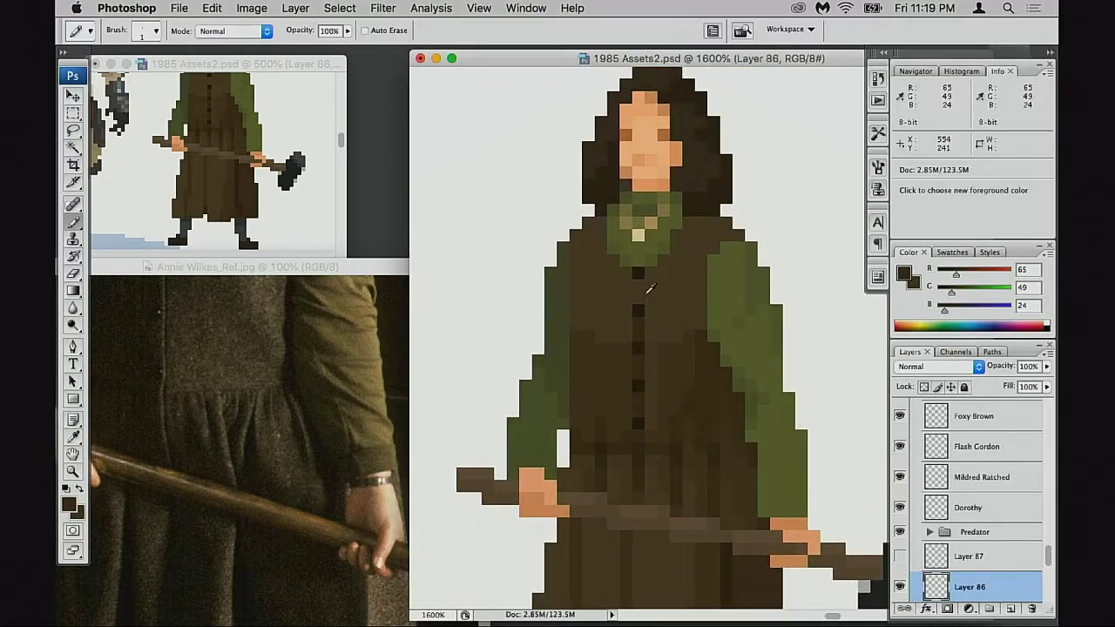
drag(676, 325, 698, 323)
click(314, 177)
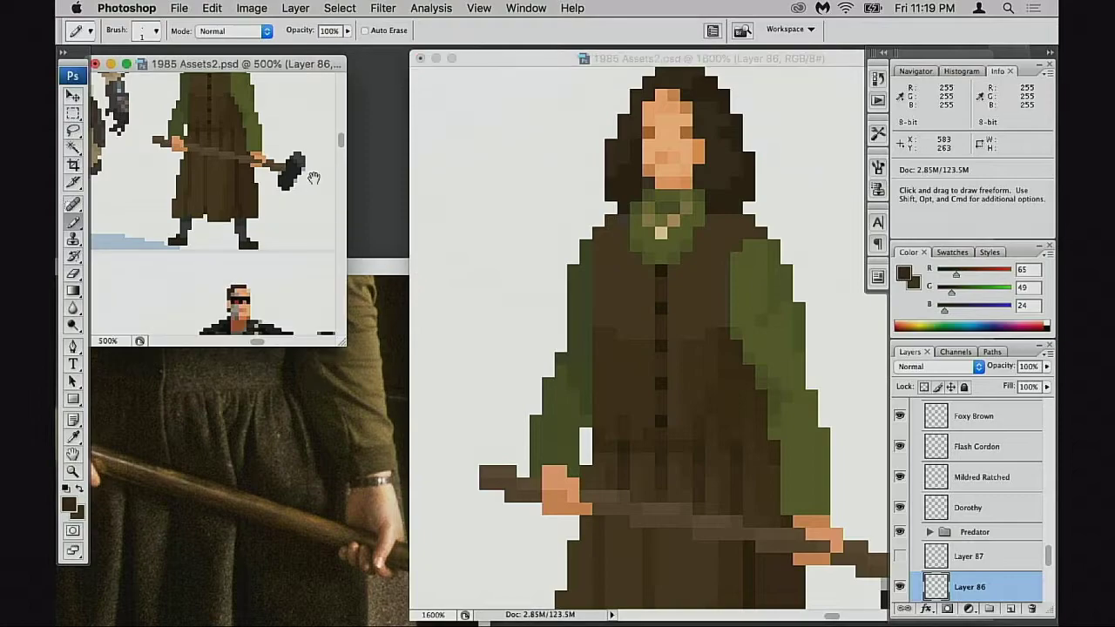
drag(313, 177, 319, 228)
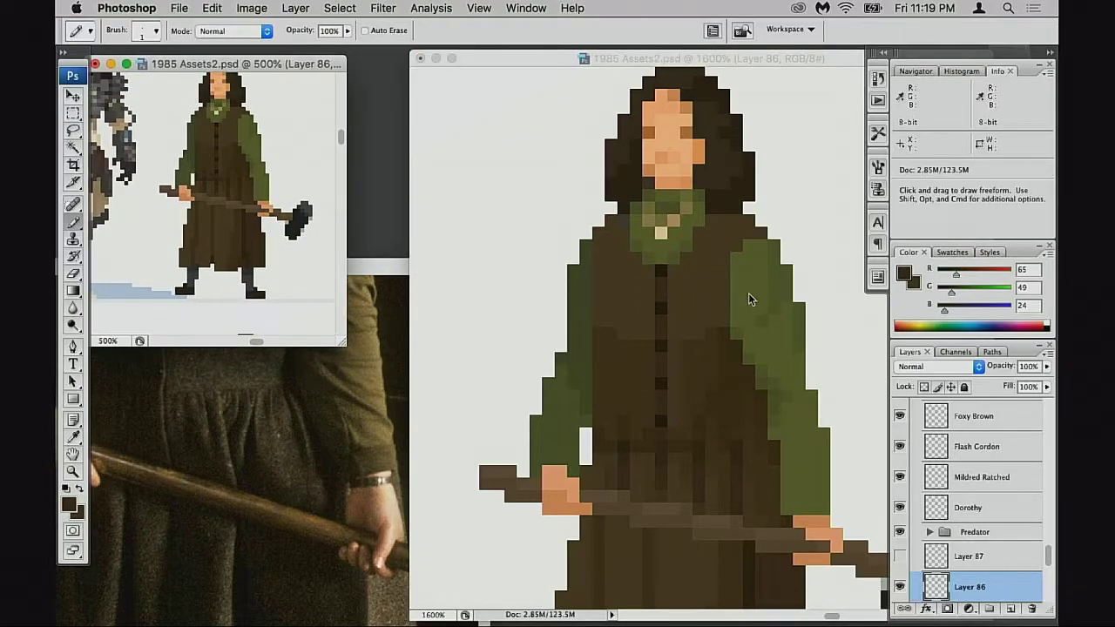
click(380, 411)
drag(353, 337, 355, 508)
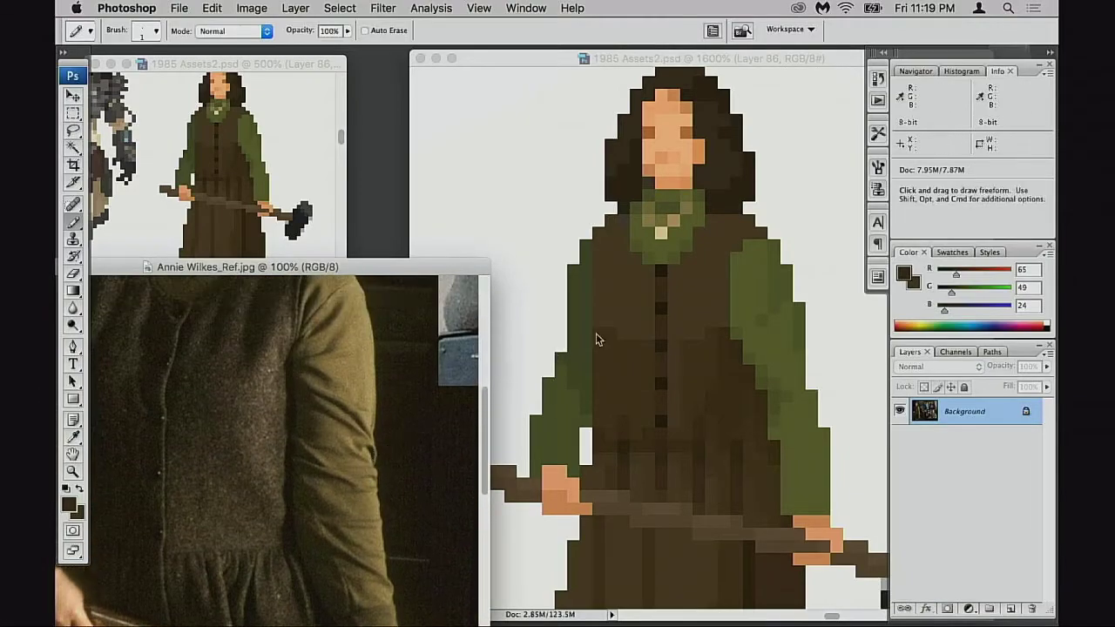
click(670, 328)
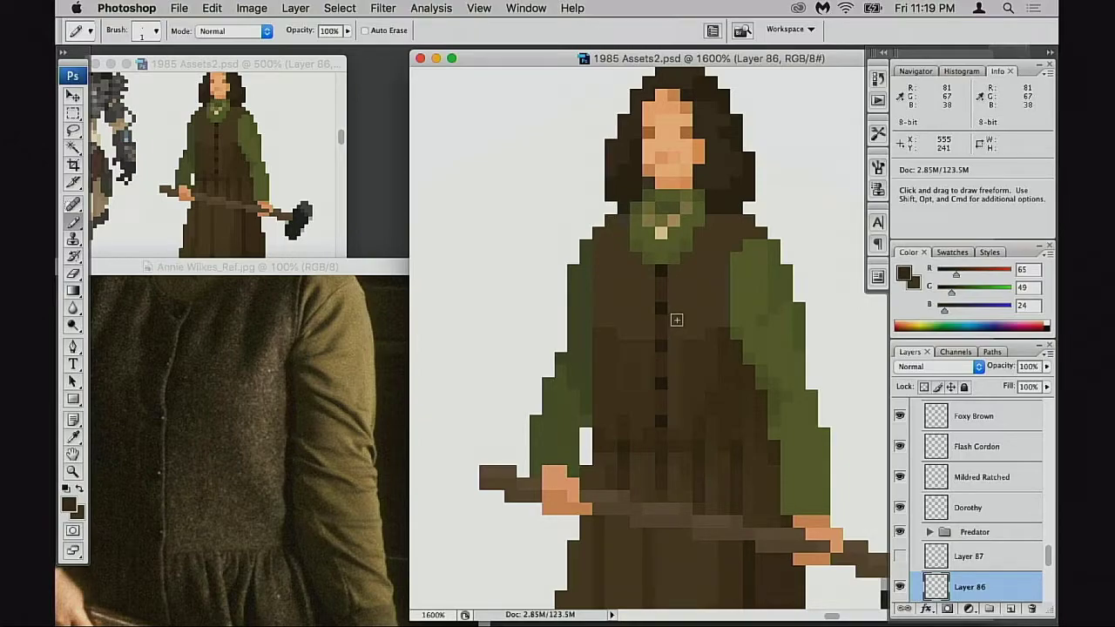
Try to shift the bodice buttons half off the placket in dark brown RGB 38, 26, 12 and recolour the placket with RGB 65, 49, 24
alt+click(653, 314)
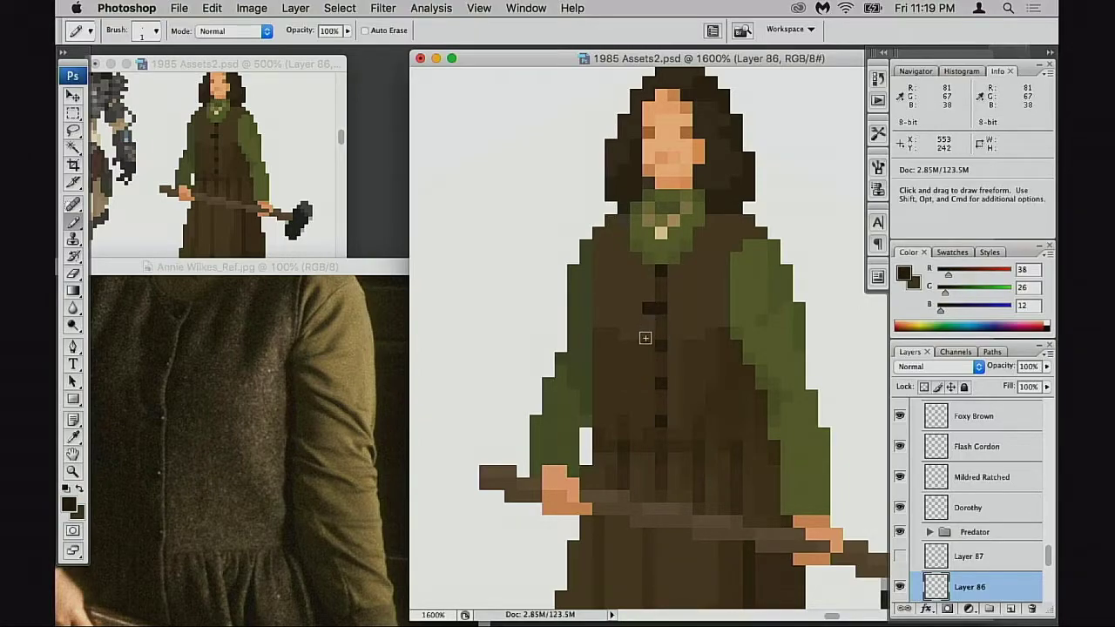
click(651, 270)
click(652, 348)
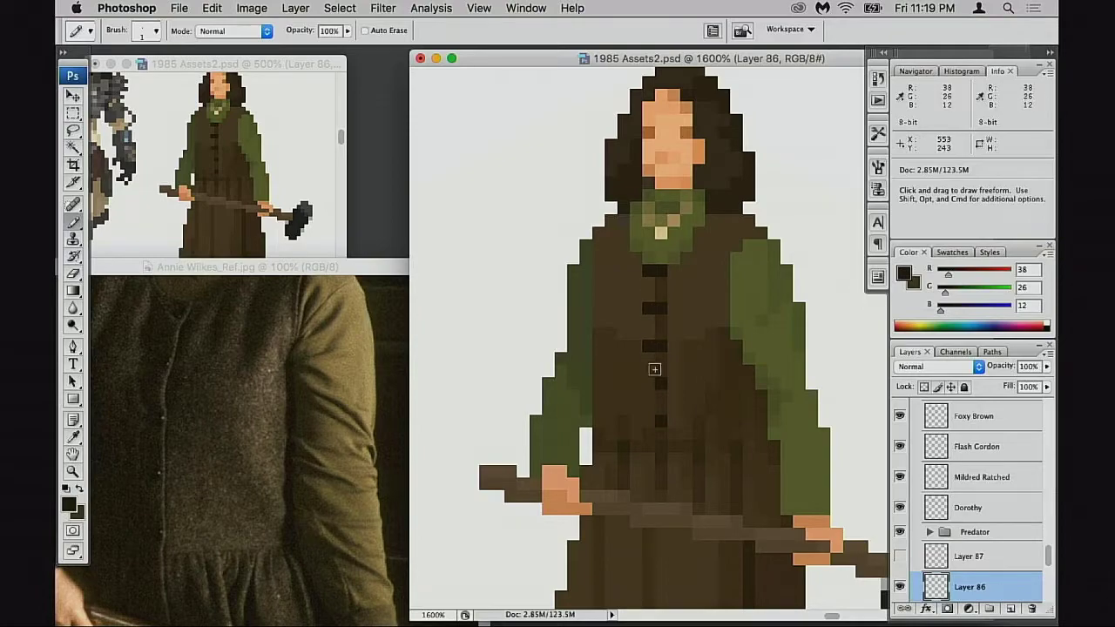
click(652, 383)
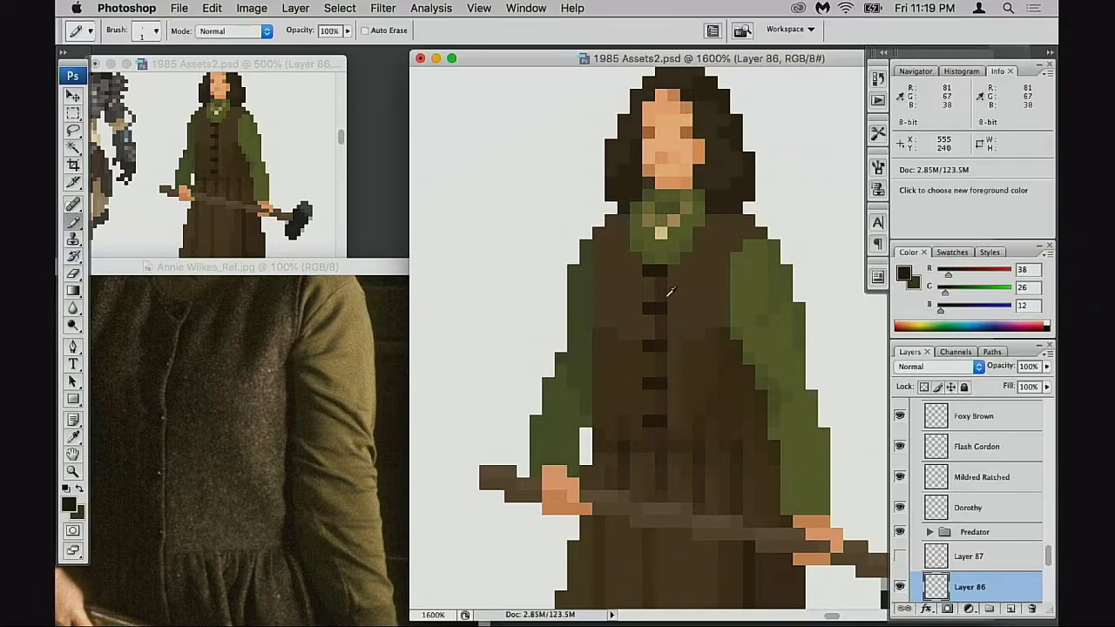
alt+click(662, 280)
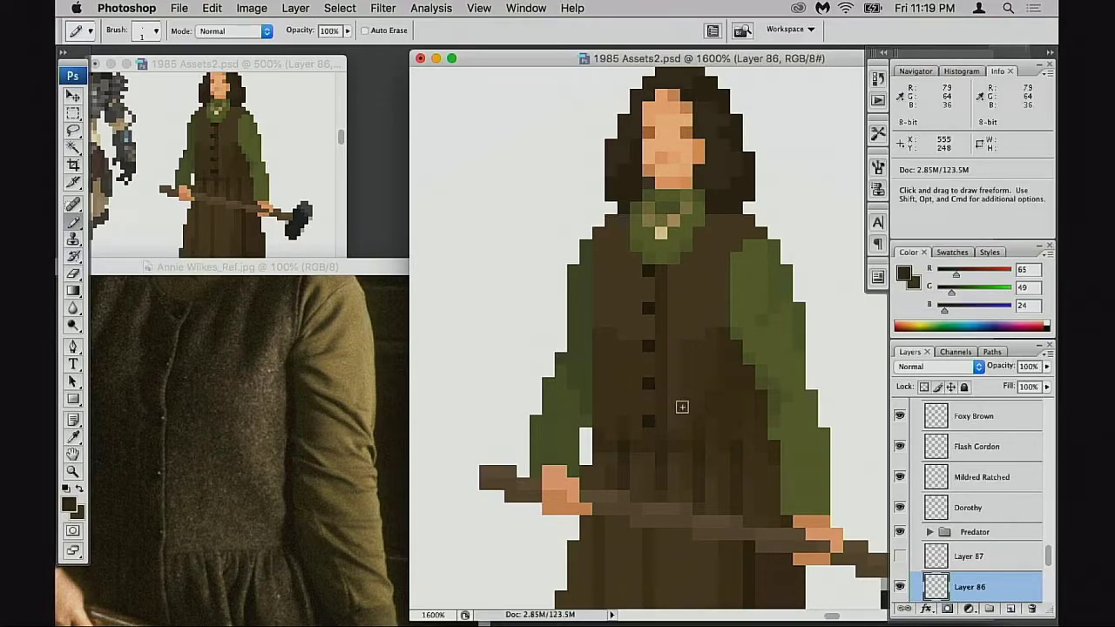
alt+click(670, 301)
key(3)
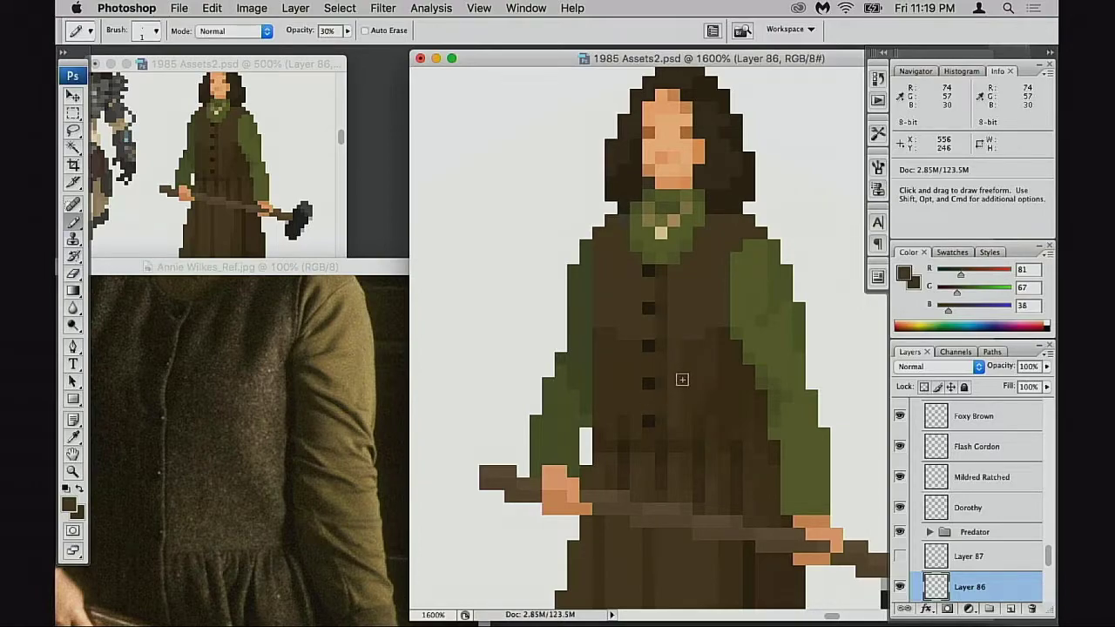
key(alt)
alt+click(651, 305)
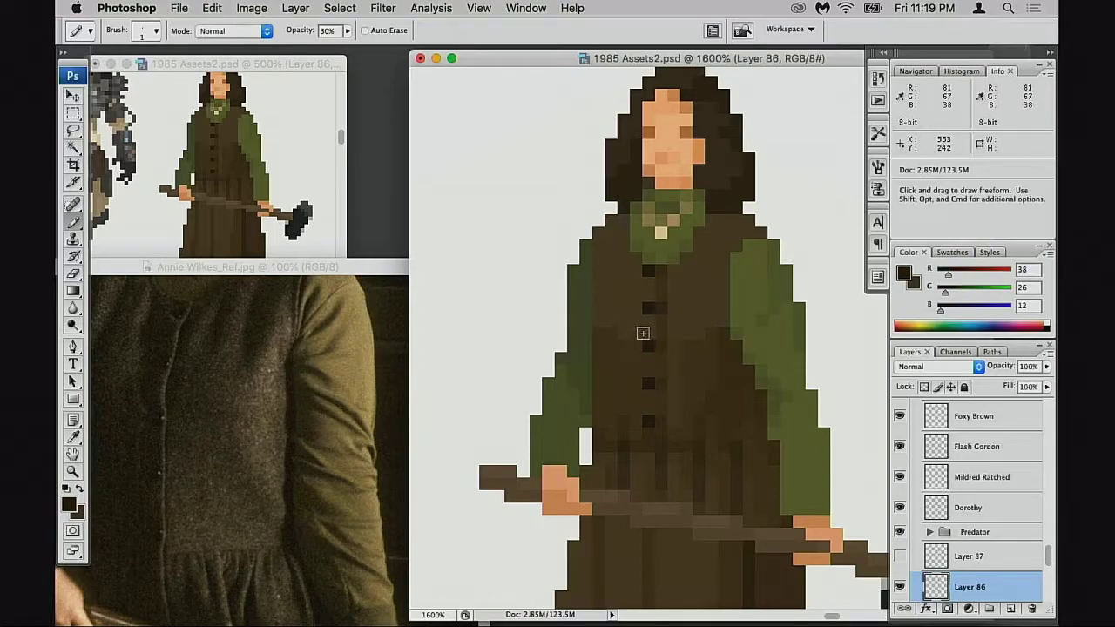
Undo the repainted buttons and placket on the bodice
key(super)
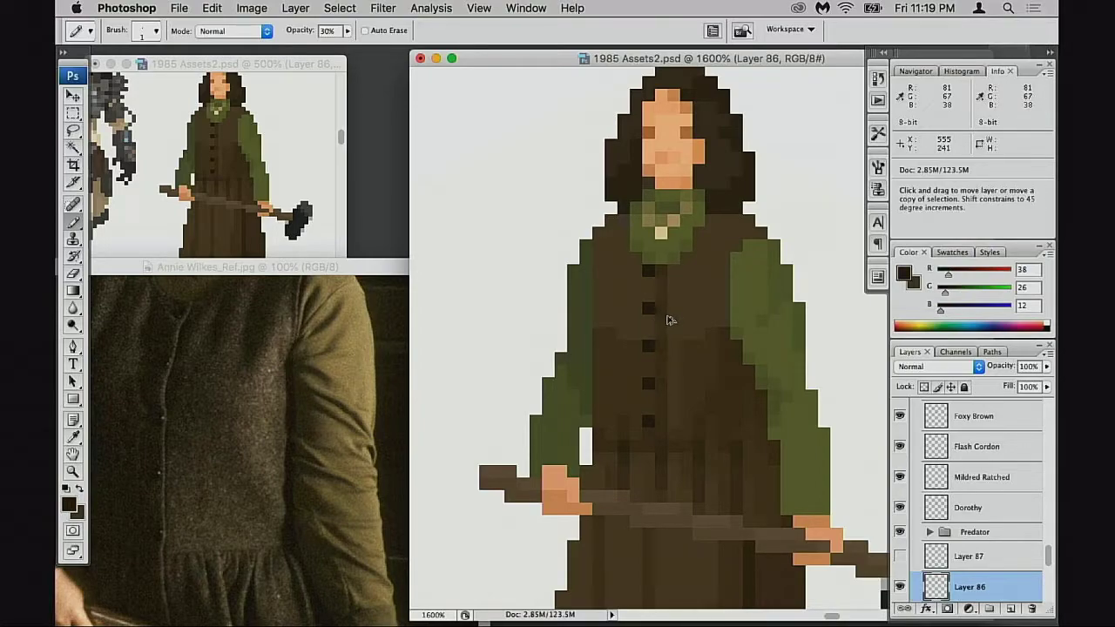
key(super+z)
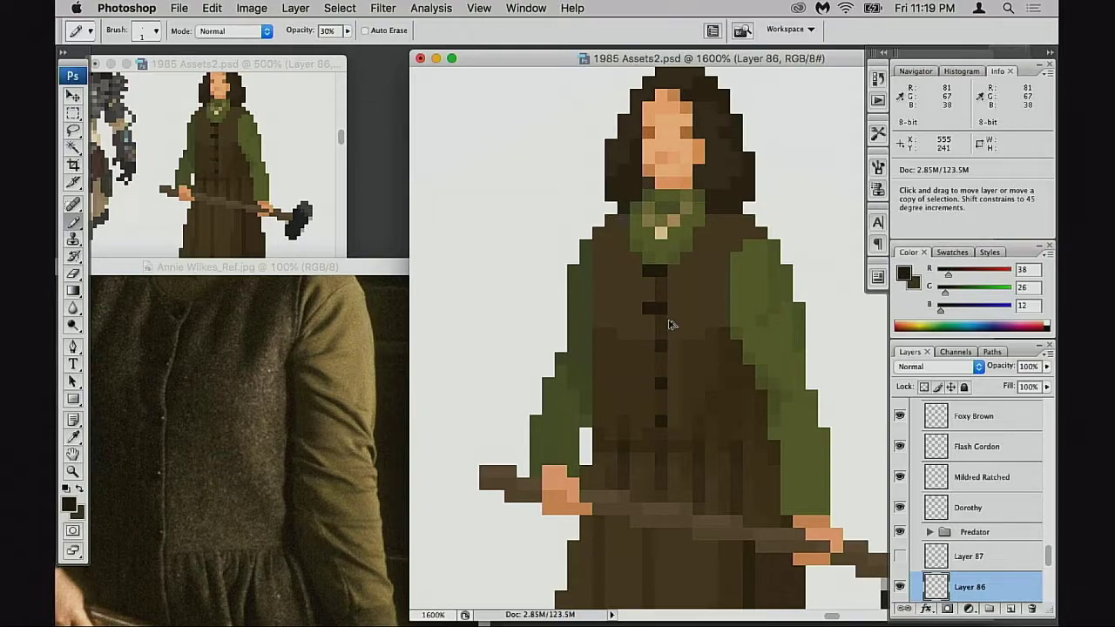
key(super+z)
key(super+z)
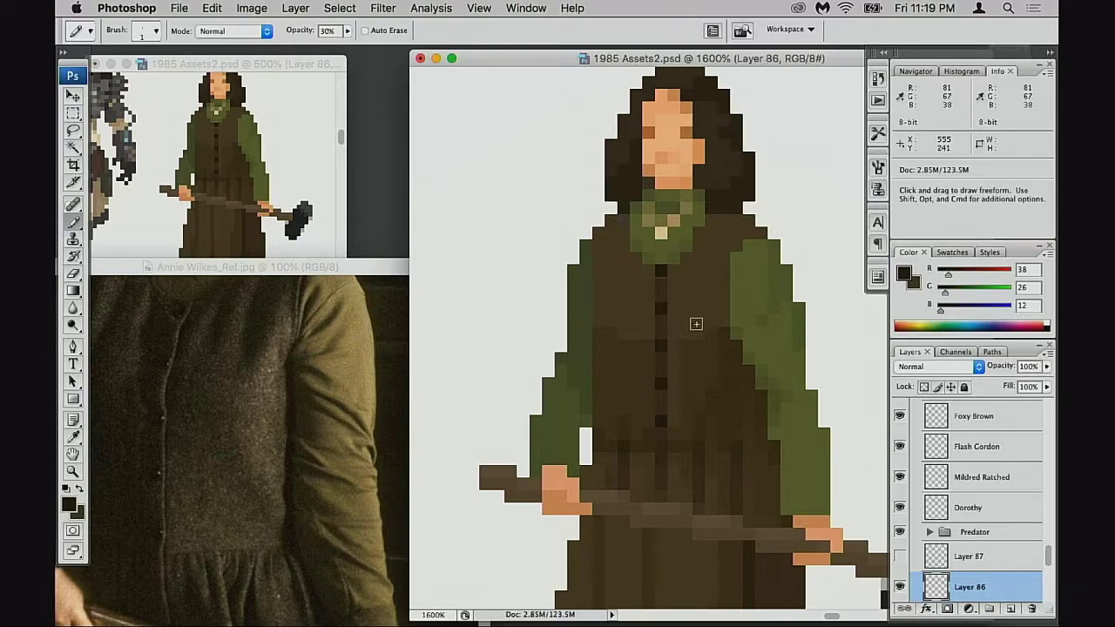
Lighten the placket pixels between the buttons with sampled browns RGB 81, 67, 38 and RGB 72, 57, 30 at 40% Pencil opacity
drag(707, 332, 705, 332)
alt+click(671, 326)
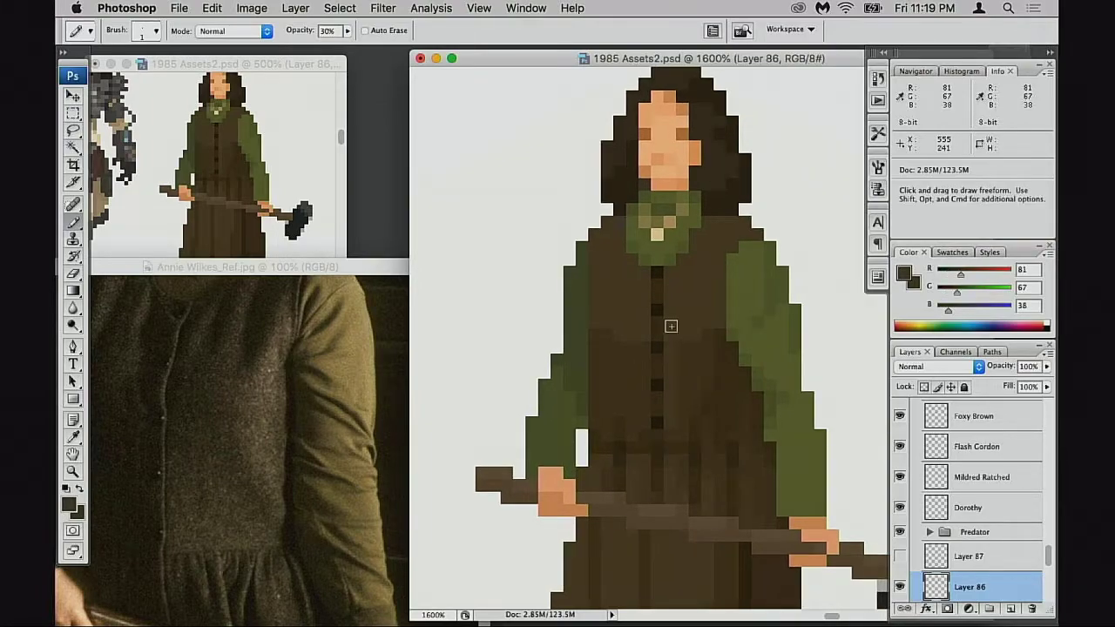
click(661, 332)
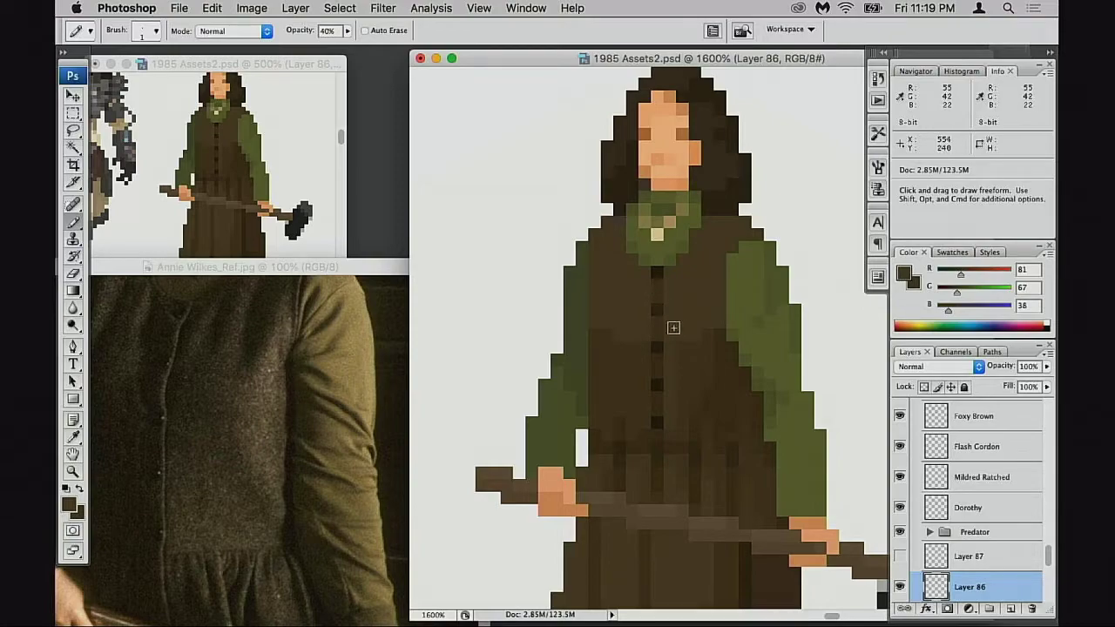
alt+click(664, 370)
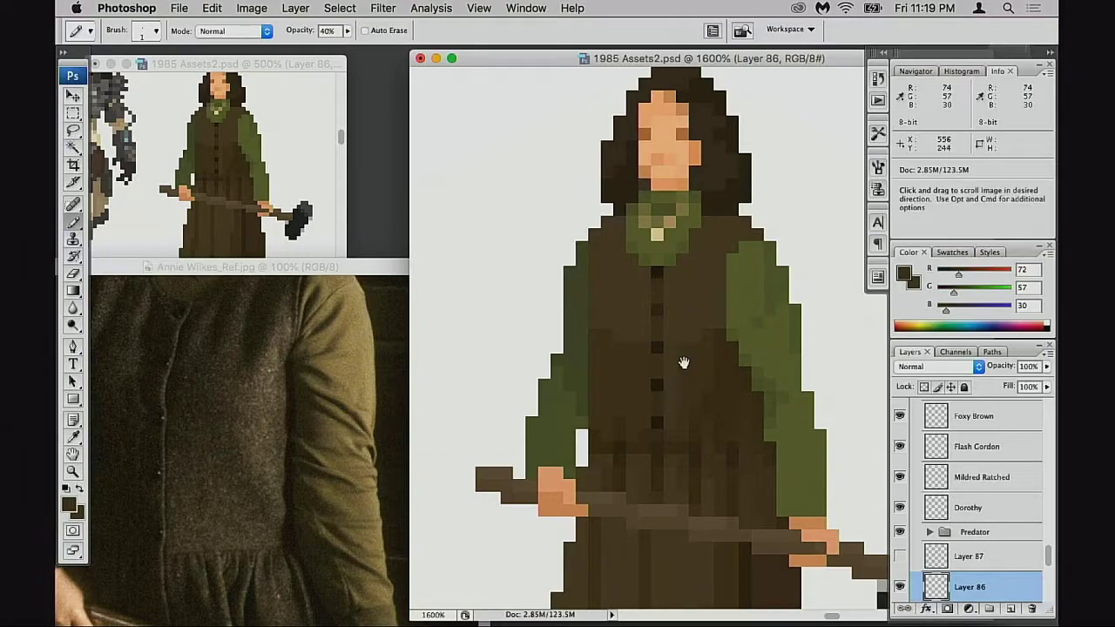
drag(684, 360, 663, 375)
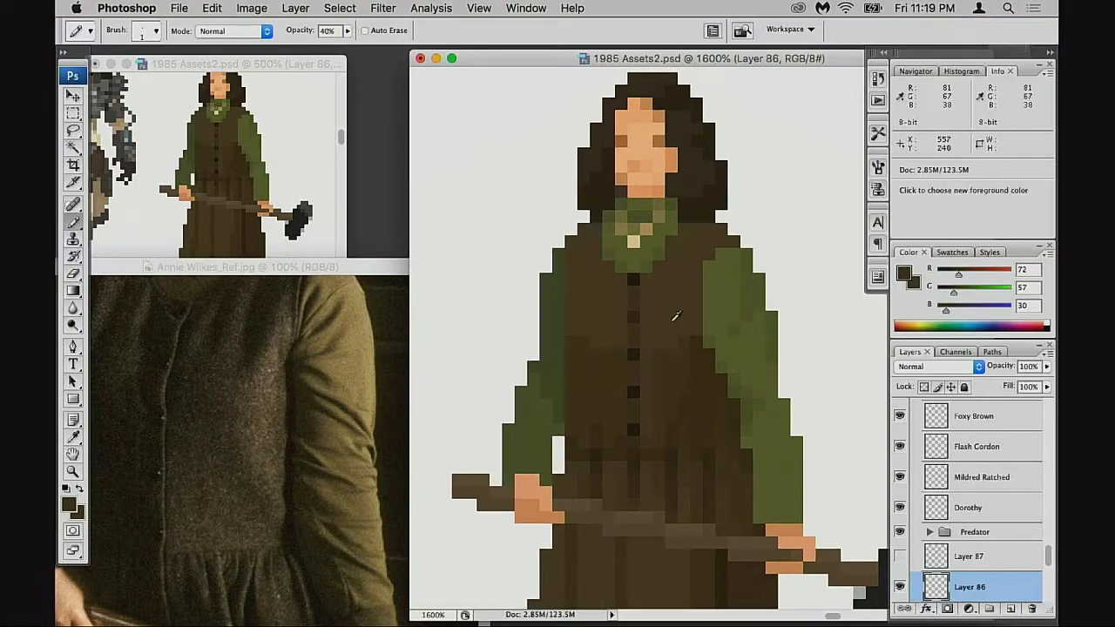
alt+click(671, 342)
Compare the whole character with the full set of reference photos, repositioning the reference window beside the sprite
key(super+minus)
key(super+minus)
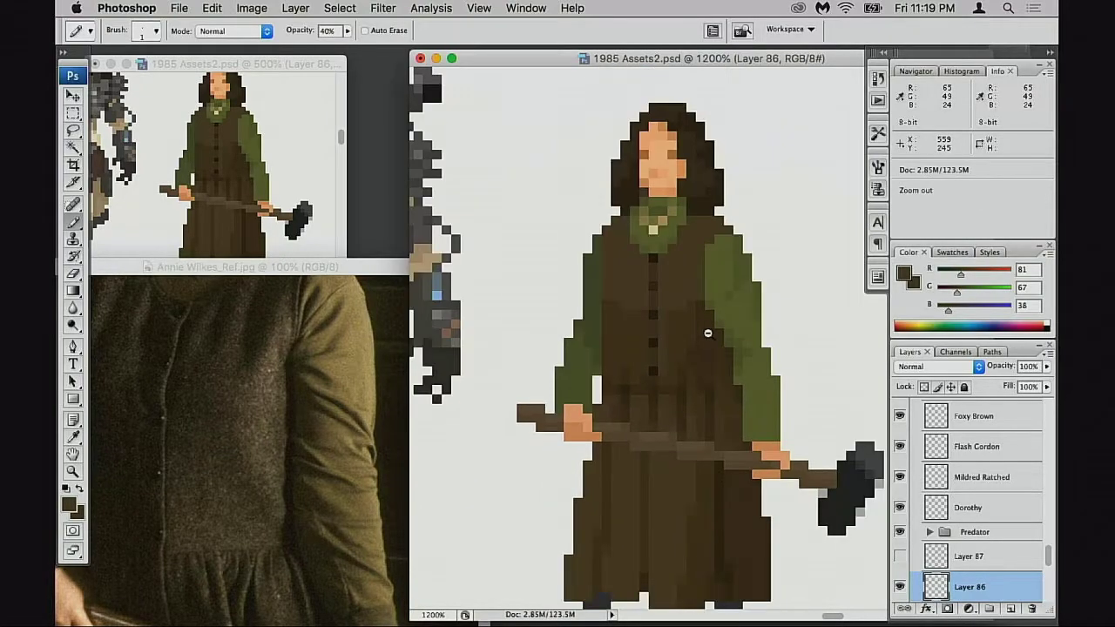
drag(699, 355, 724, 256)
alt+click(686, 346)
click(386, 407)
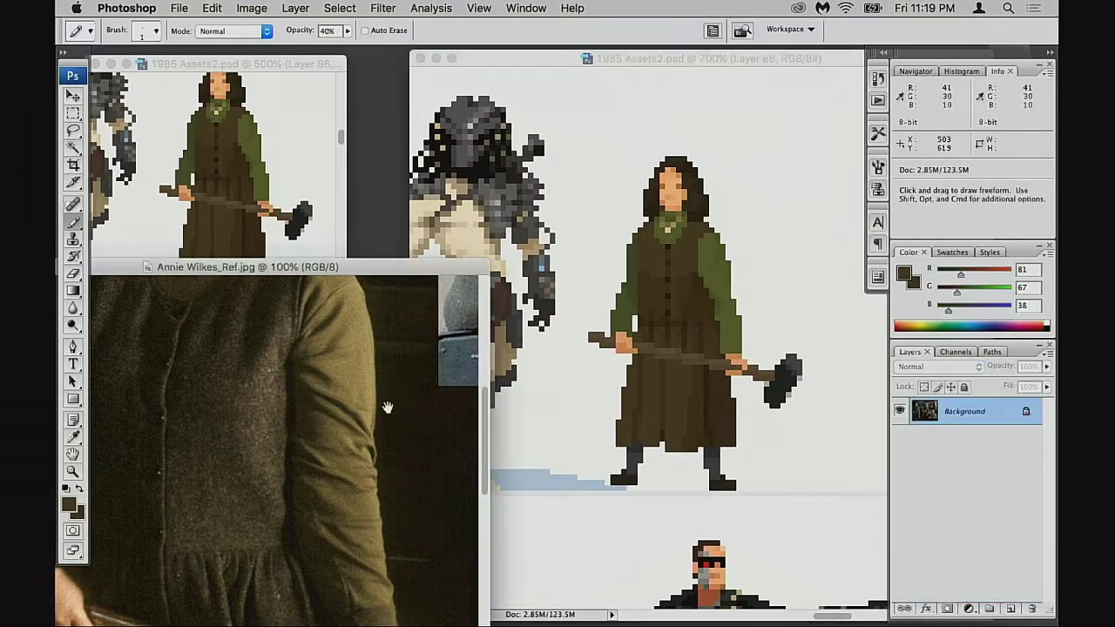
alt+click(352, 441)
alt+click(350, 447)
alt+click(289, 473)
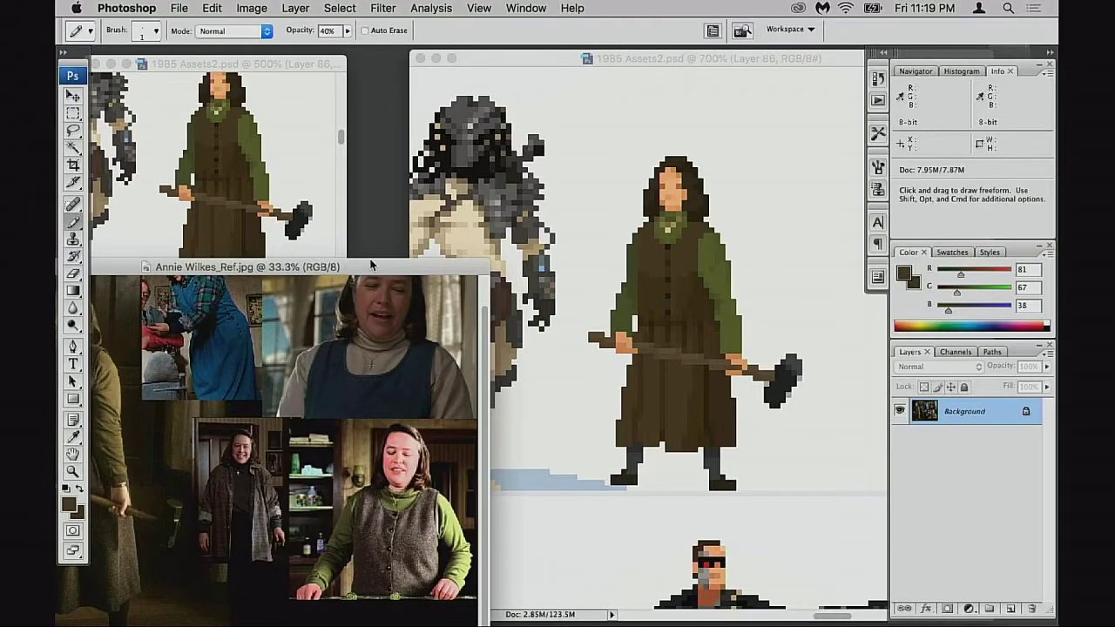
drag(366, 270, 428, 234)
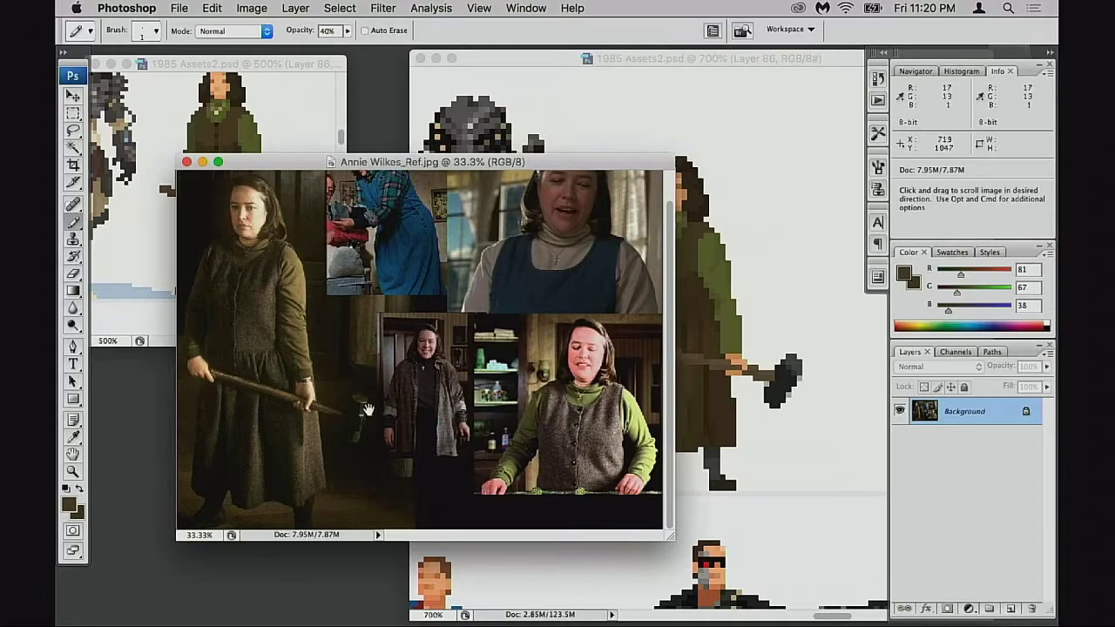
drag(569, 162, 466, 207)
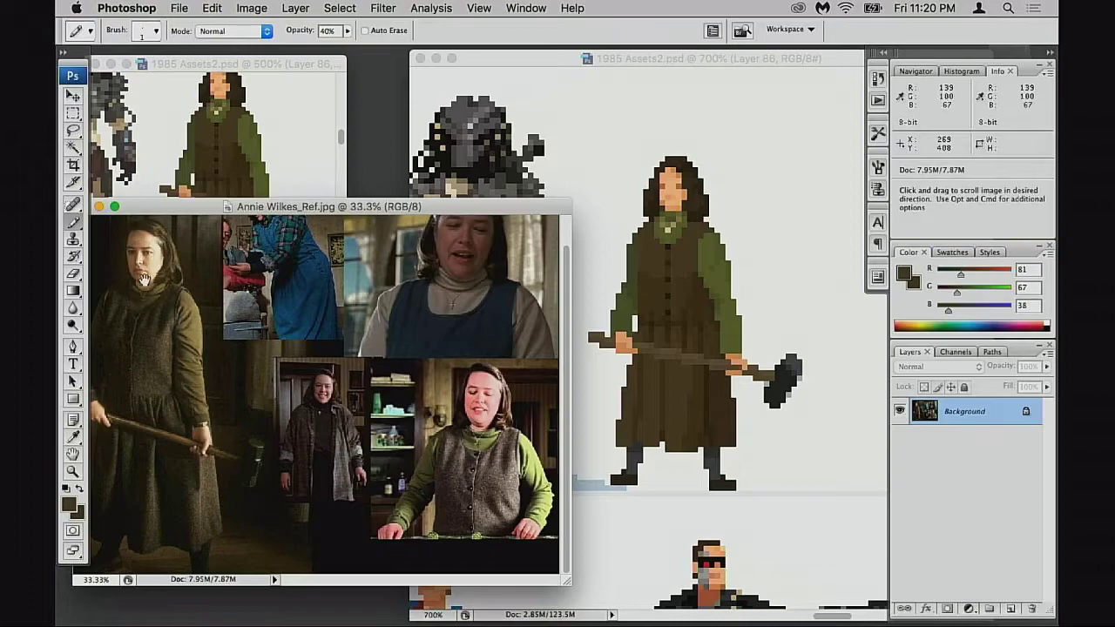
drag(539, 207, 471, 249)
Isolate the sledgehammer head on Layer 86 with a rectangular selection and lower its saturation with Hue/Saturation
click(733, 322)
super+click(771, 375)
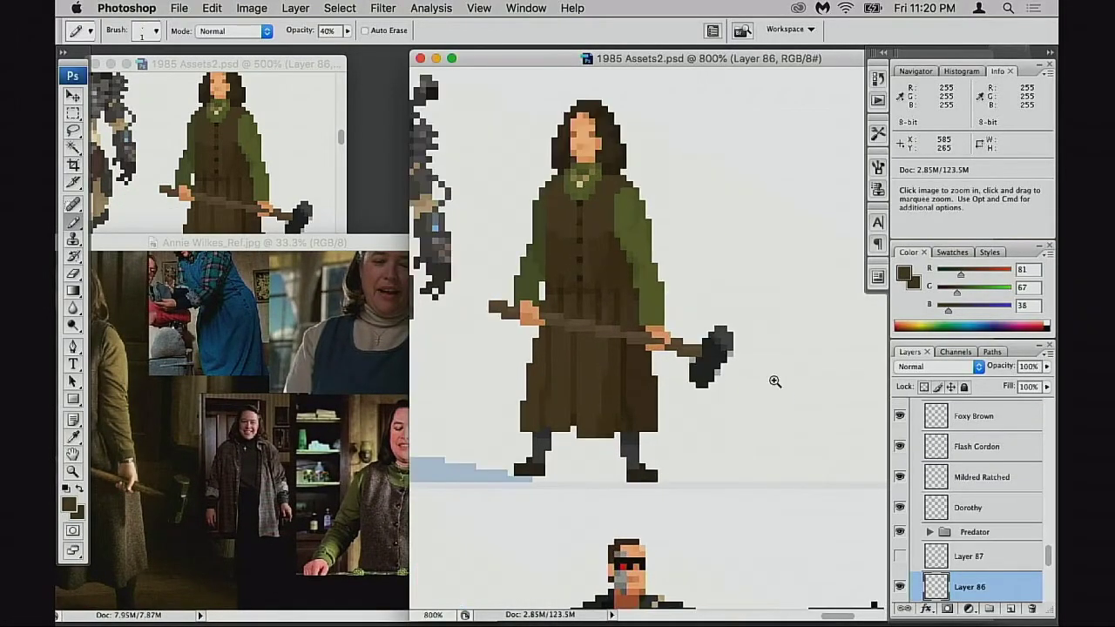
super+click(754, 378)
click(691, 367)
key(w)
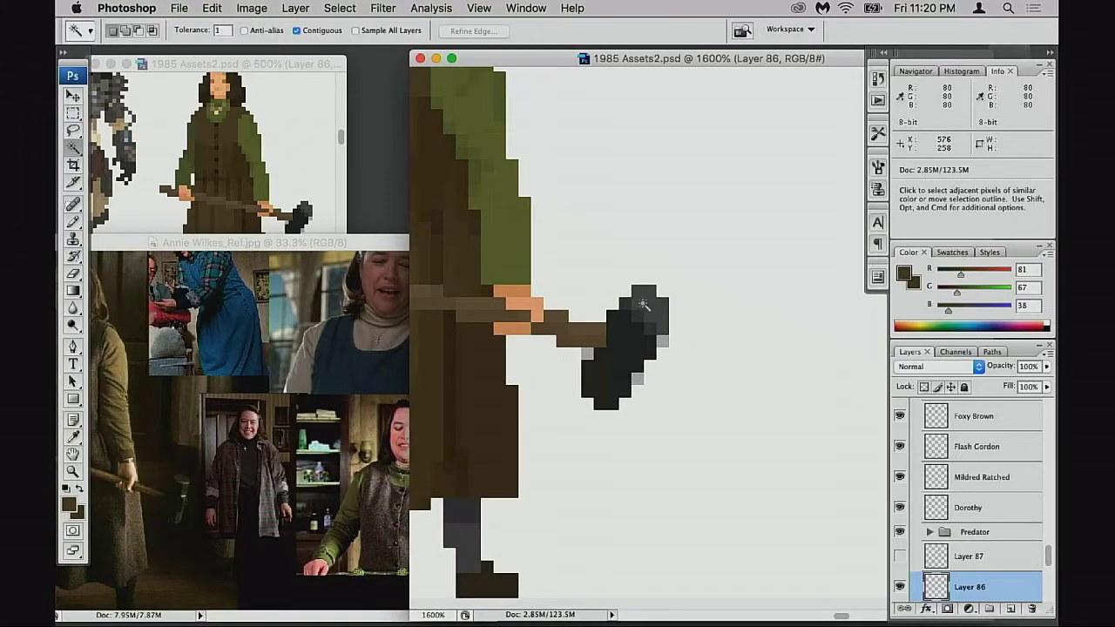
key(m)
drag(607, 260, 731, 408)
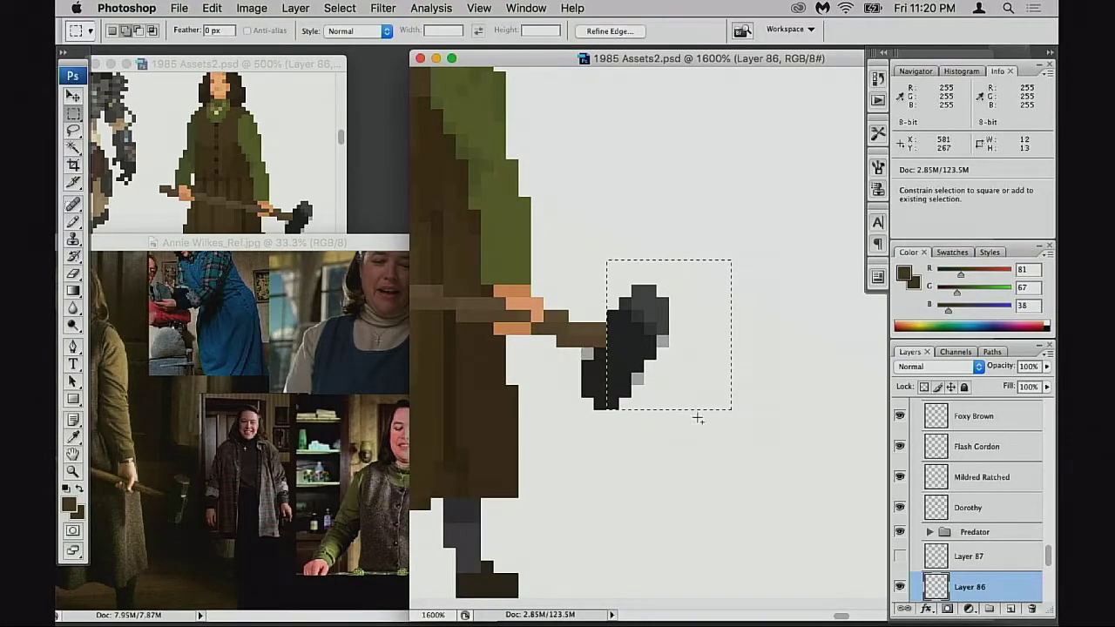
key(super+d)
key(super+u)
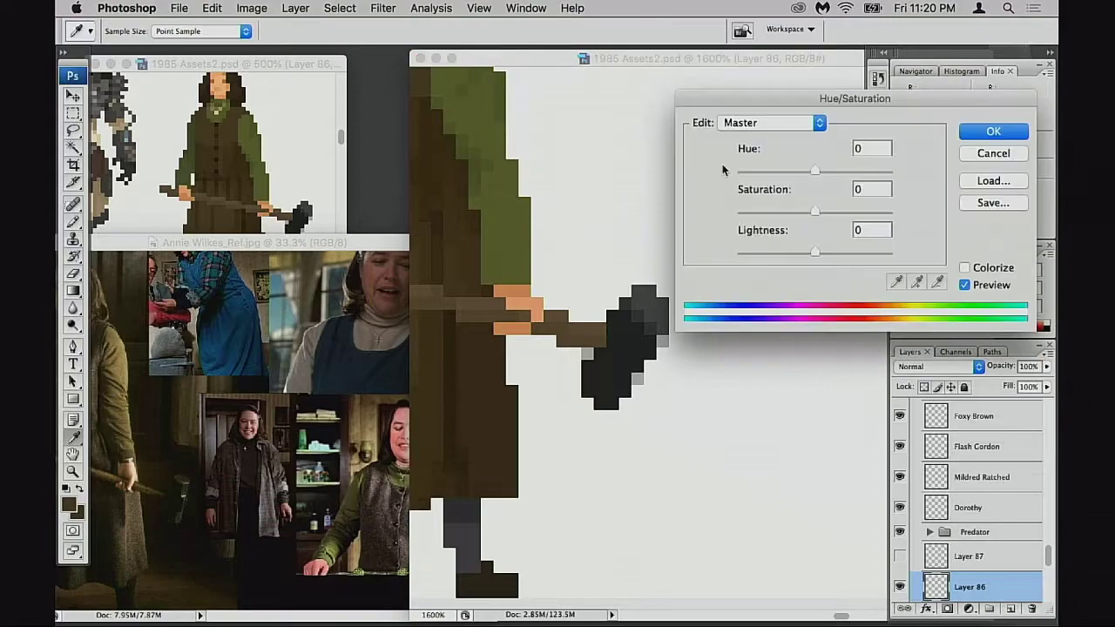
drag(814, 211, 750, 217)
click(977, 133)
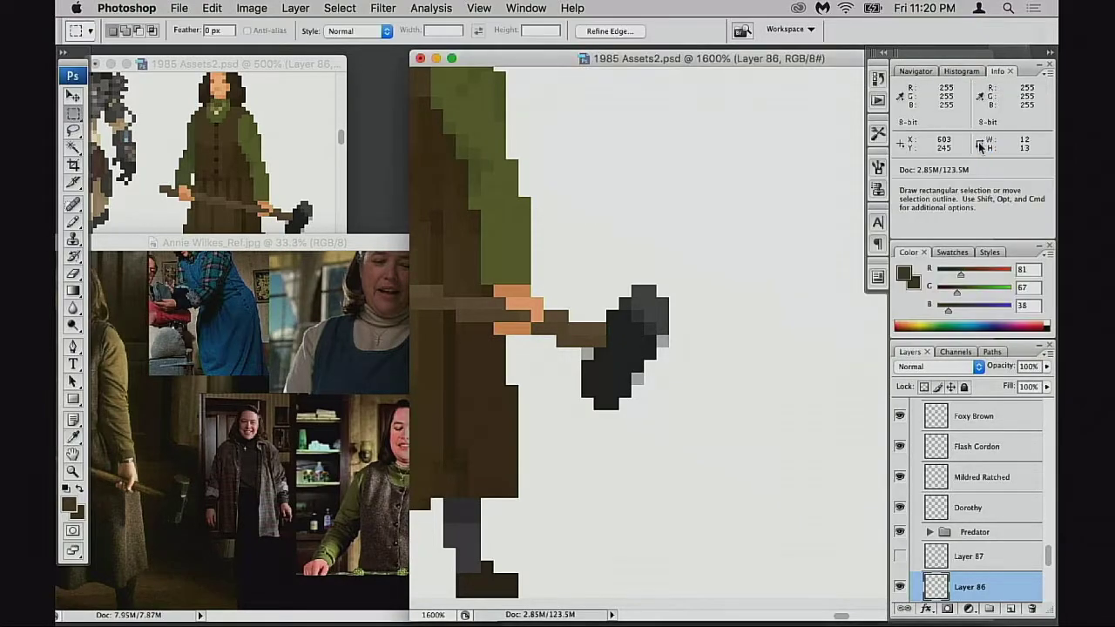
Toggle Layer 86 off and on, and raise the sledgehammer head's contrast with Levels inputs 26, 1.00 and 206
click(899, 586)
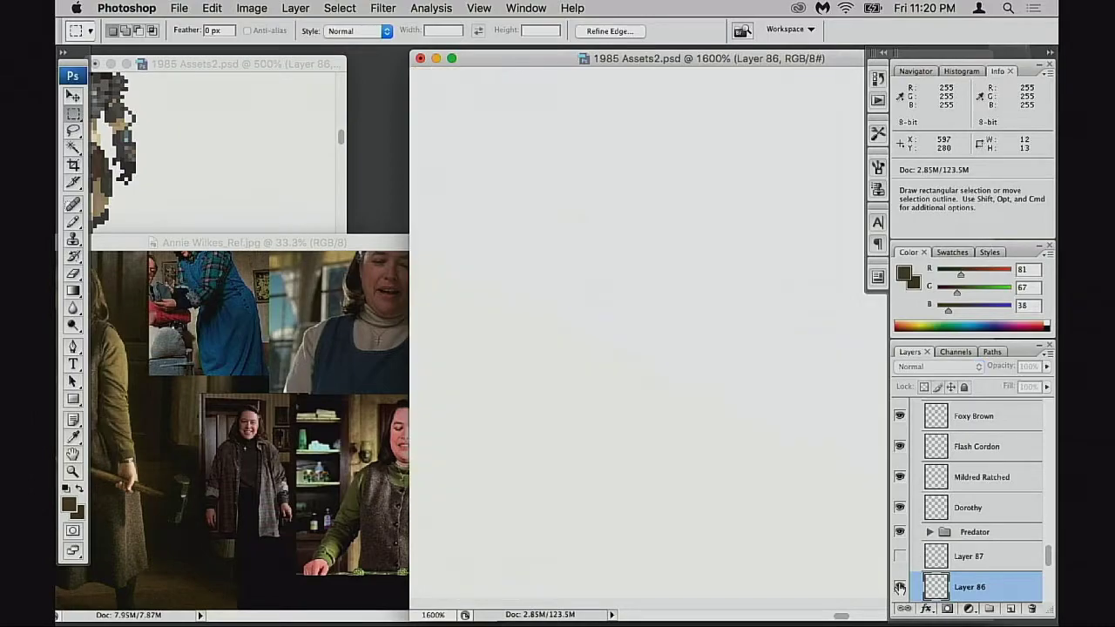
click(899, 586)
key(super+l)
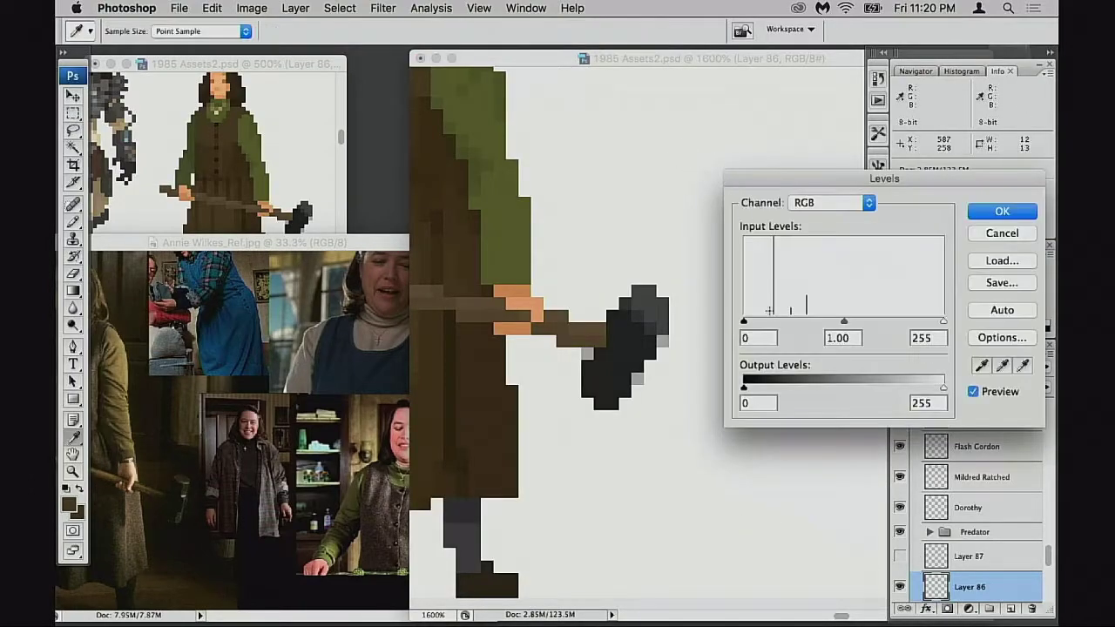
drag(745, 322, 763, 324)
drag(942, 324, 906, 326)
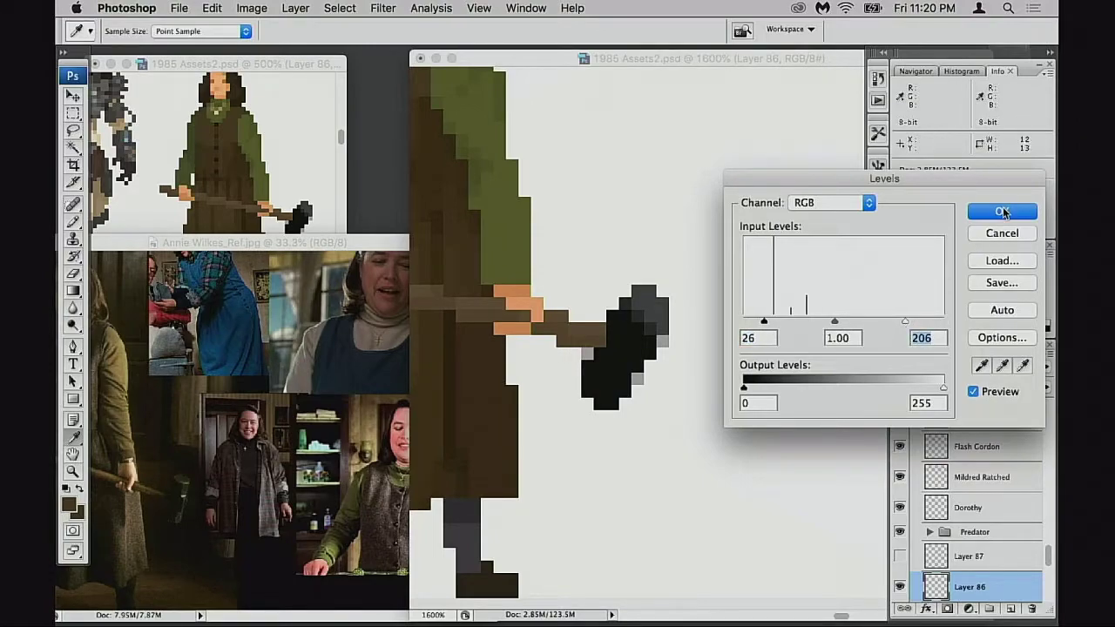
click(1002, 213)
Shift the sledgehammer head's midtones toward yellow with Color Balance
key(super+b)
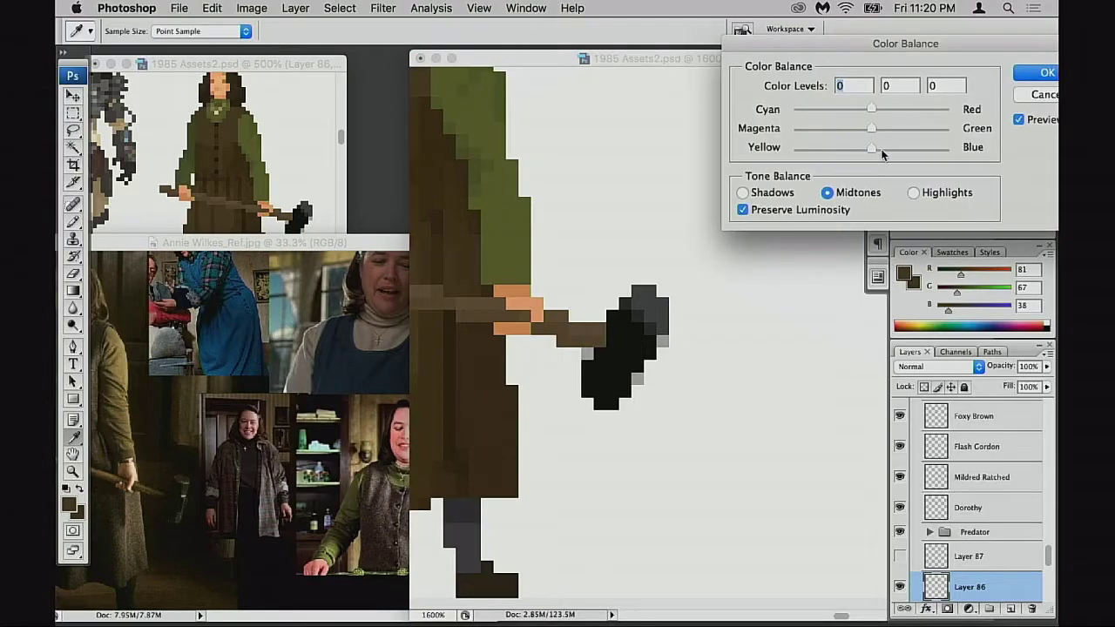
drag(871, 150, 859, 153)
click(1023, 74)
Set the Pencil to Color mode at 20% opacity and sample the hammer head's grey, RGB 82, 82, 71
key(b)
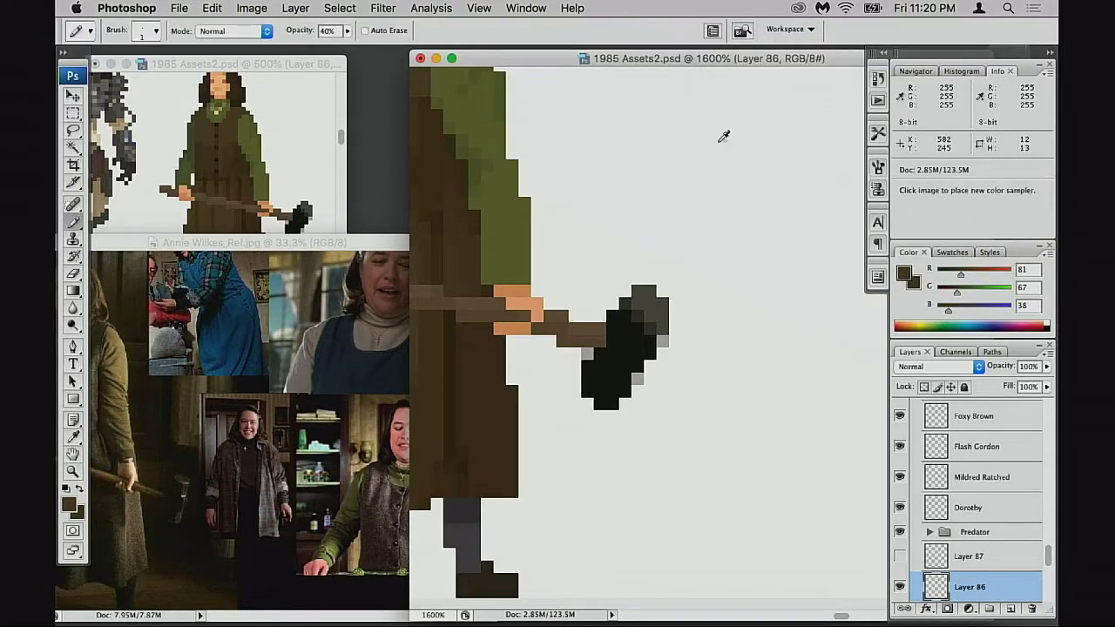
key(shift+alt+c)
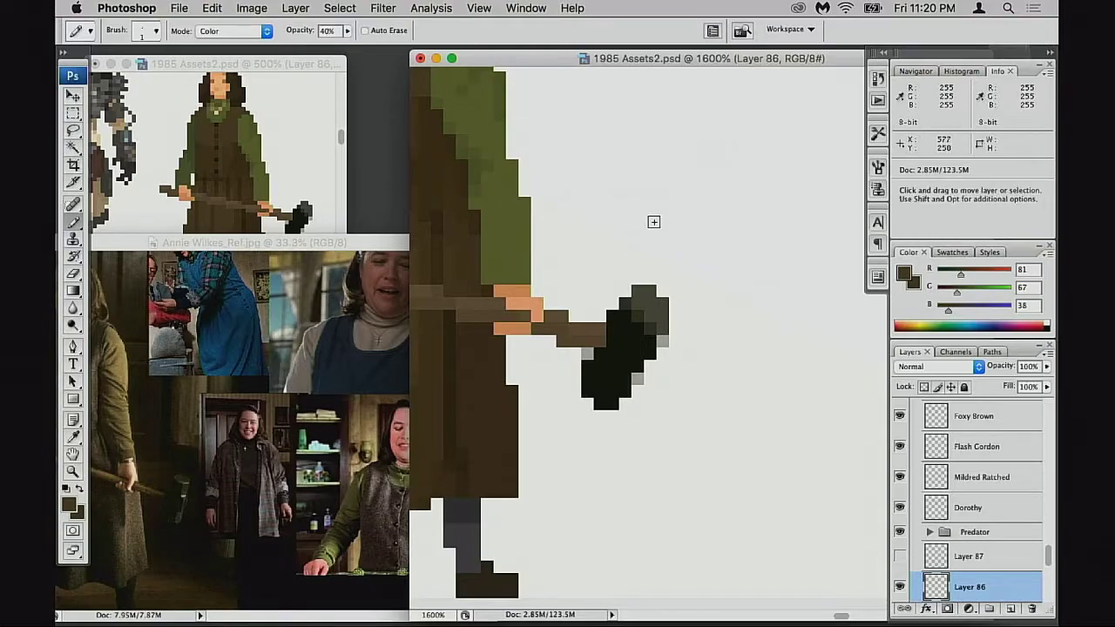
key(2)
alt+click(646, 306)
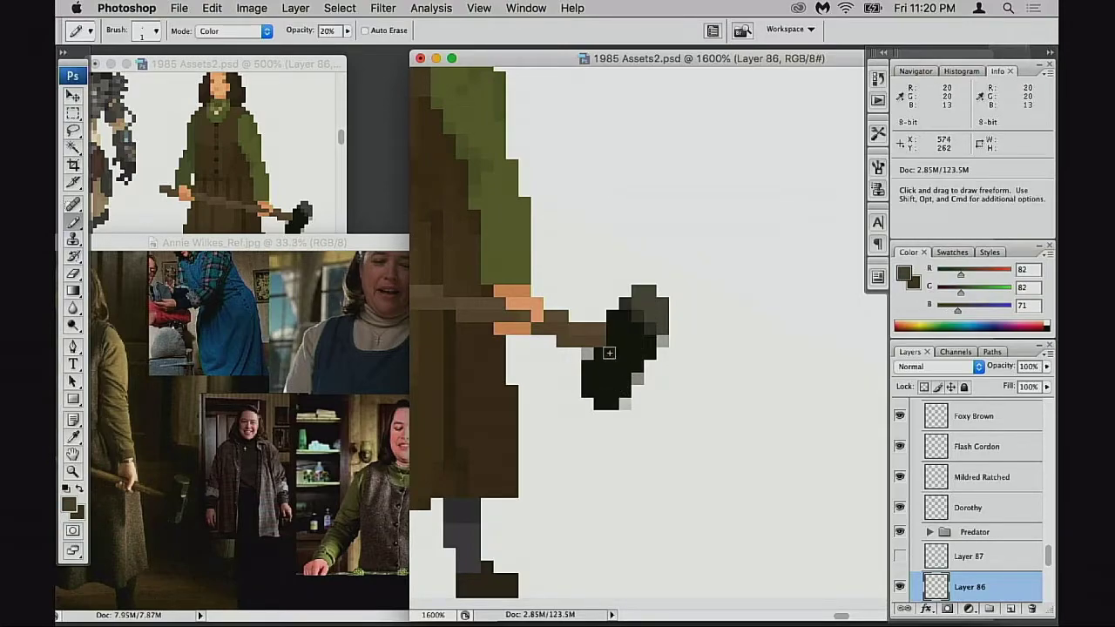
Try to tint the lower edge pixels of the sledgehammer head with the sampled grey, and undo the strokes
click(587, 403)
click(599, 415)
click(612, 415)
click(650, 366)
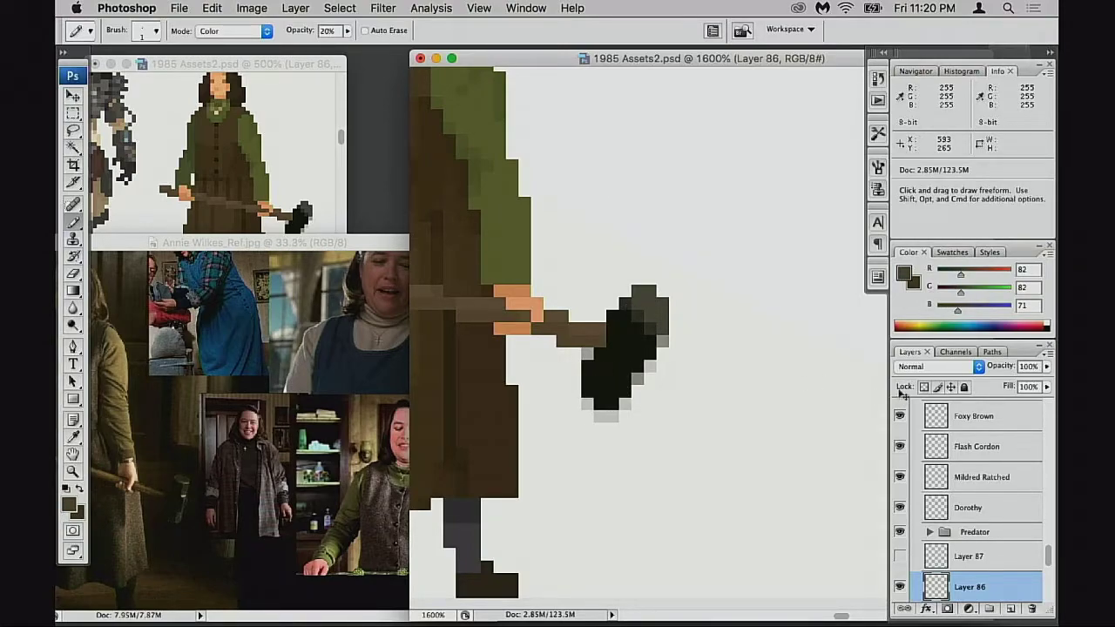
key(super+z)
Lock the transparent pixels of Layer 86 and tint the sledgehammer head with the sampled grey in Color mode at 100% opacity
click(924, 387)
key(0)
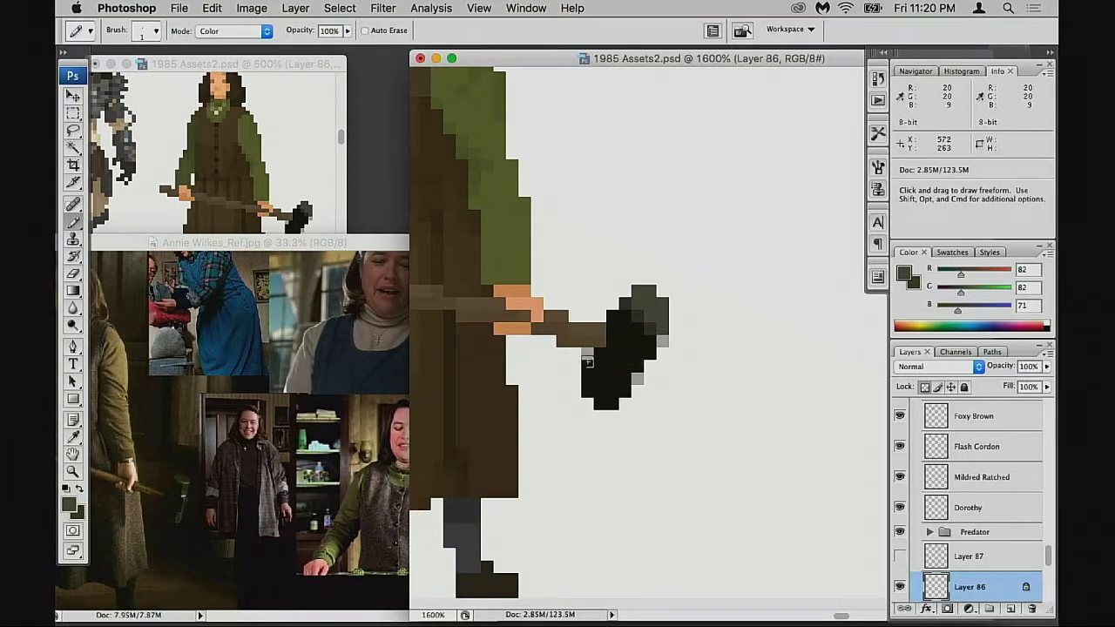
drag(624, 354, 655, 380)
click(336, 200)
click(630, 347)
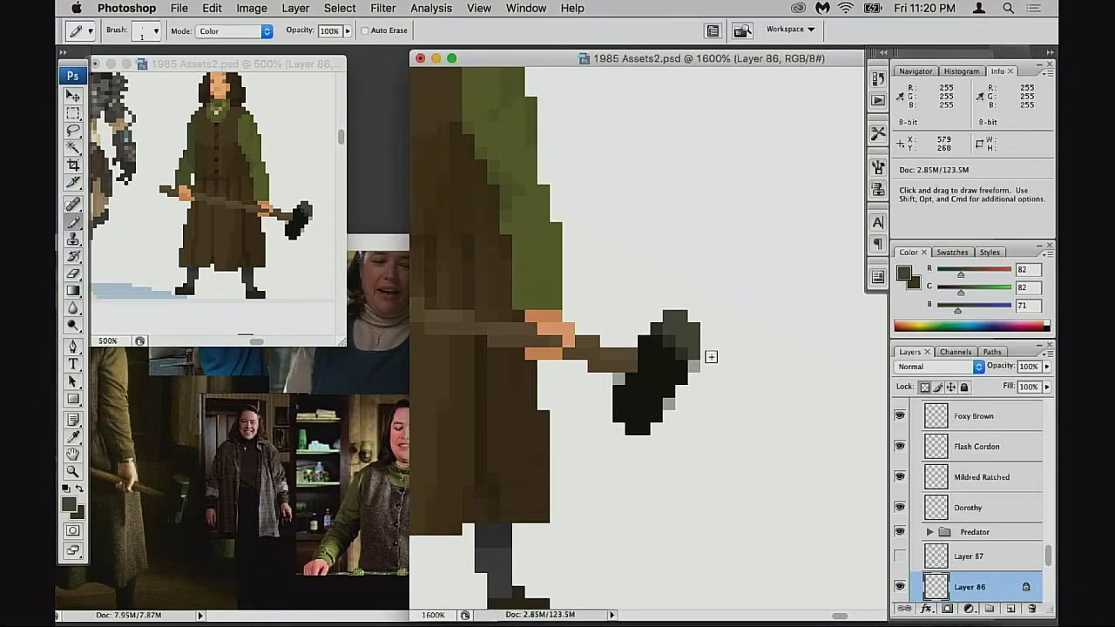
Select the dark pixels of the sledgehammer head with the Magic Wand and sample the handle's brown, RGB 73, 61, 40
key(w)
click(672, 374)
shift+click(628, 407)
shift+click(657, 341)
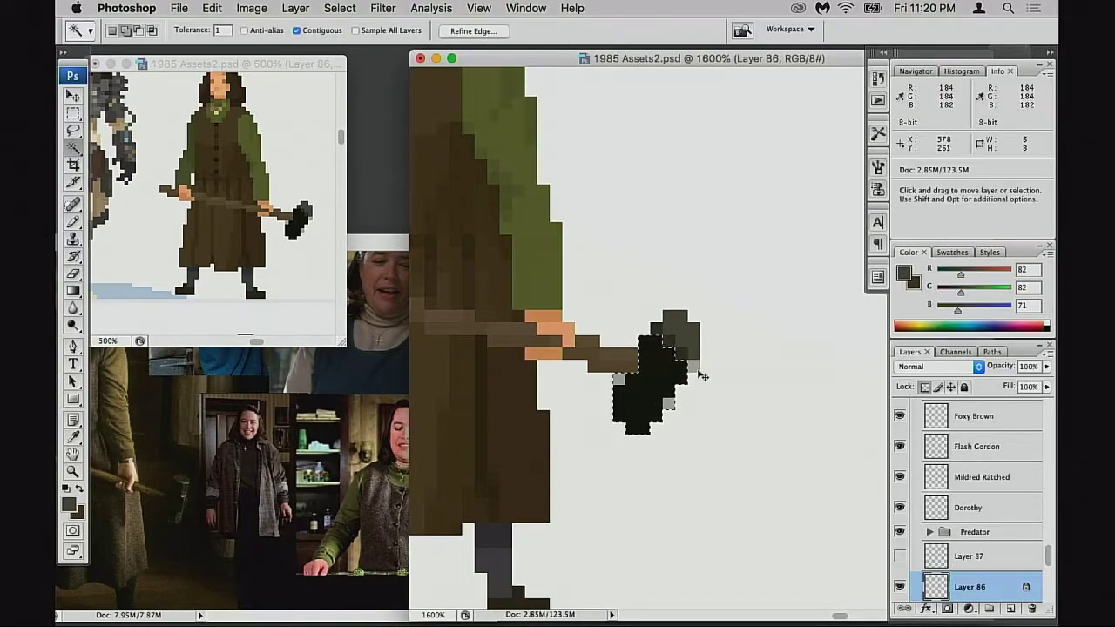
key(ctrl+h)
key(i)
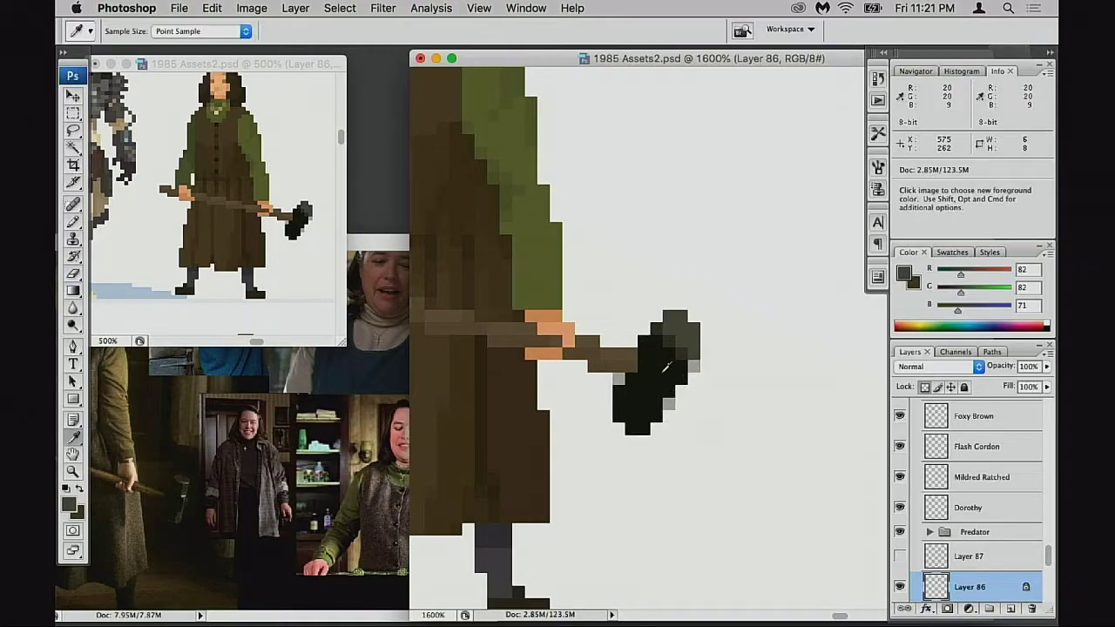
click(620, 358)
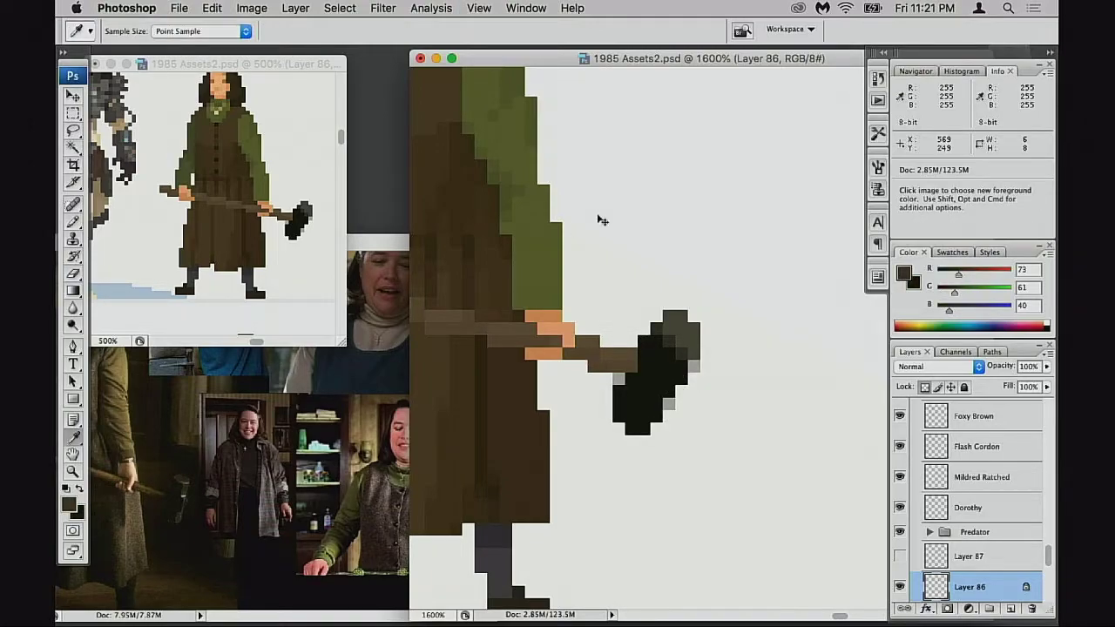
key(ctrl+u)
click(984, 153)
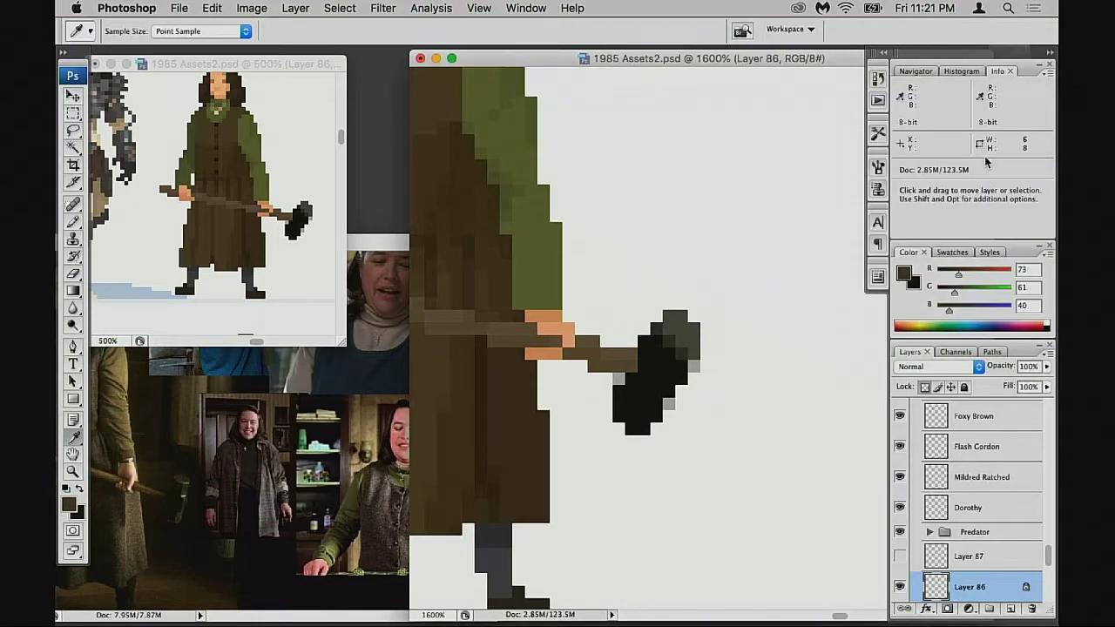
key(super+u)
drag(810, 212, 731, 218)
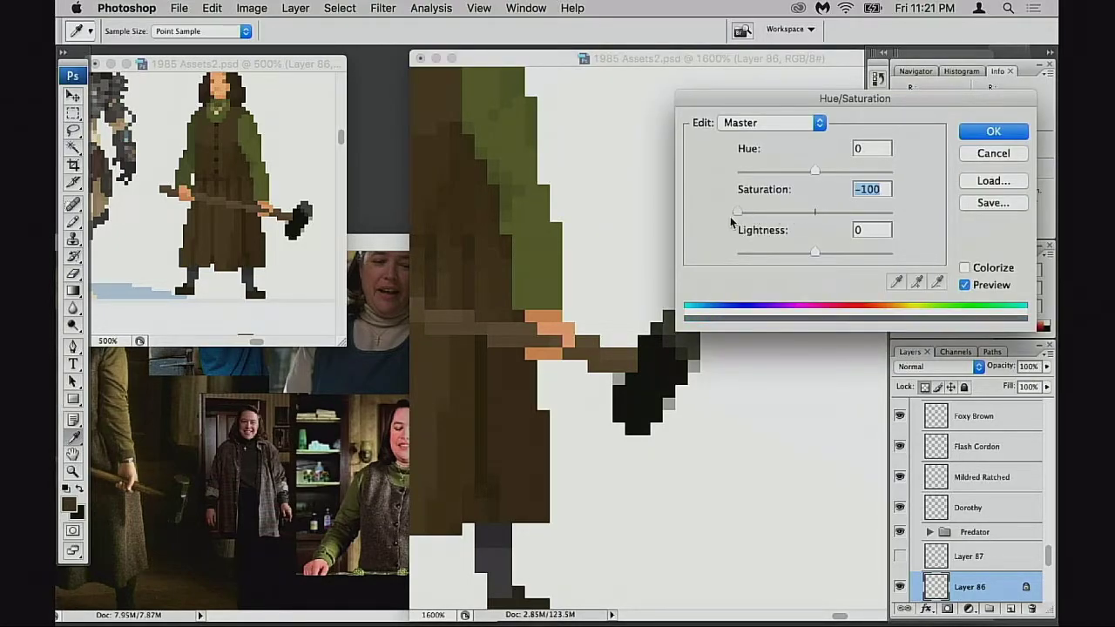
click(977, 156)
Warm the selected sledgehammer head pixels with Color Balance, shifting the midtones toward red and yellow
key(ctrl+b)
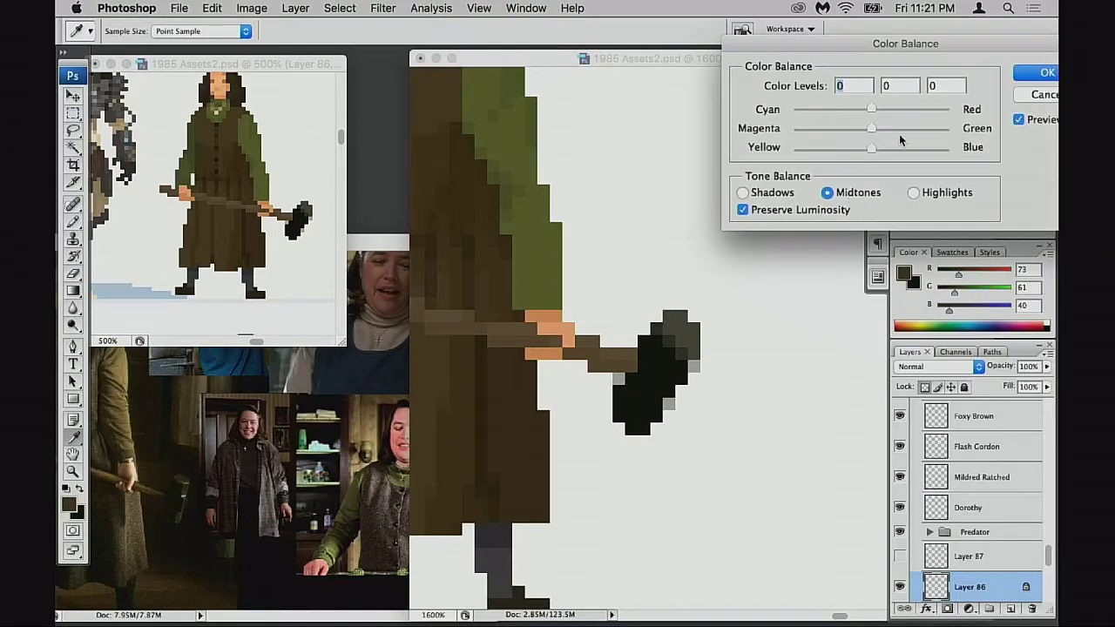
drag(876, 102, 893, 106)
drag(871, 149, 859, 154)
click(1019, 77)
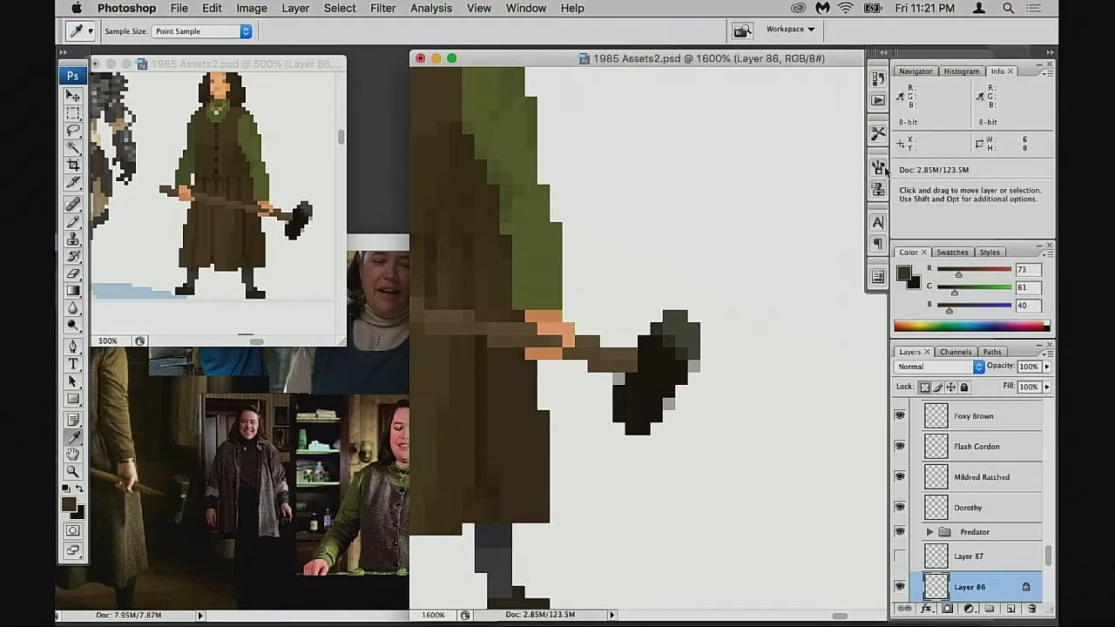
Examine the recoloured sledgehammer head against the whole character at several magnifications
drag(640, 328, 798, 419)
alt+click(718, 383)
alt+click(766, 408)
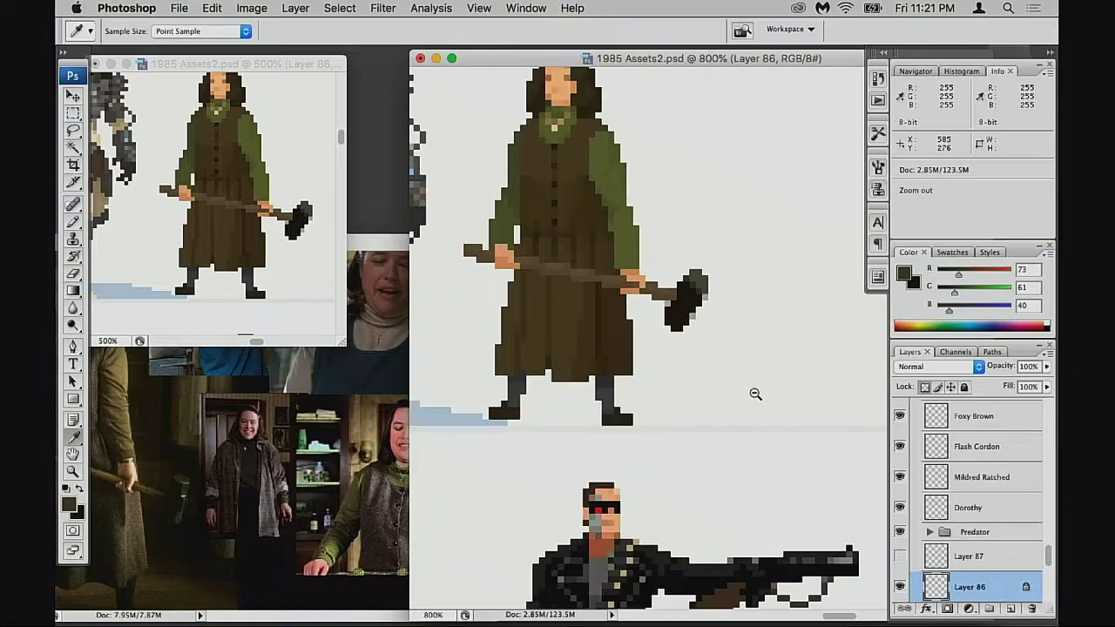
alt+click(750, 395)
drag(695, 272, 721, 380)
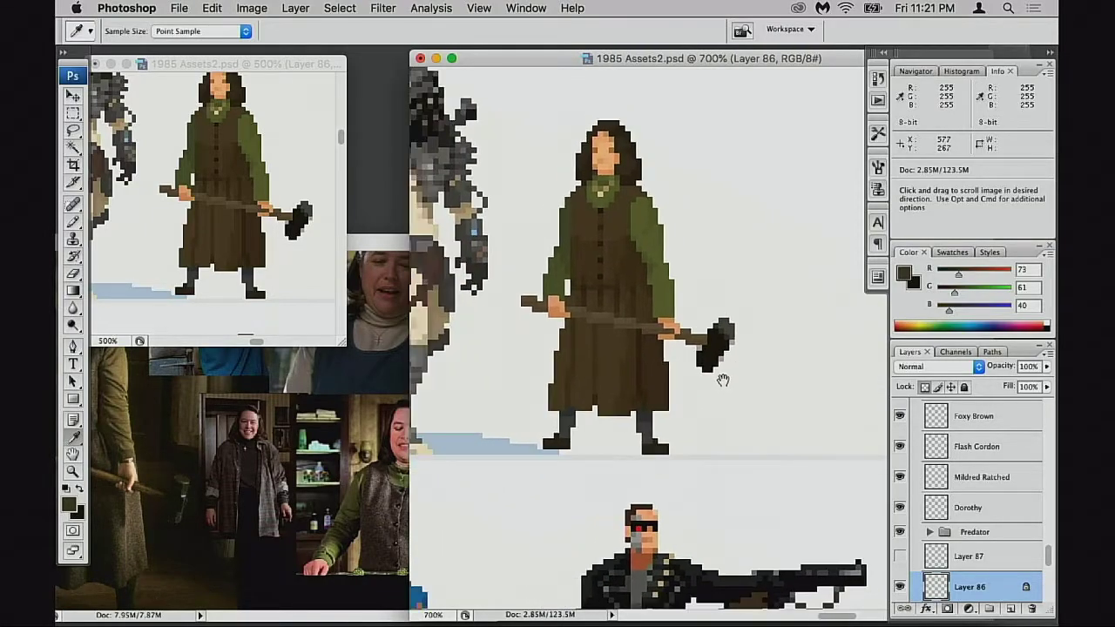
key(super+plus)
key(super+plus)
key(super+plus)
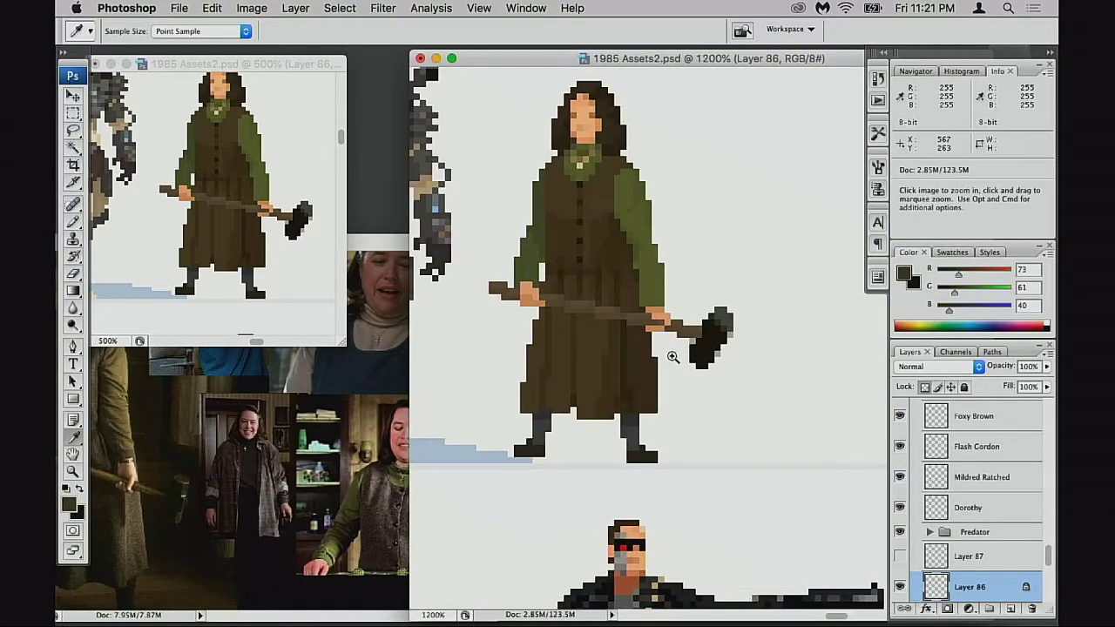
Compare the finished character with the neighbouring sprites at 400%, toggling Layer 86 off and on
alt+super+click(684, 353)
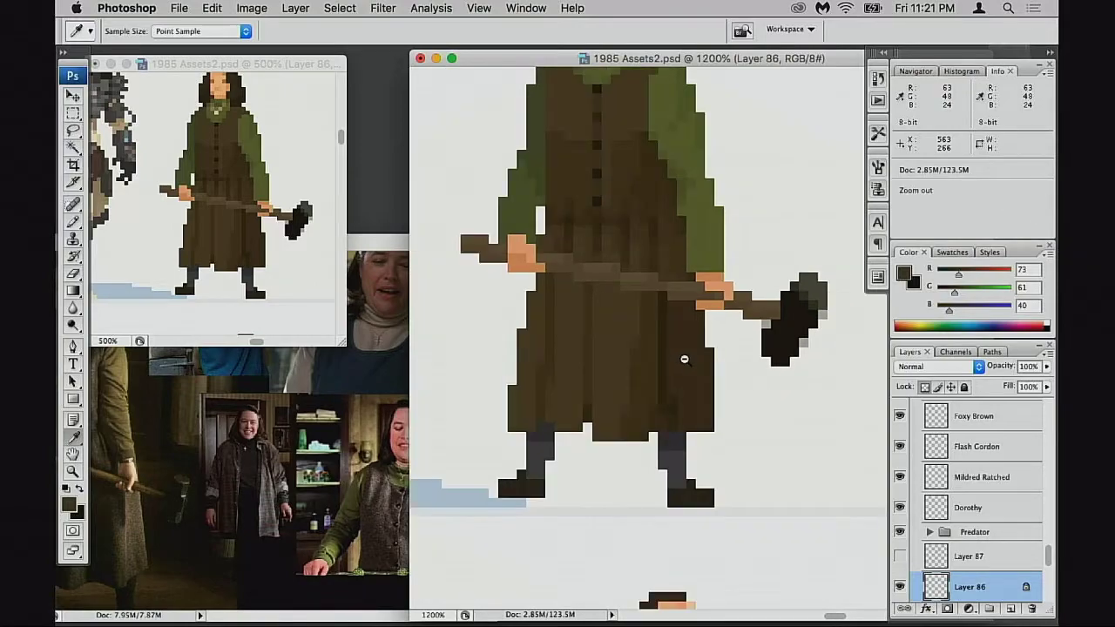
alt+super+click(687, 356)
alt+super+click(689, 358)
alt+super+click(701, 359)
alt+super+click(711, 359)
alt+super+click(718, 360)
drag(757, 370, 679, 401)
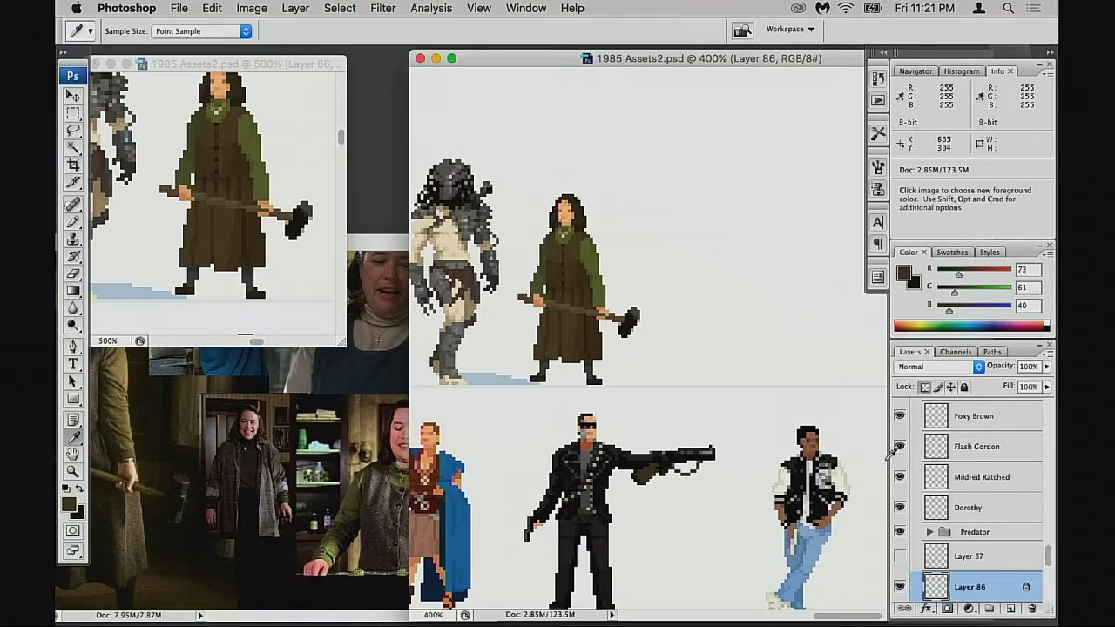
scroll(902, 498, down, 3)
click(900, 498)
click(900, 498)
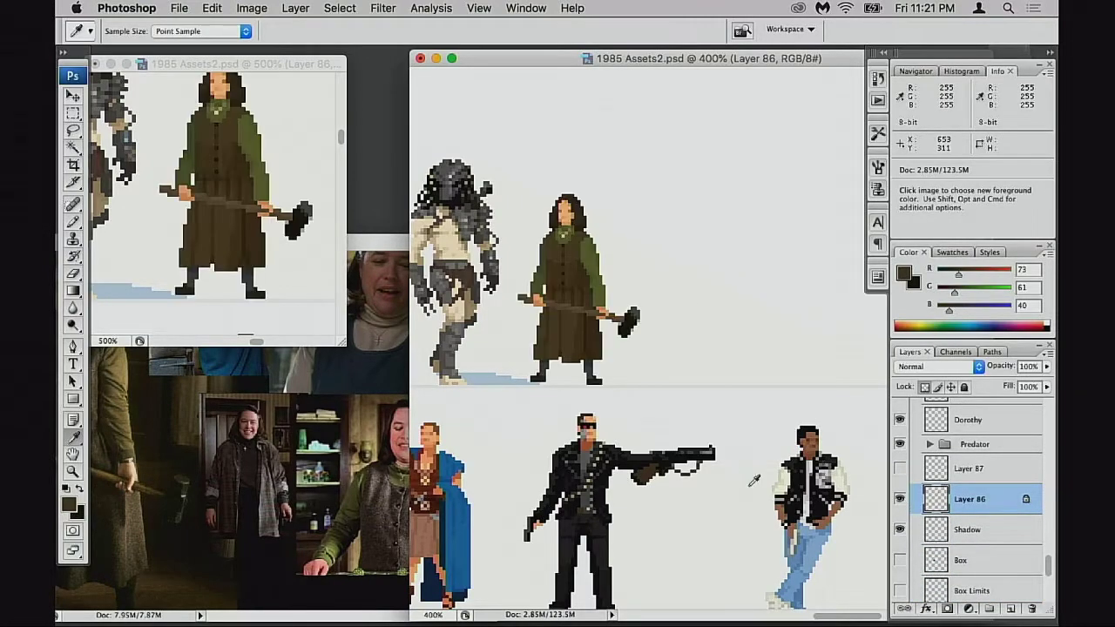
Check the reference photos once more and close Annie Wilkes_Ref.jpg
click(389, 249)
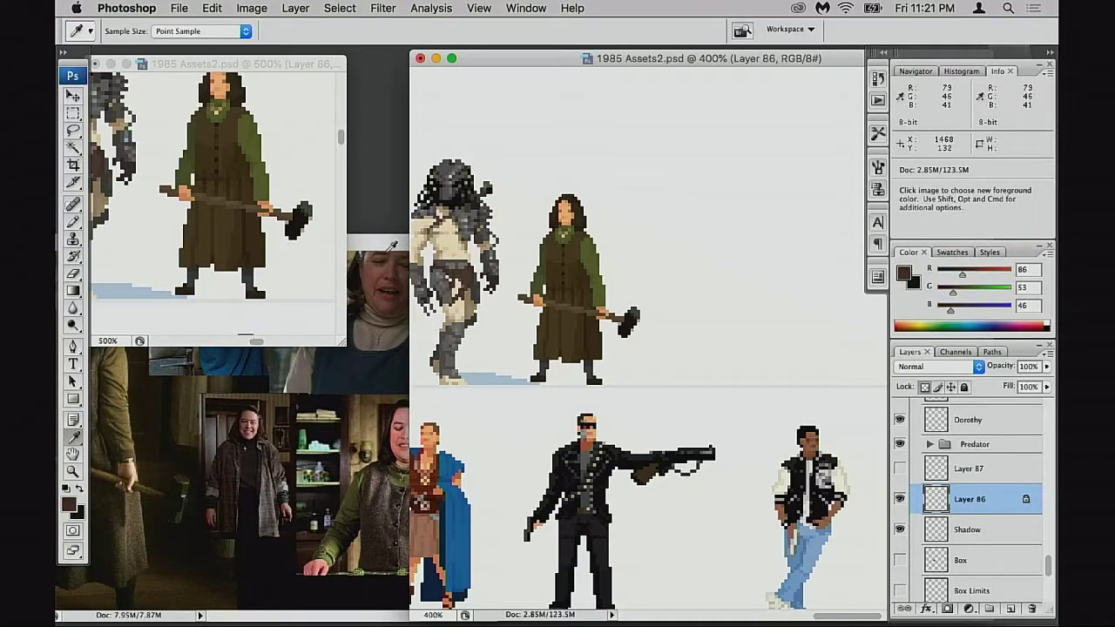
drag(396, 244, 512, 206)
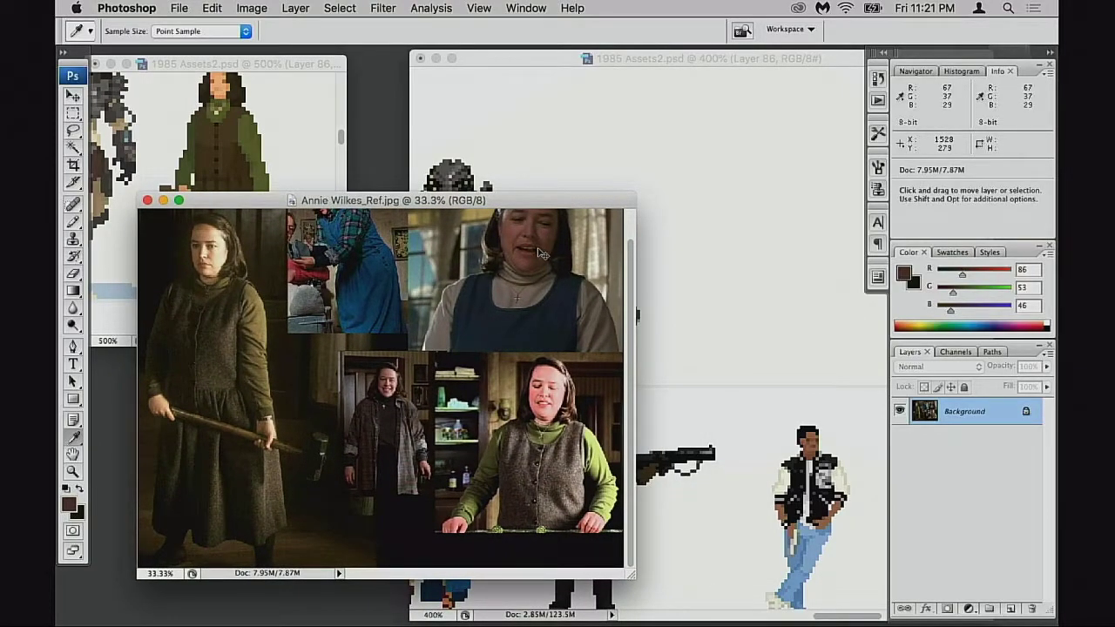
key(super+w)
Open Misery_Ref.jpg from the desktop in Photoshop and arrange its window beside the sprite document
drag(661, 58, 492, 76)
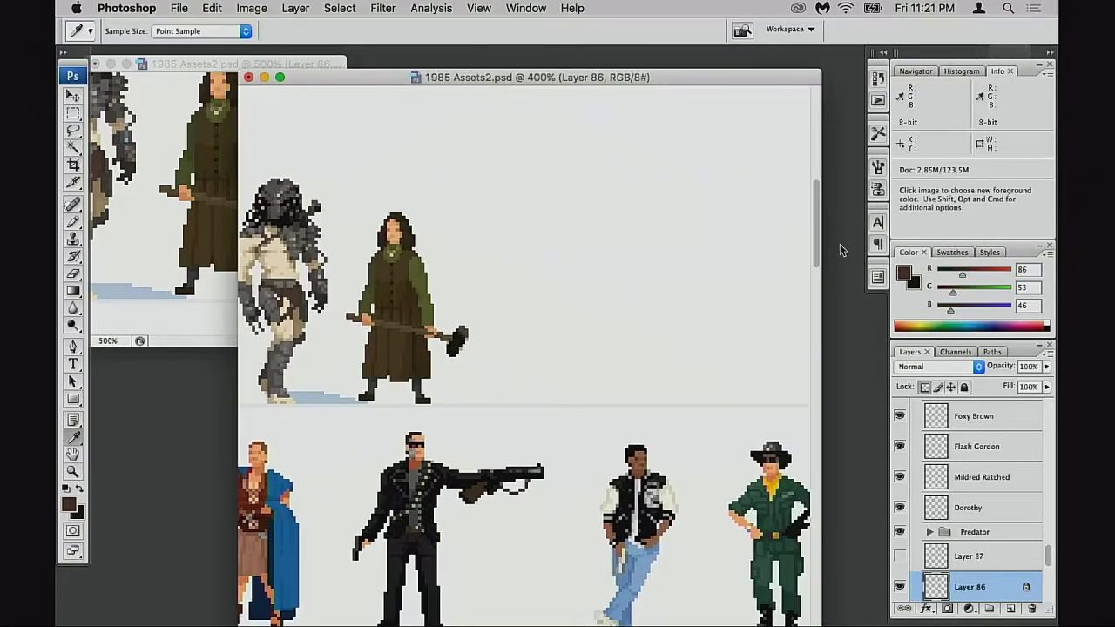
click(889, 297)
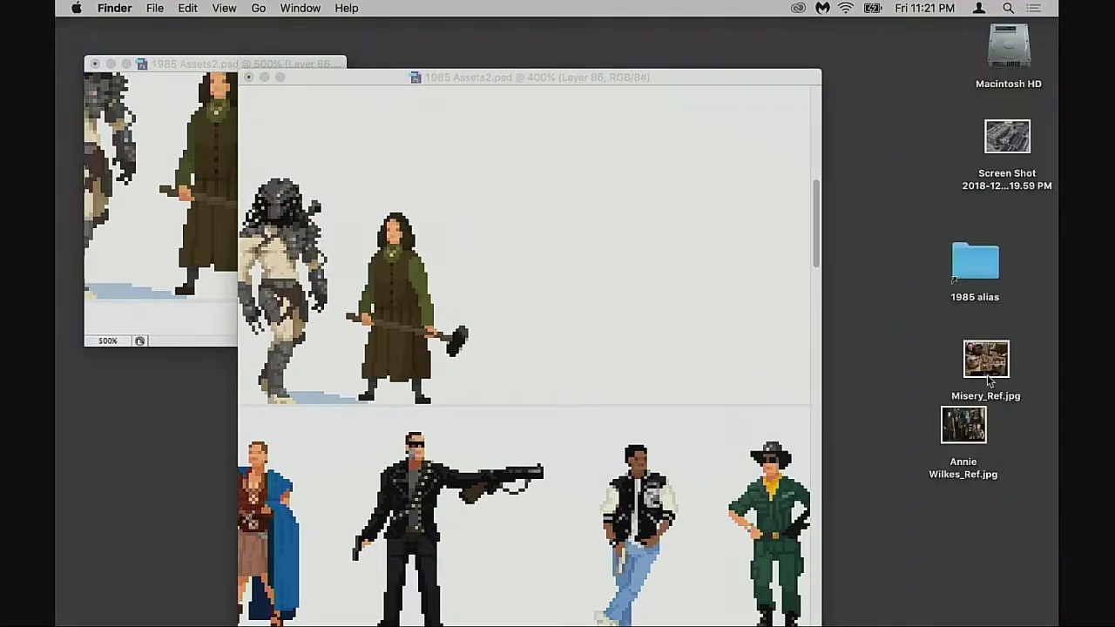
drag(989, 381, 479, 597)
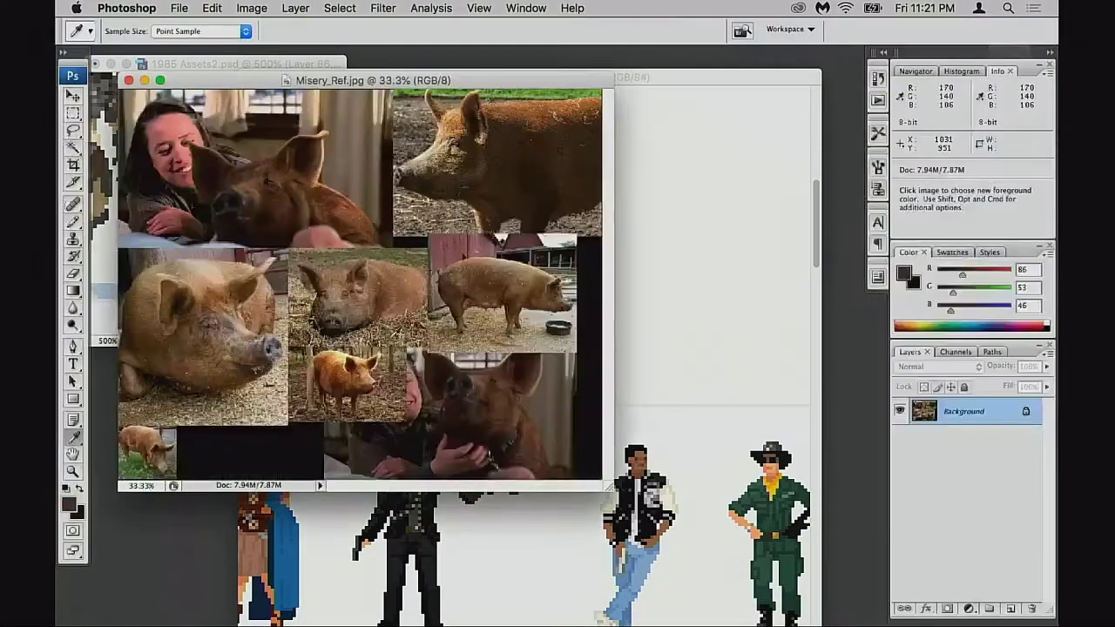
drag(490, 81, 434, 229)
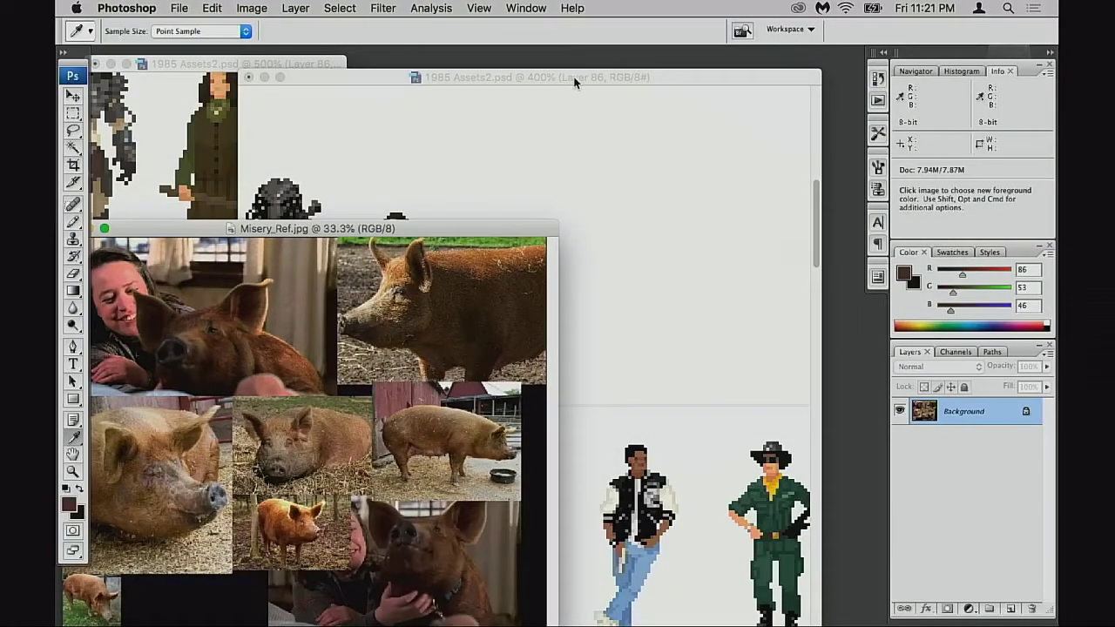
drag(573, 81, 687, 61)
drag(330, 230, 378, 208)
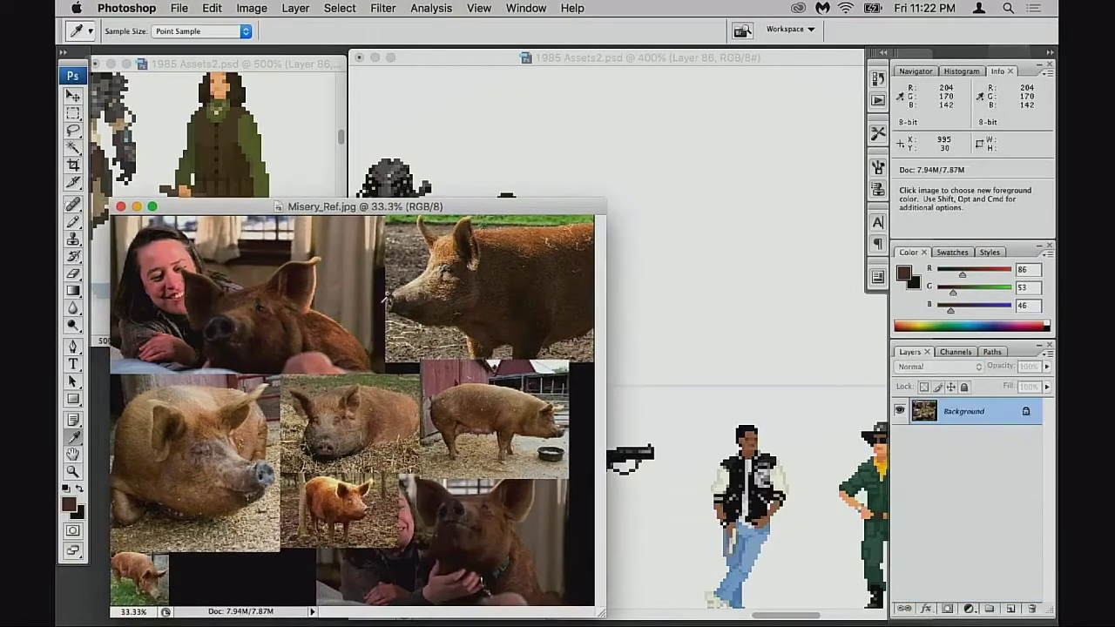
Display the Misery_Ref.jpg photos at 100% in full-screen mode
key(space)
super+click(288, 438)
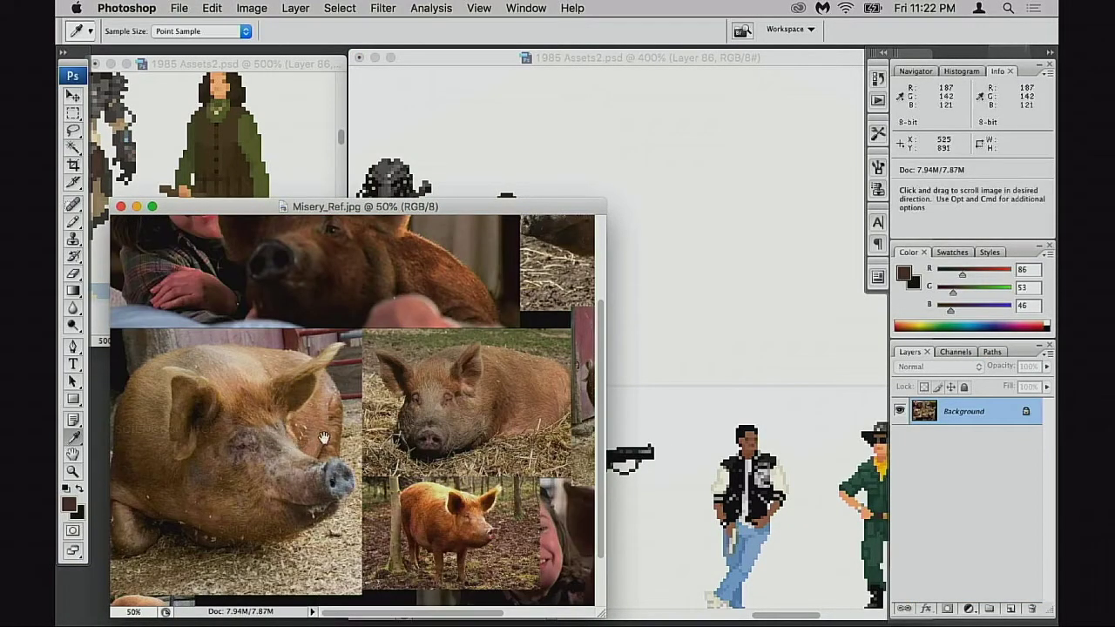
drag(402, 373, 356, 416)
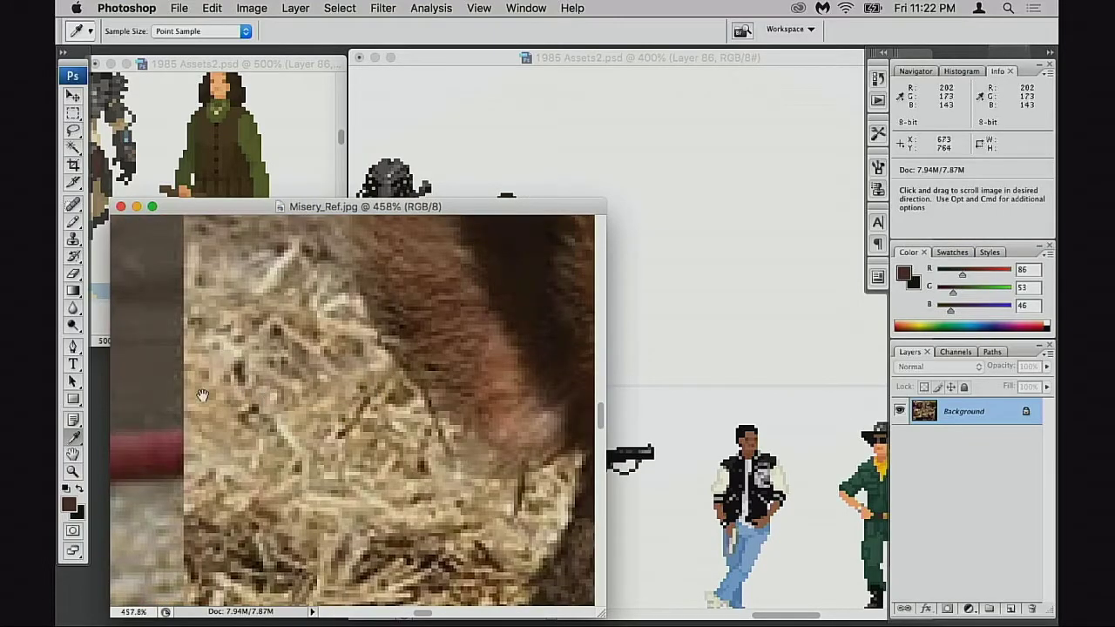
double_click(74, 472)
key(space)
drag(405, 380, 391, 415)
key(f)
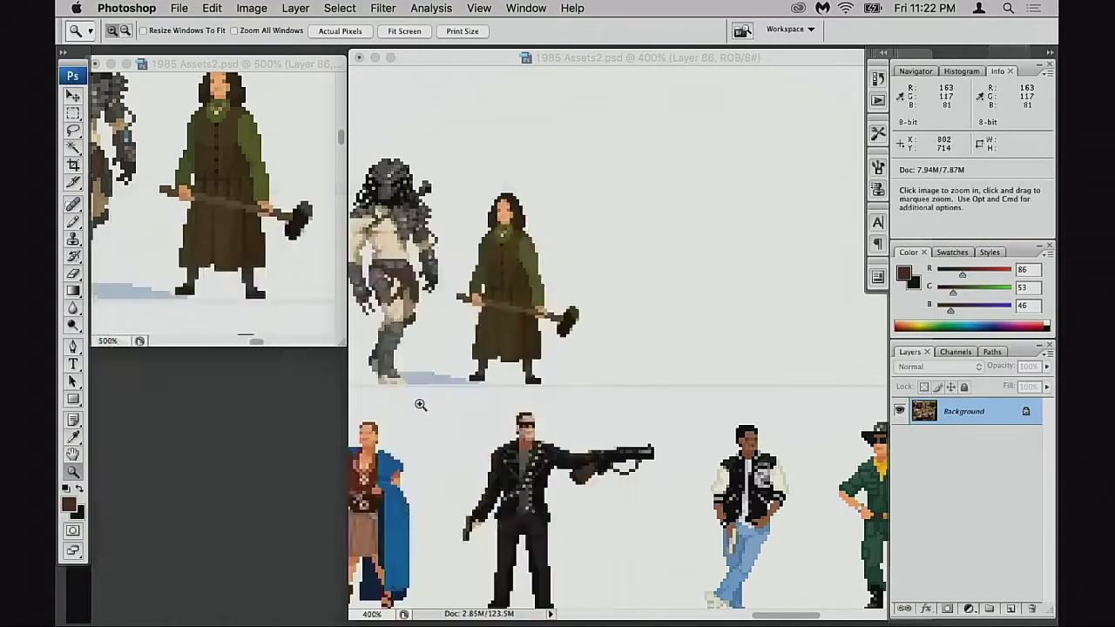
Examine each pig photo in the collage at 100%, including the film stills and the side views of the body
key(space)
drag(383, 294, 368, 480)
drag(316, 338, 453, 411)
scroll(453, 409, up, 3)
scroll(453, 409, right, 12)
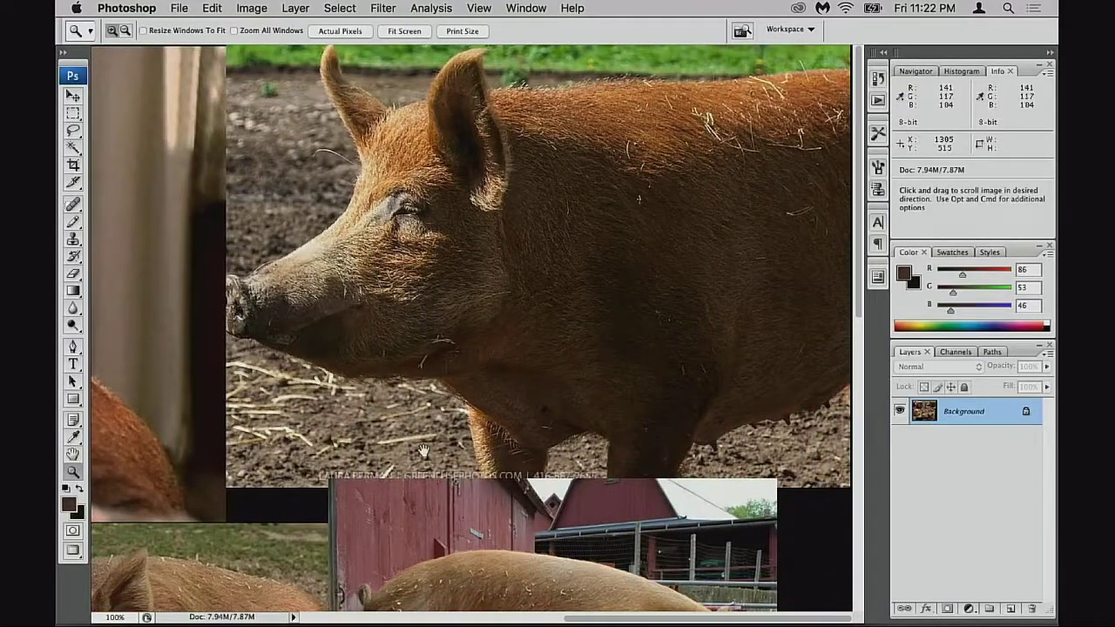
scroll(422, 450, down, 10)
scroll(422, 449, left, 10)
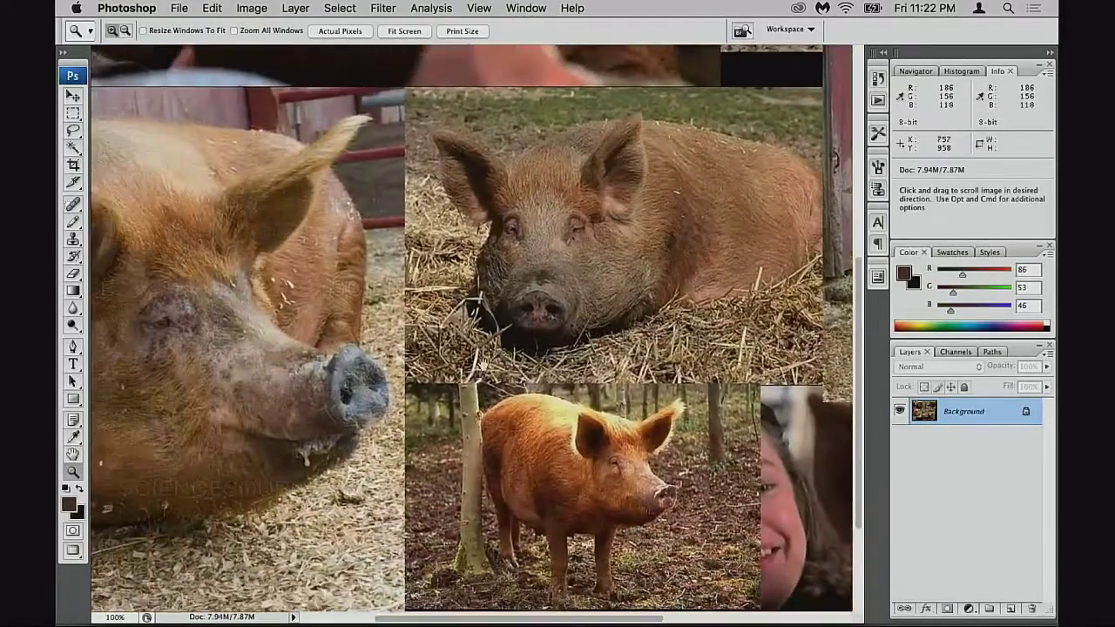
scroll(481, 364, down, 1)
scroll(482, 364, left, 5)
scroll(524, 326, down, 5)
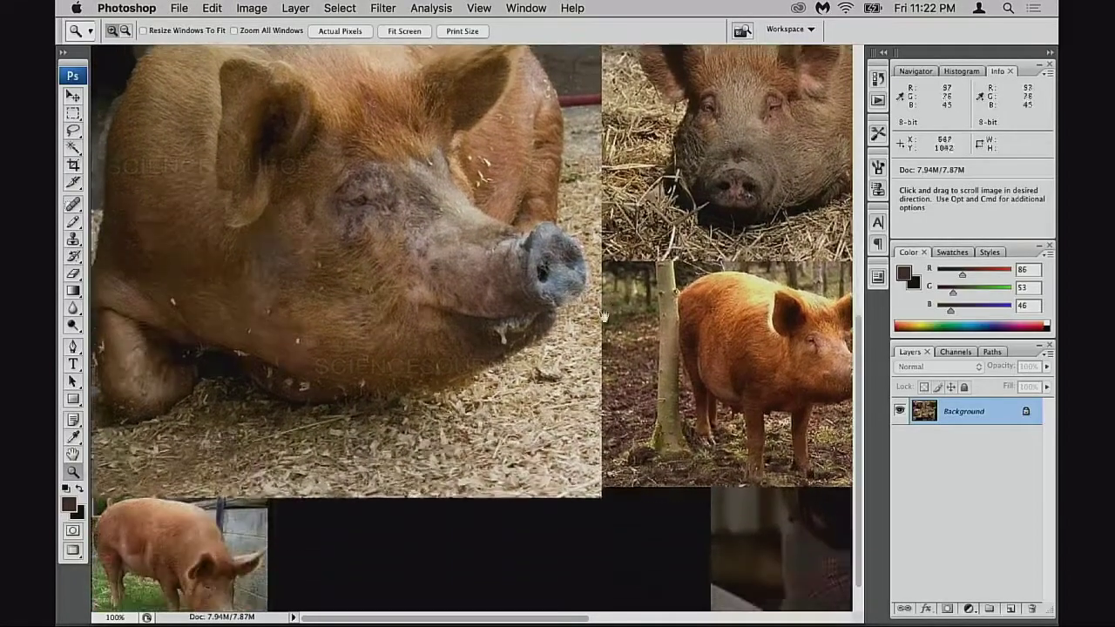
scroll(600, 322, right, 15)
scroll(600, 322, up, 1)
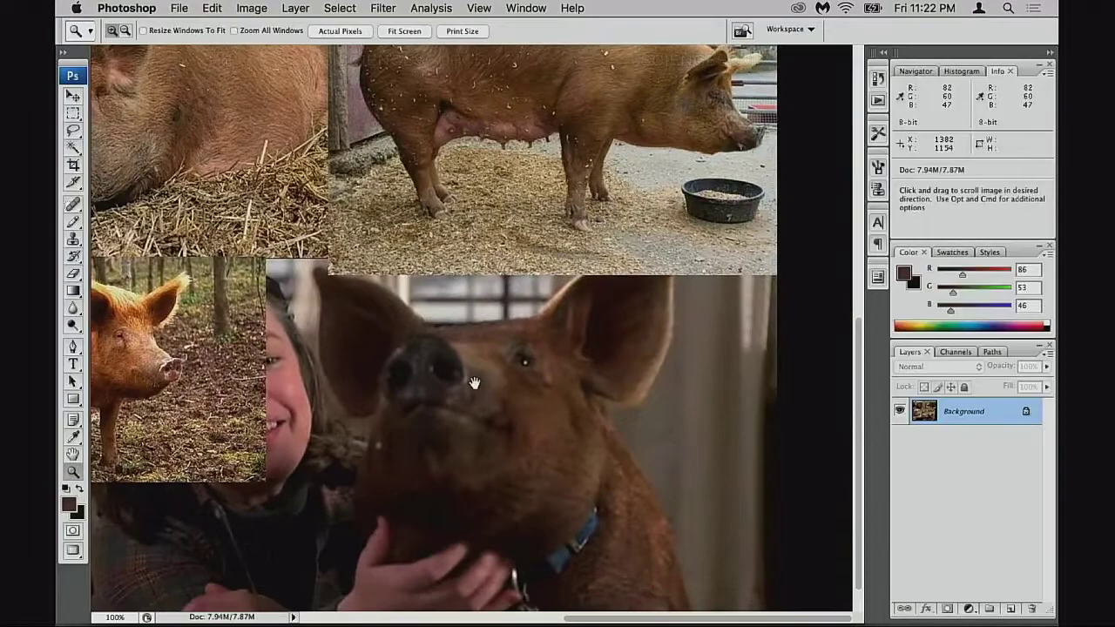
drag(474, 383, 466, 443)
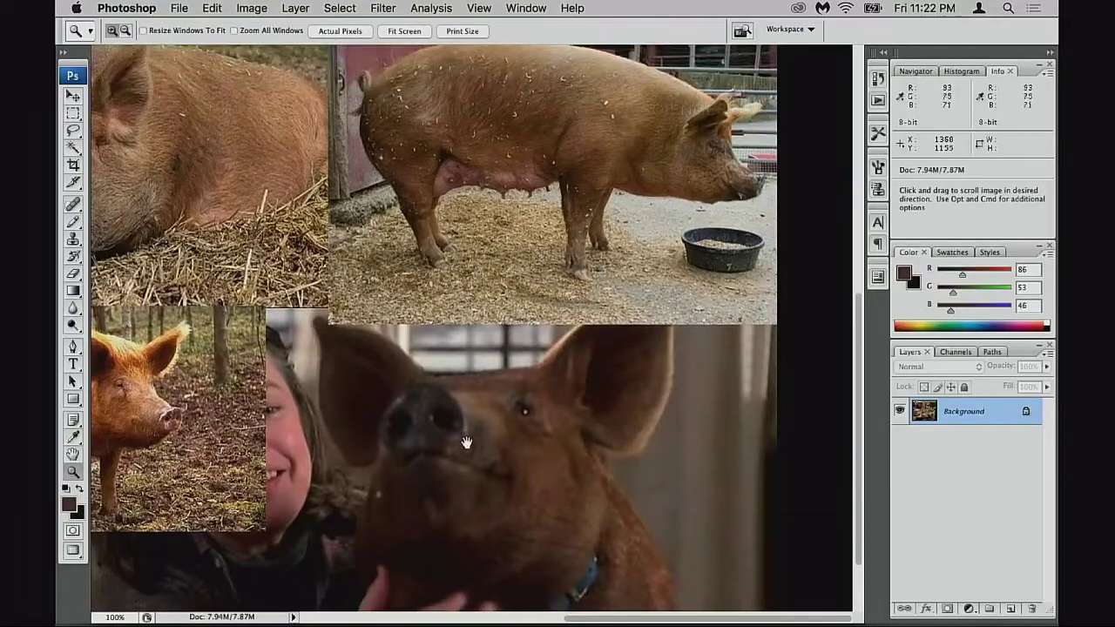
scroll(455, 402, up, 12)
scroll(455, 403, left, 15)
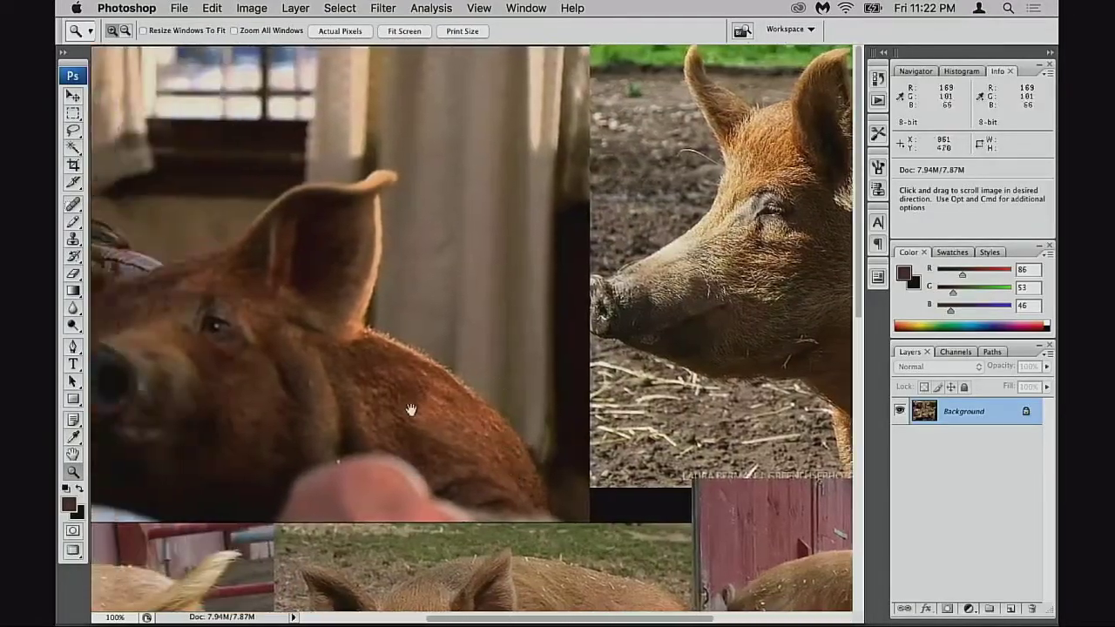
scroll(540, 376, down, 3)
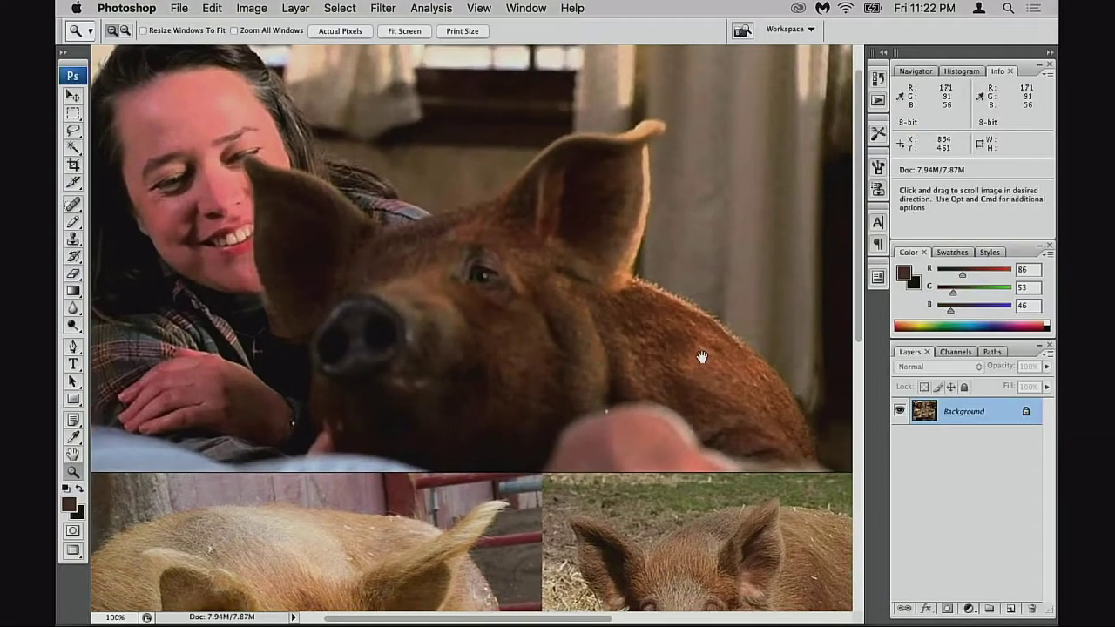
scroll(653, 357, right, 10)
scroll(604, 362, right, 15)
scroll(527, 369, down, 10)
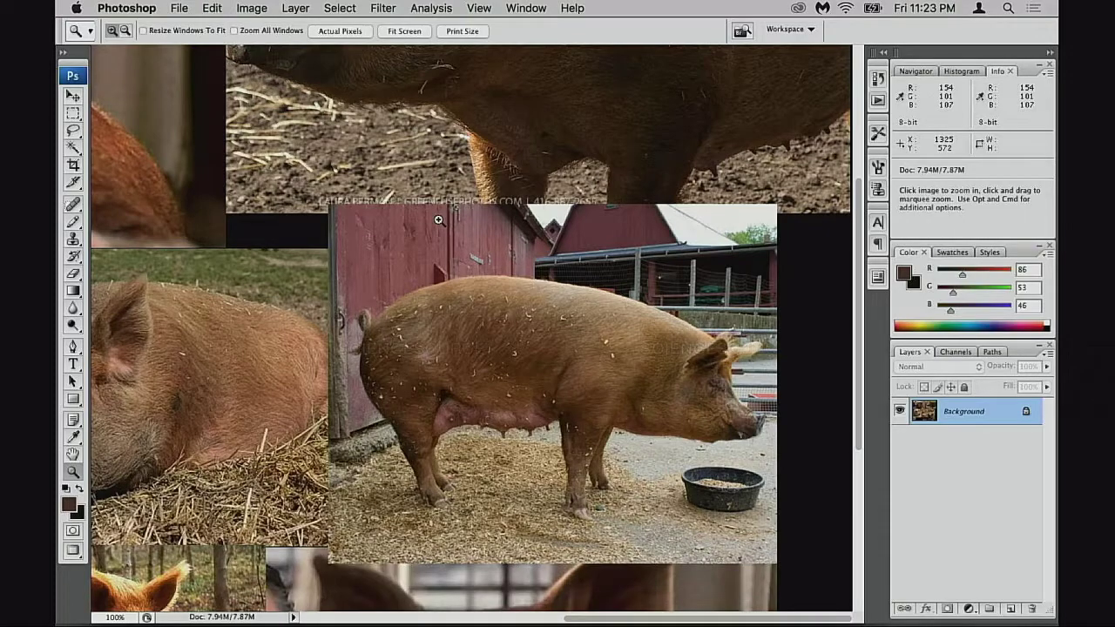
Compare the side-view pig with the other reference photos at 66.67% magnification
key(space)
drag(451, 303, 468, 302)
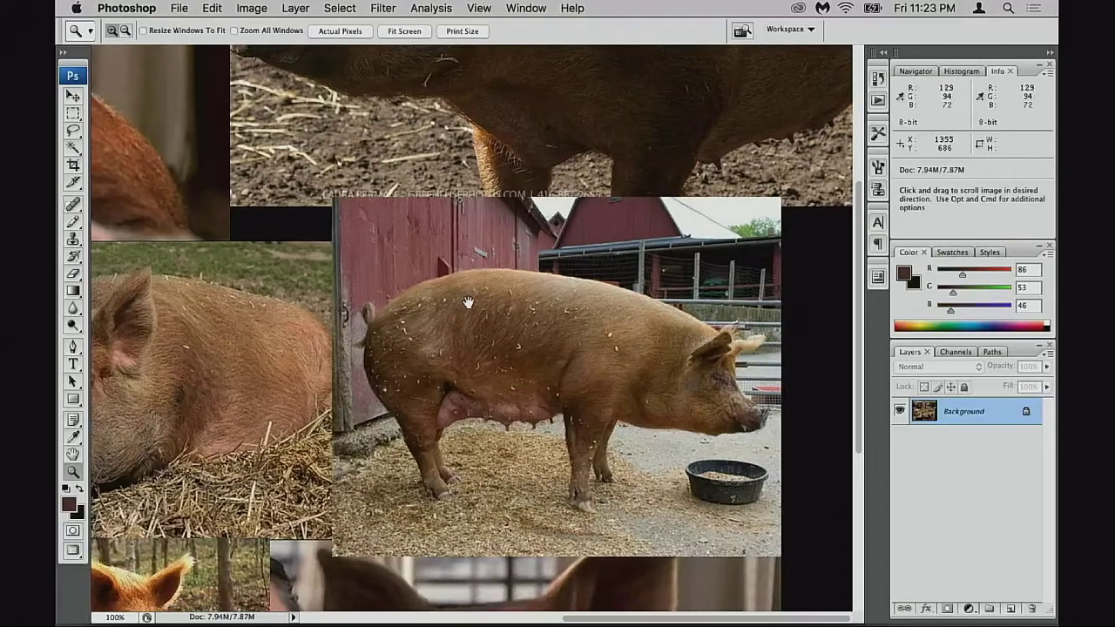
key(super+minus)
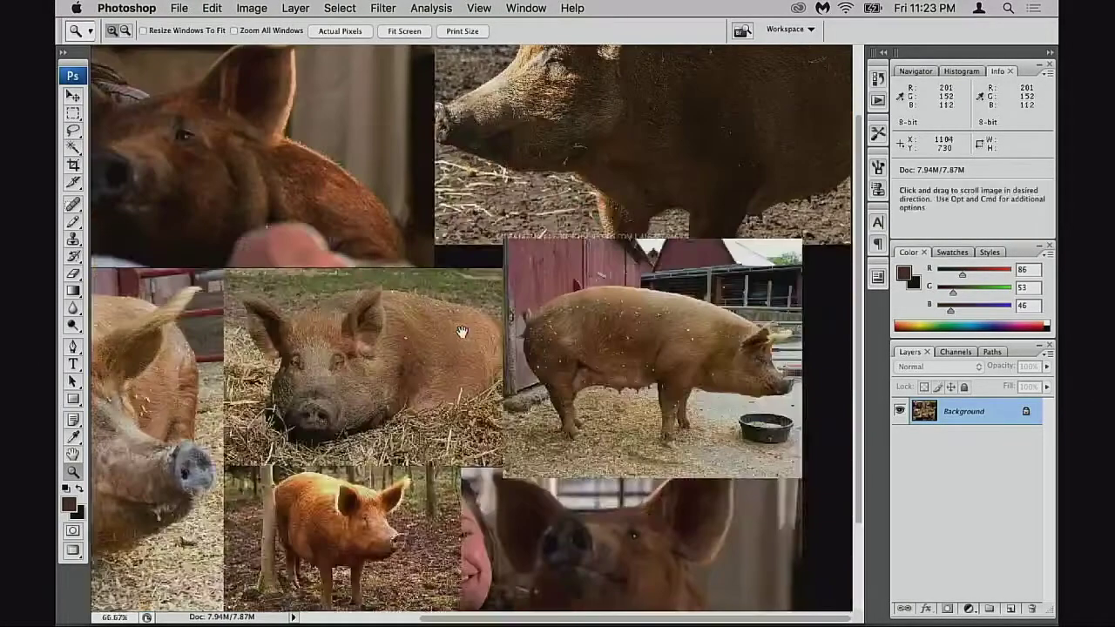
drag(436, 401, 499, 350)
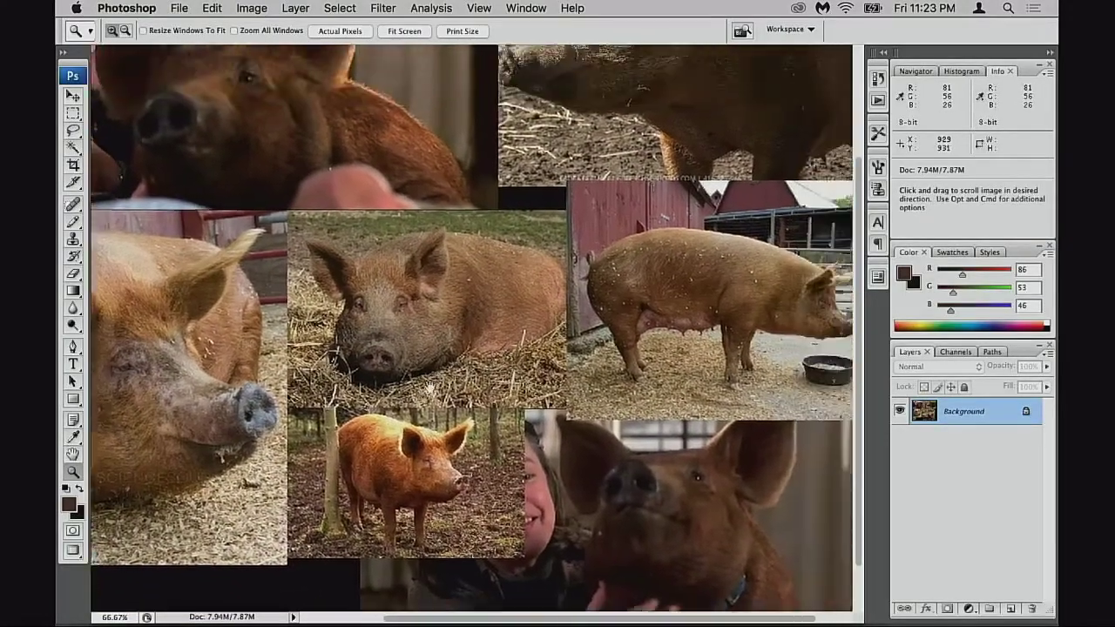
drag(504, 251, 440, 405)
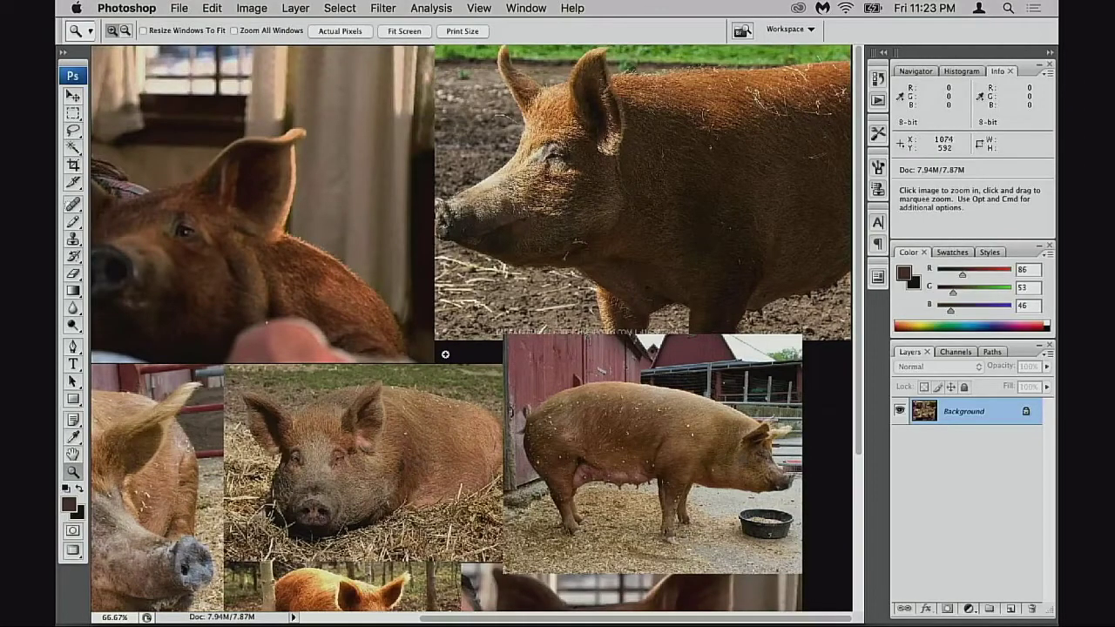
key(space)
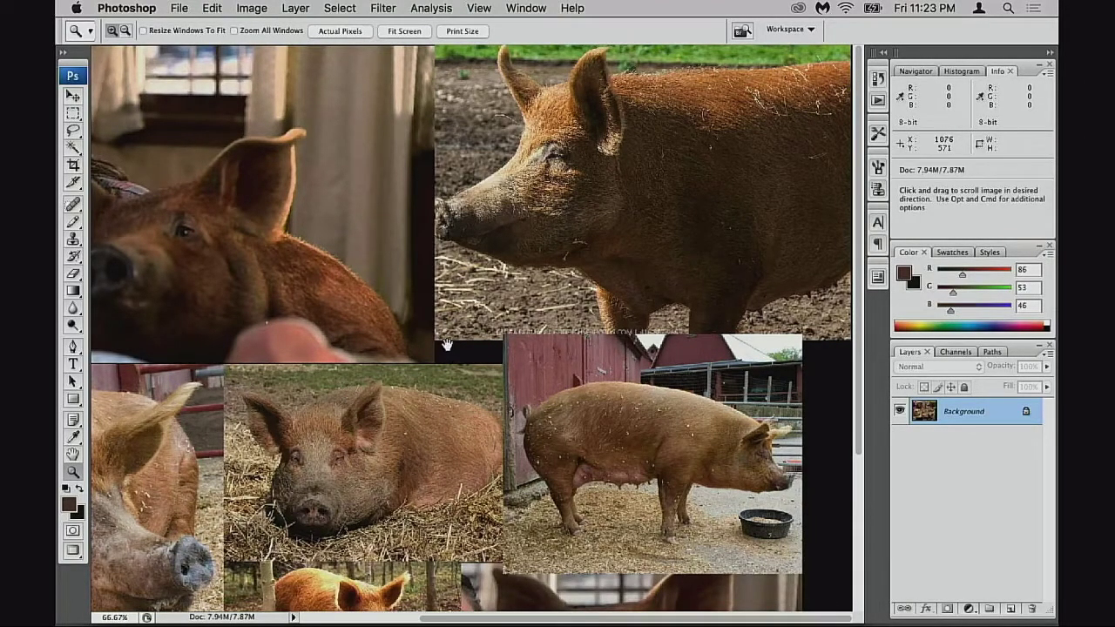
scroll(444, 348, down, 1)
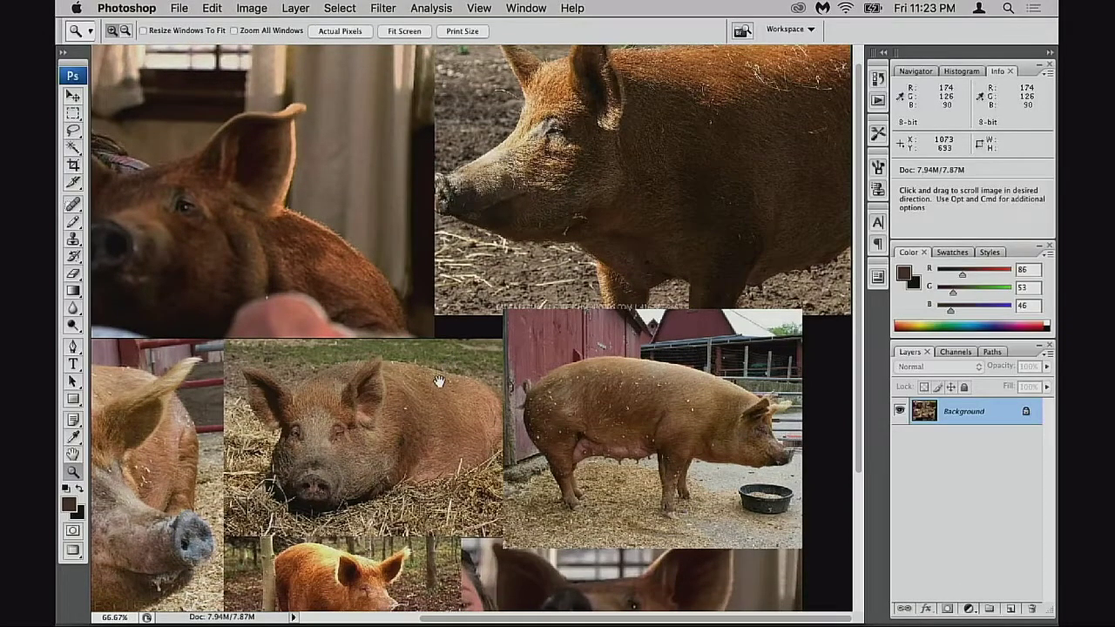
scroll(440, 382, down, 5)
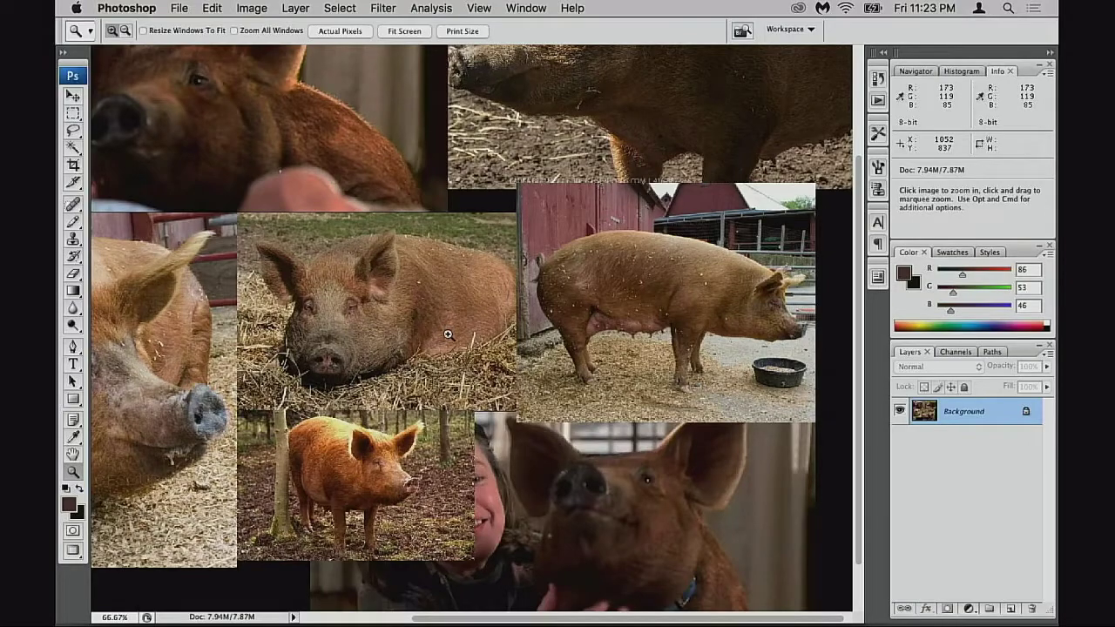
Reset the foreground and background colours to black and white and return the reference image to a floating window
key(d)
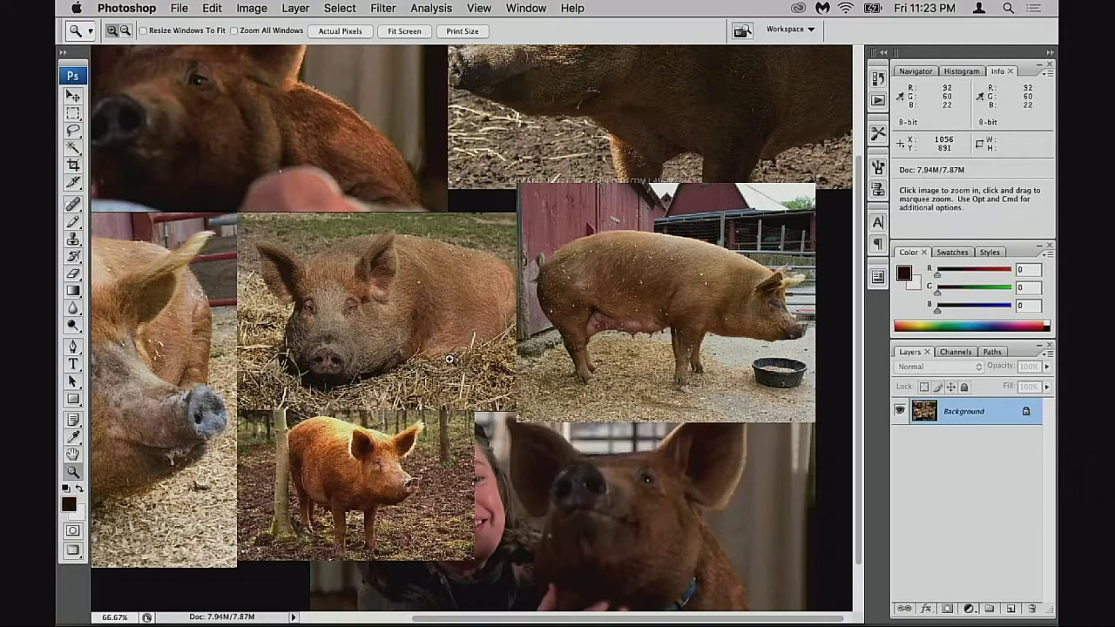
key(f)
key(f)
key(f)
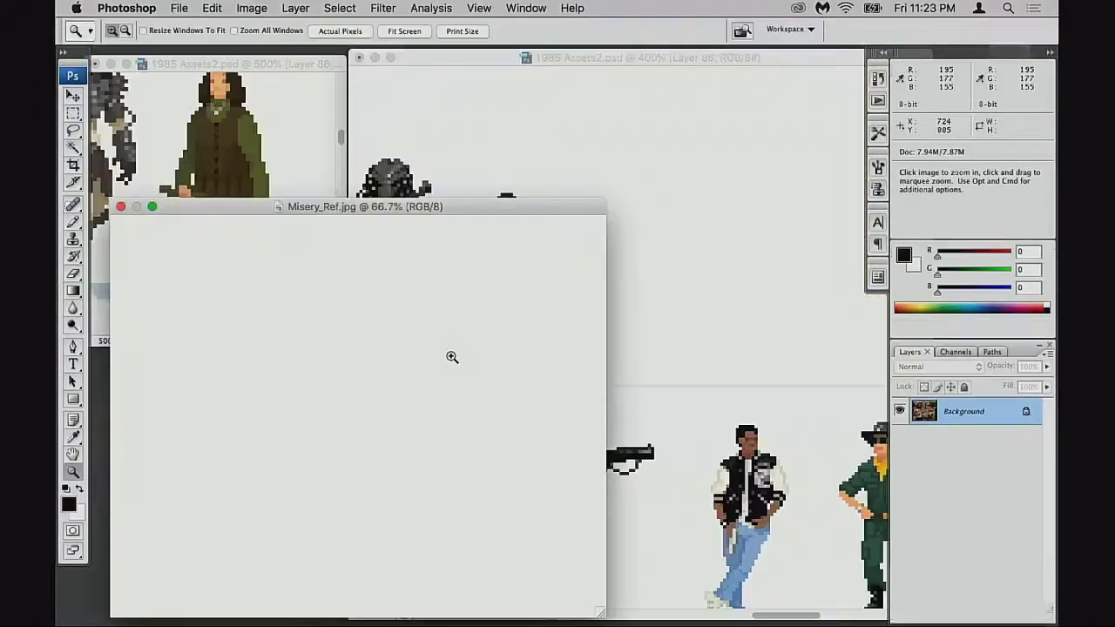
Move the Misery_Ref.jpg window higher over the sprite document and enlarge it to show more of the photos
drag(440, 394, 554, 241)
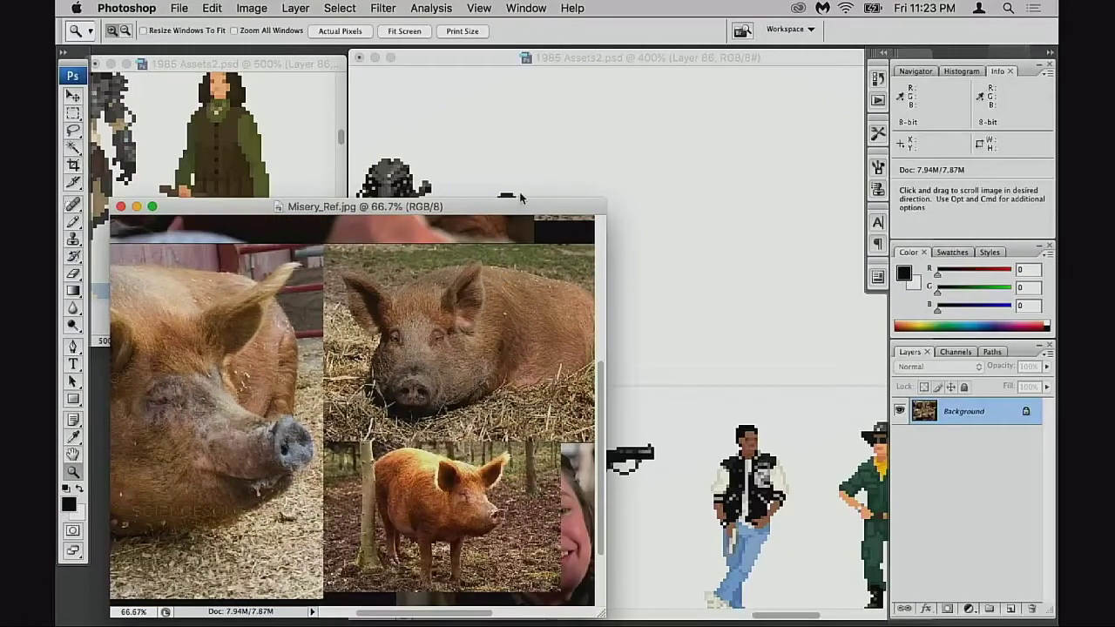
drag(507, 208, 526, 109)
drag(613, 511, 681, 609)
drag(462, 378, 471, 514)
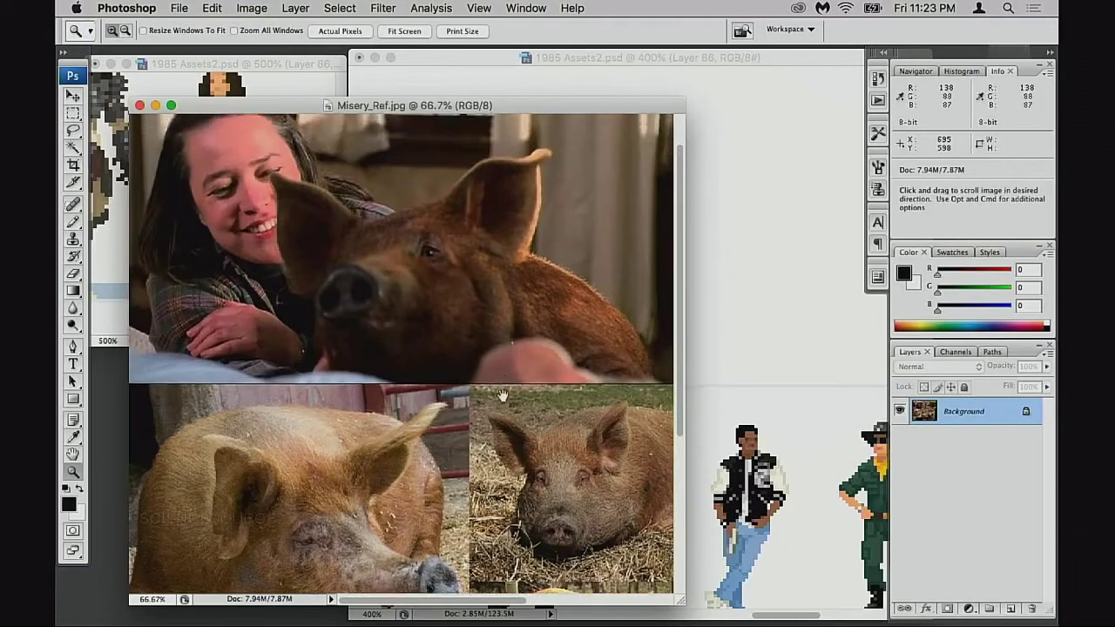
Examine the lying, standing and close-up pig photos in the enlarged window, shifting the window slightly for a better view
drag(544, 394, 398, 441)
drag(541, 425, 407, 429)
scroll(567, 399, down, 10)
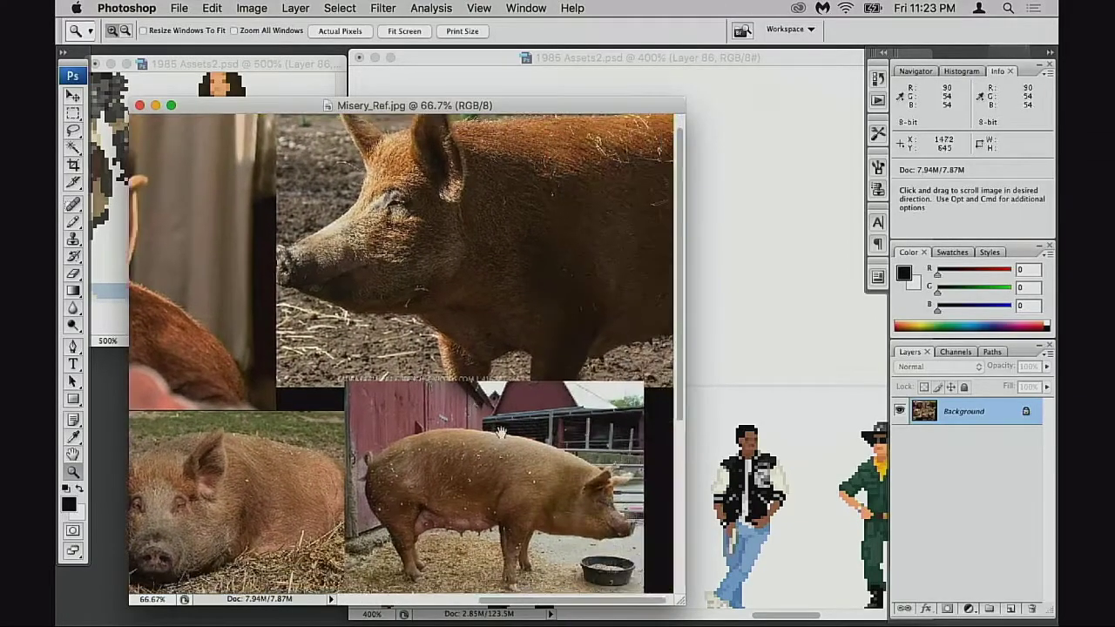
scroll(494, 361, left, 3)
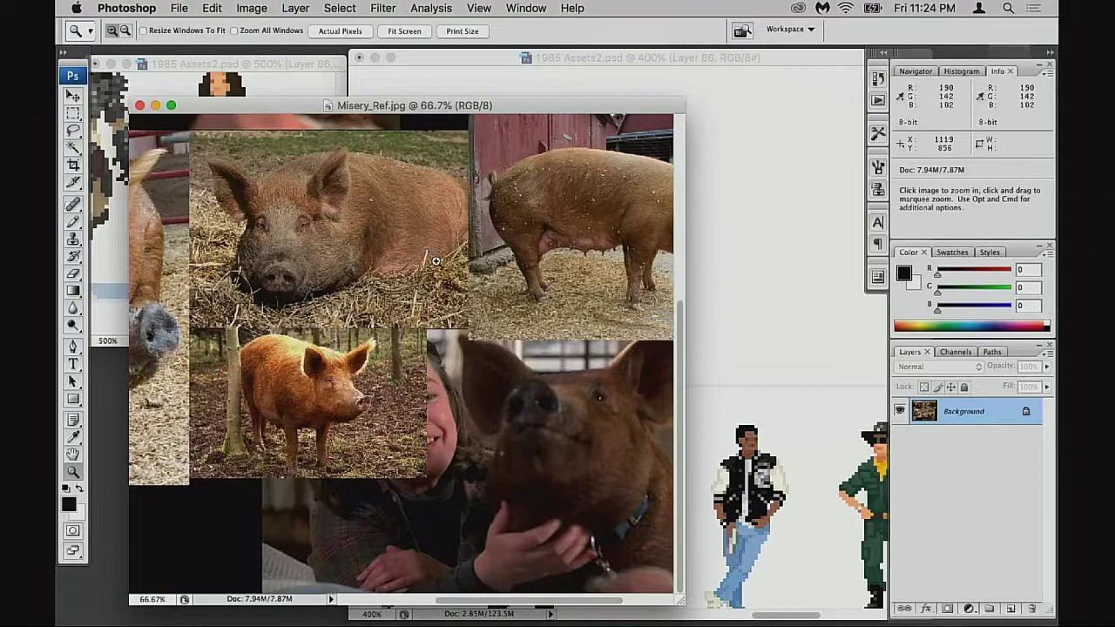
key(space)
drag(327, 324, 508, 349)
drag(422, 384, 292, 476)
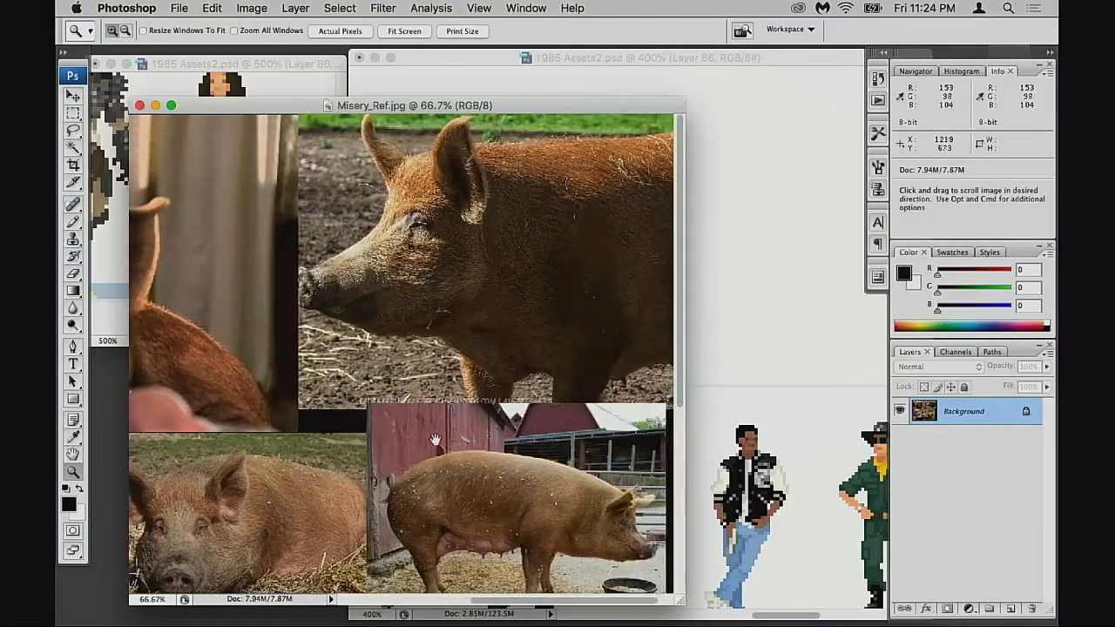
drag(510, 428, 467, 427)
drag(443, 575, 504, 287)
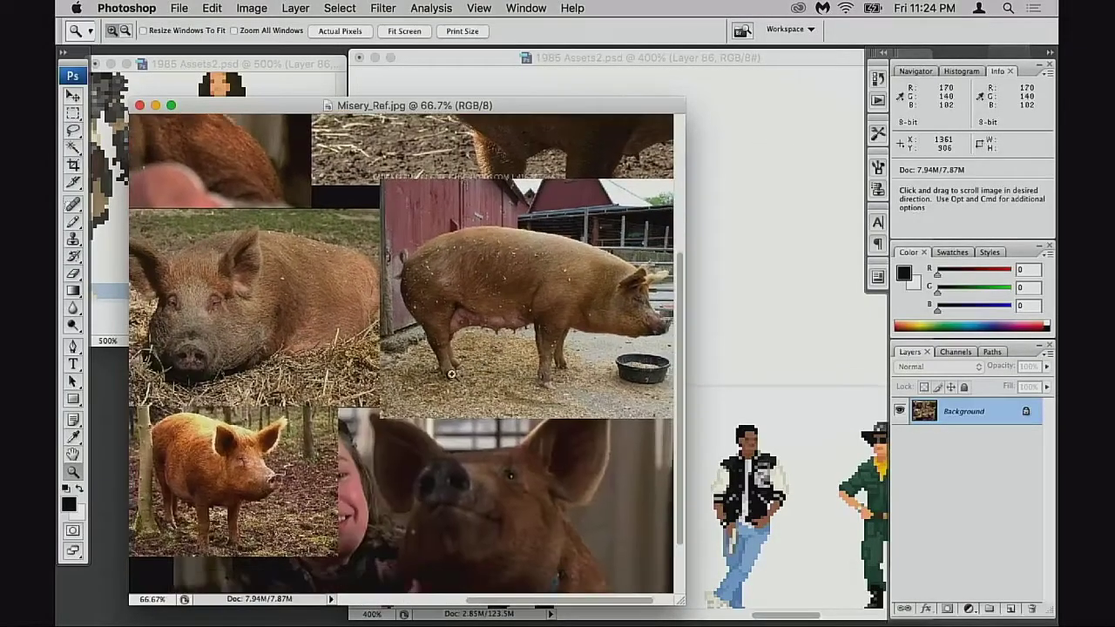
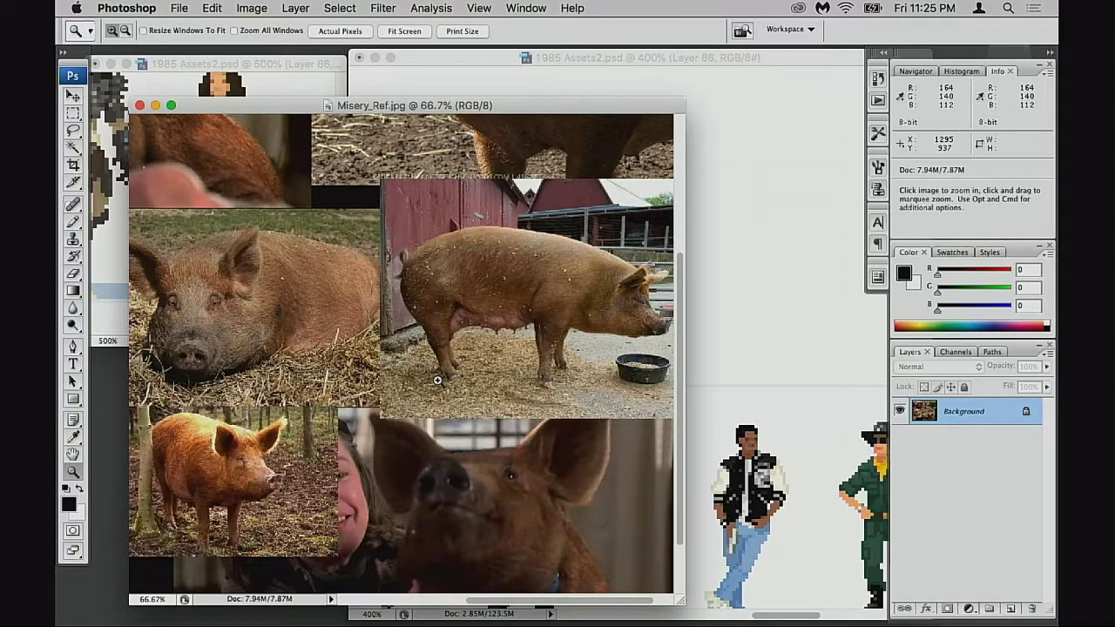
drag(336, 278, 445, 316)
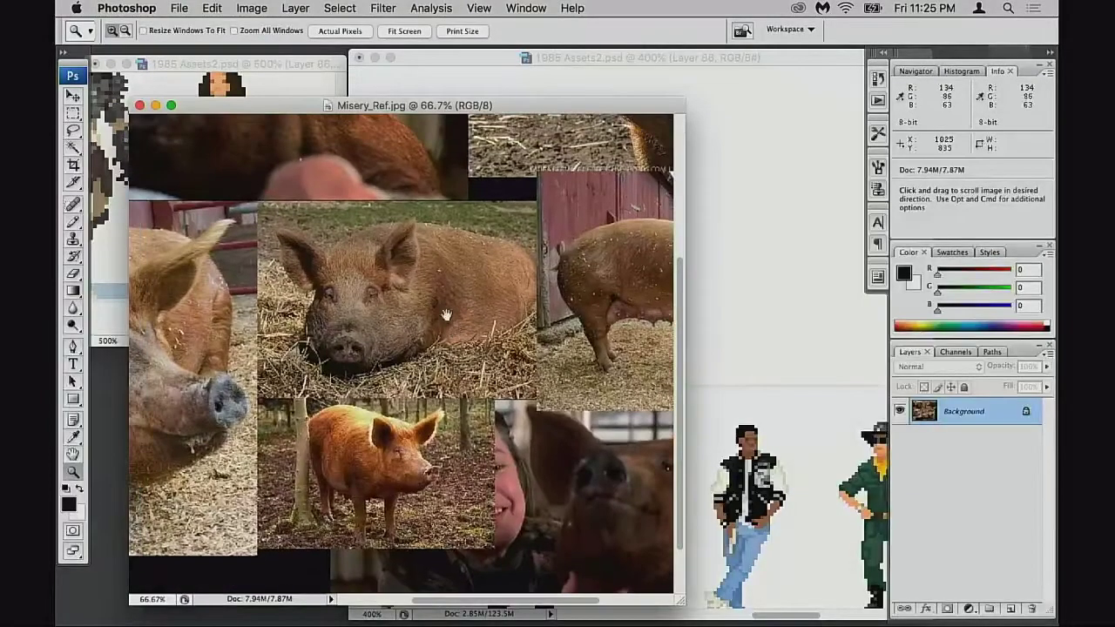
drag(360, 344, 508, 316)
mouse_move(431, 337)
mouse_down()
mouse_move(467, 333)
mouse_move(441, 337)
mouse_up()
scroll(465, 334, right, 15)
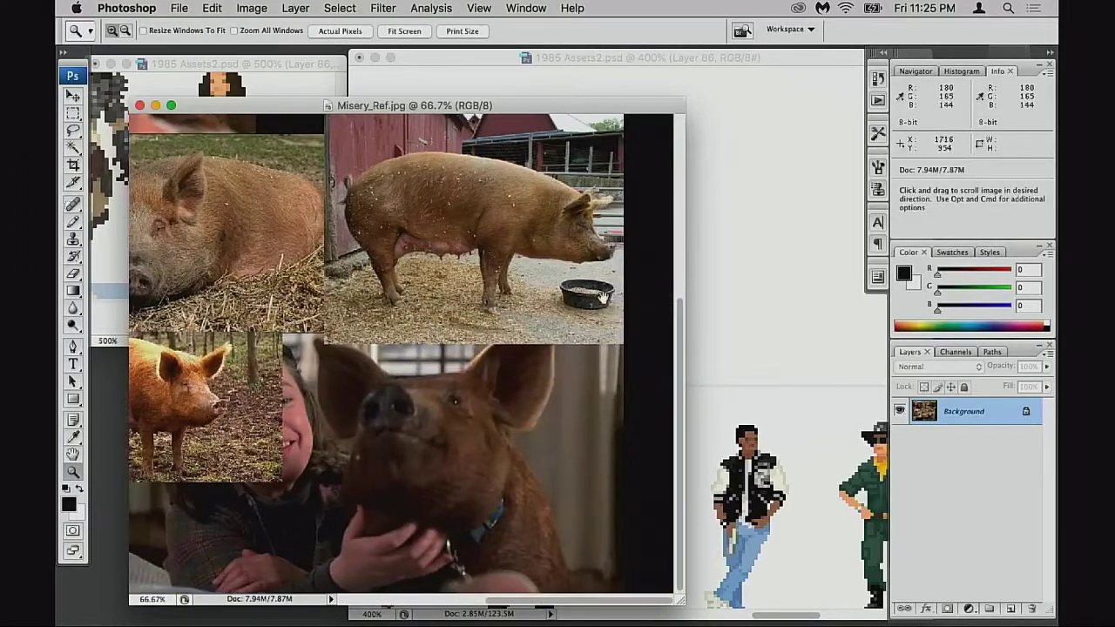
drag(557, 105, 573, 95)
scroll(485, 238, up, 6)
scroll(485, 238, left, 6)
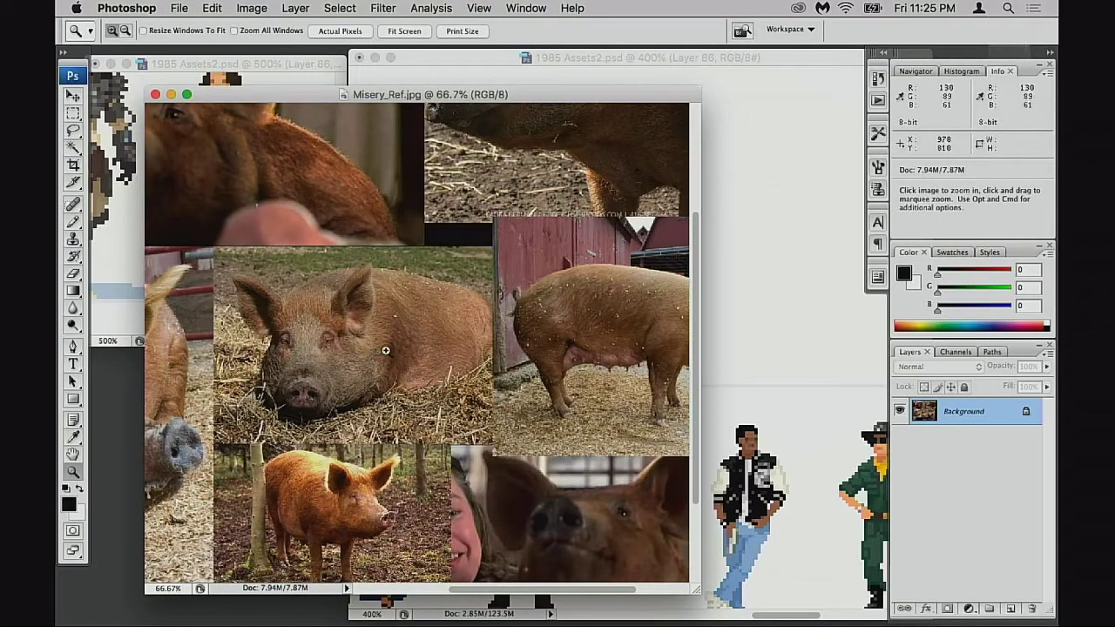
Show the pig collage in full-screen mode again and compare the poses, heads and fur colours across the photos
drag(331, 393, 407, 402)
key(f)
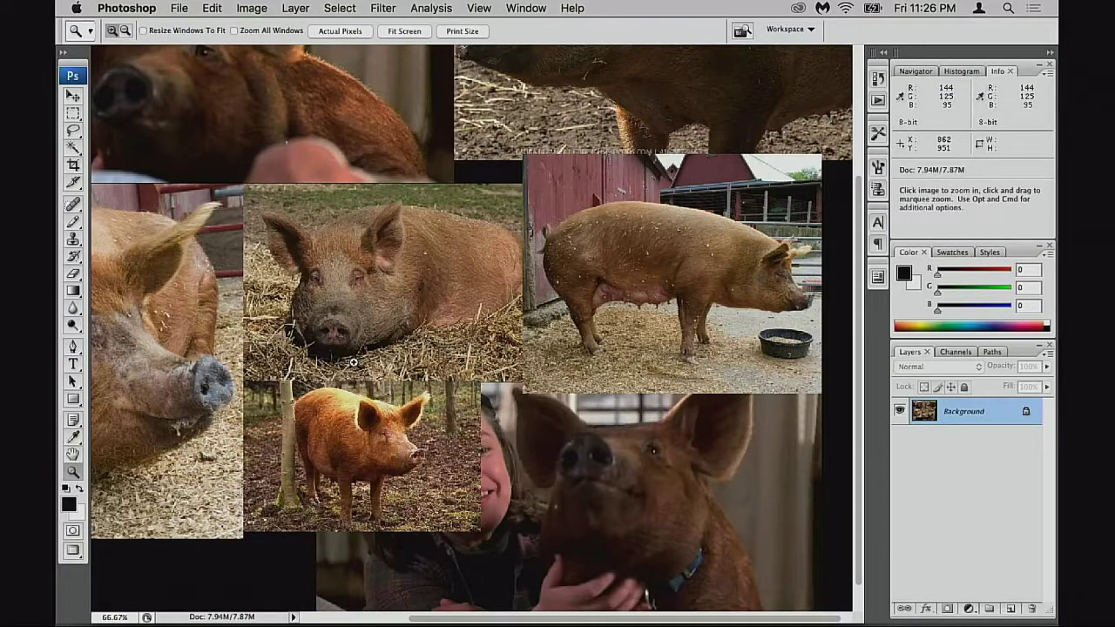
key(space)
drag(461, 214, 441, 376)
drag(381, 319, 537, 274)
mouse_move(483, 335)
mouse_down()
mouse_move(440, 295)
mouse_move(452, 286)
mouse_move(406, 314)
mouse_move(424, 344)
mouse_up()
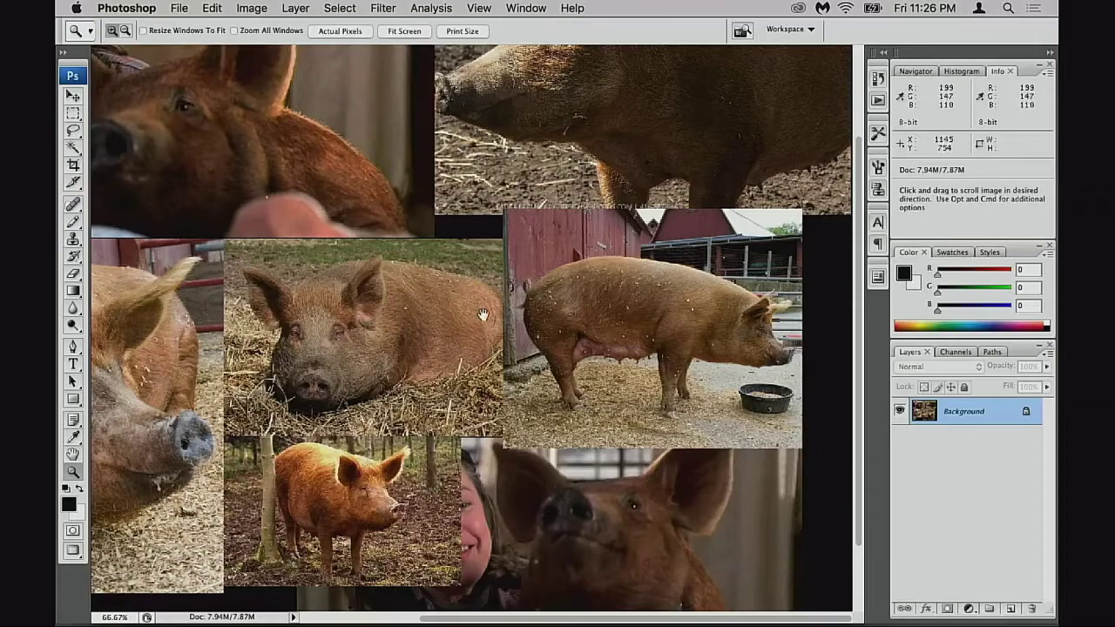
drag(406, 380, 423, 443)
mouse_move(364, 388)
mouse_down()
mouse_move(409, 401)
mouse_move(484, 360)
mouse_move(402, 365)
mouse_move(426, 291)
mouse_up()
mouse_move(488, 436)
mouse_down()
mouse_move(514, 375)
mouse_move(333, 400)
mouse_up()
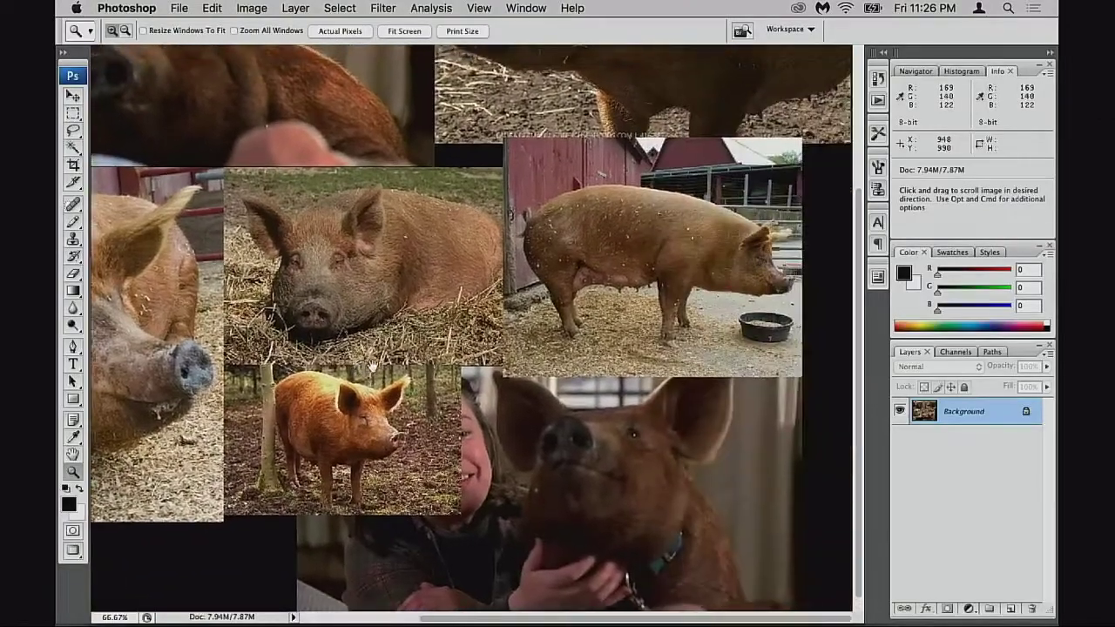
drag(457, 330, 442, 418)
drag(443, 378, 445, 421)
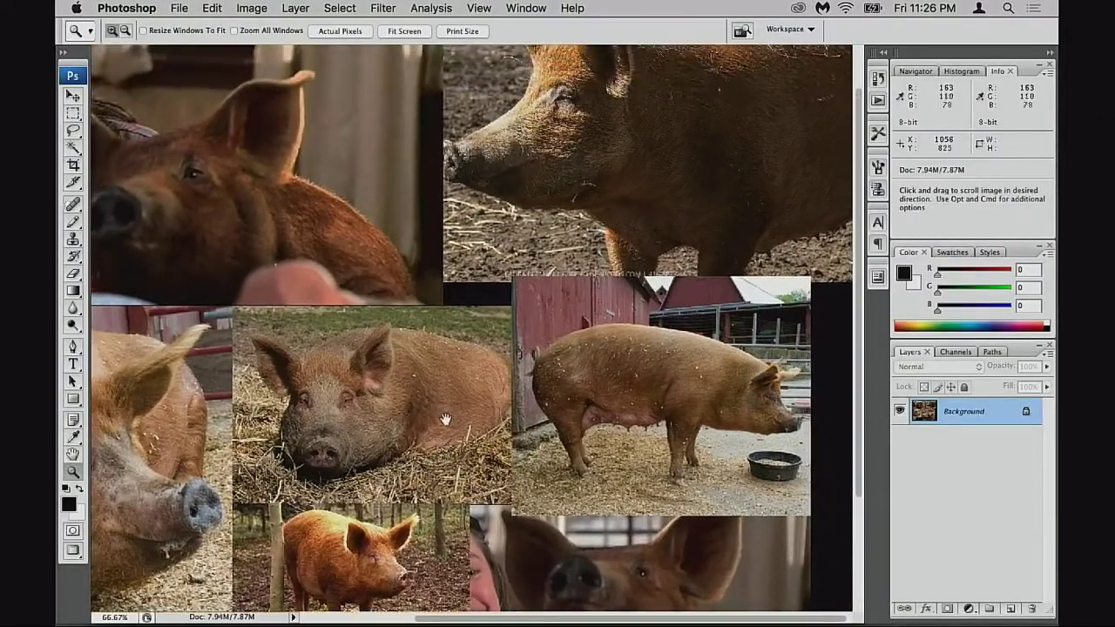
drag(372, 414, 405, 462)
mouse_move(276, 435)
mouse_down()
mouse_move(407, 410)
mouse_move(439, 364)
mouse_move(442, 257)
mouse_up()
drag(549, 343, 435, 420)
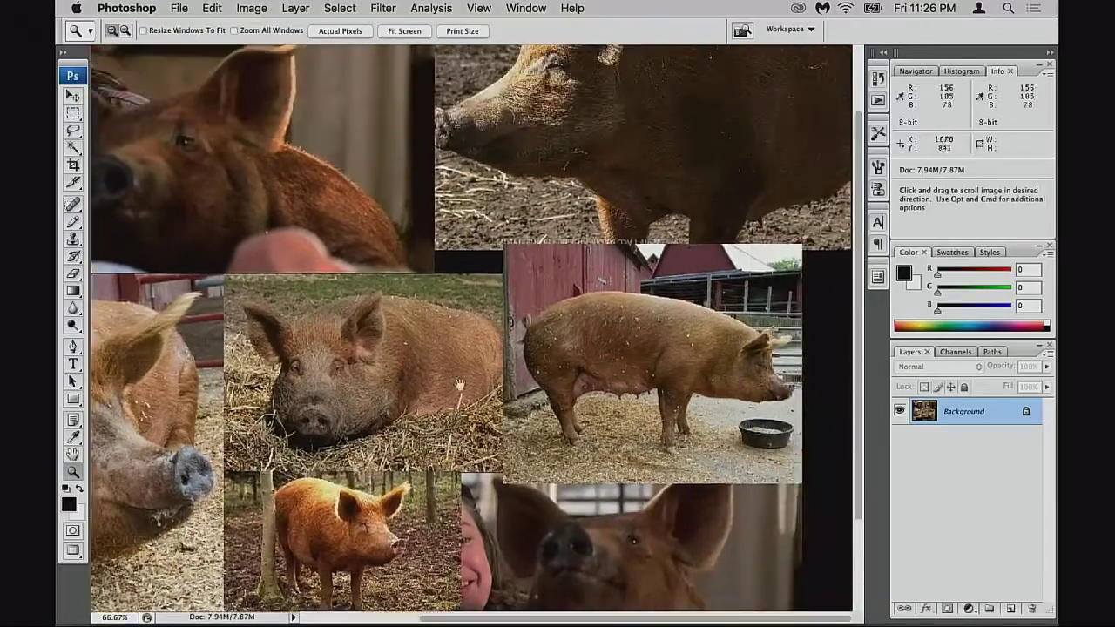
Return the pig collage to a floating window and examine the head close-ups, the standing pigs and the pig lying in straw
key(f)
key(f)
key(f)
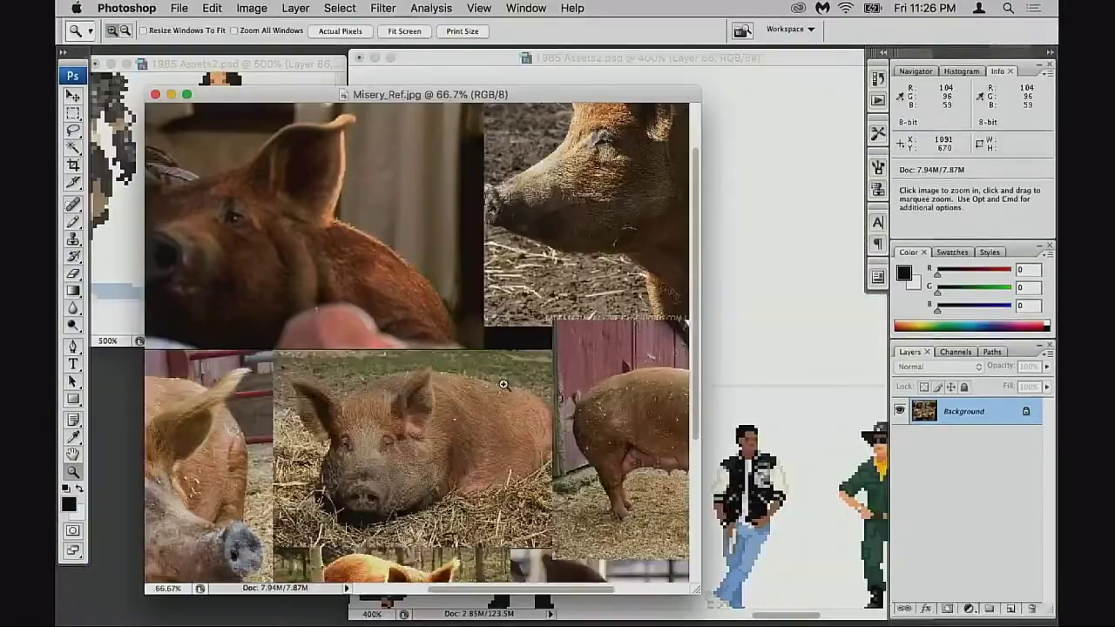
drag(505, 383, 296, 454)
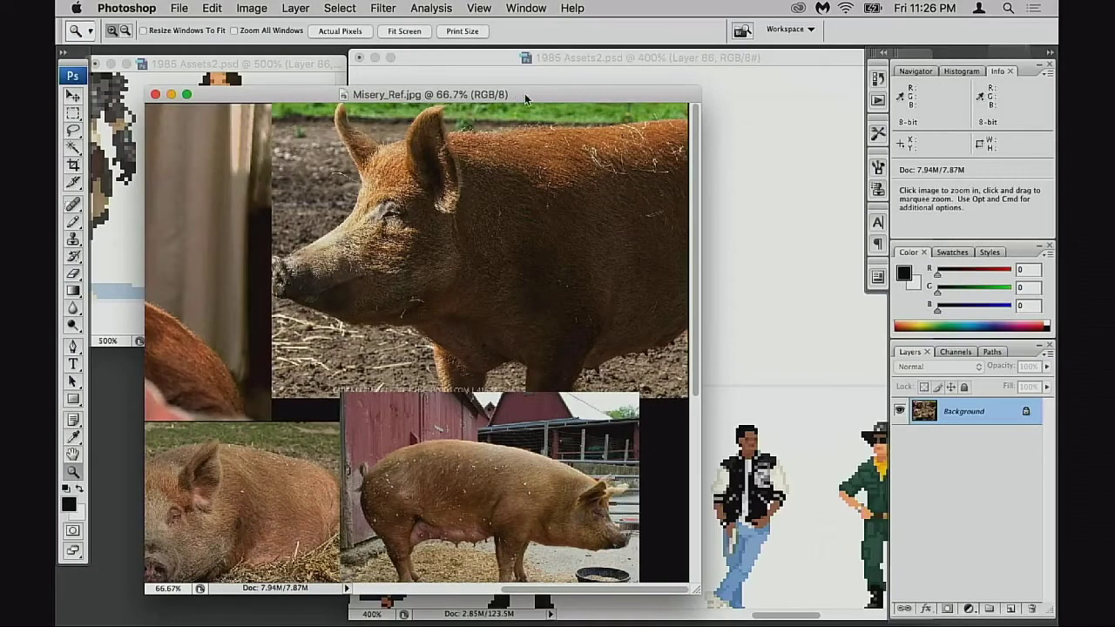
drag(524, 93, 442, 96)
drag(283, 322, 477, 256)
scroll(477, 255, down, 5)
scroll(477, 256, left, 5)
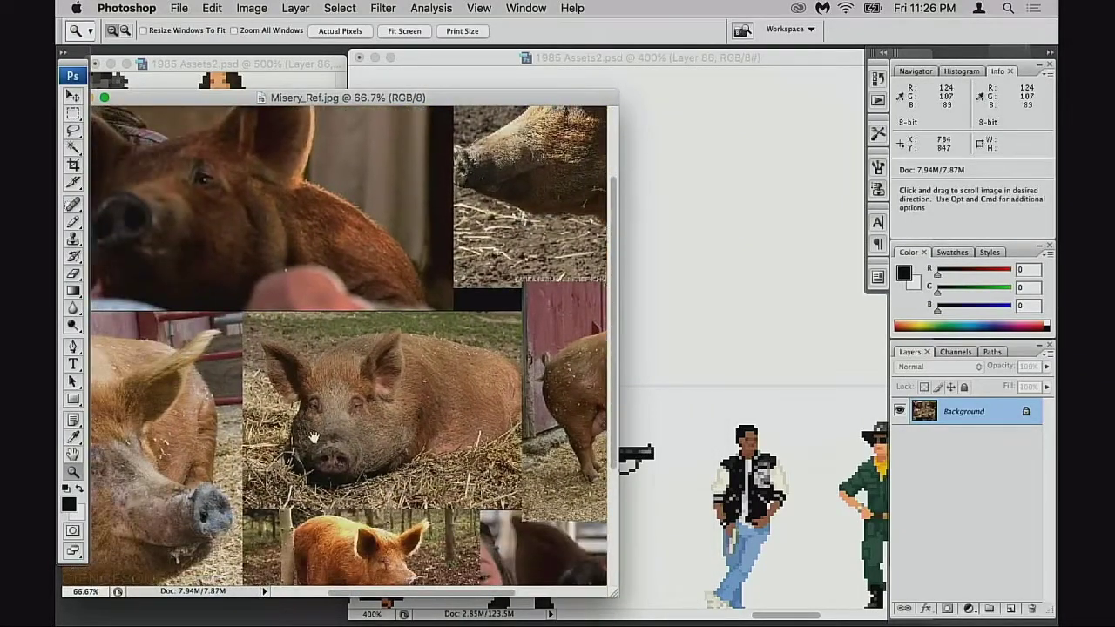
mouse_move(454, 329)
mouse_down()
mouse_move(397, 332)
mouse_move(453, 329)
mouse_up()
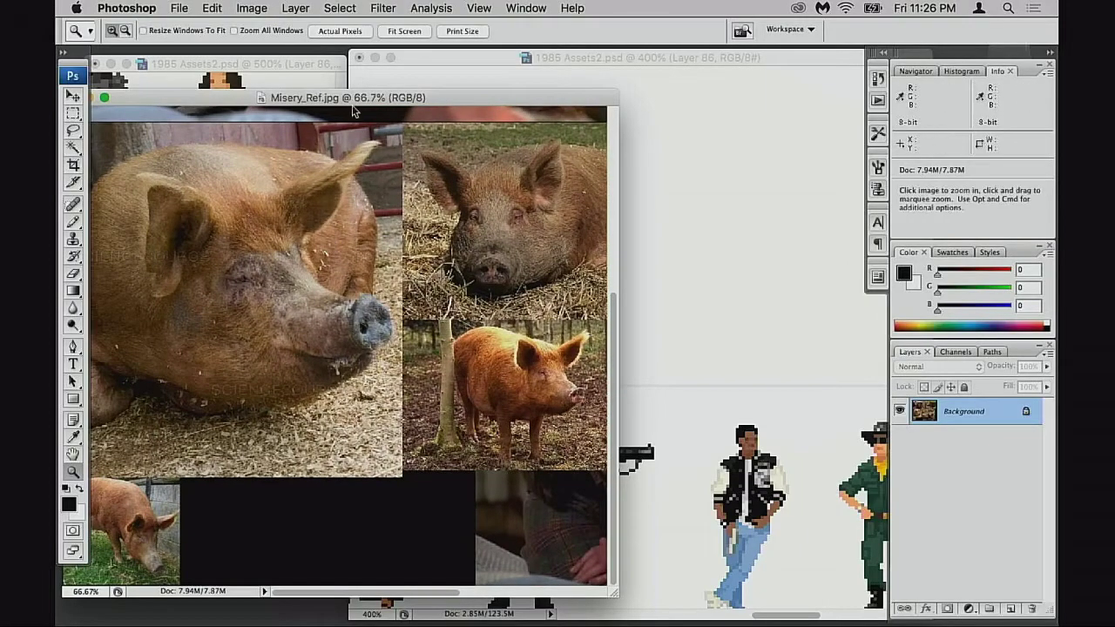
Reposition the Misery_Ref.jpg window over the sprite document and shift the sprite view so space beside Annie Wilkes can be reached
drag(353, 103, 436, 151)
drag(391, 252, 427, 366)
drag(676, 373, 442, 344)
drag(500, 147, 418, 175)
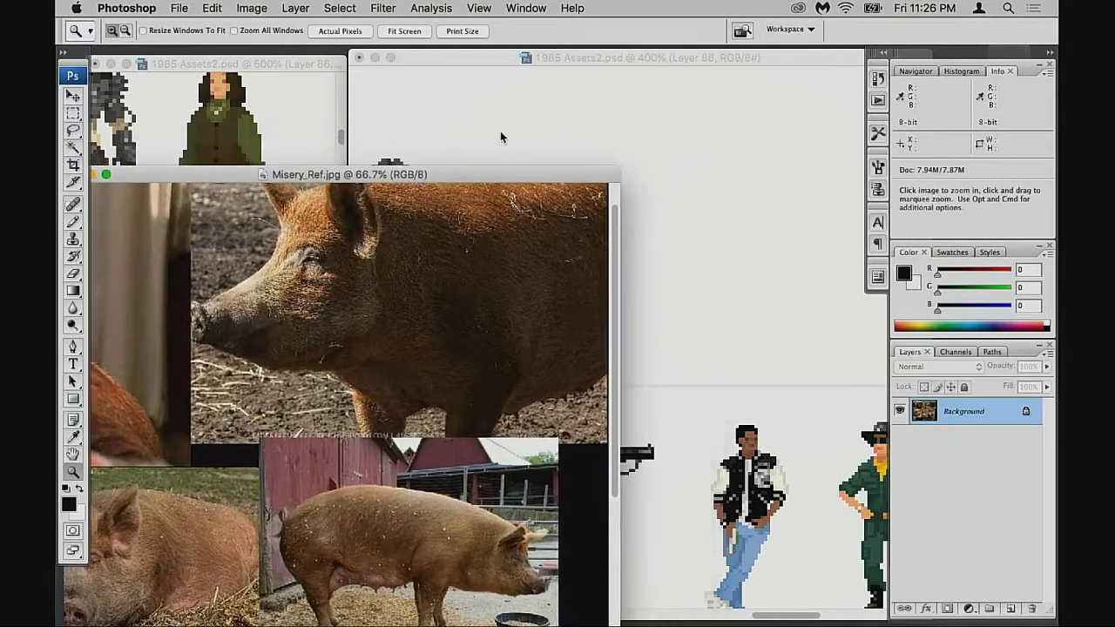
click(552, 116)
drag(558, 119, 627, 96)
click(328, 316)
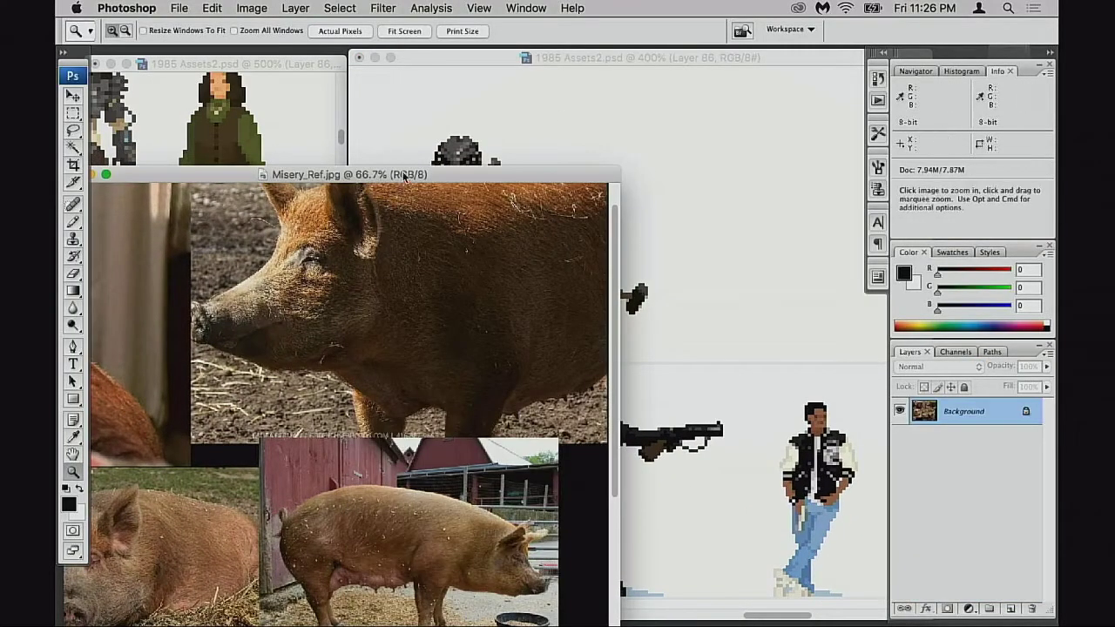
drag(403, 176, 425, 96)
scroll(418, 266, down, 3)
Show the pig sprite on Layer 87, select that layer and move the pig so it partly overlaps Annie Wilkes's coat
click(729, 246)
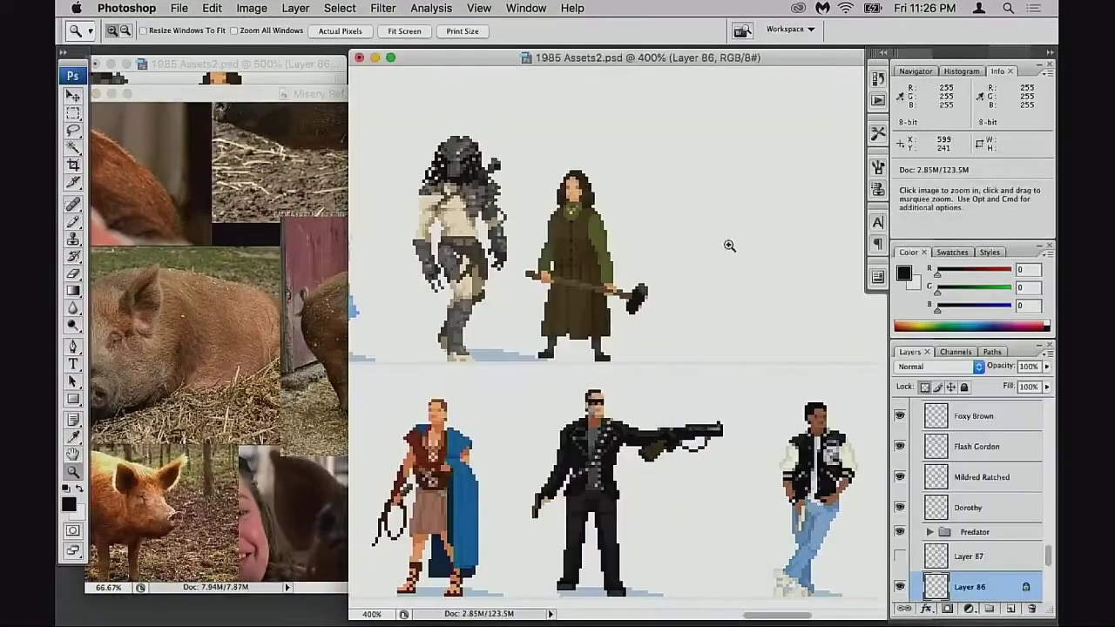
scroll(859, 462, down, 3)
click(898, 555)
click(970, 556)
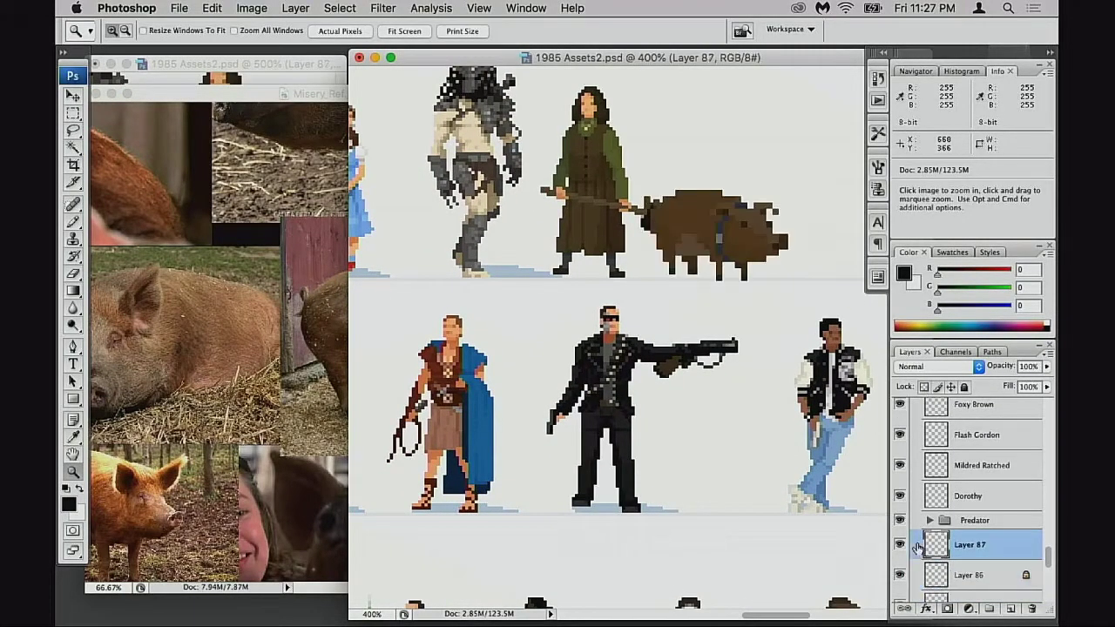
drag(702, 270, 651, 303)
key(v)
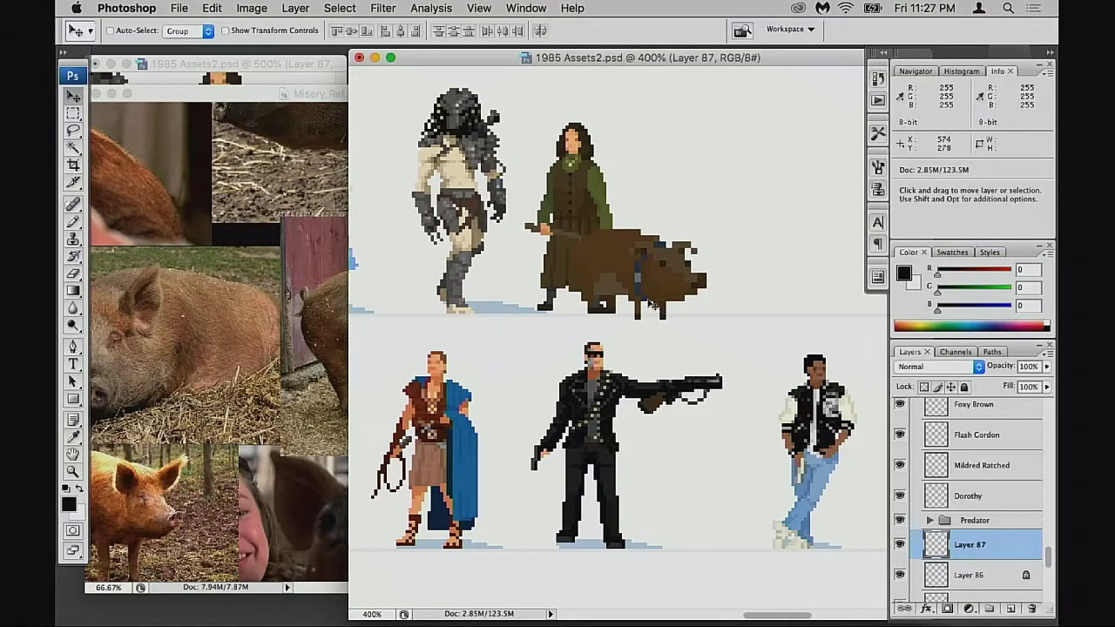
drag(606, 248, 622, 248)
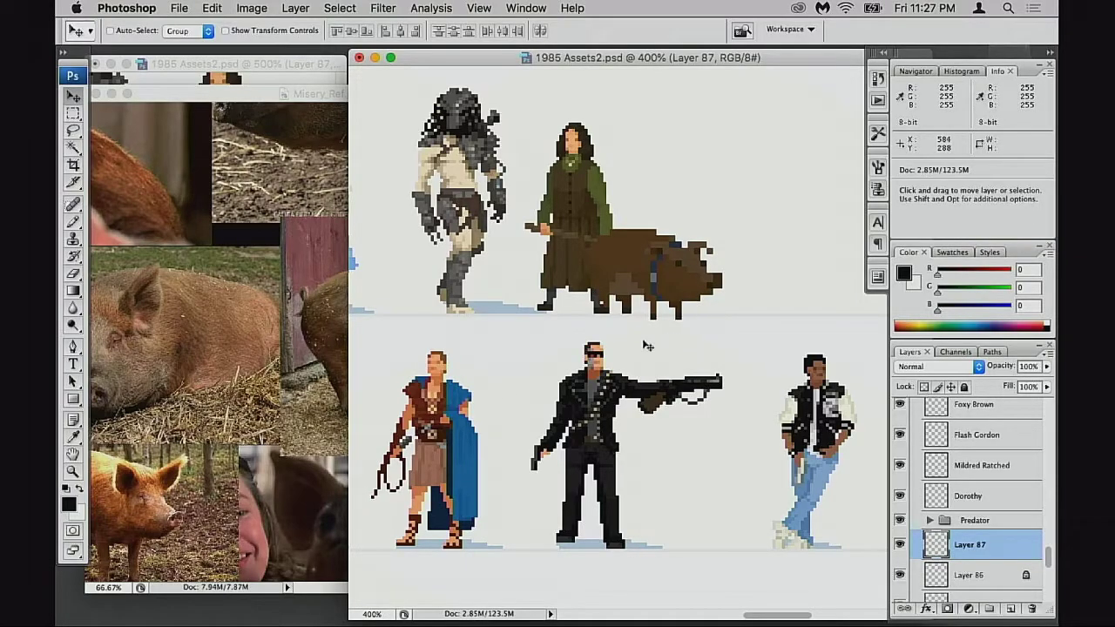
Examine the large close-up of the reclining pig and the neighbouring photos for the shape of the ears, snout and head
click(256, 398)
drag(268, 326, 442, 490)
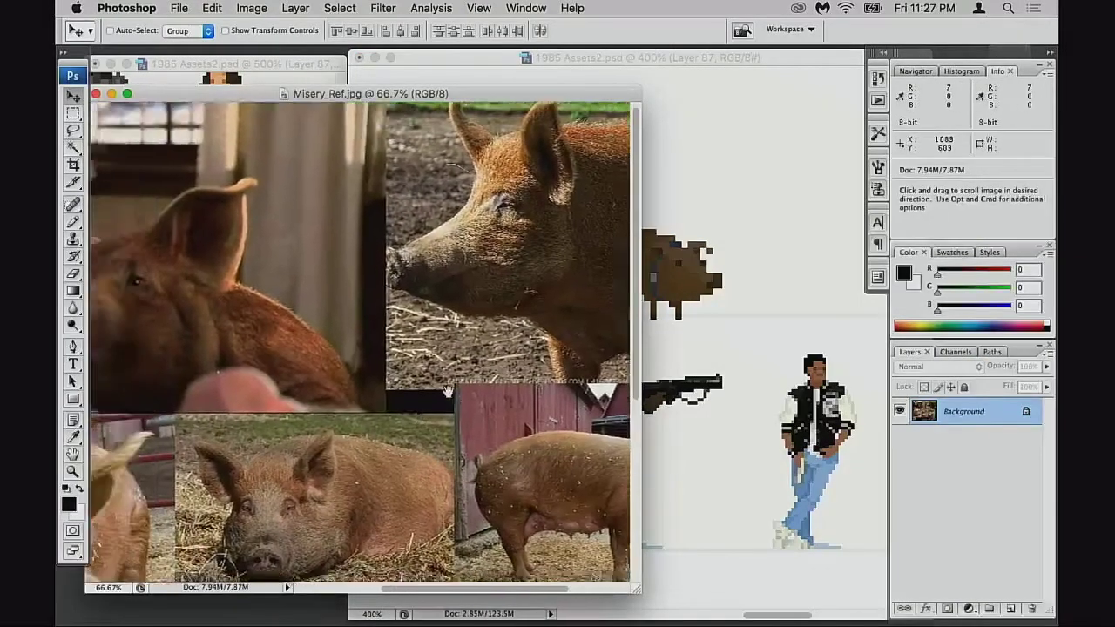
drag(330, 514, 431, 223)
drag(296, 368, 522, 384)
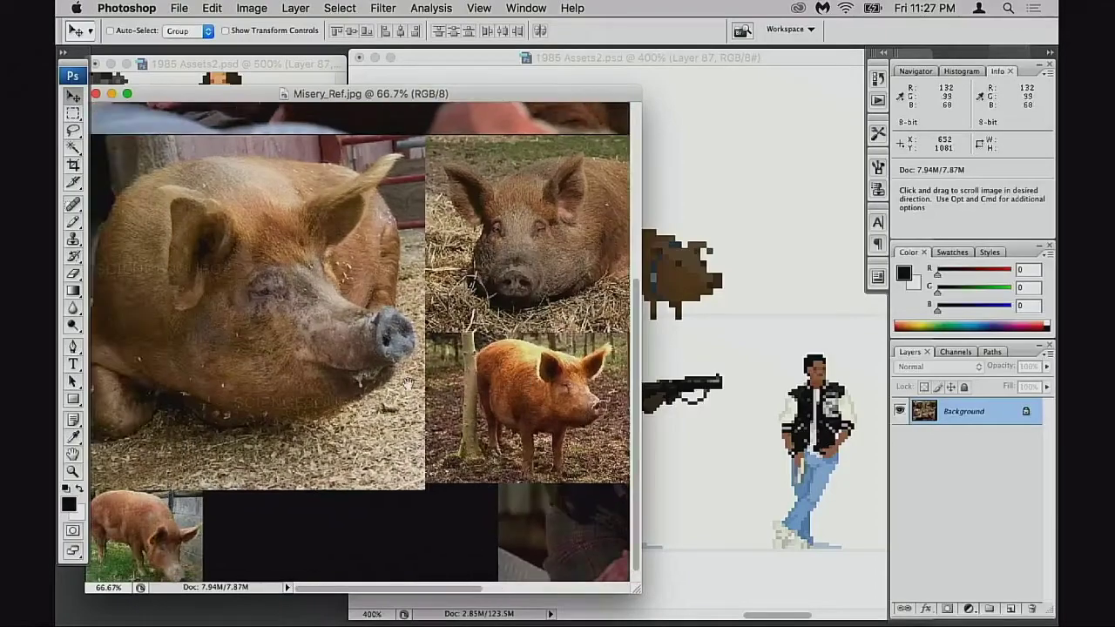
drag(407, 383, 446, 375)
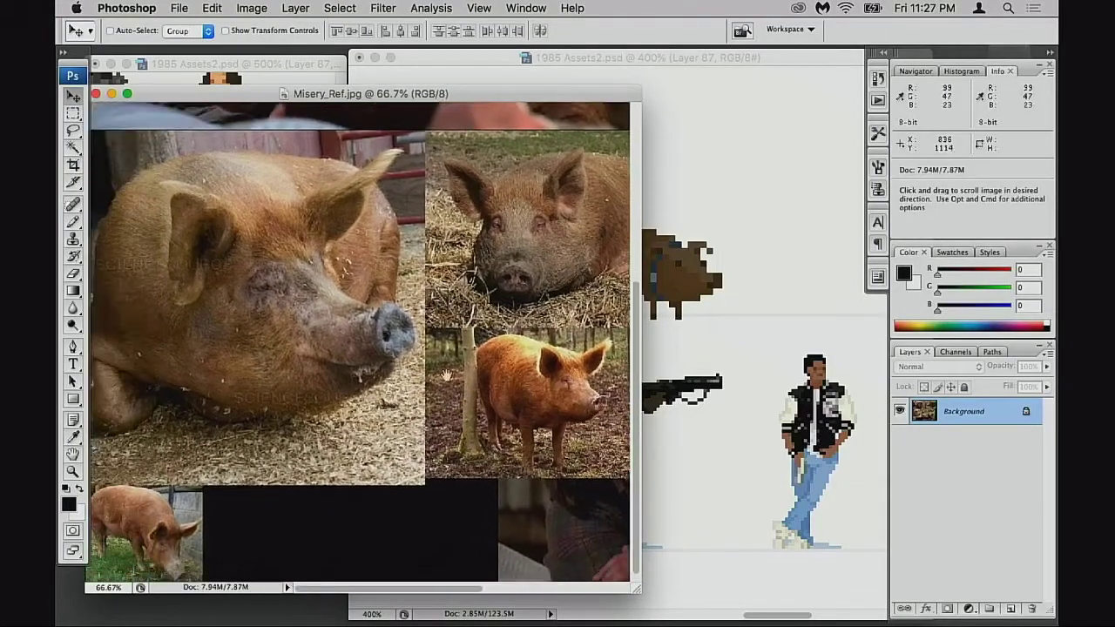
scroll(286, 358, down, 1)
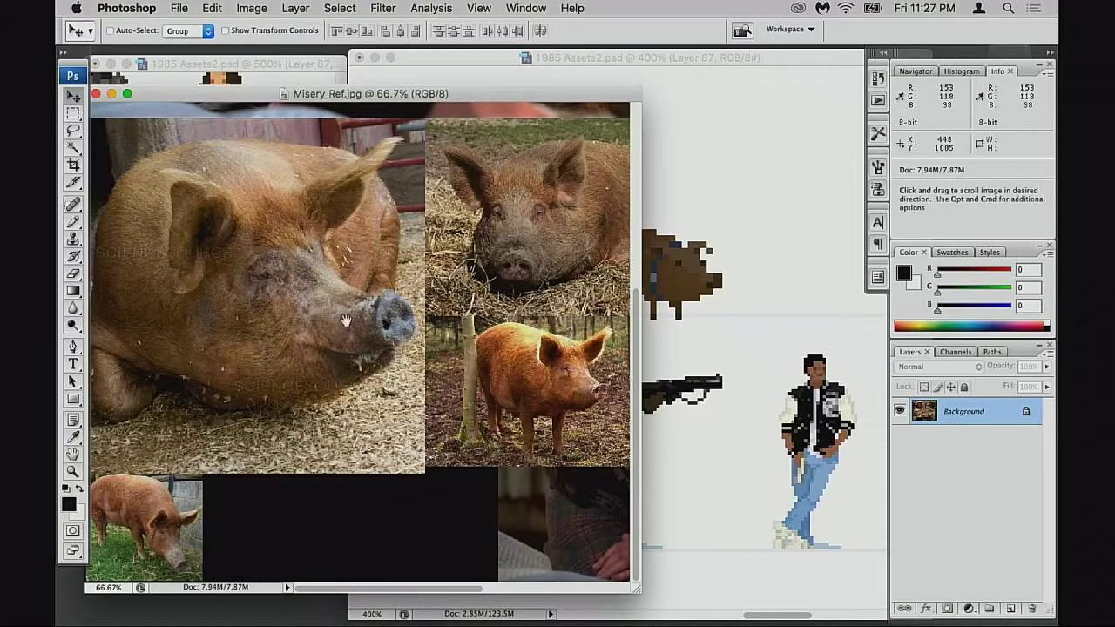
drag(430, 338, 425, 345)
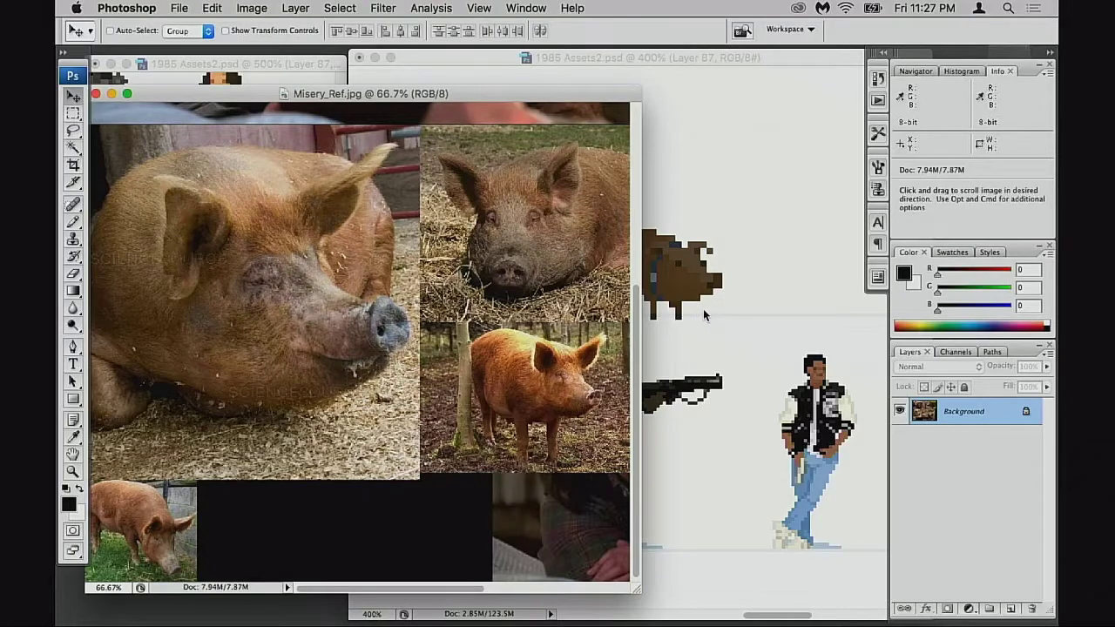
Compare the pig sprite's head and blue collar with the film still of the collared pig in the reference collage
click(703, 310)
click(335, 356)
drag(361, 205, 370, 463)
scroll(349, 440, down, 10)
scroll(349, 440, right, 8)
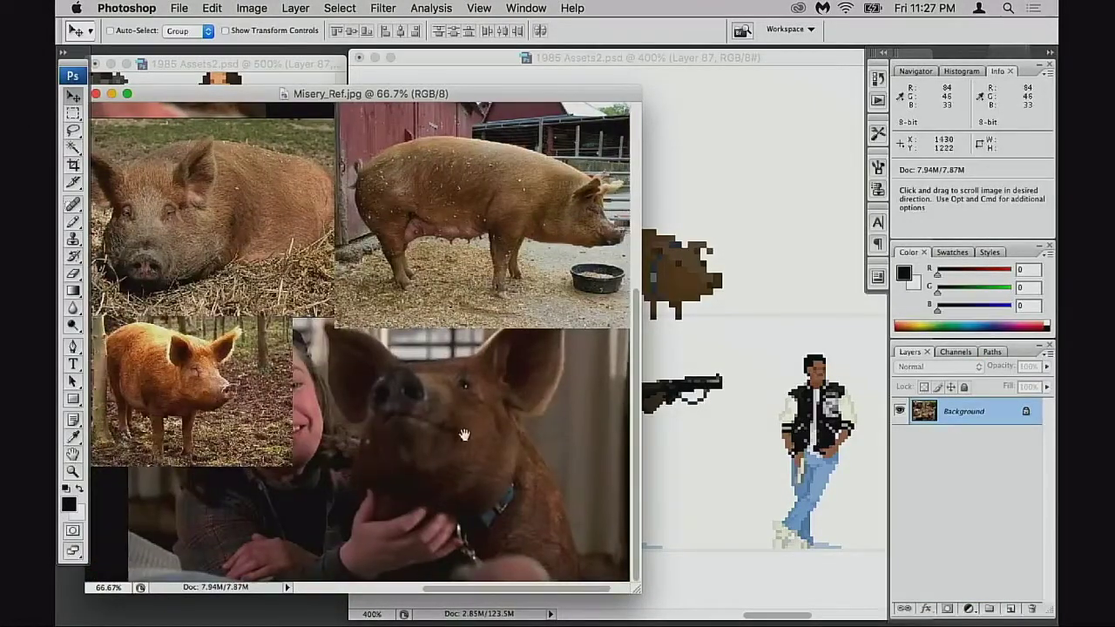
scroll(393, 392, left, 2)
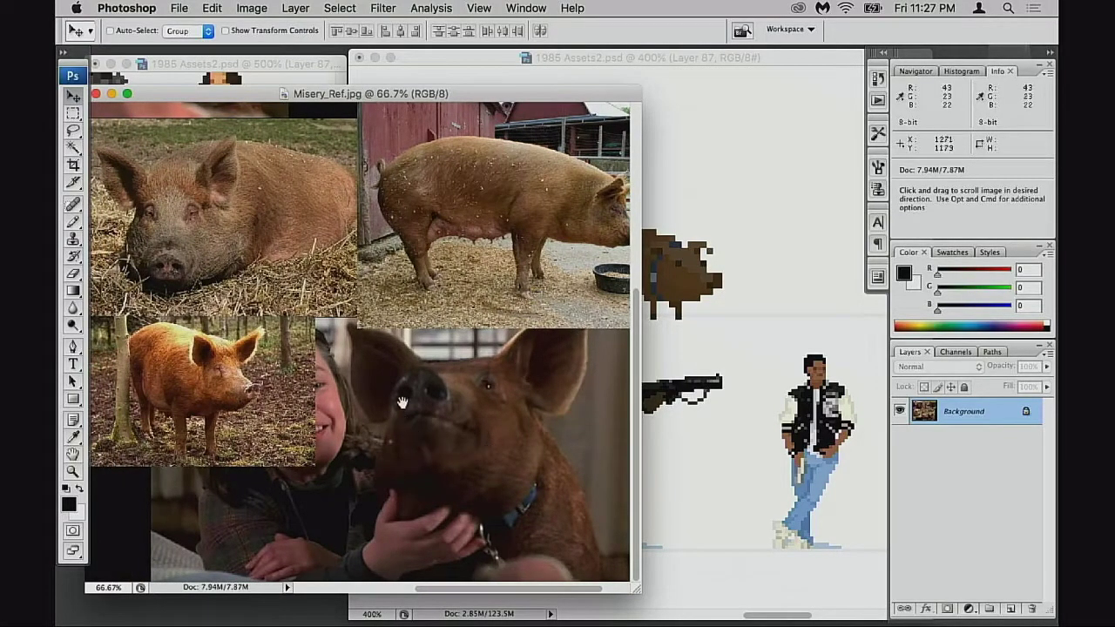
scroll(489, 453, up, 2)
scroll(490, 452, right, 2)
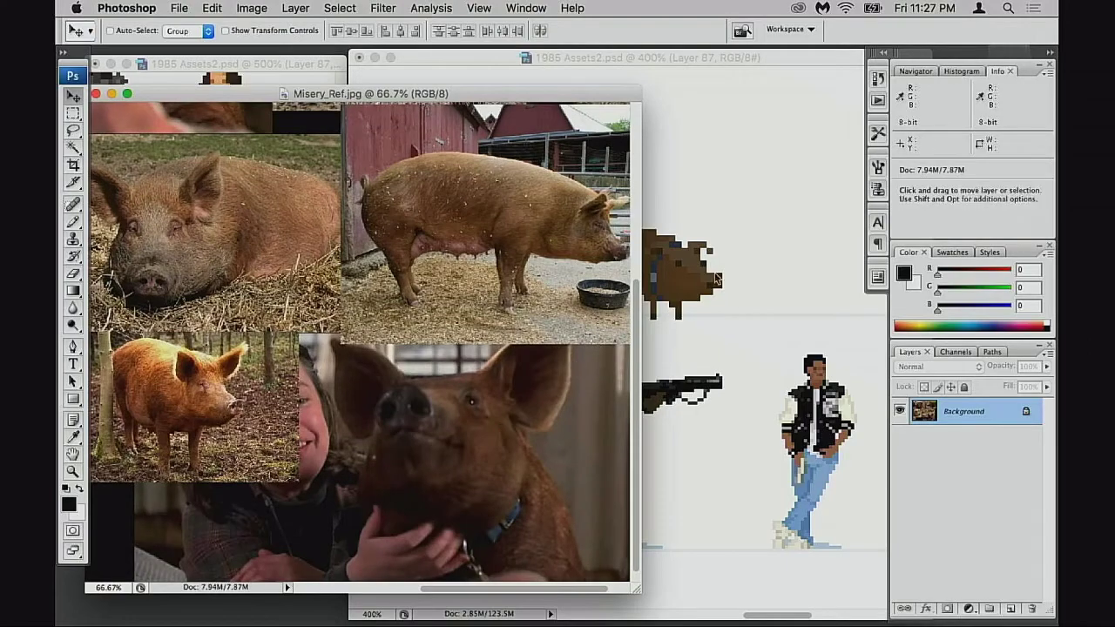
click(693, 303)
click(336, 450)
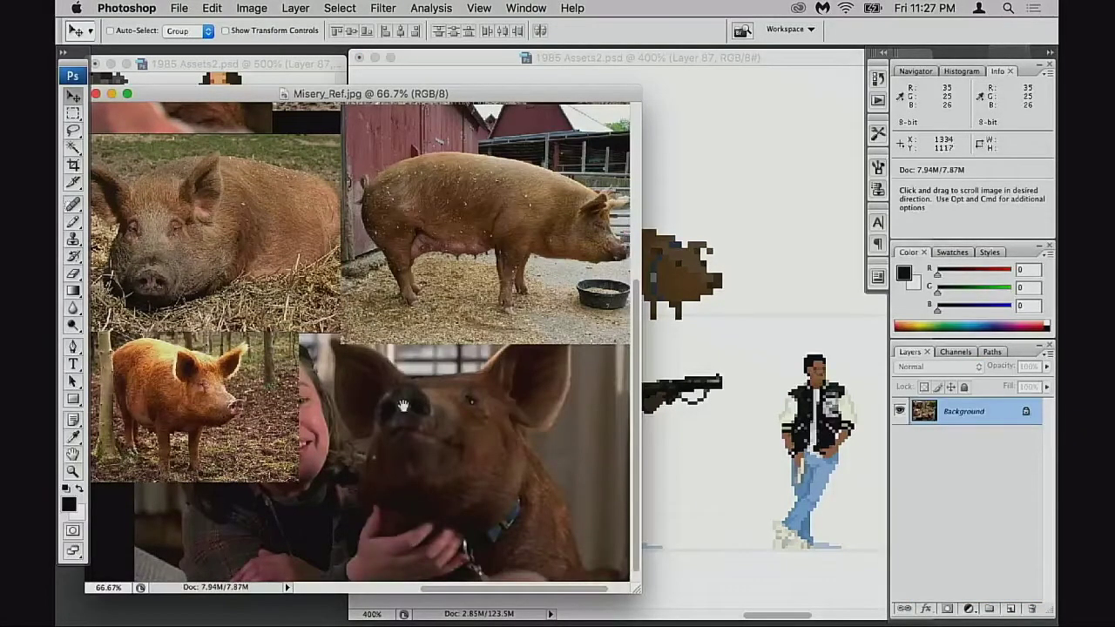
click(695, 287)
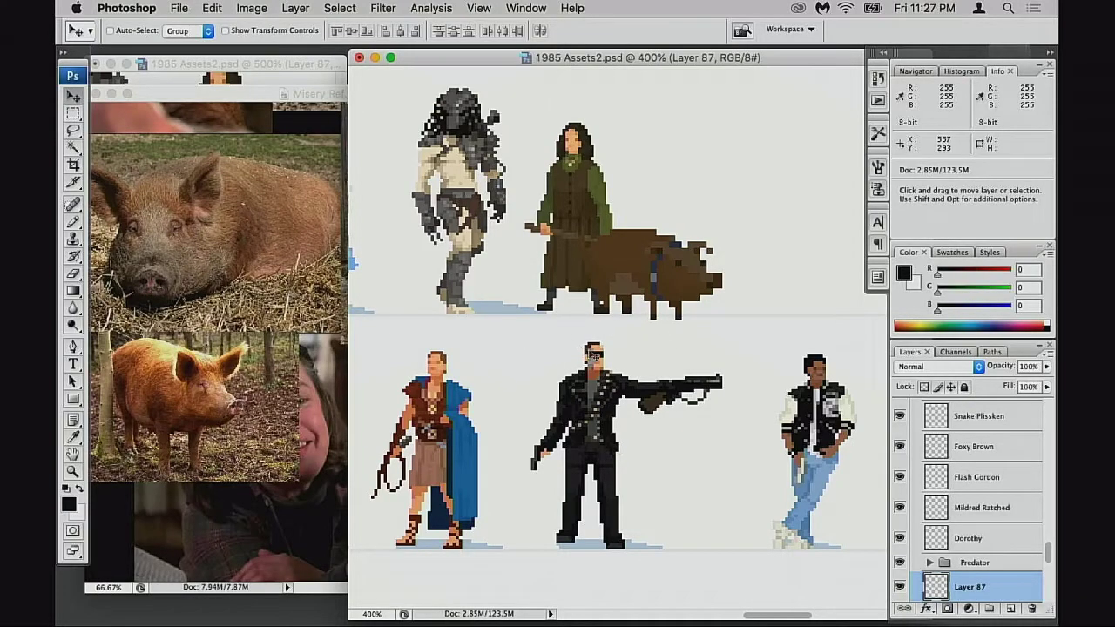
click(317, 446)
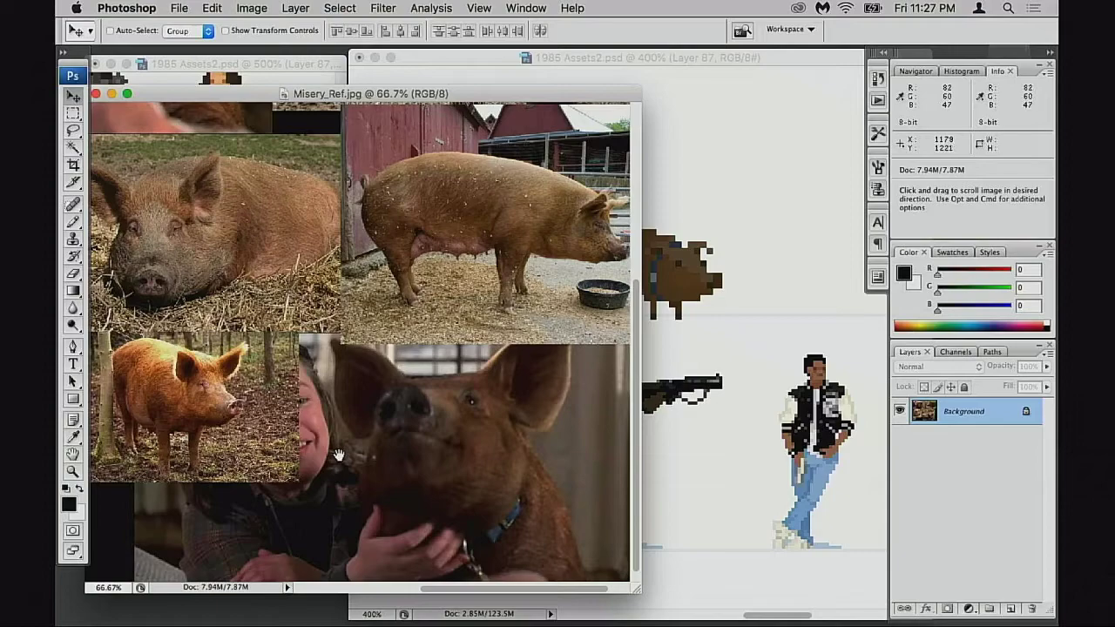
Examine the side-view photo of the pig standing by the food bowl for its body outline, legs and head
scroll(351, 446, up, 10)
scroll(350, 446, right, 4)
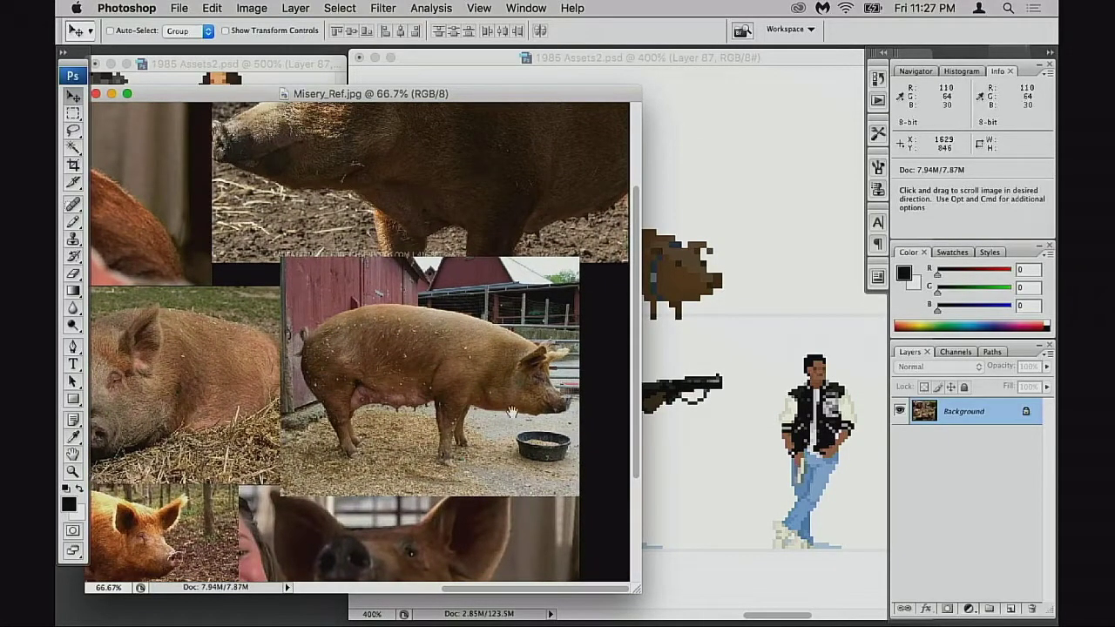
drag(496, 420, 503, 378)
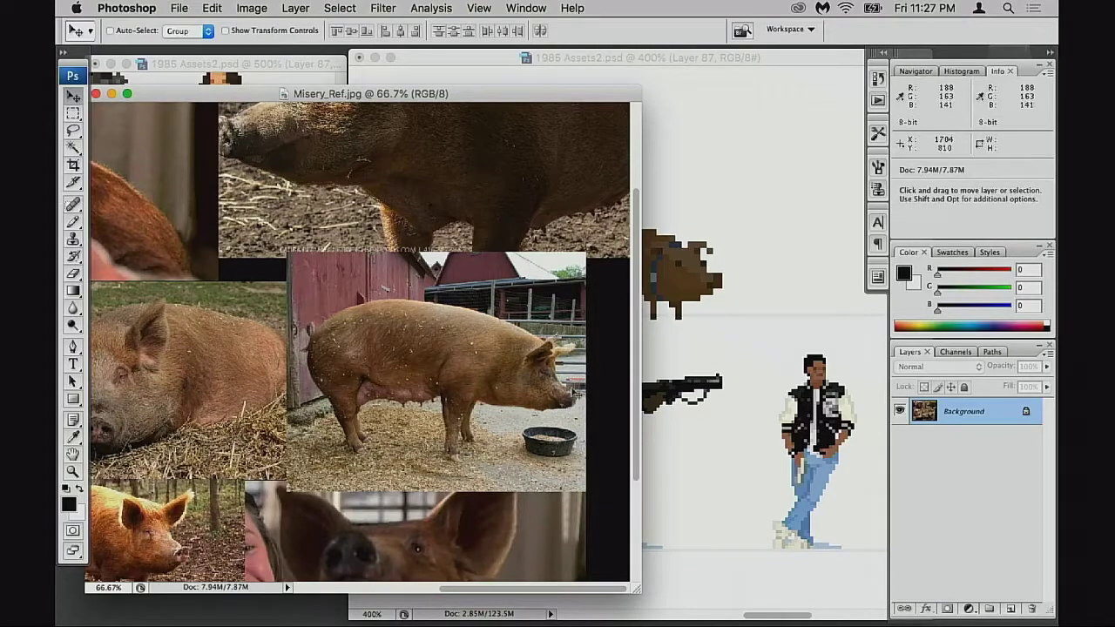
scroll(520, 390, up, 3)
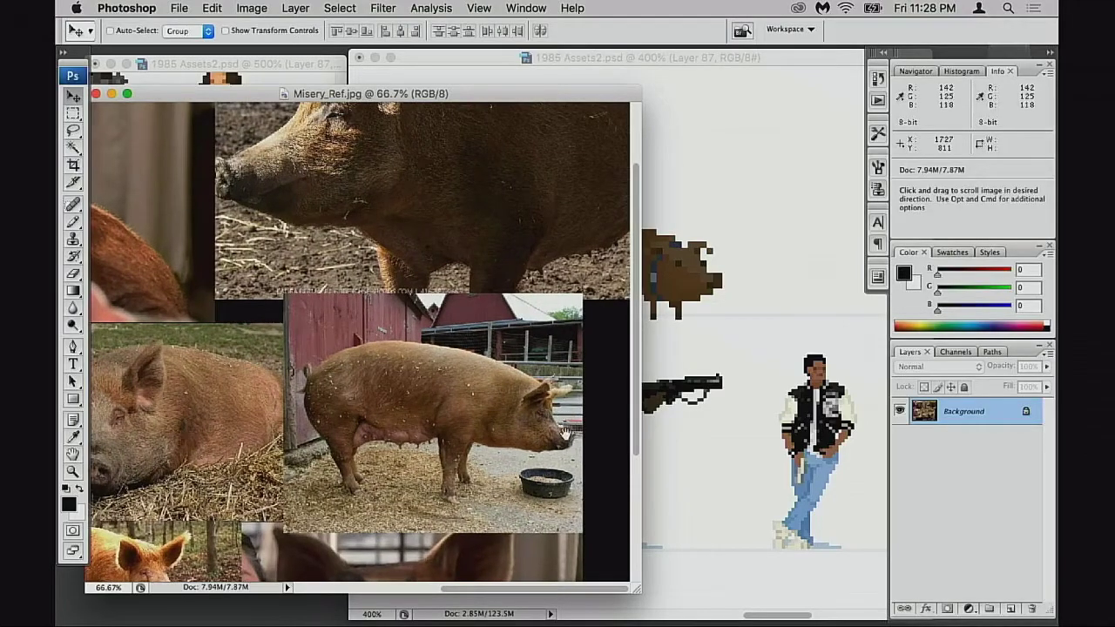
scroll(566, 432, down, 3)
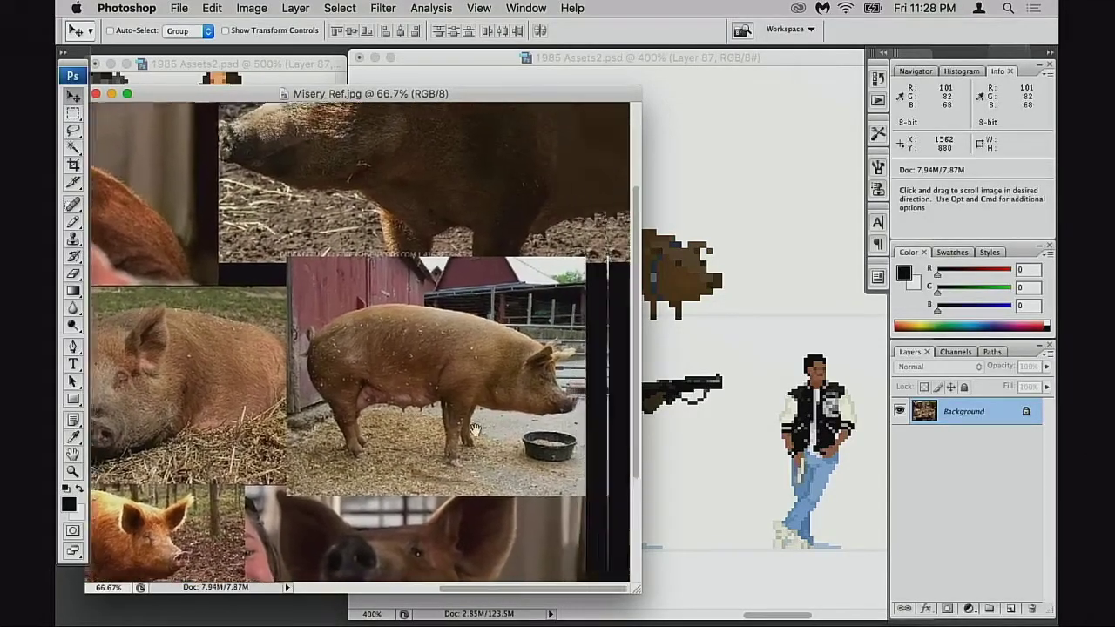
scroll(475, 428, right, 1)
scroll(537, 416, up, 3)
scroll(537, 416, left, 2)
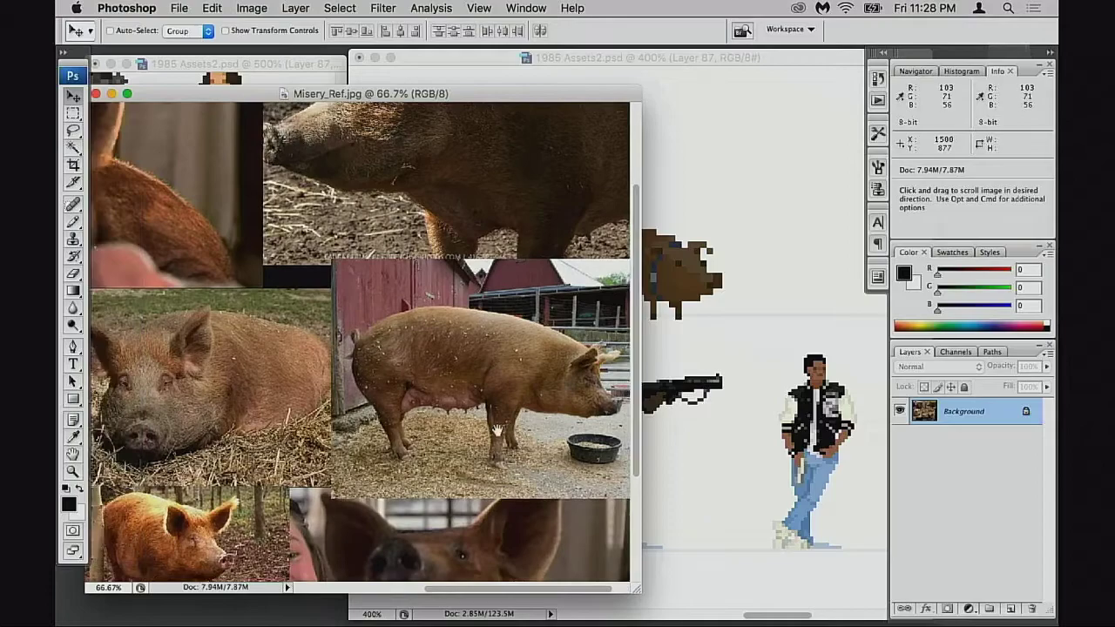
scroll(491, 408, down, 1)
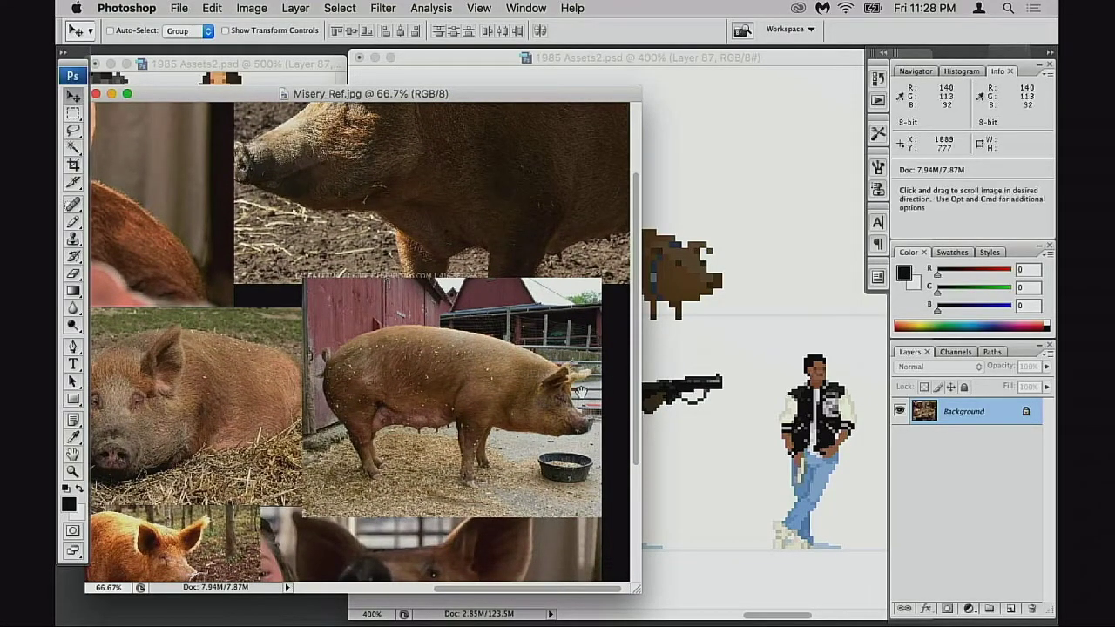
Hide and show Layer 87 again to compare Annie Wilkes with and without the pig in the sprite lineup
click(670, 377)
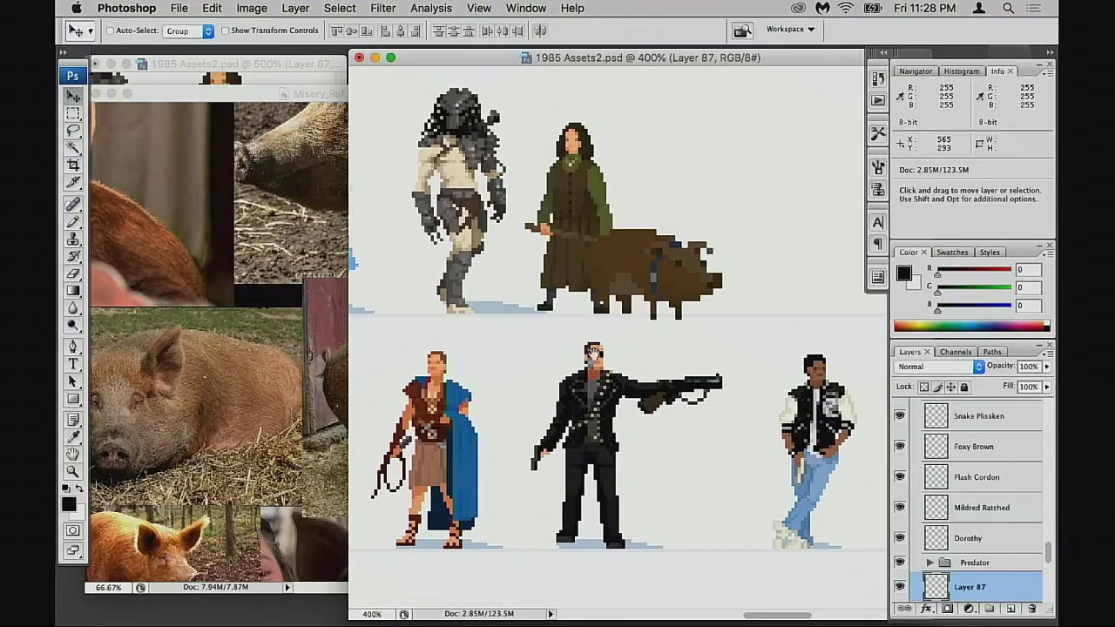
scroll(543, 386, up, 3)
scroll(542, 386, left, 3)
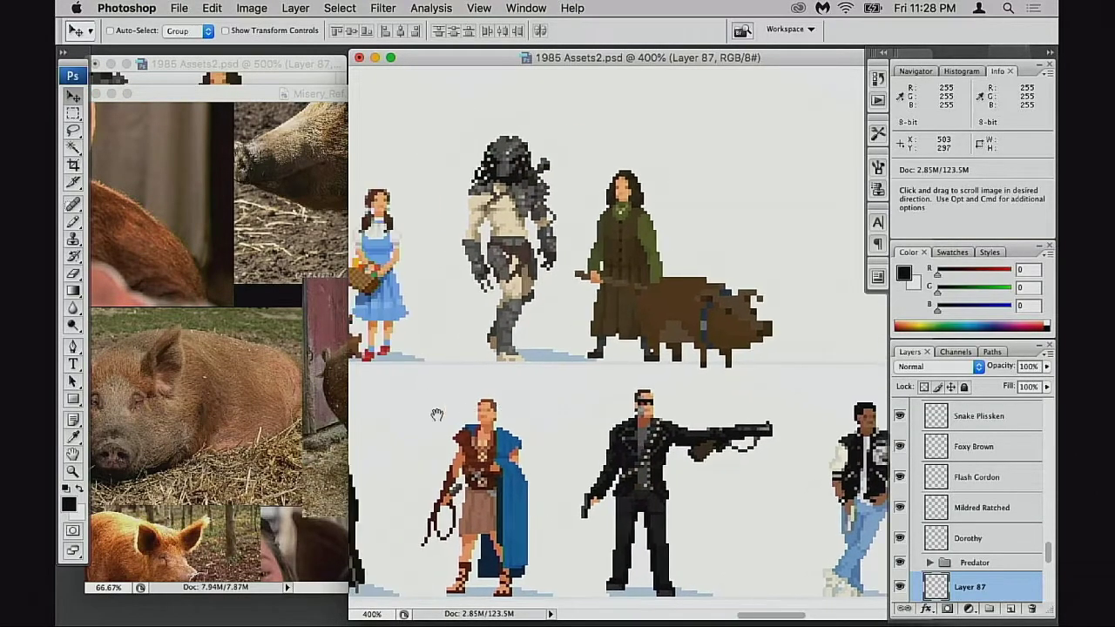
click(342, 430)
drag(348, 432, 348, 449)
click(689, 337)
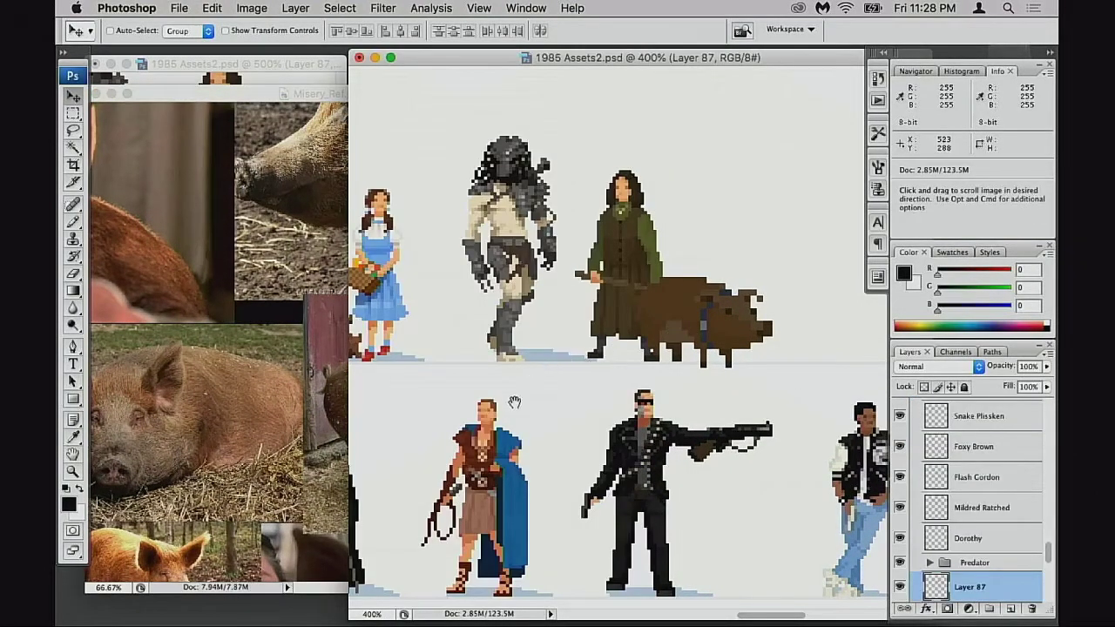
scroll(967, 523, down, 2)
click(900, 535)
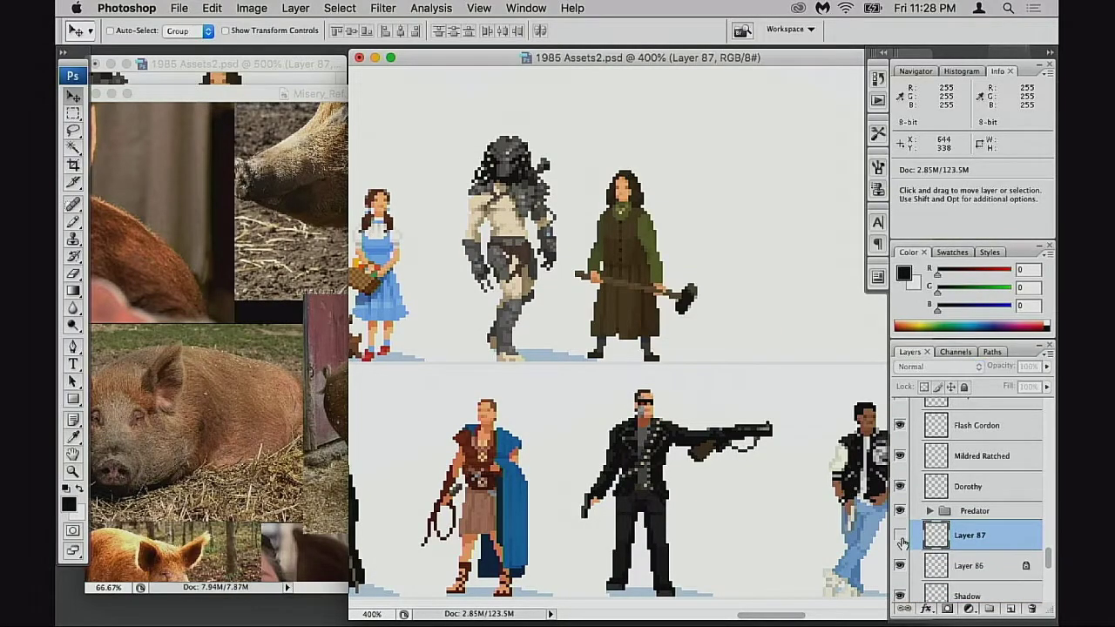
click(900, 534)
Enlarge the photo of the pig lying in straw to 100% and the pig sprite to 500% to compare them
click(324, 410)
drag(287, 387, 499, 380)
scroll(474, 365, down, 5)
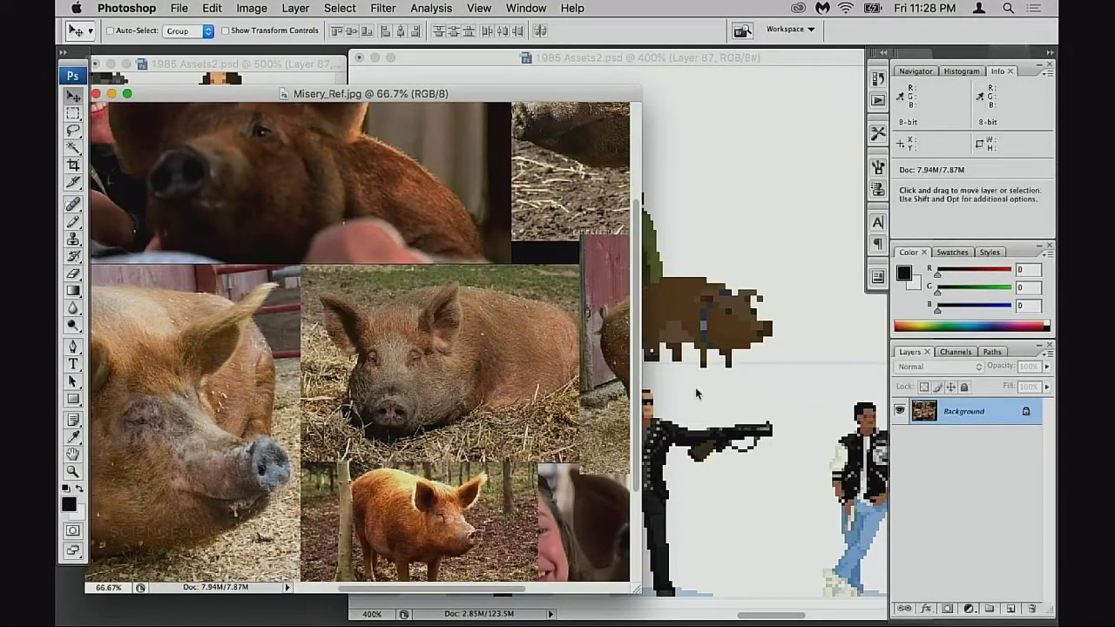
scroll(496, 437, right, 10)
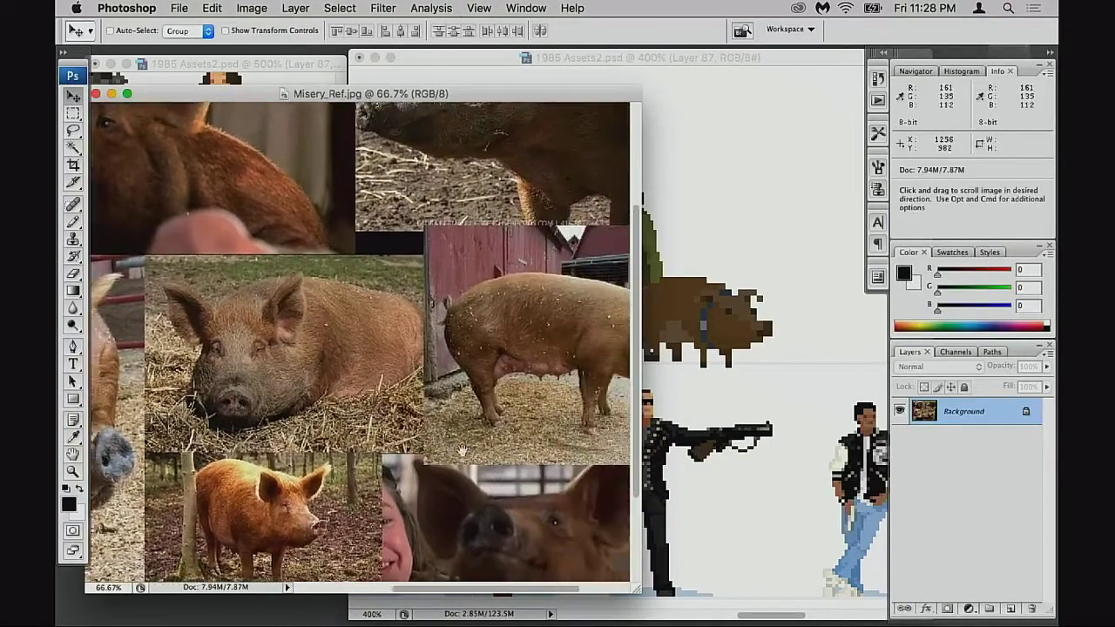
super+click(373, 399)
drag(362, 426, 505, 410)
scroll(442, 413, up, 3)
scroll(345, 380, right, 5)
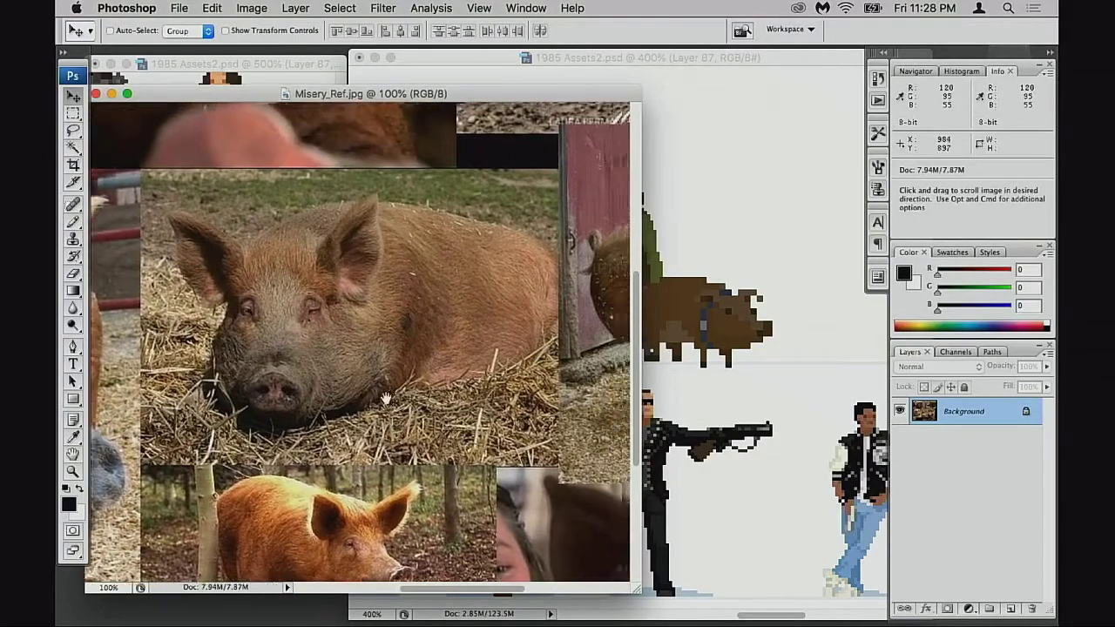
click(722, 391)
scroll(820, 456, up, 1)
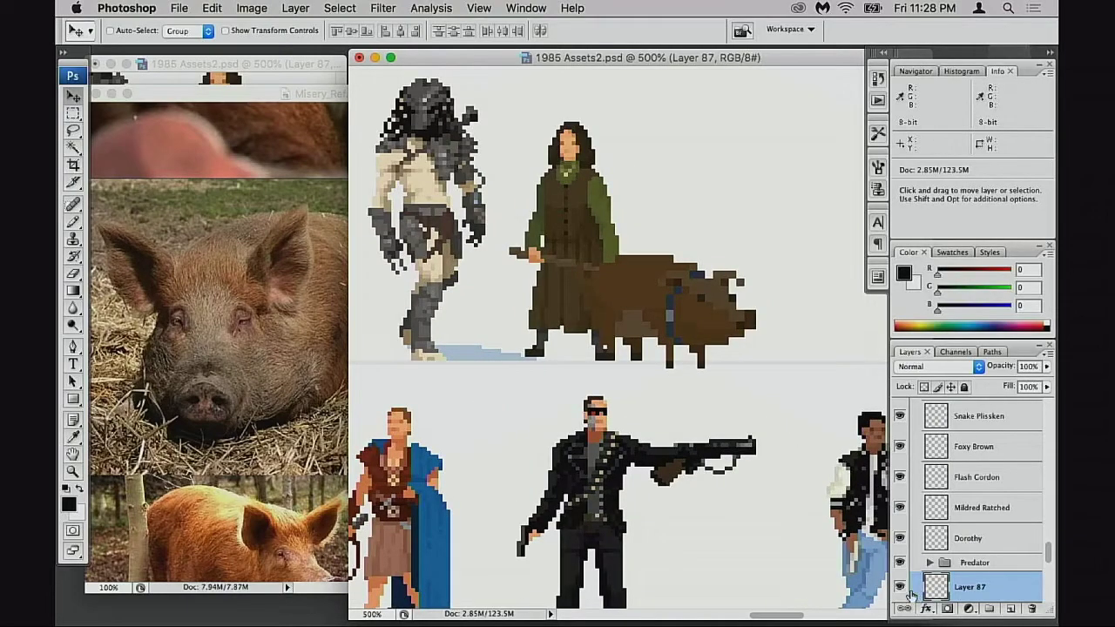
Flip the pig sprite on Layer 87 horizontally and move it to the right so it stands beyond Annie's sledgehammer
key(ctrl+t)
right_click(576, 278)
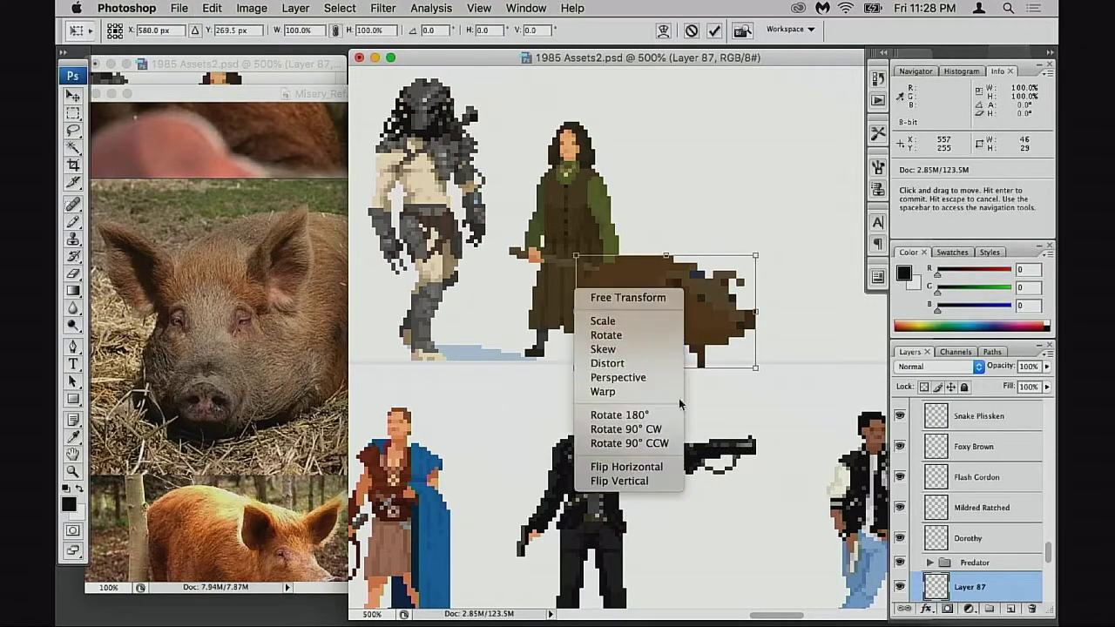
click(649, 462)
key(Return)
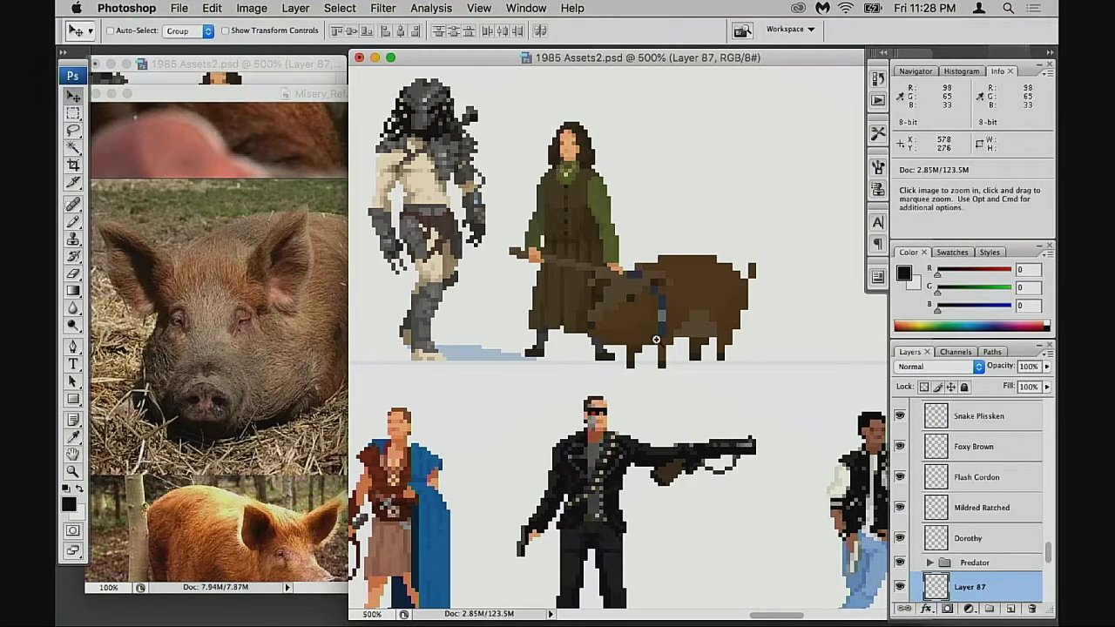
scroll(671, 350, up, 1)
drag(670, 350, 736, 345)
Erase the pig's ears, protruding snout and hindquarters, leaving a compact body with the two front legs and blue collar
key(e)
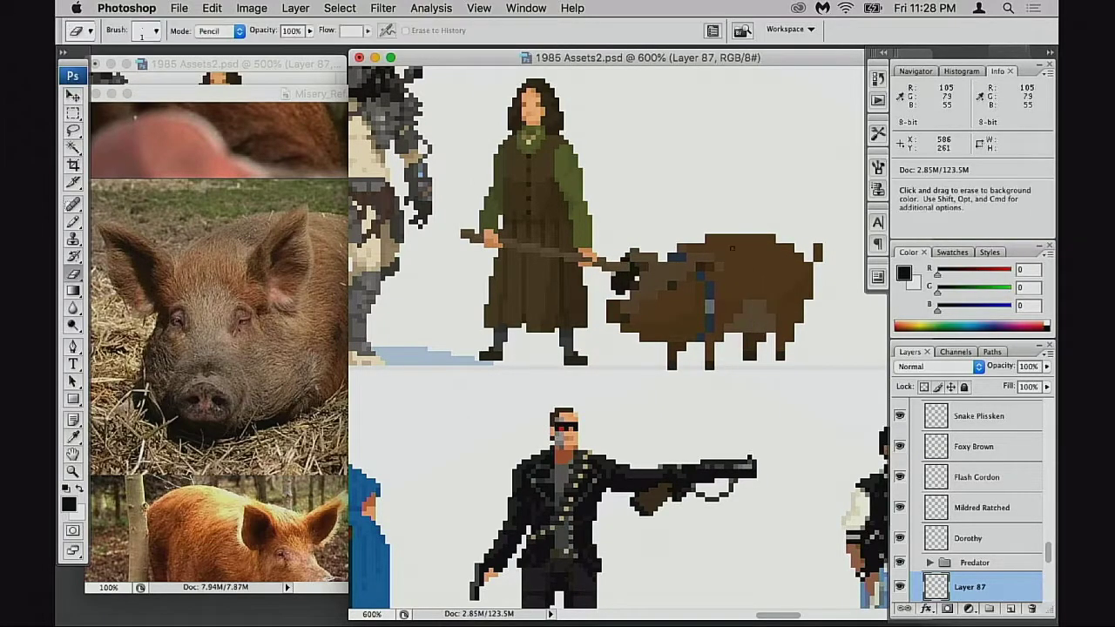
mouse_move(671, 262)
mouse_down()
mouse_move(753, 232)
mouse_move(742, 248)
mouse_move(812, 254)
mouse_move(754, 254)
mouse_up()
key(])
drag(651, 250, 622, 262)
mouse_move(745, 252)
mouse_down()
mouse_move(806, 250)
mouse_move(755, 248)
mouse_move(765, 265)
mouse_move(680, 276)
mouse_move(611, 351)
mouse_move(624, 314)
mouse_move(679, 312)
mouse_move(770, 265)
mouse_move(795, 306)
mouse_move(814, 241)
mouse_move(759, 309)
mouse_move(704, 290)
mouse_move(681, 248)
mouse_move(647, 277)
mouse_move(742, 248)
mouse_move(753, 281)
mouse_move(747, 324)
mouse_up()
Paint the pig's face with the sampled lighter brown (105, 79, 55) in Normal mode and shift the pig slightly farther from the hammer
key(b)
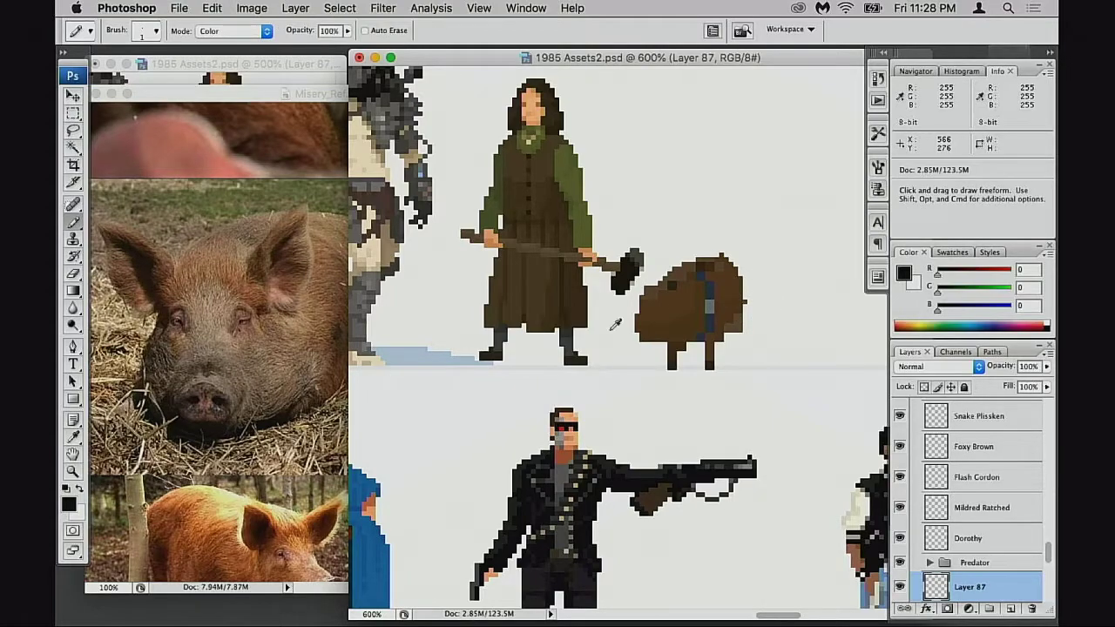
alt+click(652, 300)
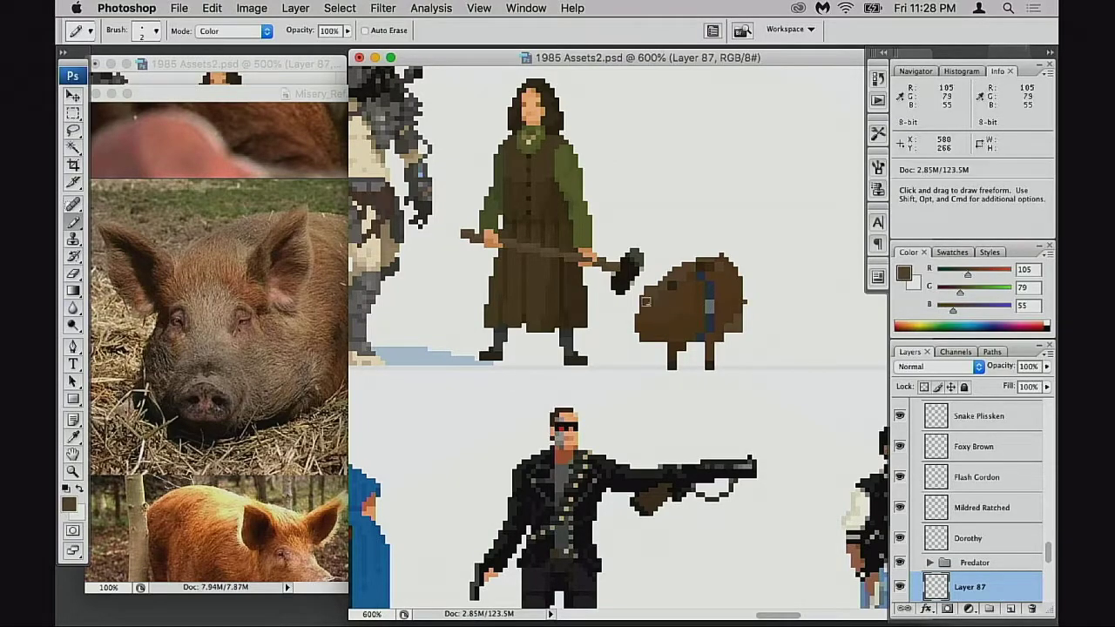
key(alt+shift+n)
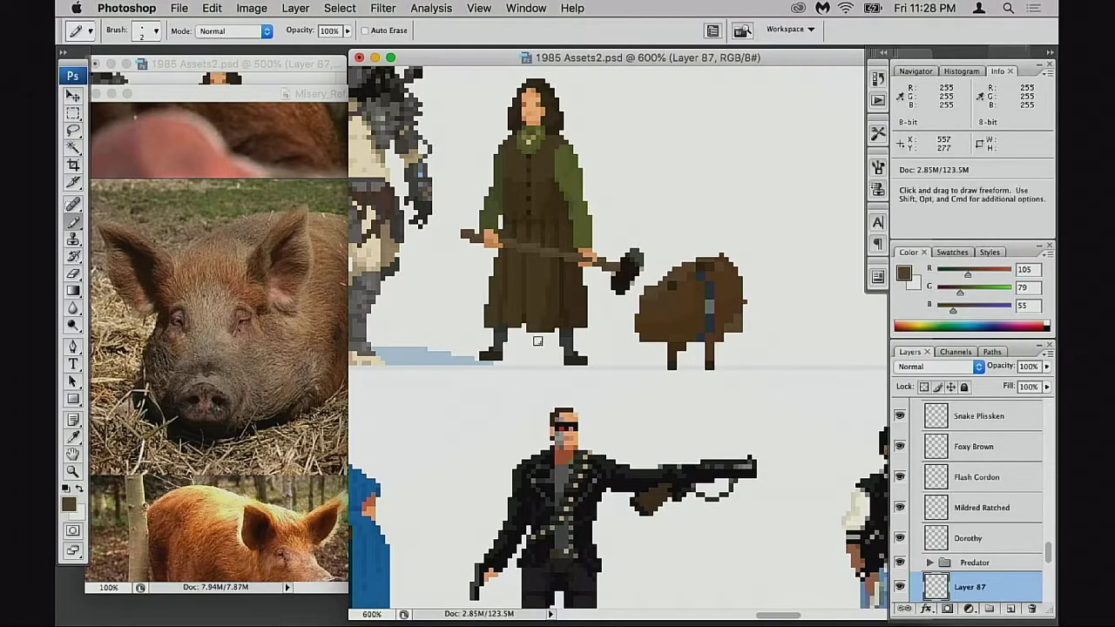
alt+click(659, 302)
mouse_move(665, 289)
mouse_down()
mouse_move(652, 304)
mouse_move(735, 317)
mouse_up()
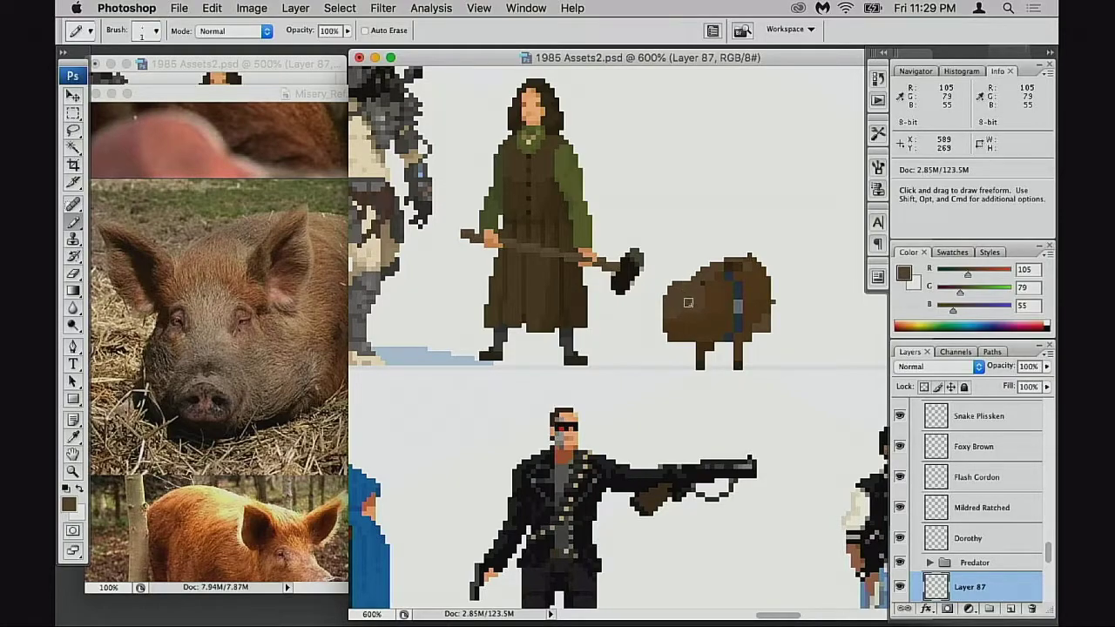
Sample the pig's medium brown (98, 65, 33) and draw an ear sticking out from its head toward the hammer
alt+click(714, 283)
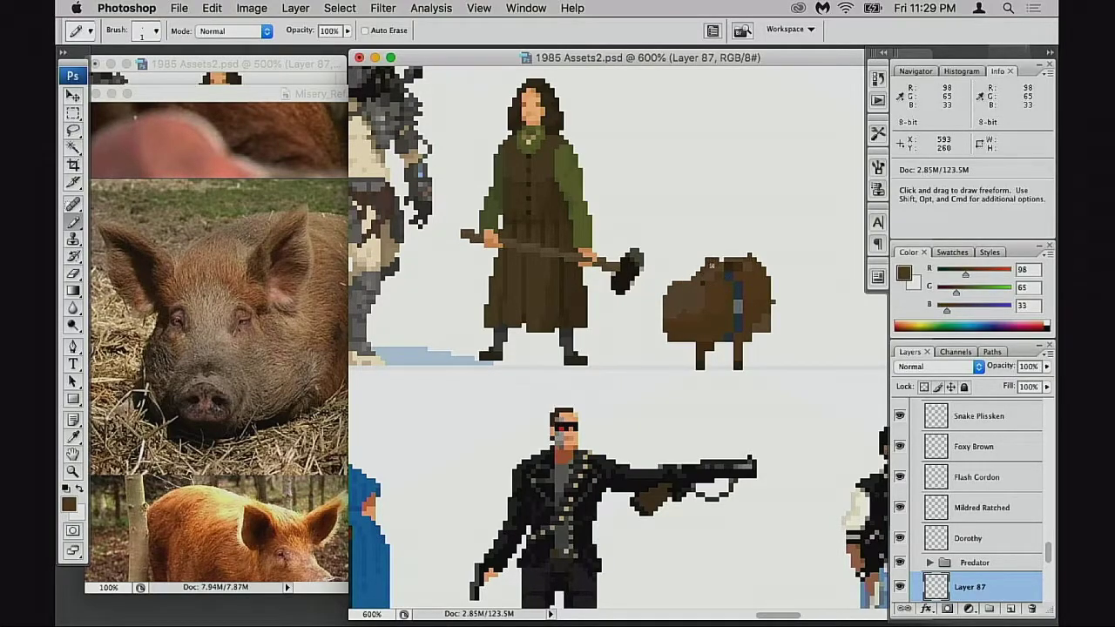
drag(676, 280, 662, 273)
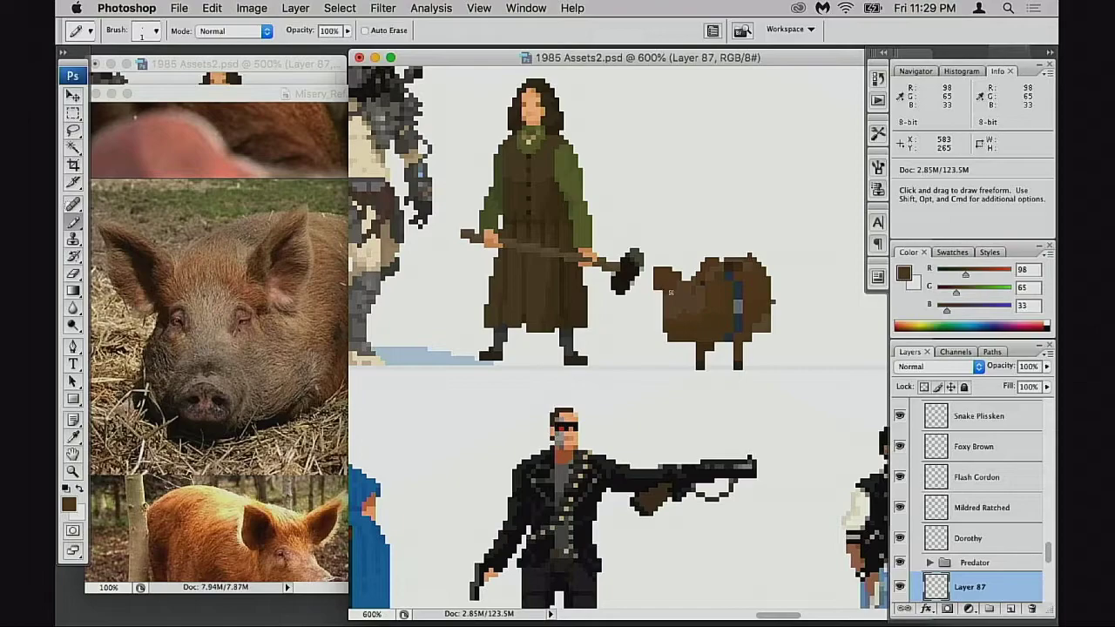
mouse_move(657, 277)
mouse_down()
mouse_move(645, 265)
mouse_move(662, 277)
mouse_up()
key(e)
key(super+z)
key(b)
Examine the front-facing pig at reduced size against the rest of the character lineup and the building sprites
key(super+equal)
key(super+equal)
drag(604, 323, 764, 286)
alt+super+click(651, 330)
alt+super+click(651, 337)
alt+super+click(652, 348)
alt+super+click(652, 362)
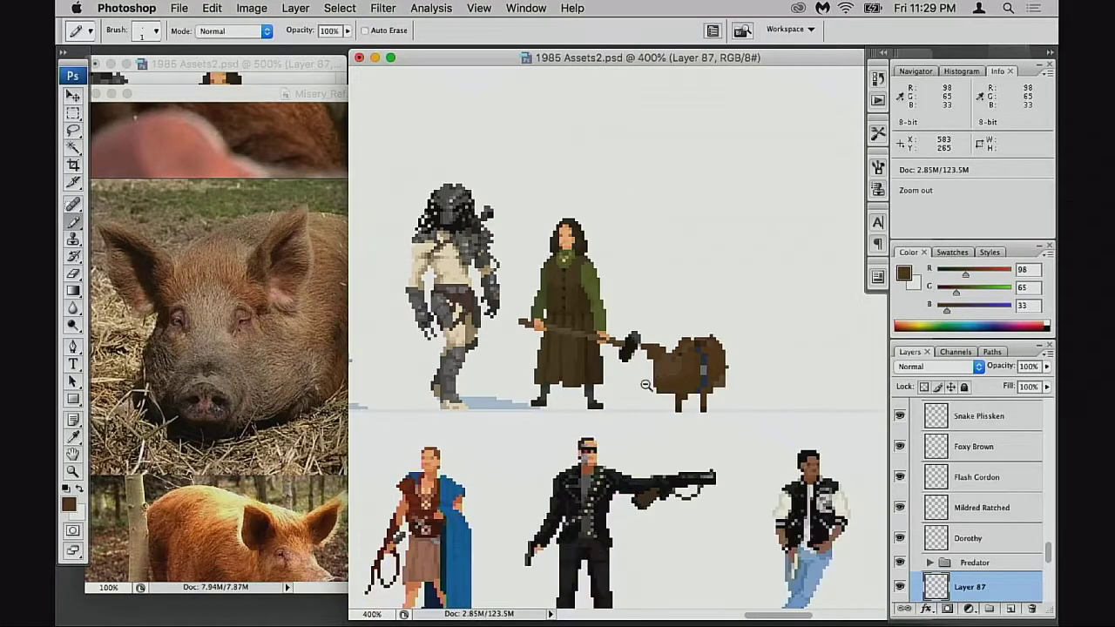
key(super+minus)
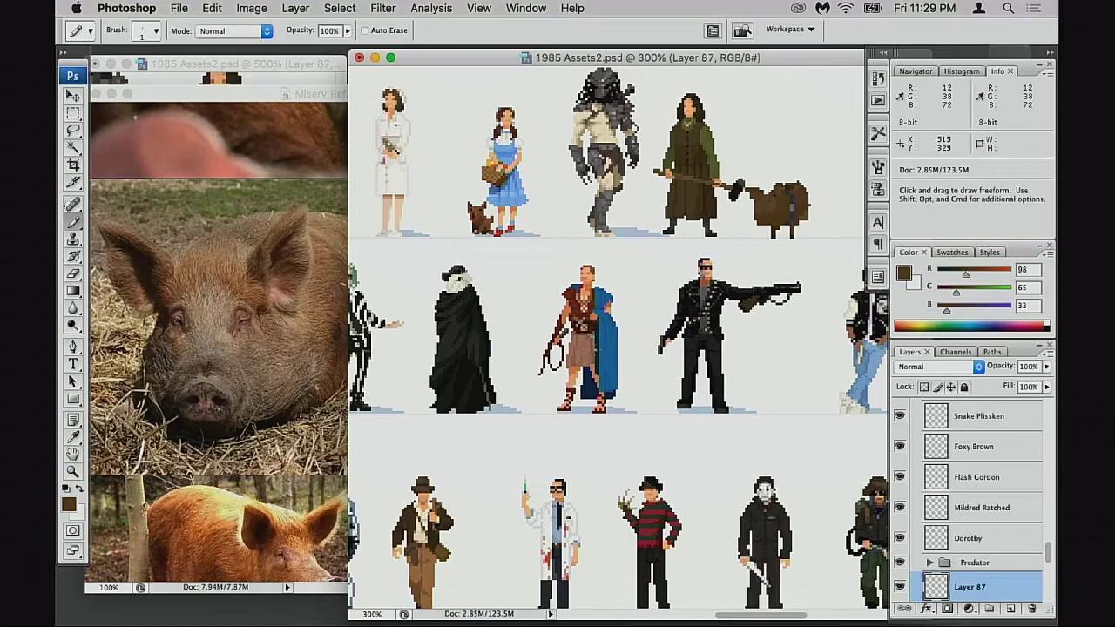
drag(445, 526, 526, 319)
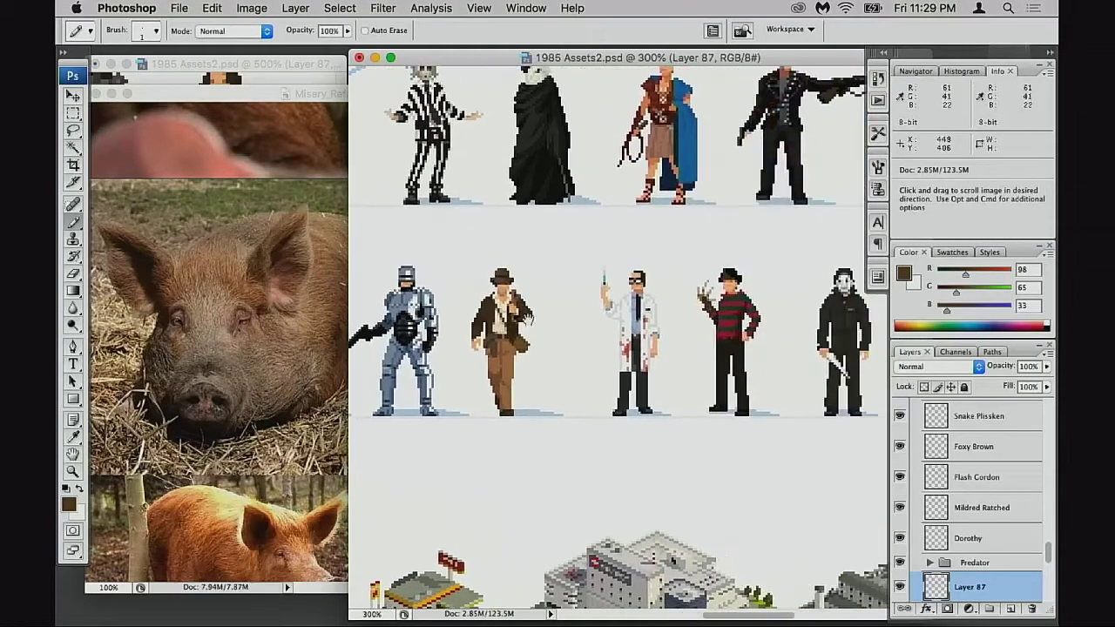
drag(692, 386, 627, 316)
drag(635, 397, 622, 325)
drag(496, 453, 681, 323)
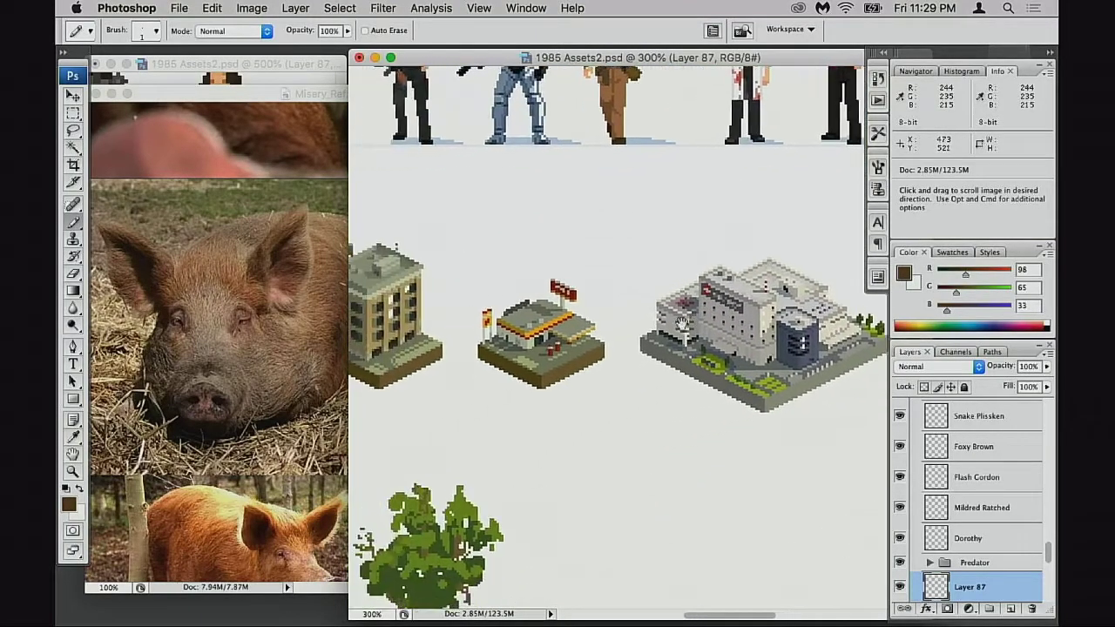
scroll(682, 324, down, 2)
scroll(601, 392, up, 3)
scroll(634, 359, right, 5)
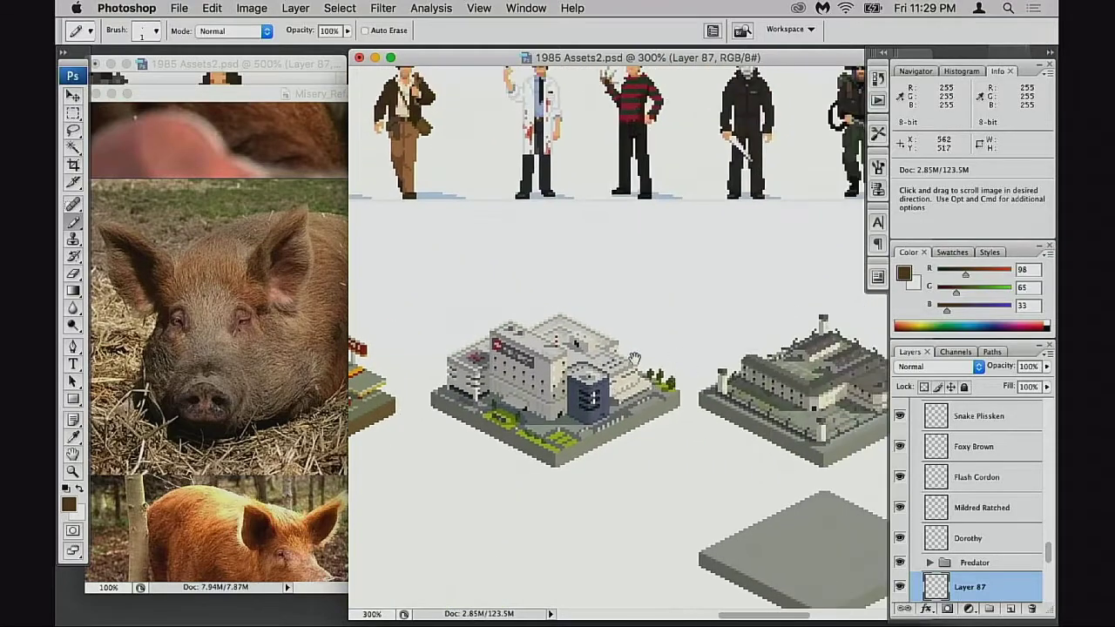
scroll(634, 359, up, 10)
scroll(634, 359, right, 3)
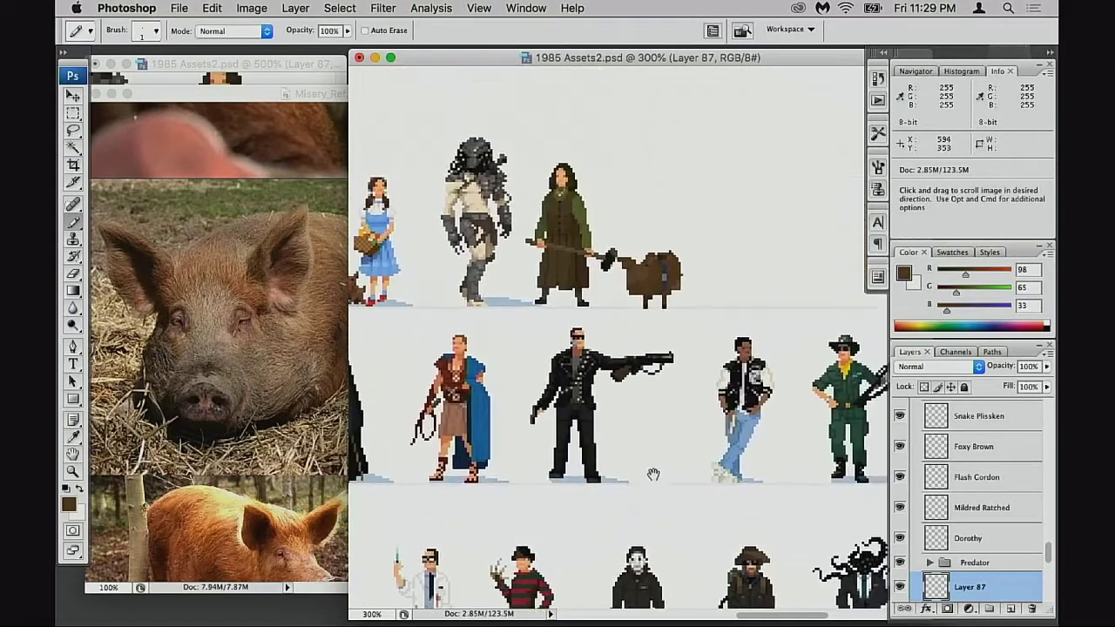
Enlarge the pig to 800% and shade the ear near the hammer with the dark brown sampled above the collar (75, 49, 25)
super+click(641, 287)
super+click(639, 296)
super+click(618, 380)
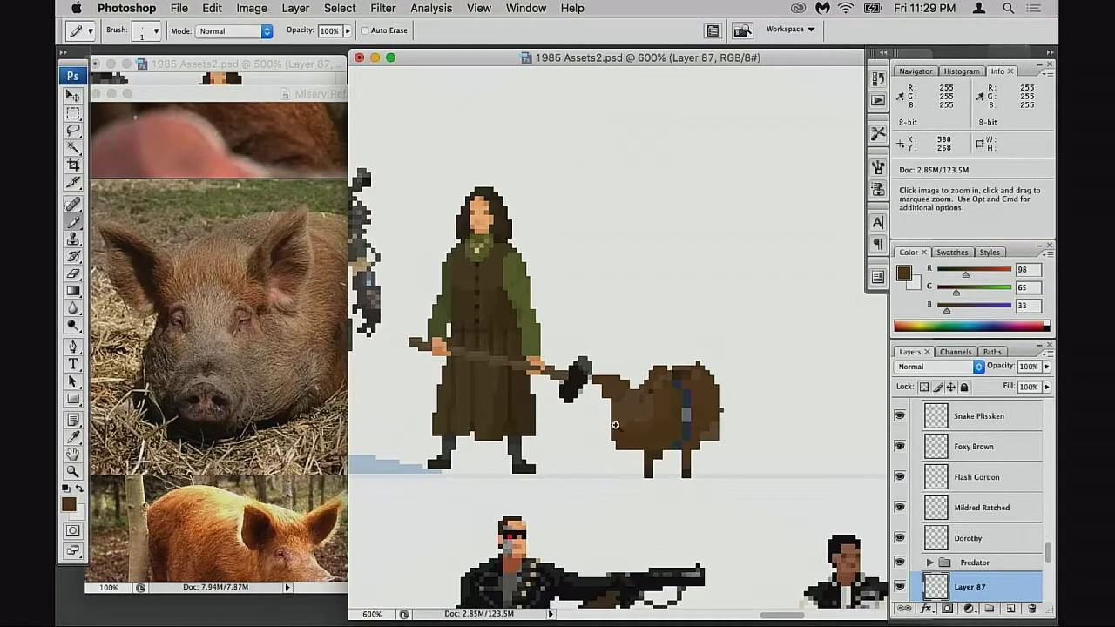
super+click(615, 425)
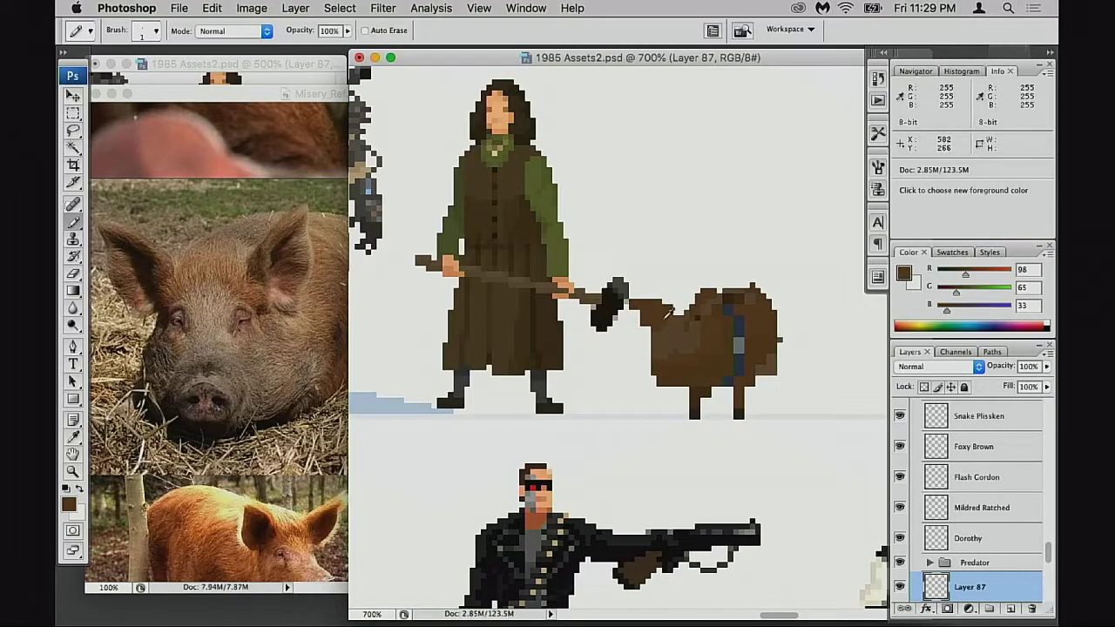
super+click(683, 345)
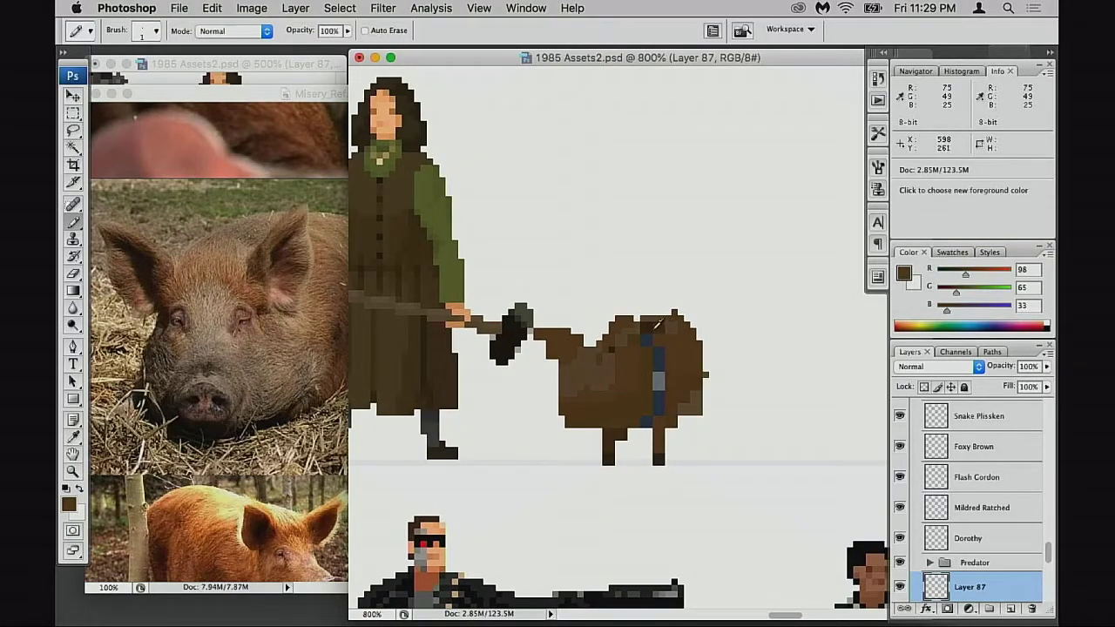
alt+click(655, 326)
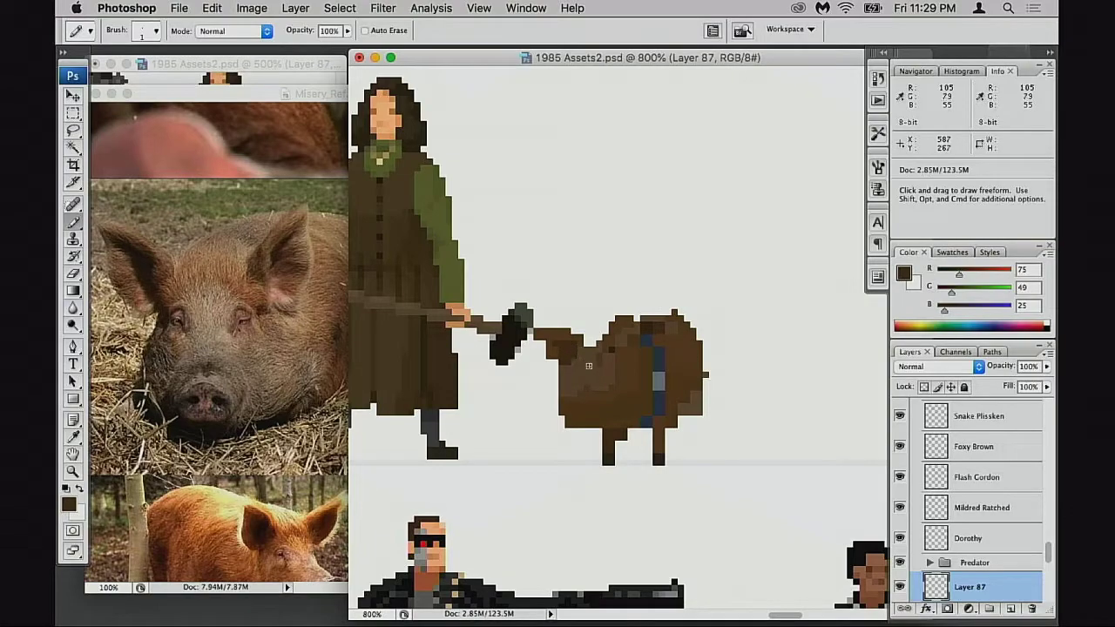
Lower the Misery_Ref.jpg window to uncover the second sprite view above the lying pig photo, and return to the main sprite view
drag(317, 95, 278, 289)
click(297, 190)
key(space)
drag(297, 190, 225, 164)
click(435, 353)
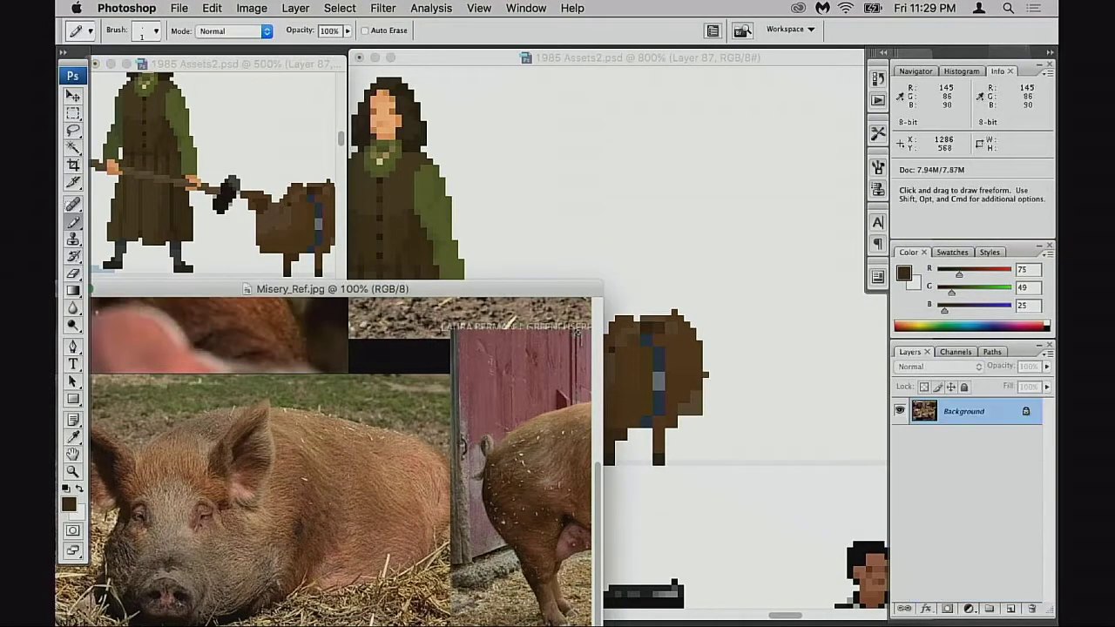
click(662, 318)
key(space)
drag(646, 341, 701, 338)
click(651, 359)
Shade the pig's forehead and the ear beside the collar with the light, medium and dark browns sampled from the sprite
alt+click(632, 367)
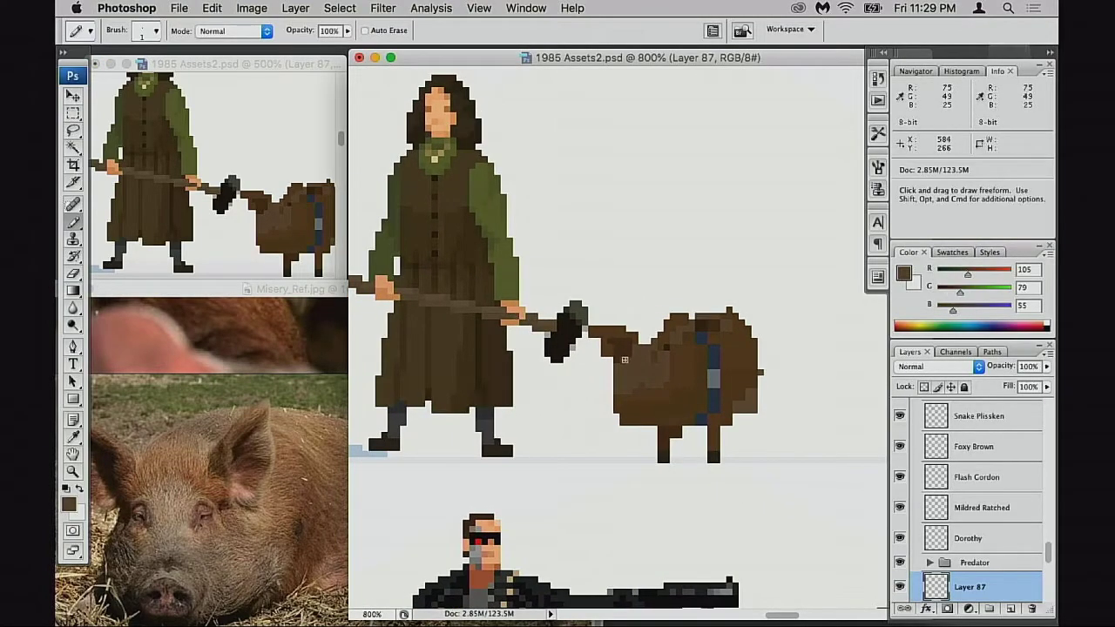
alt+click(659, 347)
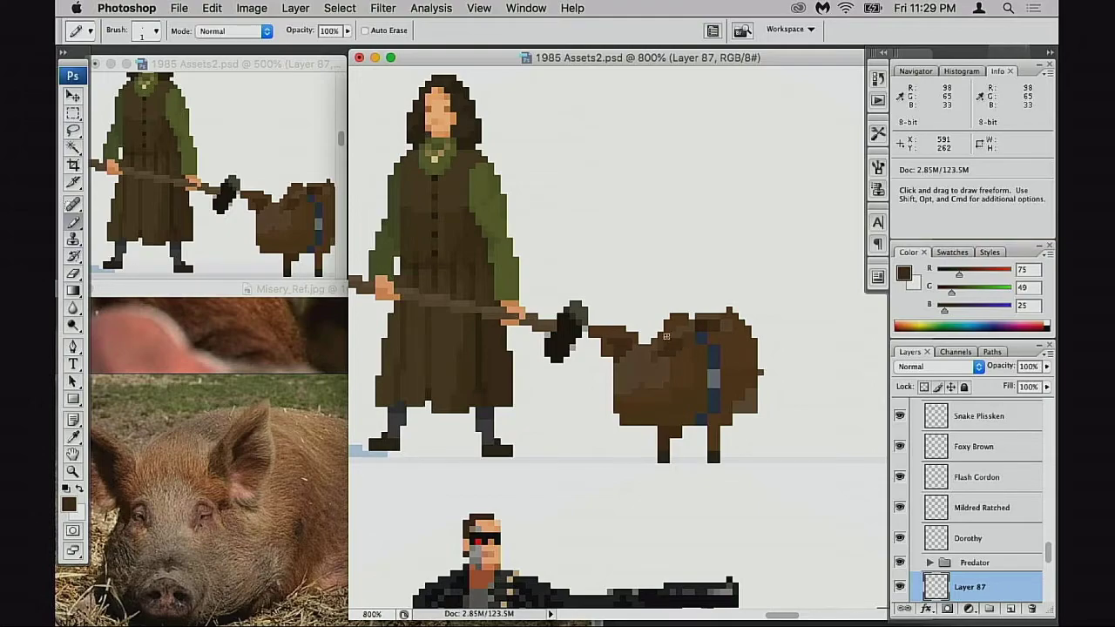
alt+click(682, 328)
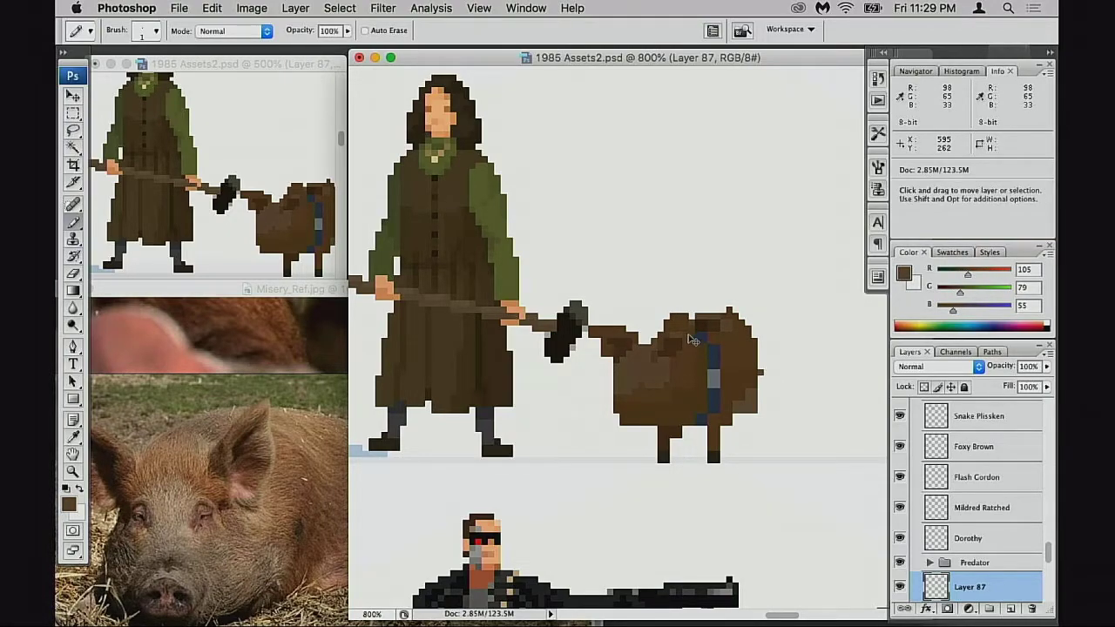
alt+click(680, 349)
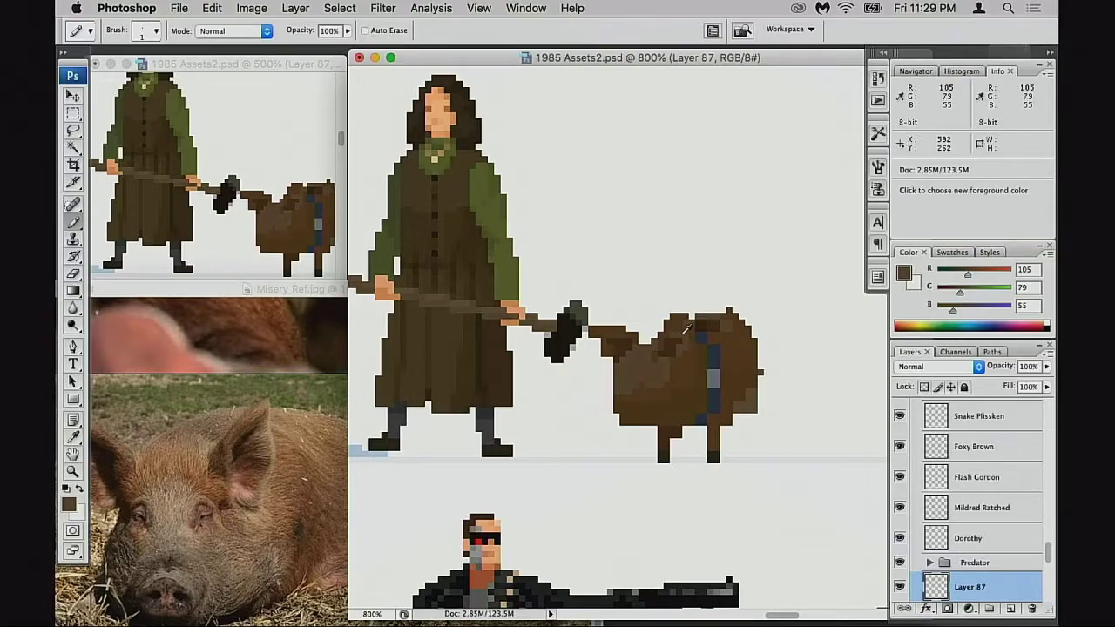
alt+click(681, 332)
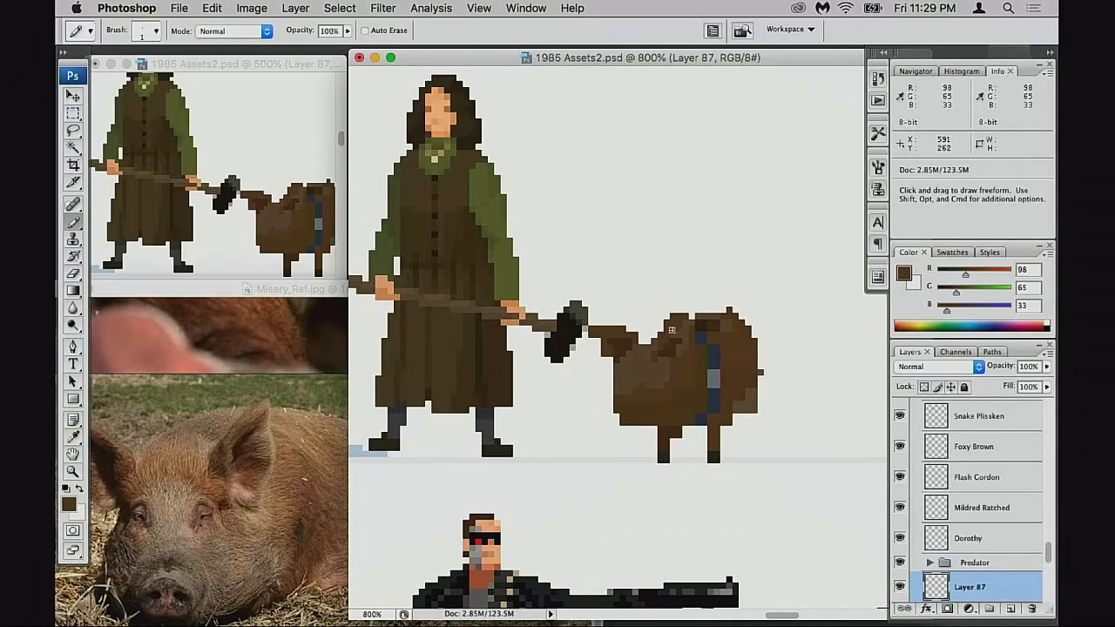
Reduce the eraser to 1 pixel and trim the top edge of the ear beside the collar
key(e)
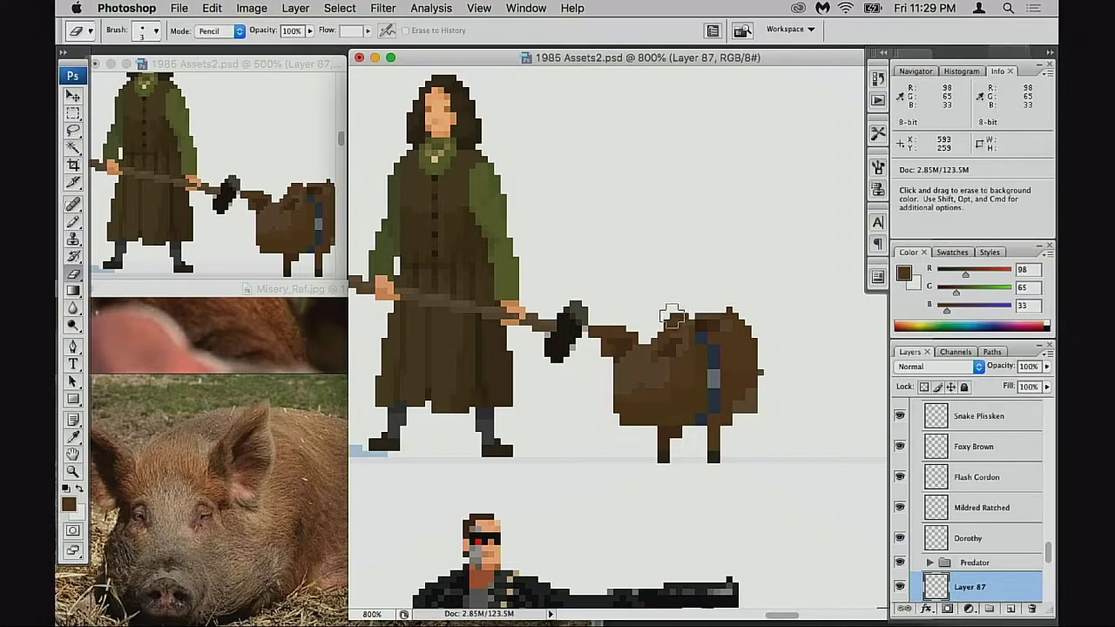
key(bracketleft)
key(bracketleft)
key(bracketleft)
click(677, 315)
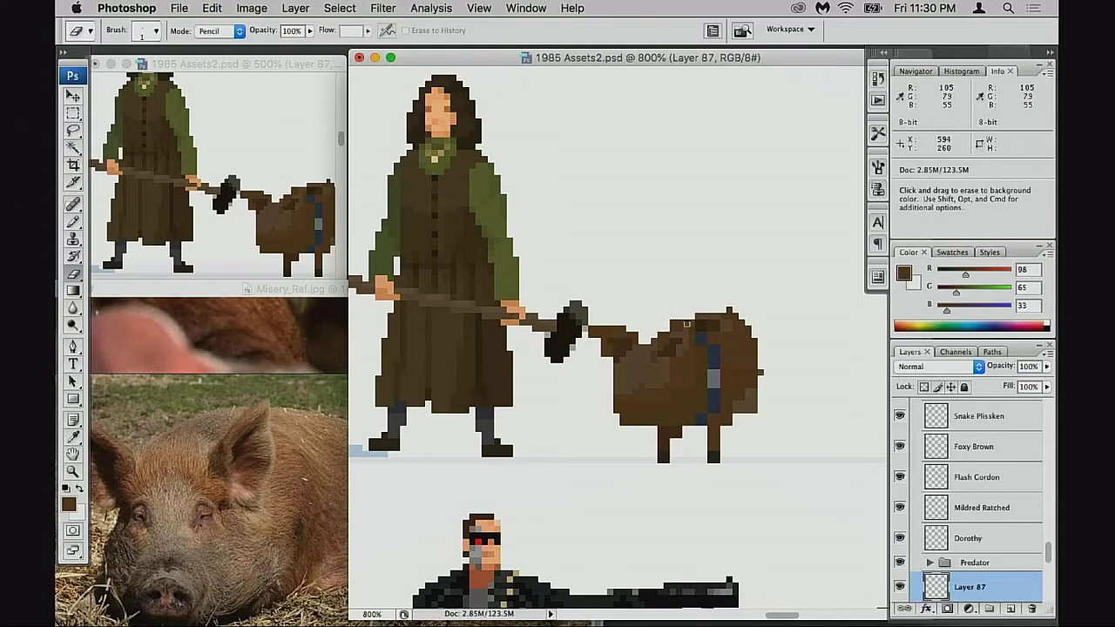
Extend the lighter brown (105, 79, 55) down the pig's face and erase the muzzle's outer edge to taper it toward the jaw
key(b)
alt+click(640, 367)
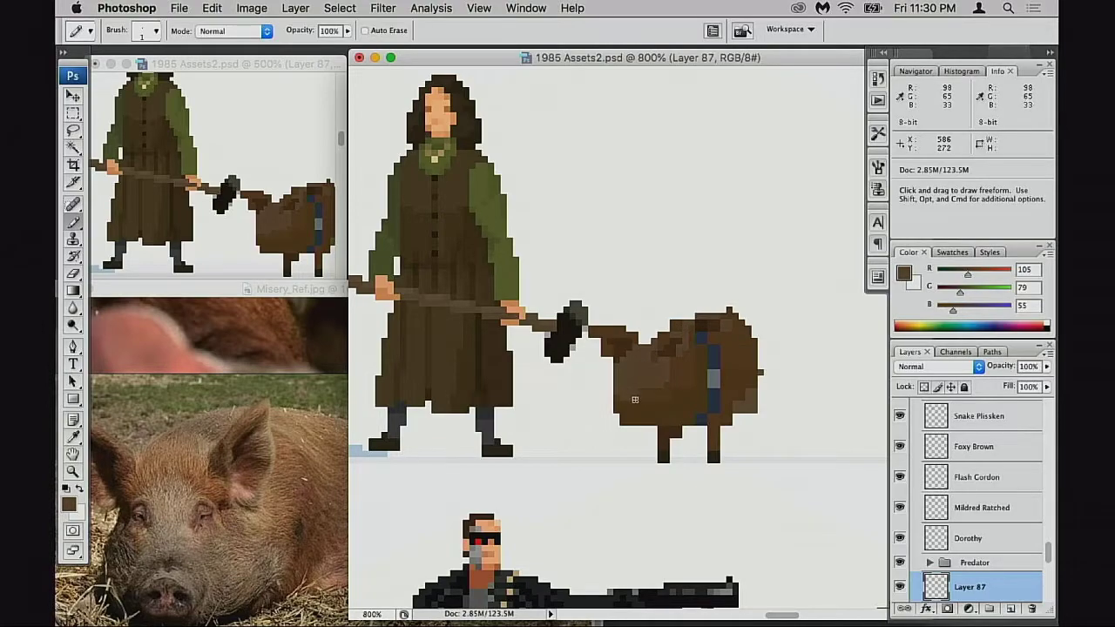
key(e)
click(615, 397)
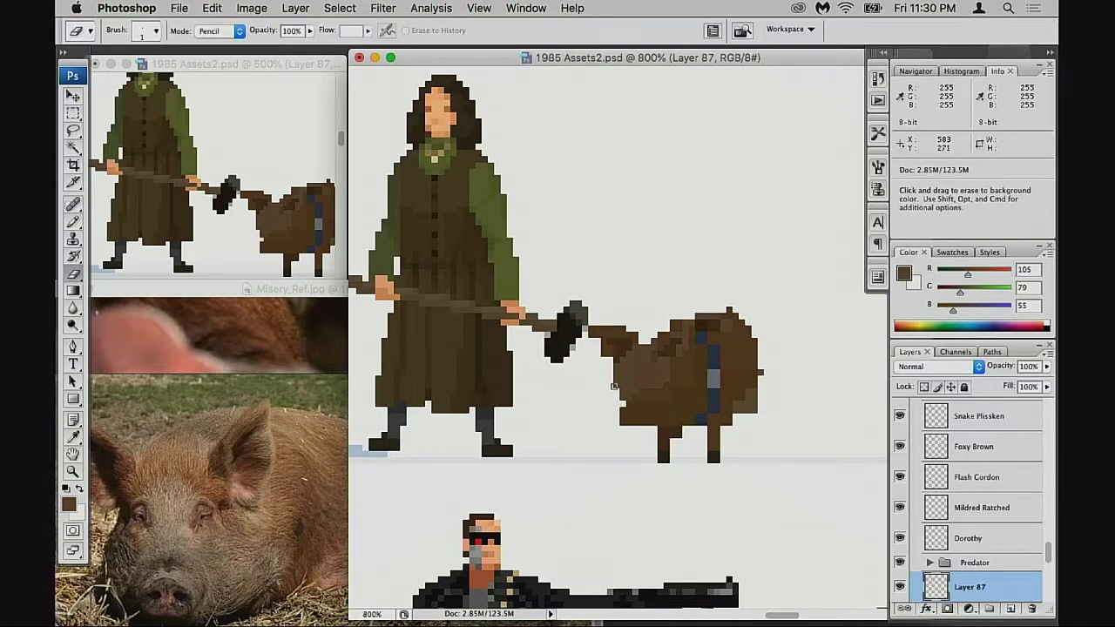
drag(614, 386, 618, 421)
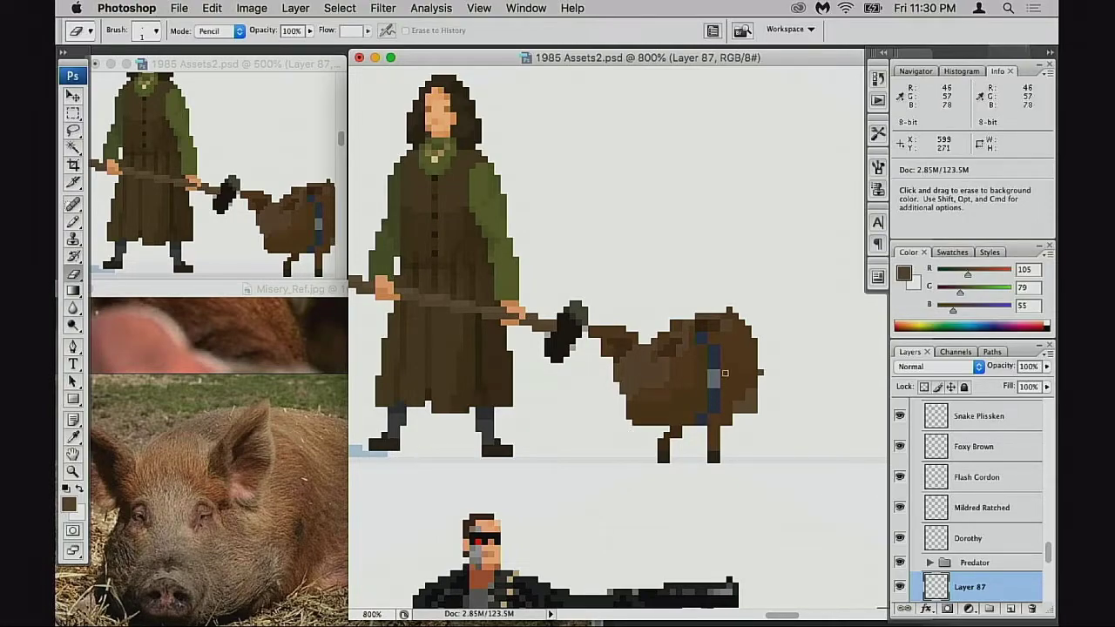
Erase the raised top edge of the pig's back and redraw the ear beside the collar with sampled light, medium and dark browns
drag(699, 316, 739, 327)
mouse_move(686, 321)
mouse_down()
mouse_move(677, 321)
mouse_move(734, 312)
mouse_up()
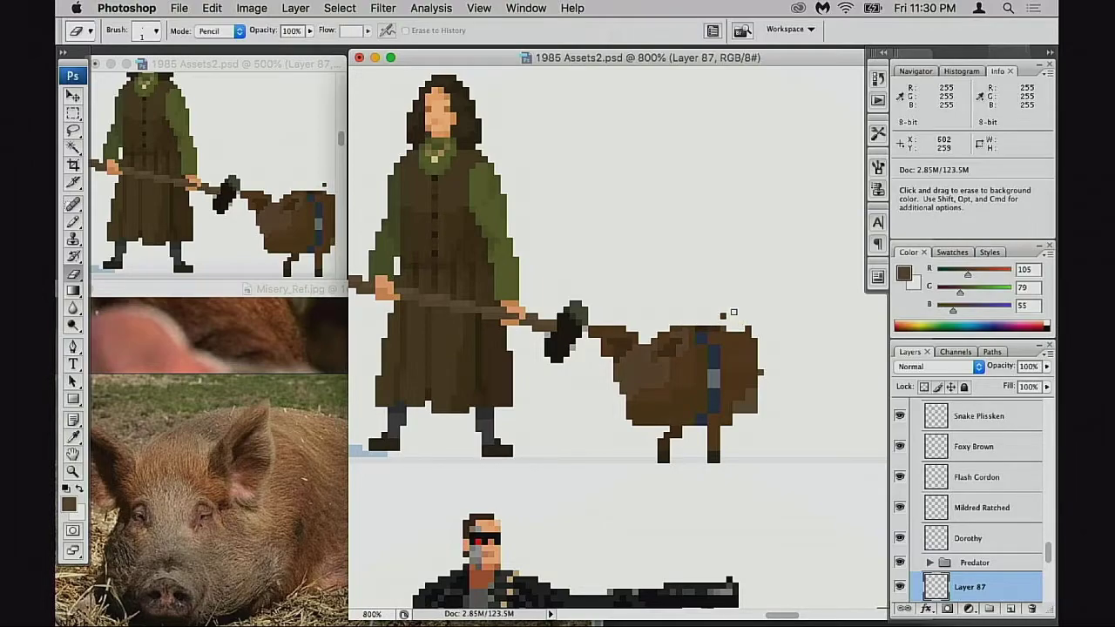
key(b)
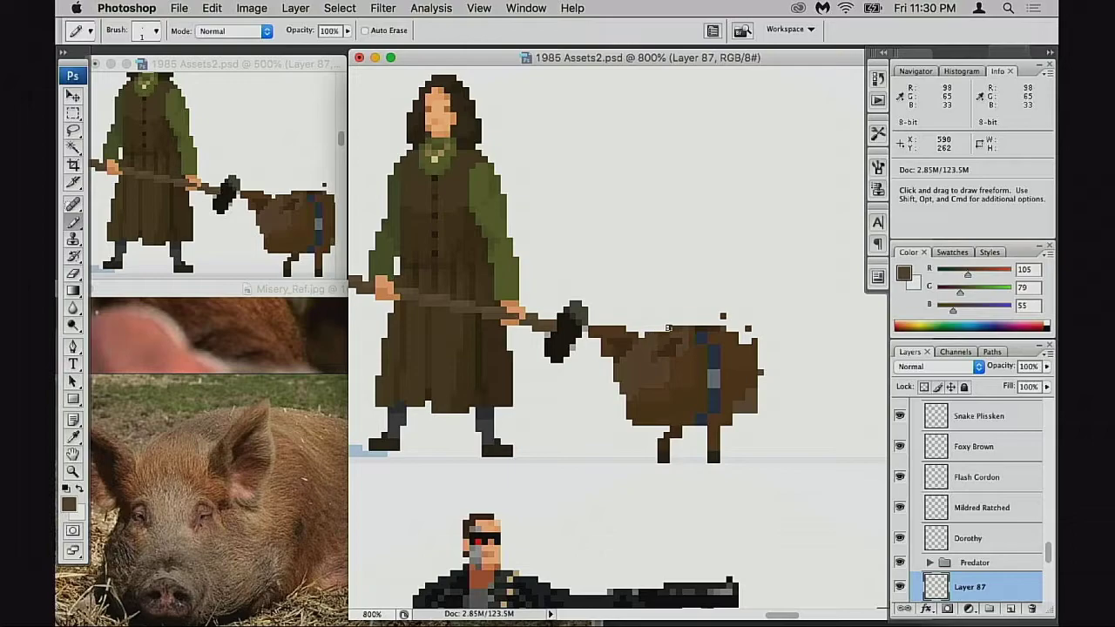
alt+click(681, 332)
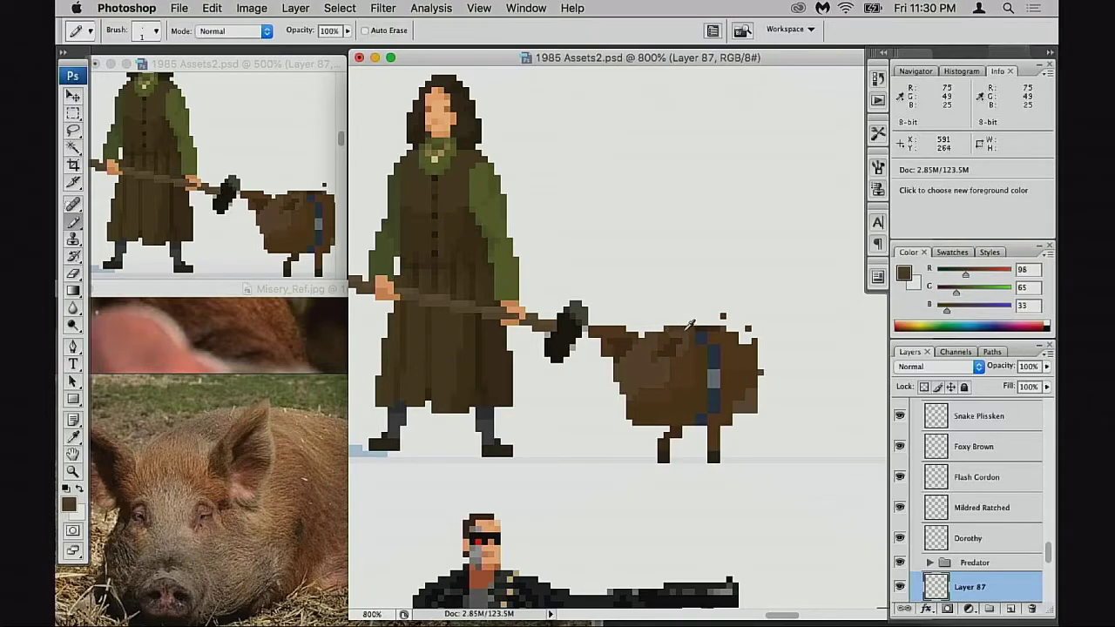
alt+click(675, 338)
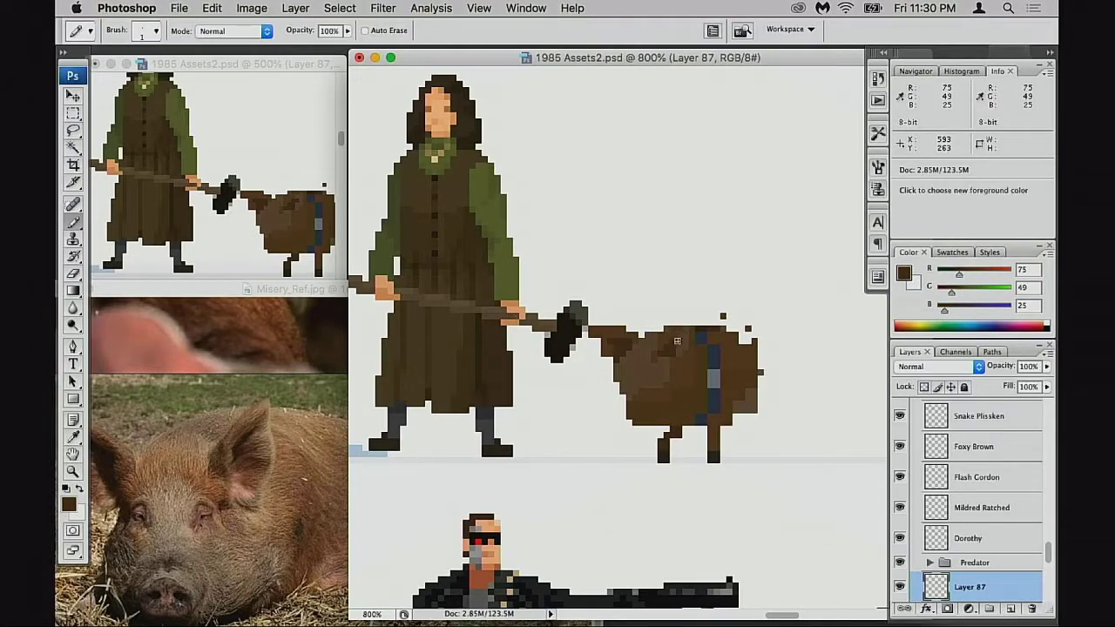
alt+click(688, 323)
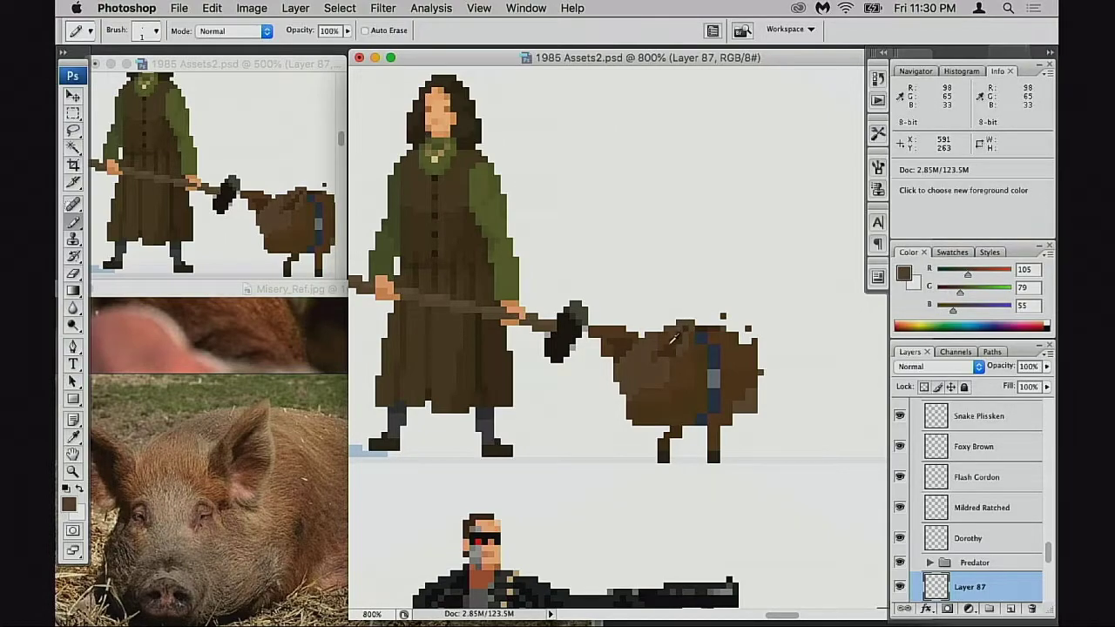
alt+click(668, 345)
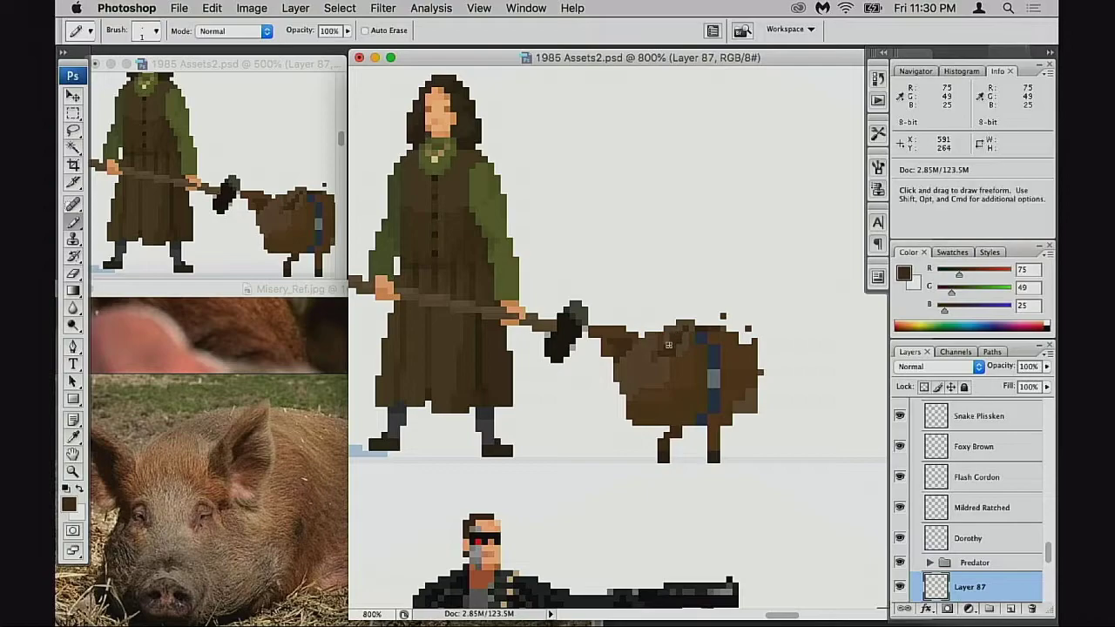
click(680, 329)
alt+click(658, 334)
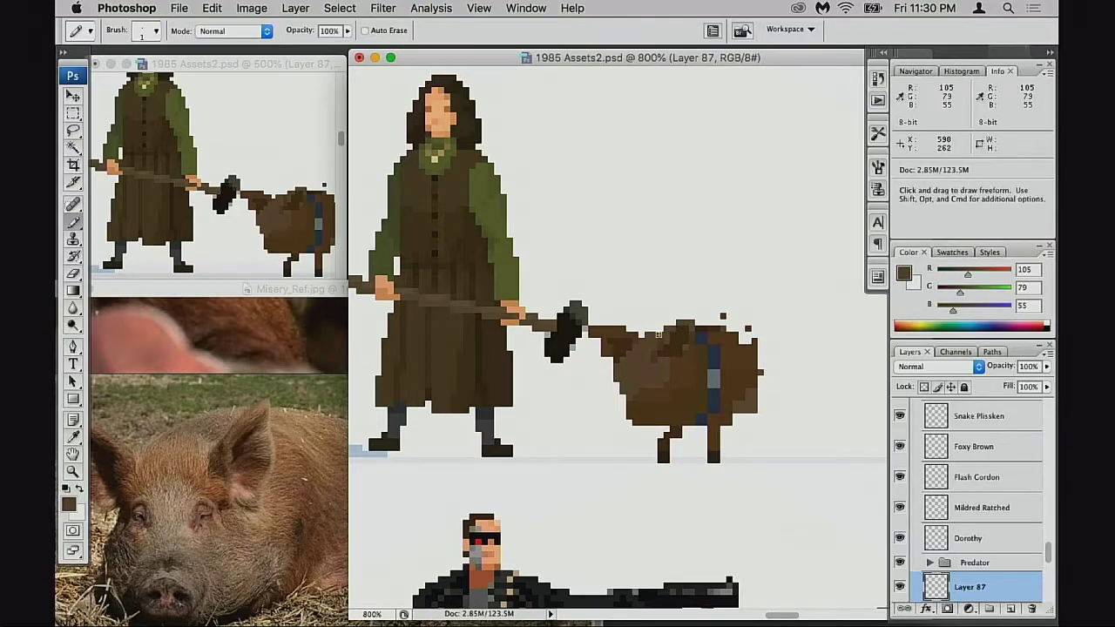
key(e)
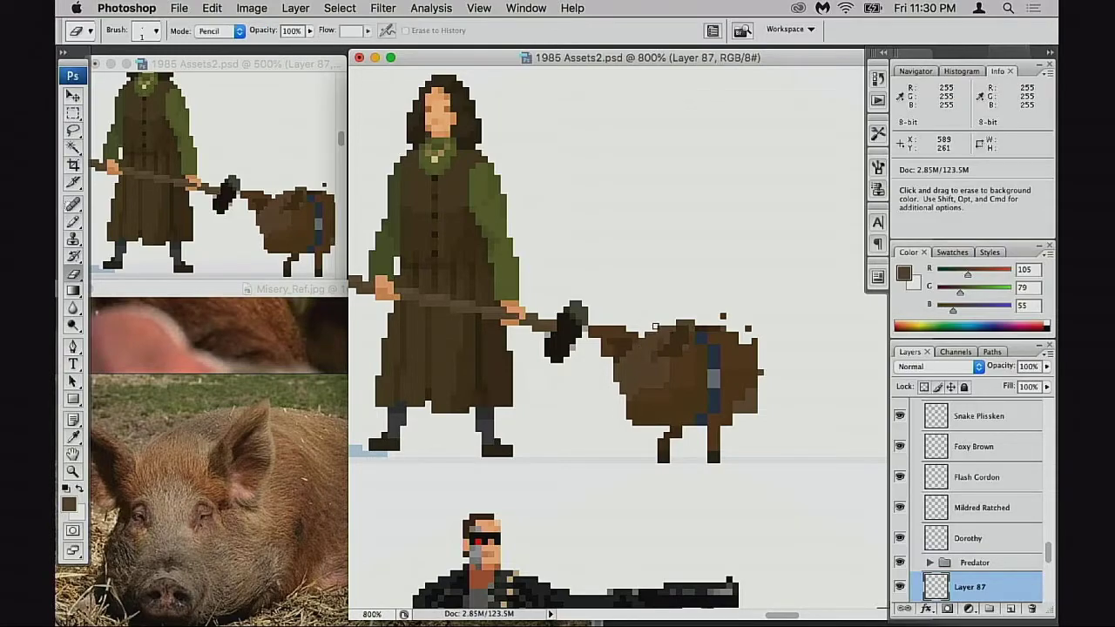
Shade the pig's cheek beside the muzzle with the medium brown (98, 65, 33) and light brown (105, 79, 55) sampled from the sprite
drag(642, 384, 657, 360)
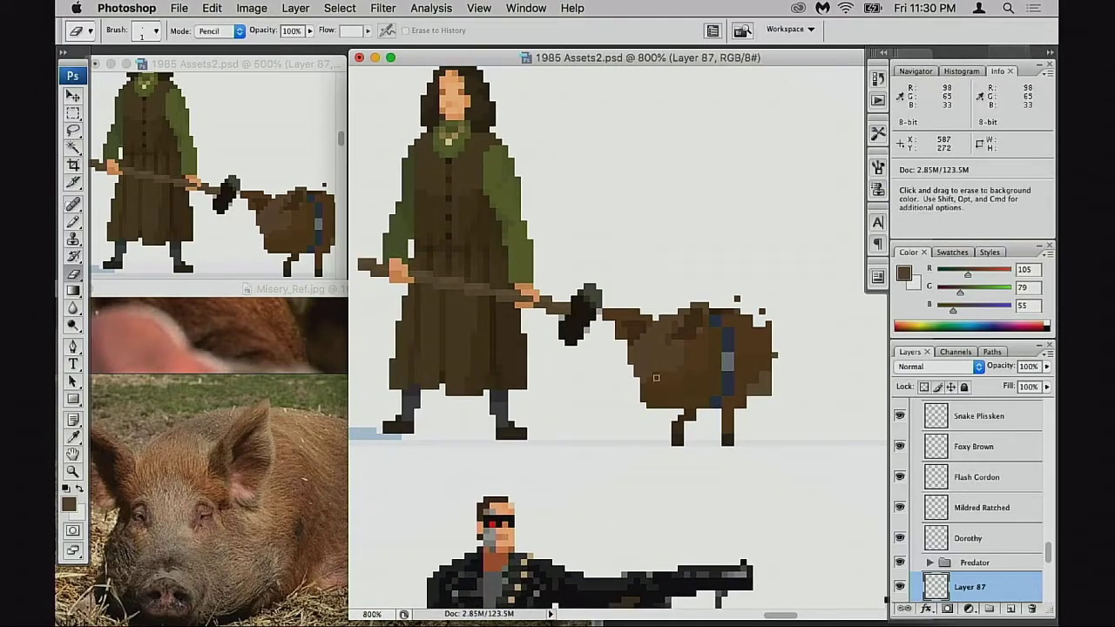
key(b)
alt+click(697, 357)
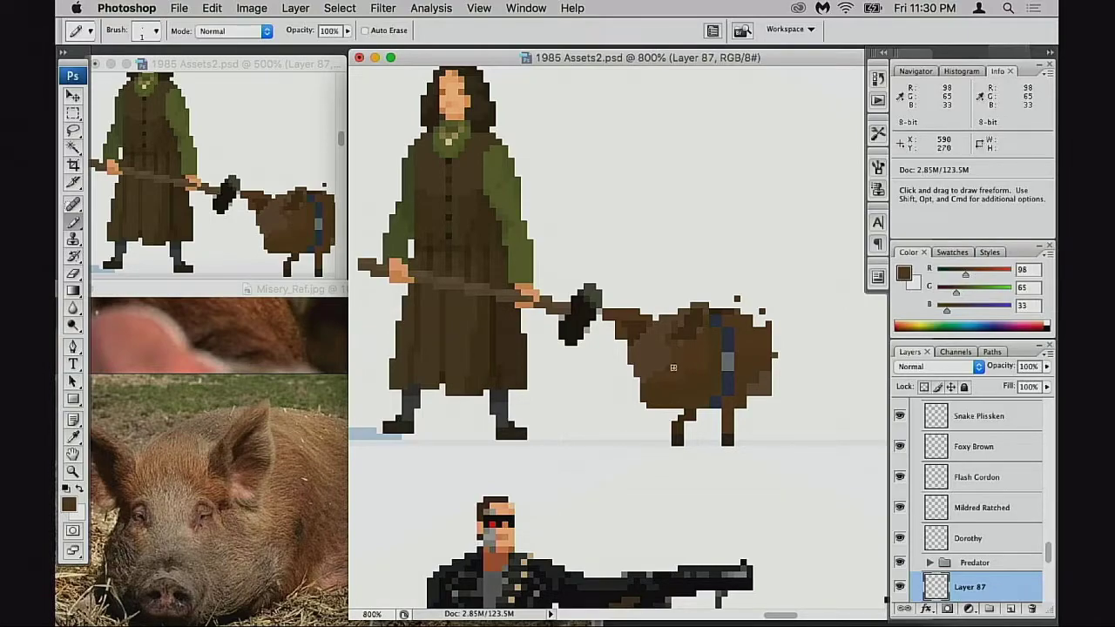
alt+click(680, 364)
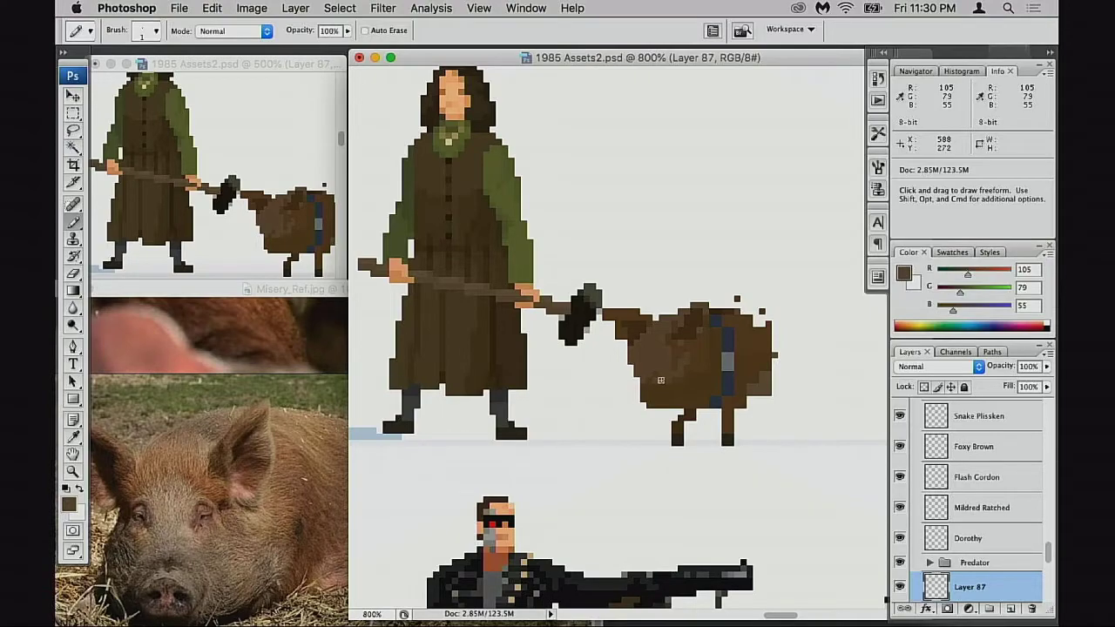
key(space)
drag(654, 381, 675, 356)
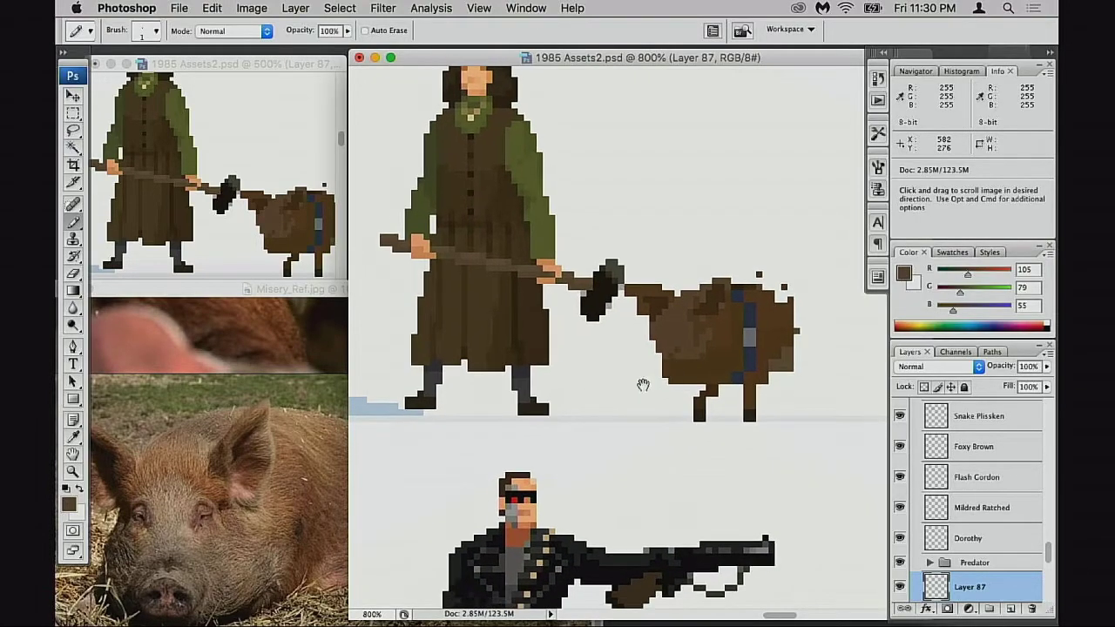
Mix a pinkish brown (147, 99, 76) as the foreground color and paint the pig's snout with the pencil at 60% opacity
drag(615, 392, 618, 391)
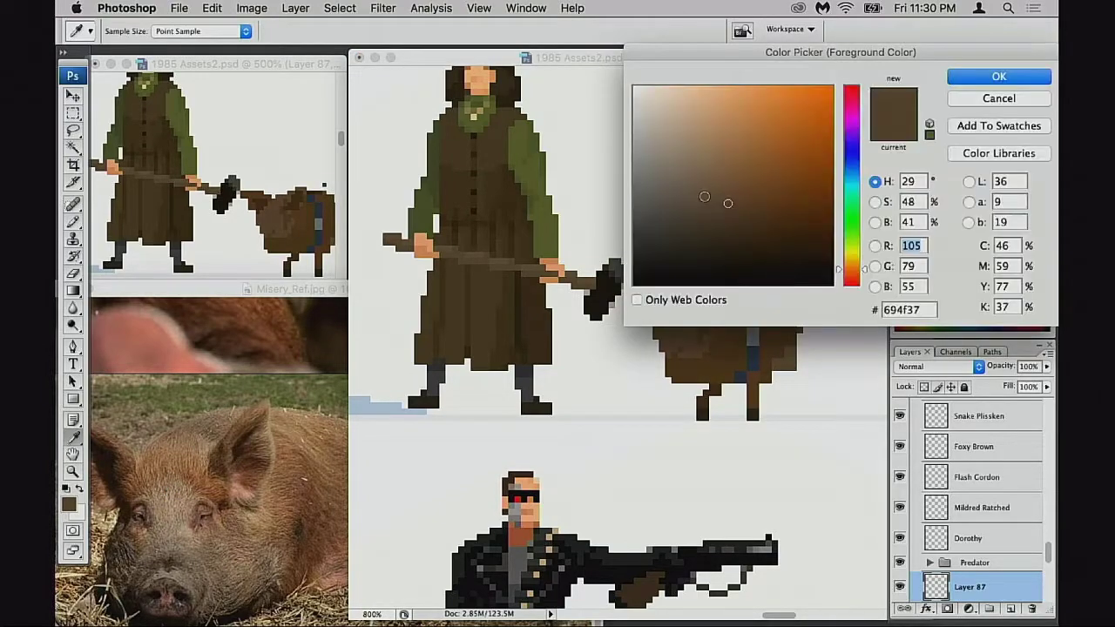
click(728, 196)
drag(850, 269, 850, 274)
drag(729, 177, 729, 170)
click(851, 275)
click(968, 80)
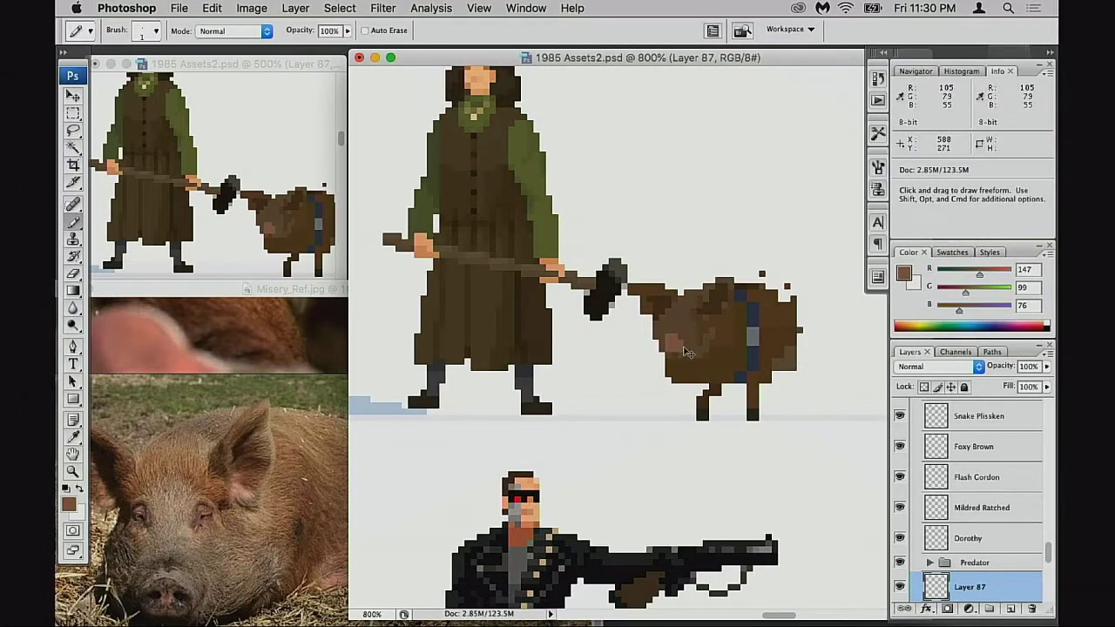
drag(686, 352, 672, 340)
key(3)
key(6)
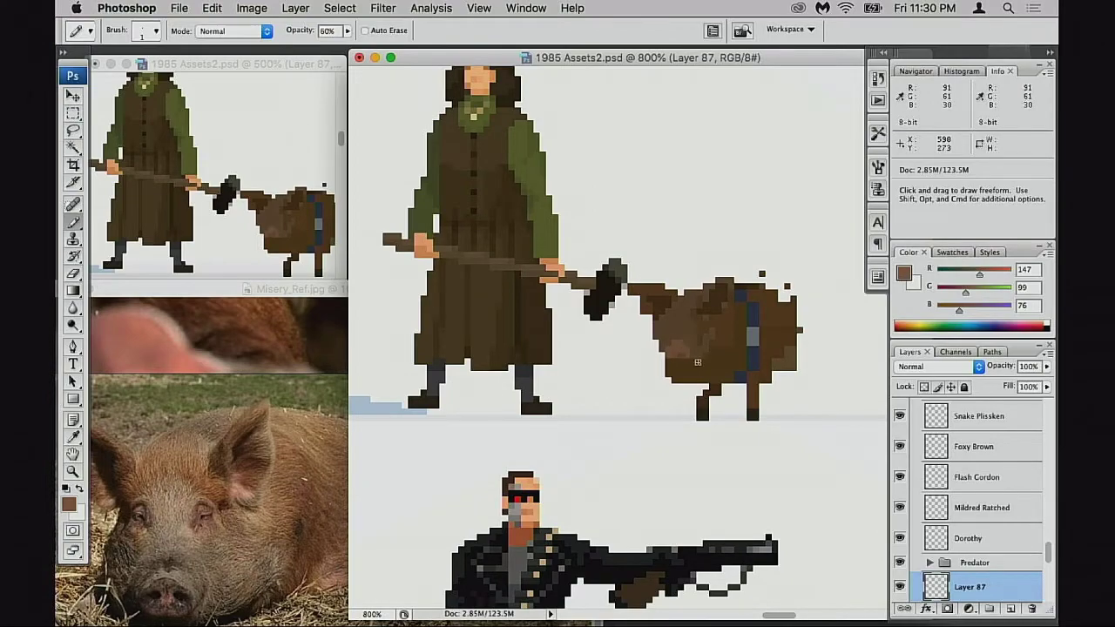
Bring up the close-up pig face in Misery_Ref.jpg and paint the top of the sprite's snout in dark brown (75, 49, 25)
key(super+plus)
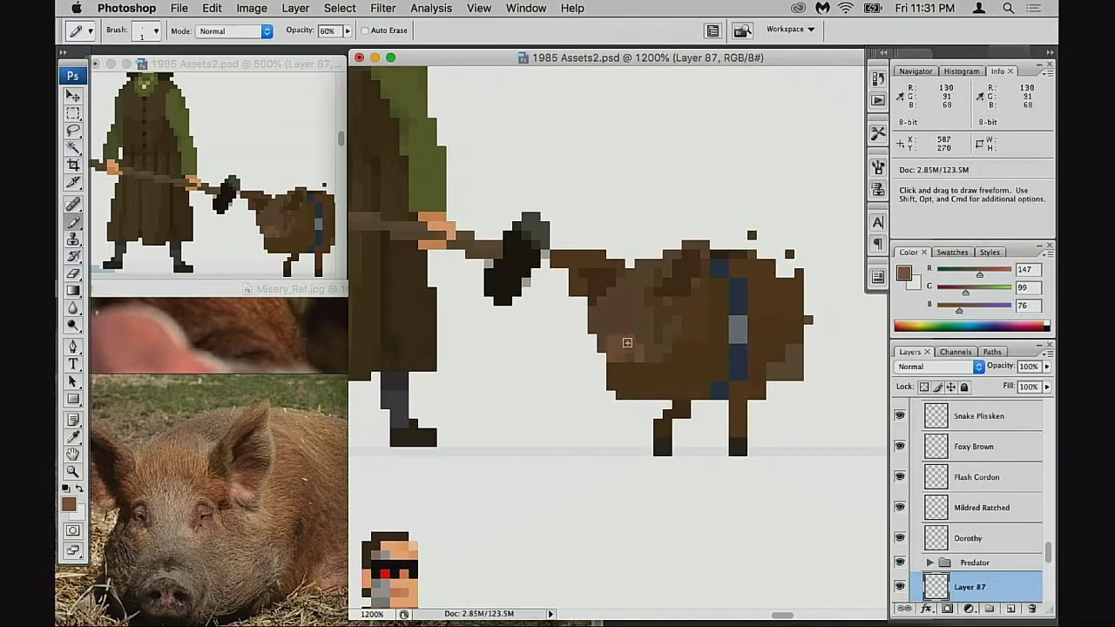
drag(572, 379, 577, 378)
drag(283, 445, 510, 483)
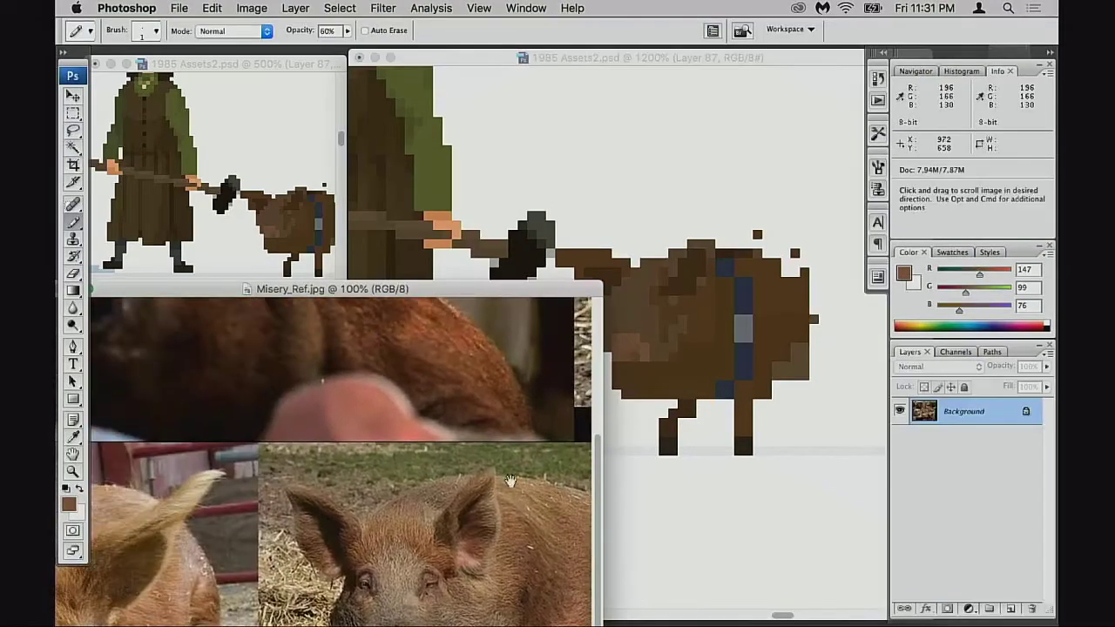
drag(255, 363, 396, 473)
drag(296, 464, 246, 410)
click(680, 338)
alt+click(687, 278)
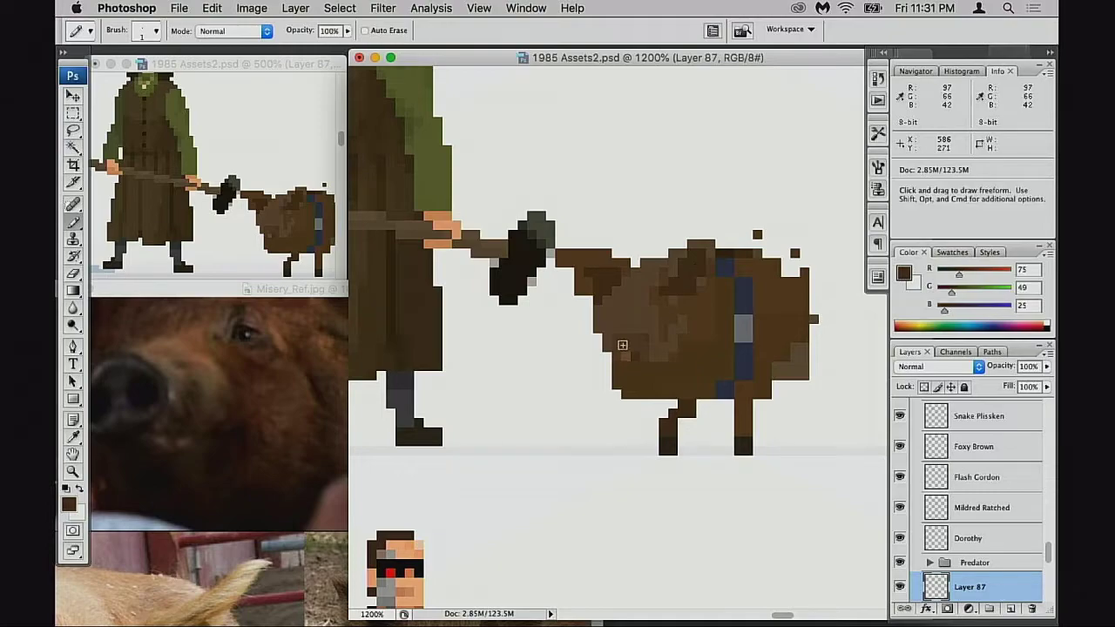
drag(622, 345, 636, 341)
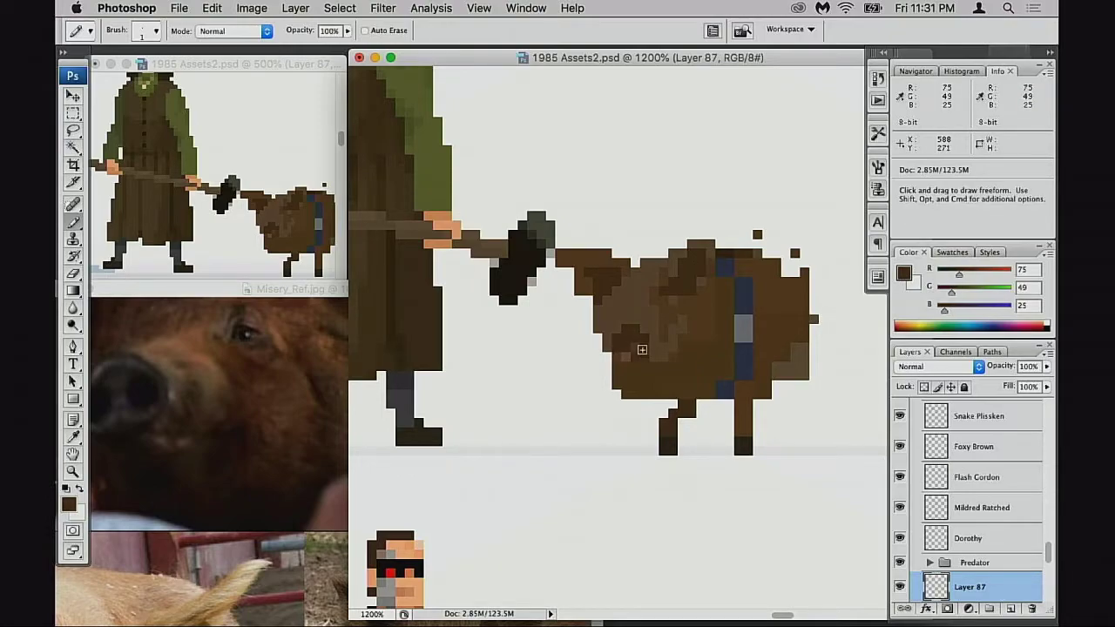
Show the film-still pig's whole face in the reference and paint two nostrils in the near-black (28, 18, 5) sampled from the sledgehammer head
click(325, 356)
drag(421, 403, 455, 421)
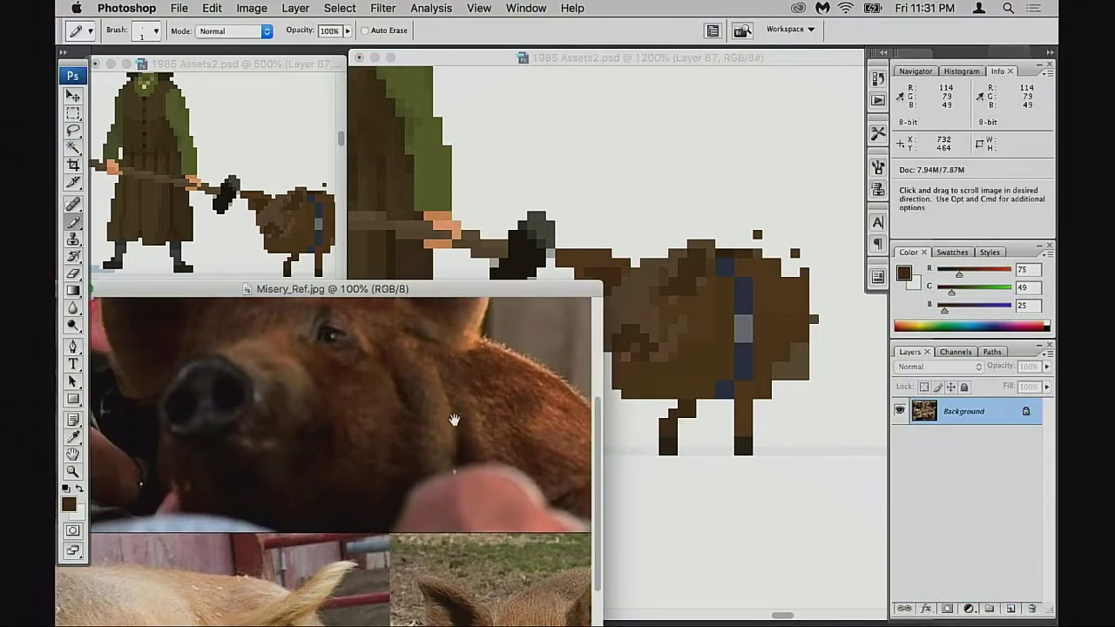
alt+click(478, 412)
click(684, 354)
scroll(684, 355, left, 1)
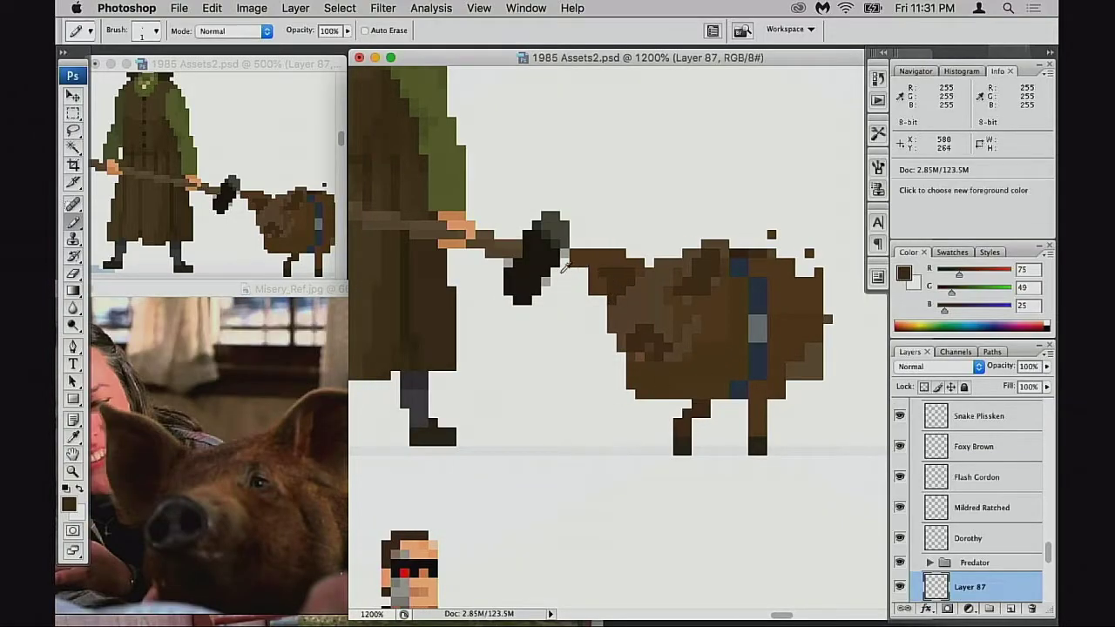
alt+click(528, 270)
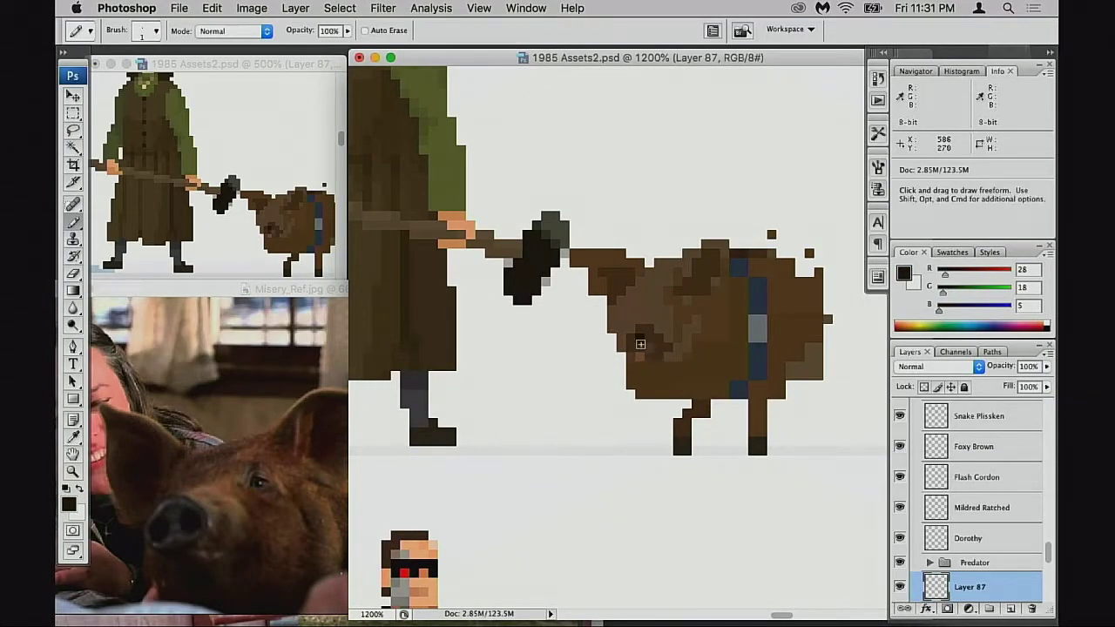
click(659, 339)
scroll(658, 338, right, 1)
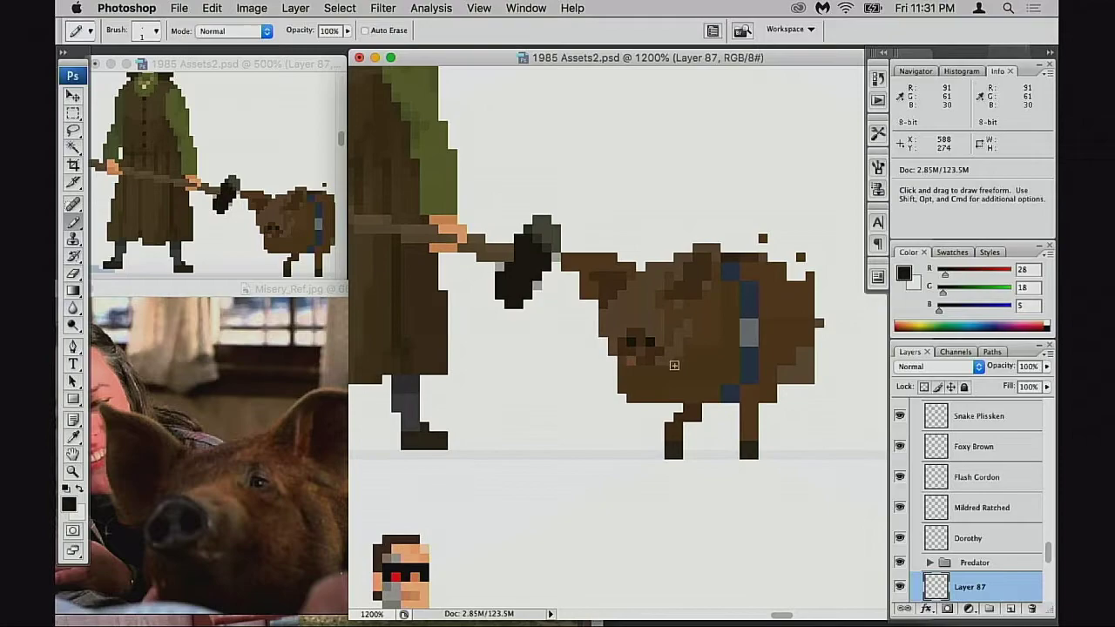
Fill in the snout around and below the nostrils with the dark brown (75, 49, 25) and neighboring browns sampled from the face
alt+click(647, 330)
alt+click(650, 331)
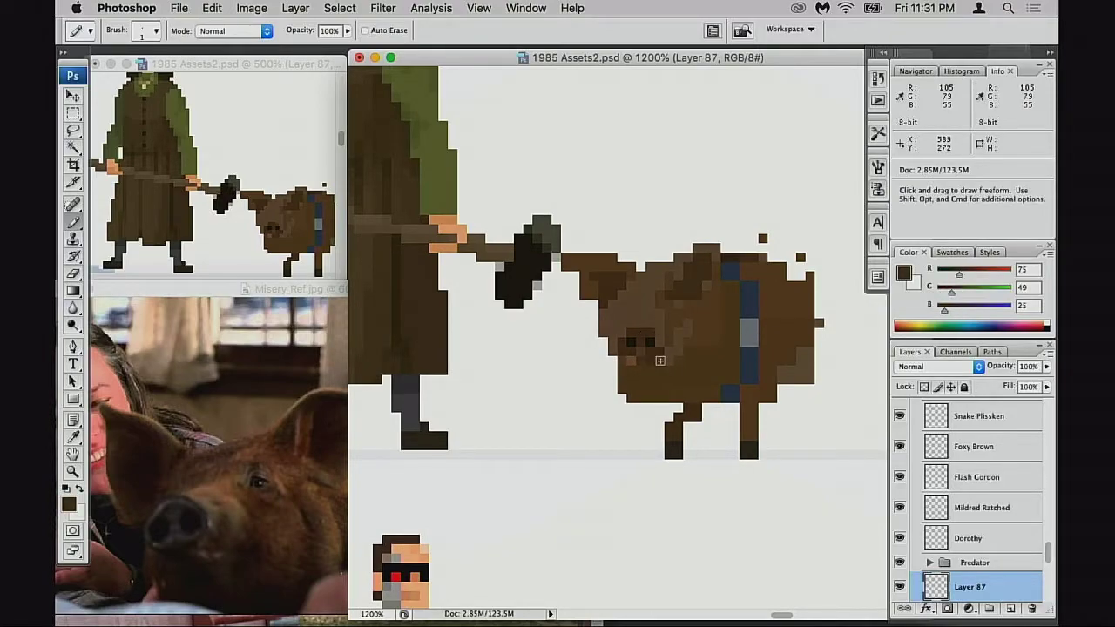
alt+click(646, 358)
alt+click(634, 356)
alt+click(660, 332)
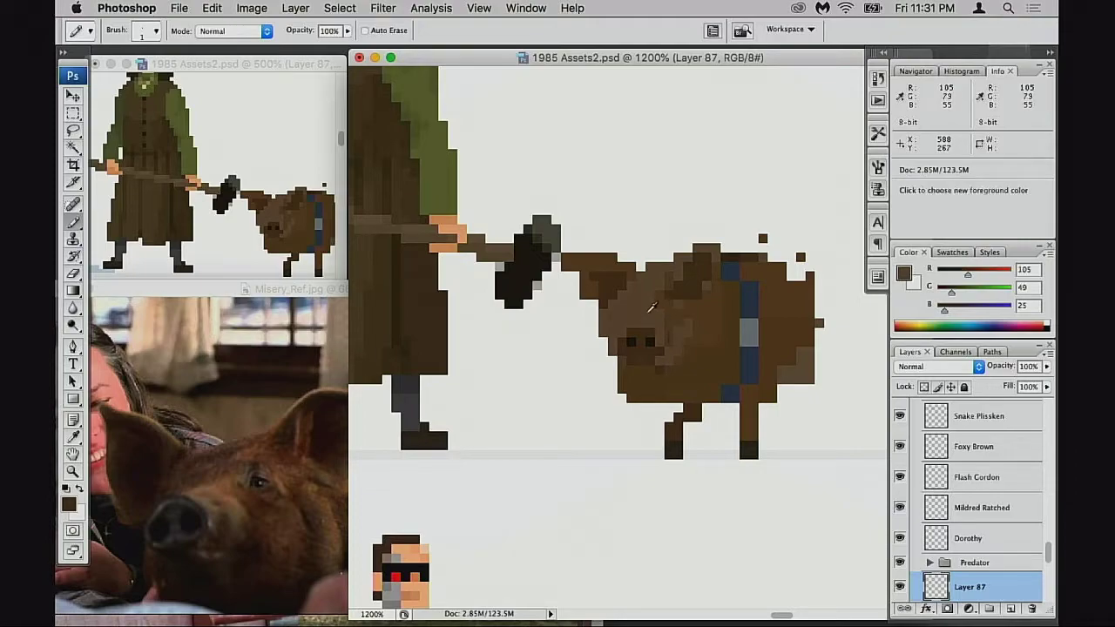
Blend the pig's cheek and muzzle edges with sampled browns, including (98, 65, 33) and (101, 72, 43), using 30% opacity for soft transitions
alt+click(679, 348)
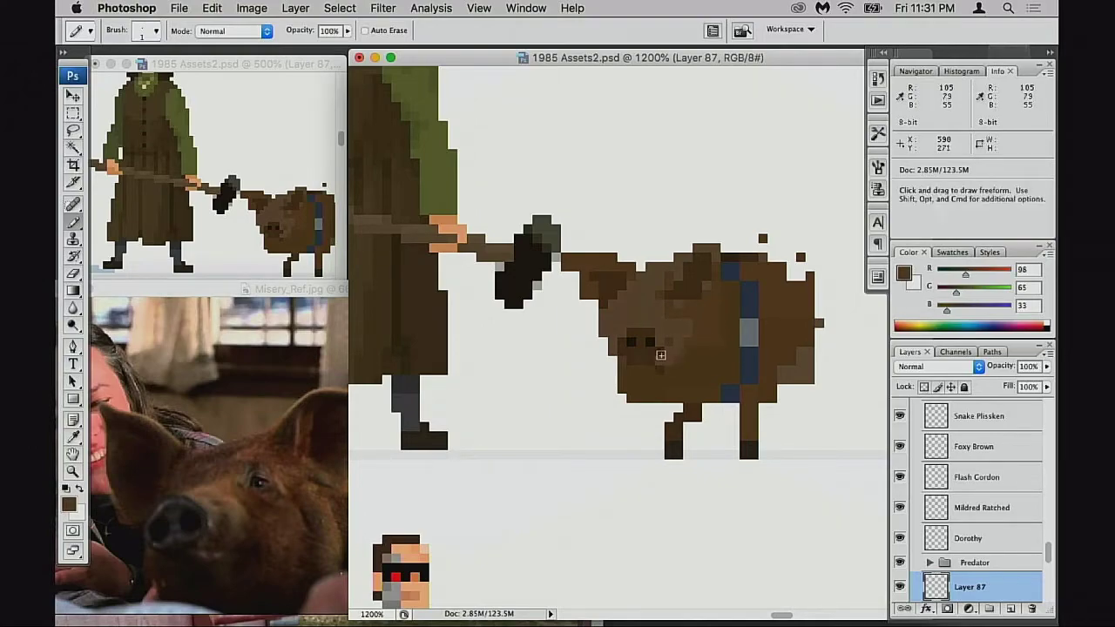
alt+click(695, 349)
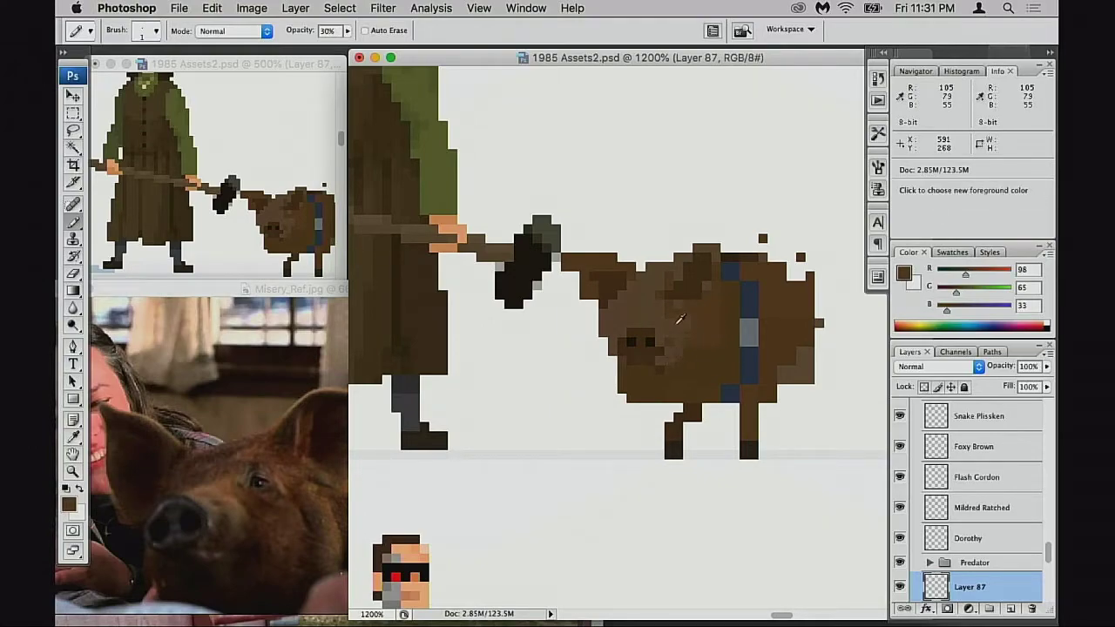
alt+click(686, 345)
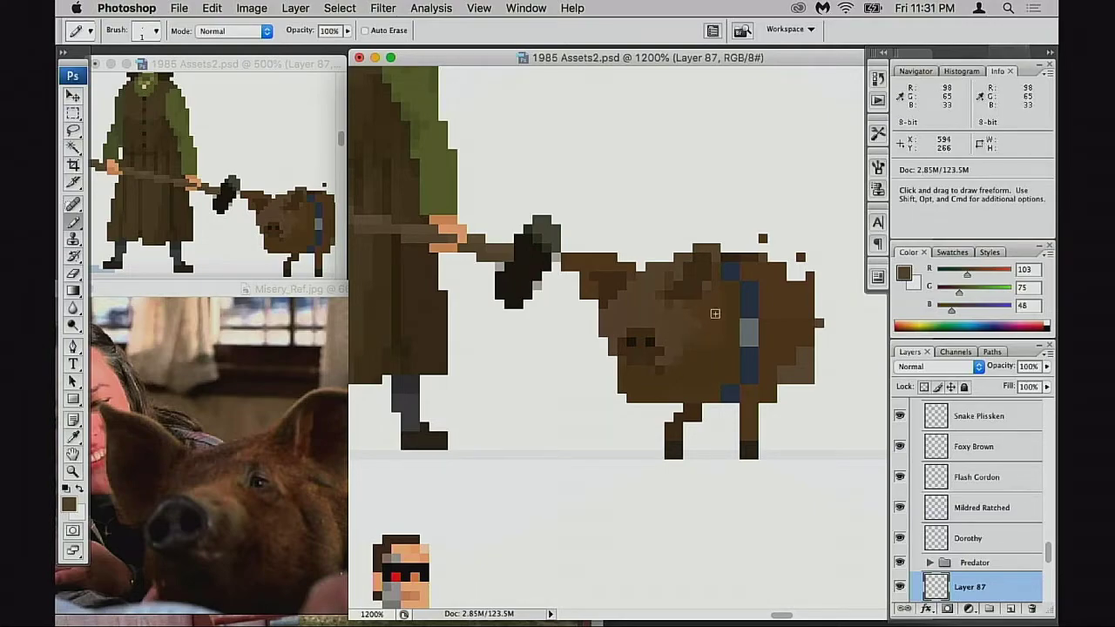
alt+click(712, 323)
key(3)
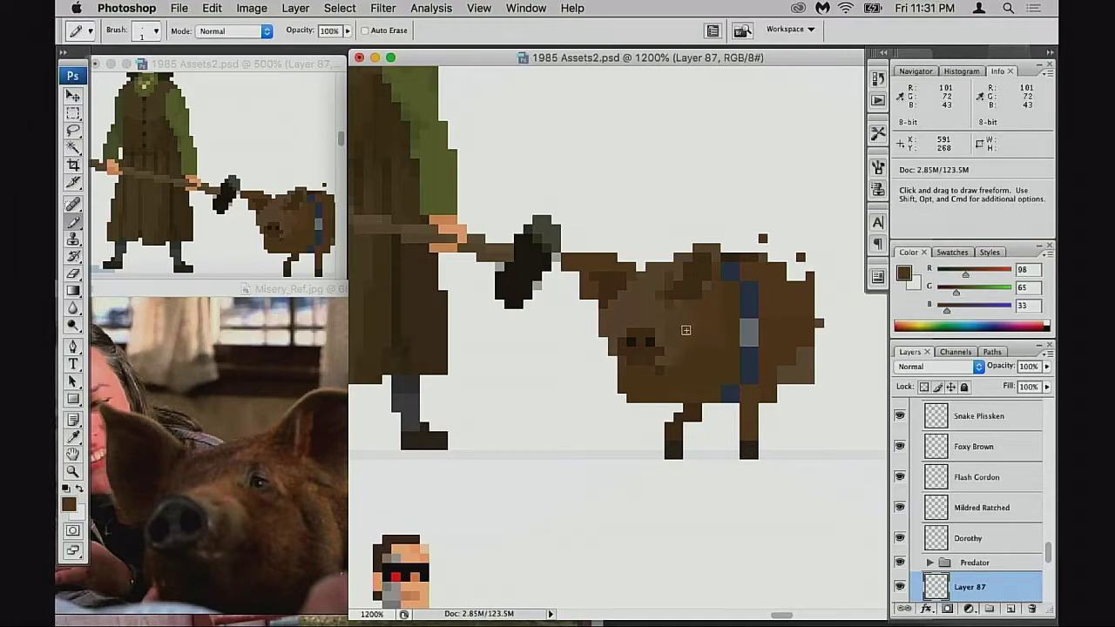
alt+click(686, 324)
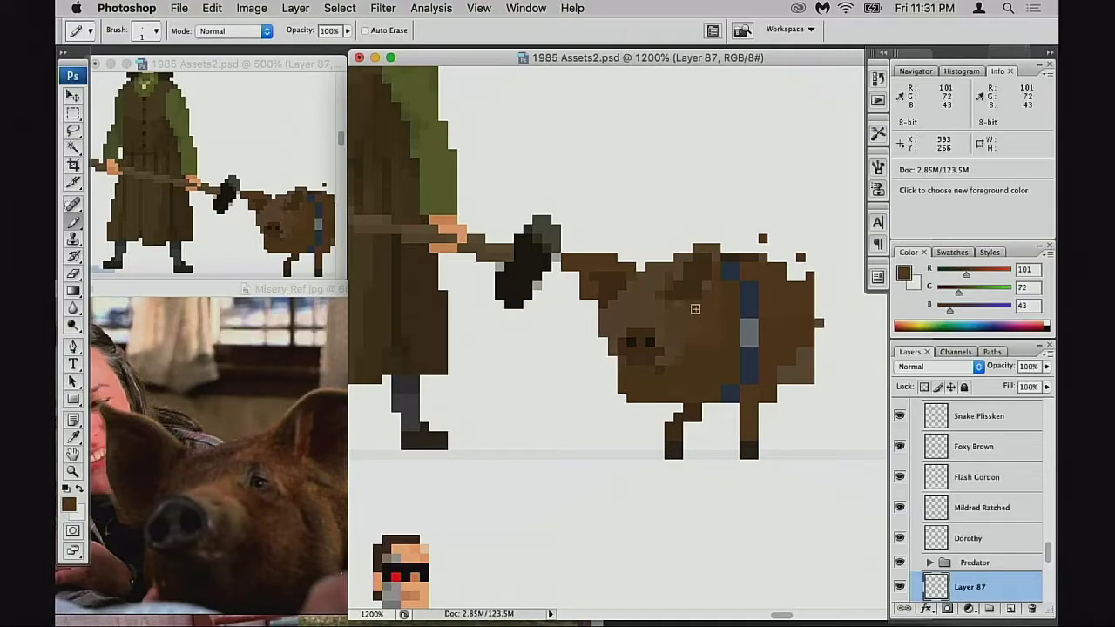
click(612, 329)
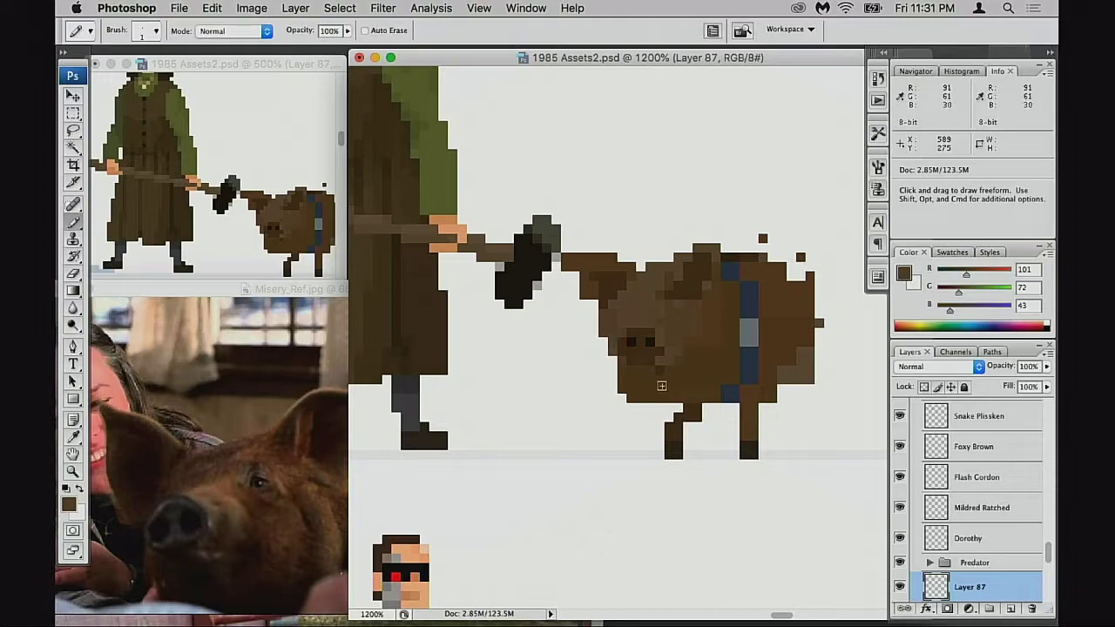
Zoom Misery_Ref.jpg out to 33.3% to review all the pig photos, raise its window, and zoom in on the lying and standing pigs
click(335, 433)
alt+click(444, 455)
alt+click(416, 465)
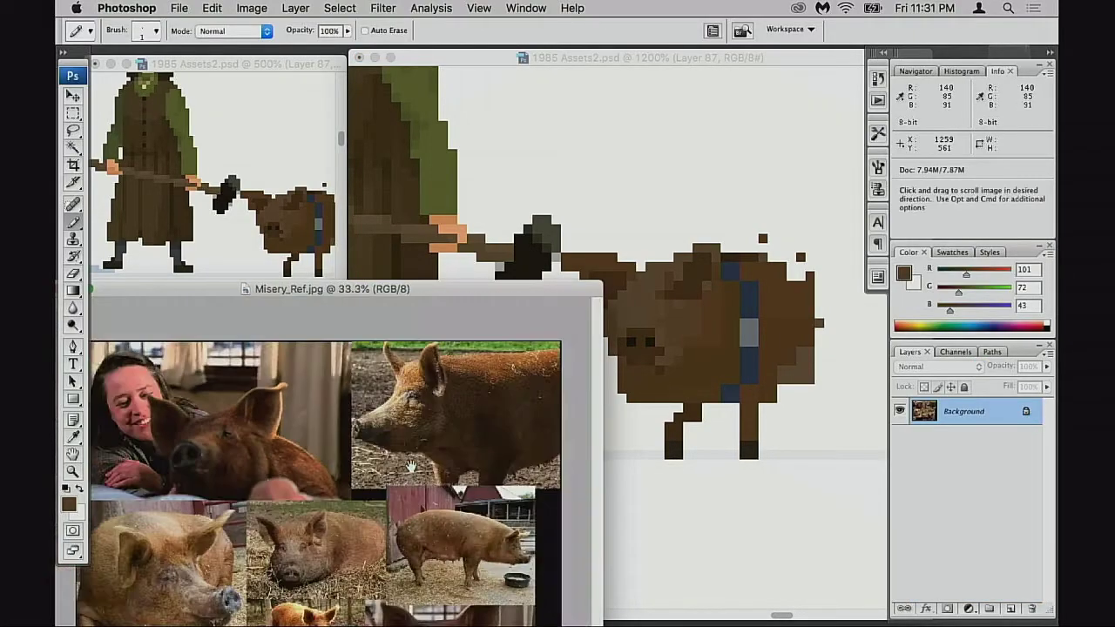
drag(495, 288, 517, 179)
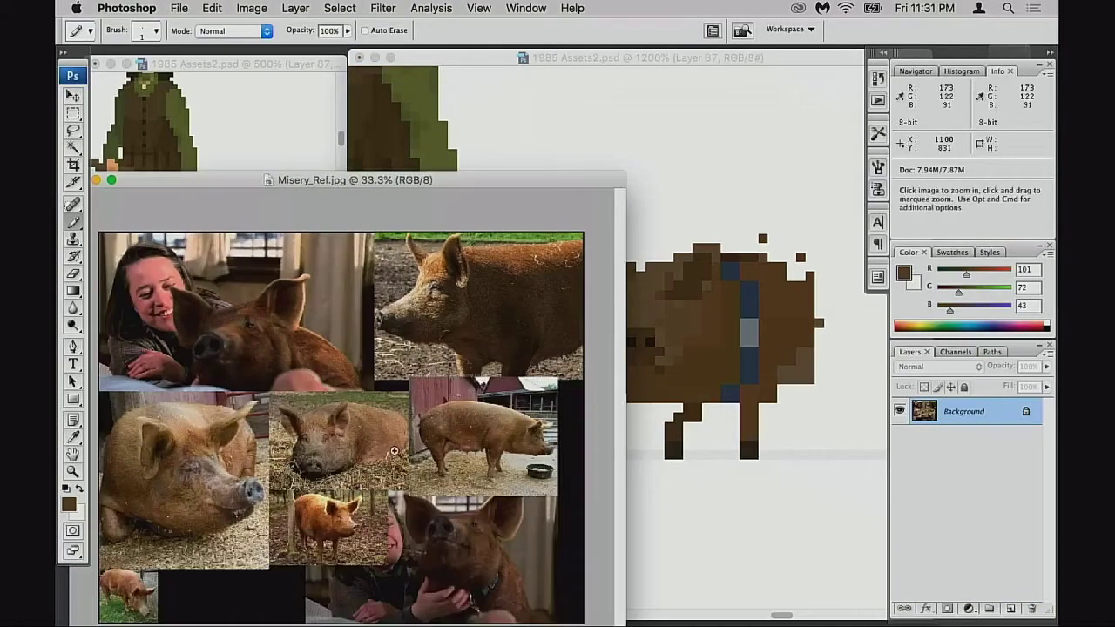
super+click(429, 460)
super+click(430, 460)
Shift the sprite canvas and reposition the Misery_Ref.jpg window to examine the lying and side-view standing pig photos near the sprite
click(672, 368)
drag(535, 363, 745, 384)
click(301, 349)
drag(495, 185, 572, 196)
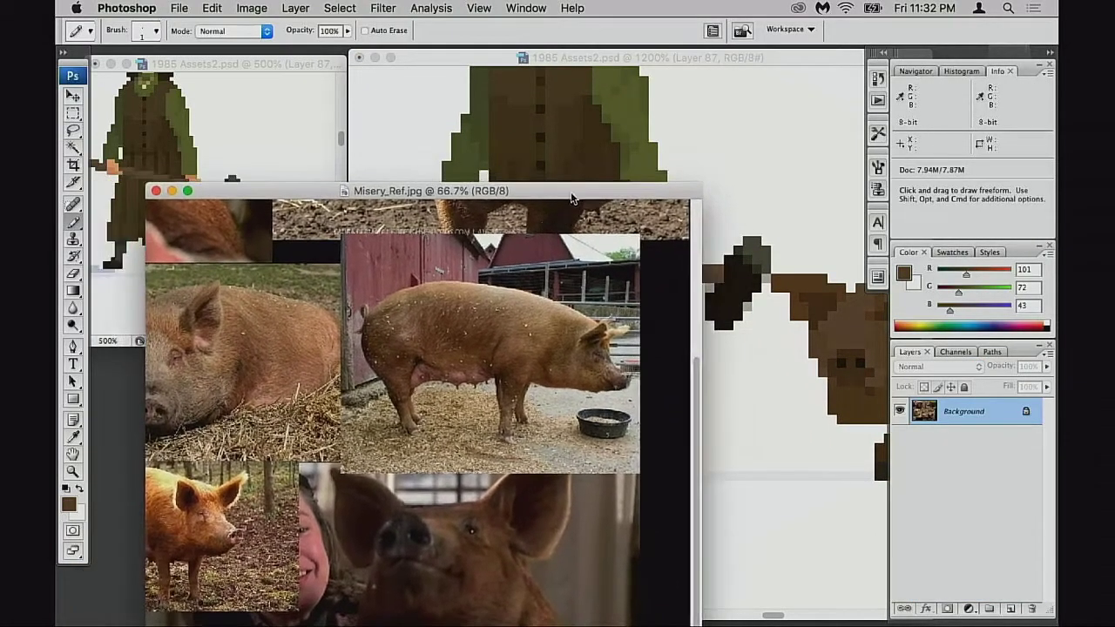
drag(440, 383, 561, 396)
drag(566, 184, 479, 217)
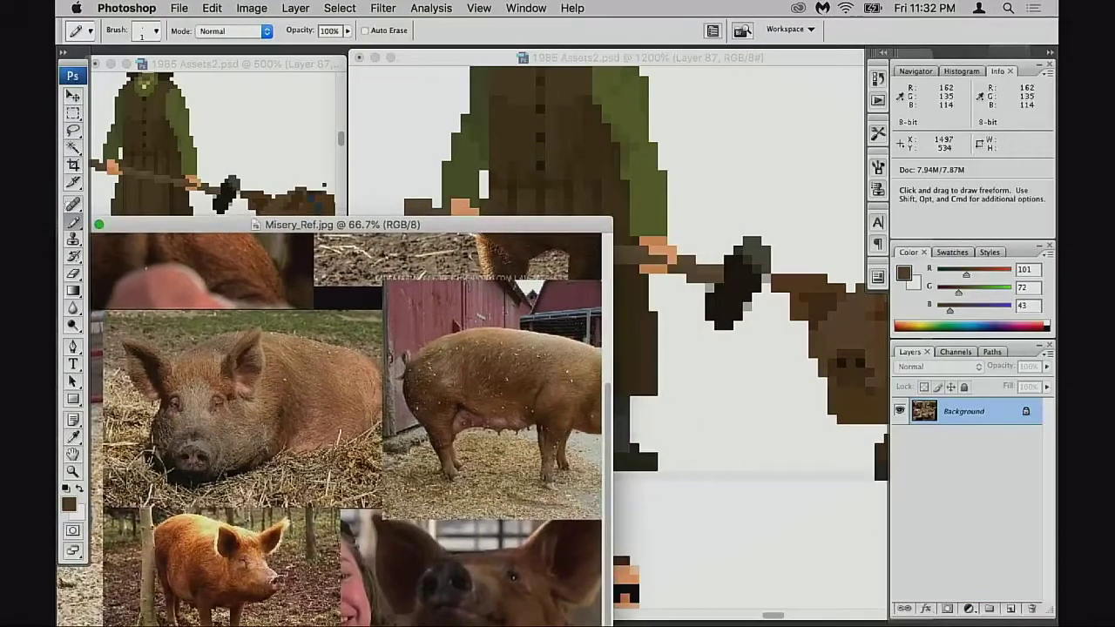
Erase the stray brown pixels at the outer tip and upper edge of the pig's ear nearest the hammer
click(771, 363)
drag(780, 350, 658, 387)
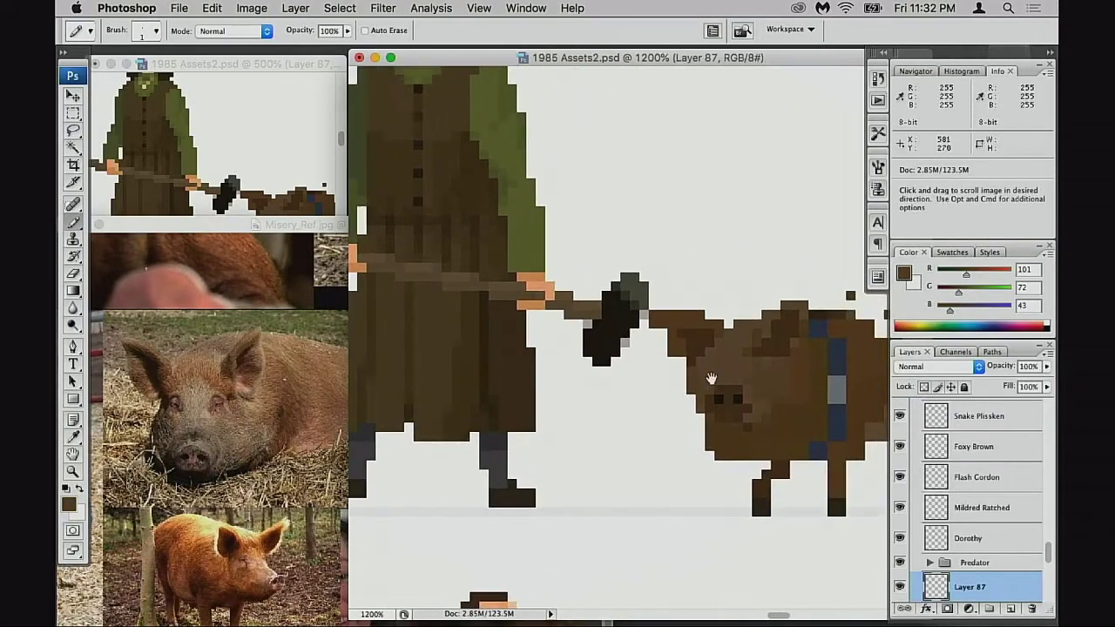
super+click(695, 371)
key(e)
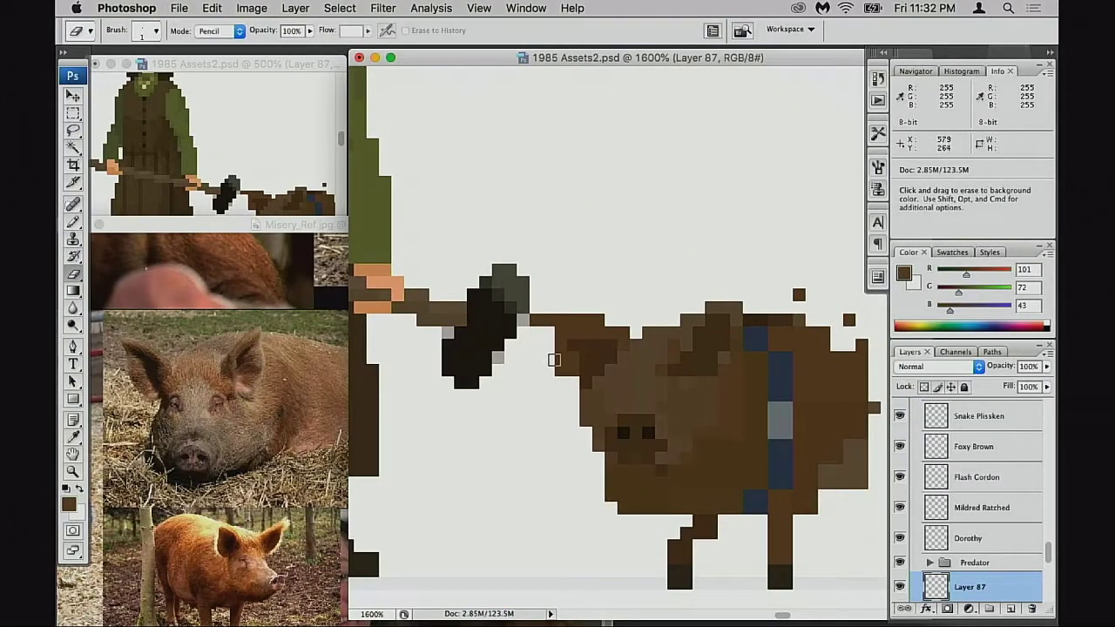
click(536, 320)
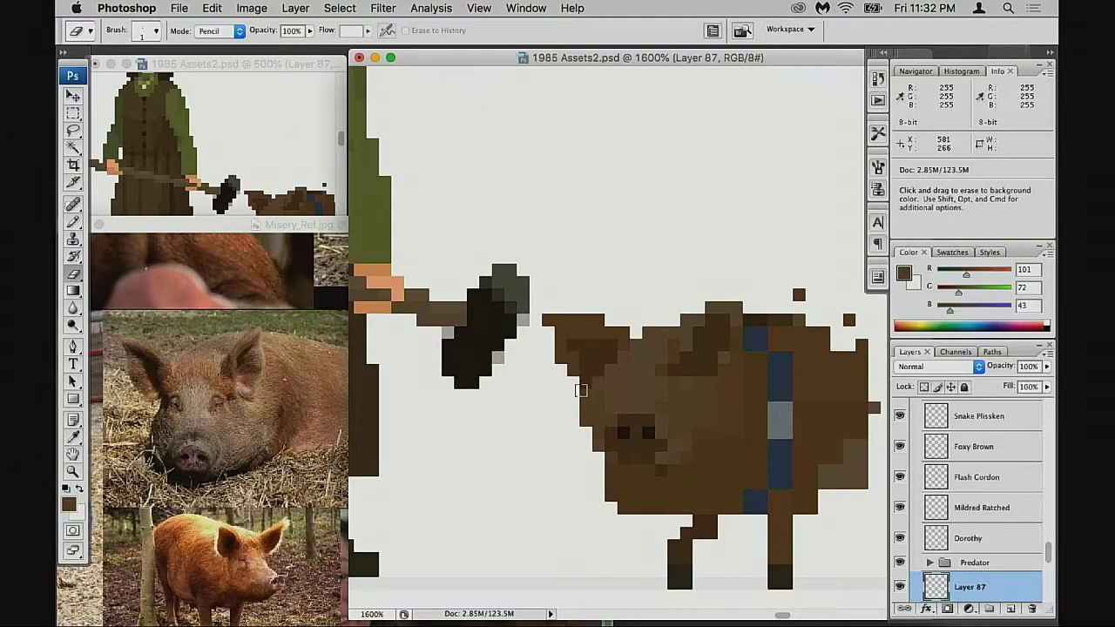
drag(602, 371, 632, 375)
click(598, 326)
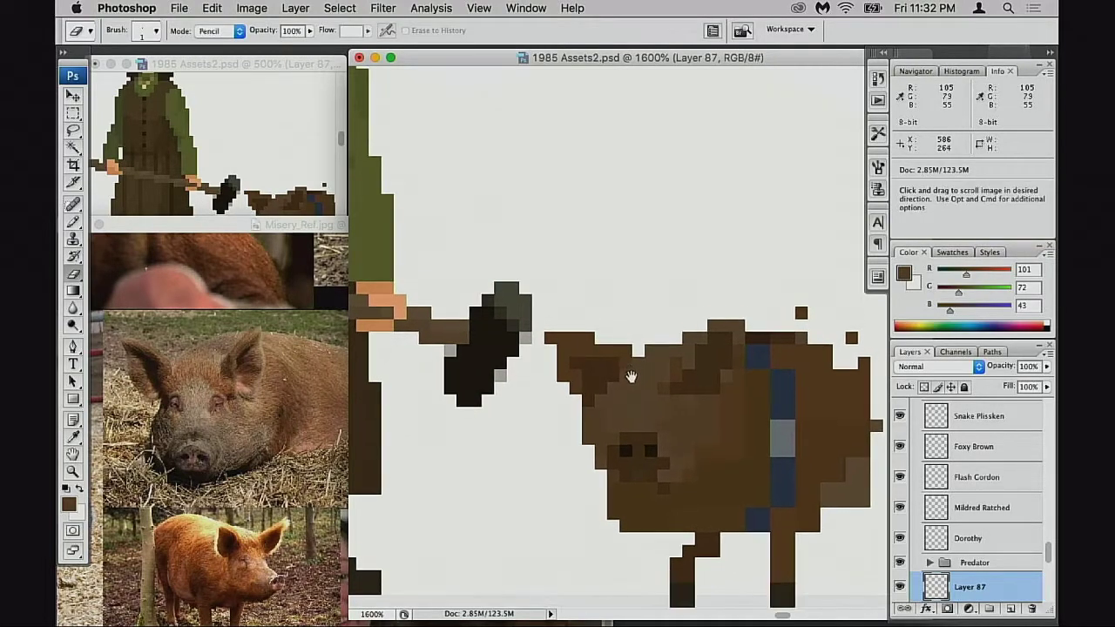
Reshape that ear to point upward with the sampled brown (98, 65, 33), erasing the leftover pixels around its tip
key(b)
alt+click(586, 340)
drag(576, 314, 575, 327)
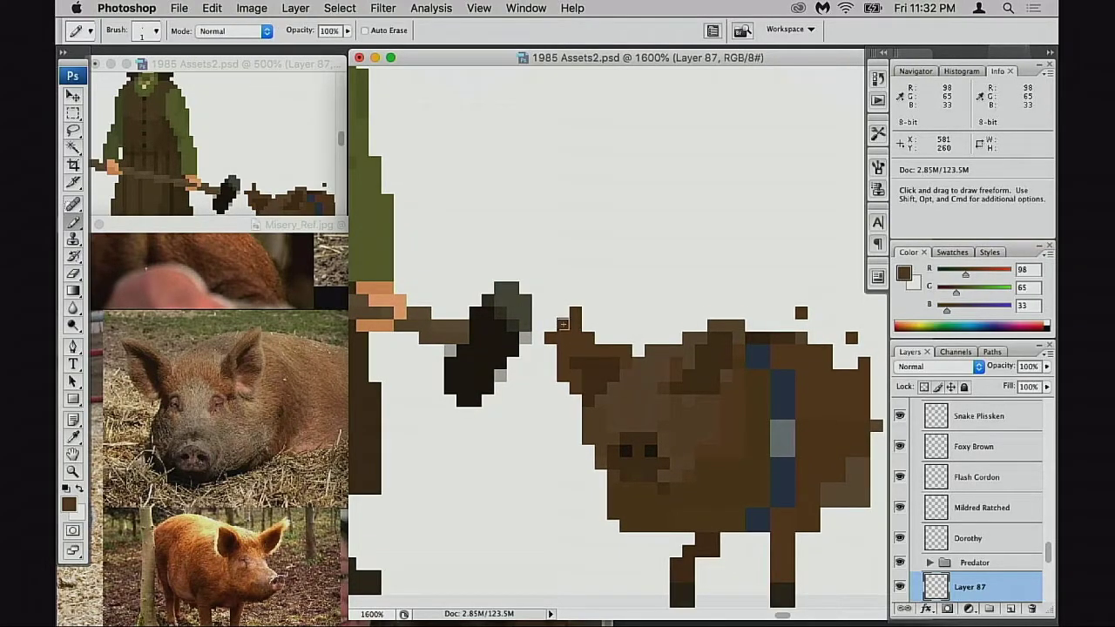
click(563, 324)
key(e)
click(575, 313)
click(550, 338)
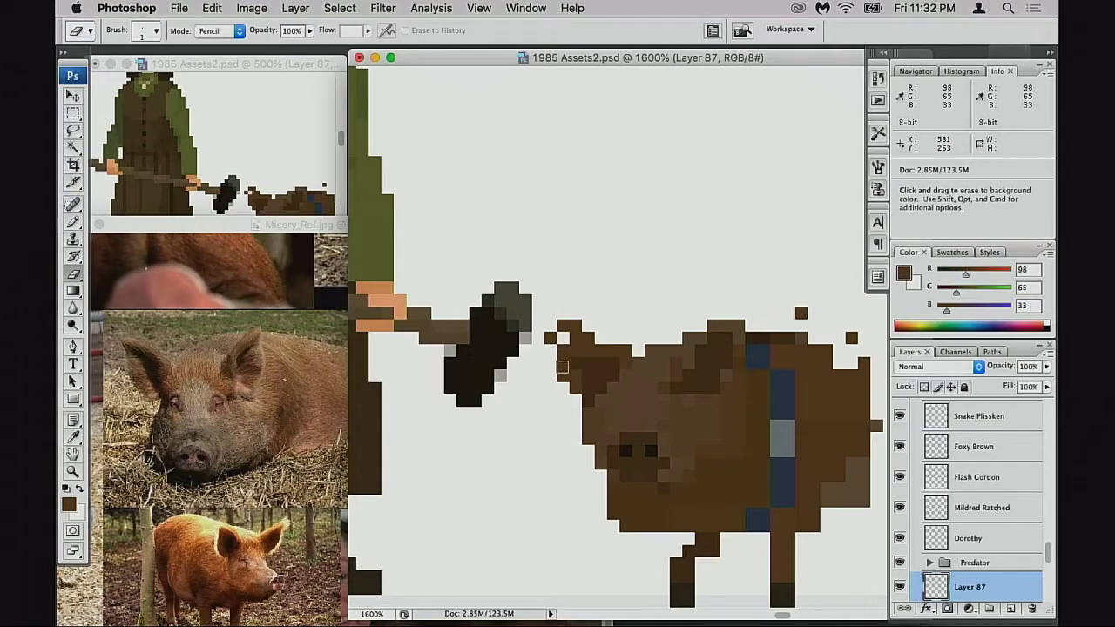
key(b)
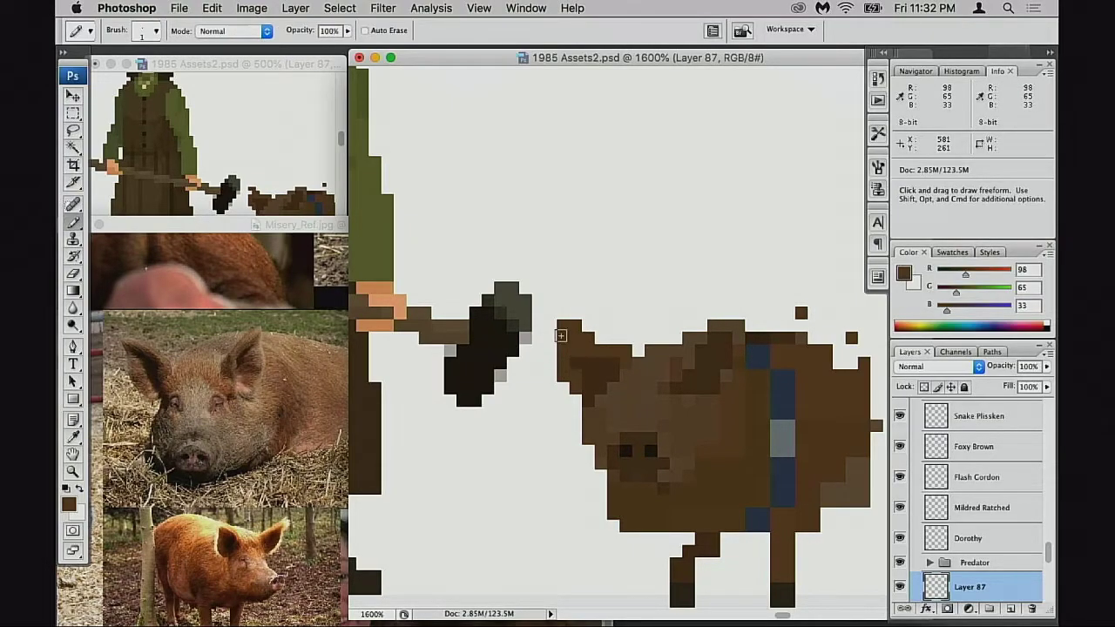
drag(605, 339, 563, 313)
Shade the inside of the upright ear with the sampled browns (75, 49, 25) and (98, 65, 33)
alt+click(595, 360)
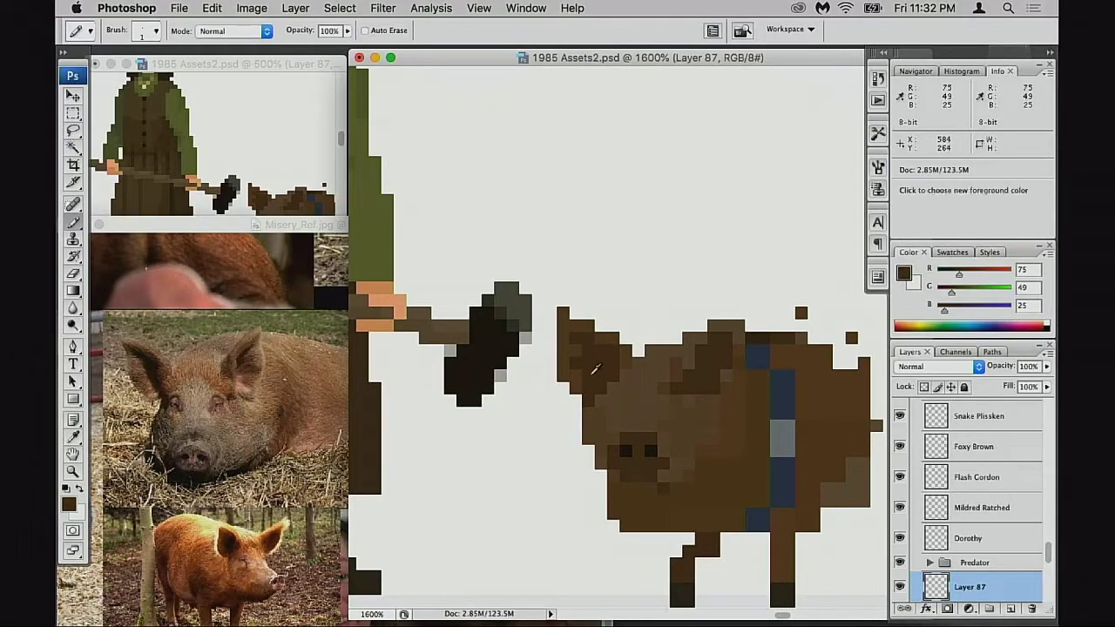
alt+click(584, 383)
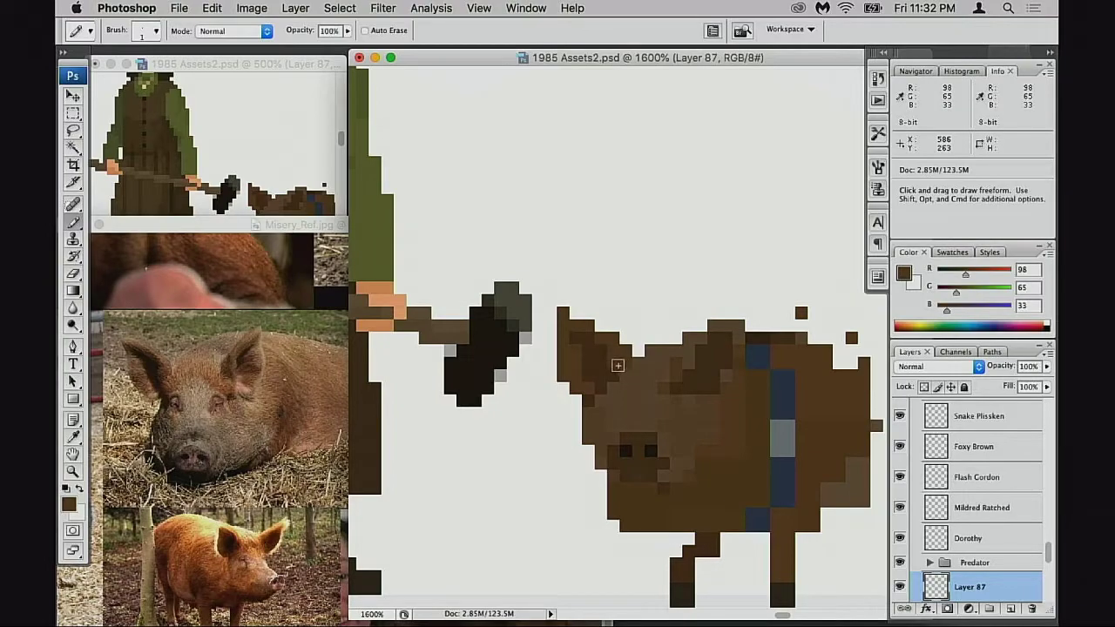
alt+click(592, 362)
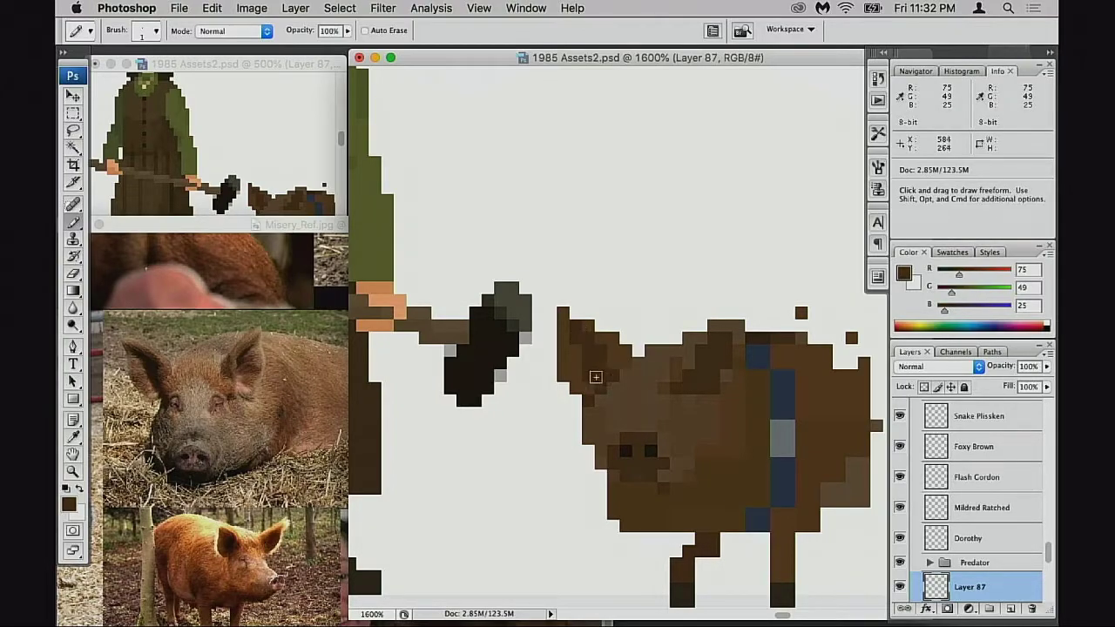
Move the Misery_Ref.jpg window down to uncover the 500% sprite preview, keeping the lying pig photo in view
key(ctrl+Tab)
key(ctrl+Tab)
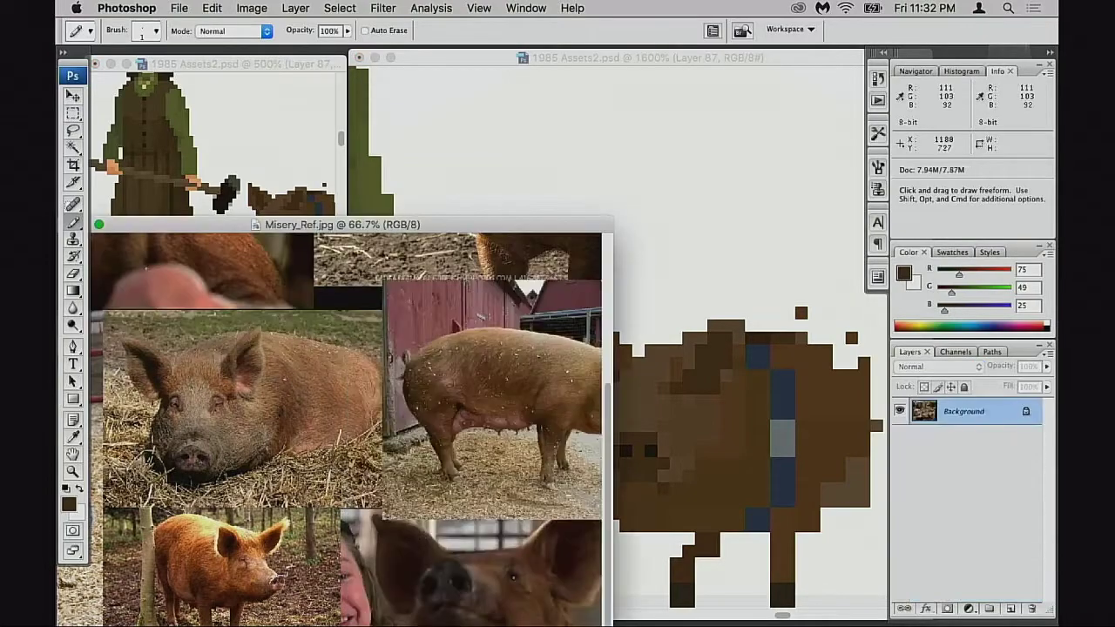
key(ctrl+Tab)
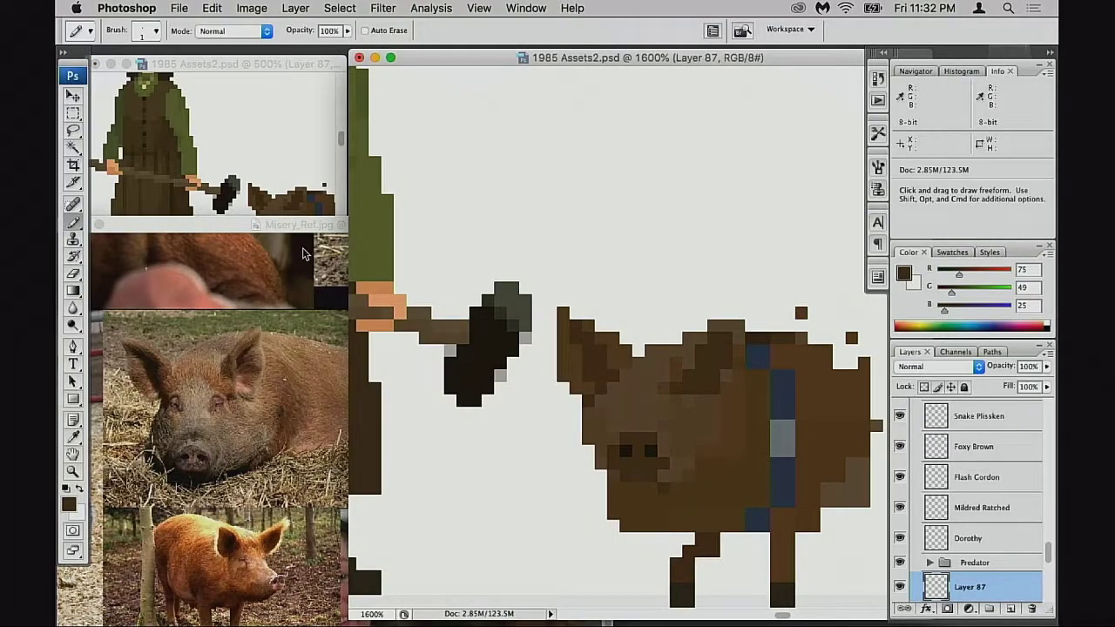
click(340, 225)
drag(340, 225, 302, 317)
click(651, 311)
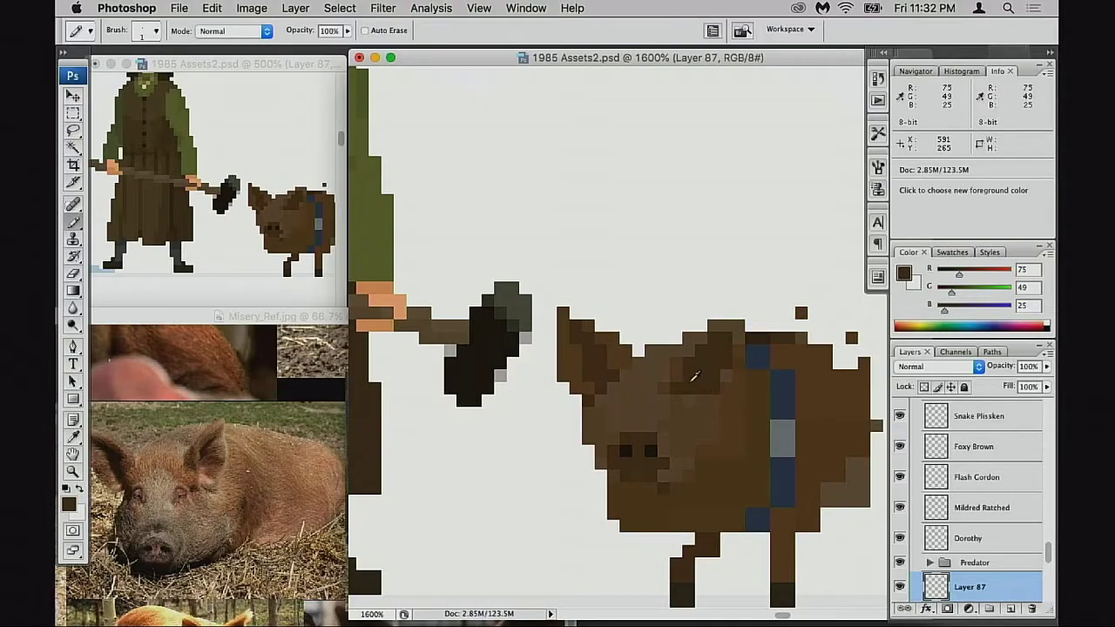
Sample the pig's brown and adjust its hue and brightness into a reddish brown foreground color of (118, 75, 52)
alt+click(692, 379)
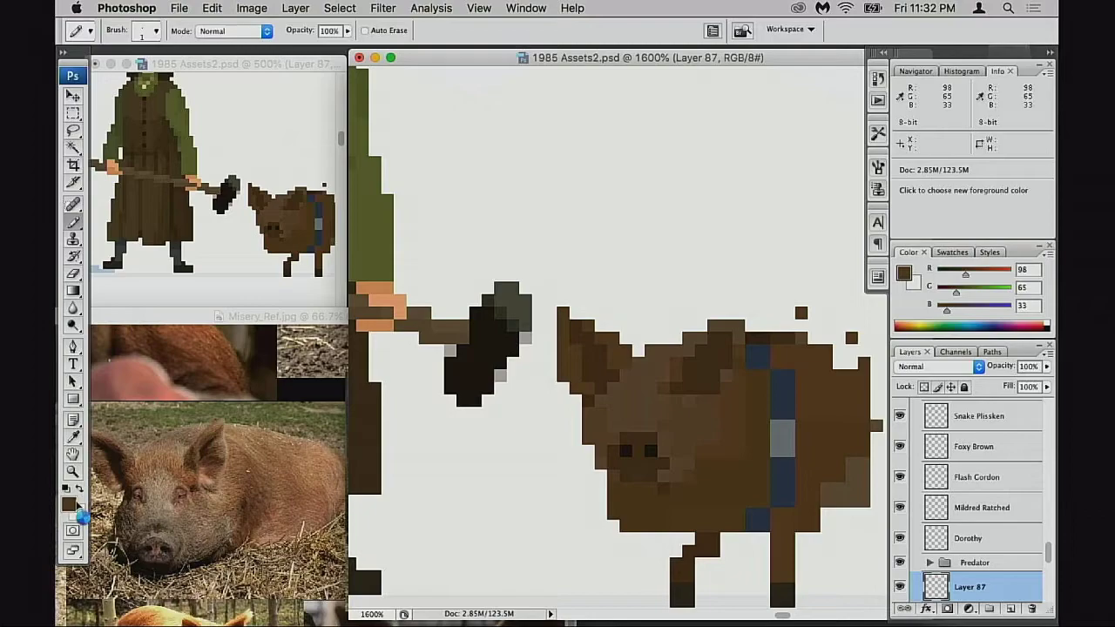
key(i)
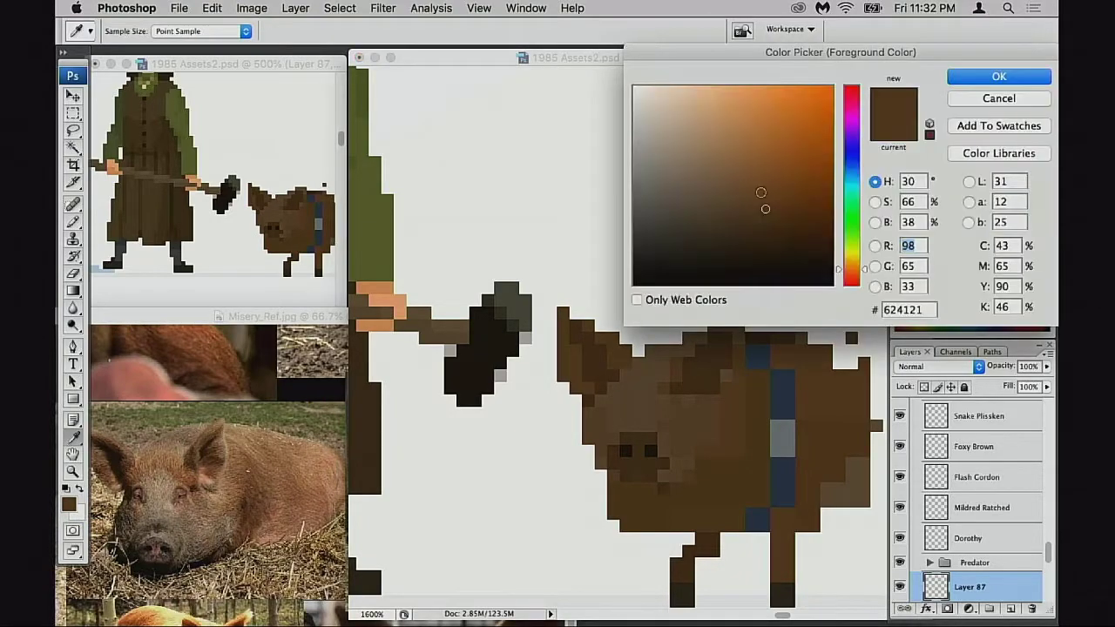
click(757, 205)
drag(853, 268, 854, 270)
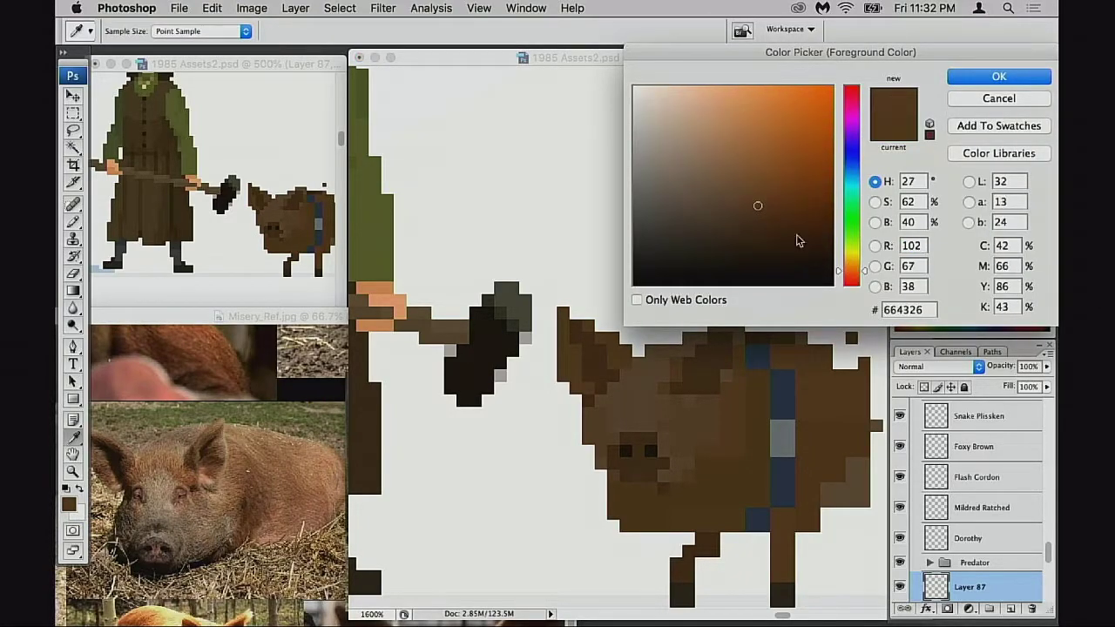
click(759, 198)
click(851, 269)
click(856, 271)
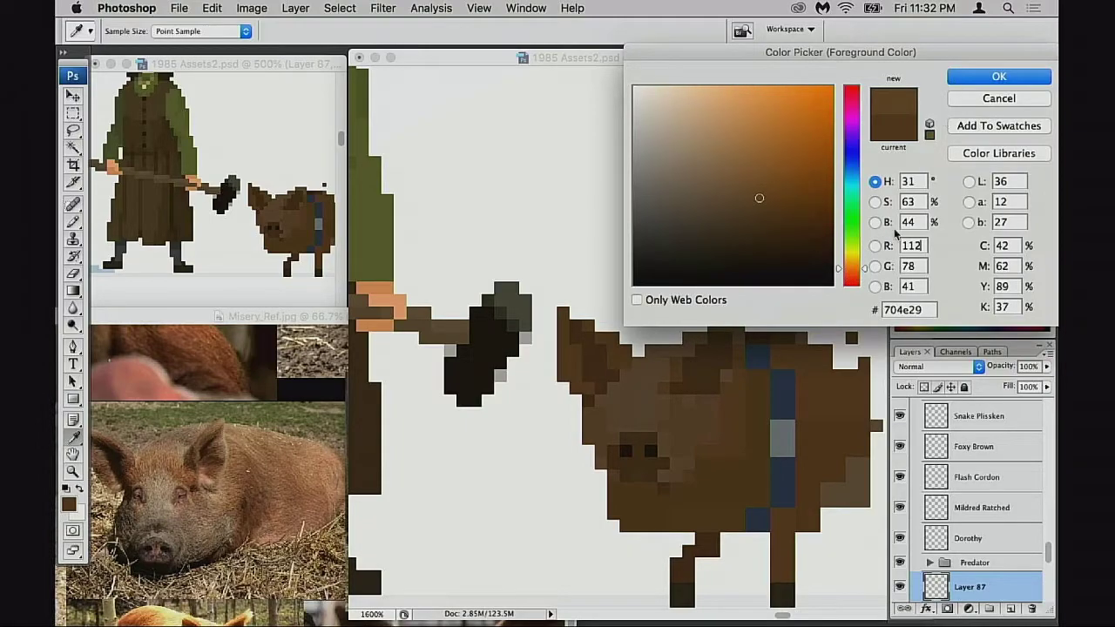
click(853, 270)
click(759, 203)
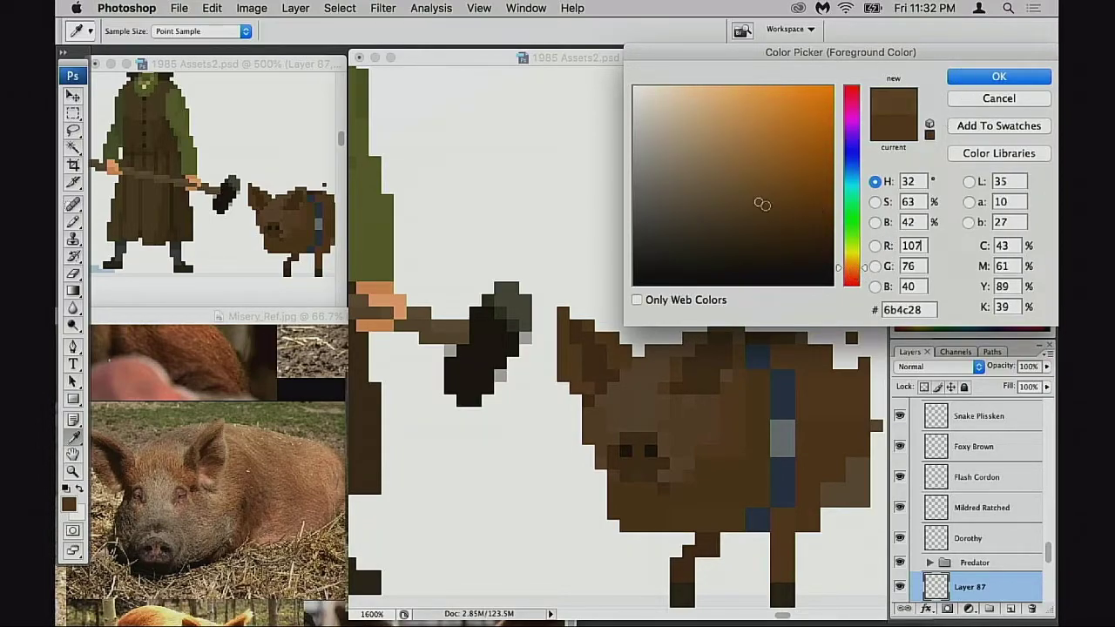
drag(852, 277, 852, 276)
click(993, 78)
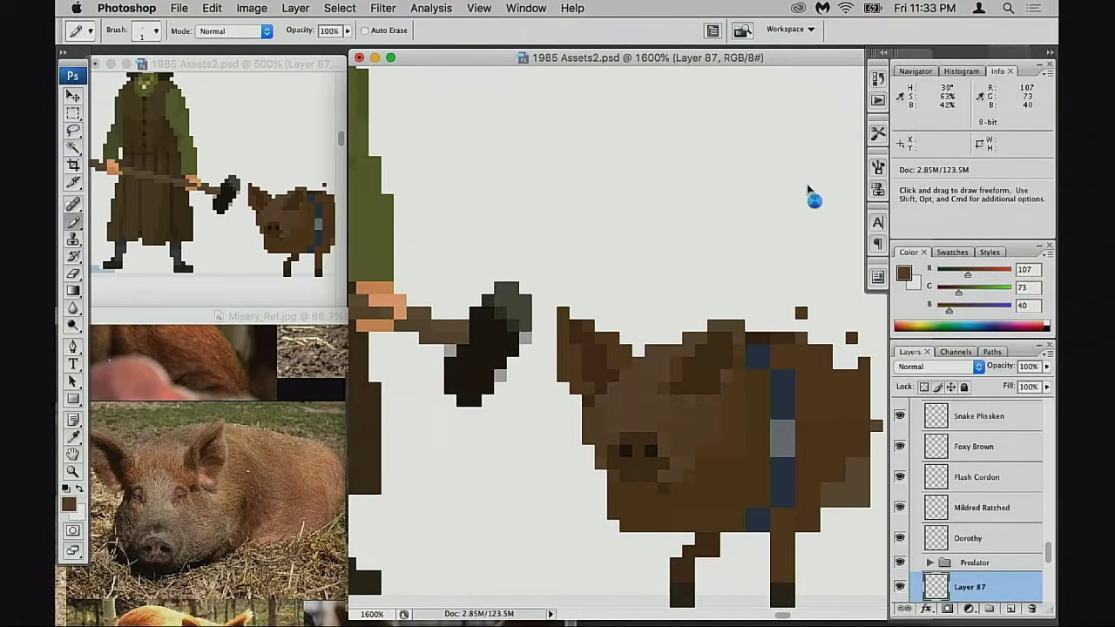
click(754, 206)
click(851, 273)
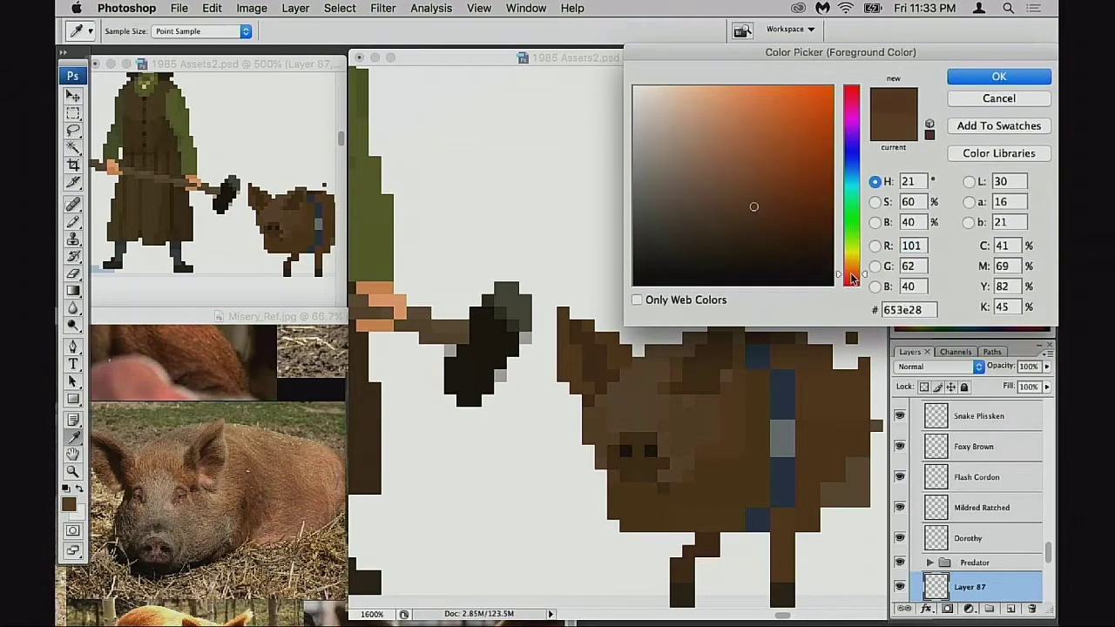
drag(770, 211, 744, 191)
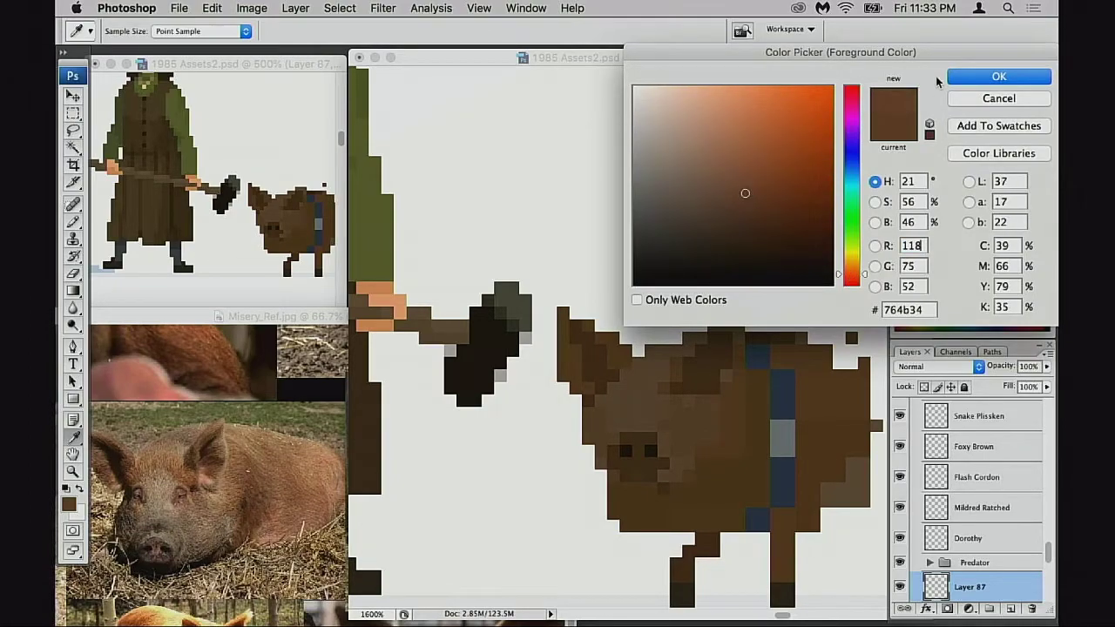
key(Return)
Undo a trial stroke of the reddish brown beside the other ear and paint two eye patches above the snout
drag(664, 393, 686, 394)
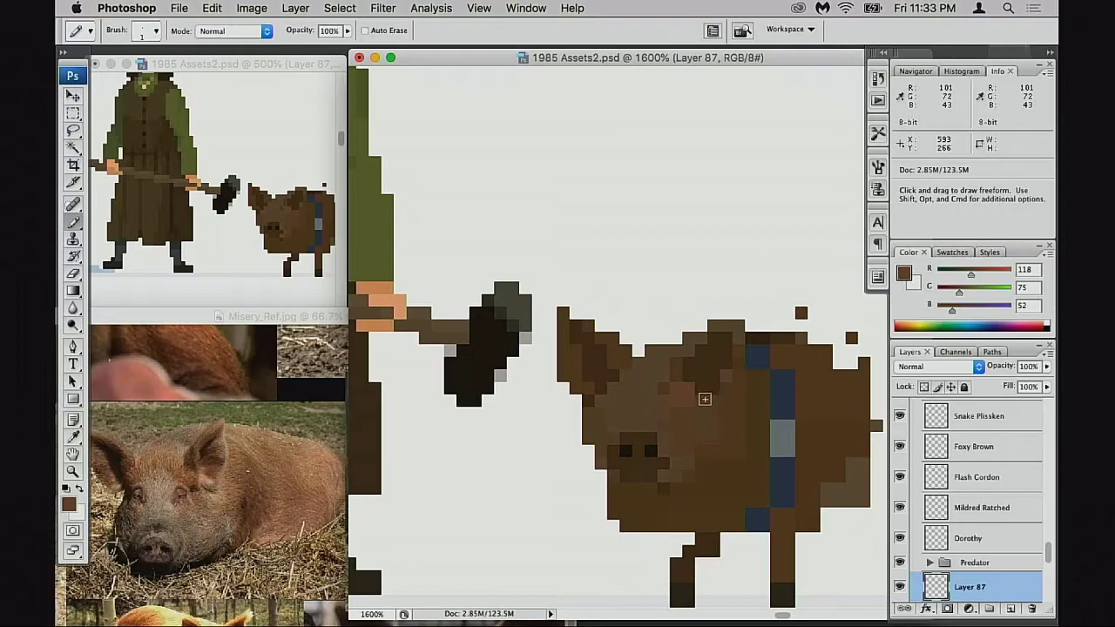
key(super+z)
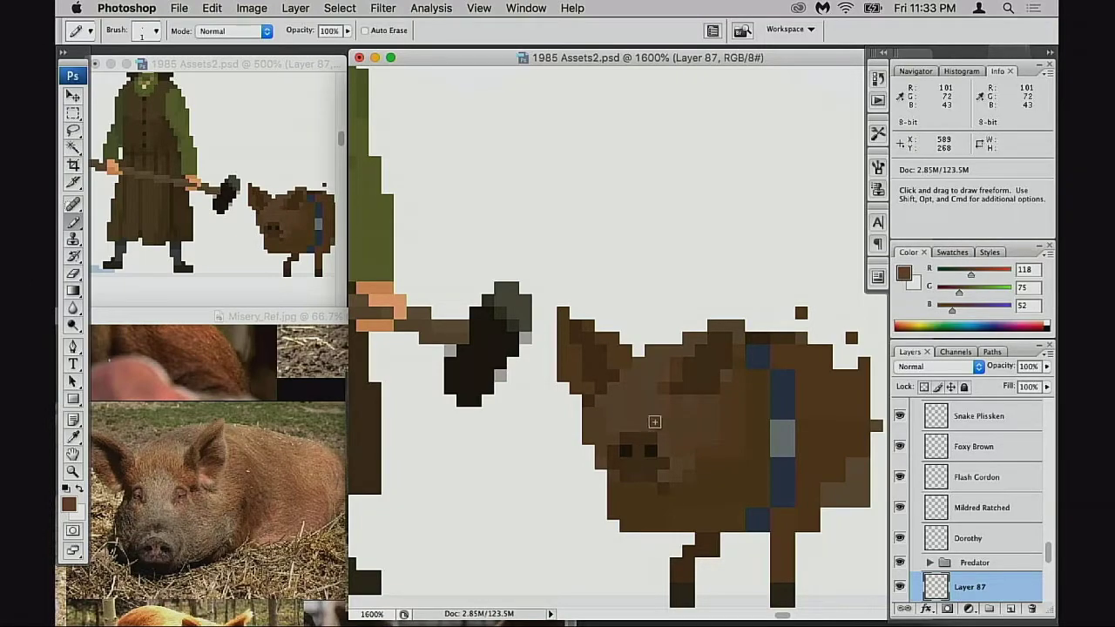
click(613, 404)
key(super+equal)
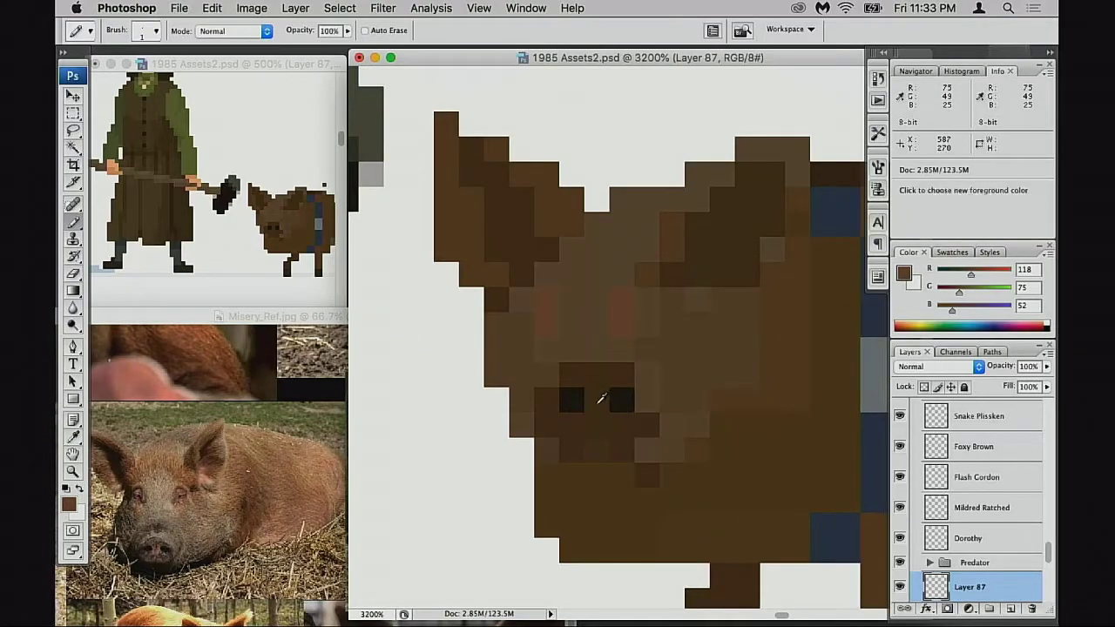
Sample the nostril's near-black (28, 18, 5) and darken the eyes with it at 30% opacity, undoing the full-opacity pixel
alt+click(573, 384)
click(546, 322)
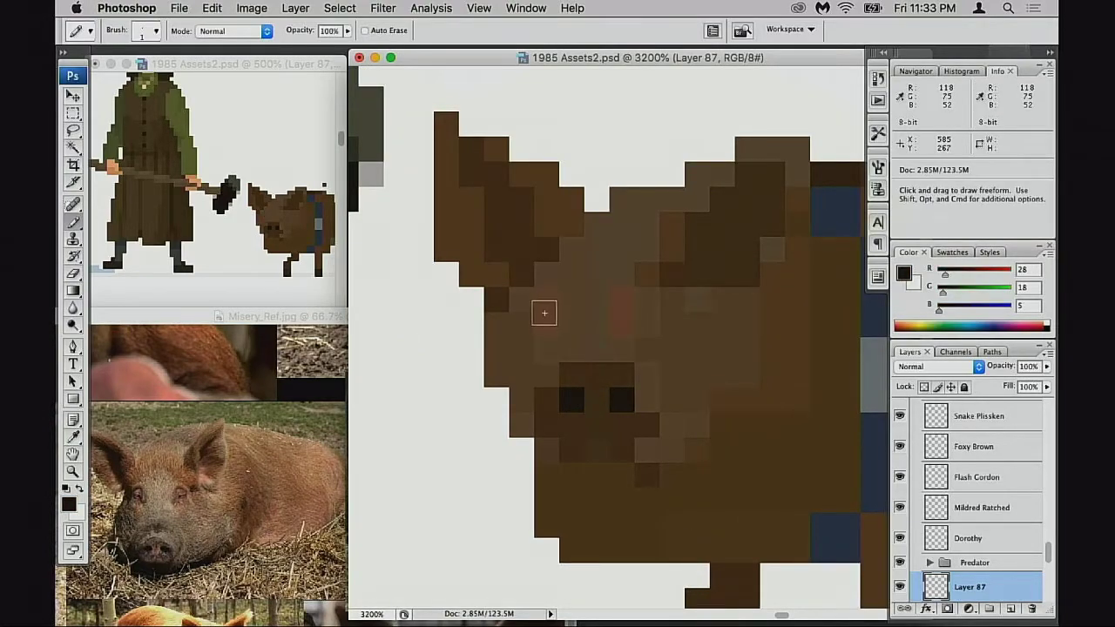
key(super+z)
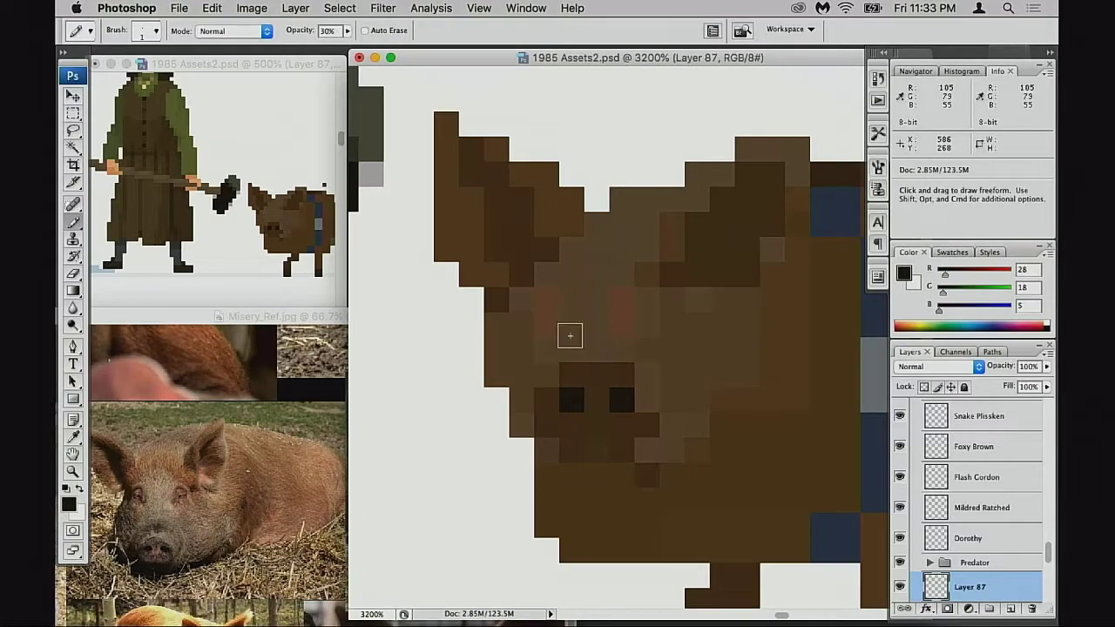
key(3)
Examine the finished character sprites at 500%, focusing on the crouching Xenomorph beside Snake Plissken
alt+super+click(620, 379)
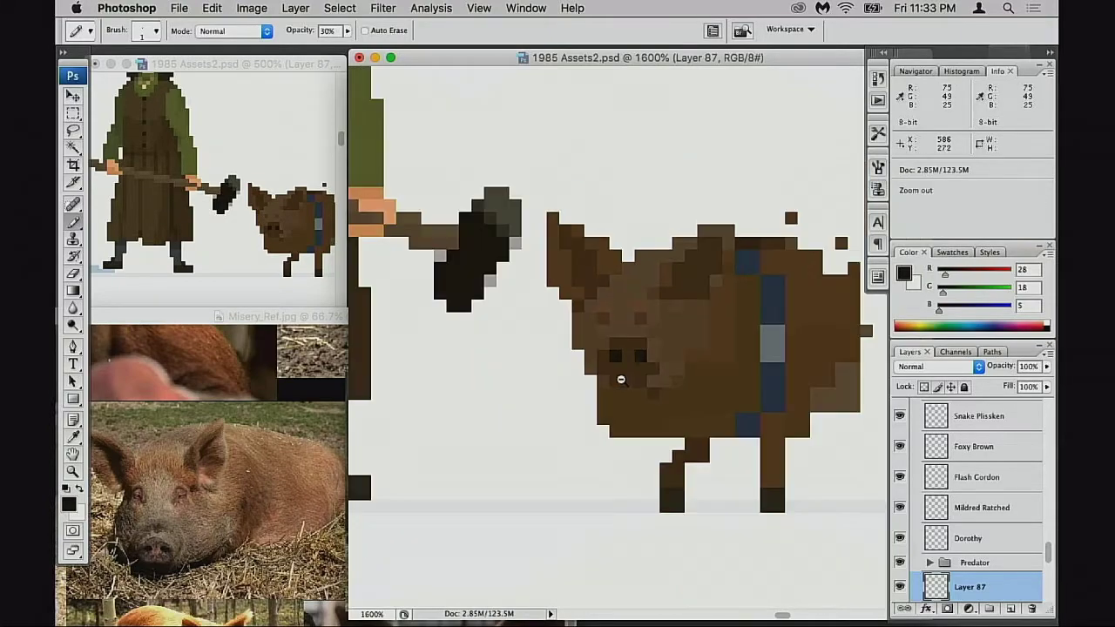
alt+super+click(619, 390)
alt+super+click(554, 401)
drag(374, 380, 580, 362)
alt+super+click(571, 378)
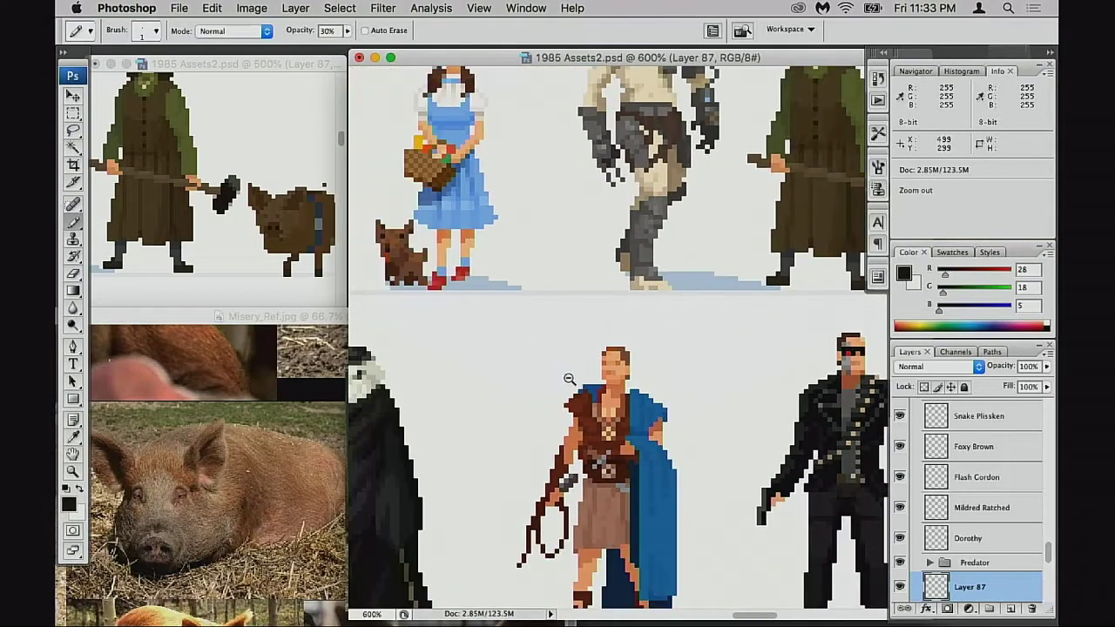
alt+super+click(567, 378)
drag(499, 370, 746, 402)
scroll(746, 403, left, 15)
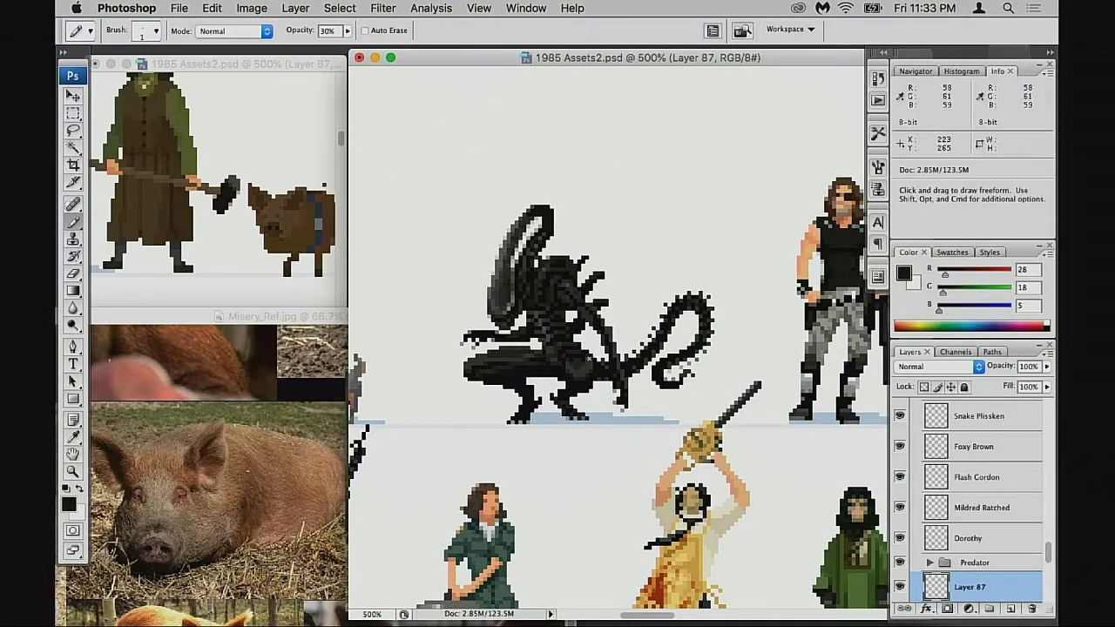
key(v)
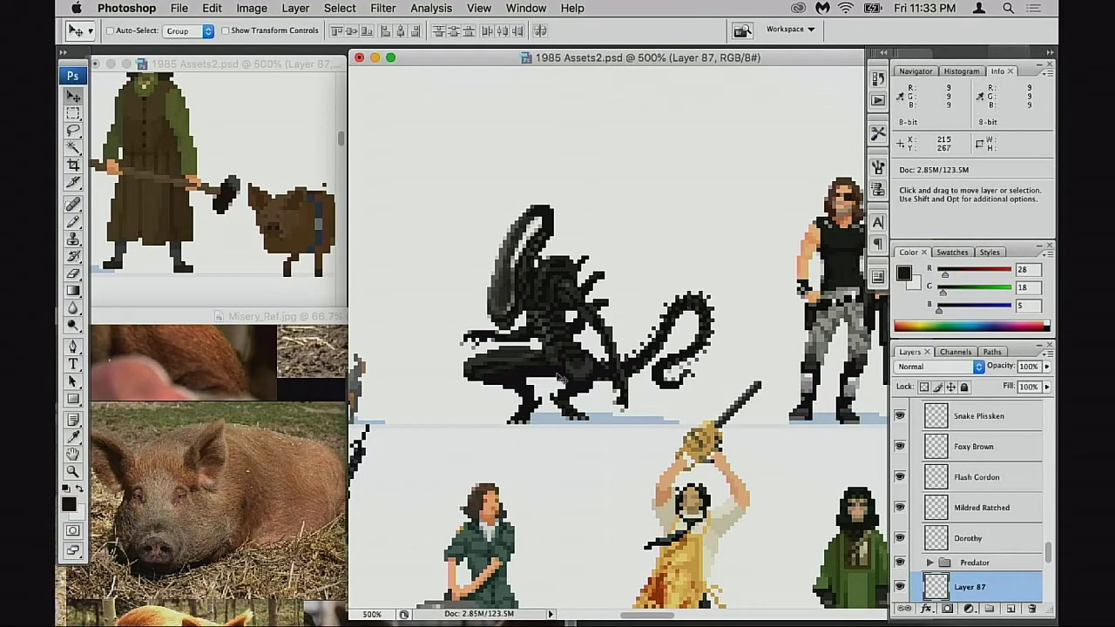
key(space)
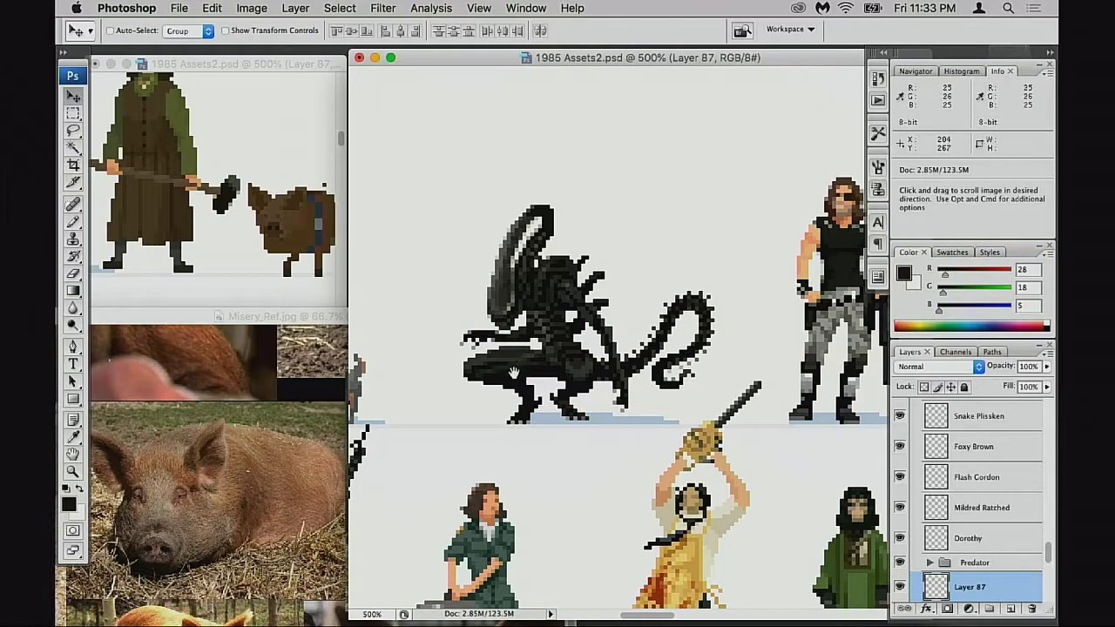
drag(514, 373, 477, 357)
Find the Xenomorph layer group and expand it to inspect its component layers
scroll(940, 492, down, 5)
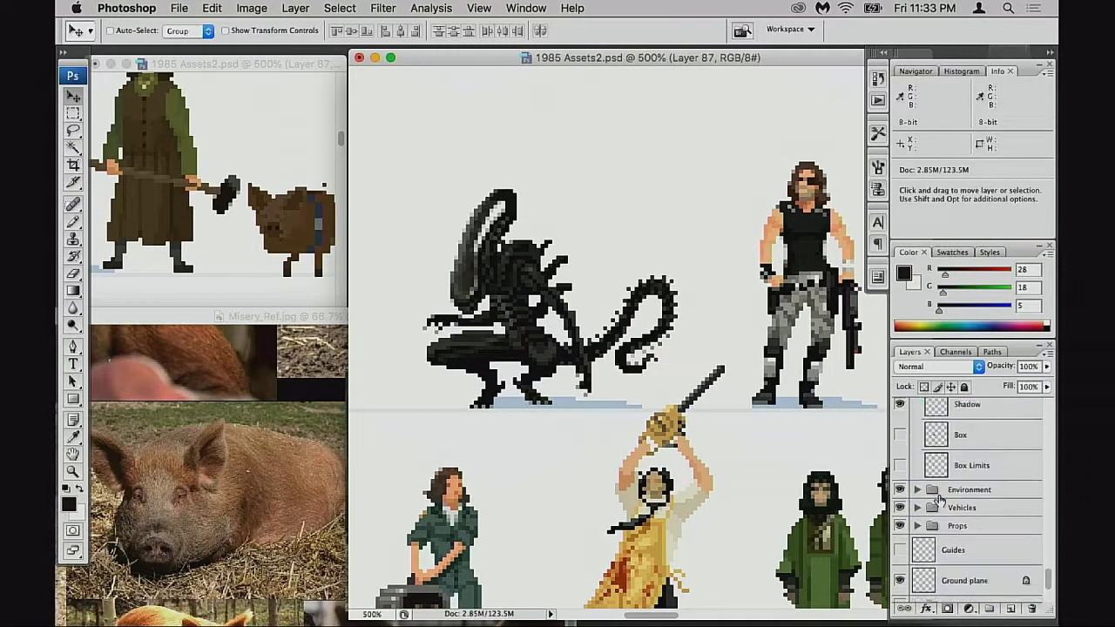
scroll(939, 492, down, 3)
scroll(941, 491, up, 10)
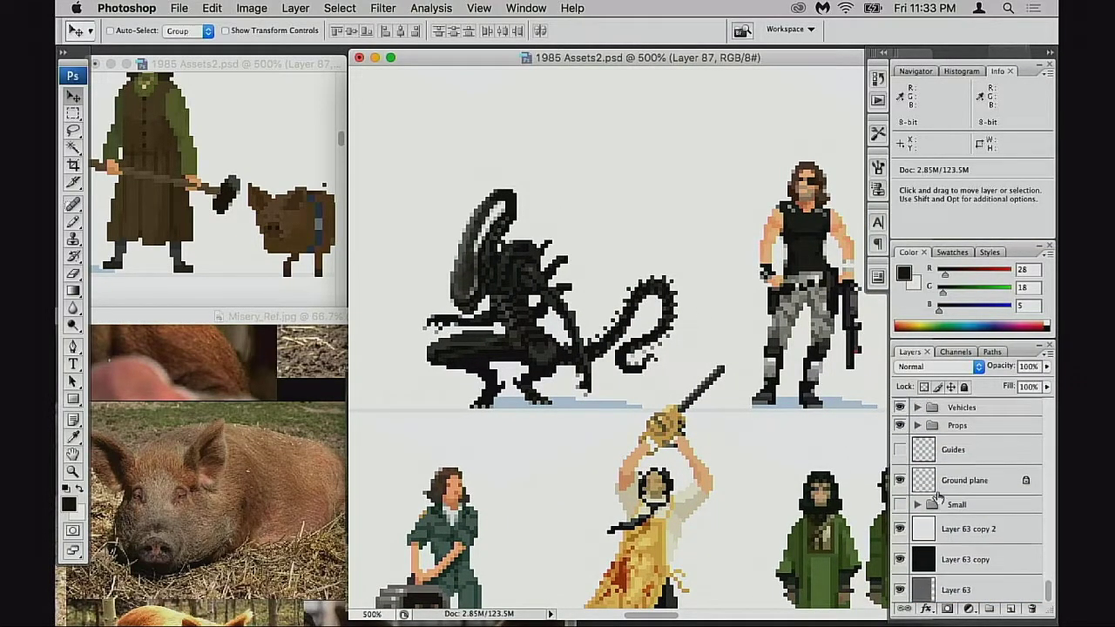
scroll(939, 493, up, 10)
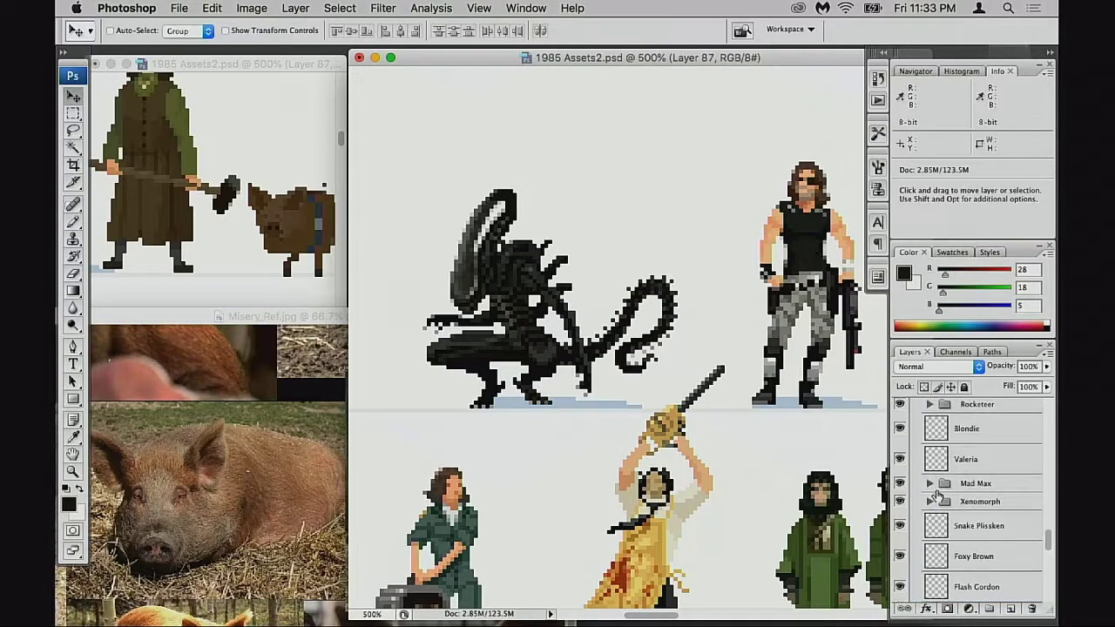
click(928, 514)
scroll(927, 521, down, 5)
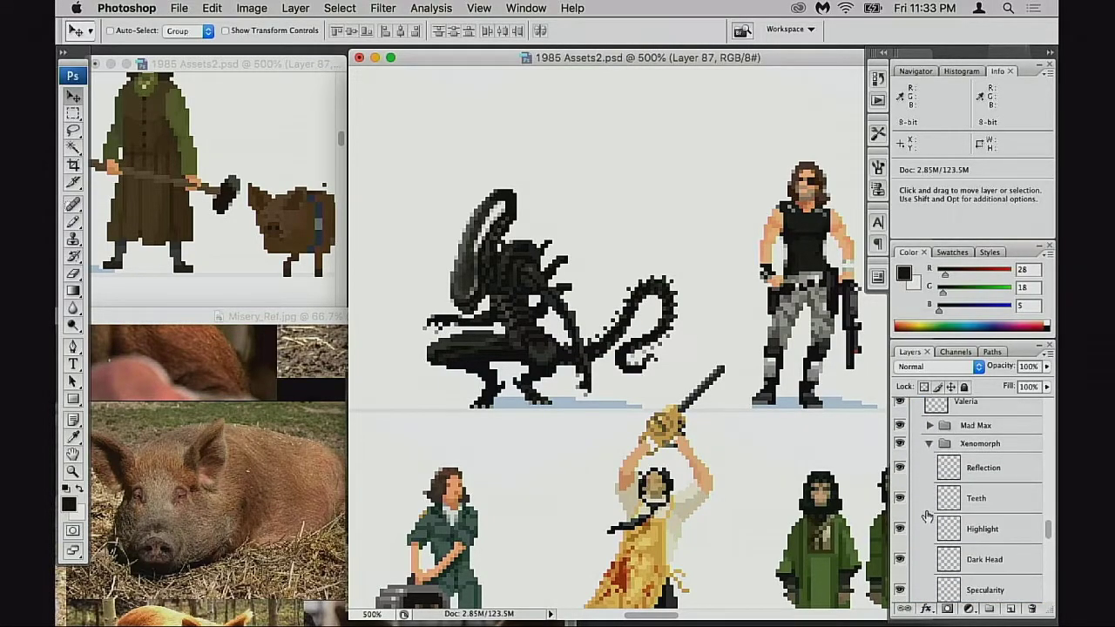
Hide the Xenomorph's Specularity and upper Body layers, show the lower Body layer, and toggle Dark Head off and on for comparison
click(901, 517)
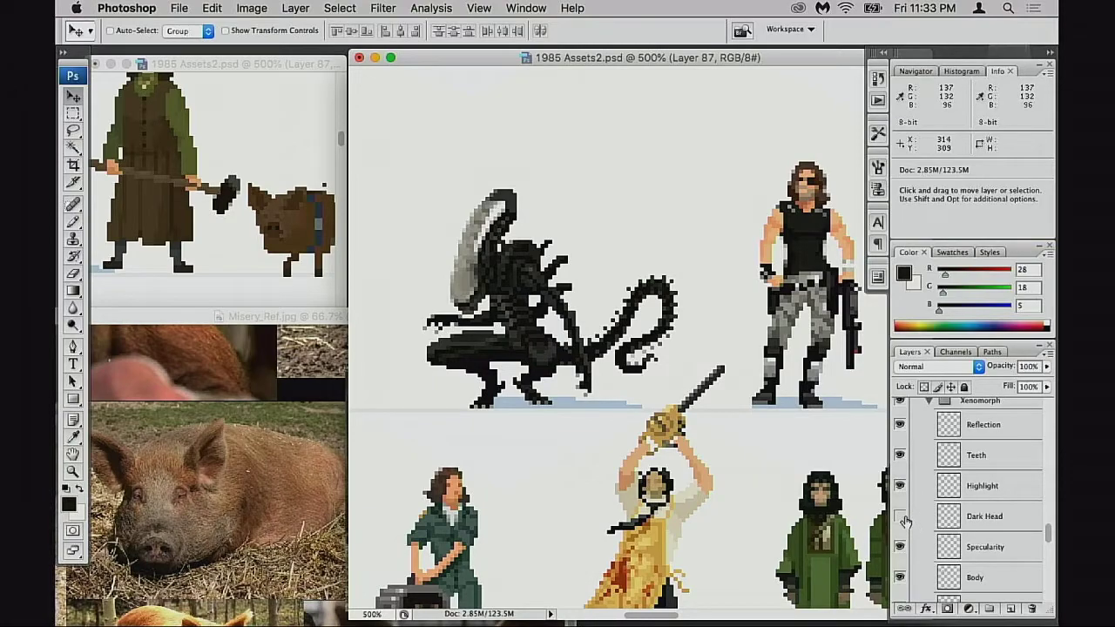
scroll(912, 521, down, 1)
click(900, 521)
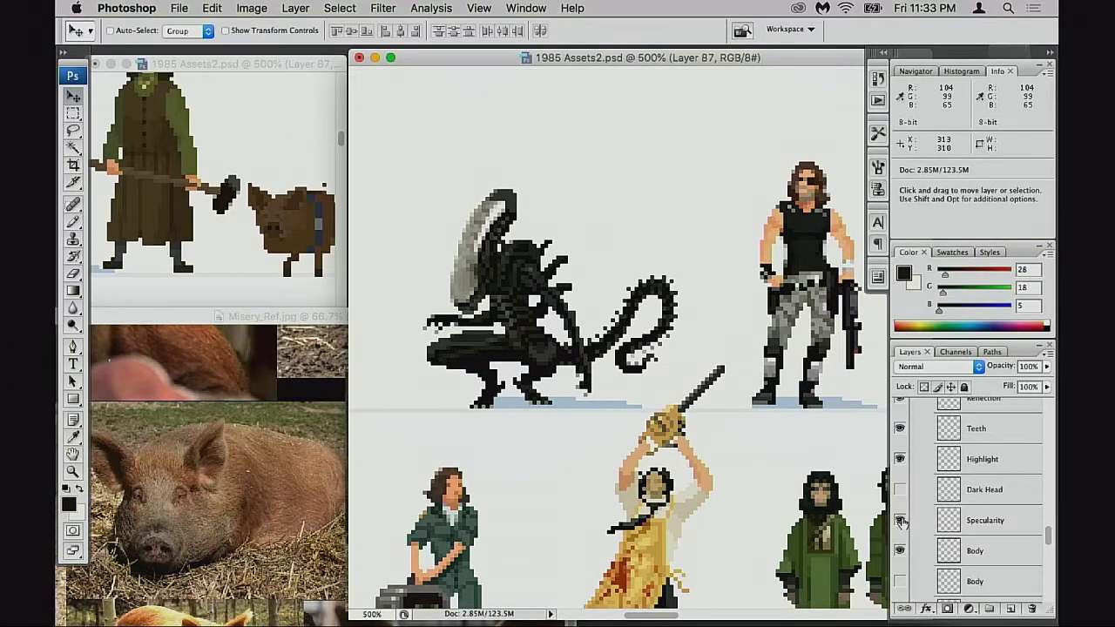
click(900, 550)
click(901, 581)
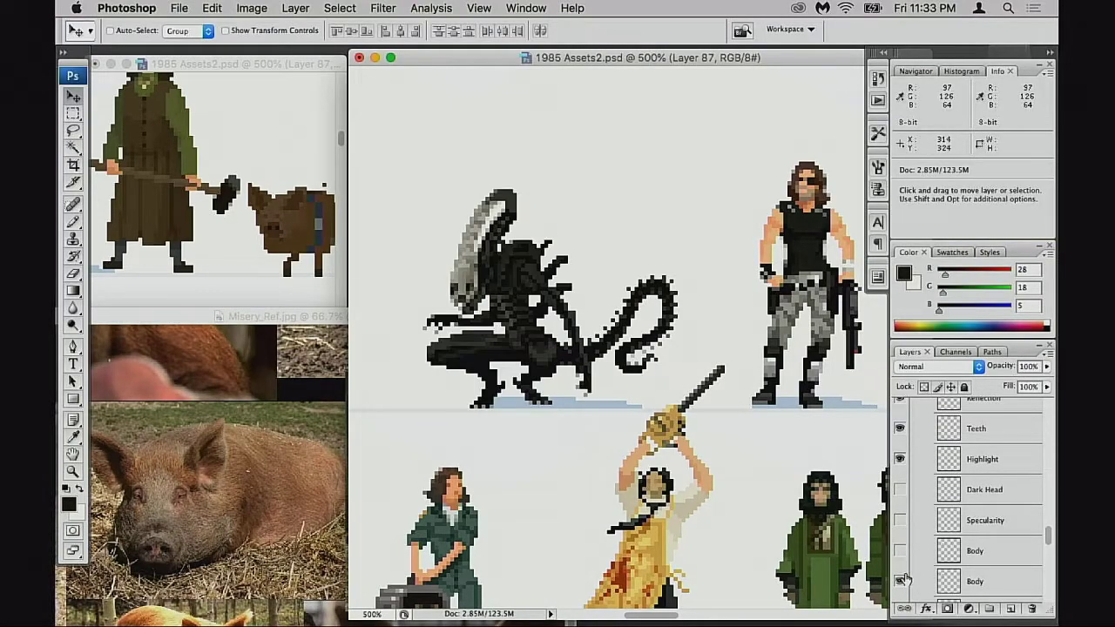
click(900, 489)
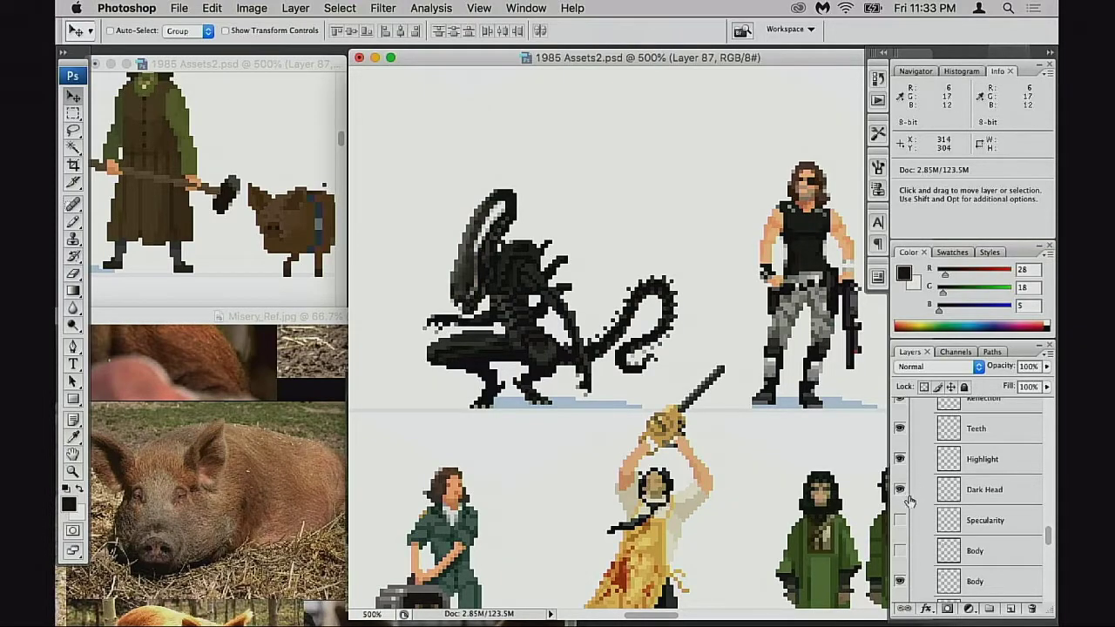
Set the Dark Head layer's opacity to 30%, toggle the Reflection layer for comparison, and hide the Highlight layer
click(940, 496)
key(4)
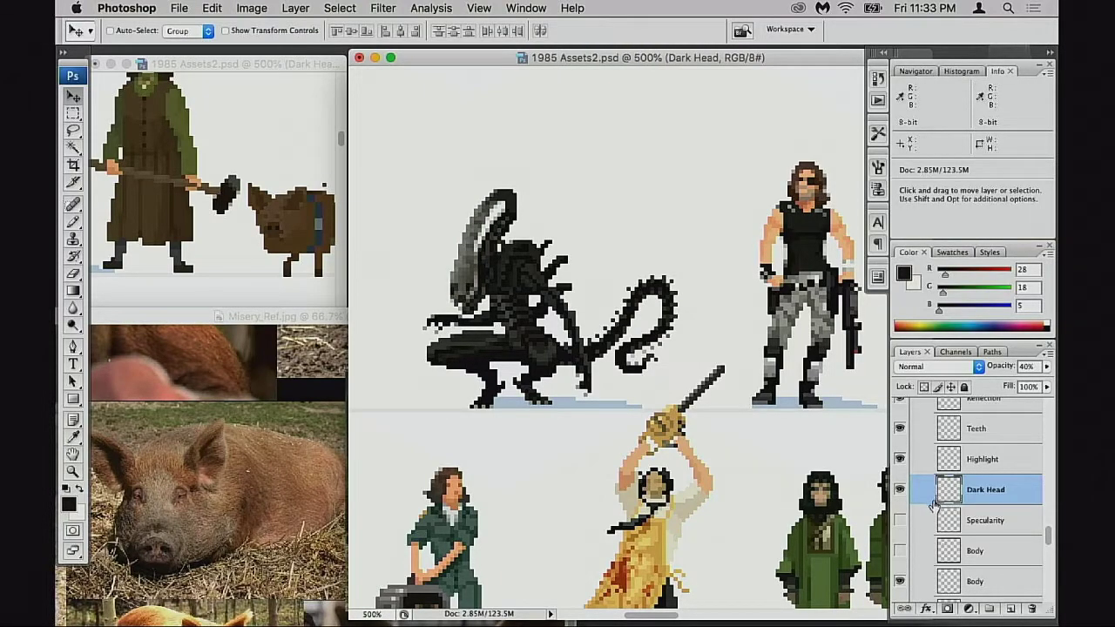
key(3)
scroll(940, 504, up, 2)
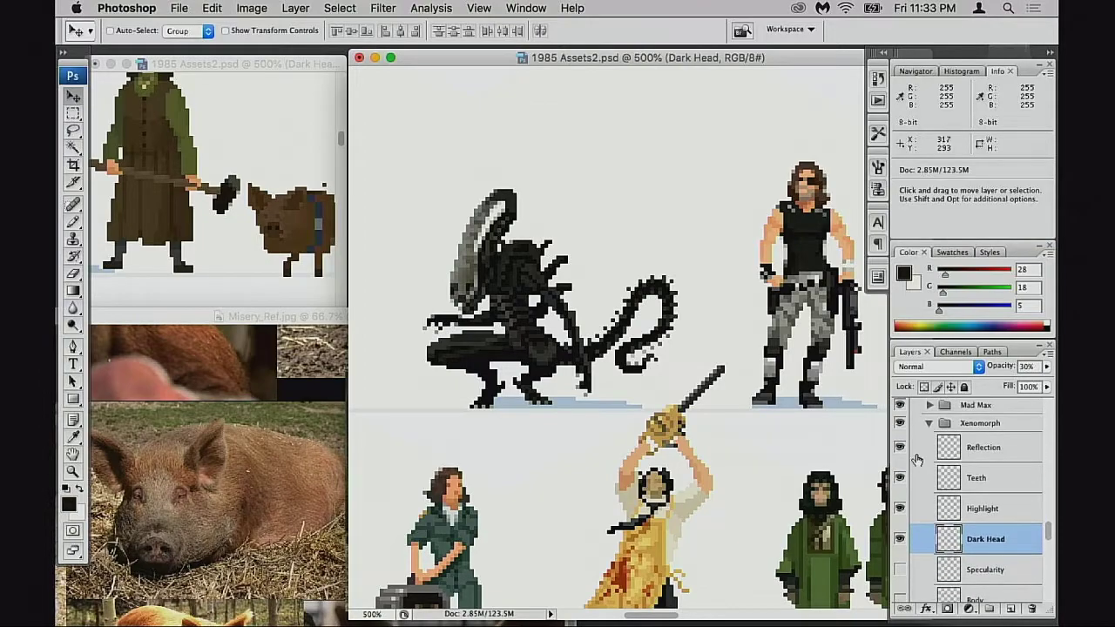
click(898, 447)
click(898, 446)
click(899, 508)
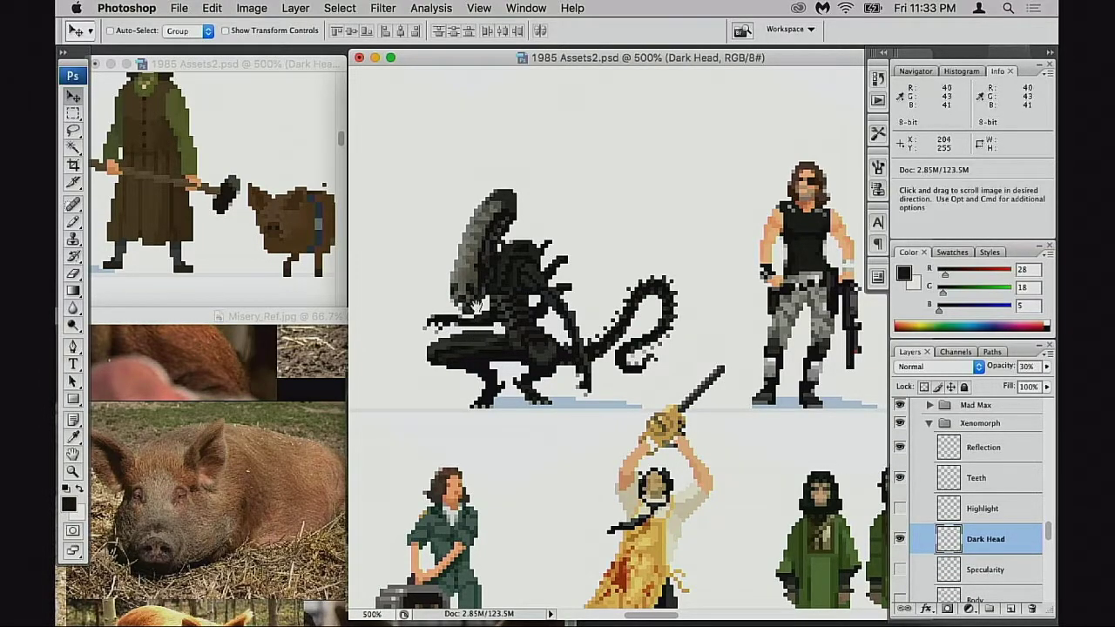
Examine the Xenomorph's exposed skull, head dome and body shading up close at 600% to 800%
super+click(474, 309)
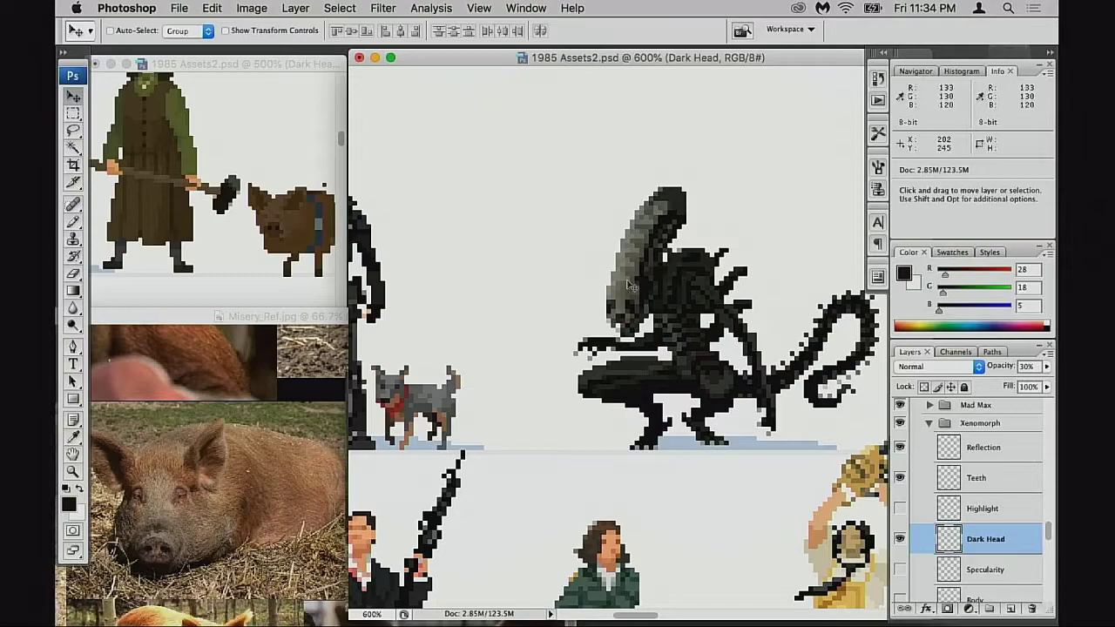
drag(623, 334, 605, 351)
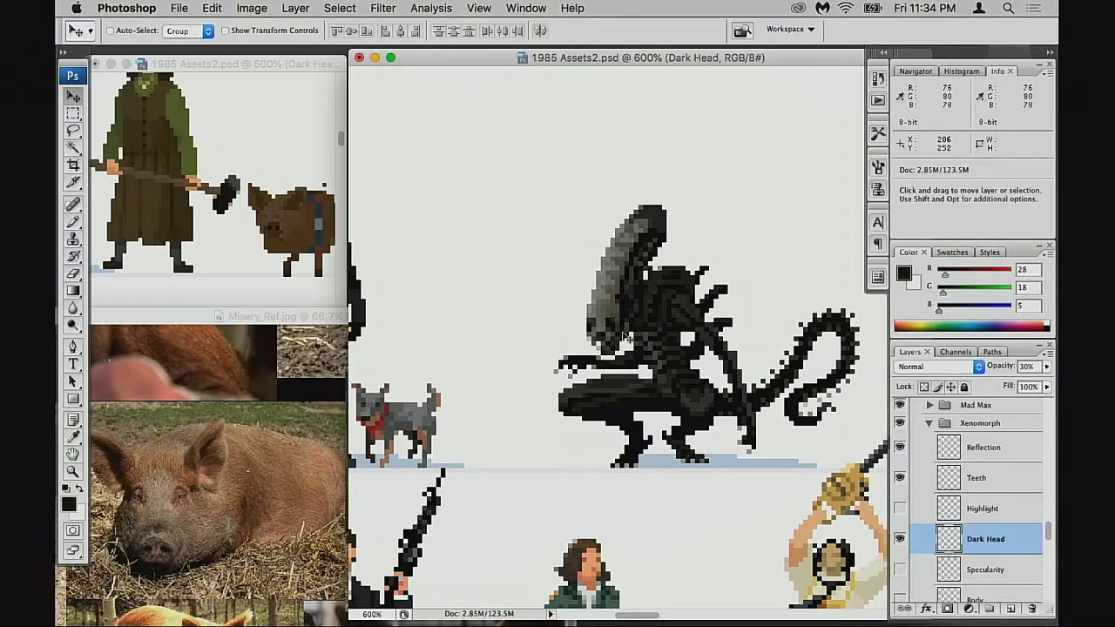
key(space)
drag(609, 367, 571, 366)
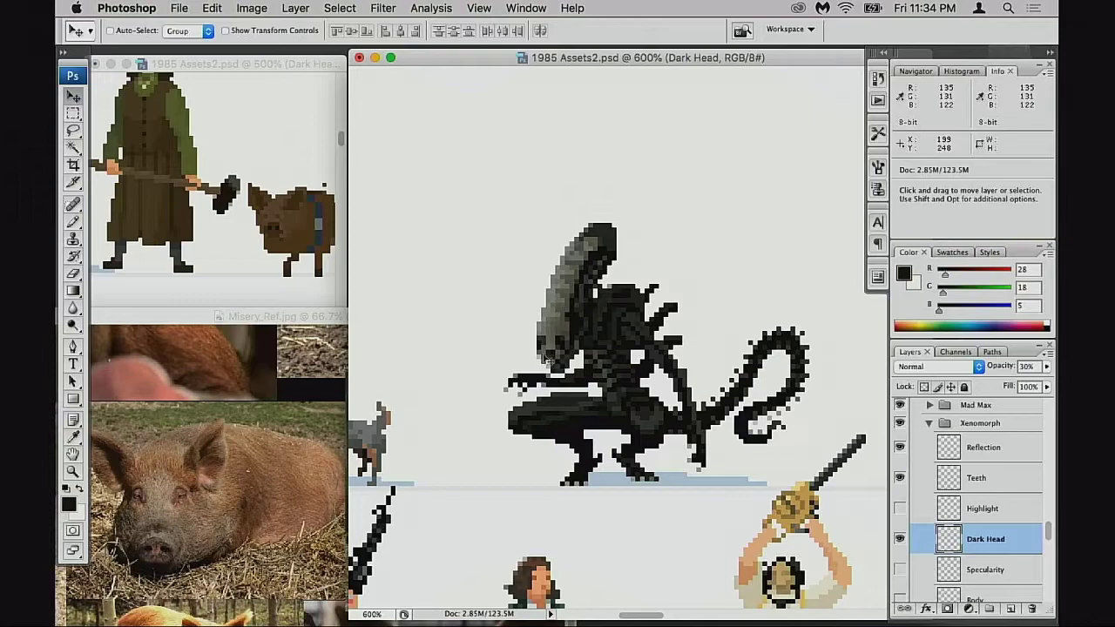
key(super+space)
click(562, 359)
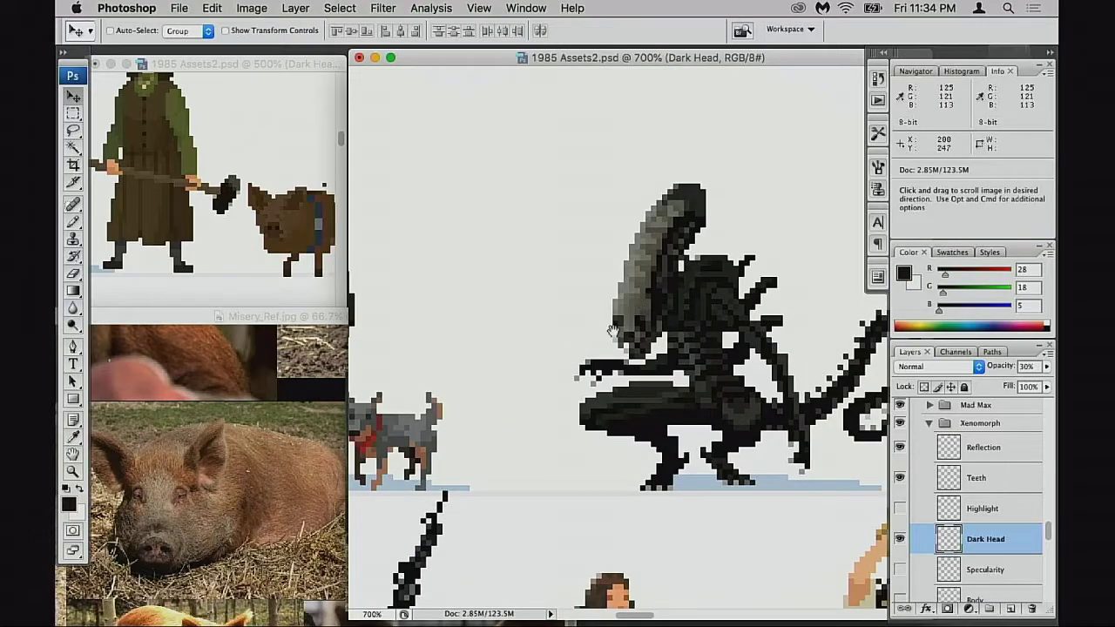
click(636, 339)
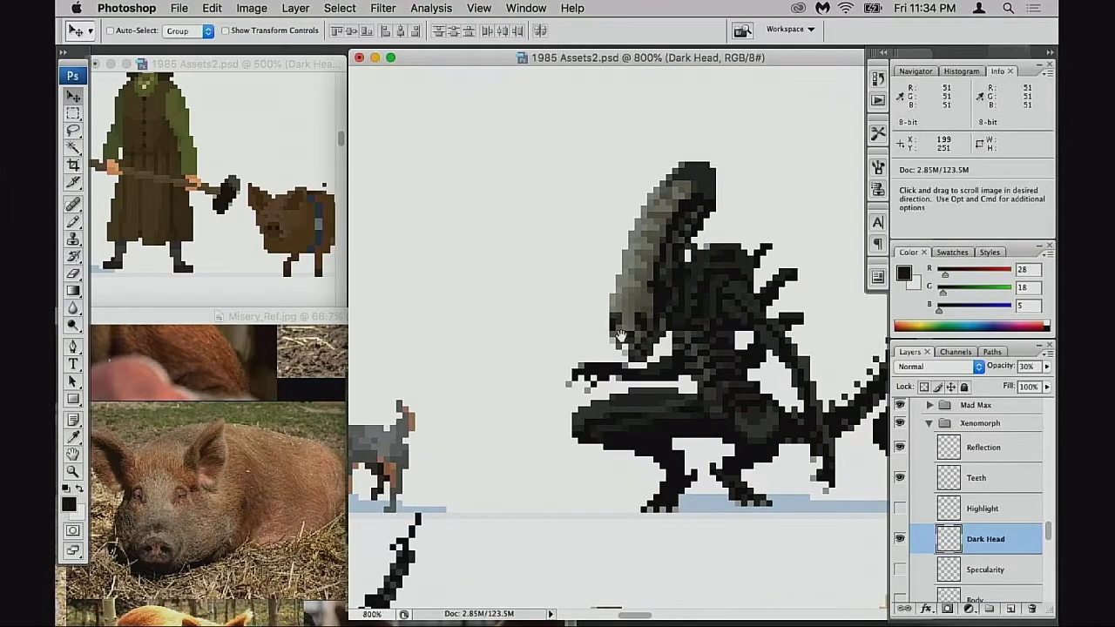
drag(645, 253, 570, 328)
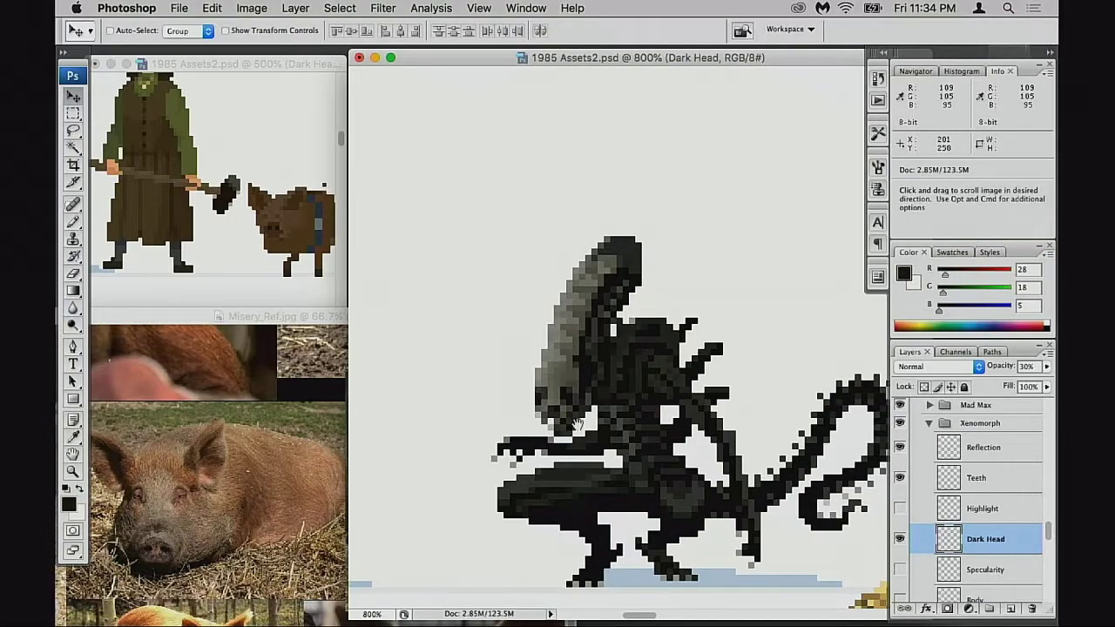
drag(576, 423, 547, 353)
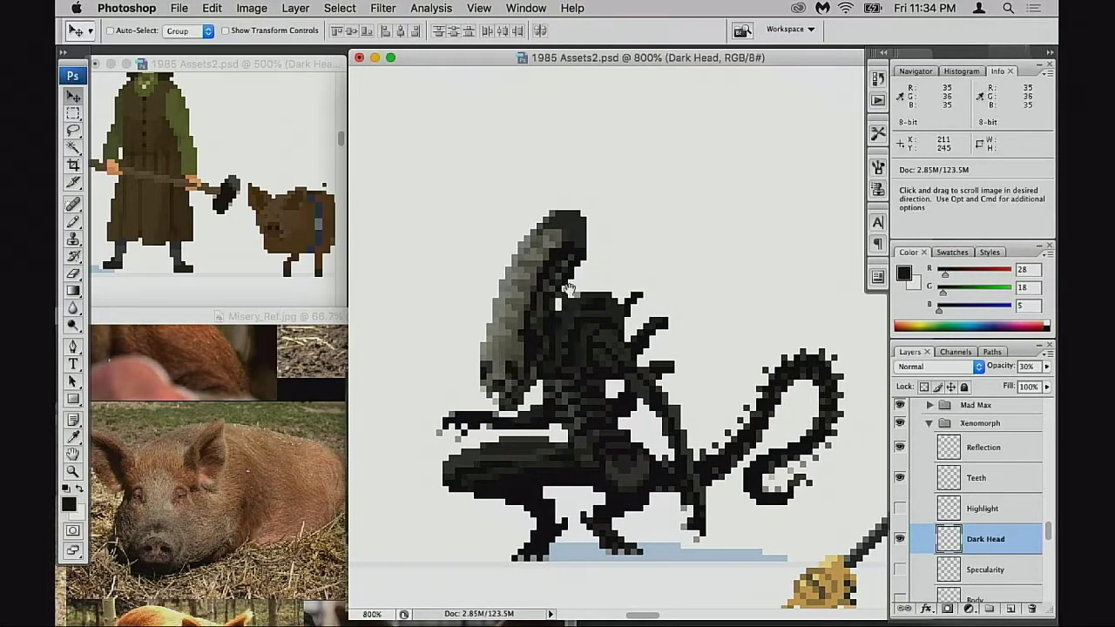
drag(618, 386, 581, 377)
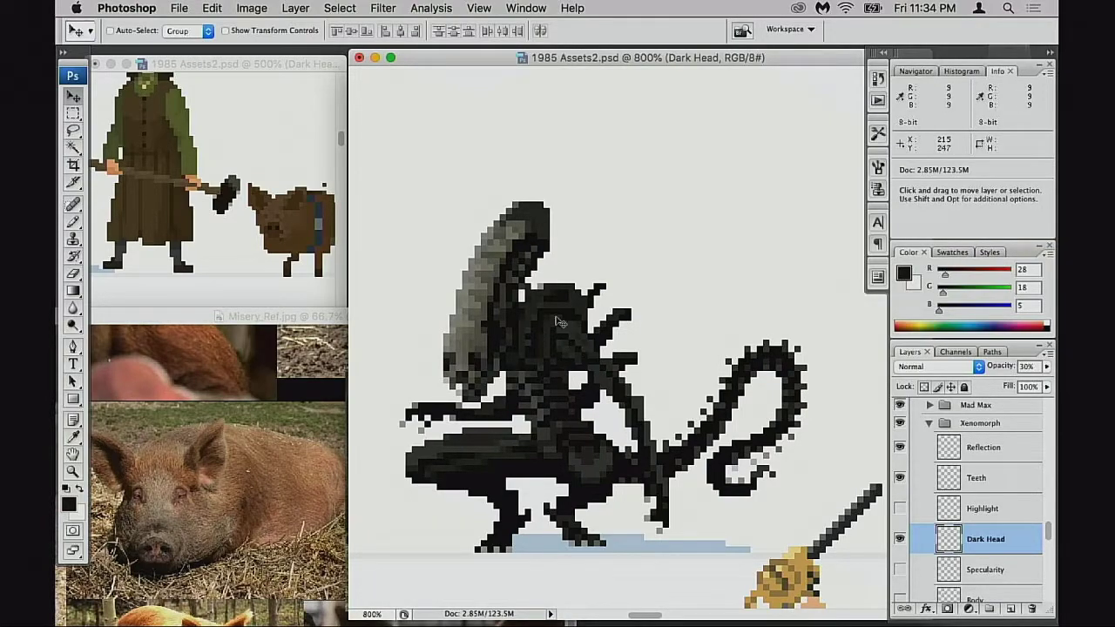
mouse_move(556, 421)
mouse_down()
mouse_move(545, 431)
mouse_move(566, 407)
mouse_up()
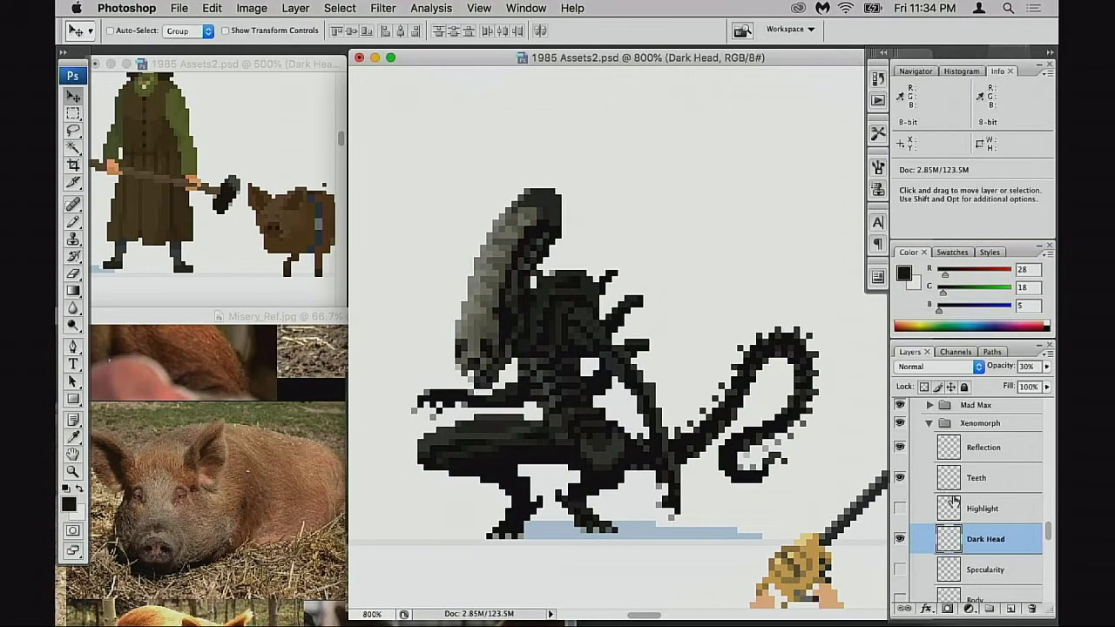
Undo the Dark Head opacity change, and in the Xenomorph group hide the lower Body layer and show the upper one
key(super+z)
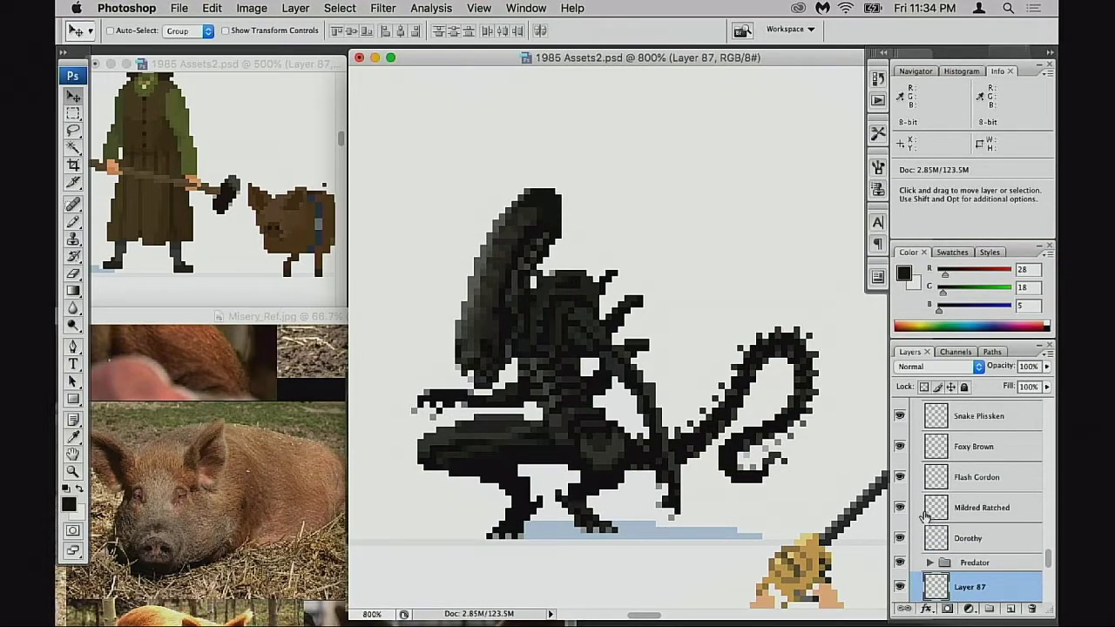
scroll(929, 507, down, 5)
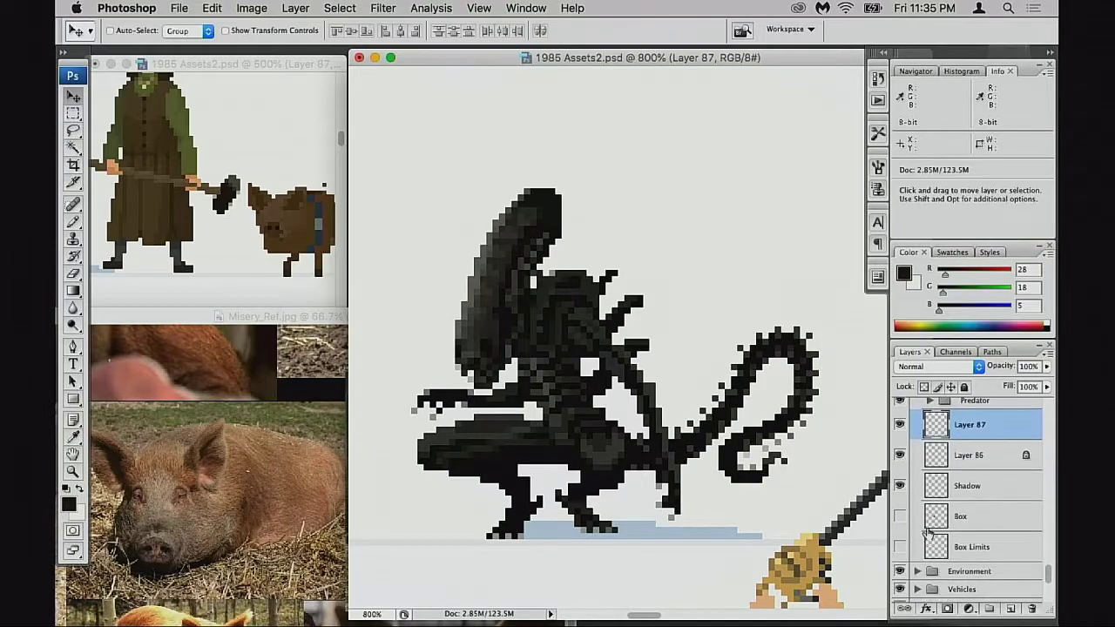
scroll(929, 514, up, 2)
scroll(928, 522, up, 10)
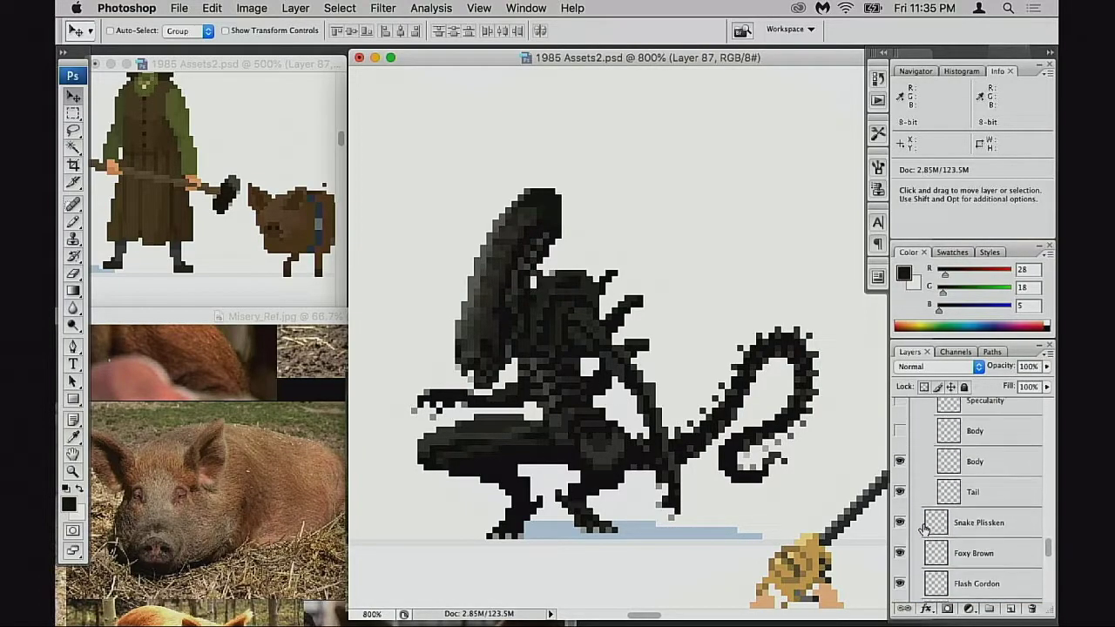
click(899, 512)
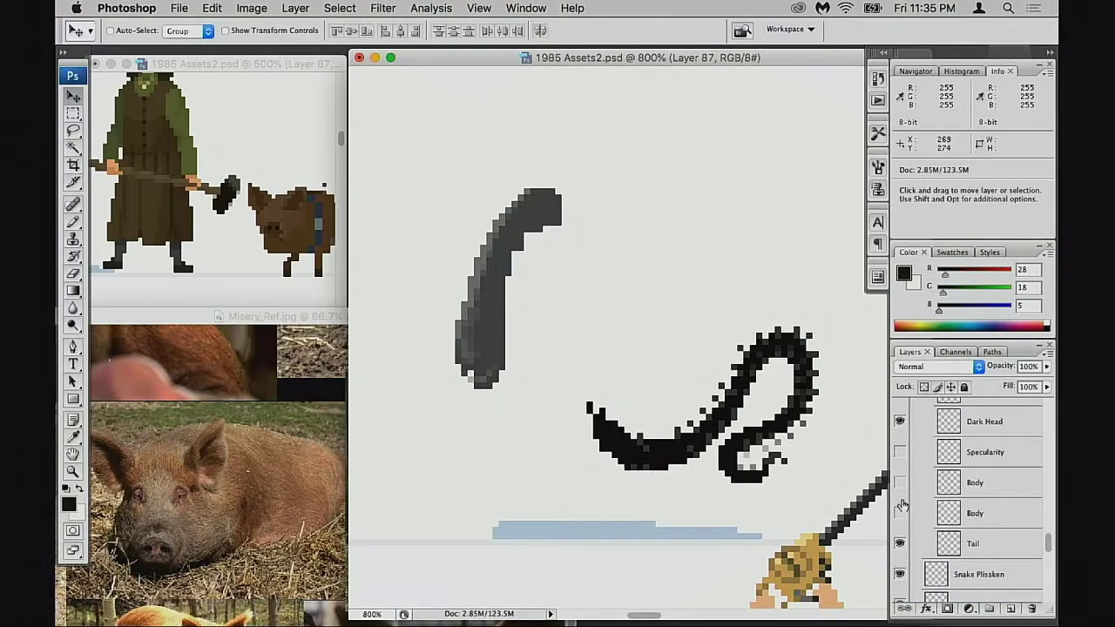
click(900, 484)
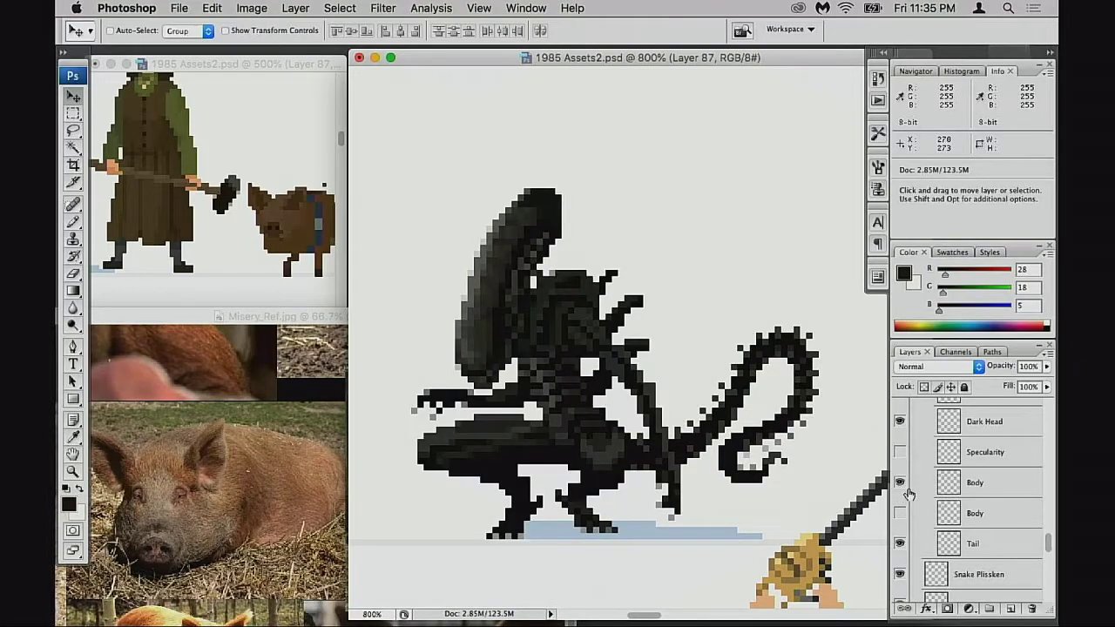
Show the Xenomorph's Specularity and Highlight layers again and toggle the upper Body layer off and on
scroll(908, 494, up, 2)
click(899, 492)
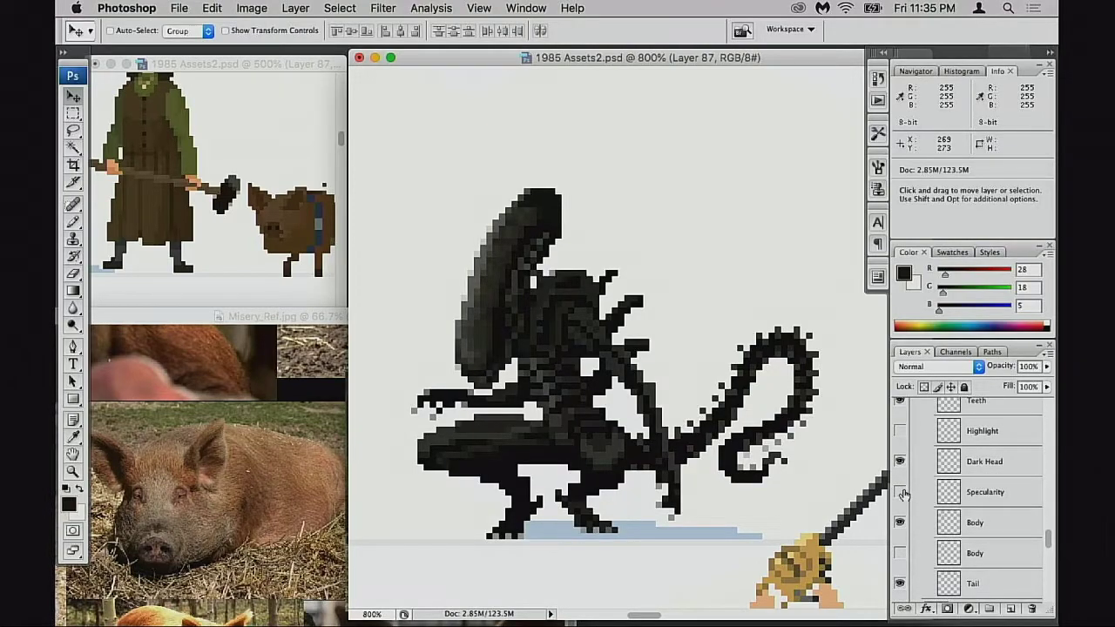
click(900, 431)
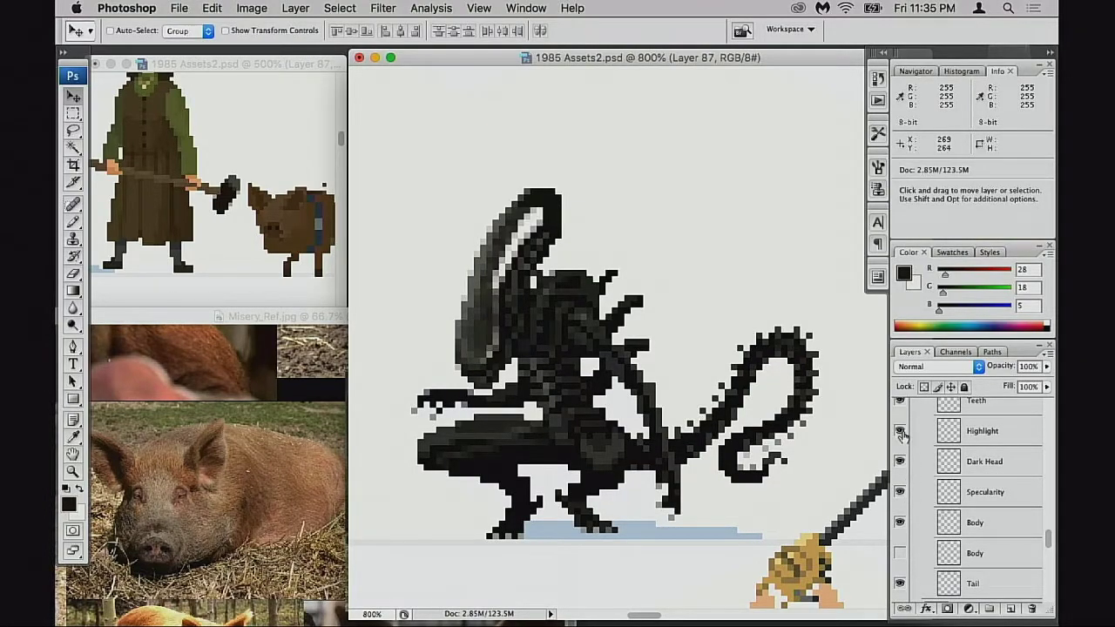
click(900, 522)
click(900, 523)
Zoom out to 400% on the character line-up and collapse the Xenomorph layer group
alt+super+click(589, 433)
alt+super+click(595, 433)
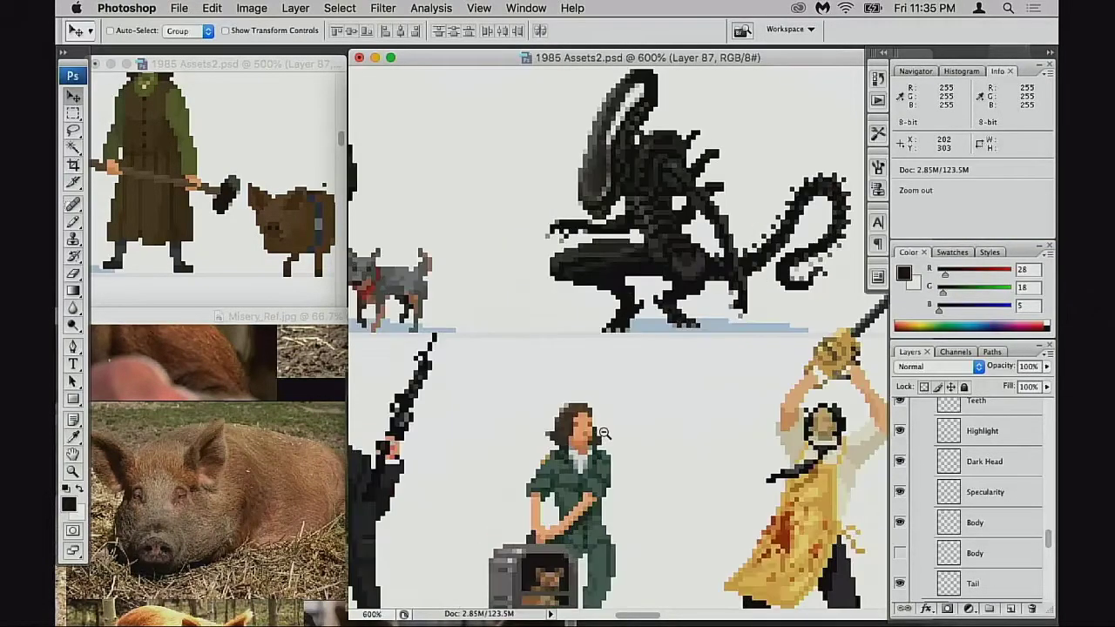
alt+super+click(603, 433)
alt+super+click(659, 406)
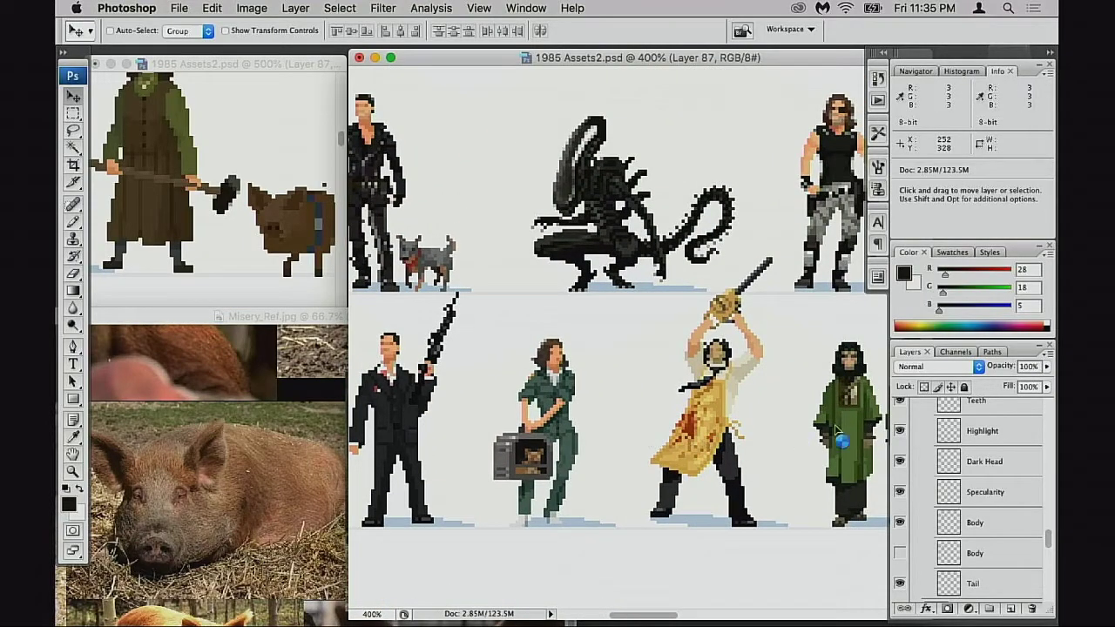
scroll(949, 464, up, 3)
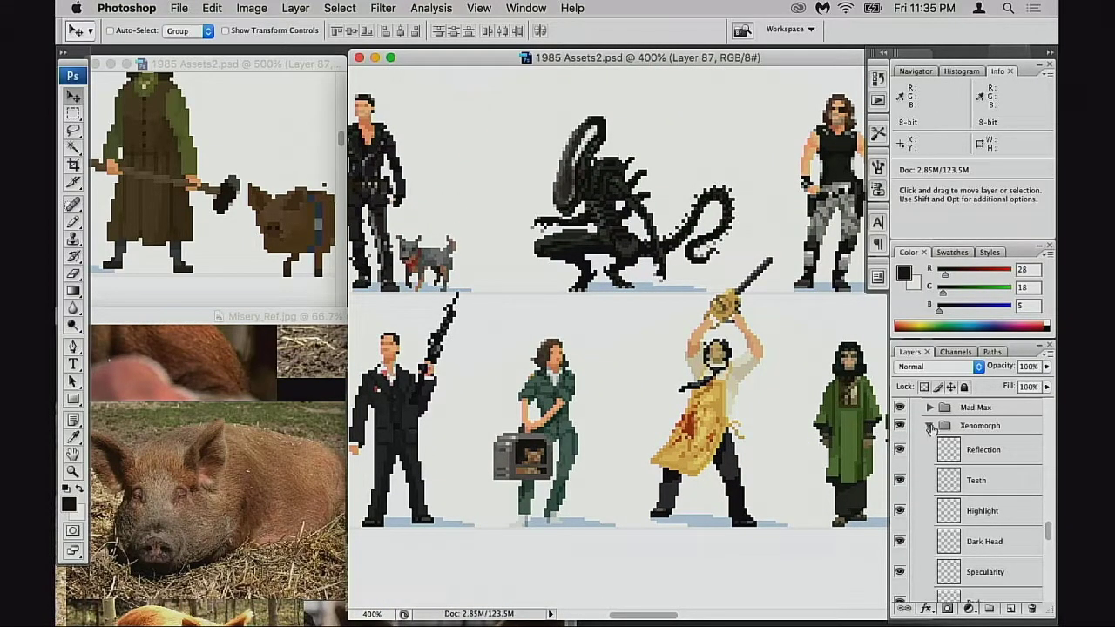
click(930, 427)
Go back across the character line-up to Annie Wilkes and examine the Misery pig at 1200%
drag(889, 405, 688, 457)
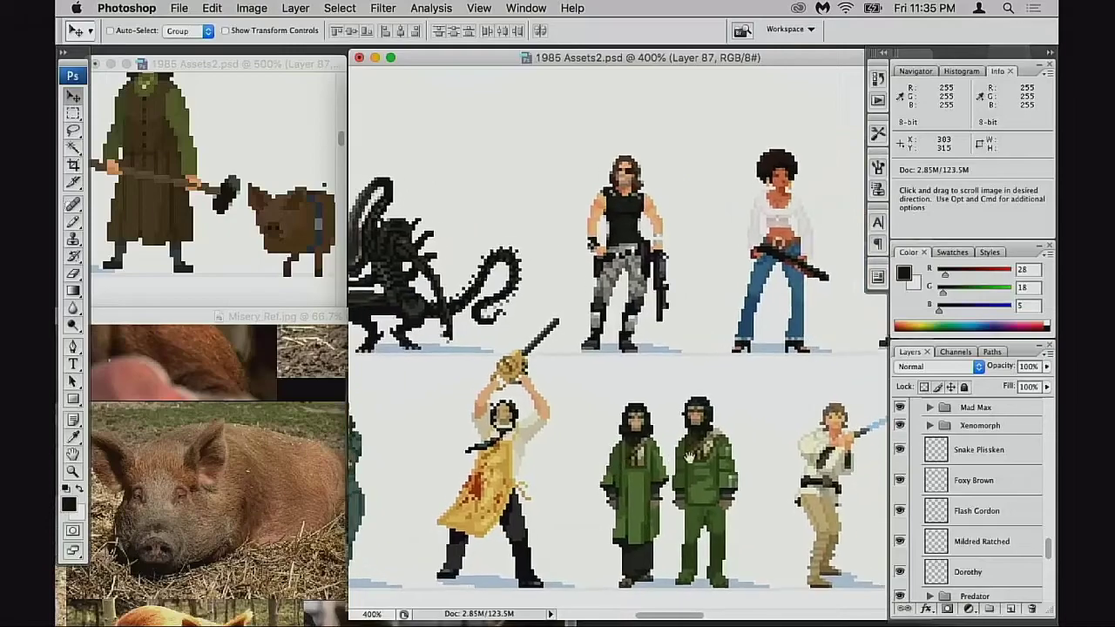
scroll(688, 457, right, 15)
scroll(590, 465, up, 3)
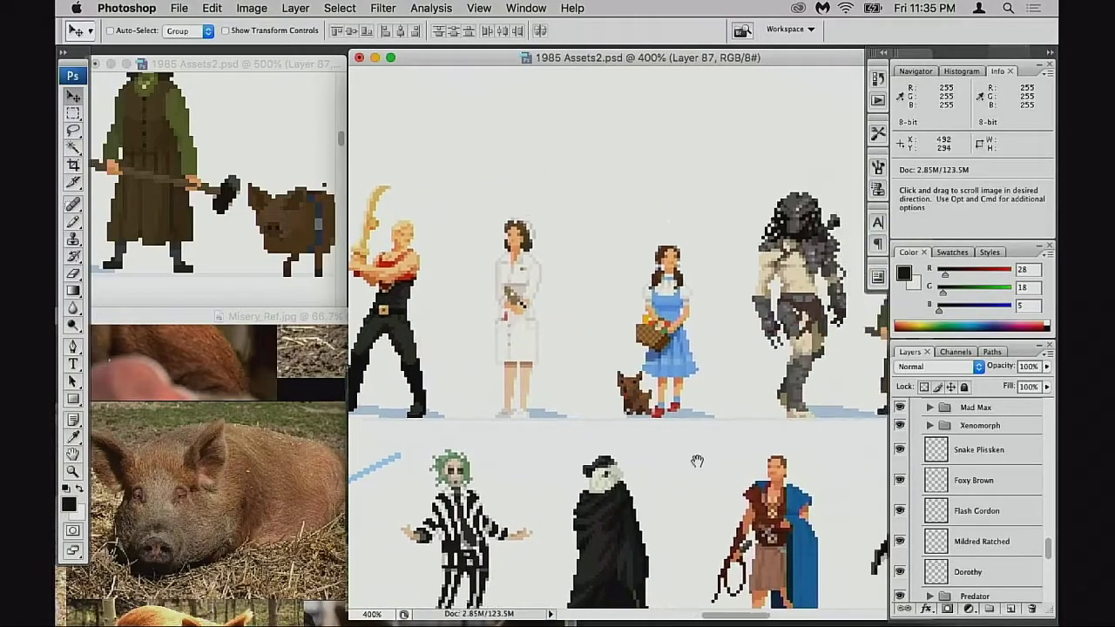
scroll(696, 460, right, 10)
super+click(744, 436)
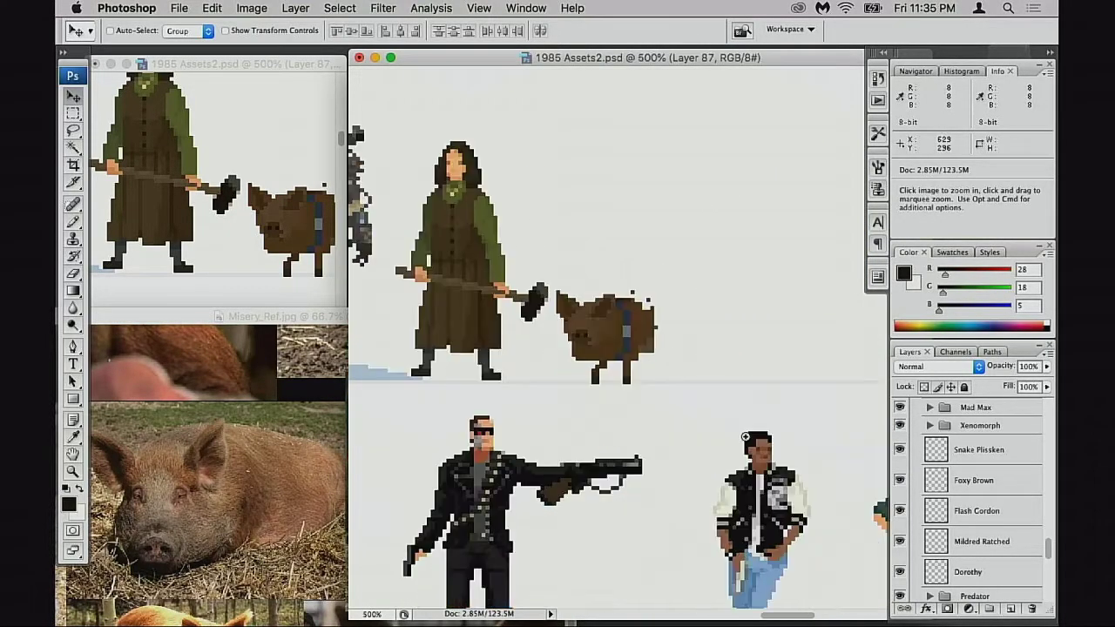
super+click(745, 441)
super+click(732, 436)
drag(636, 439, 664, 590)
super+click(432, 307)
drag(442, 308, 519, 405)
super+click(602, 379)
scroll(937, 512, down, 1)
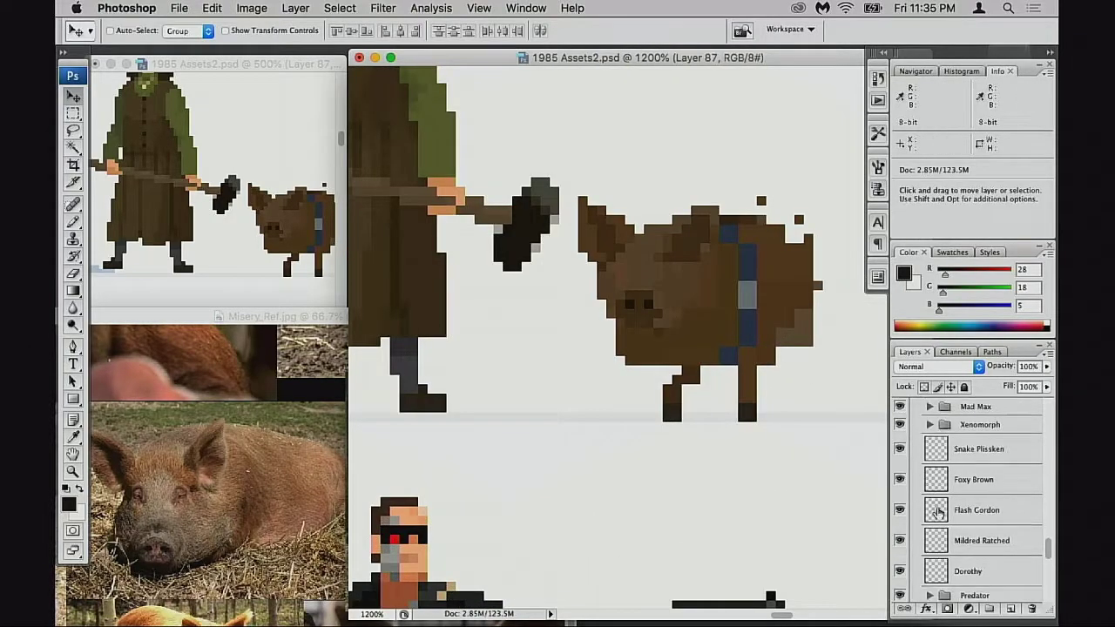
Sample the pig's lighter brown (101, 72, 43) beside the snout and pencil it at 30% opacity just below on Layer 87
scroll(937, 512, down, 5)
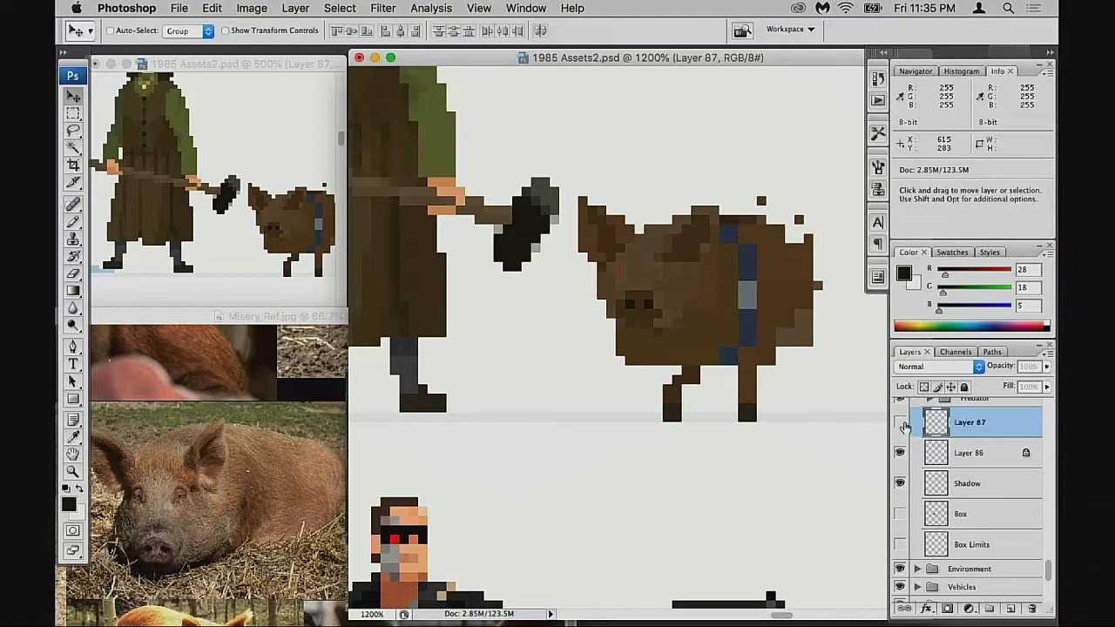
super+click(669, 365)
key(b)
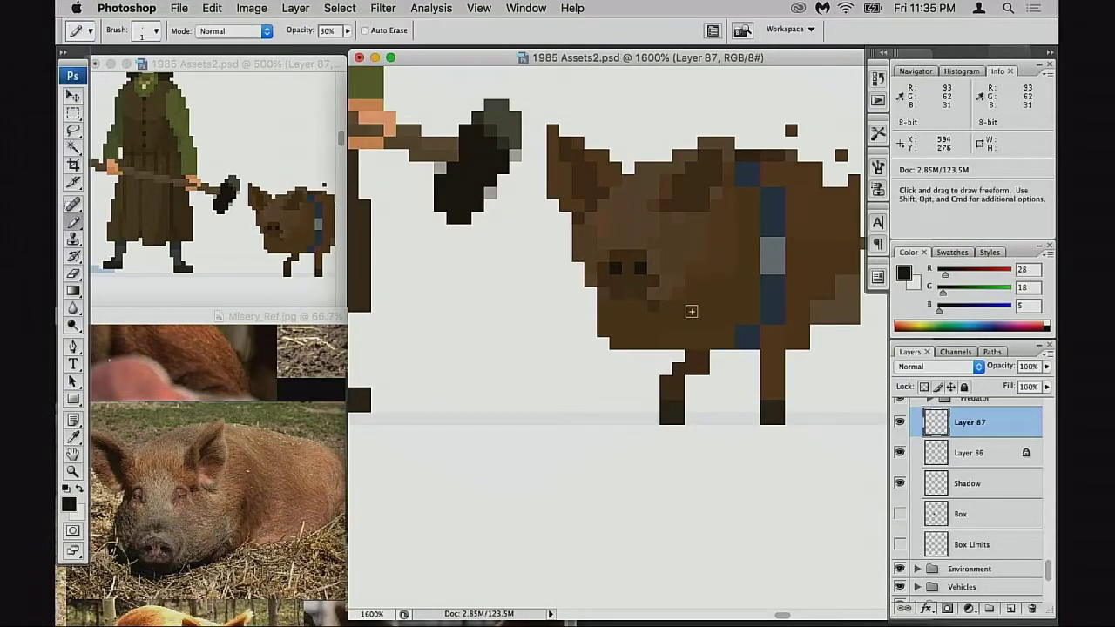
alt+click(667, 274)
click(667, 287)
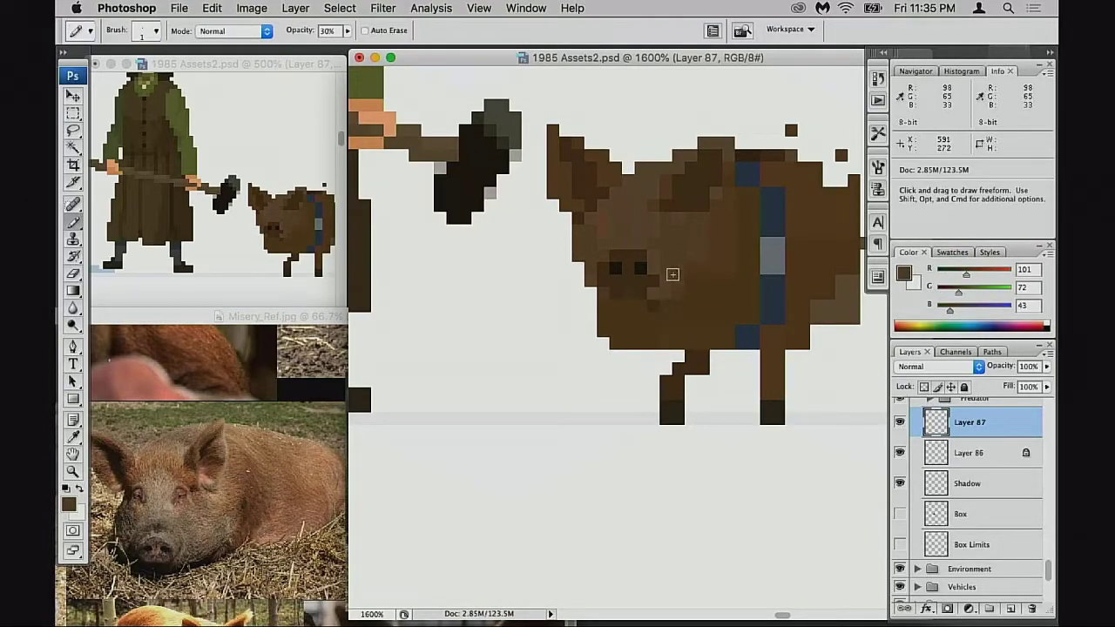
Reshape the pig's snout and its lower edge at 100% opacity with the sampled browns (75, 49, 25) and (101, 72, 43)
key(0)
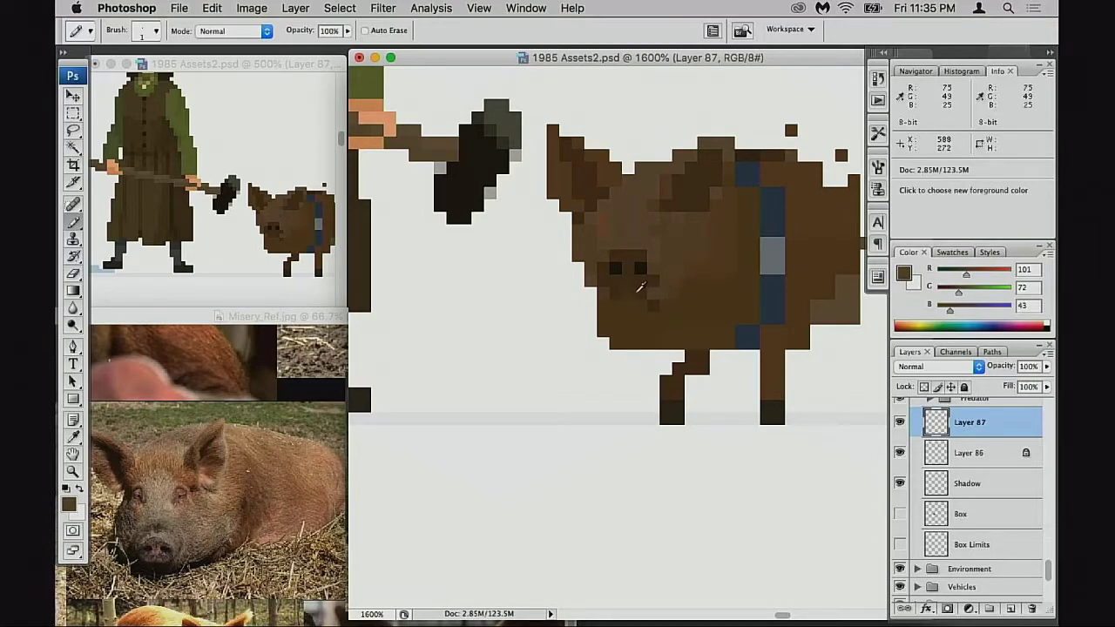
alt+click(630, 290)
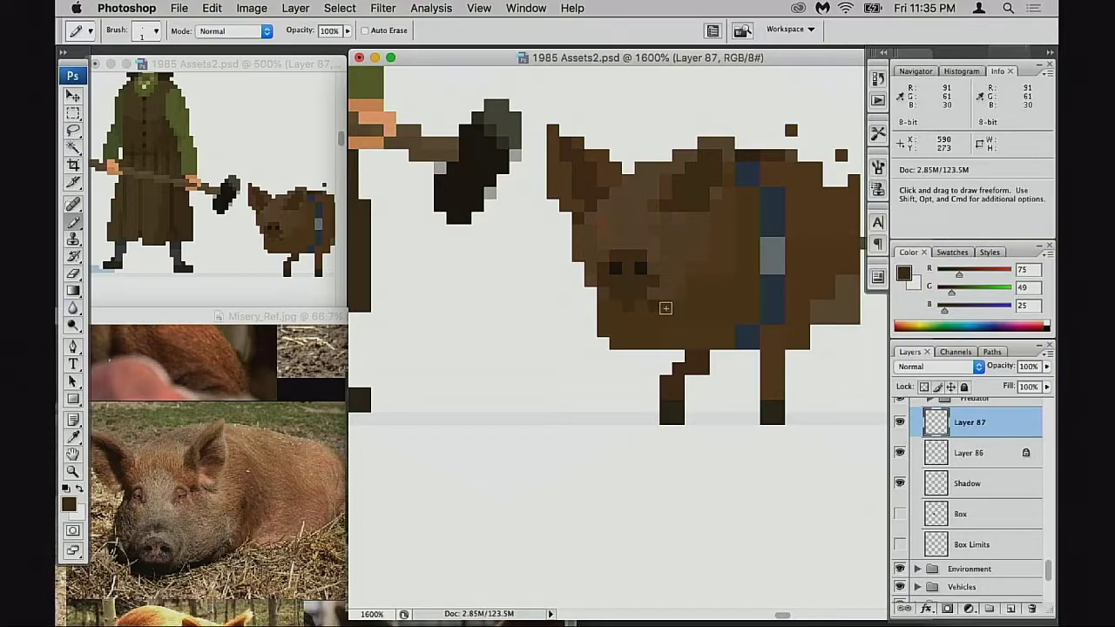
alt+click(658, 303)
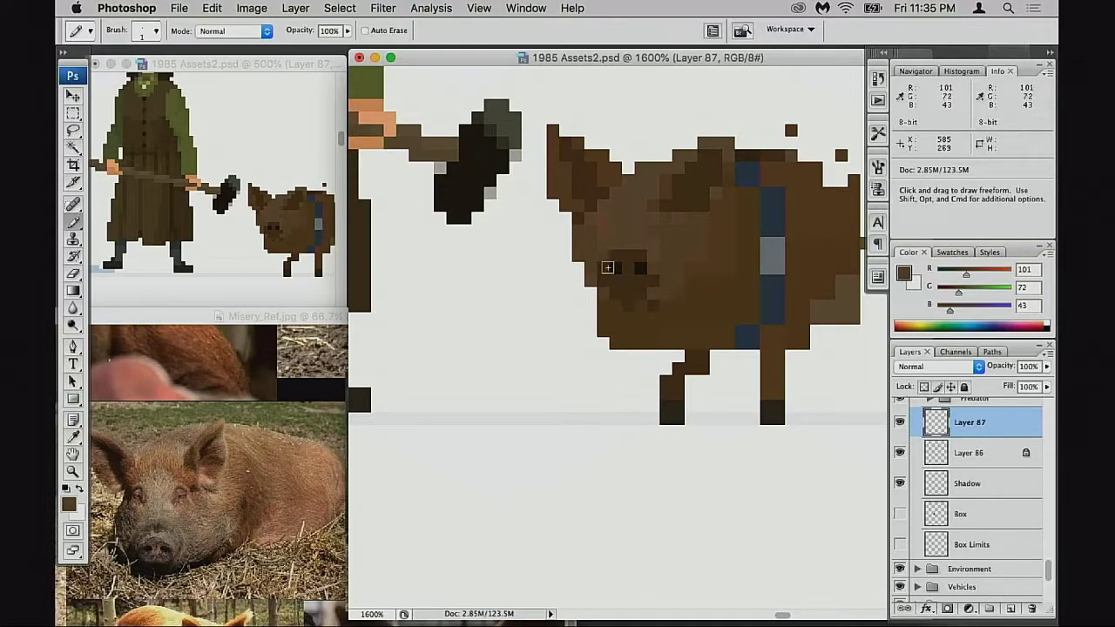
alt+click(654, 268)
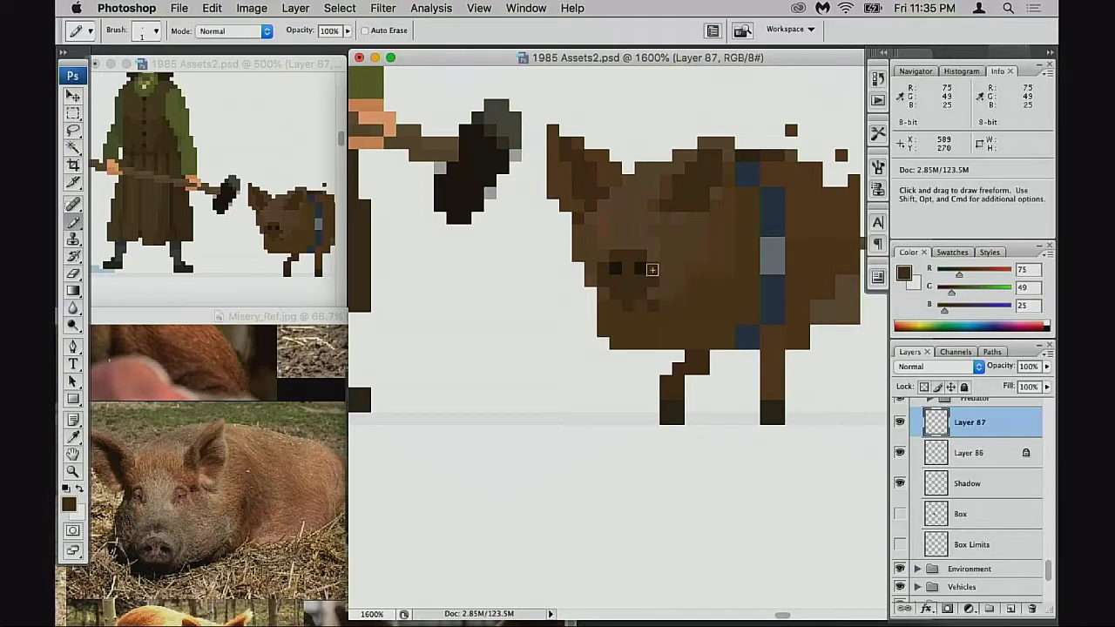
alt+click(667, 281)
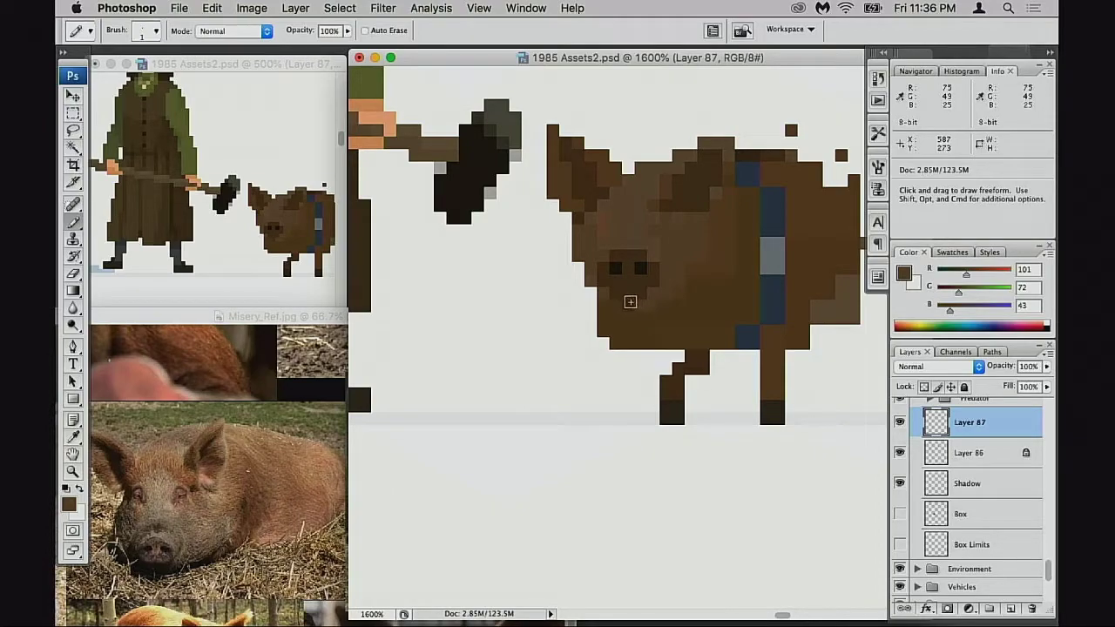
alt+click(676, 311)
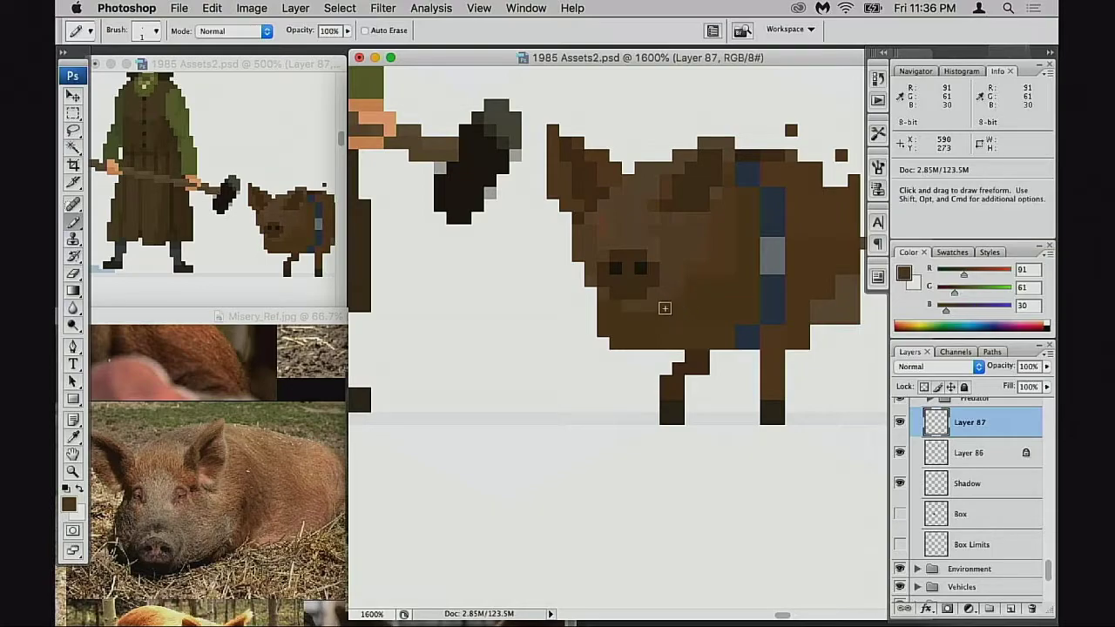
Sample the lighter brown (105, 79, 55) near the snout and pencil it over the adjoining cheek
alt+click(681, 296)
alt+click(667, 258)
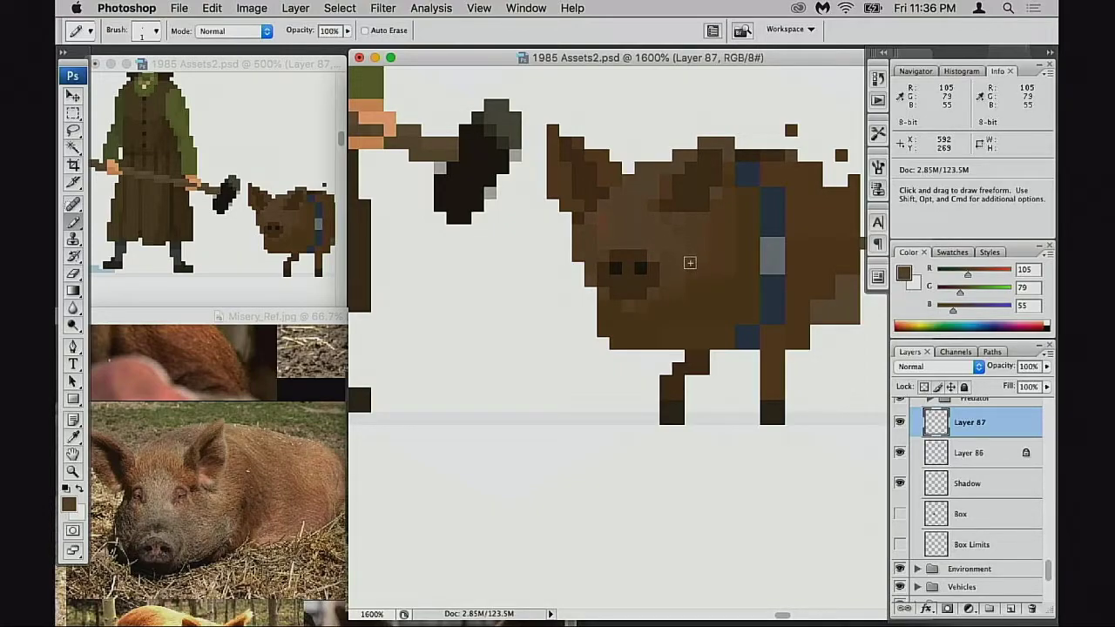
drag(691, 265, 704, 267)
drag(666, 274, 670, 284)
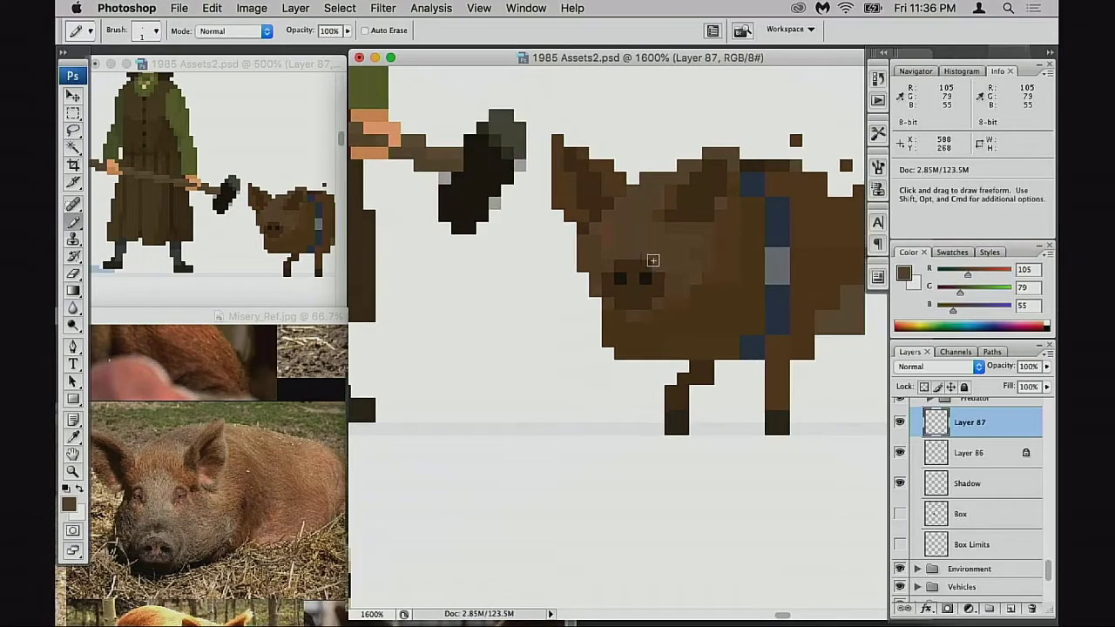
Sample the reddish brown (118, 75, 52) beside the pig's eye and pencil it around the inner eye corners
alt+click(612, 229)
super+click(669, 283)
drag(609, 283, 640, 290)
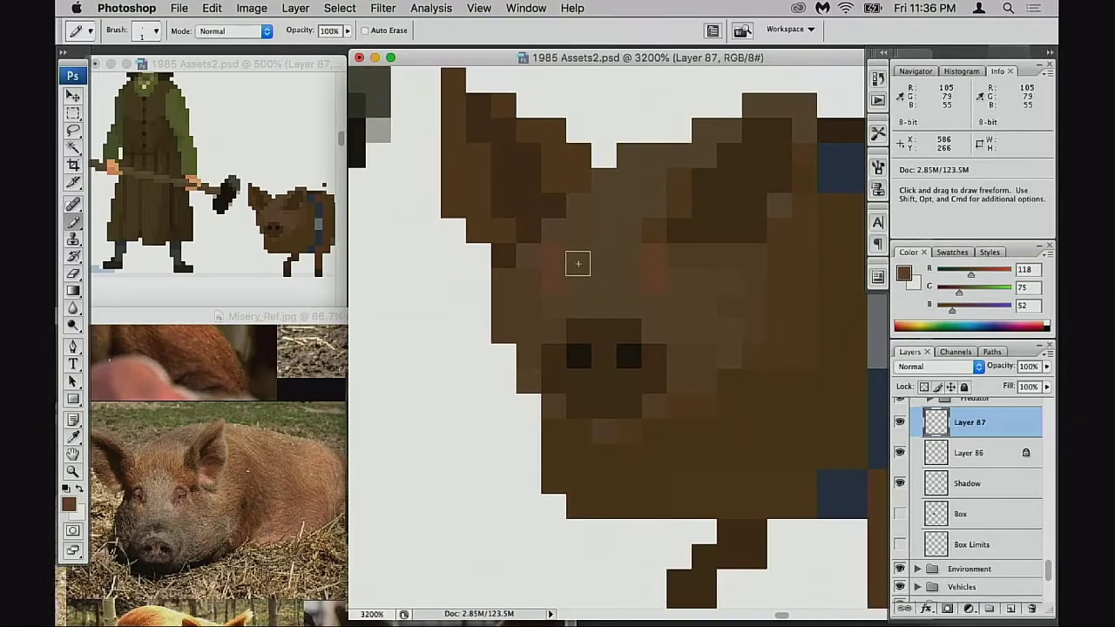
Darken both eye pixels in repeated passes with the nostrils' near-black (28, 18, 5) at 30% opacity
alt+click(585, 347)
click(554, 281)
key(super+z)
key(3)
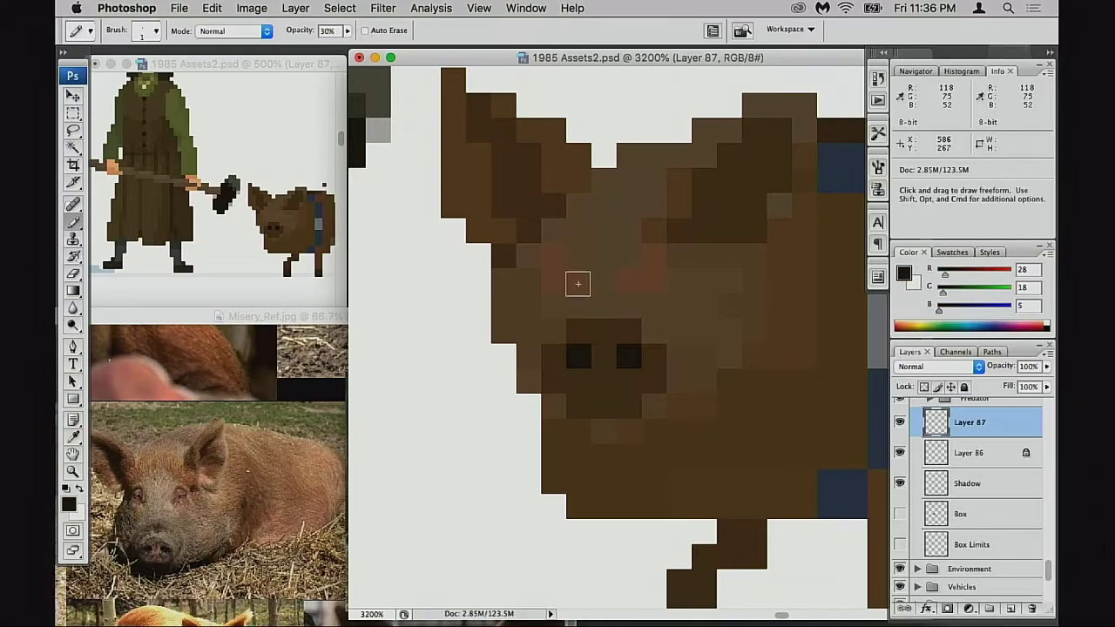
click(556, 280)
click(653, 281)
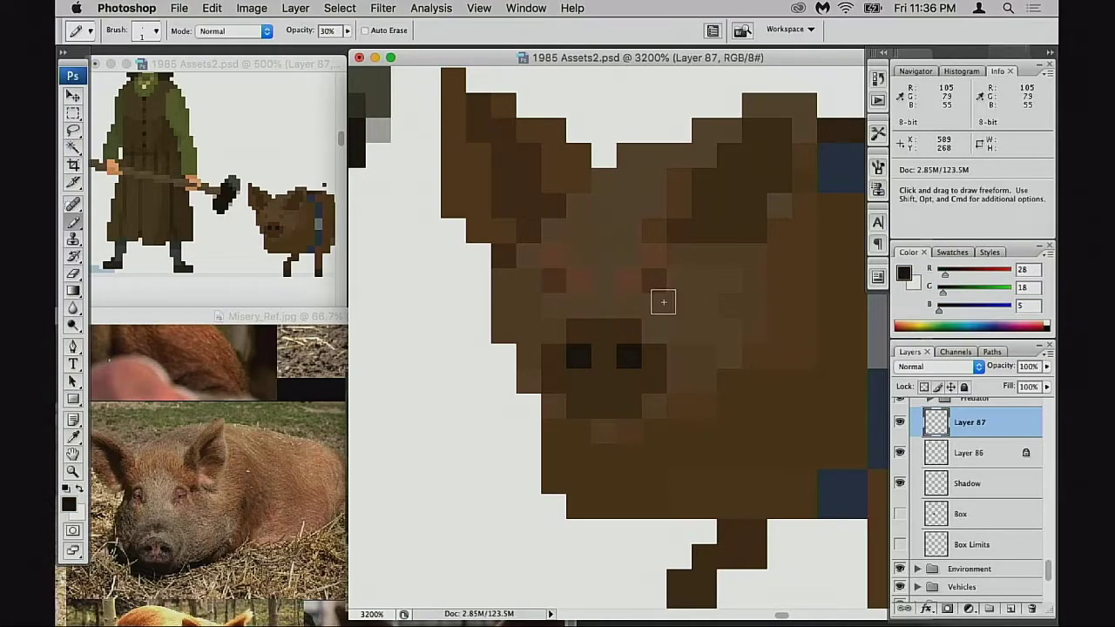
drag(662, 302, 657, 303)
drag(668, 346, 682, 338)
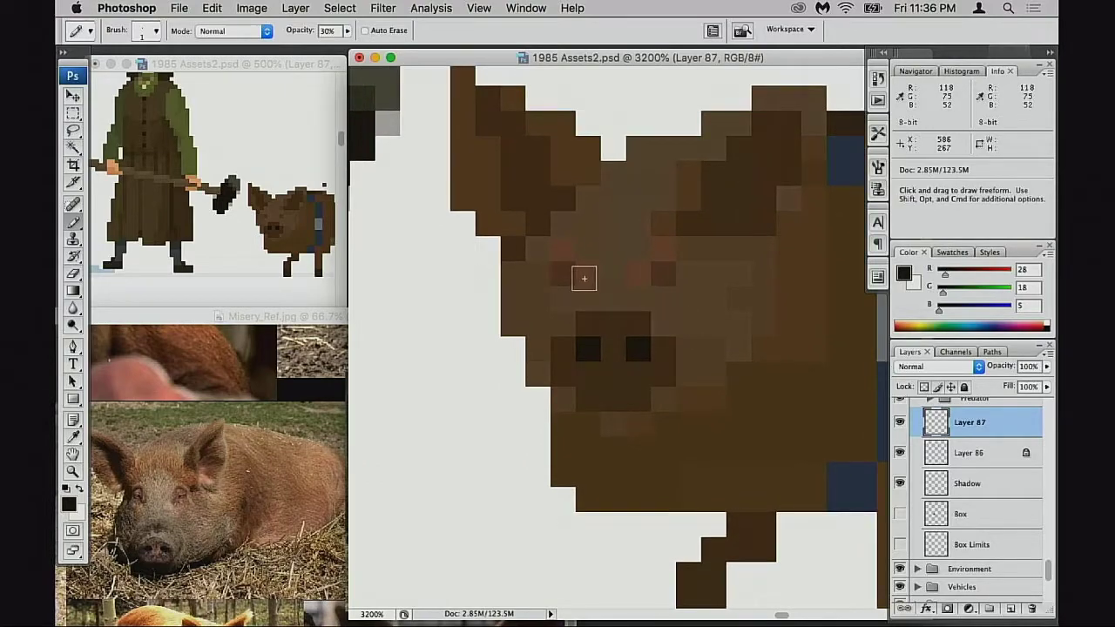
click(569, 273)
click(668, 274)
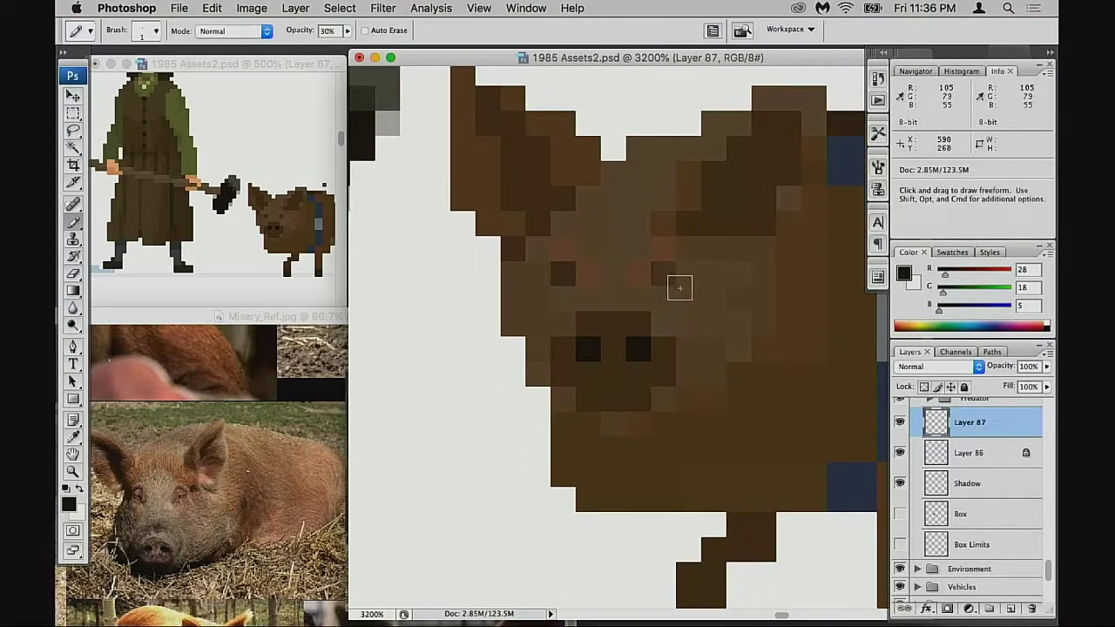
Rebalance the eyes and their surroundings at 40% opacity, sampling the reddish brown (118, 75, 52) and dark brown (72, 46, 28)
alt+click(567, 258)
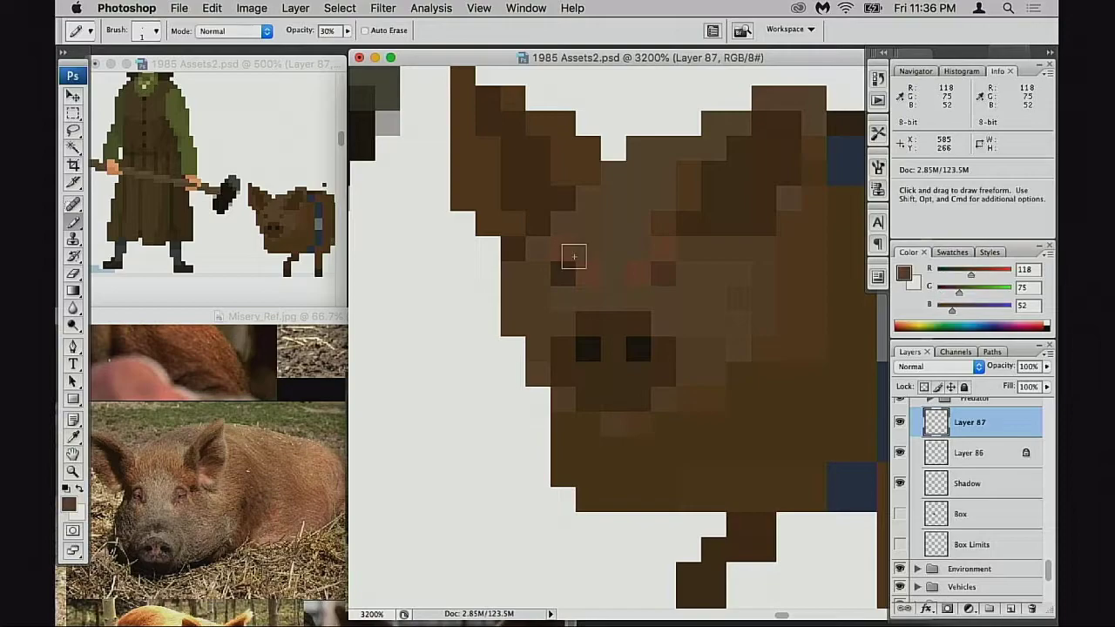
key(4)
alt+click(574, 257)
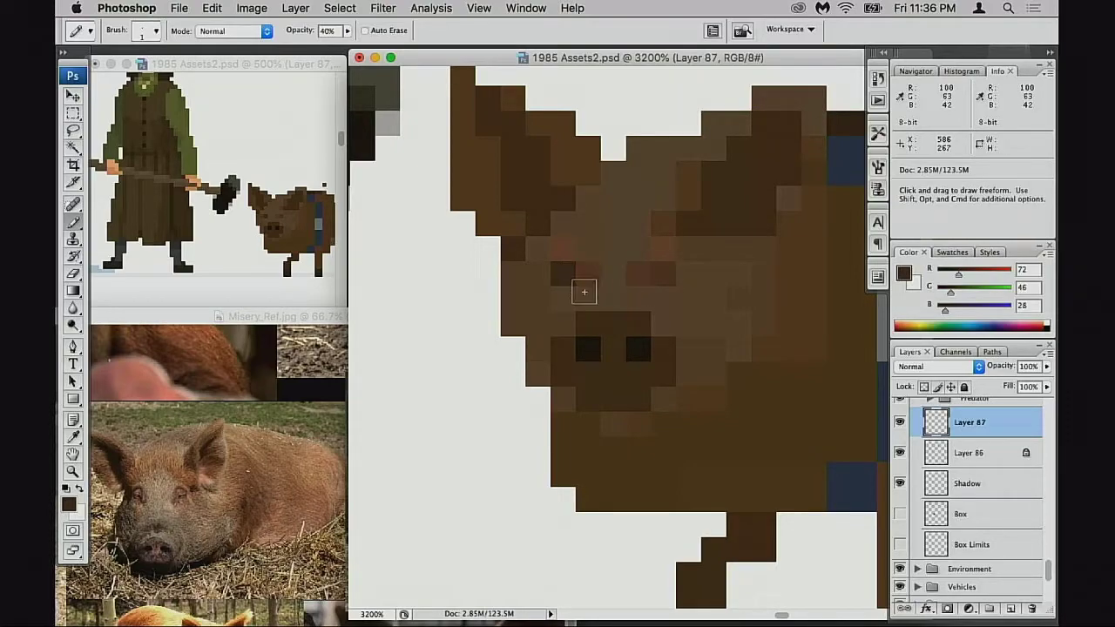
alt+click(544, 274)
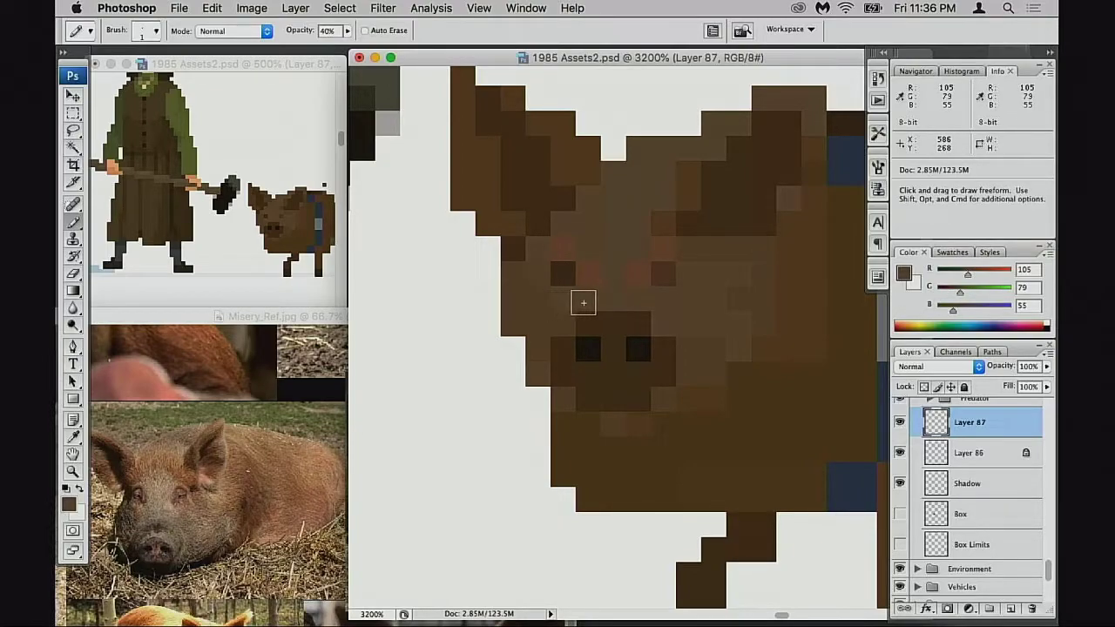
Refine the left-hand ear's base and edges at 100% opacity with the sampled browns (98, 65, 33) and (75, 49, 25)
key(0)
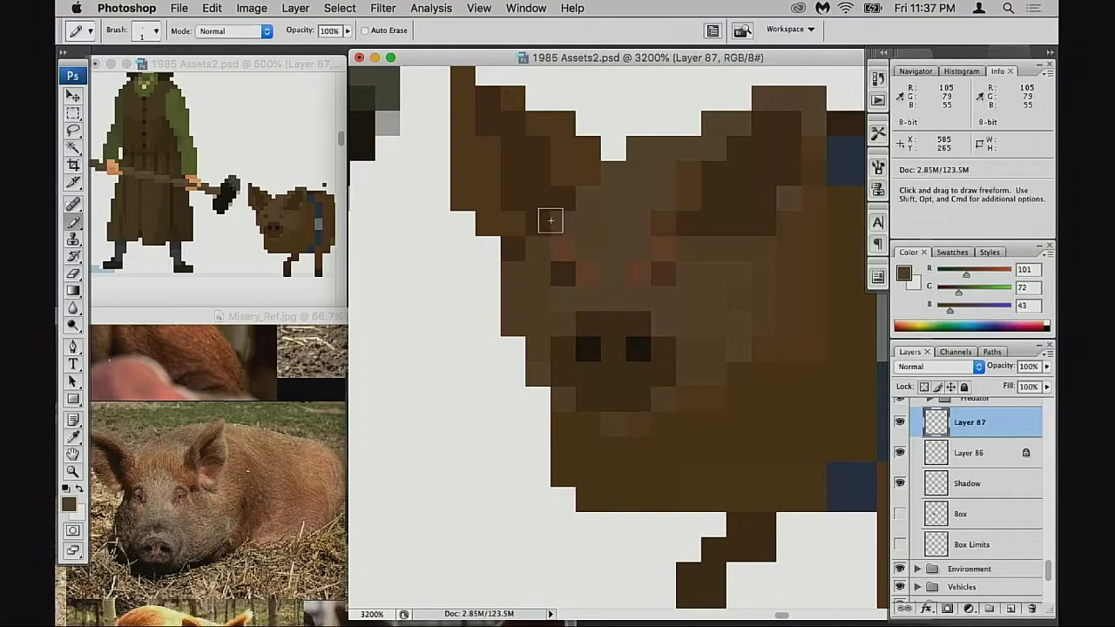
click(568, 204)
key(super+z)
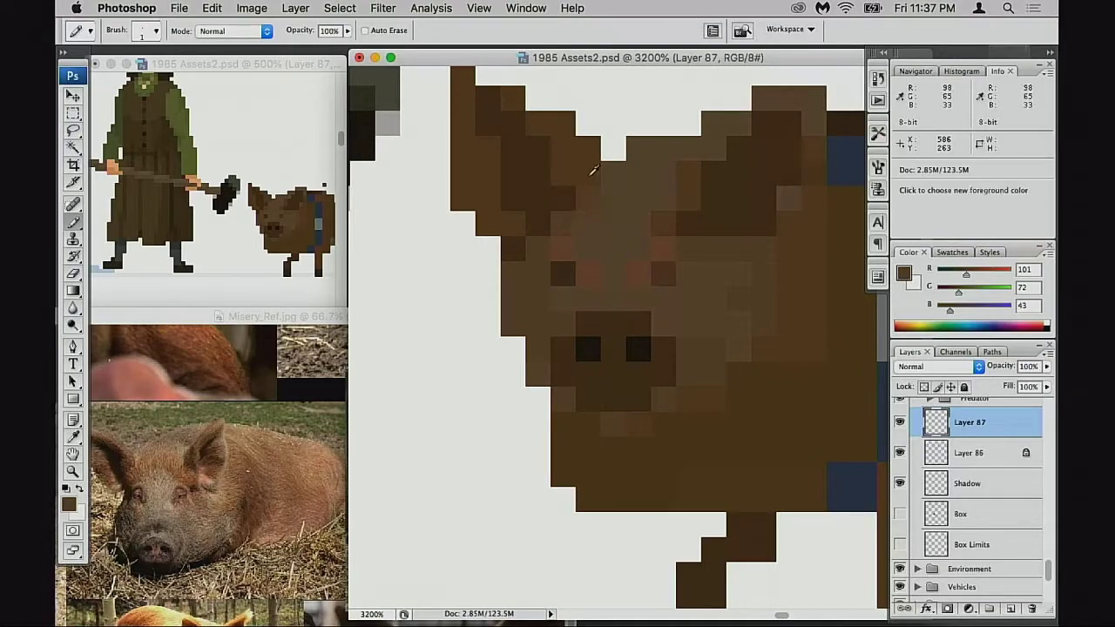
alt+click(592, 170)
click(522, 245)
alt+click(533, 216)
click(524, 221)
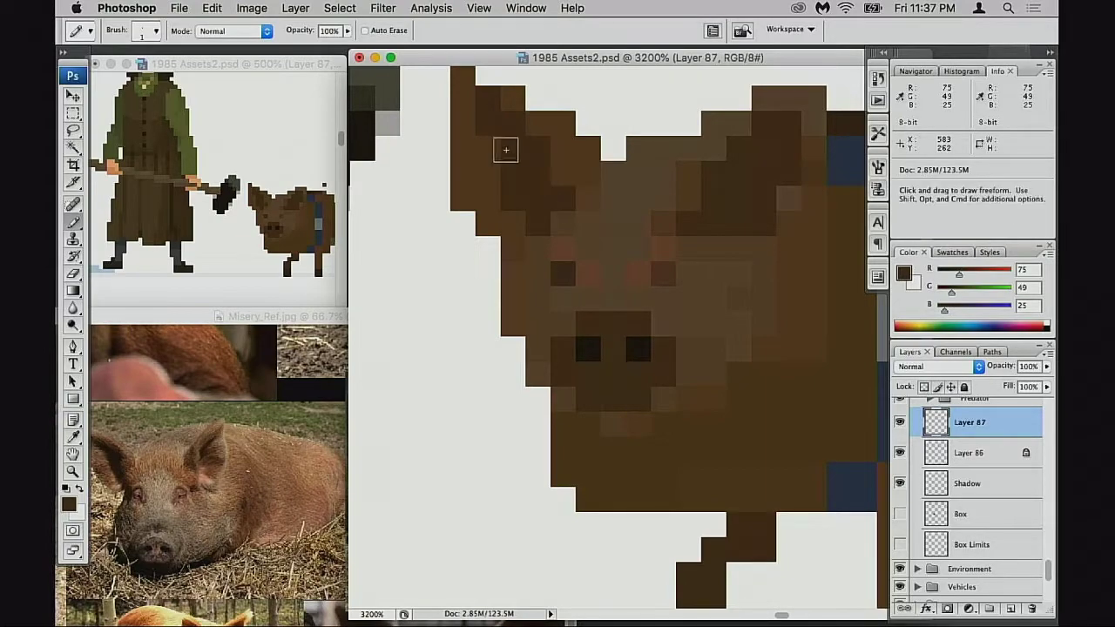
scroll(540, 211, up, 3)
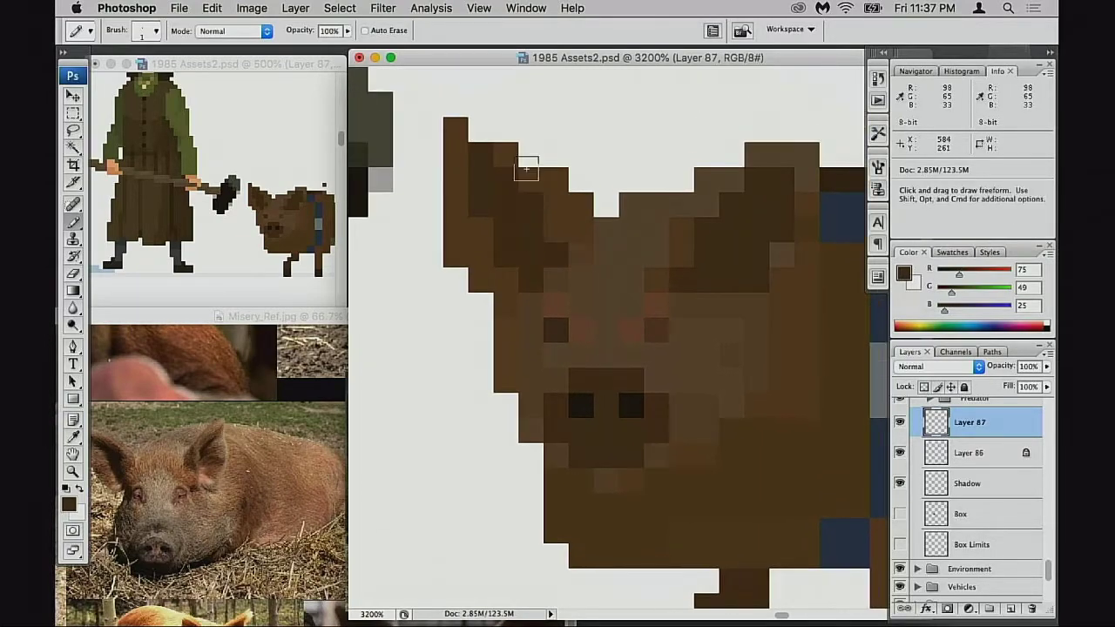
alt+click(522, 166)
click(491, 145)
key(super+z)
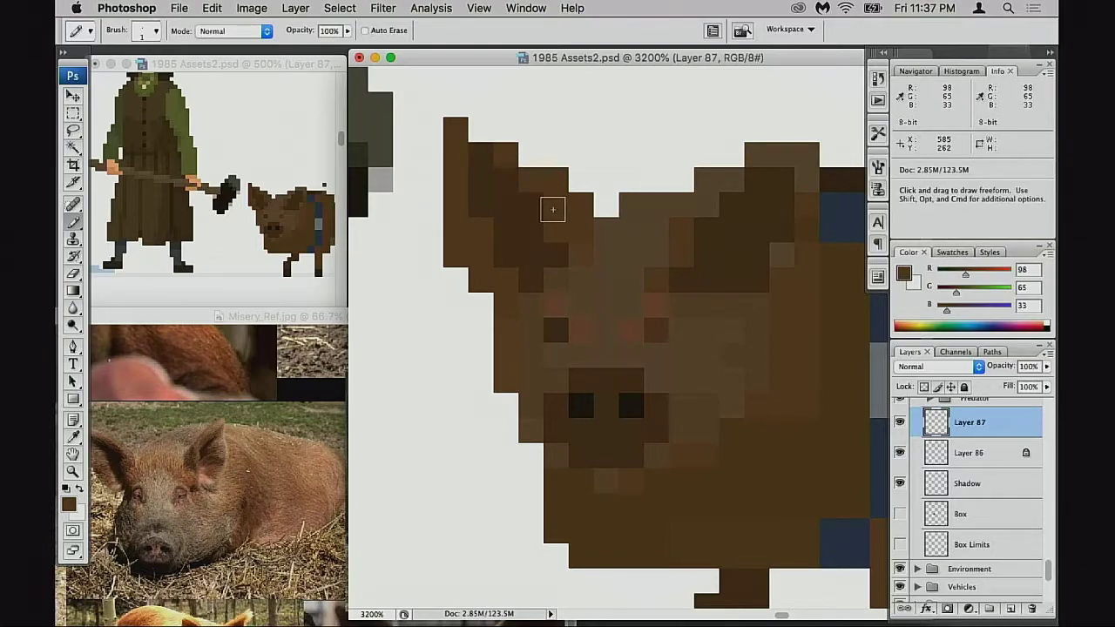
click(581, 186)
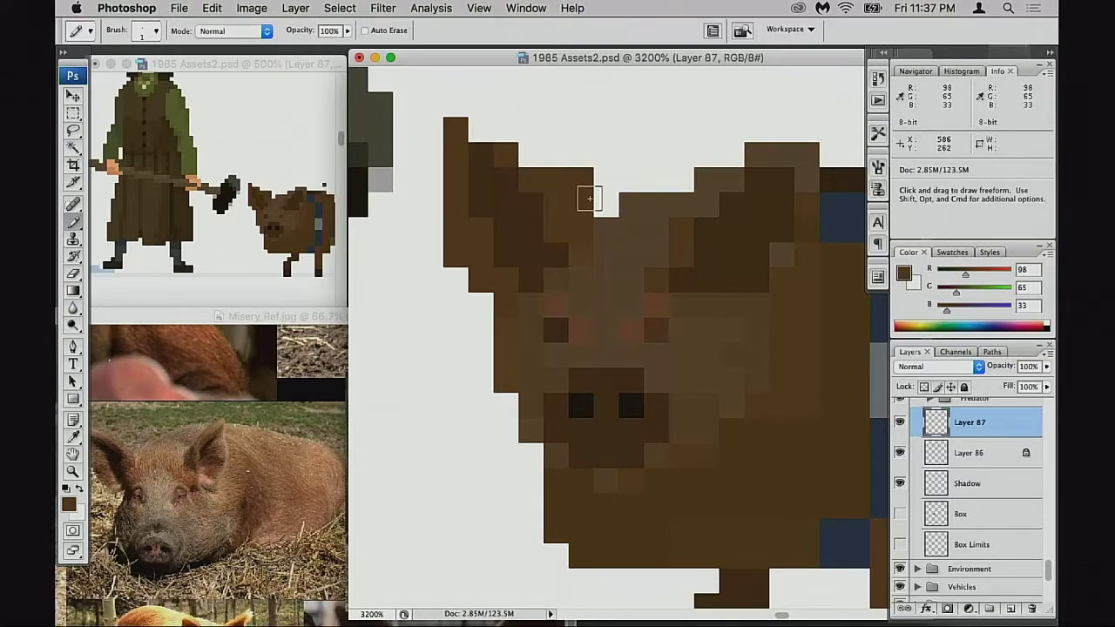
Erase the raised row of pixels above the forehead and pencil sampled brown (105, 79, 55) along the right-hand ear's edge
scroll(595, 207, right, 3)
scroll(596, 207, up, 1)
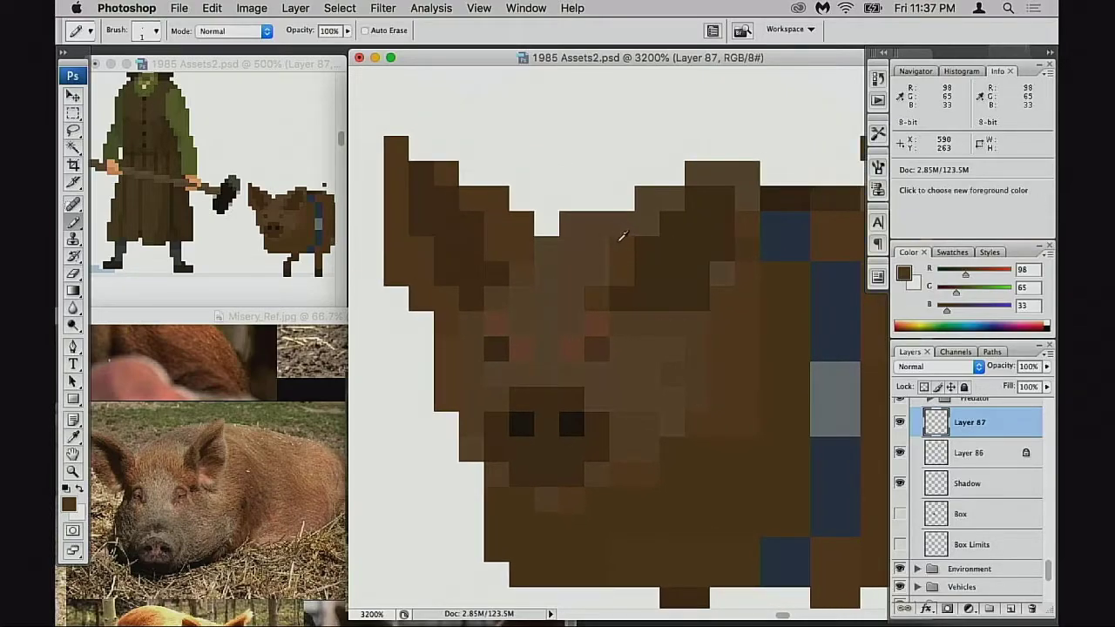
key(e)
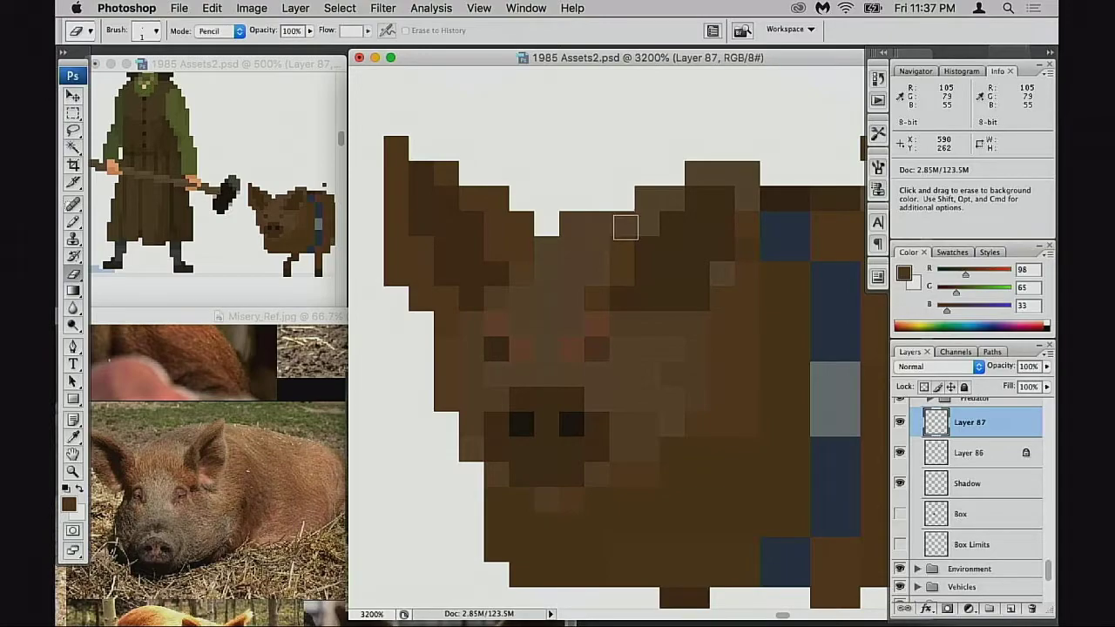
key(b)
mouse_move(605, 222)
mouse_down()
mouse_move(575, 218)
mouse_move(609, 219)
mouse_up()
key(d)
key(e)
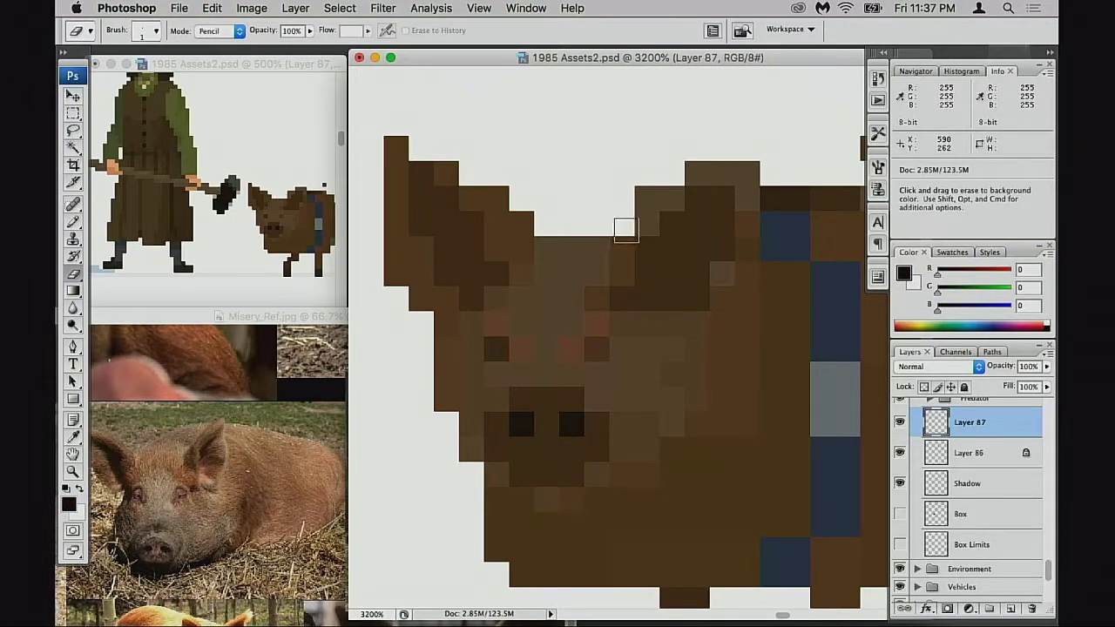
key(b)
alt+click(607, 246)
click(620, 223)
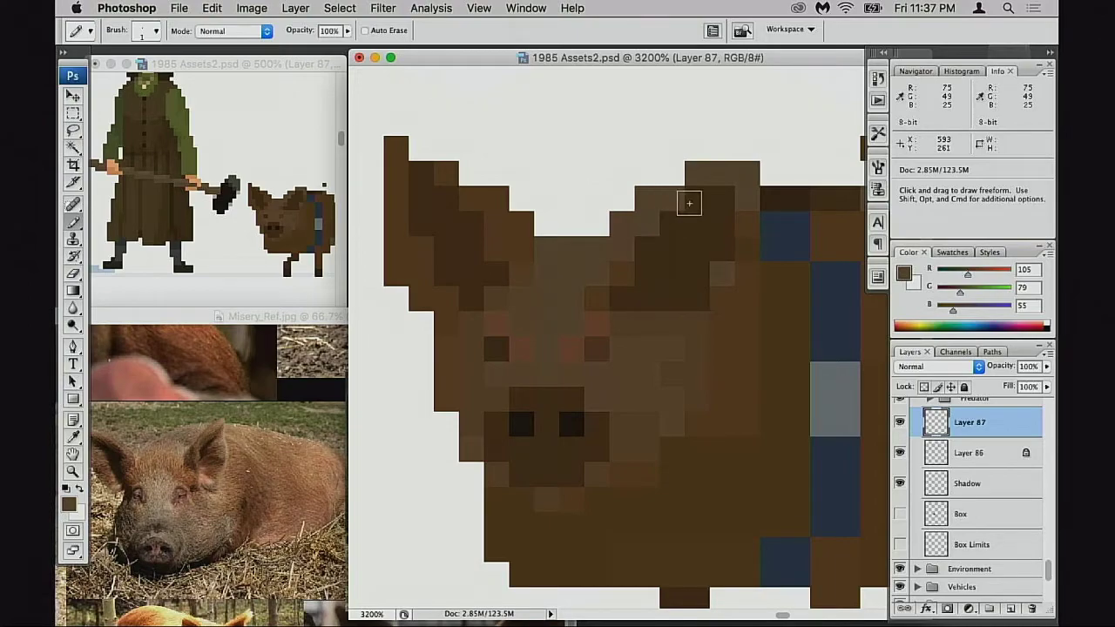
key(e)
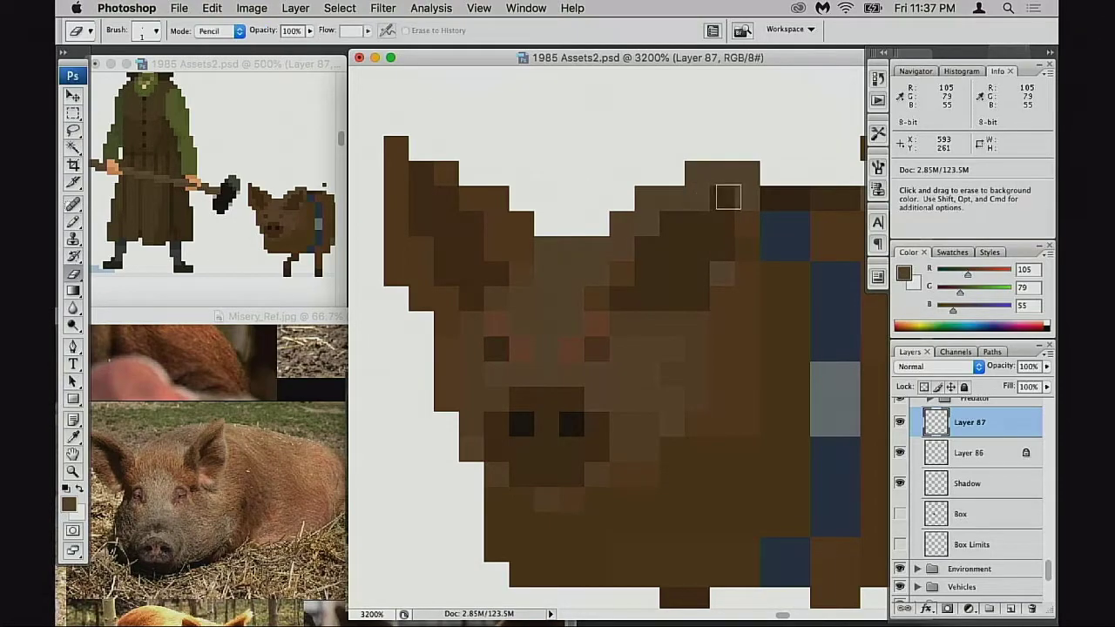
Reshape the tip of the pig's ear nearest its back, and repaint the ear's dark interior and the lighter brown pixels beneath it
click(748, 177)
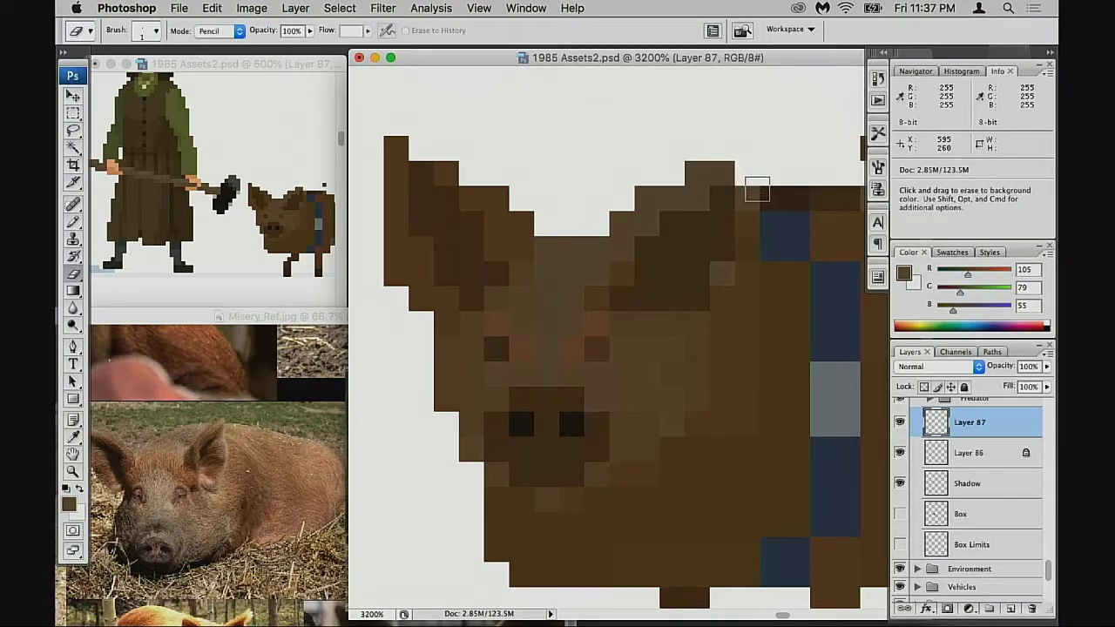
key(b)
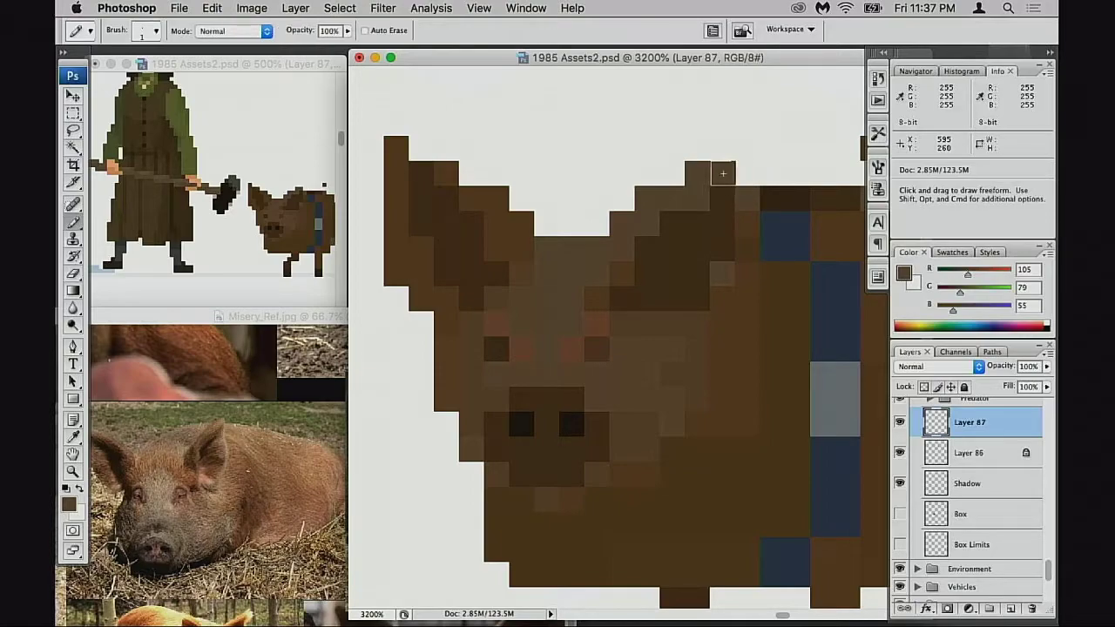
click(723, 148)
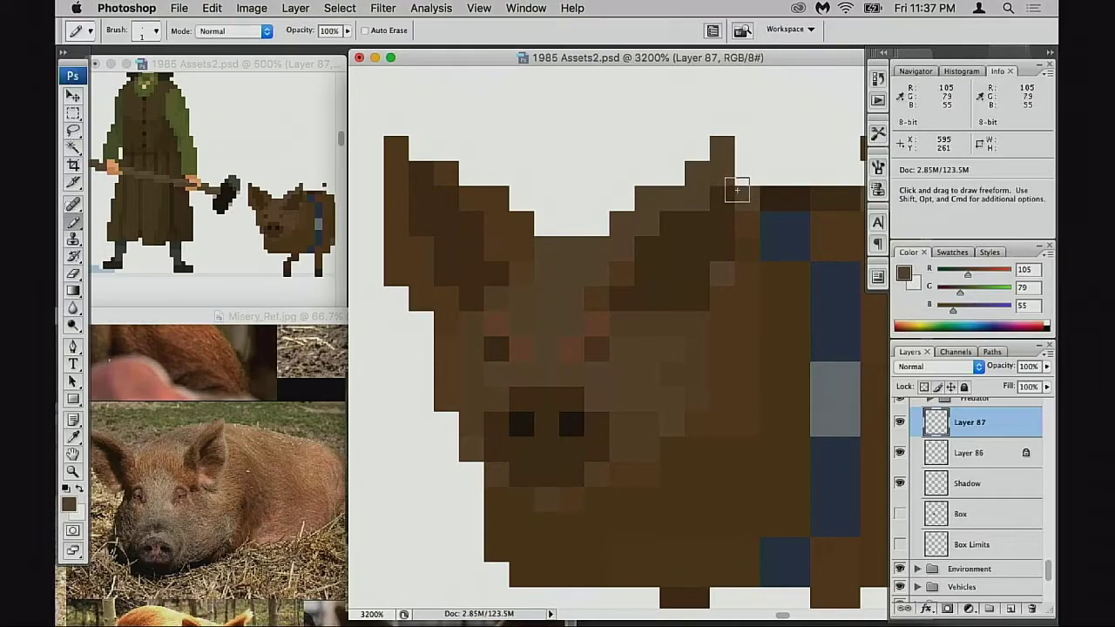
key(super+z)
click(747, 148)
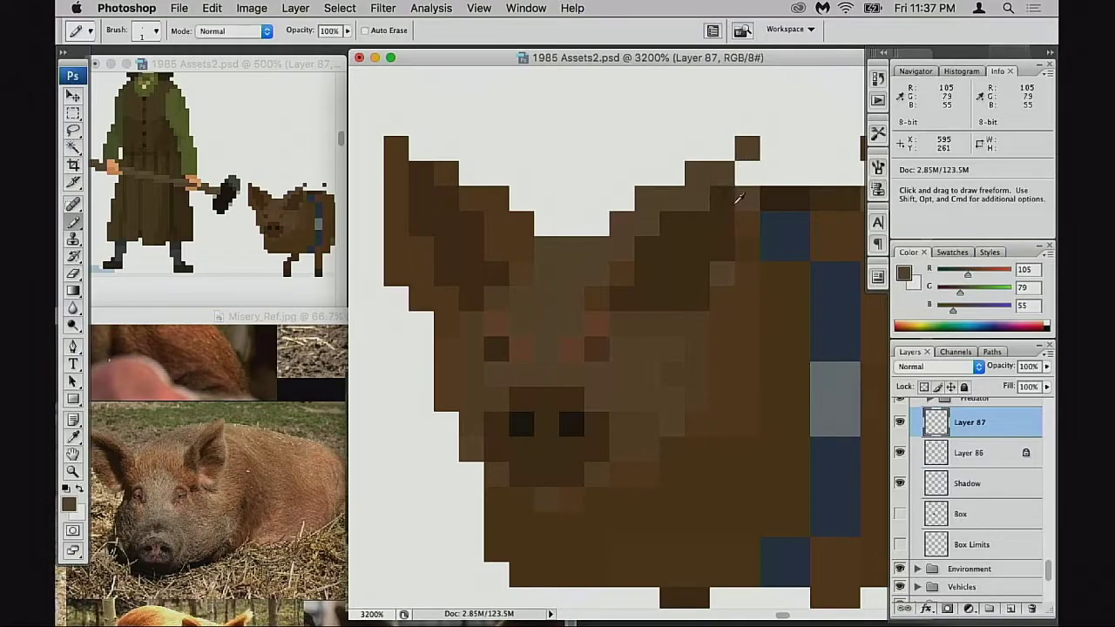
alt+click(720, 214)
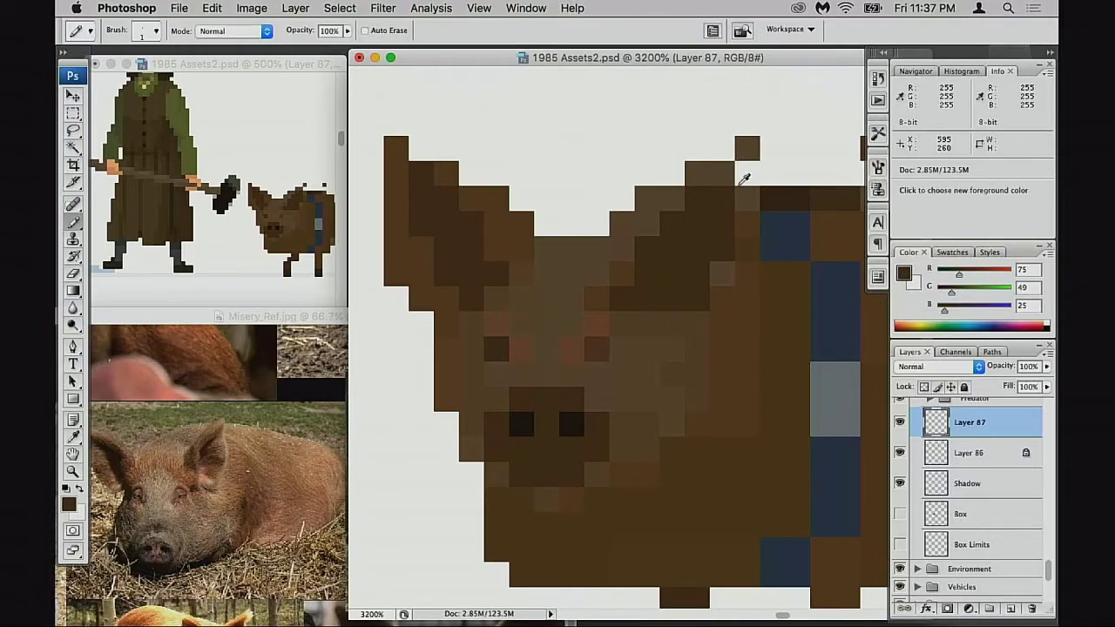
alt+click(693, 283)
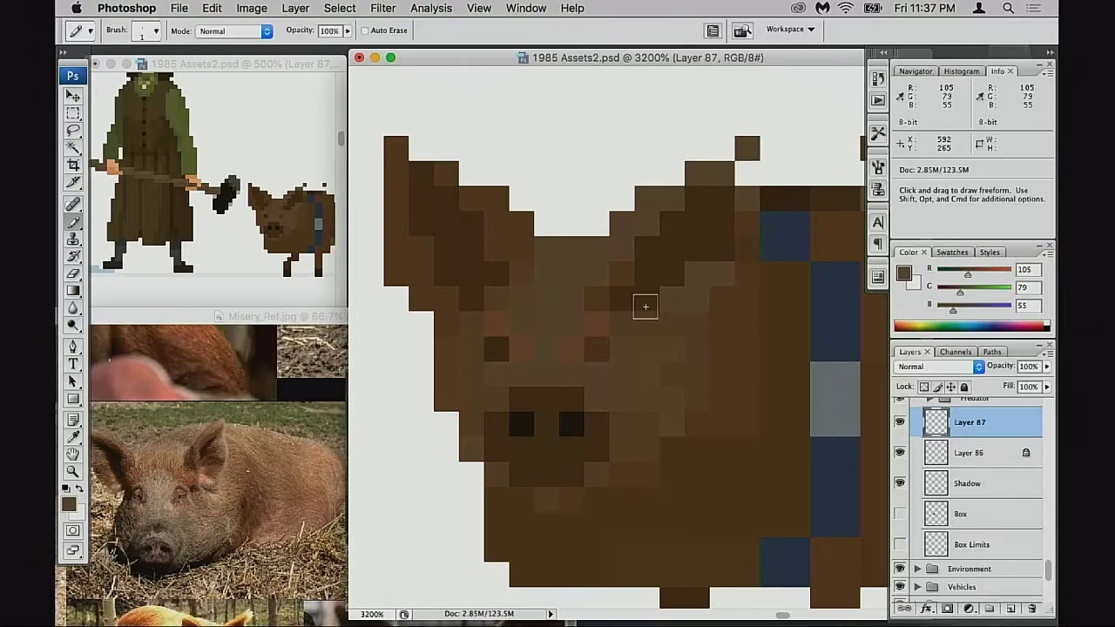
alt+click(645, 307)
drag(669, 320, 694, 323)
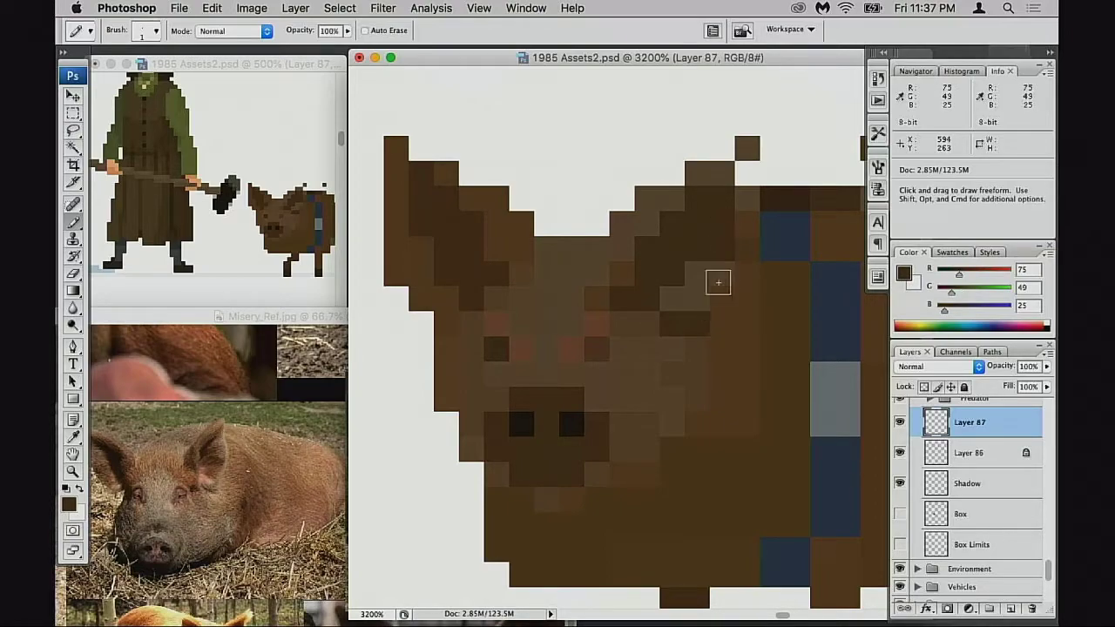
key(super+z)
Blend the shading around the base of the ear nearest the back using mid-brown (98, 65, 33) and light brown (105, 79, 55) pixels
alt+click(722, 320)
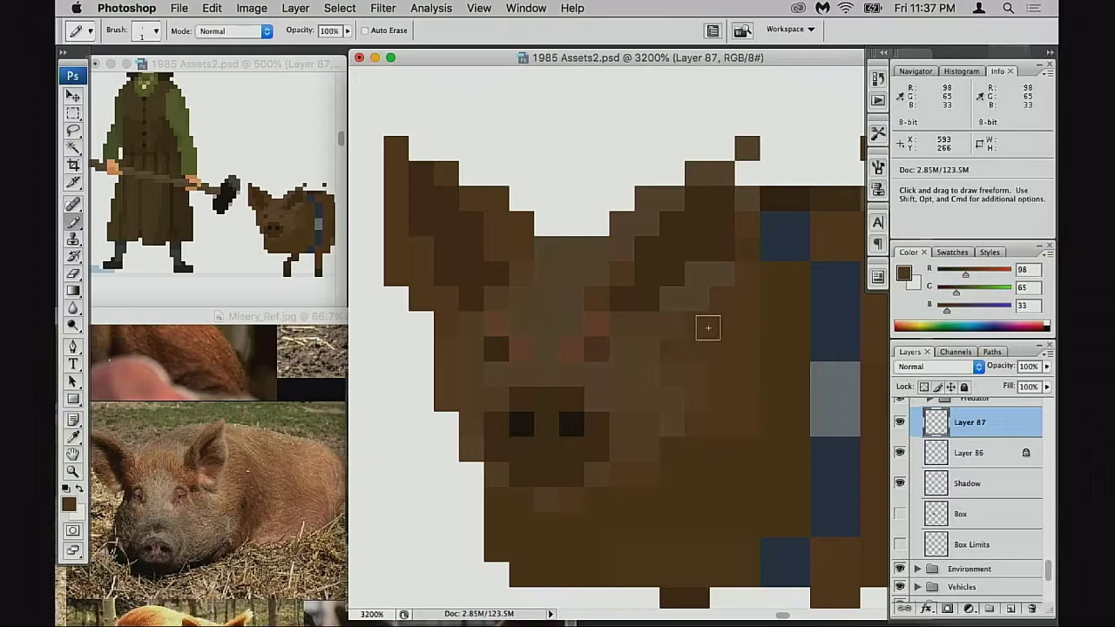
click(675, 293)
click(694, 274)
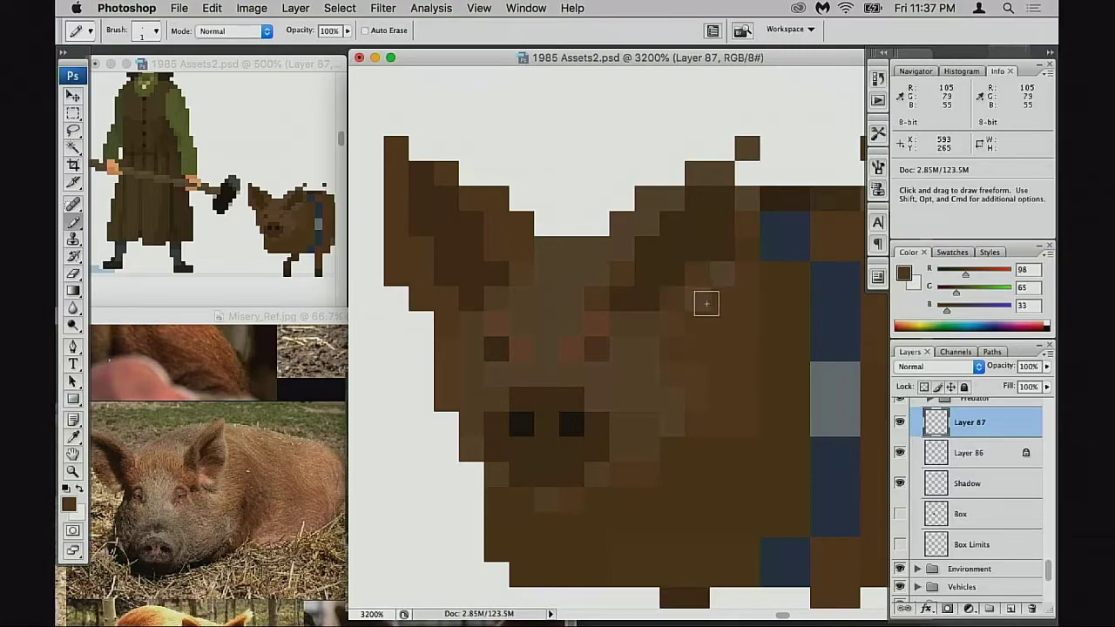
drag(693, 311, 689, 321)
key(super+z)
alt+click(648, 238)
click(645, 260)
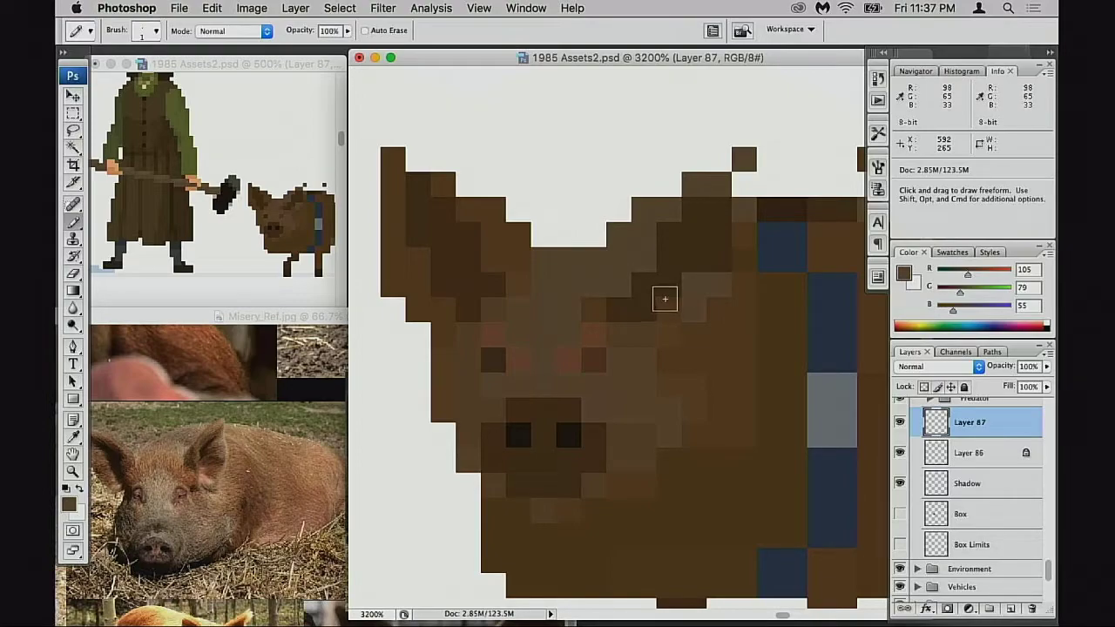
Shade the front edge of that ear mid-brown (98, 65, 33) and extend its light brown outline to join the detached tip pixel
alt+click(669, 247)
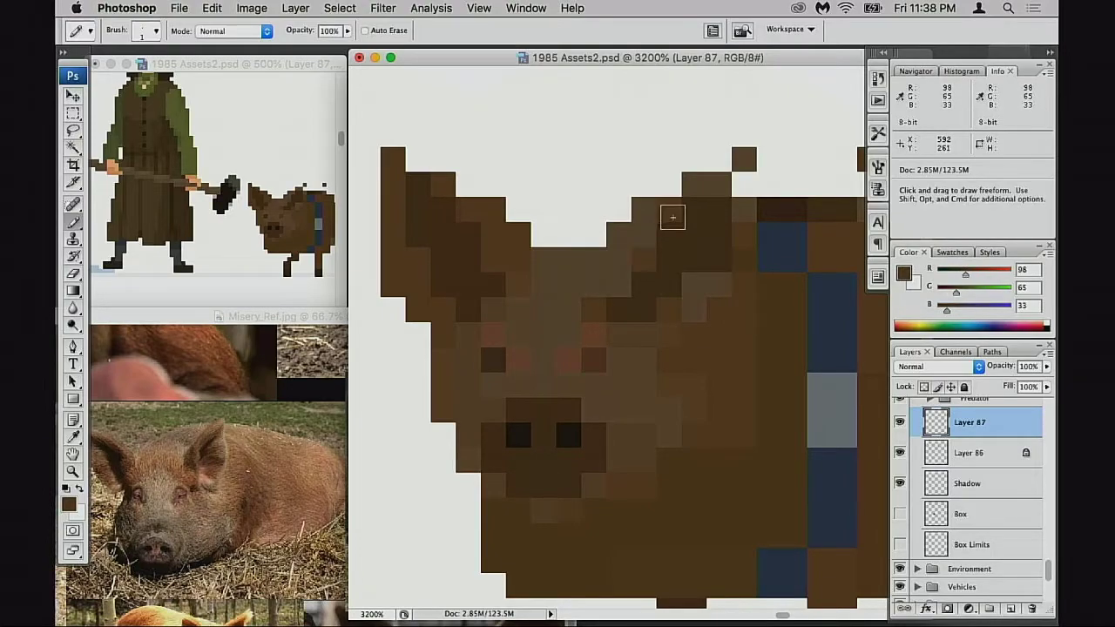
scroll(684, 290, up, 1)
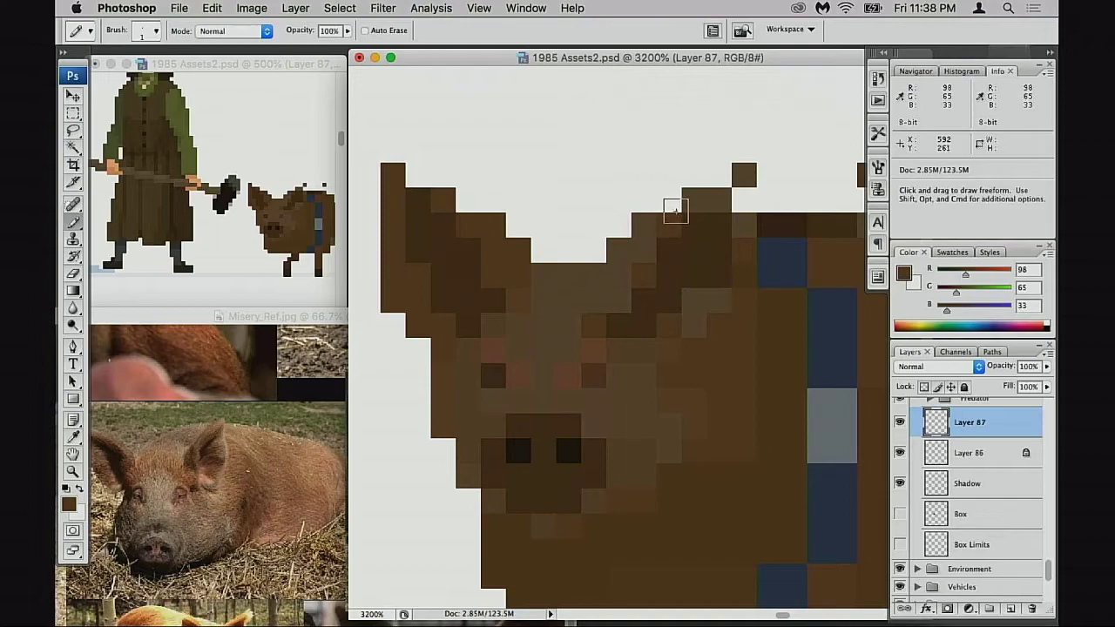
alt+click(643, 237)
click(669, 200)
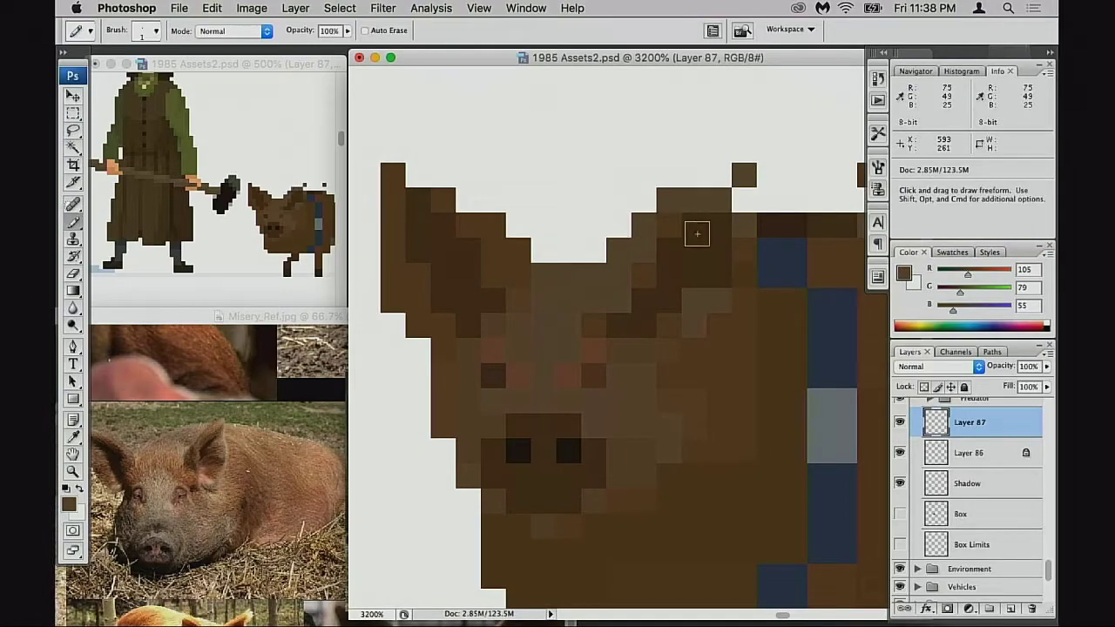
click(716, 175)
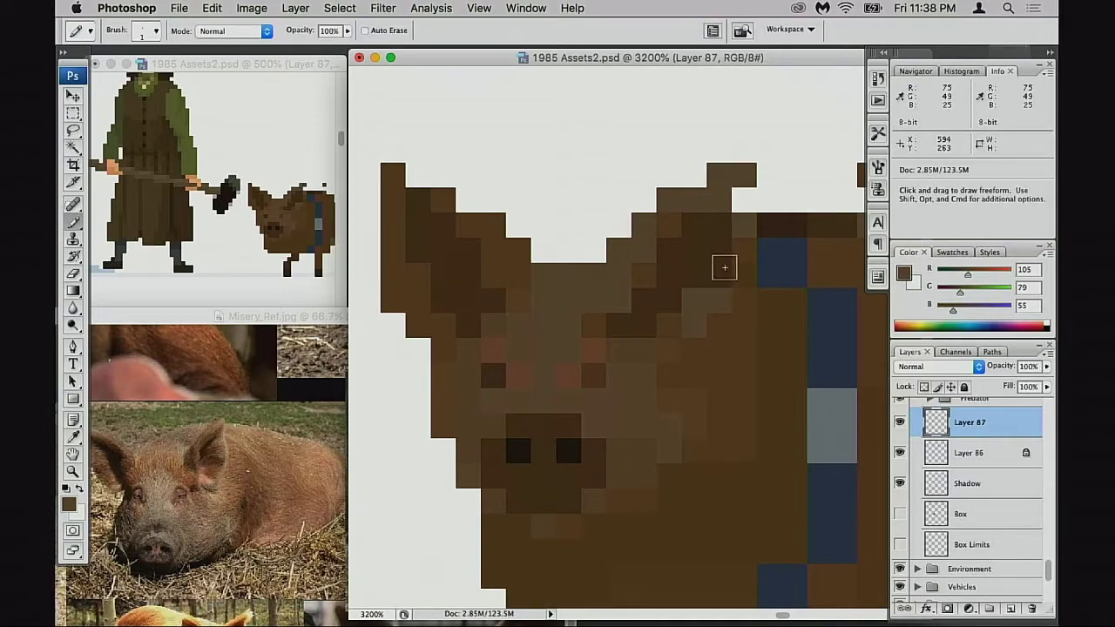
drag(713, 285, 690, 287)
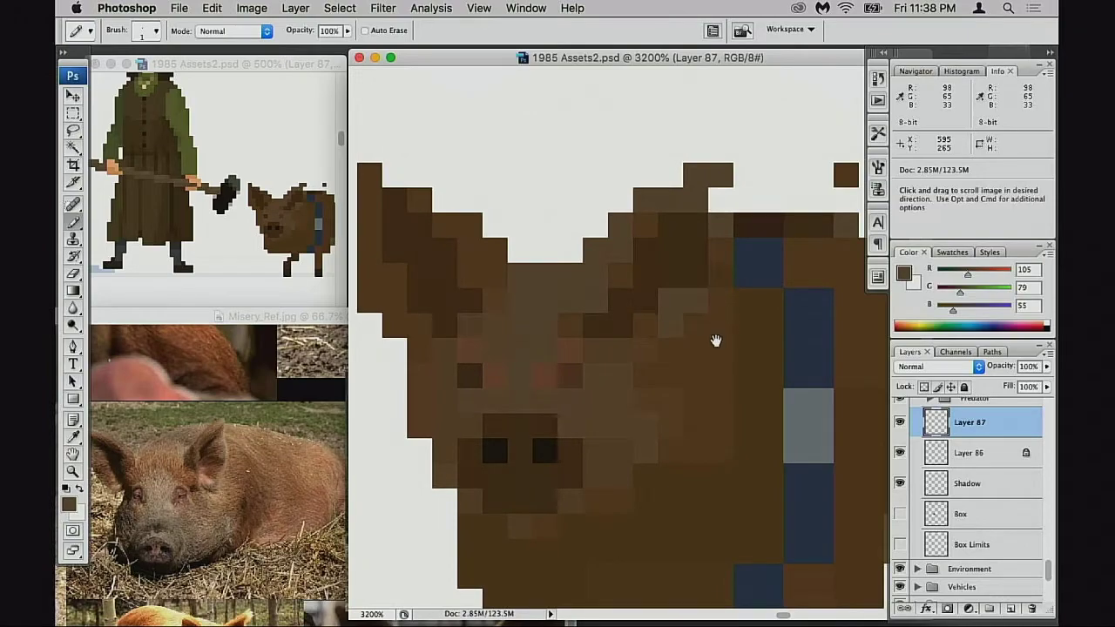
Soften the cheek shading with brown (101, 72, 43) and cover the light chin pixels below the snout with body brown (91, 61, 30)
drag(716, 340, 691, 337)
alt+click(639, 388)
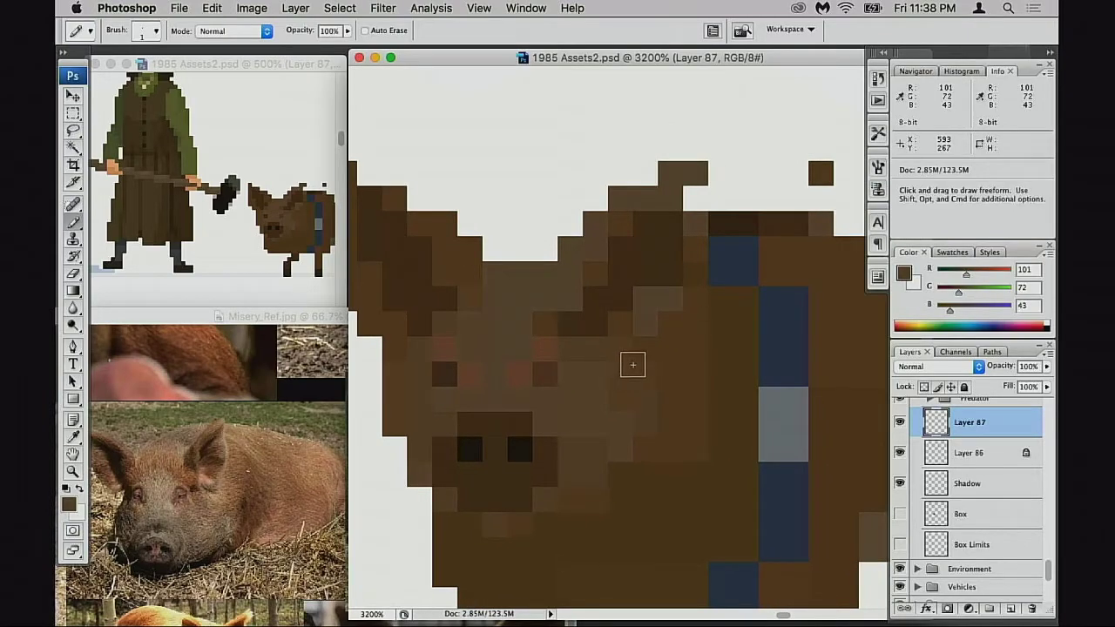
scroll(679, 378, down, 5)
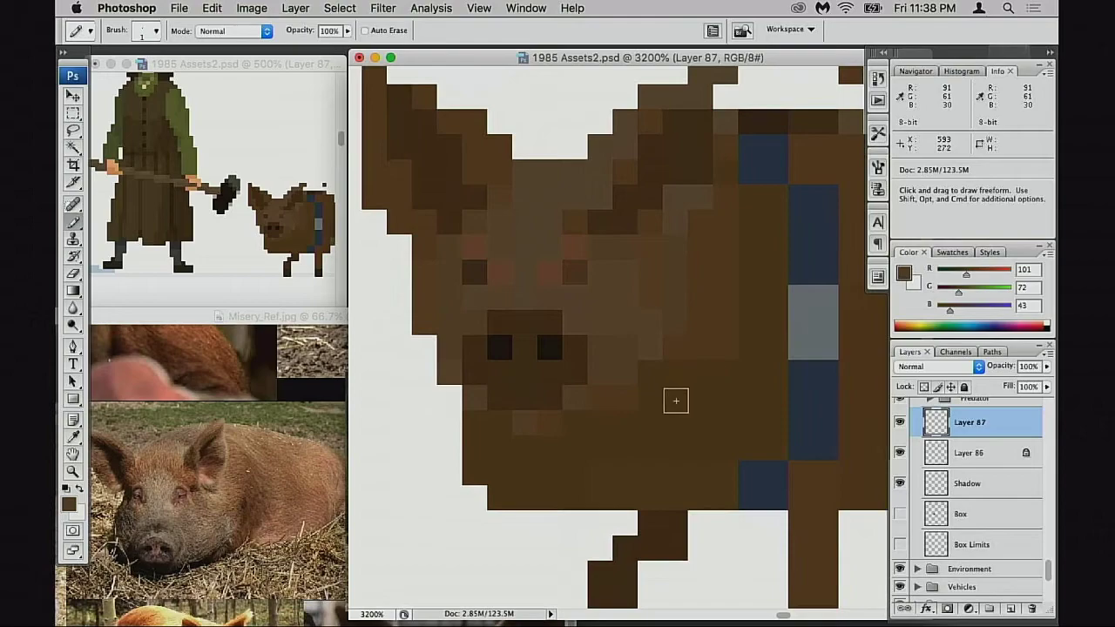
alt+click(576, 430)
scroll(506, 430, right, 3)
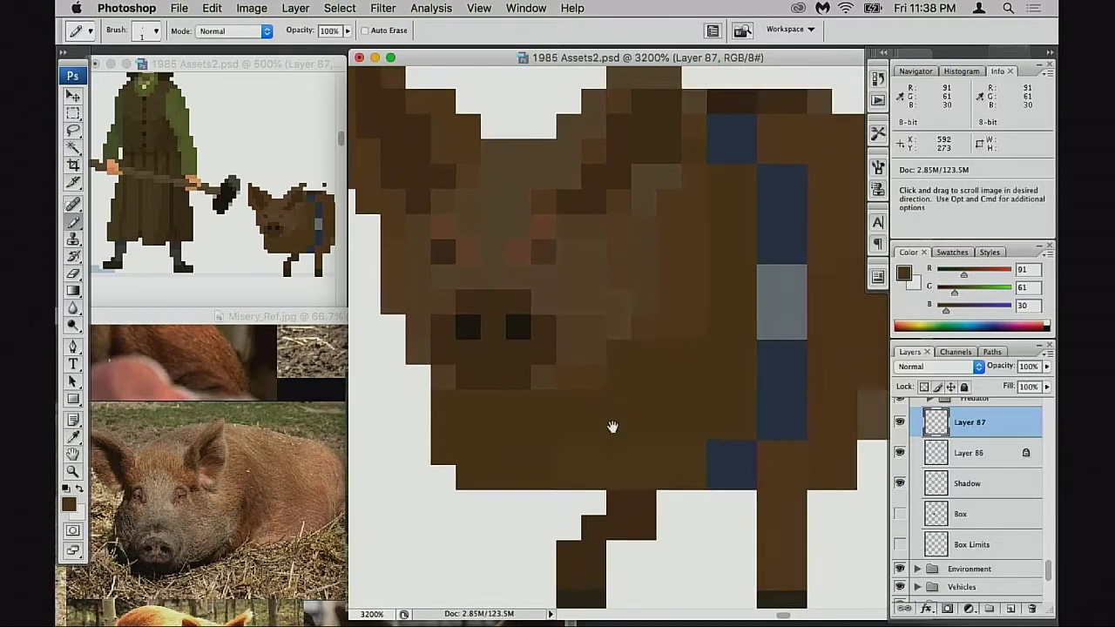
alt+click(571, 340)
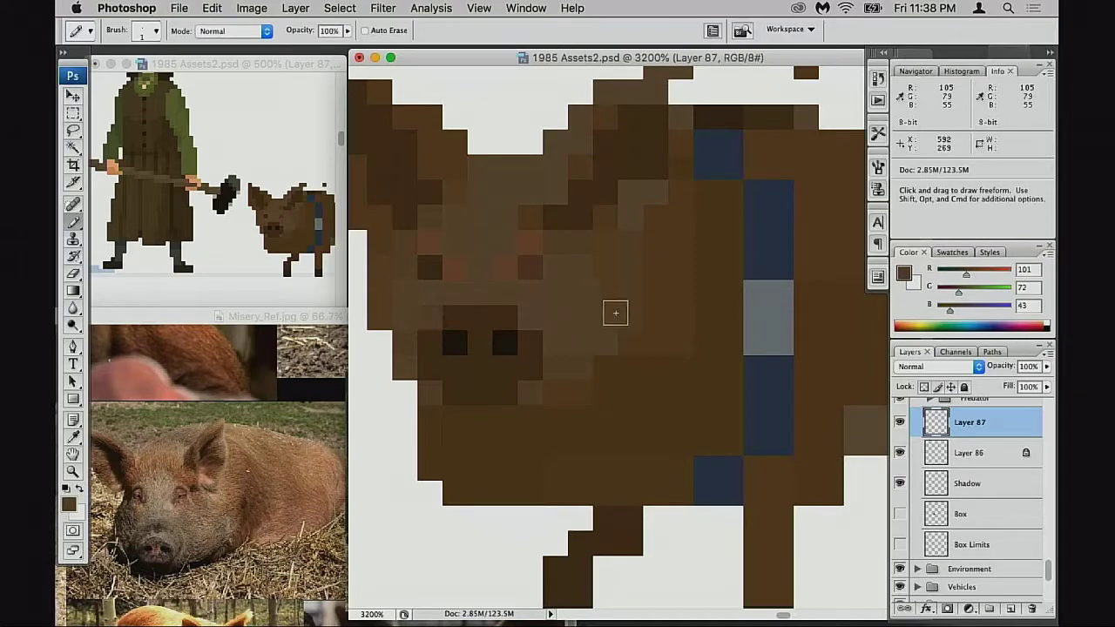
alt+click(576, 303)
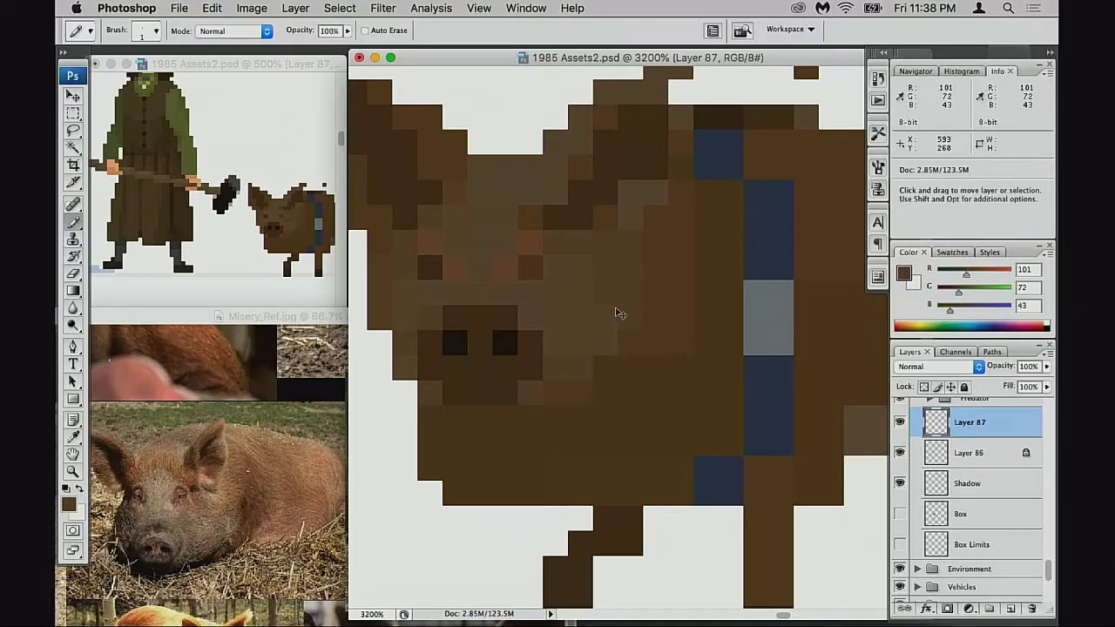
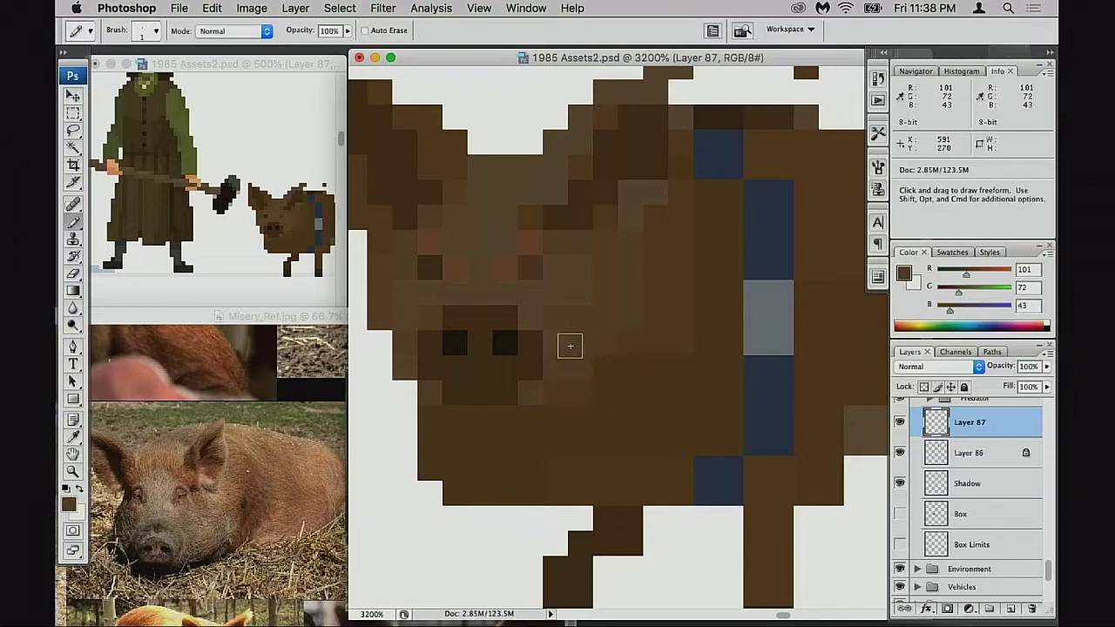
Paint over the upper part of the blue band around the pig's body with body brown (91, 61, 30)
scroll(624, 365, up, 3)
scroll(623, 366, right, 3)
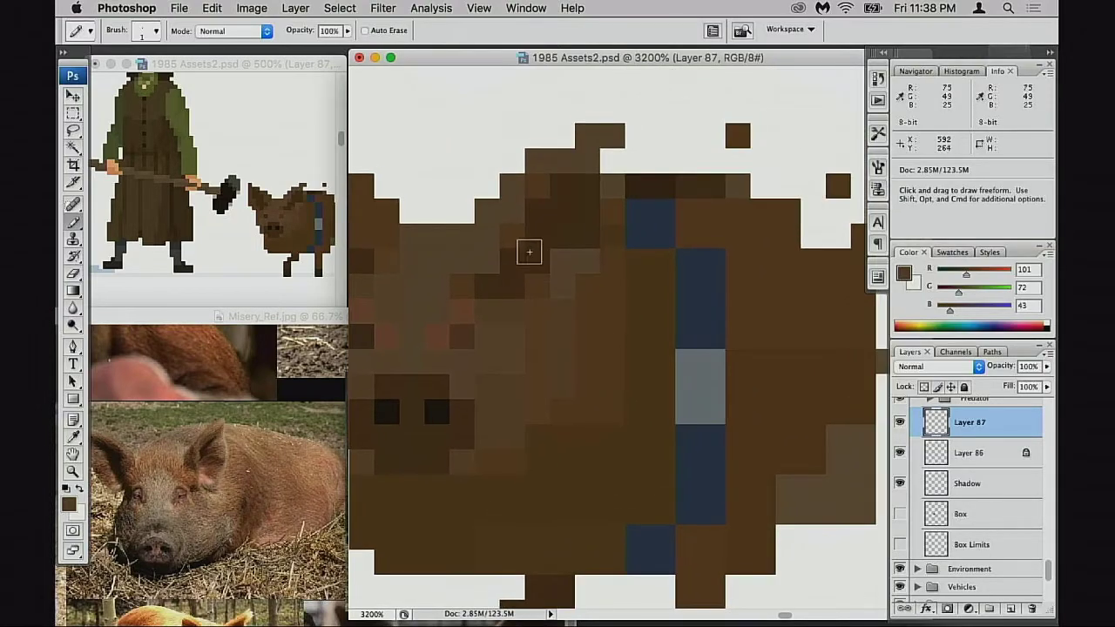
alt+click(464, 224)
key(space)
drag(699, 308, 688, 307)
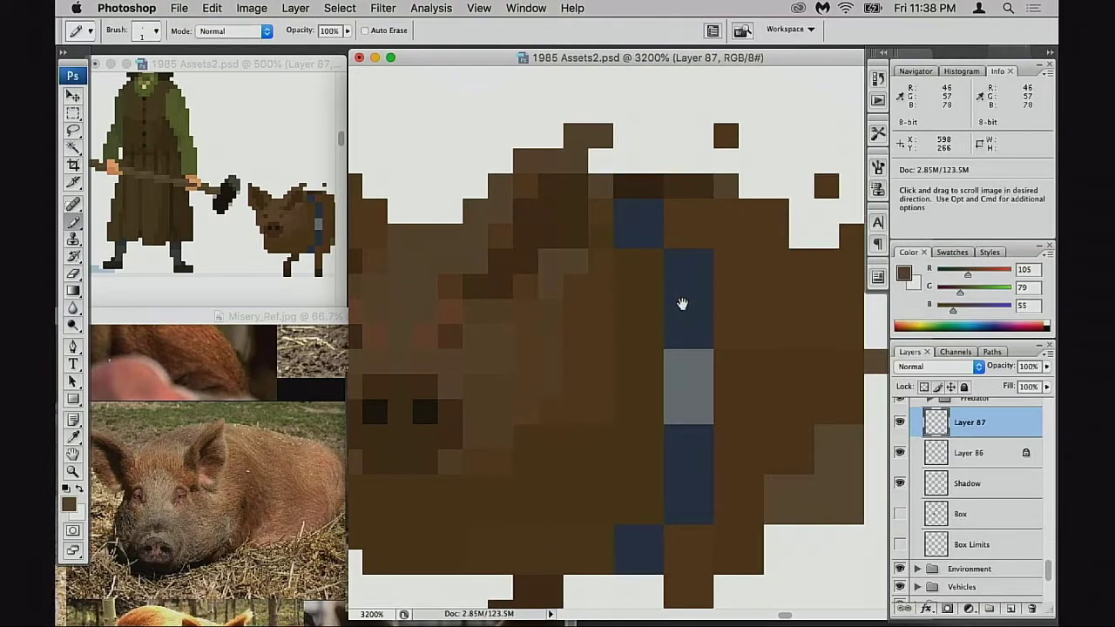
alt+click(646, 288)
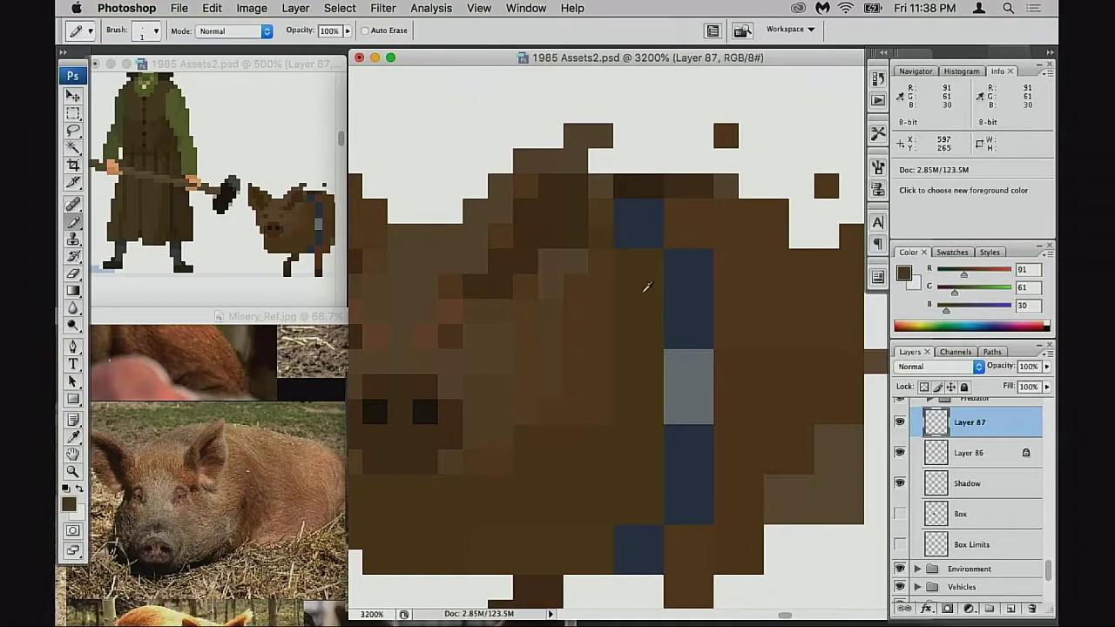
mouse_move(691, 223)
mouse_down()
mouse_move(677, 297)
mouse_move(693, 340)
mouse_move(742, 348)
mouse_move(669, 468)
mouse_move(671, 440)
mouse_up()
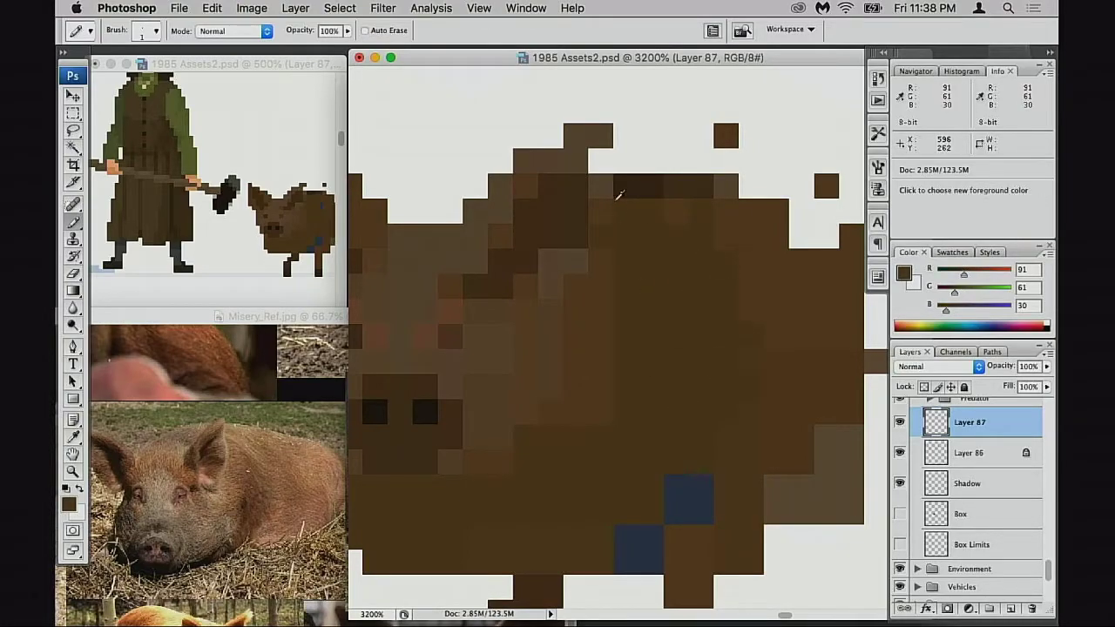
Cover the dark upper edge of the pig's back with light brown and blend its lower edge with mid-brown (98, 65, 33)
alt+click(602, 188)
mouse_move(640, 200)
mouse_down()
mouse_move(718, 203)
mouse_move(639, 215)
mouse_move(628, 233)
mouse_move(723, 216)
mouse_move(617, 218)
mouse_move(633, 229)
mouse_move(718, 225)
mouse_up()
alt+click(651, 290)
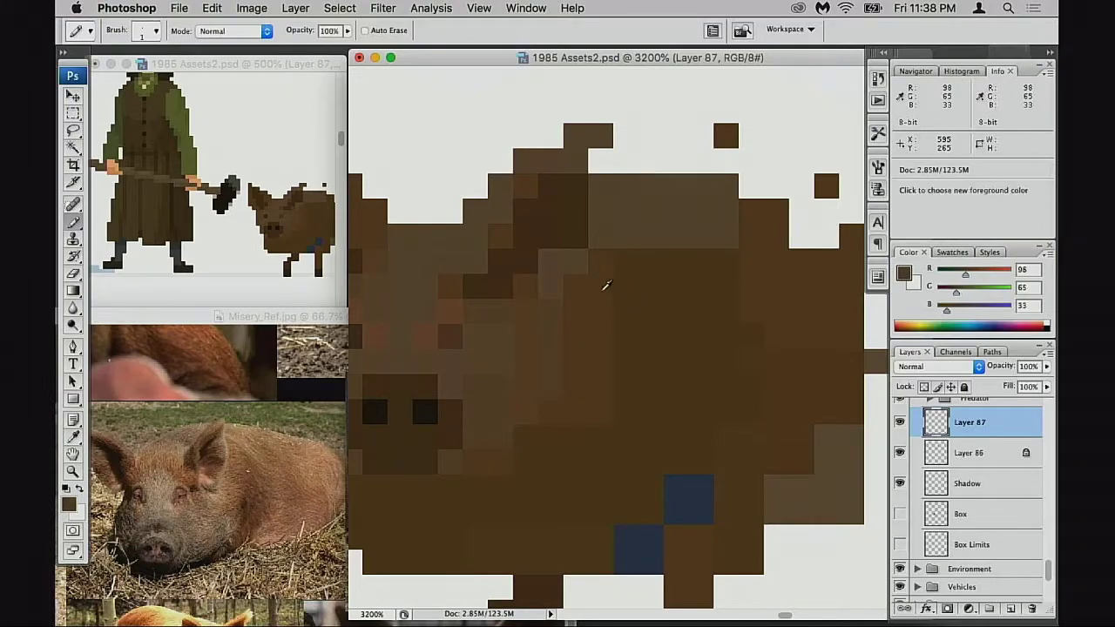
drag(619, 237, 677, 226)
scroll(637, 316, left, 5)
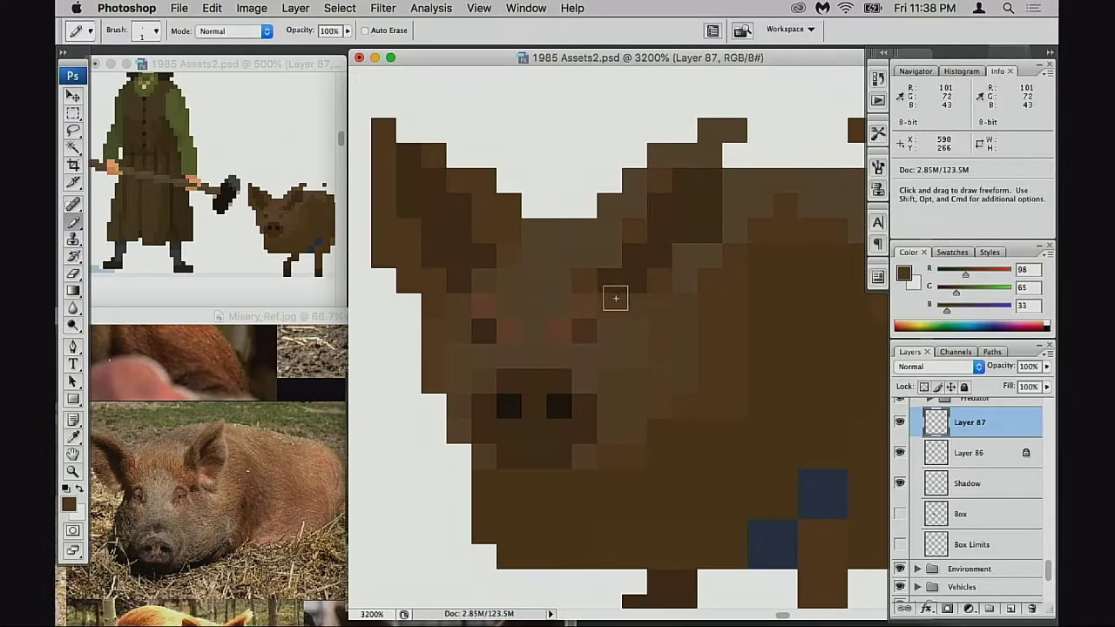
key(w)
click(565, 276)
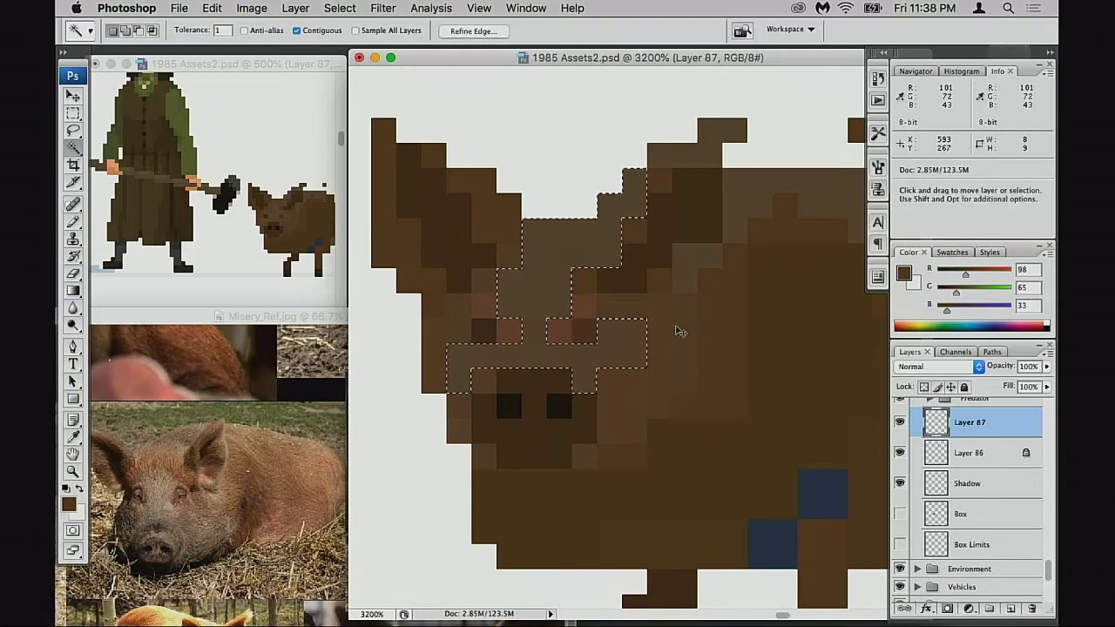
key(super+d)
Mix a lighter brown (133, 100, 69) and paint a highlight along the pig's upper back just behind the ear
key(b)
drag(678, 339, 579, 375)
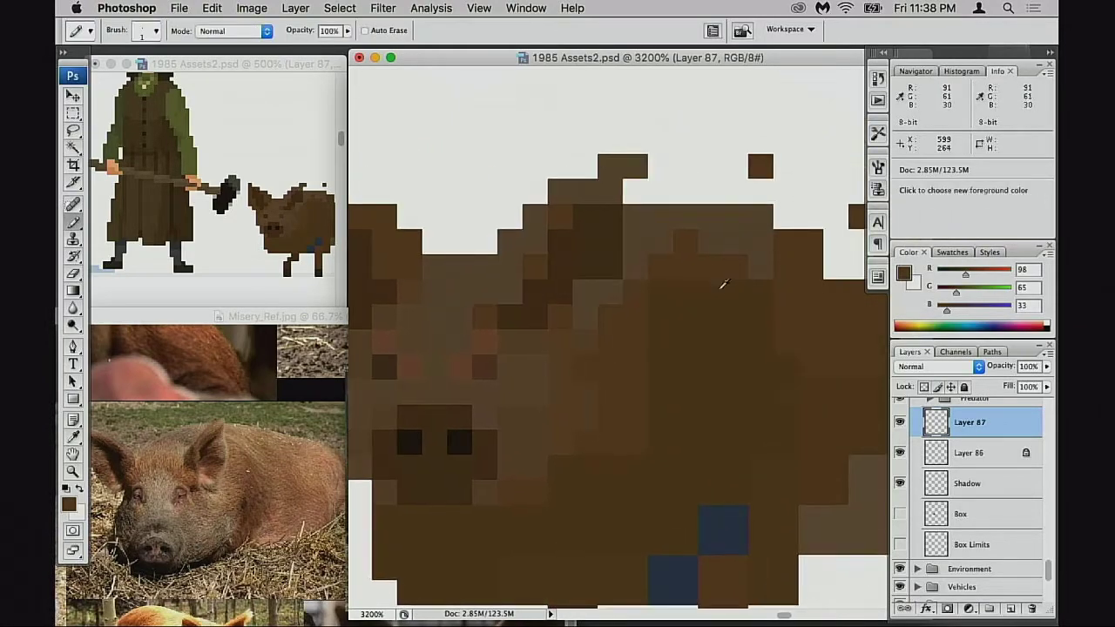
alt+click(659, 228)
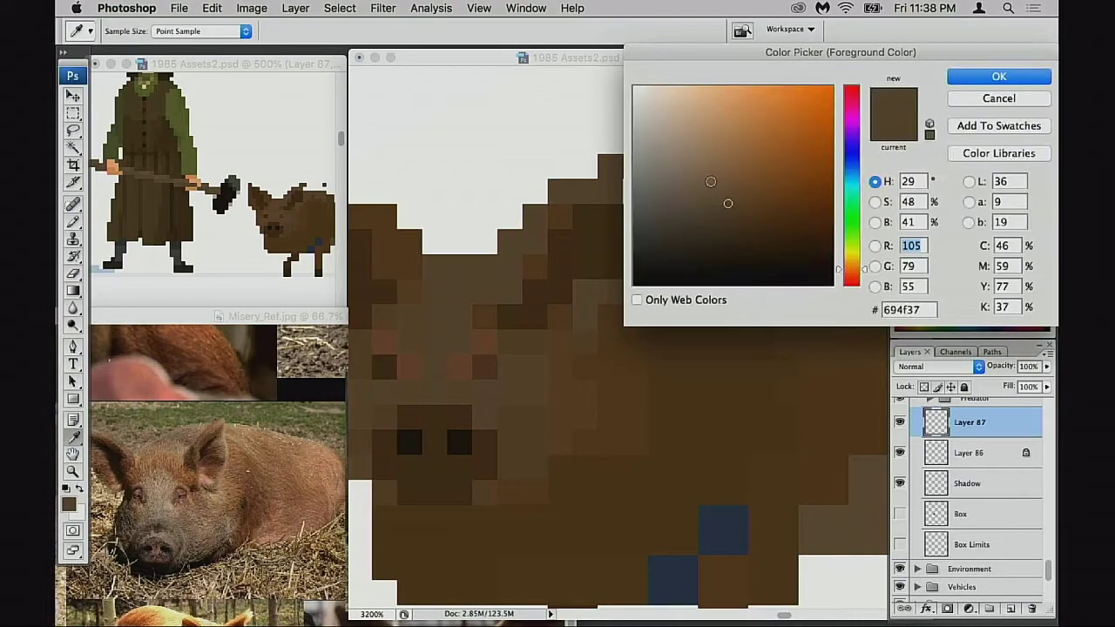
drag(748, 194, 727, 181)
click(981, 82)
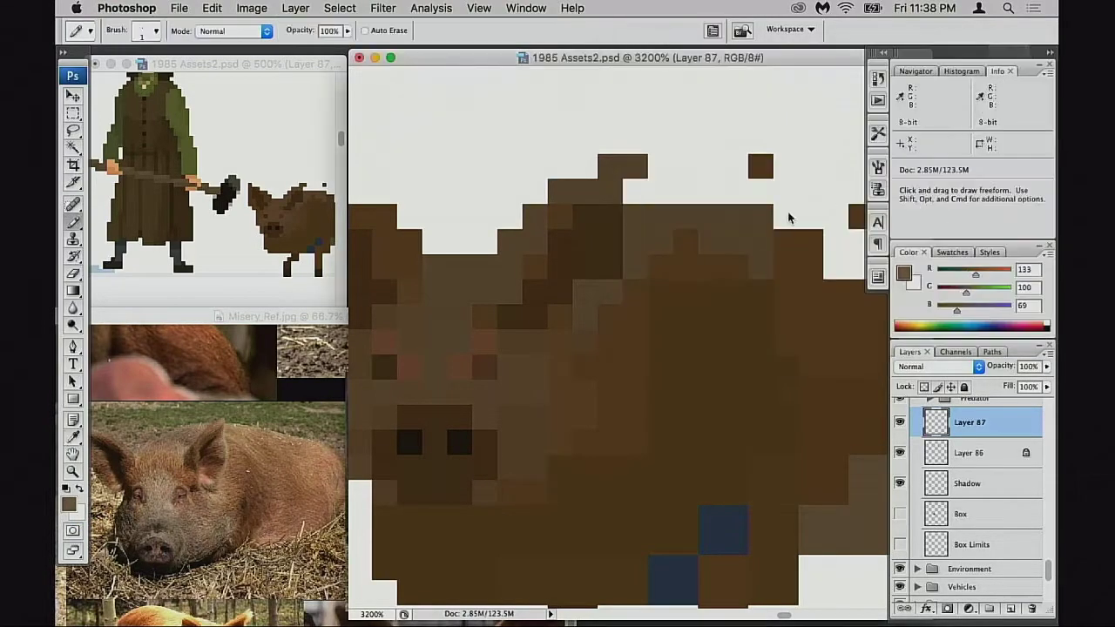
mouse_move(664, 220)
mouse_down()
mouse_move(712, 223)
mouse_move(639, 260)
mouse_up()
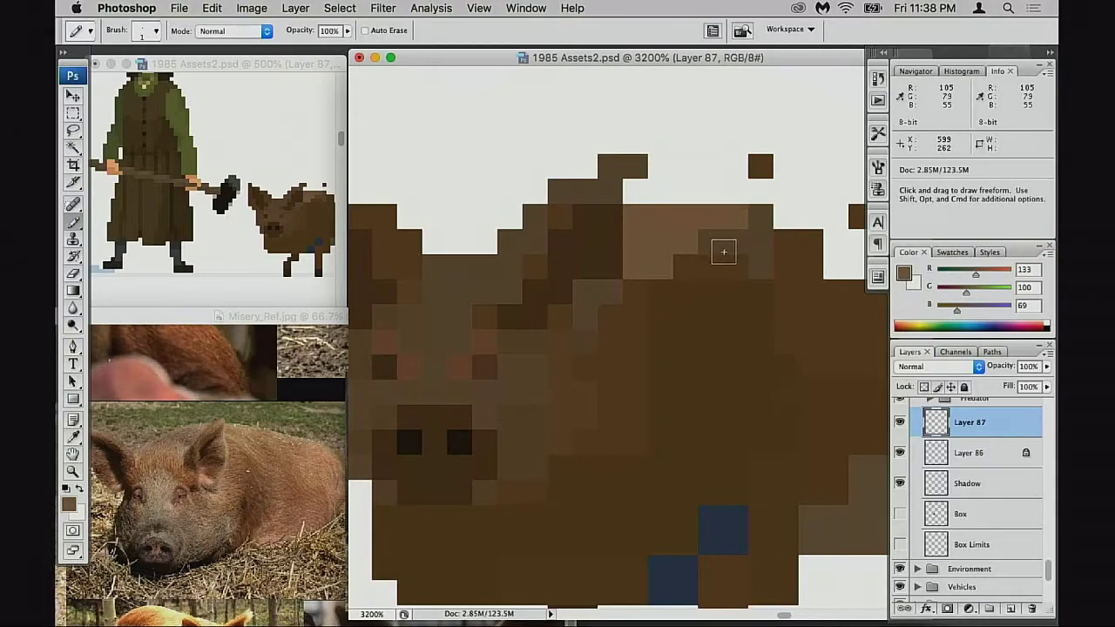
mouse_move(709, 241)
mouse_down()
mouse_move(697, 239)
mouse_move(754, 242)
mouse_up()
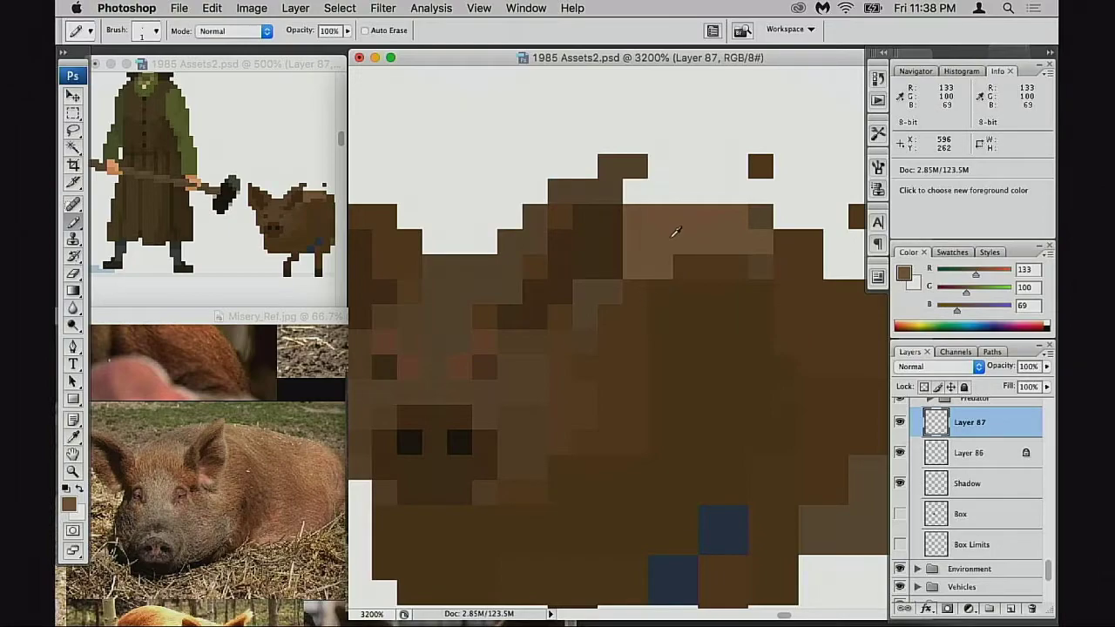
Select the light-brown highlight behind the ear and adjust it to Saturation +20 and Lightness -8
key(w)
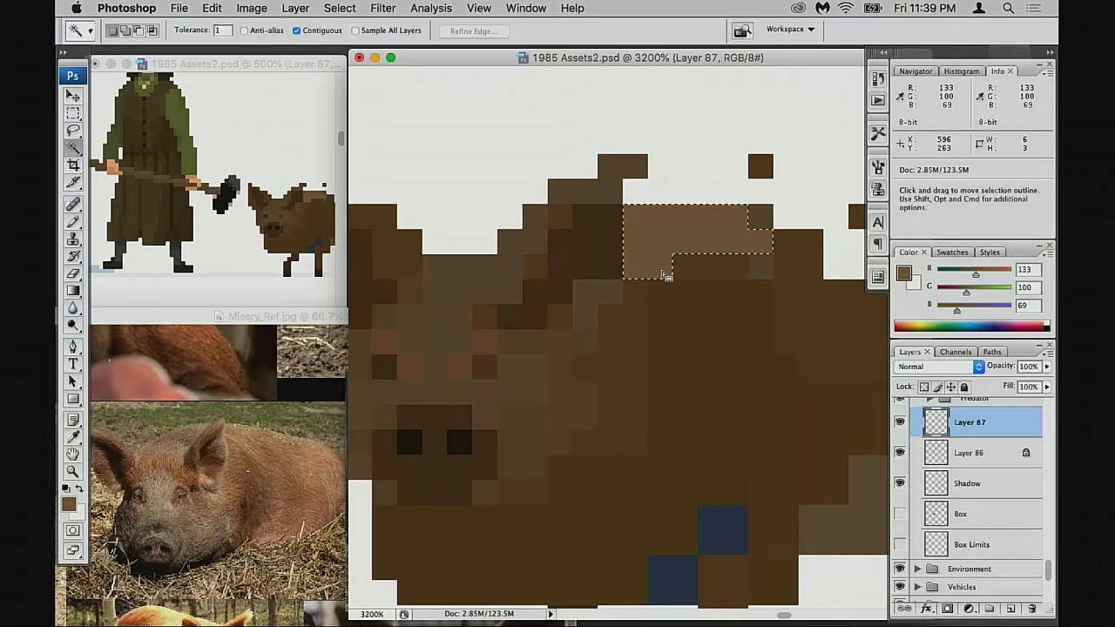
click(664, 273)
key(super+u)
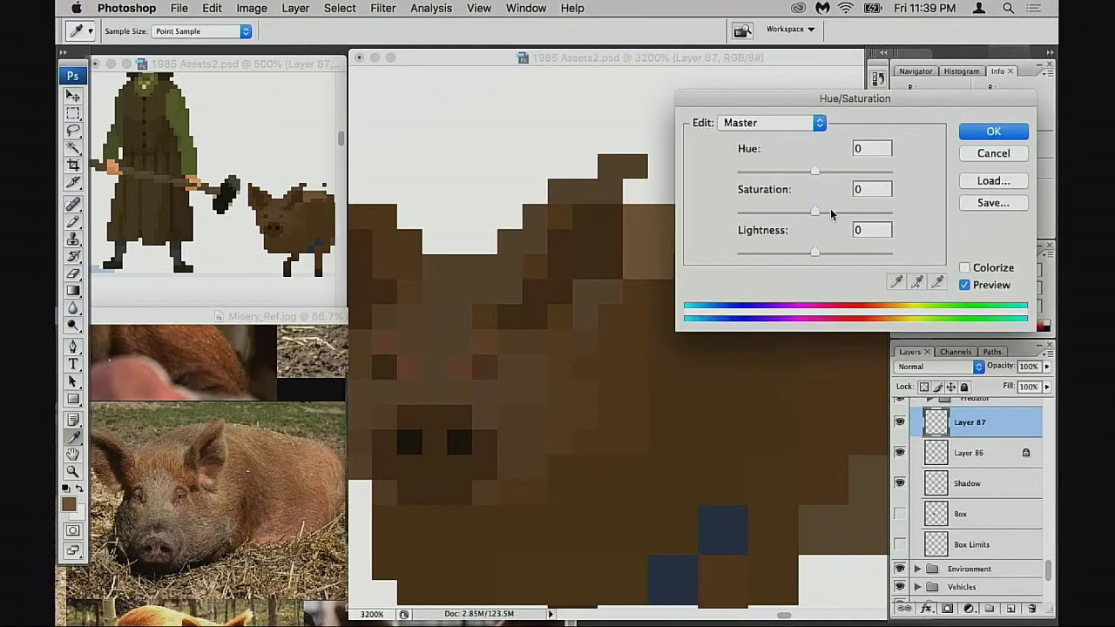
drag(815, 252, 812, 254)
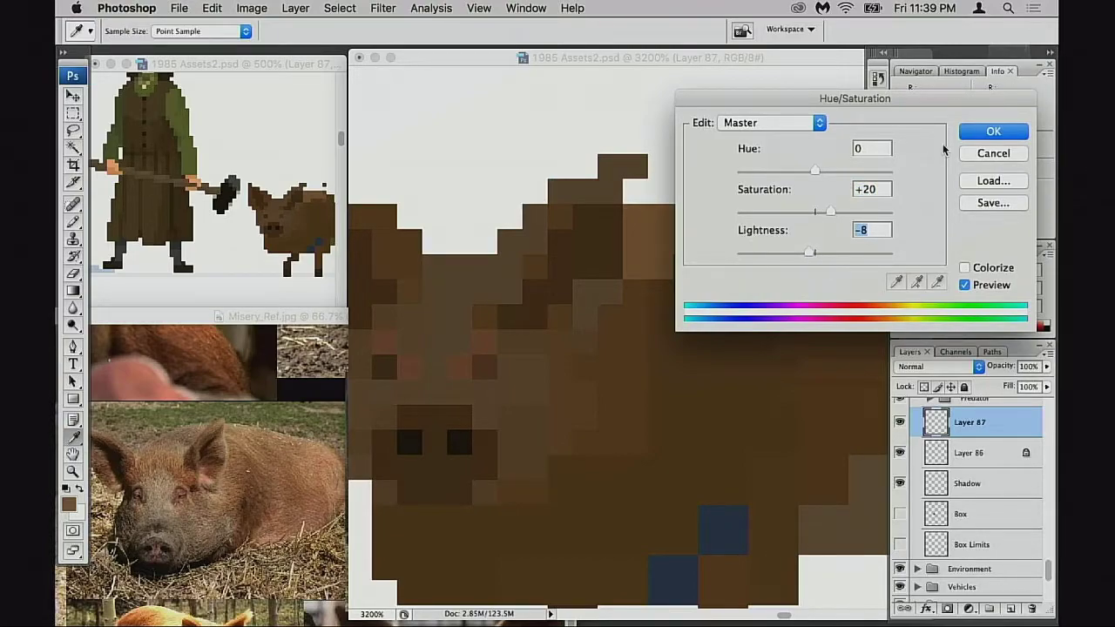
click(967, 135)
Extend the back highlight in light brown (130, 92, 57) over its darker lower edge and the stray pixels along the spine
key(b)
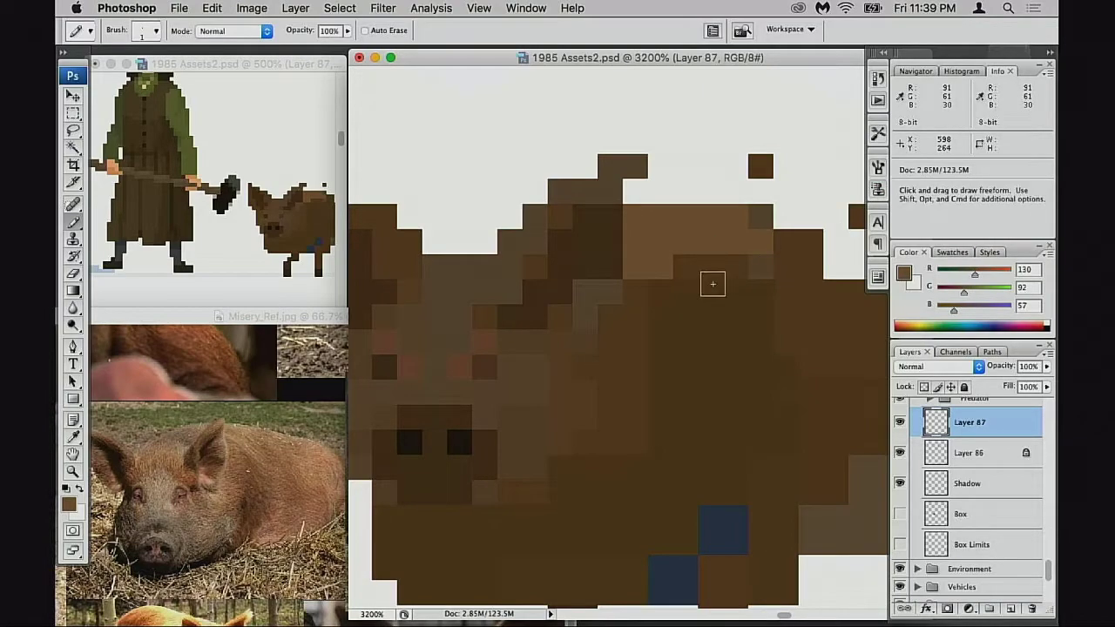
alt+click(661, 266)
alt+click(676, 245)
mouse_move(661, 292)
mouse_down()
mouse_move(675, 304)
mouse_move(686, 267)
mouse_up()
click(732, 266)
click(716, 266)
click(760, 221)
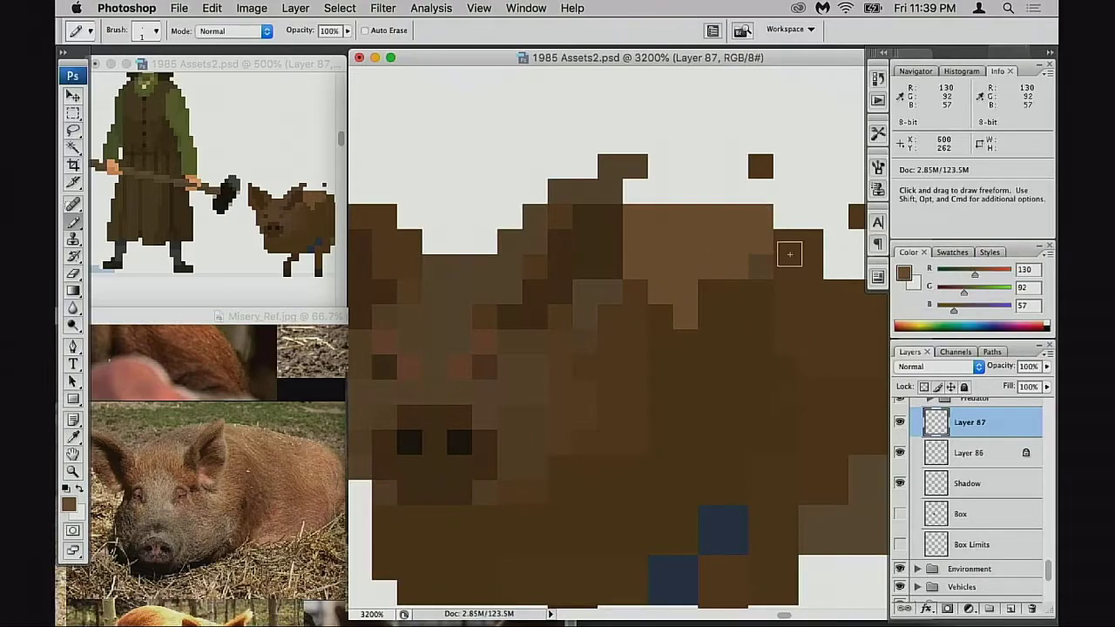
mouse_move(786, 244)
mouse_down()
mouse_move(819, 266)
mouse_move(680, 271)
mouse_up()
Bring the whole pig into the small preview and continue the light-brown (130, 92, 57) highlight down over the rump
click(324, 287)
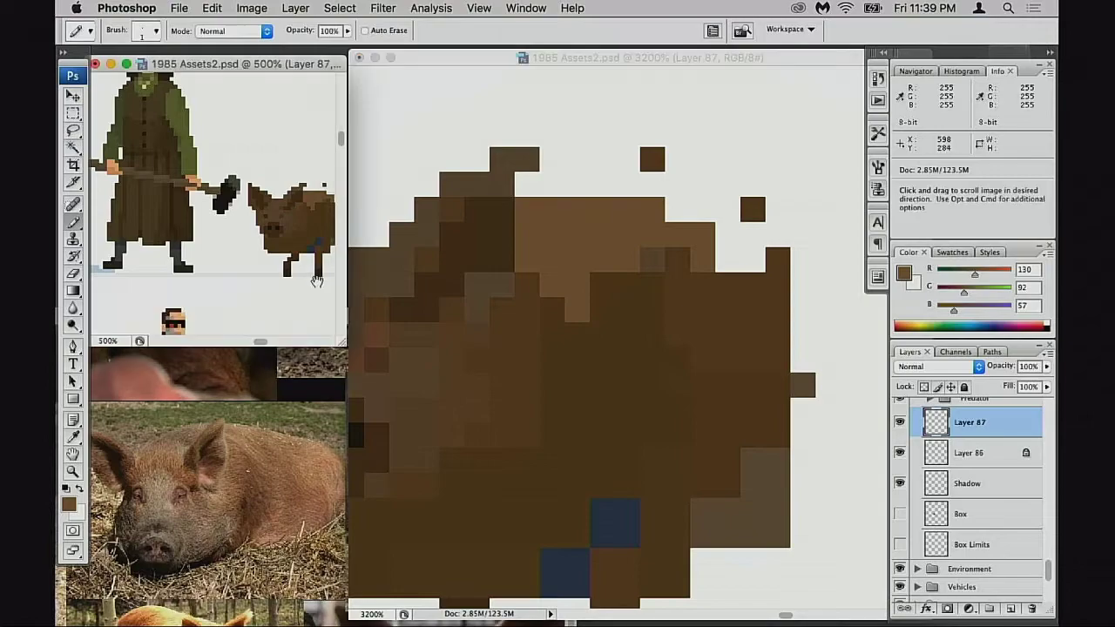
drag(324, 287, 266, 285)
click(678, 245)
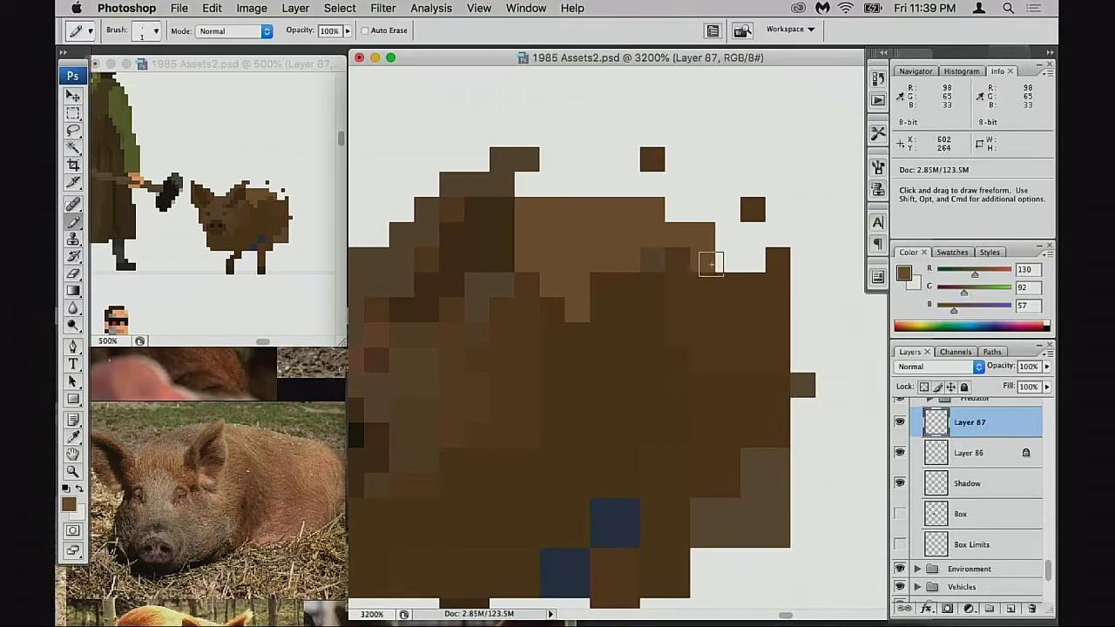
mouse_move(684, 252)
mouse_down()
mouse_move(742, 294)
mouse_move(740, 316)
mouse_move(667, 261)
mouse_move(747, 322)
mouse_up()
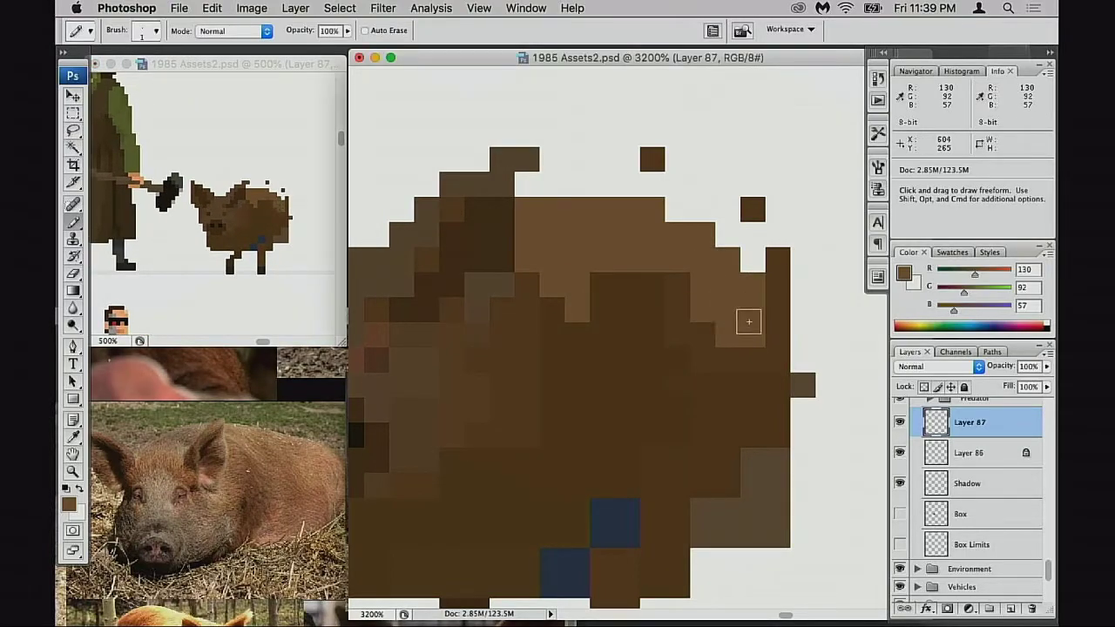
Erase the loose pixels above the pig's back and trim the back's upper edge into a smooth stepped slope
key(e)
mouse_move(660, 166)
mouse_down()
mouse_move(680, 214)
mouse_move(662, 205)
mouse_move(668, 174)
mouse_move(791, 256)
mouse_up()
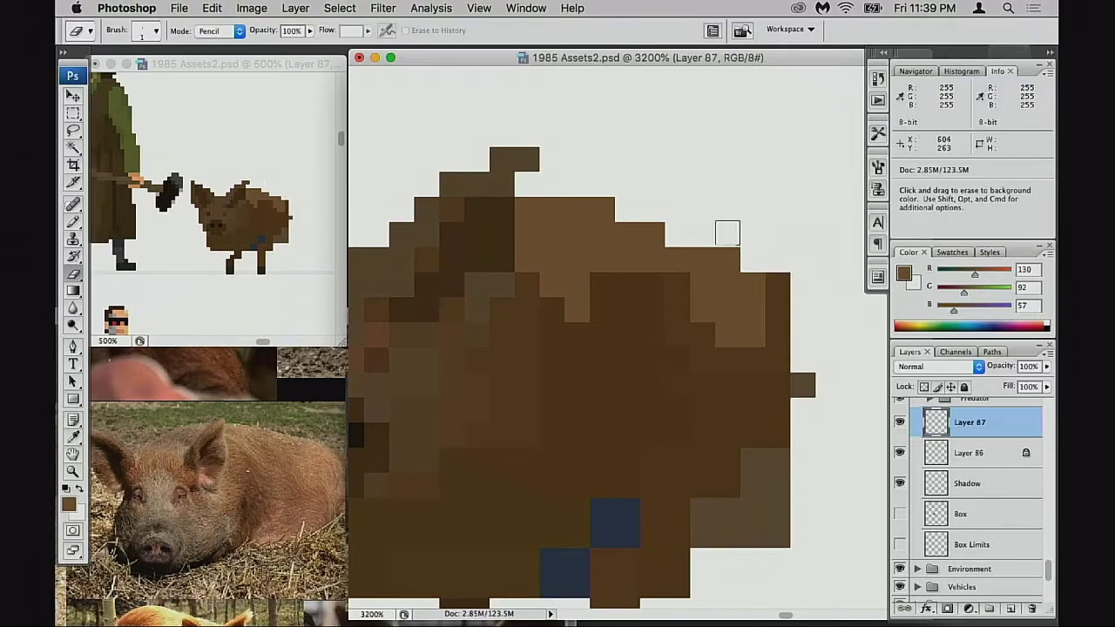
drag(627, 206, 602, 209)
scroll(702, 259, left, 3)
scroll(702, 259, down, 1)
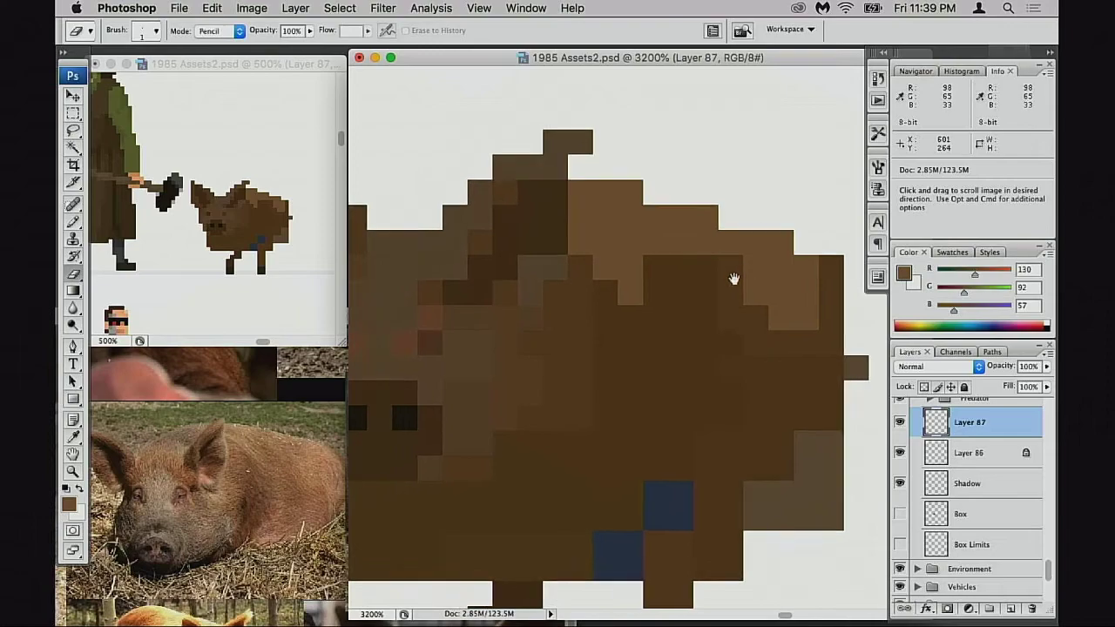
Paint a light-brown (130, 92, 57) highlight along the top of the pig's head between the ears
key(b)
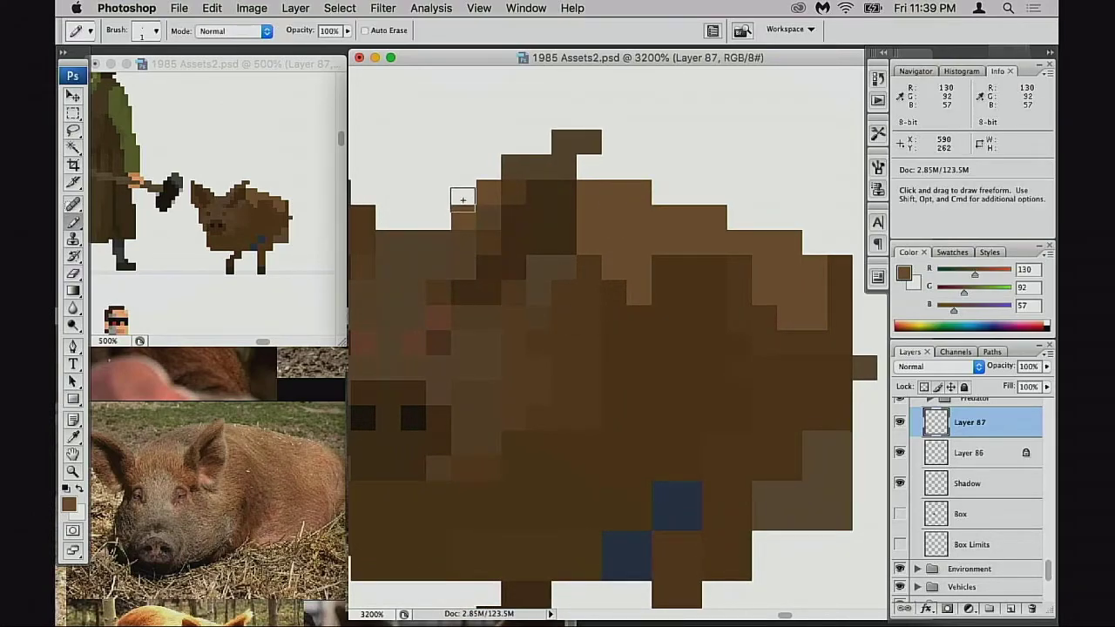
mouse_move(461, 192)
mouse_down()
mouse_move(410, 218)
mouse_move(459, 241)
mouse_move(395, 216)
mouse_move(424, 208)
mouse_move(395, 201)
mouse_move(442, 197)
mouse_move(479, 218)
mouse_move(438, 195)
mouse_move(405, 194)
mouse_up()
key(super+z)
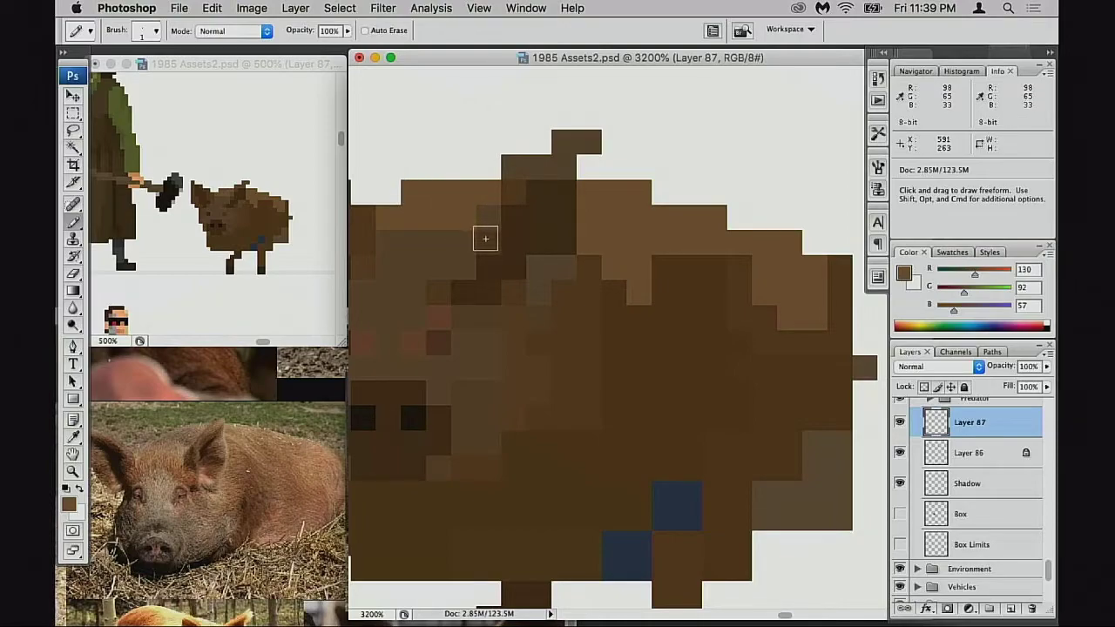
Erase the pig's lower front corner below the snout so the chest slopes back toward the front leg
key(e)
drag(537, 374, 564, 351)
drag(423, 435, 503, 352)
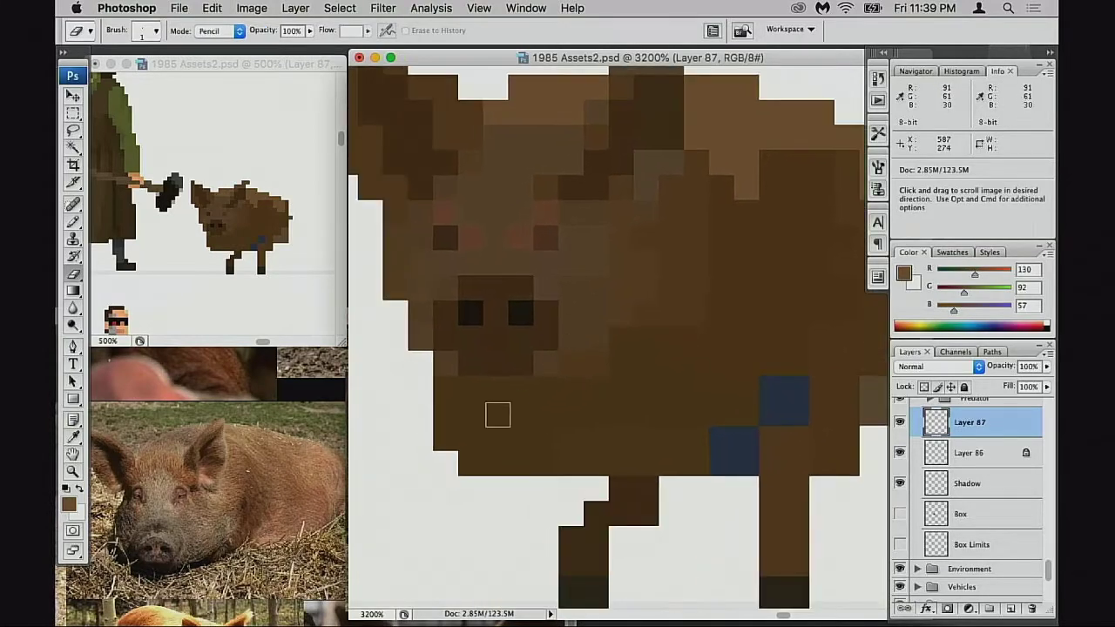
mouse_move(453, 387)
mouse_down()
mouse_move(491, 443)
mouse_move(520, 459)
mouse_move(449, 418)
mouse_move(465, 447)
mouse_up()
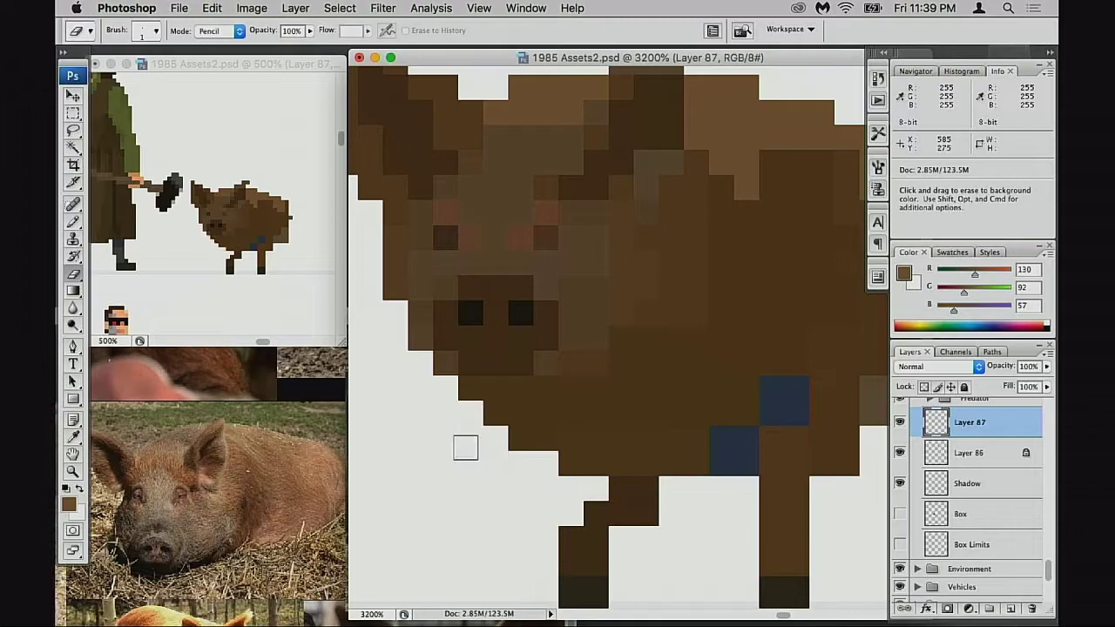
drag(539, 442, 540, 438)
Examine the whole pig sprite beside the farmer figure and compare its body and legs with the pig reference photos
alt+click(539, 438)
alt+click(540, 440)
alt+click(647, 378)
alt+click(642, 375)
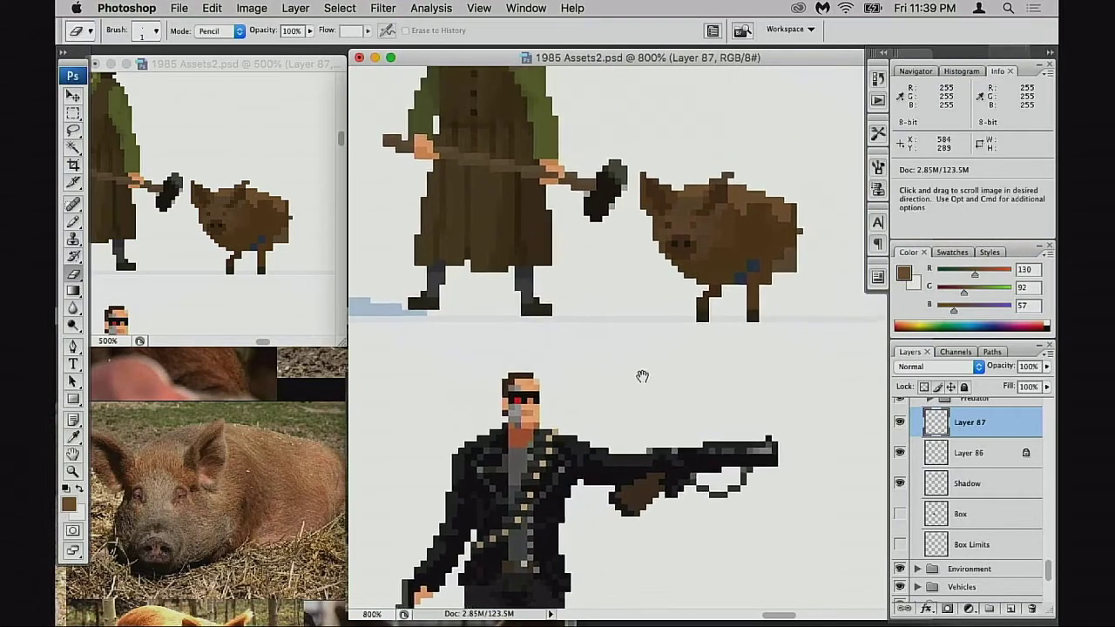
drag(642, 375, 594, 416)
click(331, 486)
drag(331, 486, 358, 436)
alt+click(386, 455)
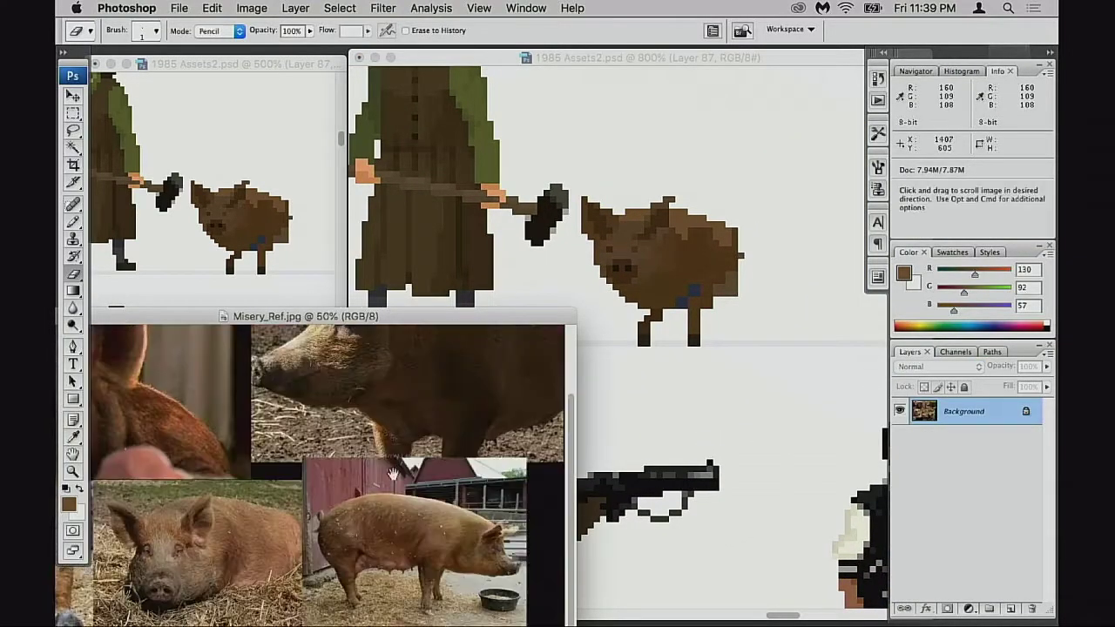
drag(321, 483, 411, 465)
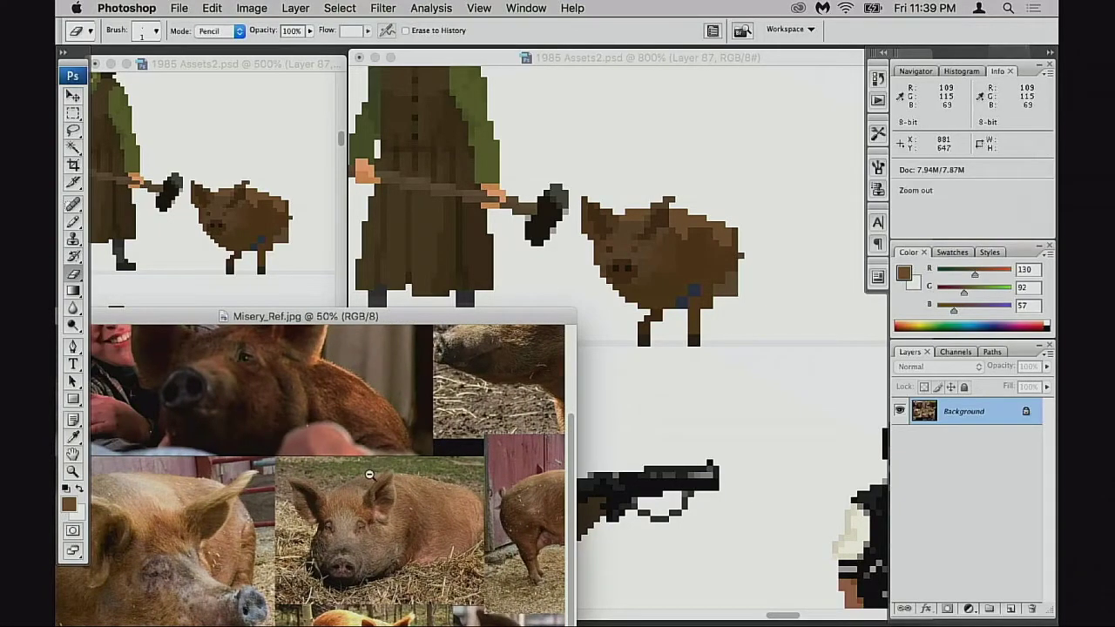
alt+click(412, 484)
drag(461, 316, 498, 185)
drag(566, 183, 529, 128)
click(637, 284)
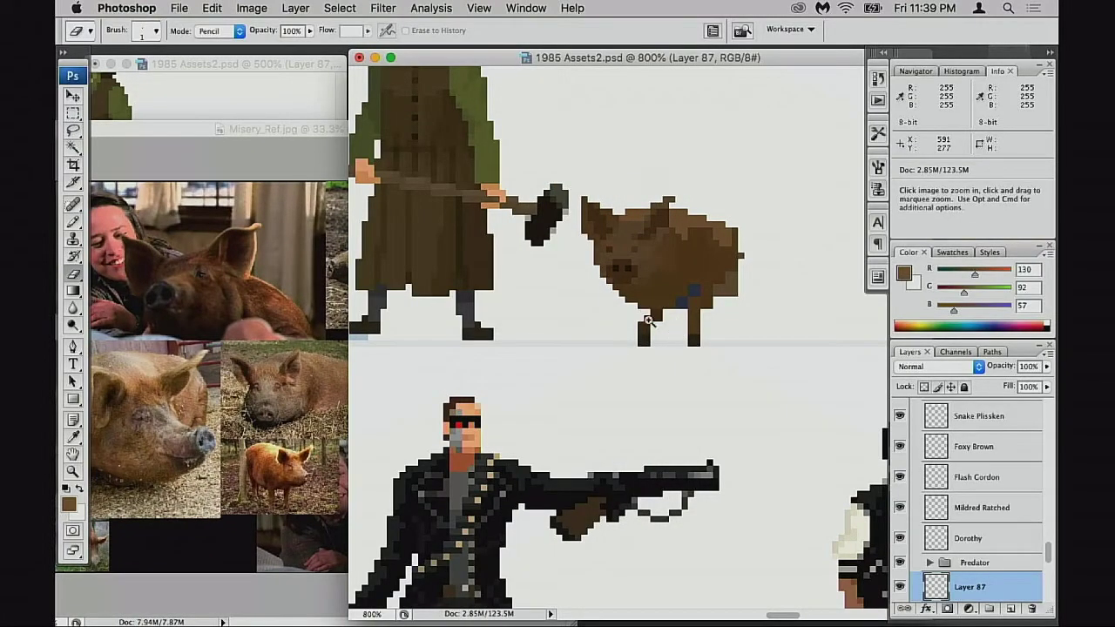
Sketch the outline of a new front leg below the pig's chest in brown (93, 62, 31), consulting the reference photos
key(super+equal)
key(b)
alt+click(607, 359)
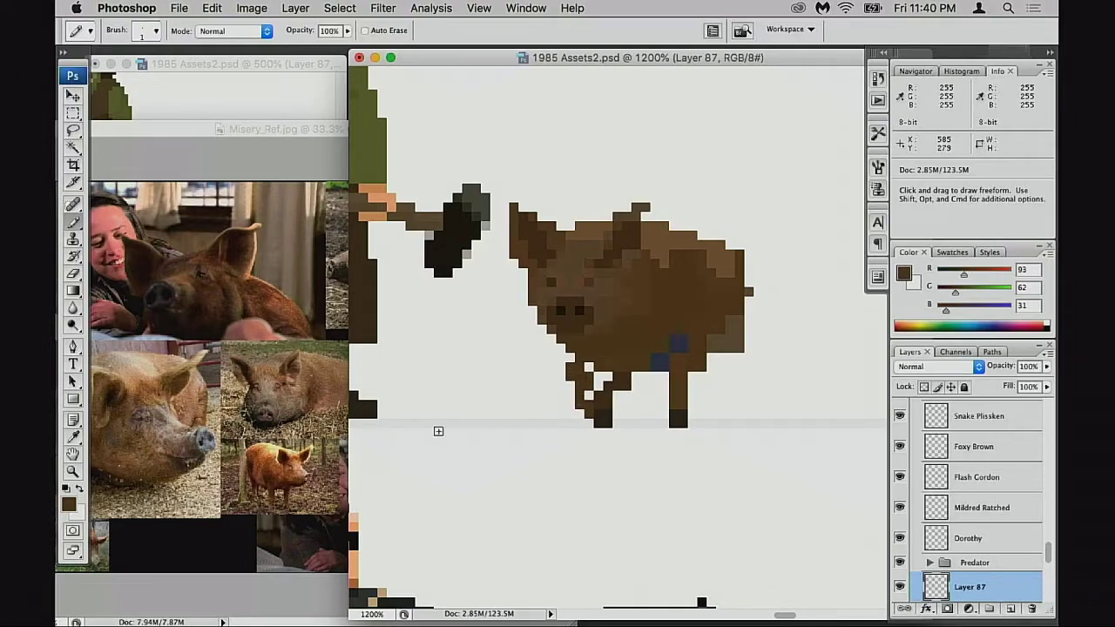
click(260, 439)
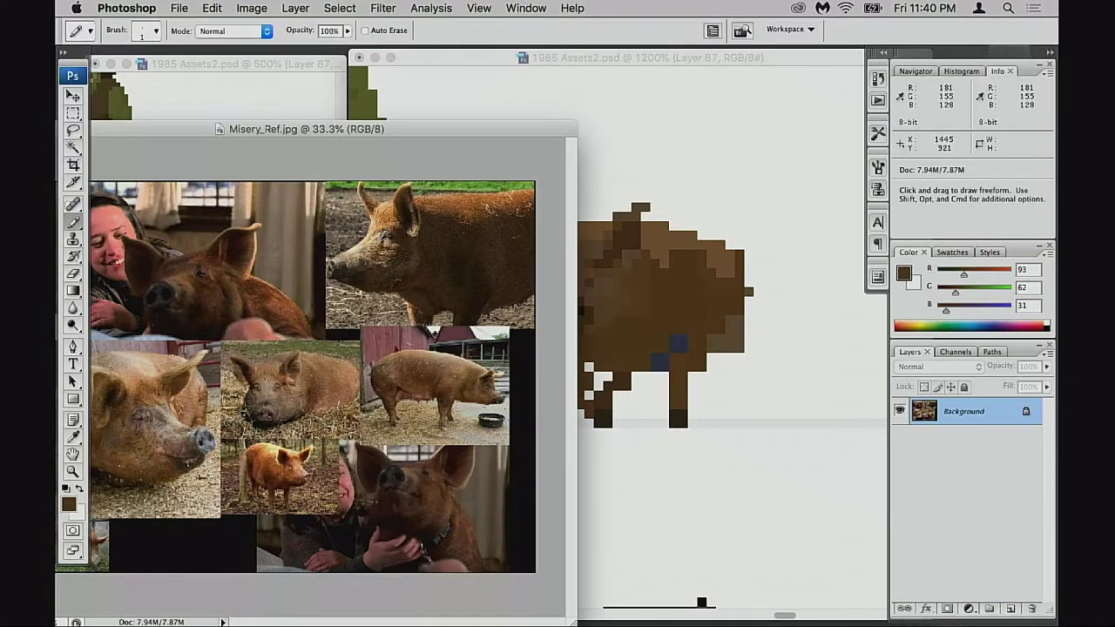
click(613, 372)
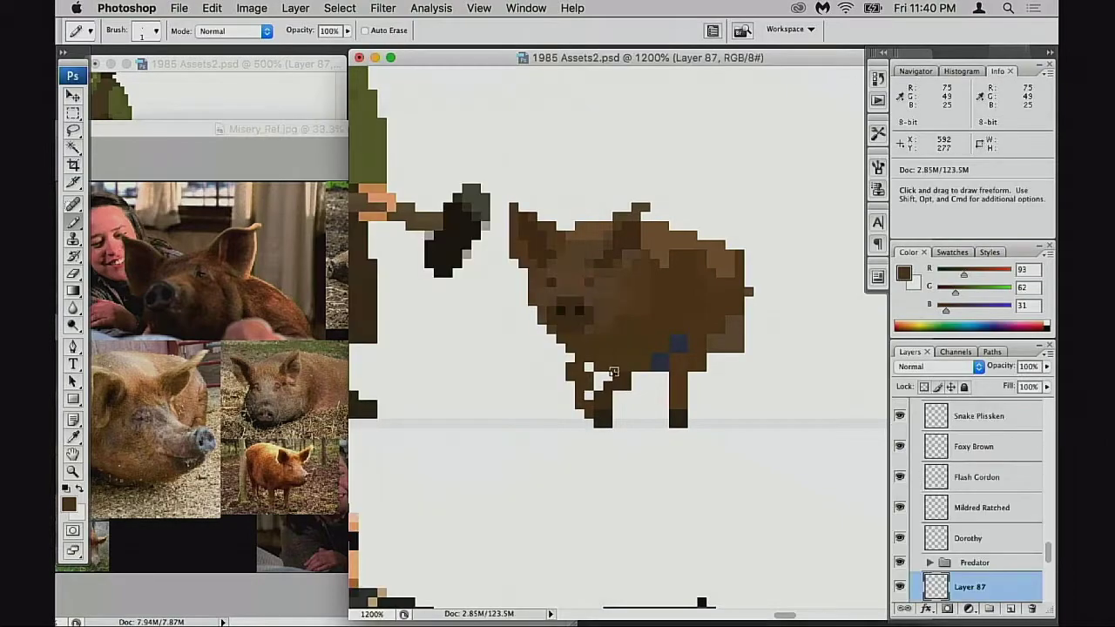
Erase the lower part of the old front leg and fill the top of the new leg with brown
key(e)
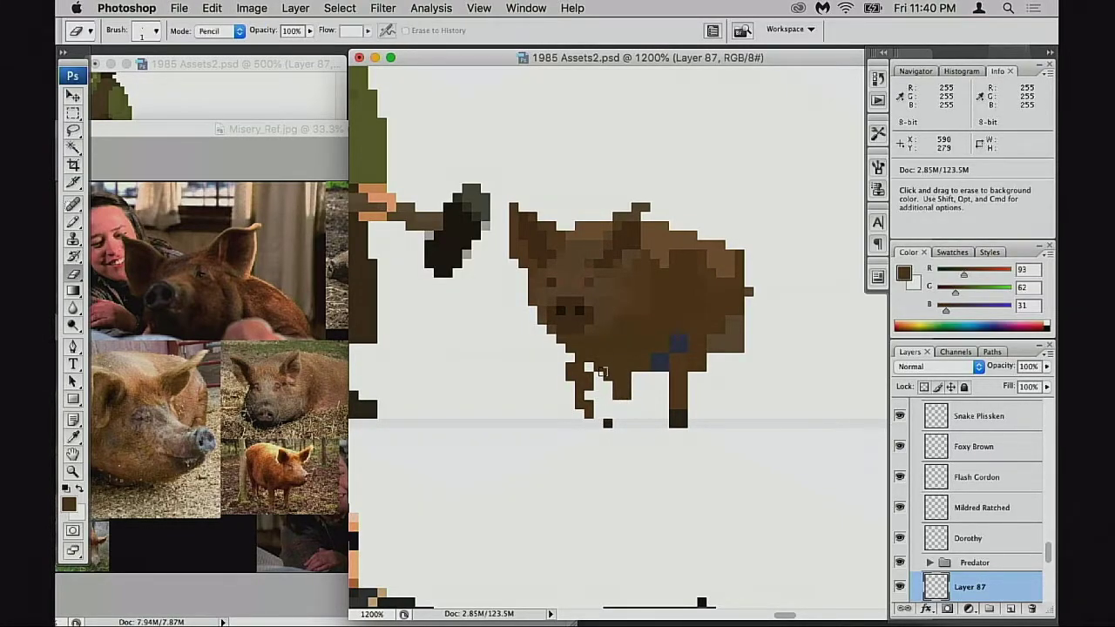
key(b)
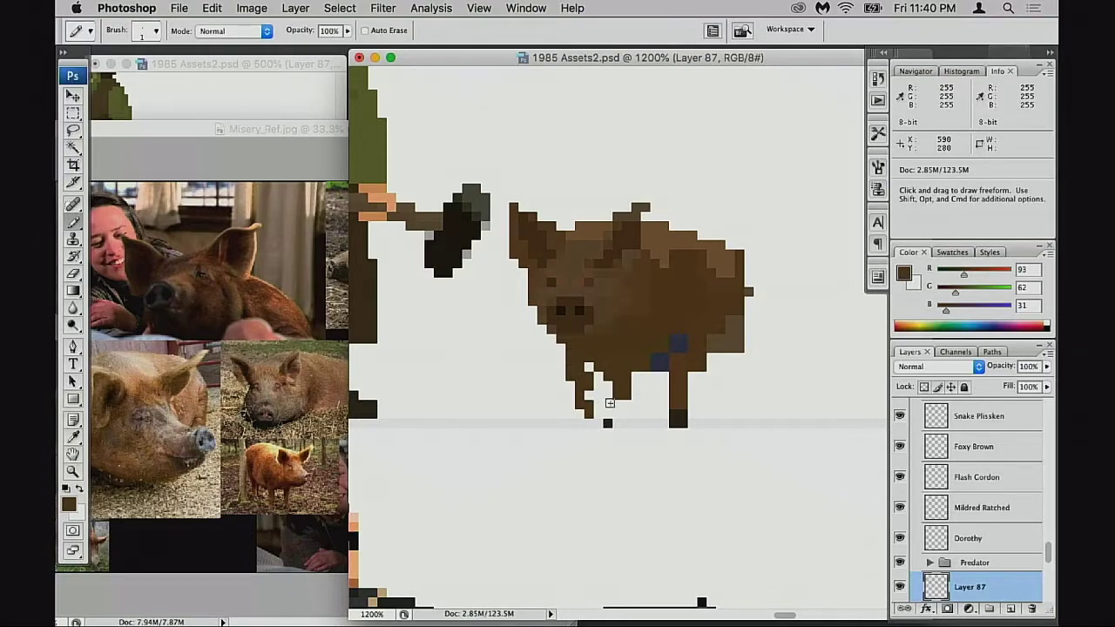
click(302, 407)
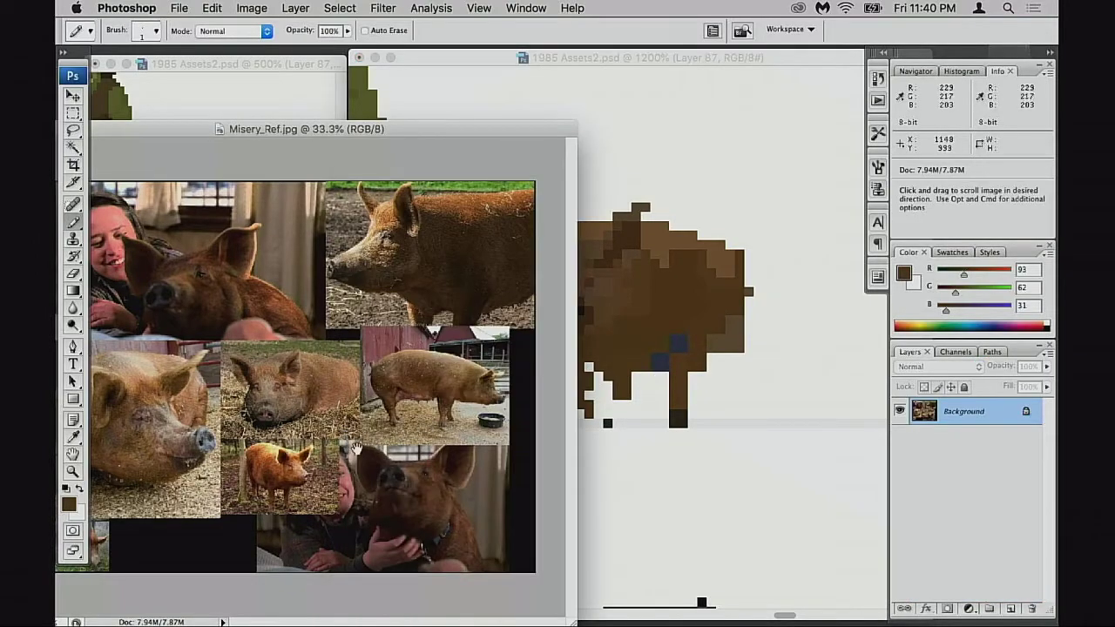
Paint over the remaining blue pixels on the belly and the greyish patch on the rump with brown (93, 62, 31)
click(677, 344)
mouse_move(680, 352)
mouse_down()
mouse_move(657, 358)
mouse_move(673, 357)
mouse_up()
alt+click(706, 321)
mouse_move(723, 324)
mouse_down()
mouse_move(716, 354)
mouse_move(724, 342)
mouse_up()
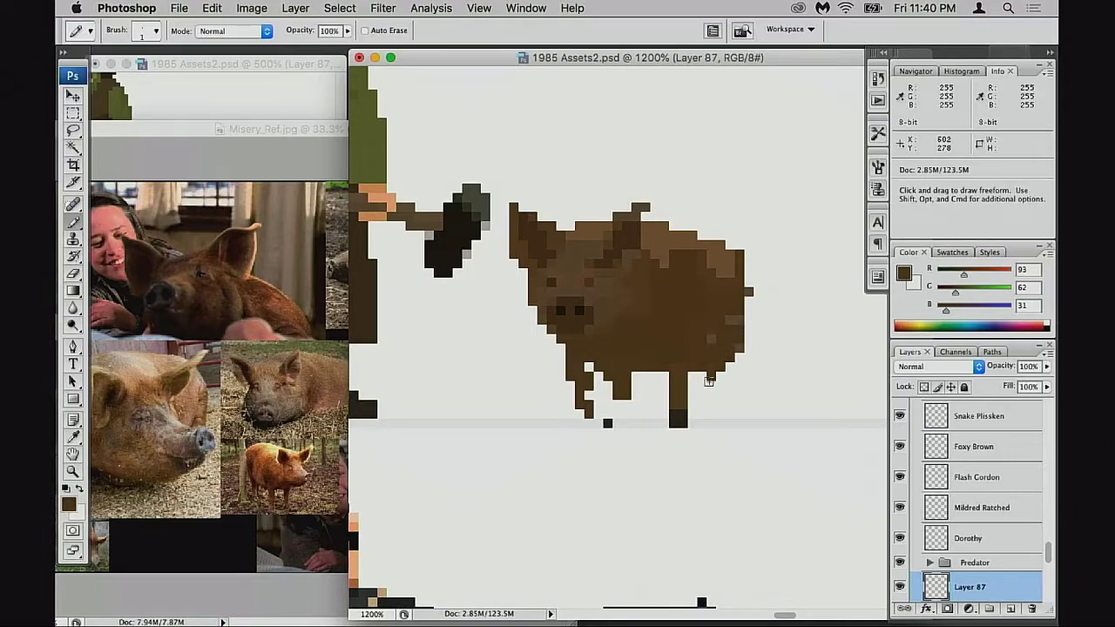
Draw a thick hind leg below the rump in brown (93, 62, 31) and trim the pig's rear edge around it
mouse_move(709, 380)
mouse_down()
mouse_move(733, 368)
mouse_move(711, 400)
mouse_move(692, 404)
mouse_up()
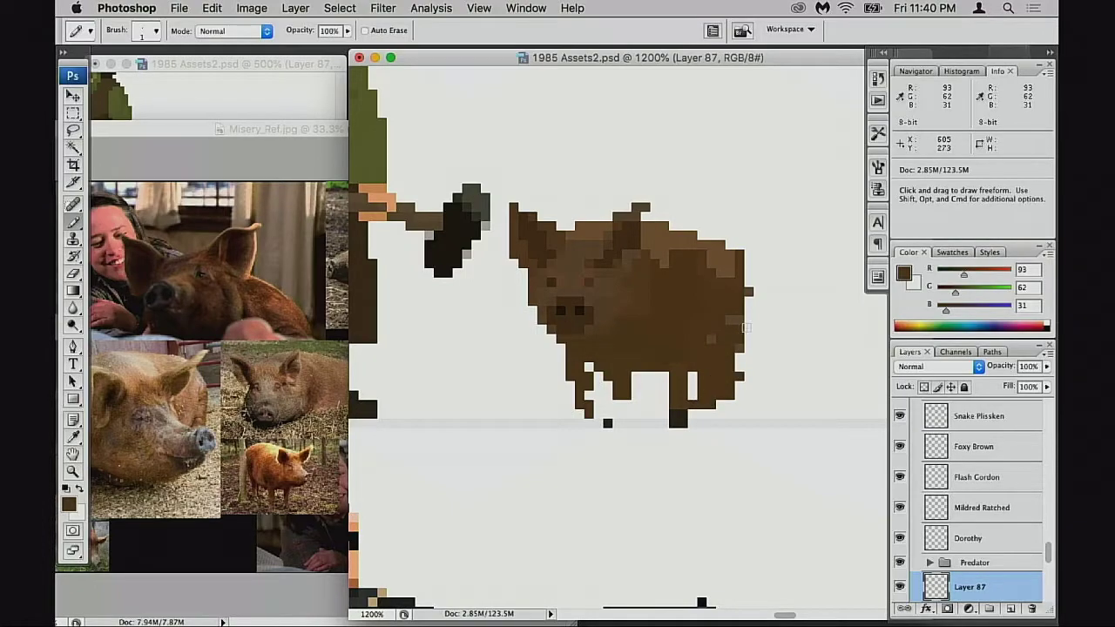
key(e)
drag(739, 348, 730, 396)
drag(749, 327, 732, 370)
mouse_move(739, 247)
mouse_down()
mouse_move(730, 336)
mouse_move(735, 283)
mouse_up()
key(b)
drag(729, 322, 734, 348)
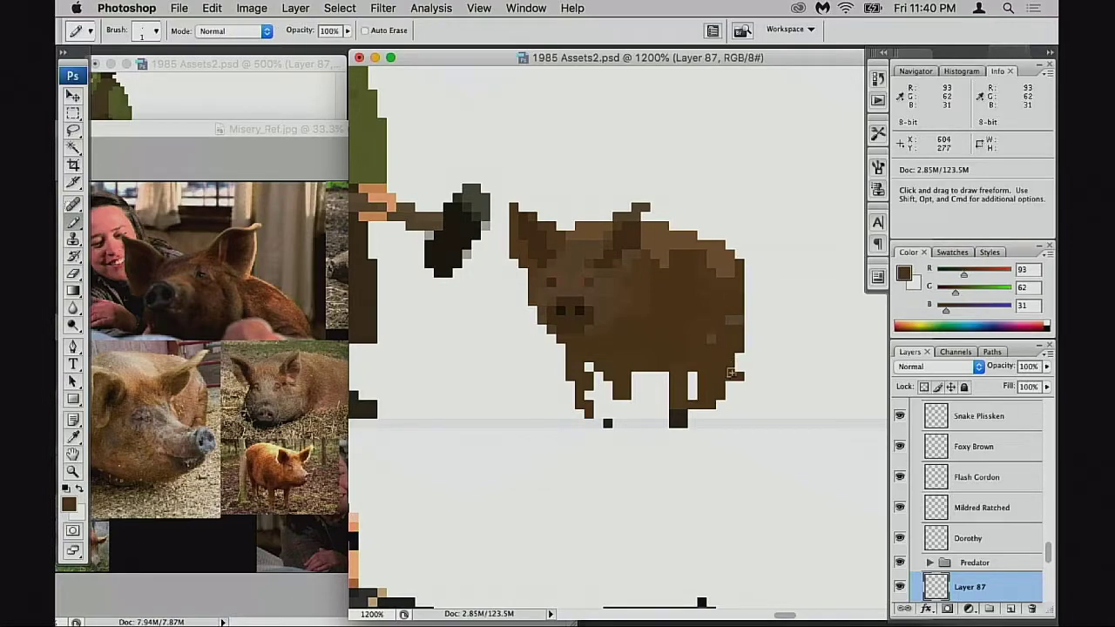
Move the reference photos clear of the small preview and erase the upper rump's corner pixels into a rounder curve
click(287, 128)
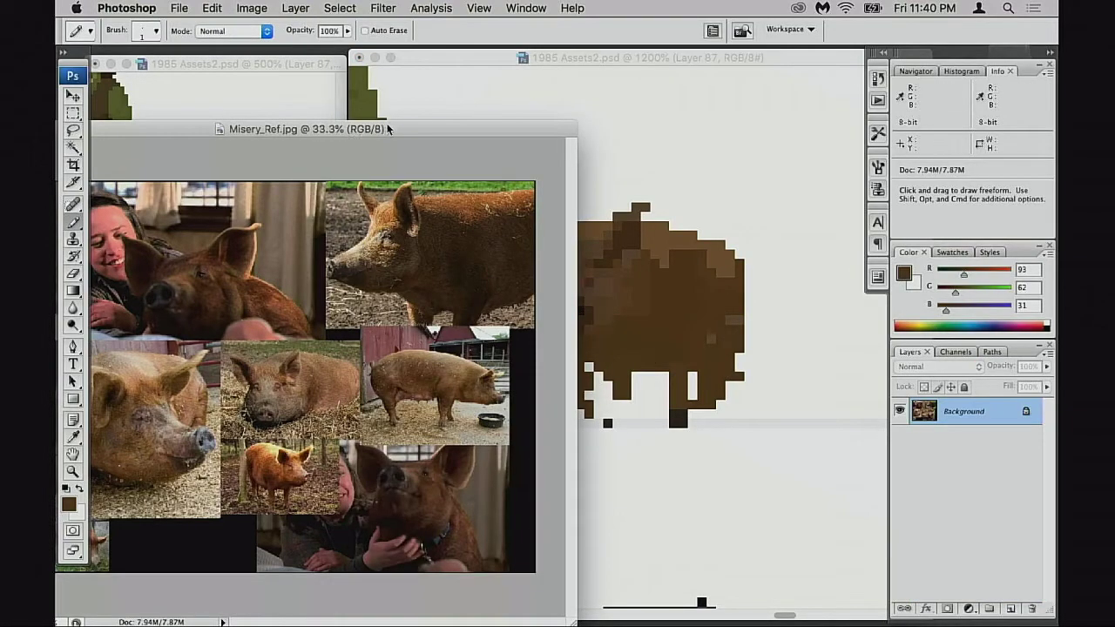
mouse_move(390, 129)
mouse_down()
mouse_move(368, 299)
mouse_move(367, 289)
mouse_up()
click(716, 271)
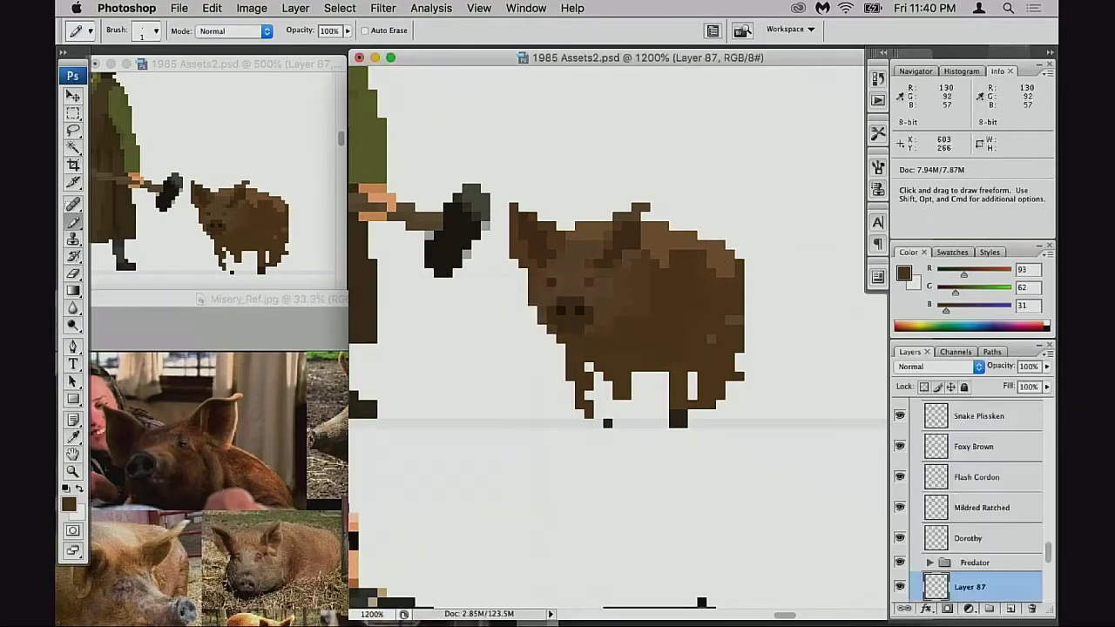
key(e)
drag(710, 224, 750, 310)
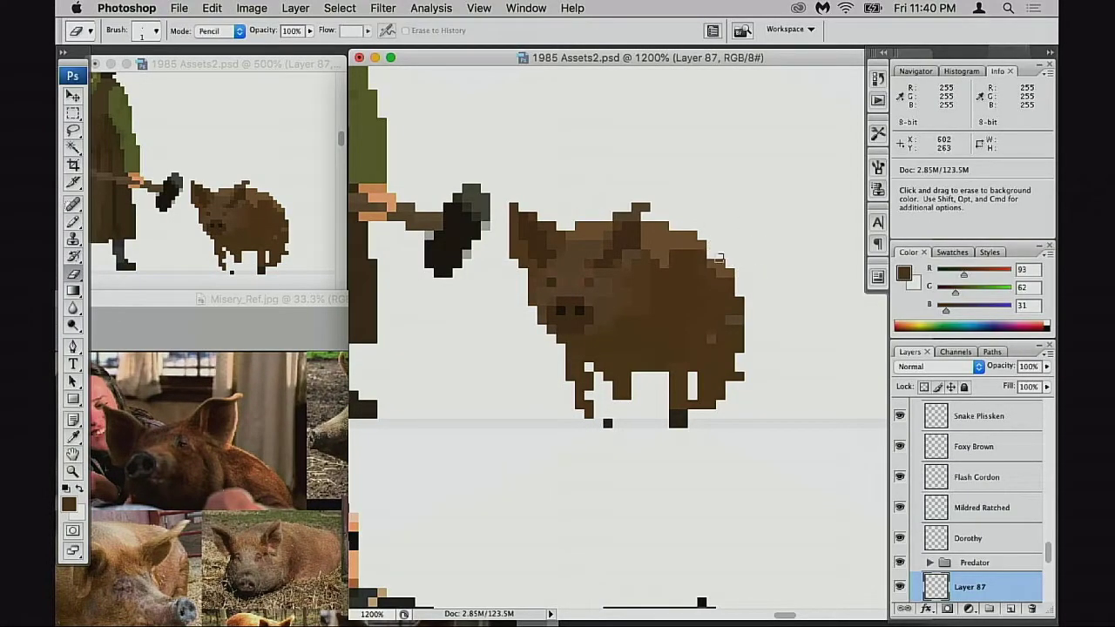
drag(719, 259, 749, 317)
key(b)
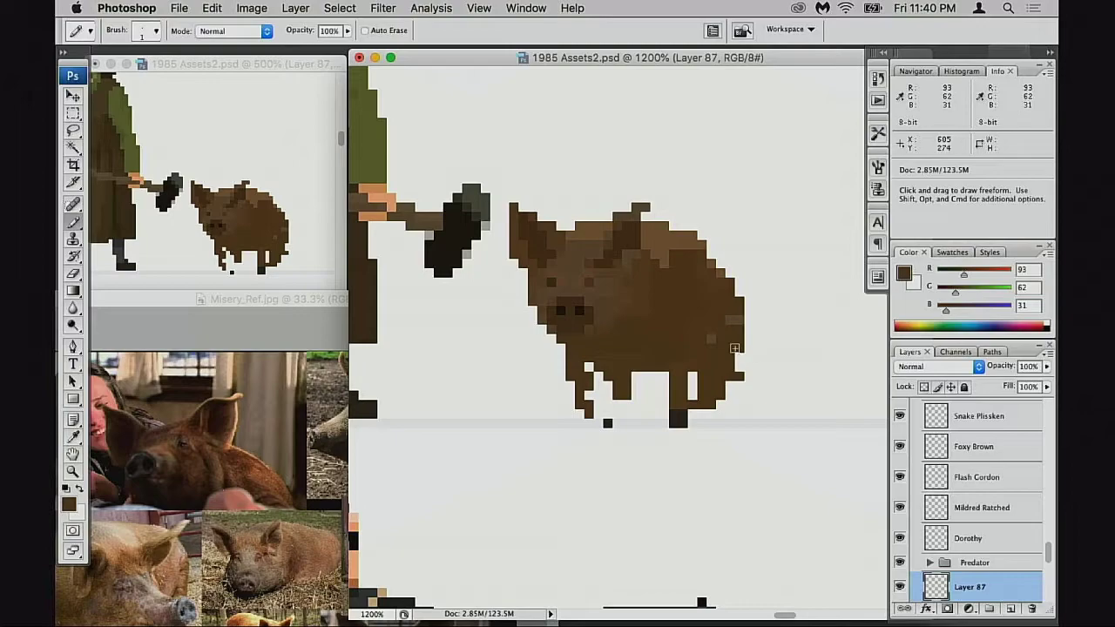
Try a closed curly tail loop behind the rump in brown (93, 62, 31) and undo its pixels
click(335, 446)
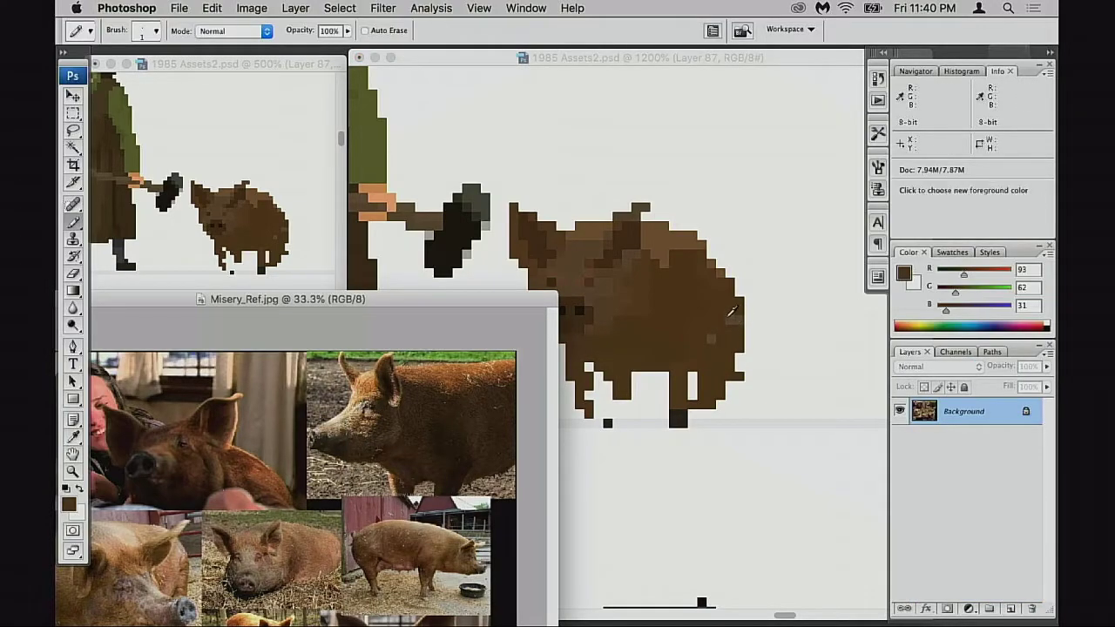
alt+click(711, 338)
click(750, 336)
alt+click(737, 334)
mouse_move(744, 338)
mouse_down()
mouse_move(757, 329)
mouse_move(750, 340)
mouse_up()
click(749, 322)
key(super+z)
key(alt+super+z)
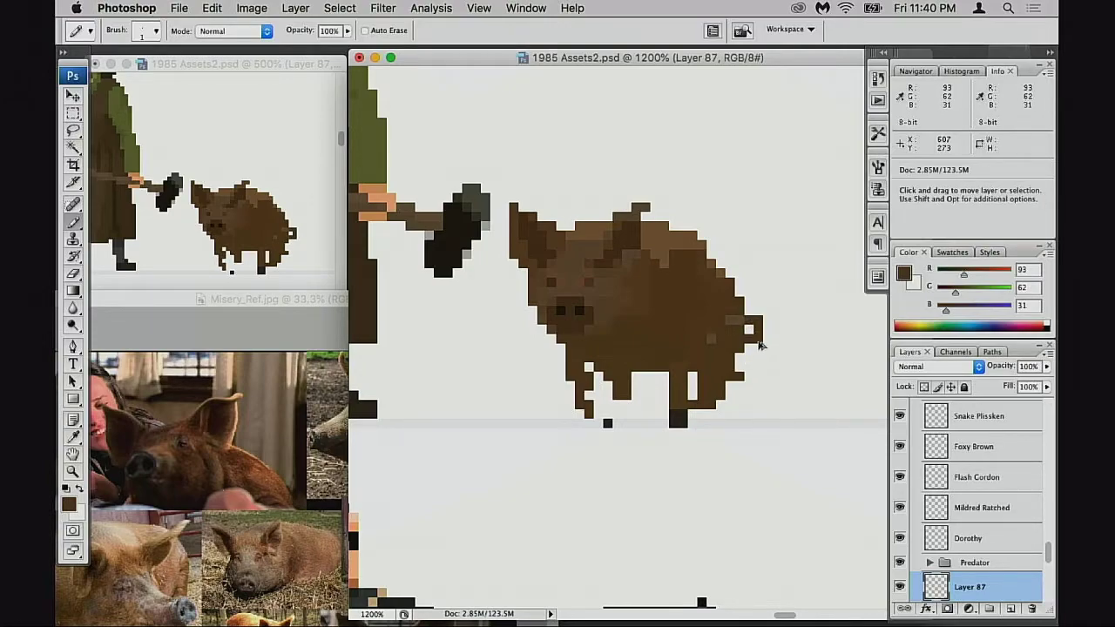
key(super+alt+z)
key(super+alt+z)
key(super+alt+z)
Draw a short drooping tail off the back of the rump in brown (93, 62, 31)
click(751, 323)
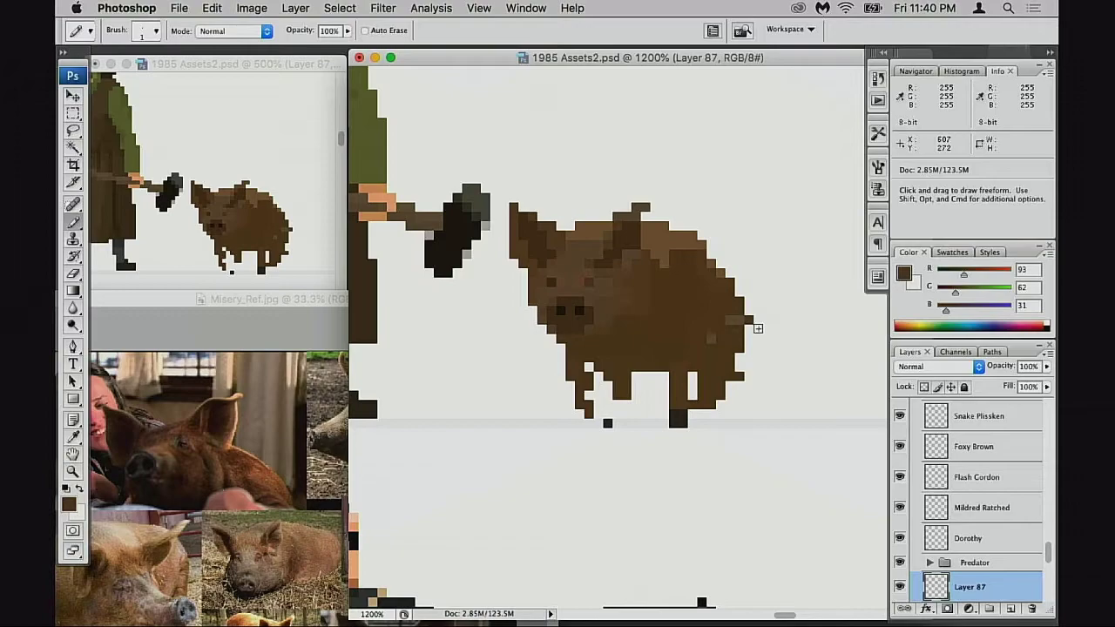
click(758, 329)
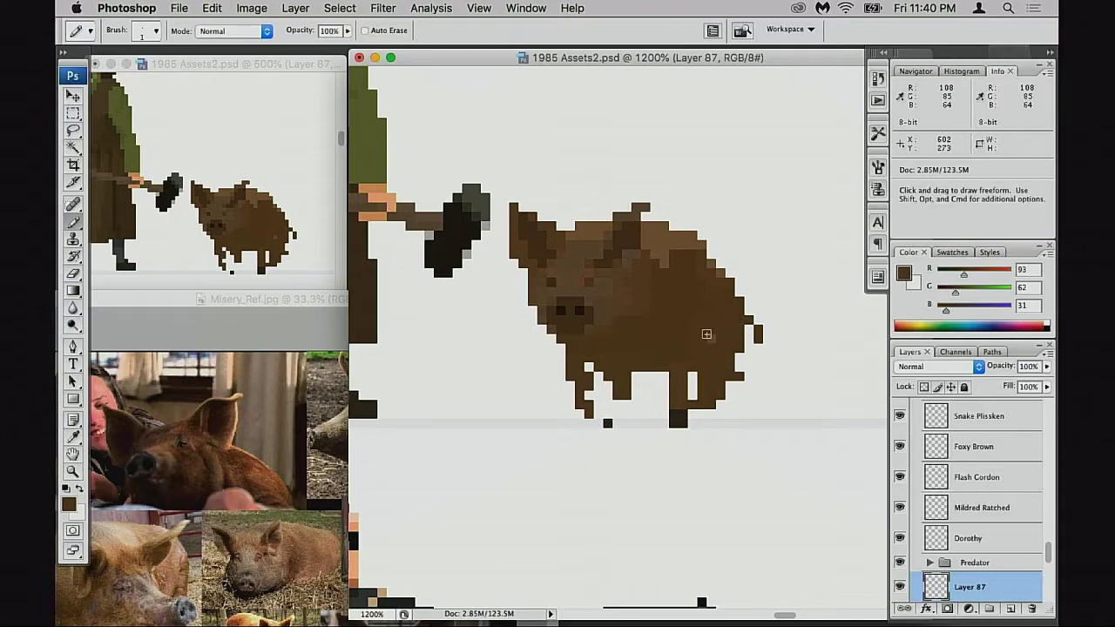
Paint a highlight in brown (130, 92, 57) down the pig's haunch and tone it back into the darker body brown
alt+click(688, 245)
mouse_move(709, 320)
mouse_down()
mouse_move(702, 360)
mouse_move(717, 320)
mouse_move(716, 364)
mouse_up()
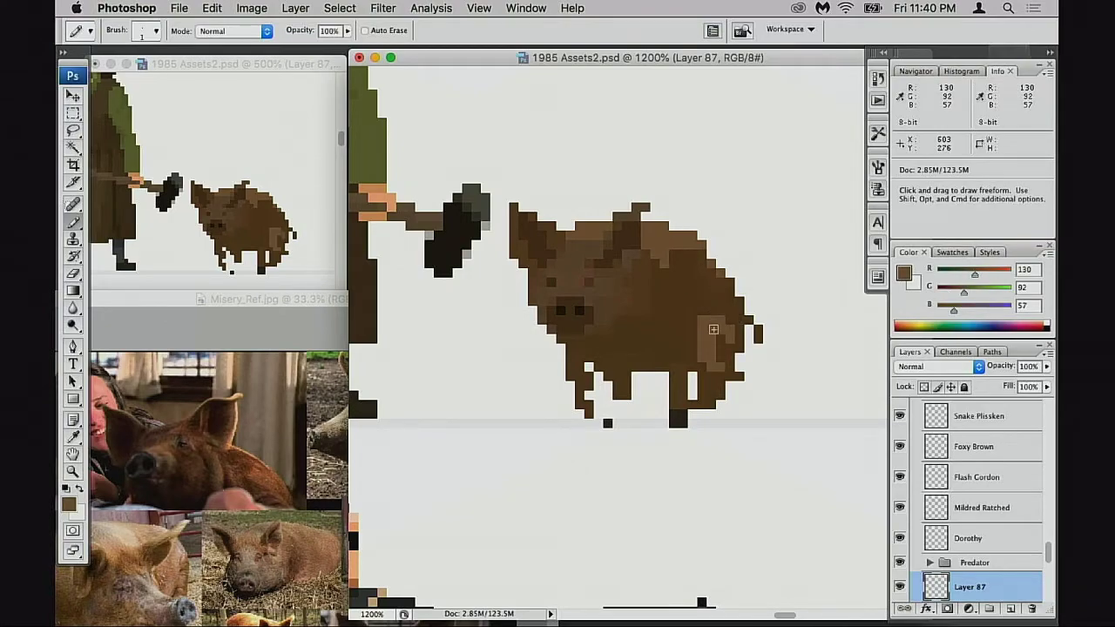
alt+click(627, 290)
mouse_move(705, 314)
mouse_down()
mouse_move(669, 312)
mouse_move(710, 327)
mouse_move(694, 343)
mouse_move(727, 309)
mouse_move(694, 325)
mouse_move(699, 353)
mouse_move(725, 341)
mouse_move(705, 300)
mouse_up()
alt+click(667, 314)
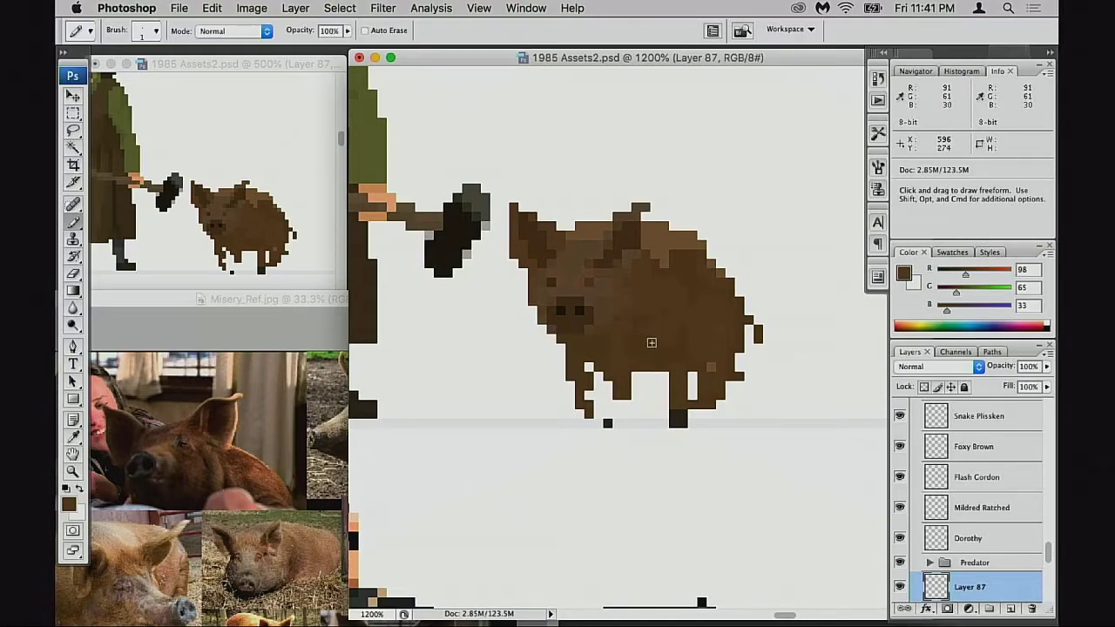
Refine the pig's face with brown (105, 79, 55) and reshape the snout below the nostrils with brown (101, 72, 43)
key(super+equal)
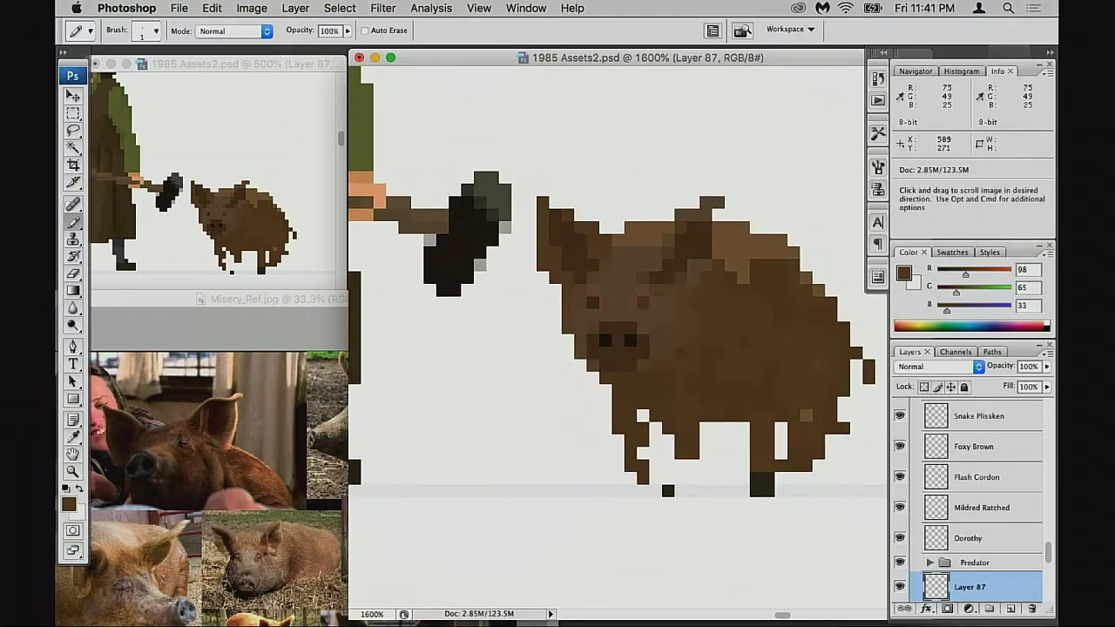
scroll(594, 336, up, 1)
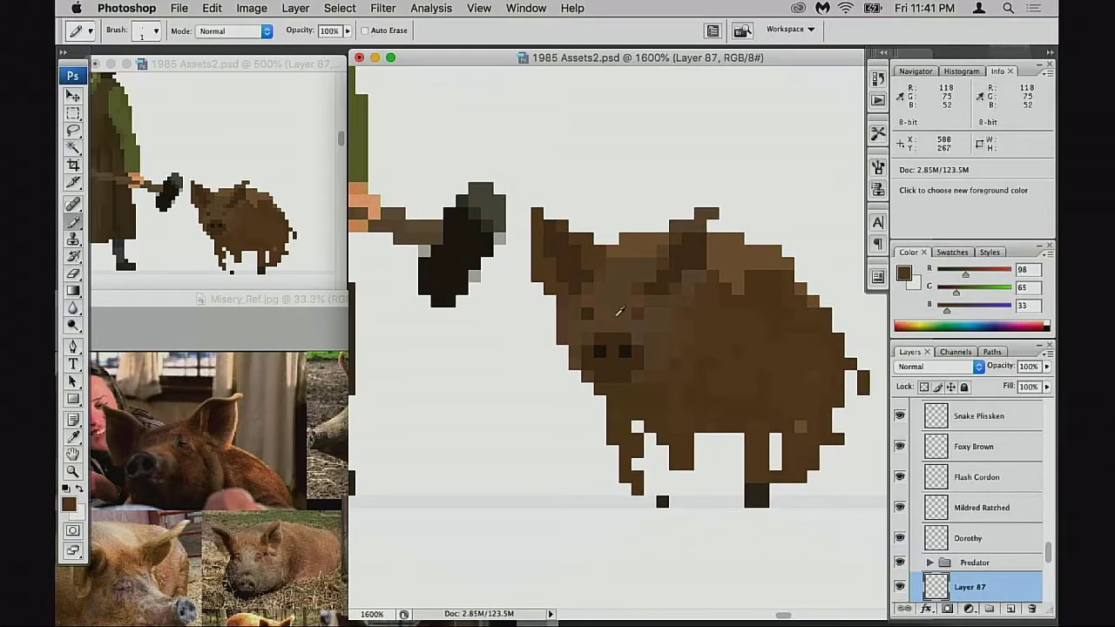
alt+click(580, 327)
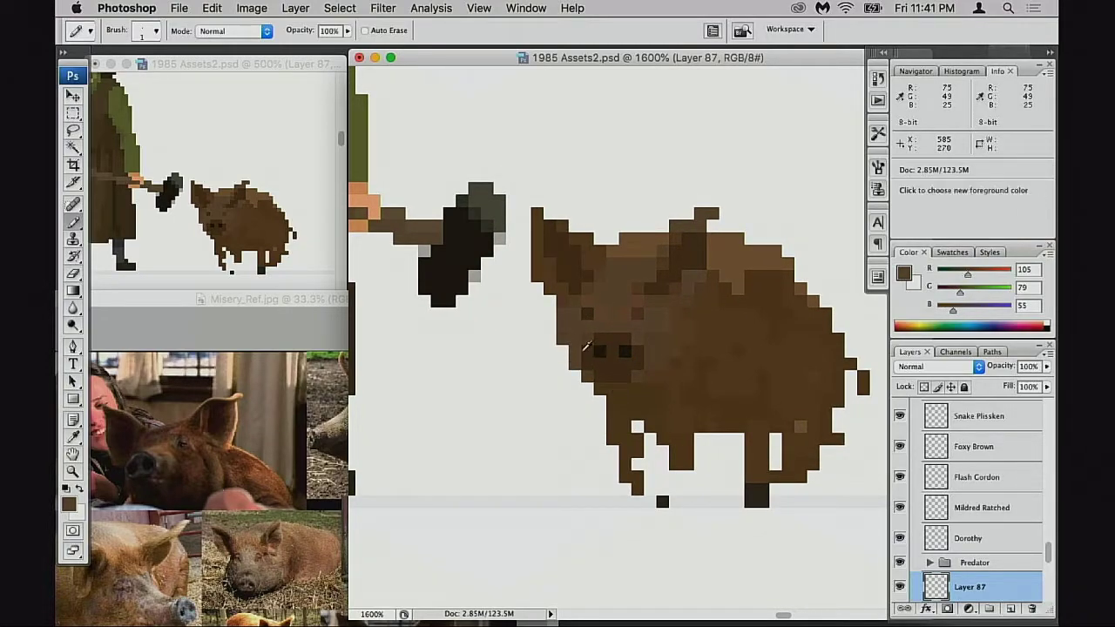
alt+click(645, 360)
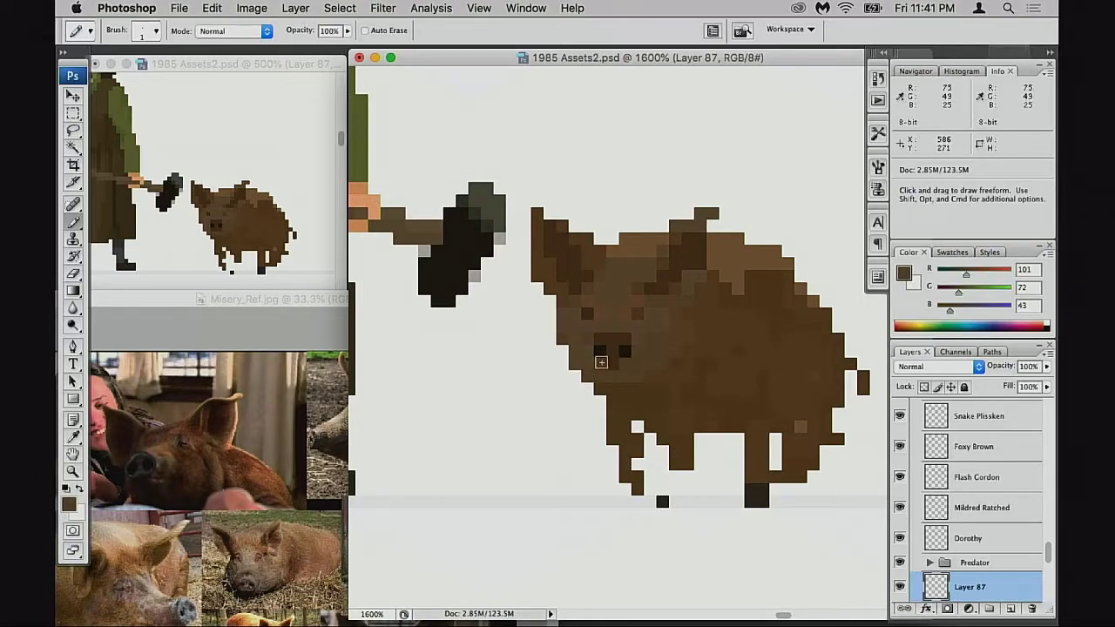
click(612, 363)
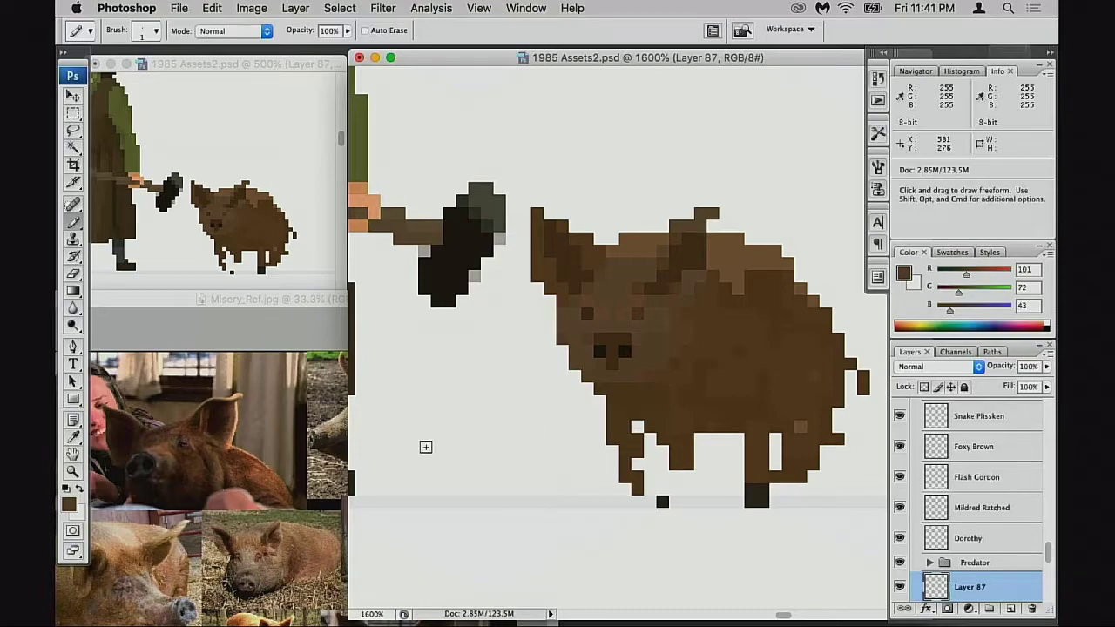
Check the reference photos and repaint the snout's lower corner pixels under both nostrils in brown (101, 72, 43)
click(329, 474)
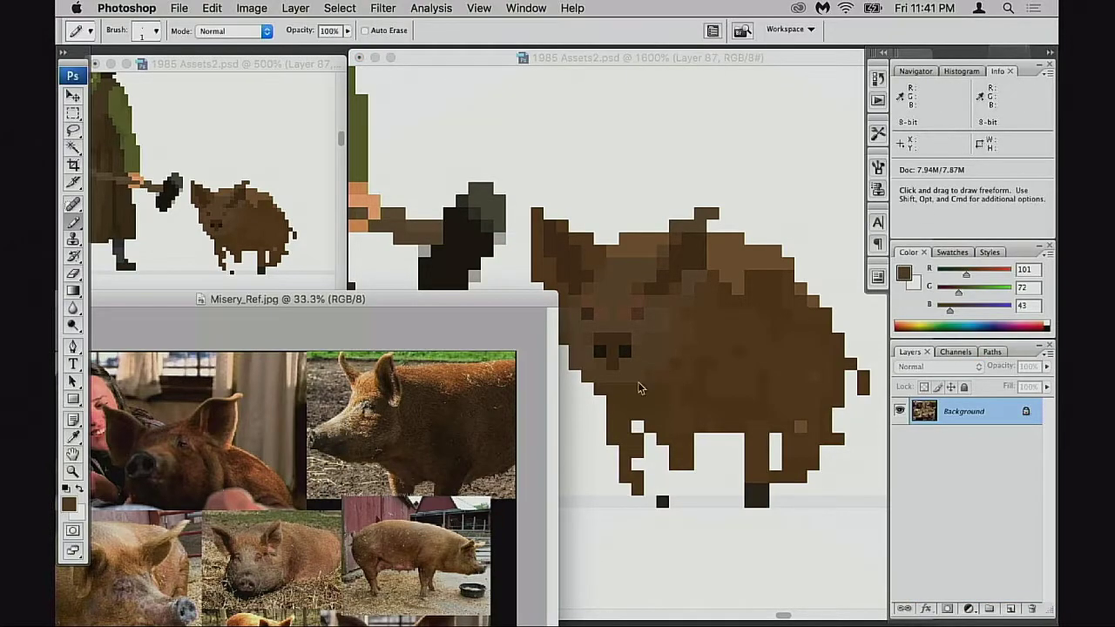
click(678, 383)
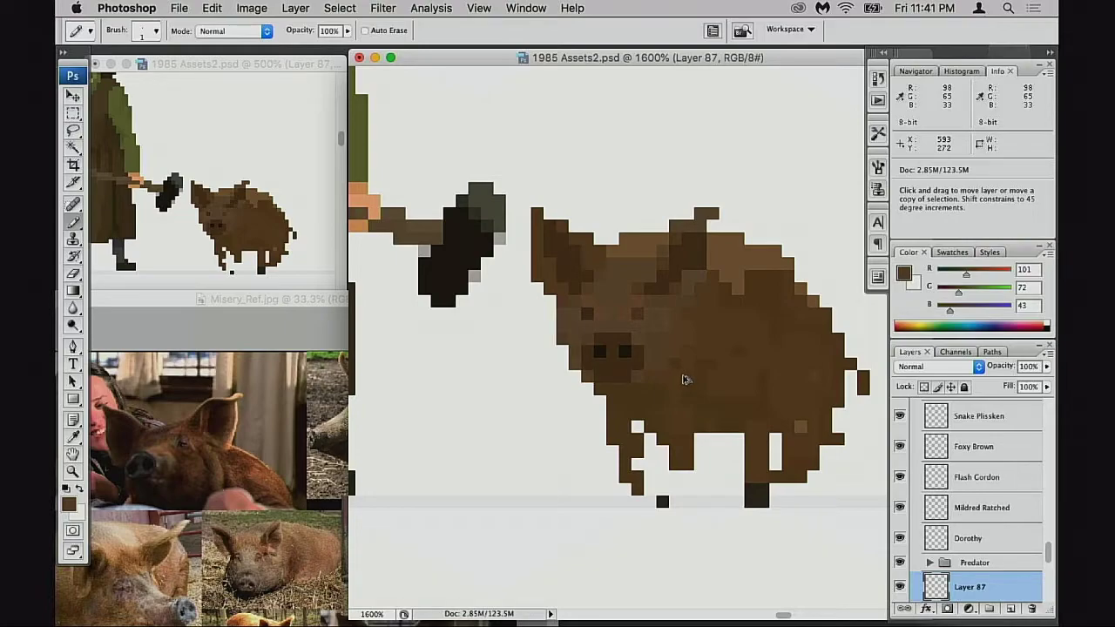
key(shift)
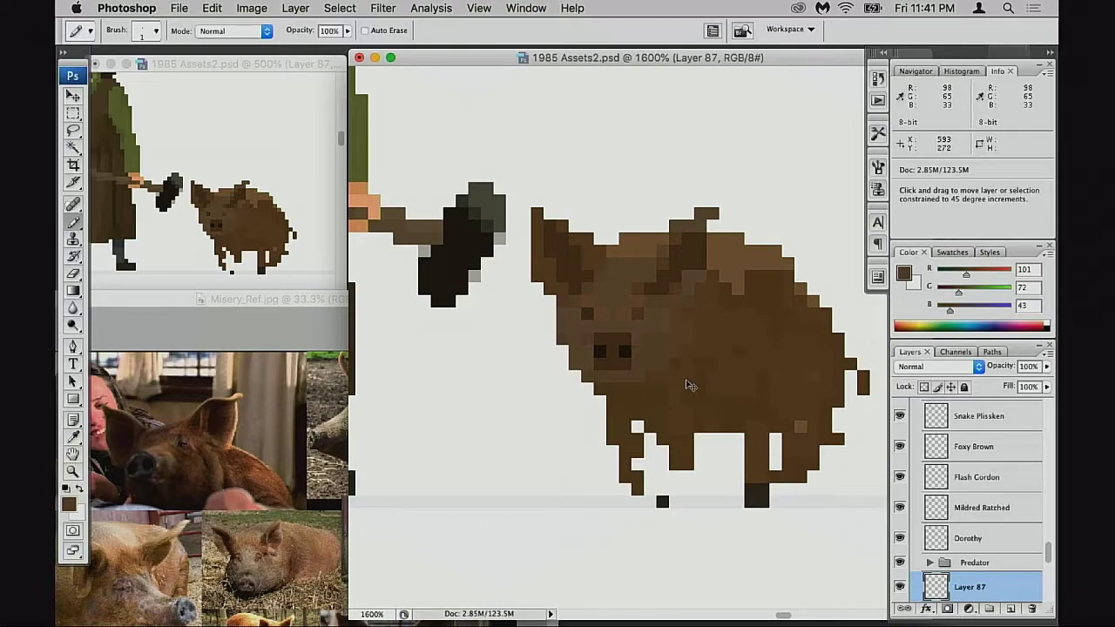
alt+click(642, 366)
click(599, 364)
click(626, 365)
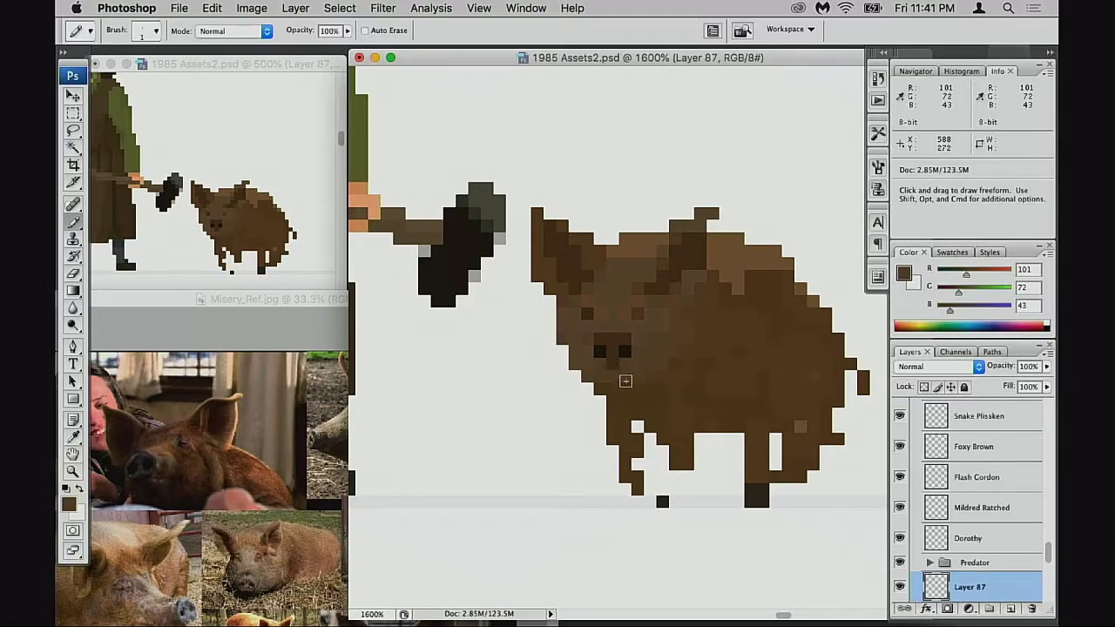
Shade the pixels around the eyes in browns (98, 65, 33) and (105, 79, 55), picking dark brown (75, 49, 25) from the ear
alt+click(709, 362)
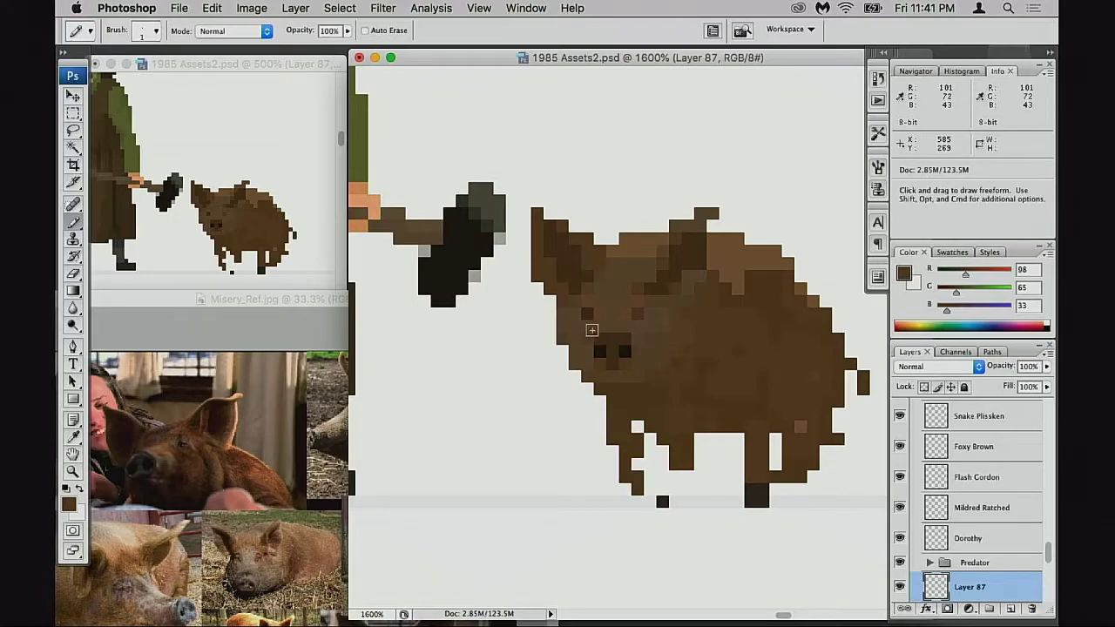
click(626, 350)
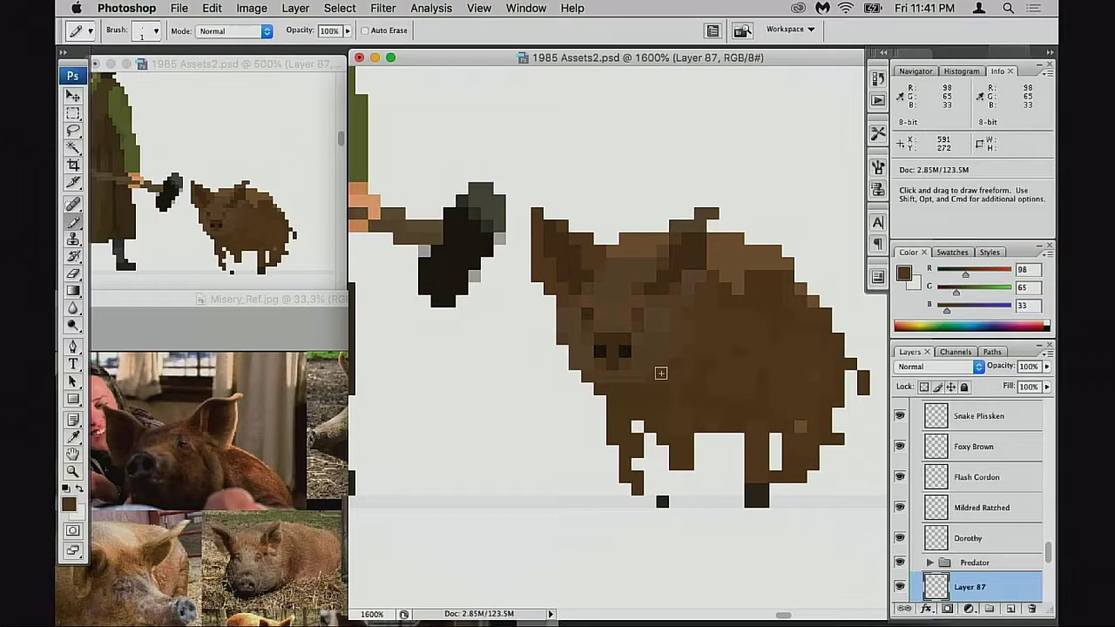
alt+click(642, 288)
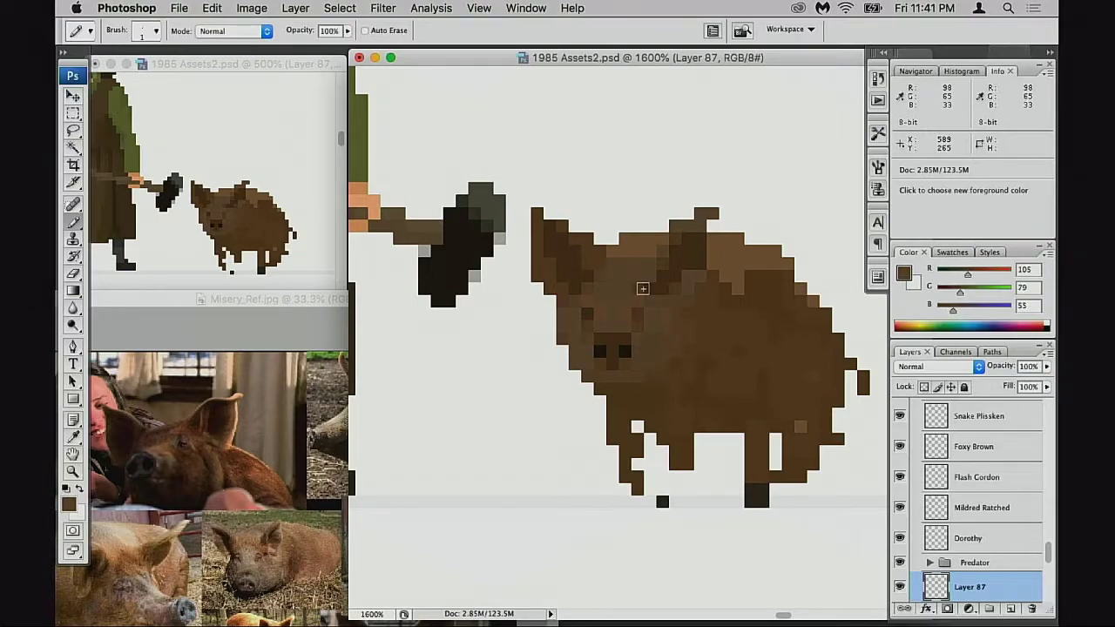
alt+click(673, 283)
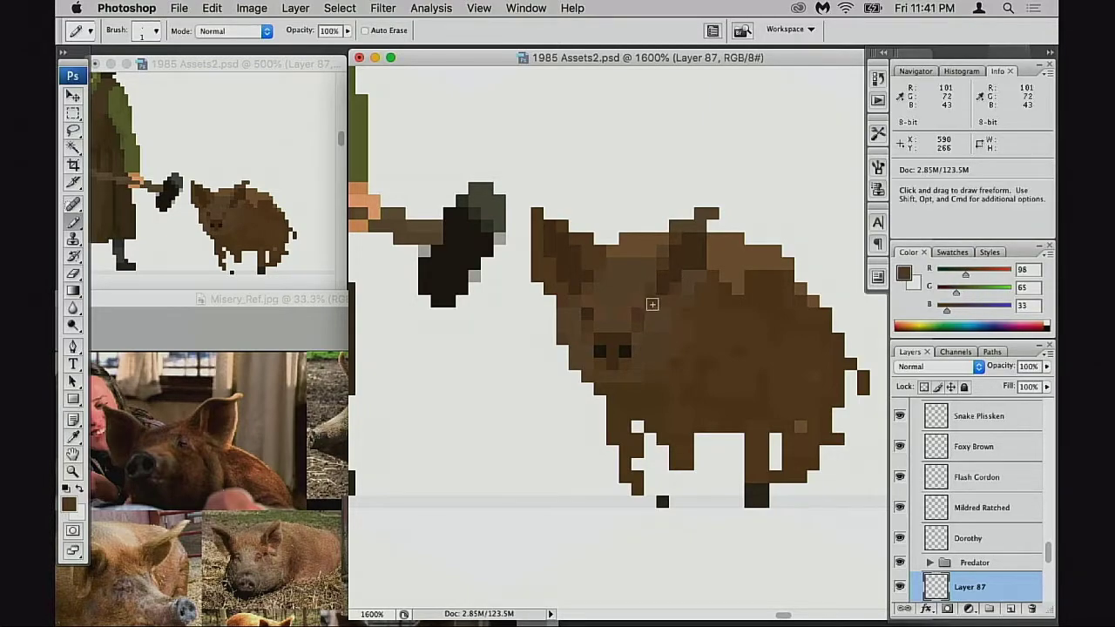
alt+click(667, 265)
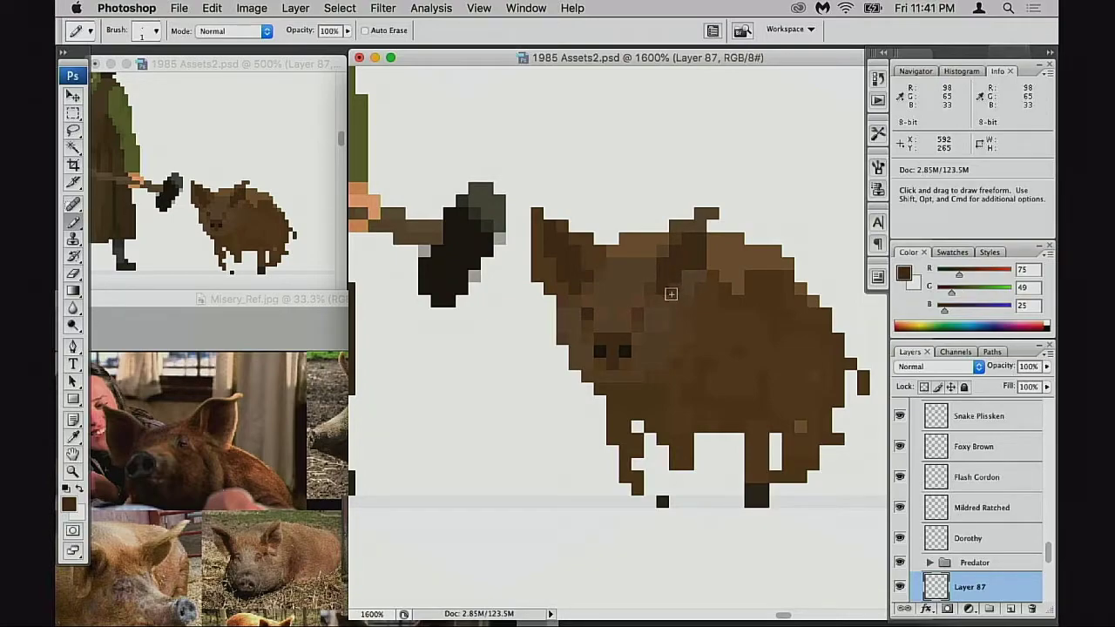
Add a forehead highlight in brown (130, 92, 57) and trim the head's top corner pixel between the ears with white
alt+click(667, 246)
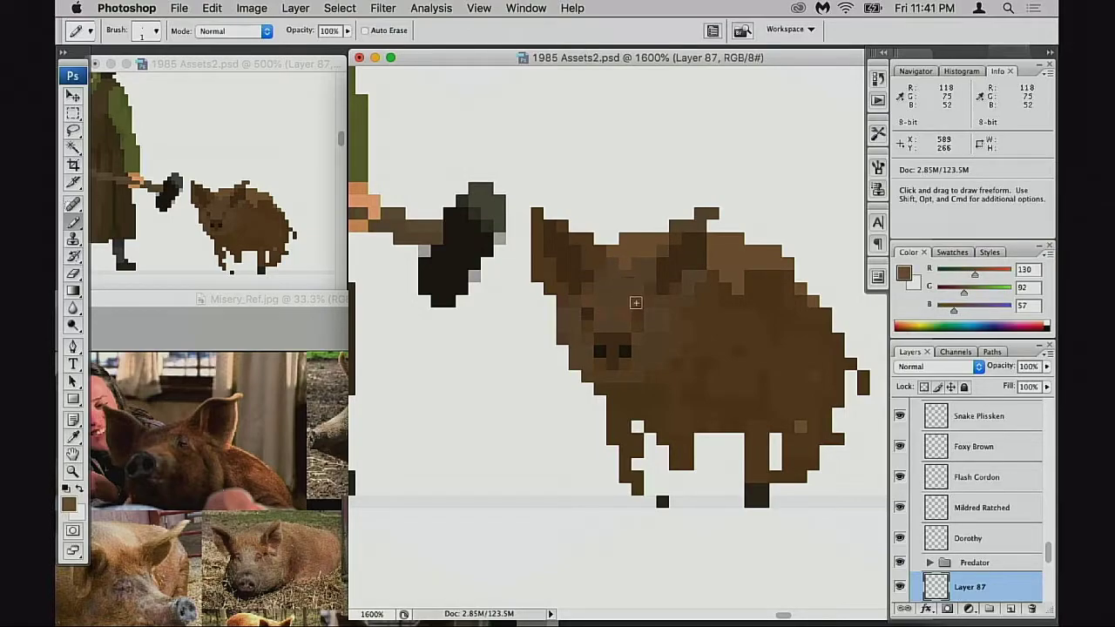
key(e)
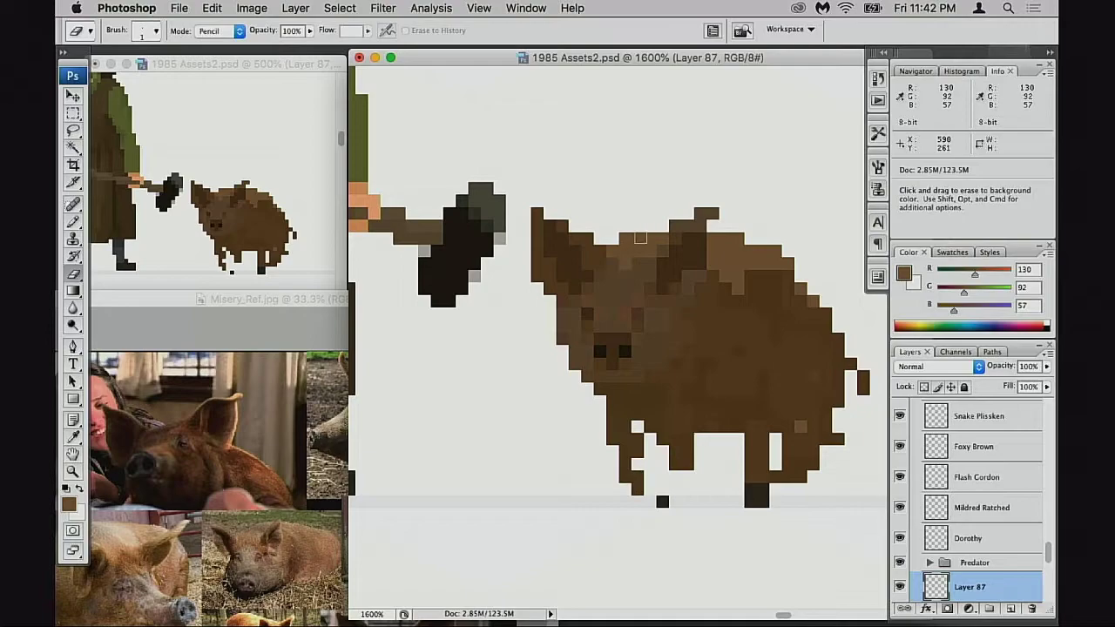
key(b)
key(x)
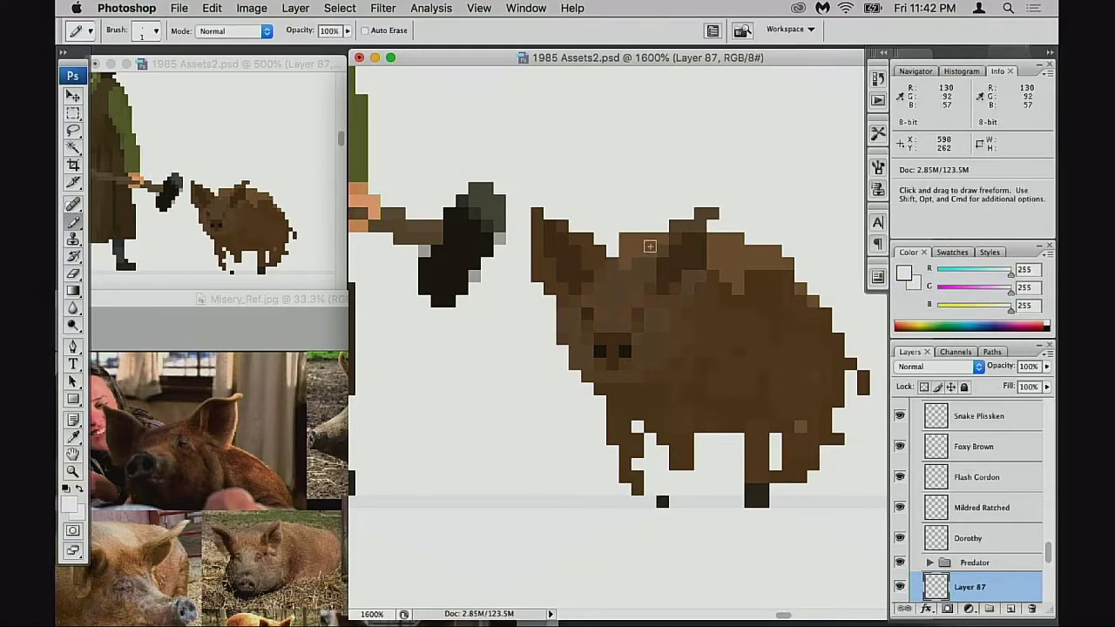
click(625, 240)
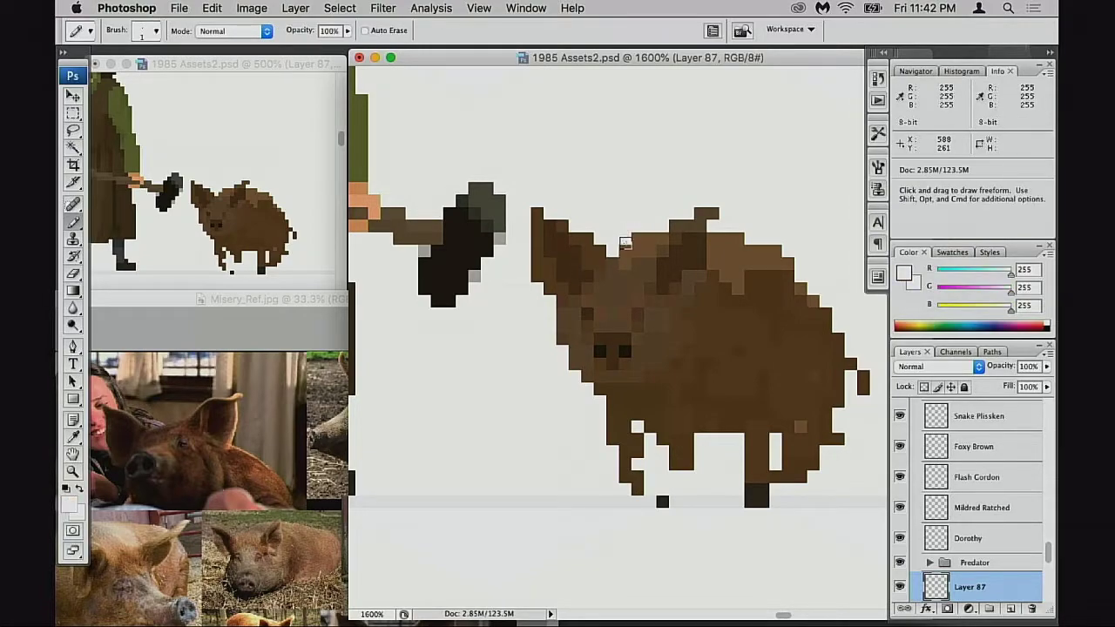
Recolor the ear nearest the body with brown (98, 65, 33) along its front and tip, and dark brown (75, 49, 25) behind
click(674, 263)
alt+click(650, 273)
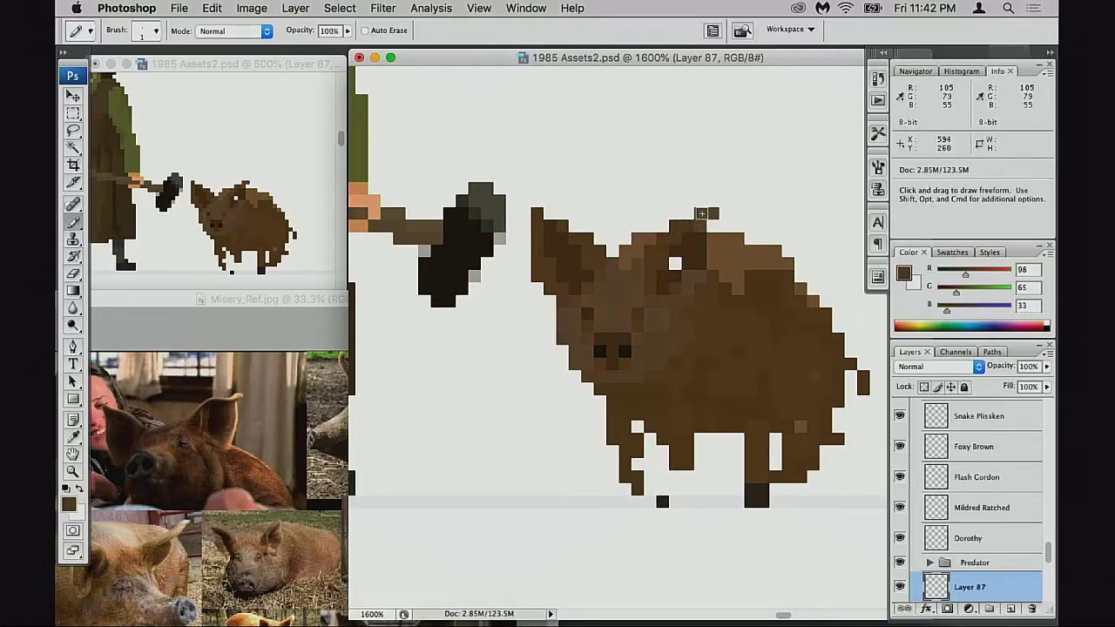
click(675, 263)
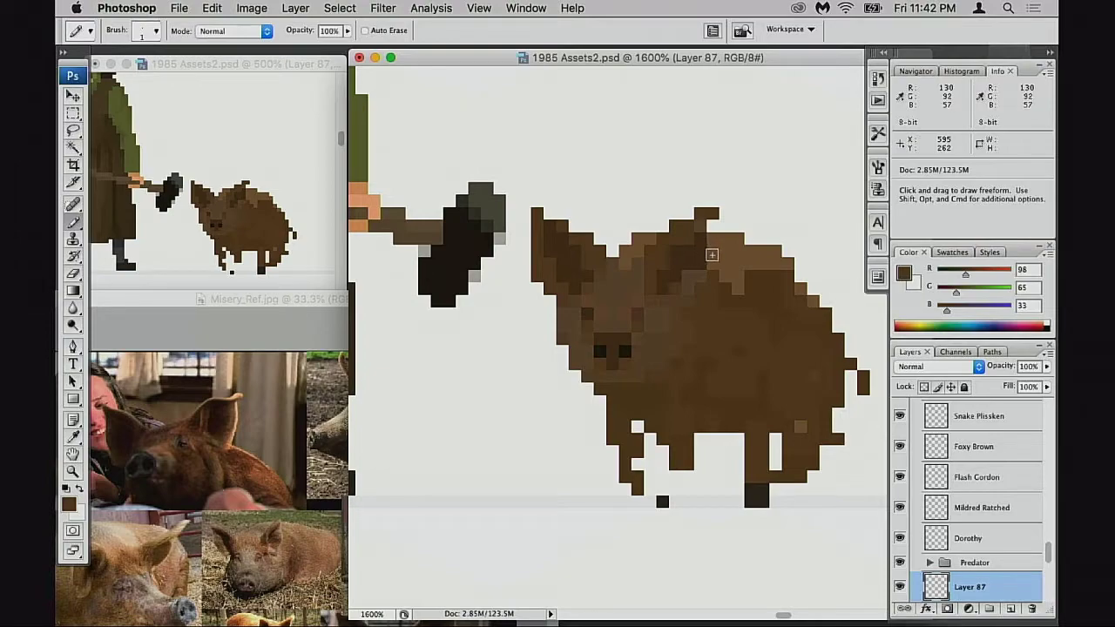
alt+click(700, 243)
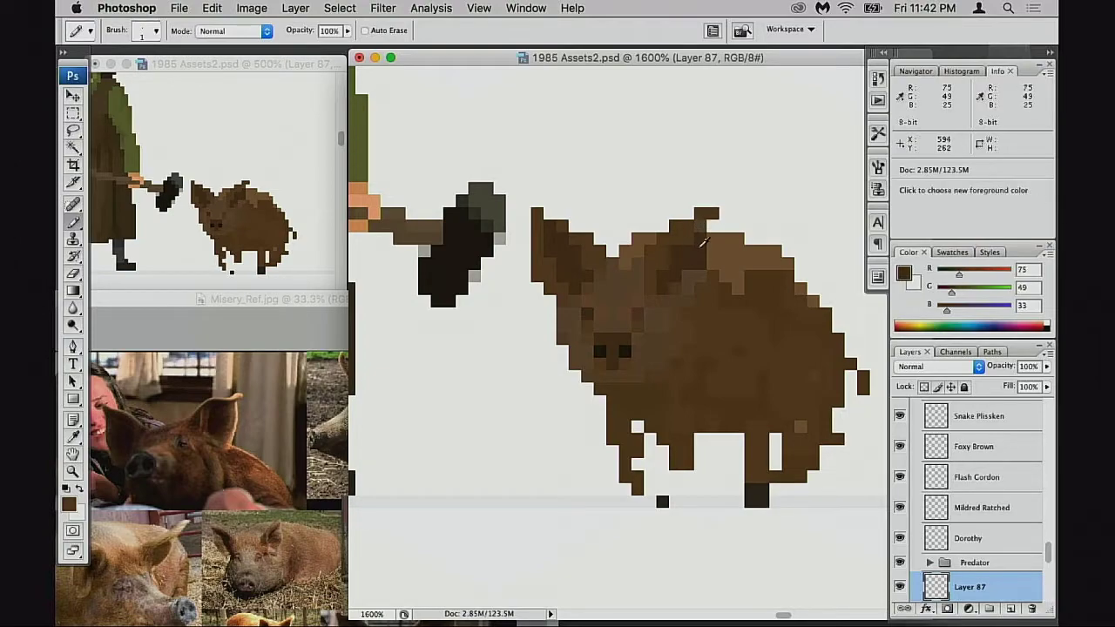
alt+click(697, 224)
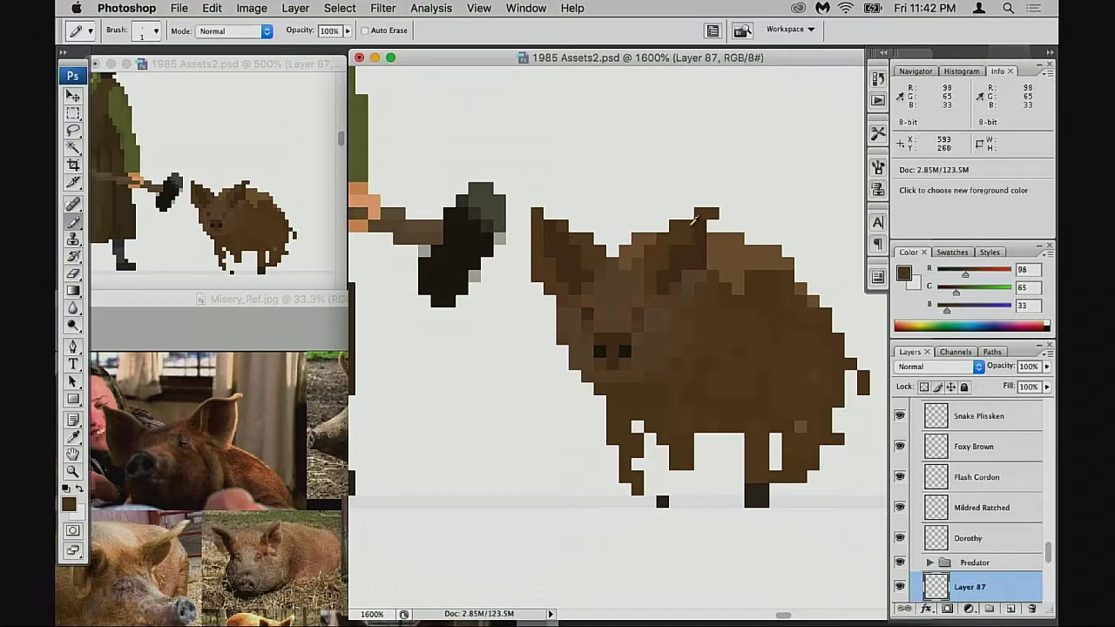
click(673, 266)
alt+click(687, 271)
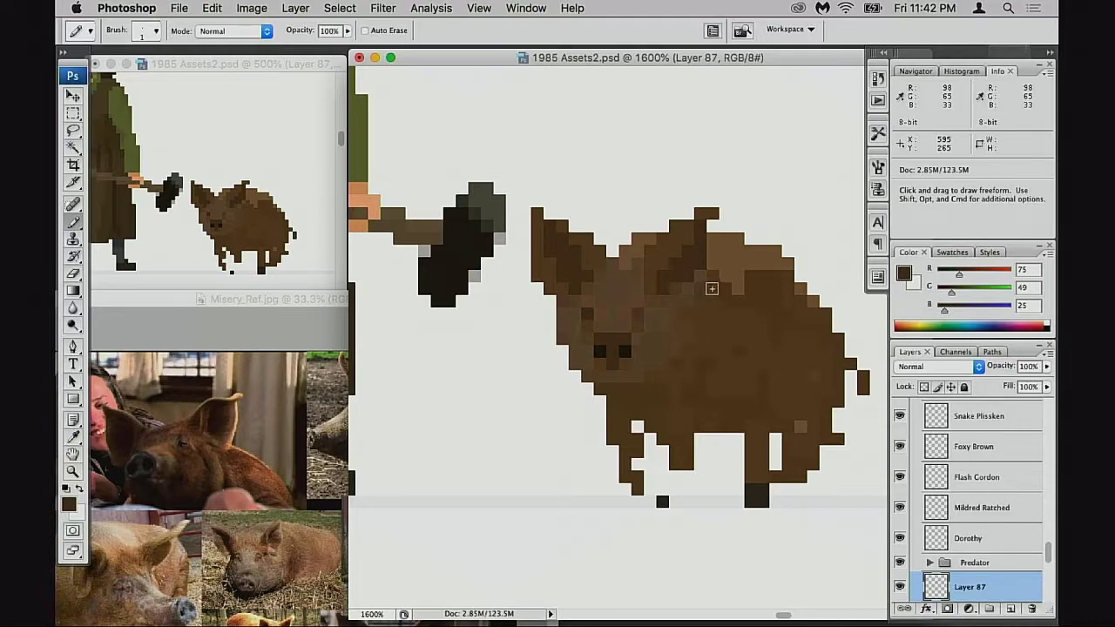
Move the reference photos beside the enlarged pig head to compare the ears, keeping the pig in the small preview uncovered
super+click(669, 290)
drag(654, 301, 664, 306)
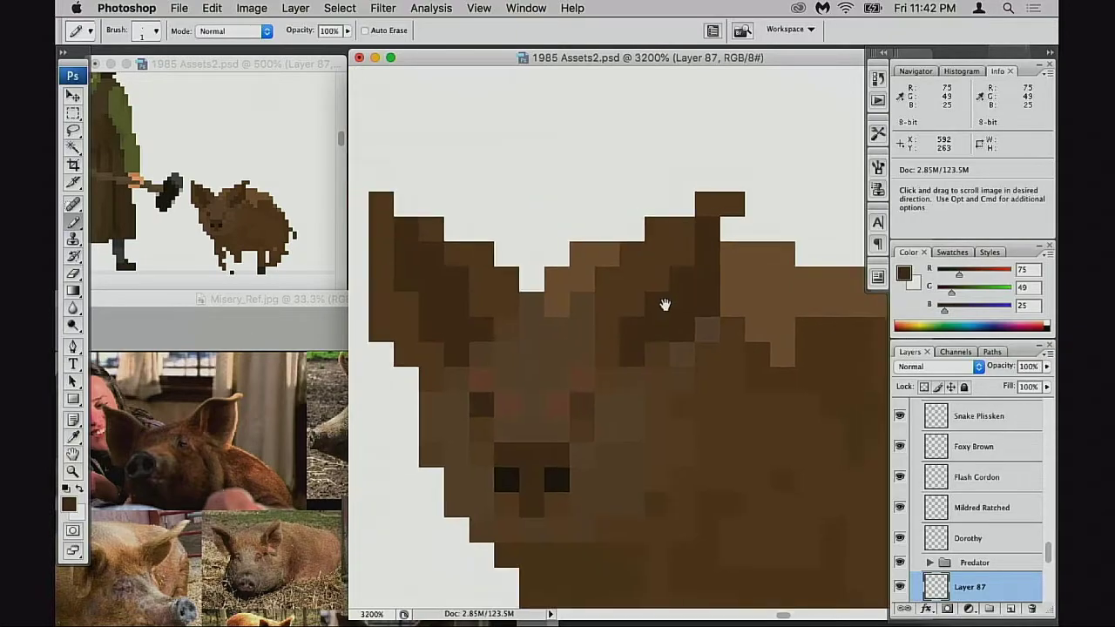
click(309, 433)
drag(451, 298, 470, 181)
click(574, 318)
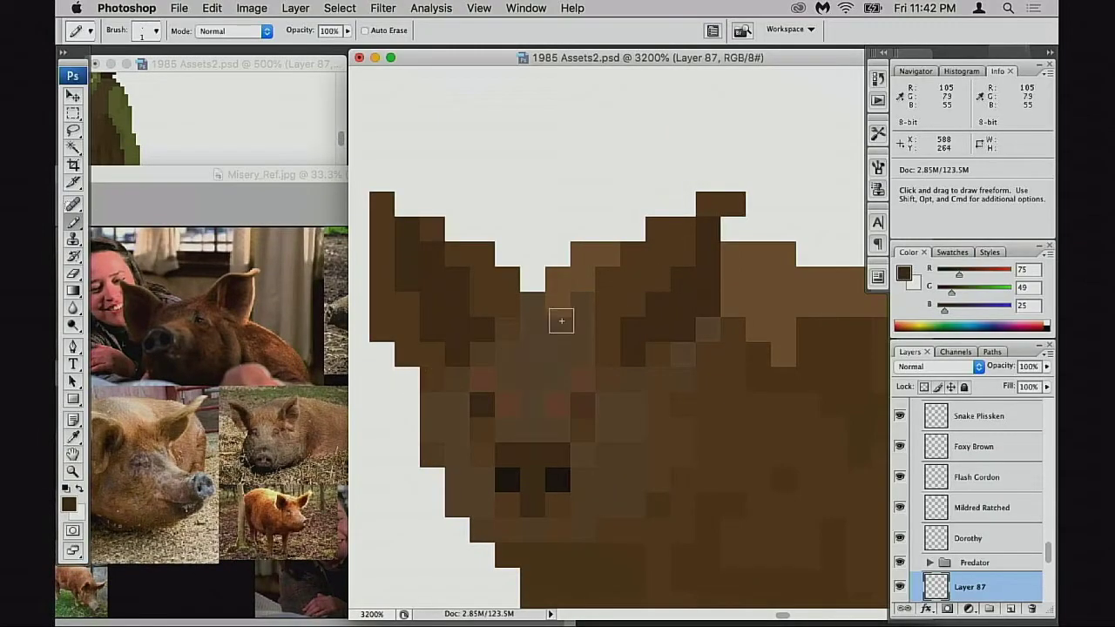
click(562, 308)
drag(565, 336, 671, 329)
key(super+z)
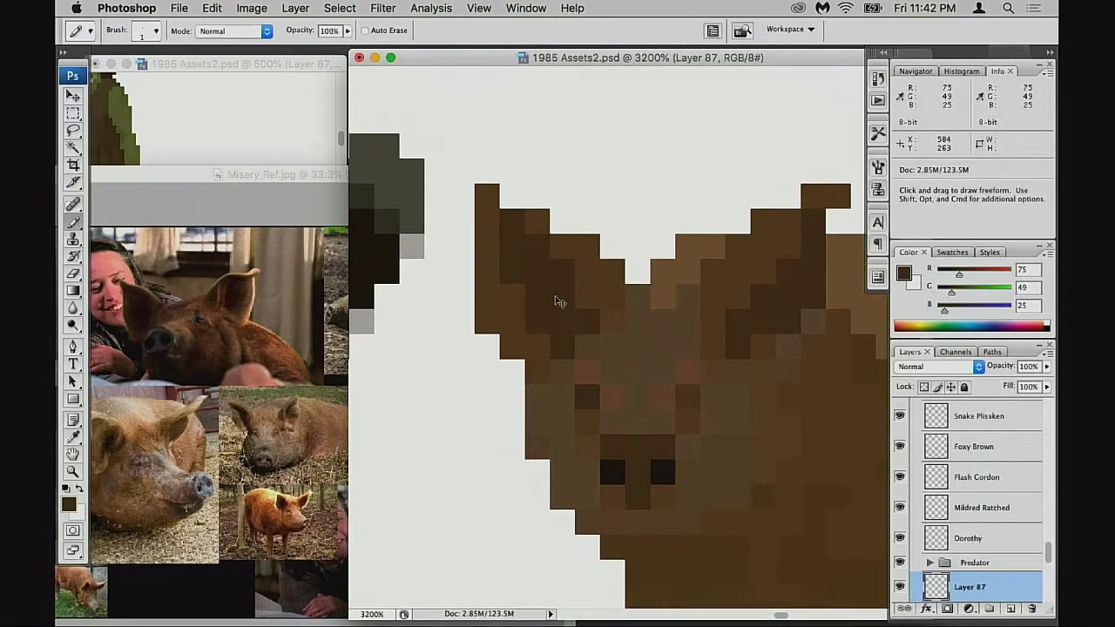
key(e)
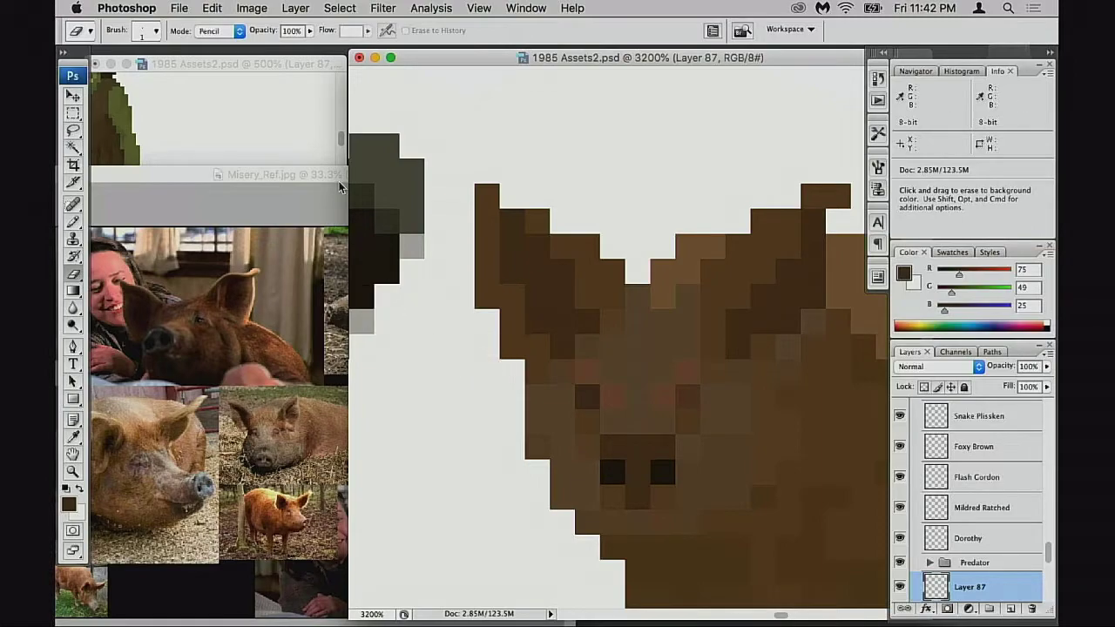
drag(339, 186, 311, 275)
click(605, 265)
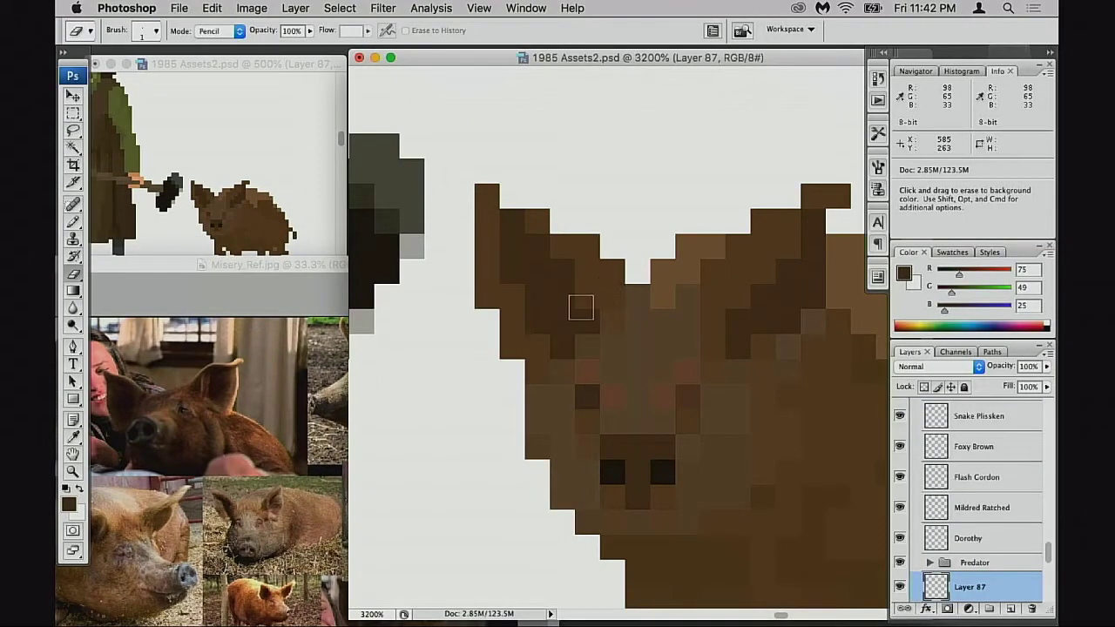
Reshape the shading of the ear nearest the hammer, widening its brown (98, 65, 33) edge around the dark (75, 49, 25) interior
key(b)
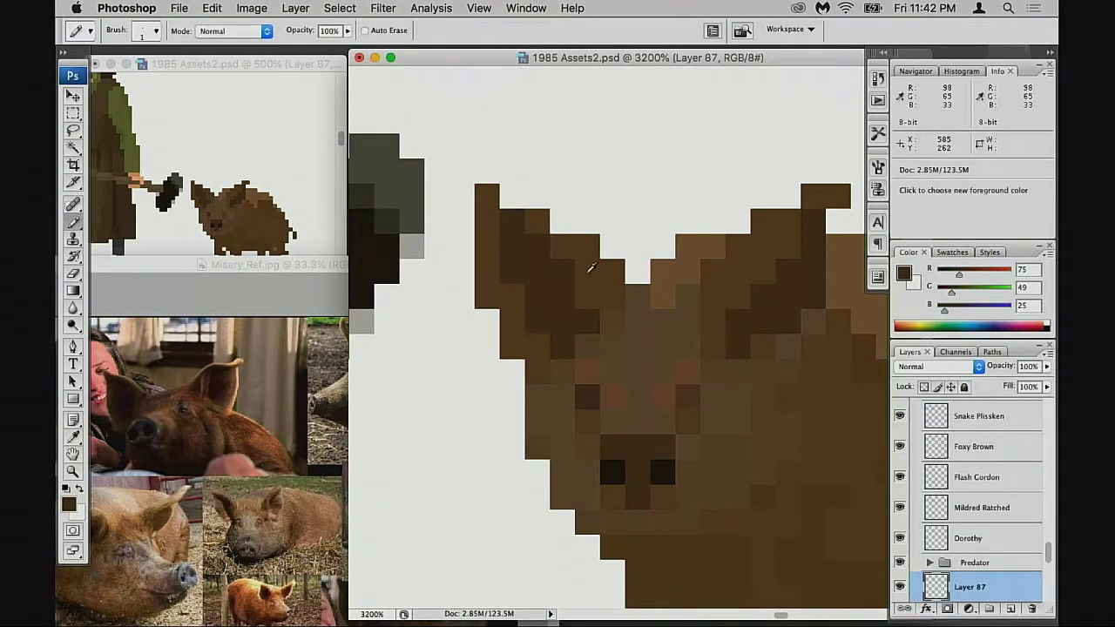
alt+click(591, 267)
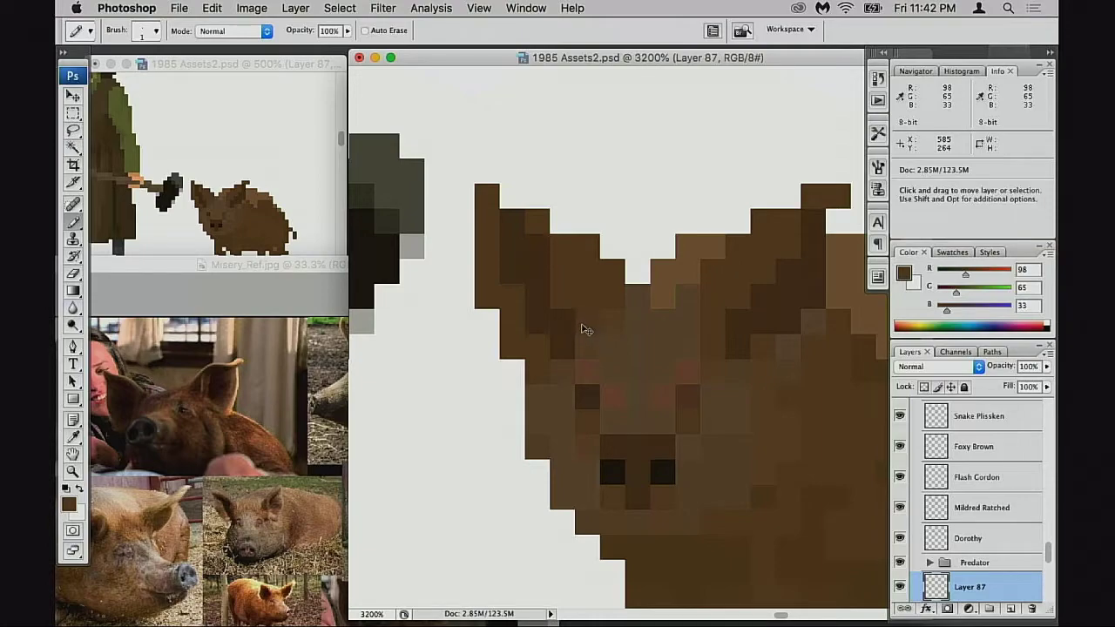
alt+click(563, 306)
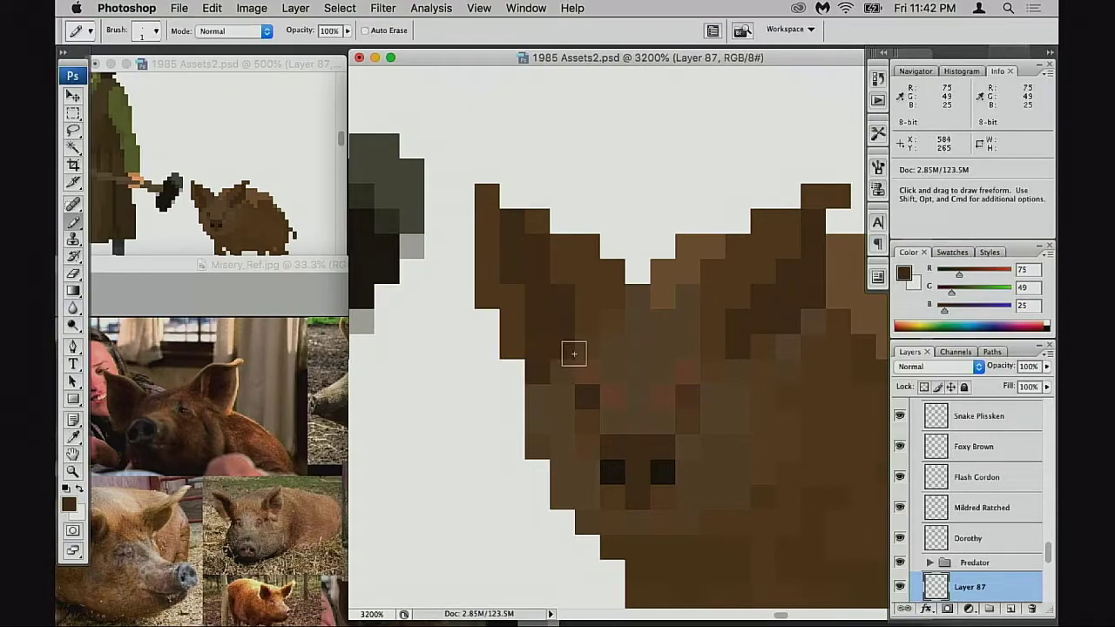
drag(622, 366, 618, 367)
key(super+z)
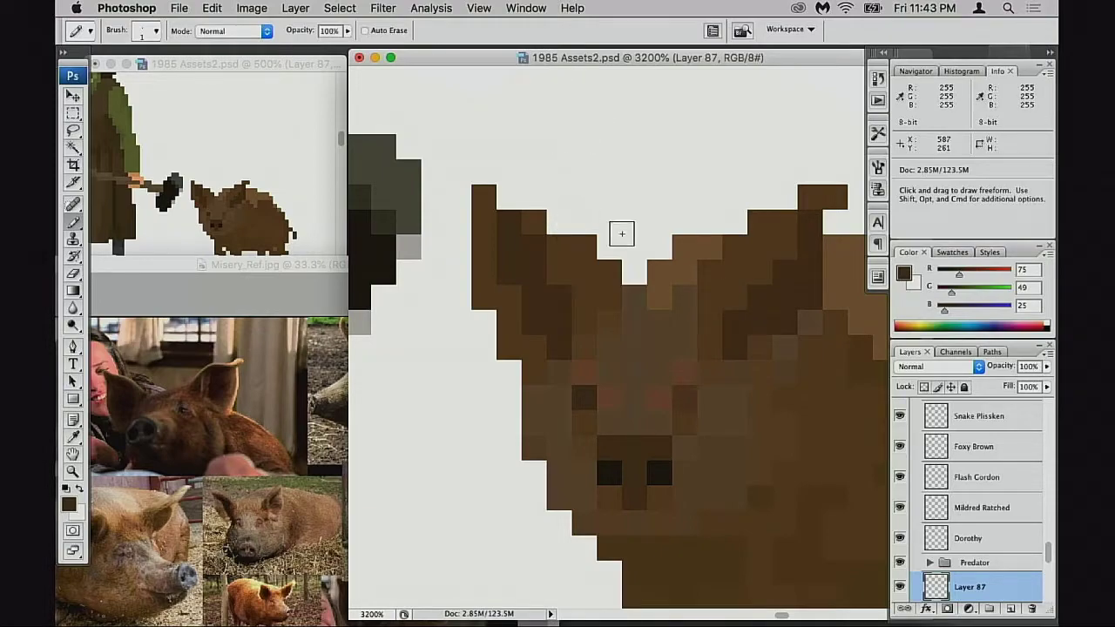
key(space)
mouse_move(579, 348)
mouse_down()
mouse_move(580, 266)
mouse_move(566, 233)
mouse_up()
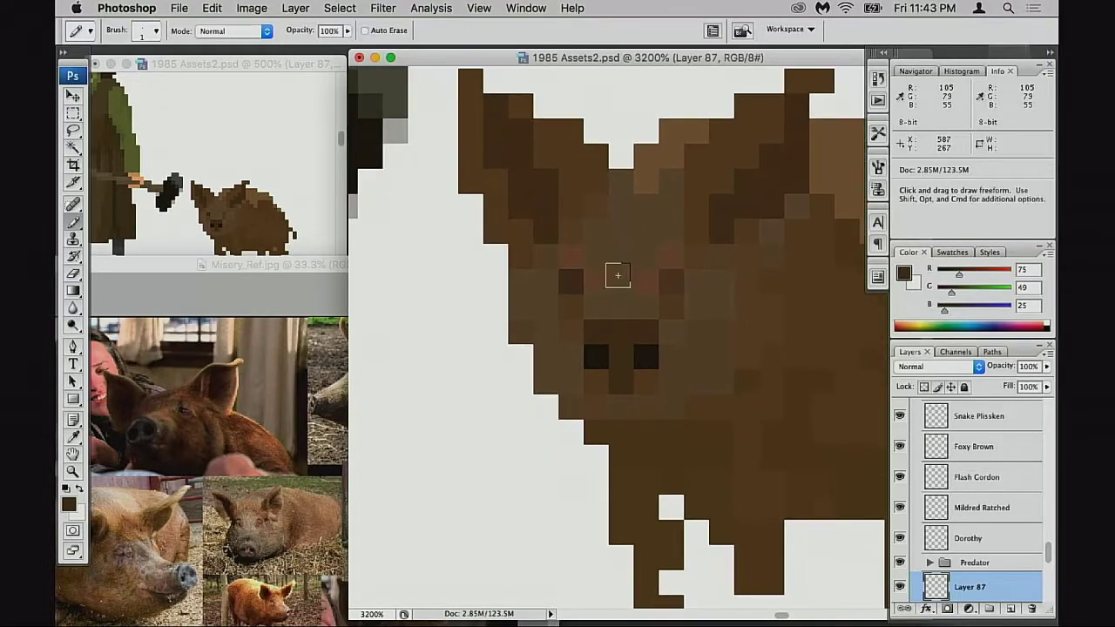
Fill the forehead beside the hammer-side ear and the lower cheek edge with grey-brown (105, 79, 55)
alt+click(624, 245)
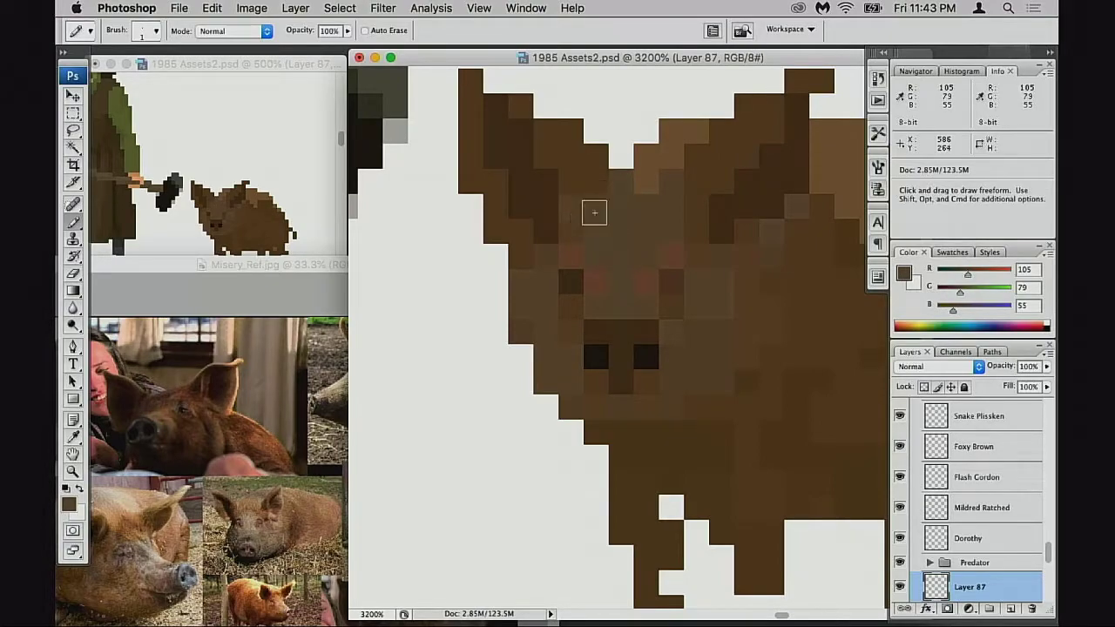
click(598, 184)
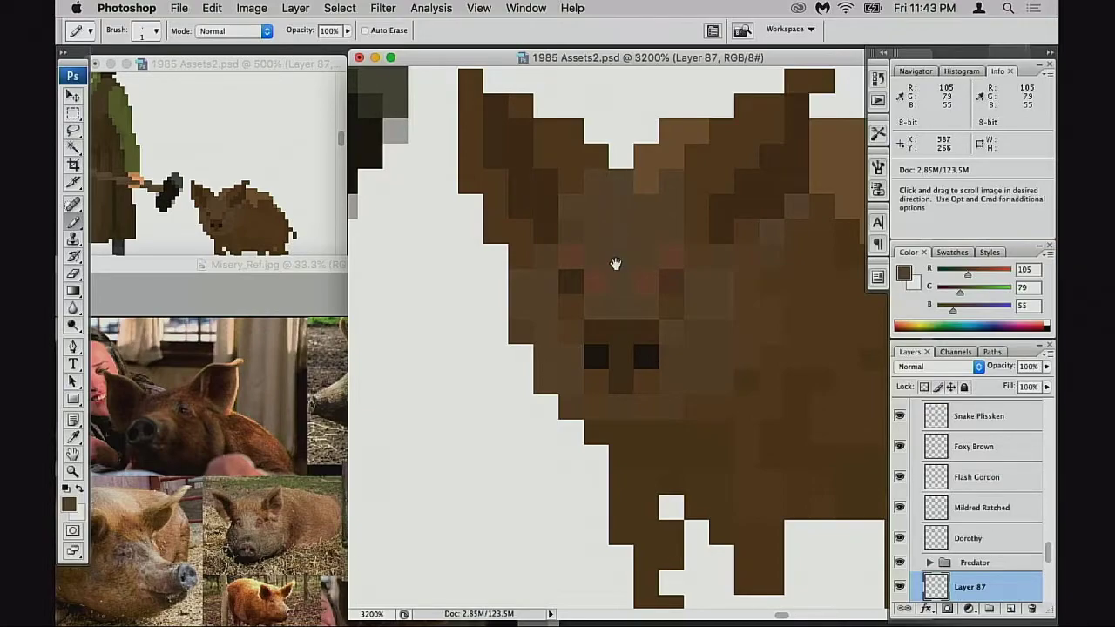
scroll(615, 257, down, 3)
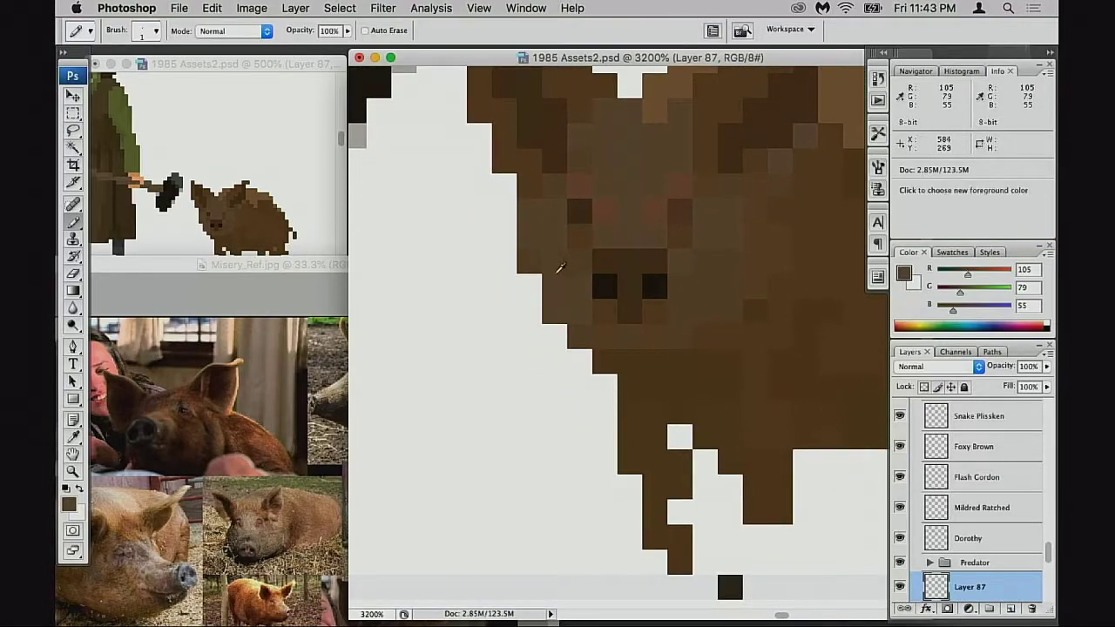
drag(583, 314, 577, 311)
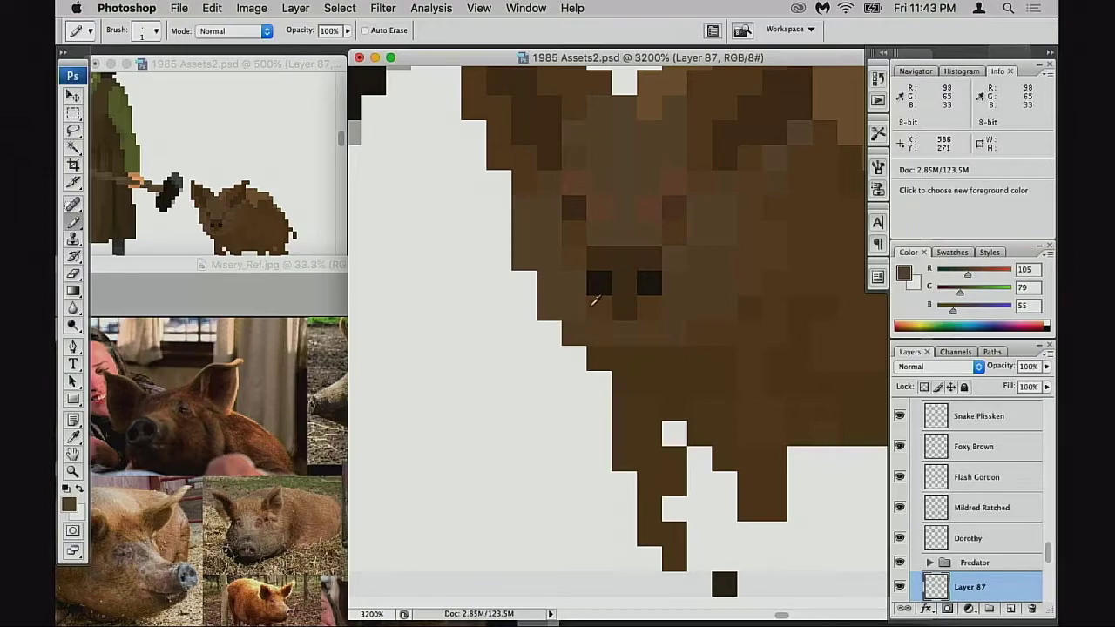
Shade the underside of the pig's jaw with brown (101, 72, 43), blending it into the chest
alt+click(613, 343)
scroll(614, 336, down, 2)
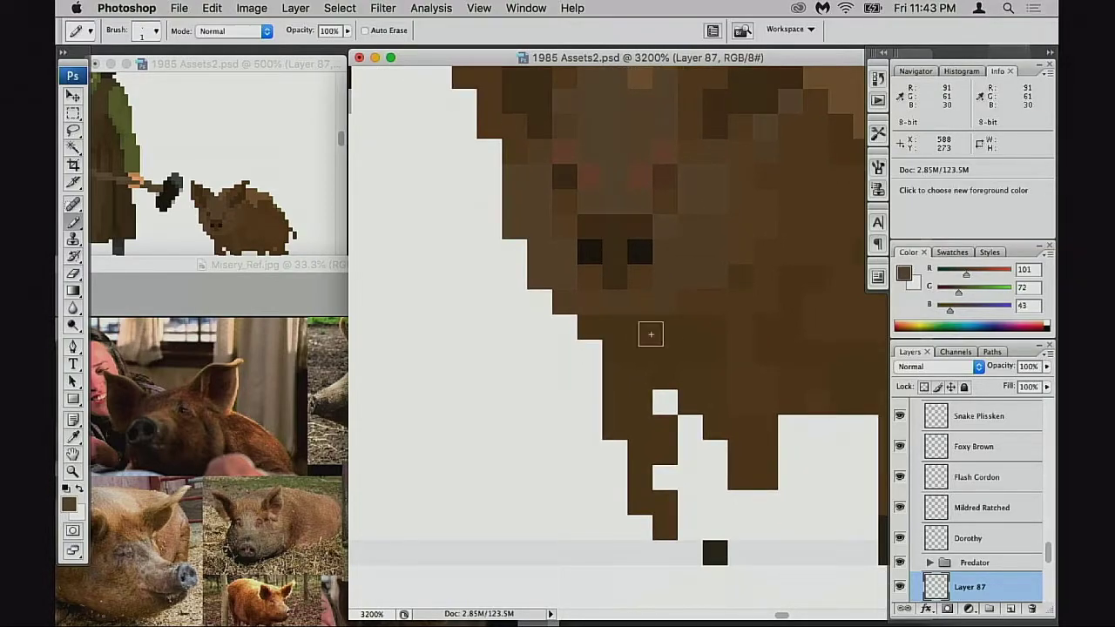
drag(615, 329, 687, 346)
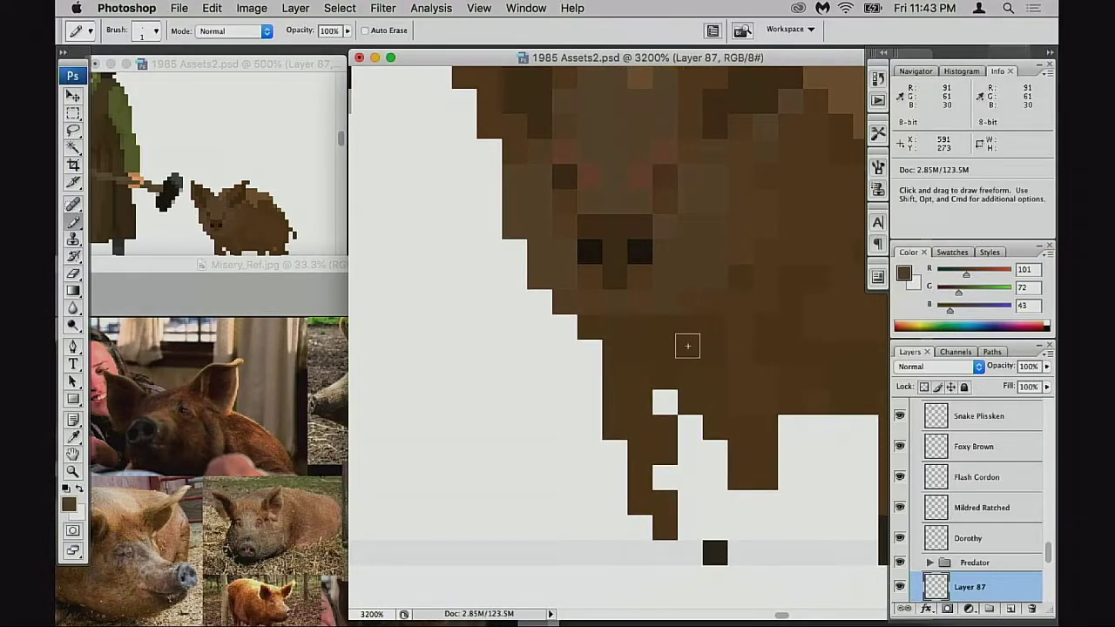
scroll(661, 348, up, 4)
scroll(662, 348, right, 2)
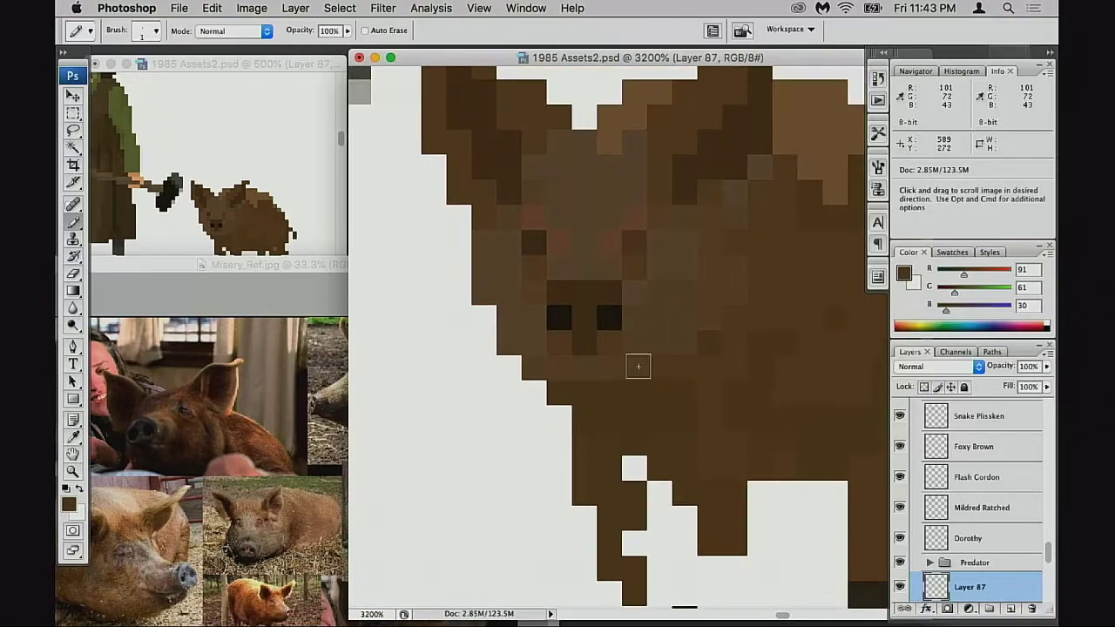
Paint a dark brown (75, 49, 25) shadow across the chest and down the front leg nearer the body
alt+click(708, 173)
drag(633, 442, 632, 461)
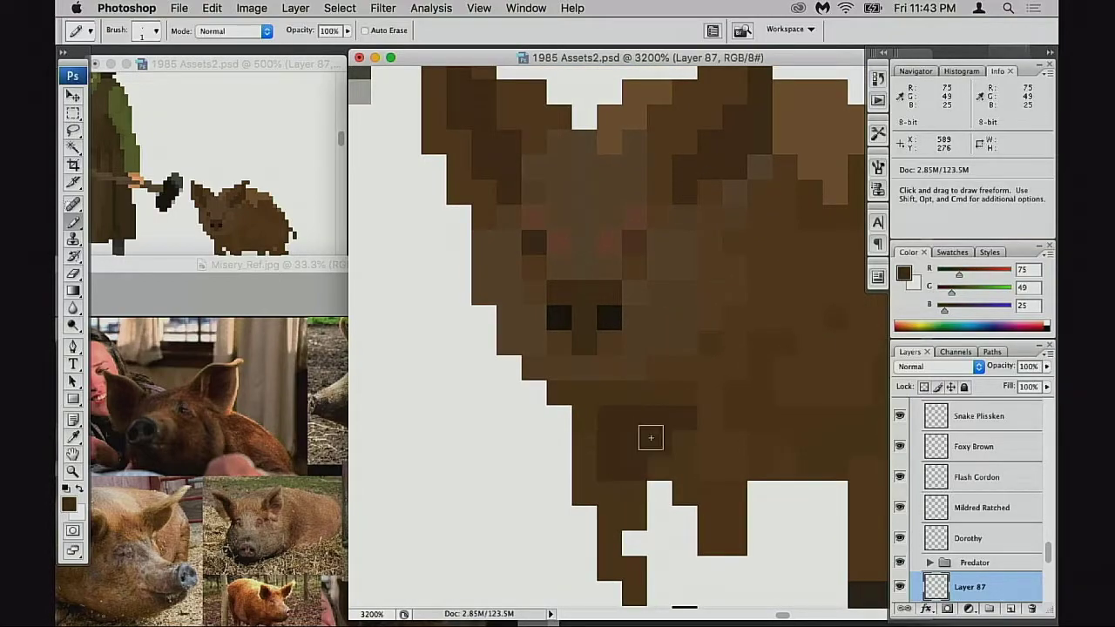
drag(707, 416, 703, 440)
scroll(708, 398, down, 4)
scroll(709, 398, right, 1)
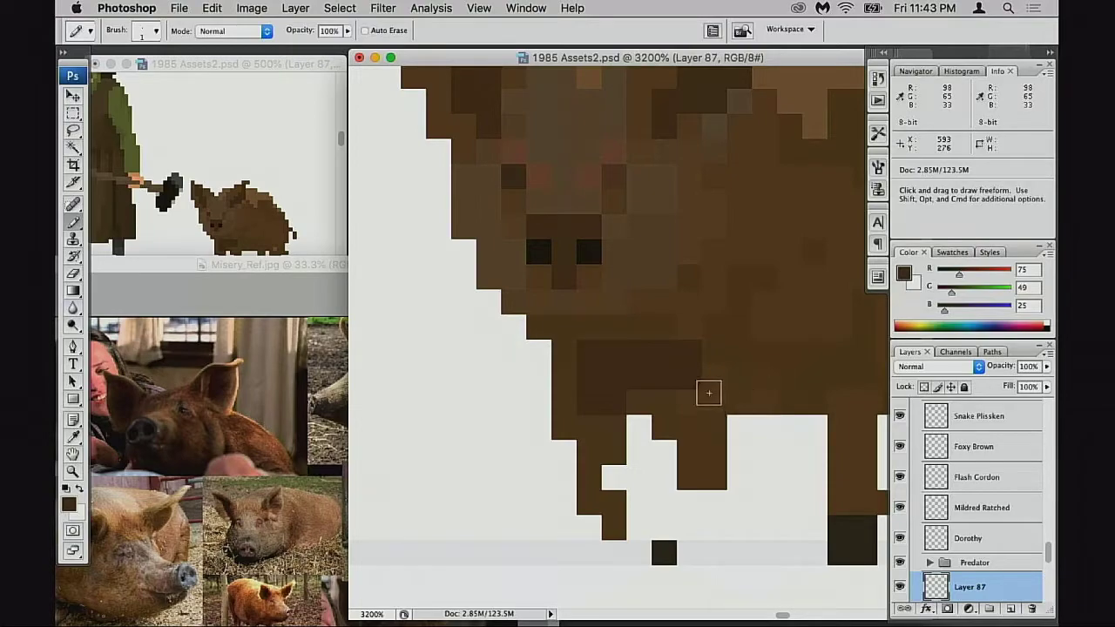
mouse_move(709, 392)
mouse_down()
mouse_move(708, 478)
mouse_move(690, 473)
mouse_move(667, 424)
mouse_move(712, 442)
mouse_up()
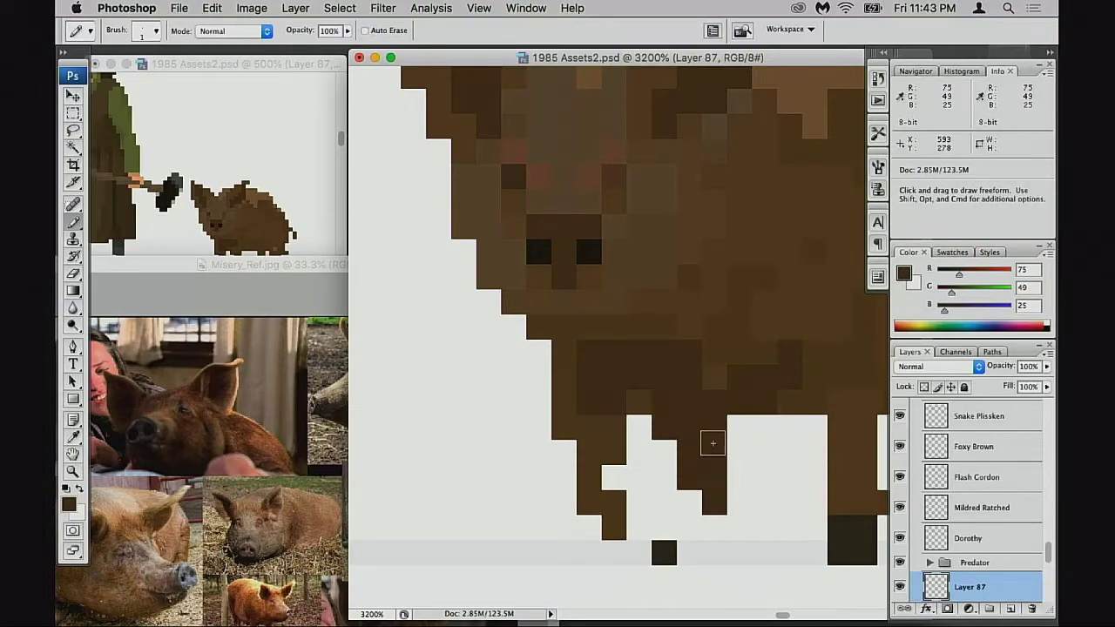
Extend the dark brown (75, 49, 25) shadow along the belly and down the rear leg, and bring the whole pig into the small preview
scroll(804, 378, right, 10)
scroll(803, 378, up, 1)
mouse_move(699, 393)
mouse_down()
mouse_move(648, 436)
mouse_move(677, 431)
mouse_move(632, 427)
mouse_move(648, 439)
mouse_move(653, 518)
mouse_up()
drag(575, 478, 614, 401)
click(278, 216)
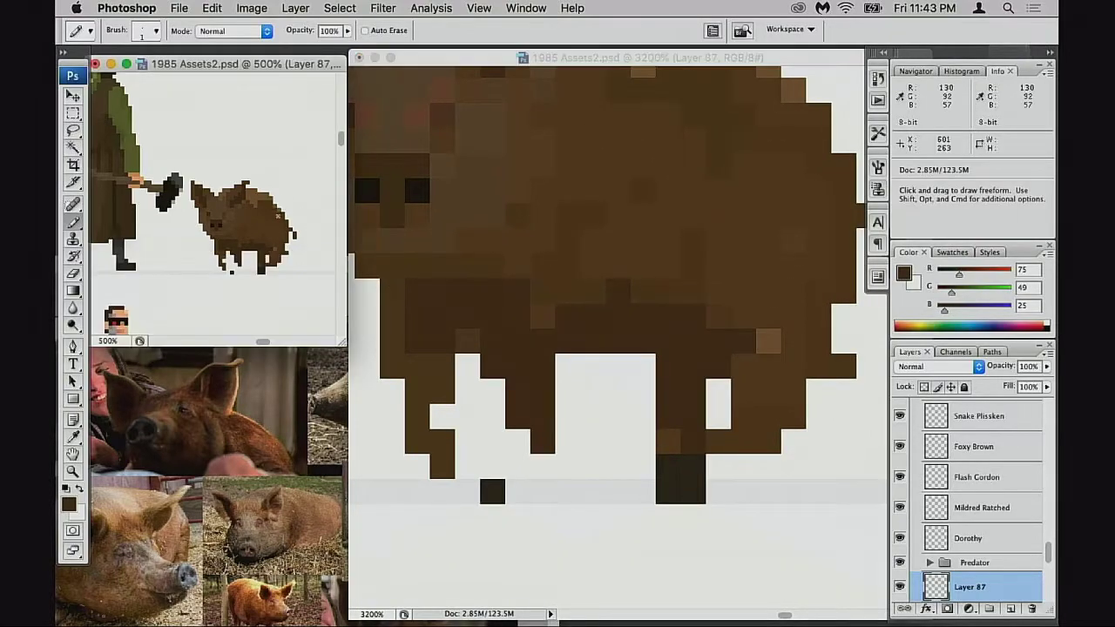
drag(278, 216, 294, 173)
click(701, 378)
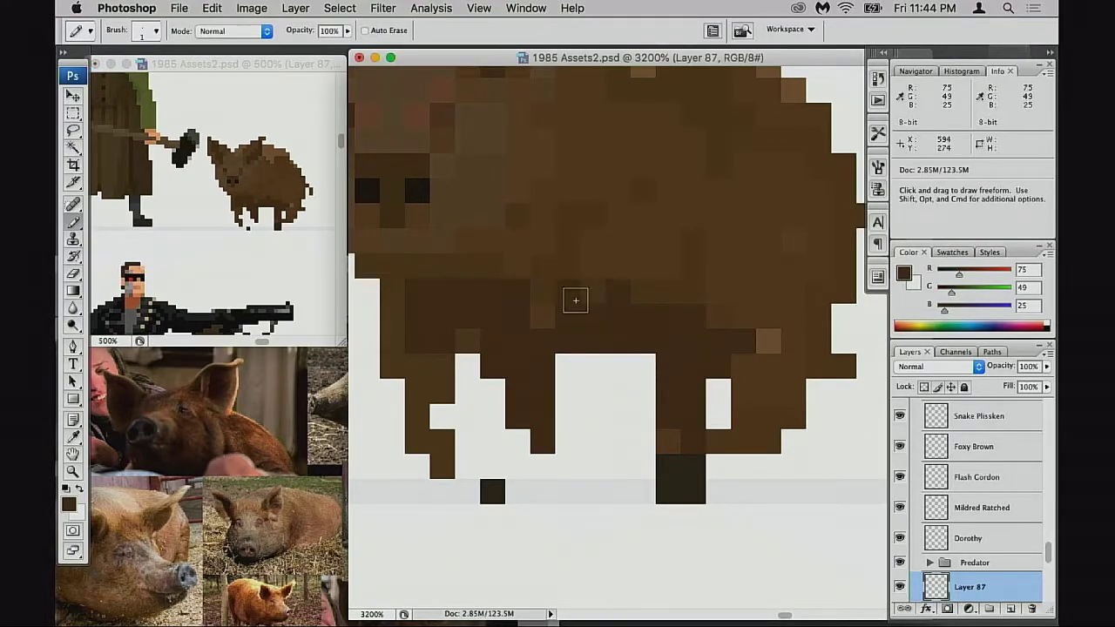
Raise the belly shadow's upper edge with dark brown (75, 49, 25) and add diagonal crease pixels above it in brown (91, 61, 30)
click(542, 266)
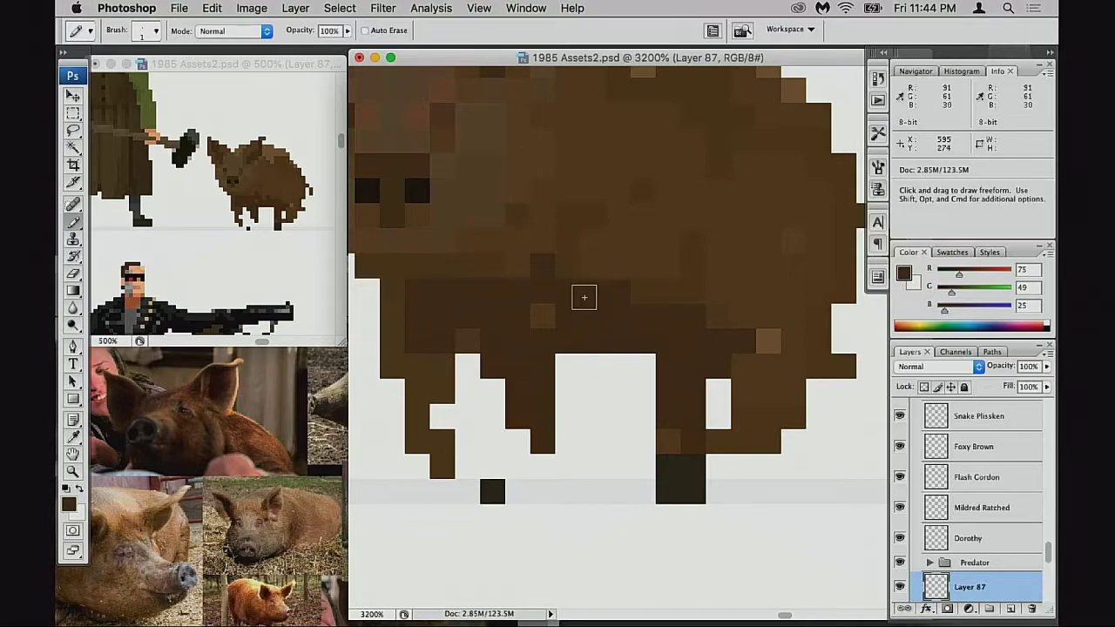
alt+click(636, 288)
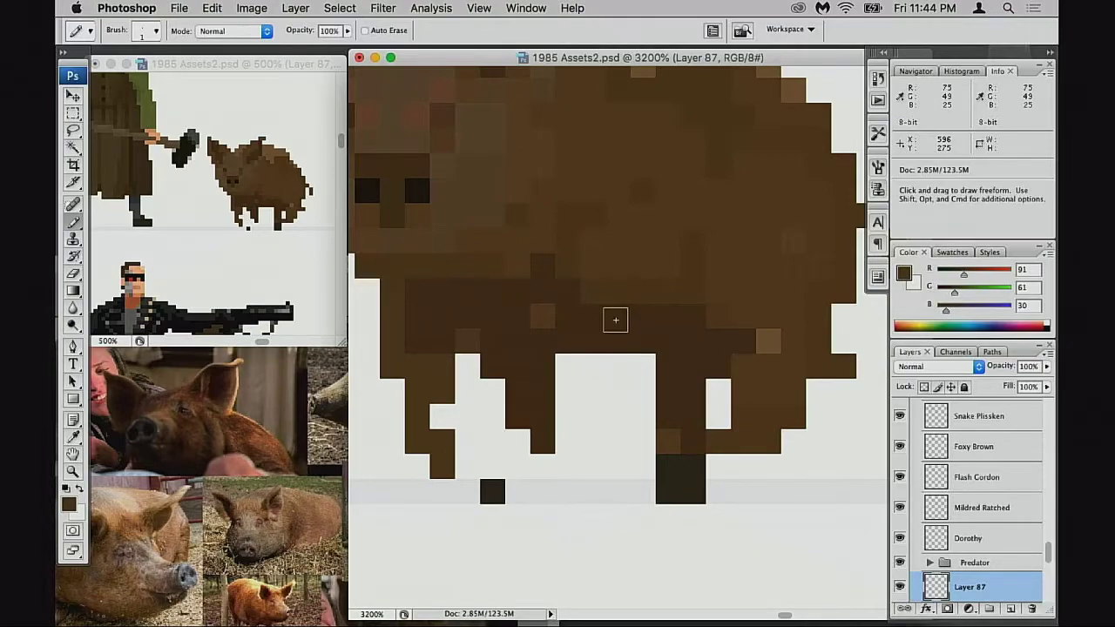
alt+click(612, 315)
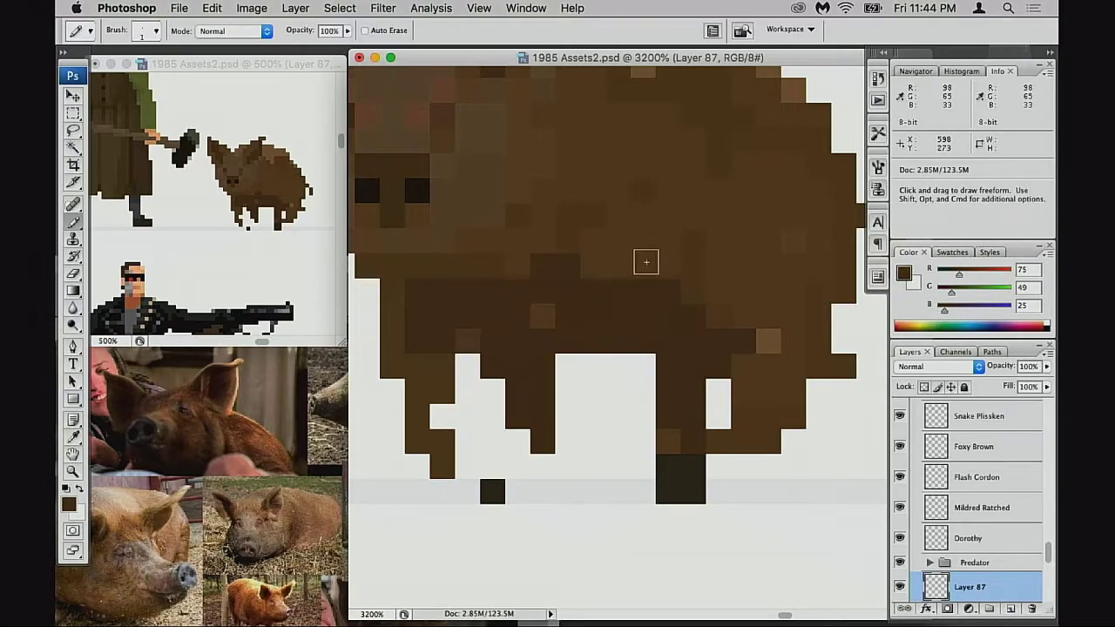
alt+click(585, 228)
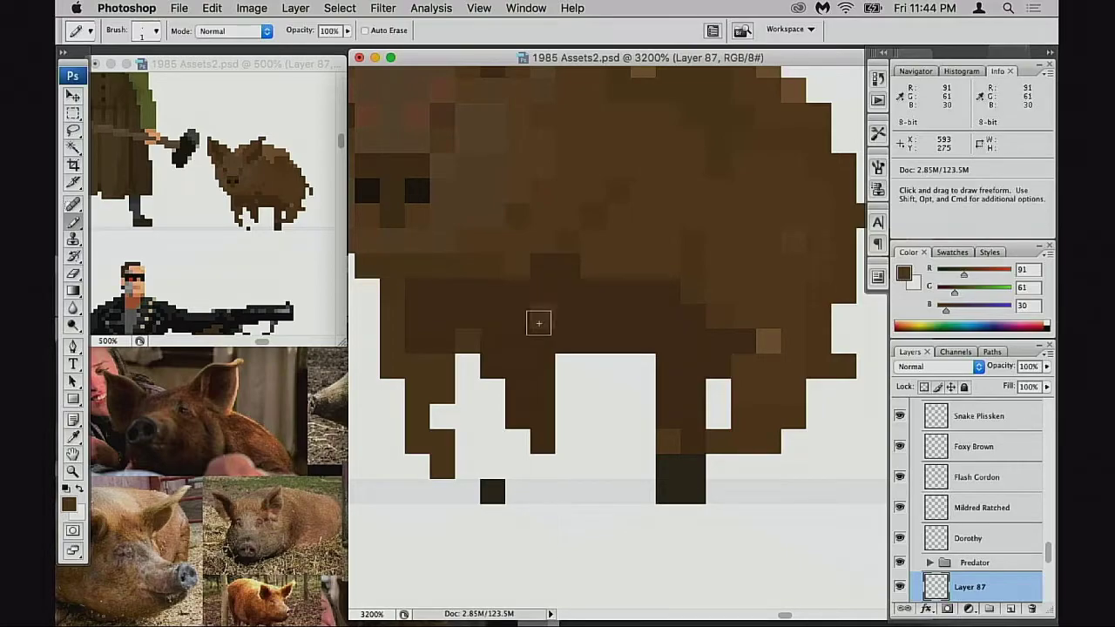
Lighten the belly shadow above and behind the front leg with brown (98, 65, 33), continuing the shoulder crease in (91, 61, 30)
alt+click(607, 267)
mouse_move(567, 273)
mouse_down()
mouse_move(572, 326)
mouse_move(587, 308)
mouse_move(573, 329)
mouse_up()
drag(517, 297, 528, 324)
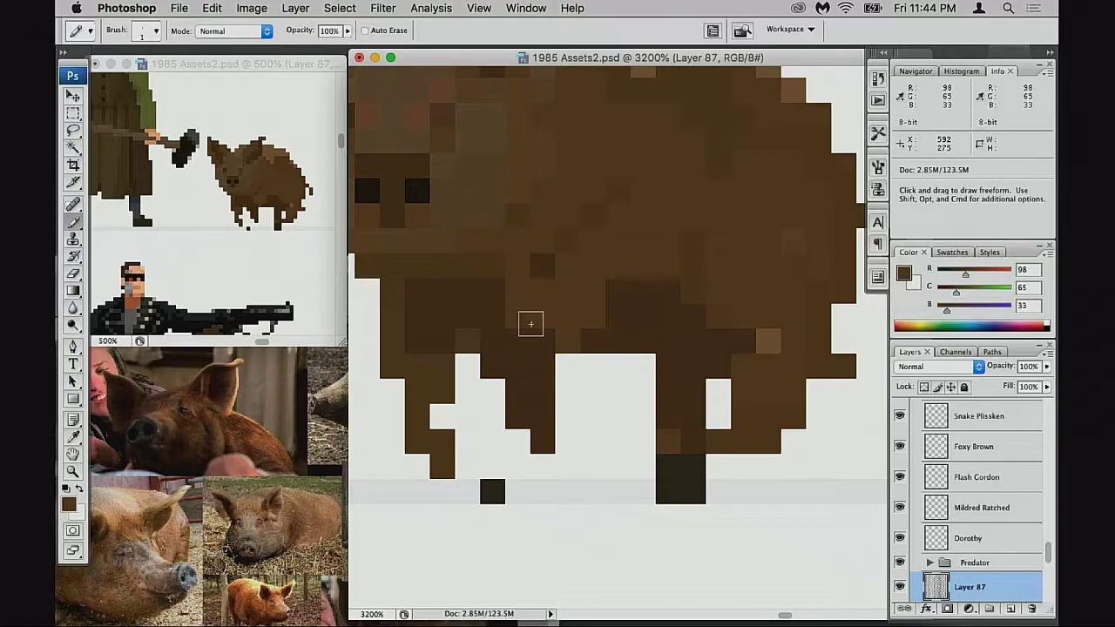
key(super+z)
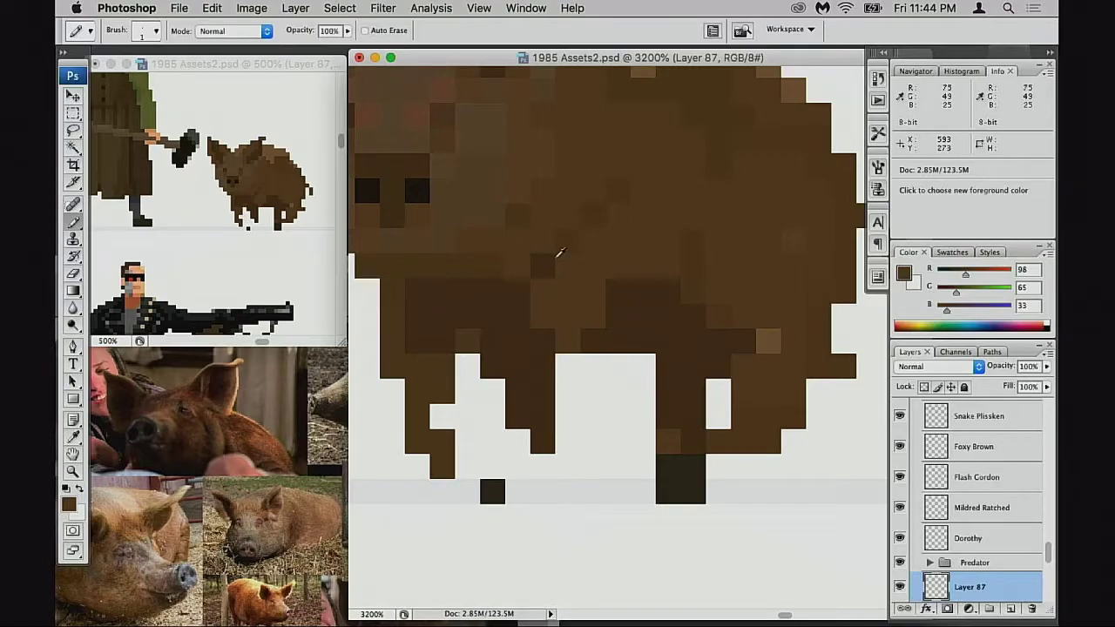
alt+click(549, 263)
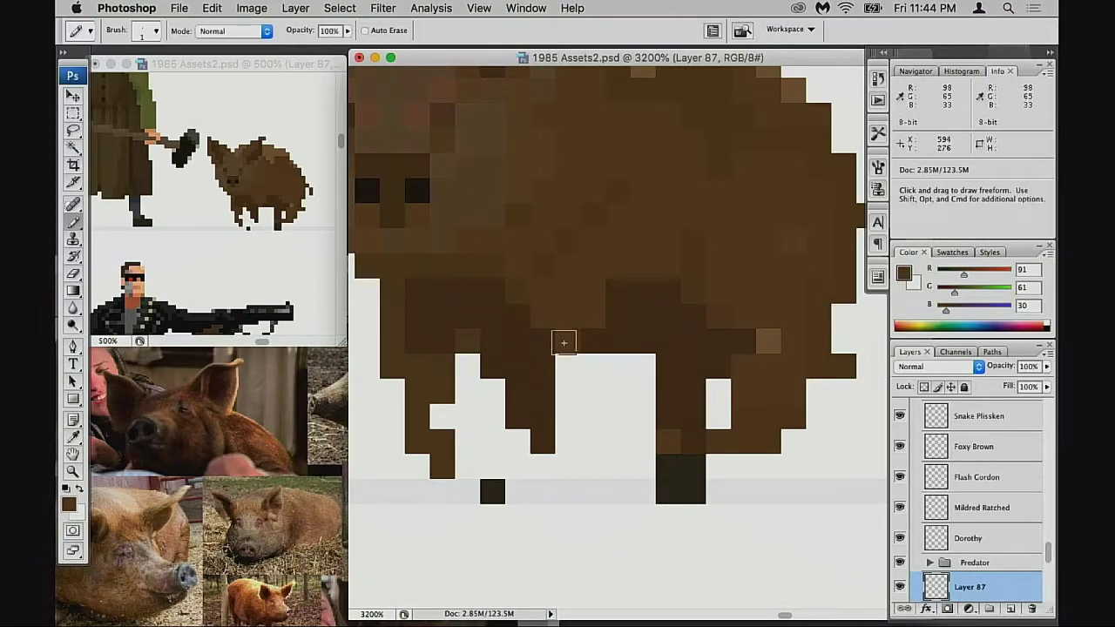
drag(619, 289, 590, 340)
click(522, 319)
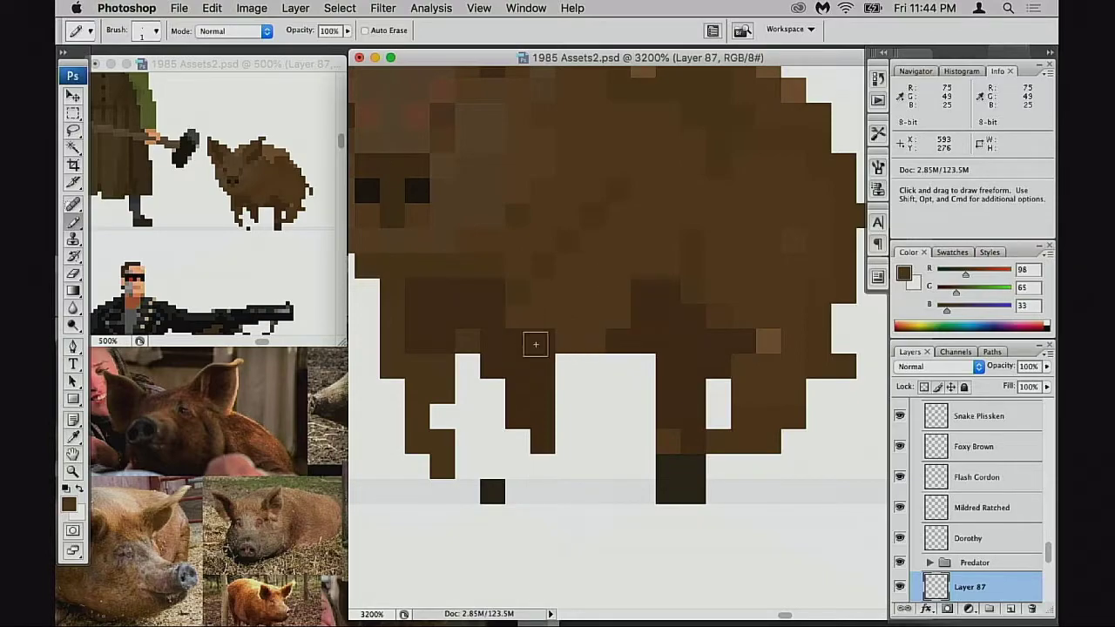
Highlight the rear edge of the front leg nearer the body with brown (98, 65, 33)
alt+click(552, 341)
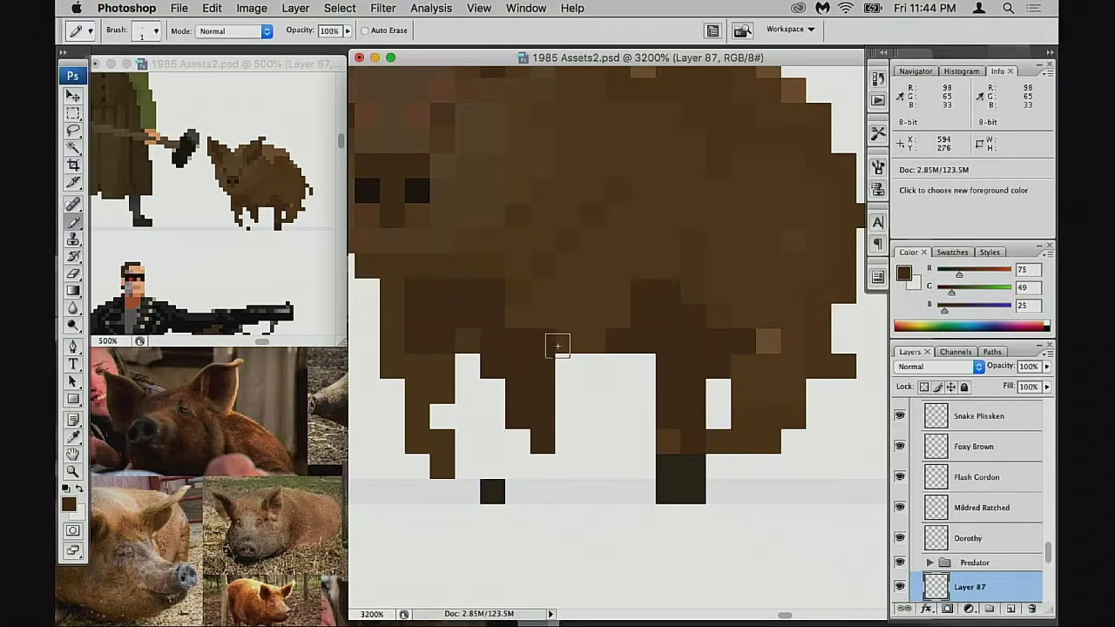
alt+click(564, 334)
drag(548, 342, 551, 388)
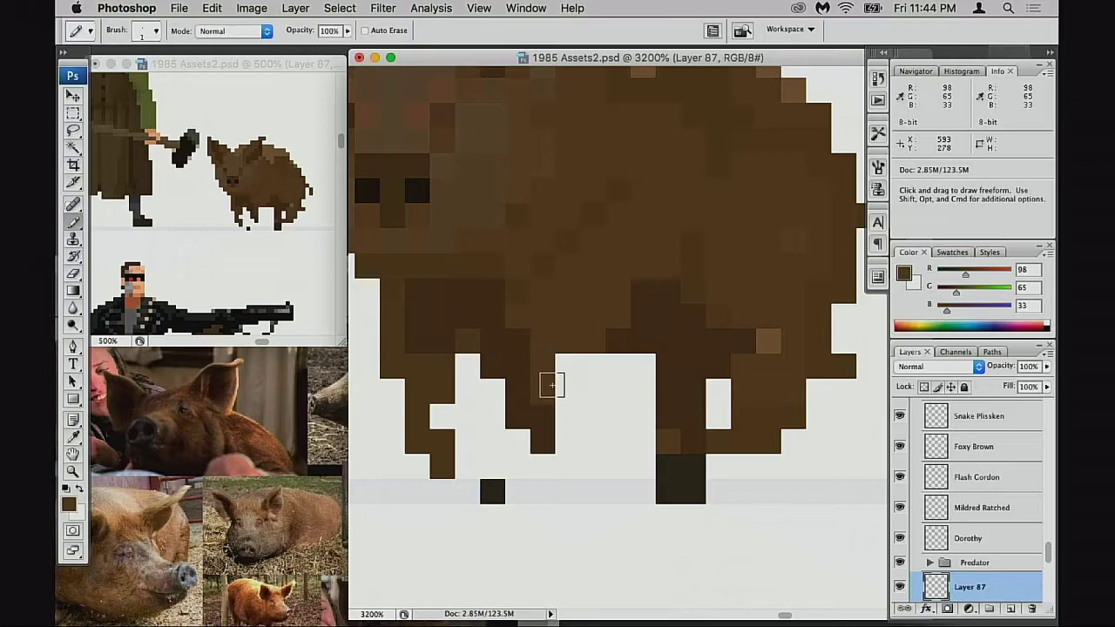
Recolor the front leg under the head with dark brown (75, 49, 25), erasing its outer edge and forward foot pixels
alt+click(410, 325)
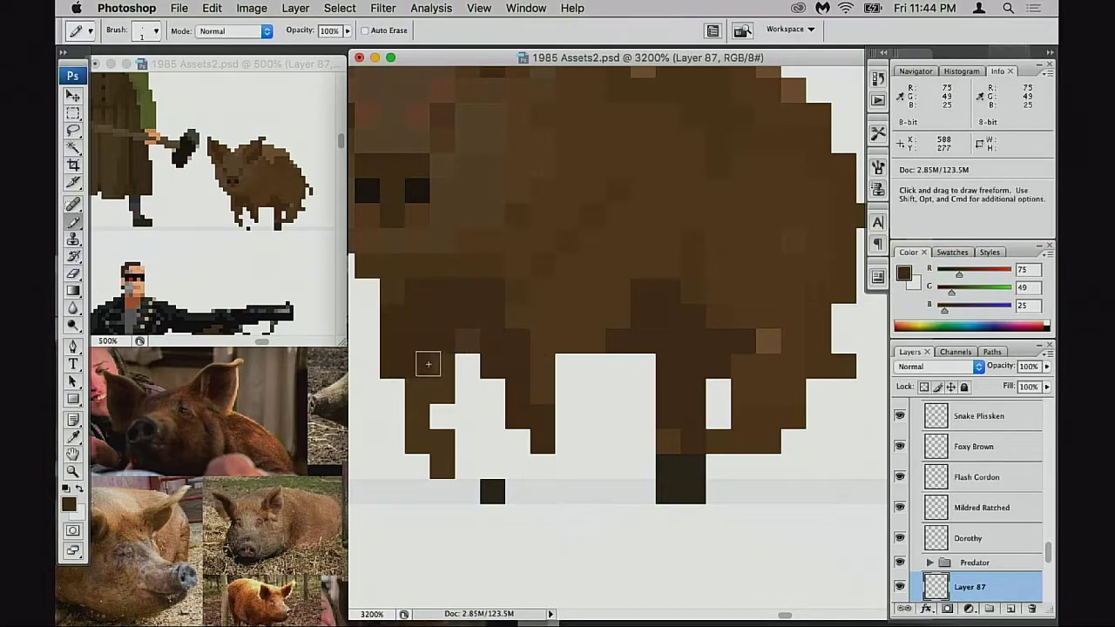
key(e)
mouse_move(398, 308)
mouse_down()
mouse_move(389, 388)
mouse_move(400, 397)
mouse_move(440, 379)
mouse_move(466, 416)
mouse_move(435, 447)
mouse_up()
key(b)
alt+click(441, 383)
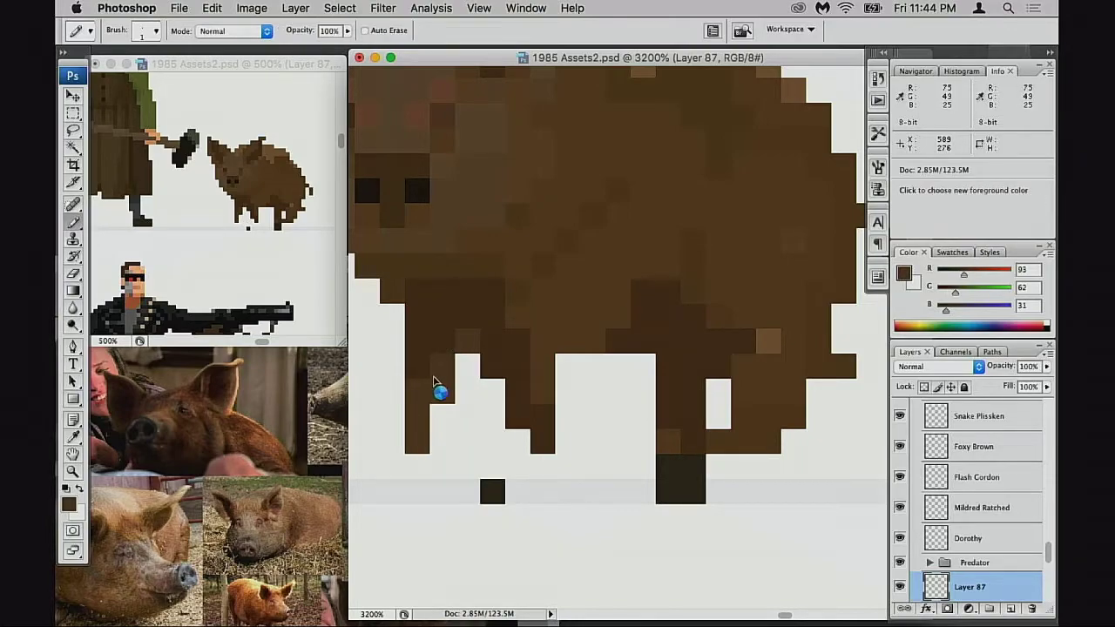
alt+click(446, 332)
drag(441, 380, 419, 415)
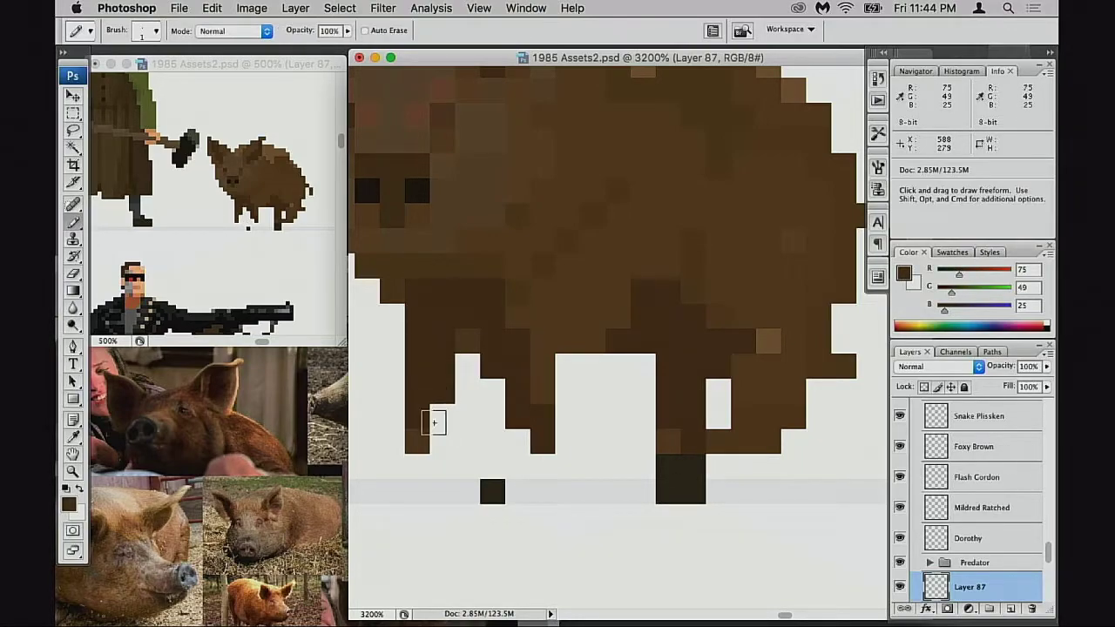
Erase pixels to widen the gap between the front legs and thin the rear edge of the leg nearer the body
key(e)
mouse_move(495, 398)
mouse_down()
mouse_move(487, 354)
mouse_move(497, 390)
mouse_up()
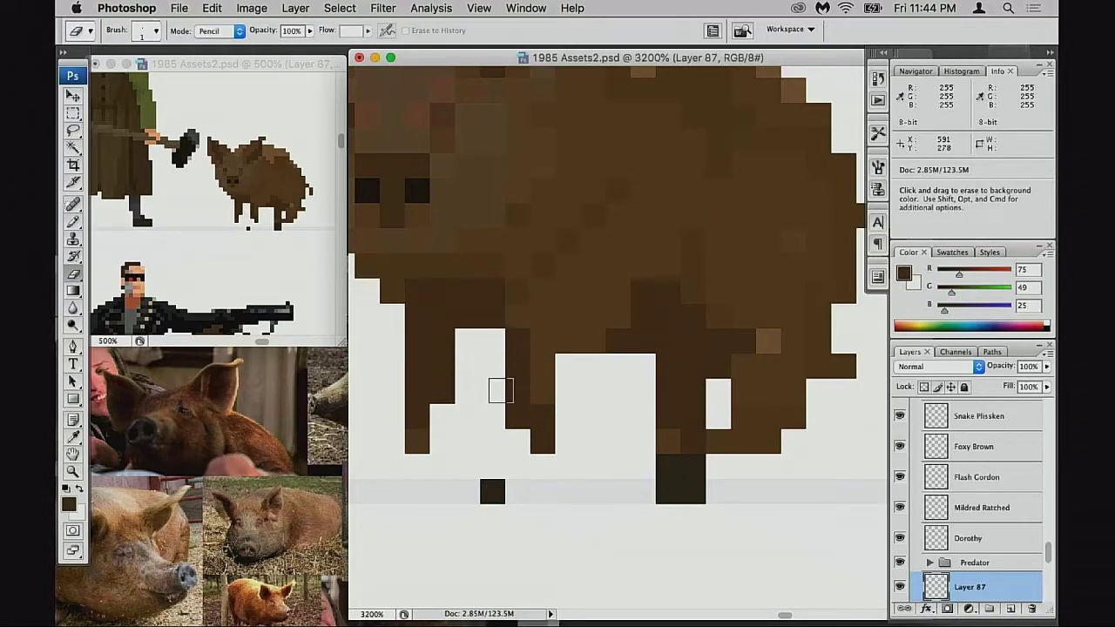
key(b)
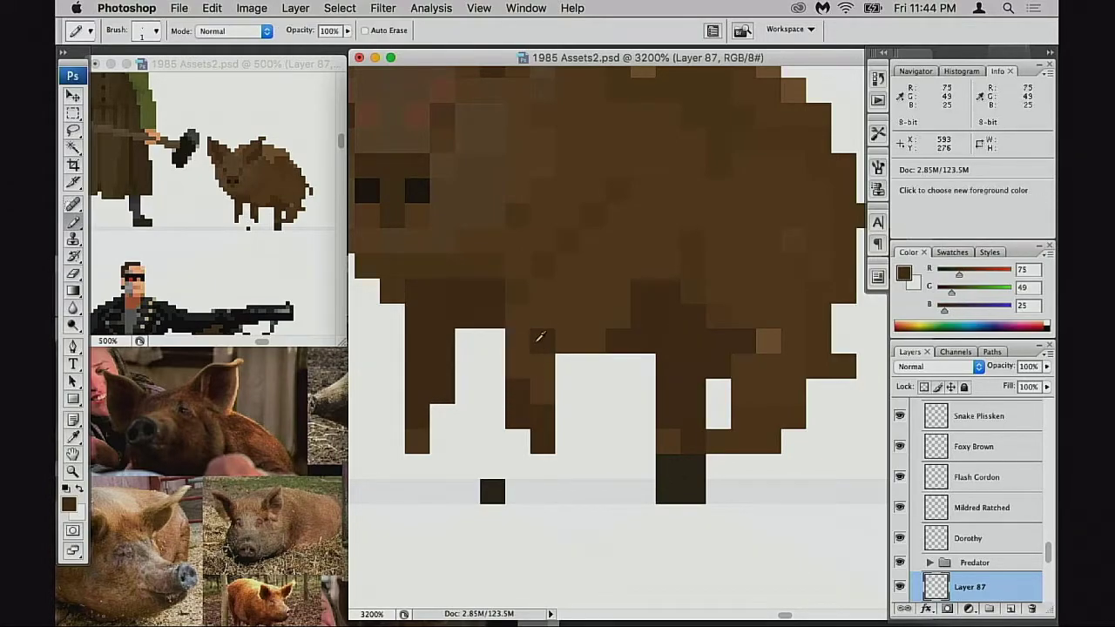
key(e)
drag(541, 389, 543, 416)
alt+click(557, 341)
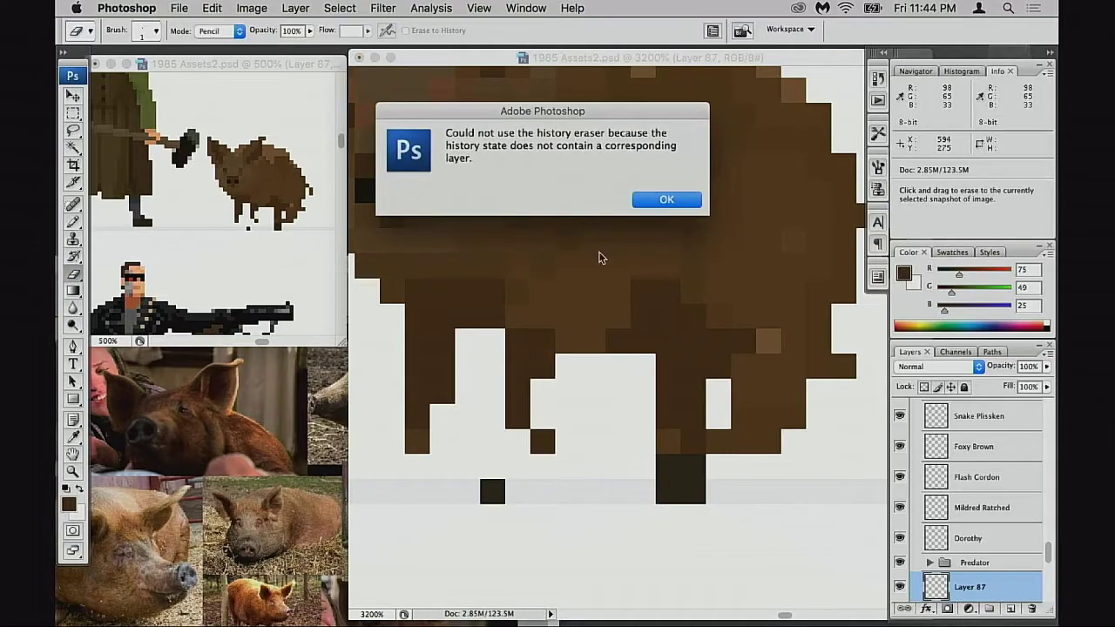
click(672, 204)
Repaint the front leg nearer the body in brown (98, 65, 33), rebuilding its upper part below the shoulder
key(b)
alt+click(517, 332)
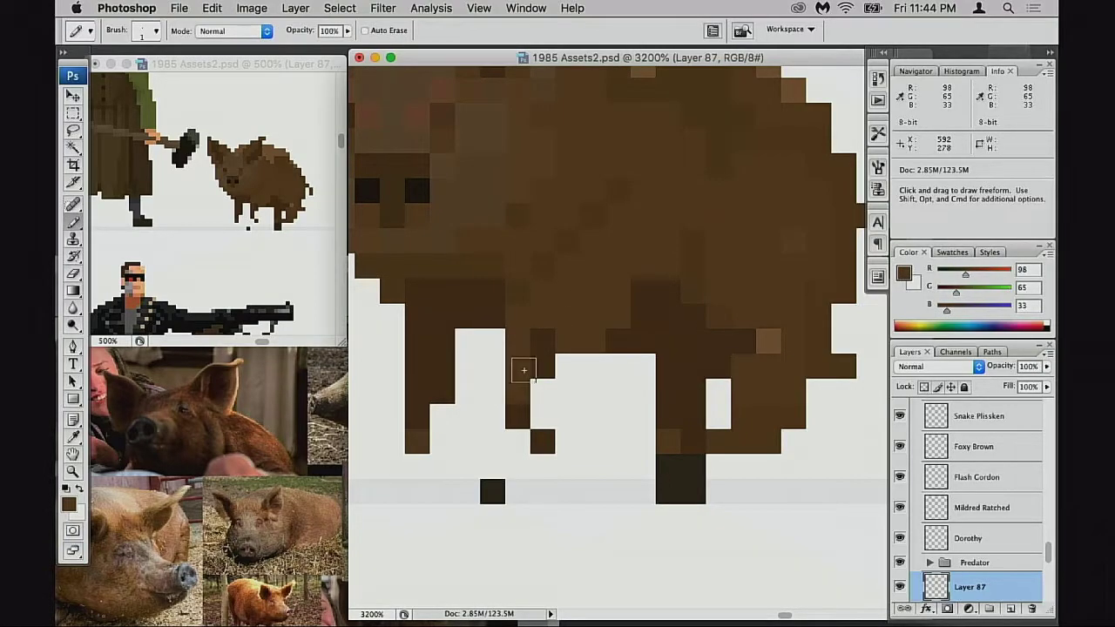
click(539, 391)
mouse_move(557, 373)
mouse_down()
mouse_move(578, 406)
mouse_move(602, 392)
mouse_move(575, 408)
mouse_up()
alt+click(583, 386)
key(e)
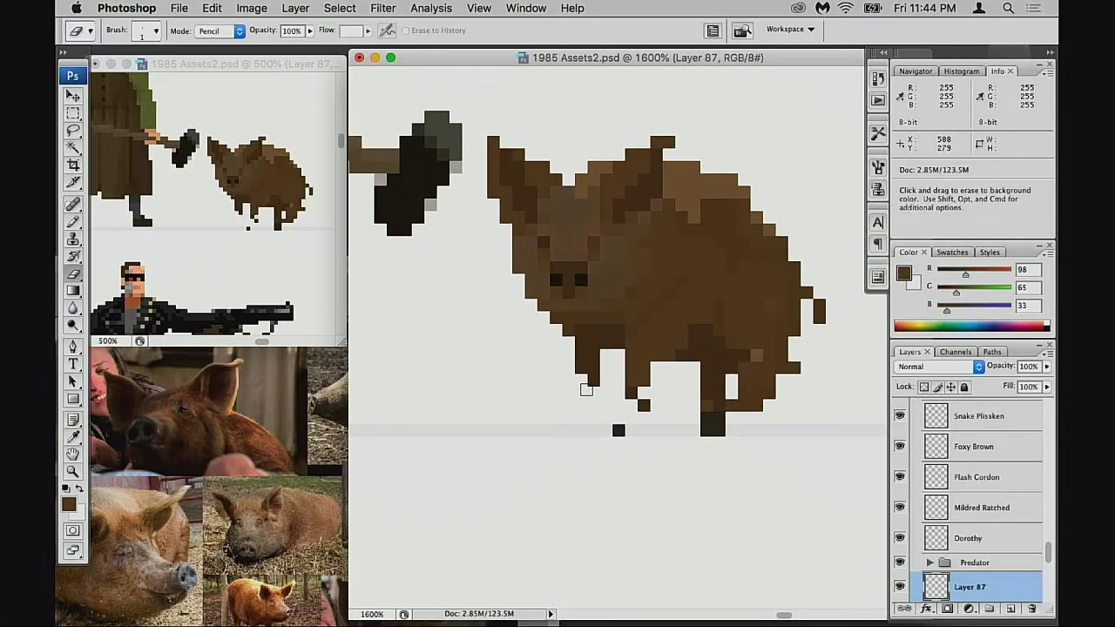
Check the legs against the reference photos, lengthen the leg under the head in dark brown (75, 49, 25), and erase the other front leg's detached pixel
key(ctrl+Tab)
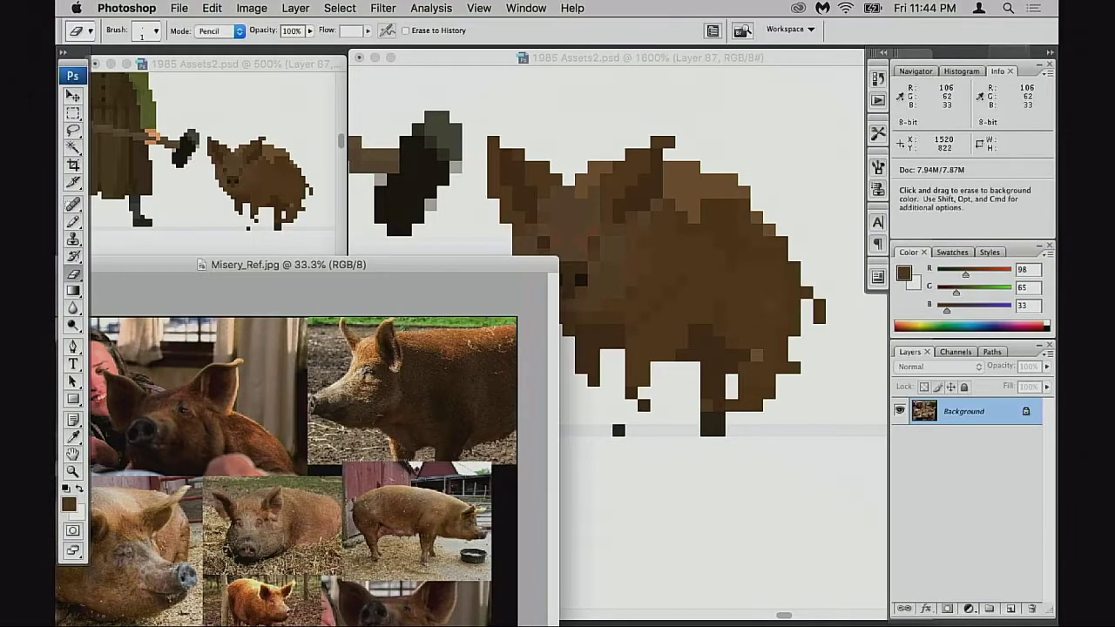
click(640, 420)
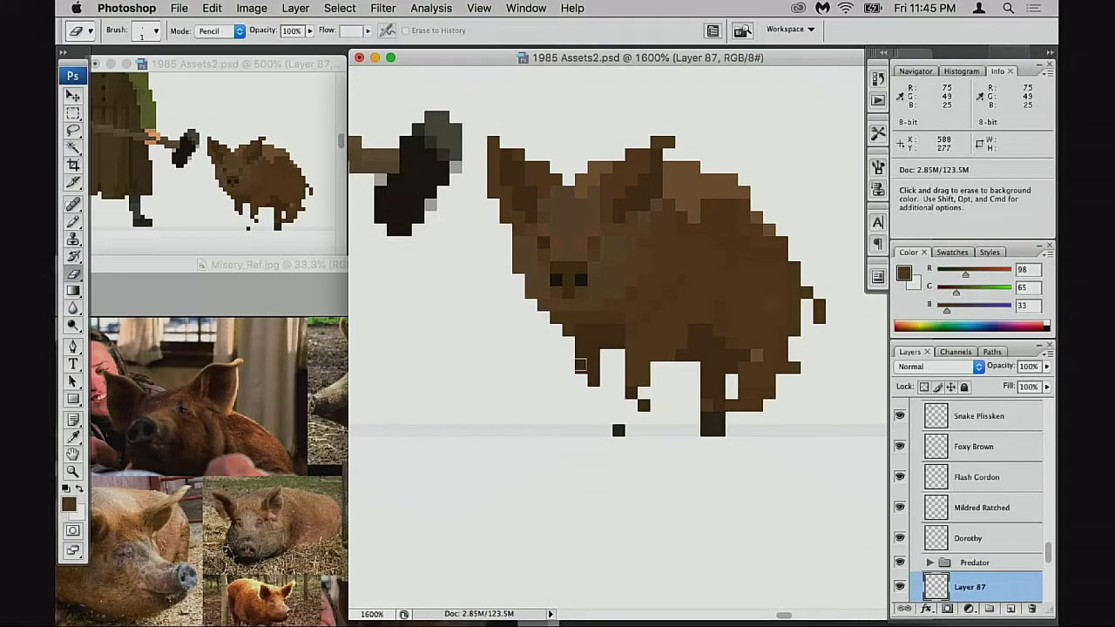
key(b)
alt+click(581, 387)
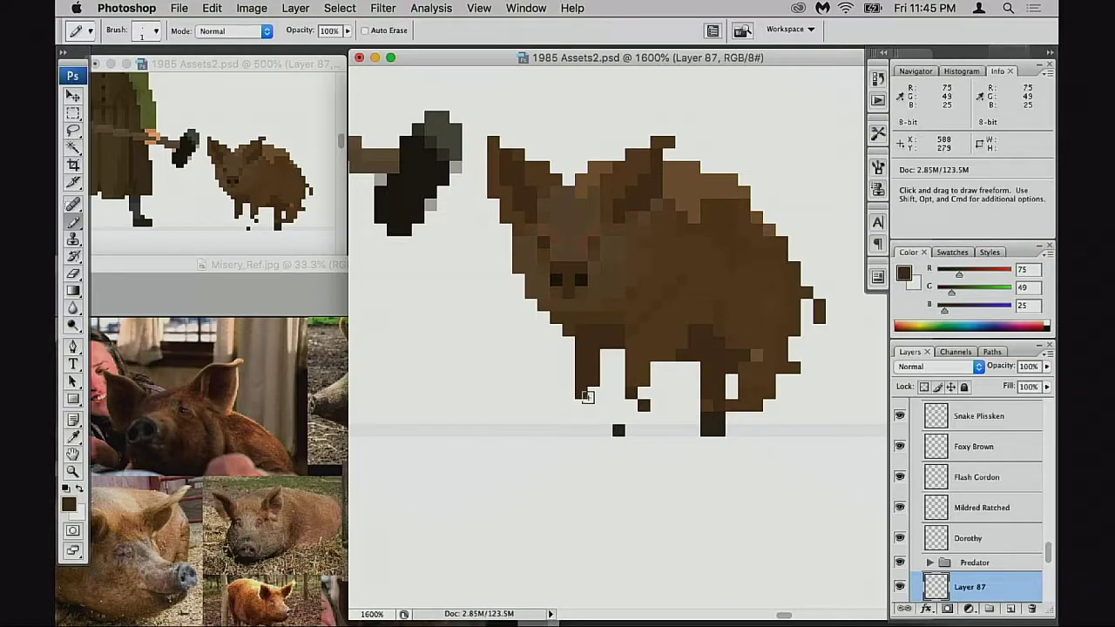
key(e)
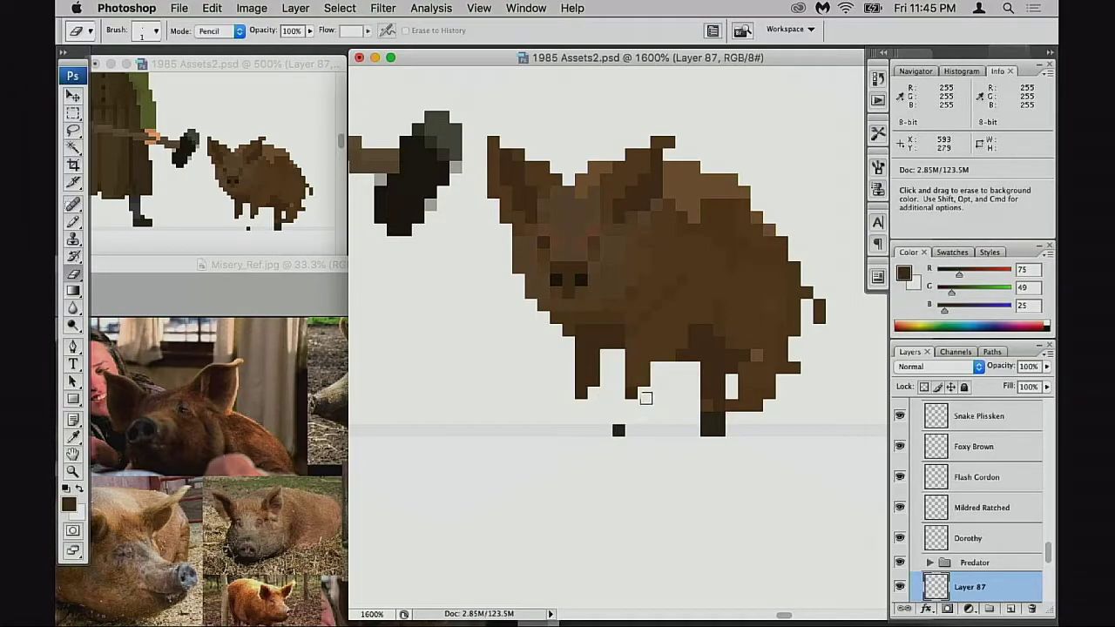
key(b)
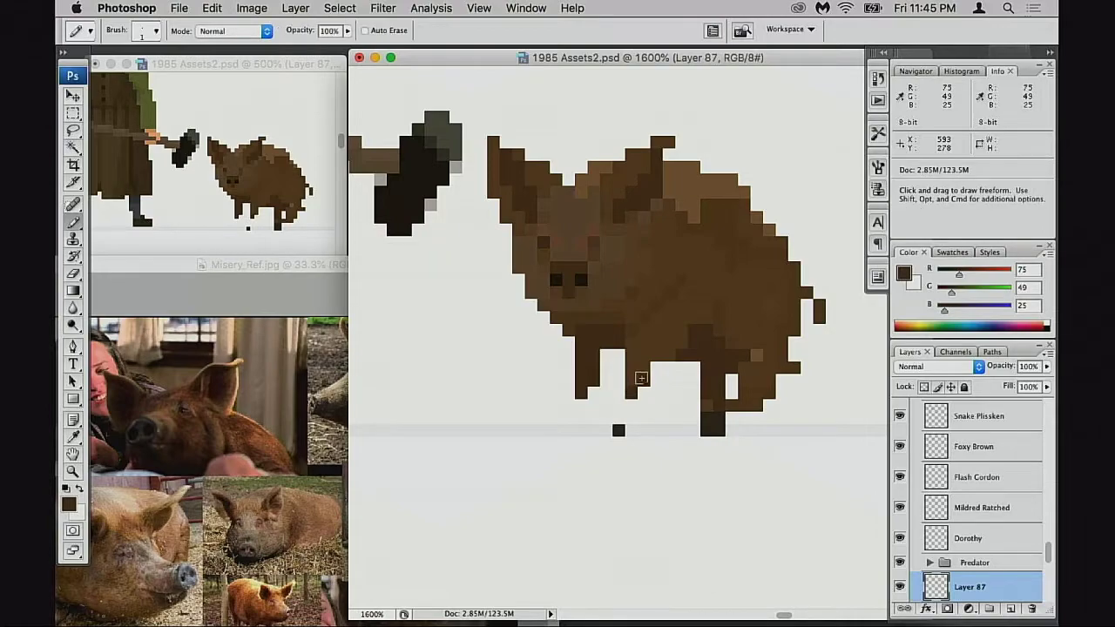
Erase the front edge of the front leg nearer the body and repaint it in brown (98, 65, 33), stepping its foot forward
click(623, 365)
key(e)
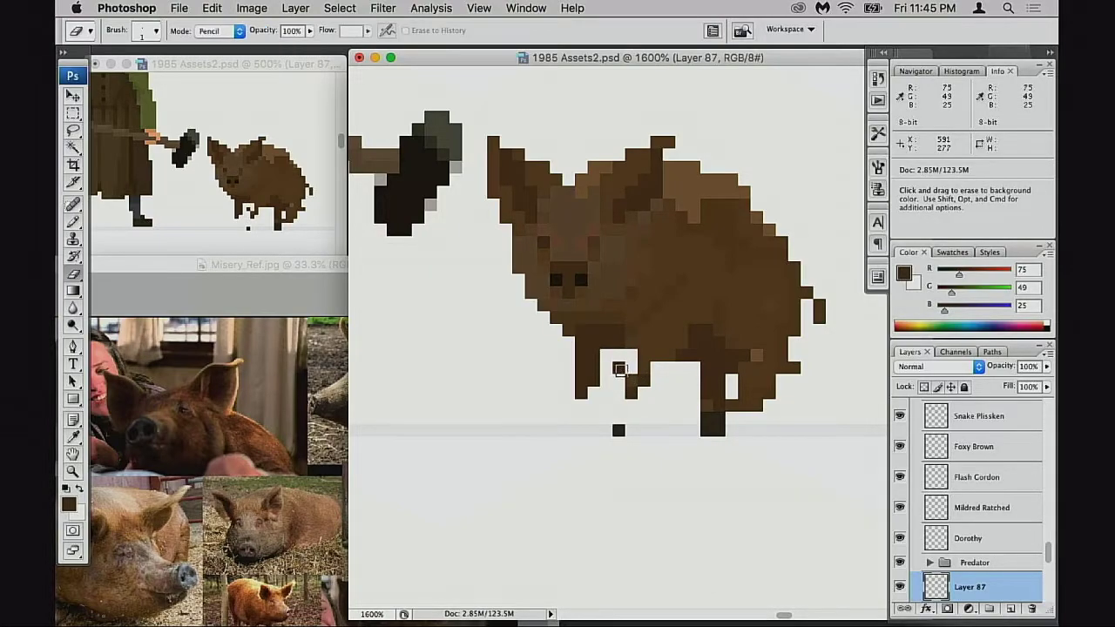
key(b)
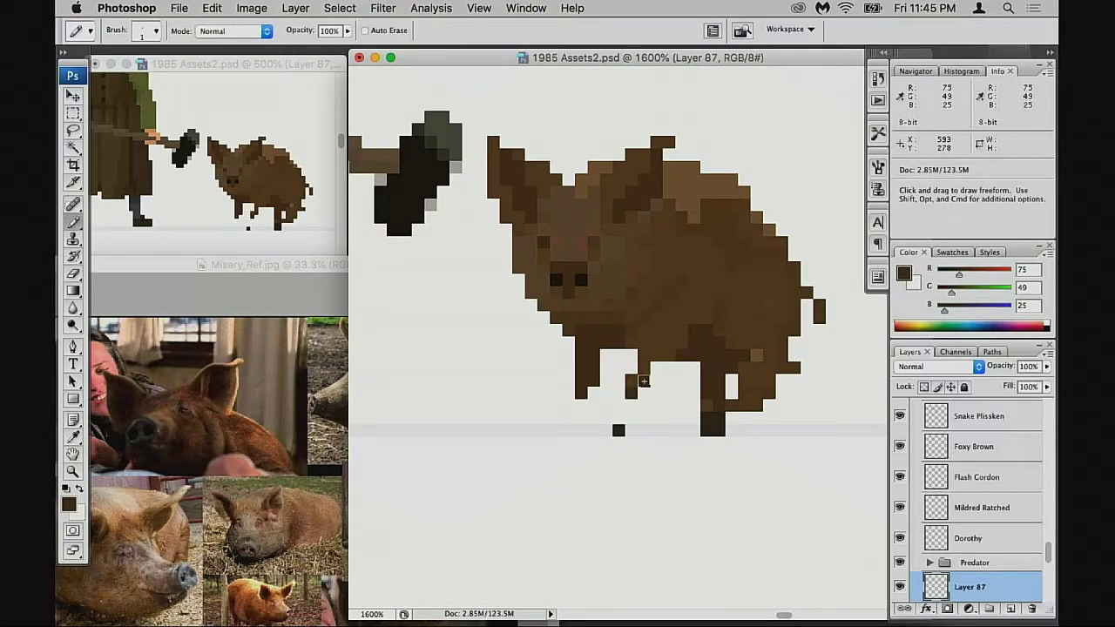
alt+click(636, 358)
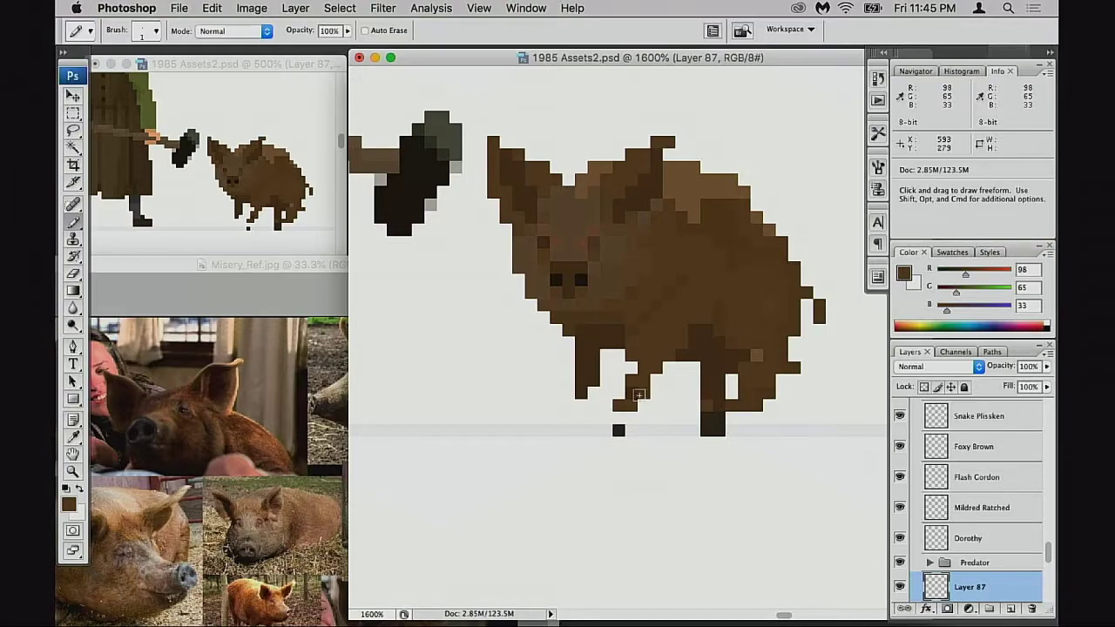
Shift the lower leg under the head one pixel back in dark brown (75, 49, 25), and extend its upper front edge by a pixel
alt+click(597, 381)
key(e)
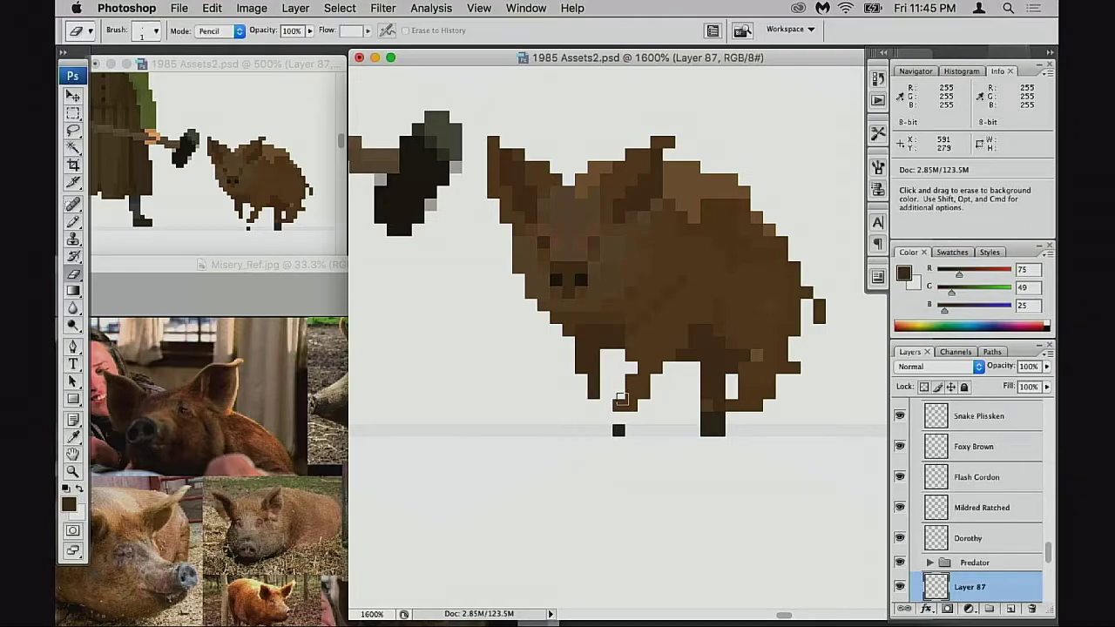
scroll(620, 403, right, 2)
scroll(621, 402, up, 1)
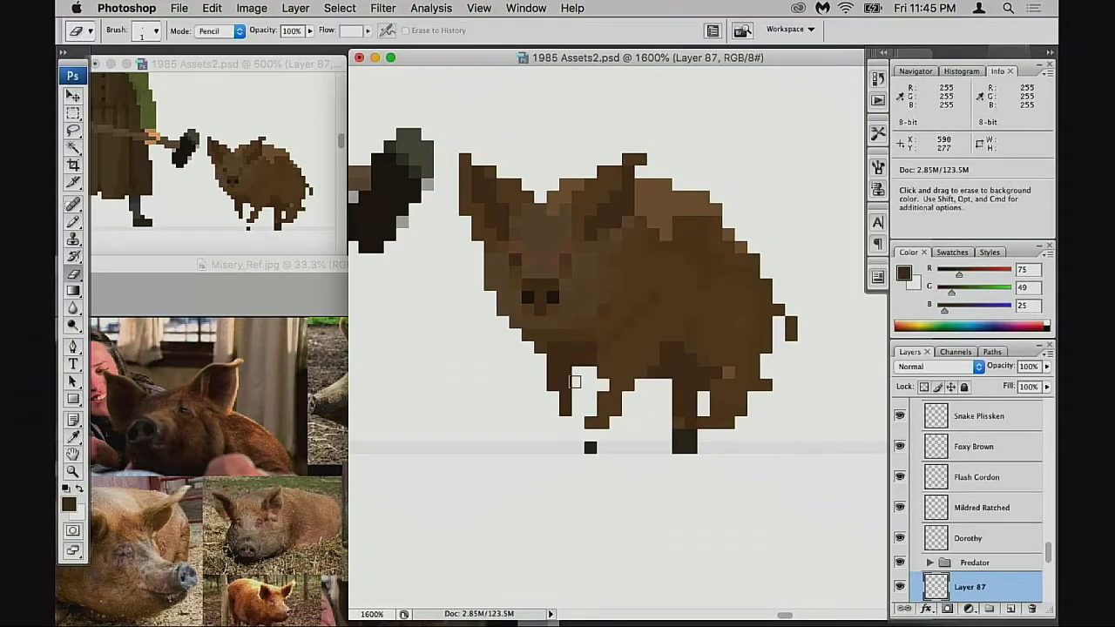
key(b)
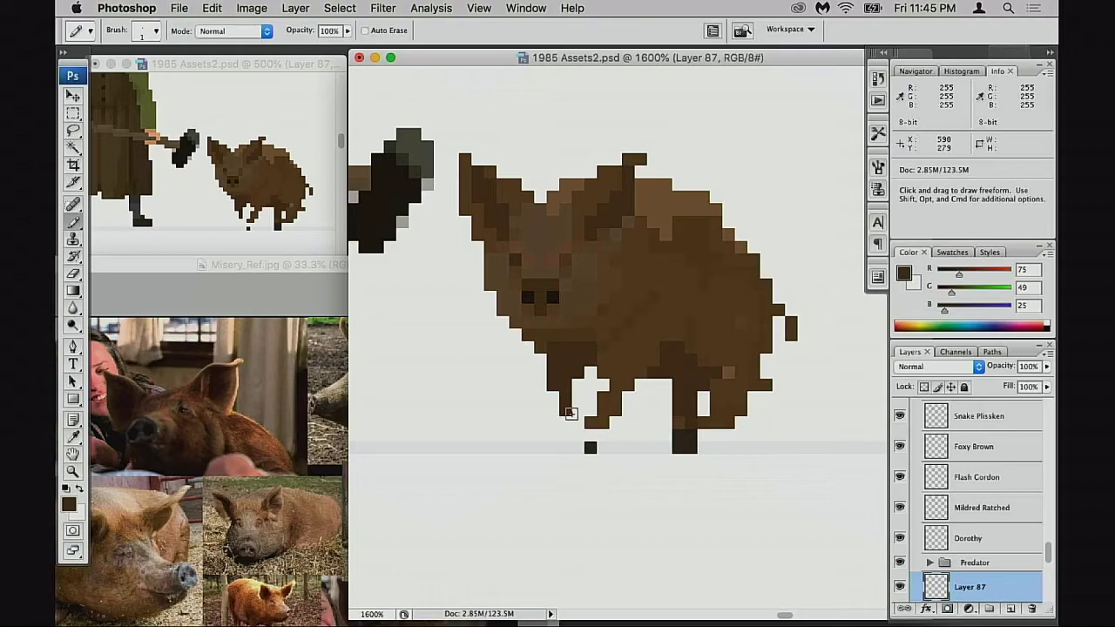
click(541, 359)
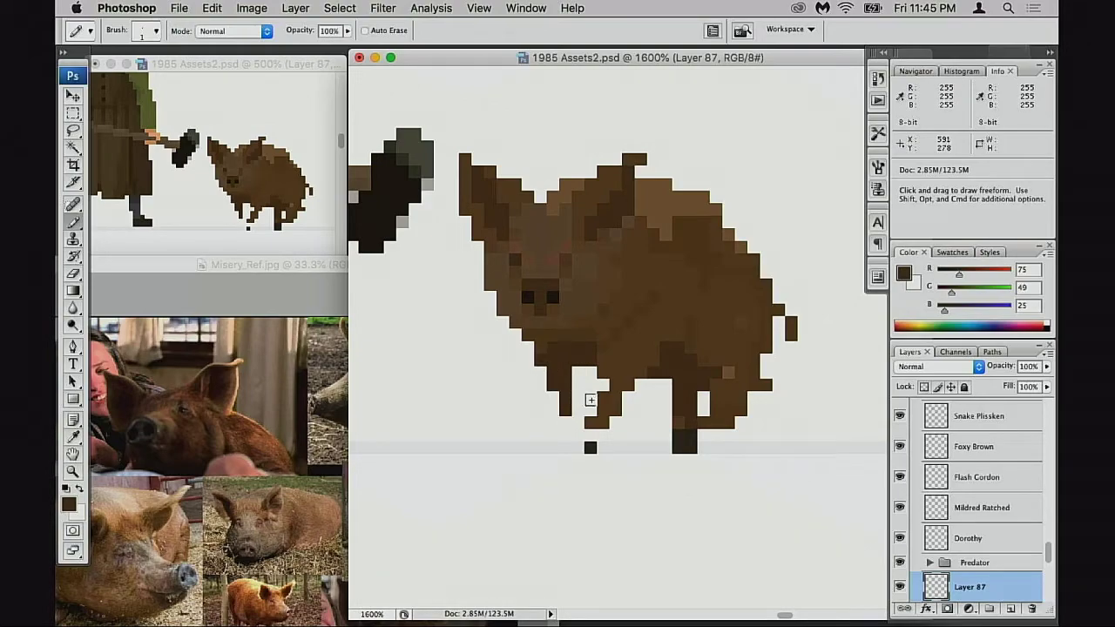
Try widening the foot under the head in dark brown and reshaping the other front foot in brown (98, 65, 33)
click(565, 422)
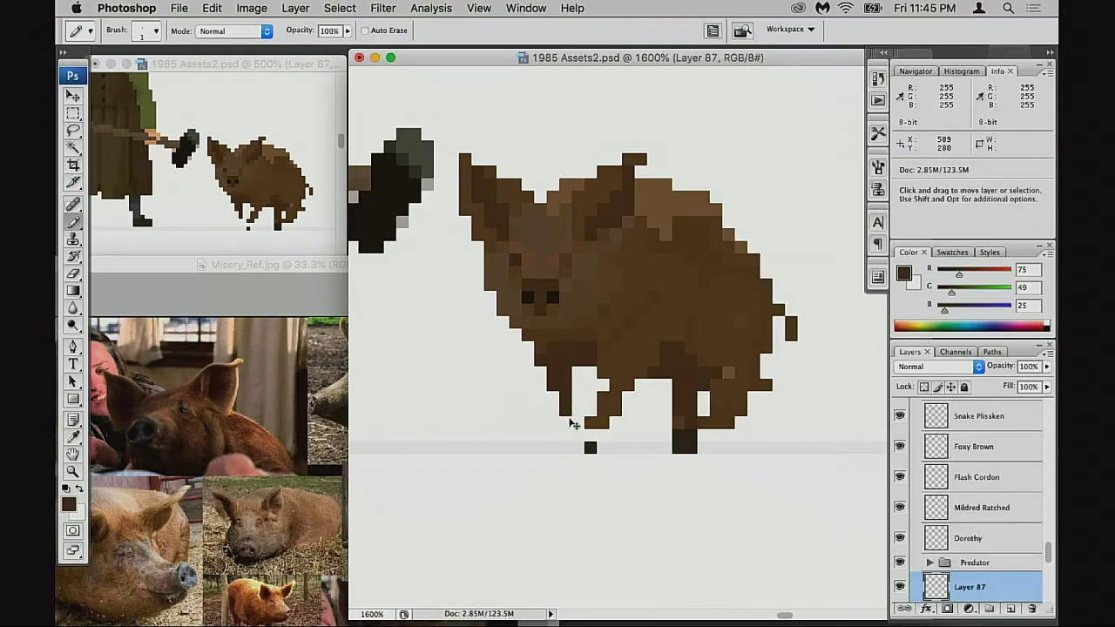
click(573, 414)
click(576, 398)
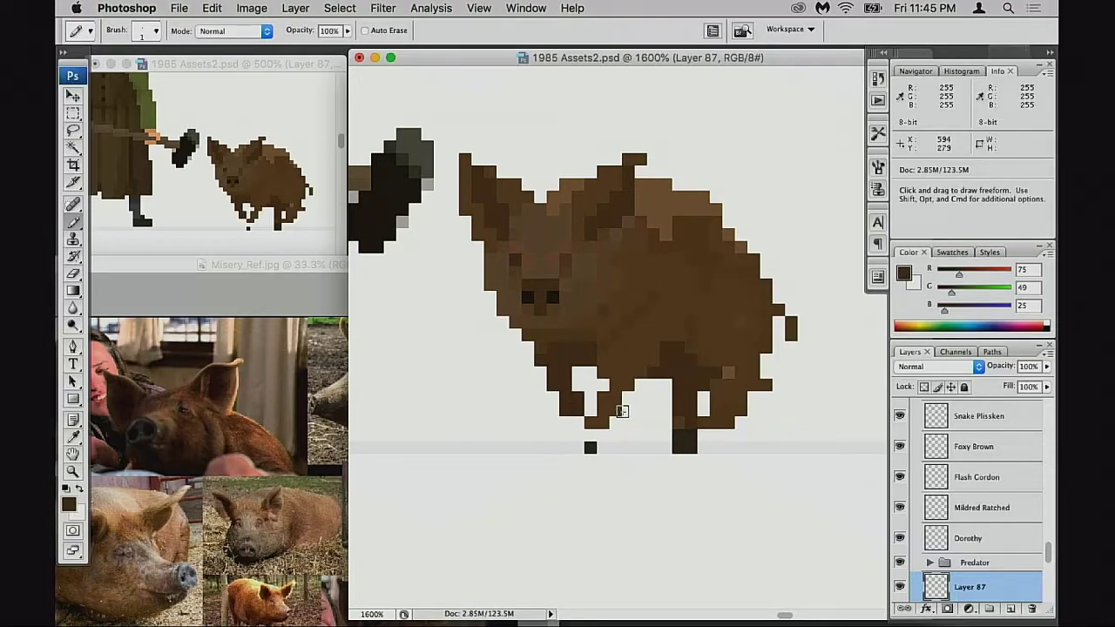
alt+click(613, 414)
click(591, 410)
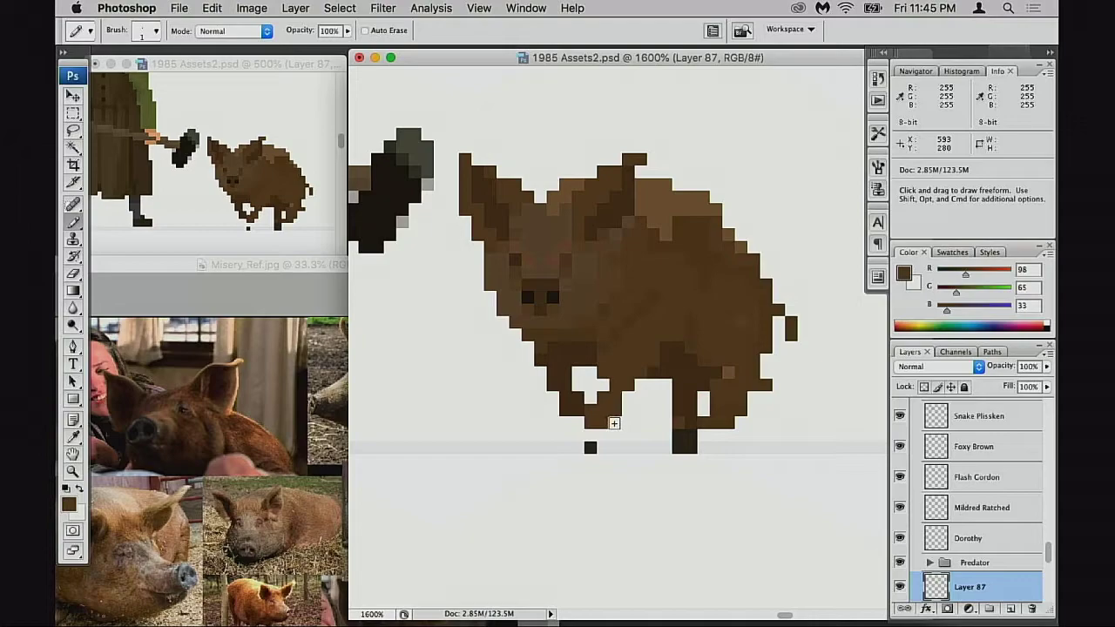
drag(615, 422, 600, 426)
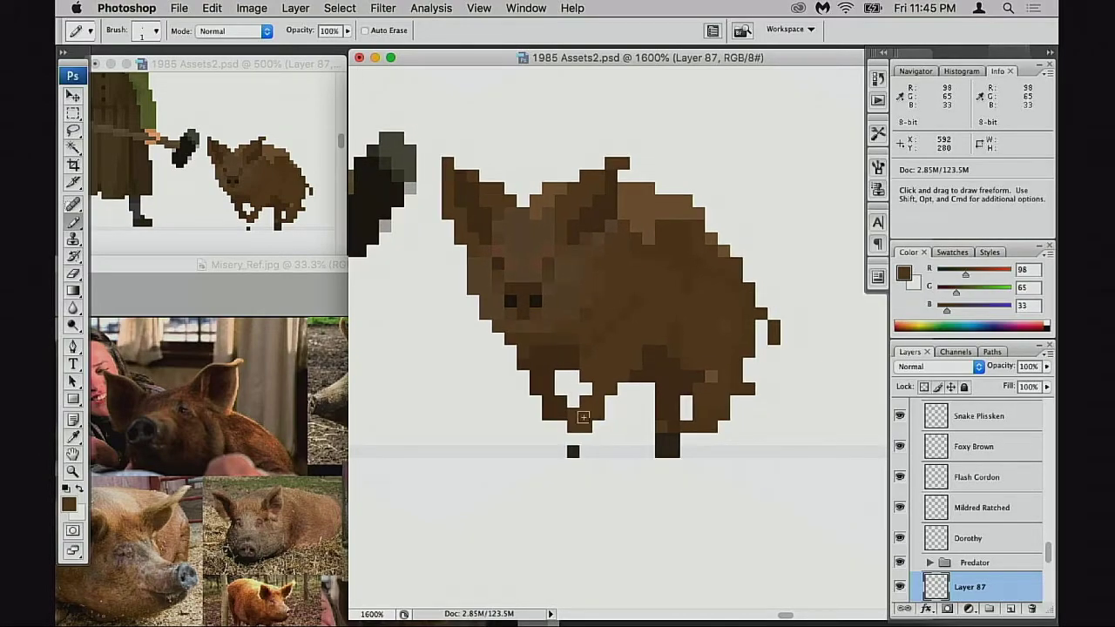
key(e)
key(b)
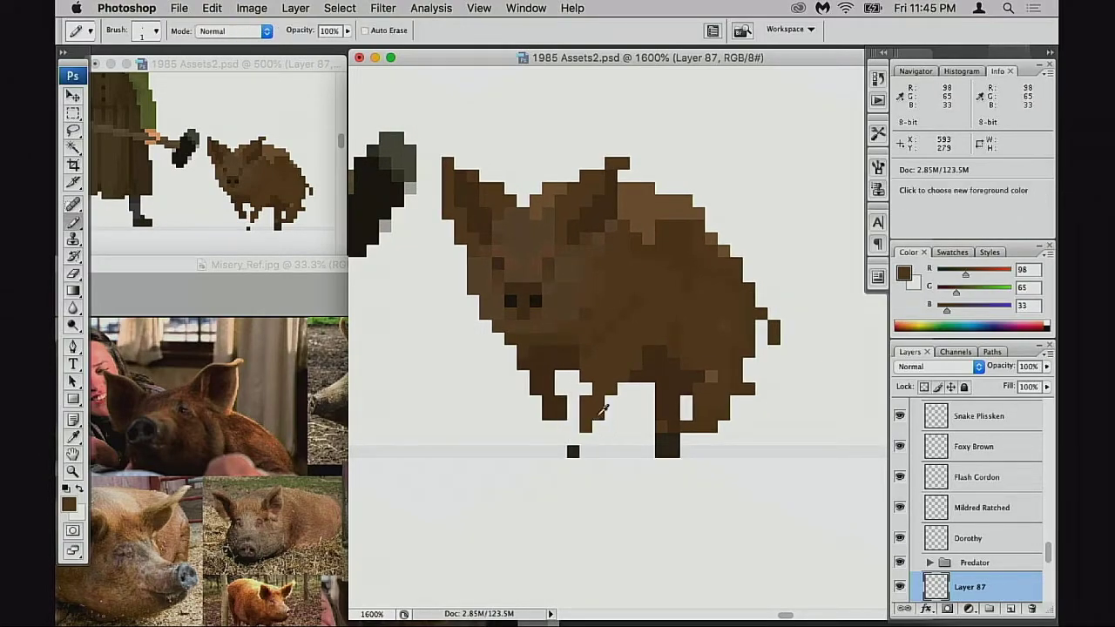
key(e)
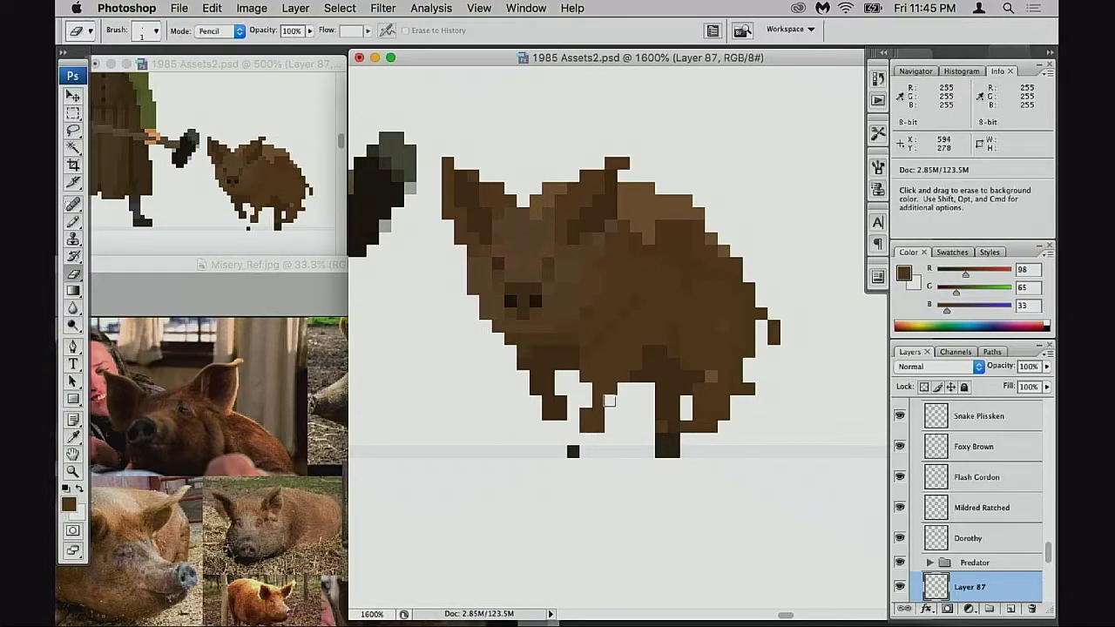
Undo the last pixel edits to both front feet
key(b)
key(super+alt+z)
key(super+alt+z)
key(super+alt+z)
key(super+alt+z)
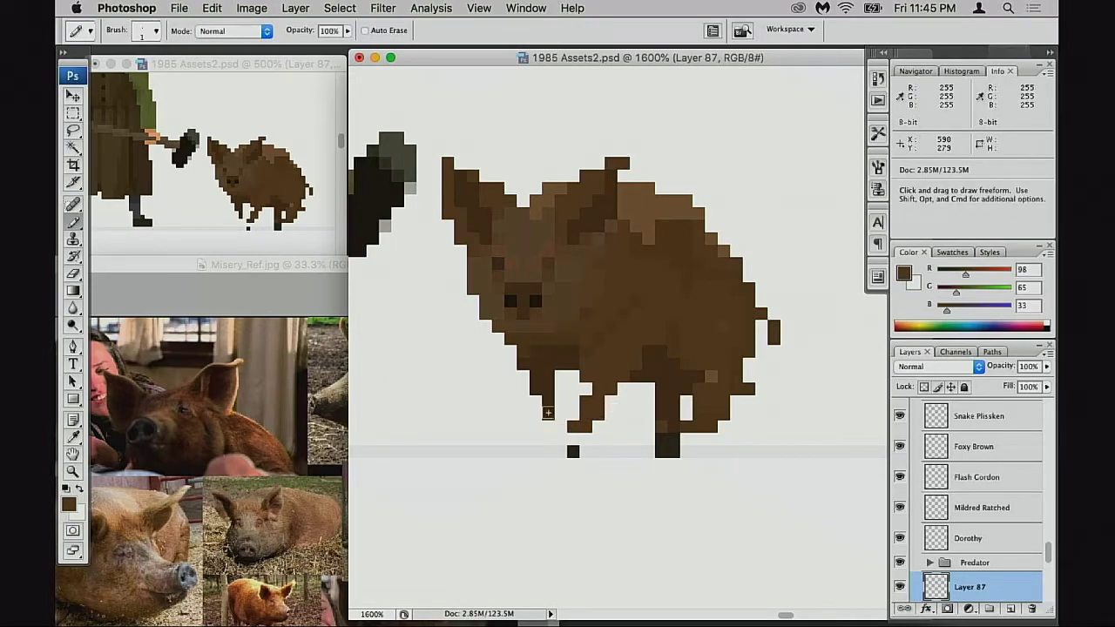
Redraw the lower leg under the head in dark brown (75, 49, 25), straight with a forward-pointing foot, and erase its rear edge
alt+click(548, 411)
key(e)
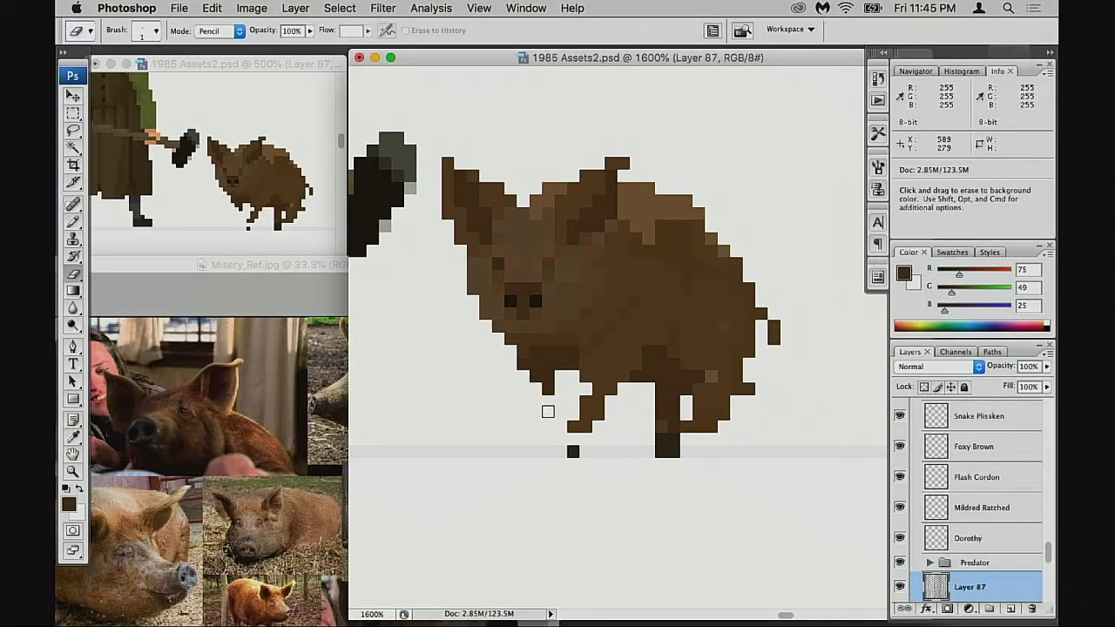
key(b)
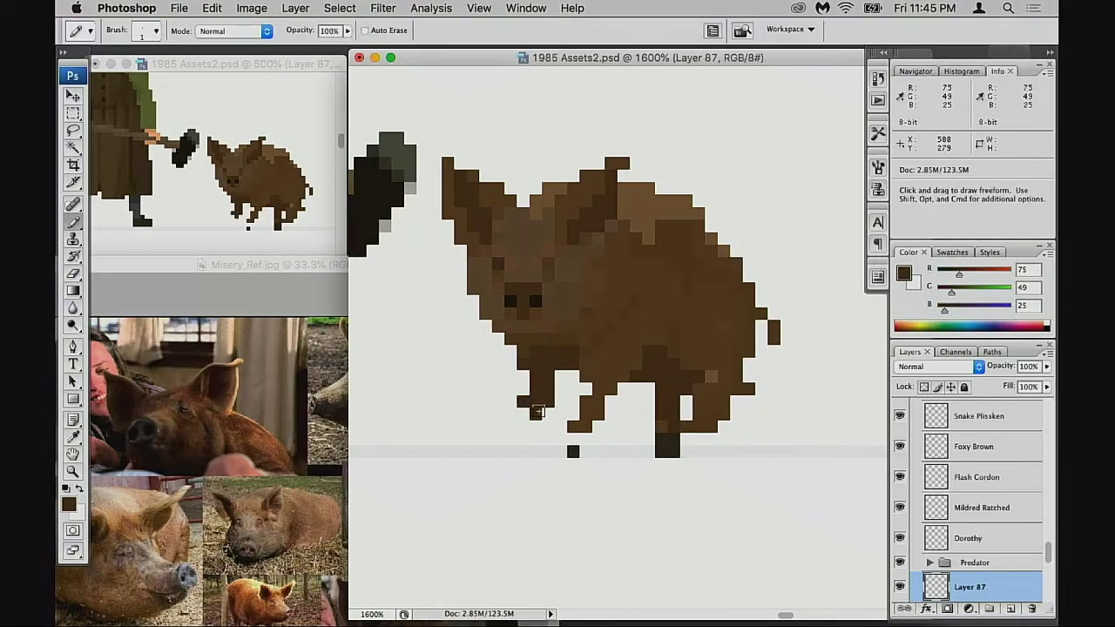
key(e)
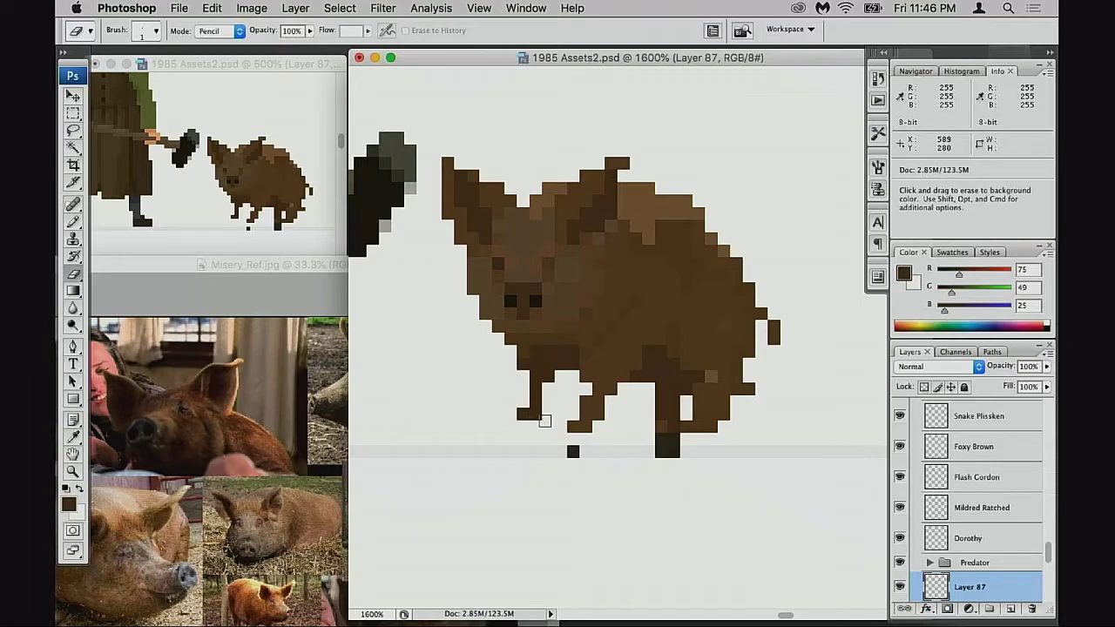
Examine the standing pig's legs in the Misery_Ref.jpg reference at 100% magnification, keeping the sprite's front legs in view
click(346, 471)
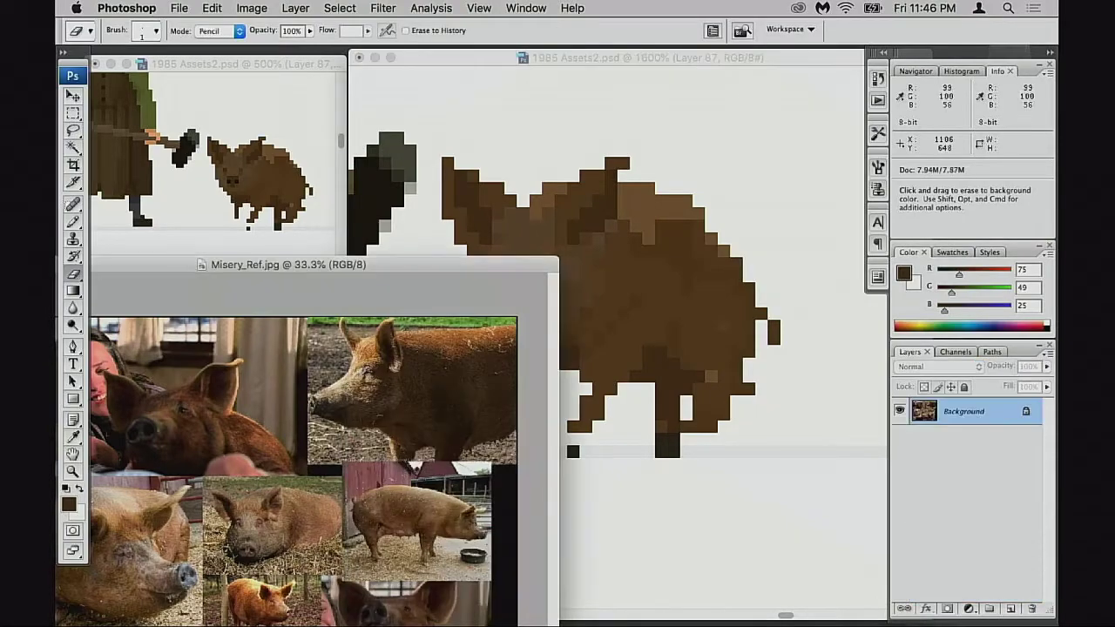
key(super+space)
click(427, 559)
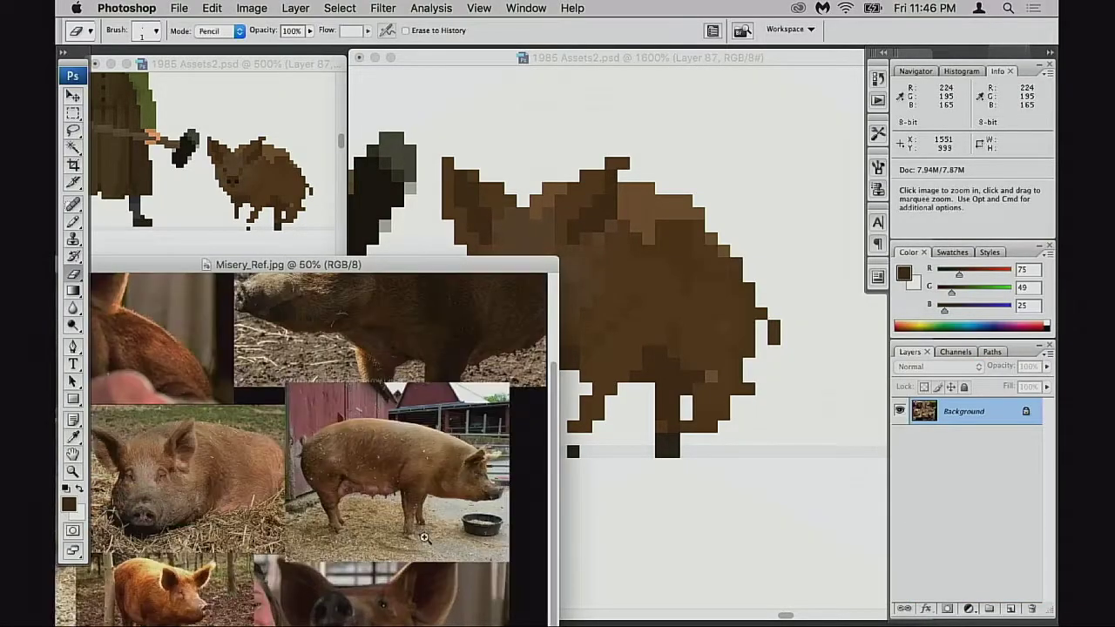
click(426, 559)
drag(277, 385, 280, 445)
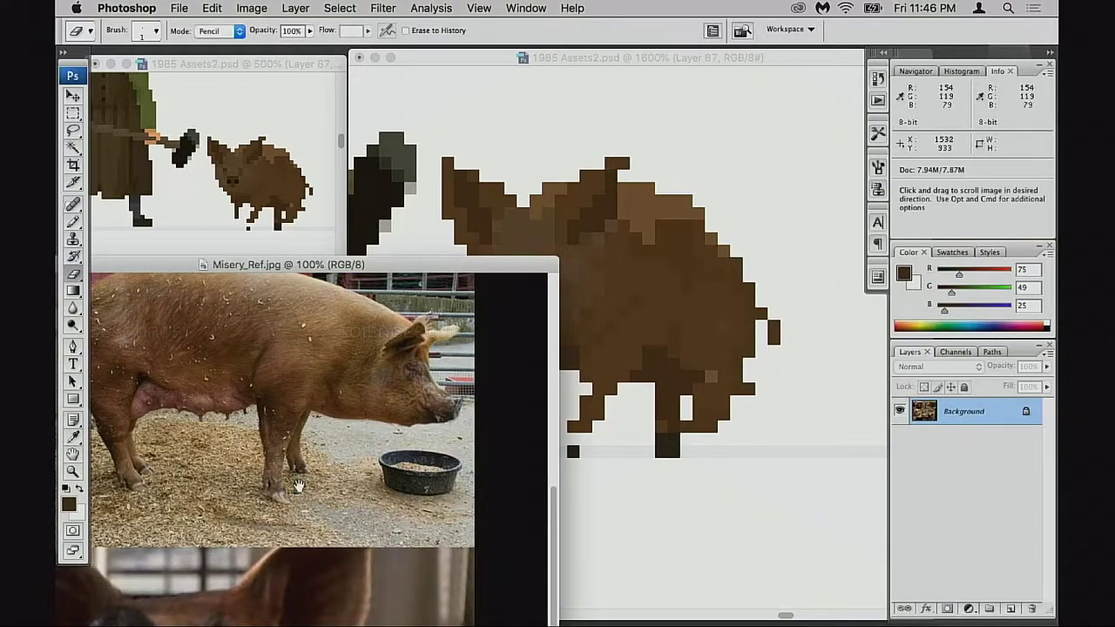
drag(297, 485, 308, 538)
drag(482, 264, 452, 315)
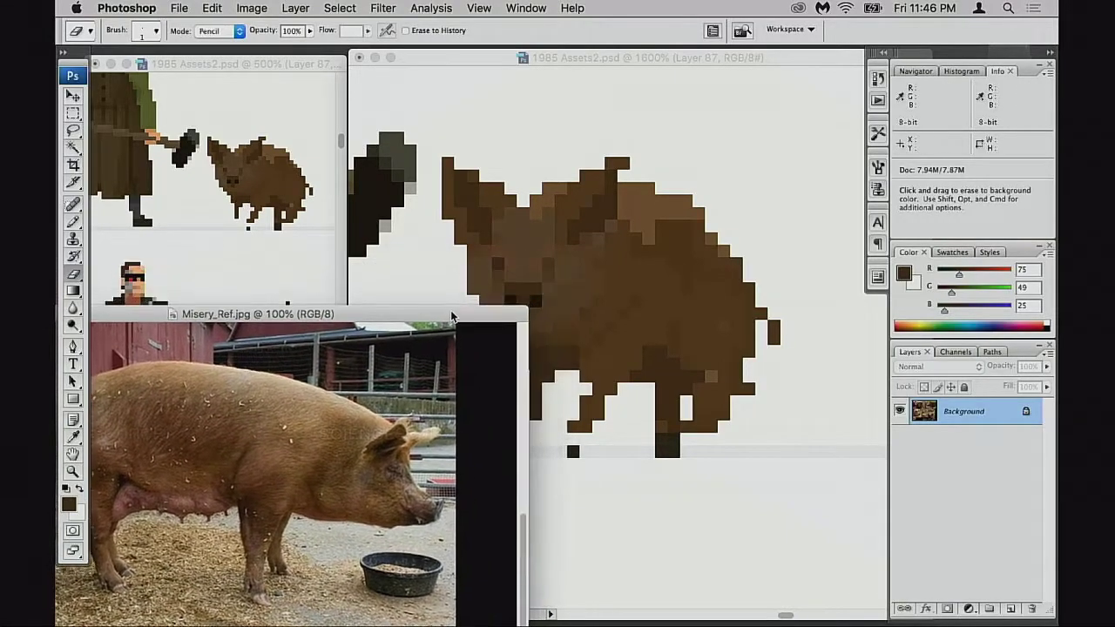
Remove the forward foot pixel from the leg under the head, and examine the reference pig's front legs at 200% magnification
key(b)
click(578, 389)
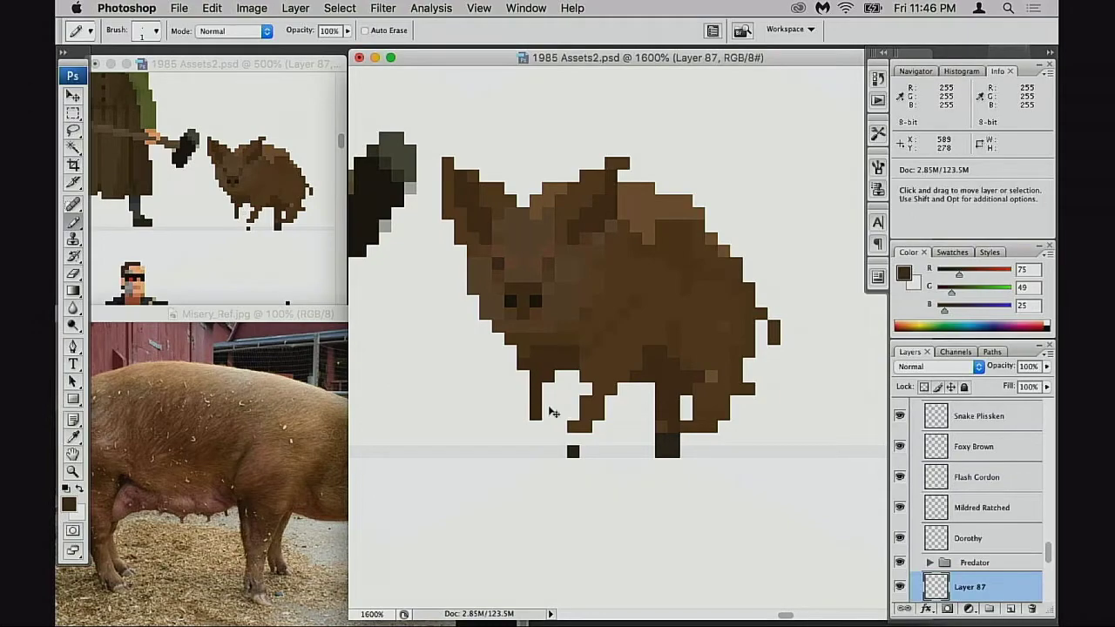
key(super+space)
click(277, 539)
click(281, 539)
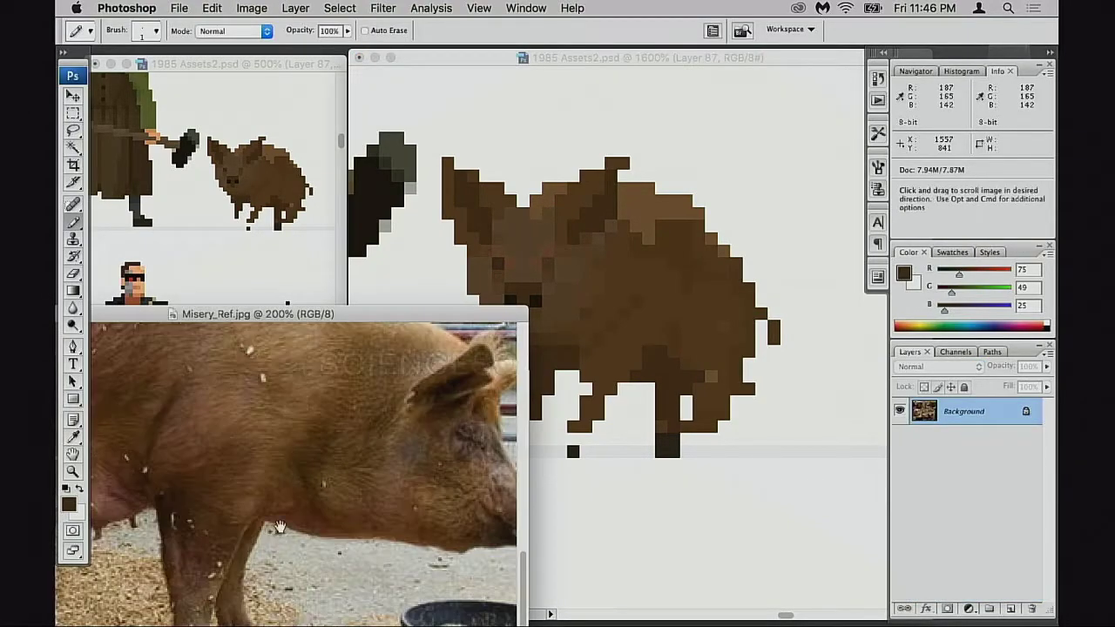
drag(281, 539, 328, 513)
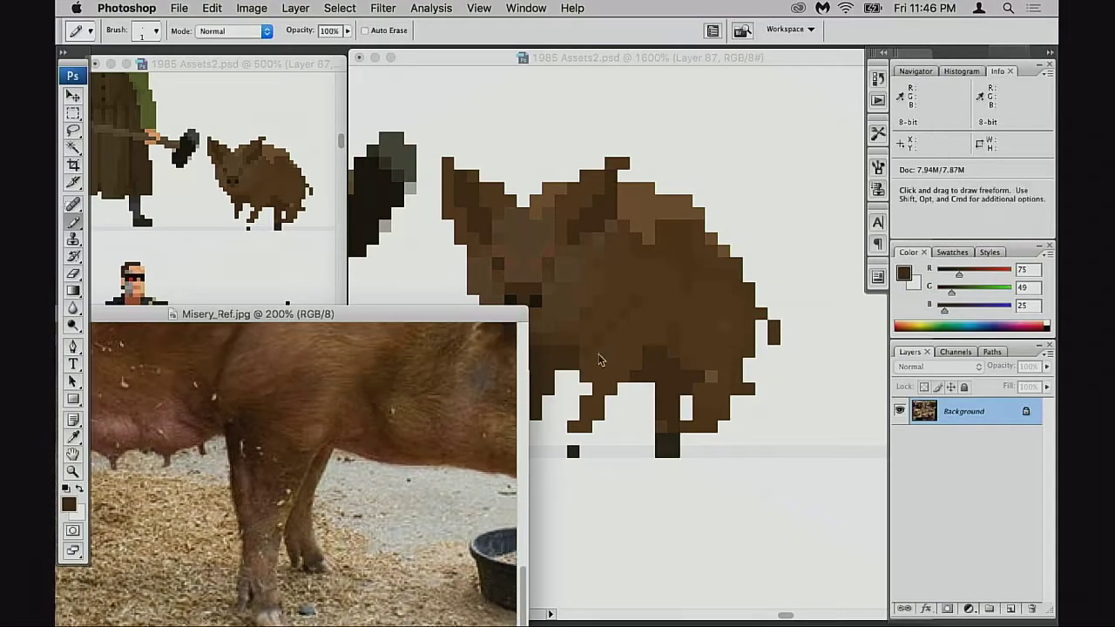
Widen the upper part of the leg under the head toward the front in dark brown (75, 49, 25) and lengthen its narrow tip
click(566, 384)
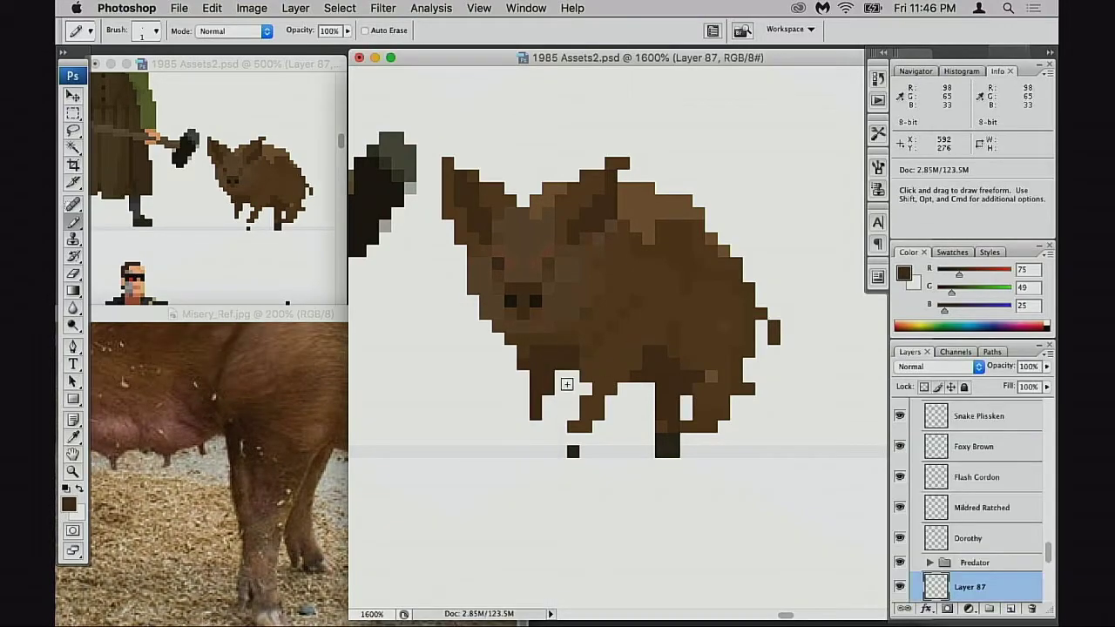
key(super+z)
click(523, 402)
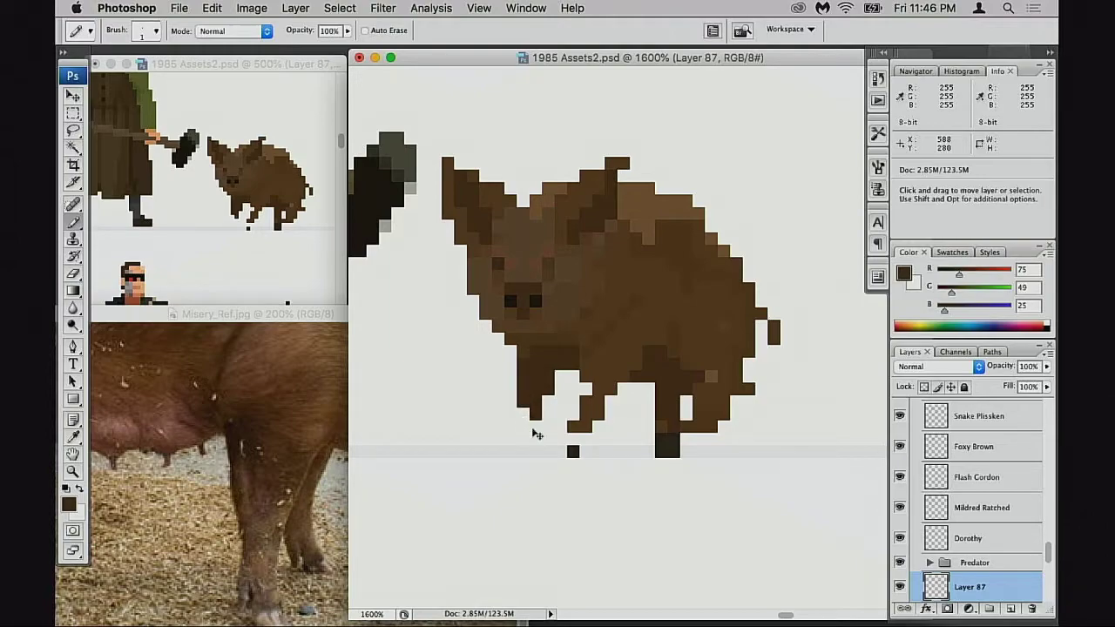
key(super+z)
click(559, 384)
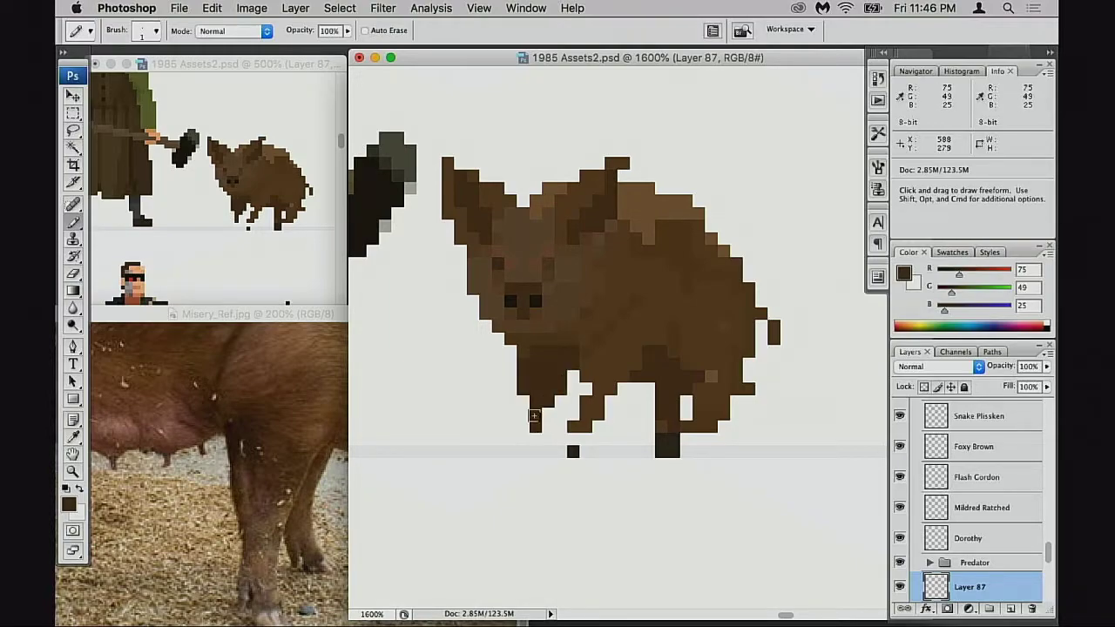
key(super+z)
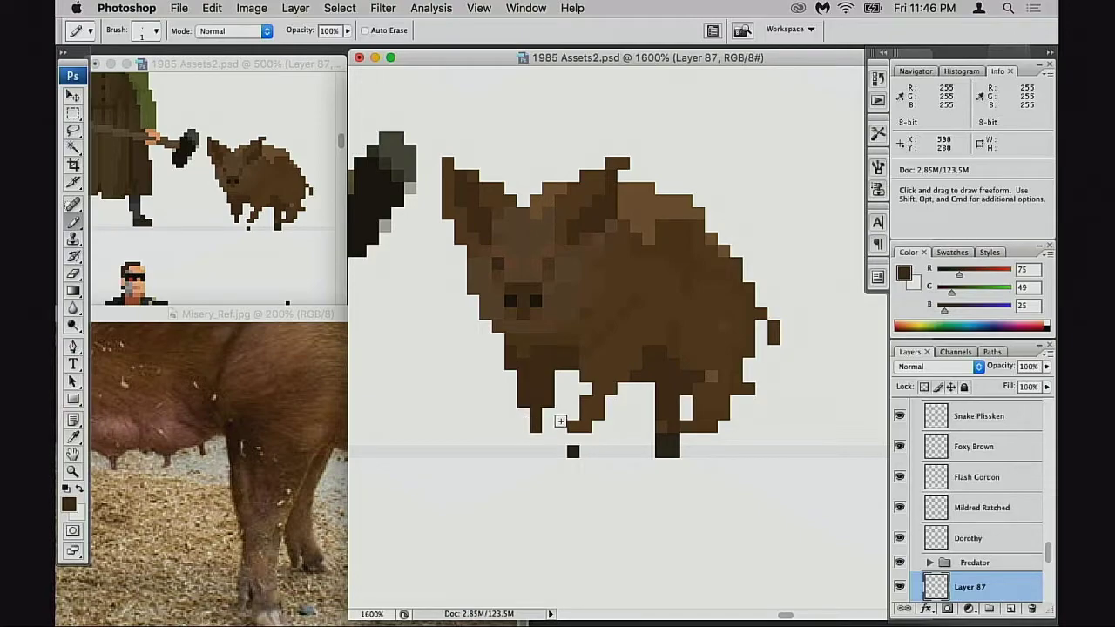
key(e)
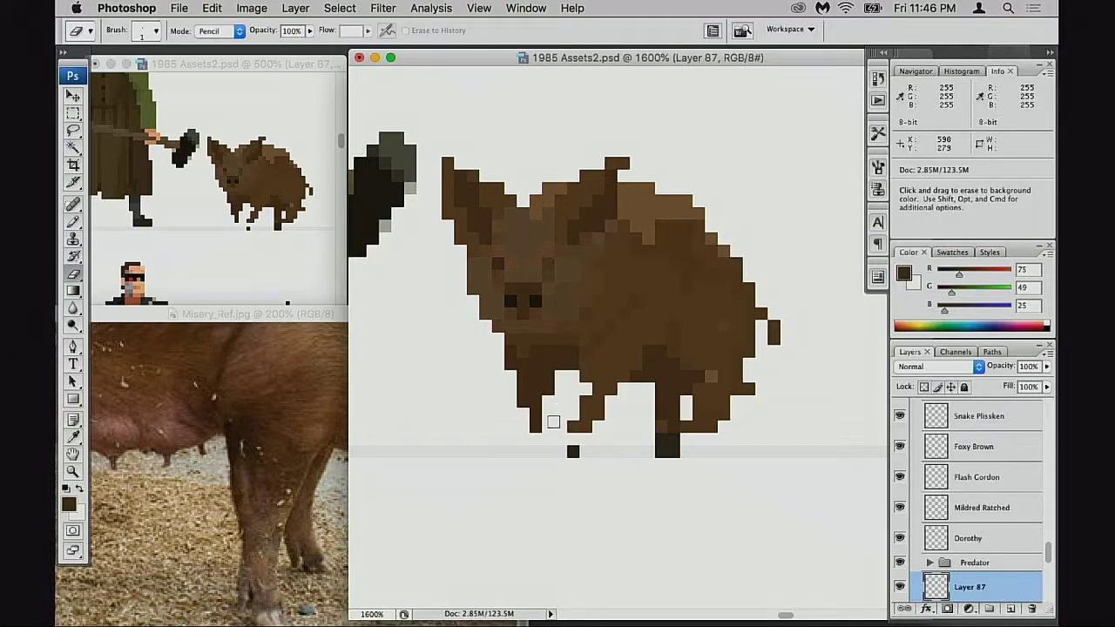
key(b)
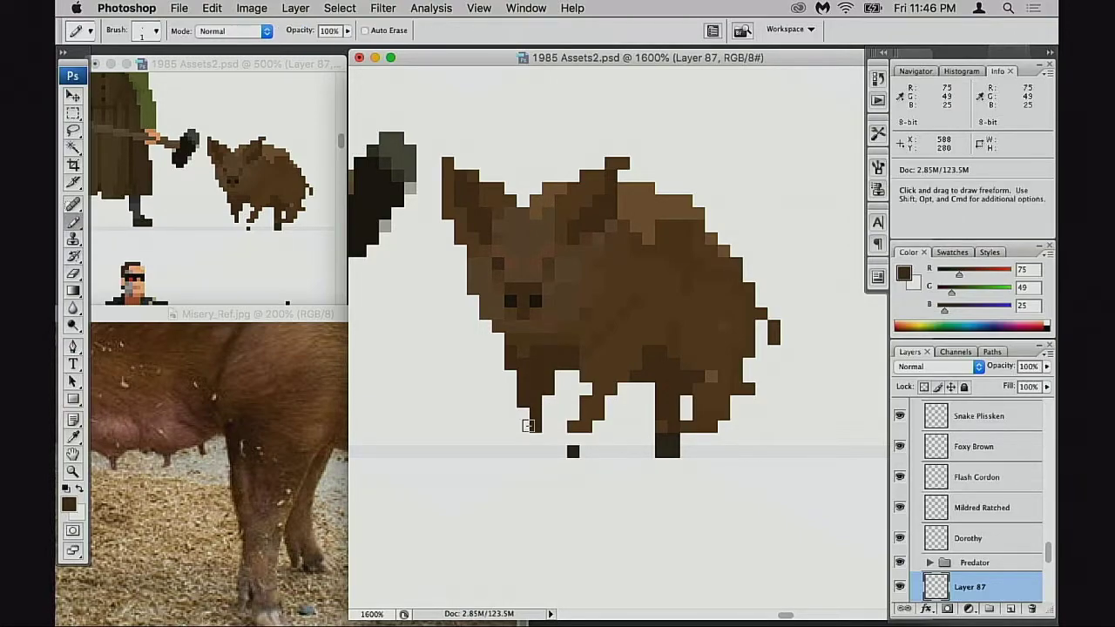
Try filling out the front of the foot under the head with dark brown and brown (98, 65, 33) pixels
click(522, 425)
key(super+z)
alt+click(586, 425)
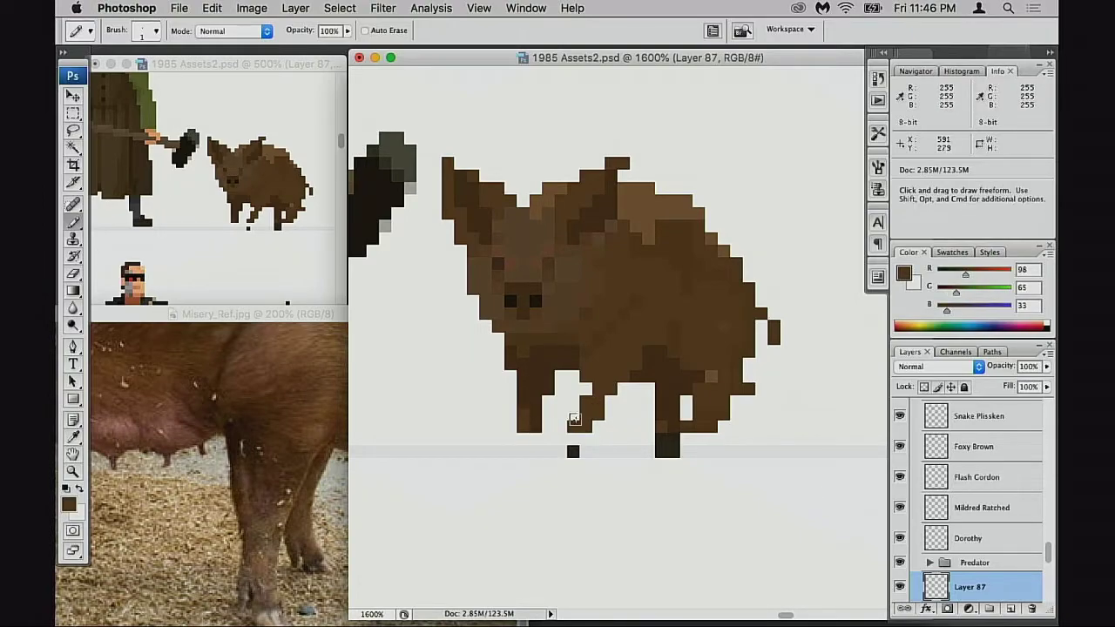
key(e)
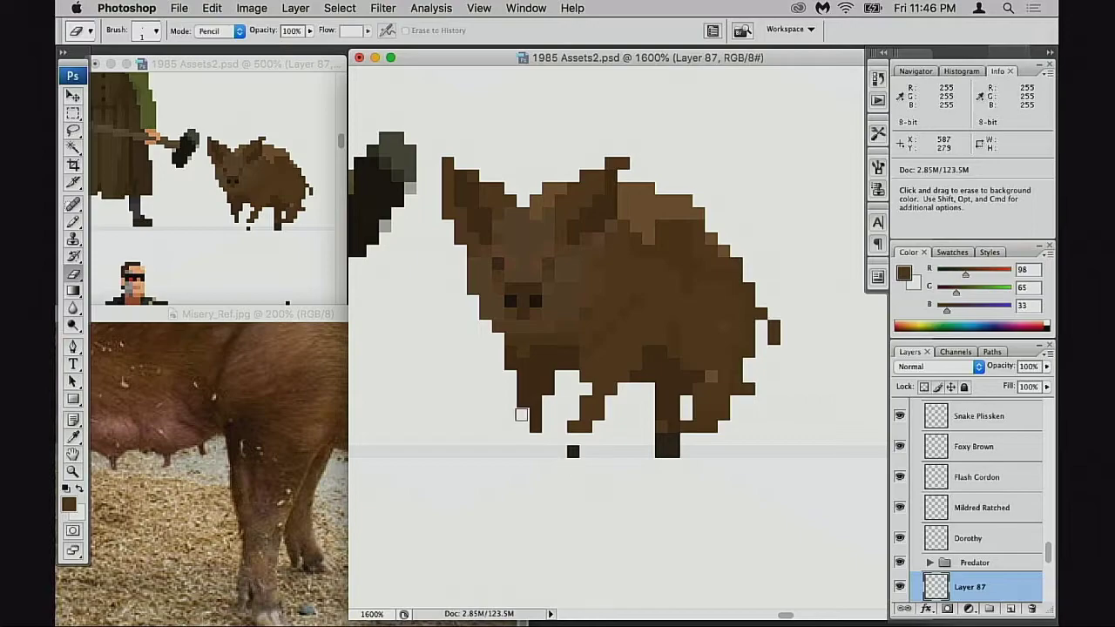
Try adding 30% opacity brown pixels to the front of the foot under the head
alt+click(588, 422)
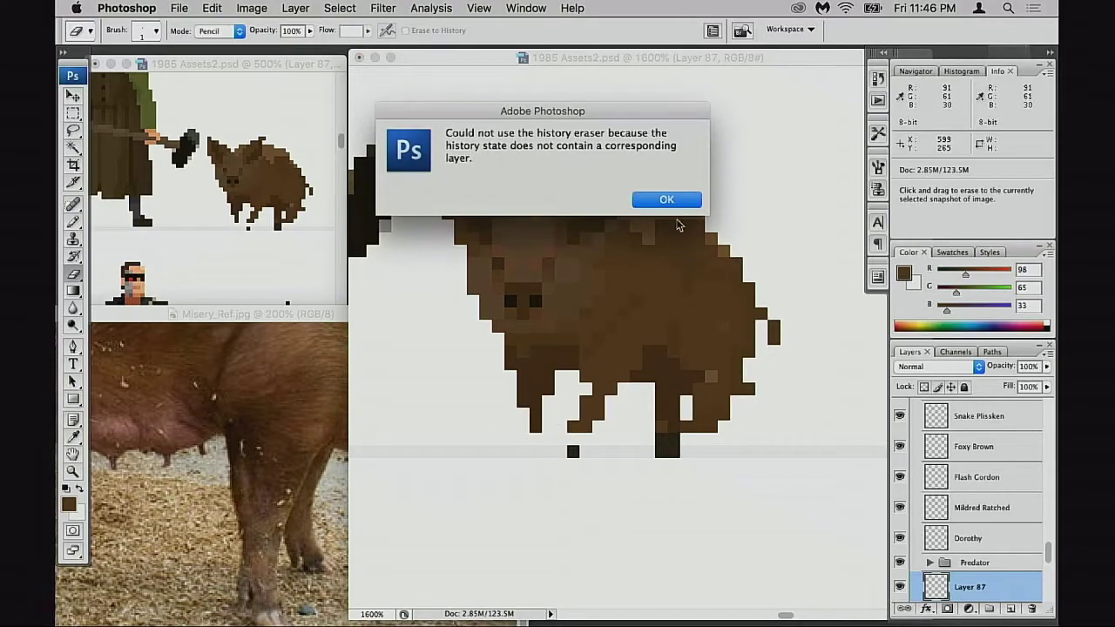
click(679, 202)
key(b)
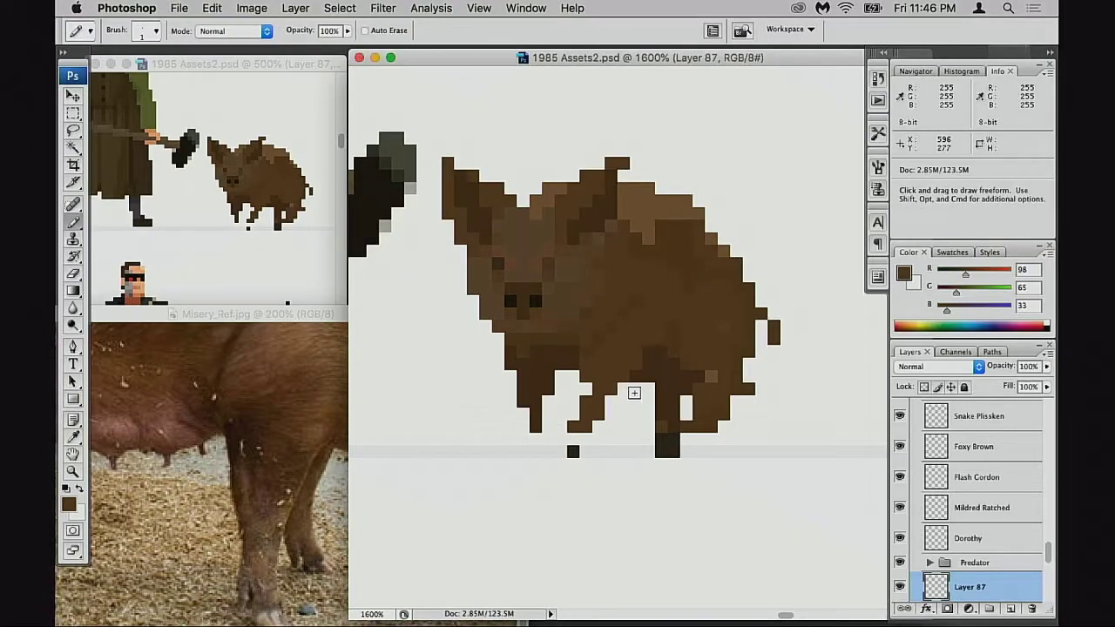
key(alt)
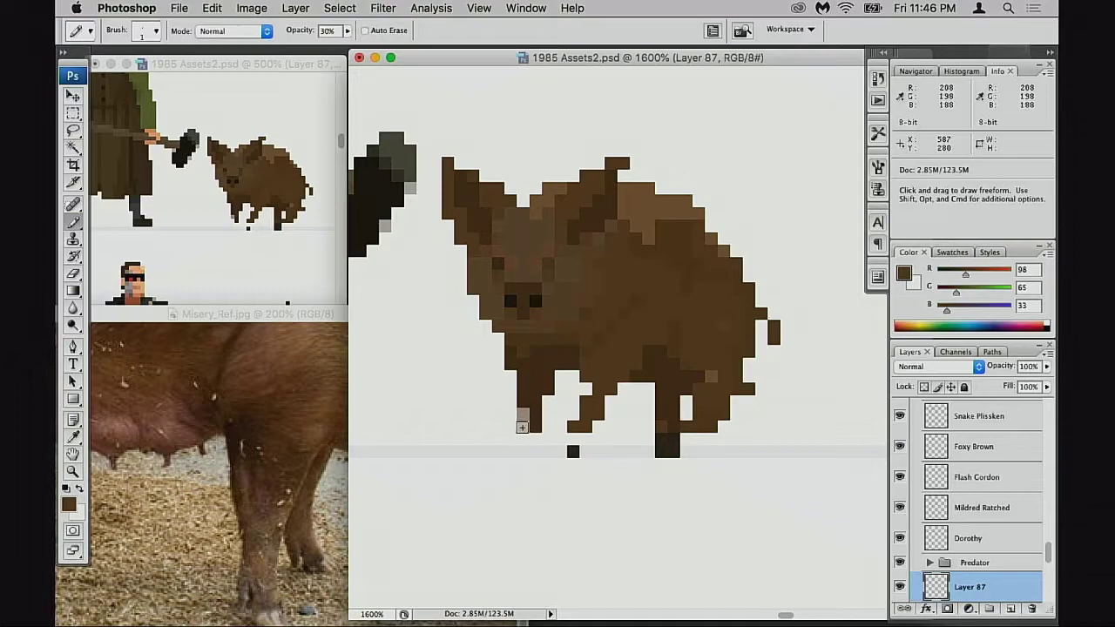
key(super+alt+z)
key(super+alt+z)
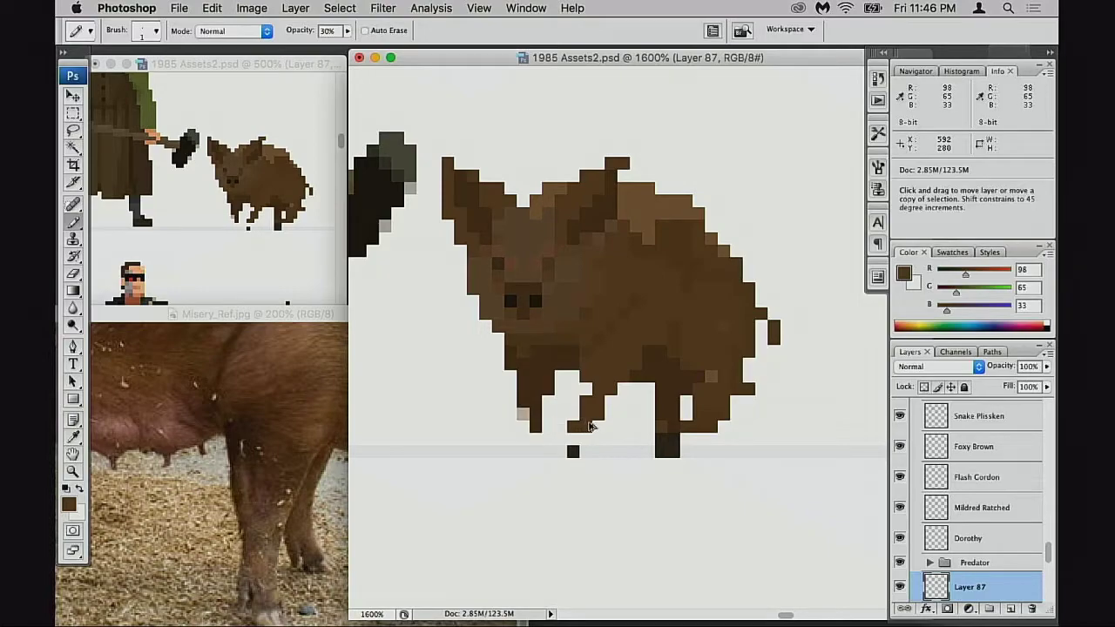
alt+click(533, 424)
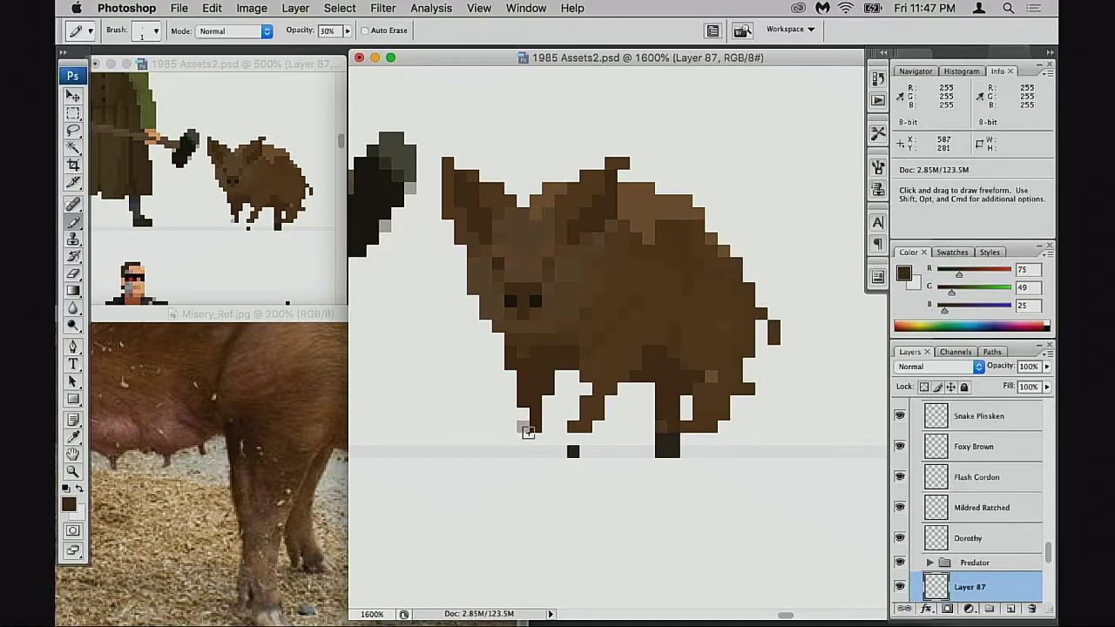
Shift the foot tip of the leg under the head one pixel forward in full-opacity dark brown (75, 49, 25)
key(0)
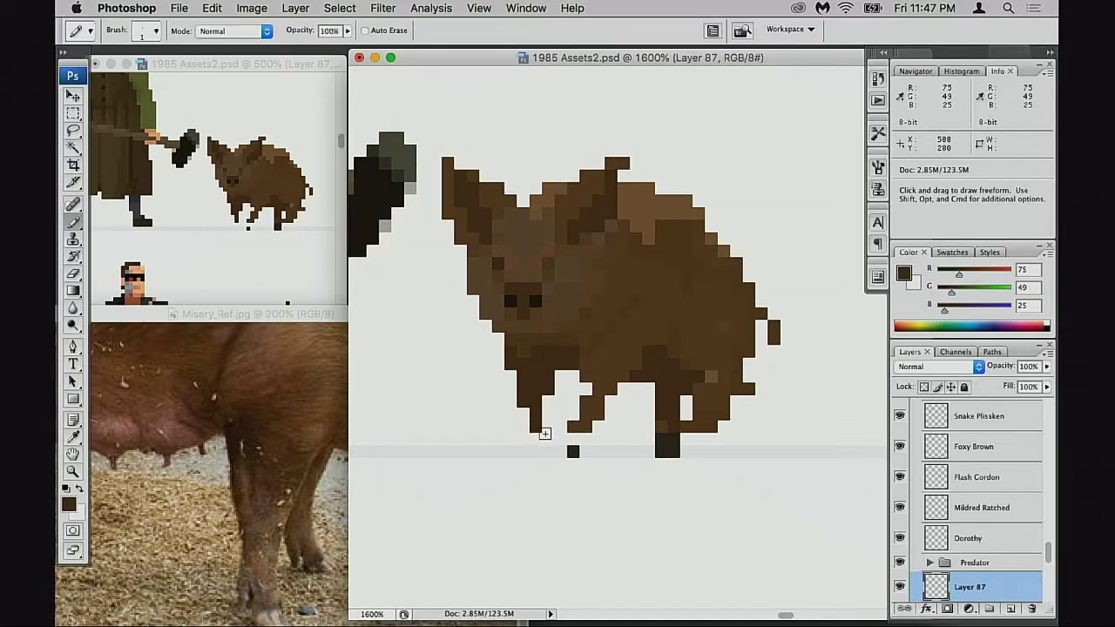
alt+click(533, 428)
click(524, 427)
key(e)
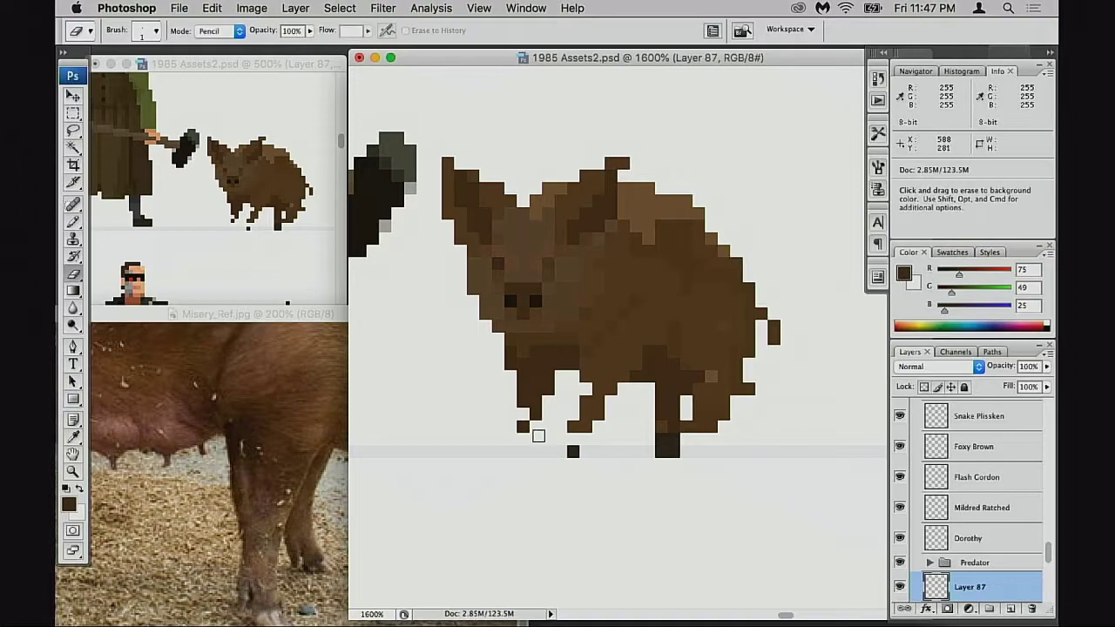
Slim the front edge of the leg under the head and rejoin its lower part to the forward foot tip
key(space)
drag(582, 440, 576, 449)
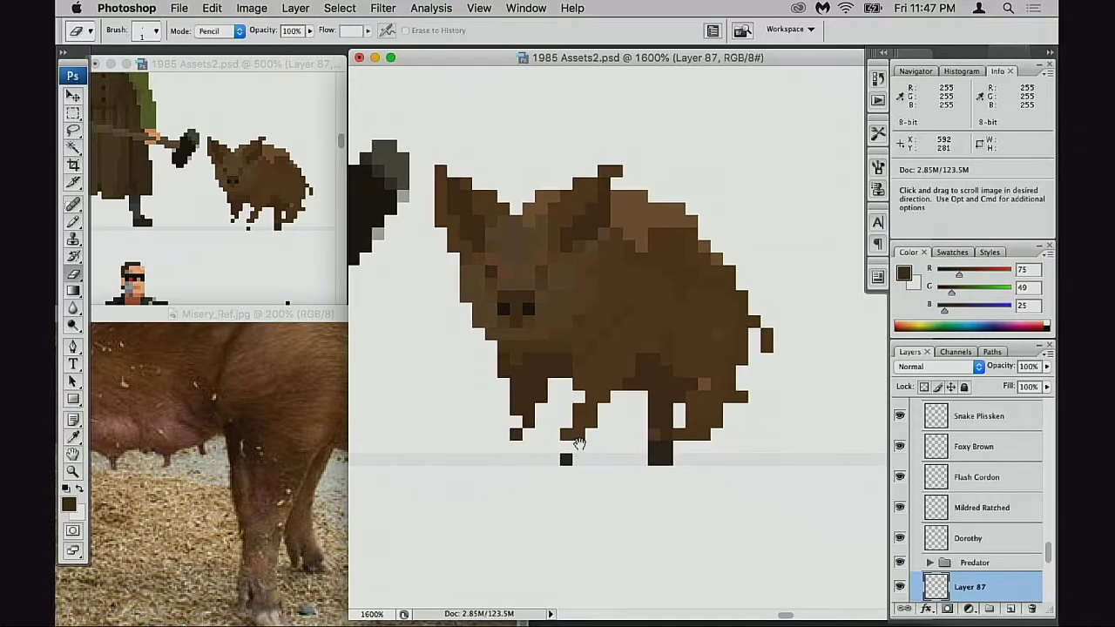
click(516, 397)
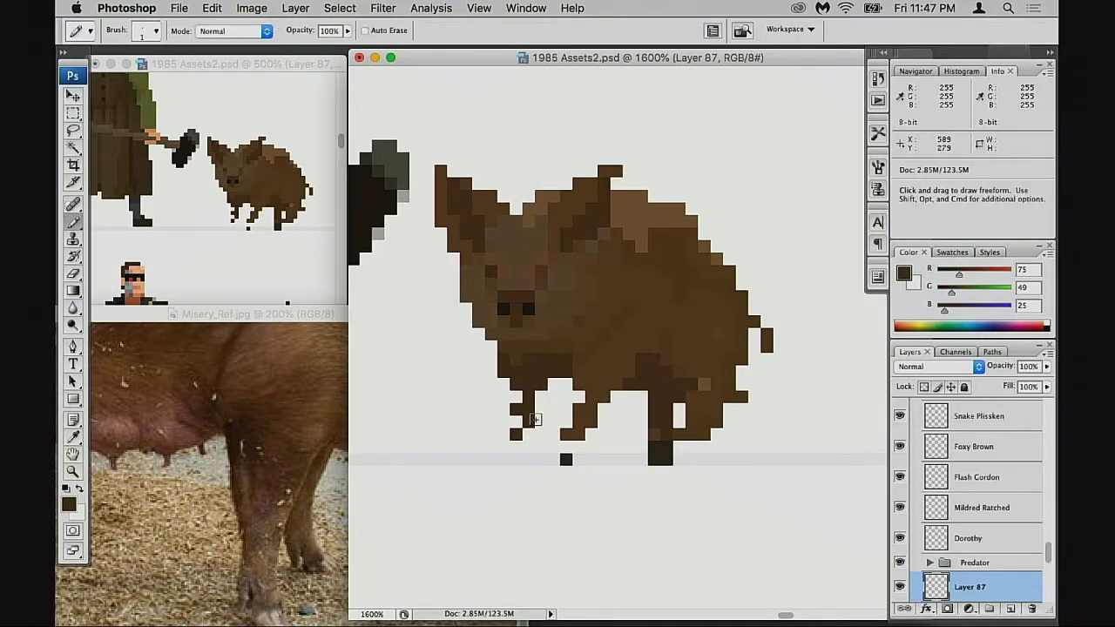
key(b)
key(e)
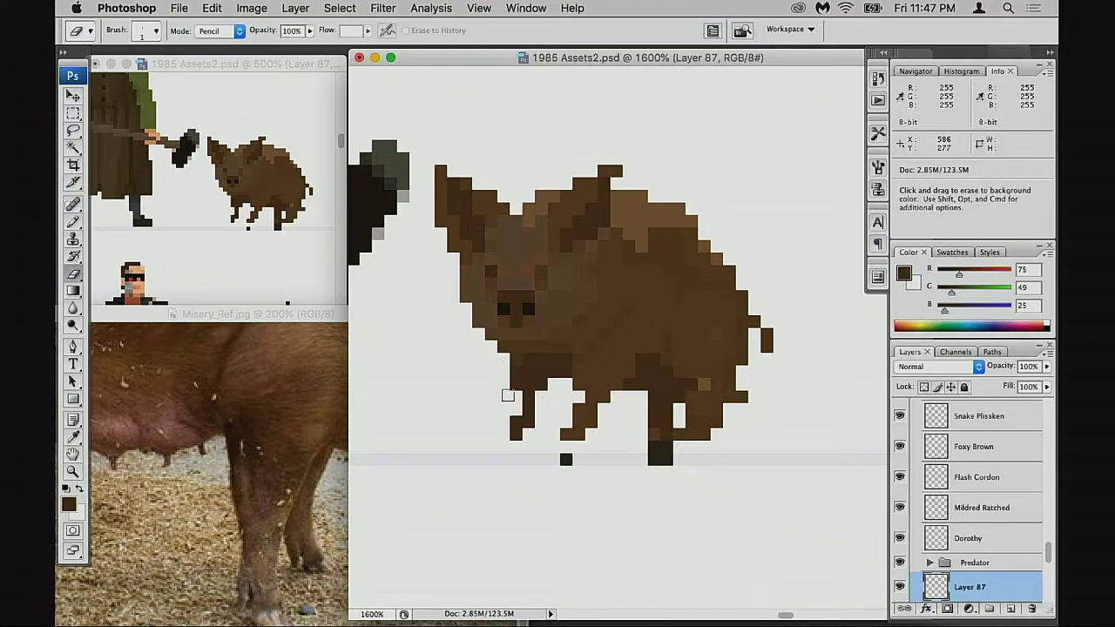
key(b)
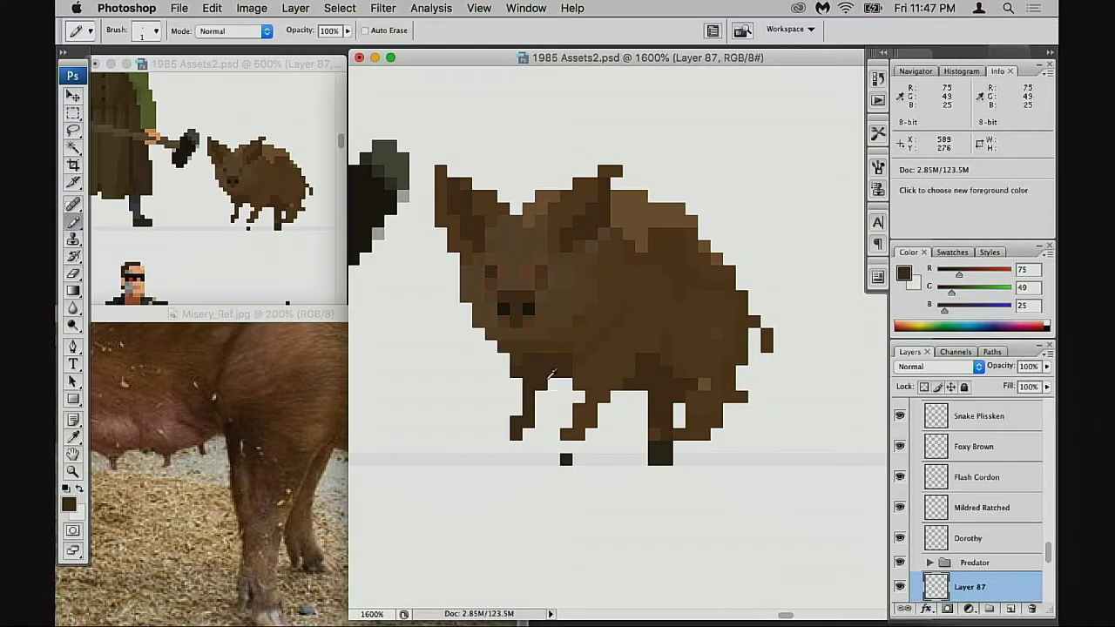
click(541, 403)
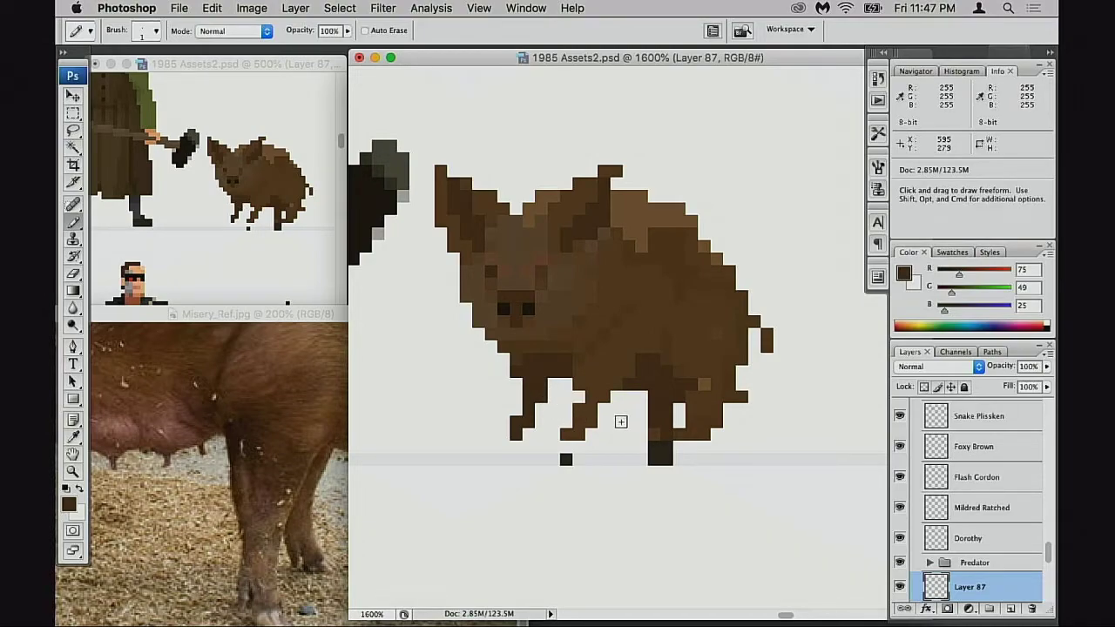
Slim the second front leg, erasing its forward foot pixel and the detached dark hoof pixel below it
alt+click(591, 424)
key(e)
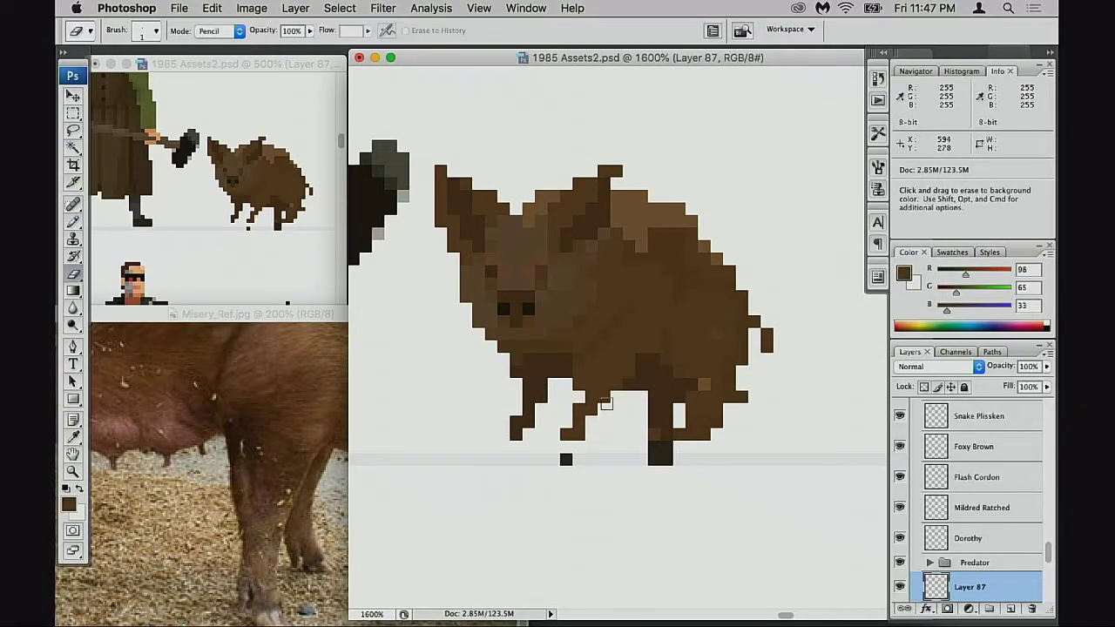
click(566, 437)
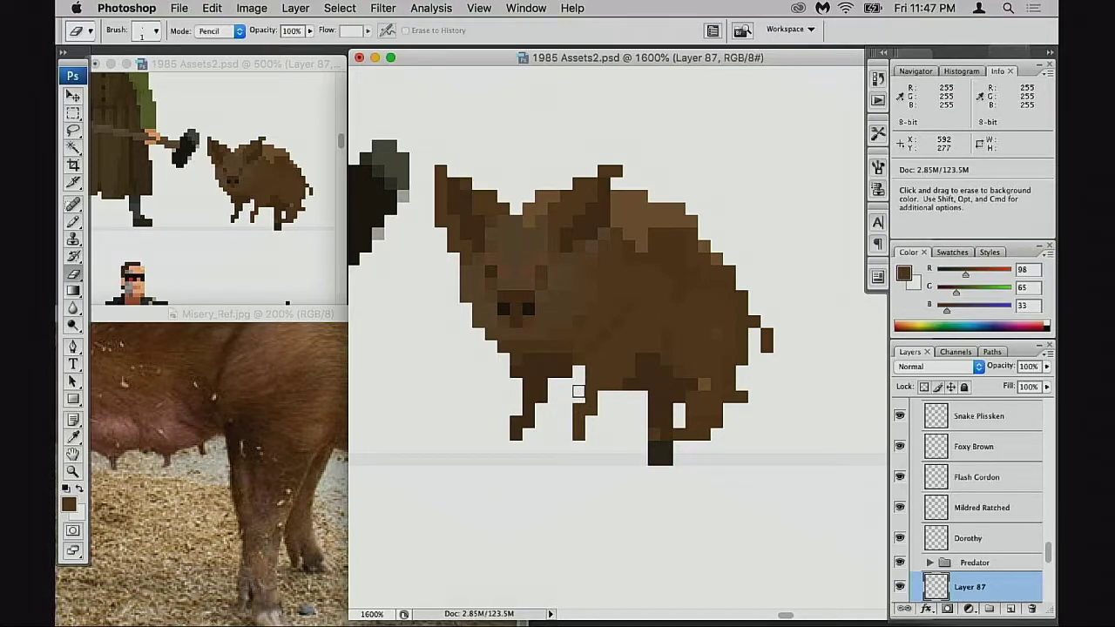
Fill the chest notch between the front legs with dark brown (75, 49, 25), undoing the extra row tried under the belly
key(b)
alt+click(561, 352)
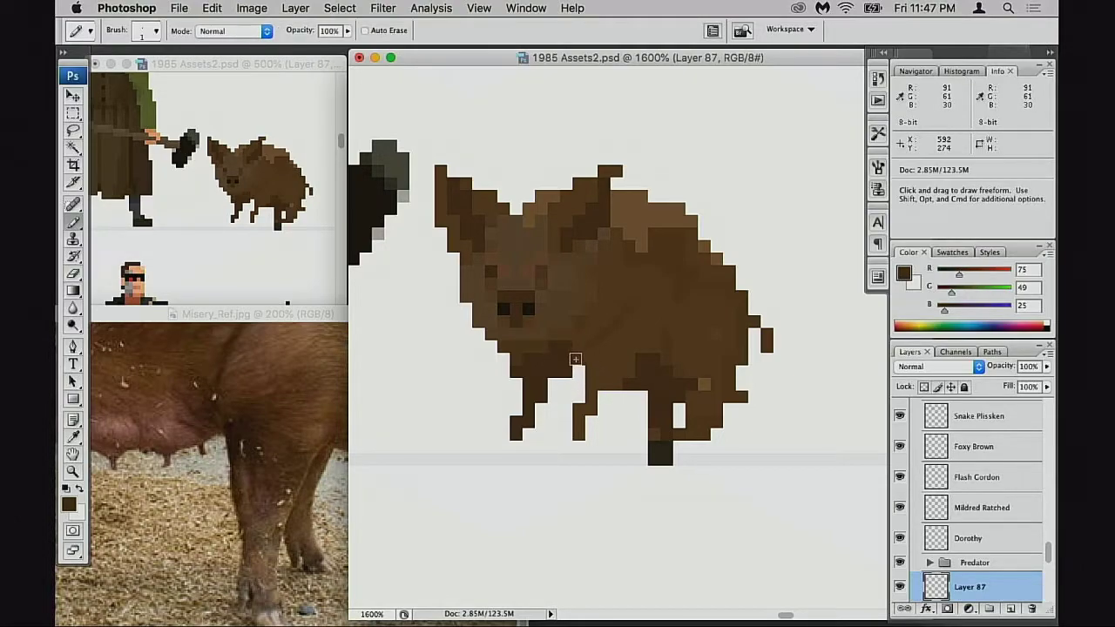
mouse_move(575, 358)
mouse_down()
mouse_move(570, 385)
mouse_move(634, 395)
mouse_up()
key(super+z)
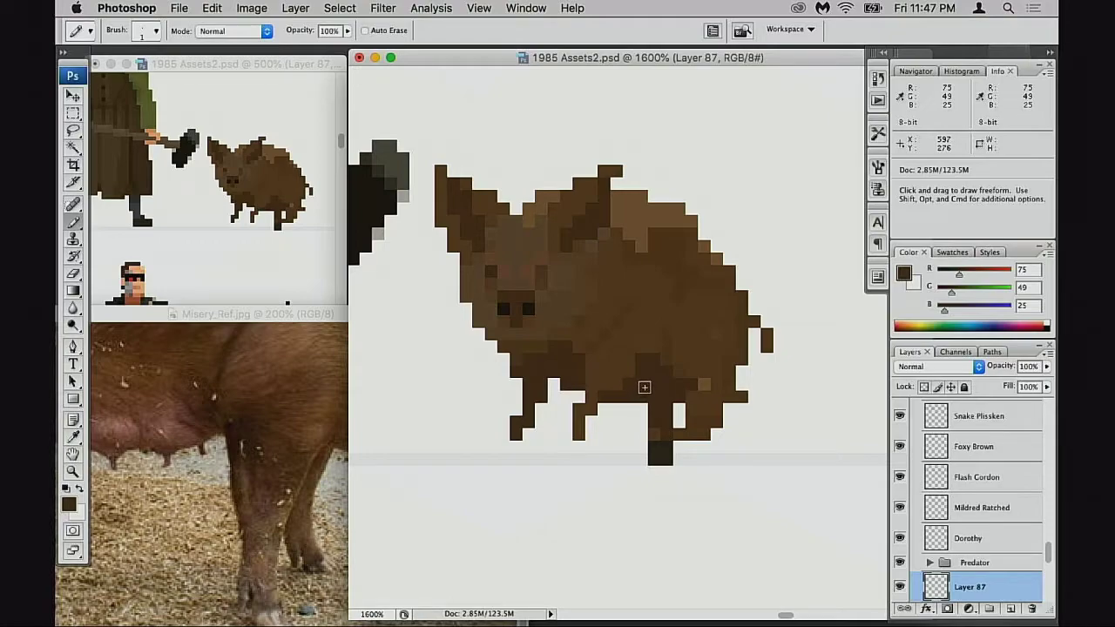
key(super+z)
key(alt+super+z)
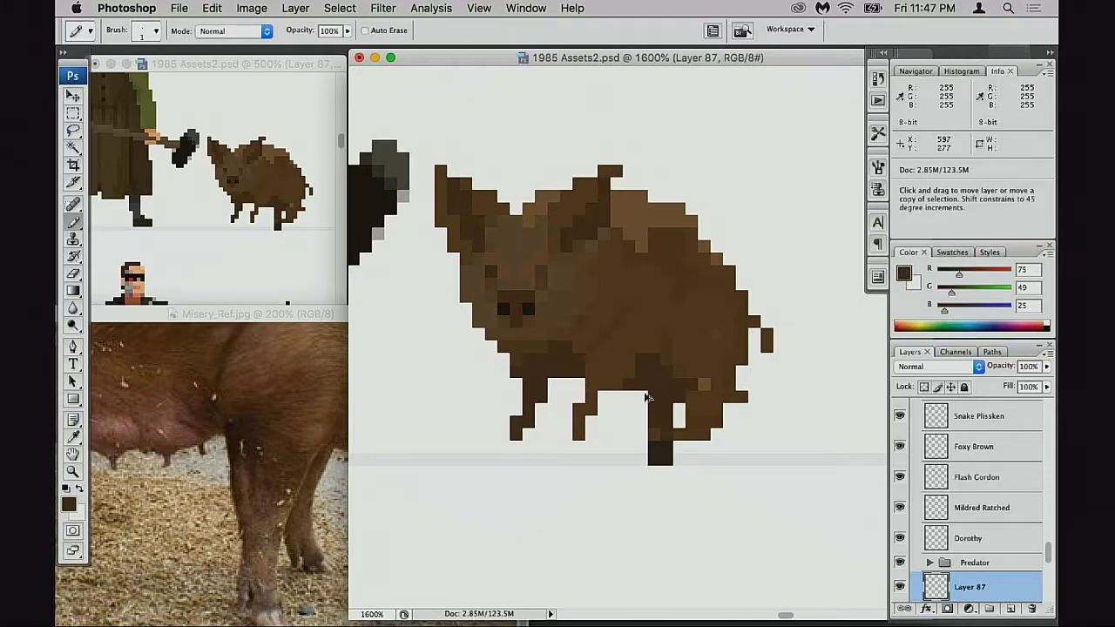
Cover the light haunch pixel with brown (98, 65, 33), trim the back of the rear leg and add a toe pixel below it
alt+click(702, 404)
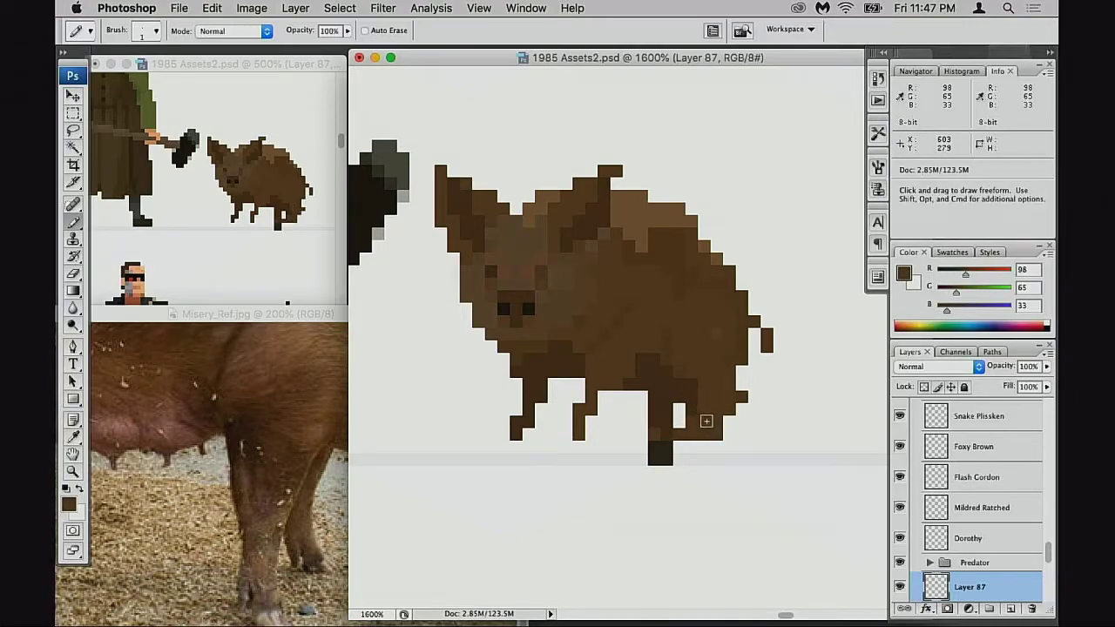
key(e)
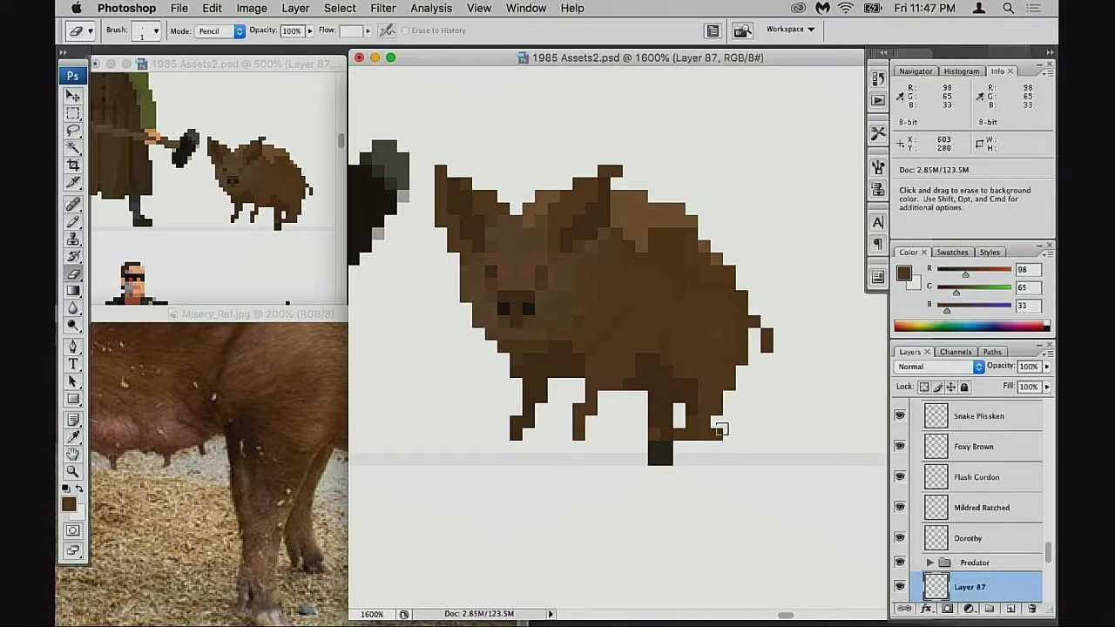
click(720, 430)
key(b)
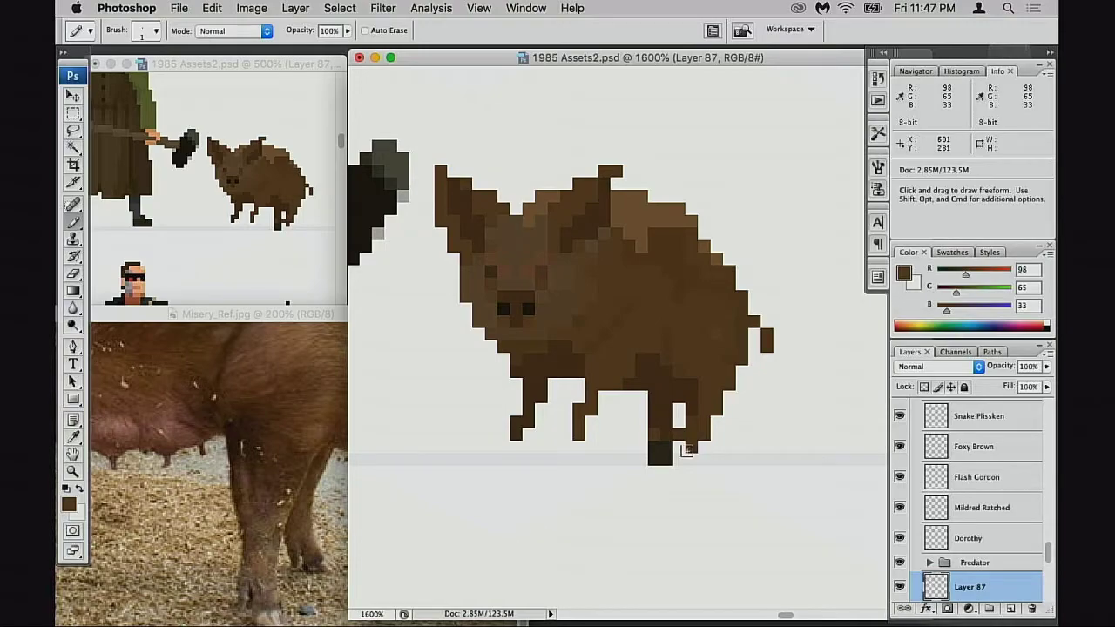
Erase the pixels joining the two hind feet and trim the block-shaped dark hoof to a single pixel
alt+click(694, 414)
key(e)
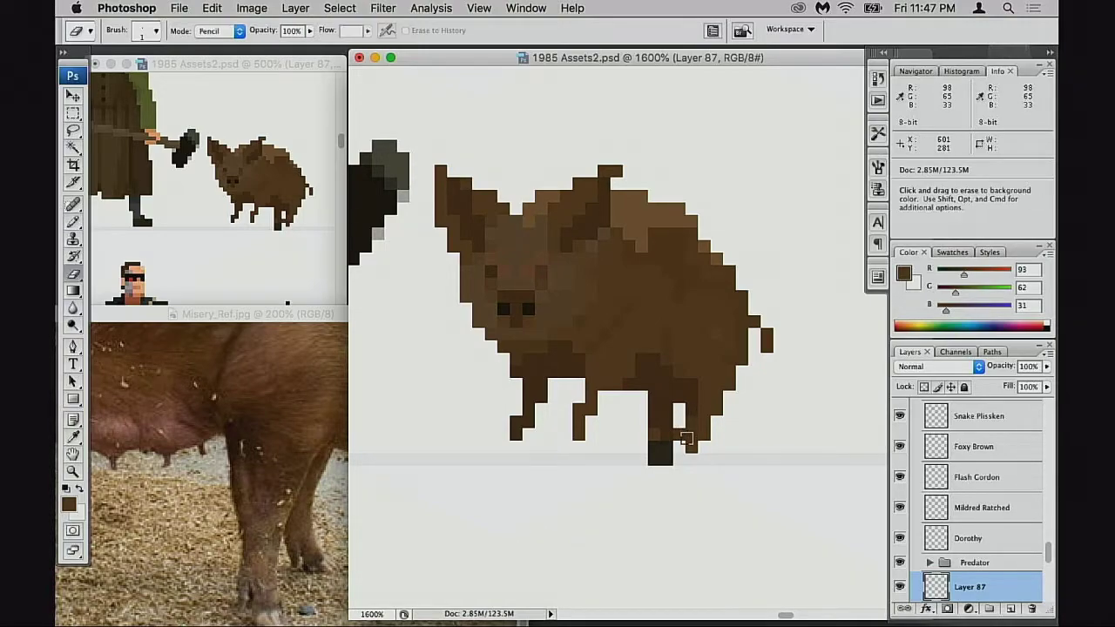
drag(692, 433, 654, 466)
click(667, 448)
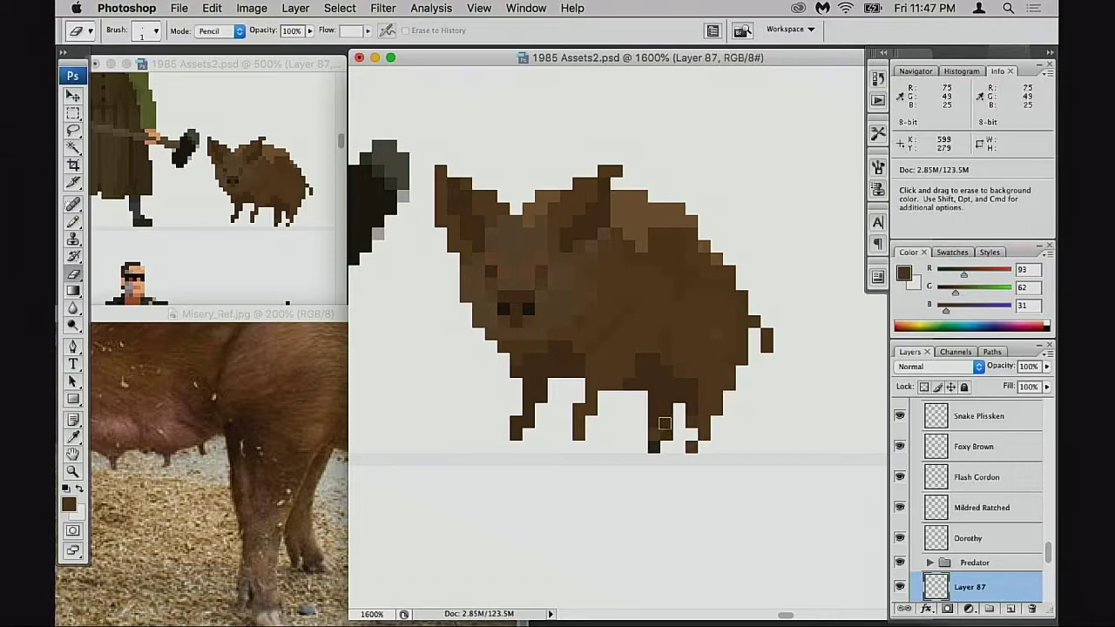
Try moving the pig toward the woman so that it overlaps her skirt beneath the sledgehammer
key(alt+space)
alt+click(653, 401)
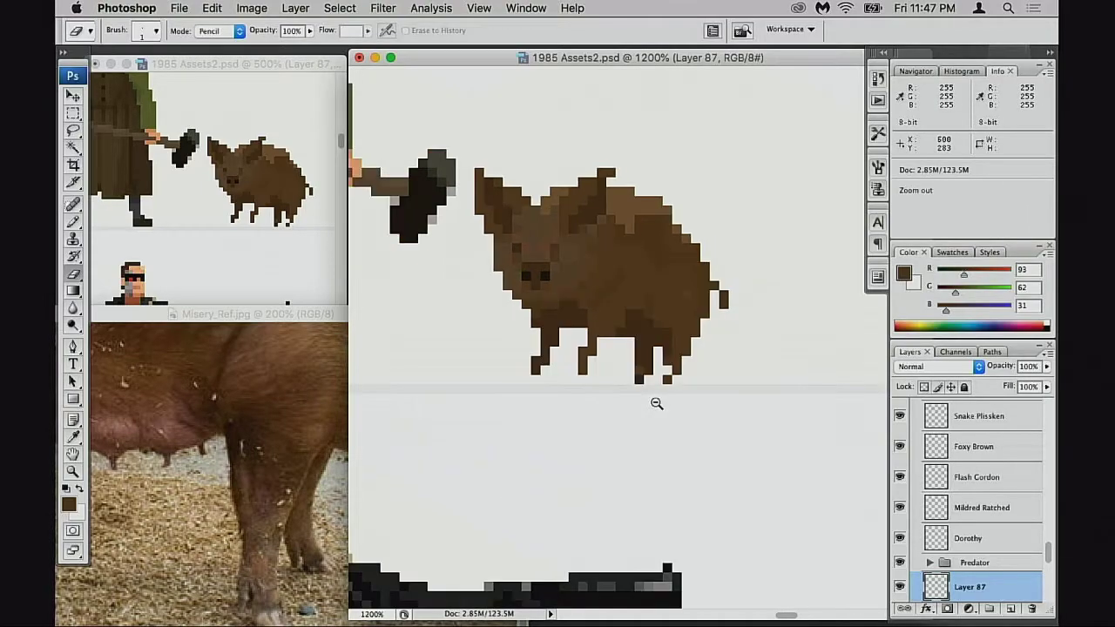
alt+click(657, 402)
alt+click(653, 400)
drag(622, 488, 721, 480)
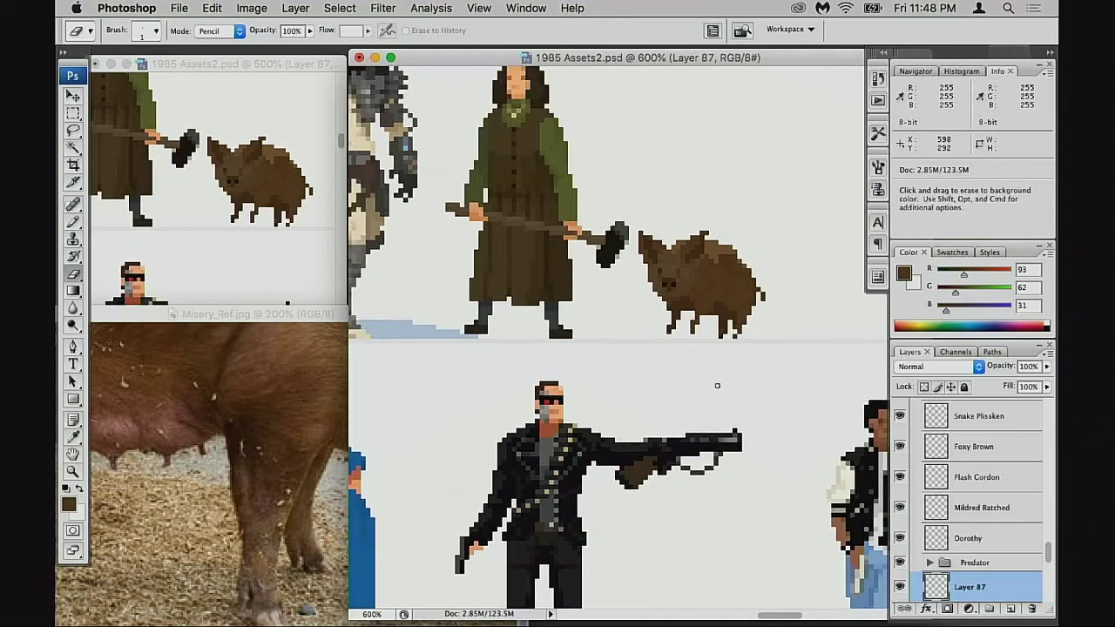
key(v)
drag(660, 380, 659, 403)
Compare the whole pig sprite at 1200% with the pig photos in Misery_Ref.jpg, viewing the reference down to 33.3%
click(288, 433)
key(alt+space)
click(355, 439)
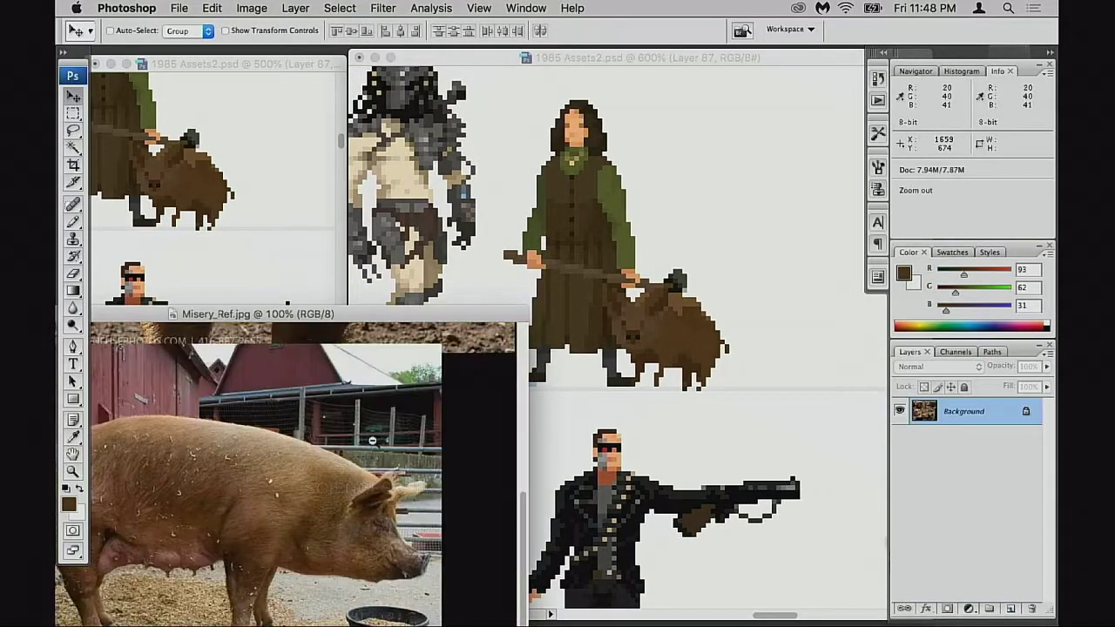
click(356, 439)
click(710, 376)
super+click(679, 362)
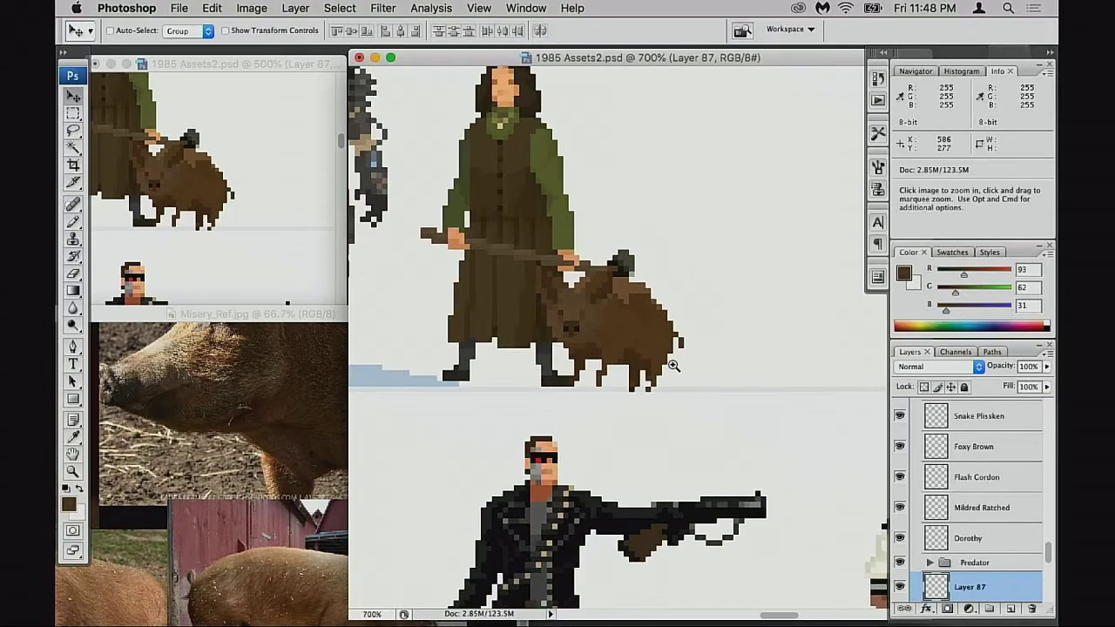
super+click(651, 373)
super+click(616, 375)
drag(580, 304, 766, 466)
drag(715, 417, 697, 455)
click(304, 455)
alt+super+click(341, 455)
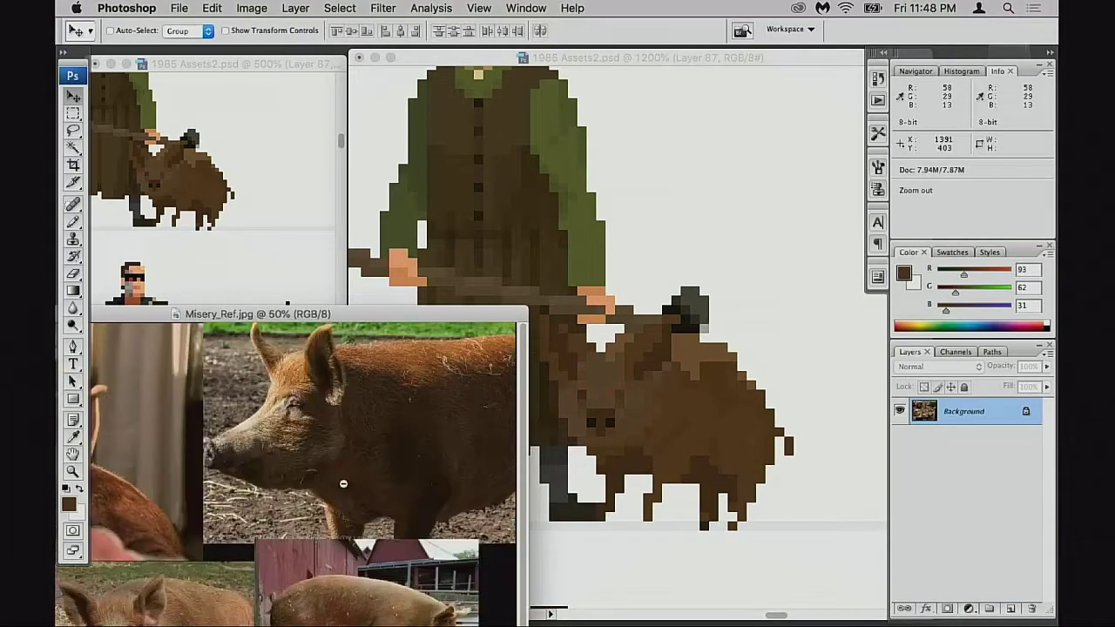
alt+super+click(343, 484)
drag(378, 316, 496, 333)
Move the pig away from the woman so that its feet meet the ground line and only its front ear overlaps the hammer head
click(728, 366)
drag(727, 430, 658, 266)
drag(636, 218, 554, 132)
drag(554, 132, 703, 432)
drag(703, 432, 580, 261)
drag(574, 260, 633, 311)
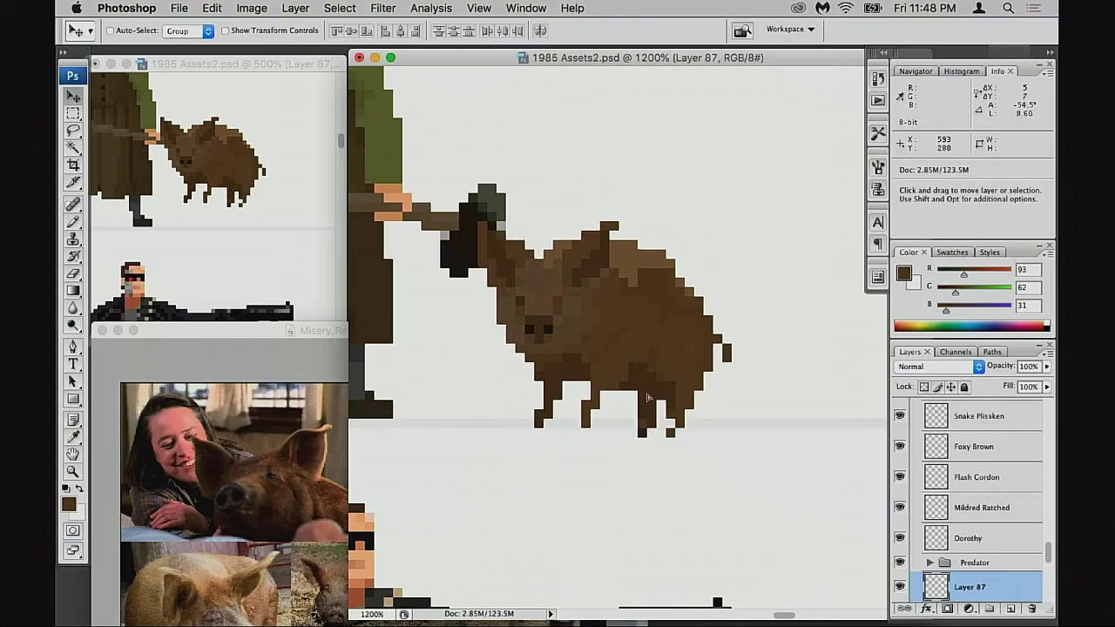
key(m)
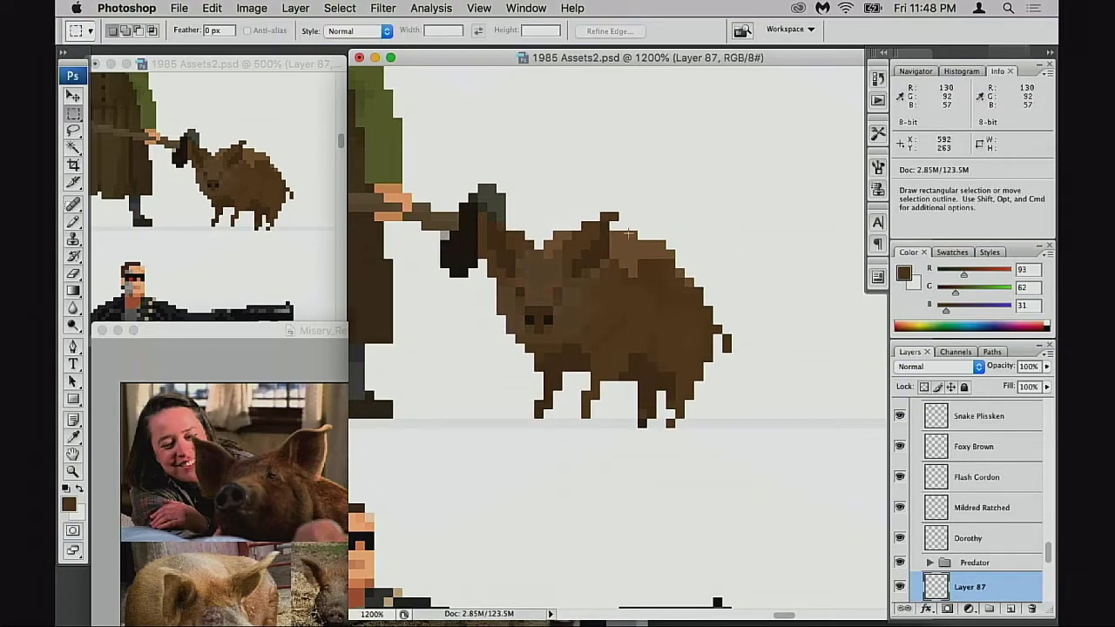
mouse_move(619, 222)
mouse_down()
mouse_move(764, 413)
mouse_move(794, 394)
mouse_up()
drag(790, 339, 791, 299)
Separate the pig's rear from its front, shifting the upper back about 1 pixel right and 2 up, and the lower hindquarters about 3 right
click(335, 479)
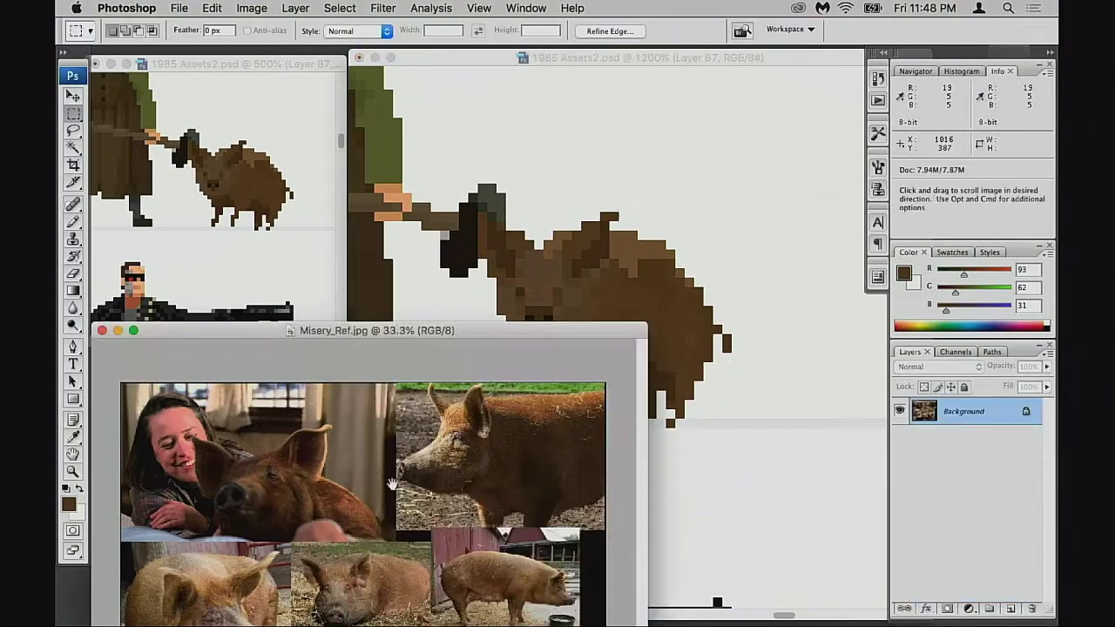
drag(538, 327, 527, 230)
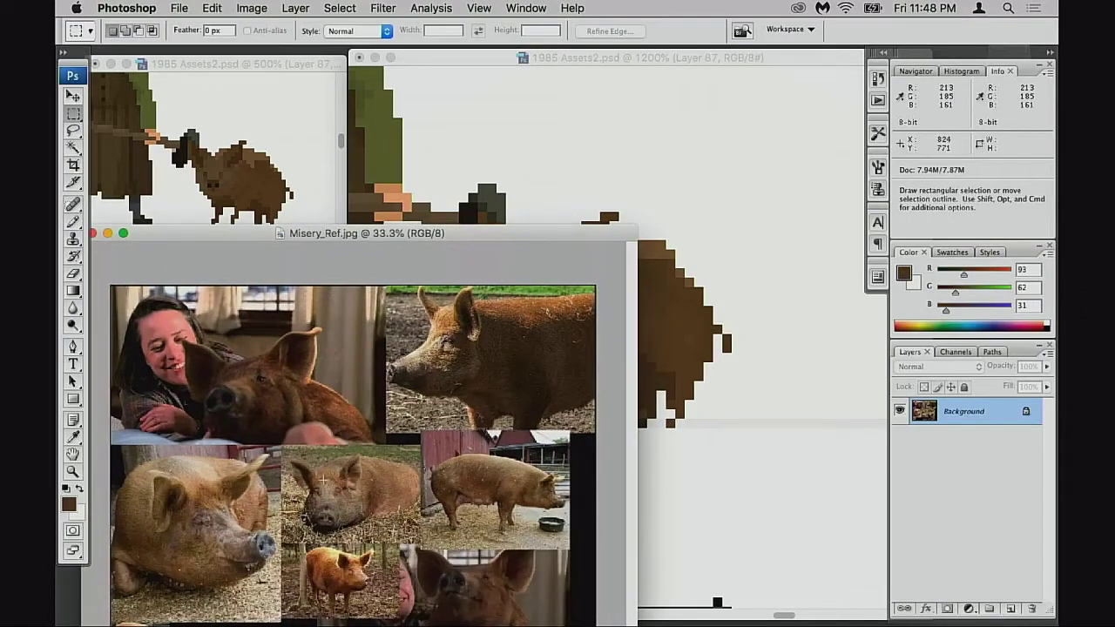
click(714, 340)
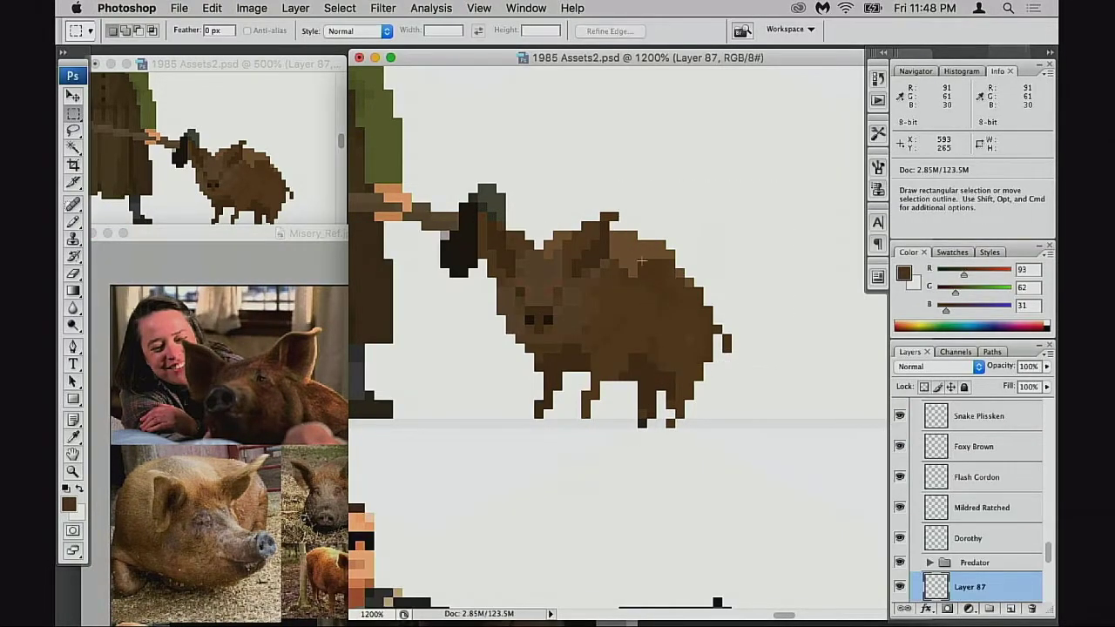
drag(673, 275, 731, 301)
mouse_move(620, 318)
mouse_down()
mouse_move(729, 423)
mouse_move(780, 453)
mouse_up()
drag(726, 415, 743, 413)
key(Right)
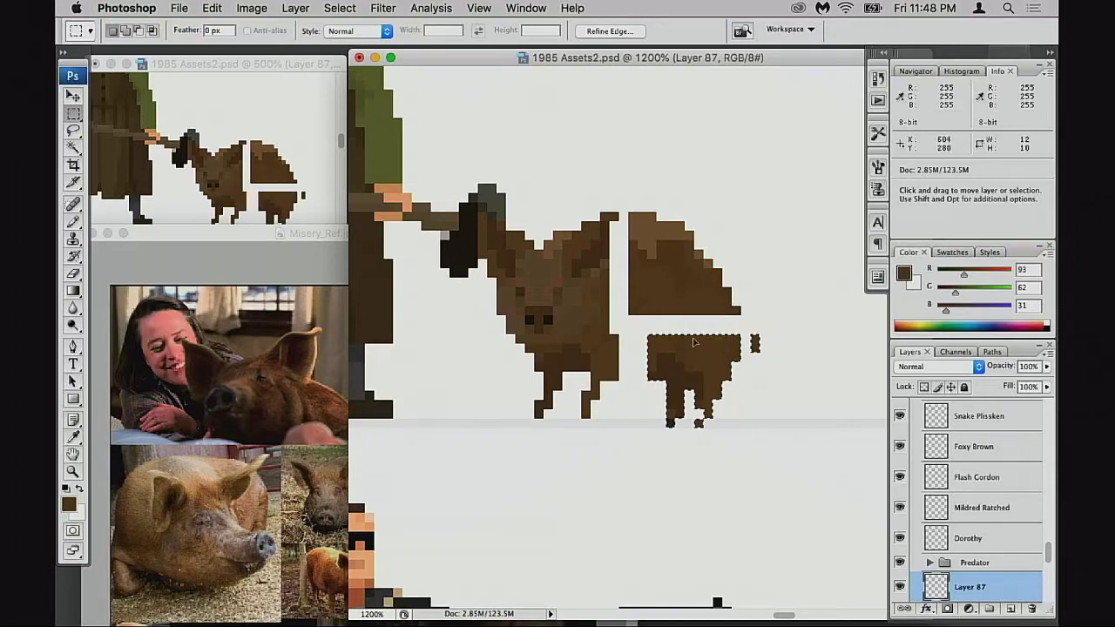
Deselect the hindquarters and erase the top row of pixels from the separated upper back section
key(e)
key(super+d)
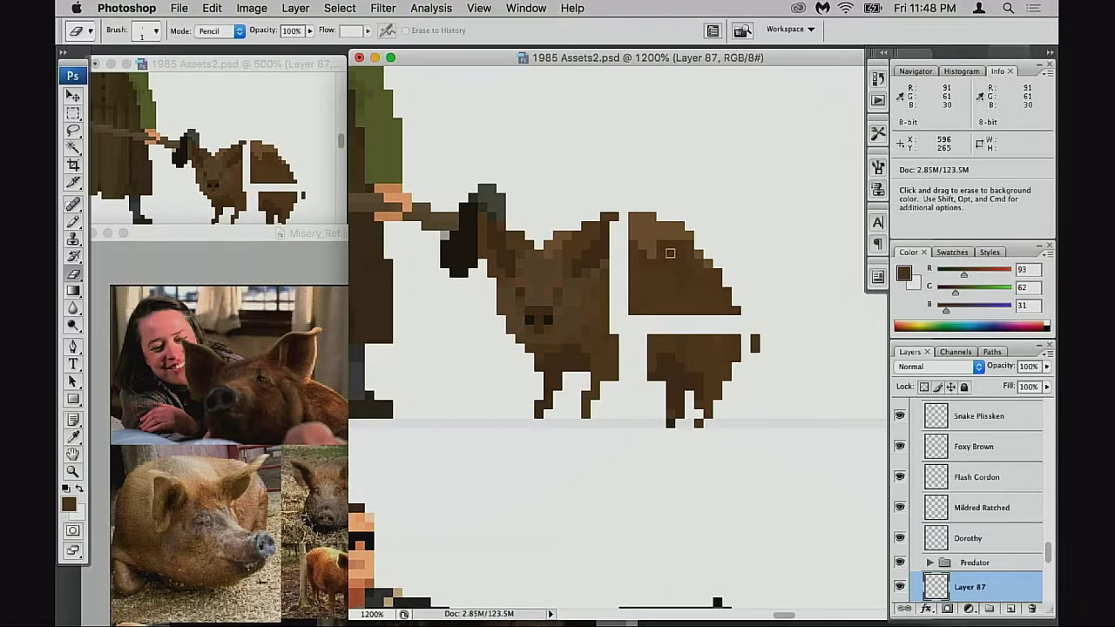
drag(638, 219, 664, 218)
click(681, 225)
key(b)
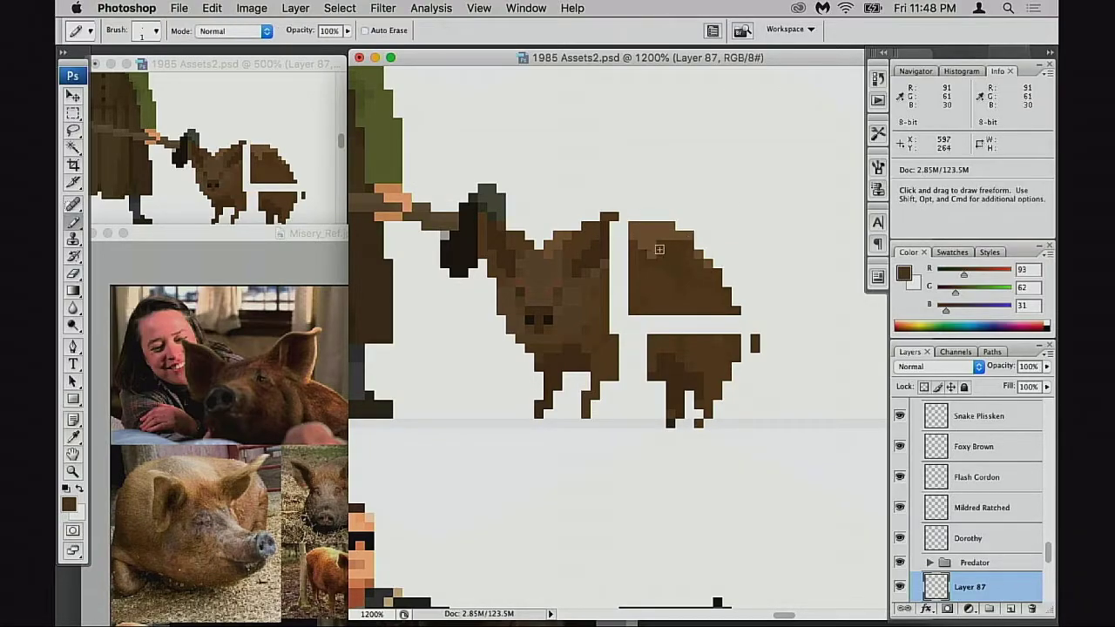
Fill the gaps between the pig's front, upper back and hindquarters with sampled coat browns, and erase the top rows of the upper back
alt+click(633, 233)
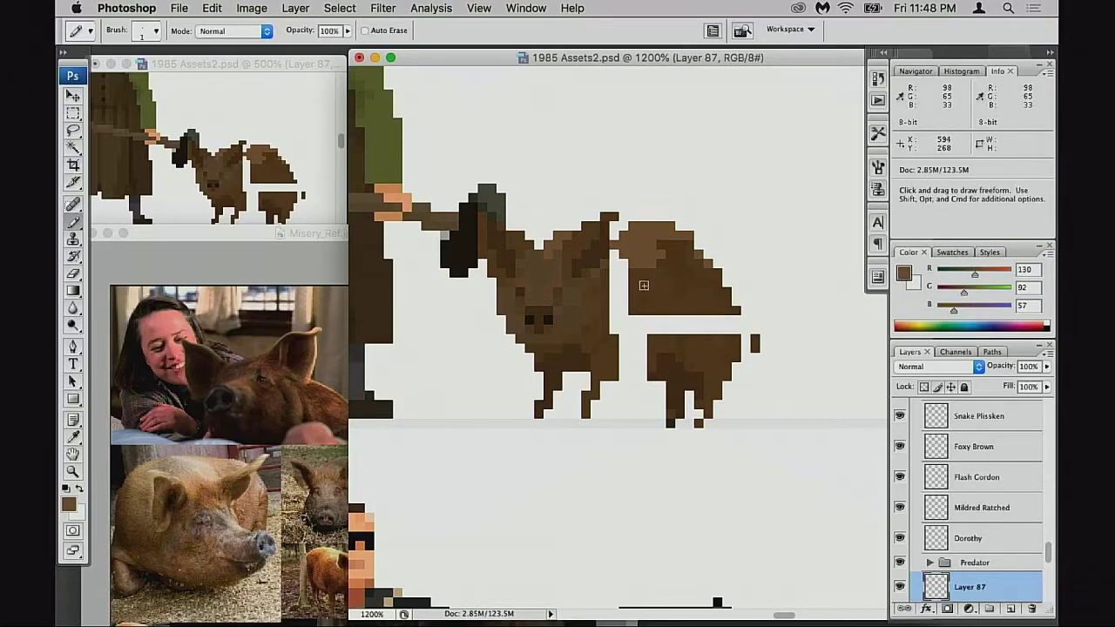
alt+click(625, 270)
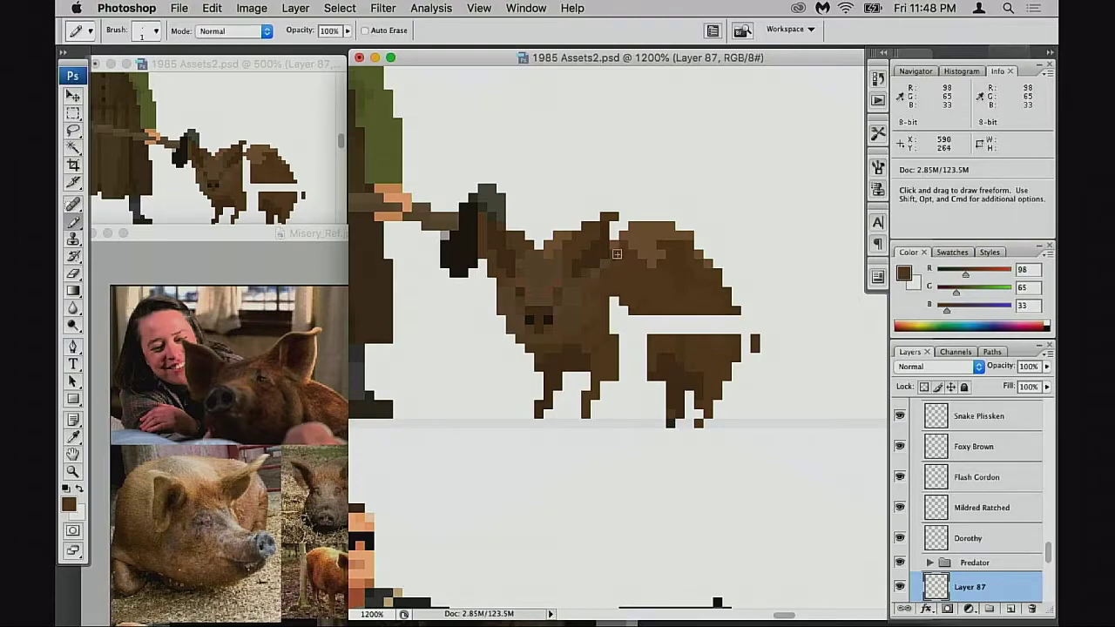
mouse_move(615, 315)
mouse_down()
mouse_move(730, 323)
mouse_move(611, 319)
mouse_move(645, 347)
mouse_move(660, 338)
mouse_move(654, 378)
mouse_move(676, 368)
mouse_move(615, 360)
mouse_move(665, 351)
mouse_up()
alt+click(672, 370)
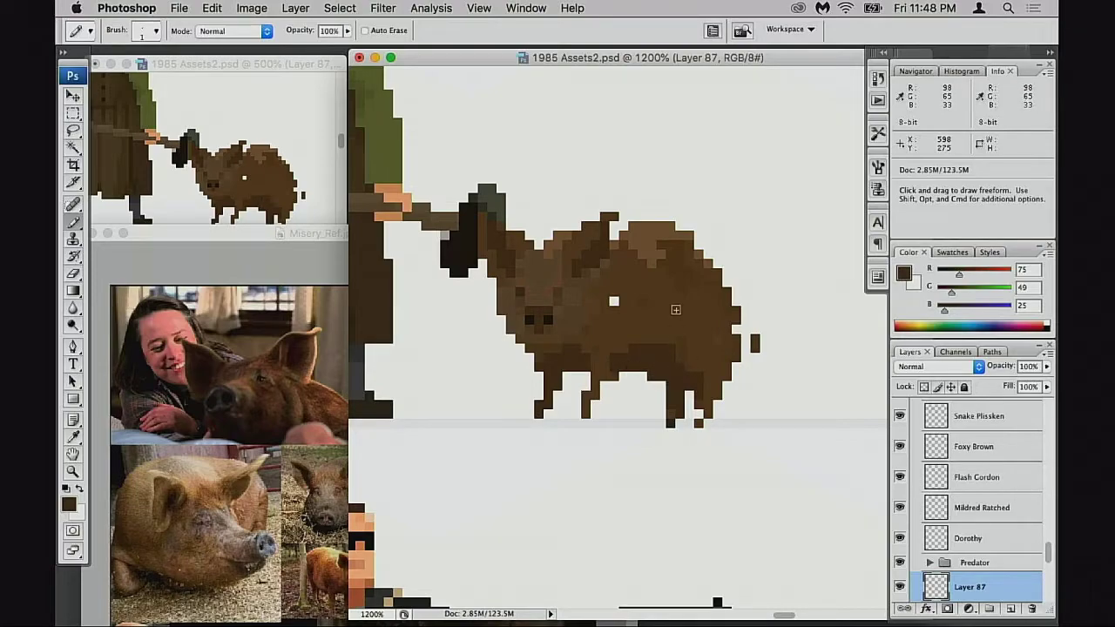
key(e)
mouse_move(632, 226)
mouse_down()
mouse_move(701, 238)
mouse_move(652, 234)
mouse_move(686, 238)
mouse_move(674, 237)
mouse_move(697, 253)
mouse_move(623, 236)
mouse_up()
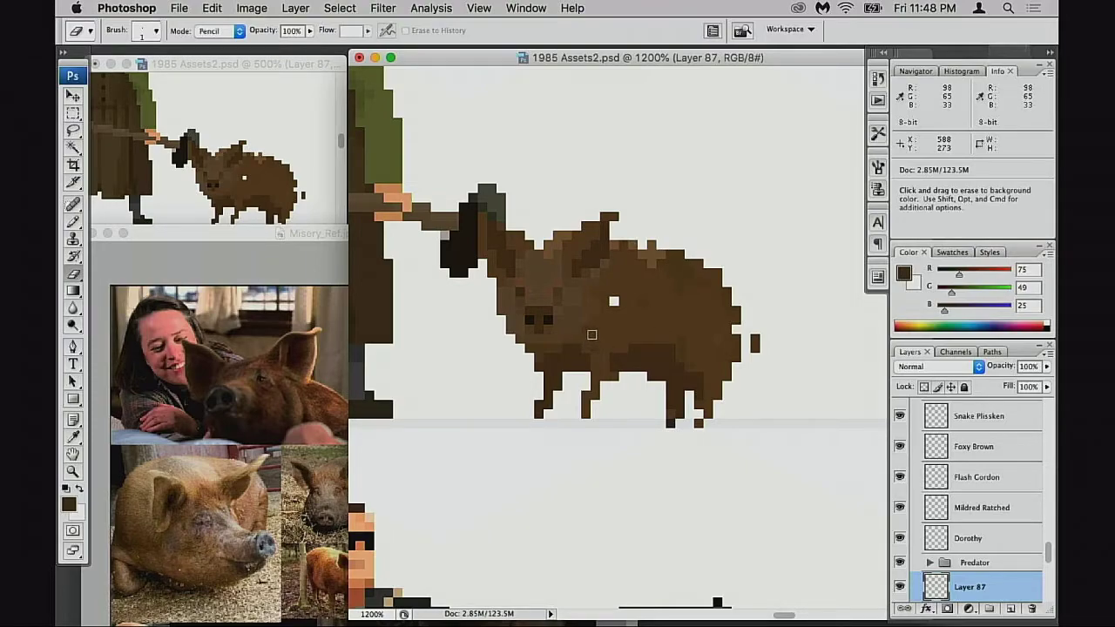
Fill the hole in the pig's shoulder and blend its flank and back with sampled browns, lightening the shoulder at 30% pencil opacity
key(b)
alt+click(593, 326)
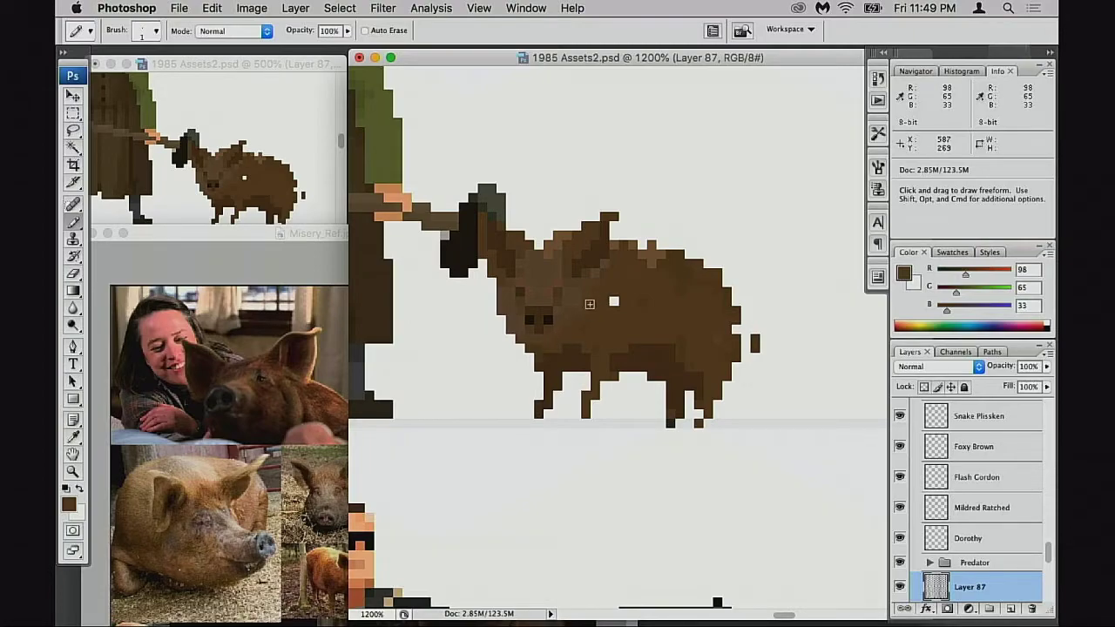
alt+click(587, 344)
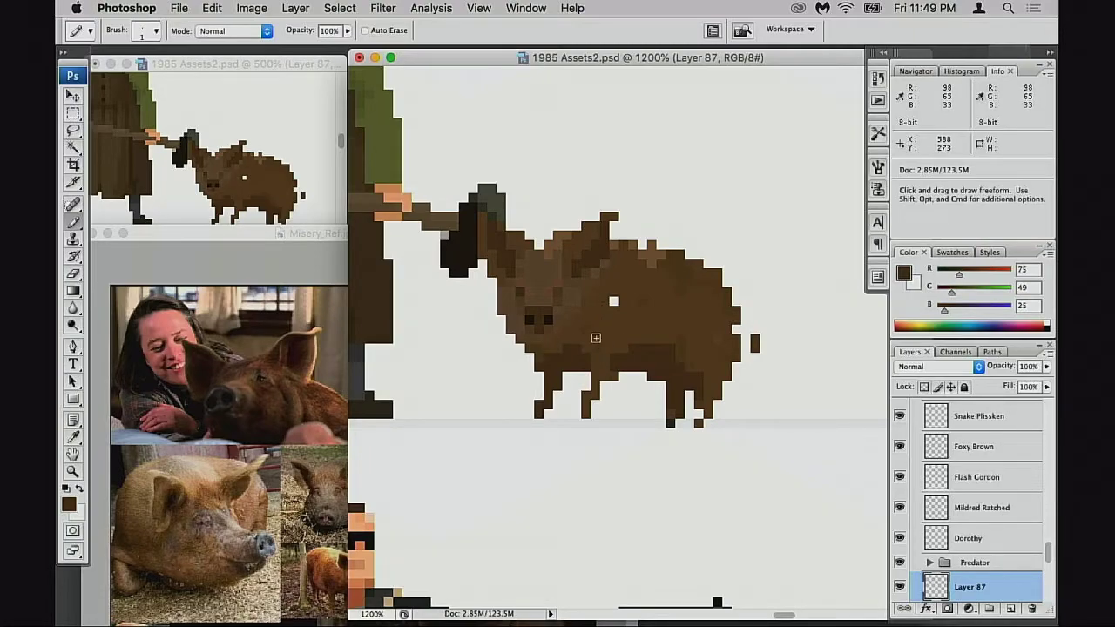
alt+click(587, 335)
alt+click(565, 339)
alt+click(635, 250)
alt+click(653, 283)
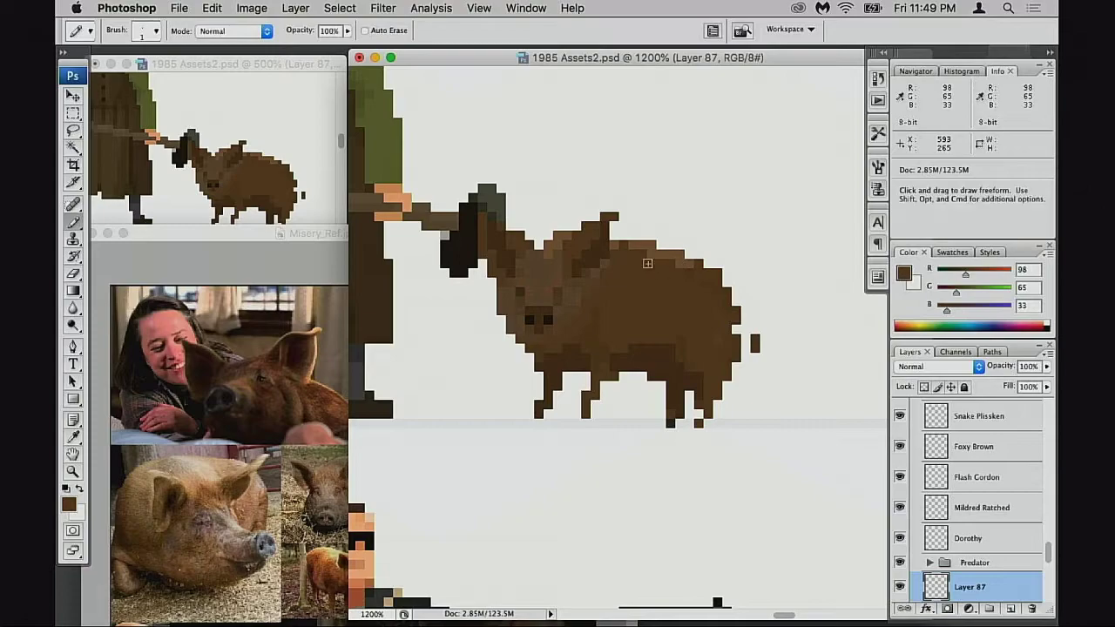
alt+click(647, 262)
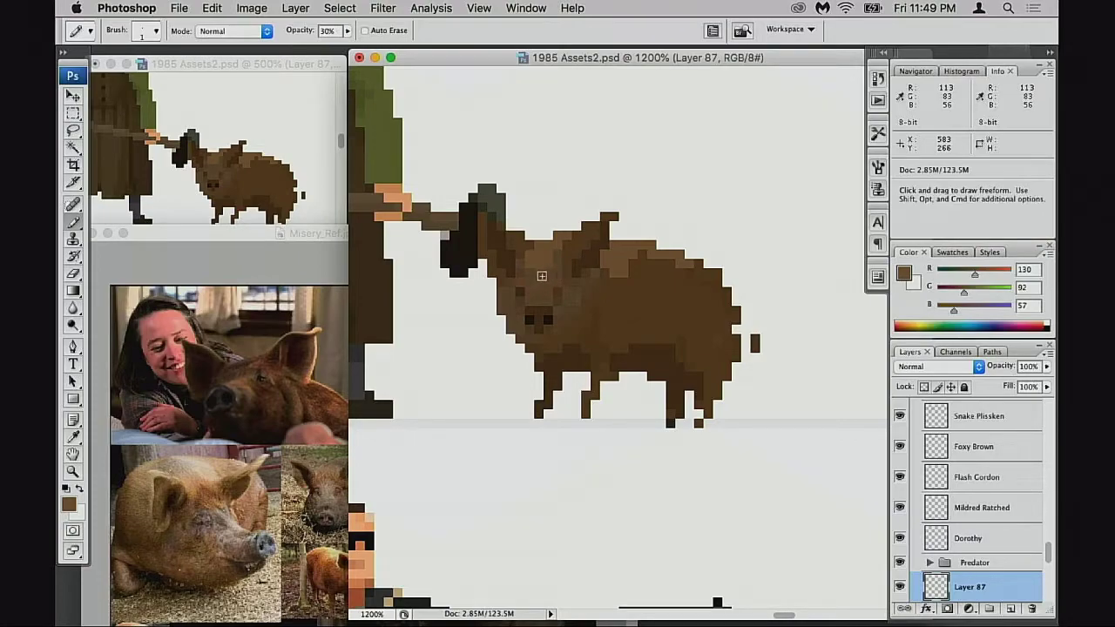
Examine the reshaped pig beside the woman at 500% and 700% to judge its proportions
drag(644, 369, 644, 357)
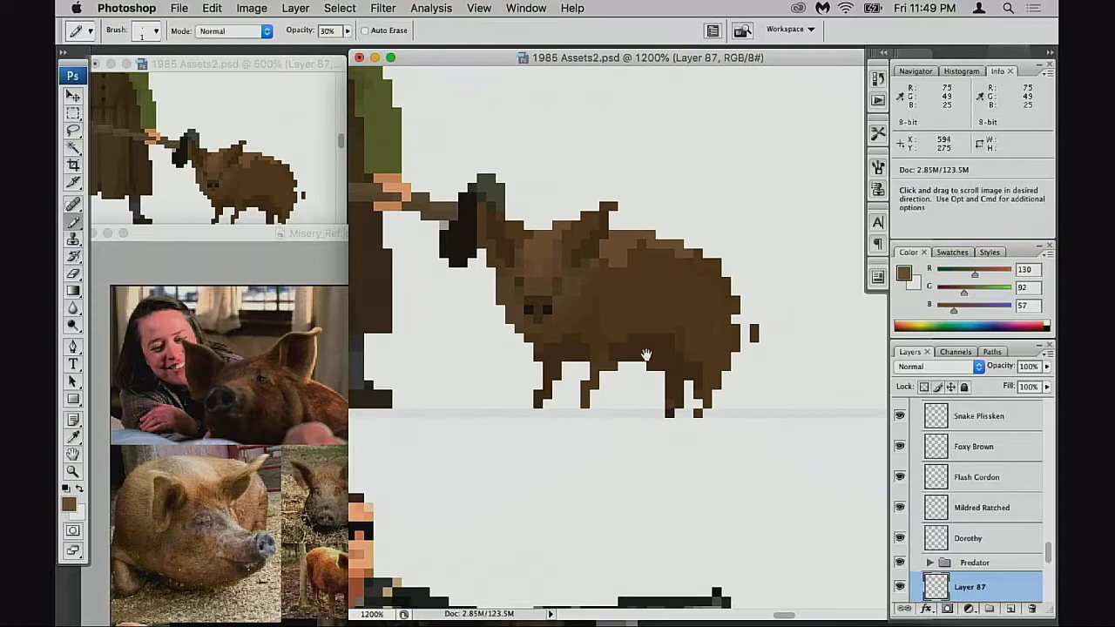
alt+click(639, 357)
alt+click(652, 364)
alt+click(654, 365)
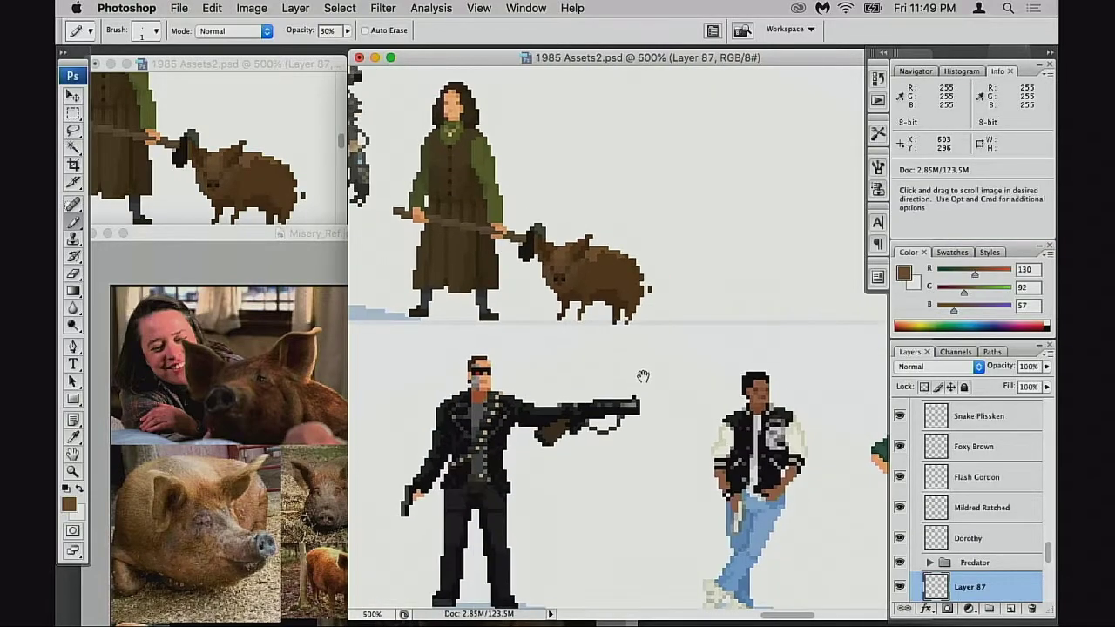
super+click(618, 321)
super+click(618, 320)
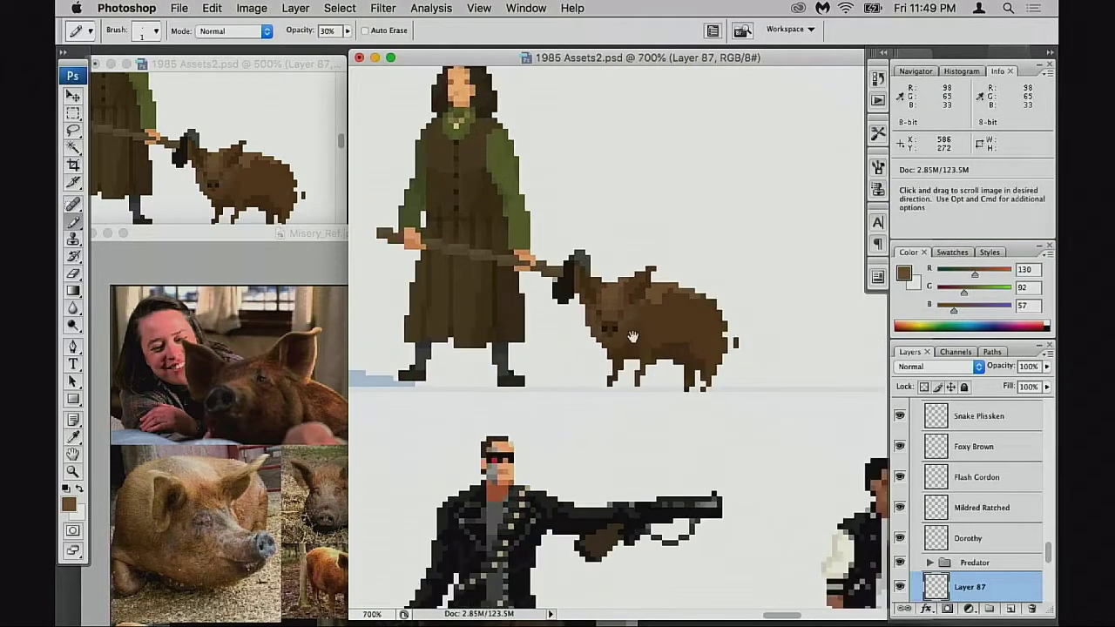
drag(633, 331, 594, 340)
key(m)
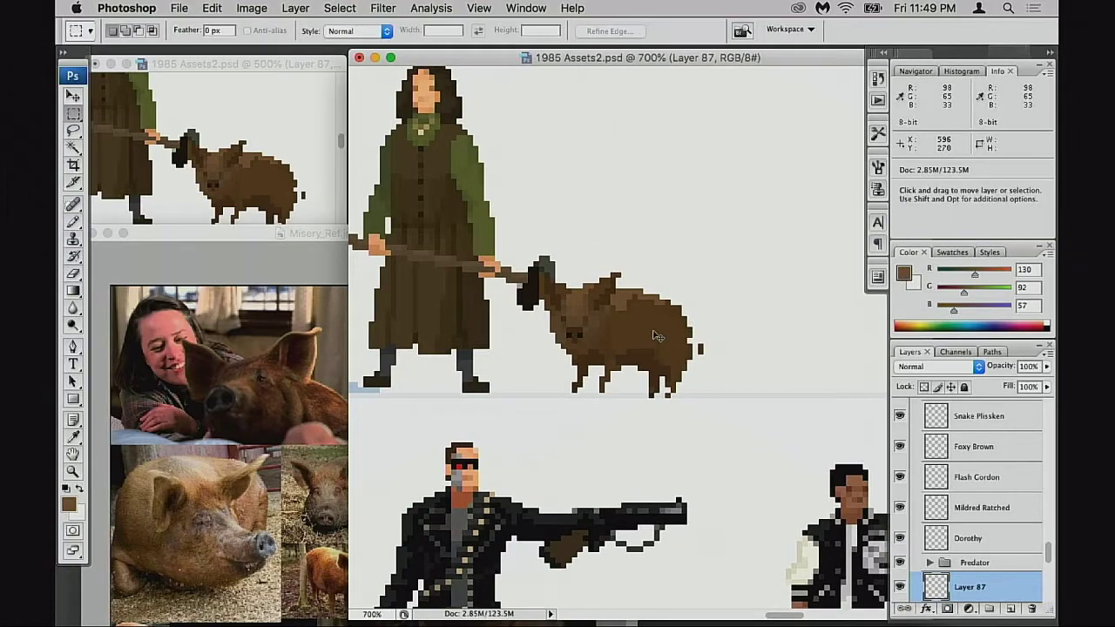
key(b)
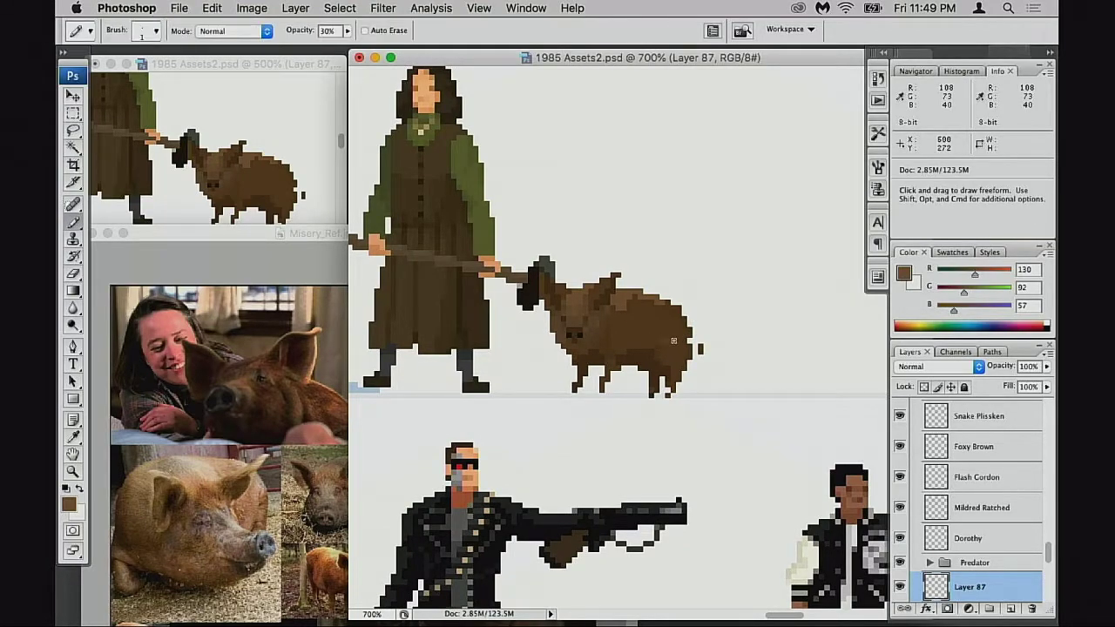
Try the pig at several positions around the woman, leaving it in front of her skirt below the hammer head
key(v)
mouse_move(664, 355)
mouse_down()
mouse_move(712, 351)
mouse_move(505, 348)
mouse_move(523, 348)
mouse_up()
drag(572, 353, 850, 339)
drag(795, 351, 613, 382)
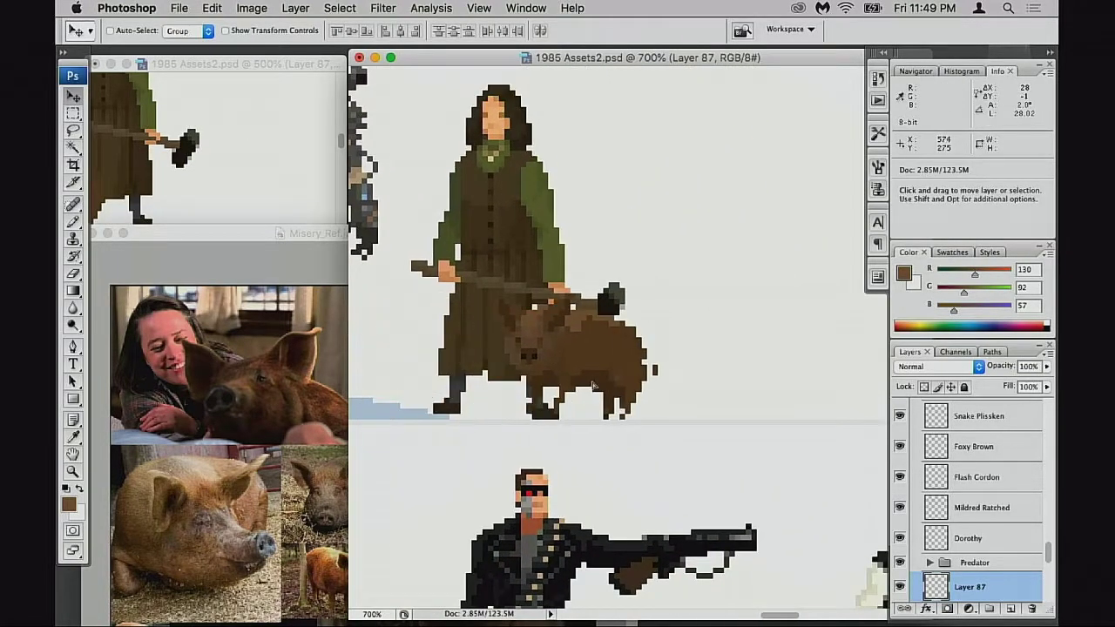
Lower the Misery_Ref.jpg window and extend the 500% preview window to show the woman and the pig together
click(333, 408)
alt+click(395, 454)
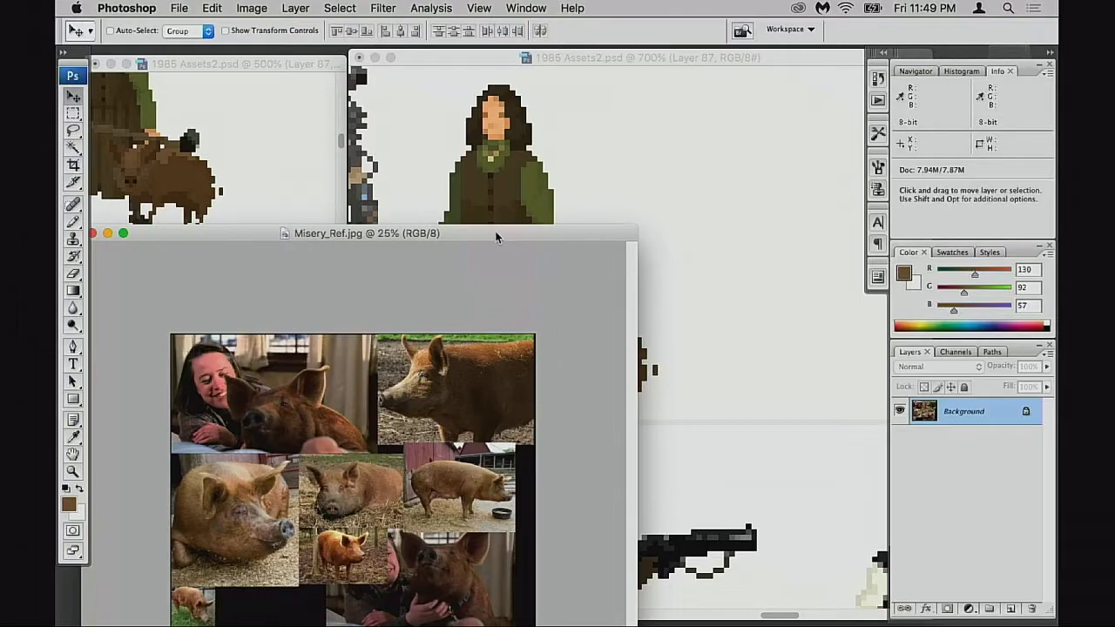
drag(497, 235, 476, 371)
click(253, 235)
drag(253, 235, 353, 278)
click(598, 358)
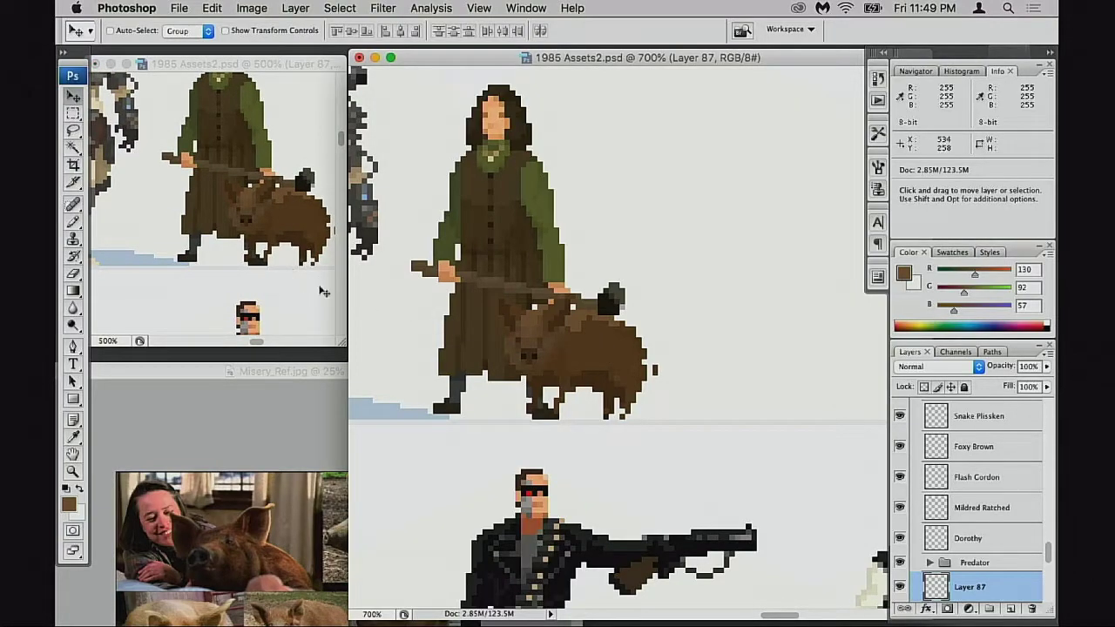
click(272, 273)
drag(271, 274, 219, 304)
click(610, 369)
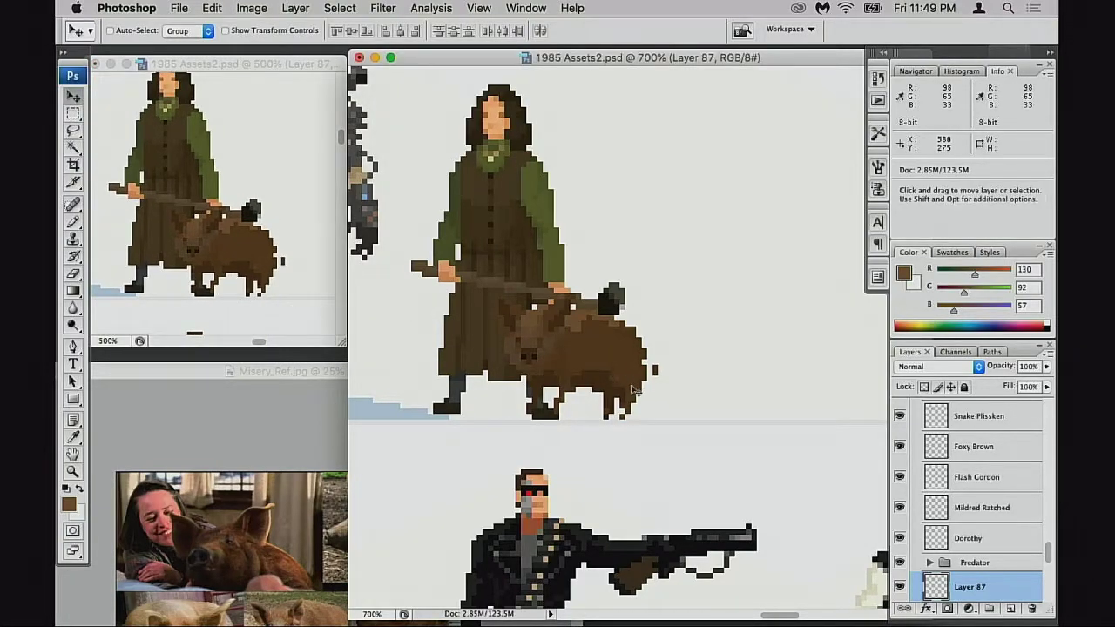
Move the pig about 9 pixels right, clear of the woman's skirt and foot, with its head overlapping the hammer
super+click(618, 382)
drag(678, 337, 614, 420)
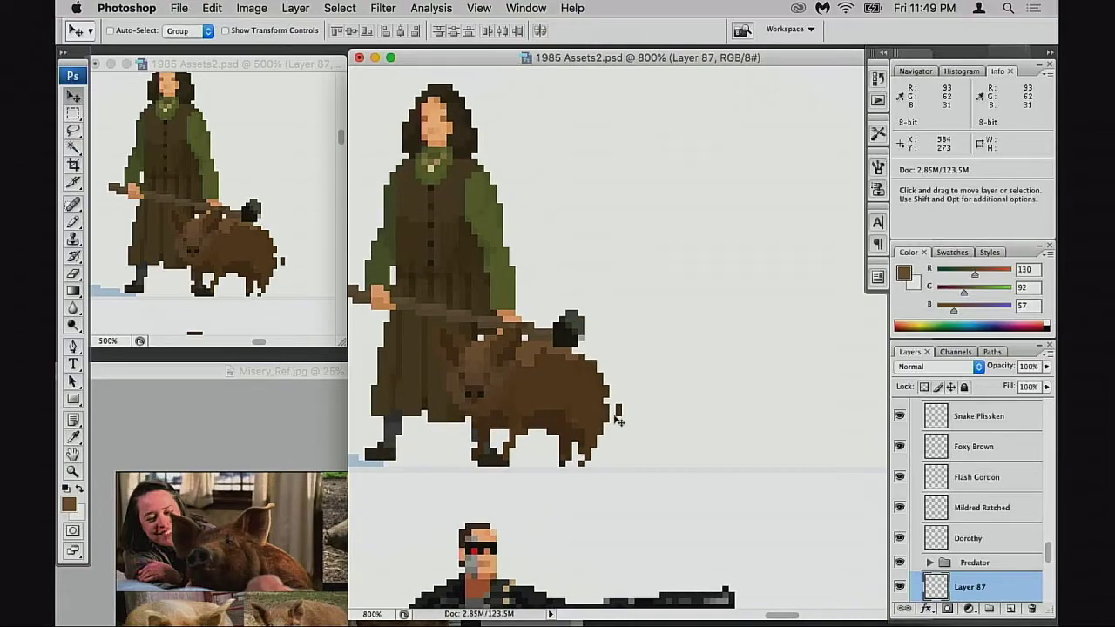
key(b)
key(v)
drag(439, 446, 516, 445)
Check the pig photos in Misery_Ref.jpg and return the reference window to its place below the preview
click(321, 421)
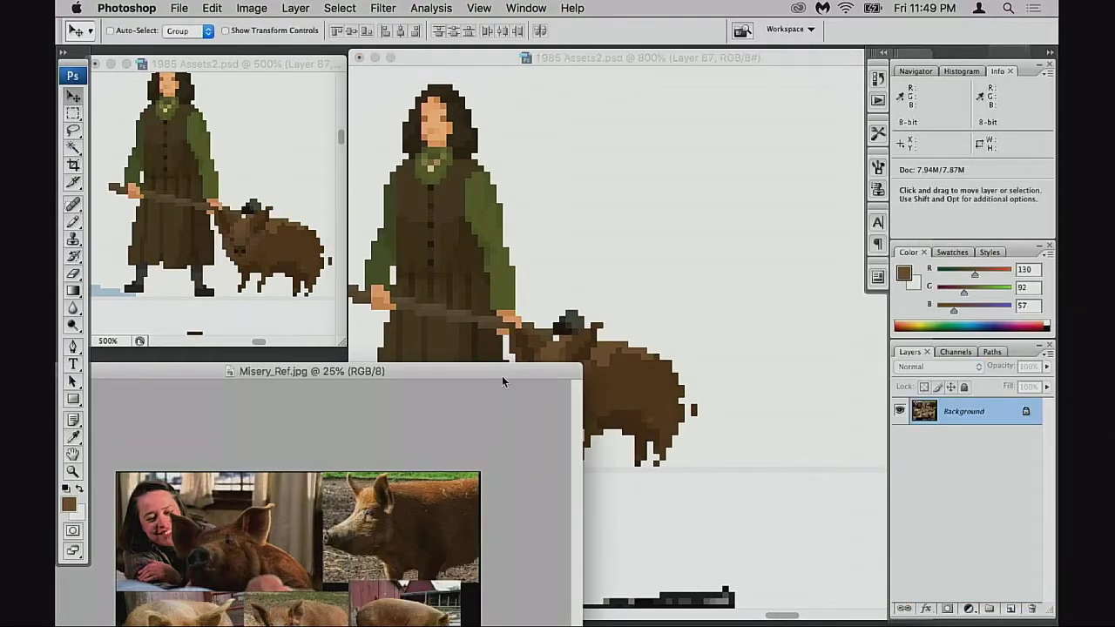
drag(503, 375, 567, 202)
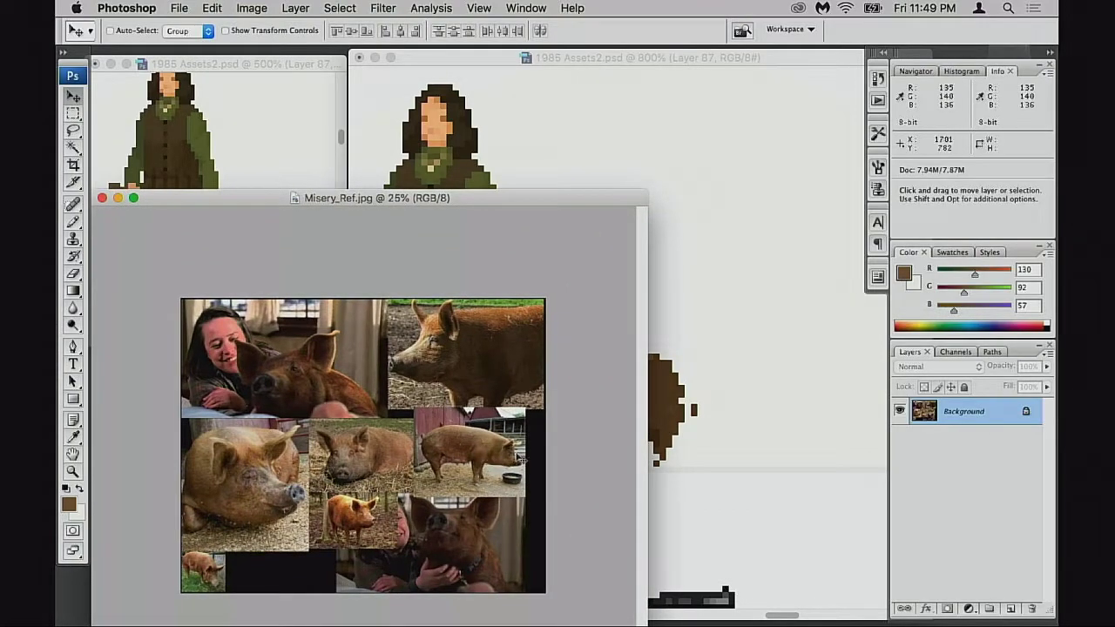
drag(537, 202, 424, 416)
click(594, 415)
Erase stray pixels along the underside of the pig's chin at 1600%
key(super+equal)
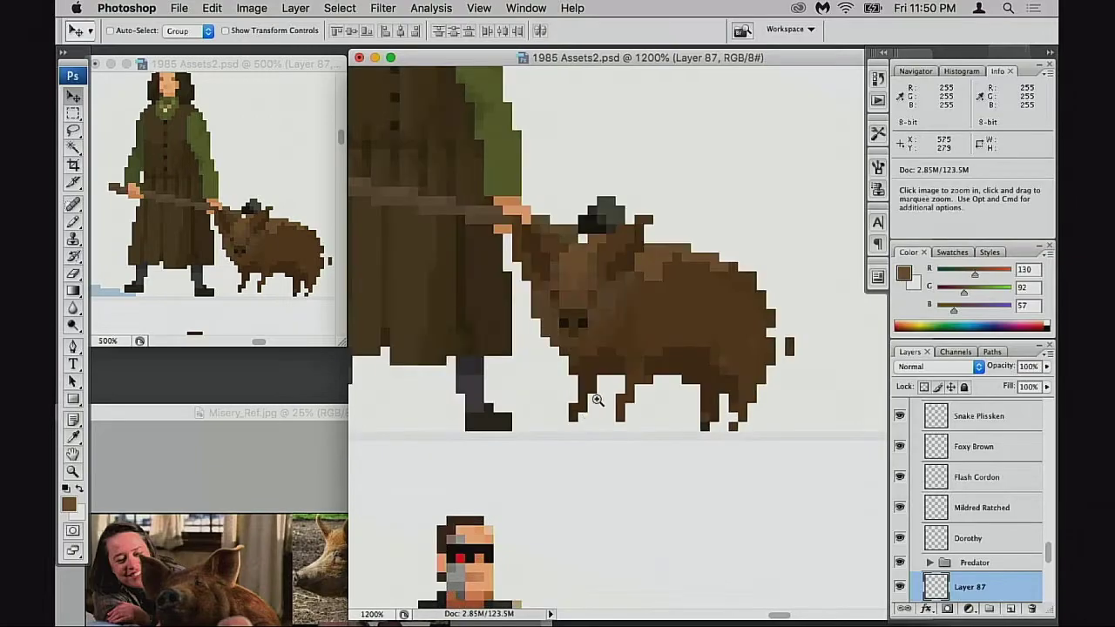
key(super+equal)
key(e)
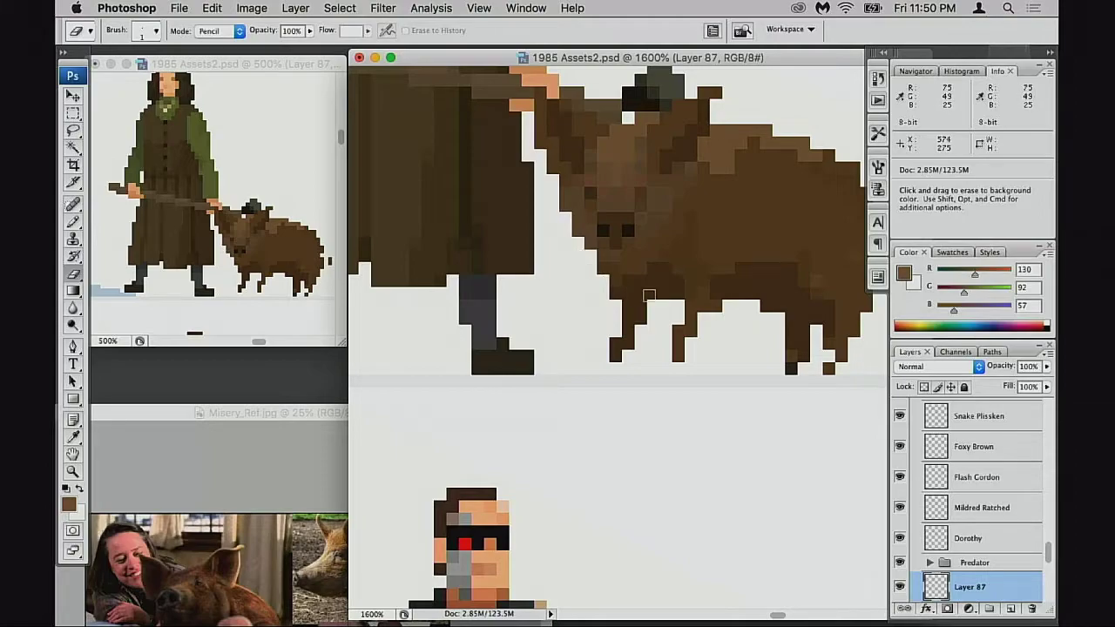
key(super)
key(alt)
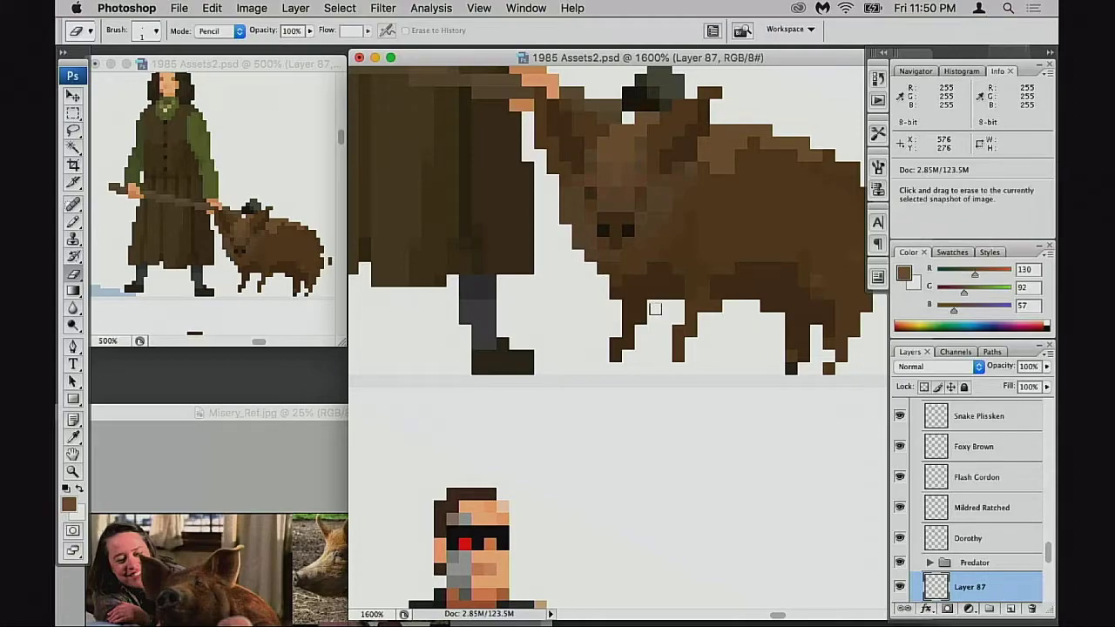
key(space)
drag(664, 319, 610, 343)
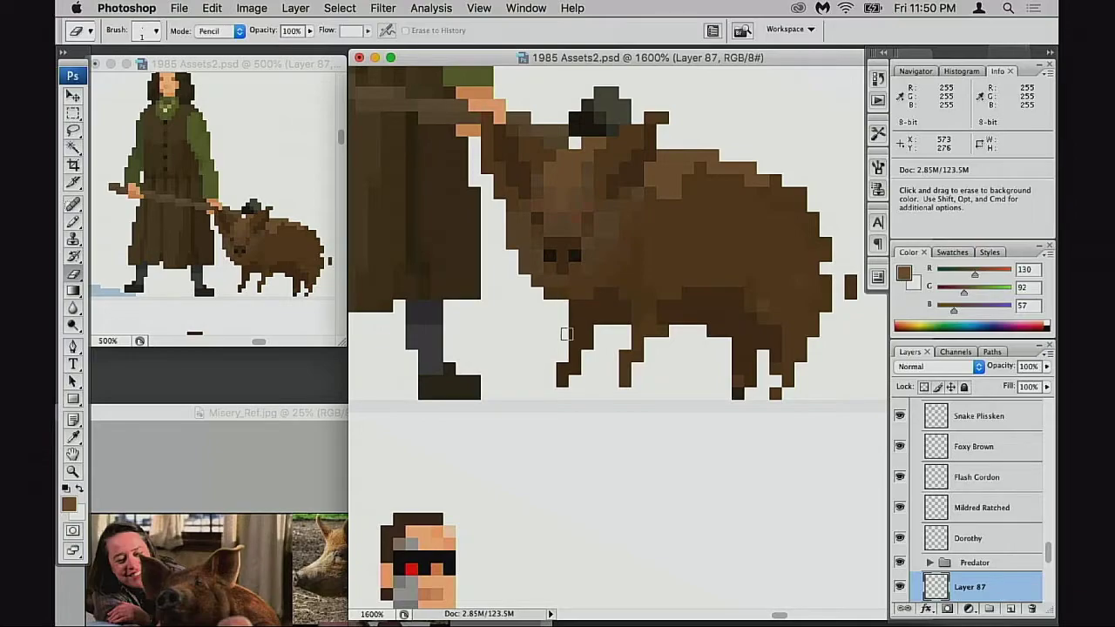
key(super)
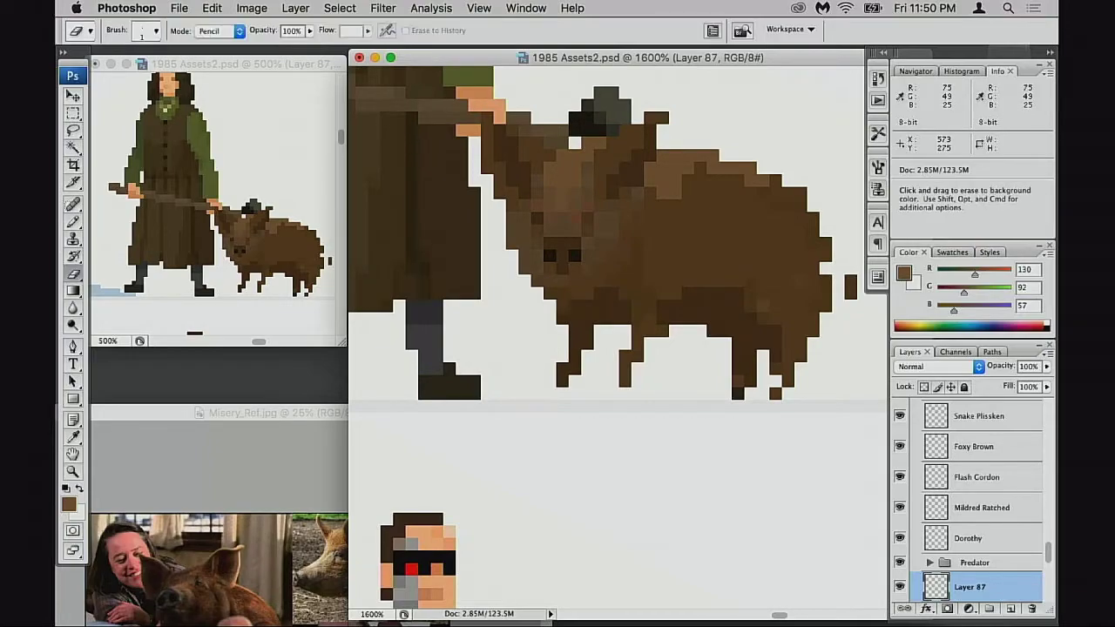
click(552, 304)
click(537, 281)
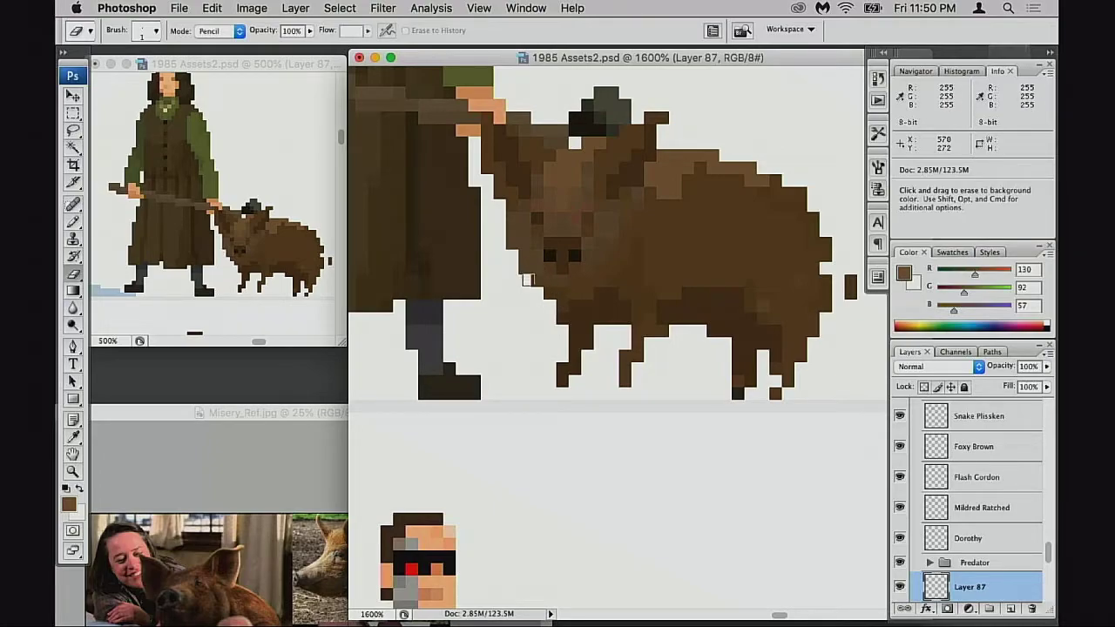
Compare the pig's face at 3200% with the reclining pig photo in Misery_Ref.jpg, enlarging the reference to 66.7%
click(342, 411)
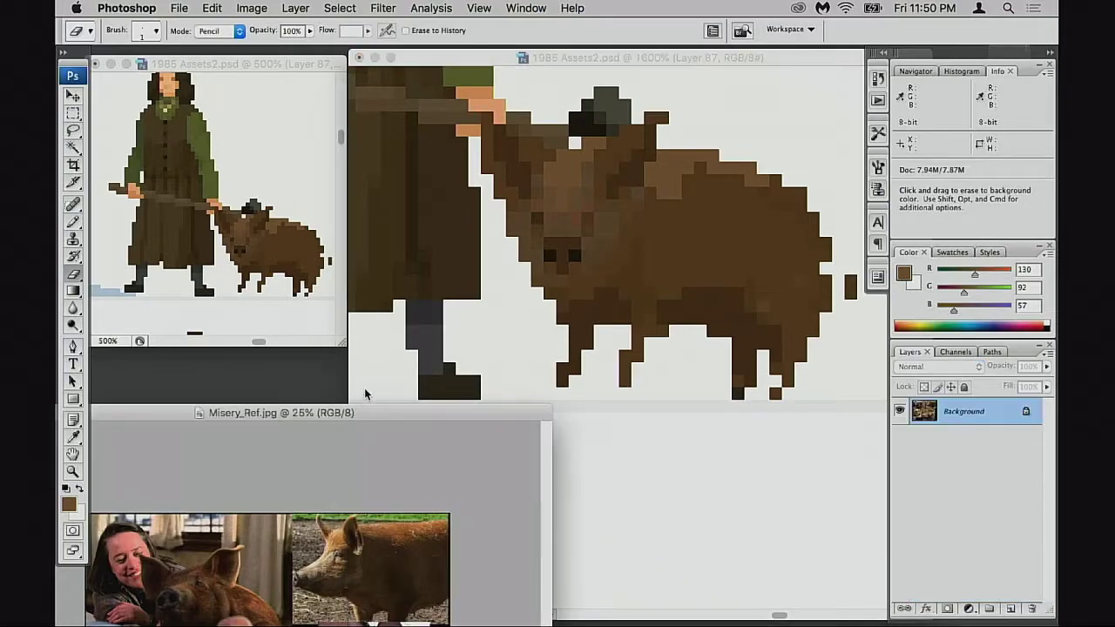
drag(365, 407, 441, 316)
click(644, 262)
super+click(592, 300)
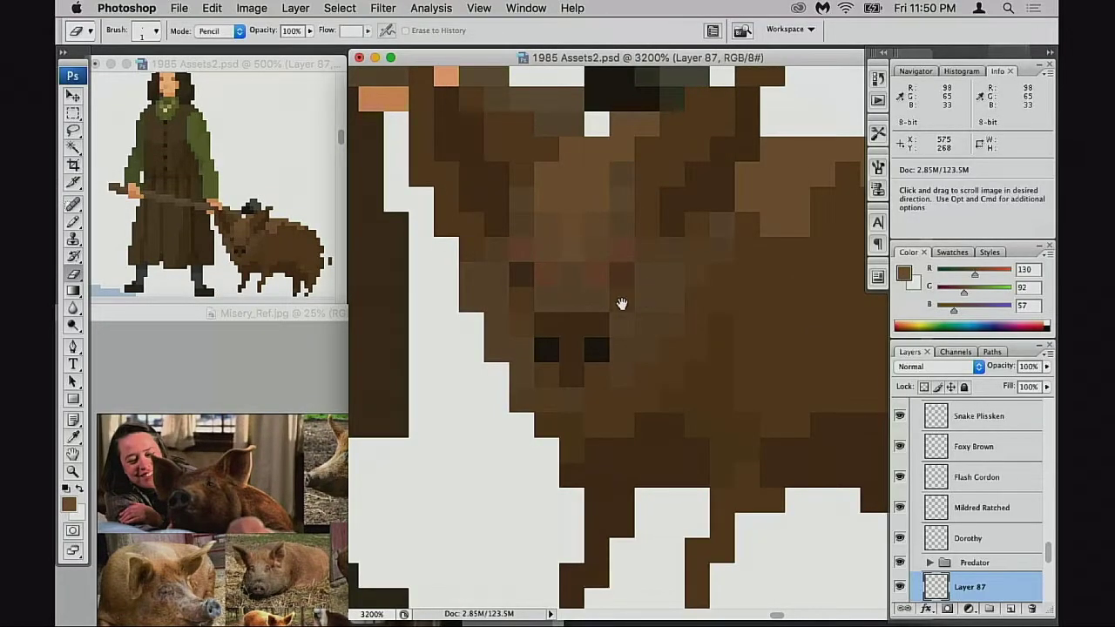
drag(622, 304, 652, 219)
click(284, 567)
super+click(291, 582)
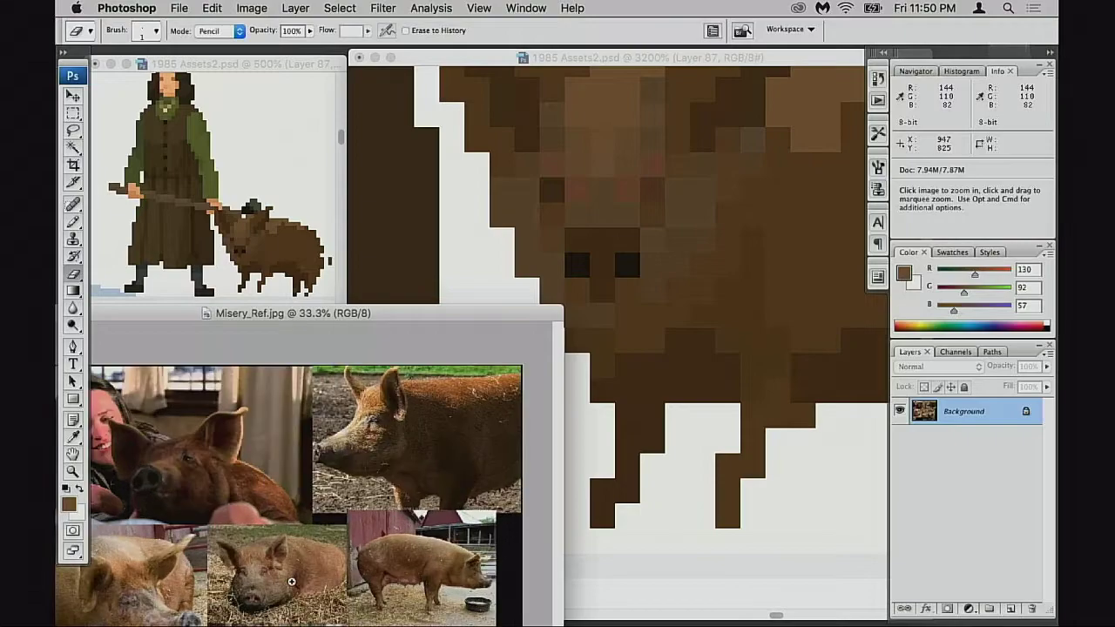
super+click(291, 582)
super+click(291, 583)
Select the pig's rear body behind the shoulder, shift it 2 pixels right and deselect it
click(711, 311)
drag(801, 328, 631, 371)
alt+click(697, 354)
drag(727, 351, 654, 316)
key(m)
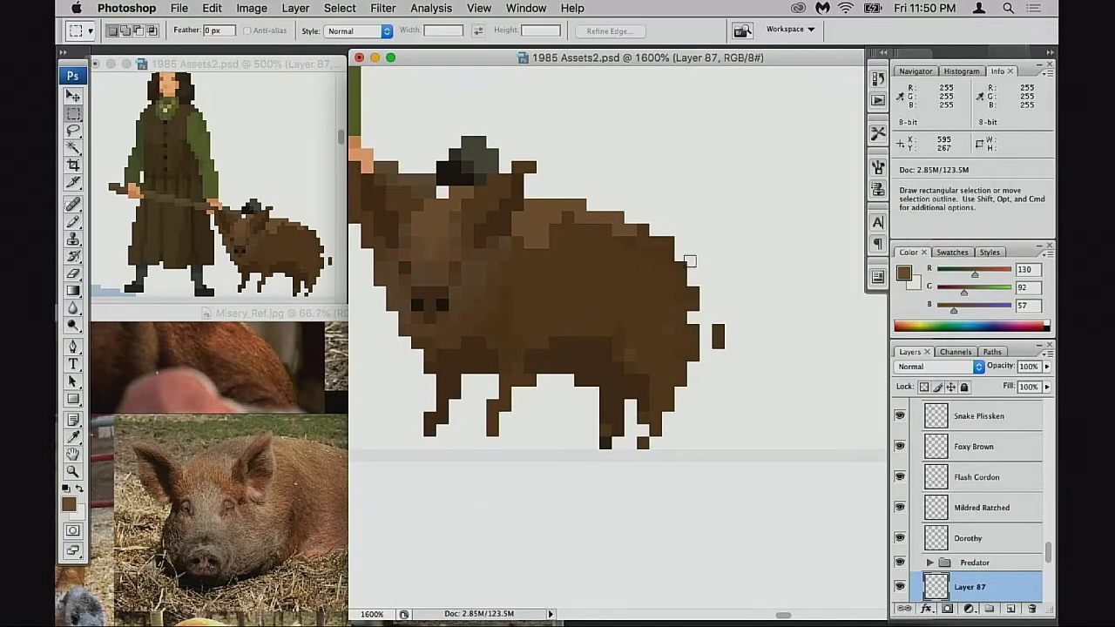
mouse_move(542, 178)
mouse_down()
mouse_move(714, 418)
mouse_move(796, 459)
mouse_up()
drag(703, 374, 728, 375)
key(super+d)
Set the pencil opacity to 100% and bridge the middle of the gap behind the pig's shoulder with sampled body browns
key(b)
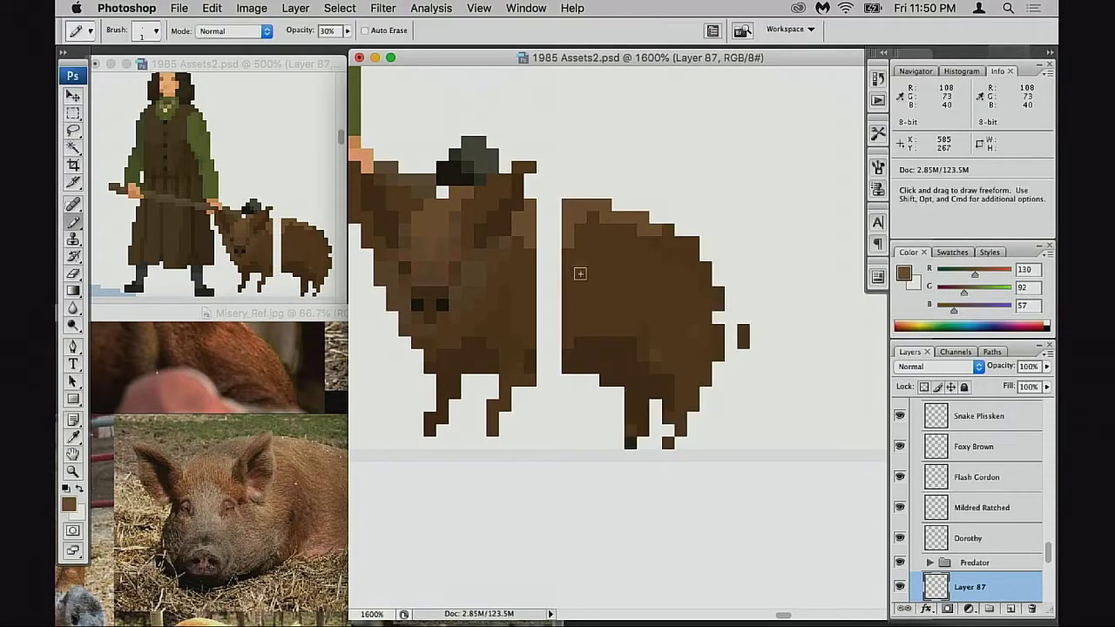
alt+click(569, 264)
mouse_move(556, 256)
mouse_down()
mouse_move(526, 287)
mouse_move(549, 286)
mouse_up()
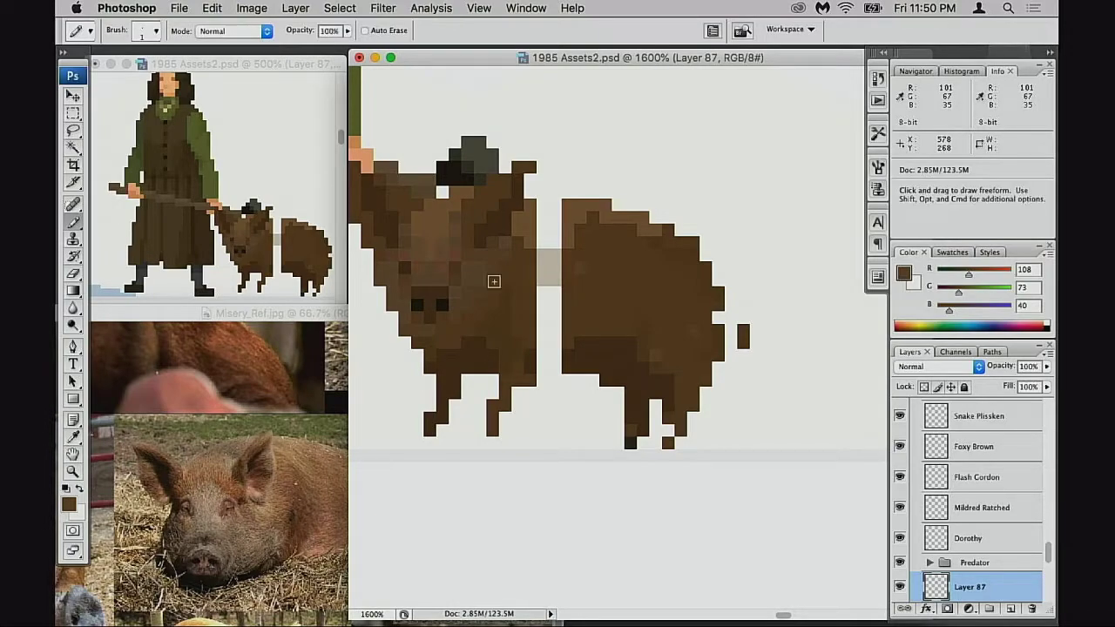
alt+click(595, 267)
drag(558, 292, 569, 256)
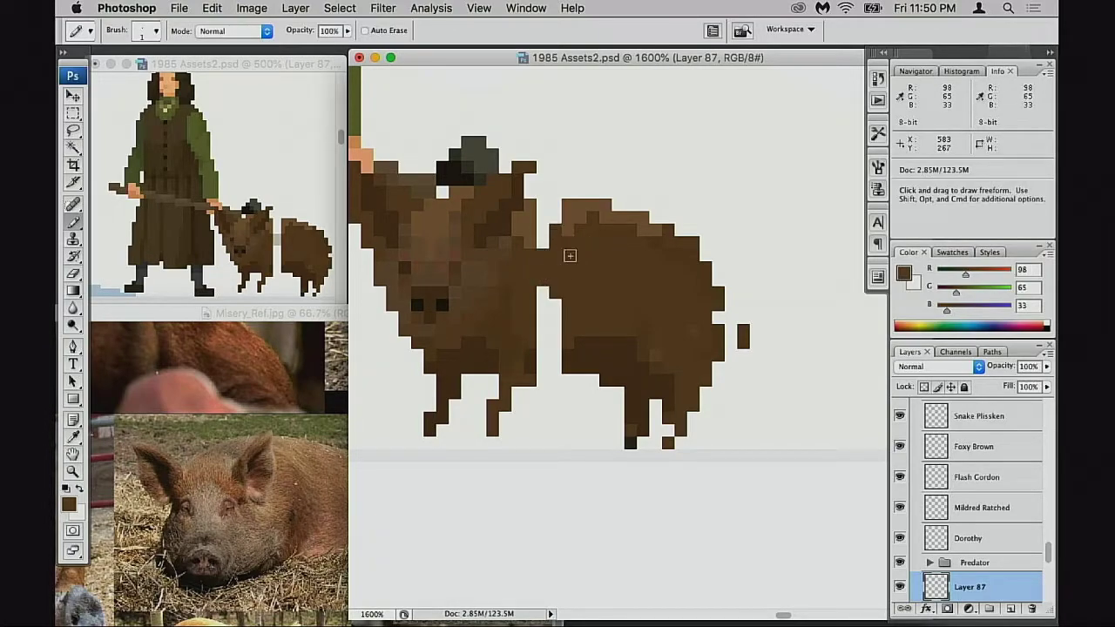
Extend the light brown highlight (RGB 130, 92, 57) along the pig's back across the gap, covering the stray dark pixels
alt+click(578, 203)
drag(556, 204, 545, 216)
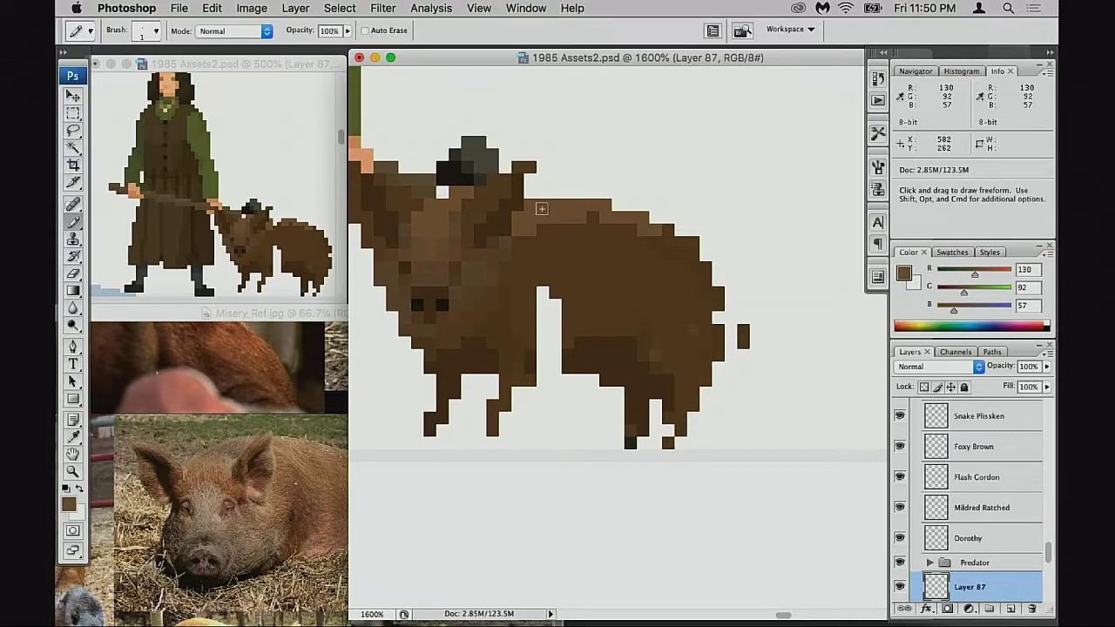
alt+click(650, 239)
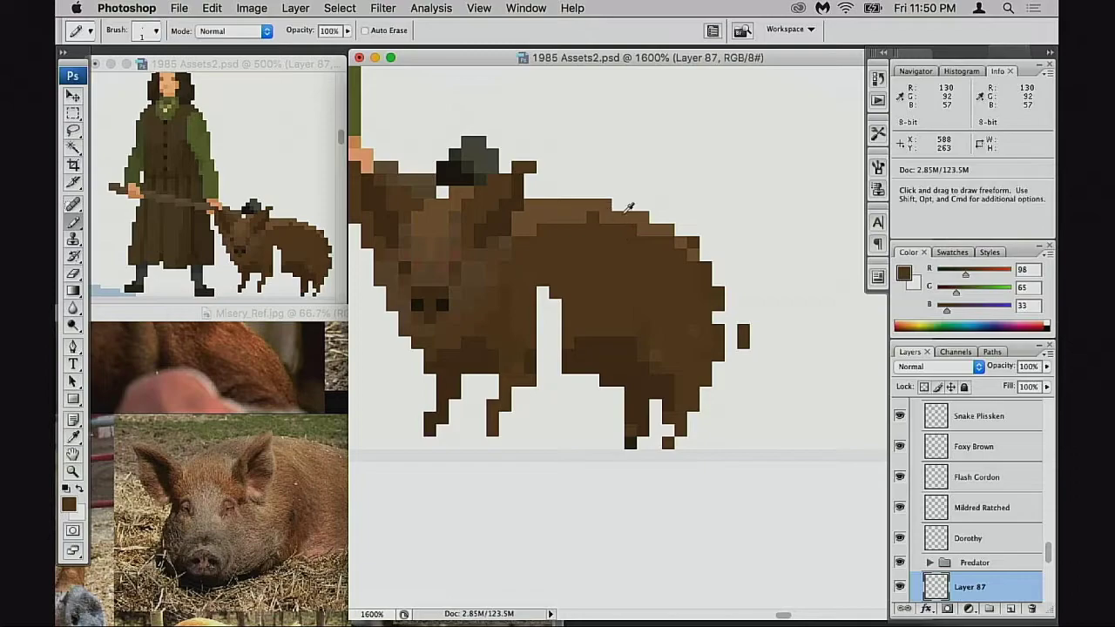
alt+click(623, 214)
drag(592, 219, 539, 229)
Fill the lower gap in the pig's side with body brown and connect the belly shadow with dark brown (RGB 75, 49, 25)
alt+click(561, 279)
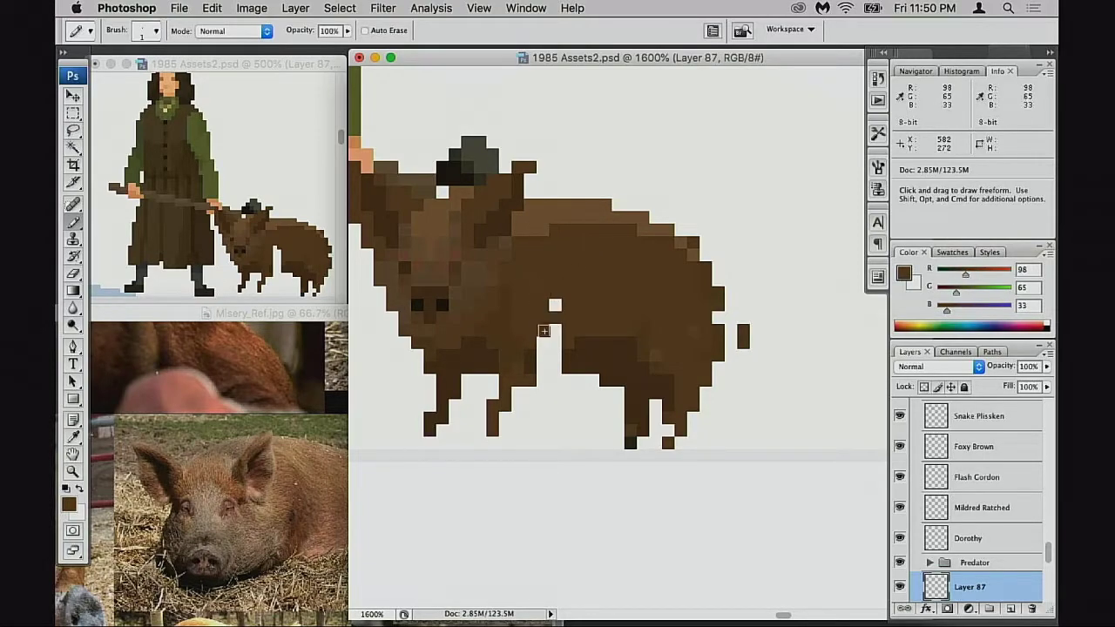
alt+click(536, 365)
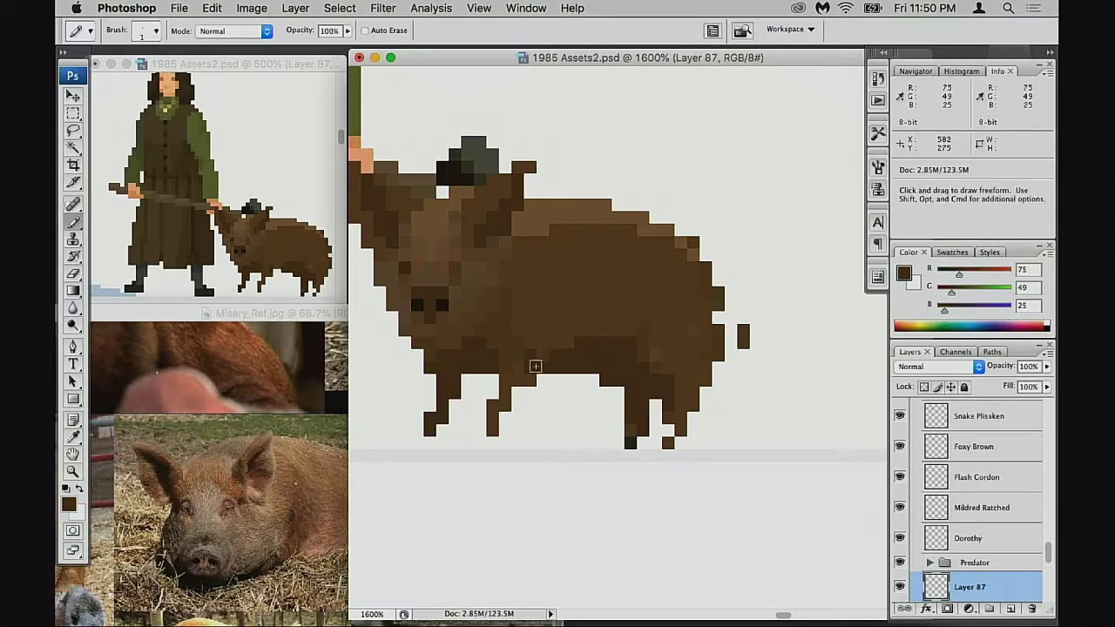
alt+click(581, 348)
alt+click(564, 351)
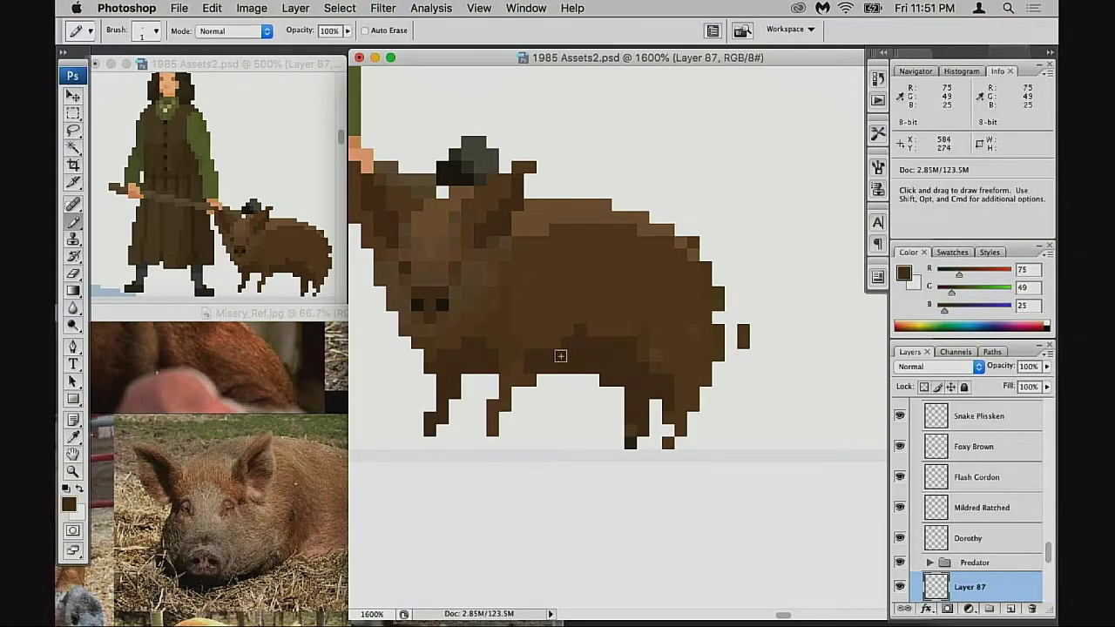
drag(591, 320, 593, 331)
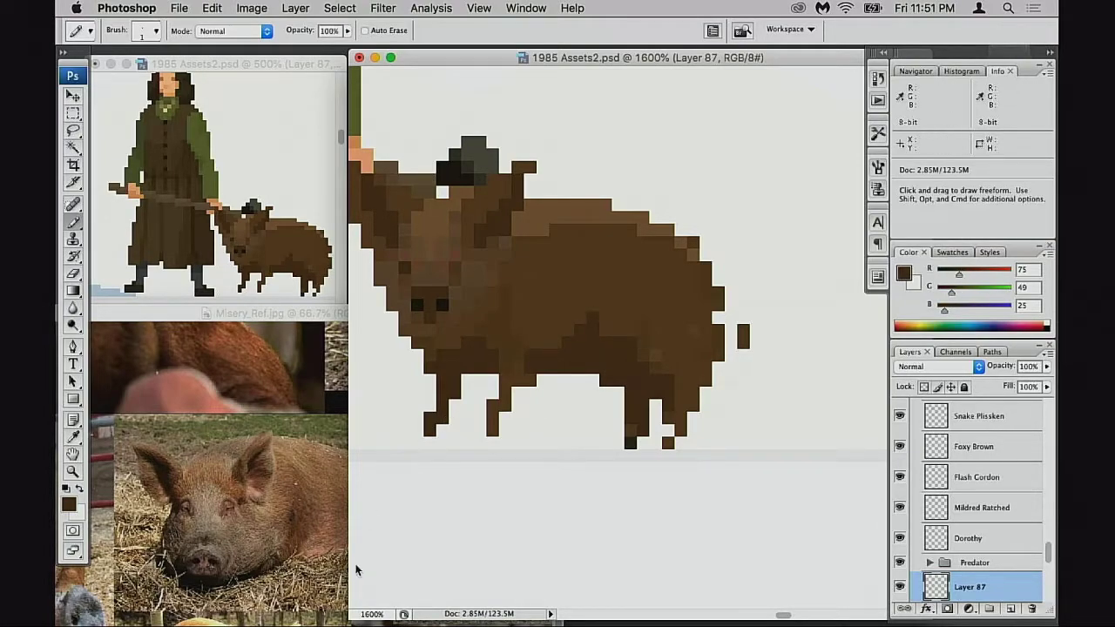
Switch to Chrome and run an image search for "capybara" in a new tab
click(438, 599)
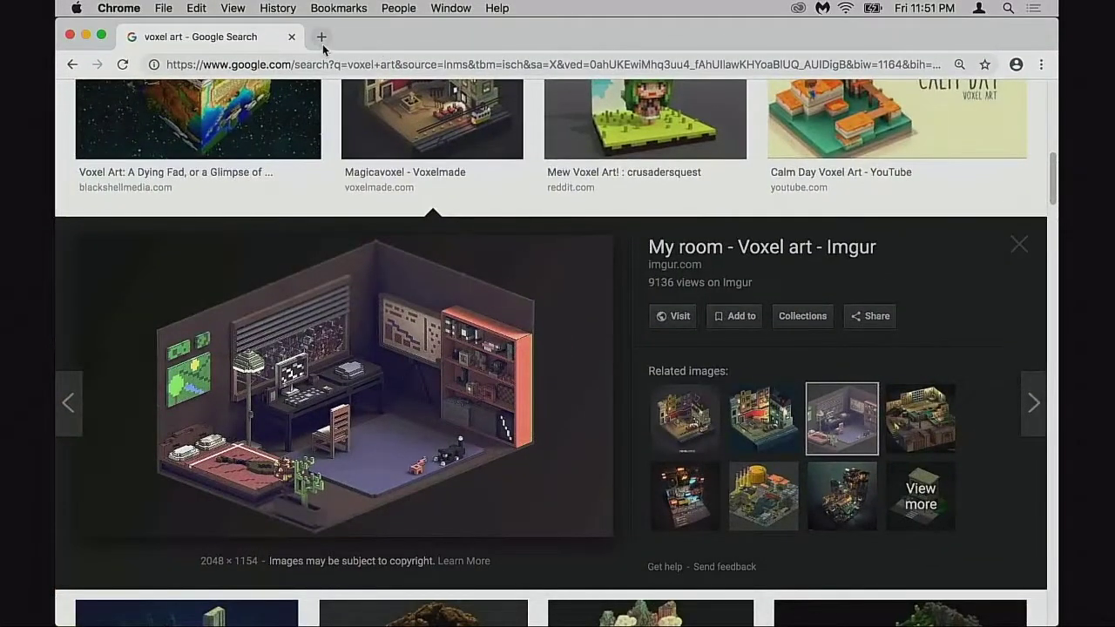
click(322, 39)
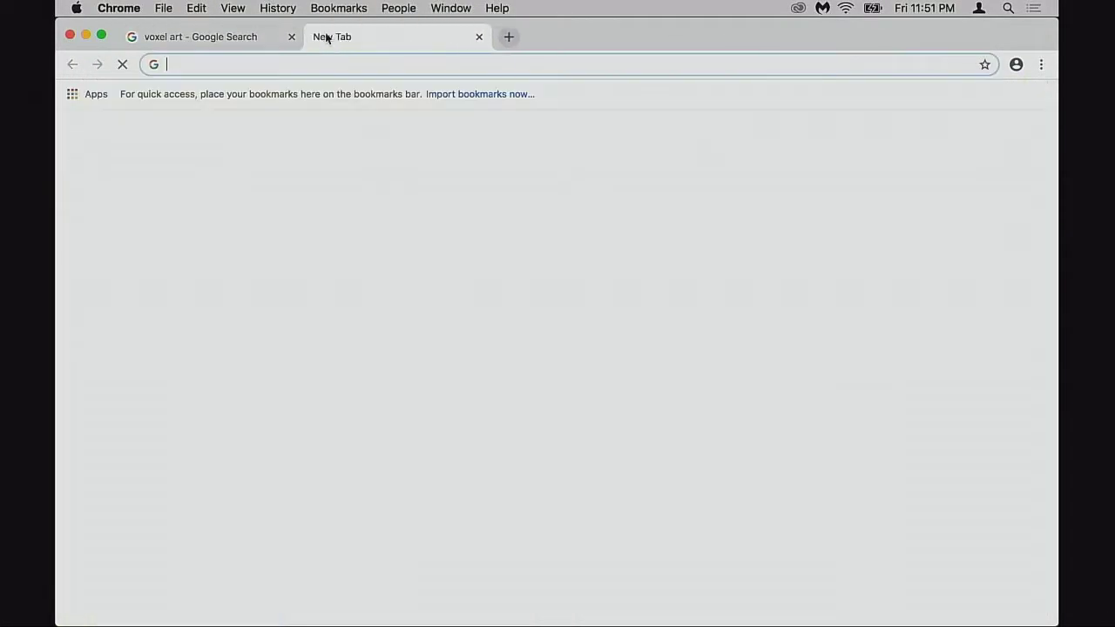
text(cap)
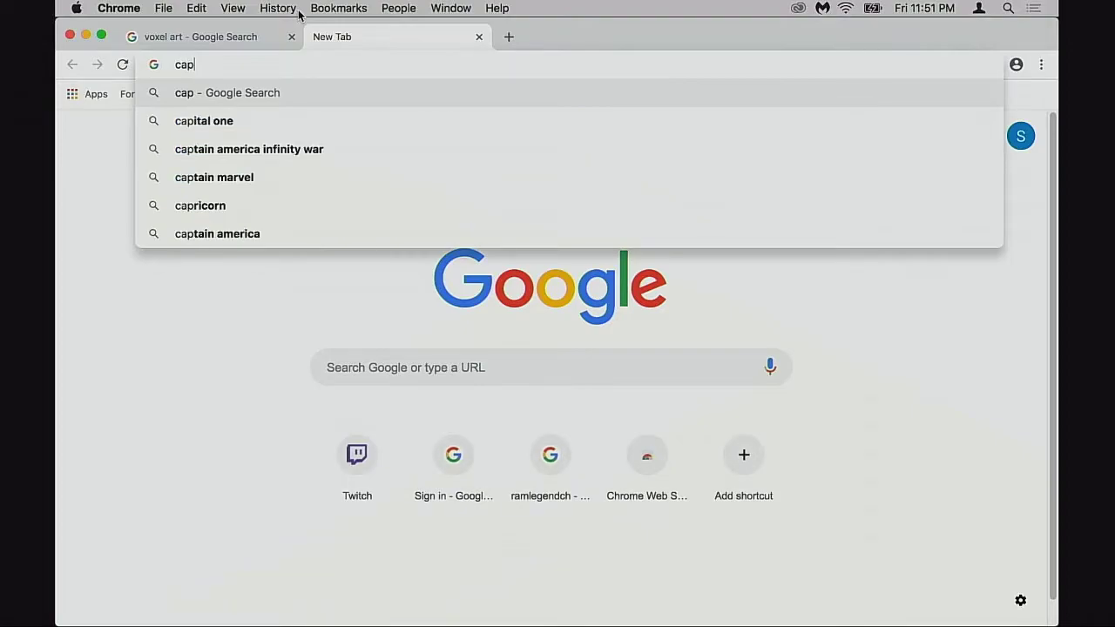
text(ybara)
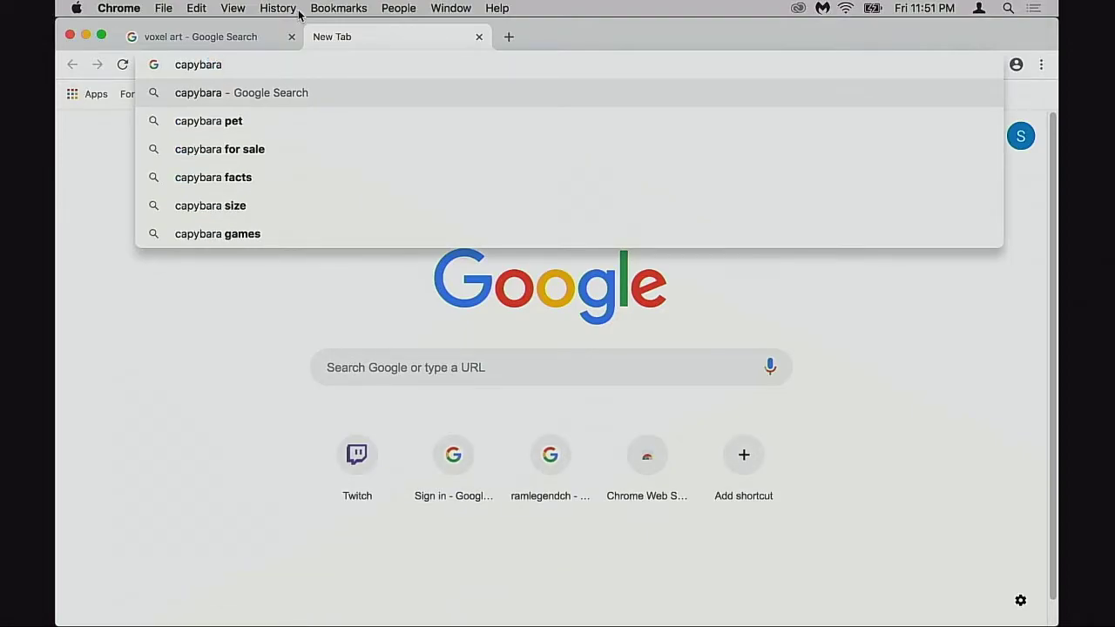
key(Return)
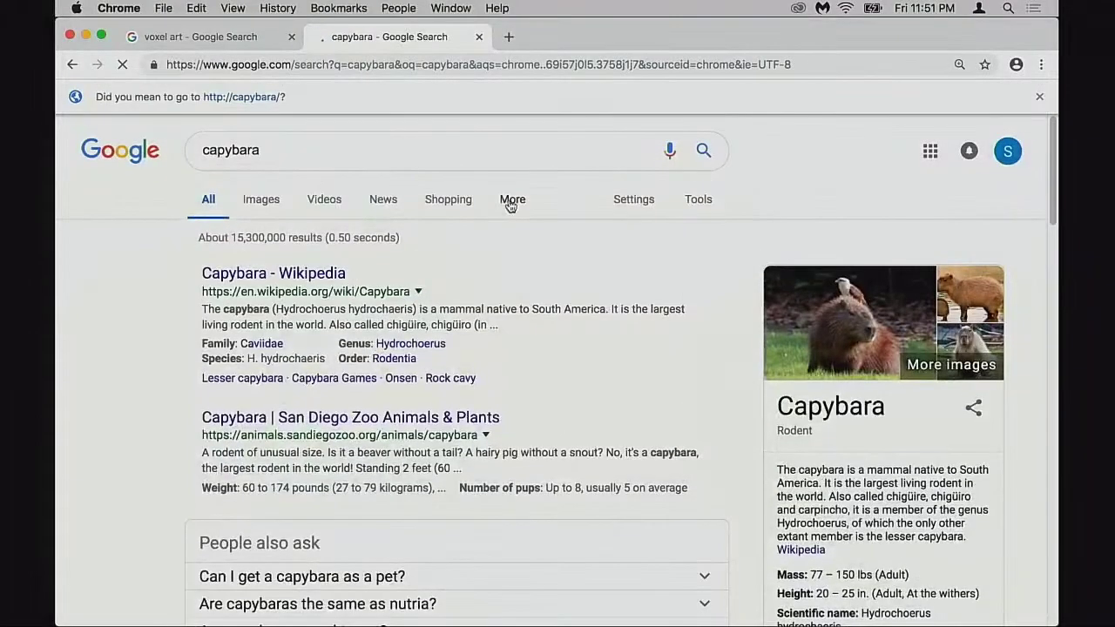
click(275, 207)
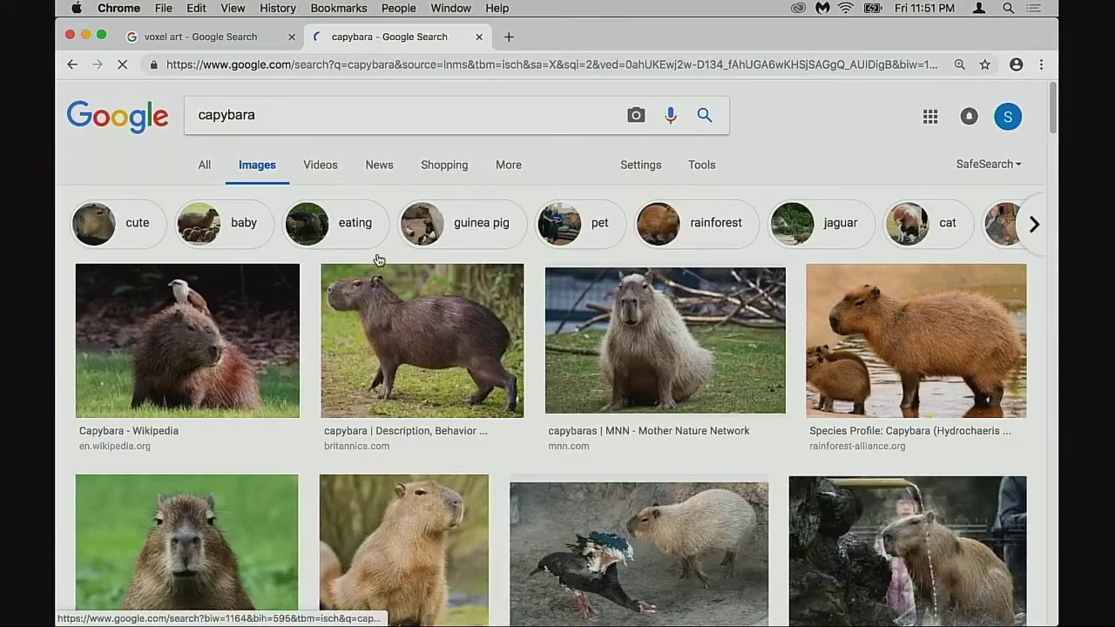
Examine the capybara photos in the image results, enlarging the Rainforest Alliance species profile photo
scroll(475, 326, down, 3)
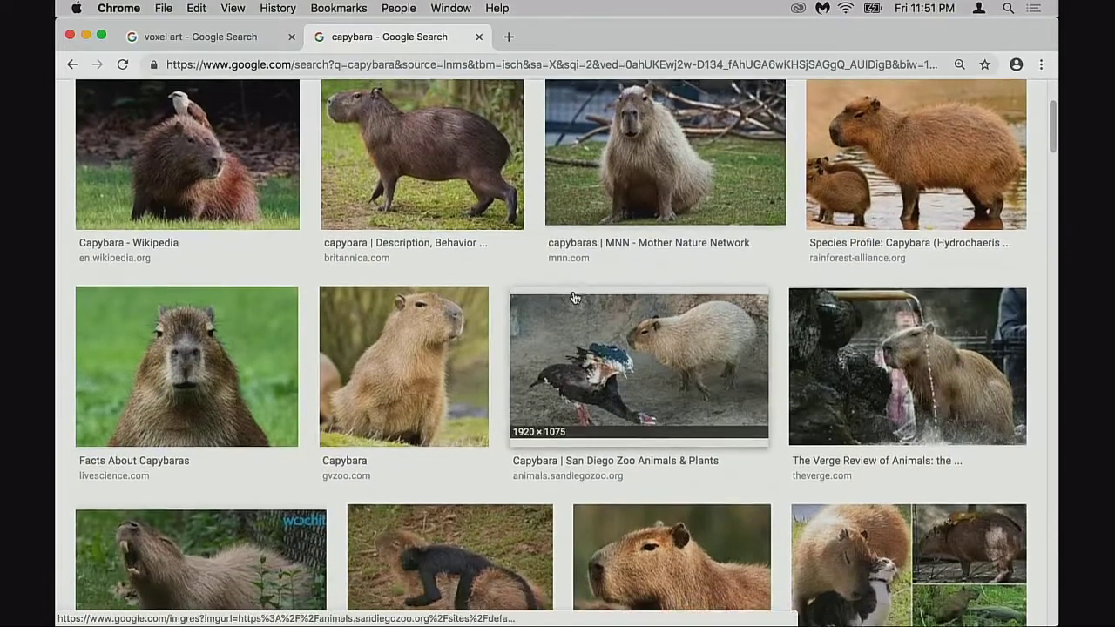
scroll(627, 261, up, 1)
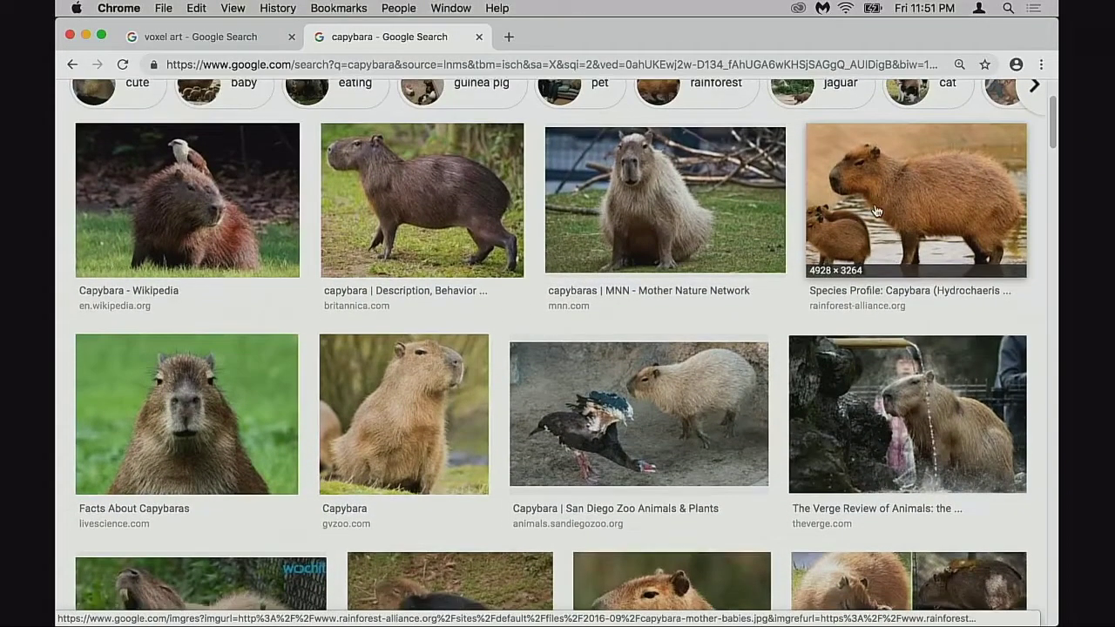
click(856, 231)
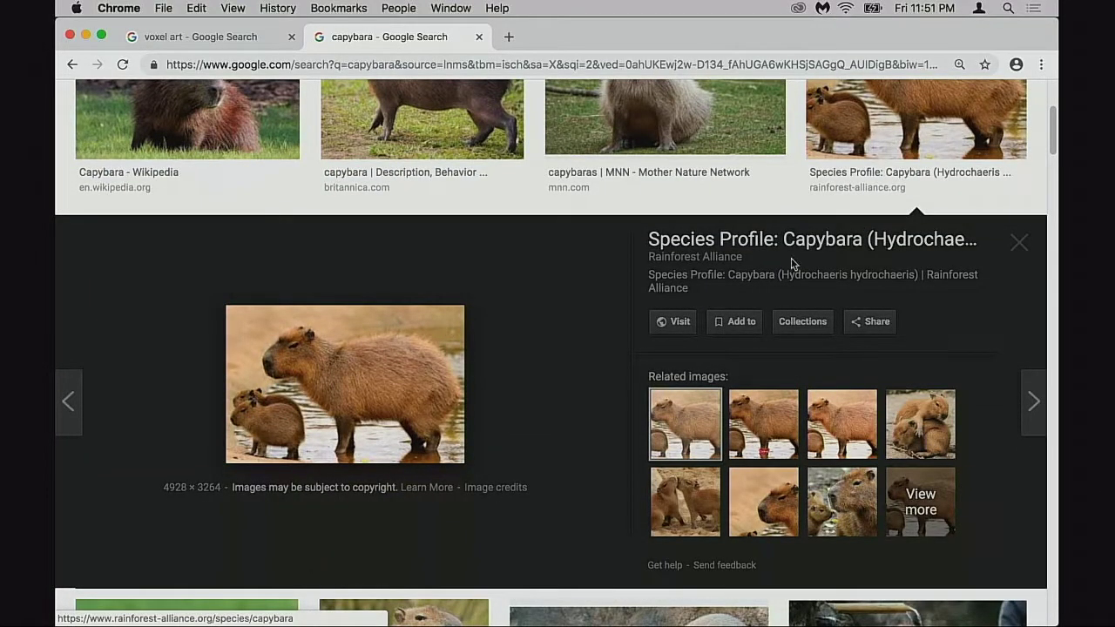
scroll(791, 263, up, 3)
scroll(492, 299, down, 7)
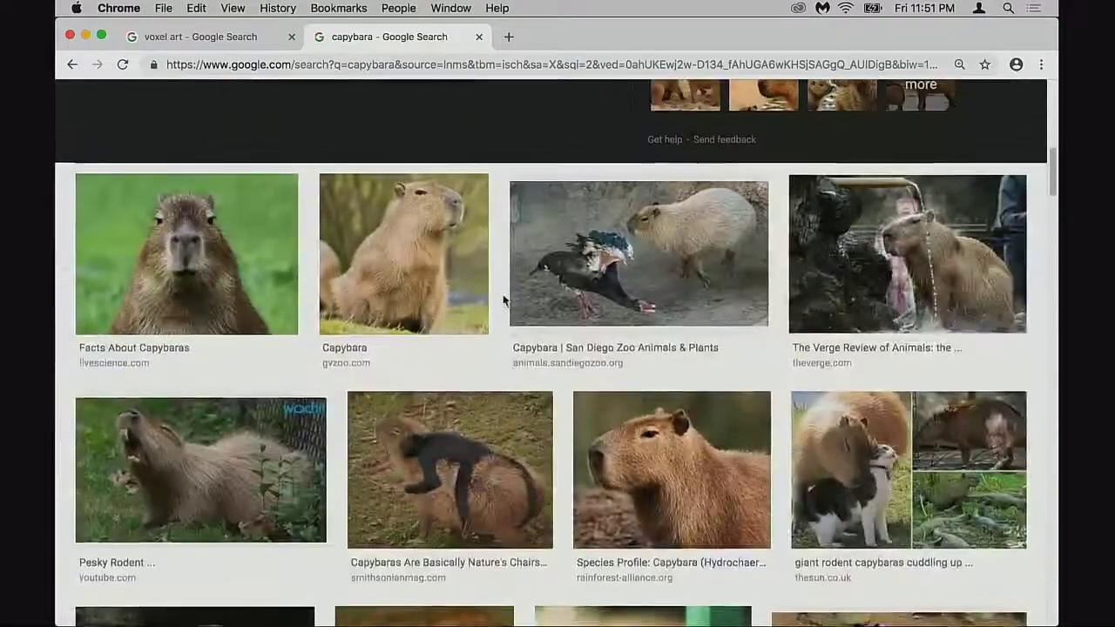
scroll(504, 301, down, 3)
scroll(498, 300, up, 2)
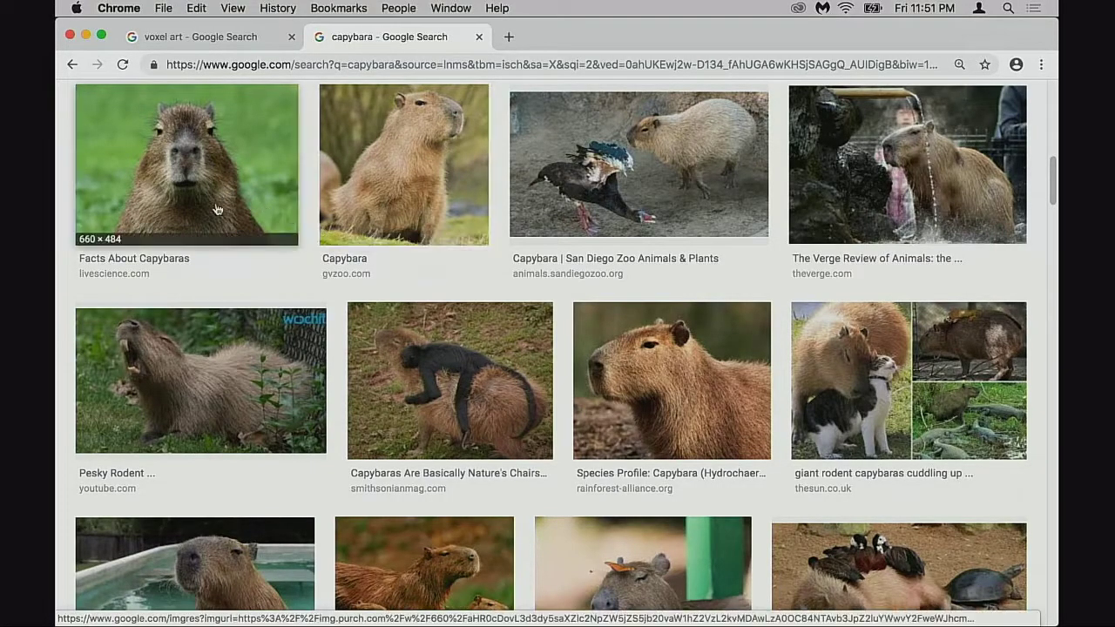
scroll(376, 285, down, 3)
scroll(376, 286, down, 10)
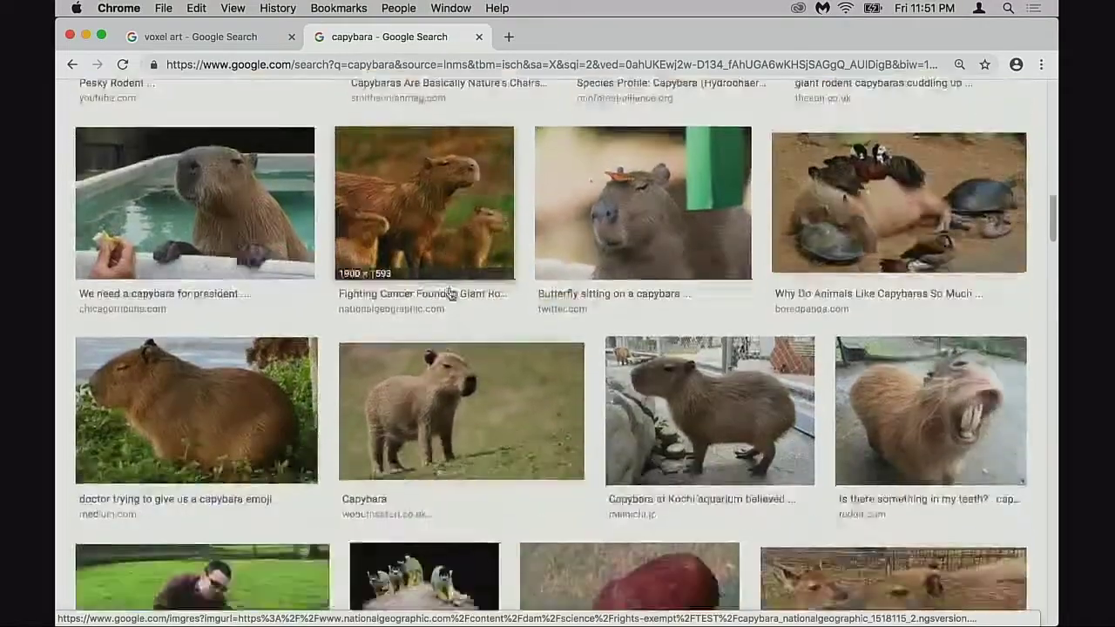
scroll(453, 285, up, 3)
scroll(453, 284, up, 1)
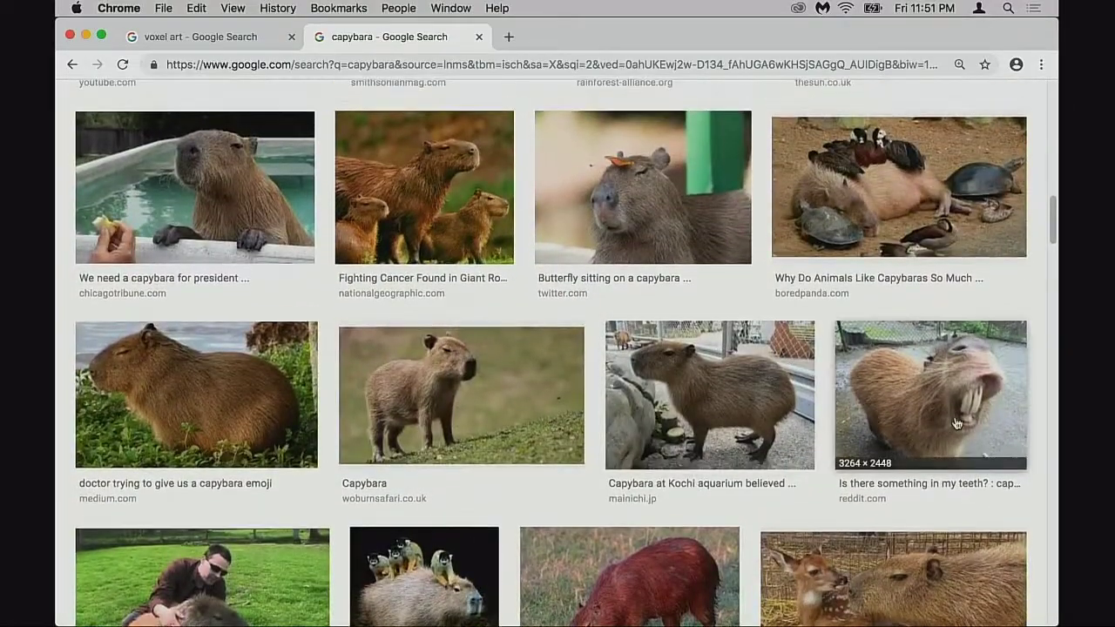
scroll(659, 343, down, 7)
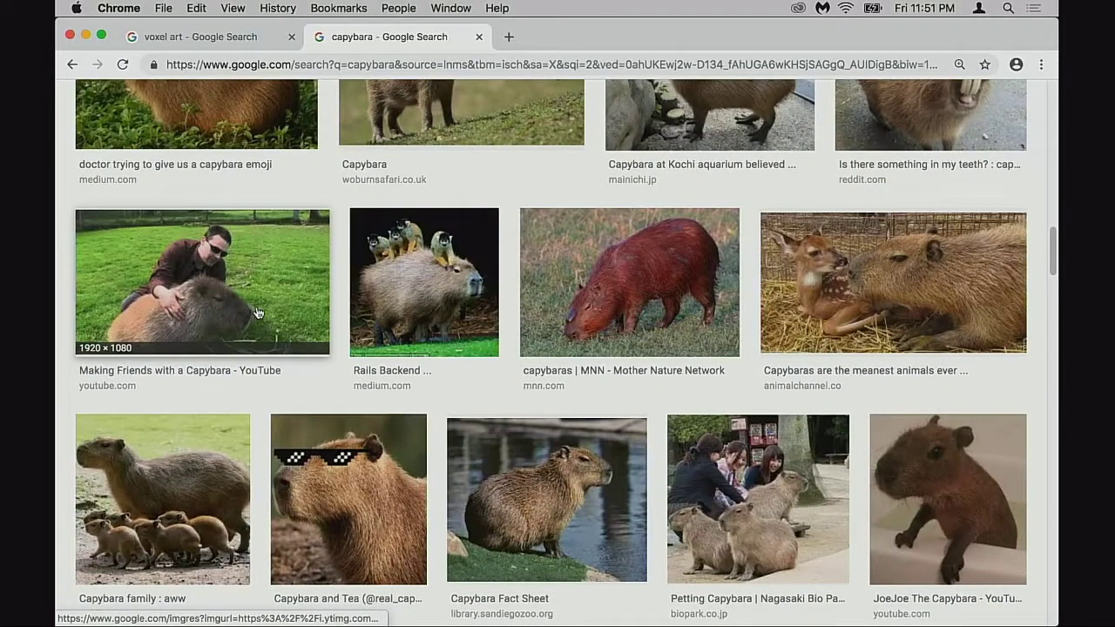
Preview the "Making Friends with a Capybara" photo and the related coub.com image, and close the preview
click(242, 312)
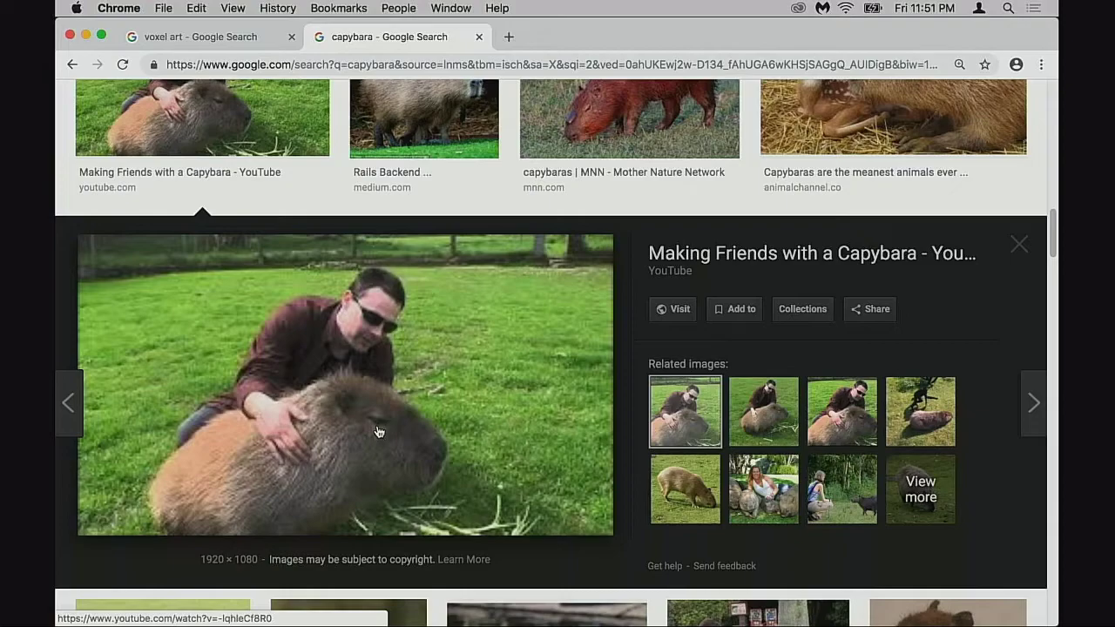
click(762, 426)
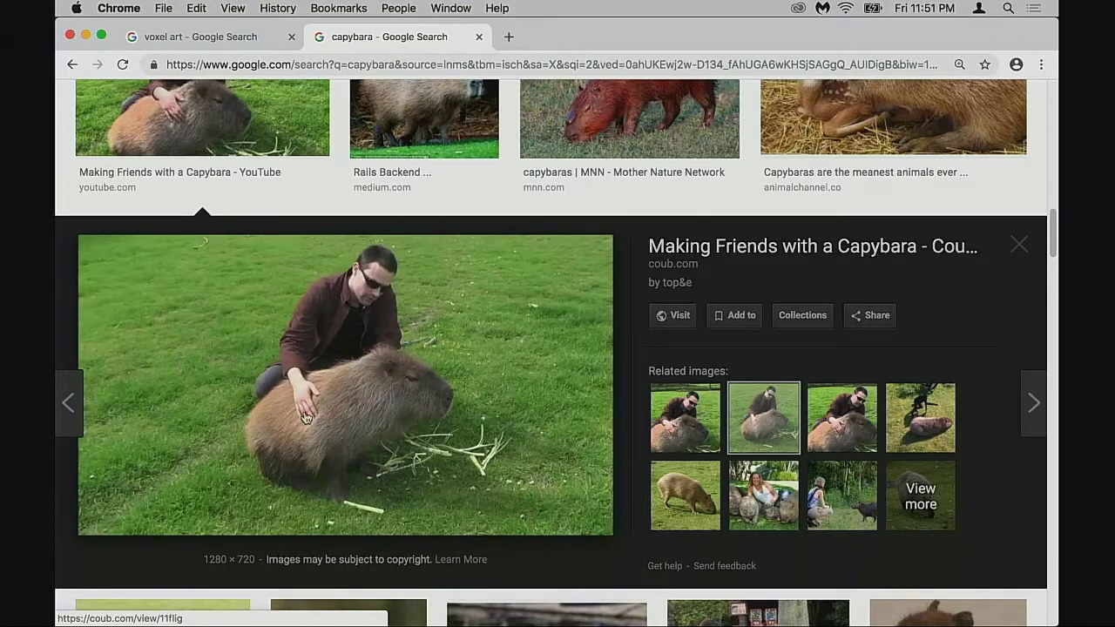
click(1016, 246)
Look further through the capybara results and preview the "Awesome capybara" photo with the cat, closing it after viewing
scroll(980, 256, down, 5)
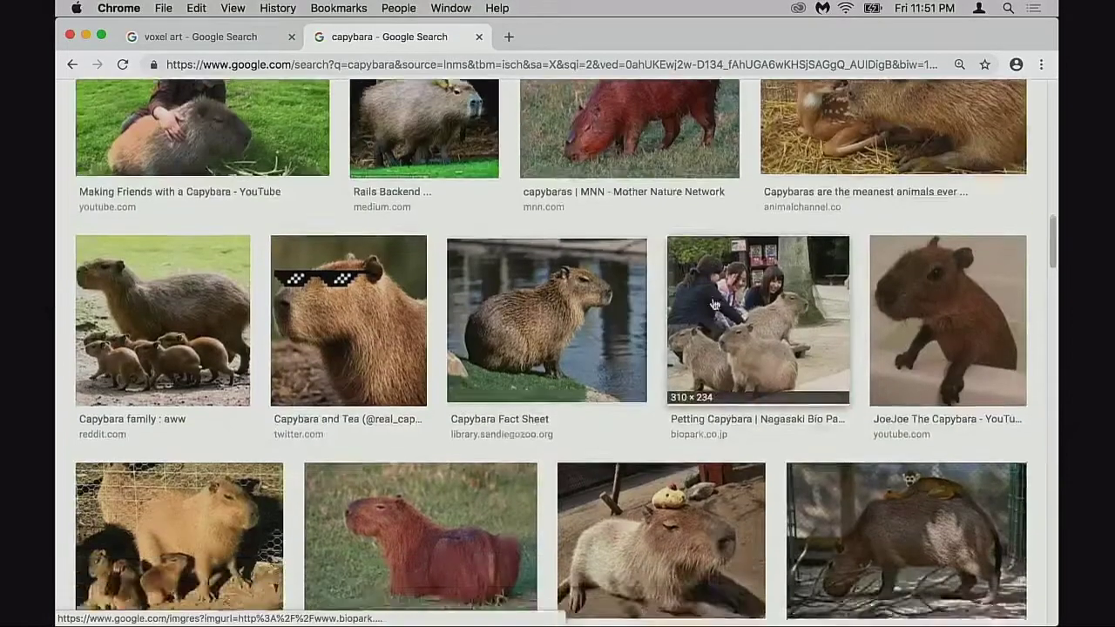
scroll(574, 330, up, 2)
scroll(622, 291, down, 2)
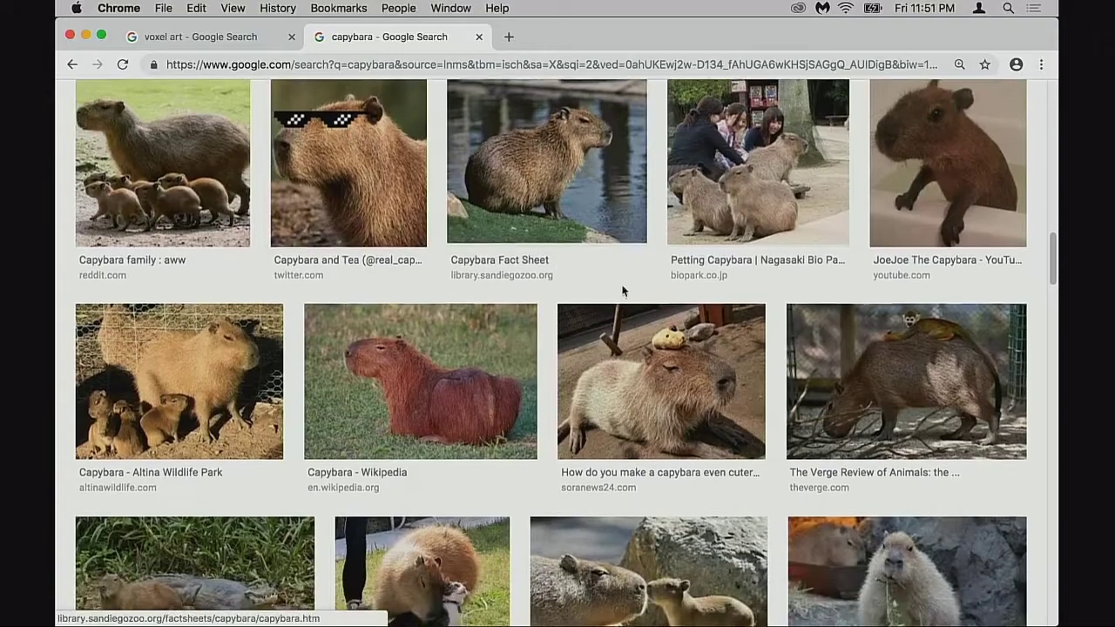
scroll(623, 286, down, 4)
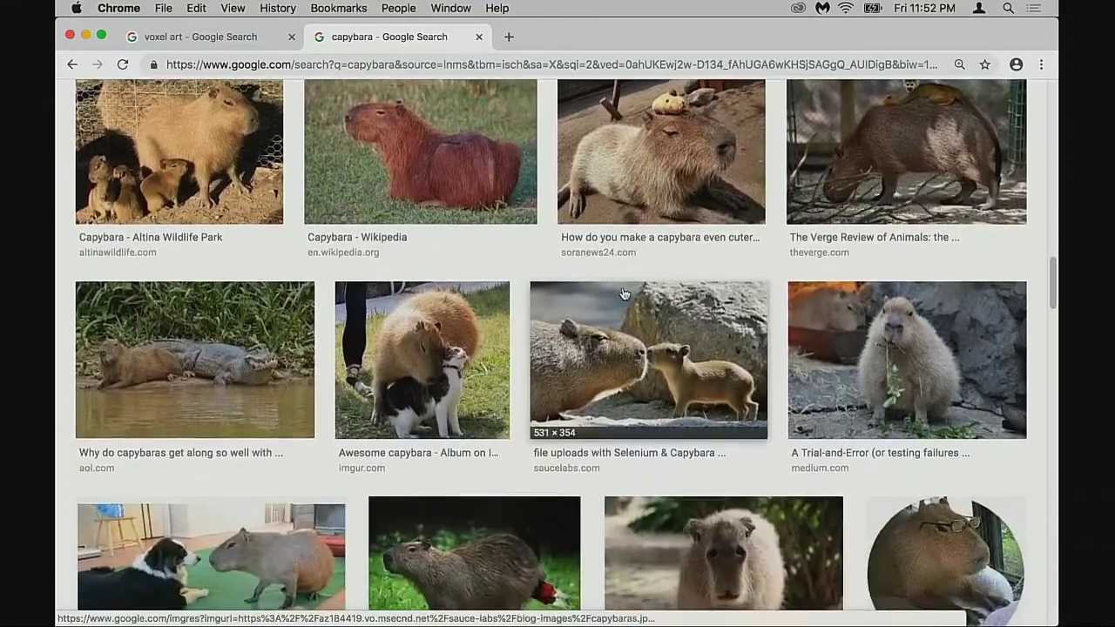
click(435, 368)
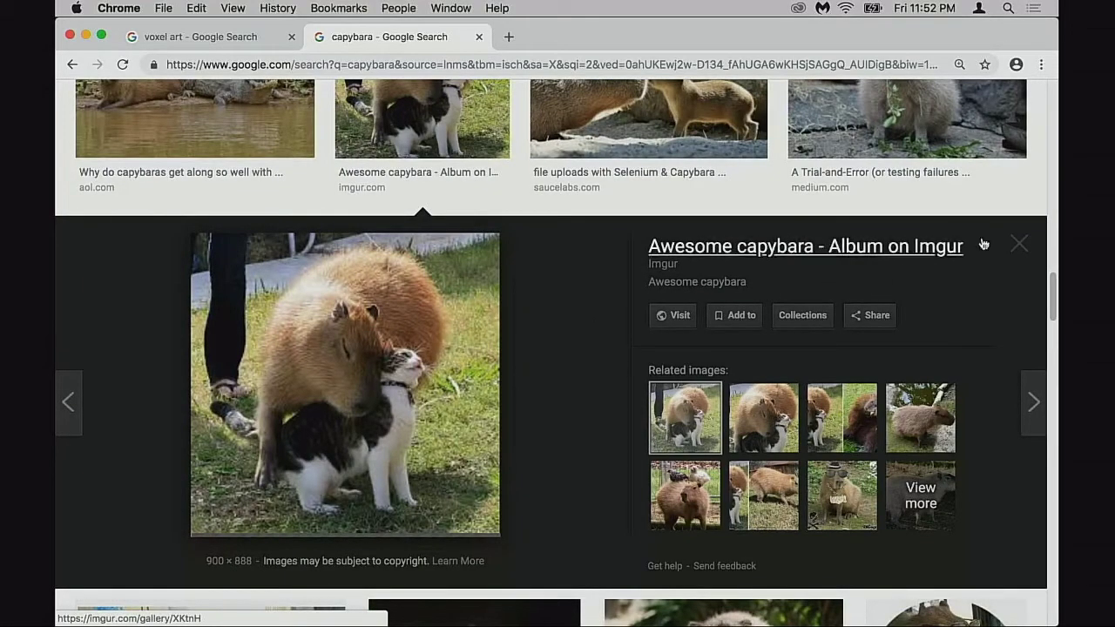
click(1010, 249)
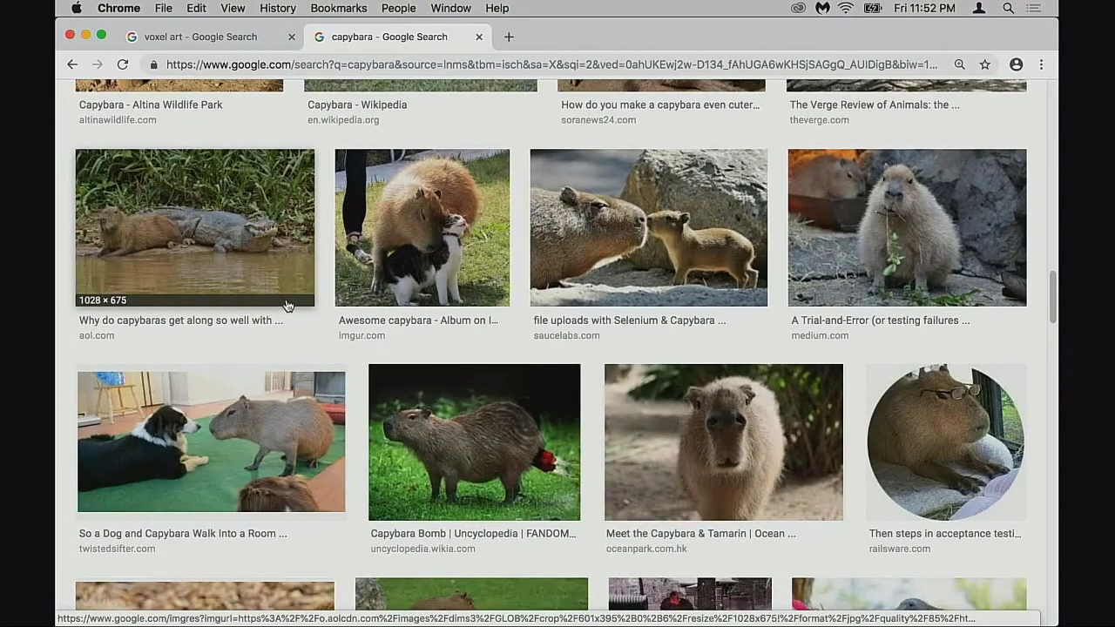
Check the remaining capybara photos, run a search by image on the capybara and crocodile photo, and close the search tab
scroll(383, 350, down, 2)
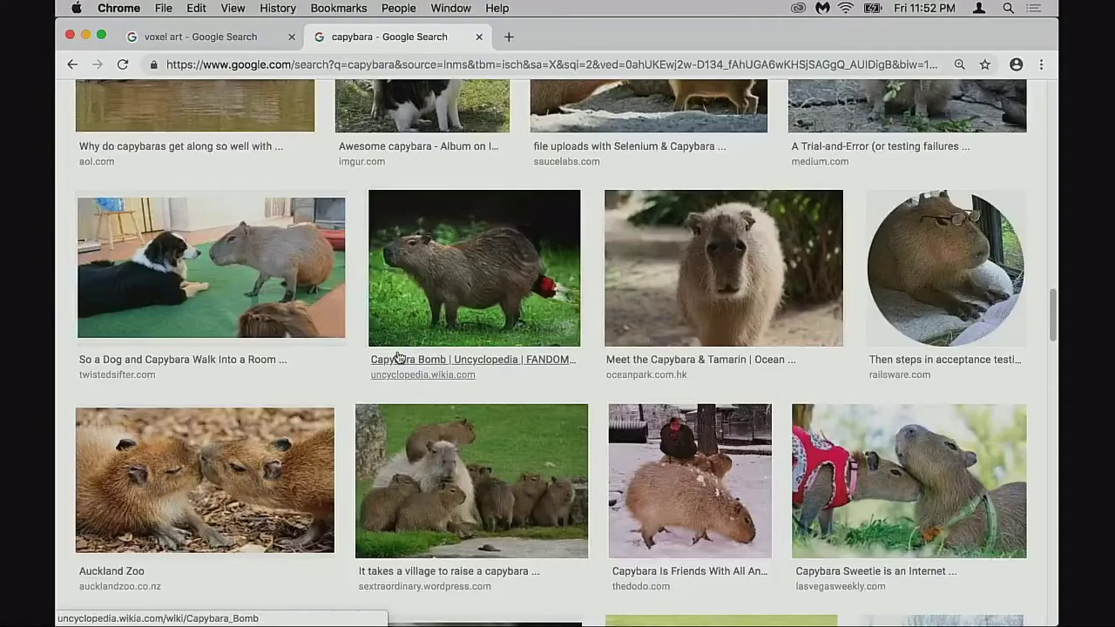
scroll(395, 357, up, 2)
drag(249, 271, 258, 272)
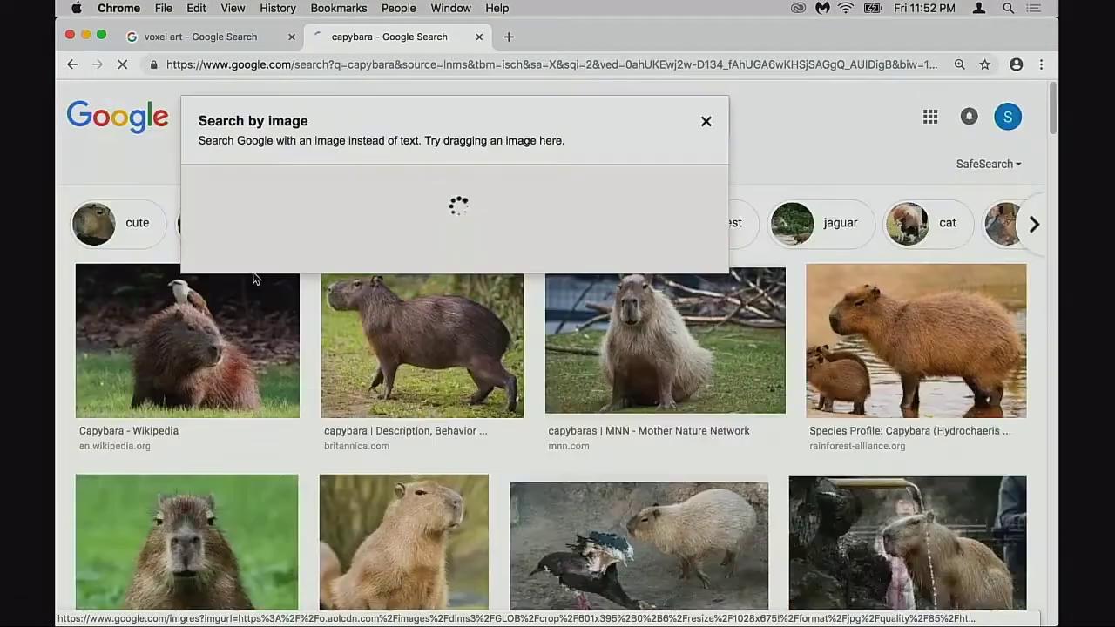
scroll(296, 304, down, 5)
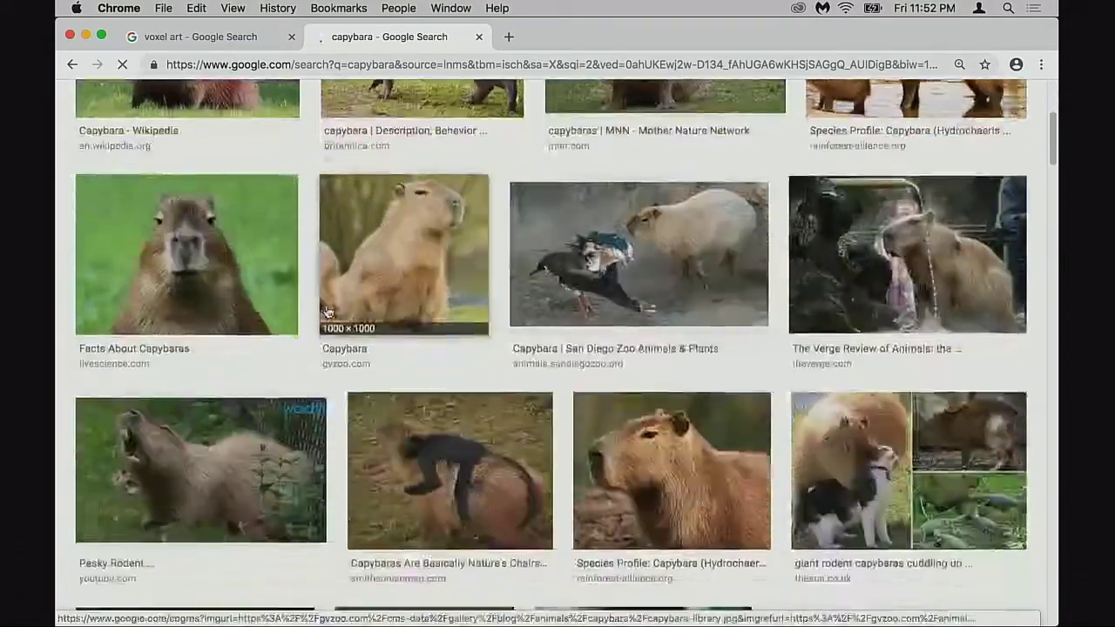
scroll(331, 316, down, 1)
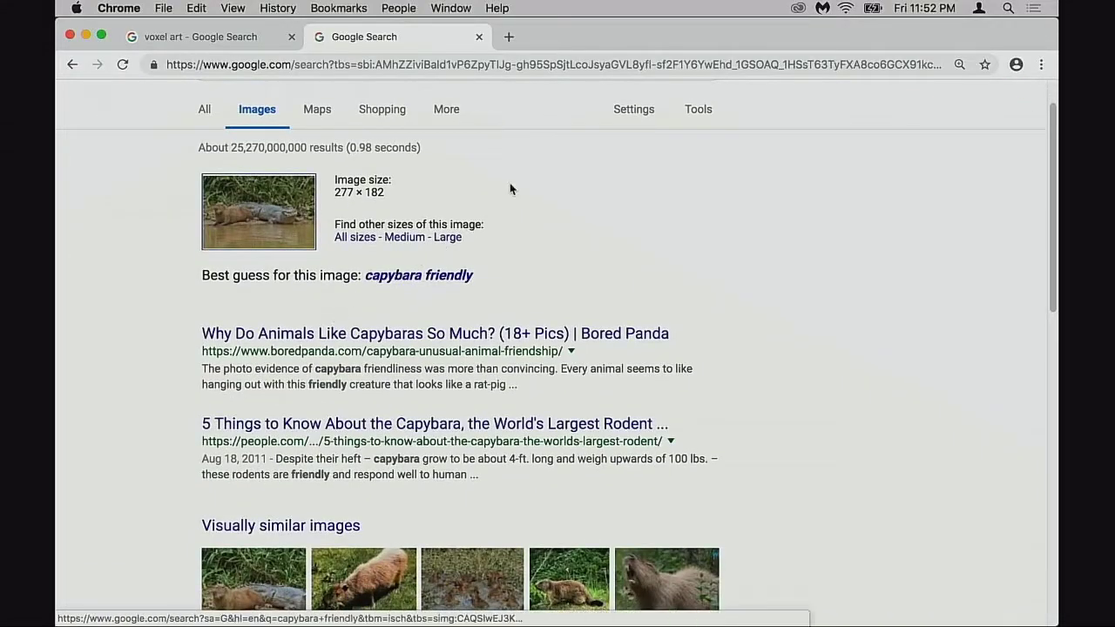
click(479, 37)
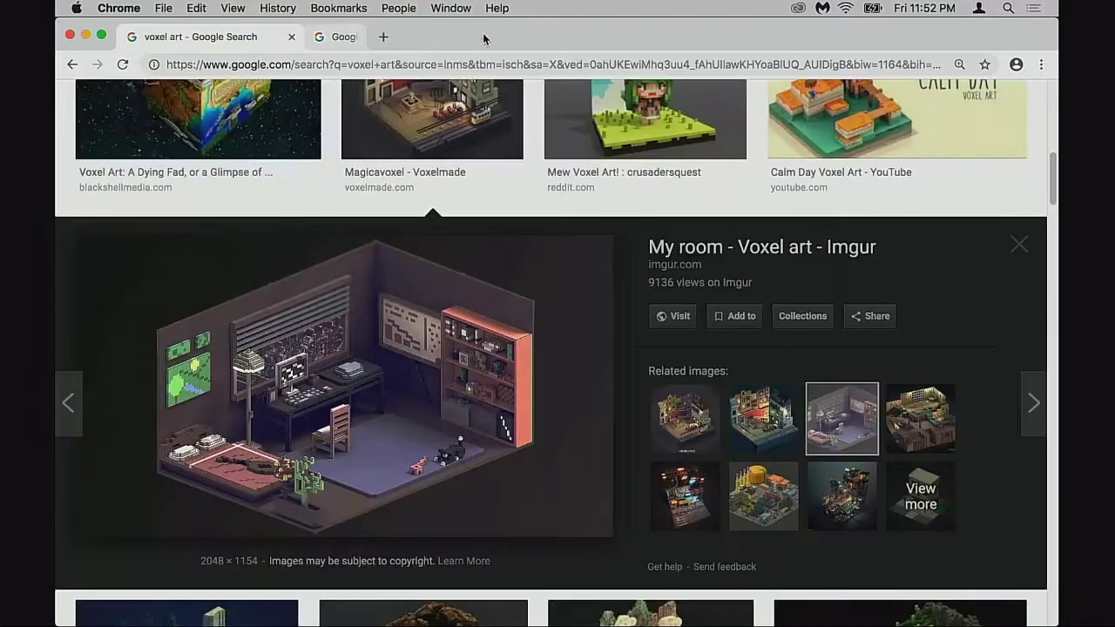
Switch back to Photoshop and smooth the shading on the pig's belly, flank and chest using sampled browns RGB 91, 61, 30 and 75, 49, 25
click(85, 36)
click(540, 58)
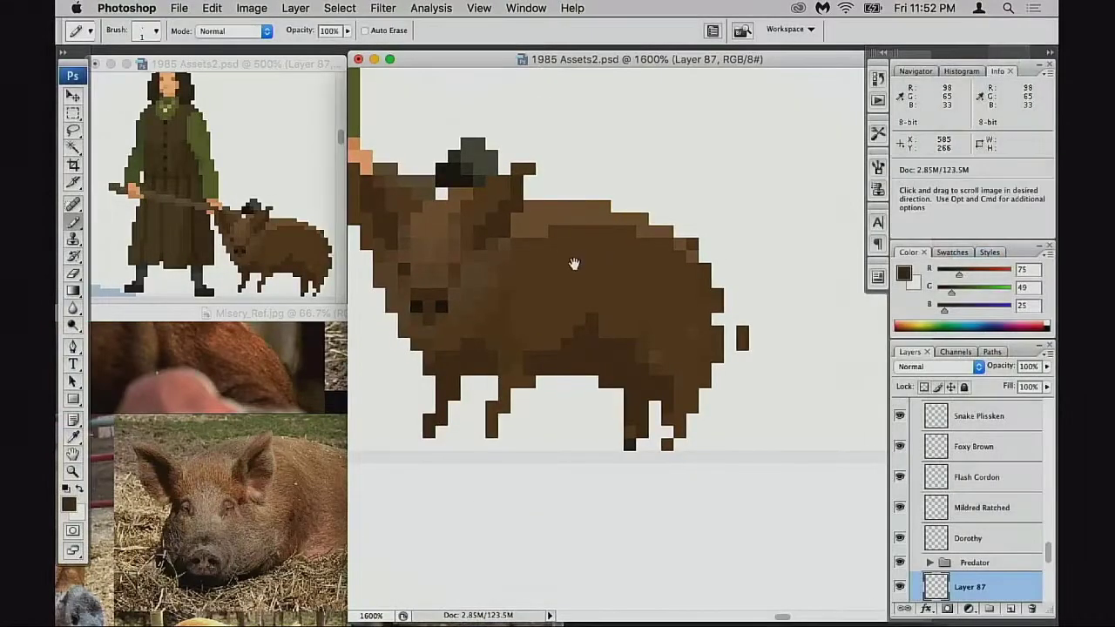
drag(573, 263, 622, 258)
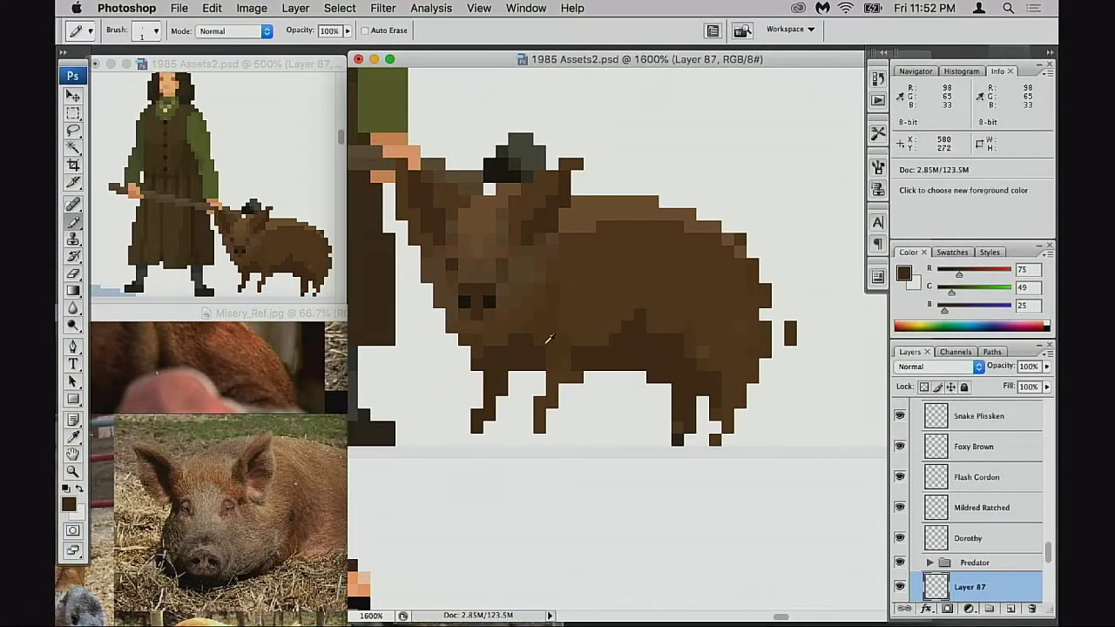
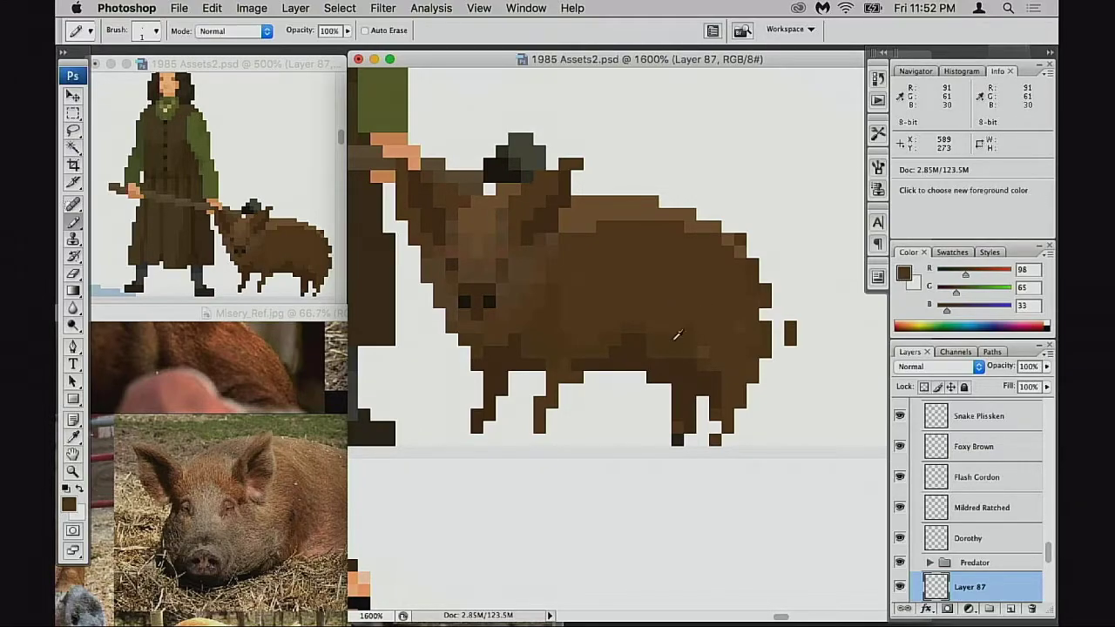
alt+click(673, 335)
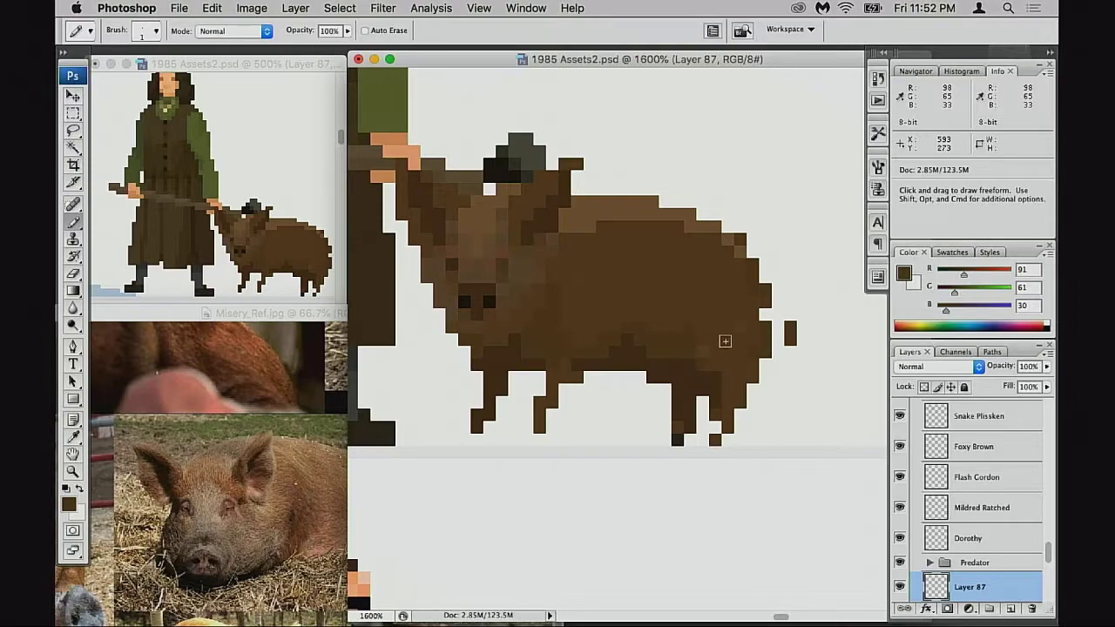
alt+click(672, 316)
alt+click(575, 368)
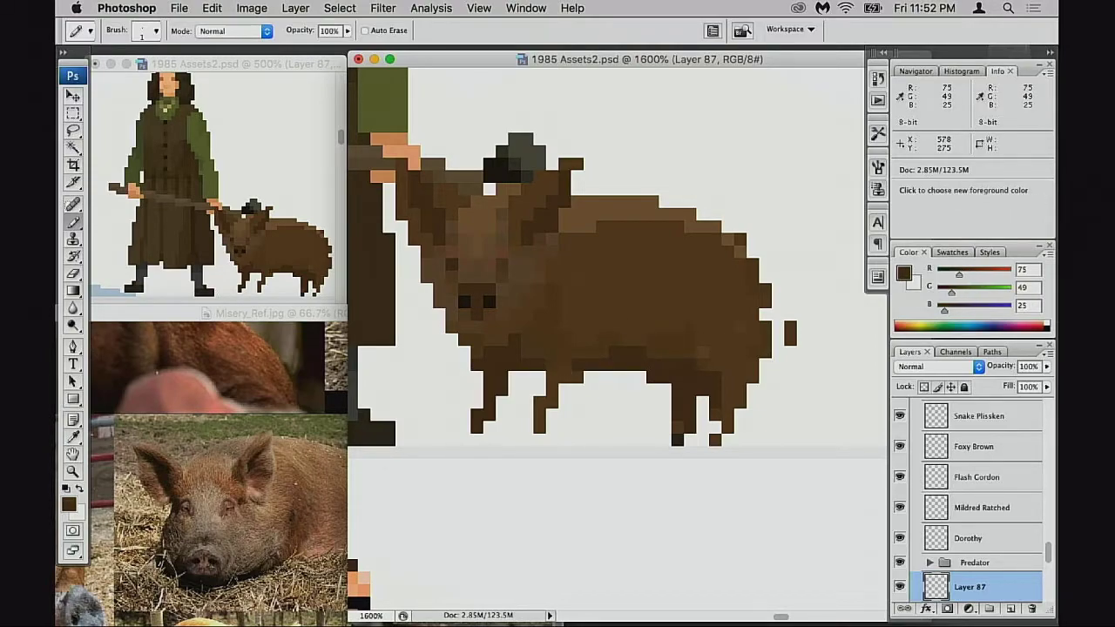
click(530, 331)
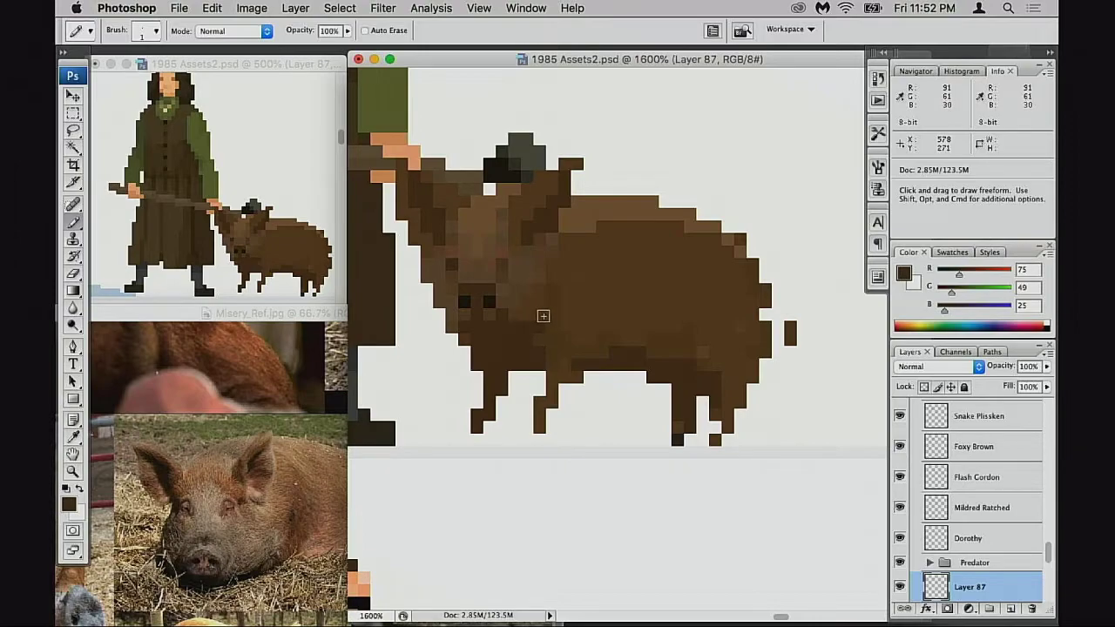
scroll(527, 358, up, 2)
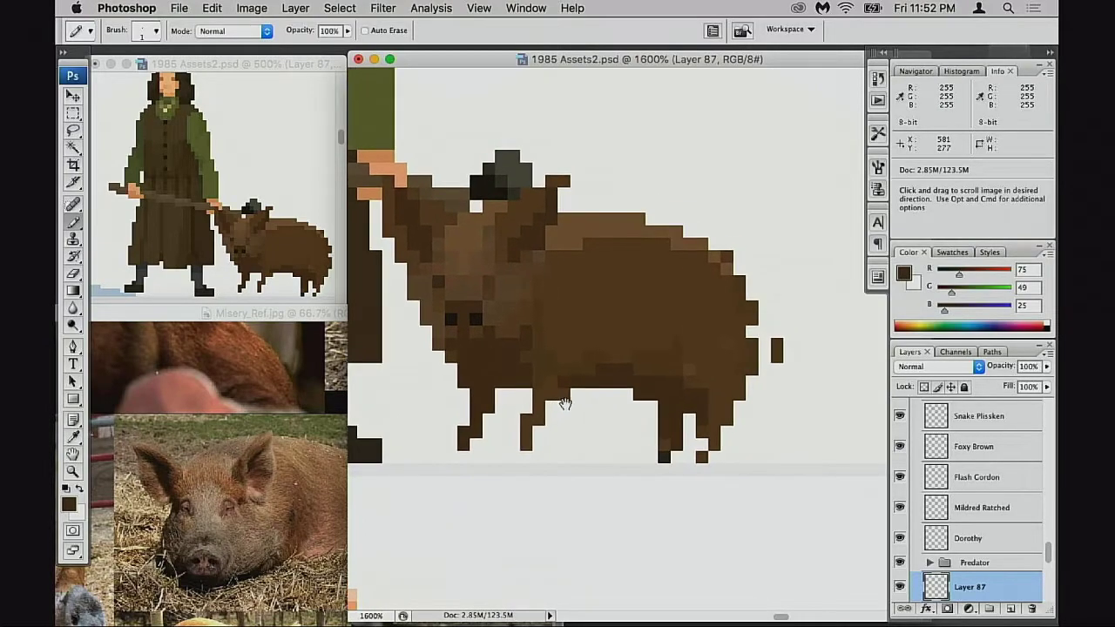
scroll(581, 392, right, 2)
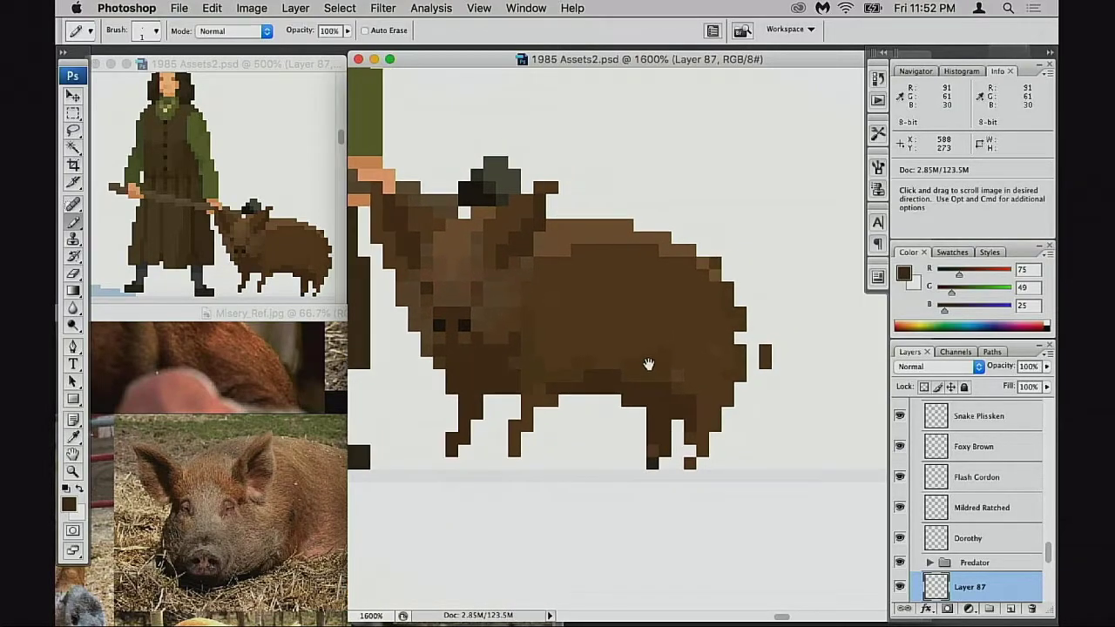
Blend the highlight along the pig's upper back and shoulder with the sampled lighter brown RGB 101, 72, 43
alt+click(552, 248)
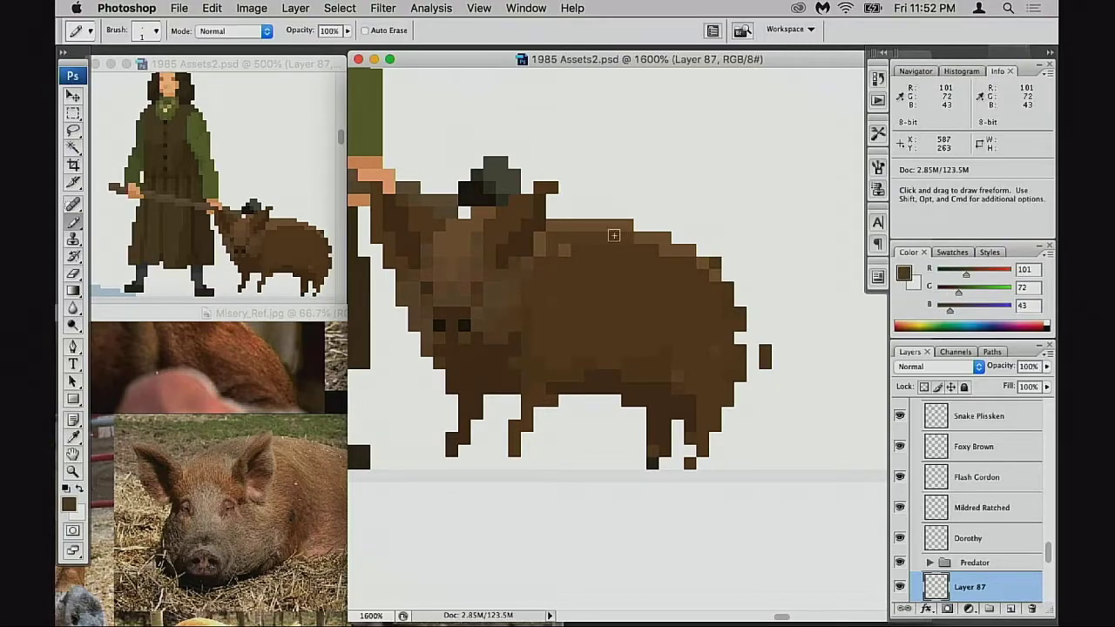
drag(613, 235, 548, 244)
alt+click(471, 230)
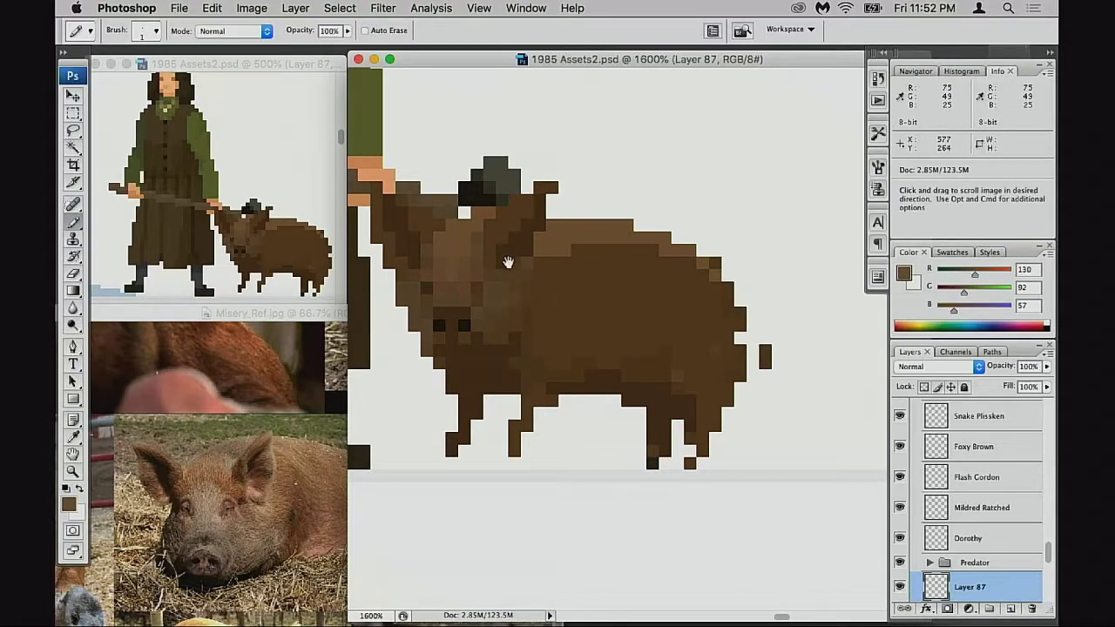
Move the pig away from the woman until it clears the hammer, and bring the whole pig into view in the 500% window
scroll(573, 296, left, 2)
scroll(573, 297, up, 1)
key(v)
drag(632, 358, 692, 376)
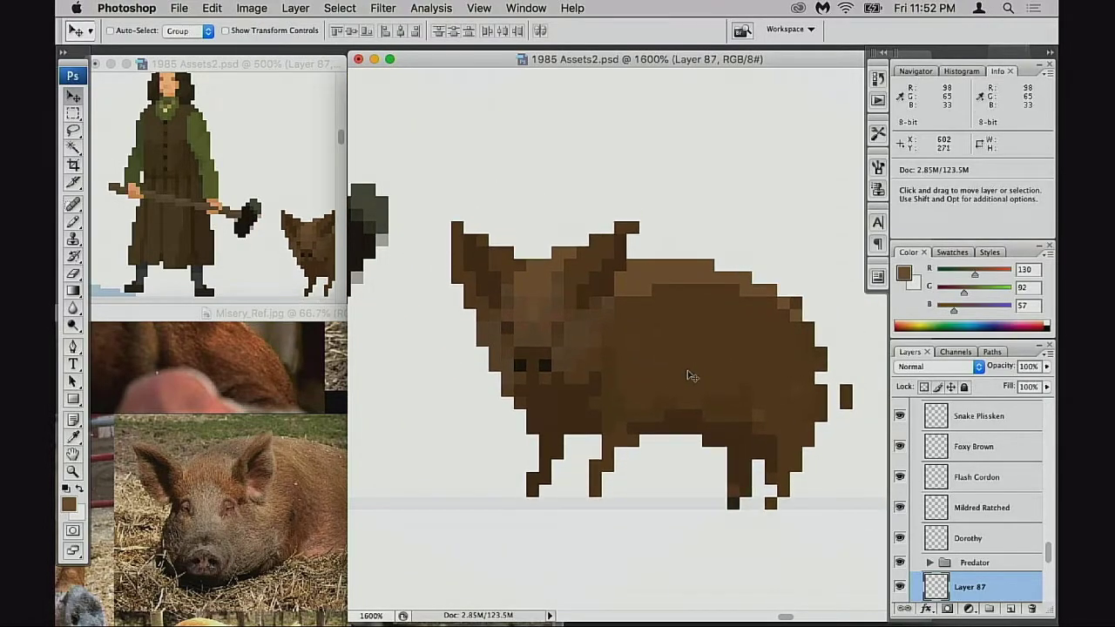
click(314, 295)
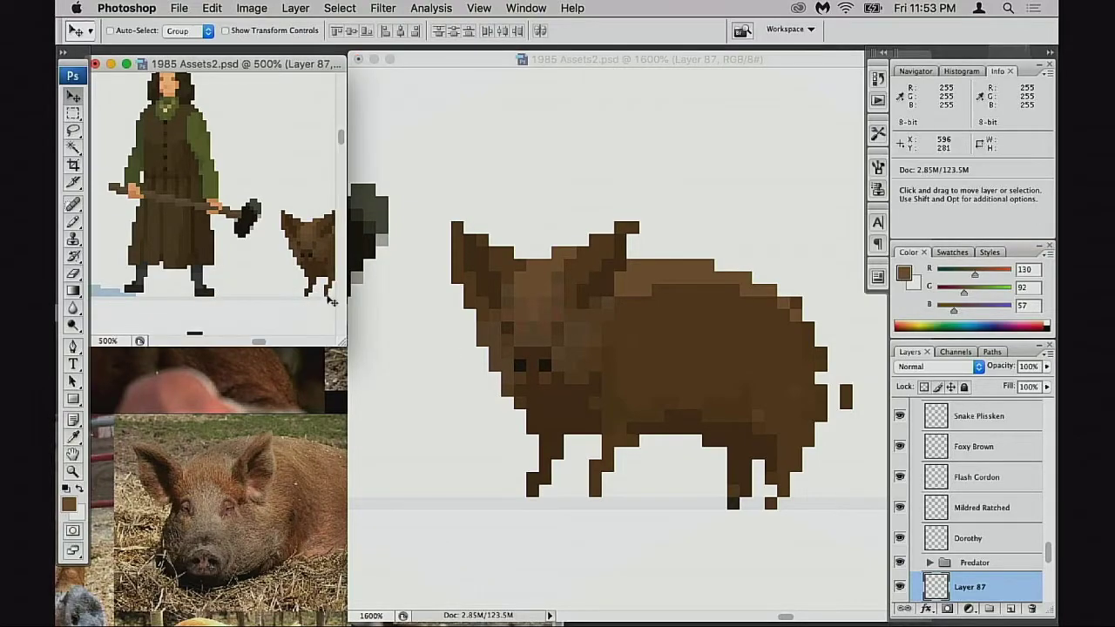
drag(291, 274, 191, 268)
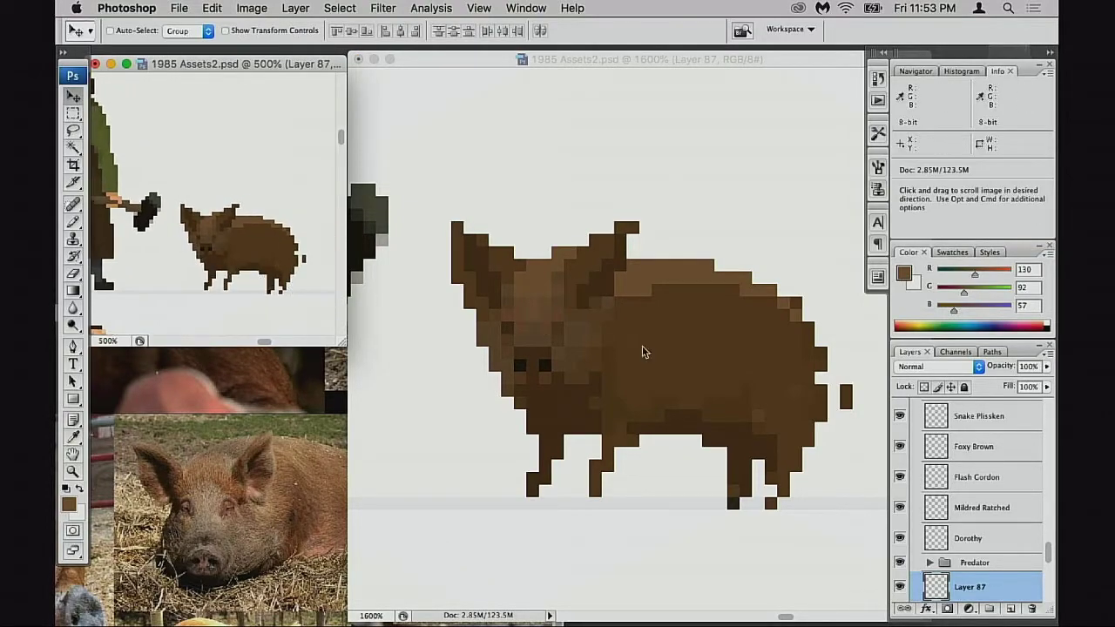
Select the rear half of the pig and shift it about 5 pixels toward the head to shorten the body
click(743, 367)
key(b)
key(m)
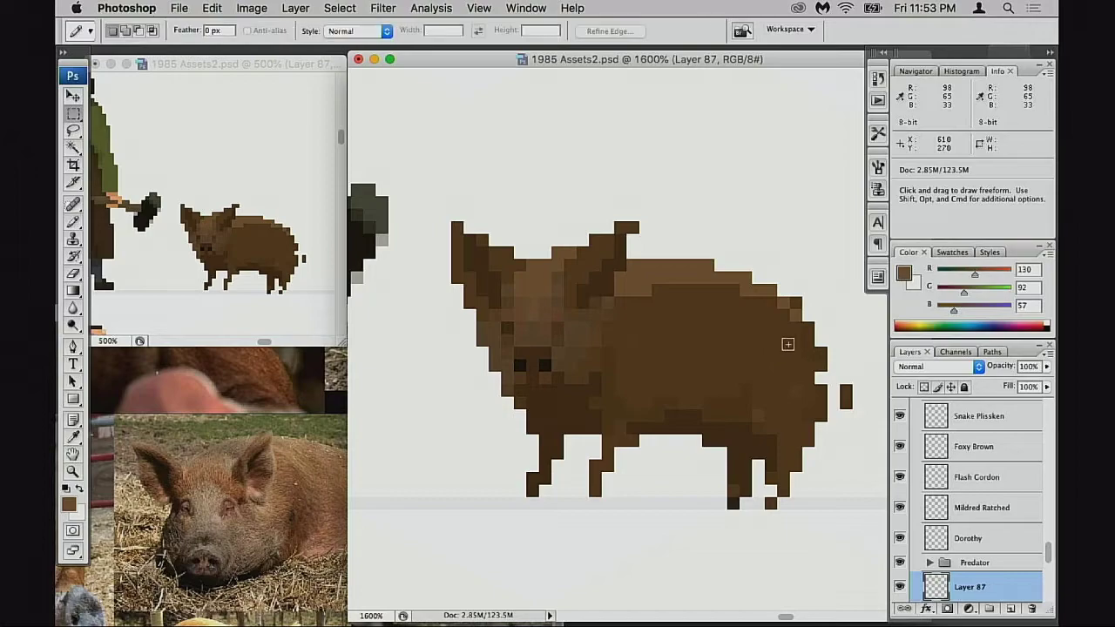
mouse_move(689, 233)
mouse_down()
mouse_move(841, 503)
mouse_move(877, 522)
mouse_up()
drag(821, 474, 760, 470)
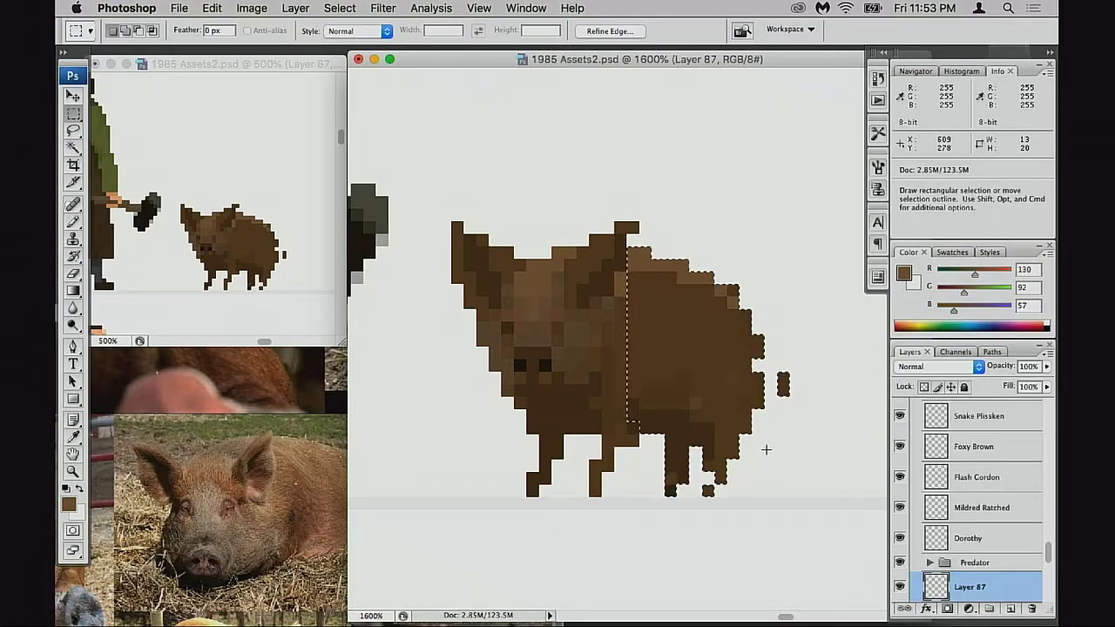
Select the pig's hindquarters and tail, nudge them 2 pixels closer to the head, and deselect
mouse_move(738, 425)
mouse_down()
mouse_move(716, 430)
mouse_move(744, 439)
mouse_up()
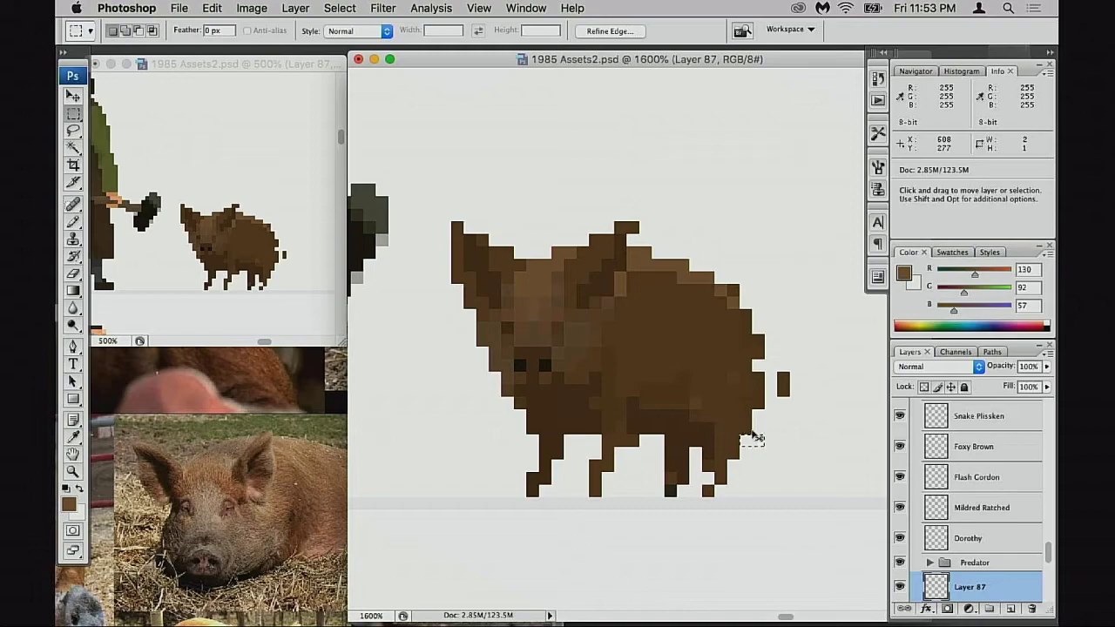
drag(665, 210, 850, 520)
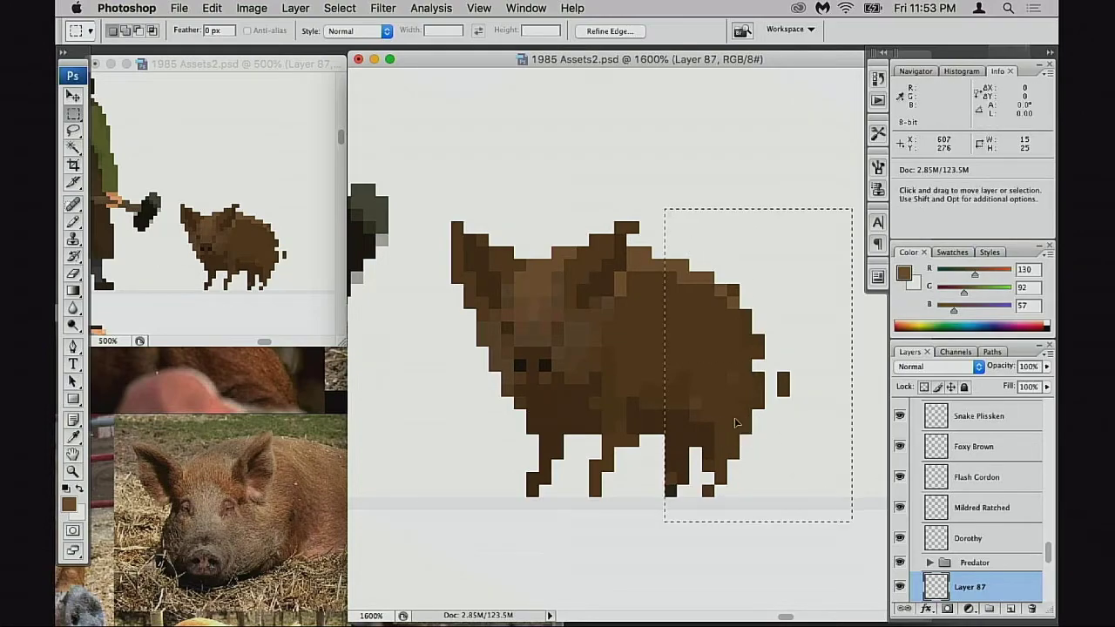
key(super+Left)
key(super+Left)
click(736, 459)
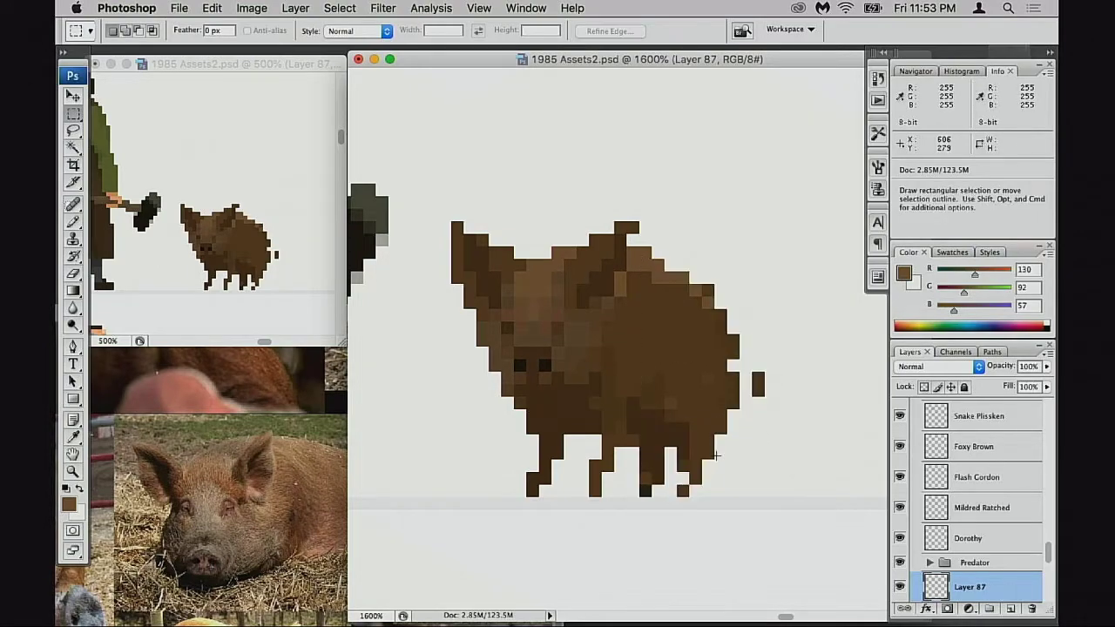
Move the shortened pig about 1 pixel farther from the woman's hammer
alt+super+click(640, 433)
alt+super+click(644, 434)
drag(633, 433, 626, 498)
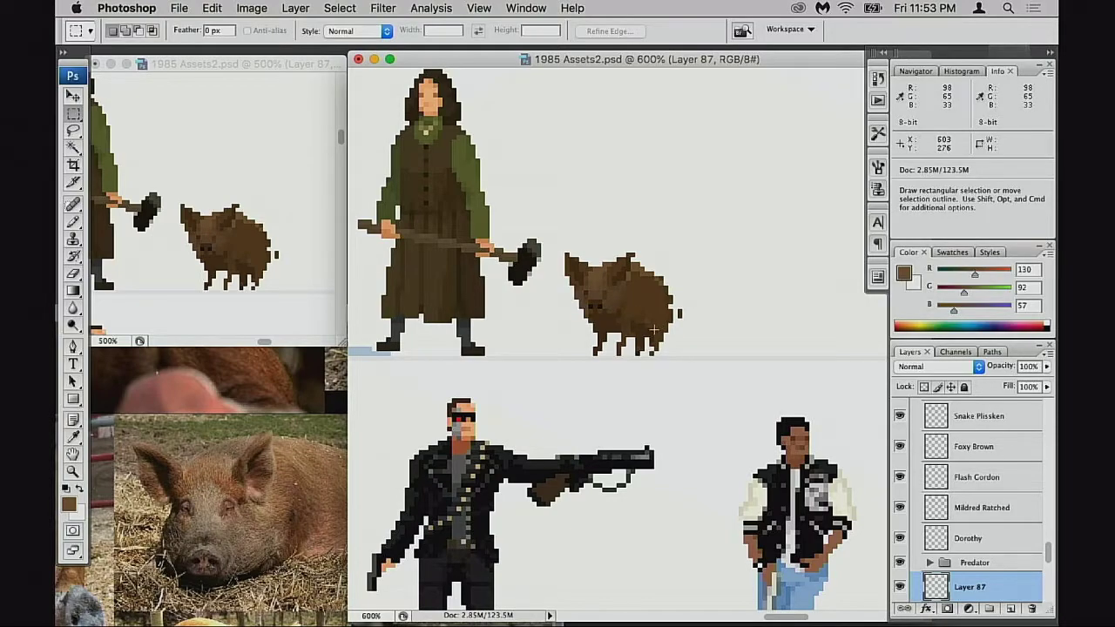
key(v)
mouse_move(653, 329)
mouse_down()
mouse_move(518, 334)
mouse_move(660, 329)
mouse_up()
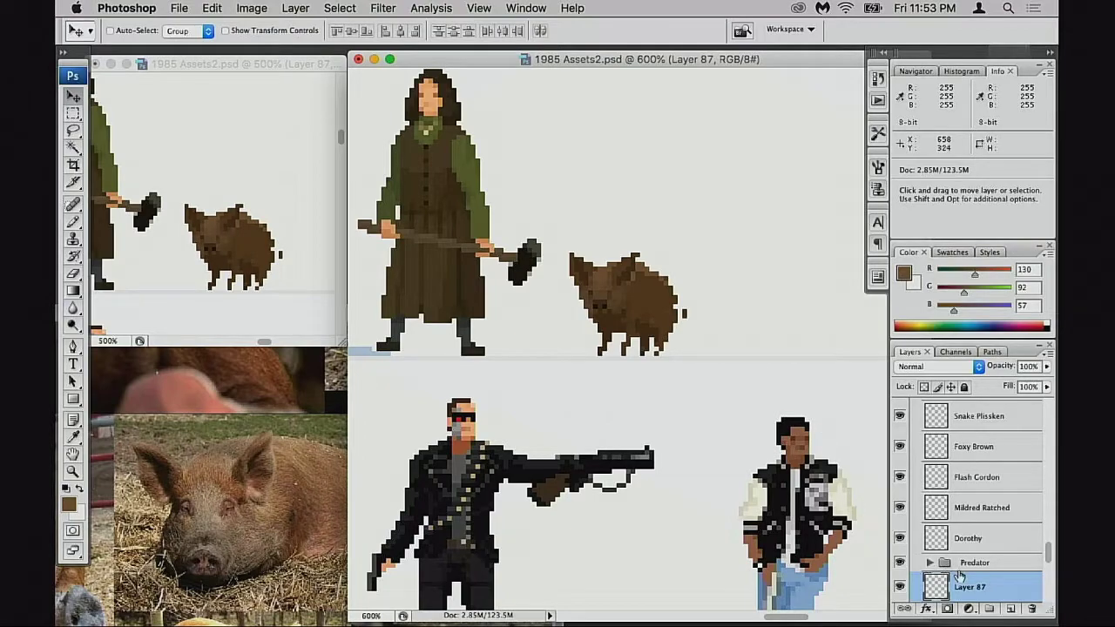
Load the Layer 87 pig as a selection and copy it into a new 25 × 22 pixel document
scroll(953, 561, down, 2)
super+click(944, 542)
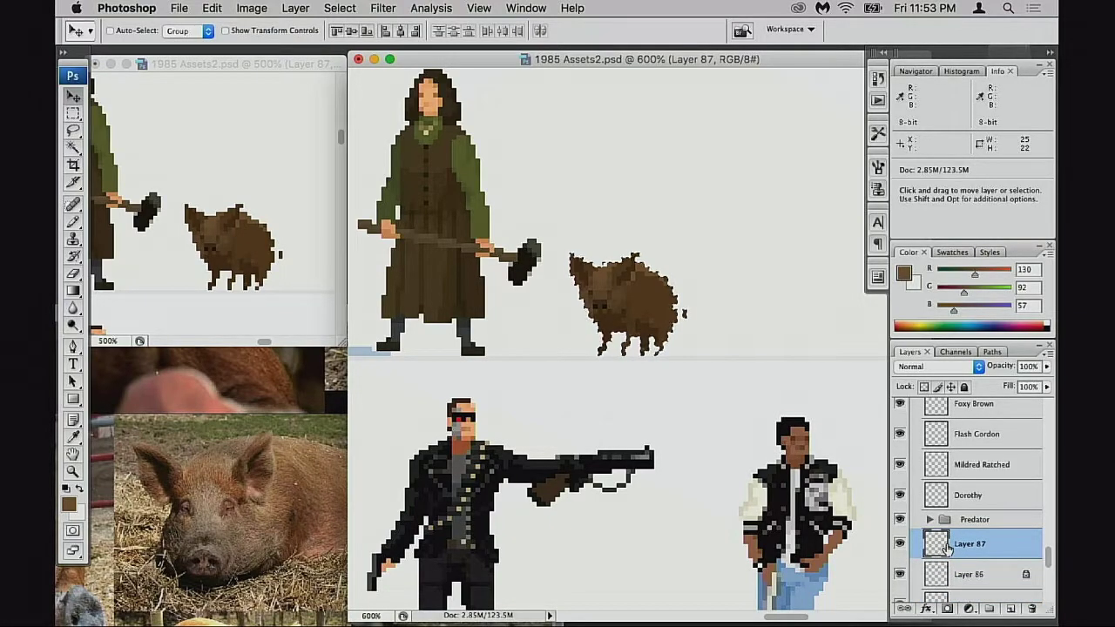
key(super+s)
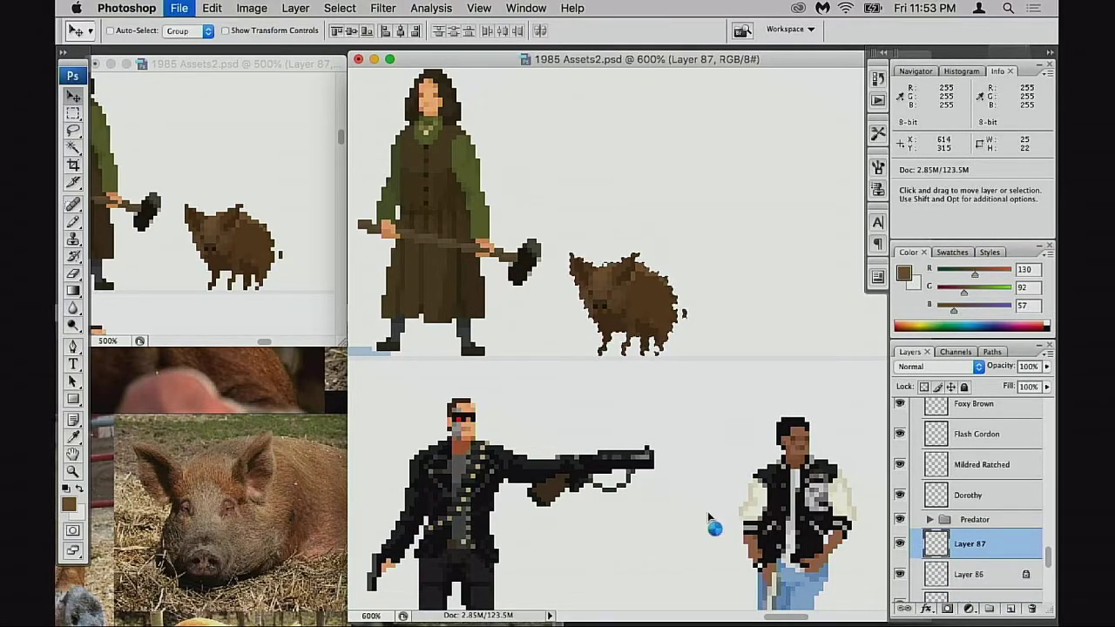
key(Return)
key(super+v)
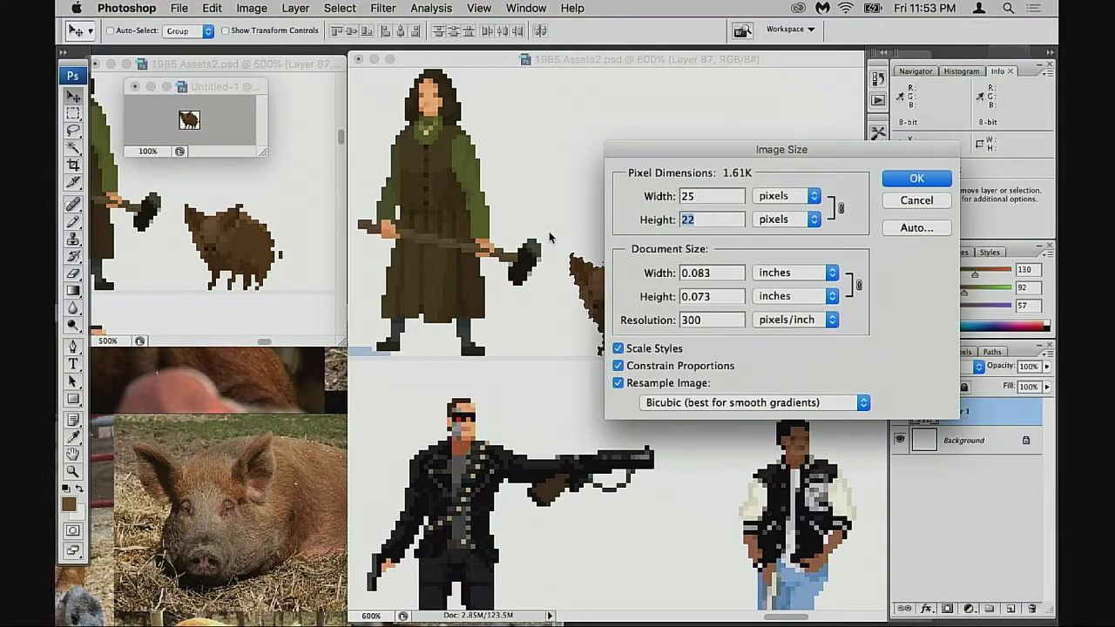
Resize the copied pig image to a height of 28 pixels with proportions constrained
text(28)
click(730, 394)
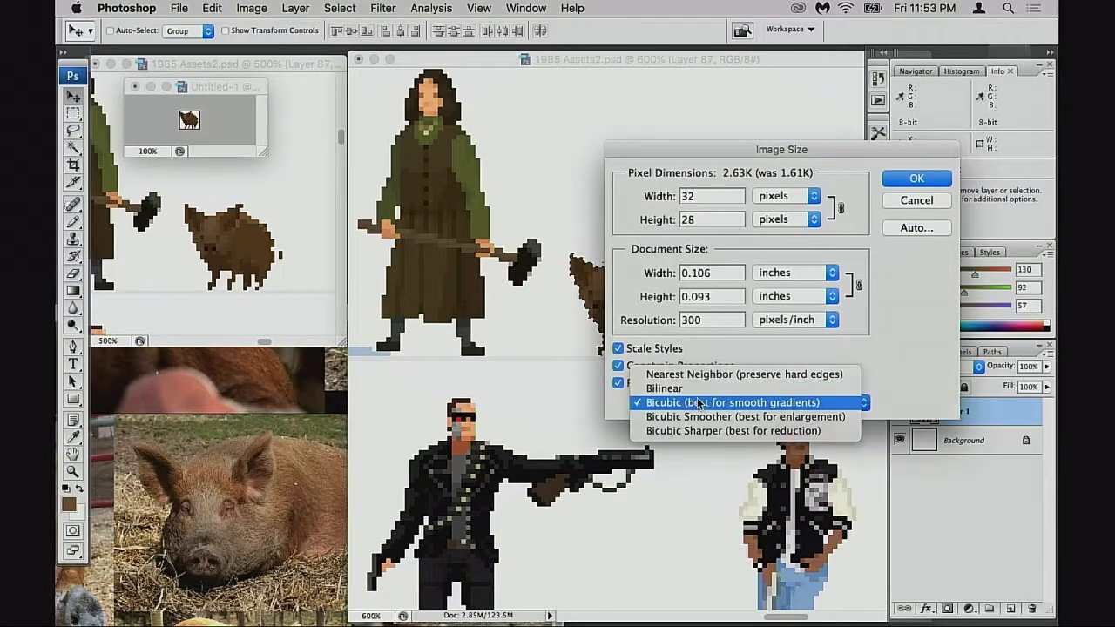
click(710, 404)
click(710, 404)
click(914, 179)
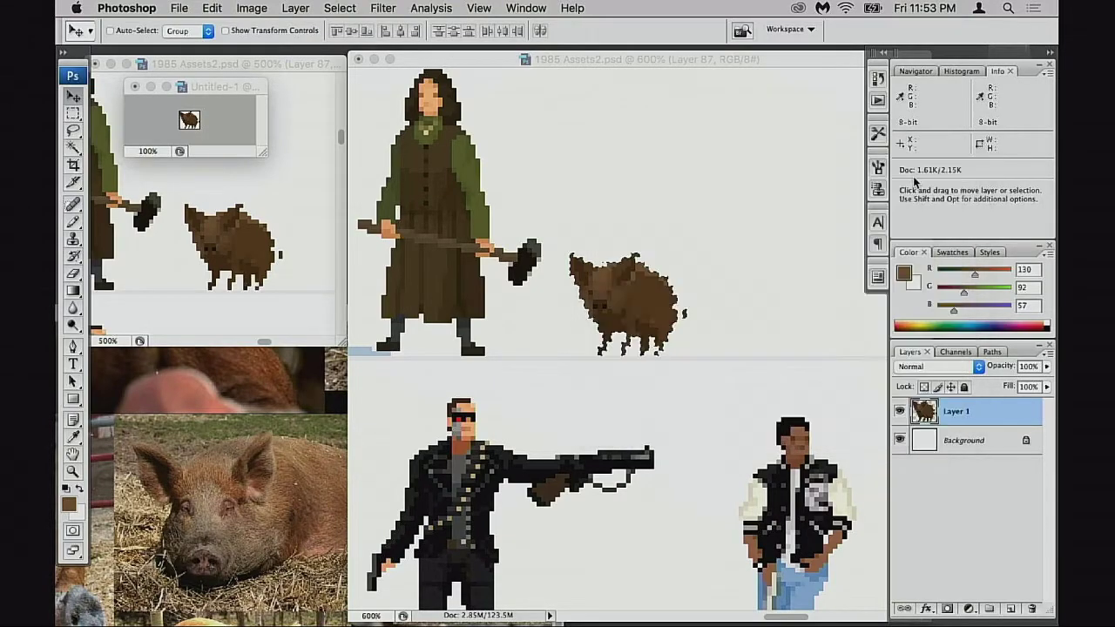
Bring the enlarged pig into 1985 Assets2.psd and align it on the ground line near the woman, undoing the accidental shift of the Characters group
drag(926, 418, 630, 304)
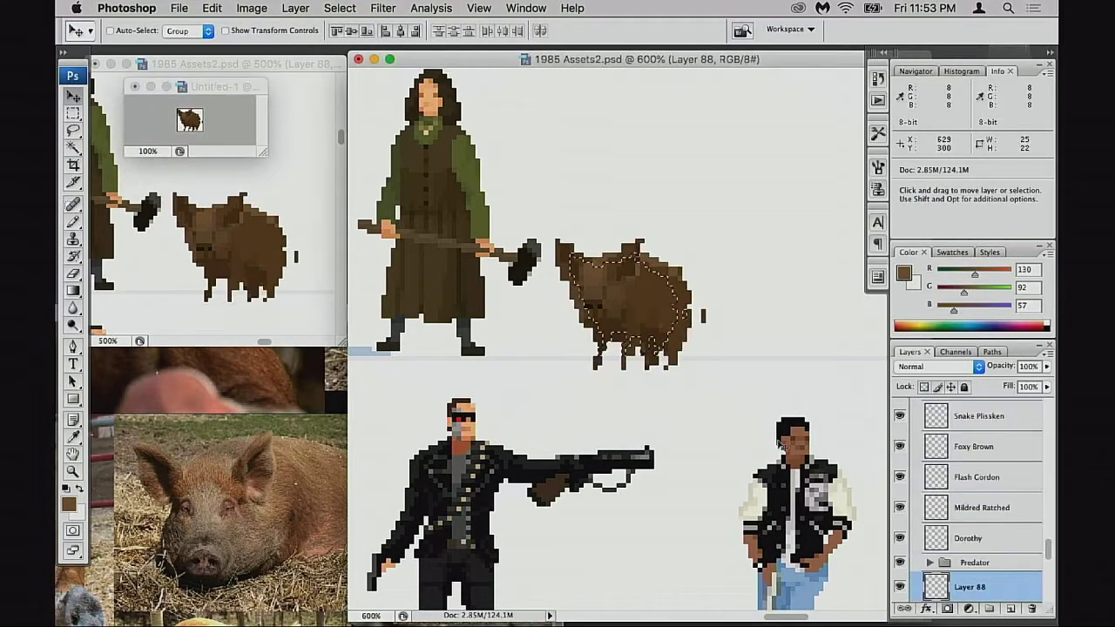
drag(663, 339, 602, 321)
scroll(736, 360, right, 5)
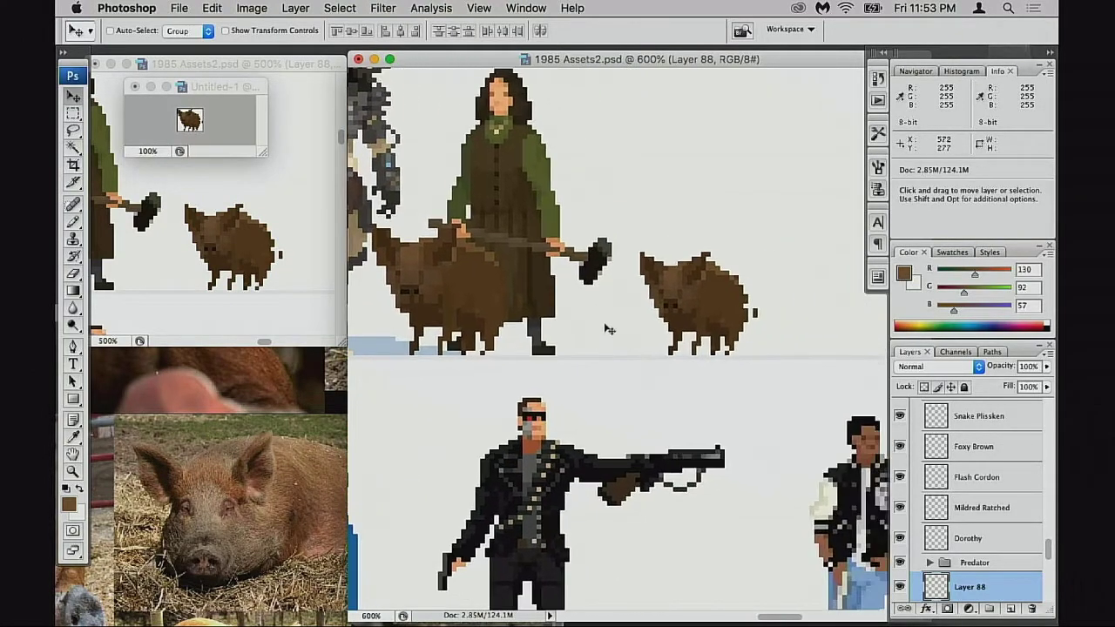
drag(535, 328, 618, 328)
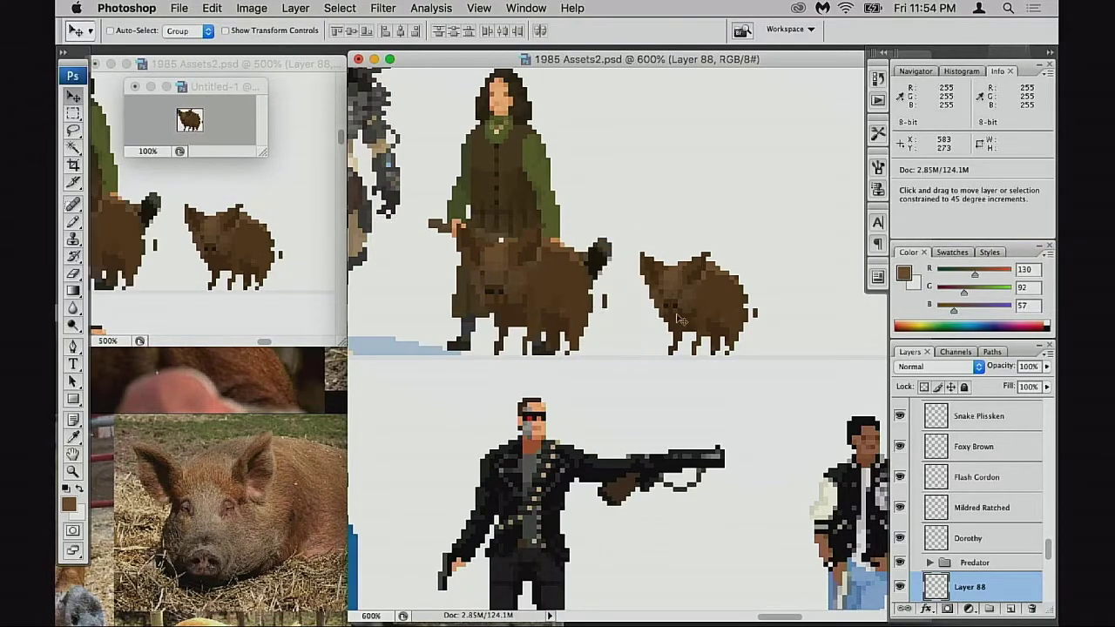
drag(703, 319, 726, 319)
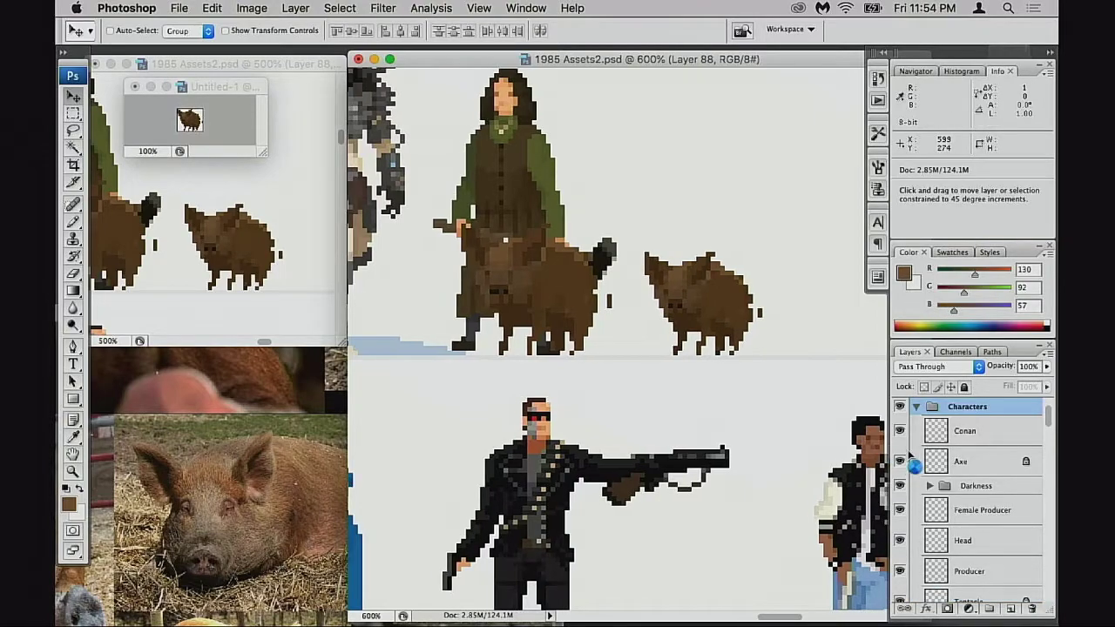
key(super+z)
Identify the smaller pig's layer by toggling visibility and delete Layer 87
scroll(910, 462, down, 5)
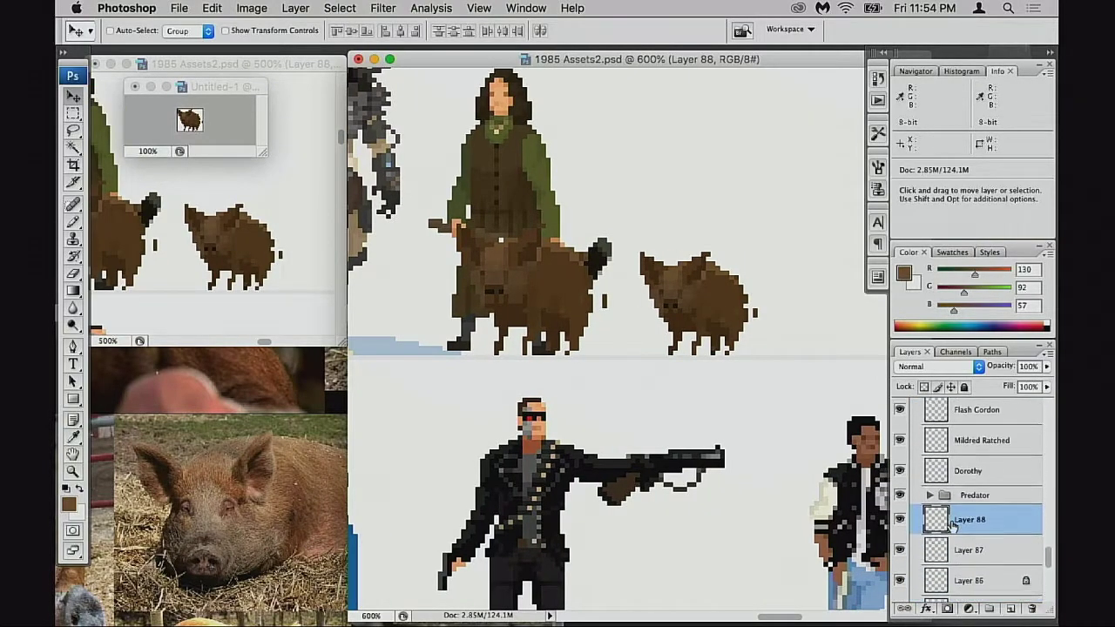
click(900, 471)
click(900, 471)
click(900, 499)
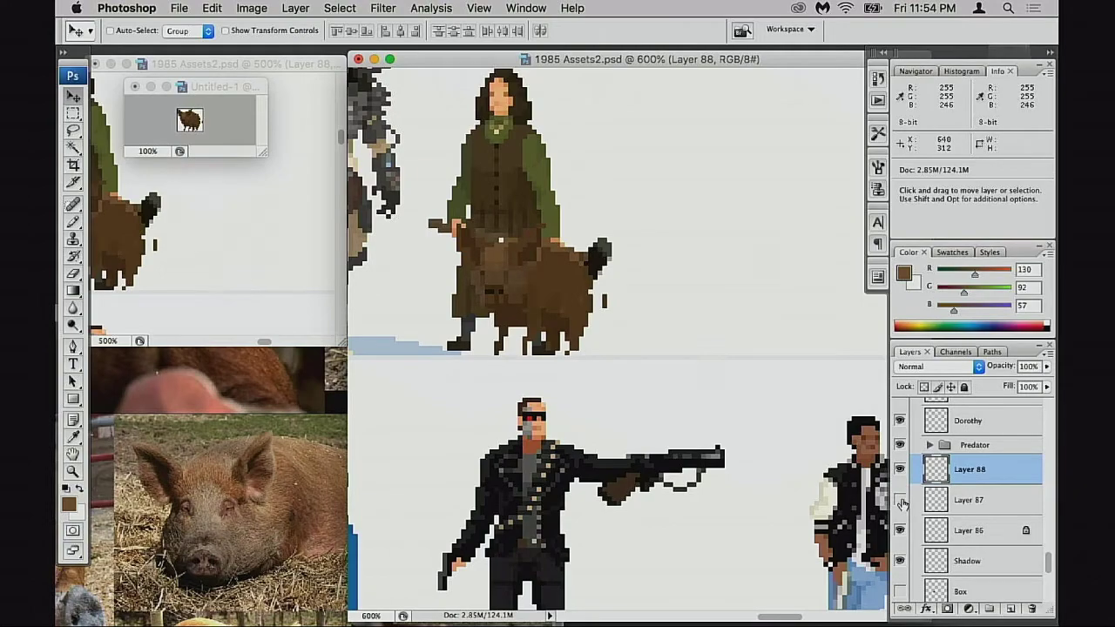
click(900, 499)
drag(945, 503, 1031, 608)
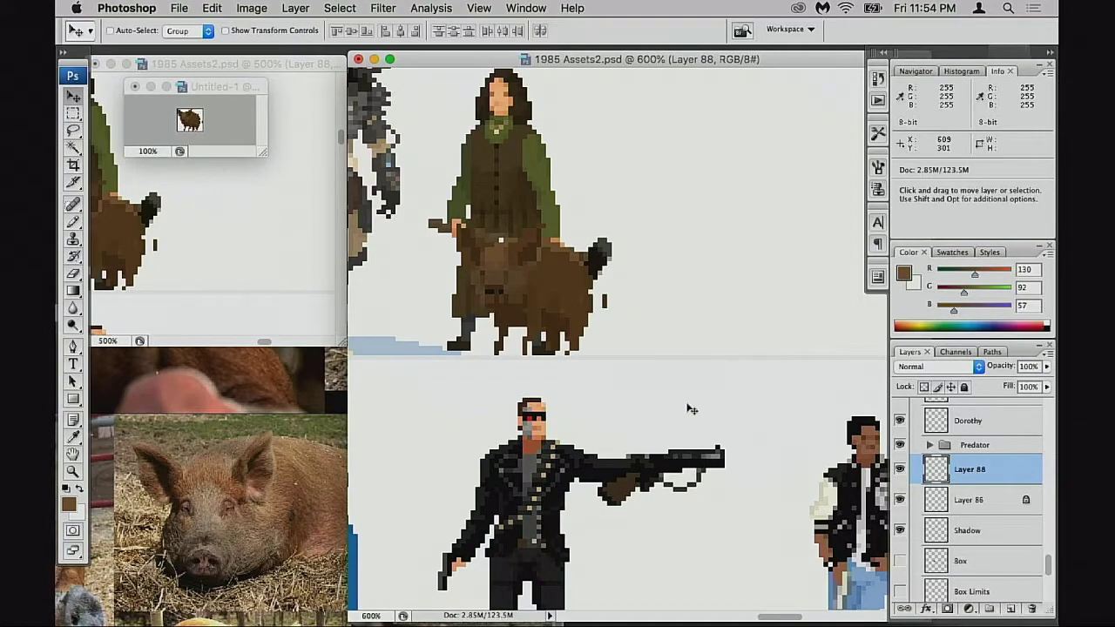
Move the enlarged pig to the woman's hammer side, clear of the hammer head, and erase its detached tail pixels
drag(578, 325, 697, 321)
key(e)
key(super+equal)
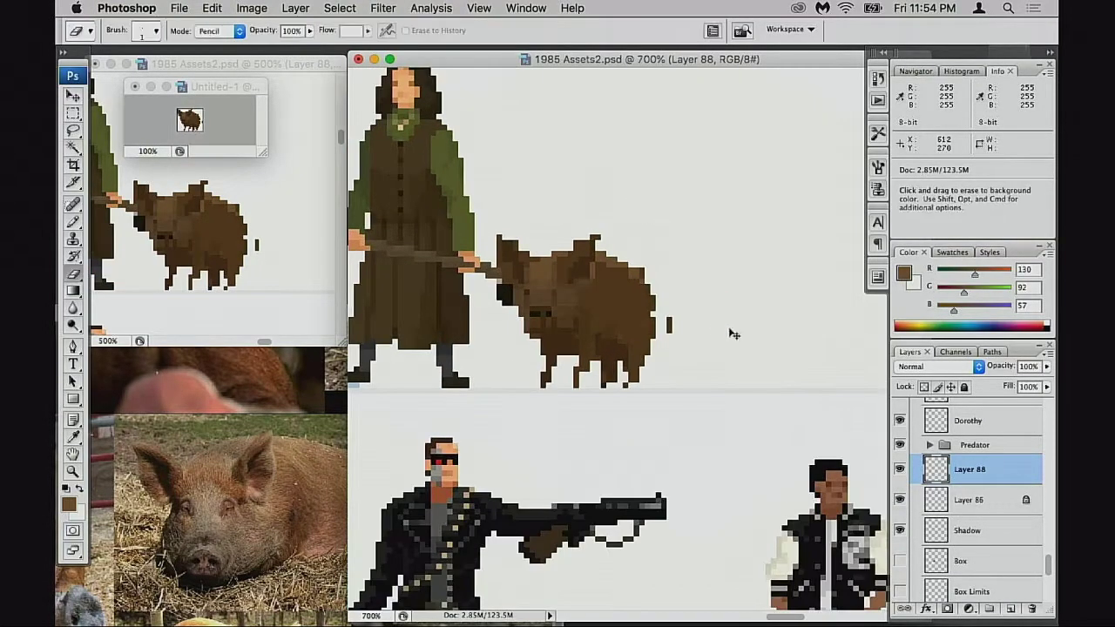
key(v)
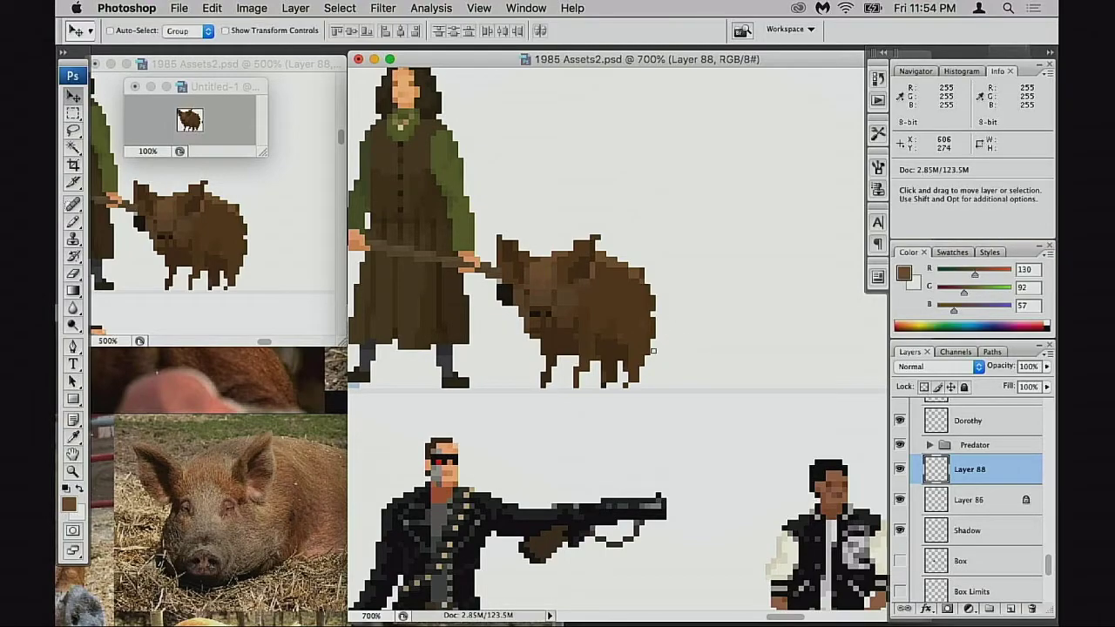
drag(613, 342, 684, 352)
super+click(632, 343)
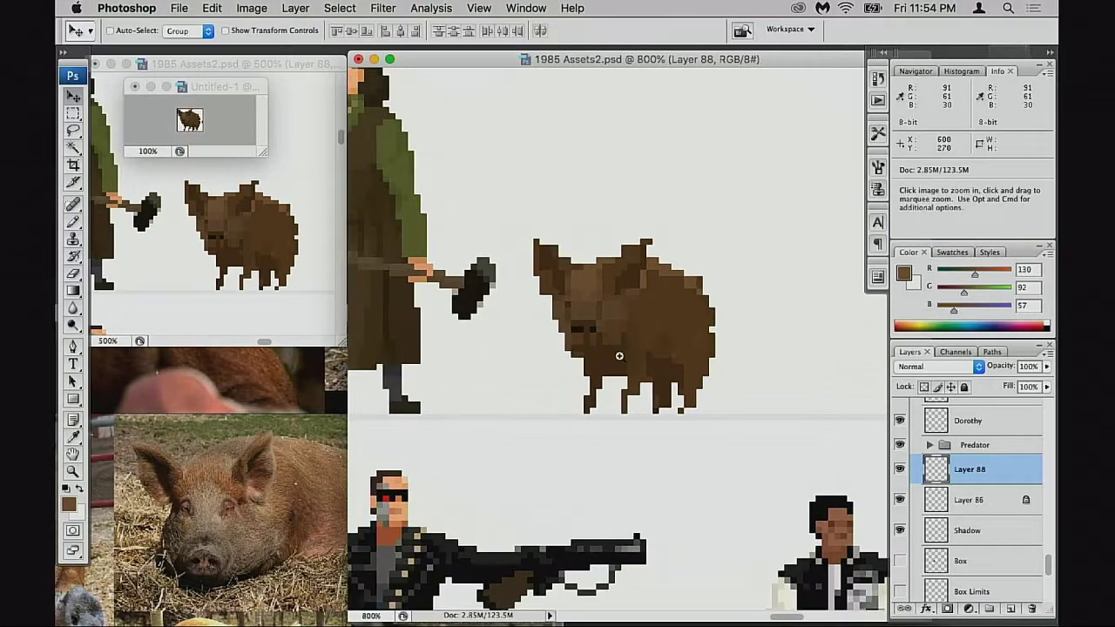
Repaint the pig's snout with sampled dark browns, reshaping the nostrils into two single pixels one row higher
super+click(622, 352)
super+click(577, 368)
key(b)
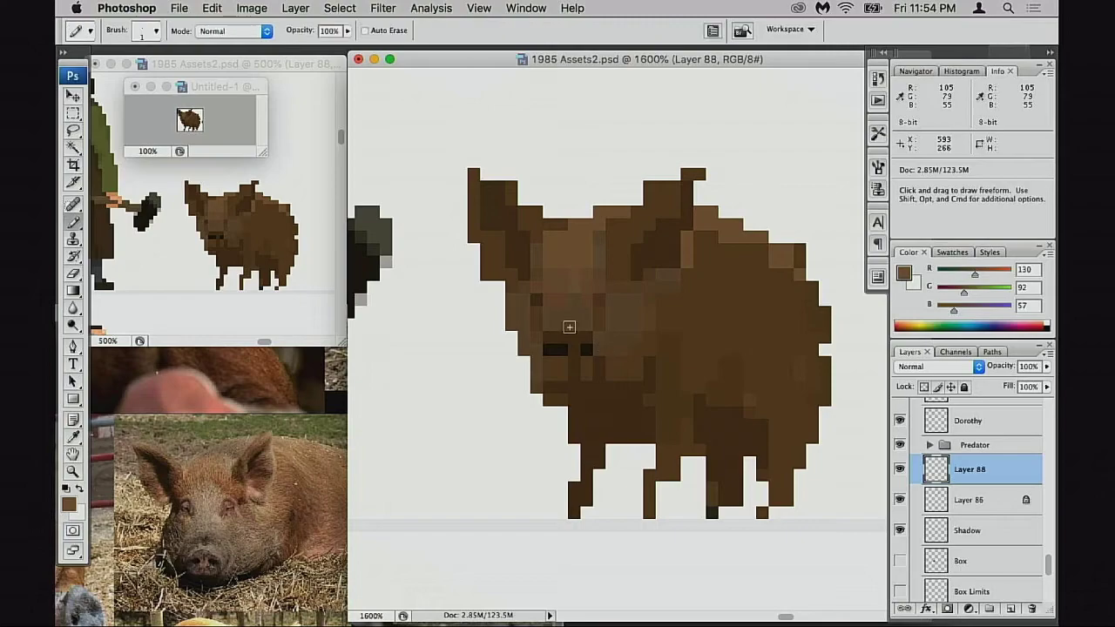
alt+click(569, 340)
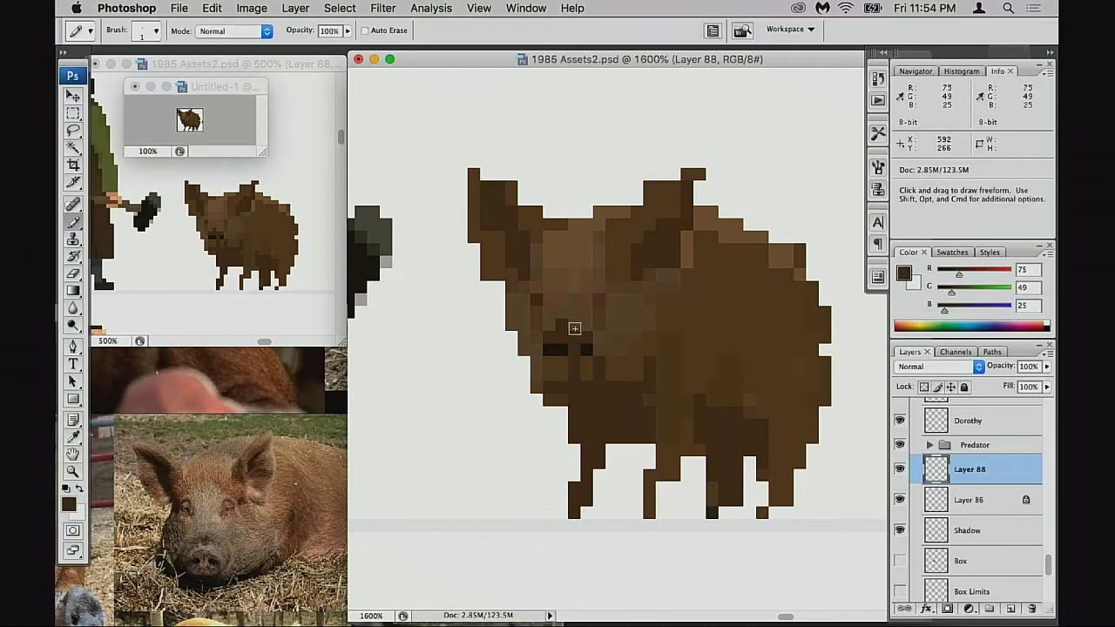
alt+click(566, 351)
click(561, 339)
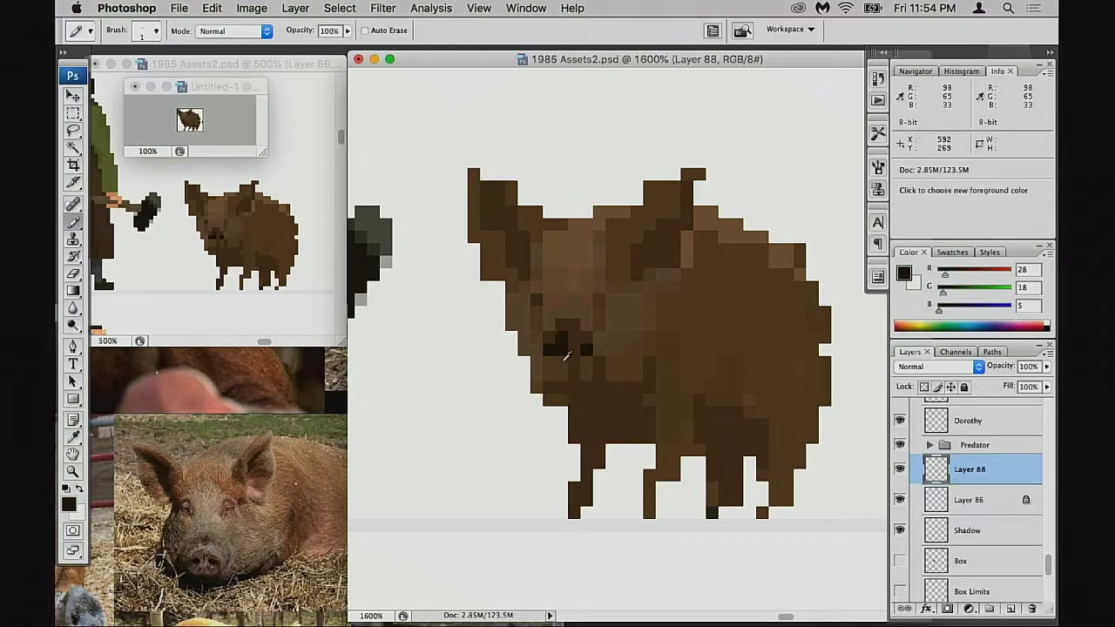
alt+click(557, 376)
click(550, 347)
alt+click(581, 345)
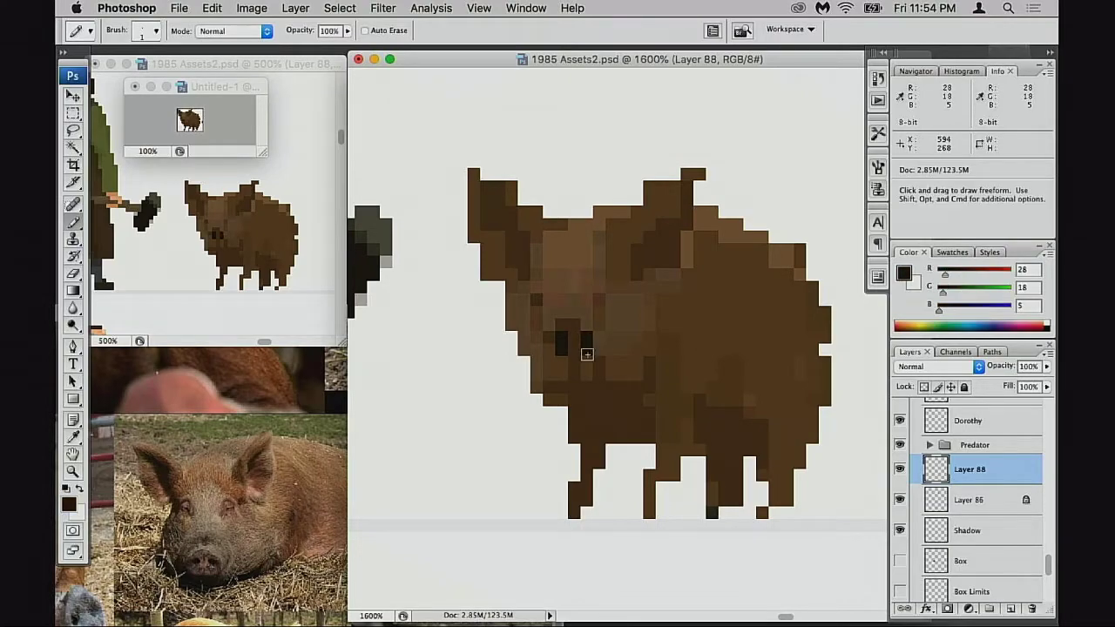
alt+click(589, 352)
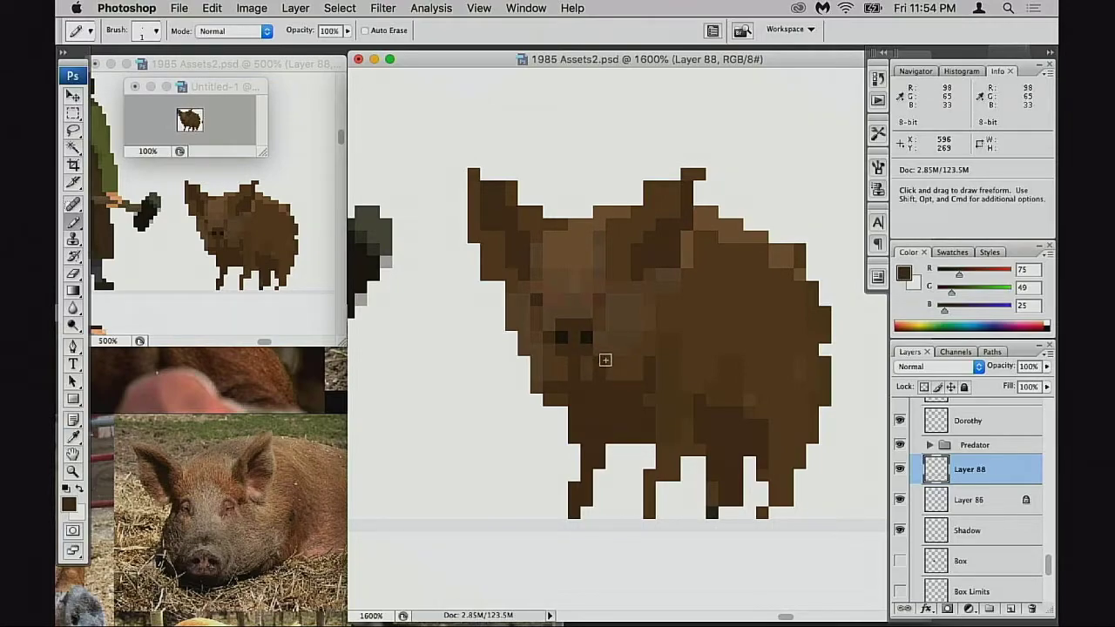
Blend the bridge of the snout and the area around the eyes with browns sampled from the face
alt+click(554, 320)
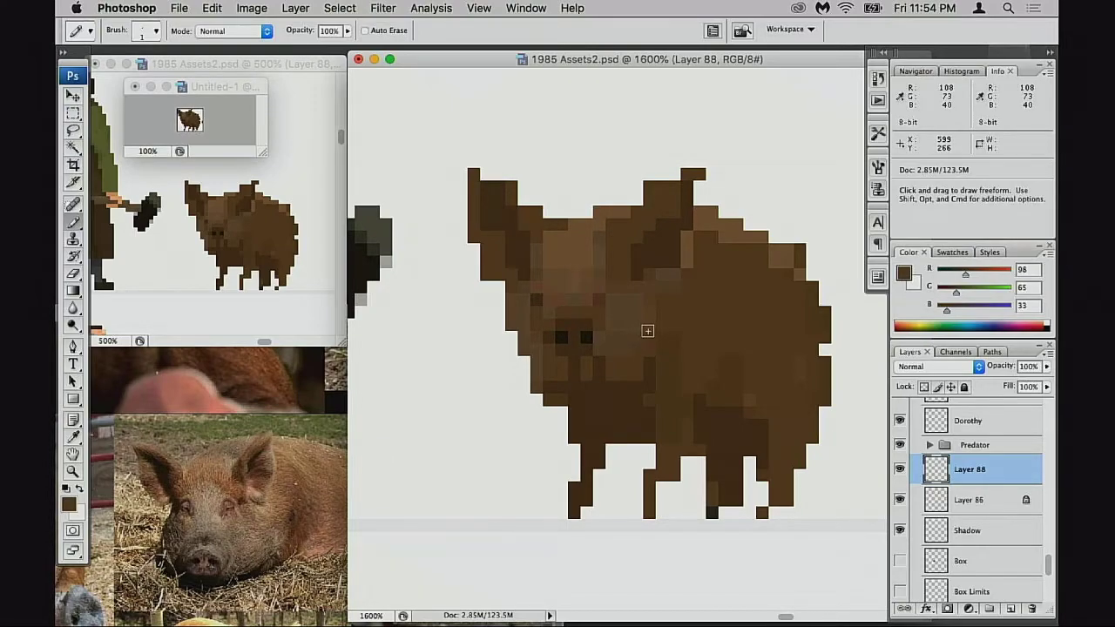
alt+click(569, 300)
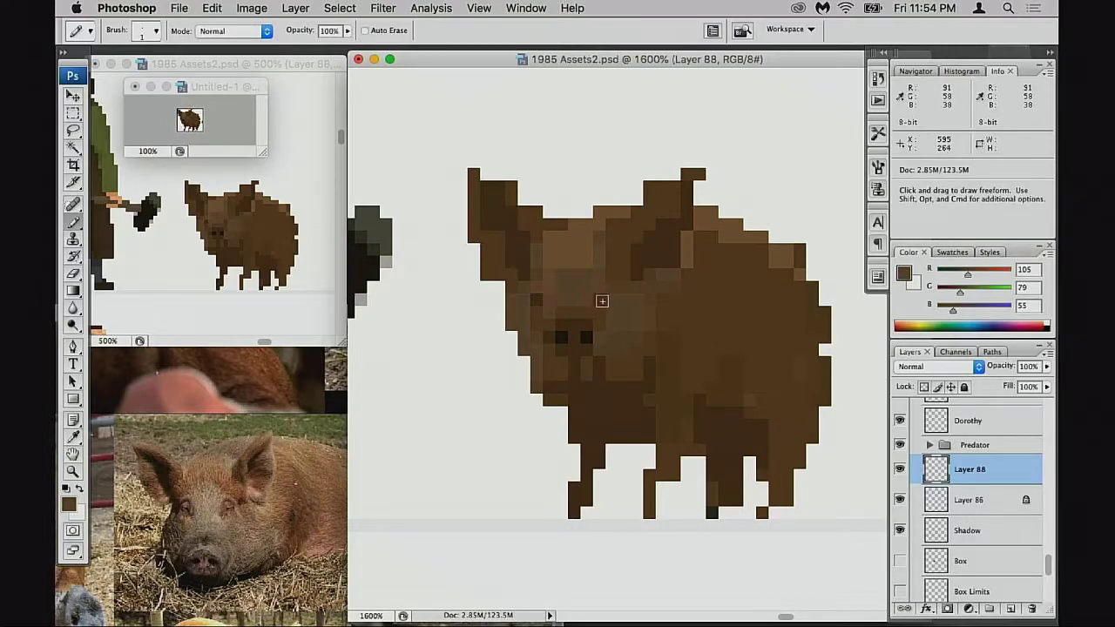
alt+click(575, 279)
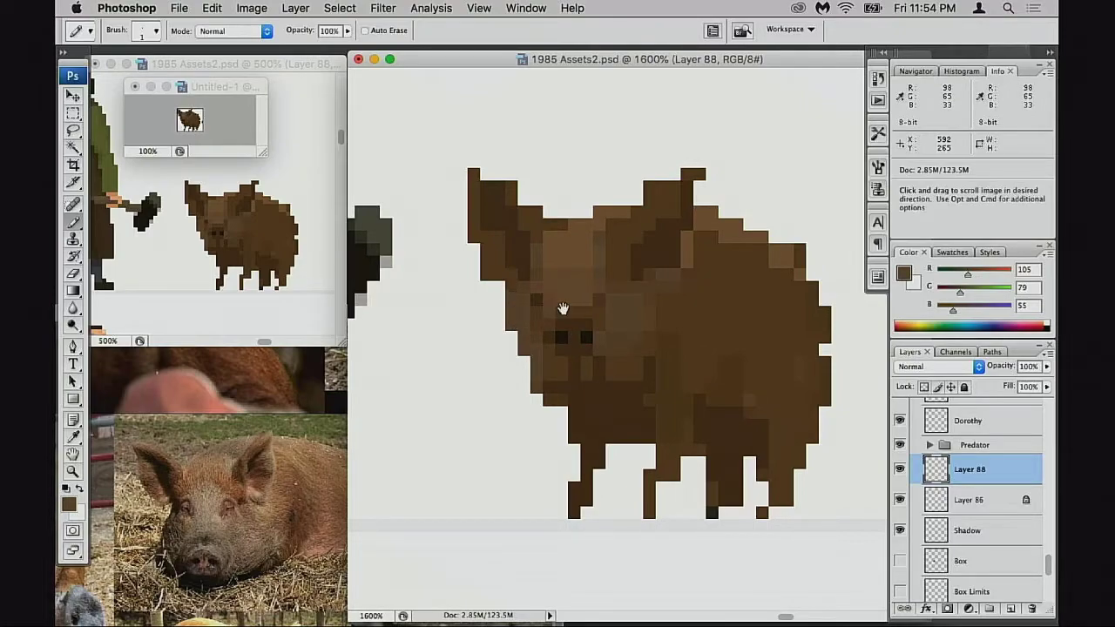
Reshape both ears with sampled browns, flaring their tips outward and deepening the shadow inside the body-side ear
scroll(529, 270, up, 2)
alt+click(531, 258)
mouse_move(520, 244)
mouse_down()
mouse_move(489, 217)
mouse_move(502, 227)
mouse_up()
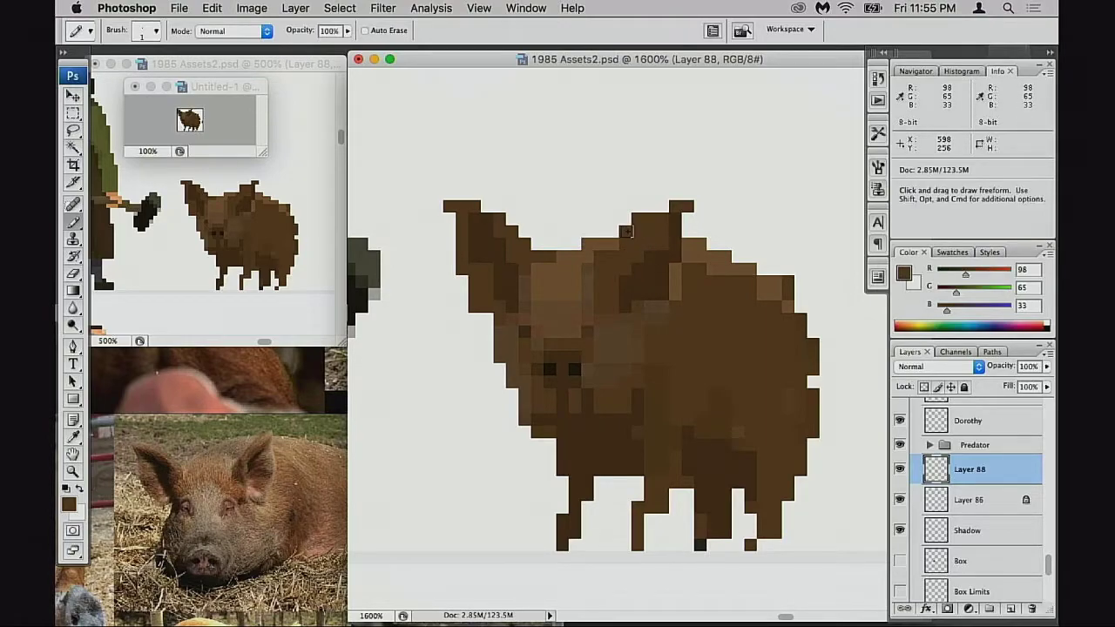
alt+click(667, 254)
drag(662, 248, 636, 270)
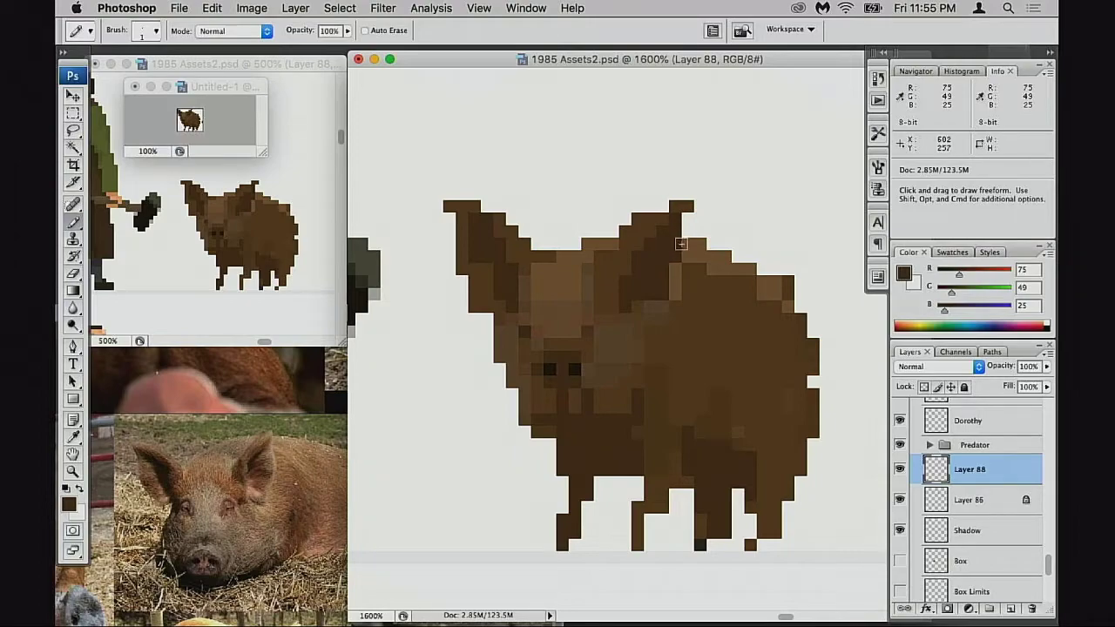
alt+click(652, 222)
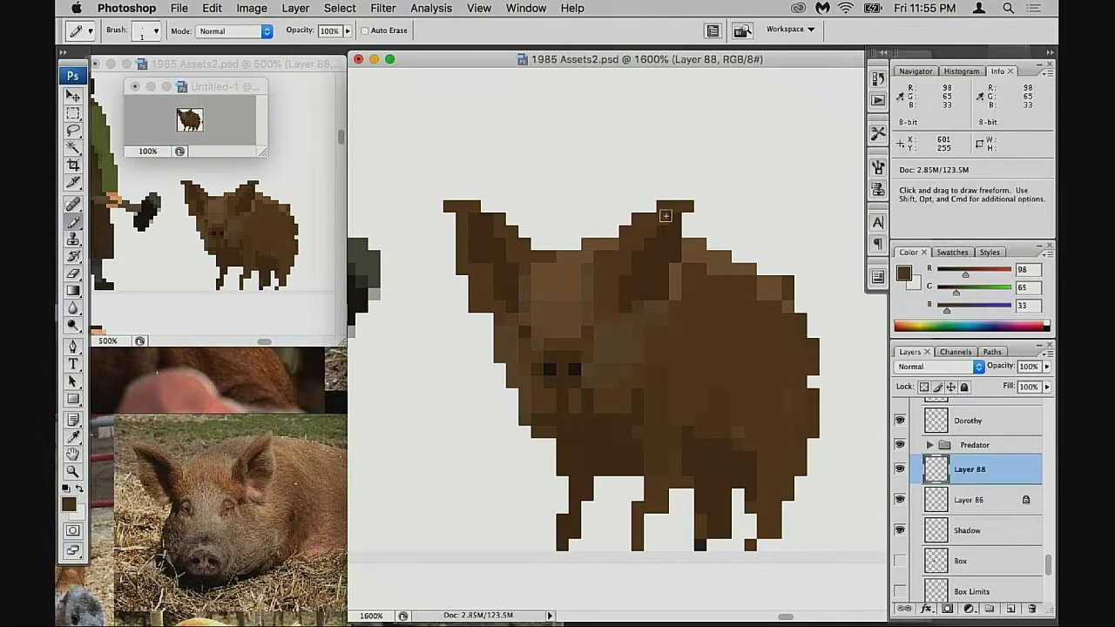
Trim the top edge of the head between the ears, working with the sampled light brown and the eraser
alt+click(581, 256)
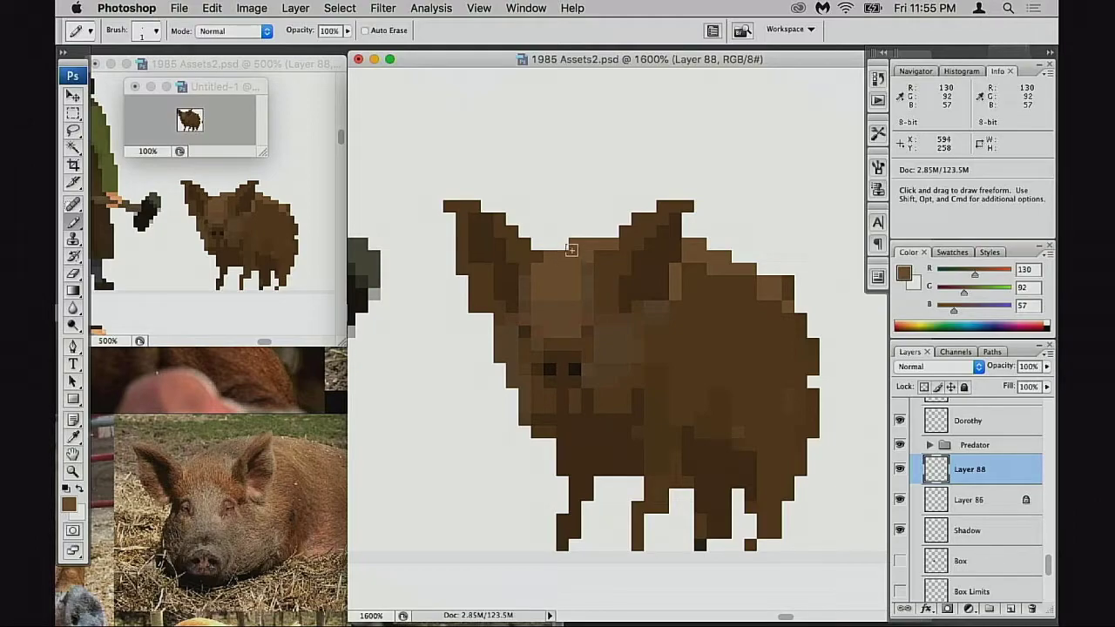
click(561, 243)
key(e)
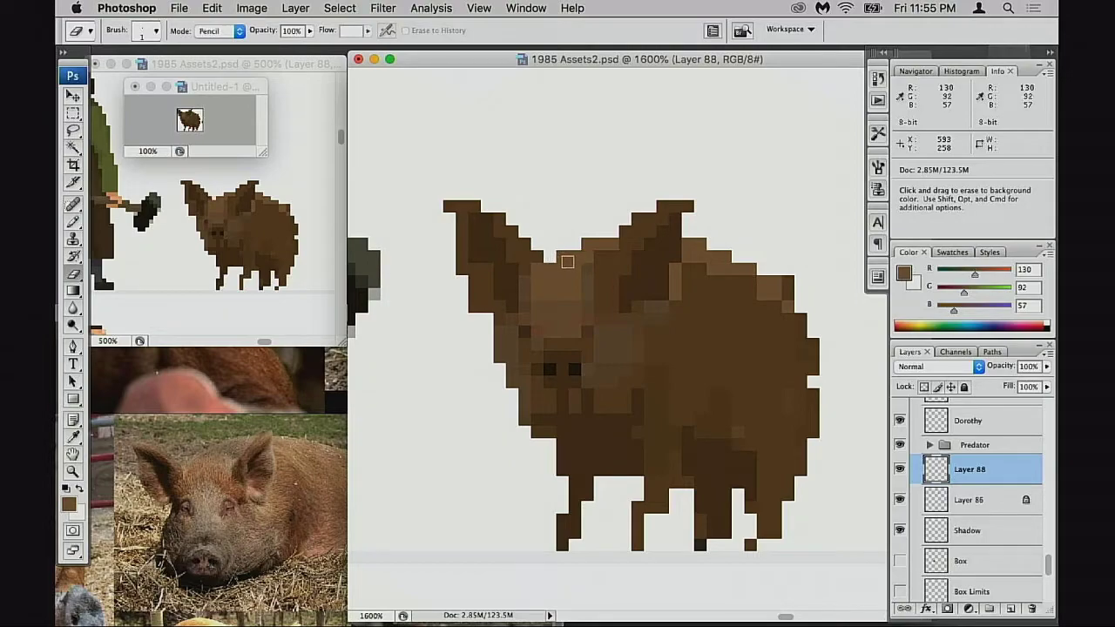
key(b)
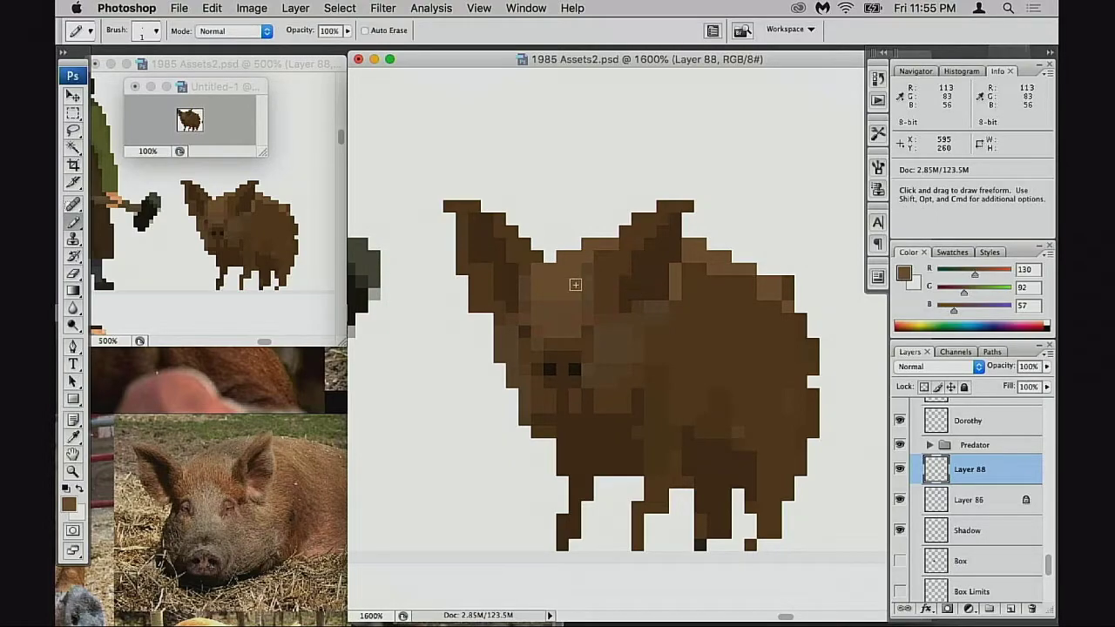
Smooth the shading across the forehead and toward the body-side ear with sampled light and mid browns
alt+click(585, 293)
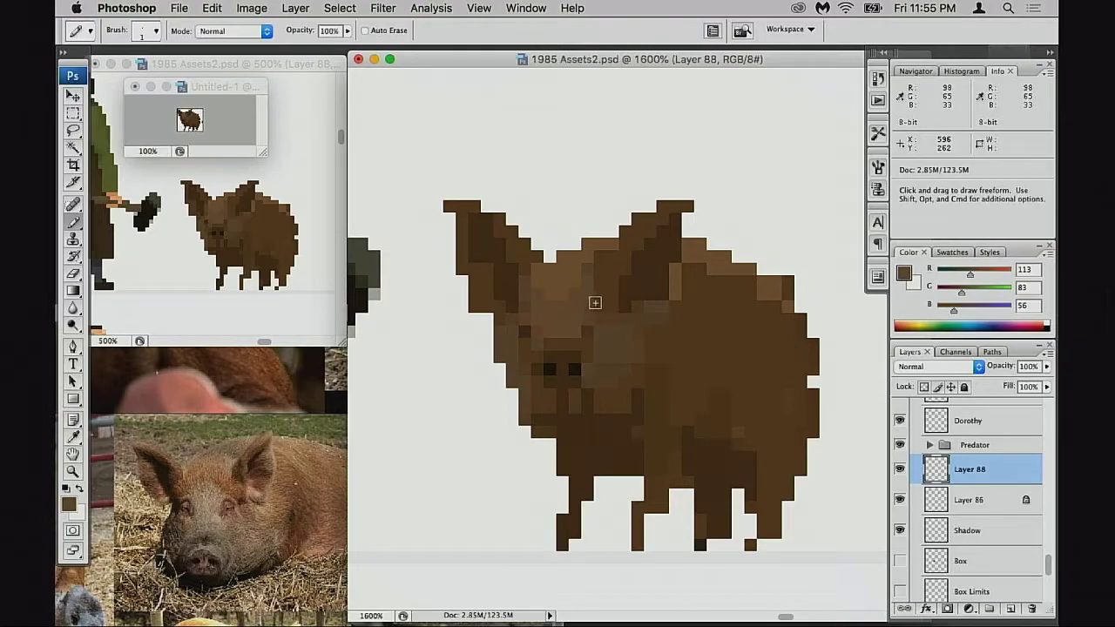
key(alt)
alt+click(596, 283)
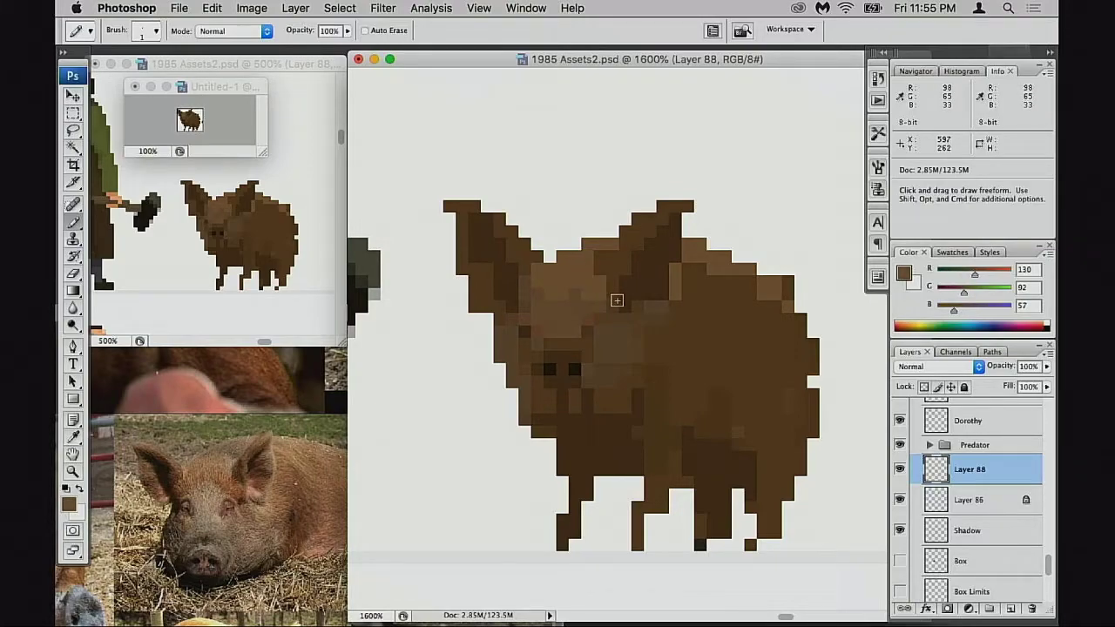
alt+click(615, 277)
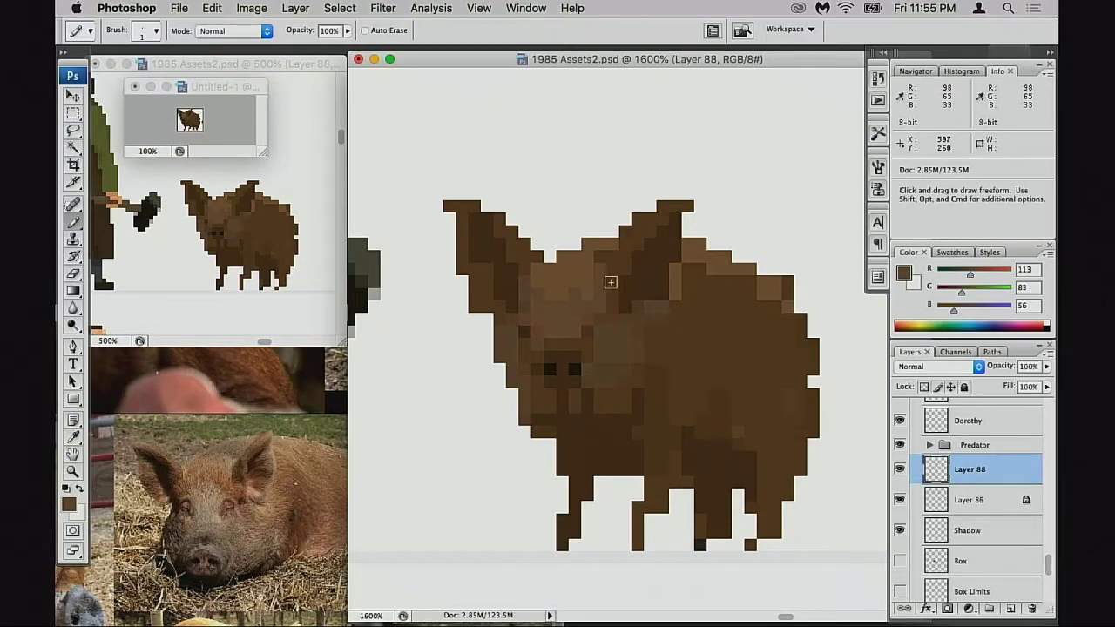
alt+click(600, 271)
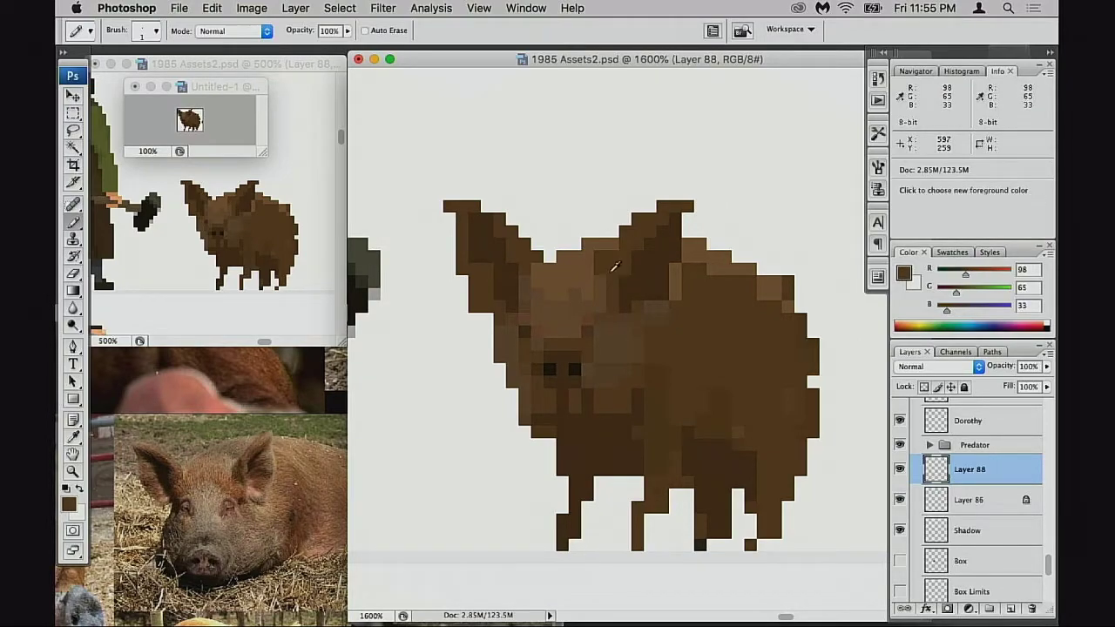
alt+click(585, 259)
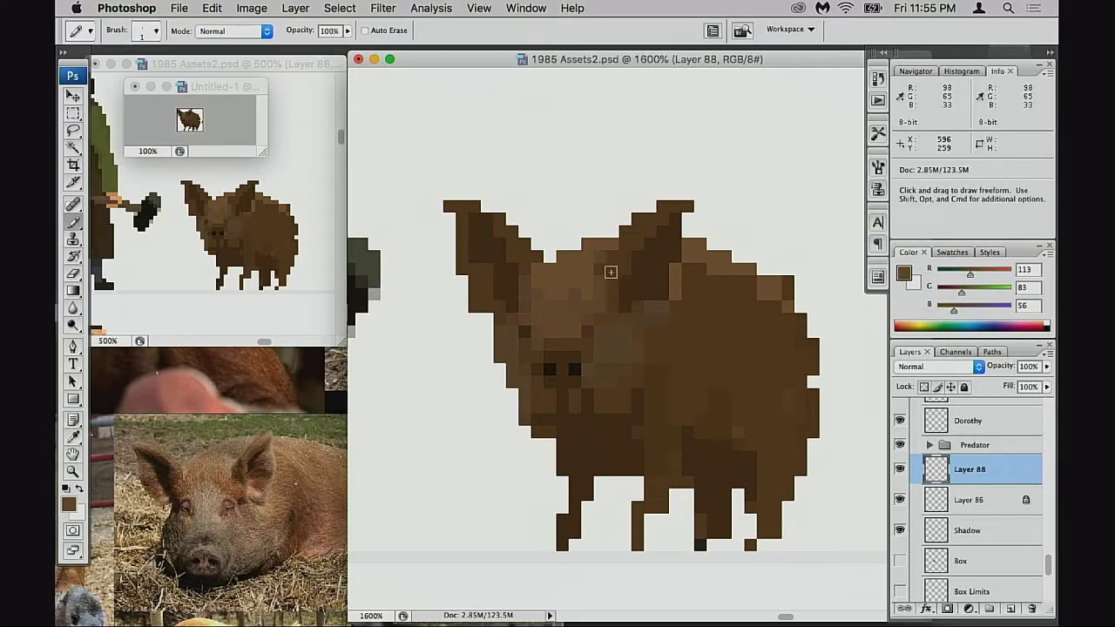
alt+click(575, 308)
alt+click(561, 300)
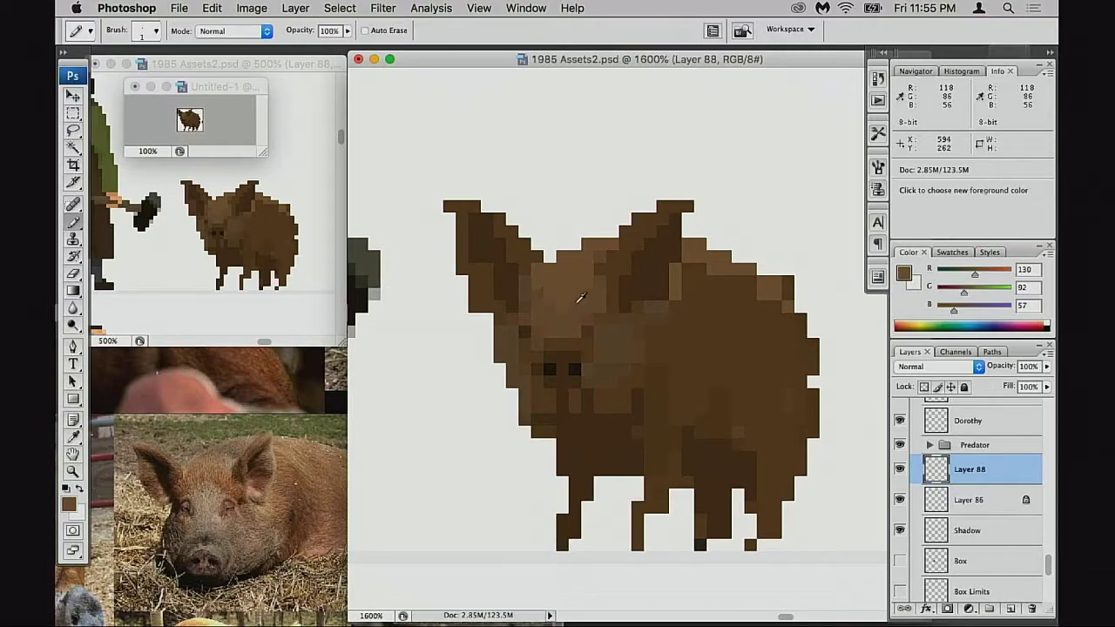
Soften the highlight along the top and upper corners of the forehead with a sampled mid brown
super+click(598, 324)
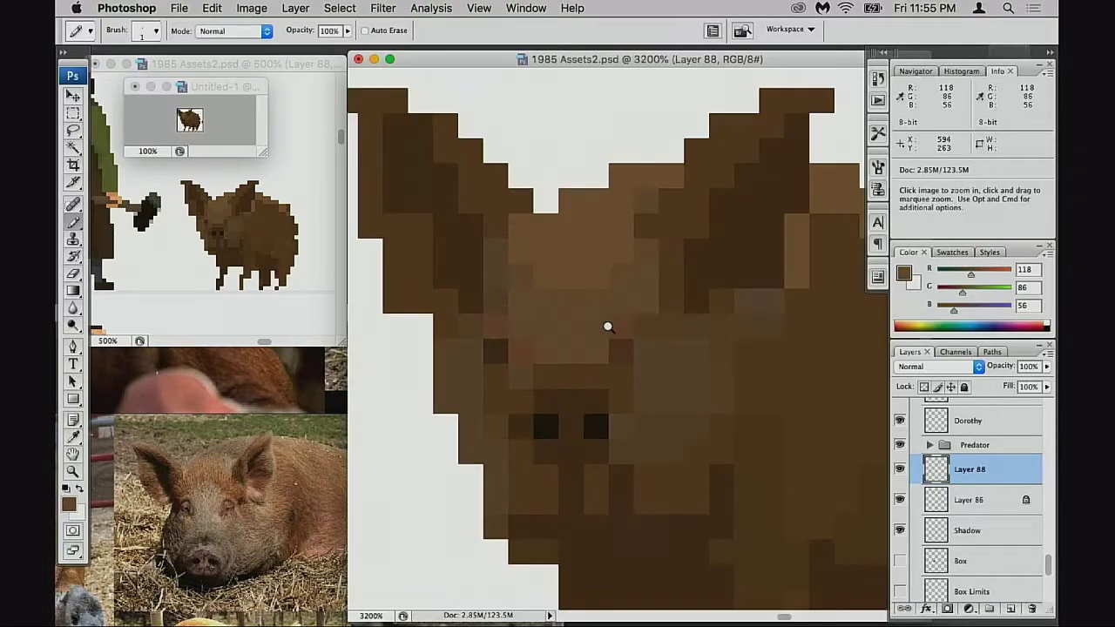
drag(661, 314, 588, 402)
alt+click(572, 346)
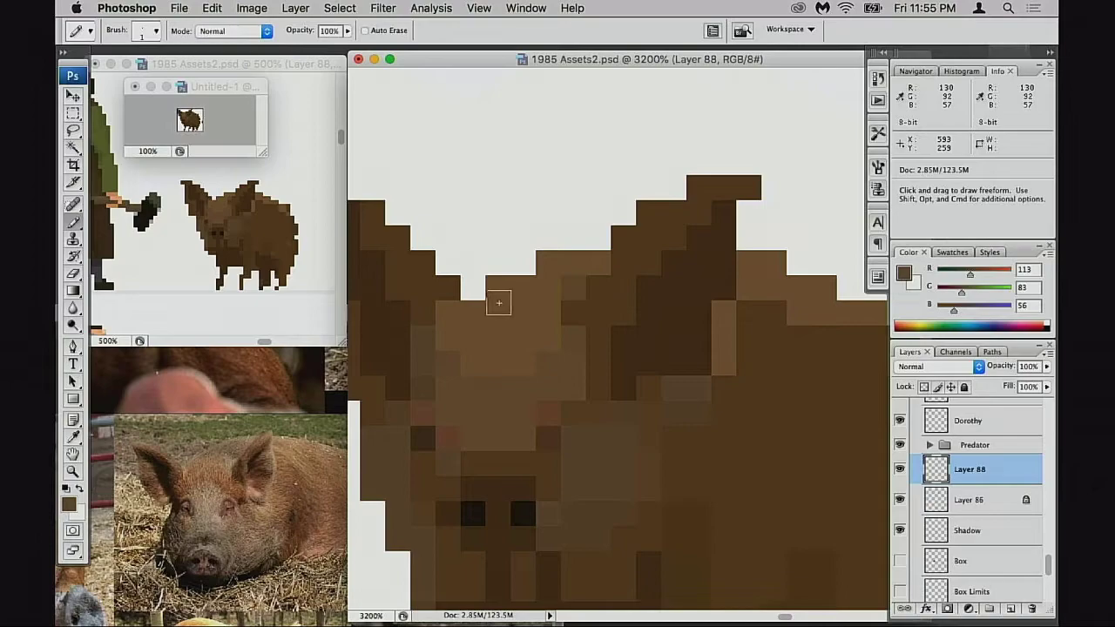
drag(497, 312, 525, 312)
alt+click(567, 354)
click(448, 317)
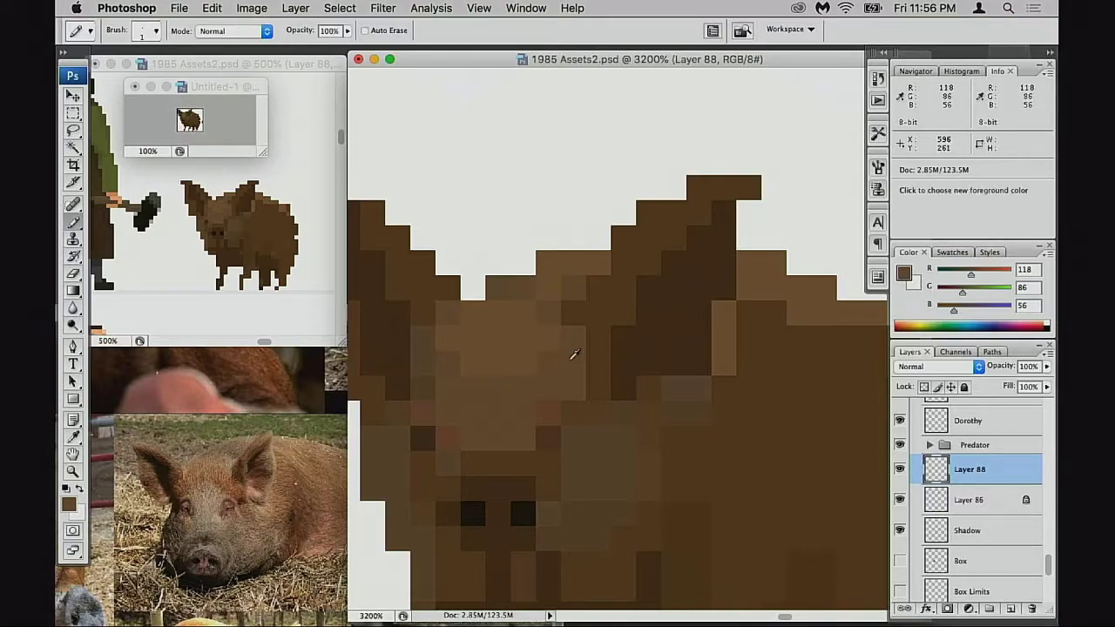
Blend the center and sides of the forehead and its border with the body-side ear using sampled browns
alt+click(516, 354)
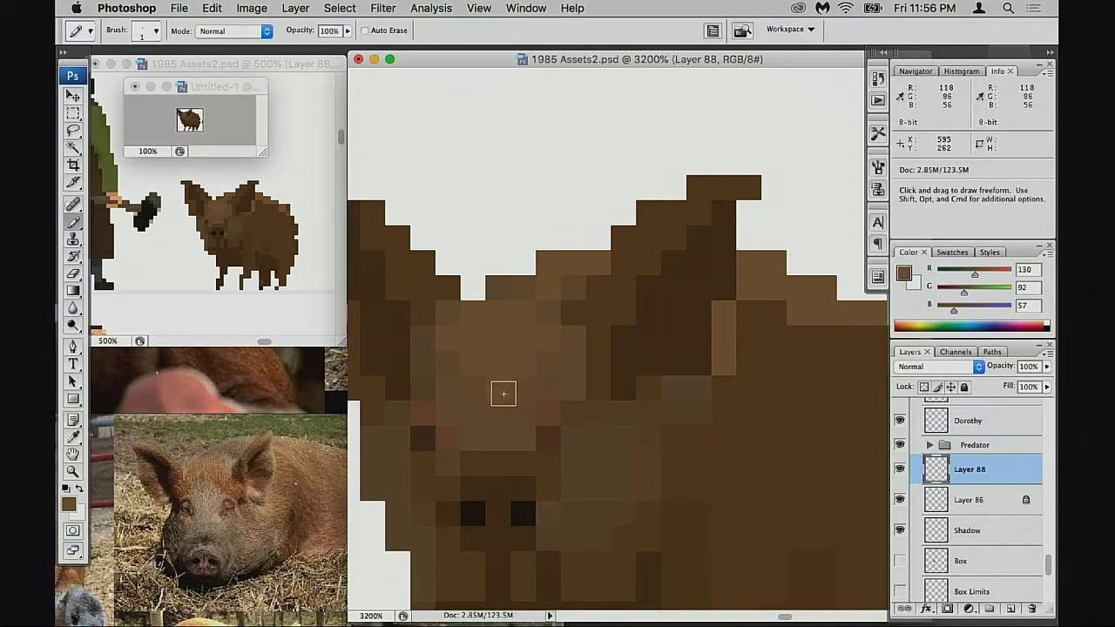
alt+click(466, 417)
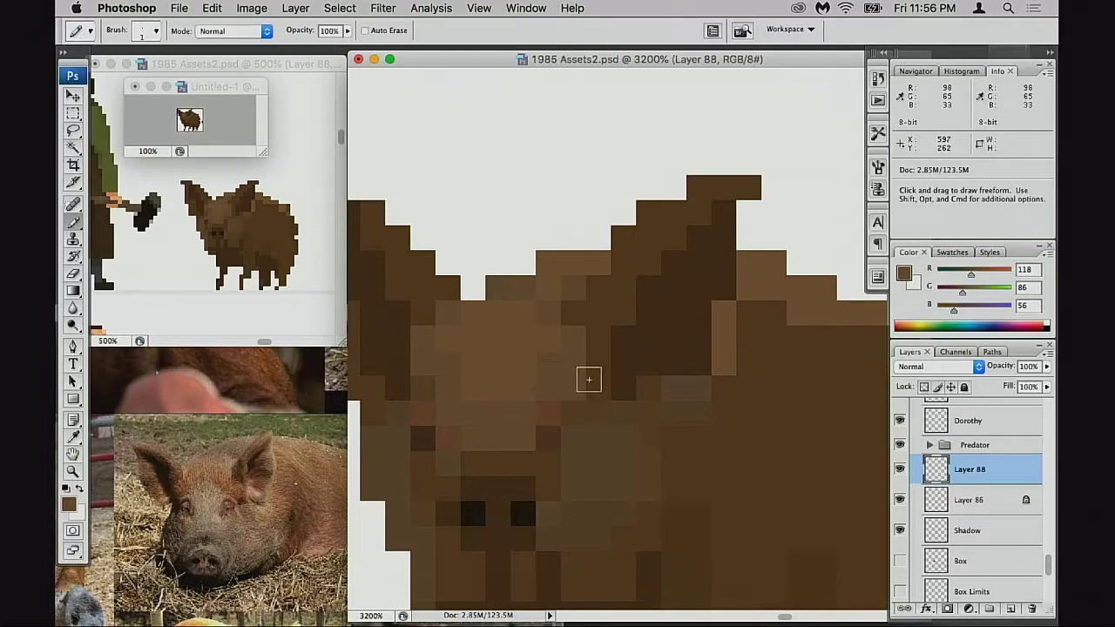
alt+click(655, 321)
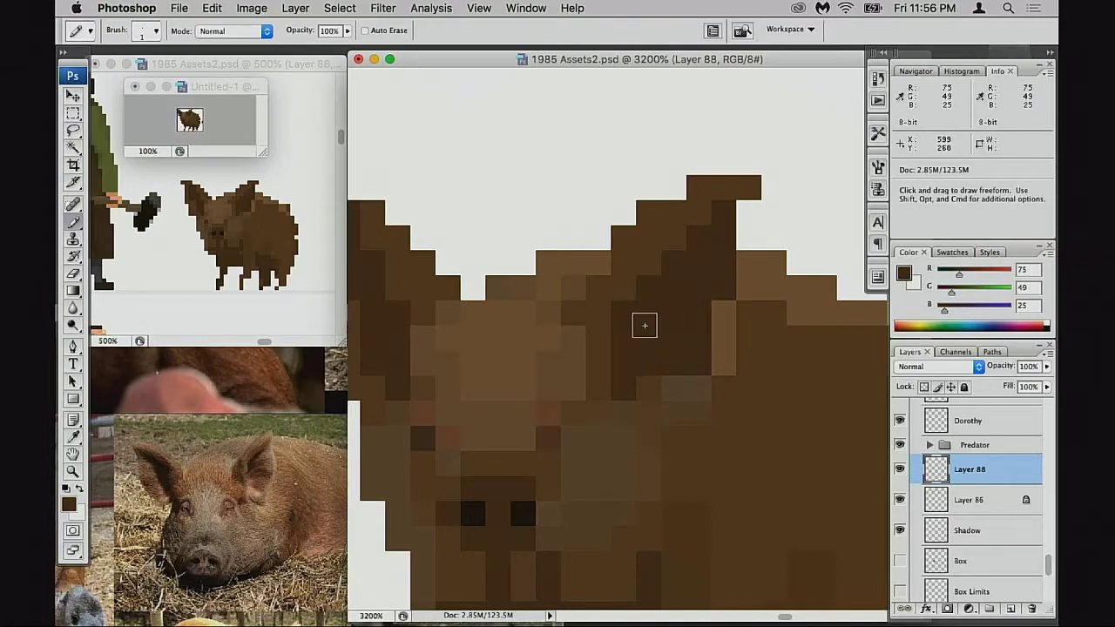
alt+click(601, 321)
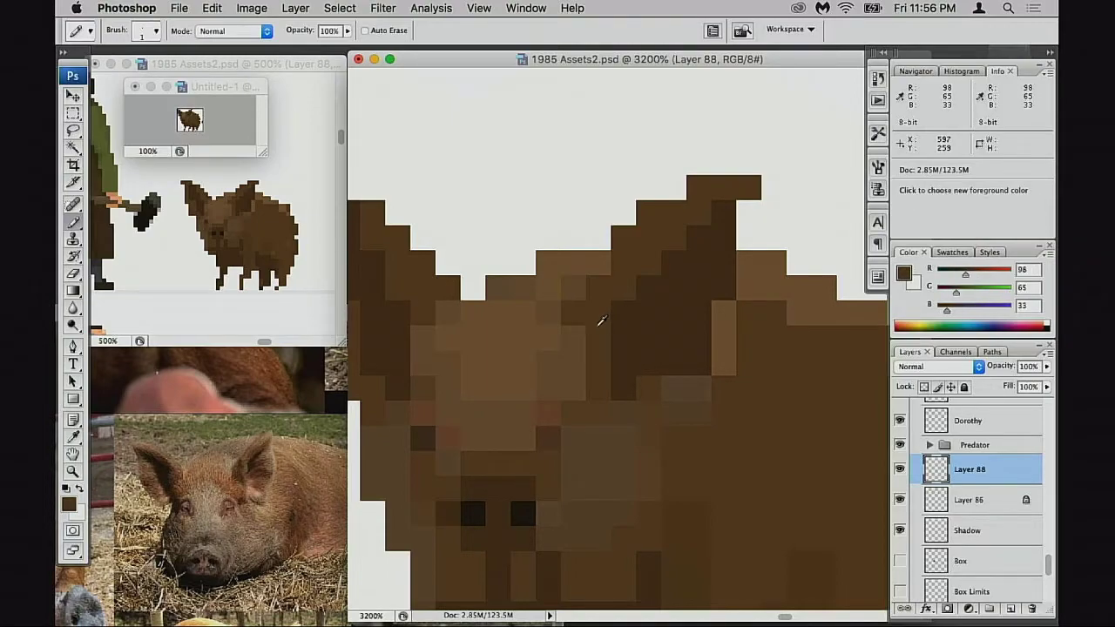
alt+click(423, 380)
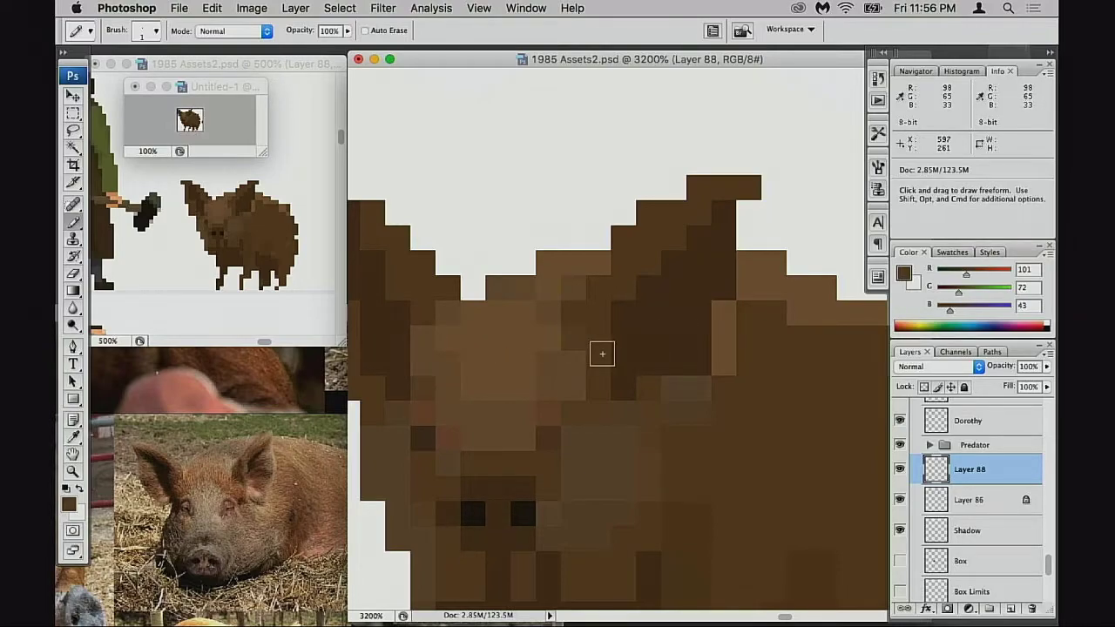
Refine the body-side ear's inner shadow edge with mid brown, restoring the erased pixel in sampled dark brown
scroll(601, 353, up, 1)
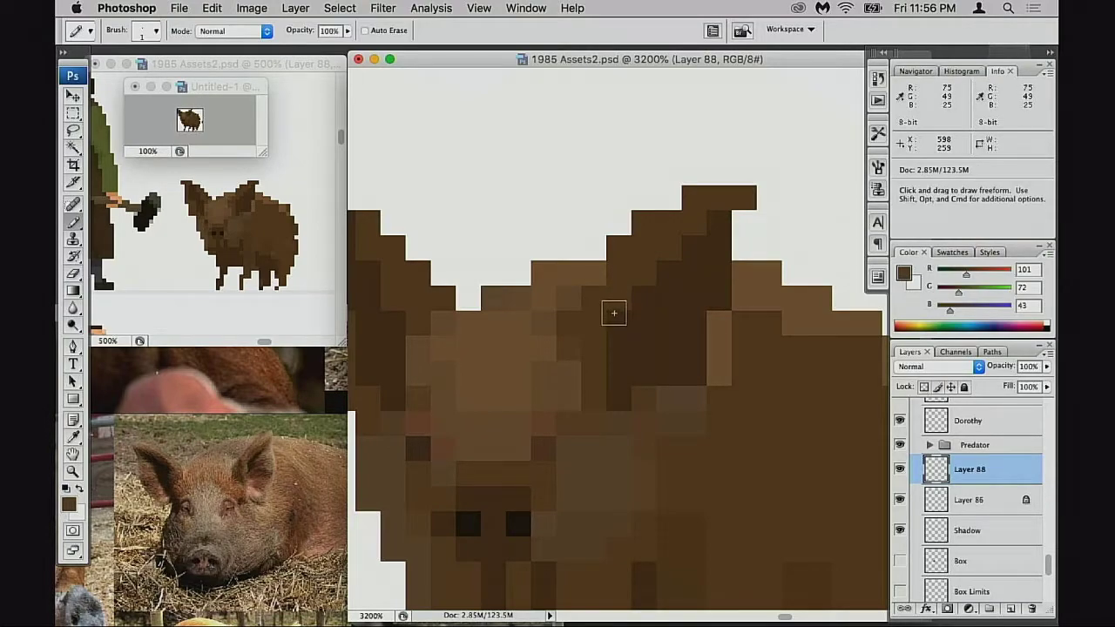
alt+click(597, 294)
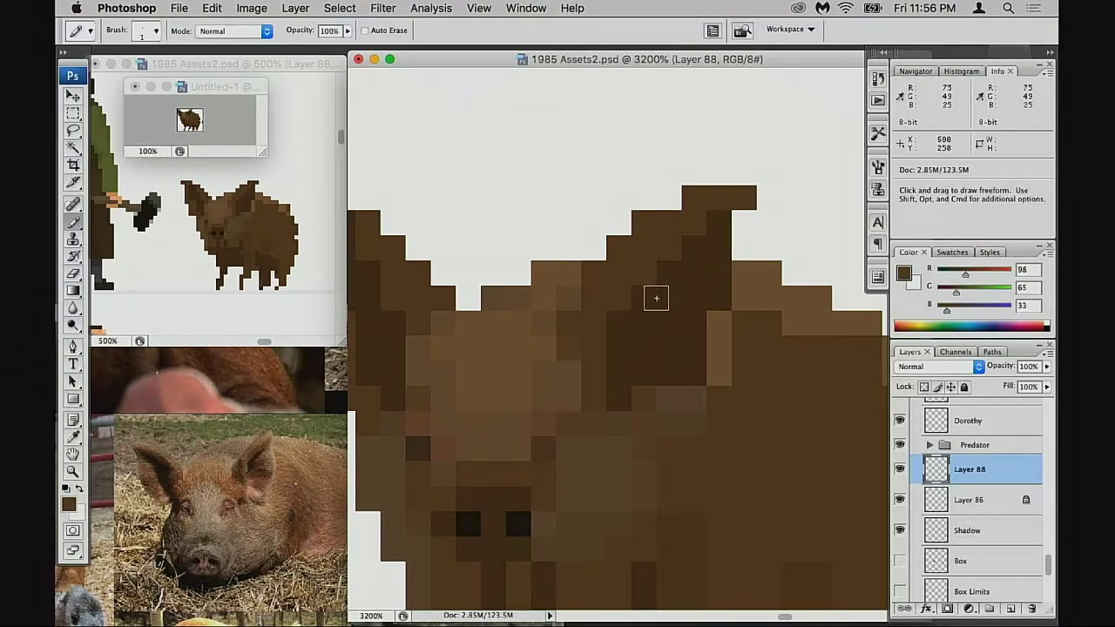
key(e)
click(667, 277)
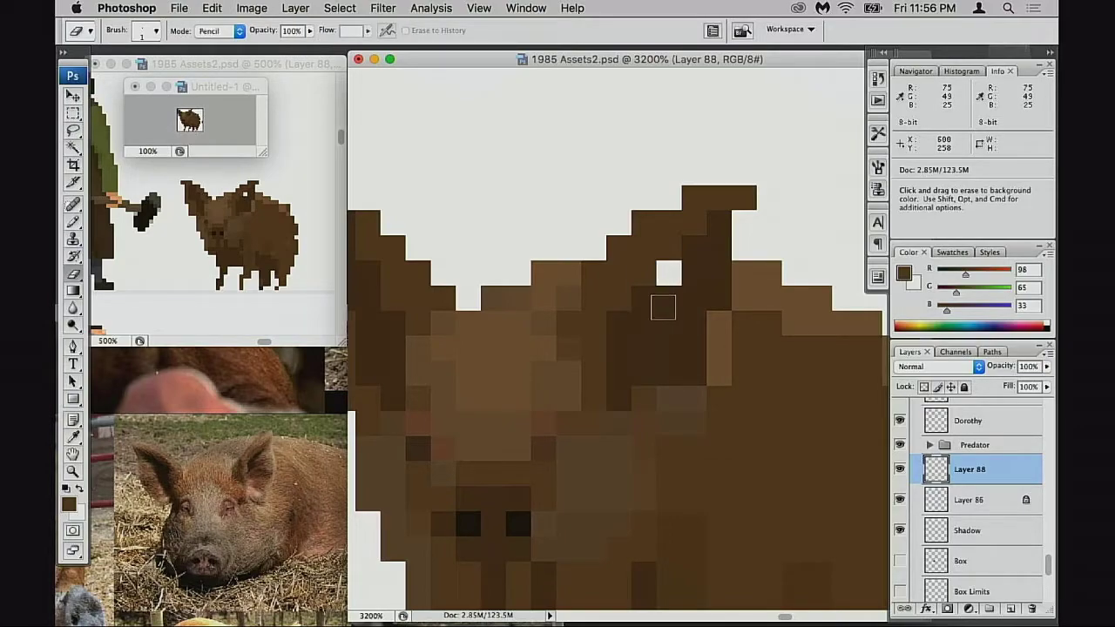
key(b)
alt+click(667, 301)
click(668, 274)
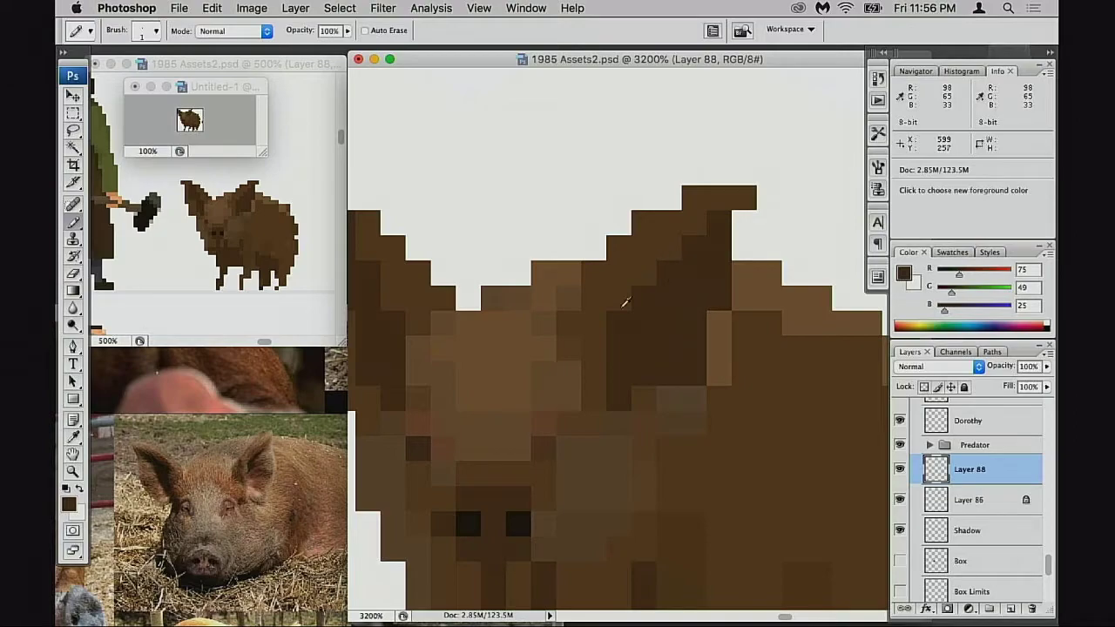
Trim the lower edge of the body-side ear's dark inner shadow with sampled mid brown (98, 65, 33)
alt+click(695, 427)
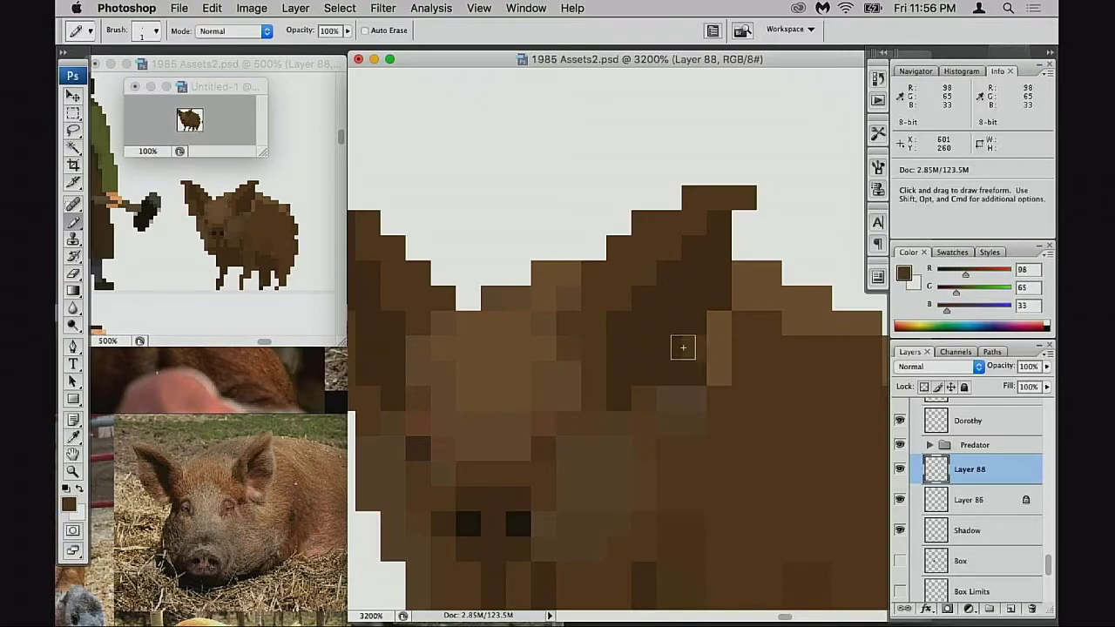
key(super+z)
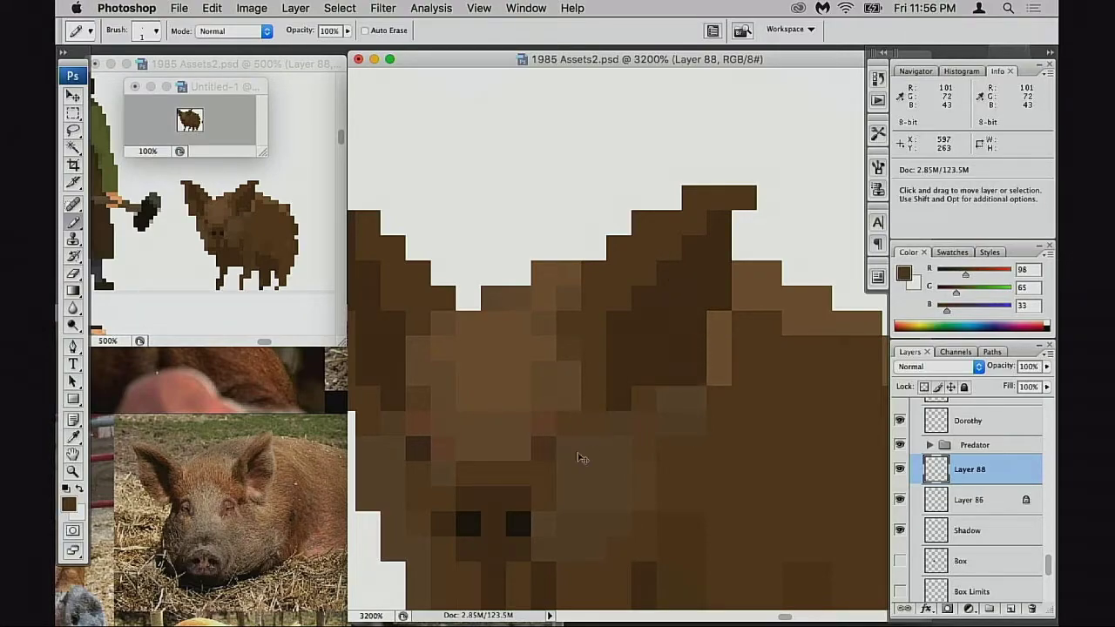
alt+click(508, 512)
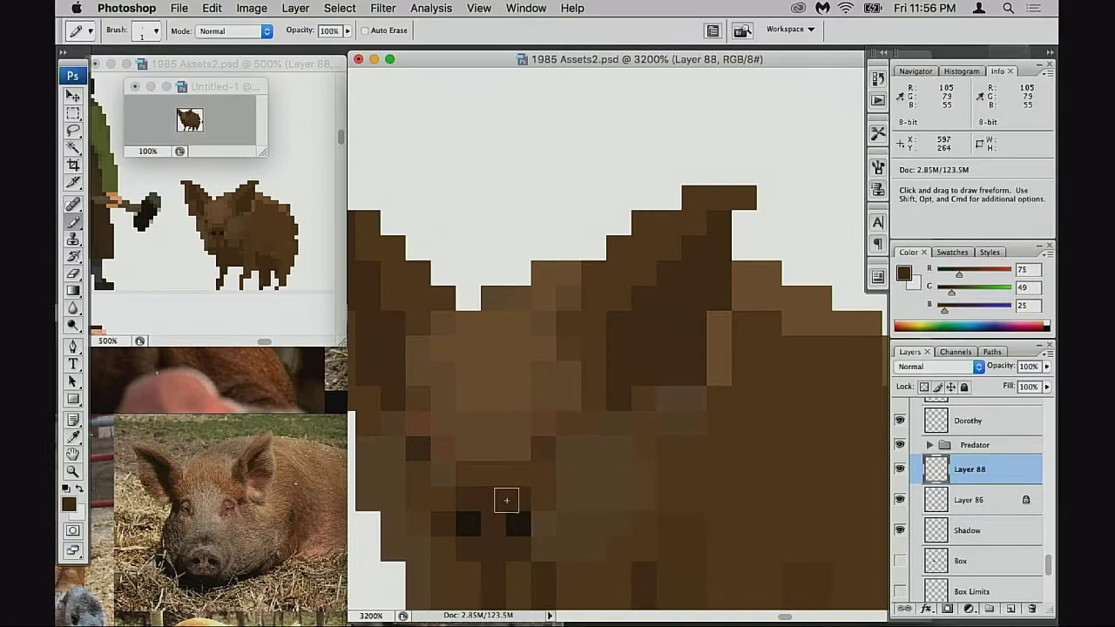
alt+click(648, 394)
mouse_move(697, 348)
mouse_down()
mouse_move(686, 369)
mouse_move(652, 374)
mouse_move(715, 326)
mouse_up()
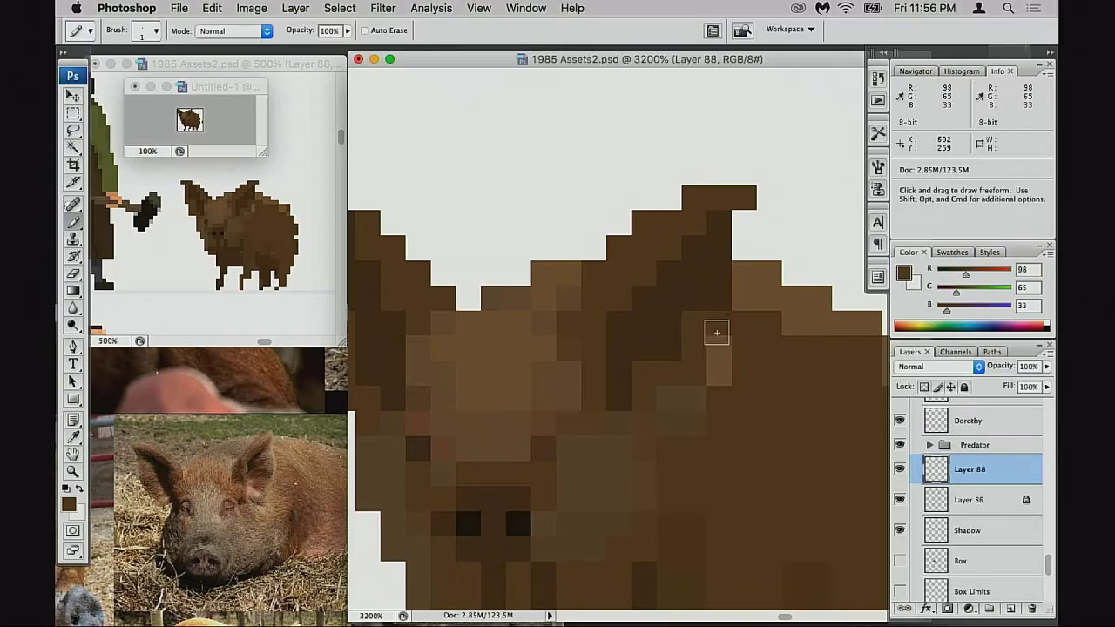
click(676, 352)
click(620, 403)
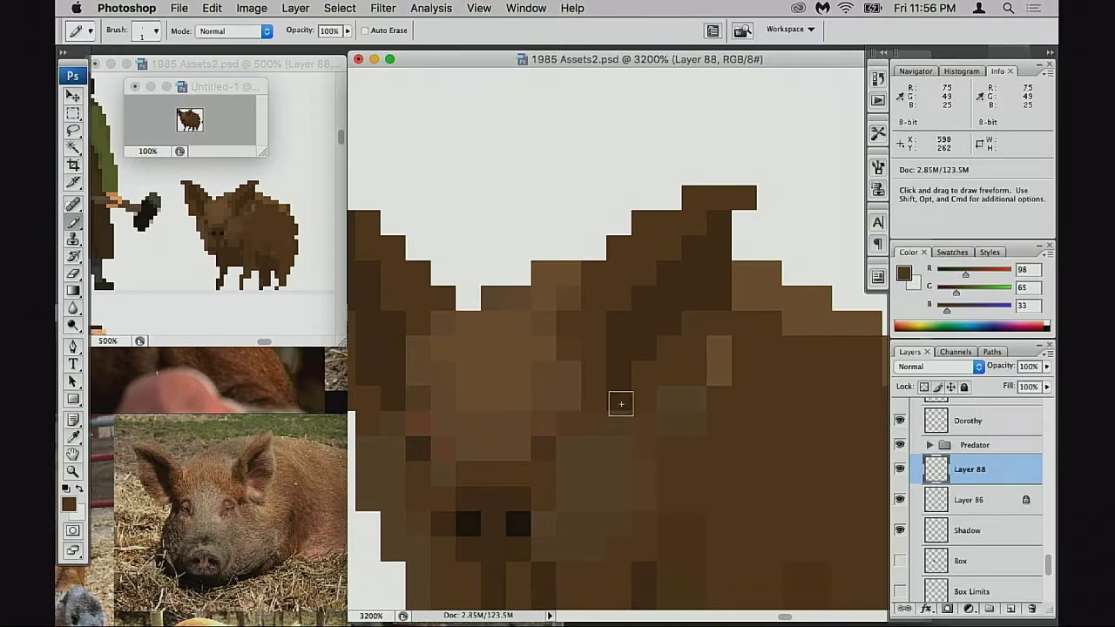
Paint a small reddish-brown patch at the base of the body-side ear with a color sampled near the eye (118, 75, 52)
alt+click(562, 429)
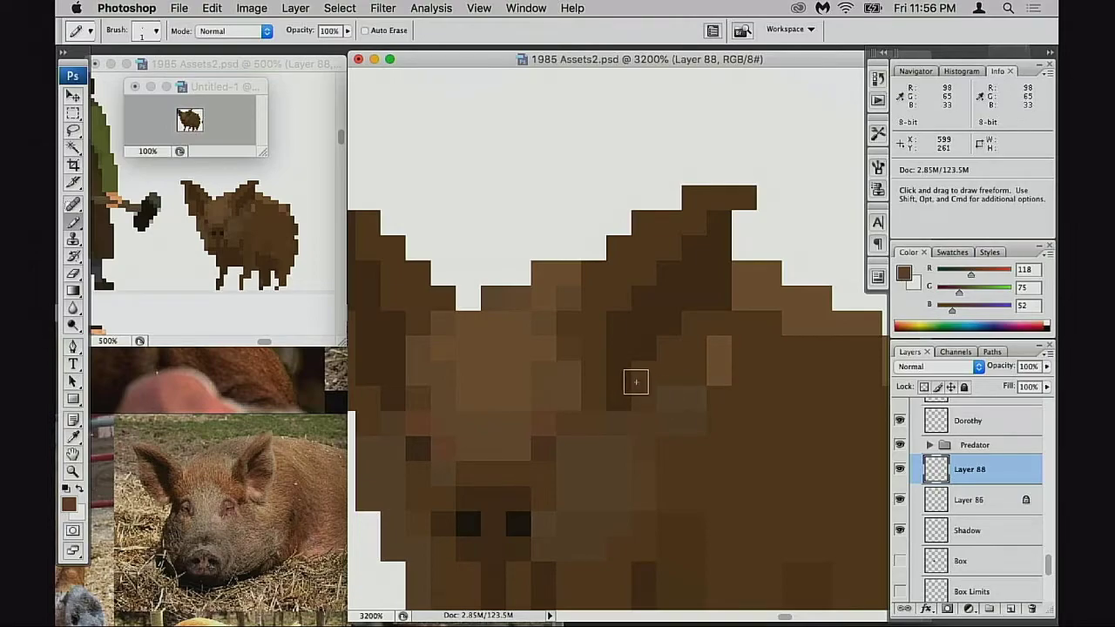
click(617, 373)
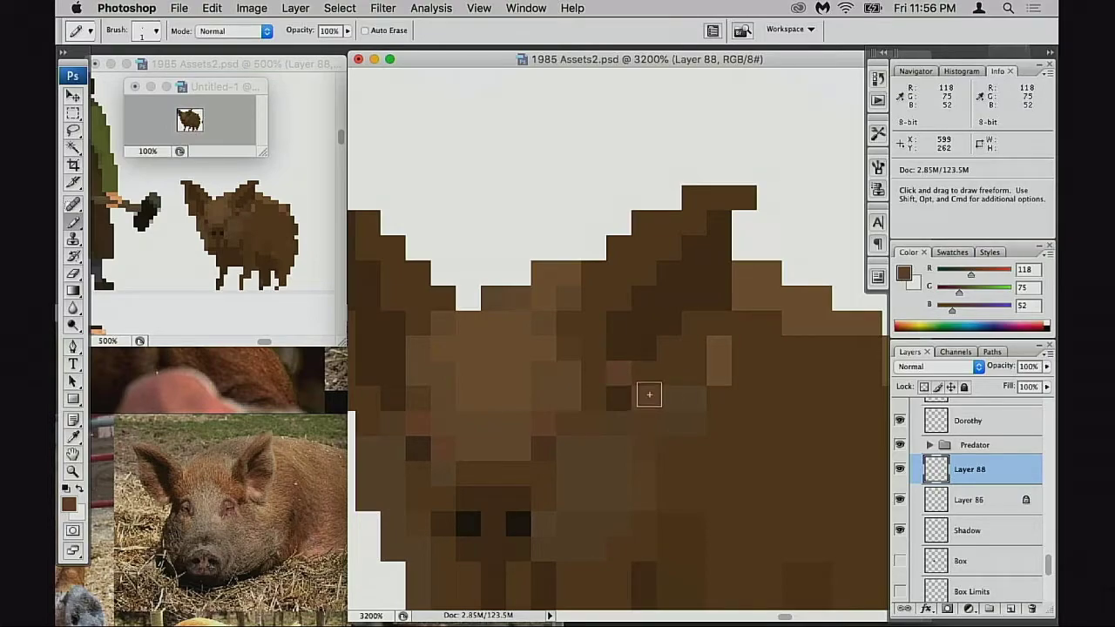
click(618, 397)
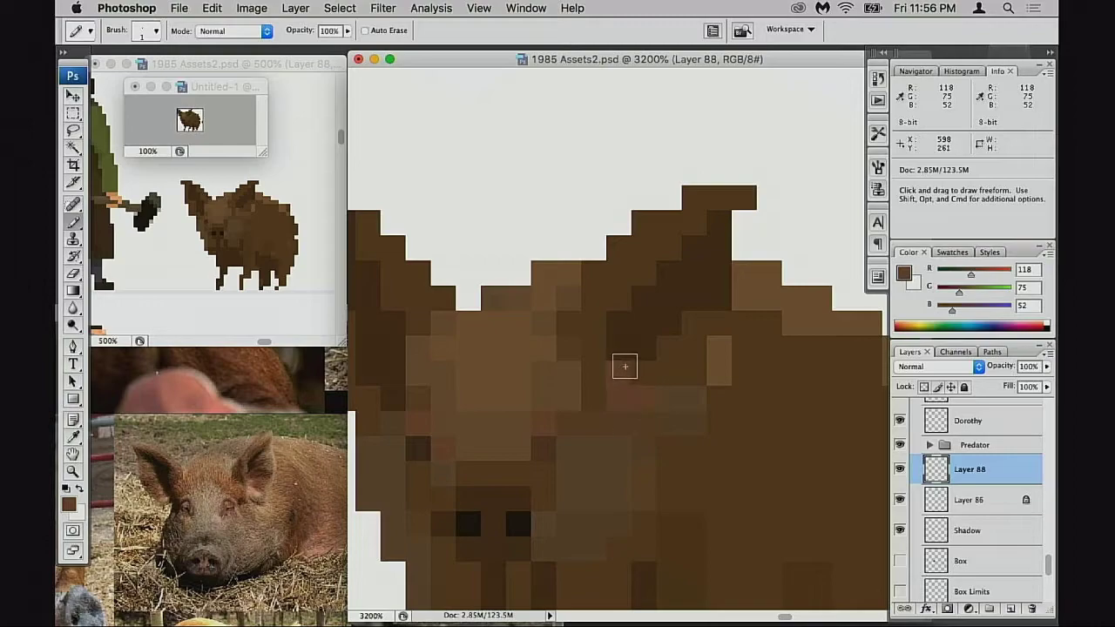
click(622, 353)
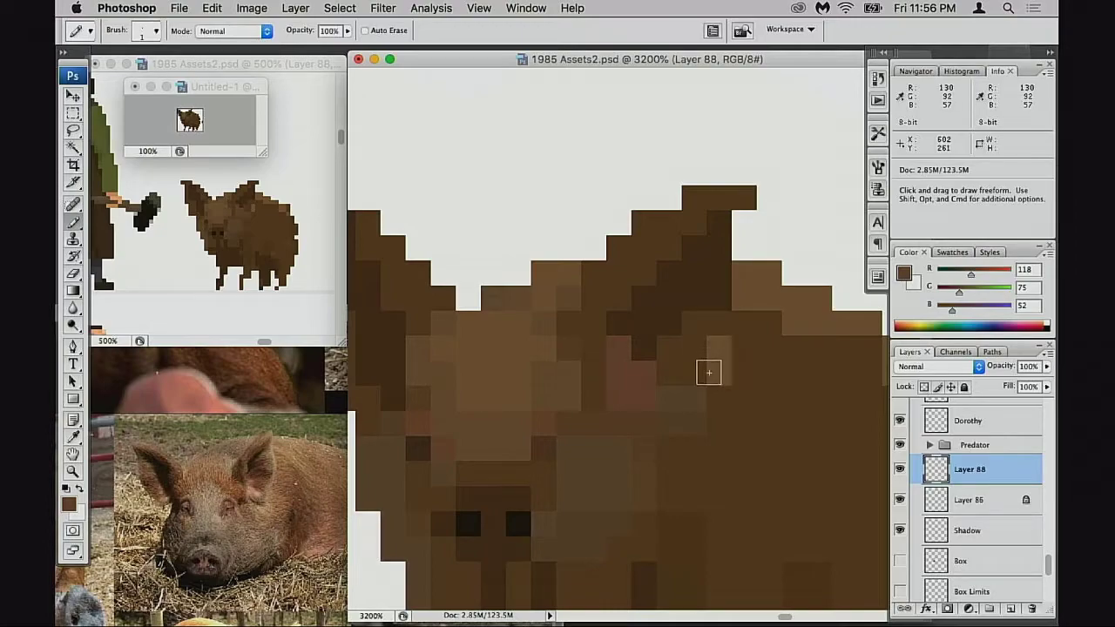
Cover the light highlight and greyish pixels beside the body-side ear with sampled body browns
key(alt)
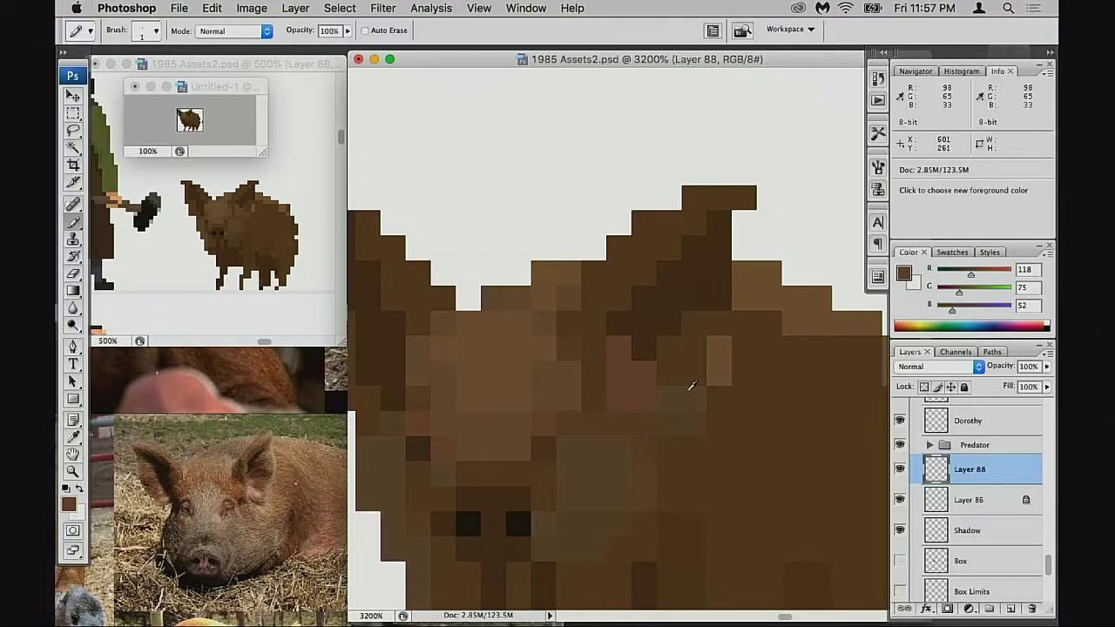
alt+click(695, 465)
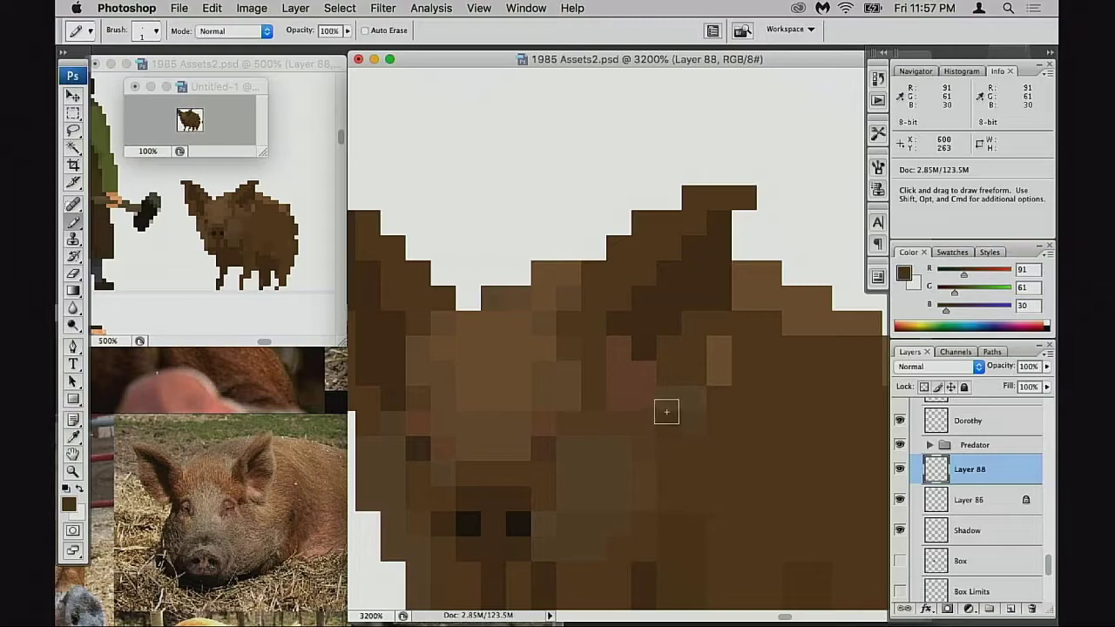
click(718, 361)
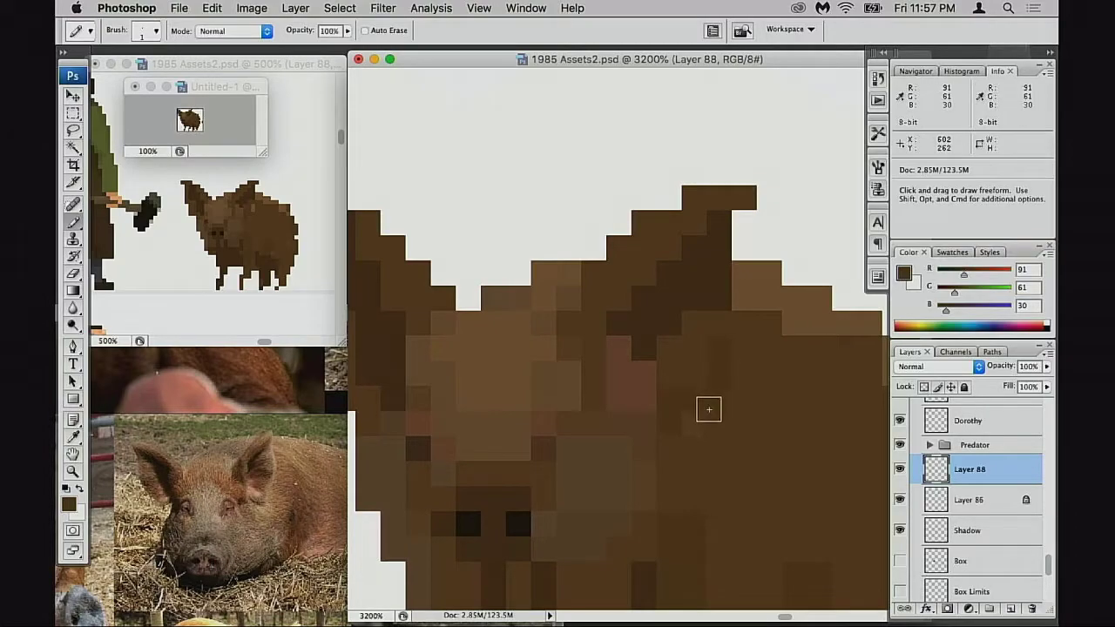
alt+click(737, 410)
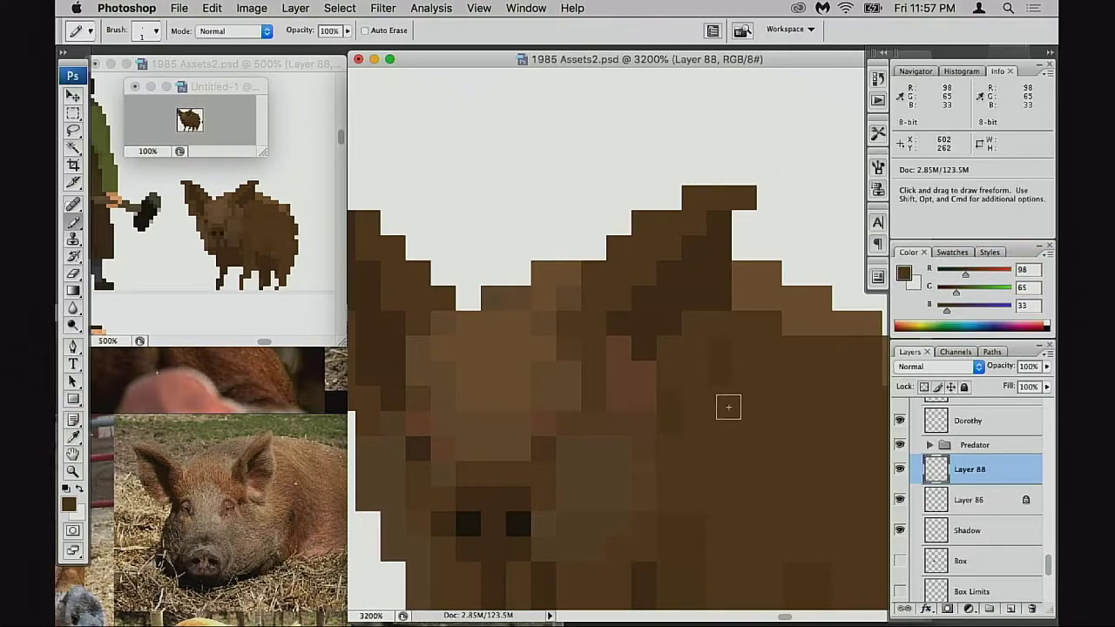
Add faint shadow pixels on the body beside the ear base with sampled dark brown (75, 49, 25), reducing the pencil opacity to 30%
scroll(704, 450, down, 3)
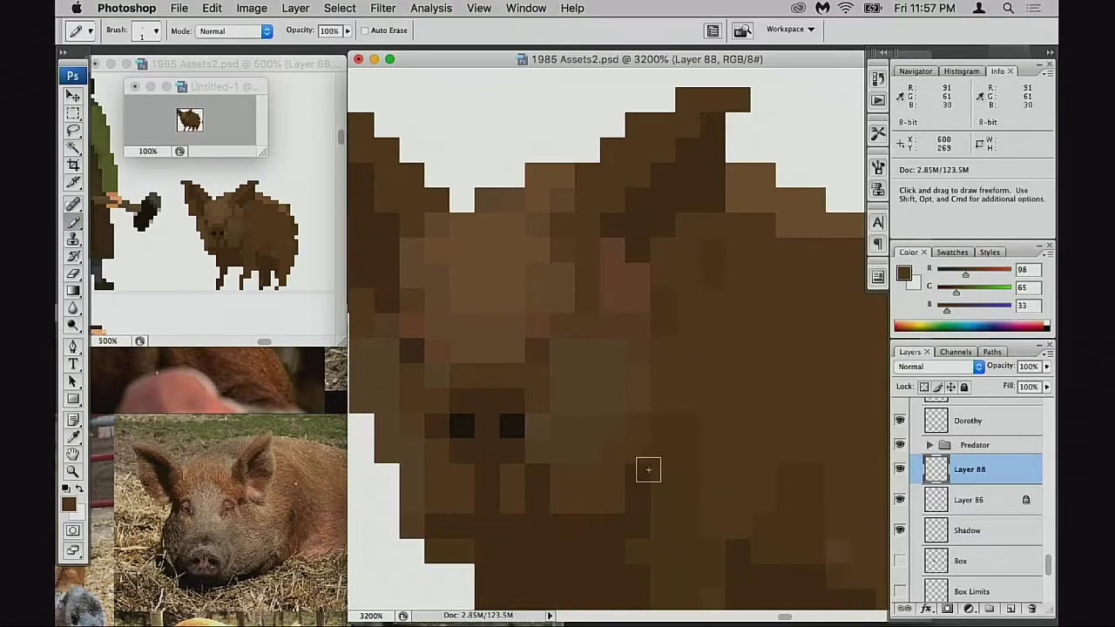
alt+click(681, 357)
click(664, 330)
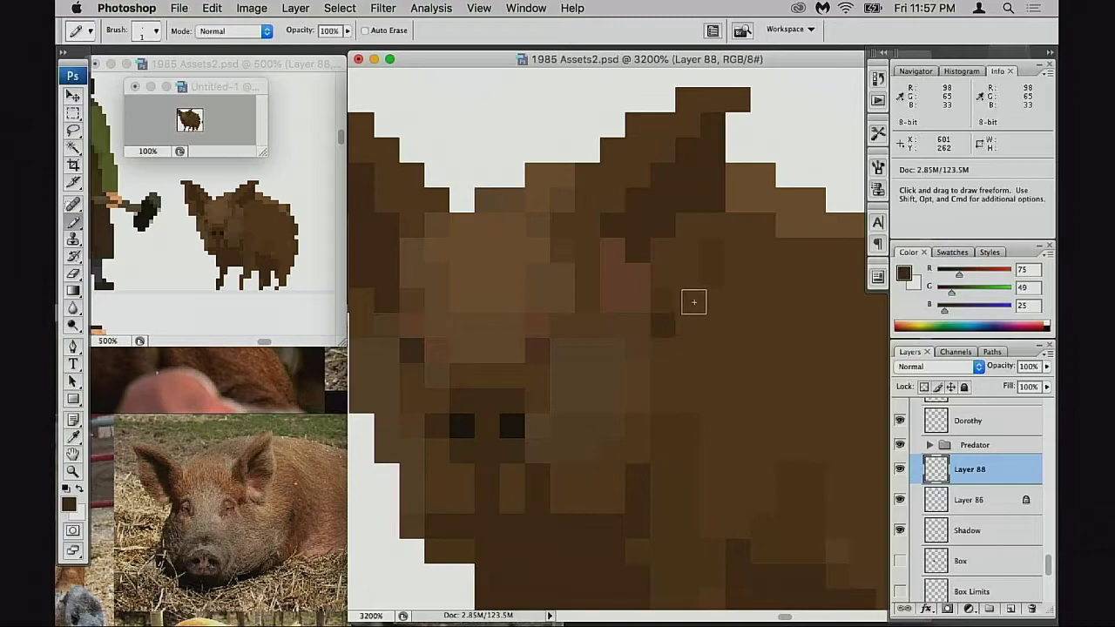
alt+click(669, 299)
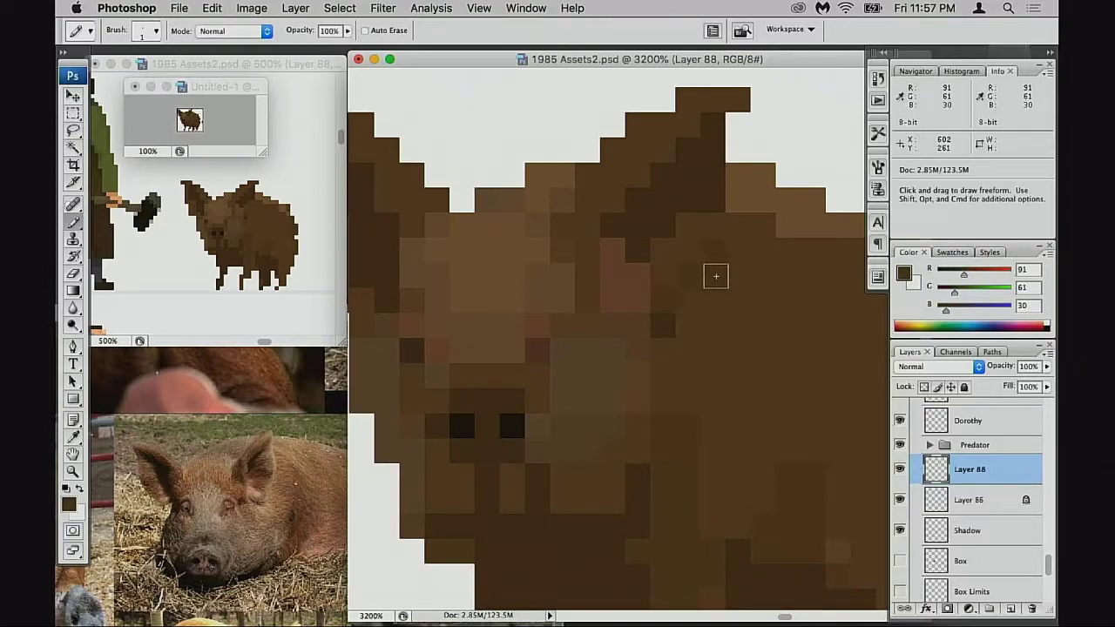
key(2)
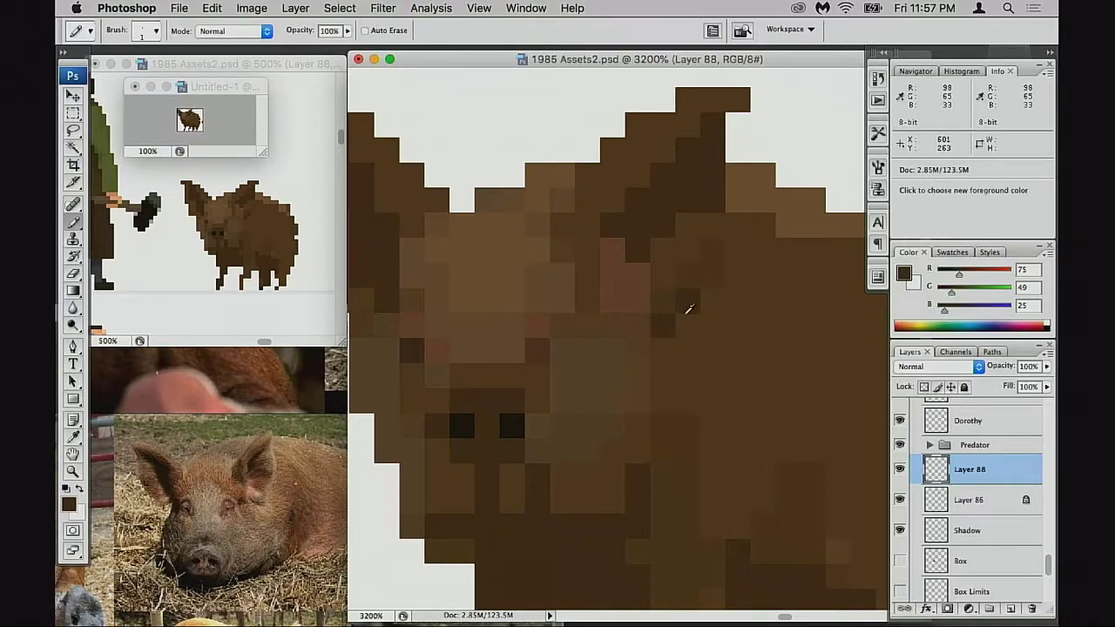
key(4)
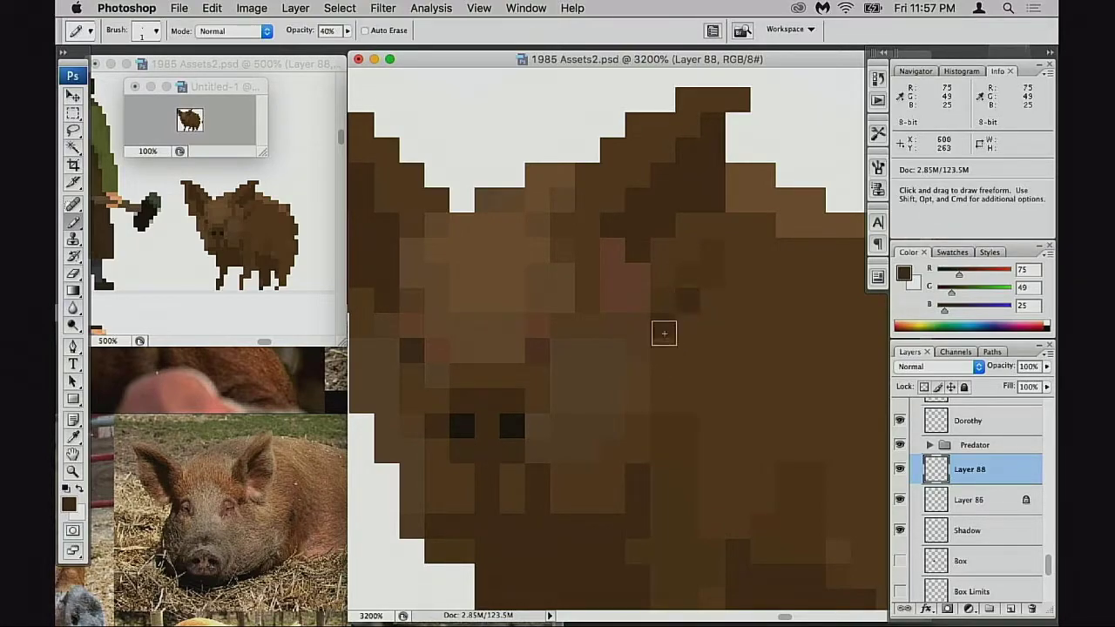
key(3)
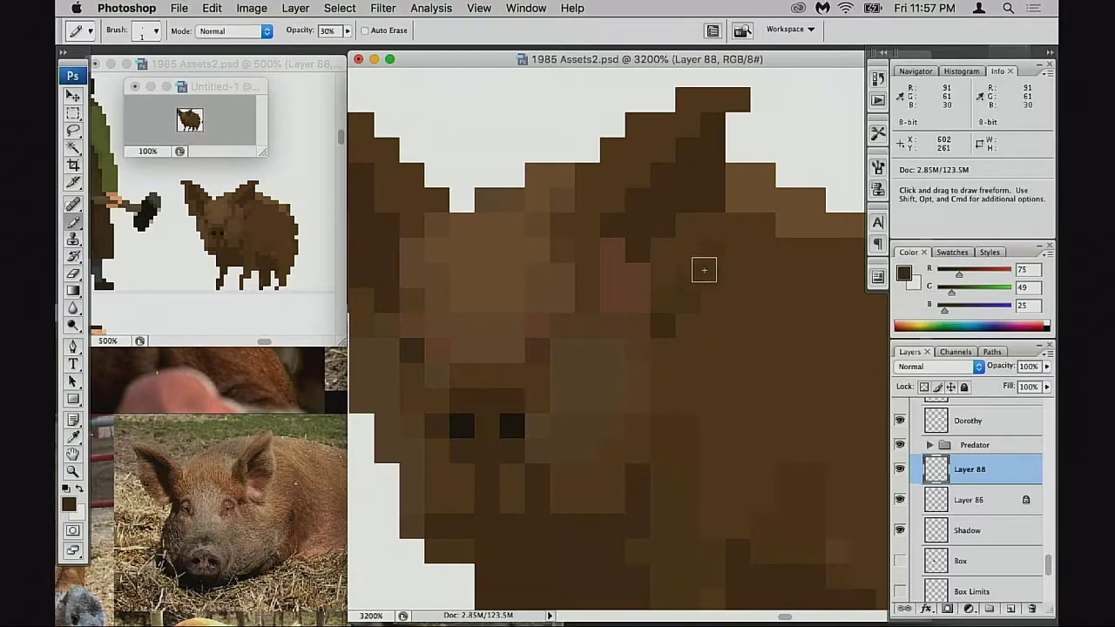
Erase two pixels beside the ear shadow, refill them with sampled brown (98, 65, 33), and soften the neighbouring shadow pixels
key(e)
click(711, 300)
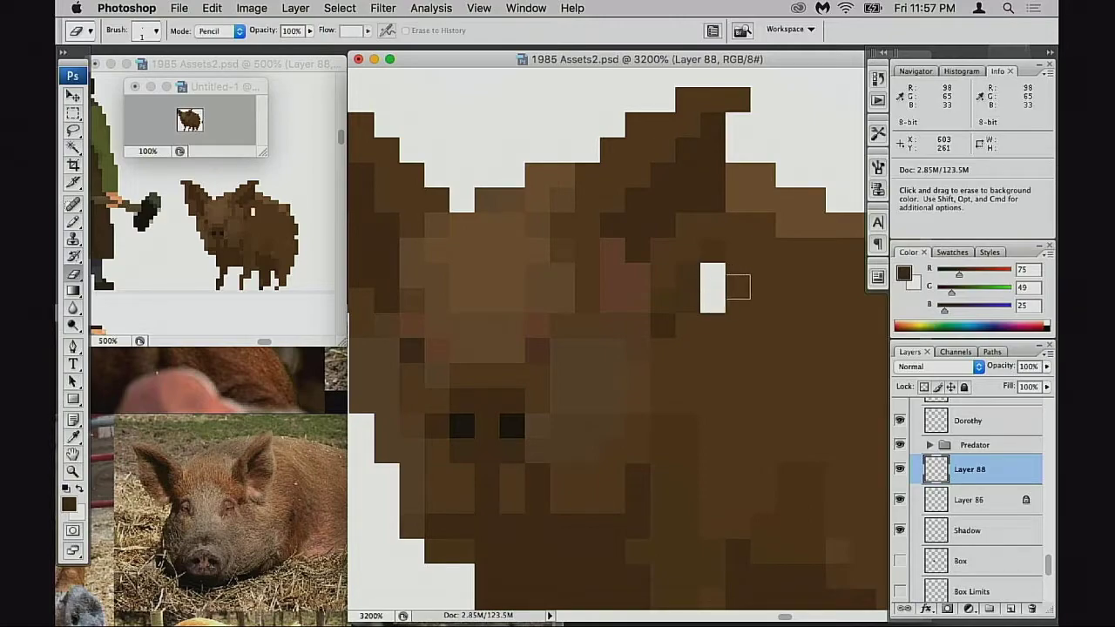
key(b)
alt+click(729, 306)
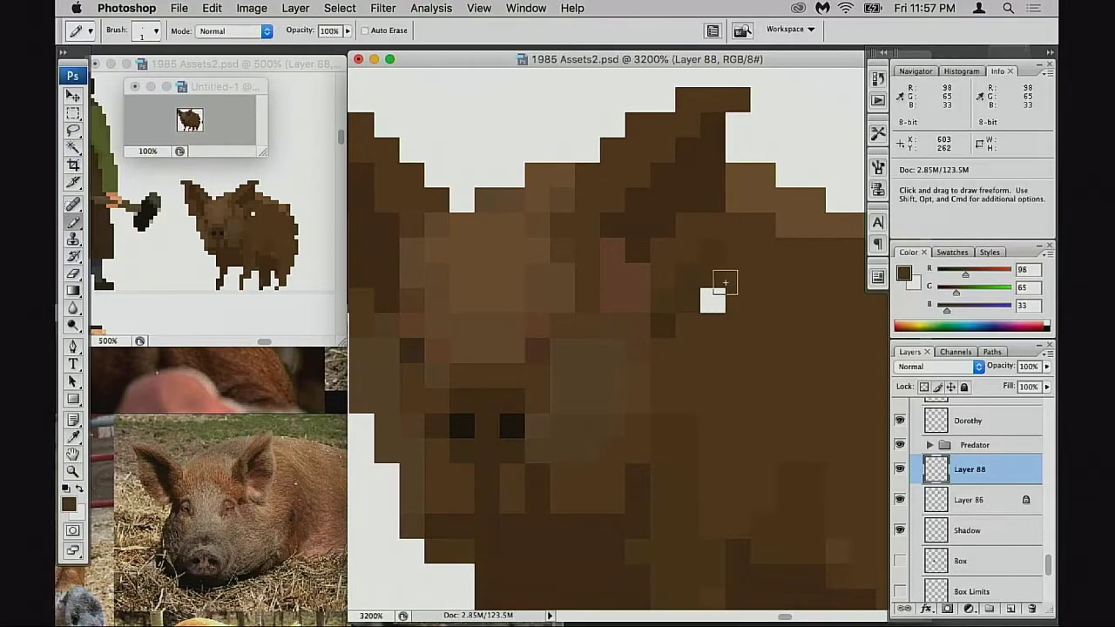
click(712, 301)
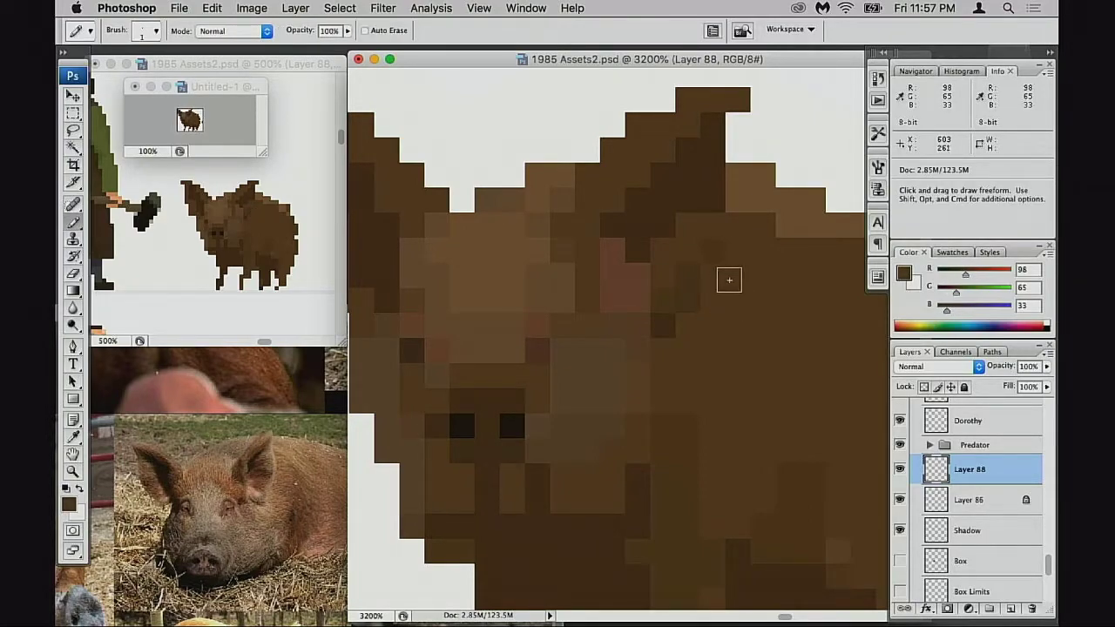
alt+click(675, 326)
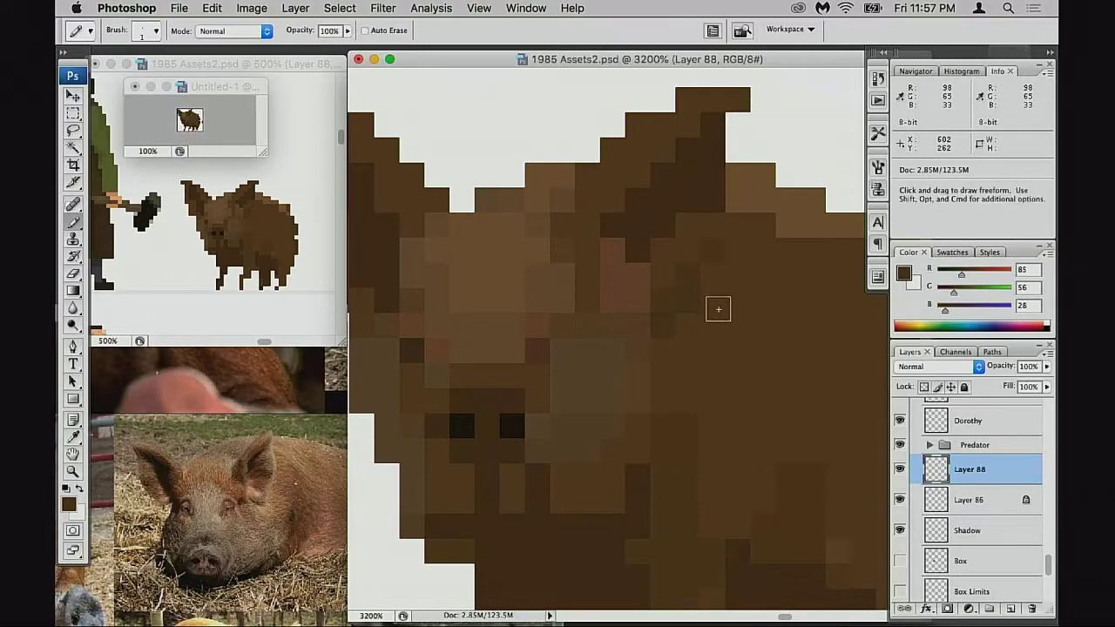
alt+click(708, 319)
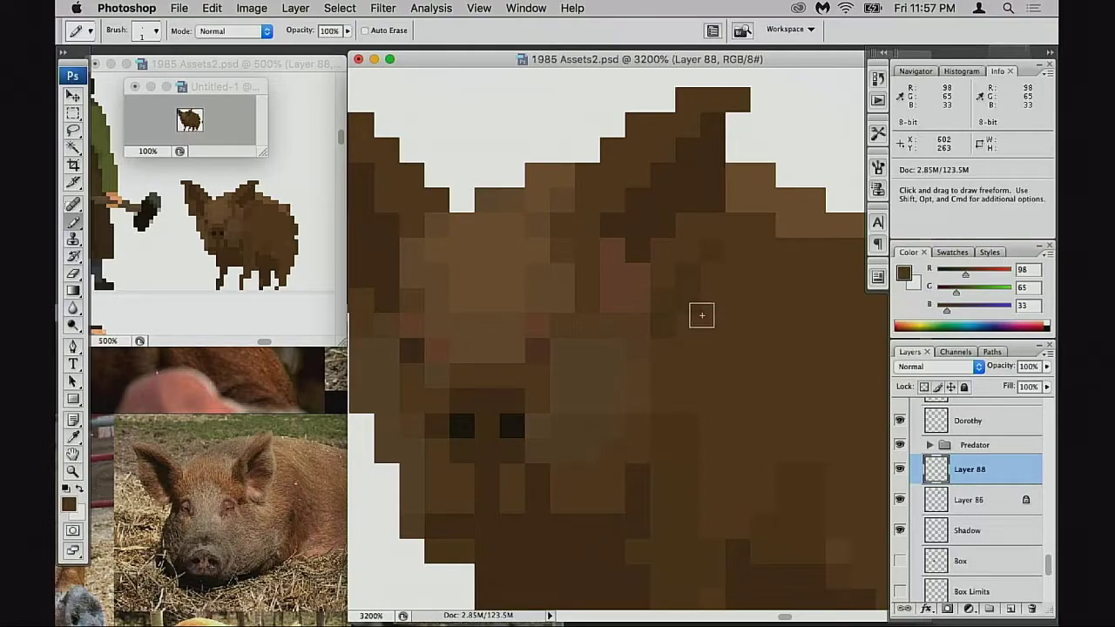
Select the 3 by 5 pixel shaded block beside the ear base and move it up one pixel
key(m)
drag(649, 238, 725, 362)
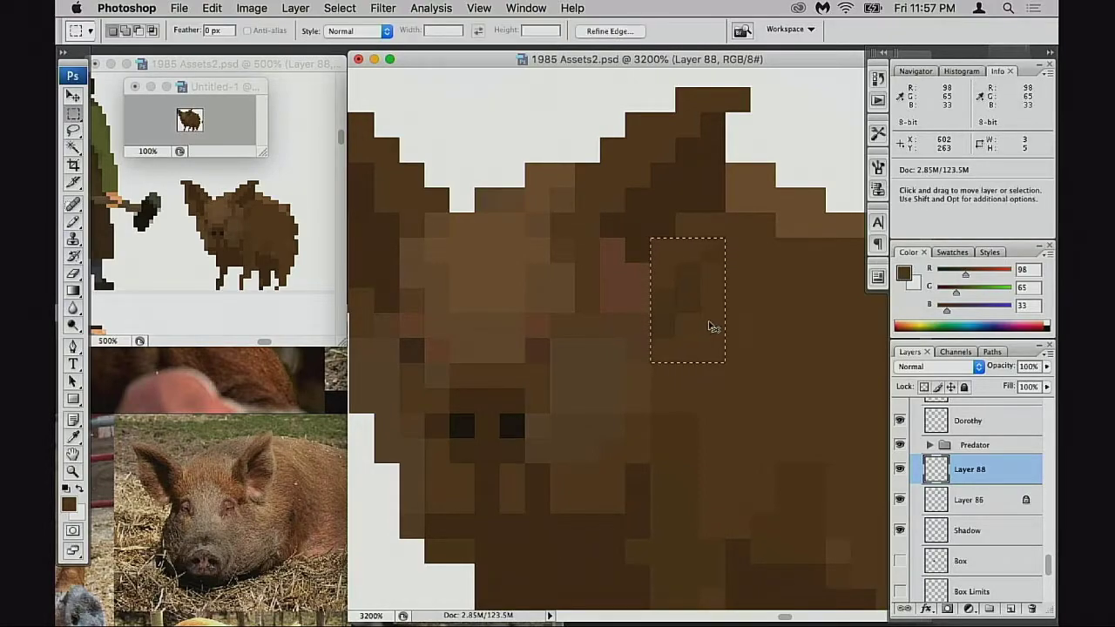
mouse_move(708, 323)
mouse_down()
mouse_move(703, 298)
mouse_move(714, 302)
mouse_up()
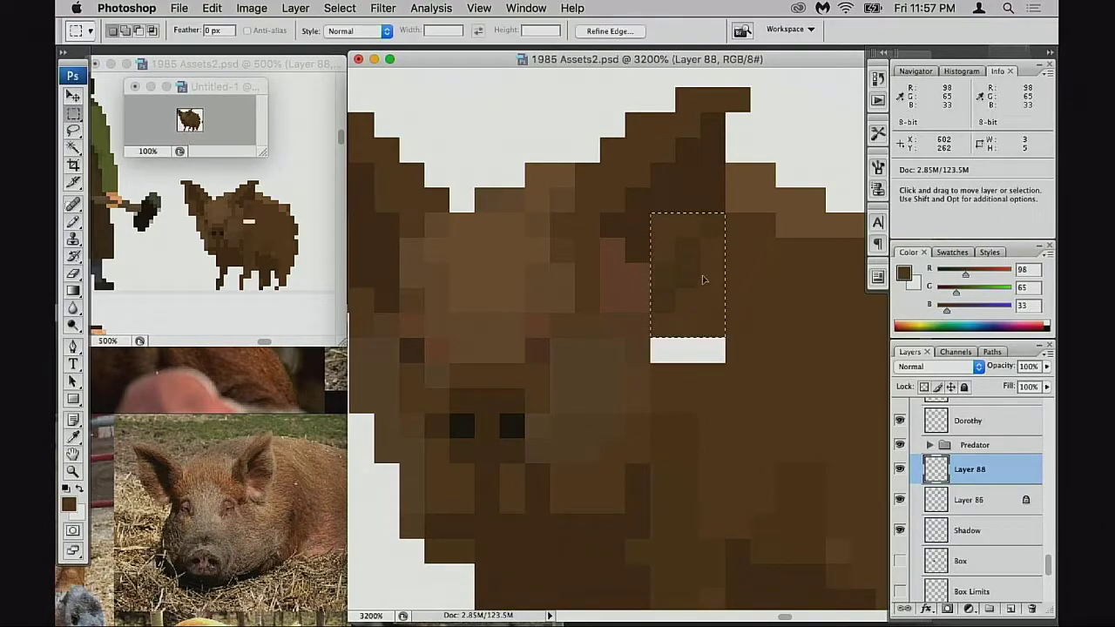
Restore the covered dark ear pixel and fill the gap beneath the moved block, blending with sampled browns
key(e)
alt+click(664, 223)
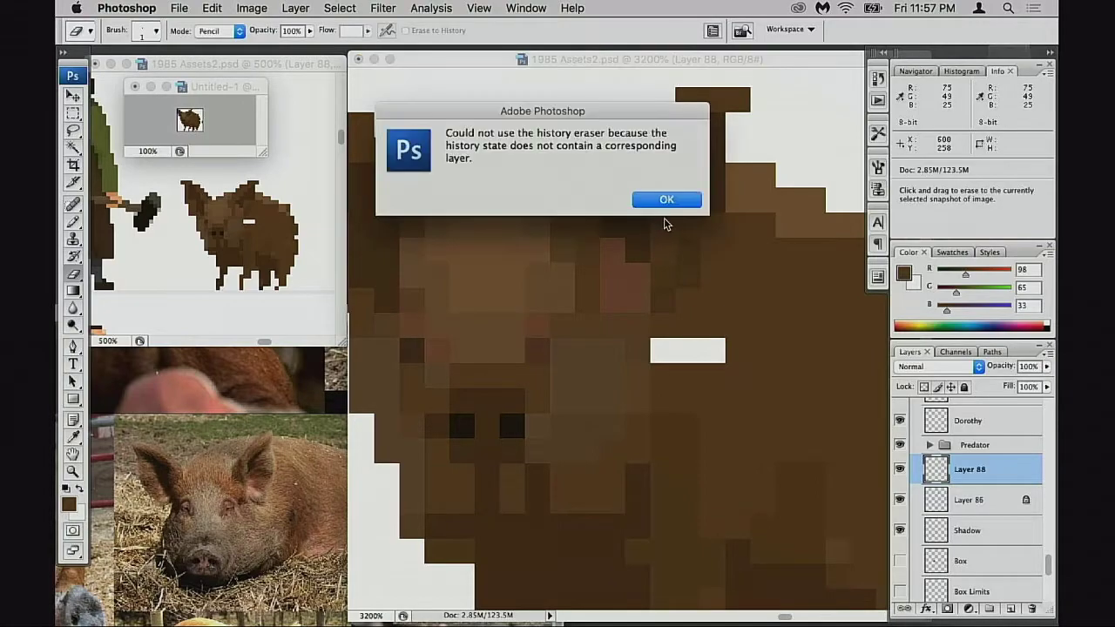
click(684, 199)
key(b)
alt+click(661, 225)
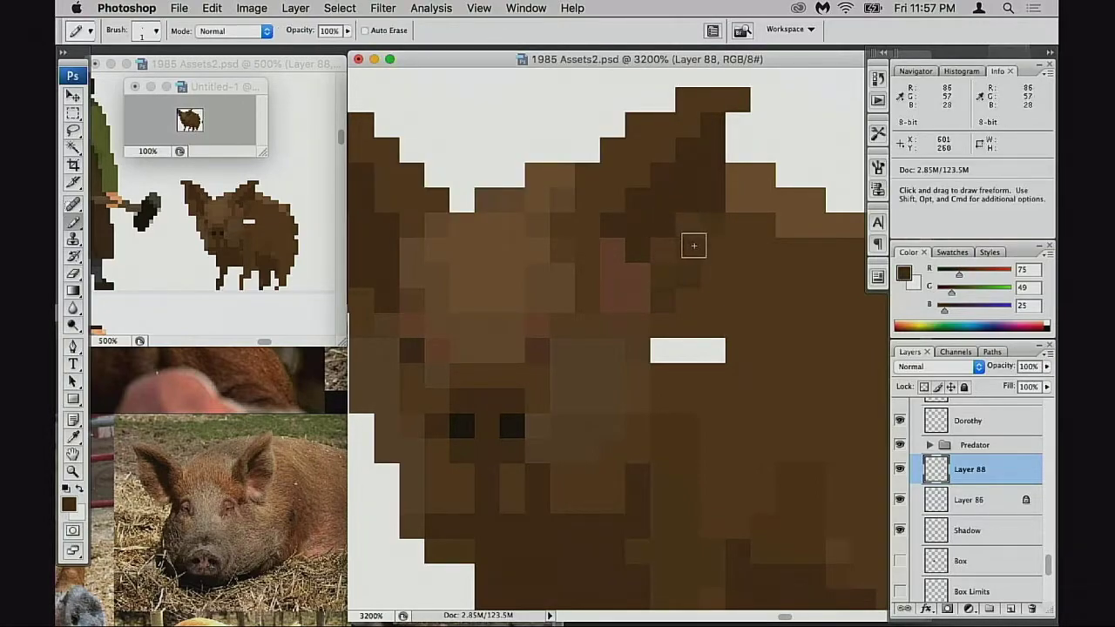
alt+click(721, 331)
drag(670, 350, 702, 351)
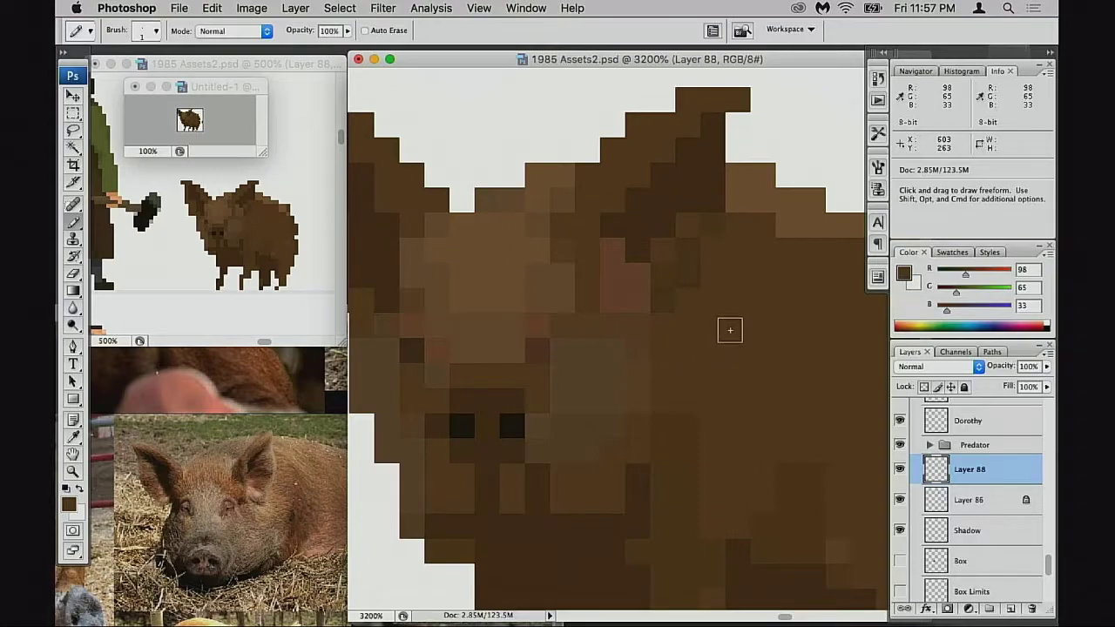
alt+click(711, 220)
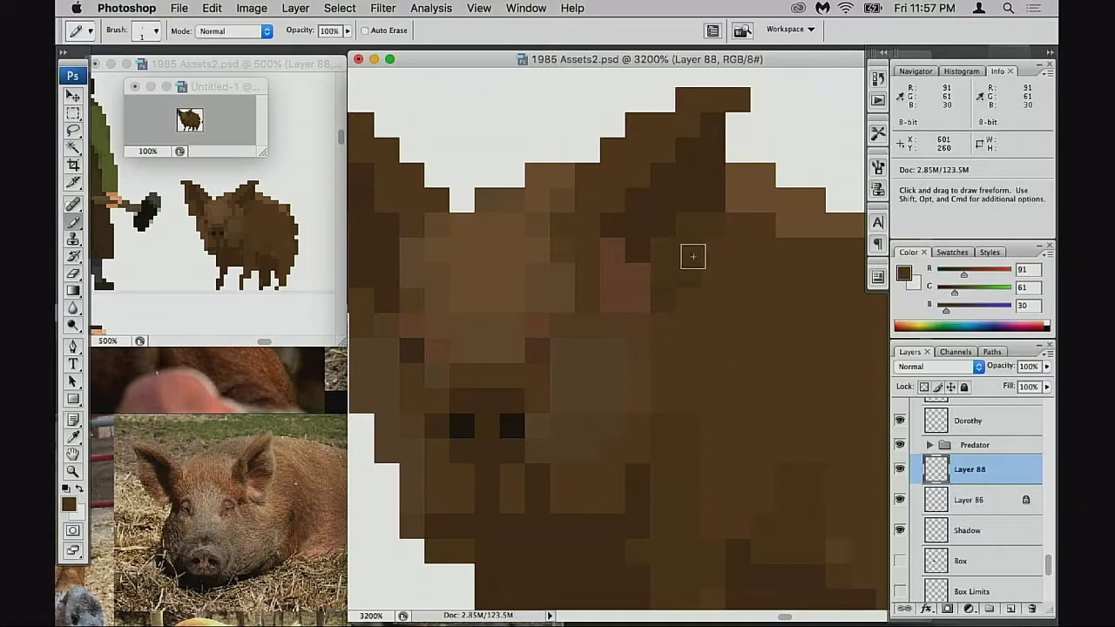
Shade the body pixels just beneath the pig's body-side ear with dark and mid browns sampled from the ear and body
alt+click(667, 219)
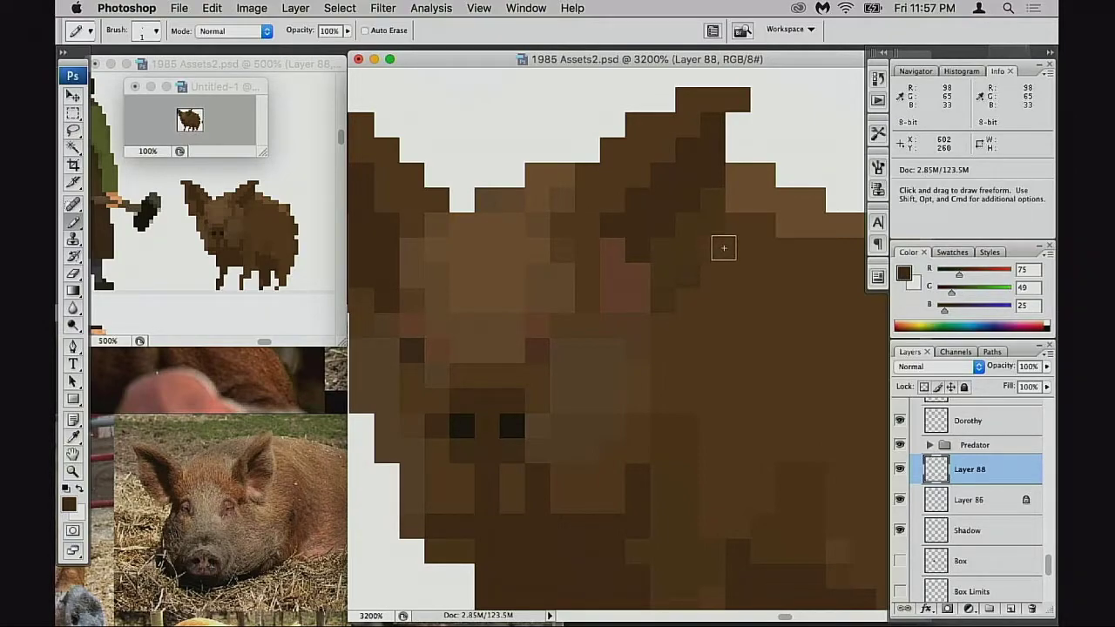
alt+click(684, 216)
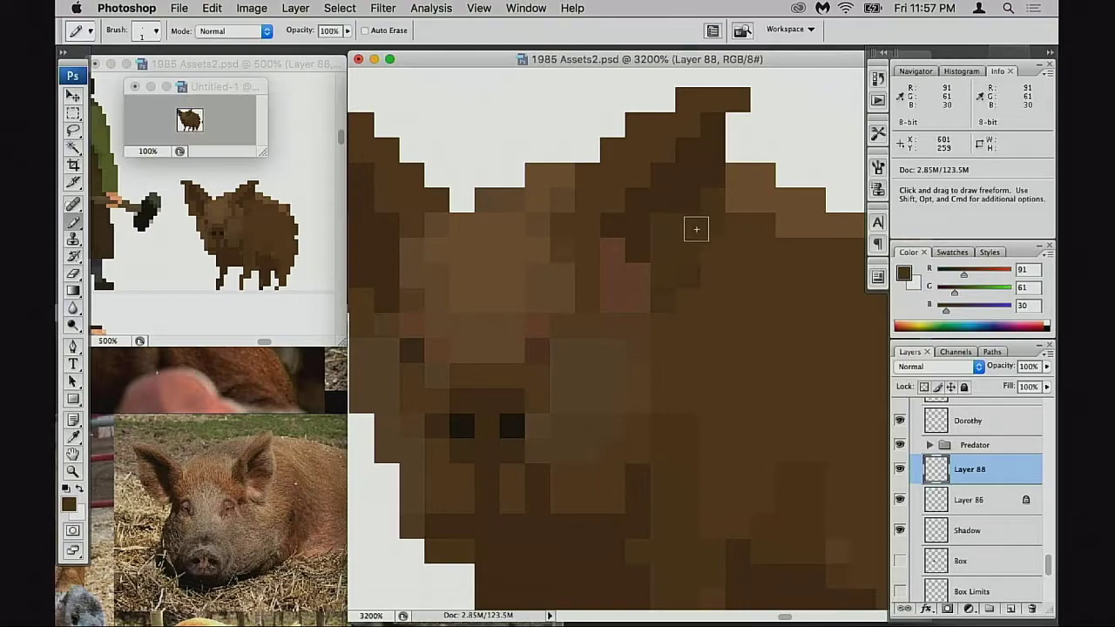
alt+click(648, 224)
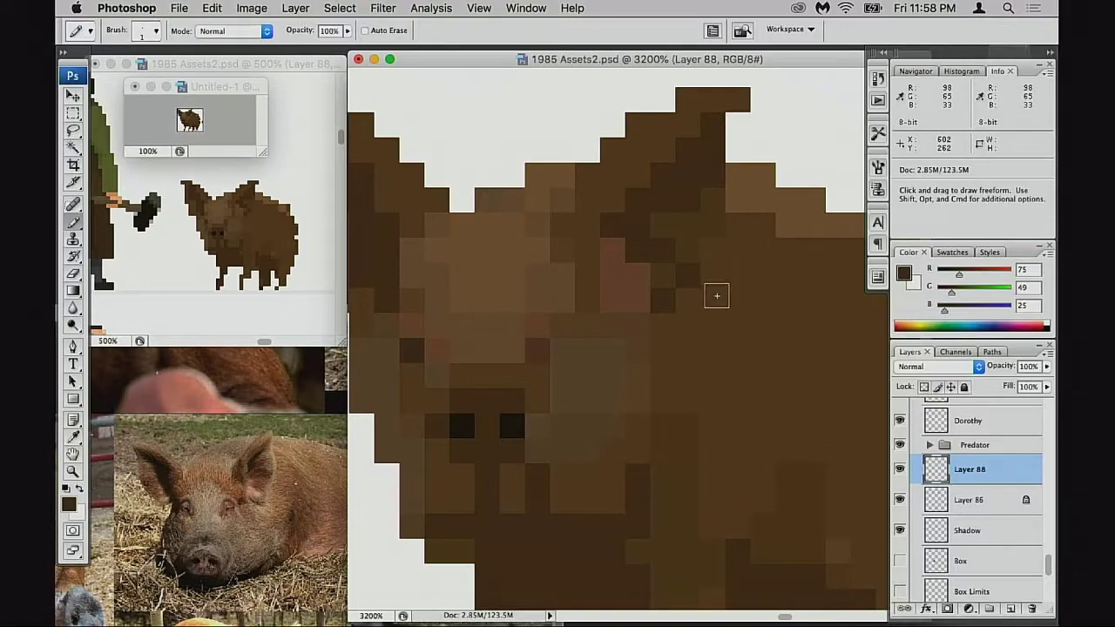
drag(711, 254, 709, 273)
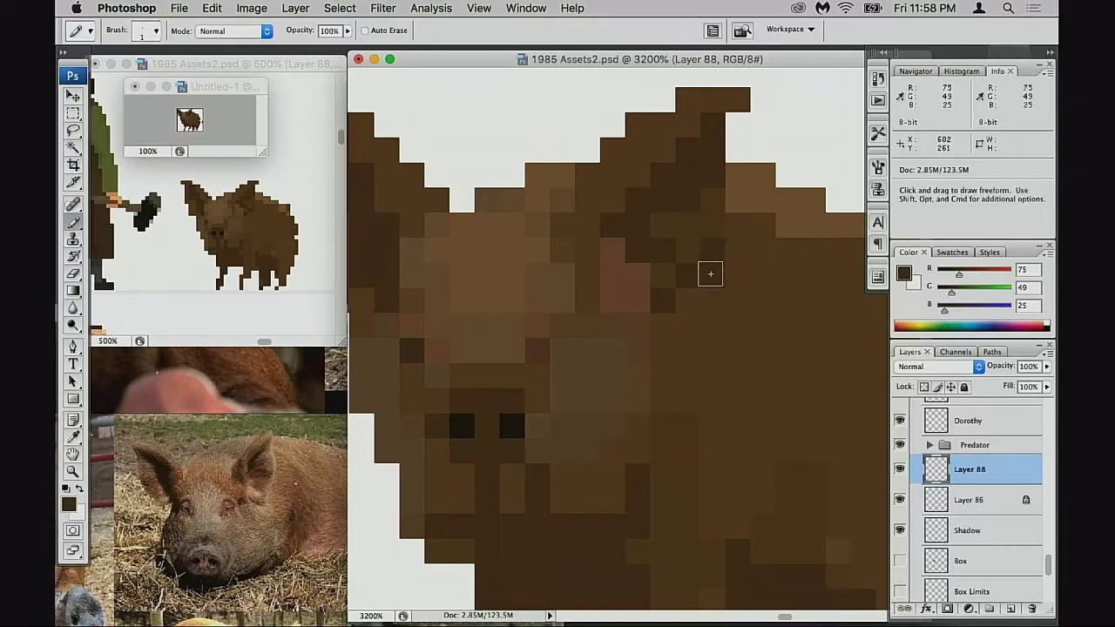
click(692, 299)
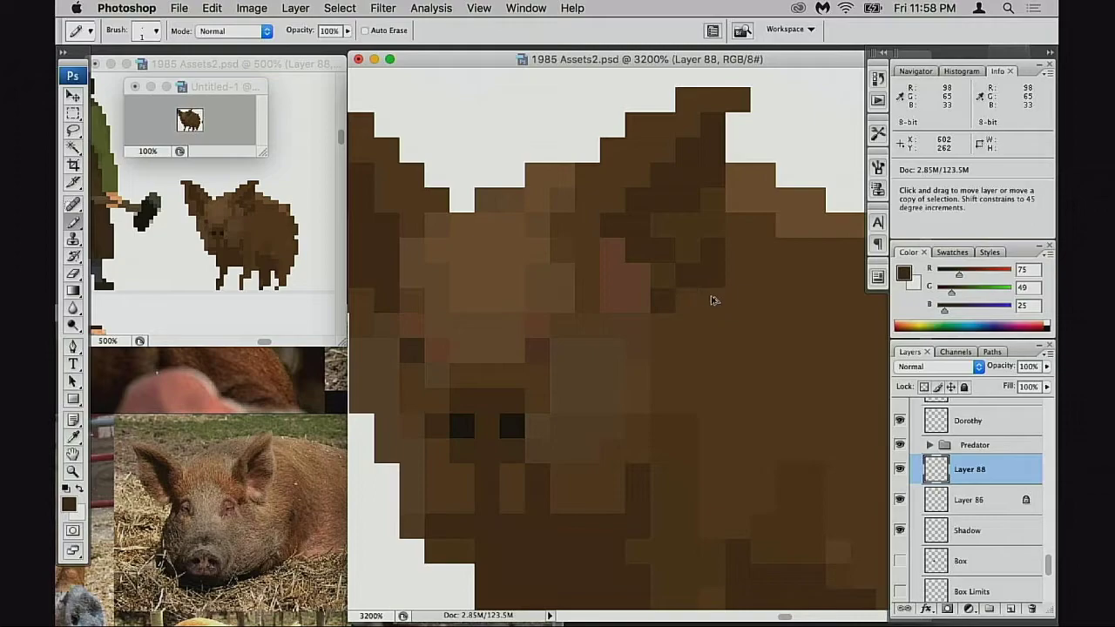
alt+click(667, 291)
click(667, 313)
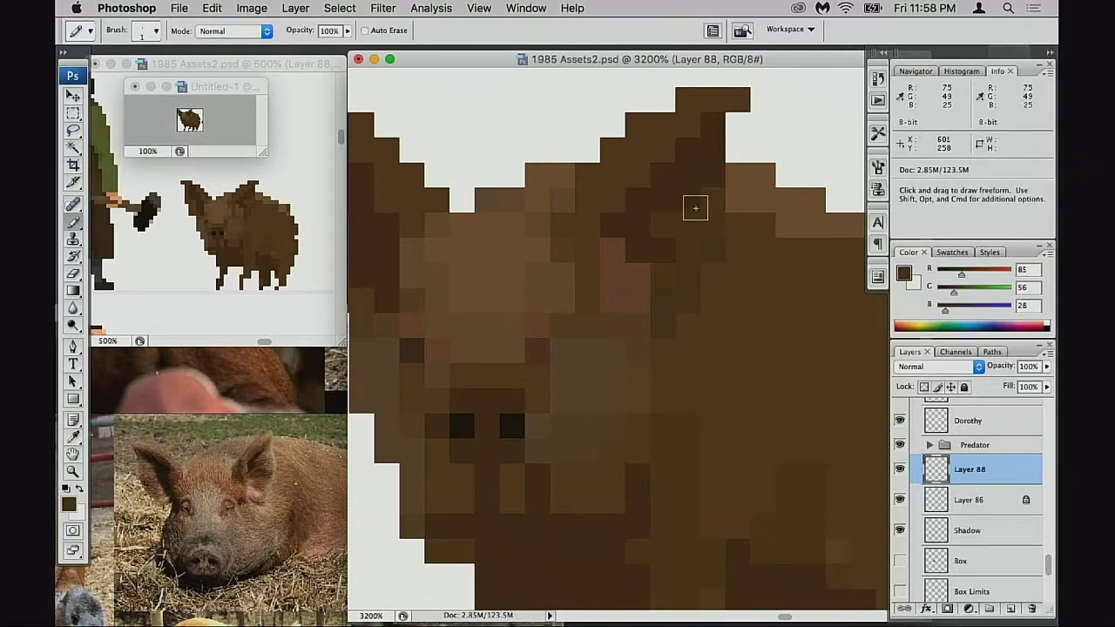
drag(696, 286, 692, 297)
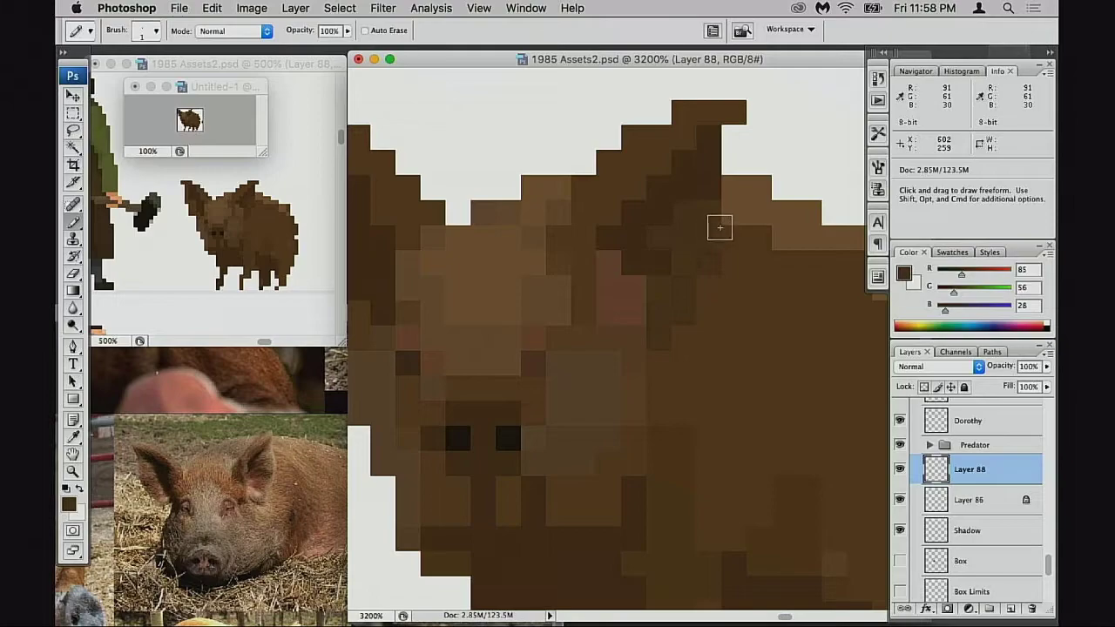
Try erasing single pixels from the outline and tip of the pig's body-side ear
key(super)
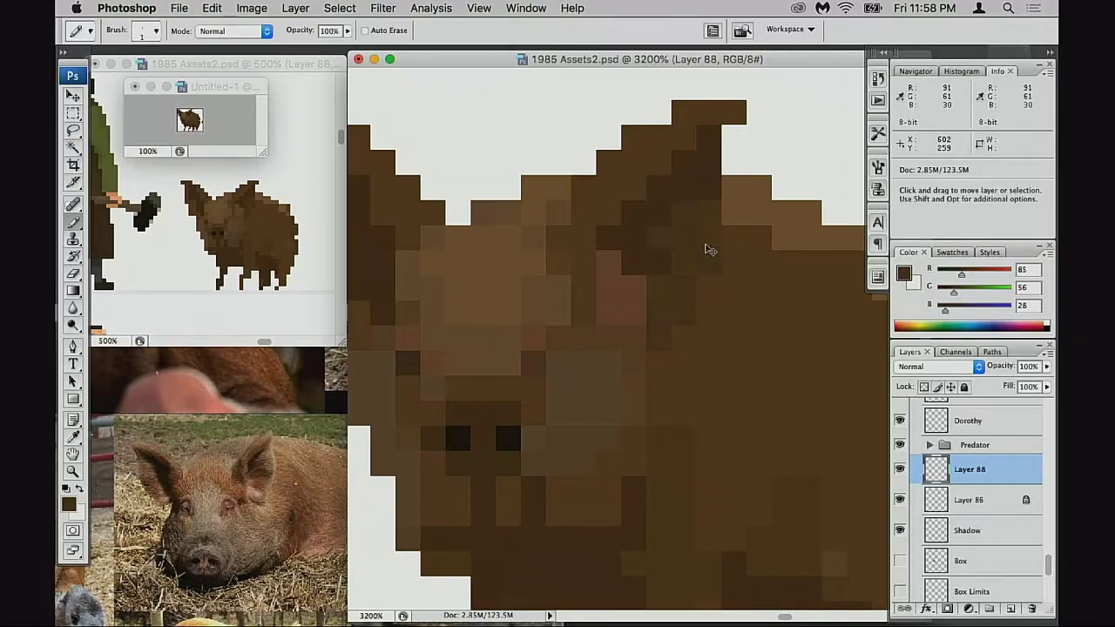
scroll(694, 264, up, 2)
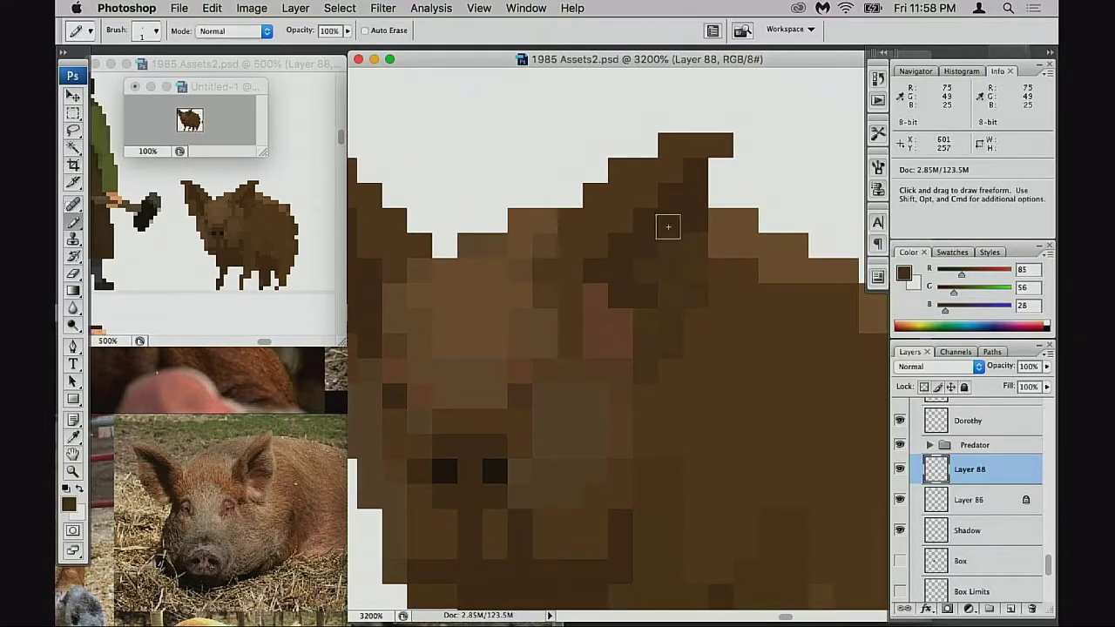
key(e)
click(620, 169)
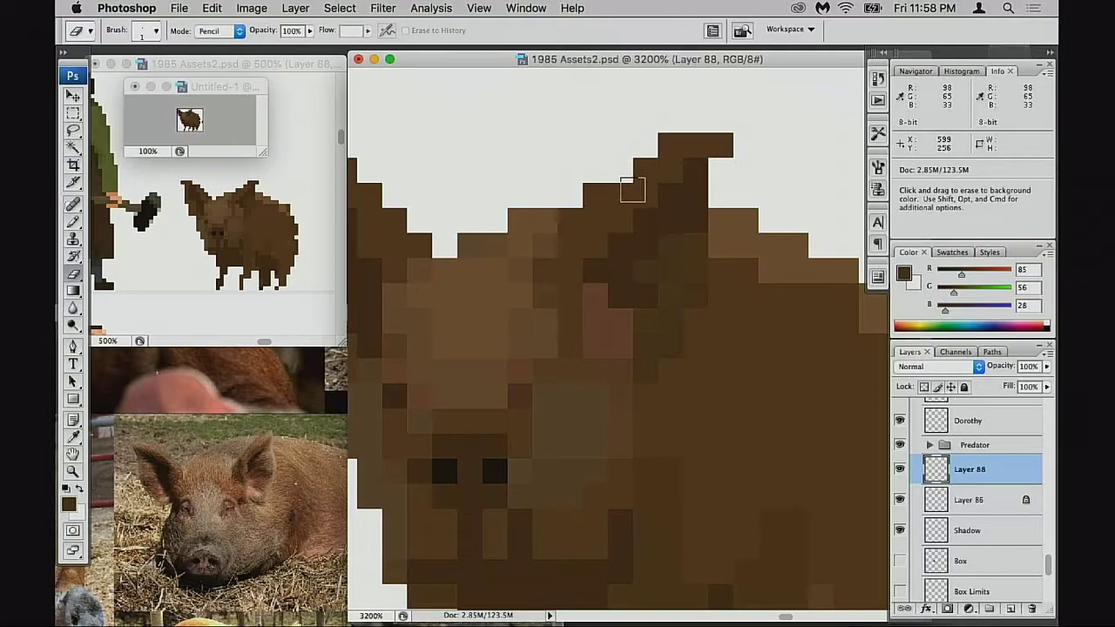
click(721, 152)
key(super+z)
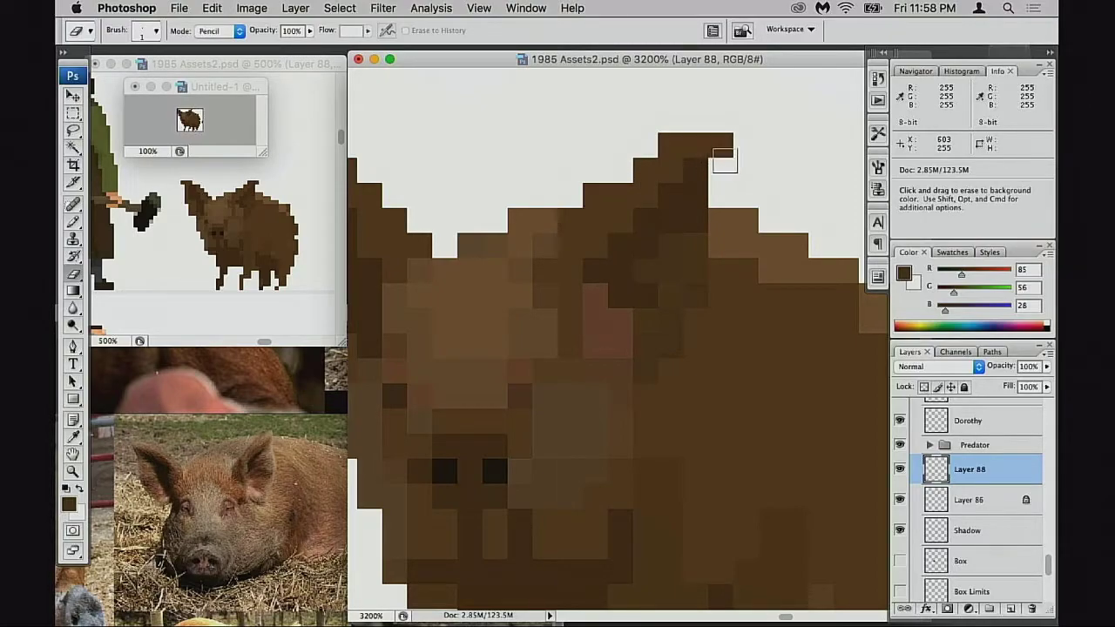
Reshape the body-side ear's tip by adding one RGB 98, 65, 33 pixel diagonally above it and erasing the old protruding pixel
key(b)
click(722, 164)
alt+click(704, 145)
key(super+z)
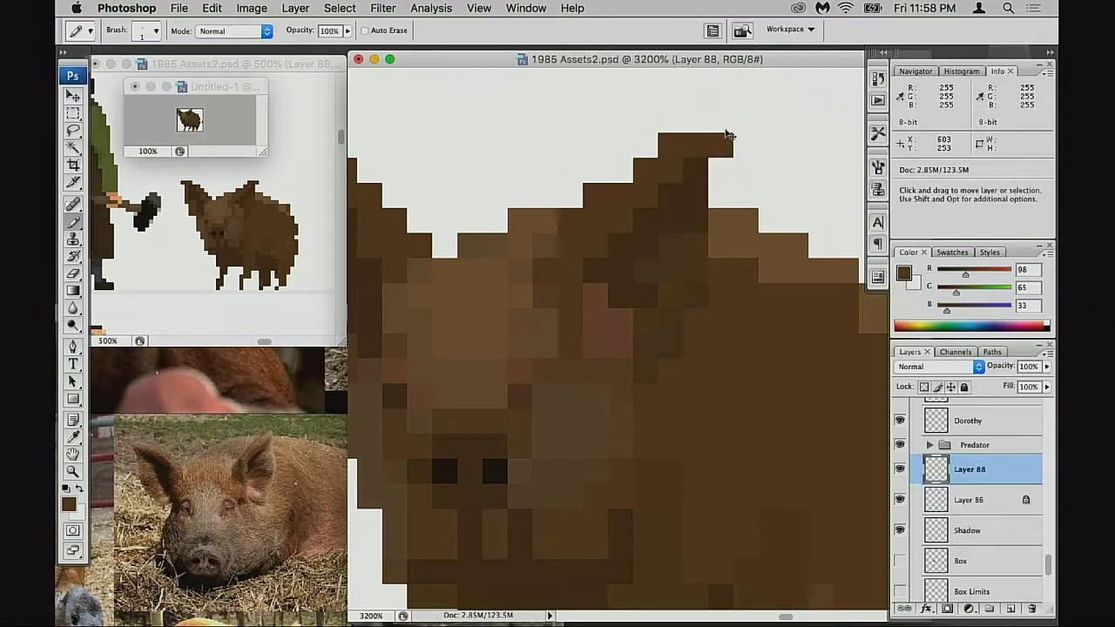
click(720, 124)
key(e)
click(733, 149)
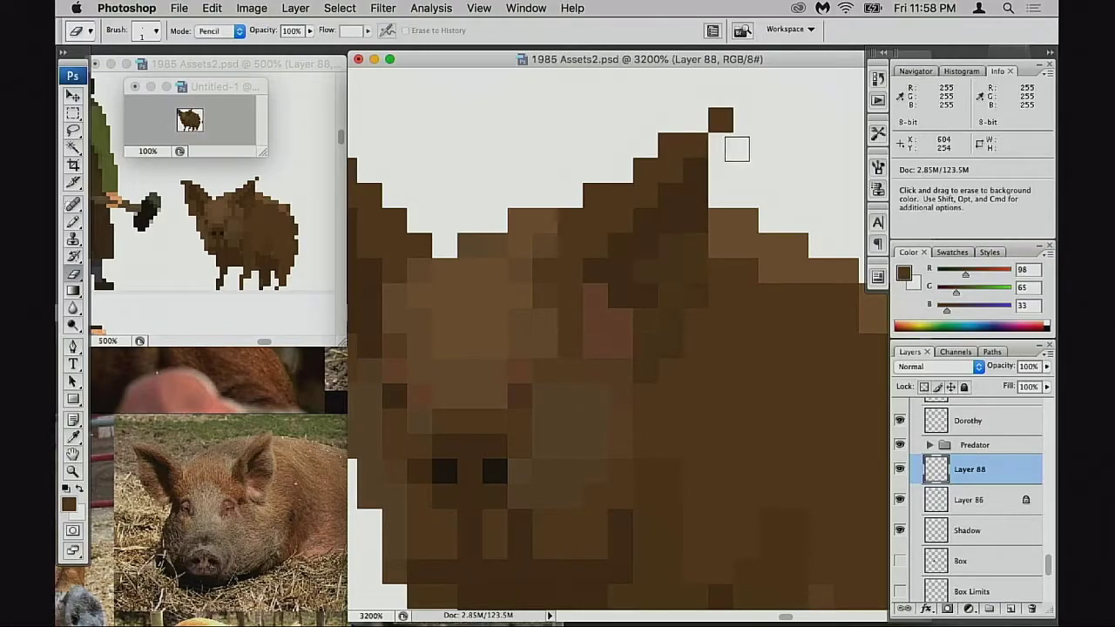
Repaint the erased pixel on the ear's upper outline and try further outline changes there
key(b)
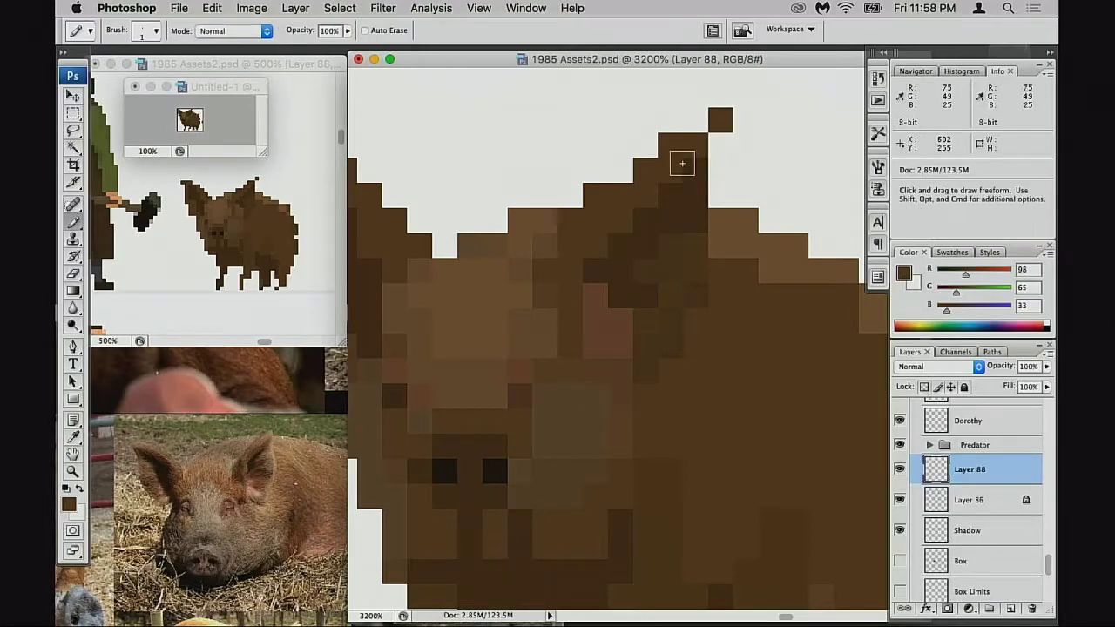
click(620, 170)
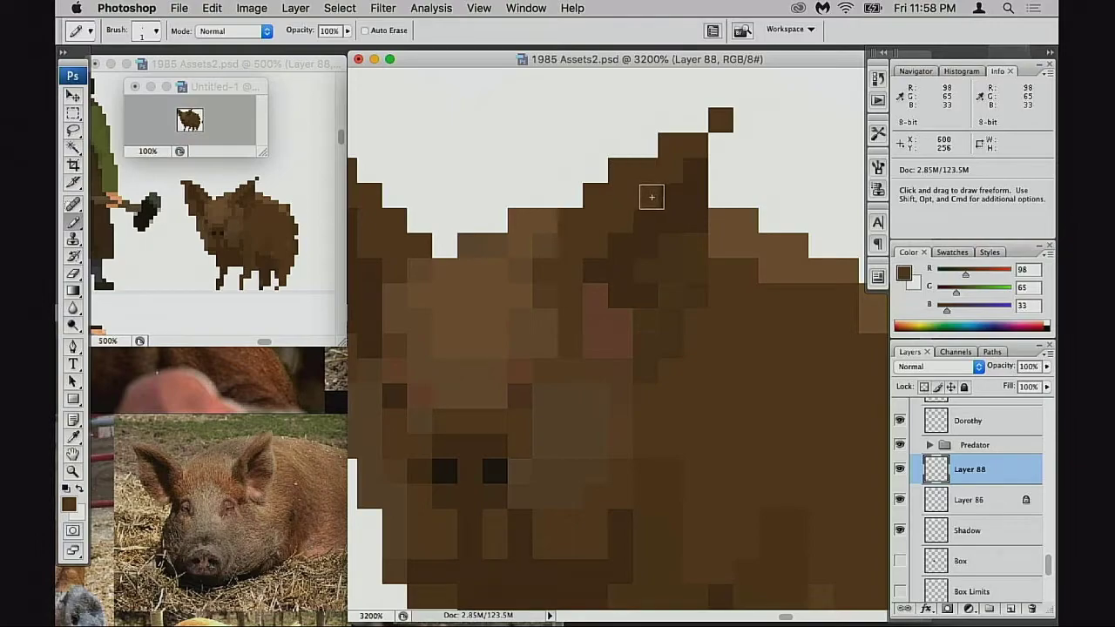
click(646, 145)
key(ctrl+z)
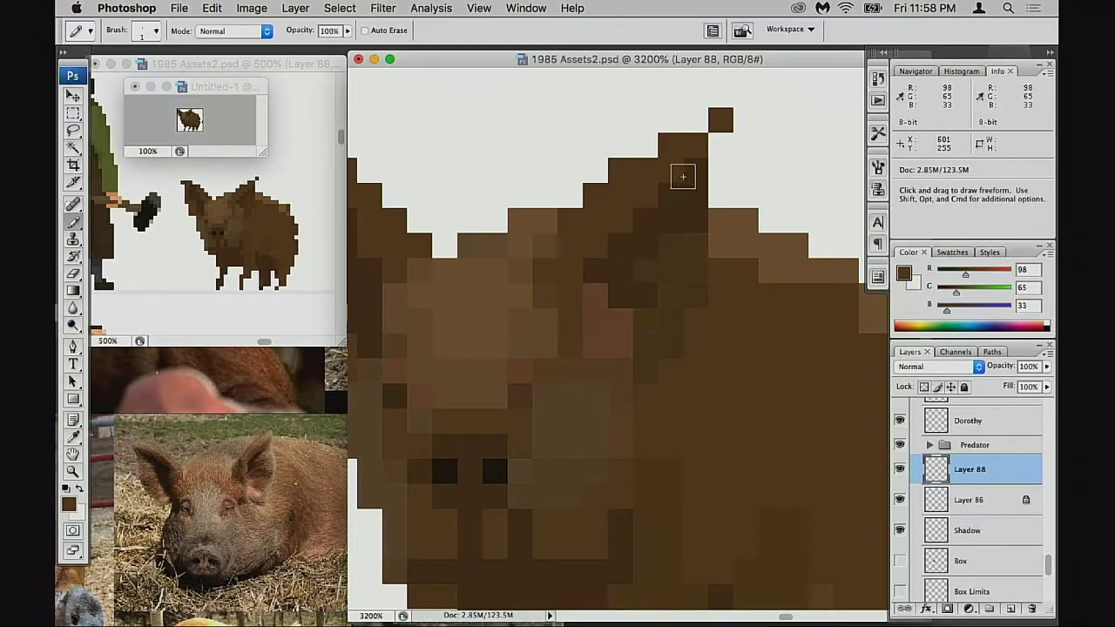
key(e)
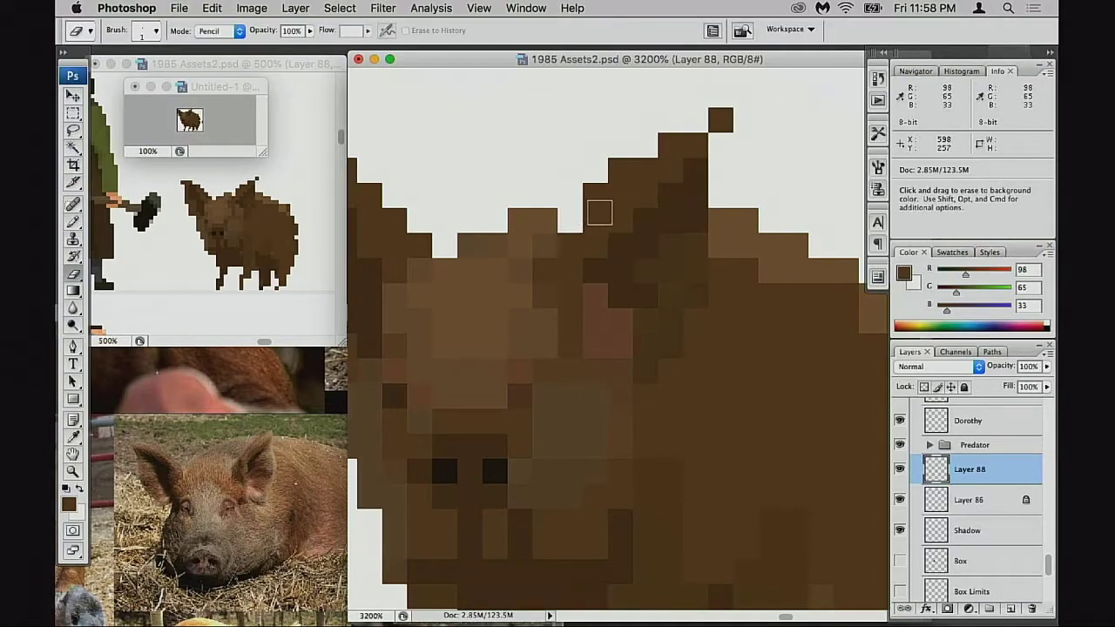
key(super+z)
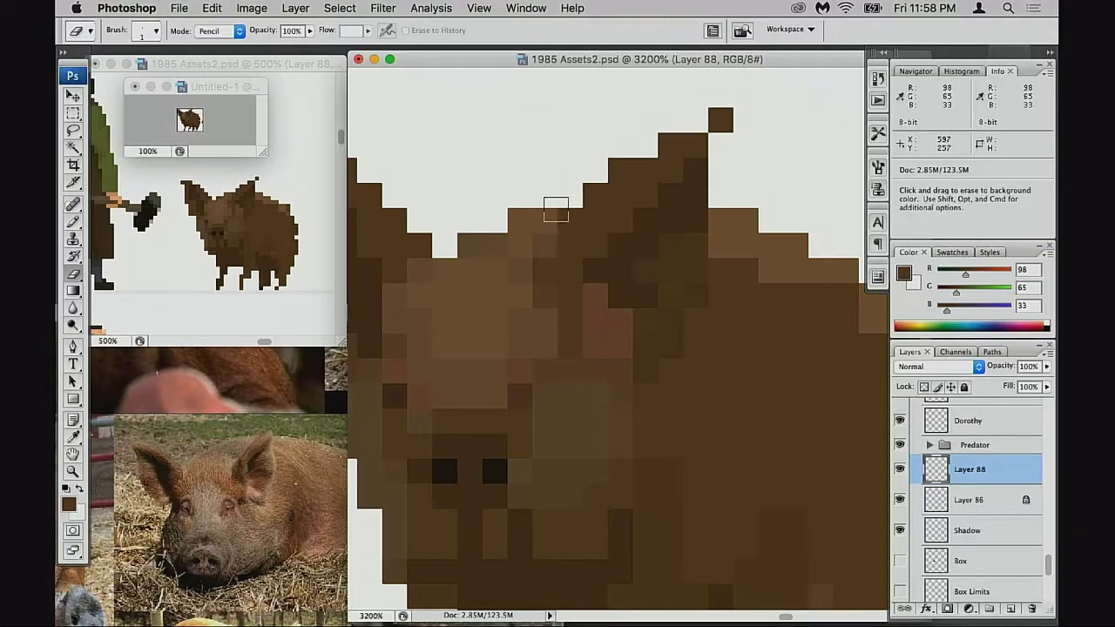
Erase the raised pixels on top of the pig's head and recolour the top row between the ears with browns sampled from the coat
click(546, 216)
click(529, 218)
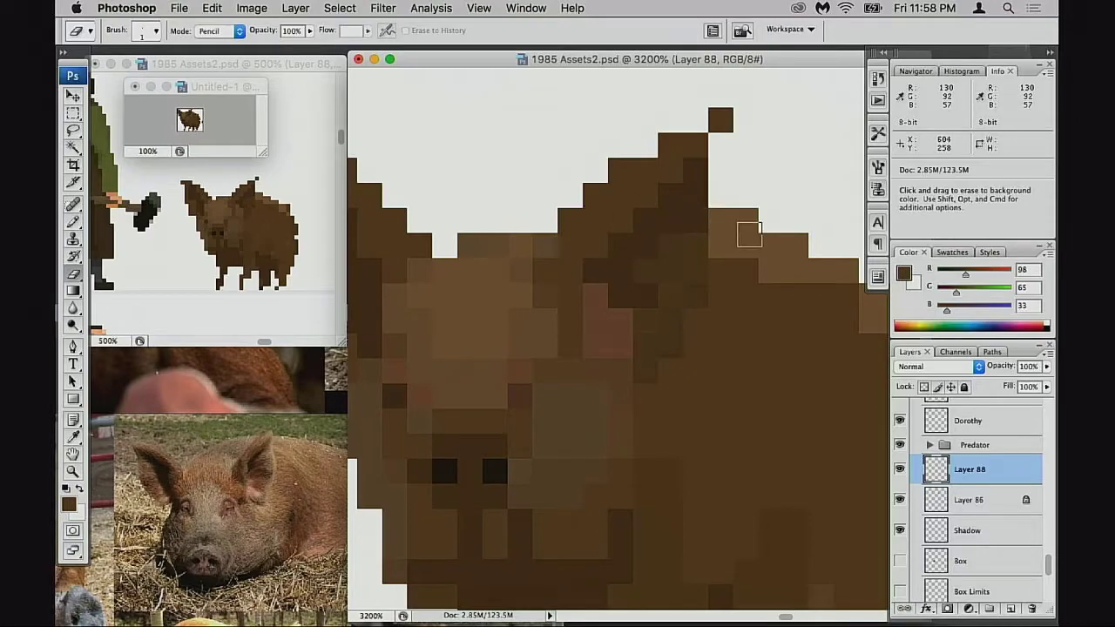
key(b)
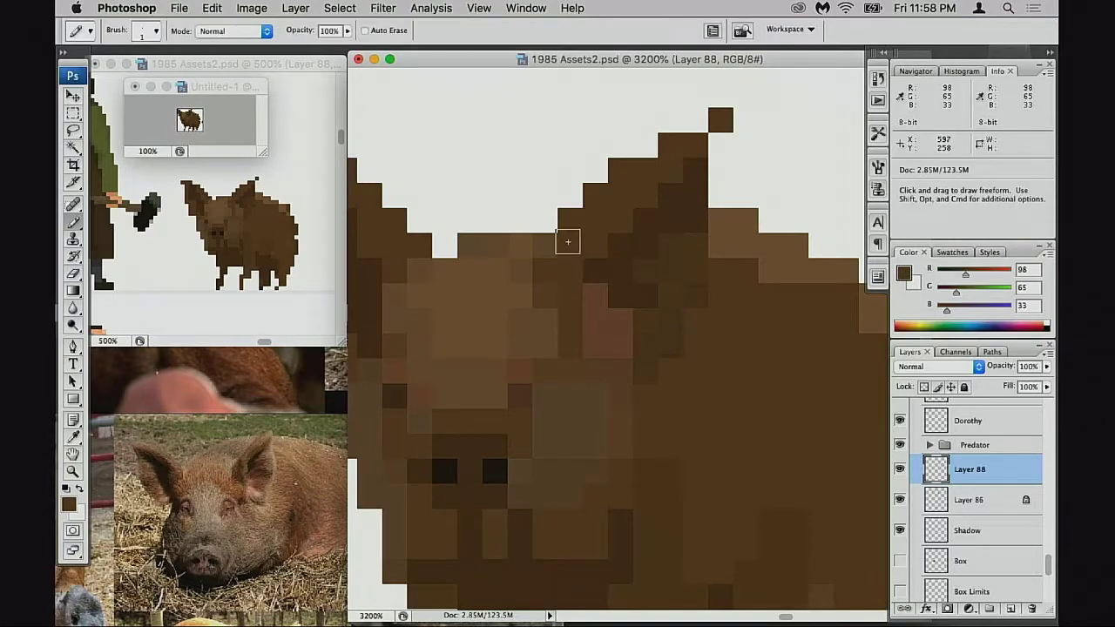
alt+click(494, 248)
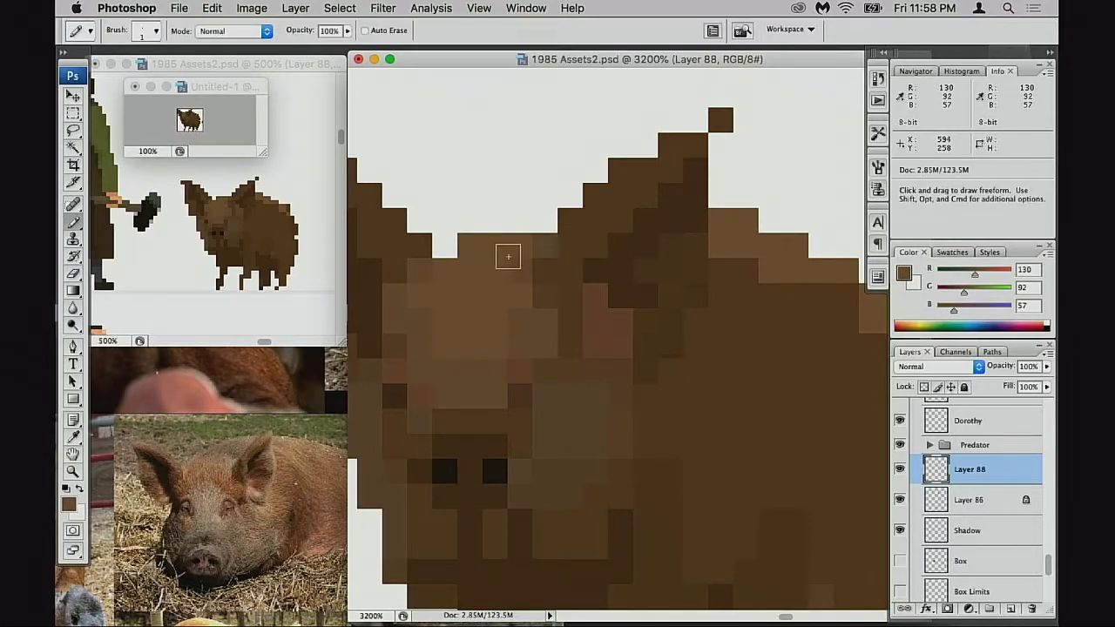
alt+click(543, 241)
click(447, 246)
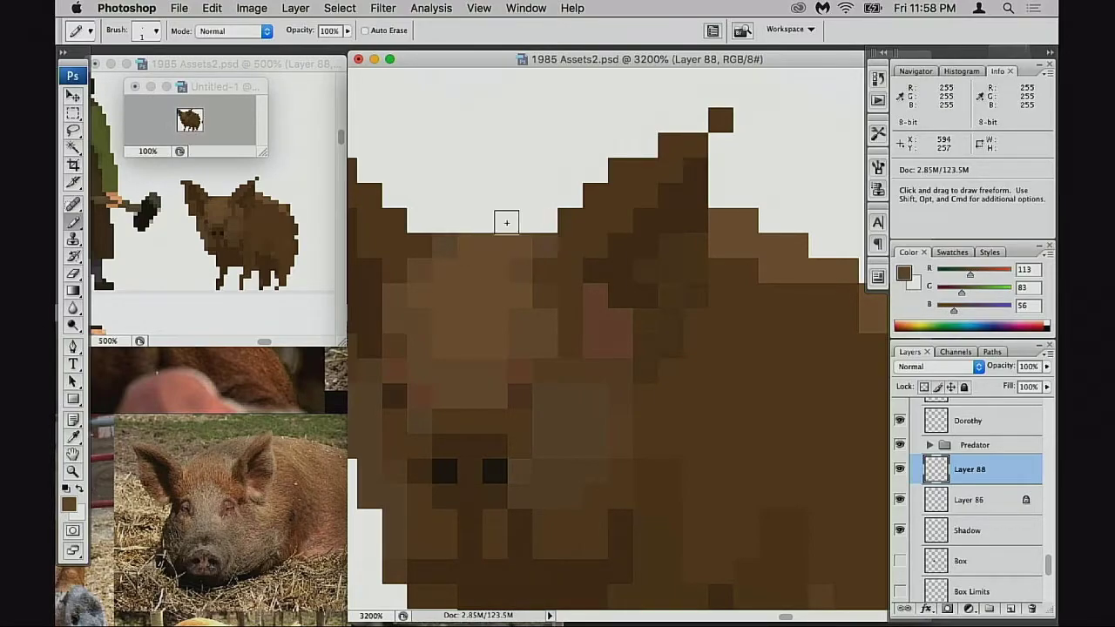
Try a raised row of light brown RGB 130, 92, 57 pixels on top of the head, with a 30% opacity pixel at its end
drag(505, 221, 535, 219)
key(super+z)
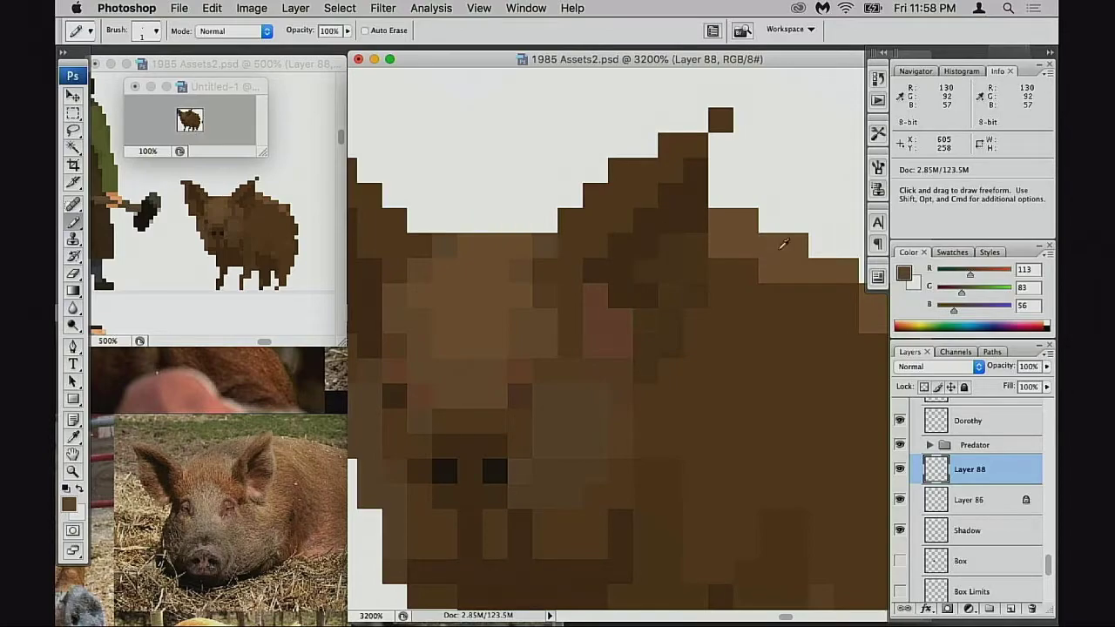
alt+click(783, 244)
click(506, 223)
drag(507, 222, 534, 219)
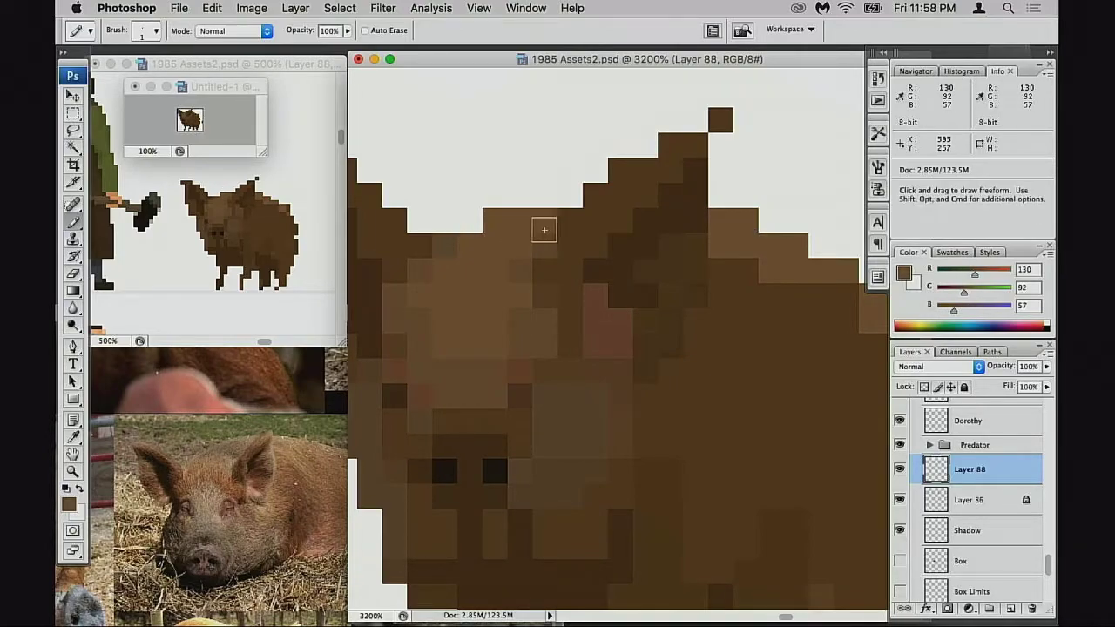
key(3)
click(475, 220)
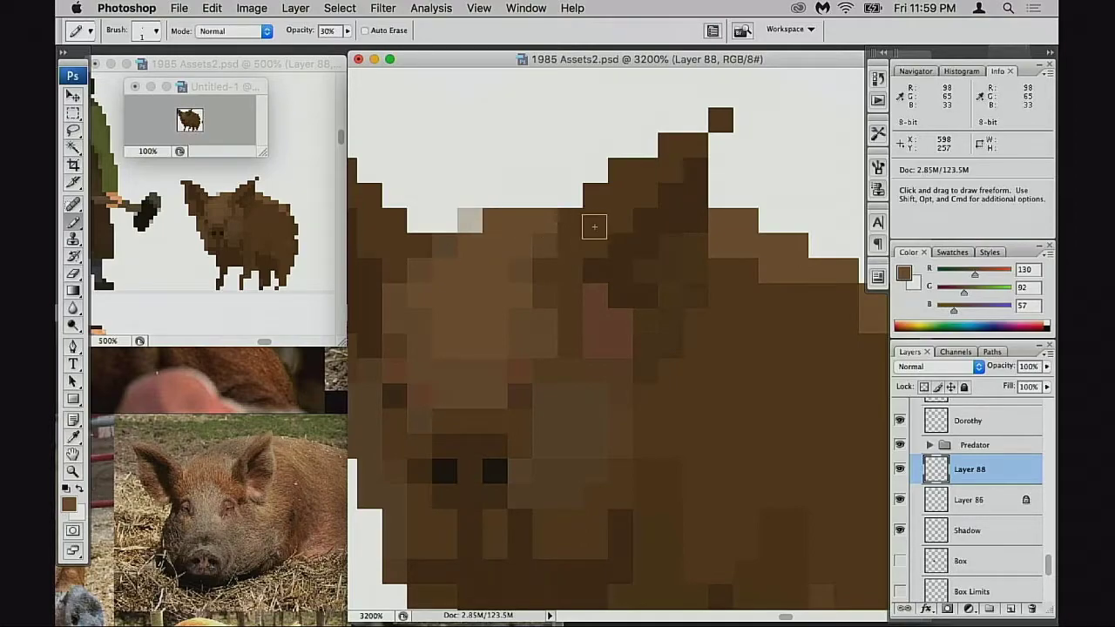
key(super+z)
key(super+z)
Lower the pig's back outline by erasing the topmost pixels behind the ear and the corner pixel near the rump
key(e)
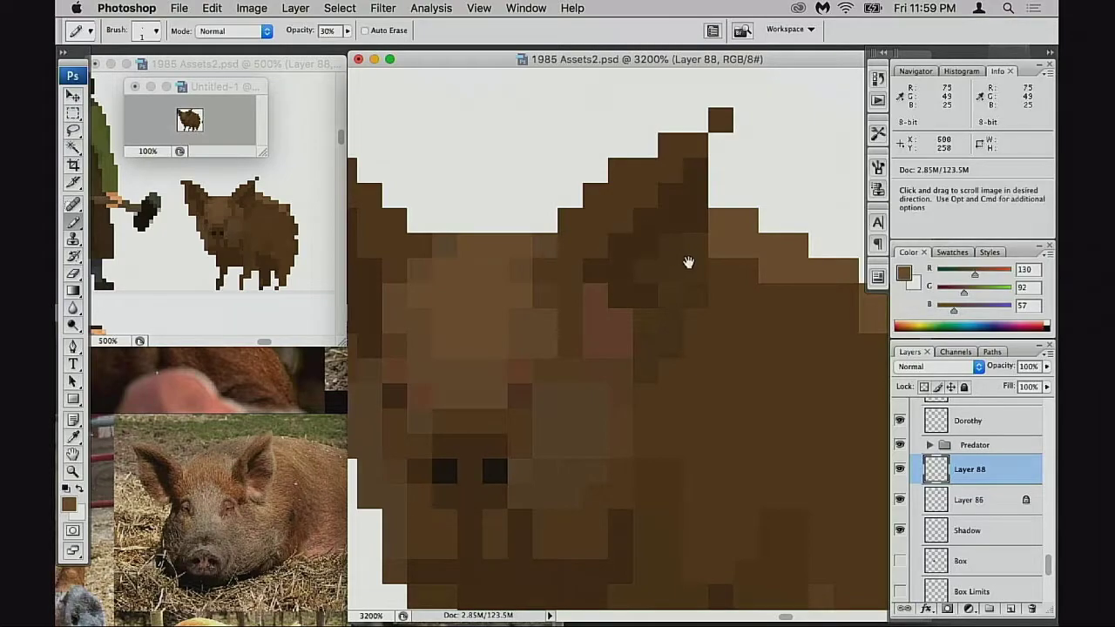
scroll(687, 258, right, 1)
drag(727, 223, 701, 229)
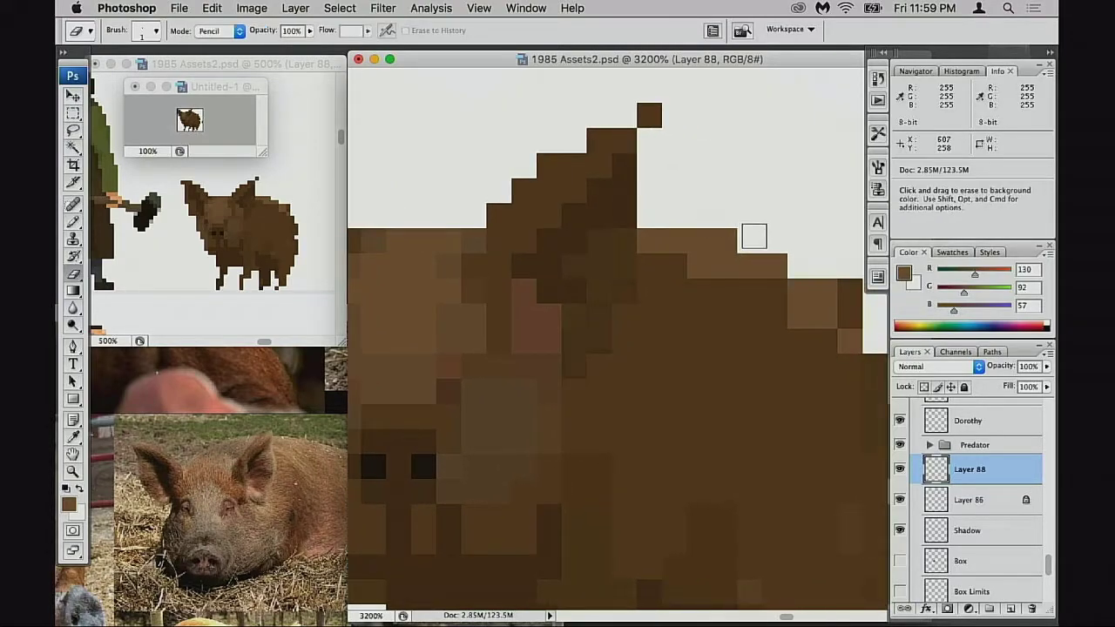
click(728, 241)
scroll(746, 237, right, 3)
scroll(746, 237, down, 1)
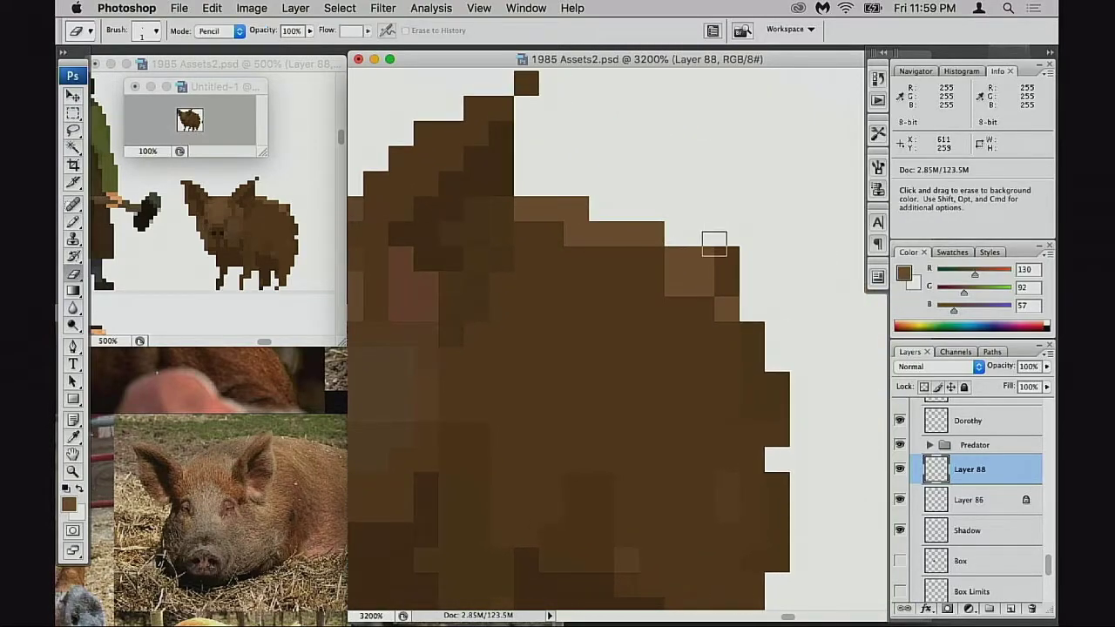
click(727, 259)
Recolour the dark forehead pixels beside the body-side ear with RGB 118, 86, 56 and RGB 130, 92, 57 browns sampled from the head
key(b)
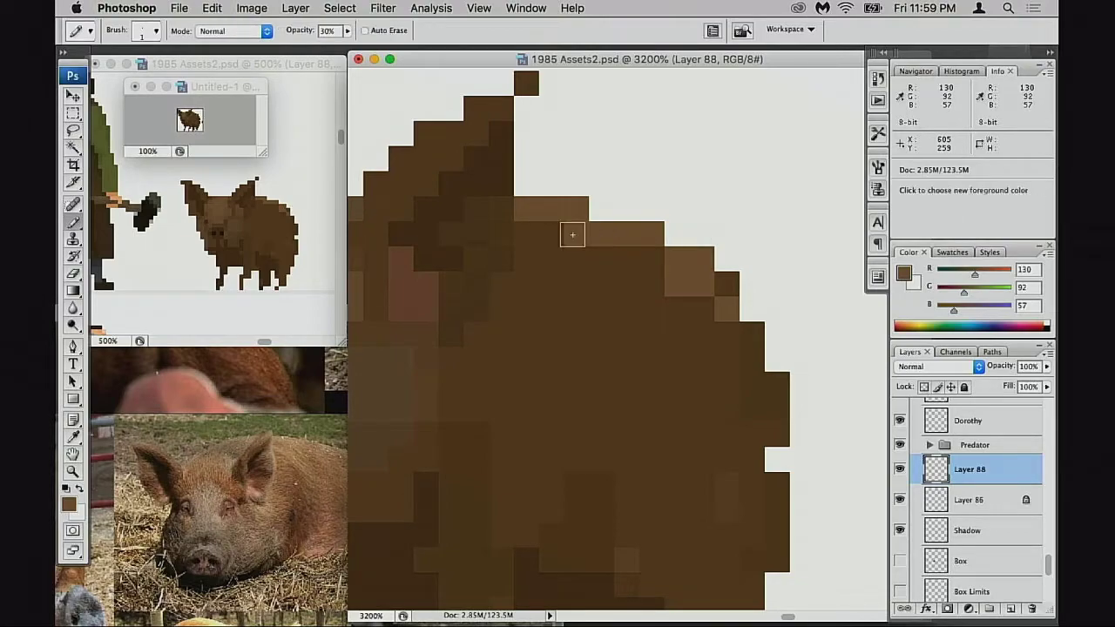
scroll(666, 265, down, 2)
scroll(666, 265, right, 1)
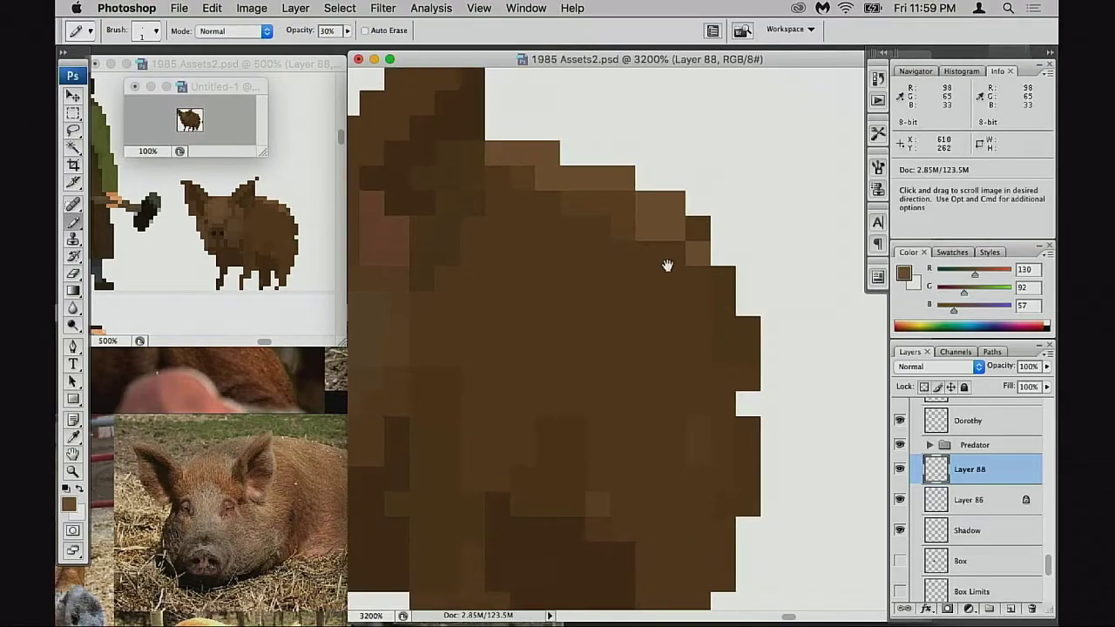
scroll(632, 246, down, 1)
scroll(632, 246, left, 1)
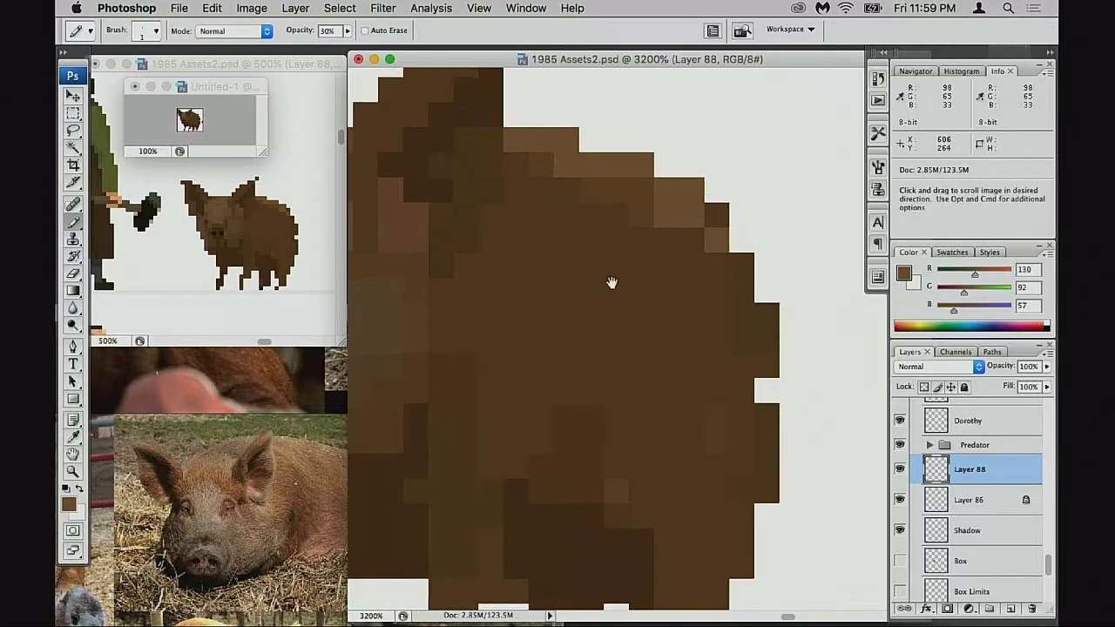
scroll(612, 282, down, 1)
scroll(612, 282, left, 2)
scroll(594, 261, up, 2)
scroll(594, 261, left, 3)
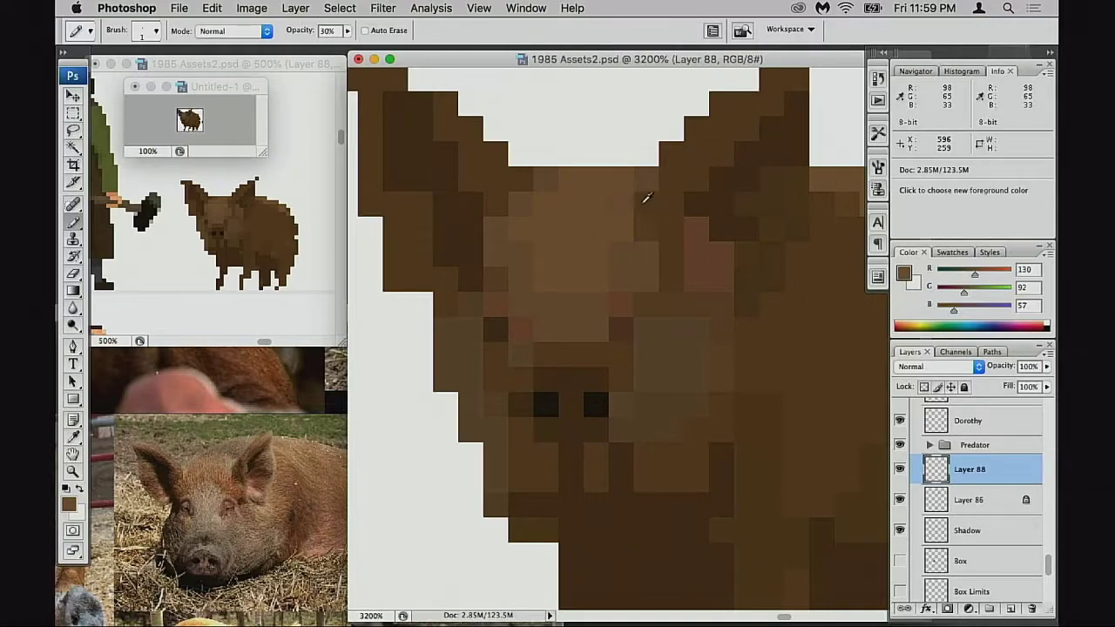
alt+click(641, 261)
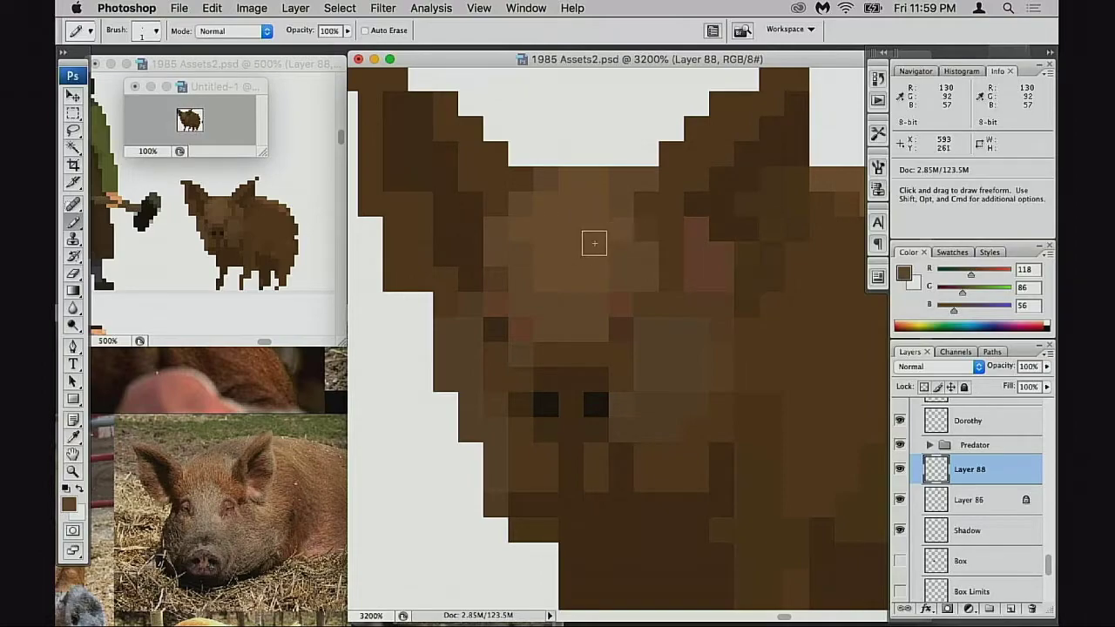
alt+click(593, 243)
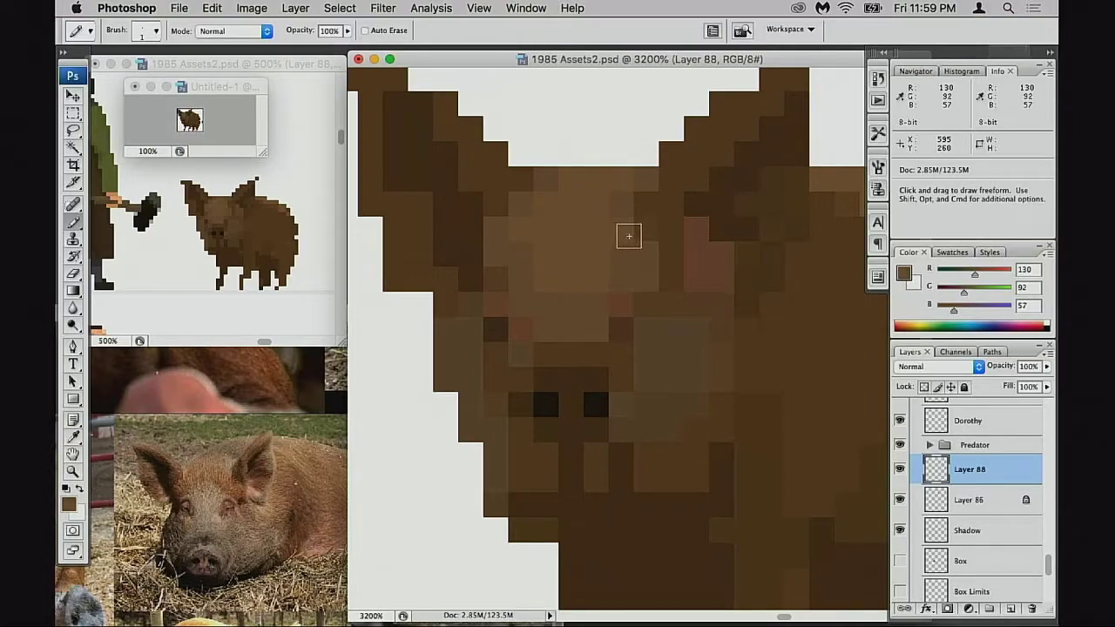
alt+click(631, 212)
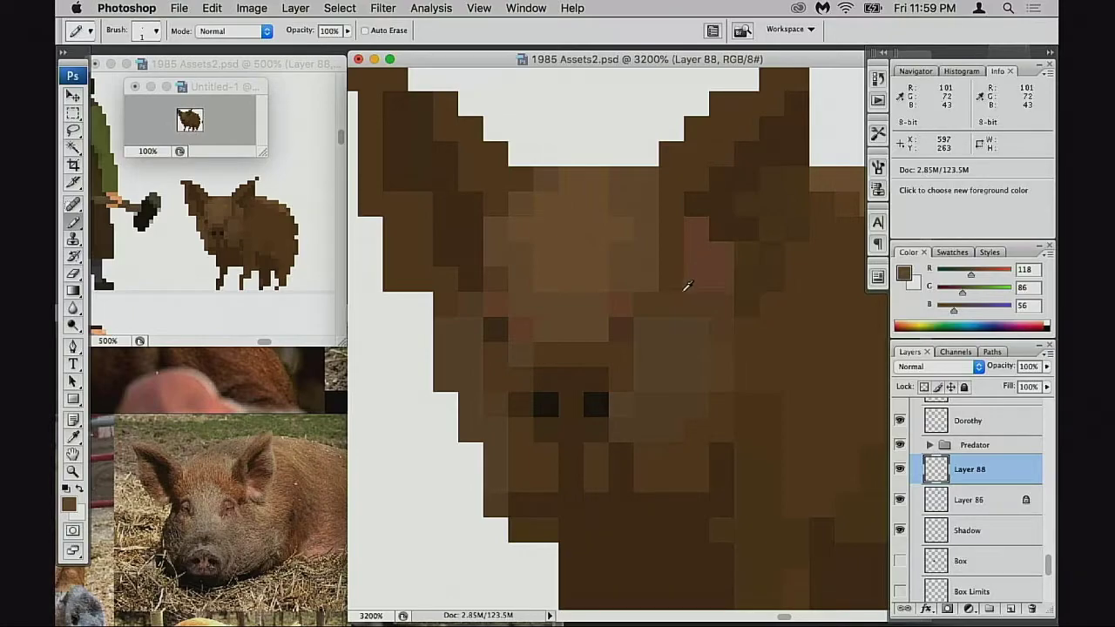
Widen the base of the body-side ear into the forehead with RGB 98, 65, 33 brown pixels
alt+click(658, 228)
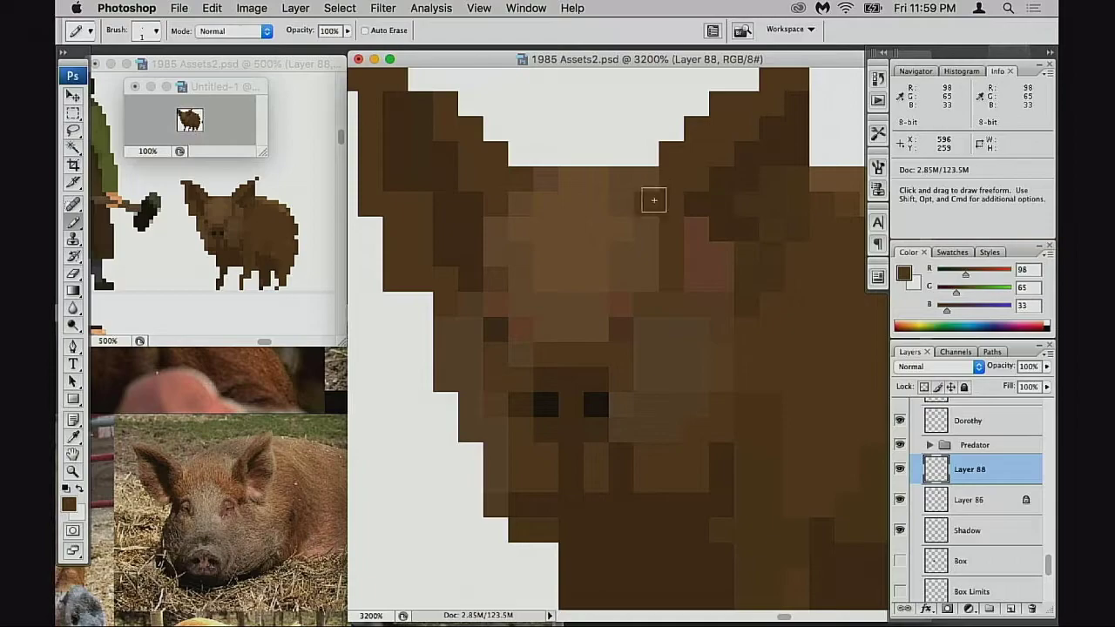
drag(654, 201, 655, 224)
key(super+z)
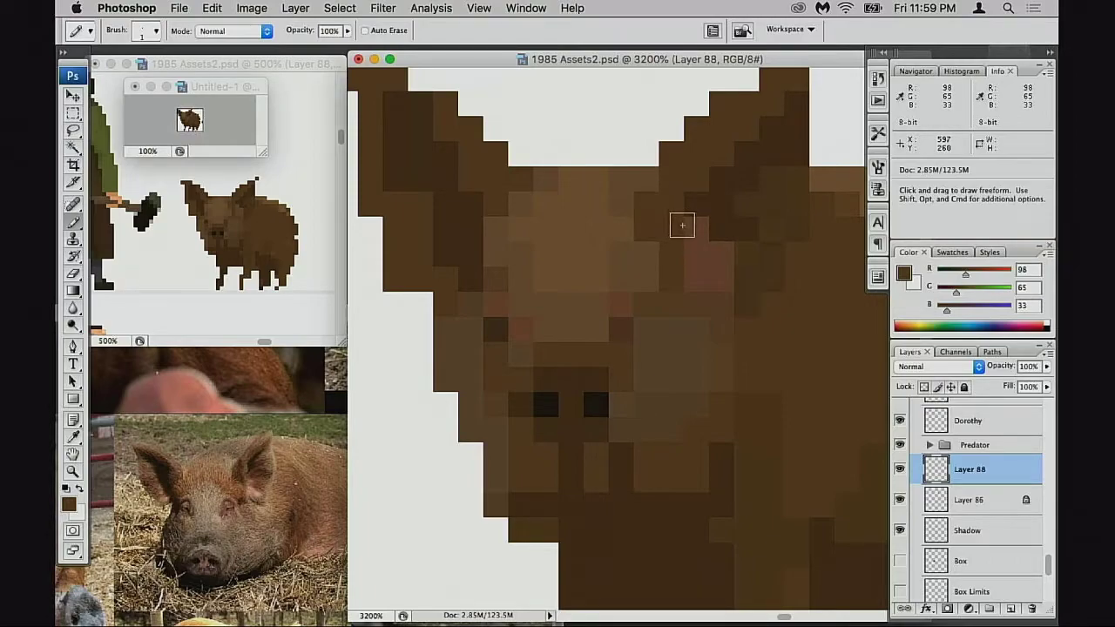
key(alt)
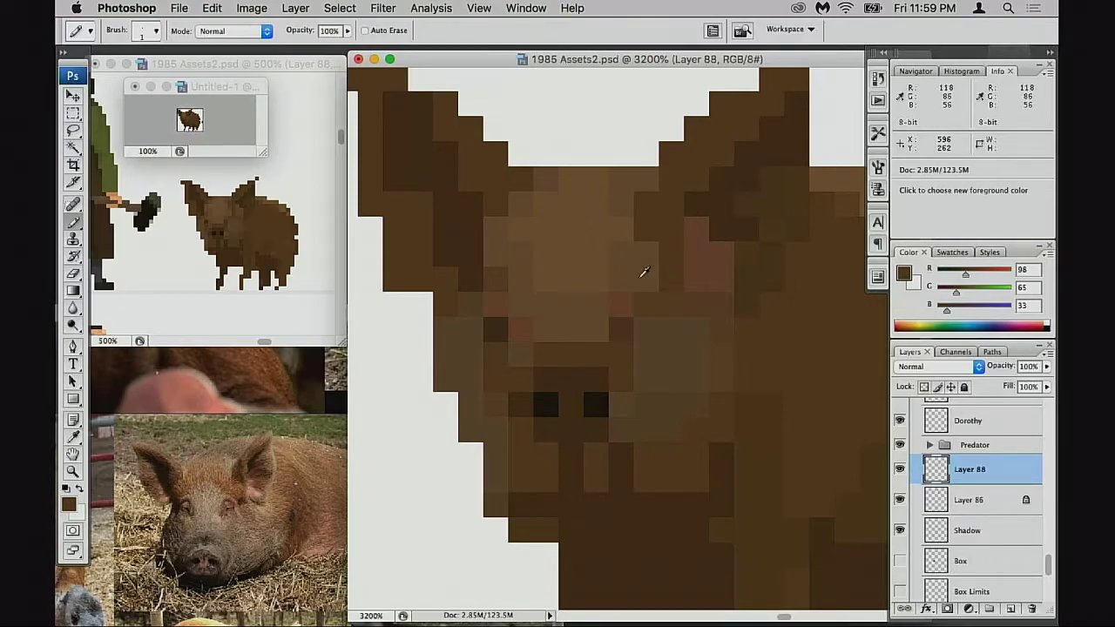
Recolour the face pixels below the body-side ear with sampled RGB 101, 72, 43 and RGB 118, 86, 56 browns
alt+click(663, 291)
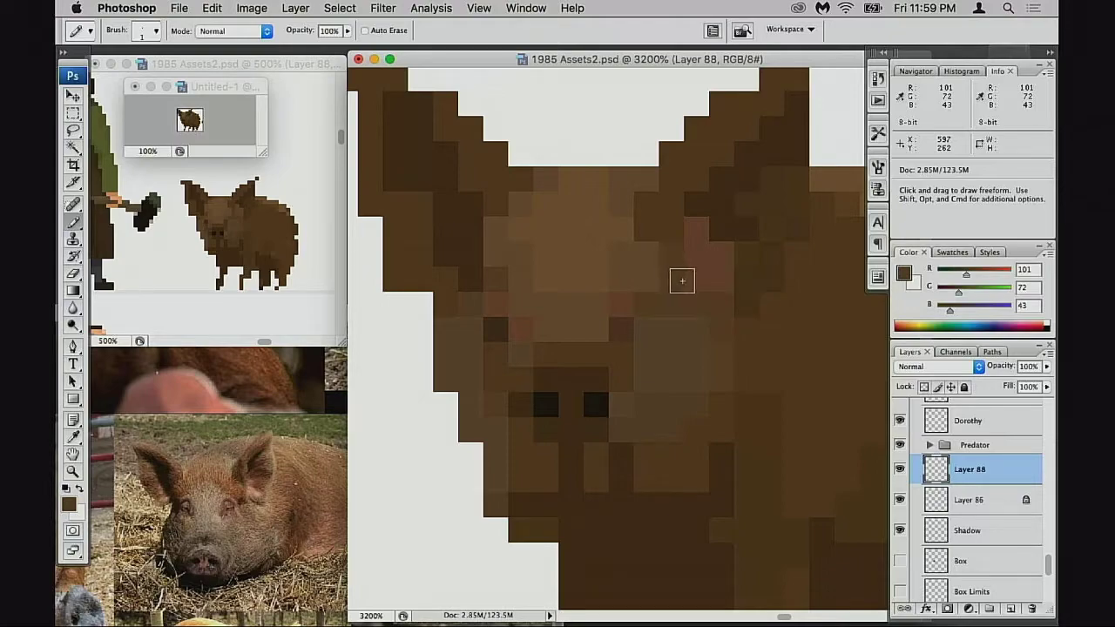
key(alt)
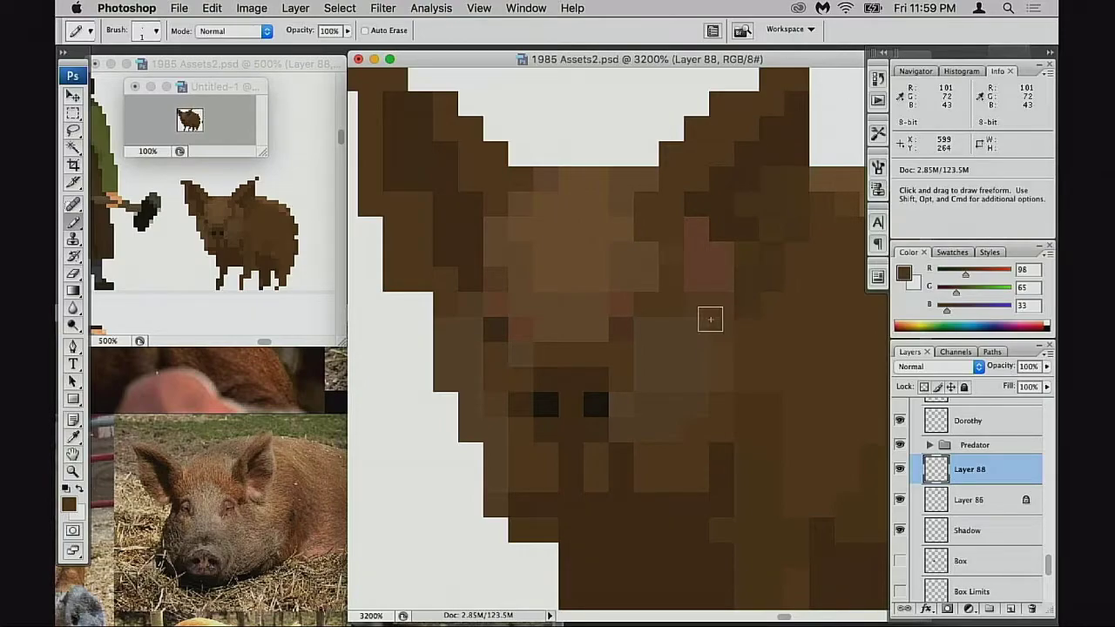
alt+click(649, 291)
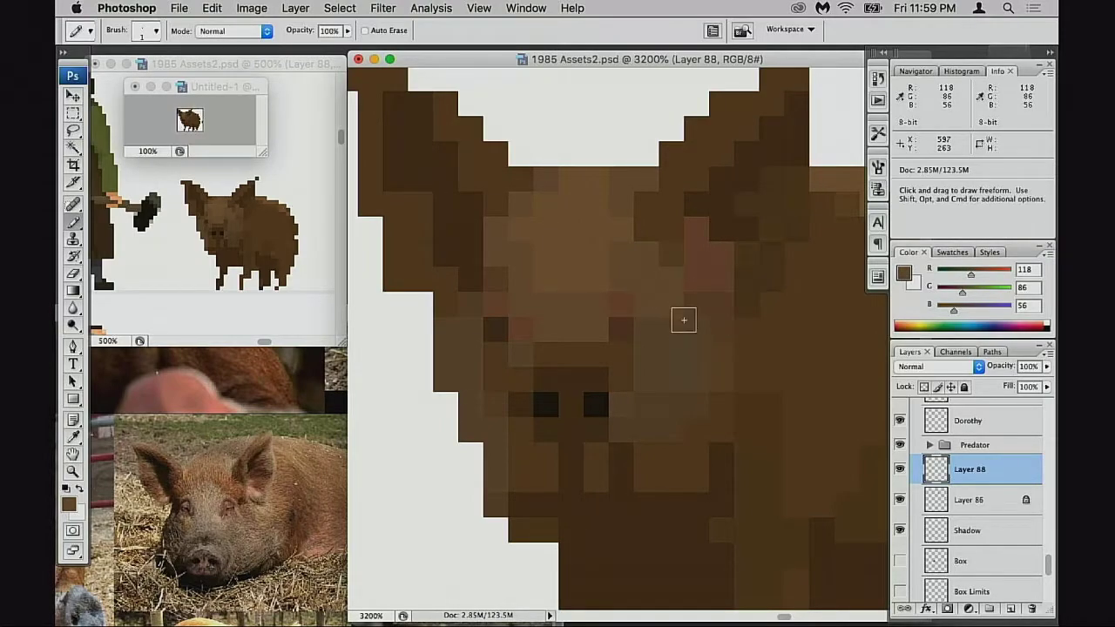
alt+click(627, 348)
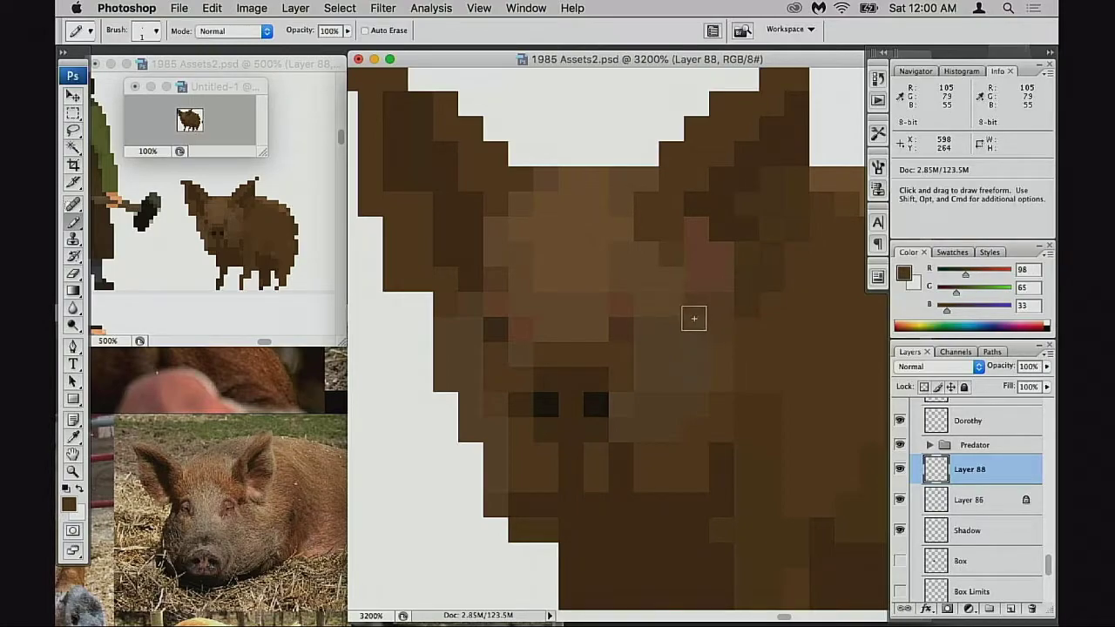
alt+click(653, 304)
Extend the reddish patches above both eyes with RGB 118, 75, 52 and soften the forehead's edge with neighbouring browns
alt+click(627, 304)
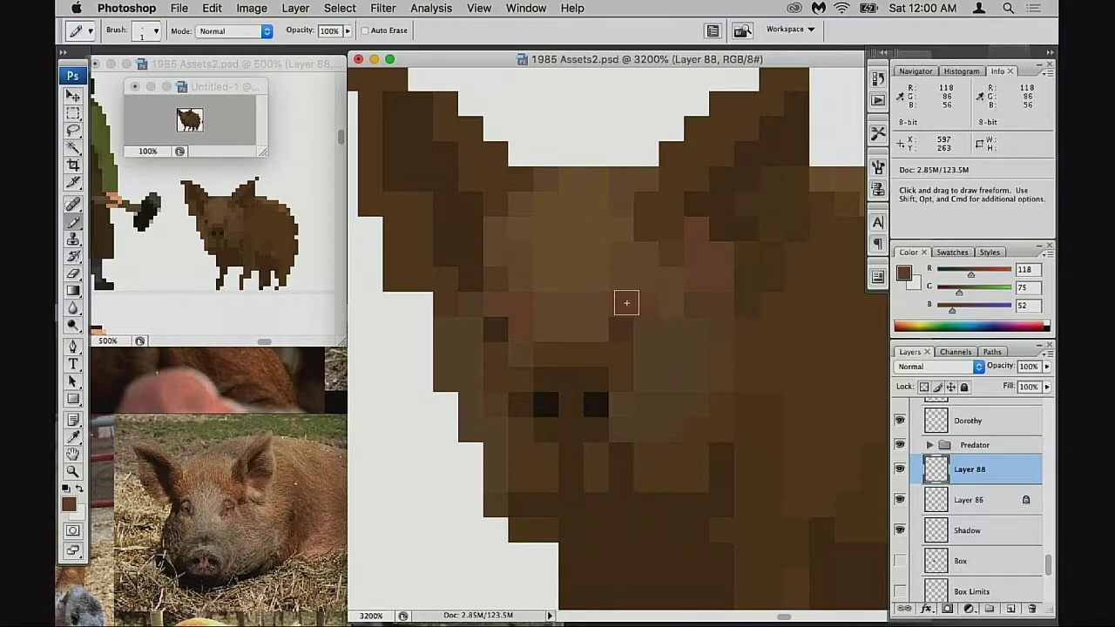
alt+click(498, 271)
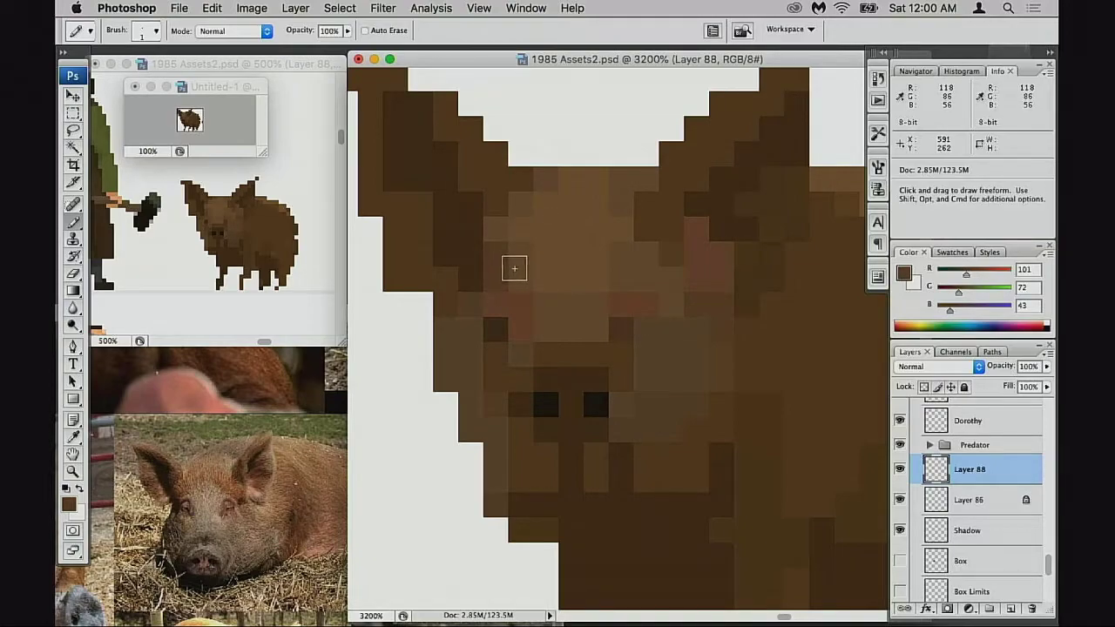
alt+click(527, 219)
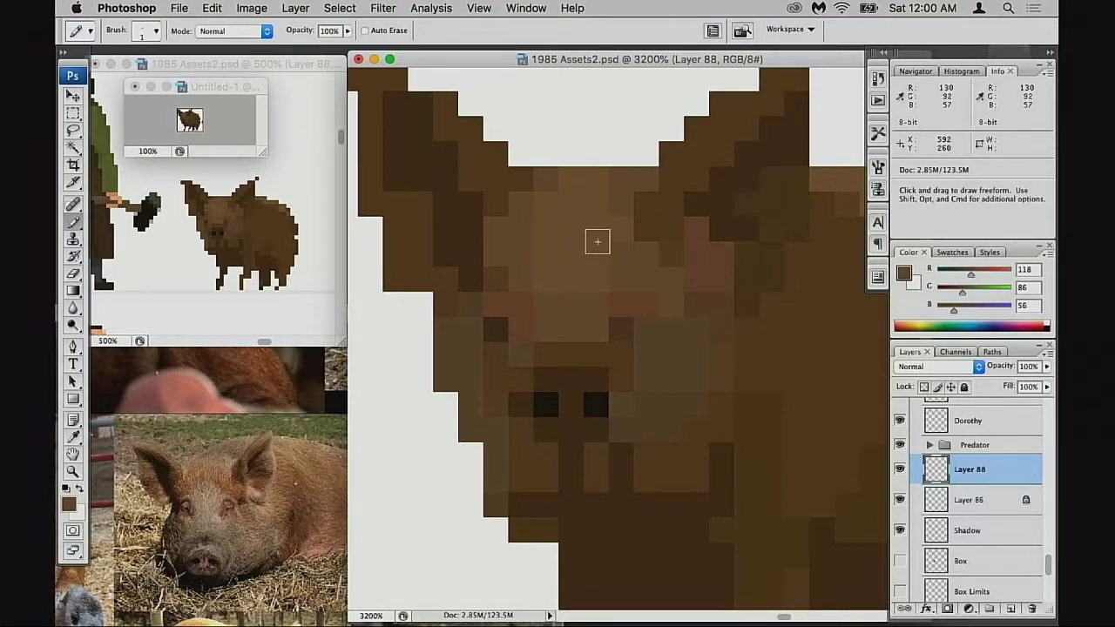
Recolour the pixels beside the outer eye with RGB 98, 65, 33 and RGB 105, 79, 55 browns sampled from the face
alt+click(473, 353)
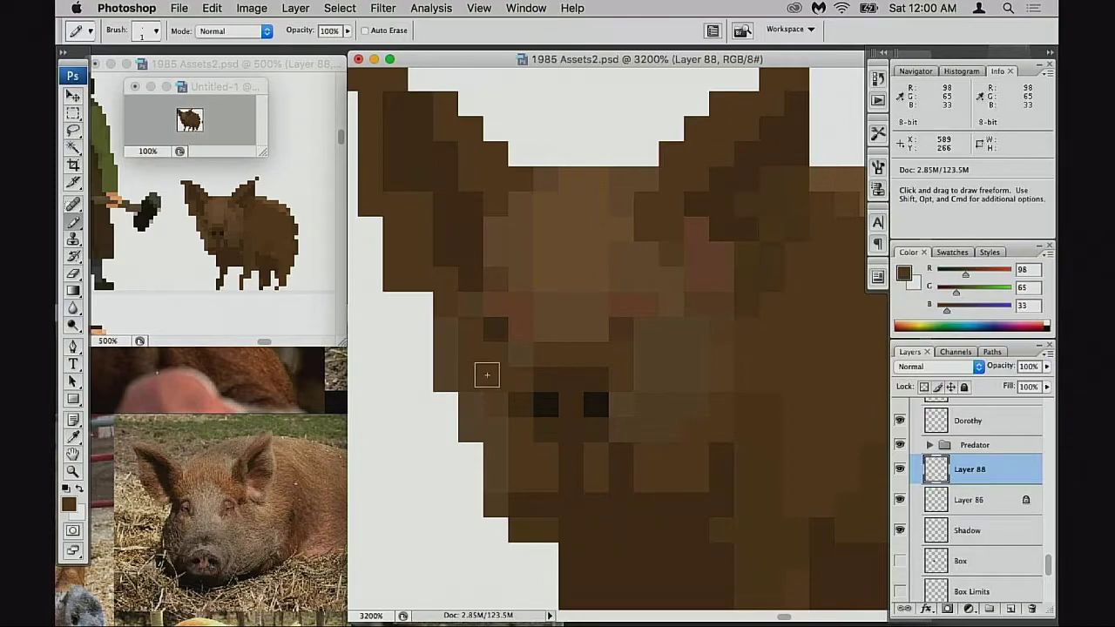
alt+click(467, 365)
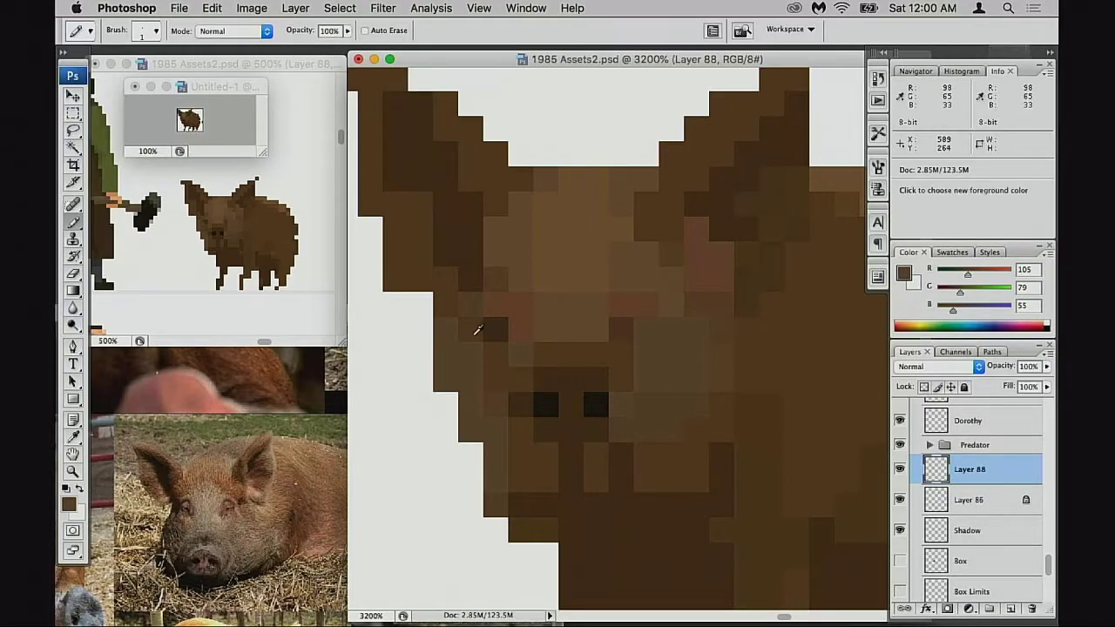
alt+click(475, 326)
Erase two corner pixels along the lower outer edge of the ear away from the body
scroll(542, 333, down, 2)
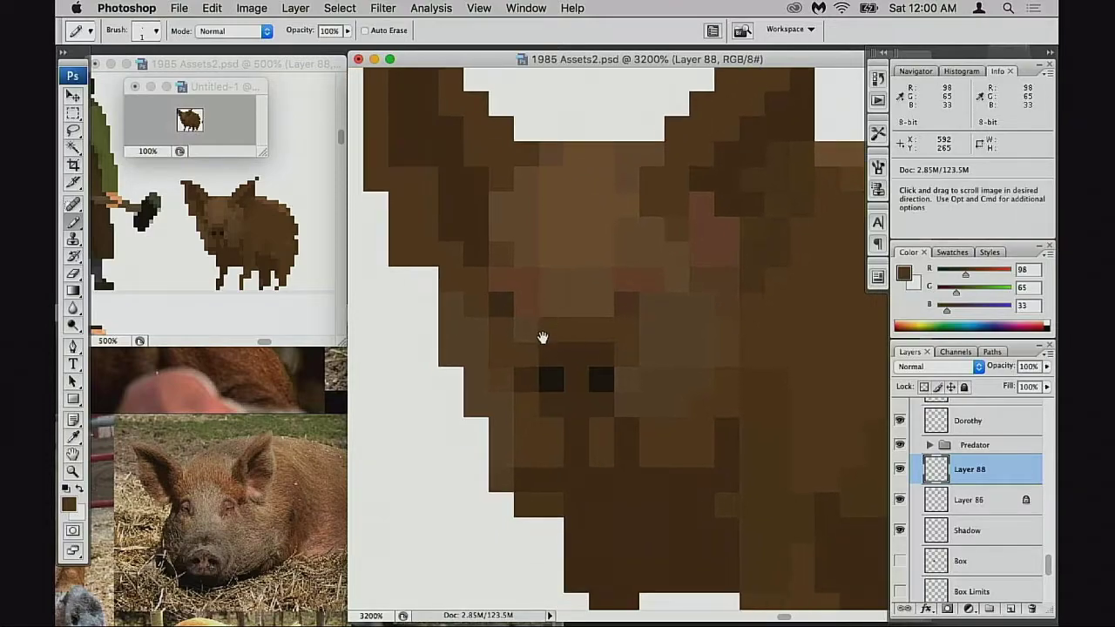
key(e)
click(408, 253)
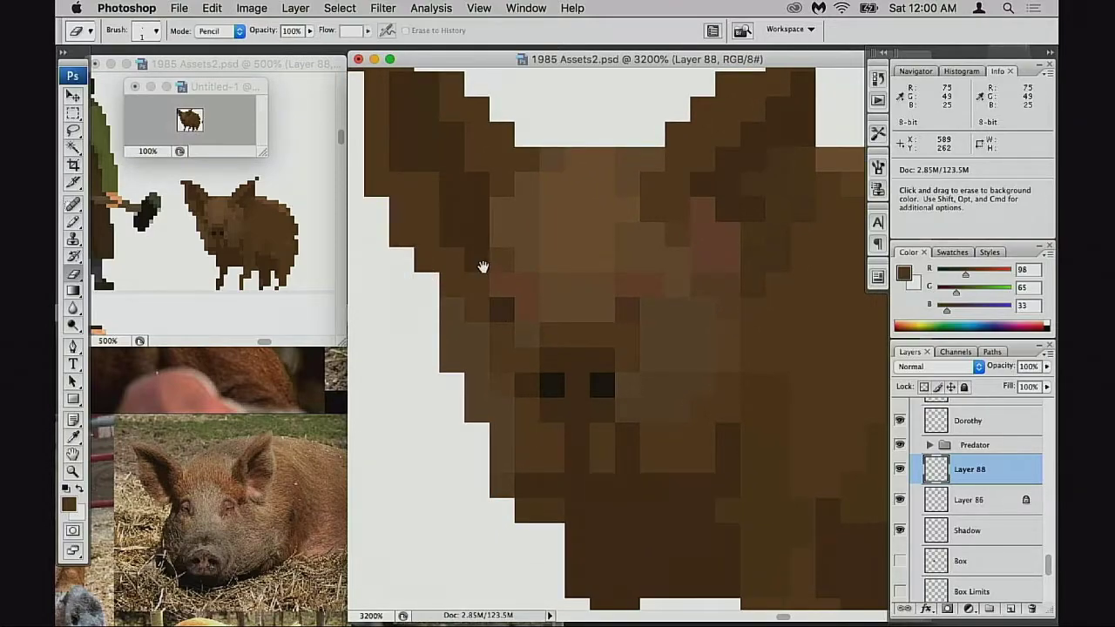
scroll(483, 278, up, 3)
click(382, 254)
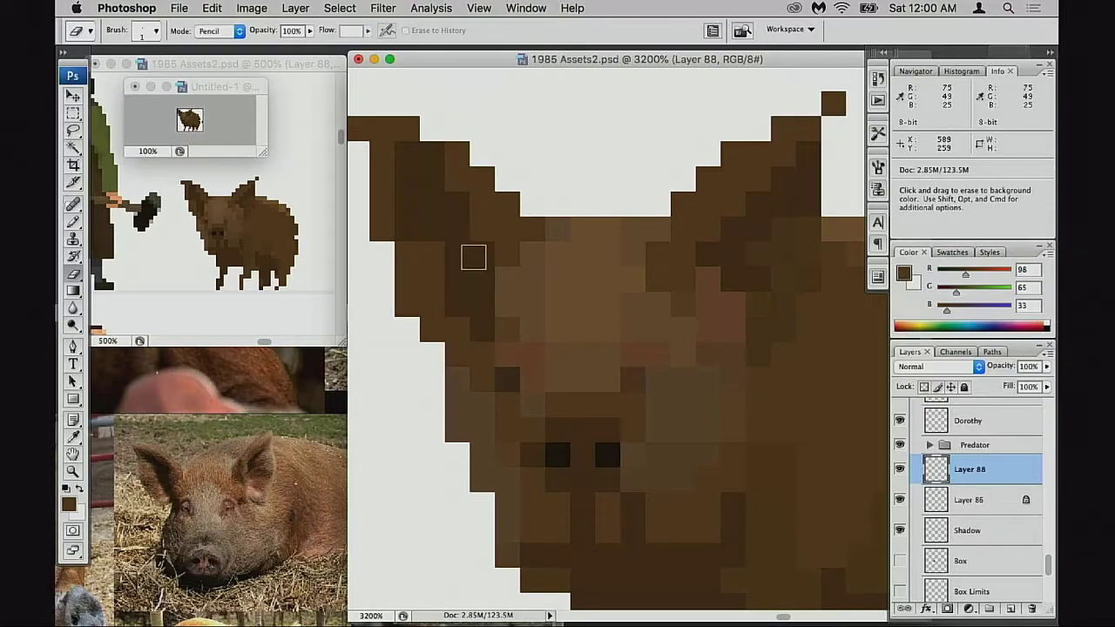
Soften the edges of the dark shadow inside the ear away from the body with RGB 85, 56, 28 brown
key(v)
key(b)
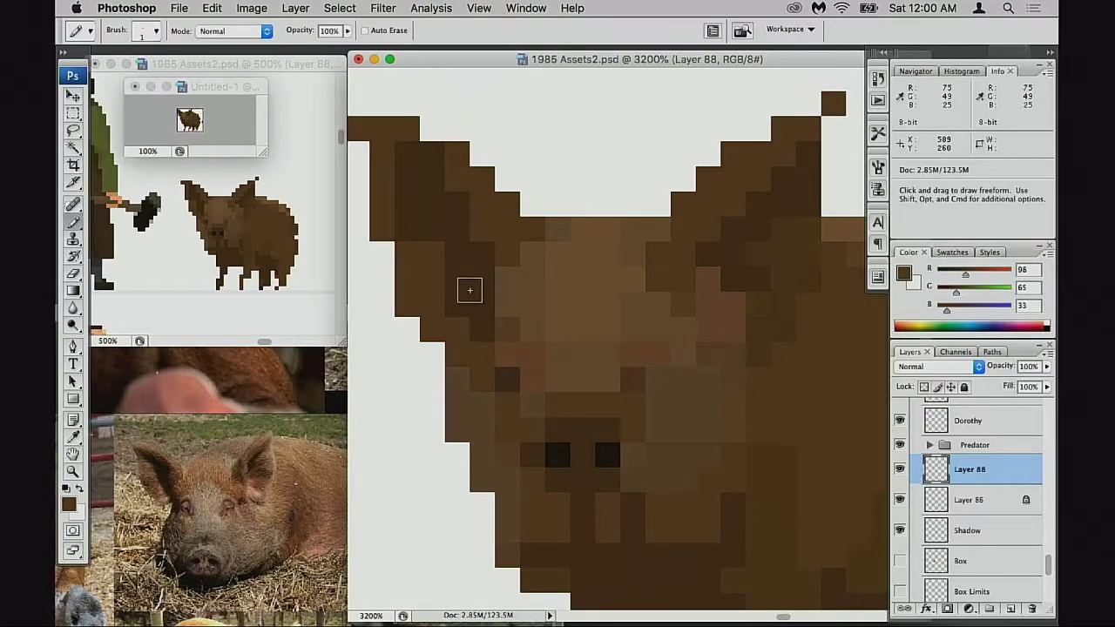
scroll(455, 299, up, 3)
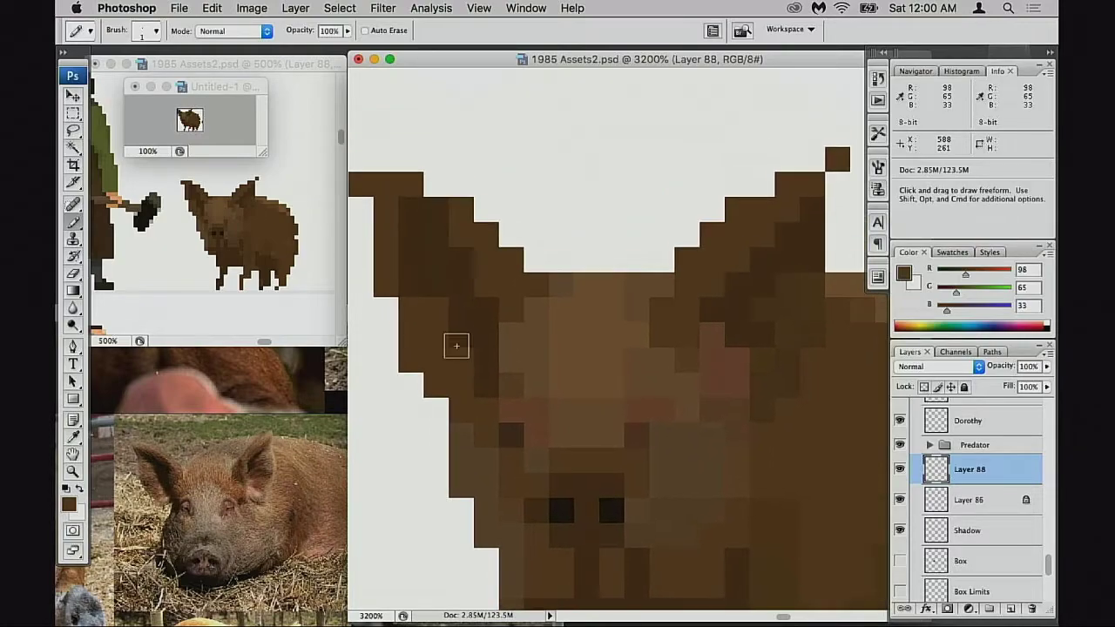
alt+click(775, 304)
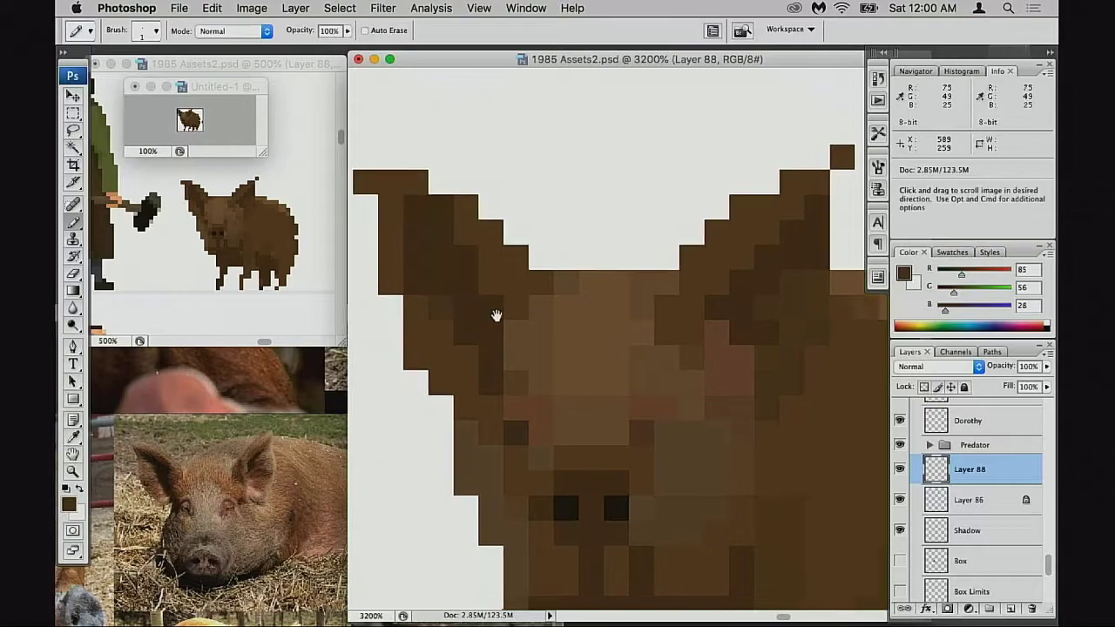
scroll(492, 328, down, 1)
scroll(492, 328, left, 1)
scroll(528, 326, down, 1)
scroll(528, 326, left, 1)
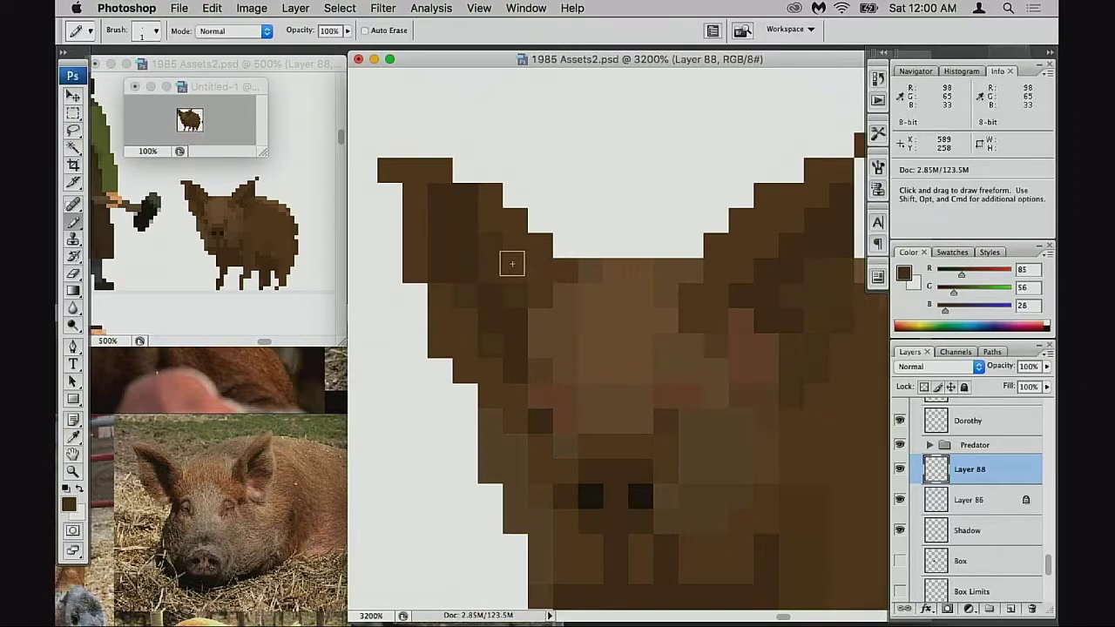
Refine that ear's inner shadow and lower its upper edge with RGB 98, 65, 33, RGB 75, 49, 25 and RGB 85, 56, 28 browns
alt+click(507, 251)
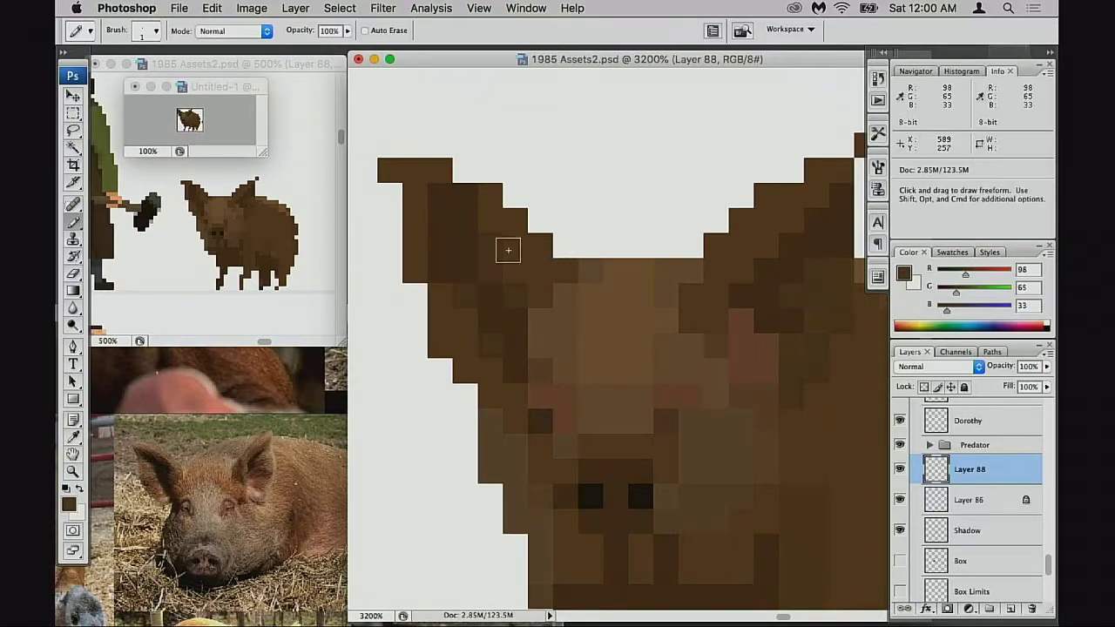
alt+click(498, 301)
alt+click(473, 303)
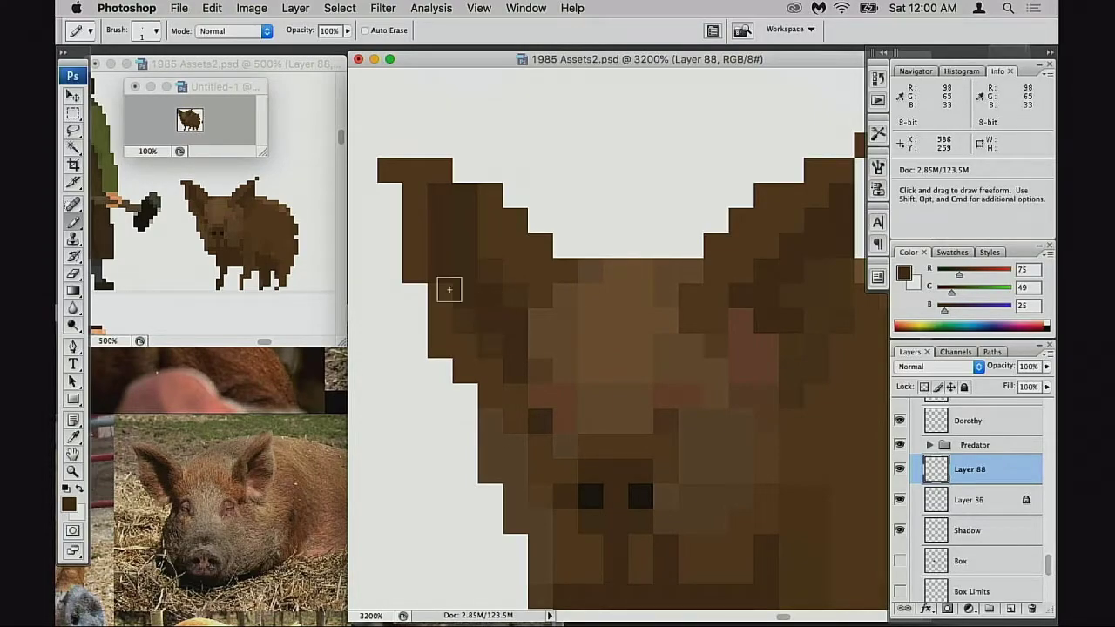
scroll(442, 323, up, 2)
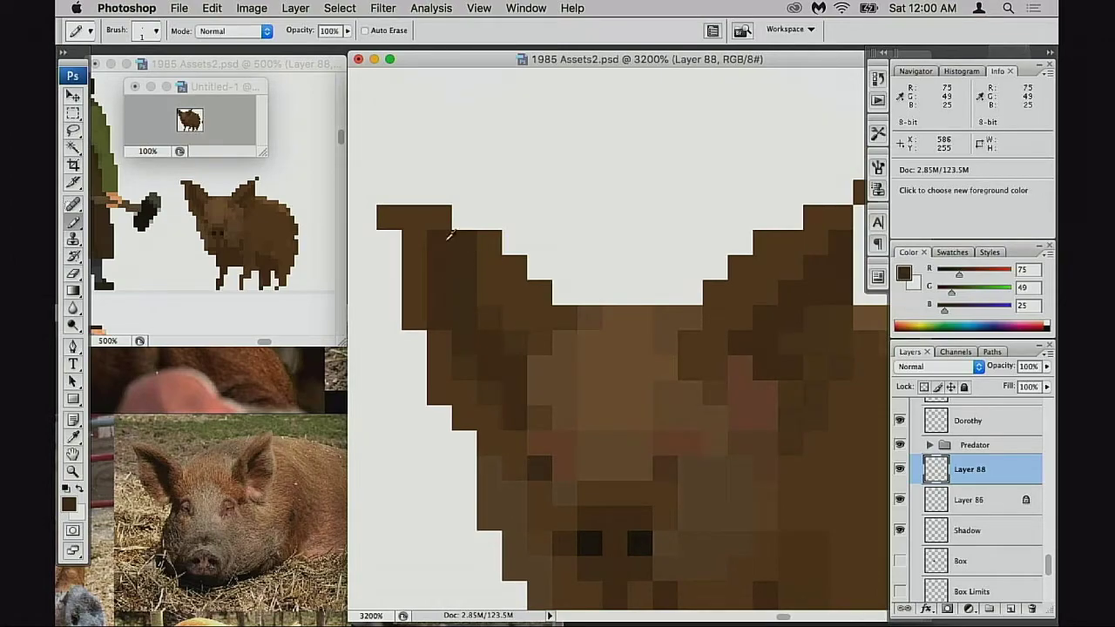
alt+click(480, 243)
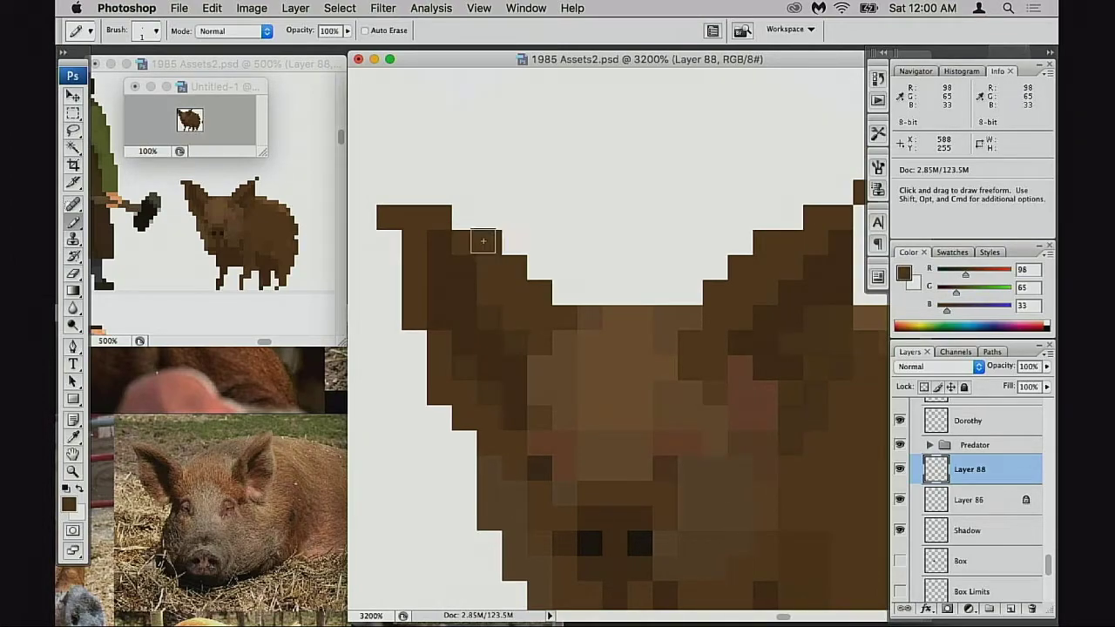
click(444, 236)
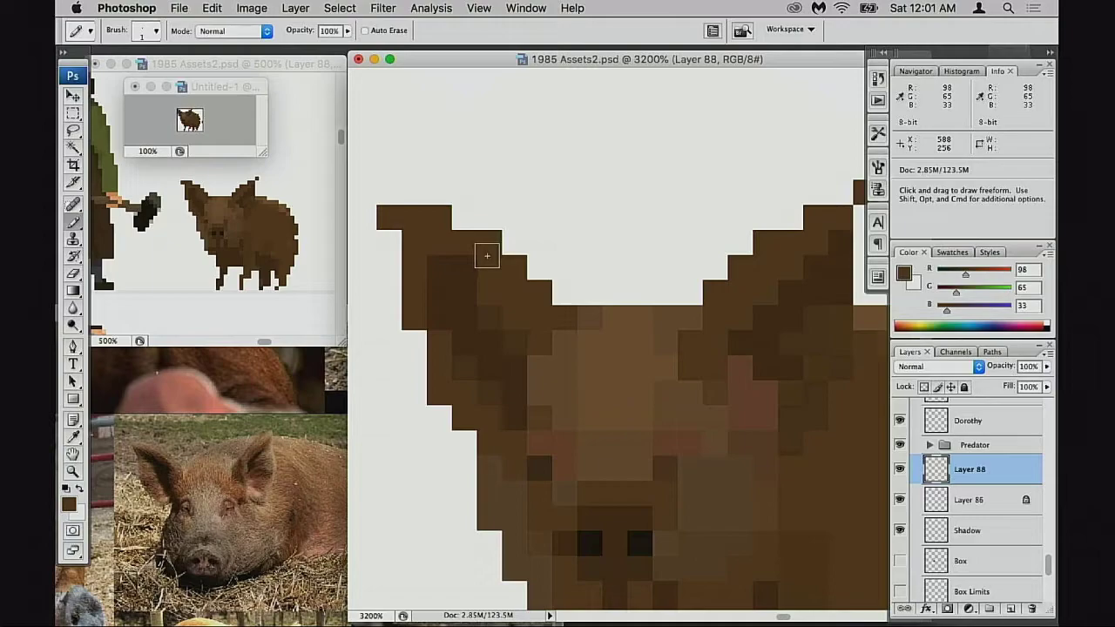
alt+click(459, 275)
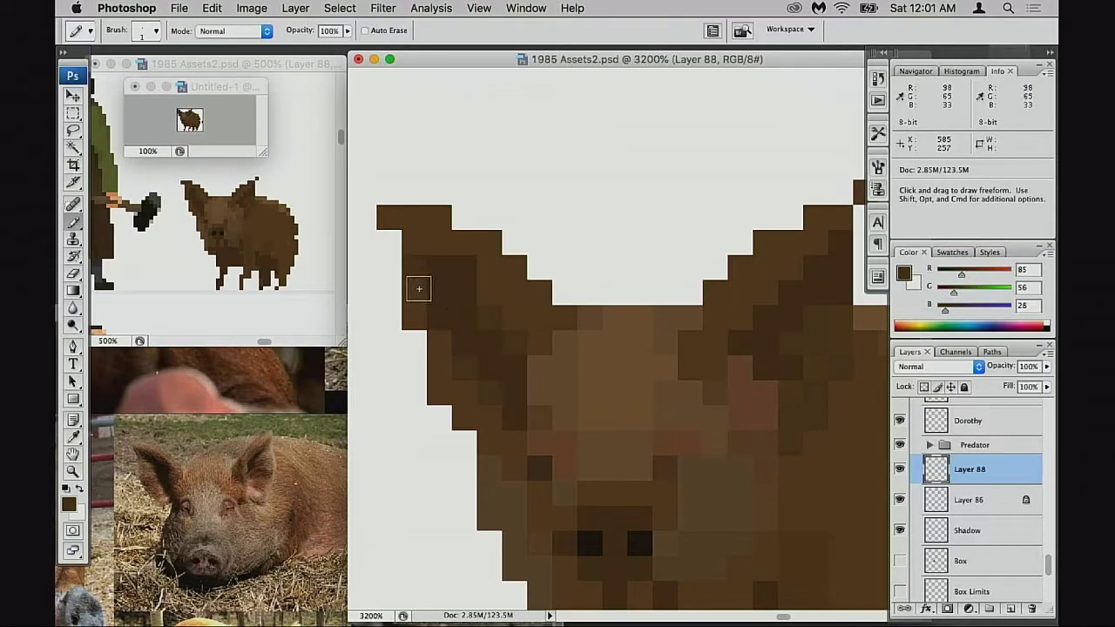
Shade the inside and lower back edge of the body-side ear with sampled RGB 85, 56, 28 brown
mouse_move(555, 357)
mouse_down()
mouse_move(526, 361)
mouse_move(545, 328)
mouse_move(527, 320)
mouse_move(591, 336)
mouse_up()
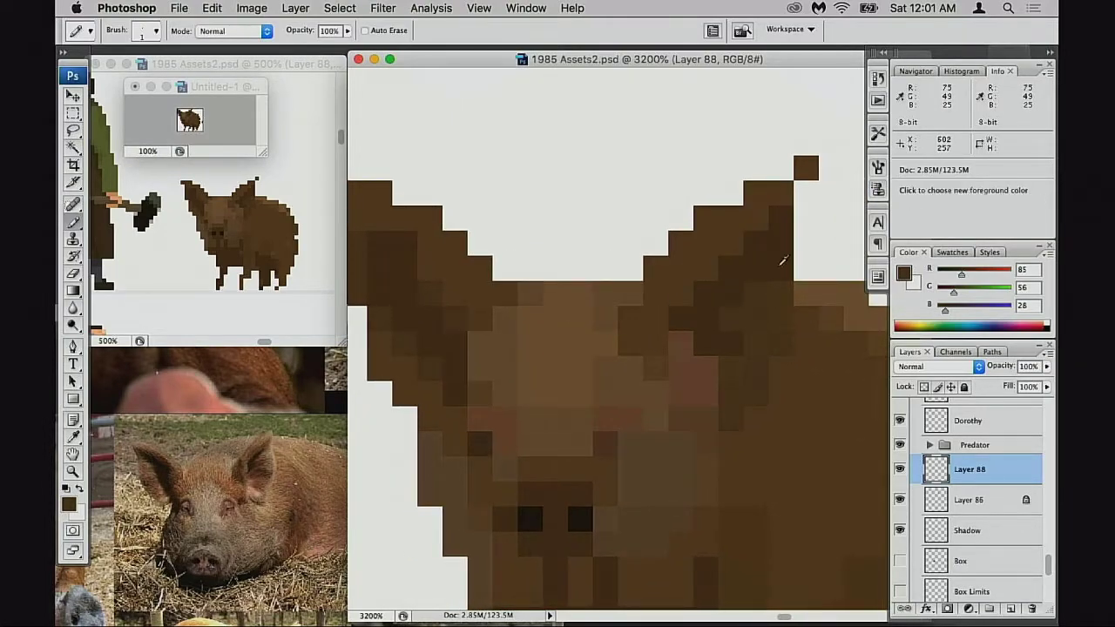
alt+click(441, 293)
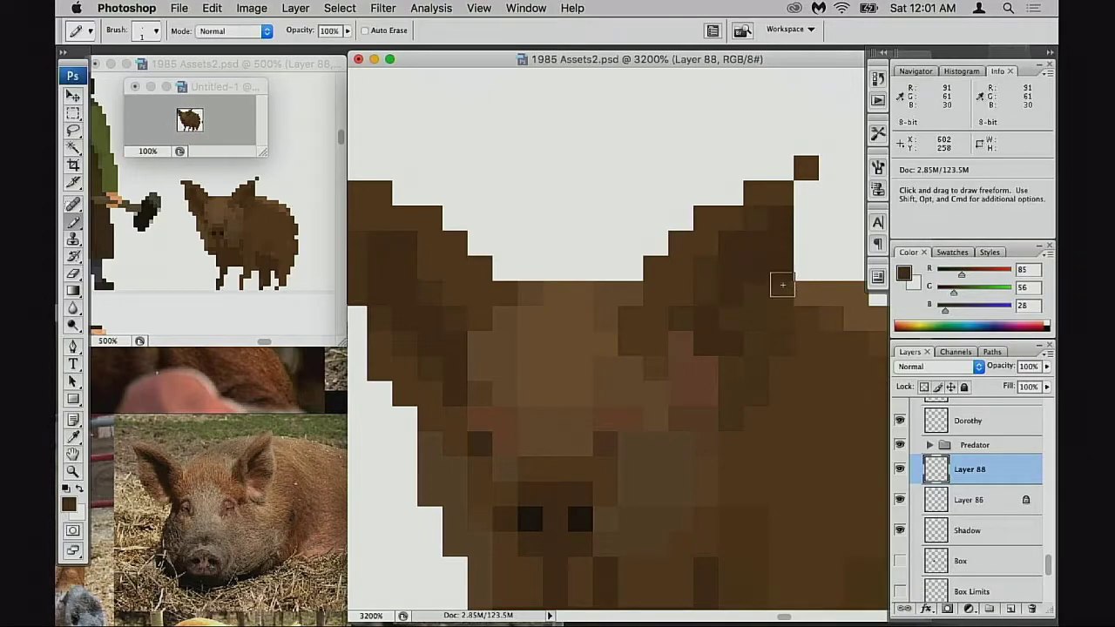
key(alt)
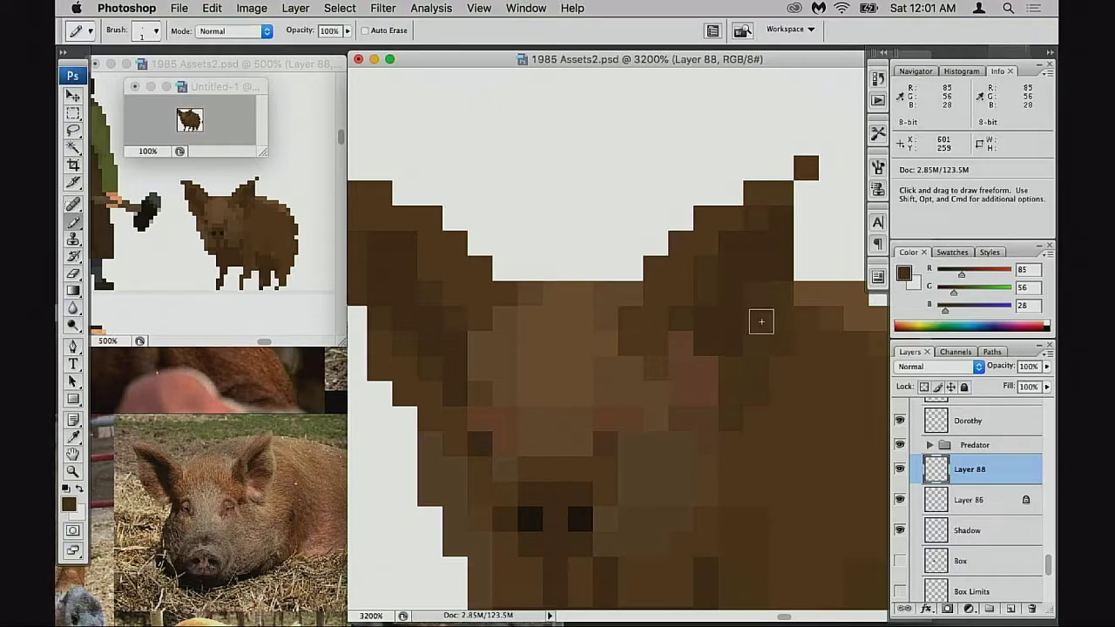
key(alt)
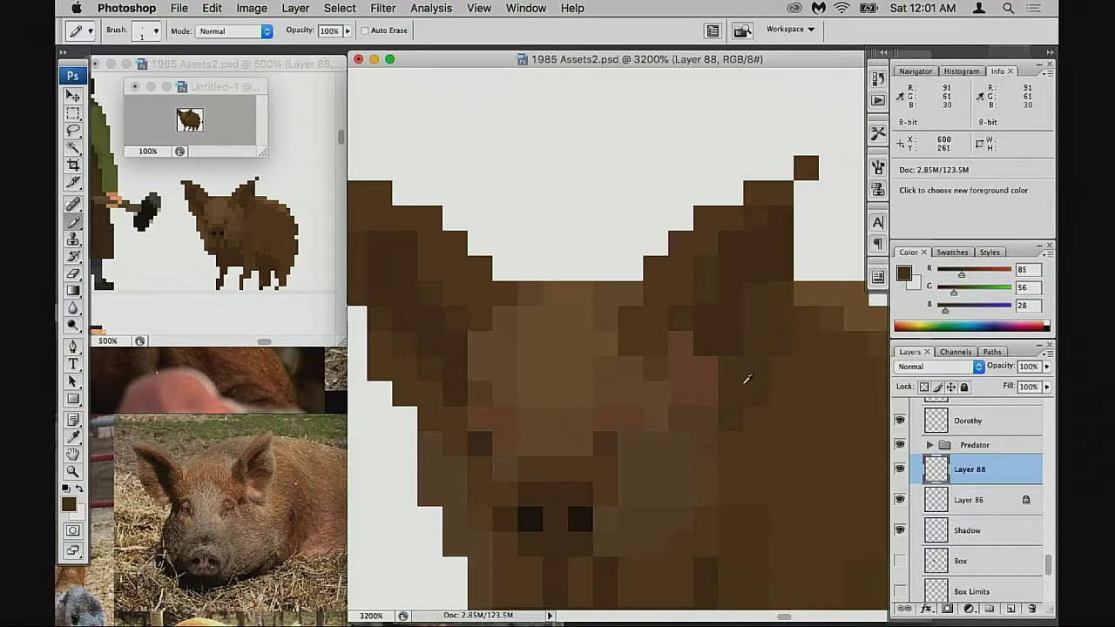
Tone down the reddish pixels below the body-side ear with RGB 91, 61, 30 brown at 30% and 60% opacity
click(689, 348)
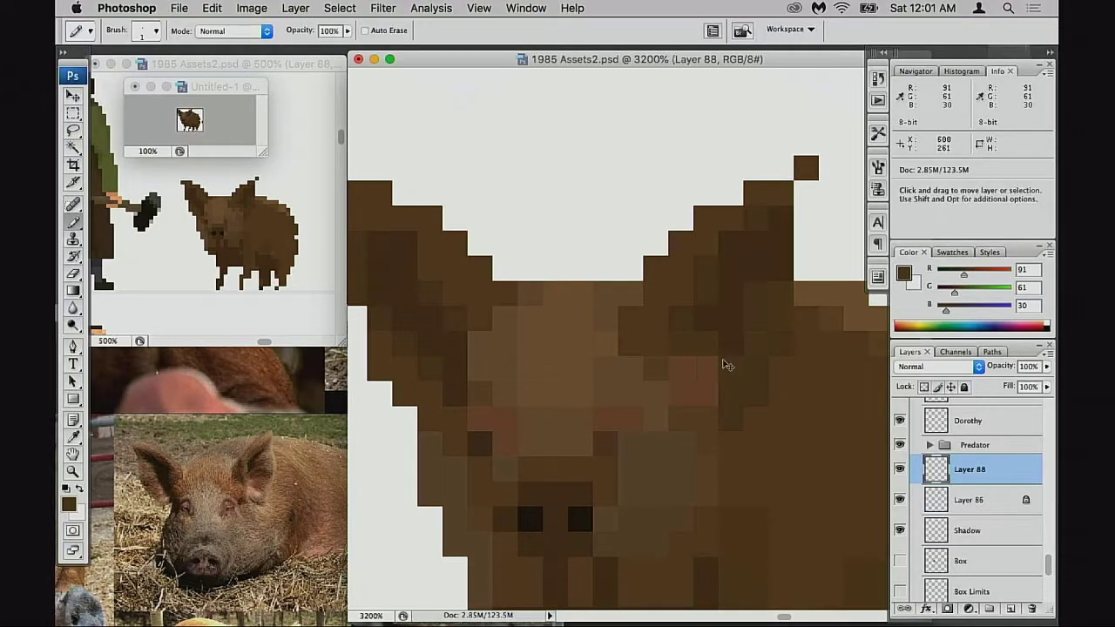
key(super+z)
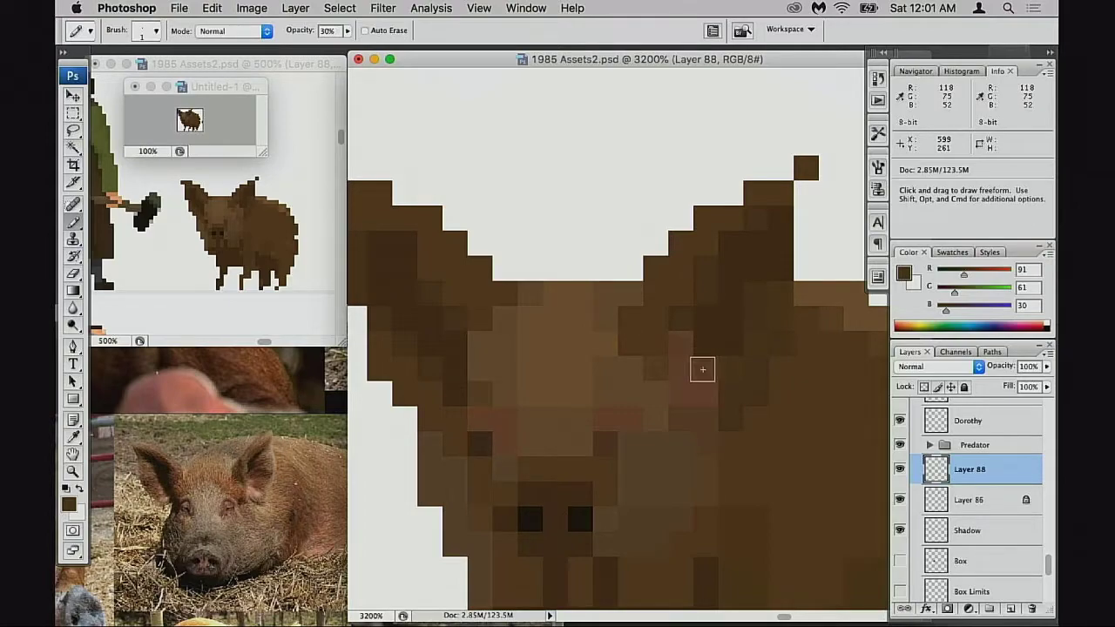
key(6)
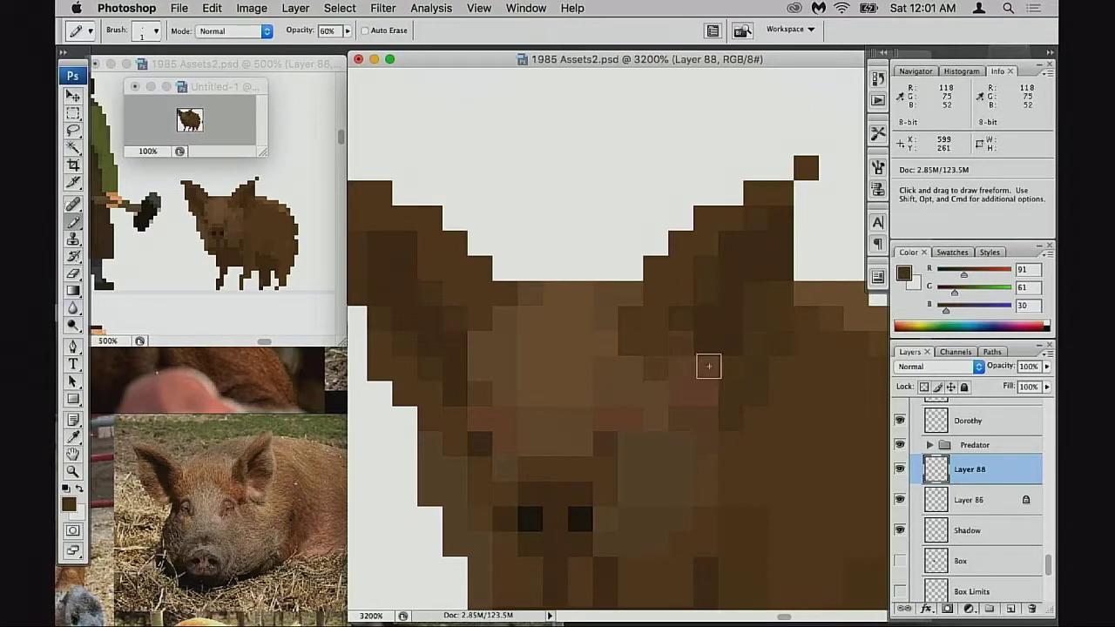
scroll(741, 373, down, 5)
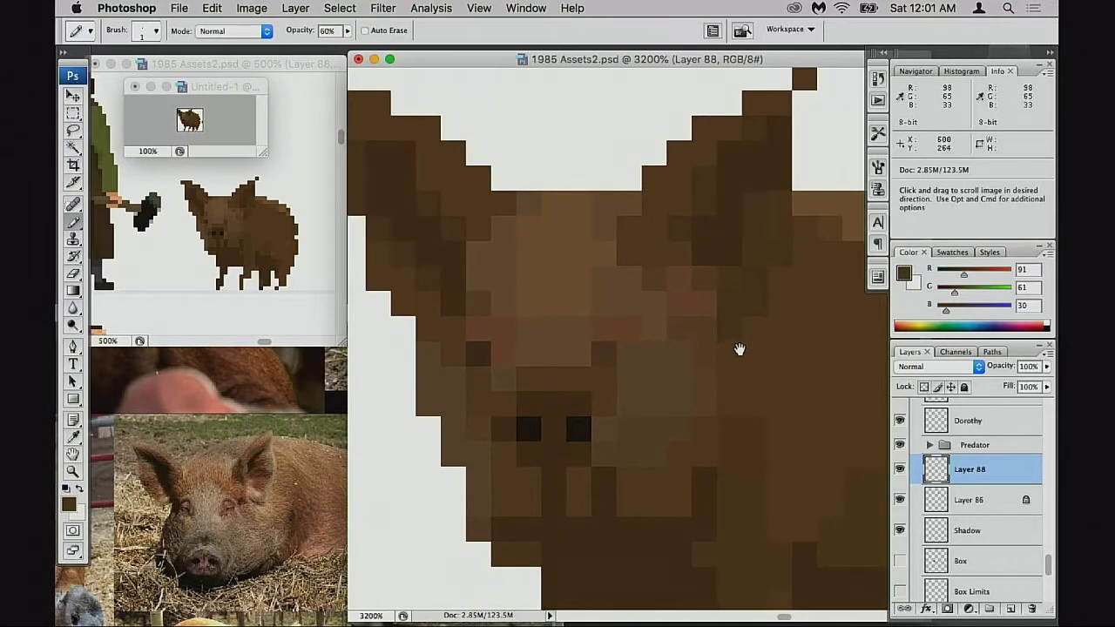
drag(740, 349, 667, 373)
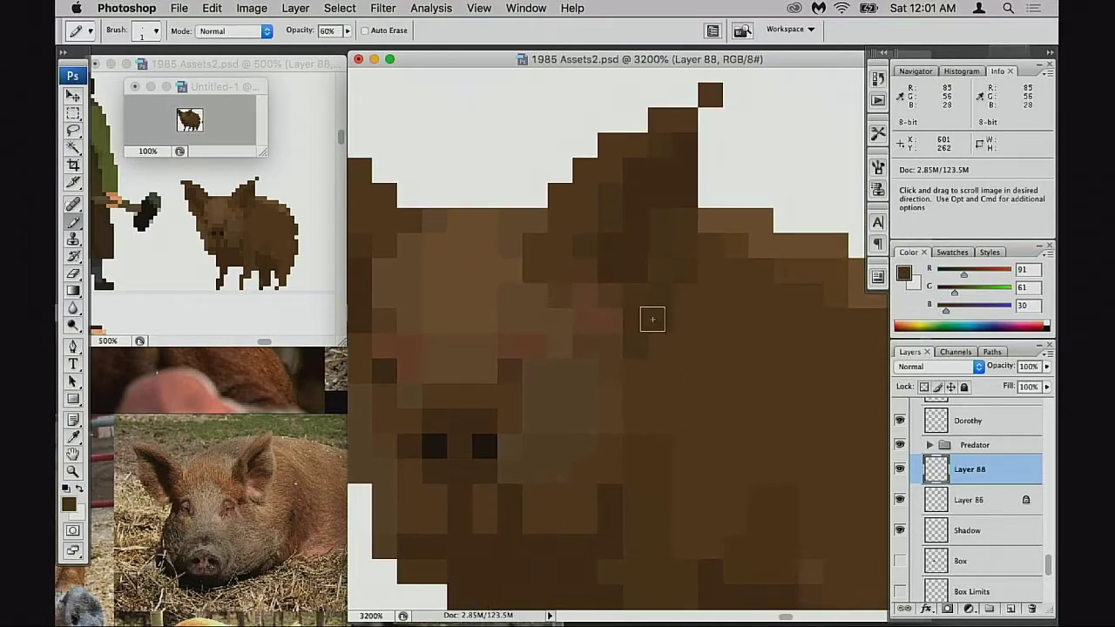
key(v)
scroll(653, 335, down, 4)
scroll(653, 336, right, 4)
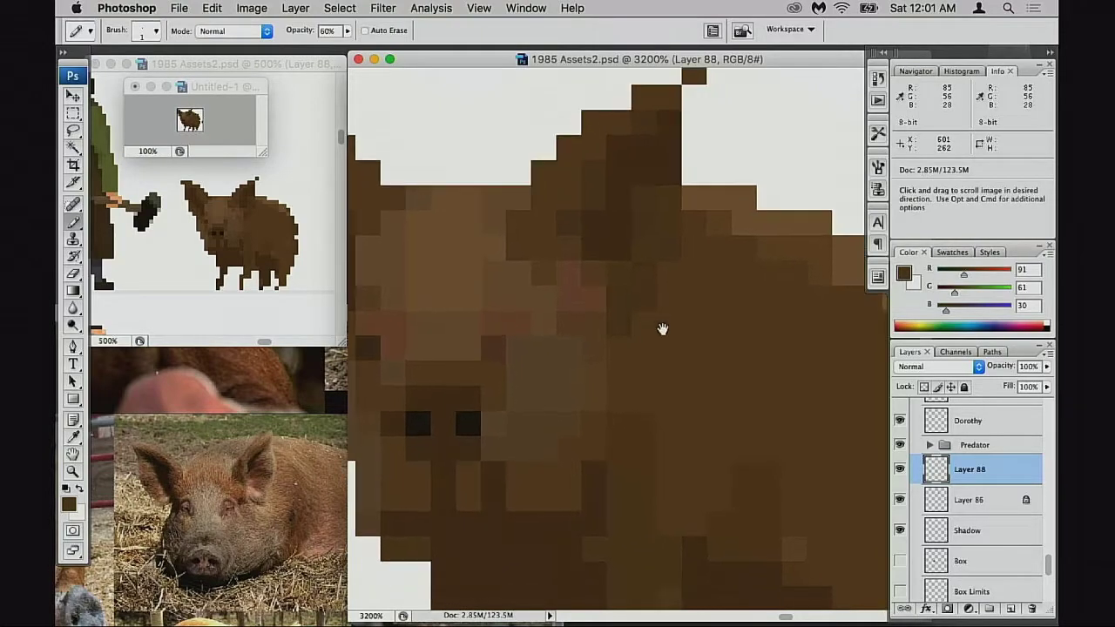
Lighten the coat behind the body-side ear and across the upper flank with sampled RGB 108, 73, 40 and RGB 101, 72, 43 browns
key(b)
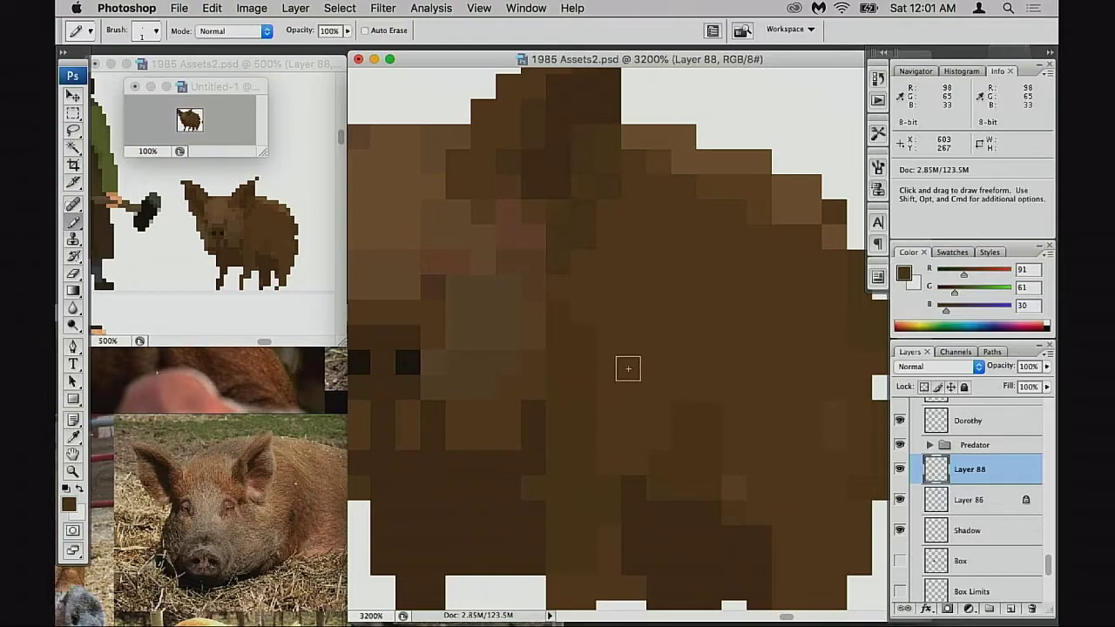
key(alt)
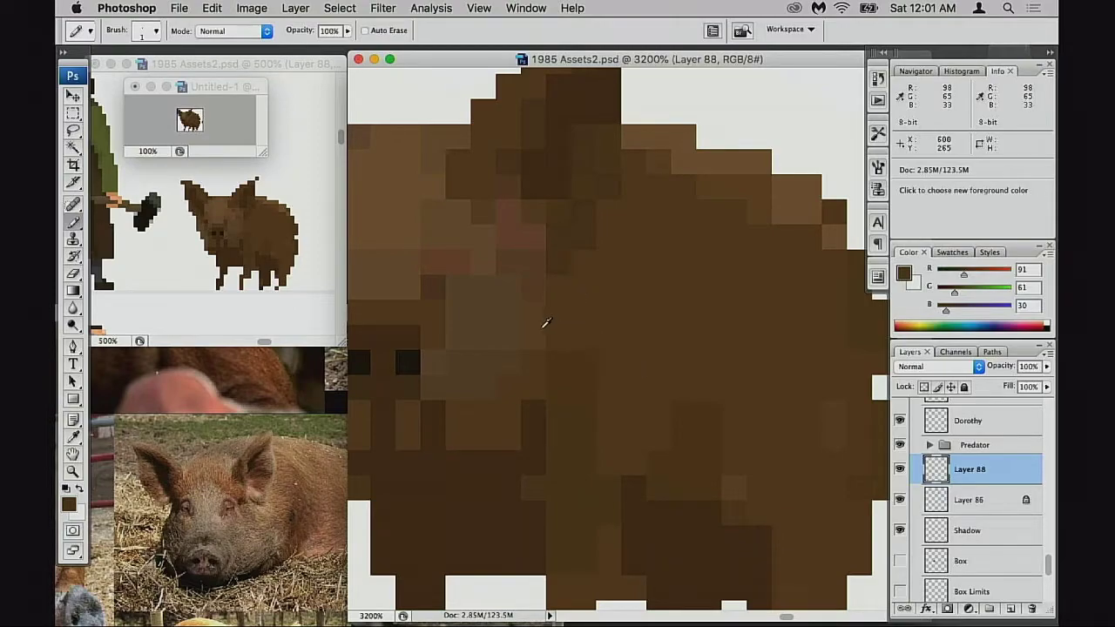
alt+click(531, 324)
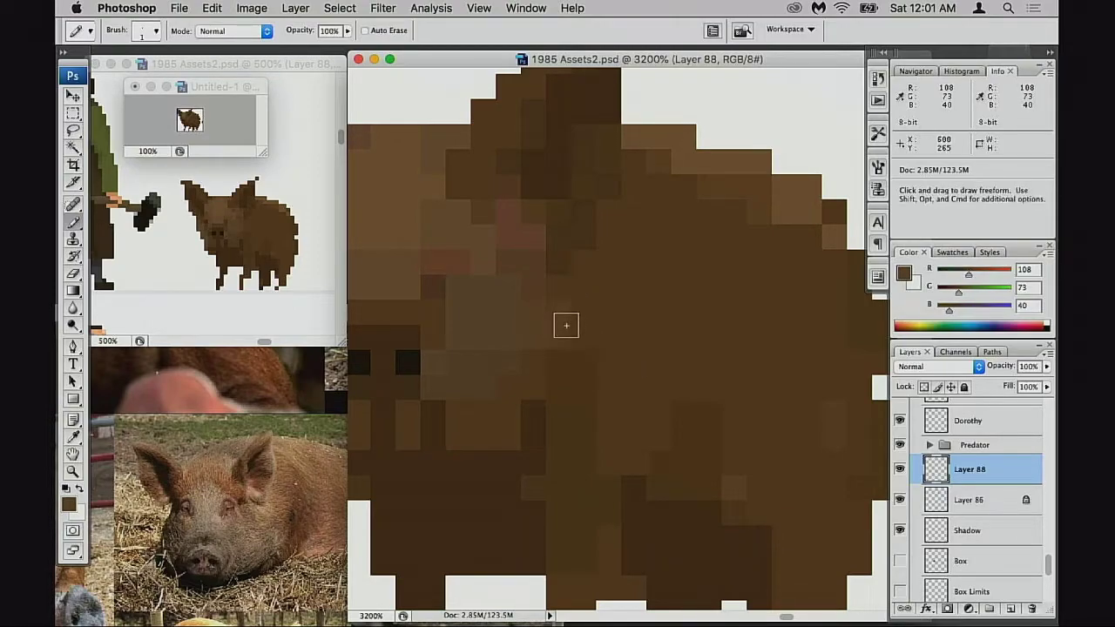
alt+click(538, 344)
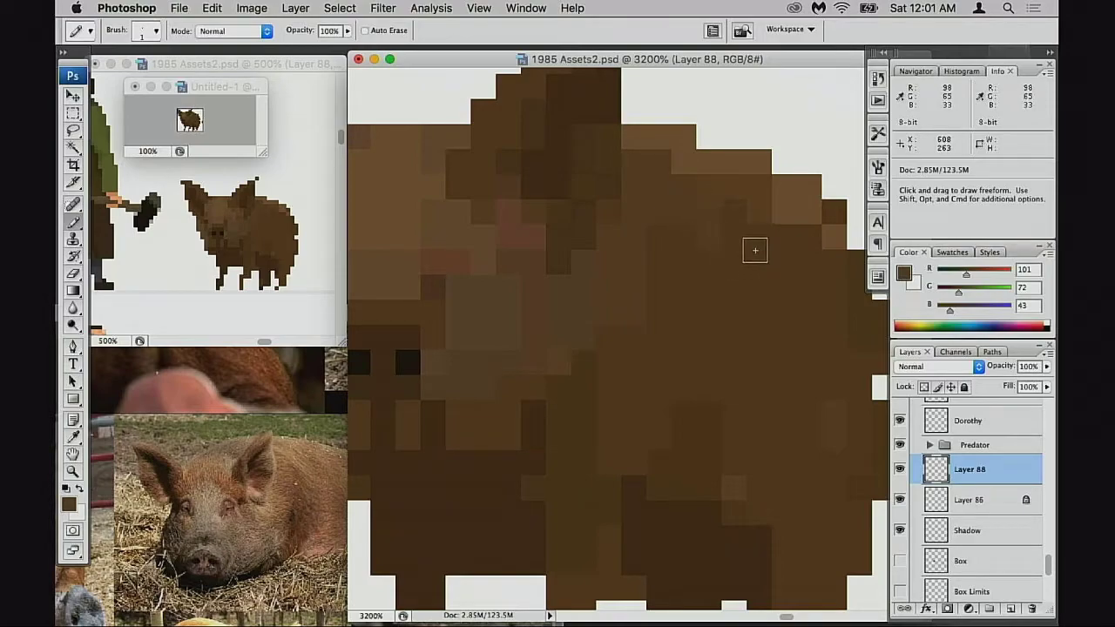
alt+click(716, 217)
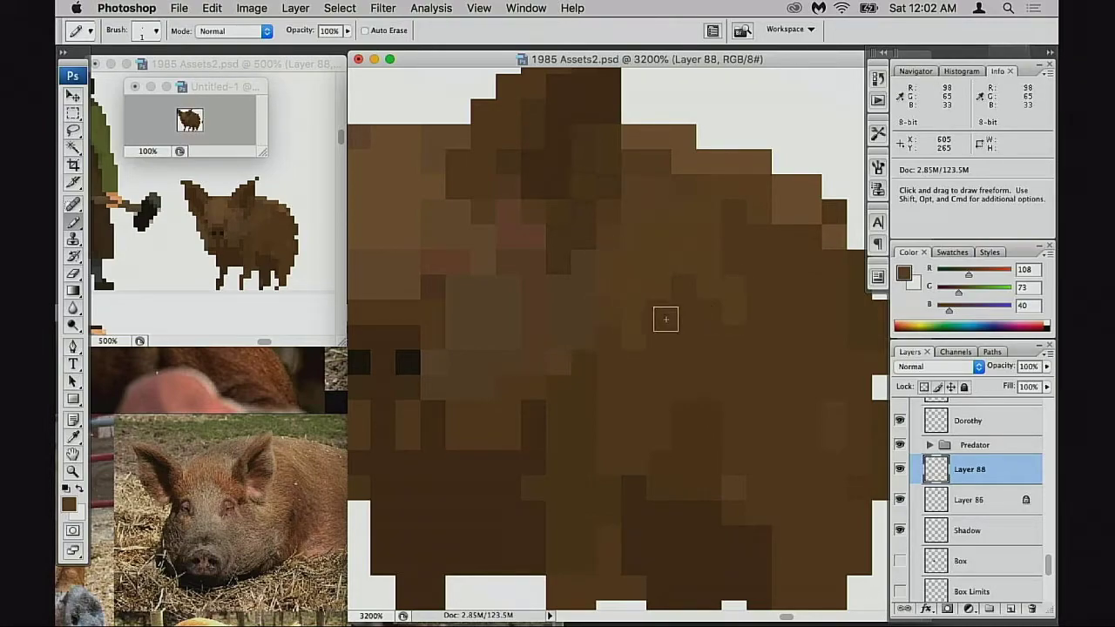
alt+click(657, 320)
alt+click(697, 286)
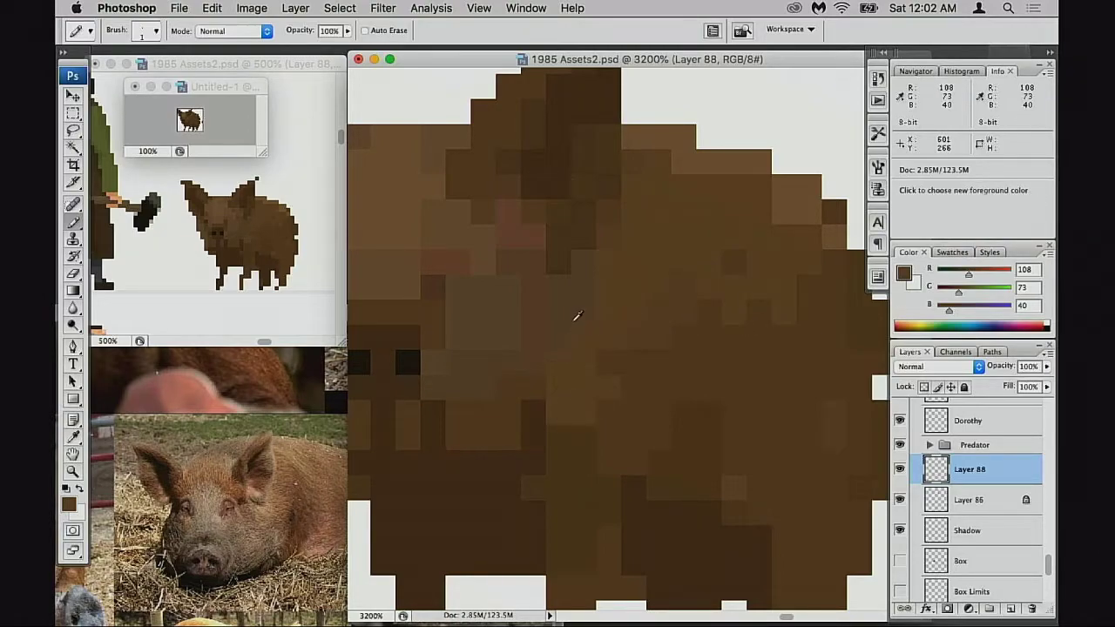
Blend the coat behind the cheek down to the front leg with RGB 101, 72, 43, RGB 91, 61, 30 and RGB 98, 65, 33 browns
alt+click(563, 401)
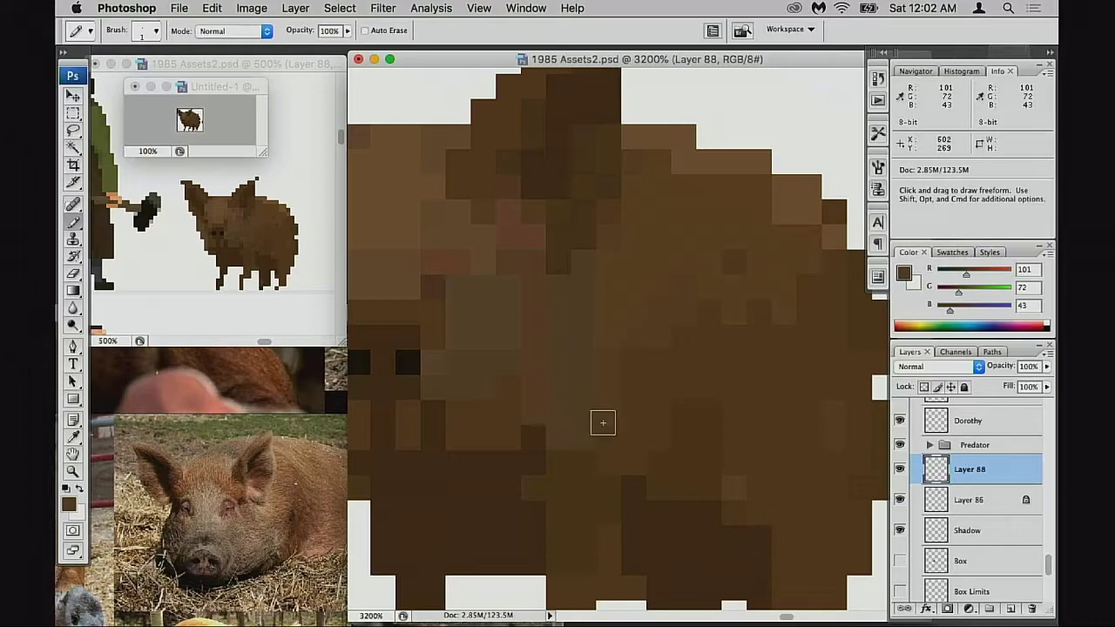
alt+click(692, 361)
scroll(659, 393, down, 4)
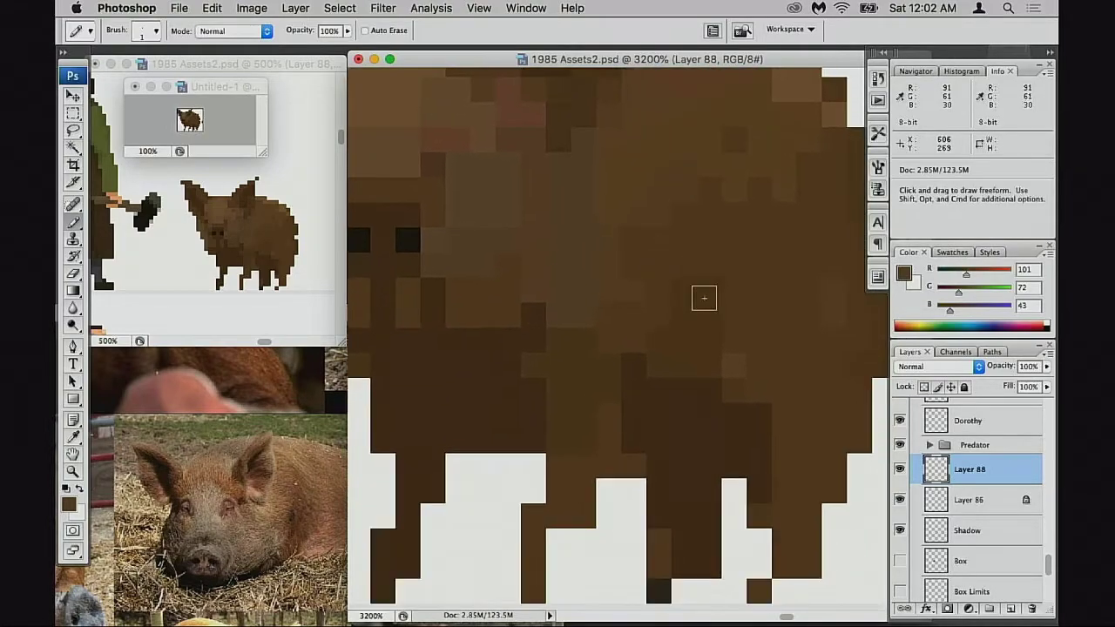
alt+click(605, 378)
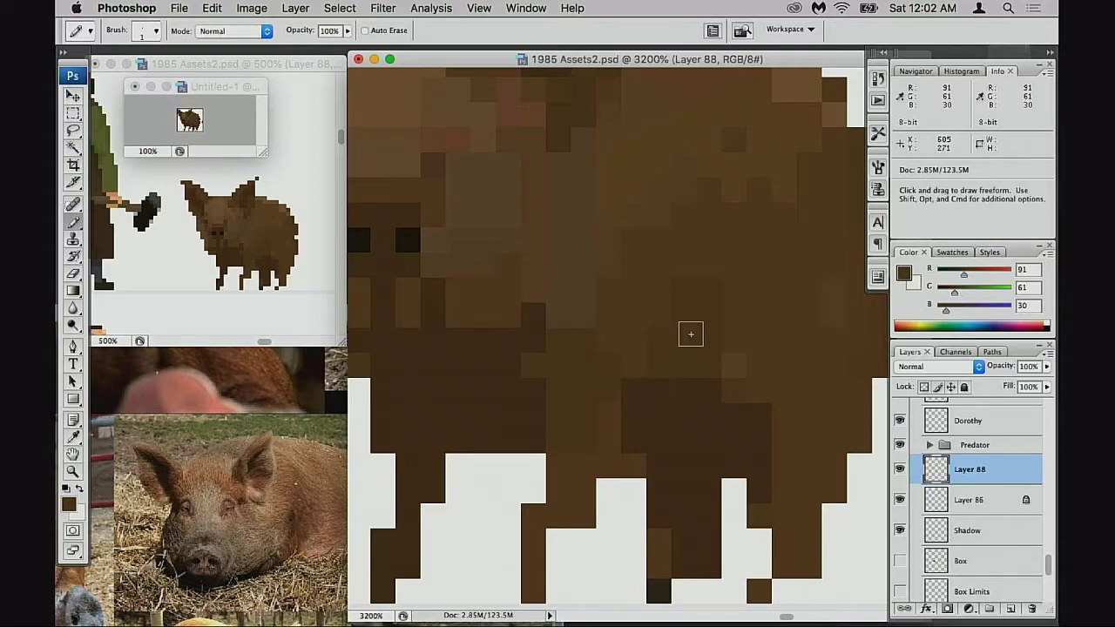
alt+click(653, 322)
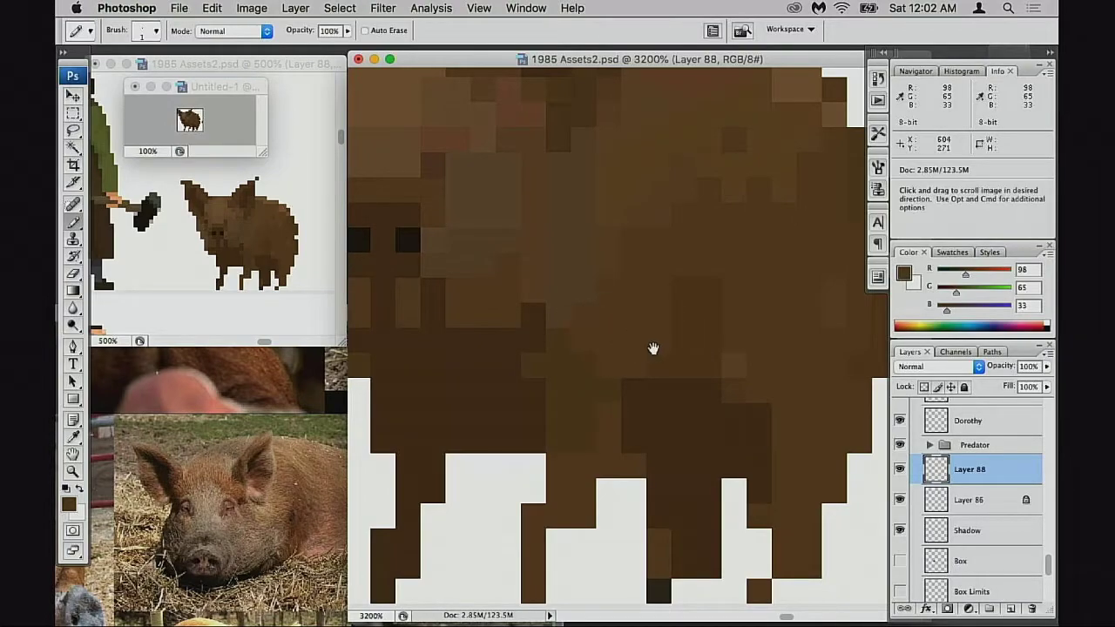
Extend the jaw shadow behind the chin with RGB 75, 49, 25 brown and lighten the area below the snout with RGB 98, 65, 33
scroll(619, 344, left, 3)
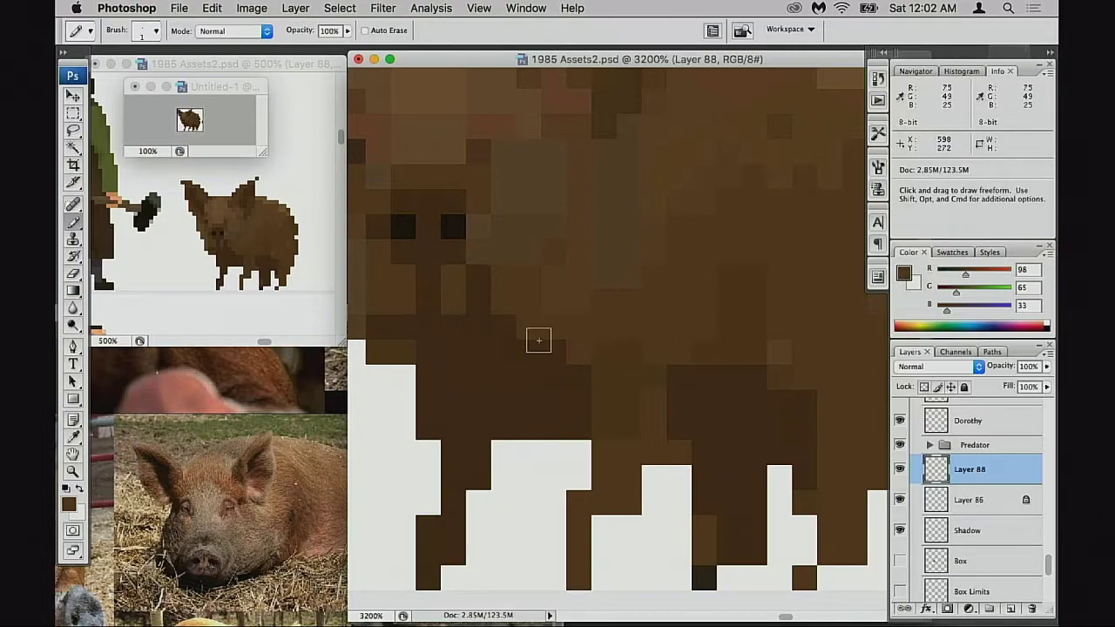
alt+click(497, 299)
scroll(632, 371, up, 3)
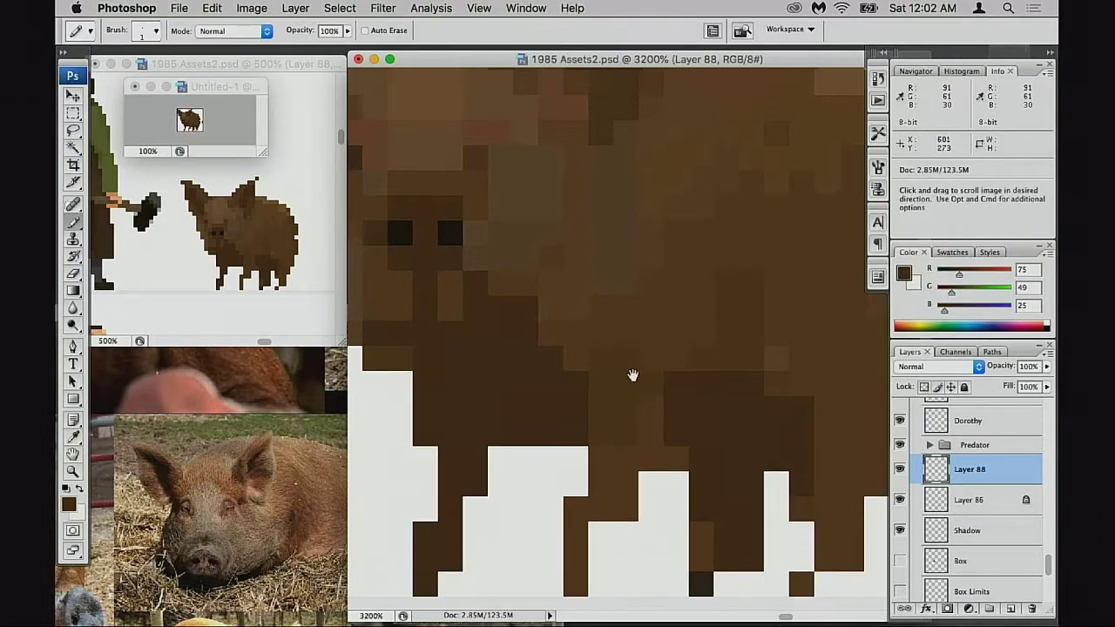
drag(481, 343, 522, 358)
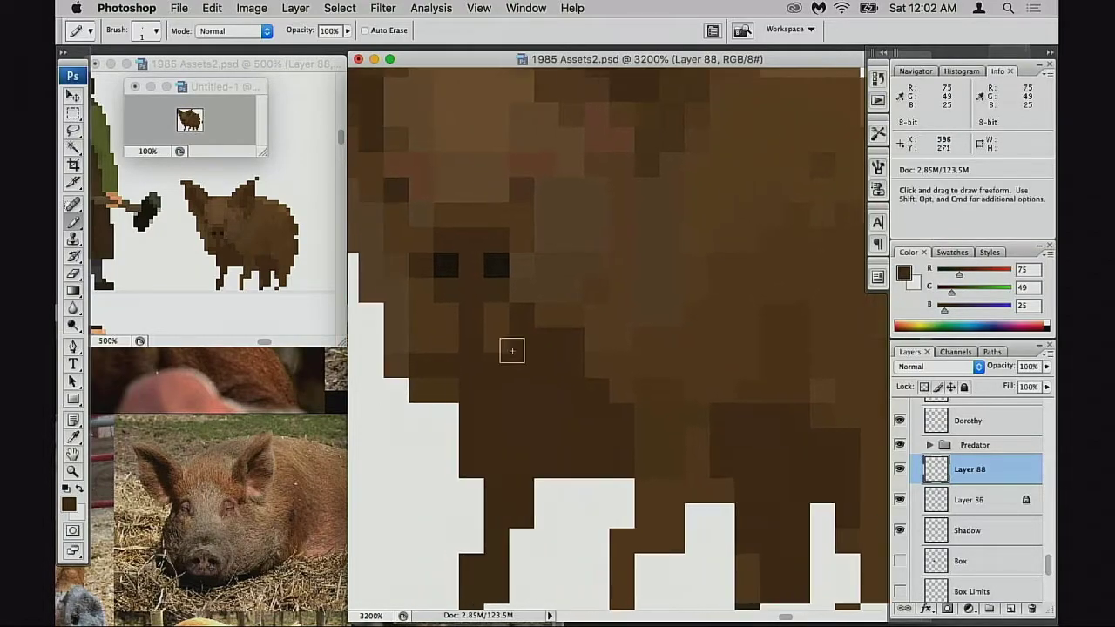
alt+click(493, 336)
click(476, 336)
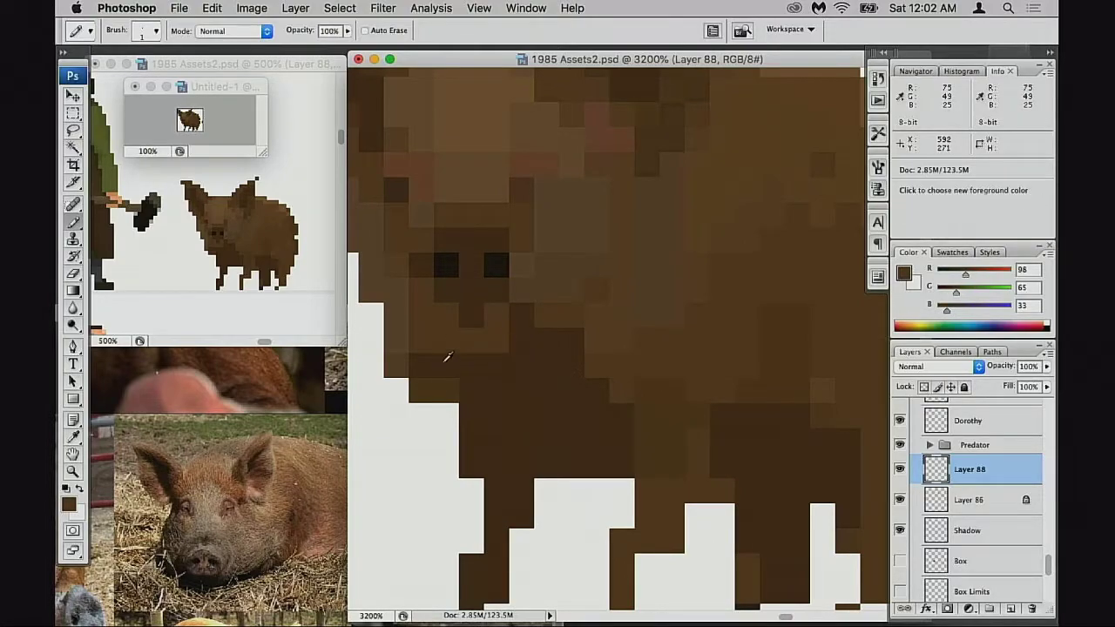
Shade the chin and lower cheek with RGB 101, 72, 43, RGB 91, 61, 30 and RGB 98, 65, 33 browns
alt+click(548, 315)
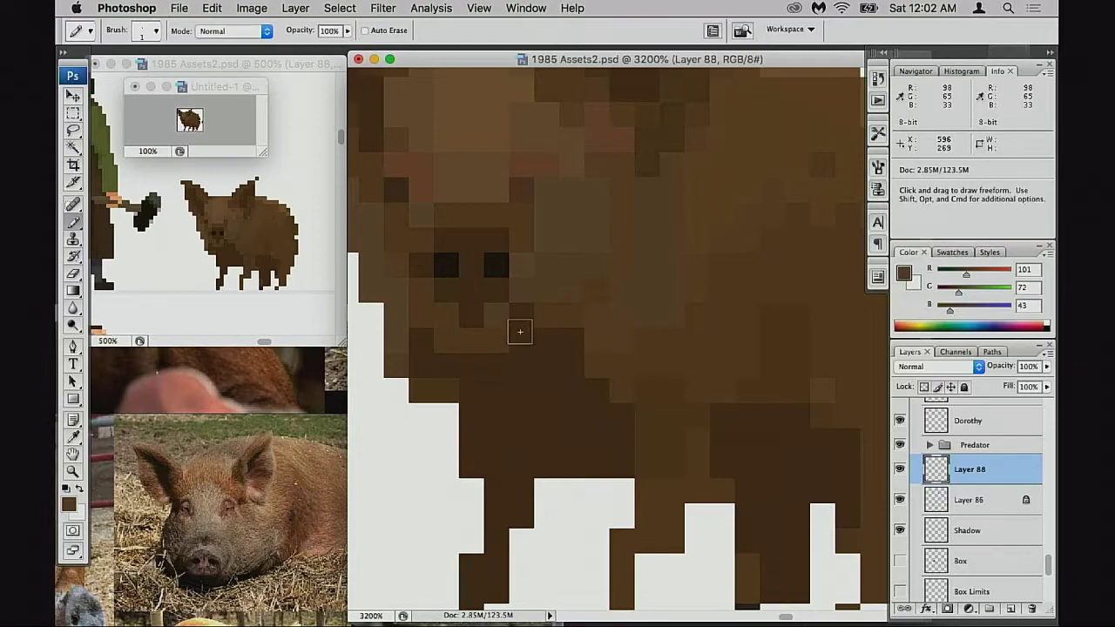
alt+click(545, 340)
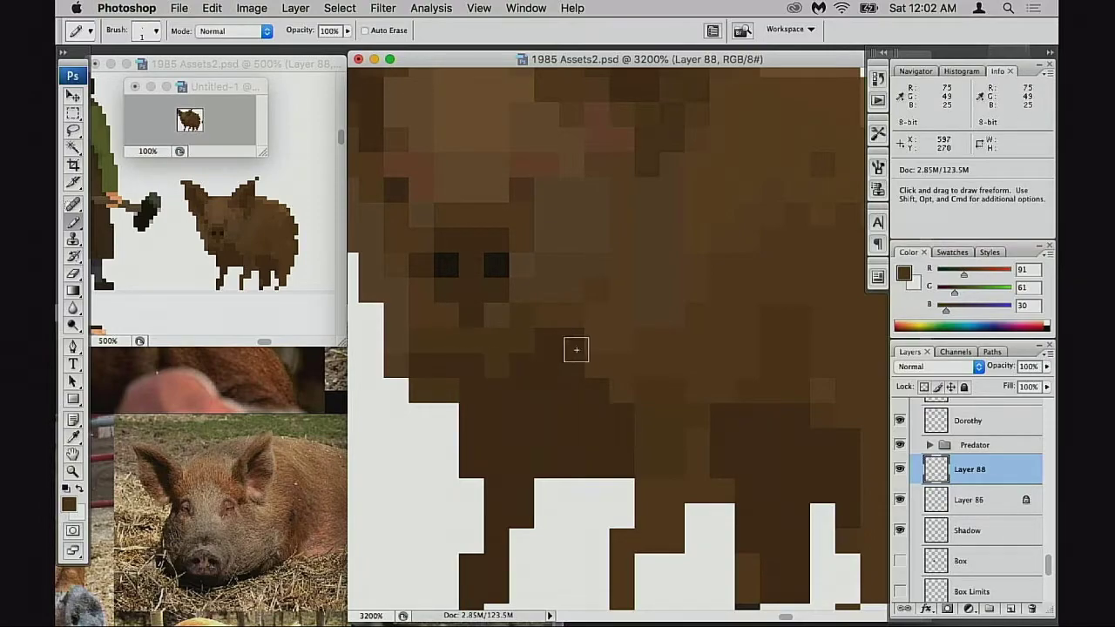
drag(589, 362, 600, 348)
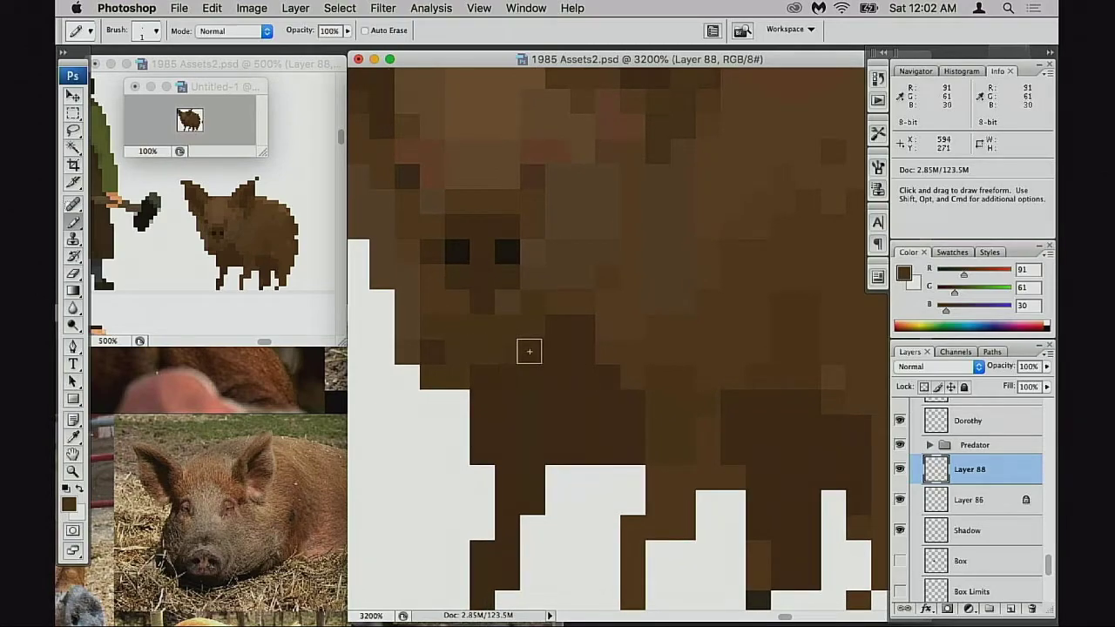
drag(532, 357, 540, 366)
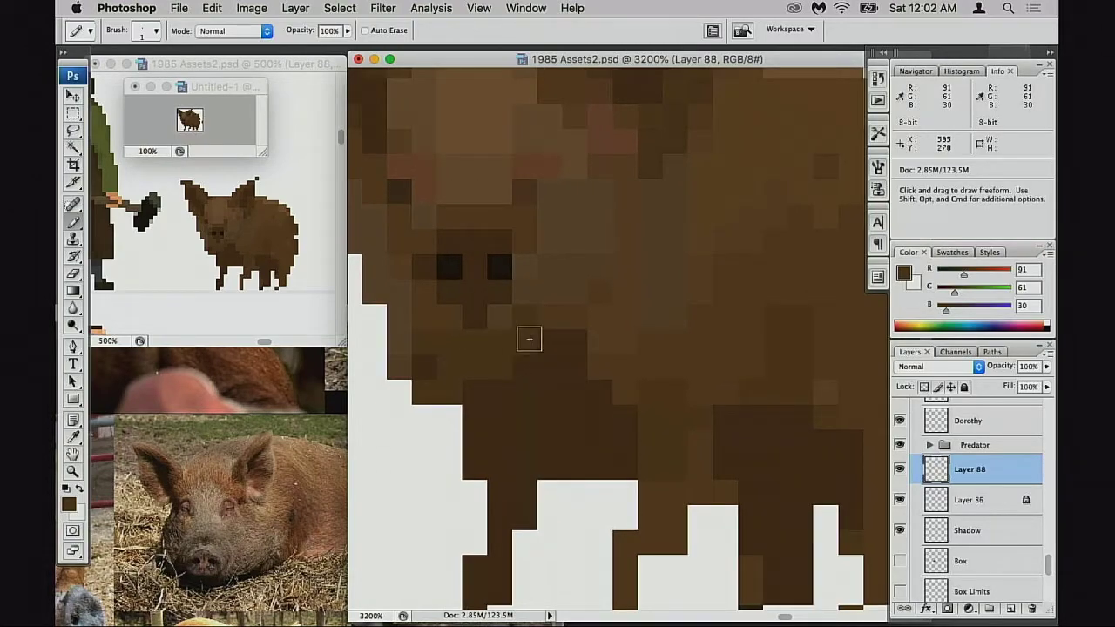
alt+click(503, 318)
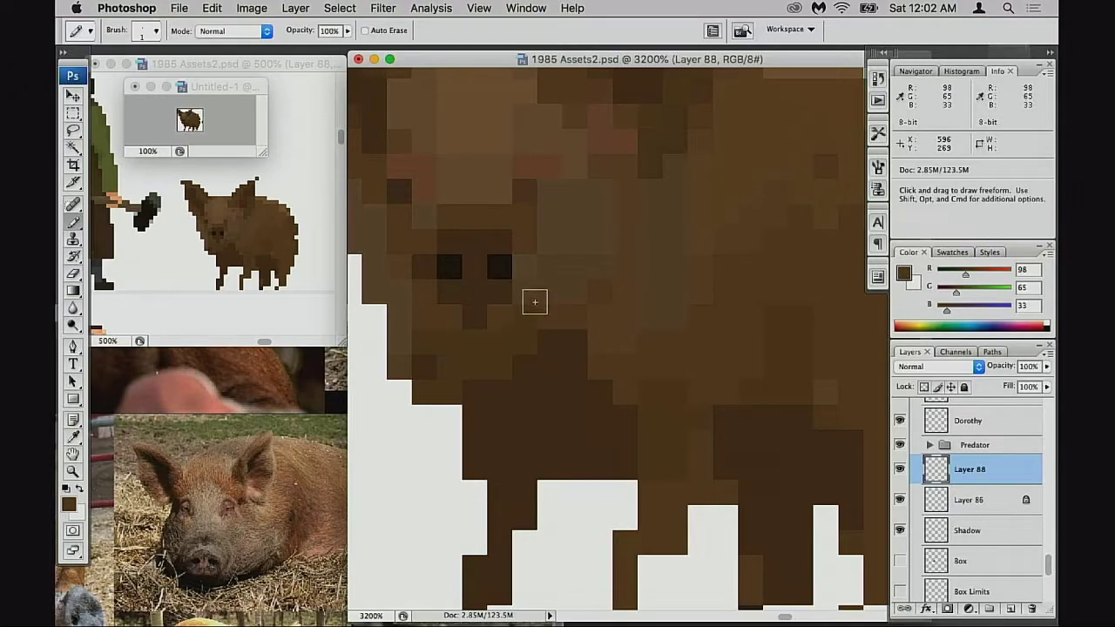
Erase the protruding pixels along the lower outline of the chin and outer cheek
scroll(557, 357, down, 1)
scroll(558, 357, left, 1)
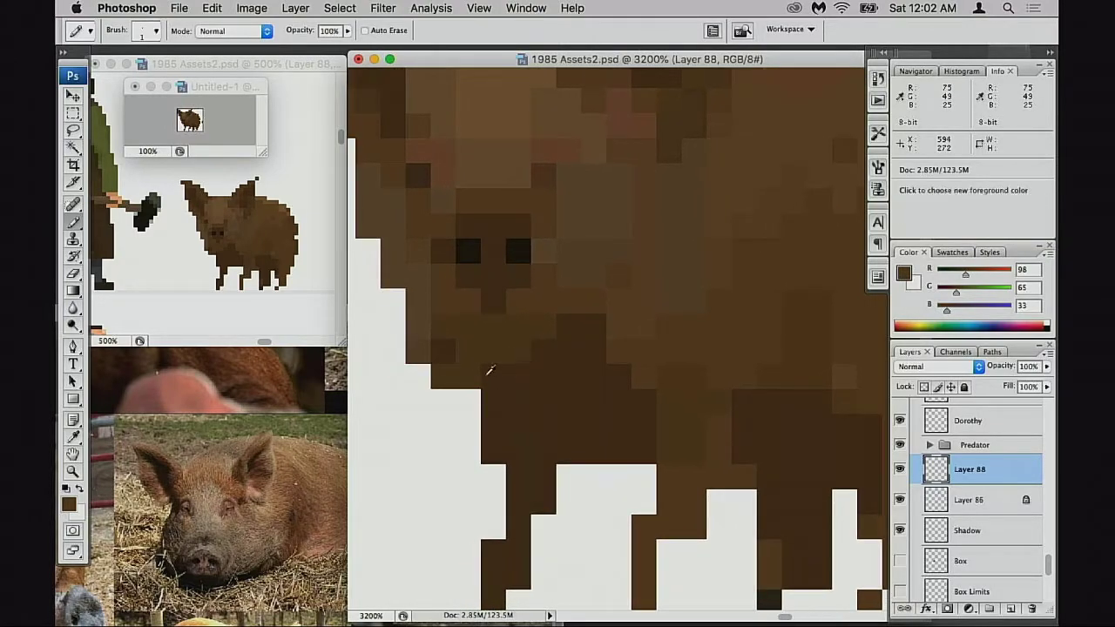
key(e)
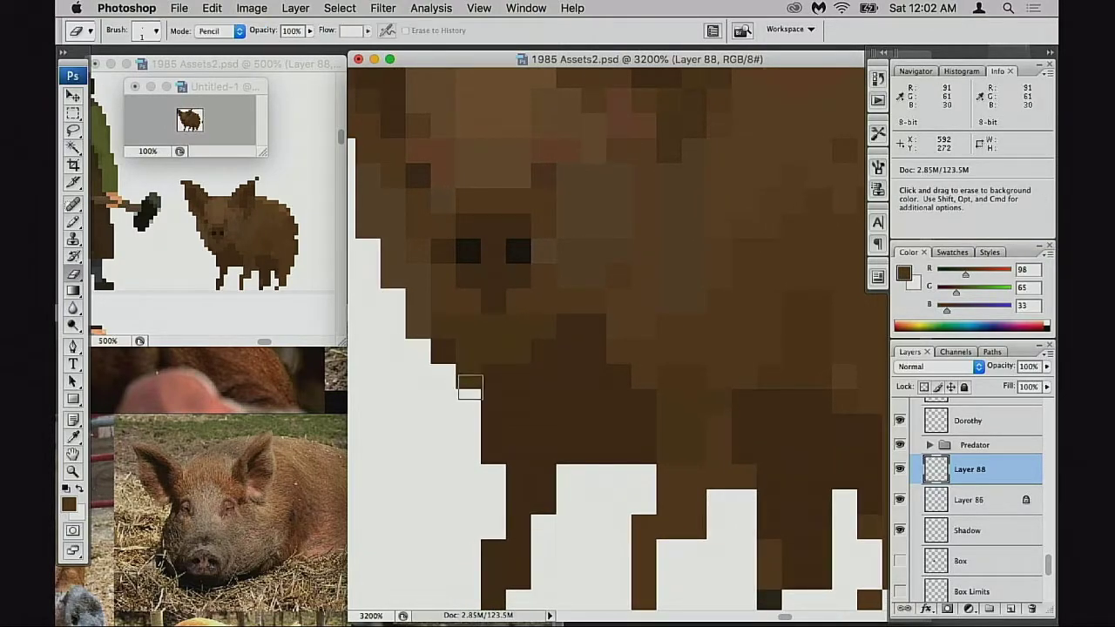
click(462, 378)
mouse_move(462, 378)
mouse_down()
mouse_move(435, 369)
mouse_move(437, 349)
mouse_up()
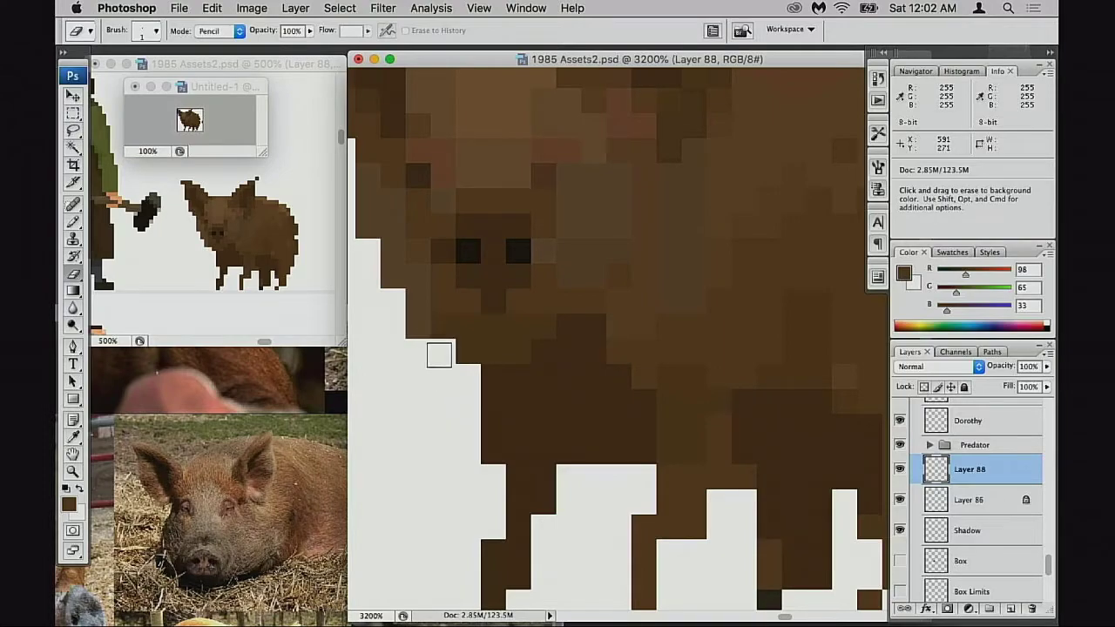
click(425, 333)
key(super+z)
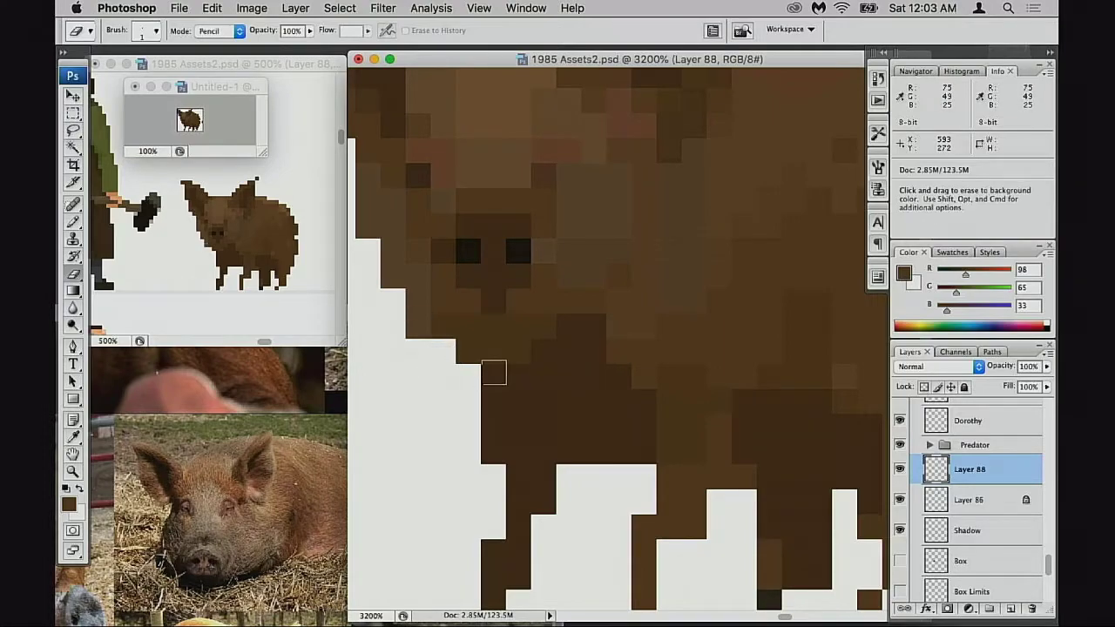
drag(473, 361, 503, 375)
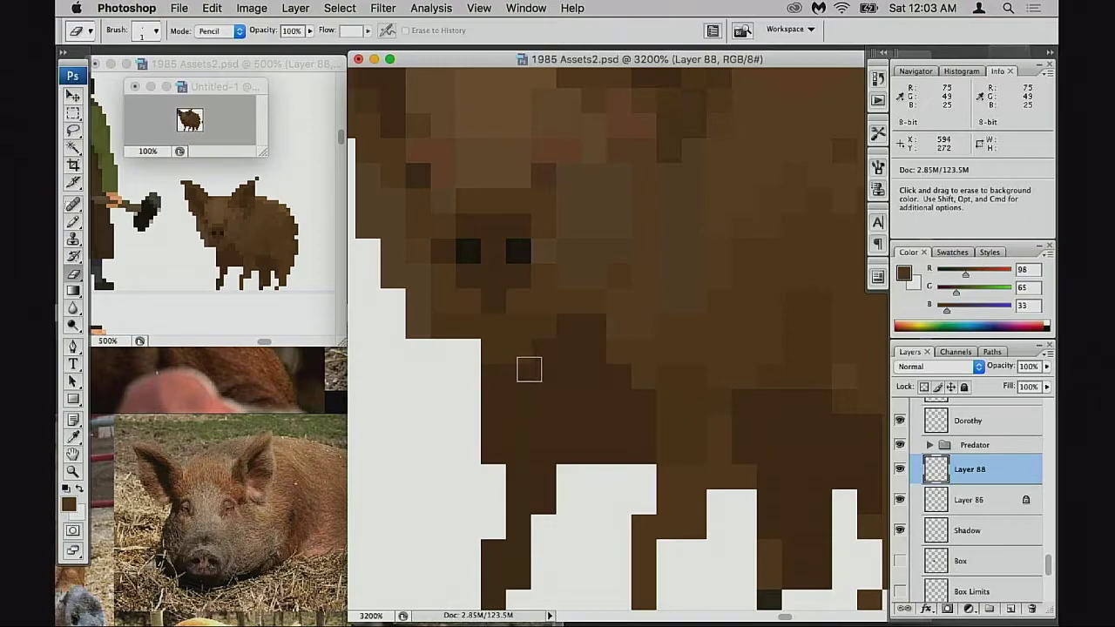
key(b)
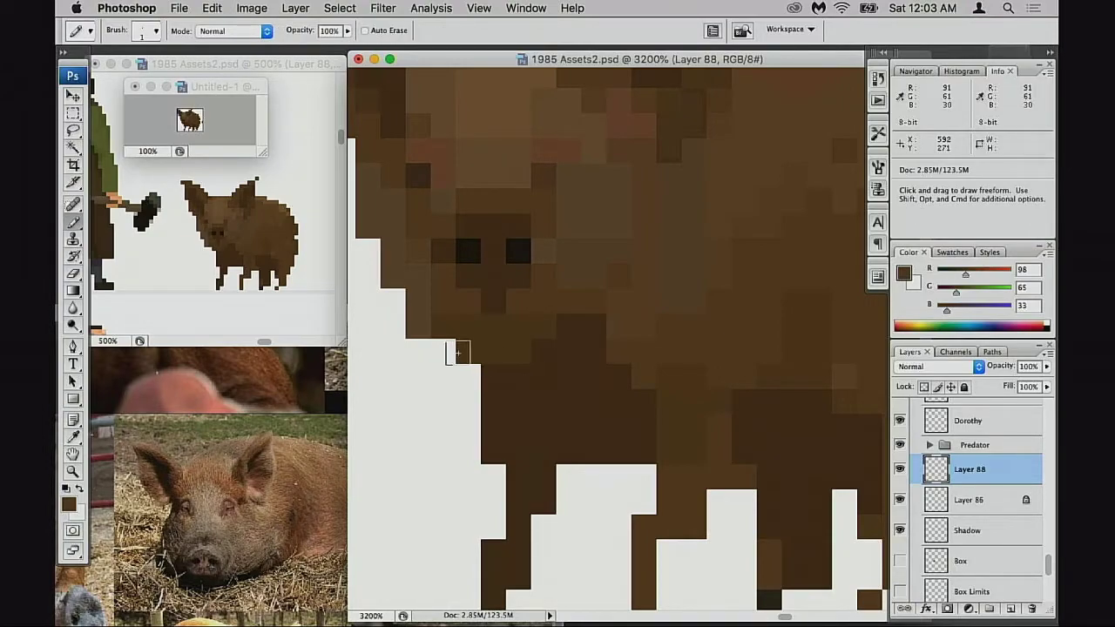
key(e)
drag(418, 304, 490, 351)
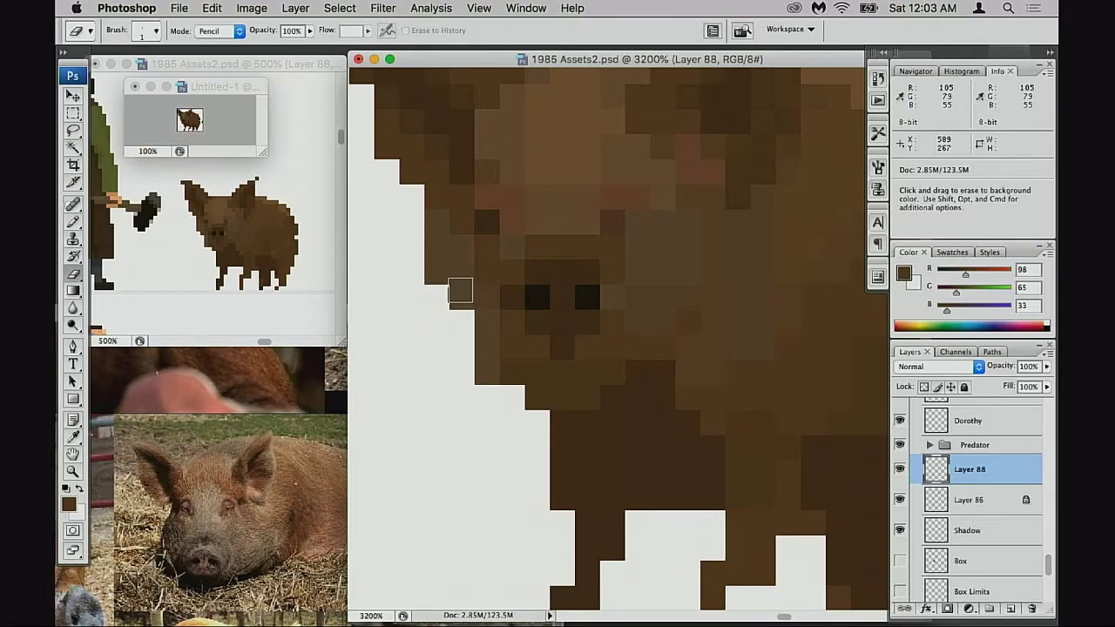
Fill out the outer edge of the face beside the snout with sampled RGB 105, 79, 55 brown
key(b)
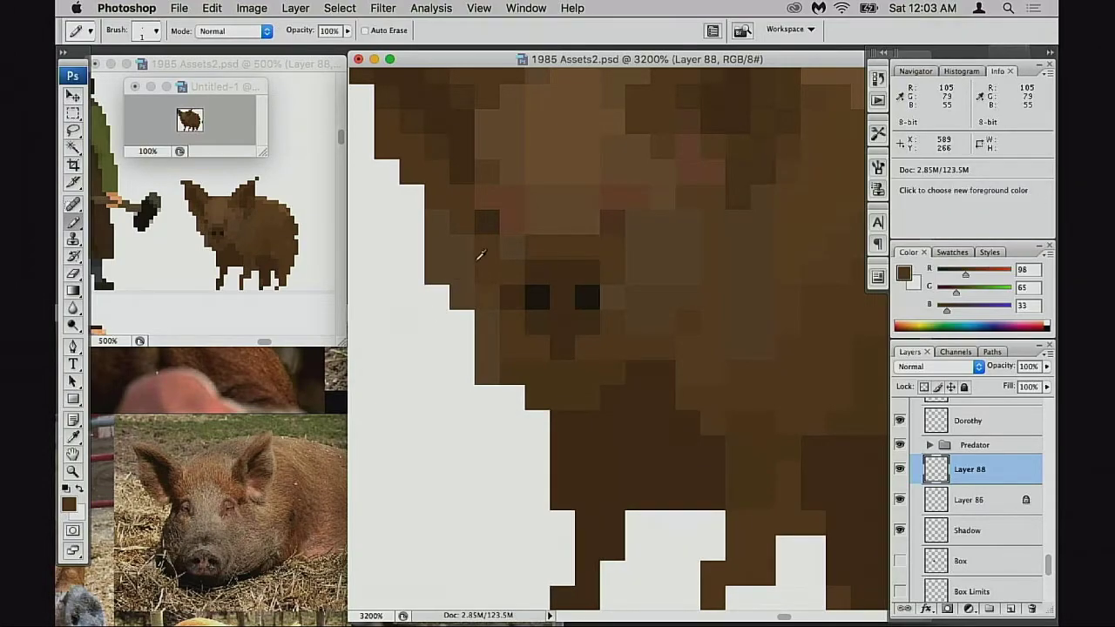
alt+click(434, 261)
click(433, 294)
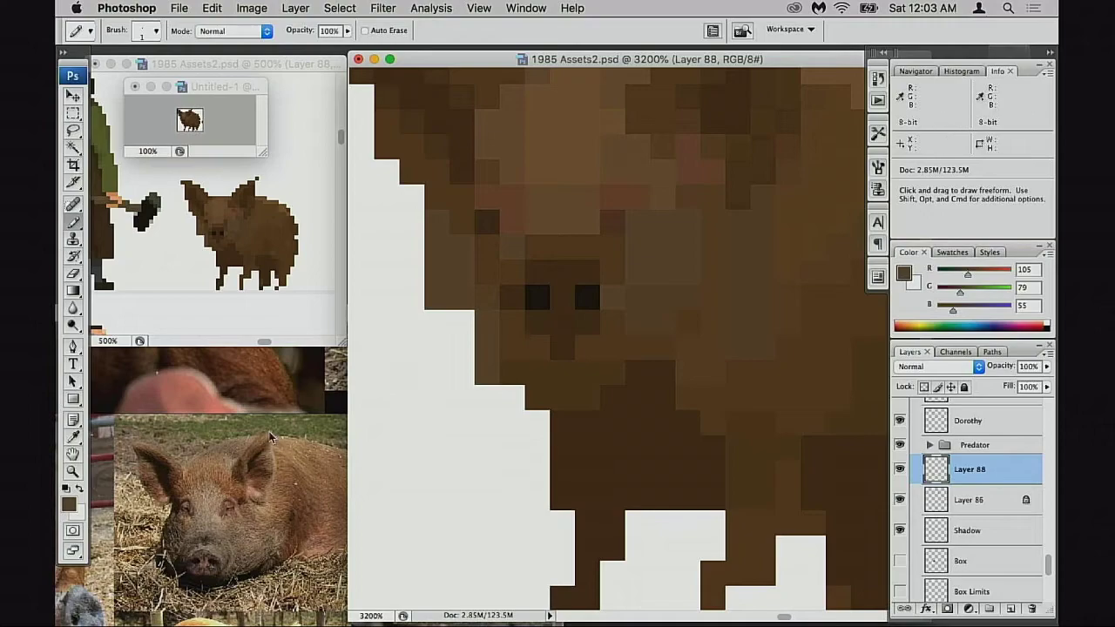
click(414, 249)
mouse_move(418, 258)
mouse_down()
mouse_move(448, 316)
mouse_move(473, 333)
mouse_up()
key(super+alt+z)
key(super+alt+z)
key(super+alt+z)
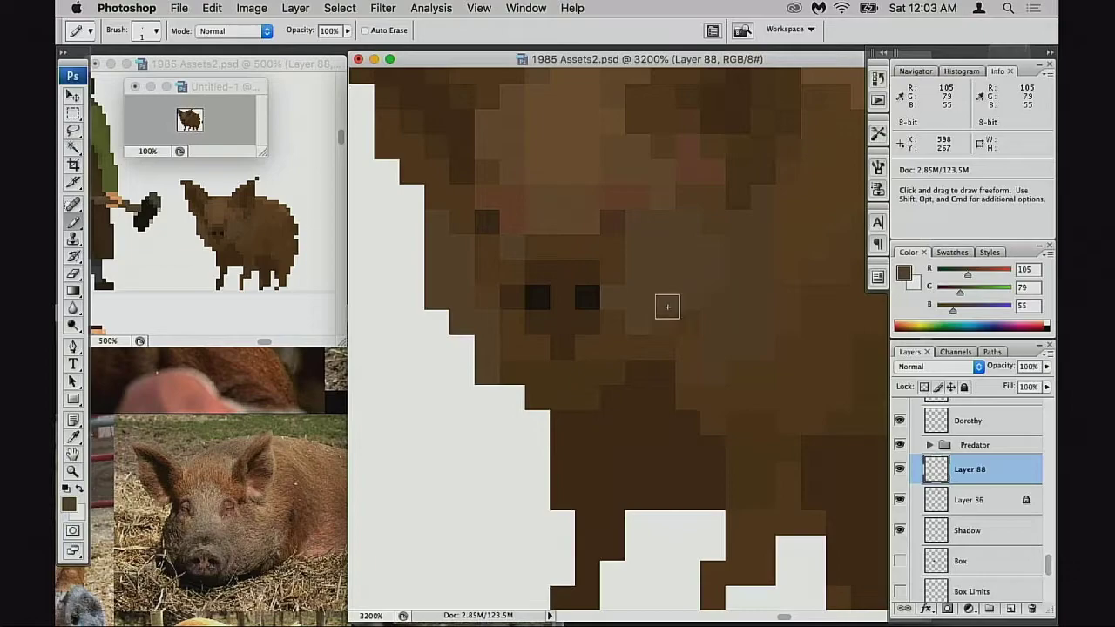
Extend the outer cheek outline downward with RGB 105, 79, 55 brown and blend the body-side cheek with RGB 101, 72, 43
click(462, 346)
click(448, 319)
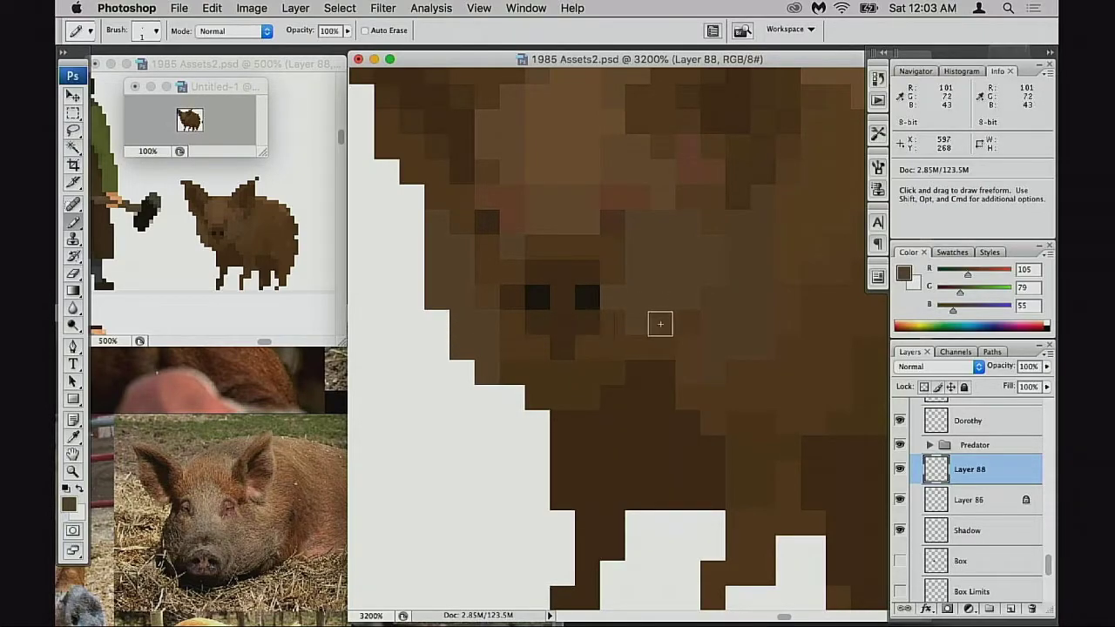
alt+click(734, 279)
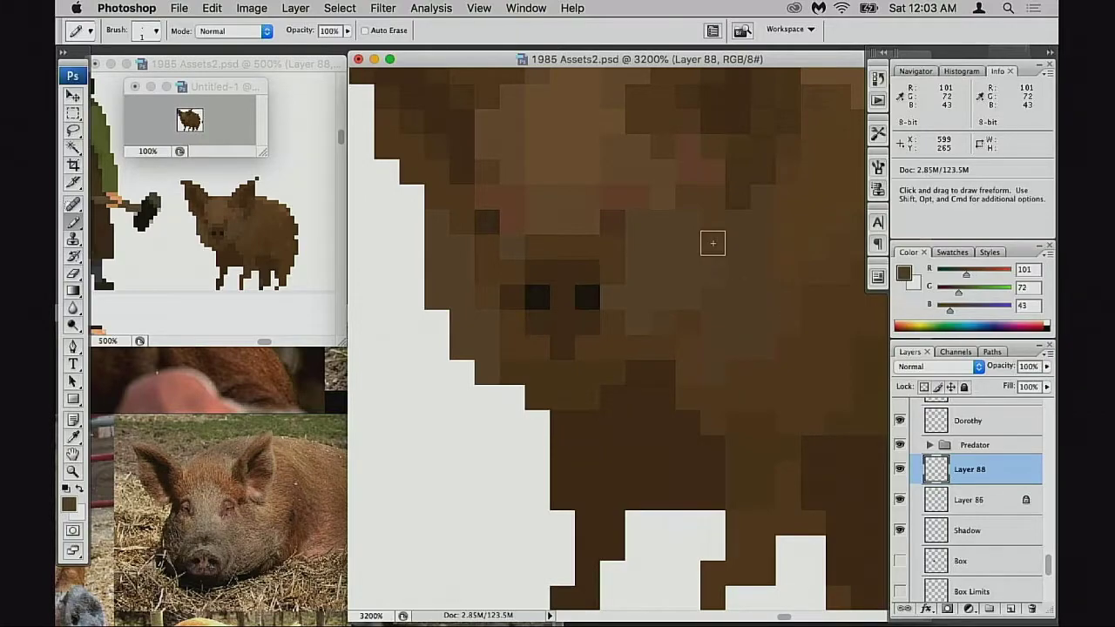
drag(747, 316, 706, 334)
Check the pig sprite's overall look beside the neighbouring characters at 400% zoom
alt+click(670, 340)
alt+click(688, 340)
alt+click(693, 340)
alt+click(694, 346)
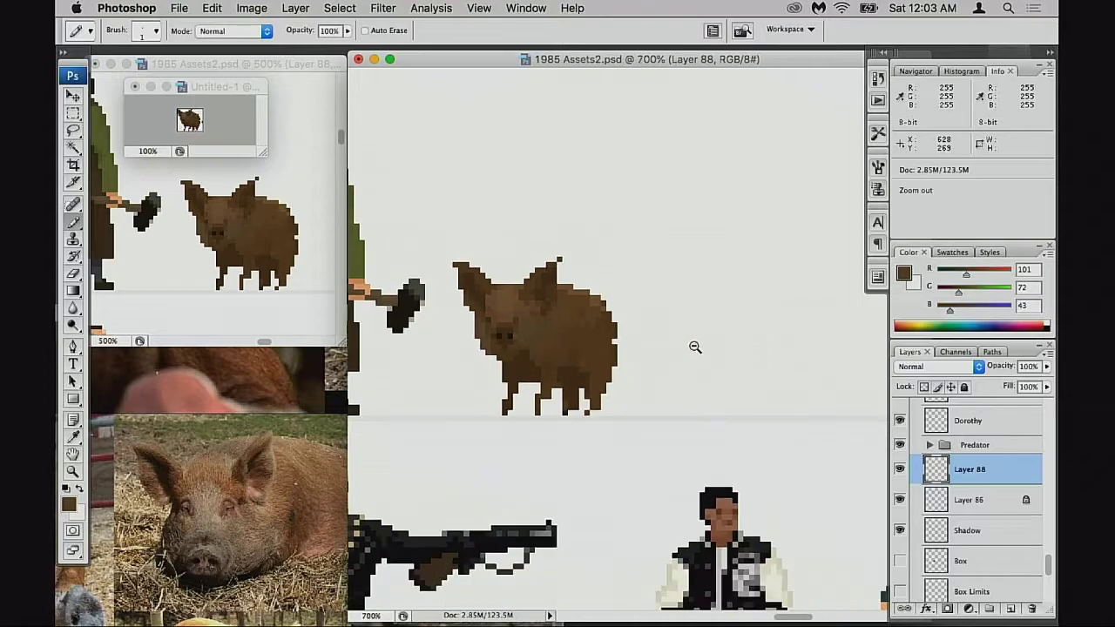
alt+click(690, 351)
alt+click(688, 352)
alt+click(689, 352)
drag(575, 364, 693, 357)
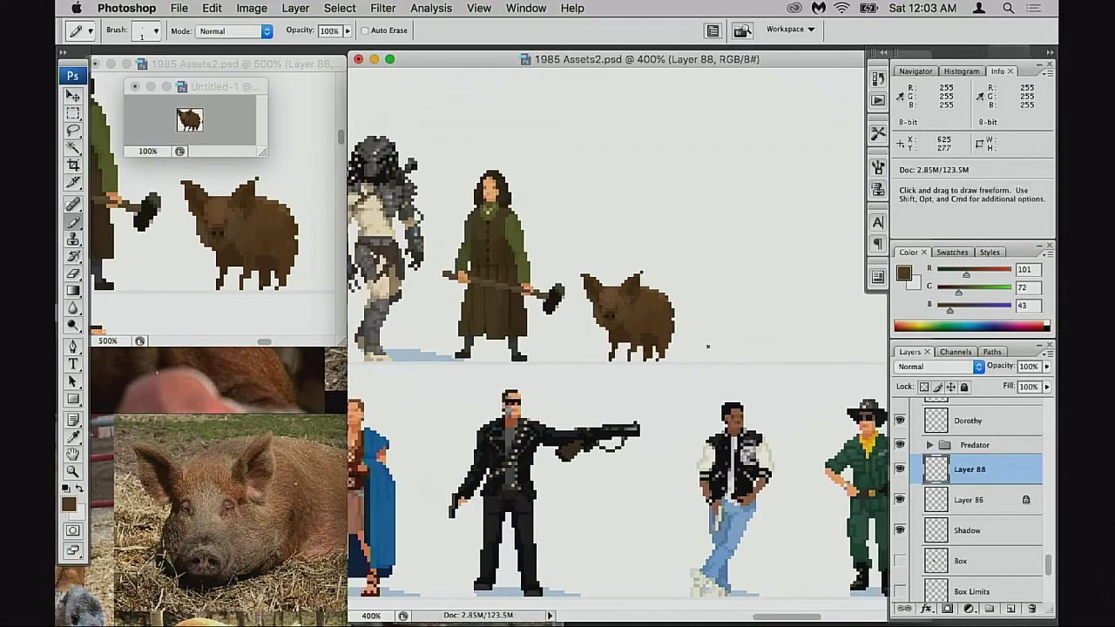
Bring the Misery_Ref.jpg reference image forward and examine its pig photos
click(286, 316)
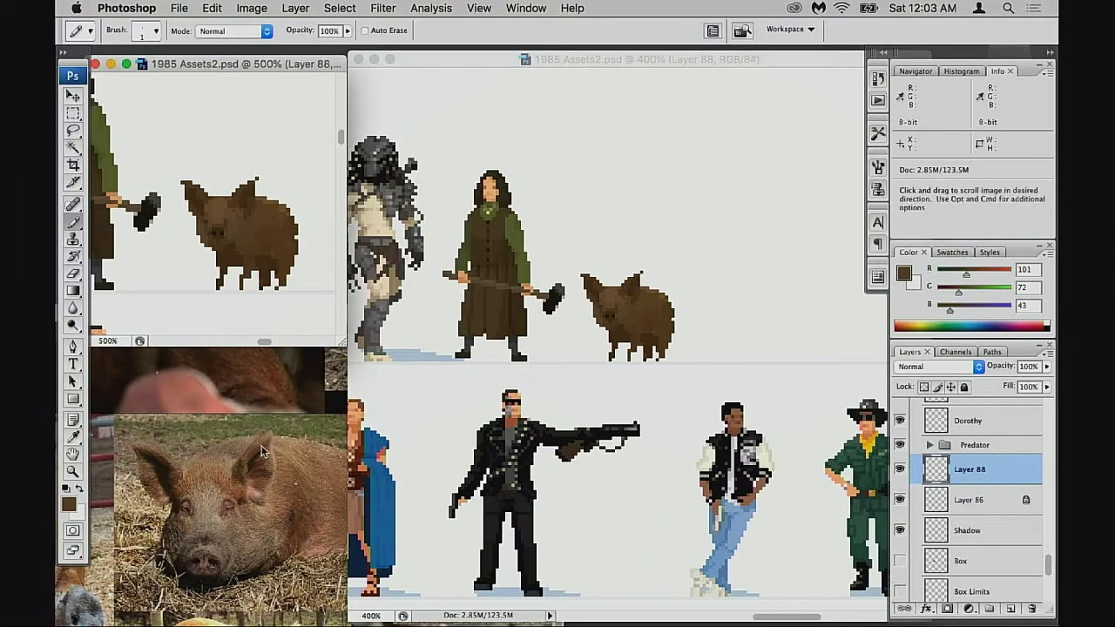
click(270, 407)
drag(189, 355, 336, 439)
drag(381, 483, 396, 376)
drag(304, 501, 415, 413)
drag(421, 506, 381, 517)
drag(488, 320, 525, 177)
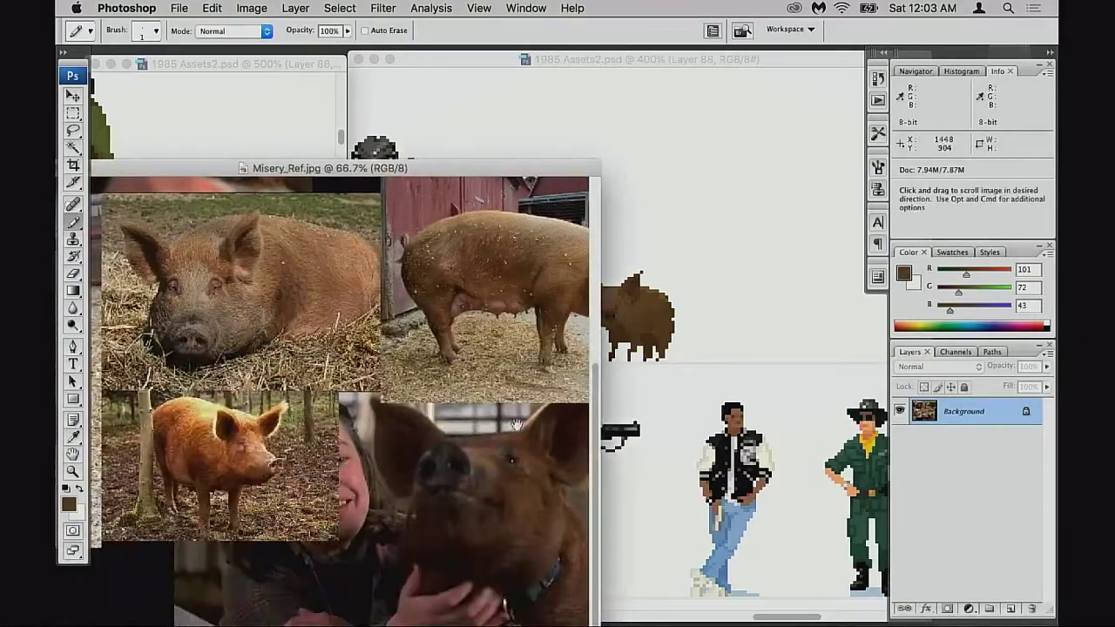
Examine the blue collar on the pig's neck in the Misery_Ref.jpg photo up close
drag(574, 602, 568, 603)
drag(516, 560, 552, 602)
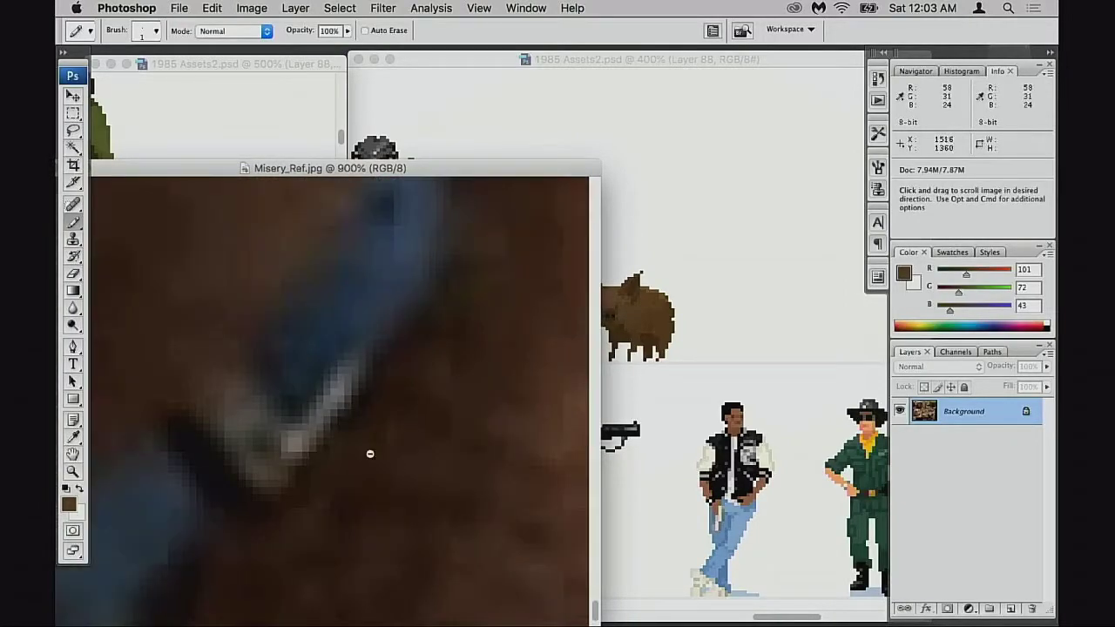
alt+click(384, 461)
alt+click(381, 448)
alt+click(380, 447)
alt+click(381, 444)
alt+click(381, 426)
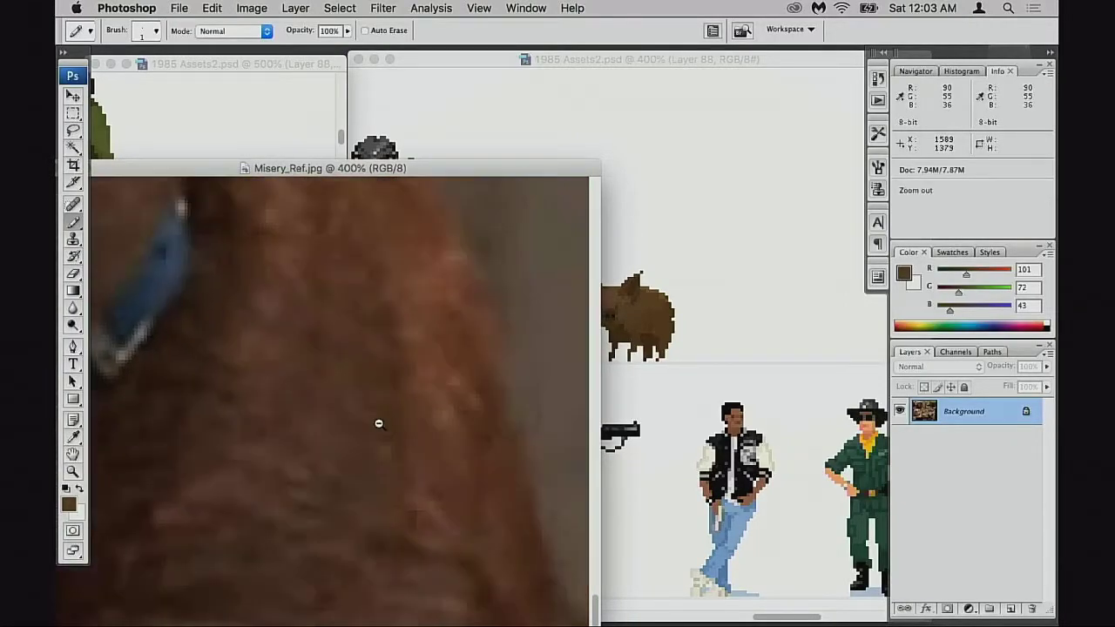
alt+click(379, 424)
alt+click(379, 423)
alt+click(371, 437)
alt+click(372, 437)
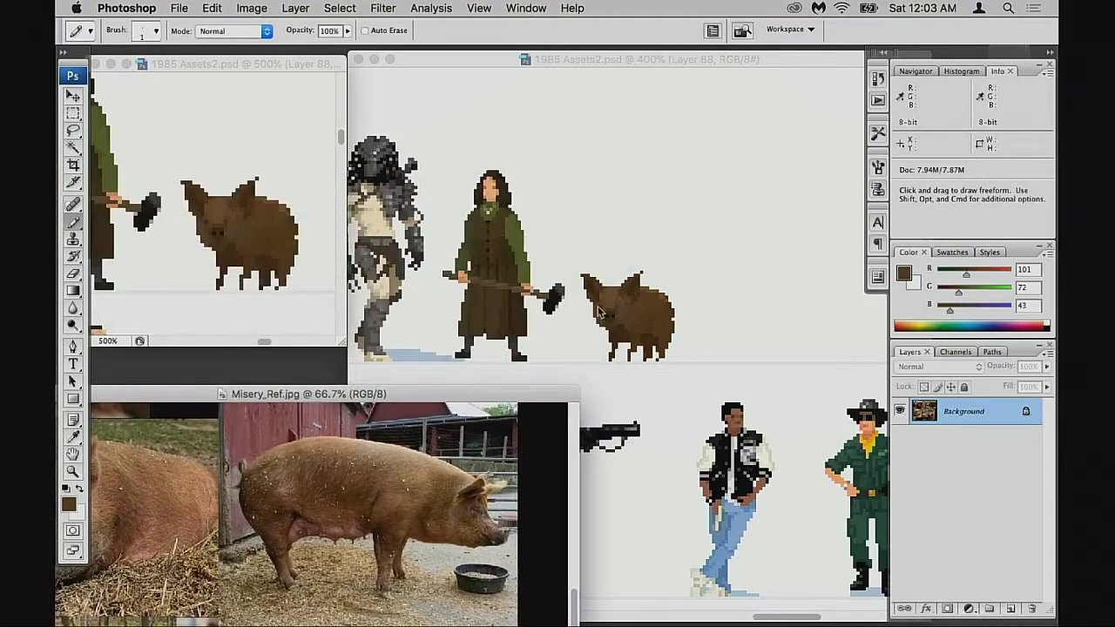
Return to 1985 Assets2.psd and set the foreground colour to a muted blue, RGB 70, 94, 129
click(601, 319)
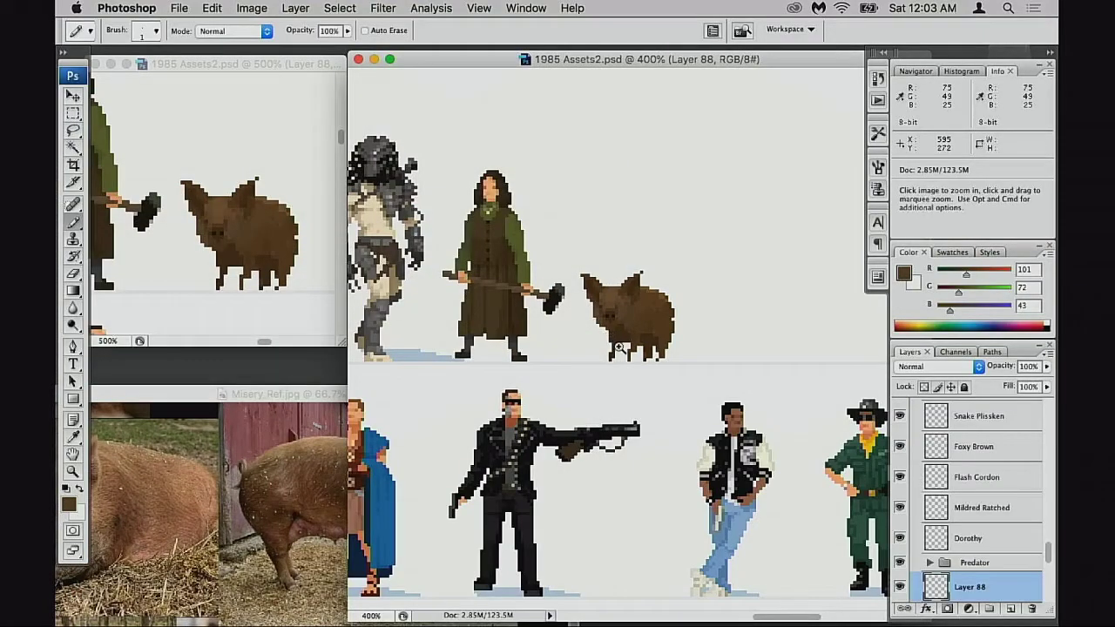
click(617, 342)
click(624, 347)
click(630, 352)
click(624, 357)
click(613, 344)
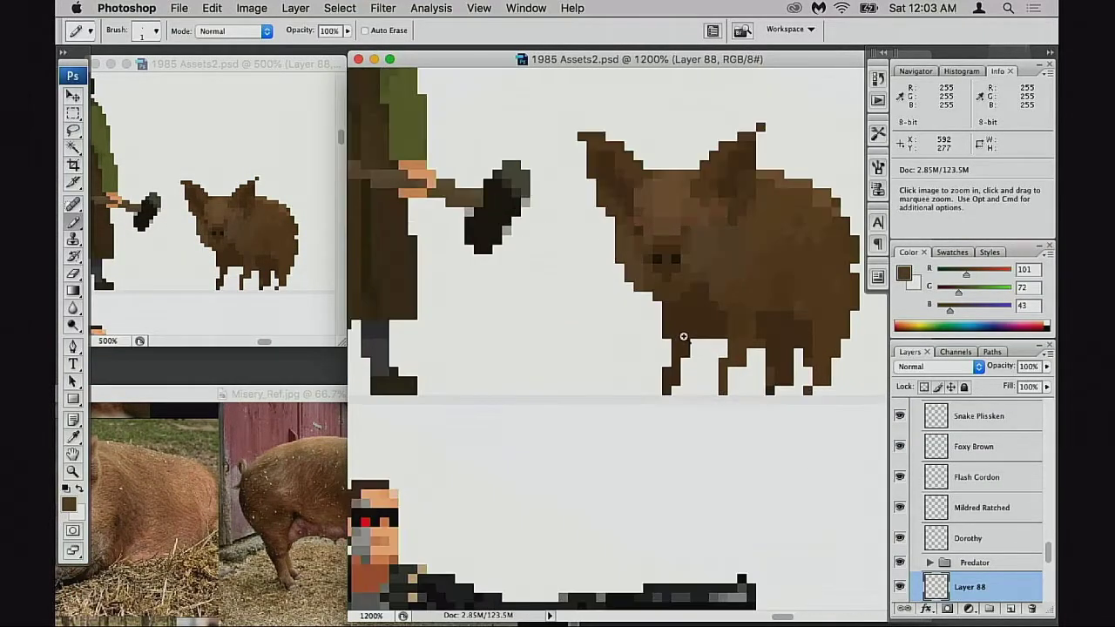
click(601, 322)
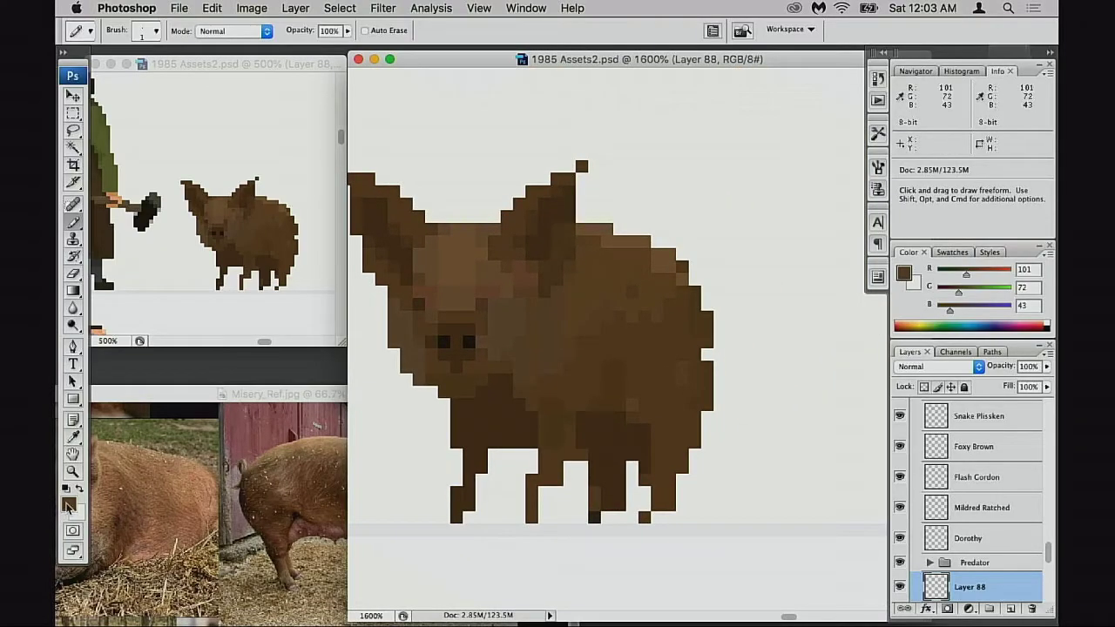
key(i)
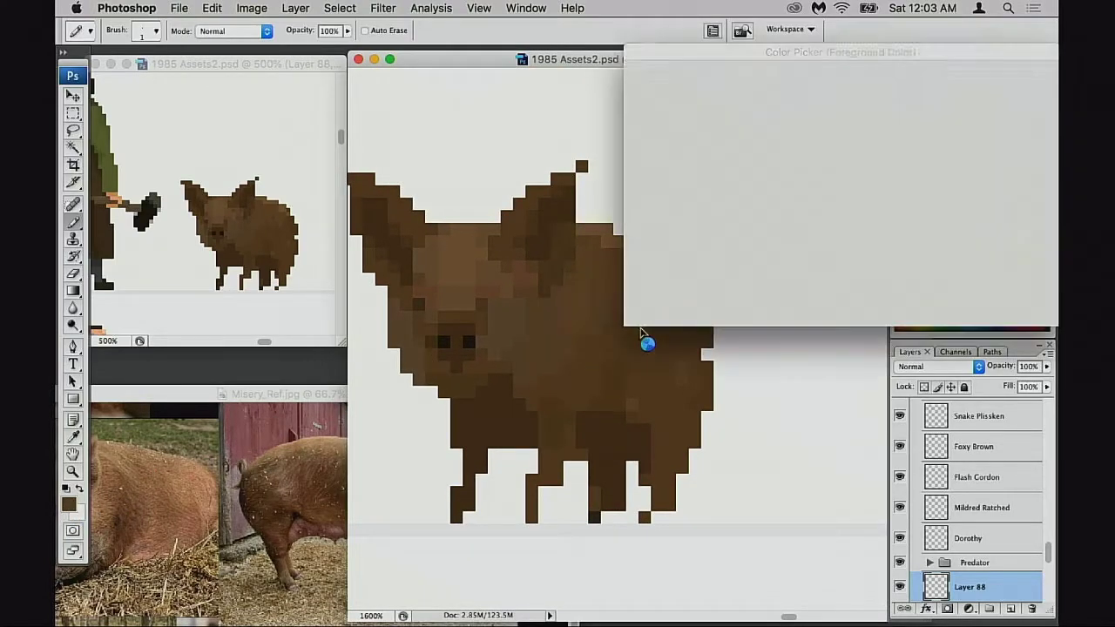
drag(848, 193, 848, 161)
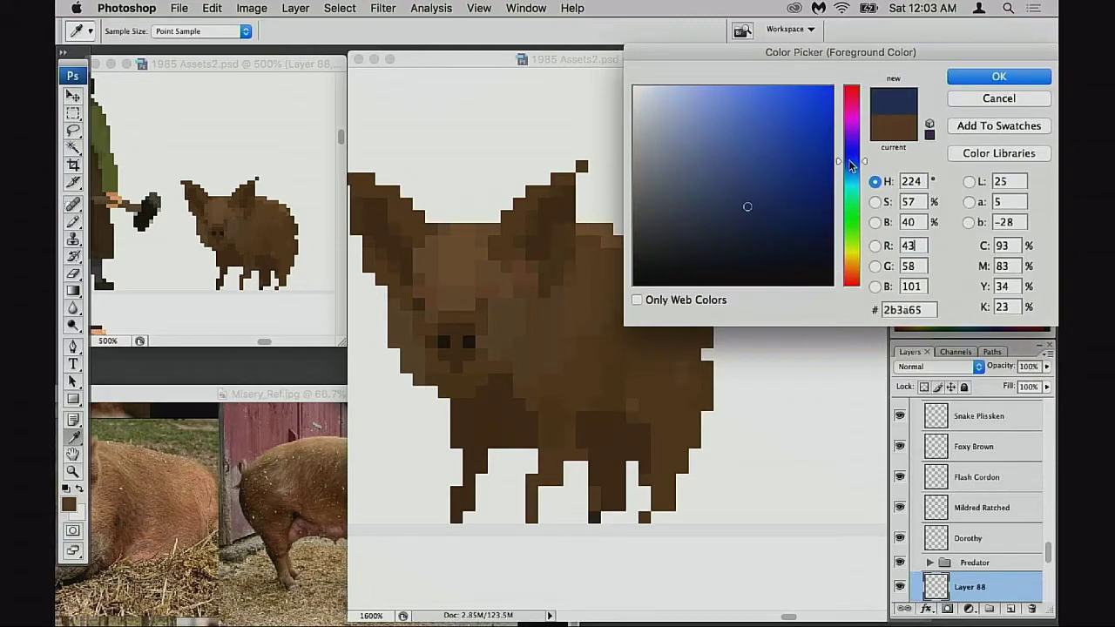
drag(745, 192, 738, 176)
drag(844, 161, 847, 170)
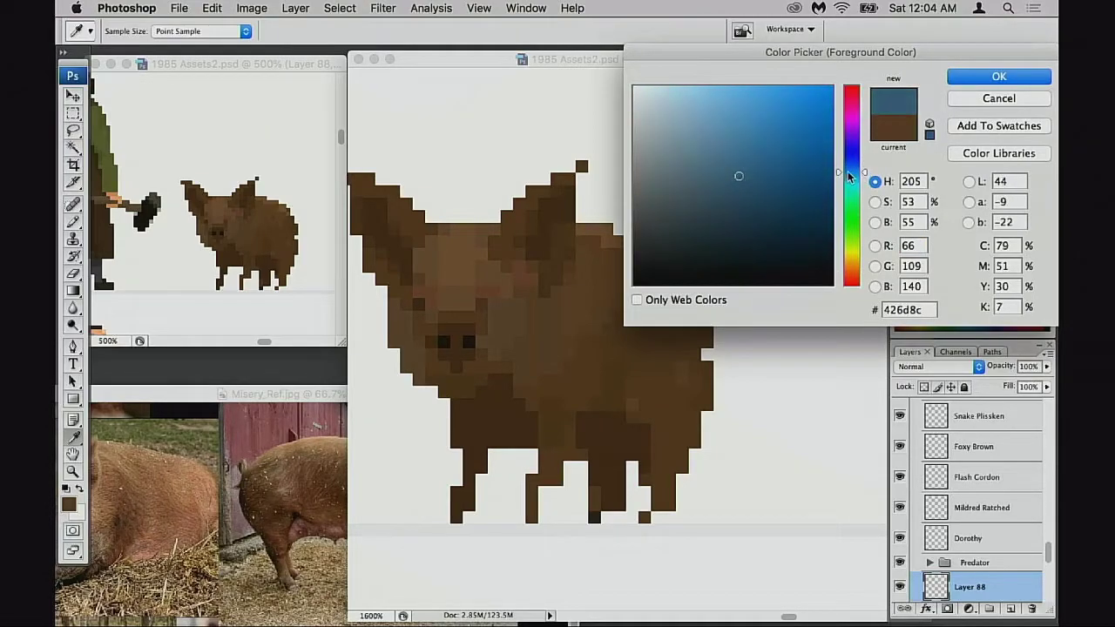
mouse_move(738, 176)
mouse_down()
mouse_move(754, 167)
mouse_move(738, 188)
mouse_move(724, 185)
mouse_up()
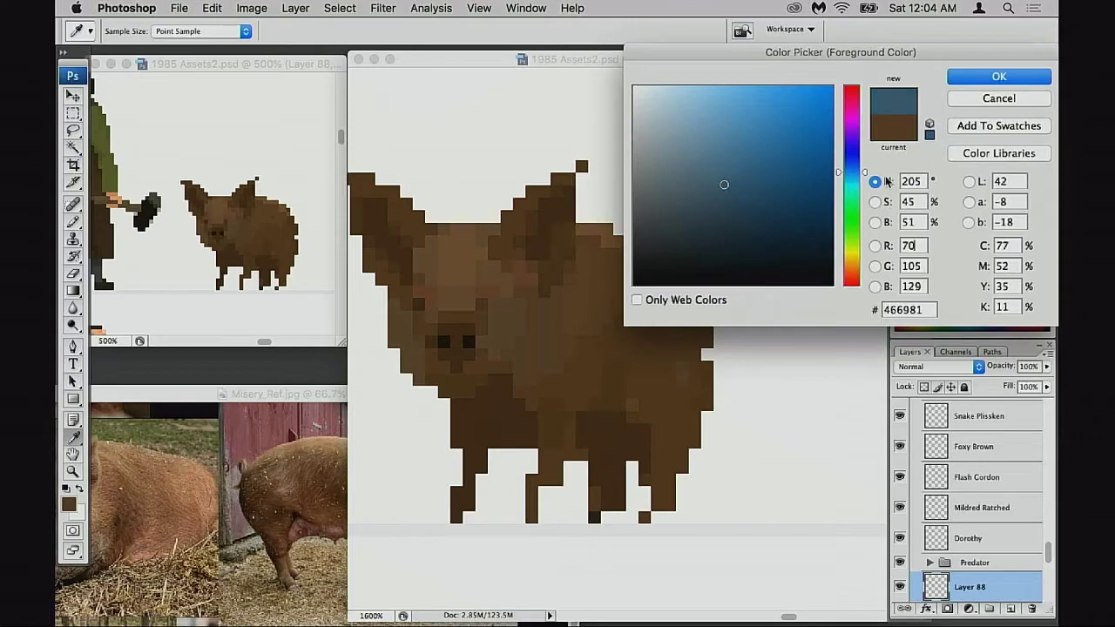
drag(851, 170, 854, 165)
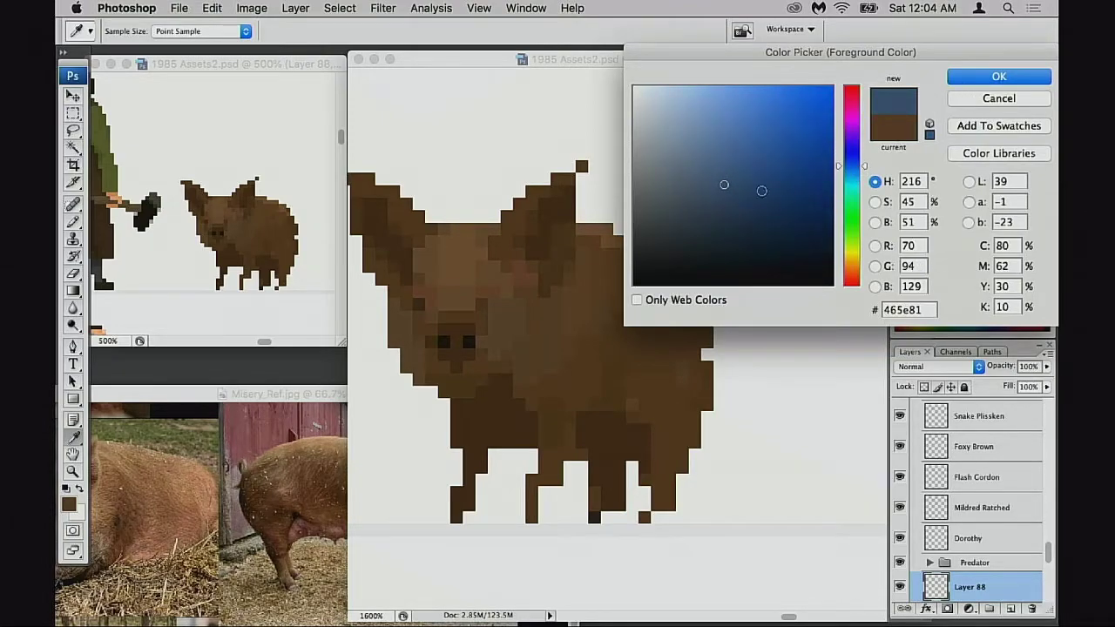
click(967, 80)
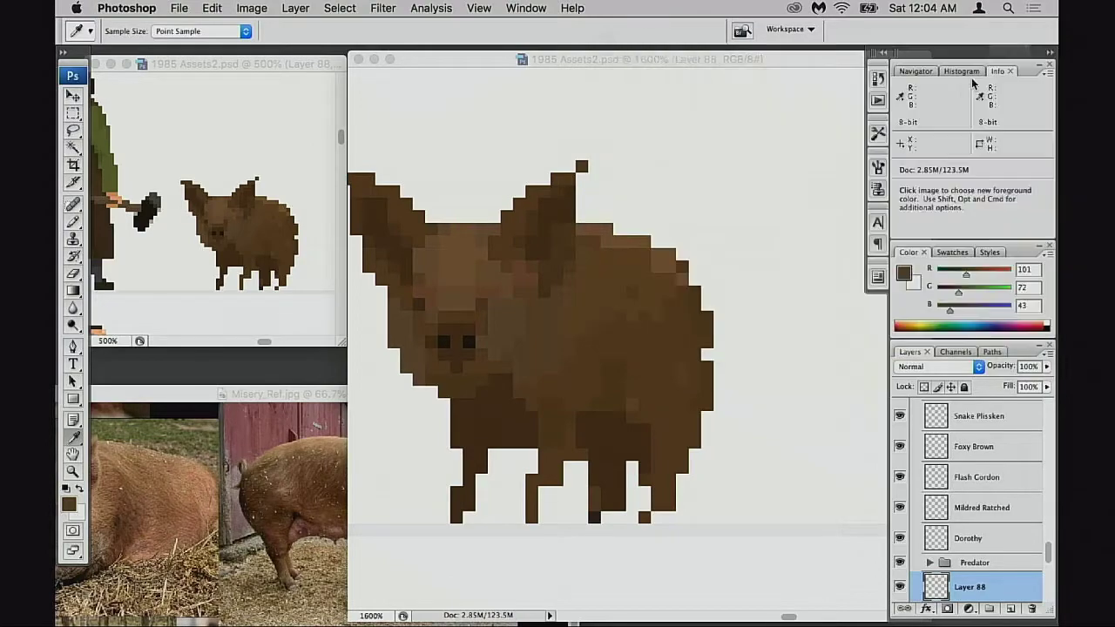
Undo a trial blue Pencil stroke behind the pig's ear and create a new layer for the collar
key(b)
click(571, 291)
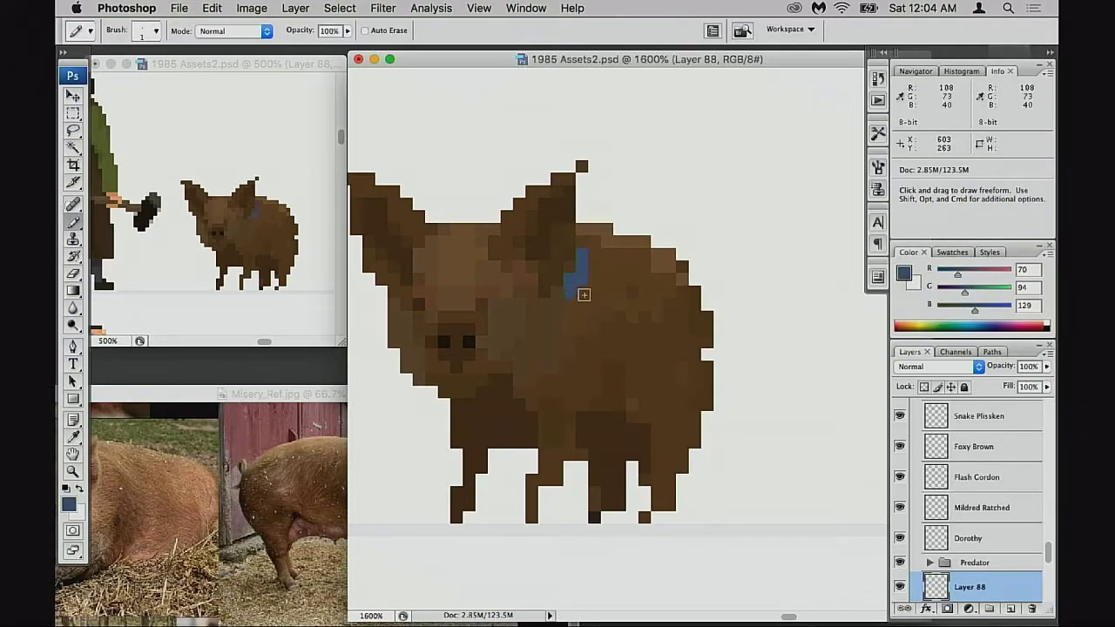
key(super+alt+z)
key(super+alt+z)
key(super+alt+z)
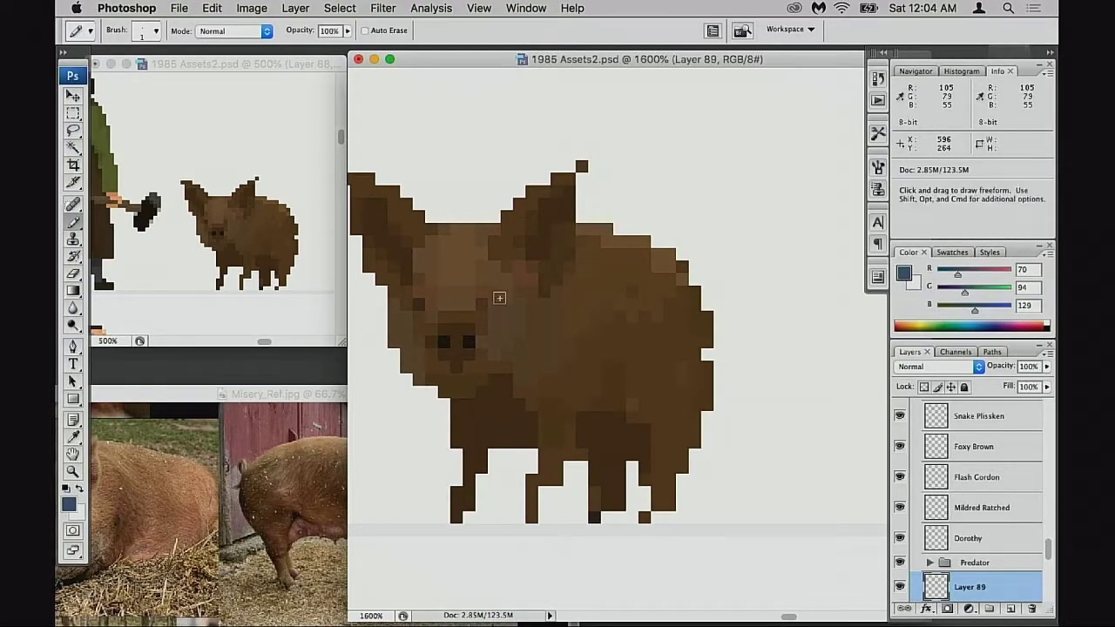
Draw a blue collar curving from behind the pig's near ear down and around under its jaw
mouse_move(570, 265)
mouse_down()
mouse_move(569, 319)
mouse_move(526, 374)
mouse_up()
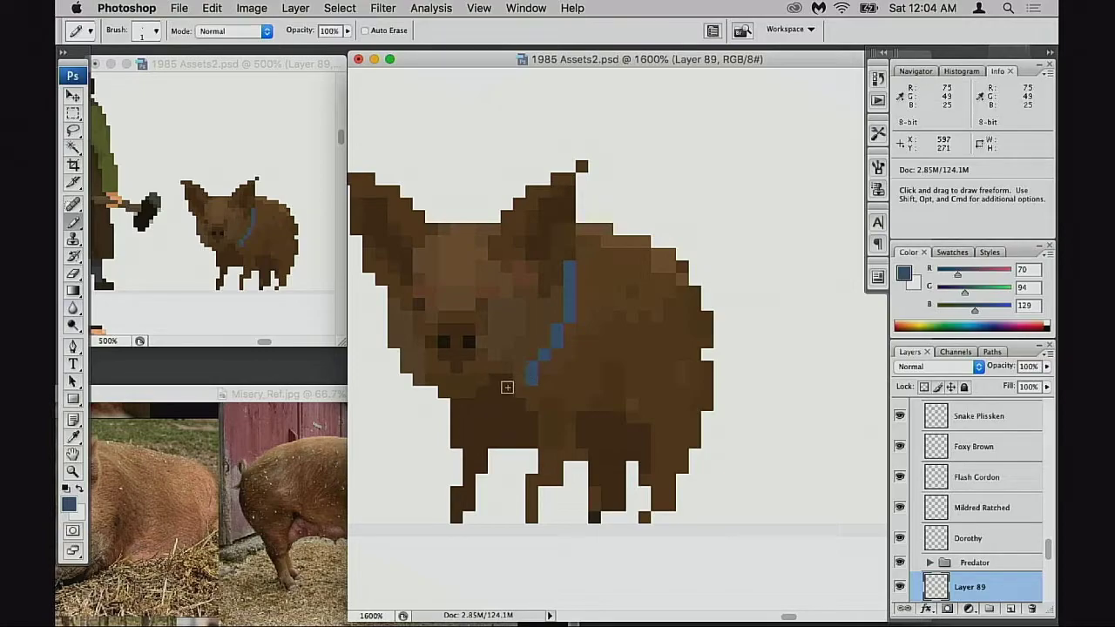
click(517, 376)
drag(507, 381, 494, 380)
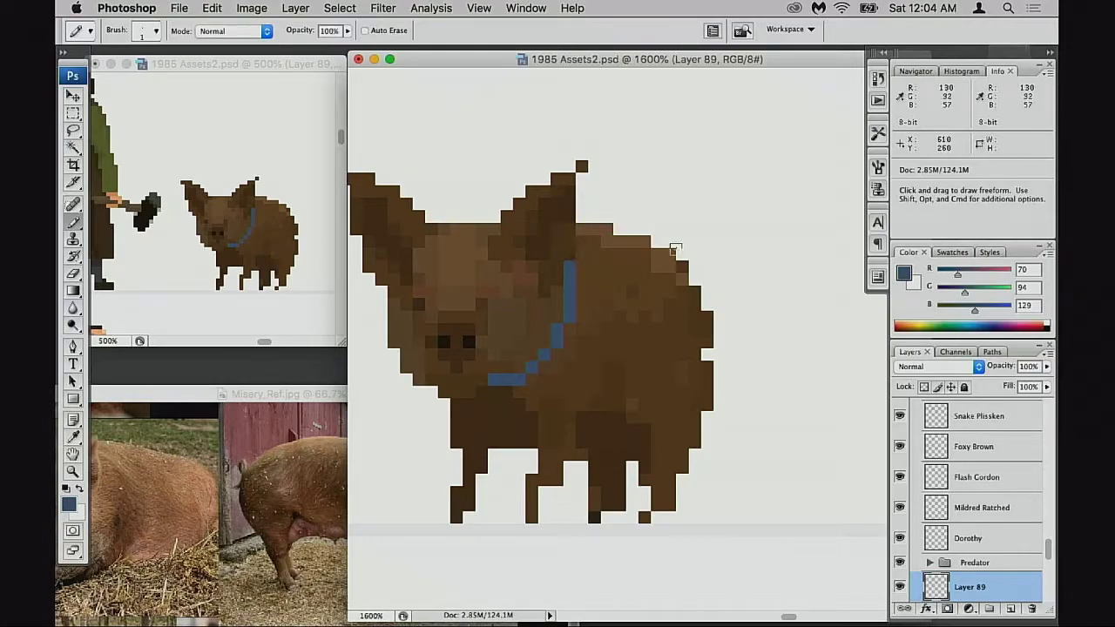
key(super+z)
click(481, 392)
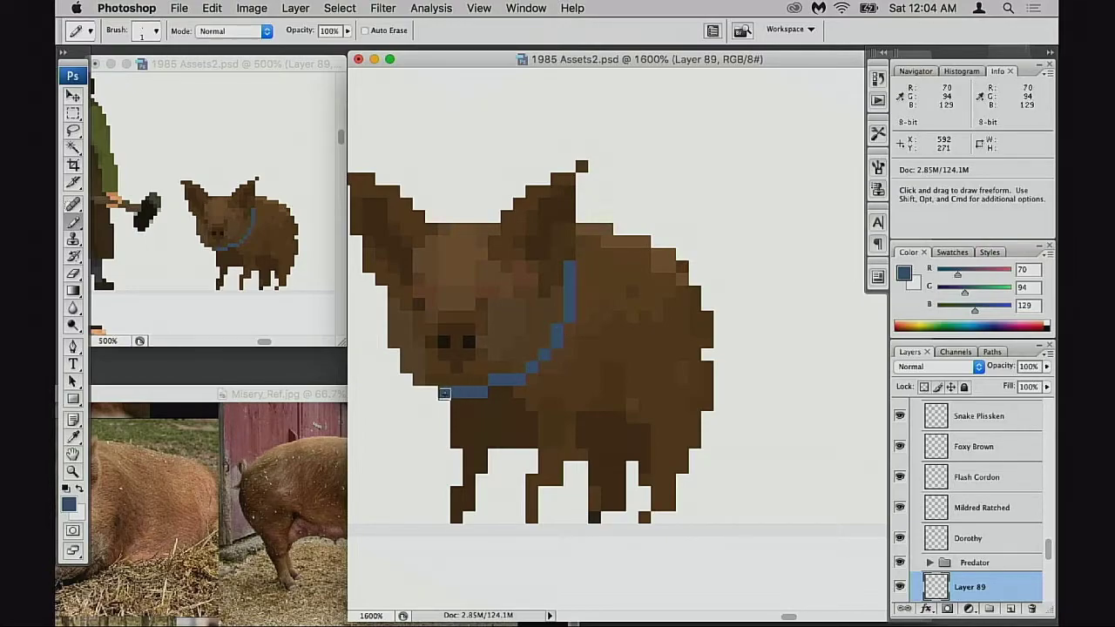
drag(445, 392, 431, 380)
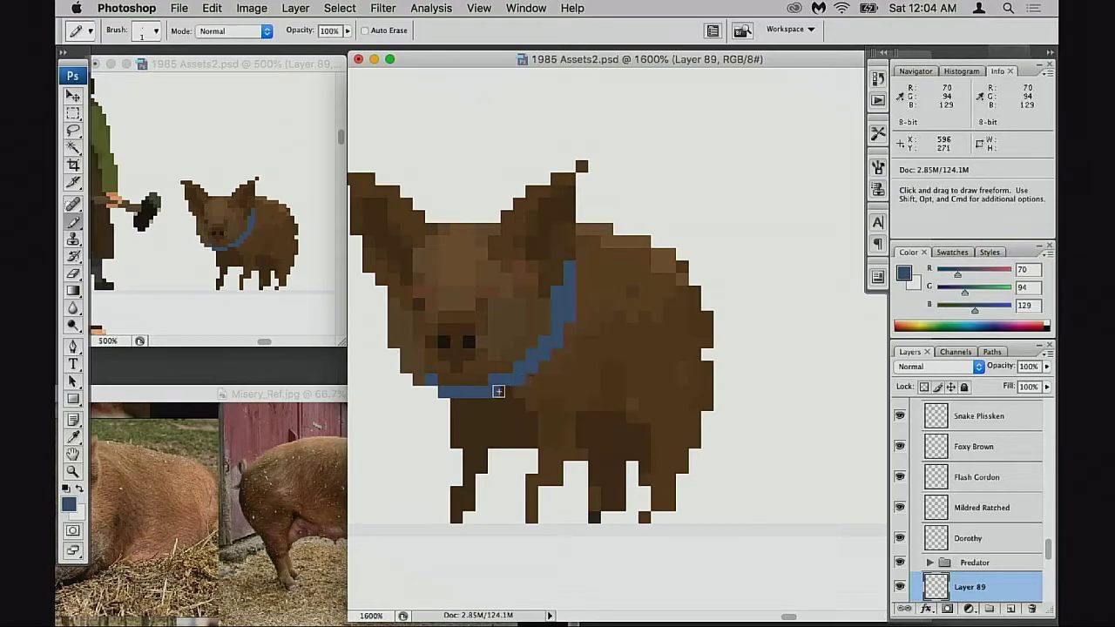
Trim the collar's end at the far cheek and erase the extra pixels along its outer edge
click(409, 365)
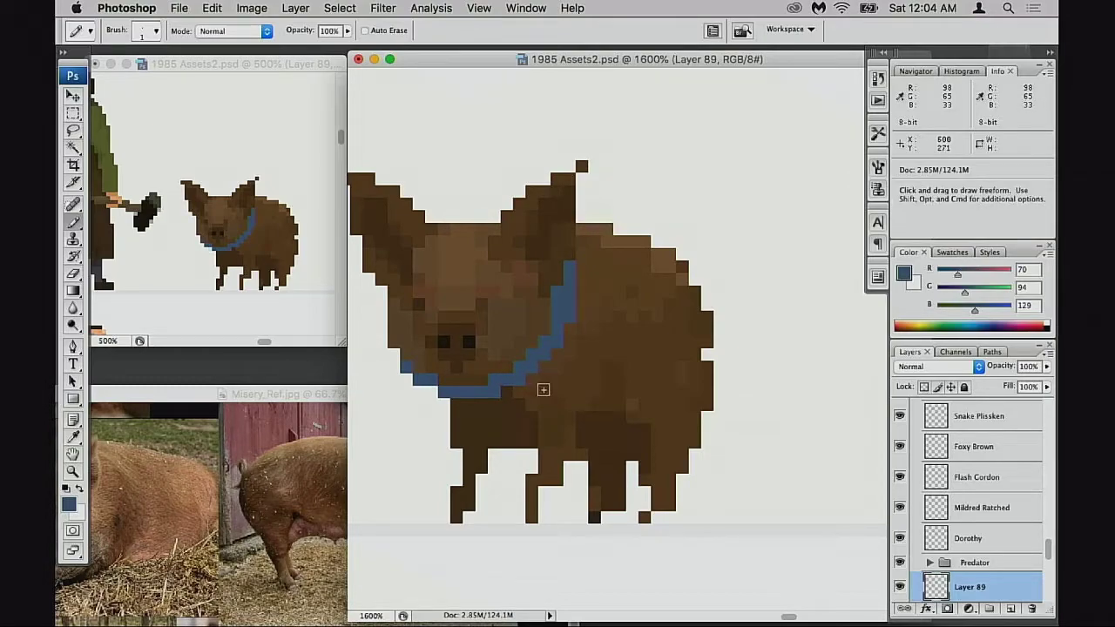
key(e)
drag(406, 380, 421, 379)
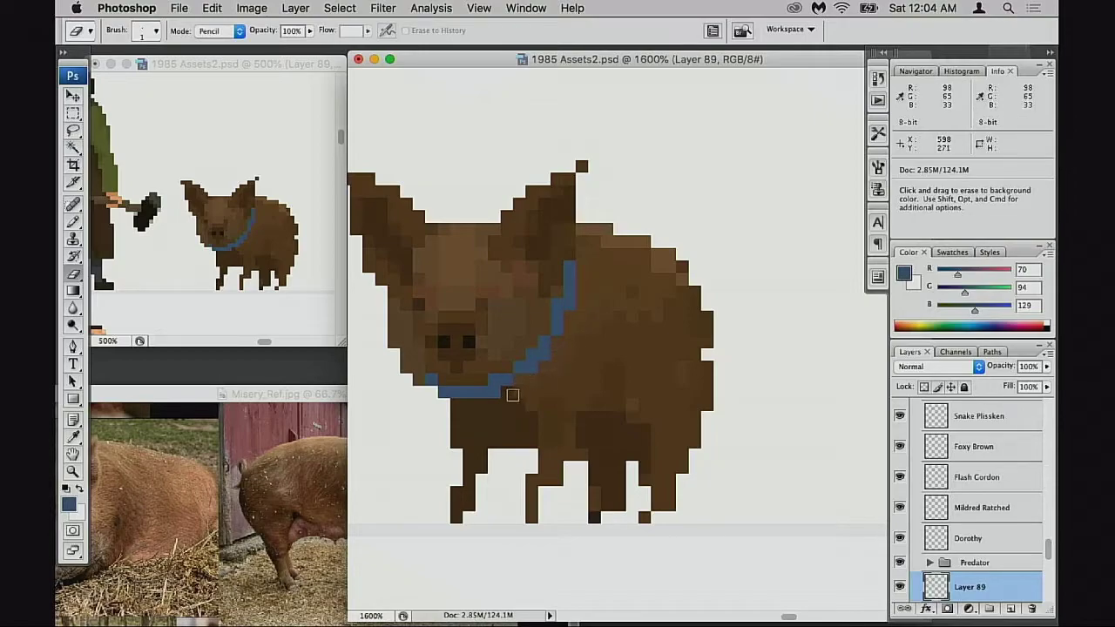
key(z)
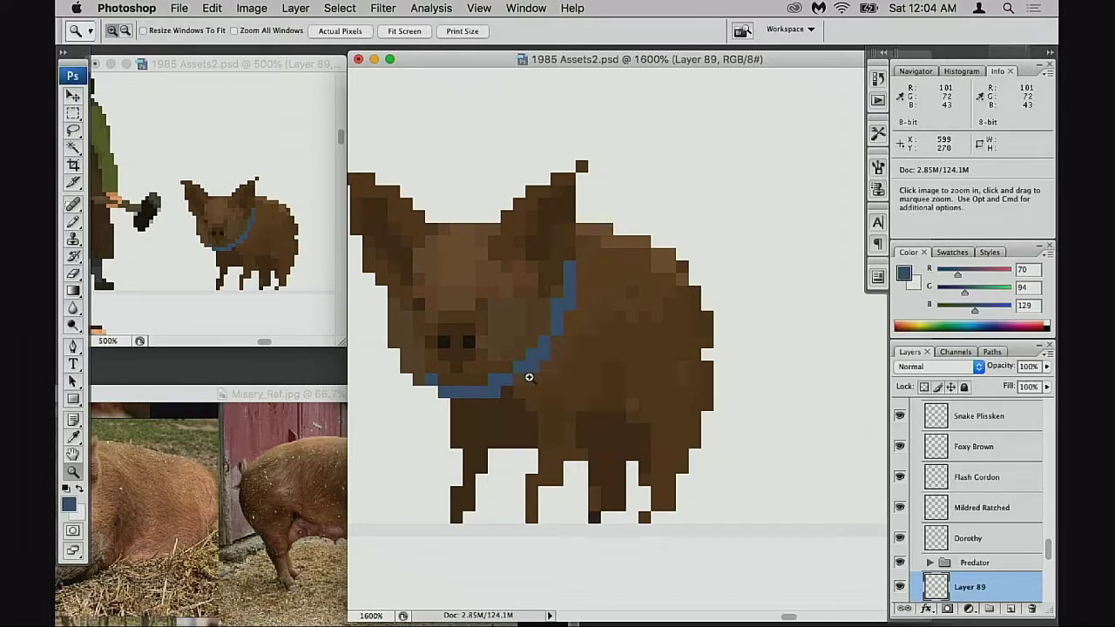
key(e)
mouse_move(545, 361)
mouse_down()
mouse_move(530, 371)
mouse_move(570, 335)
mouse_up()
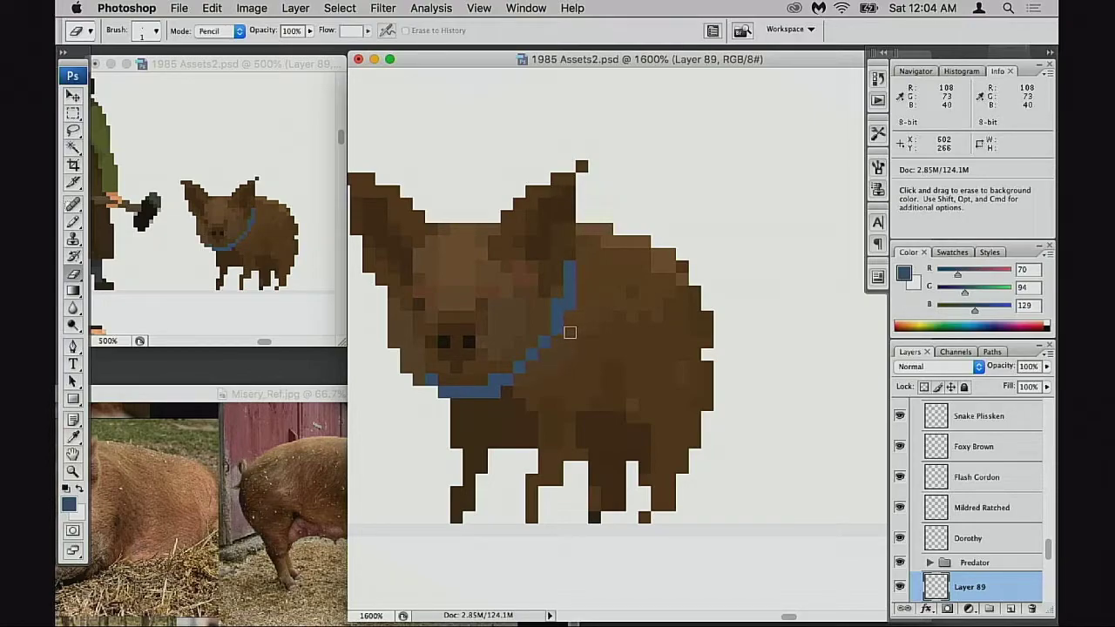
Retouch the collar's lower curve and erase it back to a thin band that starts lower behind the ear
key(super)
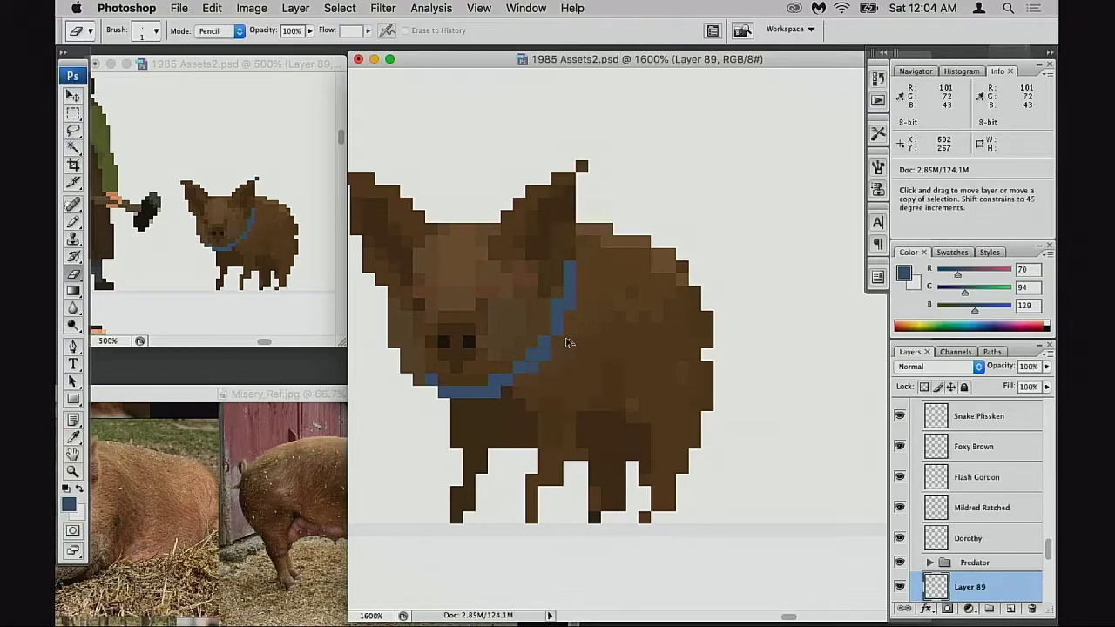
key(b)
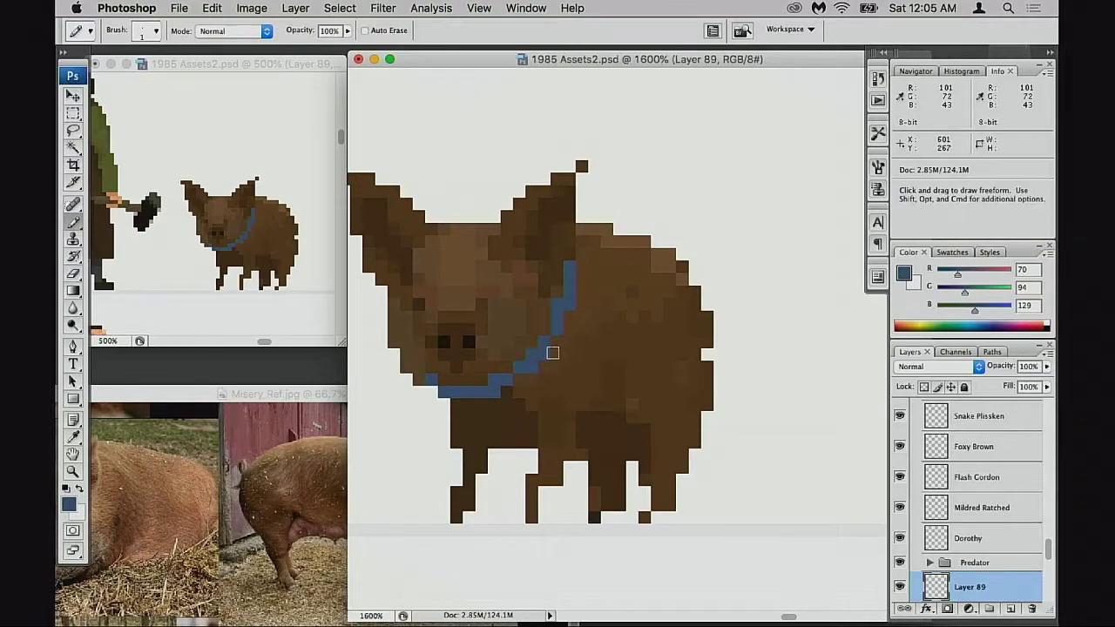
key(alt)
key(e)
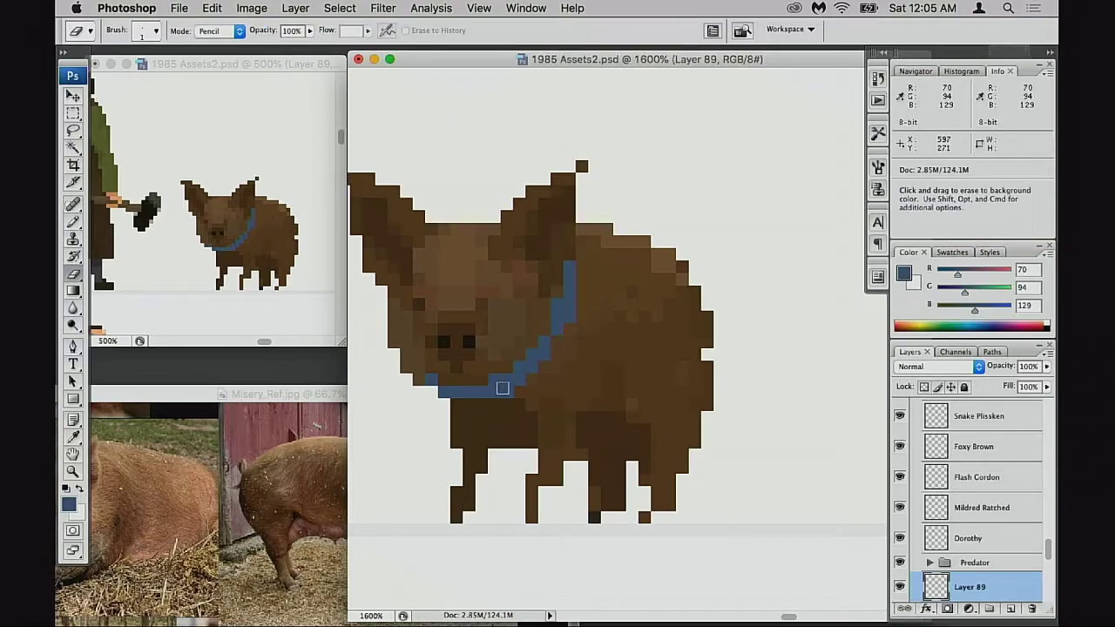
click(514, 393)
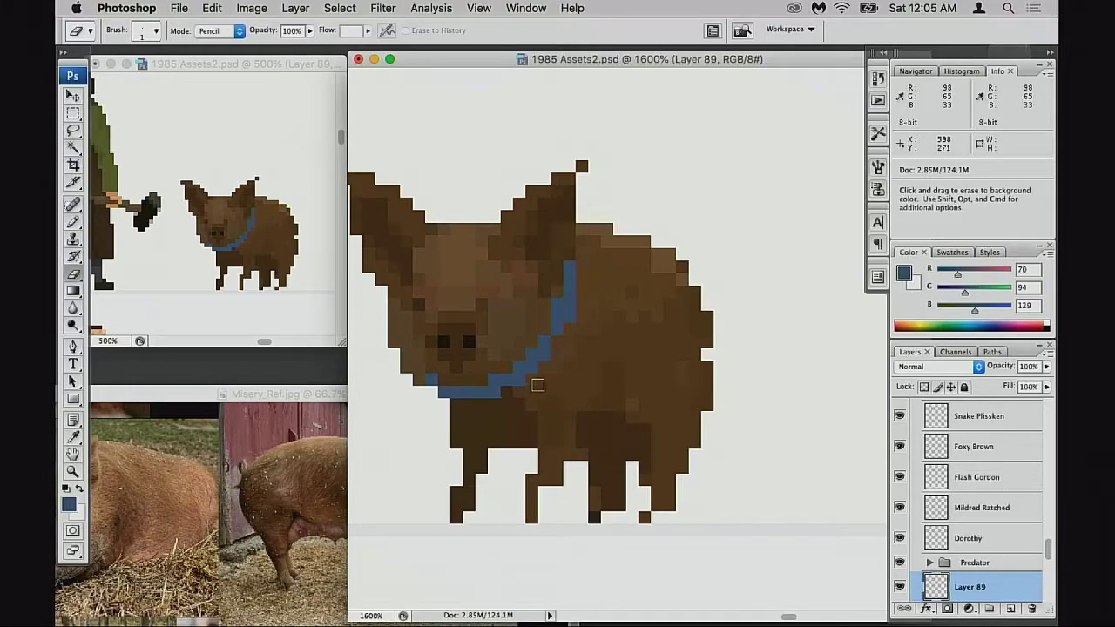
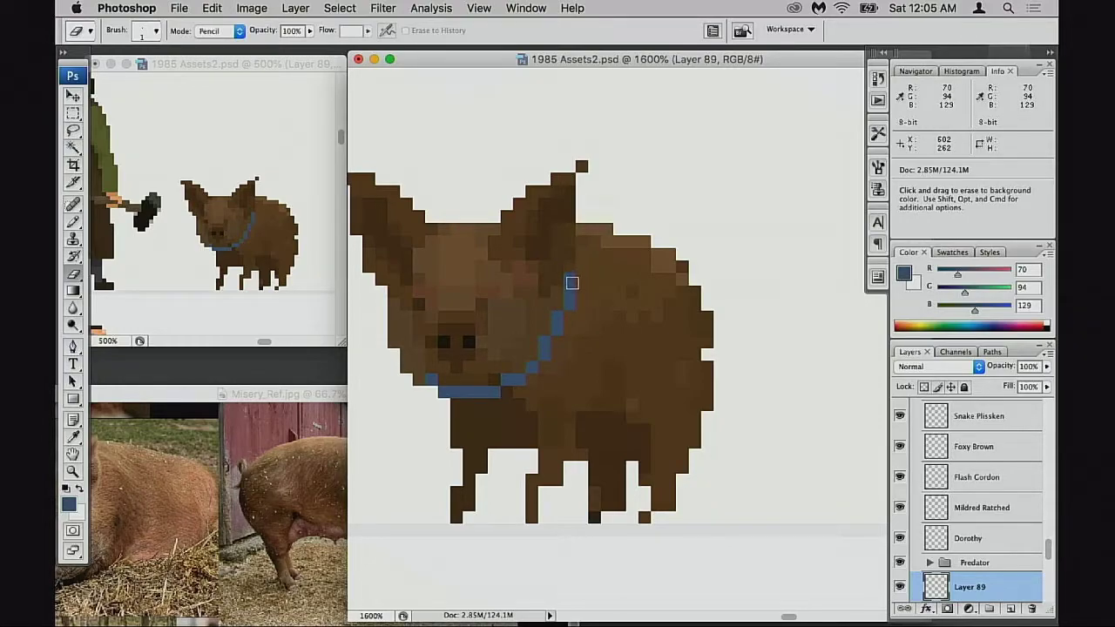
Try a blue band across the top of the pig's head between the ears, and undo it
key(b)
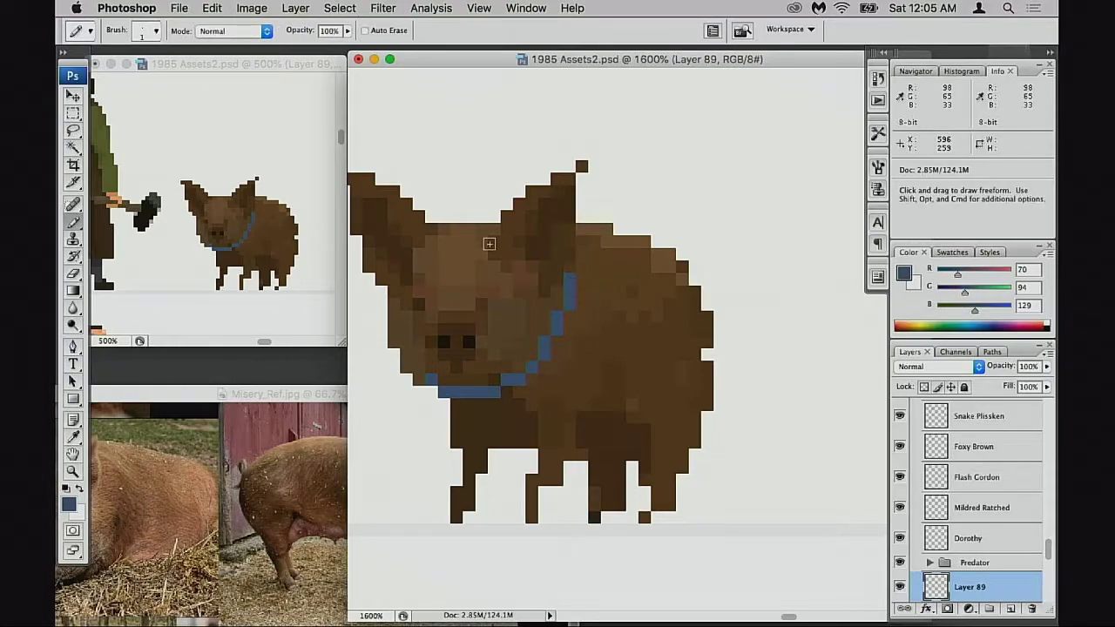
drag(469, 230, 481, 230)
drag(470, 223, 441, 217)
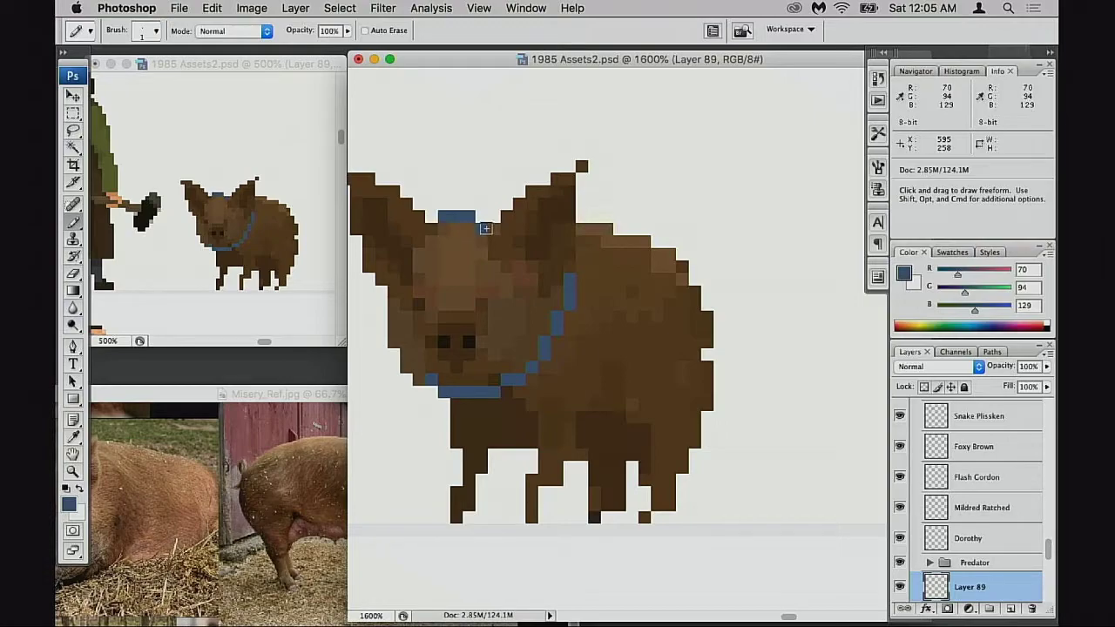
key(super+z)
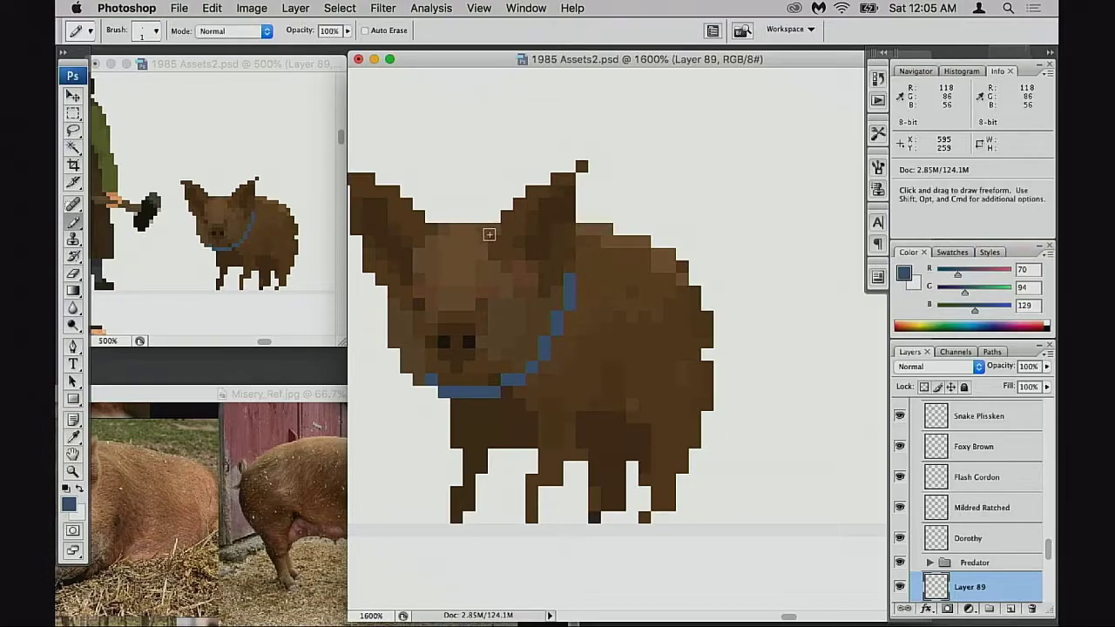
drag(489, 219, 442, 225)
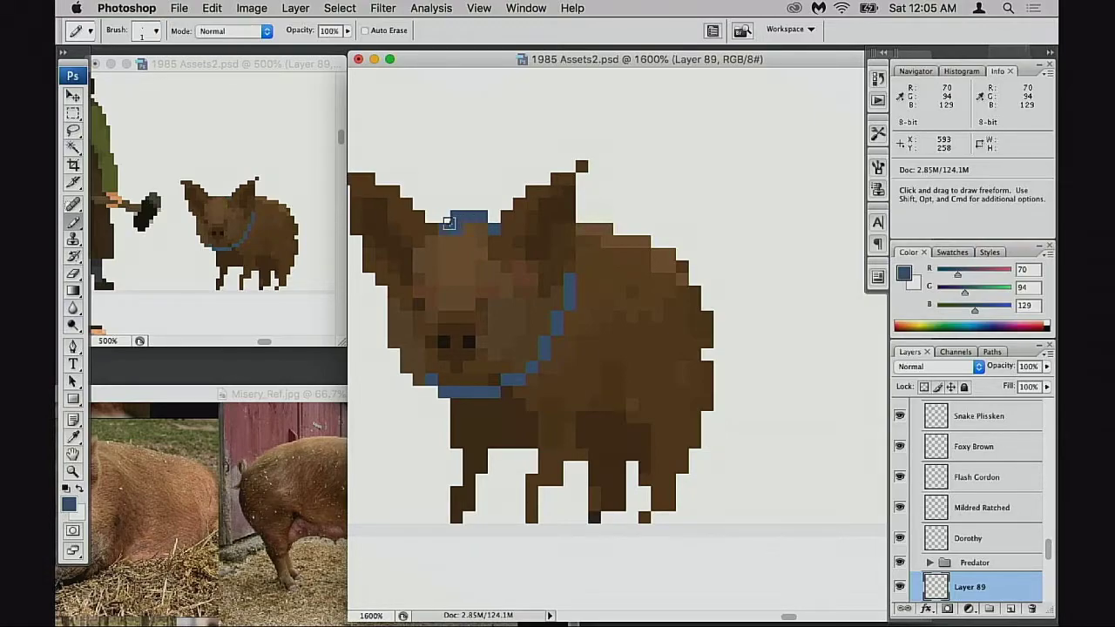
key(super+z)
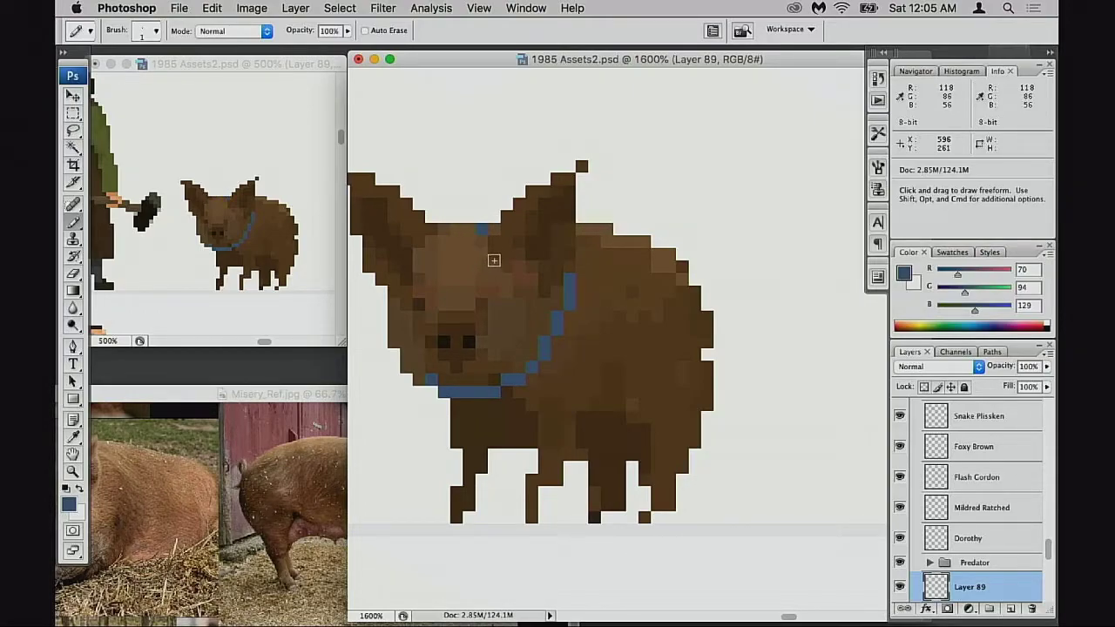
Try blue collar pixels along and just above the top of the pig's head between the ears
key(z)
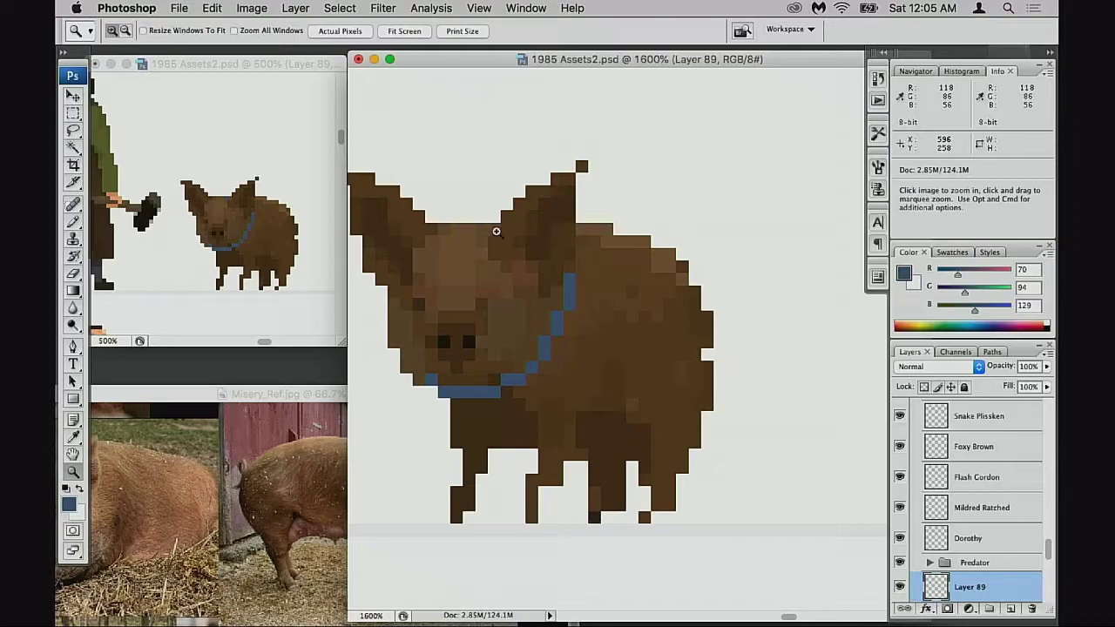
key(b)
click(468, 228)
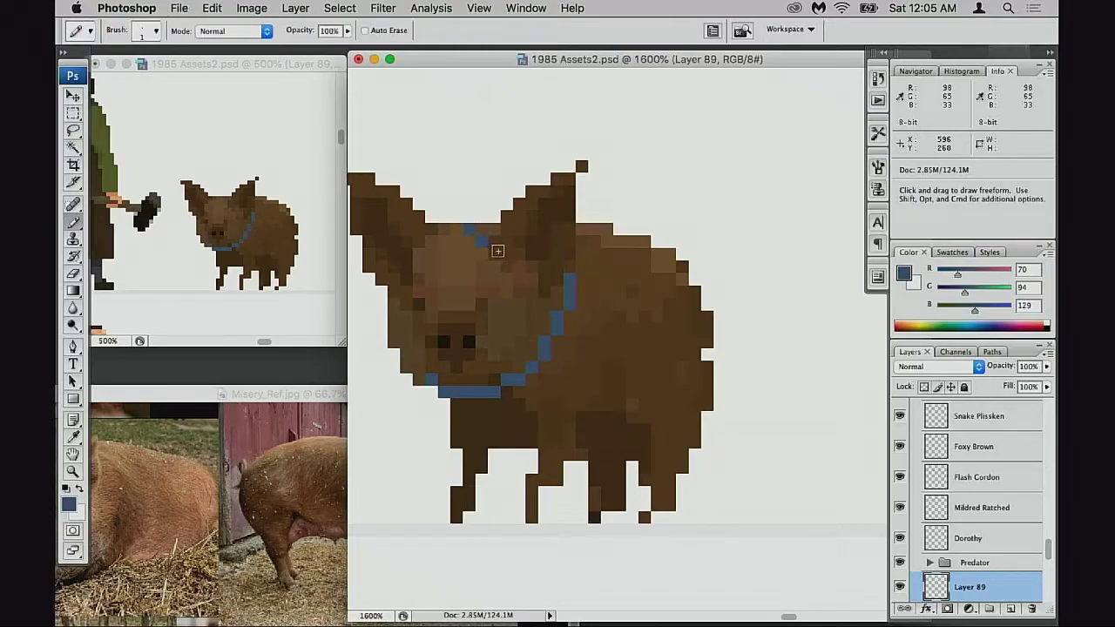
click(489, 222)
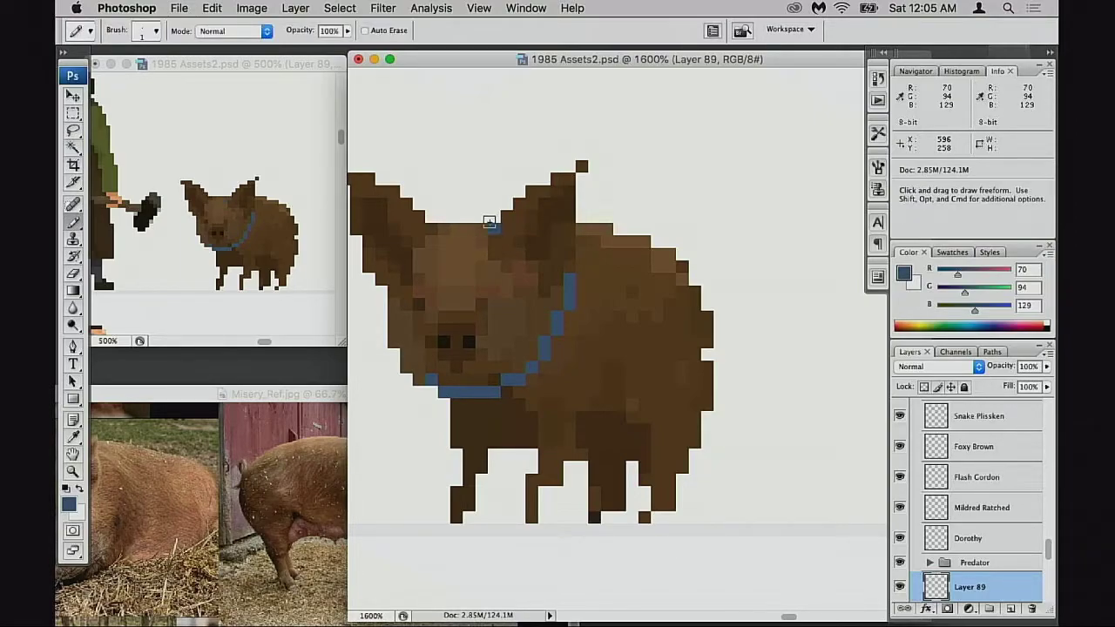
mouse_move(467, 219)
mouse_down()
mouse_move(429, 218)
mouse_move(458, 217)
mouse_move(444, 218)
mouse_up()
key(super+z)
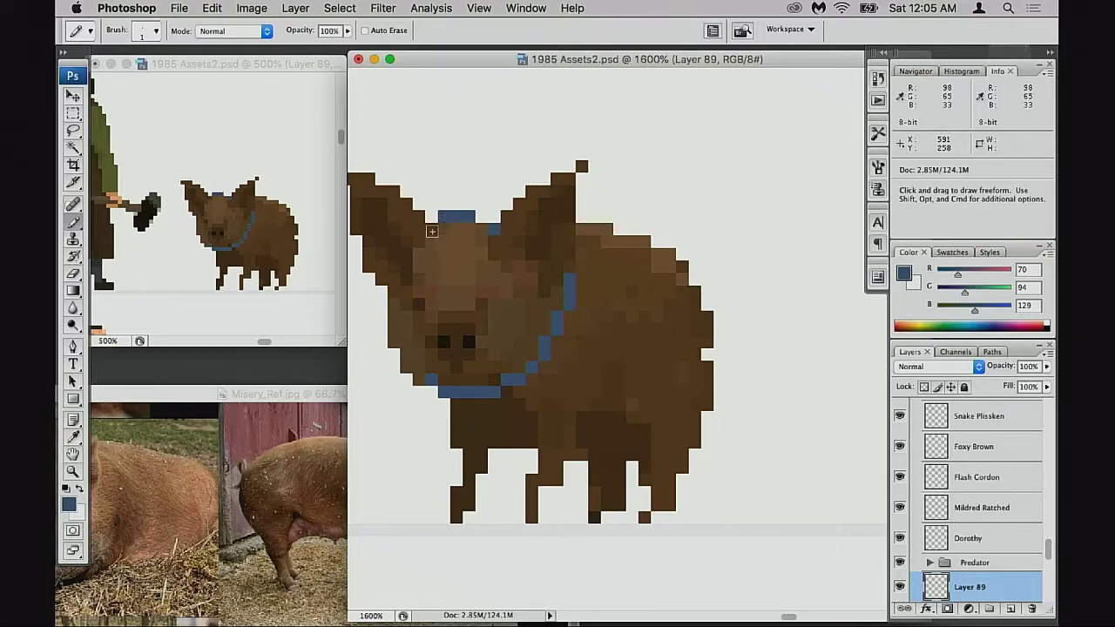
click(432, 230)
key(super+alt+z)
key(super+alt+z)
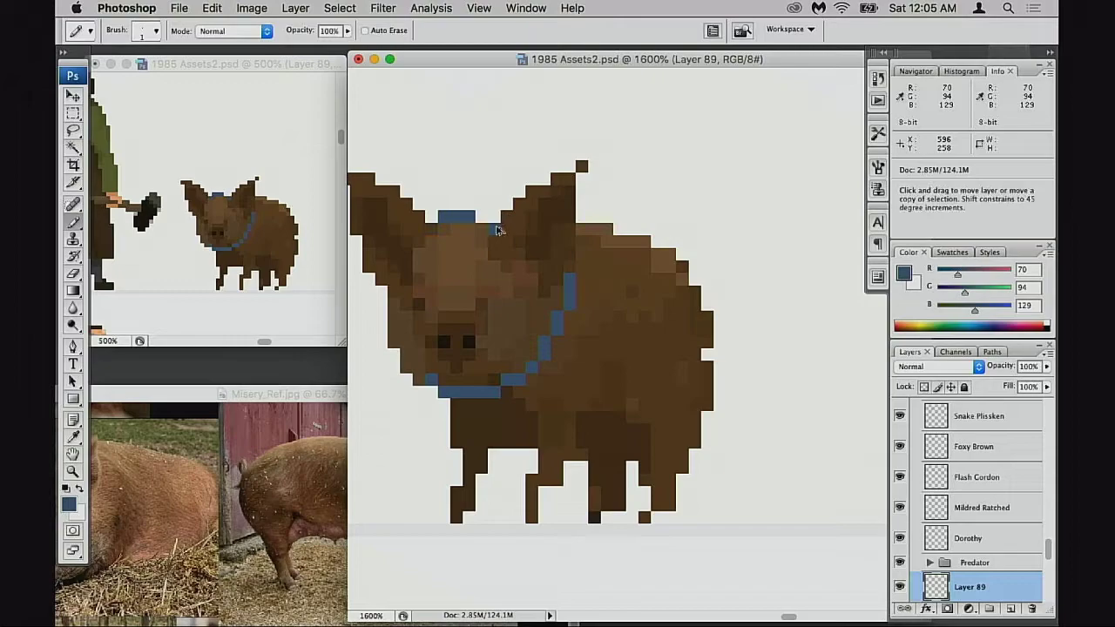
key(super+alt+z)
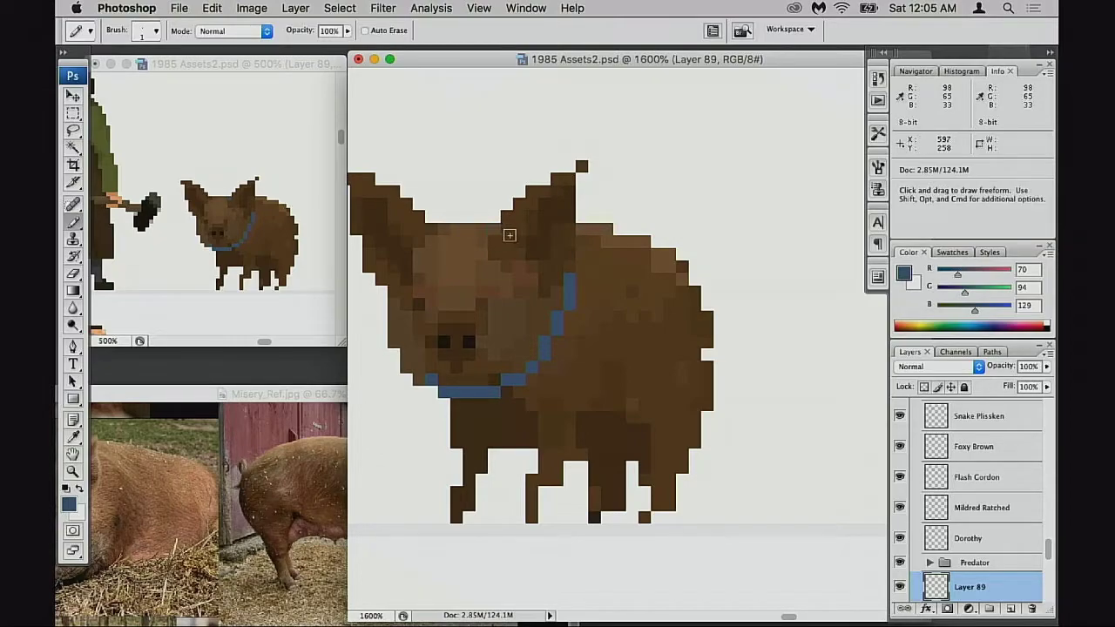
Lock Layer 89's transparent pixels and try a Hue/Saturation lightness adjustment on the blue collar
drag(634, 292, 629, 289)
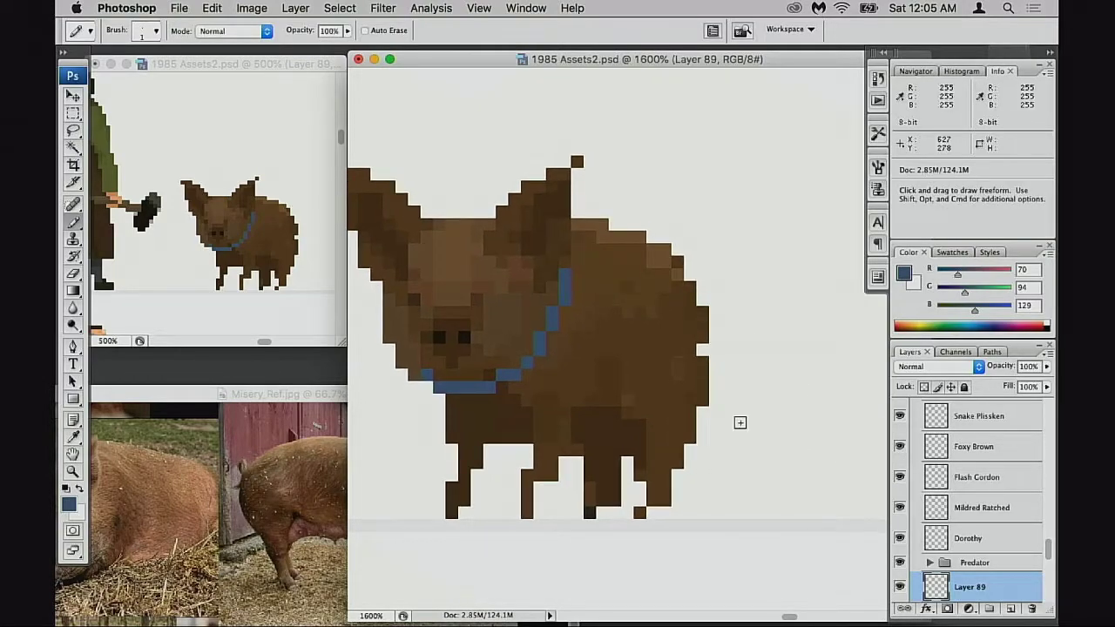
click(924, 388)
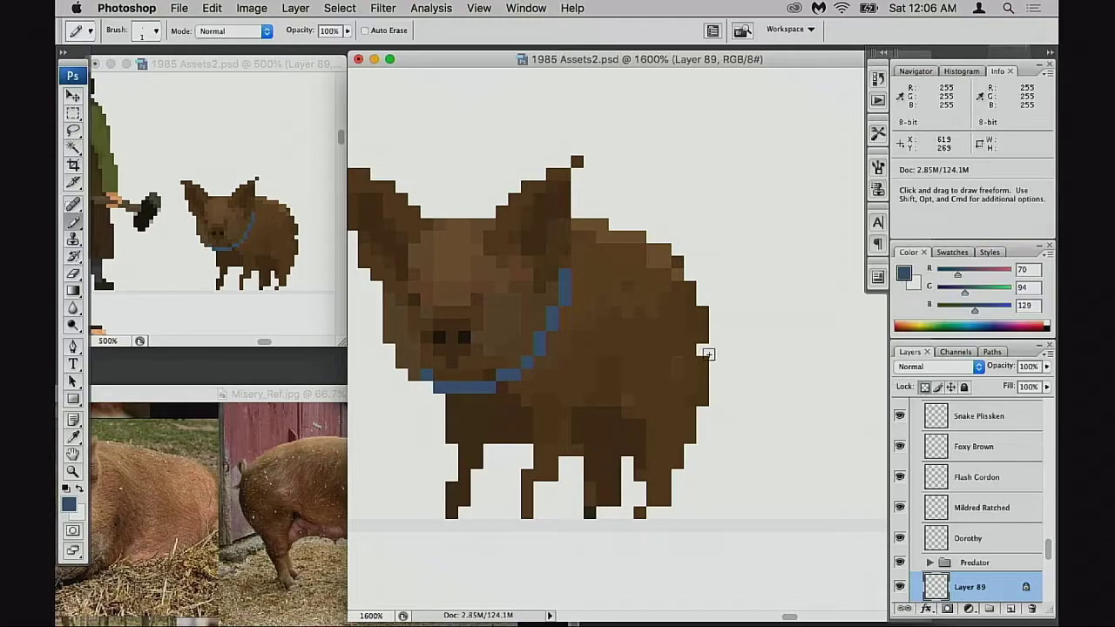
key(super)
key(super+u)
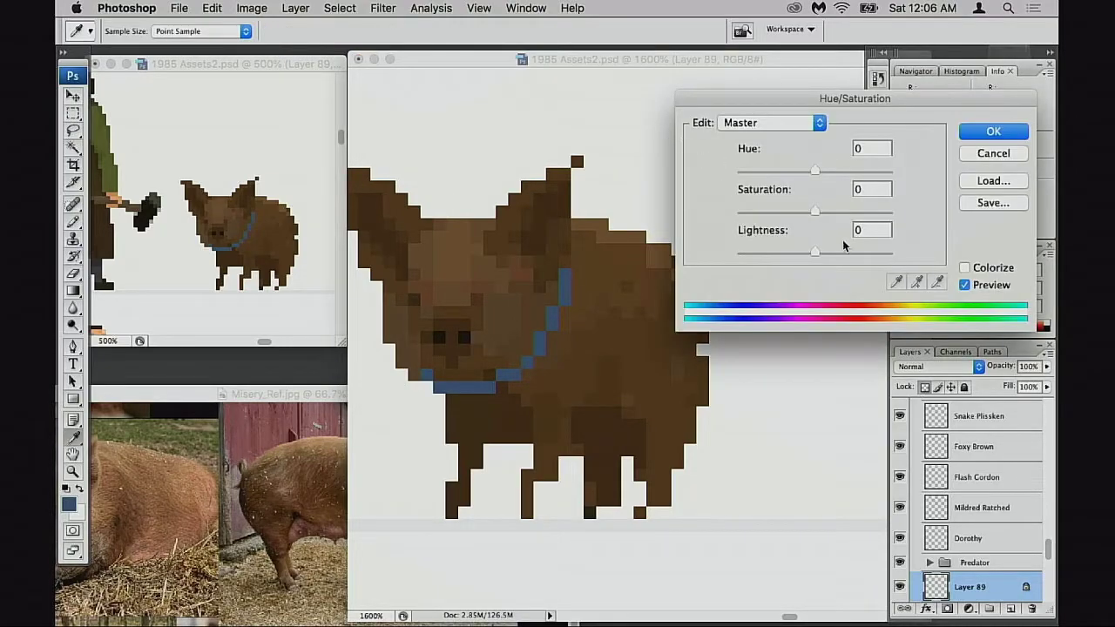
drag(817, 252, 814, 253)
click(991, 133)
drag(543, 318, 584, 305)
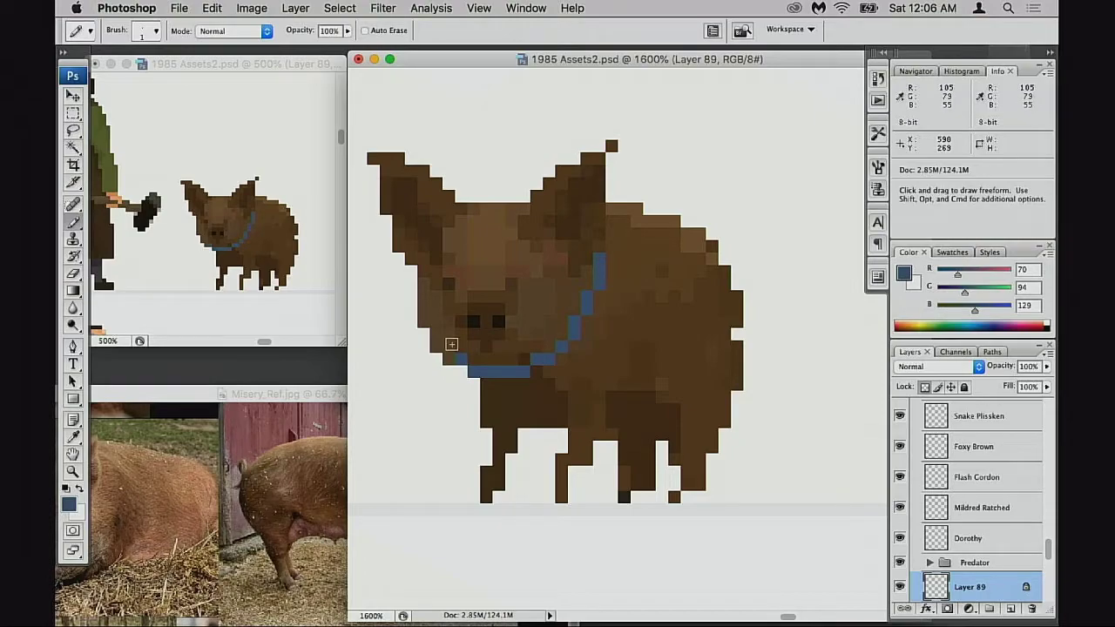
Set the foreground colour to a darker blue with RGB 37, 57, 87
click(71, 505)
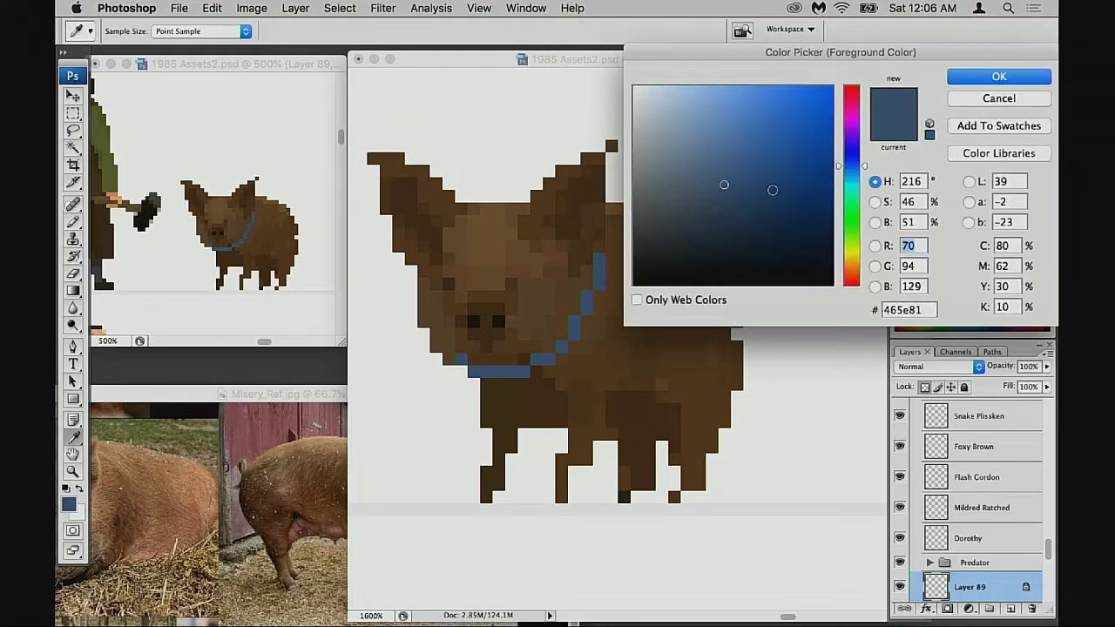
drag(739, 186, 749, 216)
click(995, 77)
click(998, 77)
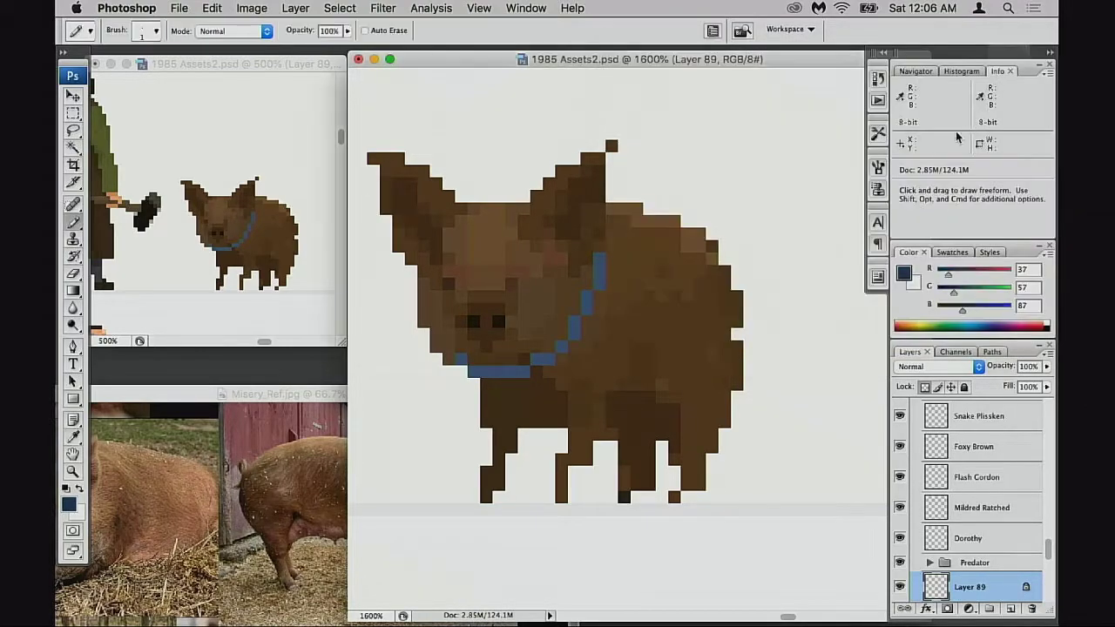
Try painting the dark blue over the collar's lower curve at full opacity
click(925, 389)
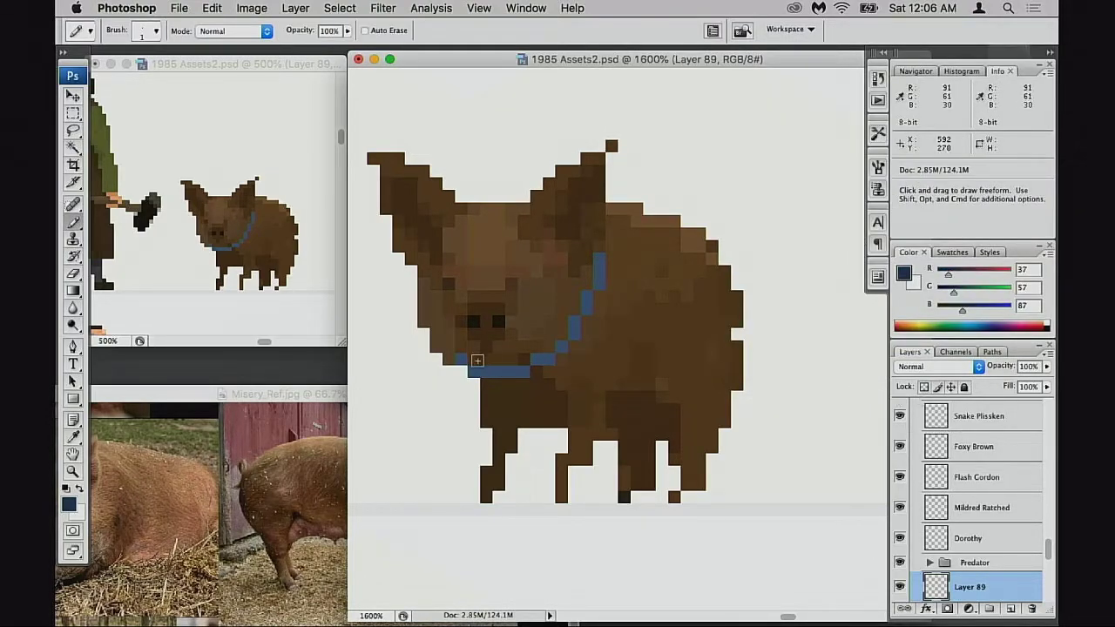
mouse_move(457, 359)
mouse_down()
mouse_move(500, 369)
mouse_move(557, 348)
mouse_move(555, 359)
mouse_up()
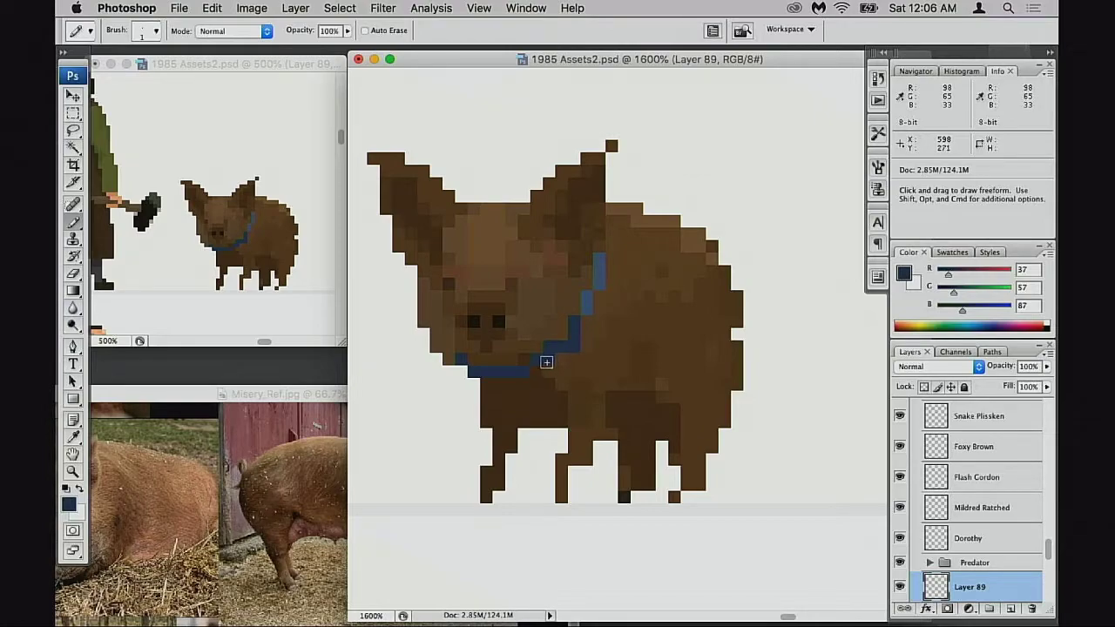
key(ctrl+z)
Lock Layer 89's transparent pixels and shade the collar's section under the jaw with the dark blue at 50% opacity
key(1)
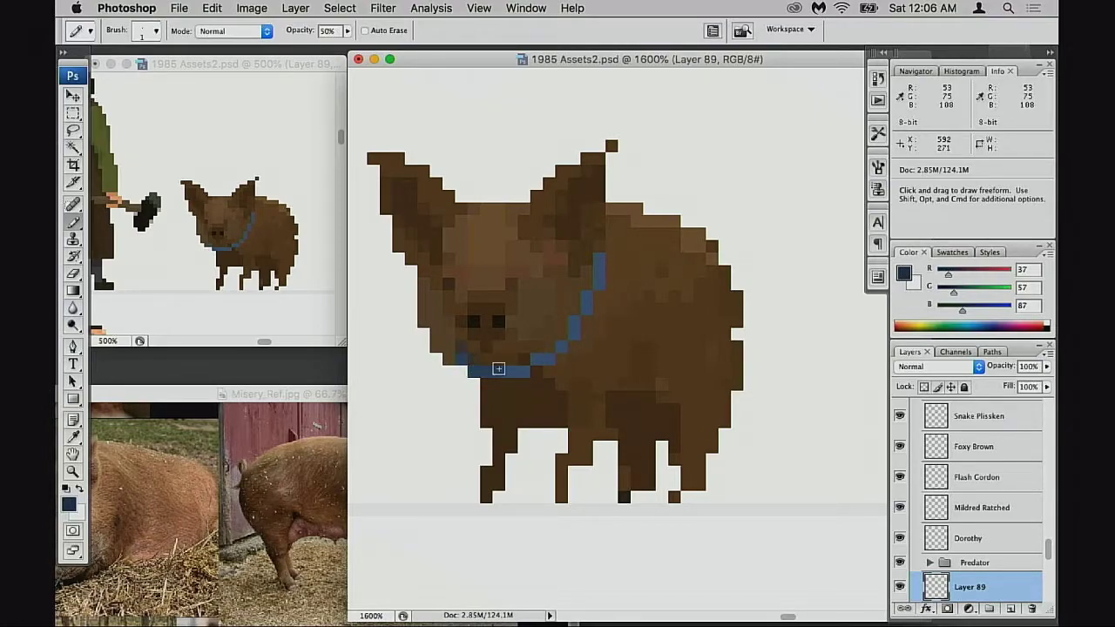
key(5)
key(super+z)
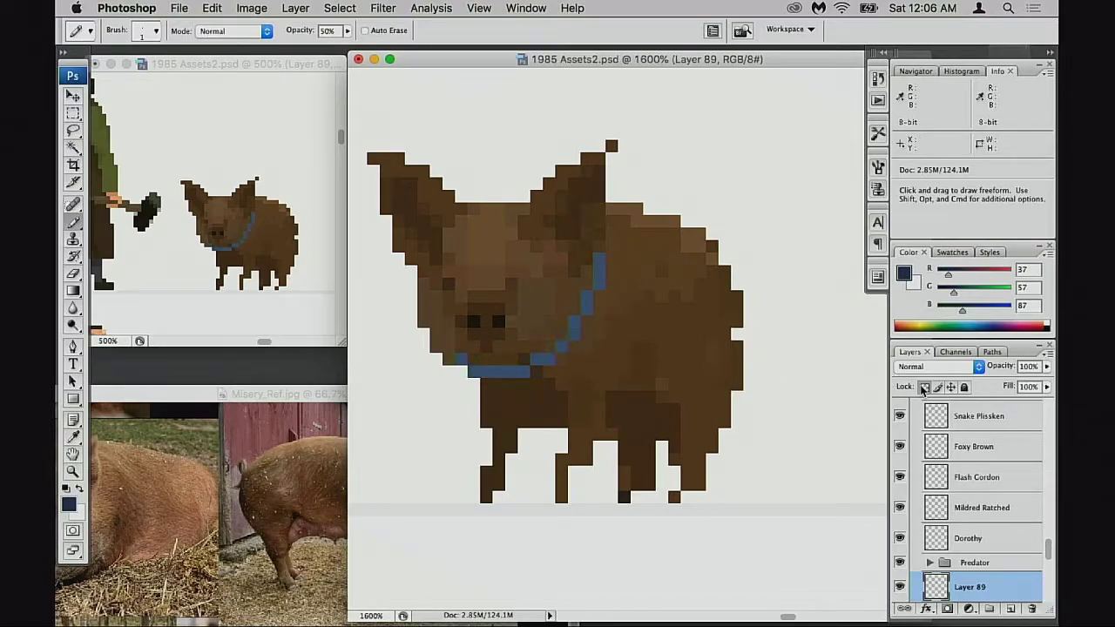
click(923, 386)
mouse_move(460, 358)
mouse_down()
mouse_move(505, 373)
mouse_move(570, 344)
mouse_up()
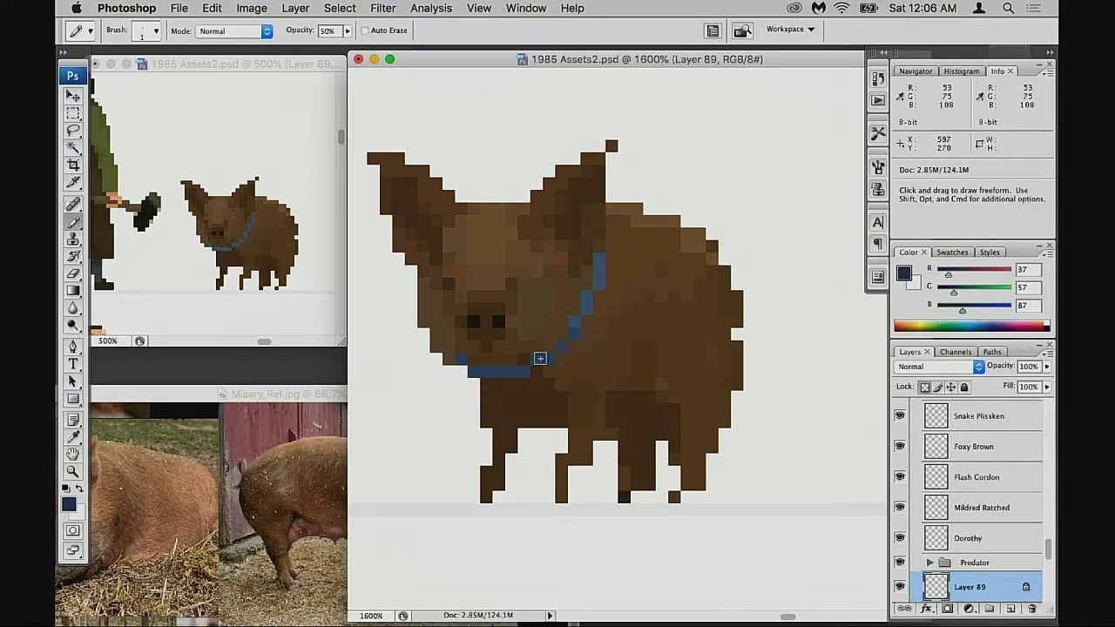
key(super+z)
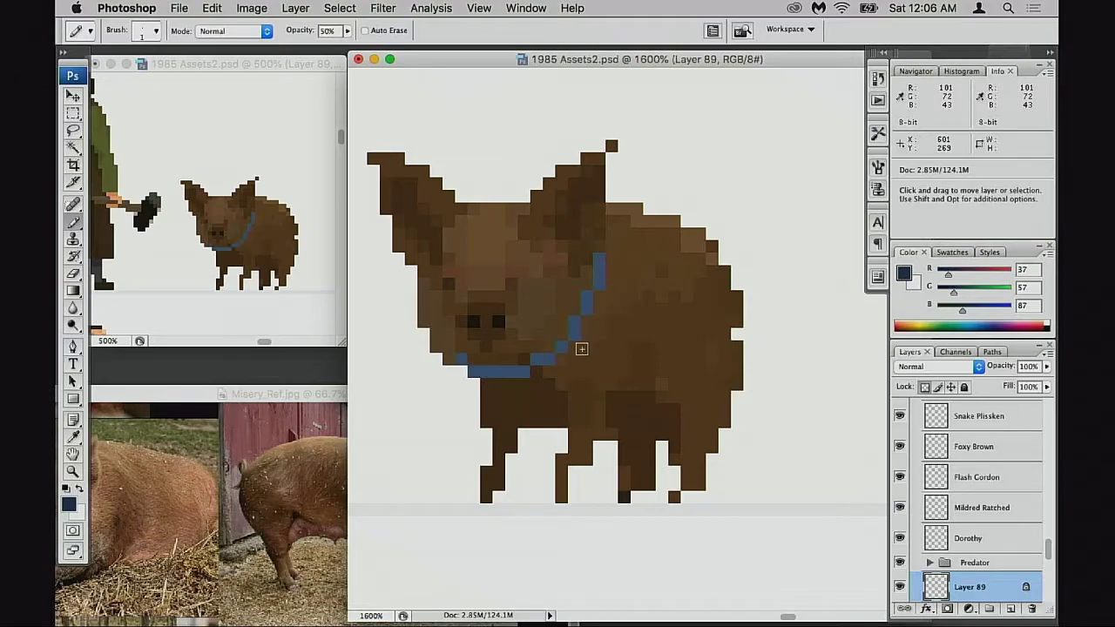
drag(524, 371, 478, 372)
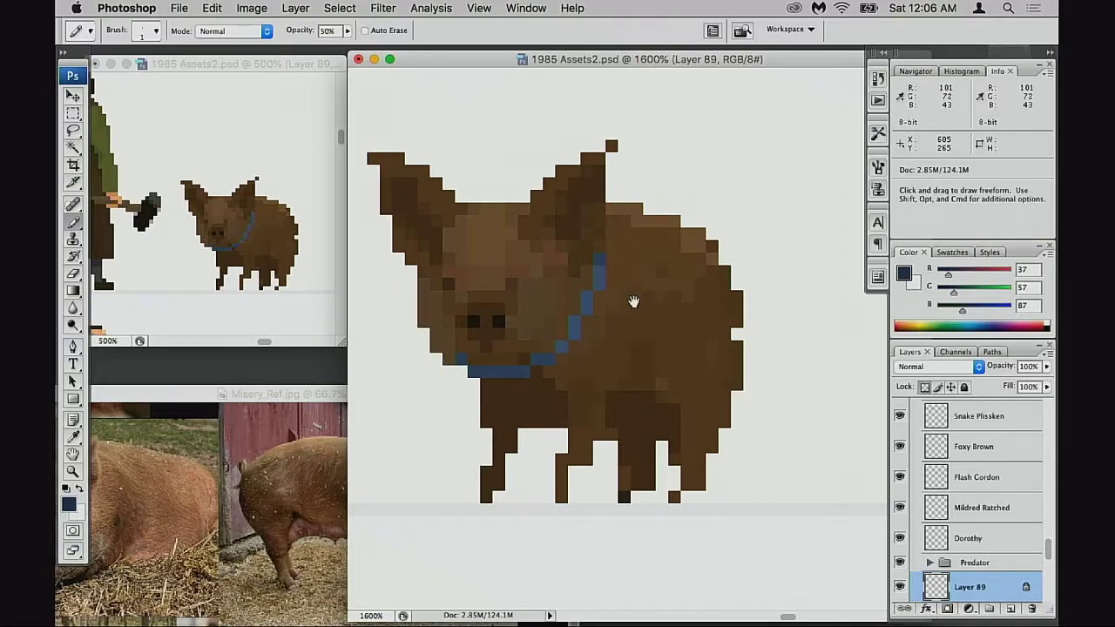
Try widening the collar with an outer row of RGB 53, 75, 108 blue from under the jaw up behind the near ear
mouse_move(635, 302)
mouse_down()
mouse_move(657, 297)
mouse_move(615, 375)
mouse_up()
alt+super+click(594, 355)
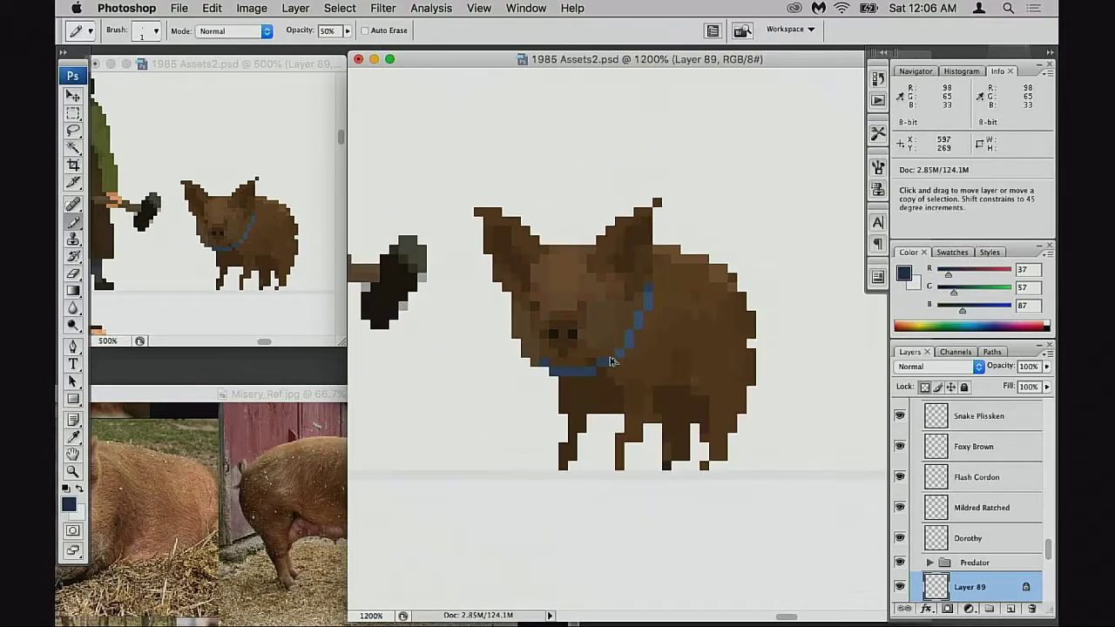
super+click(610, 373)
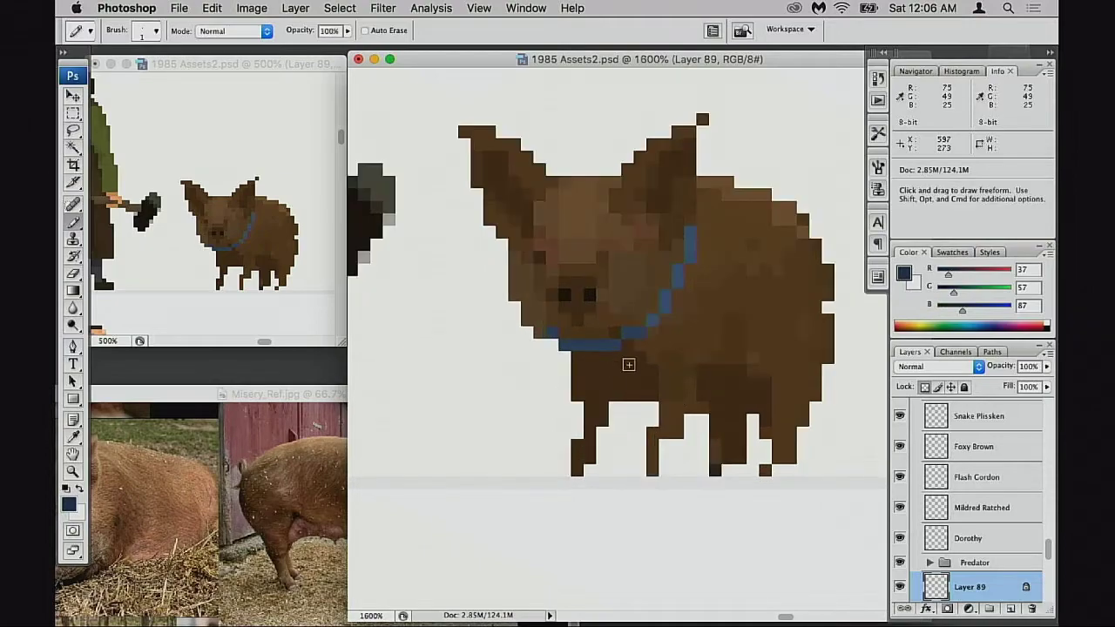
drag(662, 339, 652, 351)
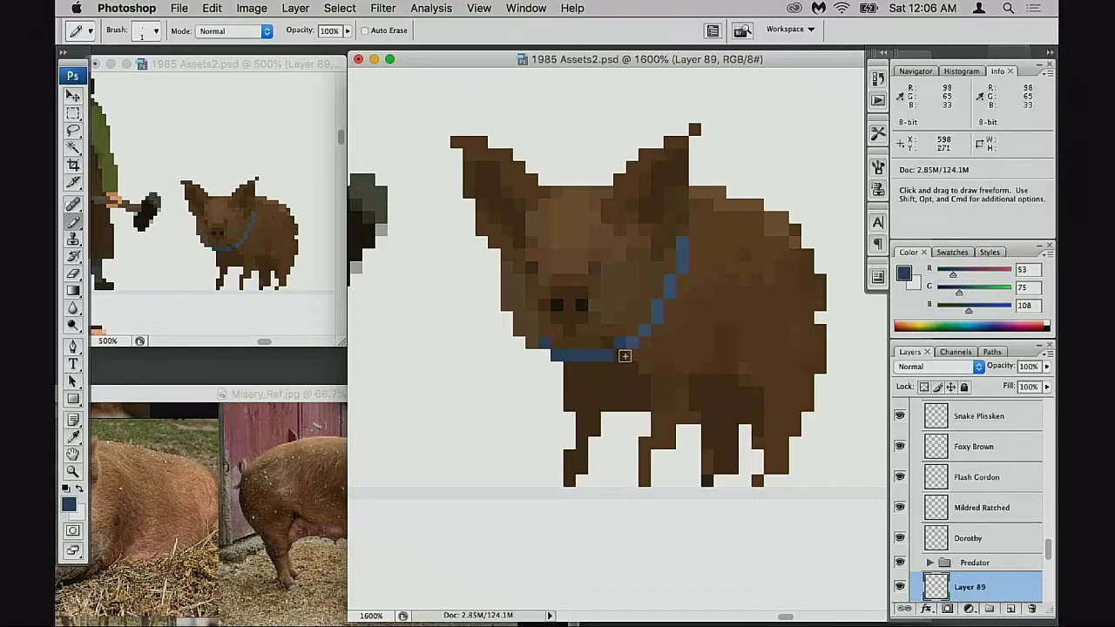
drag(627, 356, 691, 288)
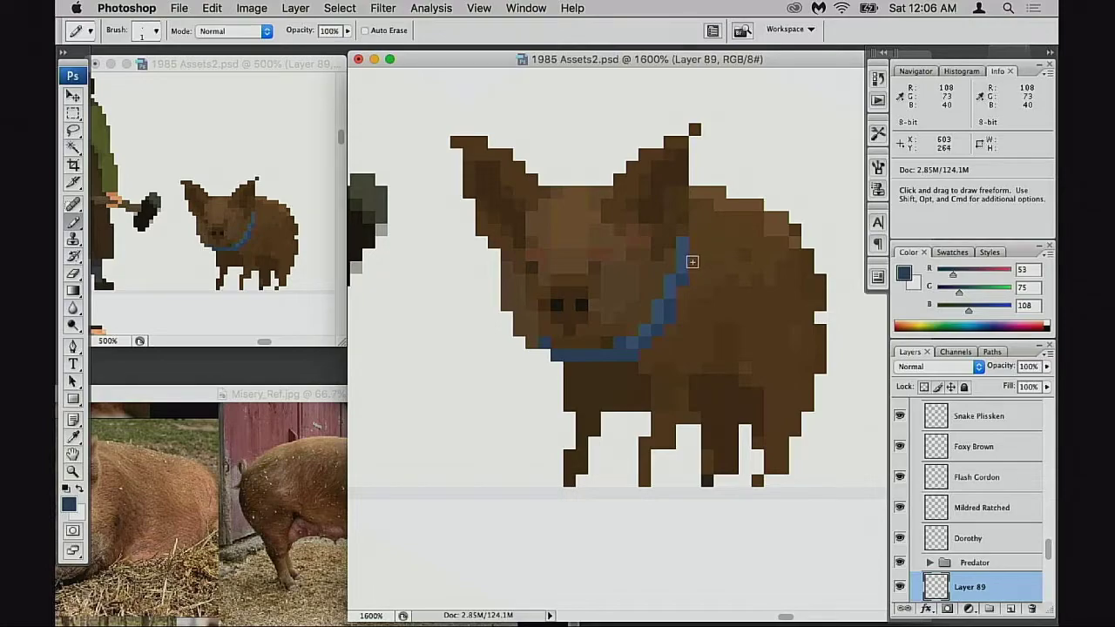
click(691, 231)
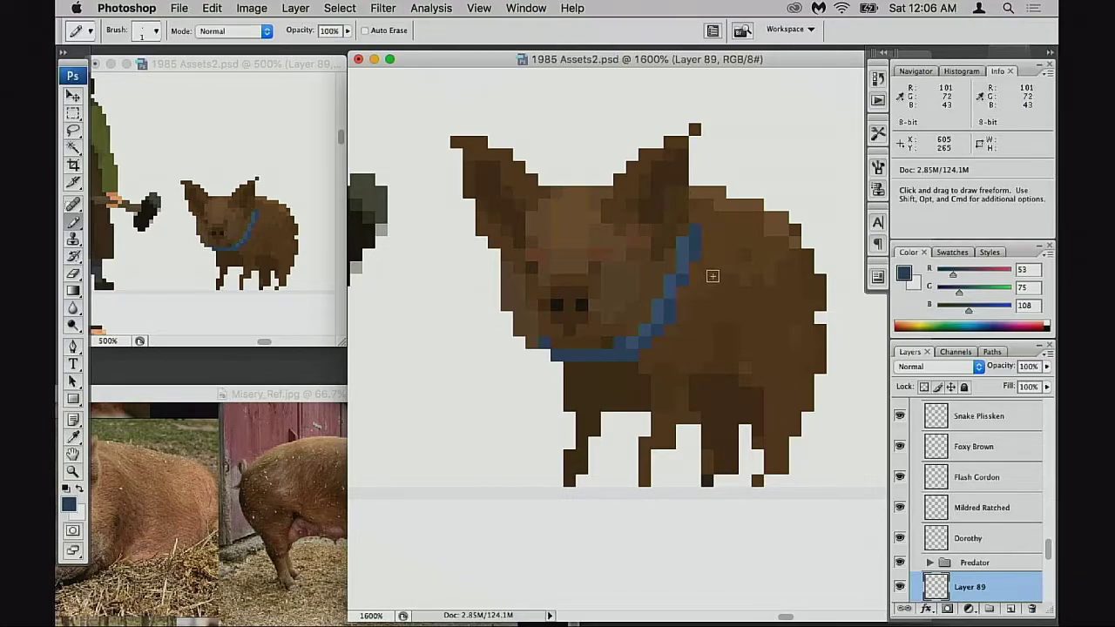
drag(695, 220, 694, 207)
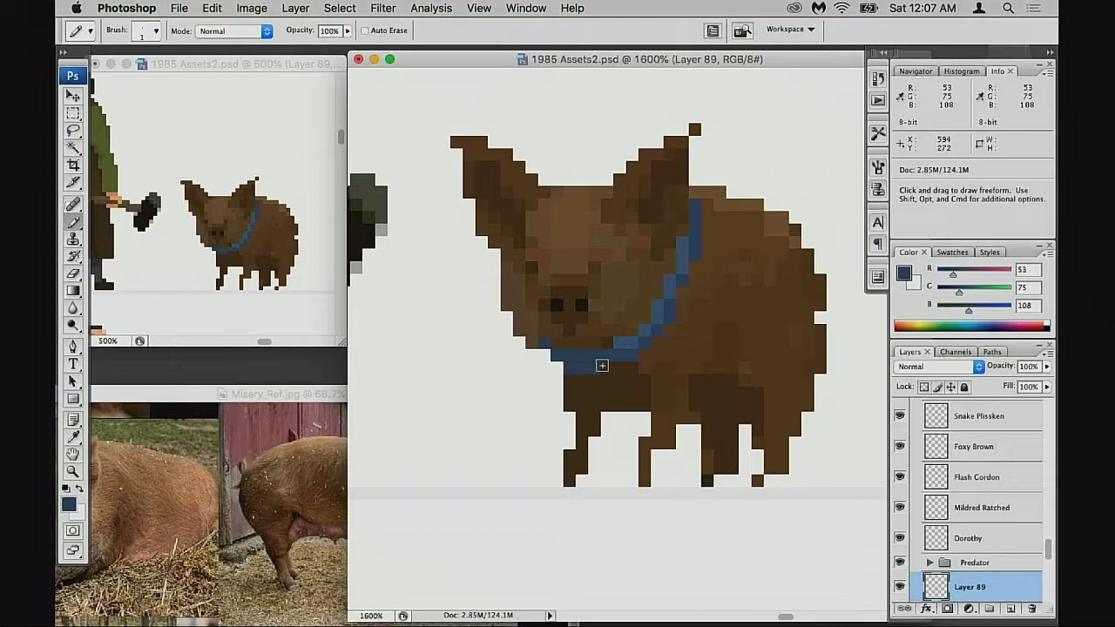
key(super+z)
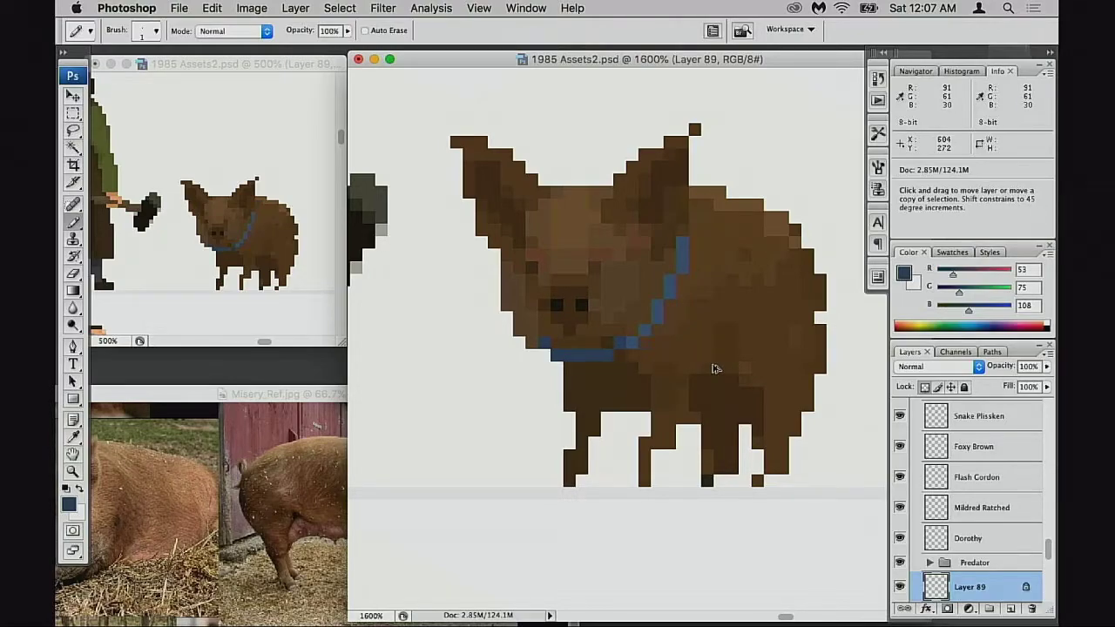
key(super+z)
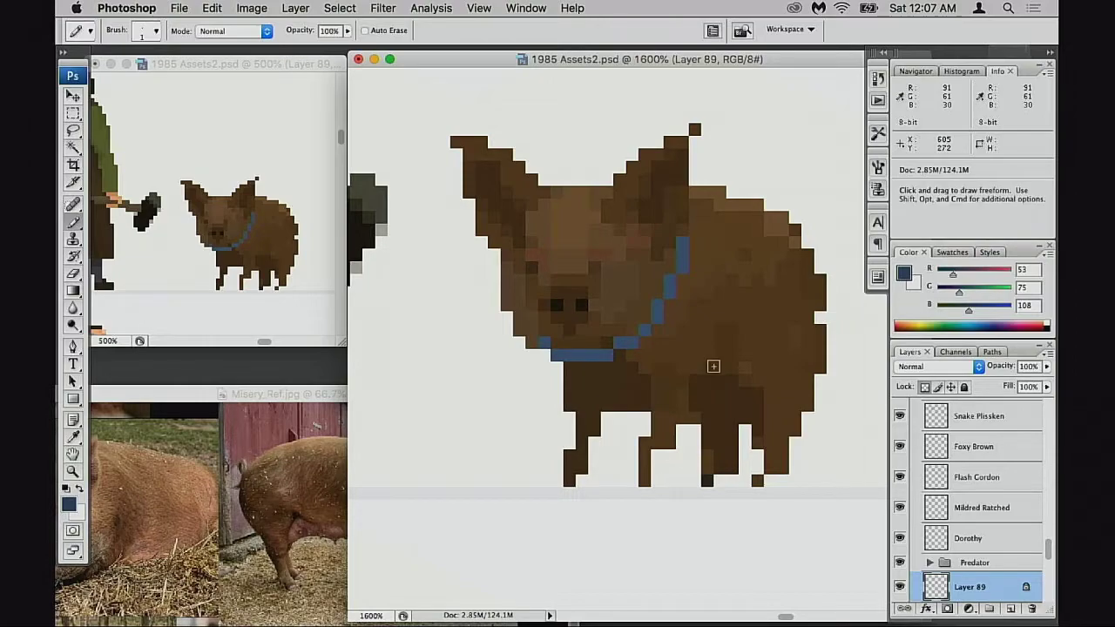
key(super+z)
Soften the collar's stepped inner edge and both ends with blue pixels sampled from the collar, painted at 50% opacity
scroll(718, 352, up, 2)
scroll(717, 352, right, 1)
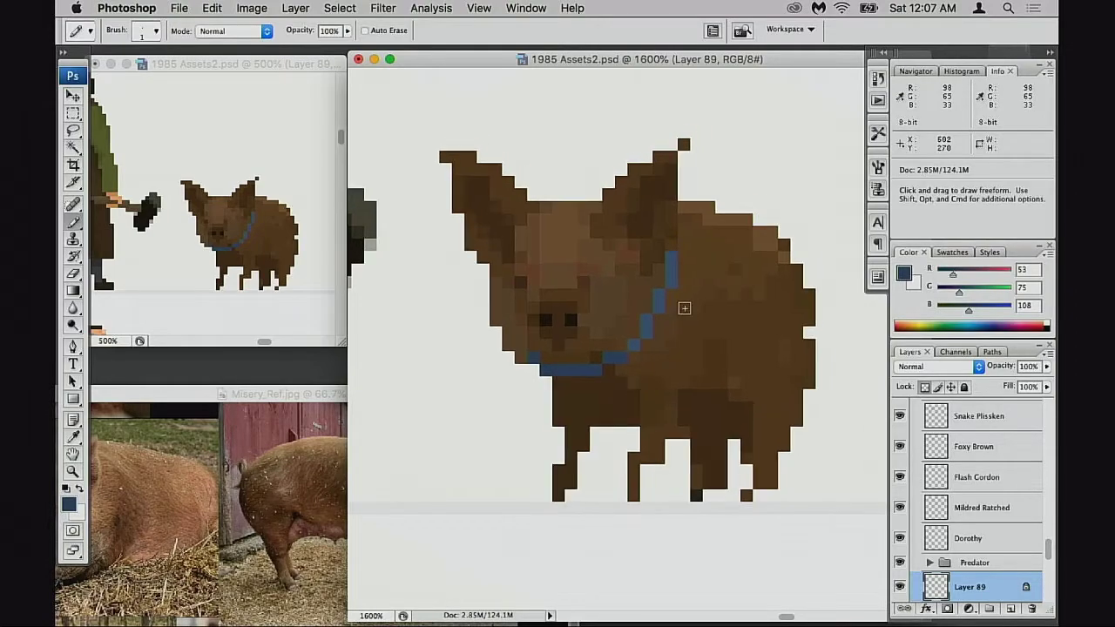
alt+click(628, 343)
click(644, 325)
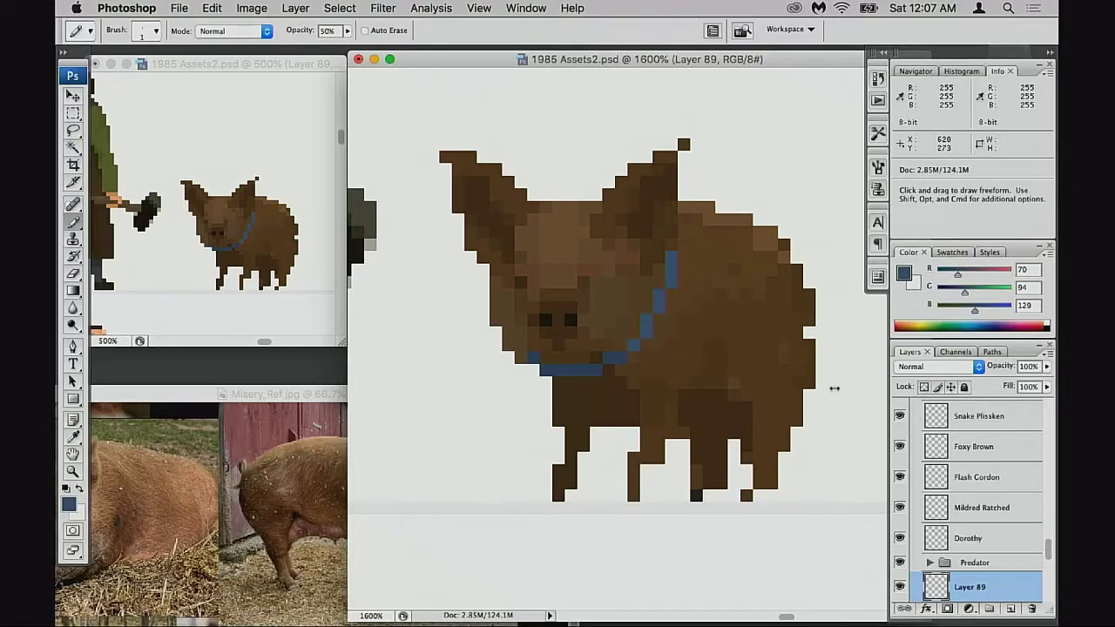
alt+click(627, 347)
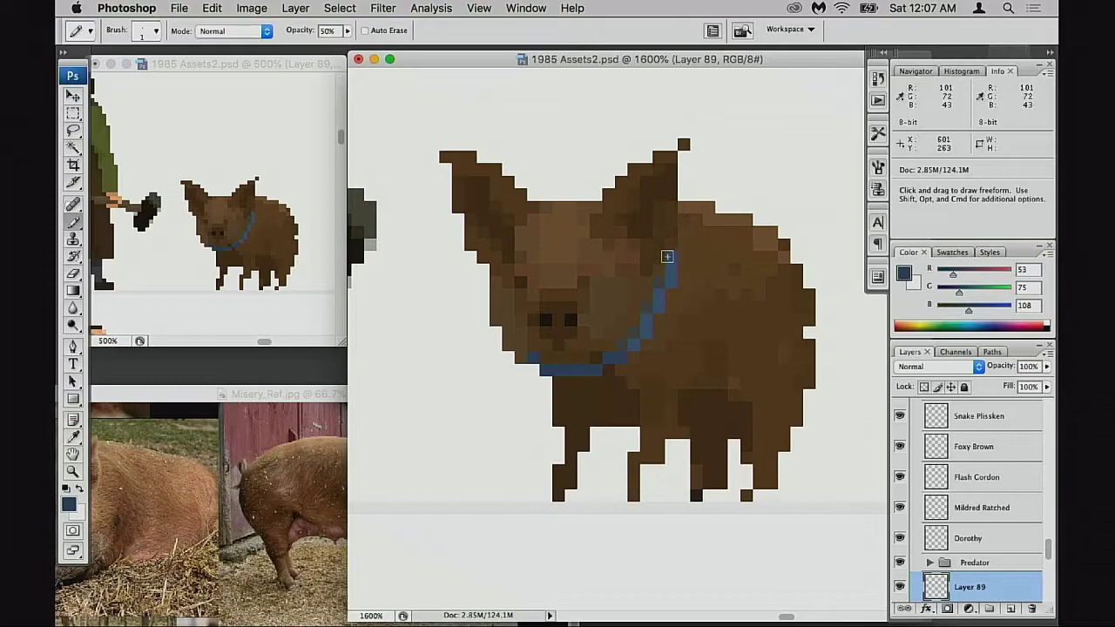
super+click(615, 365)
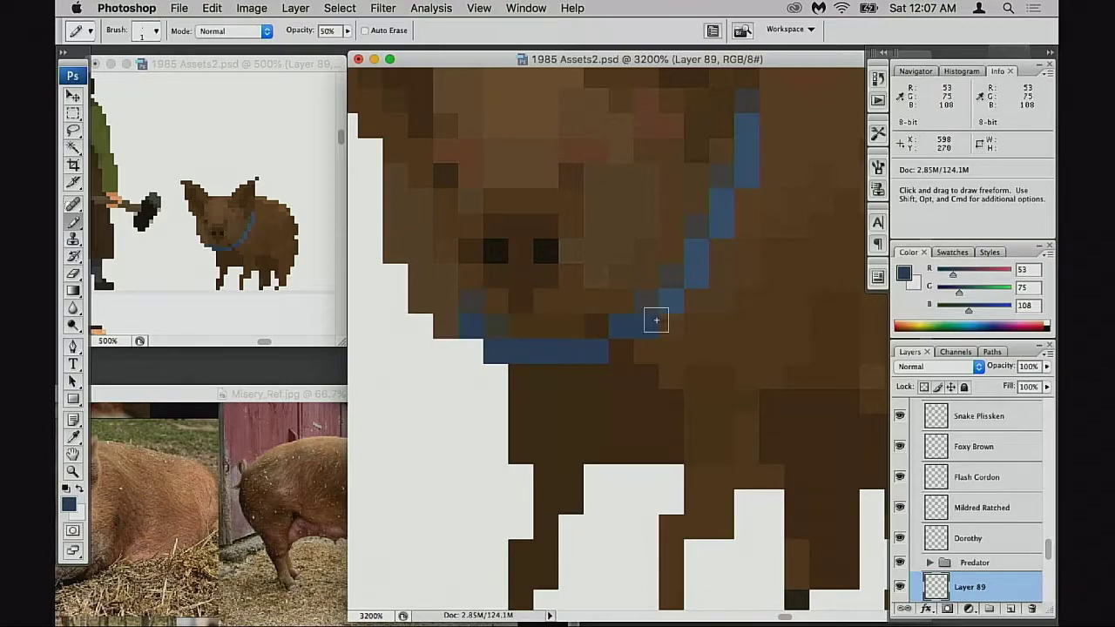
drag(654, 318, 635, 350)
alt+click(658, 349)
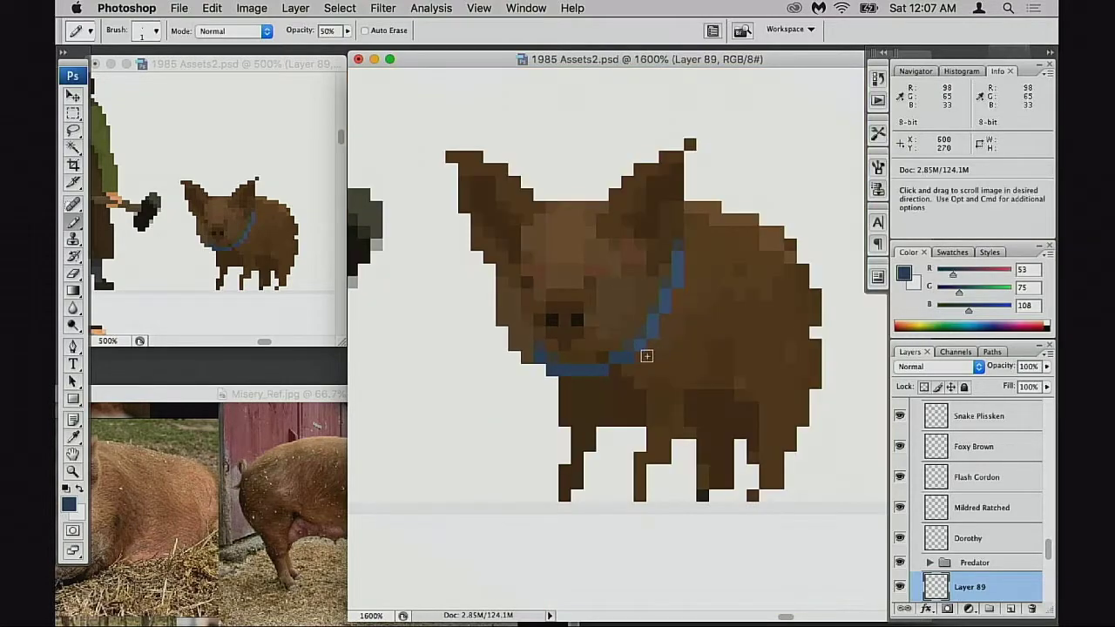
Paint over the dark pixel under the jaw on Layer 88 with the neighbouring brown, RGB 91, 61, 30, at full opacity
super+click(637, 380)
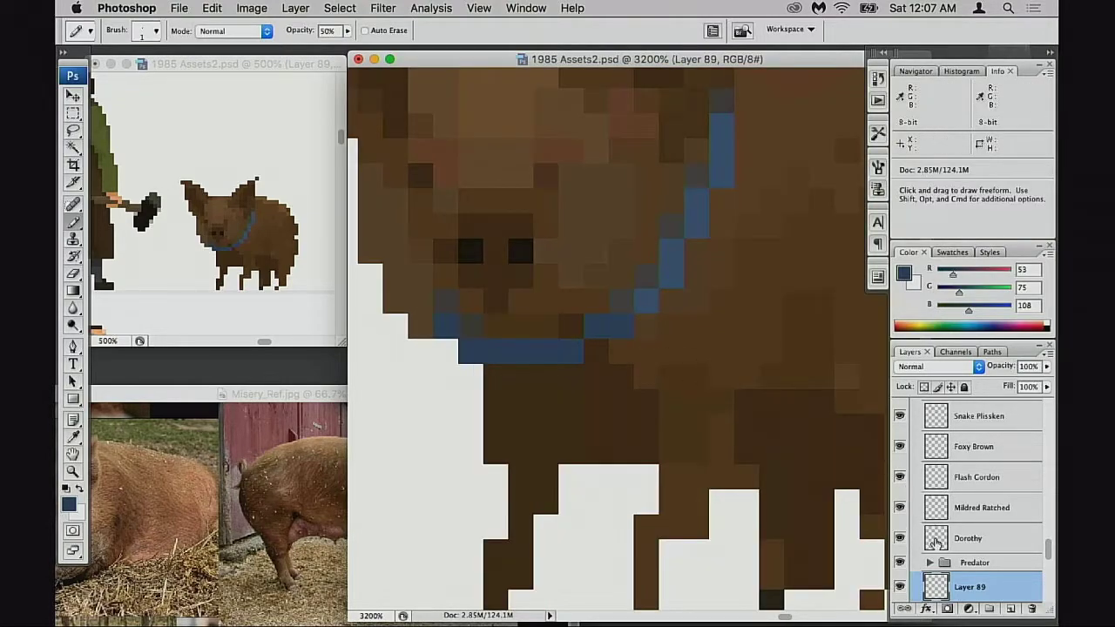
scroll(935, 540, down, 2)
click(949, 550)
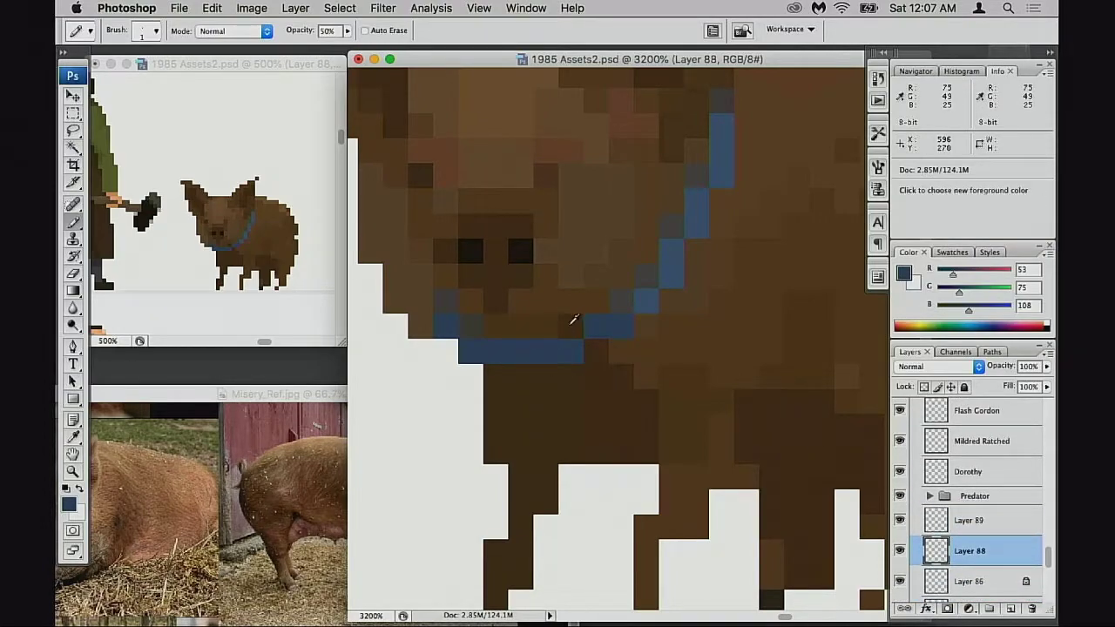
alt+click(547, 324)
key(0)
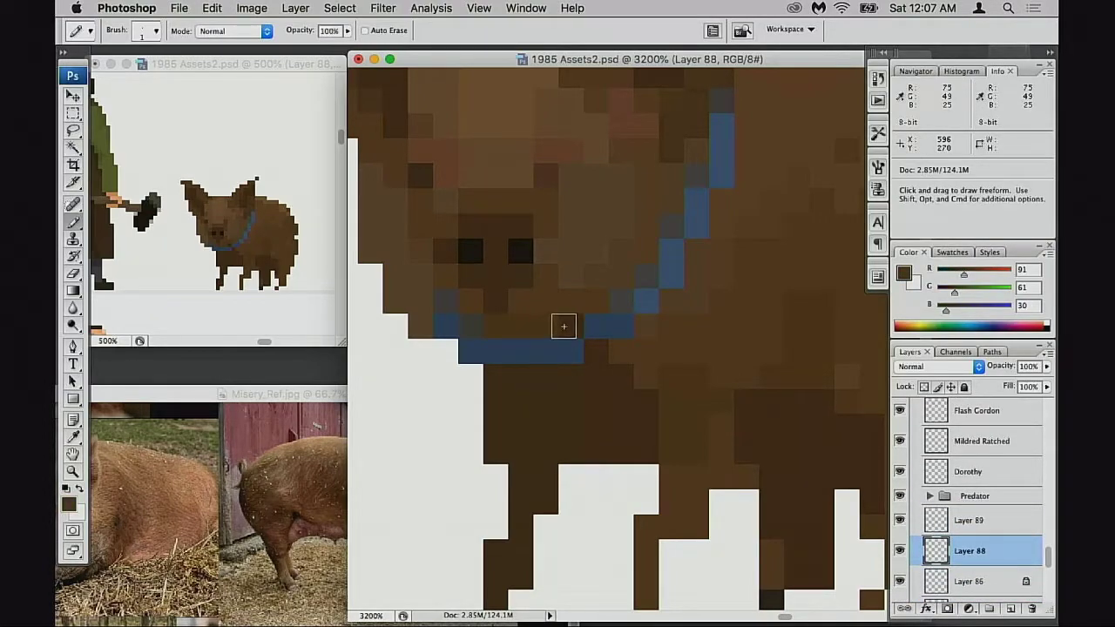
Erase the blue pixels at the collar's far end, above the lower band, on Layer 89
click(936, 520)
key(e)
click(473, 325)
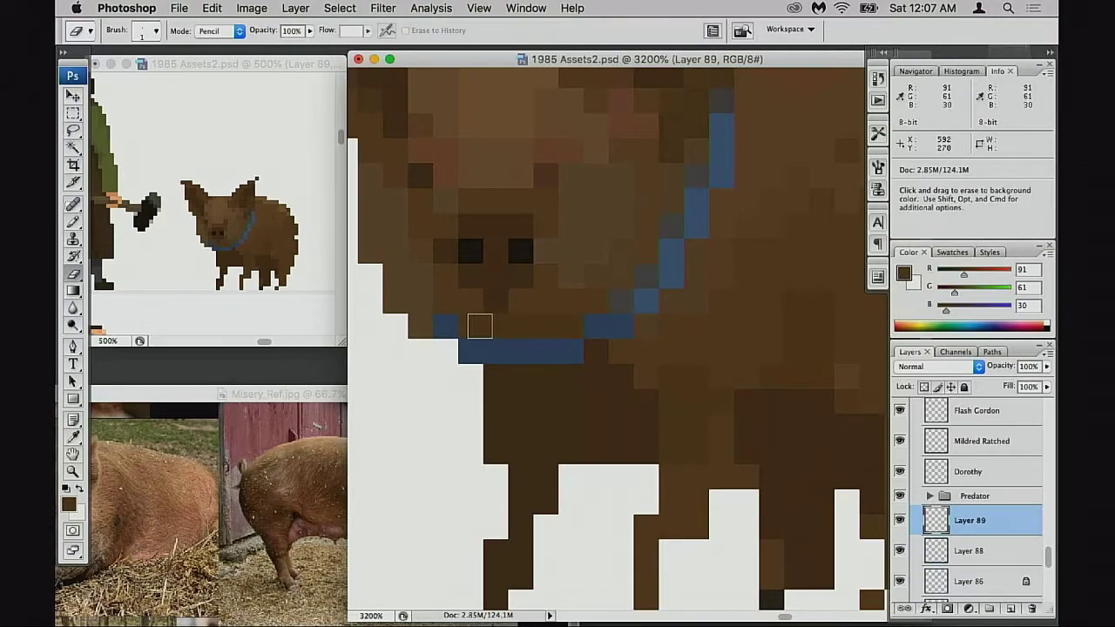
click(454, 326)
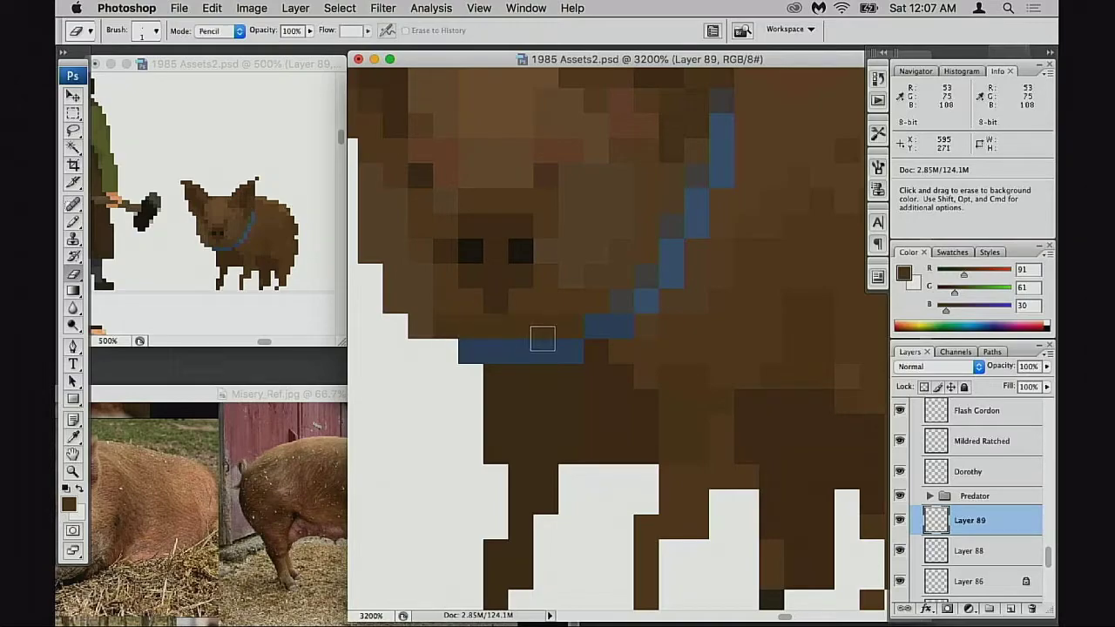
Rebuild the collar's far end with two pixels of muted grey, RGB 77, 74, 76, sampled from its softened inner edge
key(b)
alt+click(617, 304)
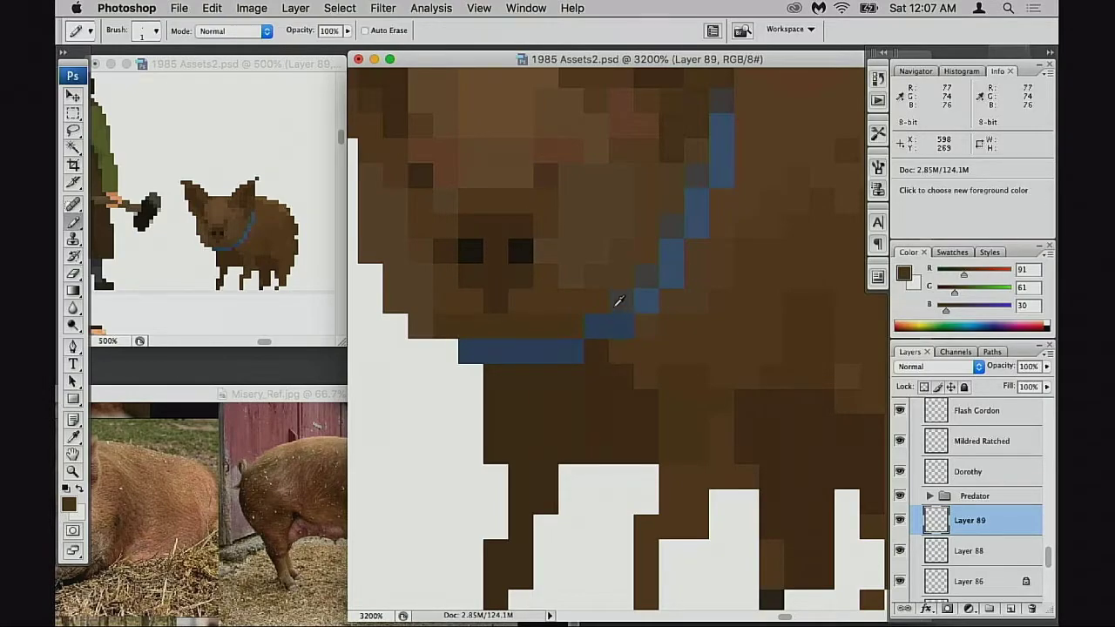
drag(490, 374, 549, 375)
key(super+z)
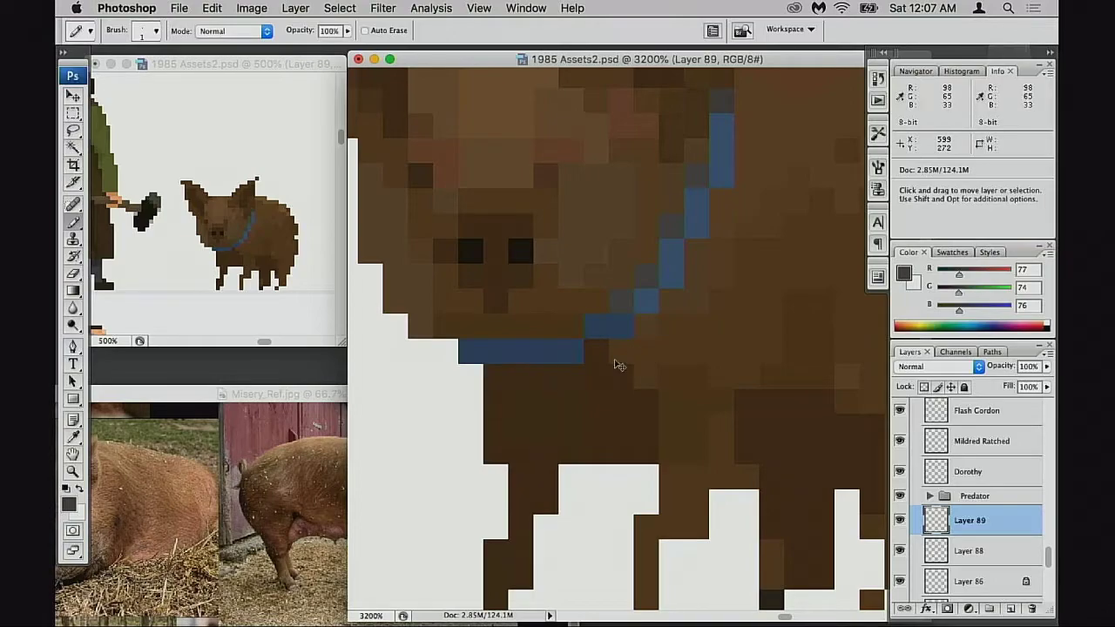
drag(447, 327, 470, 330)
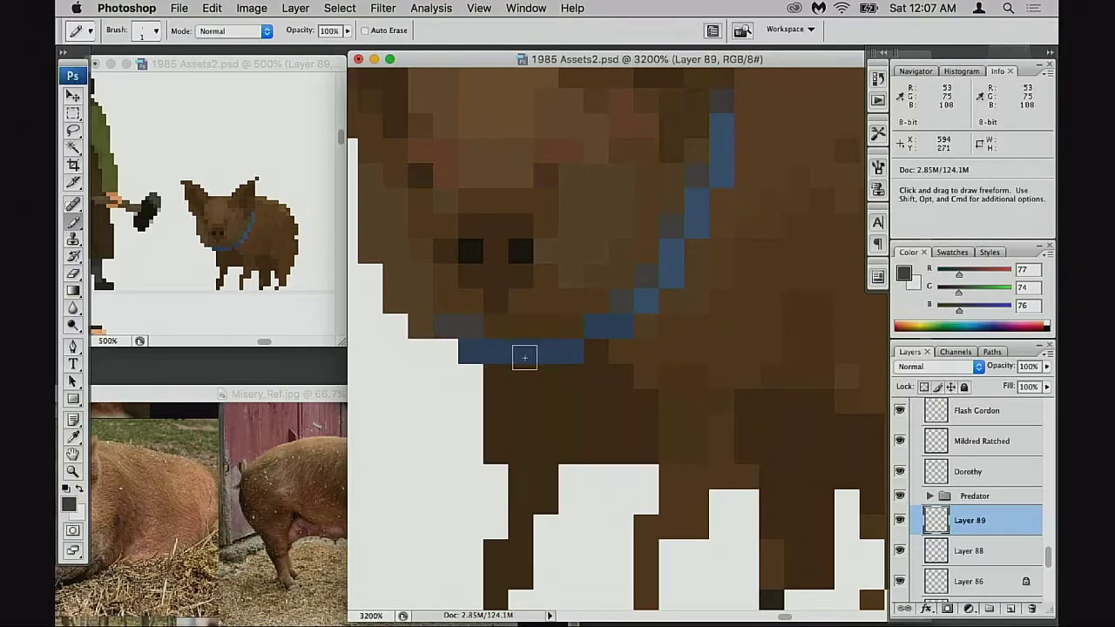
drag(631, 338, 629, 391)
alt+click(639, 362)
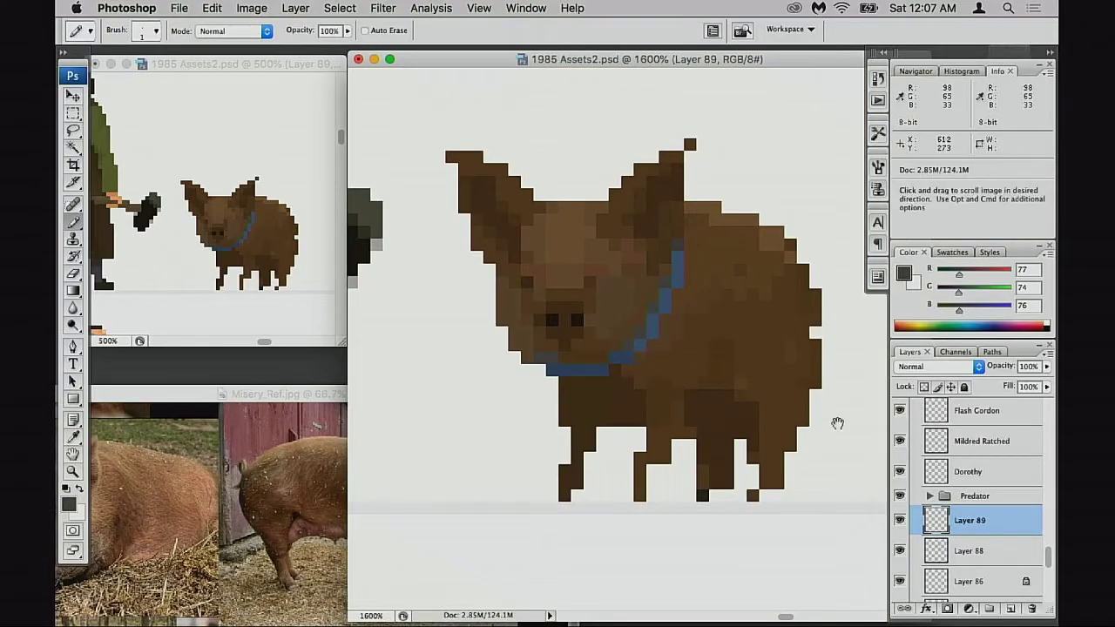
Add two diagonal highlight pixels to the collar's near side with white at 30% opacity
key(x)
key(3)
click(652, 322)
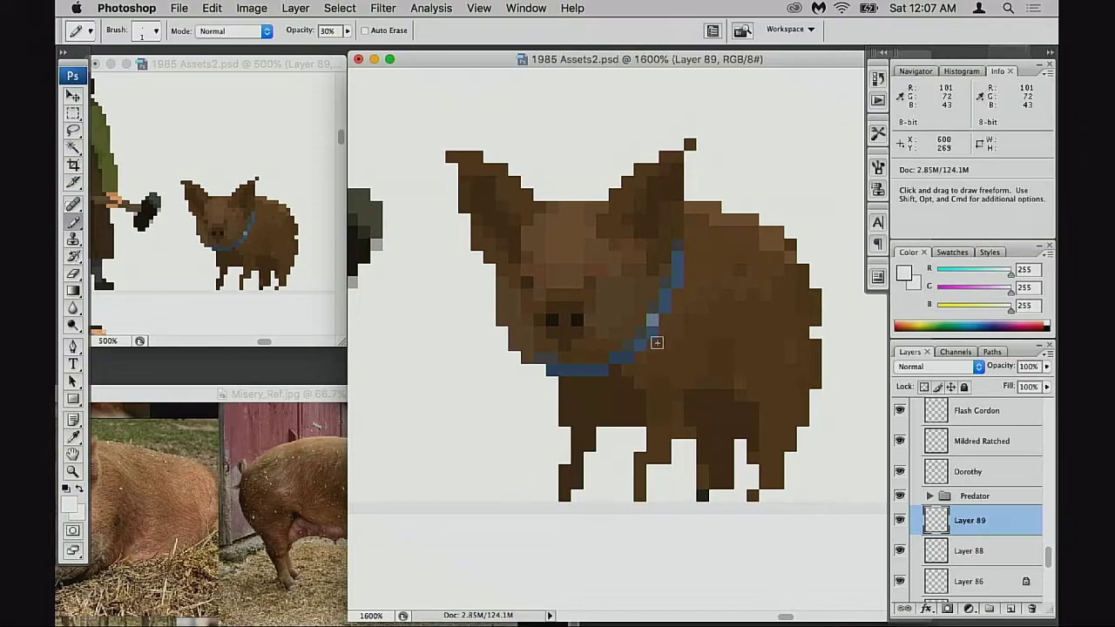
click(642, 346)
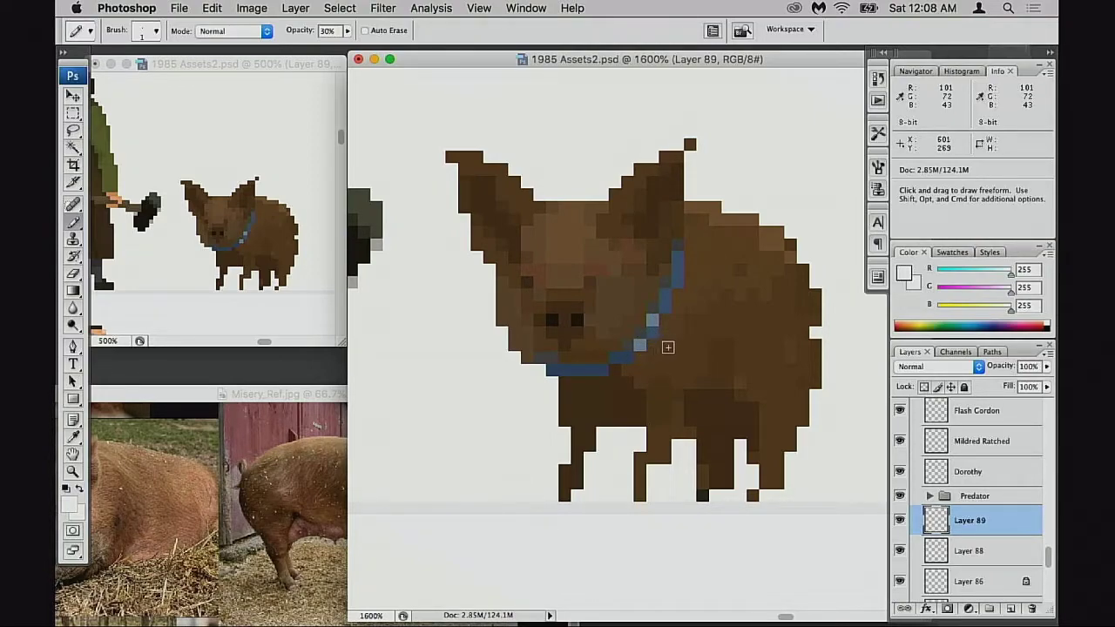
Try extending the collar highlight with more white pixels at 30% opacity beside and between the two existing ones
click(656, 345)
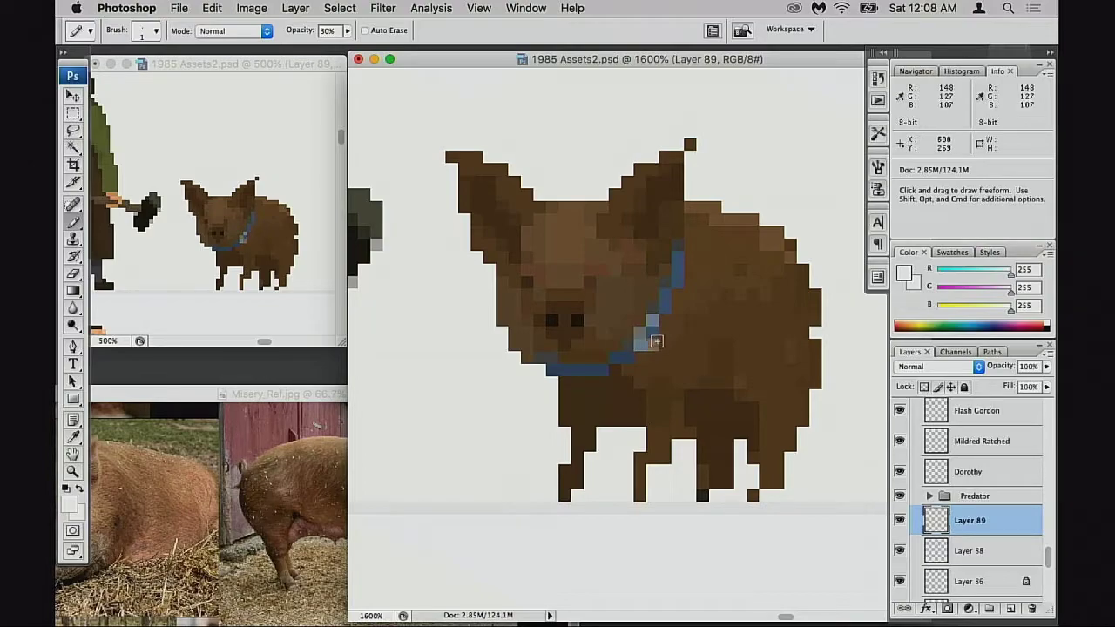
click(664, 334)
key(super+z)
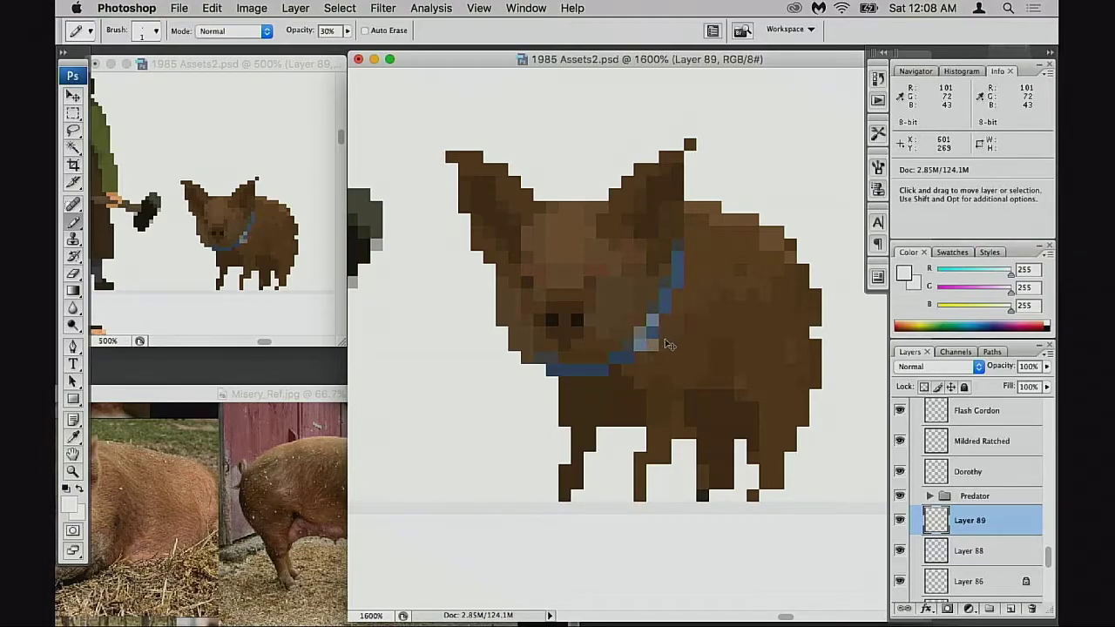
click(653, 330)
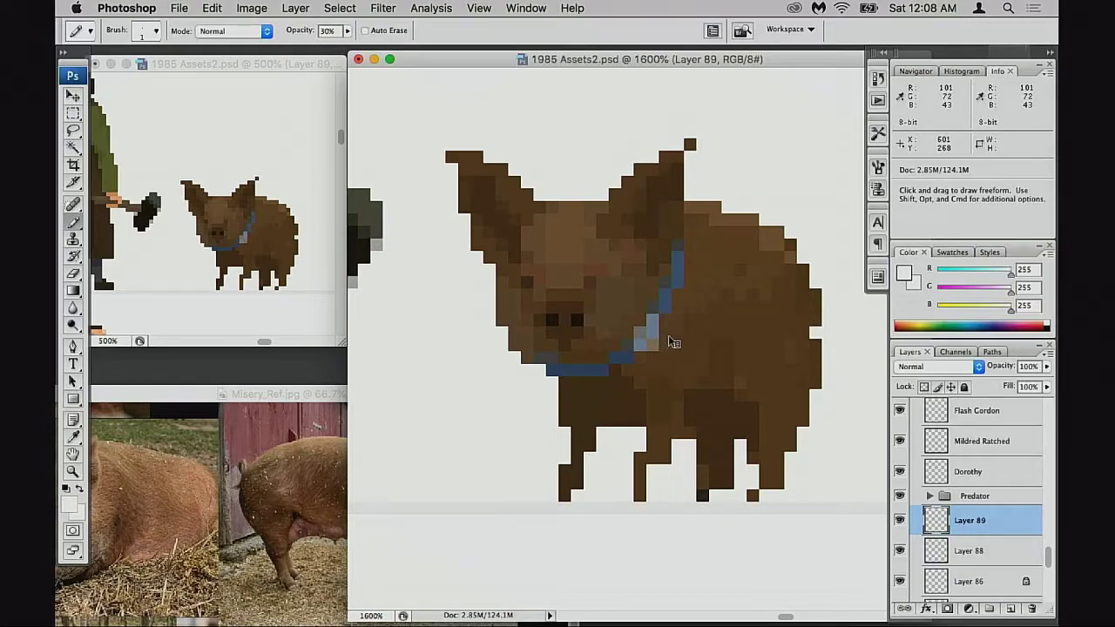
key(super+z)
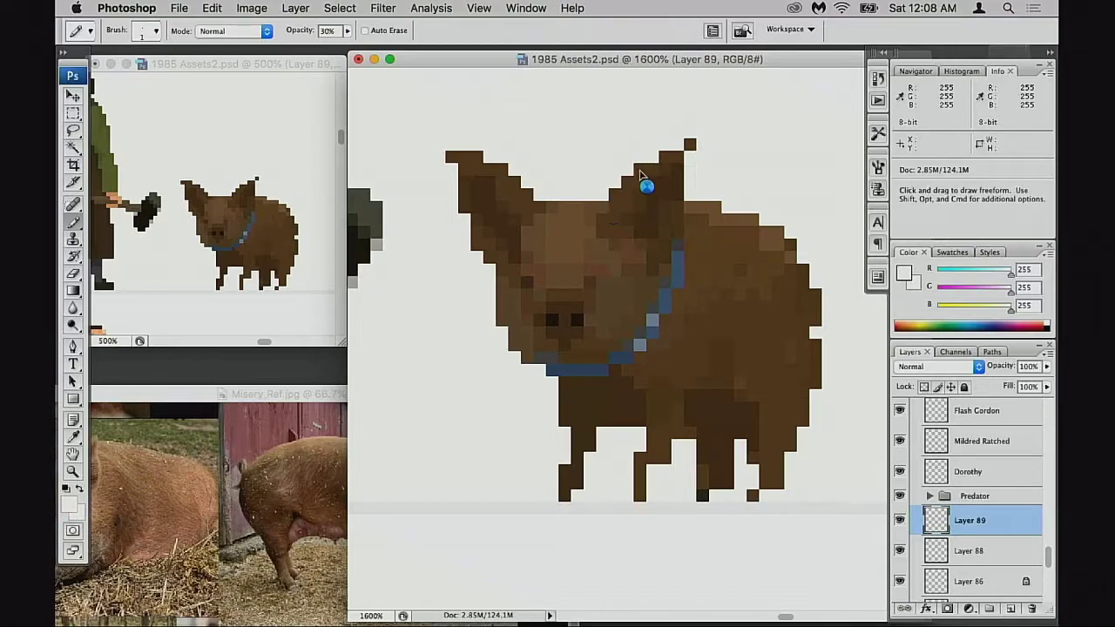
Set the foreground to grey RGB 174, 174, 174 and try lightening pixels beside the collar highlights at 30% opacity
mouse_move(664, 175)
mouse_down()
mouse_move(629, 162)
mouse_move(634, 149)
mouse_up()
click(999, 77)
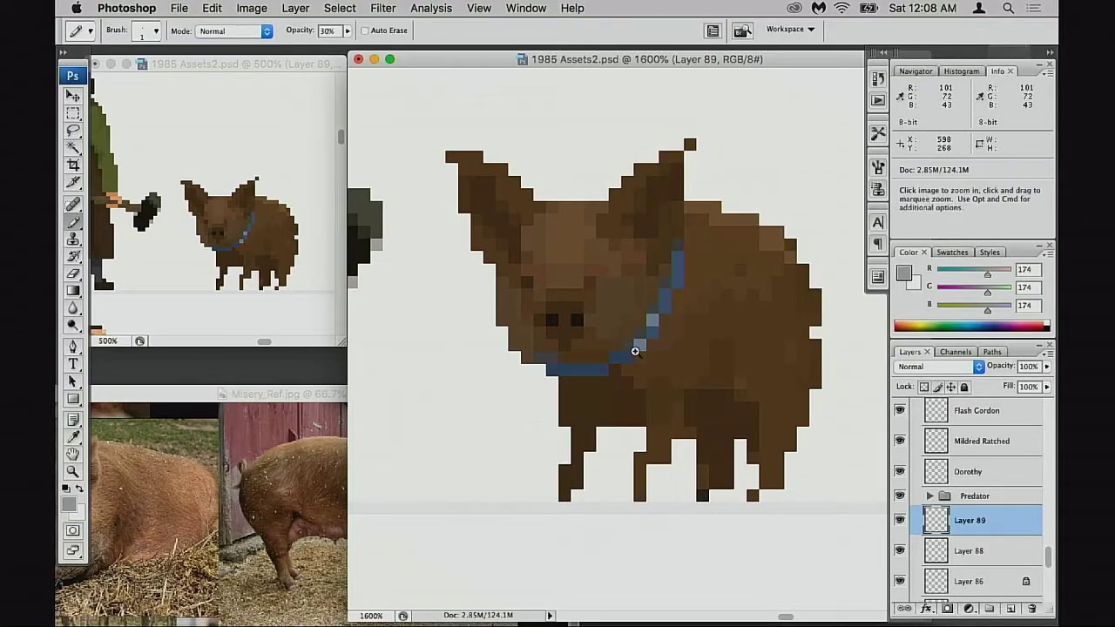
key(super+equal)
key(super+equal)
click(626, 351)
click(624, 324)
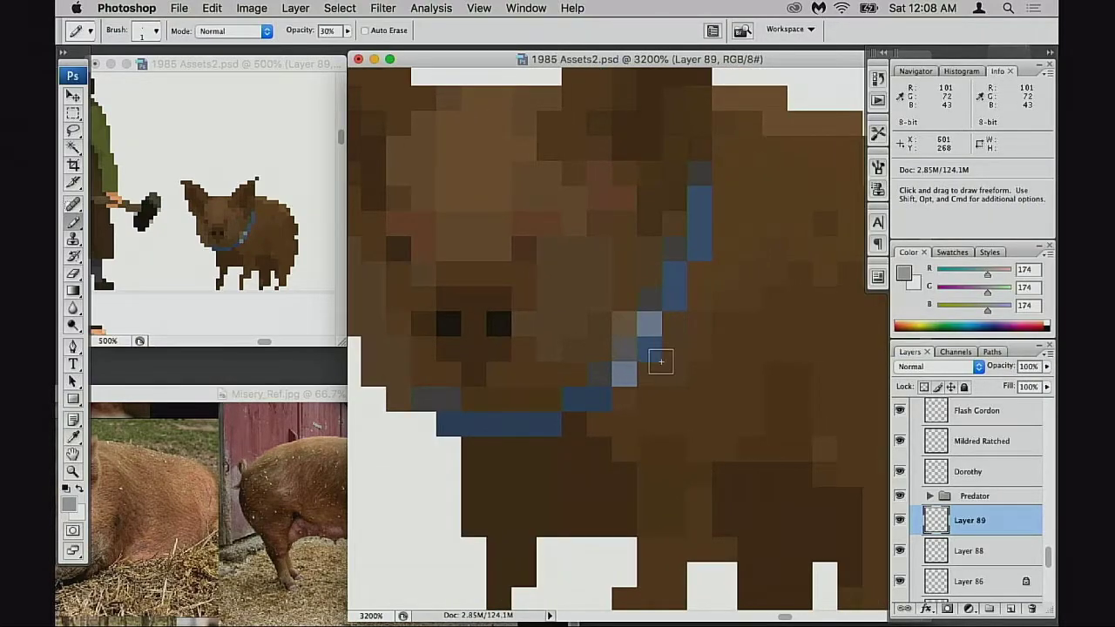
click(648, 373)
key(alt+super+z)
key(alt+super+z)
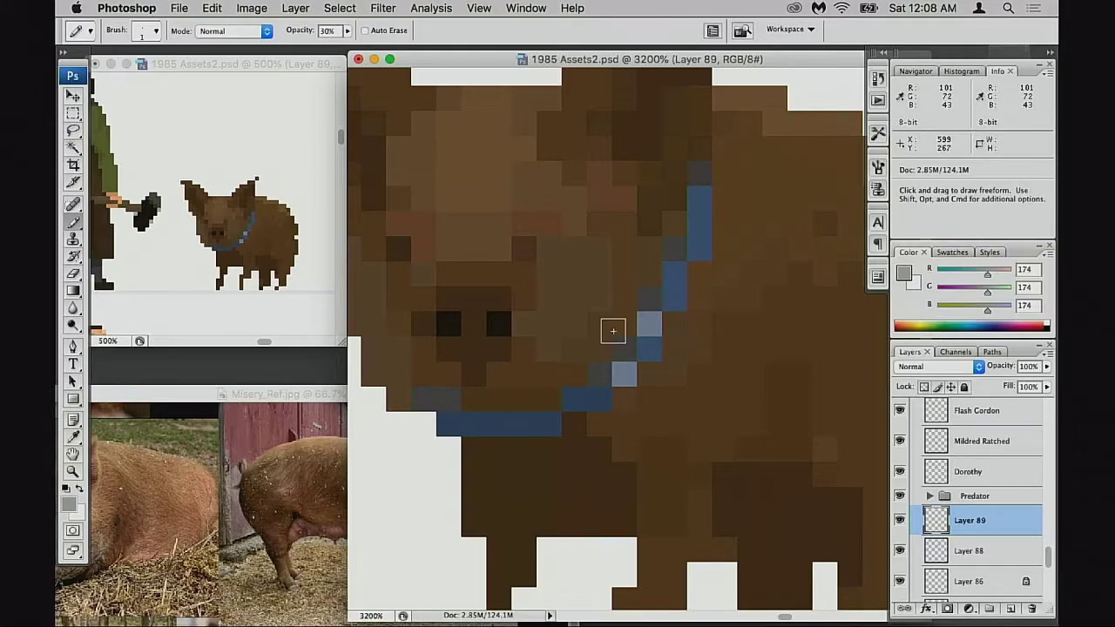
Try ringing the blue pixel between the highlights with the light grey at 30% opacity
click(624, 348)
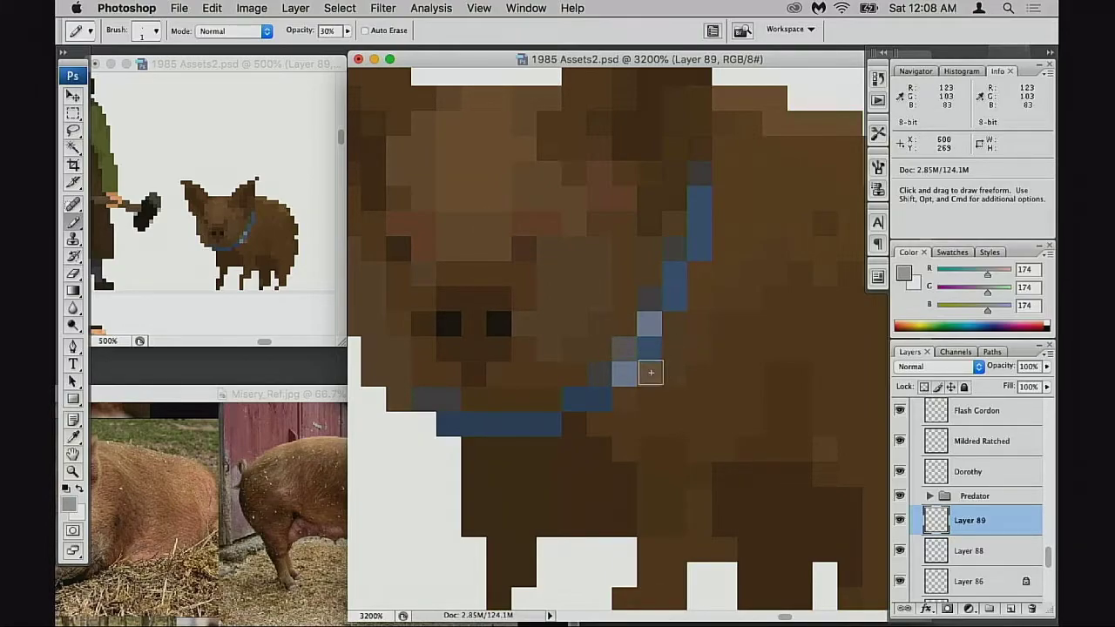
click(675, 353)
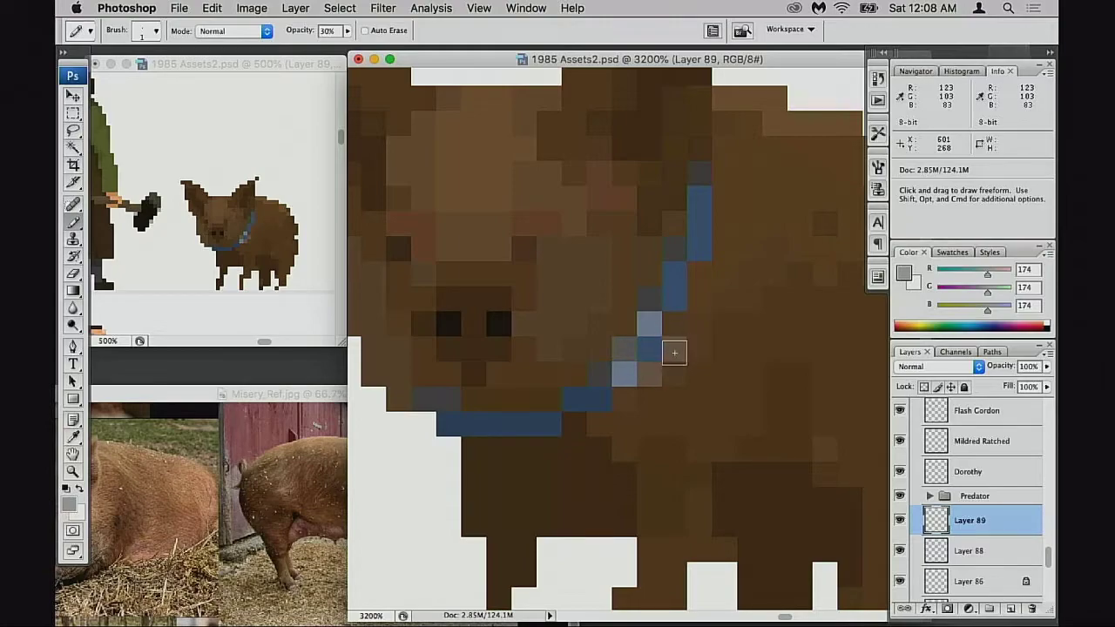
click(673, 328)
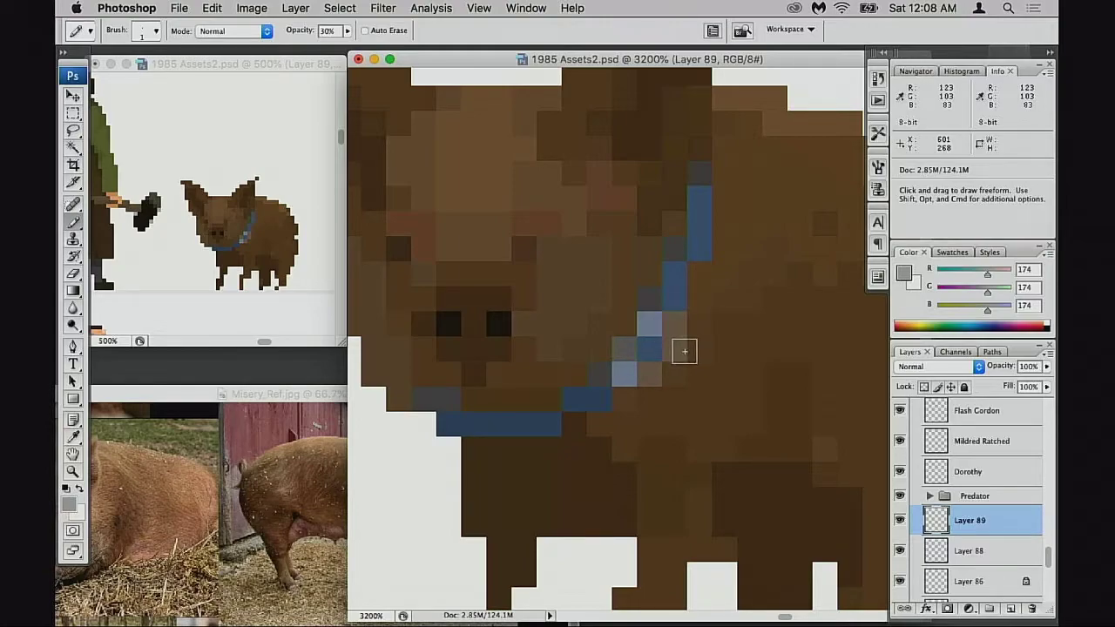
key(super+alt+z)
key(super+alt+z)
key(super+alt+z)
key(super+alt+z)
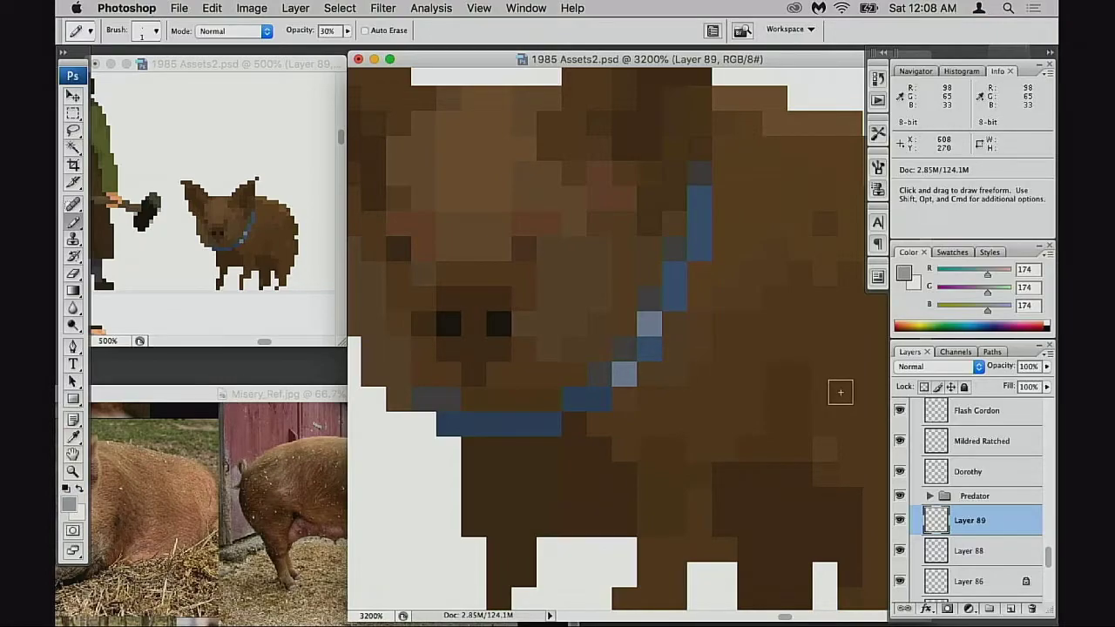
Set the pencil to 100% opacity and darken the foreground grey to RGB 120, 120, 120
key(0)
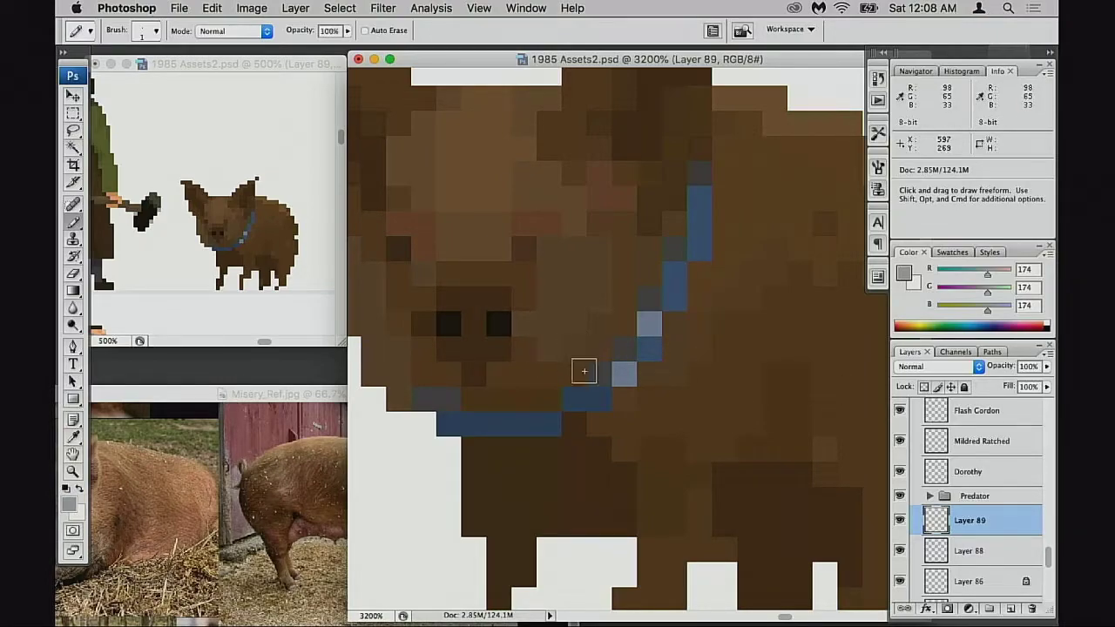
click(616, 349)
key(super+z)
click(69, 504)
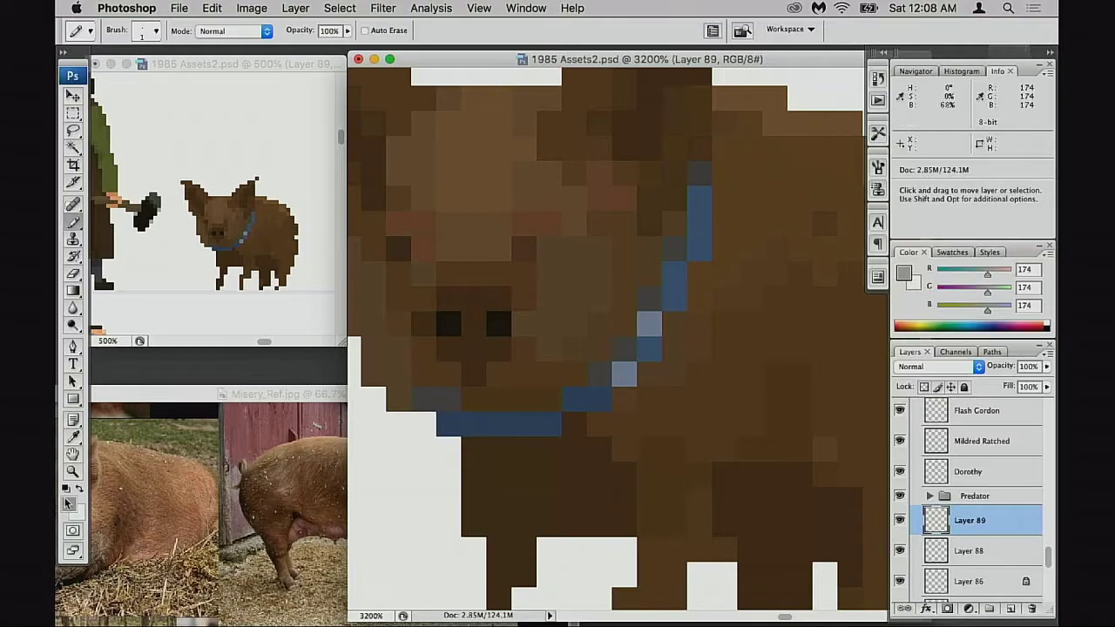
key(i)
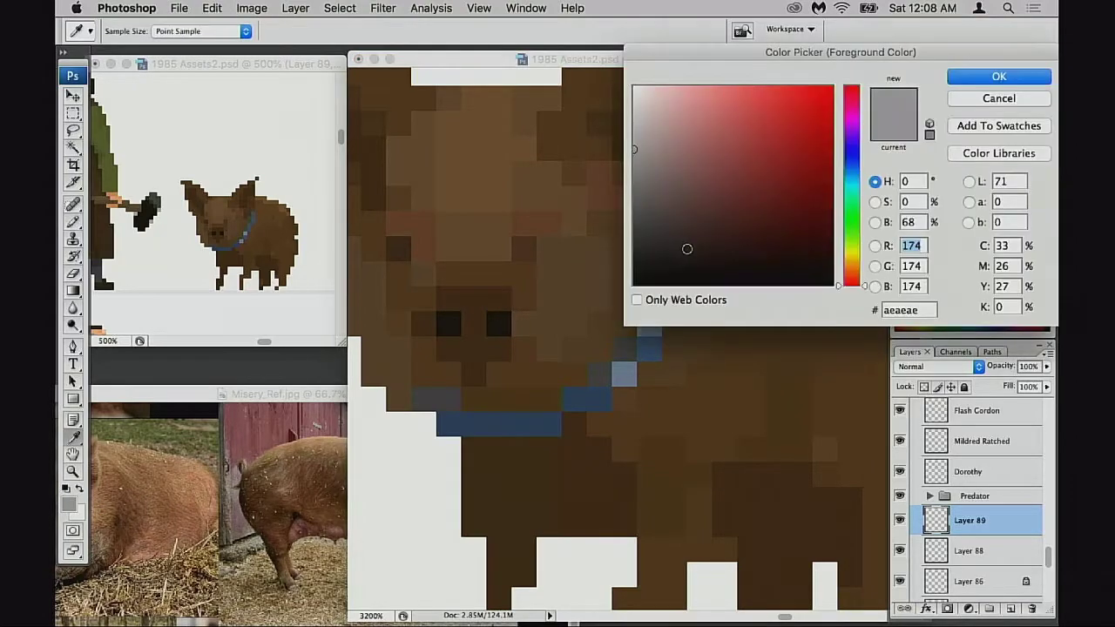
drag(635, 164, 632, 191)
click(996, 77)
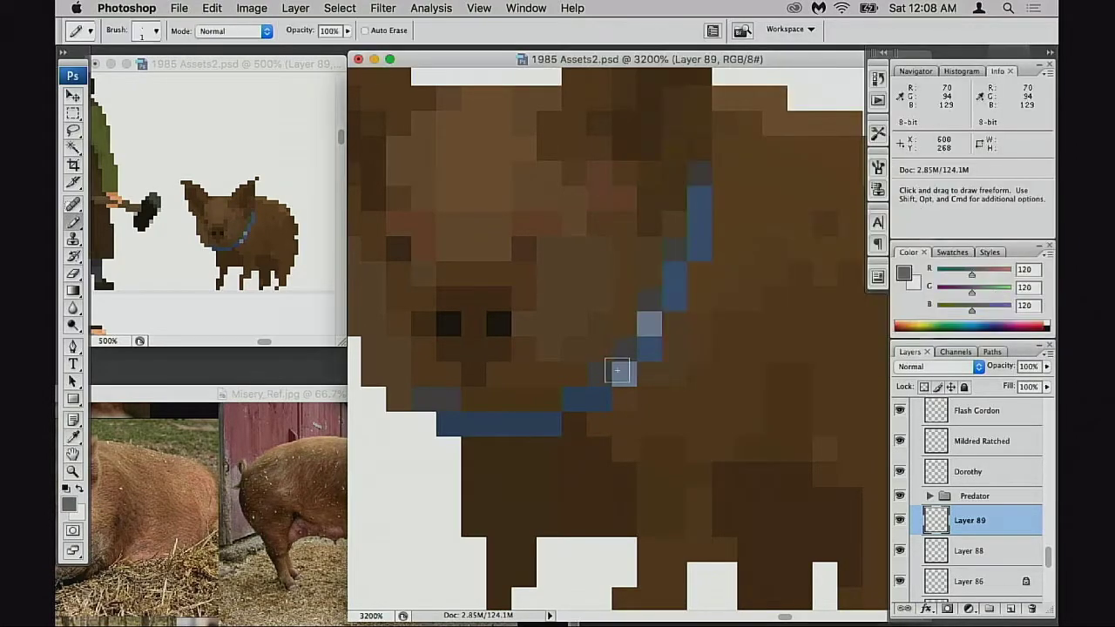
Try surrounding the blue pixel between the highlights with RGB 120 grey pixels at full opacity
click(653, 371)
click(671, 347)
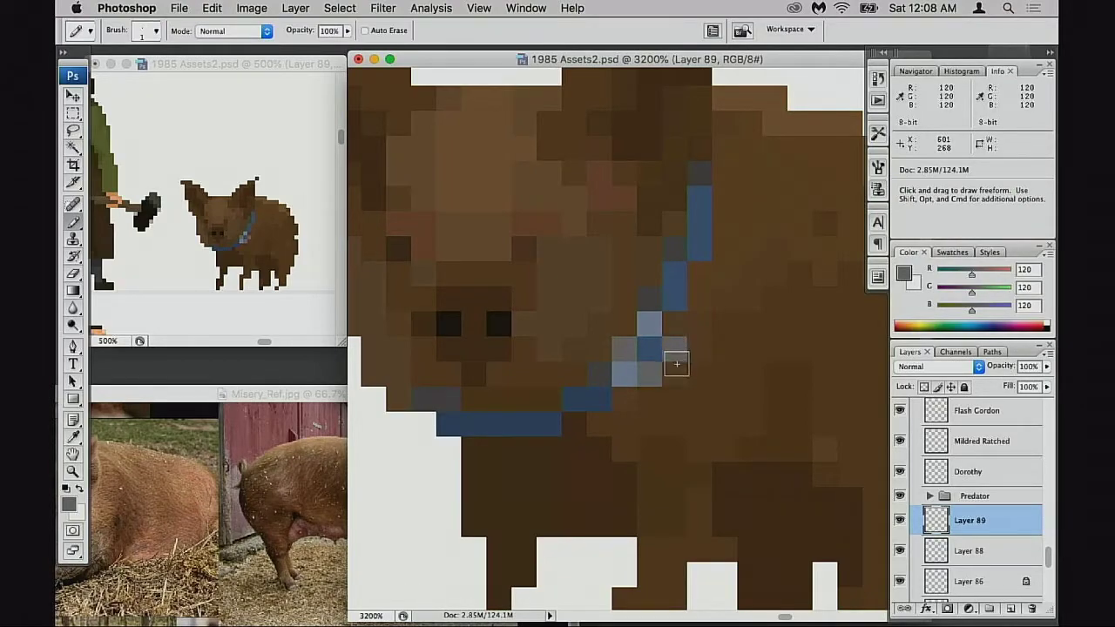
click(671, 330)
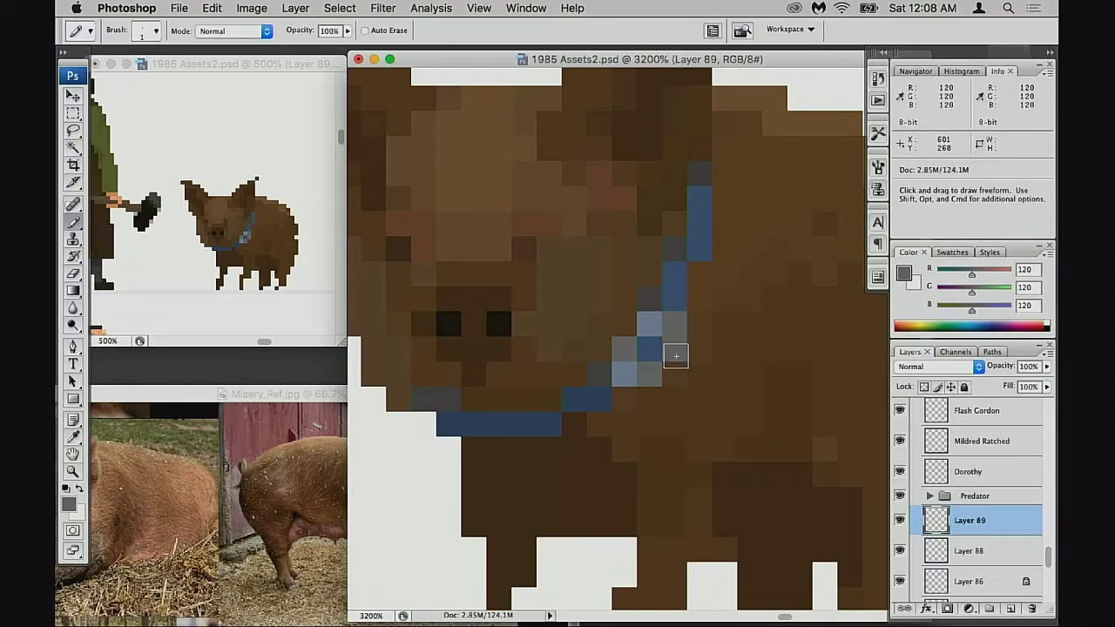
key(super+alt+z)
key(super+alt+z)
key(super+alt+z)
key(super+alt+z)
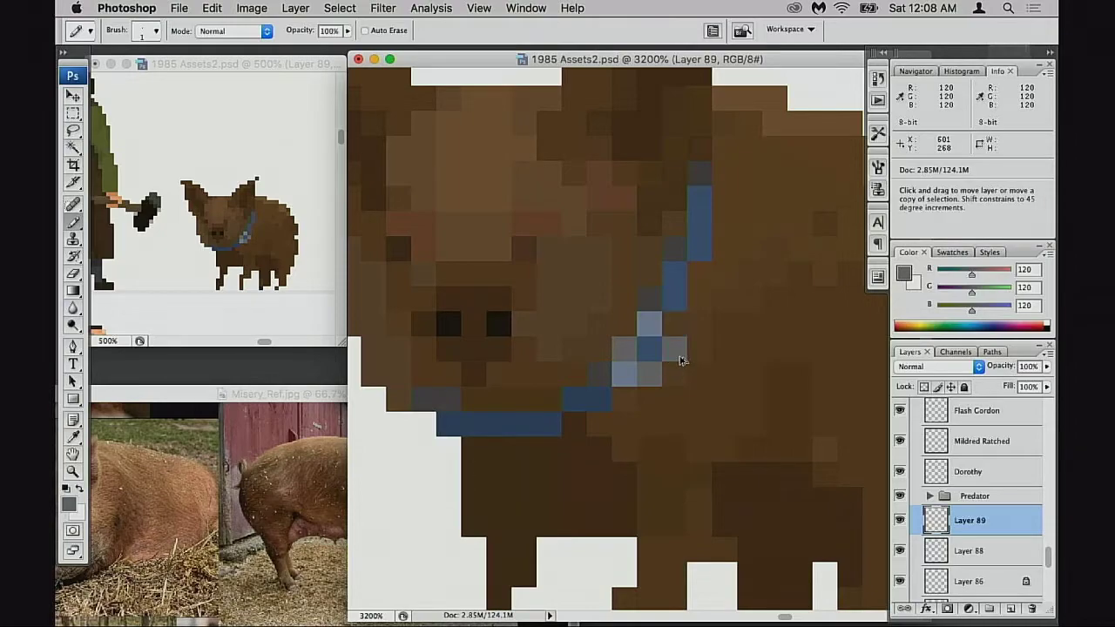
Turn the blue pixel between the highlights grey and fill the pixel inside it with collar blue, RGB 70, 94, 129
click(648, 349)
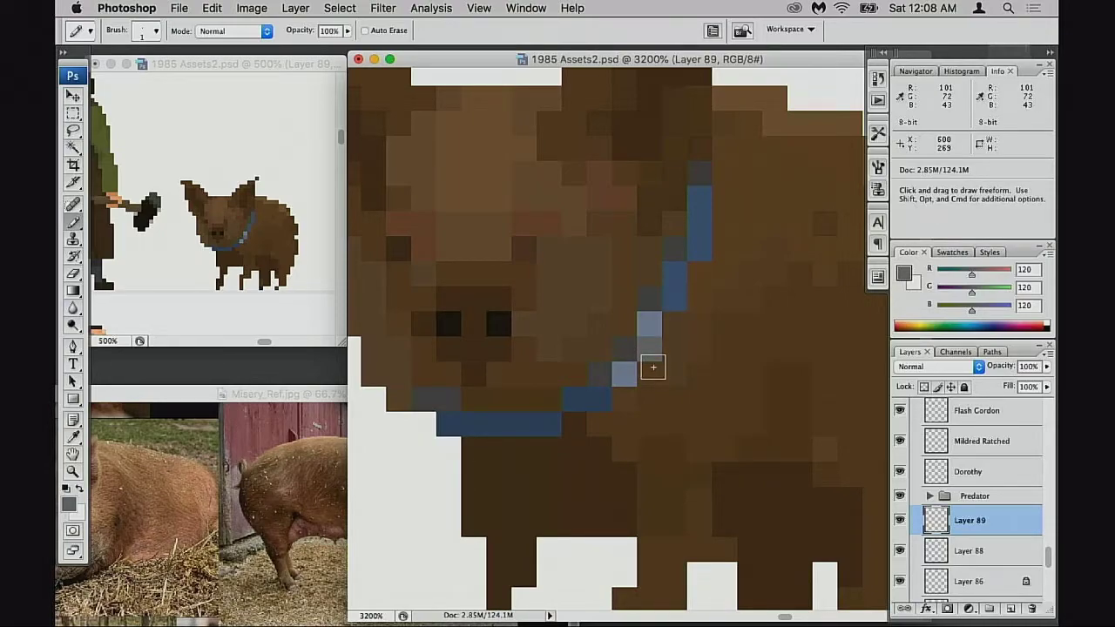
click(632, 353)
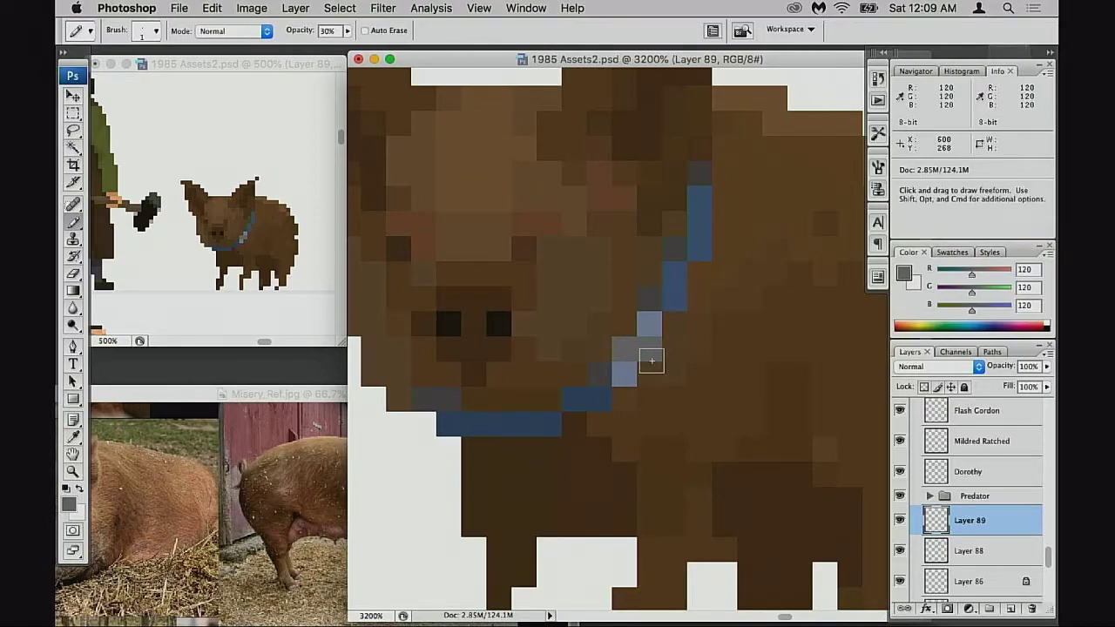
key(0)
alt+click(674, 301)
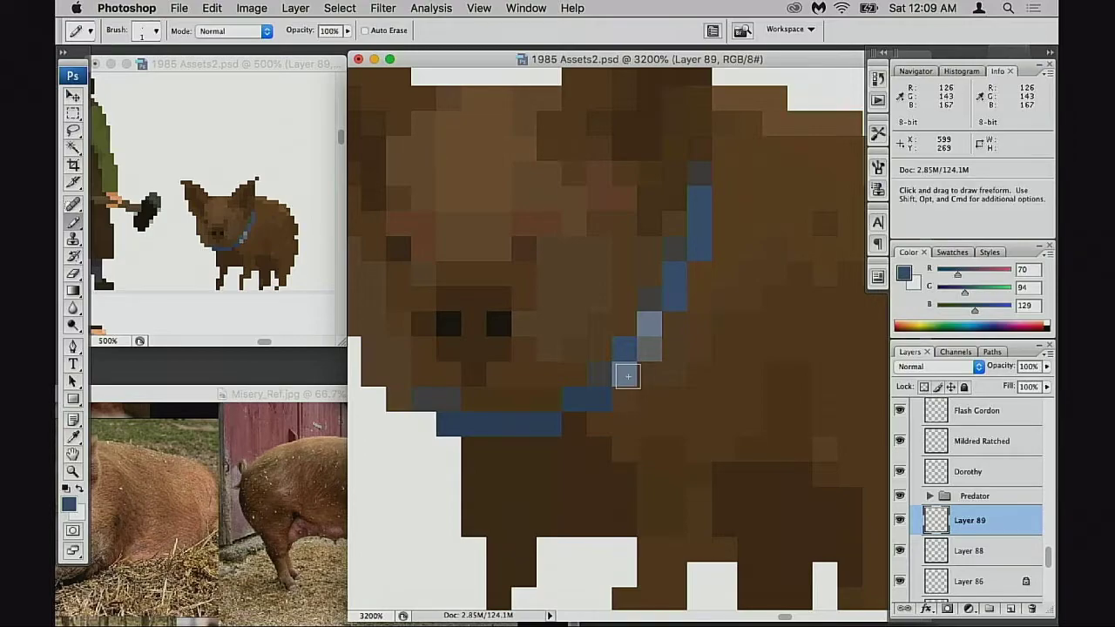
Tone down the lower collar highlight pixel with the sampled RGB 120 grey at 30% opacity and check the whole sprite
alt+click(655, 355)
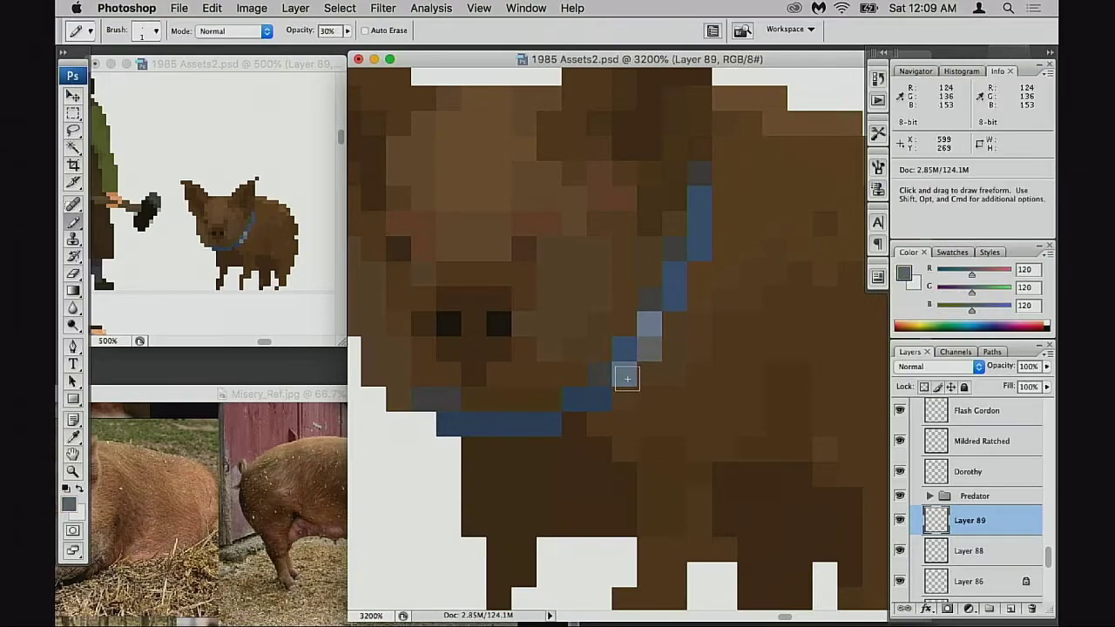
key(3)
scroll(682, 380, up, 2)
scroll(648, 401, up, 3)
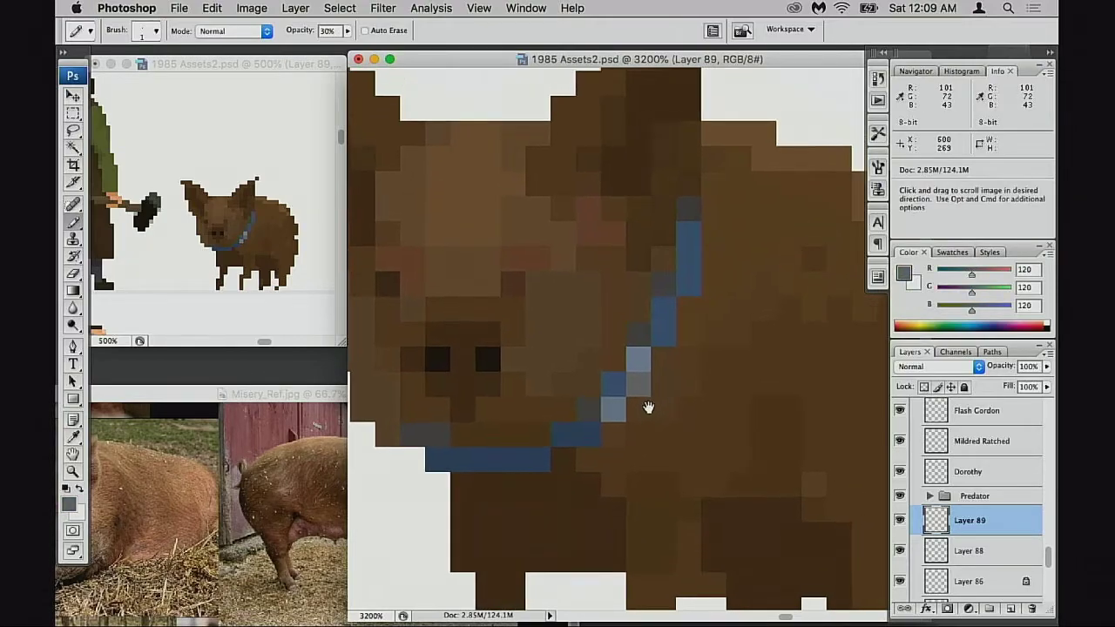
alt+click(656, 393)
alt+click(657, 394)
alt+click(659, 392)
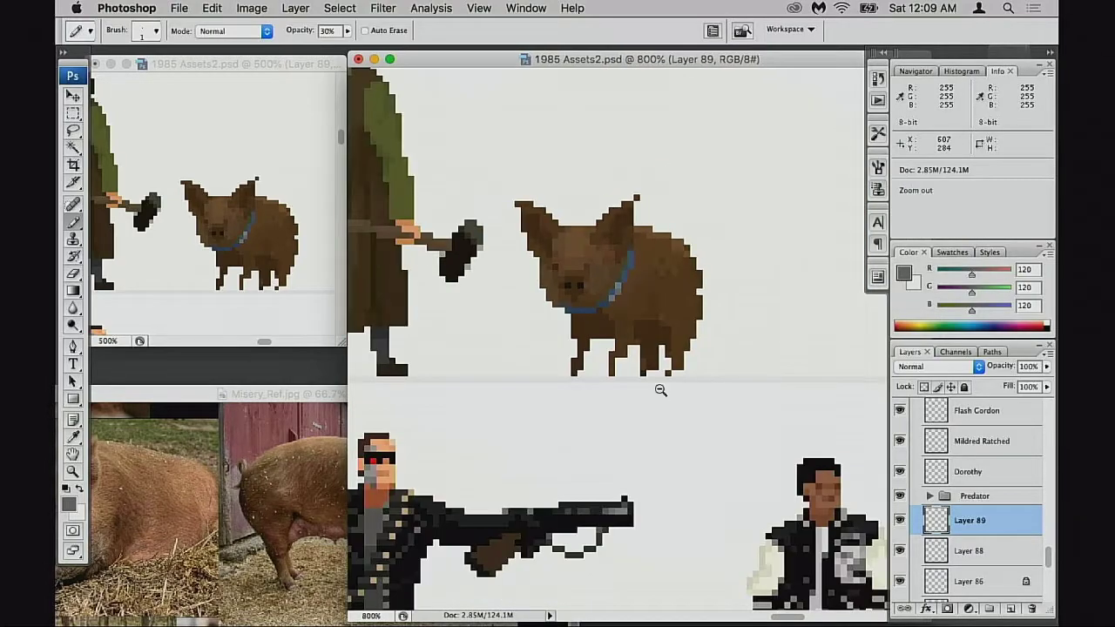
Merge Layer 89 down into Layer 88 and toggle the merged pig layer's visibility to check its contents
alt+click(664, 389)
alt+click(665, 389)
drag(664, 366, 636, 437)
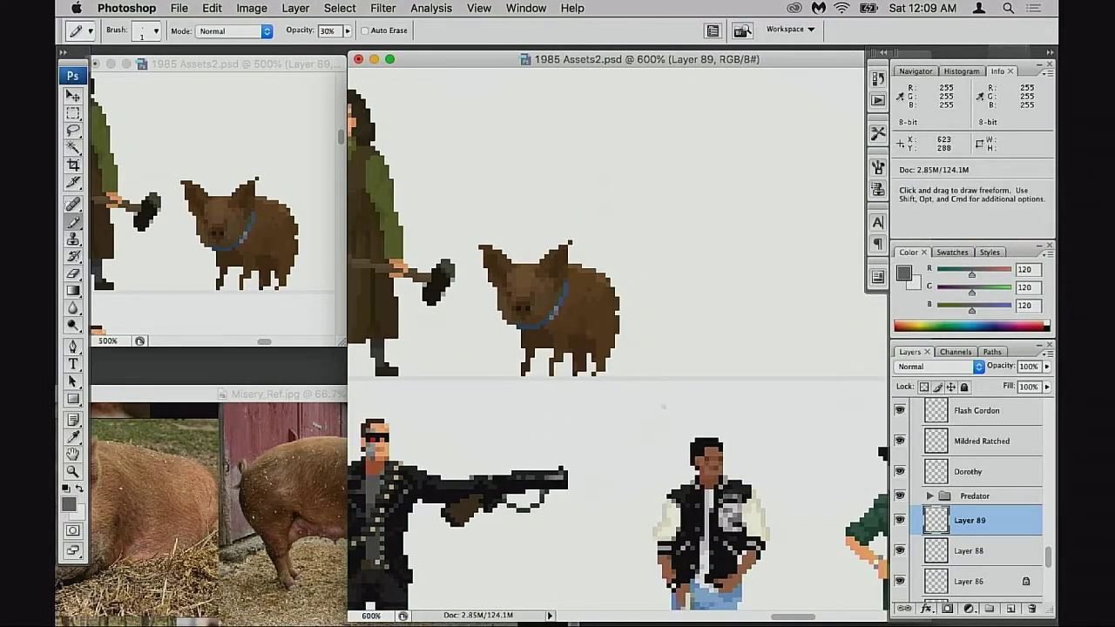
drag(605, 366, 600, 392)
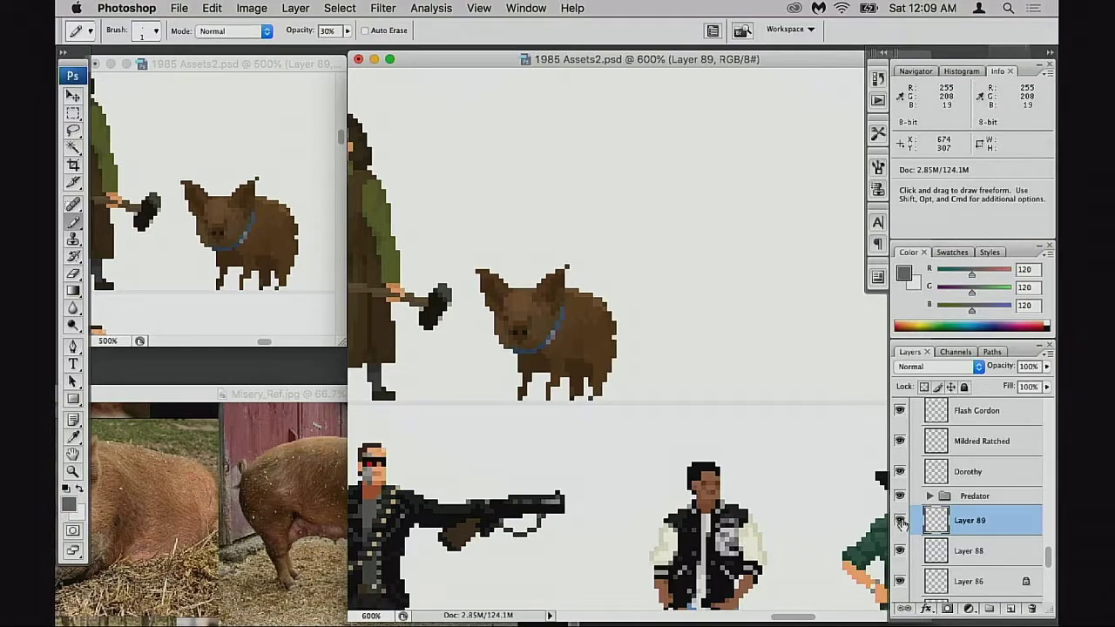
key(super+e)
click(900, 521)
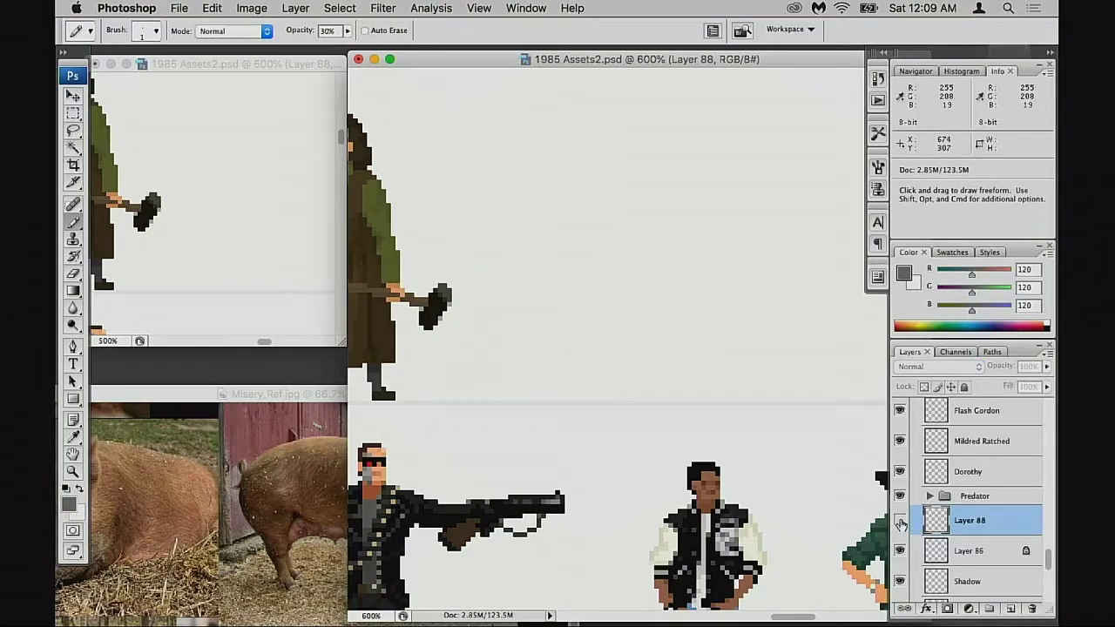
click(899, 521)
Repaint the pig's back and flank at 100% pencil opacity with sampled browns RGB 130, 92, 57, RGB 108, 73, 40 and RGB 98, 65, 33
super+click(577, 364)
super+click(585, 373)
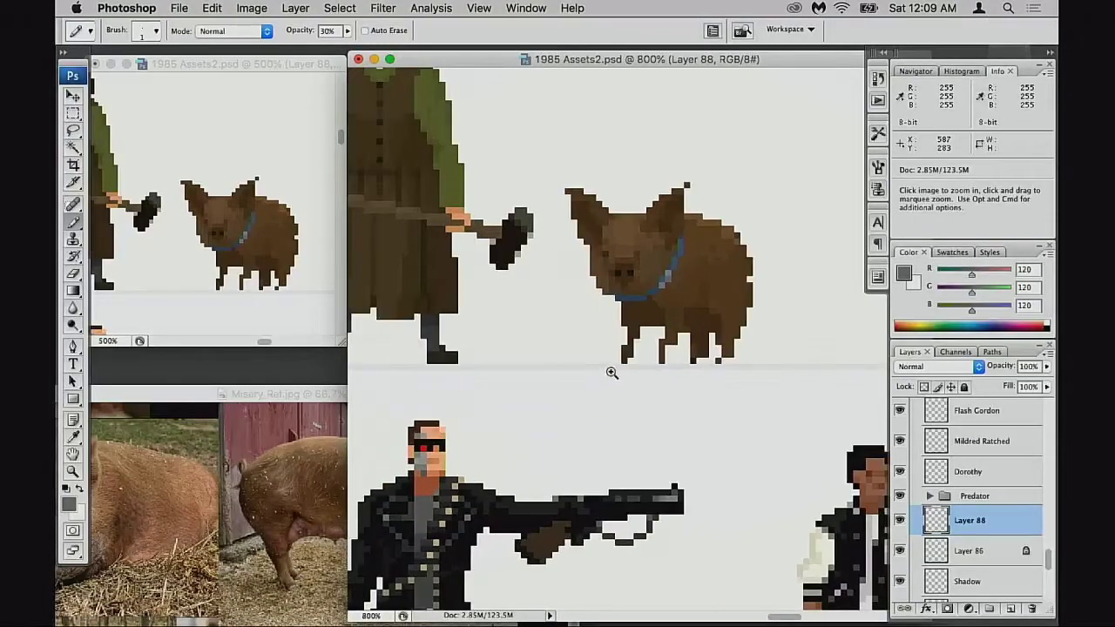
super+click(612, 373)
drag(593, 351, 535, 451)
click(659, 368)
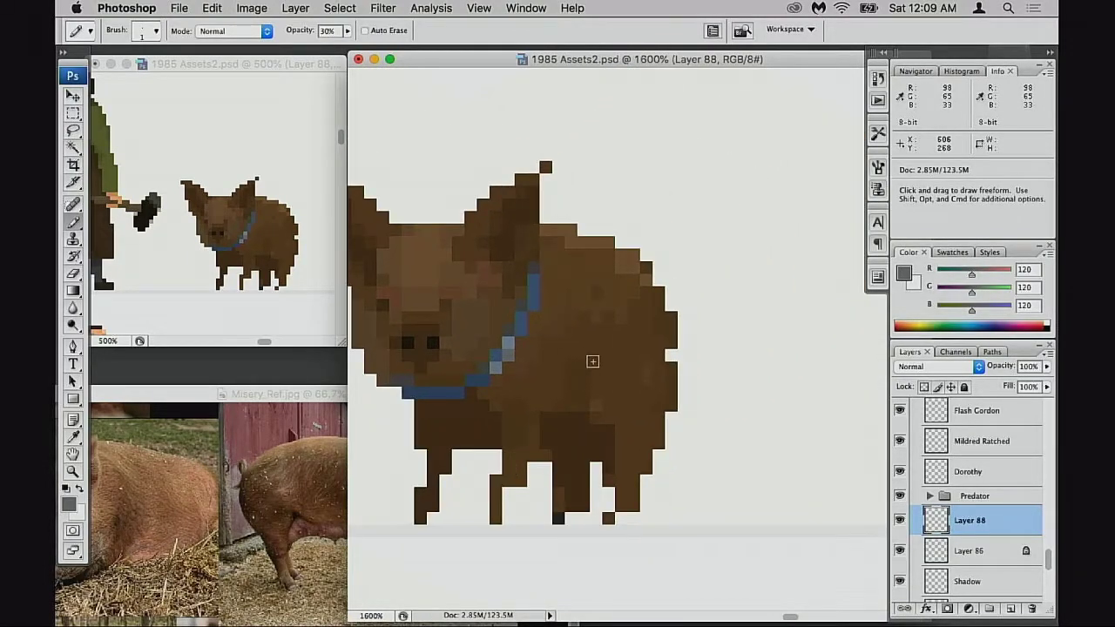
alt+click(583, 317)
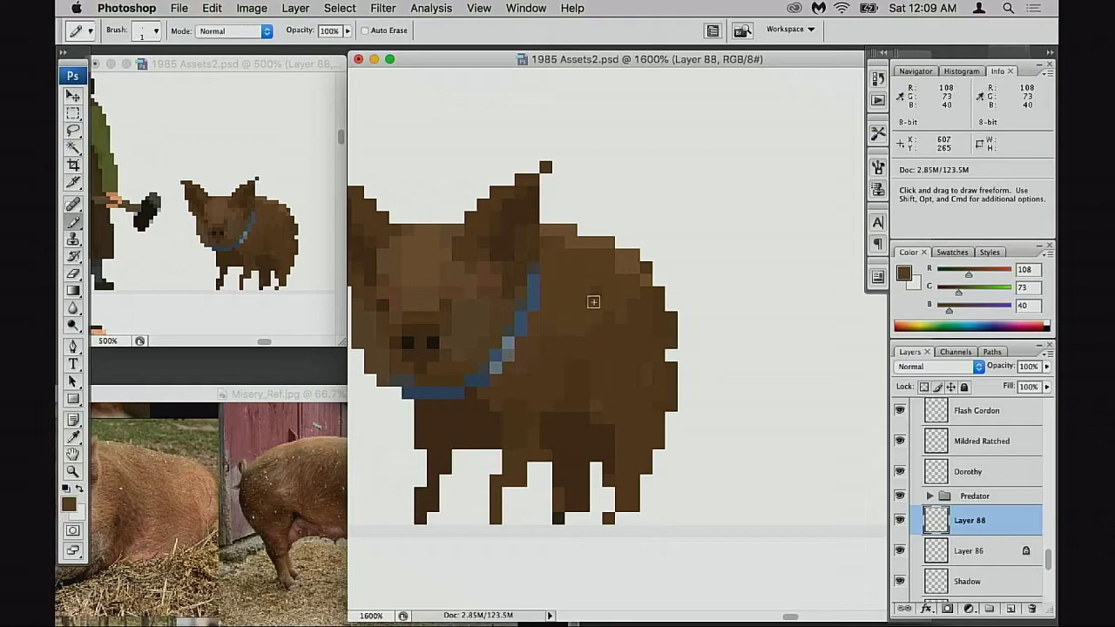
alt+click(571, 241)
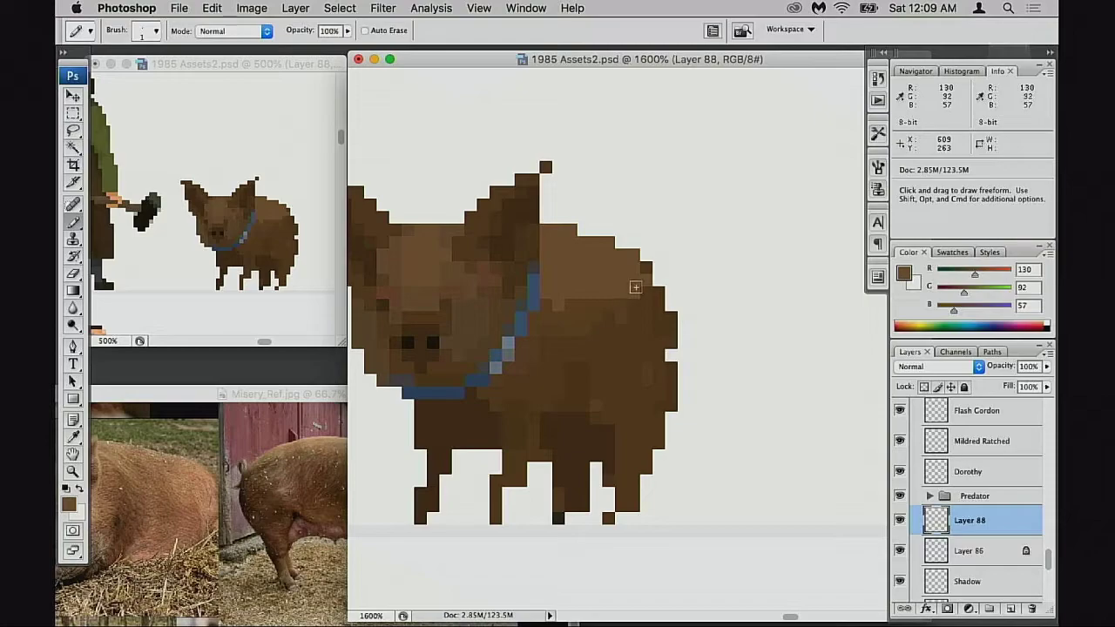
alt+click(599, 311)
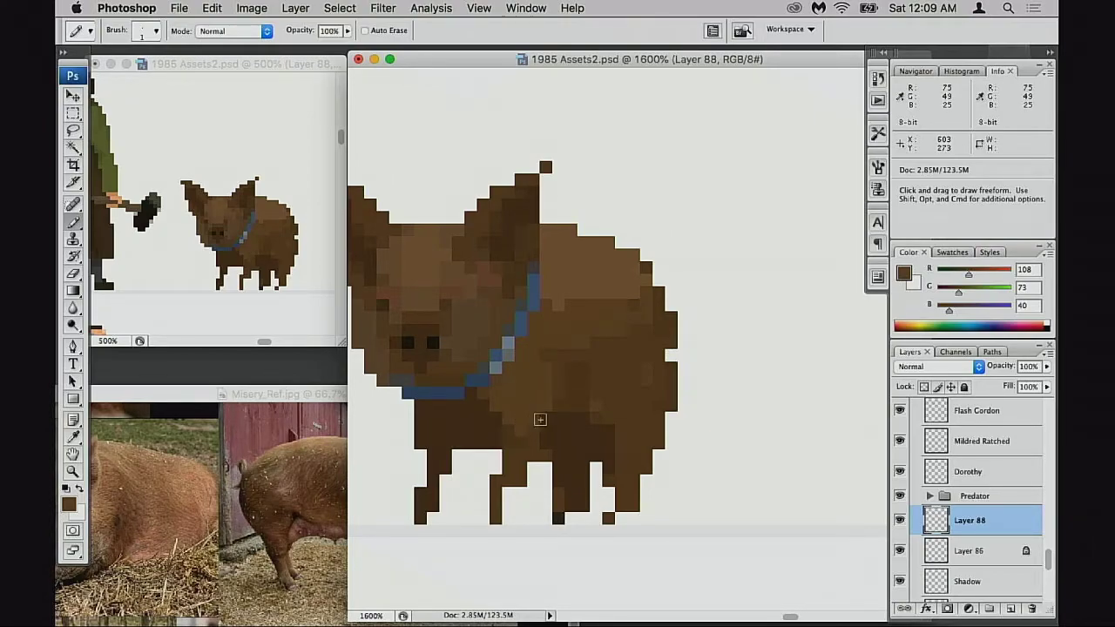
alt+click(558, 372)
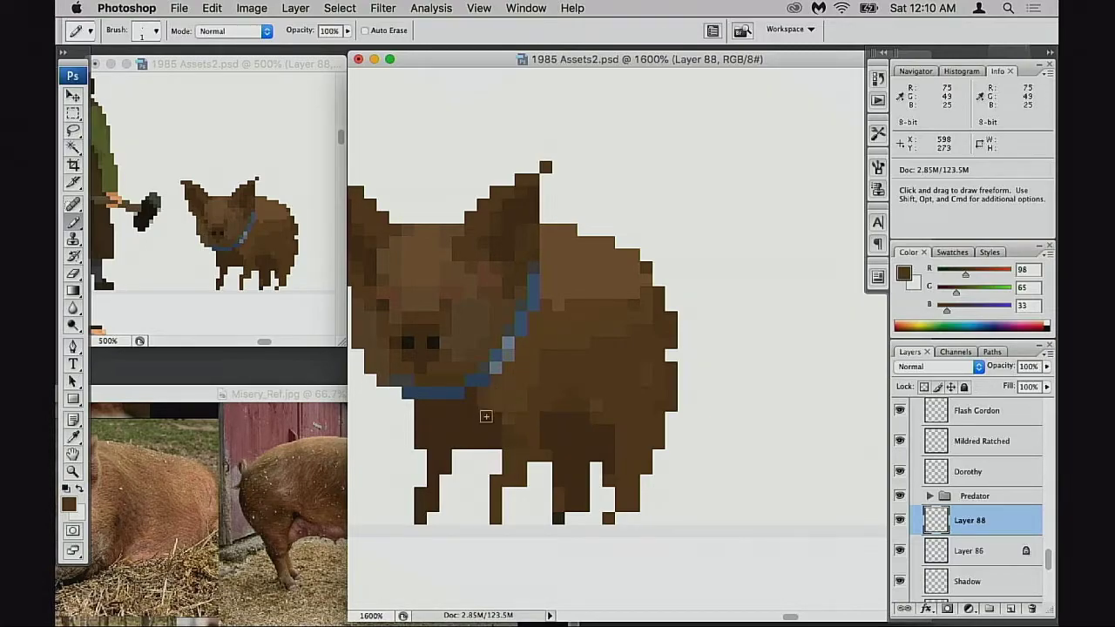
Widen the pig's chest beneath the collar in RGB 75, 49, 25 and redraw the far front leg shorter with a small foot
alt+click(414, 428)
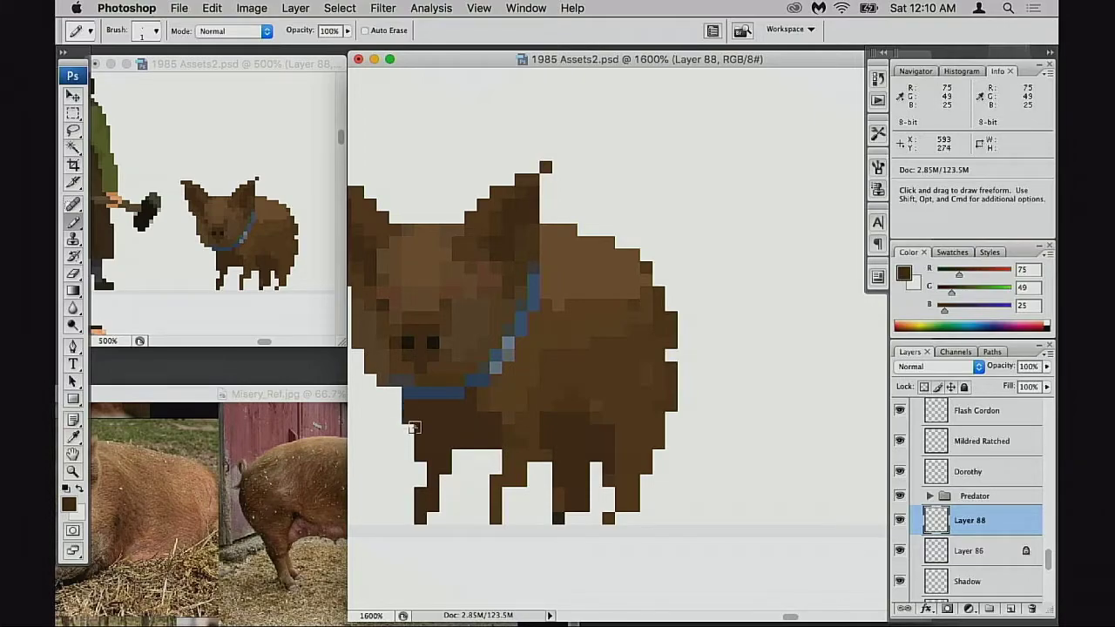
drag(397, 405, 396, 422)
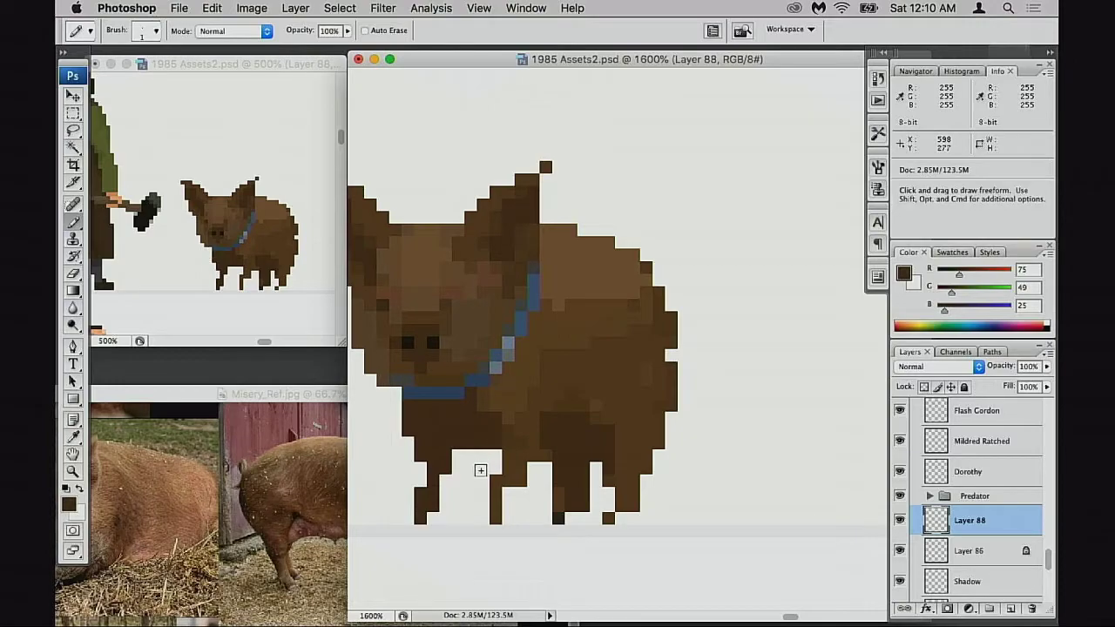
key(e)
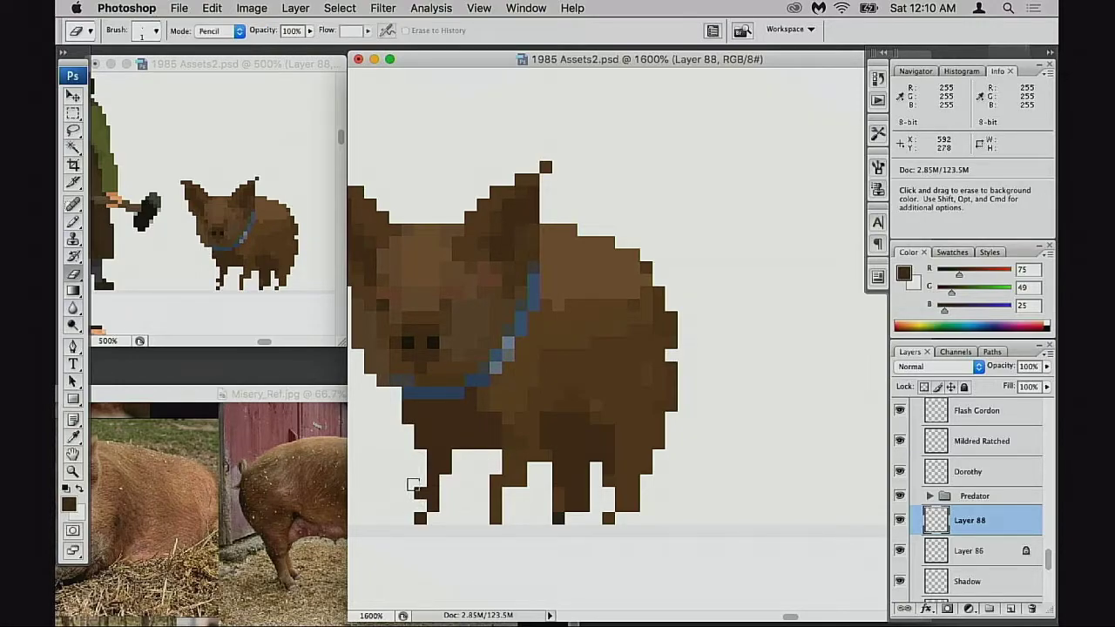
drag(413, 485, 445, 513)
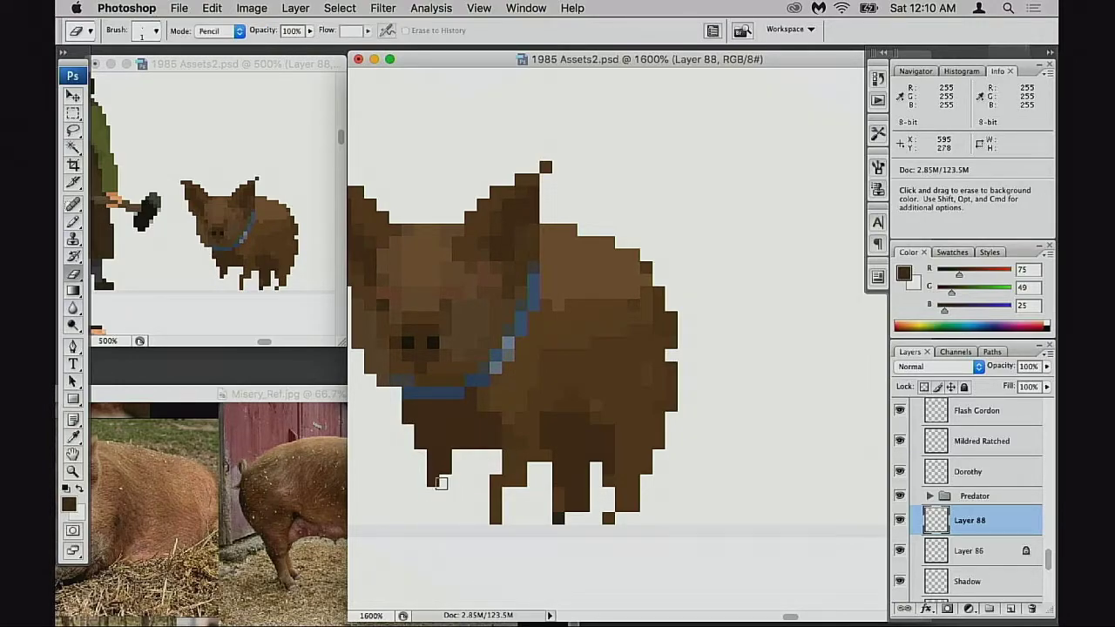
key(b)
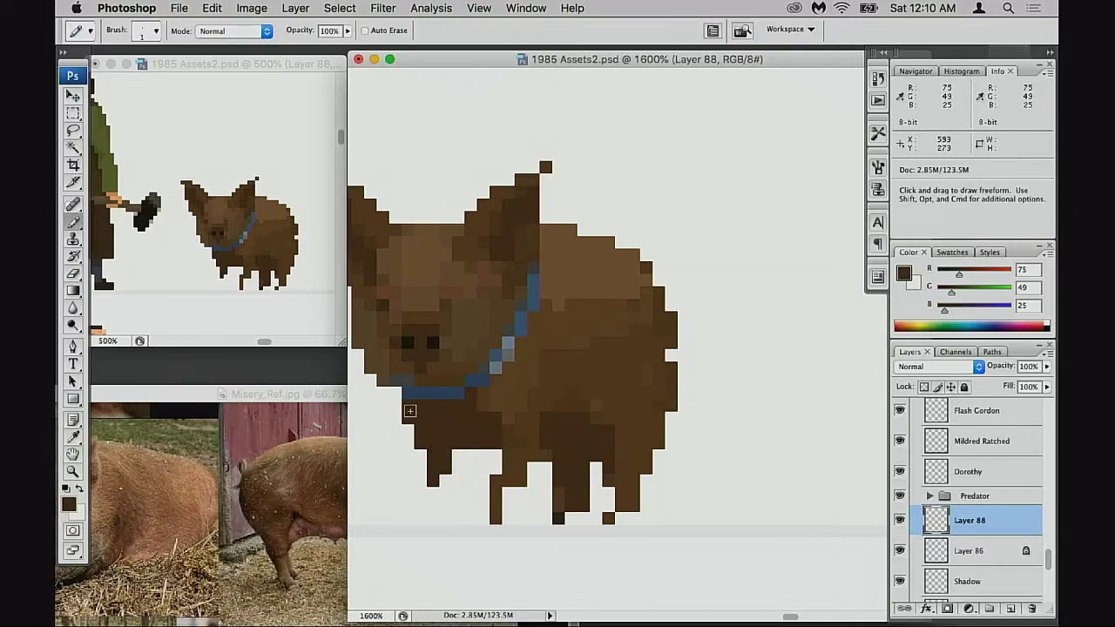
drag(409, 410, 395, 397)
click(446, 490)
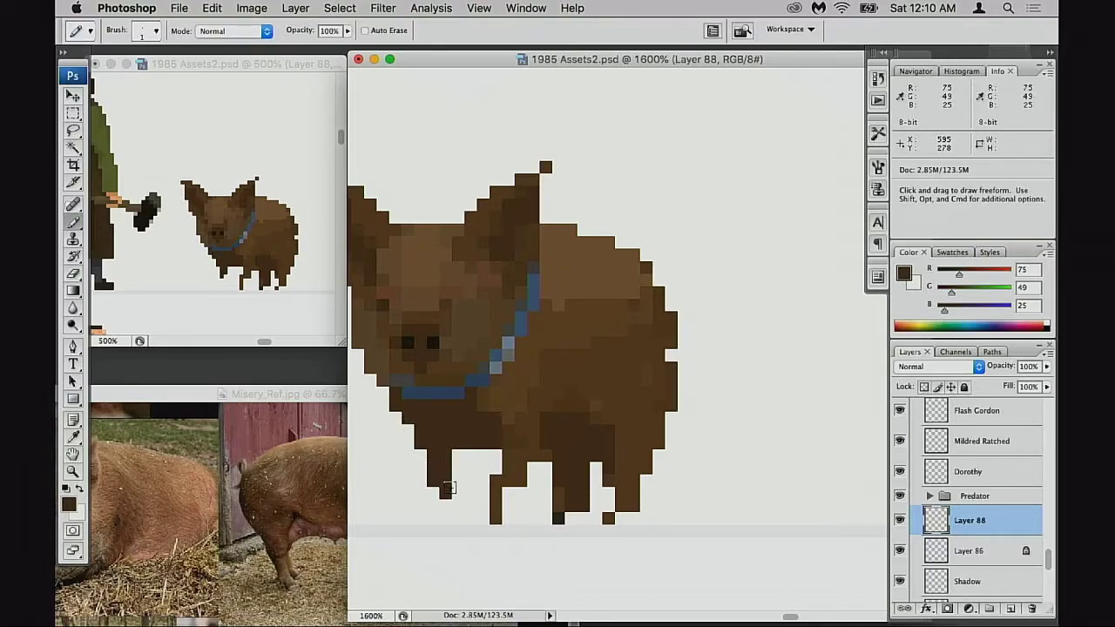
click(457, 504)
key(super+z)
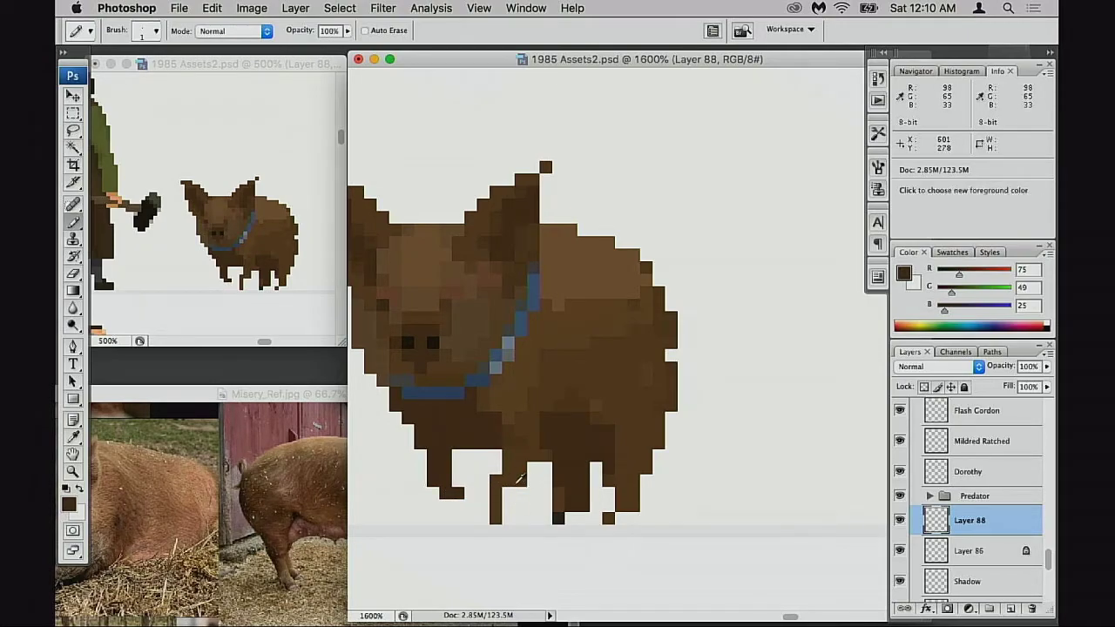
Reshape the near front and hind legs with RGB 98, 65, 33 and erase pixels to slim the far hind leg
alt+click(505, 489)
alt+click(512, 490)
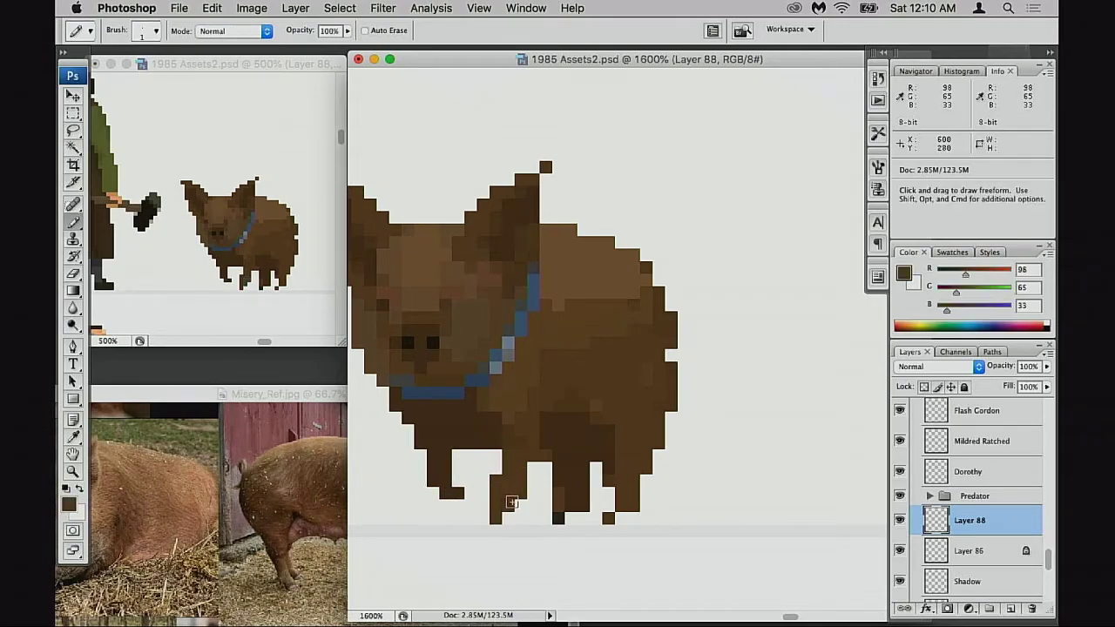
key(e)
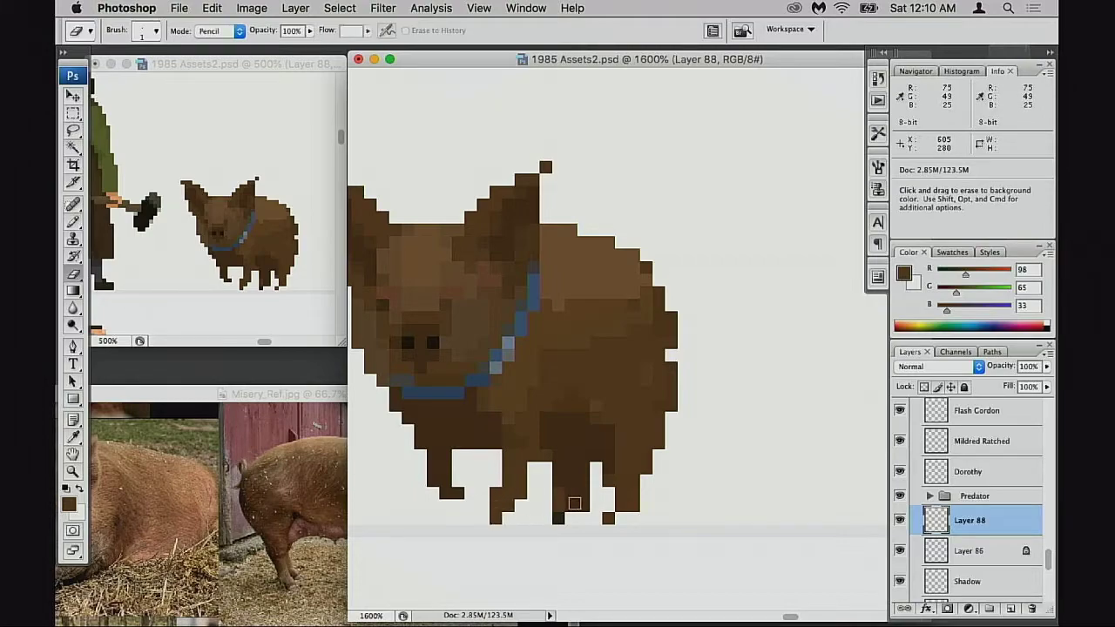
mouse_move(558, 518)
mouse_down()
mouse_move(560, 477)
mouse_move(561, 502)
mouse_move(619, 485)
mouse_up()
key(b)
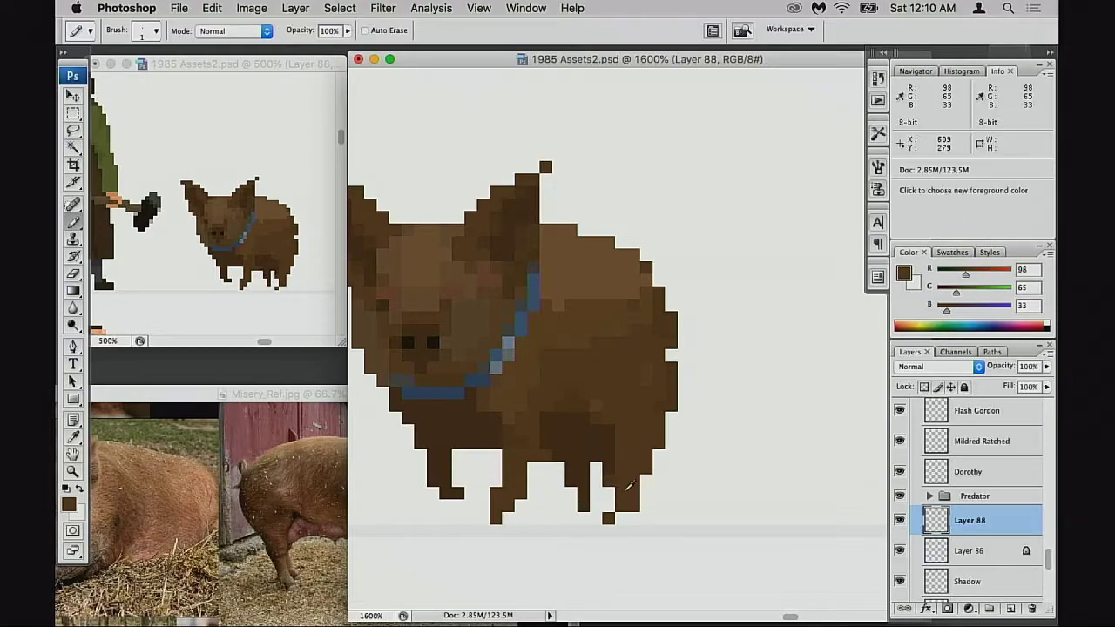
key(e)
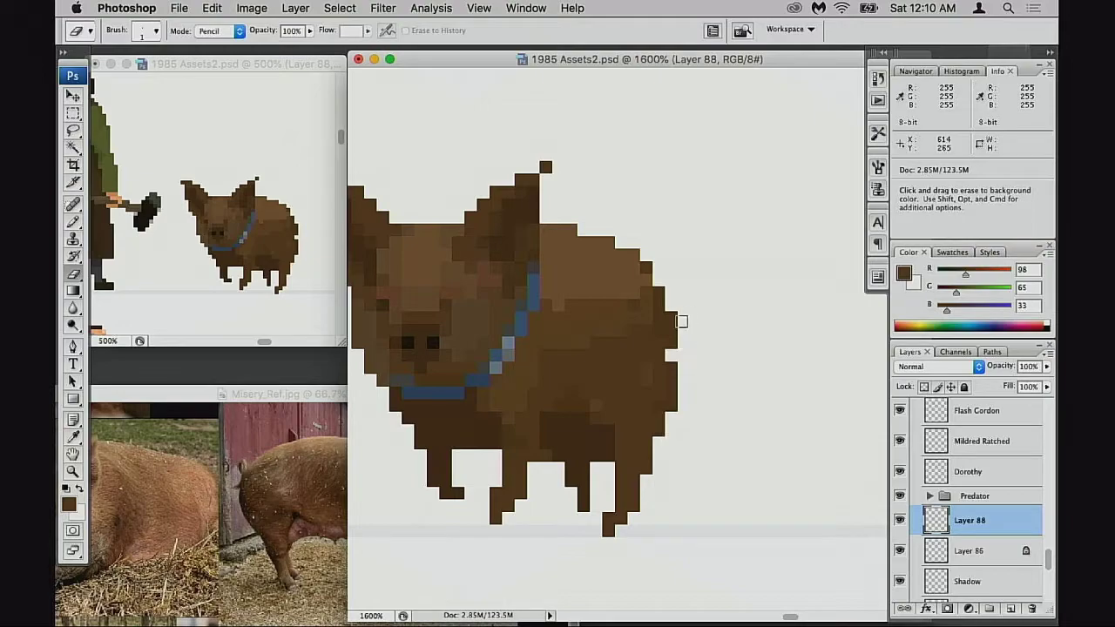
key(b)
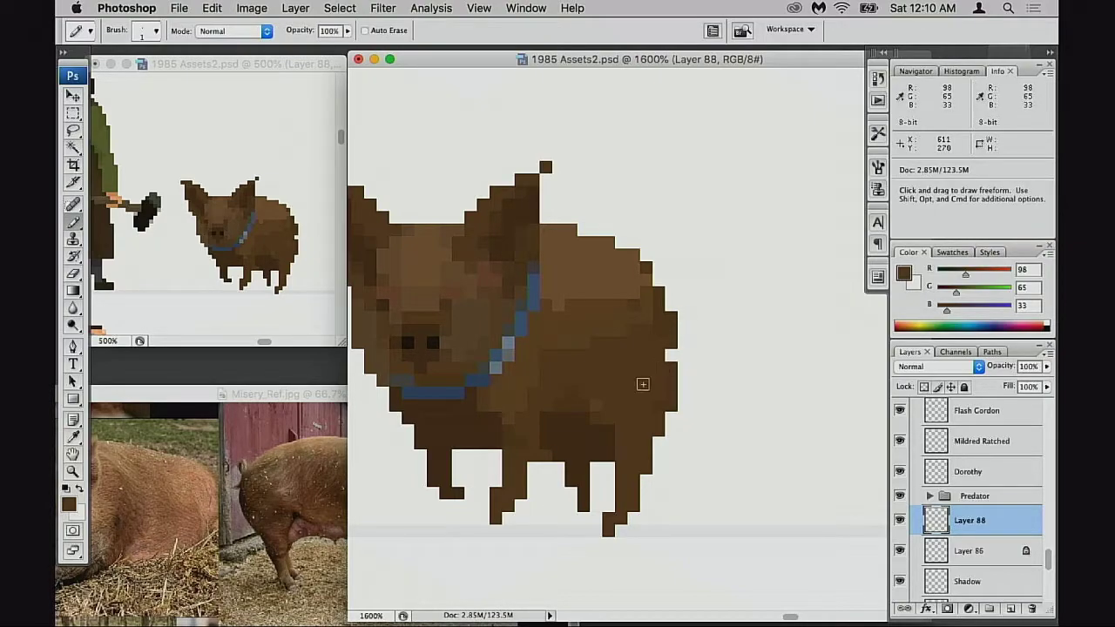
Blend the transition between the pig's back and flank using sampled browns RGB 130, 92, 57, RGB 118, 86, 56 and RGB 108, 73, 40
alt+click(637, 304)
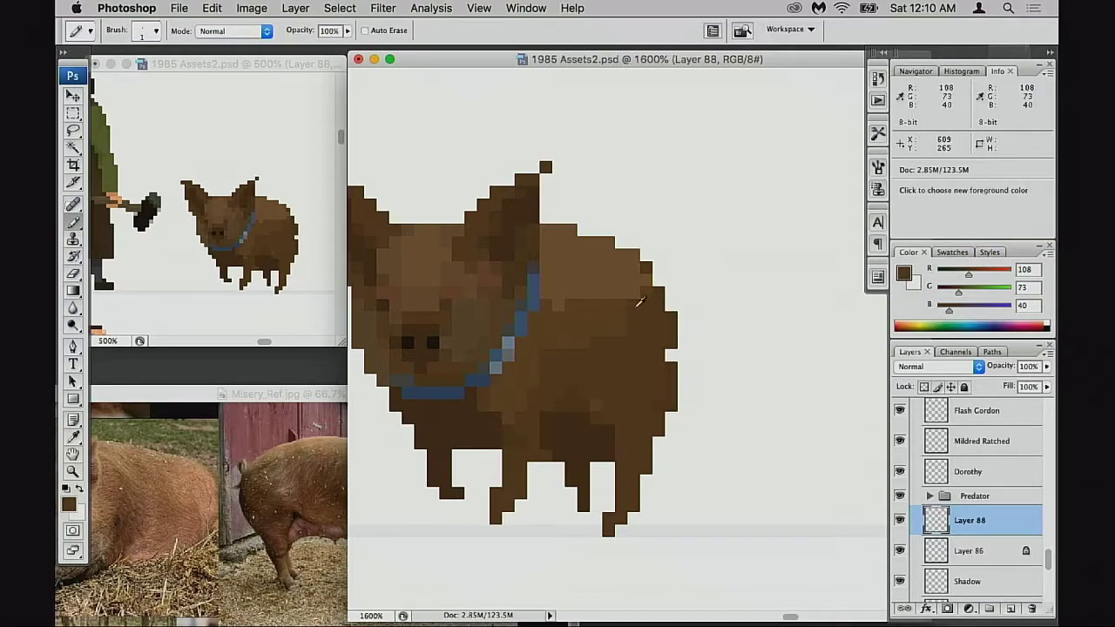
alt+click(593, 289)
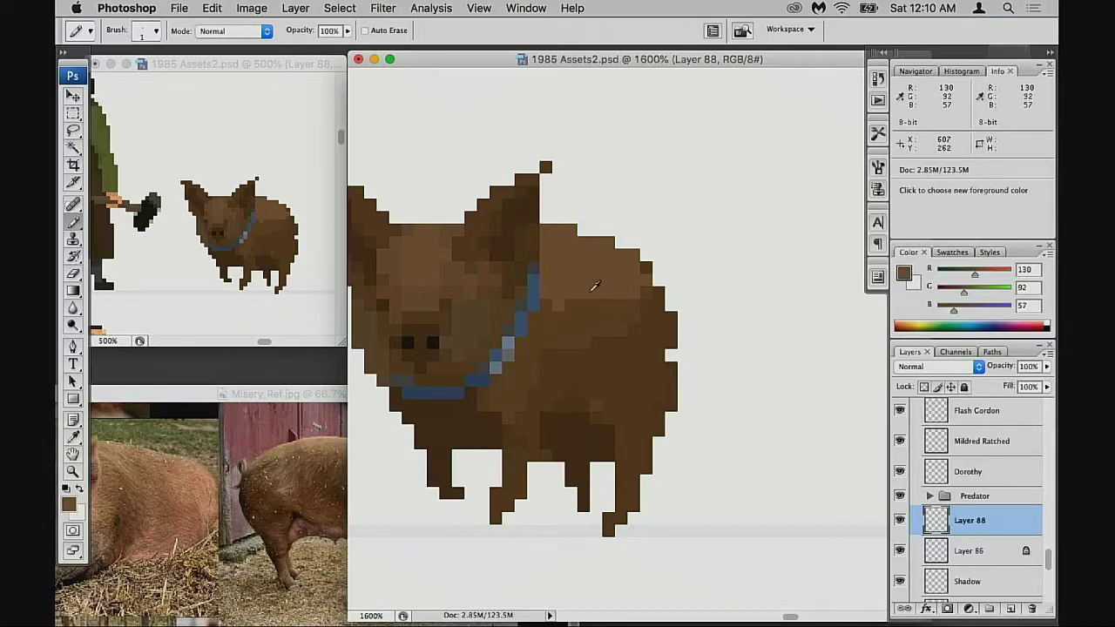
drag(567, 302, 600, 343)
alt+click(485, 326)
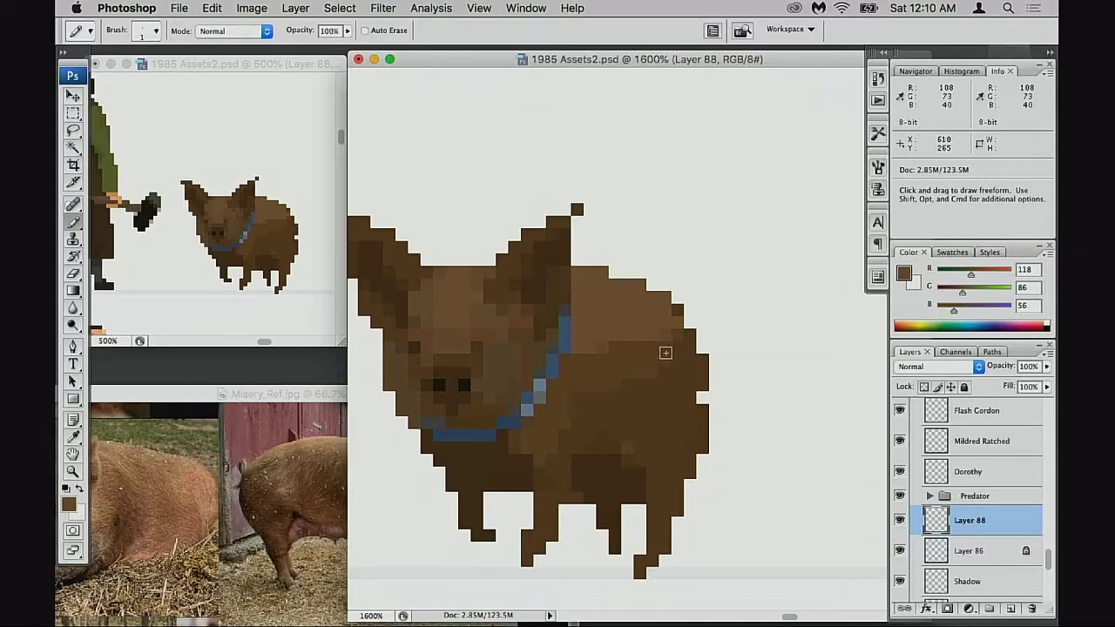
alt+click(620, 369)
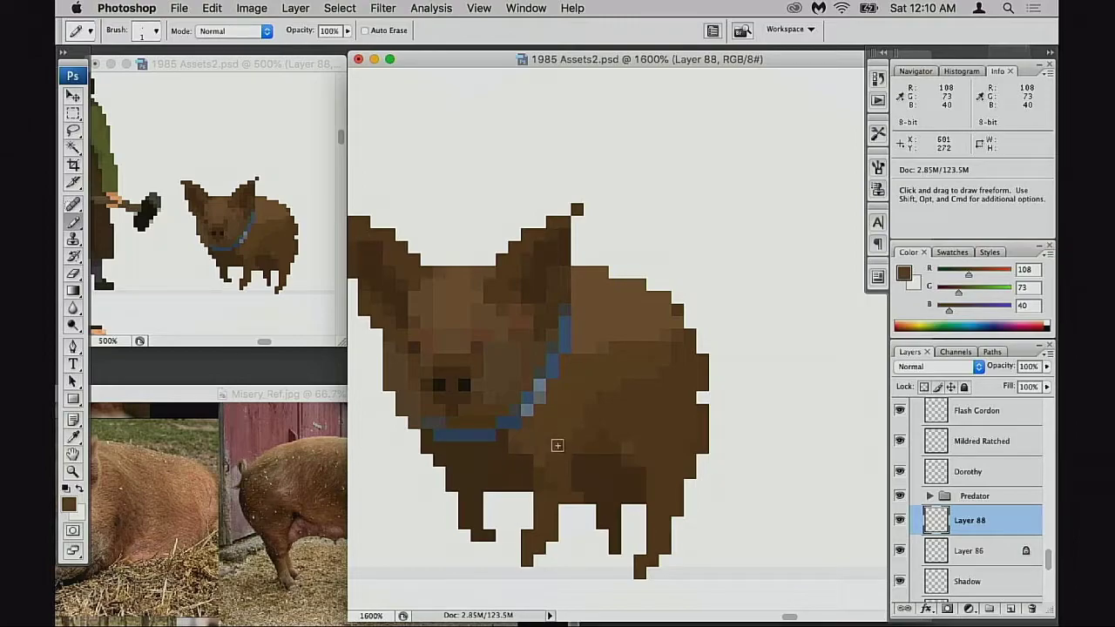
Smooth the pig's lower flank, belly shadow and rump with sampled browns RGB 98, 65, 33, RGB 75, 49, 25 and RGB 93, 62, 31
alt+click(613, 423)
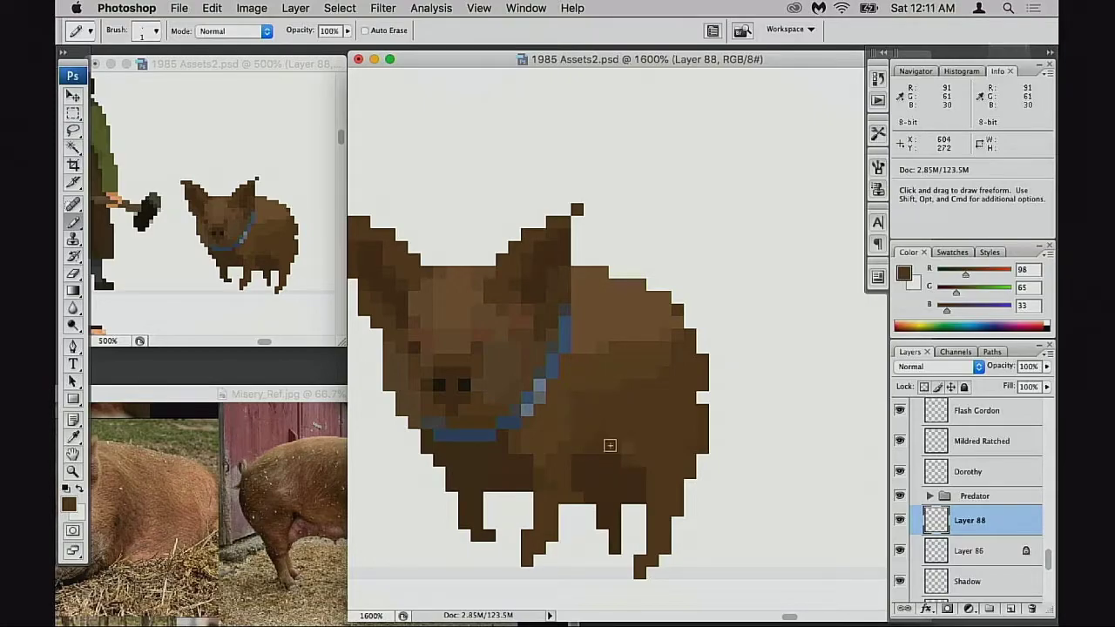
alt+click(578, 491)
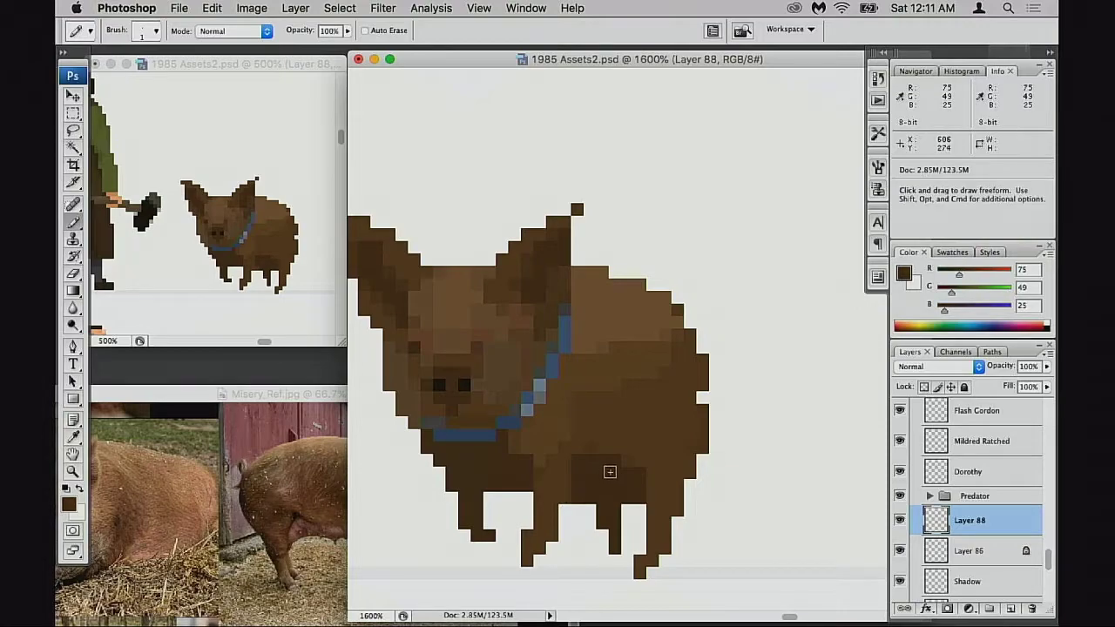
scroll(612, 465, up, 2)
alt+click(666, 407)
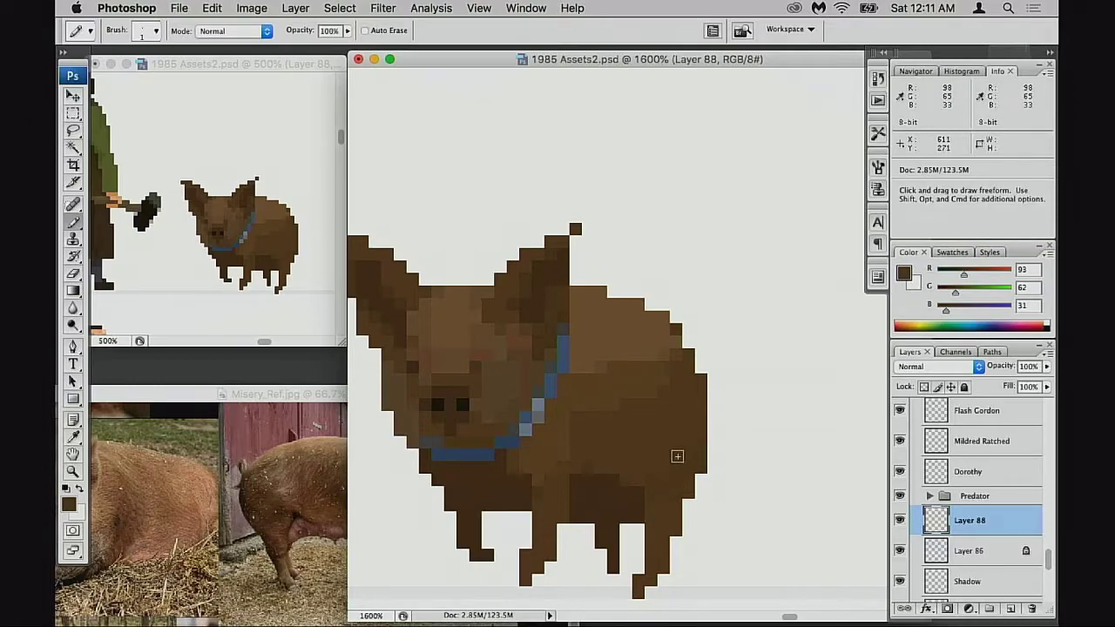
alt+click(609, 459)
alt+click(671, 426)
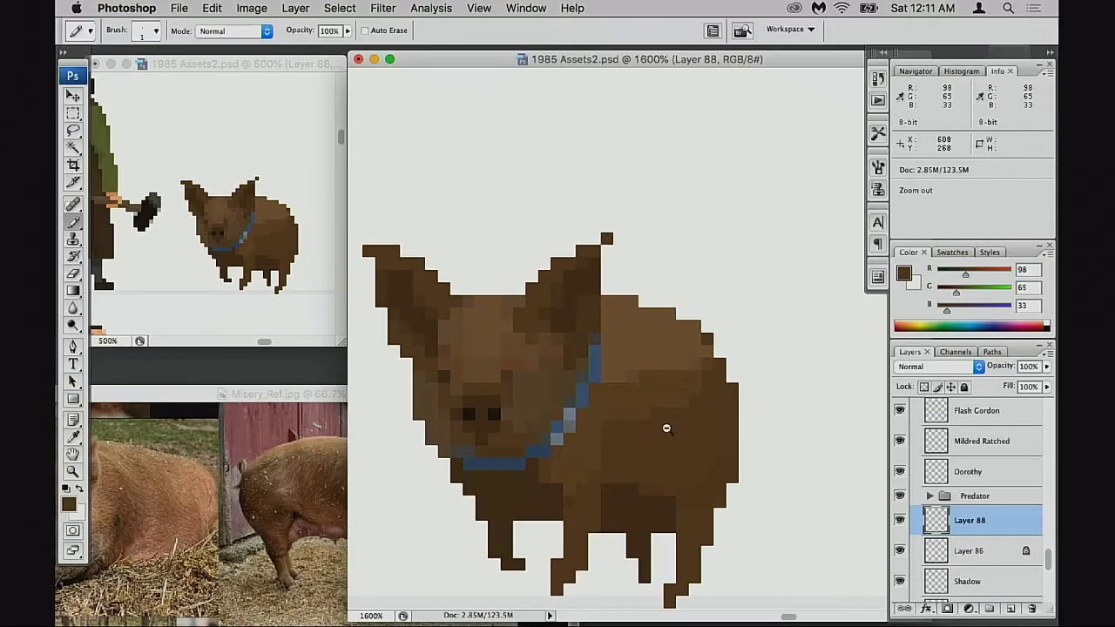
Move the woman with the sledgehammer on Layer 86 to the other side of the pig, overlapping its hindquarters
alt+click(675, 409)
alt+click(678, 391)
alt+click(679, 391)
alt+click(616, 376)
mouse_move(577, 365)
mouse_down()
mouse_move(637, 403)
mouse_move(616, 458)
mouse_up()
alt+click(592, 381)
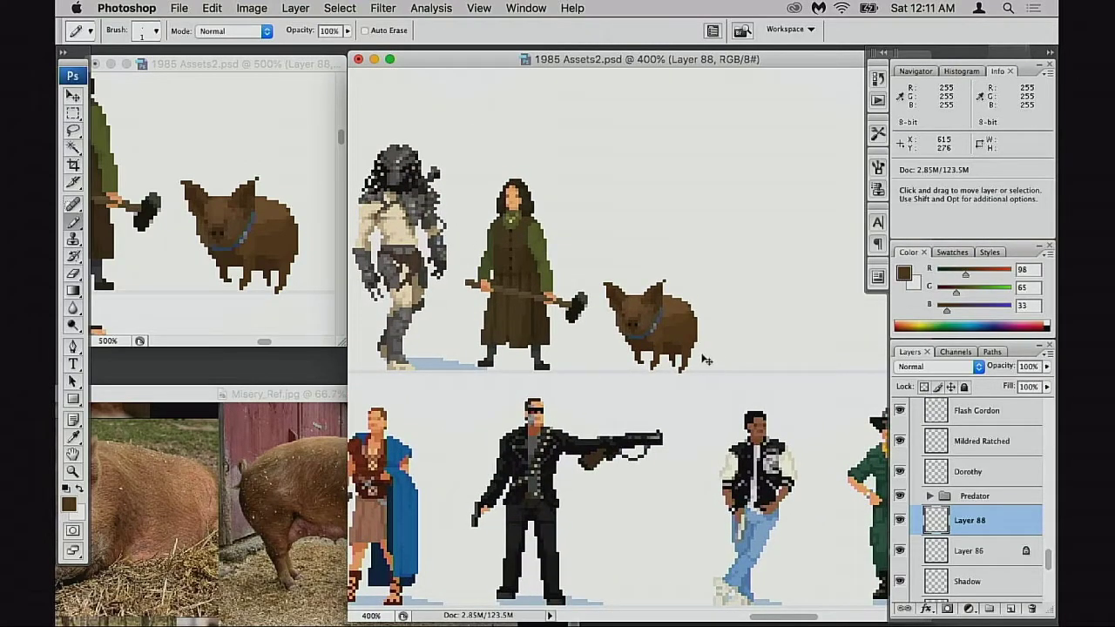
click(942, 549)
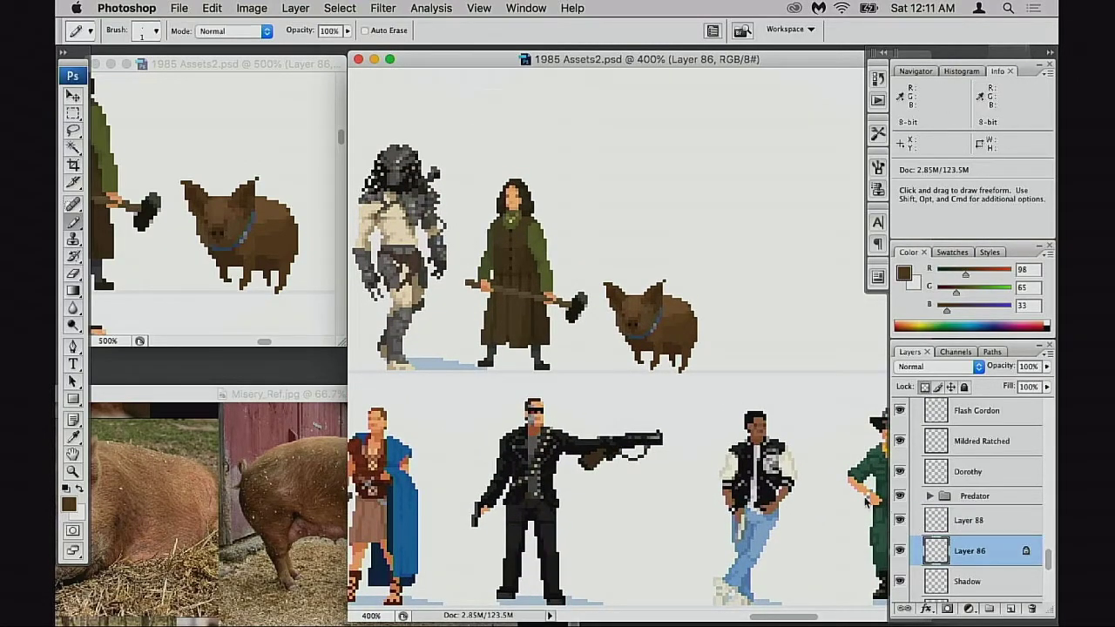
key(v)
drag(523, 398, 720, 397)
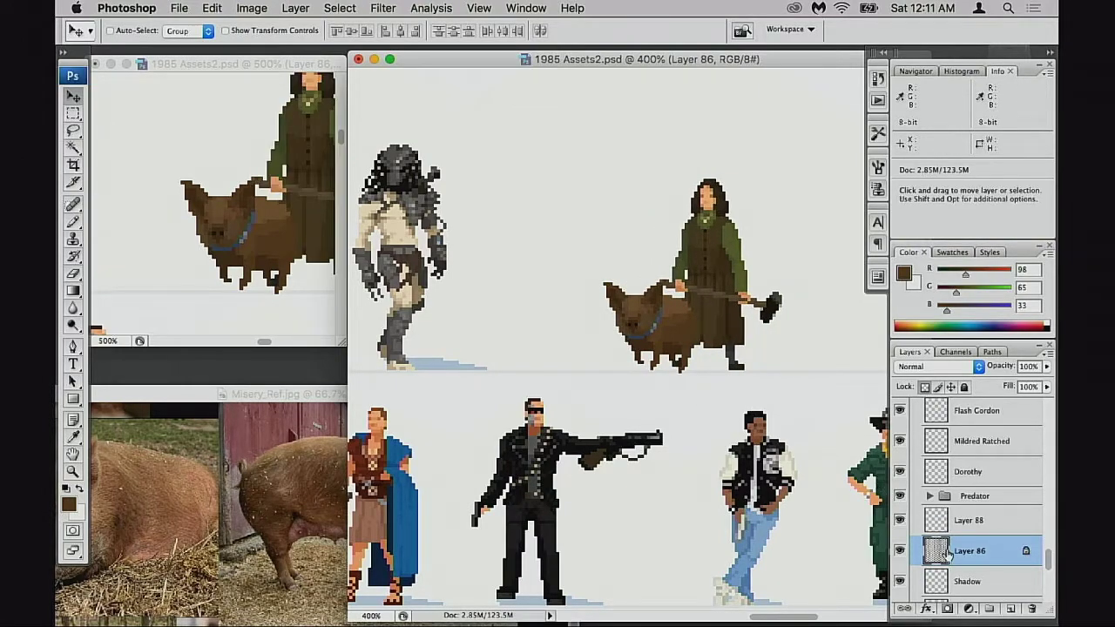
Place the pig's Layer 88 beneath Layer 86 and shift the pig slightly toward the woman
drag(944, 528, 937, 563)
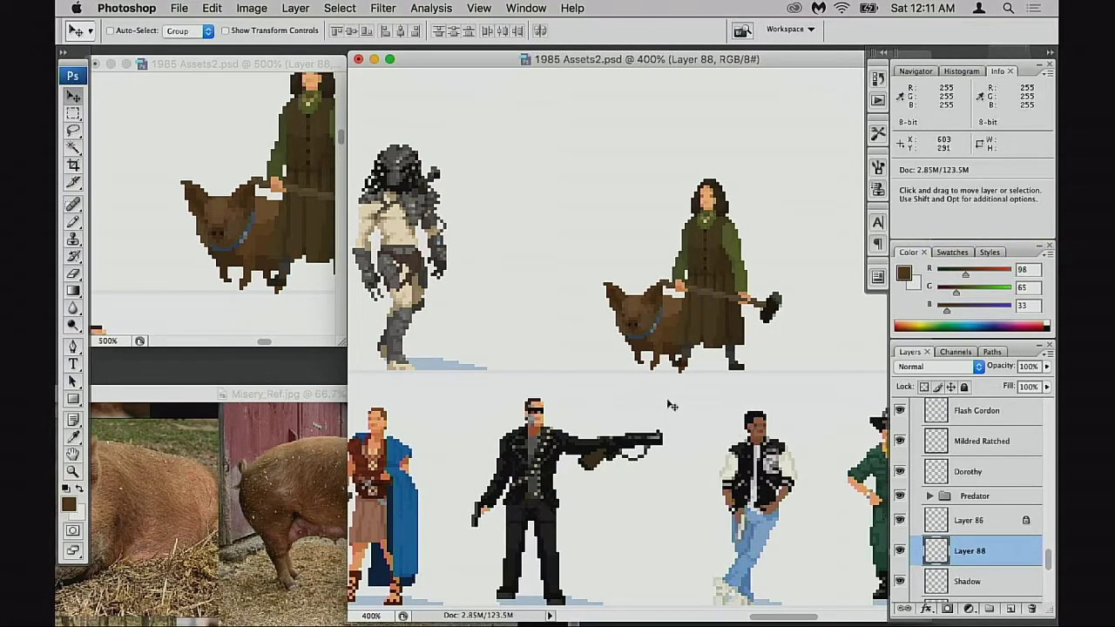
drag(692, 404, 715, 398)
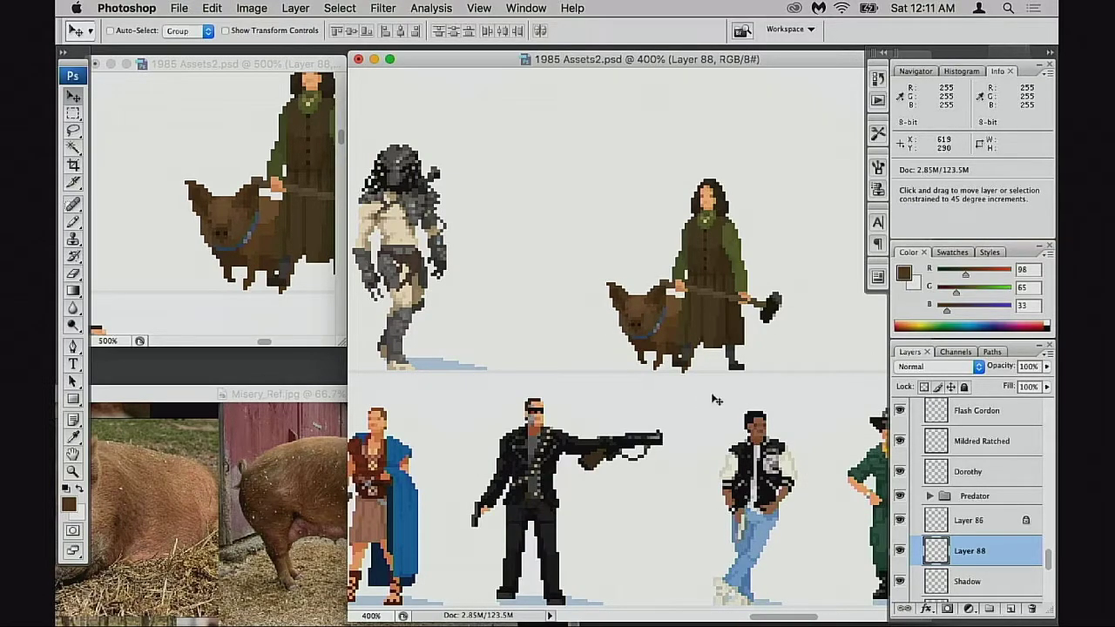
super+click(694, 348)
super+click(615, 363)
drag(593, 381, 538, 507)
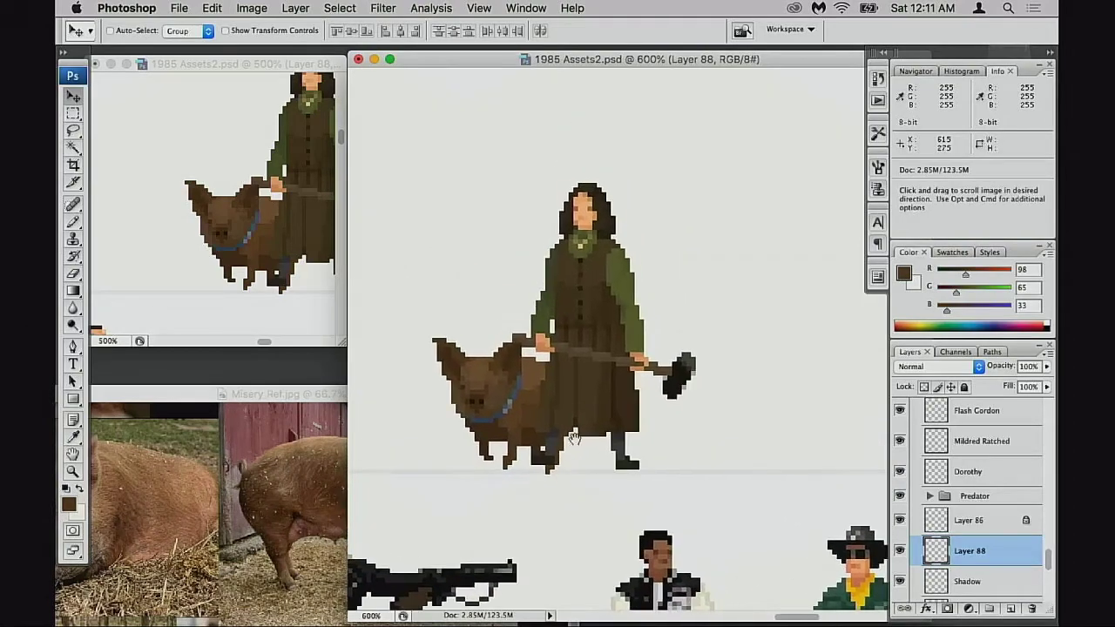
Nudge the woman with the sledgehammer on Layer 86 down by one pixel
key(super+minus)
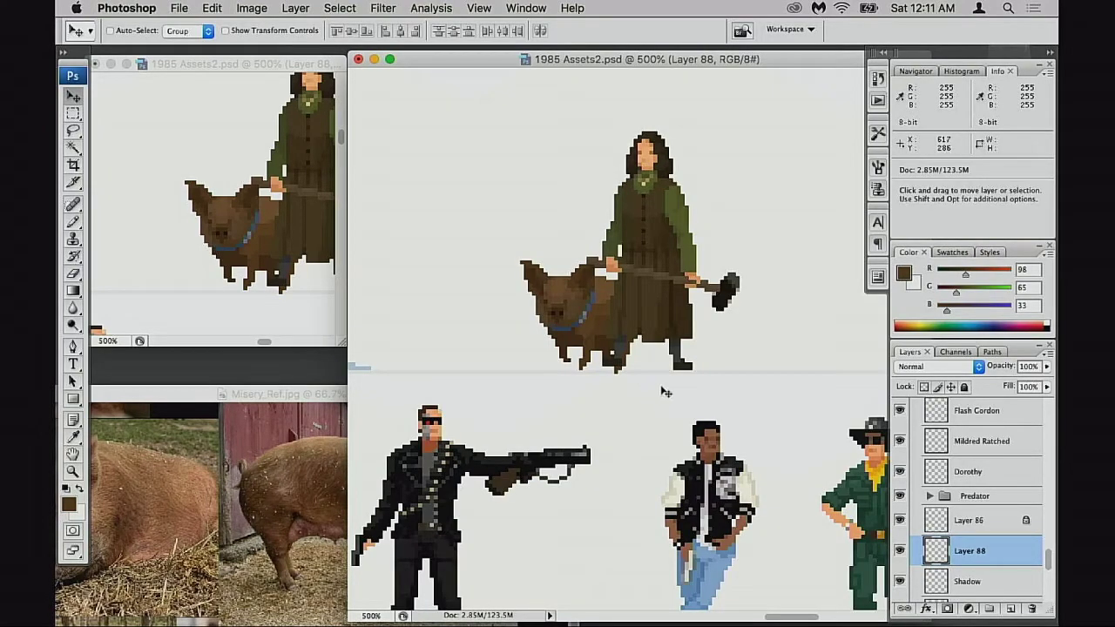
super+click(821, 493)
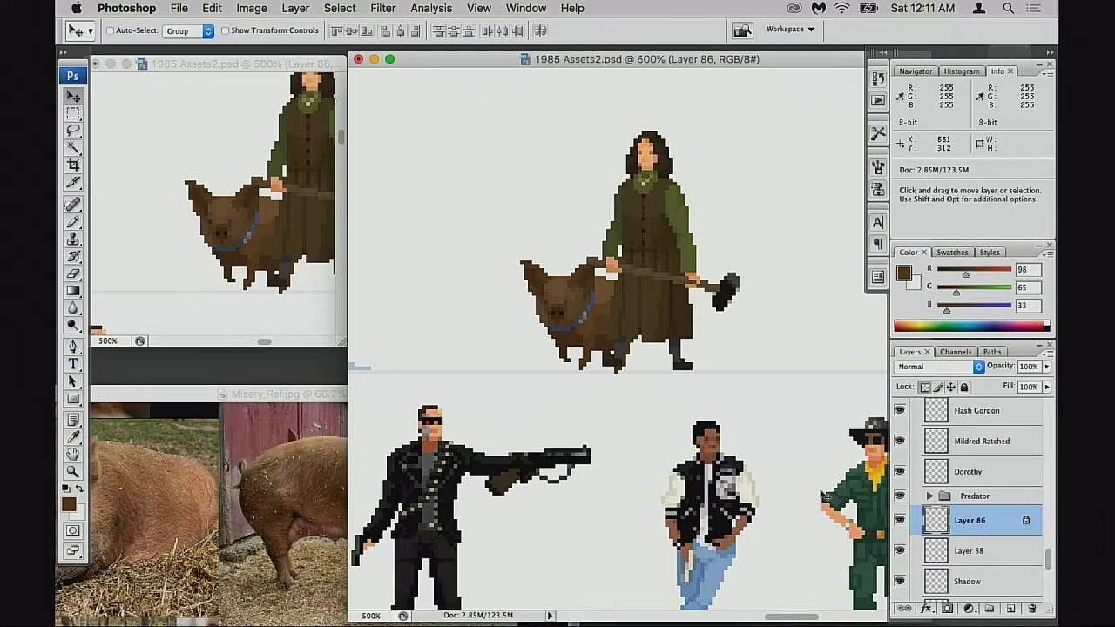
key(Up)
key(Down)
key(Down)
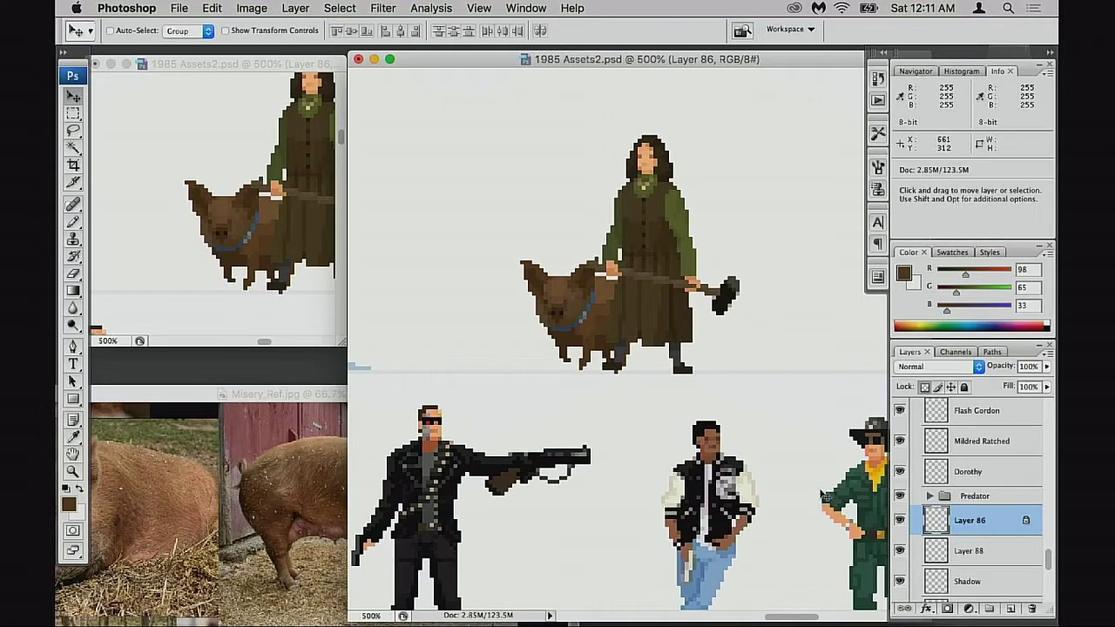
Nudge the pig on Layer 88 up by two pixels, keeping its horizontal position behind the woman
super+click(868, 518)
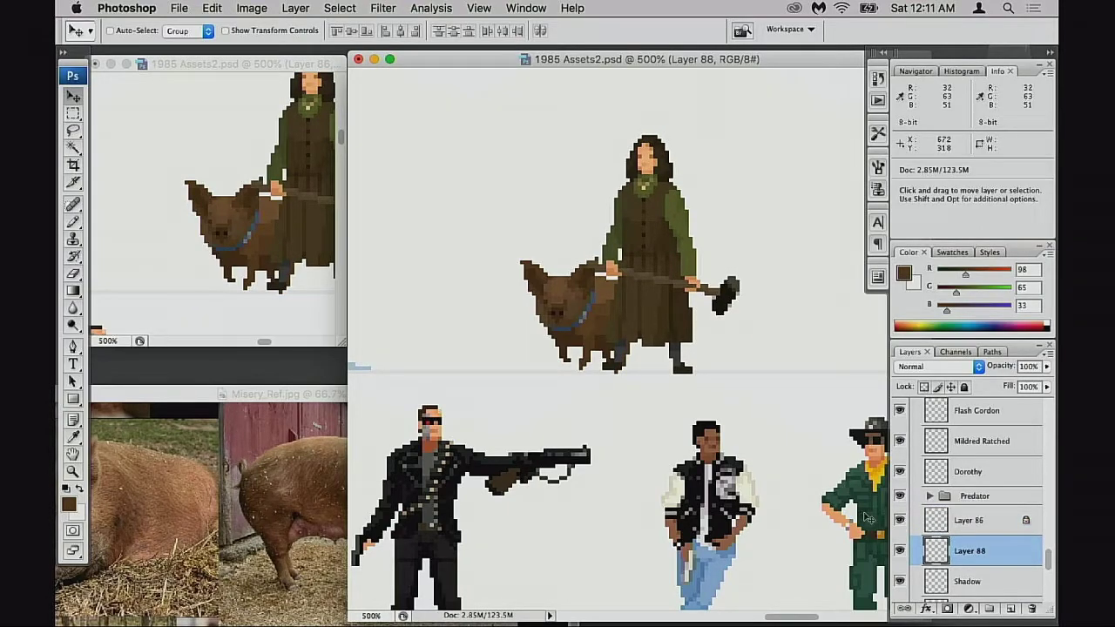
key(Up)
key(Up)
key(Up)
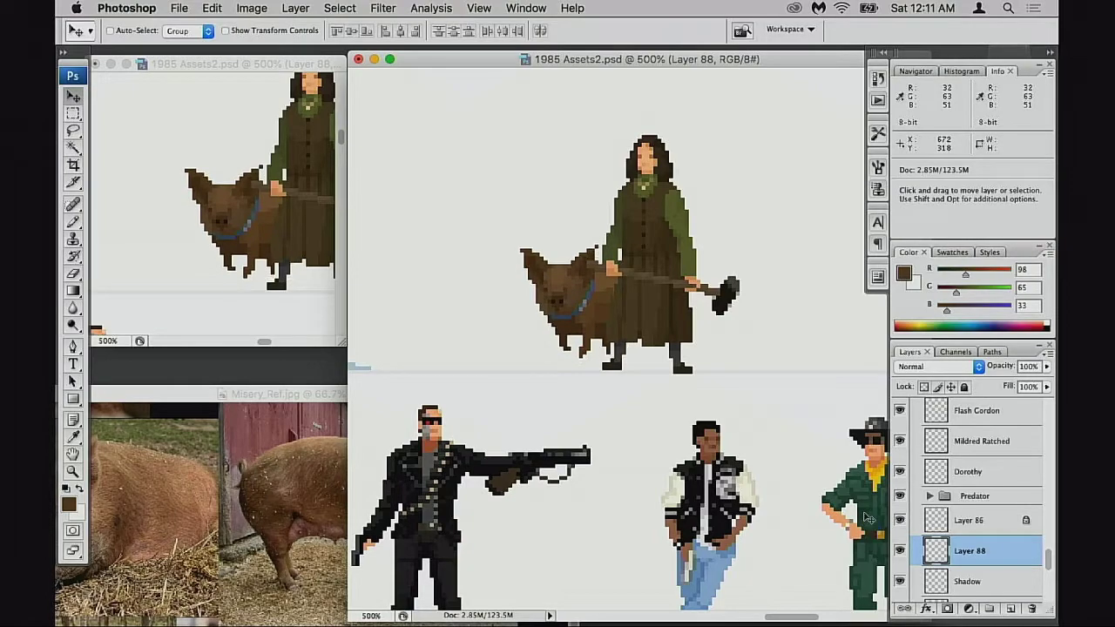
key(Down)
key(Left)
key(Left)
key(Right)
key(Right)
key(Right)
key(Left)
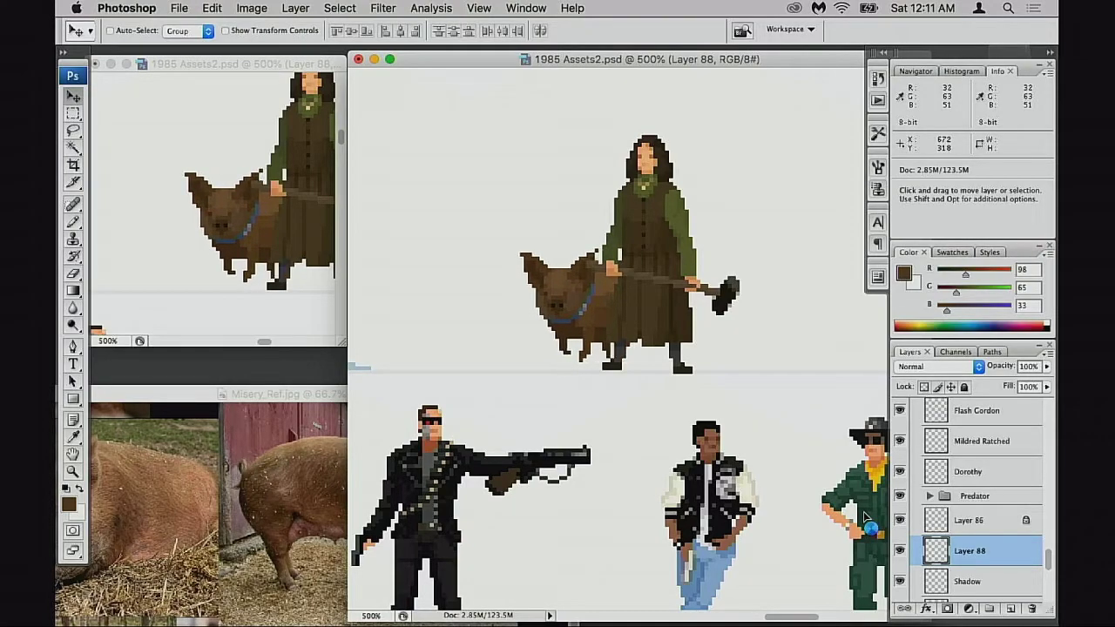
key(super+minus)
key(super+minus)
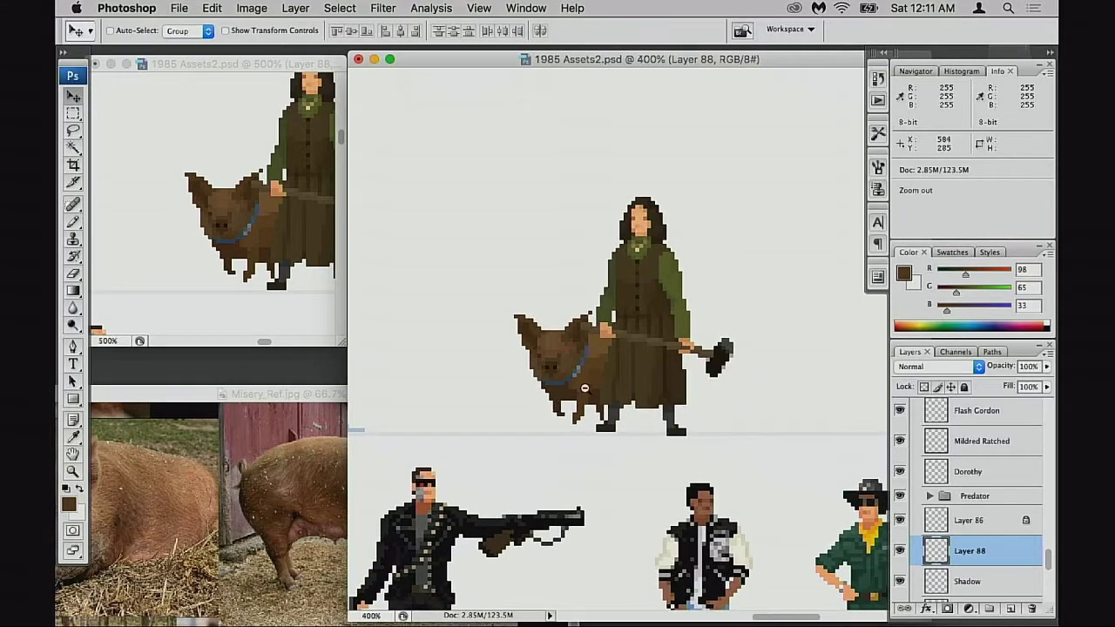
drag(663, 394, 700, 380)
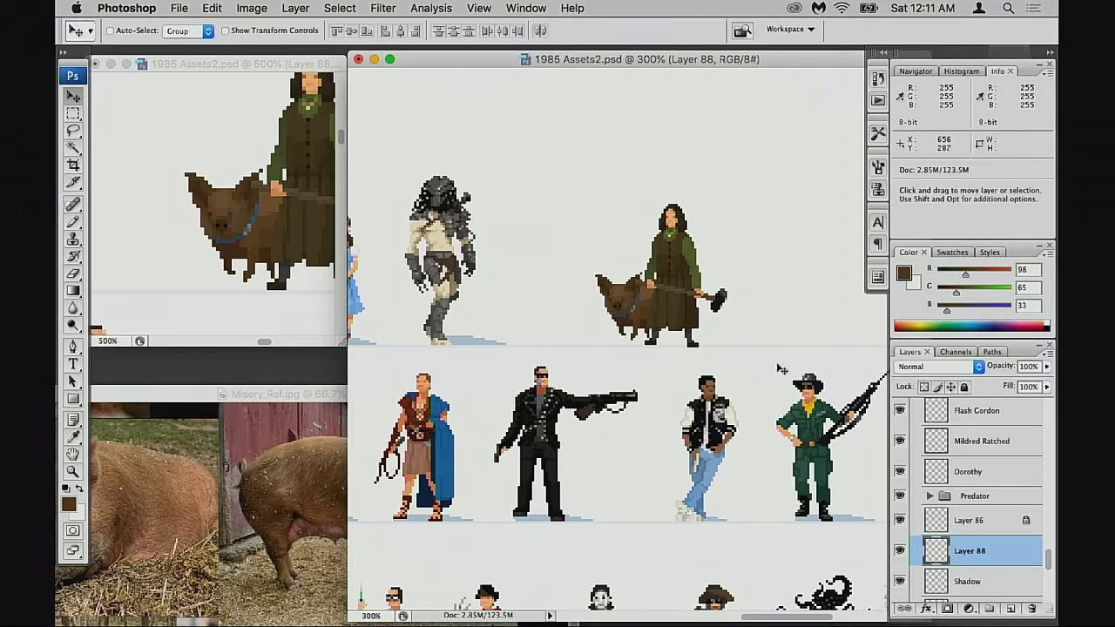
Try the pig's Layer 88 in front of Layer 86, and return it beneath the woman
drag(945, 549, 958, 520)
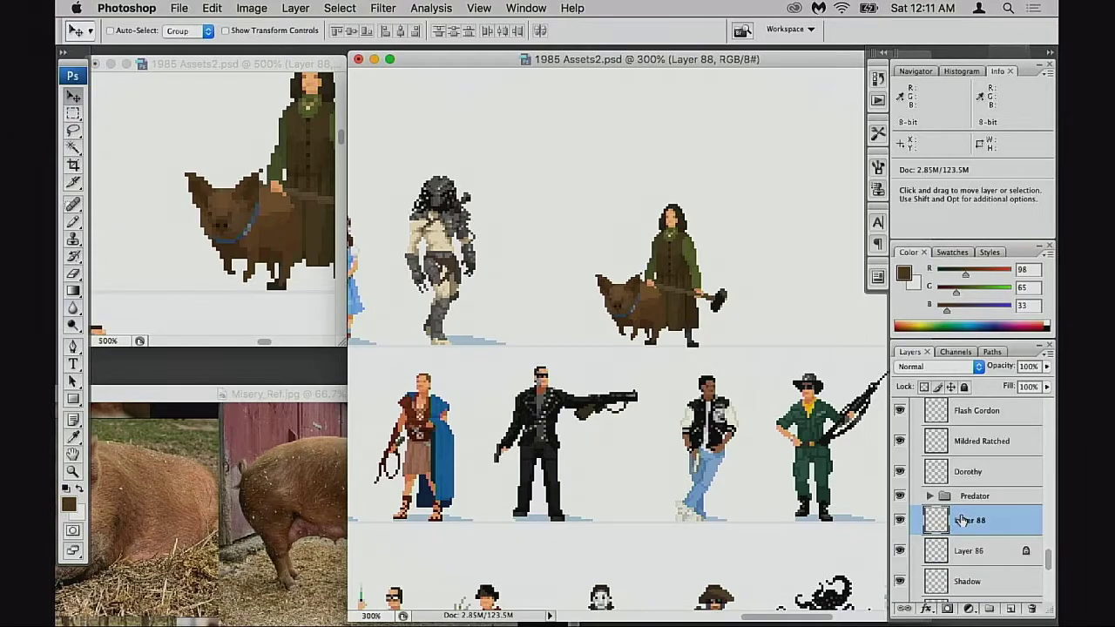
drag(605, 261, 715, 372)
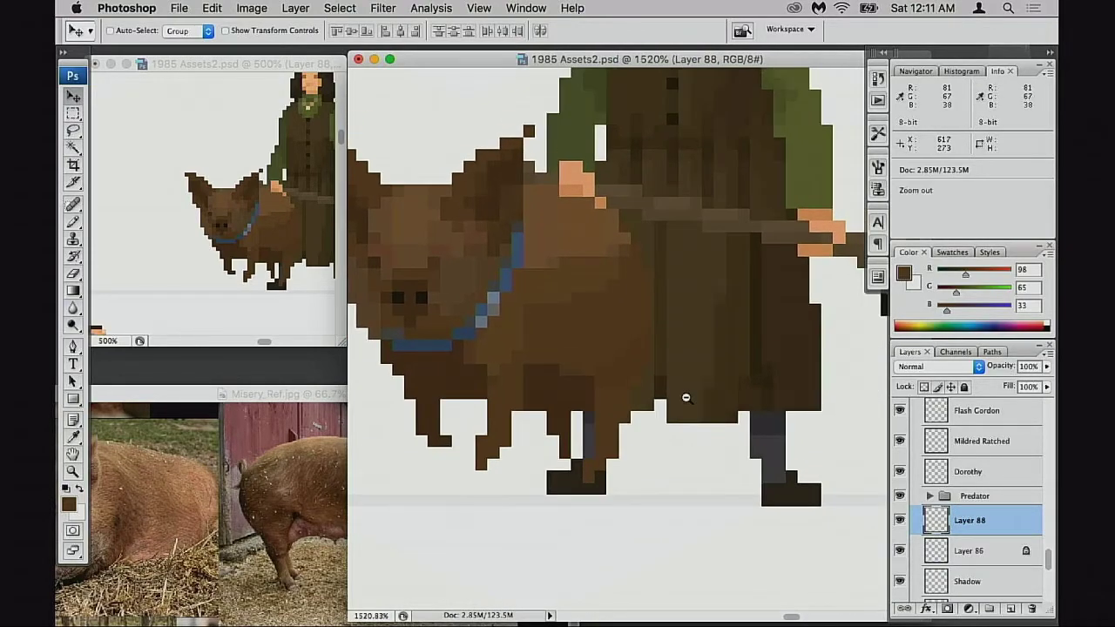
alt+click(685, 398)
alt+click(702, 462)
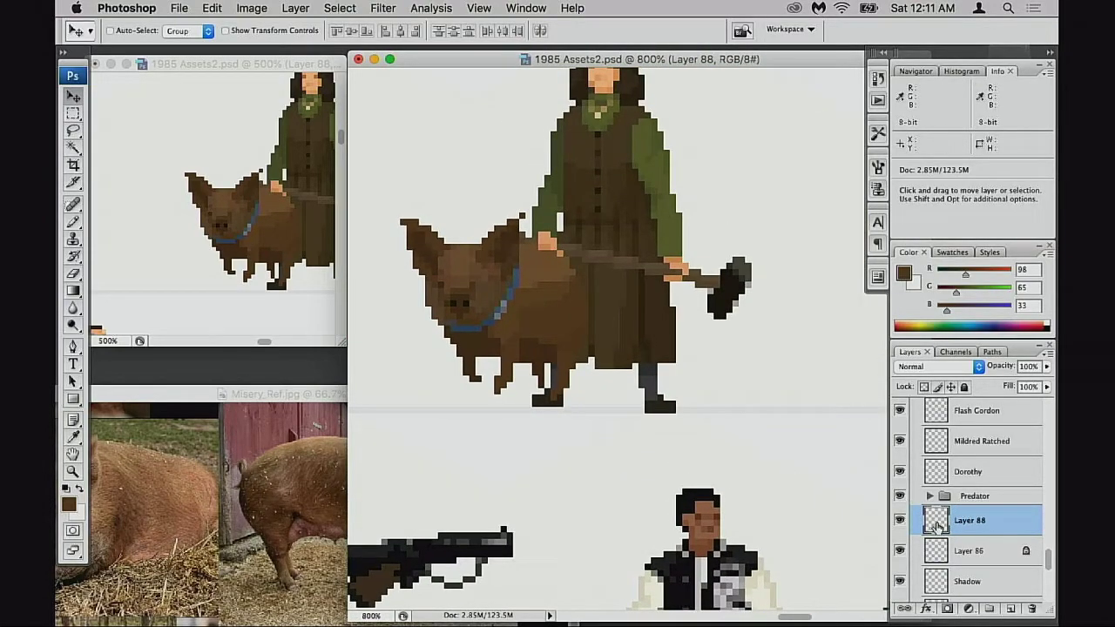
drag(937, 527, 937, 562)
drag(627, 388, 646, 411)
alt+click(593, 442)
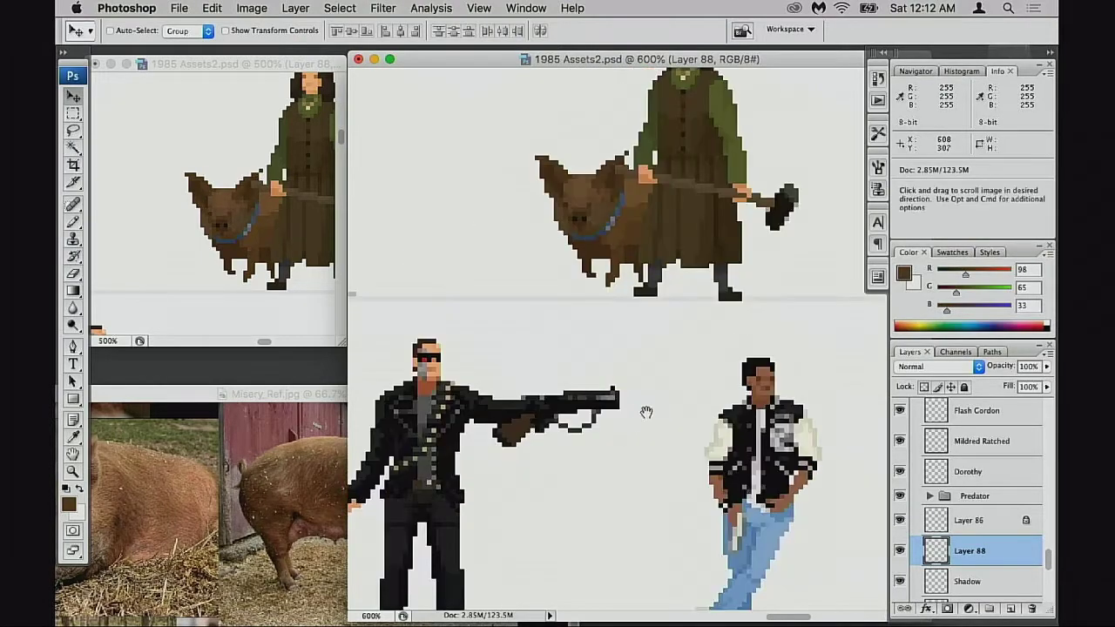
Try flipping Layer 86 and Layer 88 together horizontally, and undo the flip
scroll(647, 412, up, 5)
shift+click(941, 525)
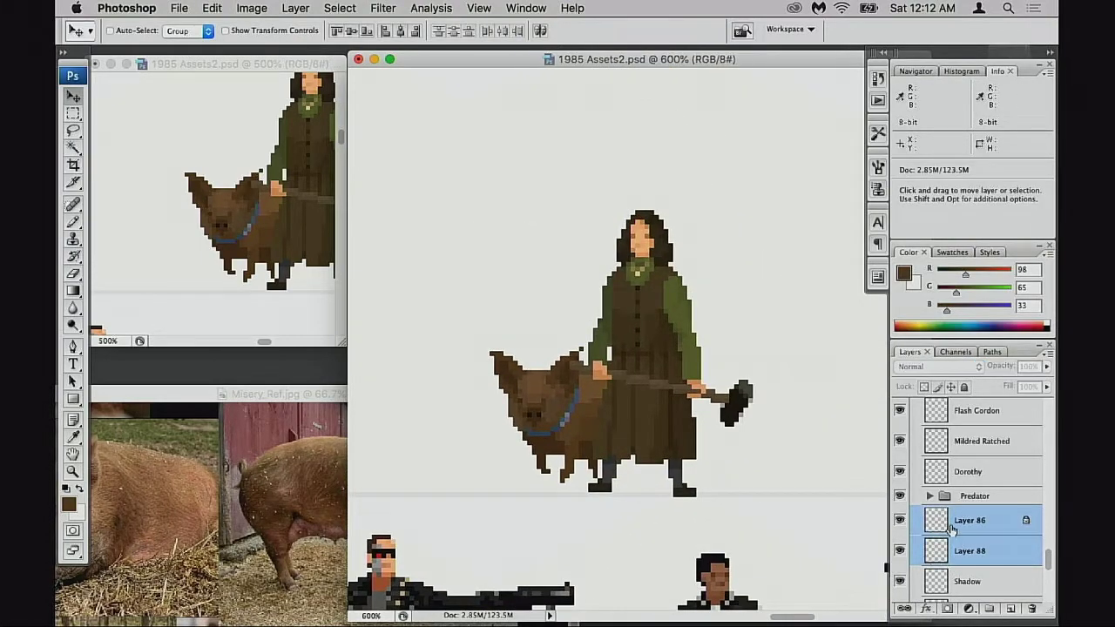
key(super+t)
right_click(614, 405)
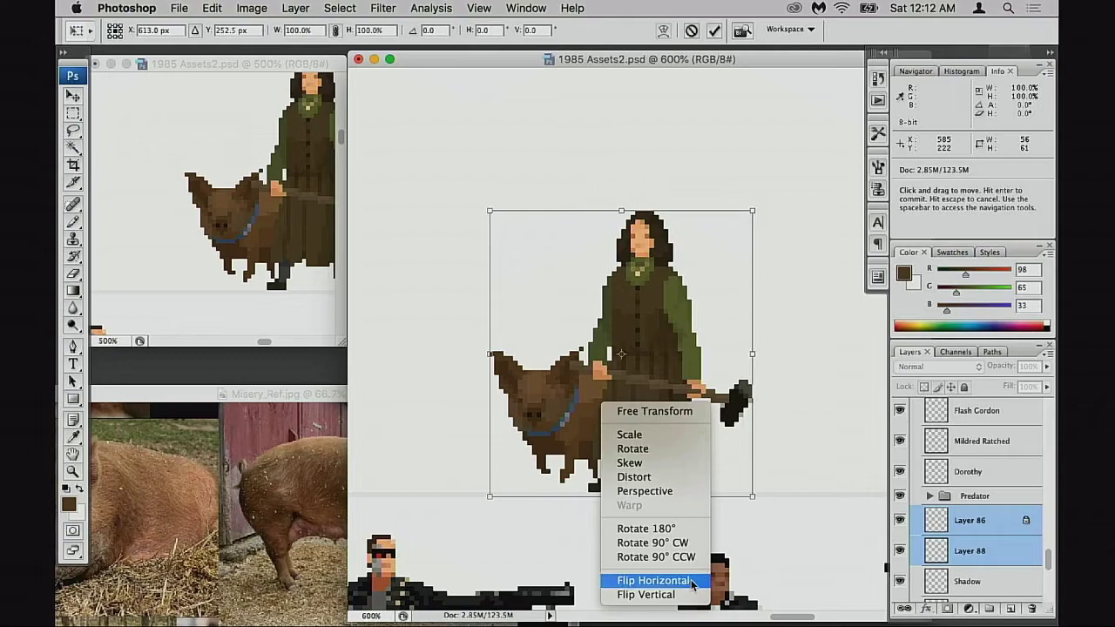
click(652, 579)
key(Return)
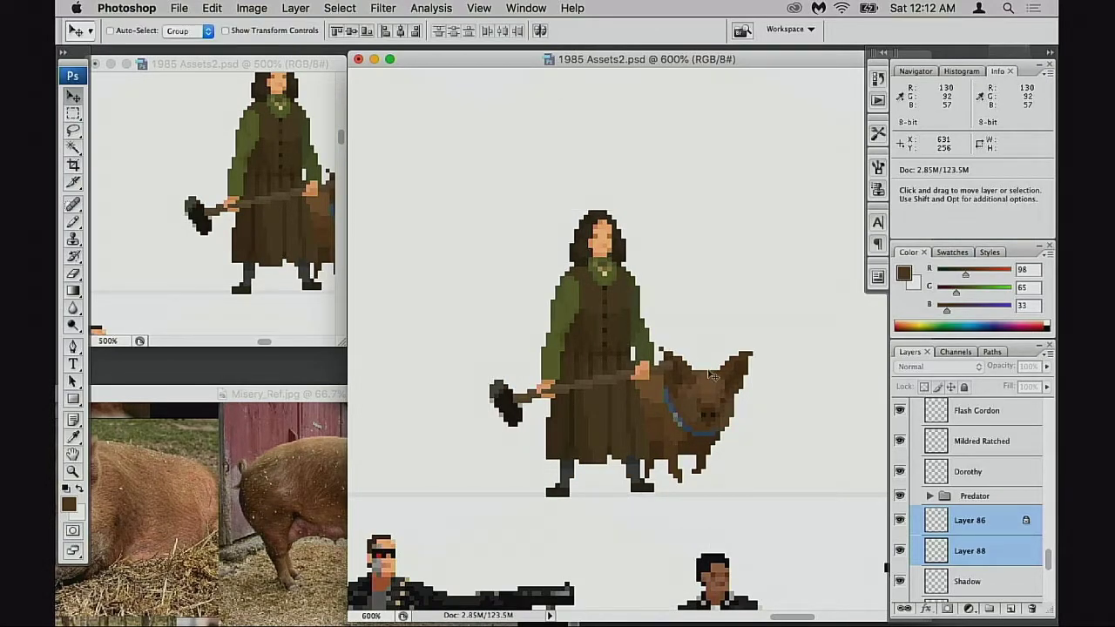
key(super+z)
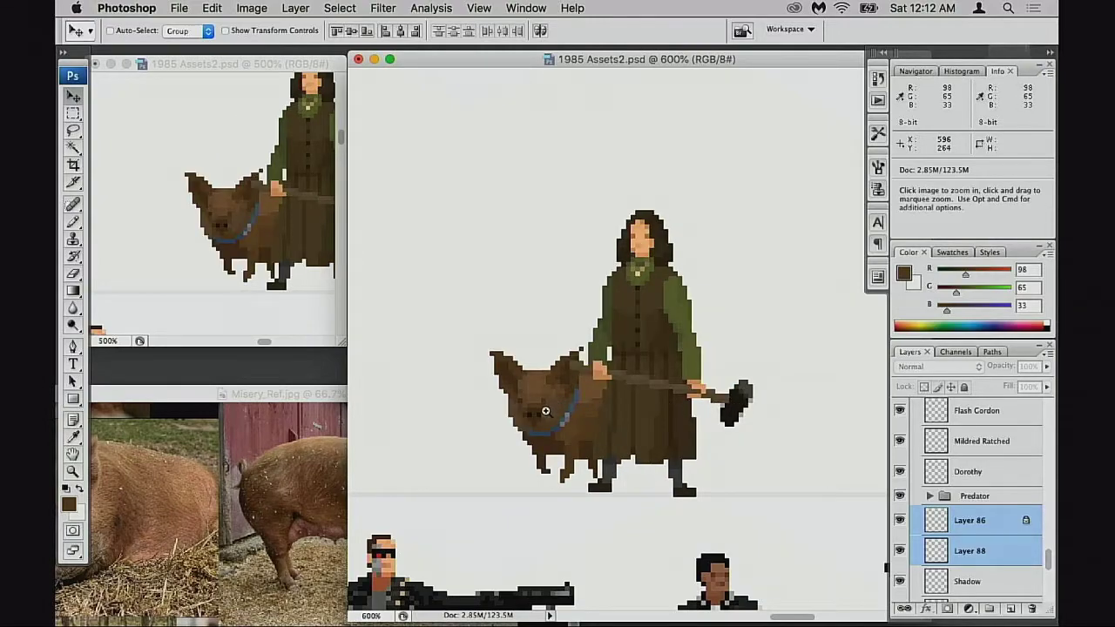
Examine the pig sprite's face up close against the front-facing pig photo in Misery_Ref.jpg
super+click(545, 408)
super+click(567, 414)
super+click(689, 344)
drag(610, 438, 577, 481)
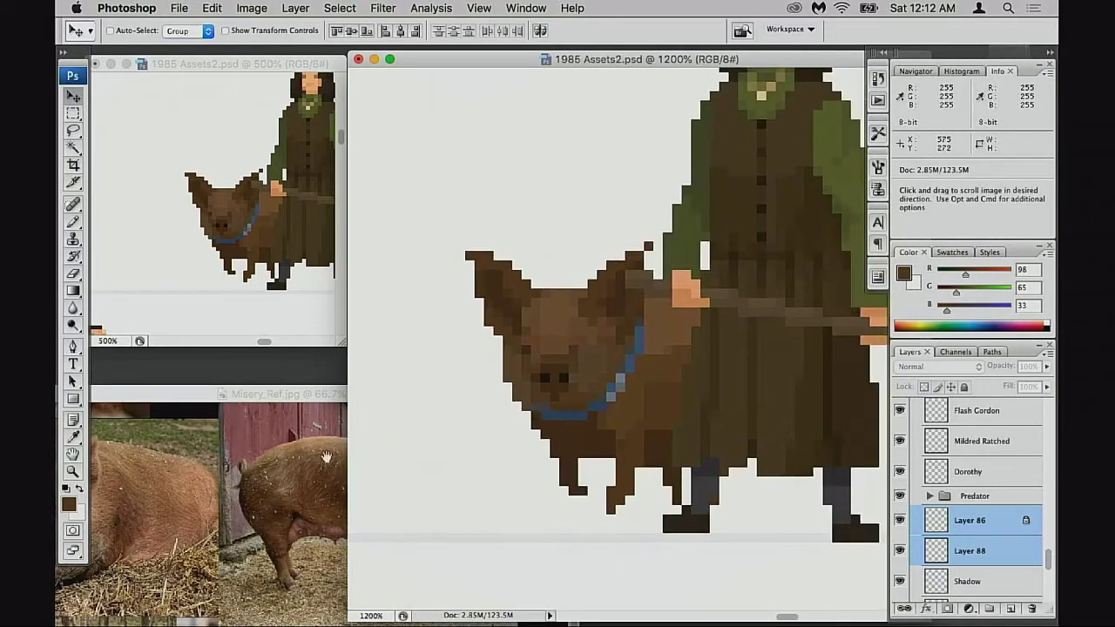
click(256, 456)
drag(252, 462, 514, 451)
drag(287, 490, 325, 503)
click(596, 368)
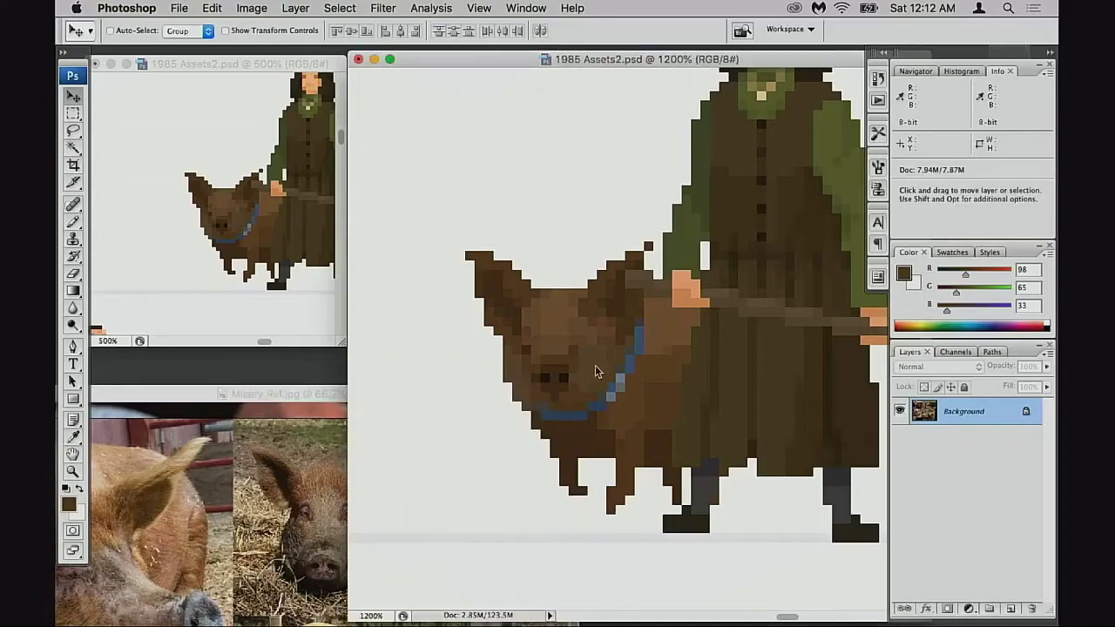
click(568, 377)
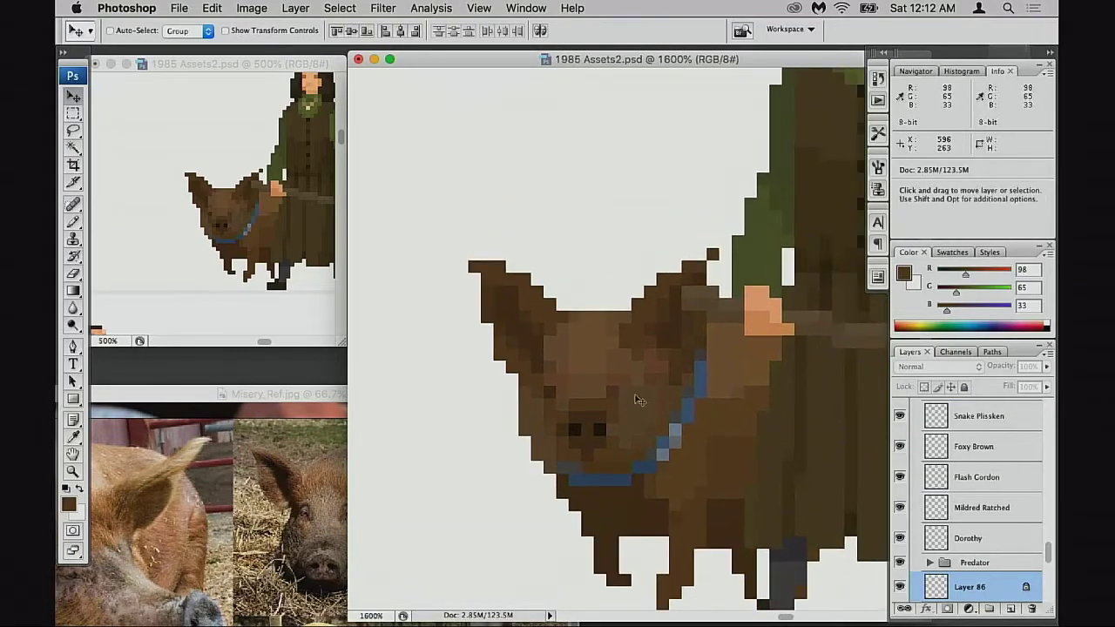
On Layer 88, redraw the pig's eye nearest the woman one pixel outward in RGB 72, 46, 28, patching the face with sampled browns
key(b)
click(614, 391)
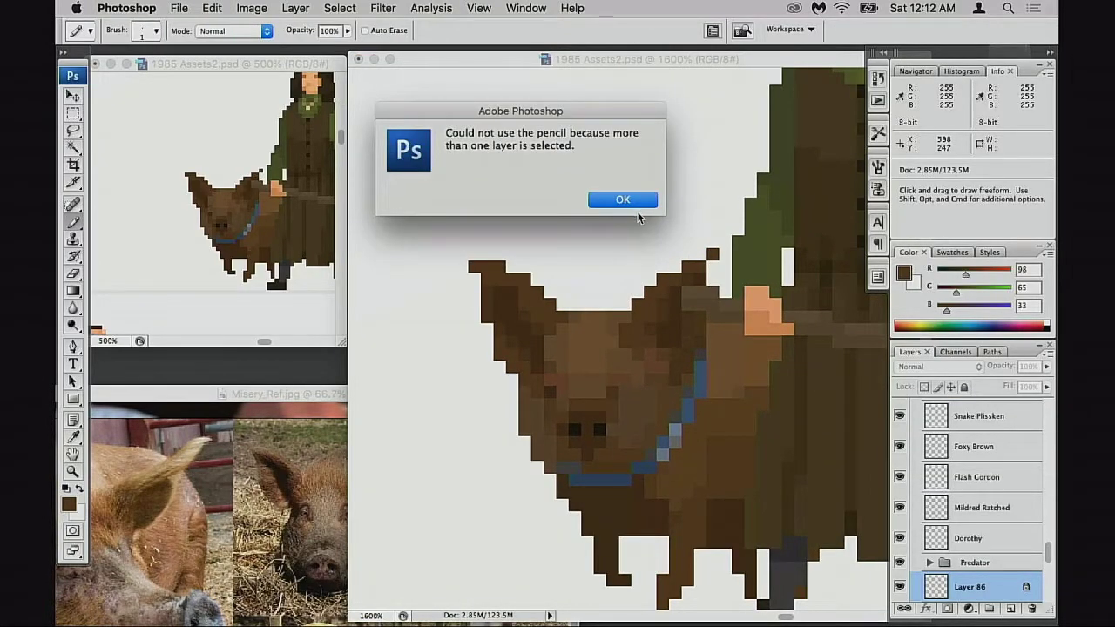
click(622, 200)
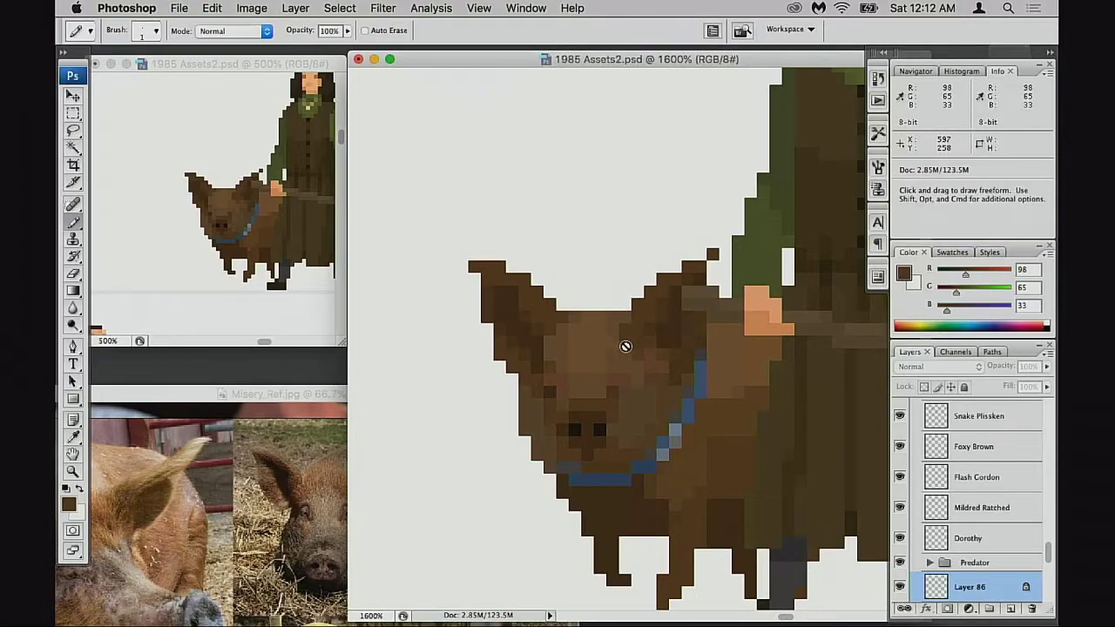
scroll(926, 525, down, 3)
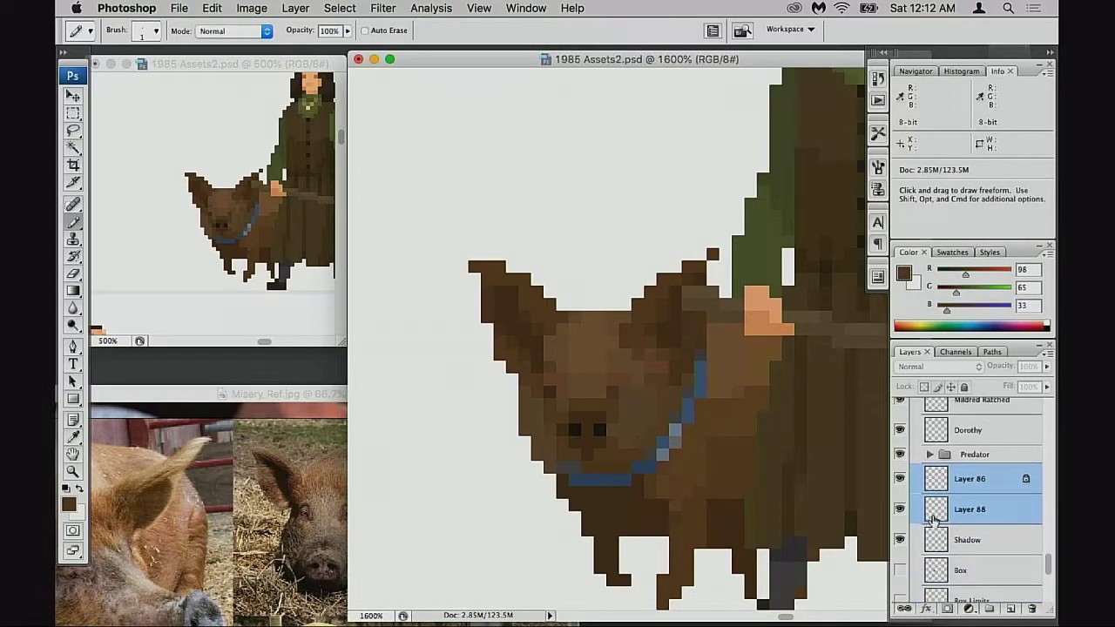
click(627, 404)
click(632, 202)
click(942, 509)
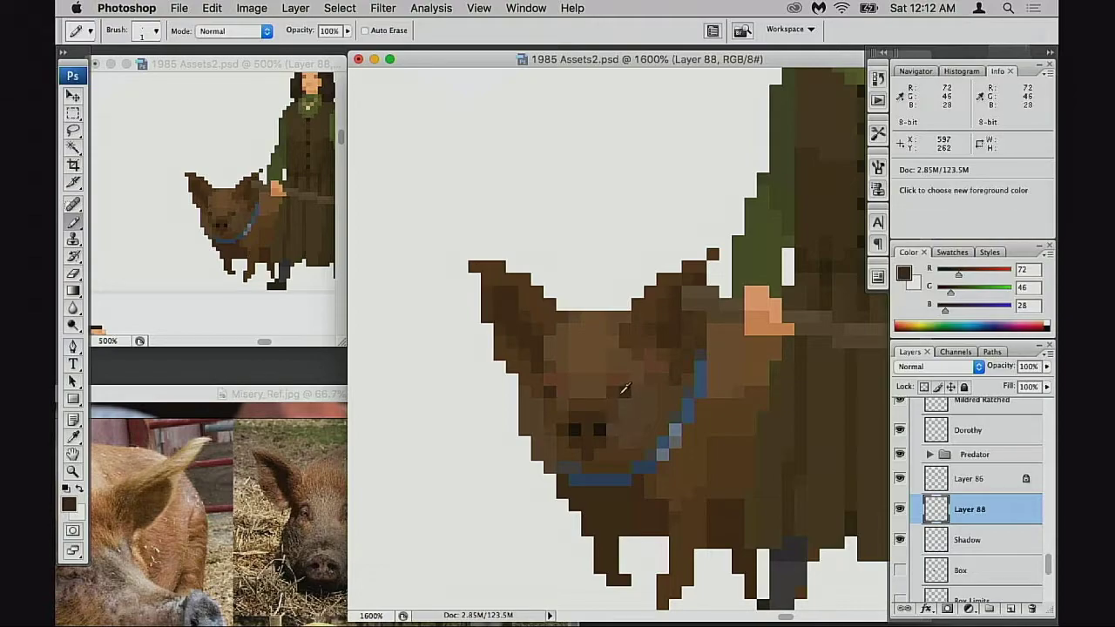
alt+click(622, 377)
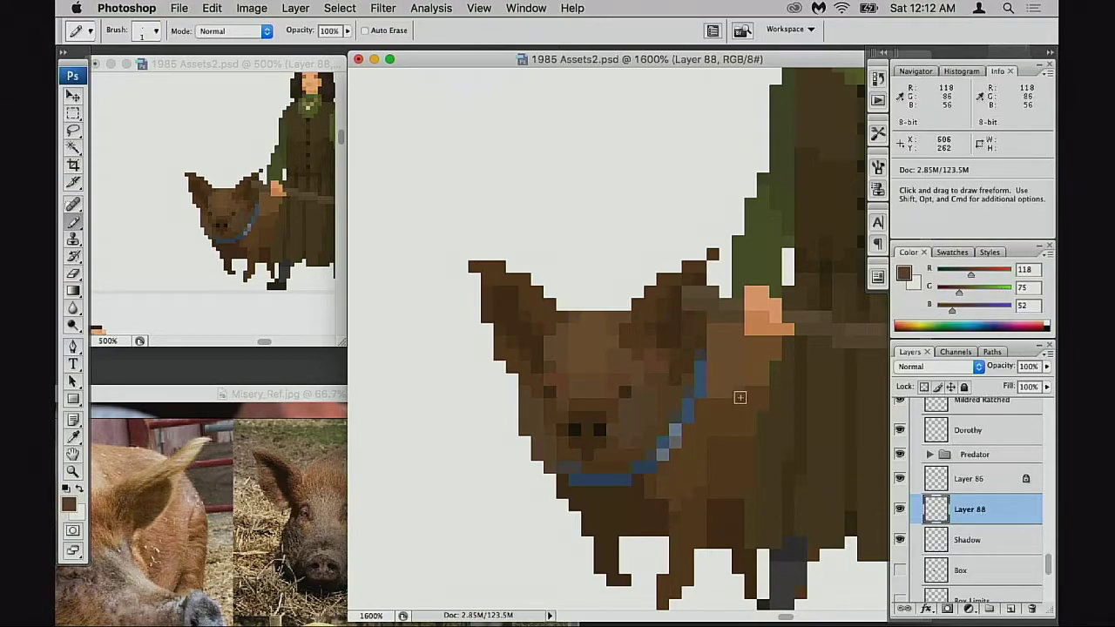
alt+click(557, 413)
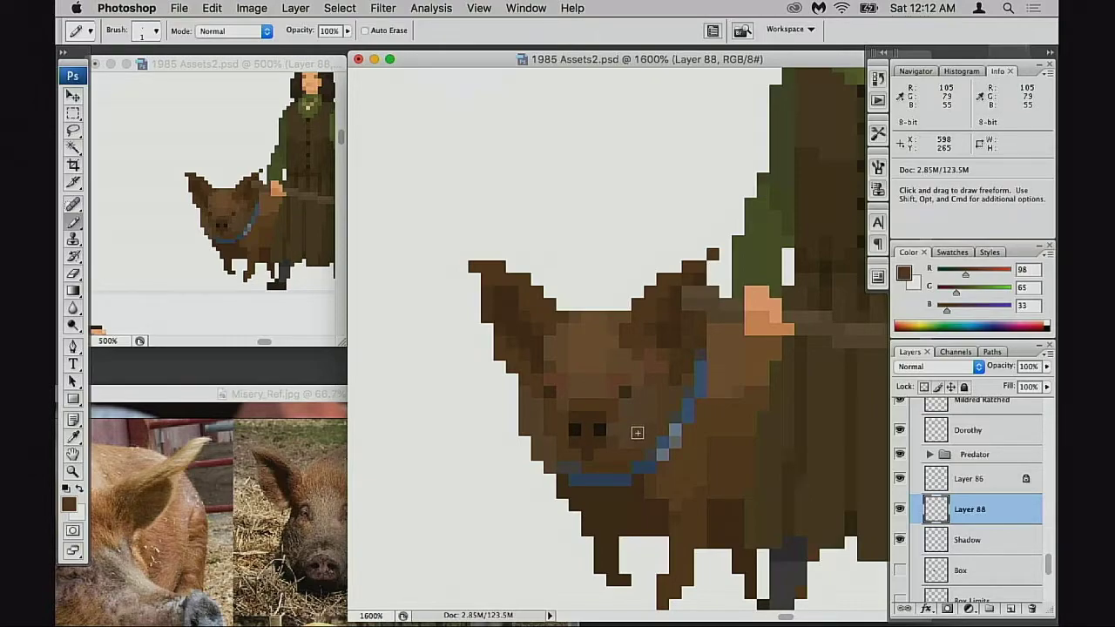
alt+click(606, 436)
key(e)
click(574, 453)
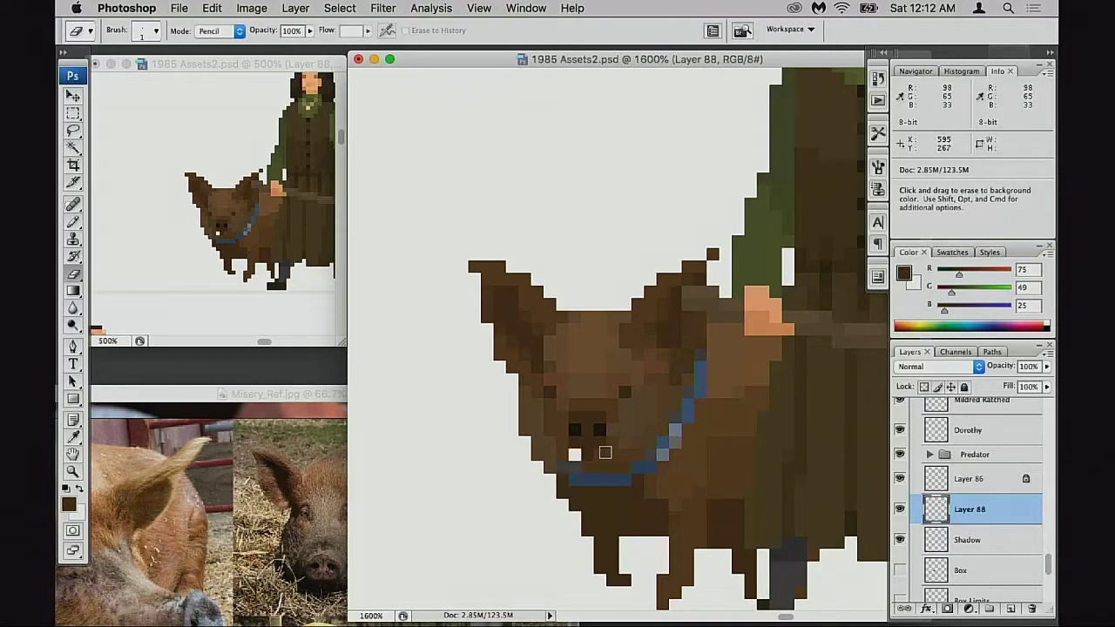
key(super+z)
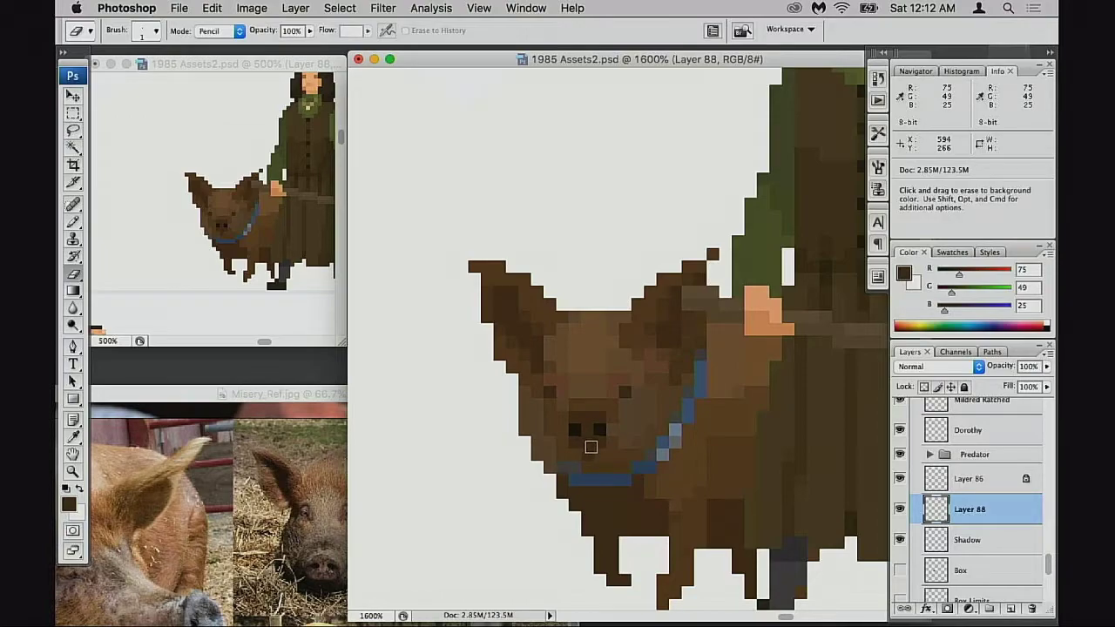
alt+click(588, 442)
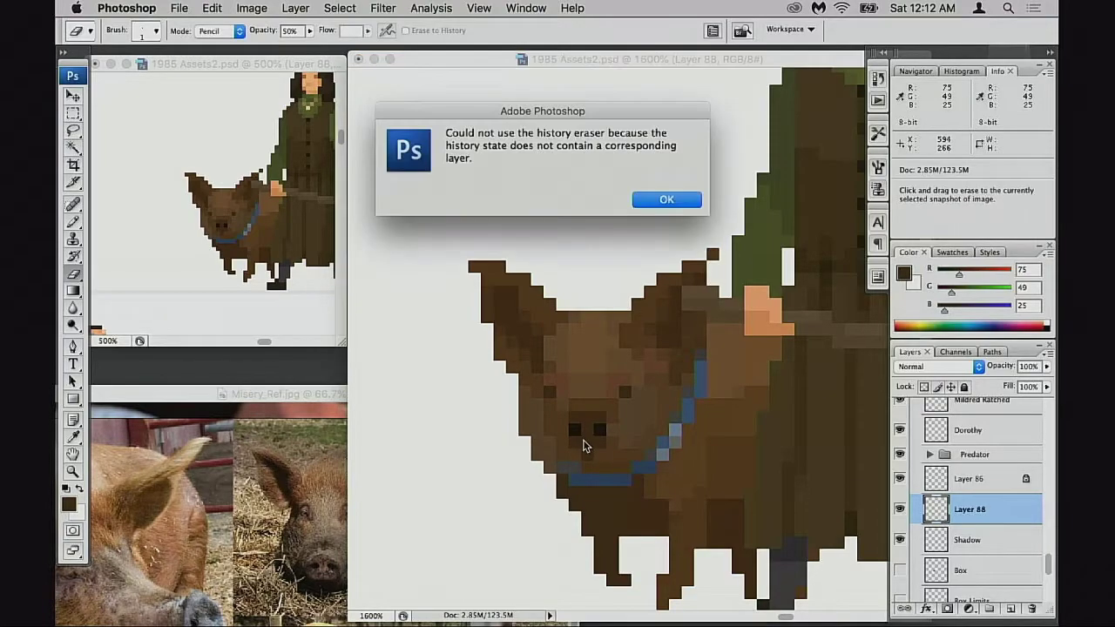
click(678, 202)
Soften the pig's chin with RGB 75, 49, 25 at 50% Pencil opacity, and retouch the jaw with RGB 98, 65, 33 at 100%
key(b)
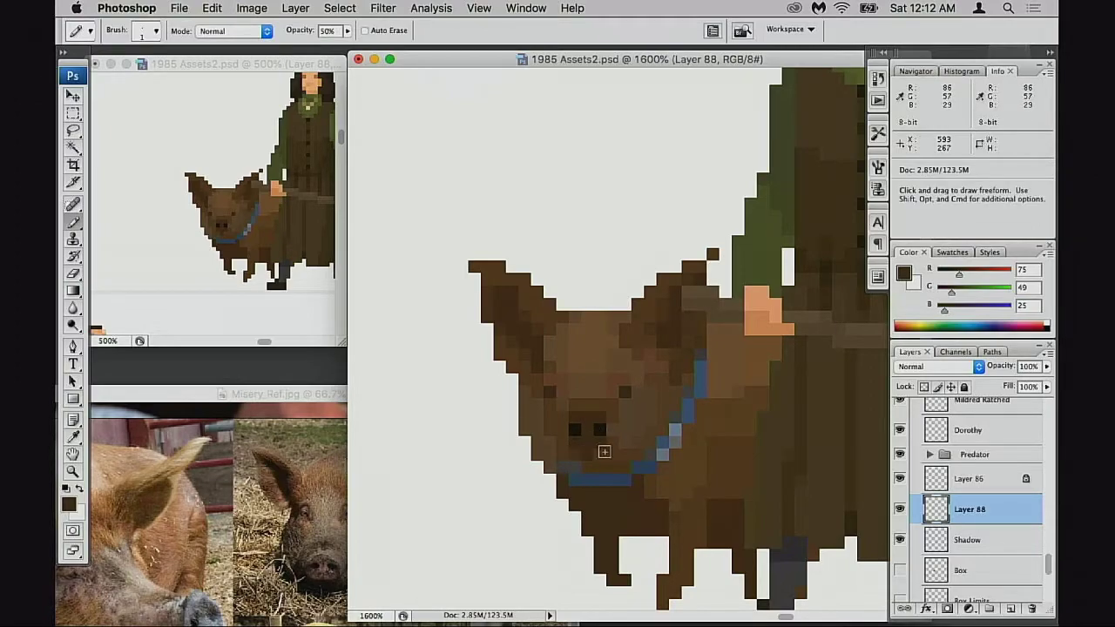
alt+click(557, 424)
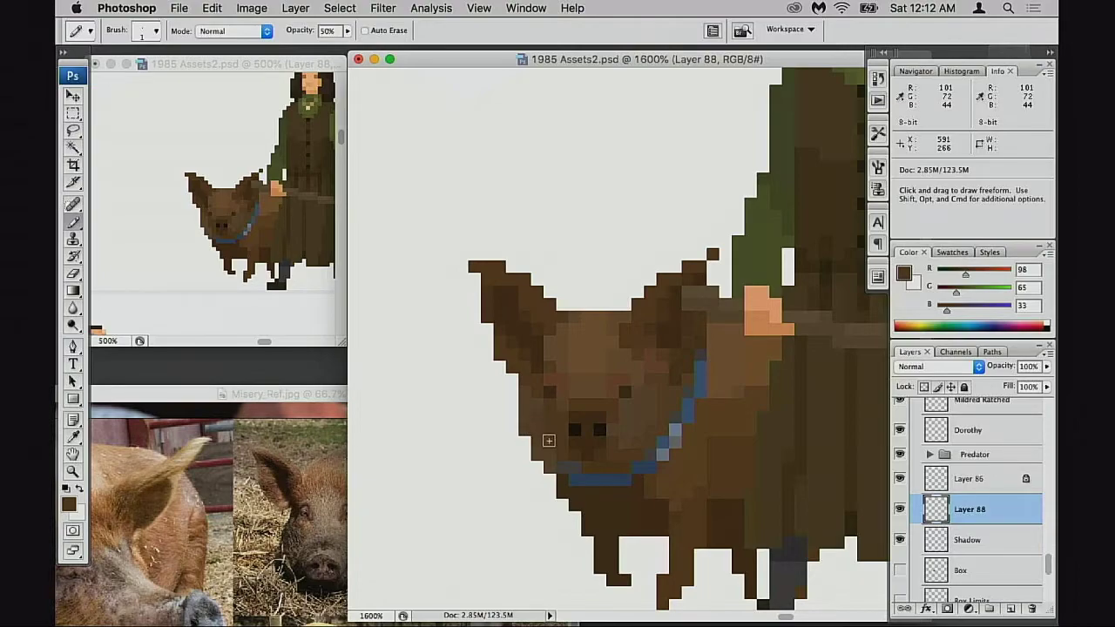
key(0)
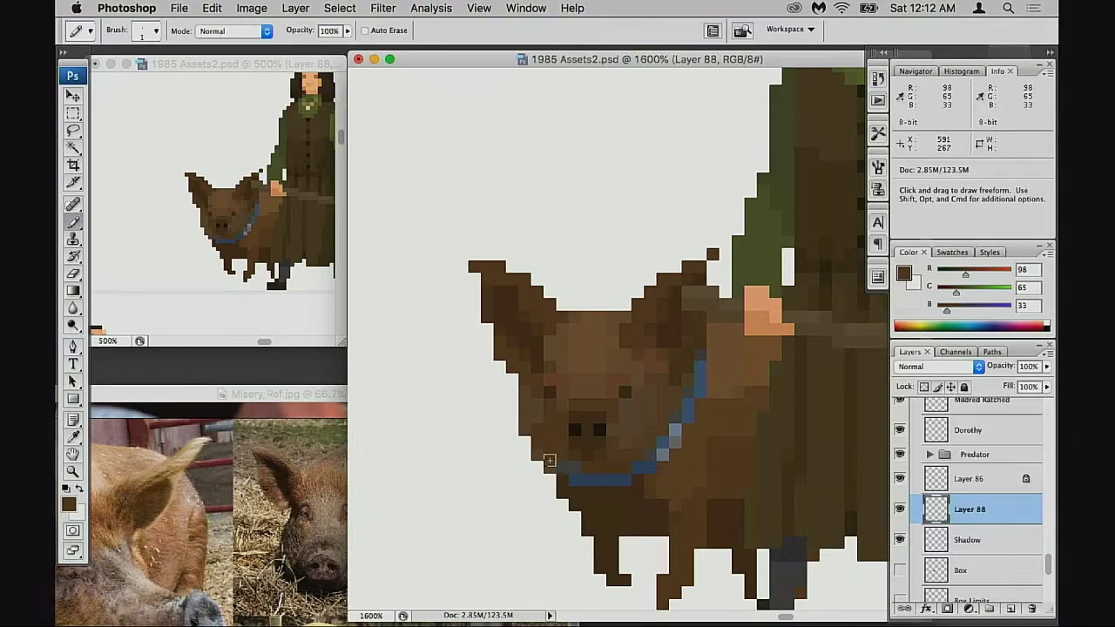
Blend the pig's cheeks and forehead with sampled browns RGB 105, 79, 55 and RGB 130, 92, 57
alt+click(547, 414)
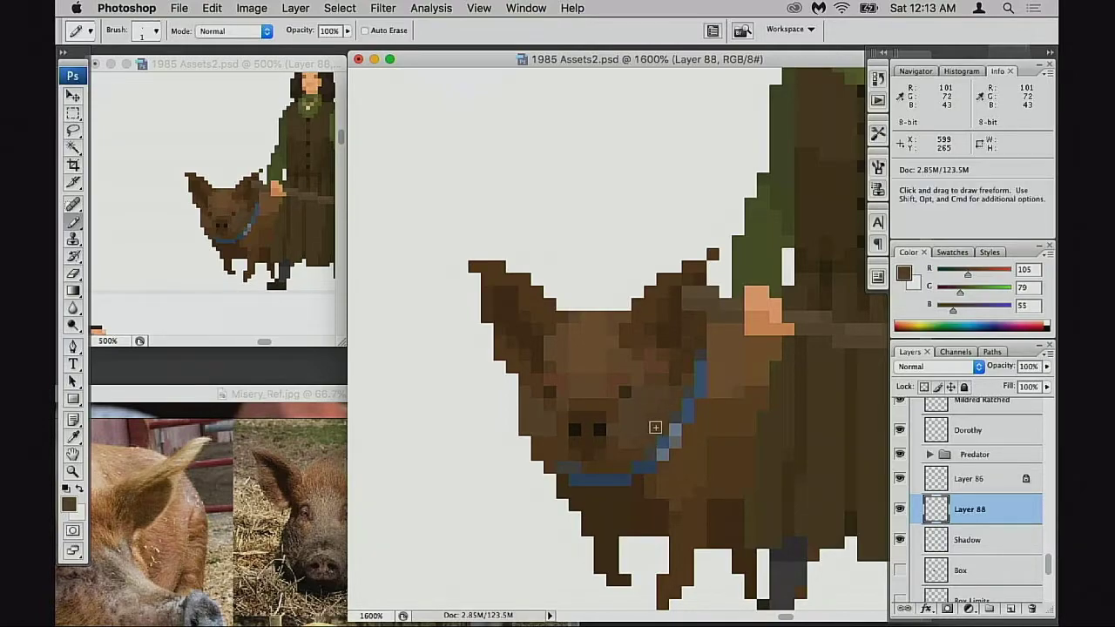
drag(613, 391, 611, 423)
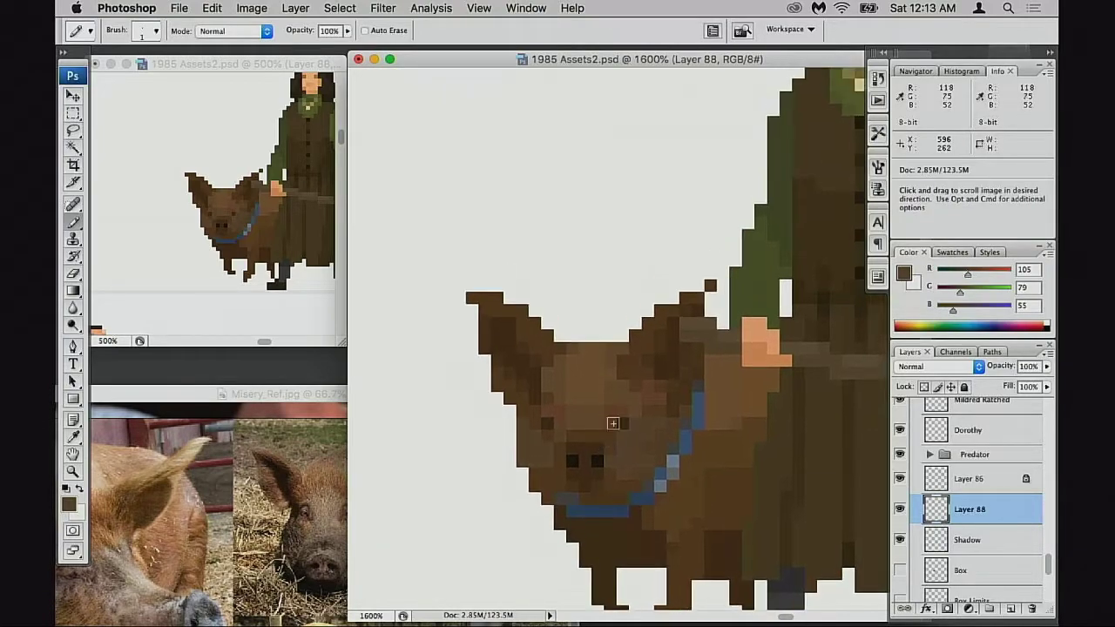
alt+click(599, 386)
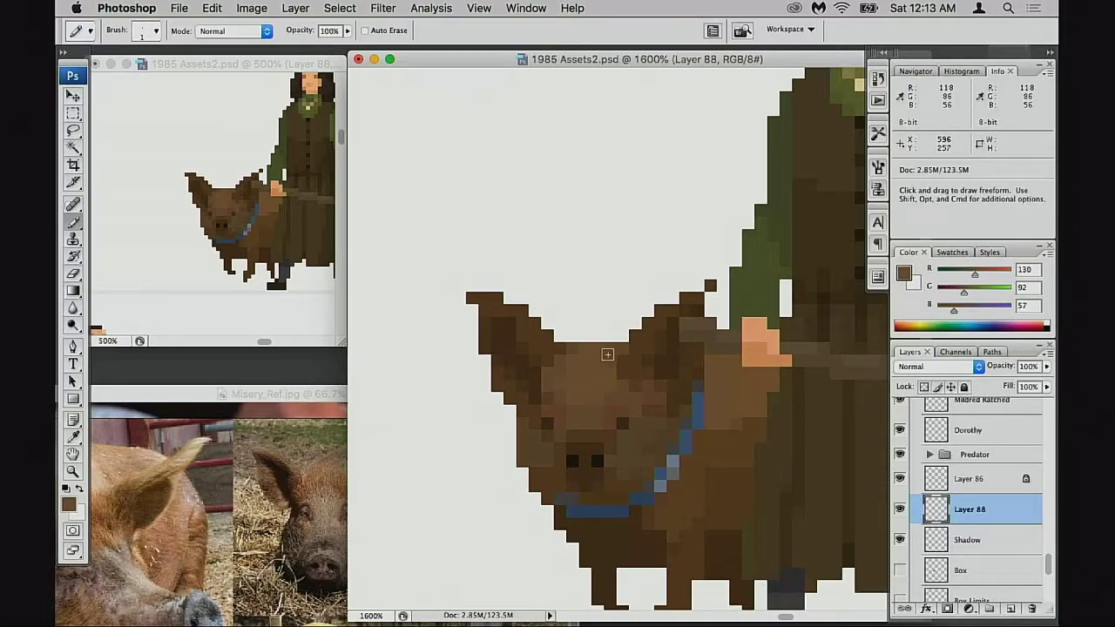
scroll(618, 410, right, 1)
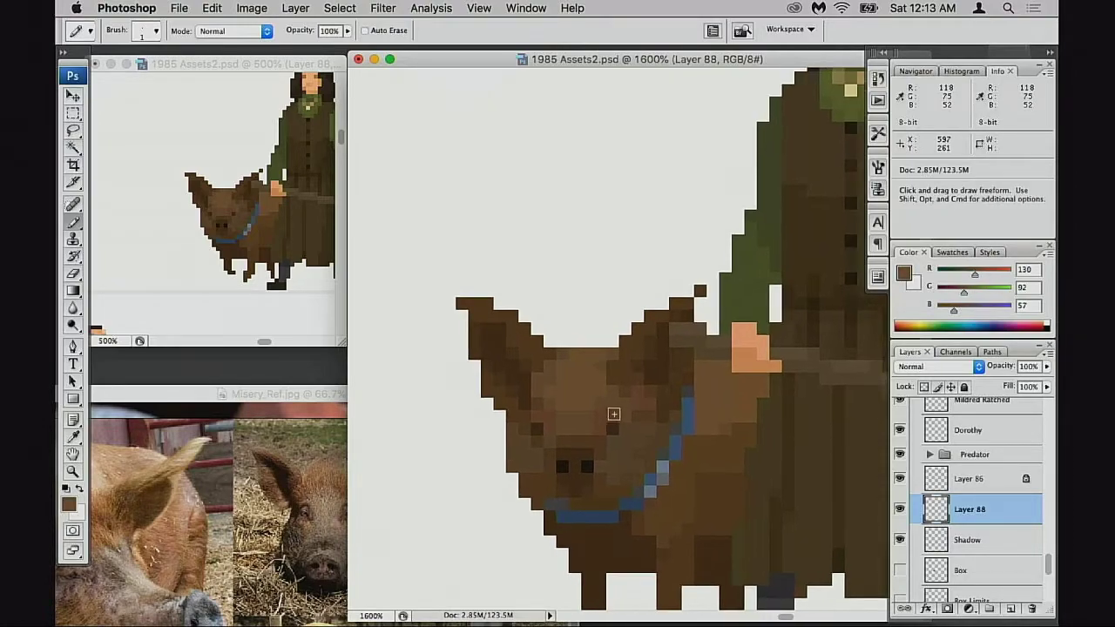
Touch up the pig's face with sampled RGB 118, 86, 56, and darken the flank below the woman's hand with RGB 98, 65, 33
alt+click(575, 406)
drag(648, 411, 500, 411)
drag(604, 423, 627, 399)
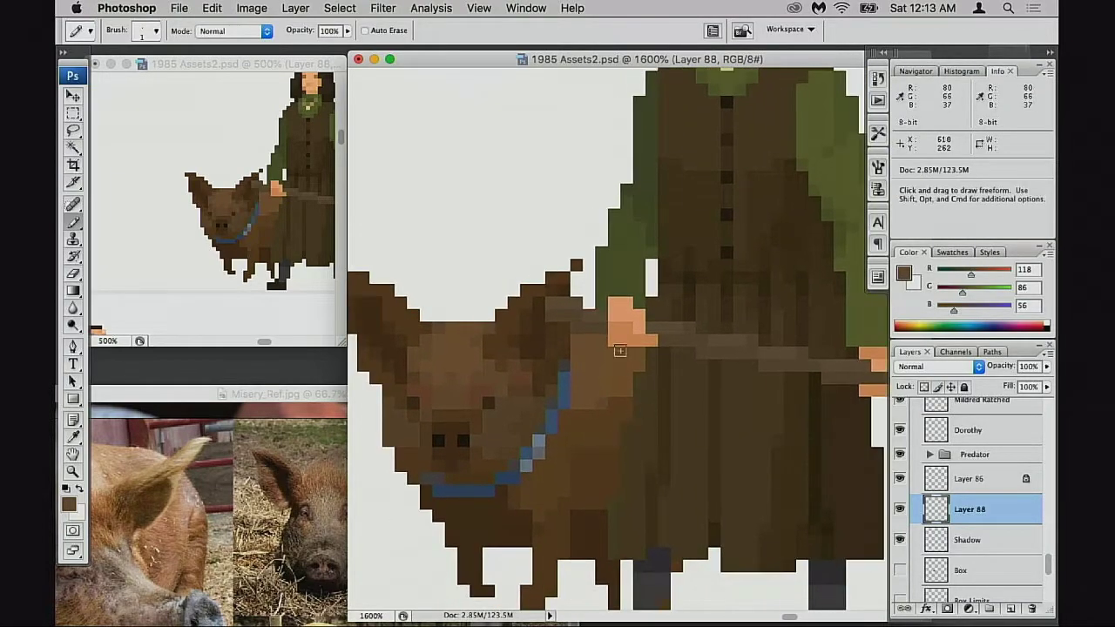
alt+click(610, 454)
mouse_move(622, 357)
mouse_down()
mouse_move(597, 309)
mouse_move(617, 360)
mouse_move(639, 351)
mouse_move(631, 340)
mouse_move(625, 378)
mouse_move(604, 368)
mouse_move(614, 394)
mouse_move(598, 372)
mouse_move(599, 395)
mouse_move(593, 348)
mouse_up()
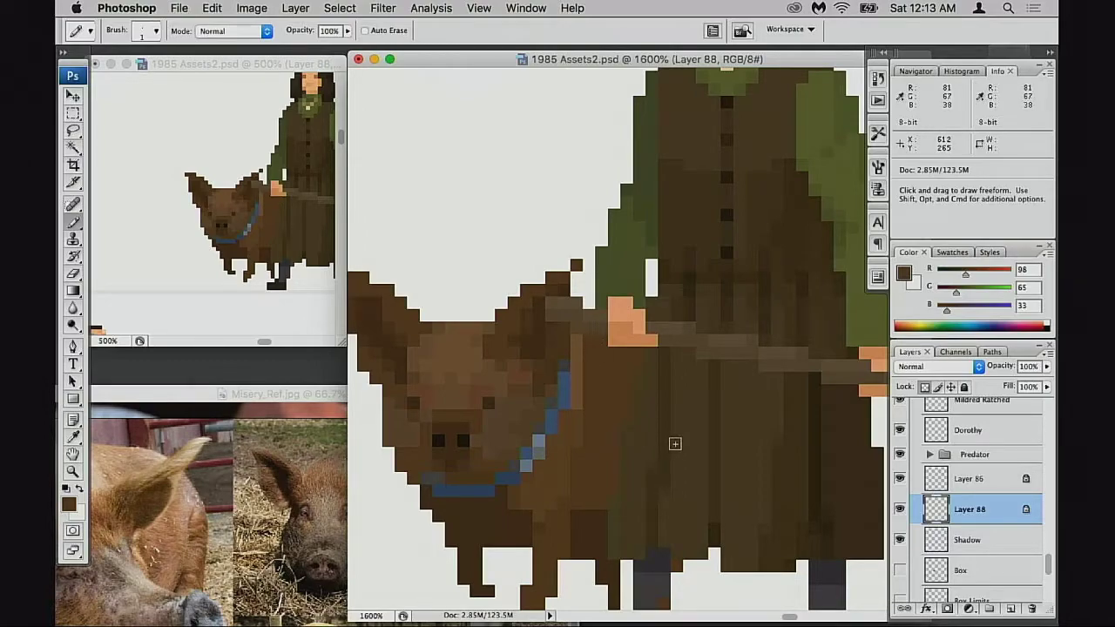
drag(642, 411, 623, 377)
Shade the pig's flank beside the skirt with a 3-pixel Pencil in sampled browns RGB 85, 56, 28, RGB 75, 49, 25 and RGB 86, 57, 29
key(bracketright)
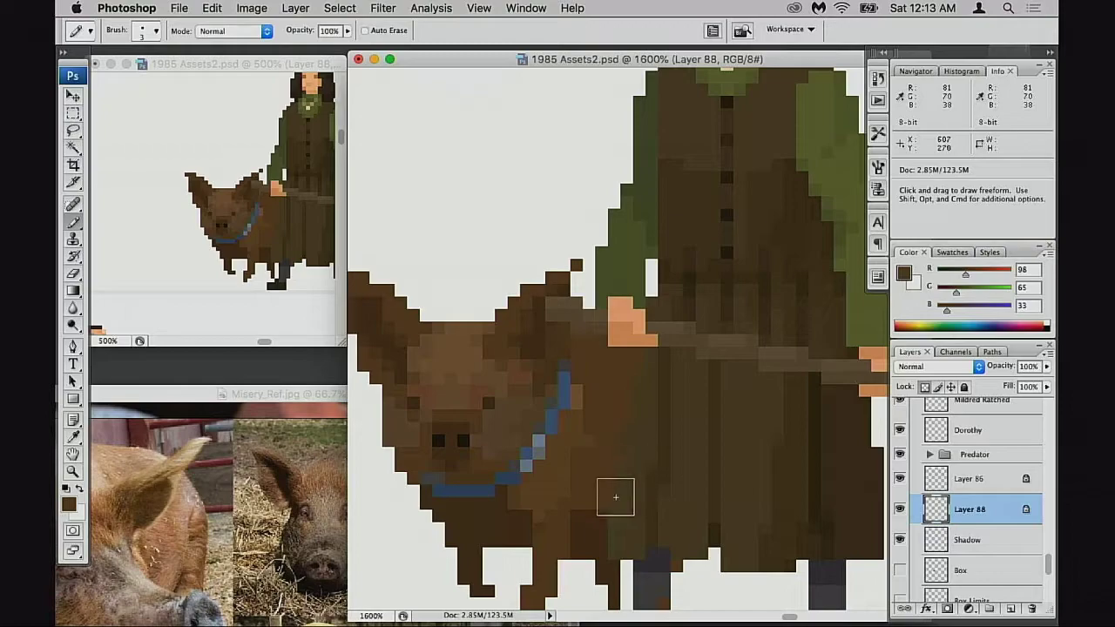
alt+click(595, 534)
mouse_move(639, 371)
mouse_down()
mouse_move(627, 360)
mouse_move(620, 400)
mouse_up()
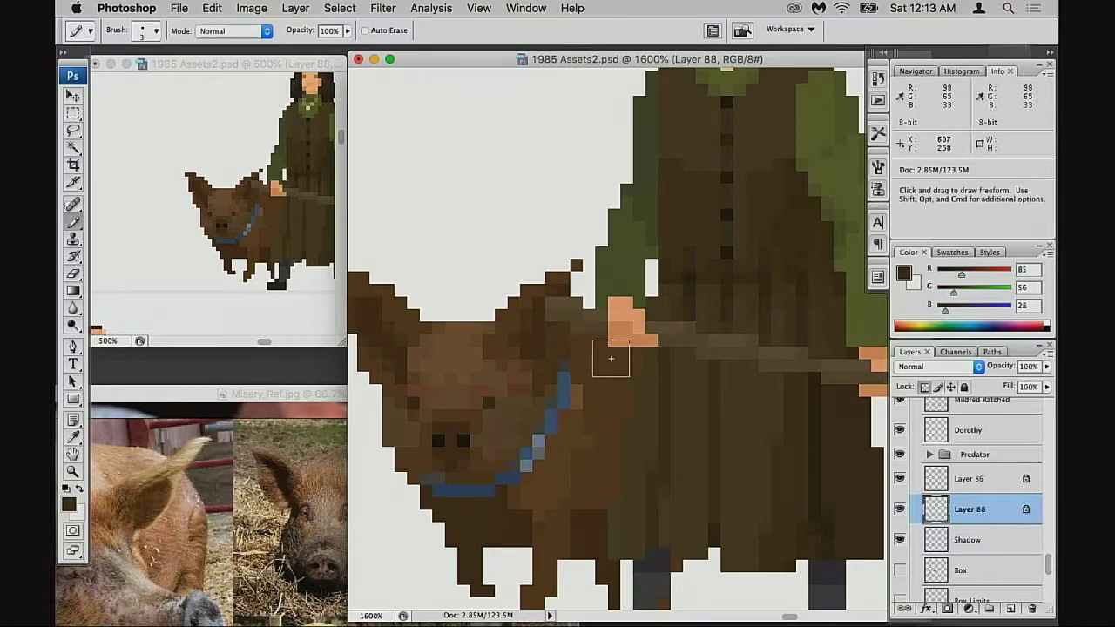
alt+click(574, 349)
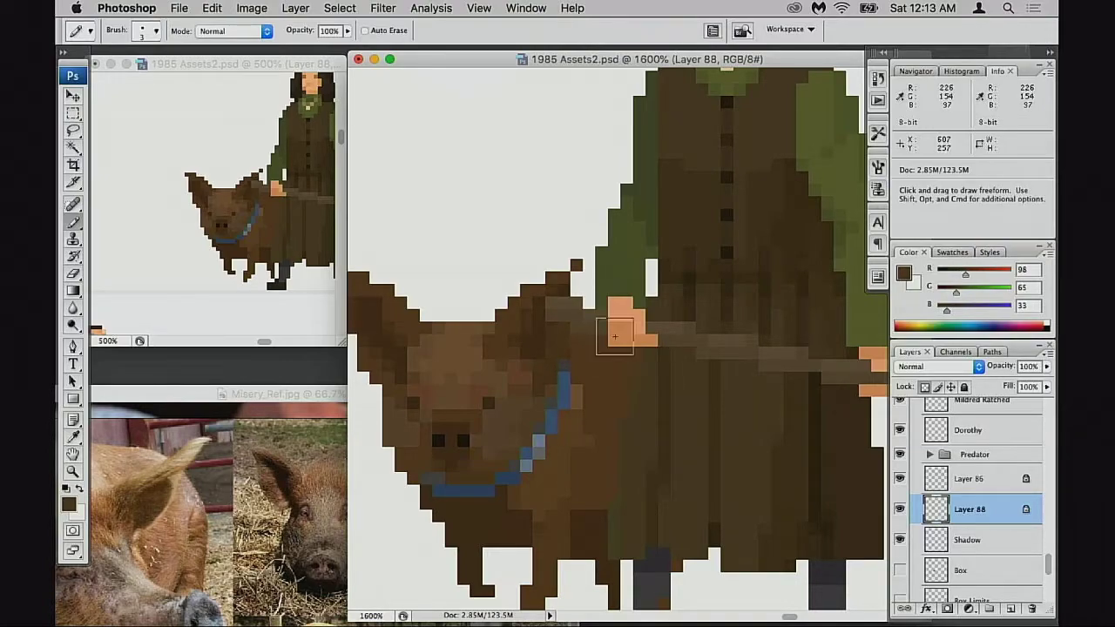
alt+click(609, 527)
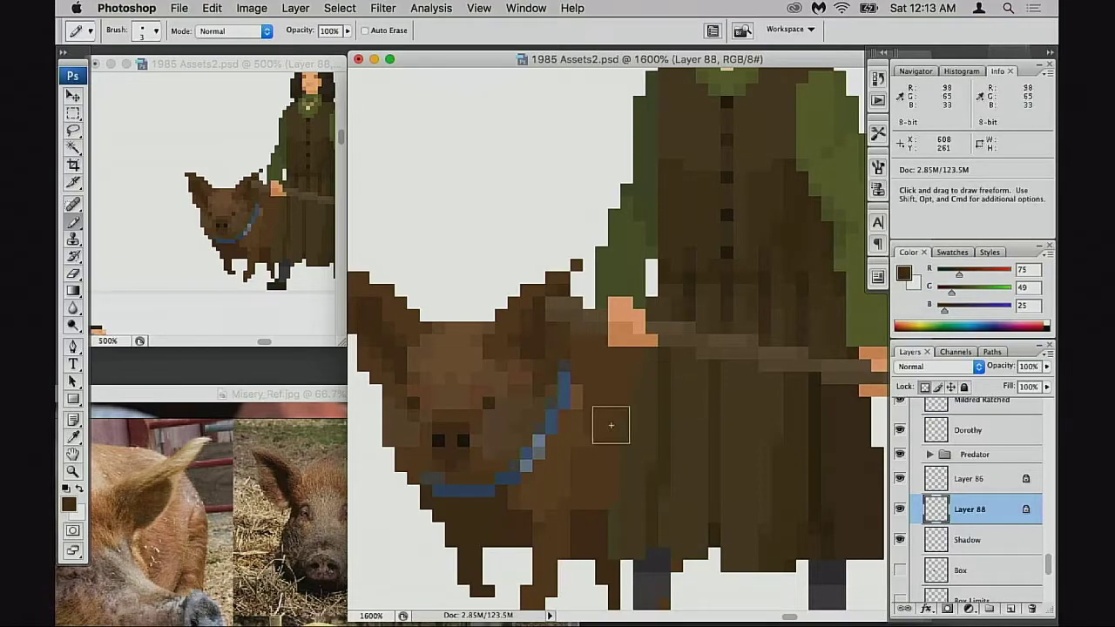
key(3)
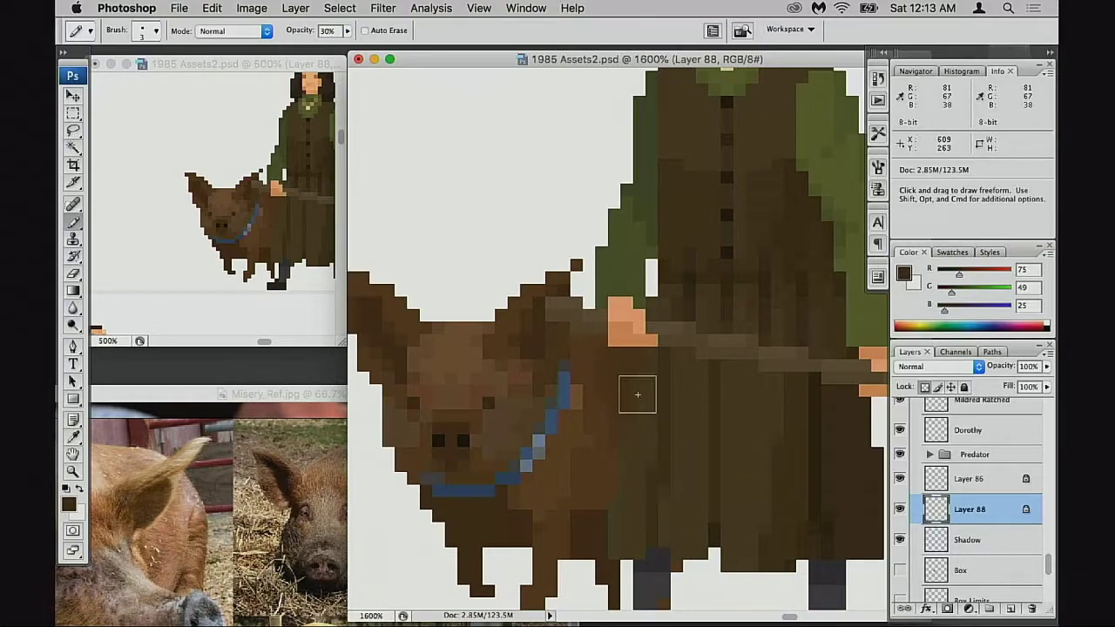
key(0)
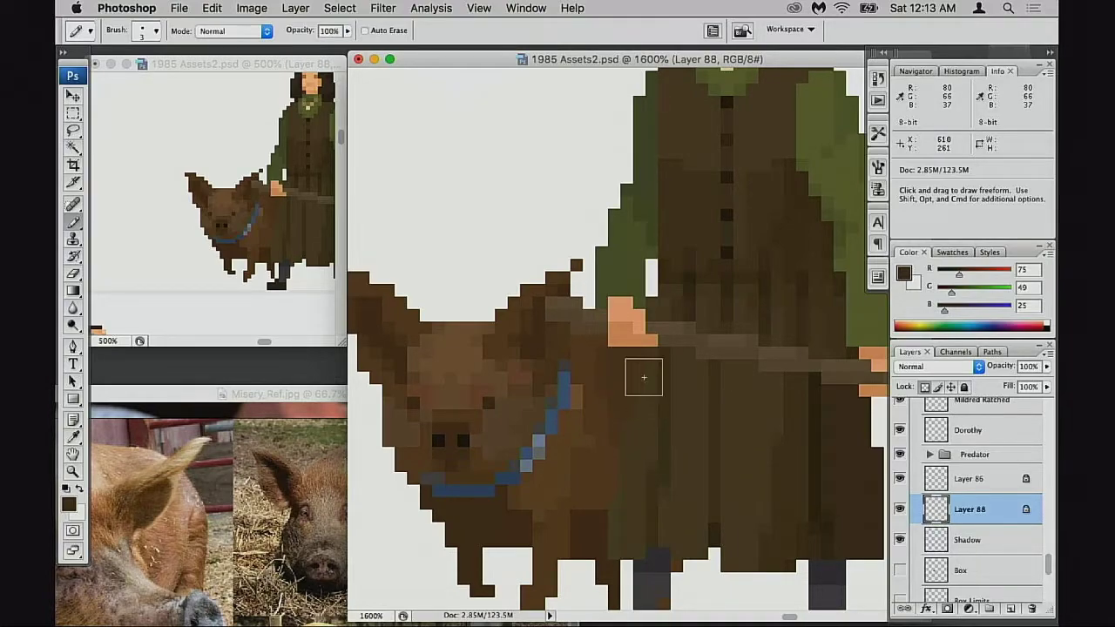
alt+click(627, 366)
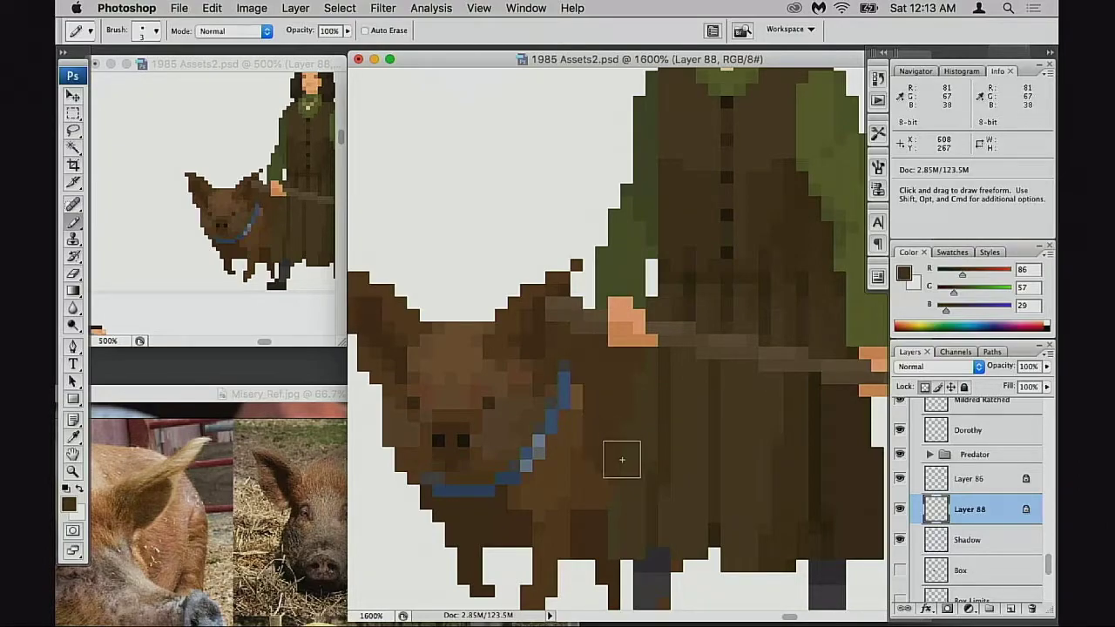
Review the pig's shading at reduced zoom alongside the full figure of the woman with the sledgehammer
scroll(640, 481, left, 1)
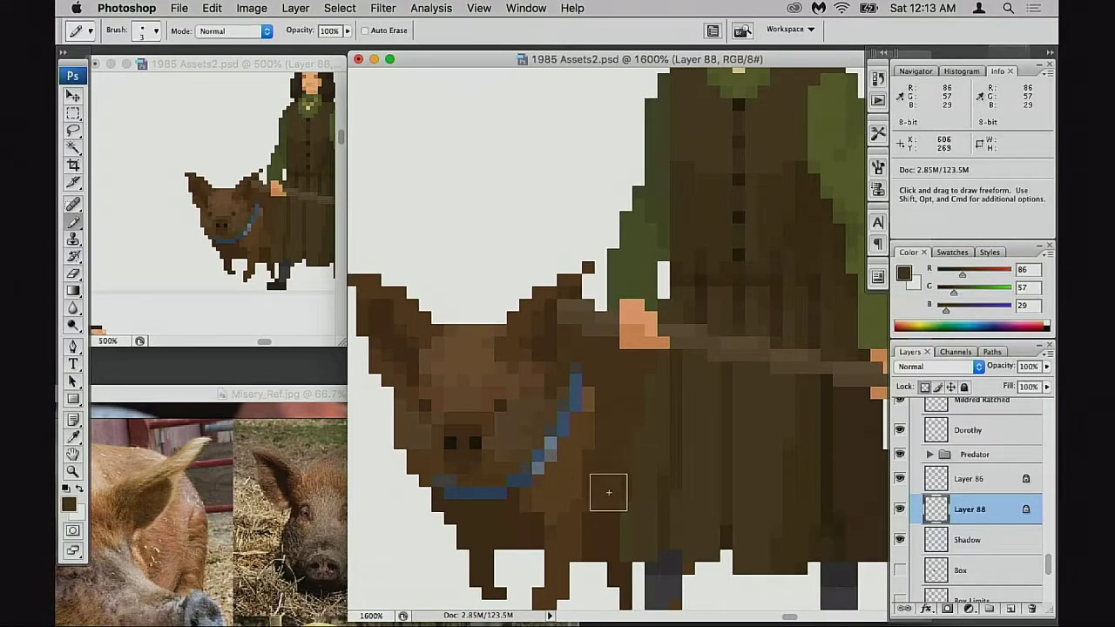
scroll(652, 473, up, 1)
alt+click(656, 473)
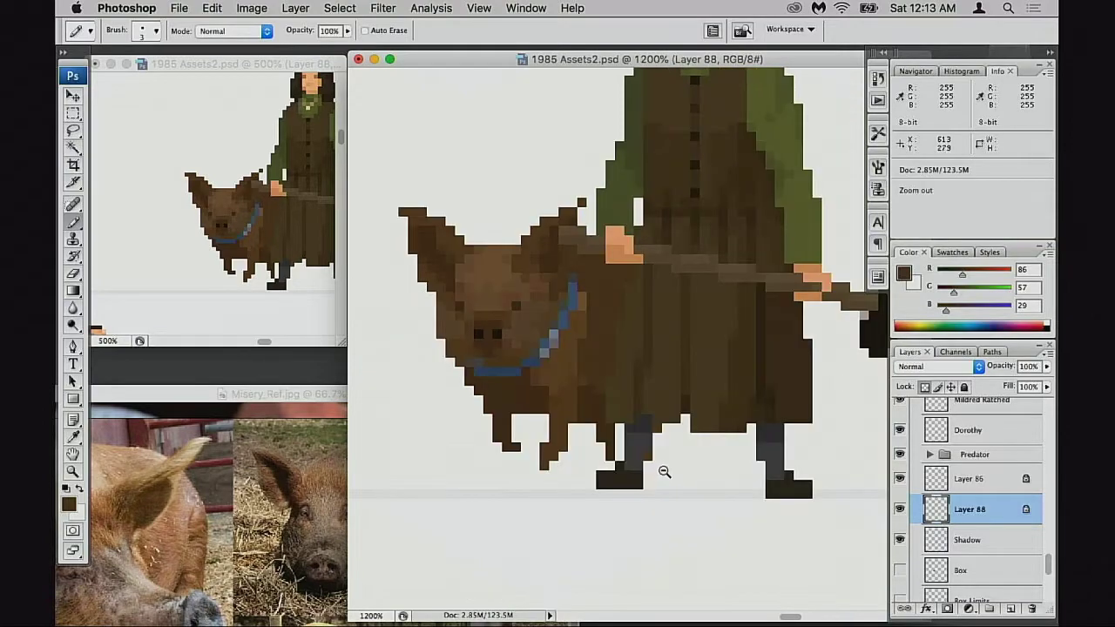
scroll(653, 461, up, 6)
alt+click(636, 441)
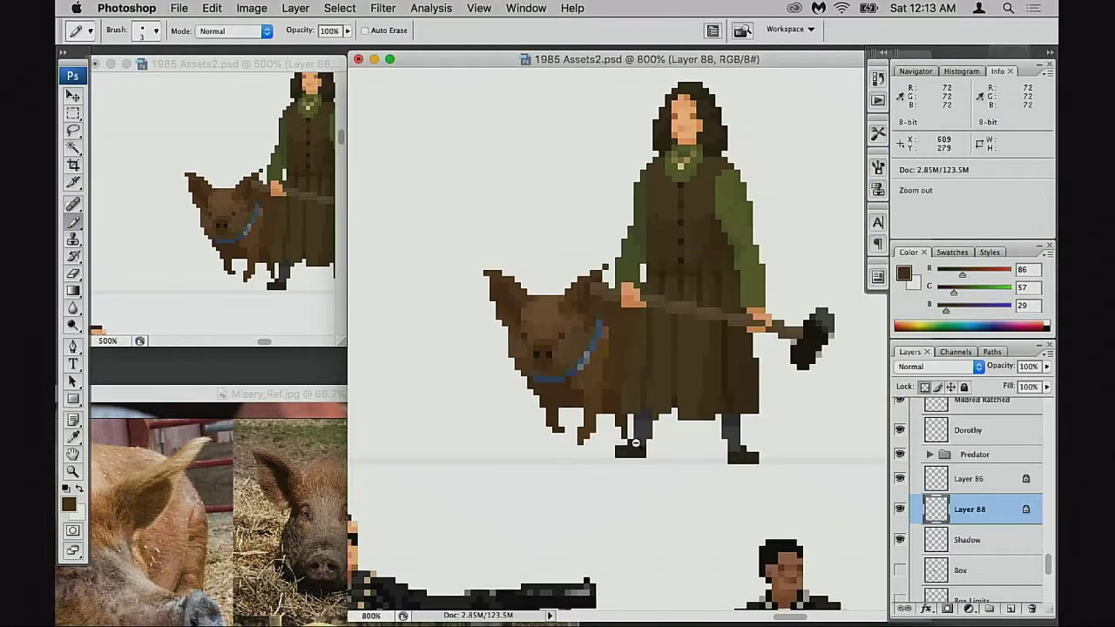
alt+click(653, 420)
scroll(649, 401, up, 3)
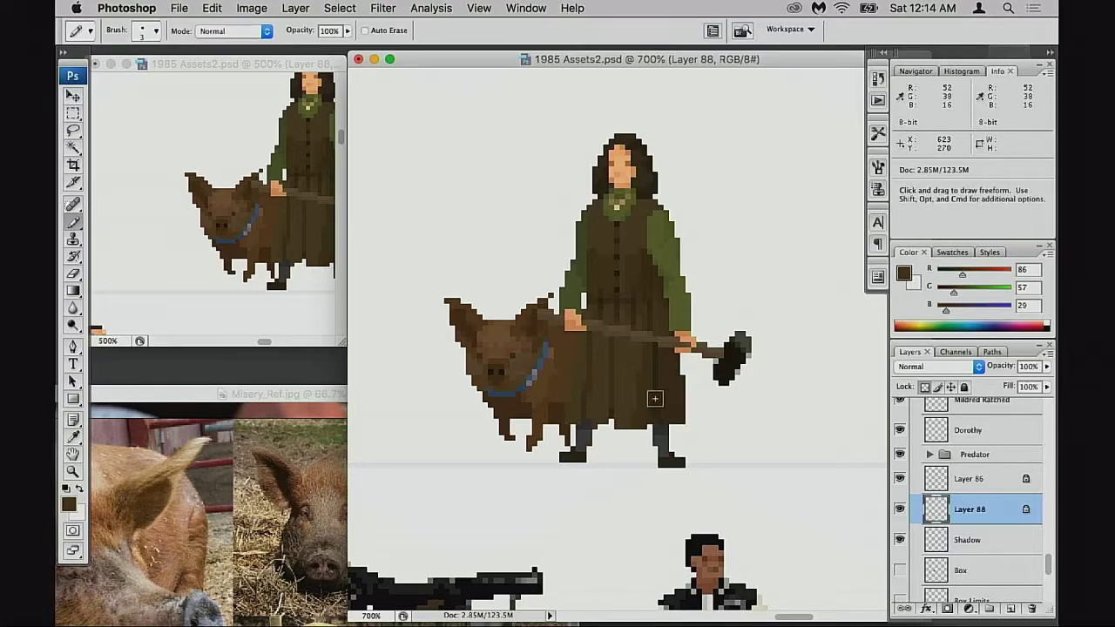
Unlock Layer 88's transparent pixels and rework the pig's shoulder behind the blue collar with RGB 108, 73, 40 and RGB 98, 65, 33
key(/)
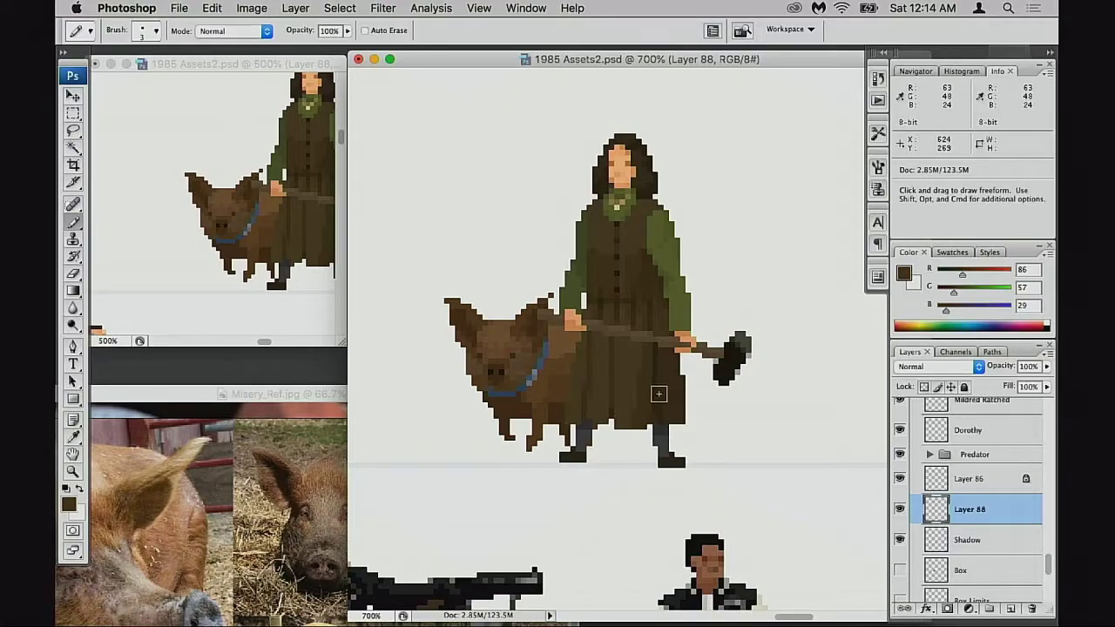
super+click(585, 382)
super+click(599, 380)
drag(600, 381, 649, 409)
drag(700, 265, 639, 371)
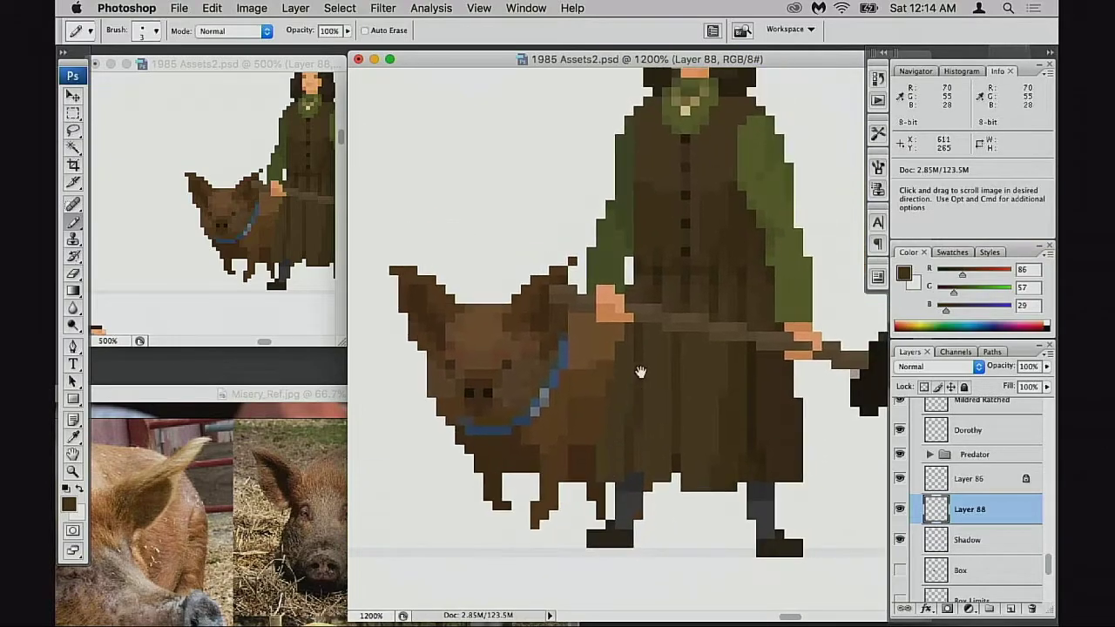
alt+click(597, 378)
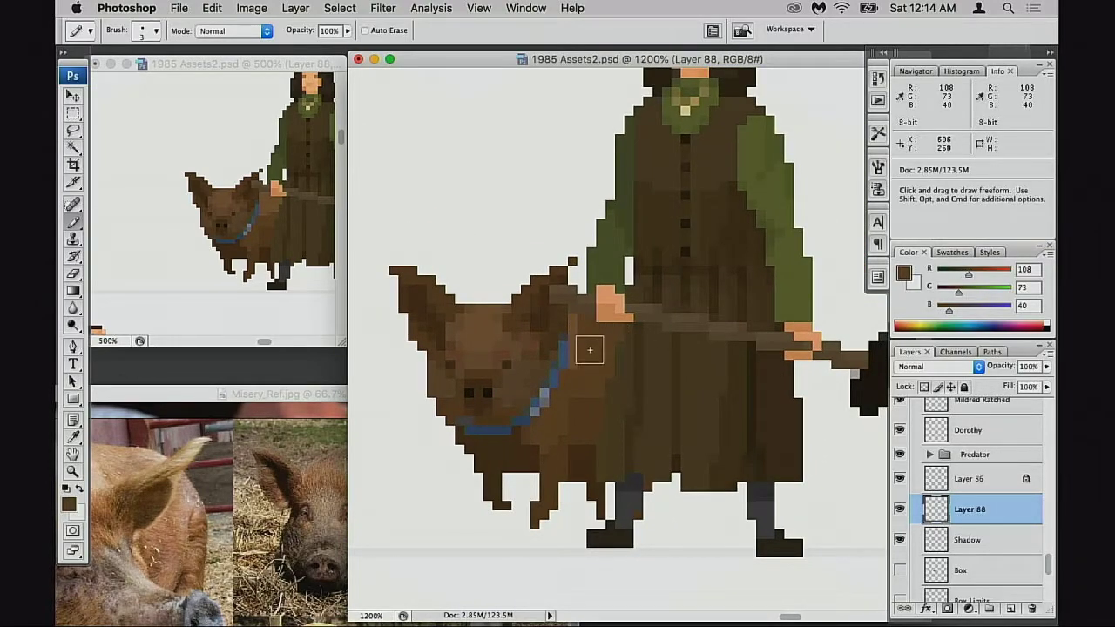
alt+click(597, 408)
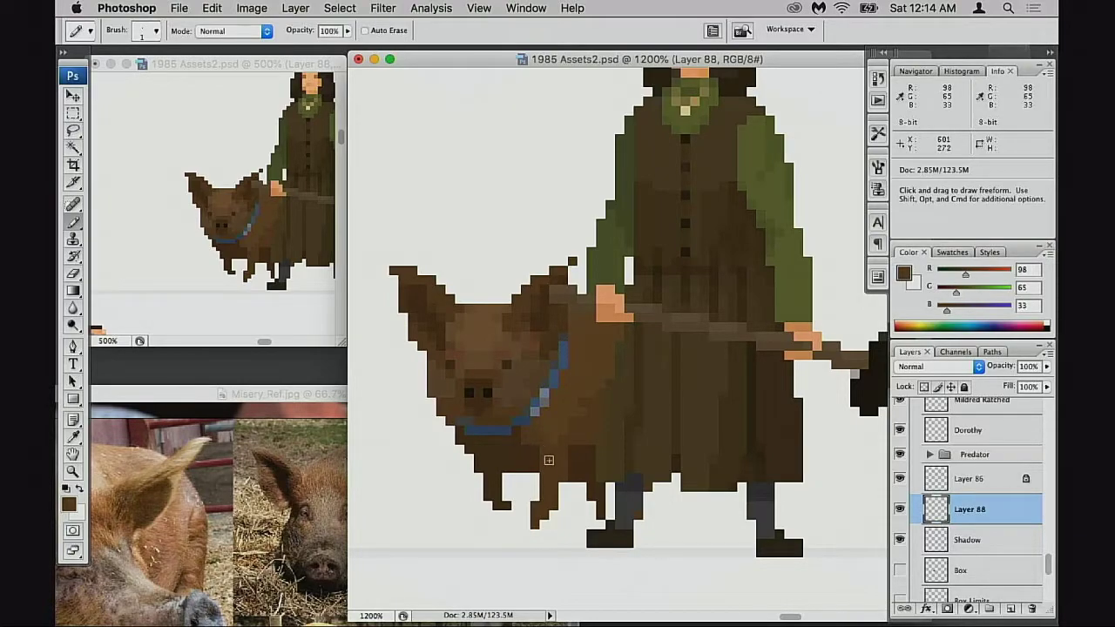
Refine the pig's belly and upper front leg with a 1-pixel Pencil in RGB 108, 73, 40, RGB 98, 65, 33 and RGB 75, 49, 25
alt+click(585, 426)
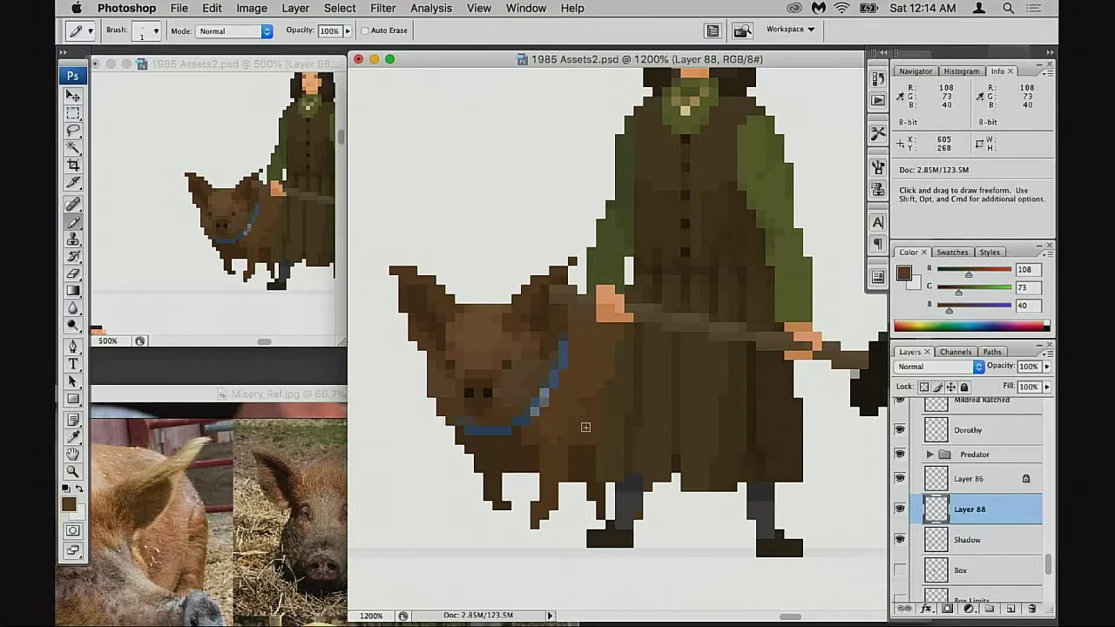
alt+click(564, 451)
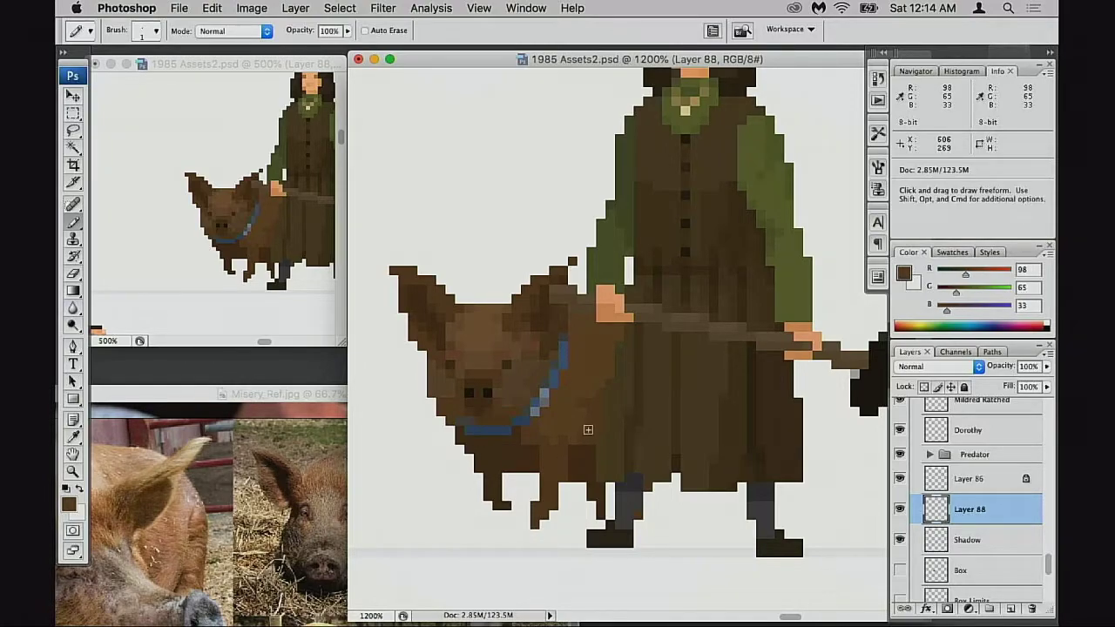
alt+click(588, 428)
alt+click(592, 430)
alt+click(534, 435)
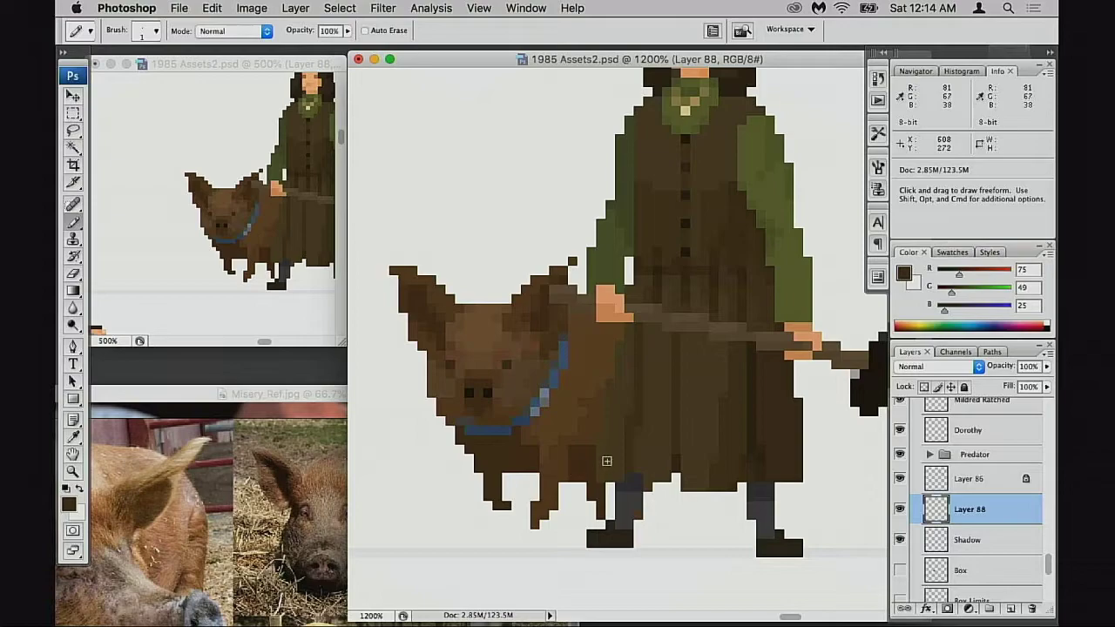
alt+click(537, 436)
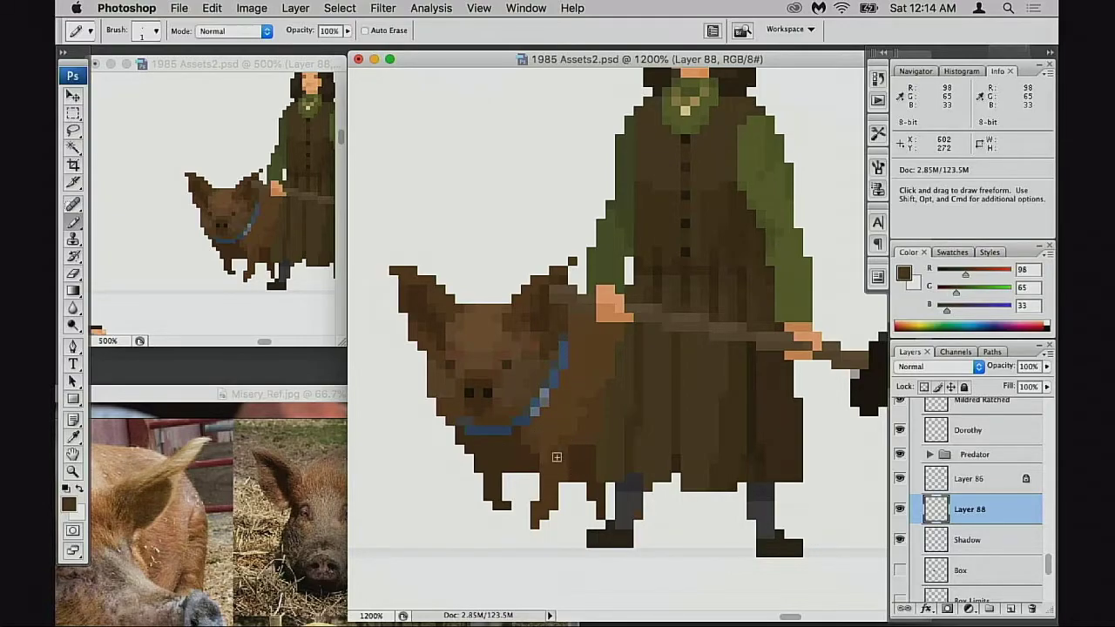
click(540, 470)
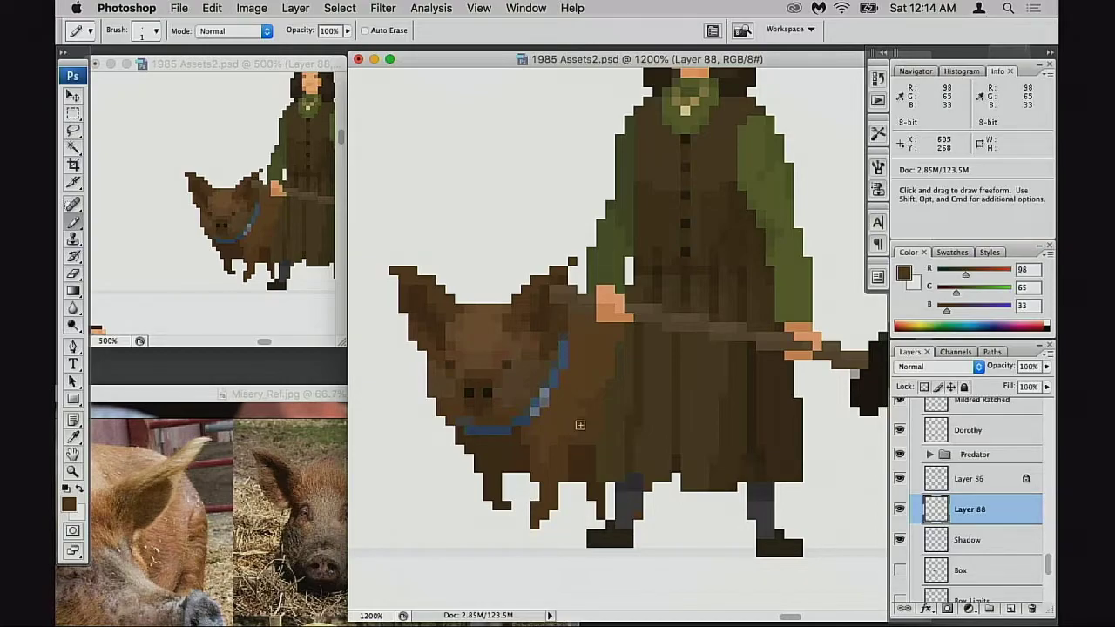
Erase the hoof of the pig's nearer front leg and redraw it in RGB 98, 65, 33
key(e)
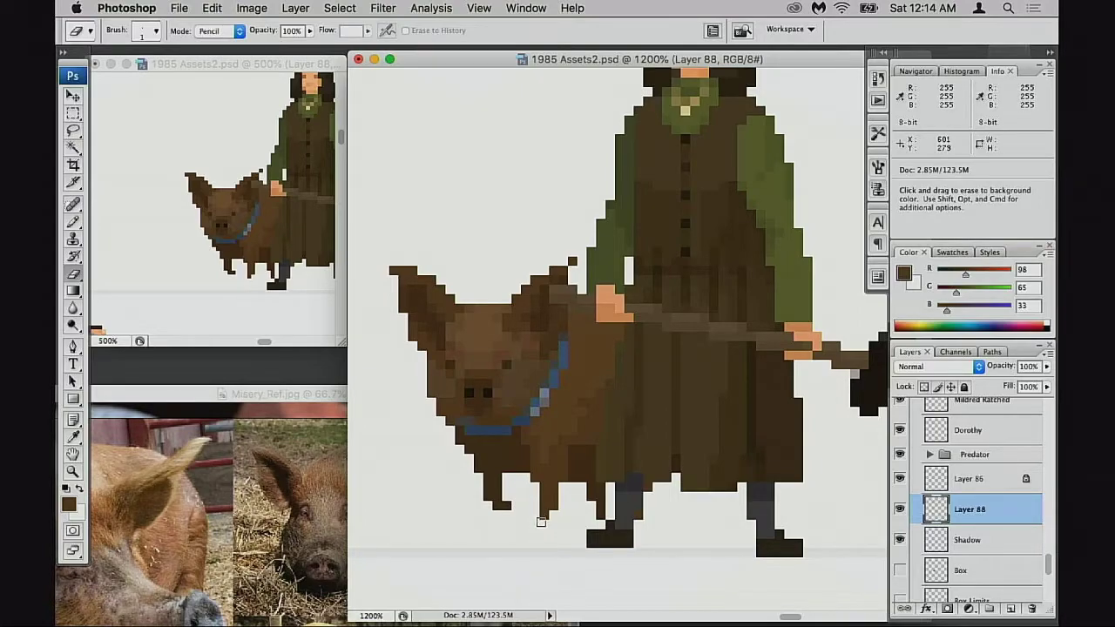
key(b)
alt+click(549, 508)
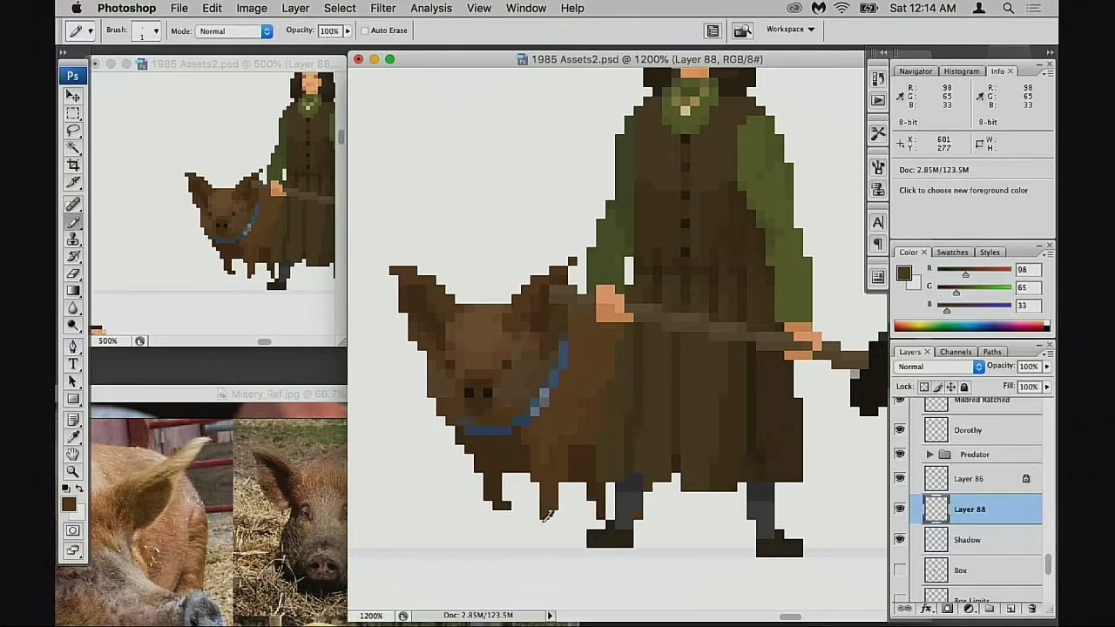
click(536, 523)
click(545, 522)
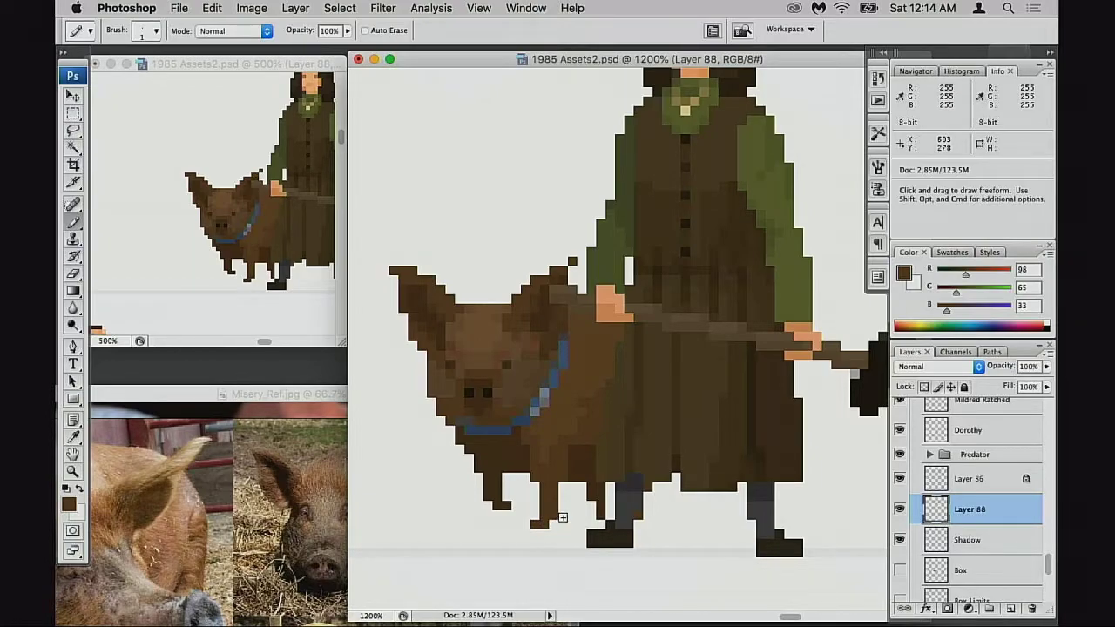
Reshape the hoof of the pig's farther front leg, adding an outward toe and erasing the pixels on its inner side
key(e)
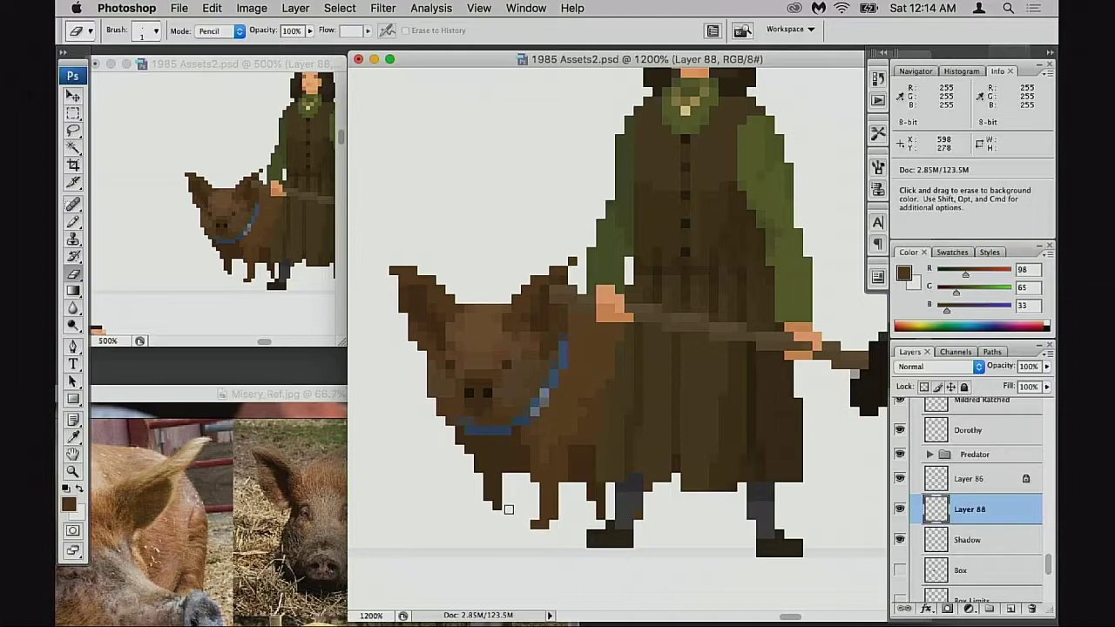
key(b)
click(480, 506)
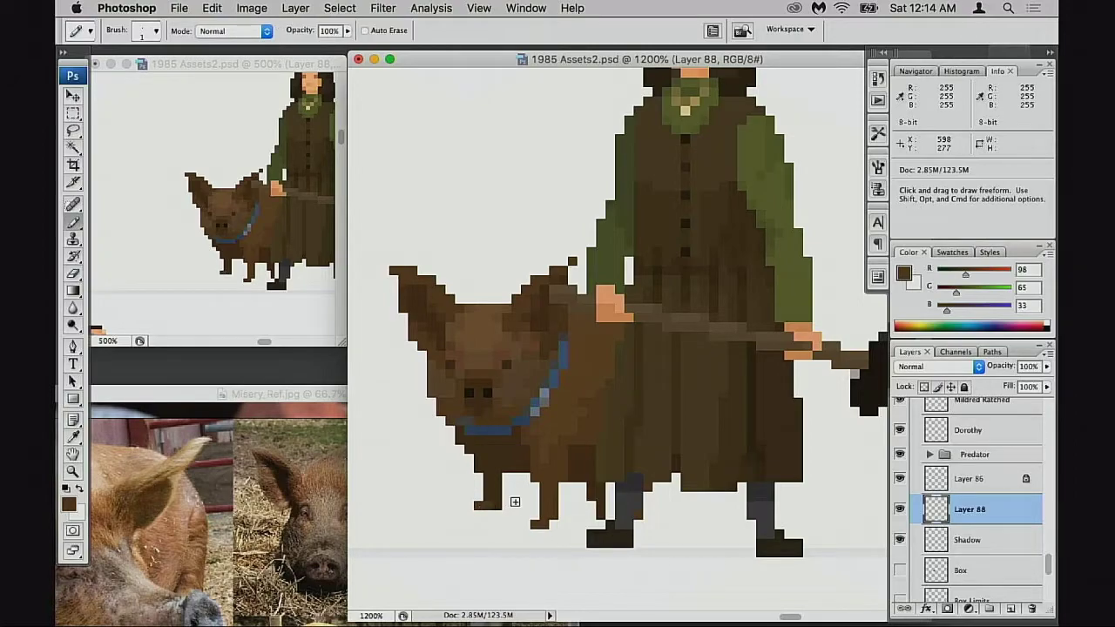
key(e)
click(500, 506)
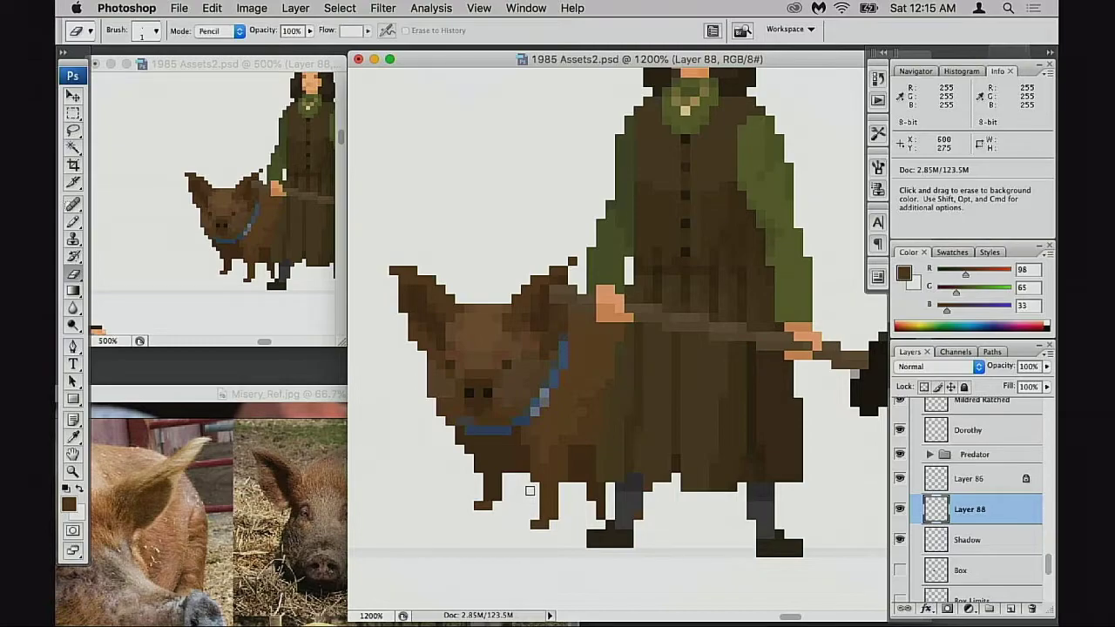
Select the pig's farther front leg, move it 2 pixels horizontally toward the nearer front leg, and deselect it
key(m)
drag(449, 456, 460, 467)
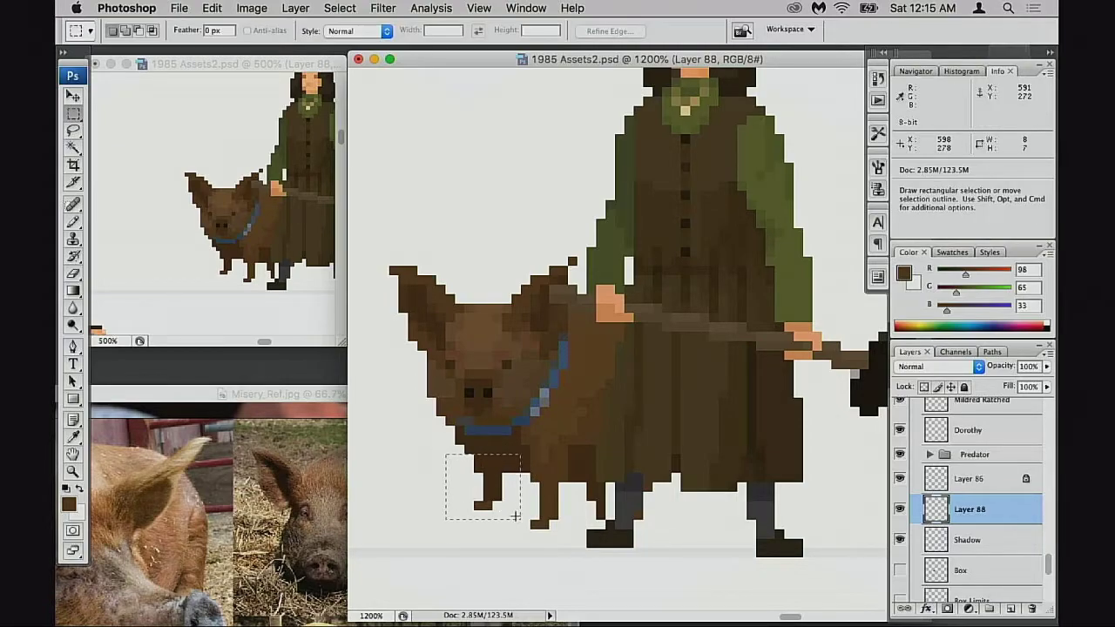
drag(515, 516, 510, 510)
key(super+Right)
key(super+Right)
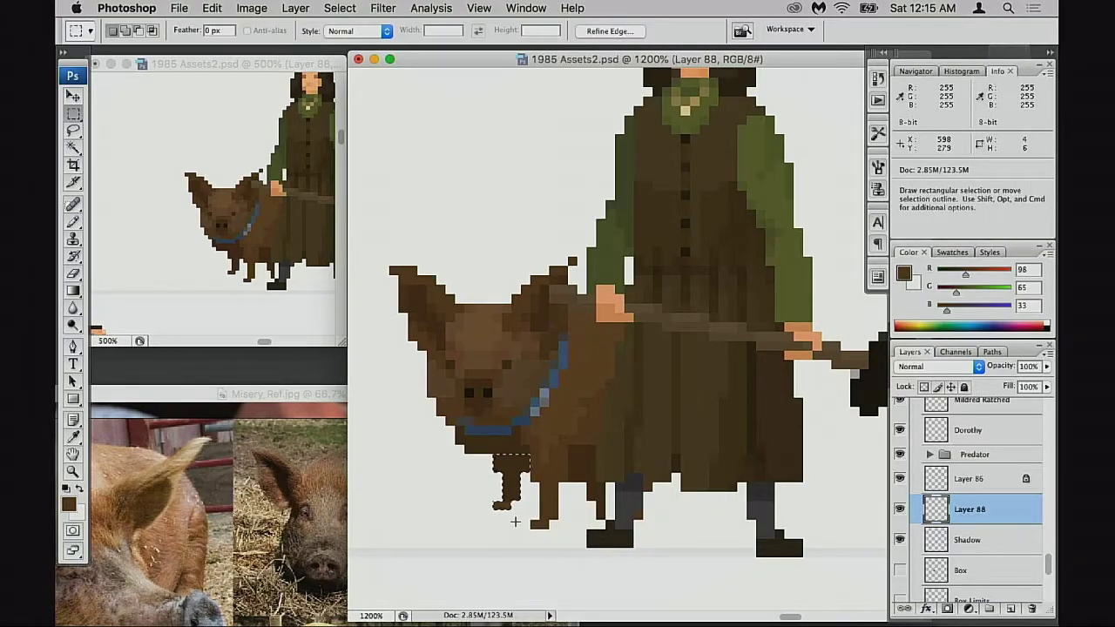
key(super+z)
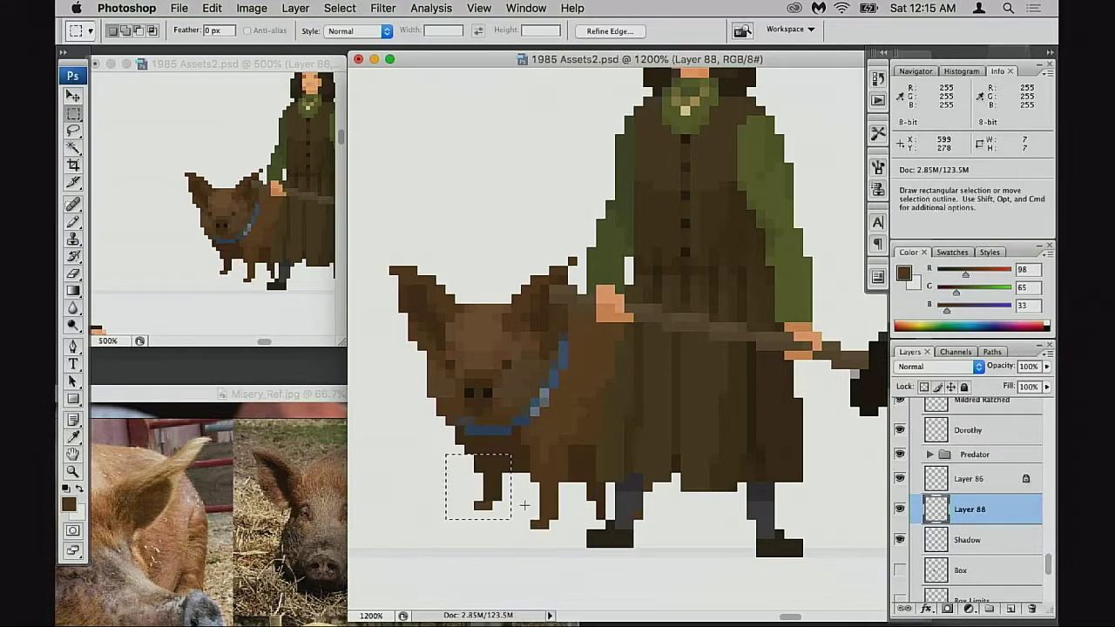
key(shift+super+z)
key(shift+super+z)
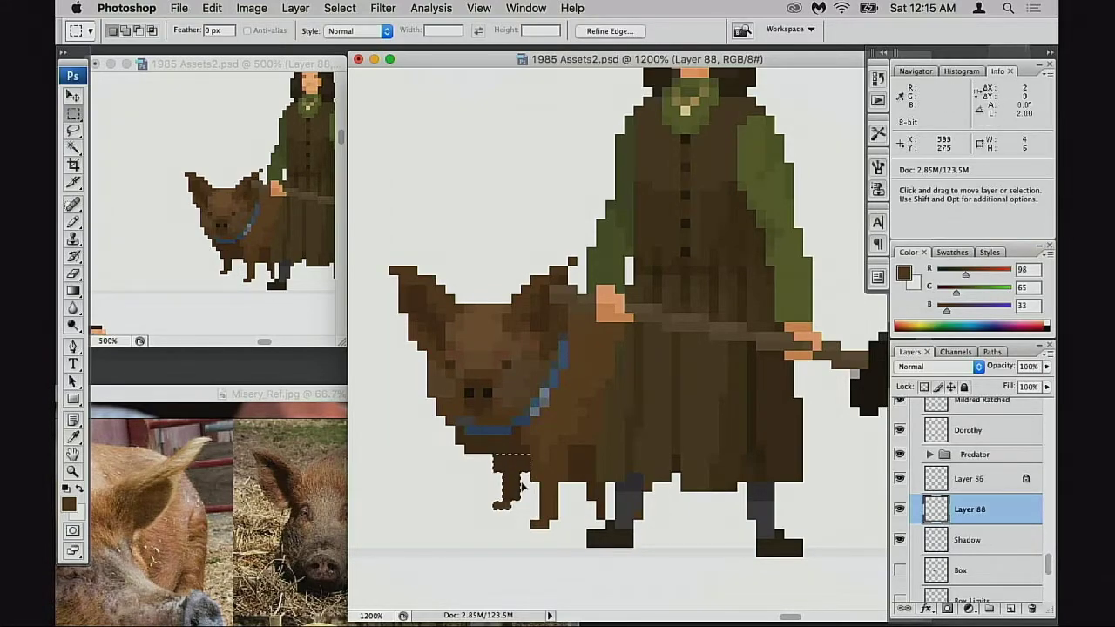
key(super+Down)
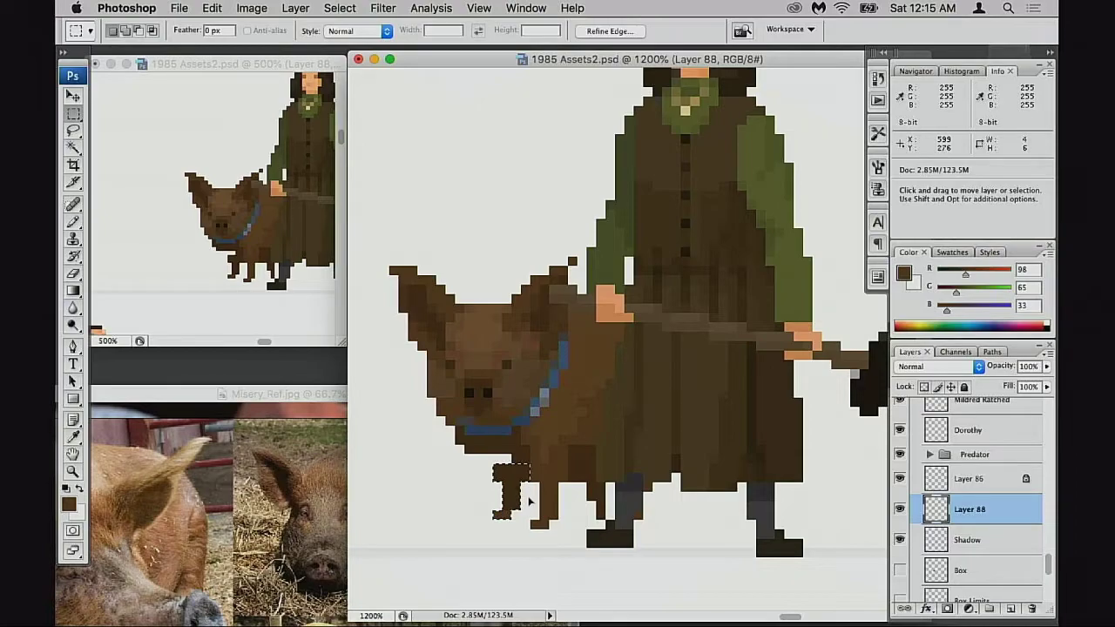
key(super+z)
mouse_move(512, 491)
mouse_down()
mouse_move(527, 505)
mouse_move(523, 494)
mouse_up()
key(super+d)
Fill the gap between the pig's chest and the moved front leg with sampled RGB 75, 49, 25
key(b)
alt+click(502, 449)
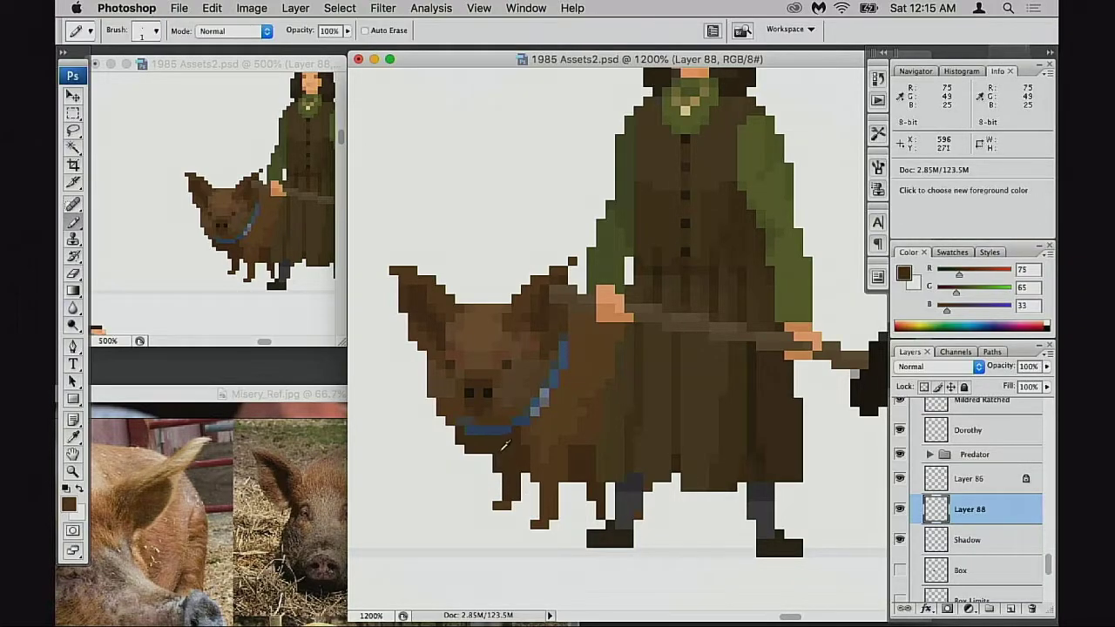
drag(479, 457, 490, 468)
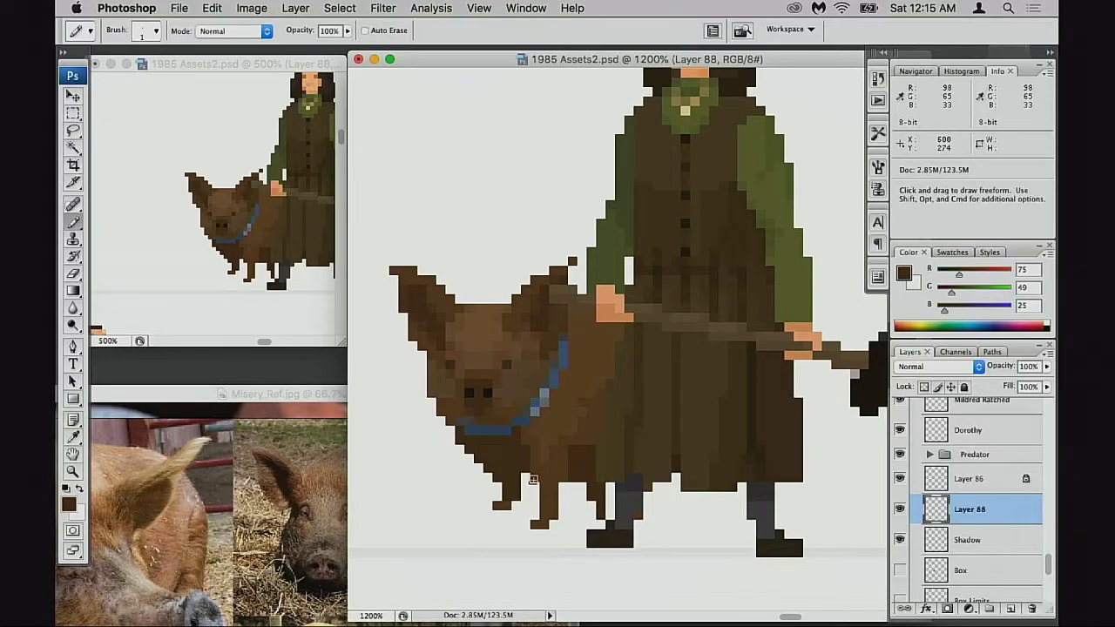
Undo the last pencil edit and move the pig's farther front leg down 1 pixel
key(super+z)
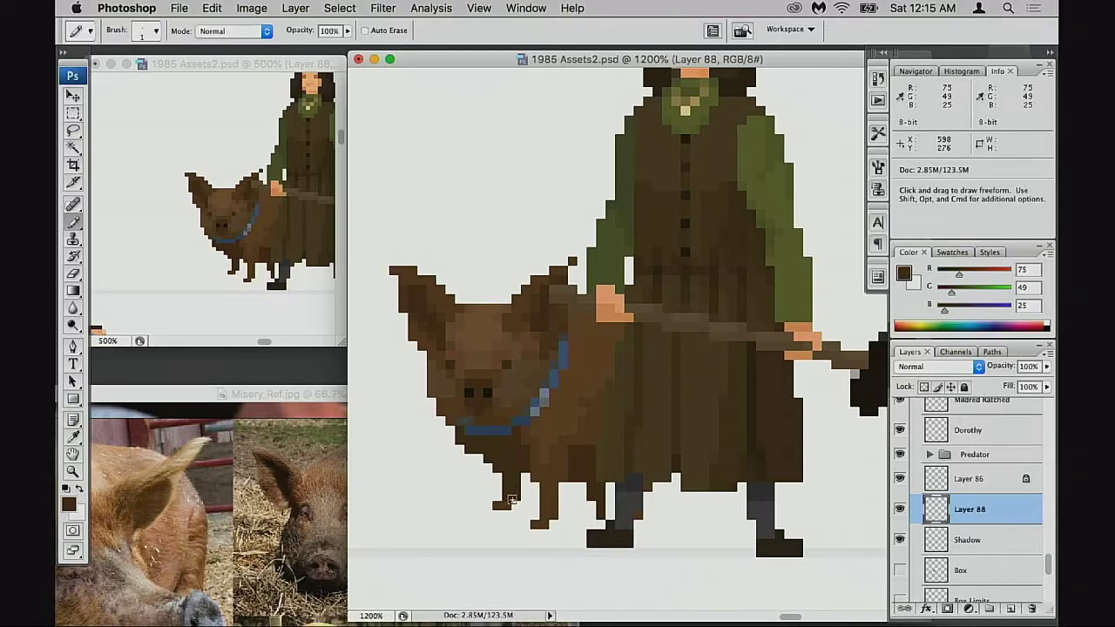
key(m)
mouse_move(484, 481)
mouse_down()
mouse_move(529, 519)
mouse_move(513, 523)
mouse_move(519, 514)
mouse_up()
key(b)
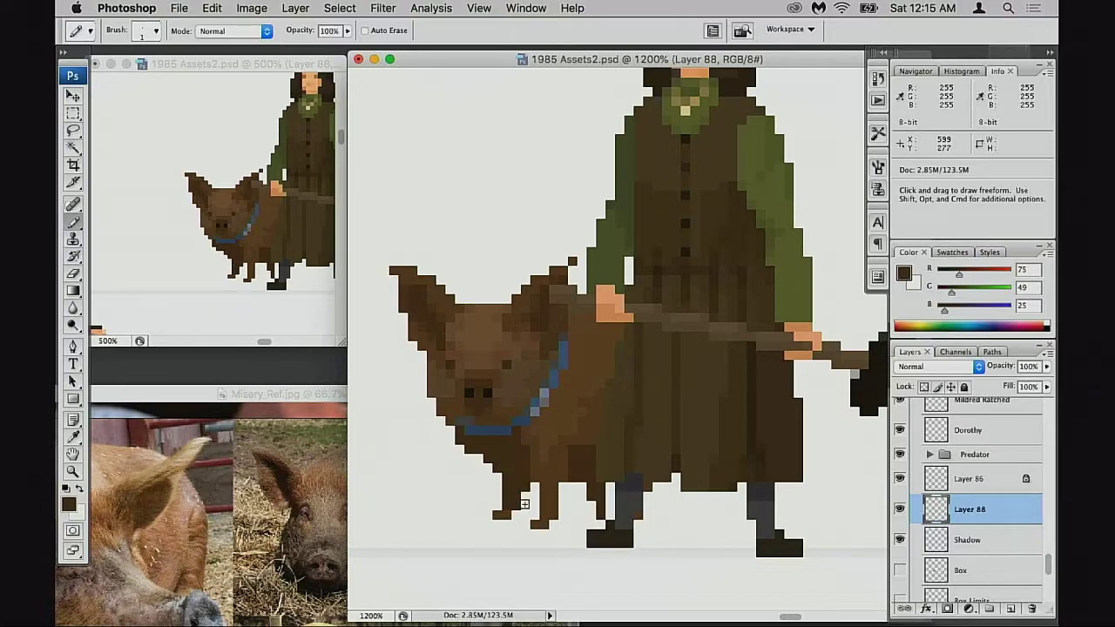
Erase the protruding pixel beneath the pig's chin and trim the inner upper edge of its farther front leg
key(e)
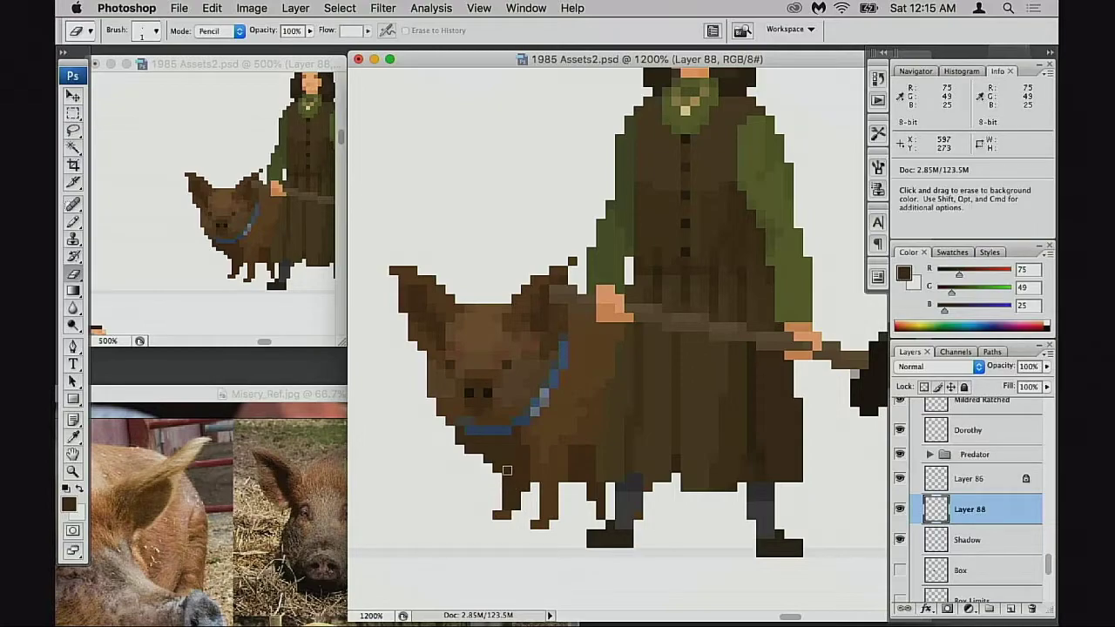
click(470, 450)
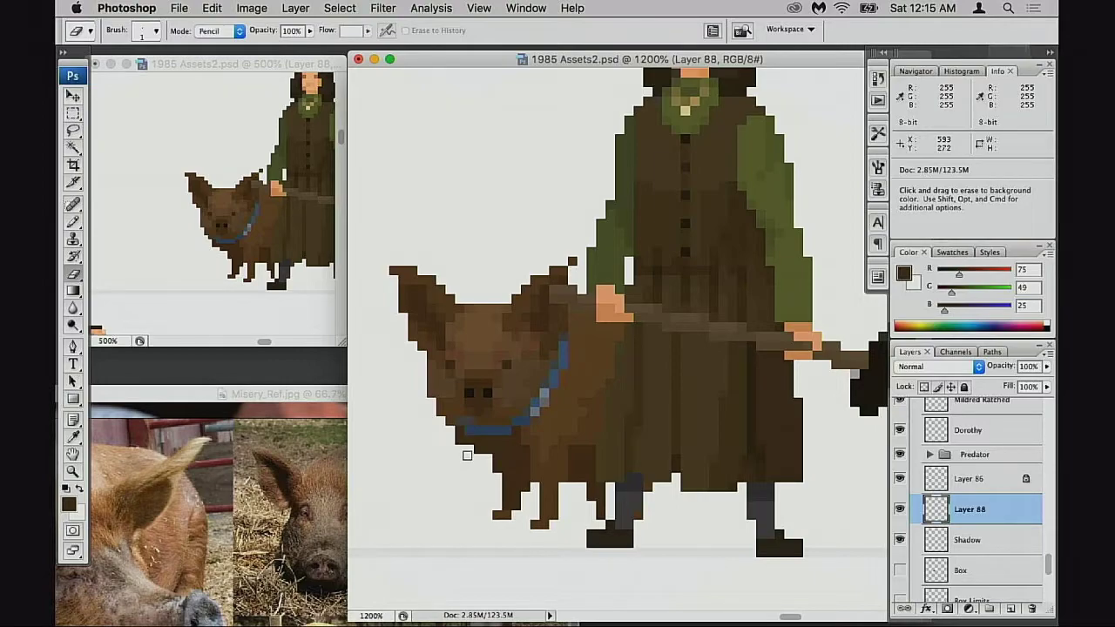
drag(528, 481, 519, 493)
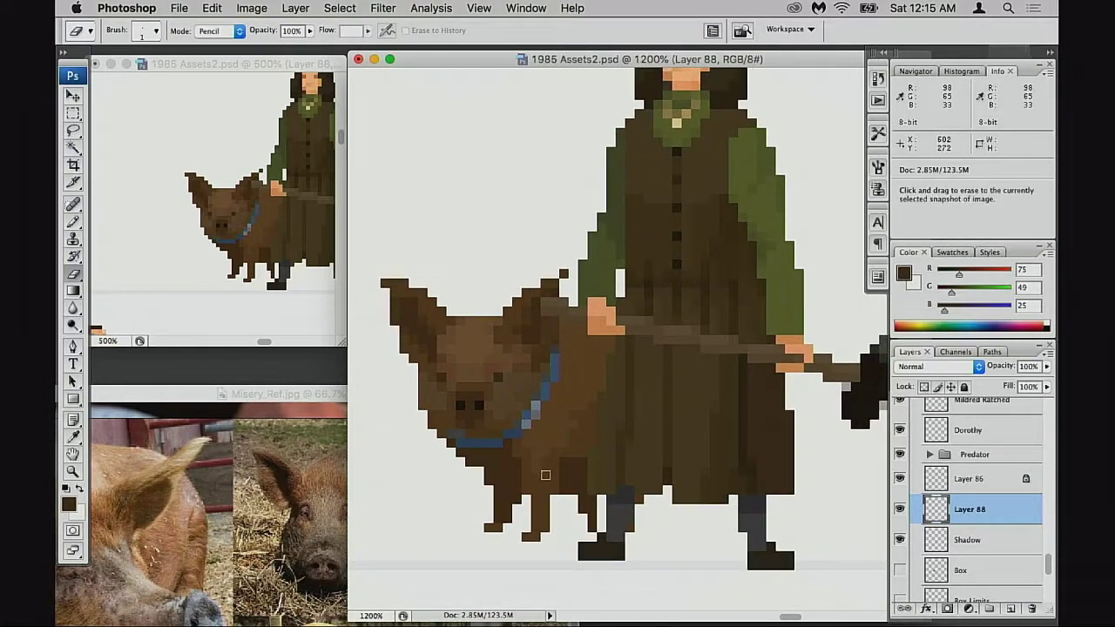
Shade the top of the pig's nearer front leg with sampled browns RGB 108, 73, 40 and RGB 98, 65, 33
key(b)
alt+click(557, 455)
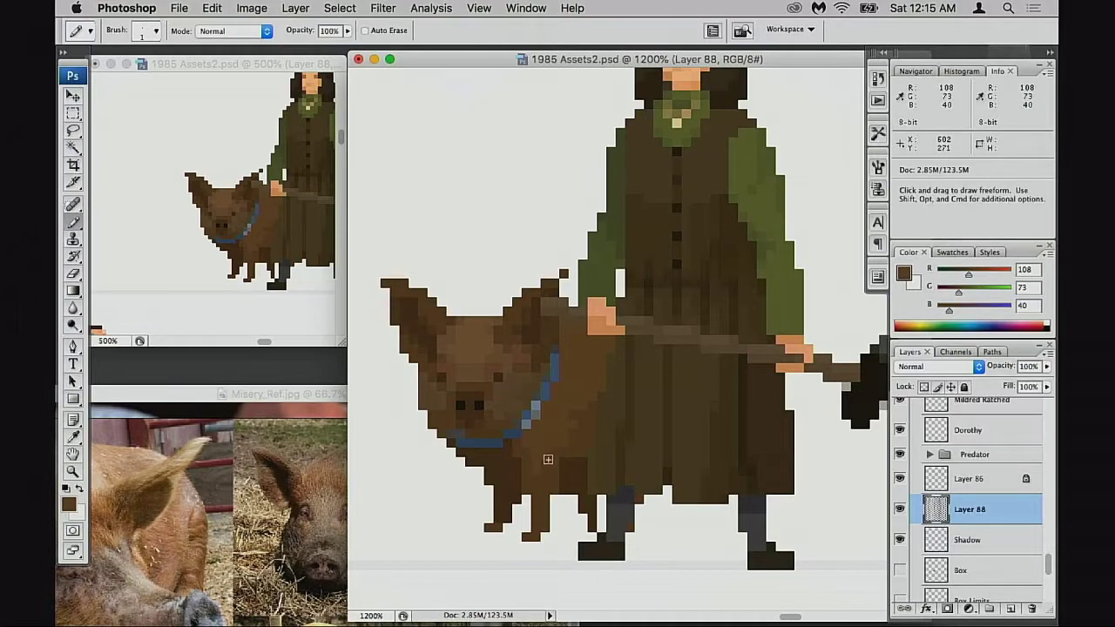
alt+click(578, 430)
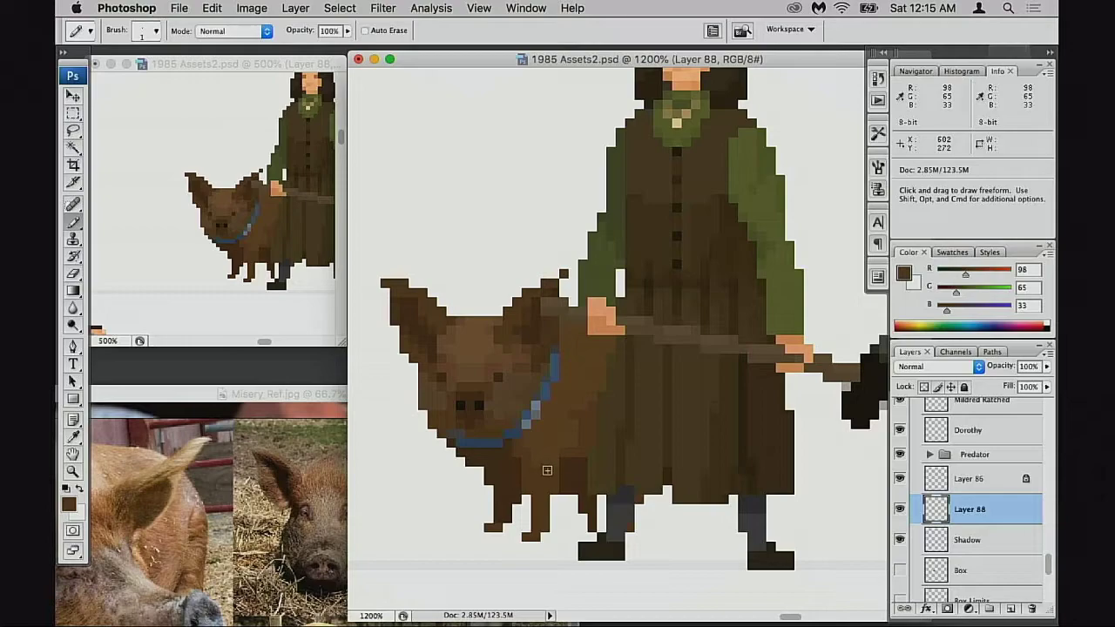
alt+click(540, 448)
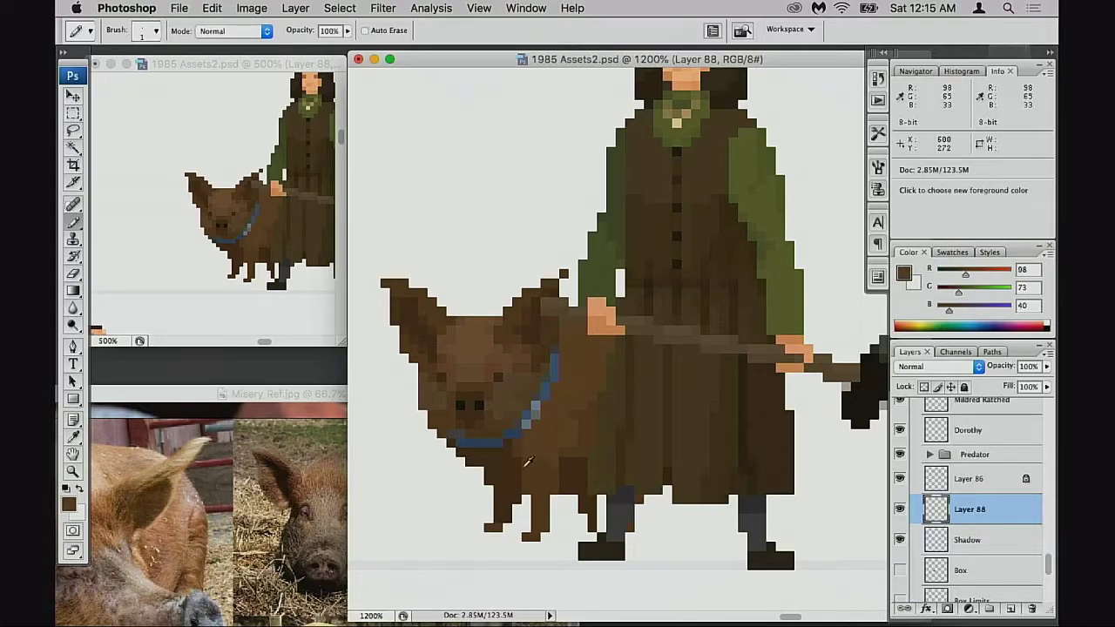
alt+click(524, 466)
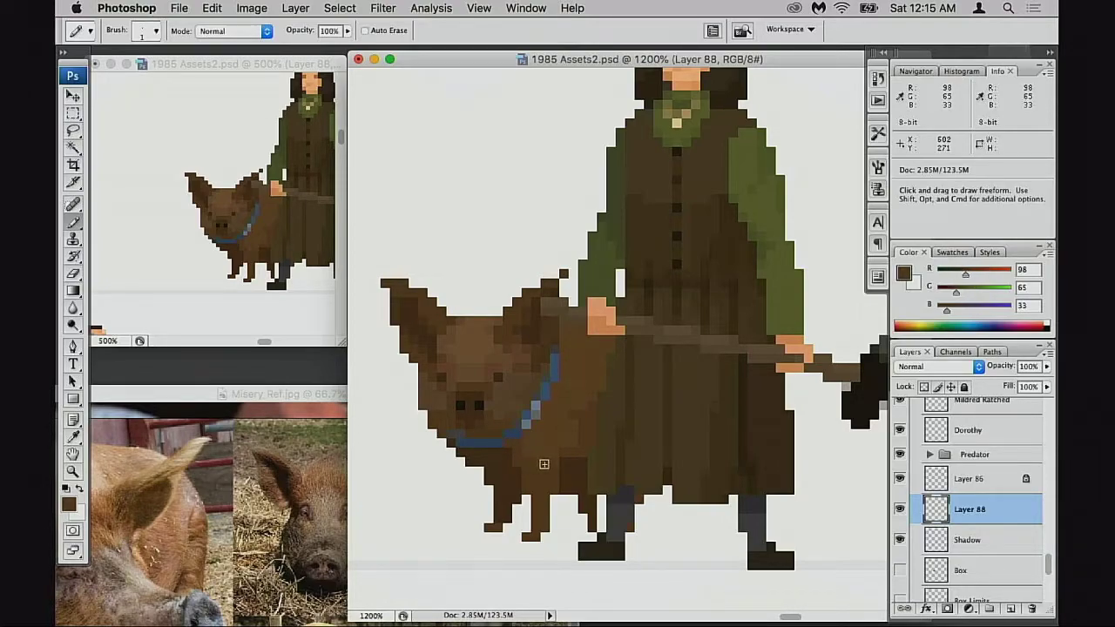
Refine the transition between the pig's chest and nearer front leg with the sampled body brown RGB 98, 65, 33
alt+click(544, 464)
alt+click(573, 445)
key(alt)
key(alt)
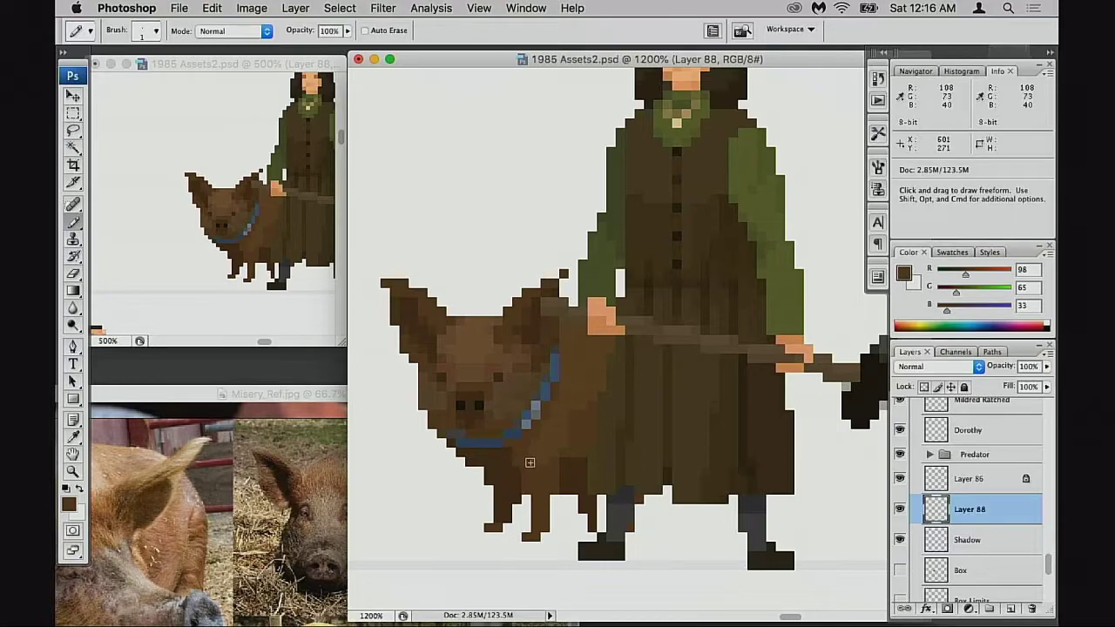
key(alt)
Rework the lower flank shading above the dark belly patch, alternating sampled RGB 108, 73, 40 and RGB 98, 65, 33
alt+click(548, 443)
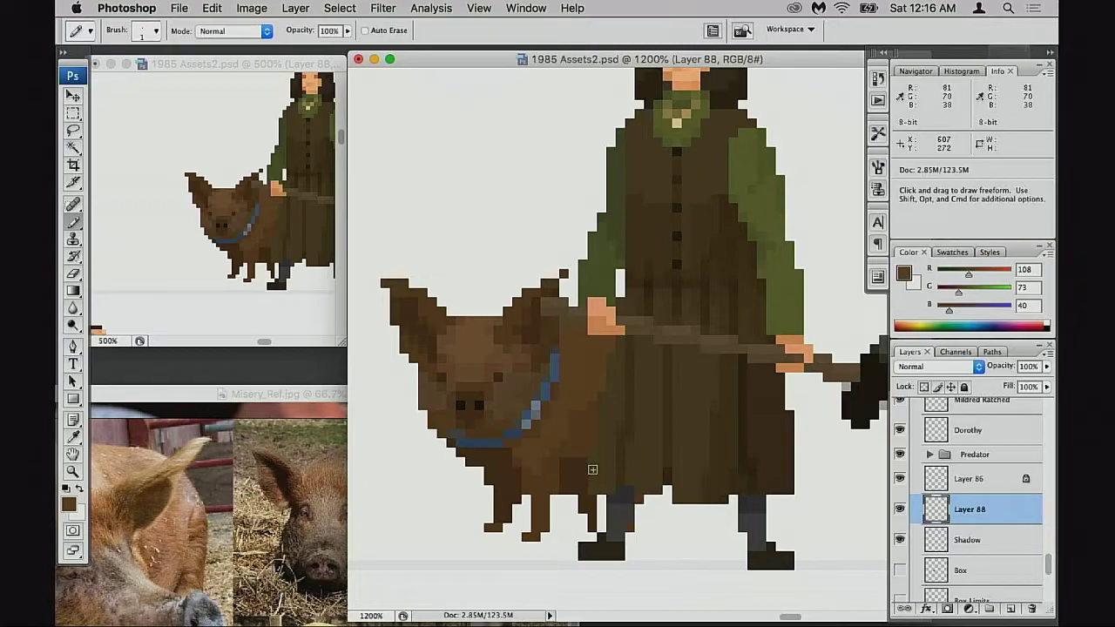
alt+click(571, 421)
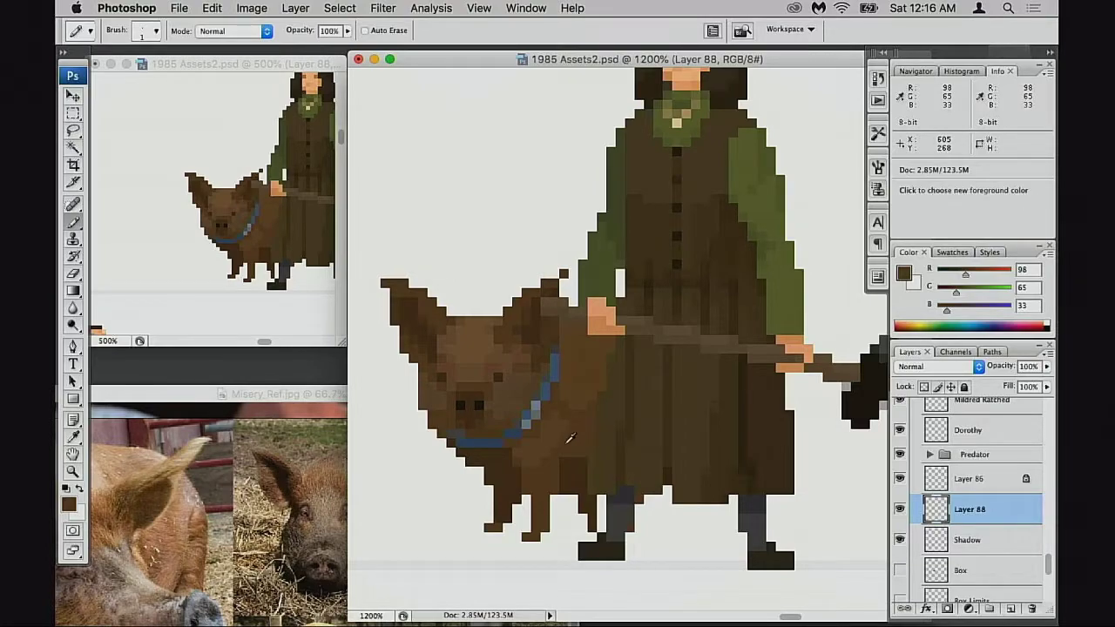
alt+click(570, 436)
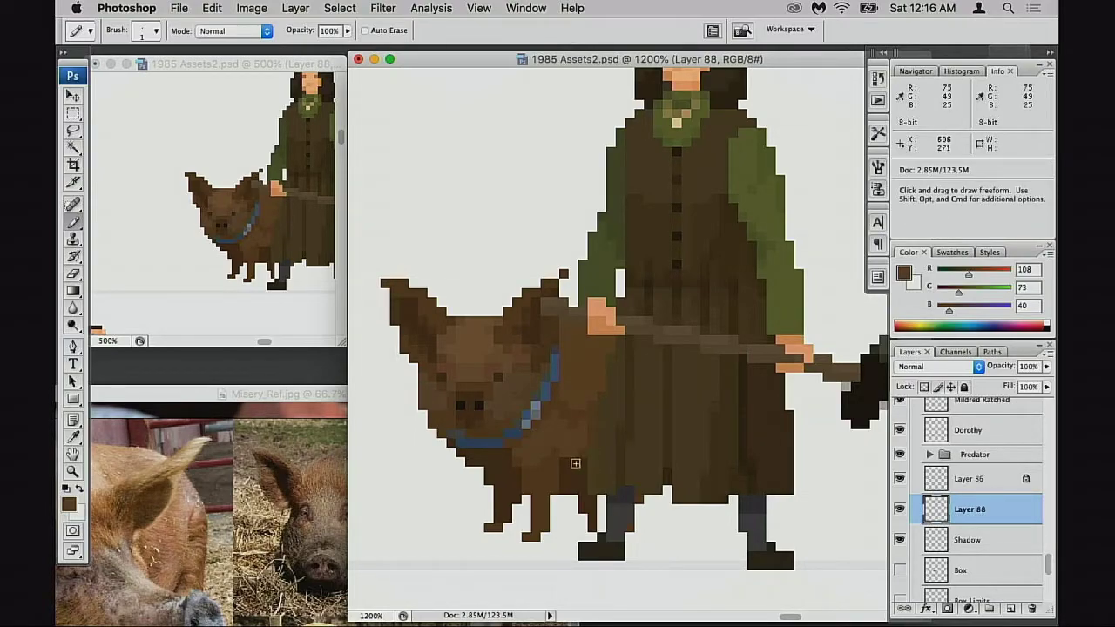
alt+click(546, 468)
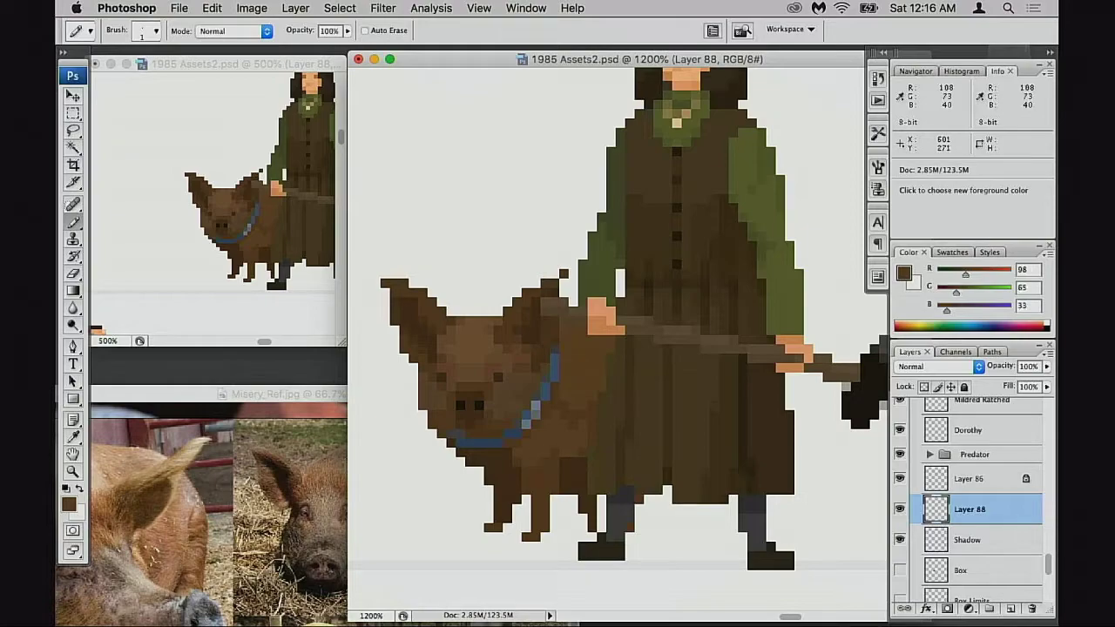
alt+click(538, 445)
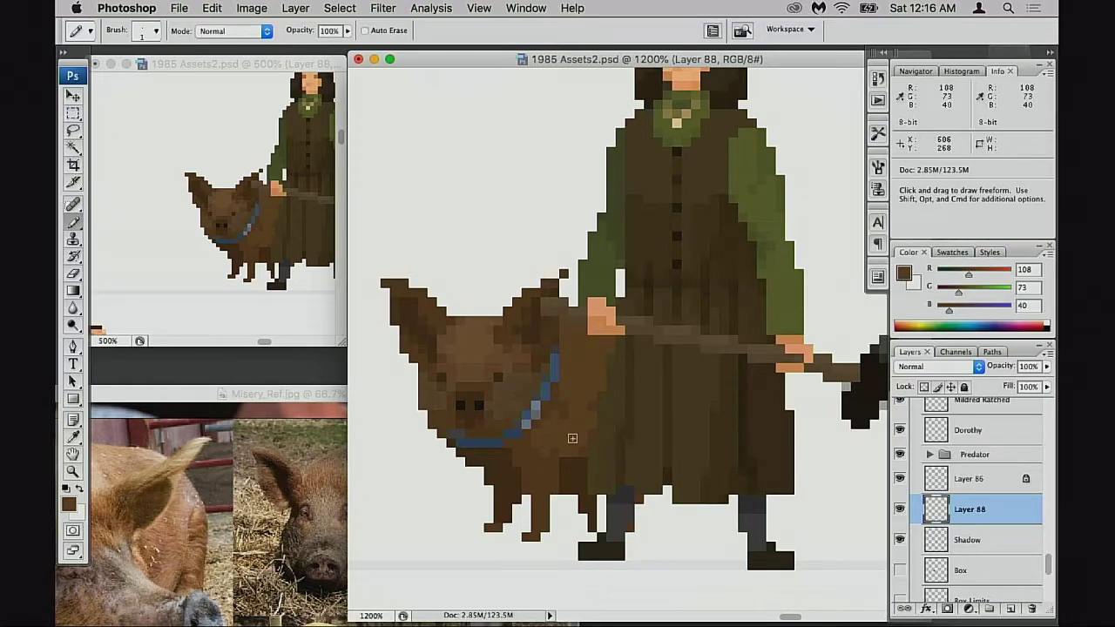
alt+click(550, 459)
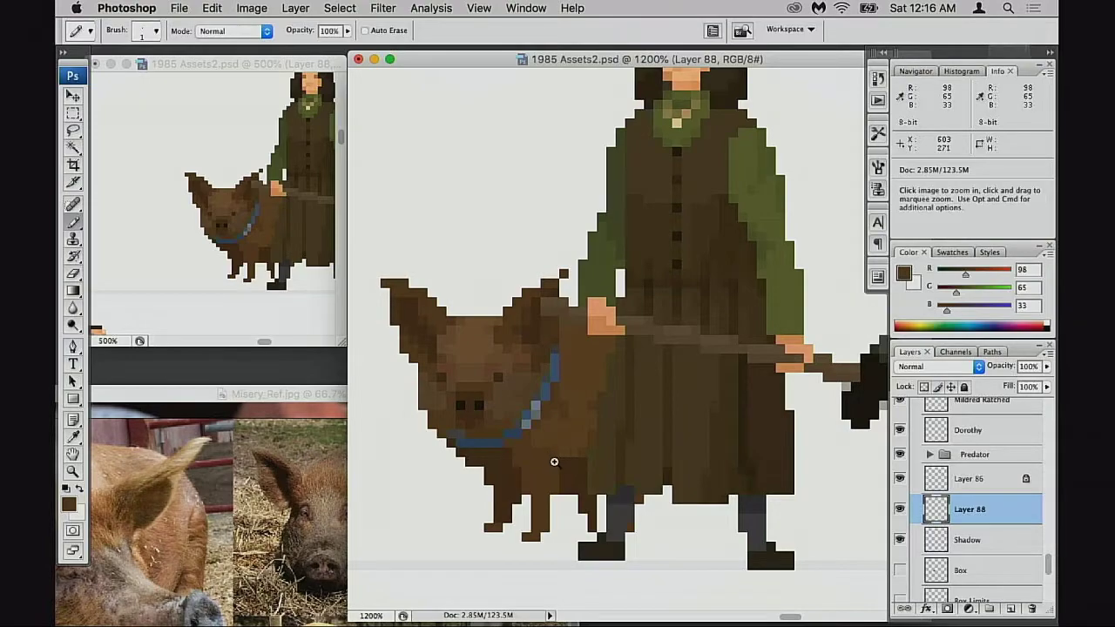
Set the pencil opacity to 50% and soften the shading above the nearer front leg with RGB 98, 65, 33
super+click(554, 461)
super+click(564, 461)
key(5)
drag(640, 418, 473, 544)
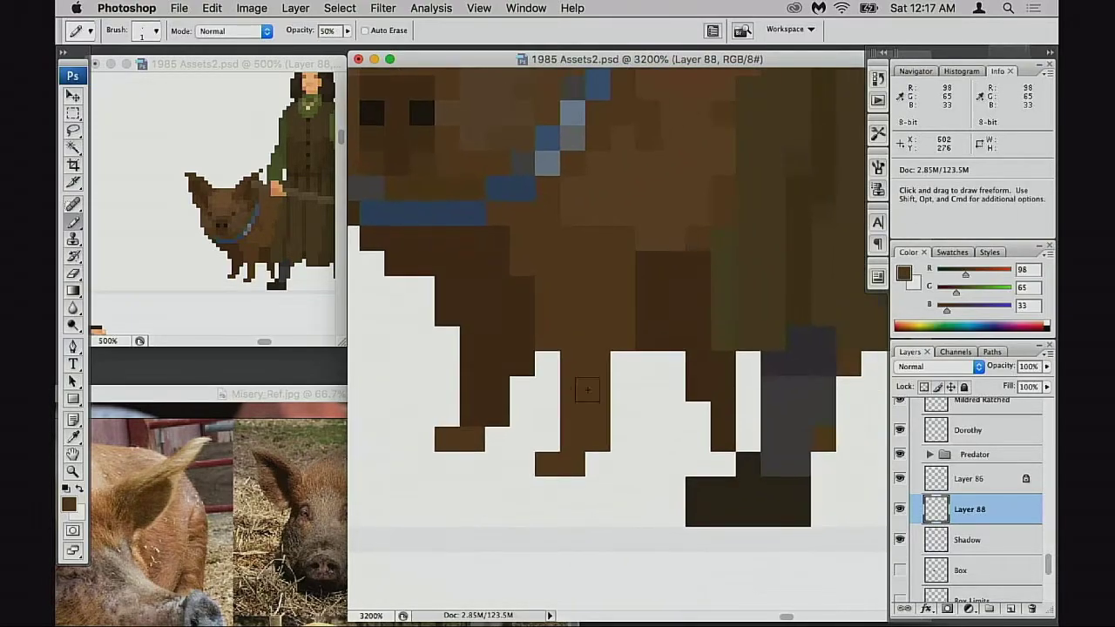
drag(640, 286, 604, 405)
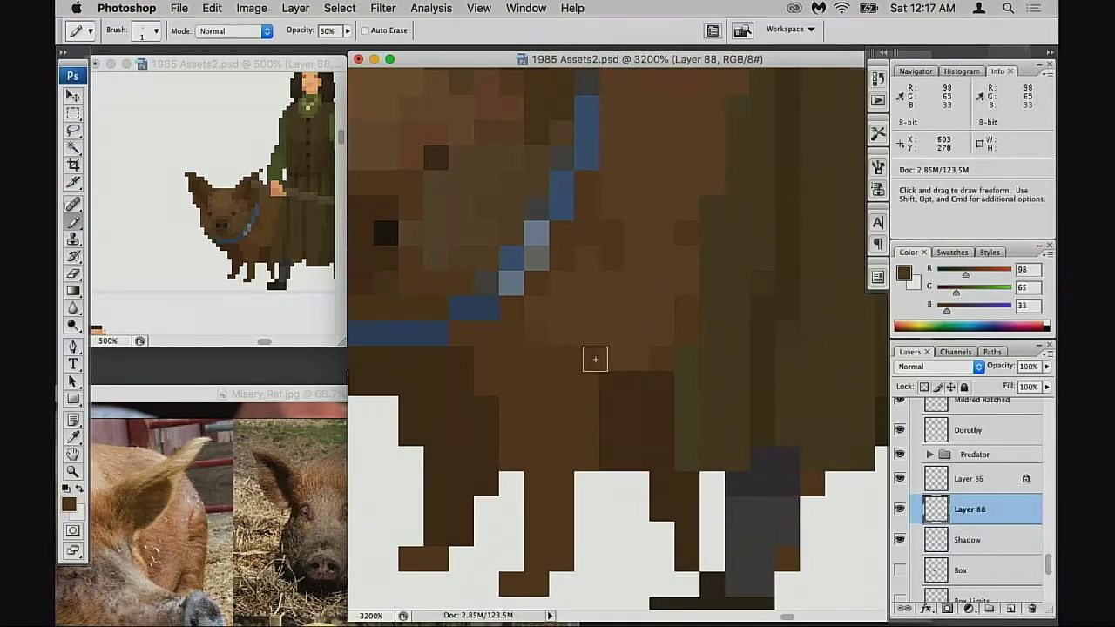
Blend sampled RGB 108, 73, 40 at 50% opacity into the pig's lower flank and shoulder edge
alt+click(609, 303)
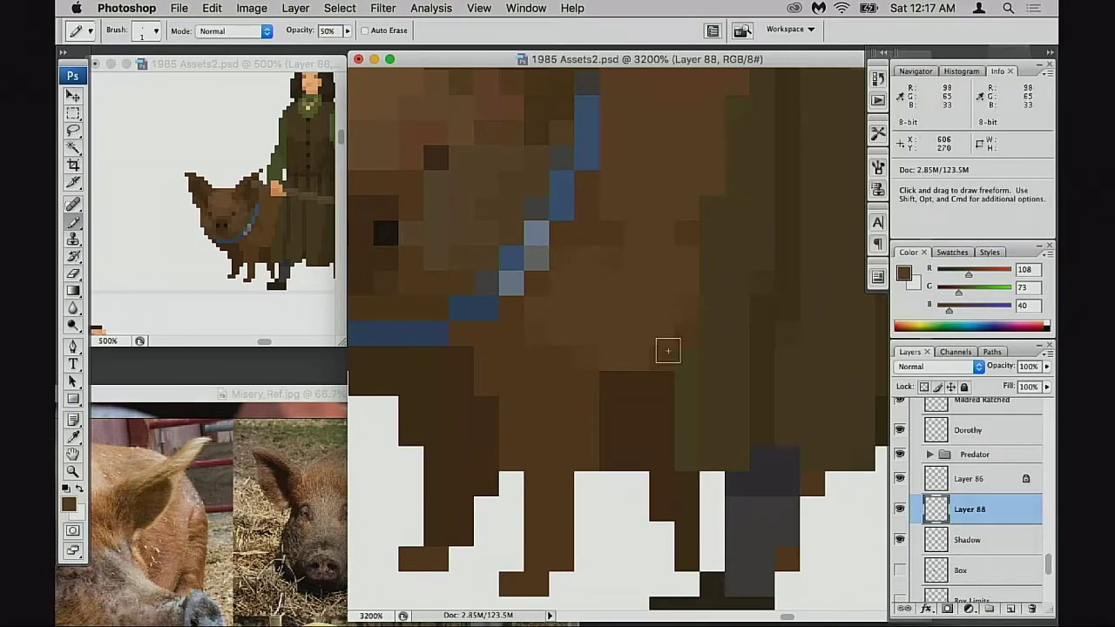
drag(653, 340, 633, 407)
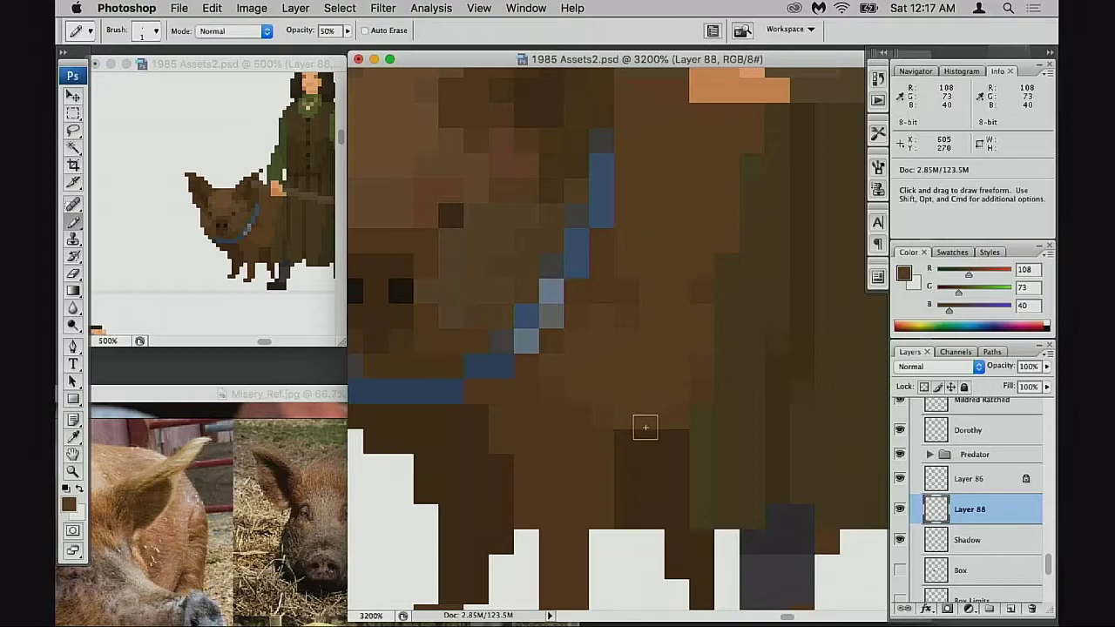
drag(622, 447, 650, 384)
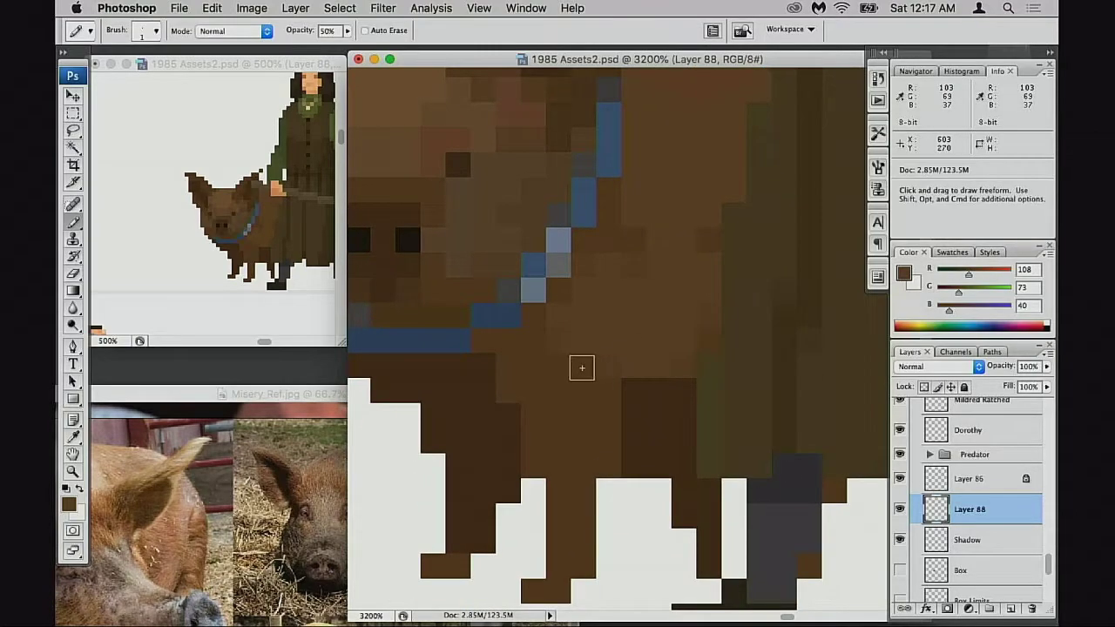
drag(580, 366, 585, 430)
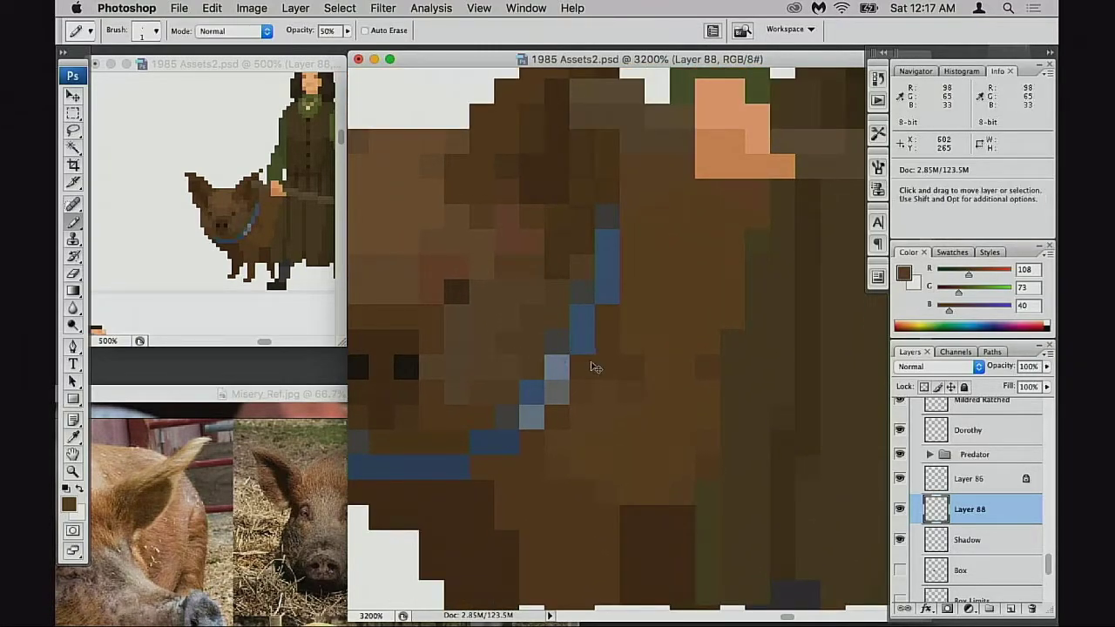
Touch up the pig's cheek beside the blue collar with RGB 101, 72, 43 at 100% opacity
drag(533, 330, 591, 355)
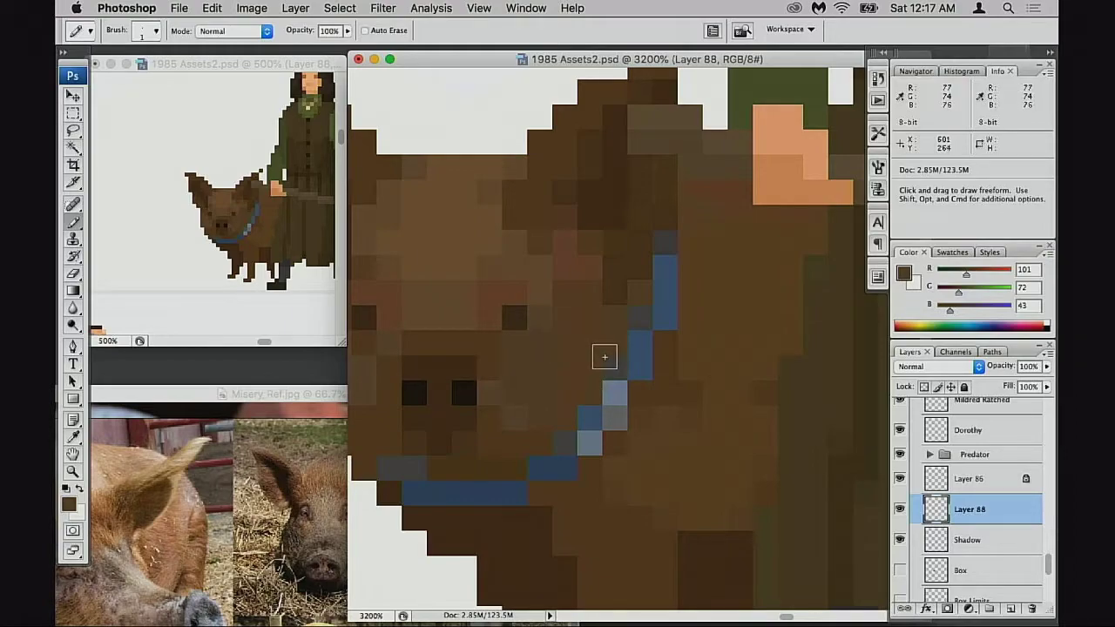
key(super)
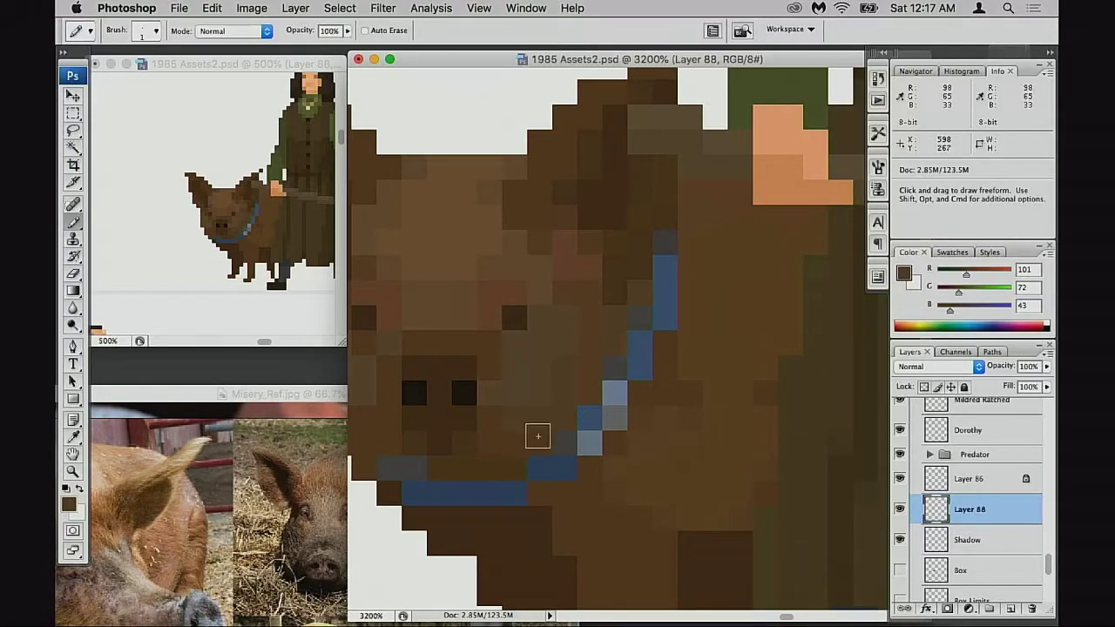
click(540, 438)
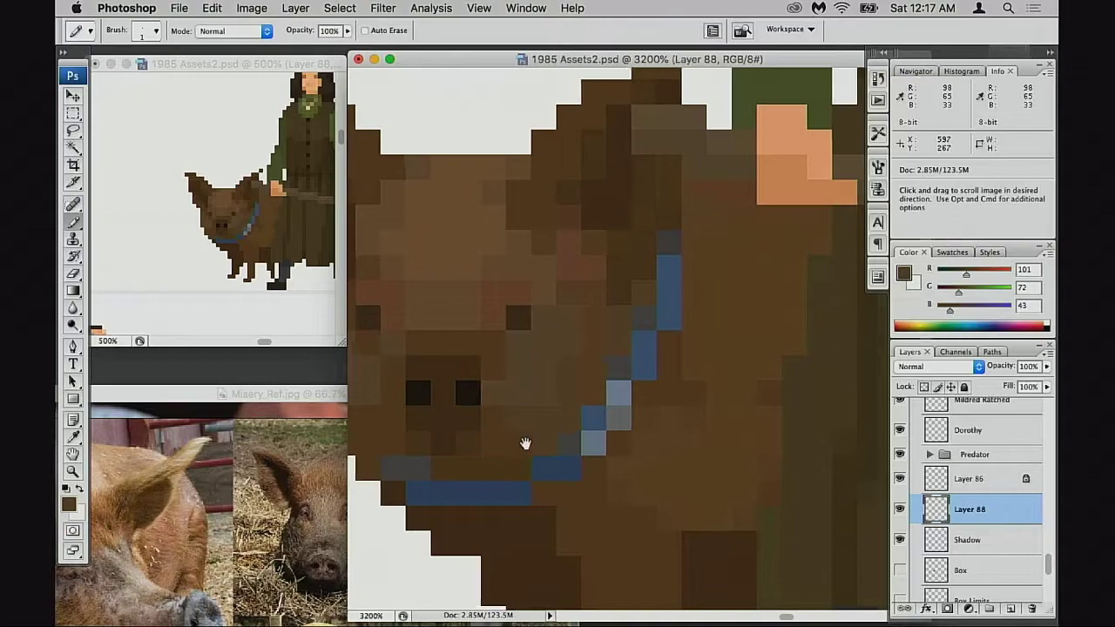
Shade the pig's chin around the underside of the snout with sampled RGB 91, 61, 30
scroll(525, 443, left, 2)
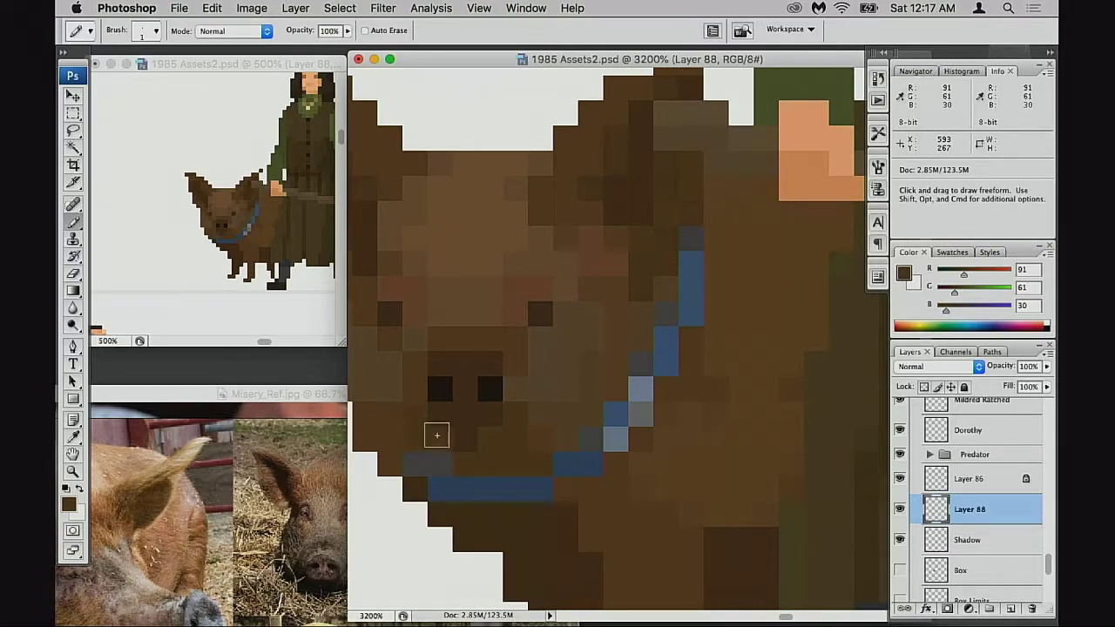
key(alt)
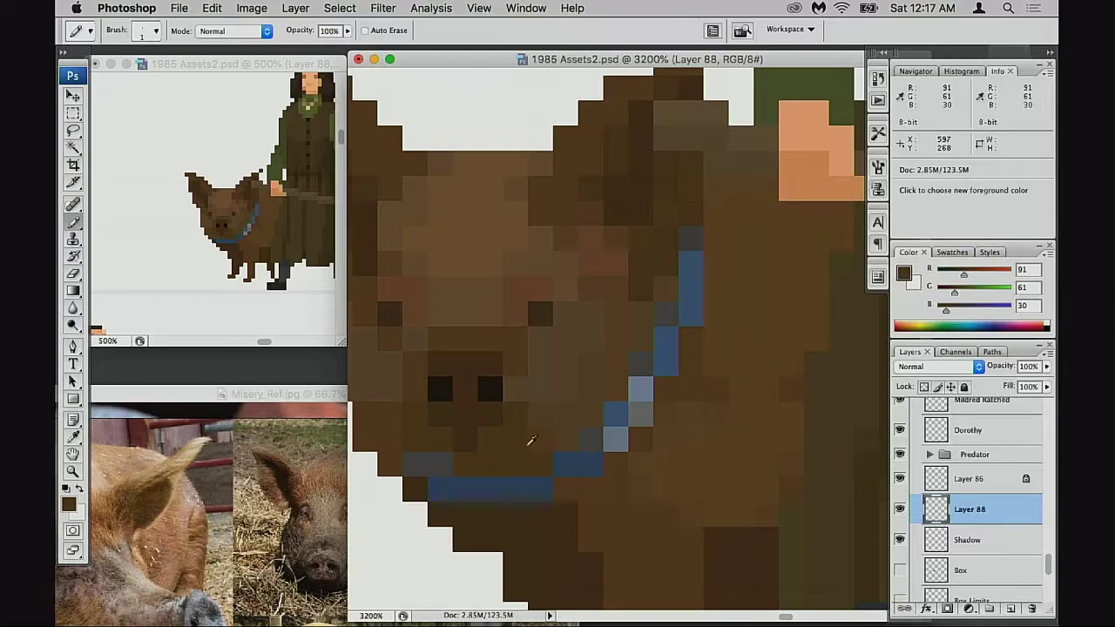
alt+click(463, 426)
alt+click(514, 442)
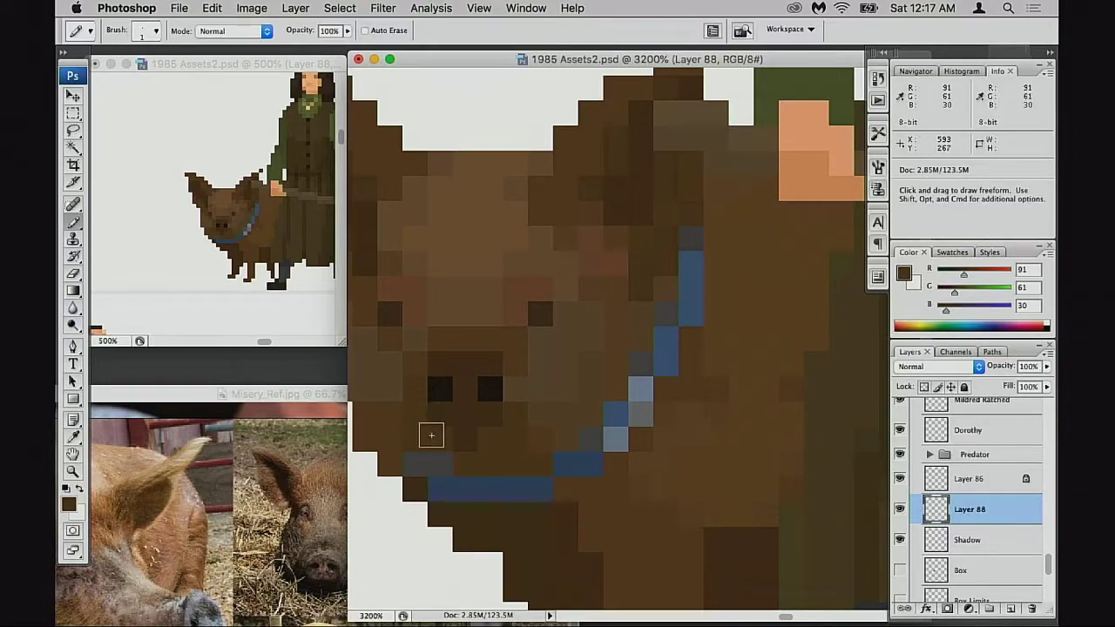
Repaint the bridge of the pig's snout above the nostrils with sampled RGB 105, 79, 55 and RGB 118, 86, 56
alt+click(471, 352)
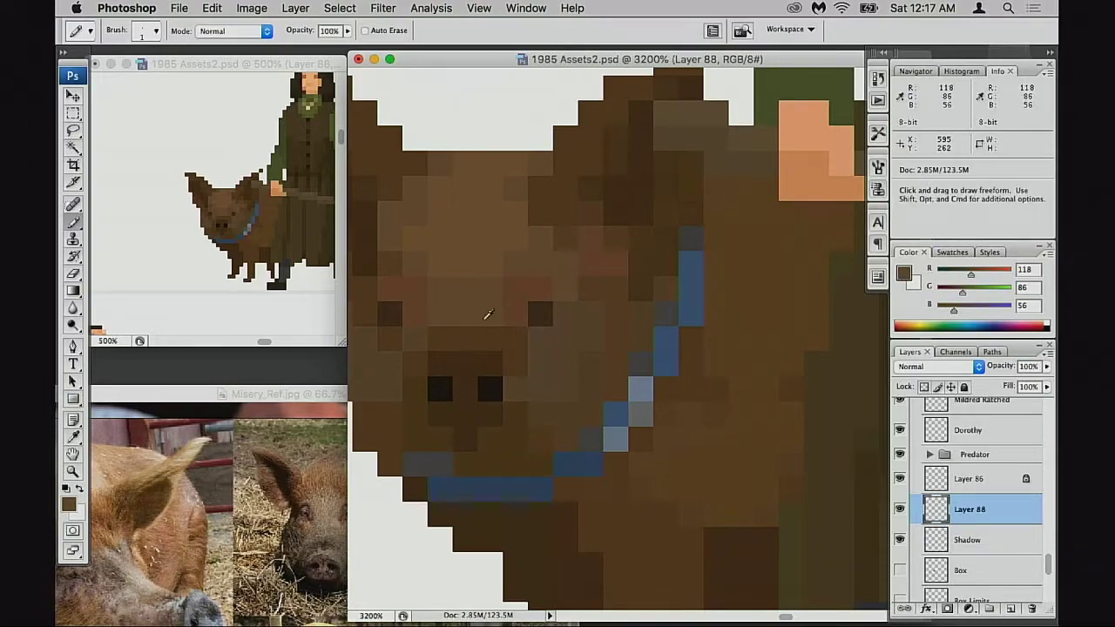
alt+click(411, 350)
drag(442, 339, 482, 339)
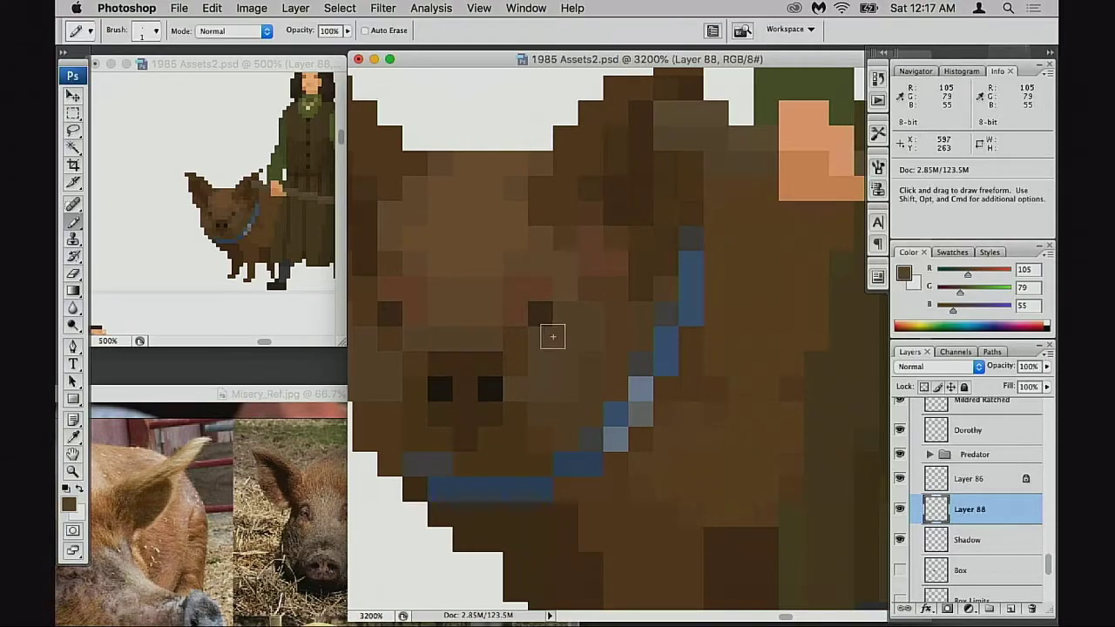
alt+click(479, 320)
alt+click(450, 324)
alt+click(470, 332)
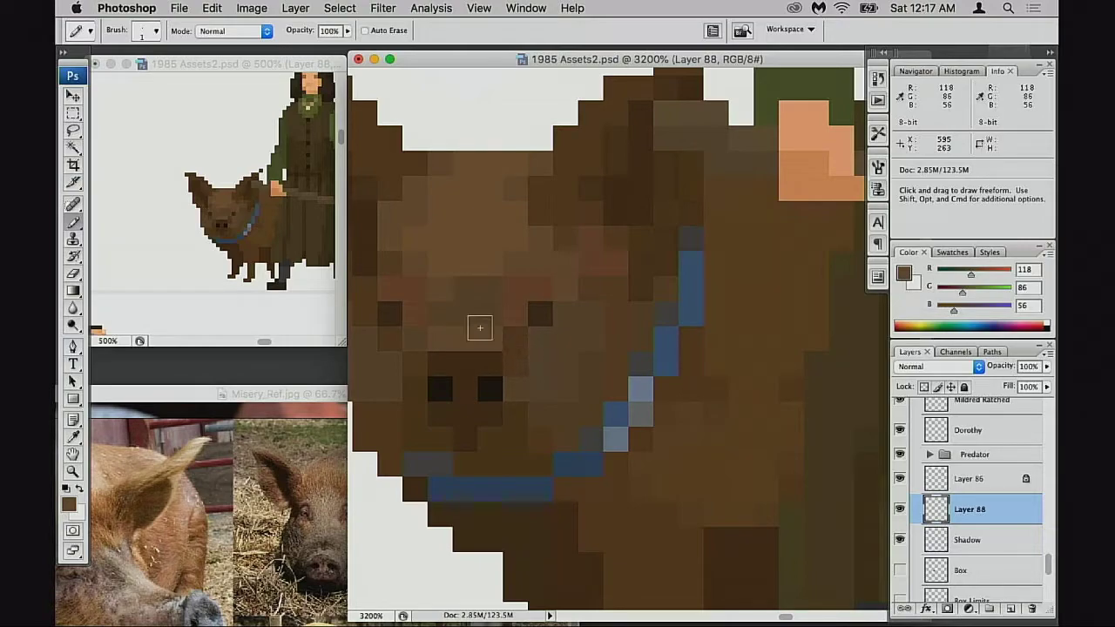
Blend RGB 105, 79, 55 and RGB 118, 86, 56 between the pig's eyes at 50% opacity, and set the pencil mode to Screen
alt+click(454, 298)
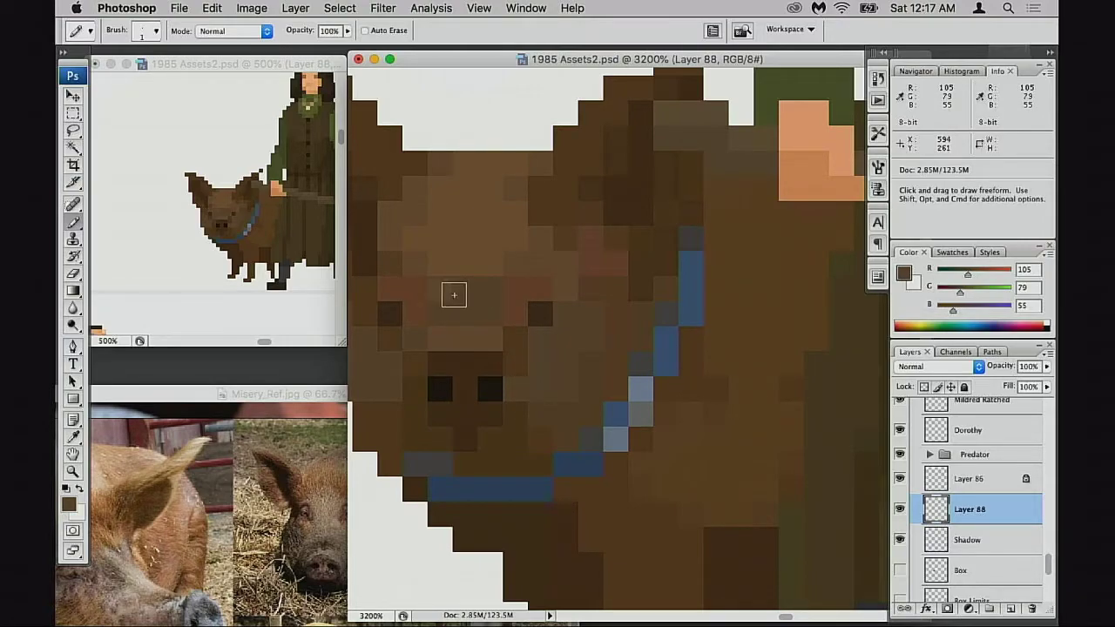
alt+click(454, 290)
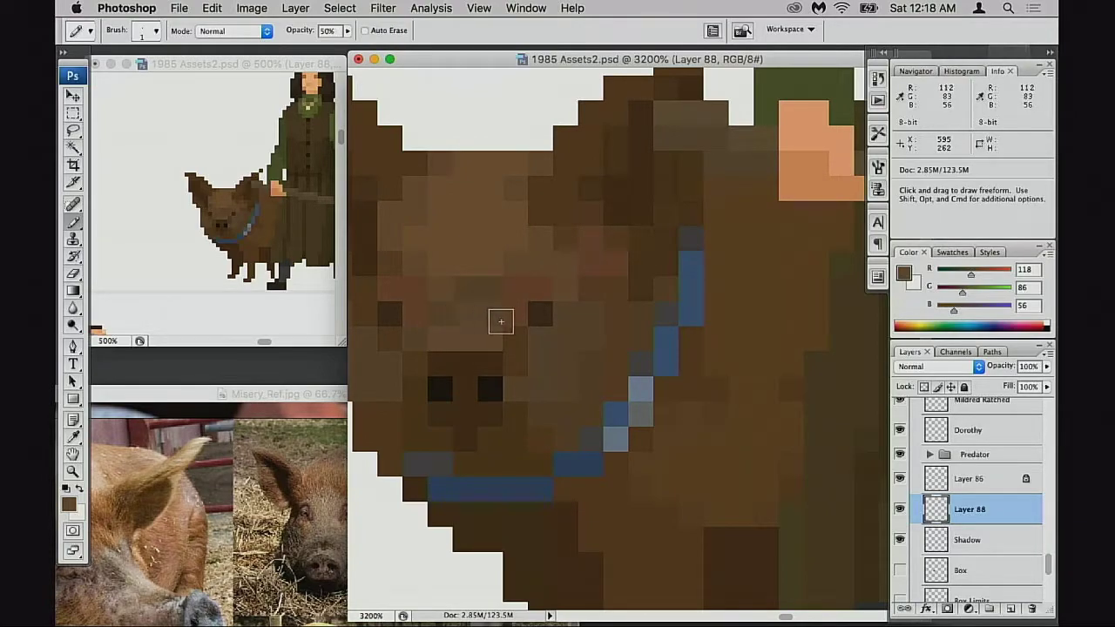
key(5)
alt+click(481, 292)
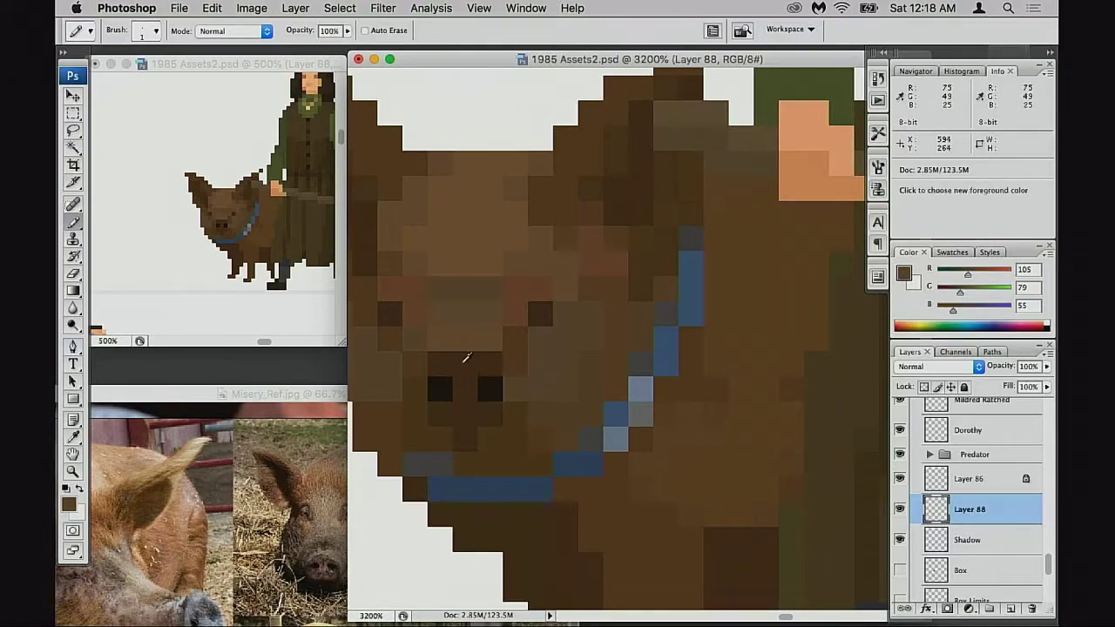
key(shift+alt+s)
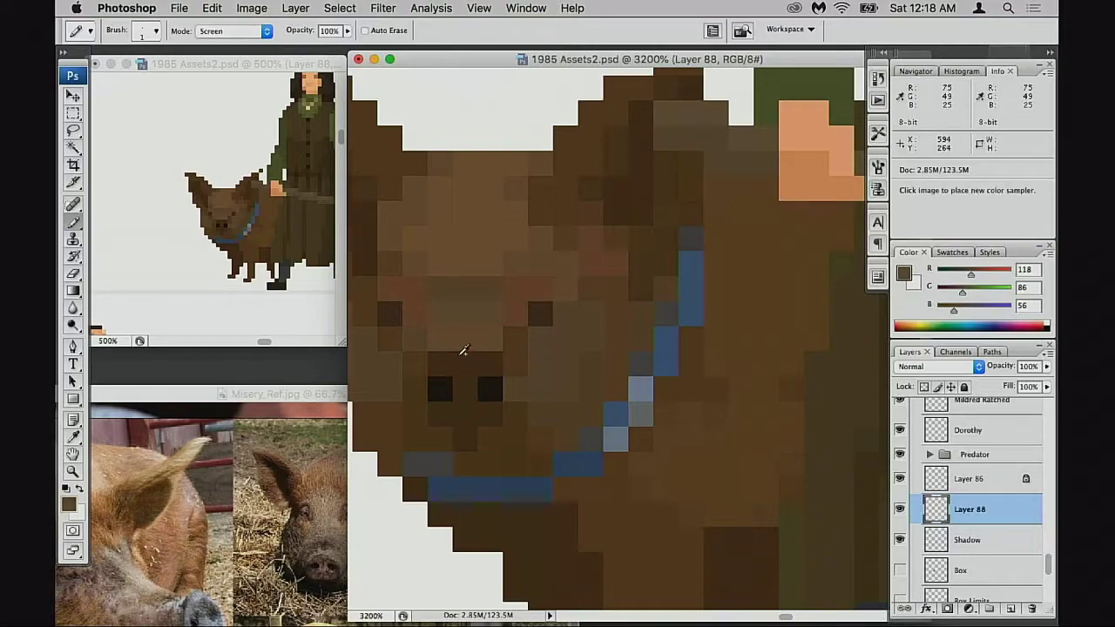
click(440, 341)
key(super+z)
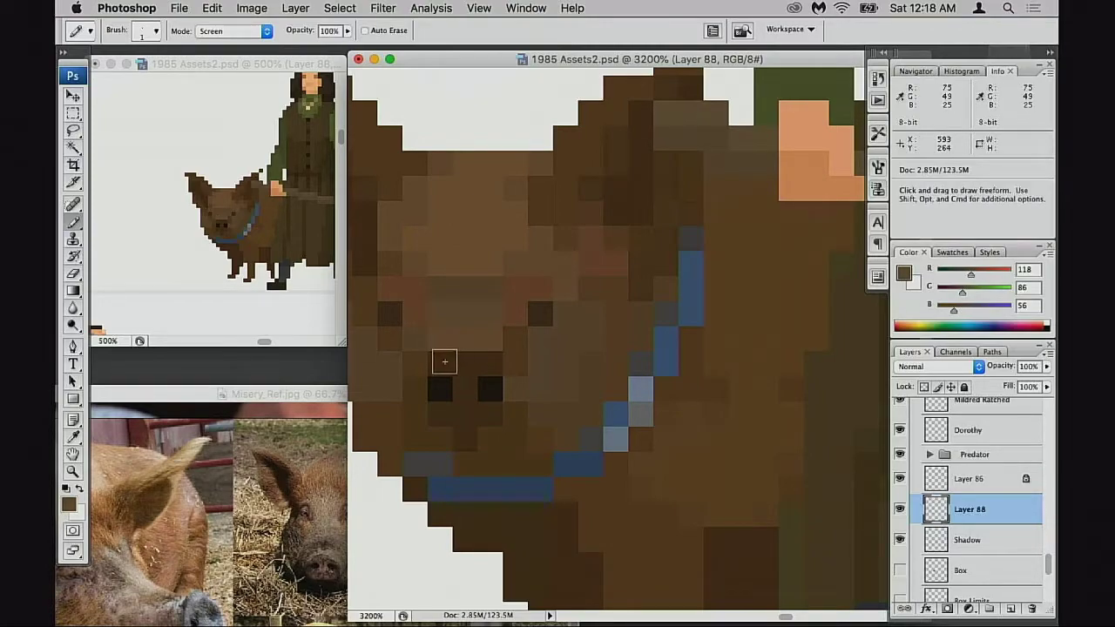
key(super+z)
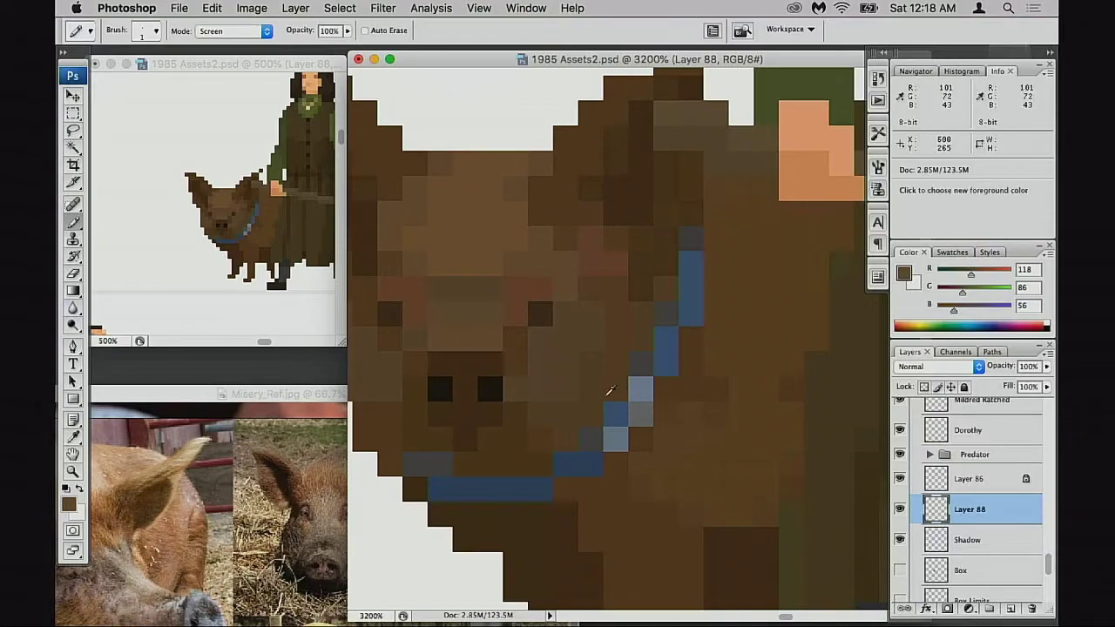
Add a light highlight pixel above one of the pig's nostrils with sampled RGB 120, 120, 120 in Screen mode at 20% opacity
alt+click(639, 391)
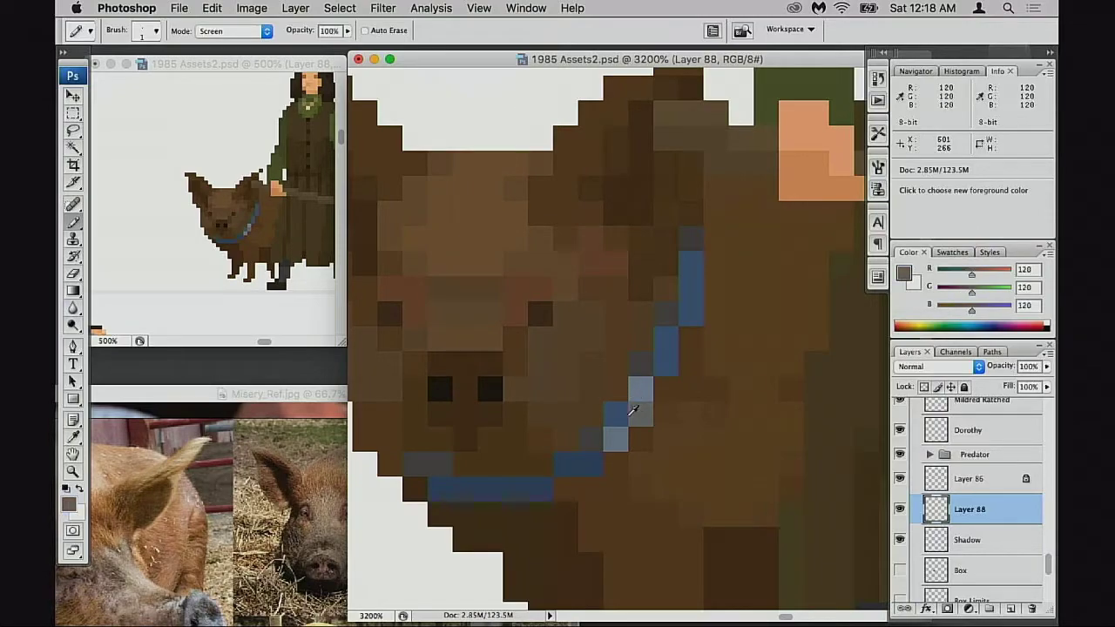
key(super+z)
click(445, 365)
key(super+z)
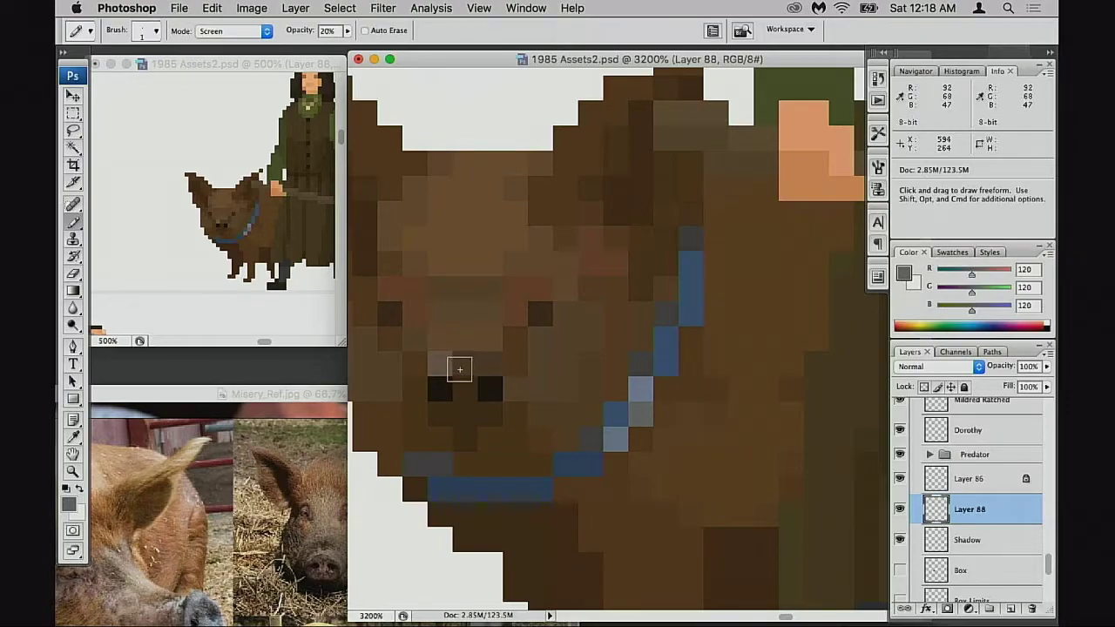
click(440, 362)
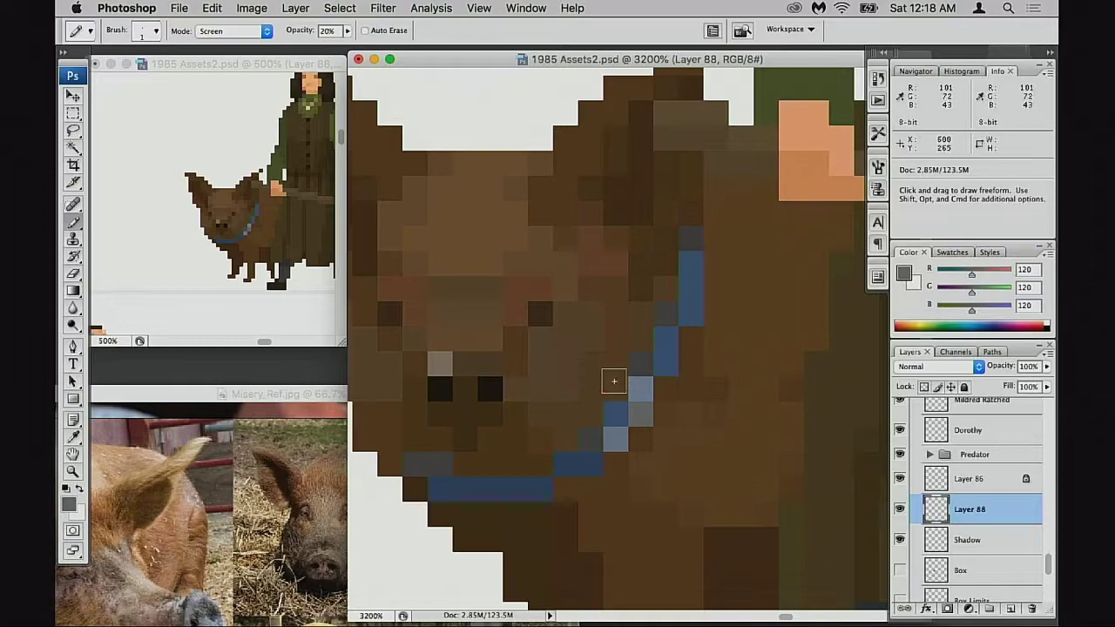
Try a matching highlight at the other end of the pig's snout with sampled RGB 145, 129, 115 in Screen mode
scroll(600, 384, left, 2)
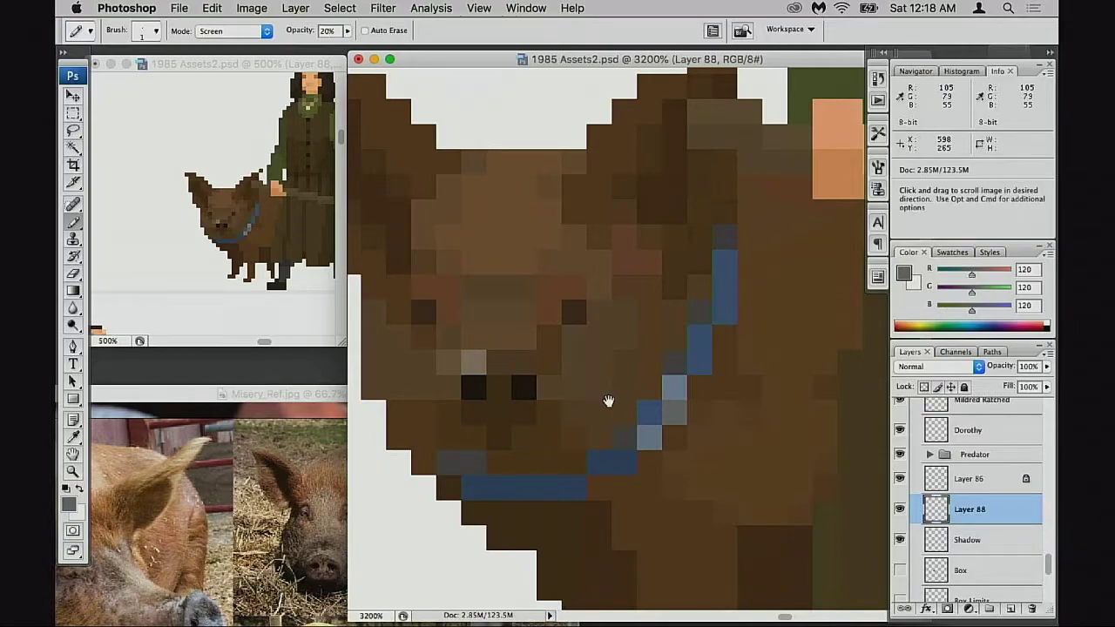
scroll(607, 401, up, 1)
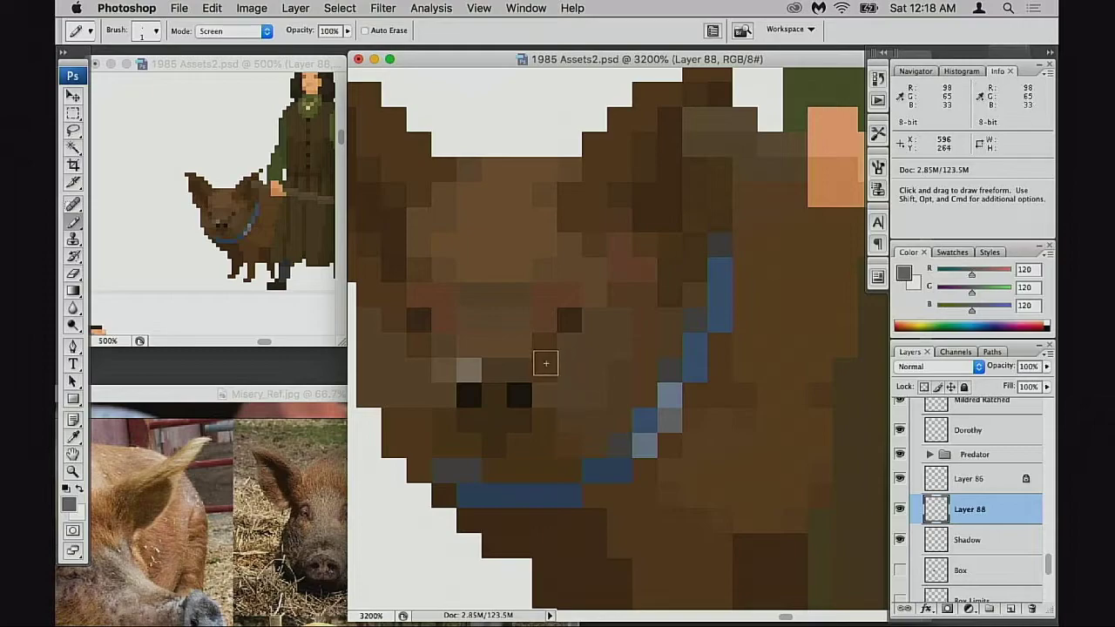
alt+click(476, 377)
click(545, 378)
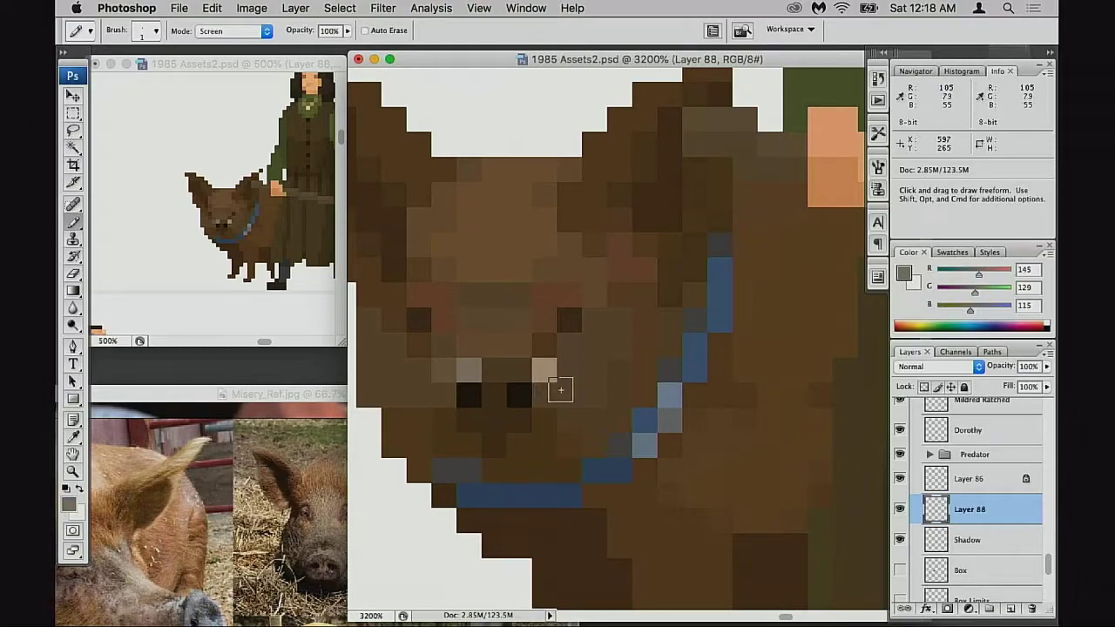
key(super+z)
key(3)
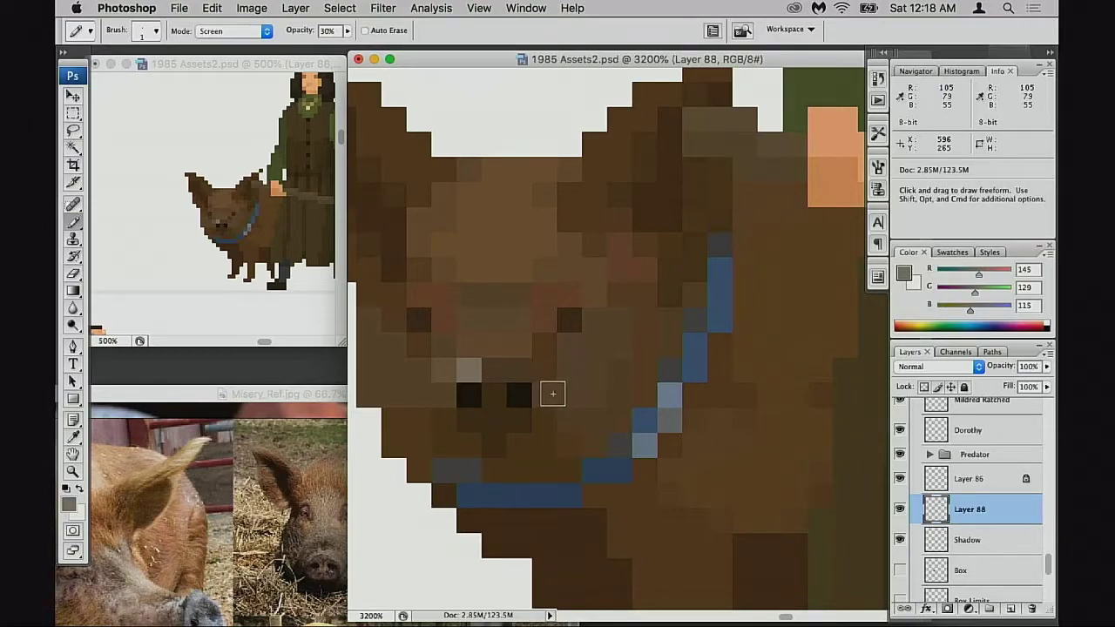
Refine the snout pixels around the pig's nostrils with sampled RGB 75, 49, 25 and RGB 91, 61, 30 in Normal mode at 100% opacity
alt+click(533, 398)
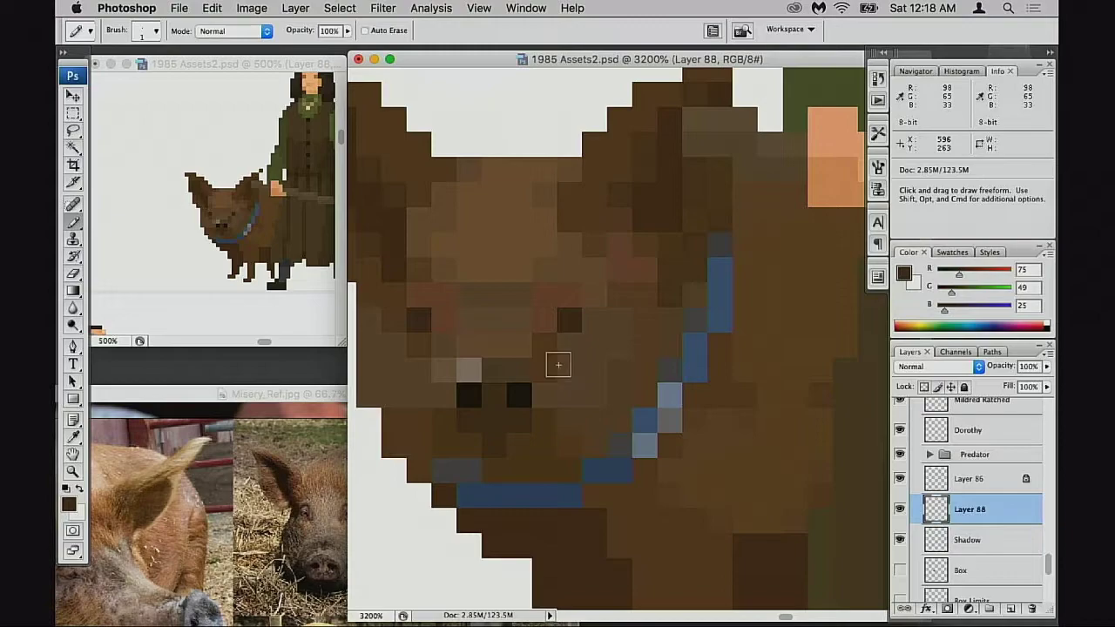
click(447, 397)
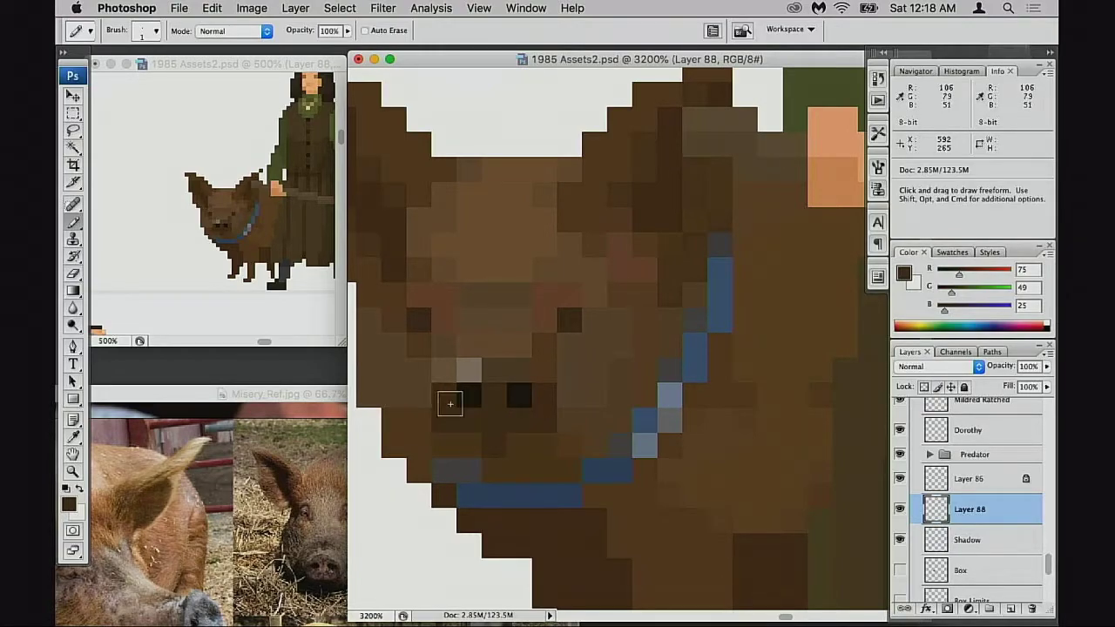
alt+click(537, 427)
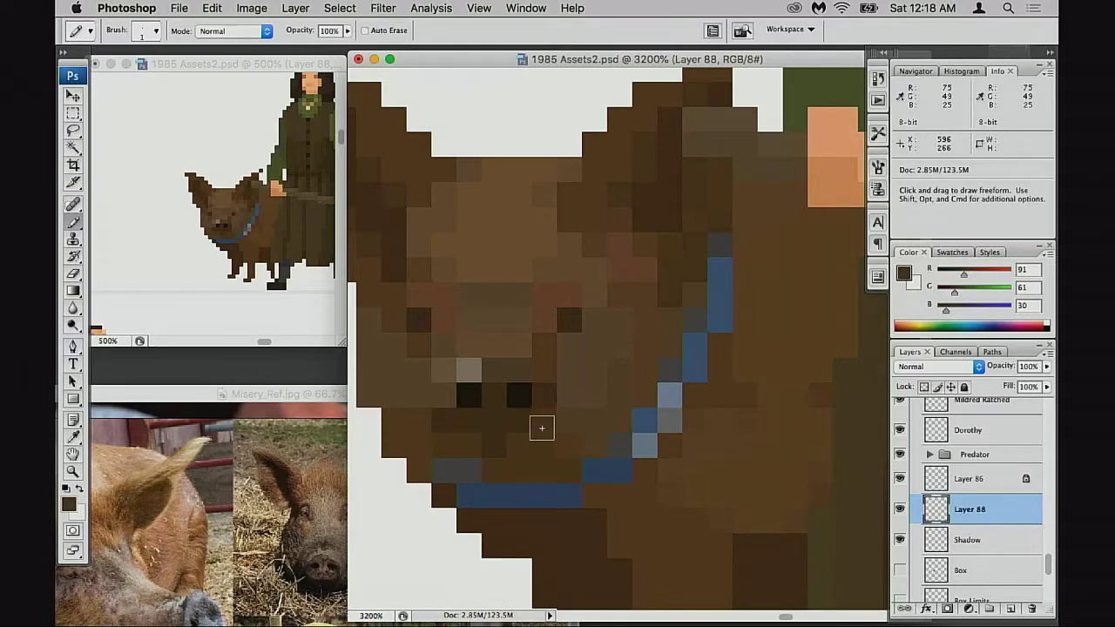
alt+click(442, 393)
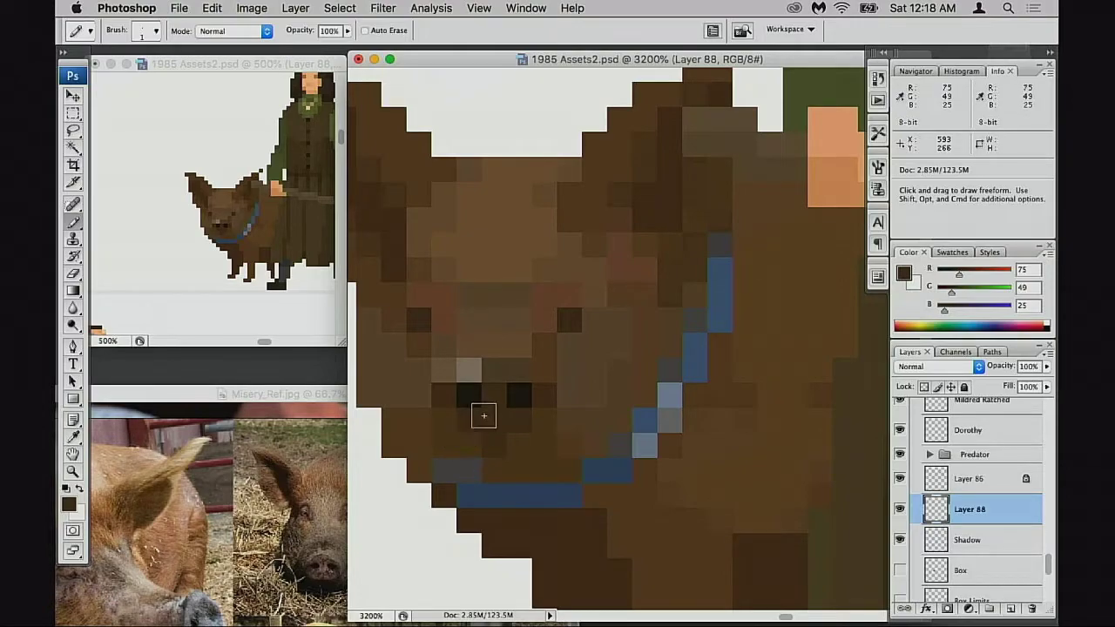
Try to darken the pig's forehead above the eyes with sampled RGB 105, 79, 55
key(space)
drag(491, 424, 477, 456)
drag(529, 380, 523, 408)
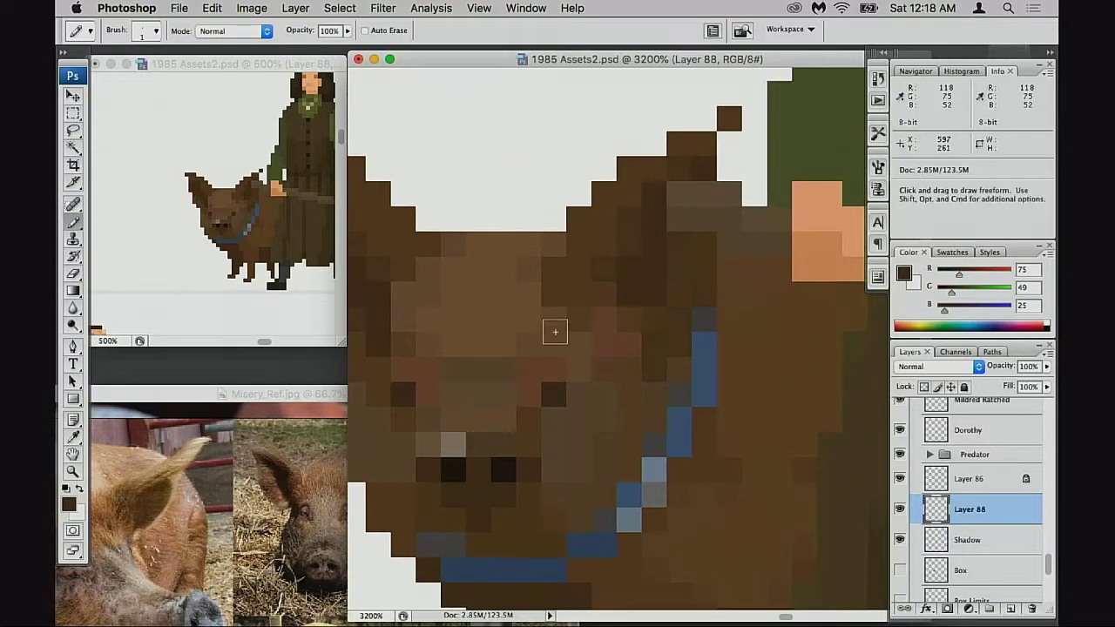
alt+click(486, 356)
mouse_move(519, 291)
mouse_down()
mouse_move(459, 285)
mouse_move(442, 296)
mouse_move(454, 290)
mouse_move(502, 321)
mouse_move(528, 314)
mouse_move(564, 337)
mouse_up()
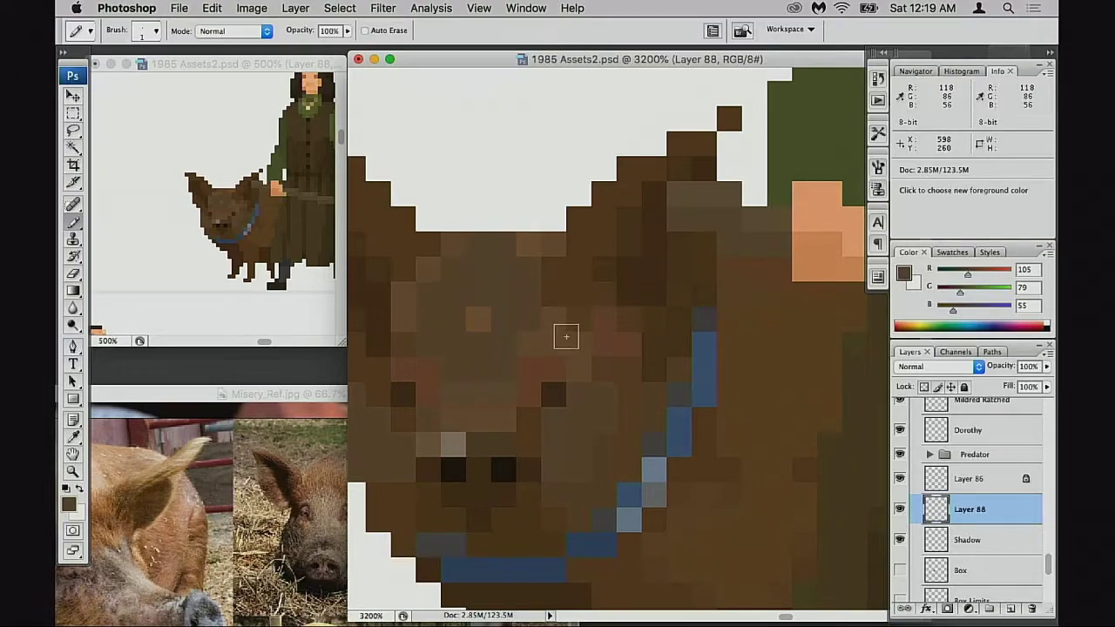
key(ctrl+alt+z)
Blend the shading across the pig's forehead with alternately sampled RGB 118, 86, 56 and RGB 130, 92, 57
alt+click(423, 286)
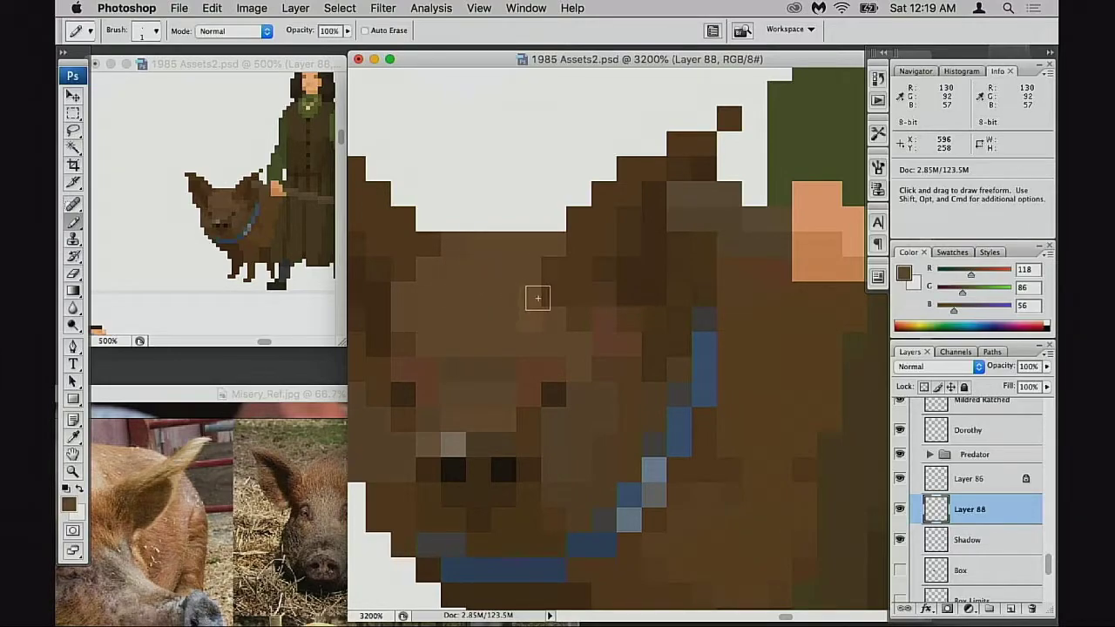
alt+click(535, 294)
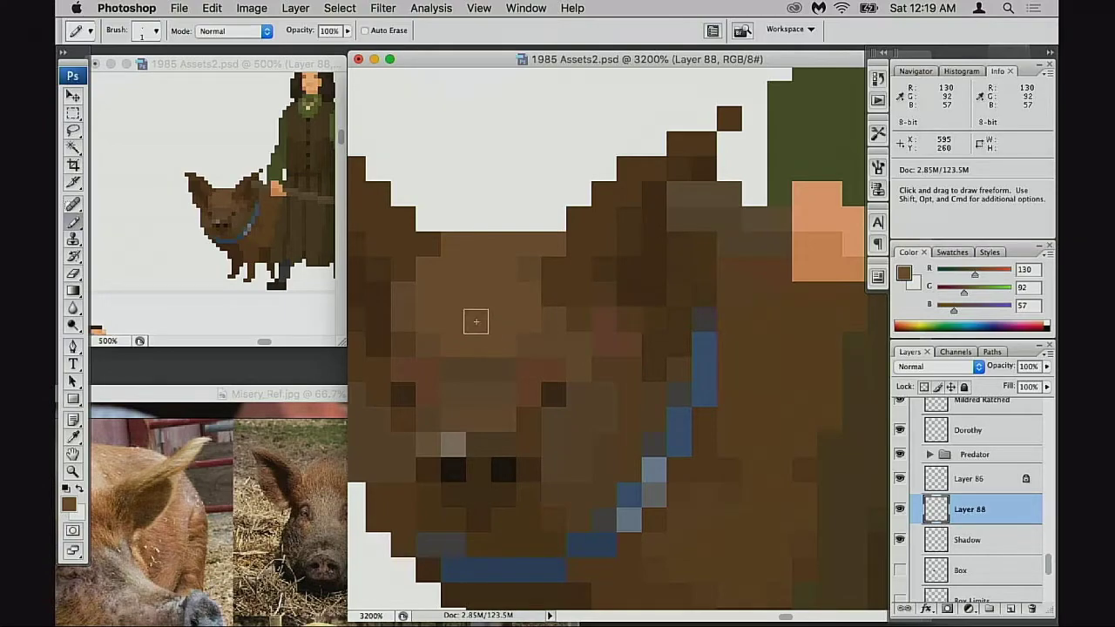
alt+click(450, 328)
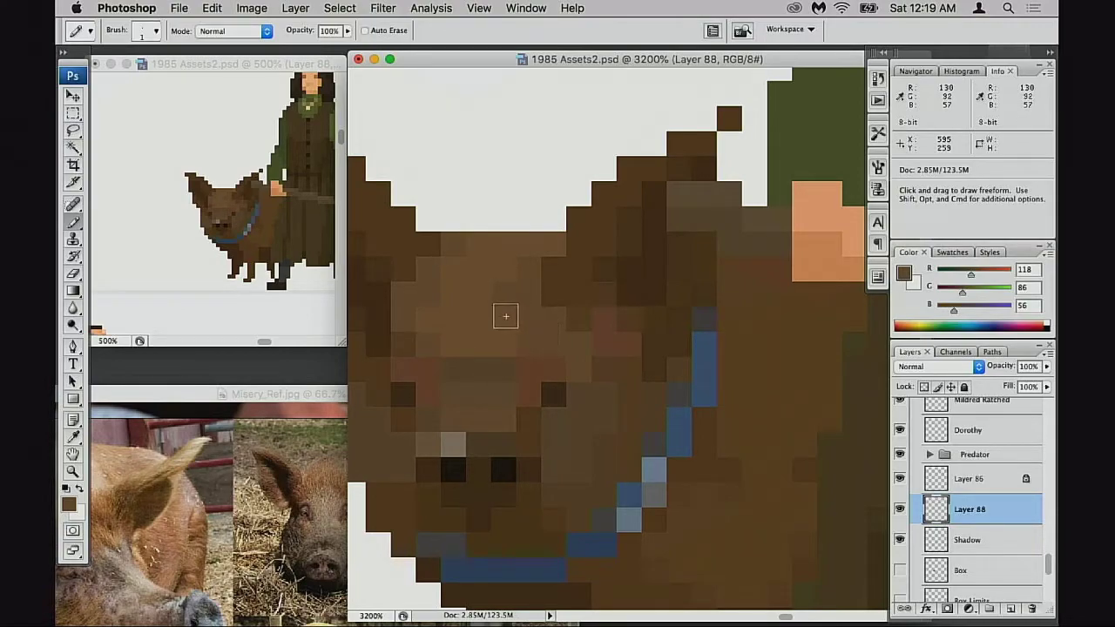
alt+click(508, 314)
alt+click(432, 298)
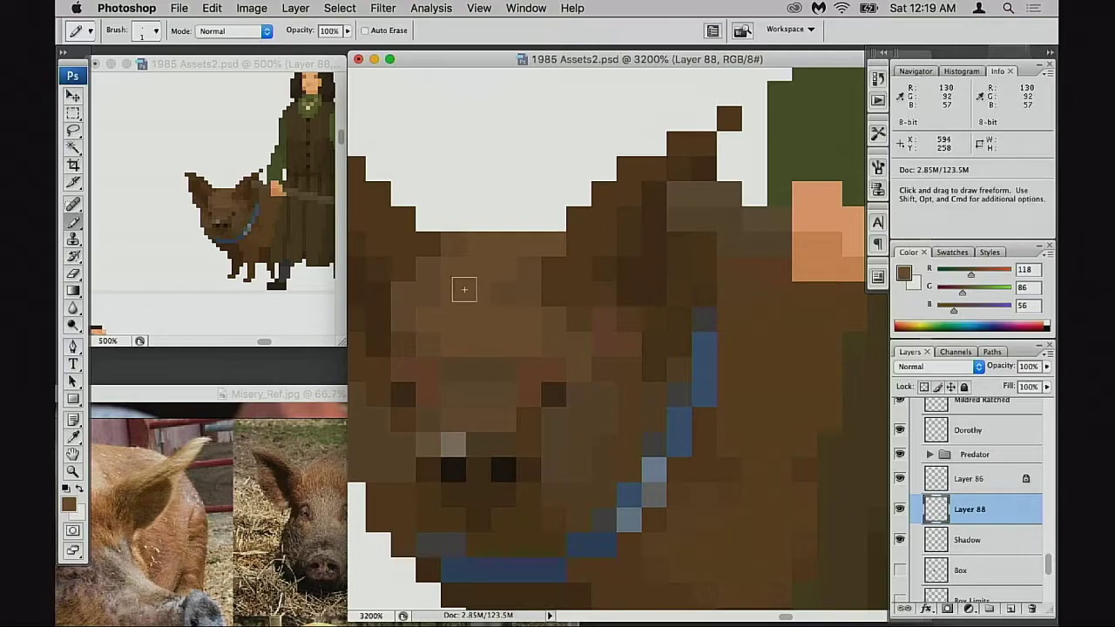
alt+click(471, 296)
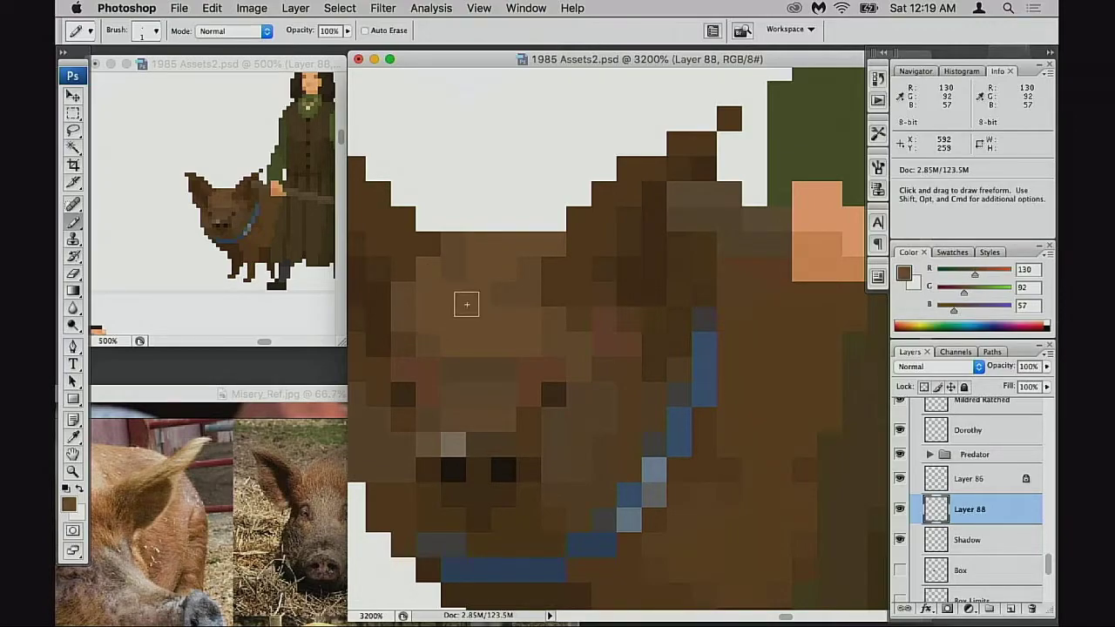
alt+click(442, 266)
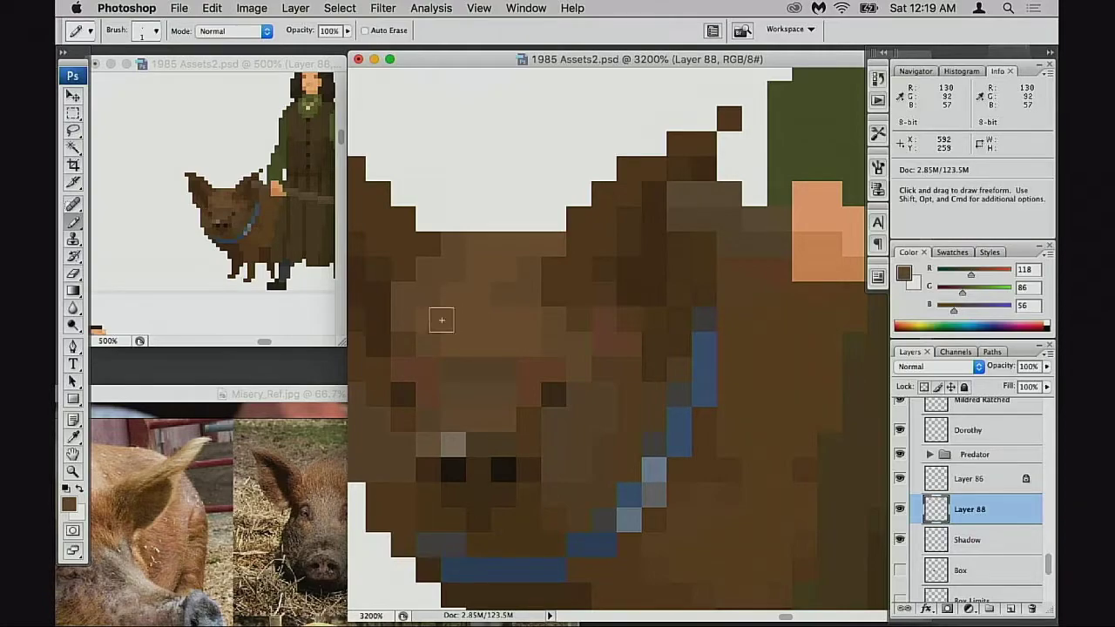
Check the pig photo in Misery_Ref.jpg and touch up the forehead above the eye nearer the collar with RGB 118, 86, 56 and 130, 92, 57
click(276, 505)
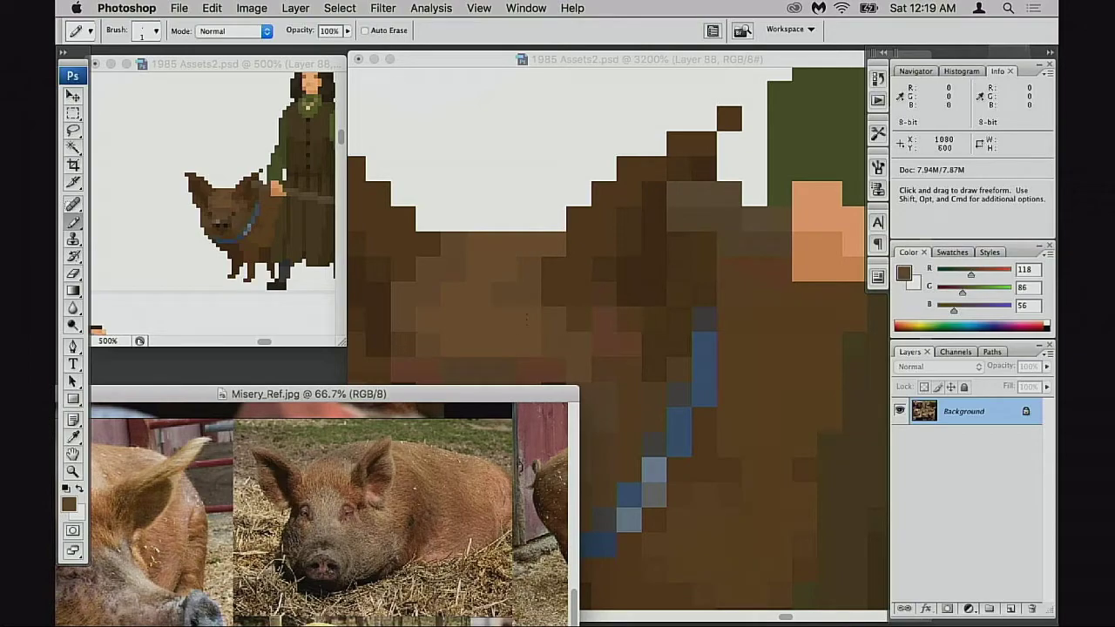
click(527, 319)
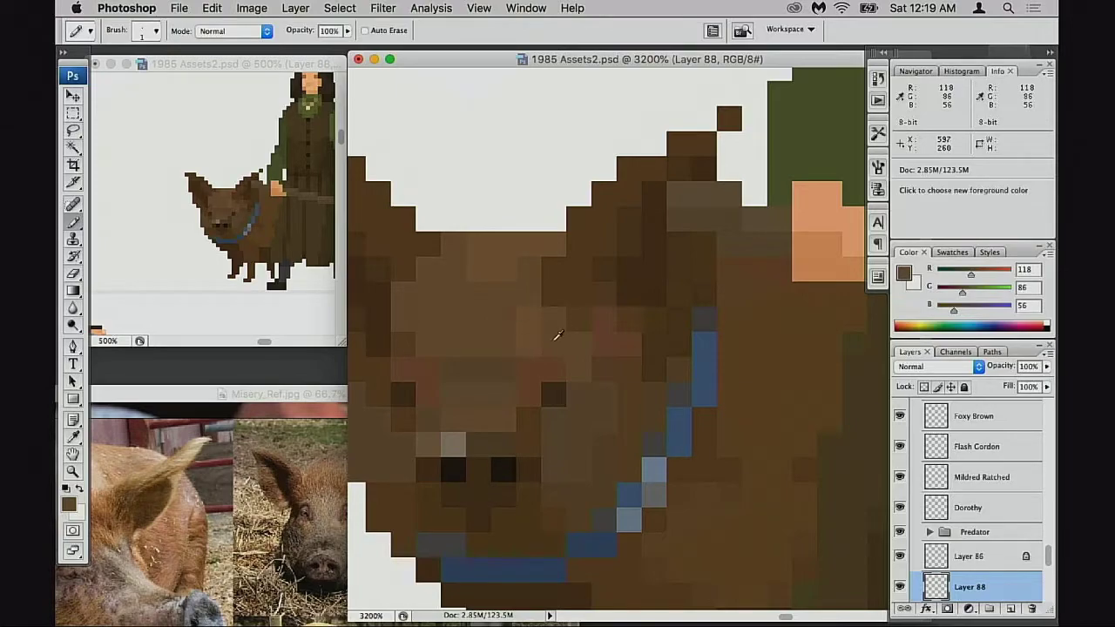
alt+click(527, 337)
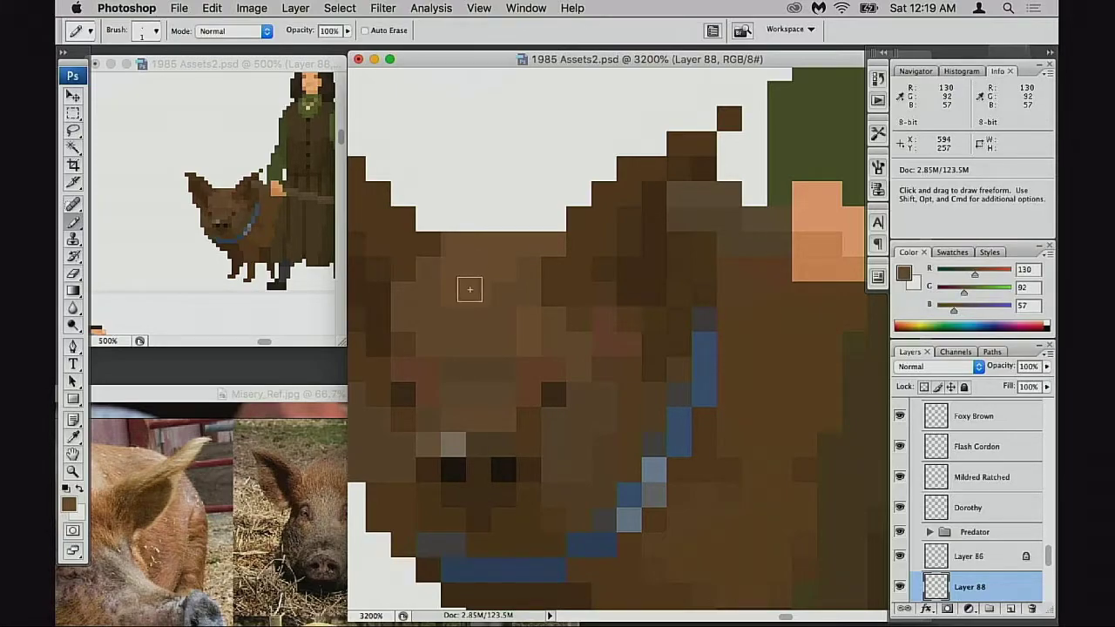
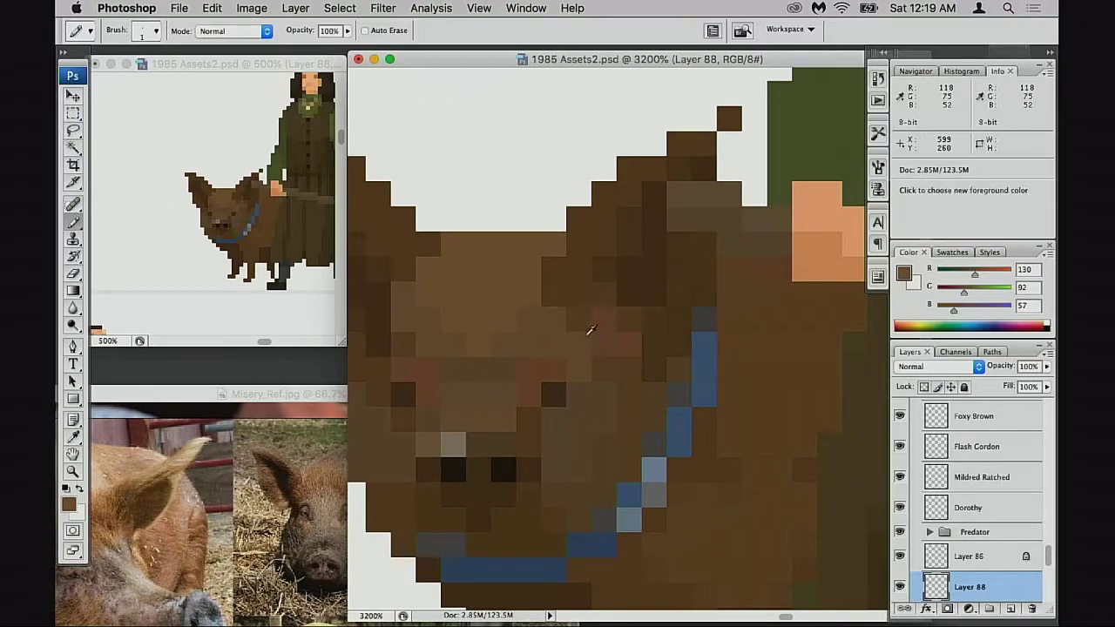
Touch up the pig's face and outer cheek edge with browns sampled from its face, using RGB 98, 65, 33 for the cheek
alt+click(593, 376)
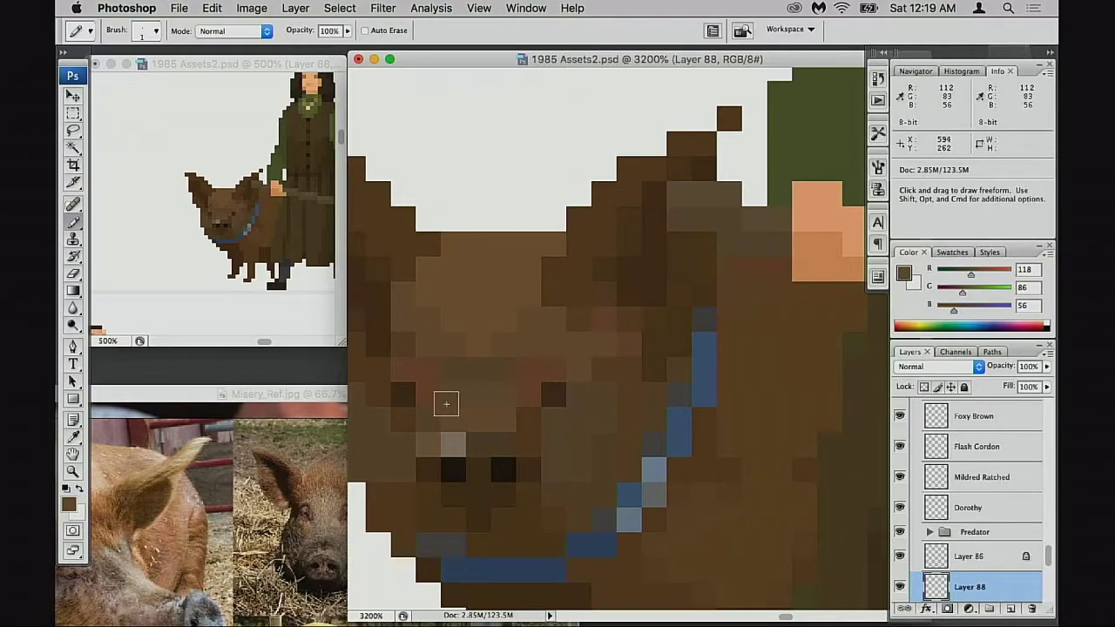
scroll(448, 406, left, 3)
scroll(447, 406, down, 1)
alt+click(474, 380)
alt+click(473, 380)
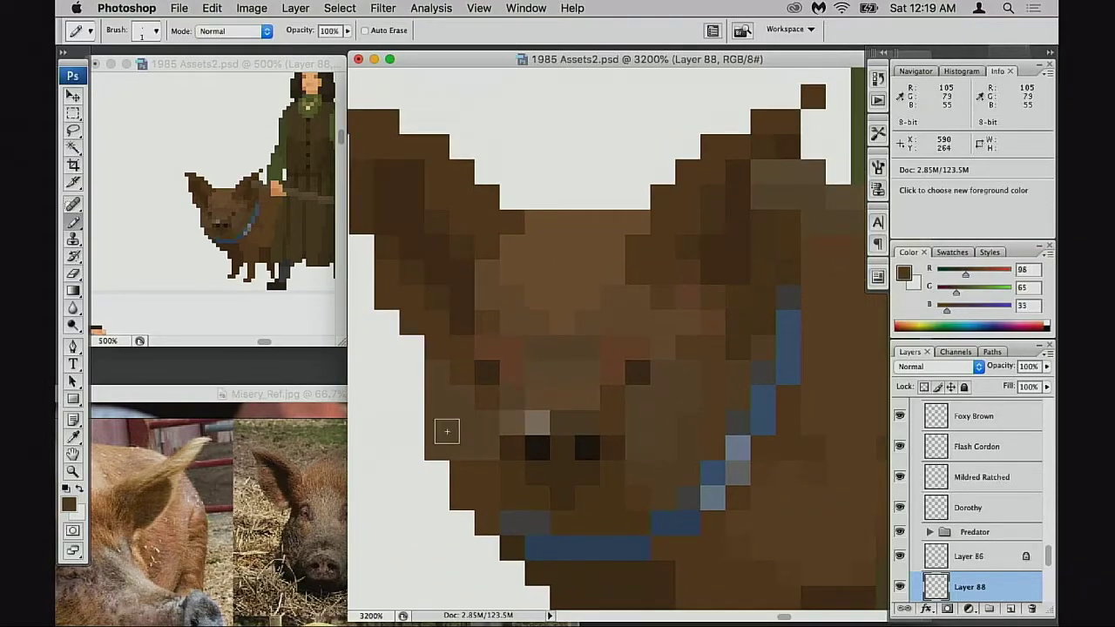
click(445, 445)
Sample dark brown RGB 85, 56, 28 and shade the inner pixels of the pig's left ear
drag(513, 410, 520, 467)
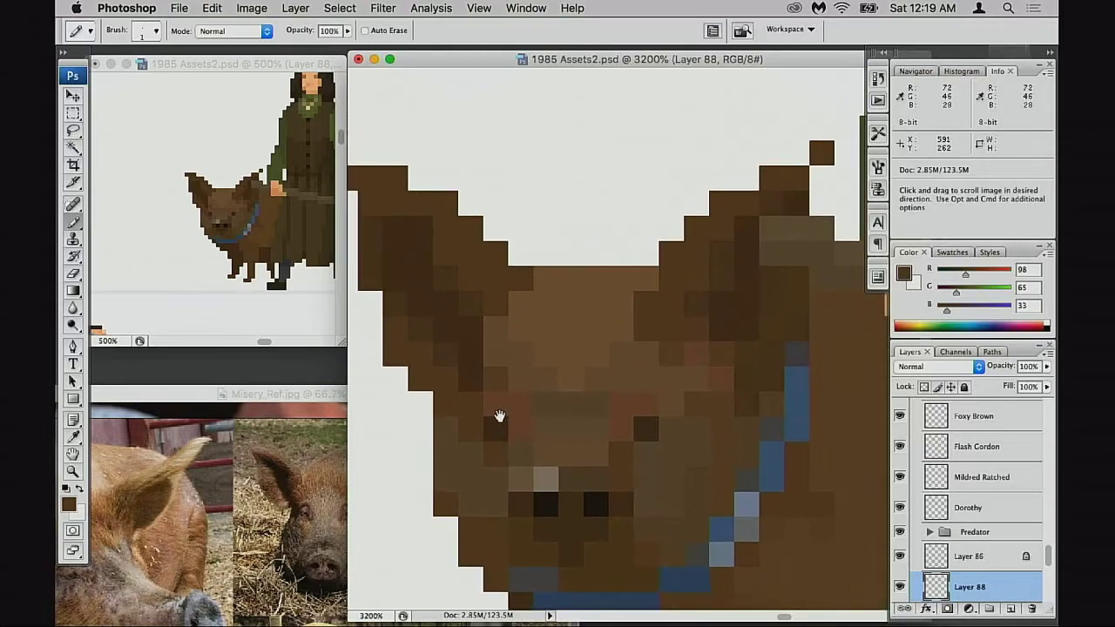
drag(496, 371, 542, 430)
alt+click(470, 388)
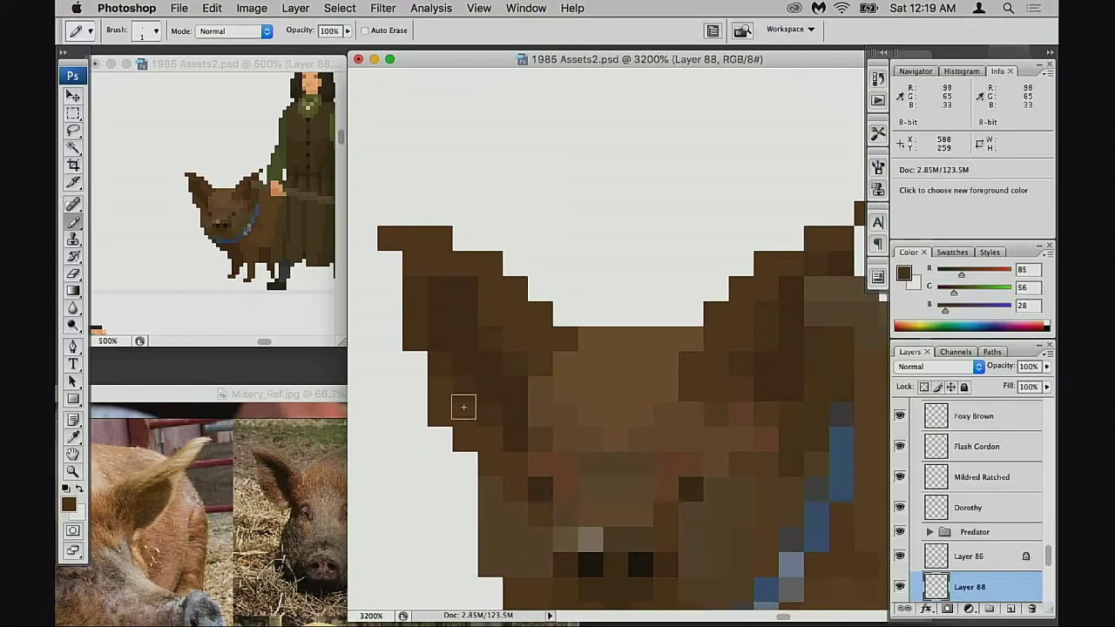
drag(492, 391, 494, 421)
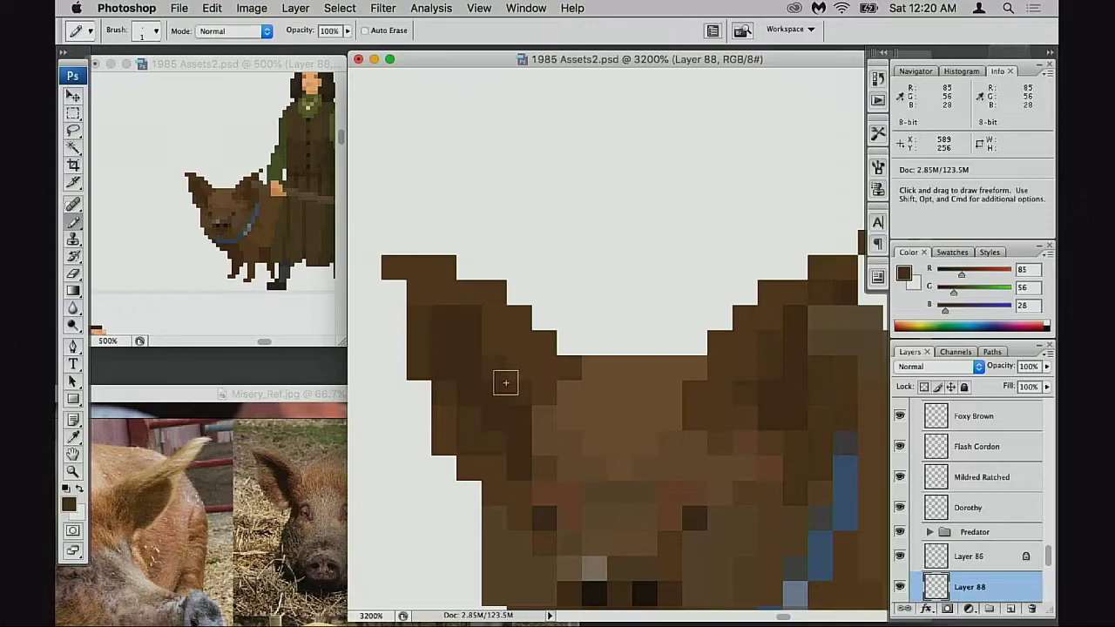
Try highlighting the upper edge of the pig's left ear with light brown RGB 130, 92, 57, and undo the strokes
scroll(527, 381, down, 1)
scroll(527, 380, left, 1)
alt+click(637, 382)
mouse_move(541, 331)
mouse_down()
mouse_move(540, 316)
mouse_move(552, 341)
mouse_move(560, 331)
mouse_move(520, 306)
mouse_up()
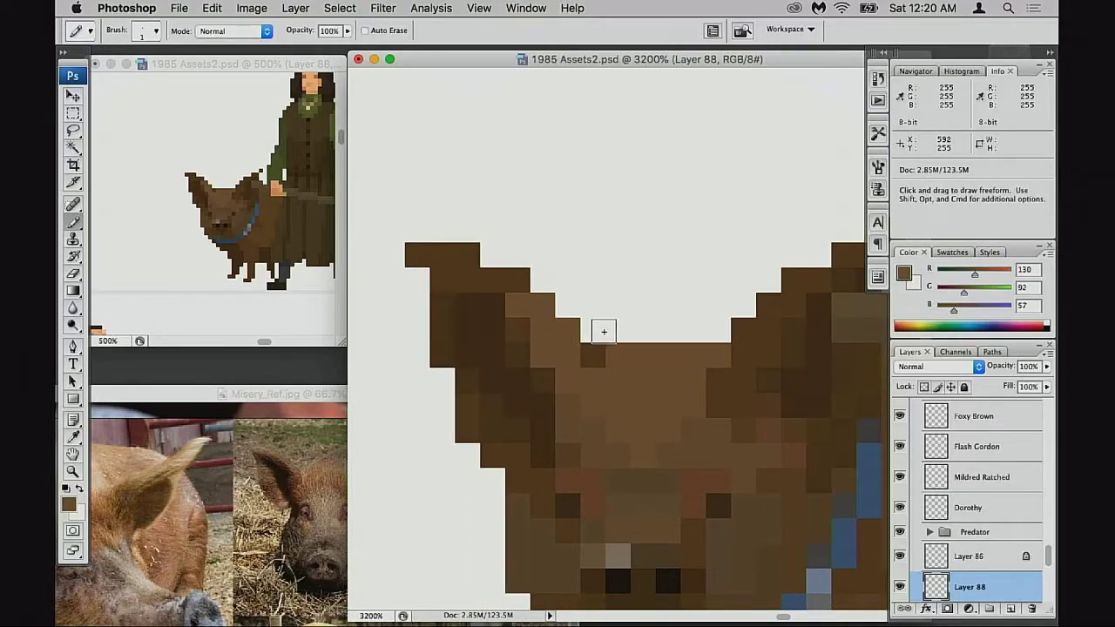
key(super+z)
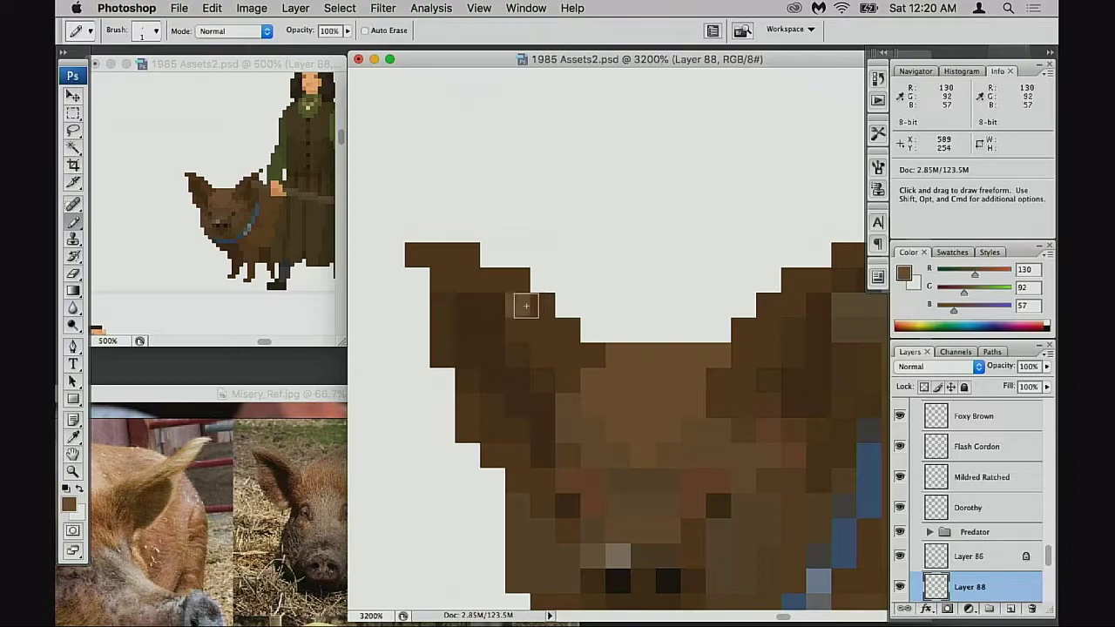
mouse_move(522, 304)
mouse_down()
mouse_move(459, 257)
mouse_move(506, 281)
mouse_move(590, 350)
mouse_up()
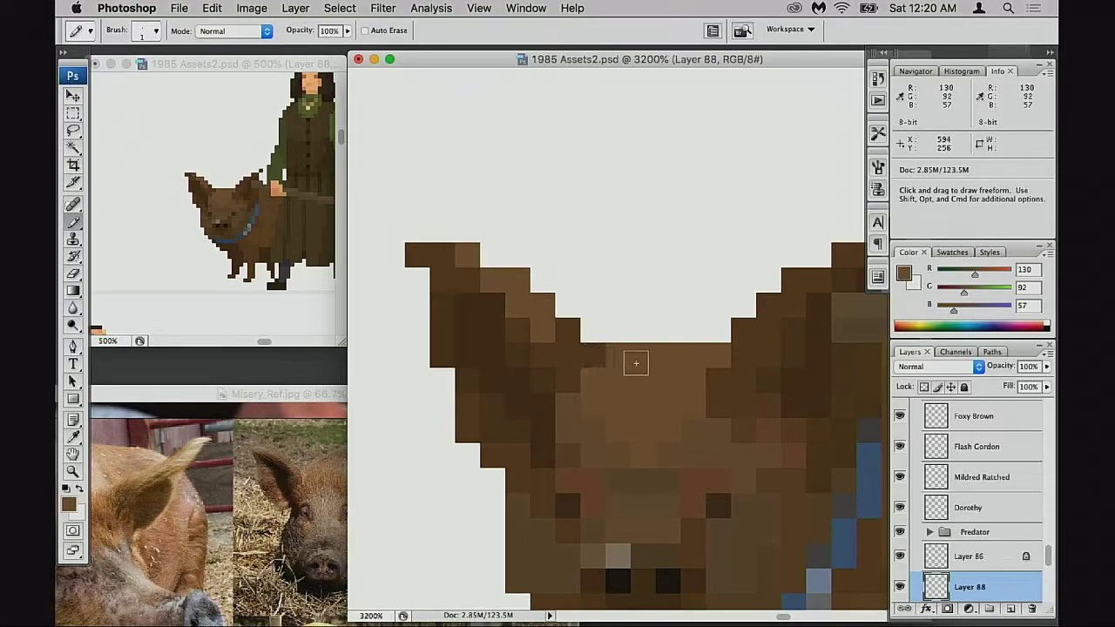
key(super)
key(super+alt+z)
key(super+alt+z)
key(super+alt+z)
key(super+alt+z)
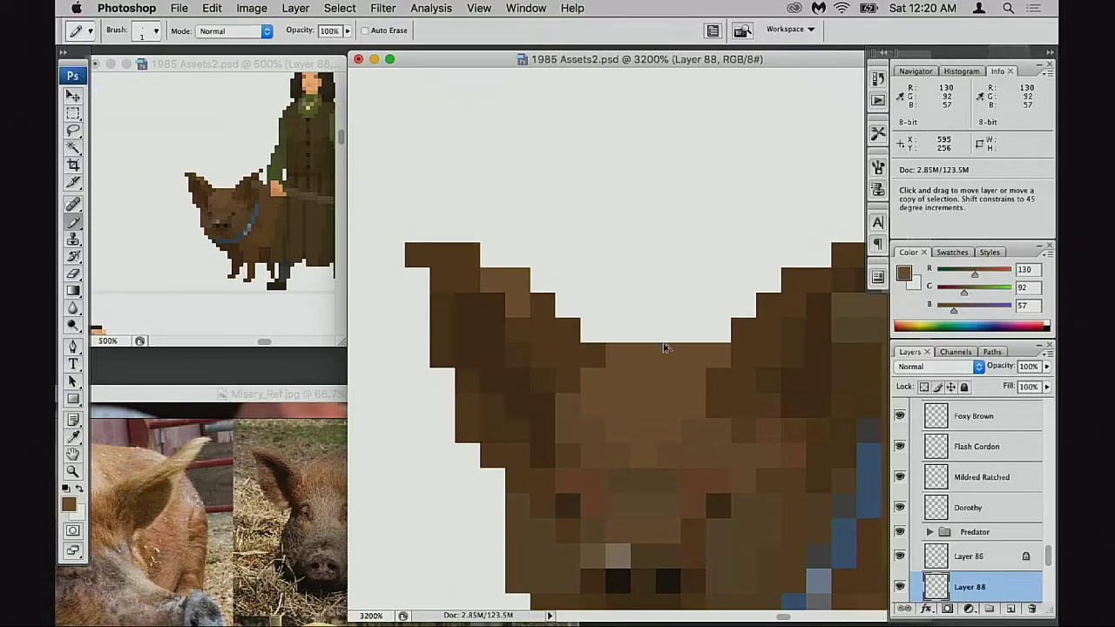
key(alt)
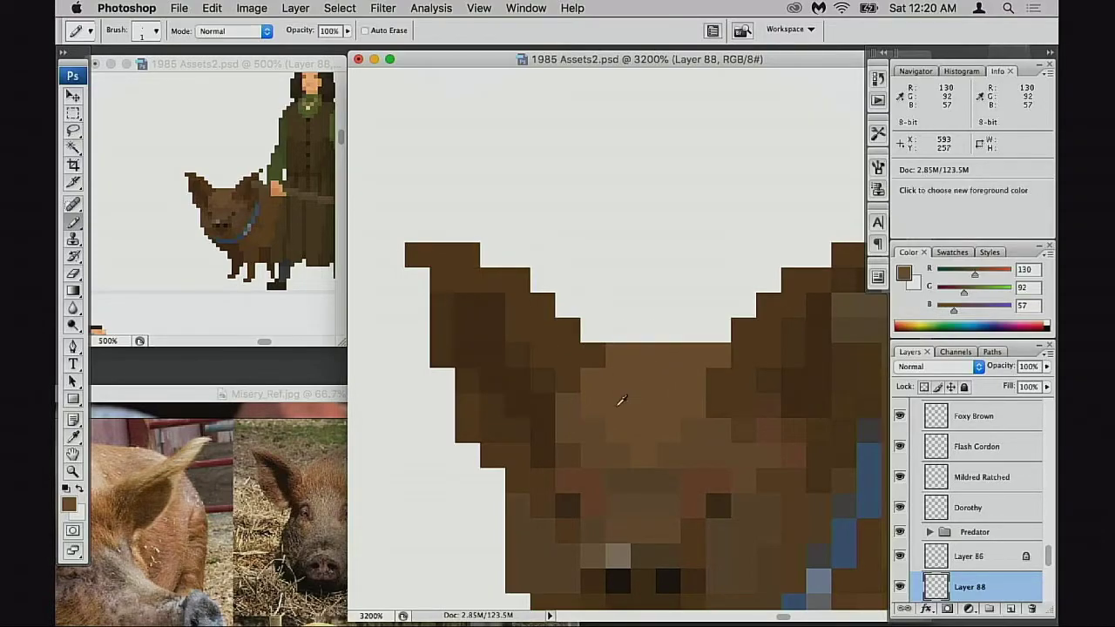
Try the ear-edge highlight with the darker sampled brown RGB 118, 86, 56, and undo it
alt+click(598, 447)
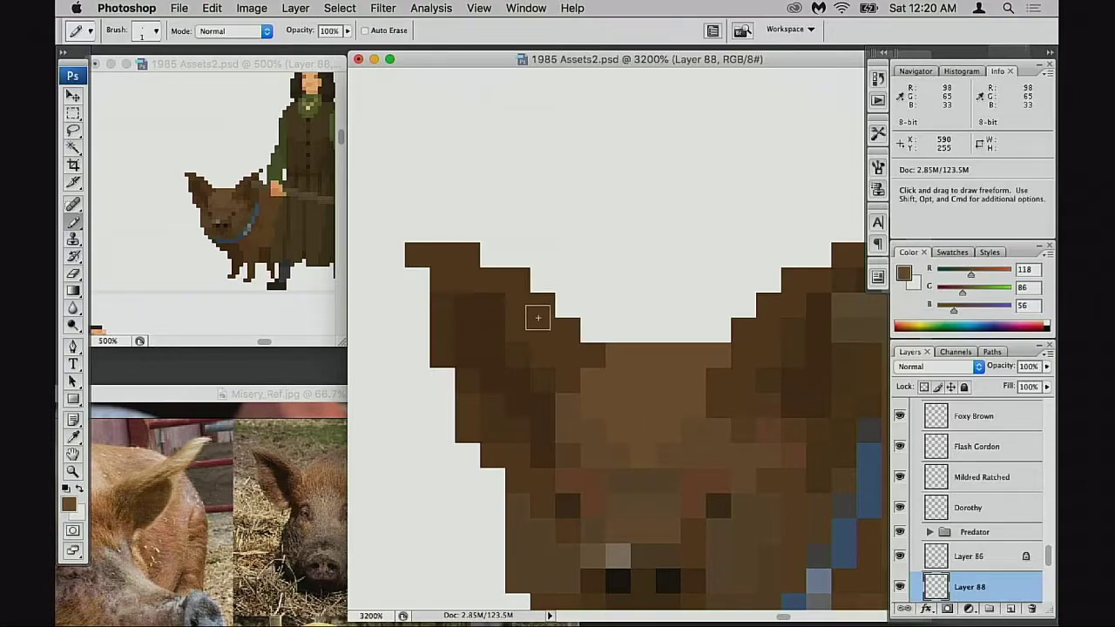
drag(540, 309, 560, 356)
key(super+z)
Highlight the upper edge of the left ear with RGB 105, 79, 55 at 40% opacity and RGB 104, 77, 51 at 100%
key(alt)
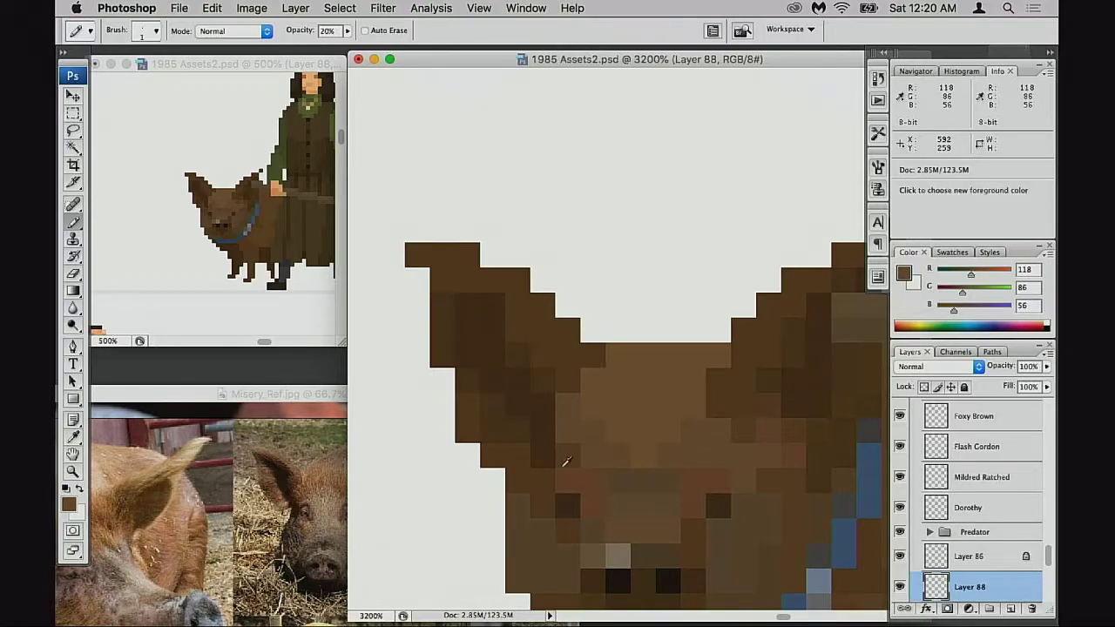
key(0)
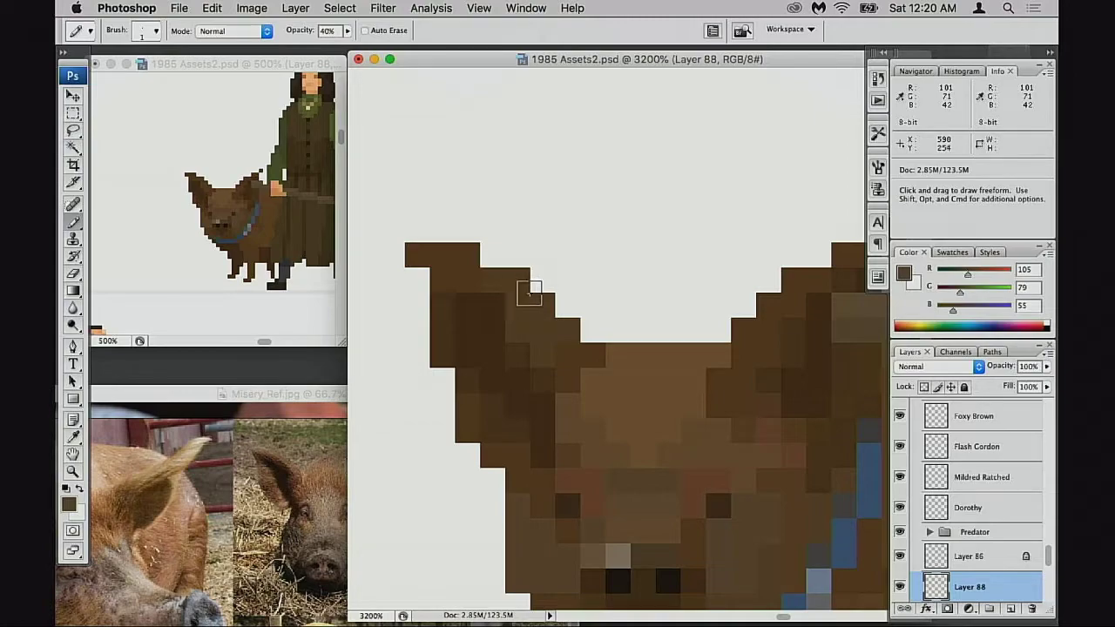
key(7)
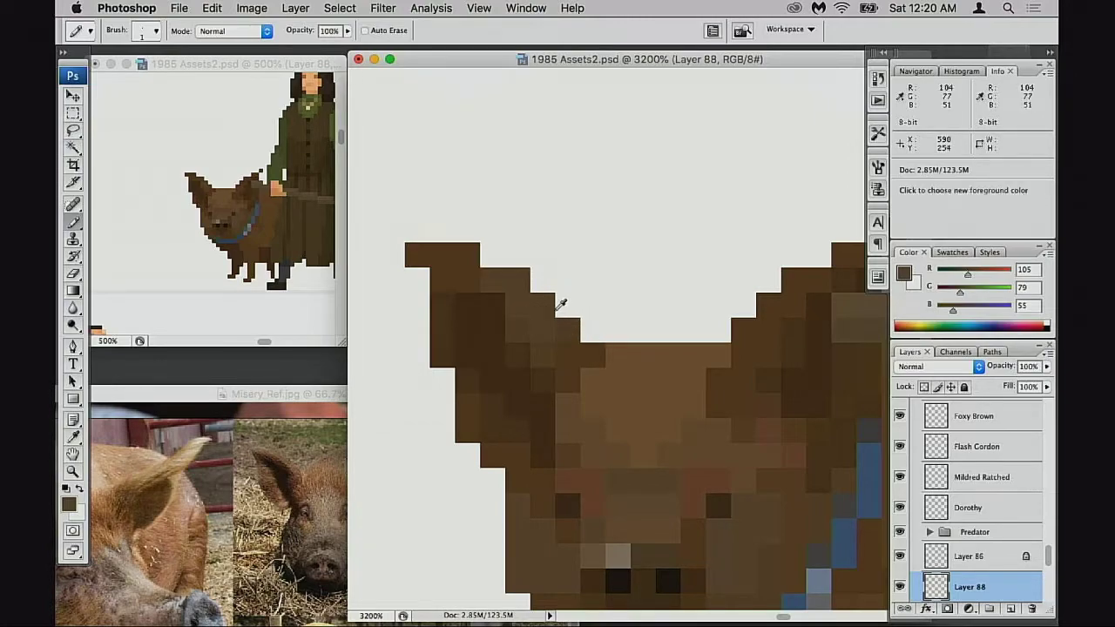
alt+click(522, 316)
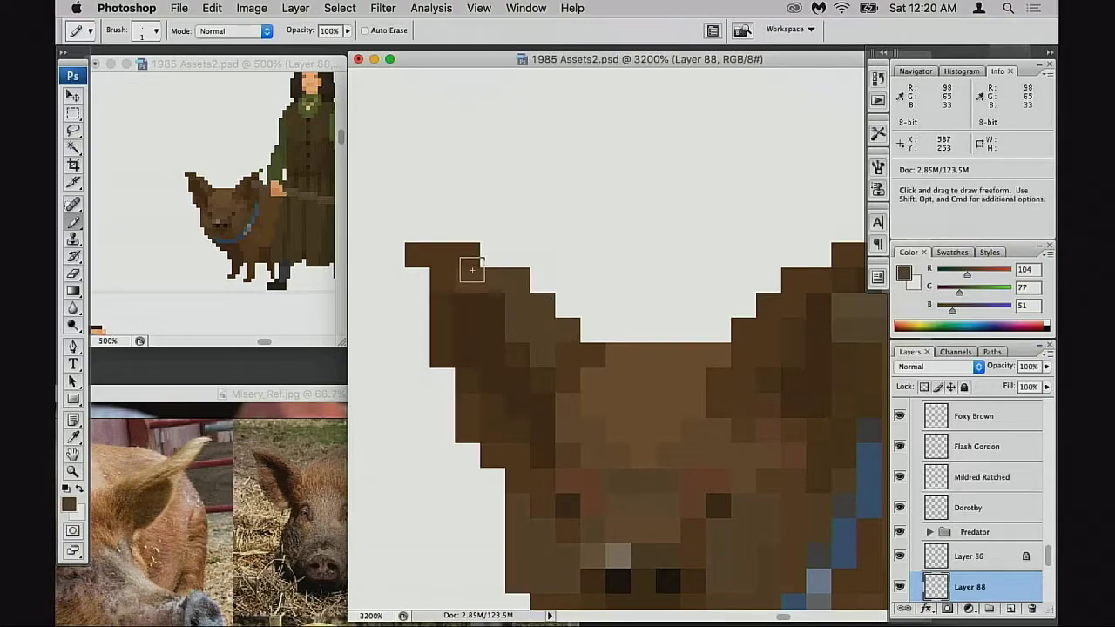
drag(537, 282, 471, 284)
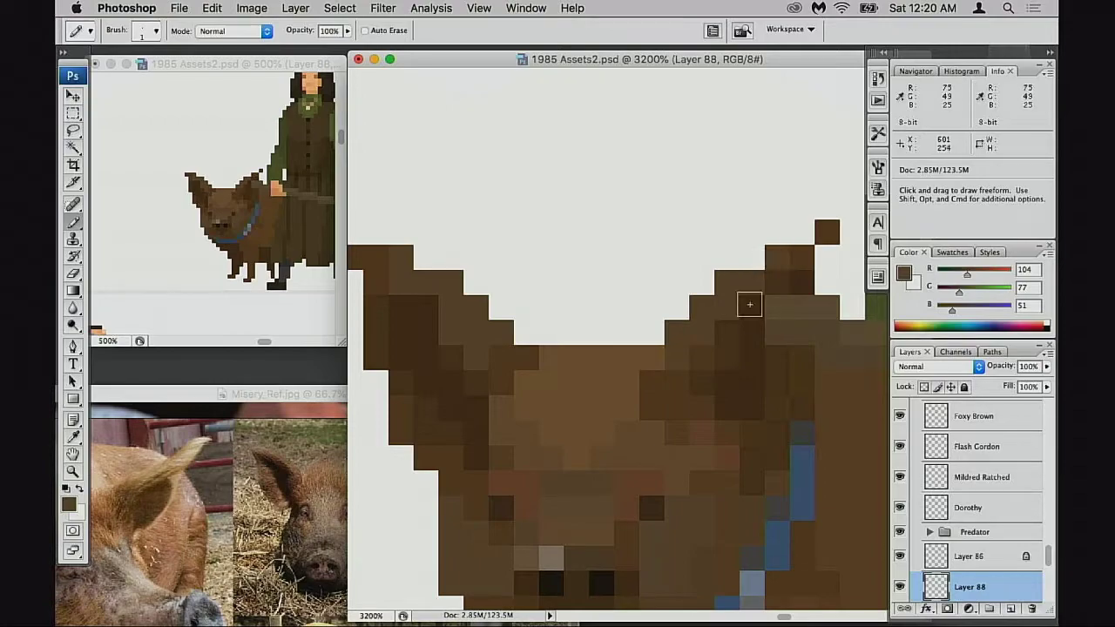
Paint the matching muted brown highlight, RGB 104, 77, 51, along the upper edge of the pig's right ear
drag(743, 331, 701, 291)
drag(701, 379, 684, 361)
alt+click(689, 378)
alt+click(695, 380)
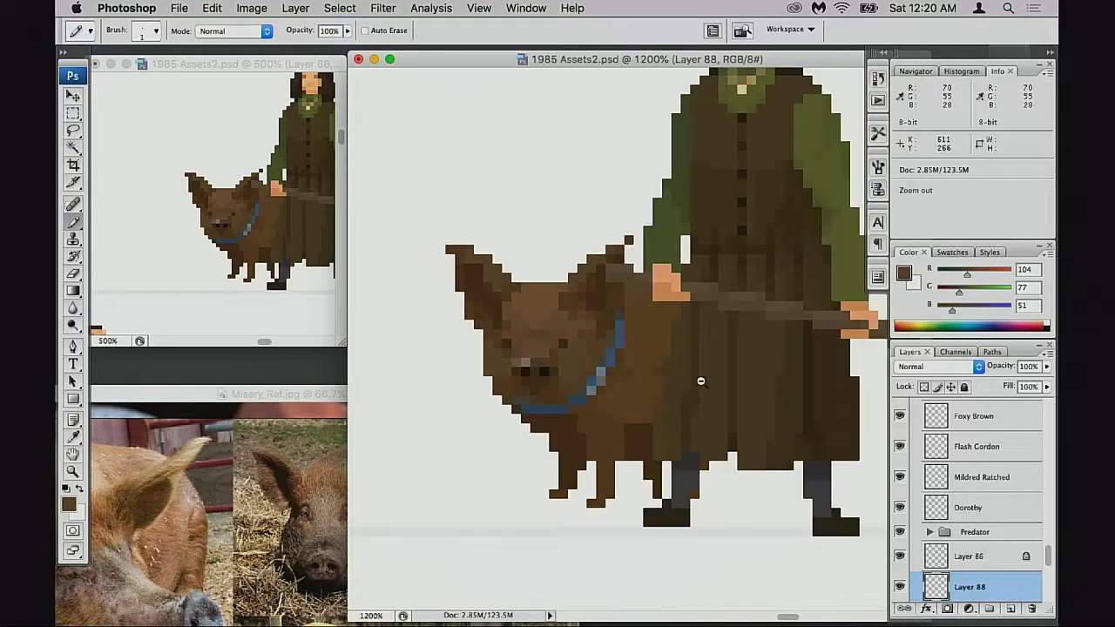
alt+click(699, 381)
drag(615, 382, 559, 378)
Try shifting the pig layer a few pixels left of the woman, and nudge it back to its original position
key(v)
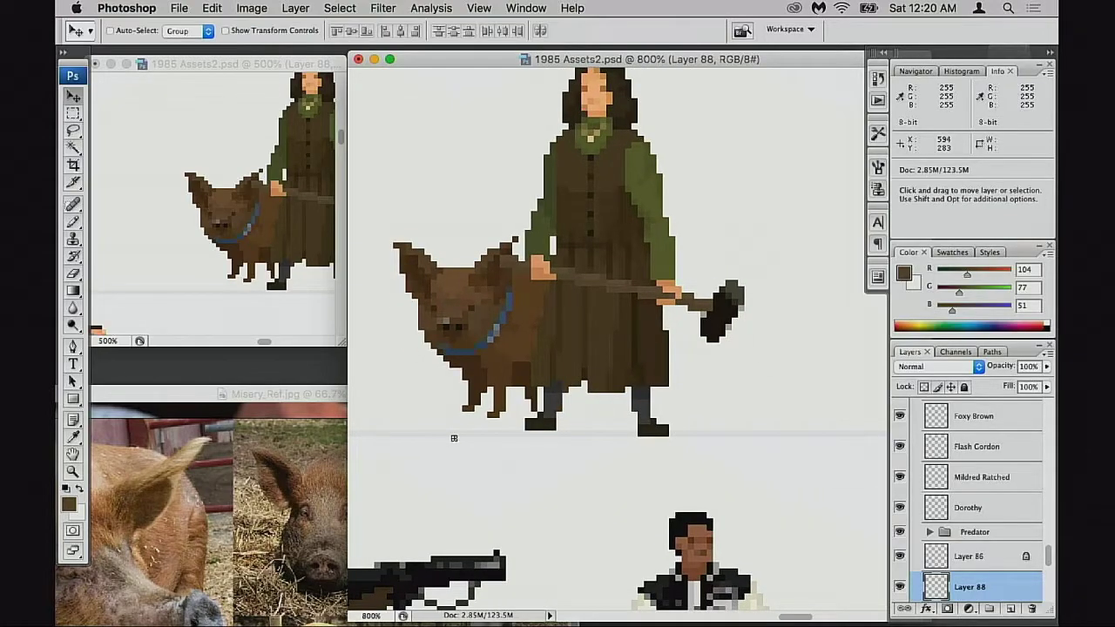
key(Left)
key(Left)
key(Left)
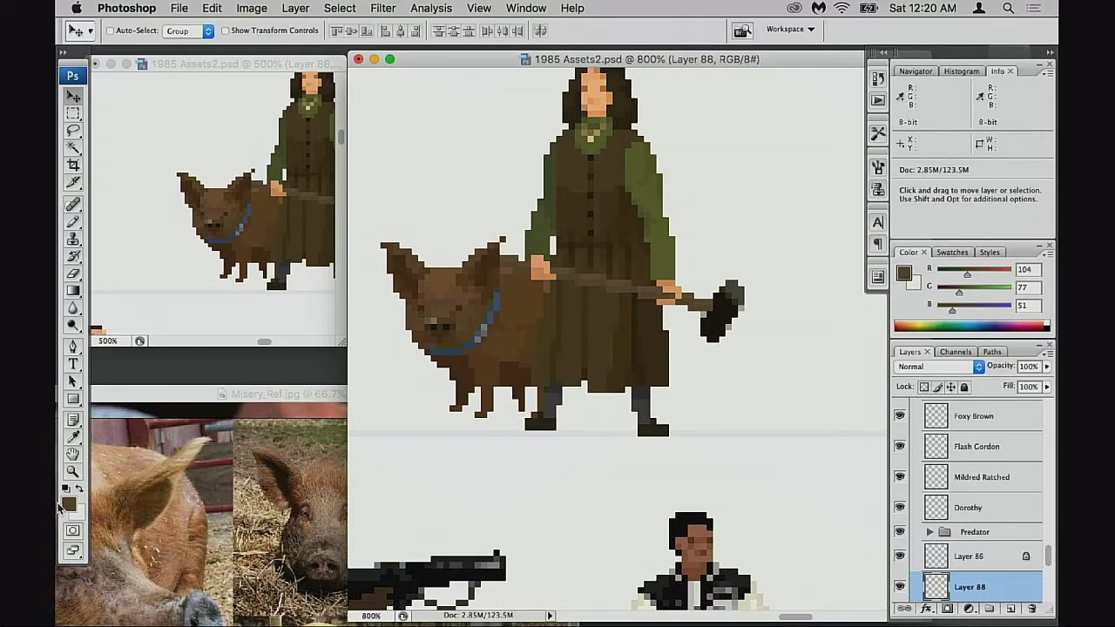
key(Right)
key(Right)
key(Right)
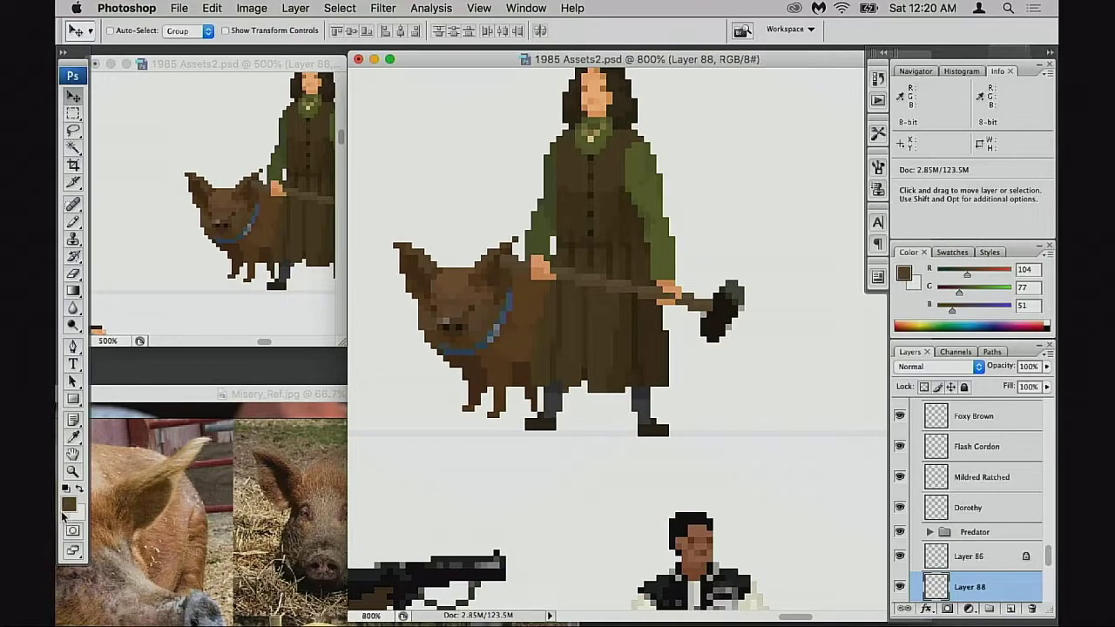
key(Left)
key(Right)
Select Layer 86 and switch to the Eraser for the hammer handle's end over the pig's ear
key(super+space)
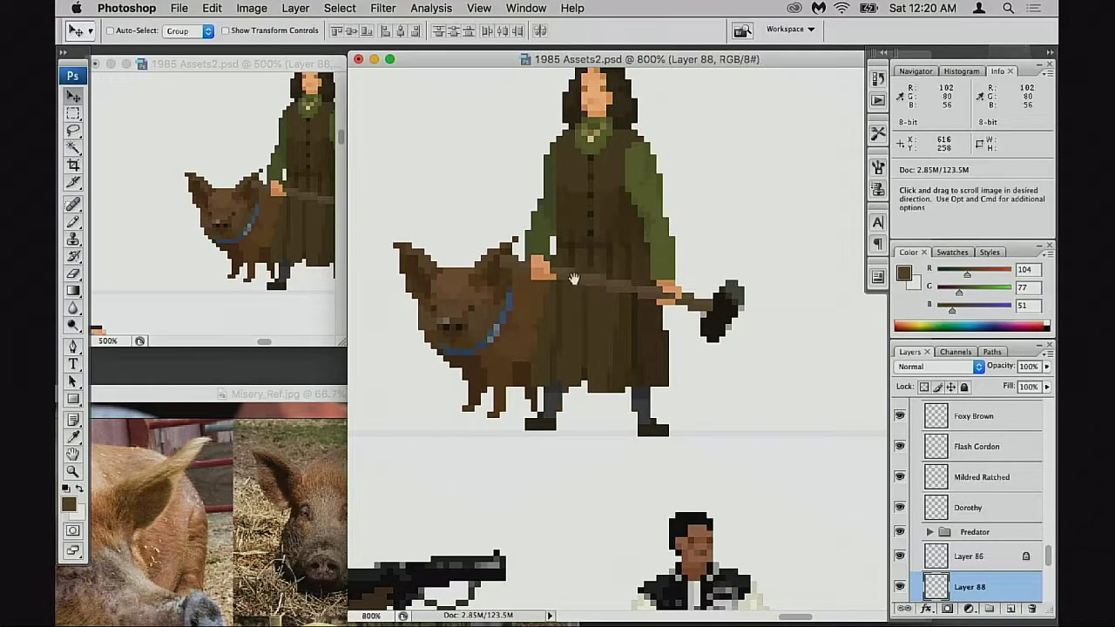
click(534, 297)
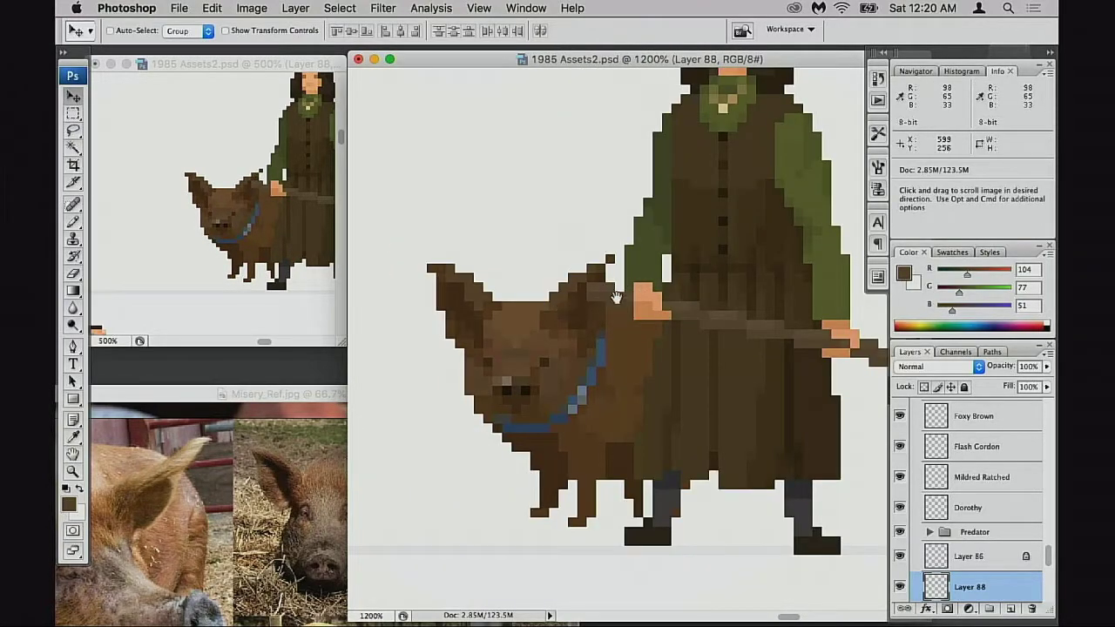
drag(587, 293, 576, 302)
scroll(925, 516, down, 5)
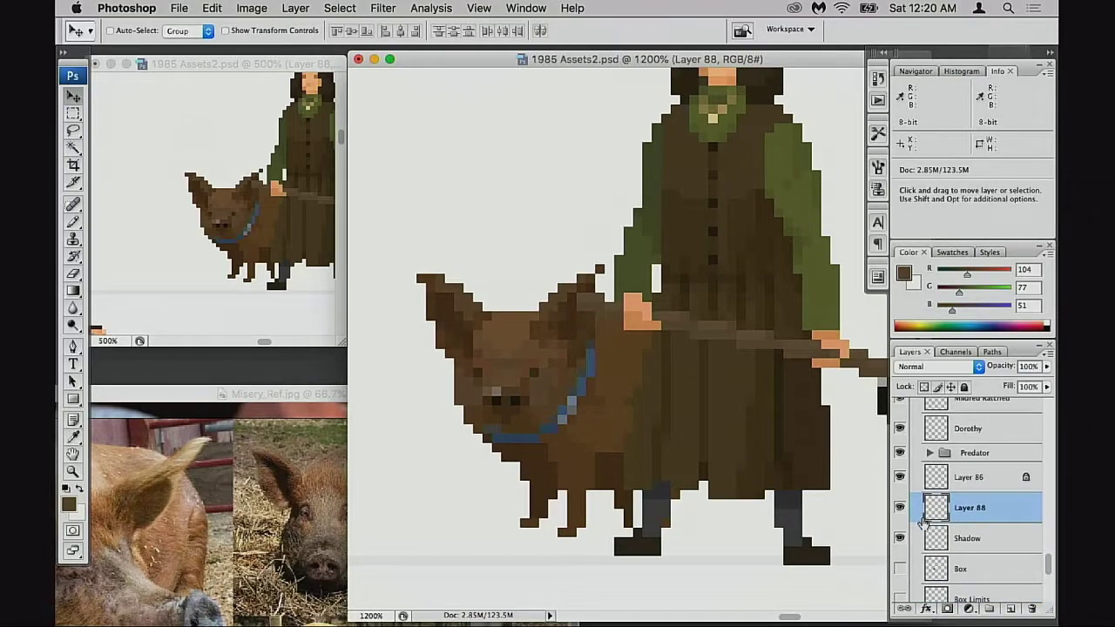
scroll(913, 480, up, 3)
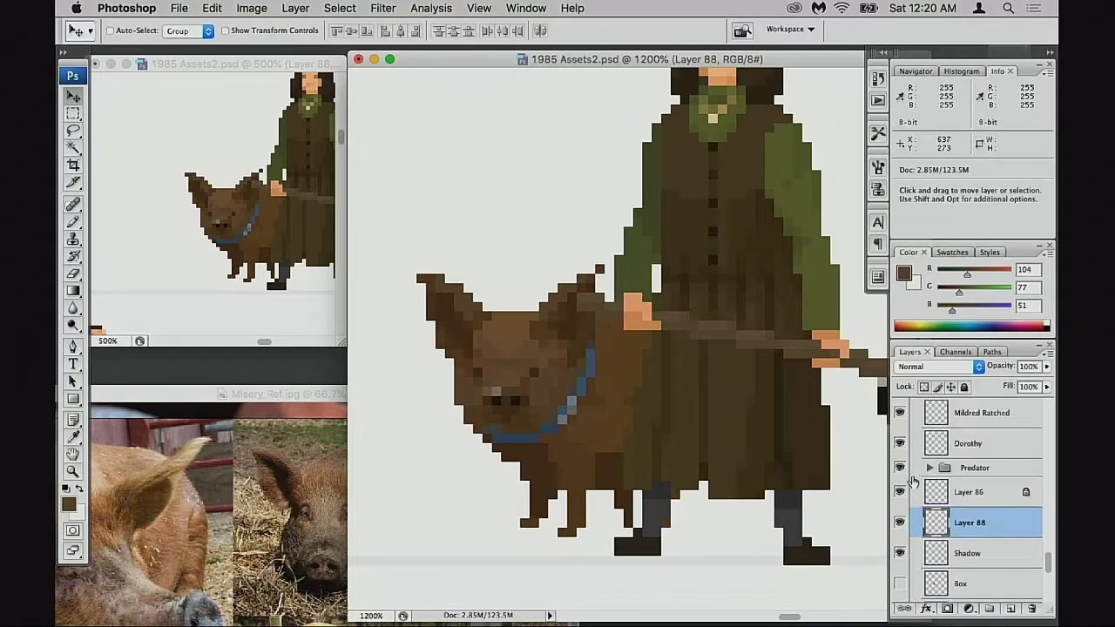
click(900, 492)
click(911, 496)
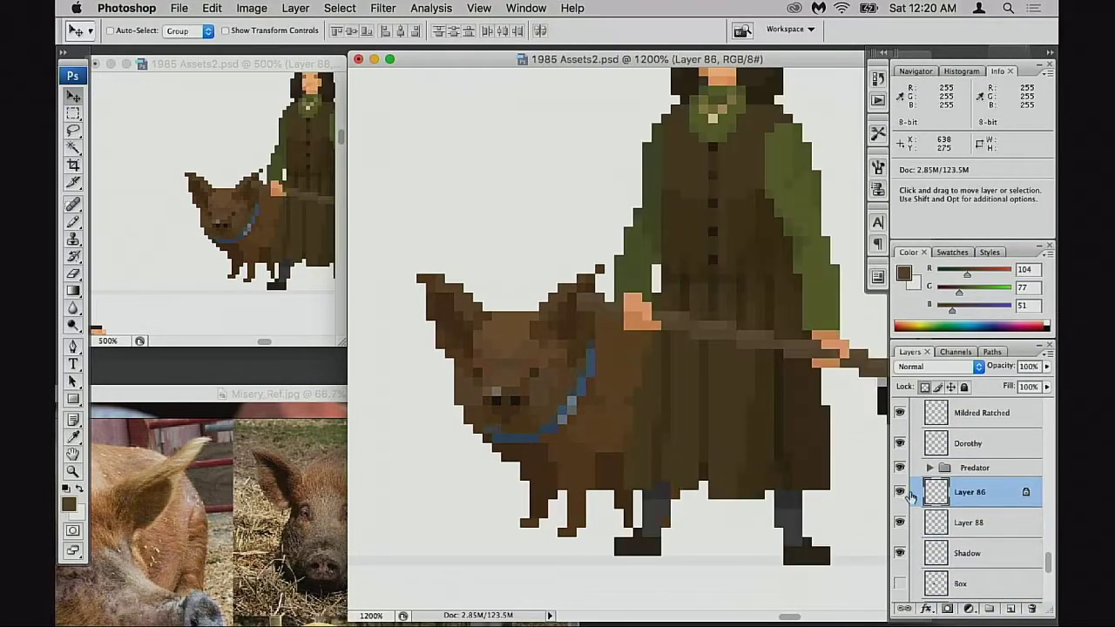
super+click(623, 334)
click(622, 333)
key(e)
scroll(540, 370, right, 3)
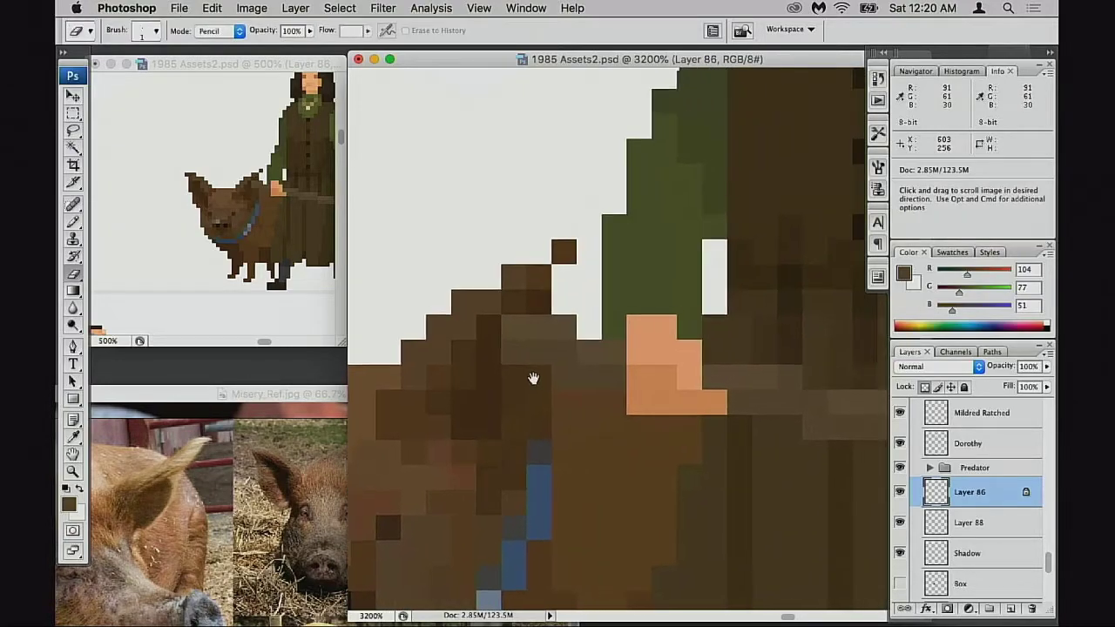
drag(612, 389, 534, 376)
drag(768, 408, 592, 381)
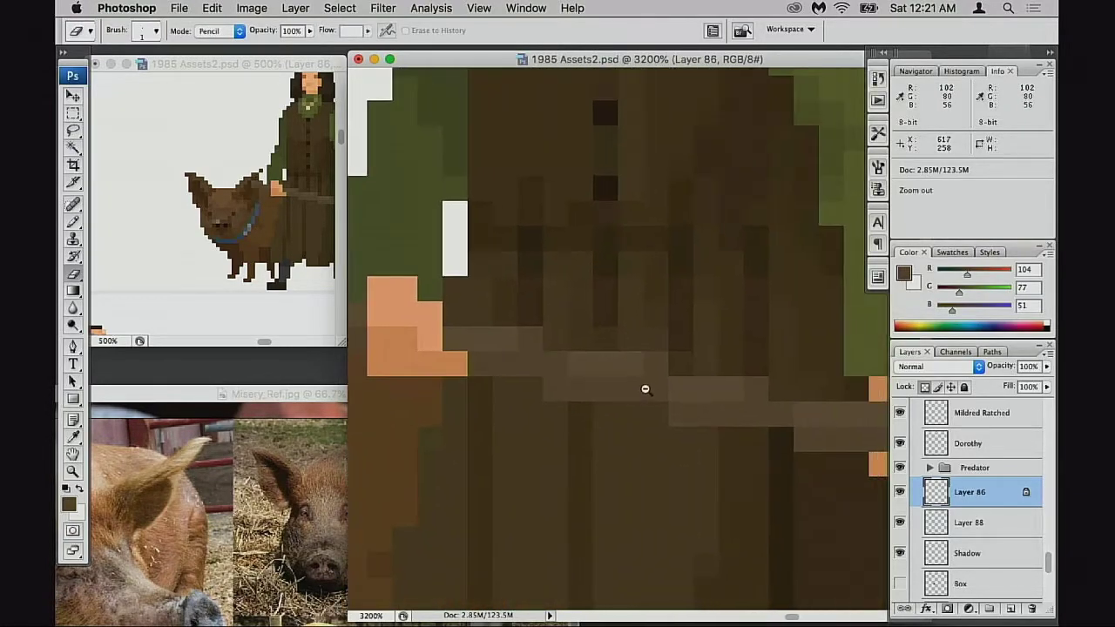
alt+click(635, 399)
drag(505, 360, 603, 413)
super+click(589, 376)
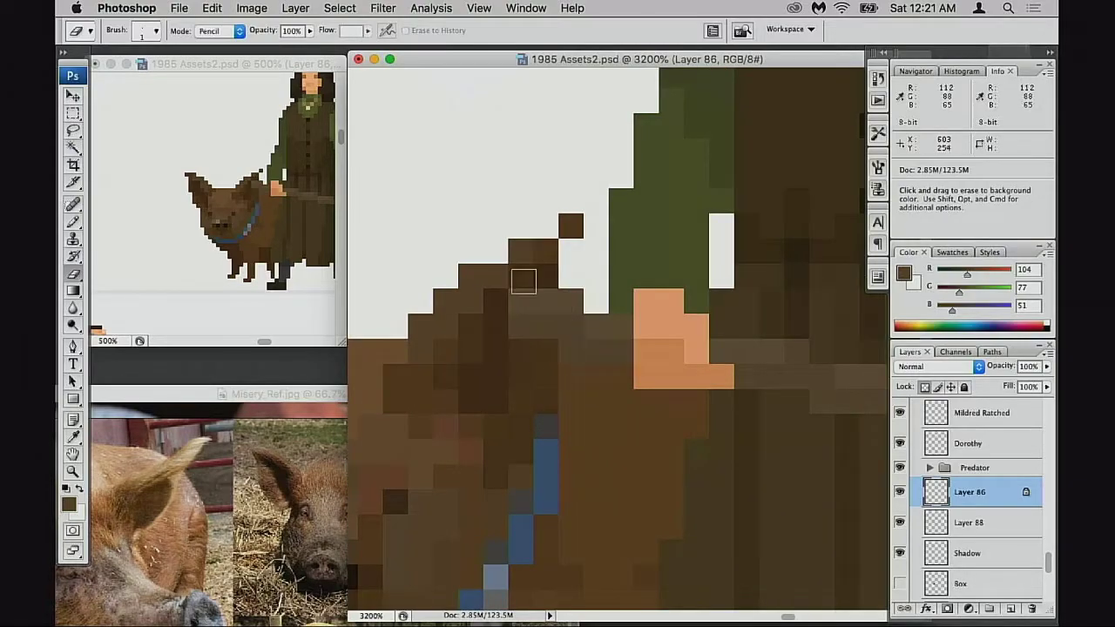
Try erasing the handle pixels that overlap the pig's ear on the locked layer, and undo both strokes
drag(521, 302, 521, 326)
key(super+z)
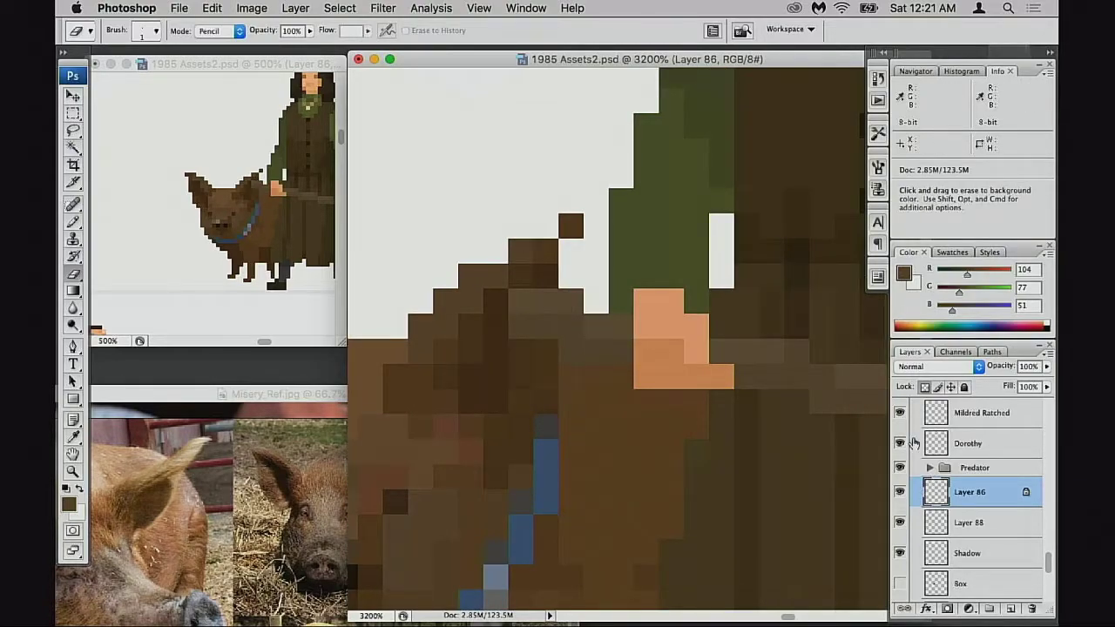
drag(523, 288, 531, 335)
key(super+z)
Unlock Layer 86's transparent pixels and erase the end of the hammer handle over and just beside the pig's ear
click(923, 386)
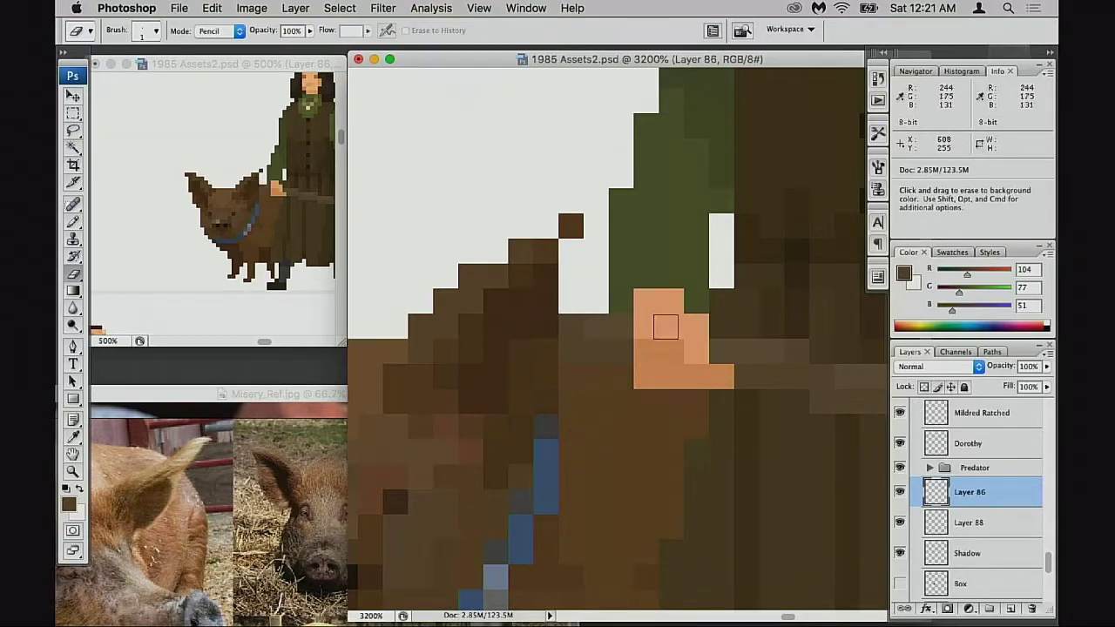
click(571, 326)
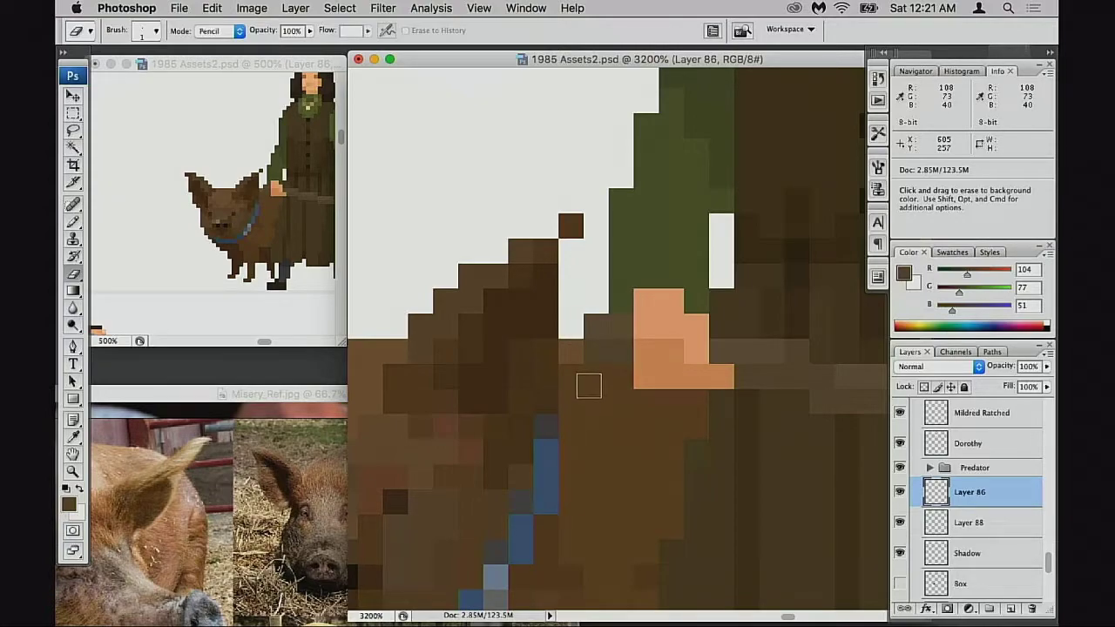
alt+click(605, 398)
alt+click(608, 404)
alt+click(610, 405)
alt+click(657, 402)
drag(637, 459, 523, 445)
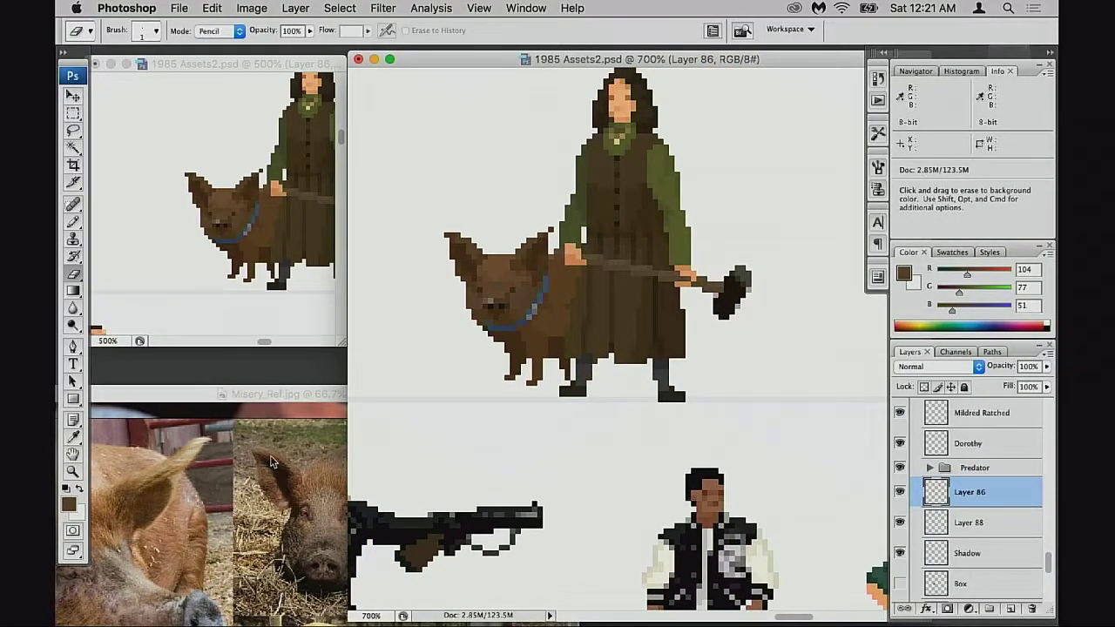
Make the pig's layer, Layer 88, the active layer again
click(317, 428)
click(667, 356)
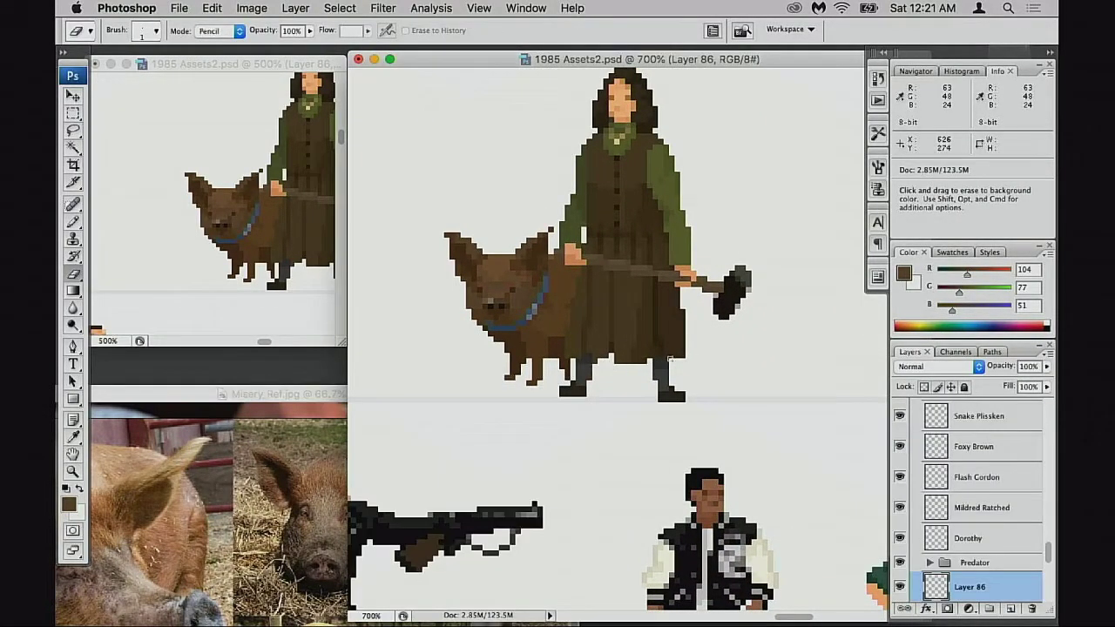
key(ctrl+alt+shift+n)
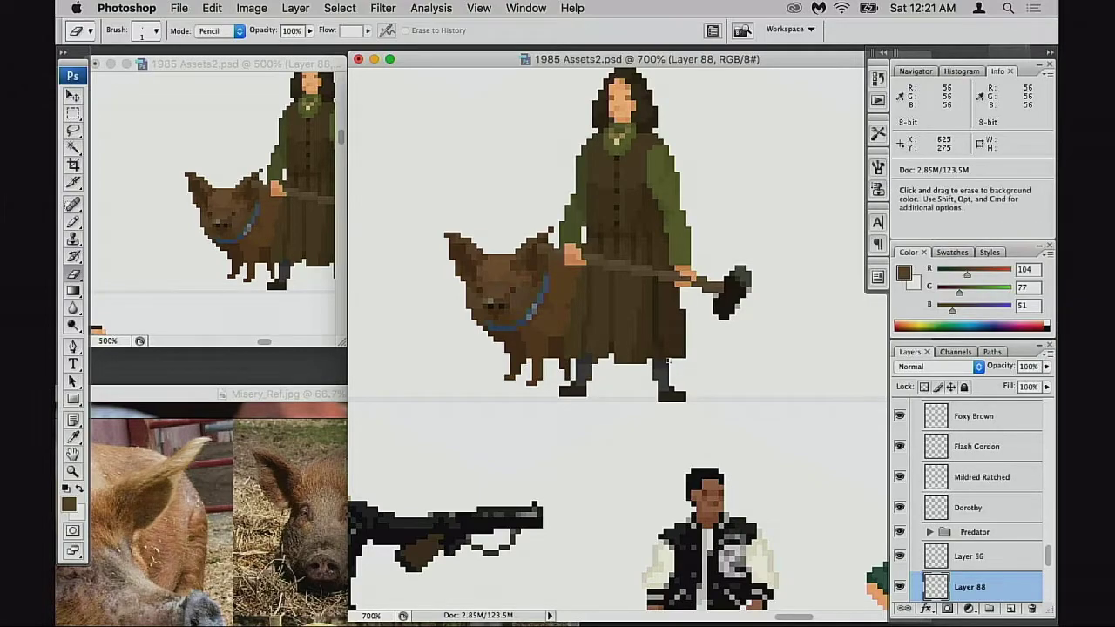
Try nudging the pig on Layer 88 one pixel toward the woman, and move it back
key(ctrl+shift)
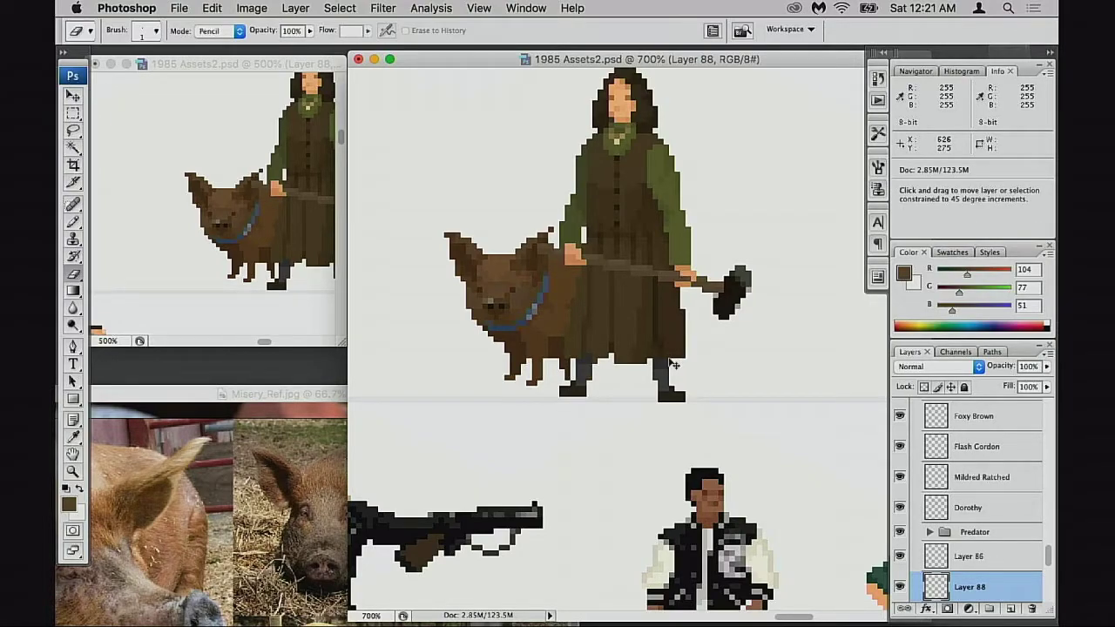
ctrl+click(670, 360)
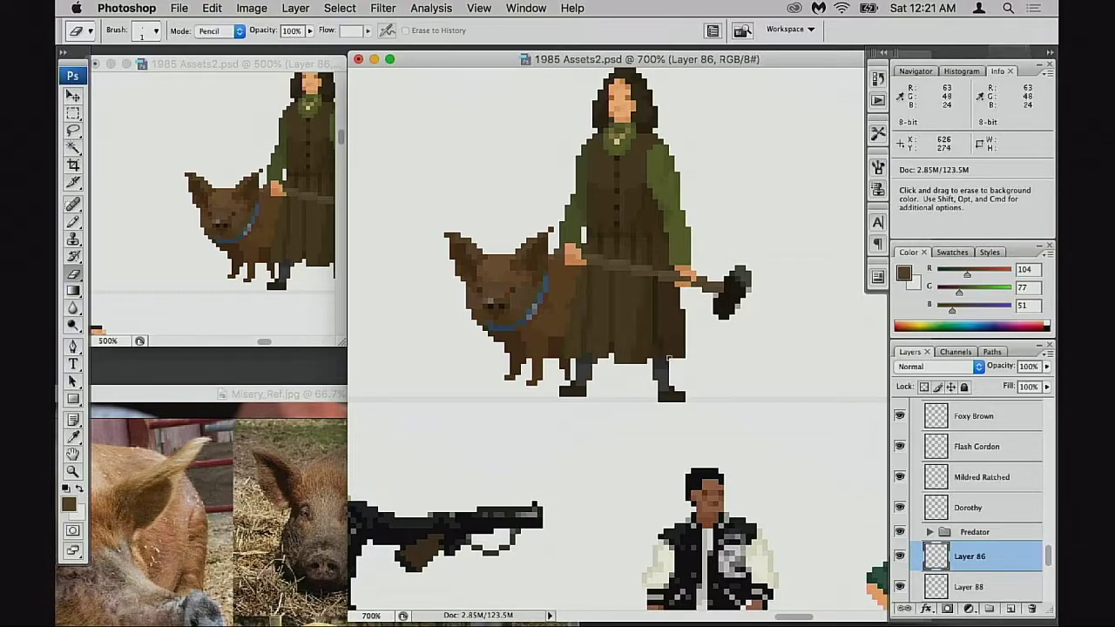
ctrl+click(548, 250)
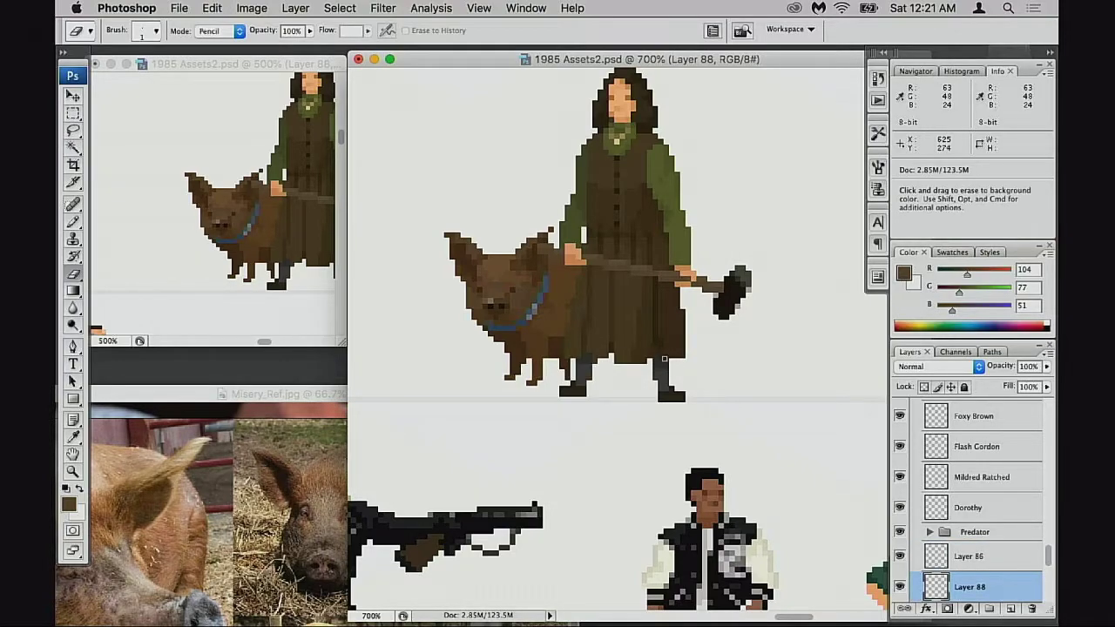
super+click(548, 250)
super+click(551, 250)
key(alt+])
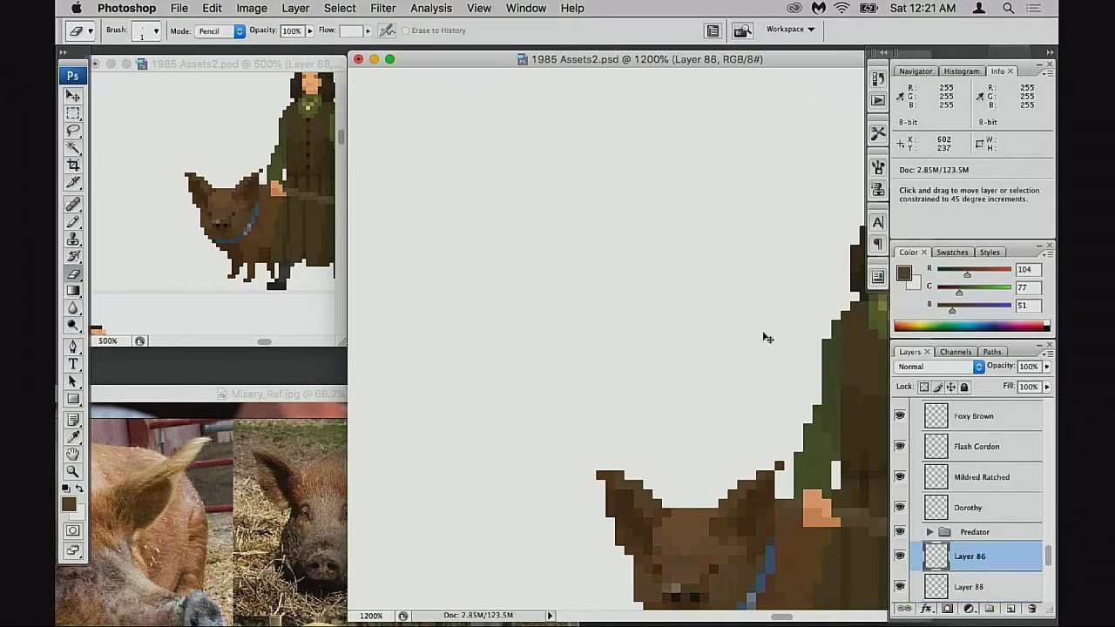
scroll(735, 442, down, 4)
scroll(735, 442, right, 4)
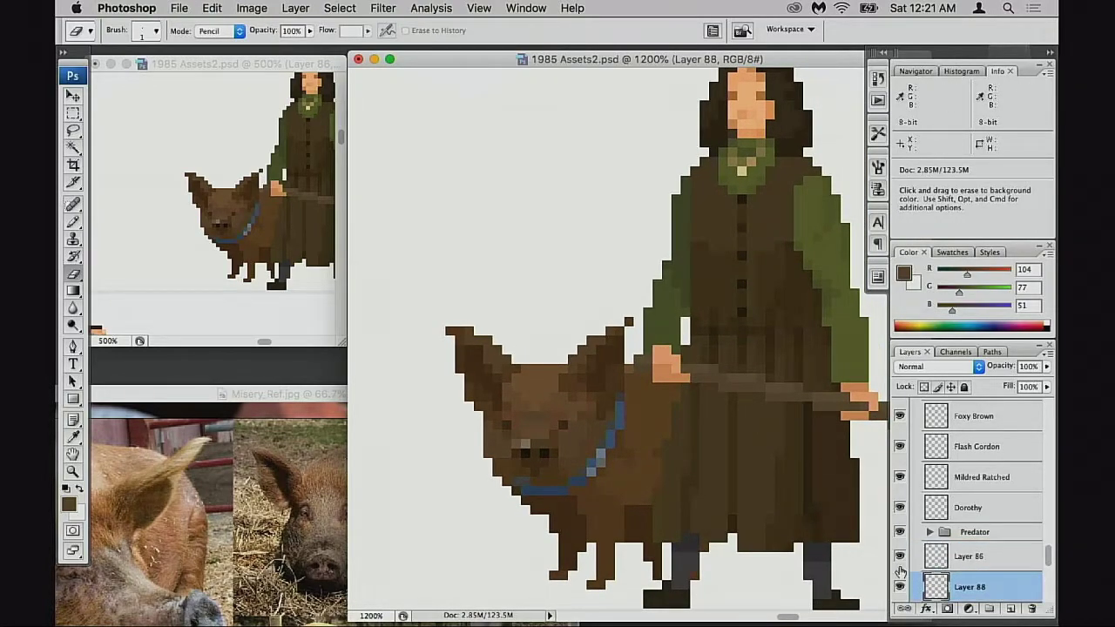
ctrl+click(663, 528)
key(Right)
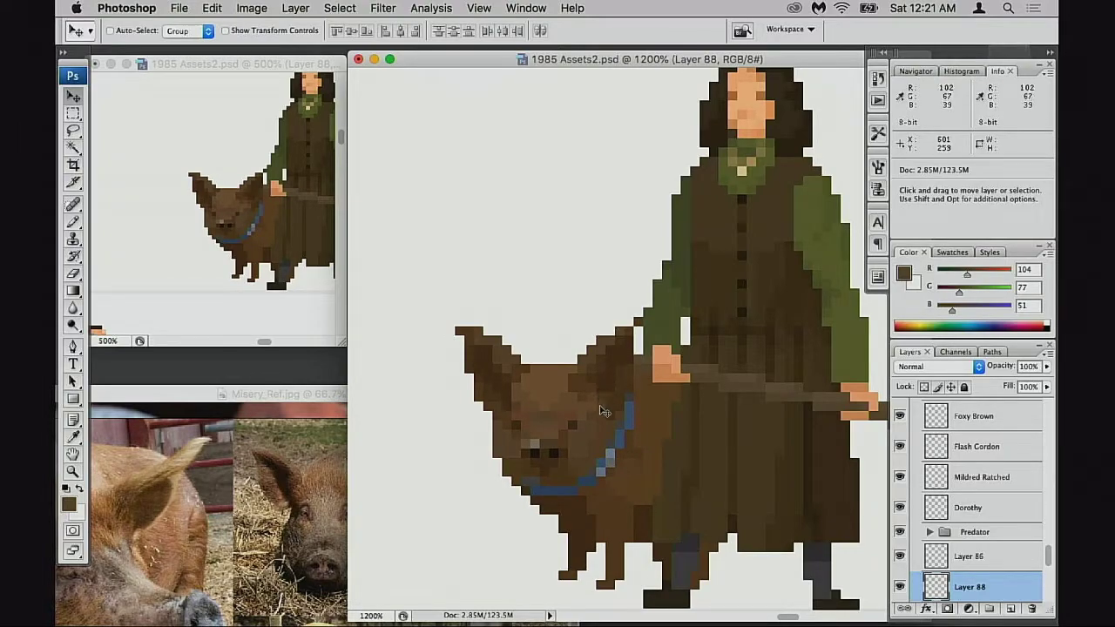
drag(619, 432, 607, 438)
key(Left)
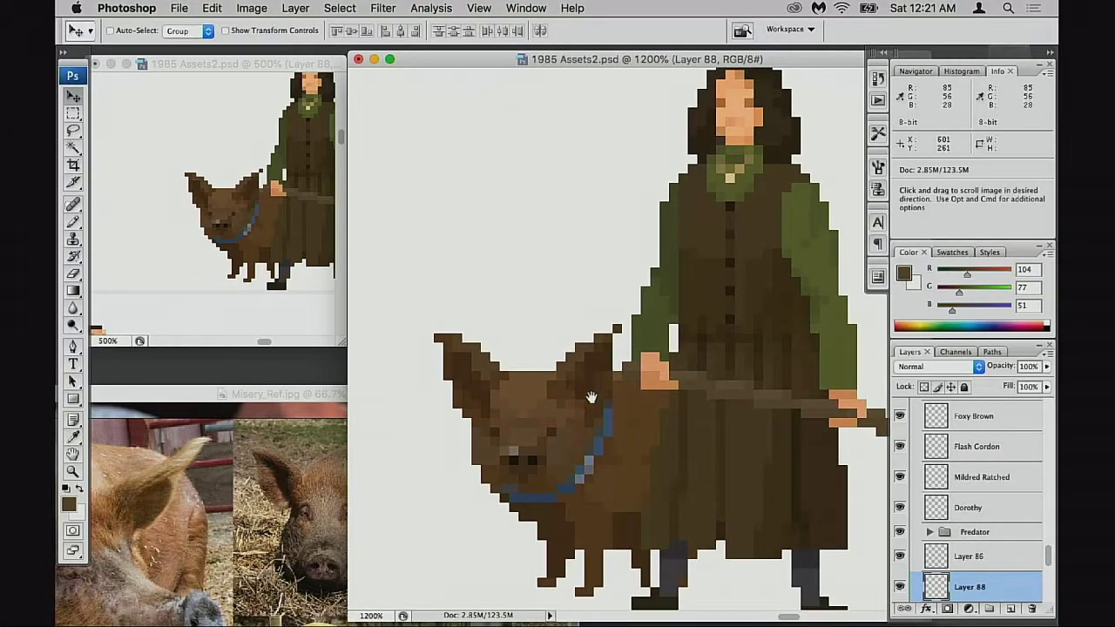
Examine the area between the pig's ear and the woman's hand up close, hiding and reshowing Layer 88
super+click(610, 397)
super+click(610, 397)
drag(709, 411, 529, 400)
scroll(905, 506, down, 2)
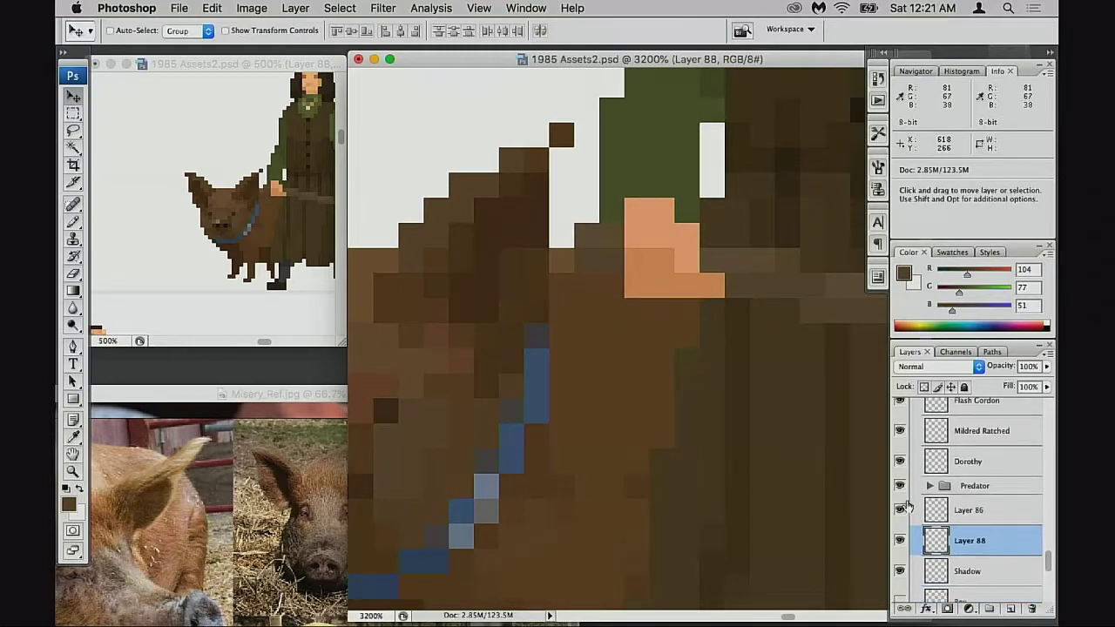
scroll(906, 507, down, 1)
click(900, 526)
click(900, 526)
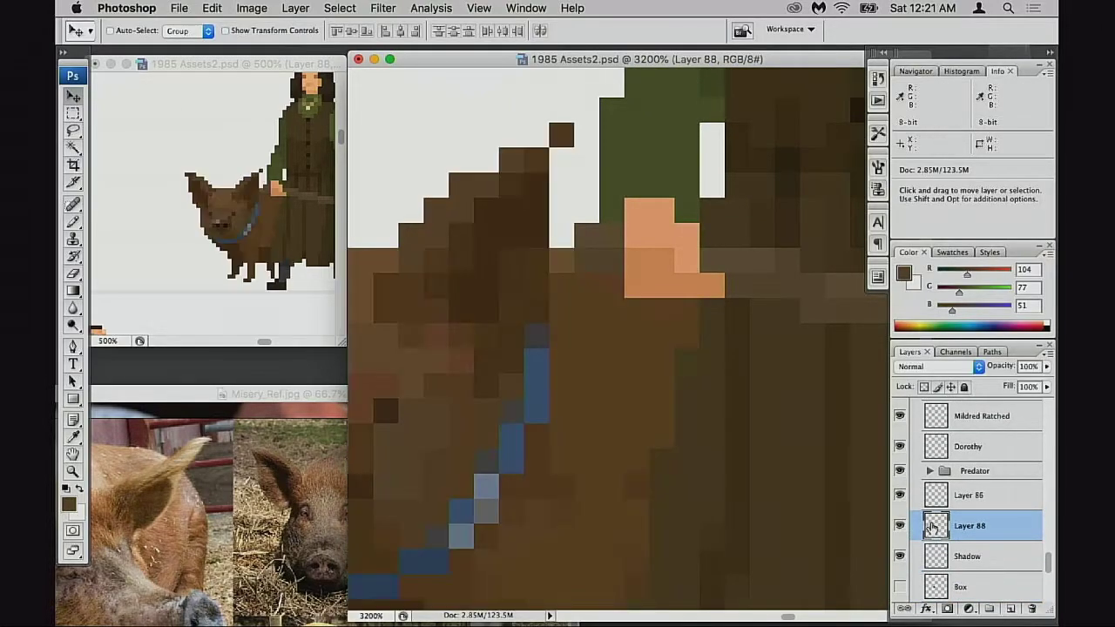
Try painting and erasing pixels between the pig's ear and the hammer handle's end, and undo both attempts
key(b)
alt+click(575, 266)
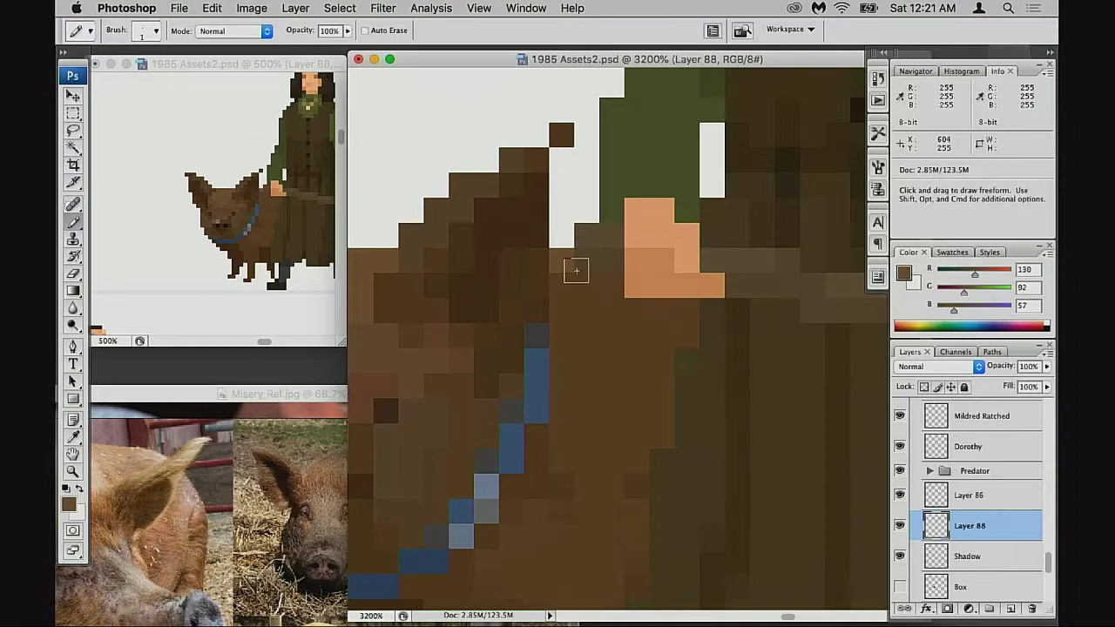
key(e)
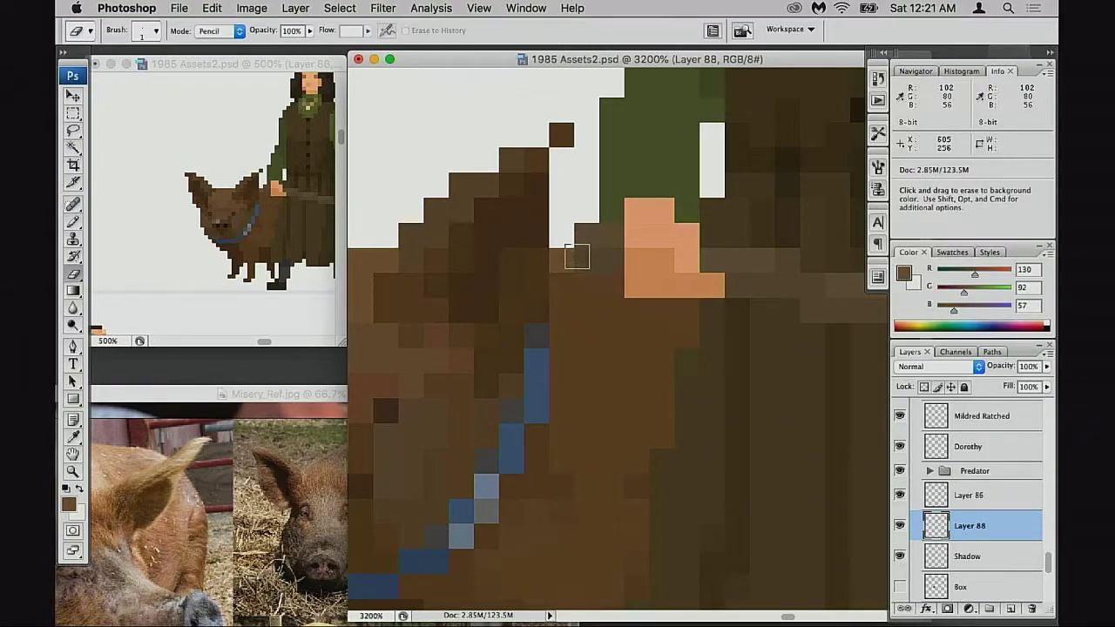
key(b)
drag(562, 241, 589, 212)
key(super+z)
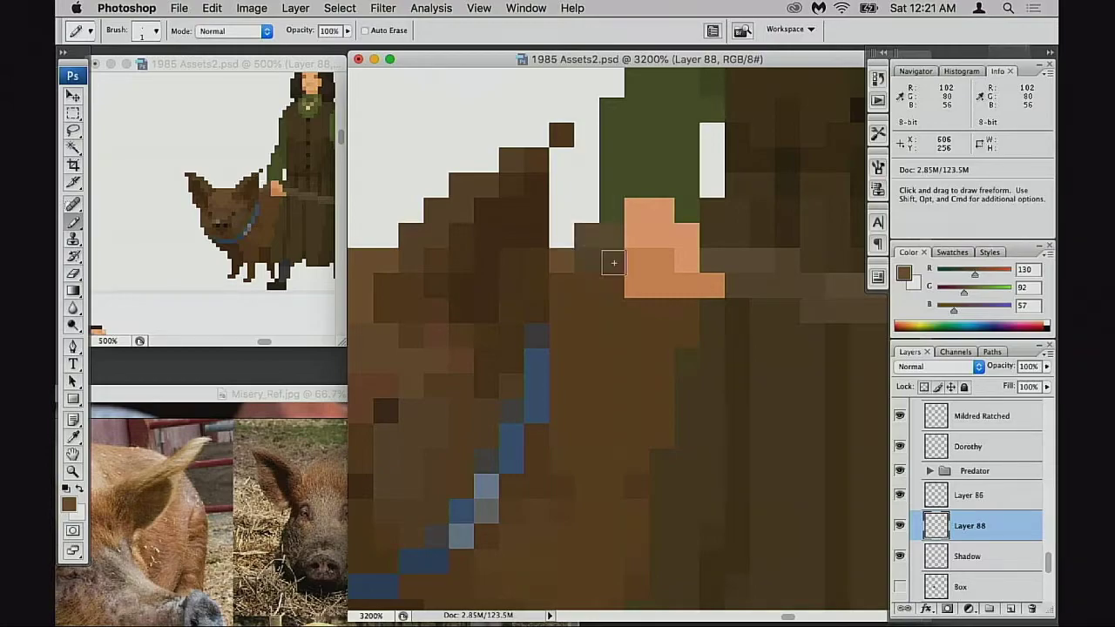
key(e)
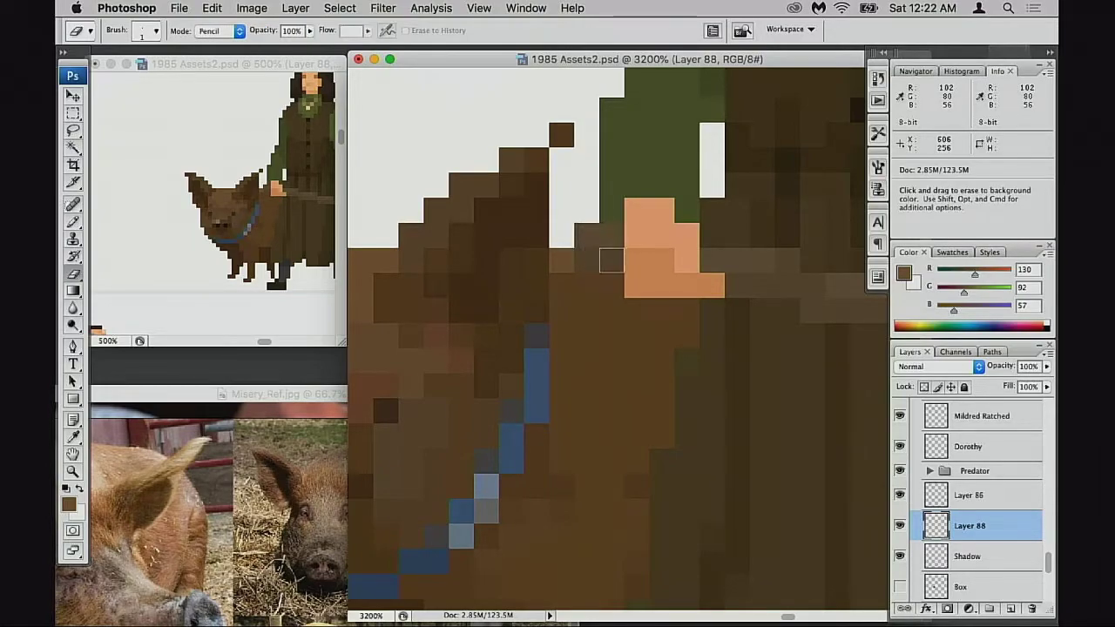
click(567, 256)
key(super+z)
key(b)
Smooth the shading between the pig's eyes with browns sampled from its face
scroll(567, 281, left, 3)
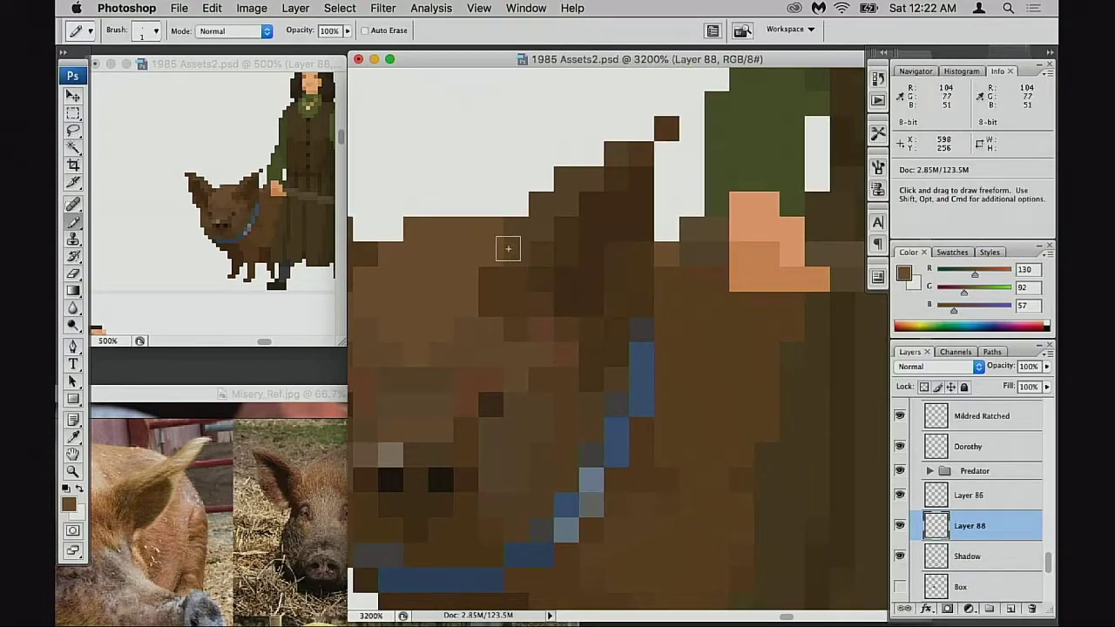
scroll(659, 274, down, 3)
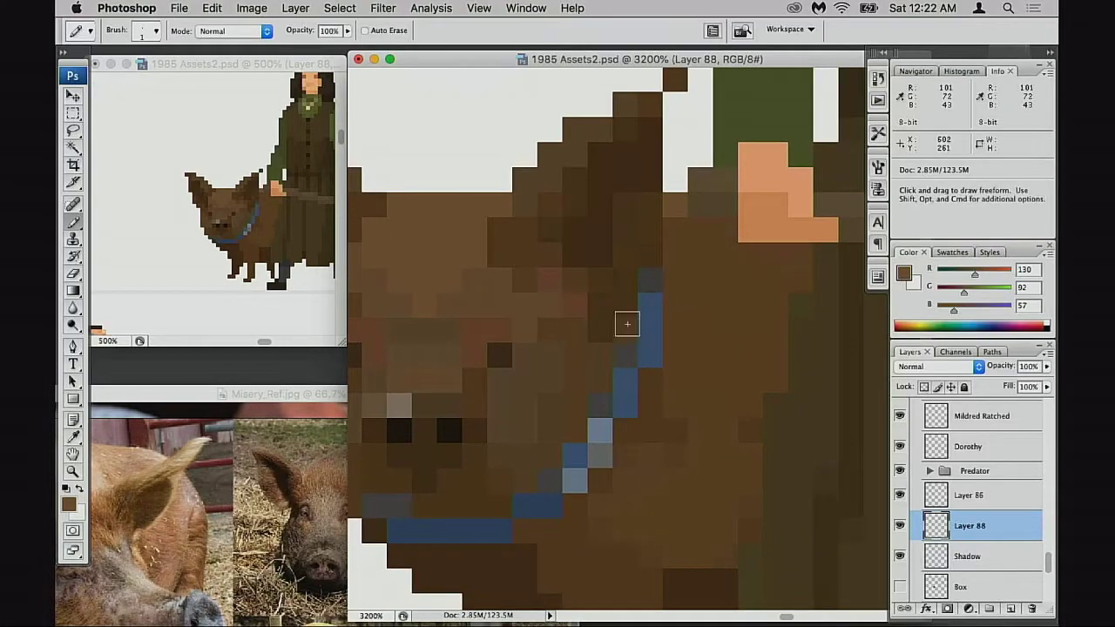
scroll(732, 366, left, 5)
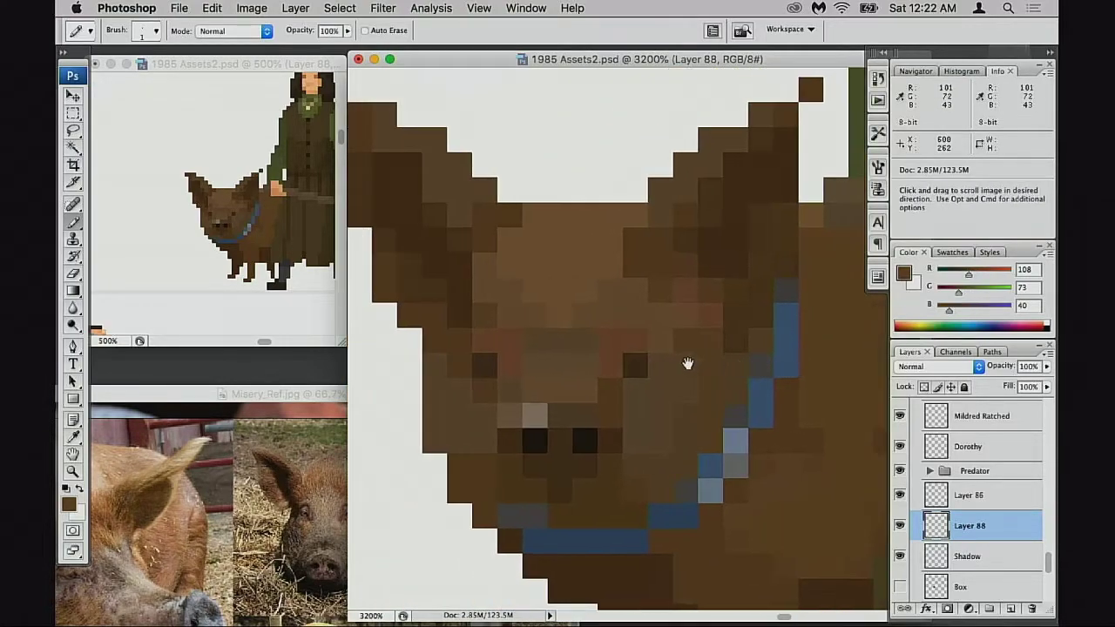
alt+click(590, 336)
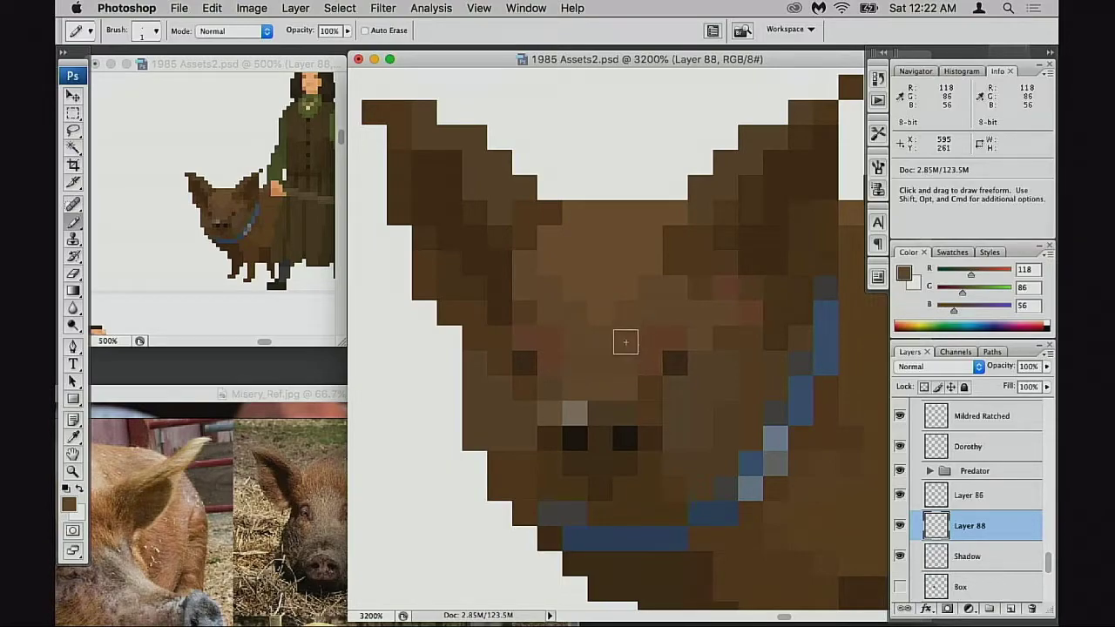
alt+click(709, 368)
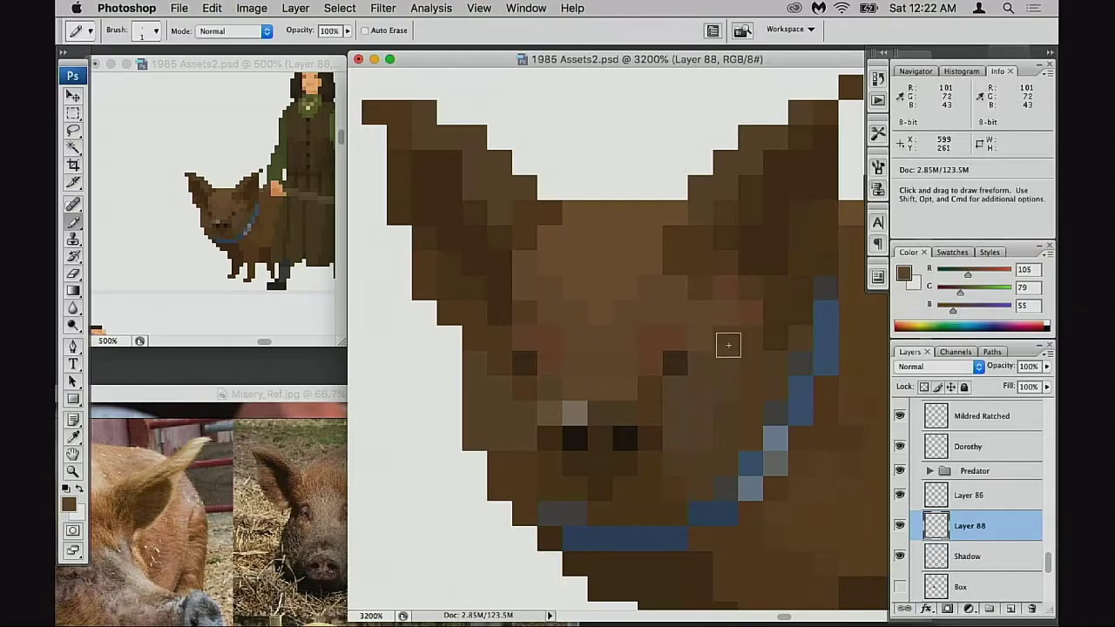
drag(719, 366, 649, 378)
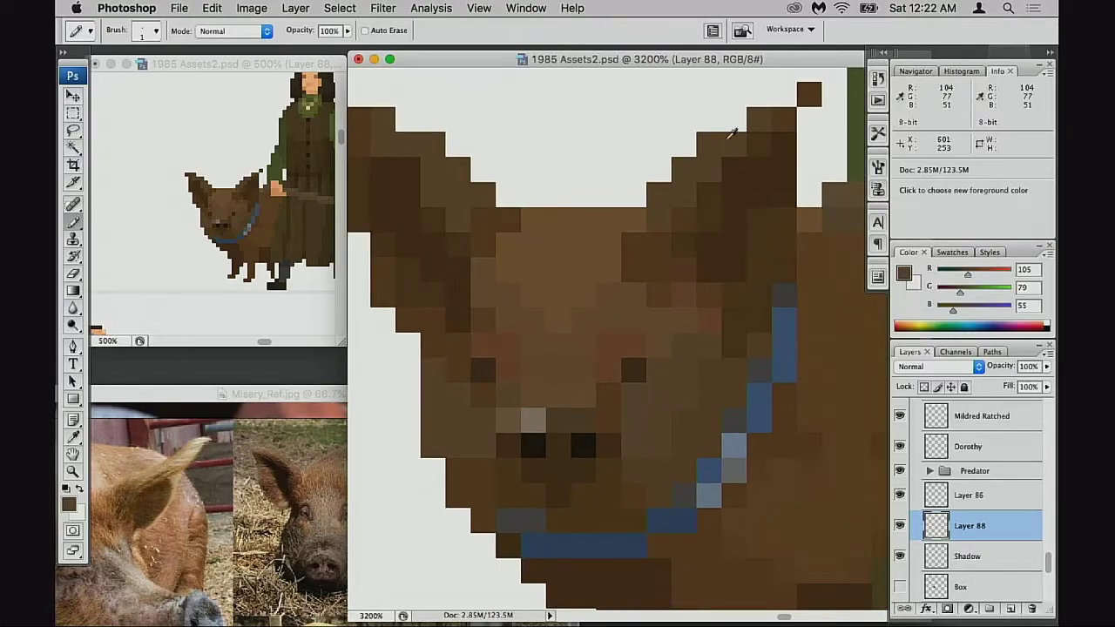
Fill in the tip and upper edge of the pig's ear nearest the woman with single pixels of the ear's sampled brown
alt+click(730, 136)
click(735, 120)
key(super+z)
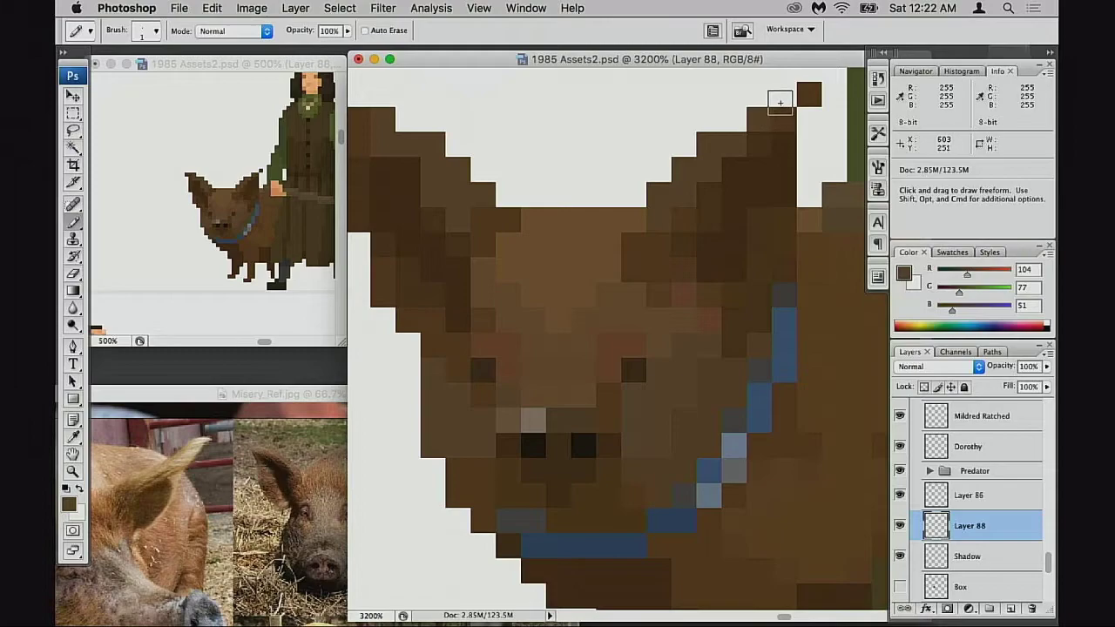
click(781, 97)
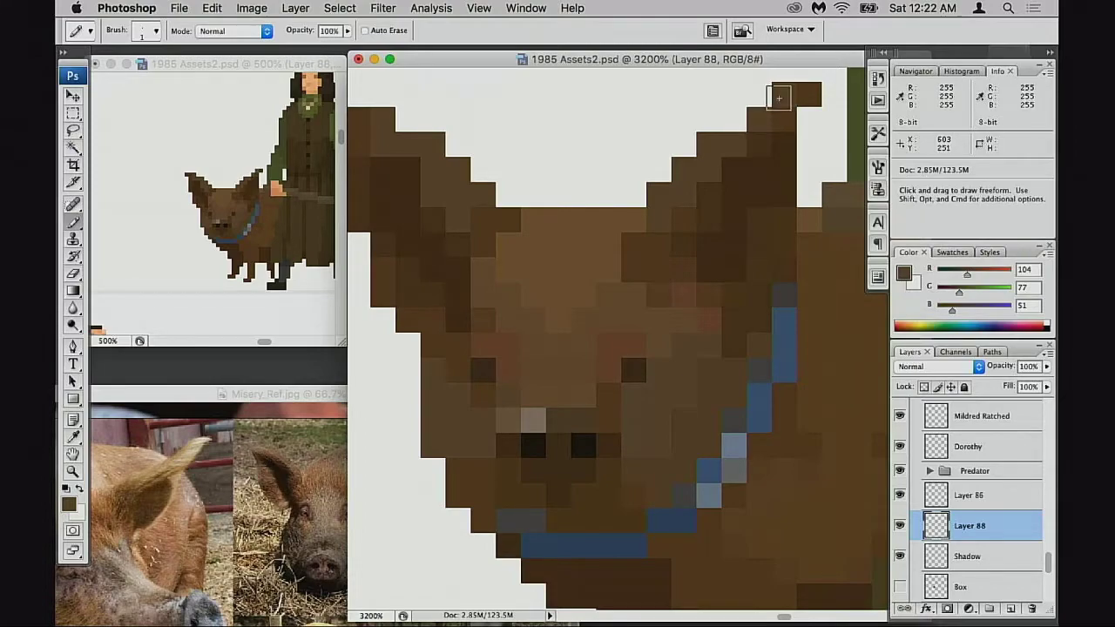
click(735, 120)
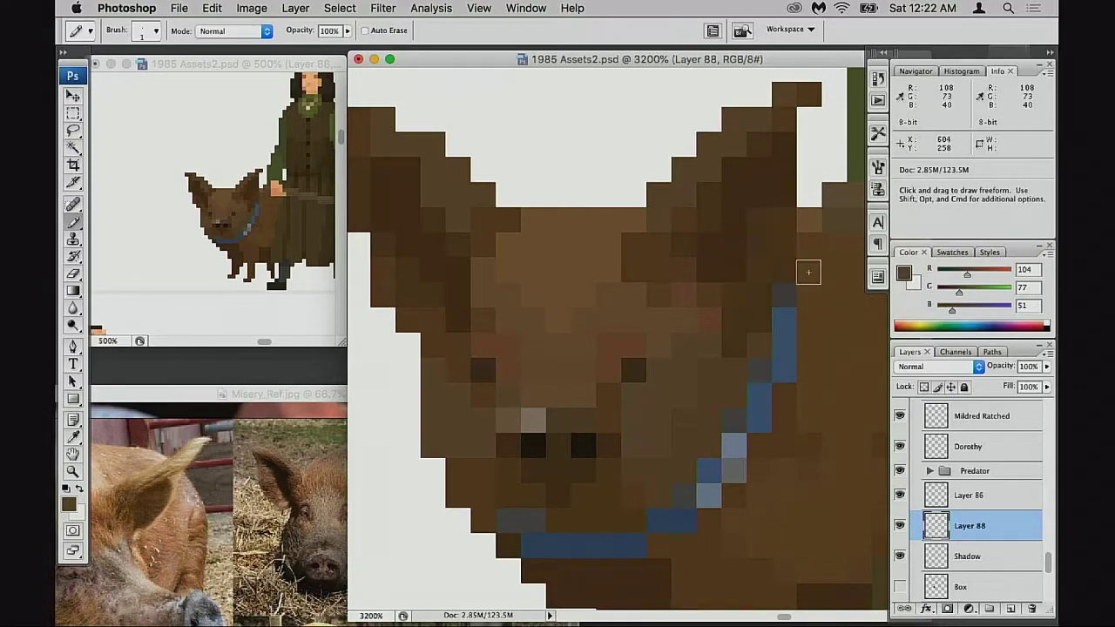
Erase one pixel at the base of the pig's ear nearest the woman to open a gap before its back
scroll(801, 322, right, 3)
alt+super+click(681, 366)
alt+super+click(693, 368)
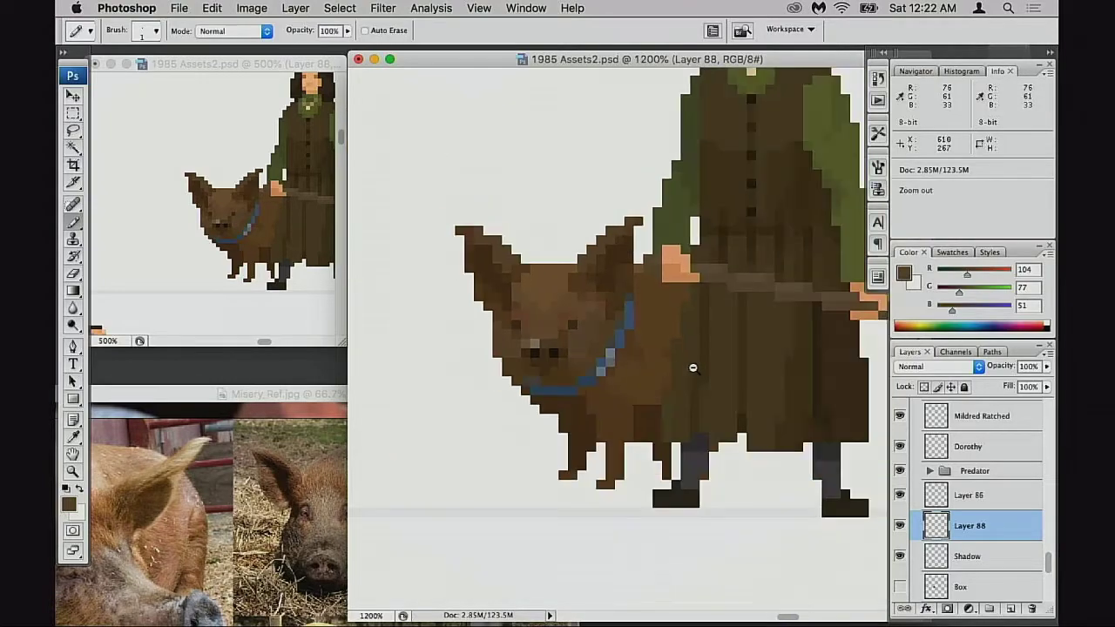
alt+super+click(707, 369)
drag(671, 283, 636, 349)
super+click(603, 348)
click(602, 349)
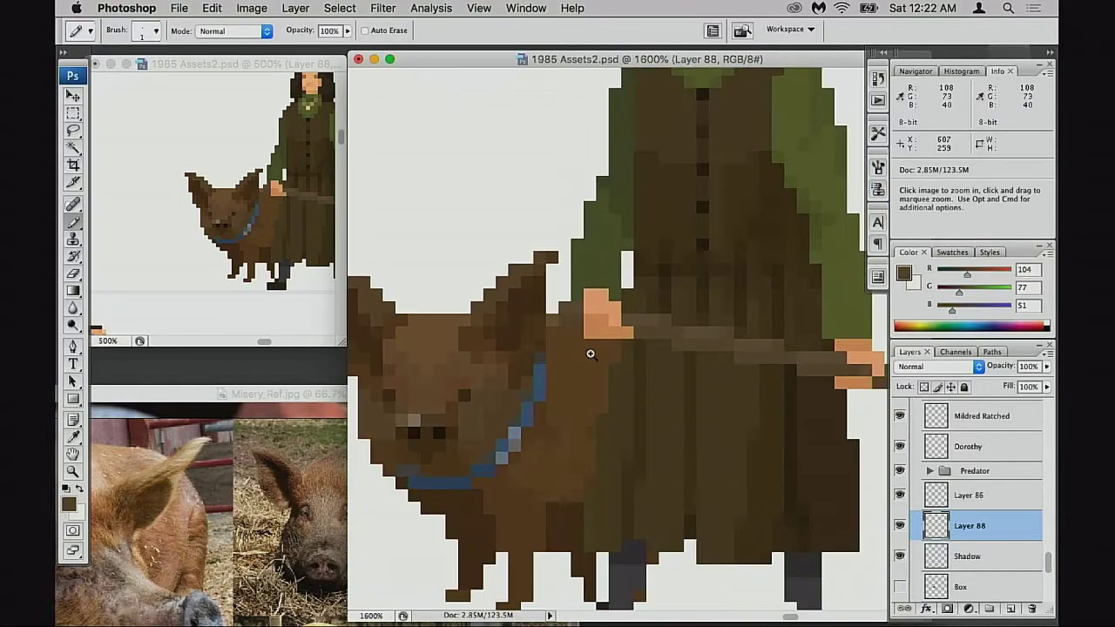
click(590, 351)
key(e)
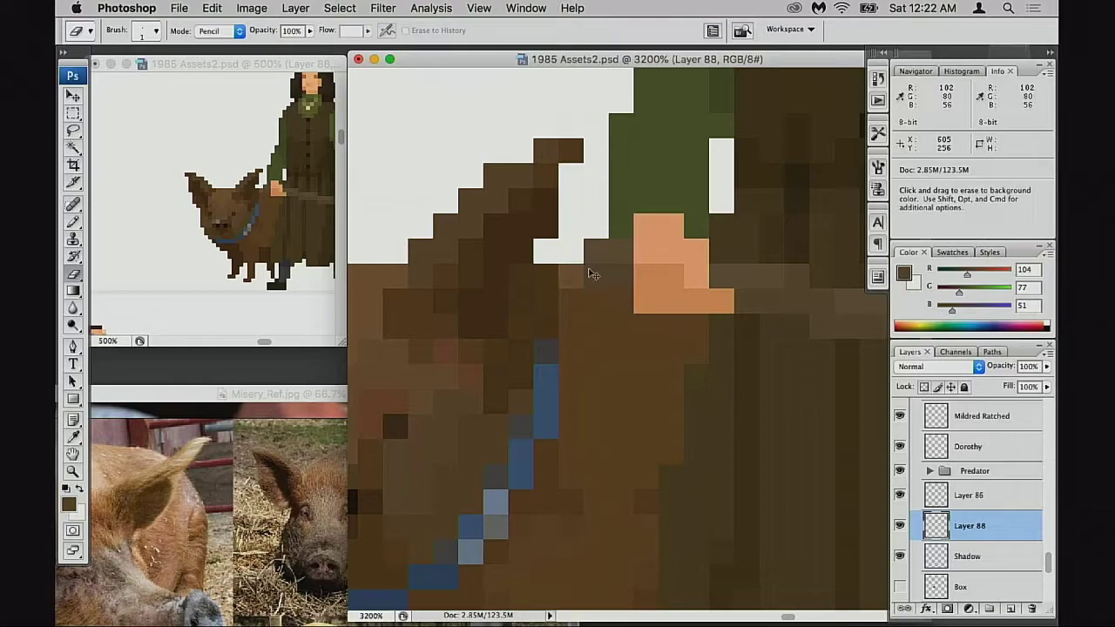
key(super+z)
click(546, 276)
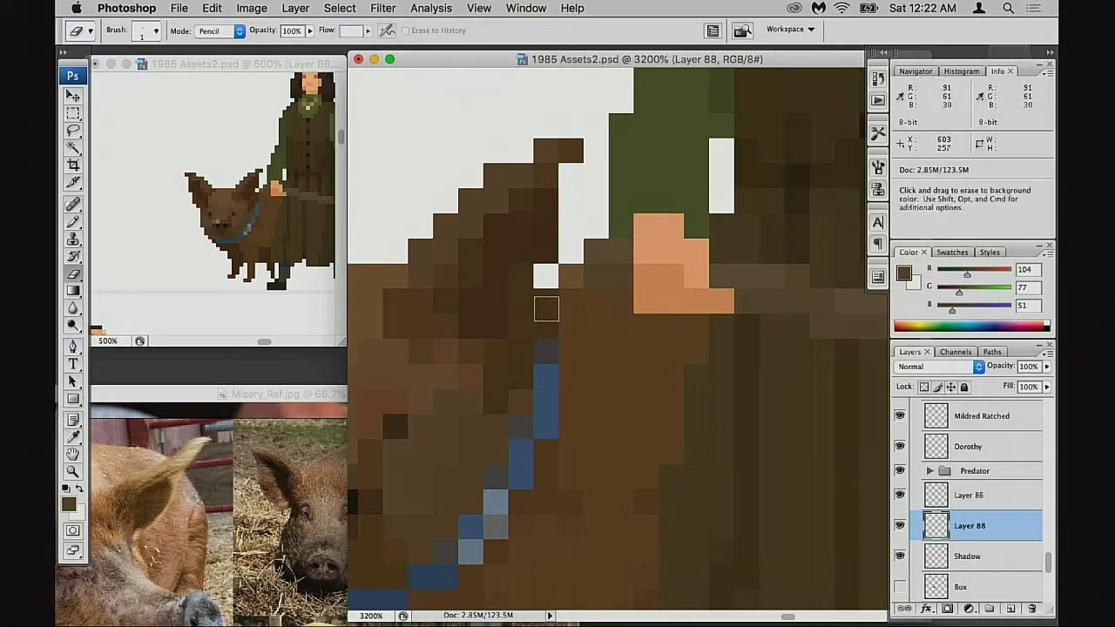
Repaint the dark pixels between the ear gap and the blue collar with the reddish brown sampled from the pig's body
key(b)
alt+click(538, 314)
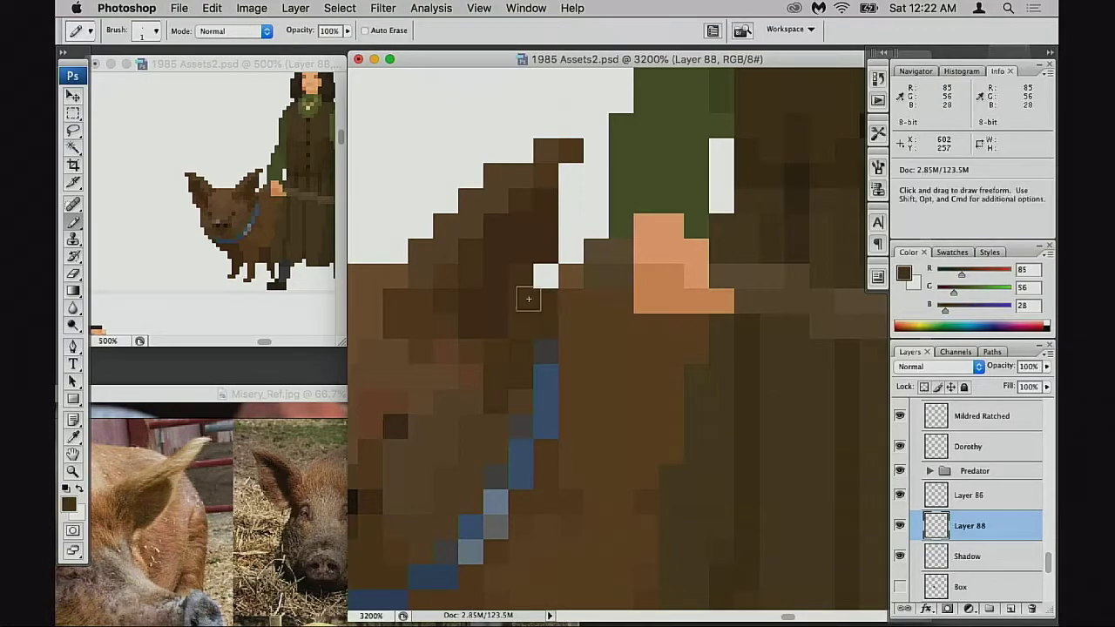
alt+click(569, 302)
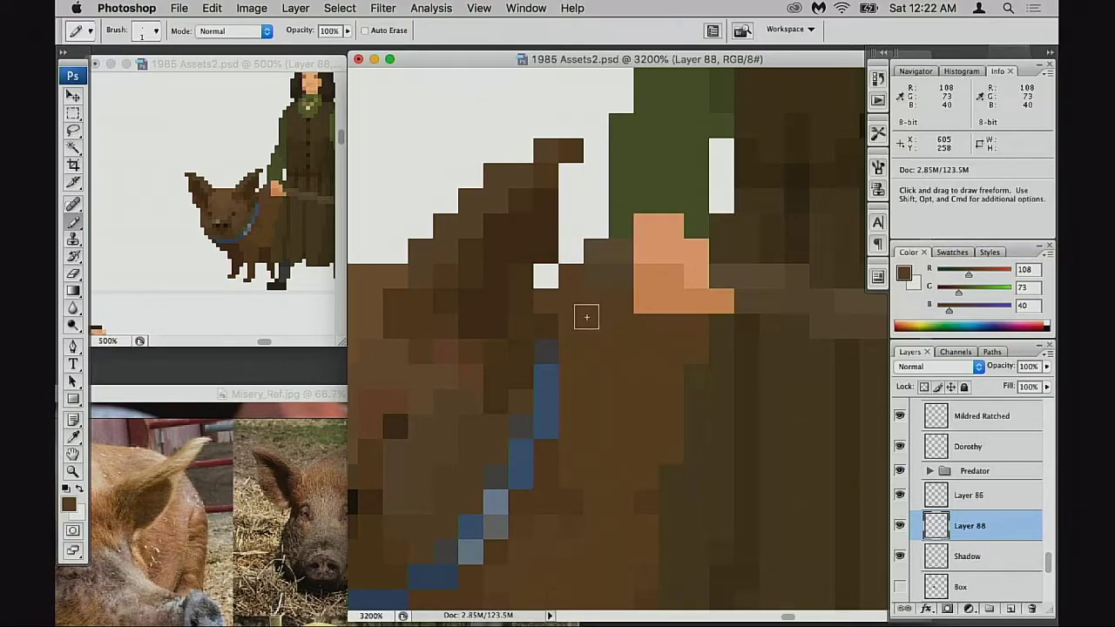
click(552, 326)
drag(599, 354, 615, 347)
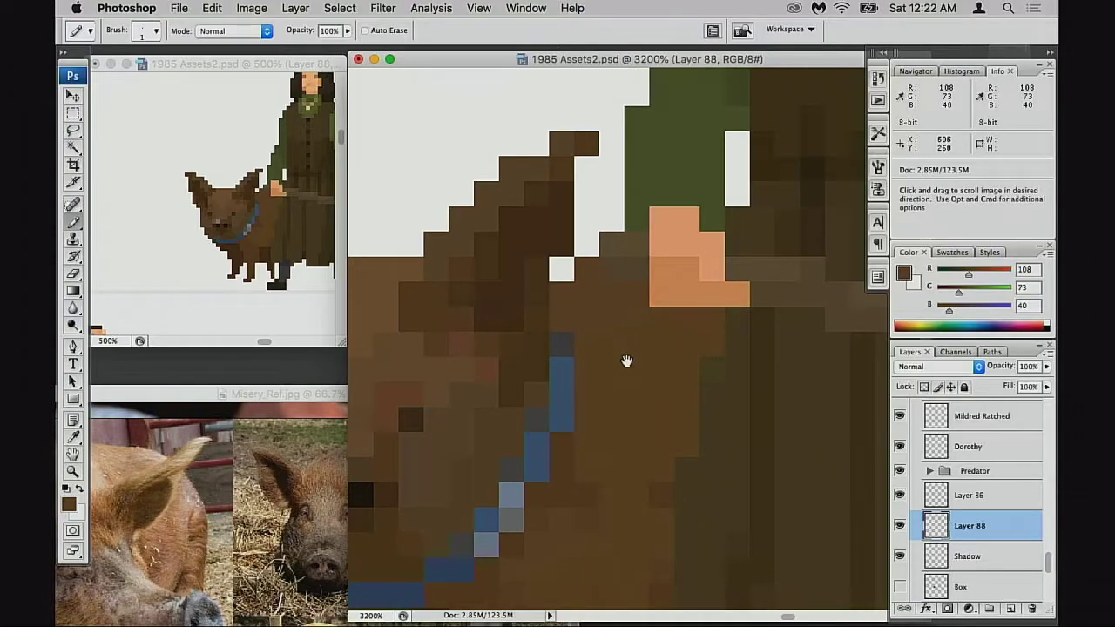
Check how the pig and woman read at a small size beside the neighbouring characters
alt+click(627, 365)
alt+click(629, 370)
alt+click(630, 370)
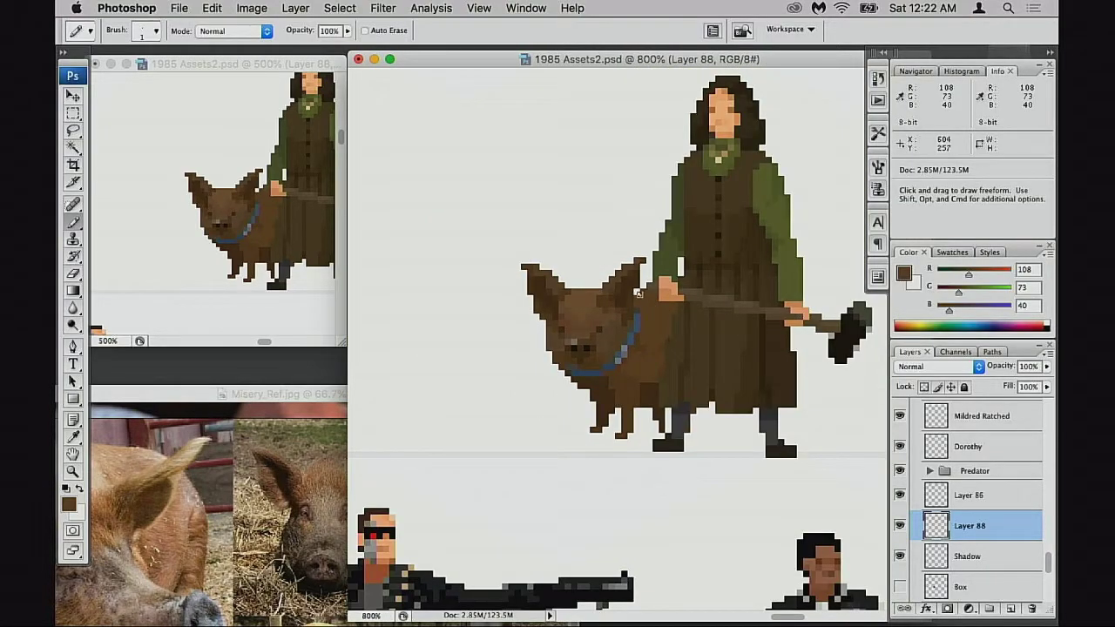
alt+click(650, 347)
alt+click(655, 352)
alt+click(655, 354)
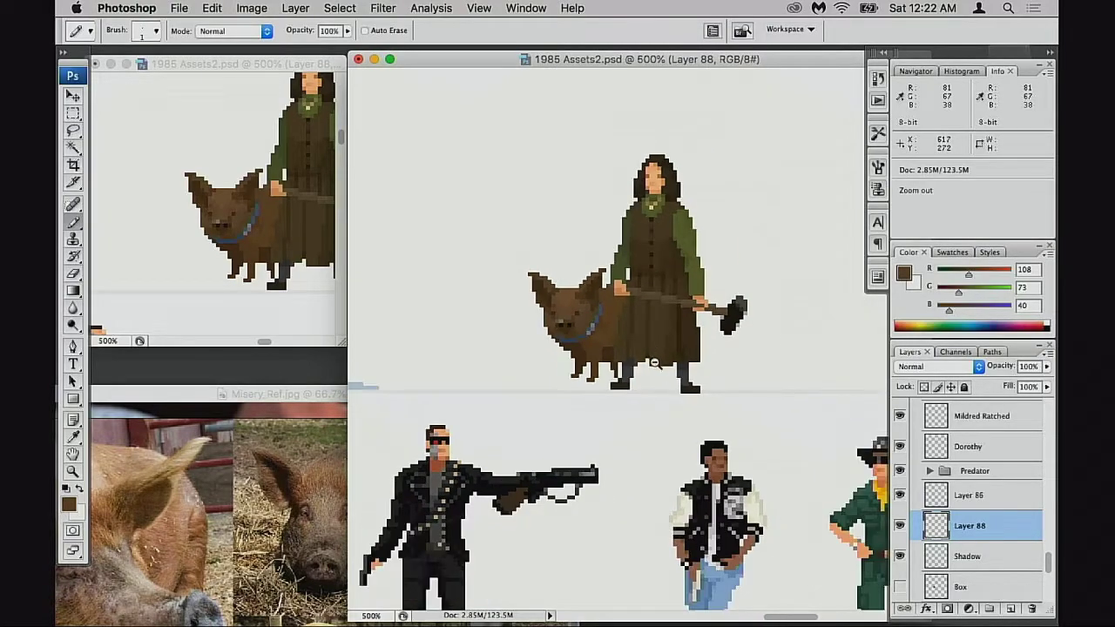
alt+click(656, 362)
alt+click(664, 379)
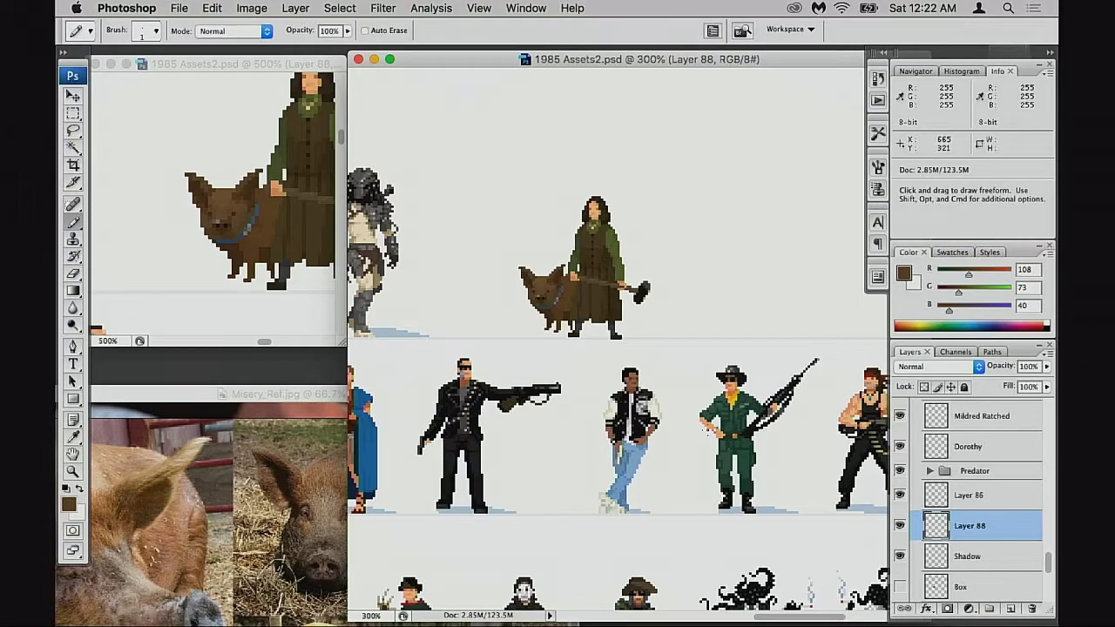
drag(573, 341, 556, 351)
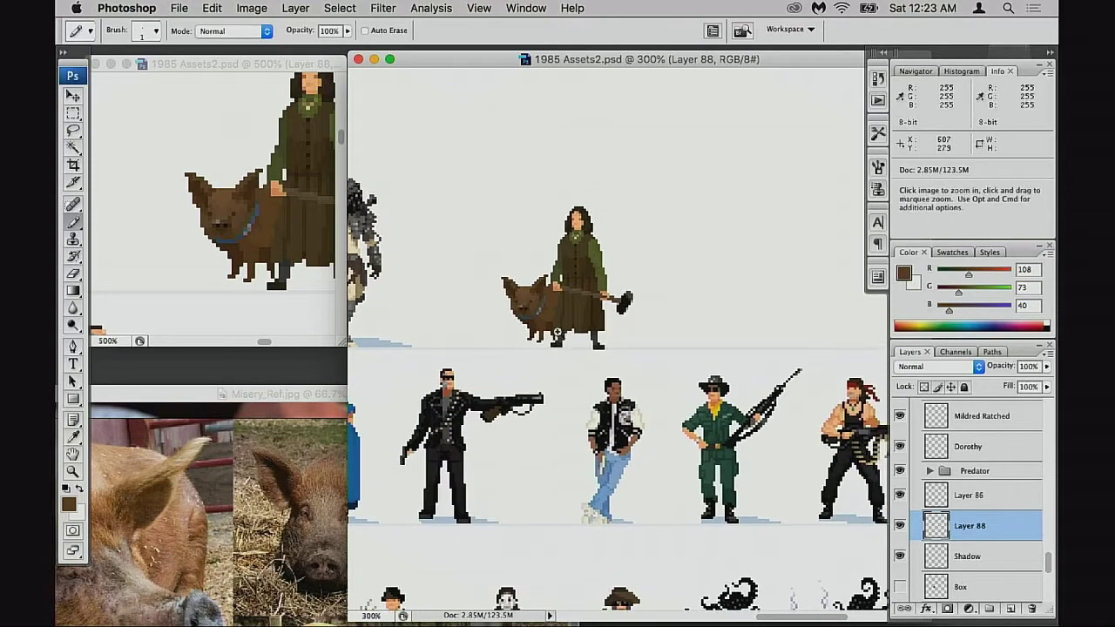
Hide and reshow Layer 88 to compare the woman with and without the pig at closer range
drag(494, 205, 629, 376)
alt+click(662, 402)
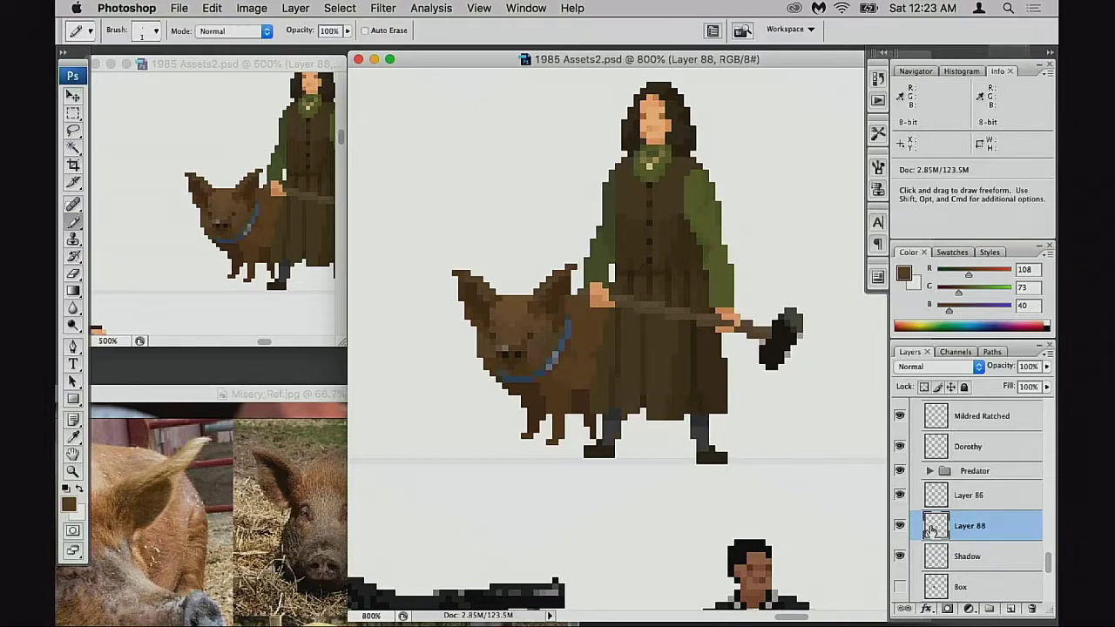
click(898, 525)
click(899, 525)
click(899, 526)
click(899, 526)
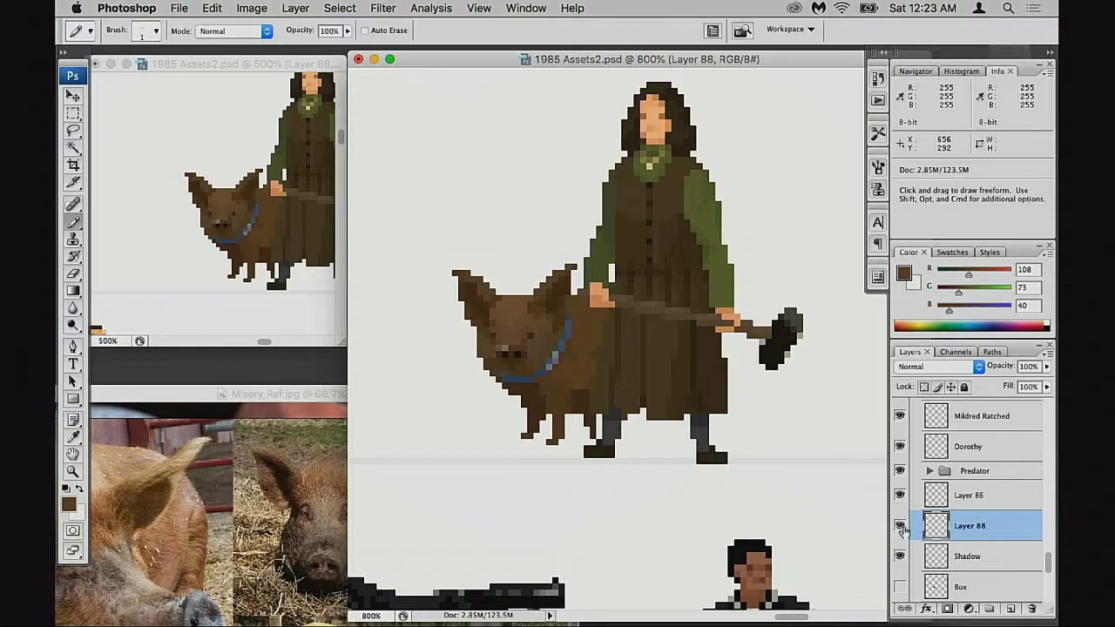
On Layer 88, shift the pig's hindquarters behind the skirt toward the hammer side so its hind leg shows between the woman's legs
super+click(649, 446)
drag(627, 411, 601, 507)
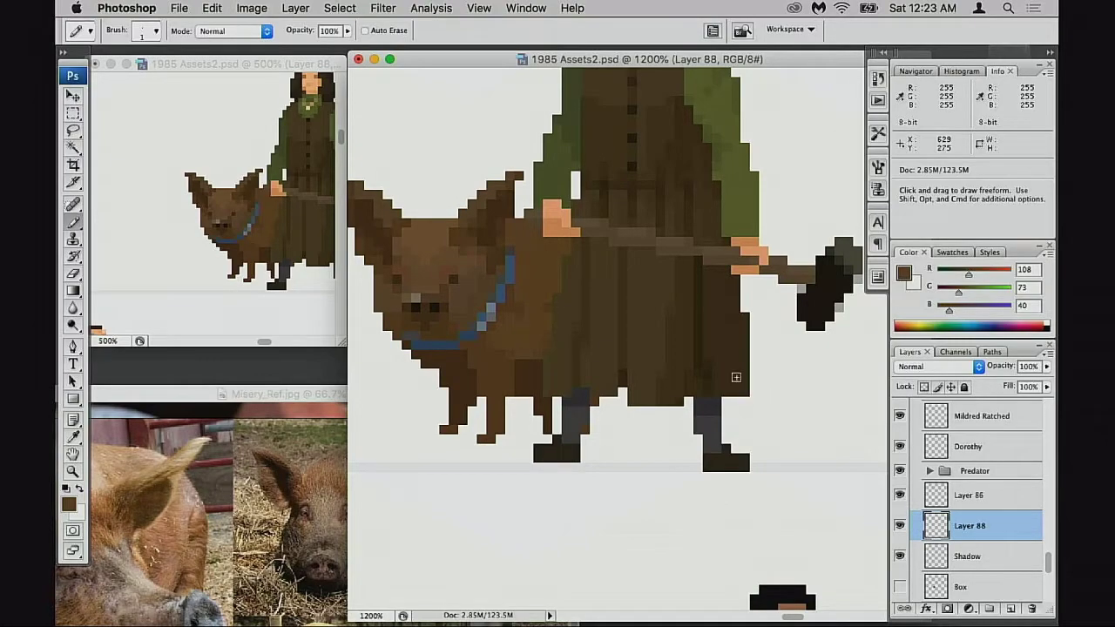
key(m)
drag(550, 232, 557, 253)
drag(689, 467, 721, 471)
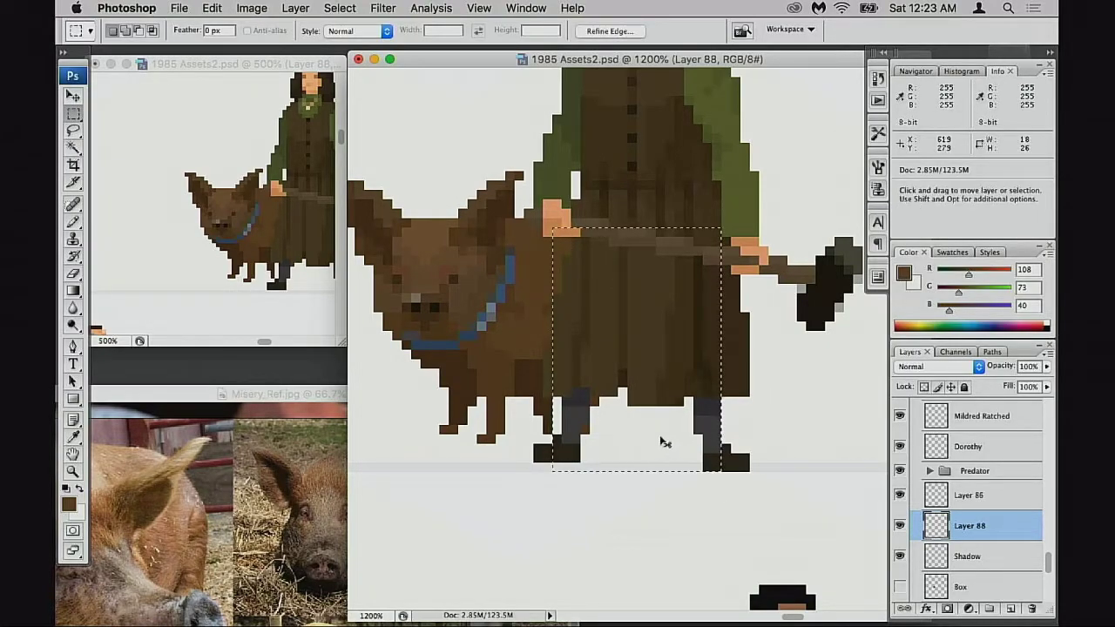
drag(659, 438, 688, 440)
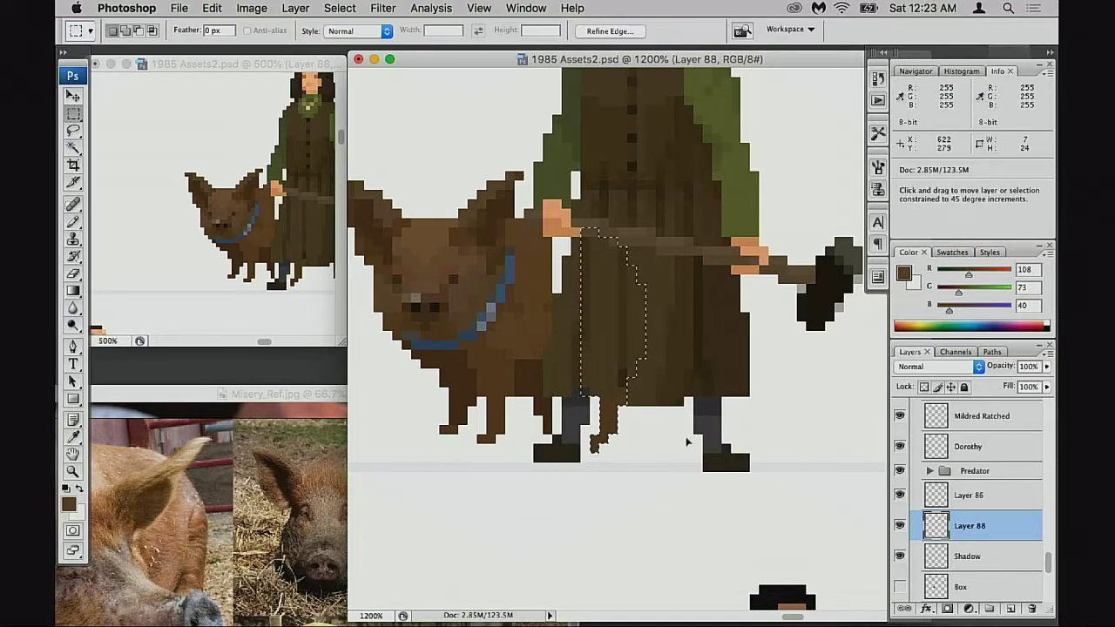
key(super+d)
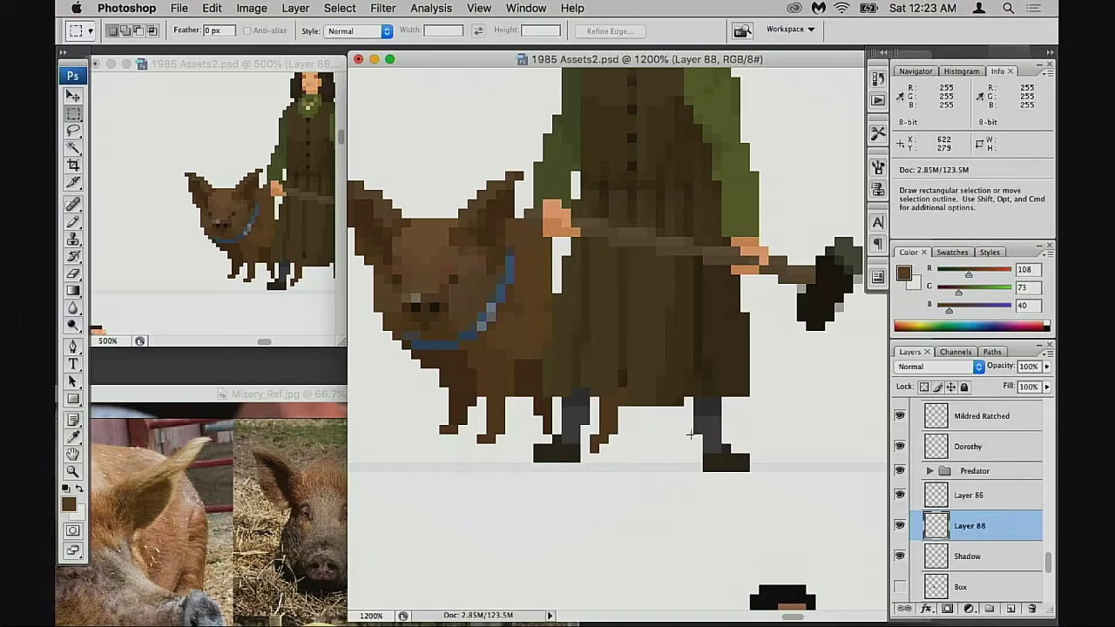
Raise the pig's hind leg between the woman's legs by one pixel
mouse_move(580, 360)
mouse_down()
mouse_move(650, 456)
mouse_move(642, 420)
mouse_up()
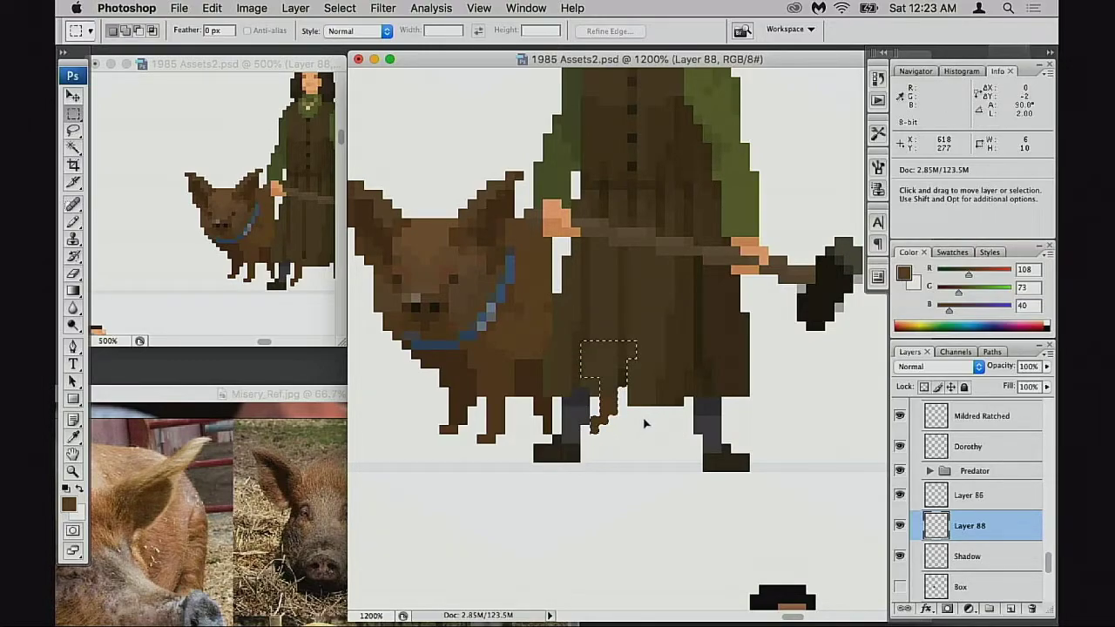
key(Down)
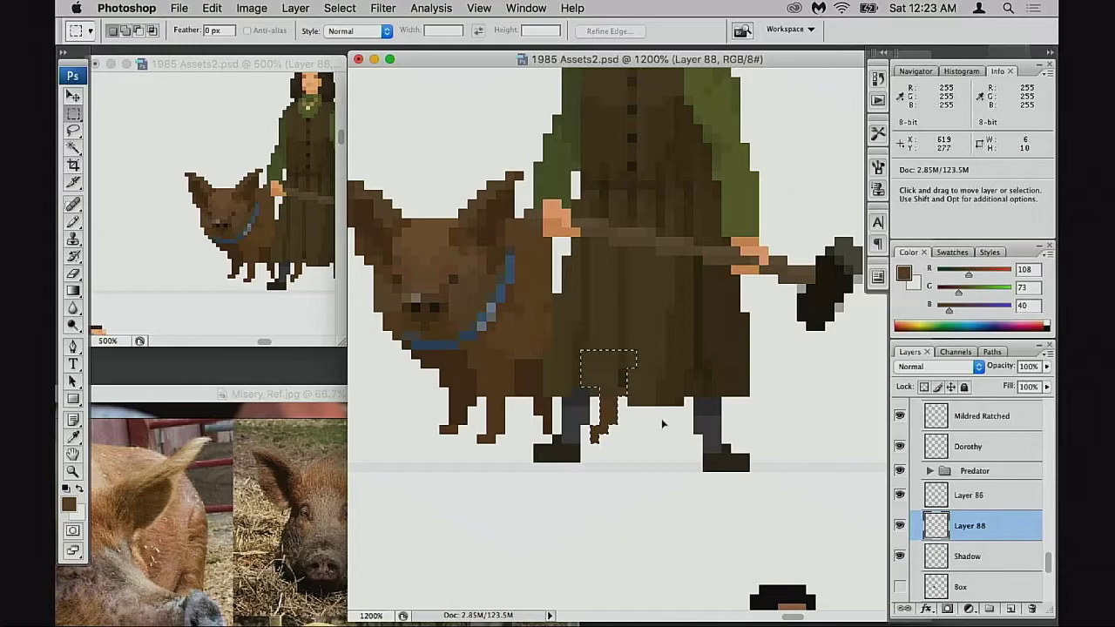
key(super+d)
Recolour the pig's hind leg between the woman's legs with the dark brown sampled from its underside (75, 49, 25)
key(b)
alt+click(529, 376)
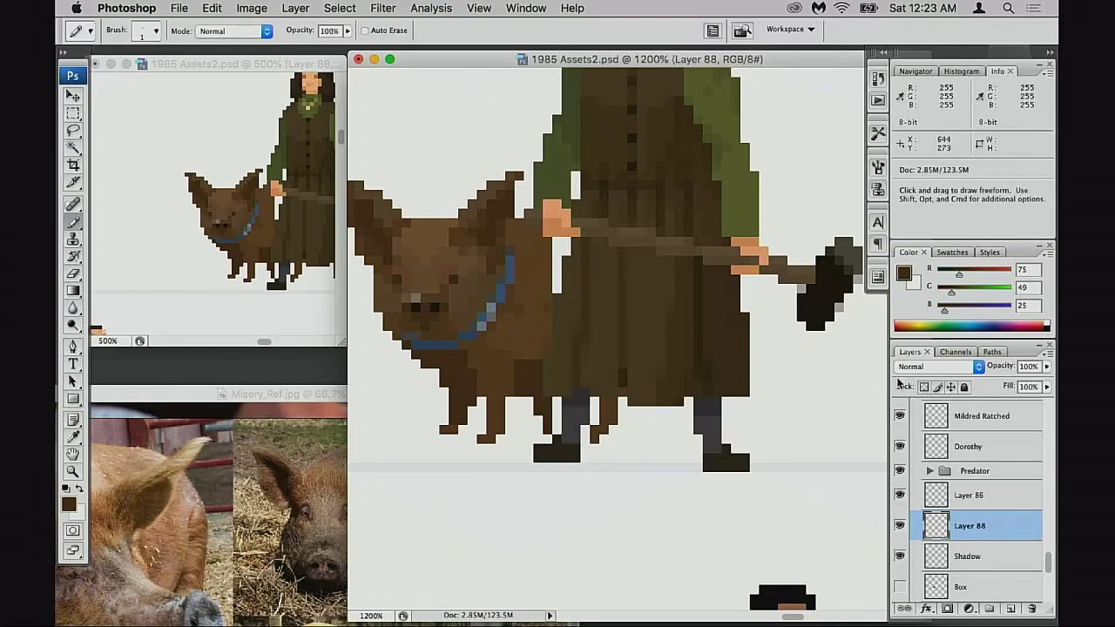
key(slash)
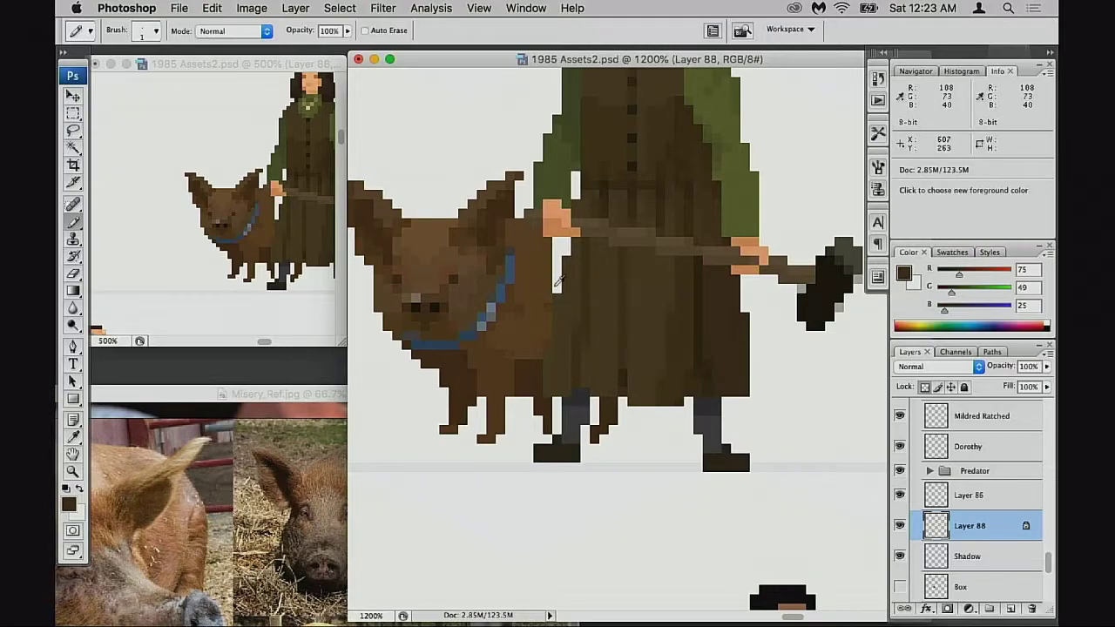
Unlock Layer 88's transparent pixels and fill the gap between the pig's back and the skirt with the sampled body brown (108, 73, 40)
click(925, 388)
alt+click(547, 261)
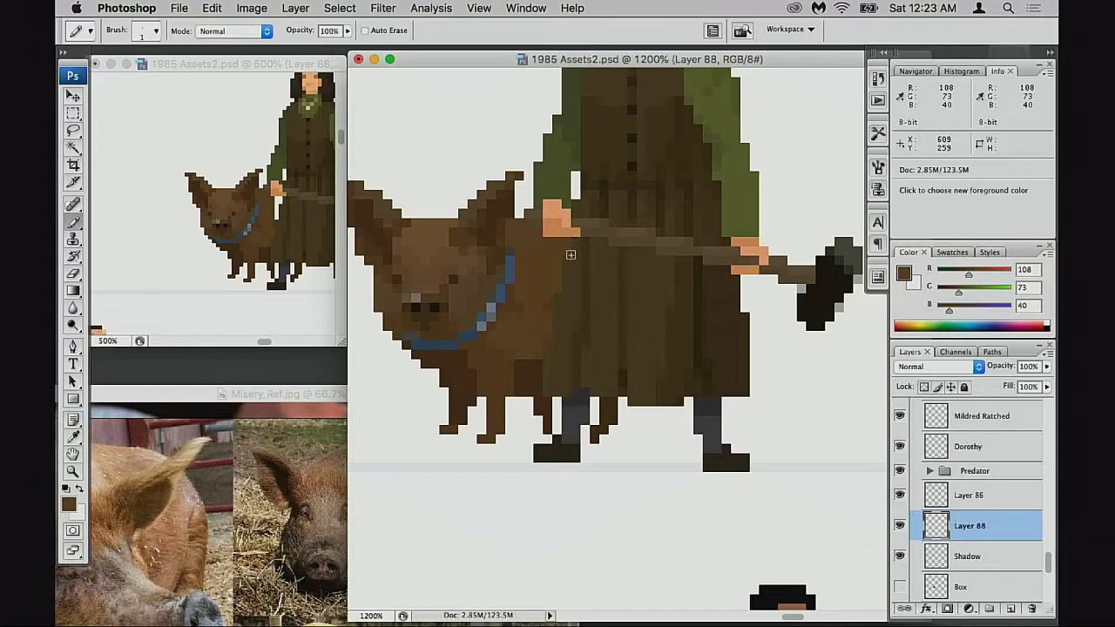
drag(648, 345, 679, 349)
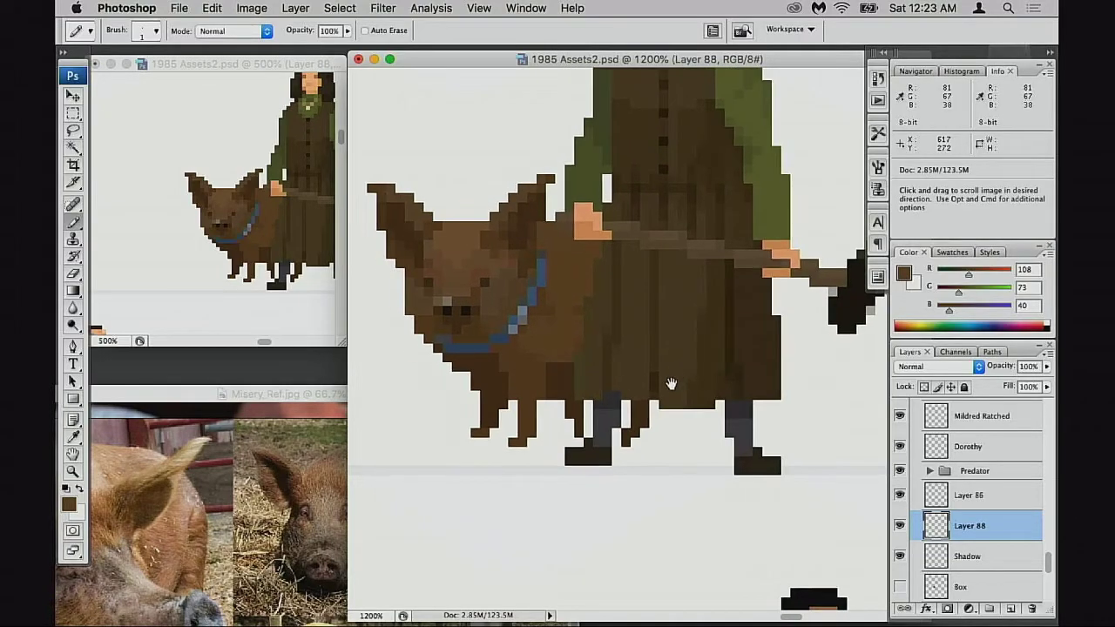
alt+click(670, 390)
alt+click(699, 409)
alt+click(632, 394)
drag(577, 339, 577, 395)
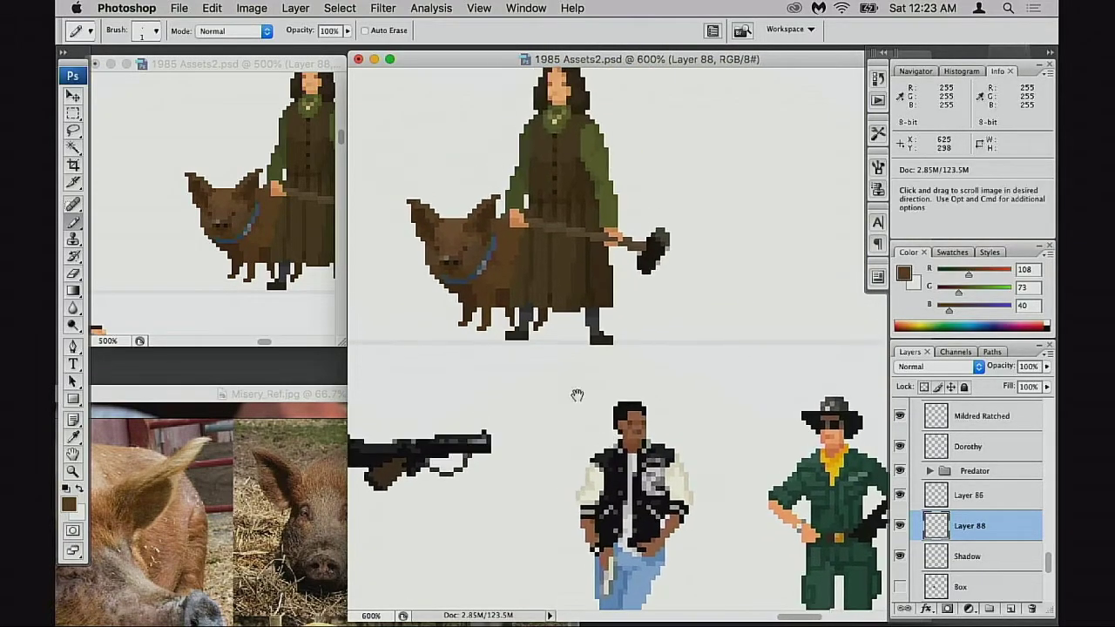
Move the 2 × 4 pixel piece of the pig's leg in front of the woman's near leg so it sits behind that leg
super+click(557, 353)
super+click(677, 364)
key(m)
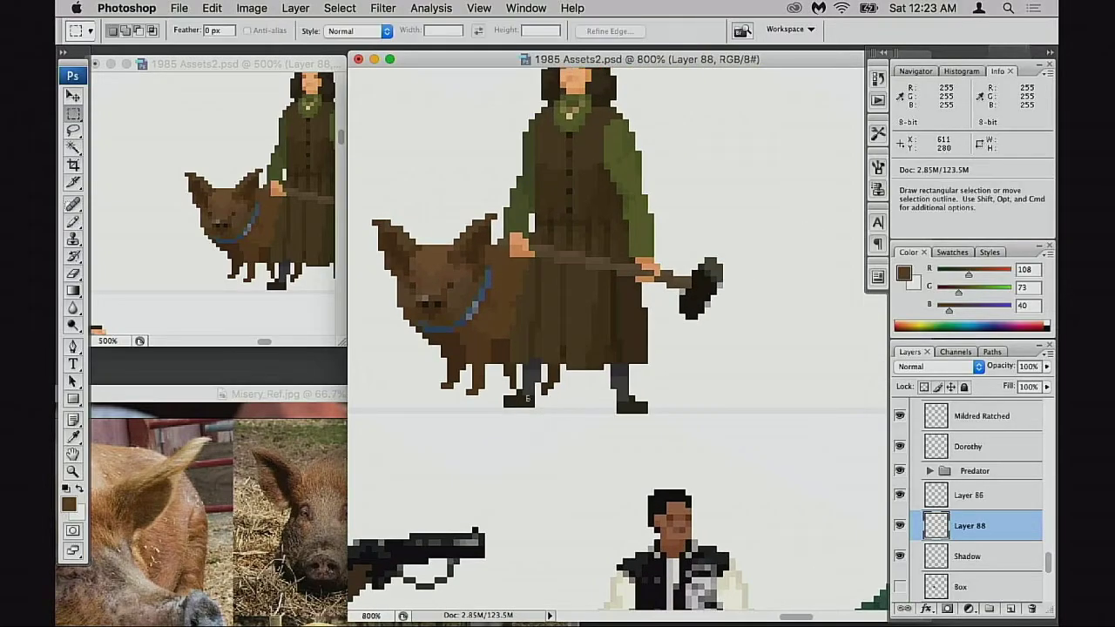
mouse_move(519, 366)
mouse_down()
mouse_move(563, 423)
mouse_move(600, 441)
mouse_move(652, 435)
mouse_up()
key(space)
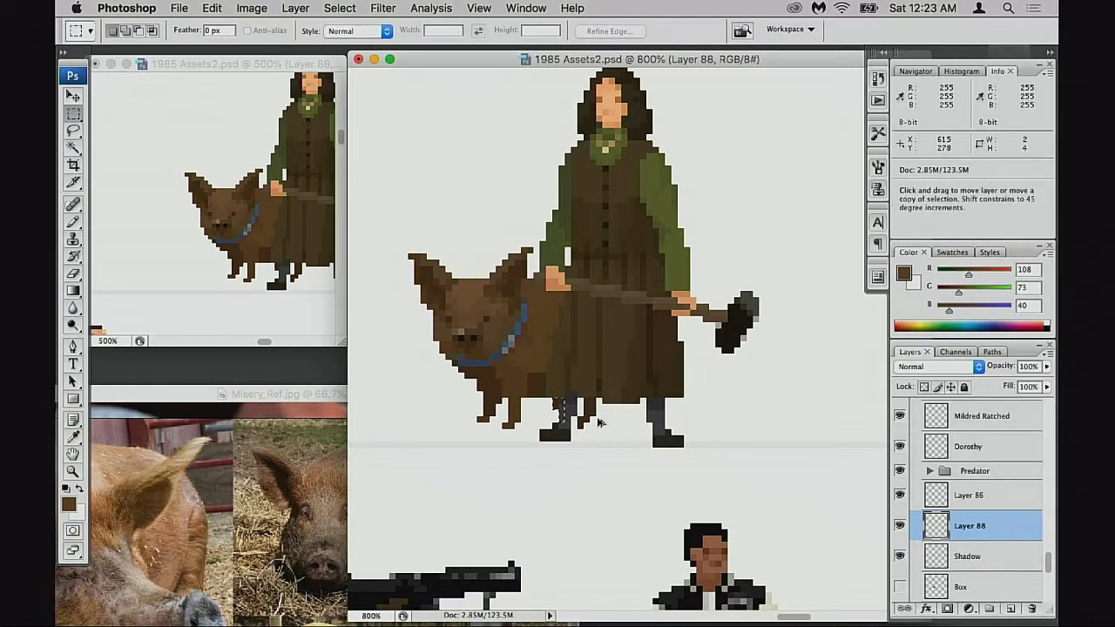
drag(533, 397, 578, 418)
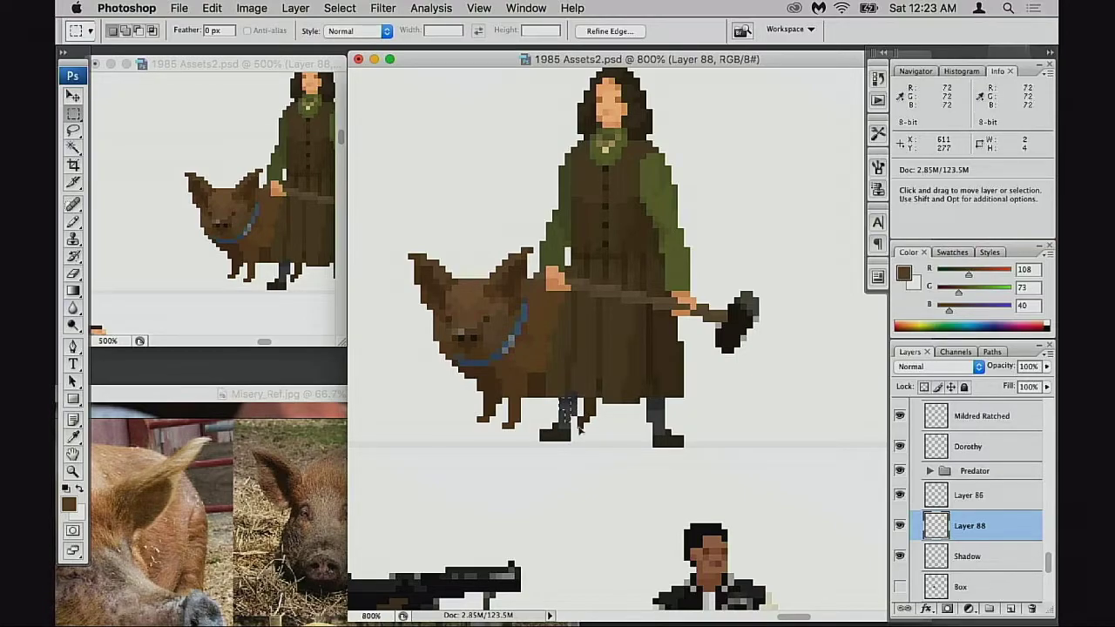
key(super+d)
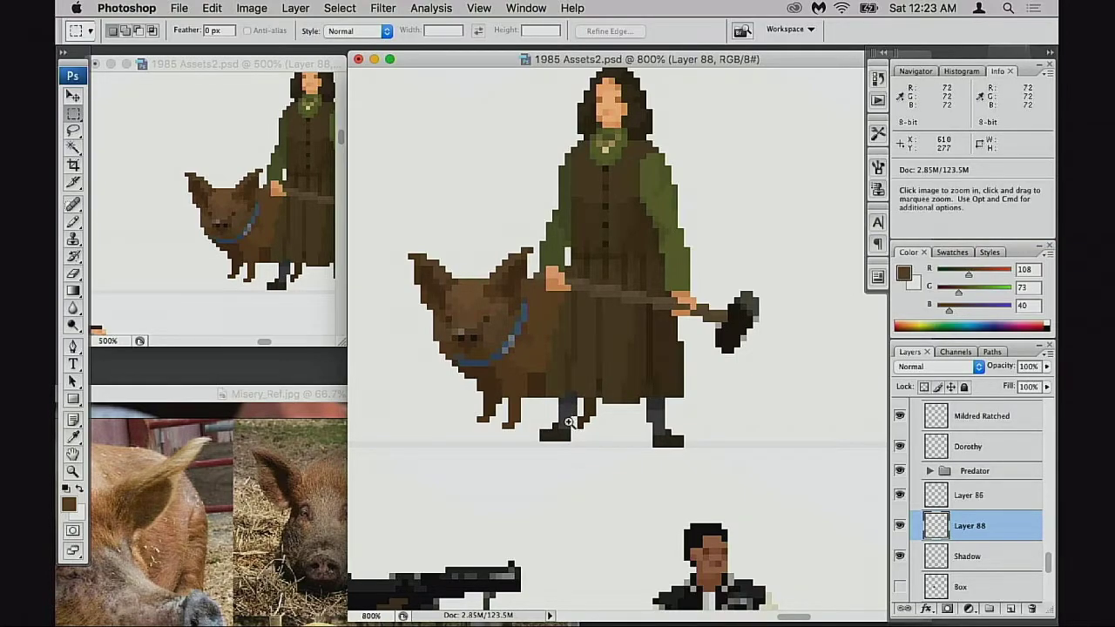
Draw a short pig leg in the medium body brown below the skirt, just in front of the woman's near leg
super+click(569, 420)
super+click(574, 420)
key(b)
drag(619, 358, 566, 457)
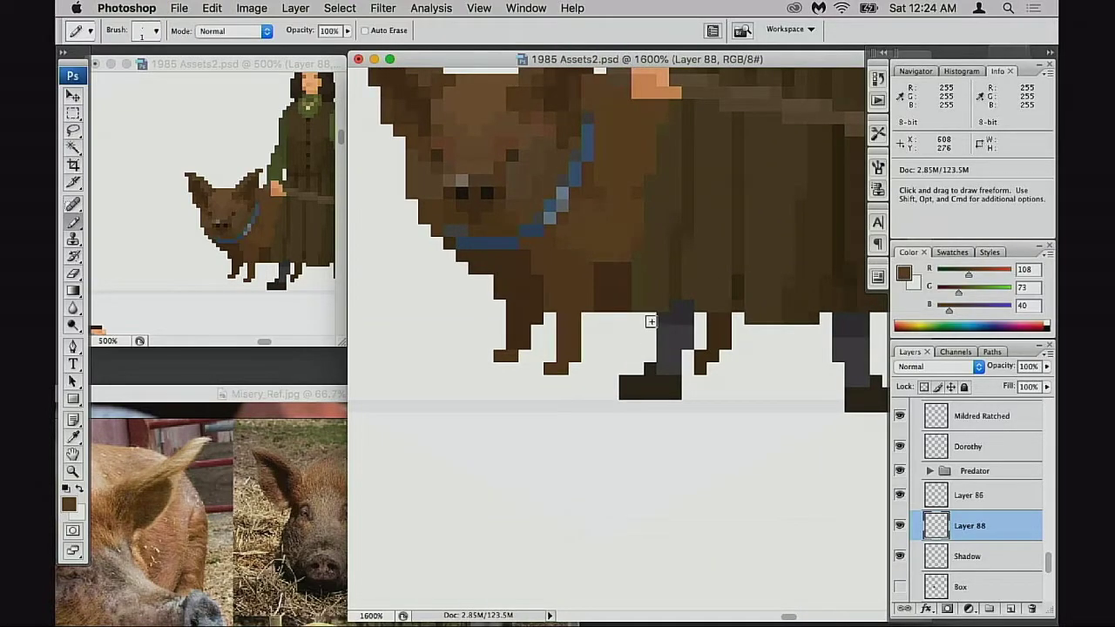
drag(651, 319, 650, 331)
click(638, 343)
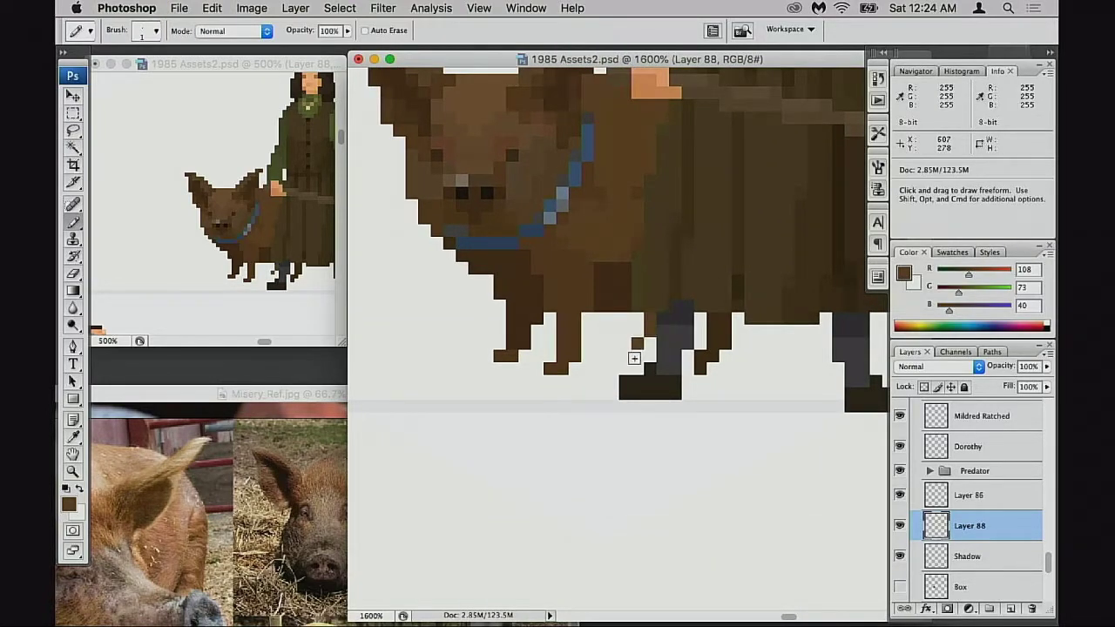
Repaint the short leg beside the woman's near leg in the sampled dark brown (75, 49, 25) and shape its hoof, undoing one stroke
alt+click(720, 335)
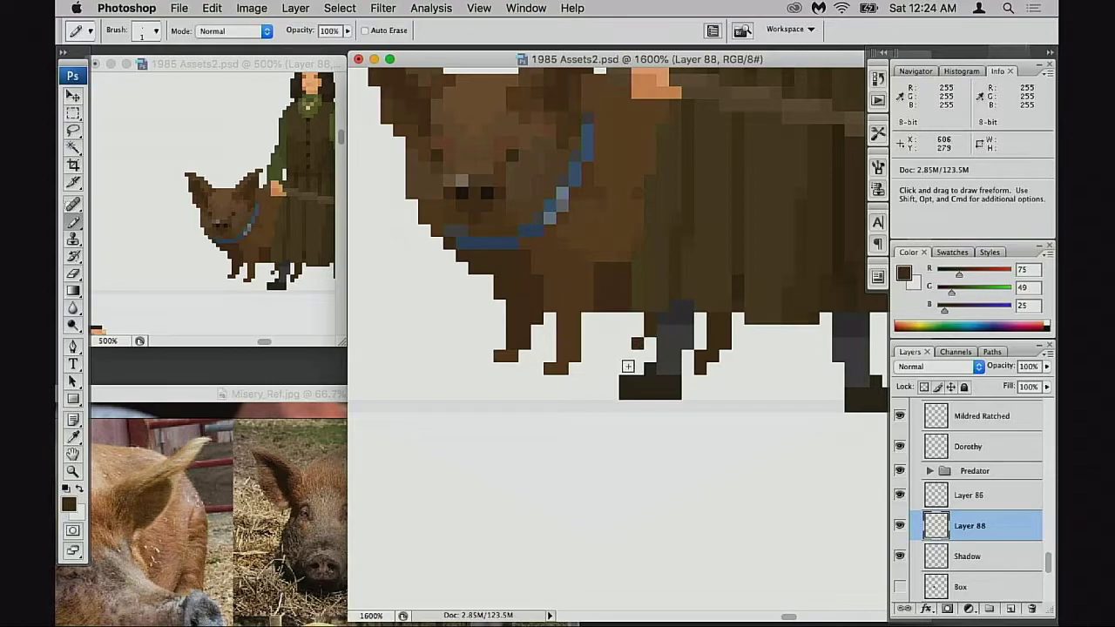
drag(625, 380, 617, 394)
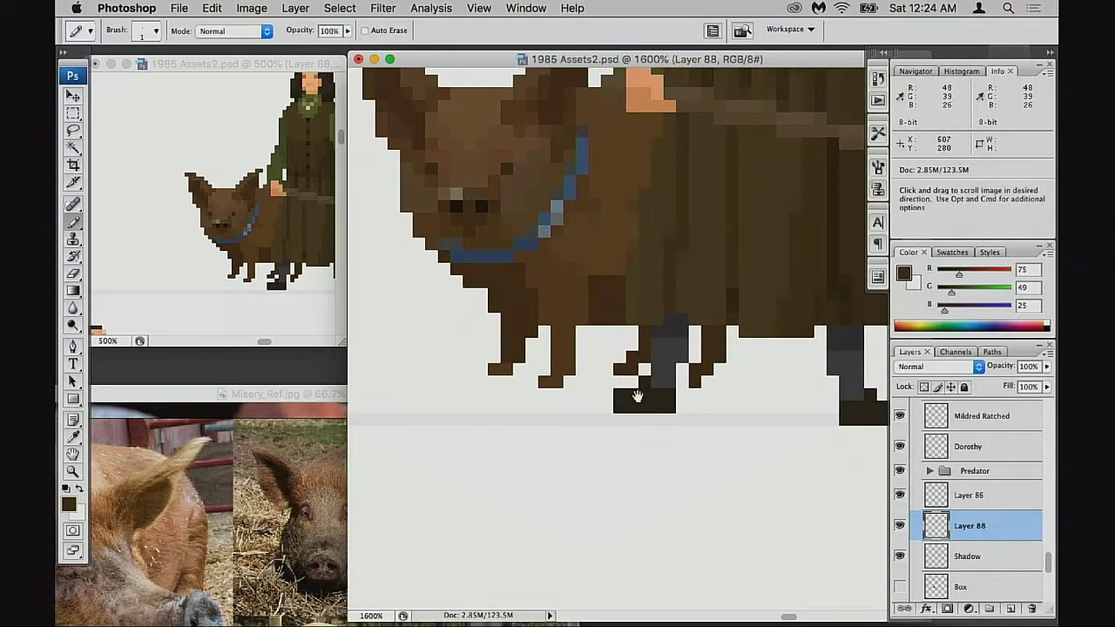
scroll(637, 385, right, 2)
key(alt+super+z)
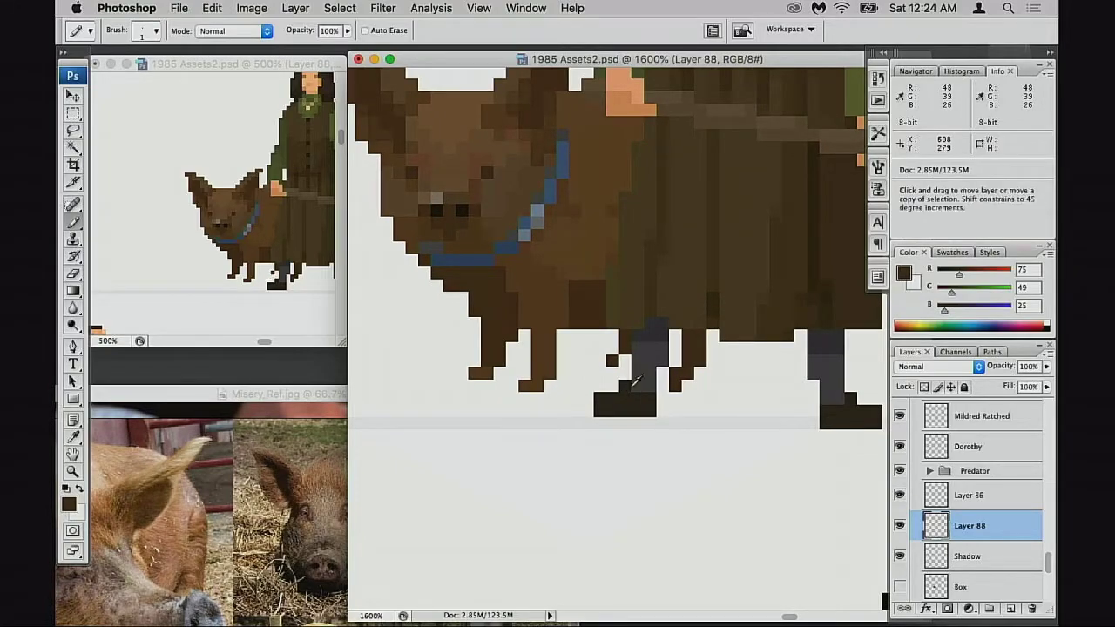
drag(624, 389, 622, 407)
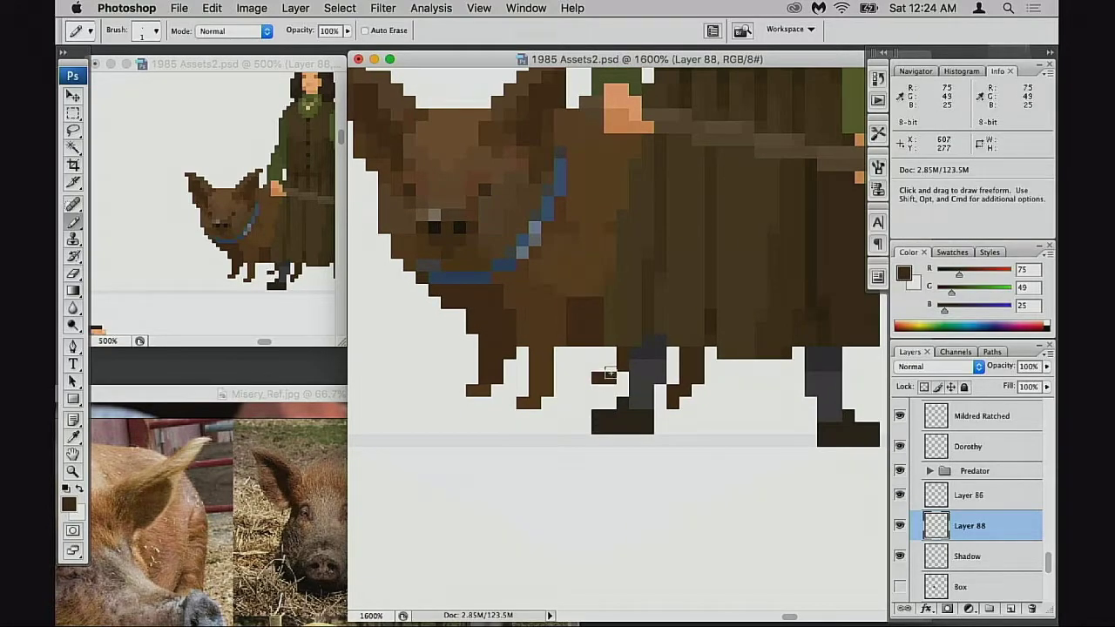
scroll(610, 396, up, 2)
scroll(618, 418, right, 4)
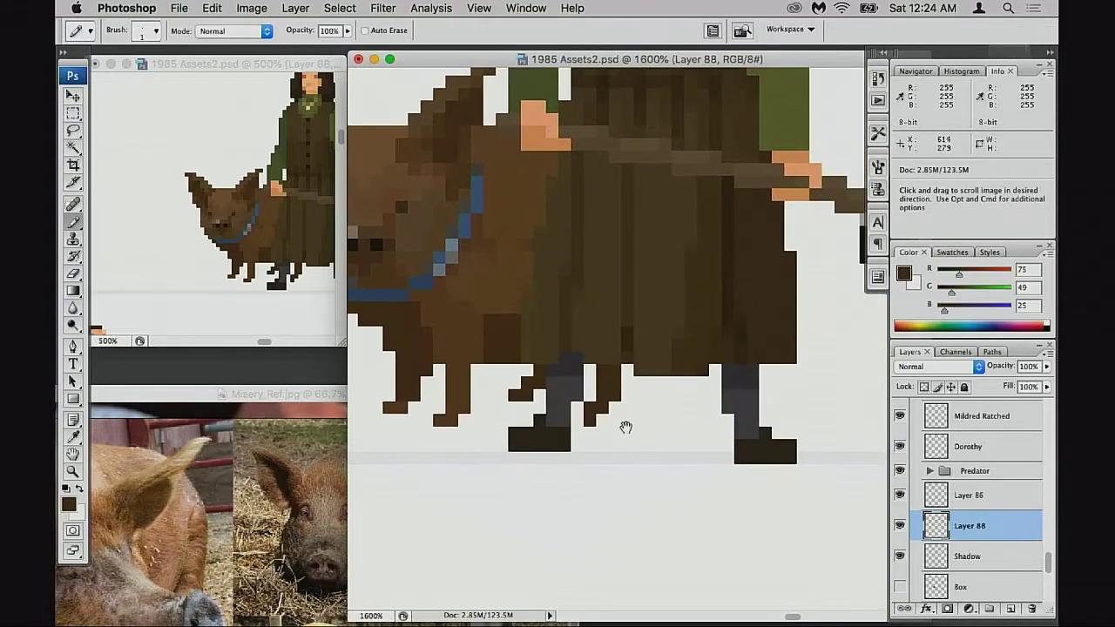
Examine the pig's new legs and the woman's silhouette at progressively smaller sizes beside the characters in the row below
alt+click(622, 432)
alt+click(626, 436)
alt+click(629, 388)
drag(629, 392, 627, 514)
key(e)
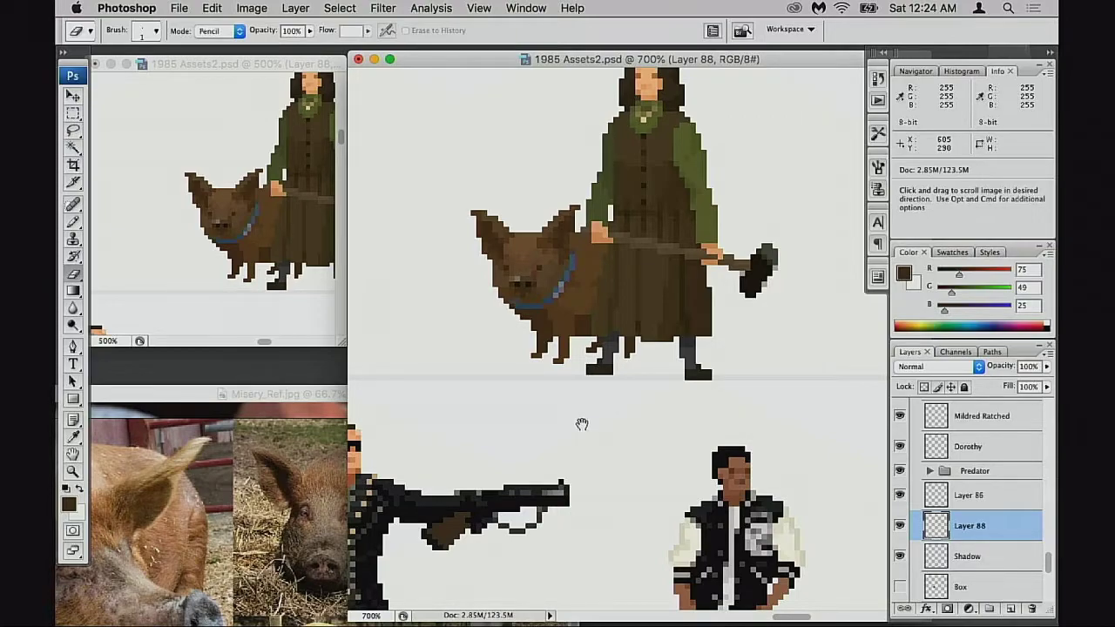
mouse_move(565, 416)
mouse_down()
mouse_move(568, 433)
mouse_move(564, 406)
mouse_up()
scroll(583, 410, up, 1)
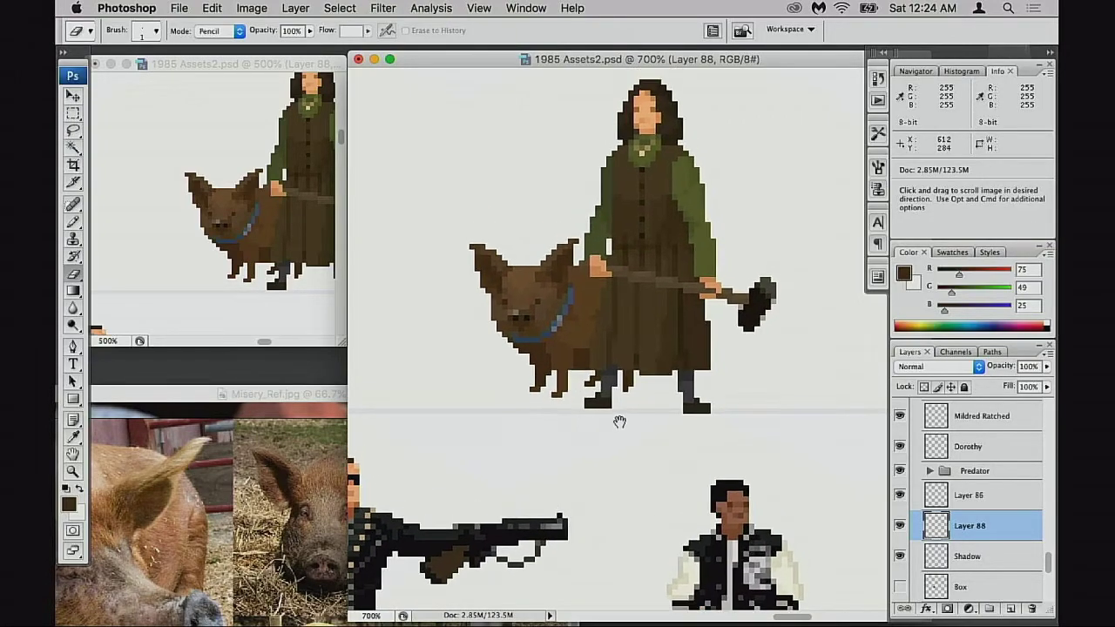
alt+click(619, 421)
alt+click(624, 425)
alt+click(669, 413)
scroll(680, 413, up, 5)
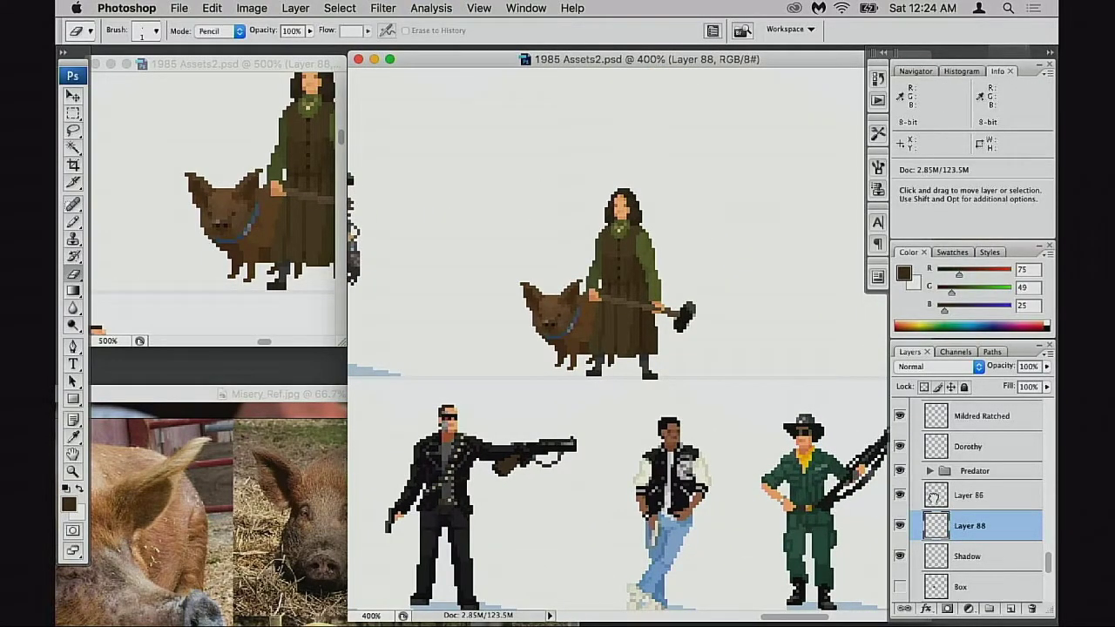
Flip the woman and pig together horizontally by transforming Layer 86 and Layer 88
shift+click(934, 495)
key(super+t)
right_click(613, 315)
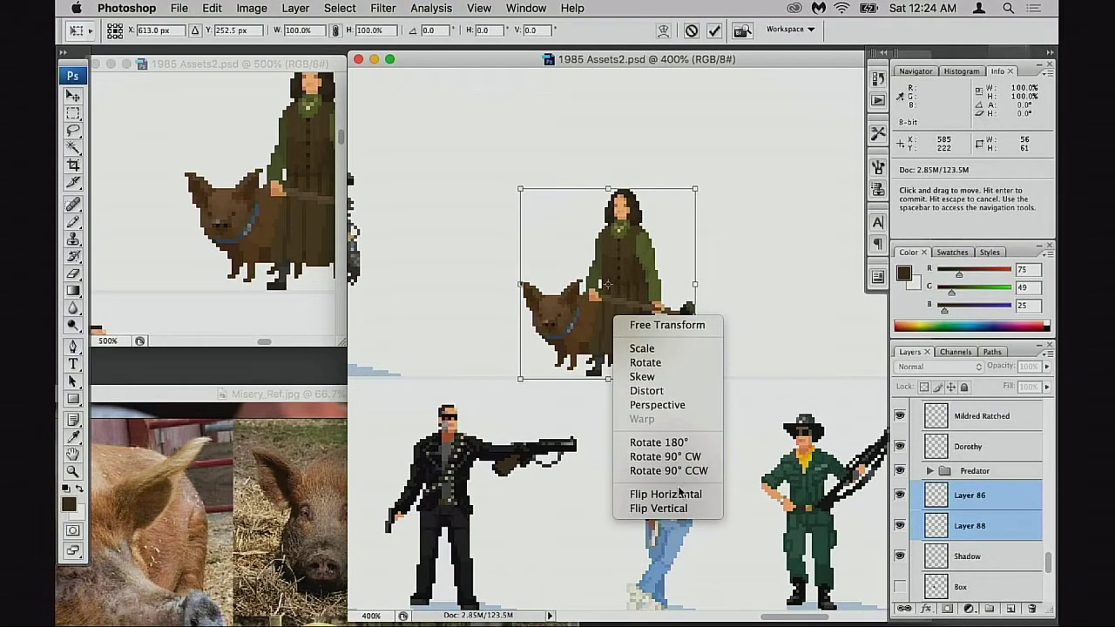
click(679, 494)
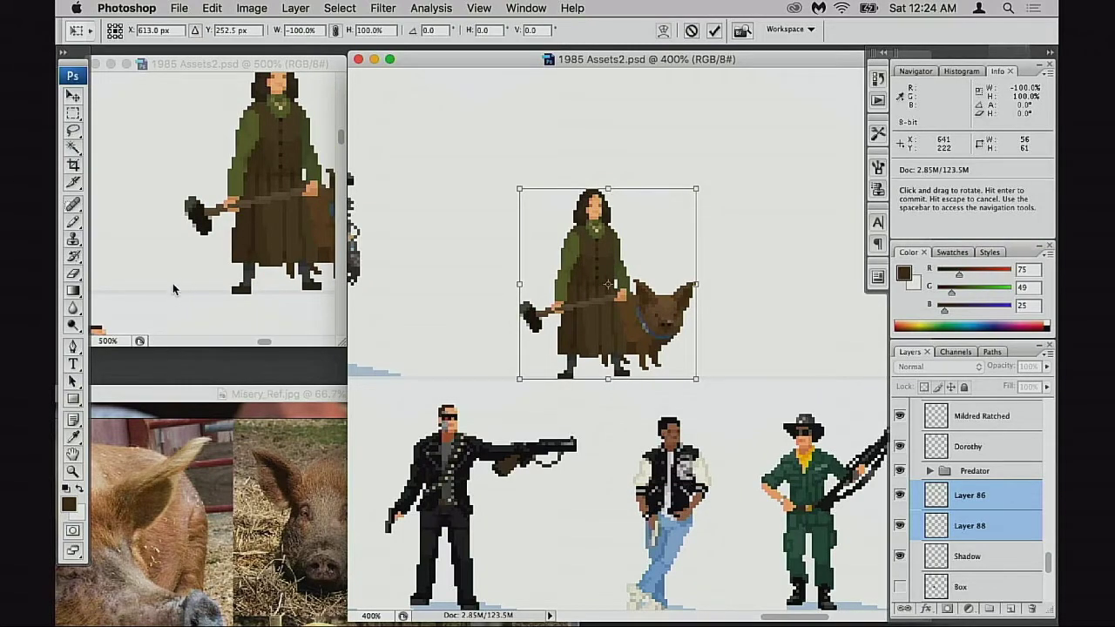
key(Return)
key(e)
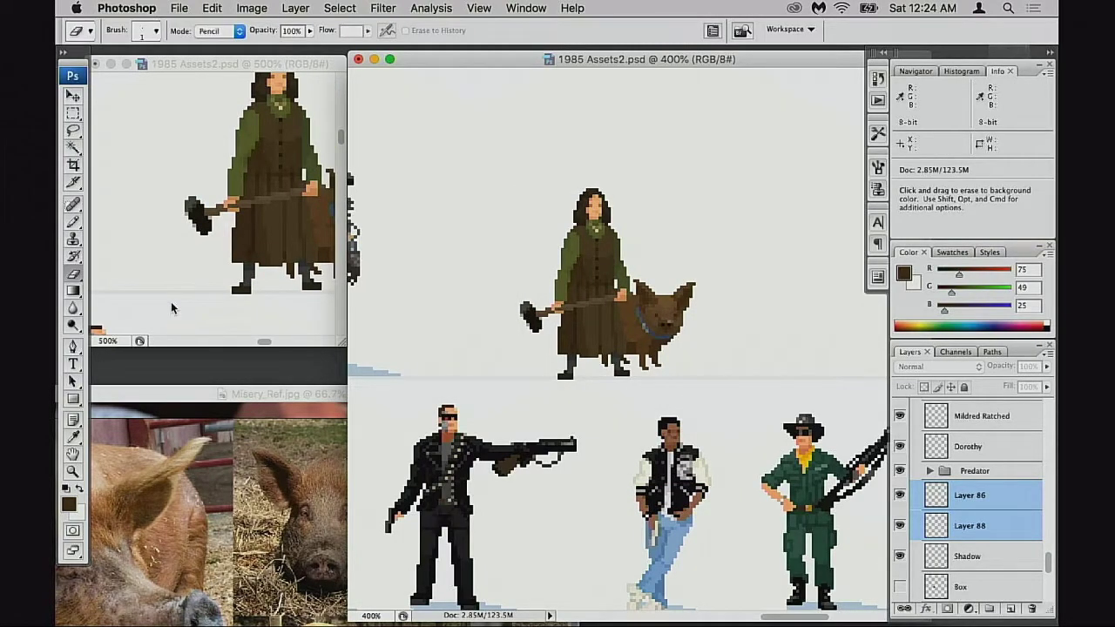
Compare the mirrored woman and pig with the neighbouring characters, and centre the pair in the 500% window
key(space)
alt+click(620, 310)
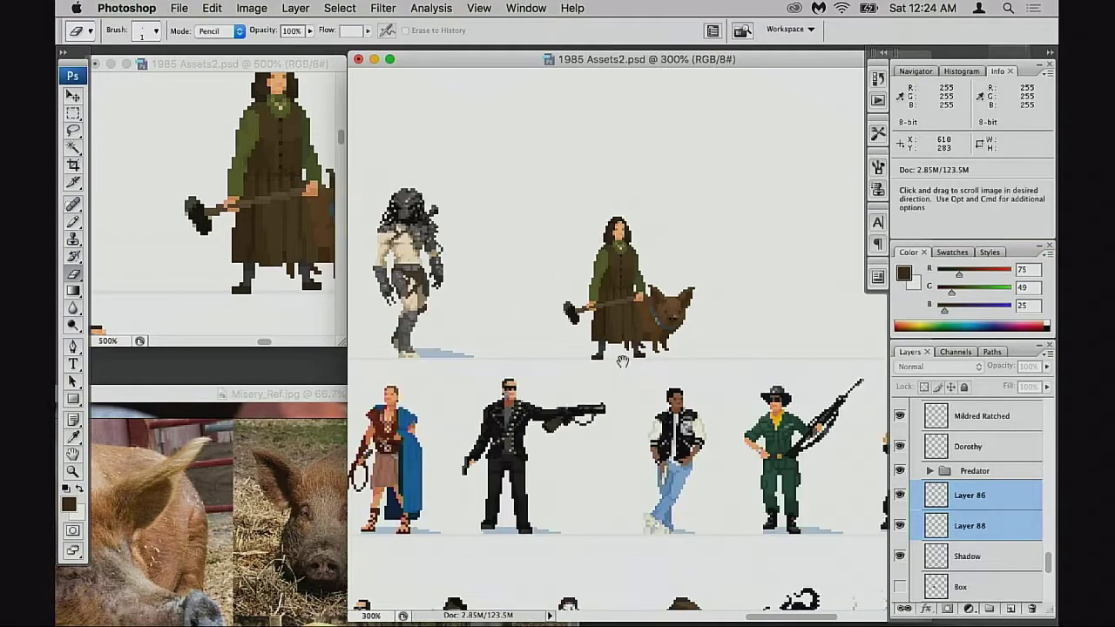
drag(602, 268, 695, 364)
drag(481, 174, 664, 373)
super+click(508, 366)
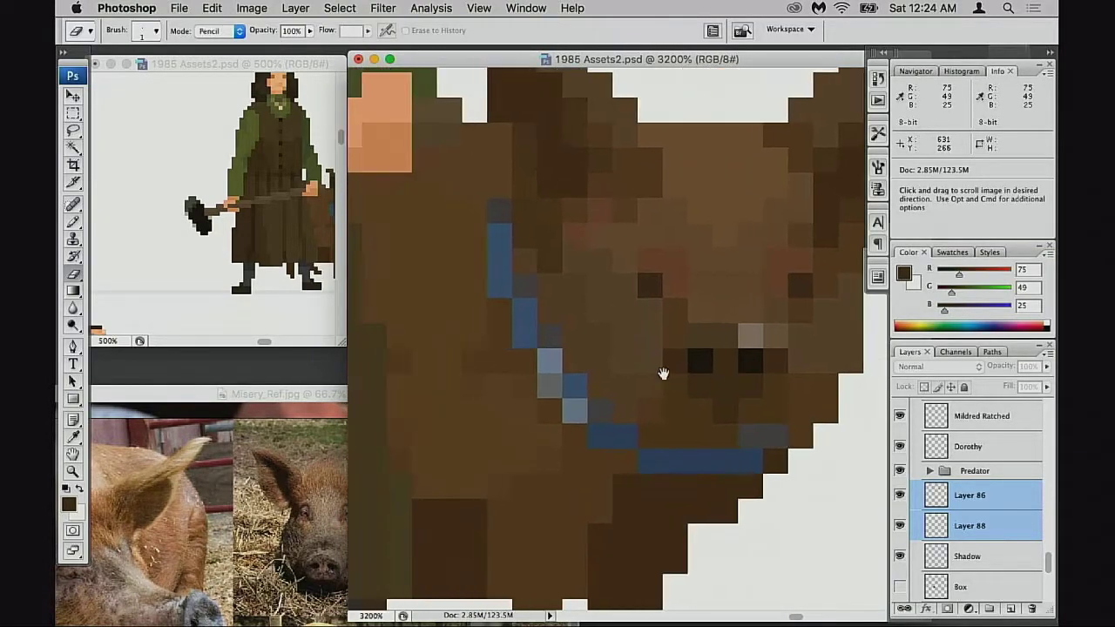
drag(334, 260, 211, 291)
Try repainting the upper edge and side corners of the pig's snout in dark brown (75, 49, 25) on Layer 86
click(706, 373)
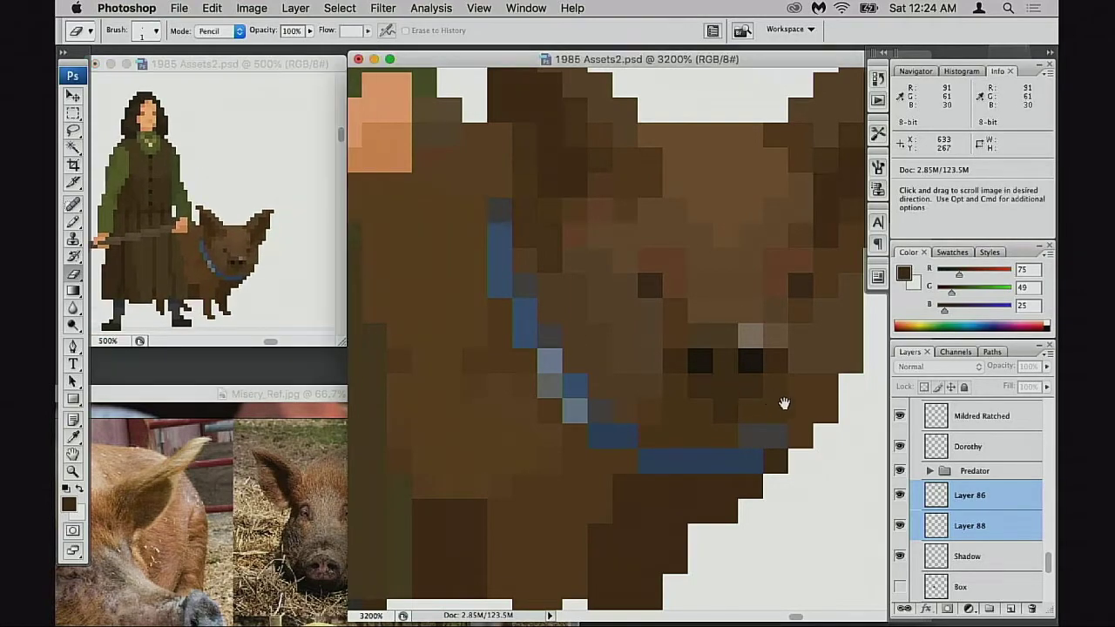
drag(793, 395, 769, 402)
key(b)
click(933, 490)
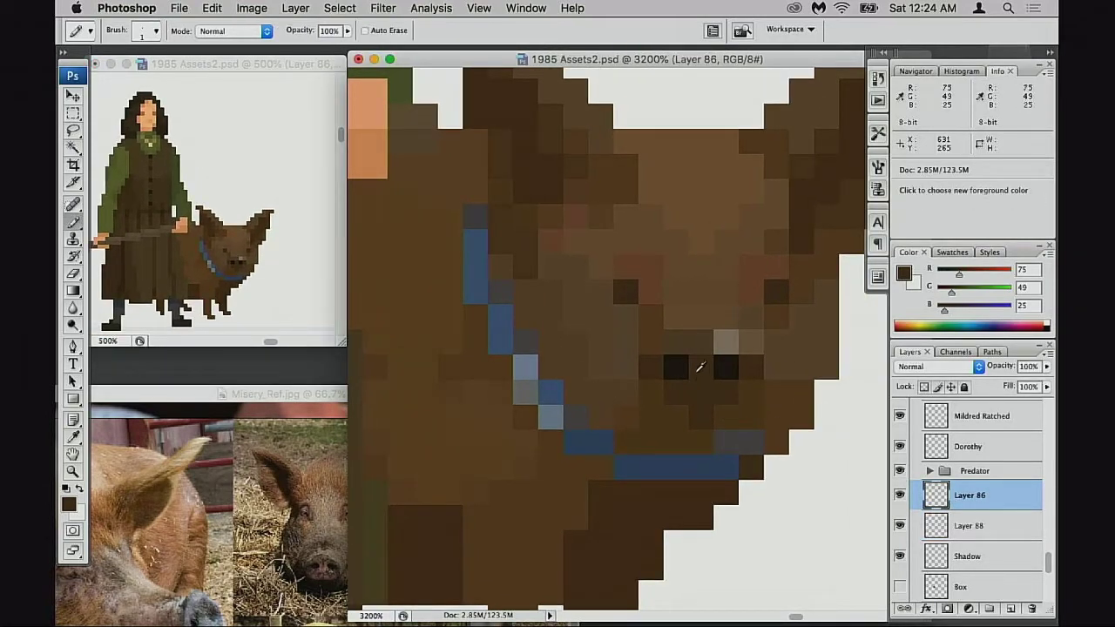
drag(692, 349, 724, 340)
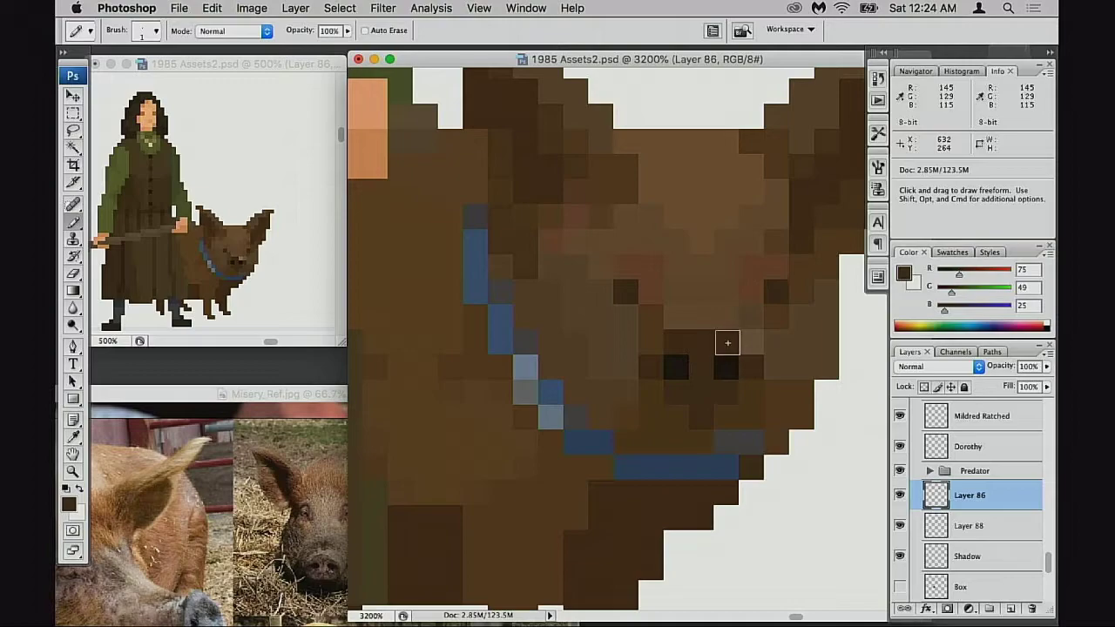
click(741, 342)
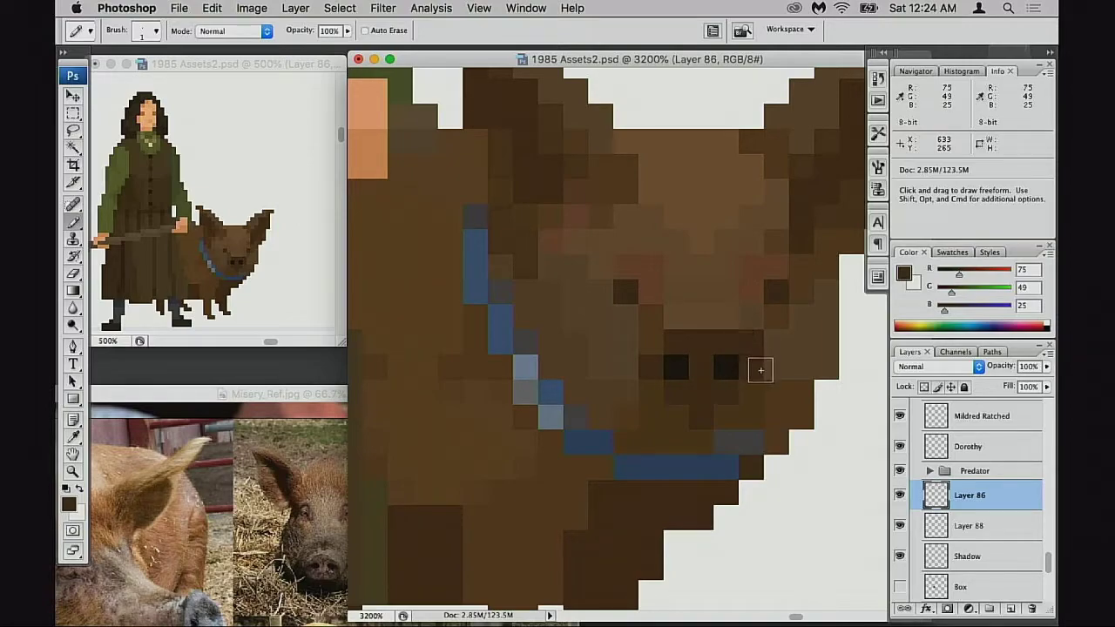
key(alt)
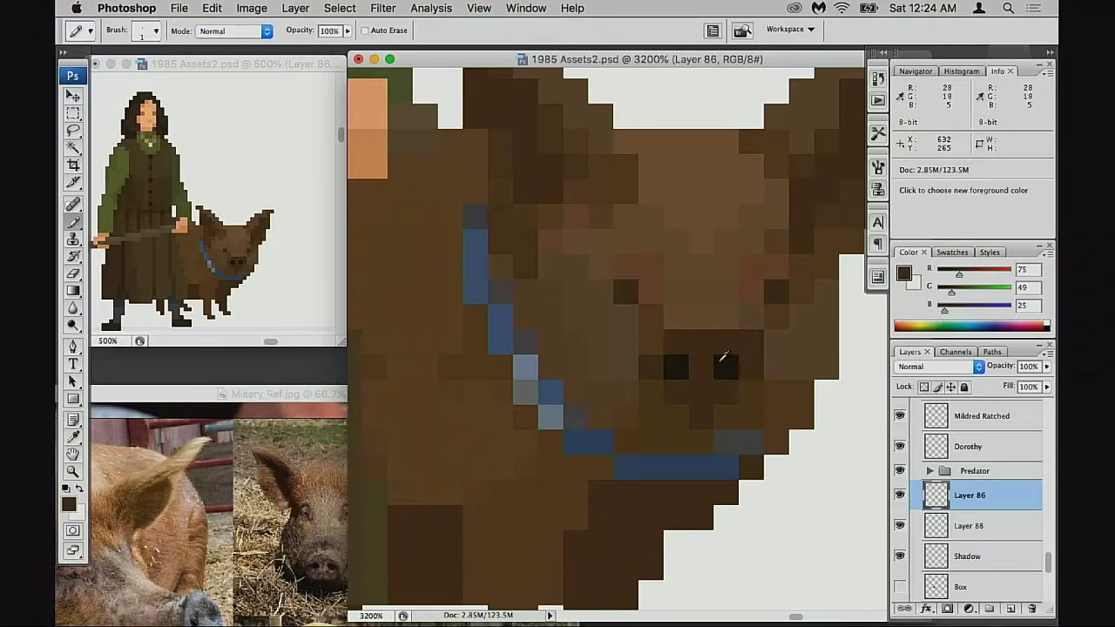
click(678, 364)
key(alt)
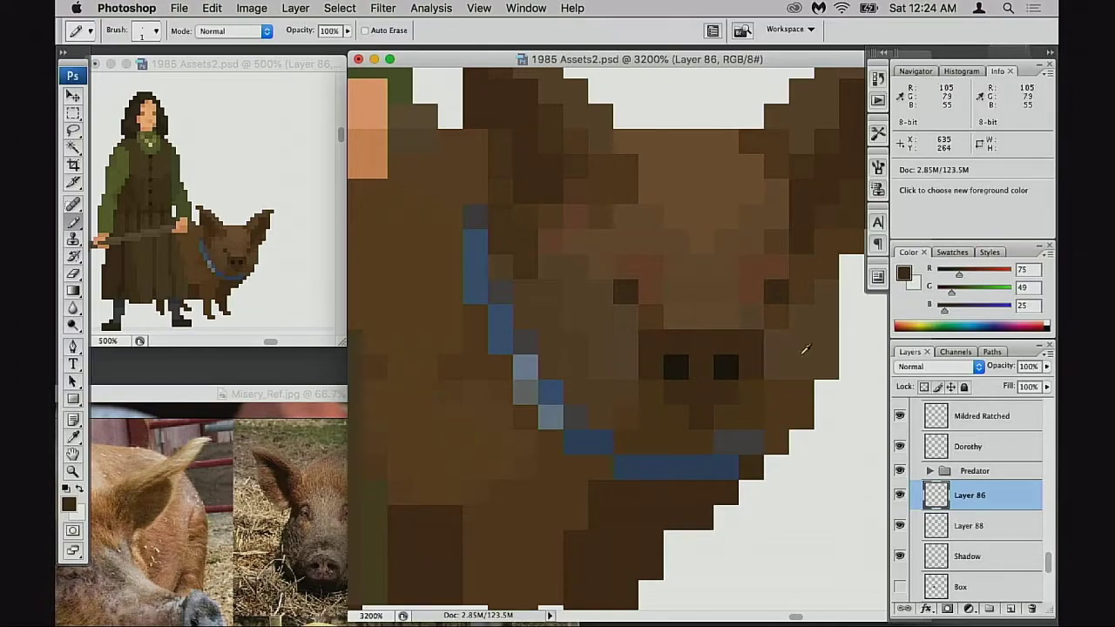
Try a grey (120, 120, 120) highlight above the nostril, undo it, and sample the muzzle brown (118, 86, 56) for Screen mode
alt+click(526, 392)
click(723, 317)
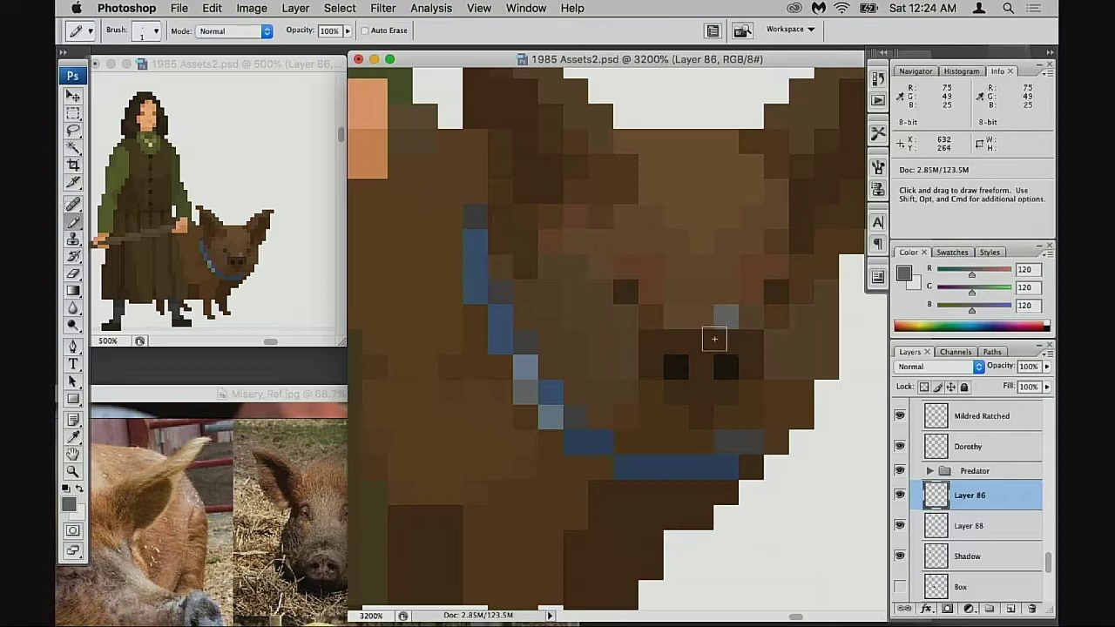
key(super+z)
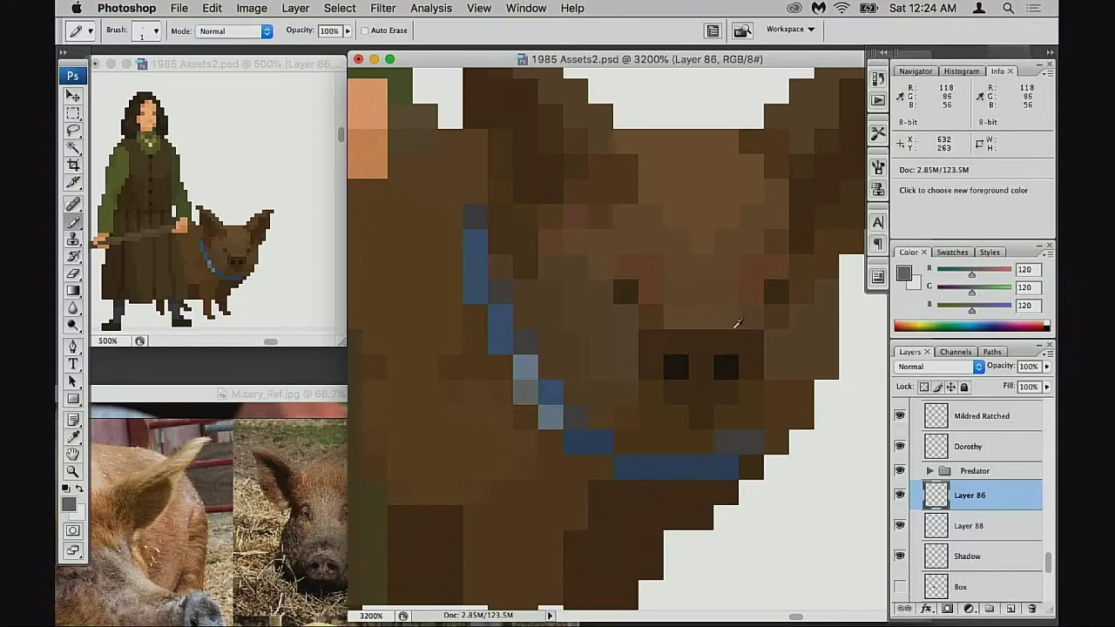
alt+click(730, 316)
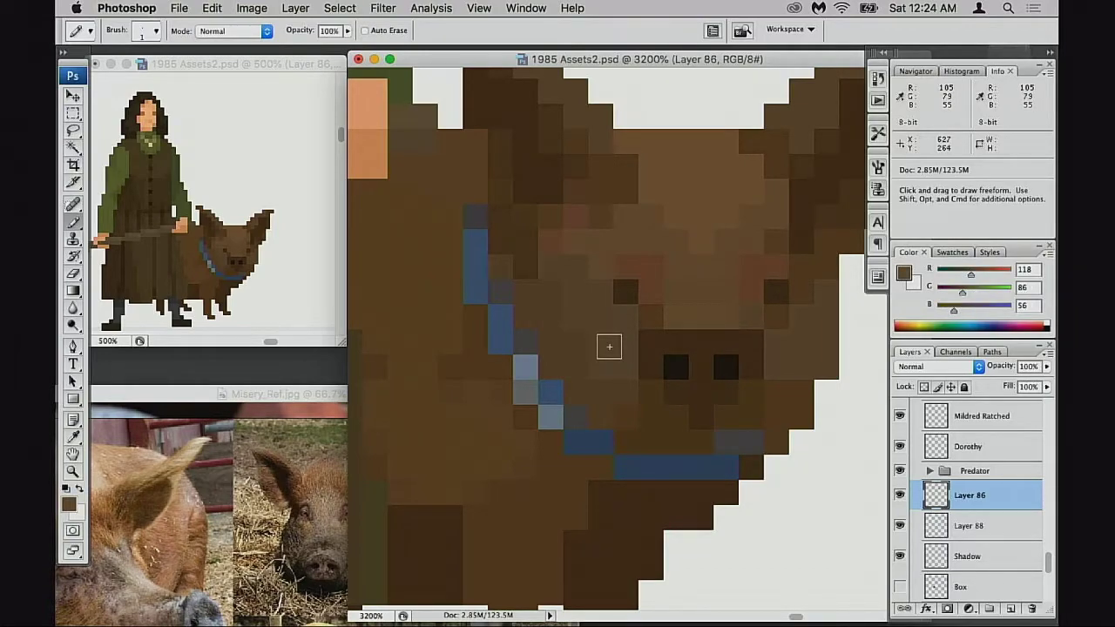
key(alt+shift+s)
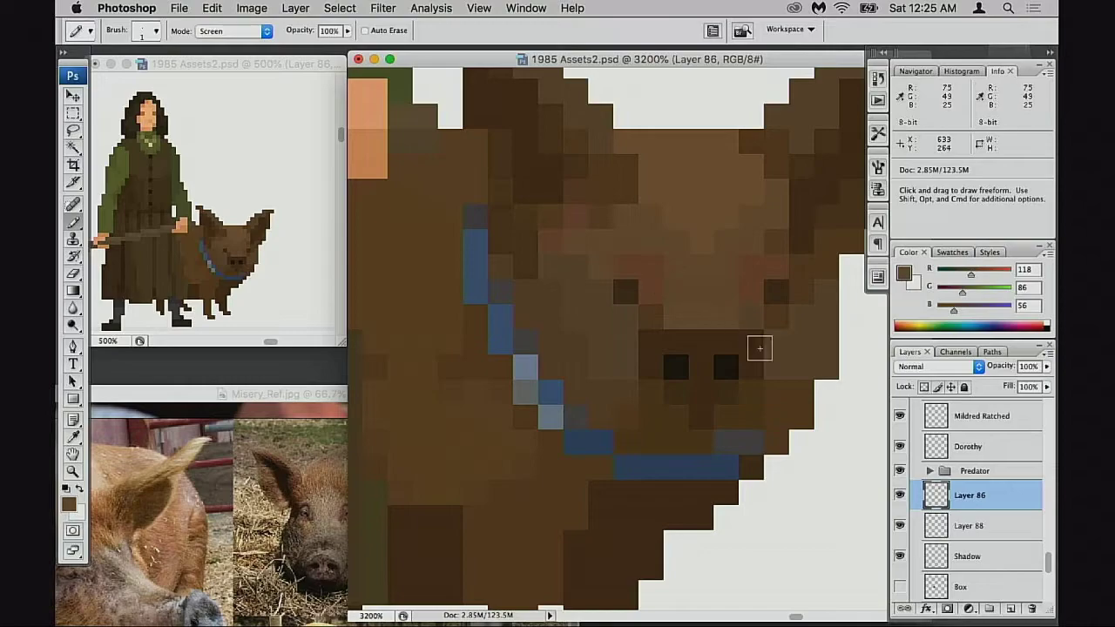
Hide and reshow Layer 86 to check its contents, and undo the snout strokes painted on it
click(901, 494)
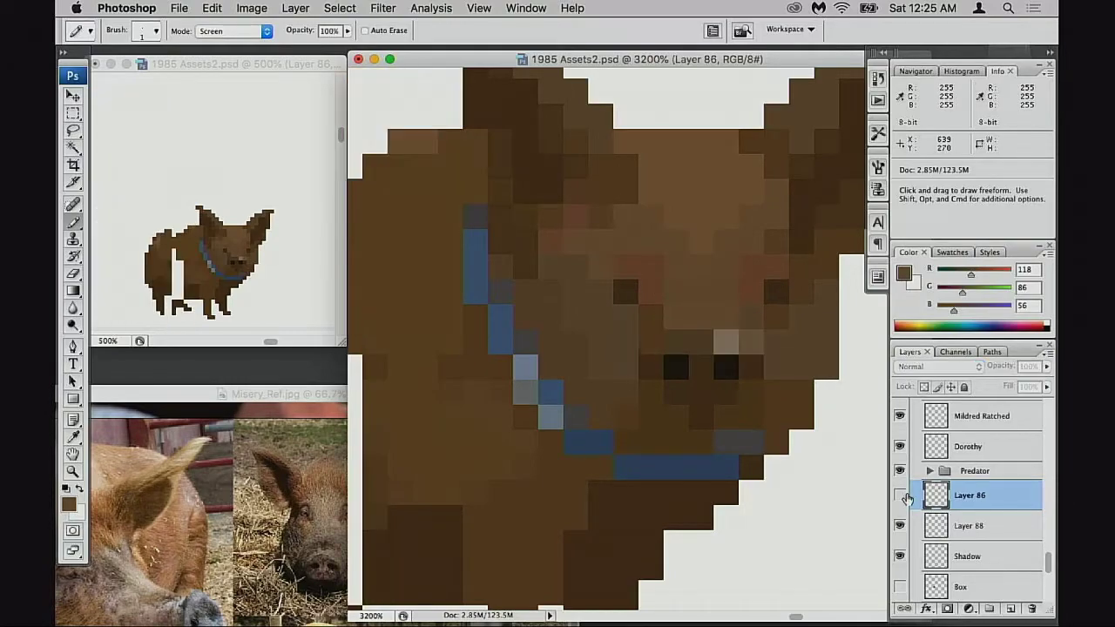
click(902, 495)
key(alt+super+z)
key(alt+super+z)
key(alt+super+z)
key(alt+super+z)
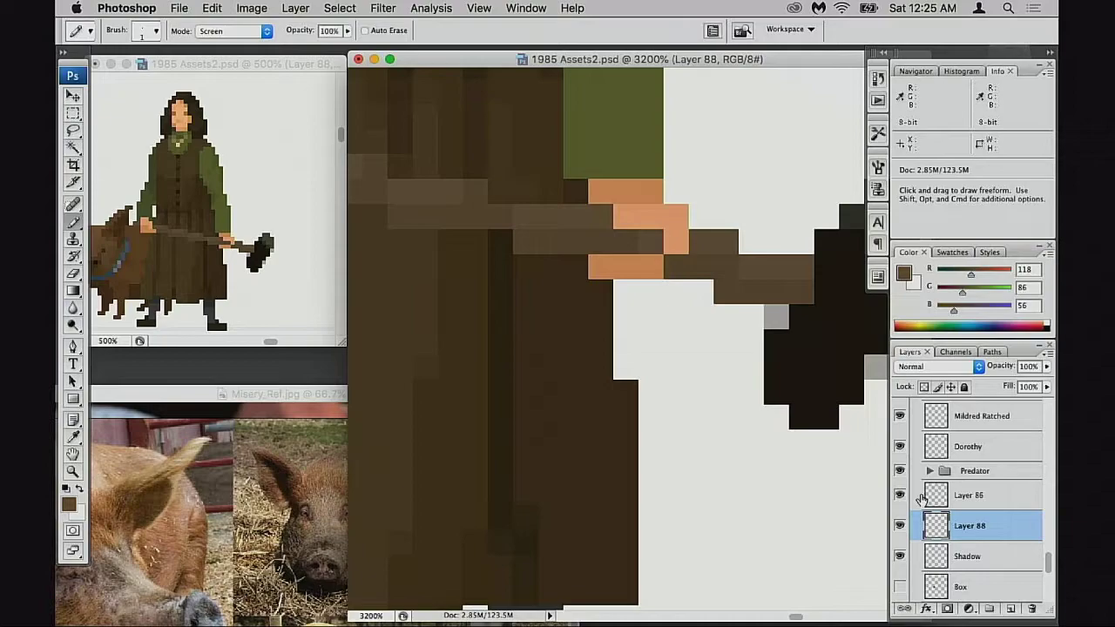
key(alt+super+z)
On Layer 88, repaint the snout's upper edge in Normal mode with dark brown (75, 49, 25) and sample the adjacent brown (98, 65, 33)
click(926, 523)
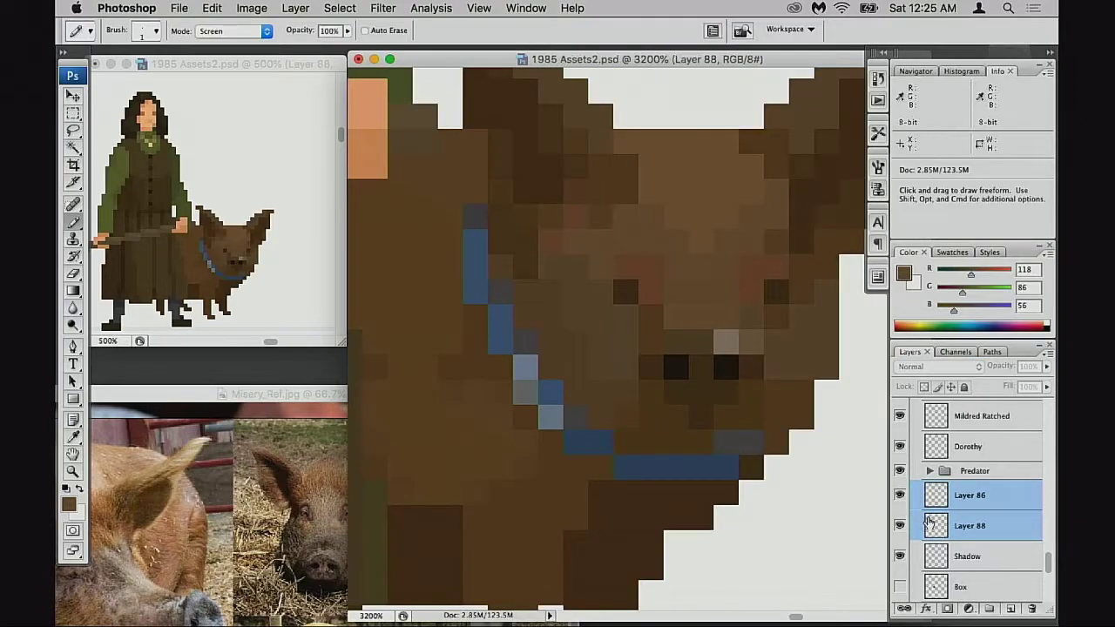
alt+click(746, 358)
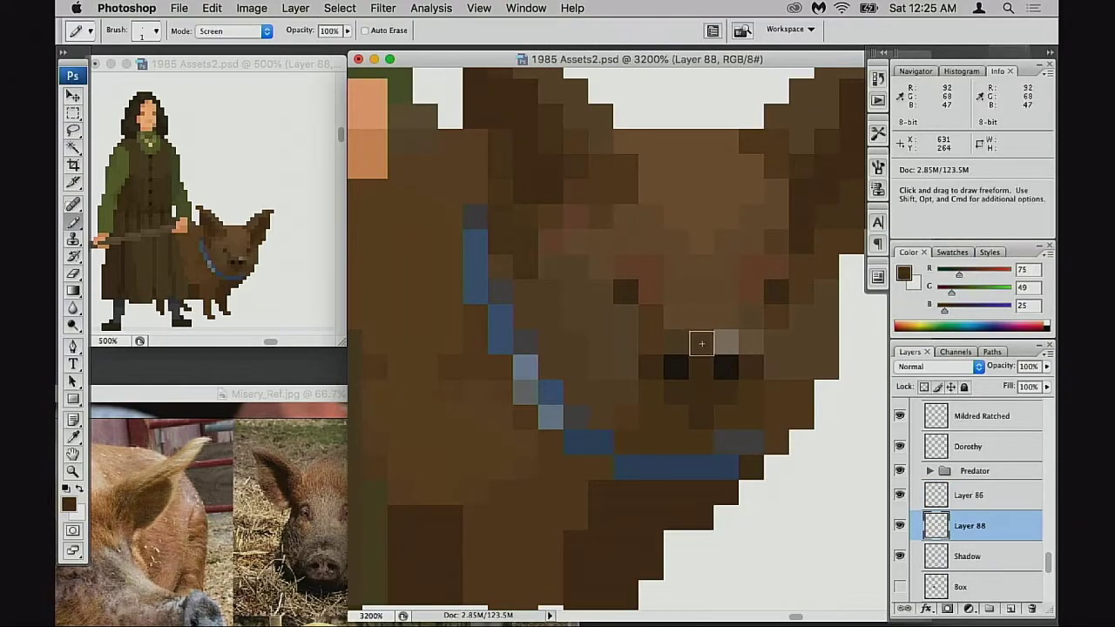
key(shift+alt+n)
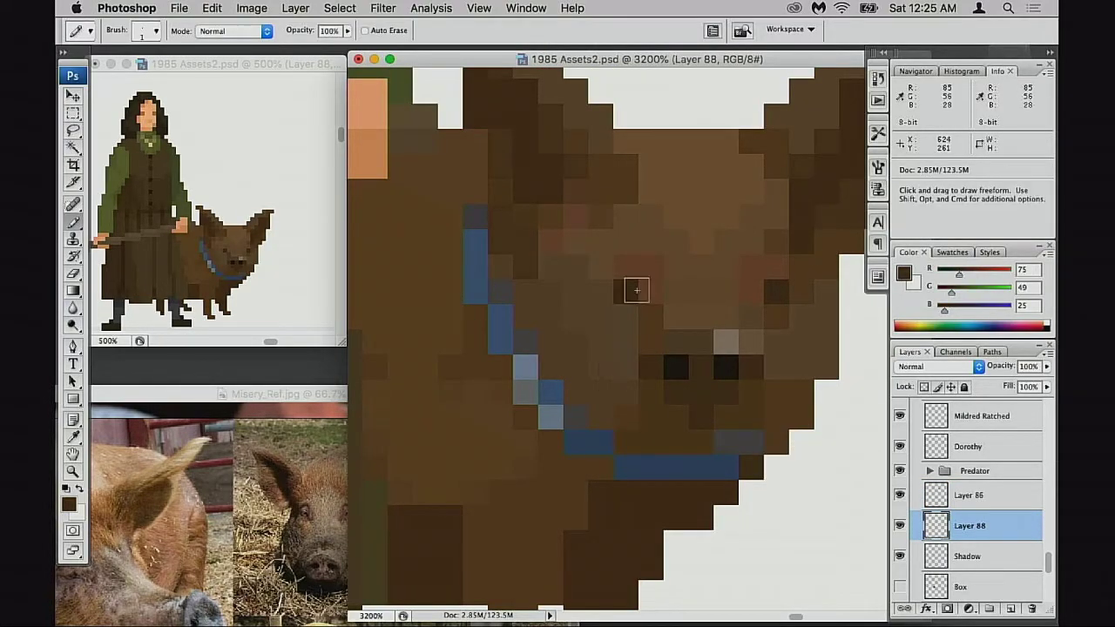
drag(687, 348, 721, 344)
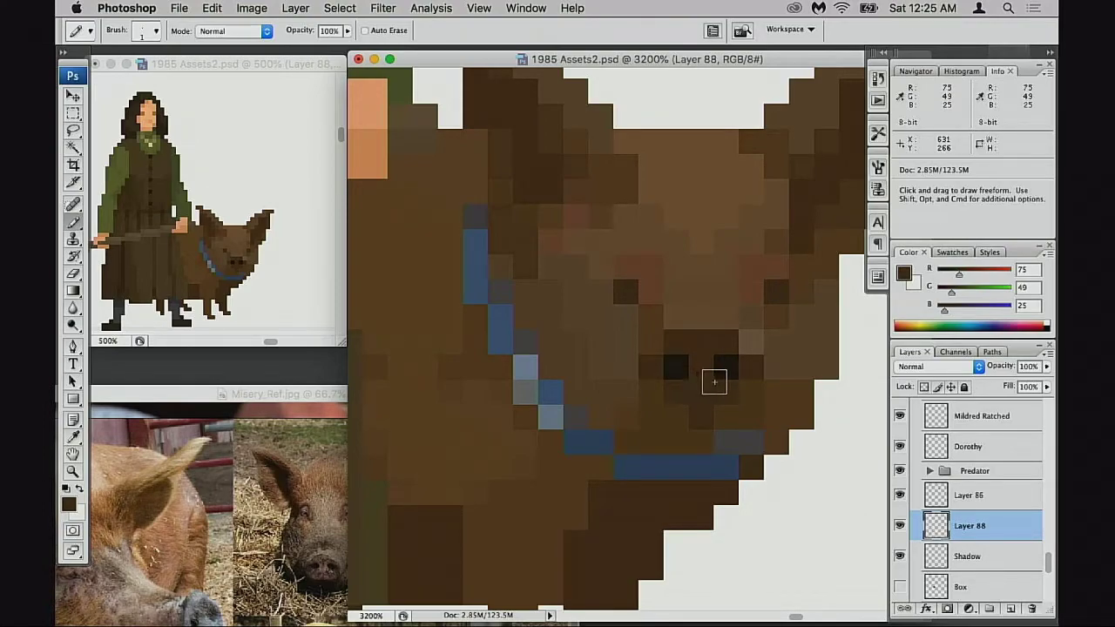
click(755, 359)
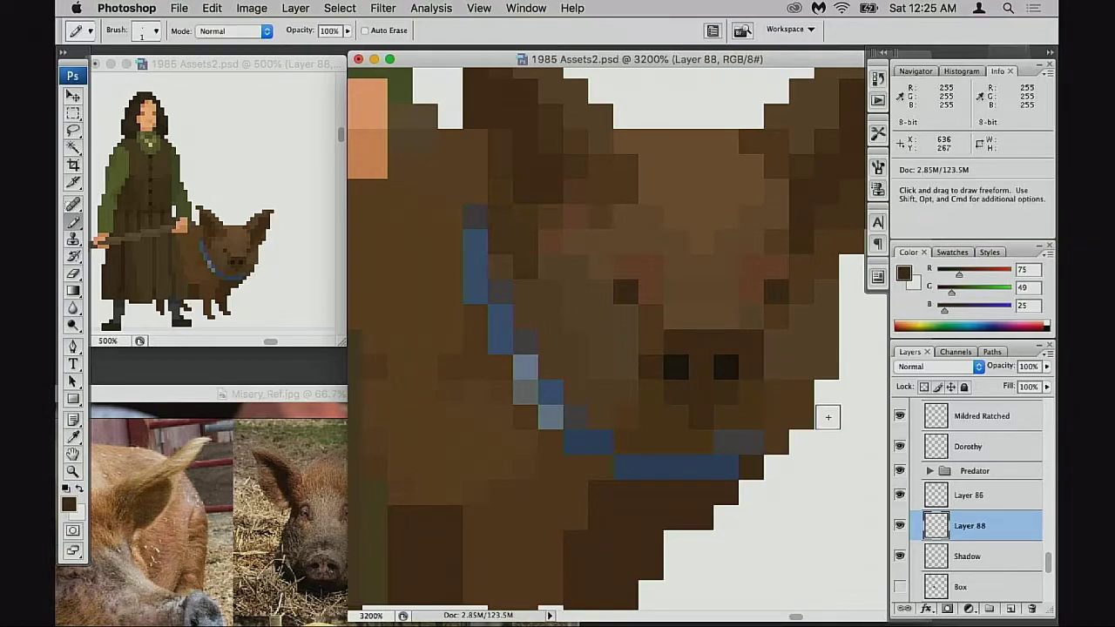
key(super+z)
alt+click(654, 343)
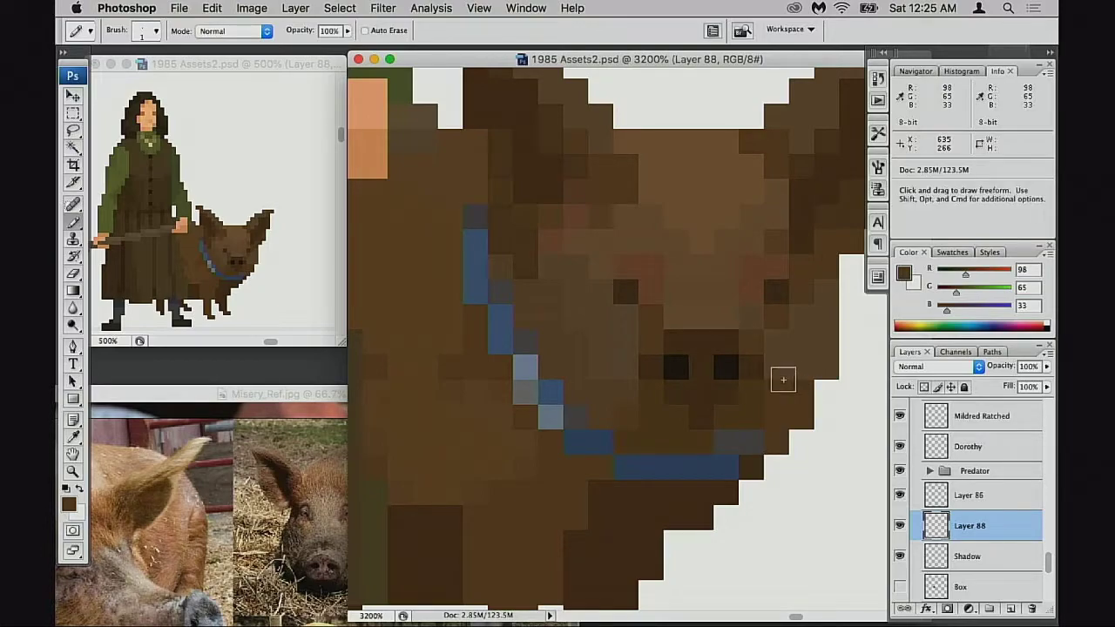
Lighten the pixel row above the snout with brown (118, 86, 56) in Screen mode at 20% opacity, undoing the stronger strokes
key(s)
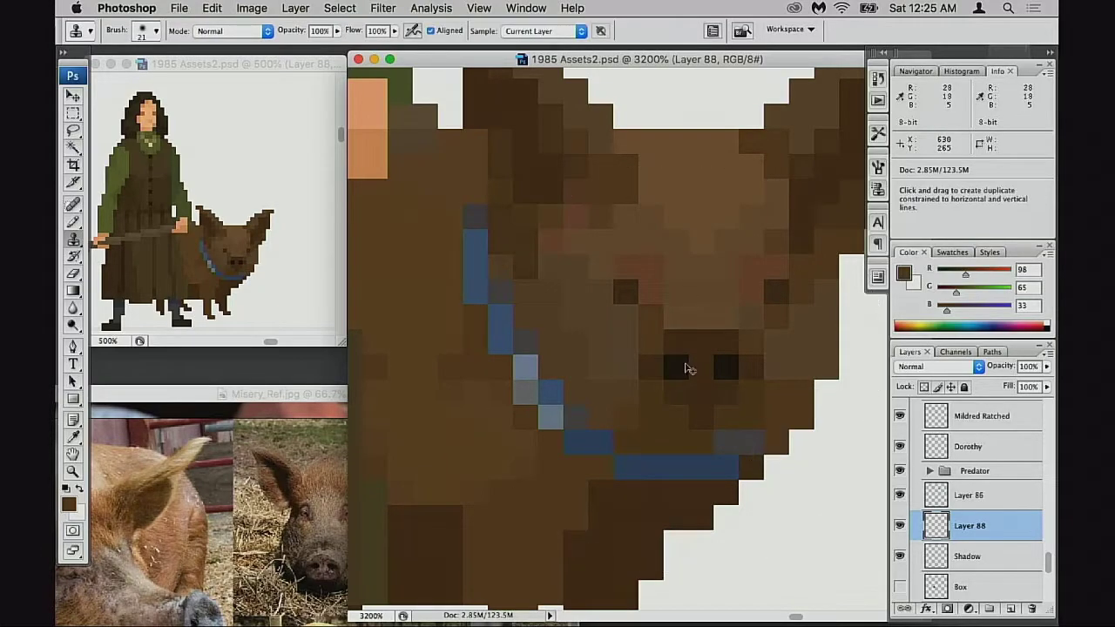
key(b)
key(shift+alt+s)
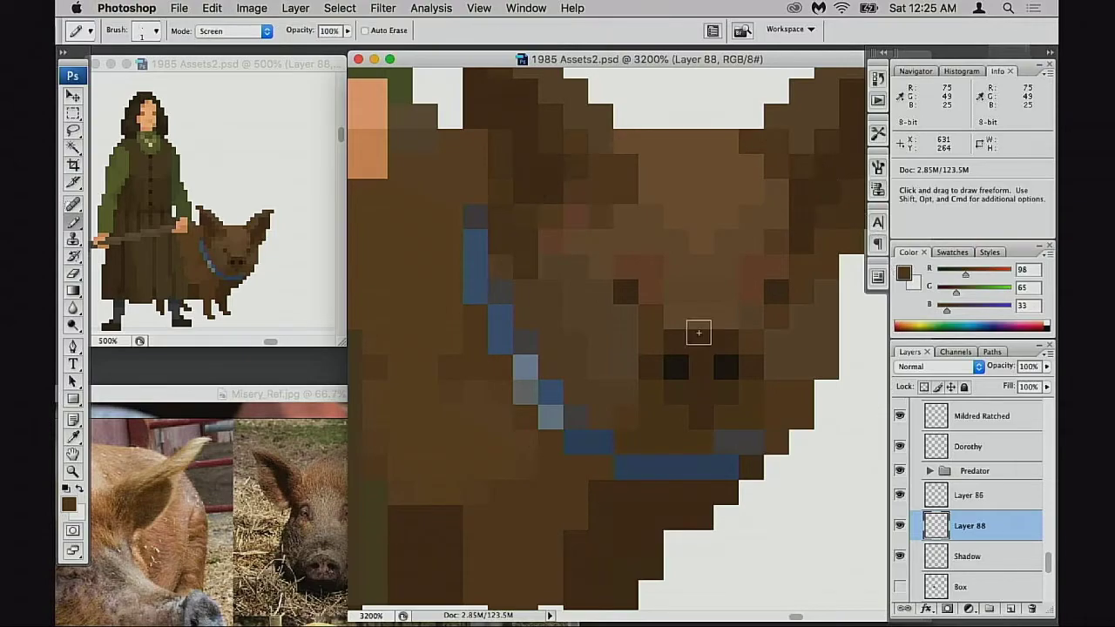
alt+click(700, 317)
drag(676, 317, 719, 319)
key(super+z)
key(2)
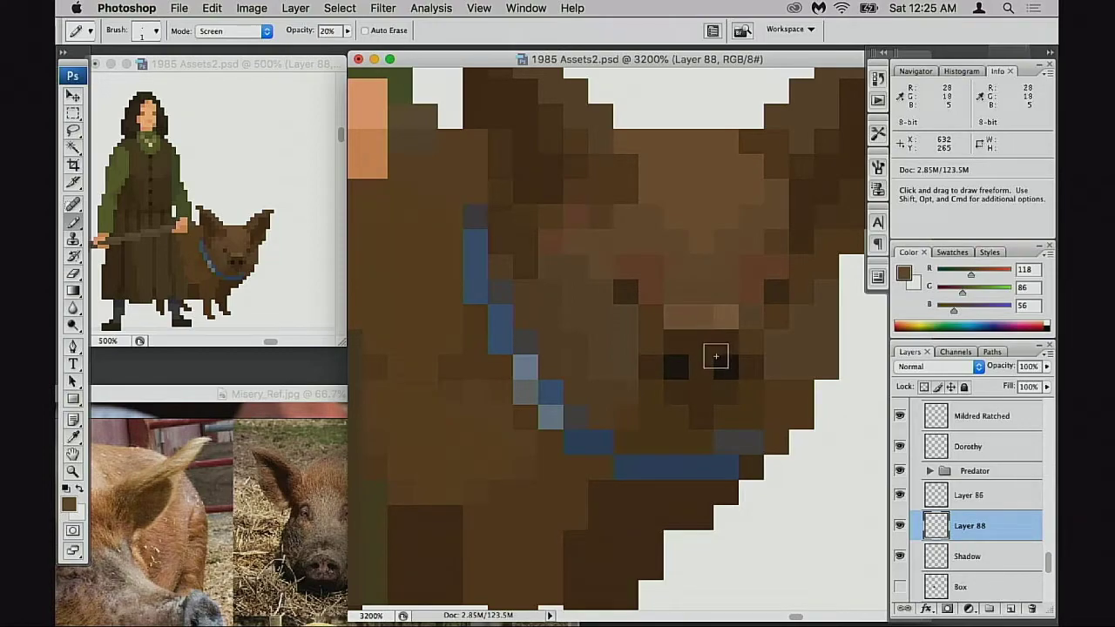
key(super+z)
click(680, 318)
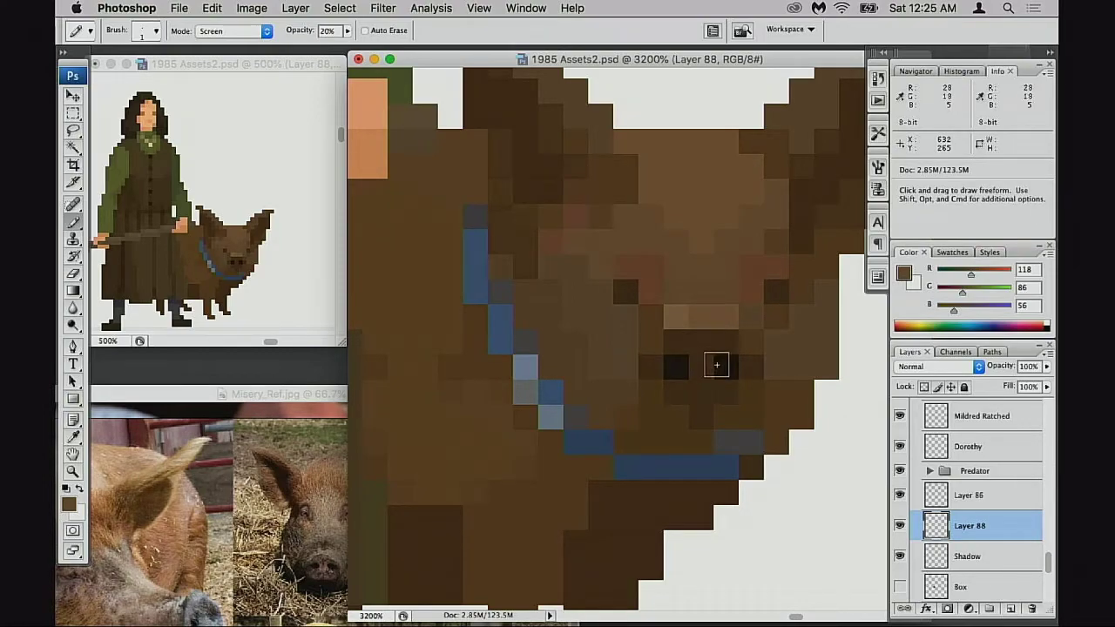
Select the lightened pixel row above the snout and reduce its saturation to -54
key(m)
drag(669, 308, 712, 317)
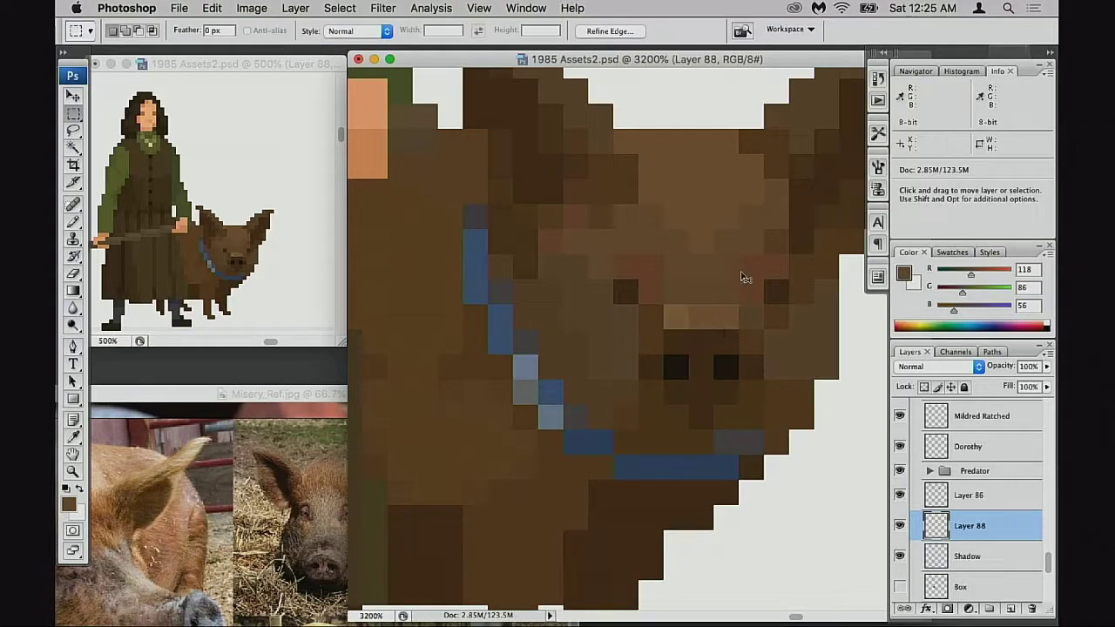
key(super+u)
drag(806, 213, 773, 210)
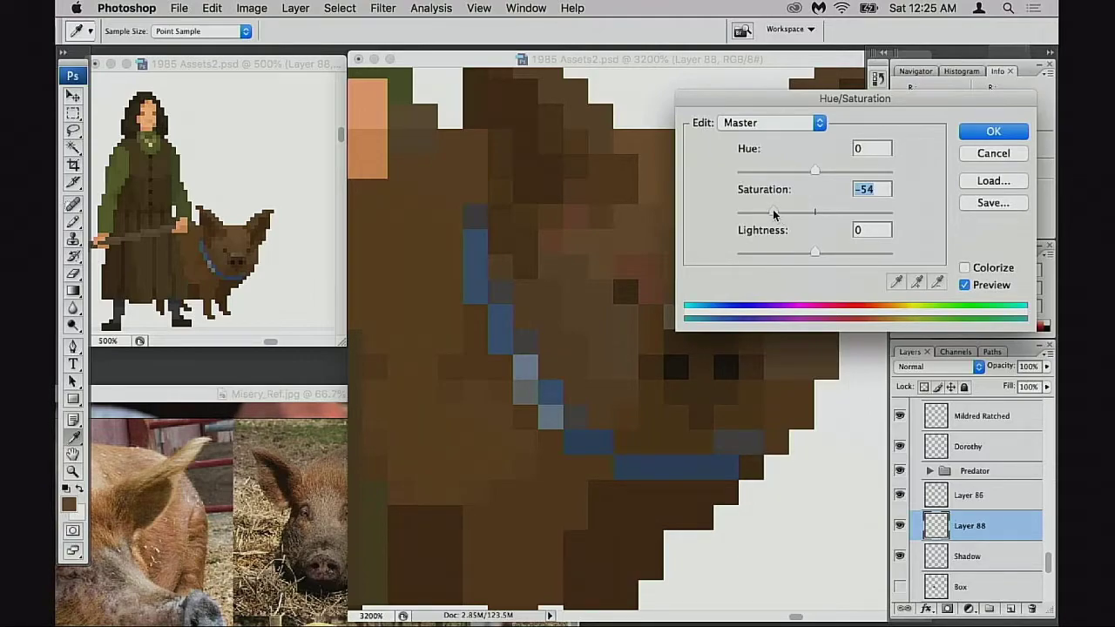
click(985, 131)
Blend the sampled grey-brown (113, 98, 83) above the snout highlight in Normal mode at 50% opacity, undoing the Screen stroke
key(b)
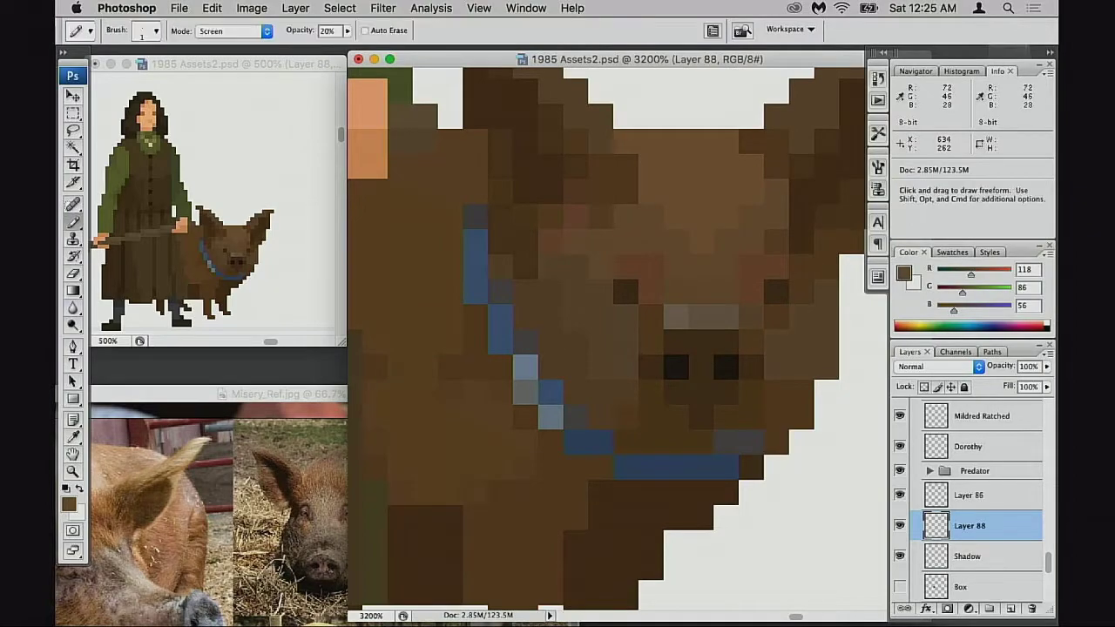
mouse_move(712, 311)
mouse_down()
mouse_move(688, 291)
mouse_move(710, 303)
mouse_up()
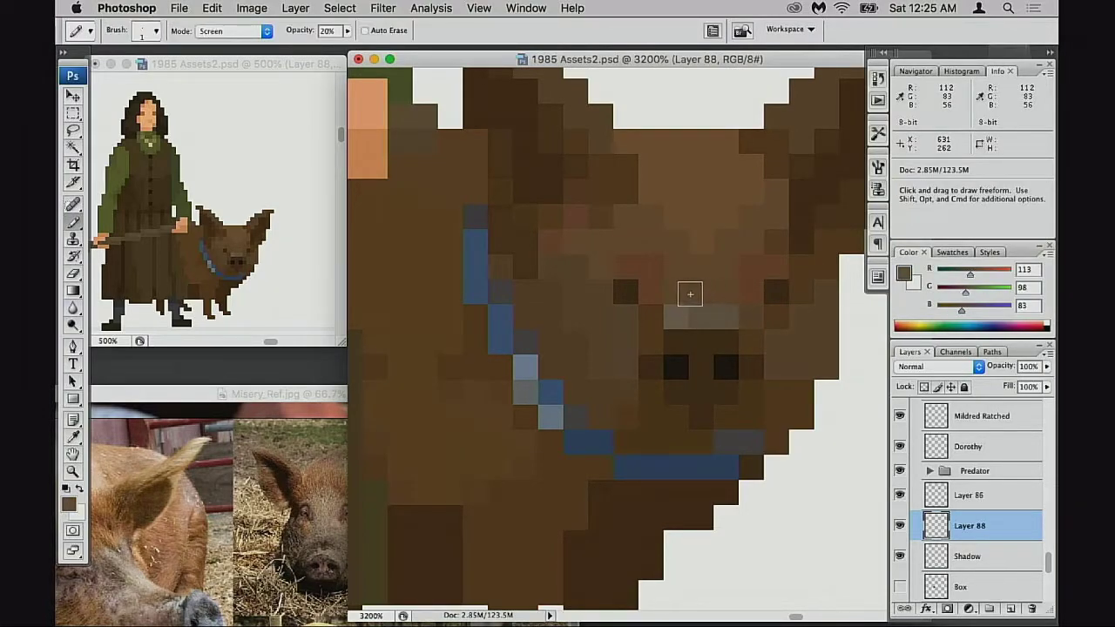
drag(678, 295, 719, 296)
key(super+z)
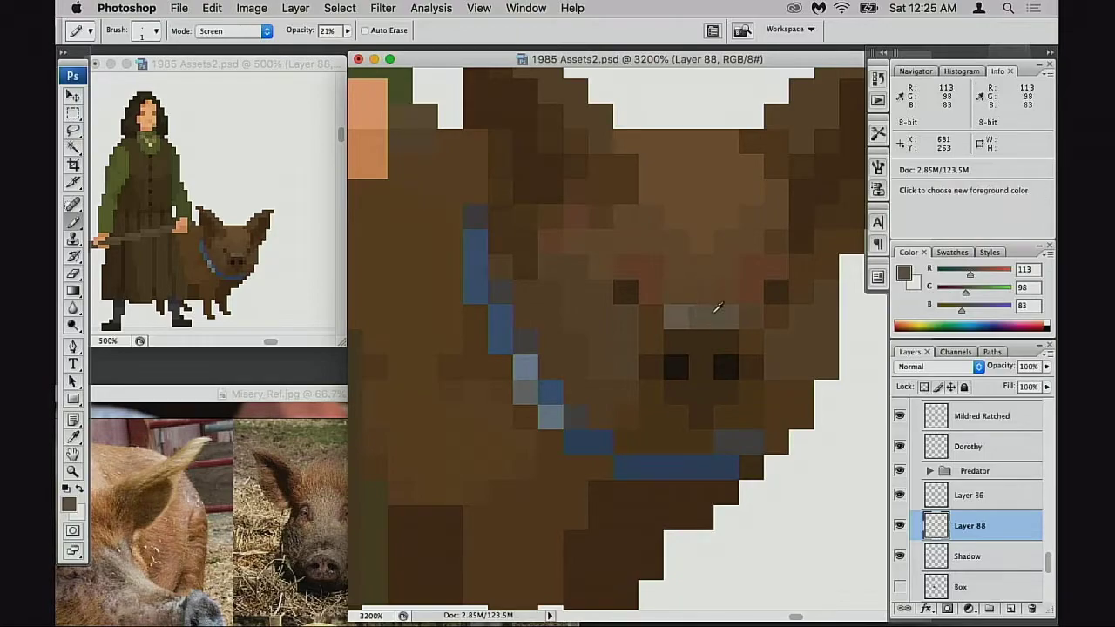
key(alt)
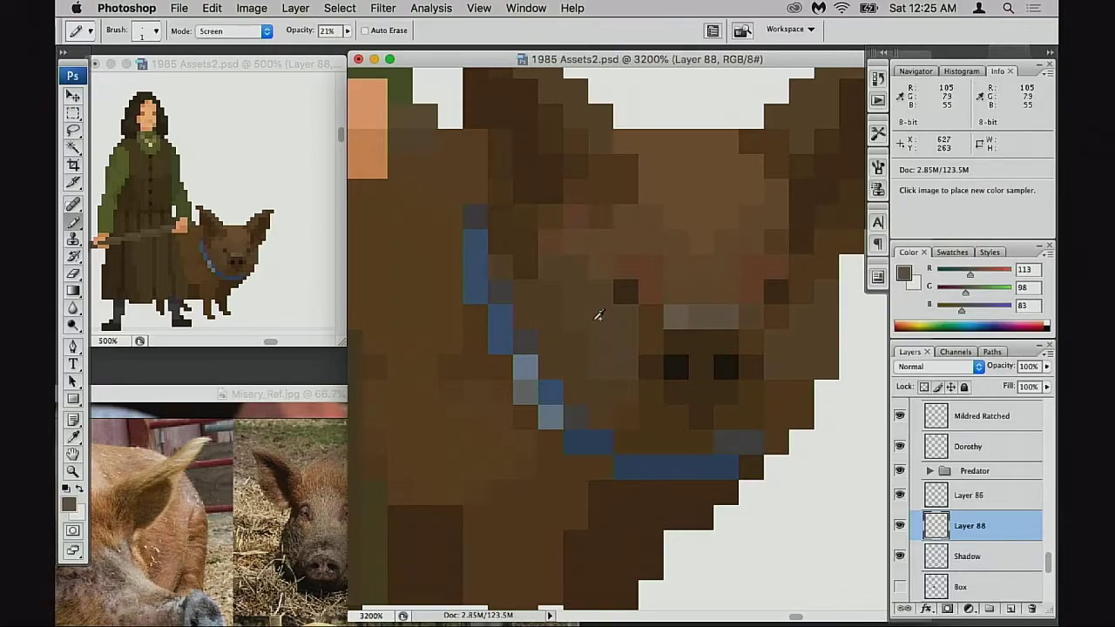
key(shift+alt+n)
key(5)
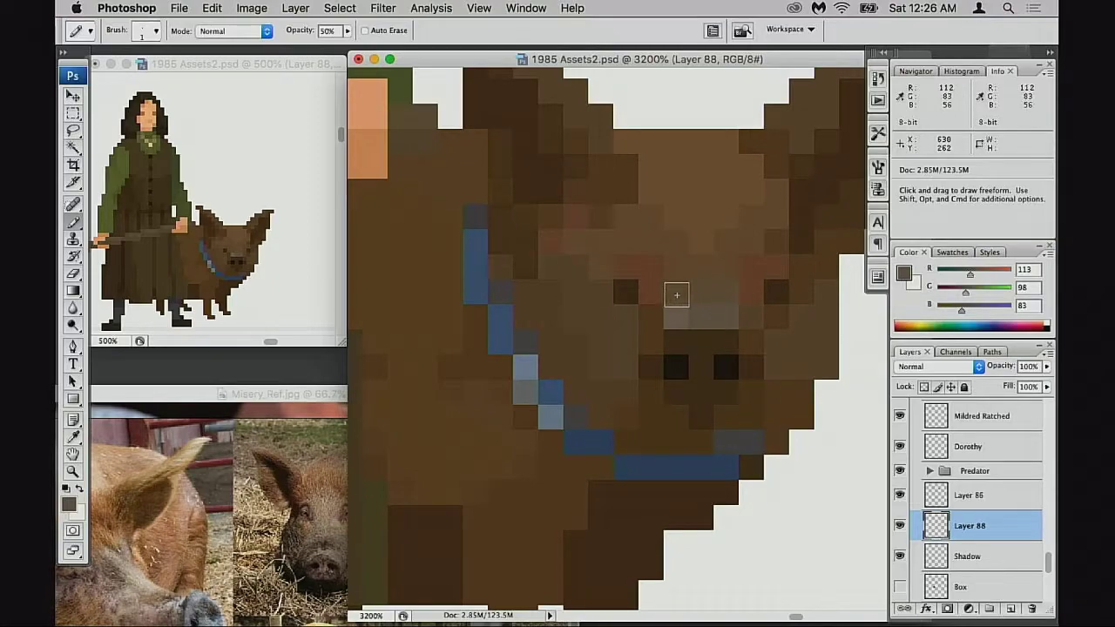
Sample the snout's dark brown (75, 49, 25), restore black at 100% opacity, and paint both nostrils black
drag(697, 331, 692, 347)
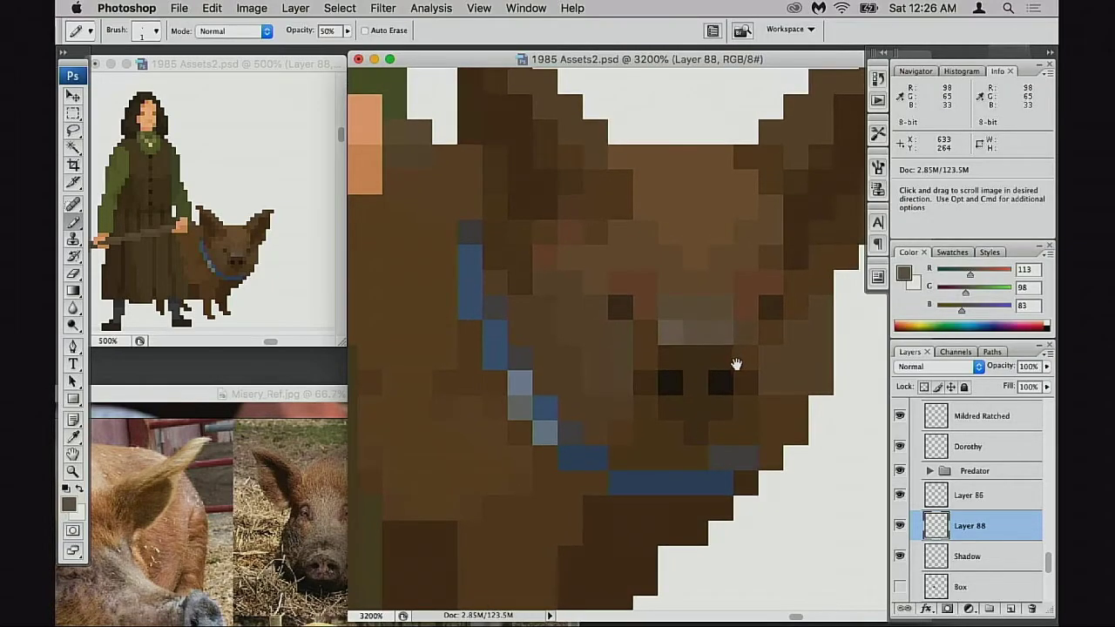
scroll(726, 348, down, 2)
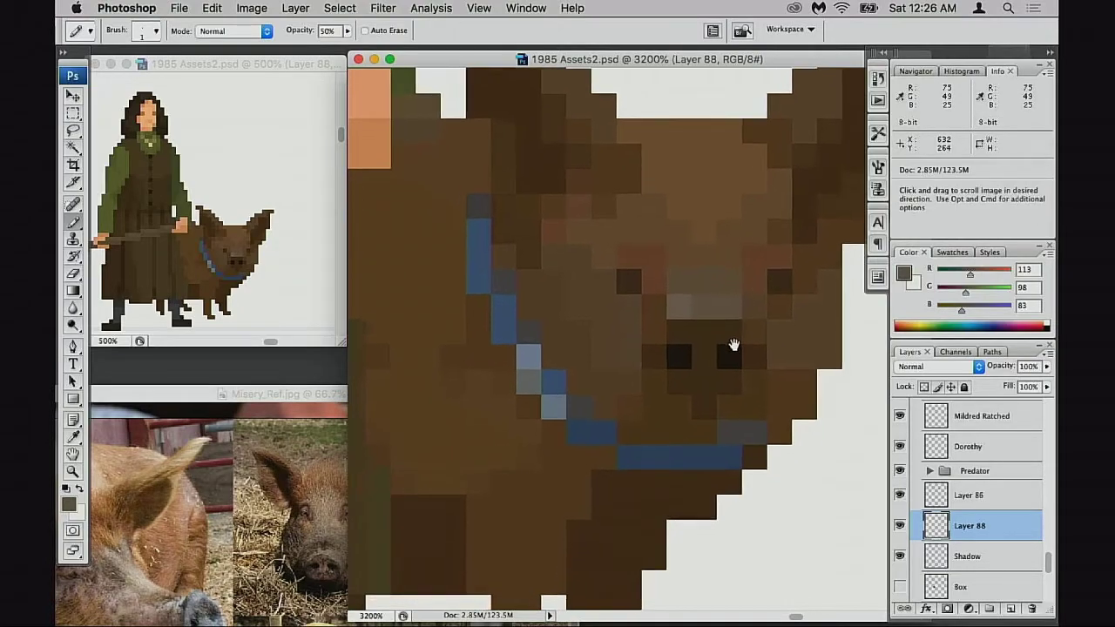
alt+click(710, 346)
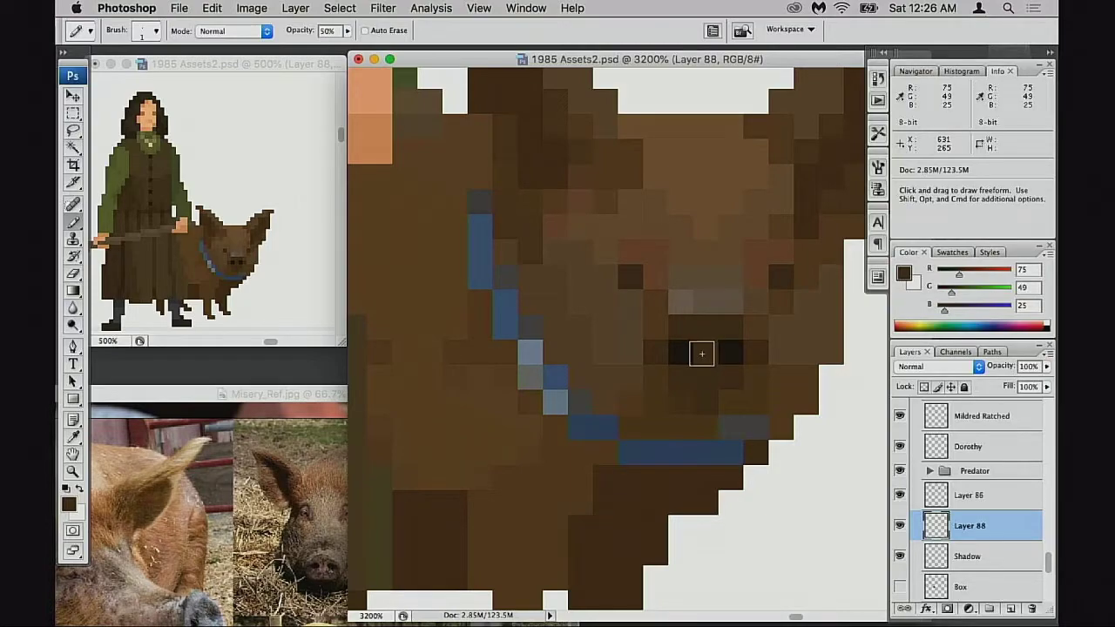
key(d)
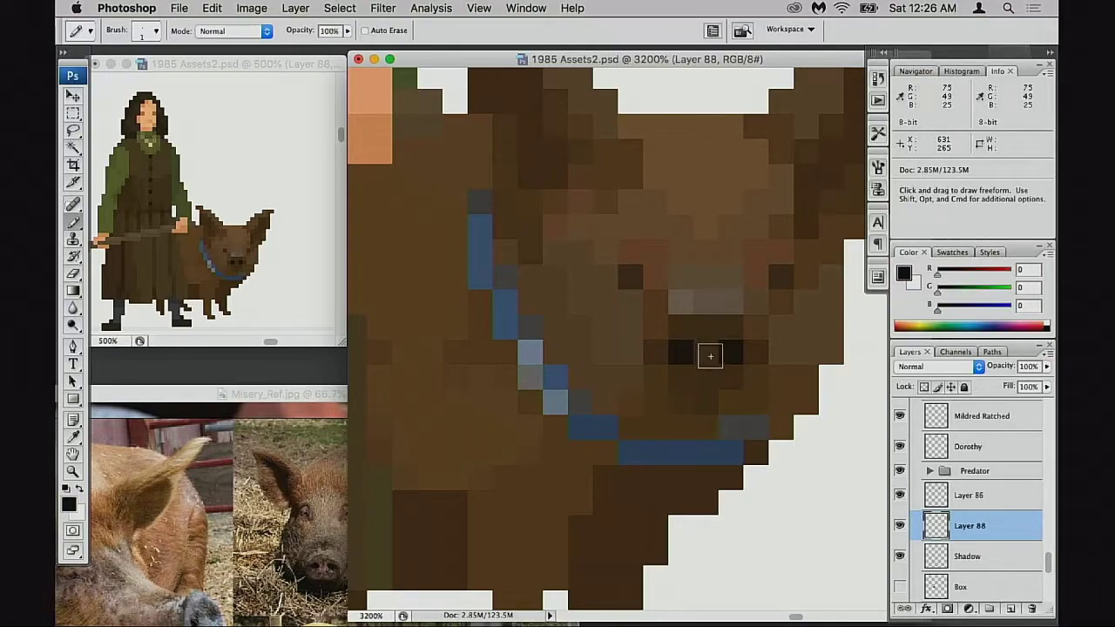
click(680, 353)
click(728, 353)
Select the brown snout pixels around the black nostrils and darken them by lowering the lightness to about -30
key(m)
mouse_move(683, 324)
mouse_down()
mouse_move(730, 336)
mouse_move(719, 404)
mouse_move(670, 357)
mouse_up()
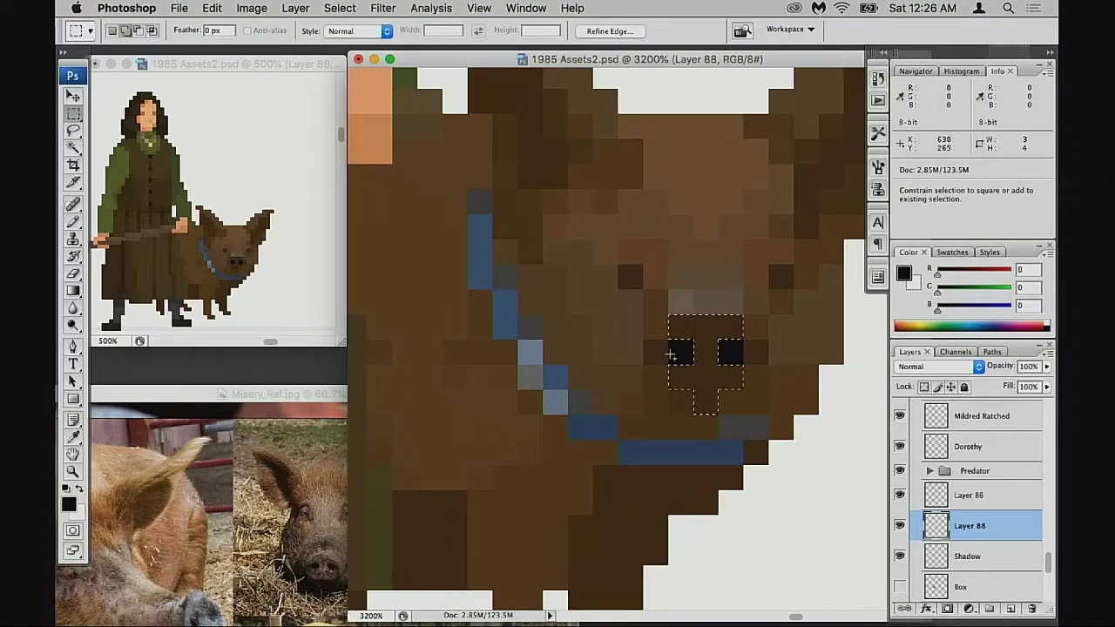
key(i)
key(super+h)
key(super+u)
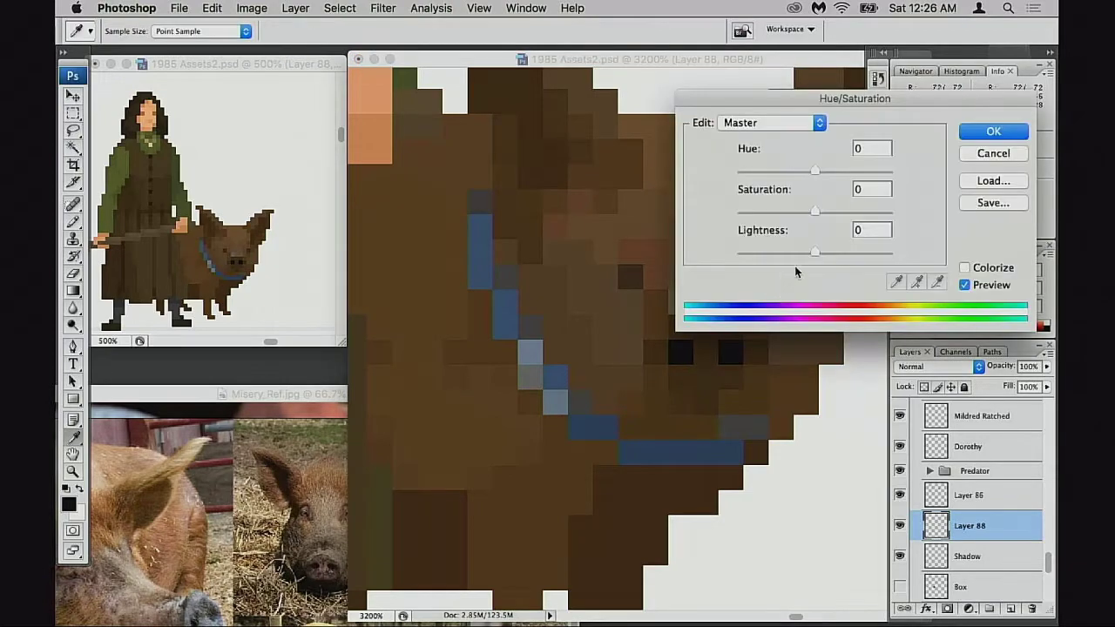
drag(821, 255, 784, 260)
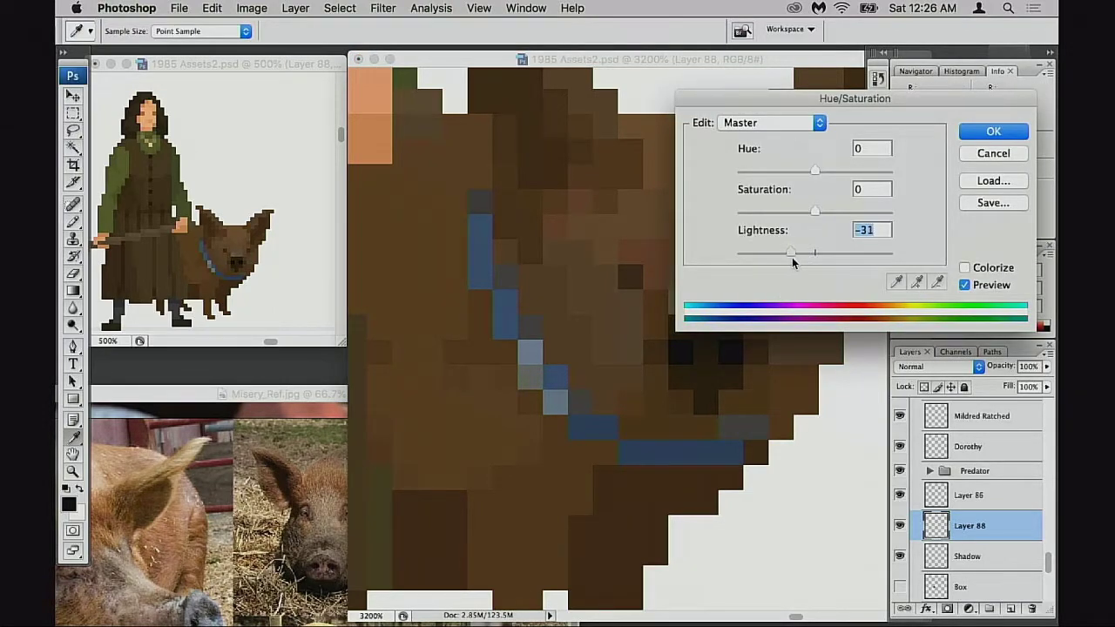
key(Return)
Sample the snout's darkened brown (54, 35, 18) and widen the snout by one pixel column beyond each nostril
key(b)
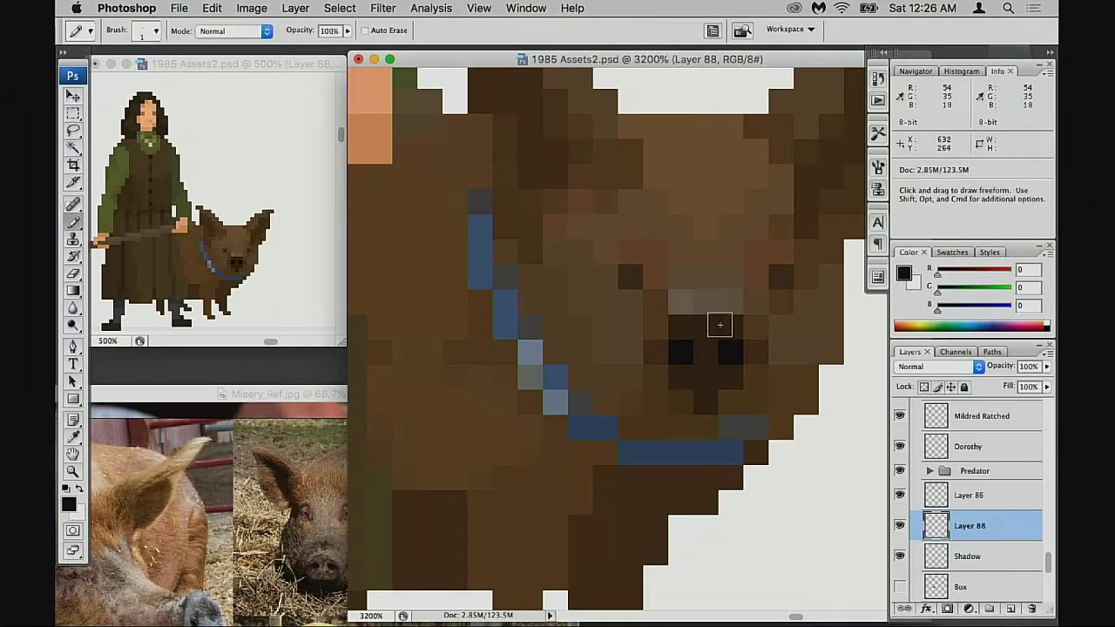
alt+click(659, 329)
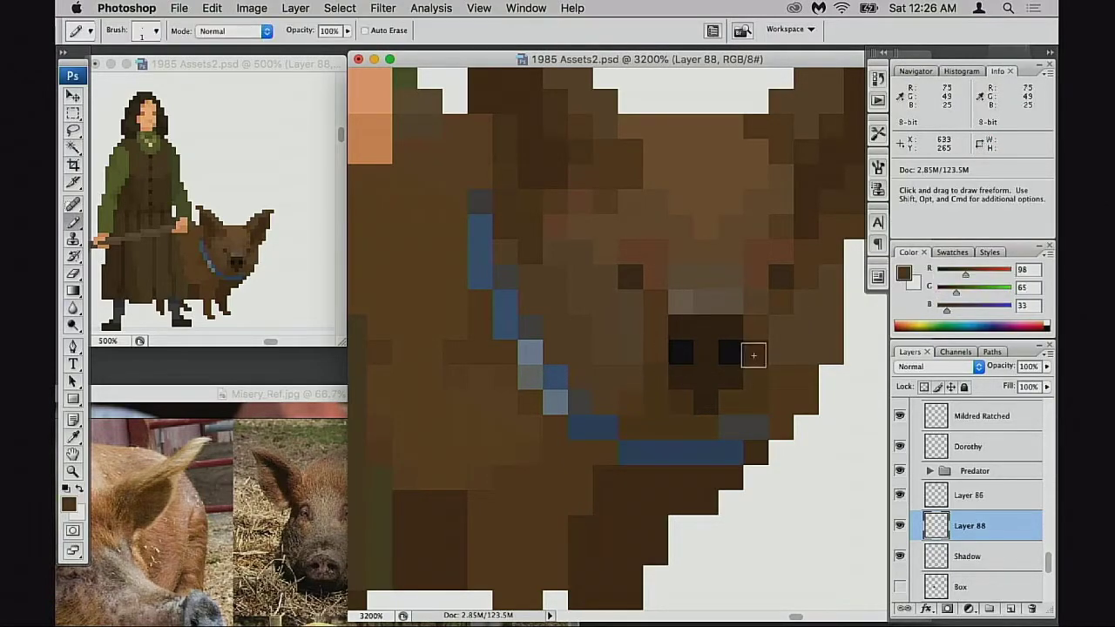
alt+click(677, 367)
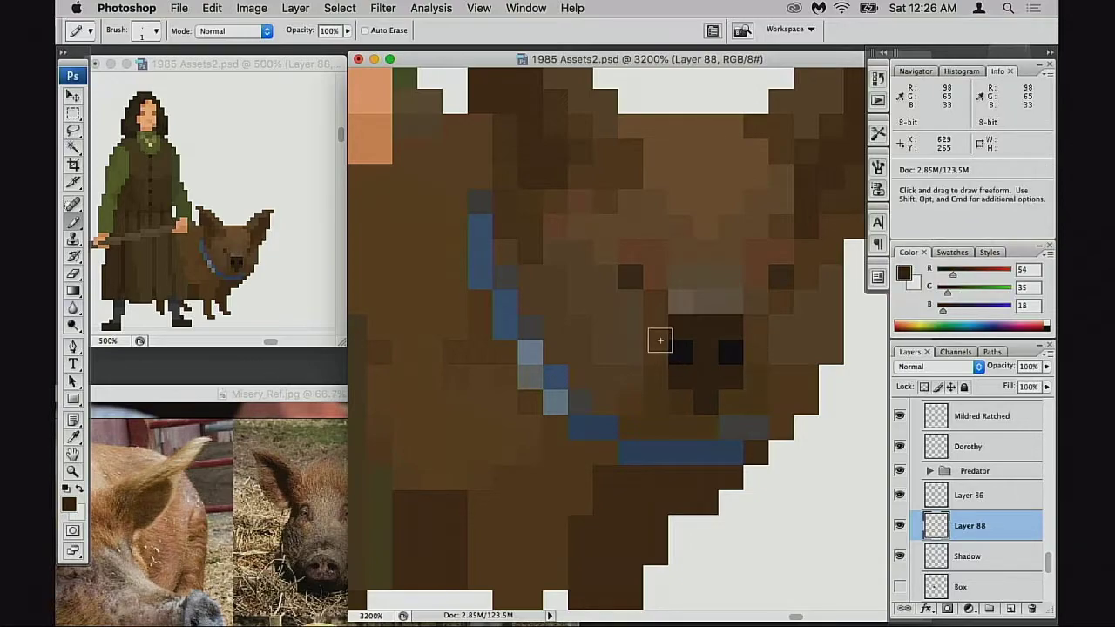
drag(659, 336, 660, 356)
click(753, 339)
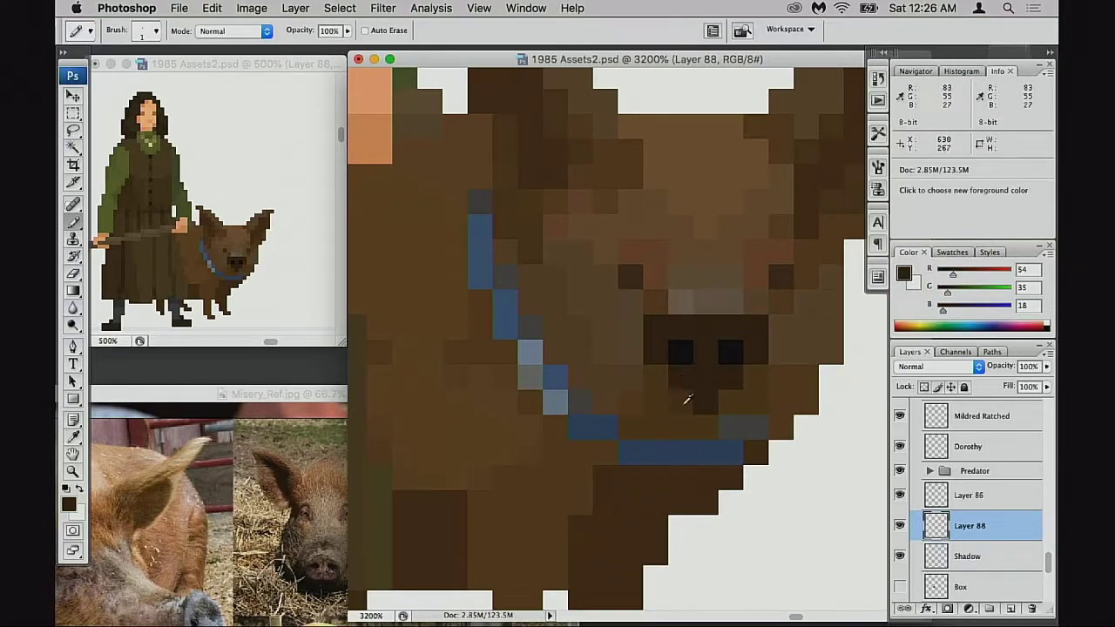
alt+click(687, 399)
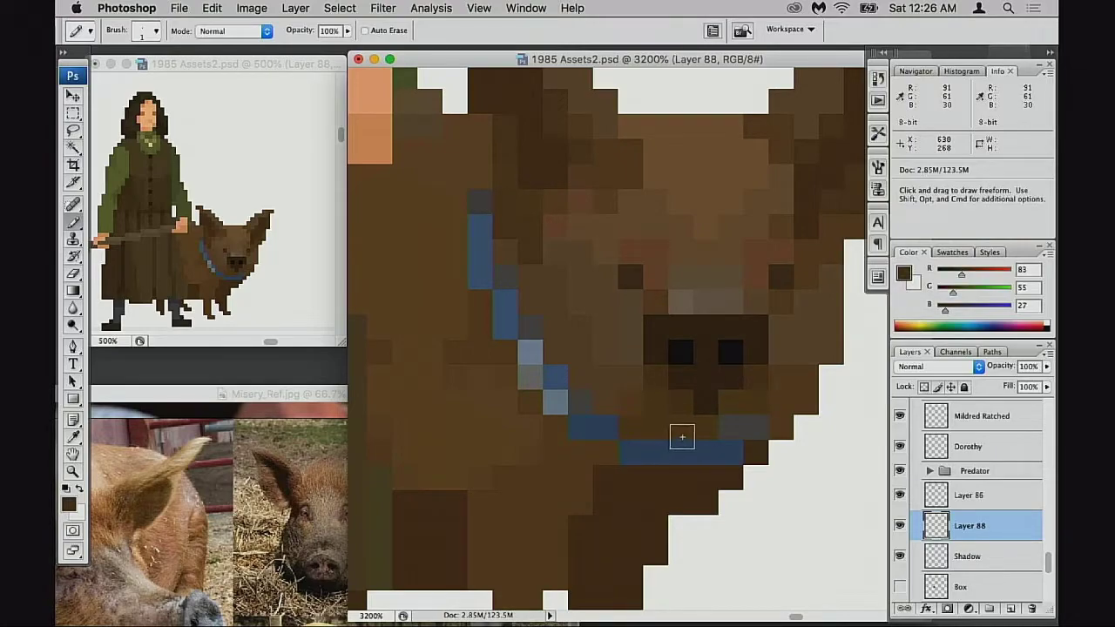
Select Layer 86 and Layer 88 together and flip the woman and pig horizontally
alt+click(690, 393)
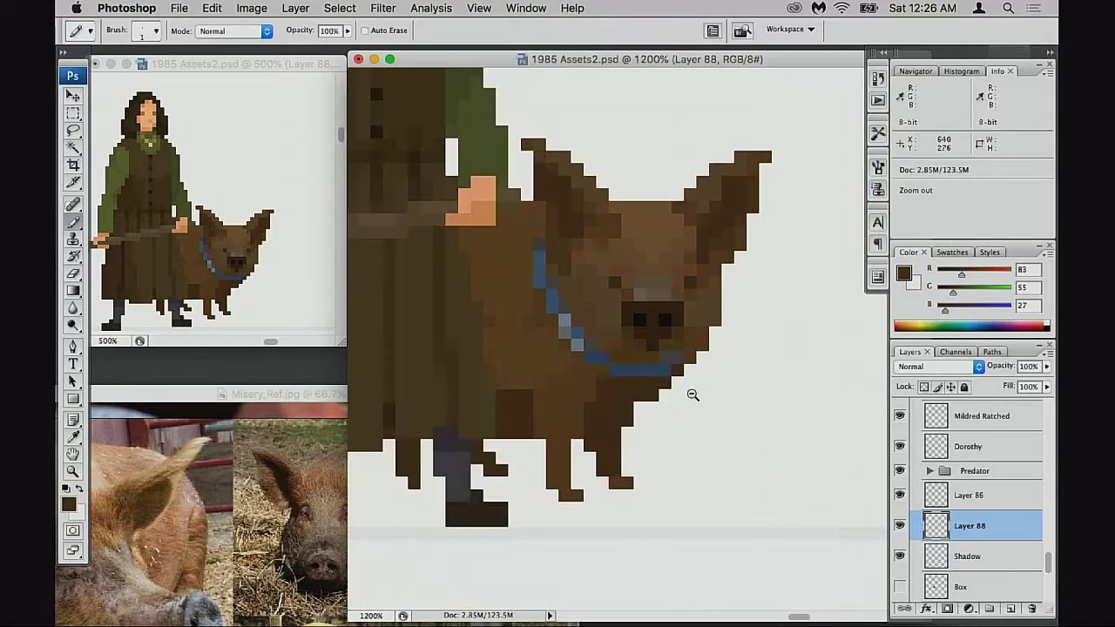
alt+click(692, 396)
alt+click(691, 398)
alt+click(684, 398)
alt+click(685, 398)
drag(552, 378, 667, 477)
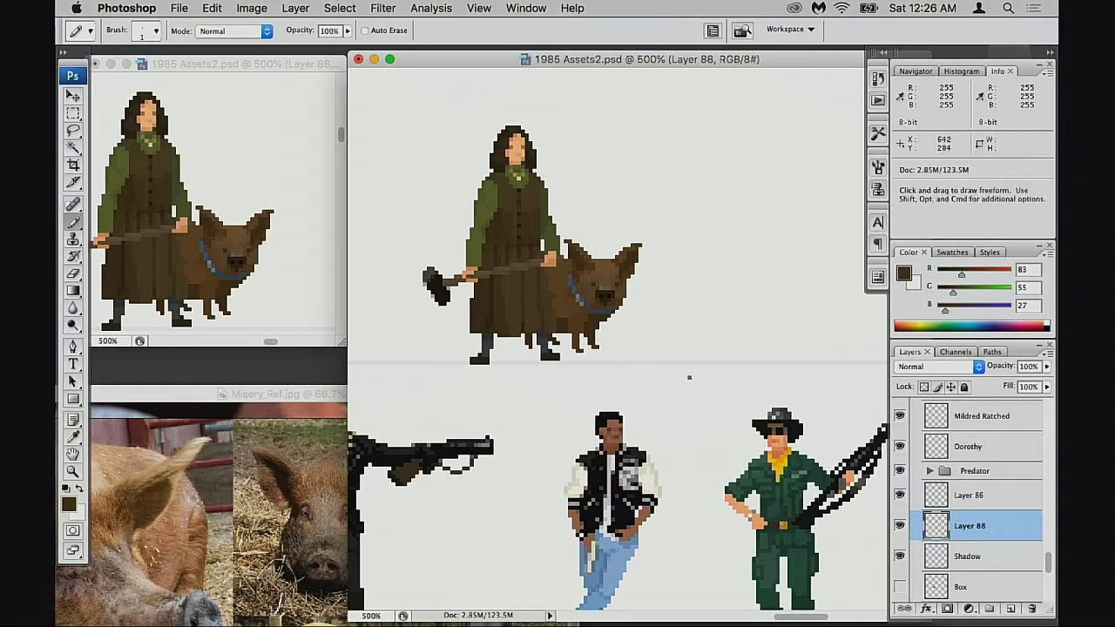
key(super)
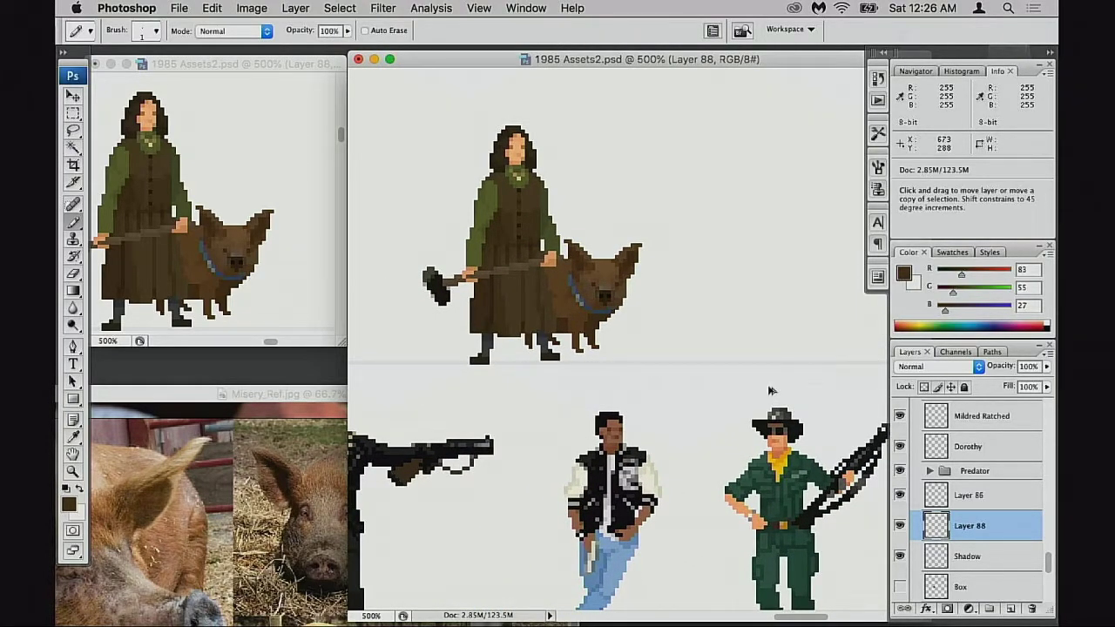
key(shift)
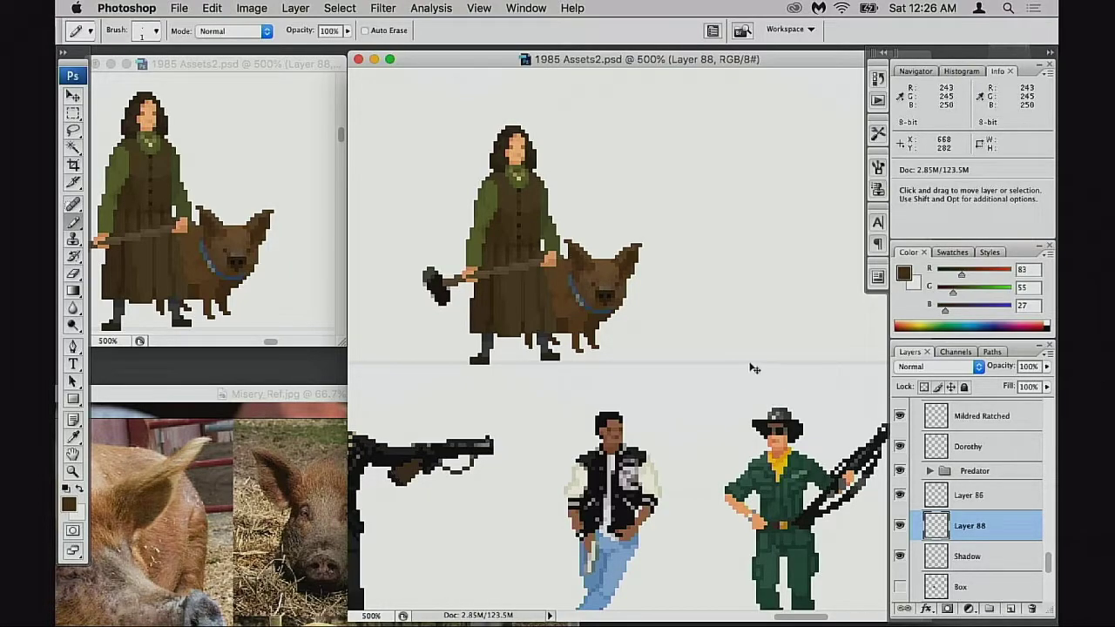
click(931, 493)
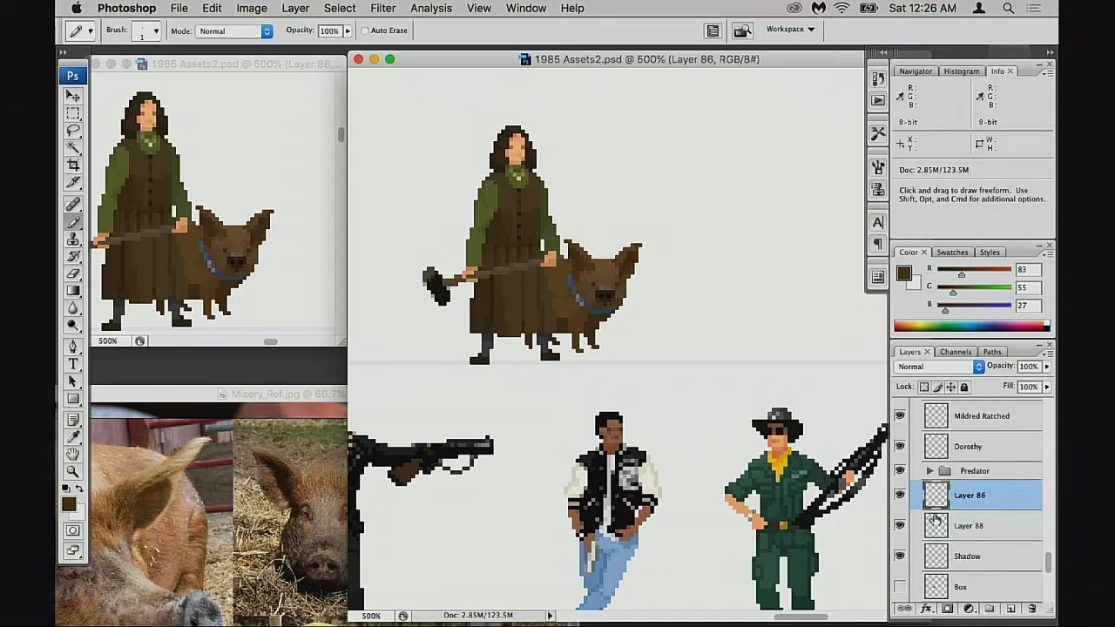
shift+click(934, 520)
key(super+t)
right_click(571, 298)
click(618, 475)
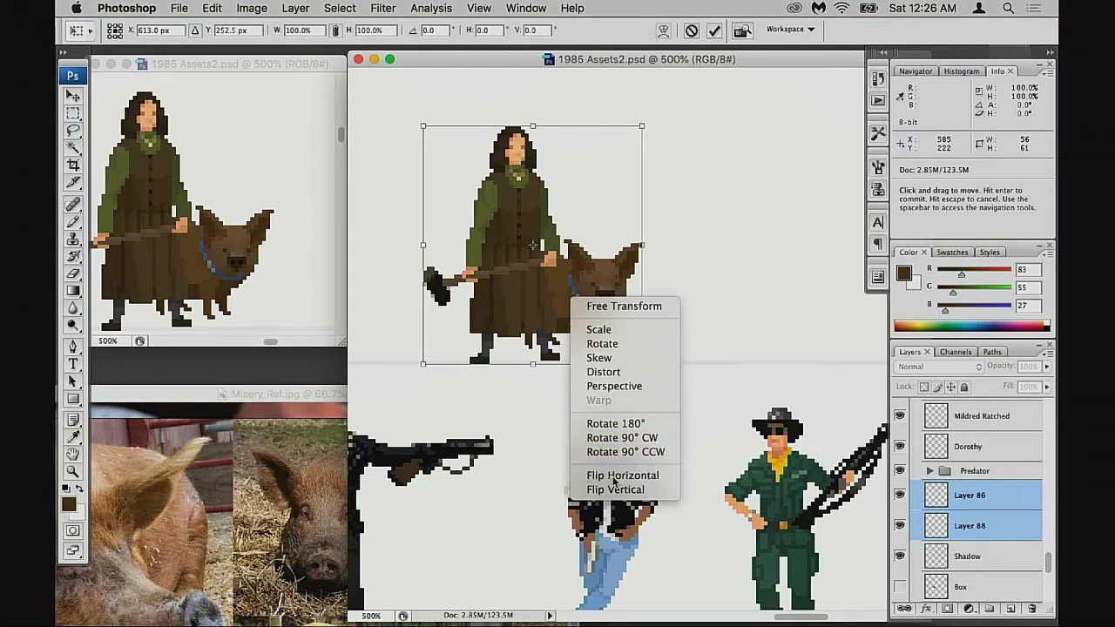
drag(598, 400, 728, 407)
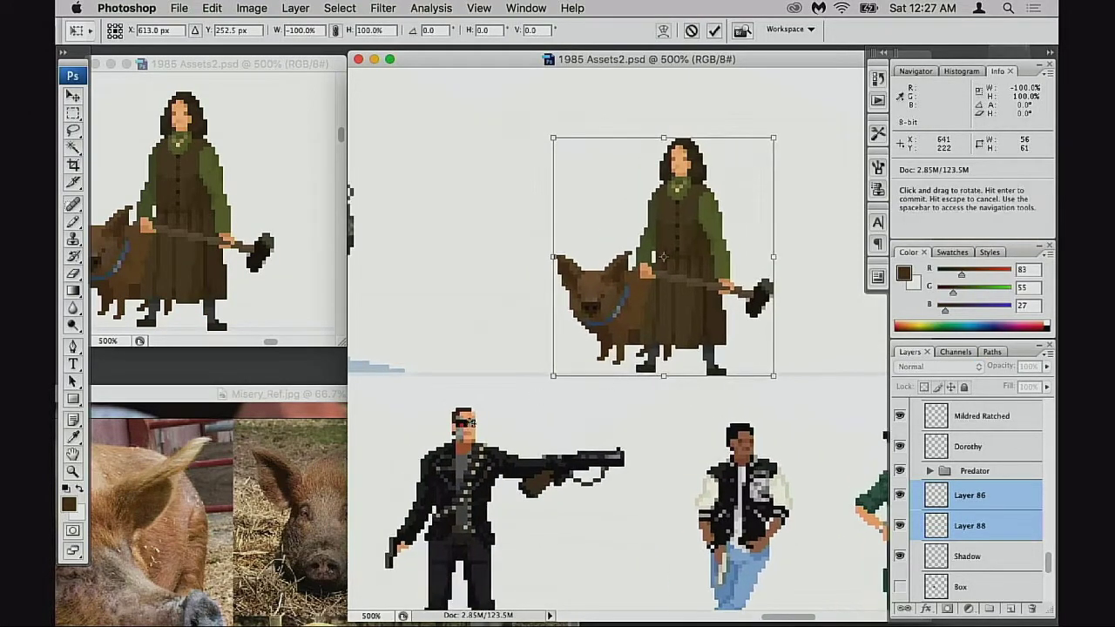
key(Return)
Examine the pig photos in Misery_Ref.jpg, focusing on the reclining pig's snout, and undo the stray stroke made on the photo
drag(270, 305, 325, 291)
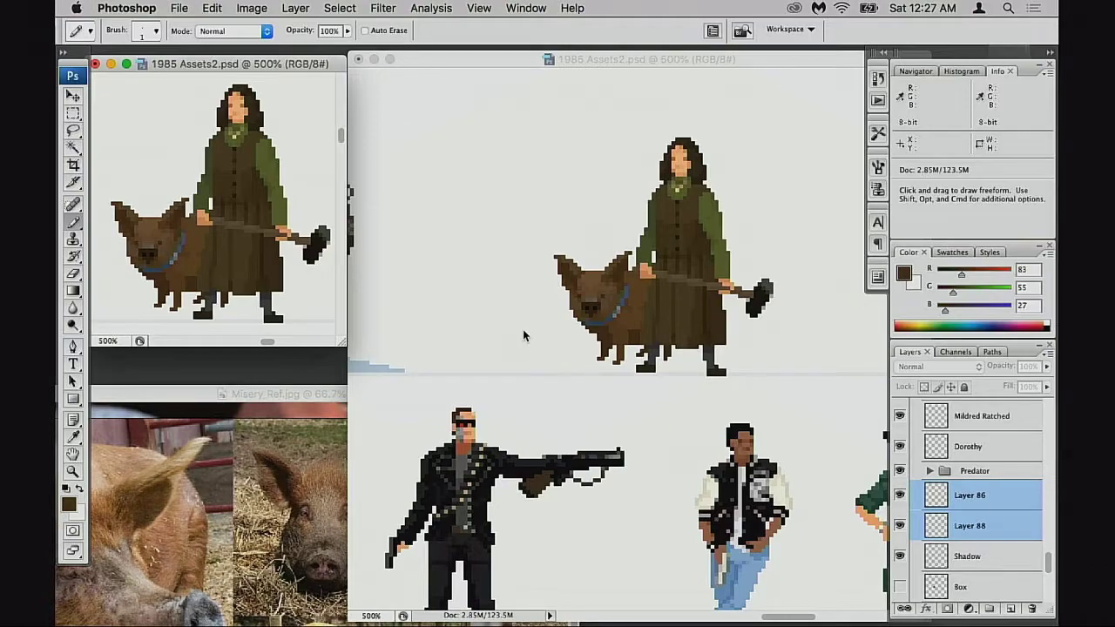
click(265, 460)
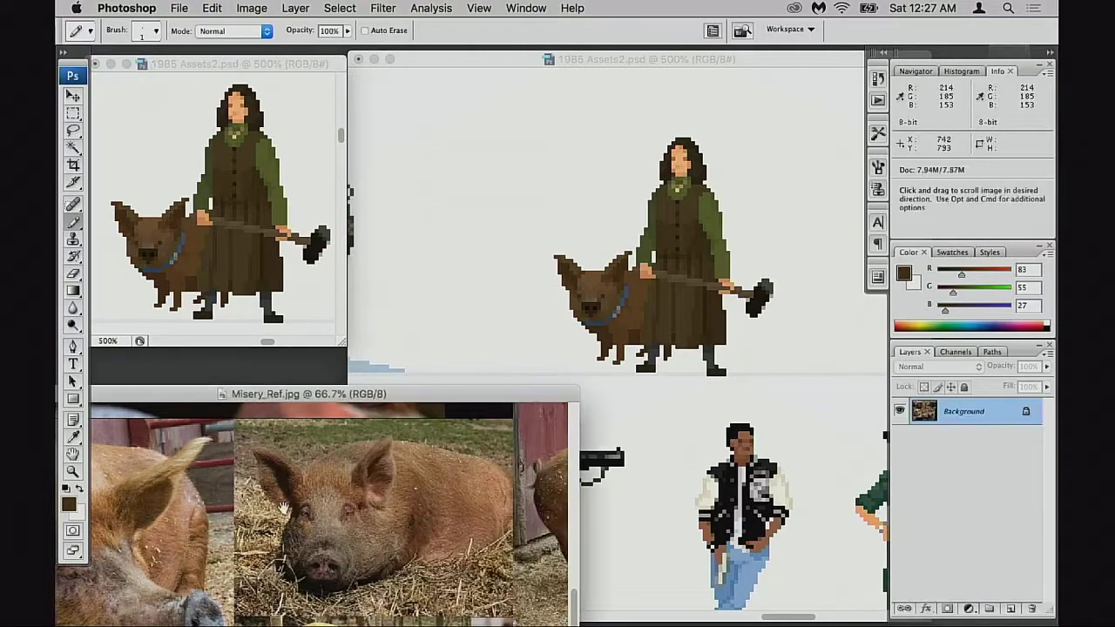
drag(271, 459, 346, 459)
drag(442, 396, 492, 240)
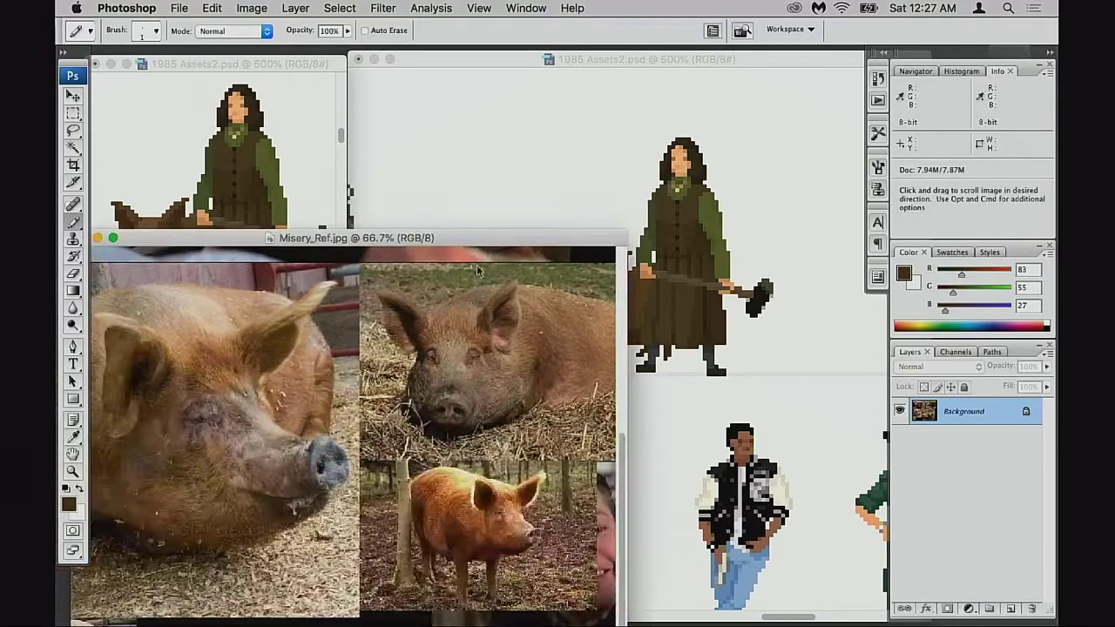
drag(411, 429, 265, 455)
drag(530, 402, 511, 506)
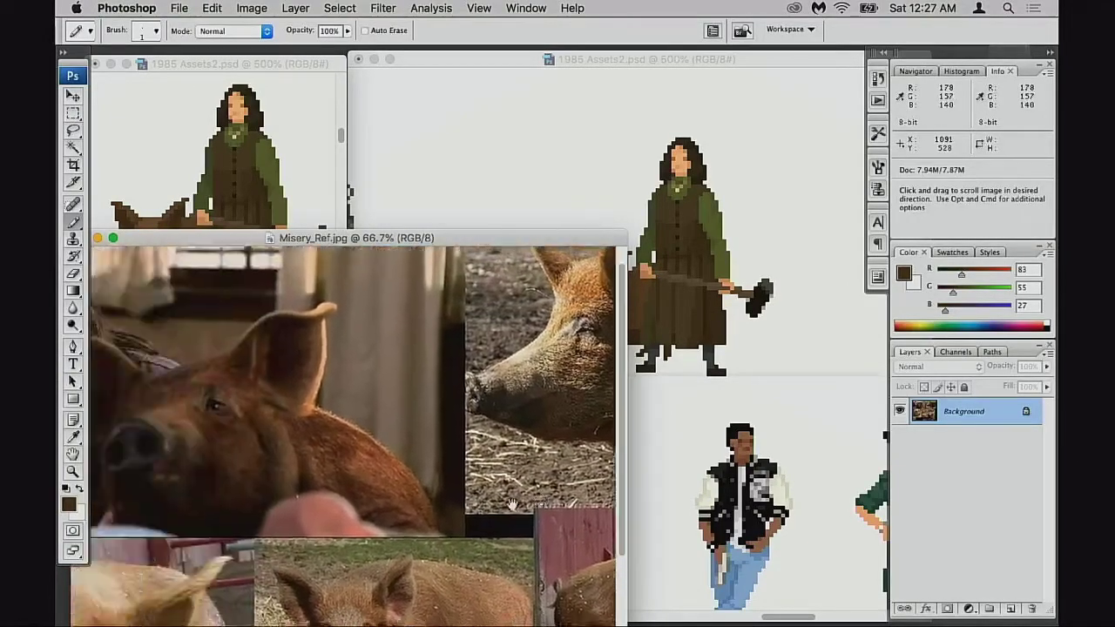
drag(322, 472, 459, 449)
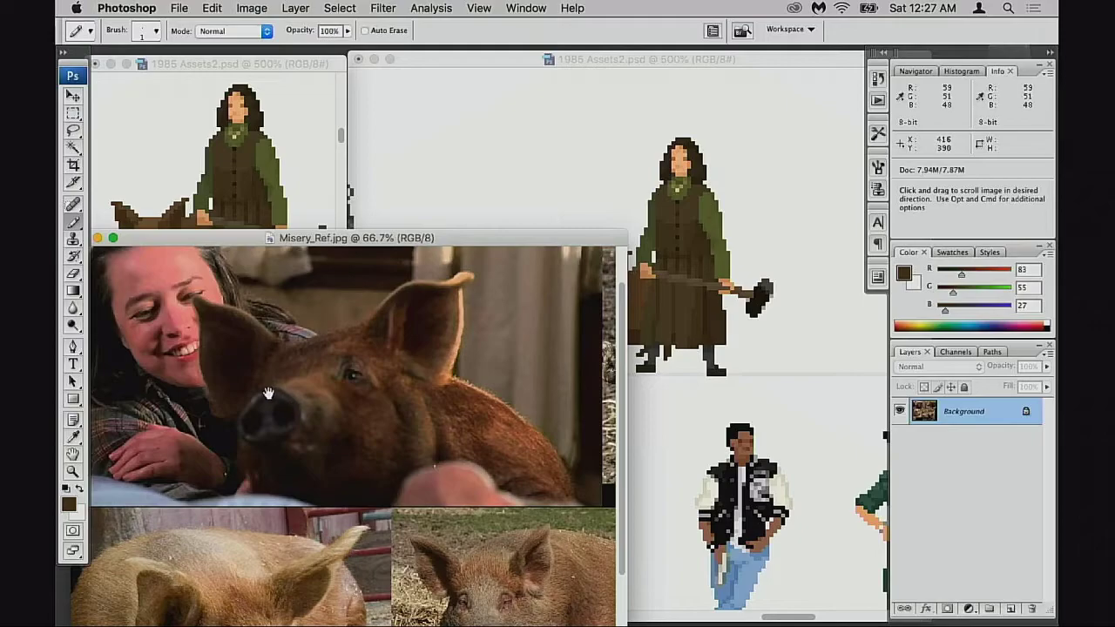
scroll(273, 398, down, 5)
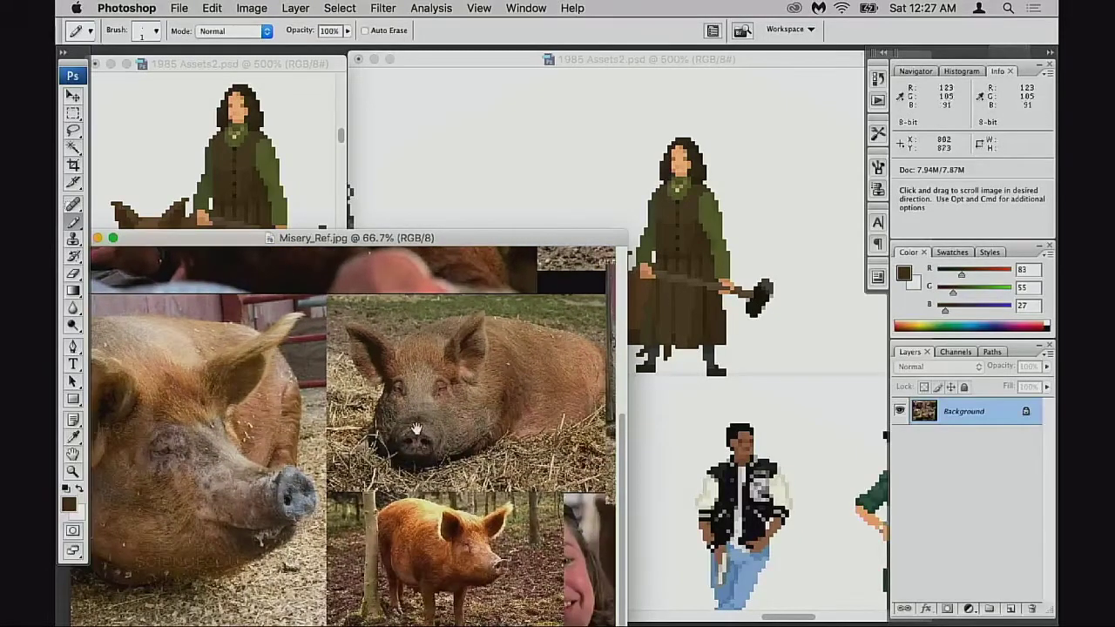
super+click(421, 457)
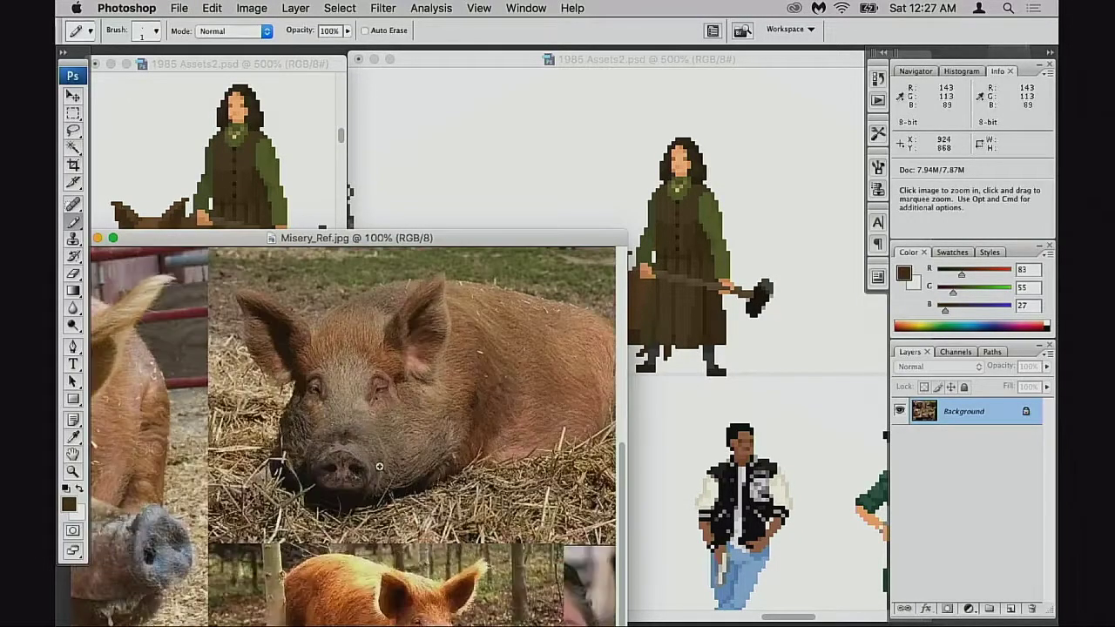
super+click(418, 451)
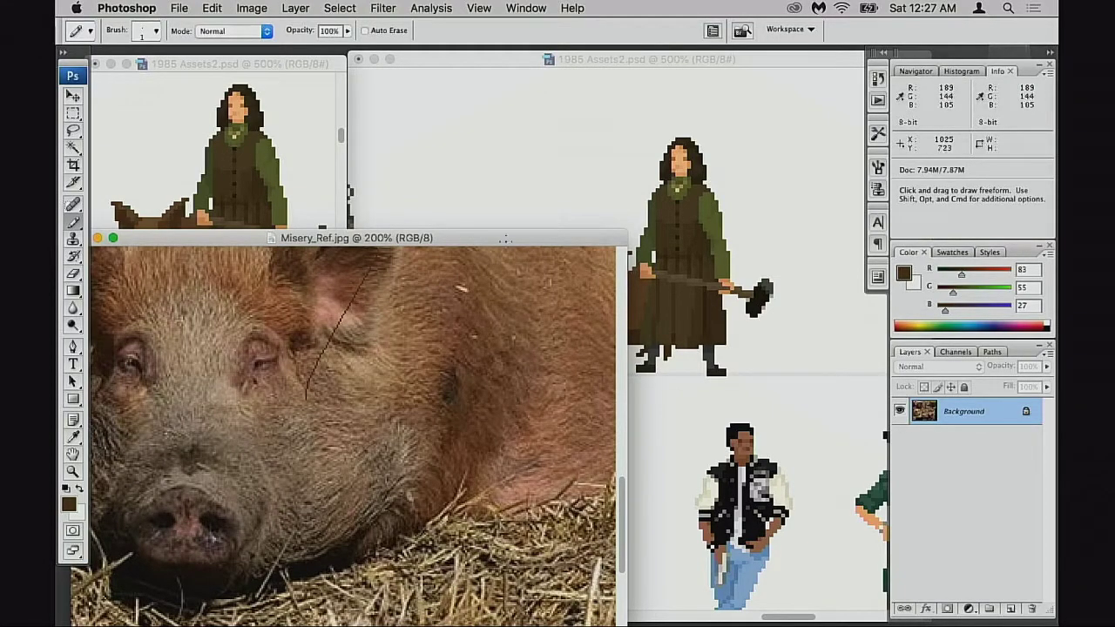
key(super+z)
drag(513, 239, 452, 425)
Make Layer 88 the only active layer and extend the snout upward by three pixels in sampled dark brown (54, 35, 18)
click(493, 376)
drag(589, 290, 641, 361)
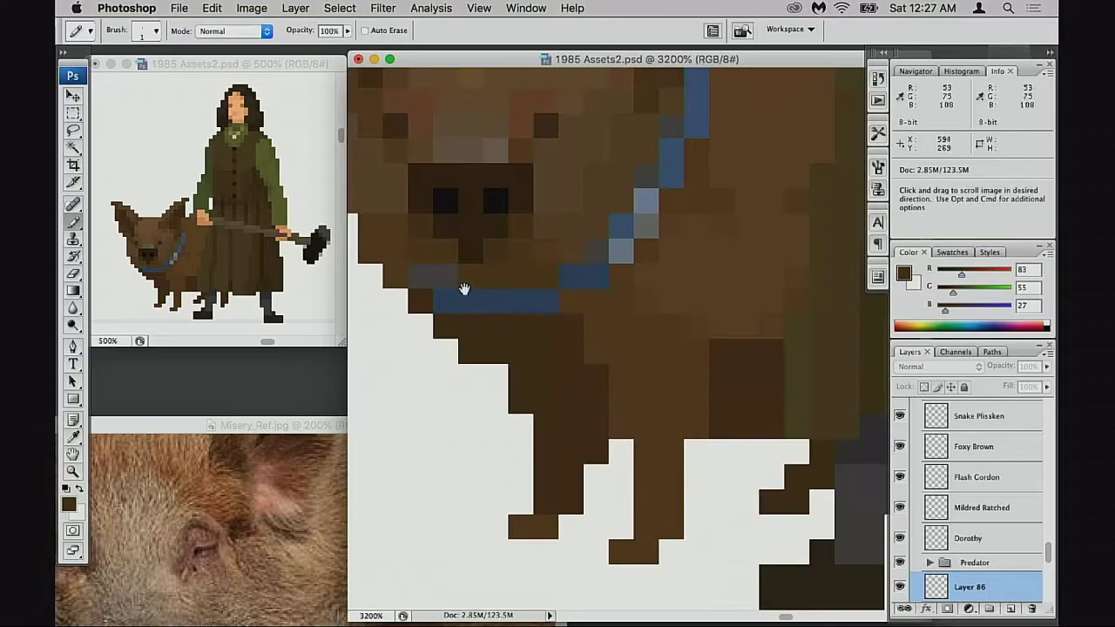
scroll(548, 309, up, 5)
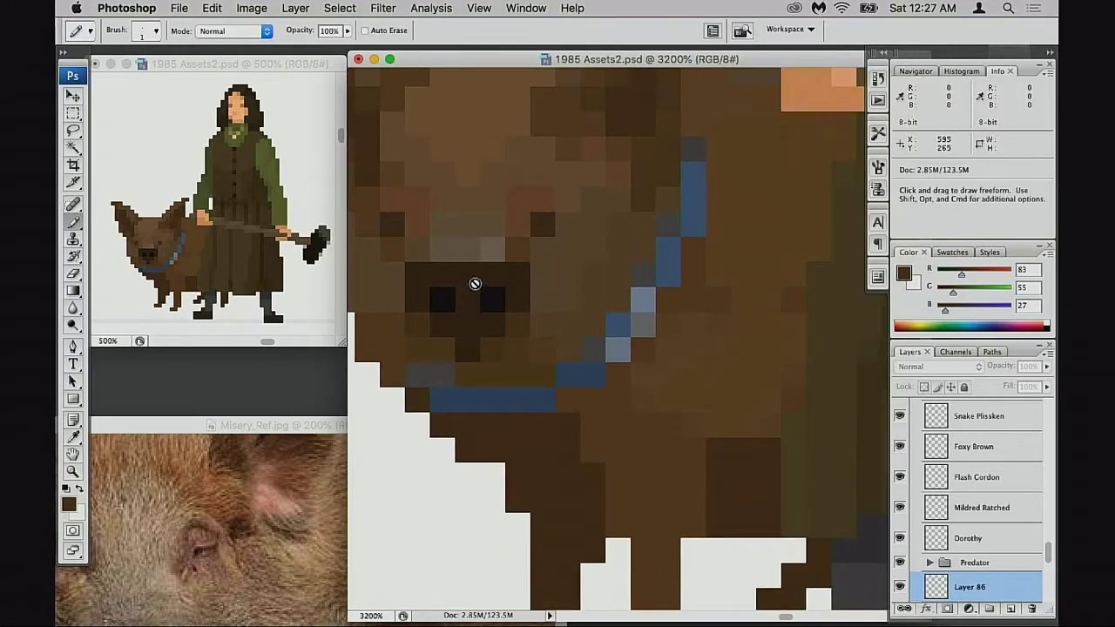
alt+click(475, 283)
click(452, 259)
click(646, 202)
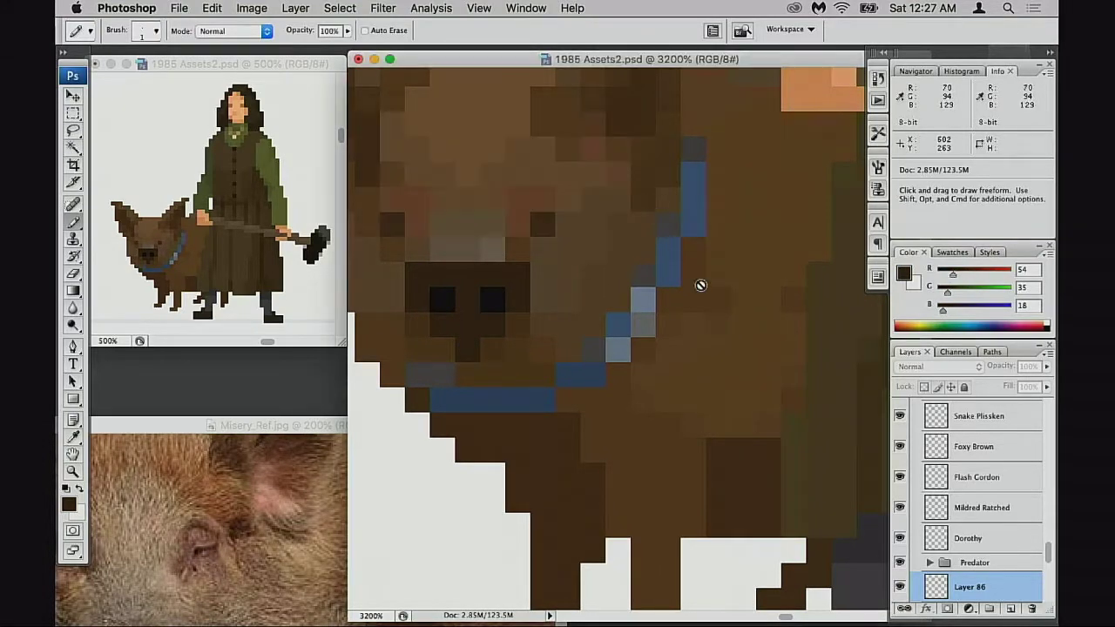
scroll(912, 505, down, 2)
click(899, 536)
click(899, 537)
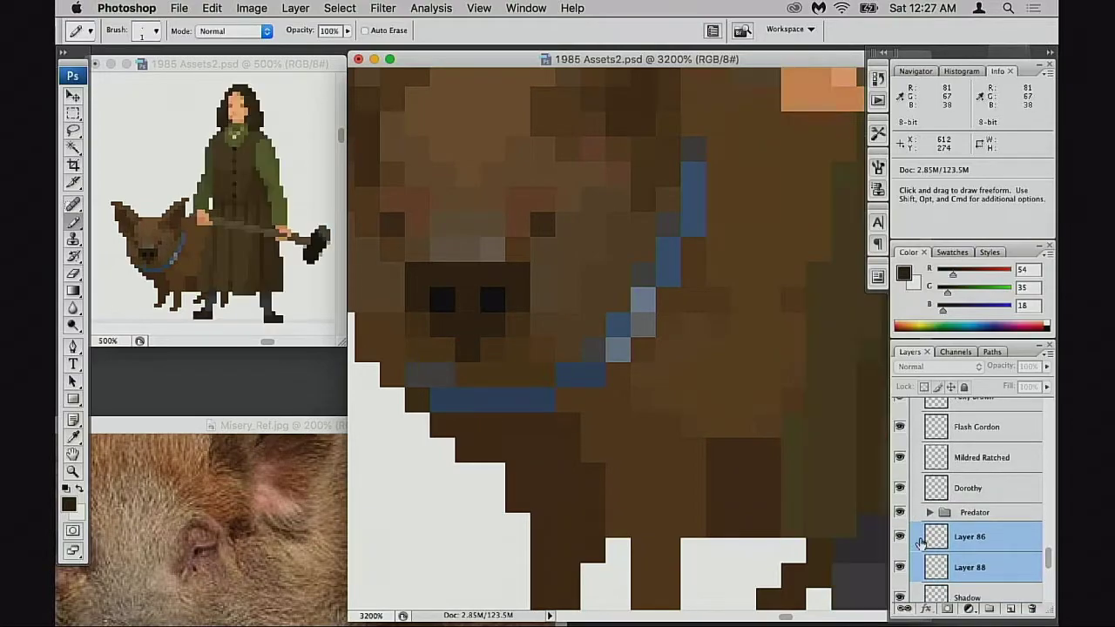
click(931, 565)
alt+click(470, 275)
drag(468, 251, 452, 251)
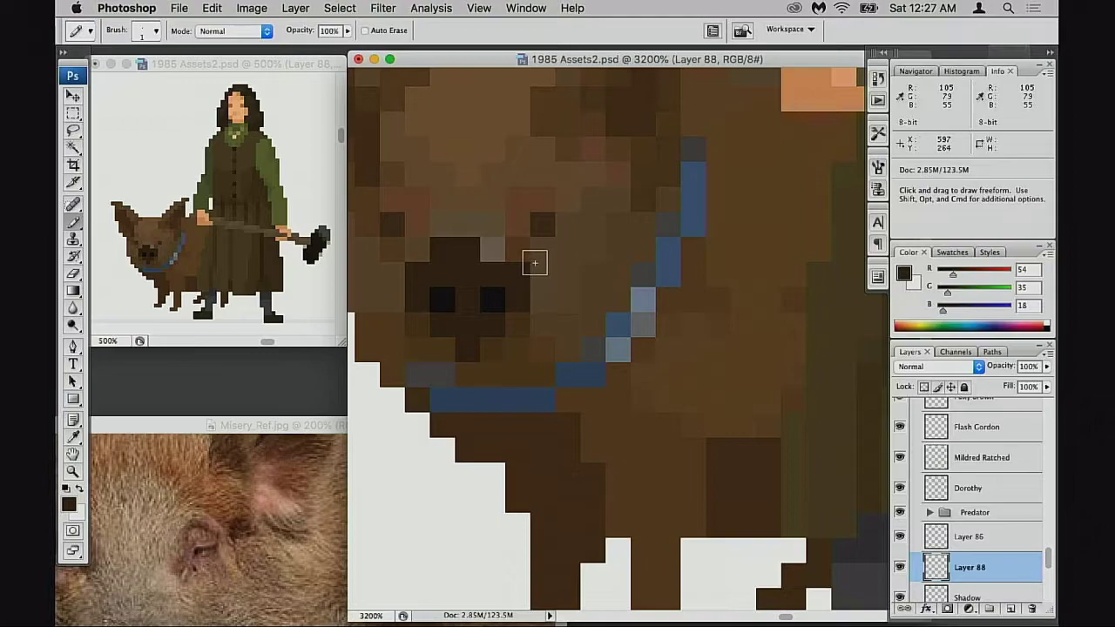
click(492, 249)
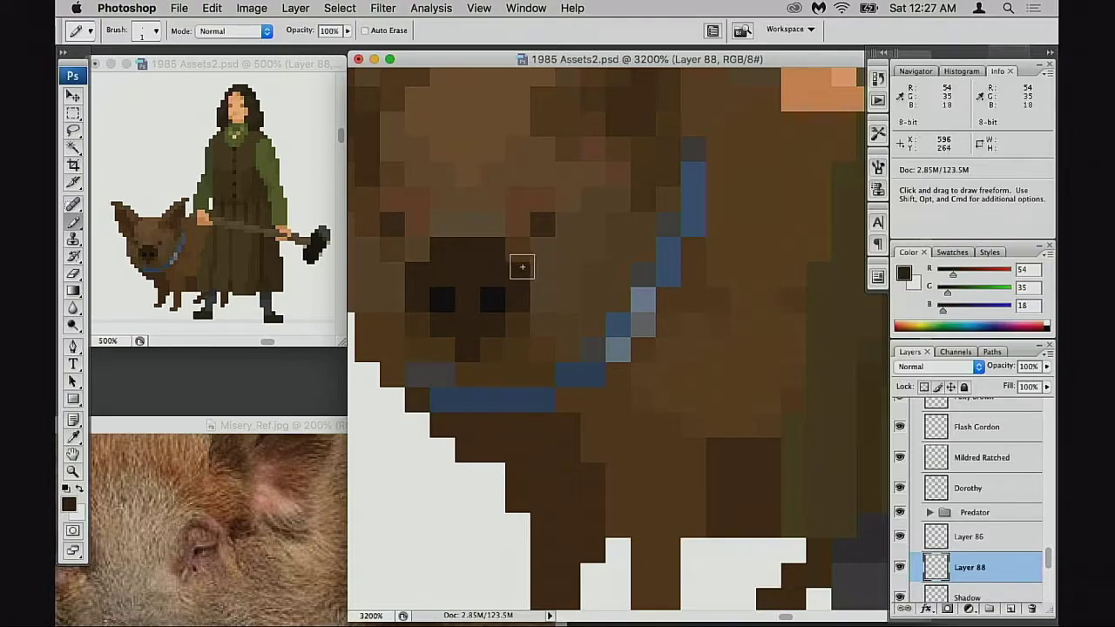
Sample the muzzle brown (98, 65, 33) and paint over the snout's upper corner pixels to taper its top
alt+click(515, 254)
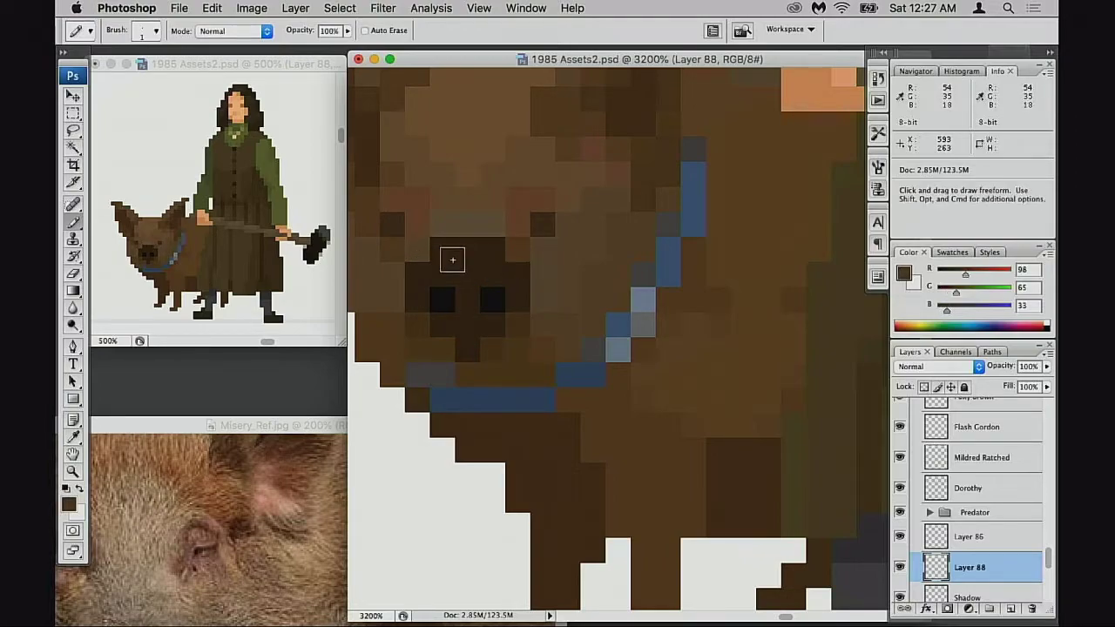
click(442, 250)
click(419, 271)
click(494, 252)
click(514, 271)
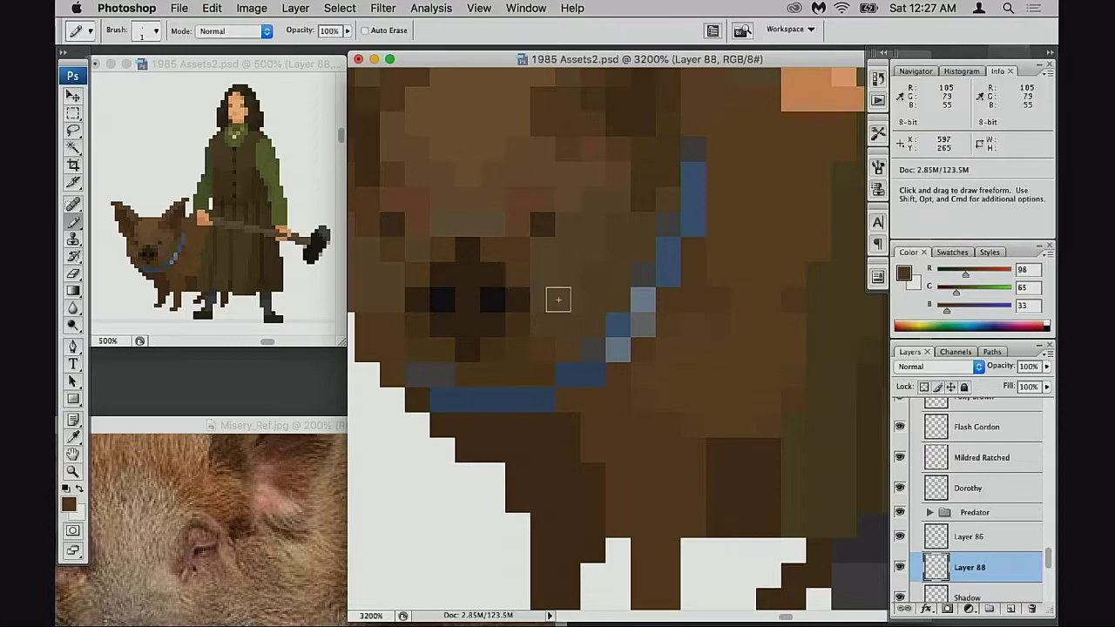
Check the reference snout, fill the row below the nostrils with sampled dark brown (54, 35, 18), and blend the upper corners at 30% opacity
click(304, 517)
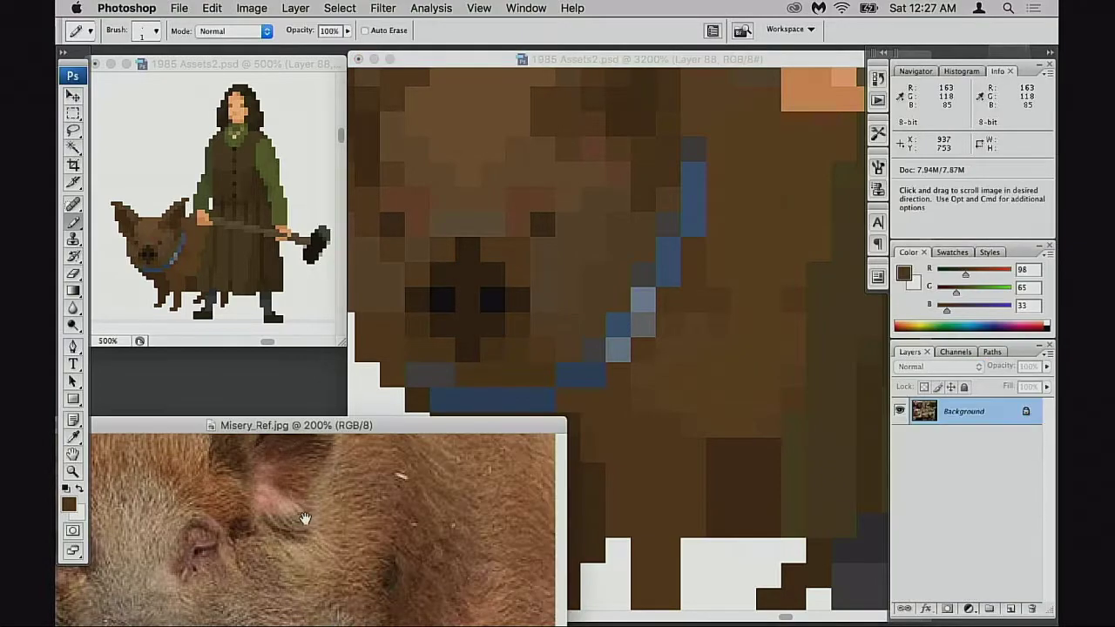
drag(304, 517, 376, 408)
alt+click(459, 317)
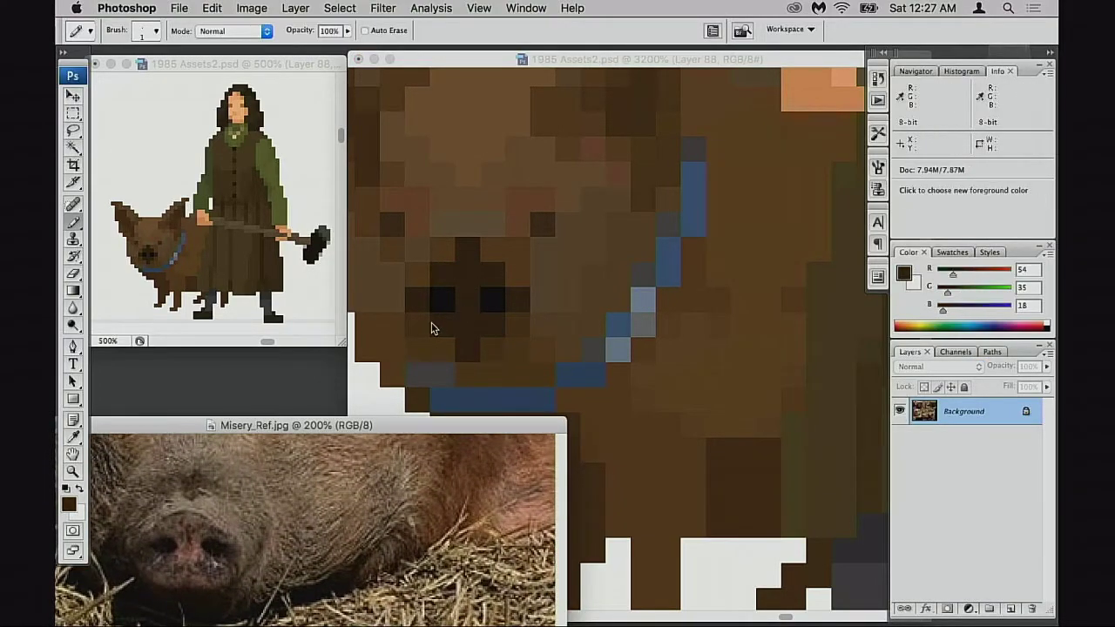
click(433, 327)
click(420, 325)
mouse_move(439, 329)
mouse_down()
mouse_move(503, 318)
mouse_move(522, 328)
mouse_up()
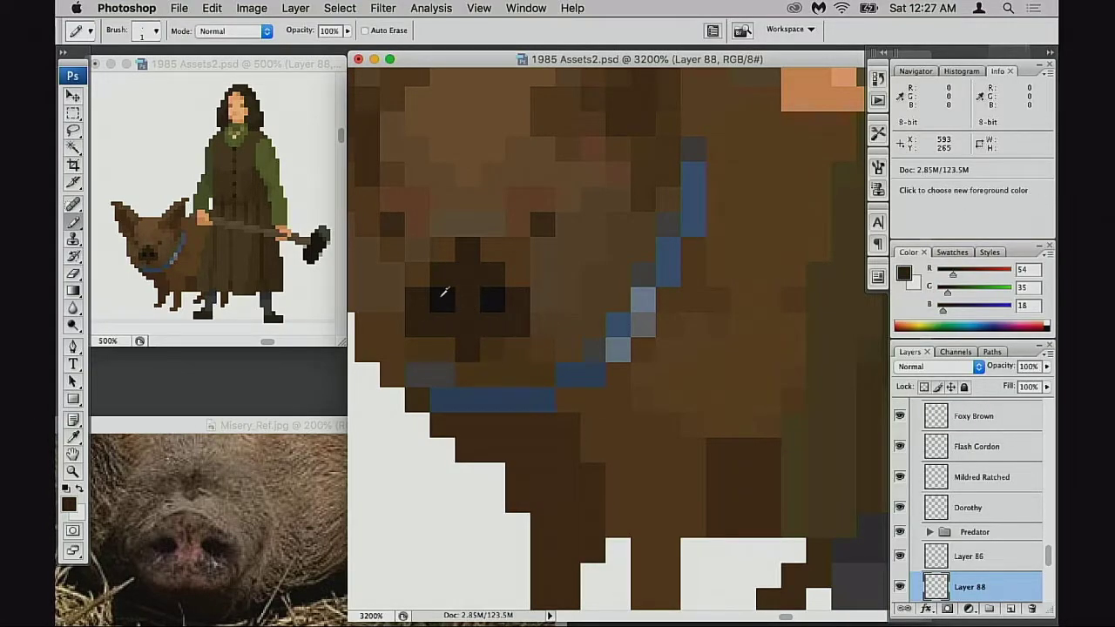
key(3)
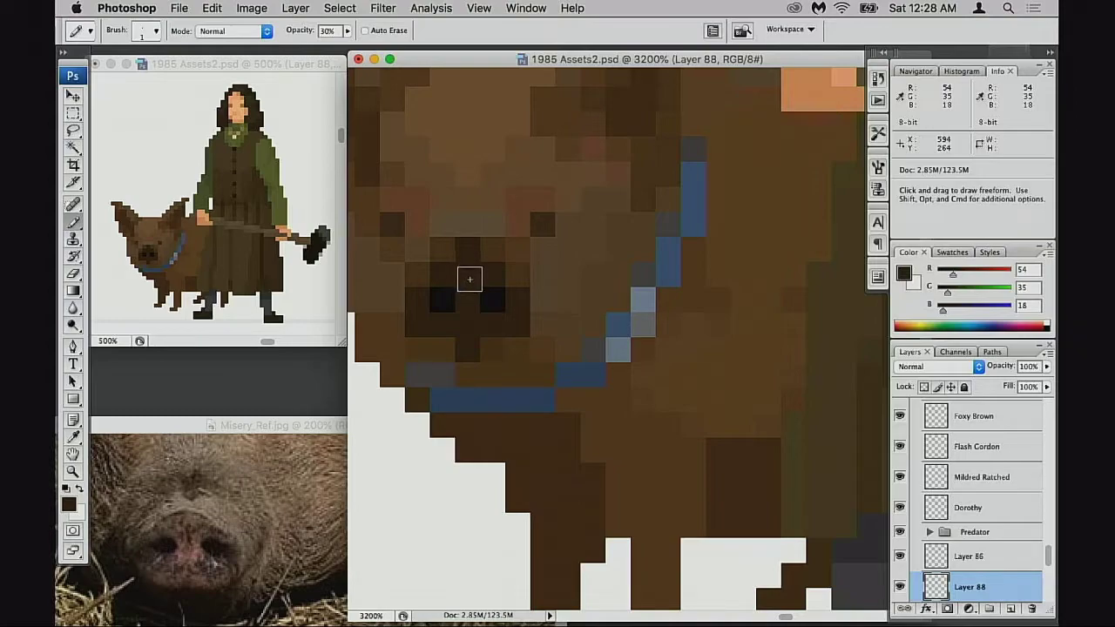
Fill the snout's corners in dark brown at 100% opacity, then step back through history to the version without the filled row below the nostrils
key(0)
drag(462, 253, 423, 278)
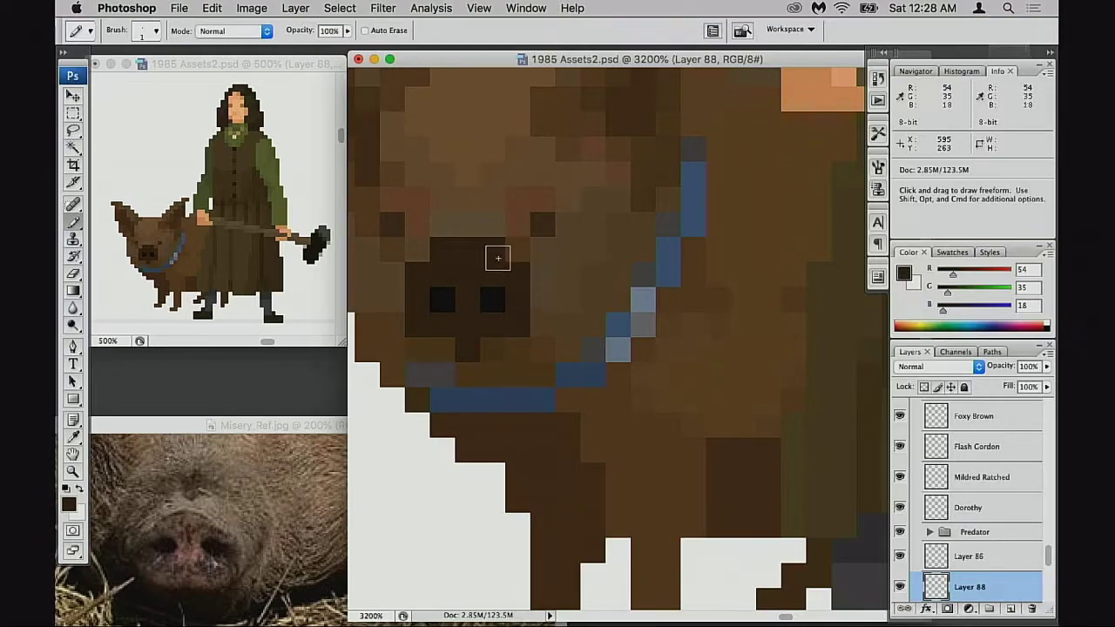
key(super+alt+z)
key(super+alt+z)
key(super+alt+z)
key(super+alt+z)
key(super+alt+z)
key(super+alt+z)
key(super+alt+z)
key(super+alt+z)
key(super+alt+z)
key(super+alt+z)
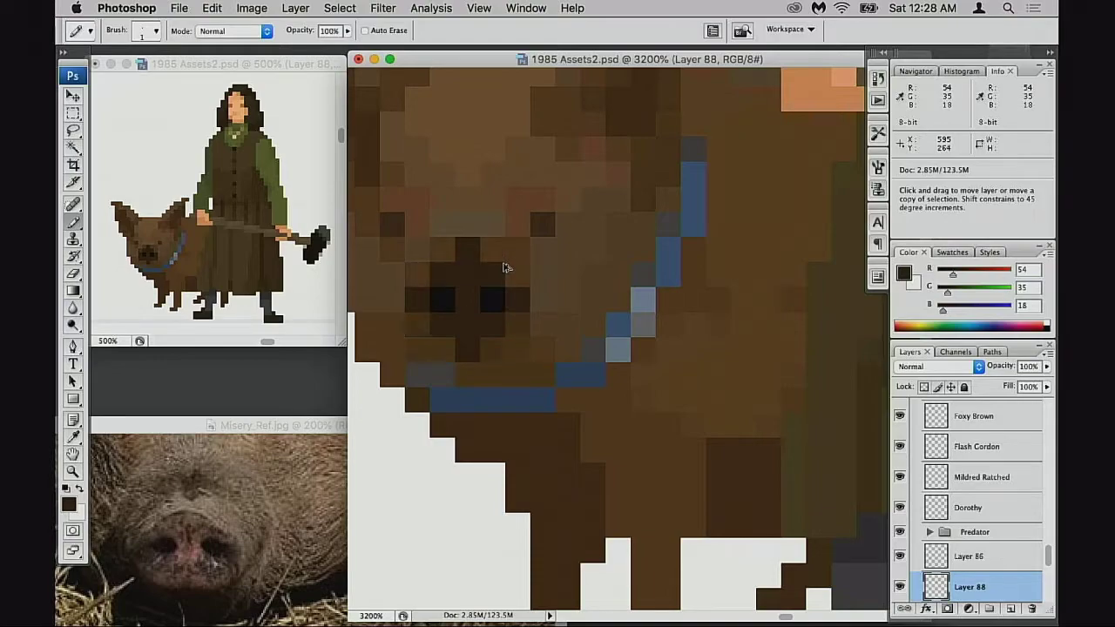
key(super+alt+z)
key(super+alt+z)
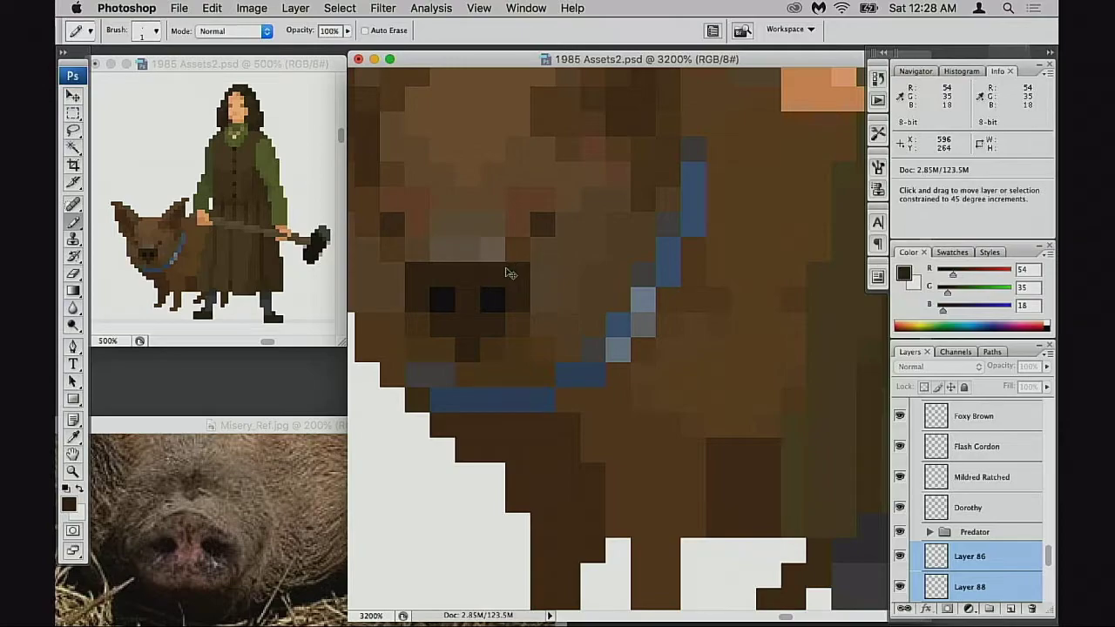
key(super+shift+z)
key(super+shift+z)
key(shift+super+z)
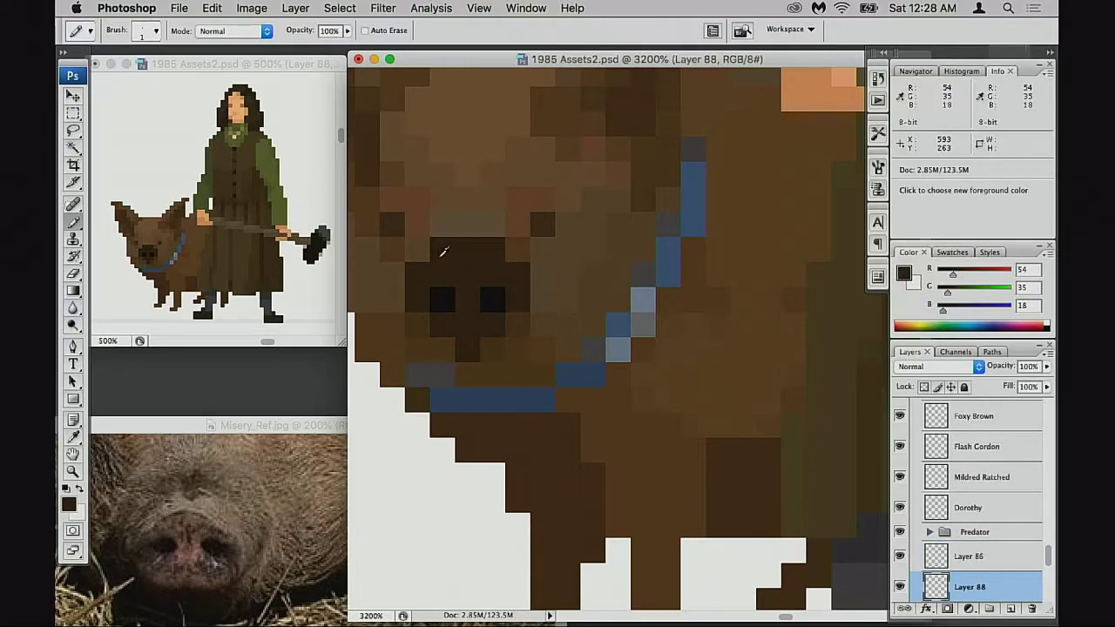
Sample the muzzle brown (98, 65, 33) and paint over the snout's upper corners and side pixels to narrow its outline
alt+click(408, 302)
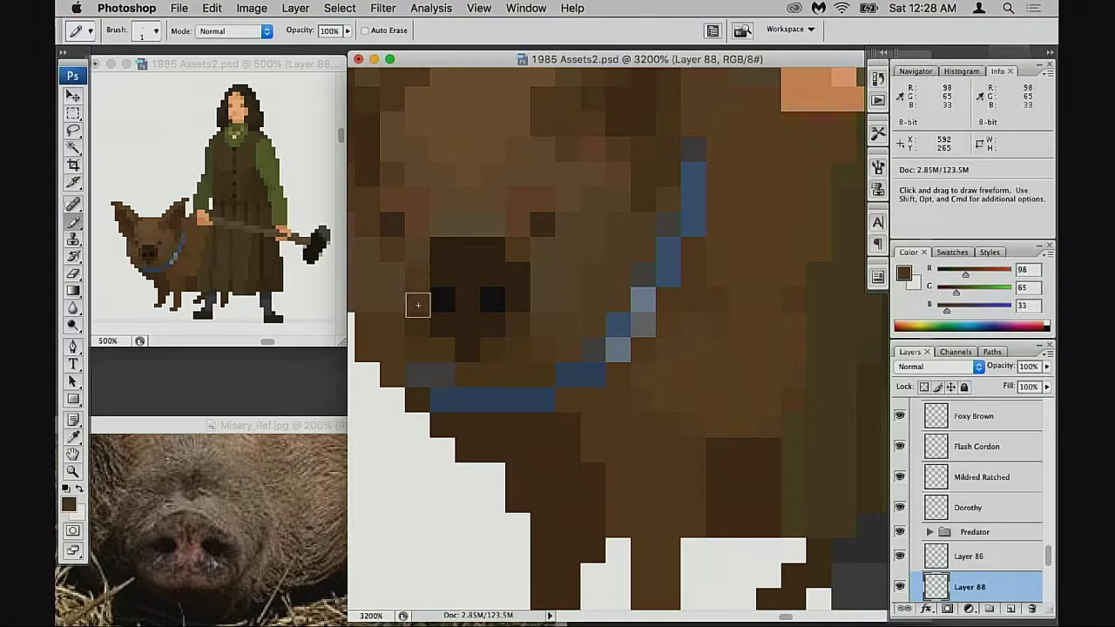
click(493, 250)
click(443, 250)
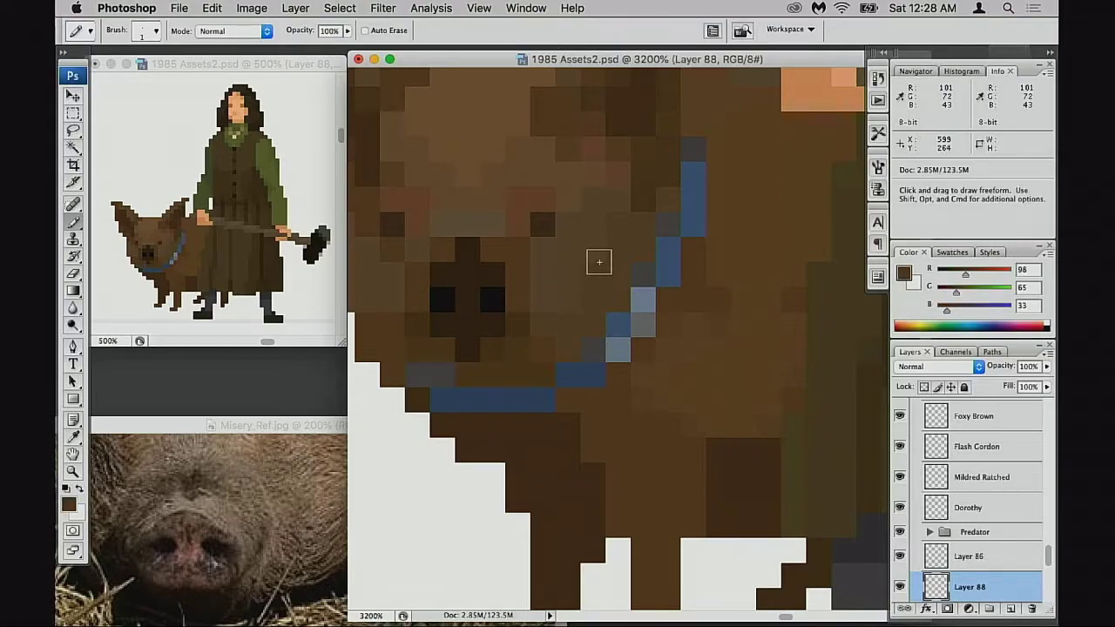
Sample dark brown (54, 35, 18), soften the pixels beside the nostrils at 50% opacity, and extend the snout one row downward at 100%
alt+click(440, 303)
click(420, 301)
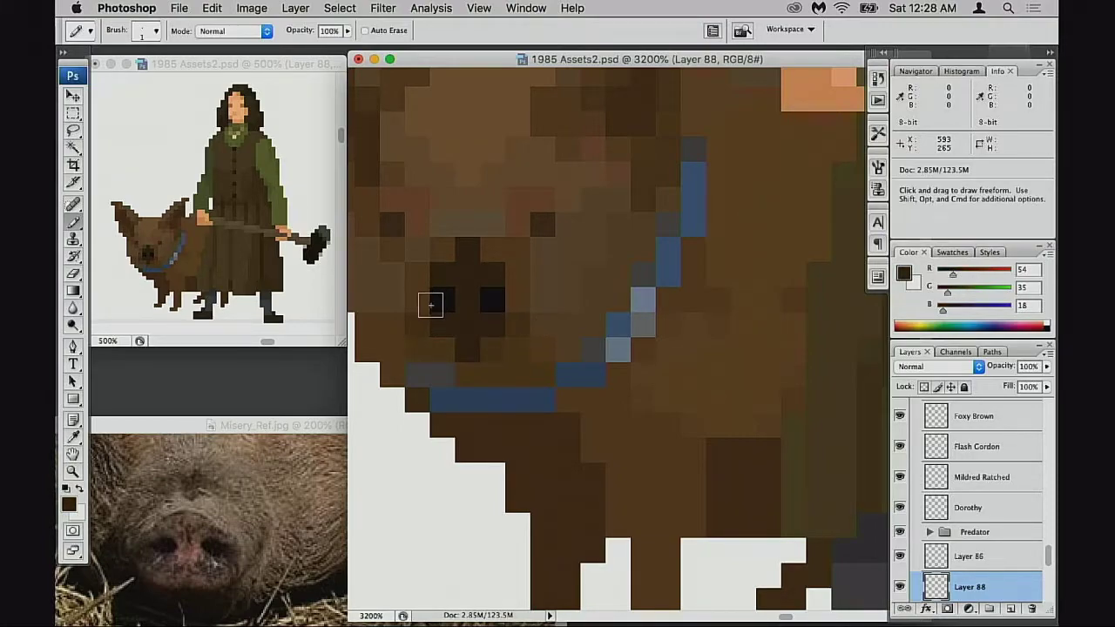
key(5)
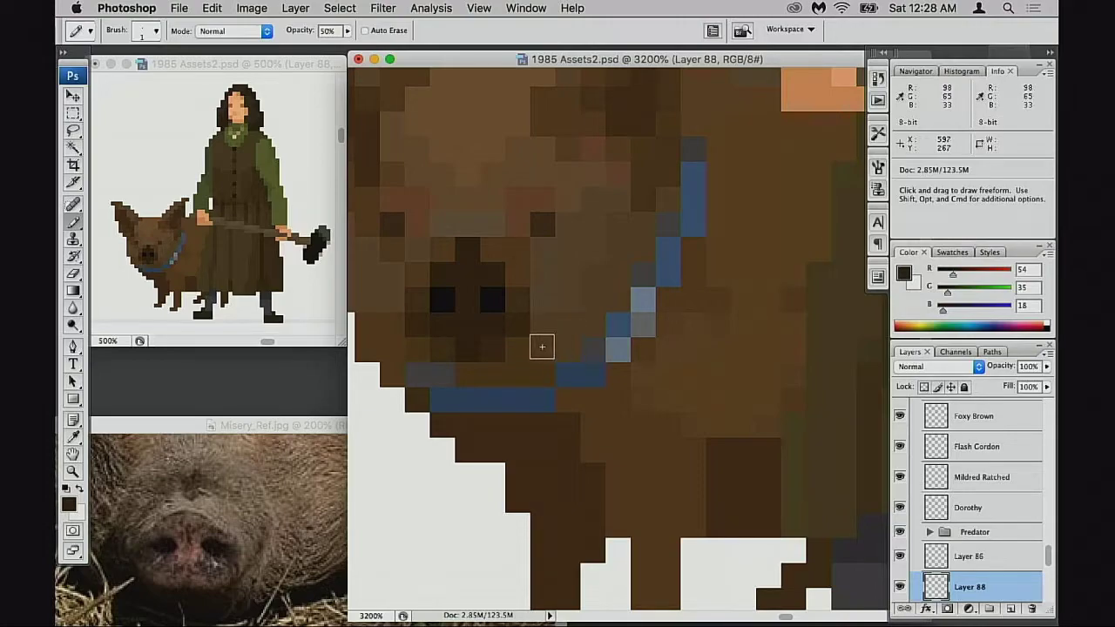
key(0)
click(487, 349)
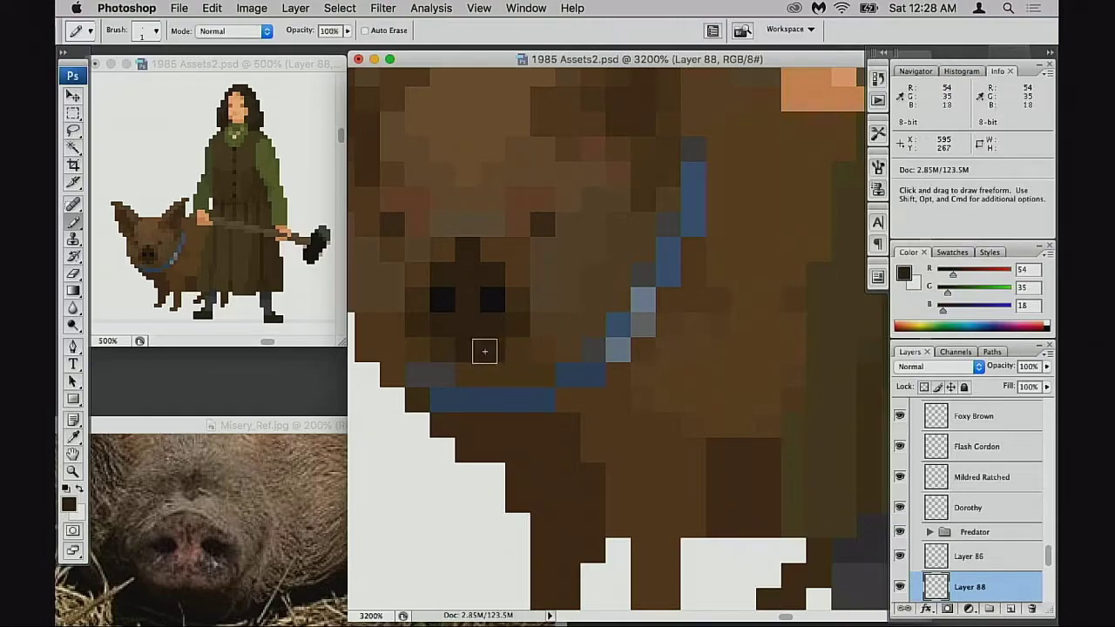
click(443, 345)
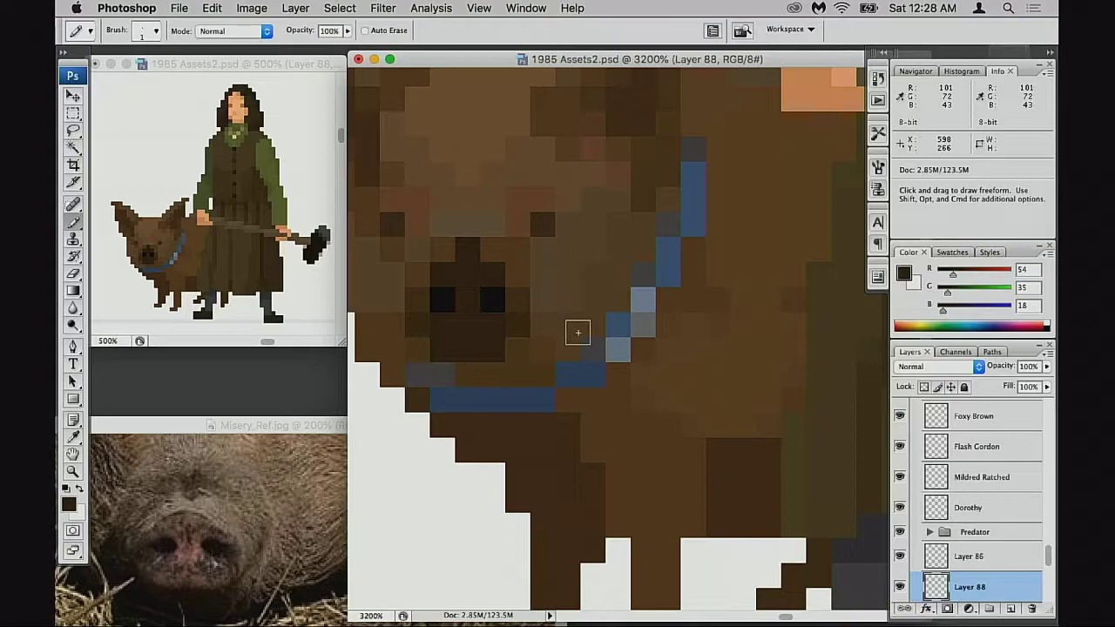
Darken the pixels below both nostrils with sampled black at 30% opacity and blend the snout's side pixels with sampled browns
key(3)
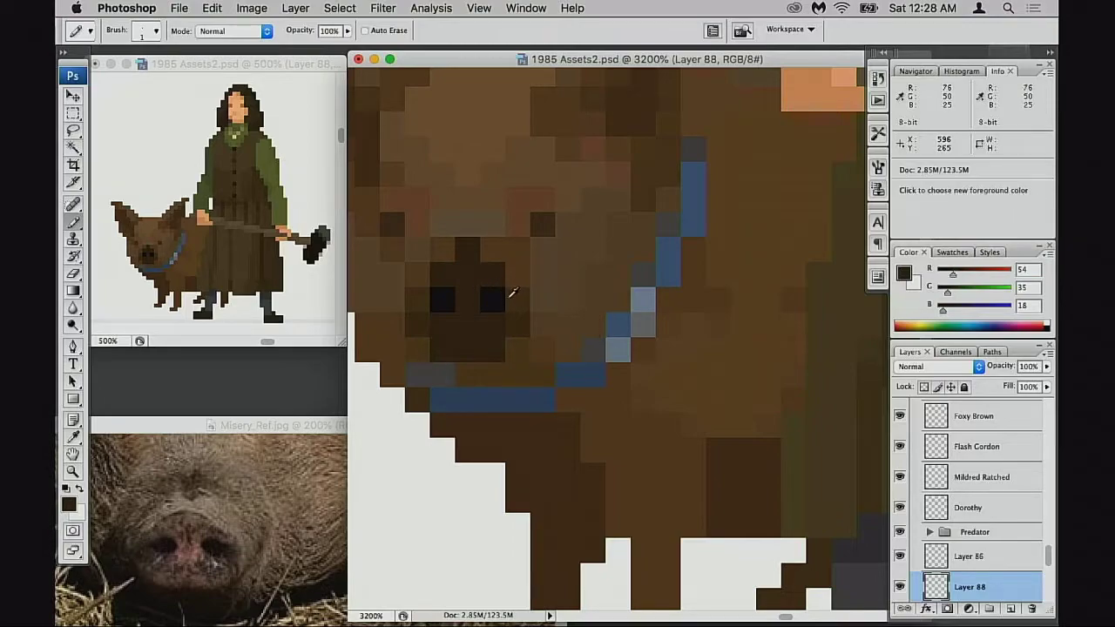
alt+click(499, 301)
click(443, 319)
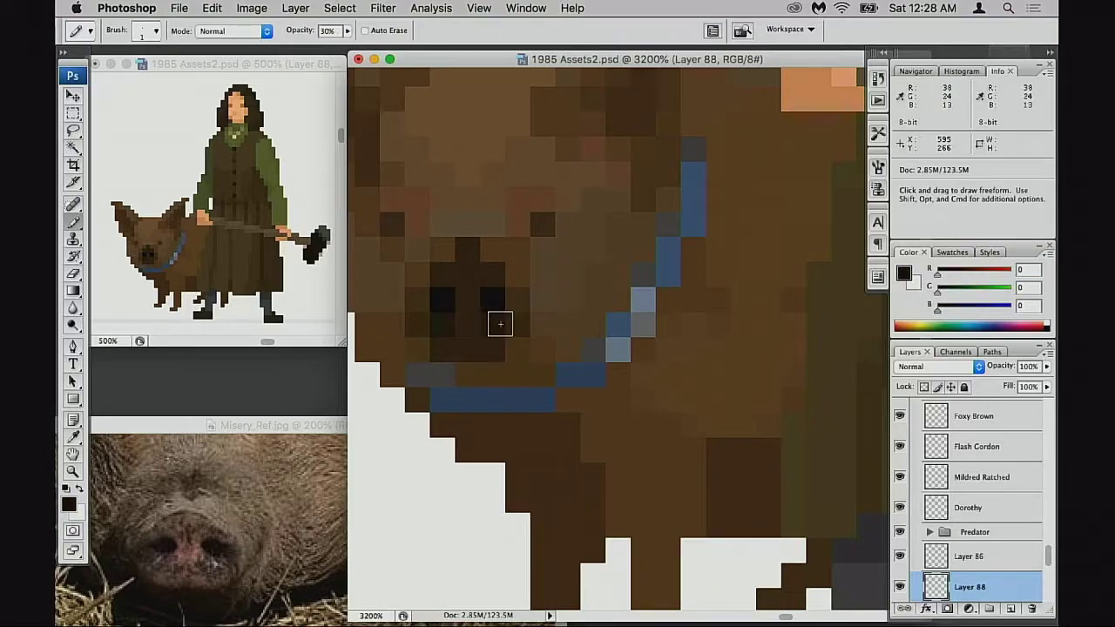
alt+click(420, 317)
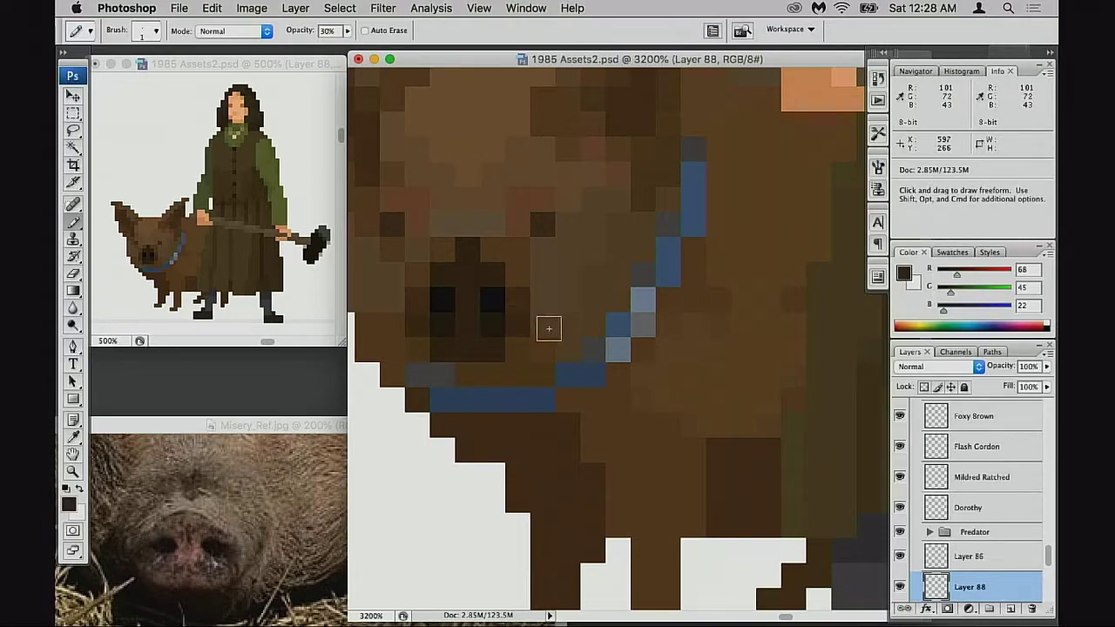
alt+click(451, 338)
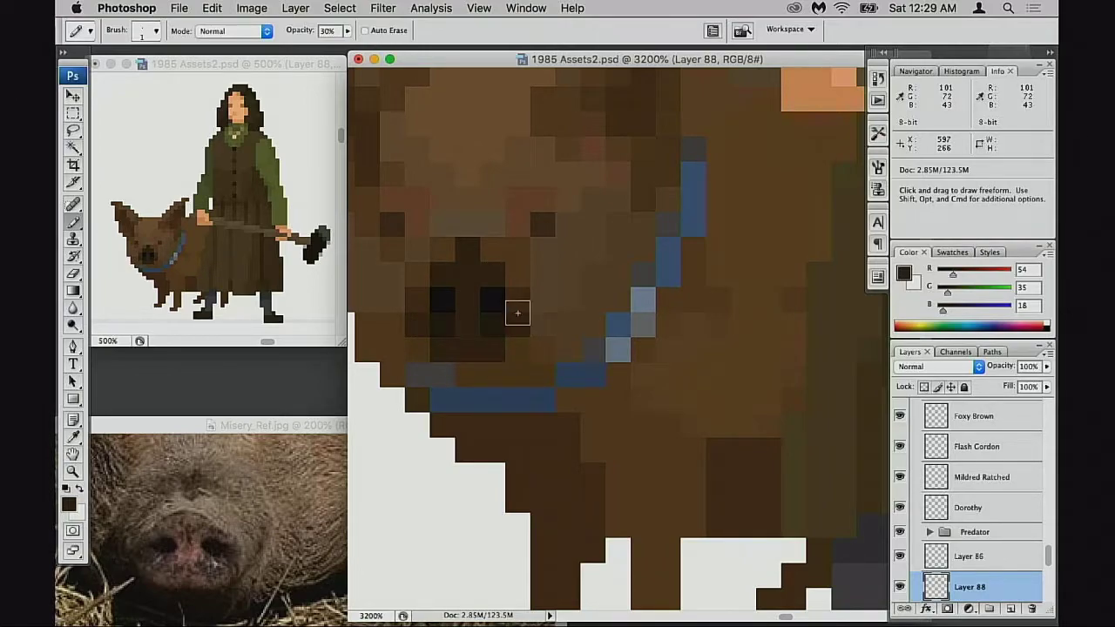
alt+click(413, 291)
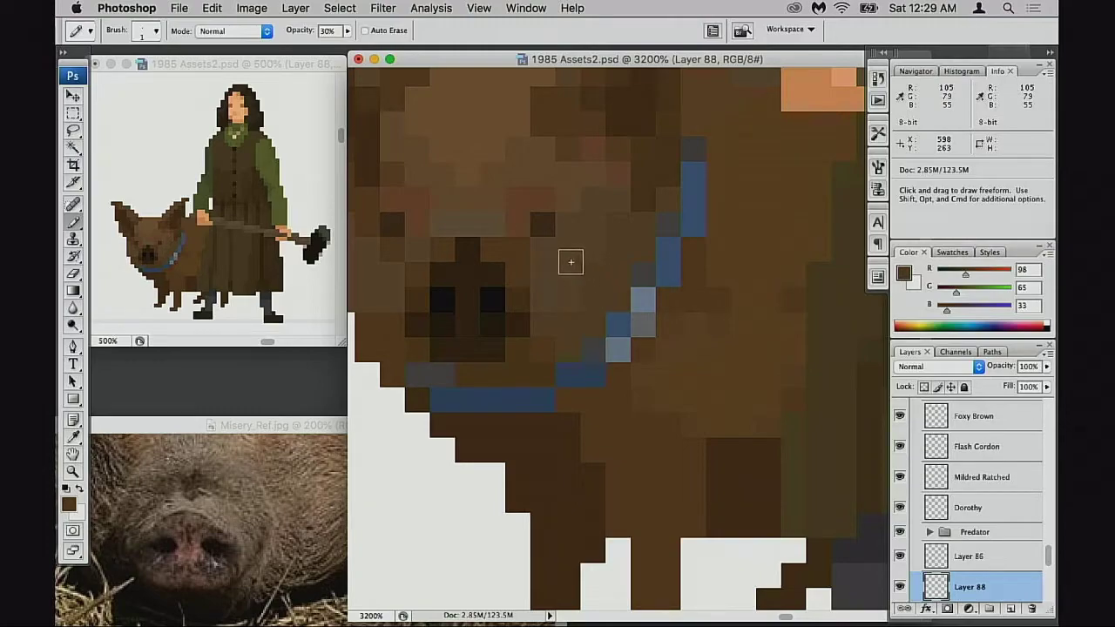
Select the 6 by 3 pixel area of the lower snout and chin, move it up one pixel, and deselect
key(m)
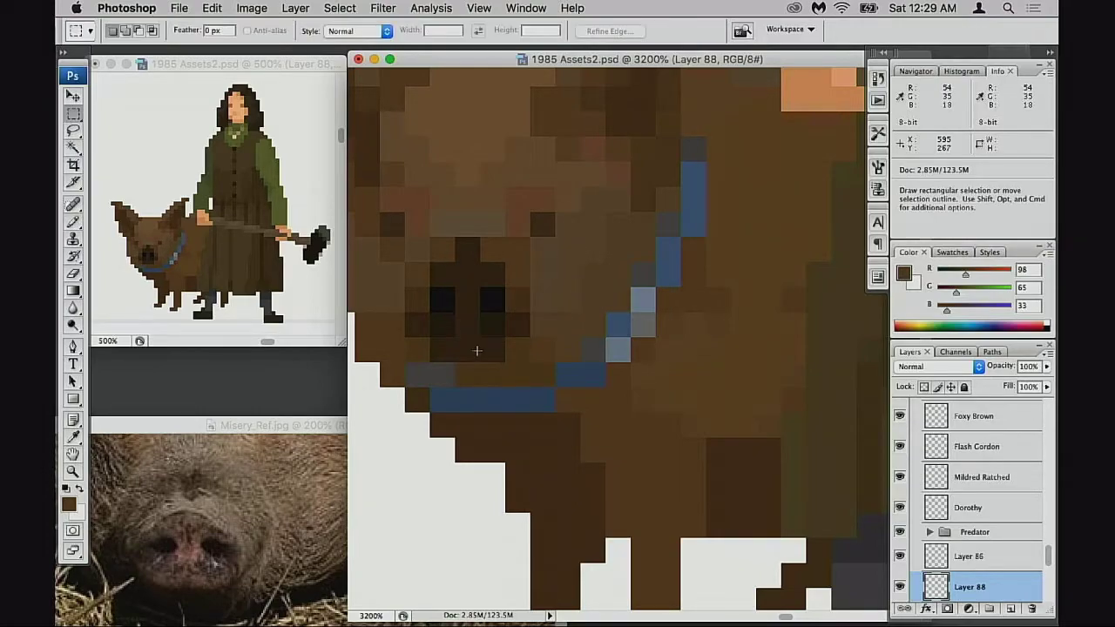
drag(426, 372, 540, 319)
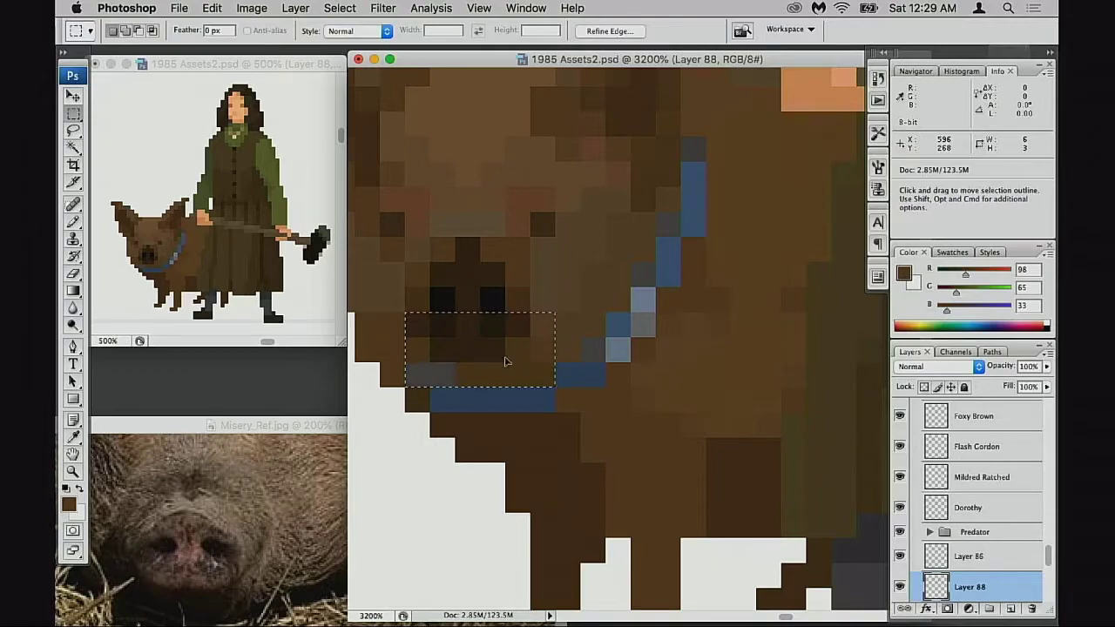
mouse_move(505, 360)
mouse_down()
mouse_move(502, 378)
mouse_move(512, 316)
mouse_up()
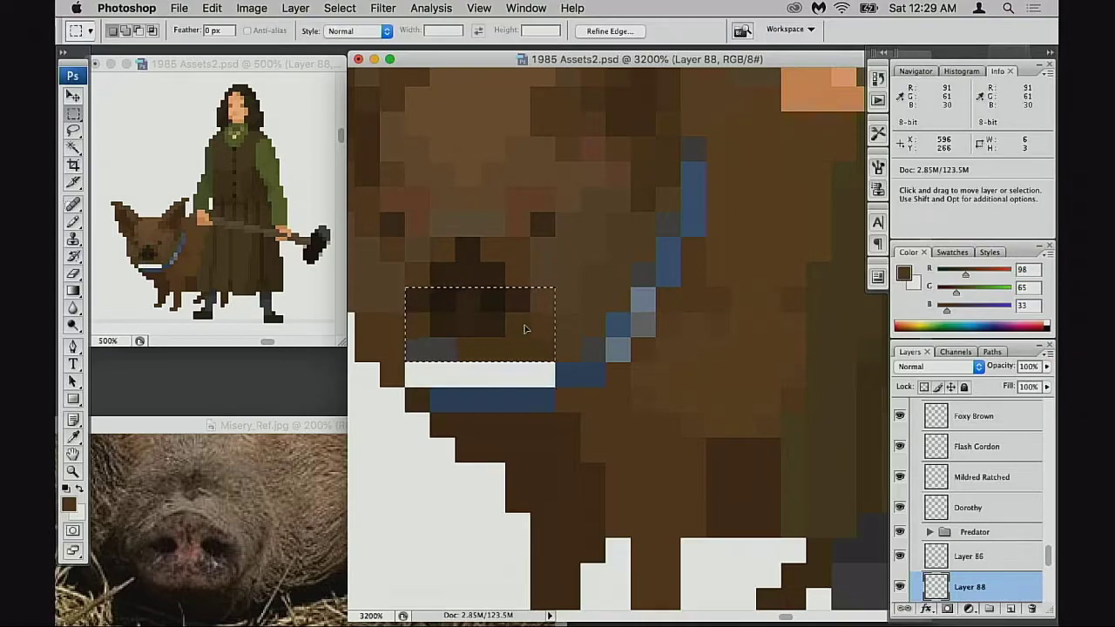
key(super+d)
Darken the two nostrils with the Pencil in default black at 30% opacity, and shade the lower snout corners with sampled dark brown (54, 35, 18)
key(b)
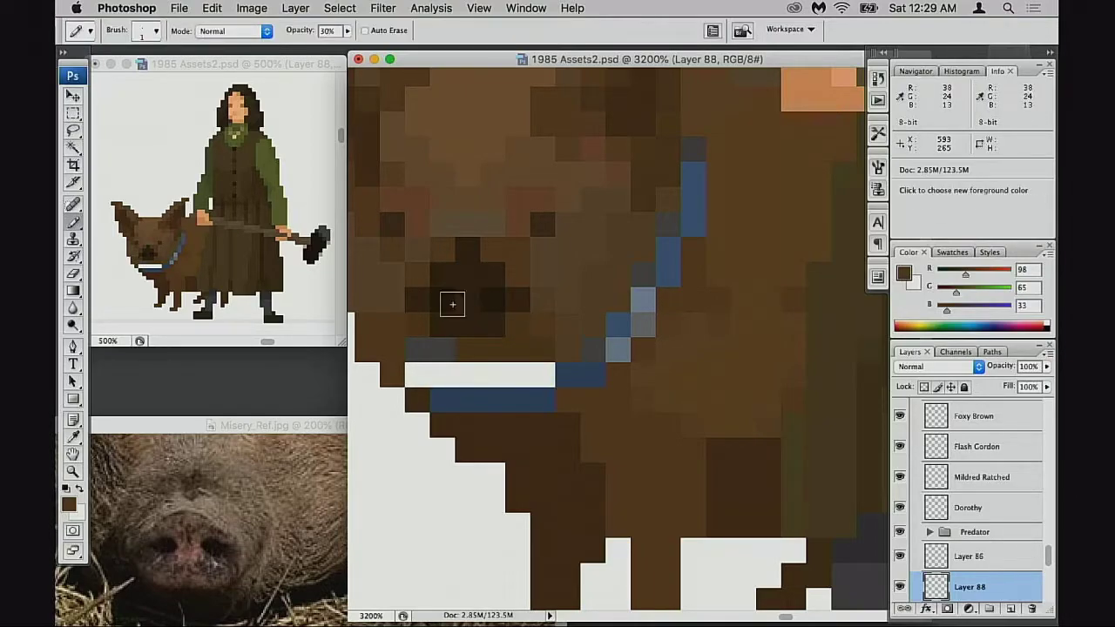
key(d)
click(453, 301)
click(492, 300)
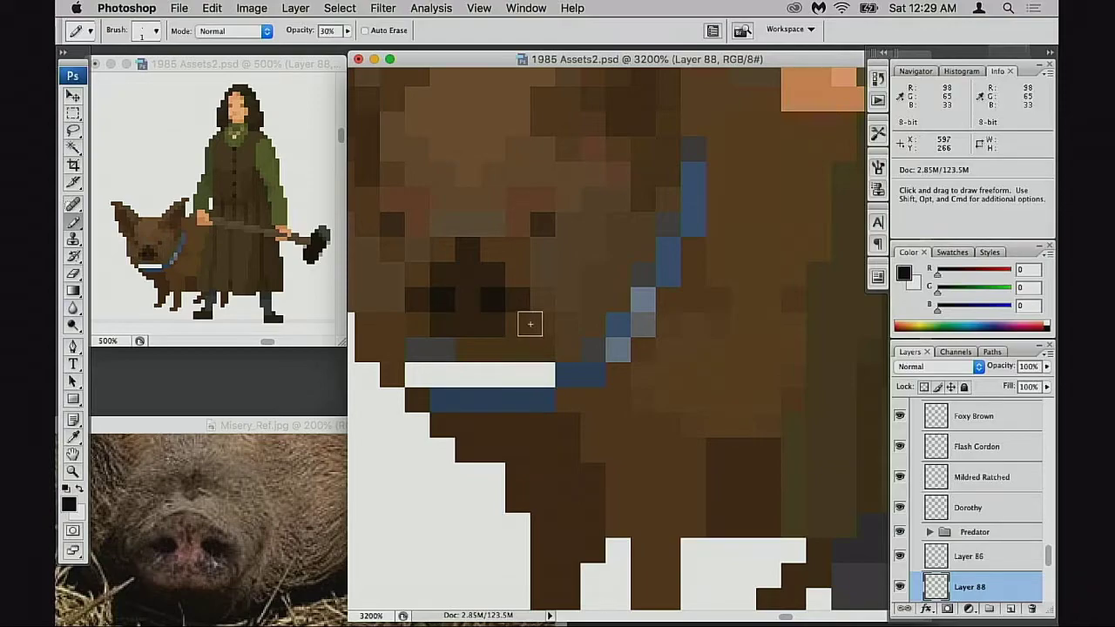
alt+click(456, 322)
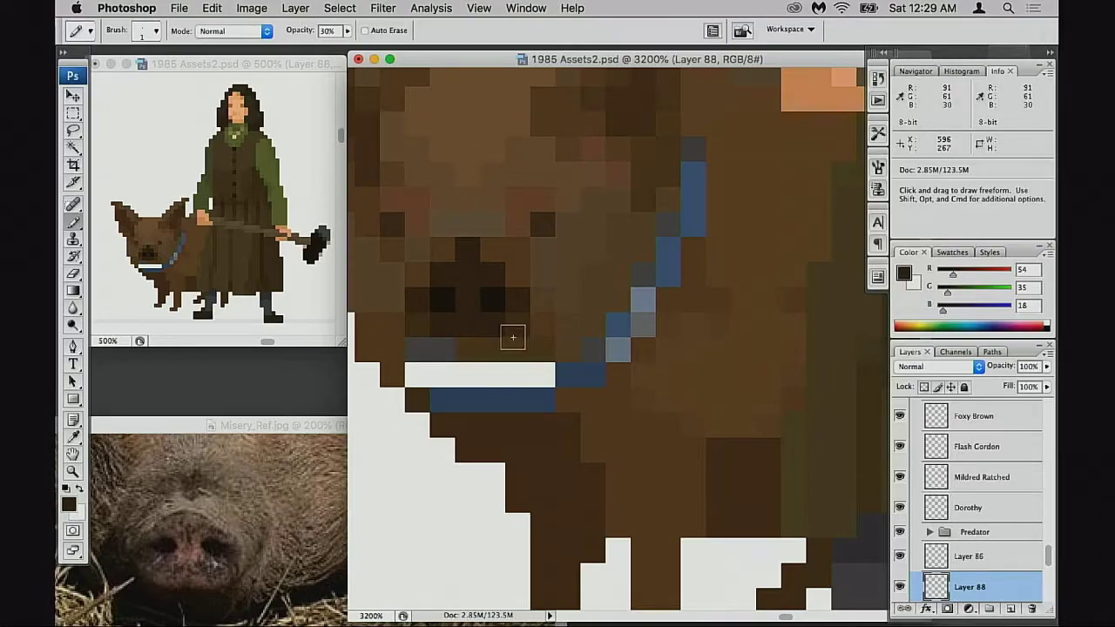
Sample the chin brown (91, 61, 30) and fill the white gap and grey pixels below the snout at 100% opacity
alt+click(473, 347)
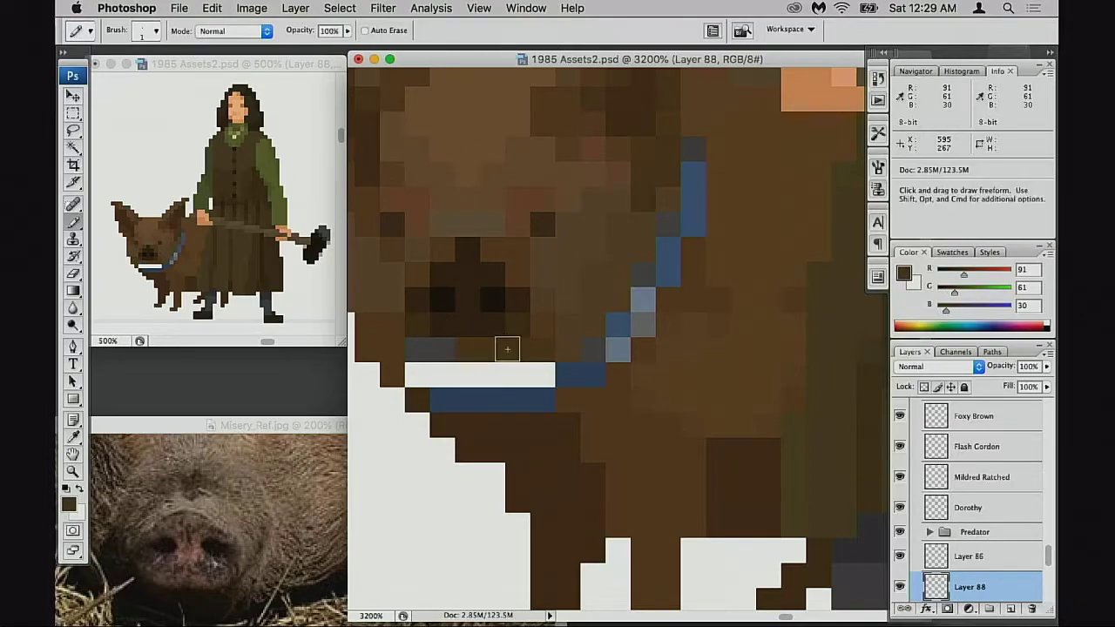
mouse_move(444, 350)
mouse_down()
mouse_move(423, 354)
mouse_move(435, 369)
mouse_move(527, 365)
mouse_move(547, 341)
mouse_up()
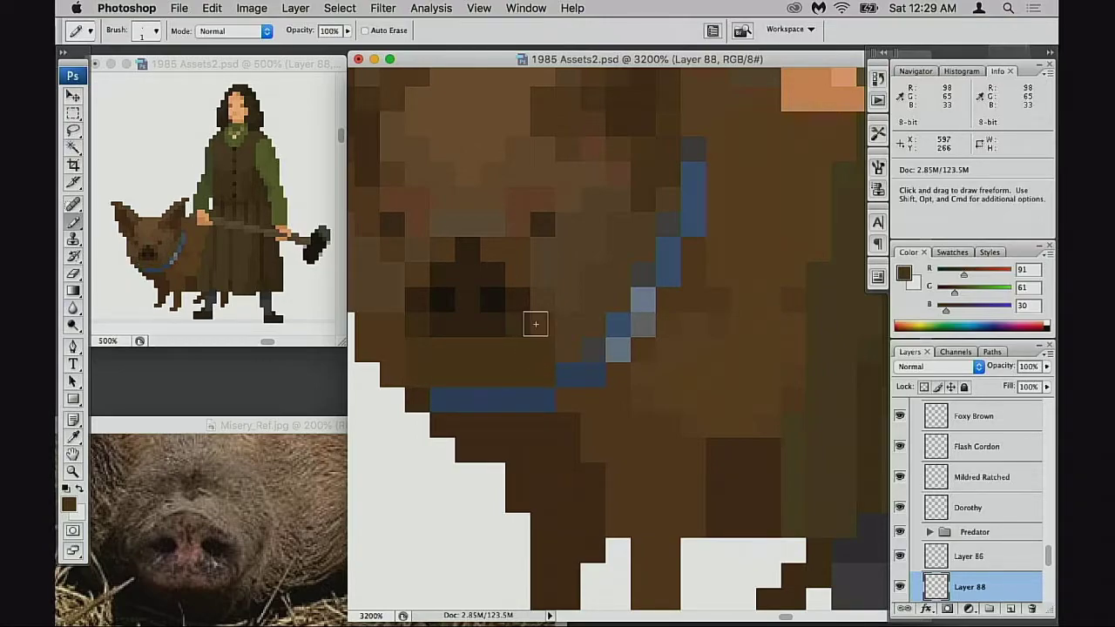
click(486, 293)
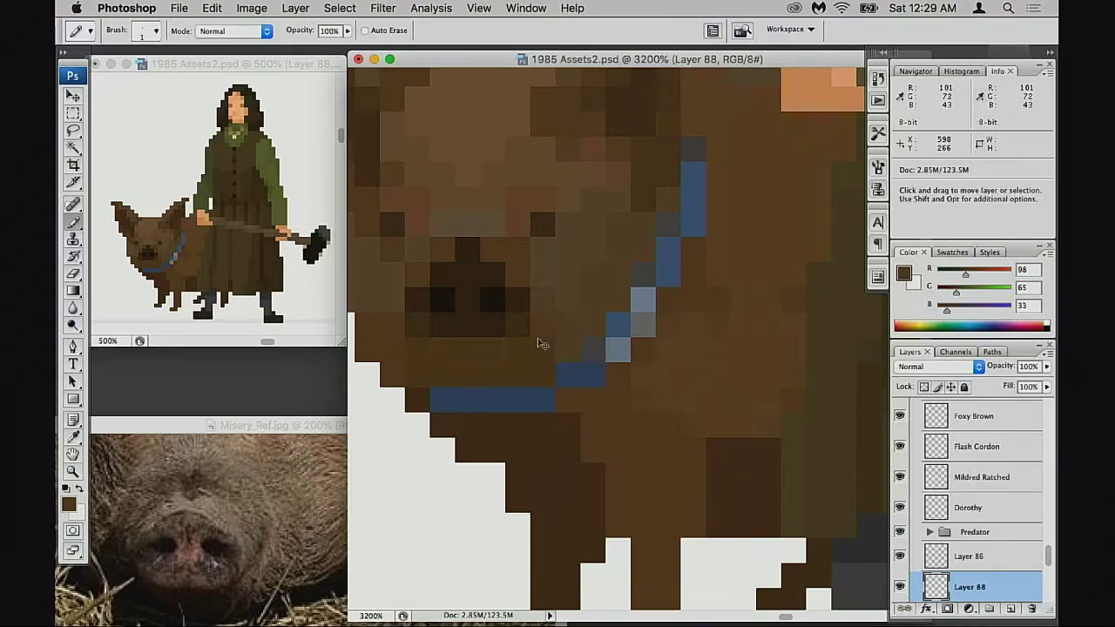
Examine the pig photos across Misery_Ref.jpg in full-screen view for the snout and chin shapes, then return to 1985 Assets2.psd
click(246, 425)
alt+click(261, 468)
alt+click(258, 480)
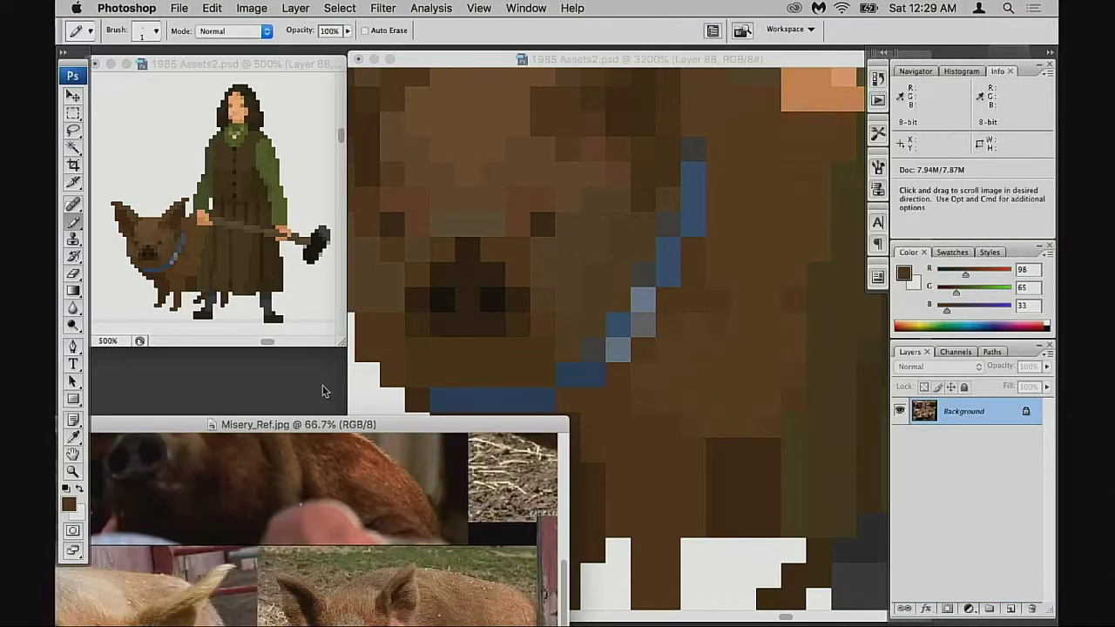
drag(312, 492, 339, 402)
key(f)
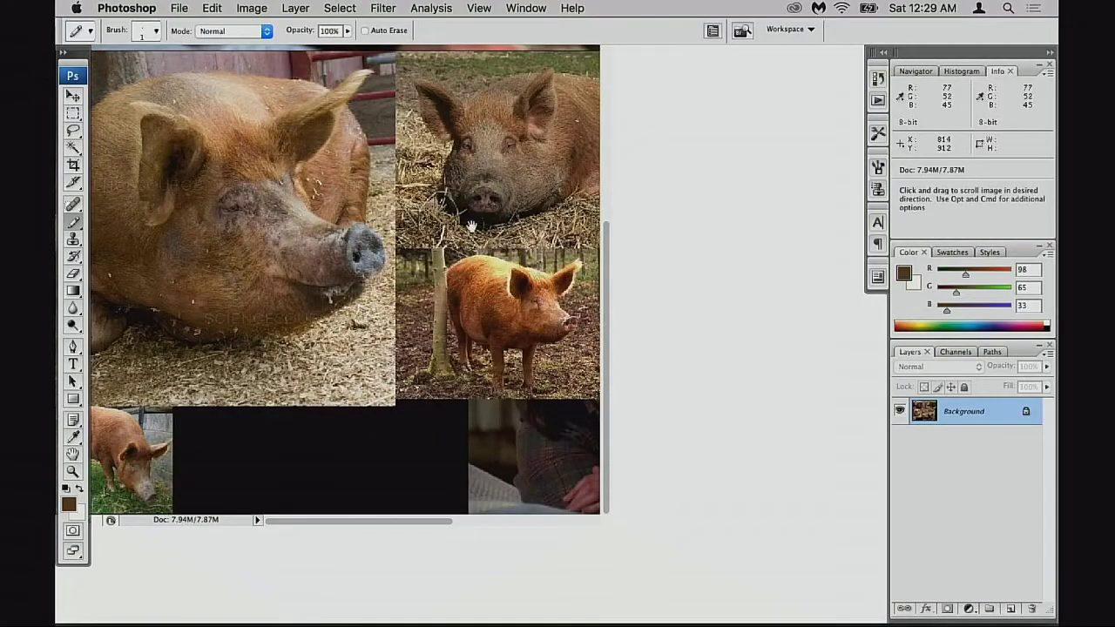
key(f)
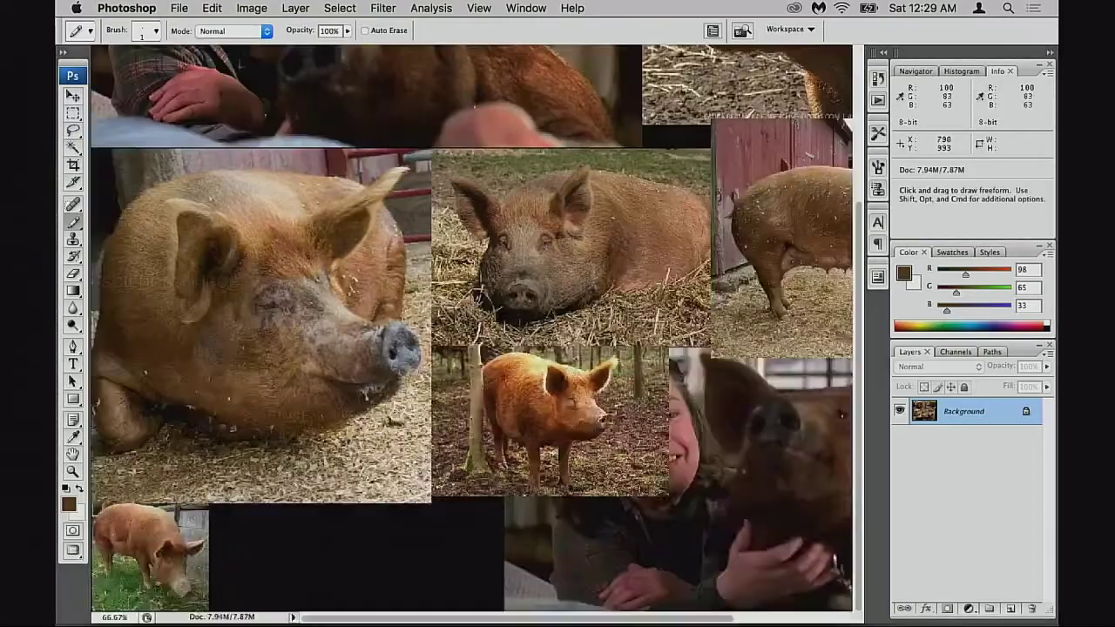
drag(699, 389, 503, 445)
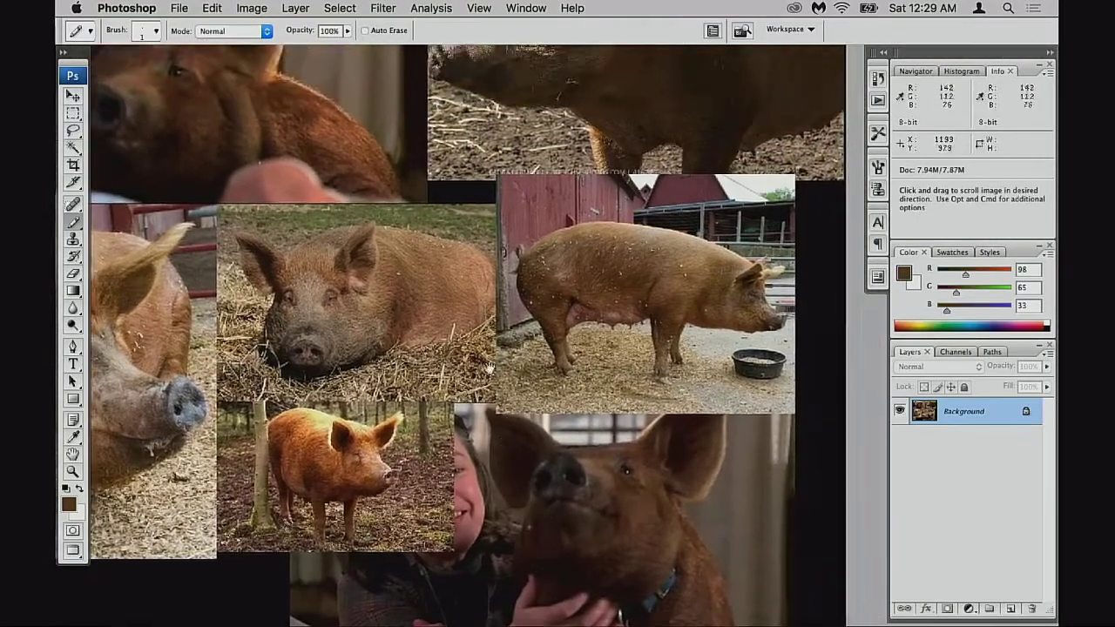
drag(535, 377, 575, 453)
drag(530, 422, 554, 481)
drag(593, 442, 600, 371)
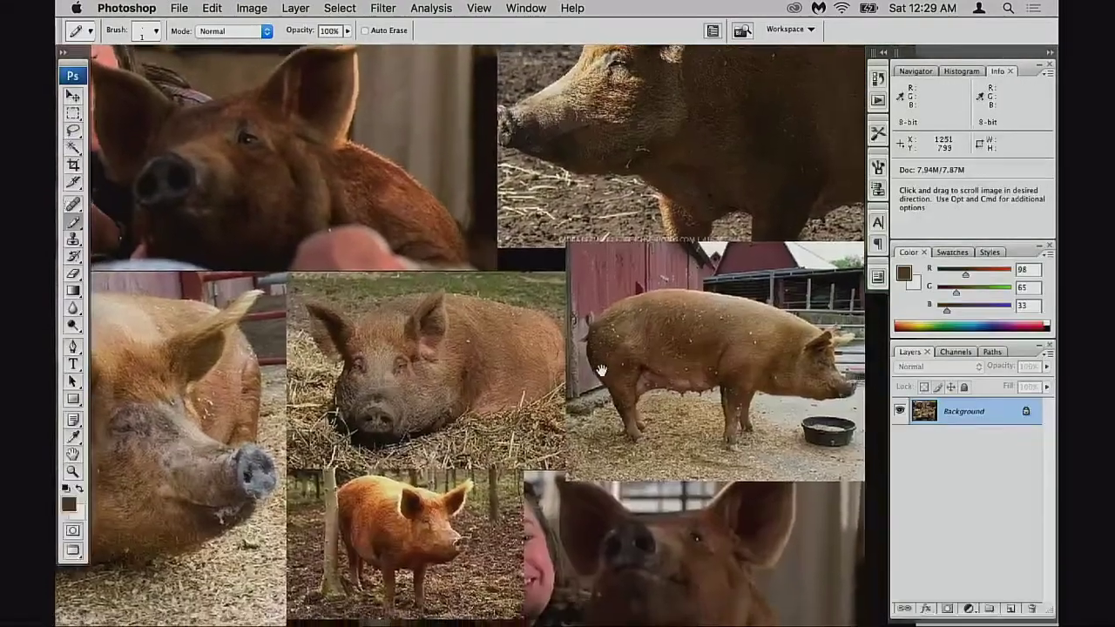
drag(637, 477, 637, 343)
drag(514, 406, 488, 570)
scroll(558, 406, left, 9)
scroll(548, 399, up, 6)
scroll(549, 399, right, 10)
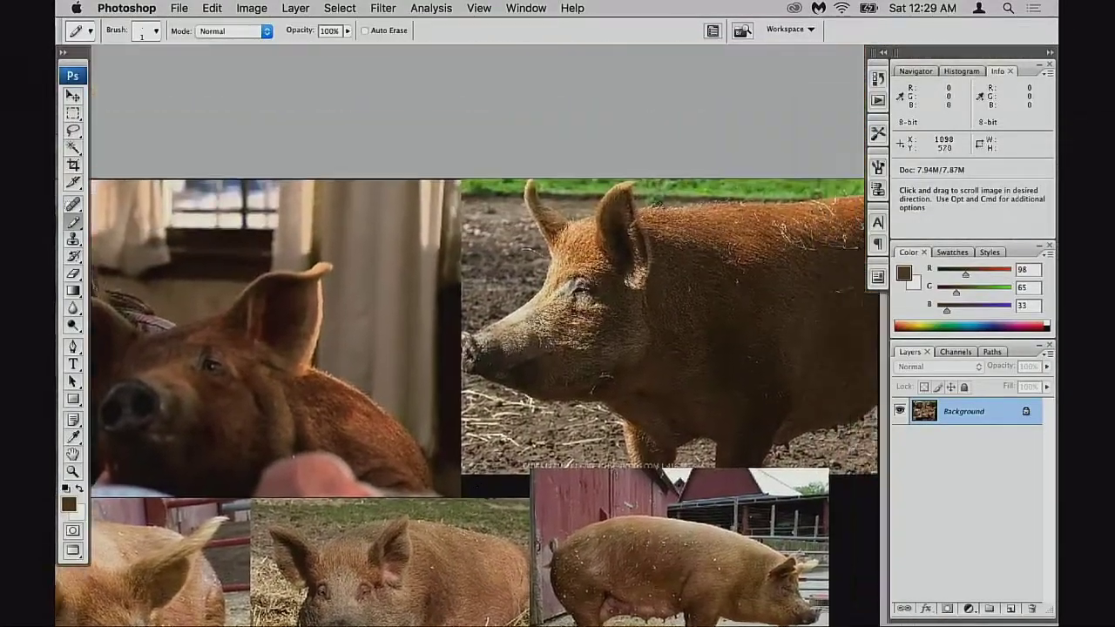
key(f)
key(f)
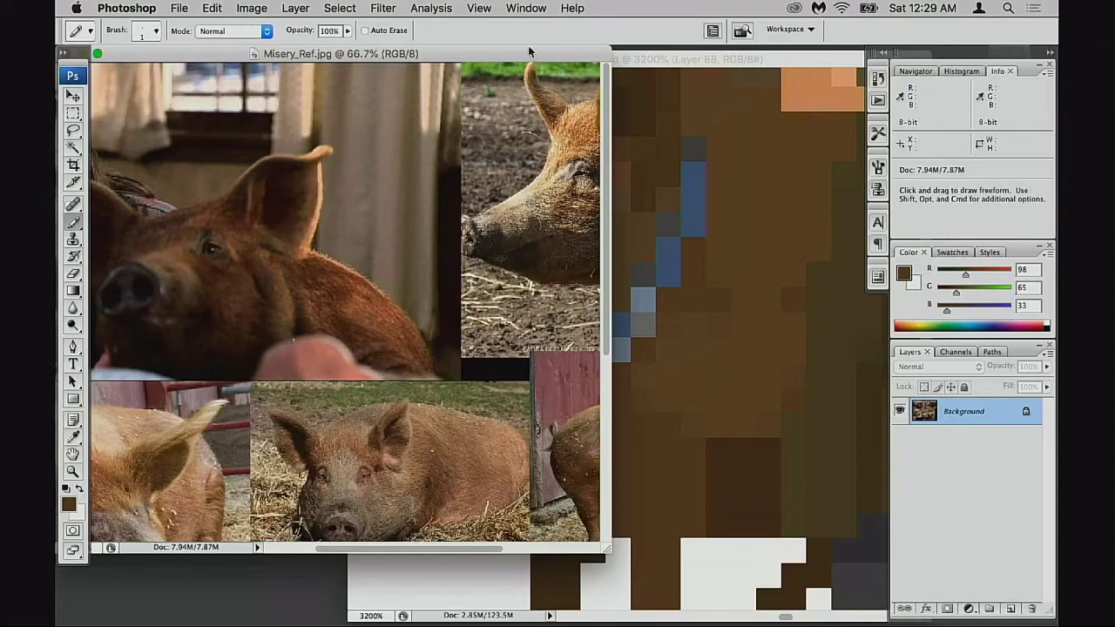
drag(528, 51, 477, 294)
click(627, 342)
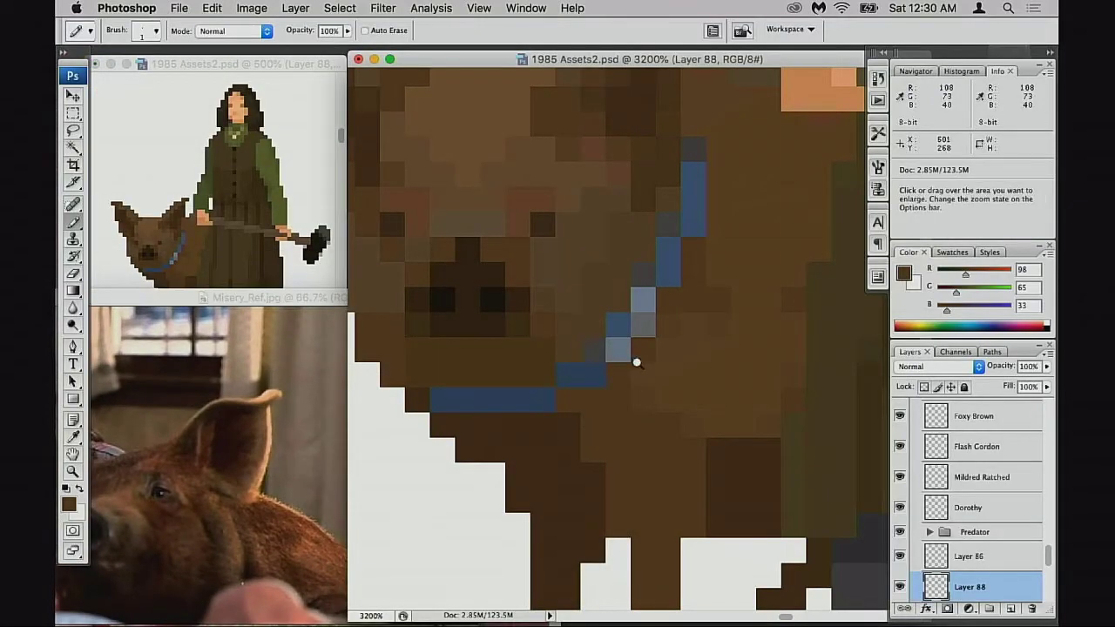
Try a stroke in sampled lighter brown (105, 79, 55) along the chin just below the snout, and undo it
drag(567, 375, 581, 391)
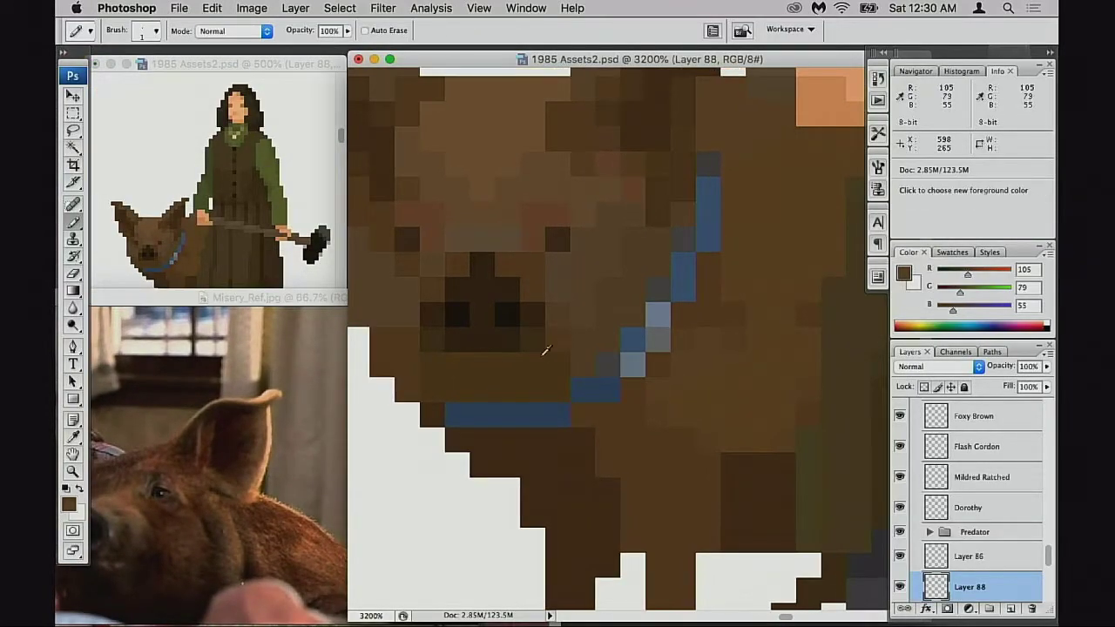
drag(474, 366, 533, 366)
key(super+z)
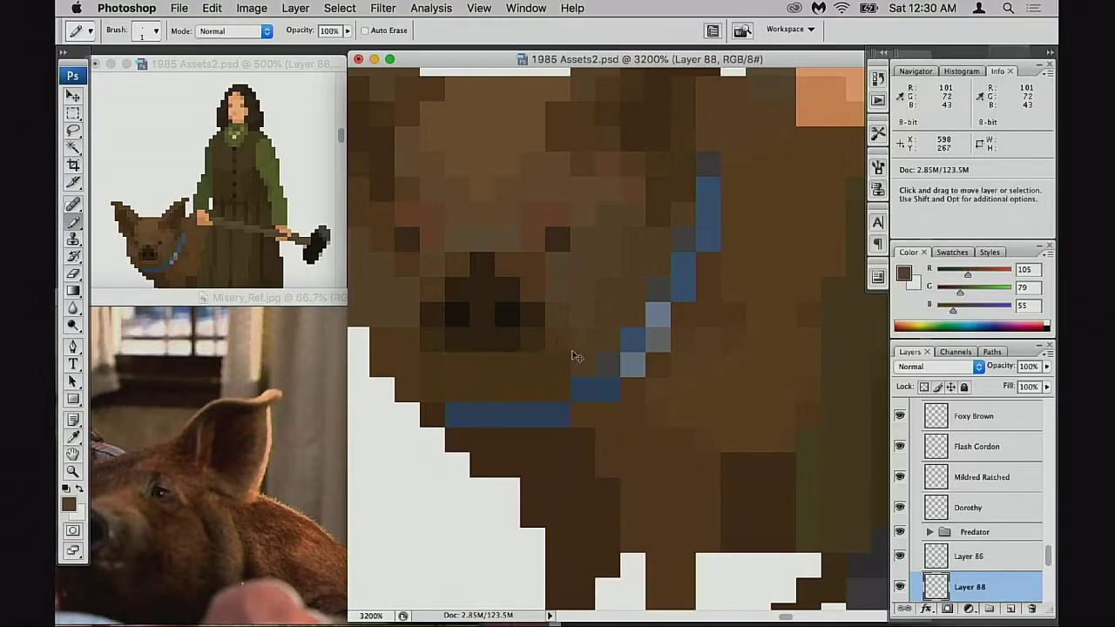
Touch up the pig's chin between the snout and the blue collar with sampled browns (98, 65, 33) and (75, 49, 25)
alt+click(532, 286)
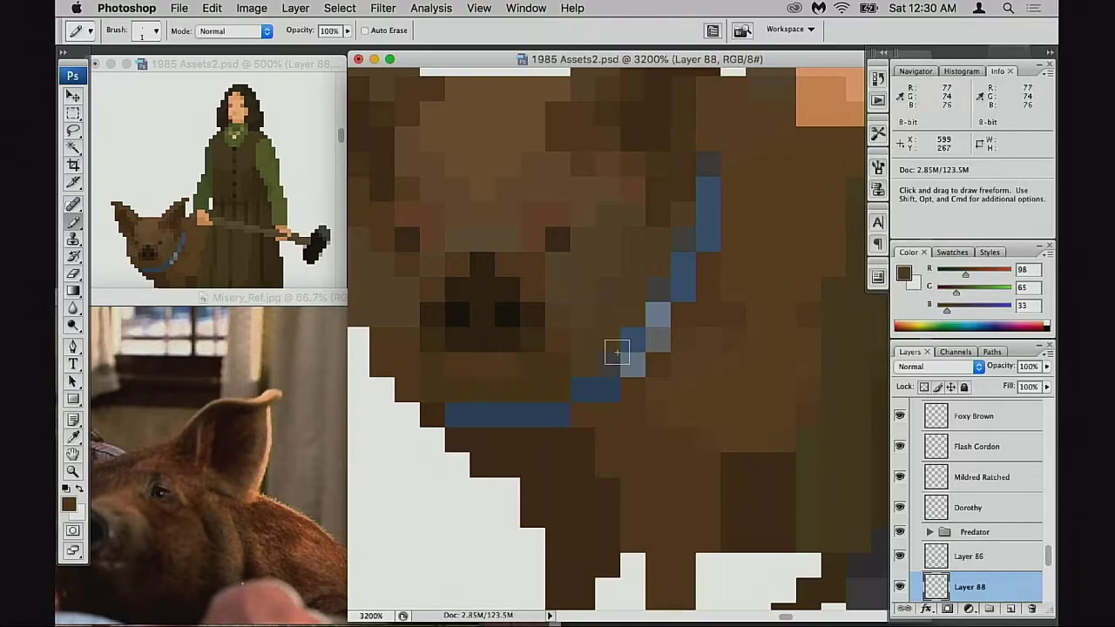
alt+click(517, 393)
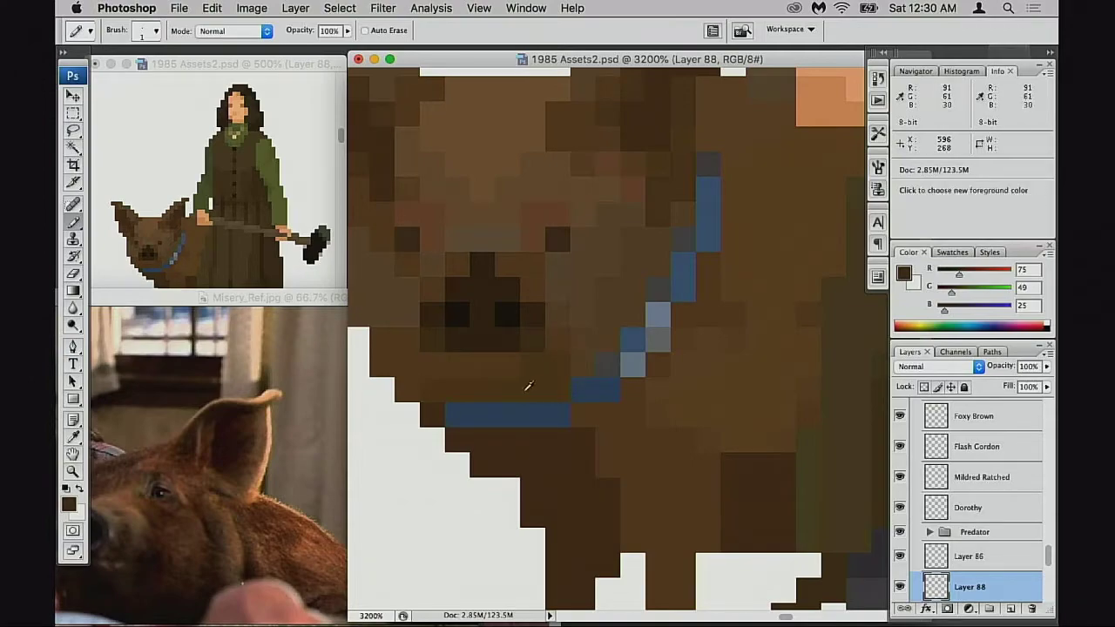
click(529, 389)
alt+click(448, 367)
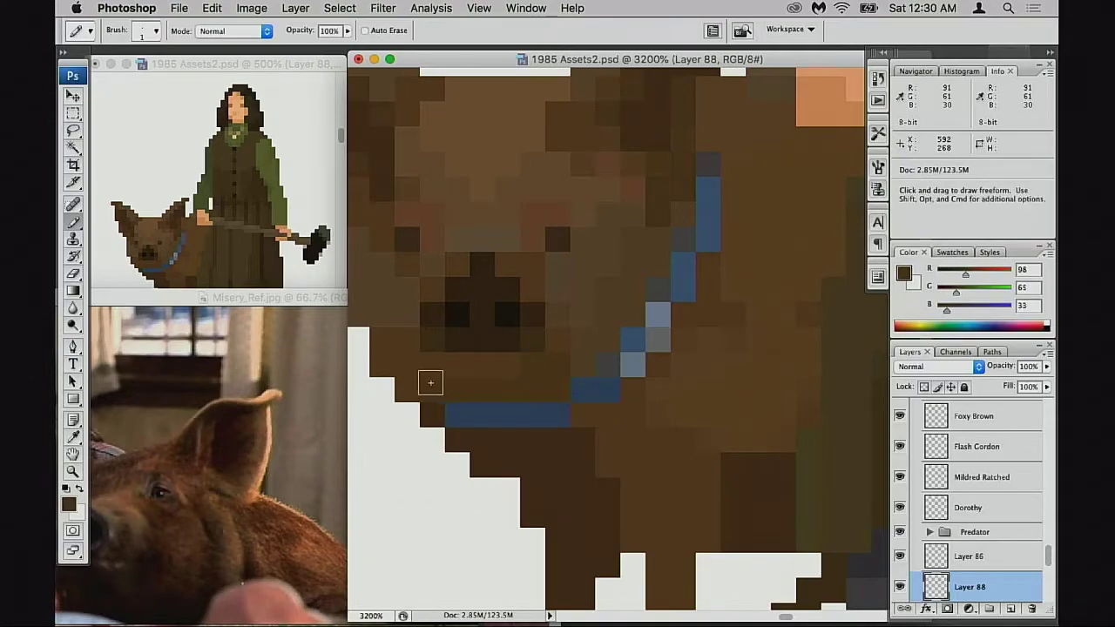
click(435, 391)
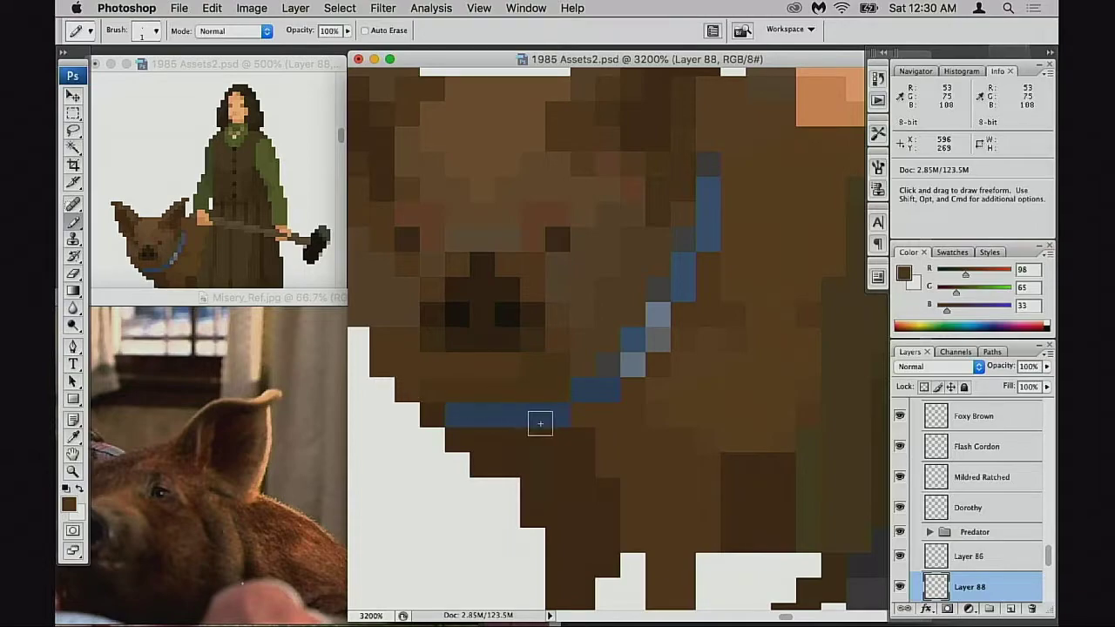
Try sampled dark brown (75, 49, 25) along the chin above the collar, undo it, and darken the row just below the snout instead
drag(577, 419, 567, 430)
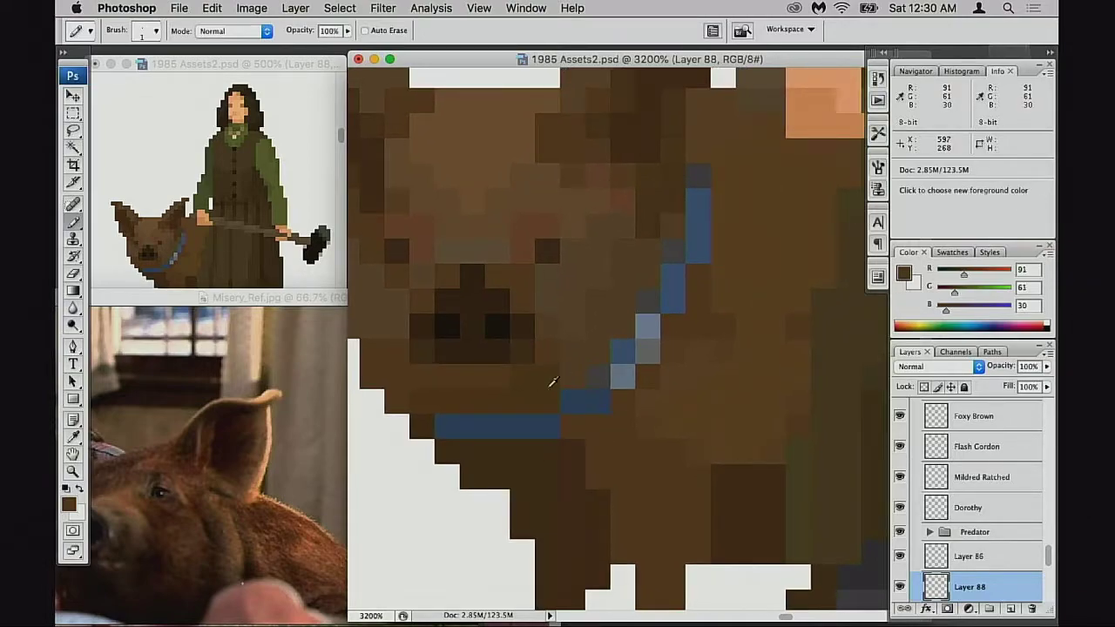
scroll(565, 404, up, 1)
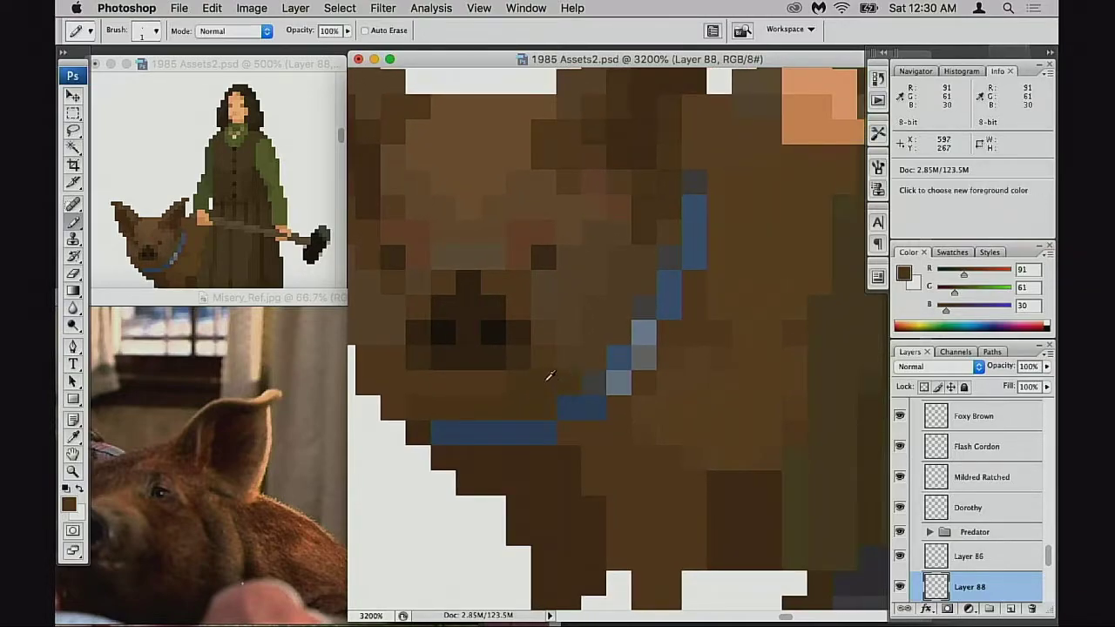
drag(536, 410, 588, 390)
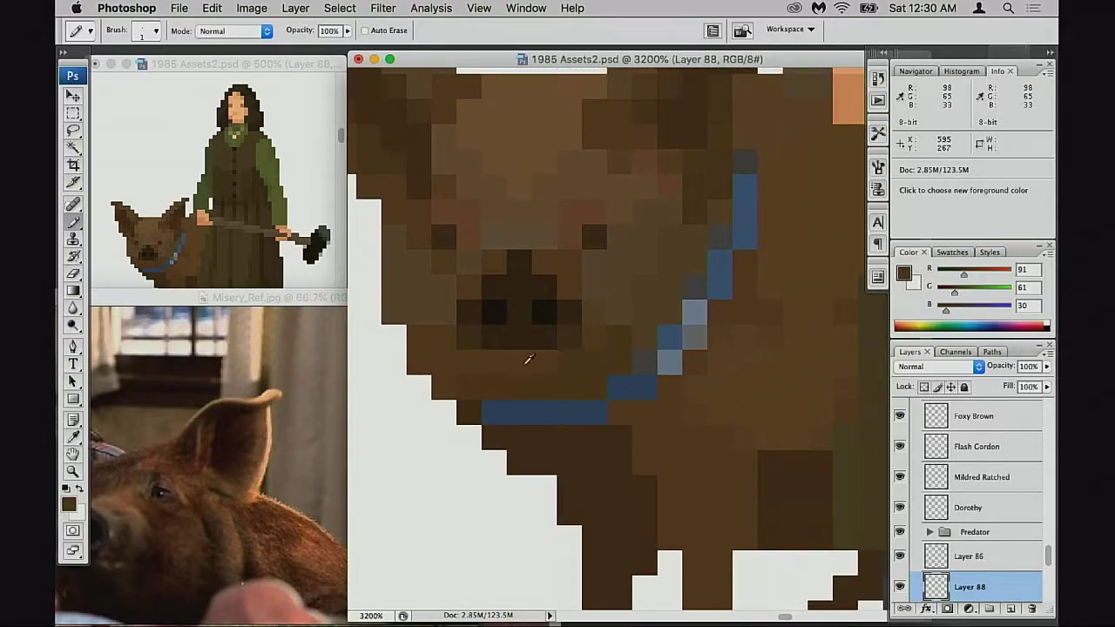
alt+click(594, 382)
drag(505, 382, 586, 378)
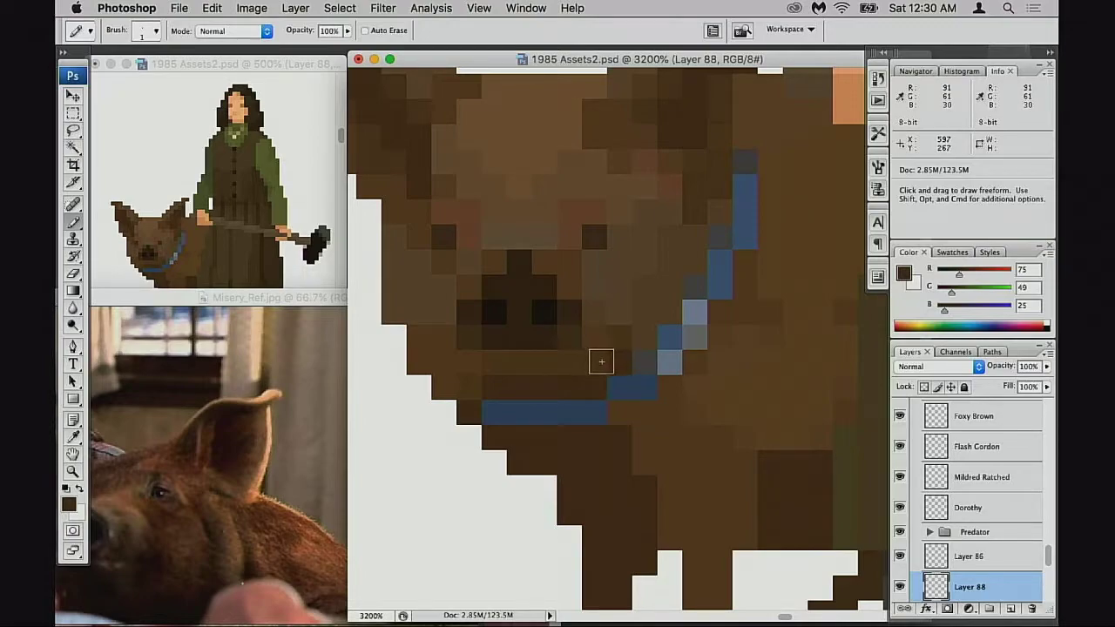
key(super+z)
drag(526, 366, 569, 361)
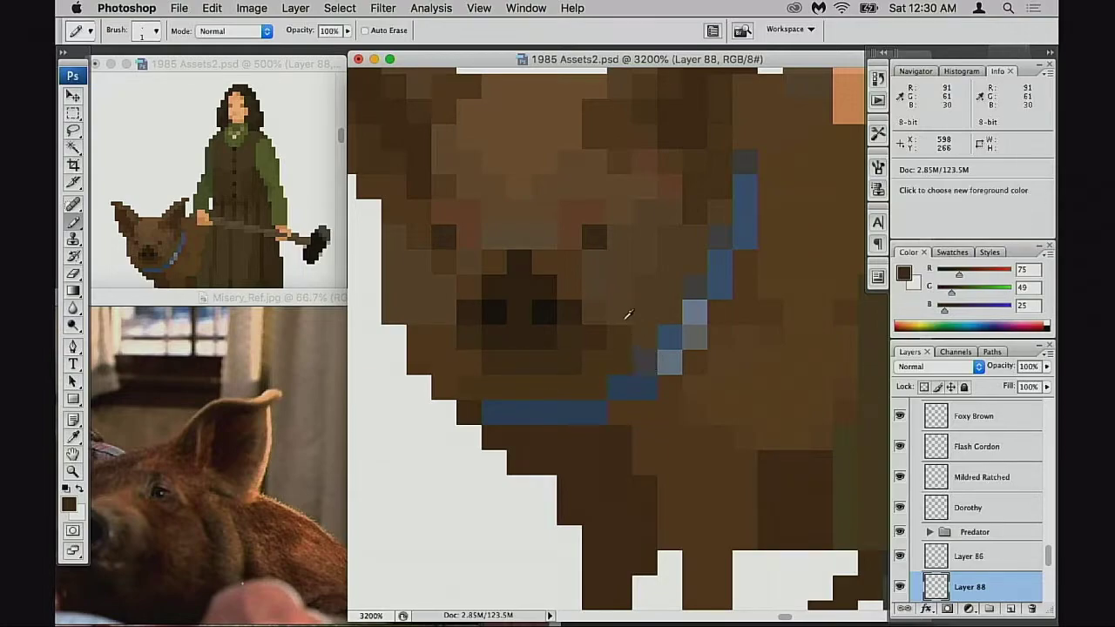
Try covering the dark pixel on top of the snout with sampled brown (105, 79, 55), and undo it
alt+click(597, 314)
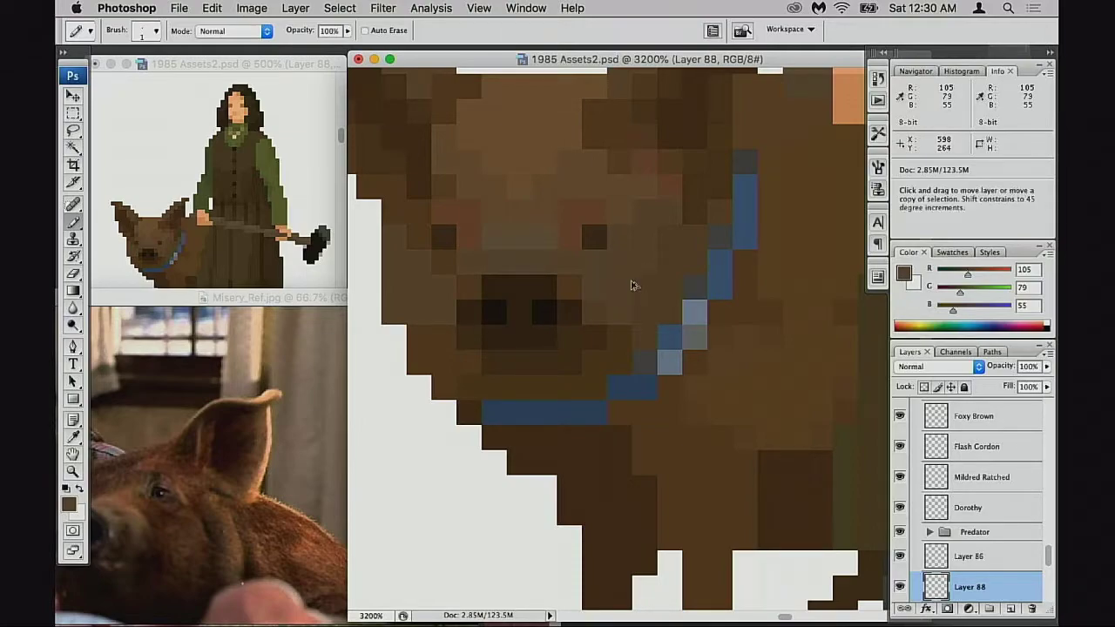
key(alt+super+z)
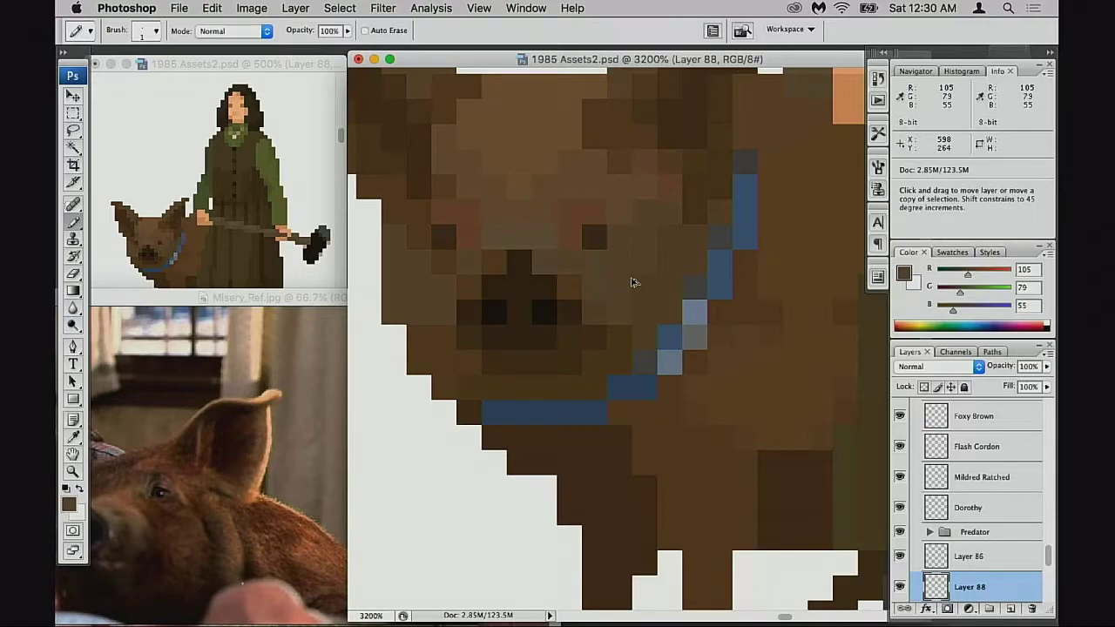
Examine the whole pig and woman at 600% zoom, and compare the pig's face with the photo in Misery_Ref.jpg
alt+click(550, 318)
alt+click(561, 329)
alt+click(575, 334)
alt+click(586, 335)
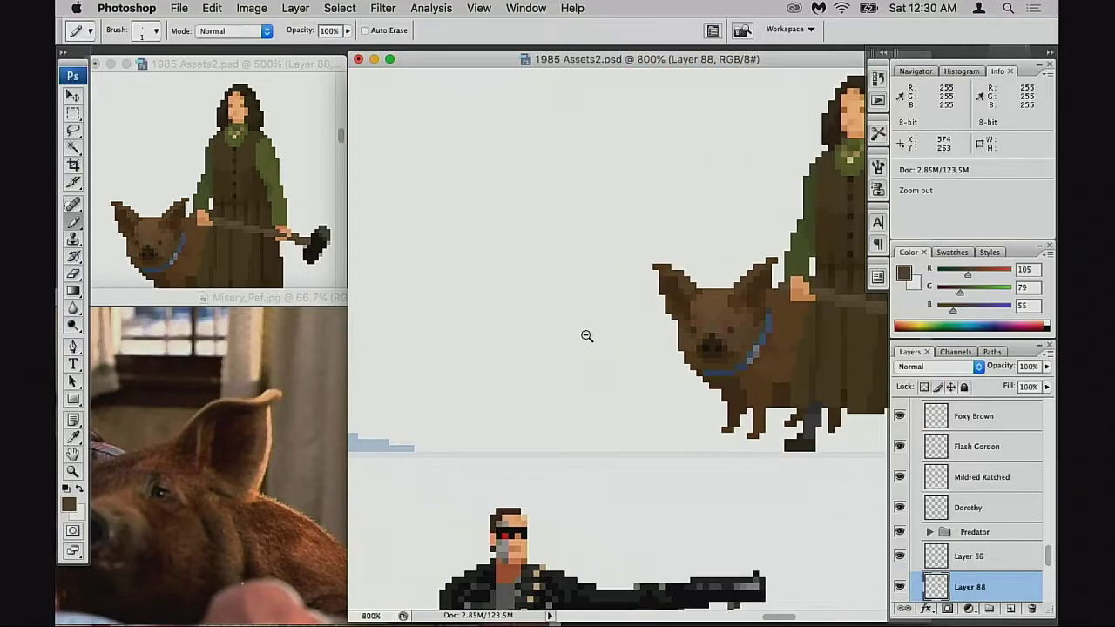
alt+click(589, 337)
drag(692, 380, 484, 306)
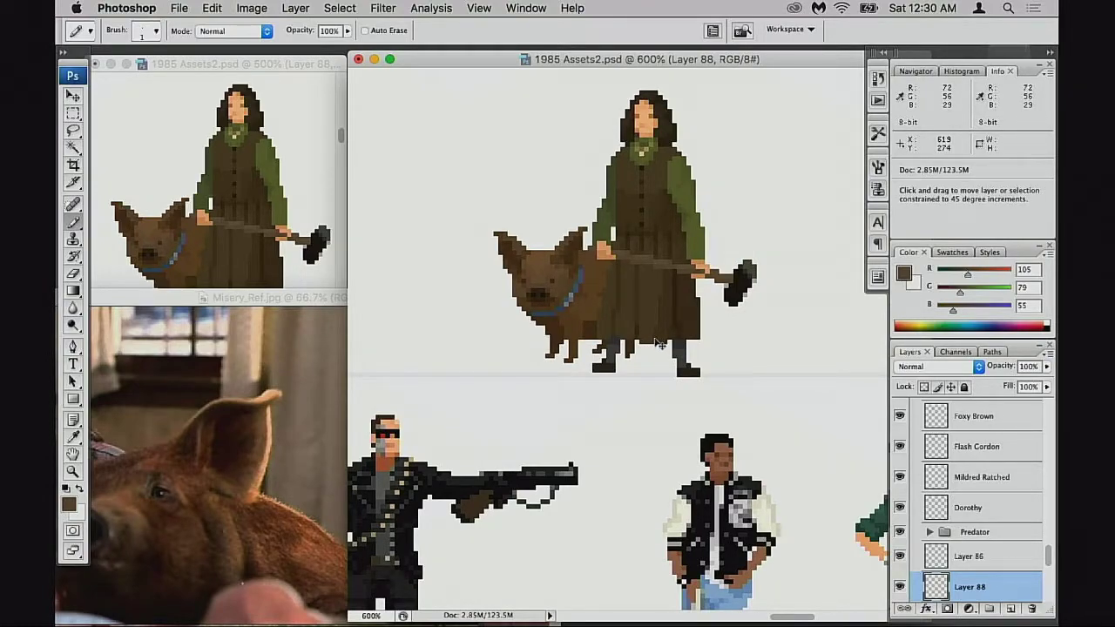
key(shift)
key(super)
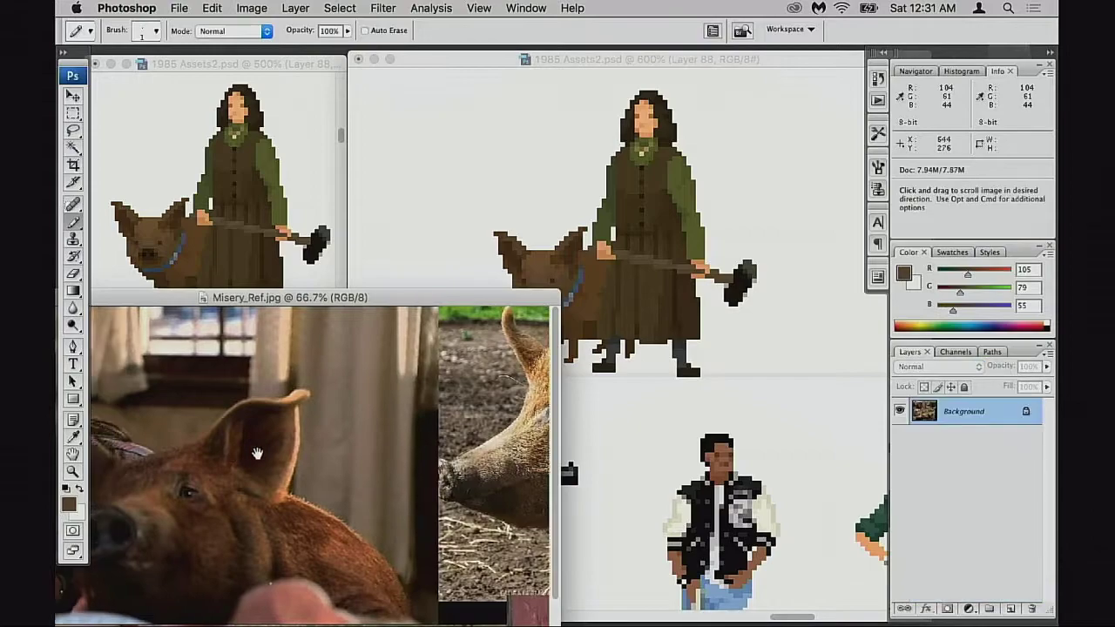
key(space)
key(super)
key(shift)
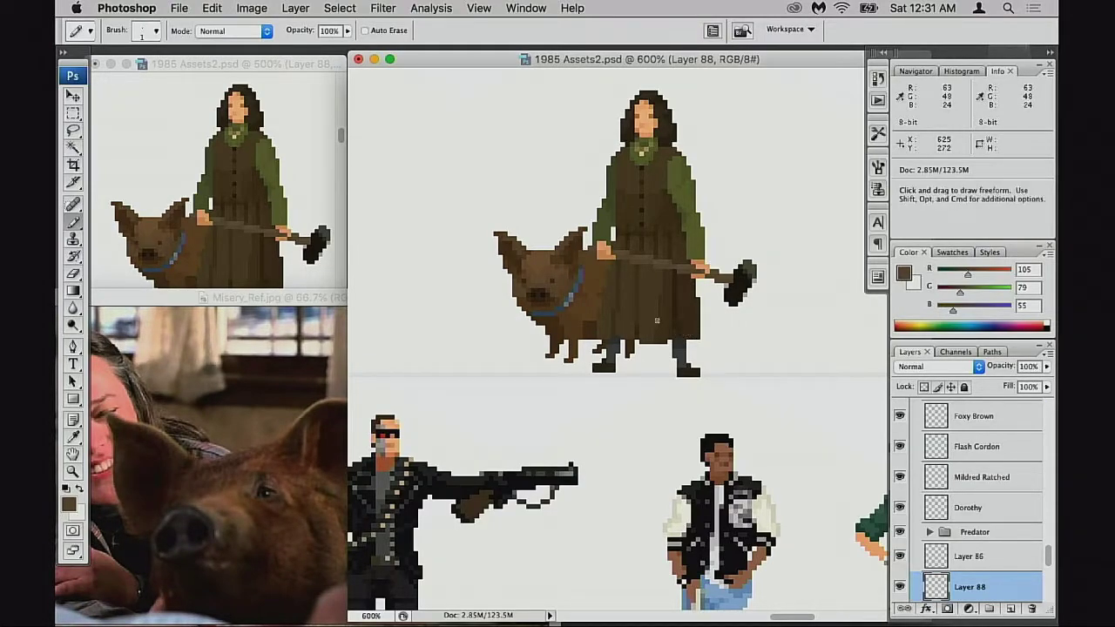
Try painting the row across the top of the snout in sampled grey-brown (113, 91, 70) at 3200% zoom, and undo it
key(super+space)
drag(567, 304, 583, 309)
drag(584, 309, 641, 434)
alt+click(497, 323)
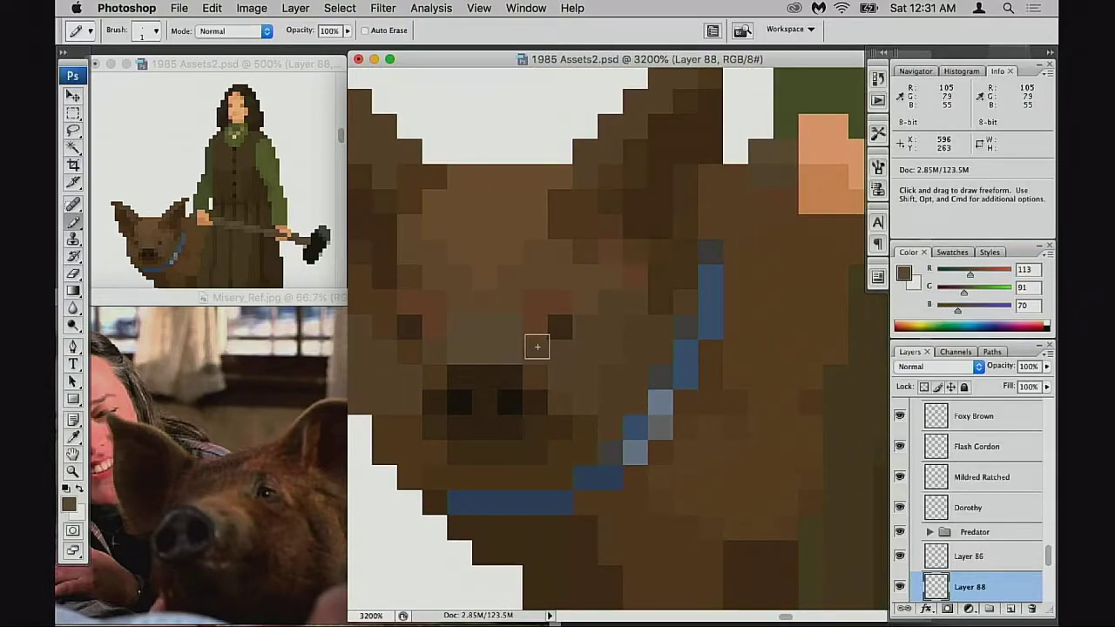
key(super)
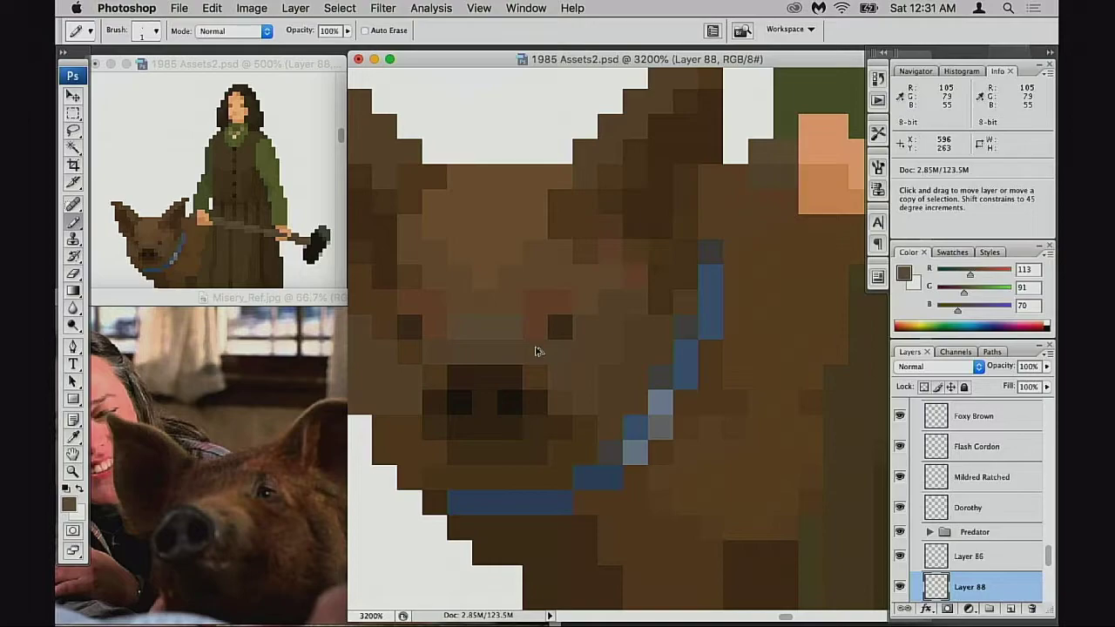
key(super+z)
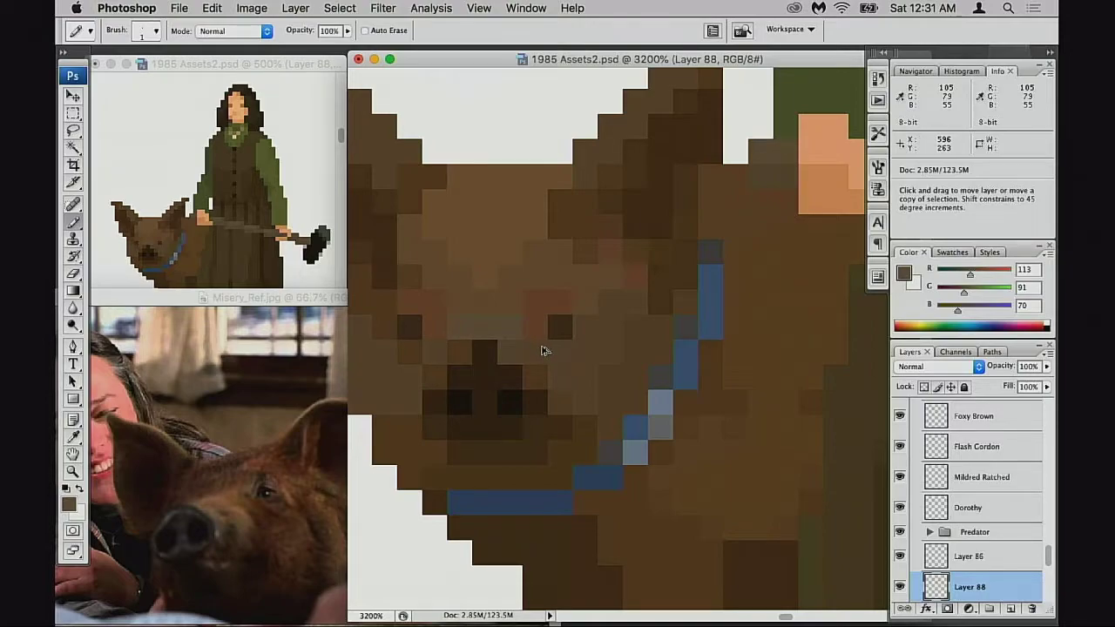
Paint over the dark row below the snout and rework the snout's lower edge with sampled browns (85, 56, 28) and (75, 49, 25)
key(alt)
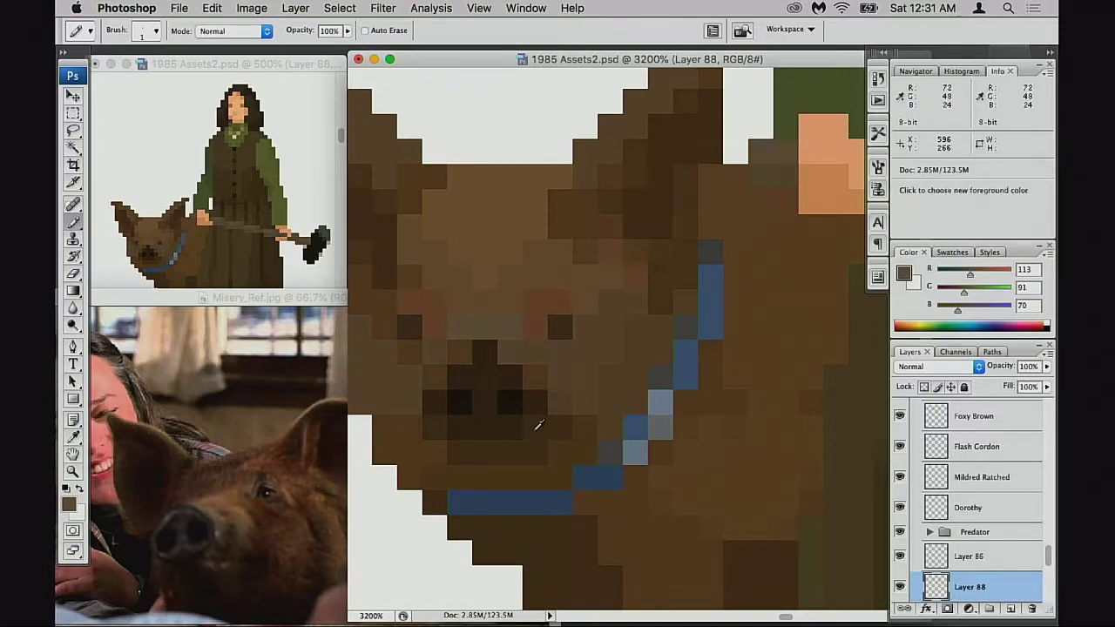
alt+click(570, 460)
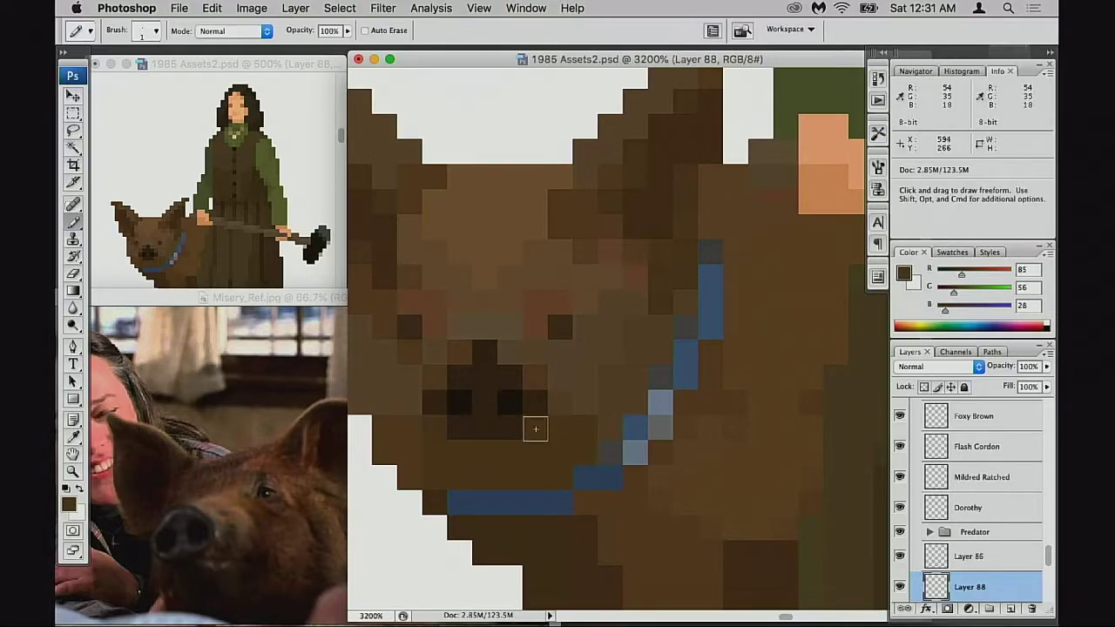
alt+click(652, 200)
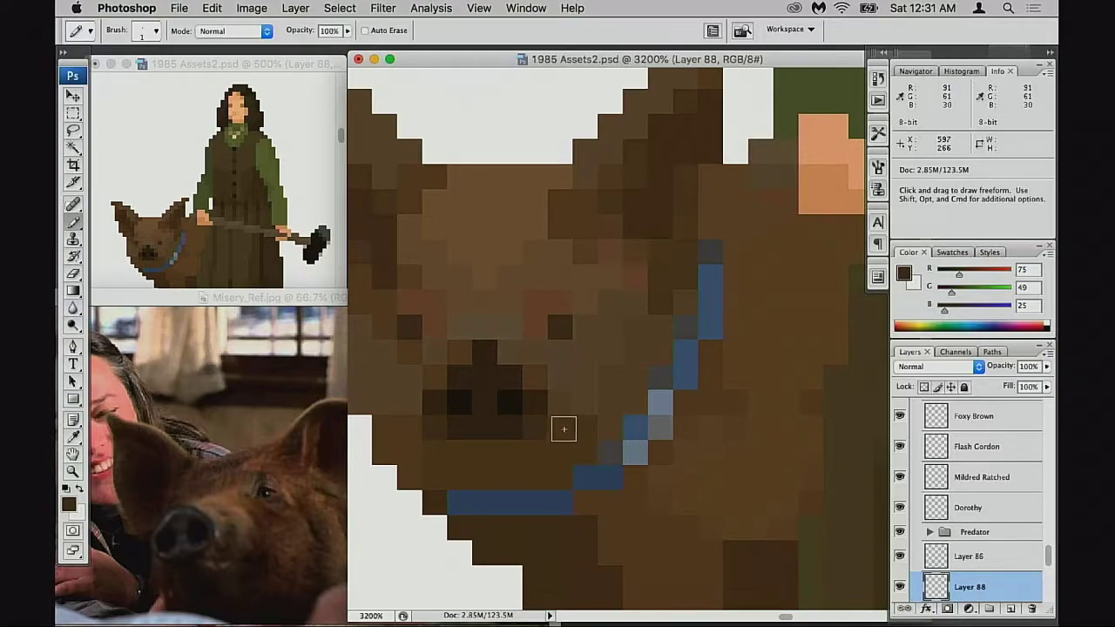
drag(510, 426, 511, 433)
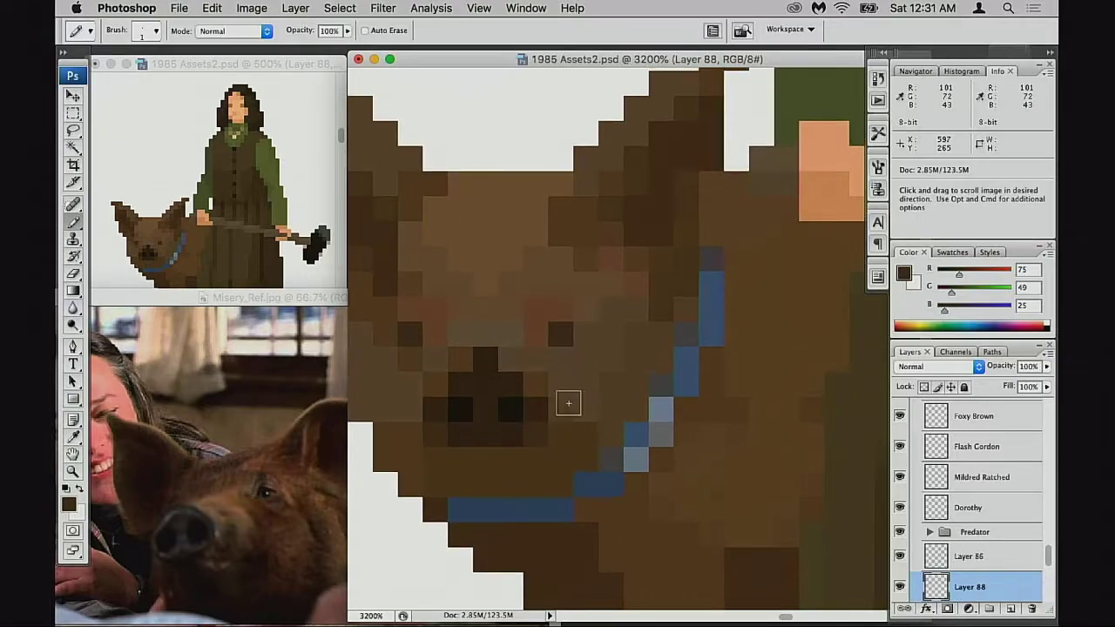
Try lightening the pixels beside the snout's top notch with sampled grey-brown (113, 91, 70), and undo the last pixel
alt+click(505, 329)
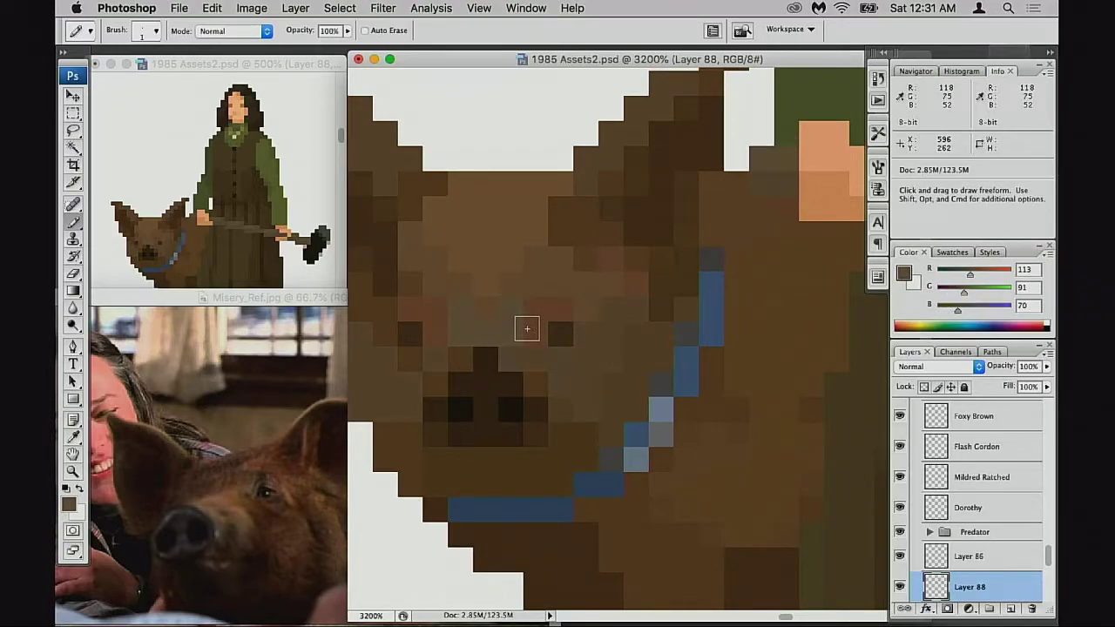
click(460, 358)
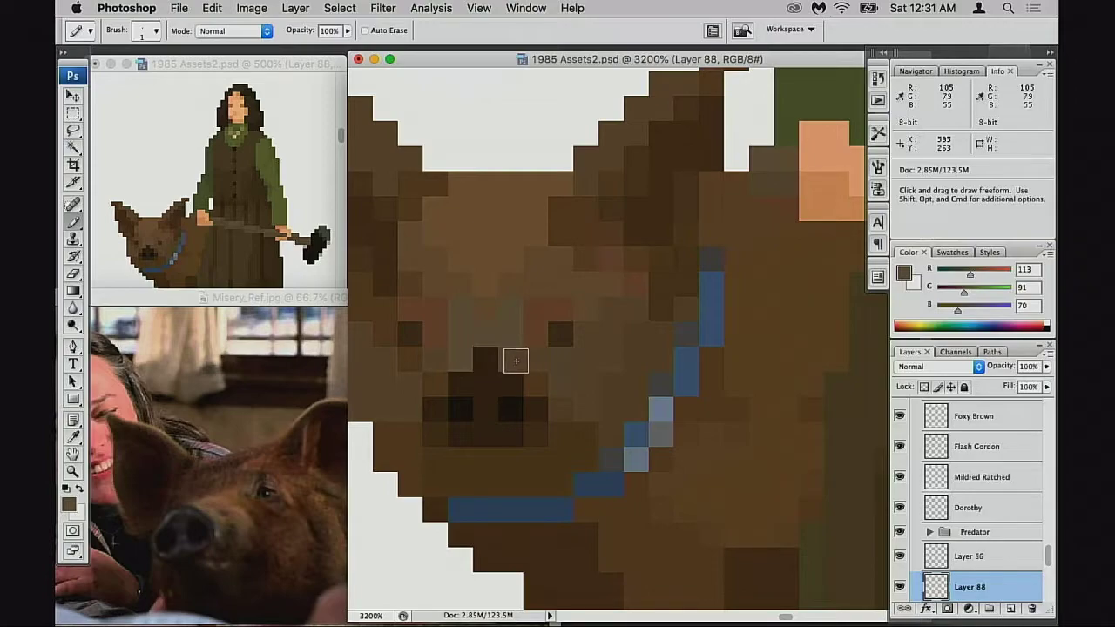
key(super+z)
Blend the fur around the snout and cheeks with sampled browns (98, 65, 33), (118, 86, 56), (105, 79, 55) and (101, 72, 43)
alt+click(528, 377)
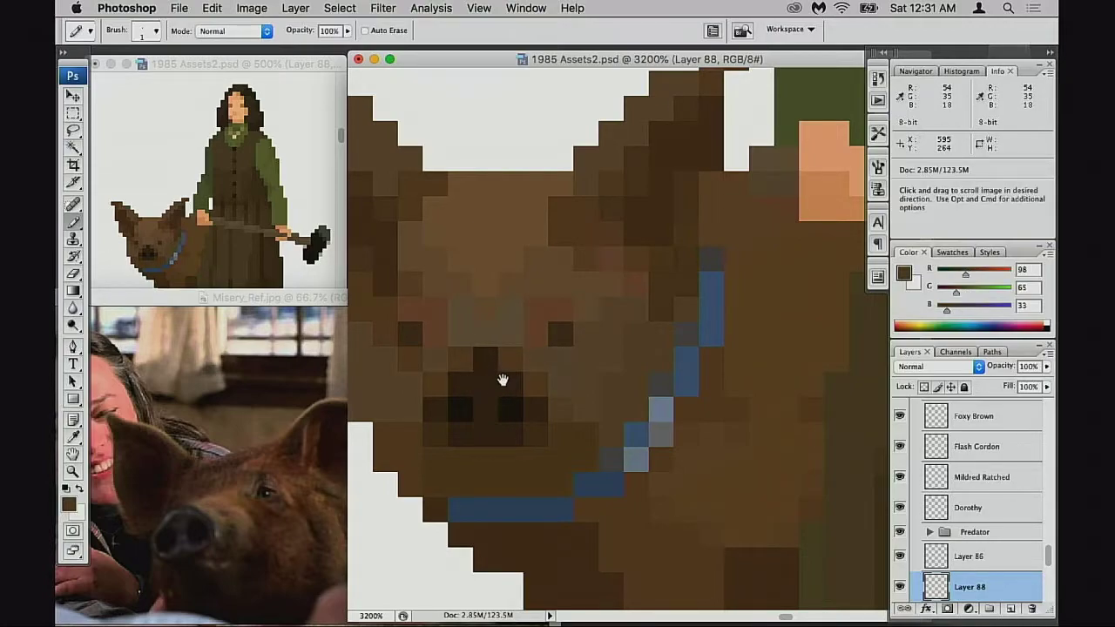
alt+click(530, 299)
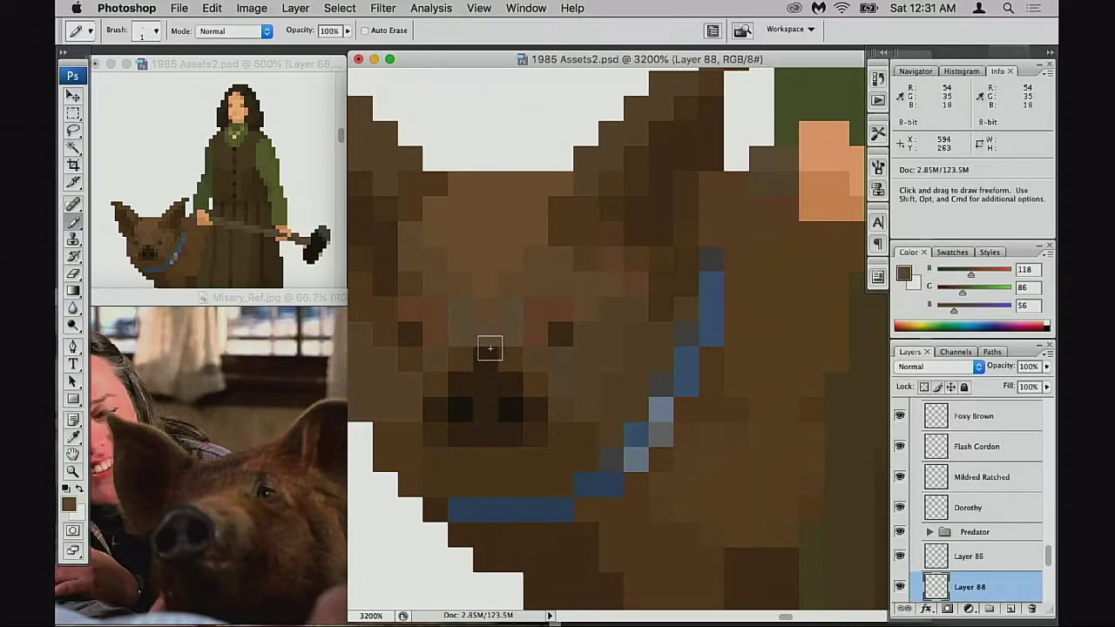
alt+click(537, 354)
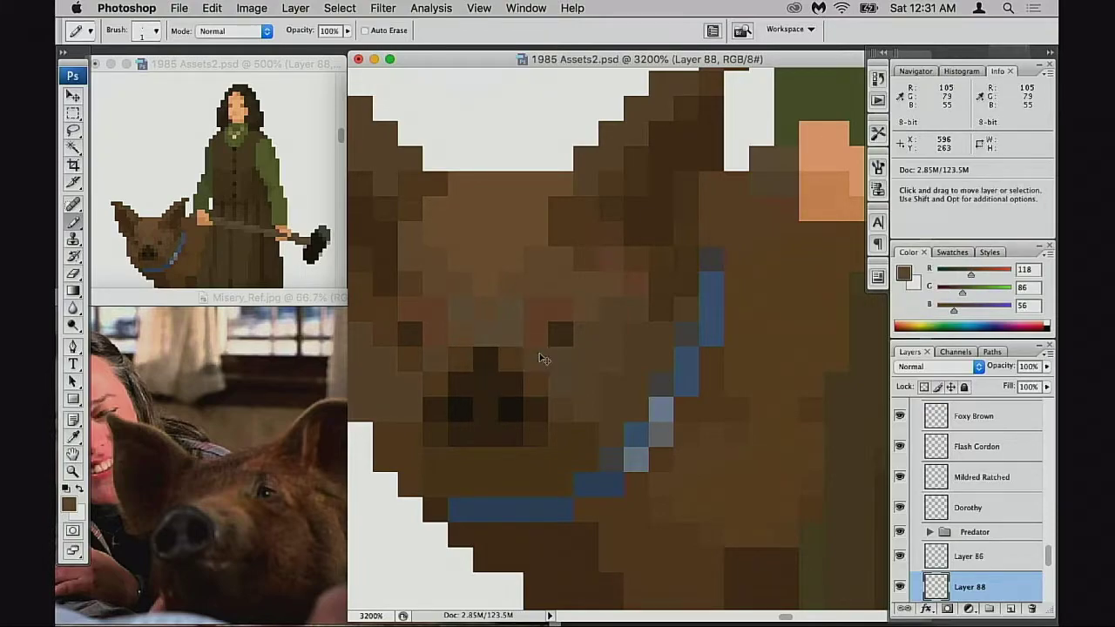
scroll(610, 357, up, 1)
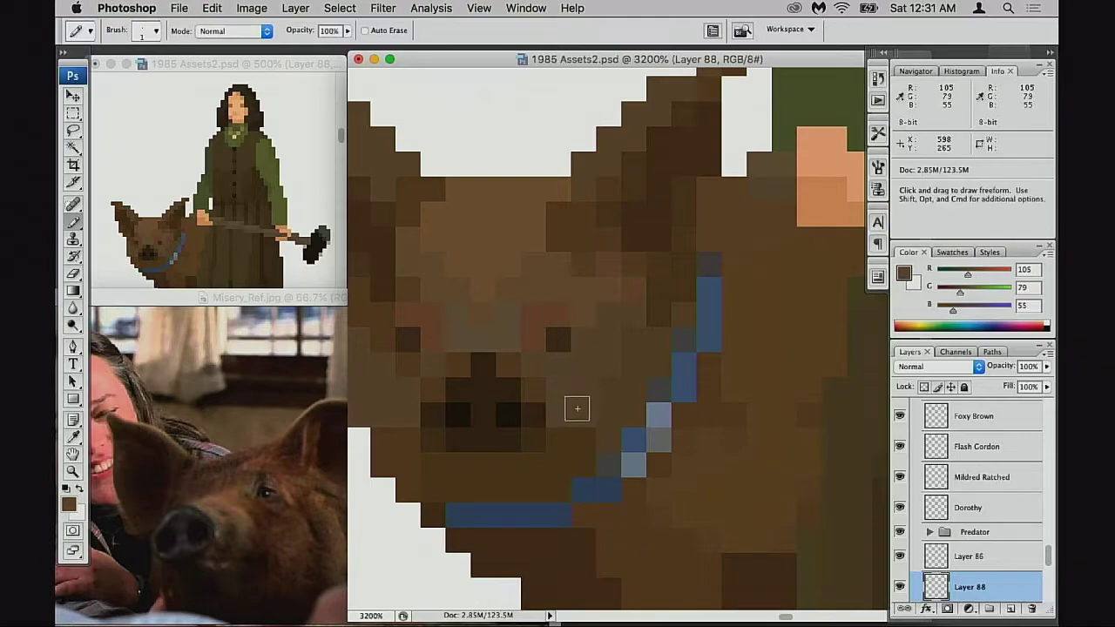
drag(546, 396, 578, 390)
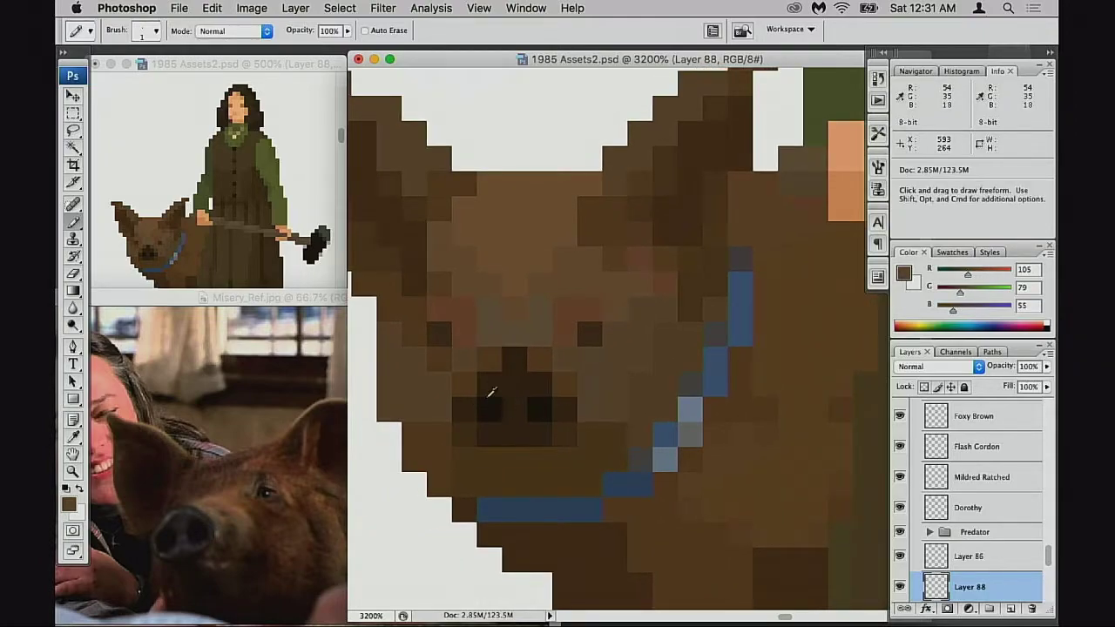
alt+click(418, 436)
click(391, 402)
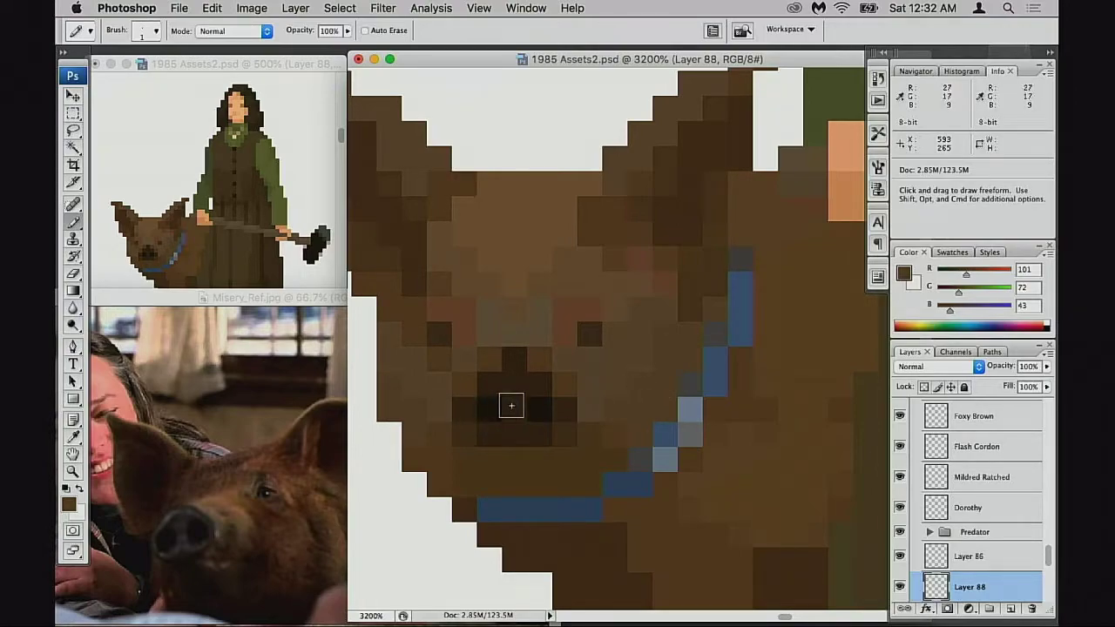
Try recoloring the pig's eye area with sampled dark brown (54, 35, 18), and undo the strokes
drag(583, 393, 583, 470)
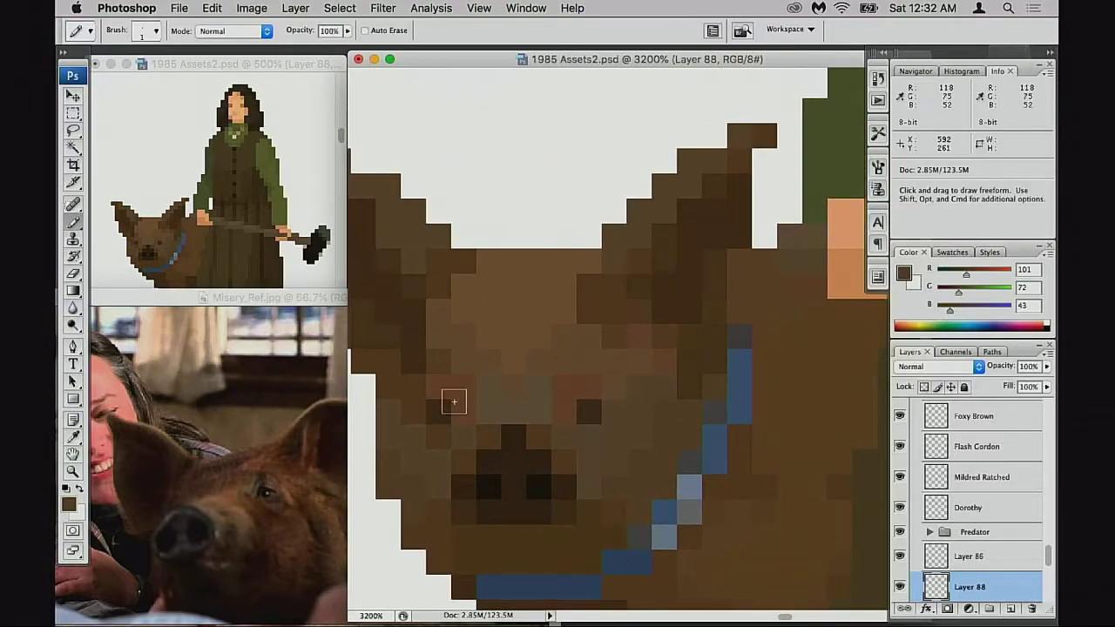
alt+click(448, 417)
alt+click(516, 457)
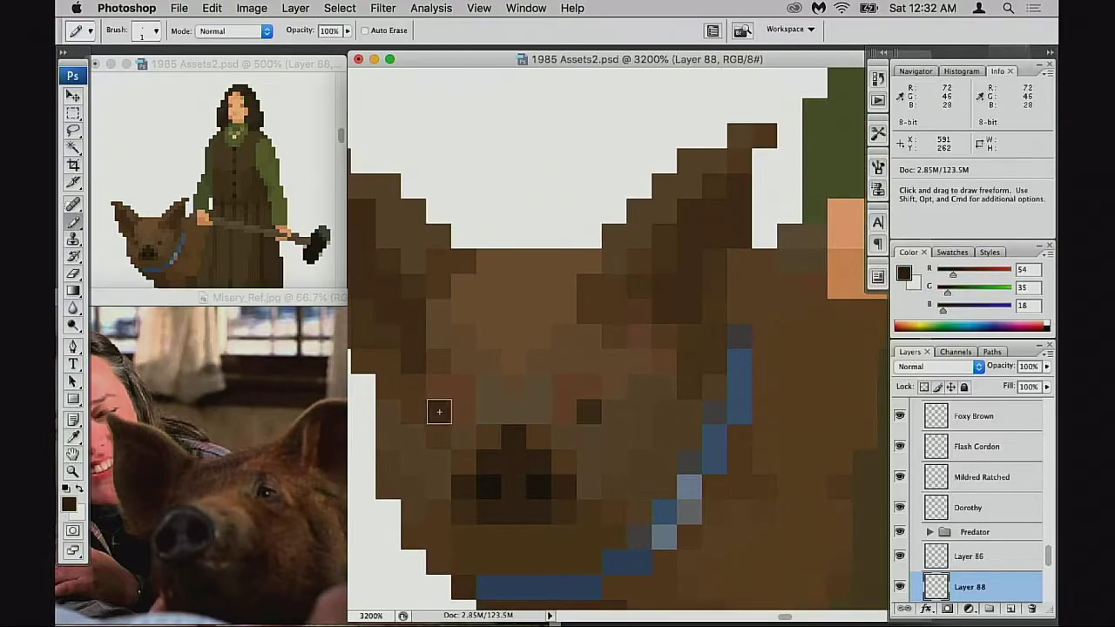
drag(607, 428, 625, 419)
key(super+alt+z)
key(super+alt+z)
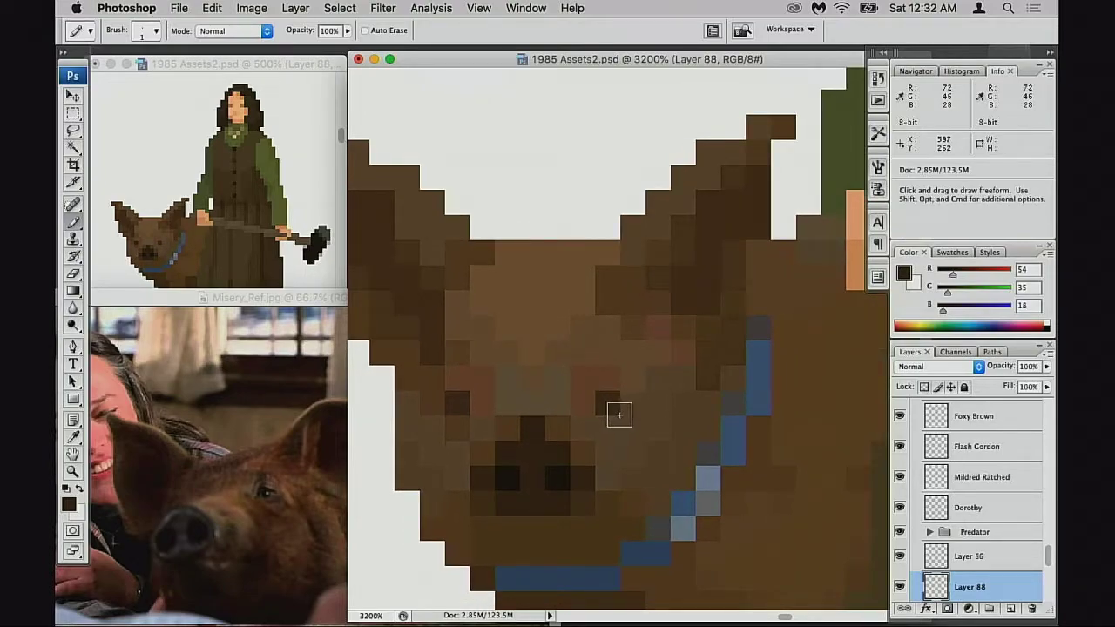
Replace the reddish pixels around the pig's eyes with sampled browns (118, 86, 56) and (98, 65, 33)
alt+click(484, 376)
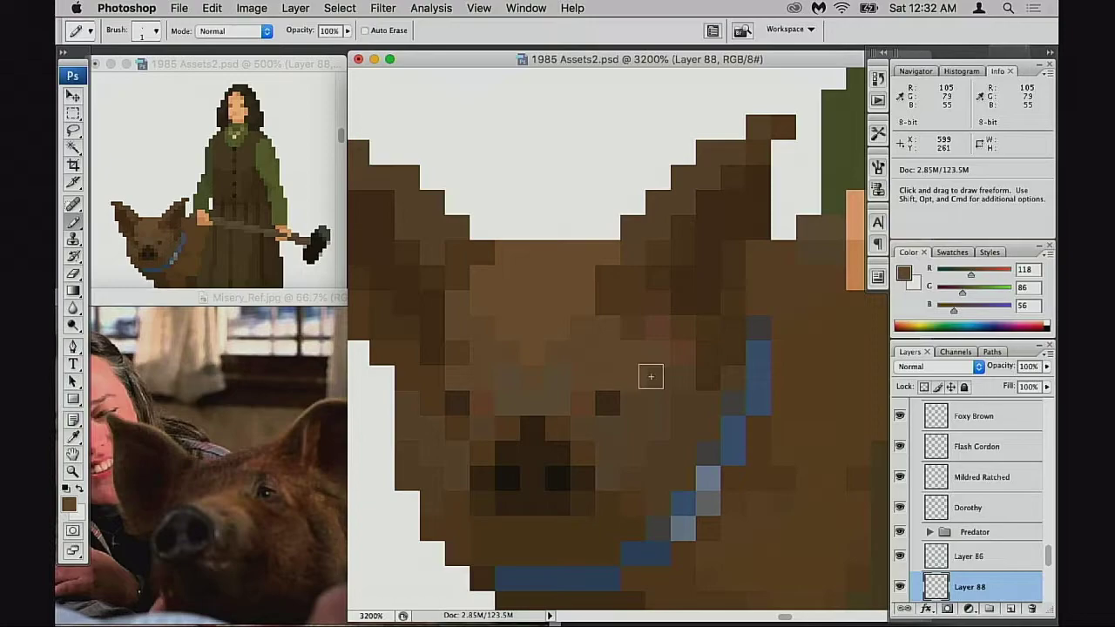
alt+click(447, 375)
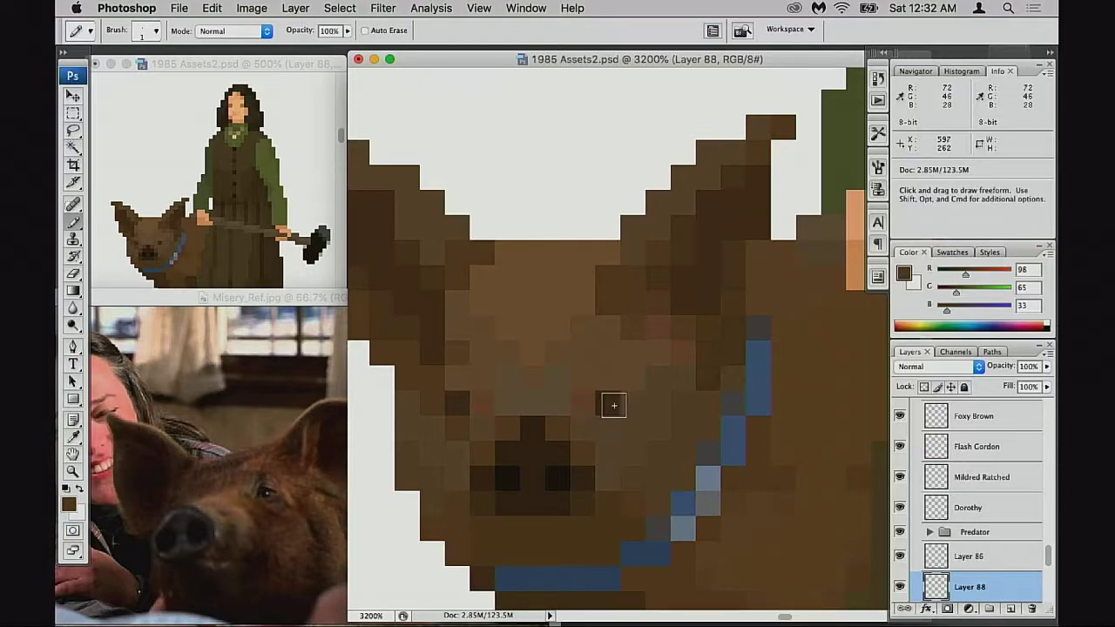
click(589, 399)
click(589, 381)
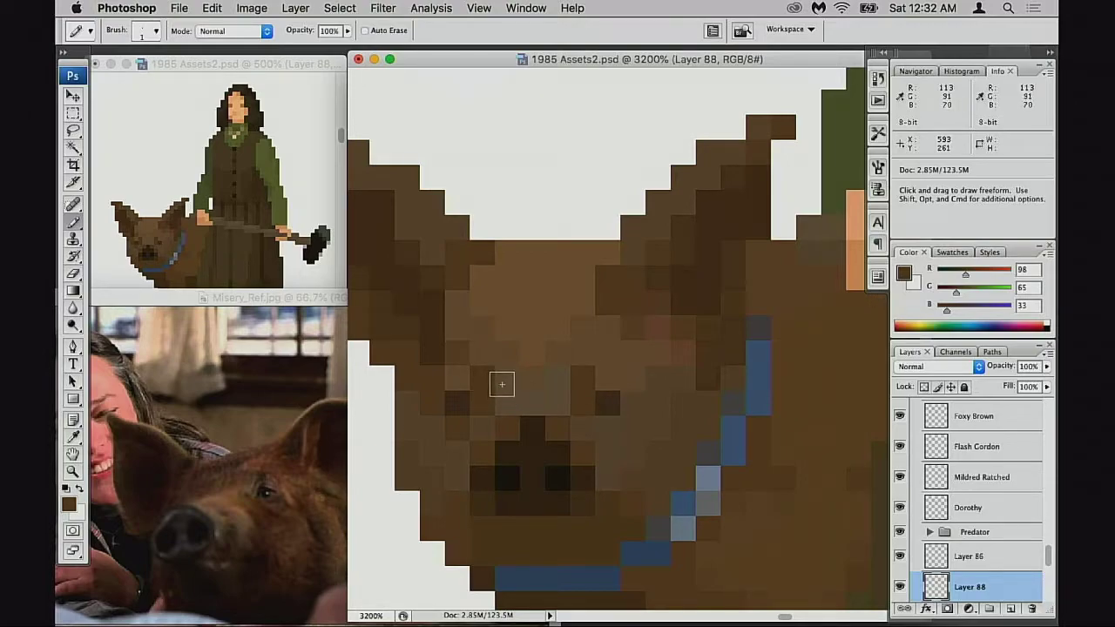
Blend the fur above and beside the pig's eyes with sampled browns (118, 86, 56), (101, 72, 43) and (105, 79, 55)
alt+click(617, 380)
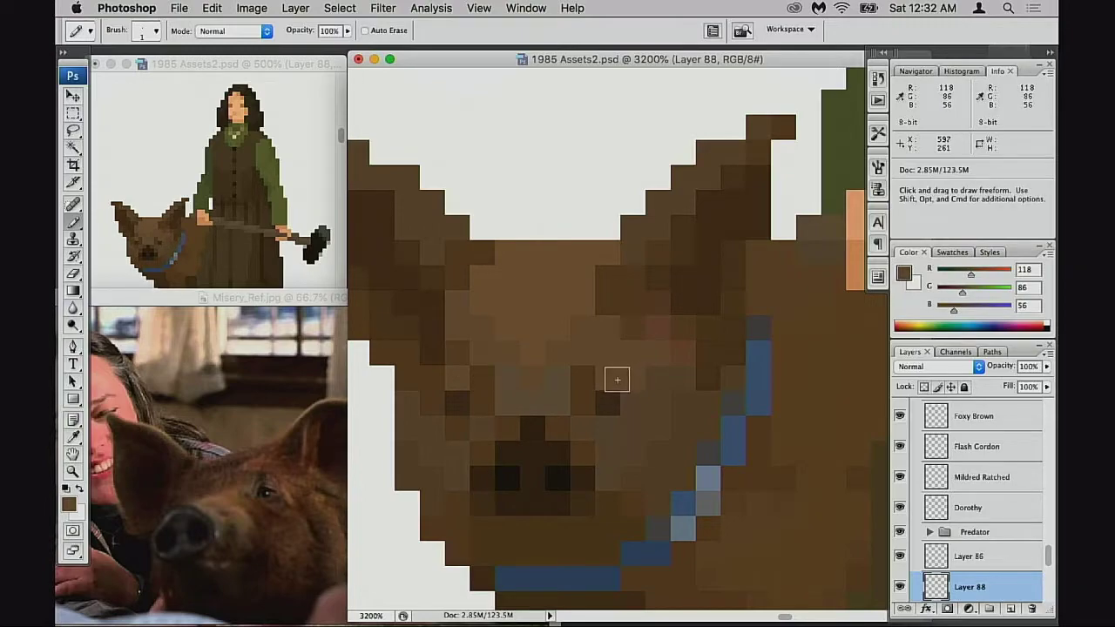
alt+click(454, 366)
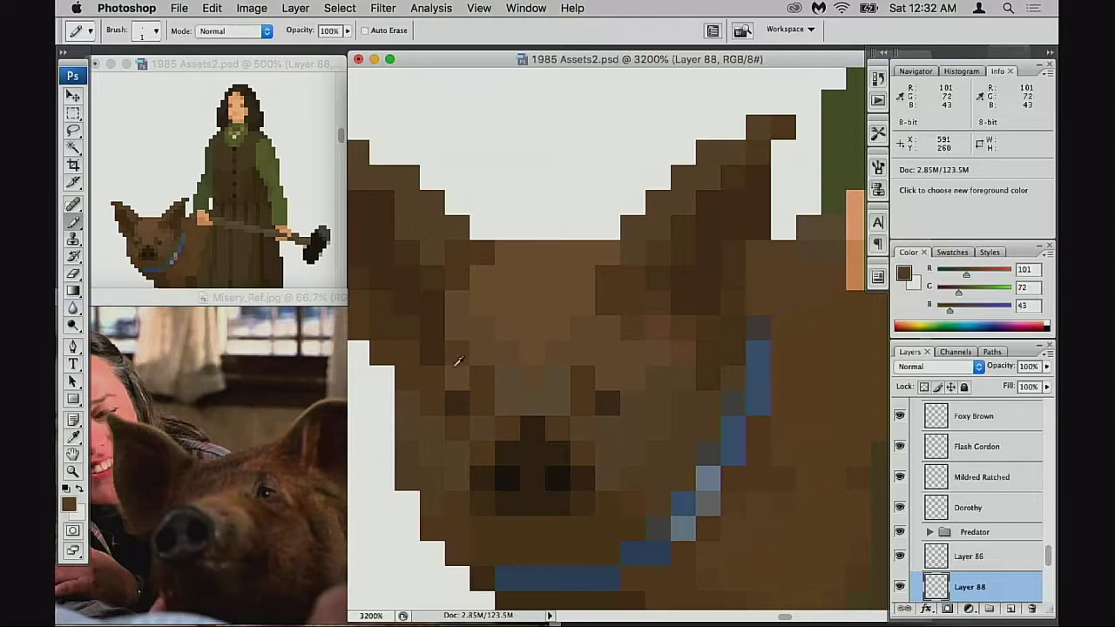
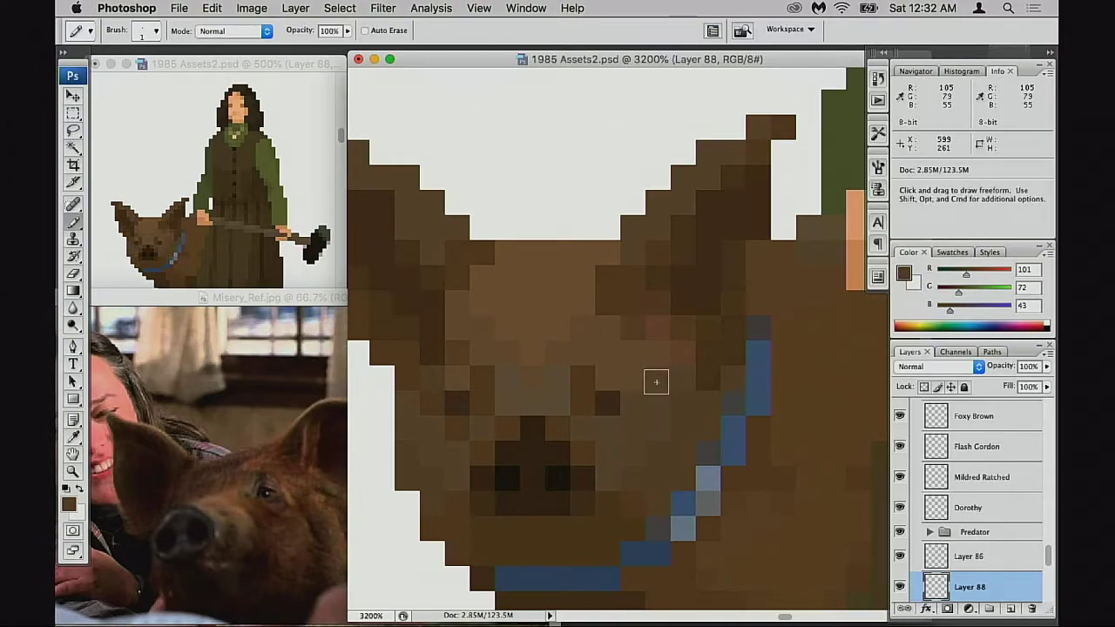
alt+click(456, 368)
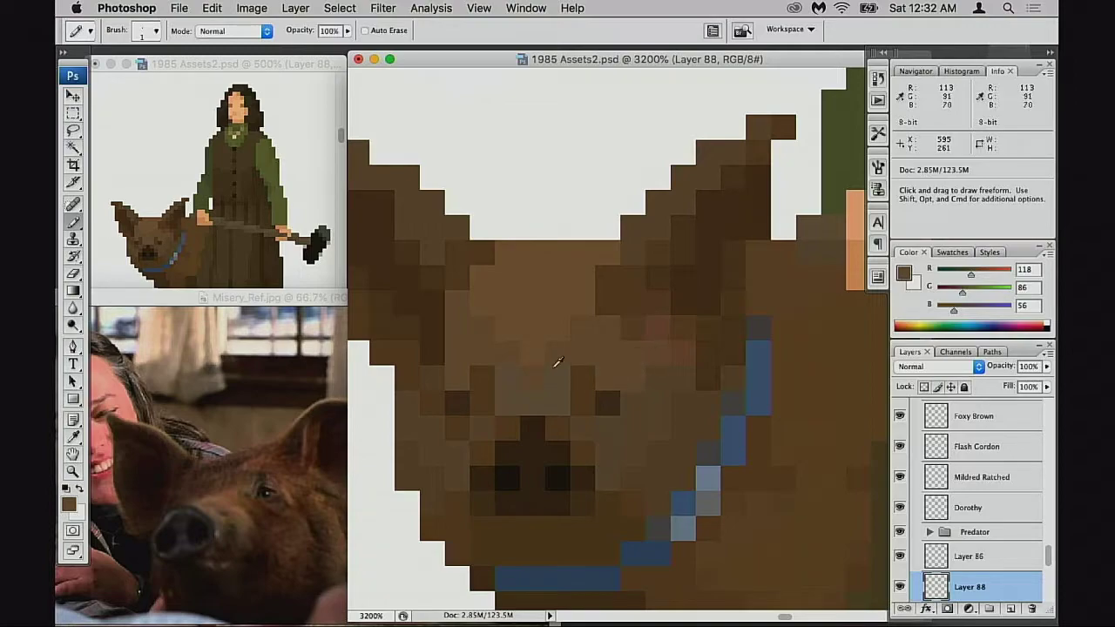
alt+click(649, 415)
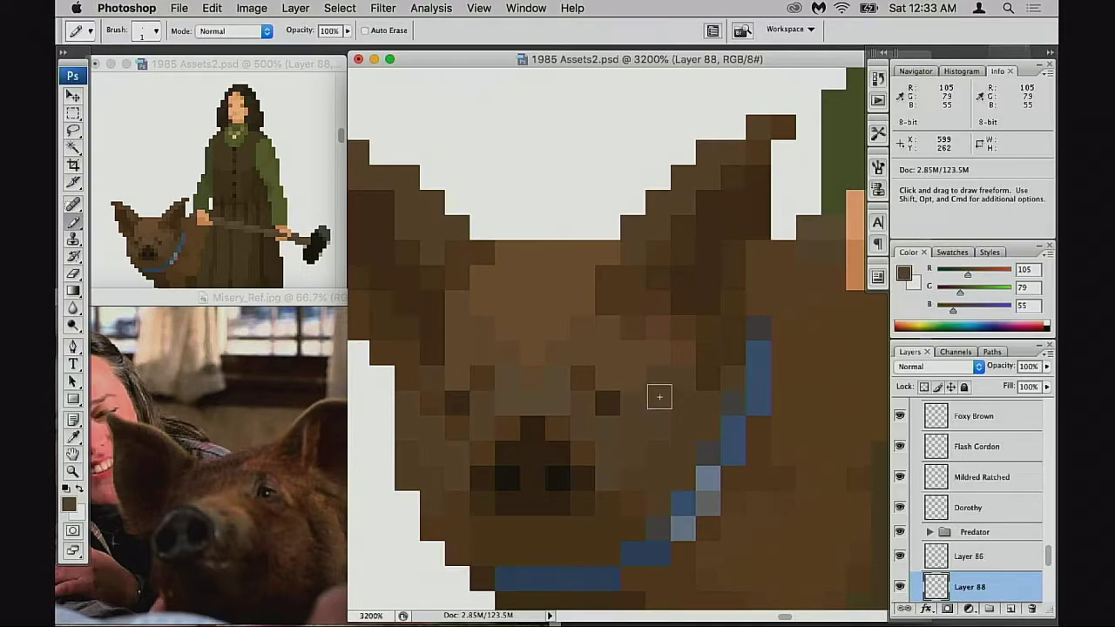
Examine the whole pig beside the woman and the neighbouring characters at reduced magnification
alt+click(632, 410)
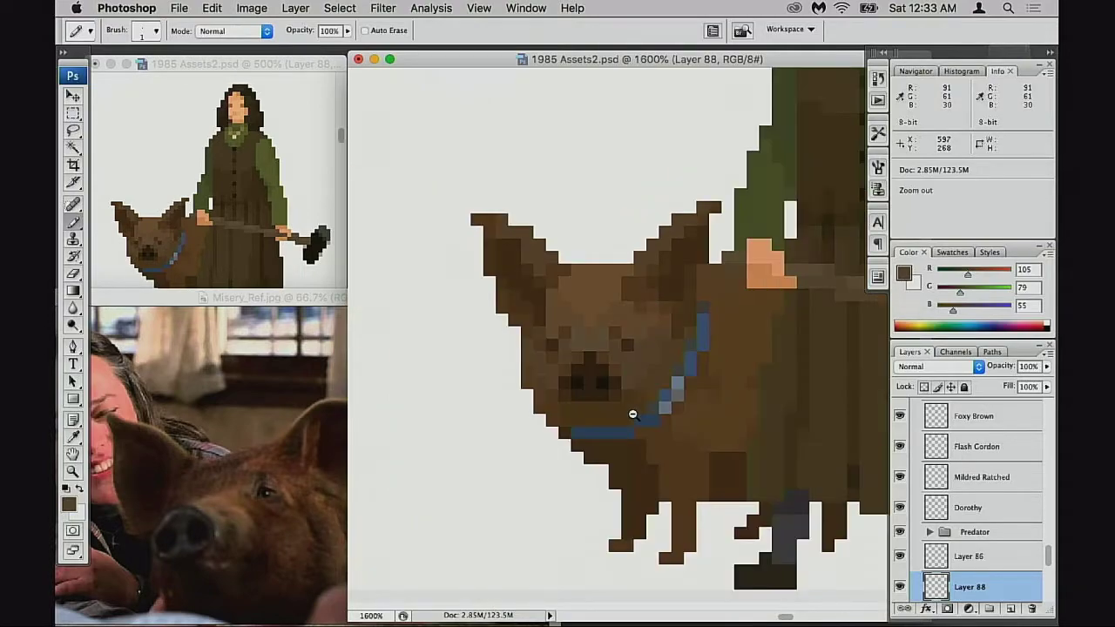
alt+click(636, 413)
alt+click(646, 412)
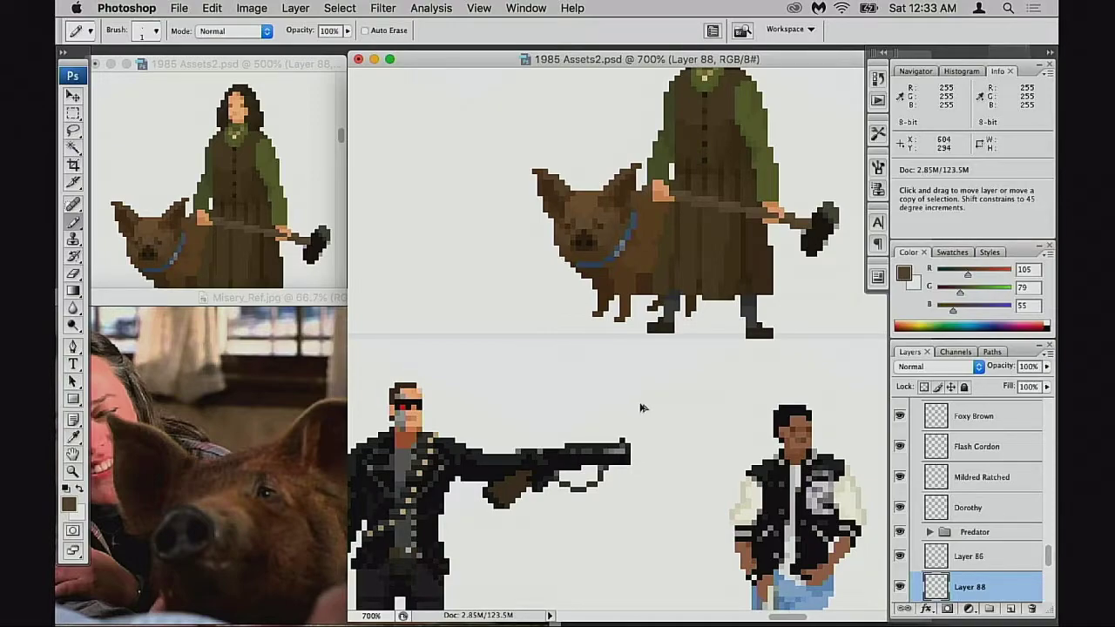
key(shift)
drag(648, 400, 646, 472)
super+click(584, 336)
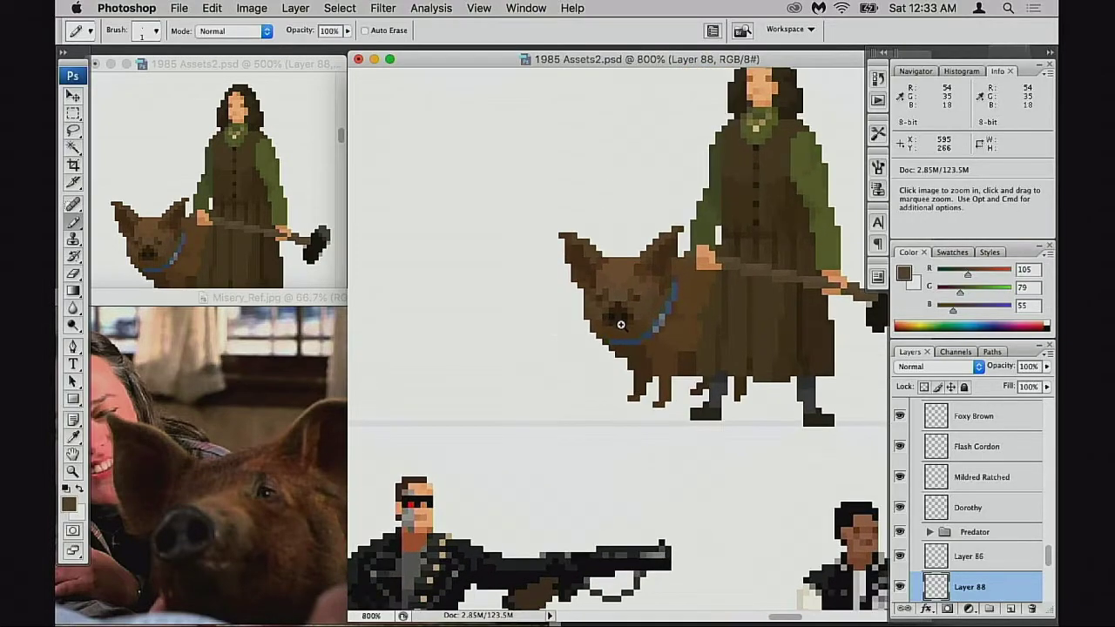
super+click(620, 324)
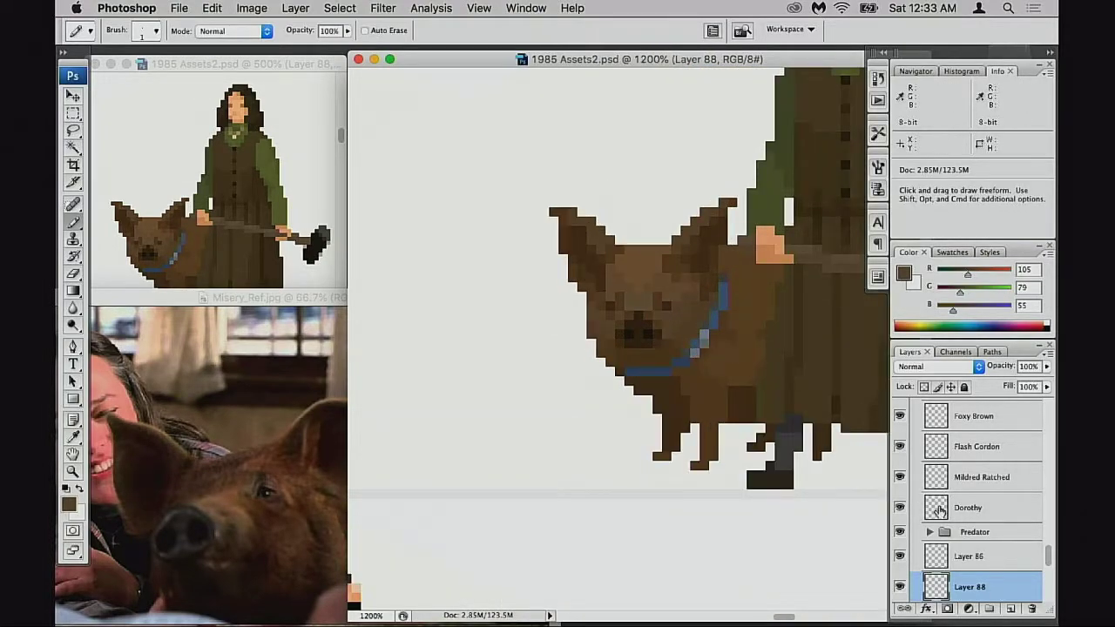
Select Layer 86 and Layer 88 together and flip the woman and pig horizontally
shift+click(968, 552)
drag(742, 405, 606, 430)
alt+click(613, 432)
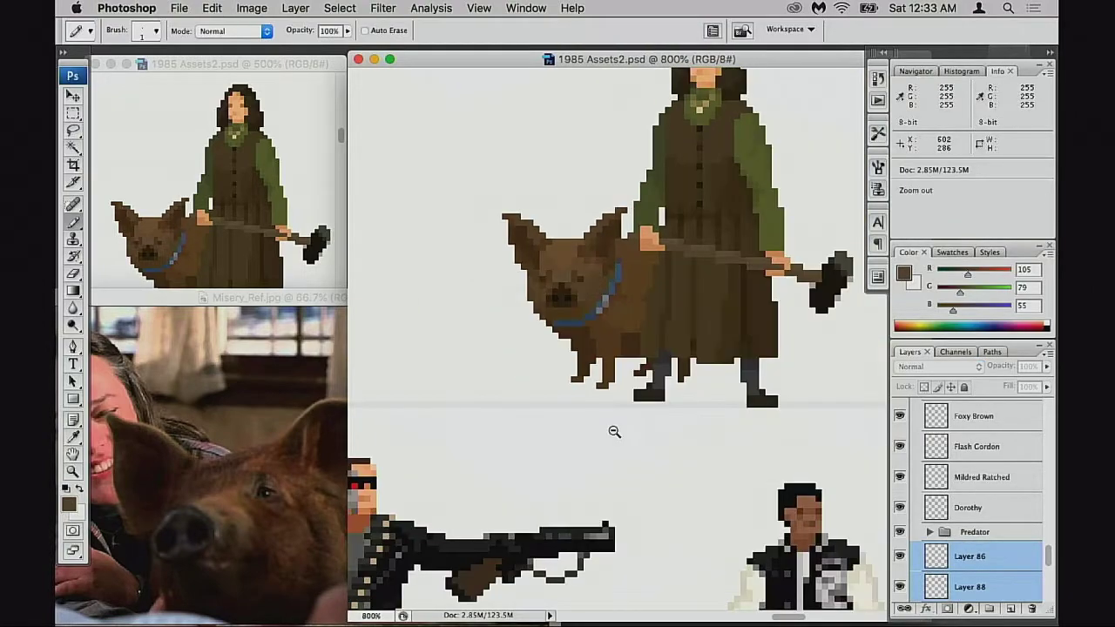
alt+click(615, 430)
drag(810, 258, 662, 391)
key(super+t)
right_click(551, 343)
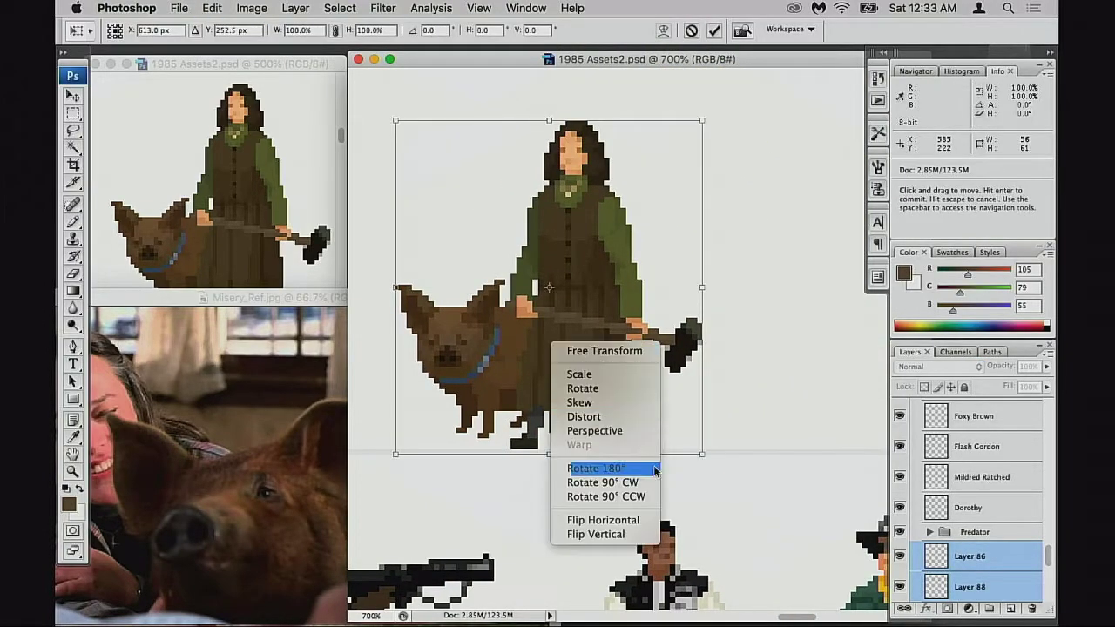
click(652, 529)
key(Return)
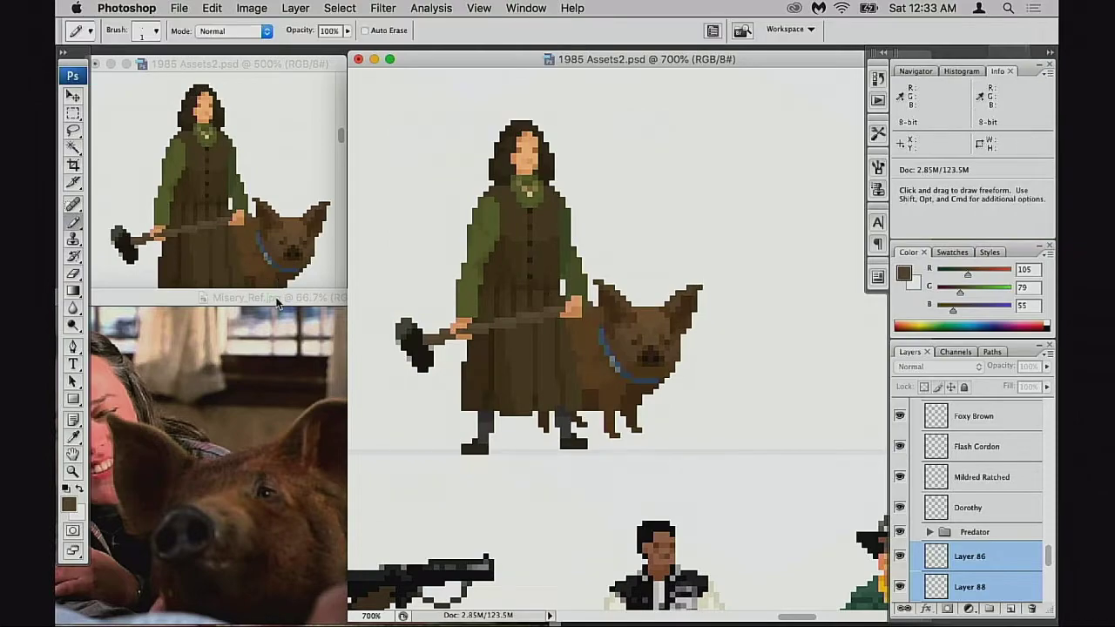
Duplicate the pig's Layer 88 and hide the original, keeping the copy active
alt+click(541, 369)
alt+click(542, 377)
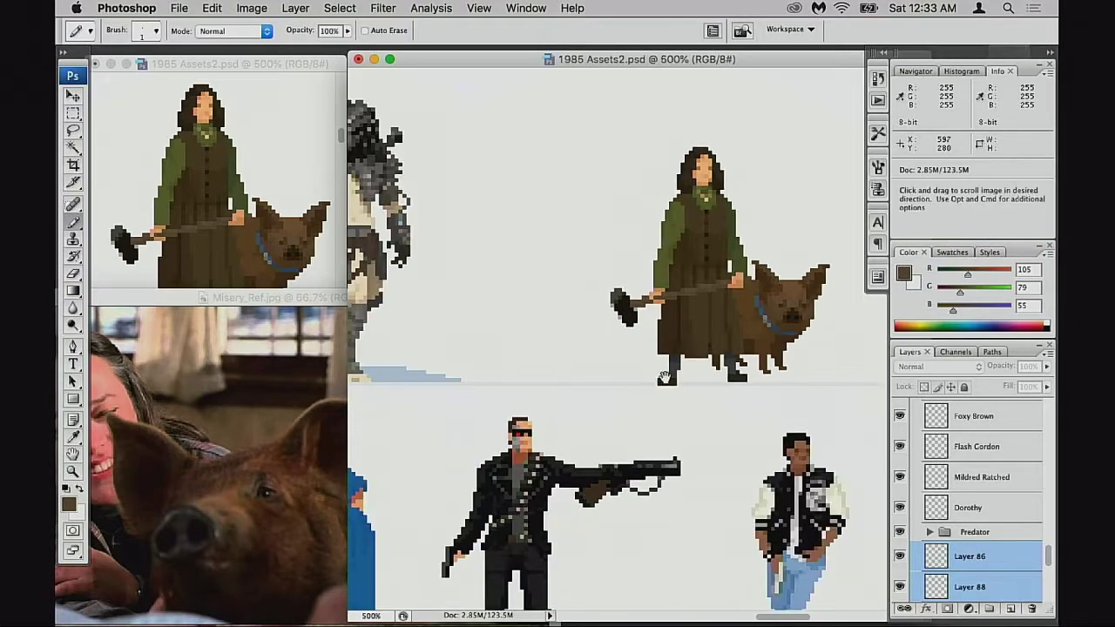
drag(660, 382, 614, 381)
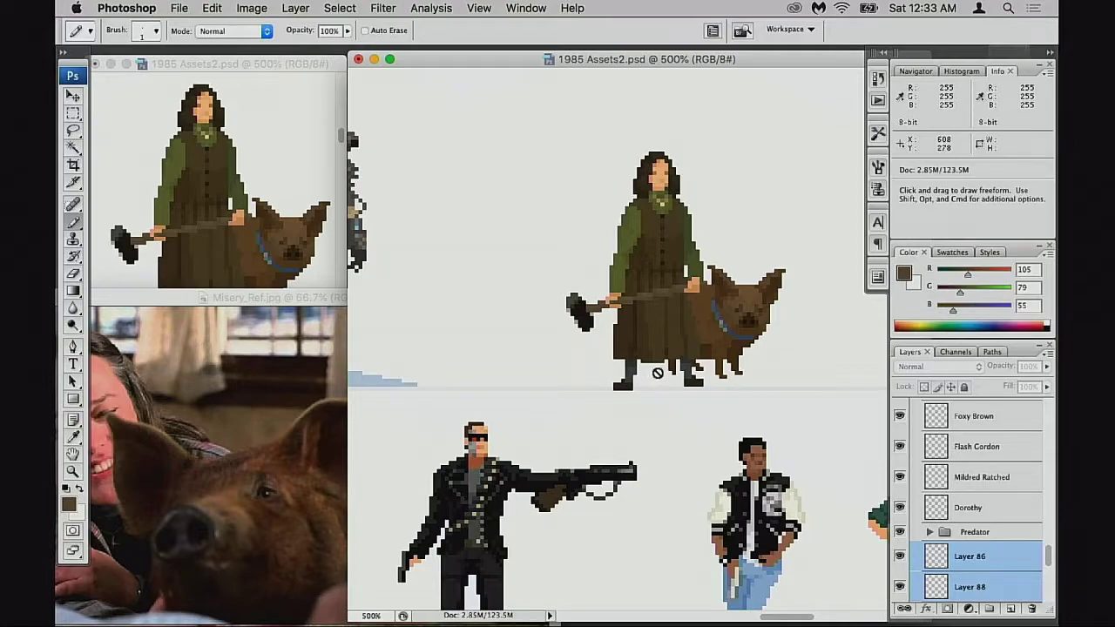
drag(719, 287, 824, 371)
drag(675, 365, 737, 425)
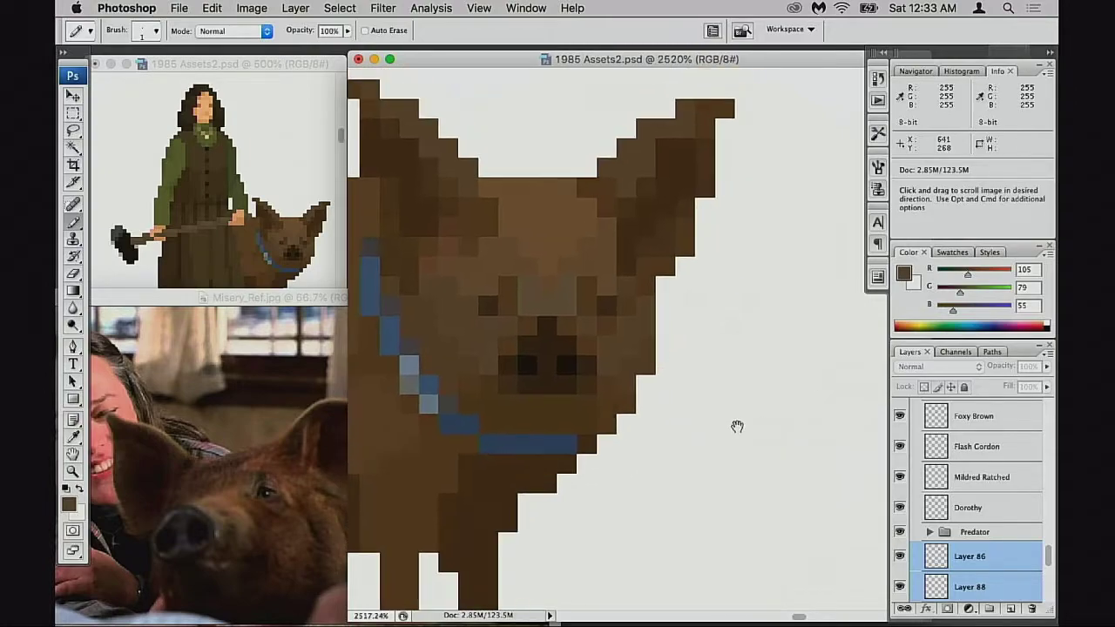
super+click(610, 386)
drag(683, 397, 744, 438)
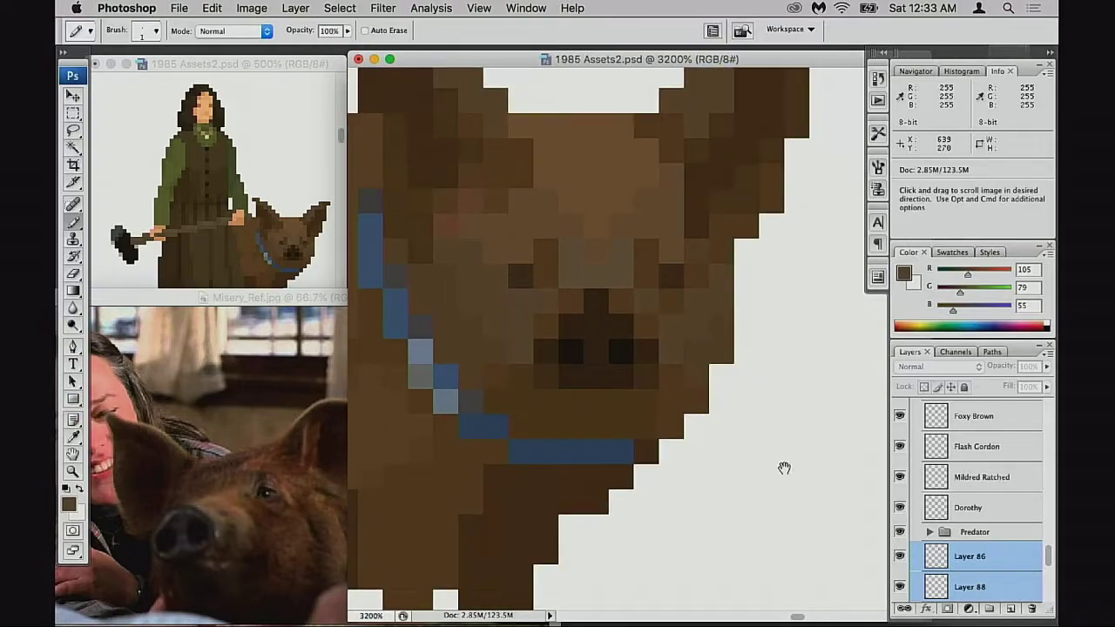
click(936, 587)
scroll(913, 589, down, 2)
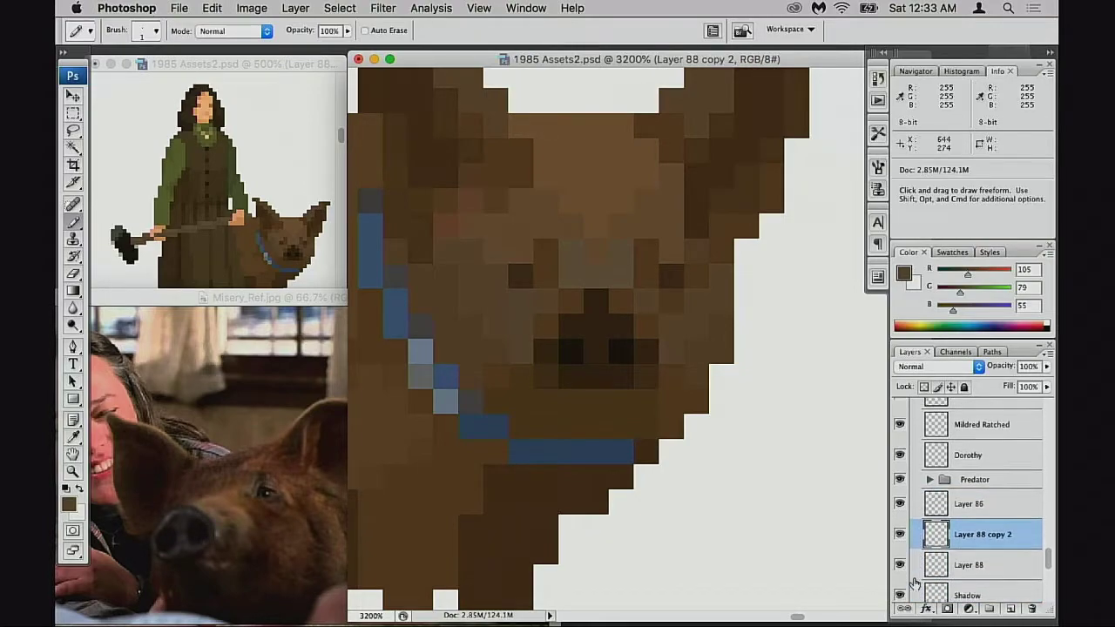
click(898, 562)
Select the pig's snout block and move it three pixels right and one pixel down, and deselect it
key(m)
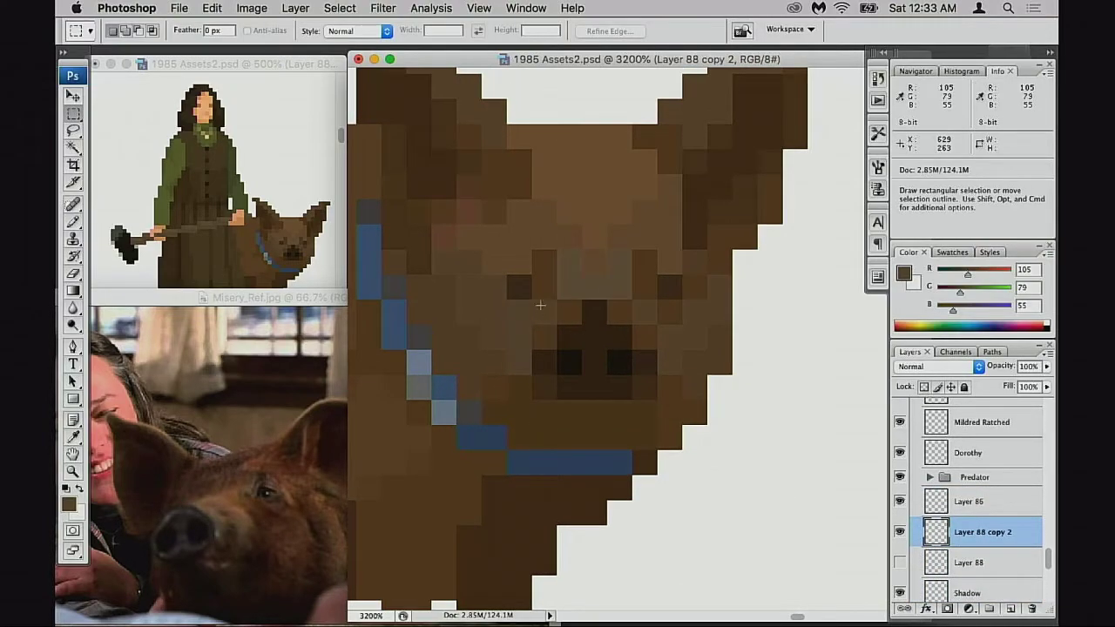
mouse_move(508, 300)
mouse_down()
mouse_move(649, 398)
mouse_move(701, 407)
mouse_up()
key(super+d)
key(b)
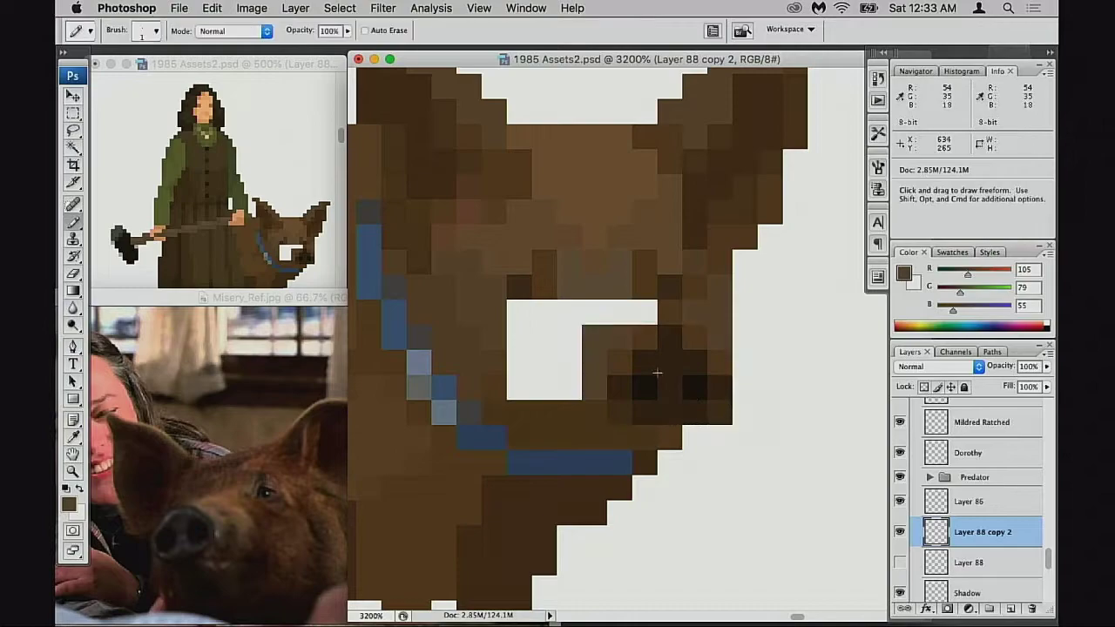
Fill the empty pixels left behind the moved snout with sampled fur brown (105, 79, 55)
alt+click(573, 288)
mouse_move(570, 311)
mouse_down()
mouse_move(638, 313)
mouse_move(638, 334)
mouse_move(557, 317)
mouse_move(578, 336)
mouse_move(552, 368)
mouse_up()
click(645, 312)
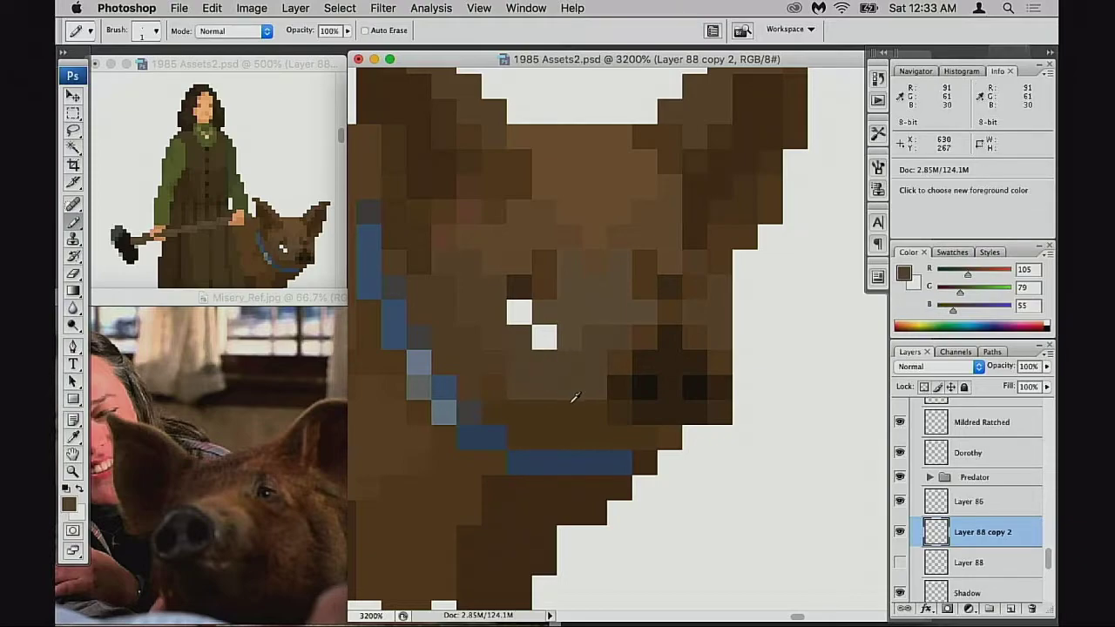
click(519, 311)
click(544, 338)
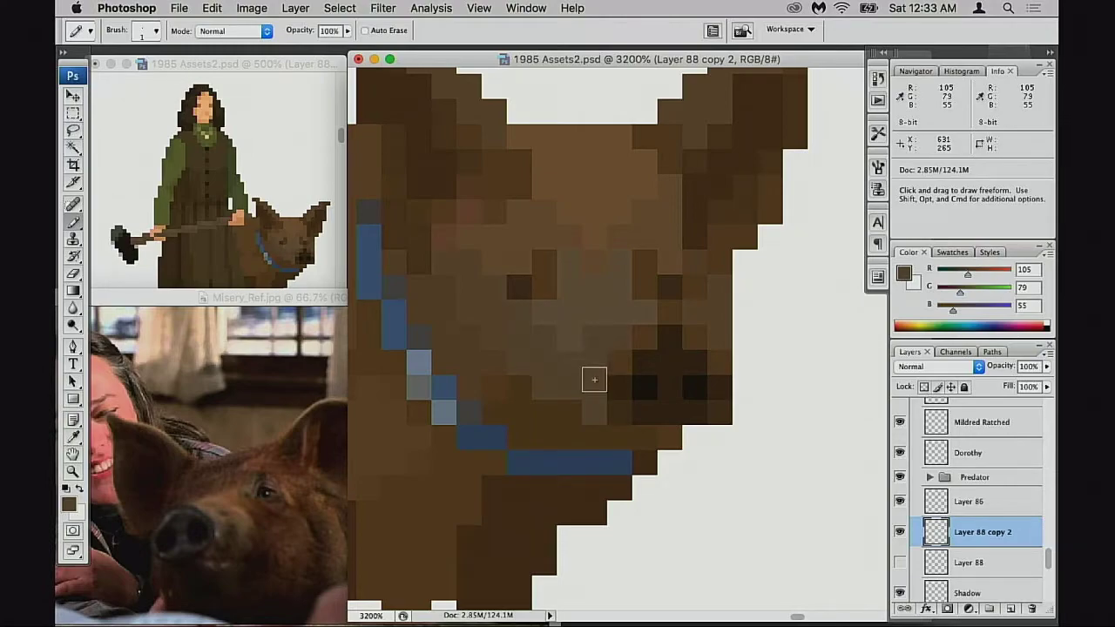
Draw a dark mouth line beside the snout in sampled (75, 49, 25) and lighten the chin below it with (105, 79, 55)
alt+click(619, 402)
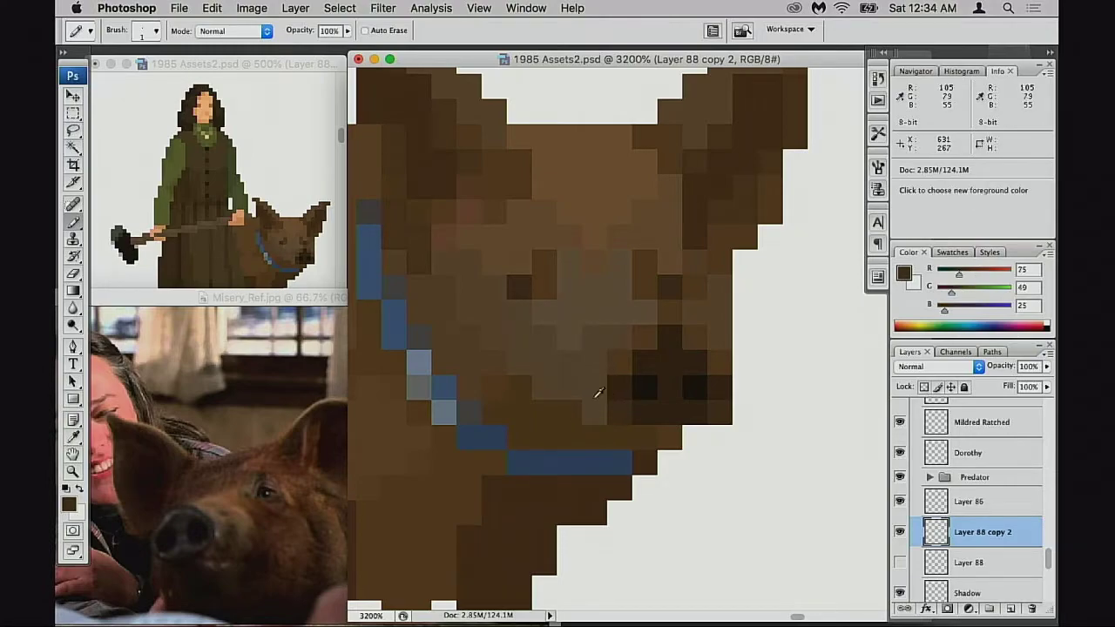
click(589, 405)
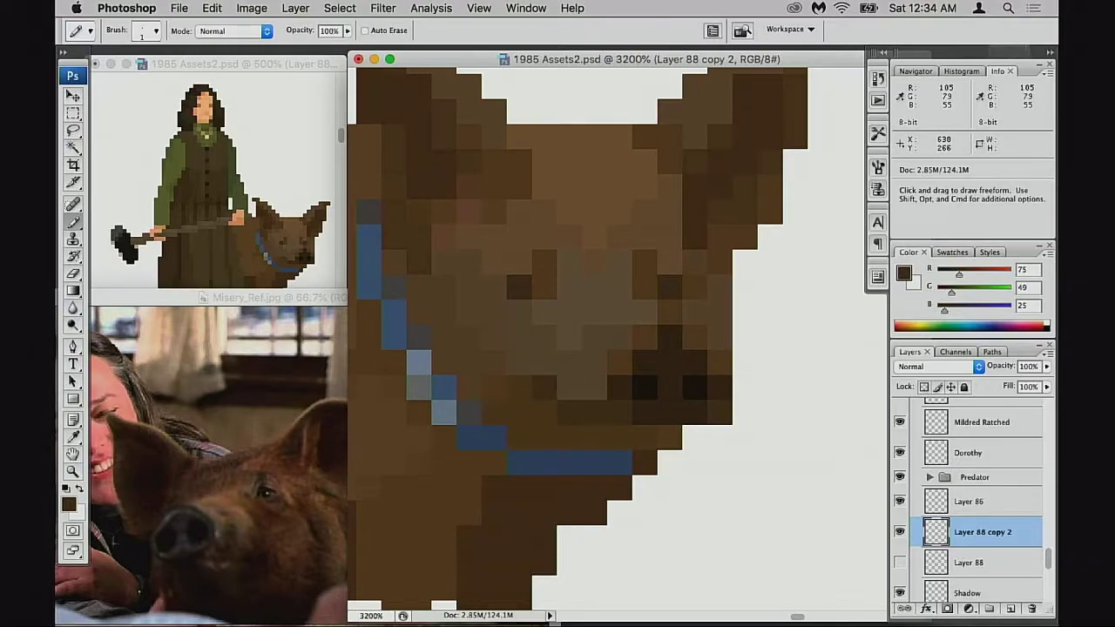
alt+click(552, 395)
mouse_move(525, 395)
mouse_down()
mouse_move(577, 428)
mouse_move(638, 430)
mouse_up()
click(668, 435)
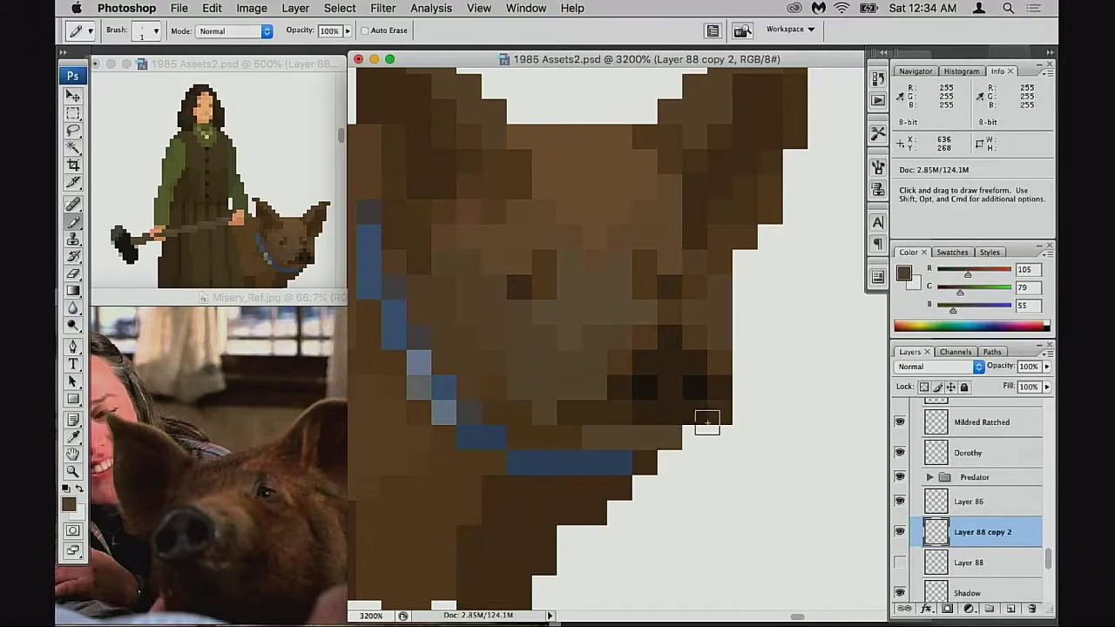
Try recoloring the dark notch pixel on top of the snout with sampled brown (98, 65, 33)
key(ctrl+Tab)
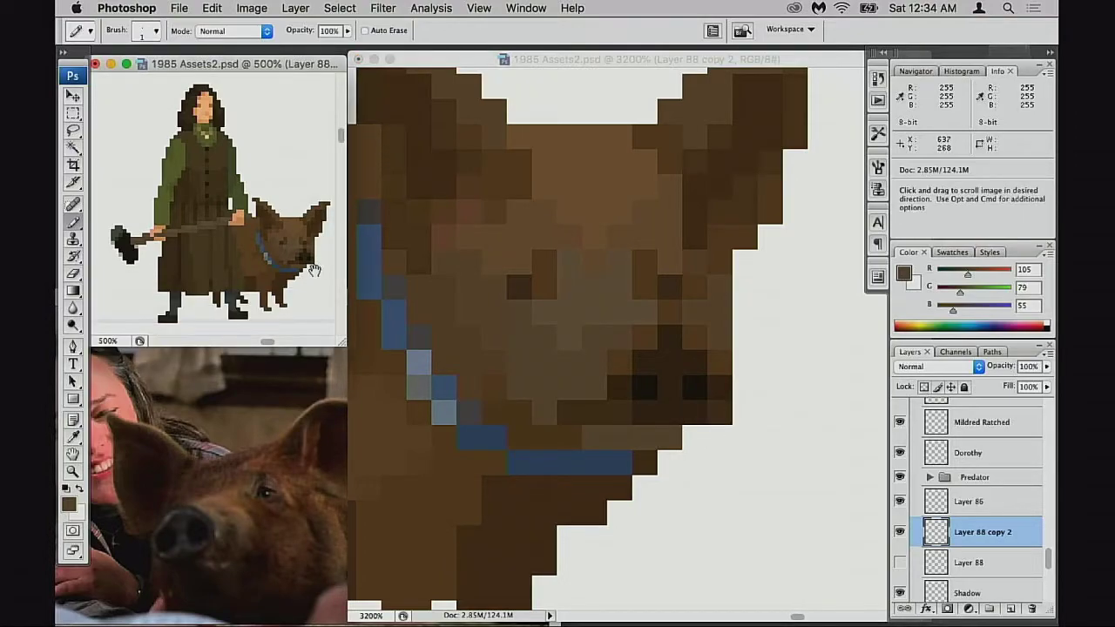
click(671, 336)
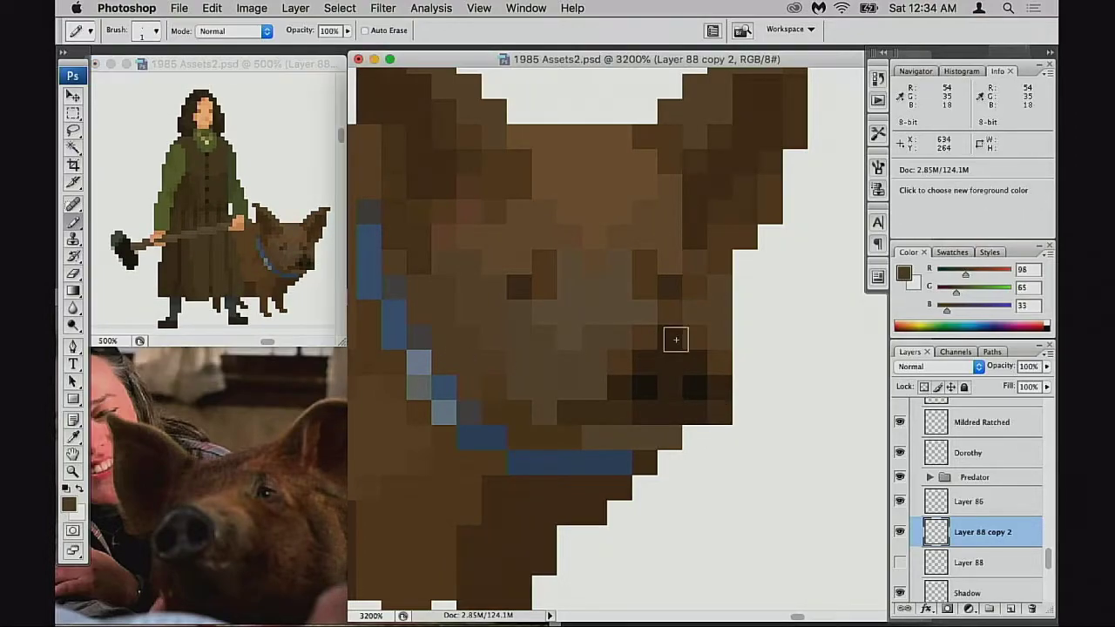
alt+click(675, 333)
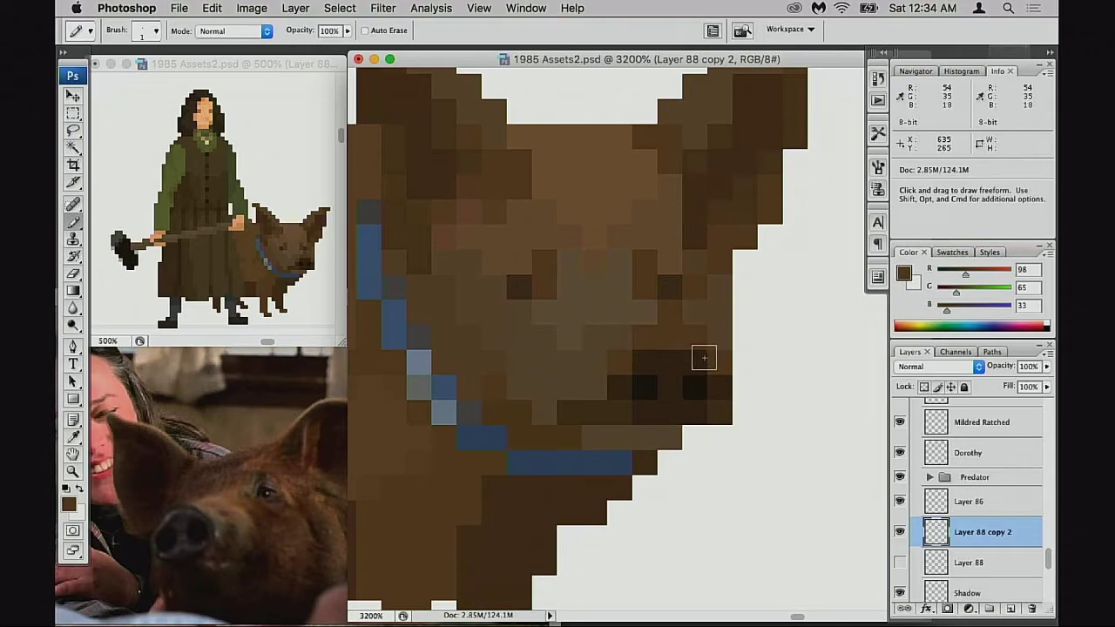
click(669, 337)
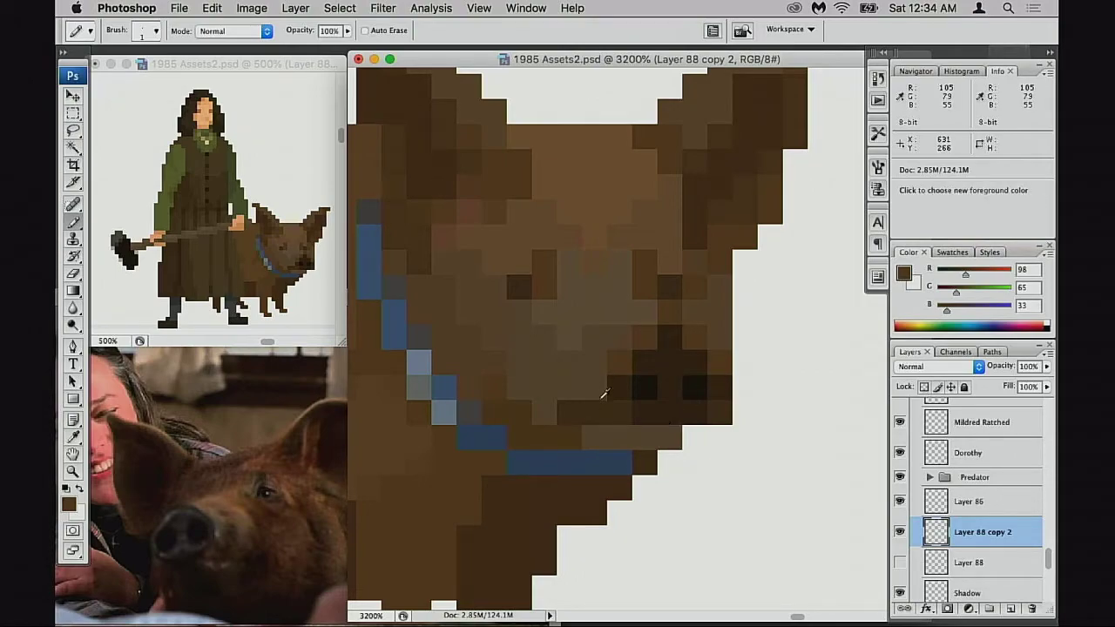
Extend the pig's chin outward and paint over the front part of the blue collar with sampled brown (91, 61, 30)
mouse_move(683, 437)
mouse_down()
mouse_move(704, 441)
mouse_move(607, 443)
mouse_move(674, 455)
mouse_move(645, 456)
mouse_move(701, 443)
mouse_up()
key(super+z)
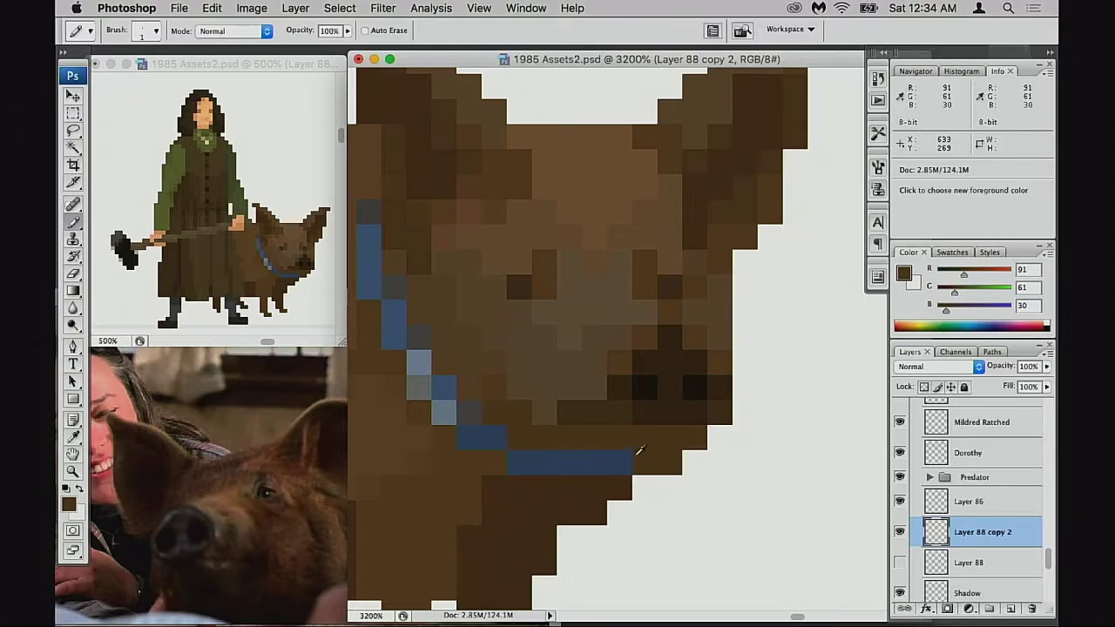
drag(600, 462, 566, 461)
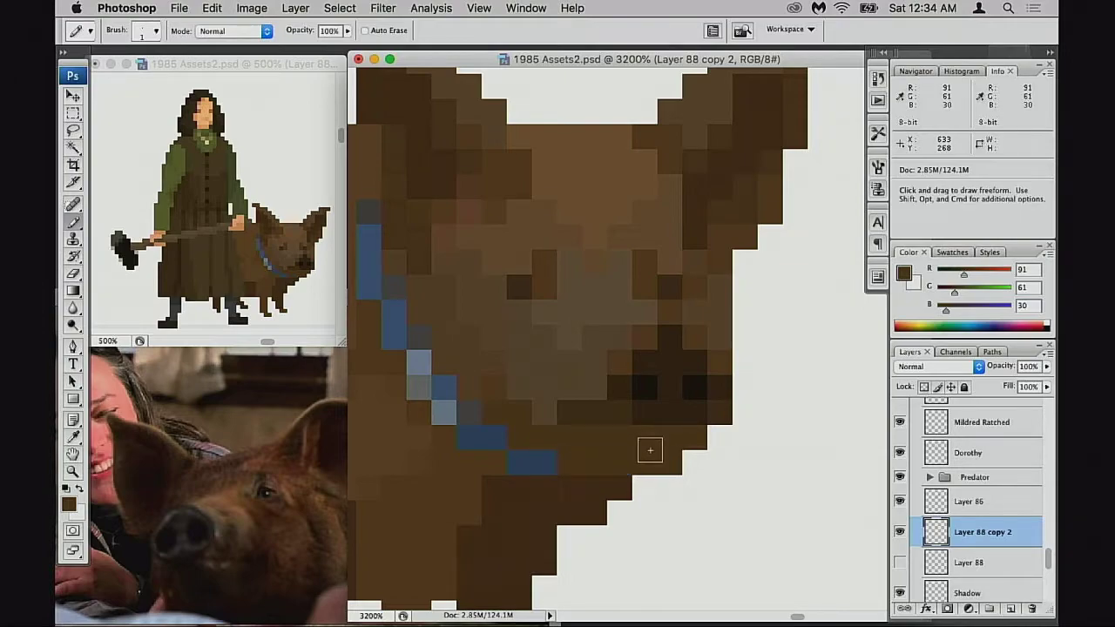
Select the snout with the jaw below it and move the block two more pixels to the right, and deselect it
key(m)
mouse_move(583, 327)
mouse_down()
mouse_move(726, 437)
mouse_move(753, 443)
mouse_move(737, 440)
mouse_move(742, 419)
mouse_up()
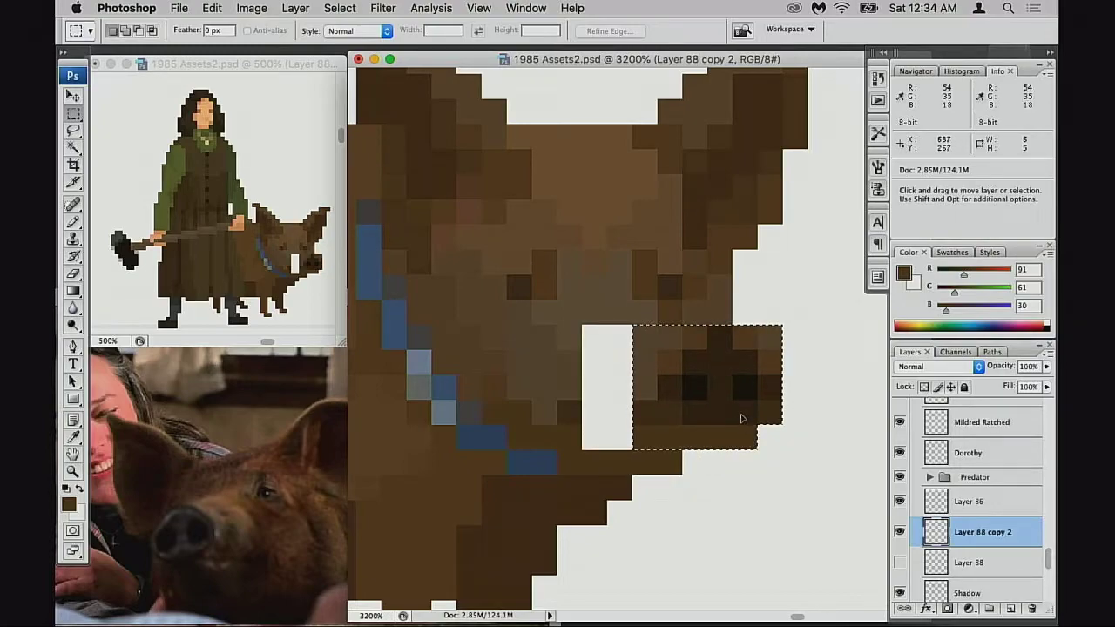
key(super+d)
key(b)
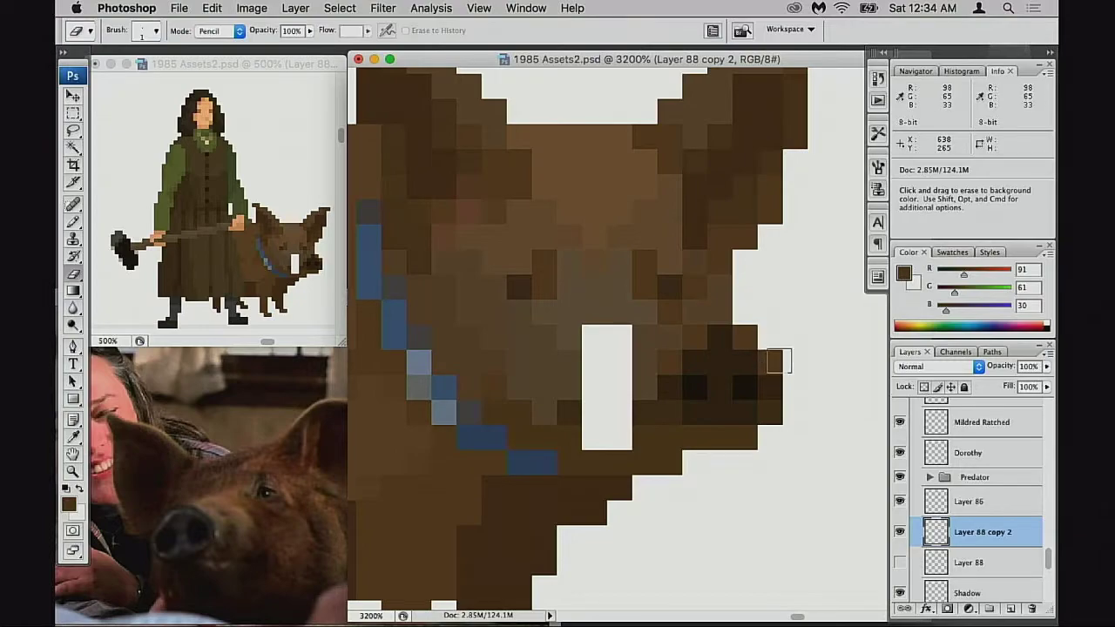
Fill most of the blank gap behind the pig's snout with sampled face browns, including (105, 79, 55)
alt+click(576, 342)
mouse_move(593, 338)
mouse_down()
mouse_move(669, 321)
mouse_move(674, 333)
mouse_up()
alt+click(577, 381)
mouse_move(594, 364)
mouse_down()
mouse_move(638, 365)
mouse_move(621, 389)
mouse_move(591, 400)
mouse_move(627, 403)
mouse_up()
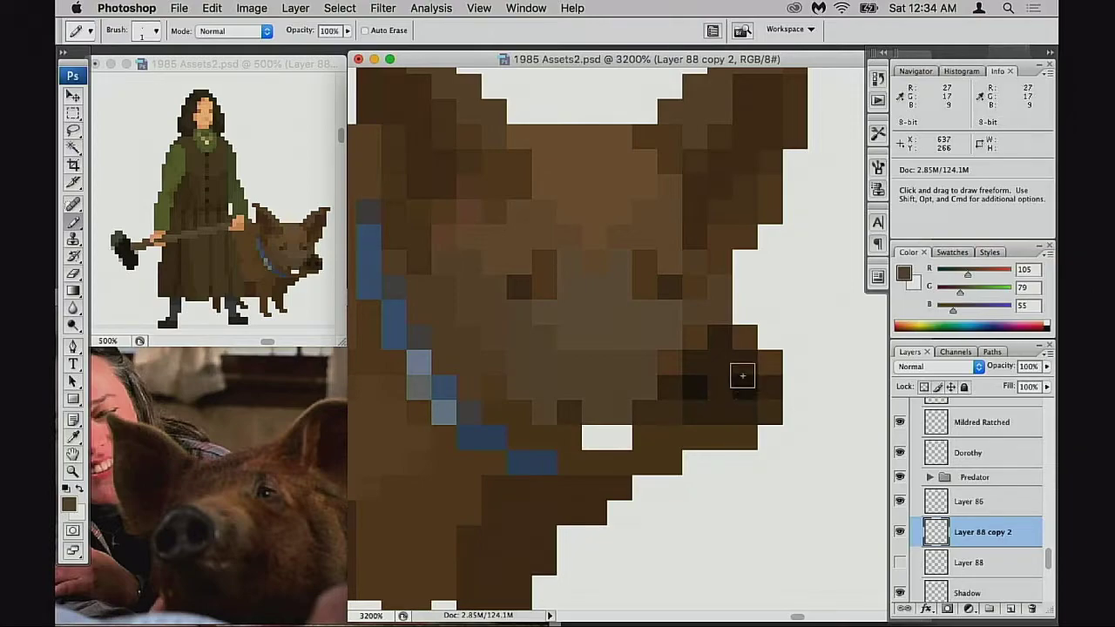
Select the snout with the jaw just below it, move the block one pixel left and one pixel up, and deselect it
key(m)
drag(662, 328, 800, 436)
mouse_move(753, 406)
mouse_down()
mouse_move(743, 388)
mouse_move(736, 395)
mouse_up()
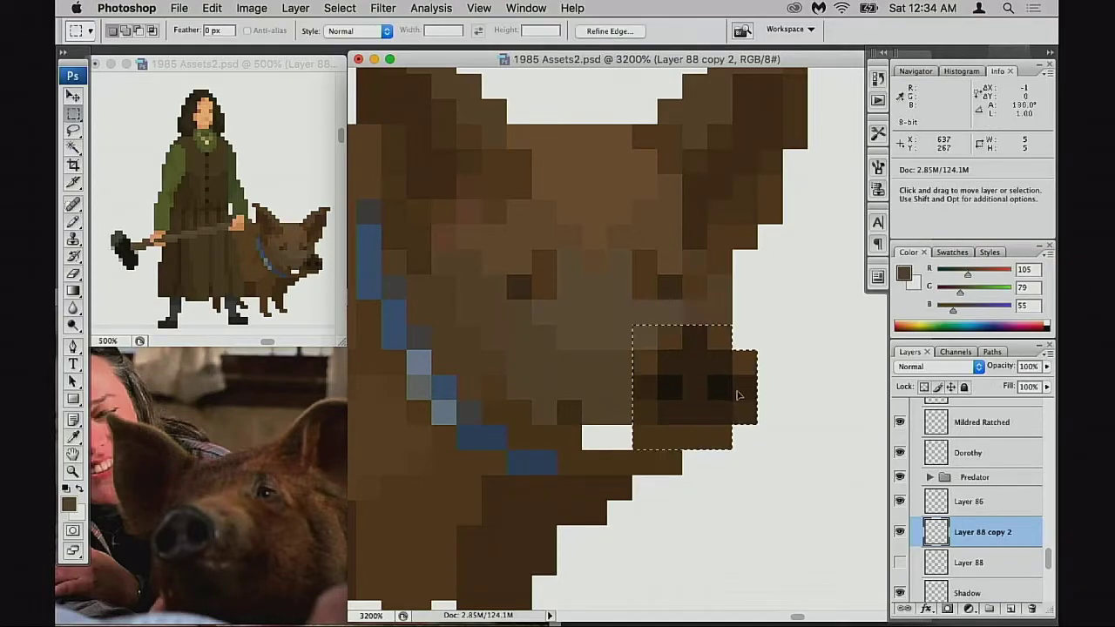
key(super+Up)
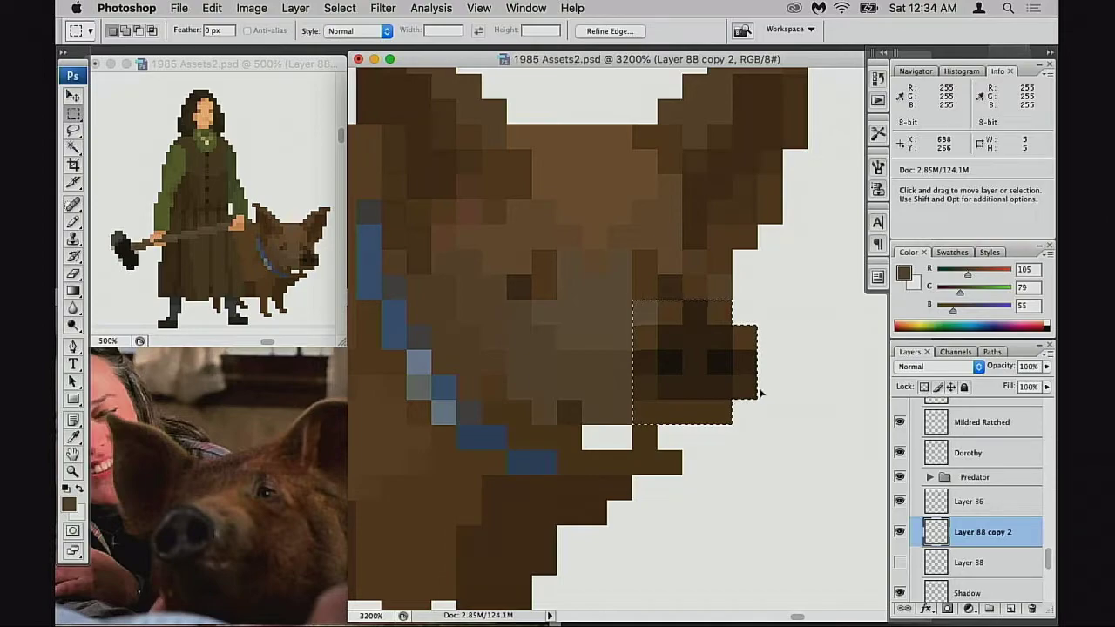
key(super+d)
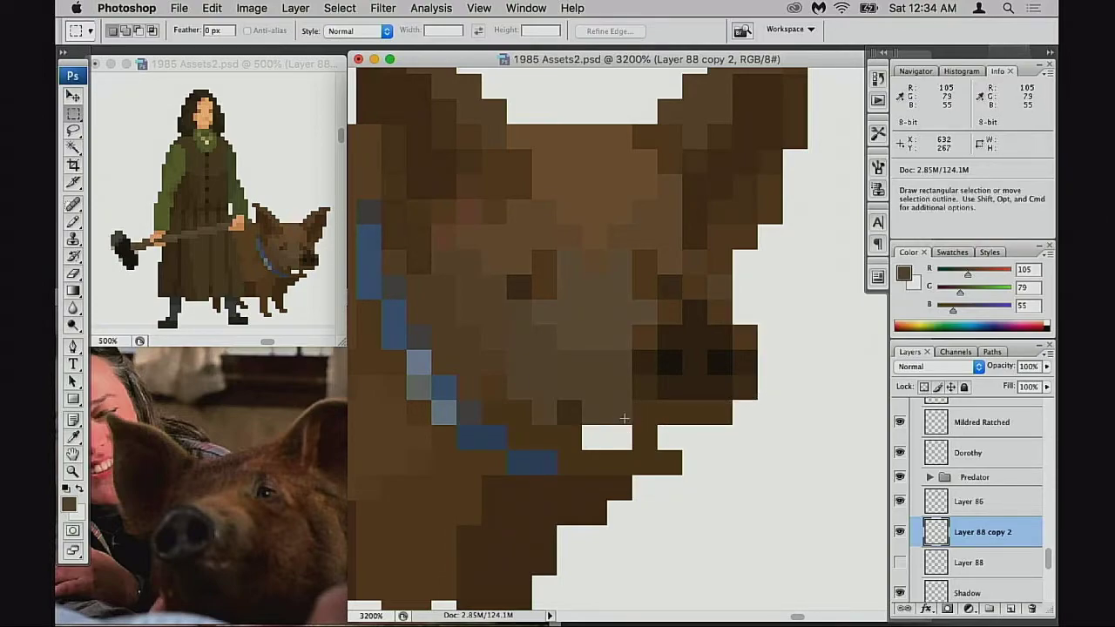
Fill the remaining mouth gap and the chin below the snout with brown (91, 61, 30), and compare the result with the original Layer 88
key(b)
click(603, 438)
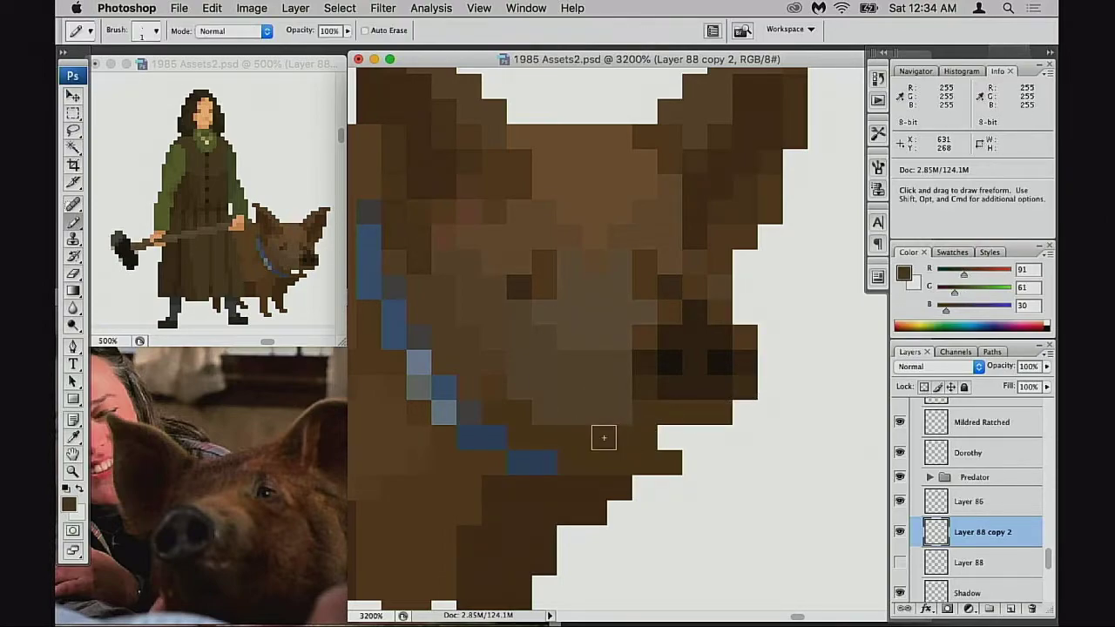
drag(604, 437, 728, 412)
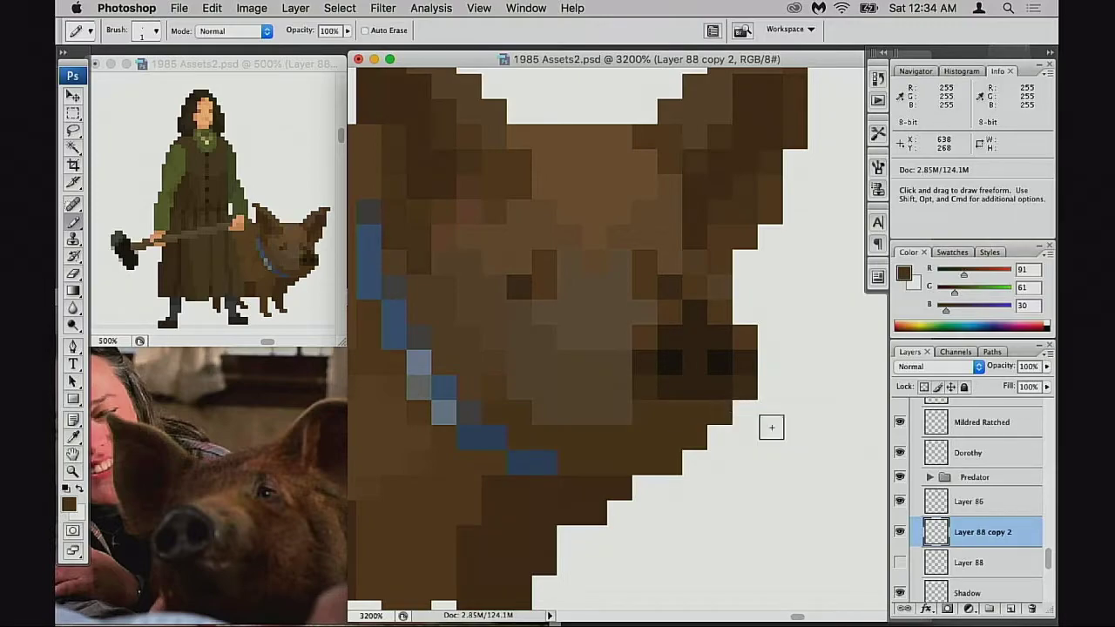
click(899, 532)
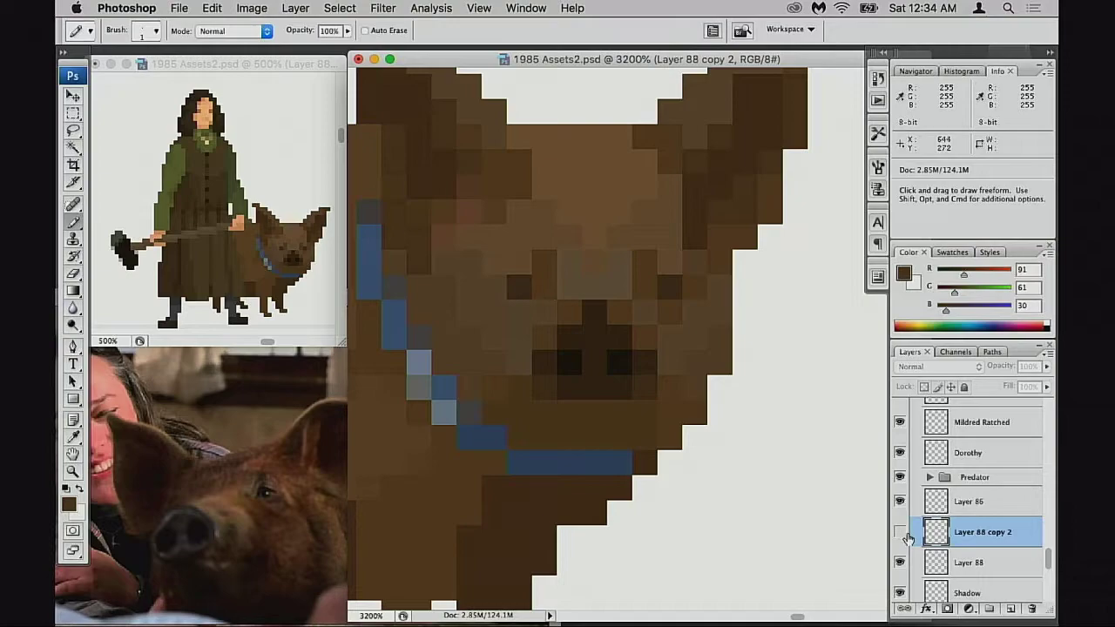
click(901, 533)
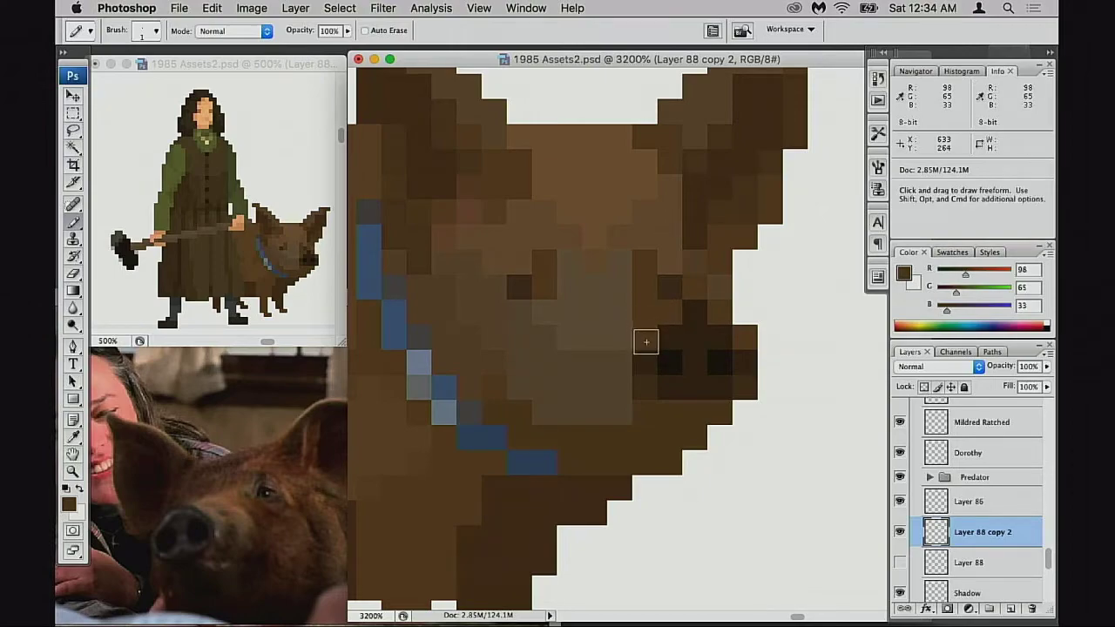
Shift the pig's far eye one pixel up, repainting the pixels around it with sampled (113, 91, 70) and (98, 65, 33)
alt+click(635, 306)
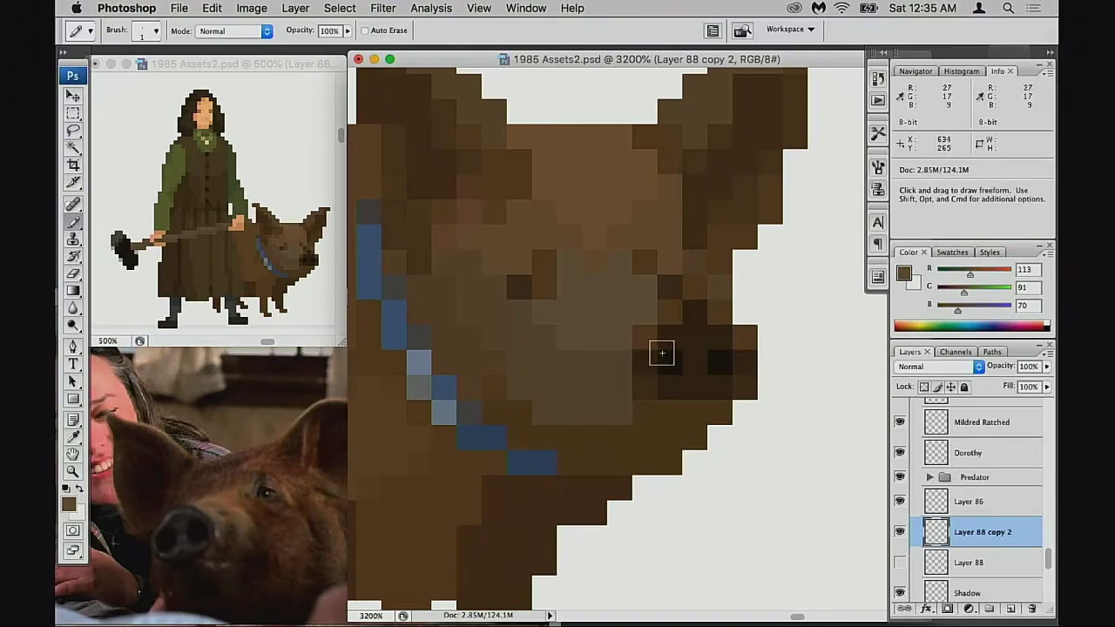
alt+click(667, 293)
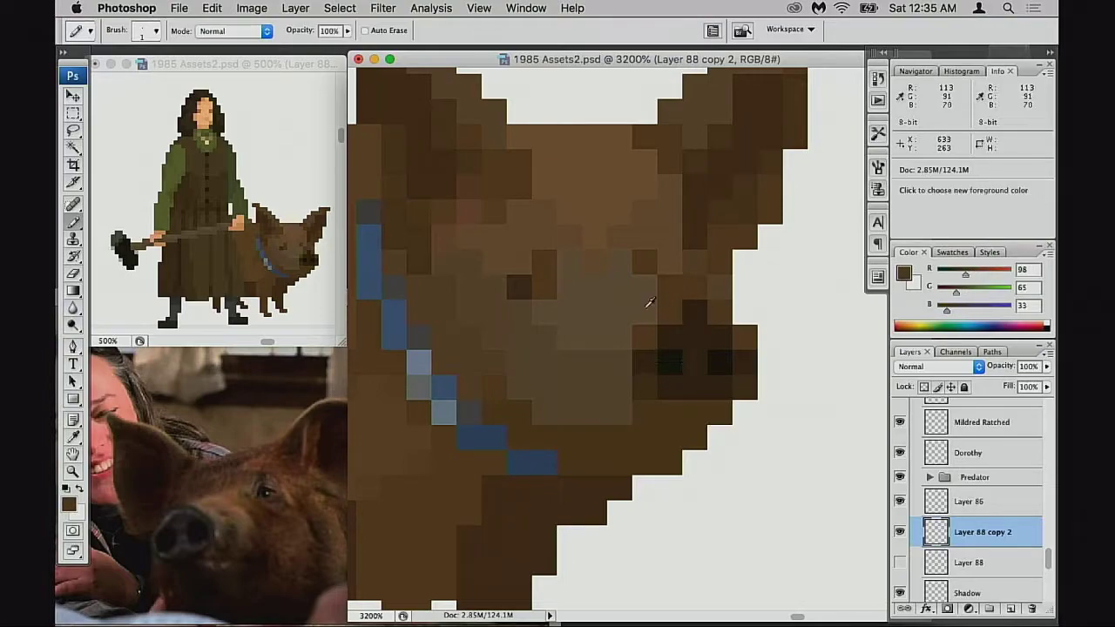
alt+click(623, 282)
alt+click(669, 286)
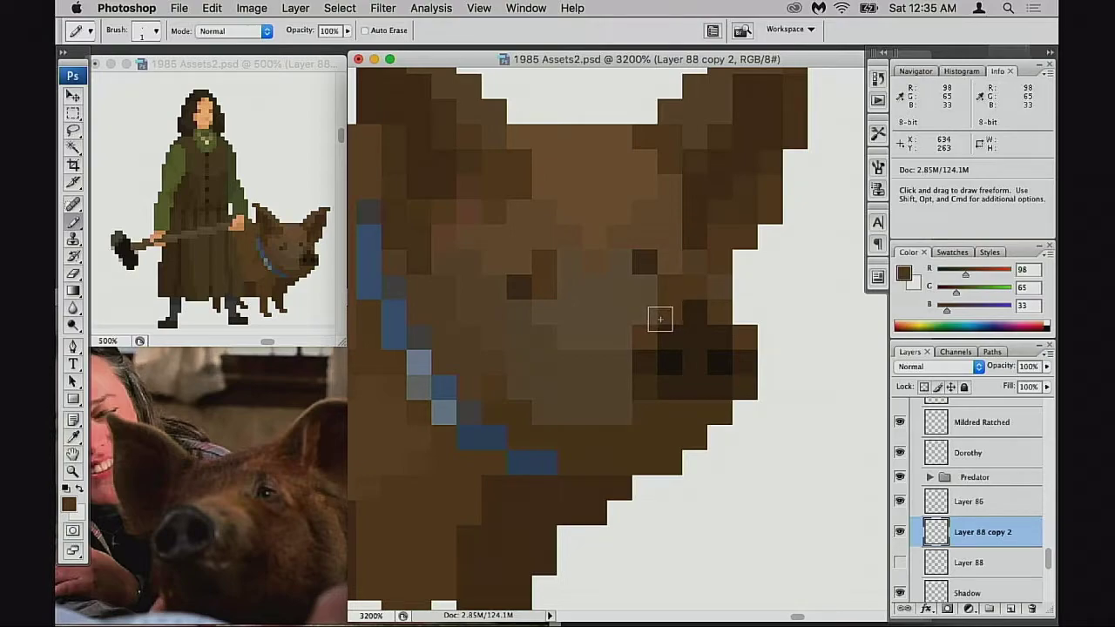
alt+click(654, 267)
click(665, 261)
alt+click(545, 272)
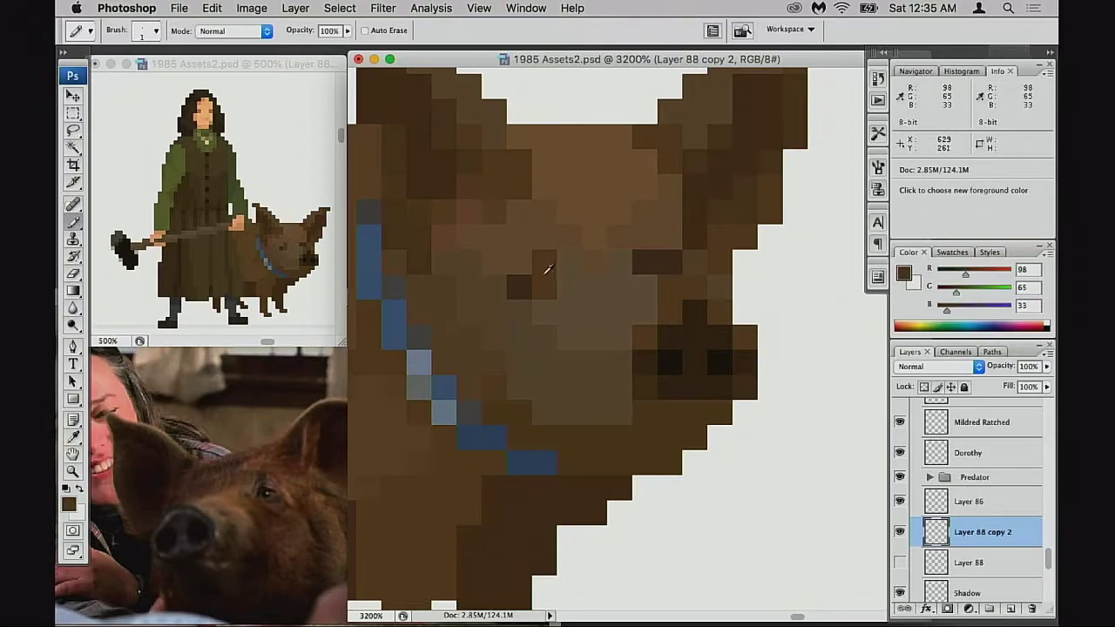
click(645, 261)
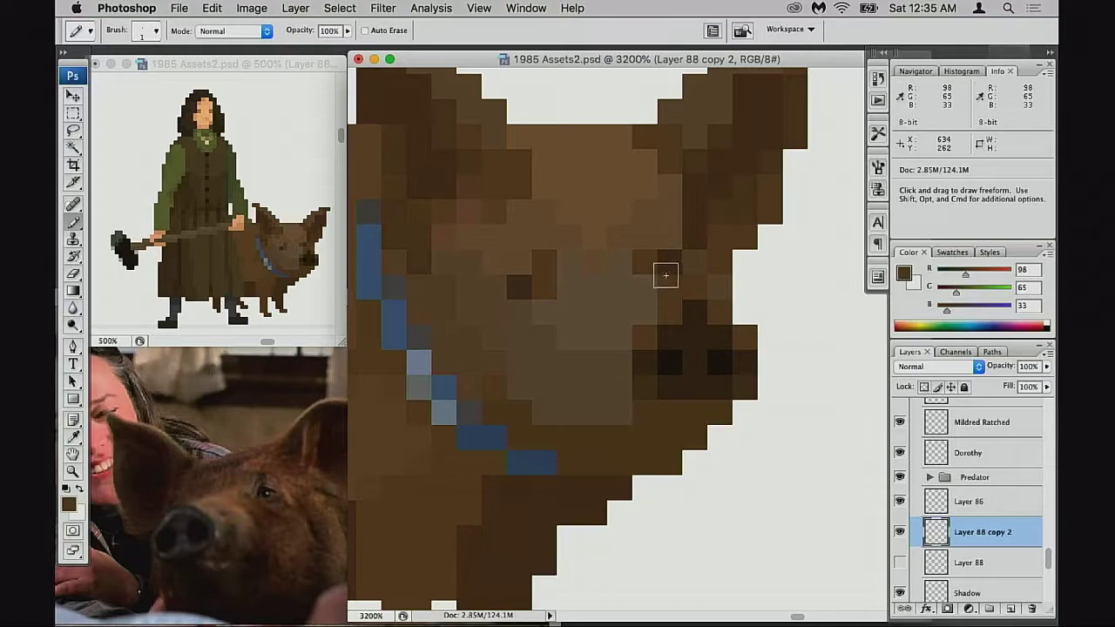
click(646, 244)
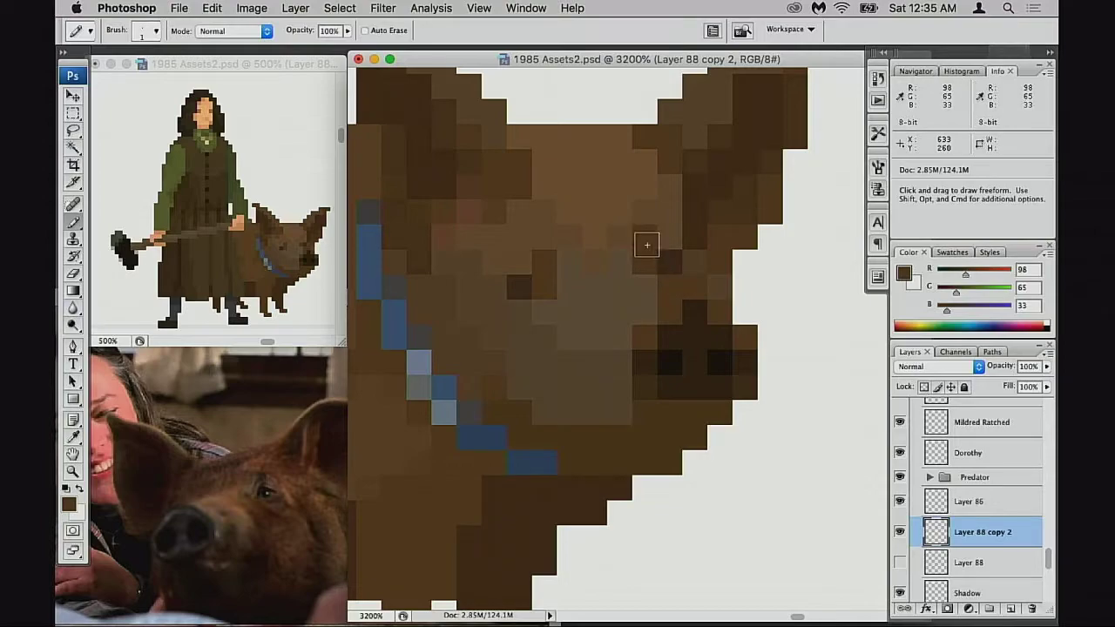
Widen the muzzle bridge with (113, 91, 70), add a (98, 65, 33) pixel at the snout's outer upper corner and fade it with a 50% eraser
alt+click(679, 294)
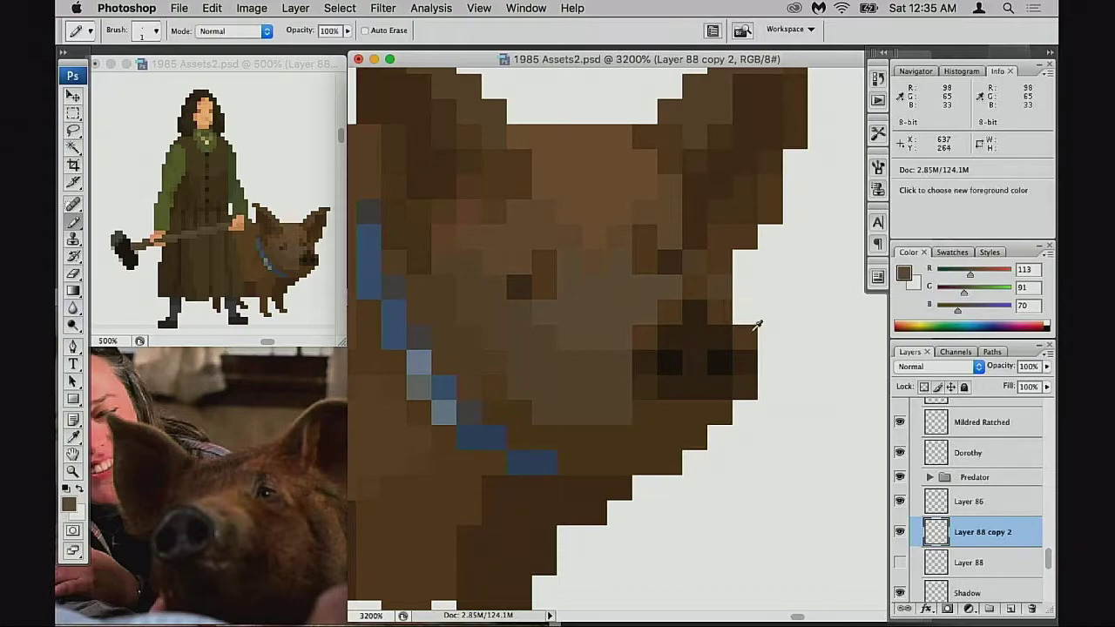
alt+click(741, 313)
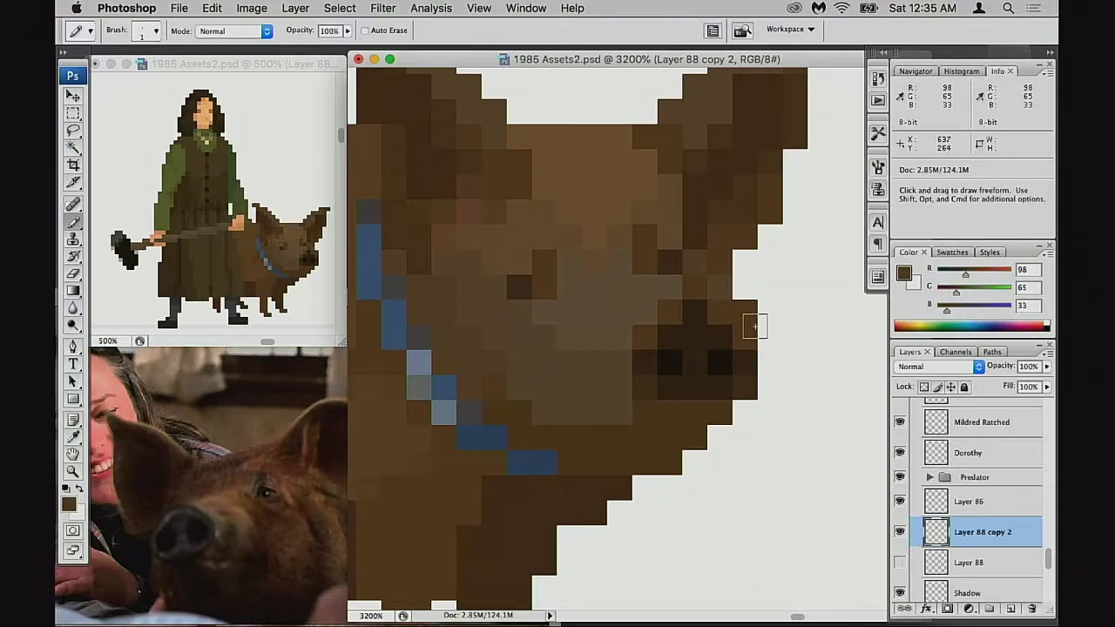
alt+click(735, 304)
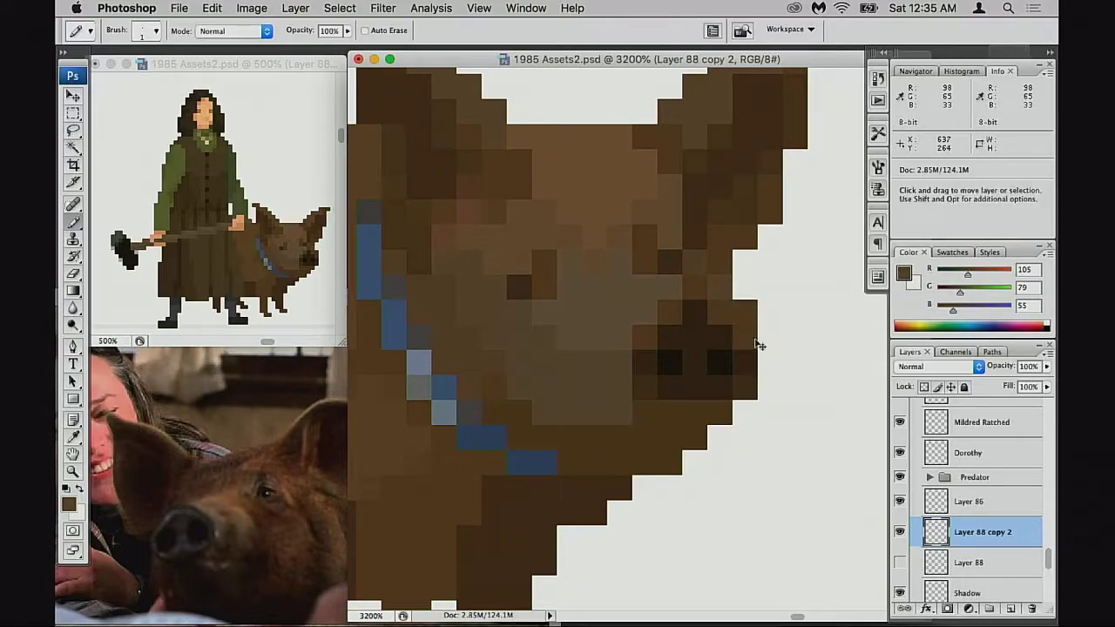
key(5)
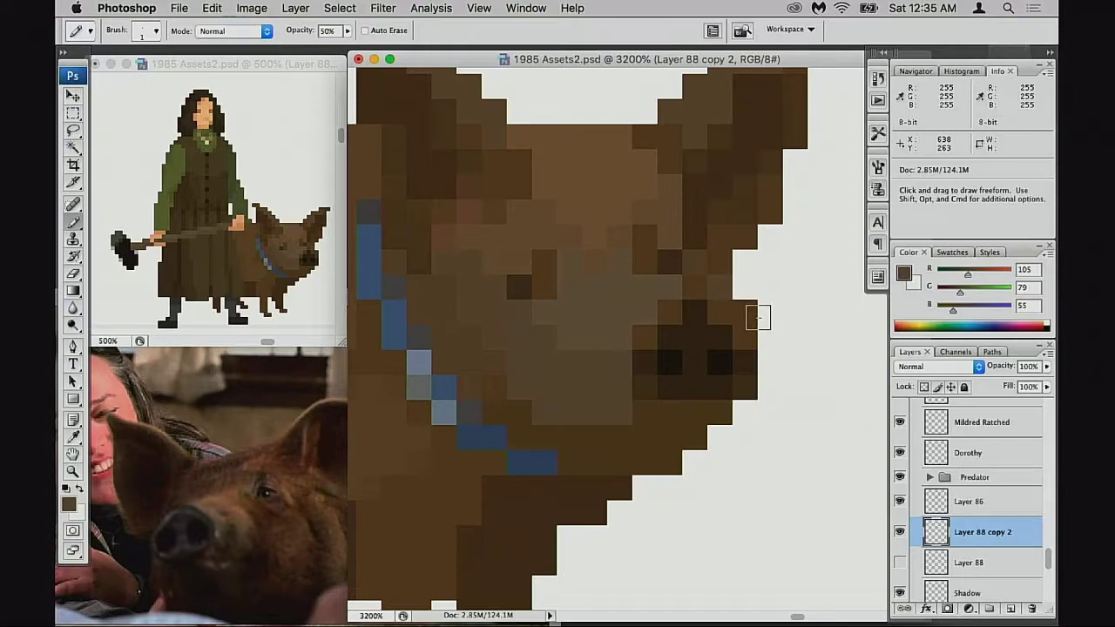
key(e)
click(747, 314)
scroll(756, 339, down, 1)
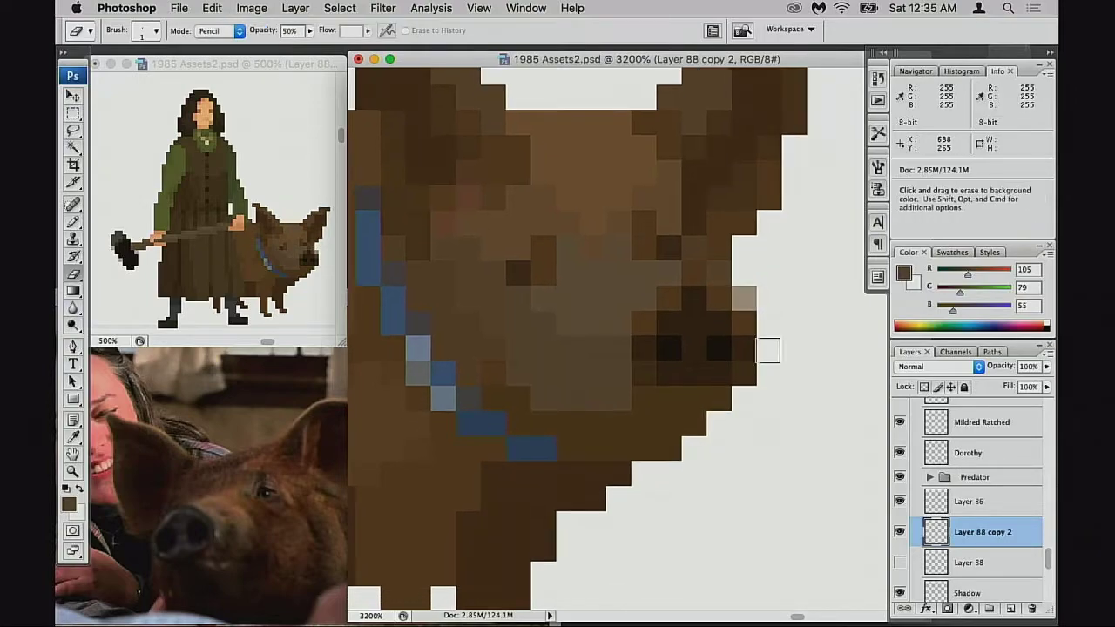
Blend the lower cheek into the chin with sampled brown (91, 61, 30) at 50% opacity
key(b)
alt+click(657, 399)
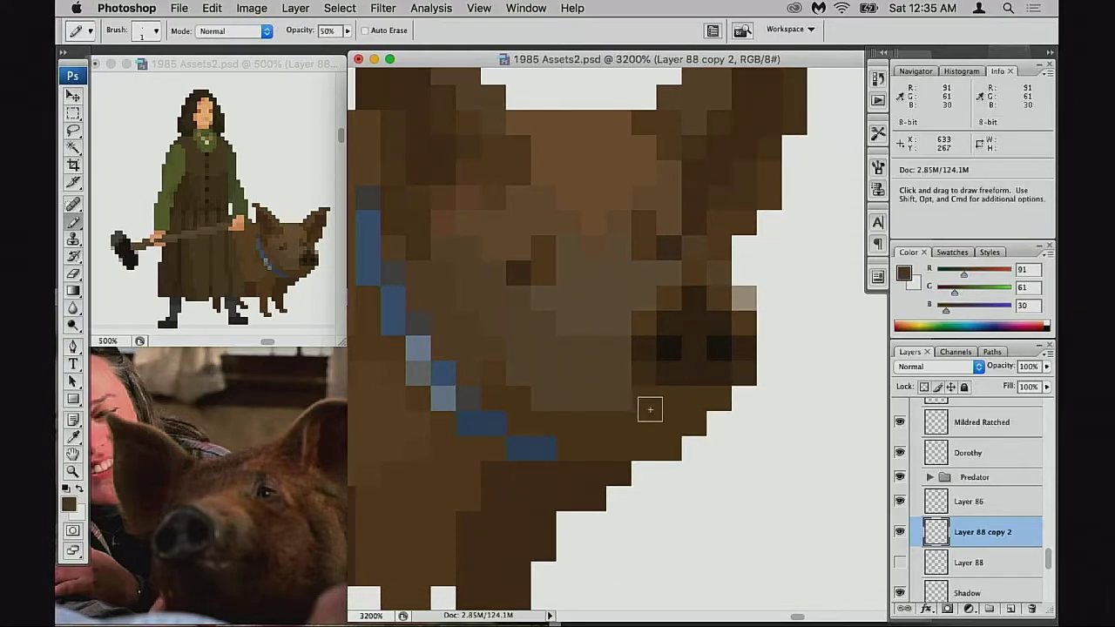
mouse_move(568, 375)
mouse_down()
mouse_move(607, 408)
mouse_move(621, 401)
mouse_move(563, 382)
mouse_move(593, 377)
mouse_move(611, 409)
mouse_up()
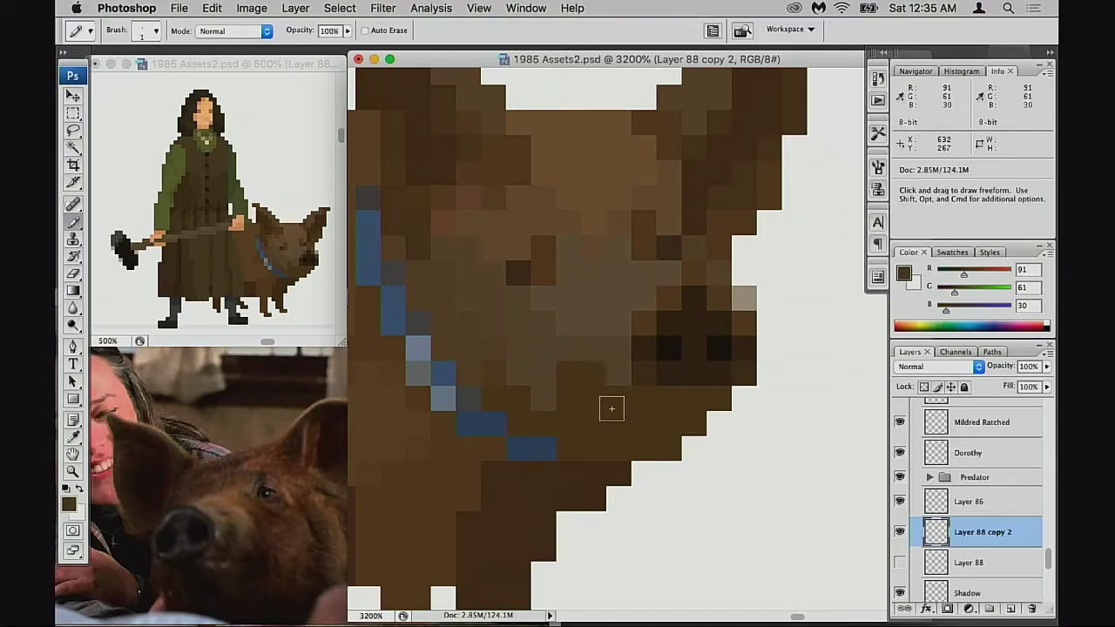
Try shading the jaw beside the blue collar with sampled dark brown (75, 49, 25)
alt+click(563, 473)
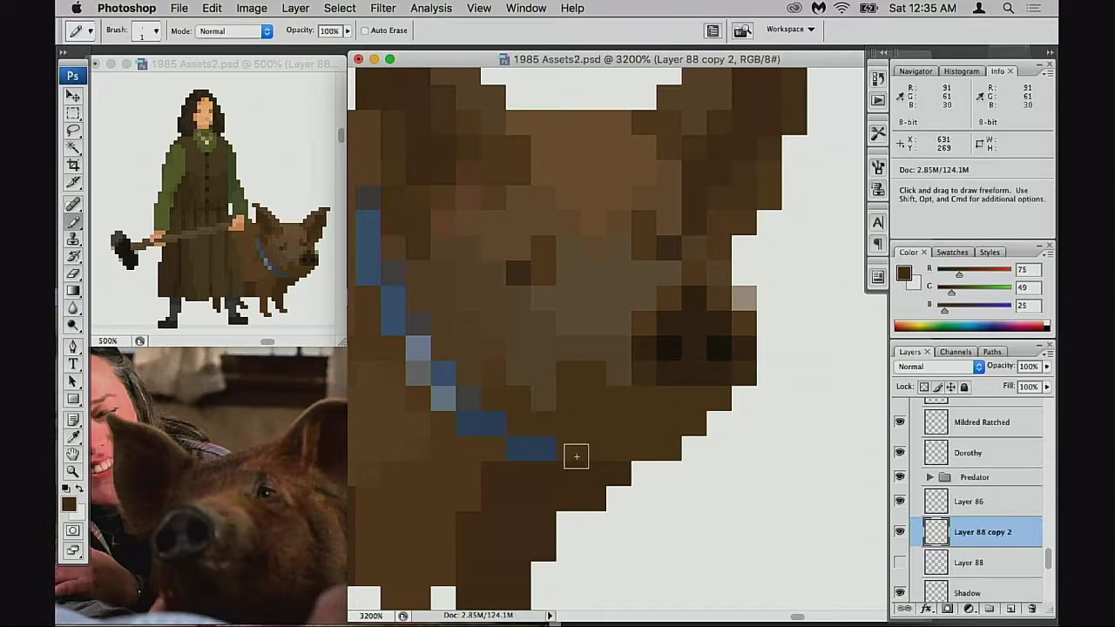
click(564, 423)
click(552, 406)
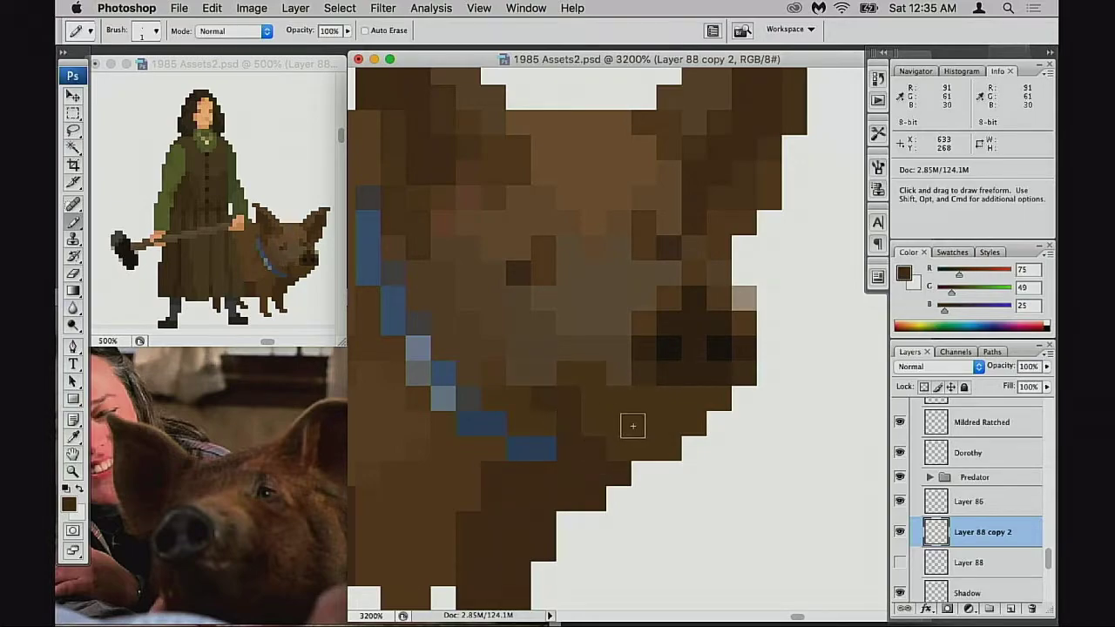
mouse_move(583, 410)
mouse_down()
mouse_move(518, 395)
mouse_move(540, 418)
mouse_up()
Smooth the jaw beside the collar with sampled (91, 61, 30) and blend the lower cheek with sampled (101, 72, 43)
alt+click(620, 422)
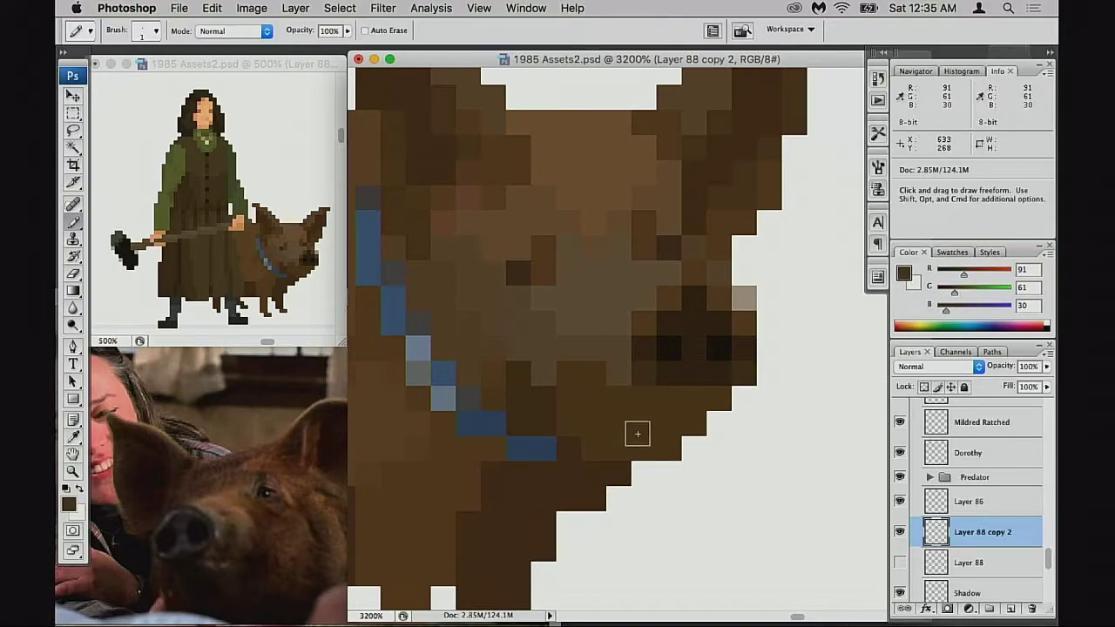
drag(530, 391, 561, 426)
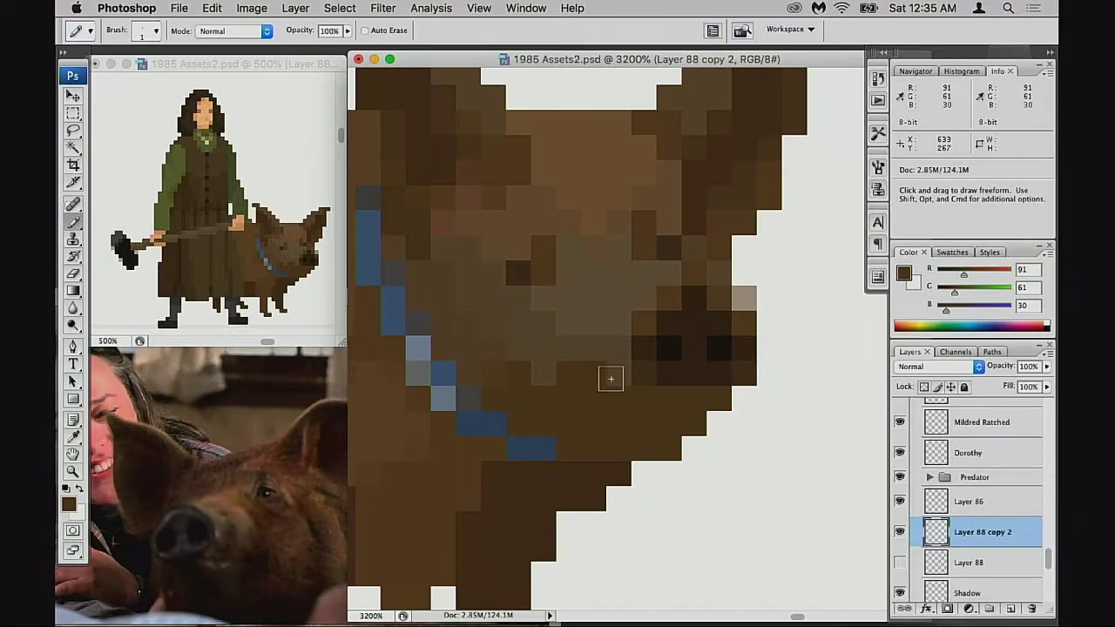
alt+click(497, 343)
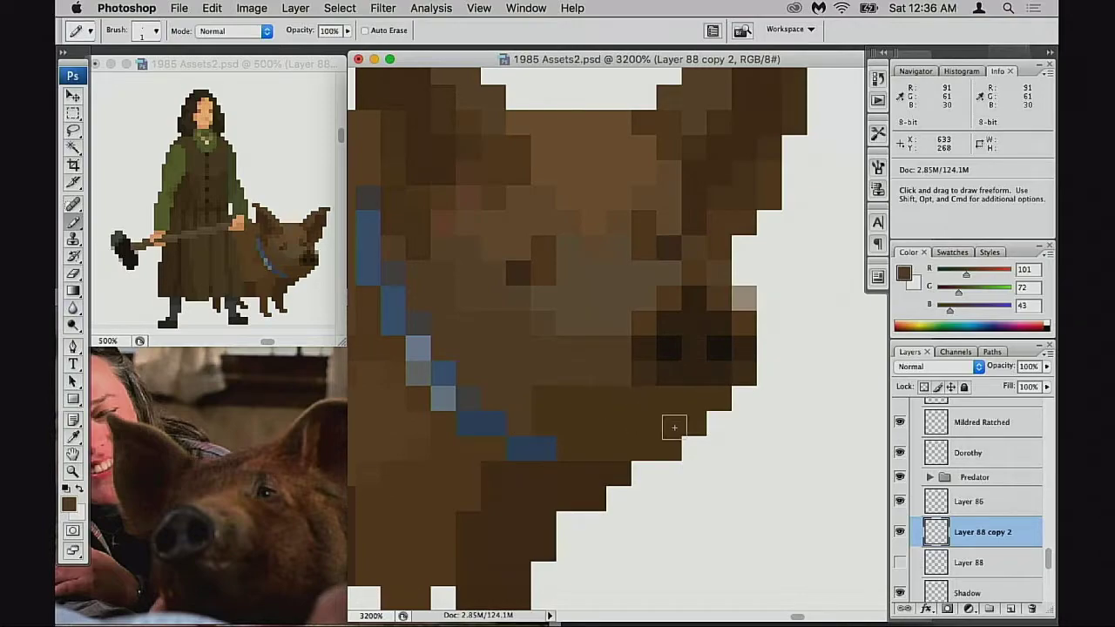
Trim the outer stair-step pixels of the chin with the eraser at 100% opacity, undoing the one erasure too many
key(e)
drag(696, 424, 669, 449)
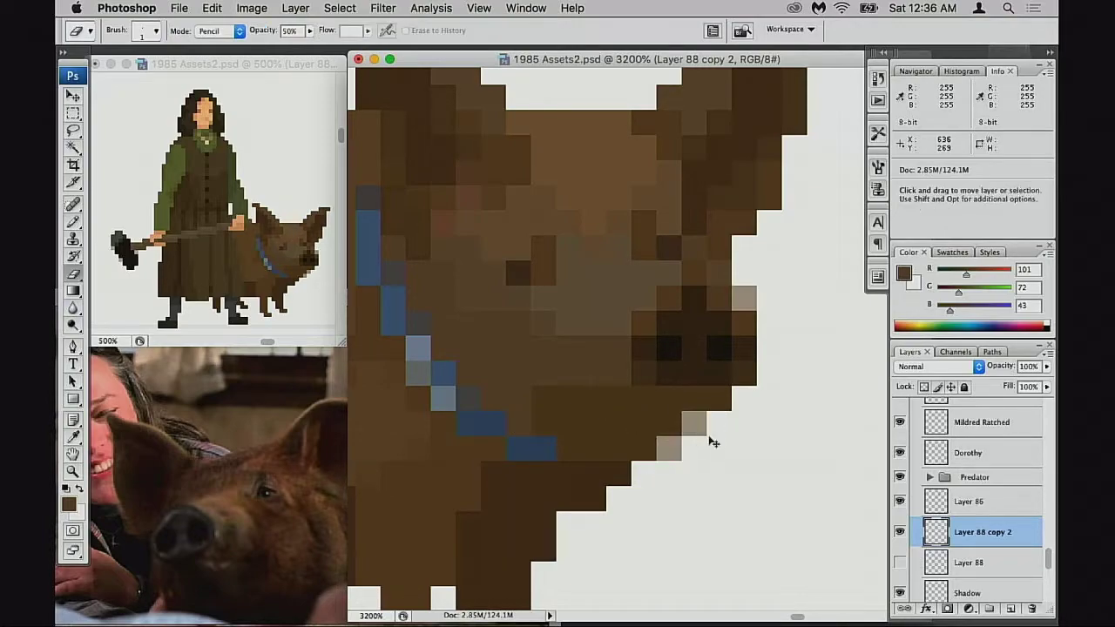
key(super+z)
key(d)
key(0)
click(693, 424)
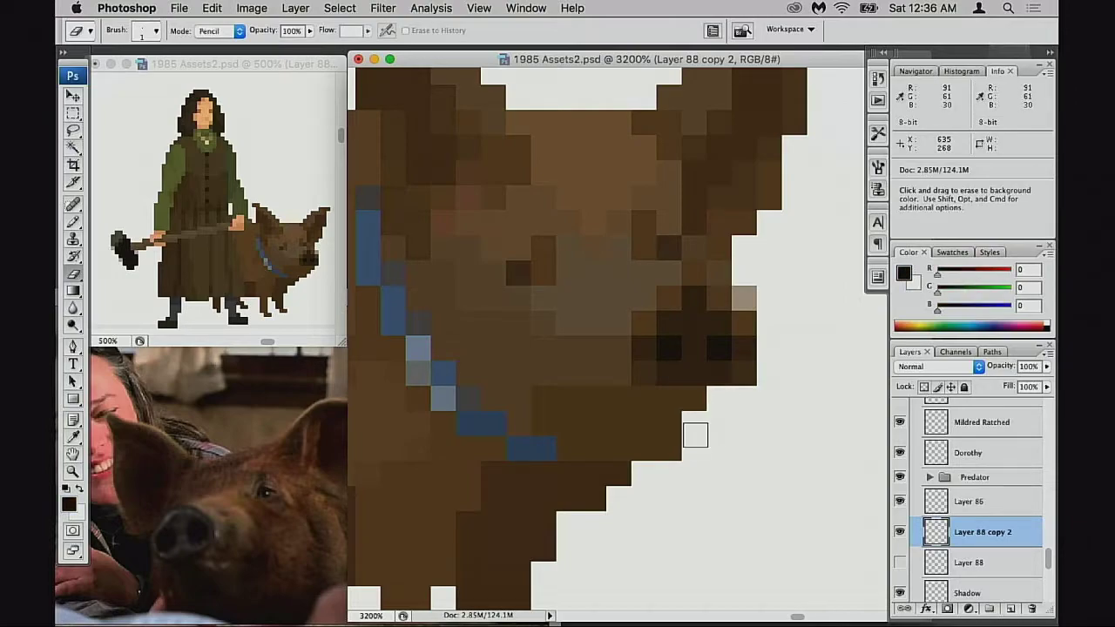
click(669, 448)
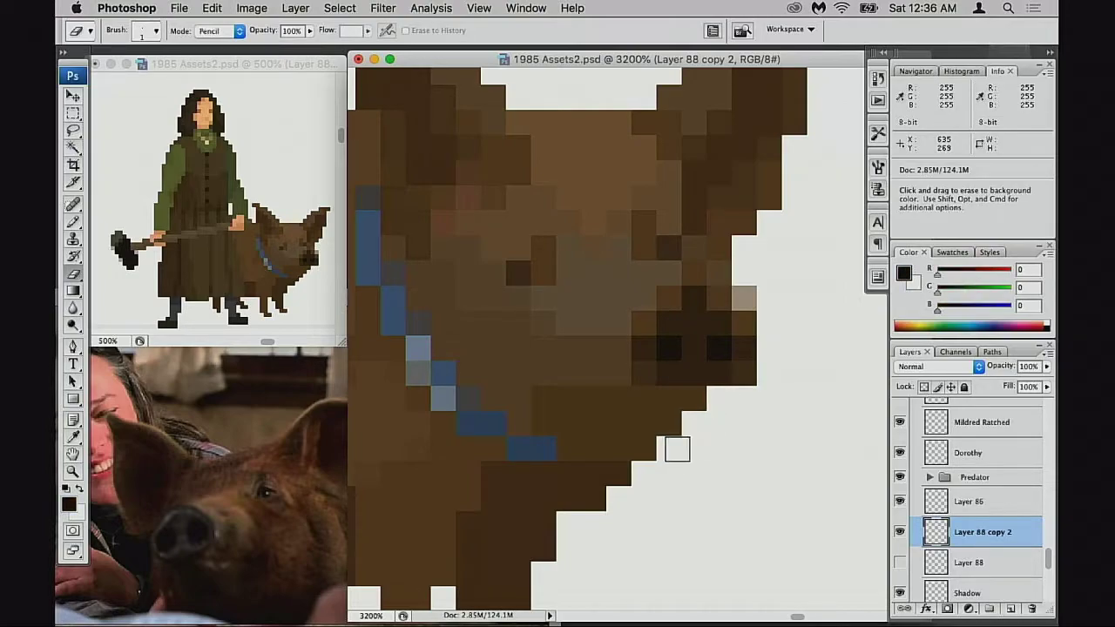
click(644, 448)
key(super+z)
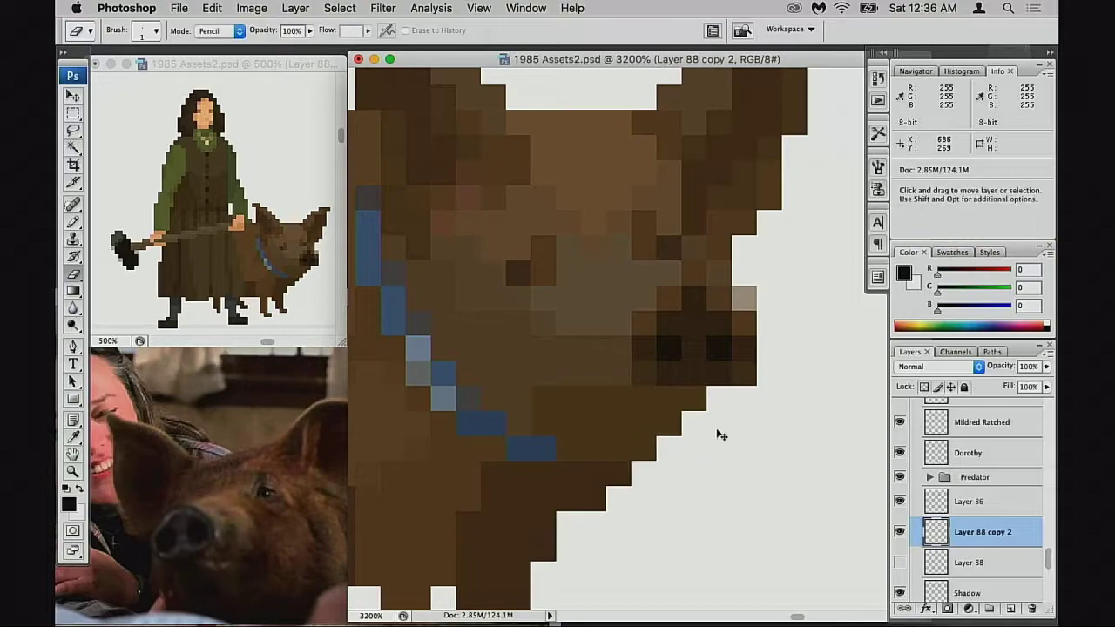
Rebuild the chin edge below the snout with sampled brown (91, 61, 30) and erase its outermost pixel
key(b)
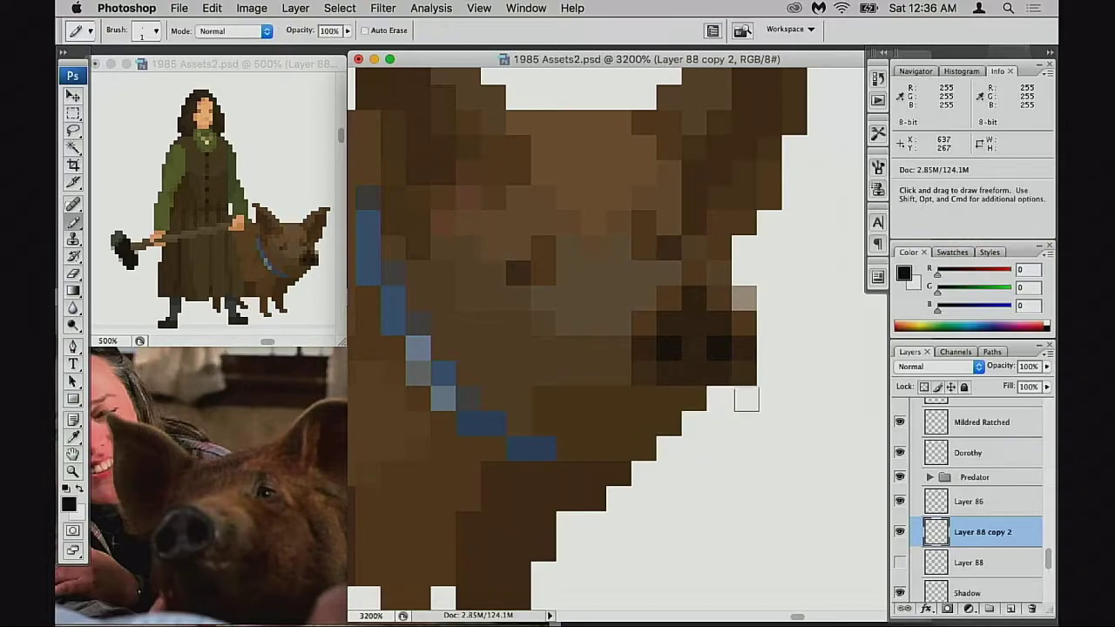
alt+click(697, 399)
click(719, 399)
click(741, 399)
click(696, 420)
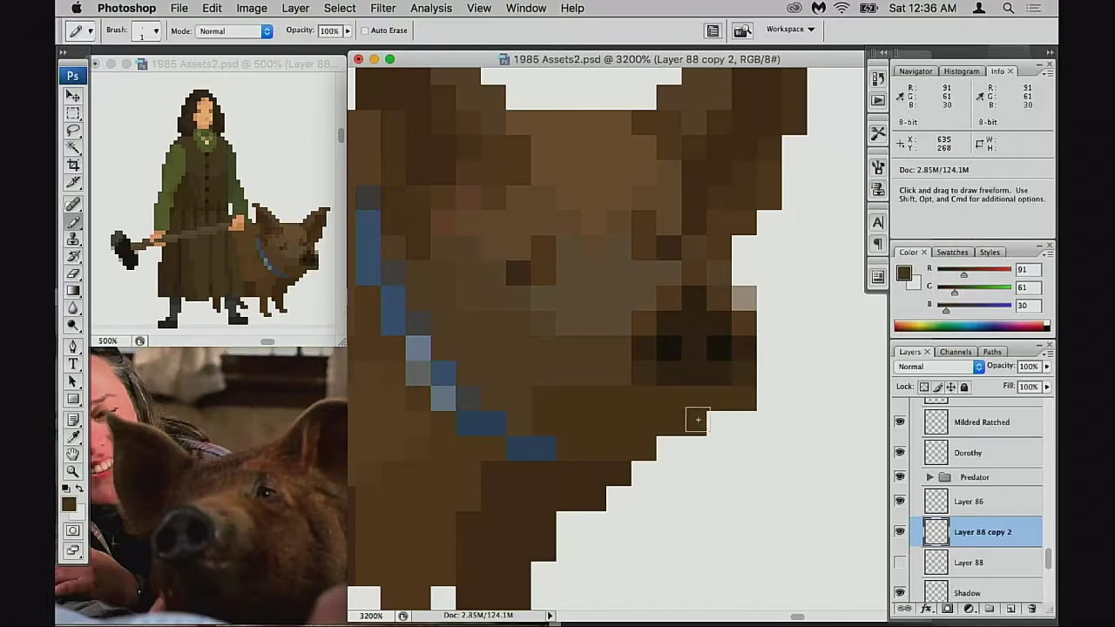
key(e)
click(746, 403)
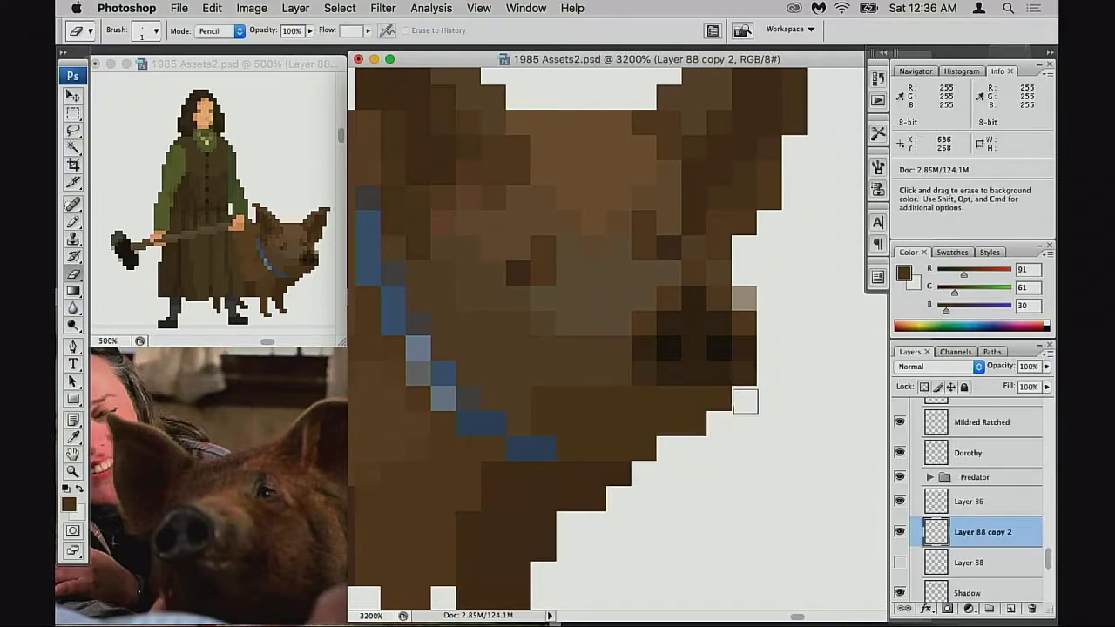
Try erasing the faded pixel at the snout's outer upper corner, undo it and return to the Pencil tool
click(745, 298)
key(super+z)
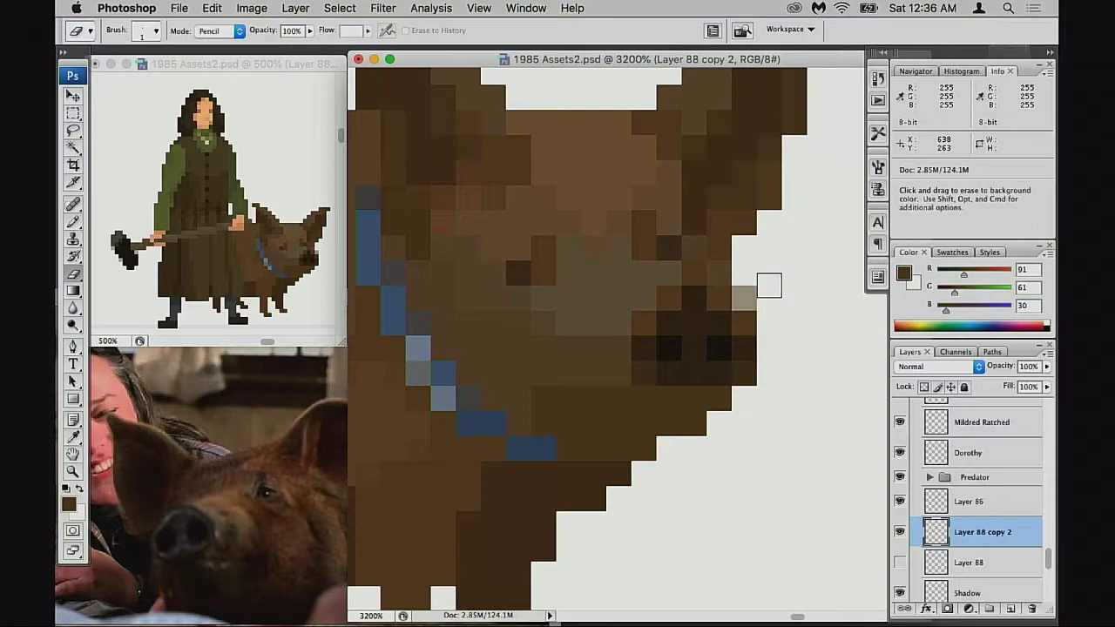
key(b)
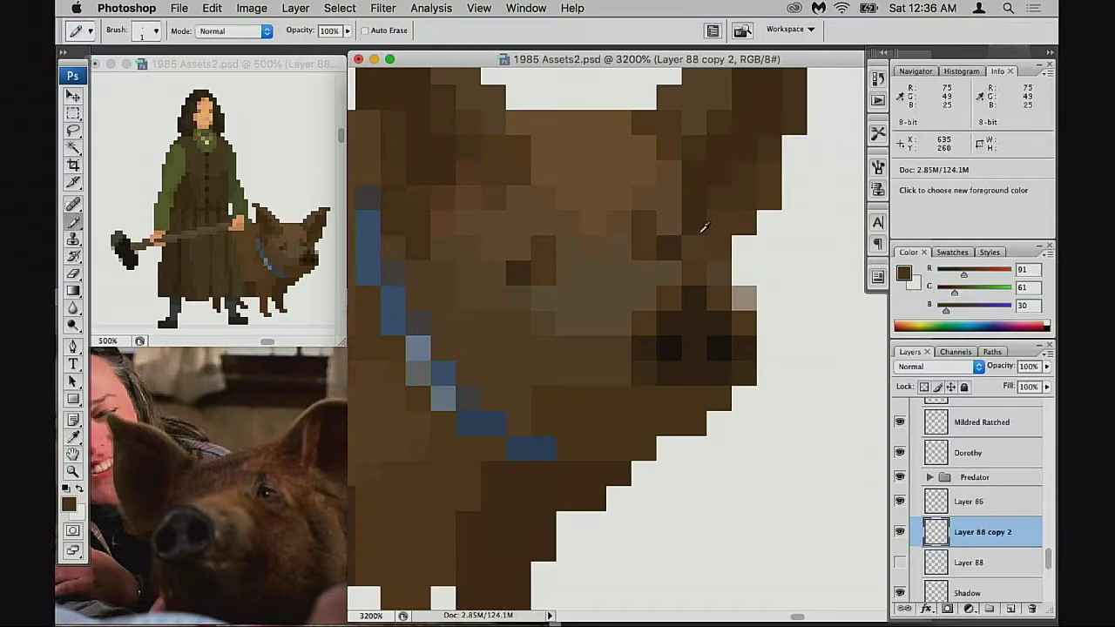
Even out the face-edge pixels between the outer eye and the snout with sampled brown (98, 65, 33)
alt+click(702, 237)
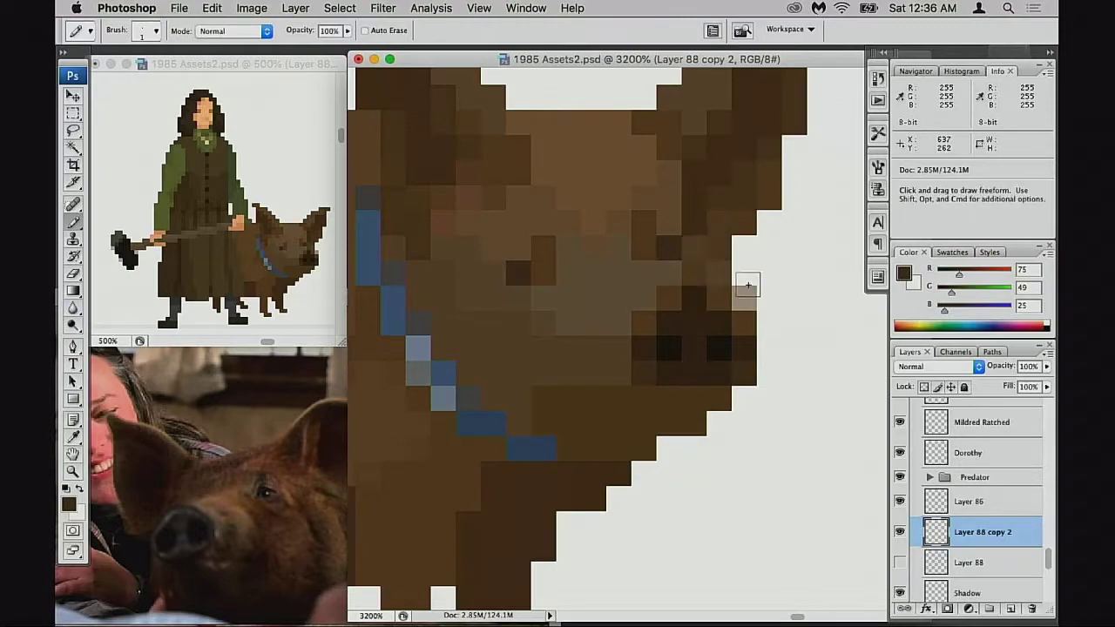
alt+click(706, 234)
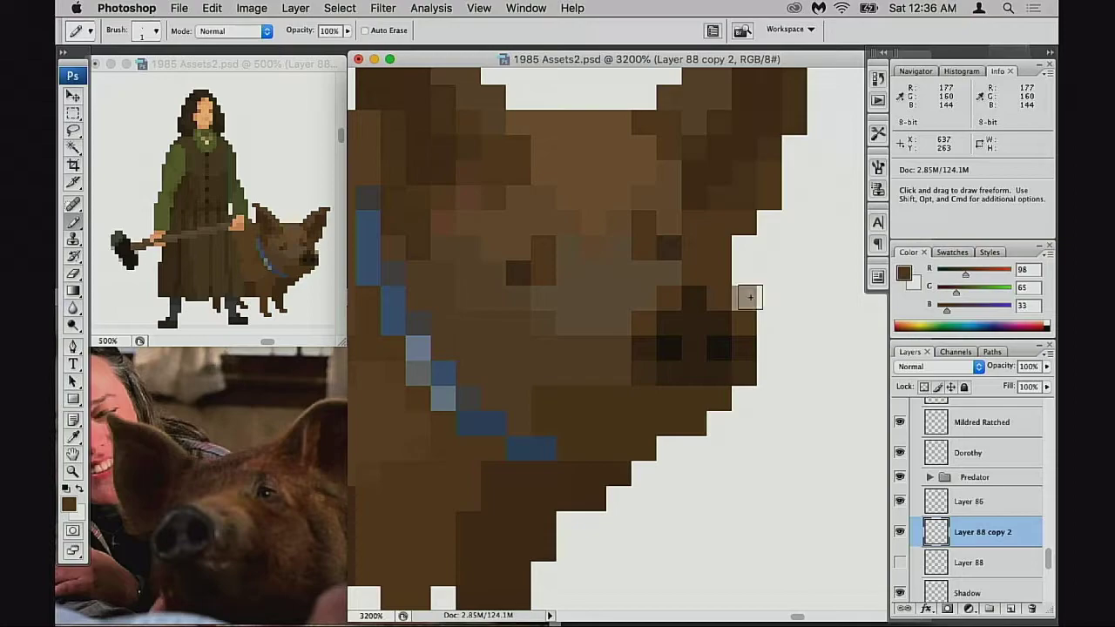
Flip Layer 86 and Layer 88 copy 2 together horizontally so the woman and pig face the other way
alt+click(678, 376)
alt+click(679, 376)
alt+click(682, 380)
alt+click(682, 380)
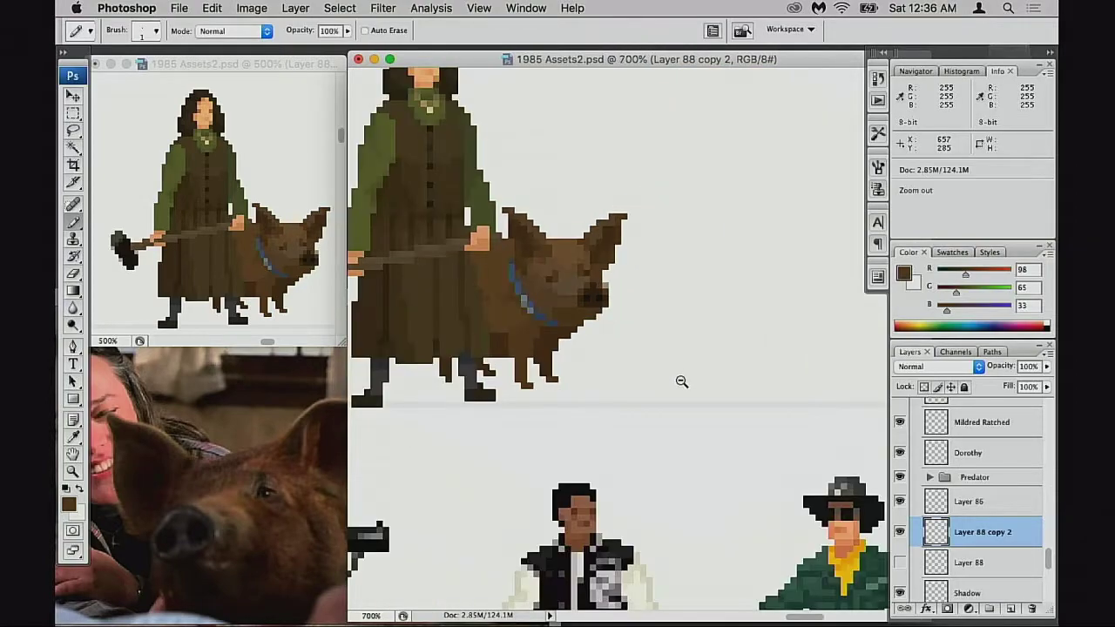
alt+click(681, 380)
alt+click(680, 380)
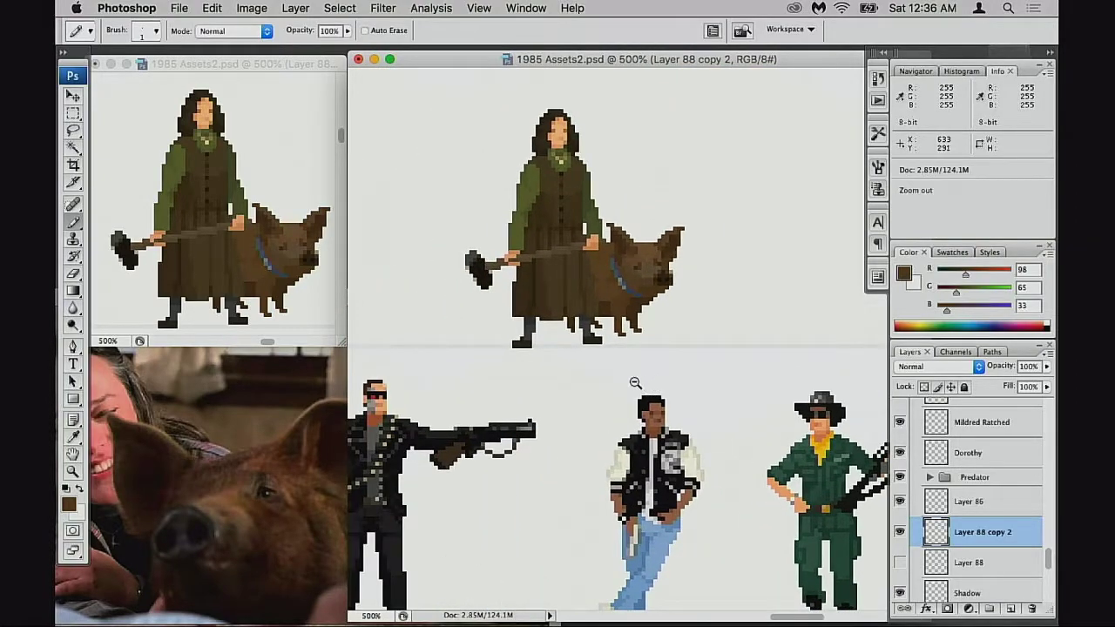
alt+click(635, 383)
shift+click(936, 501)
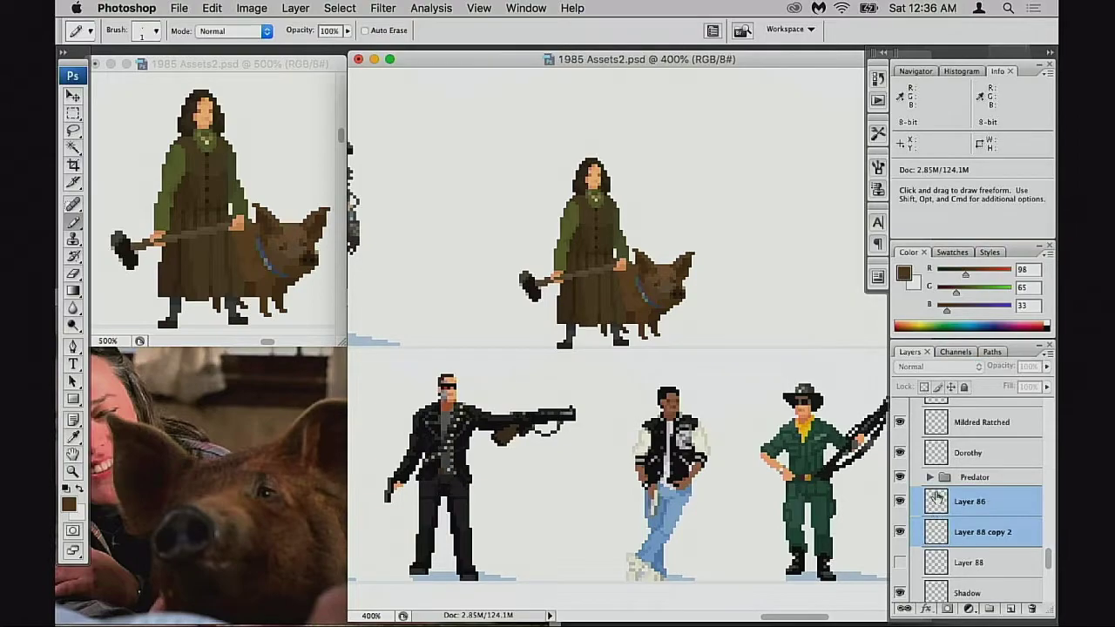
key(super+t)
right_click(590, 269)
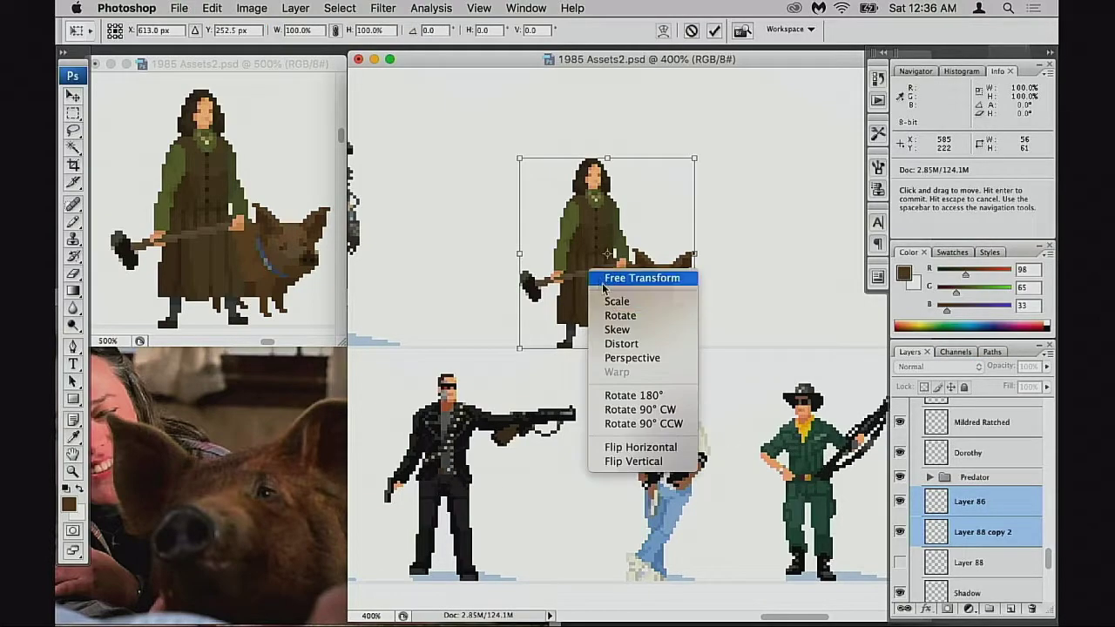
click(670, 447)
key(Return)
key(b)
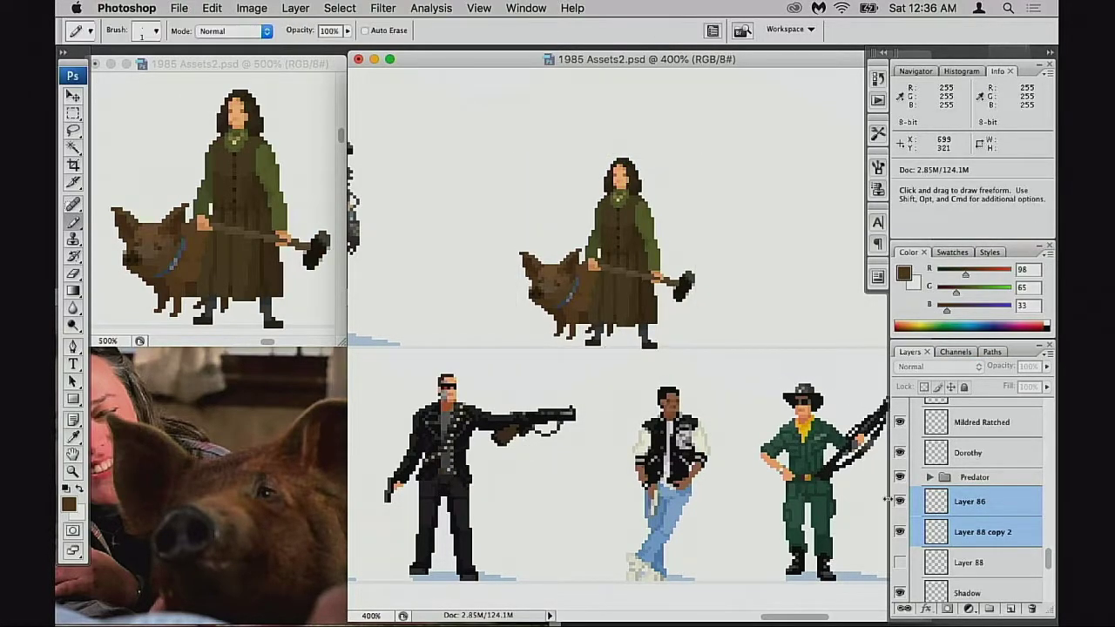
Hide Layer 86 and Layer 88 copy 2 and show the earlier pig on Layer 88
scroll(888, 499, down, 2)
click(900, 494)
click(899, 525)
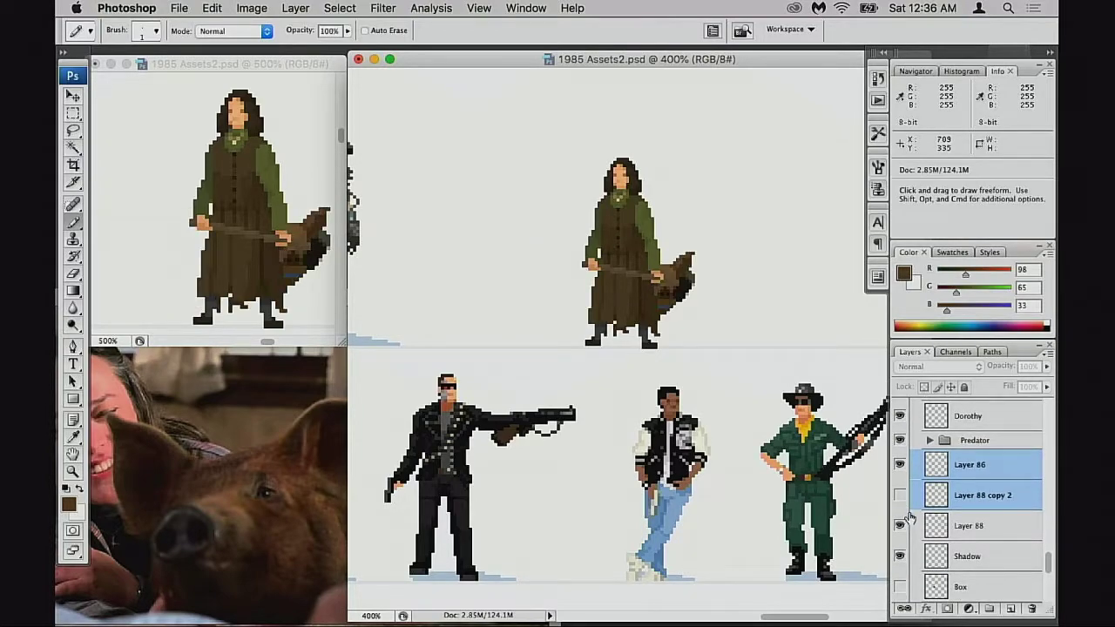
click(899, 525)
click(900, 494)
click(900, 465)
click(900, 525)
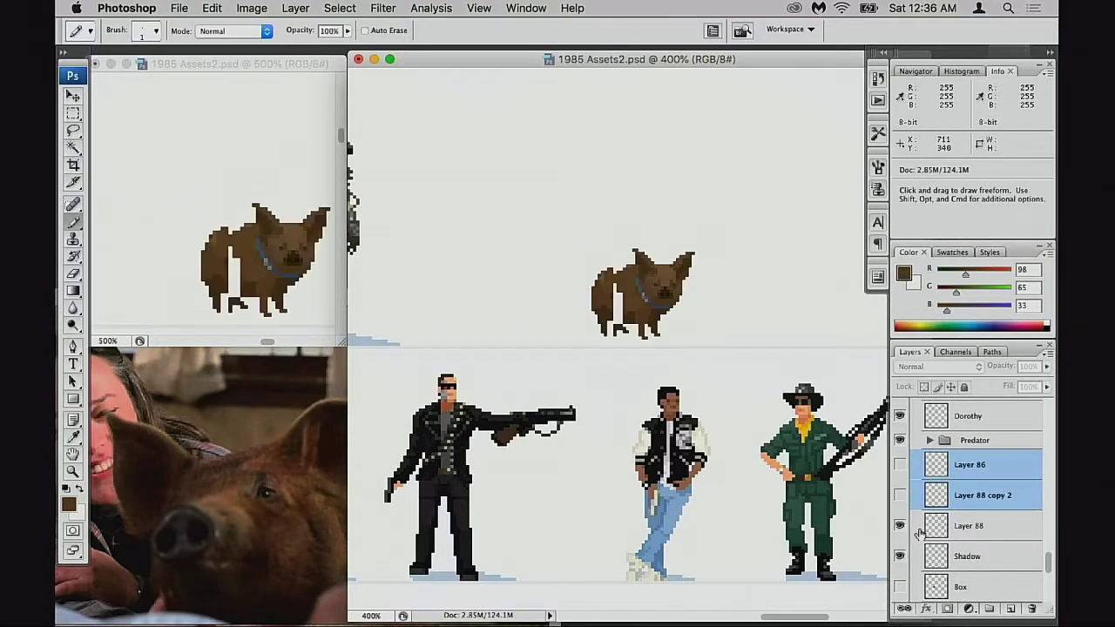
Flip the Layer 88 pig horizontally and return to the Pencil tool
click(930, 525)
key(super+t)
right_click(660, 301)
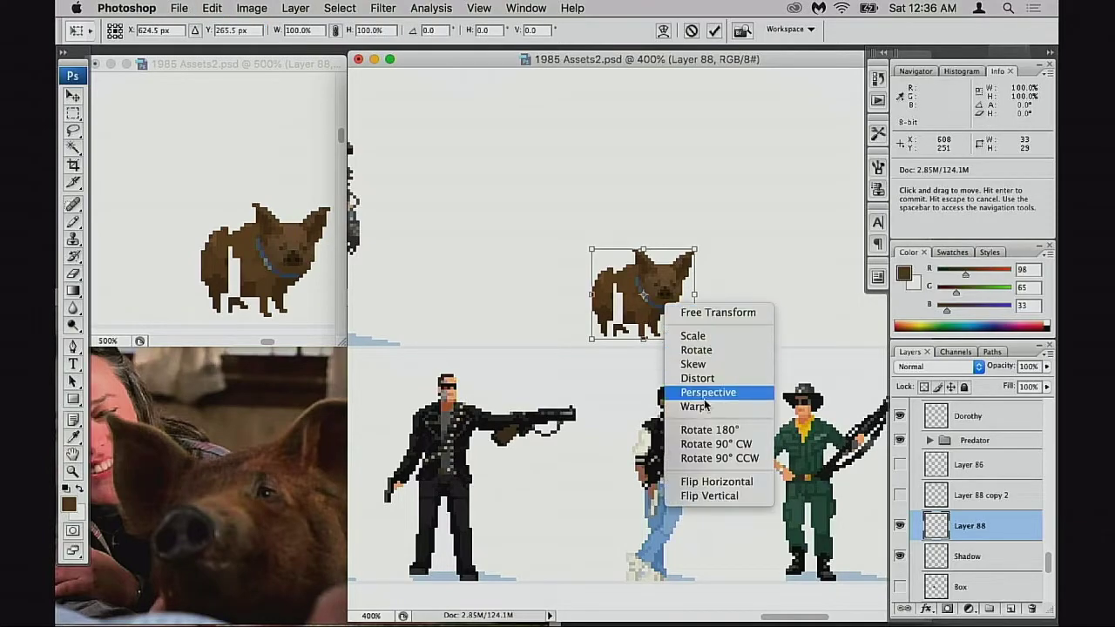
click(701, 480)
key(Return)
key(b)
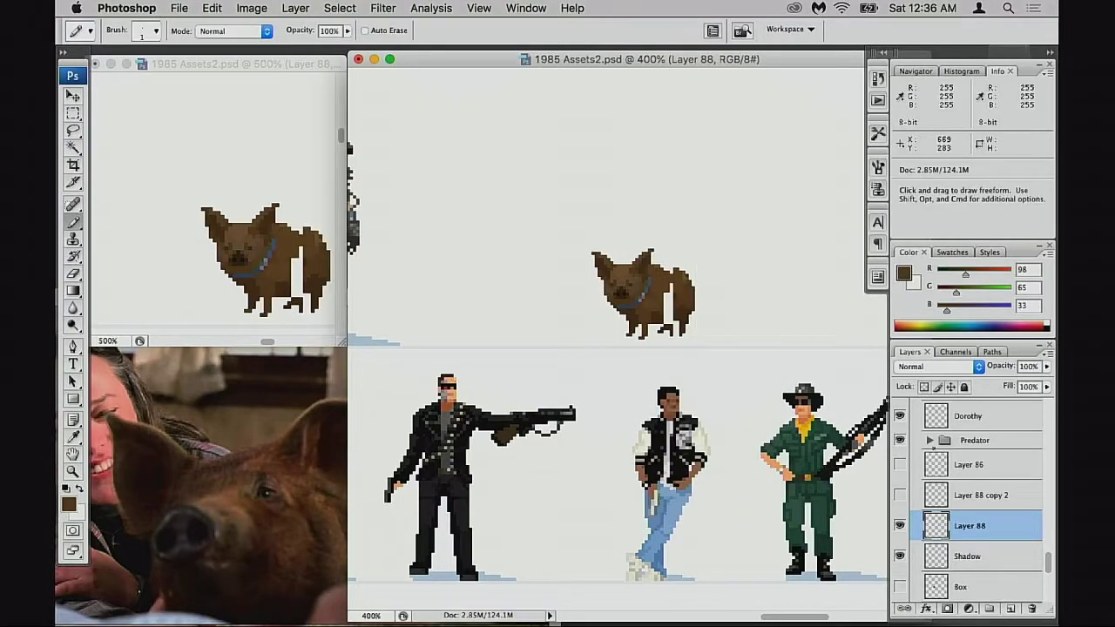
With Layer 88 copy 2 and Layer 86 shown again, overlay the Layer 88 pig on the copy and stack it directly above
click(900, 494)
key(v)
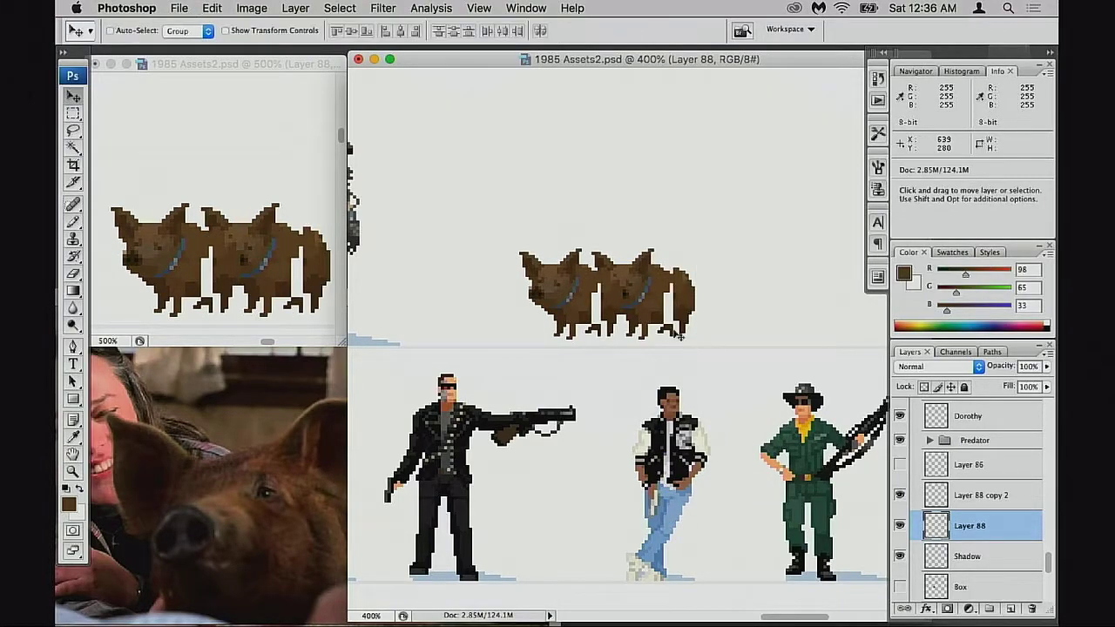
drag(666, 327, 593, 321)
drag(922, 529, 901, 493)
click(898, 470)
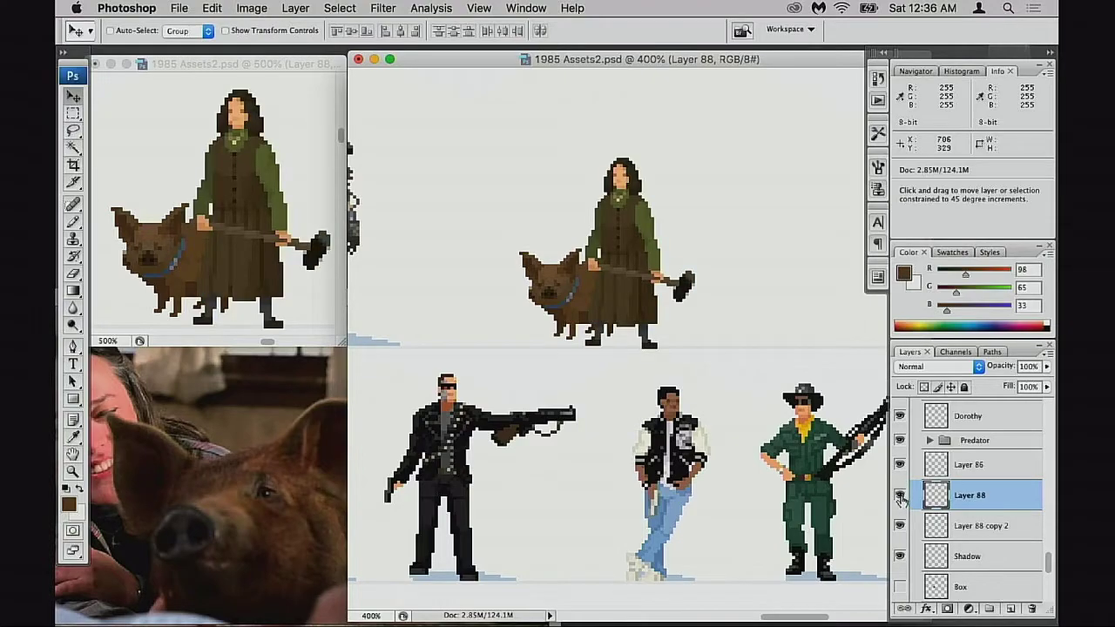
Compare the two pig versions by toggling Layer 88 and Layer 88 copy 2, leaving only the copy shown
click(899, 496)
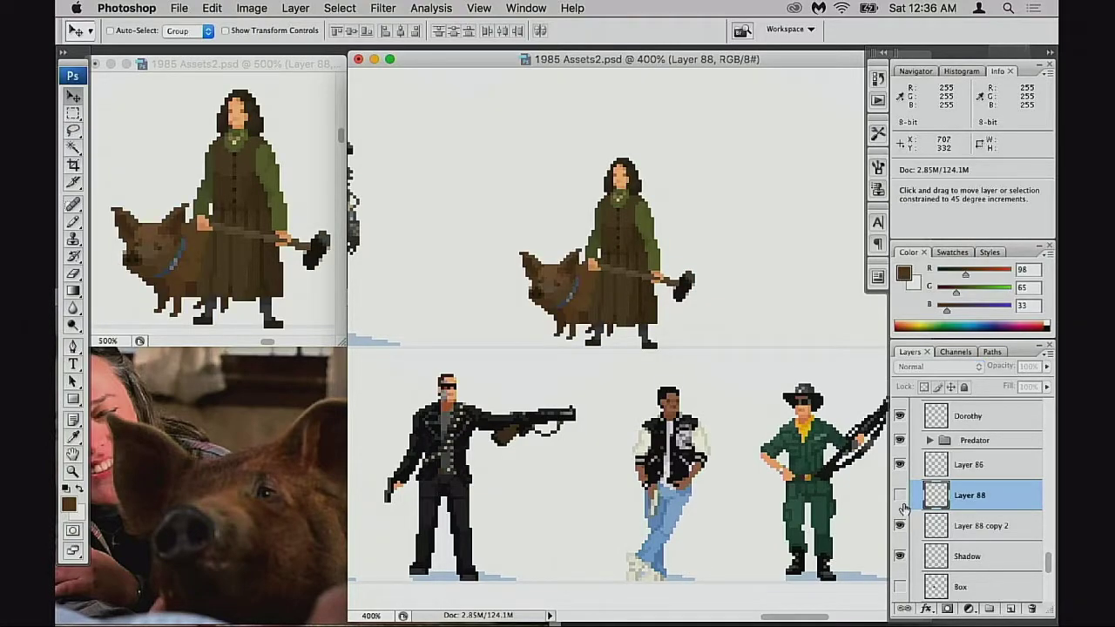
click(903, 508)
click(903, 525)
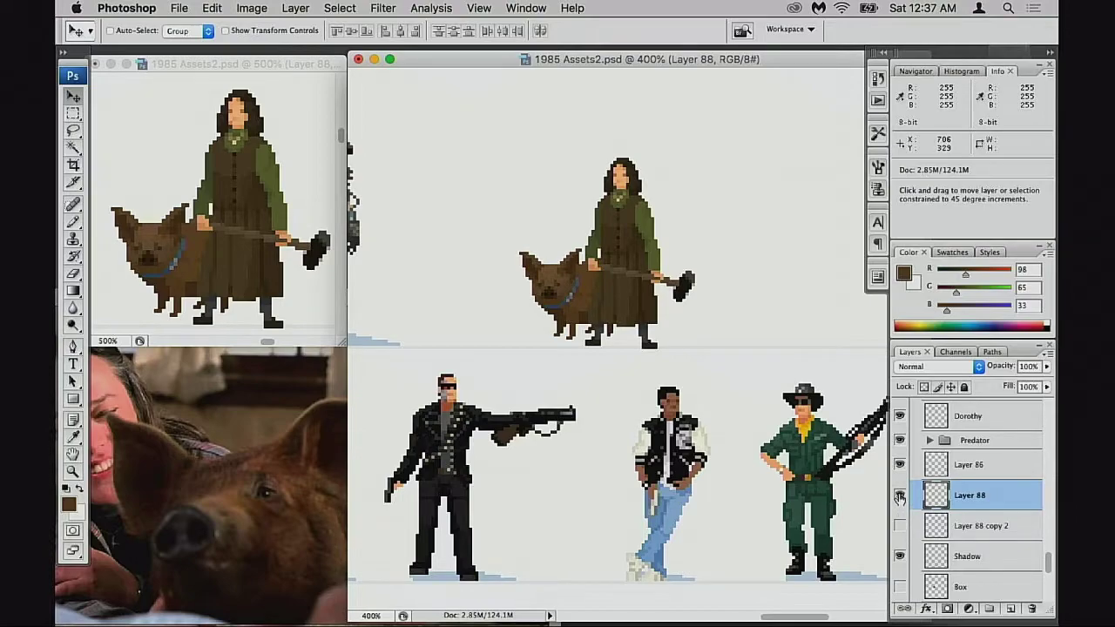
click(899, 497)
click(900, 497)
click(900, 505)
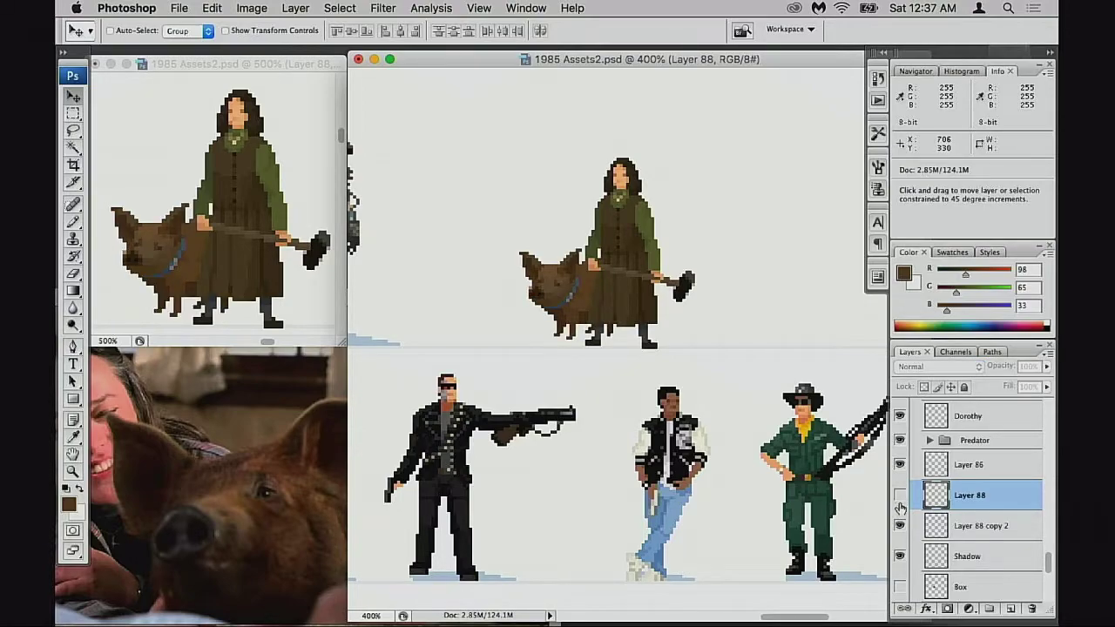
Erase the faded pixel at the snout's outer upper corner on Layer 88 copy 2
drag(529, 241, 649, 357)
key(e)
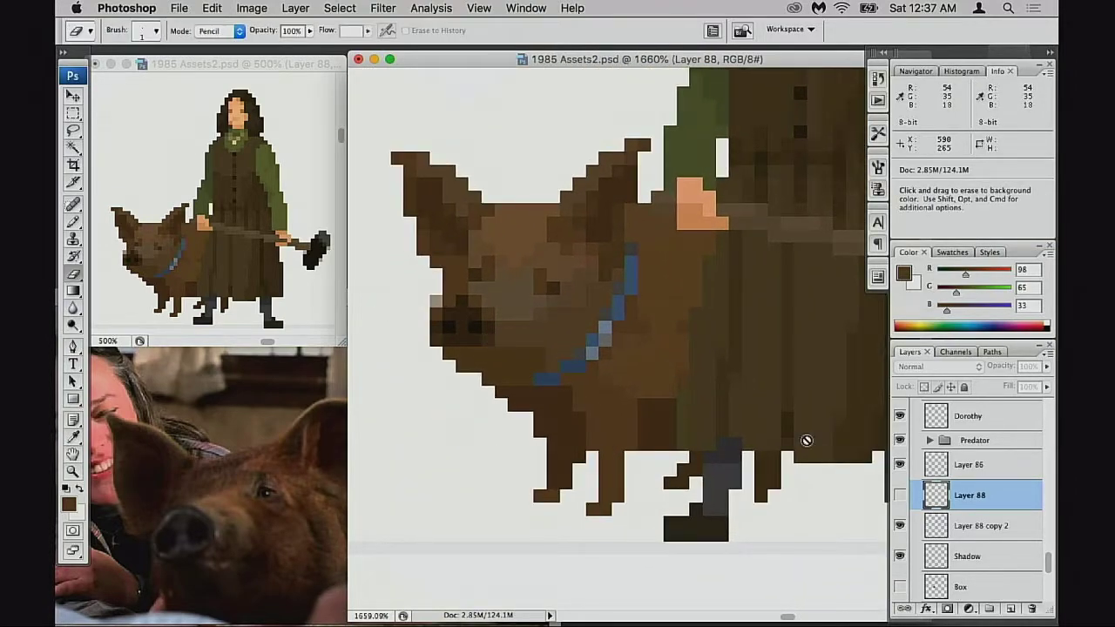
key(alt+bracketleft)
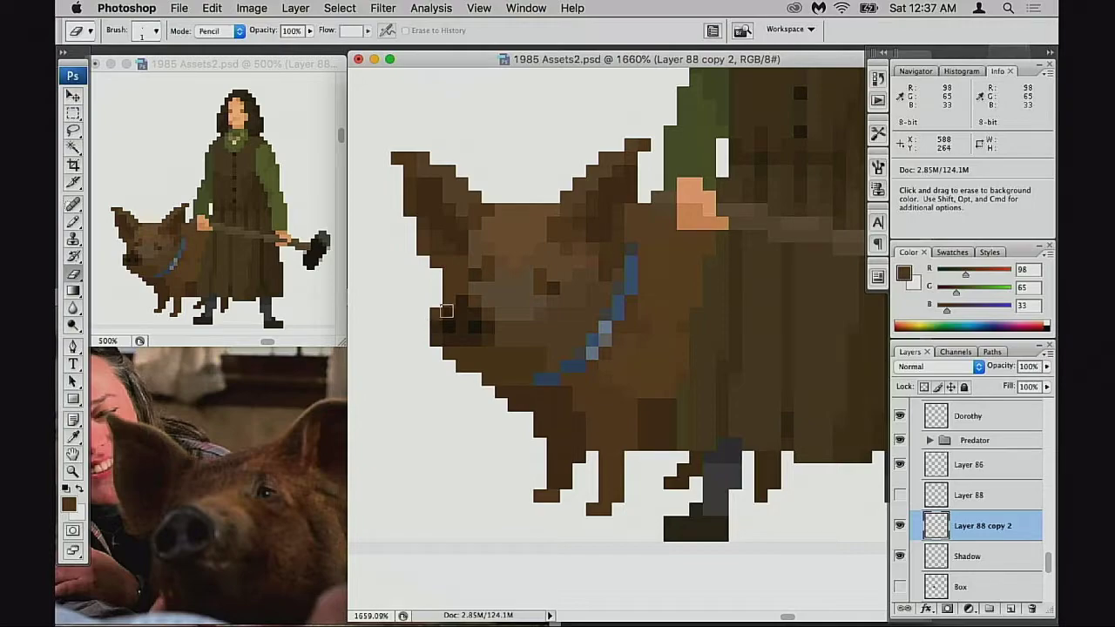
Try darkening the snout's top with sampled (54, 35, 18) and adding a mouth line, also in softer (75, 49, 25)
key(b)
alt+click(455, 301)
click(448, 301)
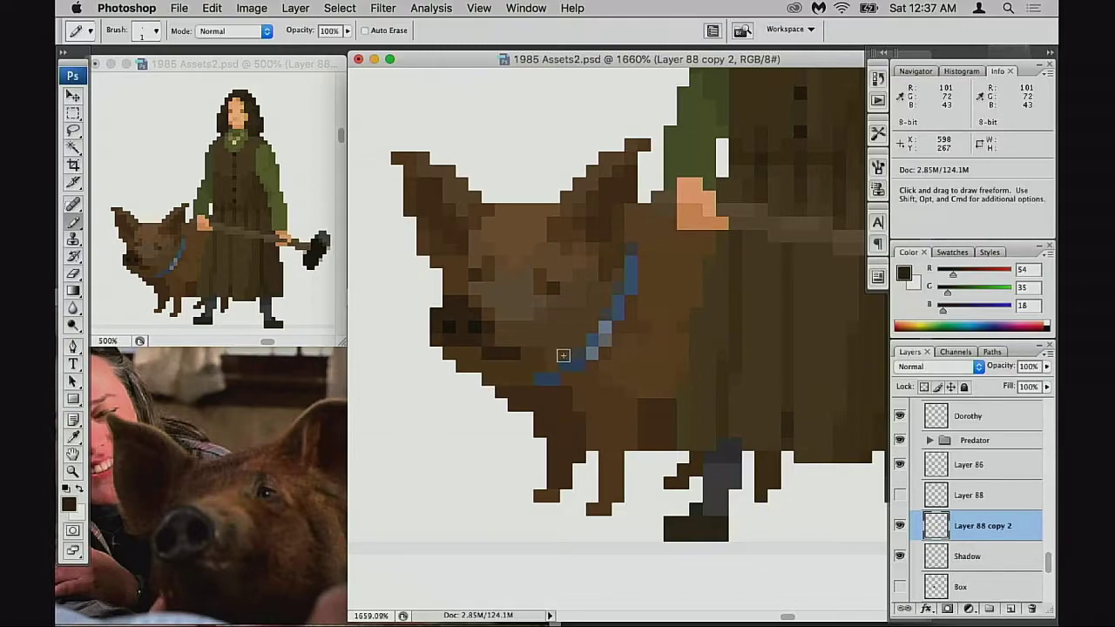
alt+click(498, 337)
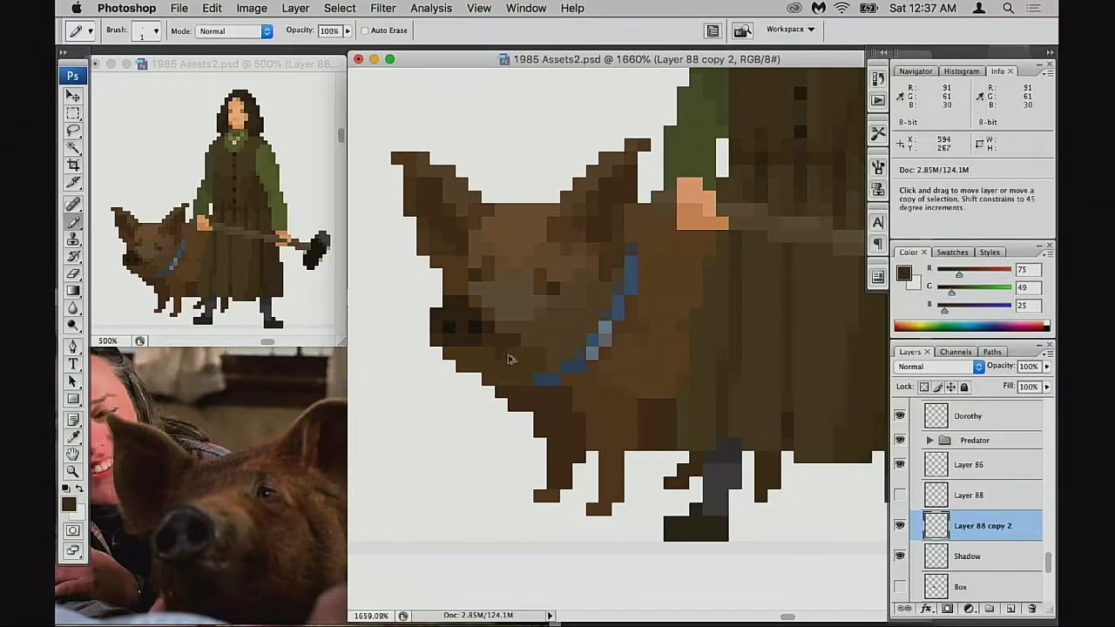
click(489, 351)
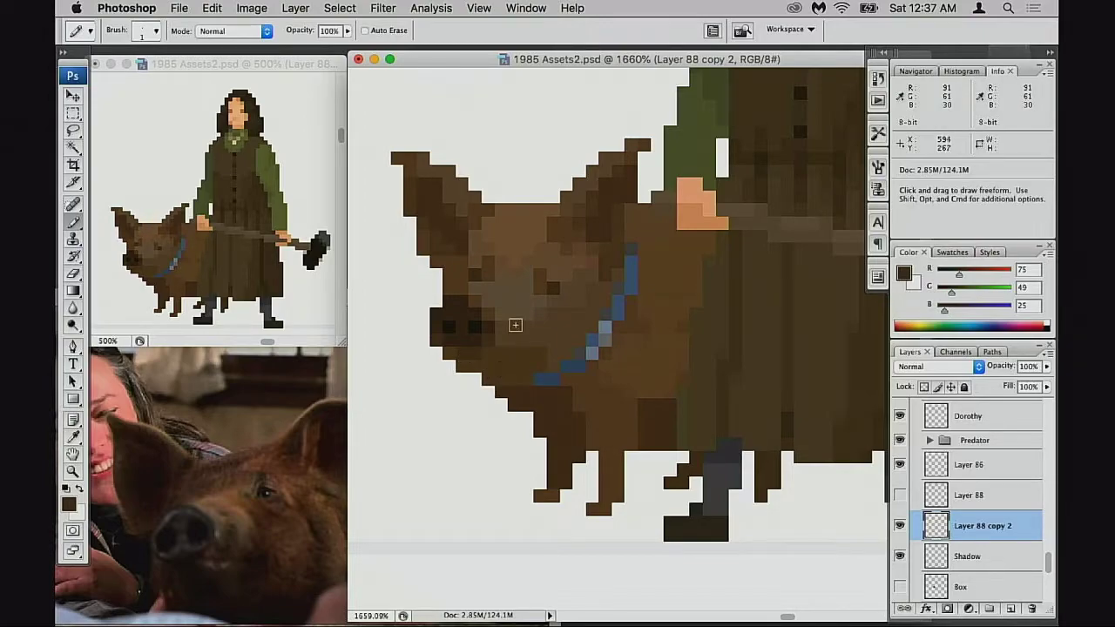
Recolour the pixels along the snout's top with sampled browns (98, 65, 33), (113, 91, 70) and (105, 79, 55)
alt+click(488, 304)
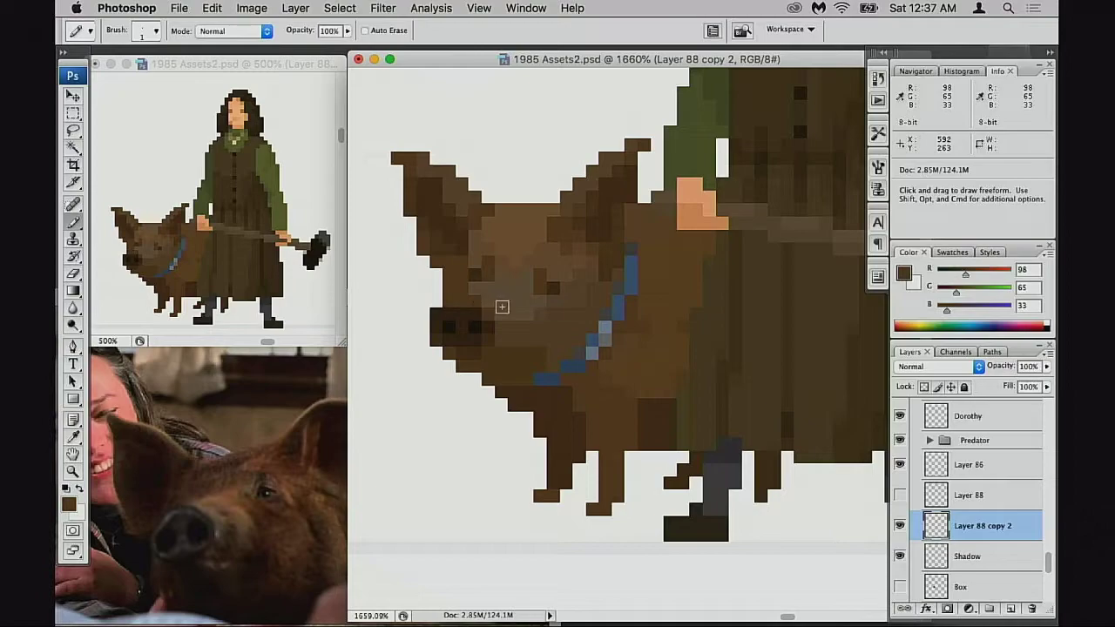
alt+click(507, 309)
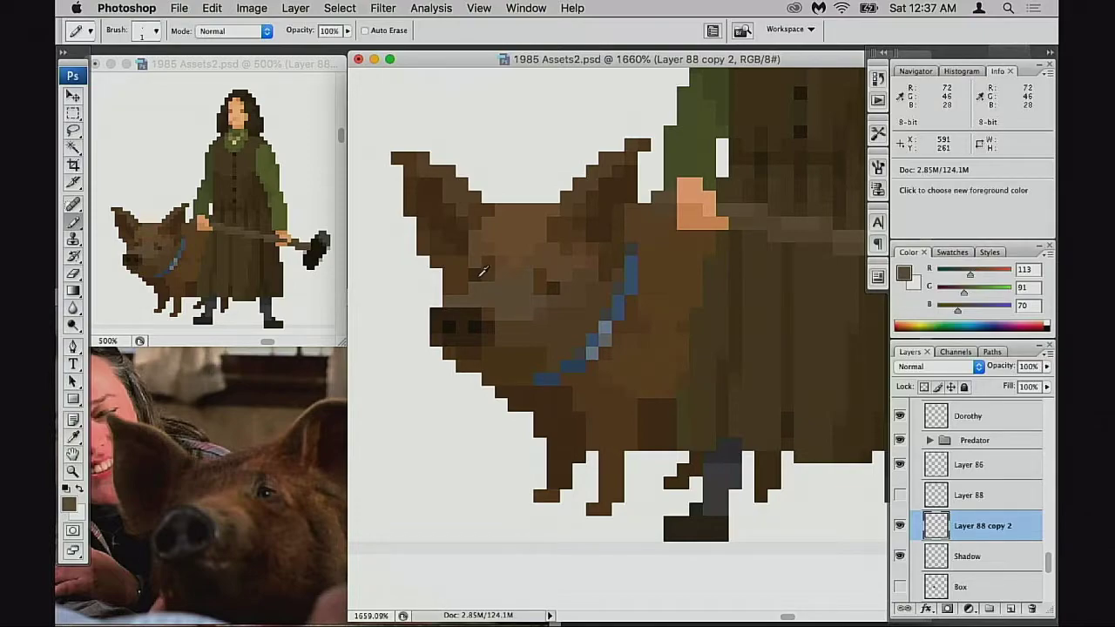
alt+click(550, 299)
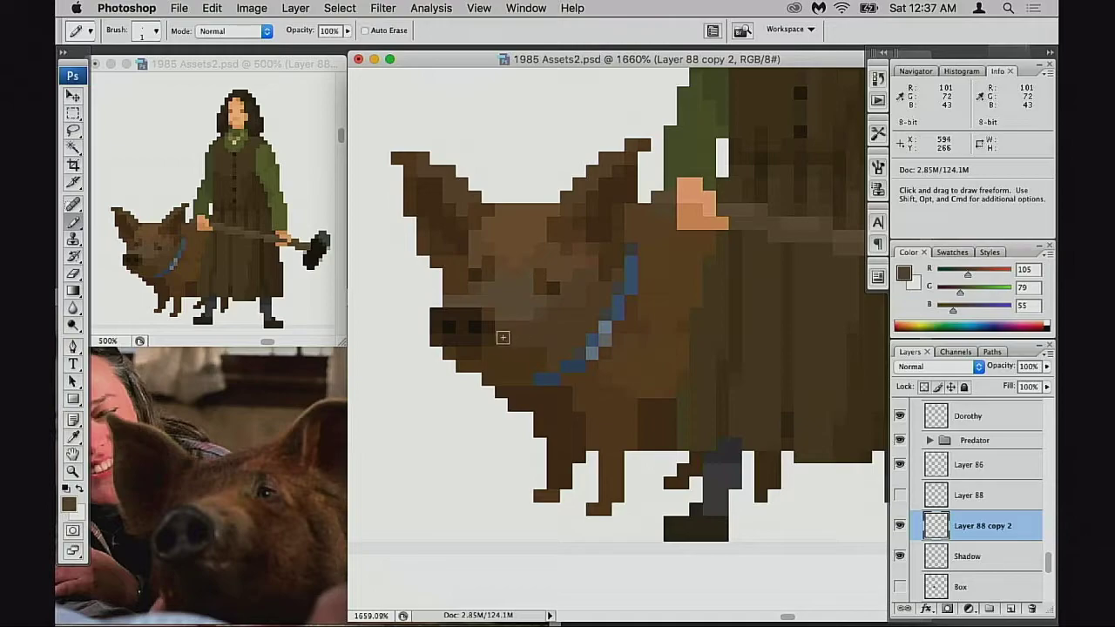
Erase the outer stair-step pixels along the chin from the snout down to the neck
key(e)
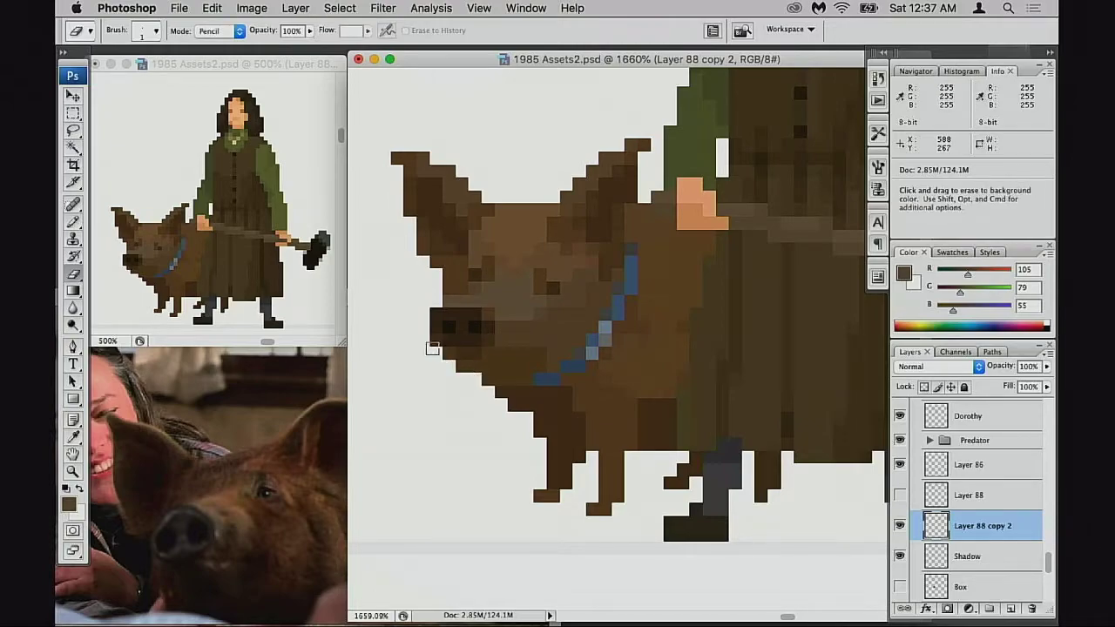
drag(449, 364, 496, 396)
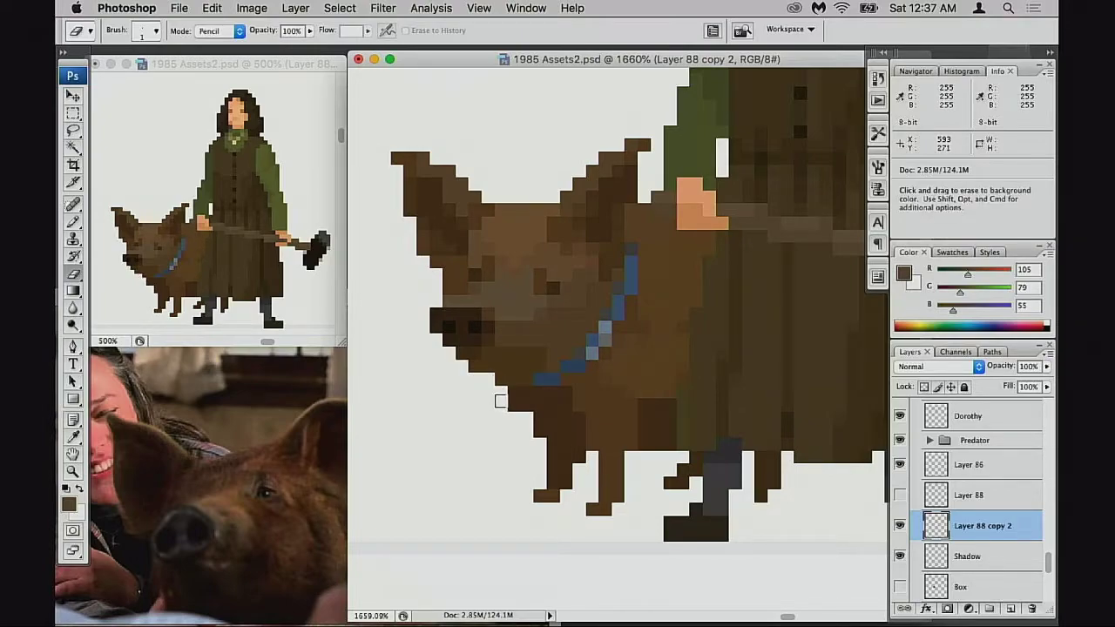
Select the snout and mouth area, shift it one pixel outward from the face and deselect it
key(m)
drag(418, 296, 510, 370)
key(super+Left)
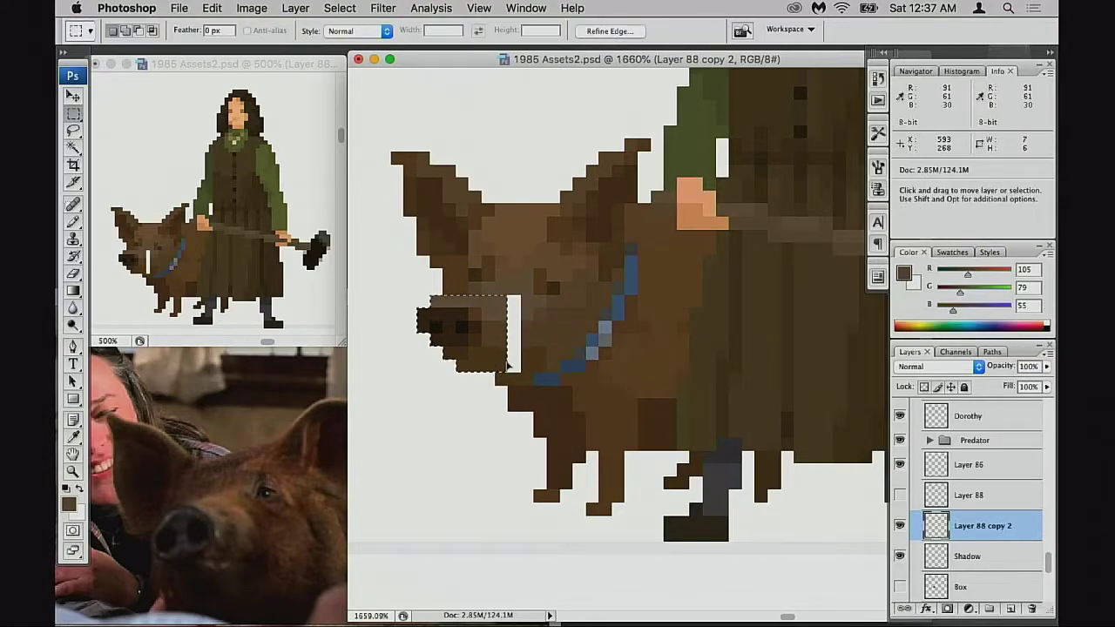
key(super+d)
key(b)
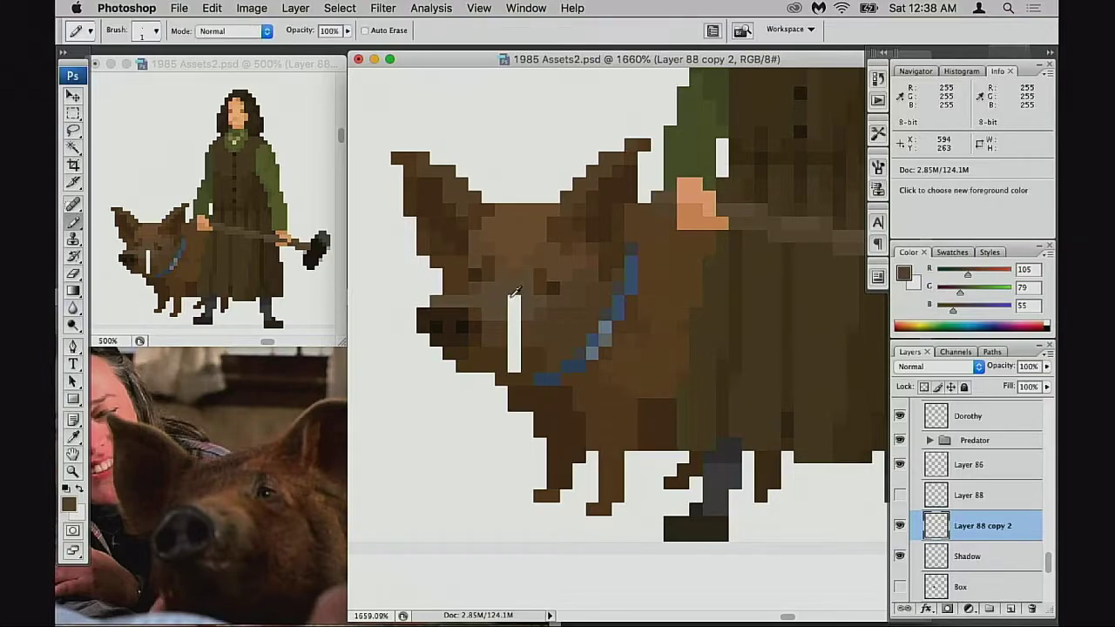
Fill the one-pixel gap behind the shifted snout with neighbouring browns, using (91, 61, 30) near the jaw
alt+click(516, 309)
alt+click(522, 338)
drag(514, 326, 512, 351)
alt+click(507, 366)
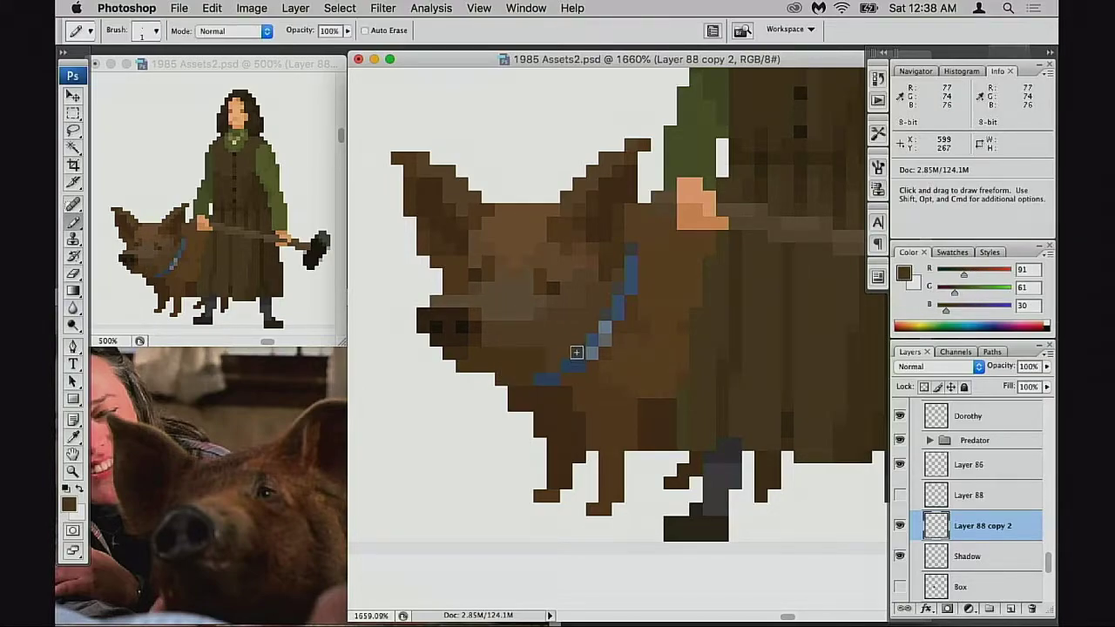
Trim the chin by a pixel and square off the snout's lower outer edge with sampled (75, 49, 25) and (54, 35, 18)
key(e)
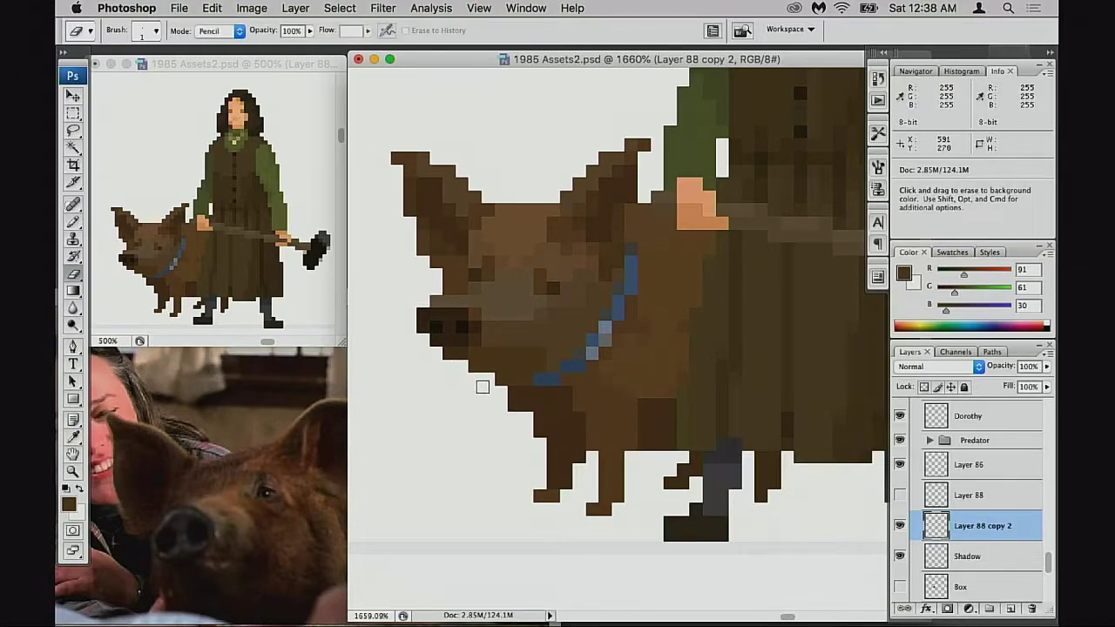
key(b)
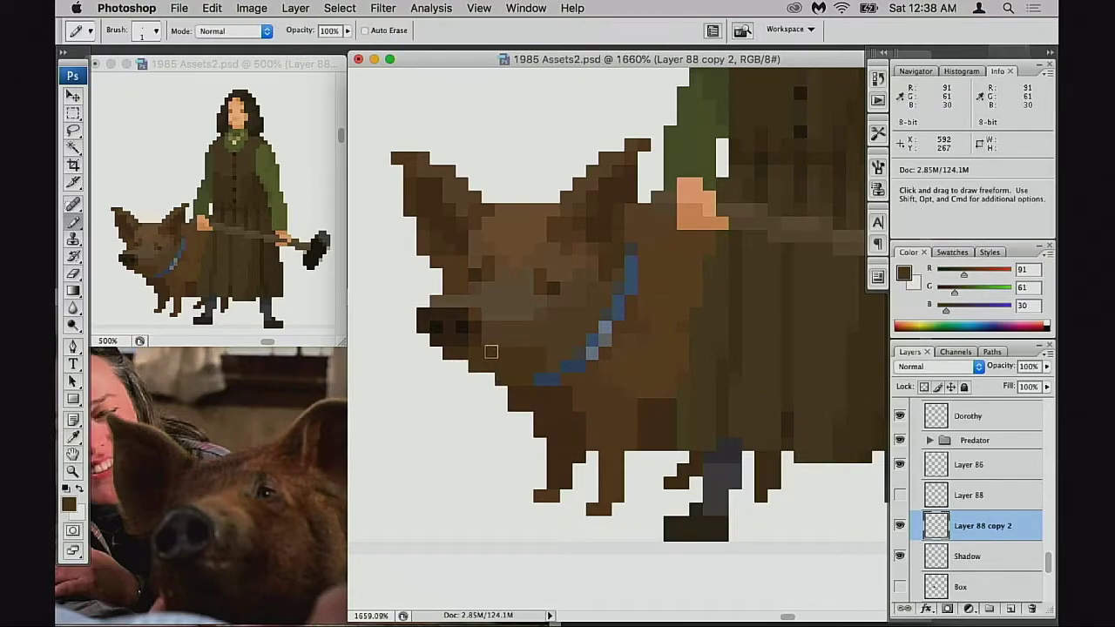
alt+click(452, 346)
click(438, 352)
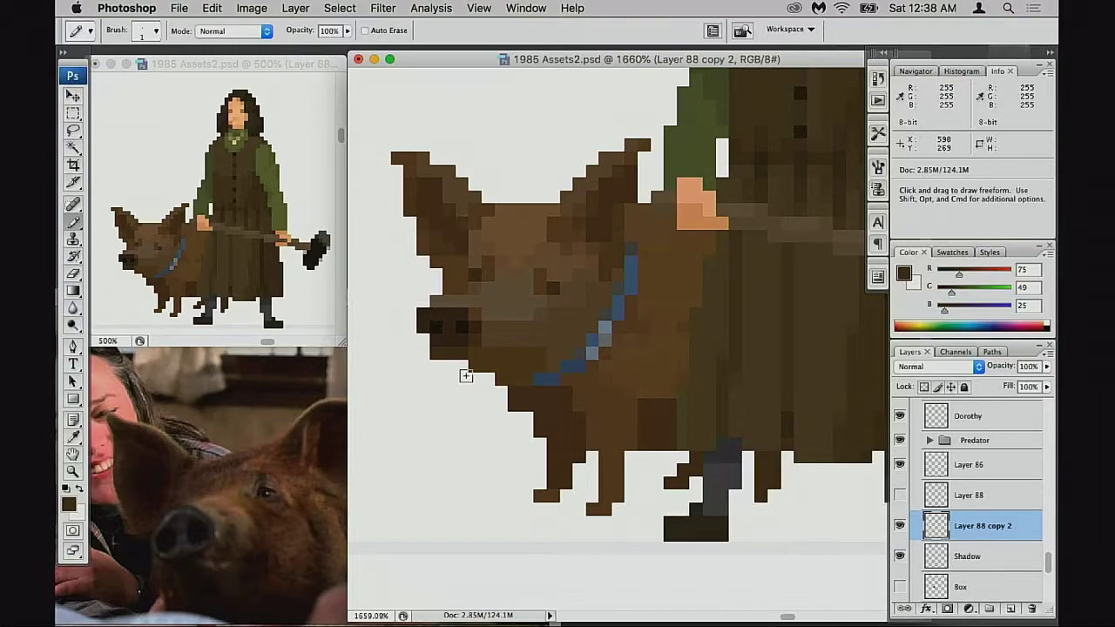
alt+click(435, 330)
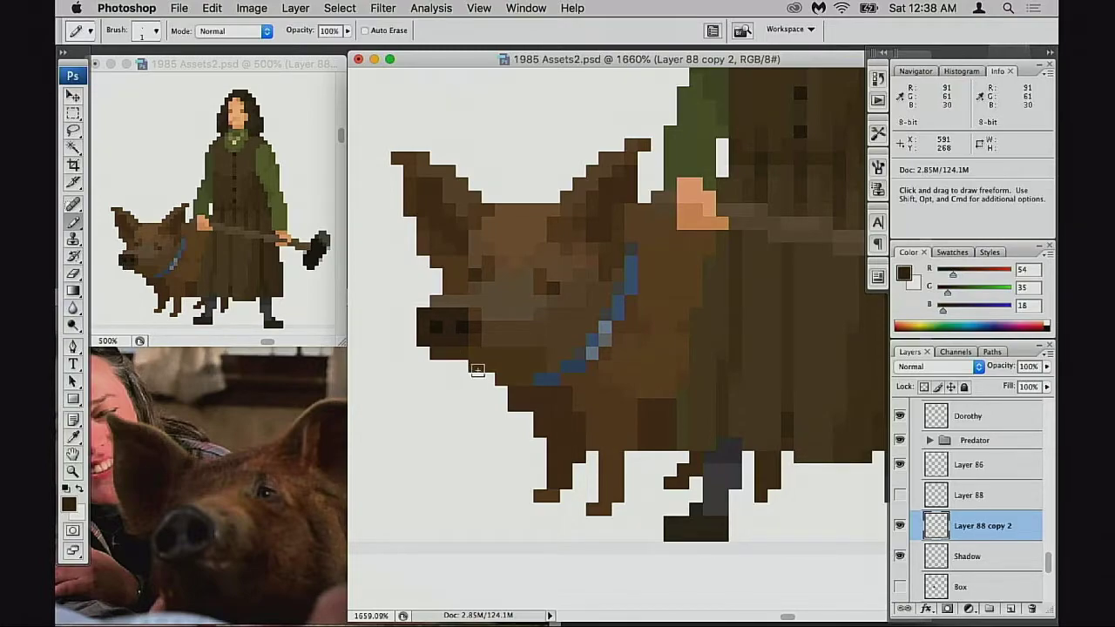
Undo the snout shift and all the painting done after it, back to the selection around the snout
key(super+alt+z)
key(super+alt+z)
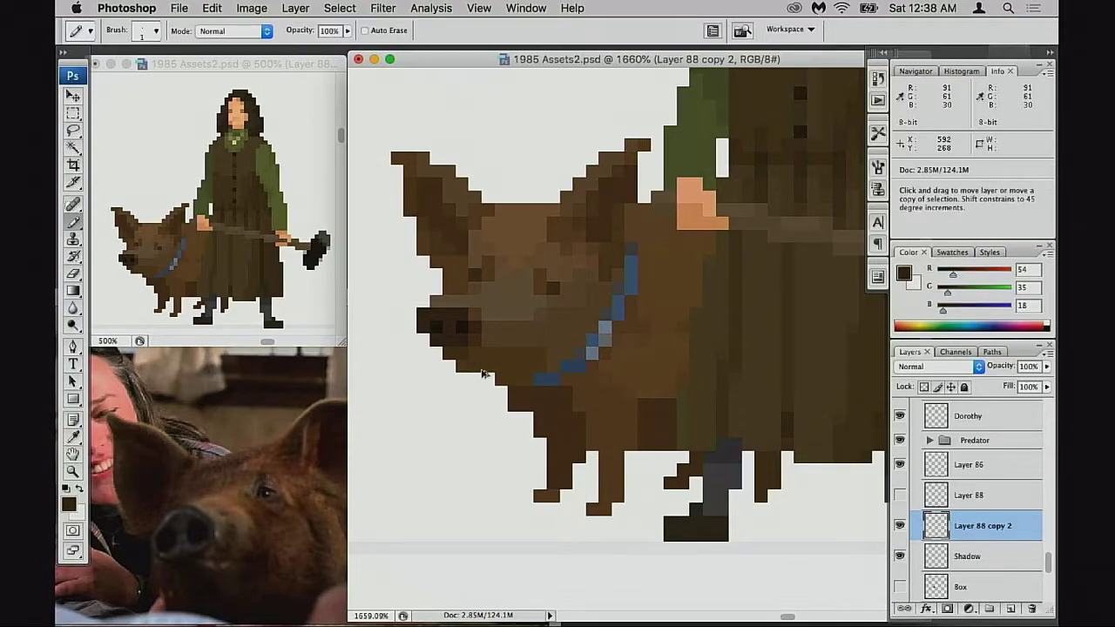
key(super+alt+z)
key(super+alt+z)
key(super+alt+z)
key(super+alt+z)
key(super+alt+z)
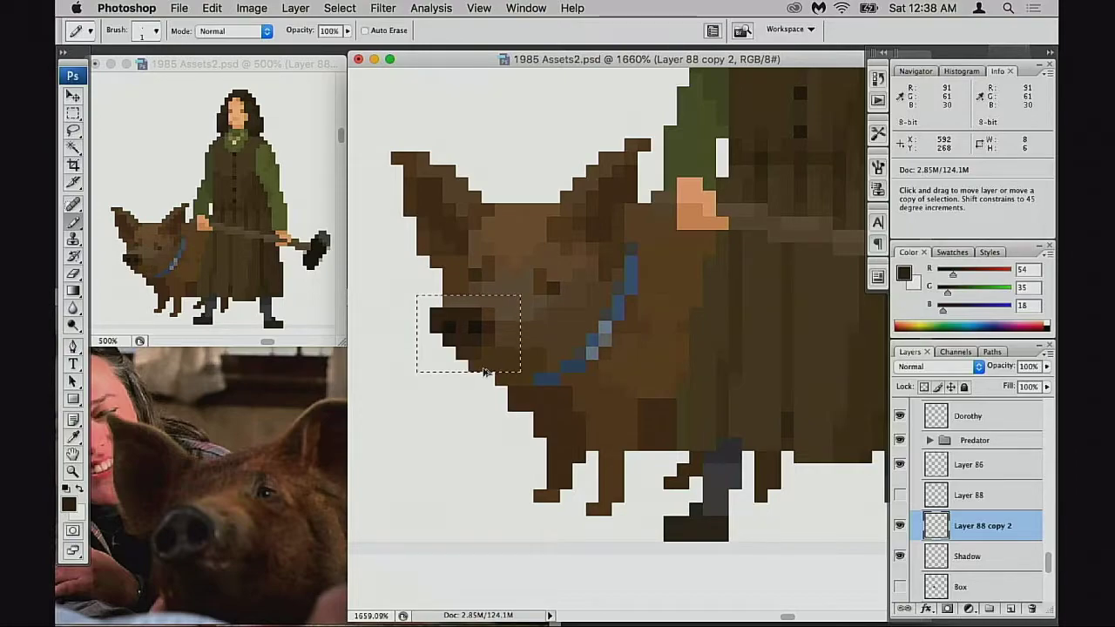
Deselect the snout area and erase the outermost pixel of the pig's face just above the snout
scroll(550, 368, up, 2)
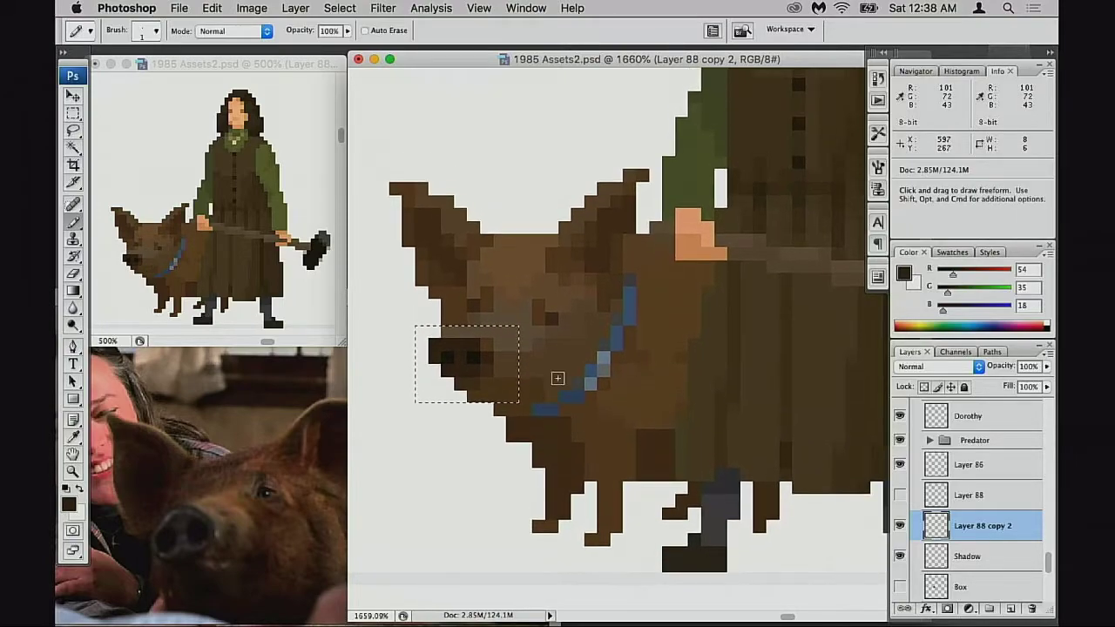
key(e)
key(super+d)
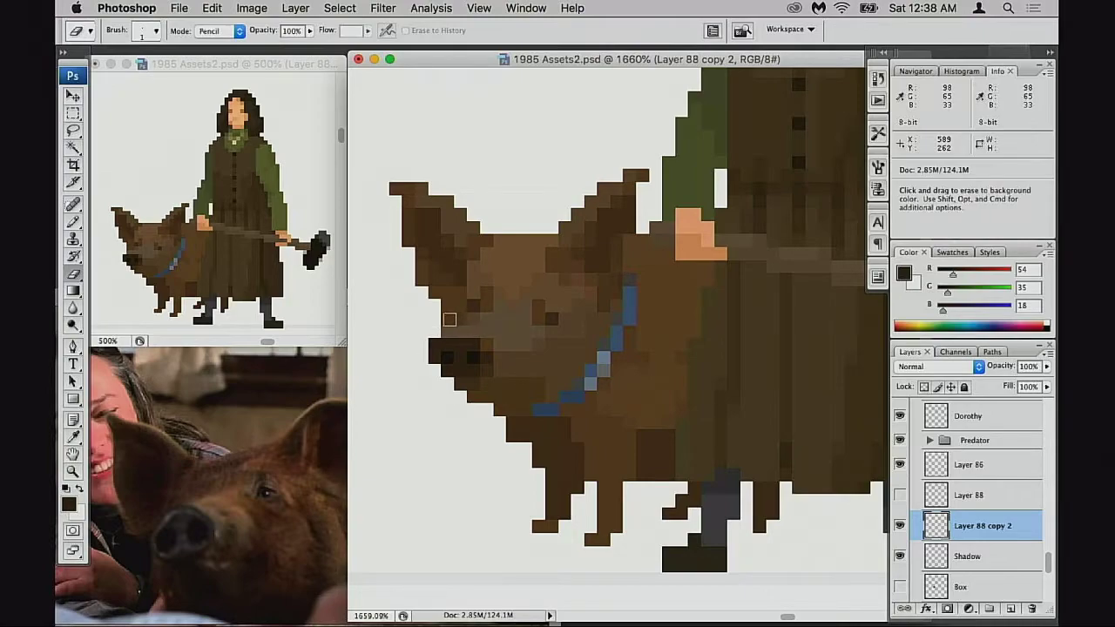
key(super+z)
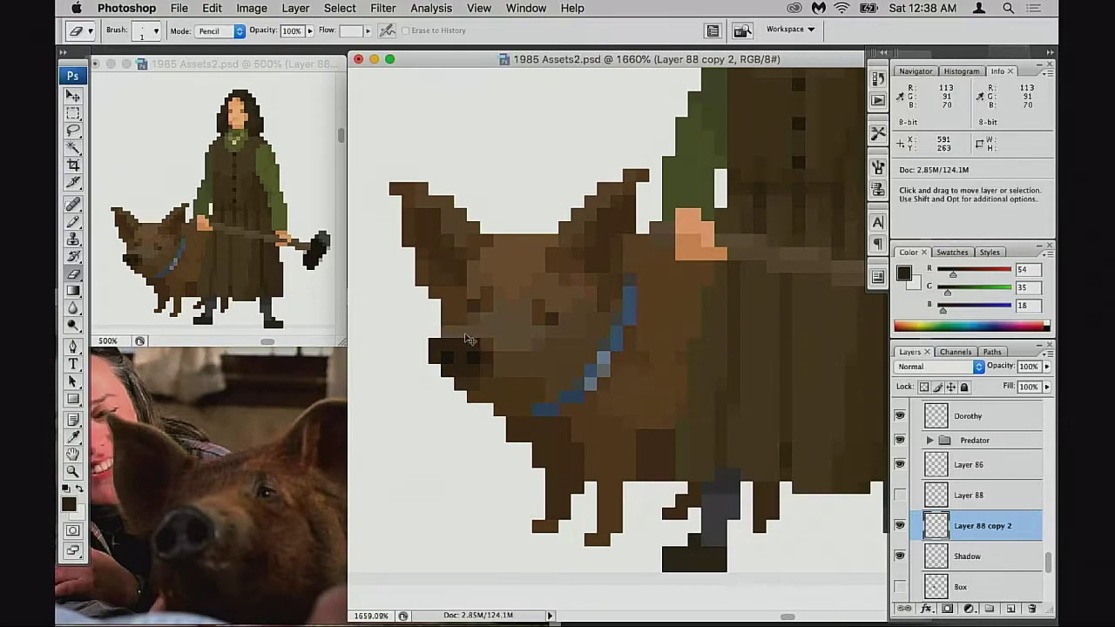
click(447, 320)
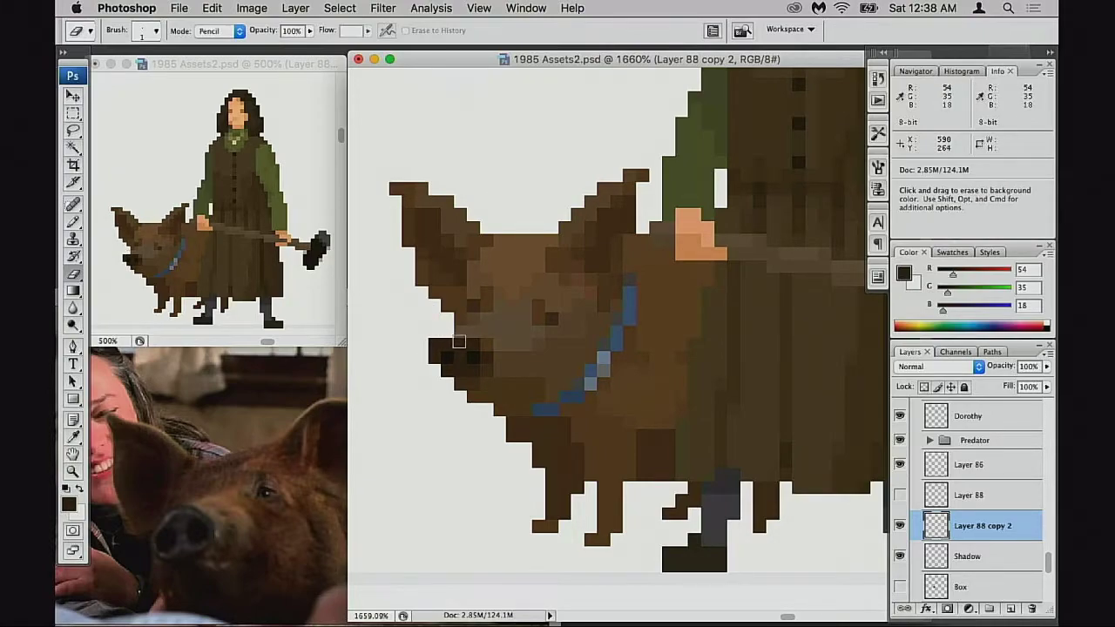
key(super+z)
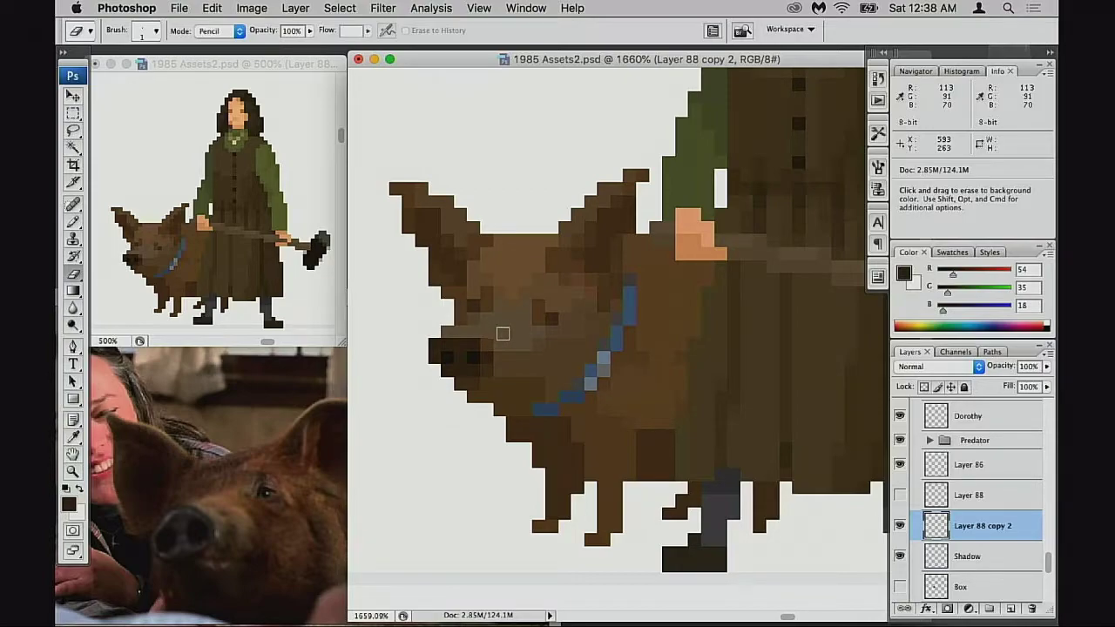
Touch up the ear base with sampled (85, 56, 28), the outer nostril with (27, 17, 9) and the snout's upper edge with (113, 91, 70)
key(b)
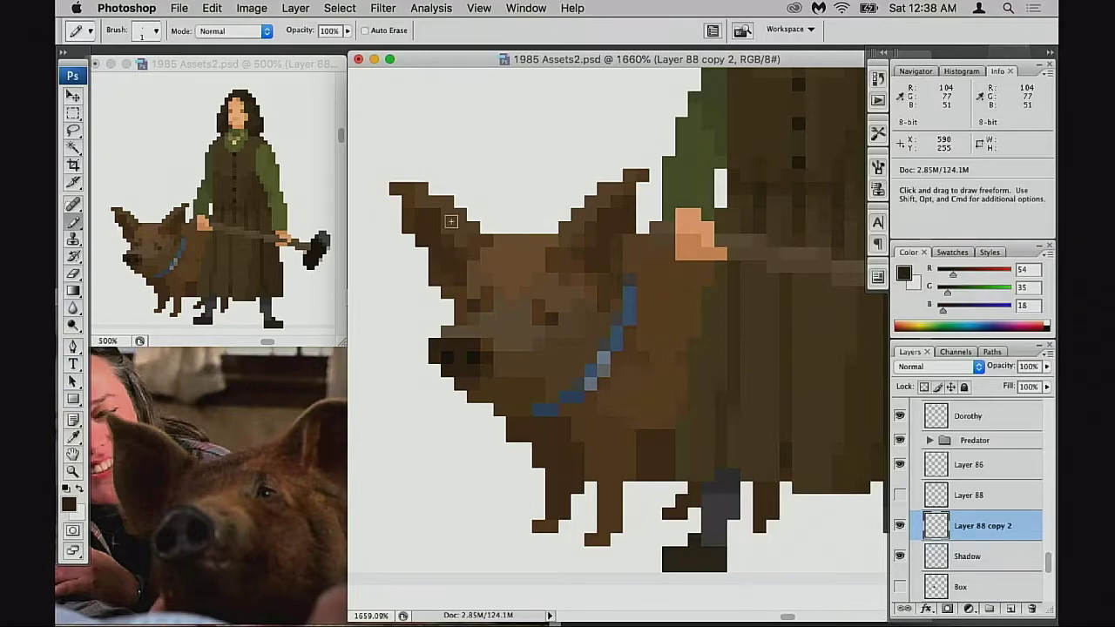
alt+click(457, 254)
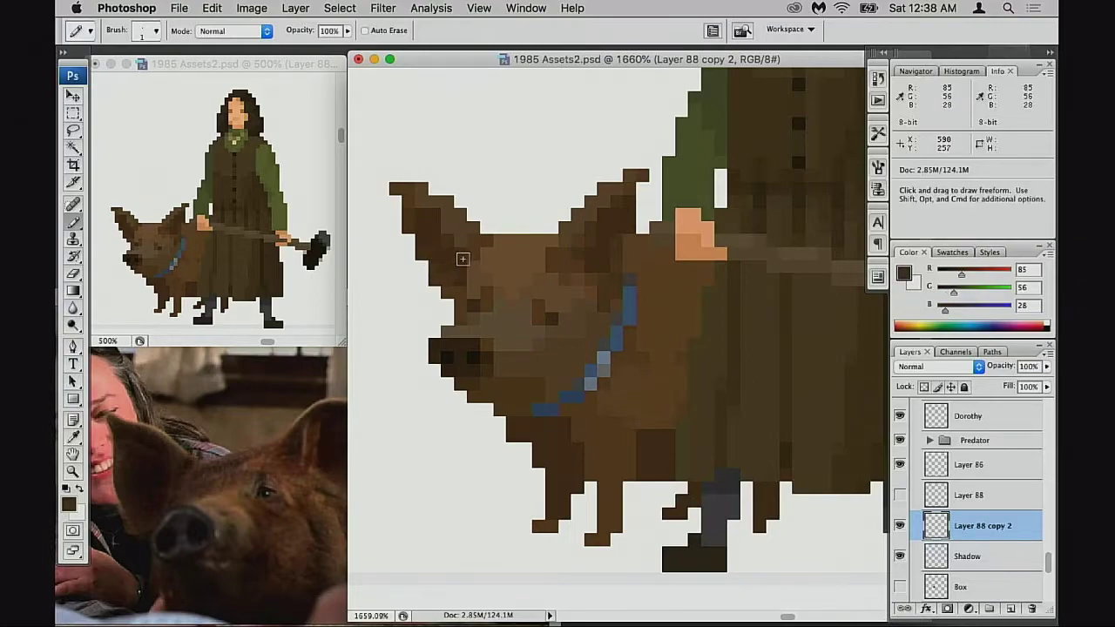
key(e)
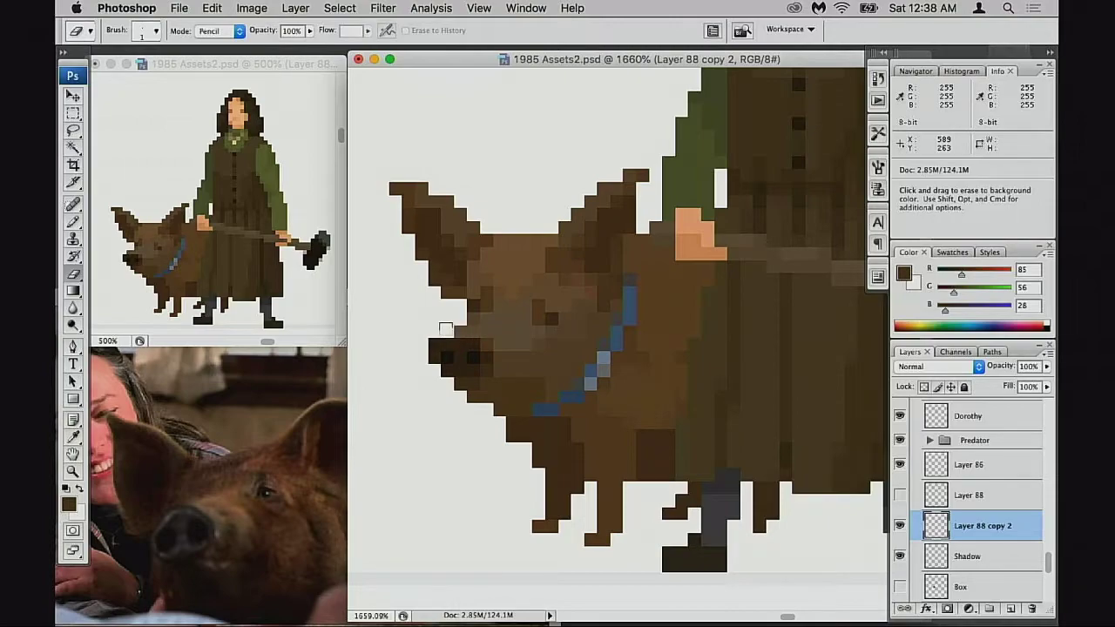
key(b)
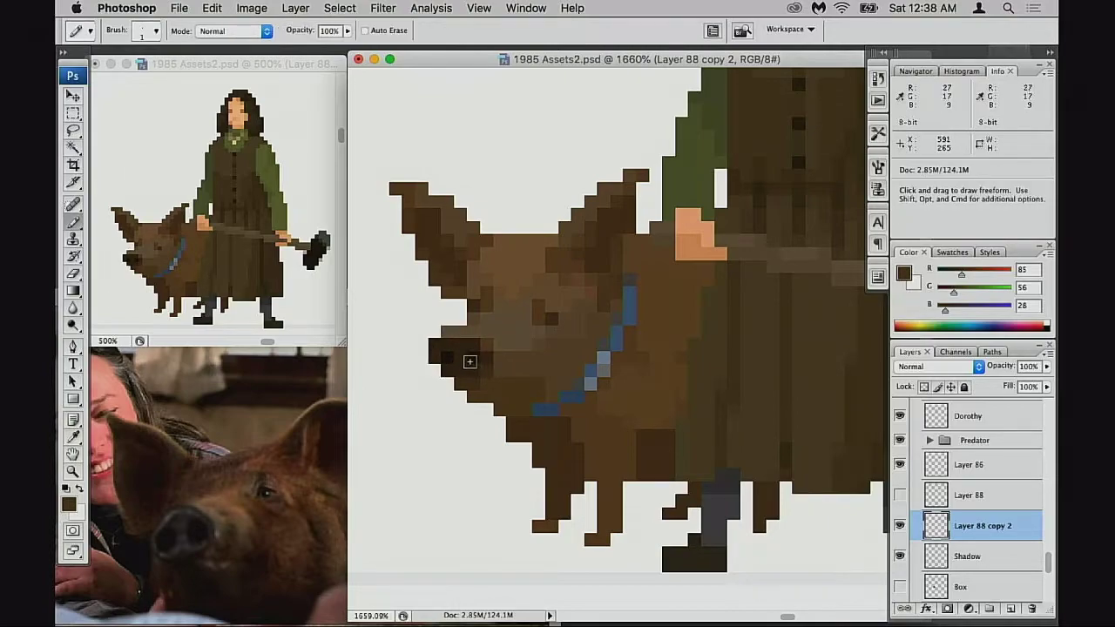
alt+click(444, 355)
click(445, 357)
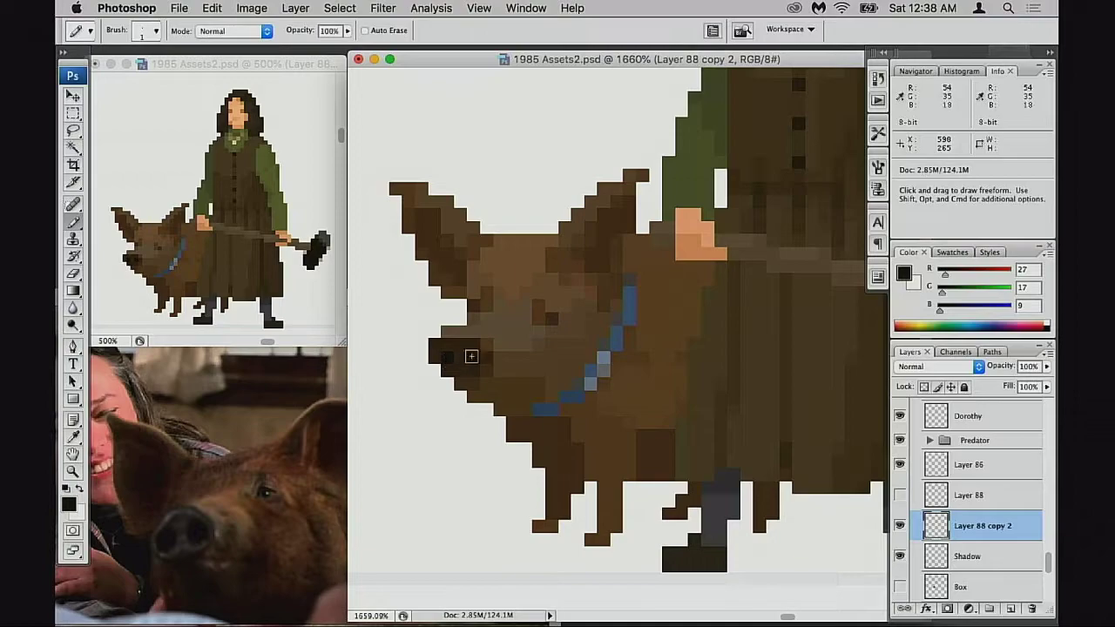
alt+click(474, 324)
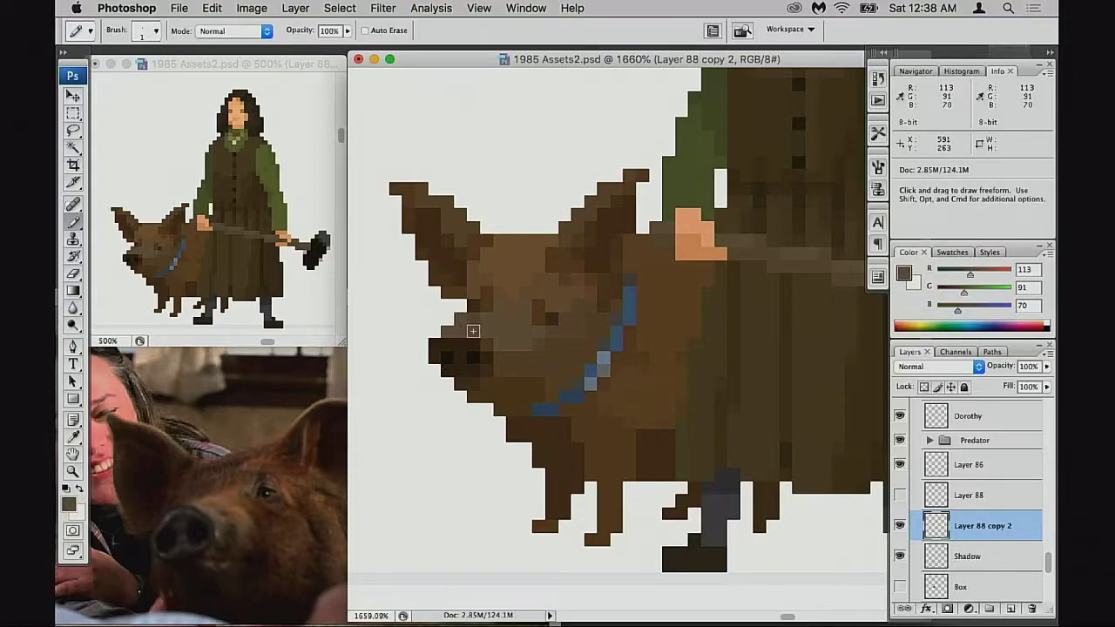
Refine the pig's forehead and the adjoining ear edge with sampled browns (75, 49, 25), (98, 65, 33) and (130, 92, 57)
scroll(599, 328, right, 2)
scroll(598, 327, up, 1)
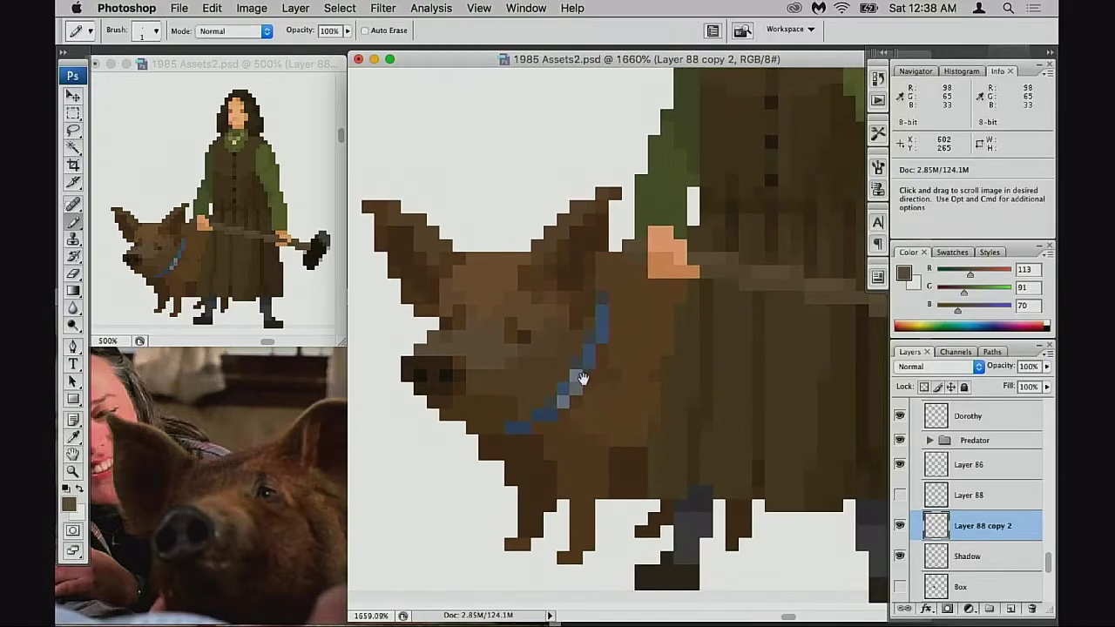
alt+click(442, 284)
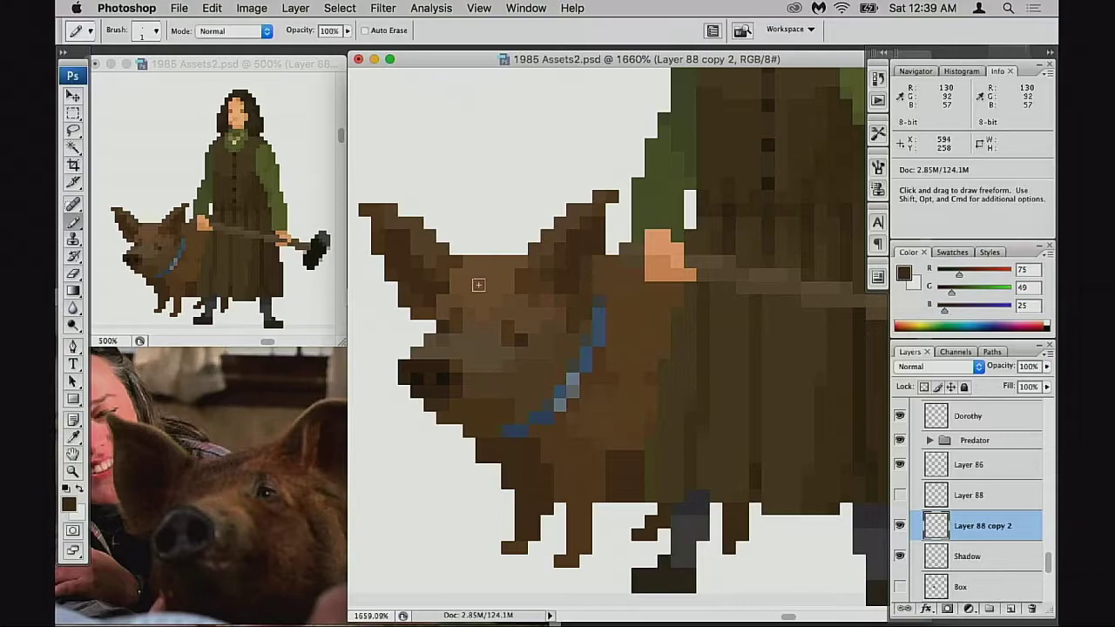
alt+click(447, 294)
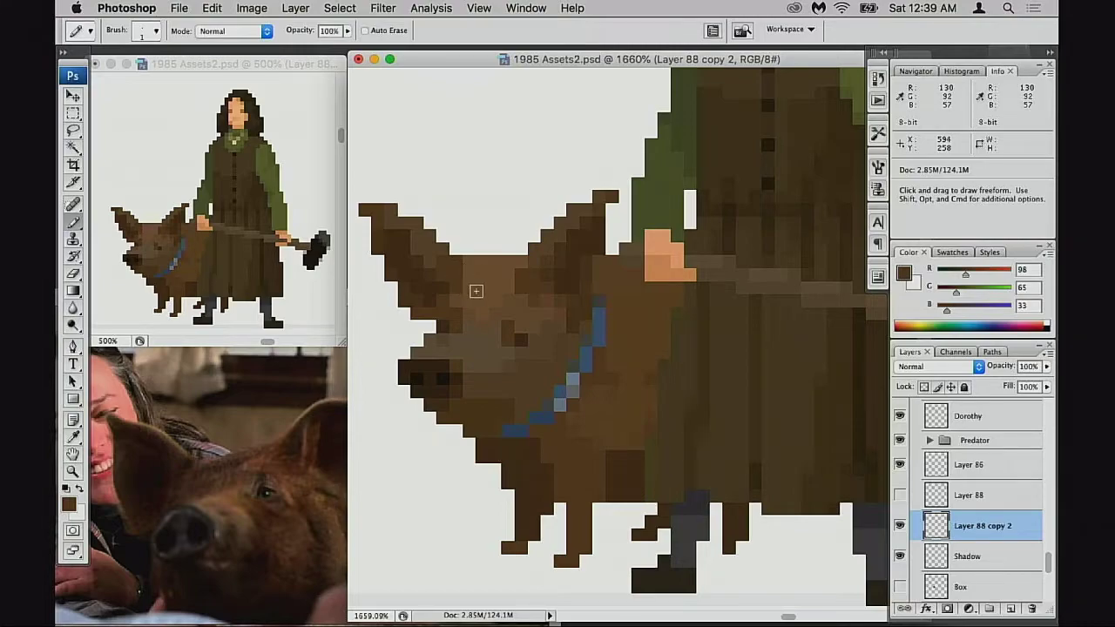
alt+click(472, 273)
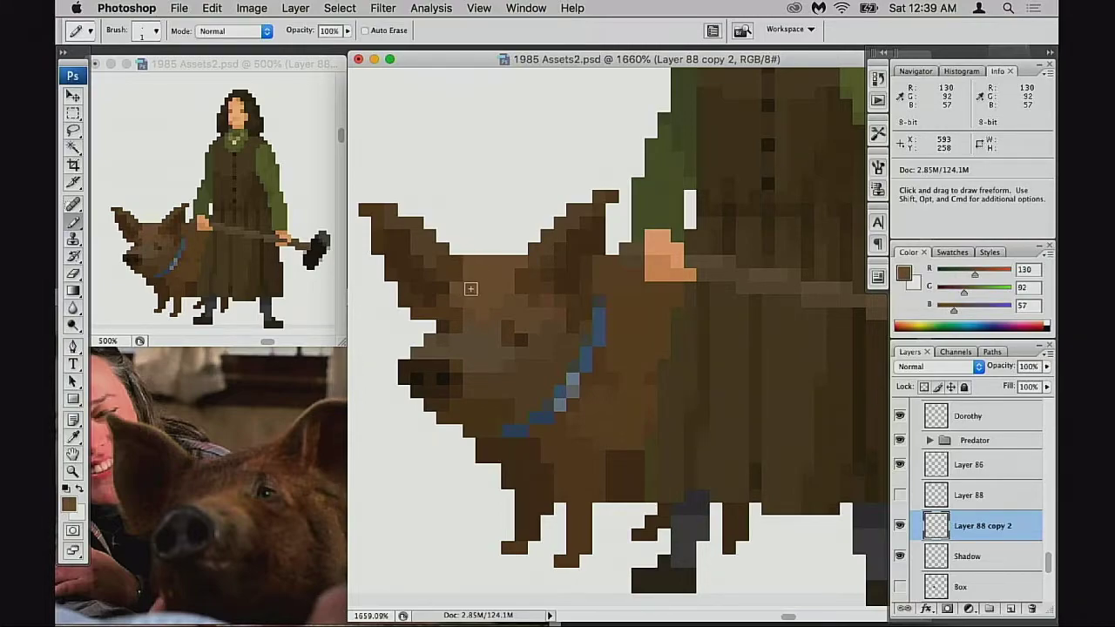
alt+click(468, 263)
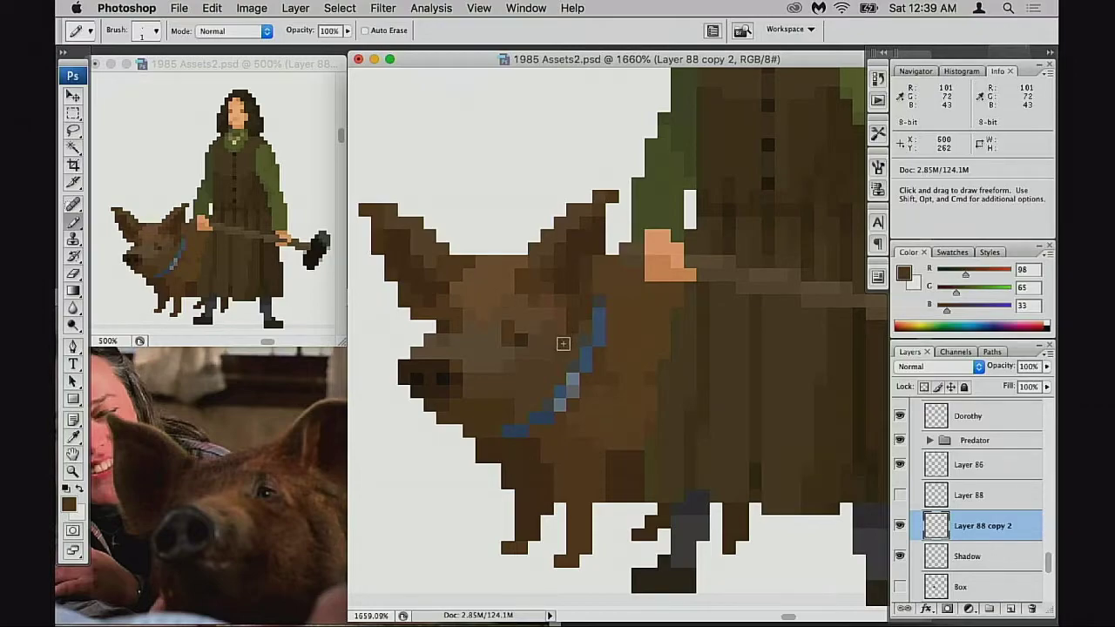
Examine the pig's proportions and silhouette beside the woman and the neighbouring characters at 500% to 800% magnification
key(super+alt+space)
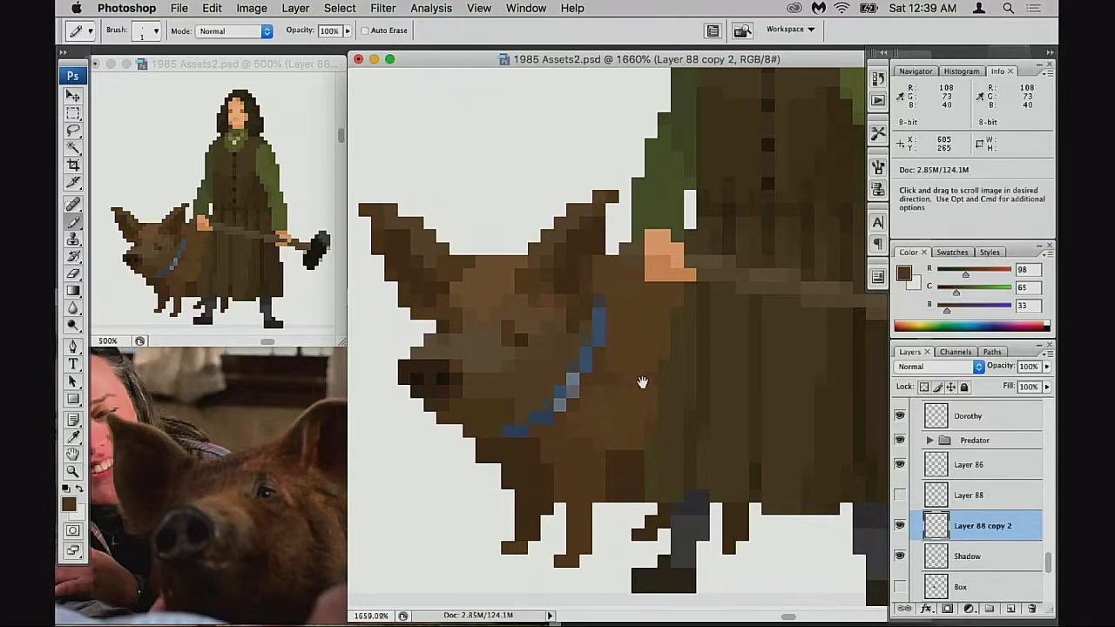
alt+super+click(652, 378)
alt+super+click(654, 373)
alt+super+click(659, 369)
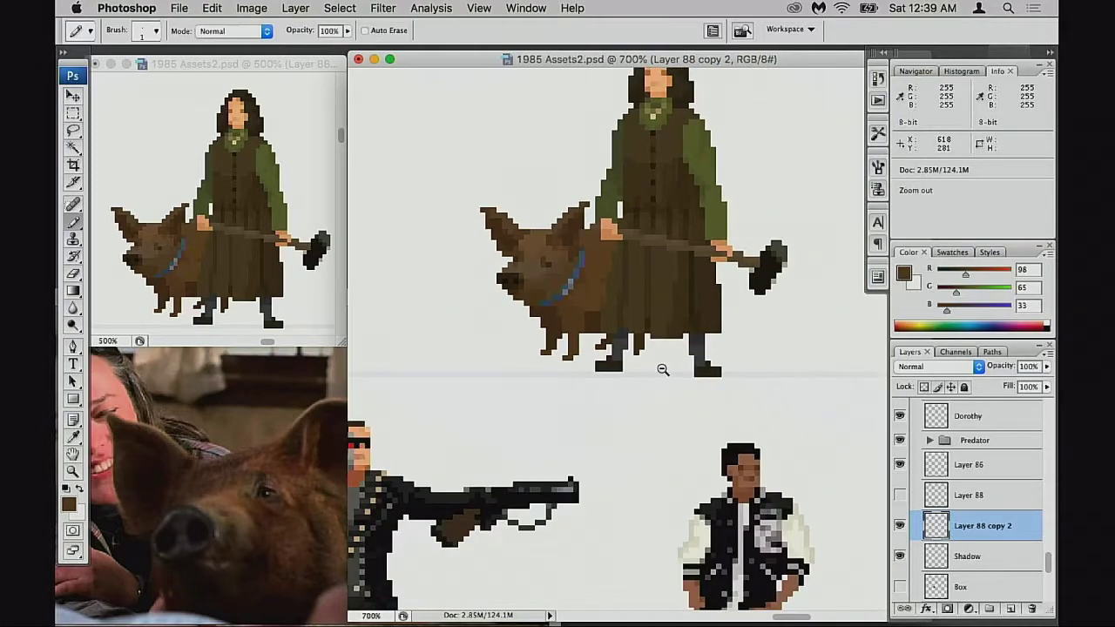
alt+super+click(664, 367)
alt+super+click(665, 367)
scroll(592, 401, up, 5)
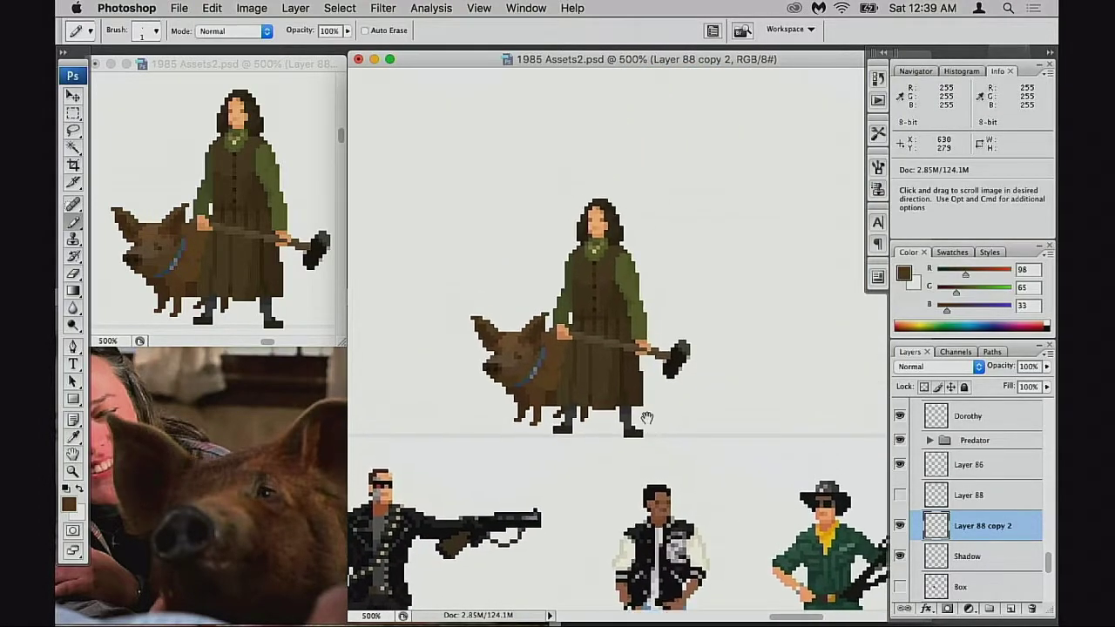
key(e)
key(super+equal)
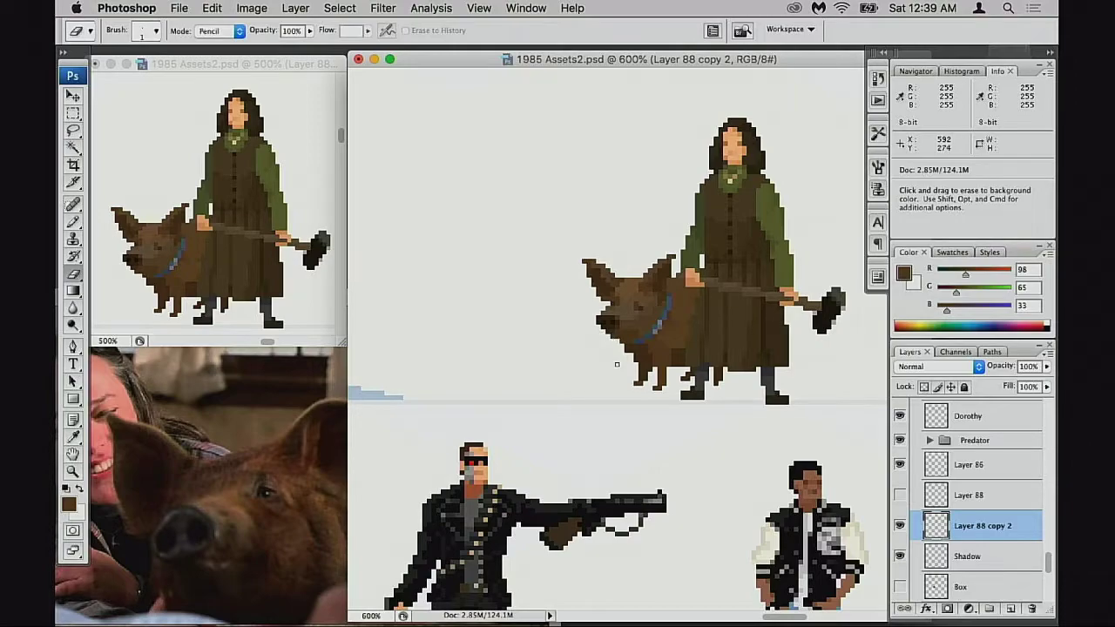
key(super+equal)
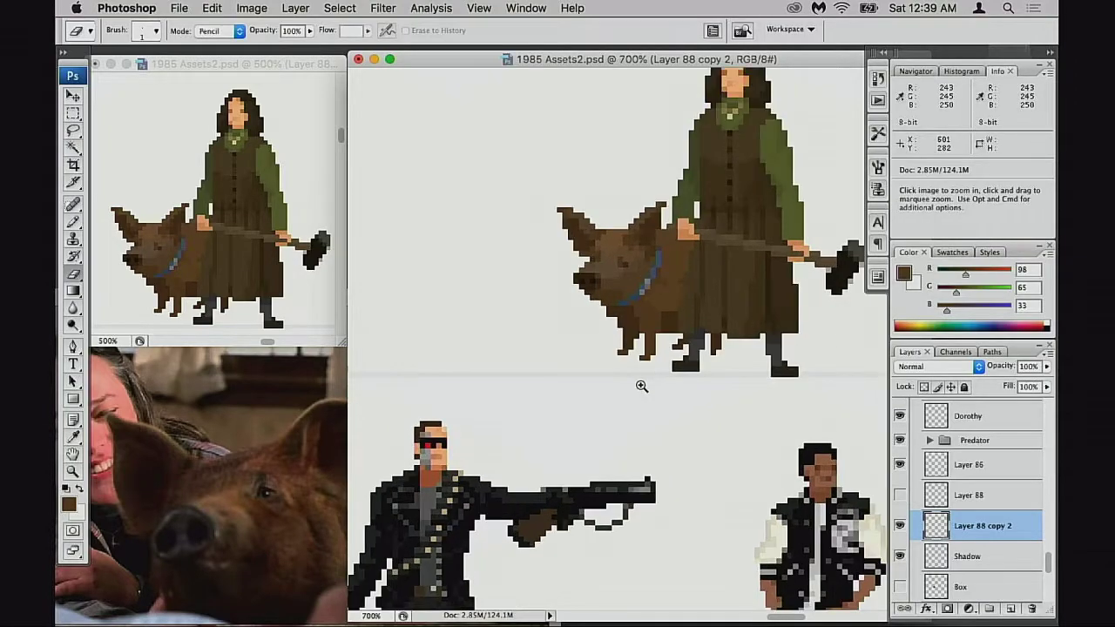
key(super+equal)
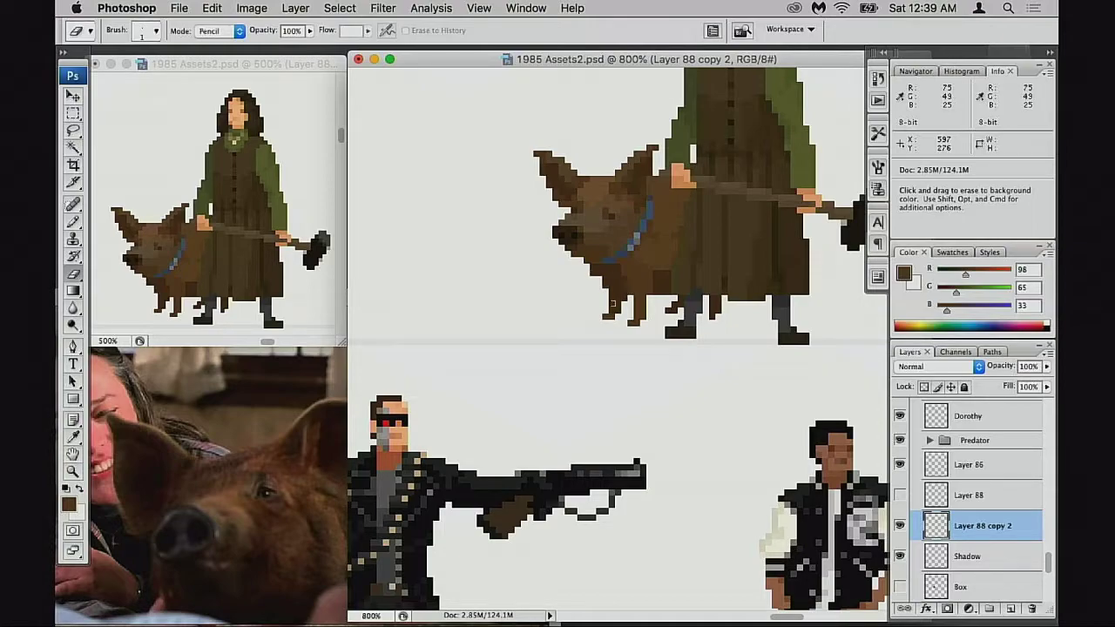
Compare the earlier pig on Layer 88 with the revised one on Layer 88 copy 2 by alternating their visibility, leaving the revised pig shown
click(901, 497)
click(901, 496)
click(912, 505)
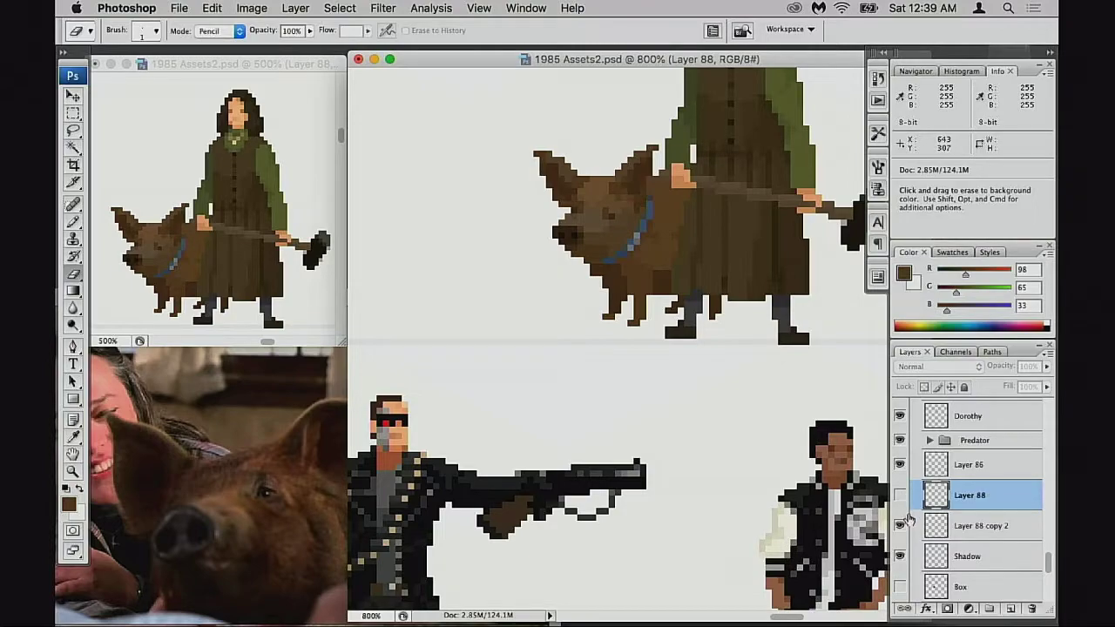
click(899, 494)
click(899, 525)
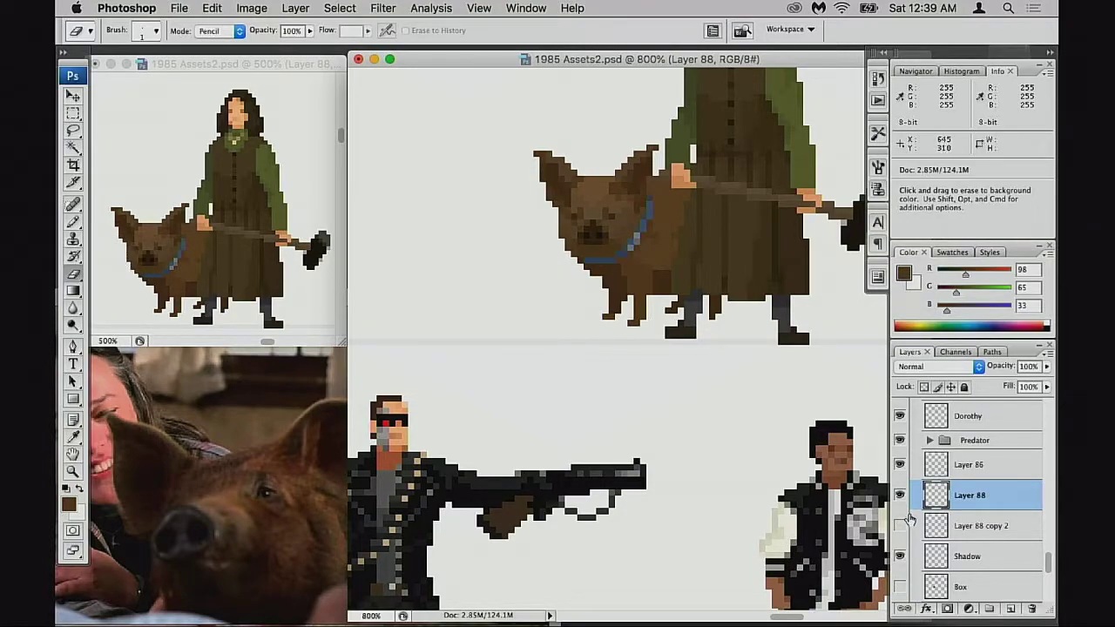
click(899, 495)
click(899, 525)
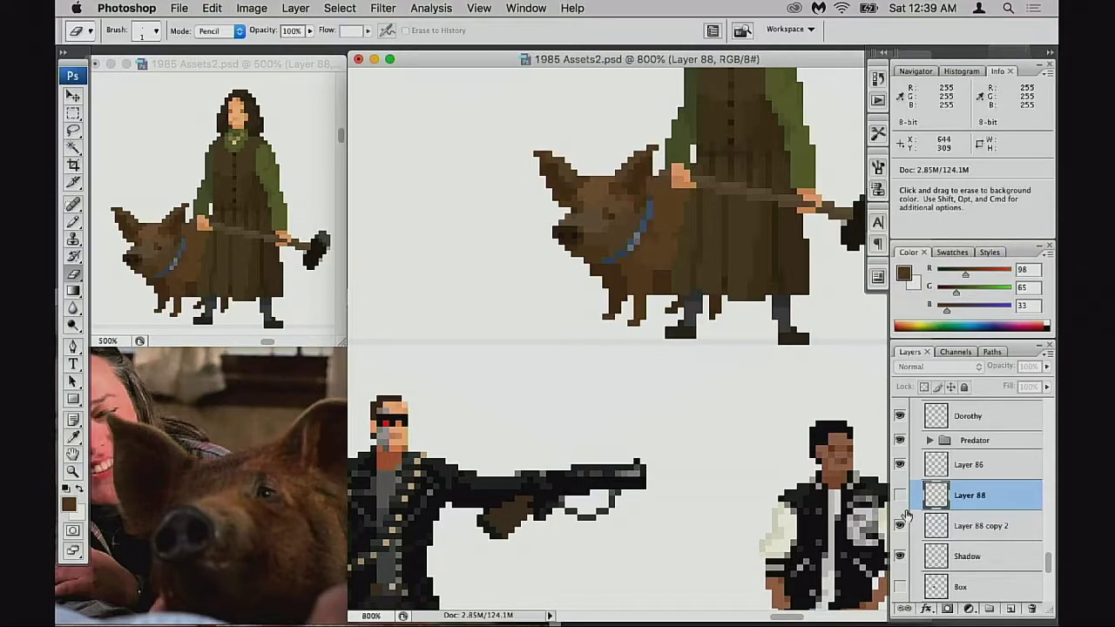
drag(521, 336, 525, 439)
super+click(606, 275)
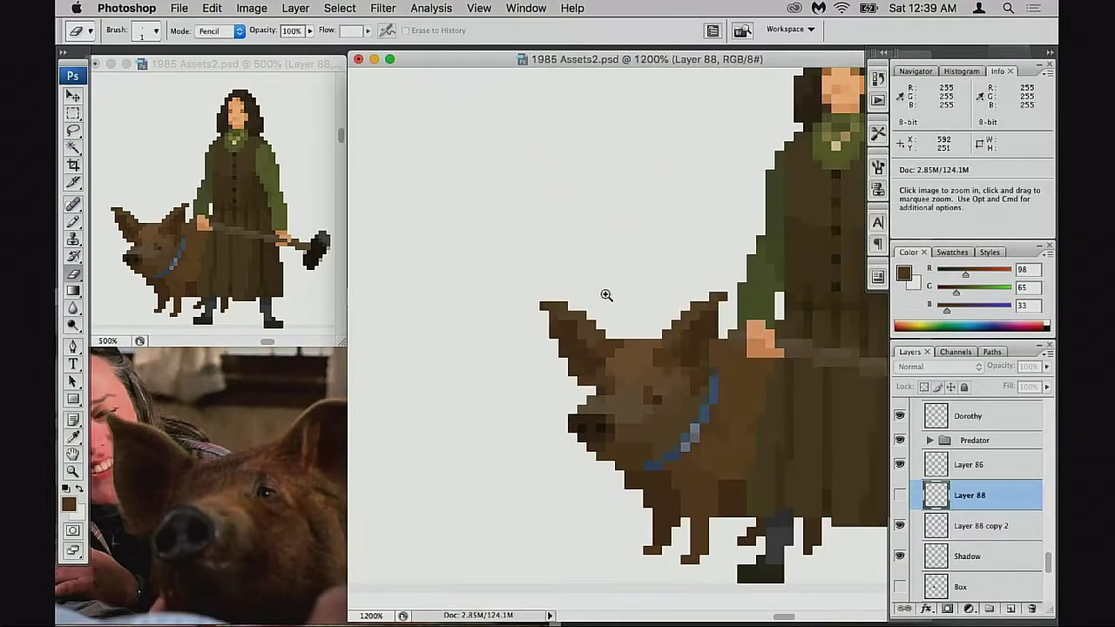
click(608, 336)
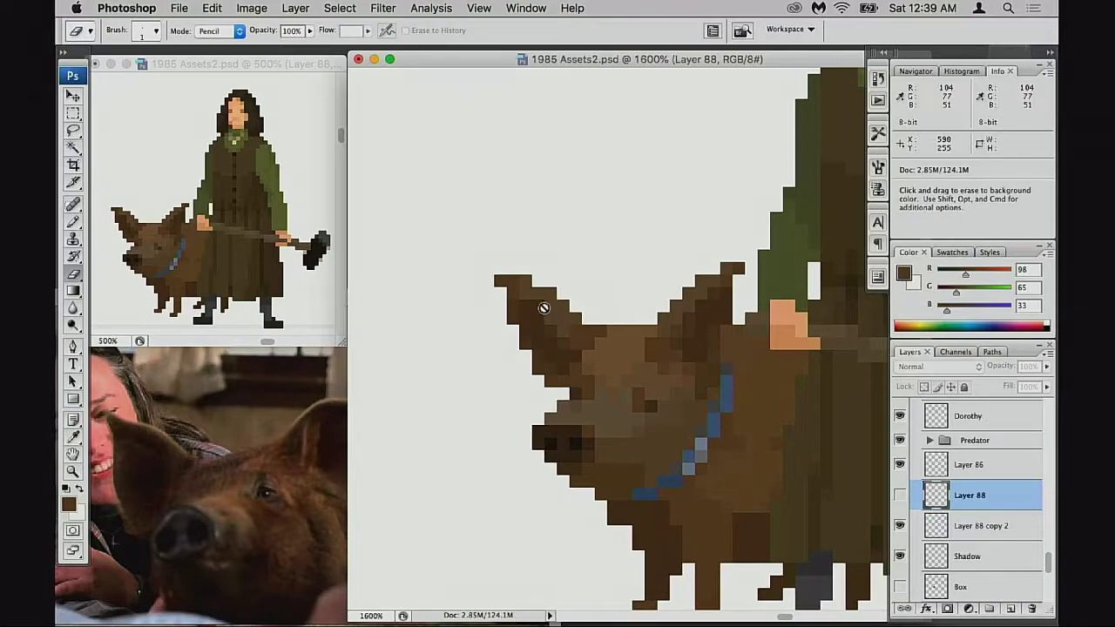
Select the pig's outer ear on Layer 88 copy 2 and move it one pixel inward and one pixel down
key(m)
drag(482, 261, 570, 361)
super+click(557, 355)
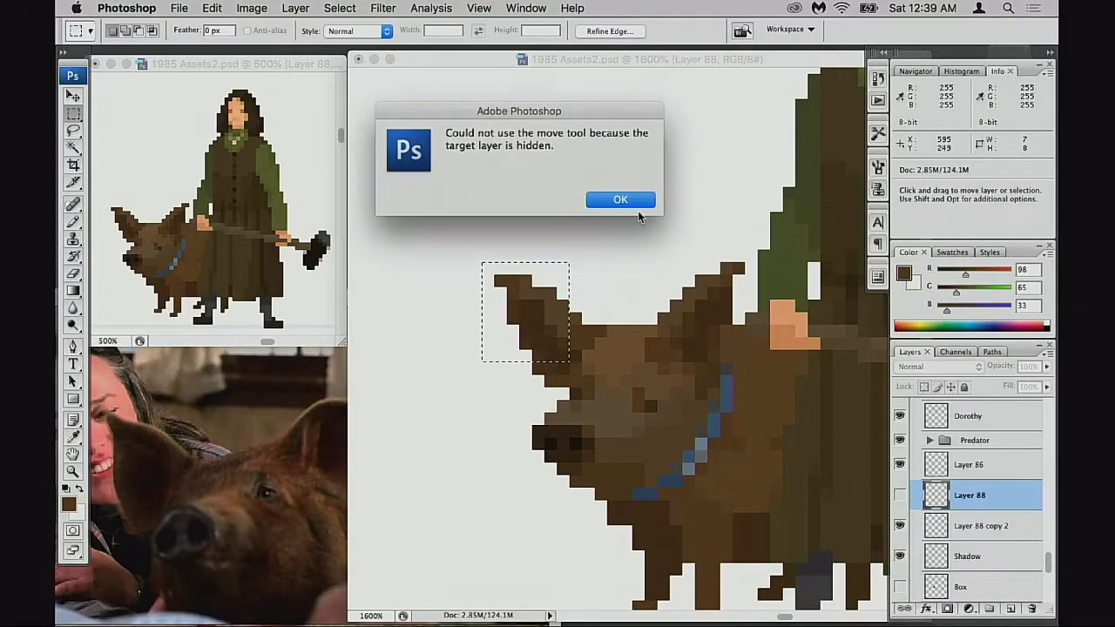
click(635, 202)
click(925, 521)
drag(538, 323, 554, 347)
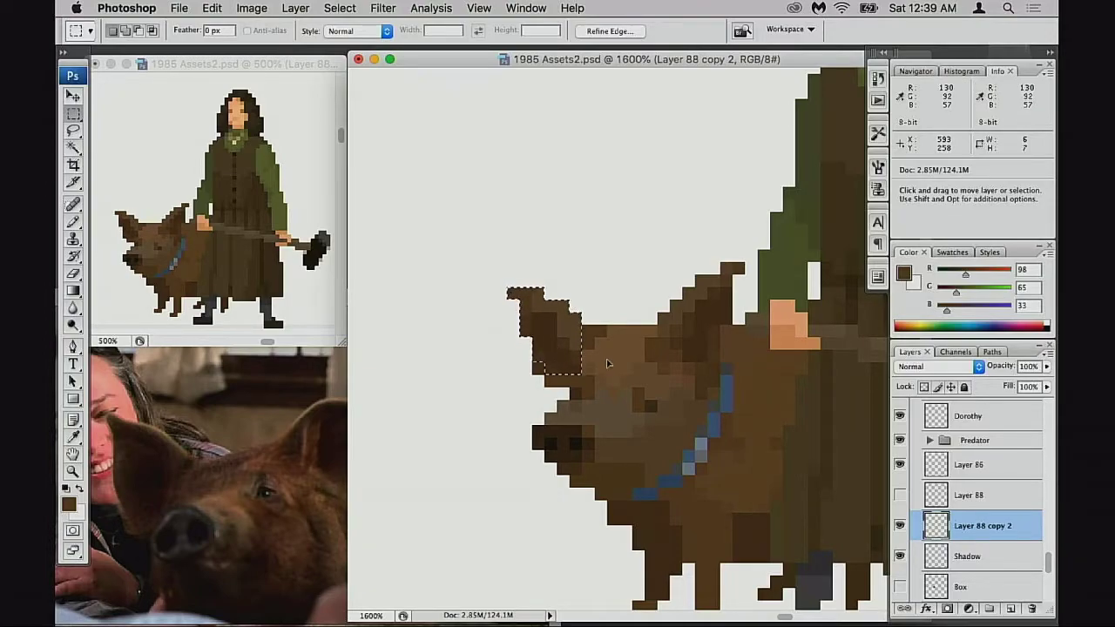
key(super+d)
Touch up the moved ear's base and the adjoining forehead pixels with the Pencil, using browns sampled from the pig
key(b)
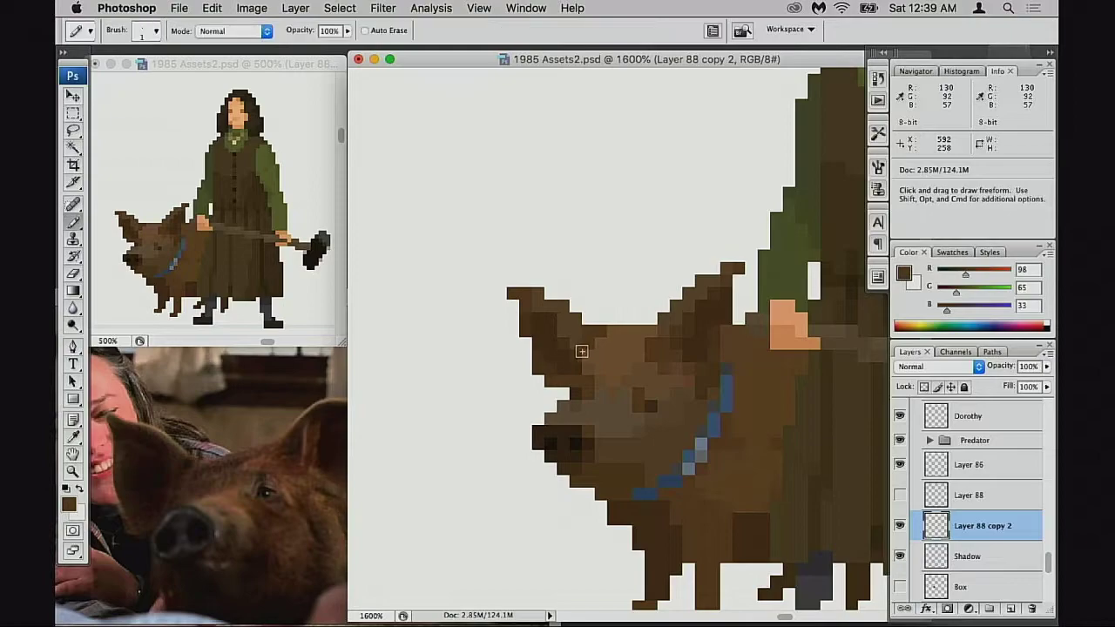
alt+click(585, 322)
alt+click(593, 356)
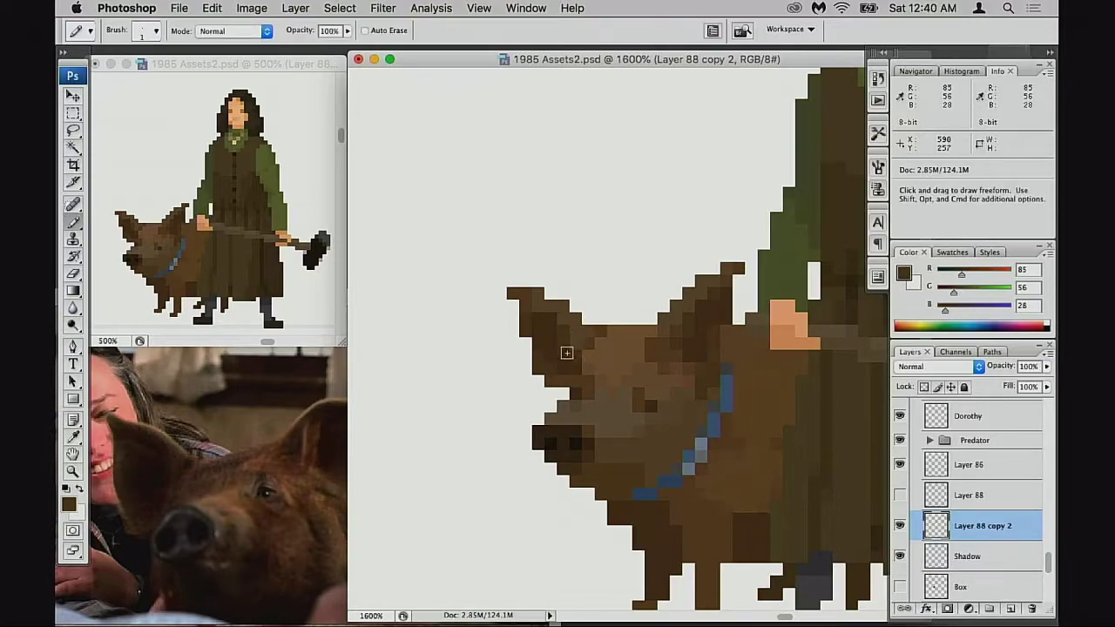
alt+click(615, 348)
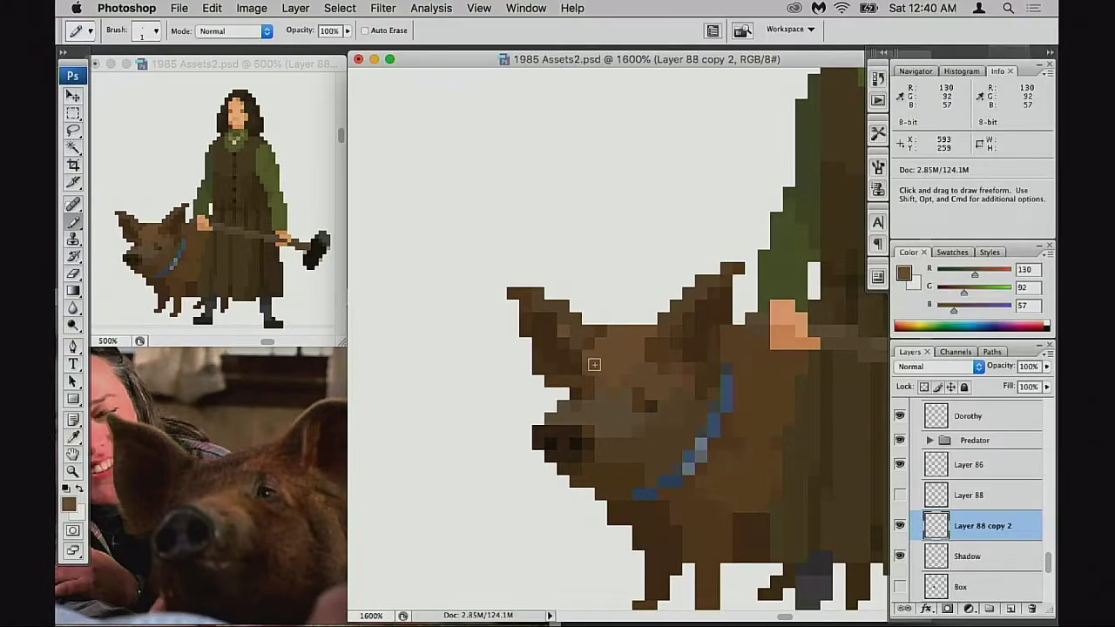
alt+click(642, 391)
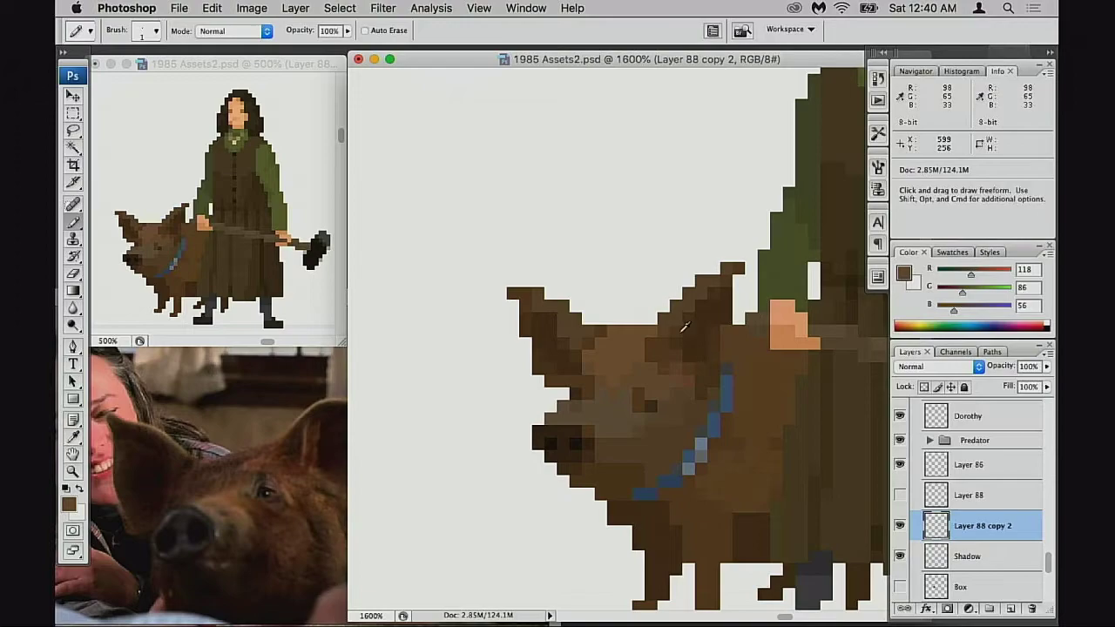
alt+click(646, 342)
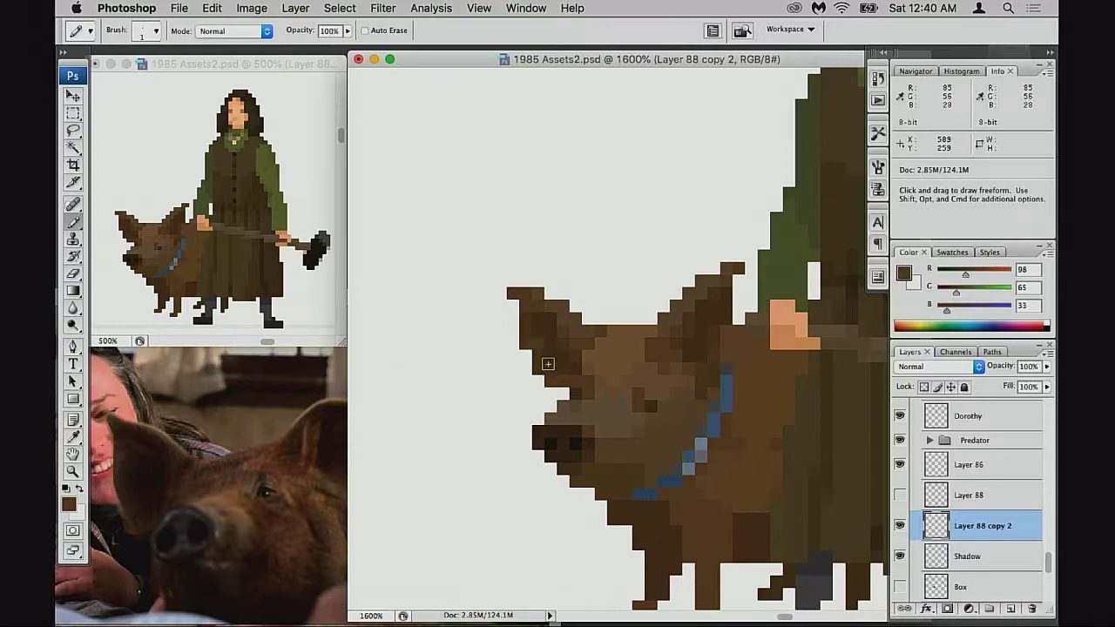
alt+click(527, 345)
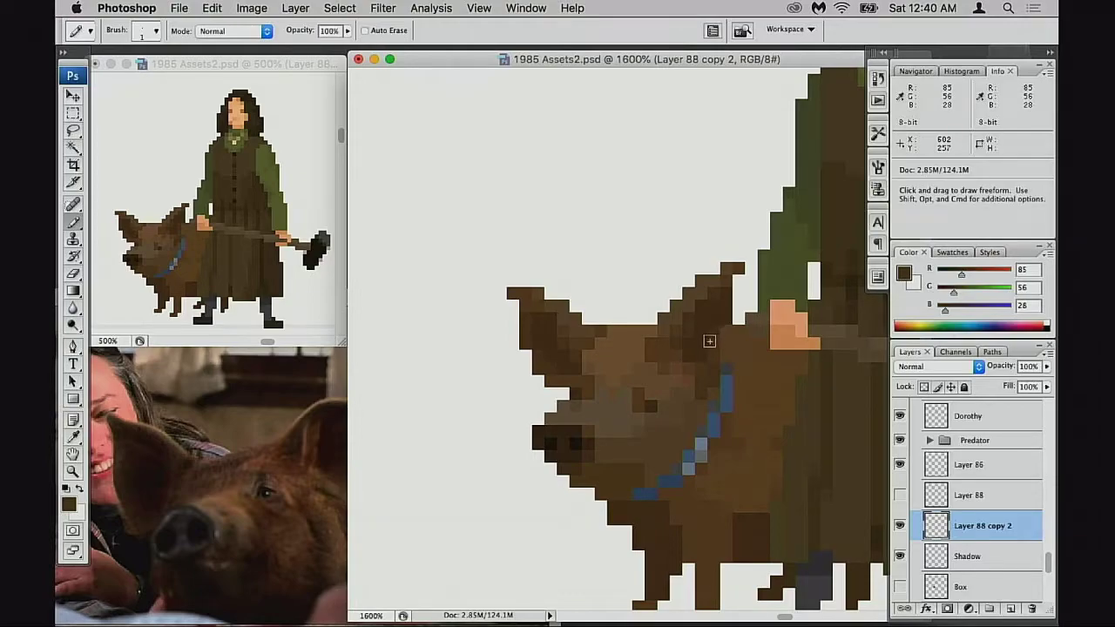
Rework the shading at the base of the pig's other ear and the area beneath it with sampled browns
alt+click(680, 340)
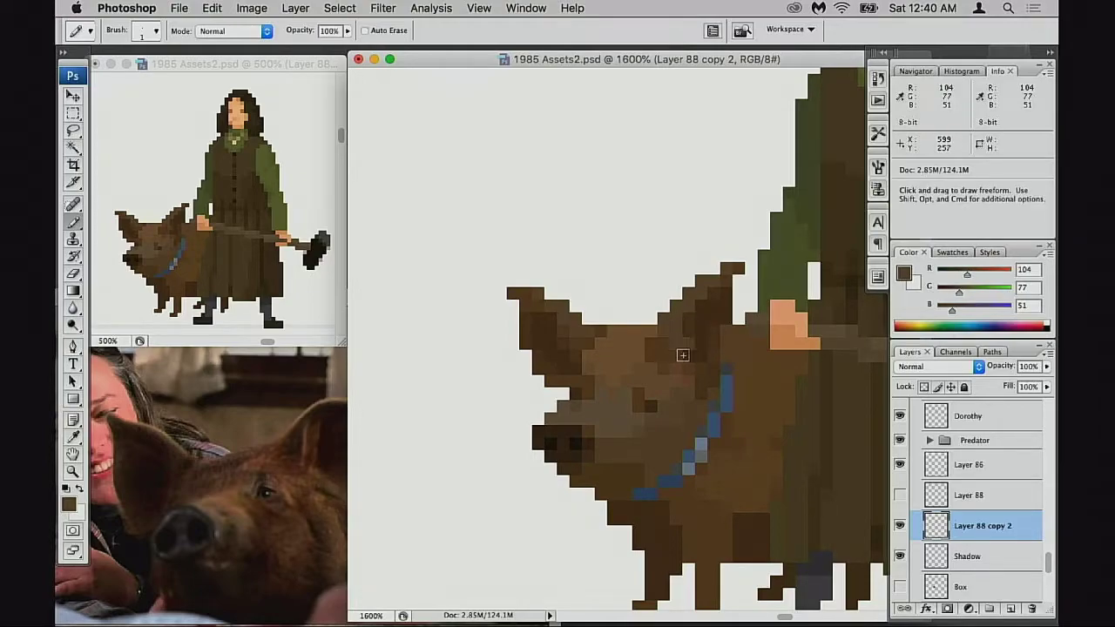
key(super+z)
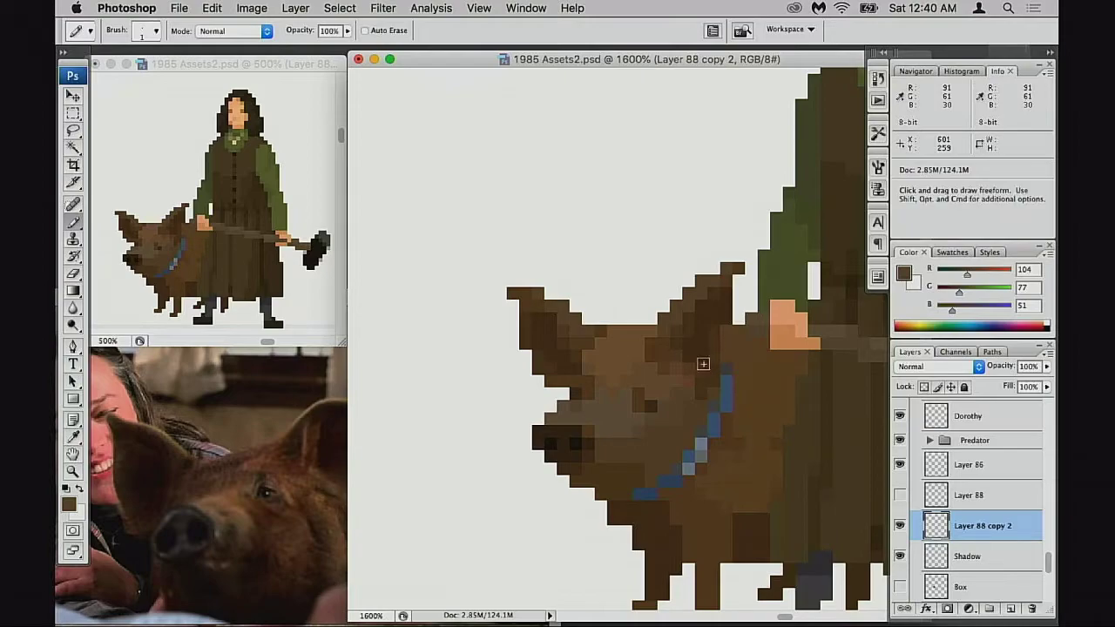
alt+click(681, 359)
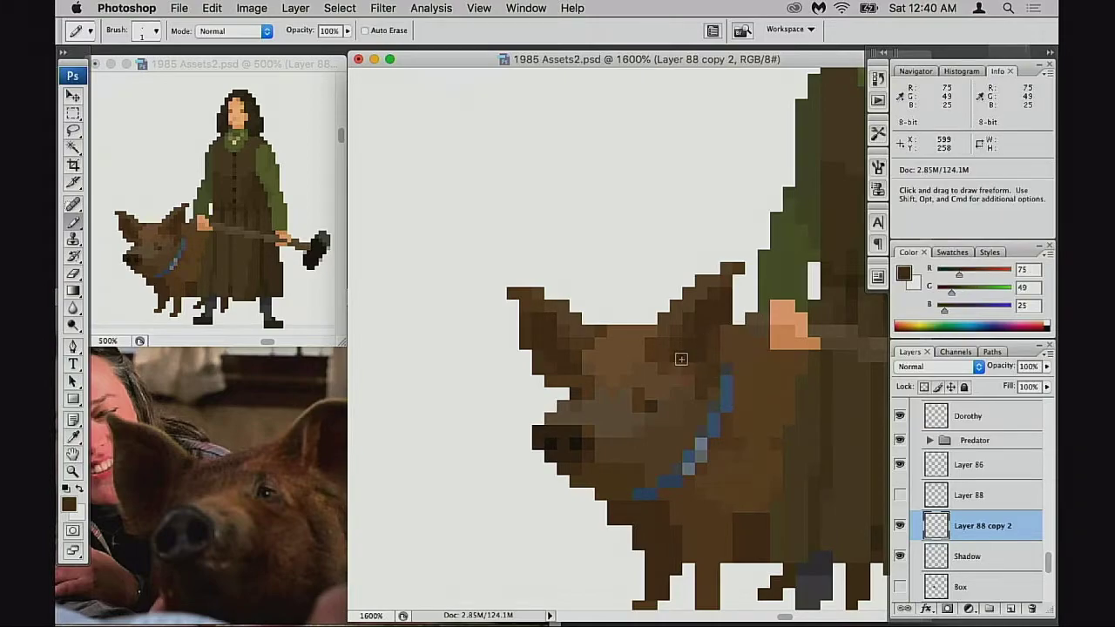
click(671, 360)
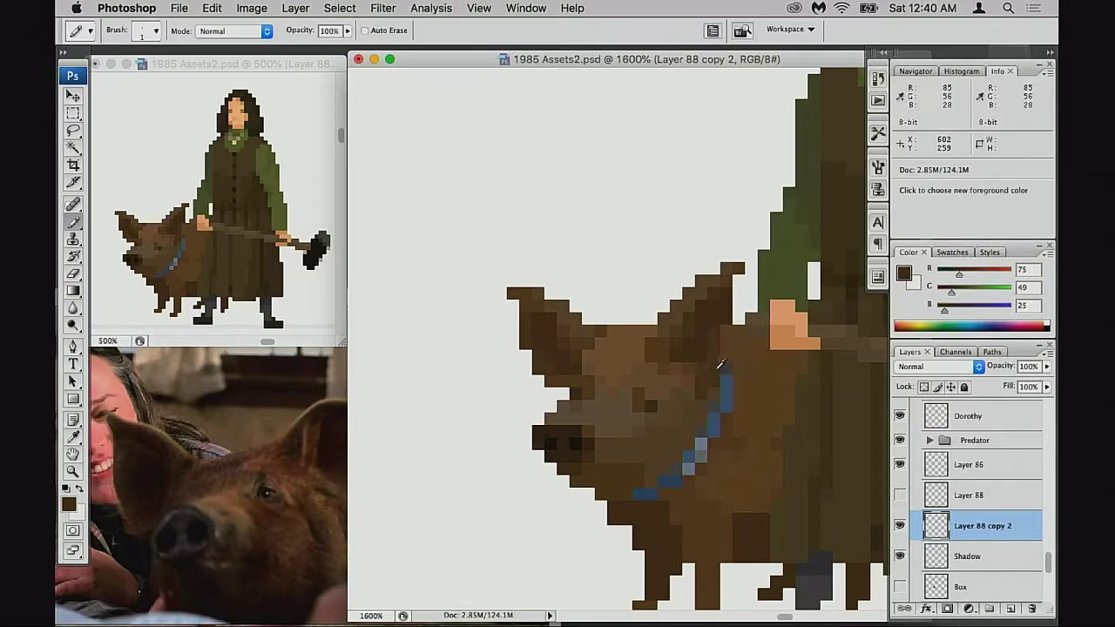
alt+click(703, 365)
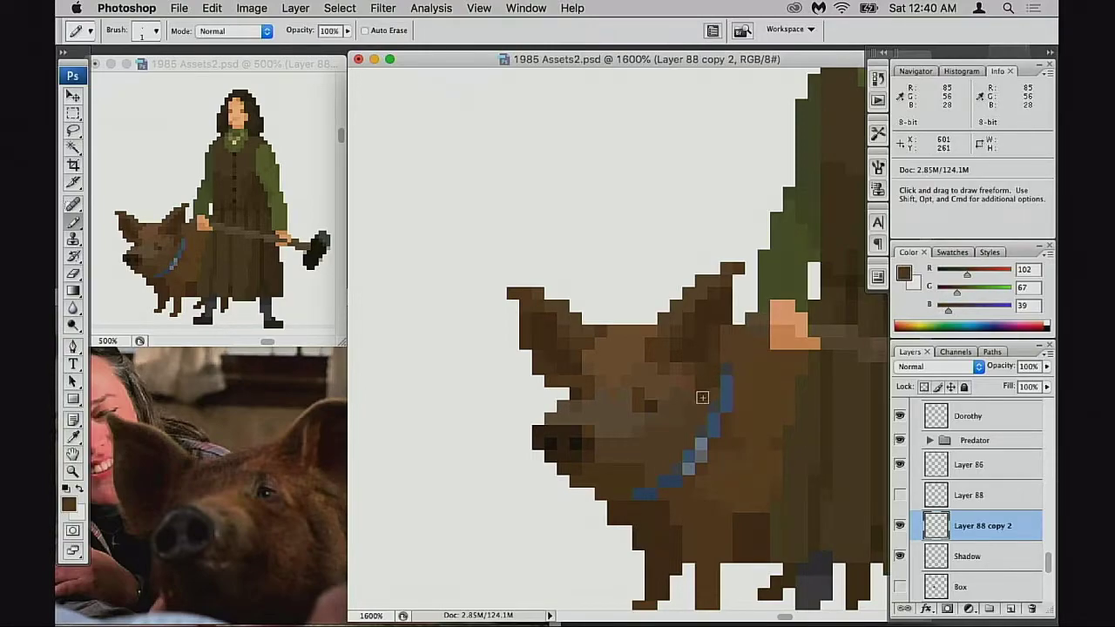
drag(744, 430, 740, 432)
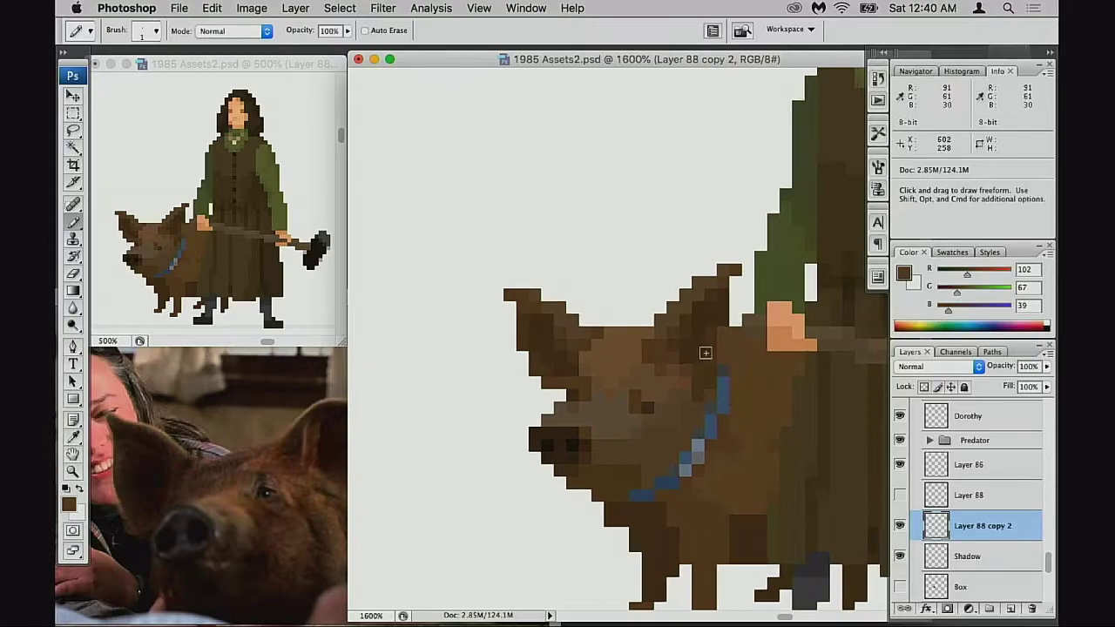
alt+click(650, 349)
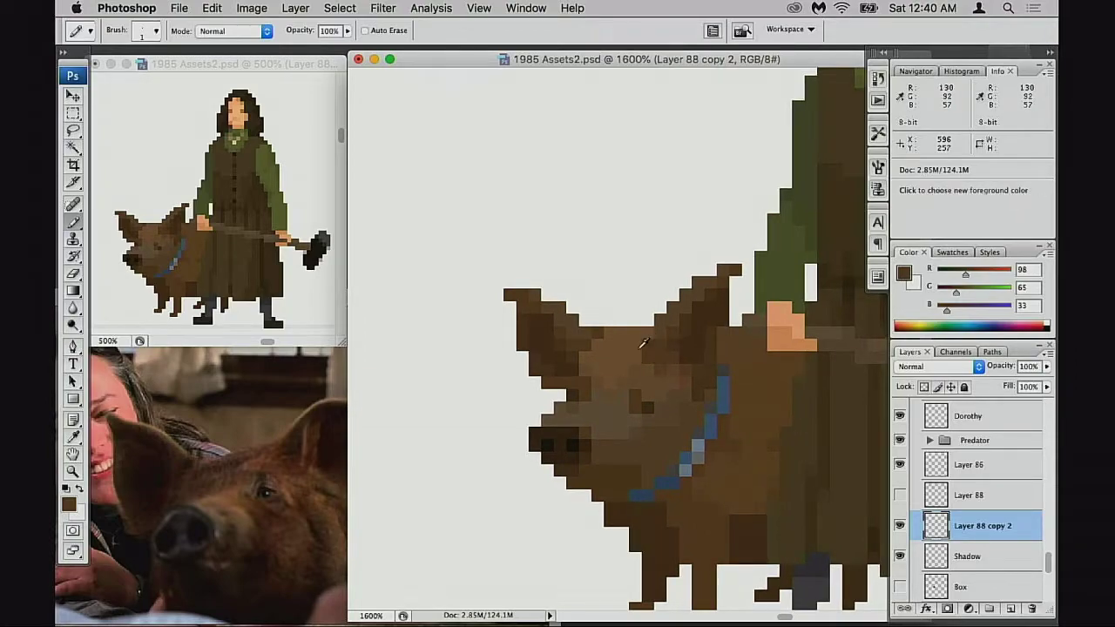
alt+click(646, 348)
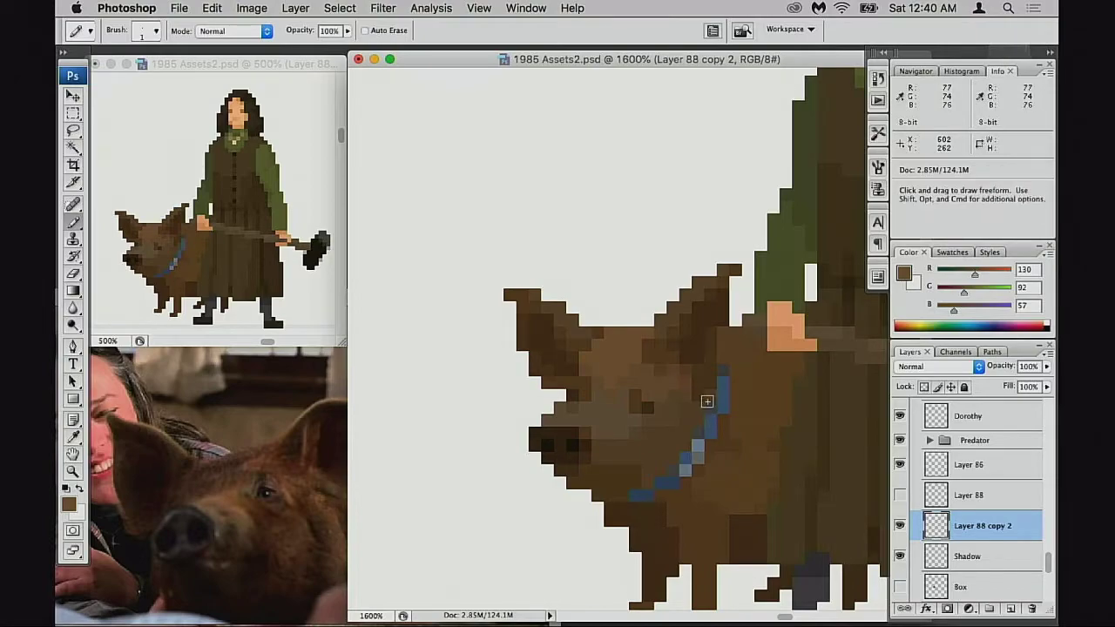
Move the pig's eye area one pixel toward the snout and fill the gap left behind with sampled browns
key(m)
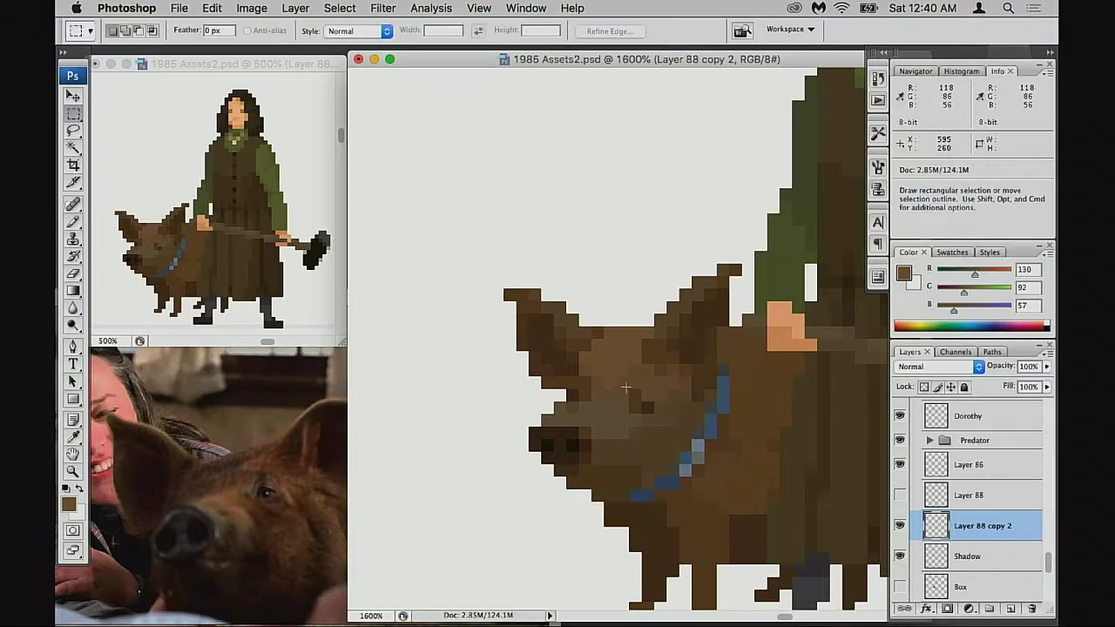
drag(604, 377, 666, 426)
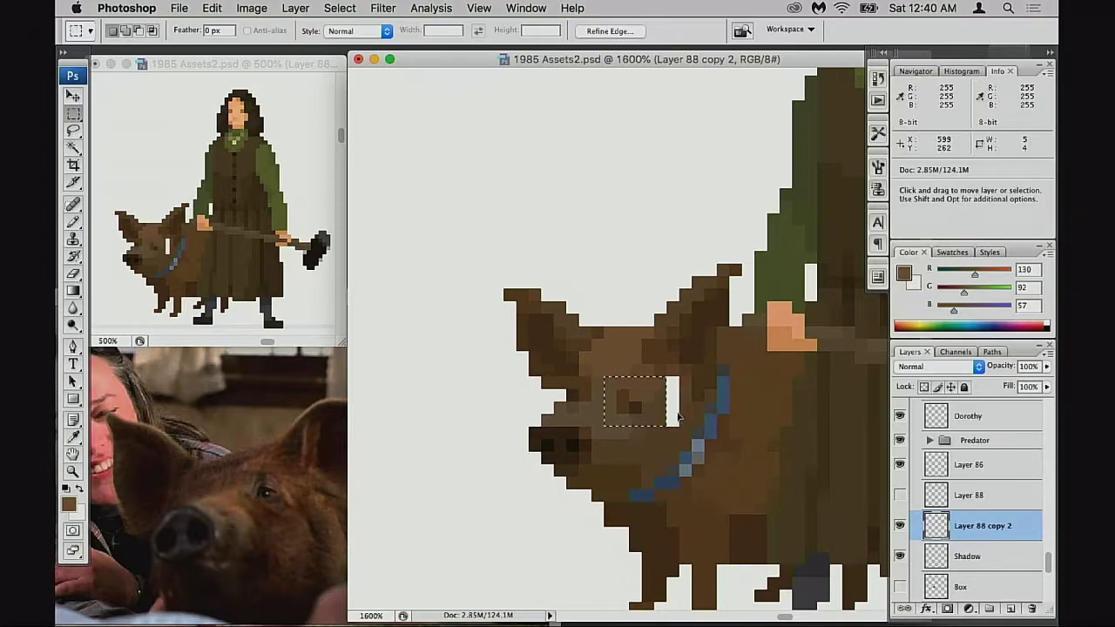
key(super+d)
key(b)
alt+click(661, 385)
drag(671, 383, 669, 411)
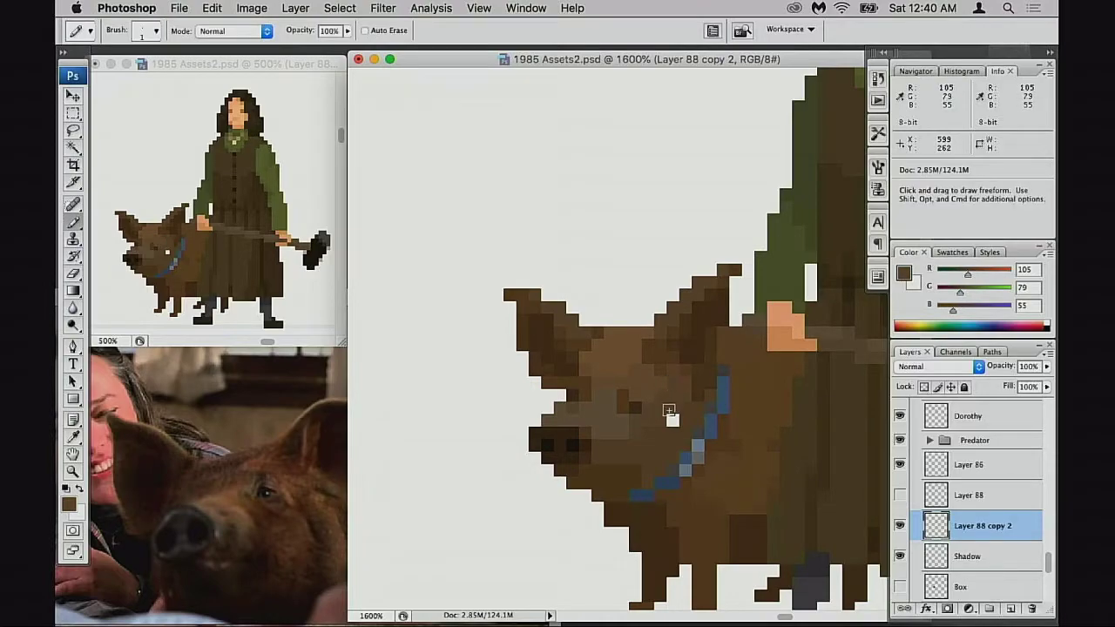
alt+click(673, 433)
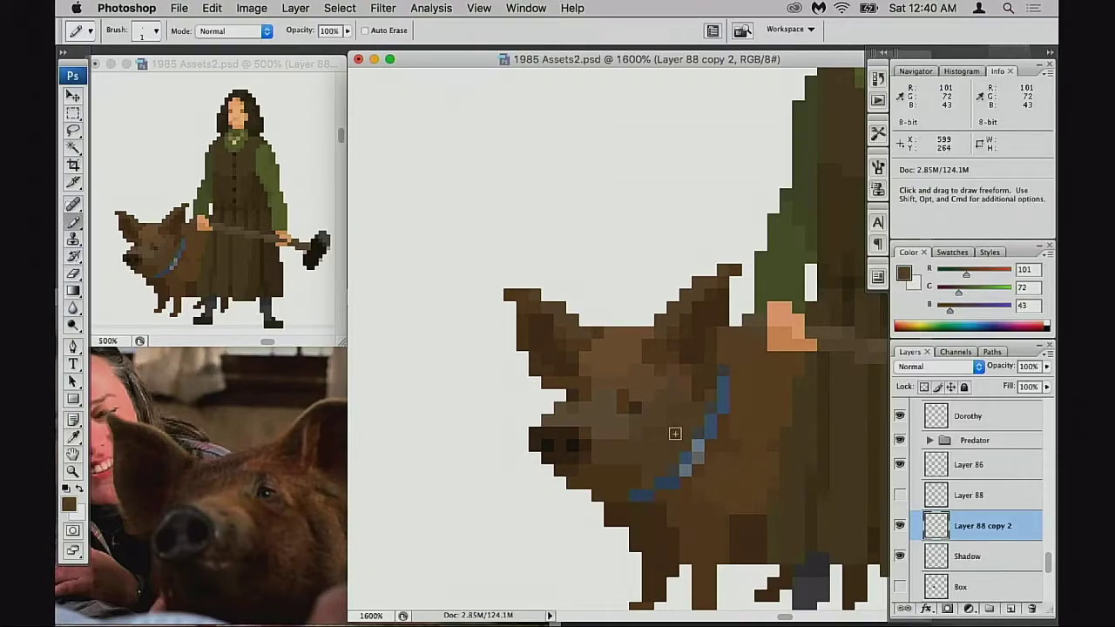
Recolour the snout's bridge with a sampled brown and soften the snout's upper edge using the Eraser at 50% opacity
alt+click(604, 436)
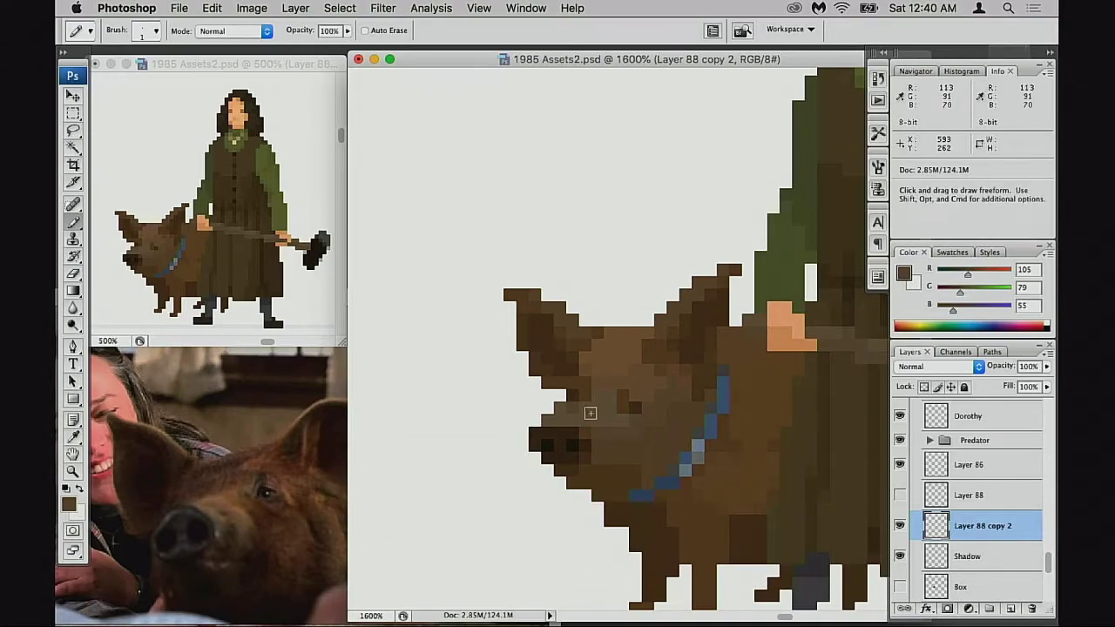
key(e)
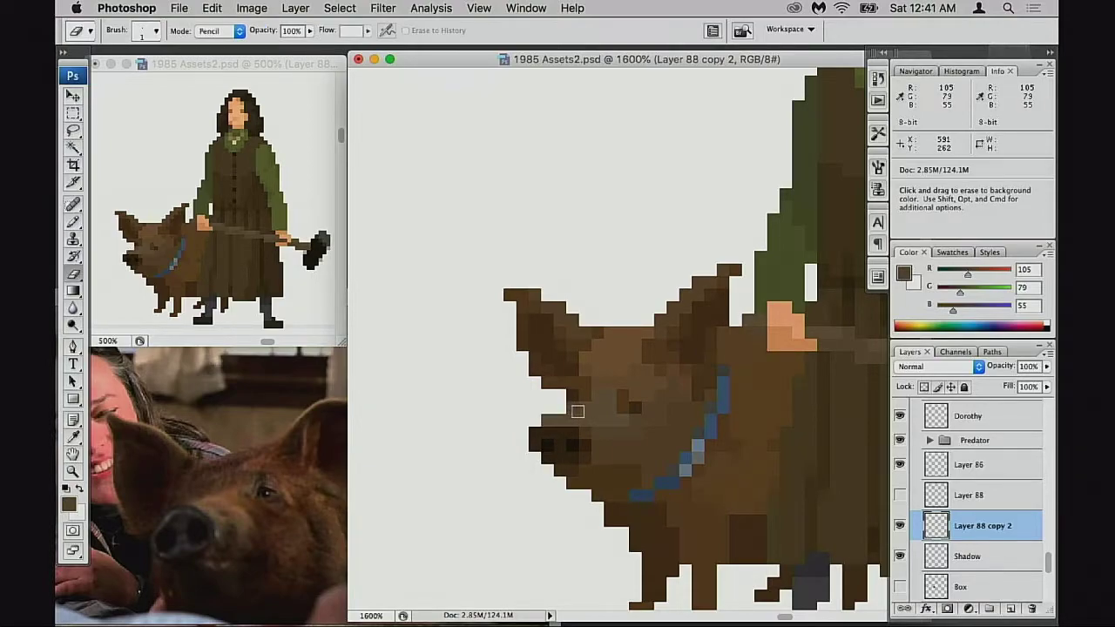
key(super+z)
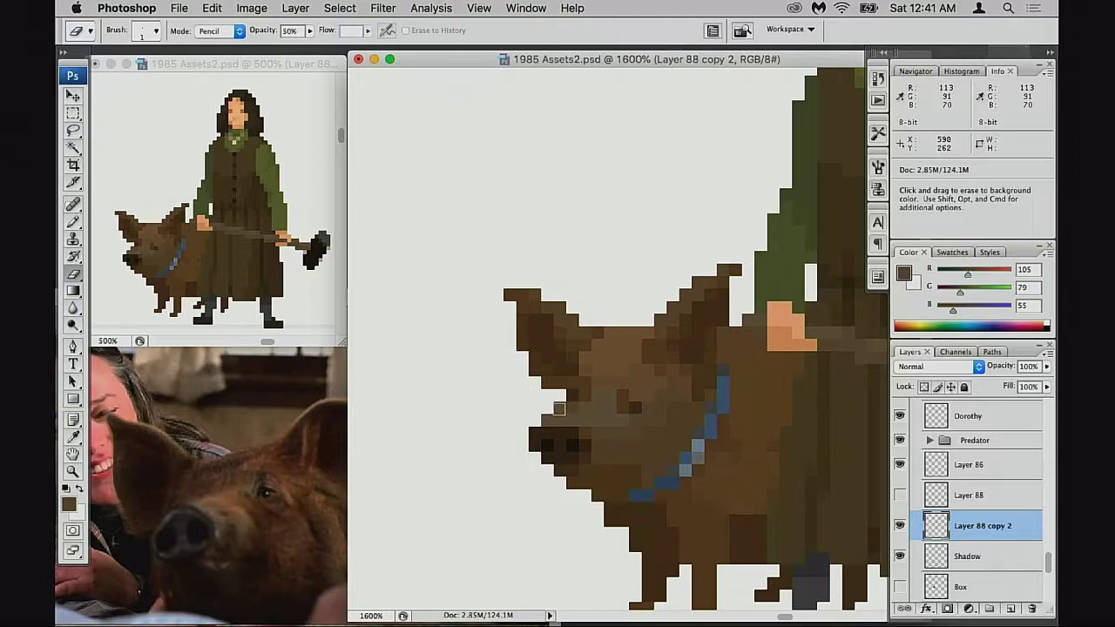
click(558, 408)
key(super+z)
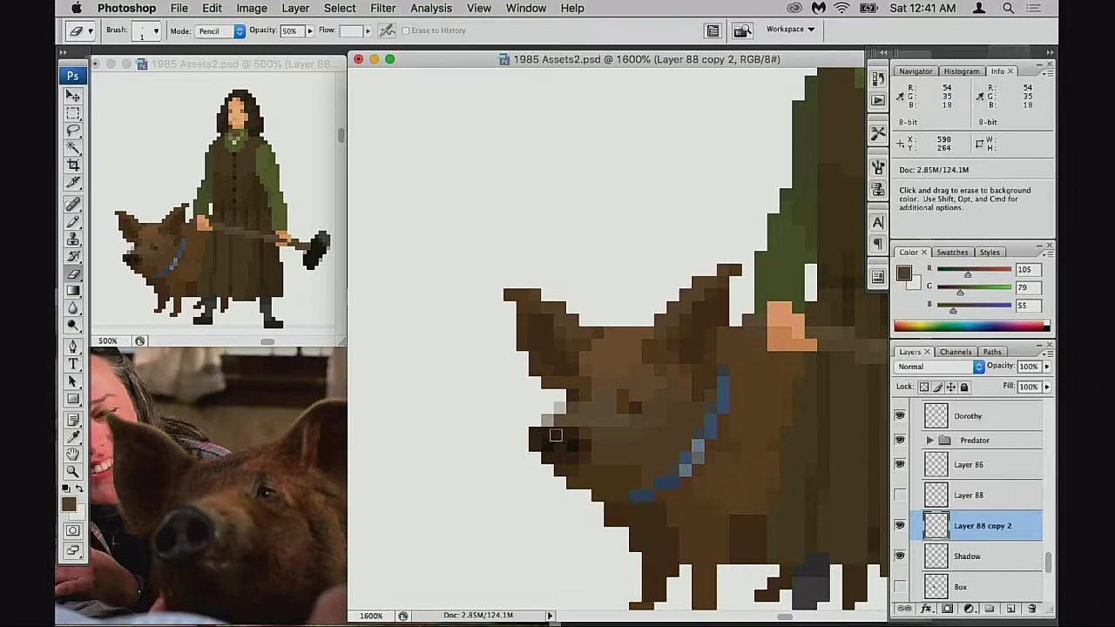
Select Layer 86 through Layer 88 copy 2 and shift the woman and pig slightly toward the pig's side
alt+click(645, 450)
alt+click(653, 448)
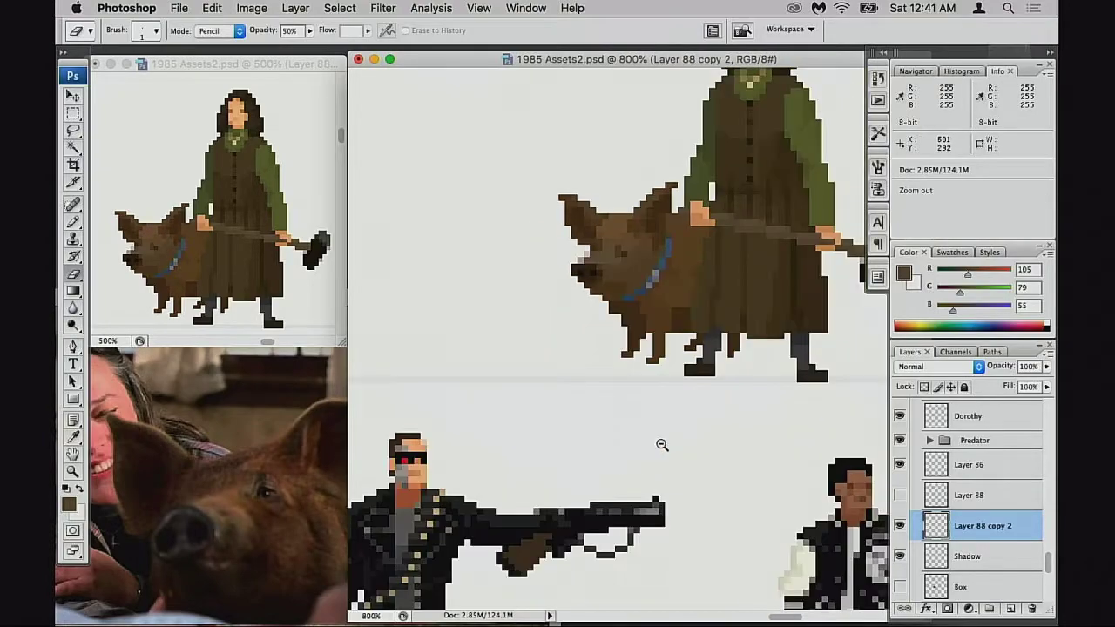
alt+click(661, 445)
alt+click(667, 440)
alt+super+click(685, 391)
scroll(696, 418, up, 3)
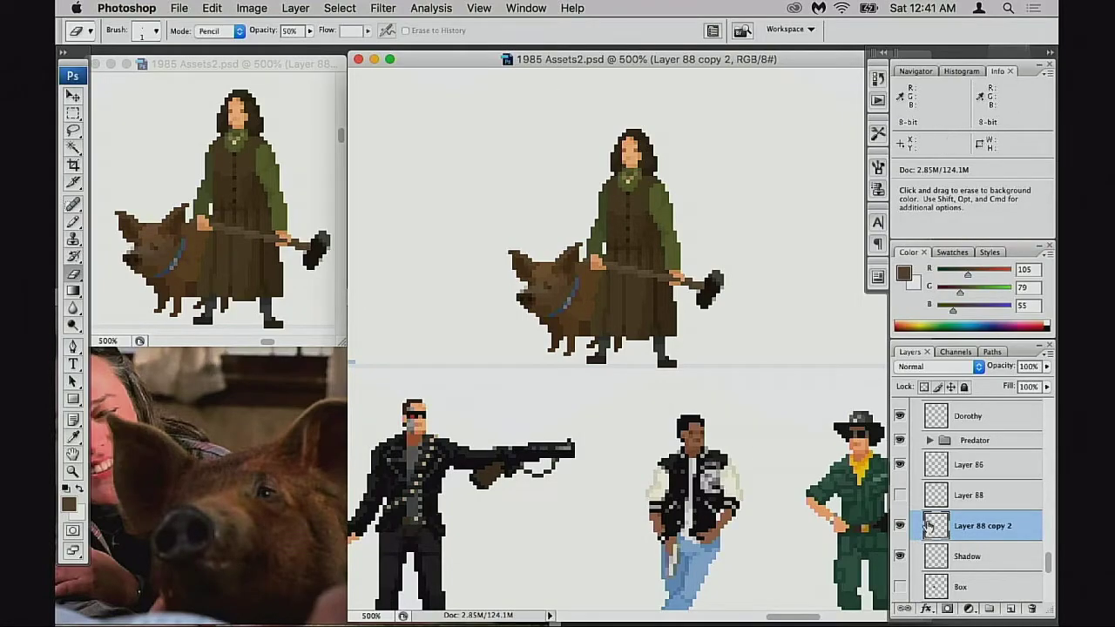
shift+click(940, 472)
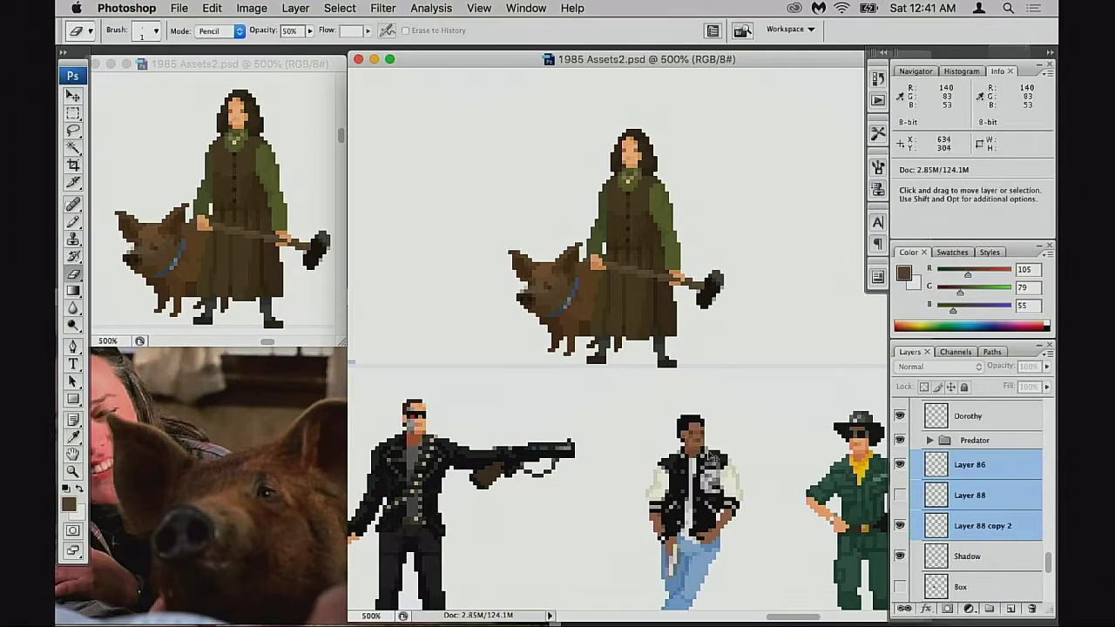
drag(713, 403, 694, 406)
key(super+z)
Flip the woman and pig horizontally with Free Transform
key(super+t)
right_click(597, 276)
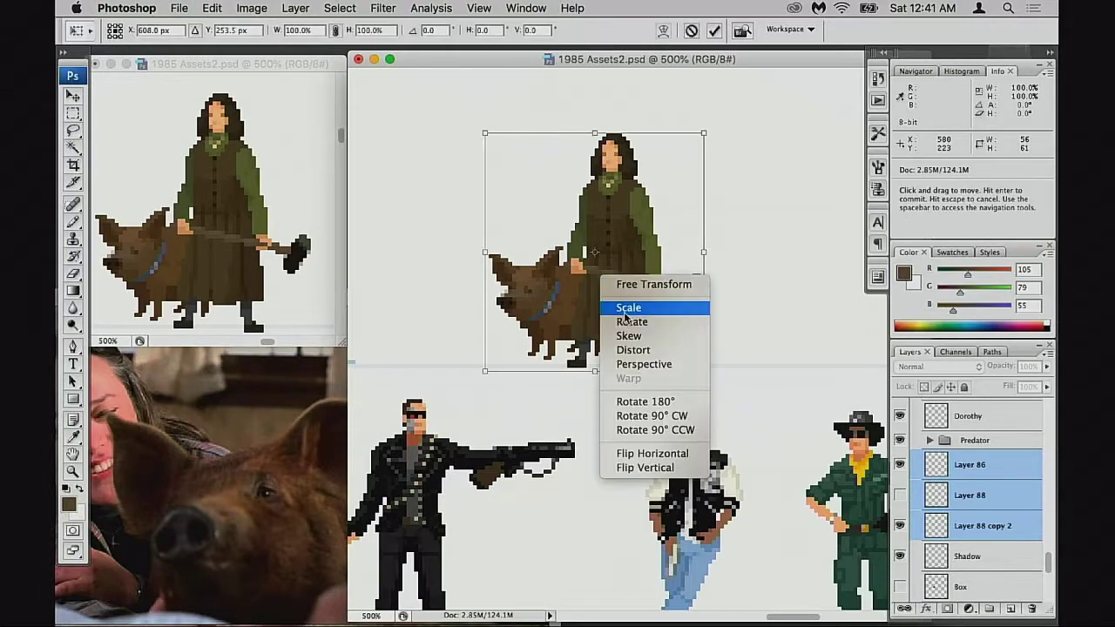
click(659, 452)
key(Return)
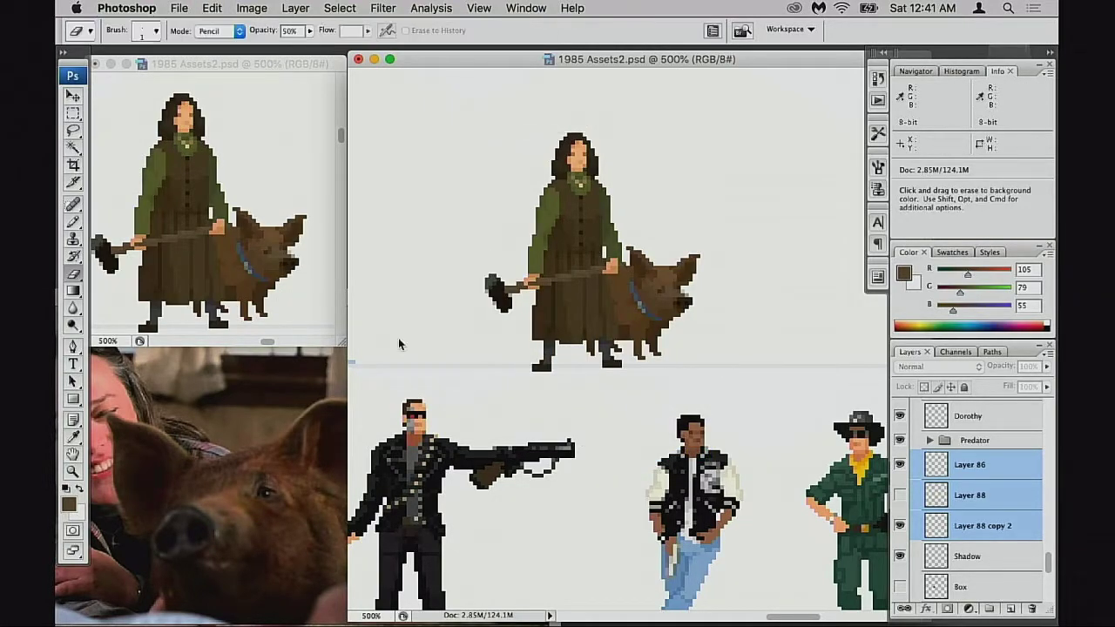
Compare the two pig head versions by alternating the visibility of Layer 88 and Layer 88 copy 2
drag(566, 380, 539, 411)
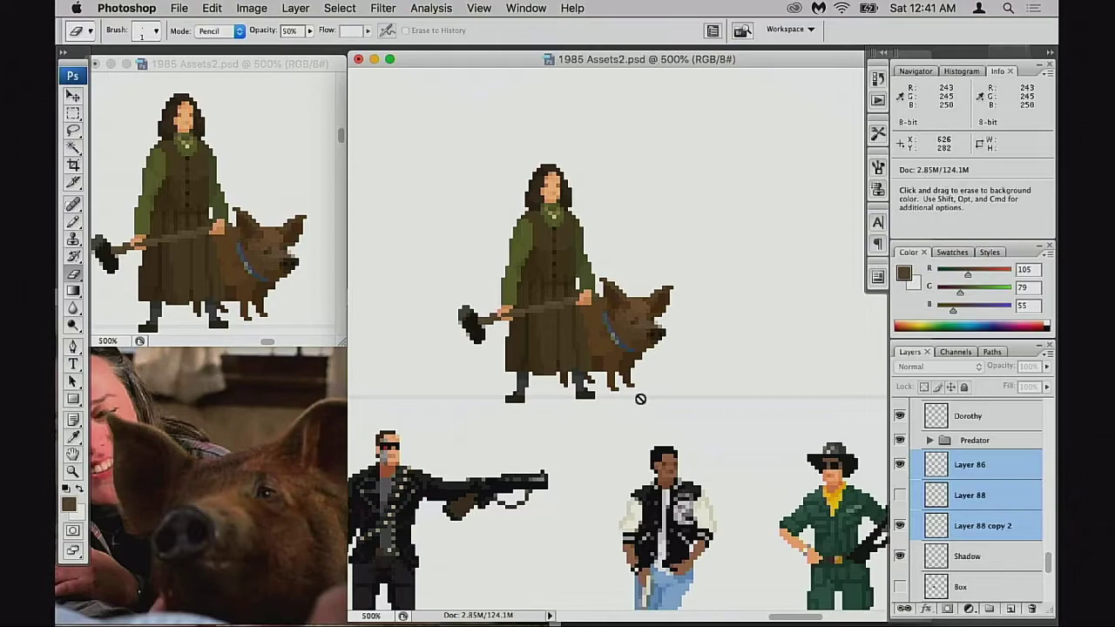
click(902, 523)
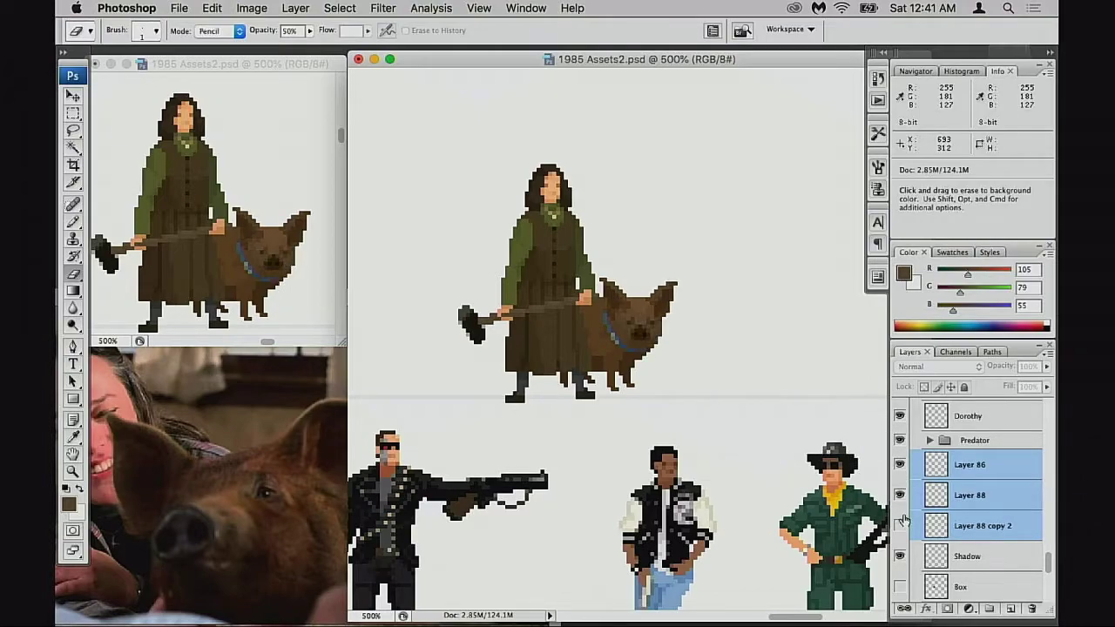
click(905, 519)
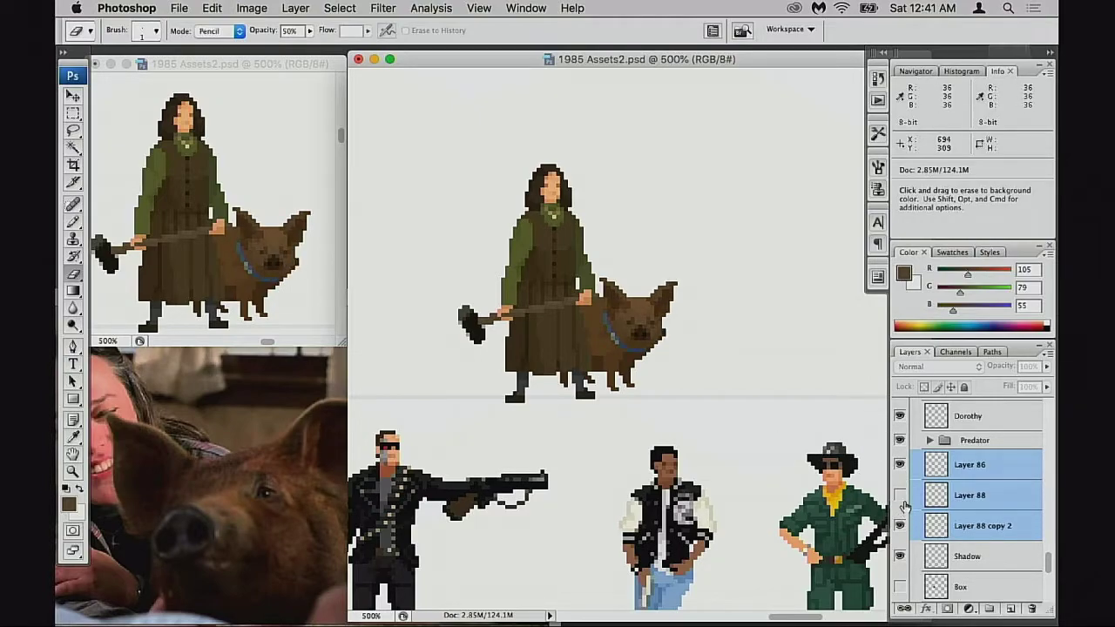
click(906, 508)
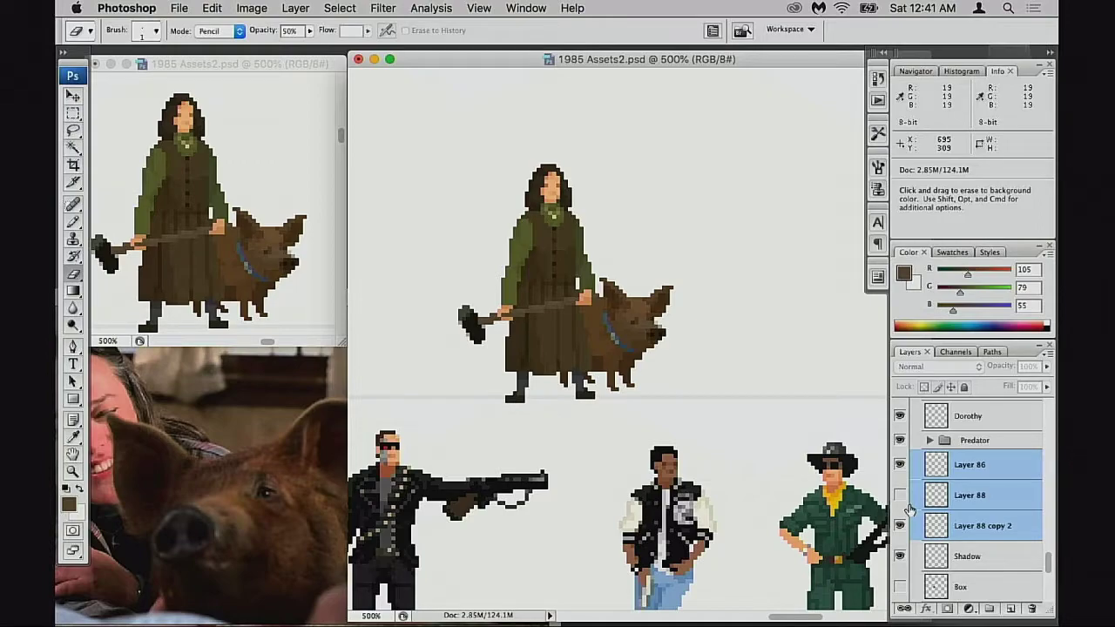
click(907, 507)
click(904, 521)
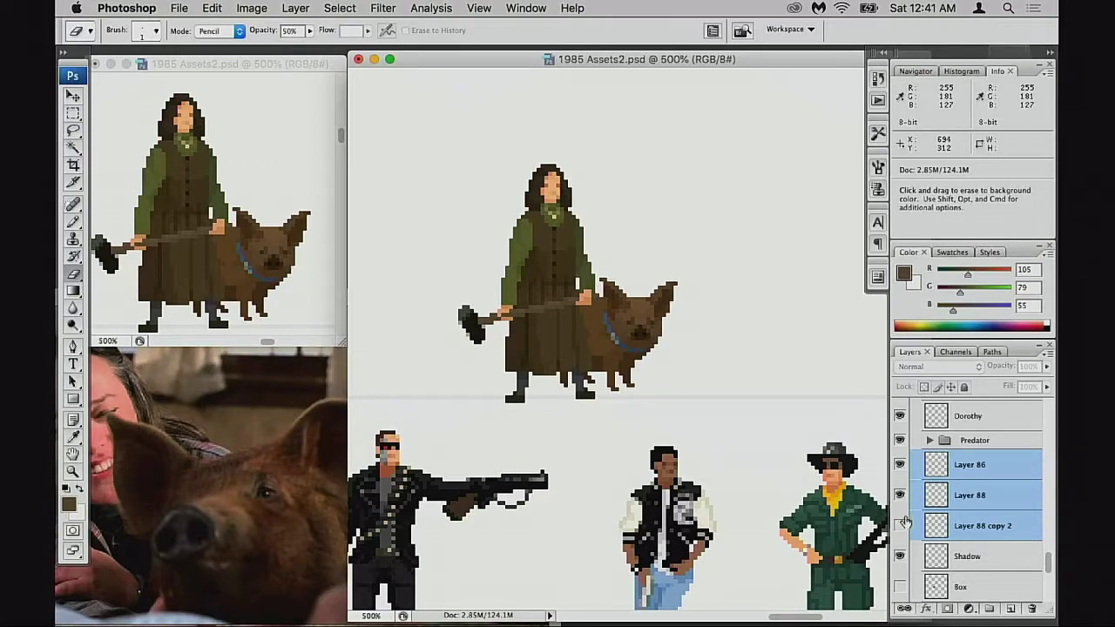
click(908, 508)
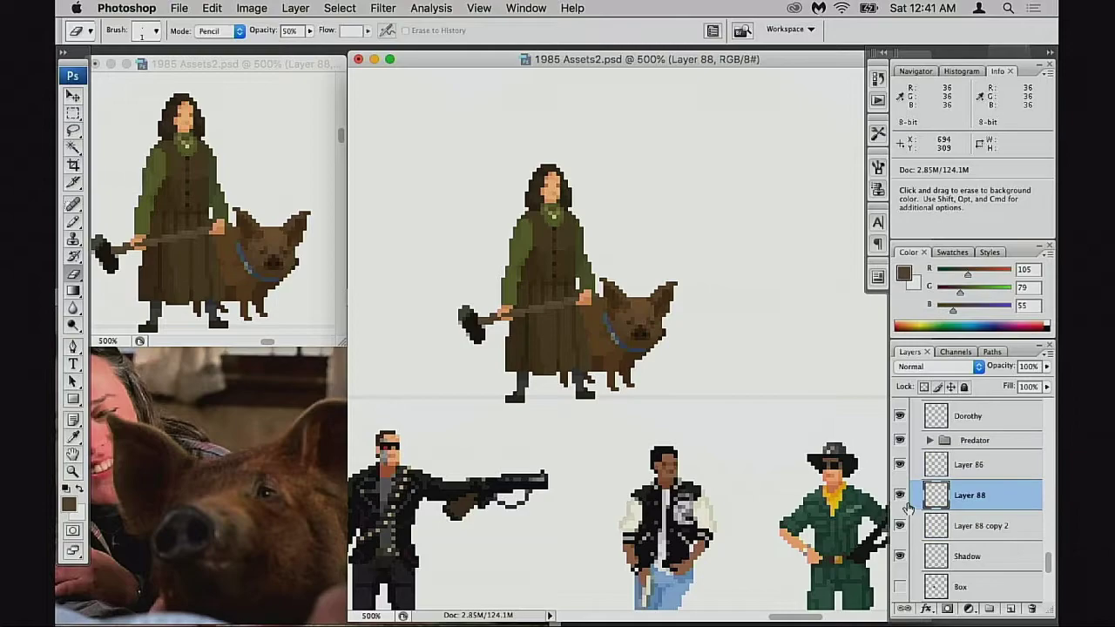
Hide Layer 88 and toggle the visibility of Layer 88 copy 2 to judge the side-facing pig head, leaving it shown
click(906, 505)
click(904, 521)
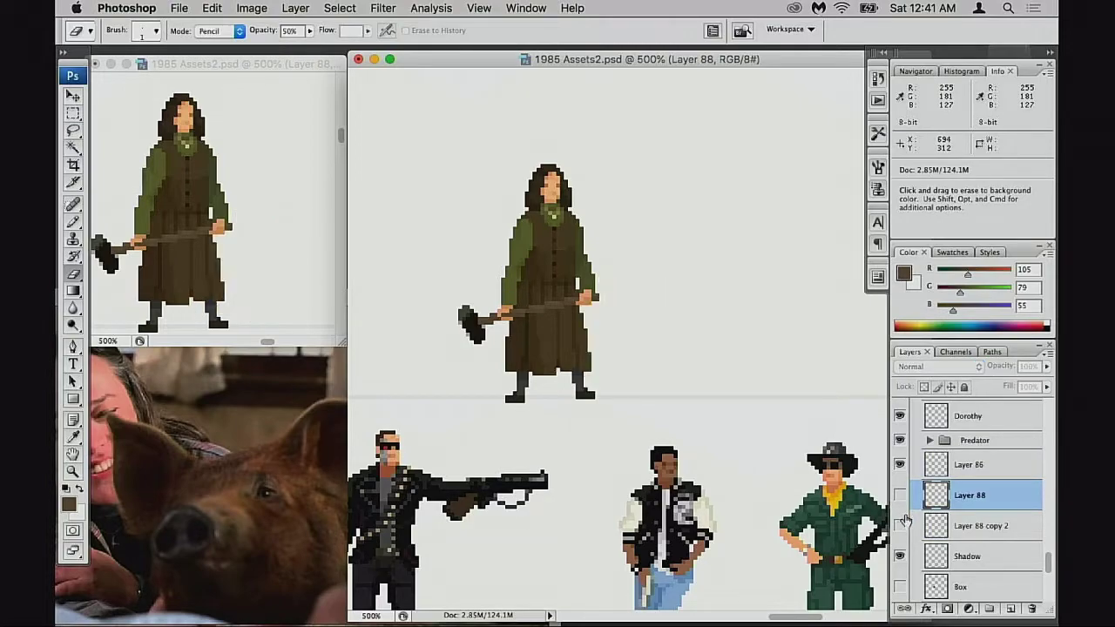
click(905, 520)
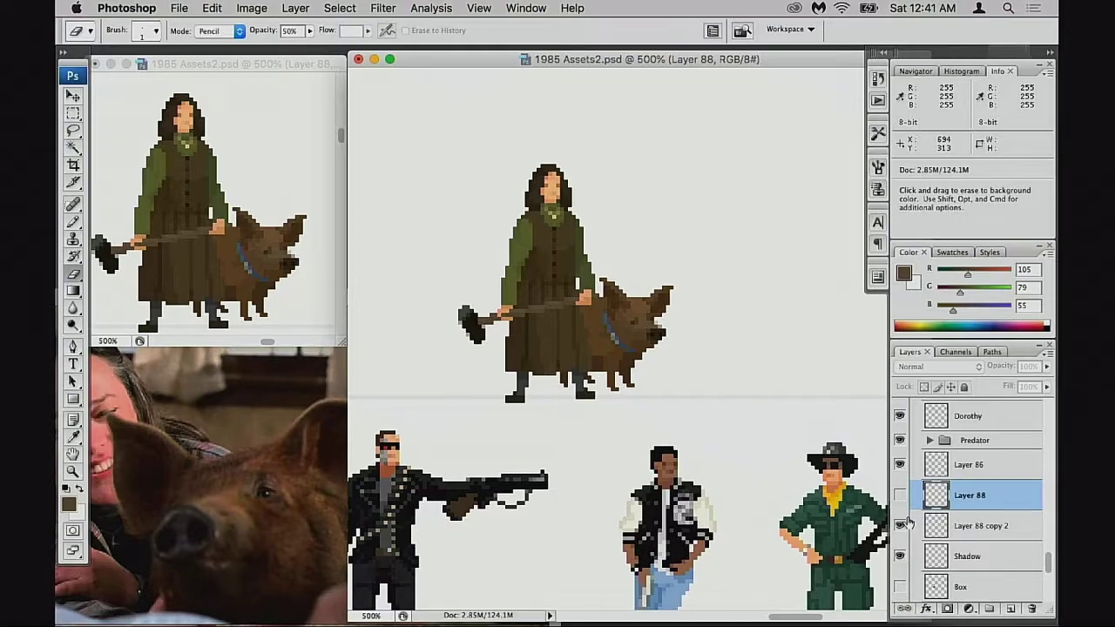
click(902, 525)
click(902, 526)
click(902, 525)
click(902, 525)
Try to extend the lower front of the snout on Layer 88 copy 2 with the Pencil and a sampled dark brown (RGB 54, 35, 18)
drag(590, 285, 731, 398)
key(space)
key(b)
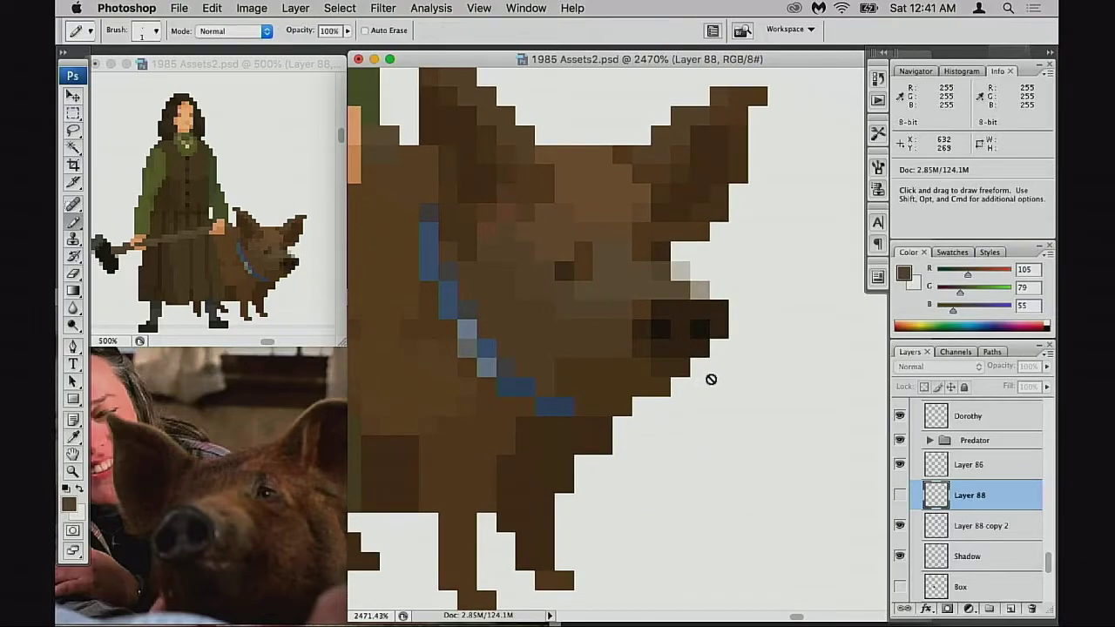
alt+click(694, 375)
click(694, 374)
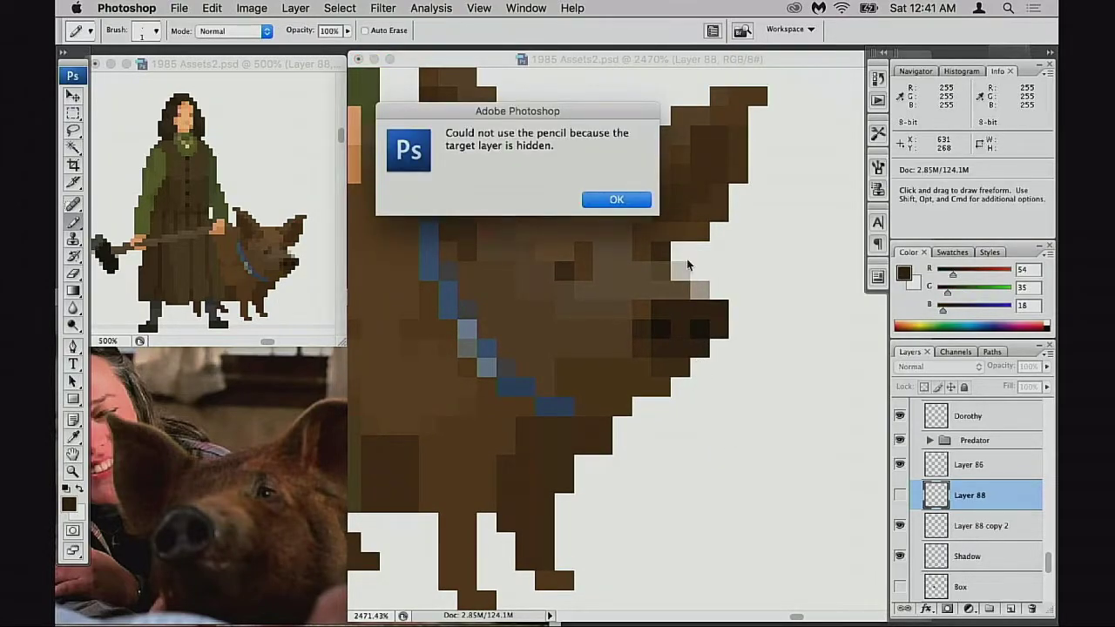
click(633, 204)
click(937, 470)
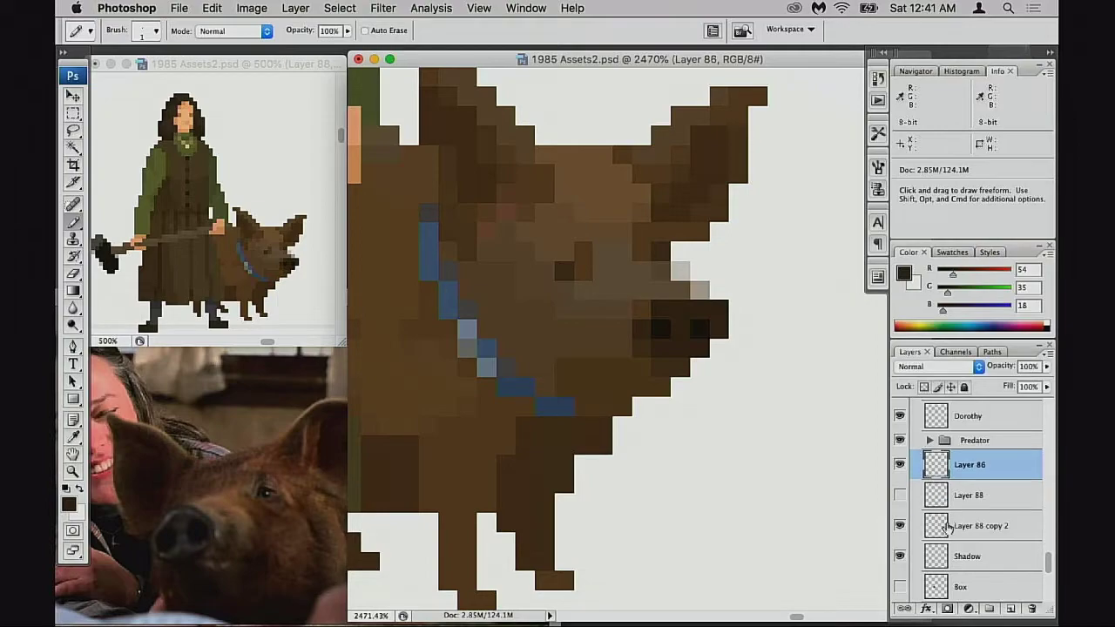
click(967, 525)
click(697, 361)
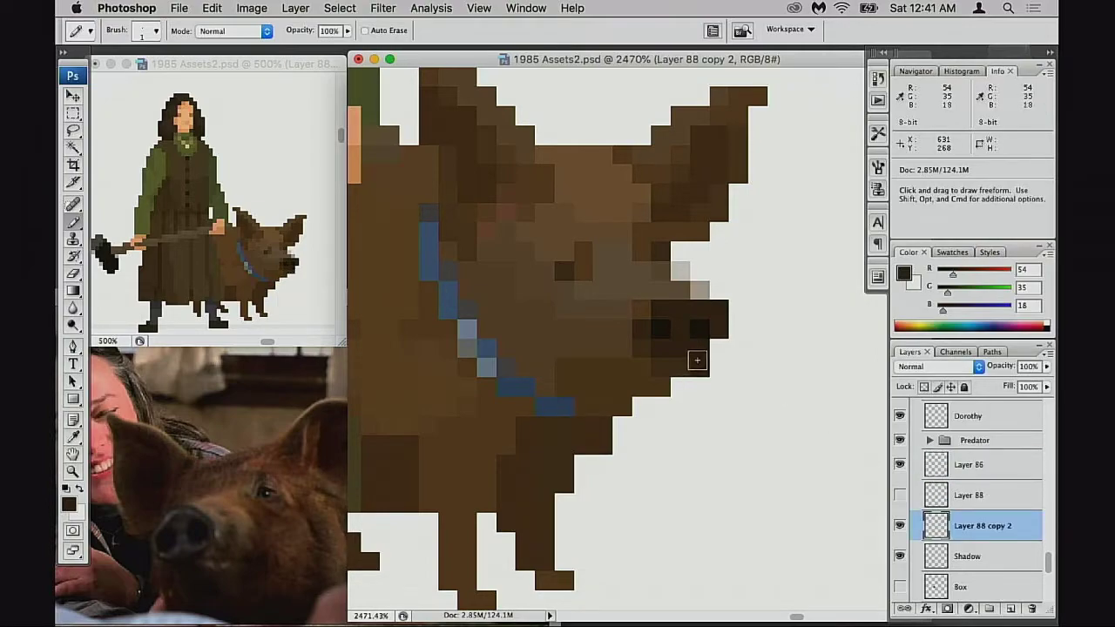
click(716, 349)
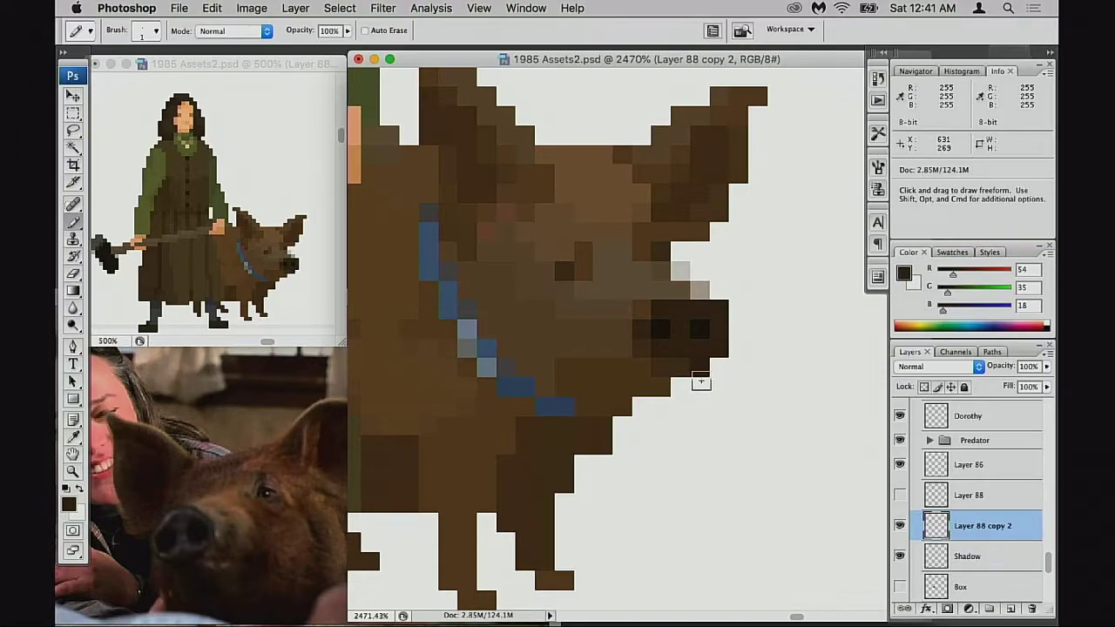
Sample a lighter brown from the jaw and undo the recent snout edits
alt+click(618, 370)
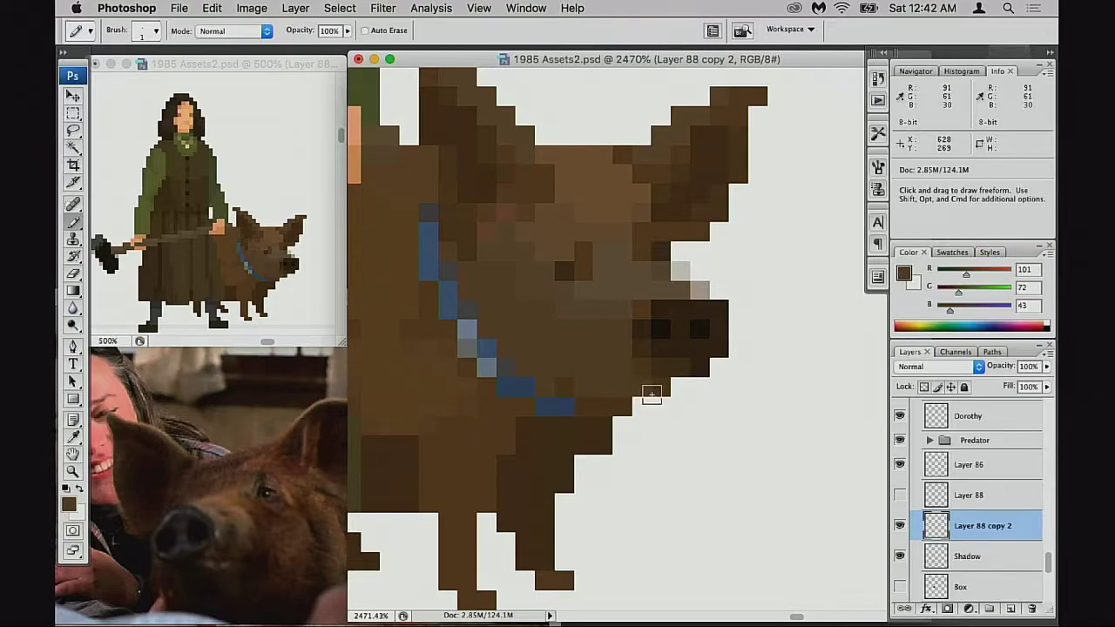
key(alt+super+z)
key(alt+super+z)
key(alt+super+z)
key(alt+super+z)
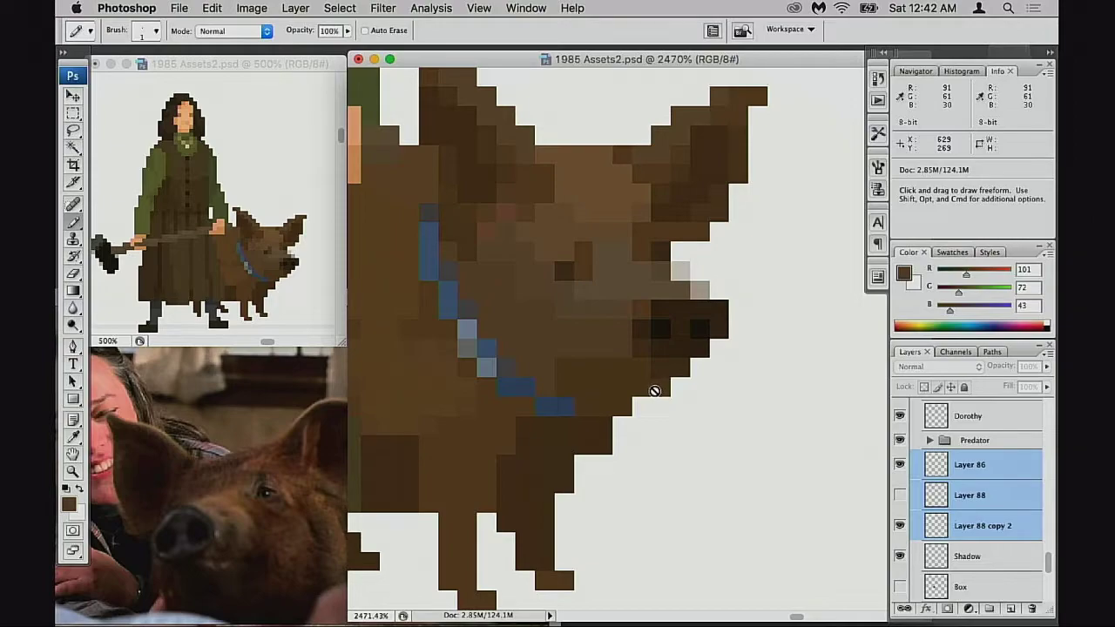
Make Layer 88 copy 2 the only selected layer and try a medium brown (RGB 91, 61, 30) on the pig's lower cheek
click(570, 353)
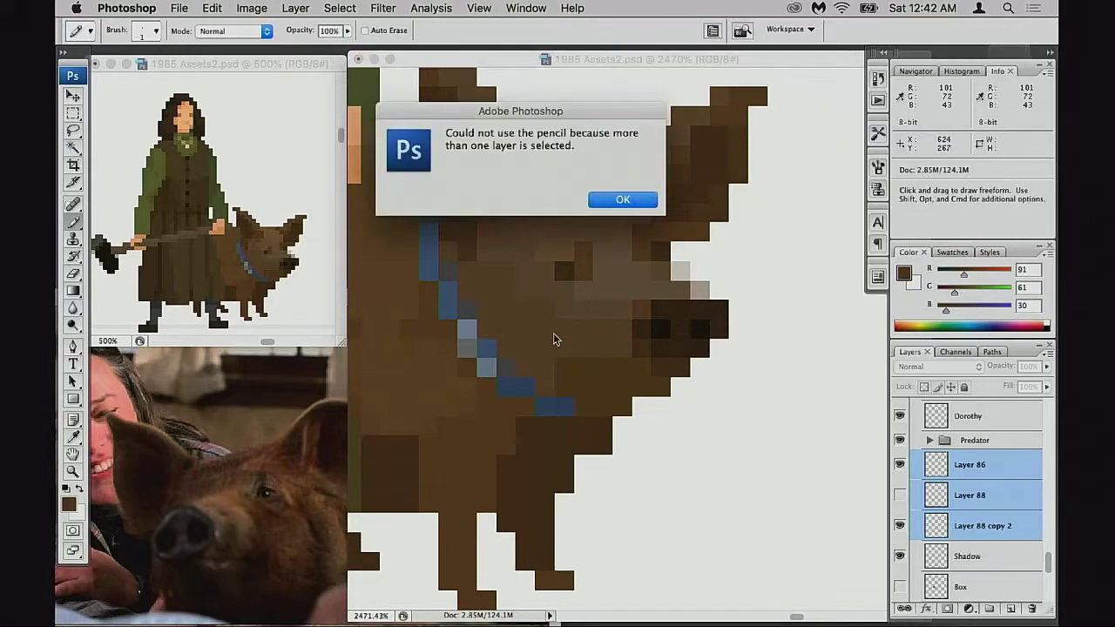
click(620, 201)
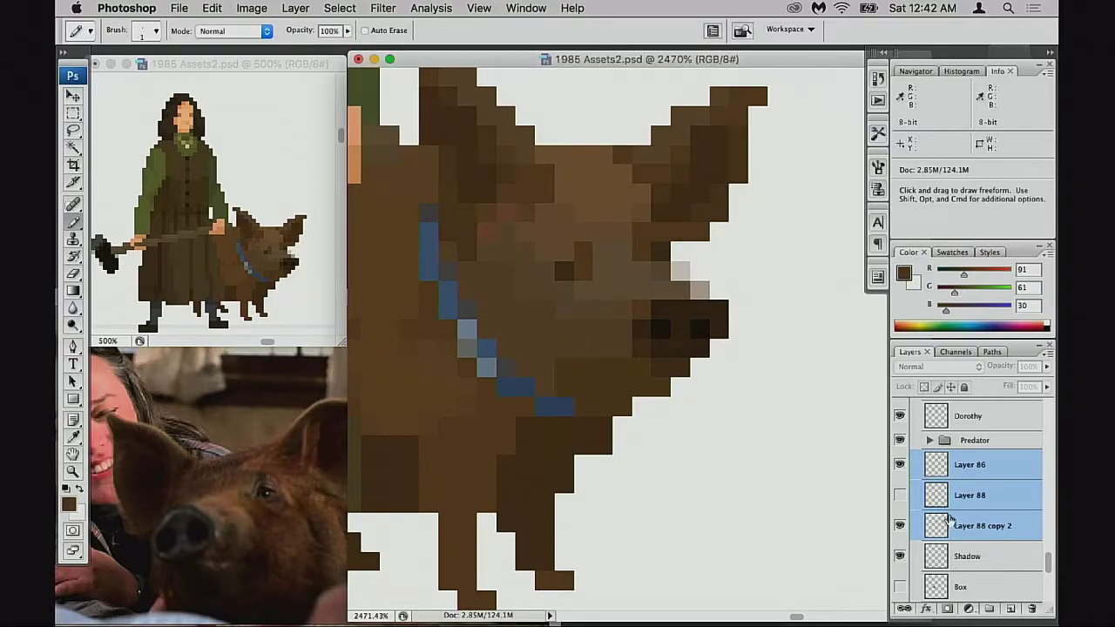
key(alt+bracketleft)
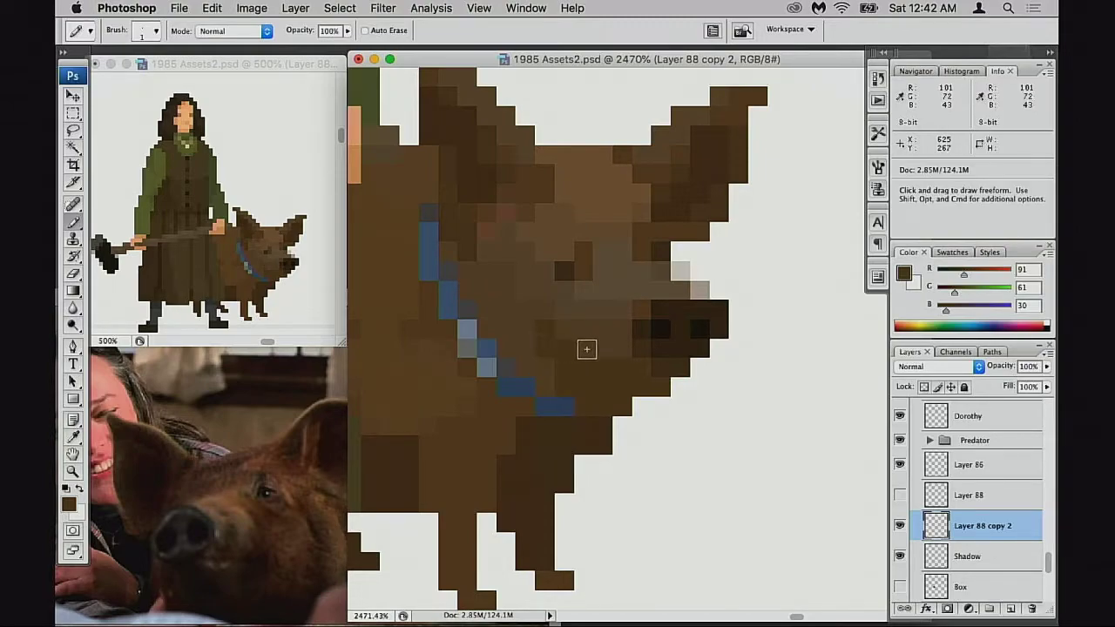
click(592, 358)
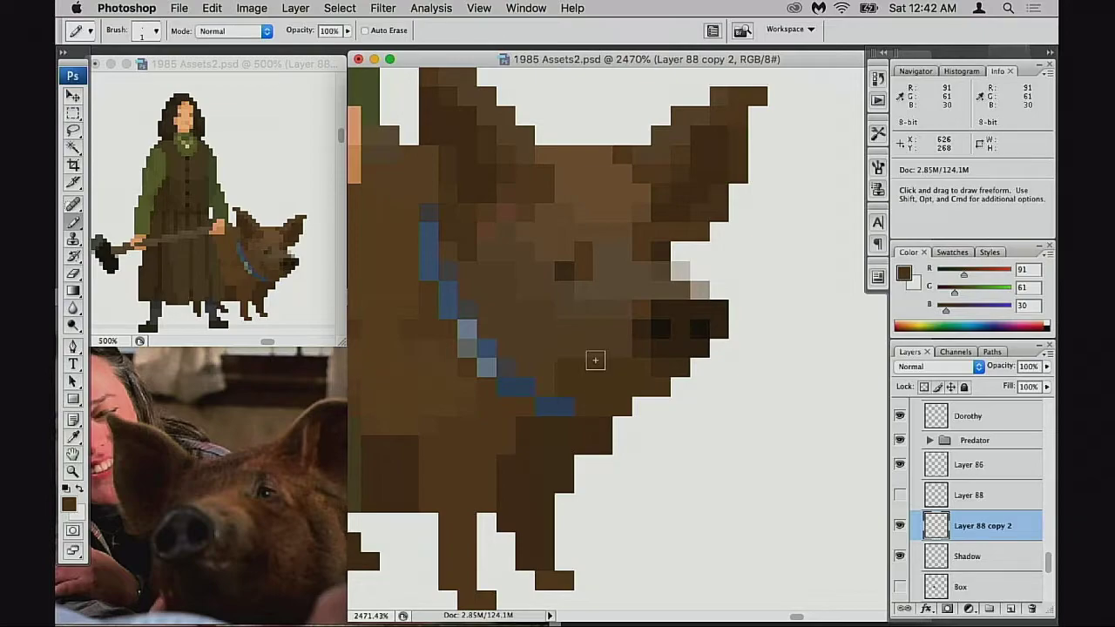
key(super+z)
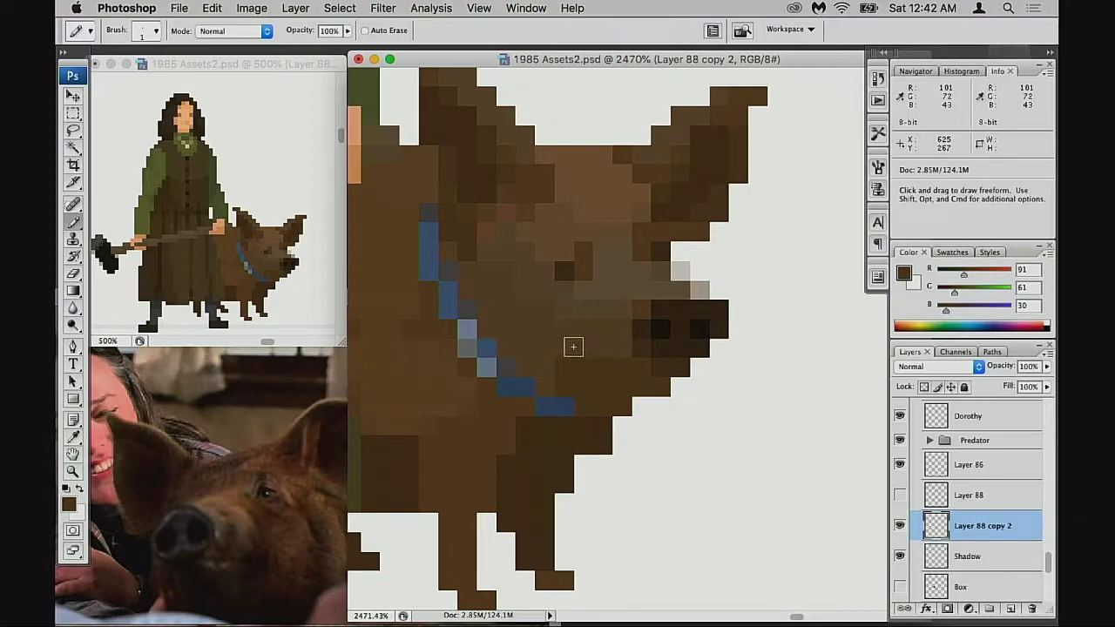
Rework the pig's cheek shading with the Pencil, using sampled browns RGB 105, 79, 55, RGB 91, 61, 30 and RGB 118, 86, 56
alt+click(534, 292)
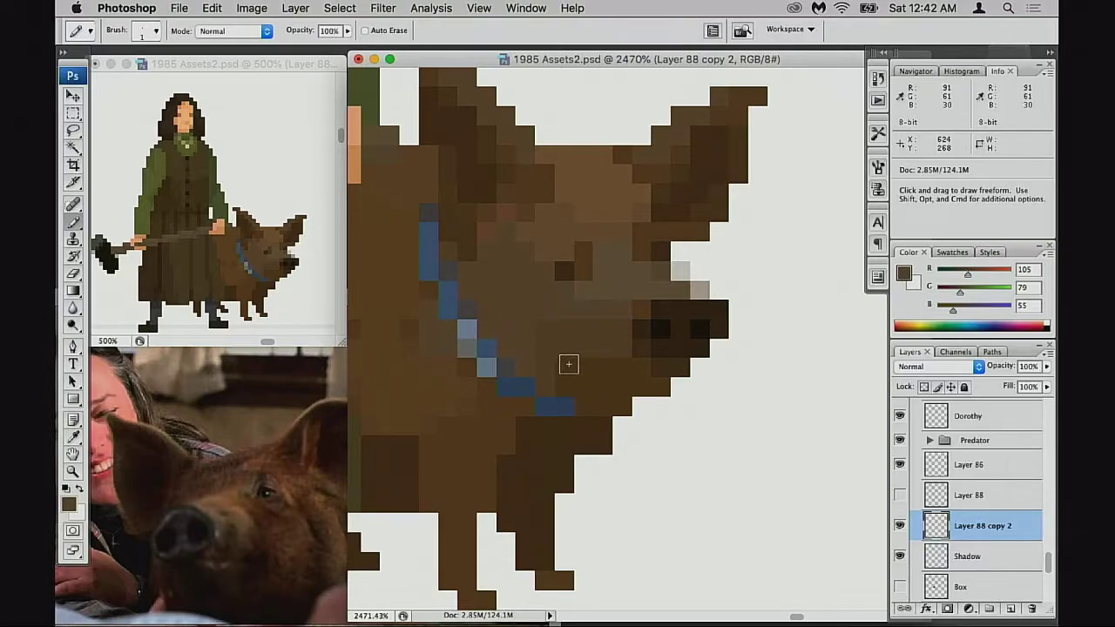
alt+click(575, 357)
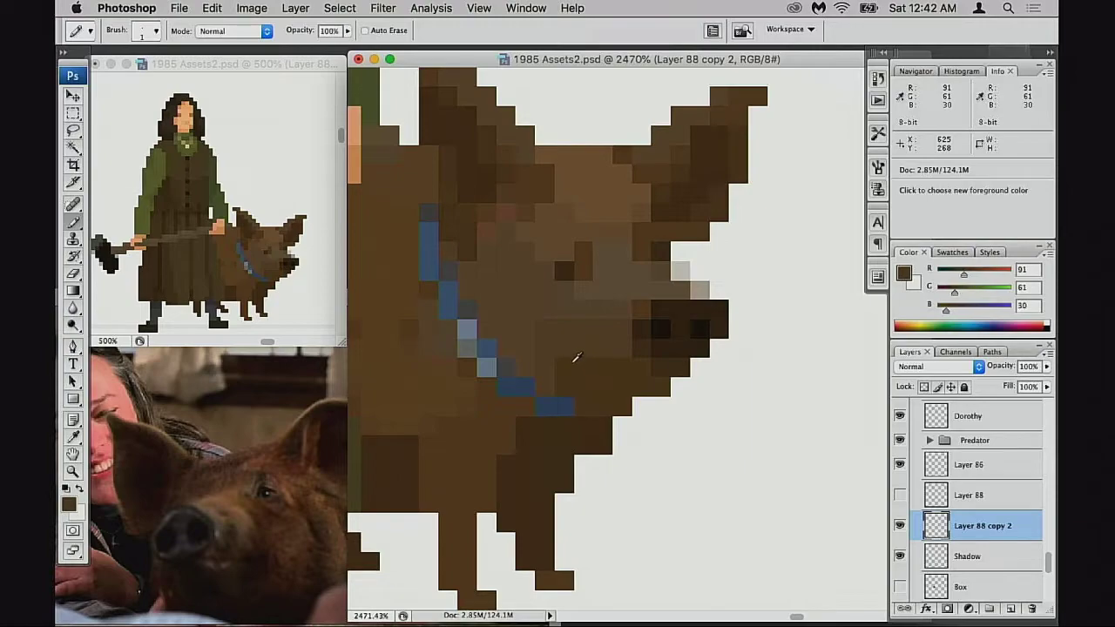
alt+click(544, 314)
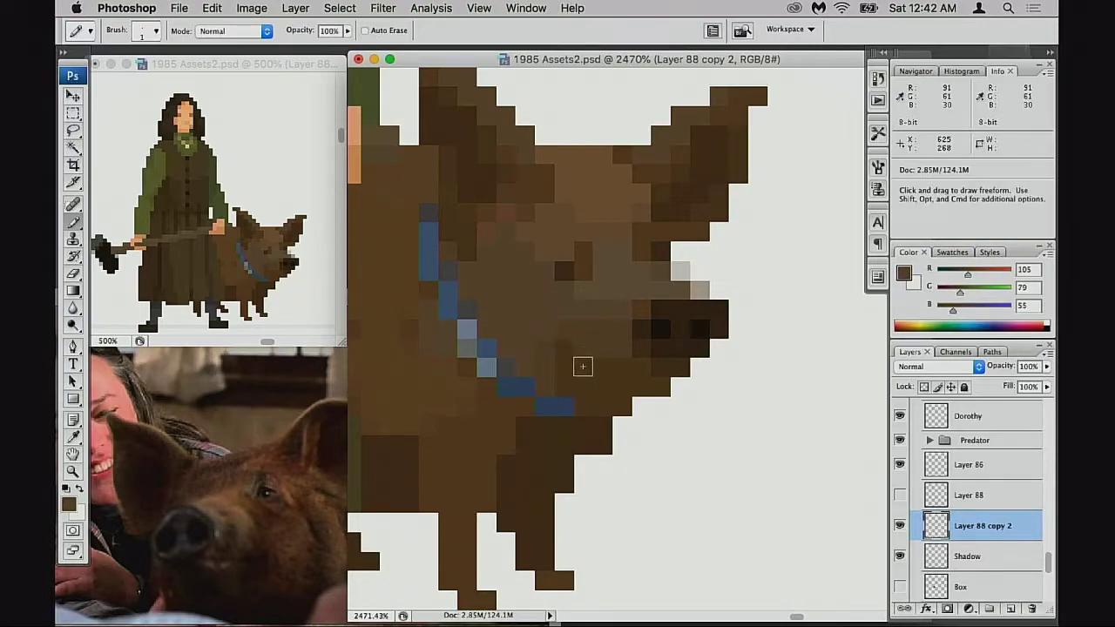
alt+click(532, 251)
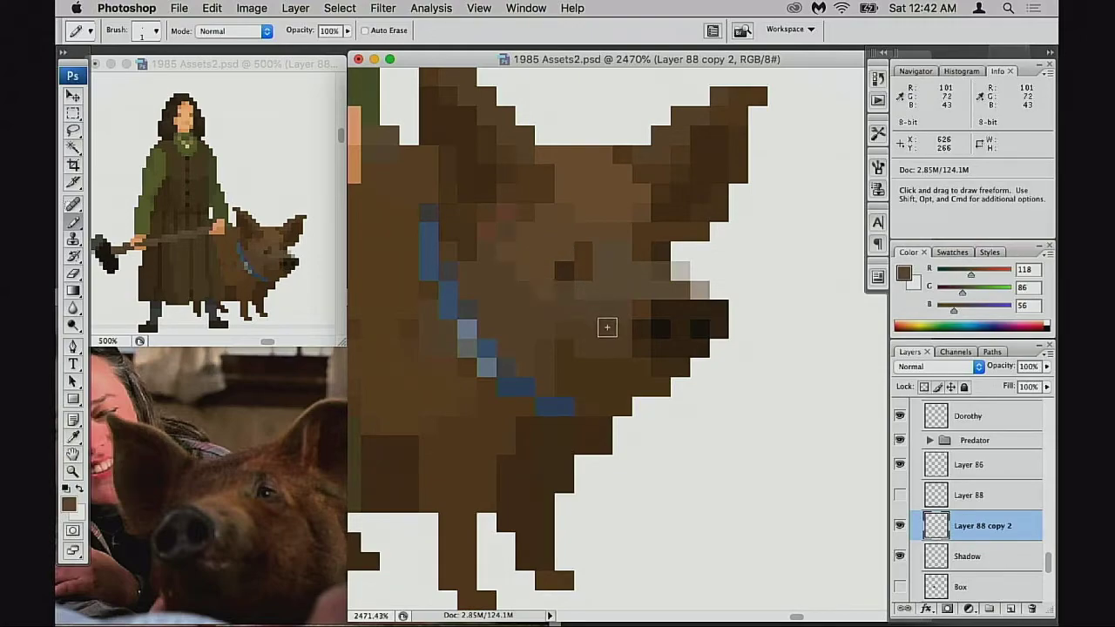
alt+click(541, 298)
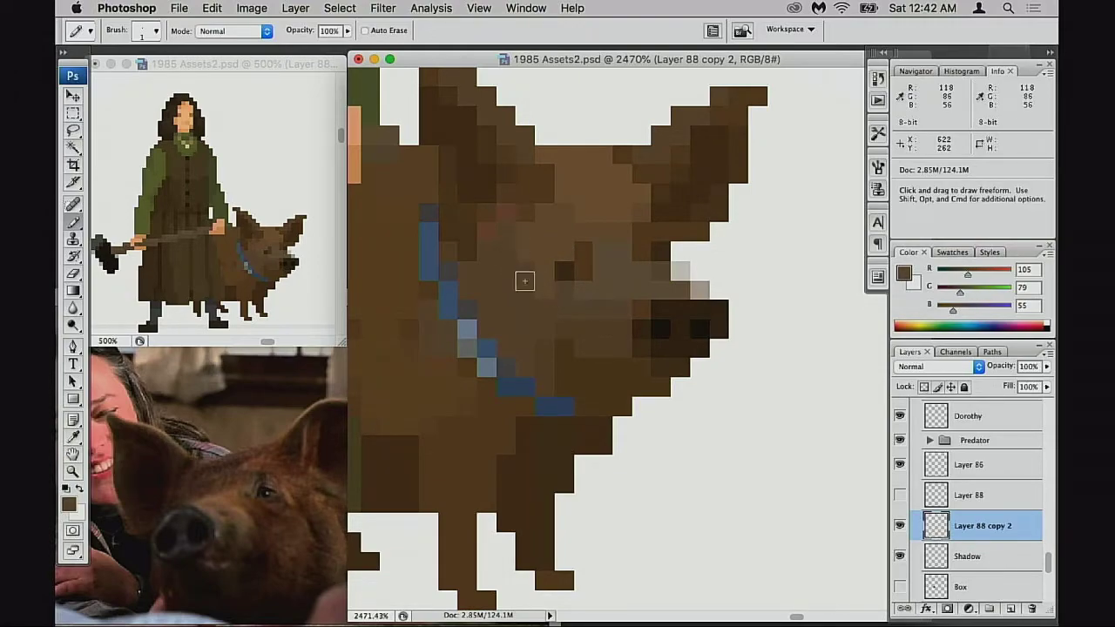
Blend the lower cheek and jaw pixels behind the snout with sampled browns RGB 91, 61, 30 and RGB 101, 72, 43
drag(603, 394, 591, 407)
alt+click(575, 366)
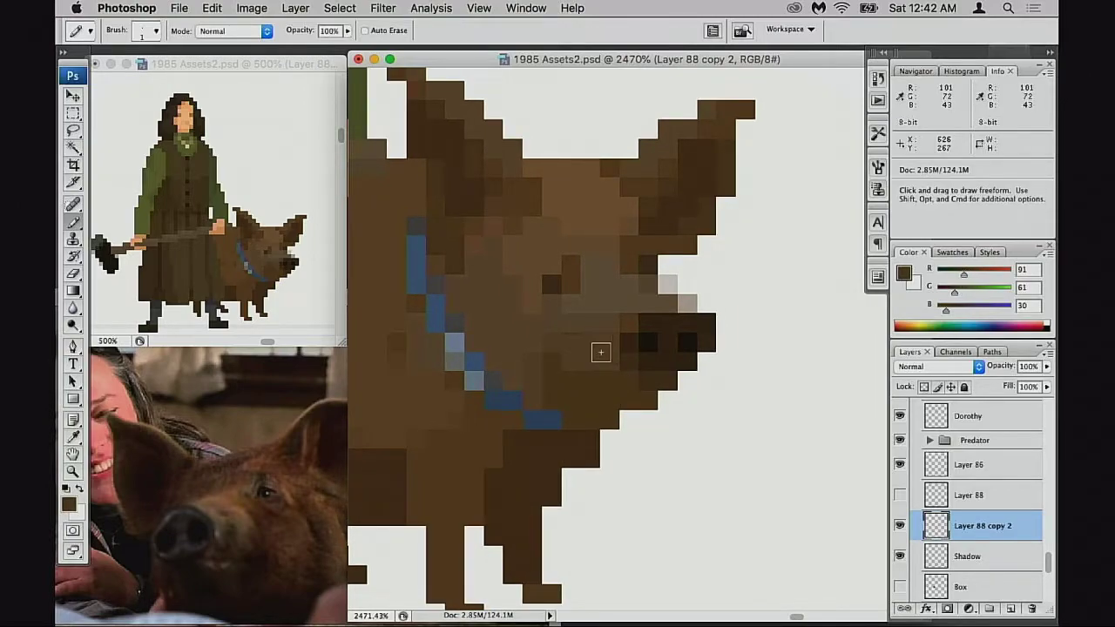
alt+click(592, 352)
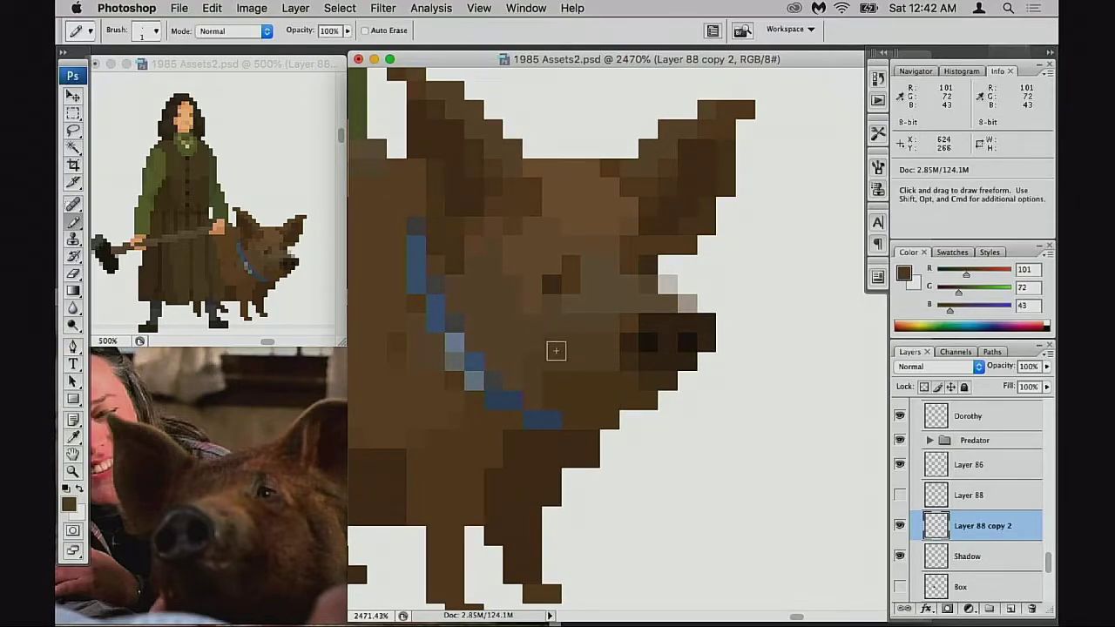
key(super)
alt+click(599, 389)
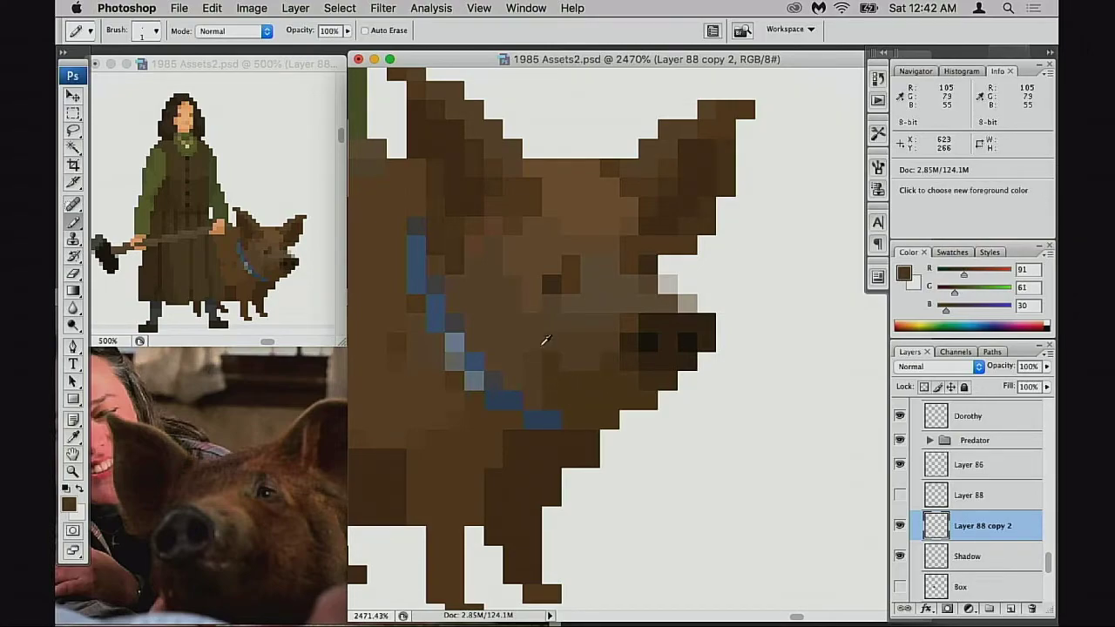
alt+click(553, 375)
alt+click(567, 340)
Recolour the side of the muzzle between eye and snout with sampled browns RGB 113, 91, 70, RGB 118, 86, 56 and RGB 101, 72, 43
key(space)
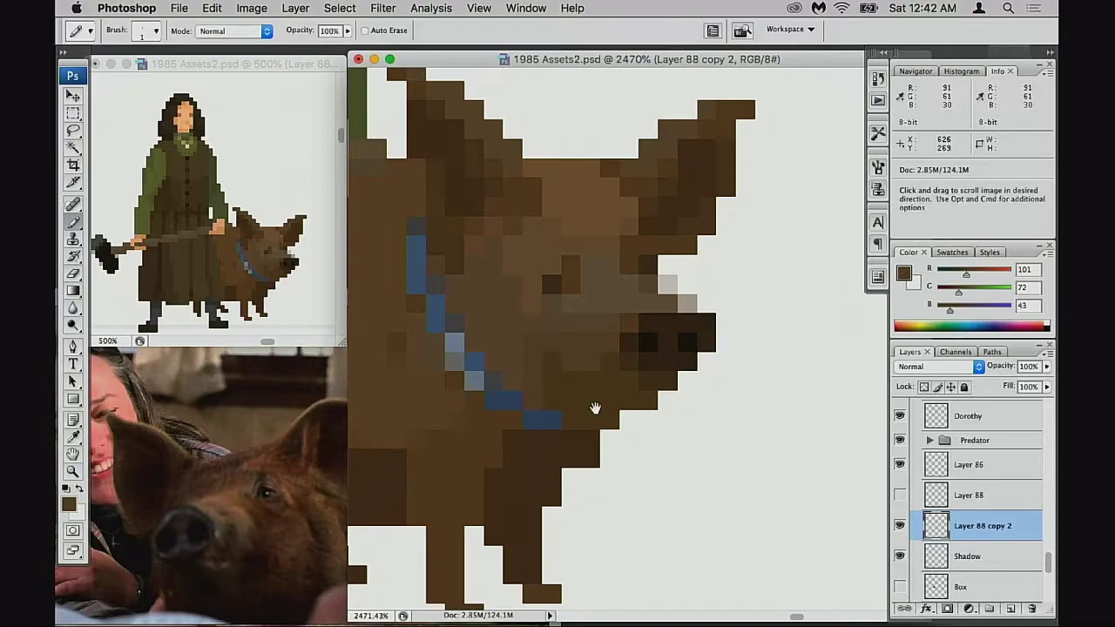
drag(595, 407, 593, 412)
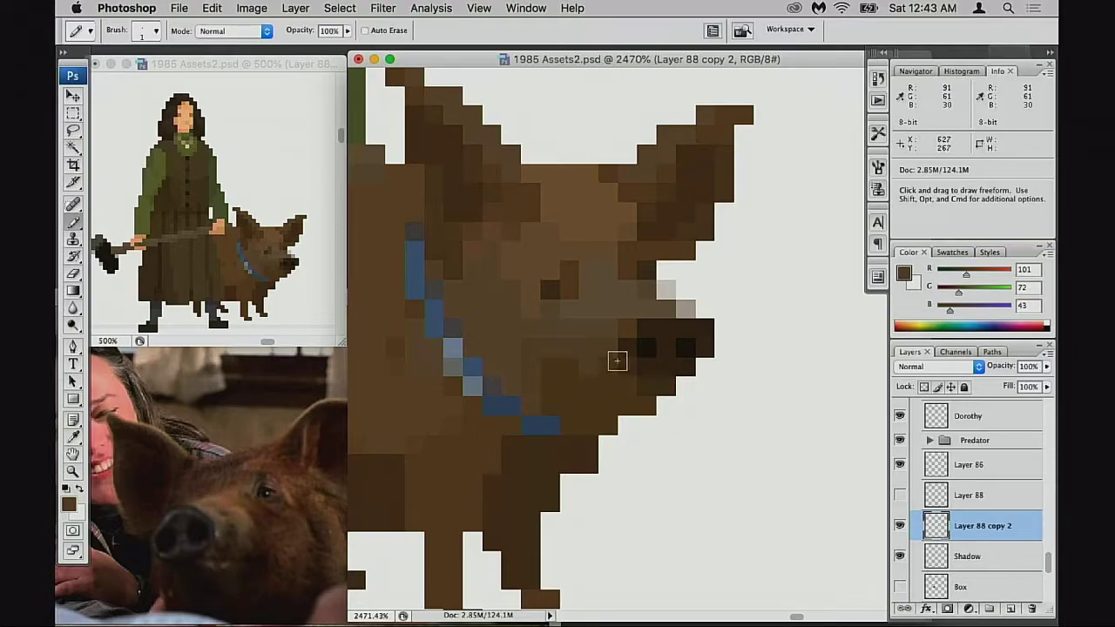
alt+click(620, 317)
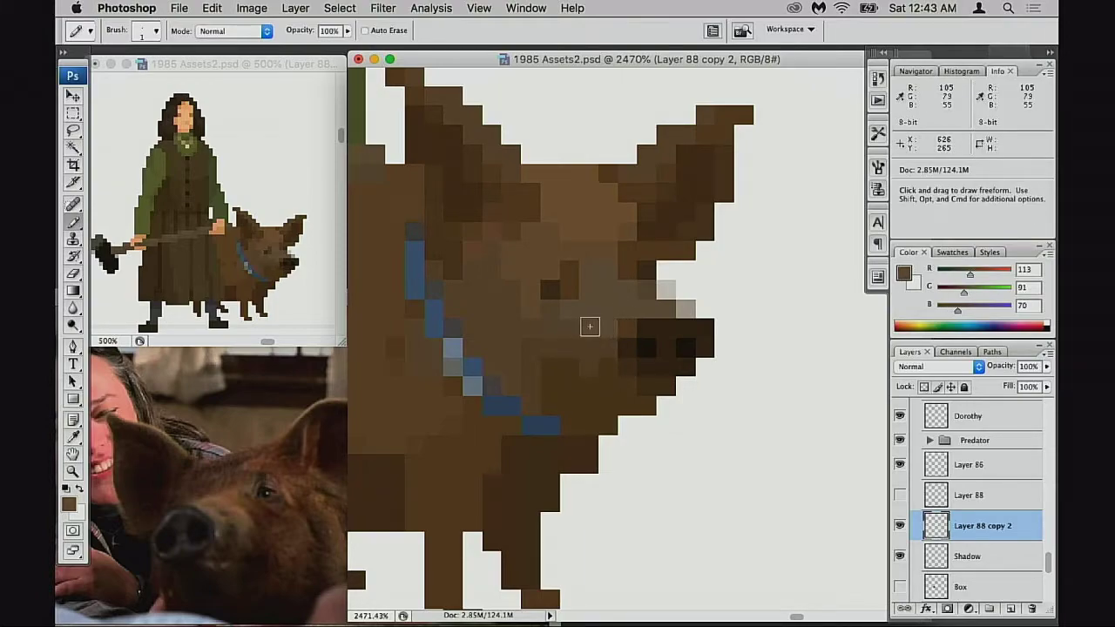
click(594, 332)
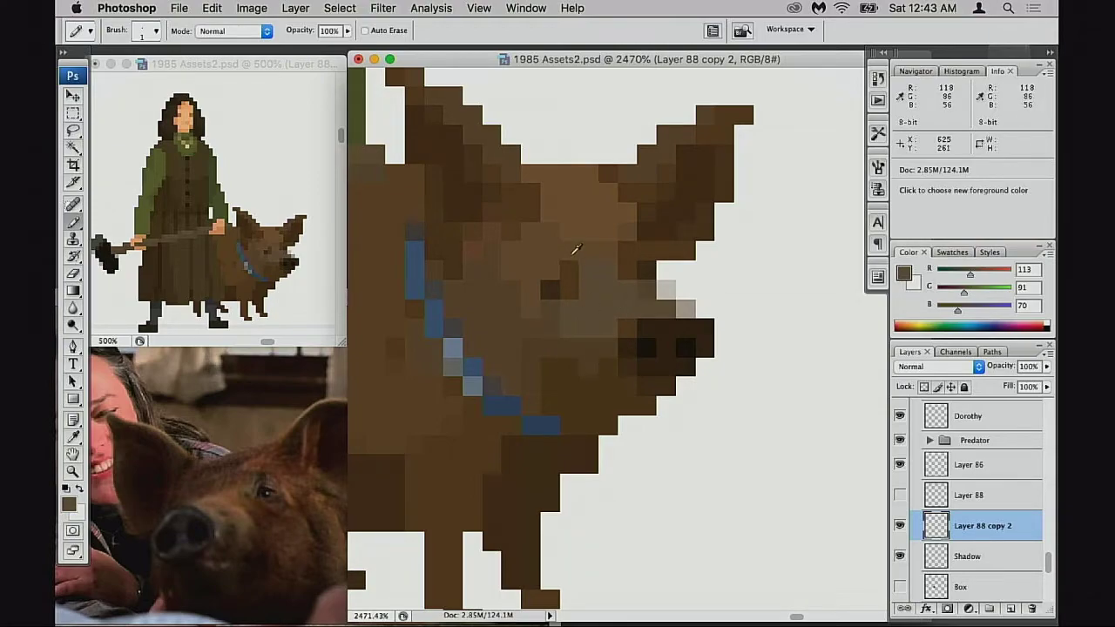
alt+click(574, 250)
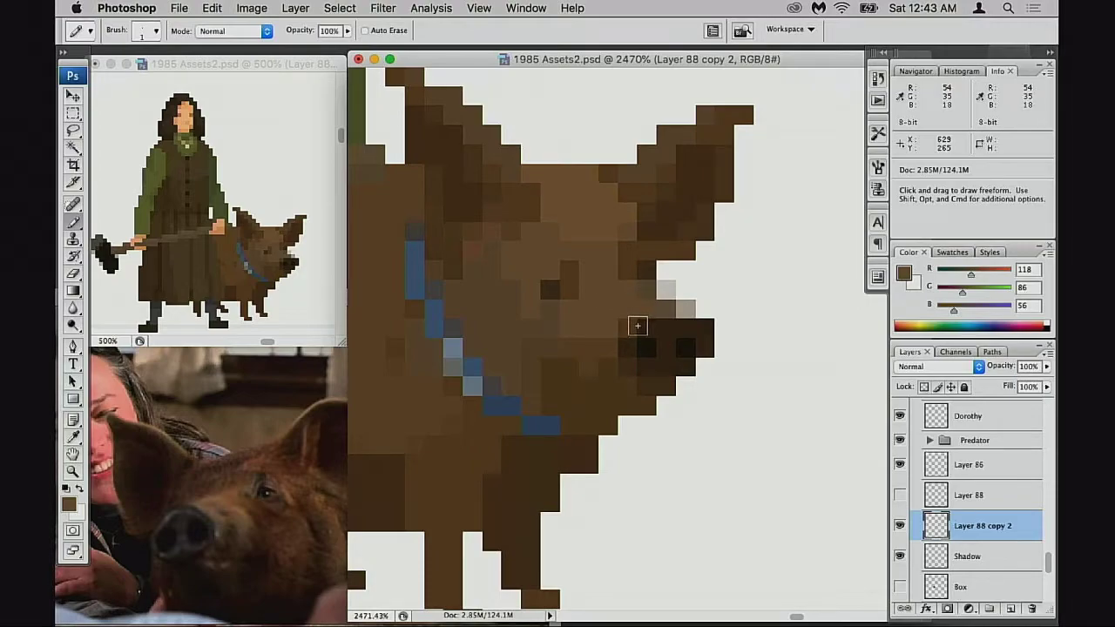
alt+click(580, 354)
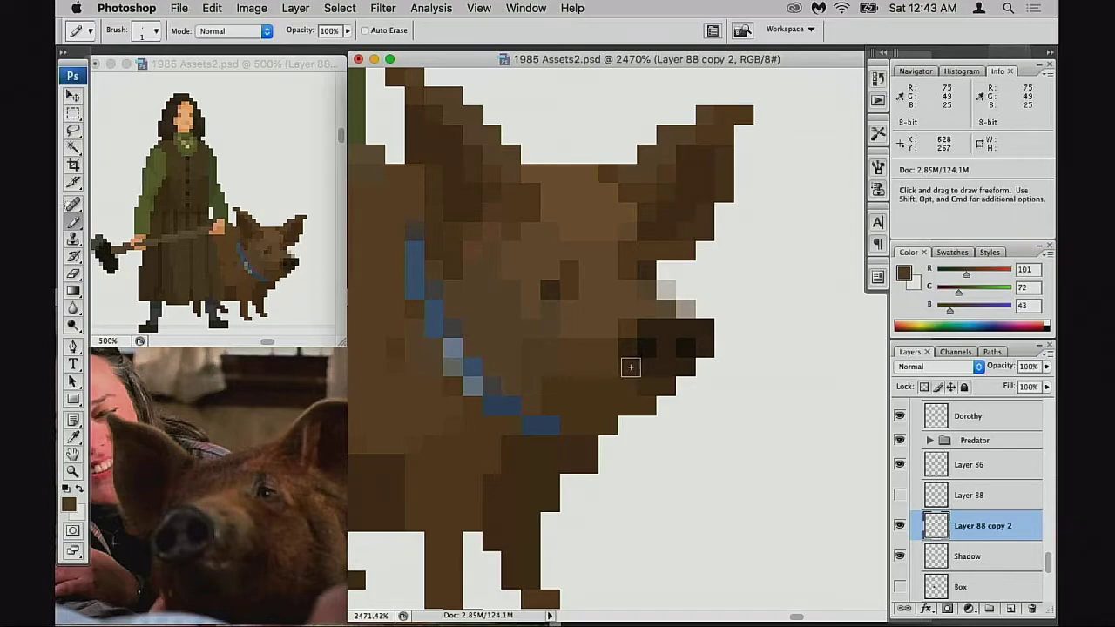
Examine the woman and pig among the other characters at 400% and 500%, toggling Layer 88 copy 2 off and on
alt+super+click(649, 418)
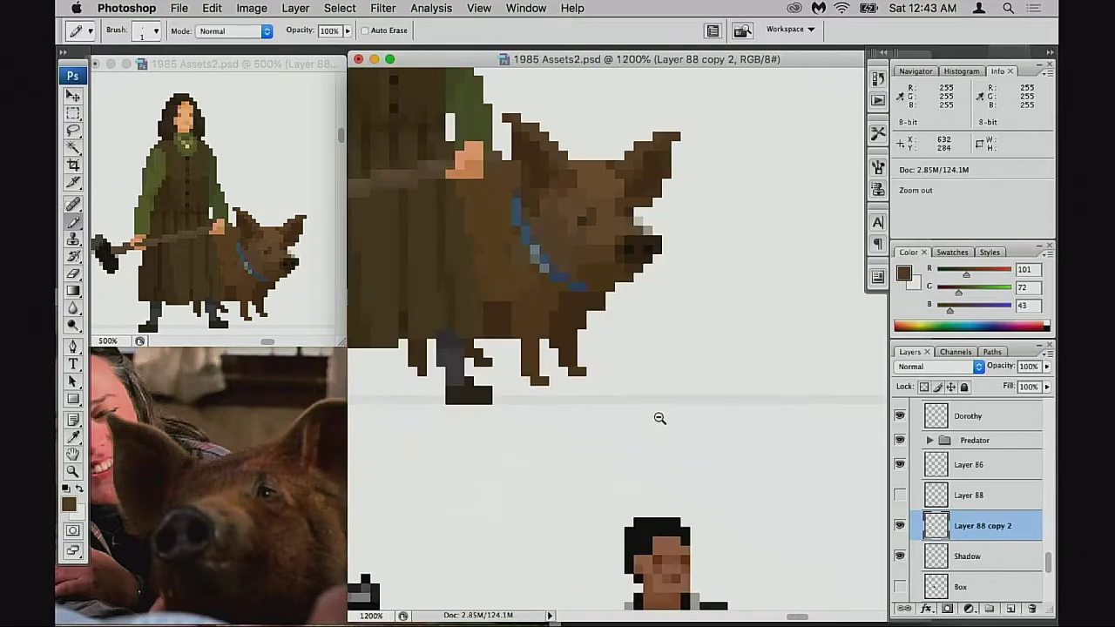
alt+click(659, 418)
alt+click(660, 412)
alt+click(659, 411)
alt+click(592, 396)
drag(556, 270, 615, 378)
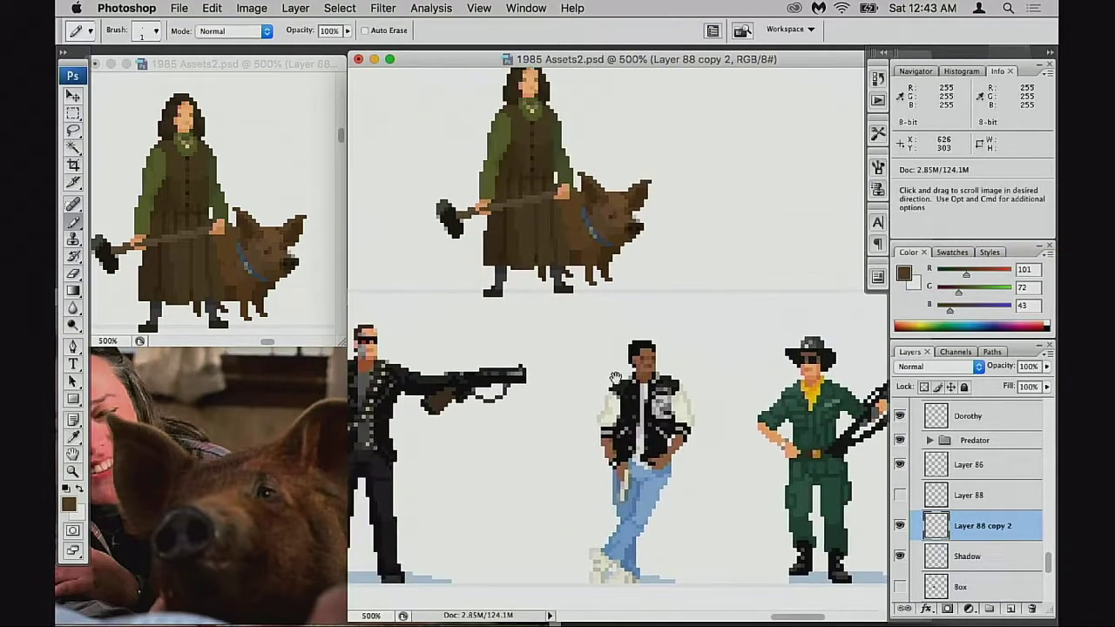
alt+super+click(612, 403)
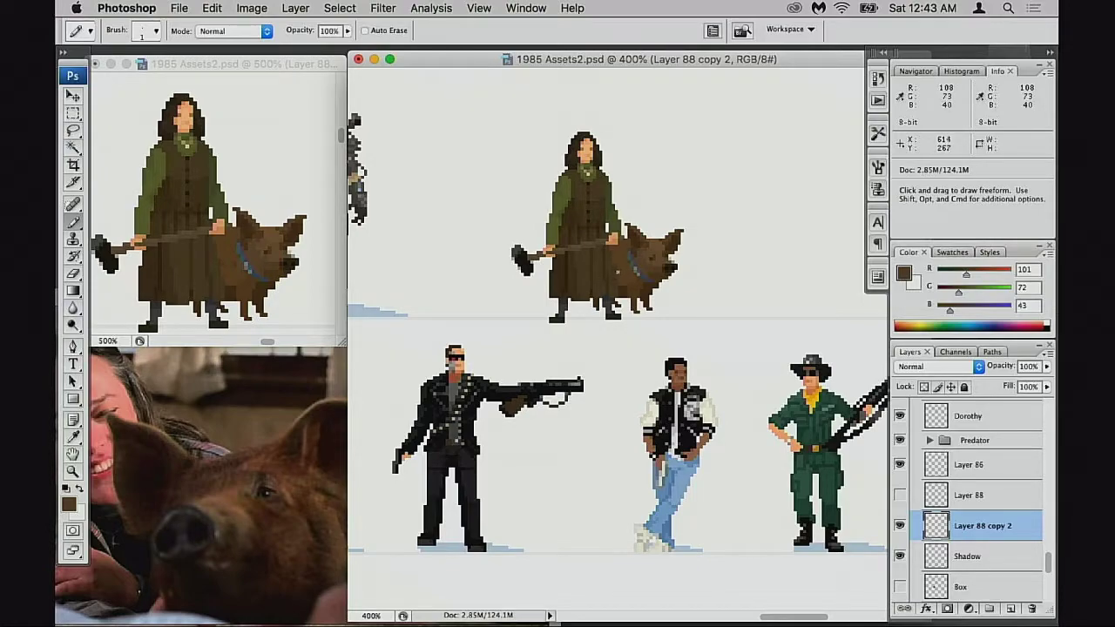
key(space)
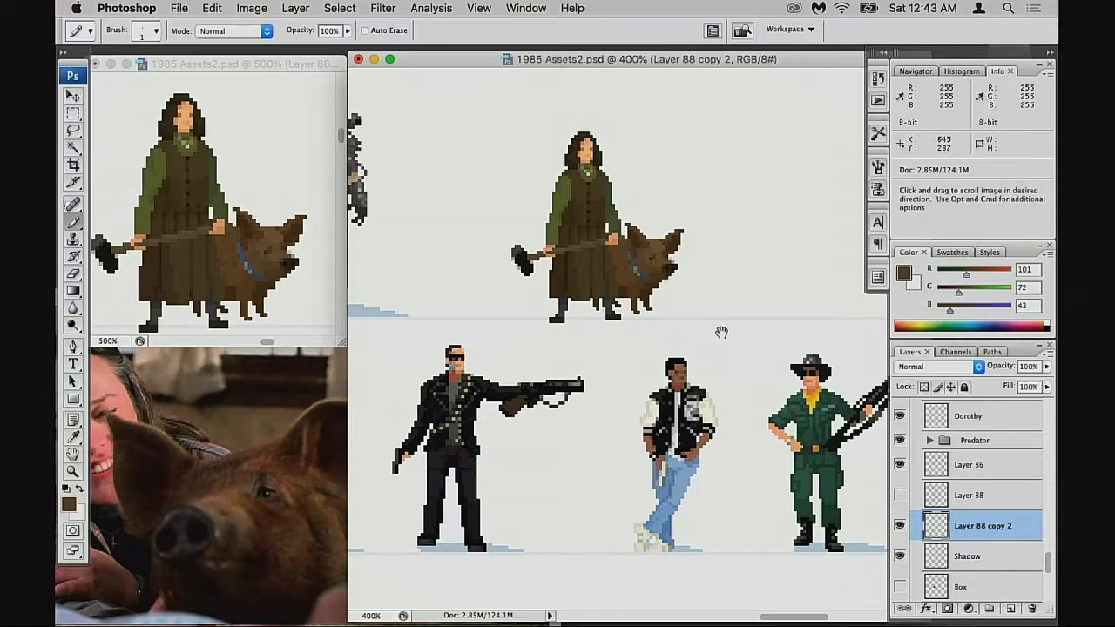
key(super+space)
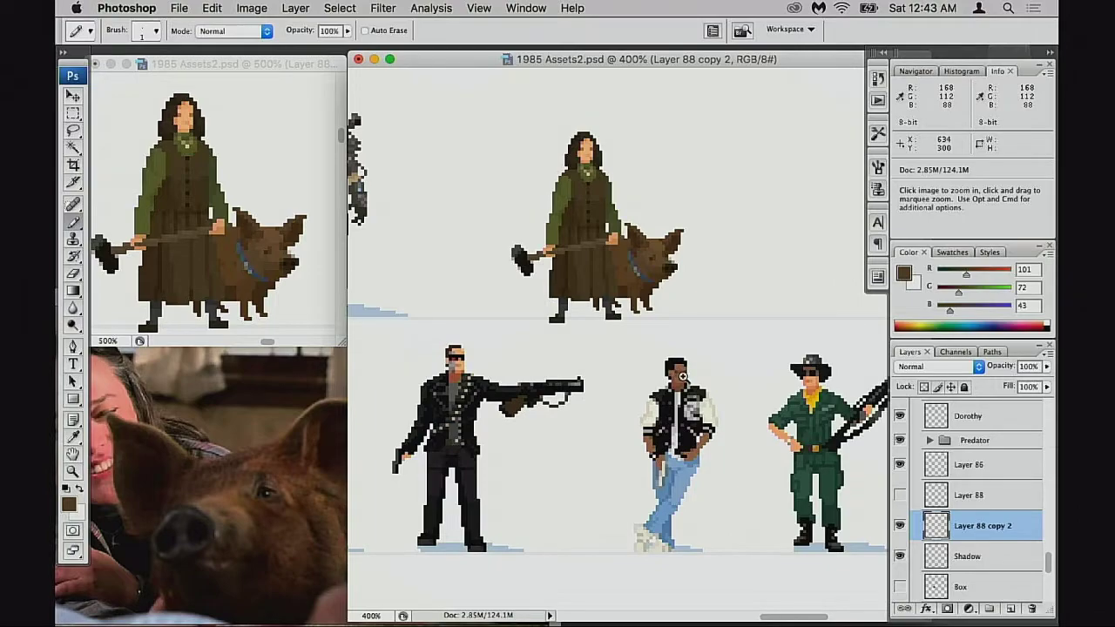
click(673, 373)
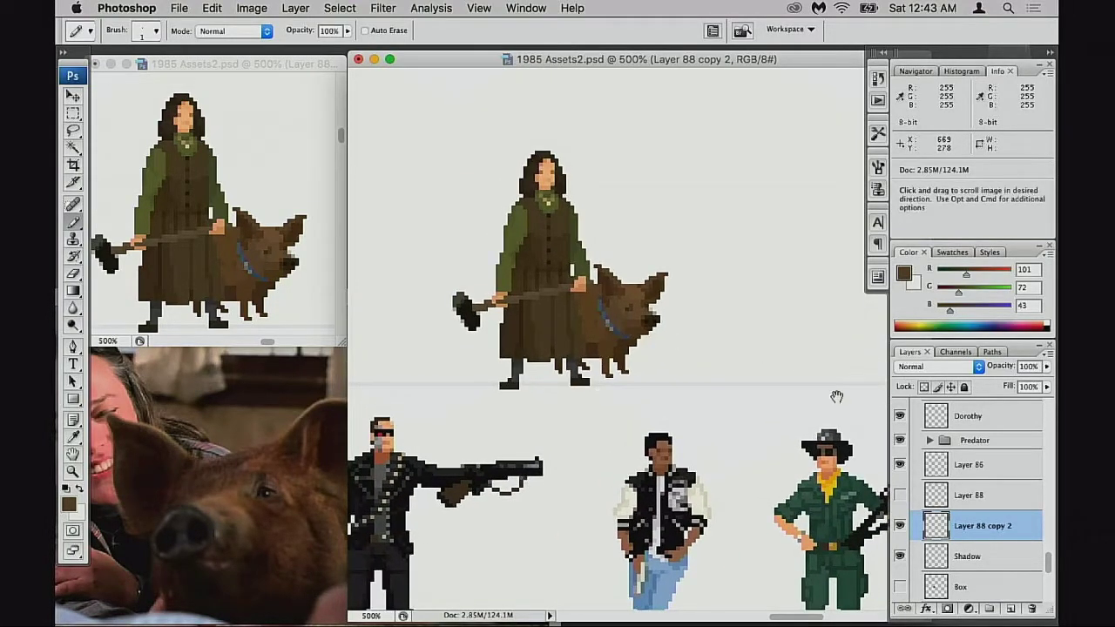
click(899, 525)
click(899, 525)
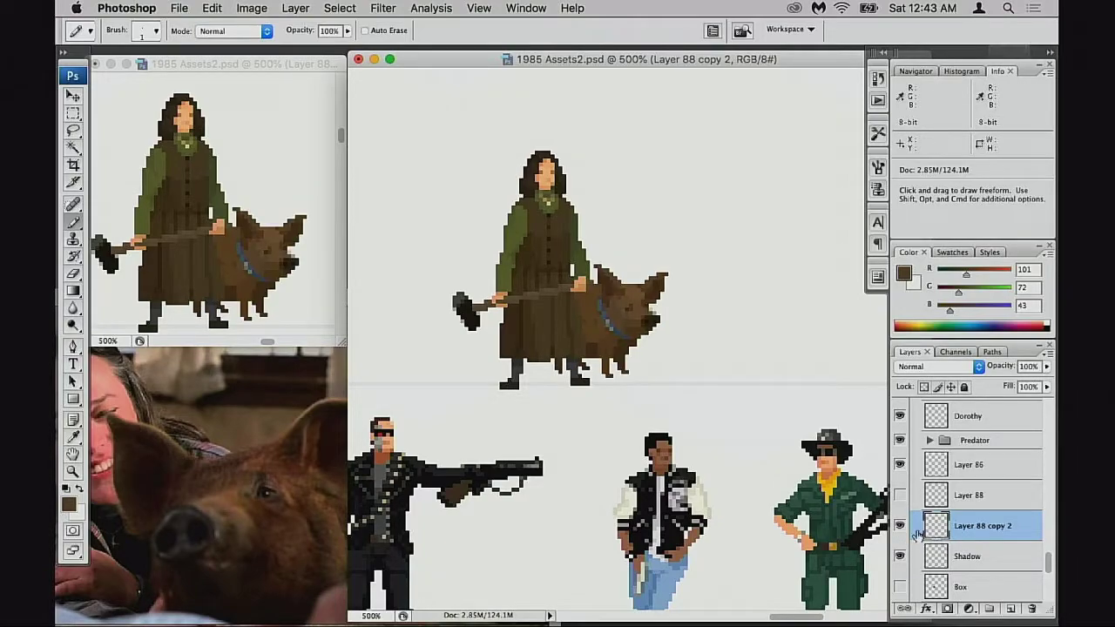
Toggle Layer 88 copy 2 off and on and inspect the woman and pig at 600%
click(898, 525)
click(898, 525)
drag(647, 433, 645, 471)
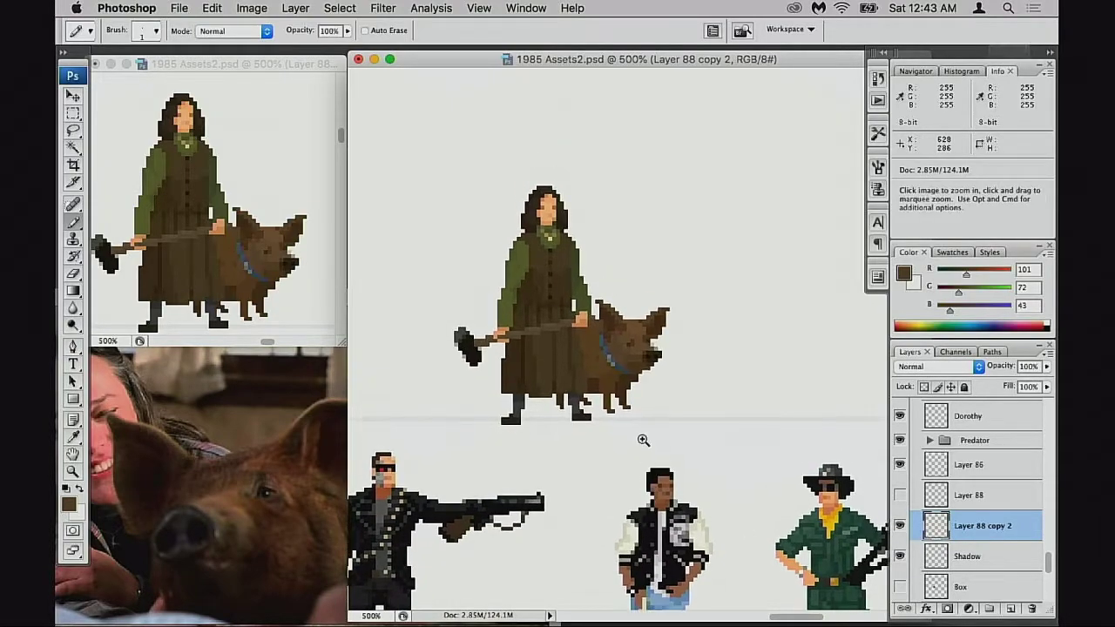
super+click(642, 439)
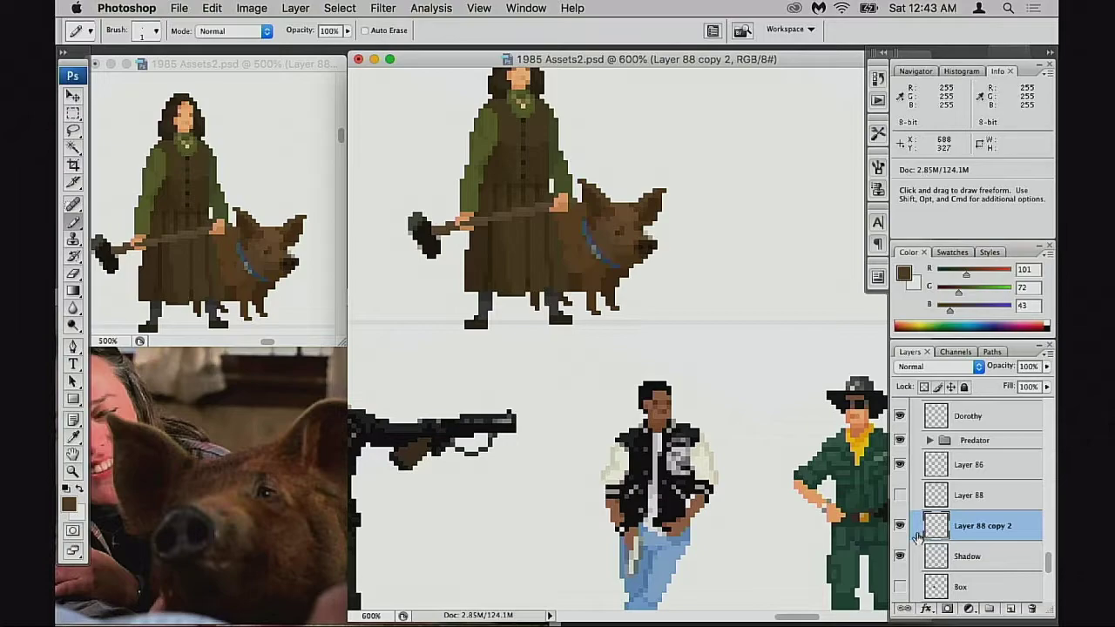
drag(661, 348, 668, 398)
shift+click(973, 566)
key(super+t)
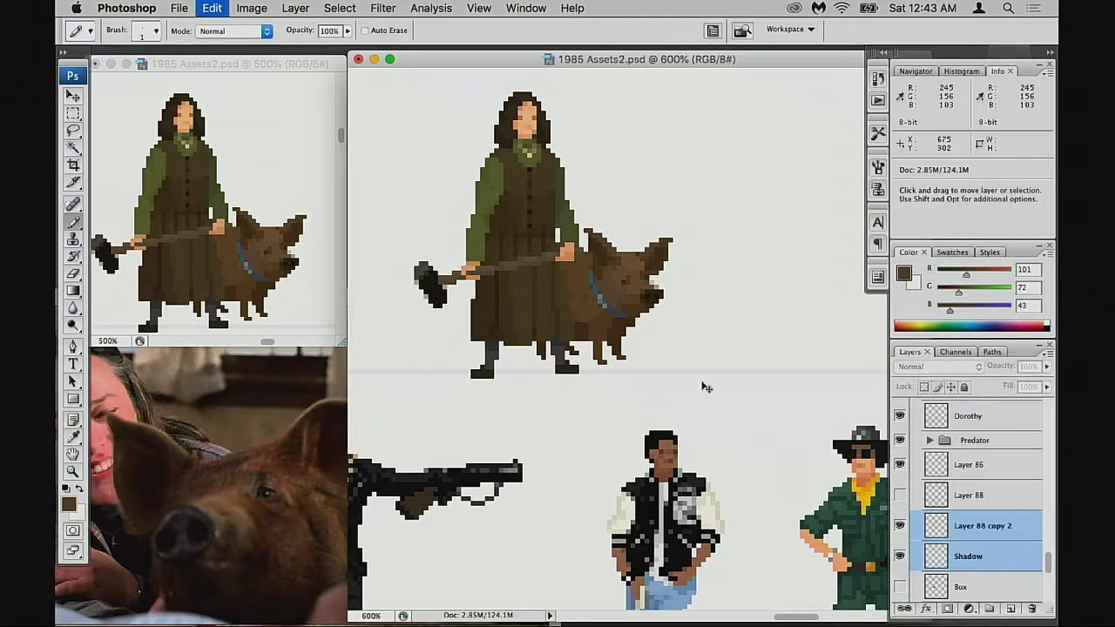
right_click(566, 248)
click(947, 537)
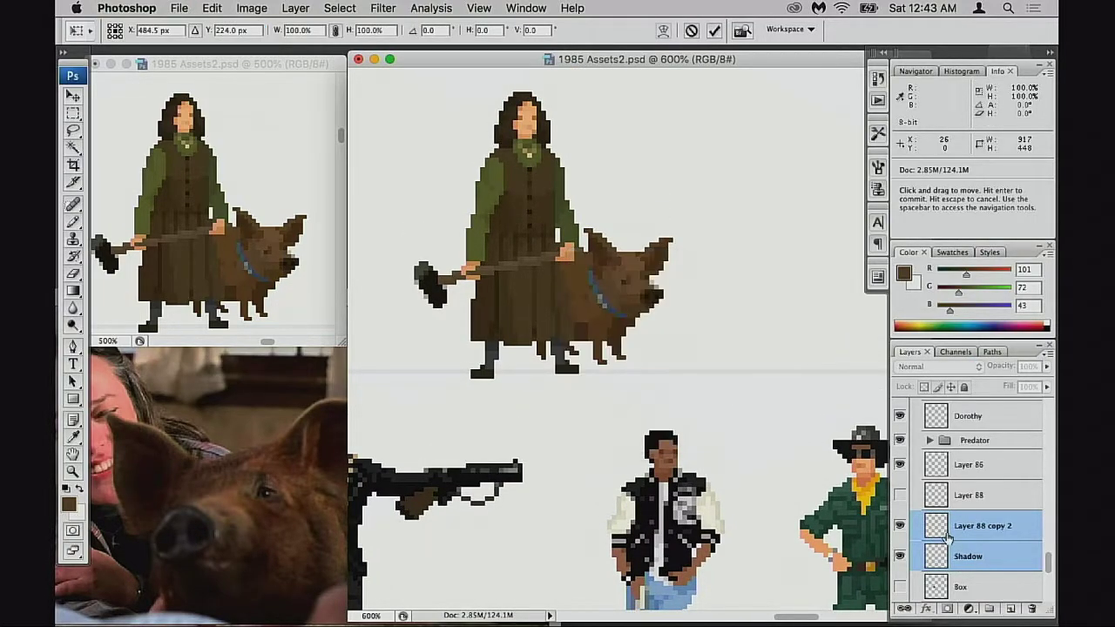
key(Escape)
Select Layer 86 and Layer 88 copy 2 together and flip the woman and pig horizontally with Free Transform
click(899, 525)
click(900, 526)
click(925, 531)
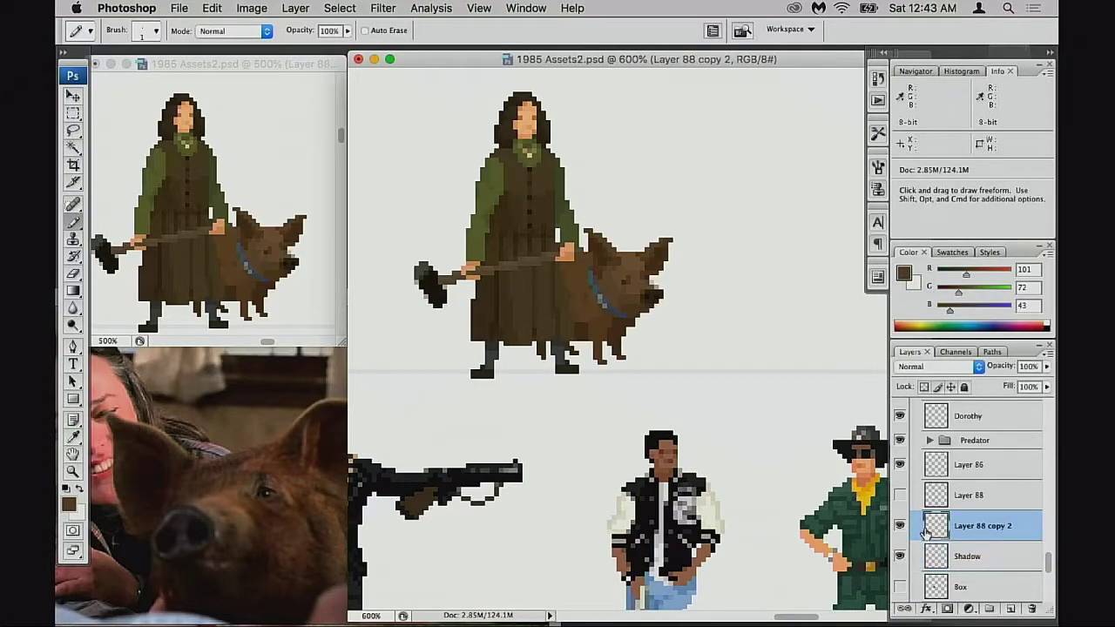
click(899, 464)
click(899, 464)
click(936, 472)
super+click(962, 531)
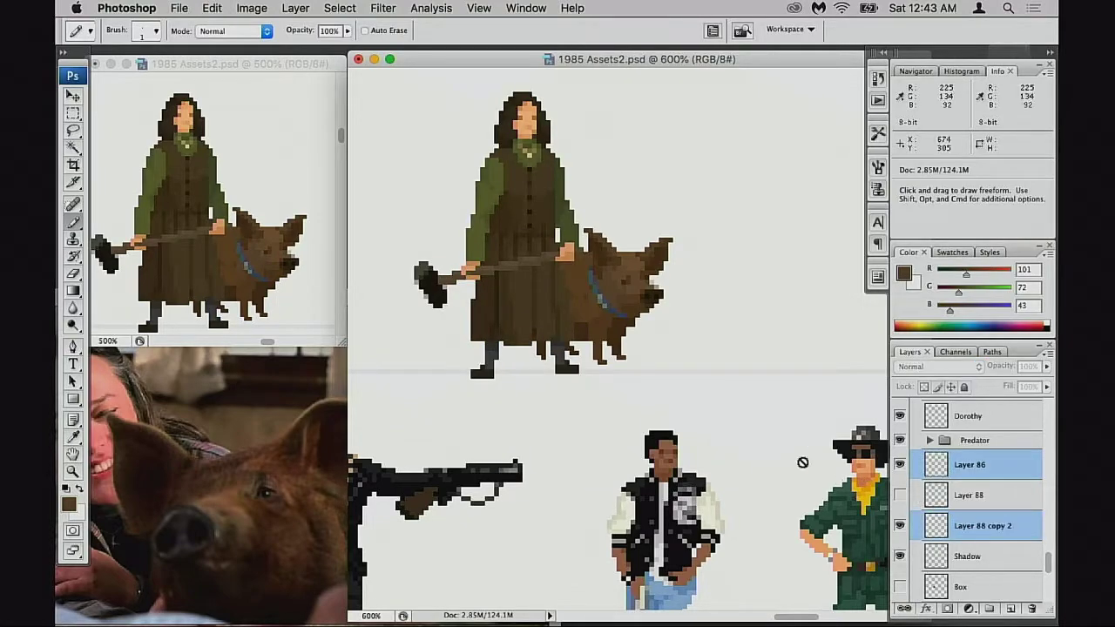
scroll(714, 448, up, 1)
key(super+t)
right_click(573, 299)
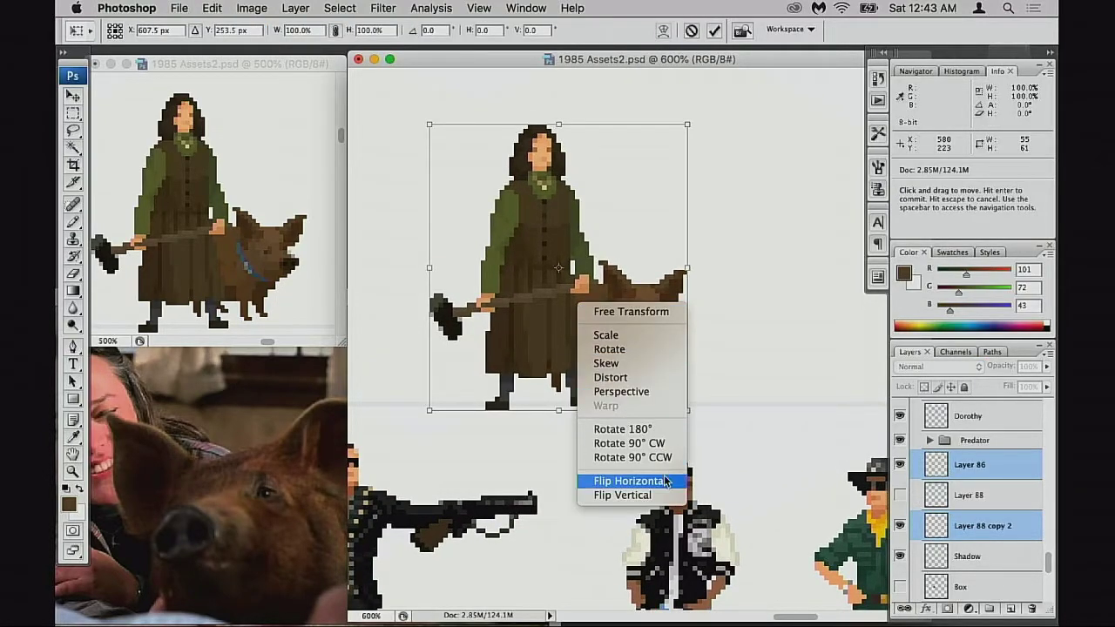
click(627, 484)
key(Return)
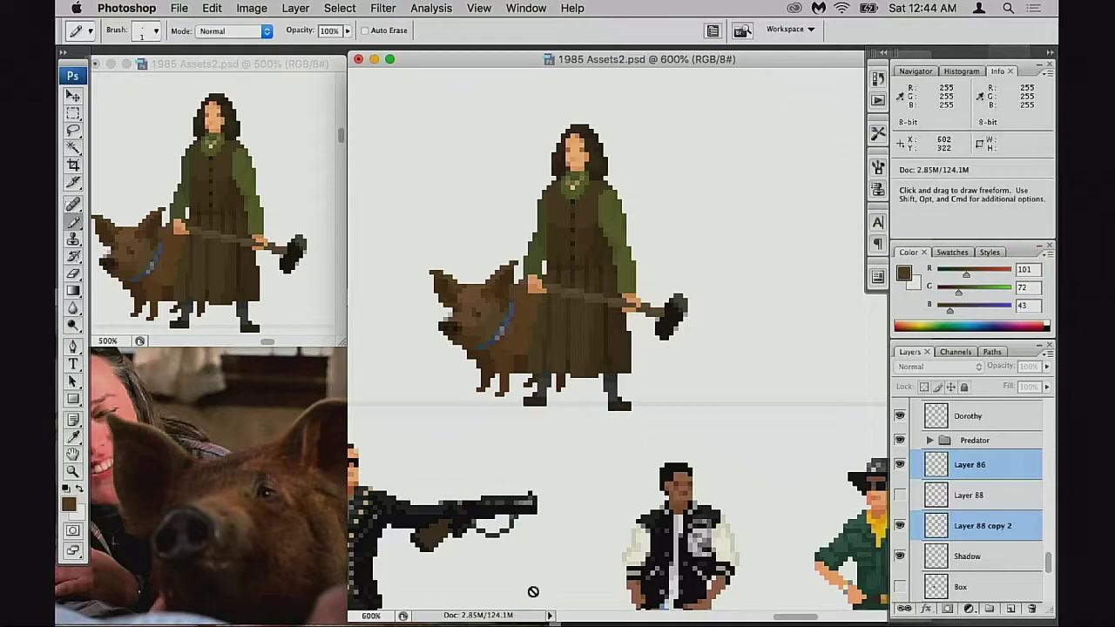
drag(536, 352, 578, 356)
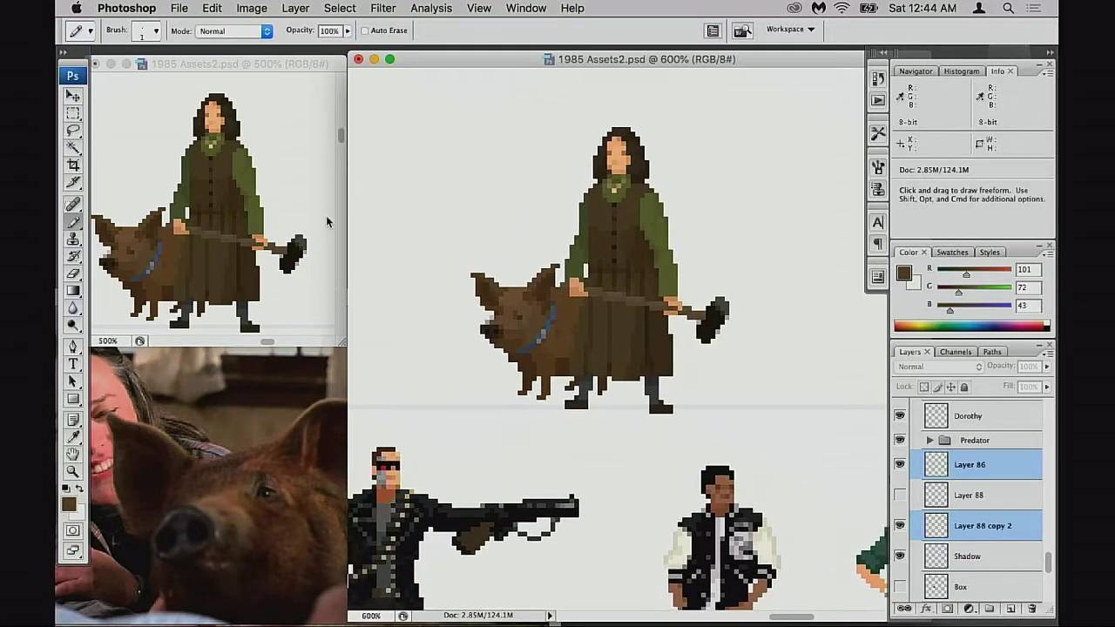
drag(254, 59, 253, 54)
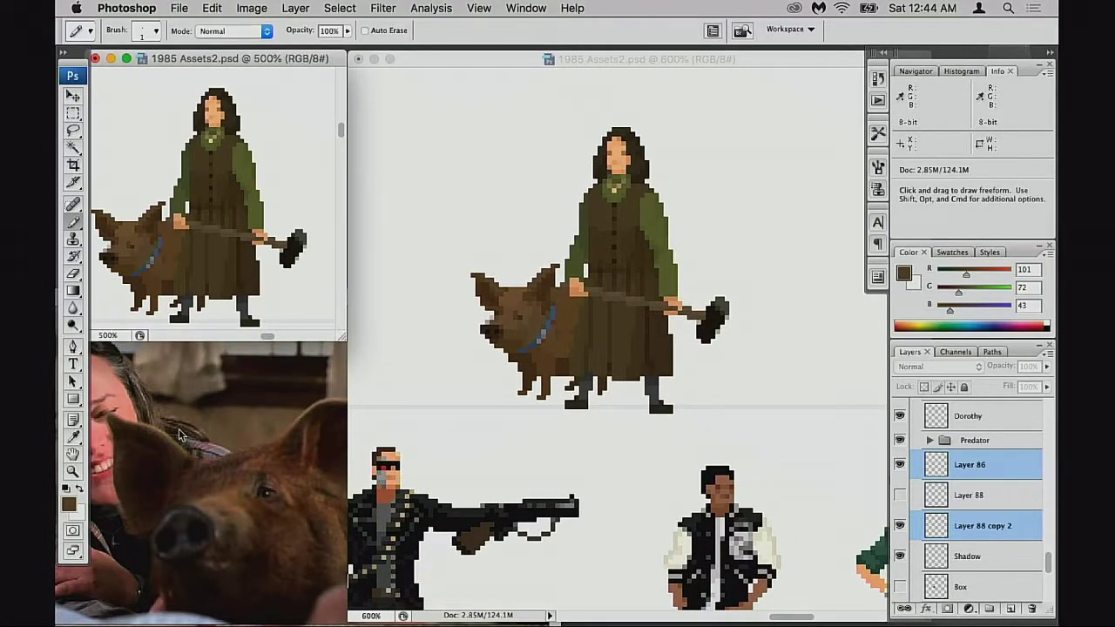
mouse_move(529, 594)
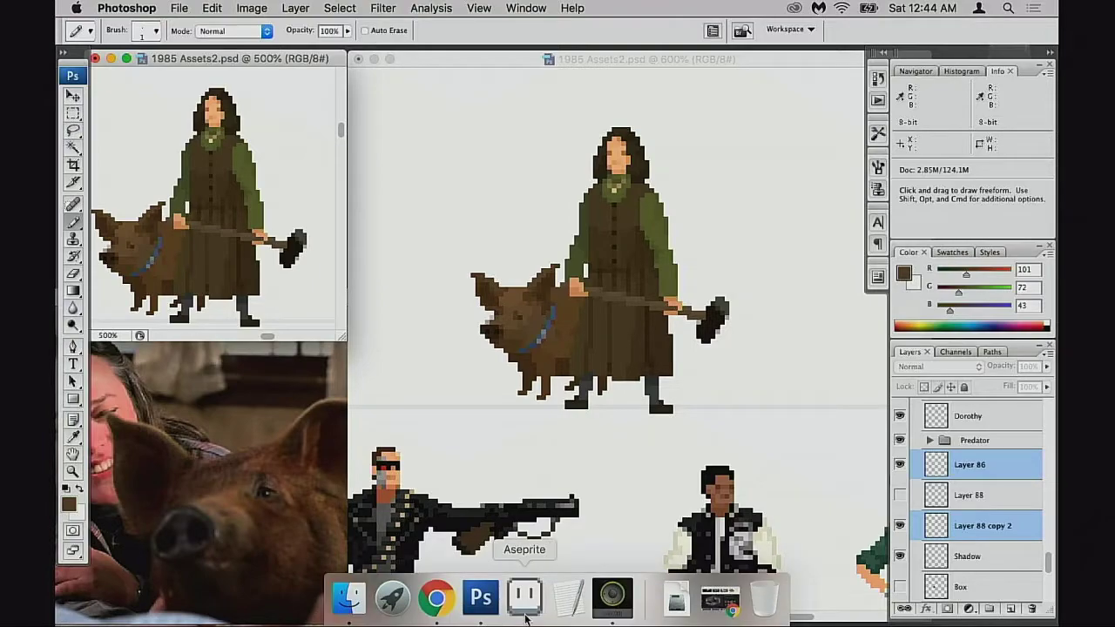
click(530, 607)
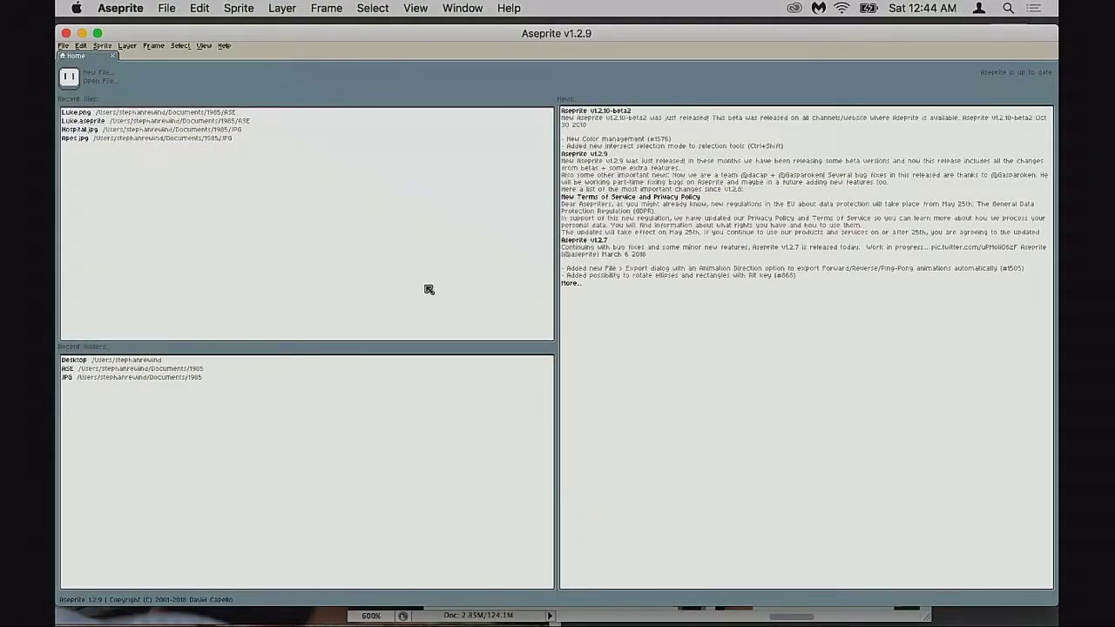
click(137, 8)
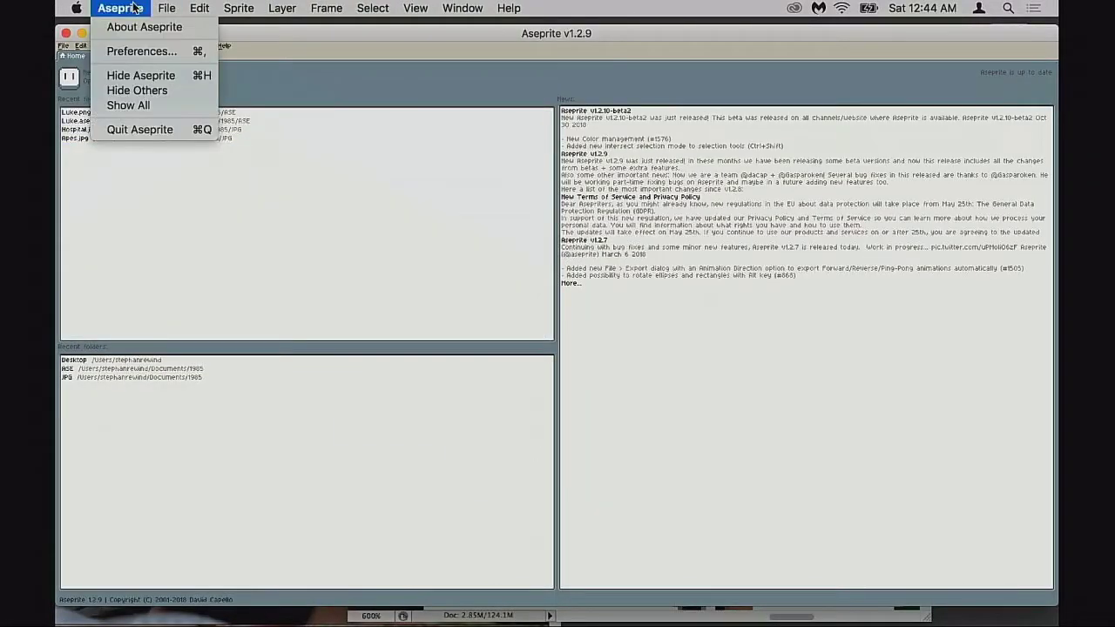
click(157, 132)
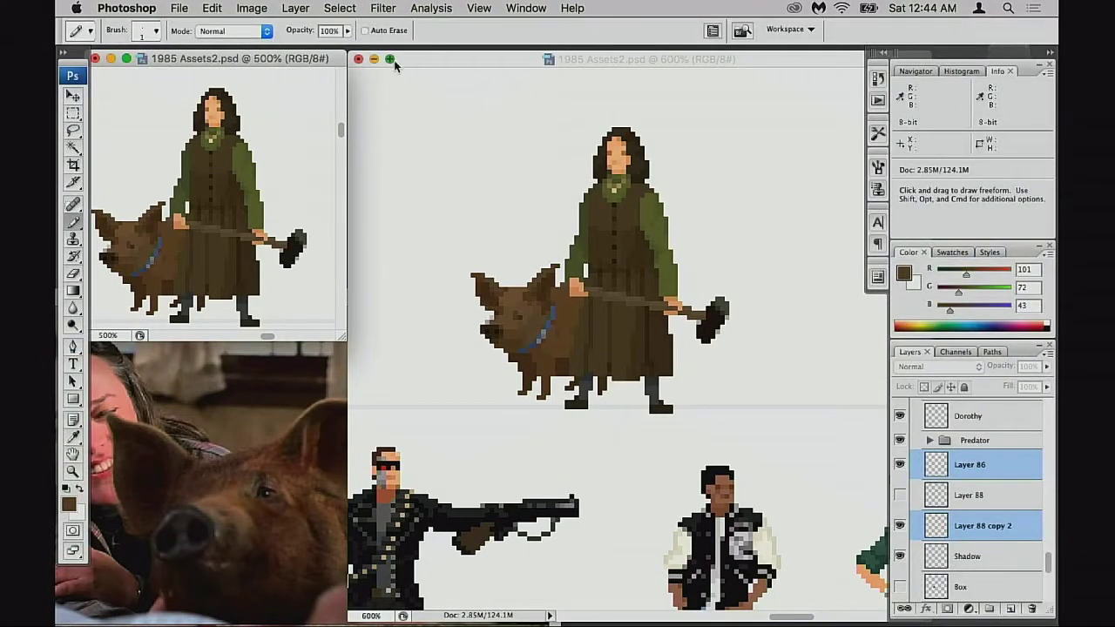
click(390, 59)
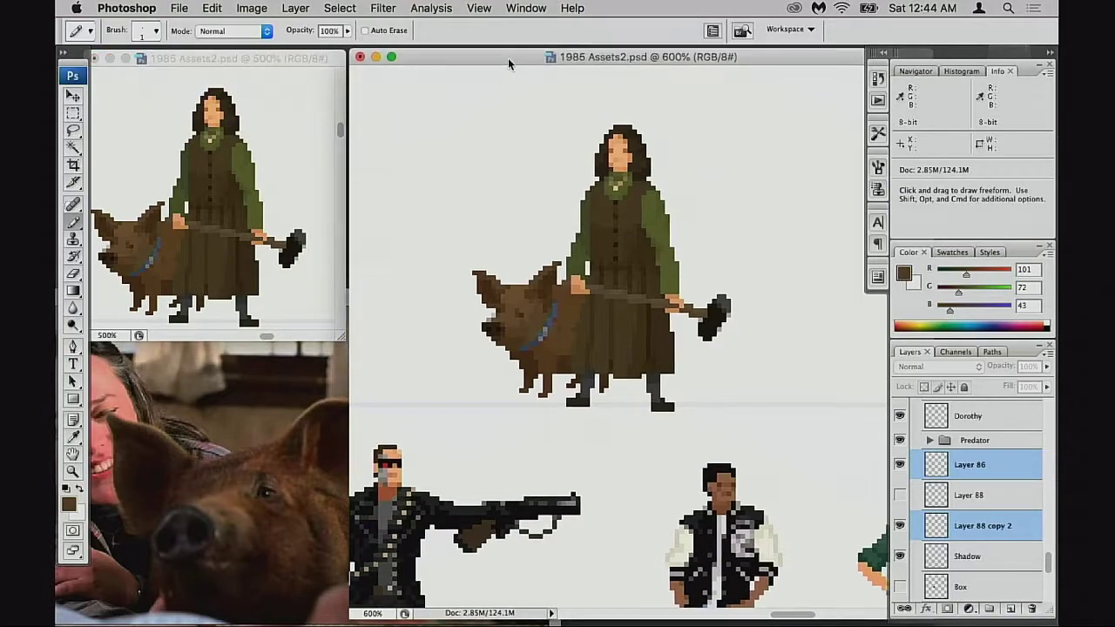
drag(509, 59, 505, 59)
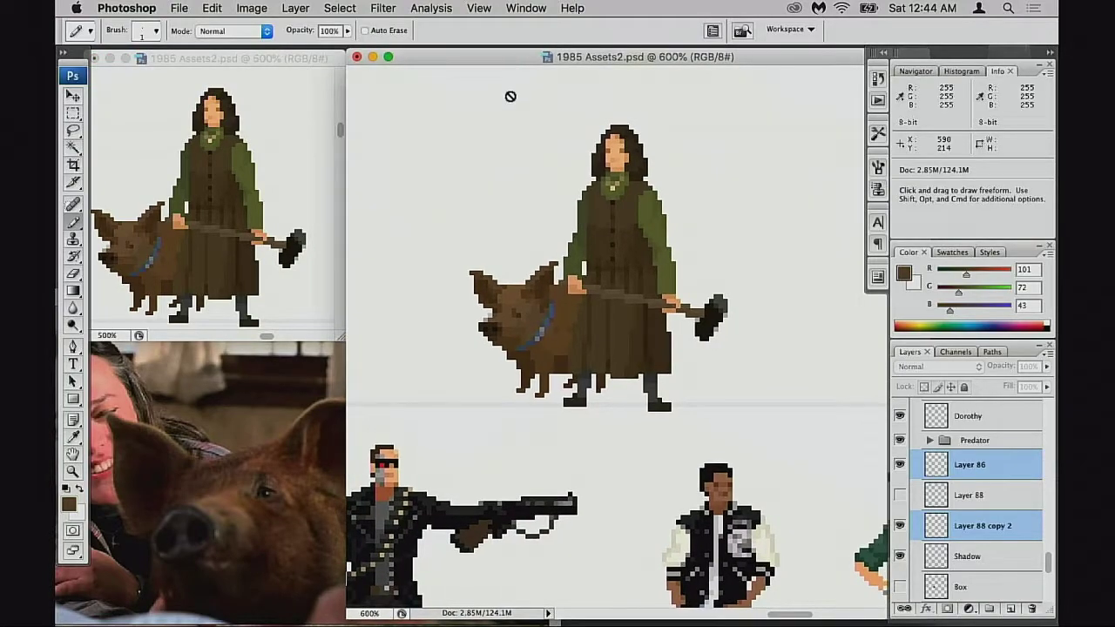
Try touching up the pig's body on the Shadow layer at 1600% with sampled browns RGB 103, 69, 37 and RGB 98, 65, 33
super+click(524, 370)
super+click(537, 360)
drag(697, 324, 514, 414)
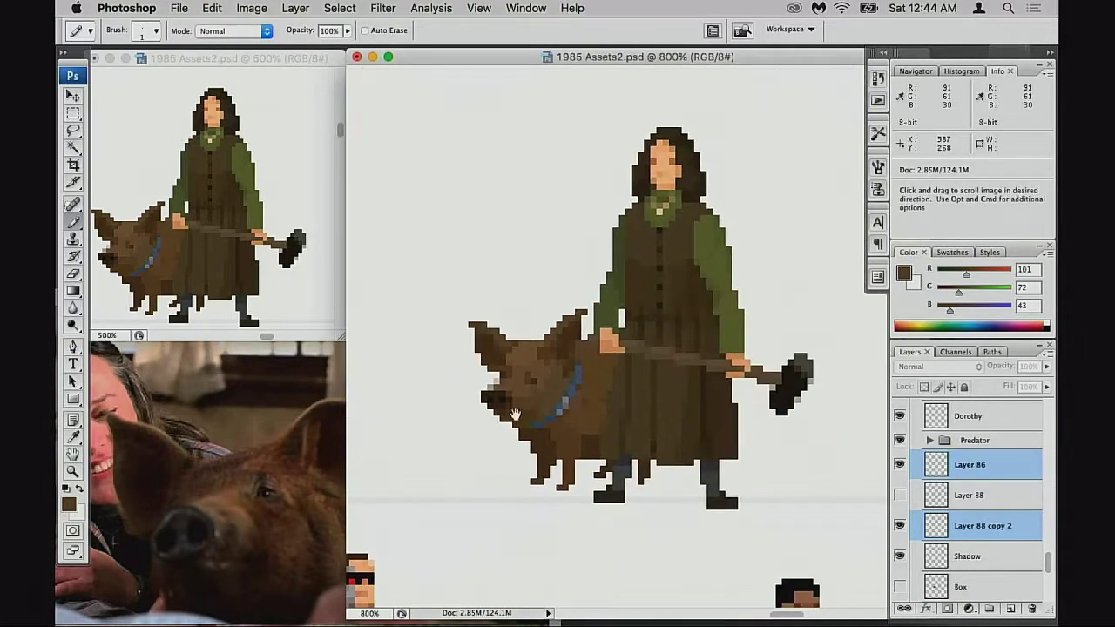
mouse_move(749, 467)
mouse_down()
mouse_move(612, 380)
mouse_move(587, 393)
mouse_up()
super+click(624, 361)
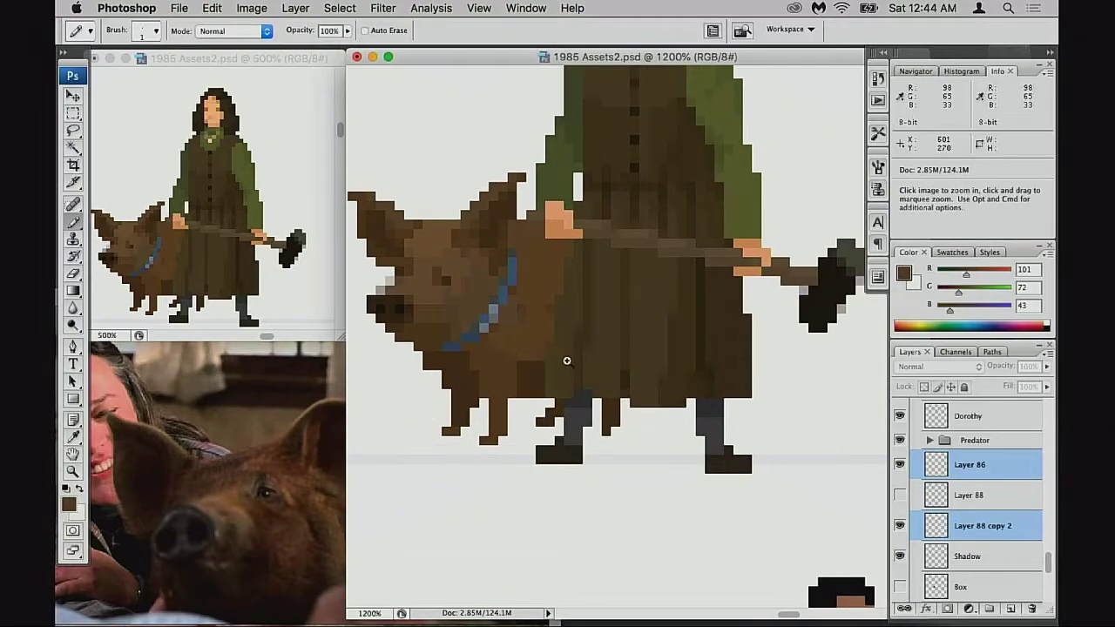
click(566, 360)
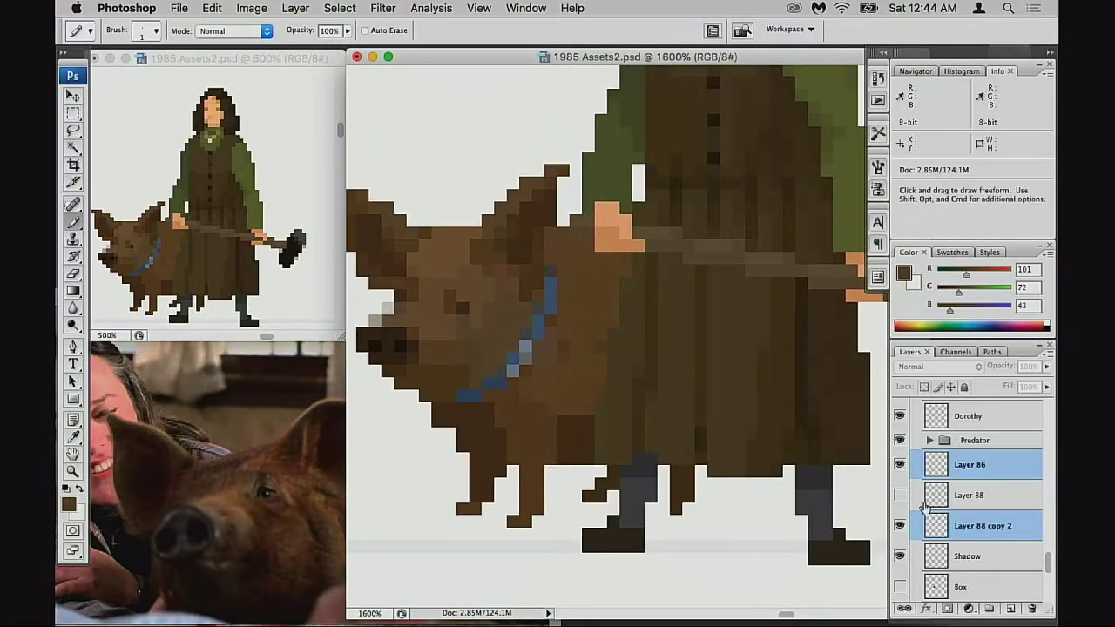
click(898, 465)
click(898, 464)
click(929, 549)
alt+click(570, 364)
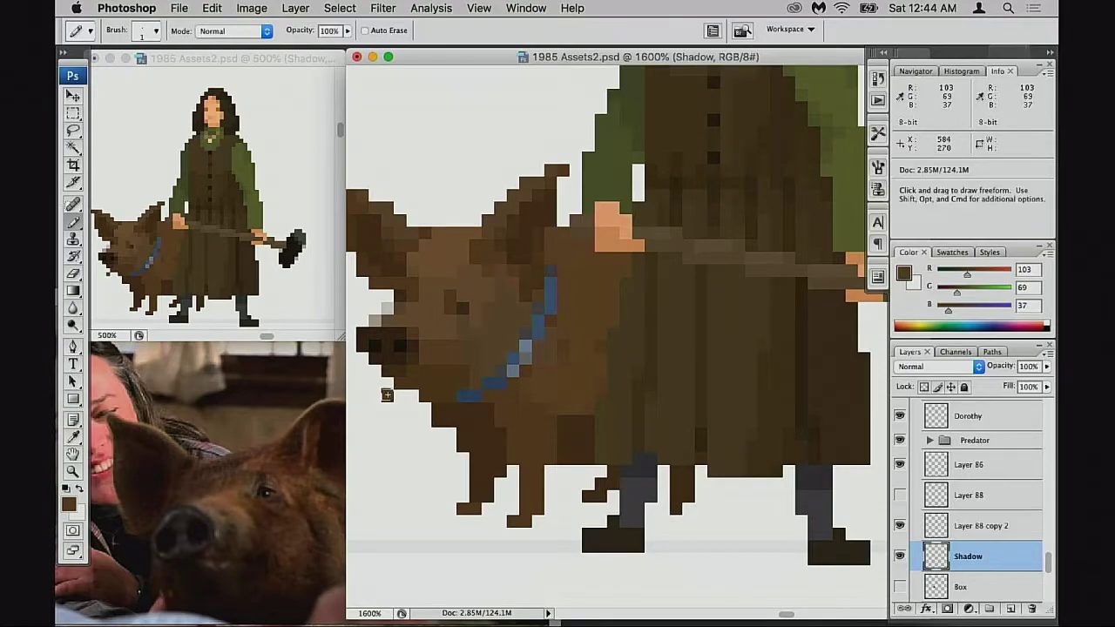
alt+click(573, 341)
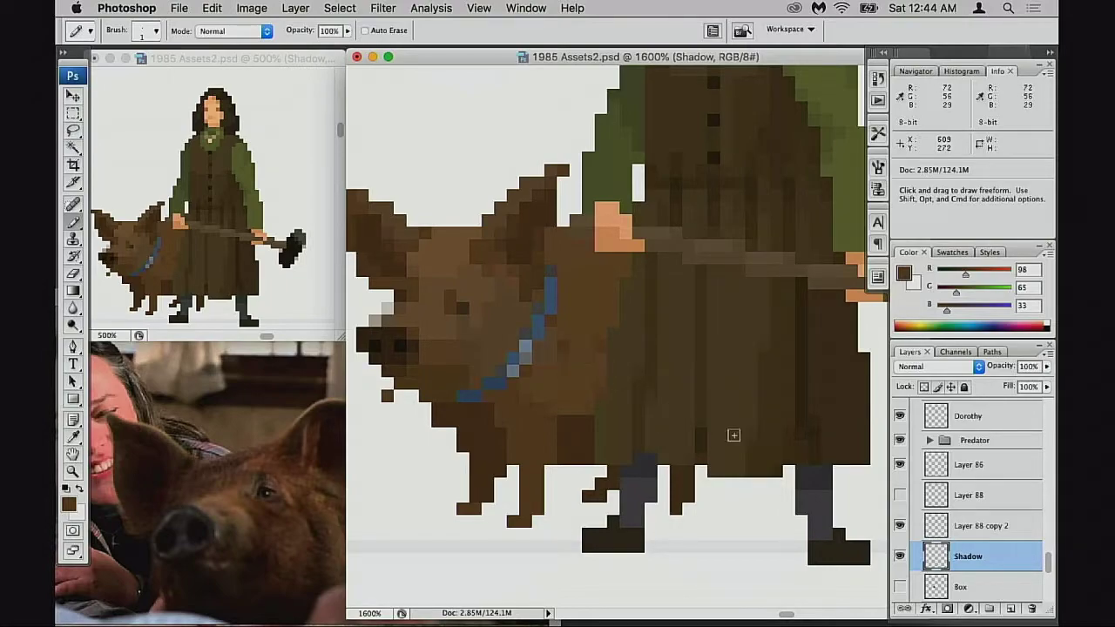
Touch up the pig's shoulder behind the blue collar on Layer 88 copy 2 with browns RGB 98, 65, 33 and RGB 103, 69, 37
click(899, 525)
click(899, 525)
click(956, 533)
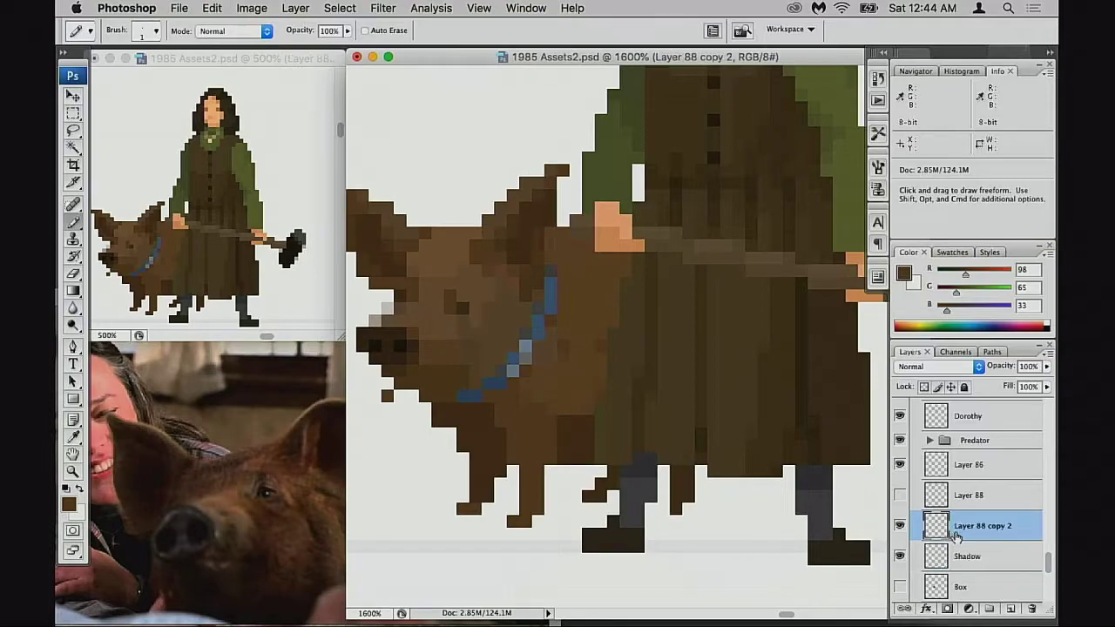
alt+click(579, 365)
alt+click(603, 347)
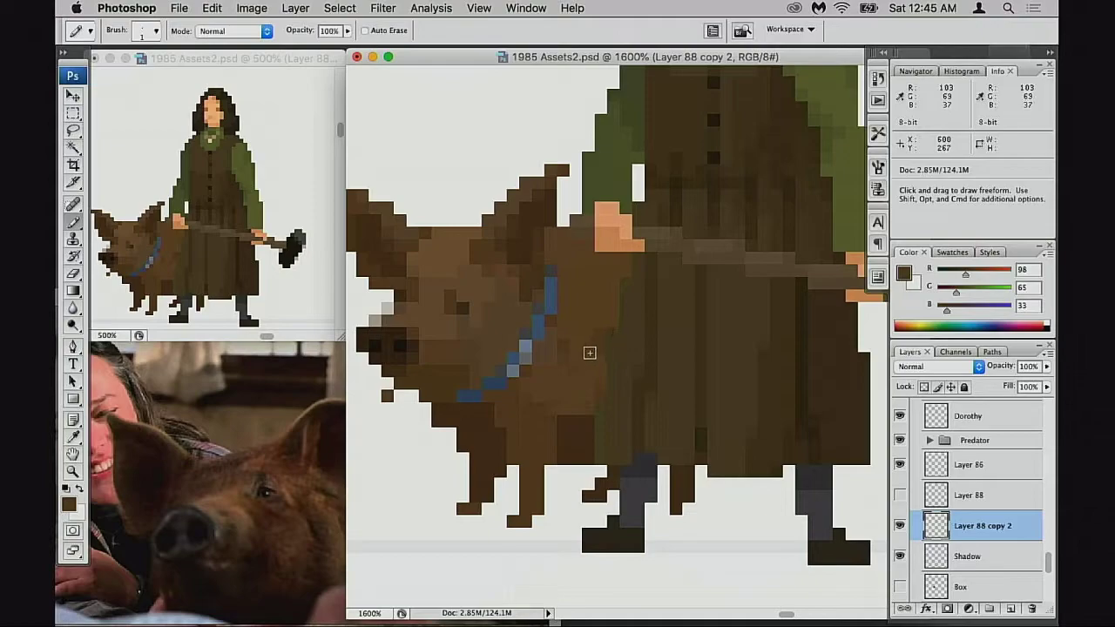
alt+click(553, 365)
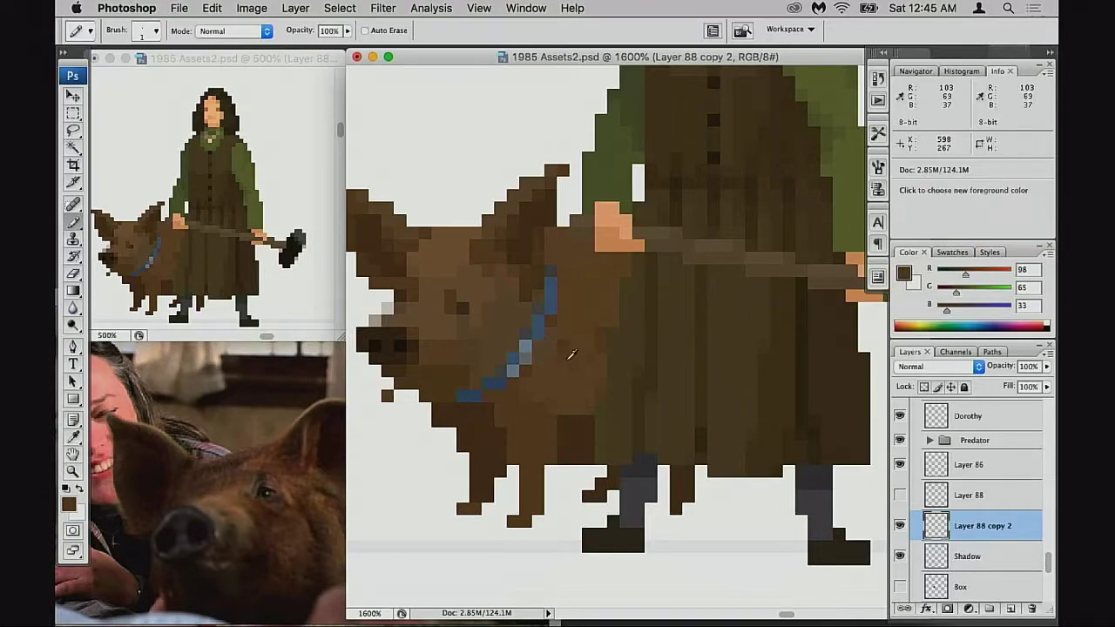
alt+click(572, 354)
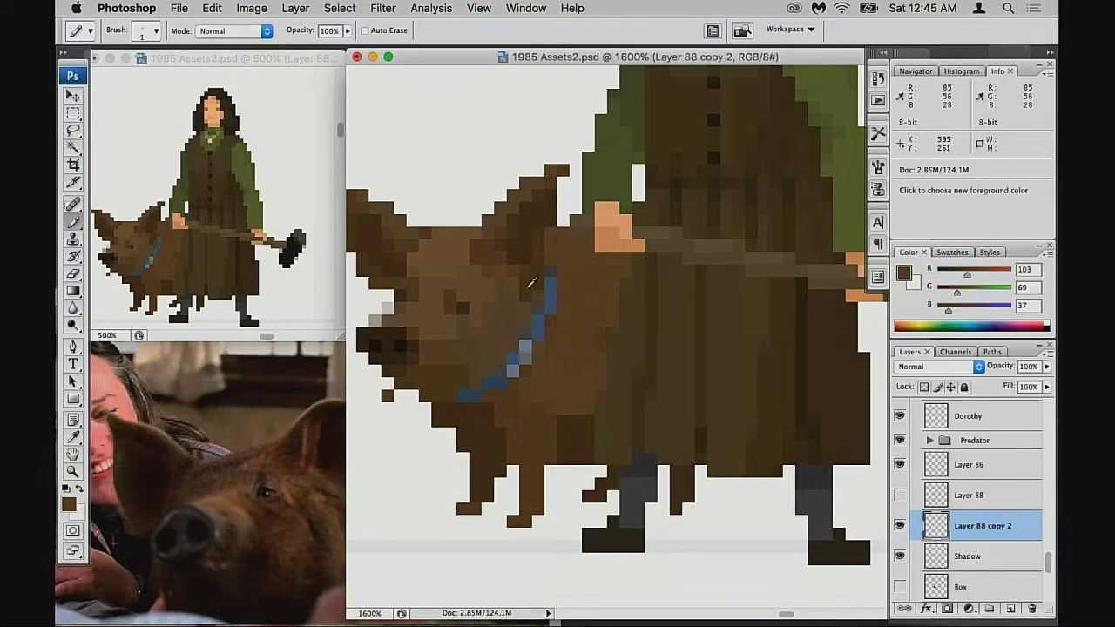
Refine the pig's cheek and jaw beside the collar with sampled browns RGB 101, 72, 43, RGB 105, 79, 55 and RGB 91, 61, 30
alt+click(488, 335)
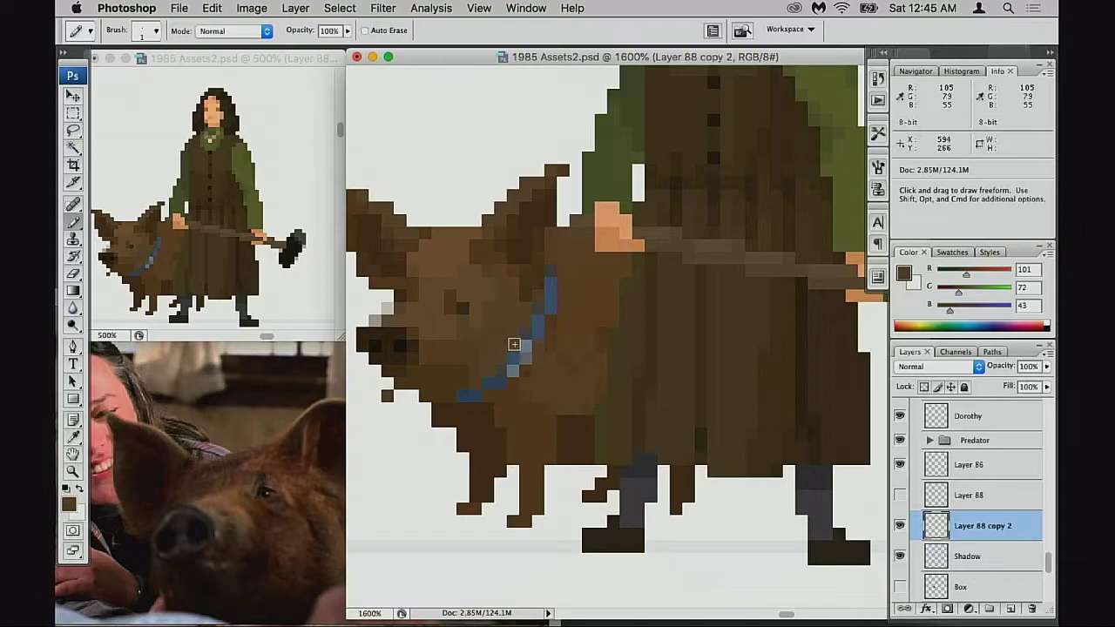
alt+click(511, 335)
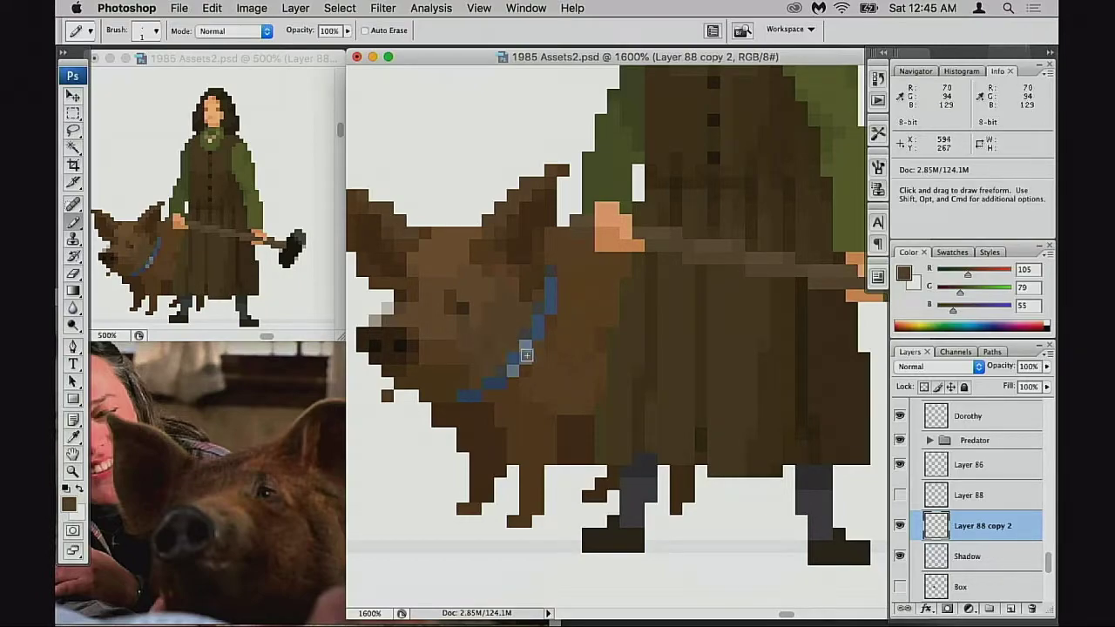
alt+click(440, 363)
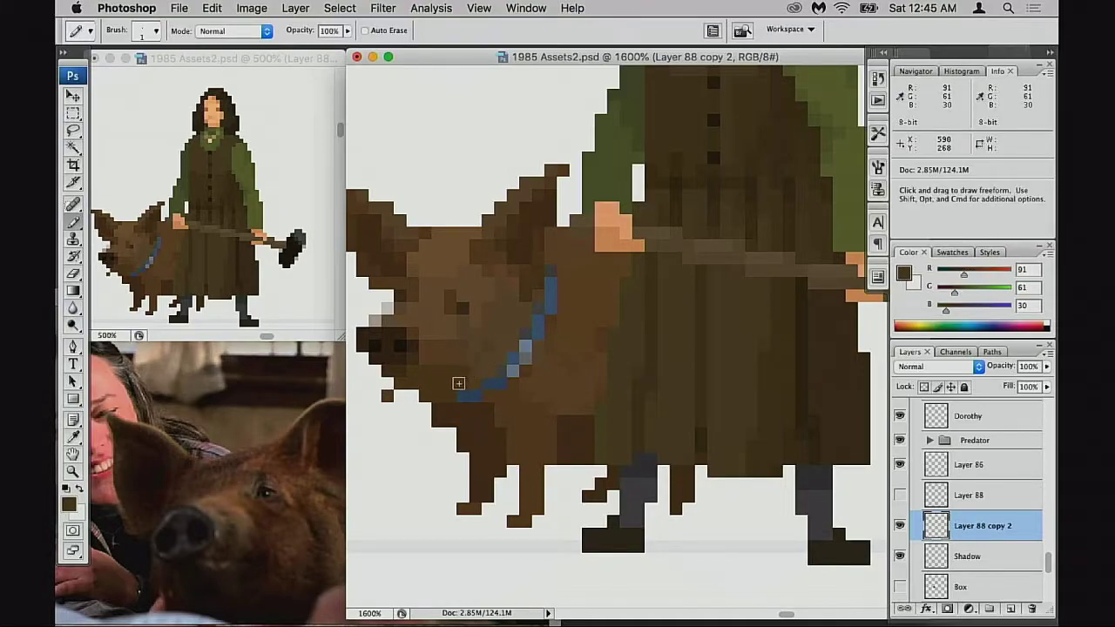
Hide Layer 88 copy 2 and toggle the Shadow layer's visibility to find which layer holds the stray brown pixels
key(e)
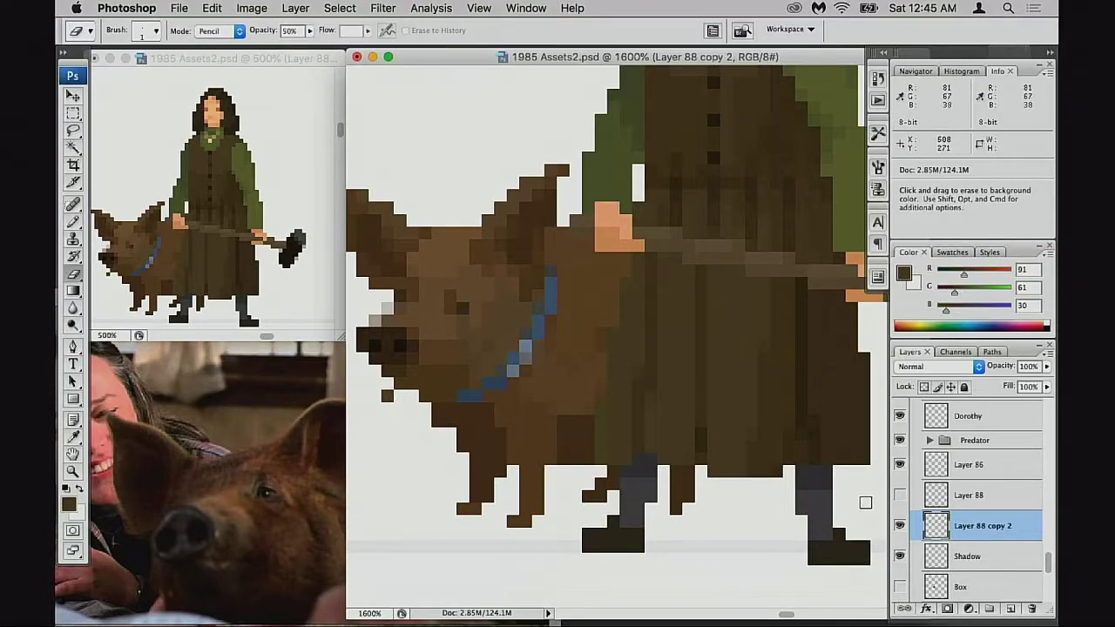
click(899, 526)
click(899, 526)
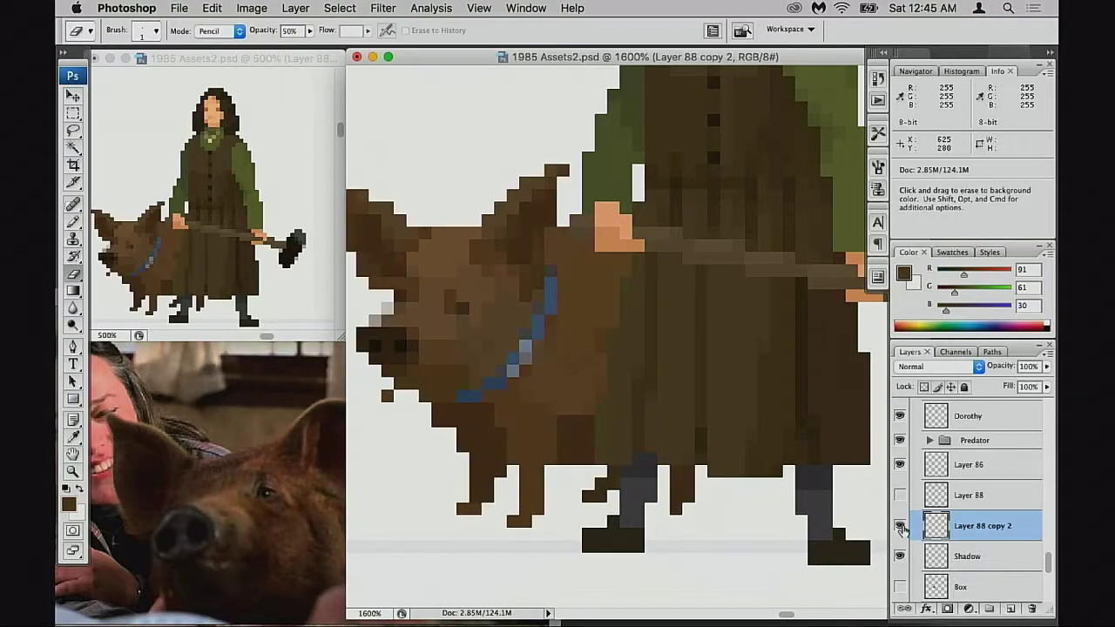
click(900, 526)
click(899, 495)
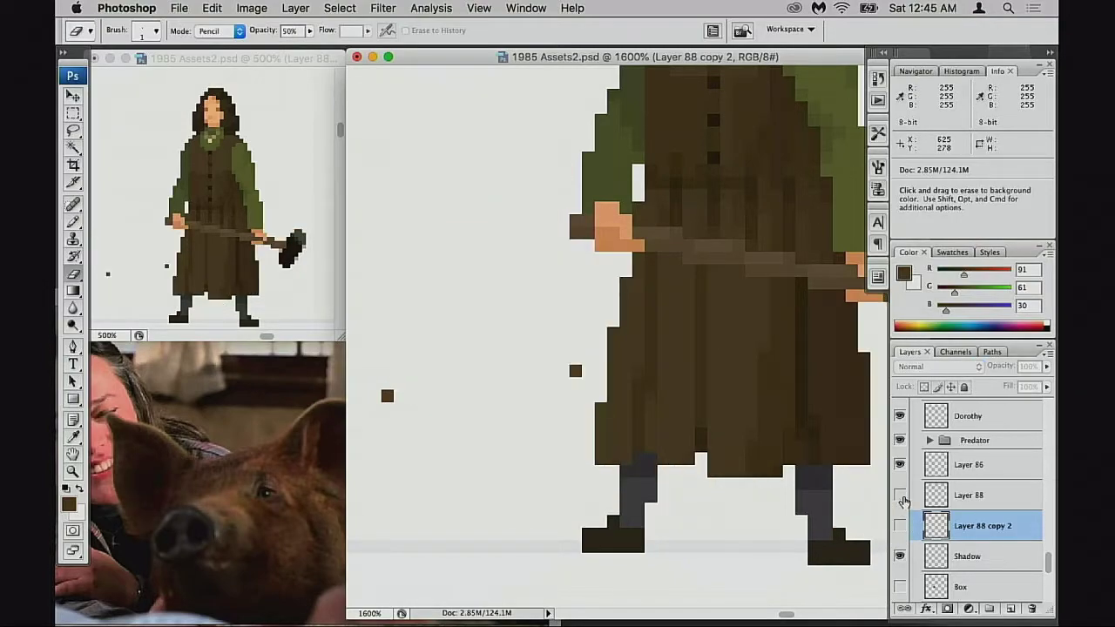
click(899, 556)
alt+super+click(616, 476)
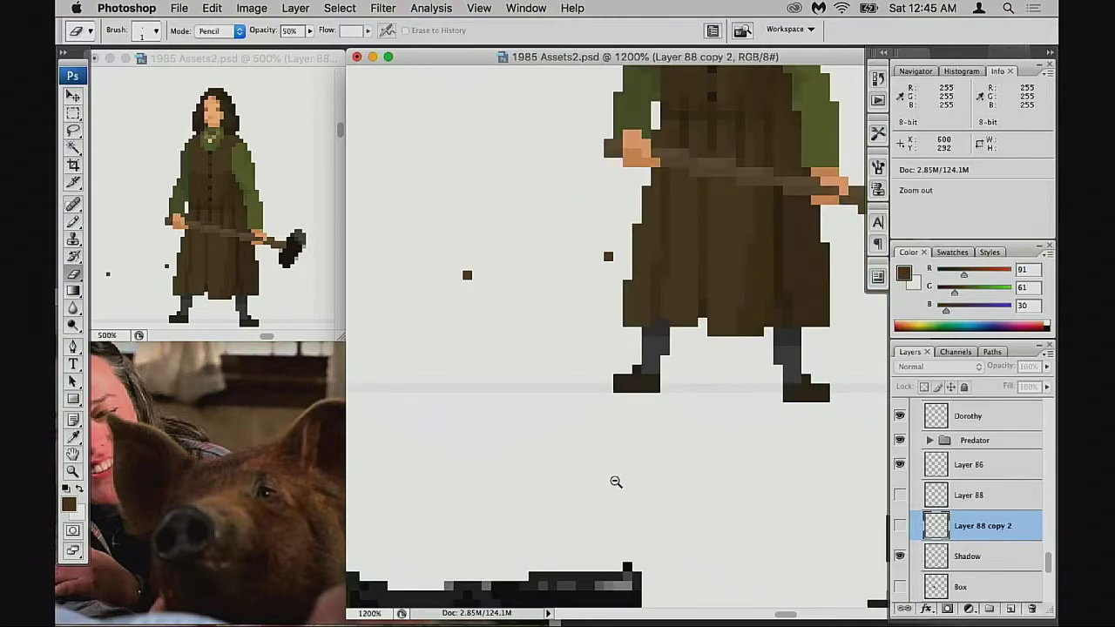
alt+super+click(619, 469)
alt+super+click(627, 406)
drag(627, 407, 640, 548)
drag(612, 395, 632, 522)
click(900, 525)
click(899, 525)
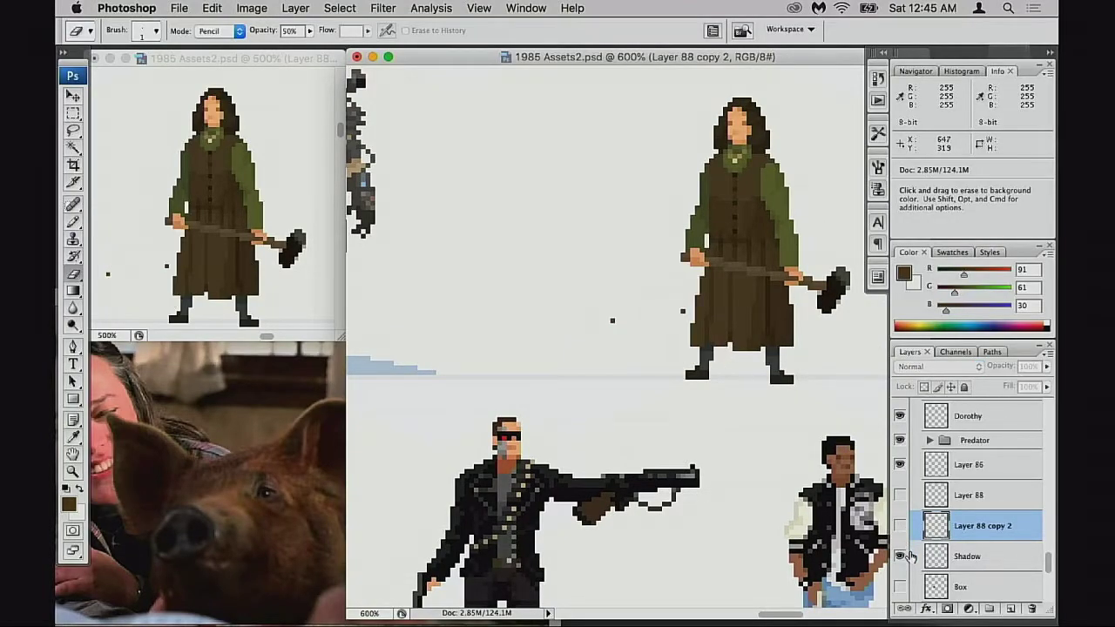
click(901, 557)
click(901, 557)
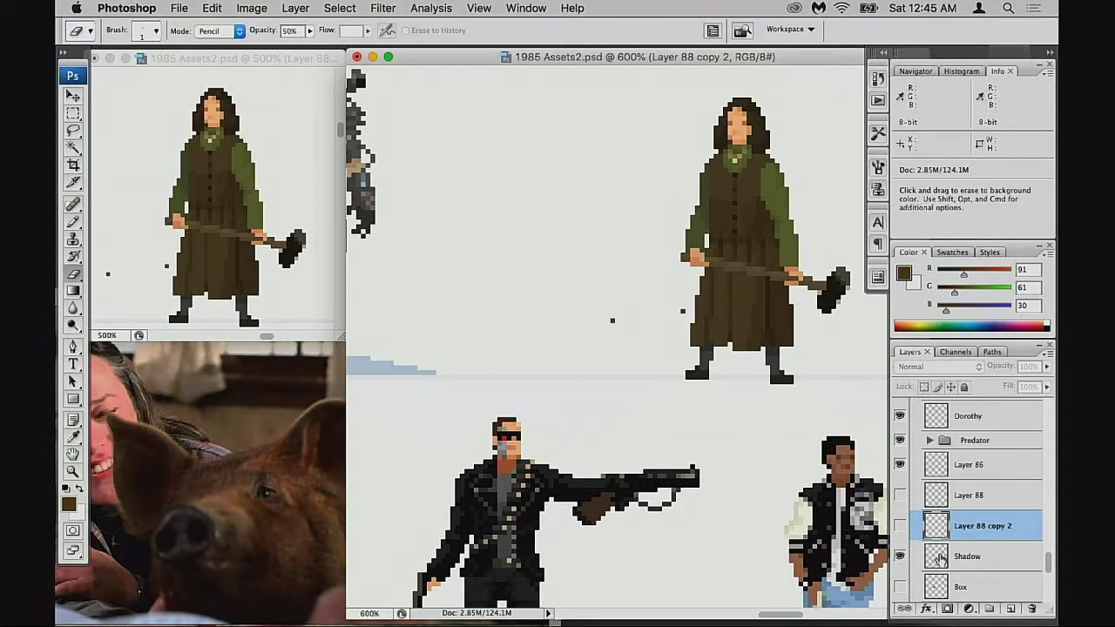
Delete the two stray brown pixels beside the woman's skirt from the Shadow layer, then show Layer 88 copy 2 again
click(941, 557)
key(m)
drag(563, 296, 713, 351)
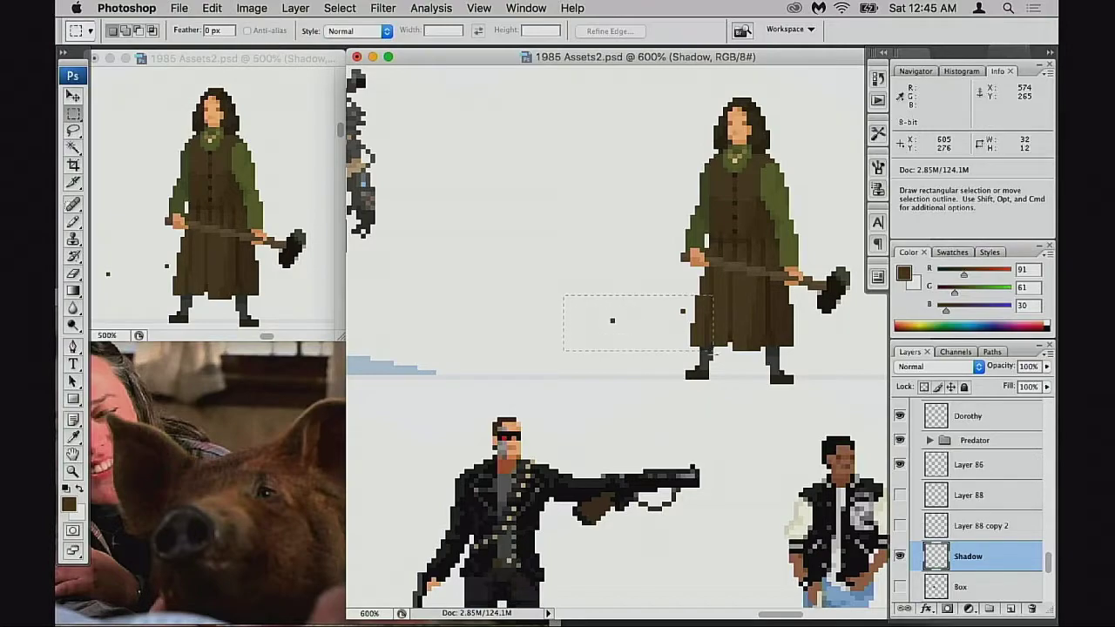
click(900, 464)
click(901, 465)
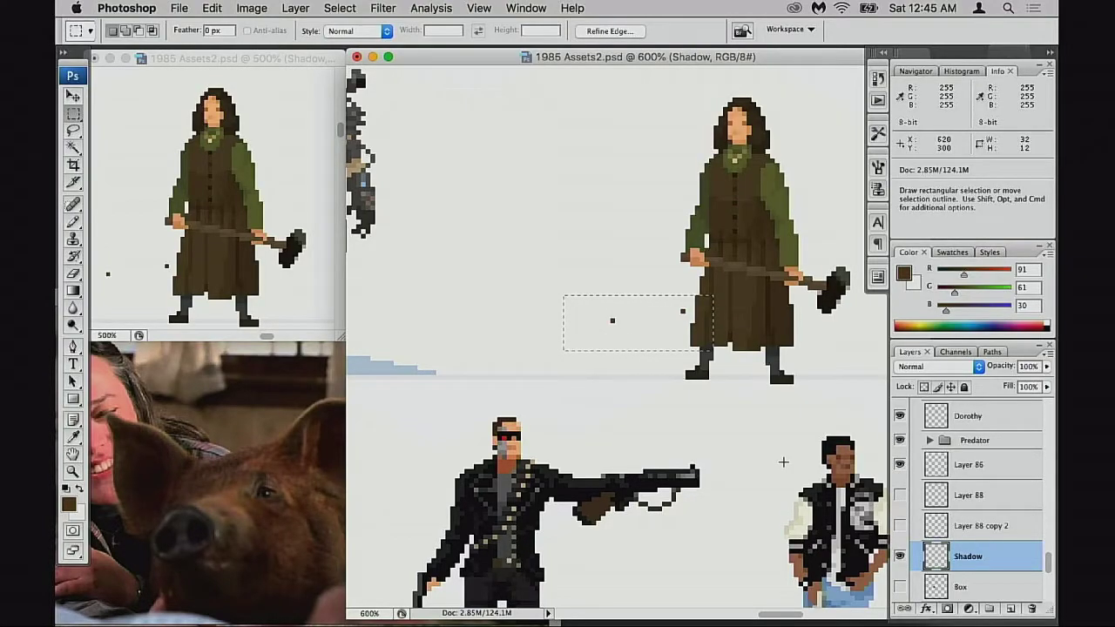
click(739, 386)
click(899, 525)
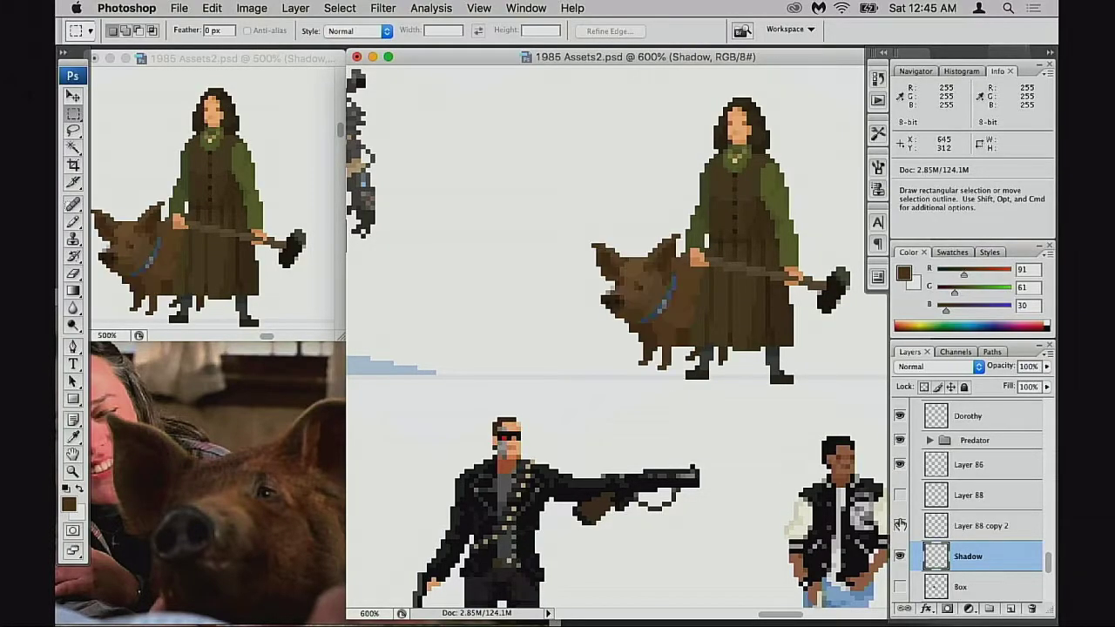
Check the area behind the pig for leftover stray pixels by hiding and showing Layer 88 copy 2
super+click(652, 329)
super+click(668, 355)
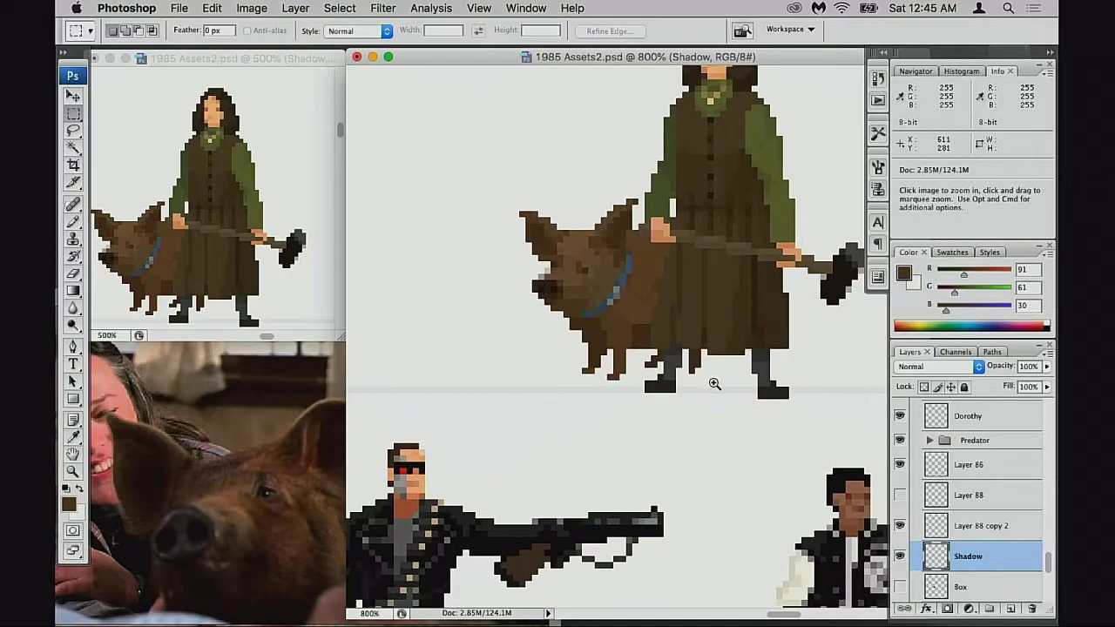
super+click(716, 385)
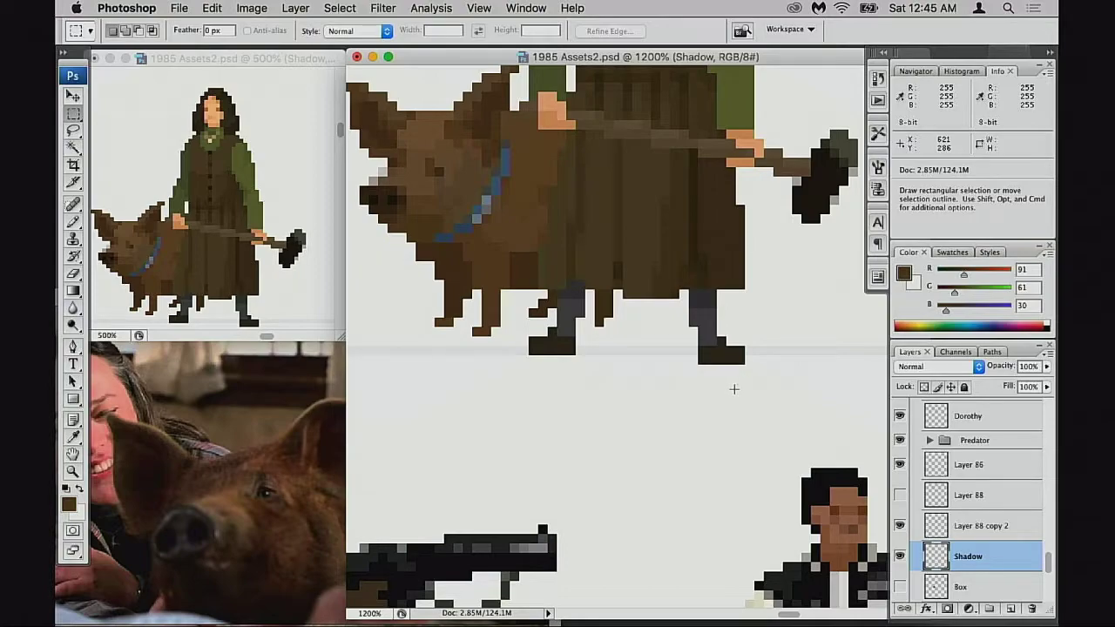
drag(526, 269, 583, 462)
super+click(554, 371)
click(899, 526)
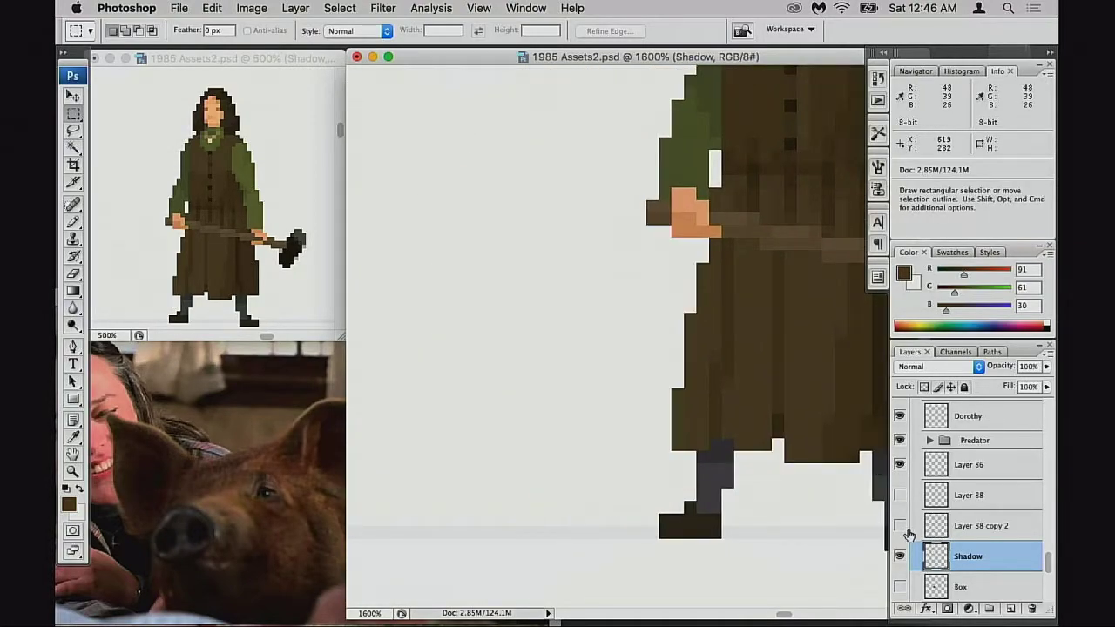
click(900, 526)
Retouch the pig's jaw next to the collar on Layer 88 copy 2 with sampled browns RGB 101, 72, 43, RGB 91, 61, 30 and RGB 105, 79, 55
key(v)
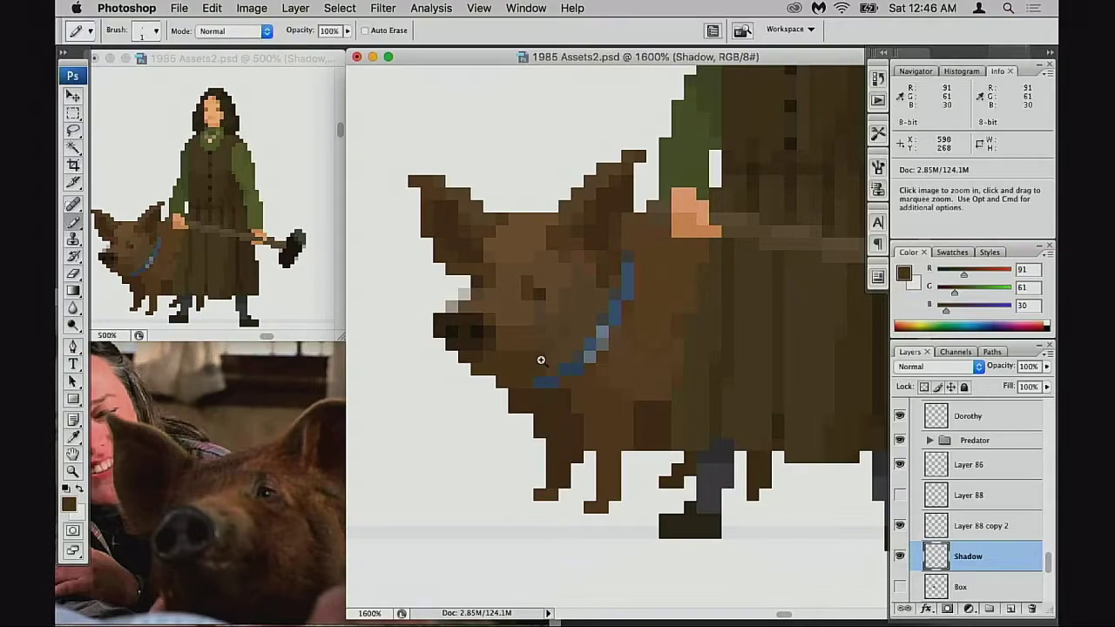
scroll(540, 360, up, 2)
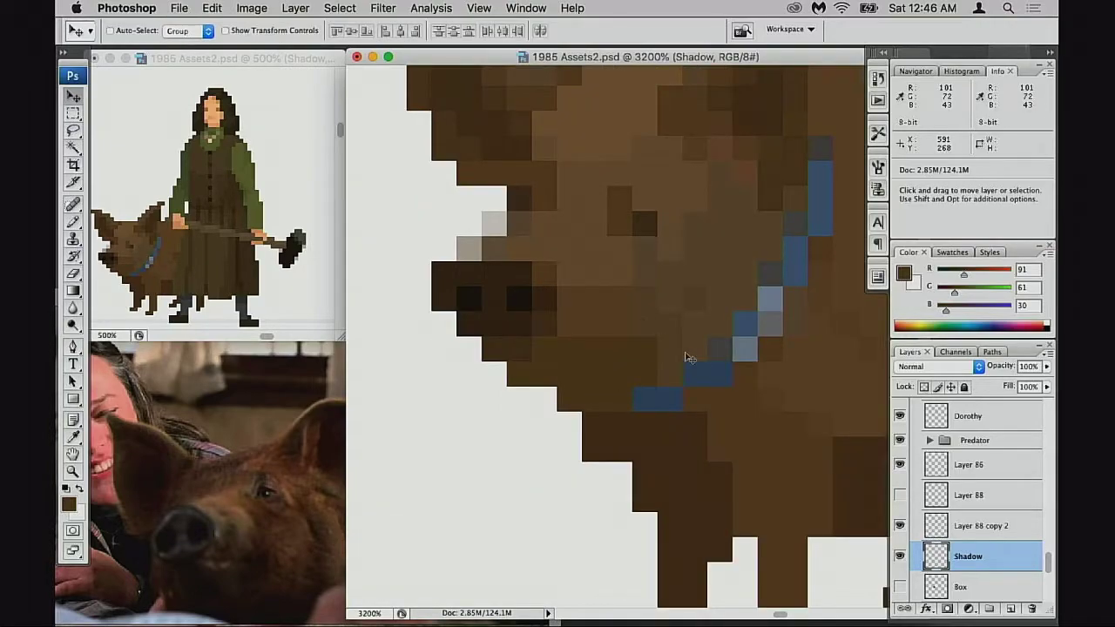
key(b)
alt+click(655, 321)
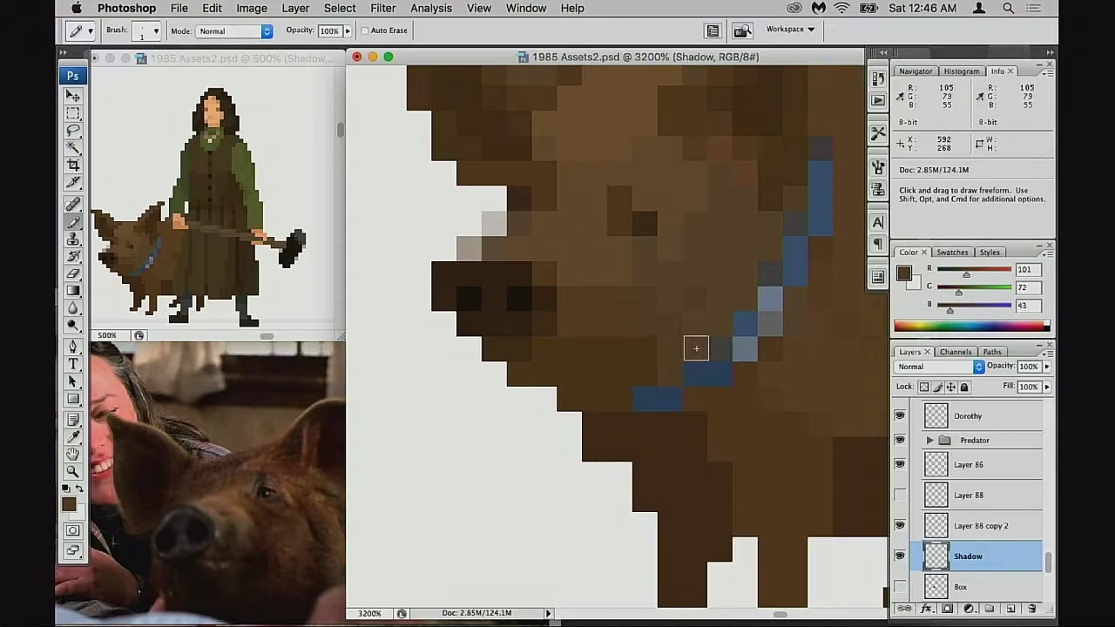
click(958, 526)
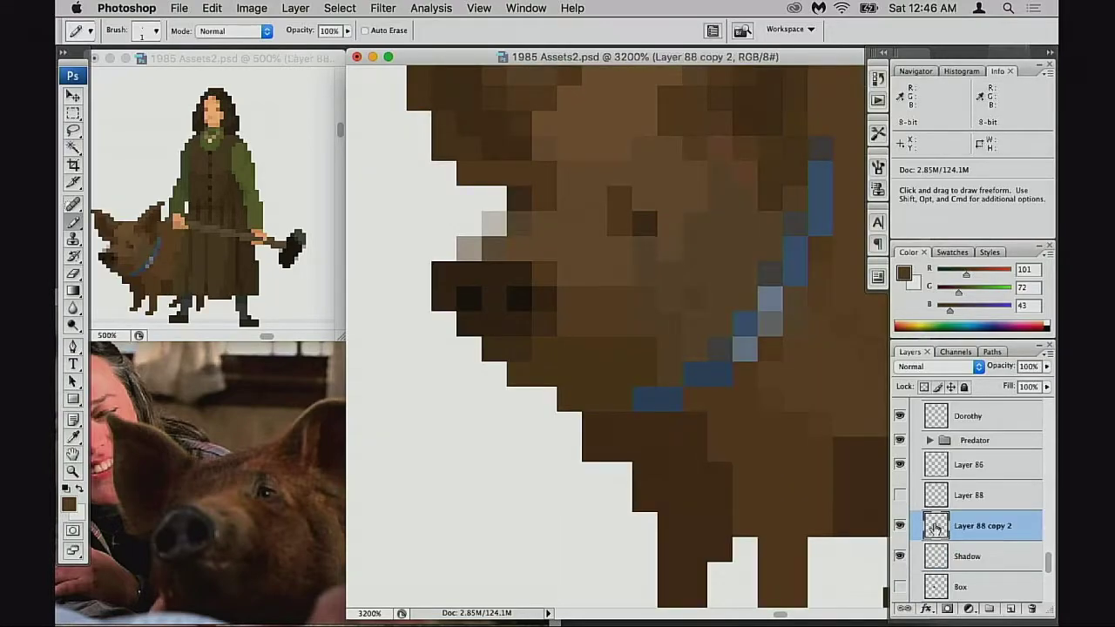
alt+click(650, 322)
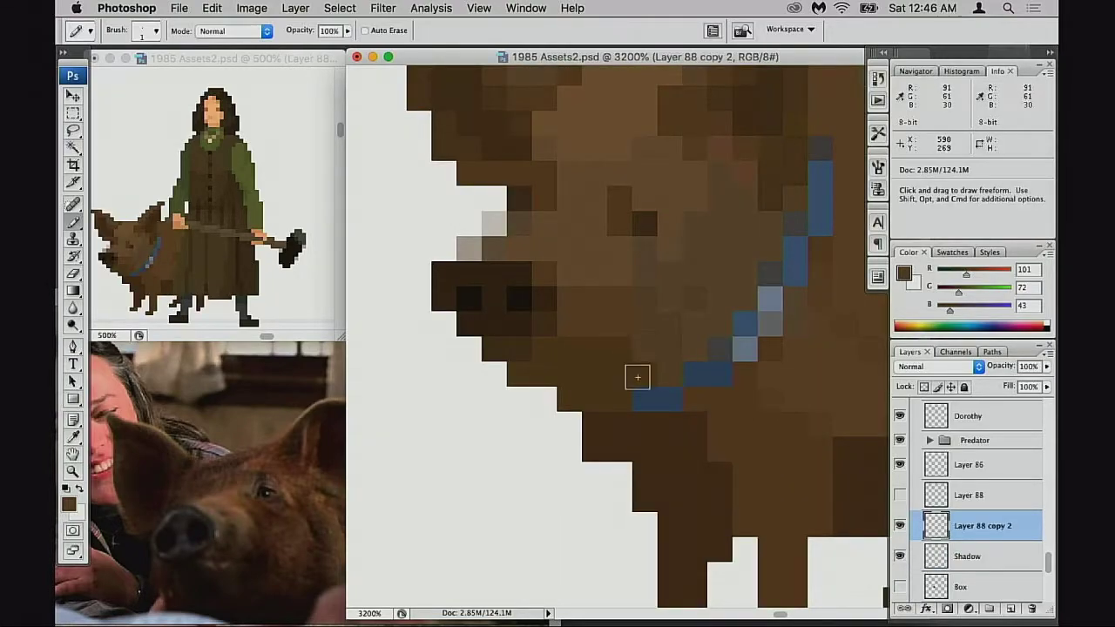
click(664, 358)
scroll(688, 401, up, 1)
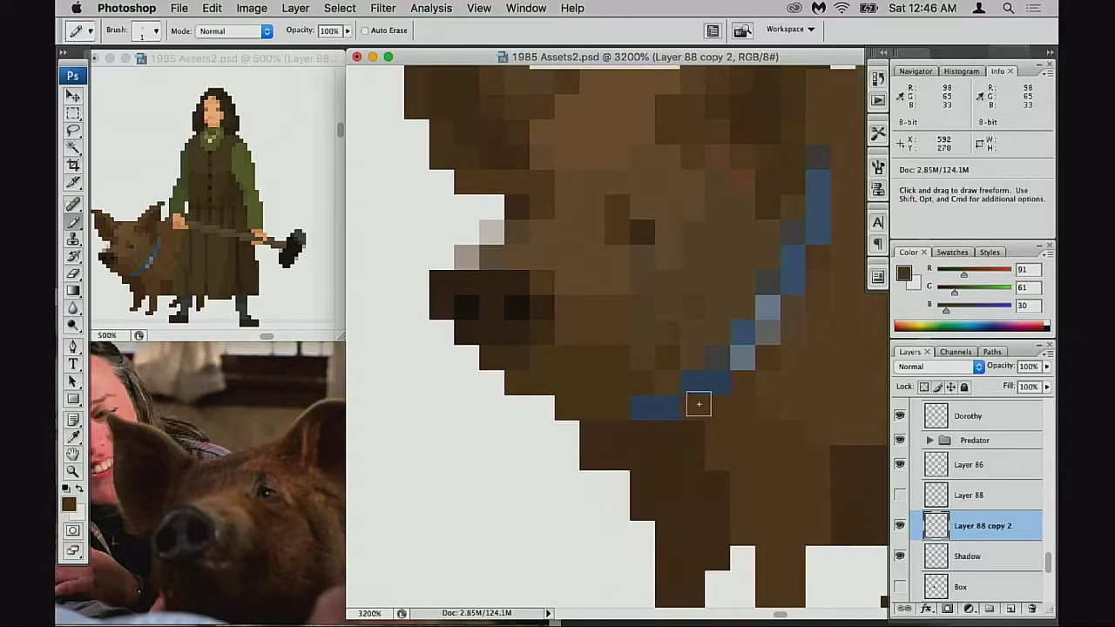
alt+click(669, 342)
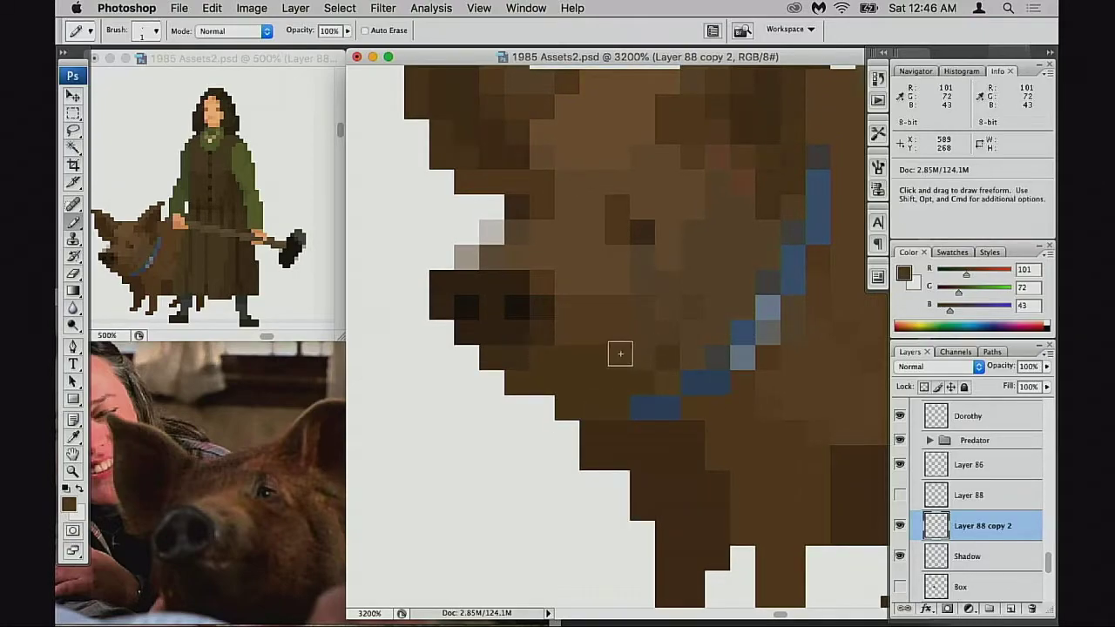
drag(696, 382, 694, 408)
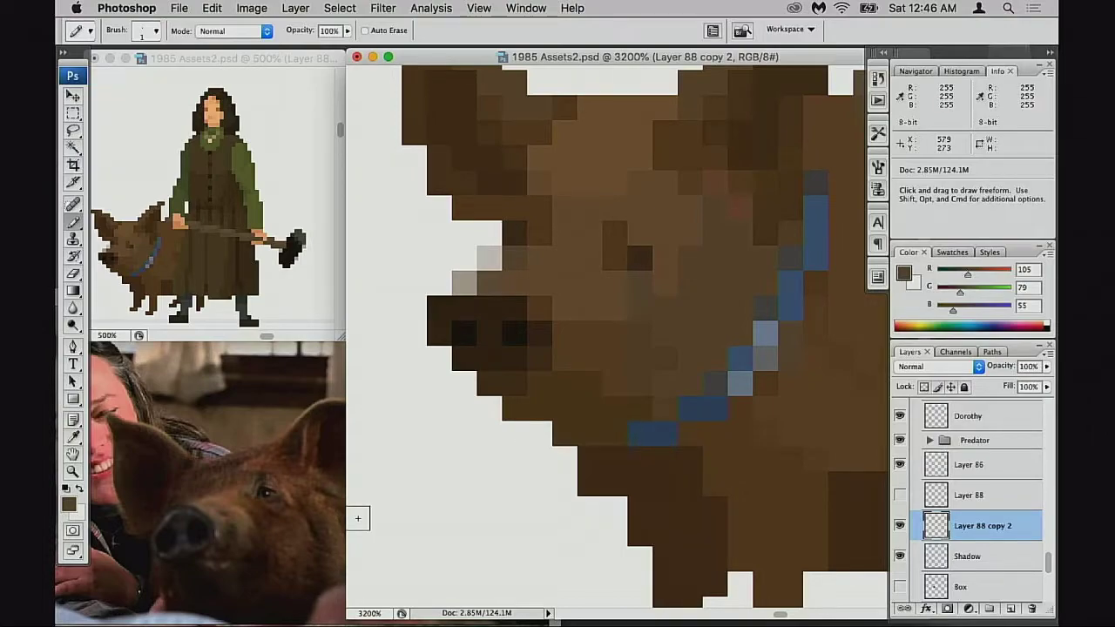
Hide Layer 88 copy 2, erase the stray brown pixel on the Shadow layer at 100% eraser opacity, and show the pig again
click(899, 525)
click(899, 525)
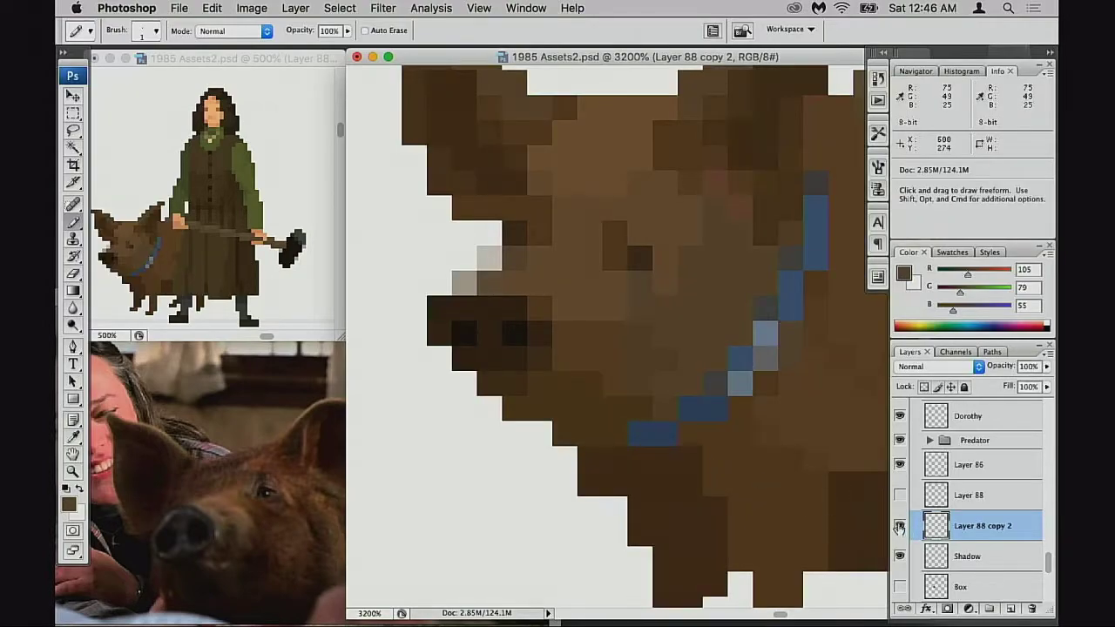
click(900, 526)
click(900, 555)
click(899, 555)
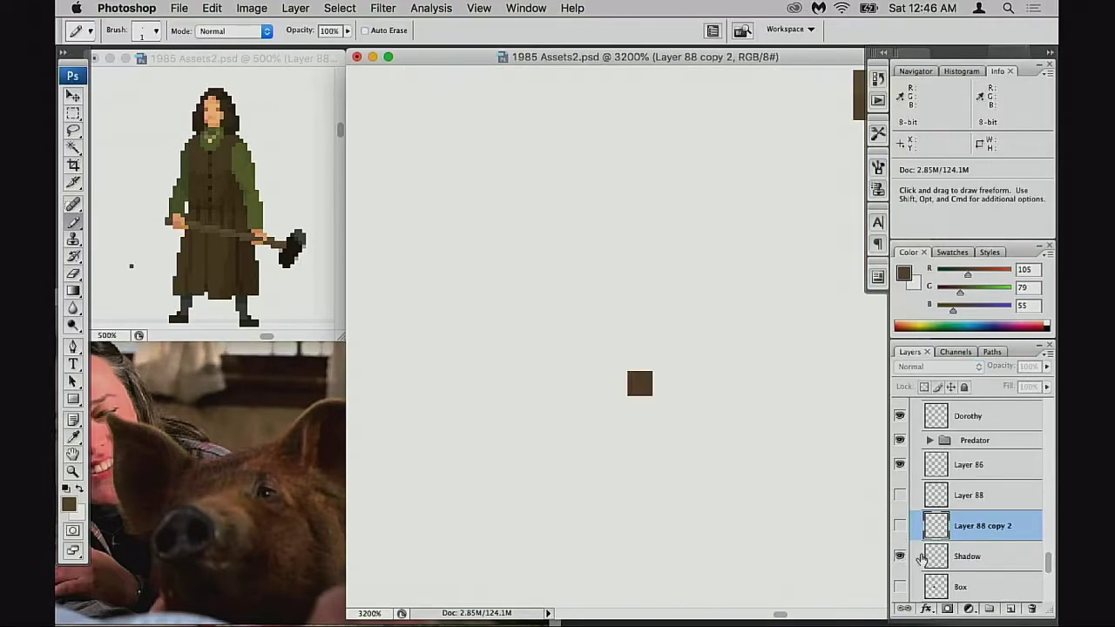
click(931, 556)
key(e)
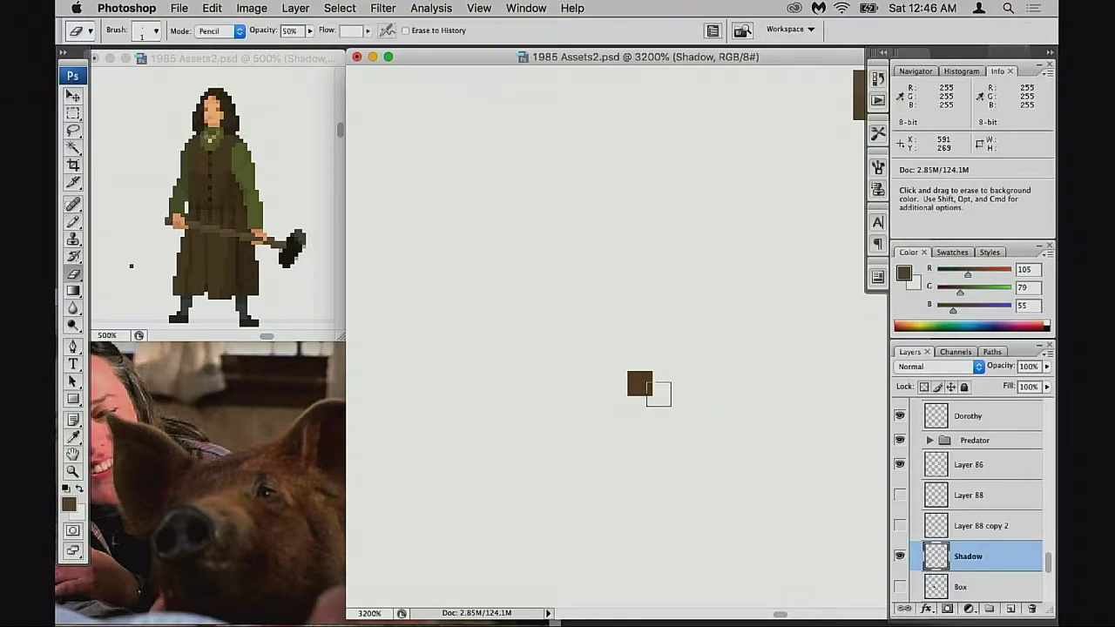
click(639, 383)
key(0)
click(647, 380)
click(899, 525)
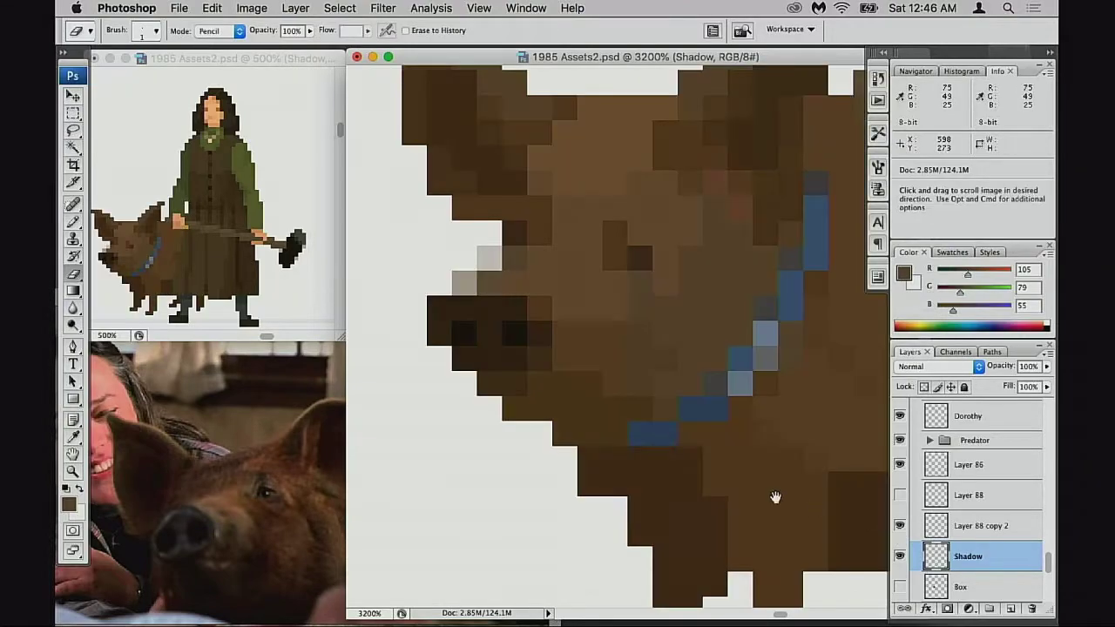
Review the woman and pig as a whole, toggling Layer 88 copy 2 to confirm the Shadow layer is clean
alt+click(636, 463)
alt+click(633, 463)
alt+click(646, 455)
alt+click(662, 430)
drag(576, 366, 720, 548)
click(900, 526)
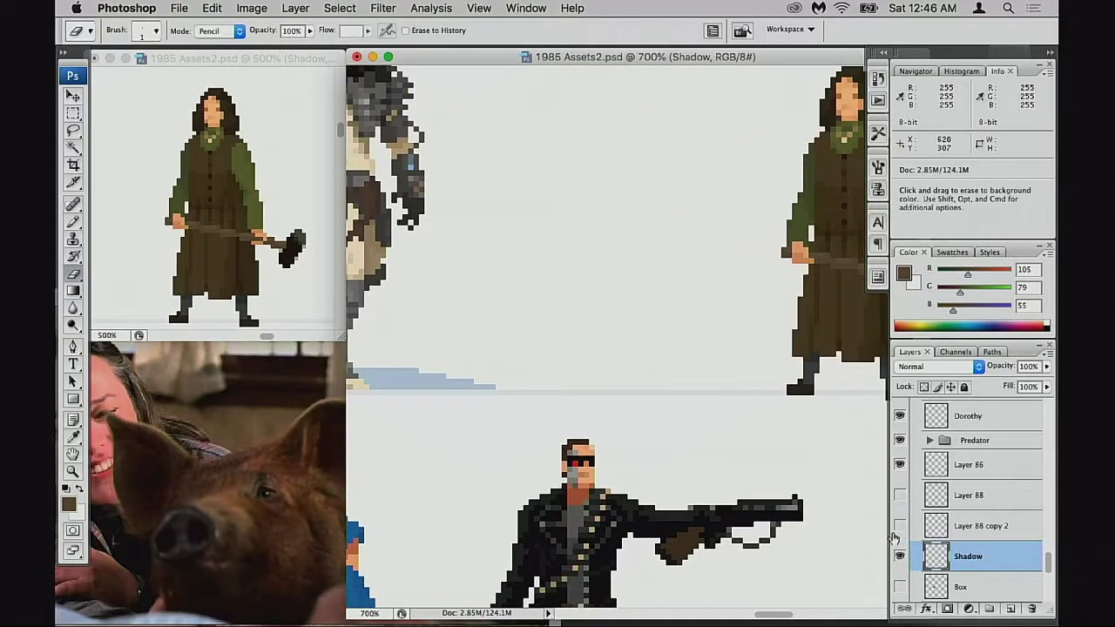
click(899, 525)
drag(862, 430, 711, 448)
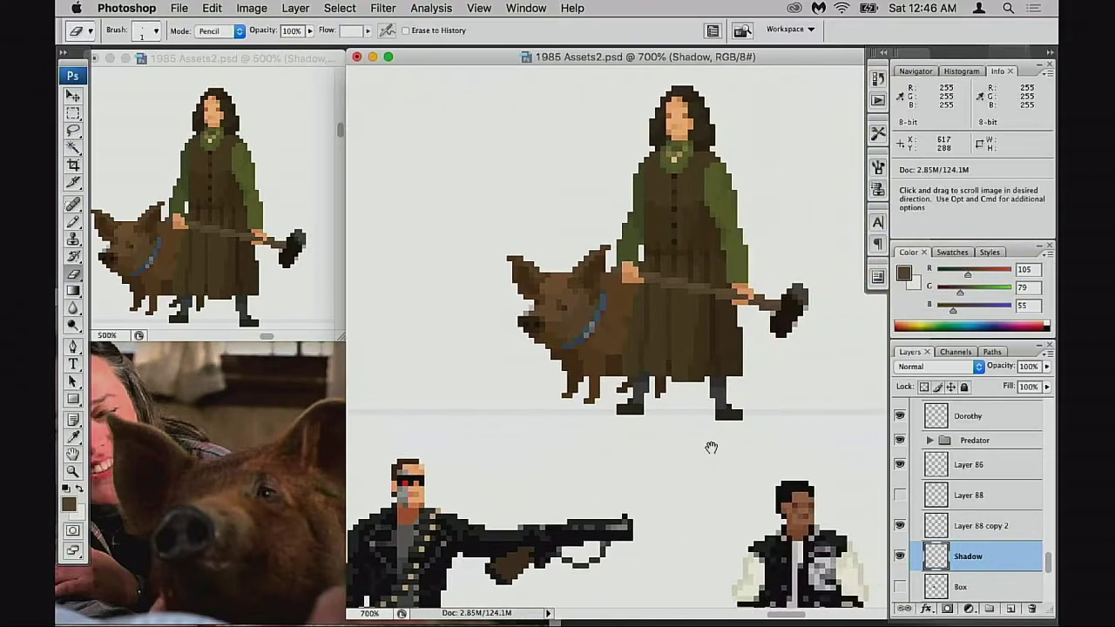
super+click(622, 413)
super+click(613, 439)
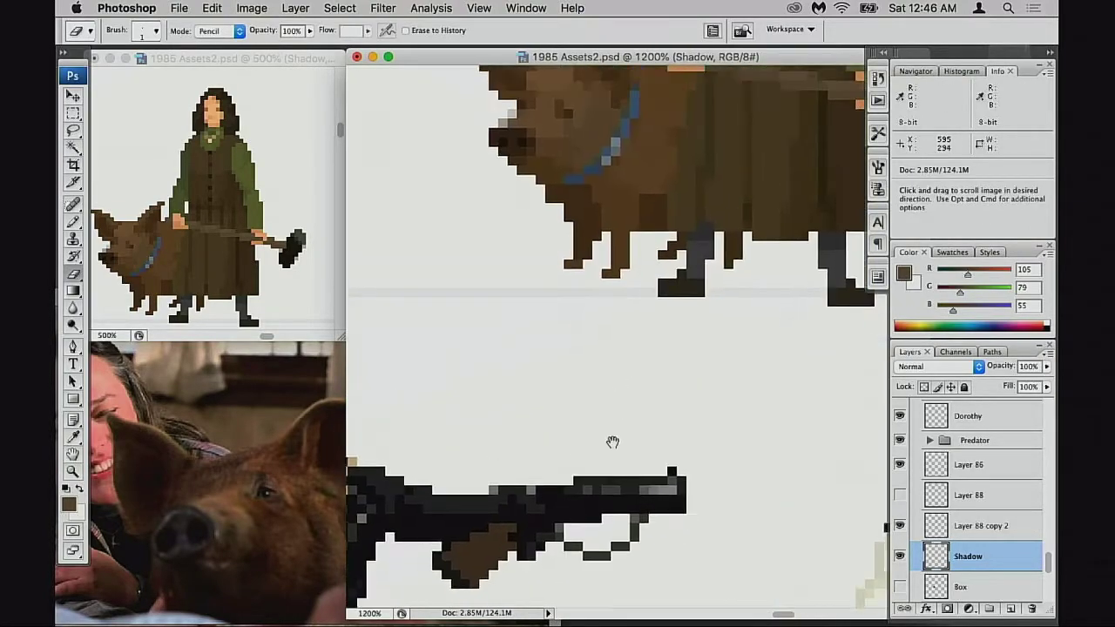
drag(635, 348, 574, 552)
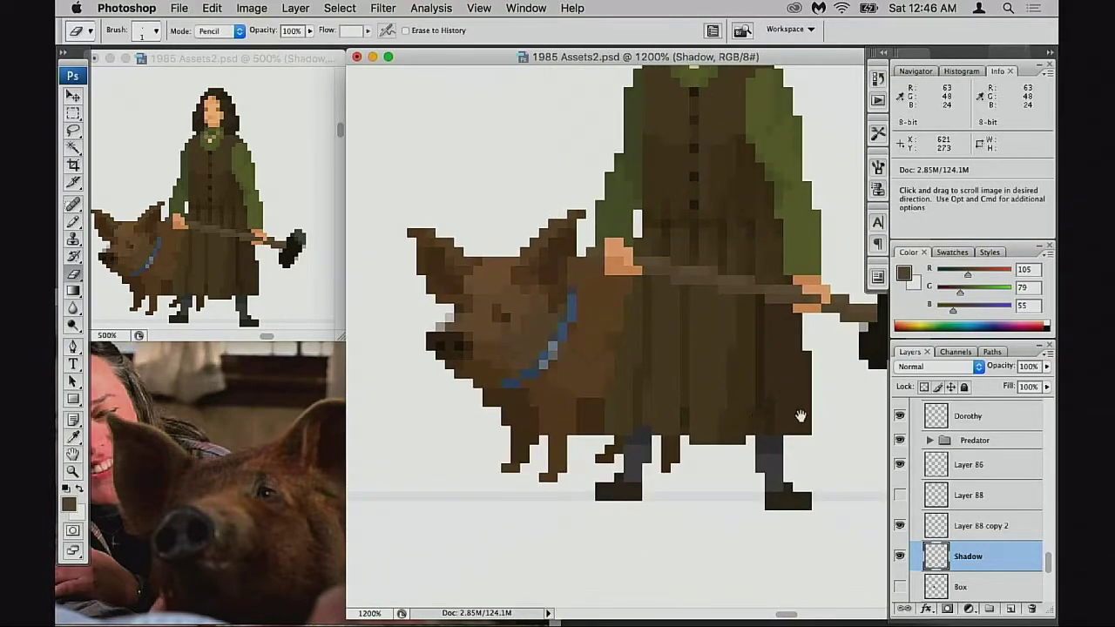
click(900, 526)
click(900, 526)
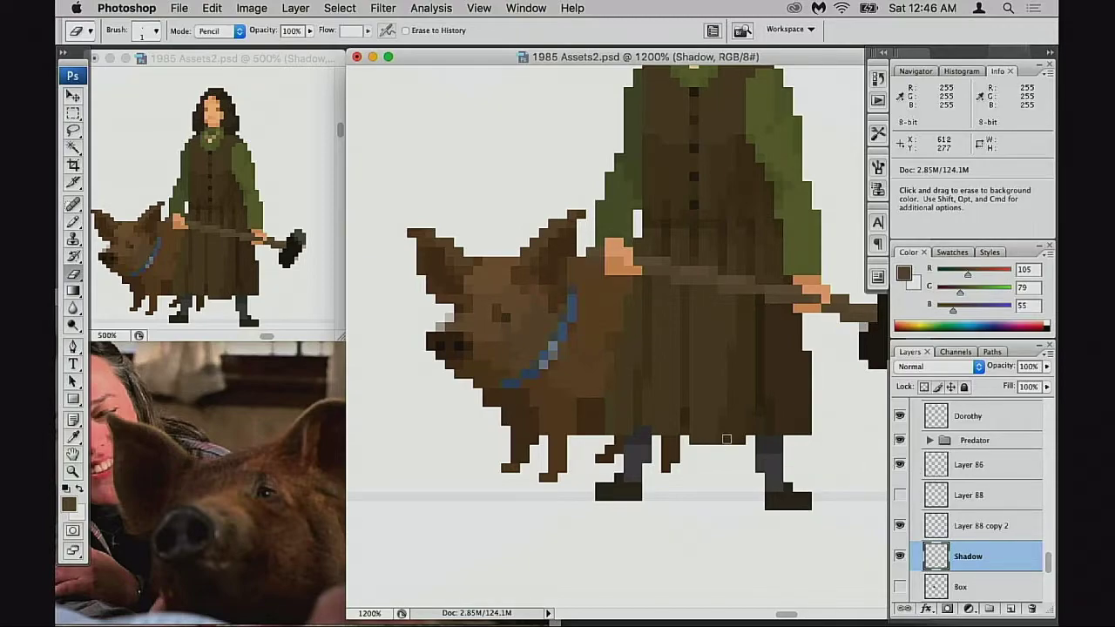
Try retouching the pig's cheek on the Shadow layer with sampled browns RGB 101, 72, 43 and RGB 118, 86, 56
scroll(726, 438, left, 3)
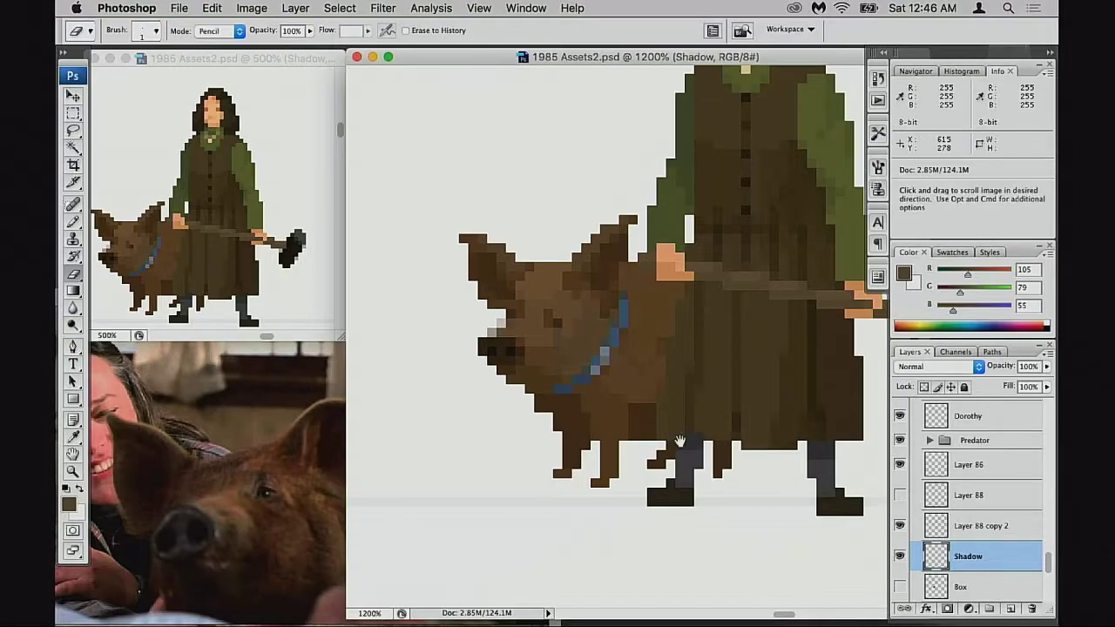
super+click(615, 426)
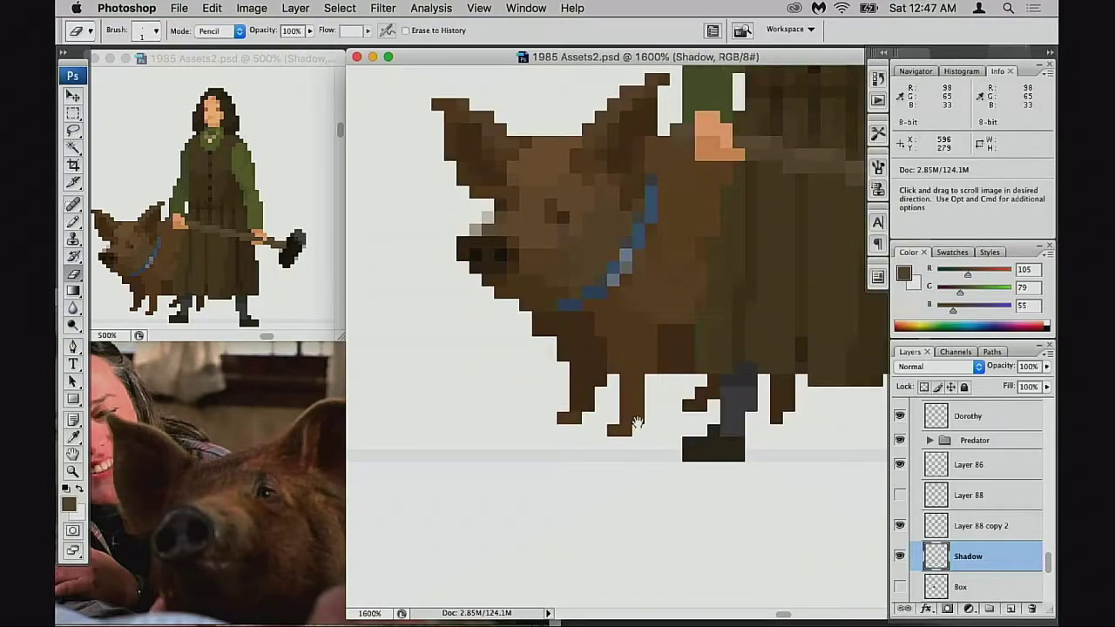
super+click(611, 360)
key(b)
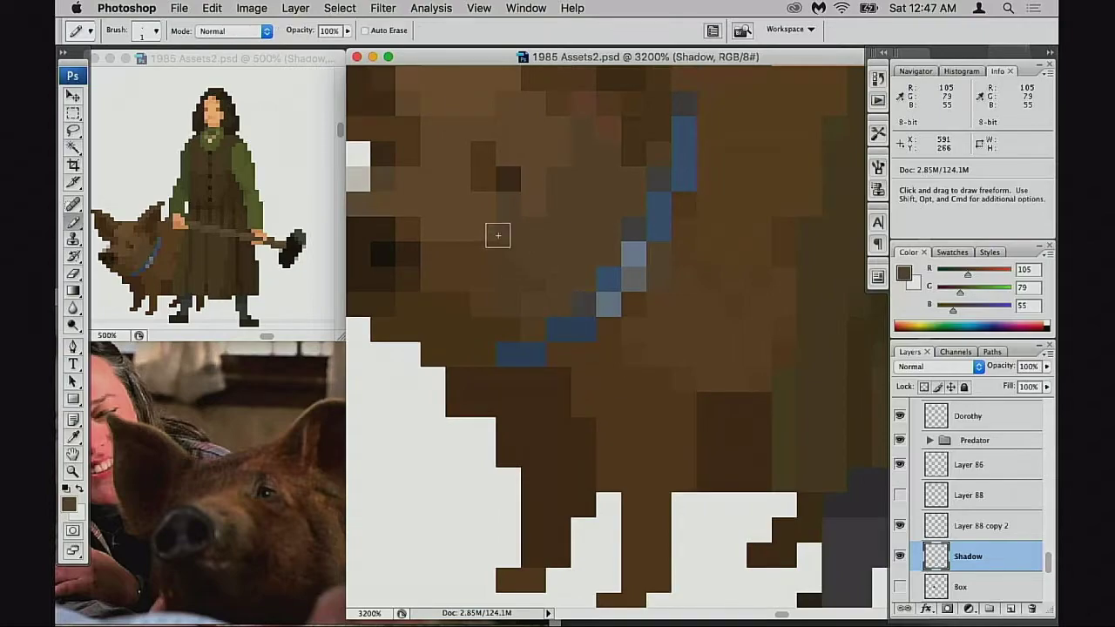
key(alt)
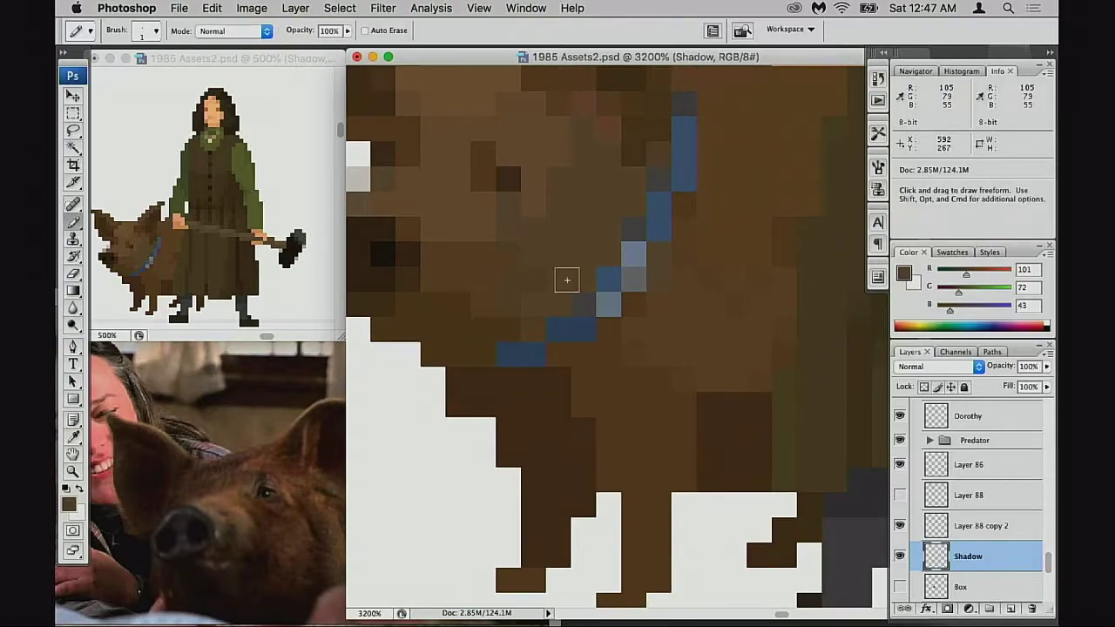
drag(567, 288, 540, 357)
alt+click(543, 246)
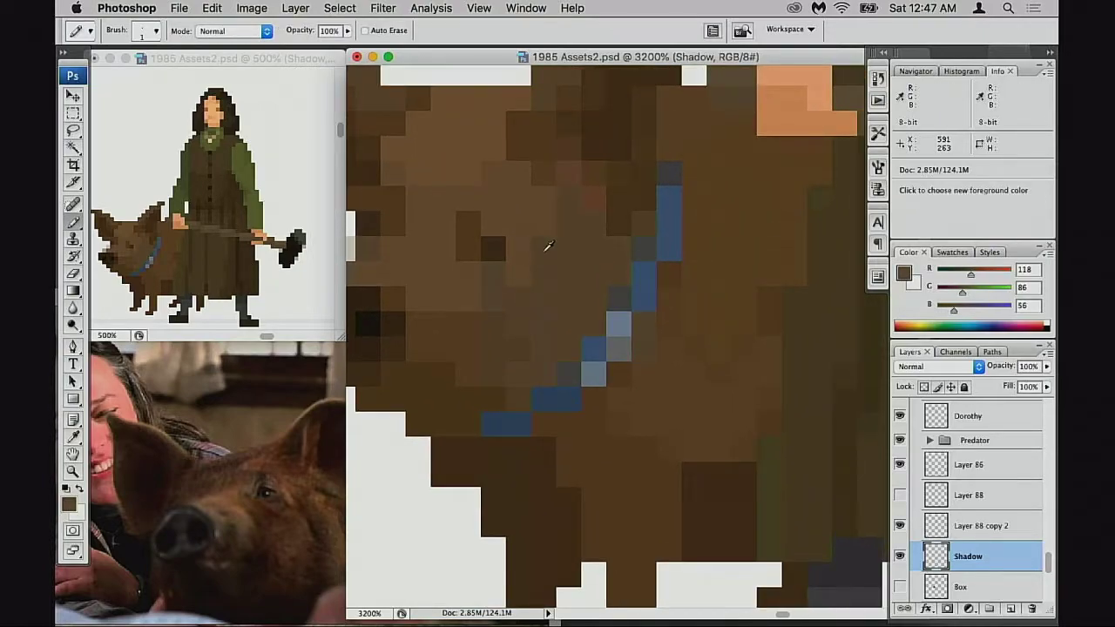
drag(544, 295, 536, 342)
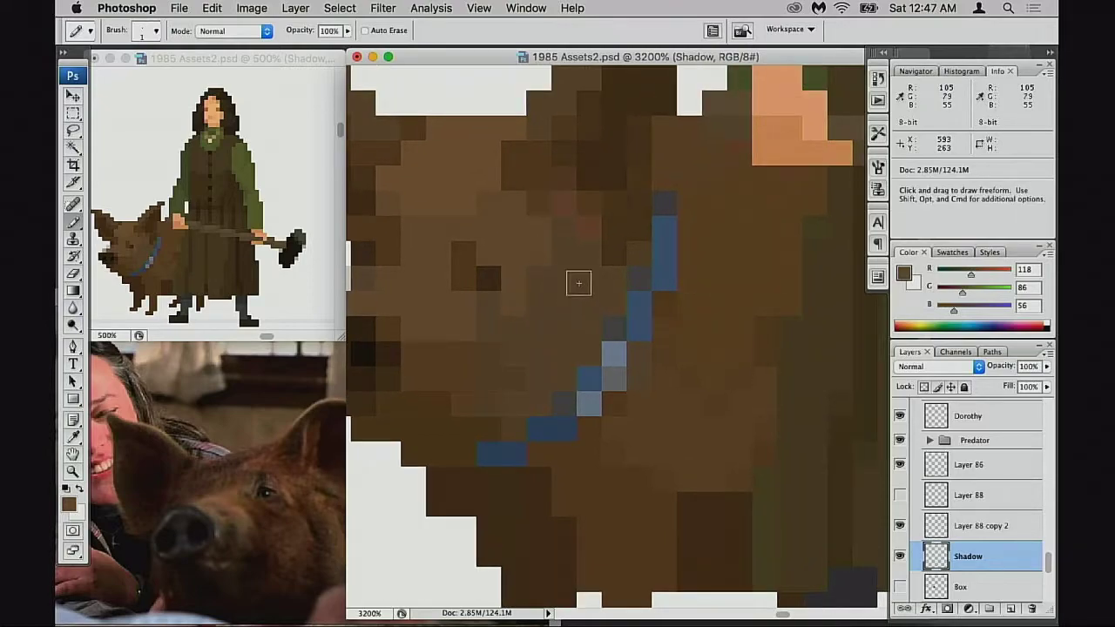
Hide Layer 88 copy 2, delete the three misplaced brown pixels from the Shadow layer, and show the pig again
click(900, 526)
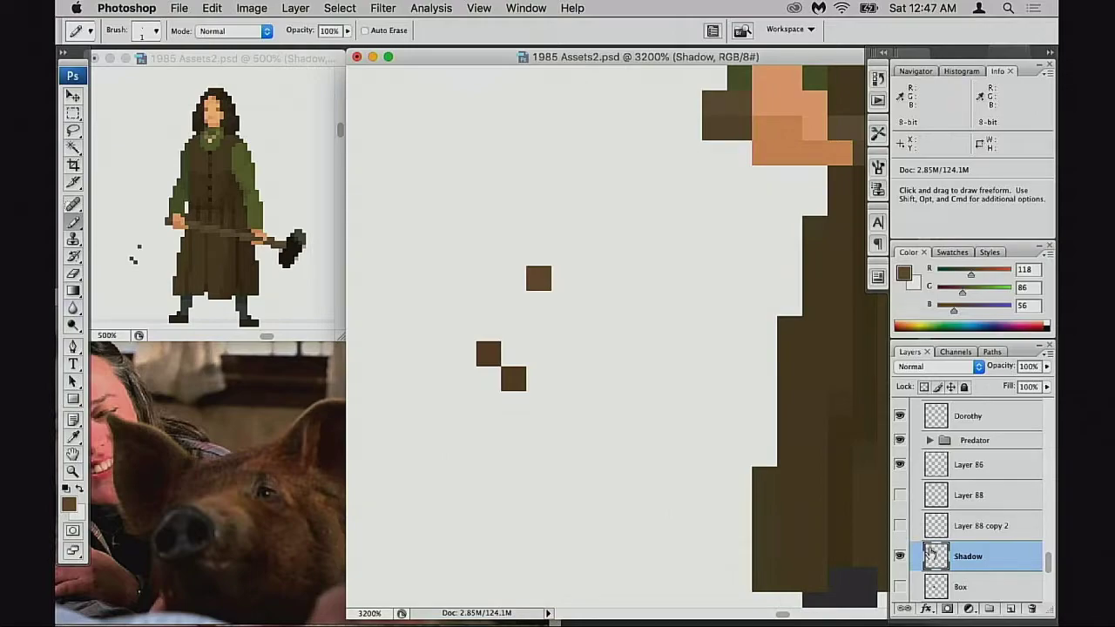
key(m)
drag(451, 216, 650, 441)
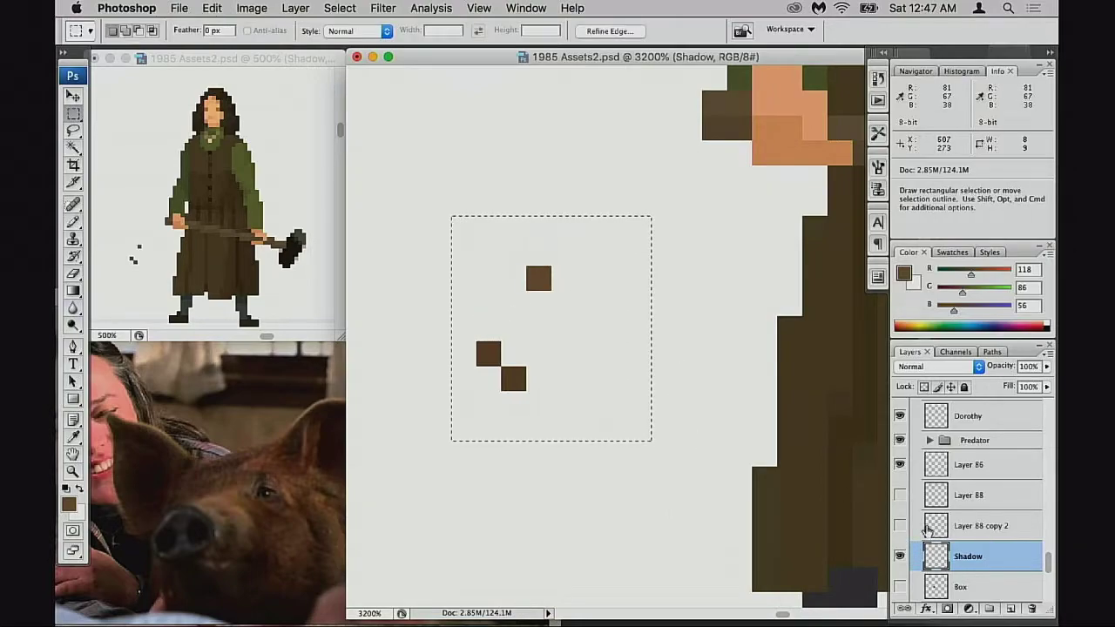
key(Delete)
click(899, 526)
Make Layer 88 copy 2 active and retouch the pig's cheek with sampled browns RGB 105, 79, 55 and RGB 101, 72, 43, toggling the layer to compare
click(936, 532)
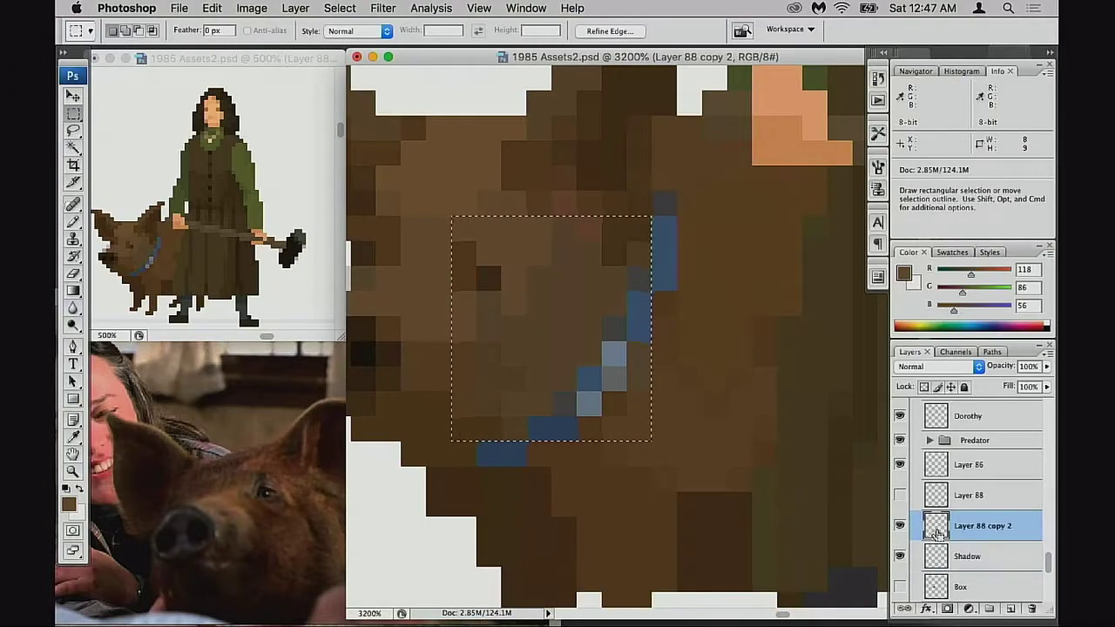
key(b)
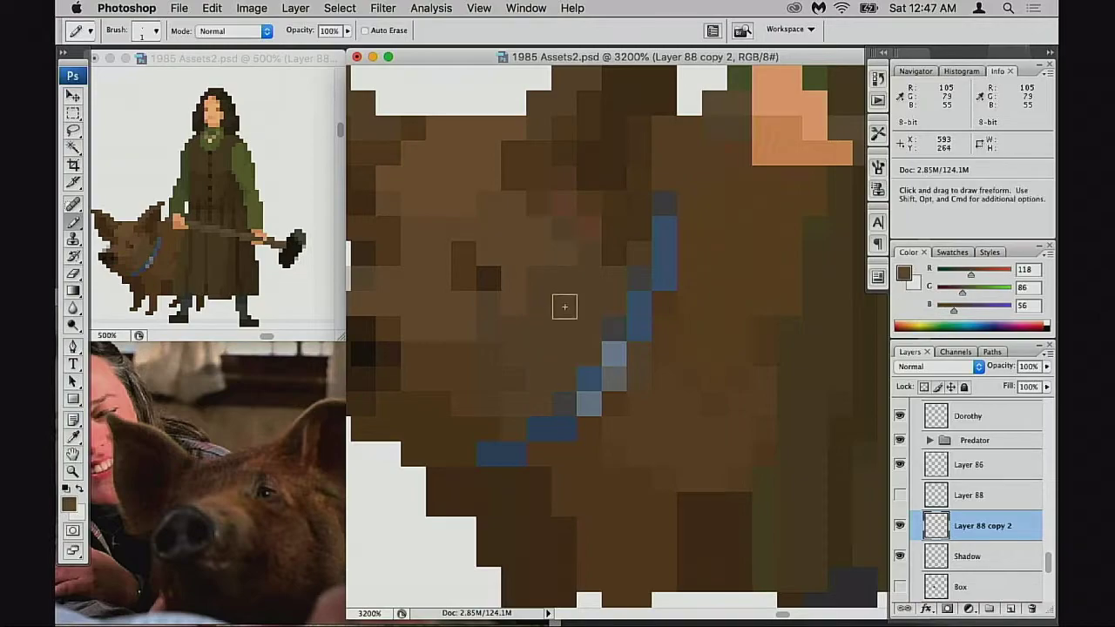
alt+click(547, 296)
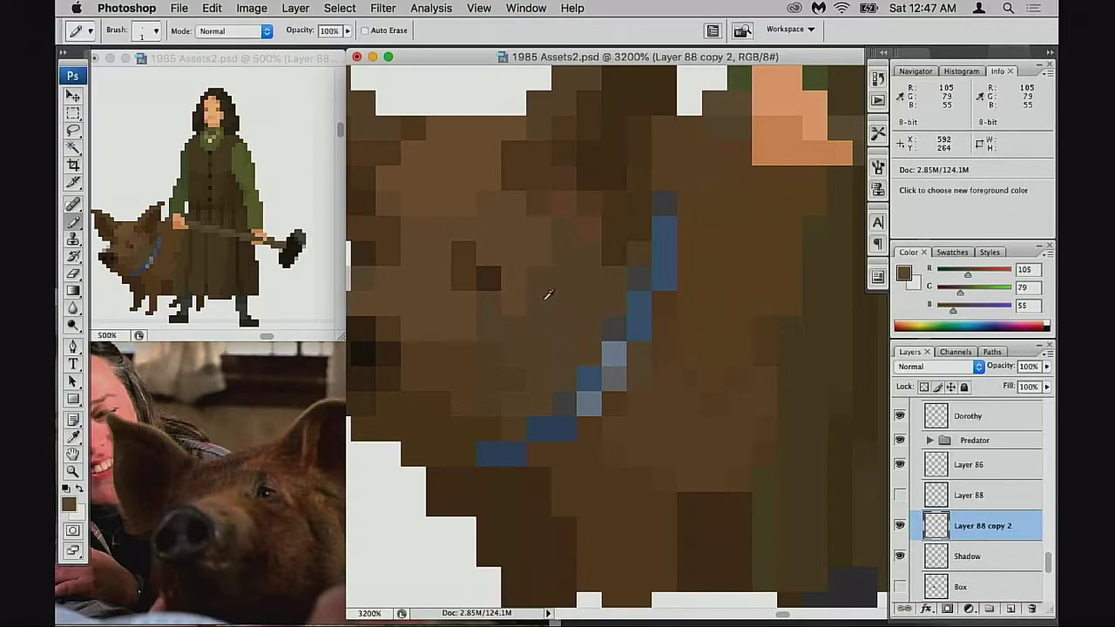
drag(544, 347, 647, 371)
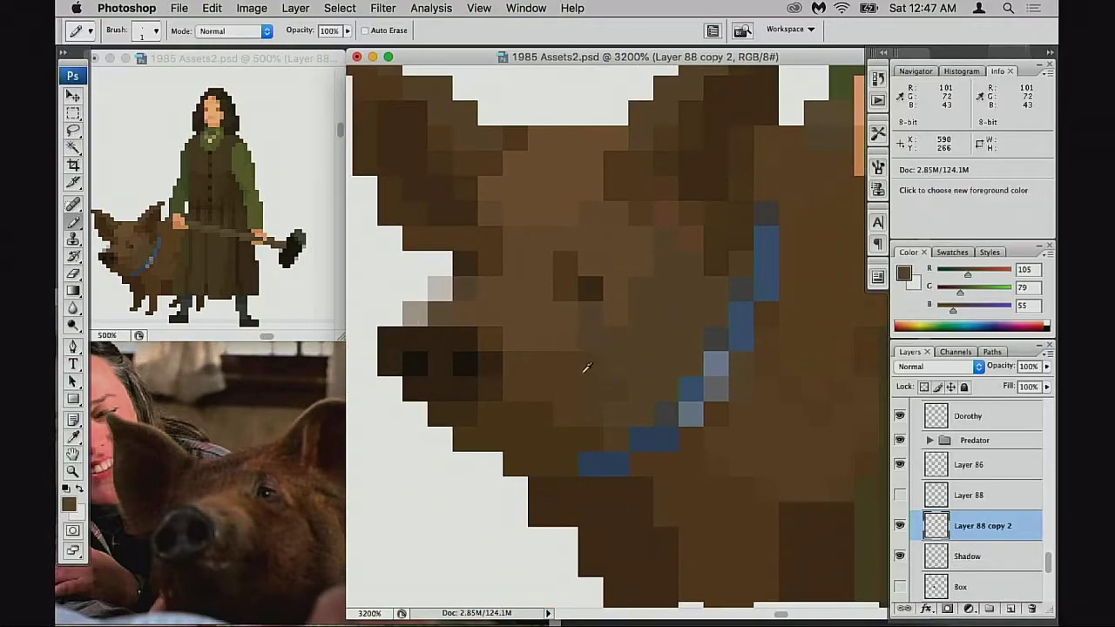
alt+click(595, 349)
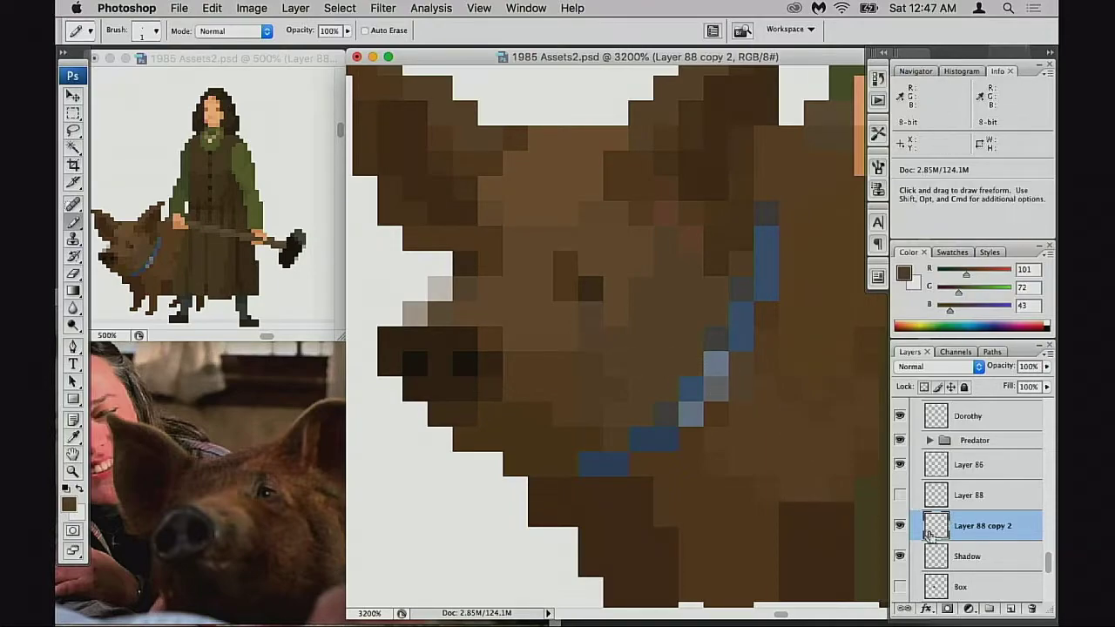
click(900, 525)
click(899, 525)
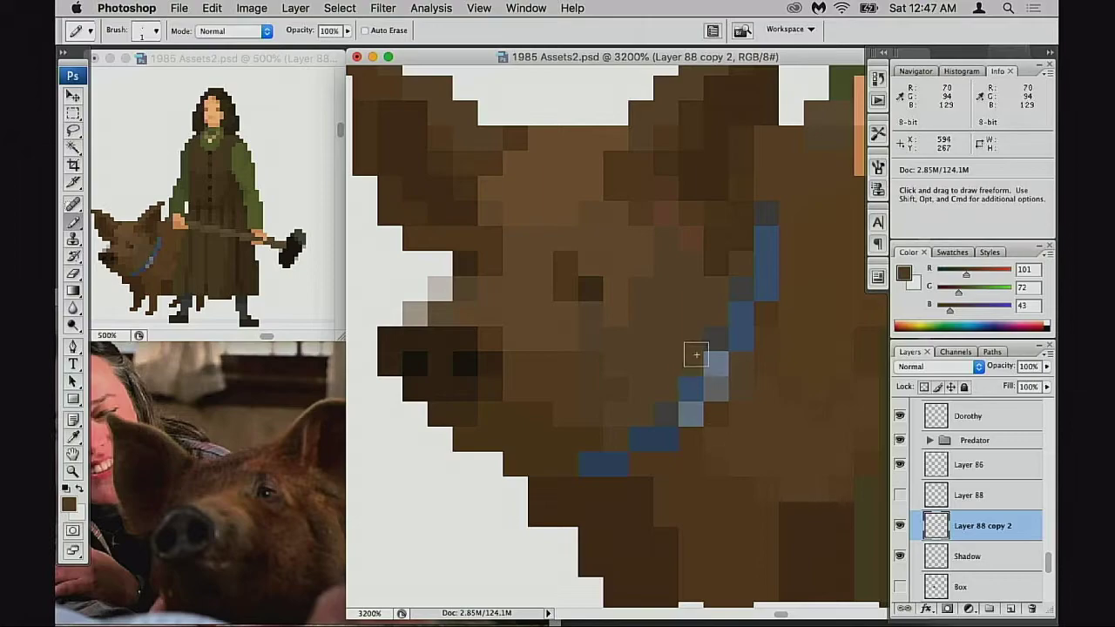
Smooth the pig's cheek and jaw shading with sampled browns RGB 105, 79, 55, RGB 118, 86, 56 and RGB 101, 72, 43
alt+click(605, 350)
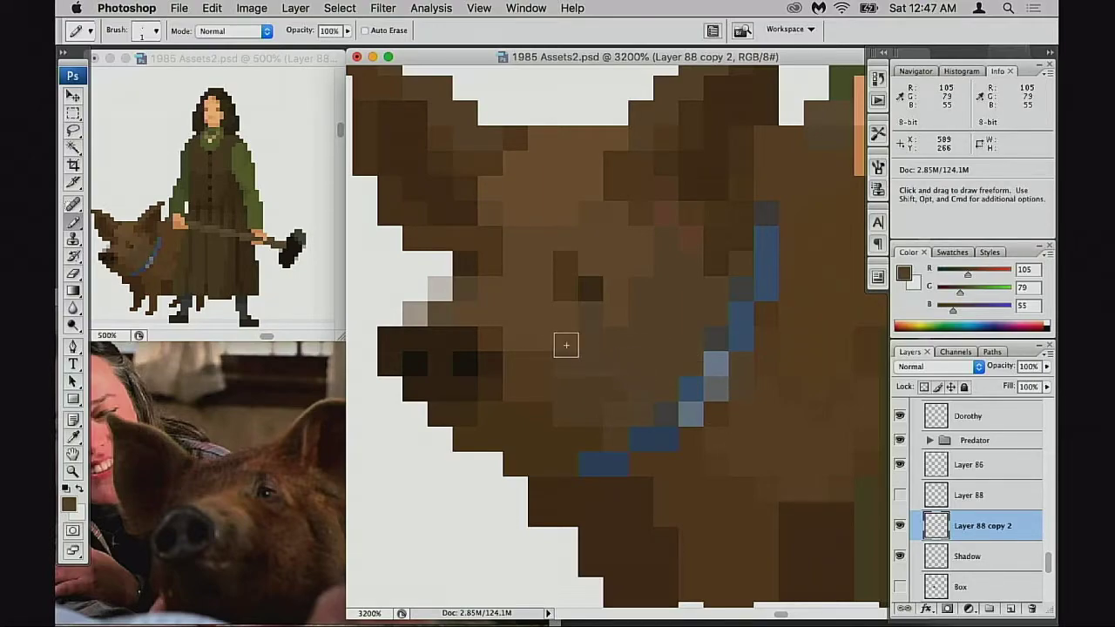
alt+click(622, 309)
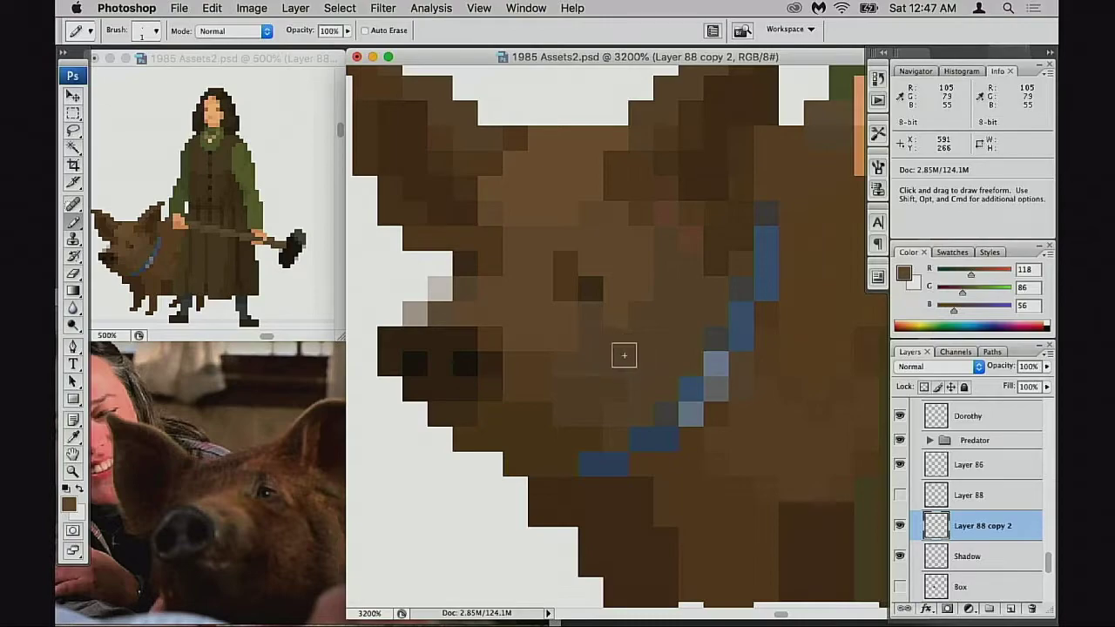
alt+click(568, 364)
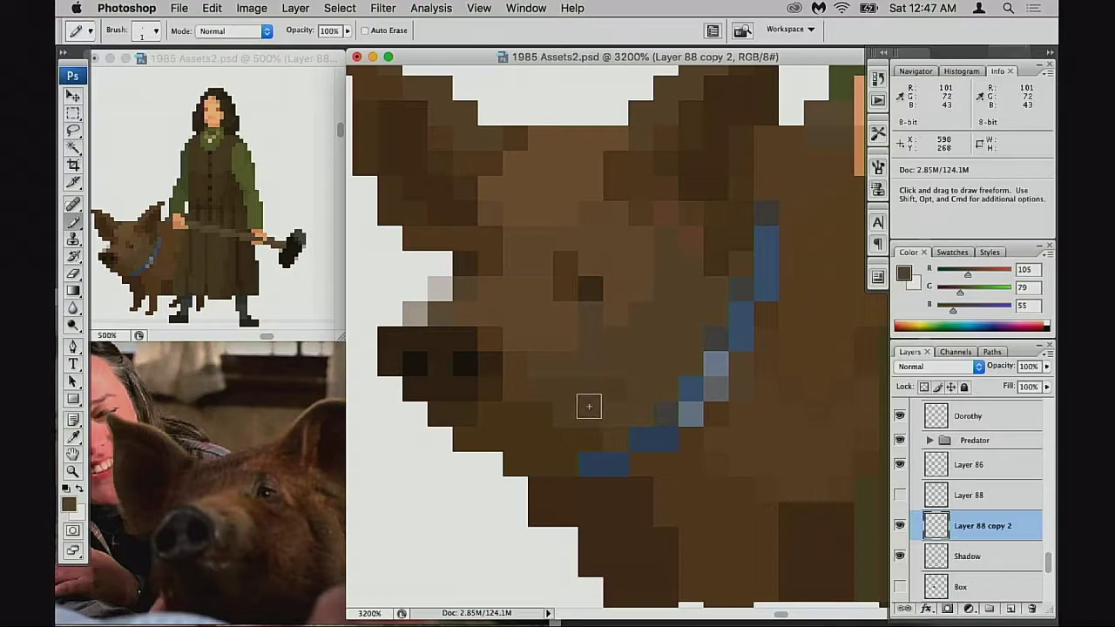
alt+click(562, 407)
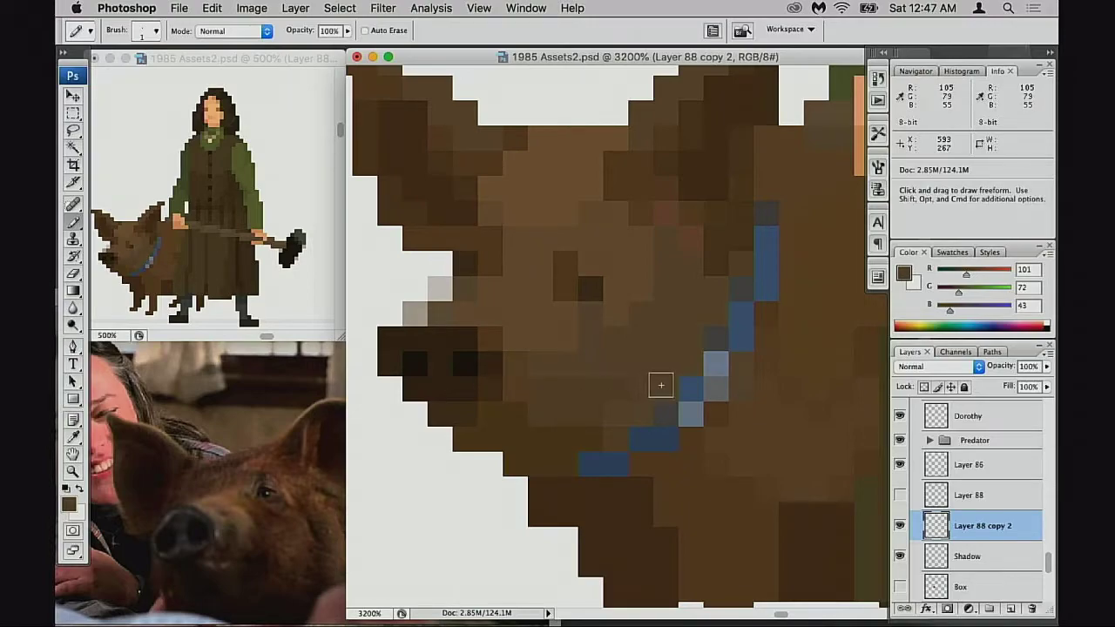
alt+click(667, 392)
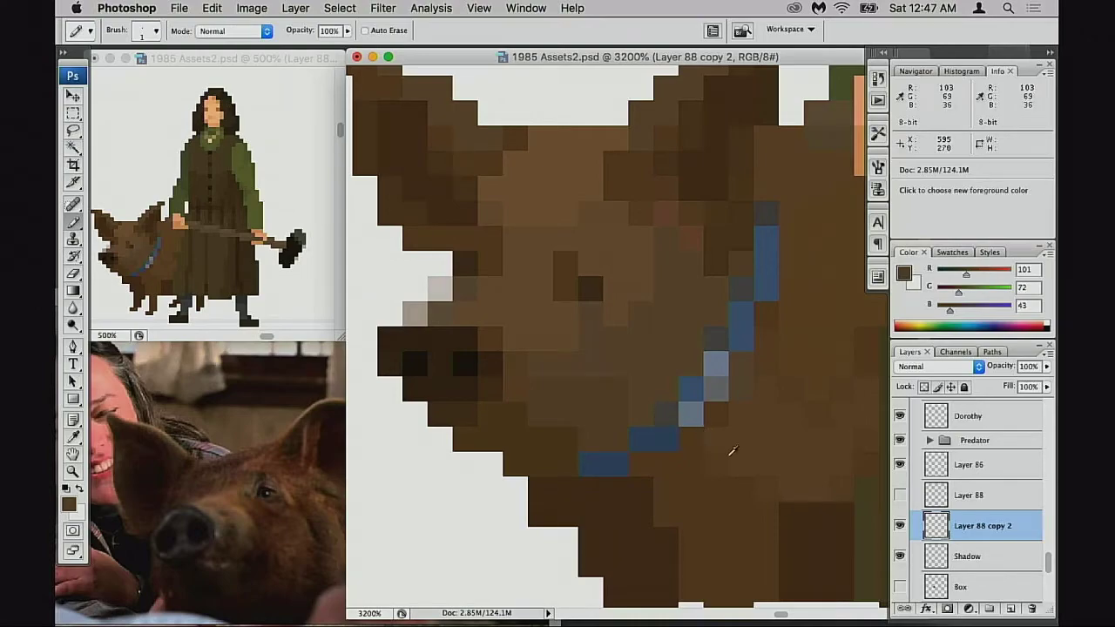
Blend the lower cheek beside the blue collar with sampled browns RGB 108, 73, 40, RGB 105, 79, 55 and RGB 118, 86, 56
alt+click(707, 446)
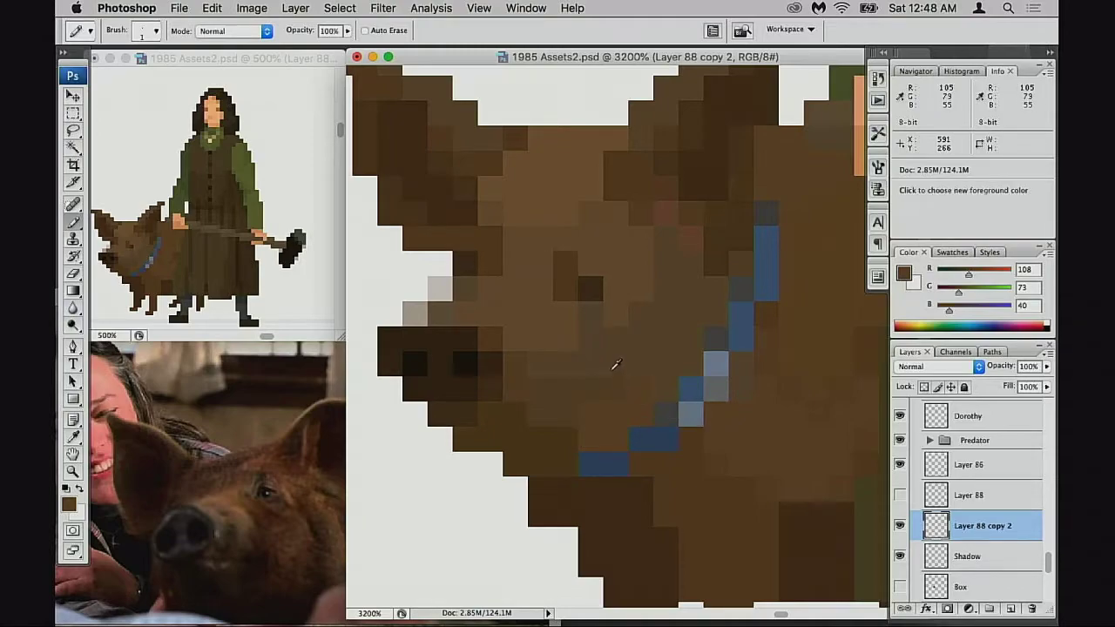
drag(673, 380, 673, 383)
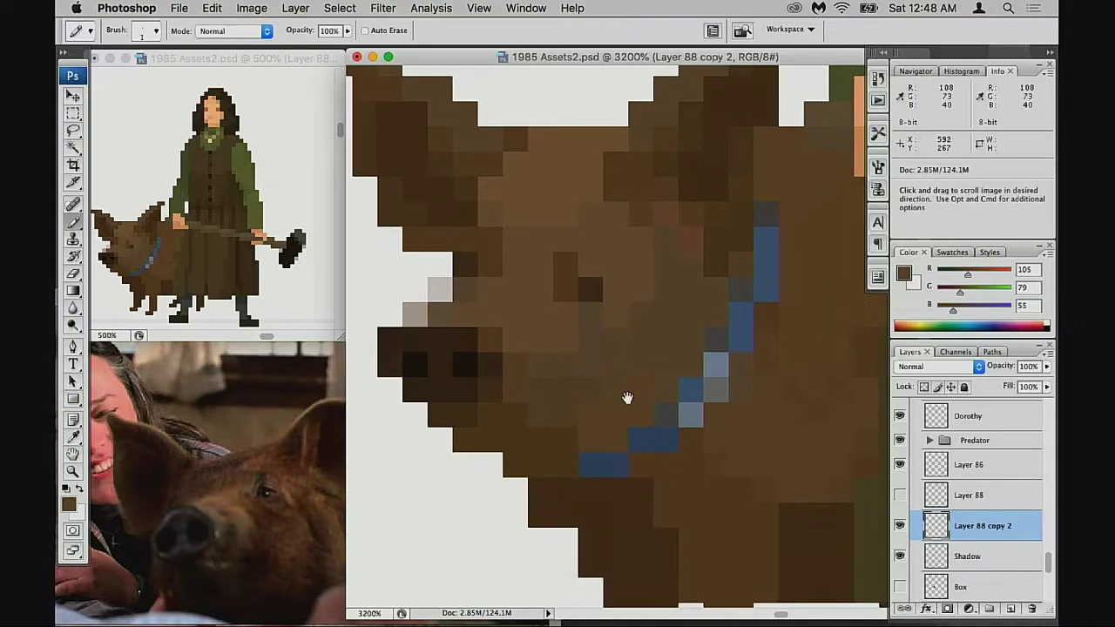
drag(565, 337, 578, 381)
alt+click(528, 310)
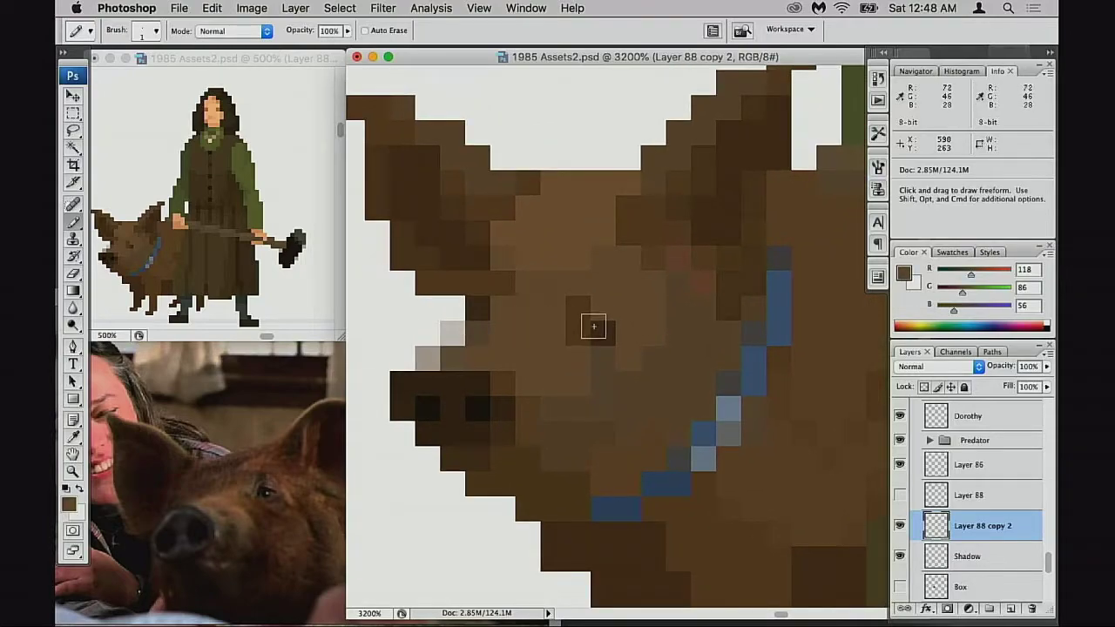
drag(557, 351, 552, 358)
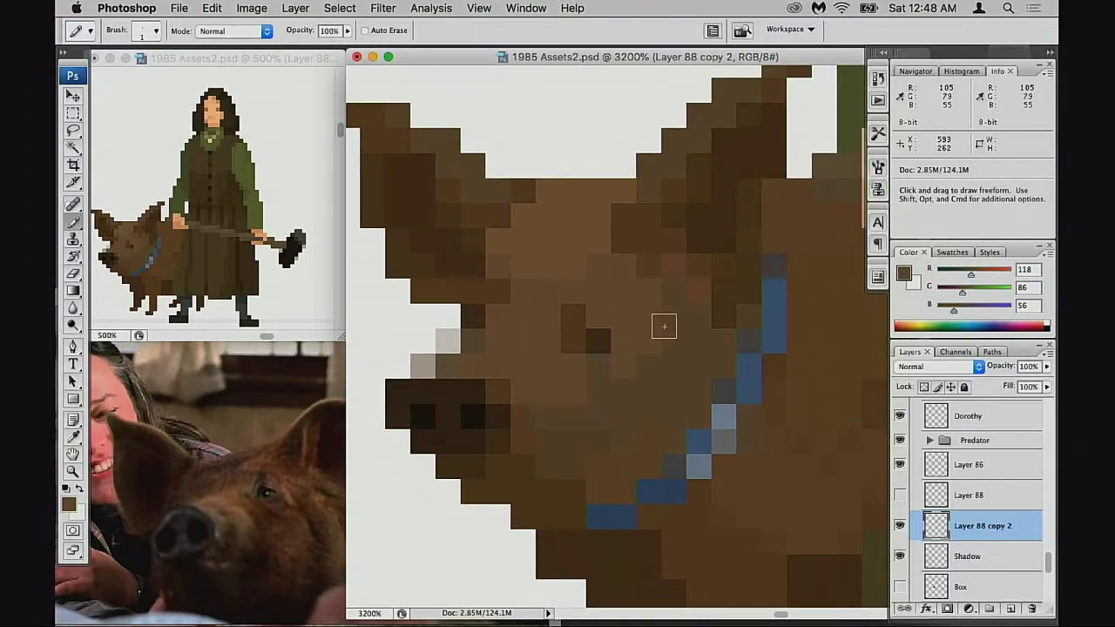
Try lightening the pixels under the base of the pig's front ear with sampled brown RGB 105, 79, 55
alt+click(693, 340)
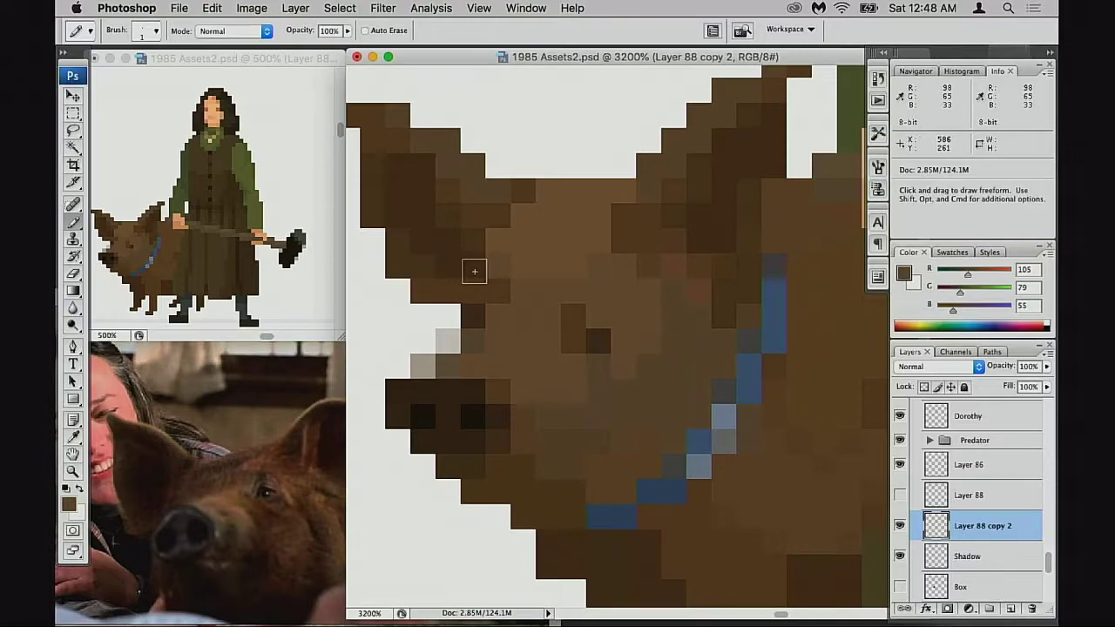
key(super)
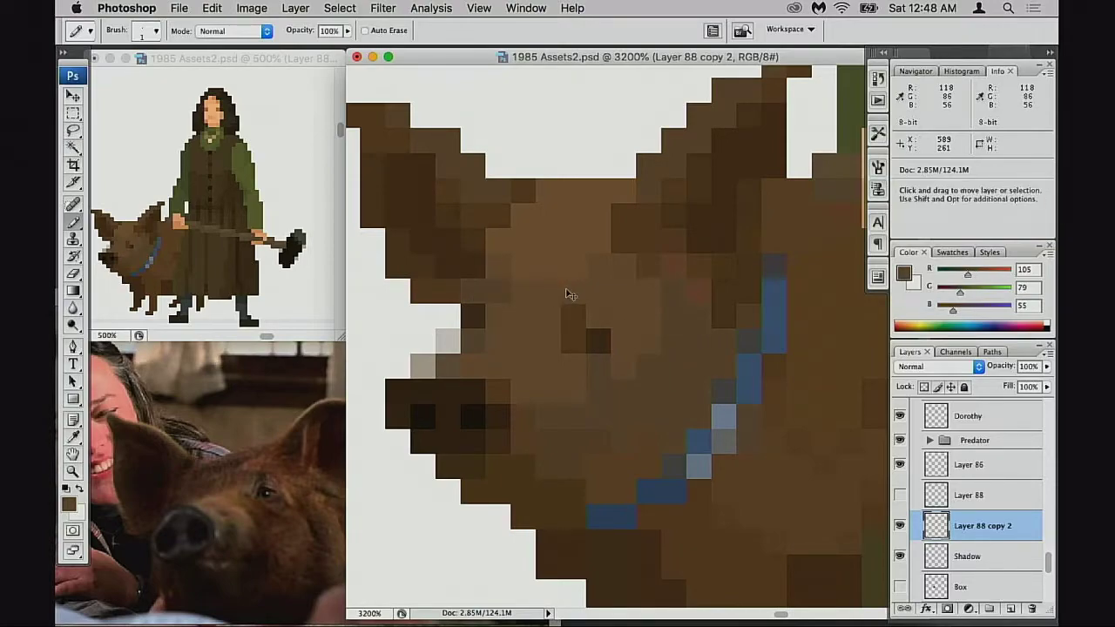
key(alt)
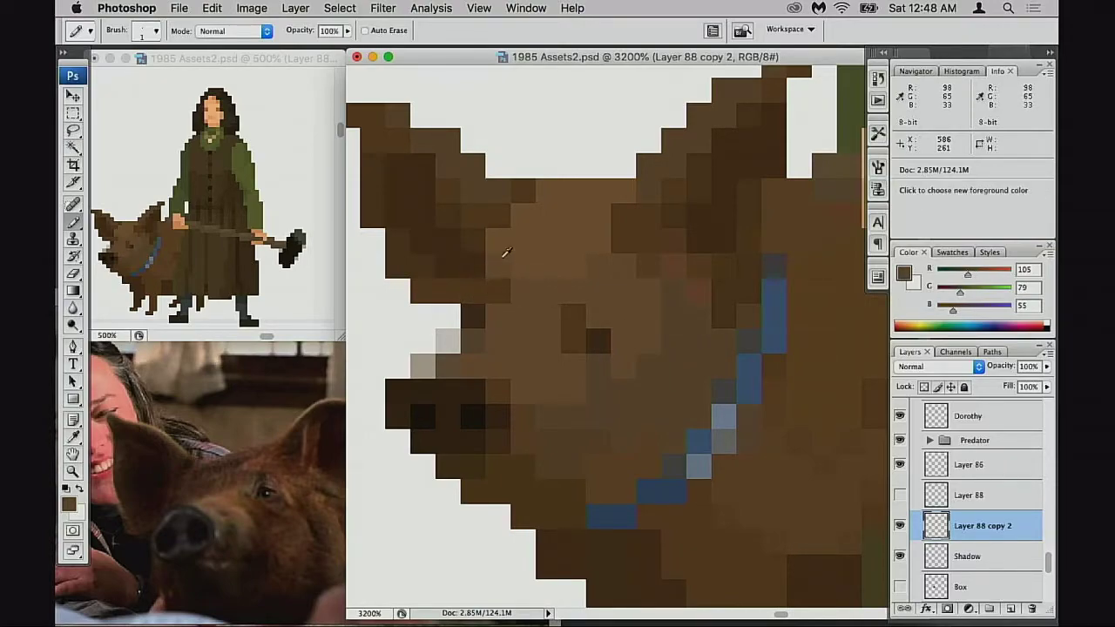
Try reshading the forehead edge and front ear base with sampled browns RGB 104, 77, 51, RGB 75, 49, 25 and RGB 98, 65, 33
alt+click(496, 206)
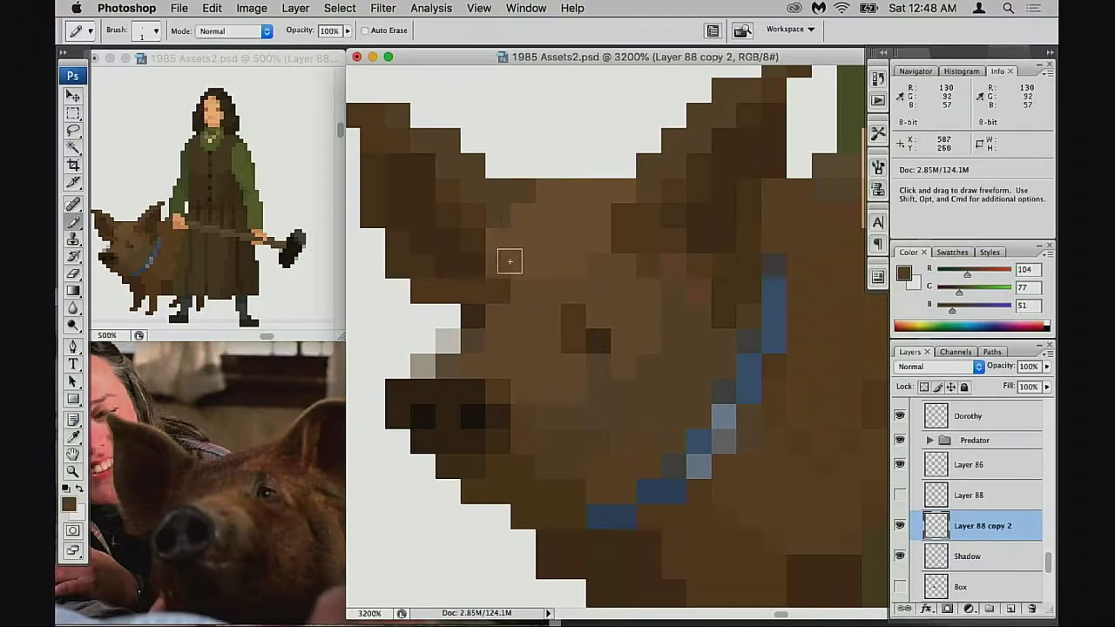
key(alt)
alt+click(484, 268)
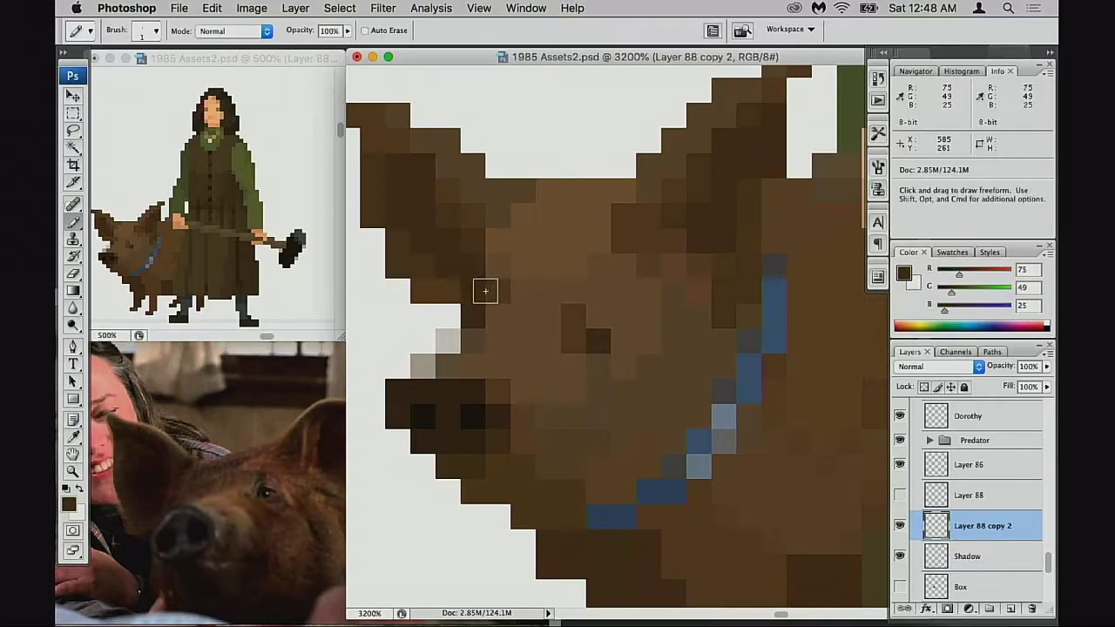
key(super)
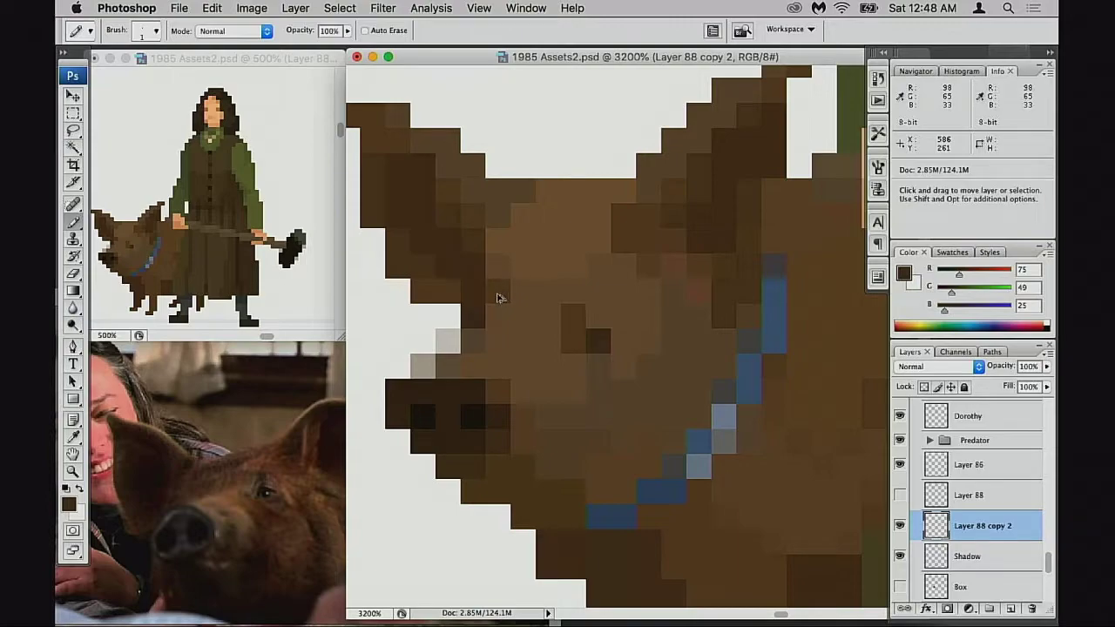
key(alt)
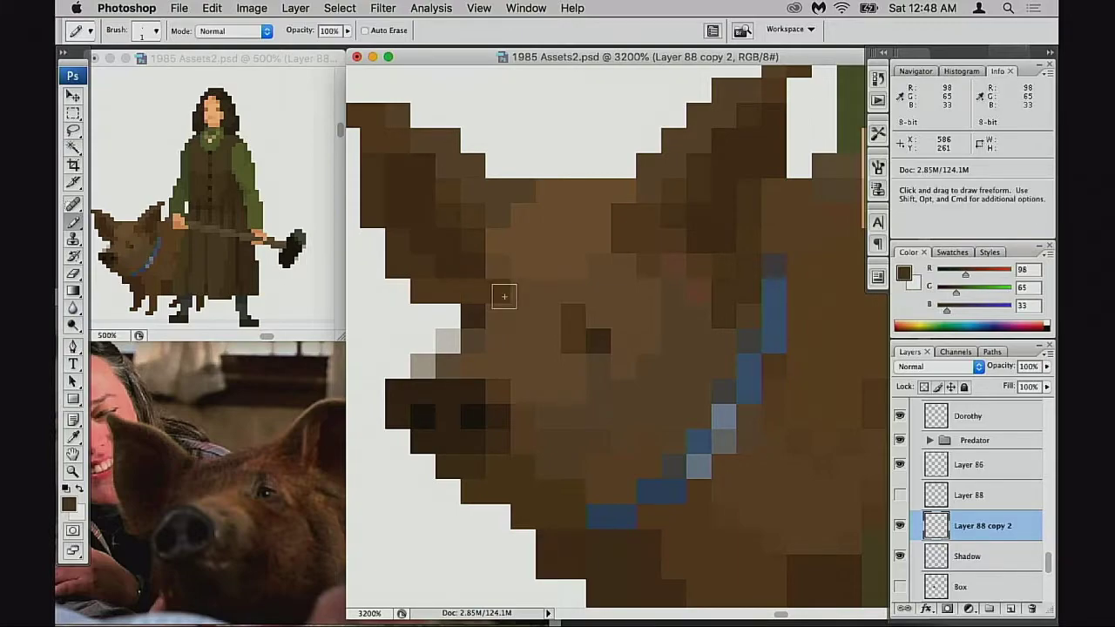
key(alt)
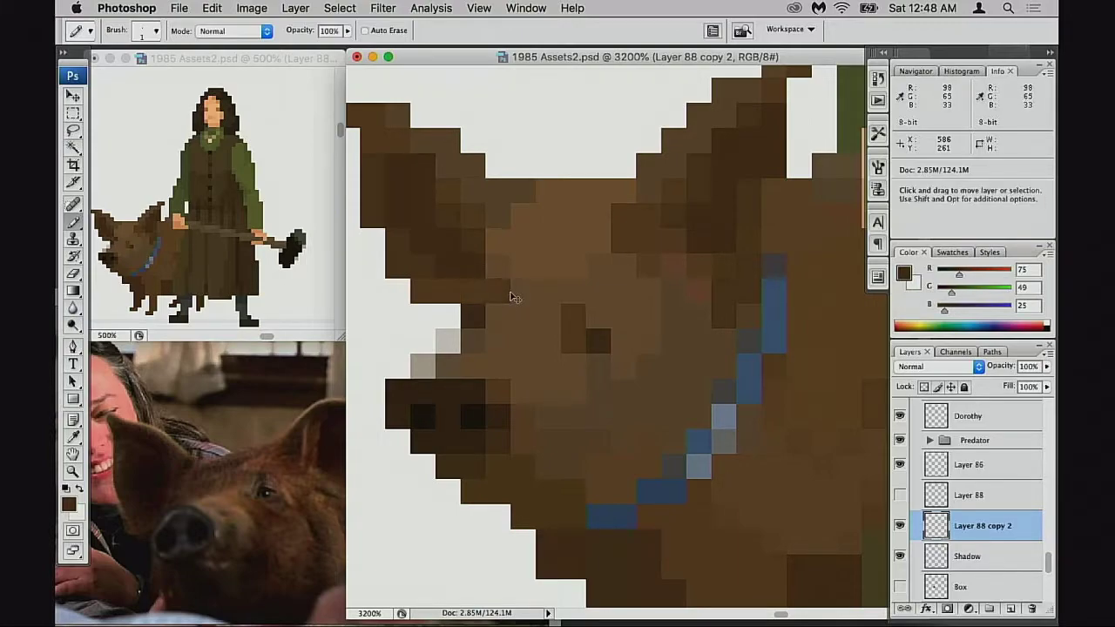
key(alt)
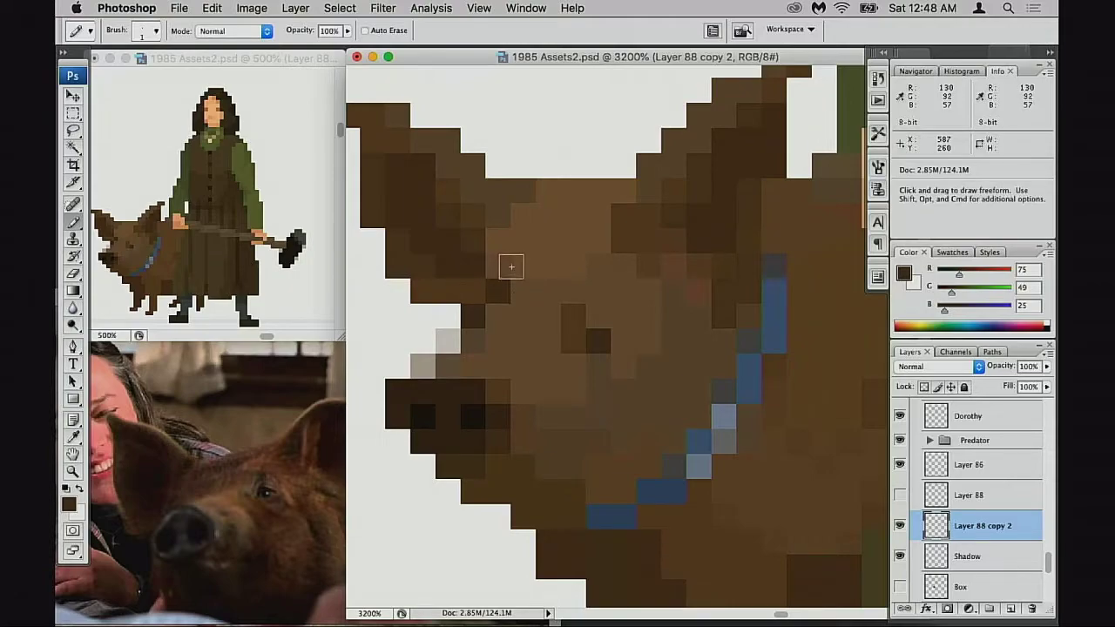
Undo the dark ear-base pixels and repaint the forehead edge beside the front ear in RGB 104, 77, 51
key(super)
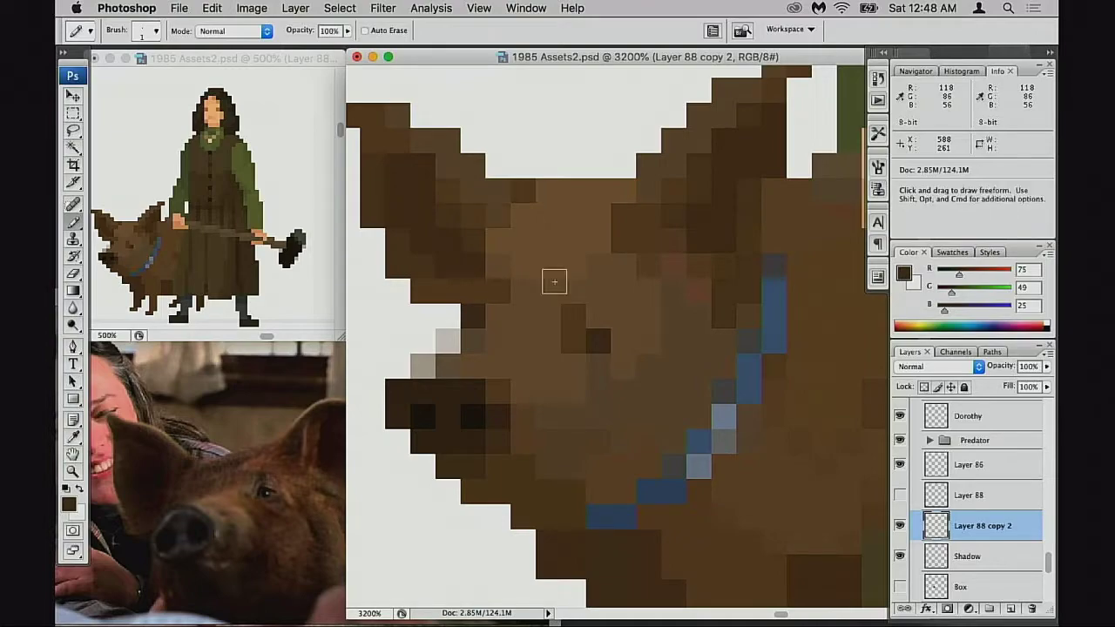
scroll(665, 361, left, 2)
scroll(664, 361, up, 1)
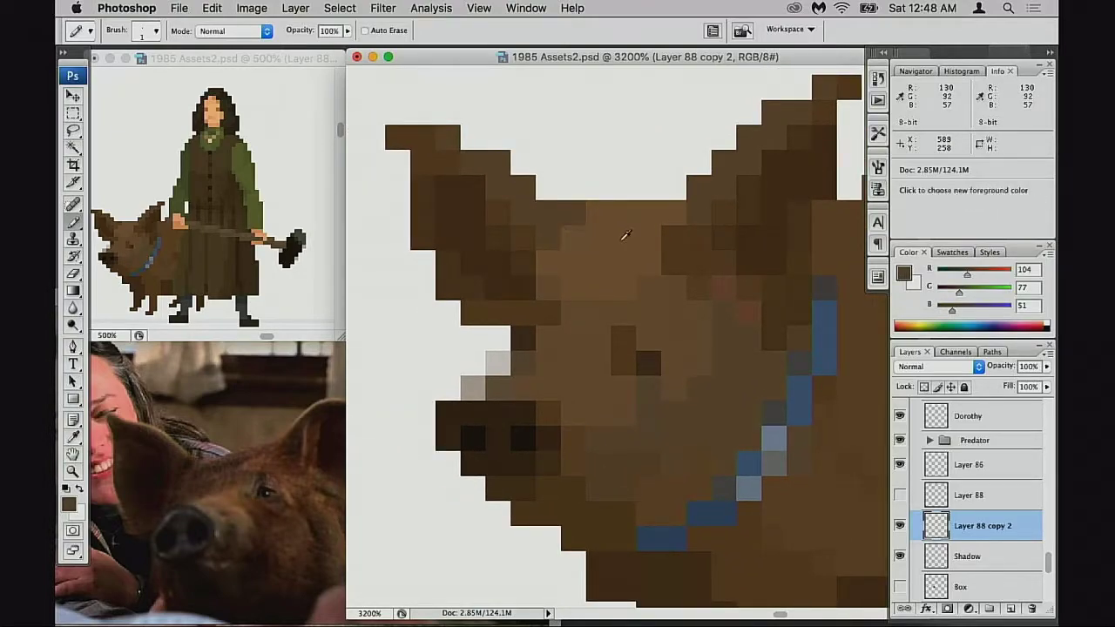
Try erasing the top forehead pixel right beside the pig's front ear
key(e)
click(573, 213)
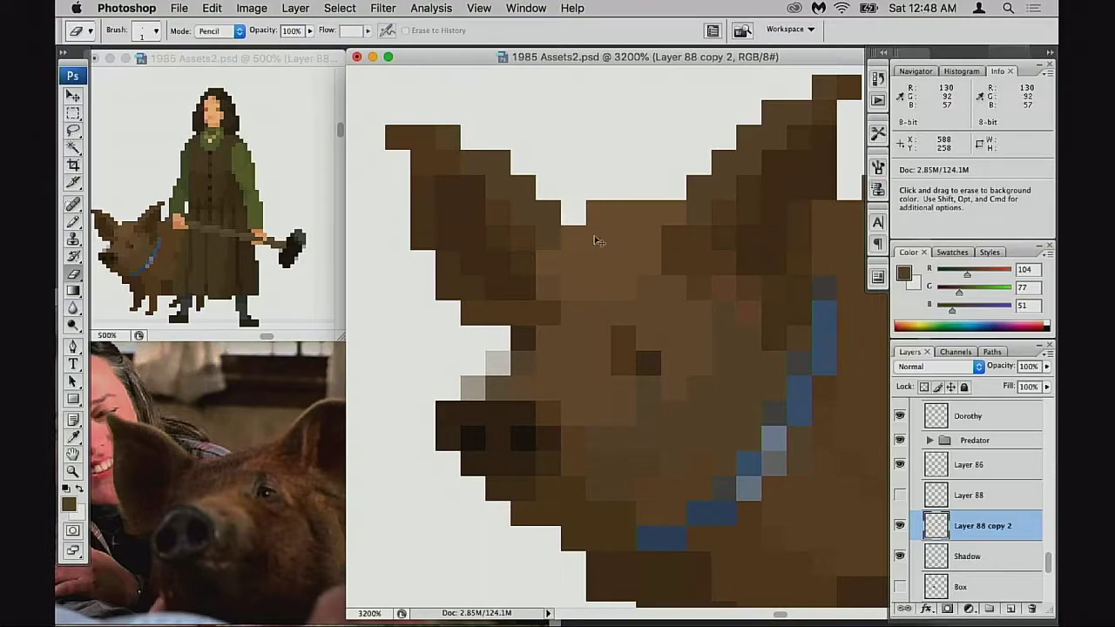
key(super+z)
Return to the pencil and sample brown RGB 113, 91, 70 for the pig's face shading
mouse_move(637, 288)
mouse_down()
mouse_move(718, 283)
mouse_move(716, 303)
mouse_move(711, 291)
mouse_move(733, 275)
mouse_up()
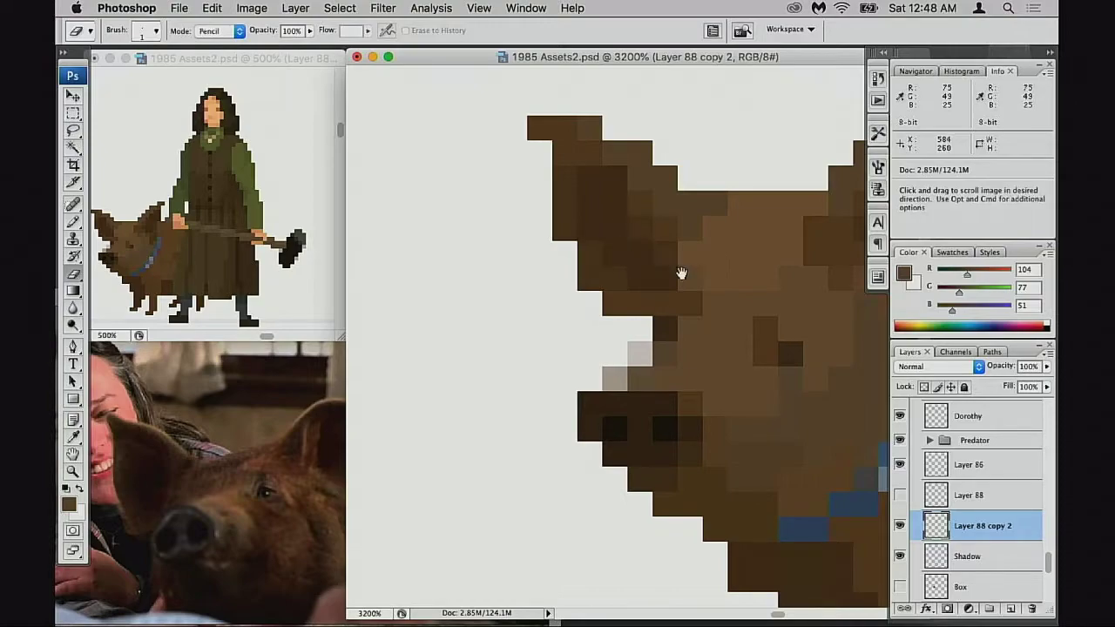
scroll(679, 273, right, 5)
scroll(680, 274, up, 1)
key(b)
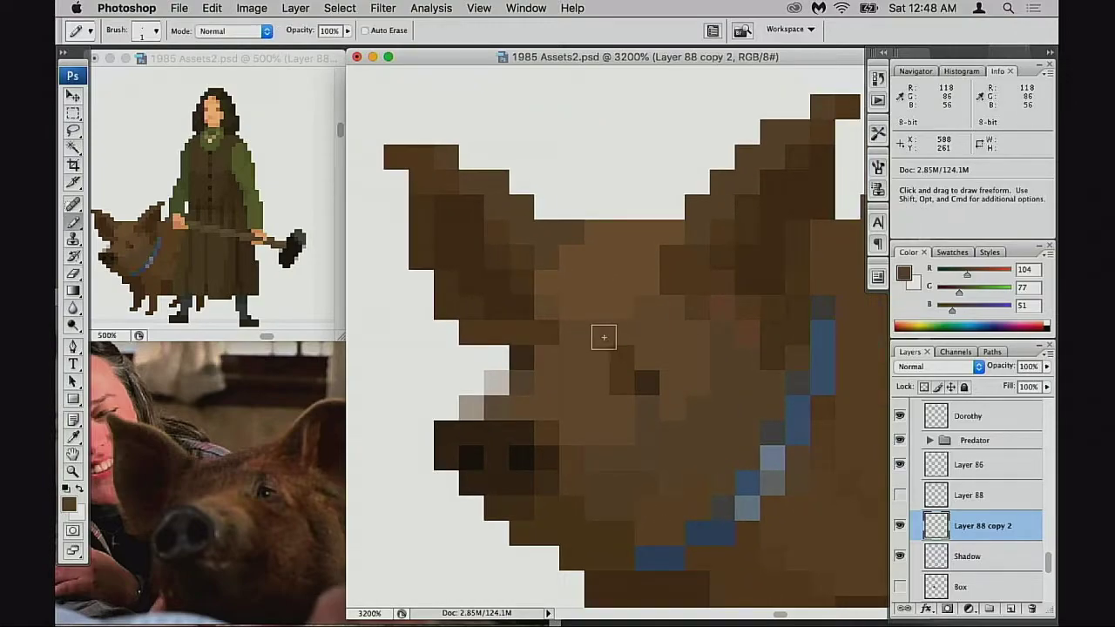
scroll(642, 355, left, 3)
scroll(689, 398, right, 2)
scroll(689, 398, down, 1)
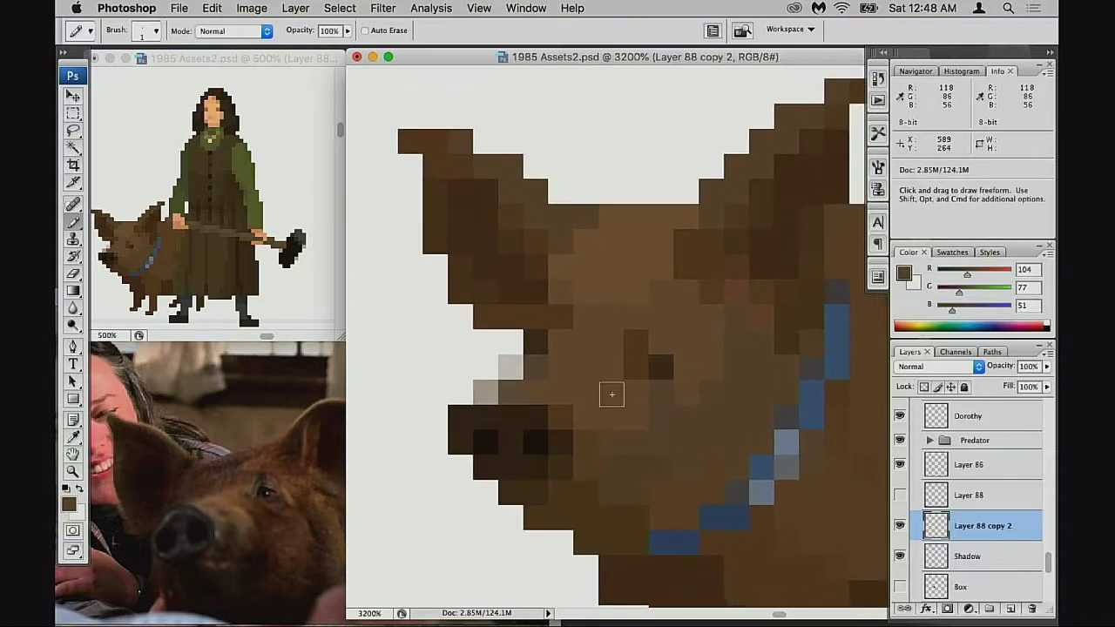
scroll(708, 401, right, 3)
scroll(707, 400, down, 1)
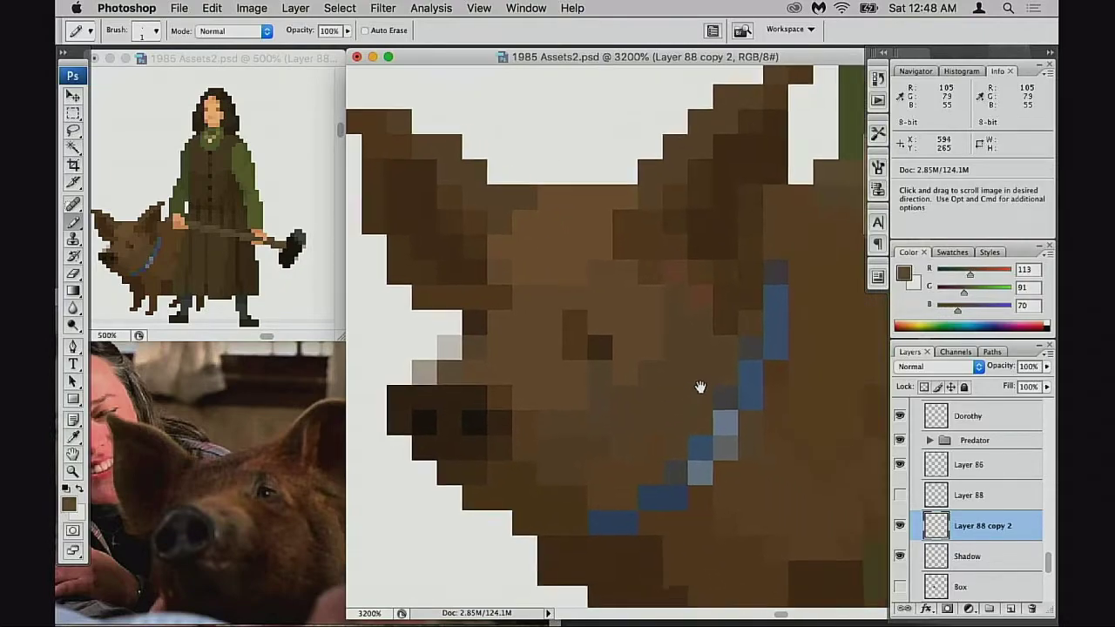
Try erasing a pixel from the top outline of the pig's head between the ears, and undo it
key(e)
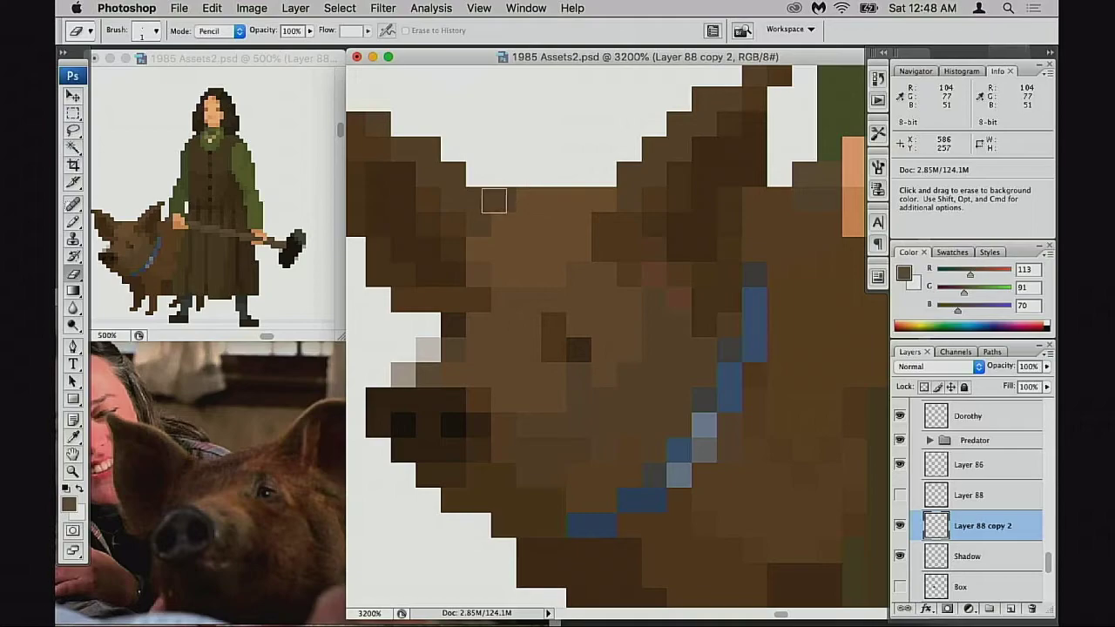
click(478, 199)
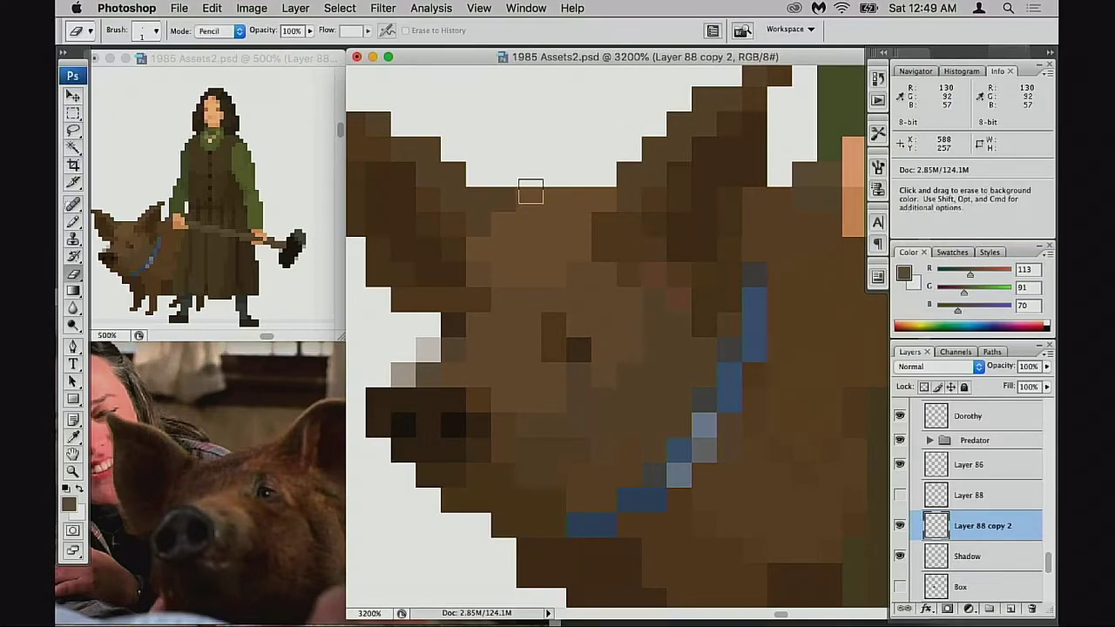
click(529, 197)
key(super+z)
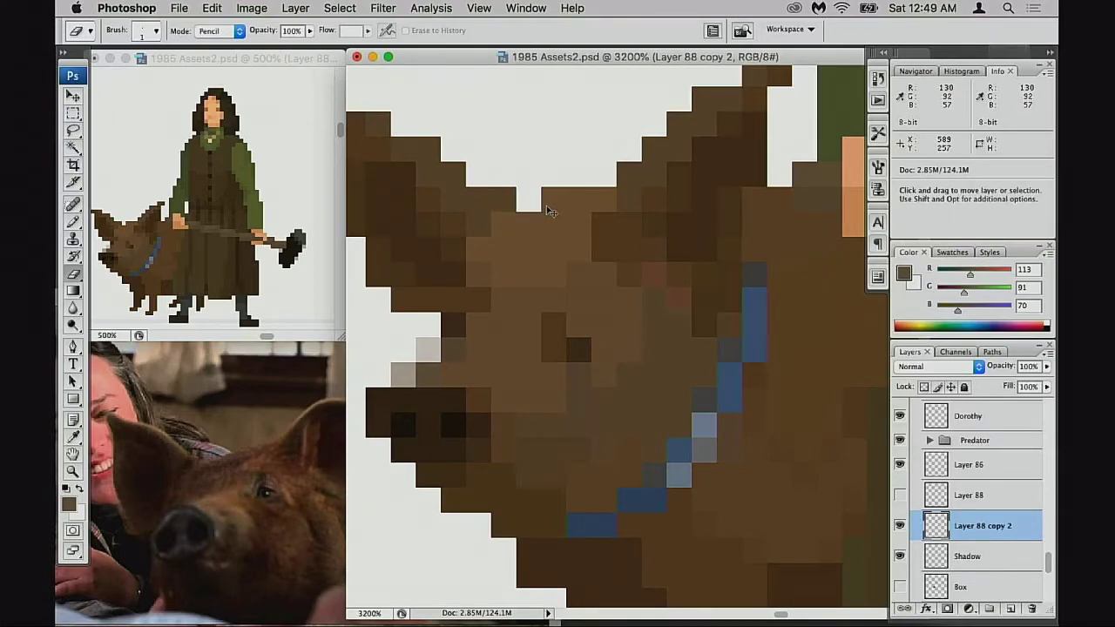
key(v)
key(e)
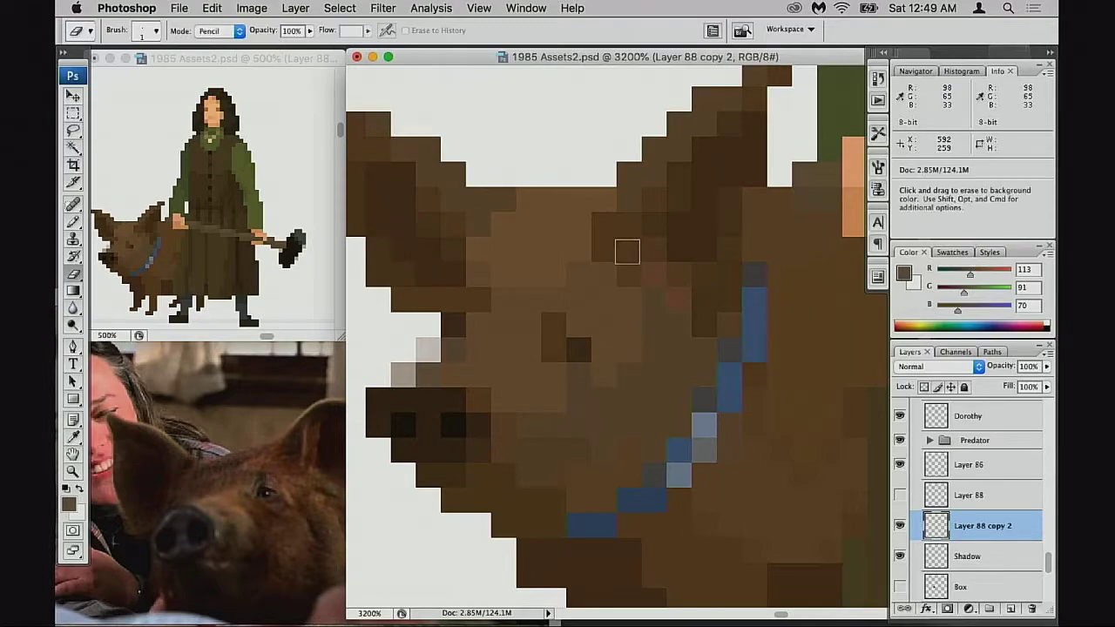
Toggle the visibility of Layer 88 copy 2 and Layer 88 to compare the two pig versions
click(900, 525)
click(900, 525)
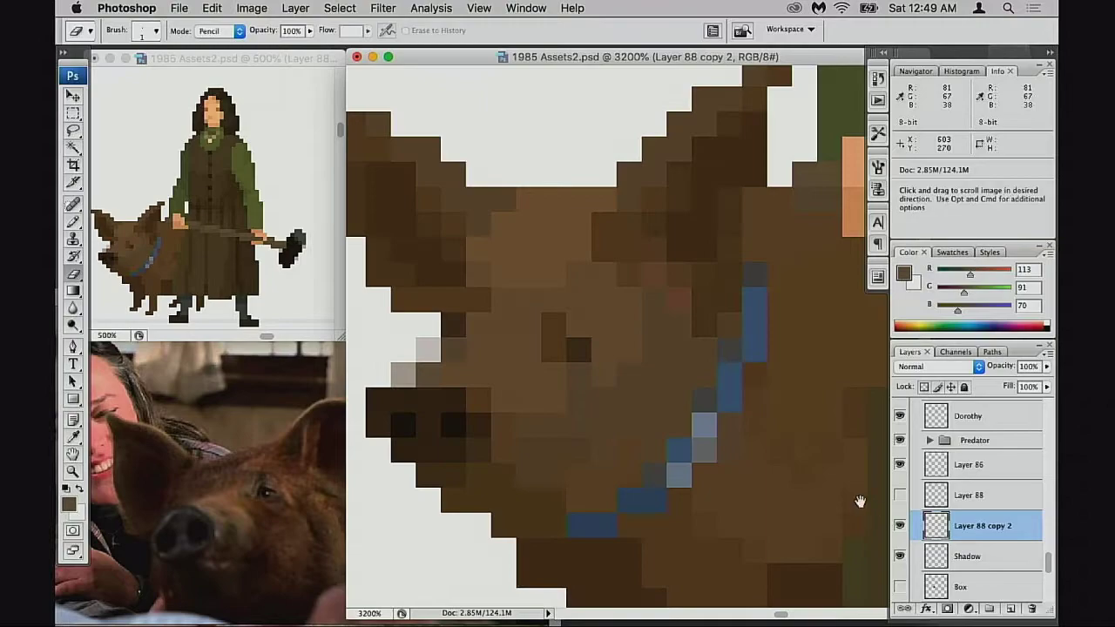
key(space)
drag(678, 441, 764, 455)
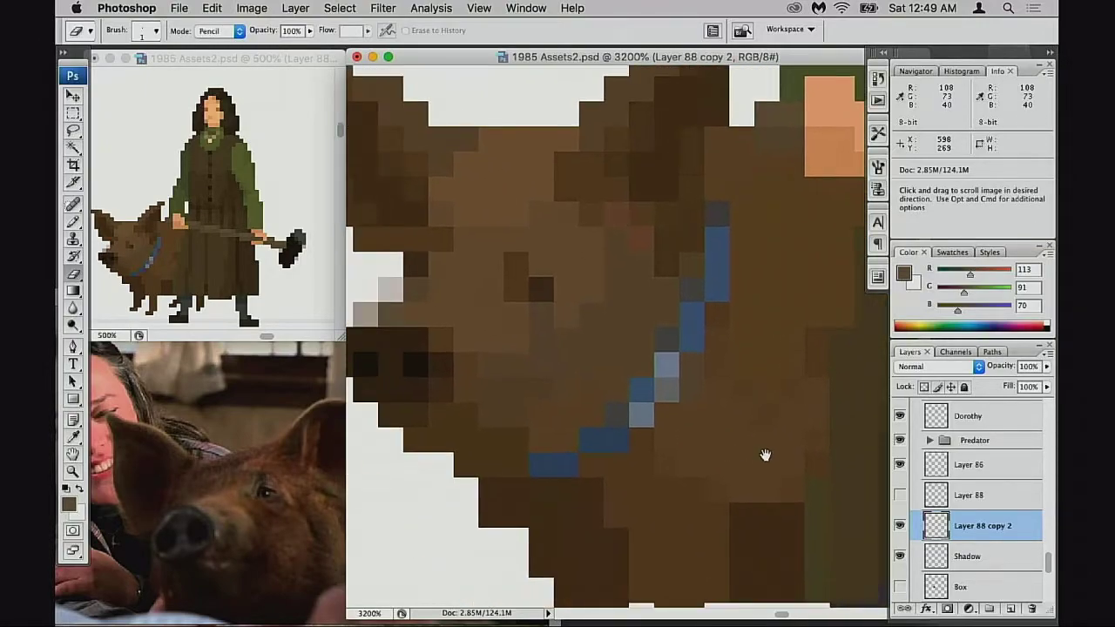
click(901, 497)
click(901, 497)
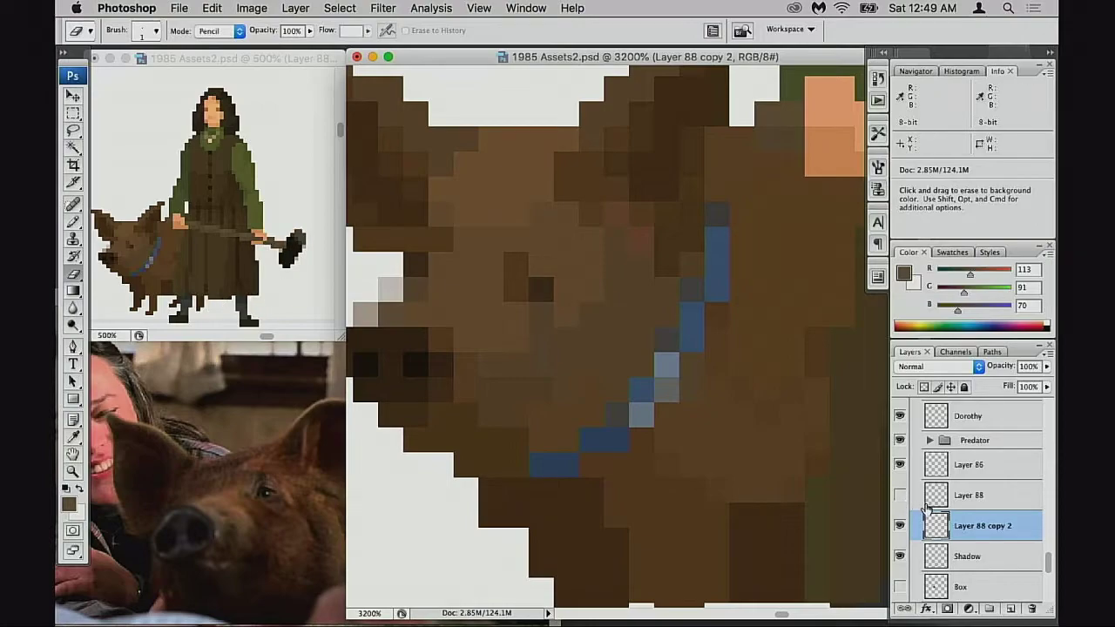
click(900, 525)
click(899, 525)
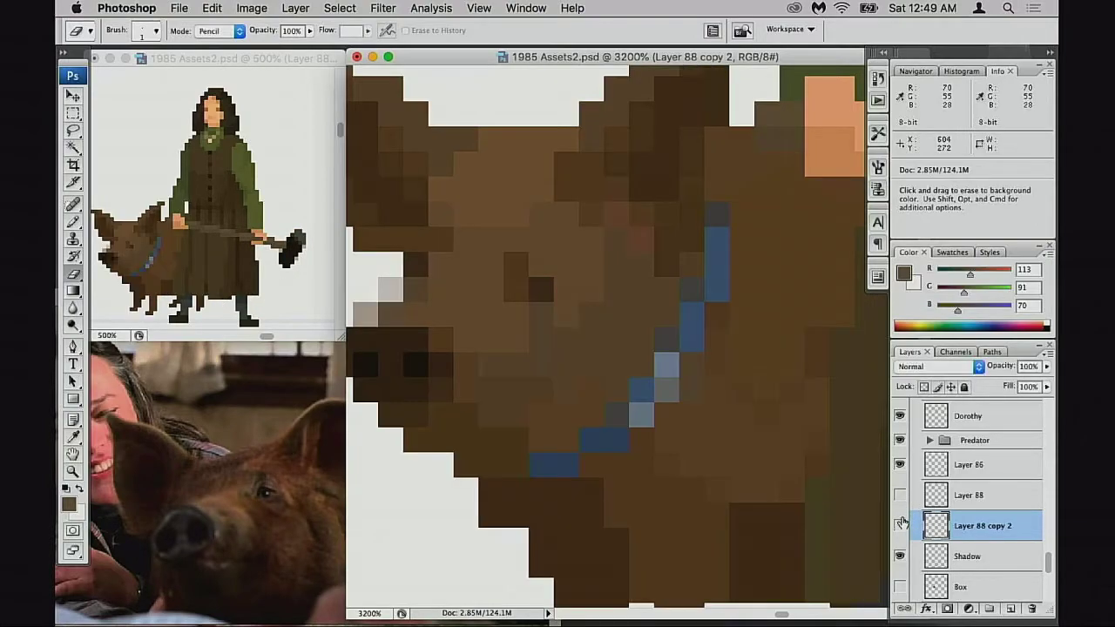
Hide Layer 88 copy 2, show and select Layer 88, and flip its front-facing pig horizontally
click(899, 526)
click(932, 502)
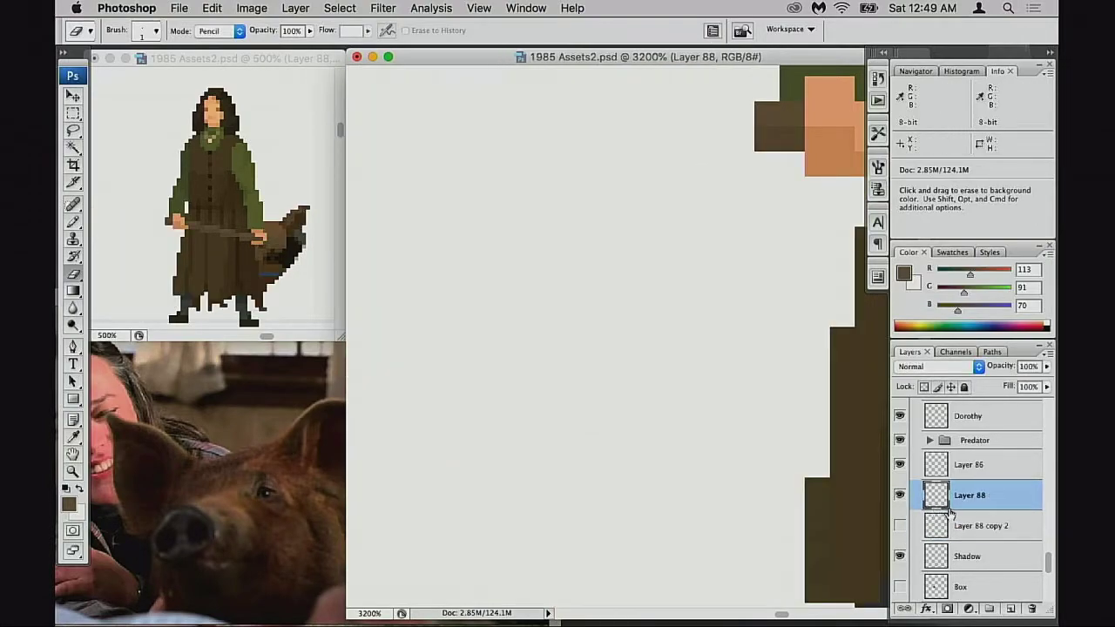
key(cmd+t)
scroll(746, 415, right, 5)
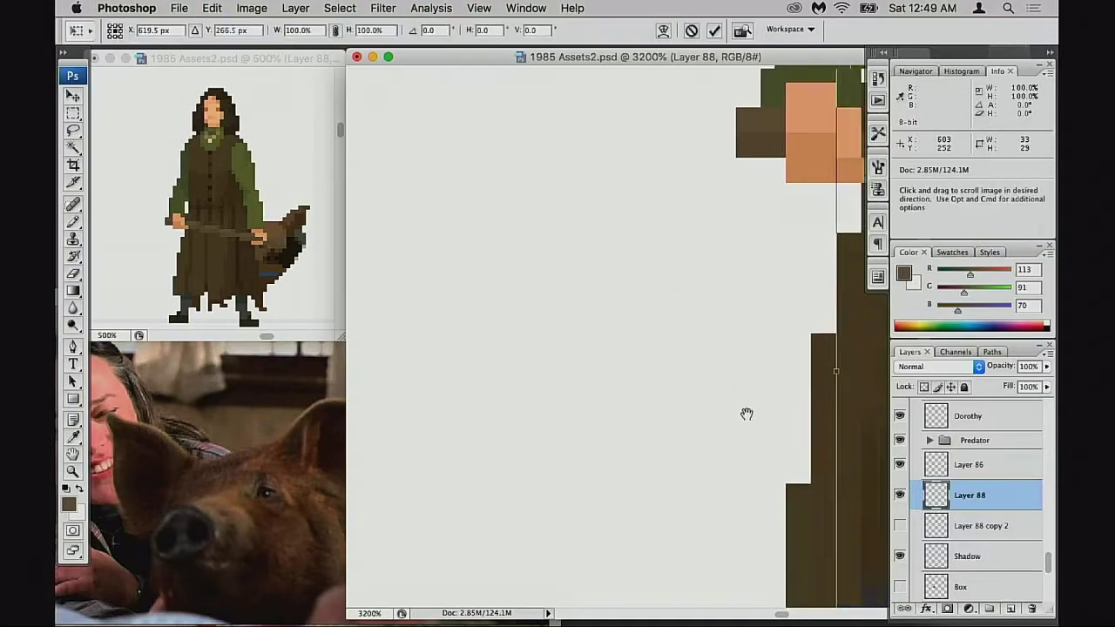
right_click(712, 418)
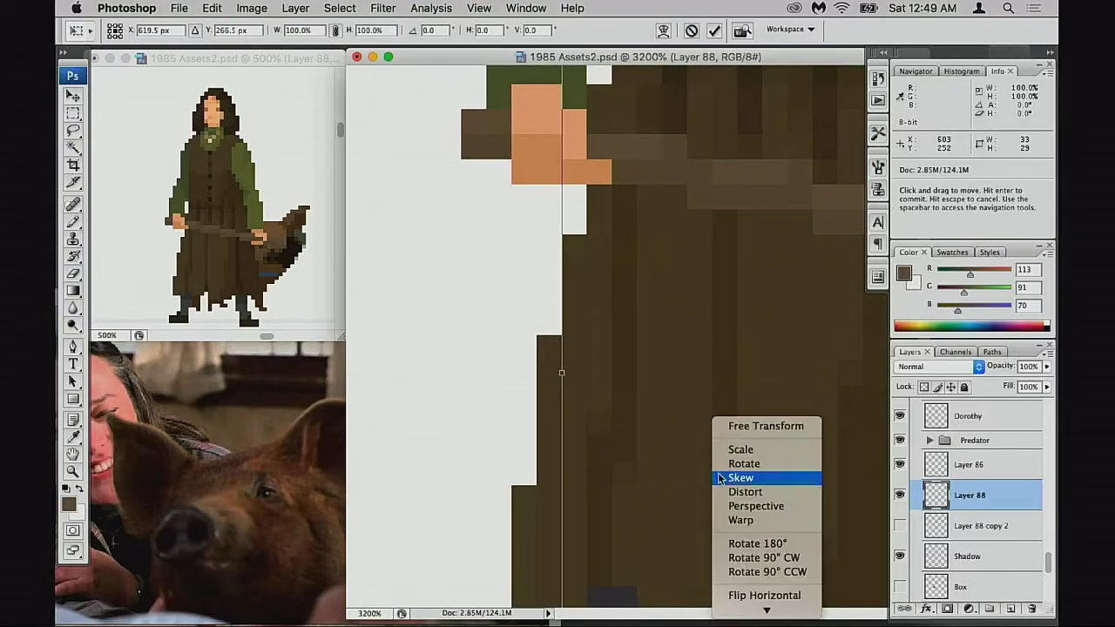
click(765, 596)
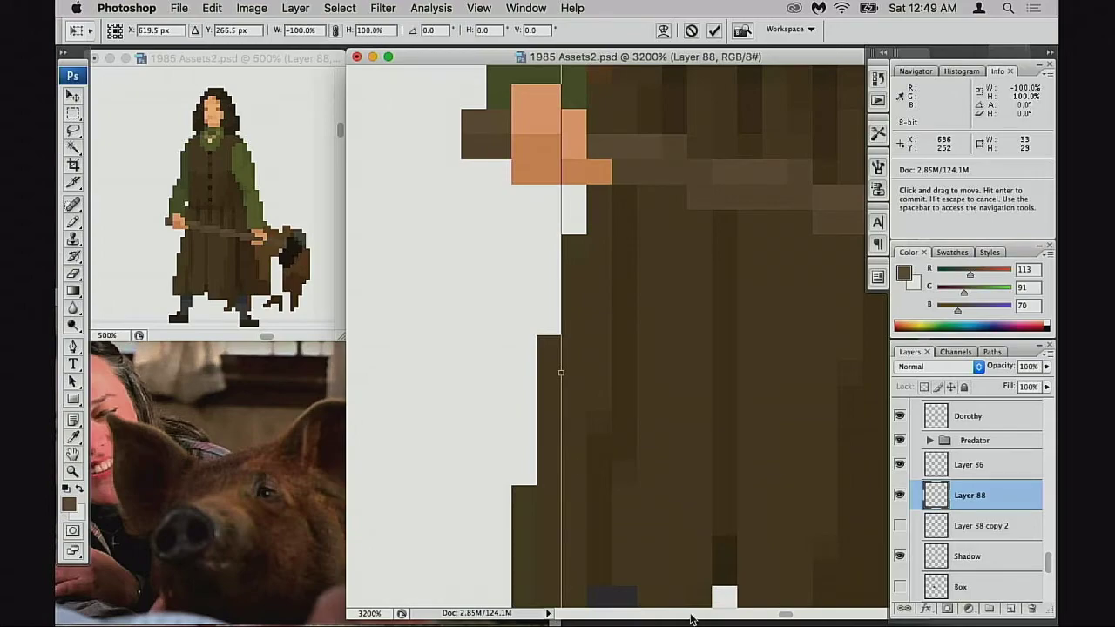
key(Return)
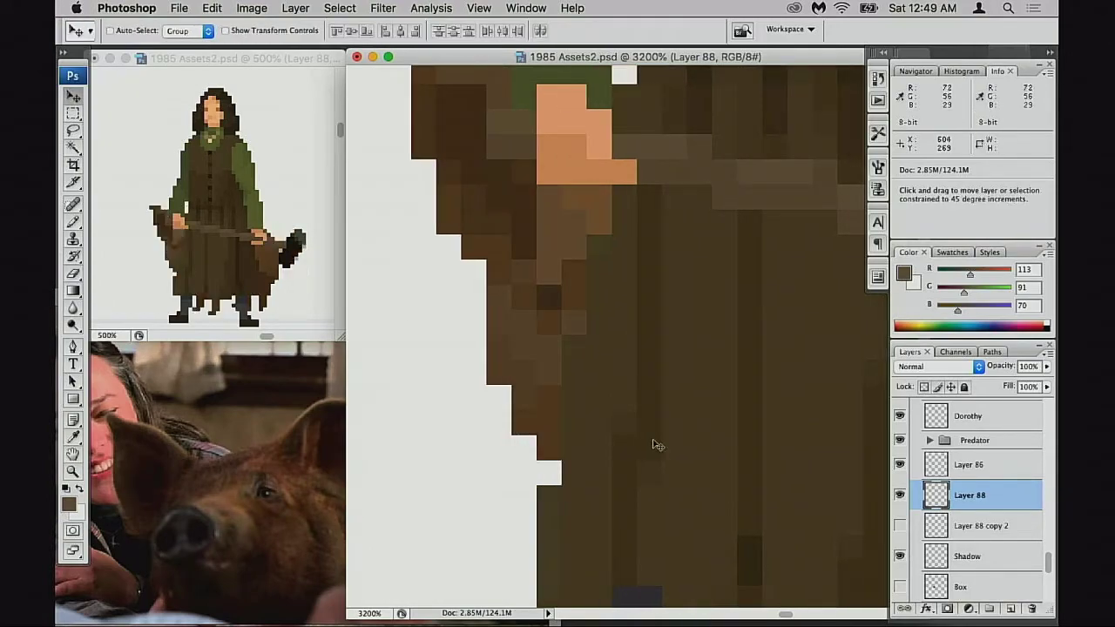
Move the flipped pig on Layer 88 to the woman's hammer-free side, where the other pig version stands
key(super+z)
alt+click(582, 456)
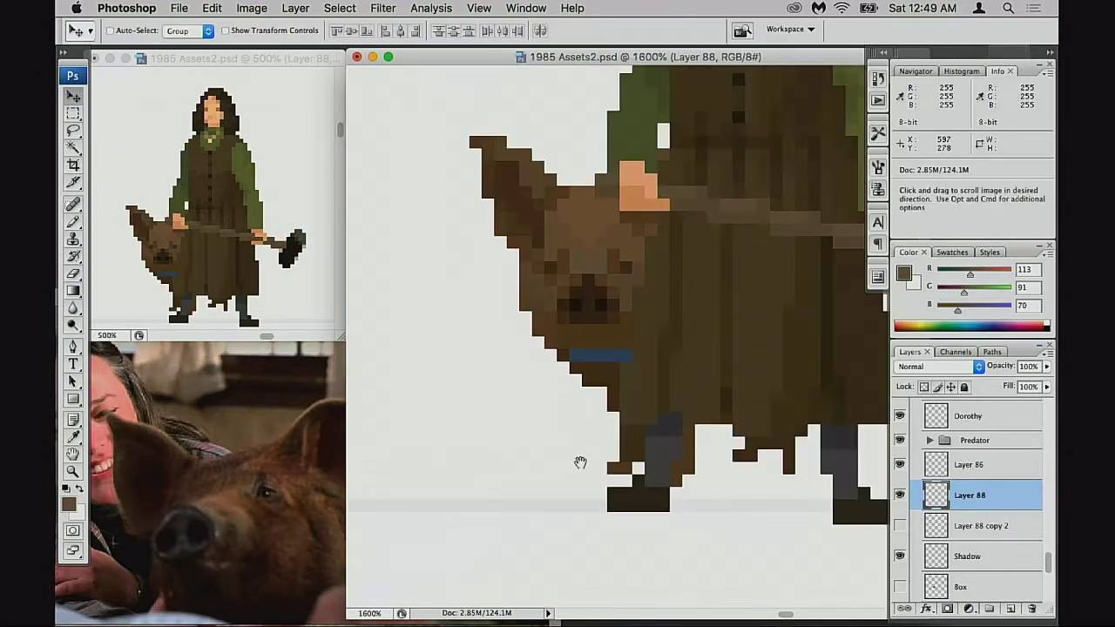
drag(580, 463, 671, 469)
drag(781, 464, 668, 463)
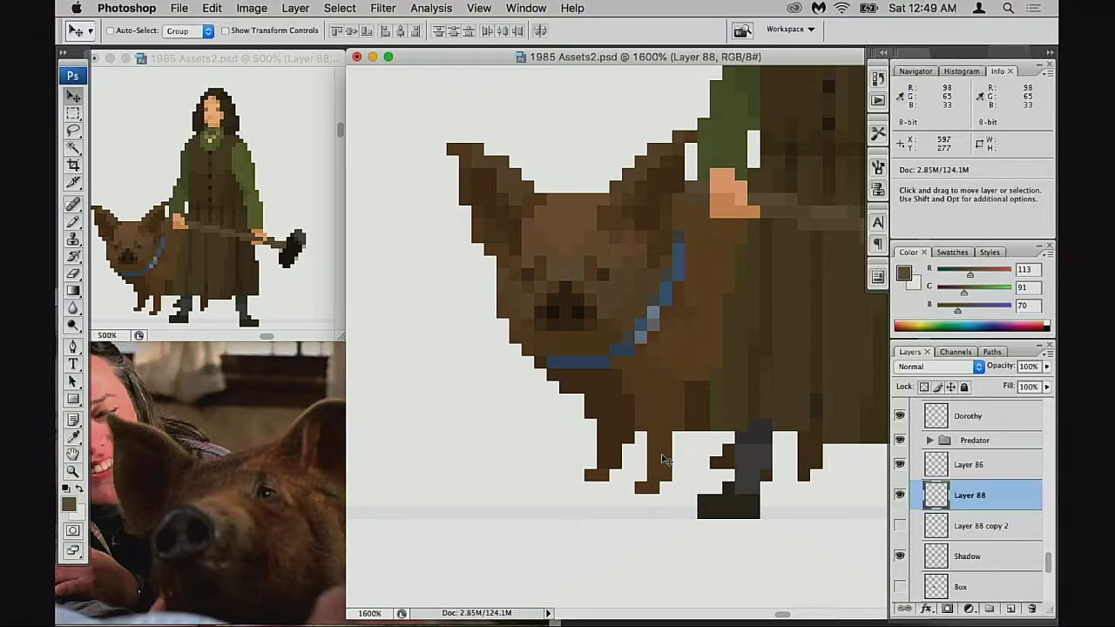
Hide Layer 88, show Layer 88 copy 2 again and make it active for pencil work
click(898, 495)
click(899, 525)
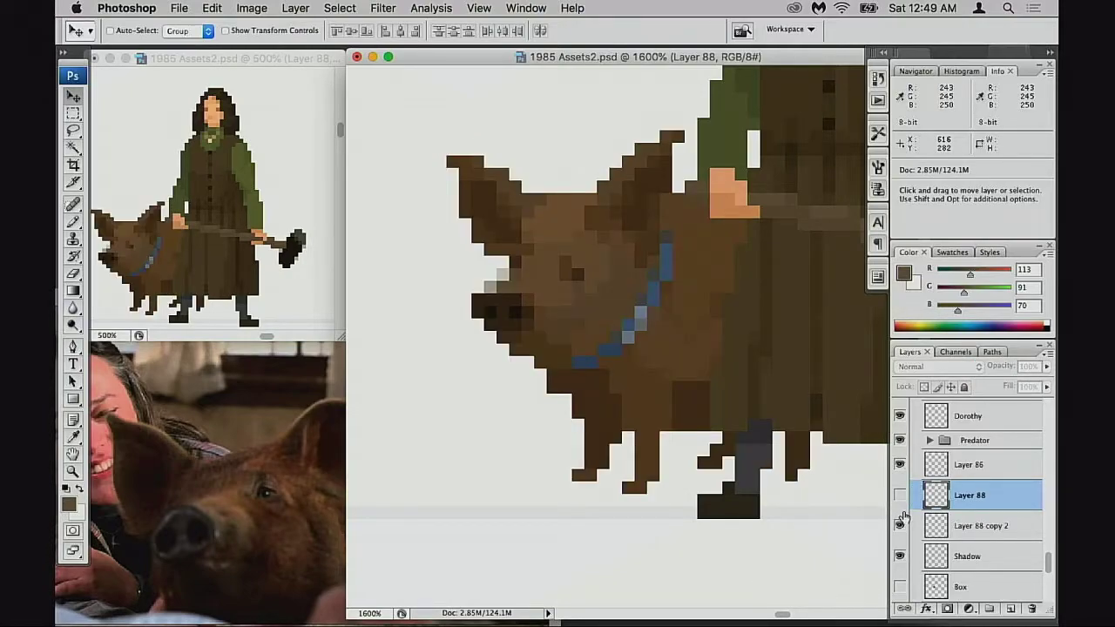
drag(667, 472, 671, 506)
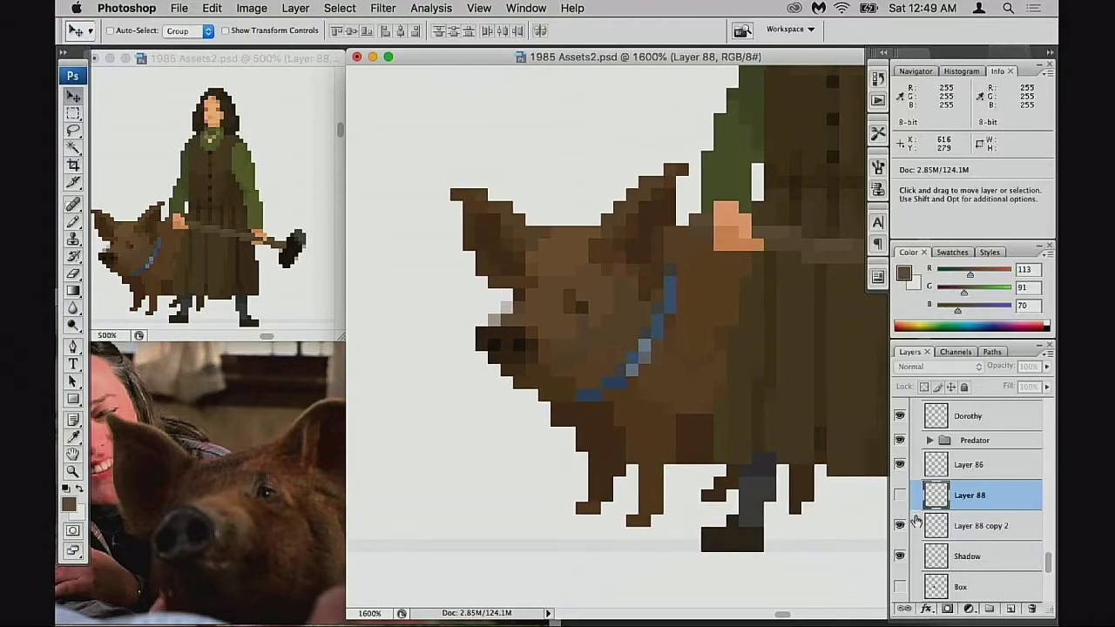
click(933, 524)
key(b)
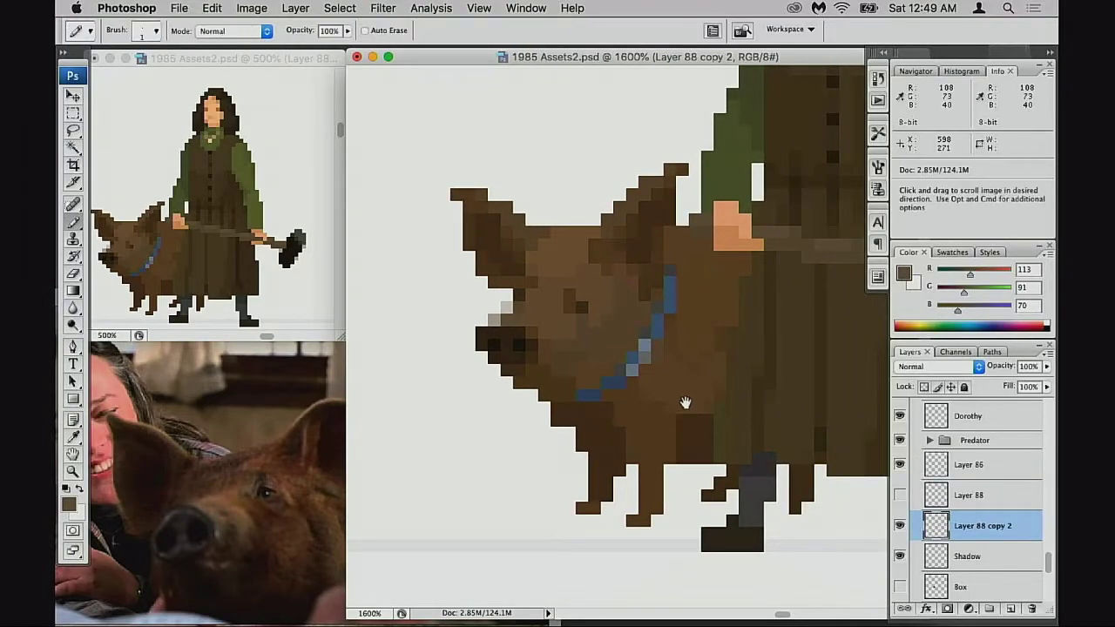
Refine the pig's shoulder and chest shading behind the blue collar with sampled browns RGB 103, 69, 37, RGB 108, 73, 40 and RGB 98, 65, 33
click(691, 395)
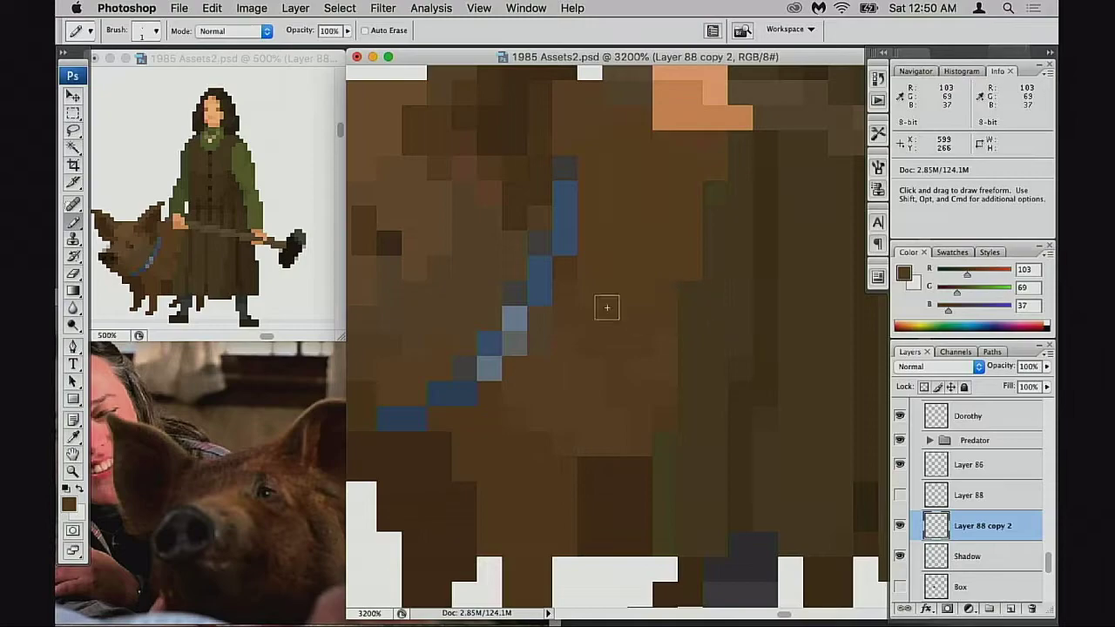
alt+click(592, 316)
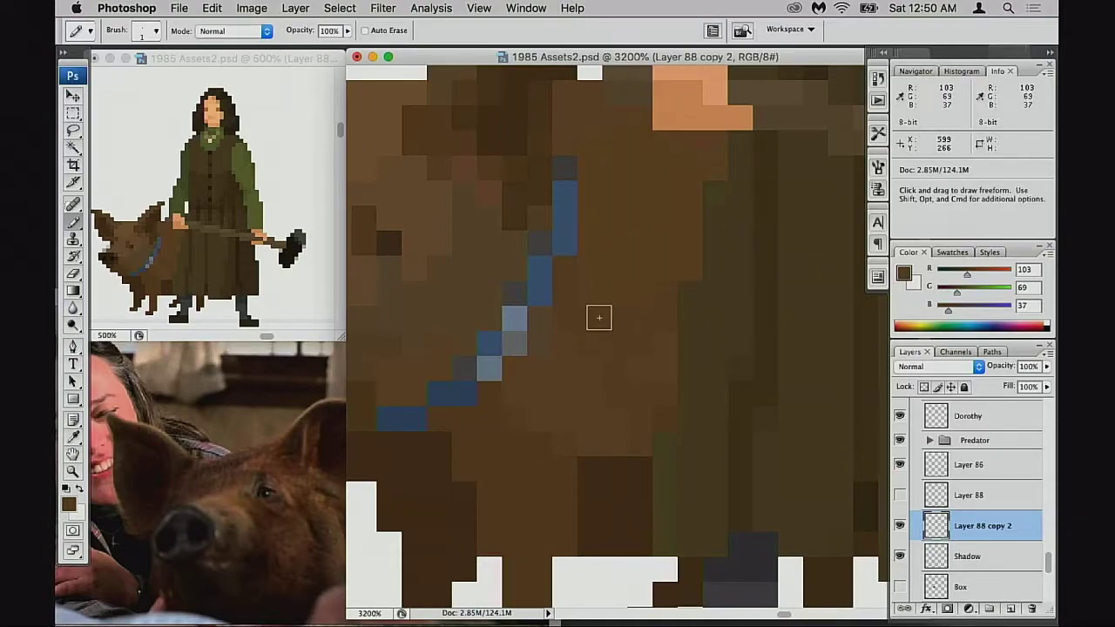
alt+click(647, 298)
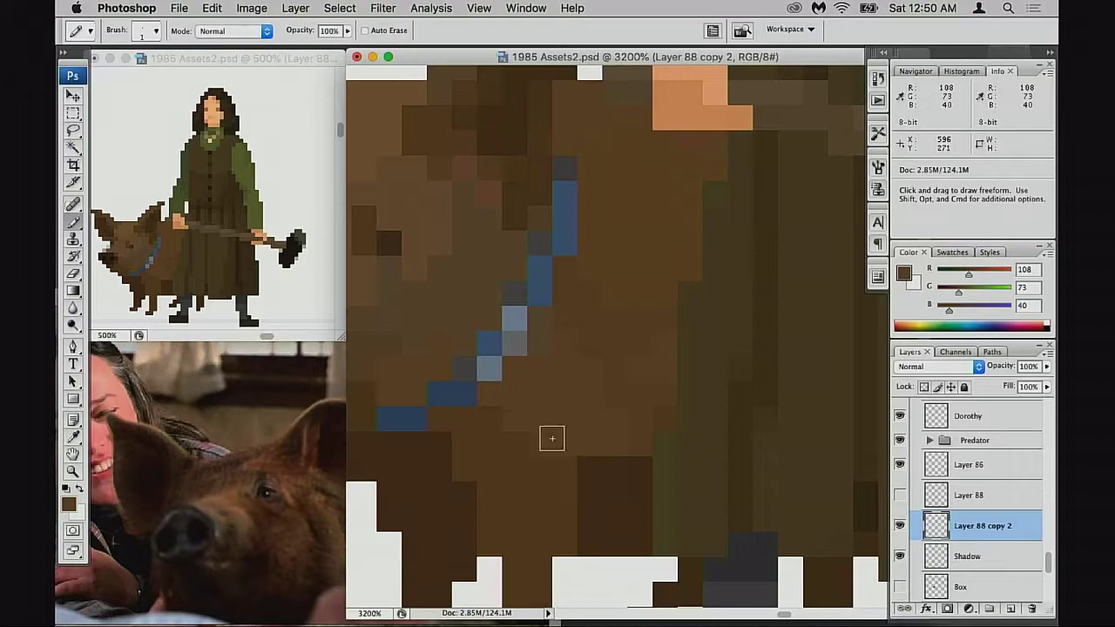
alt+click(622, 431)
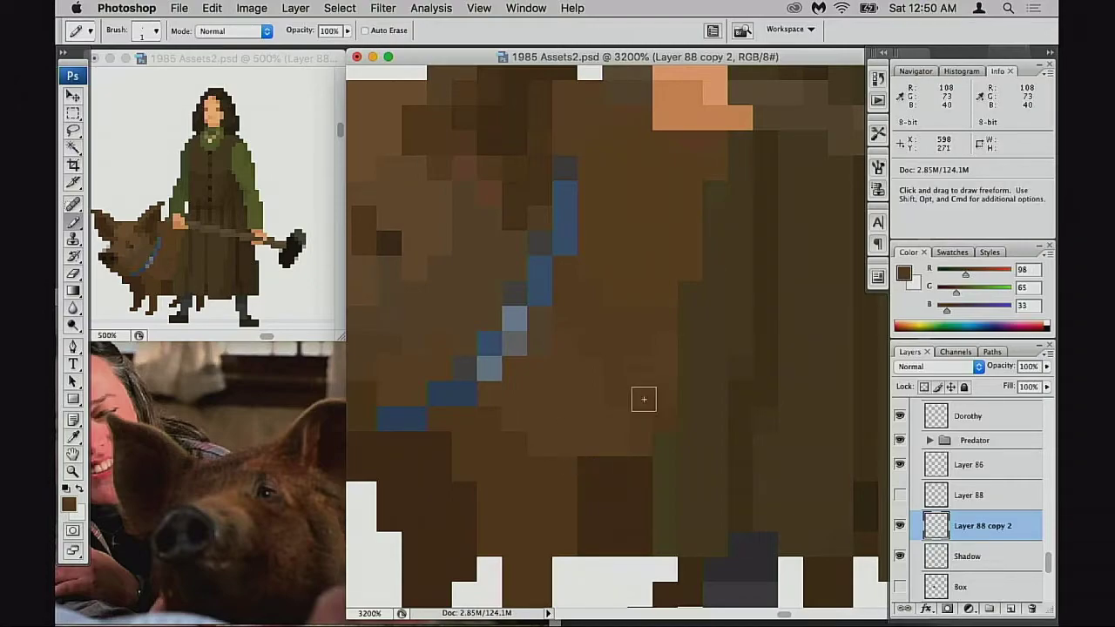
alt+click(641, 430)
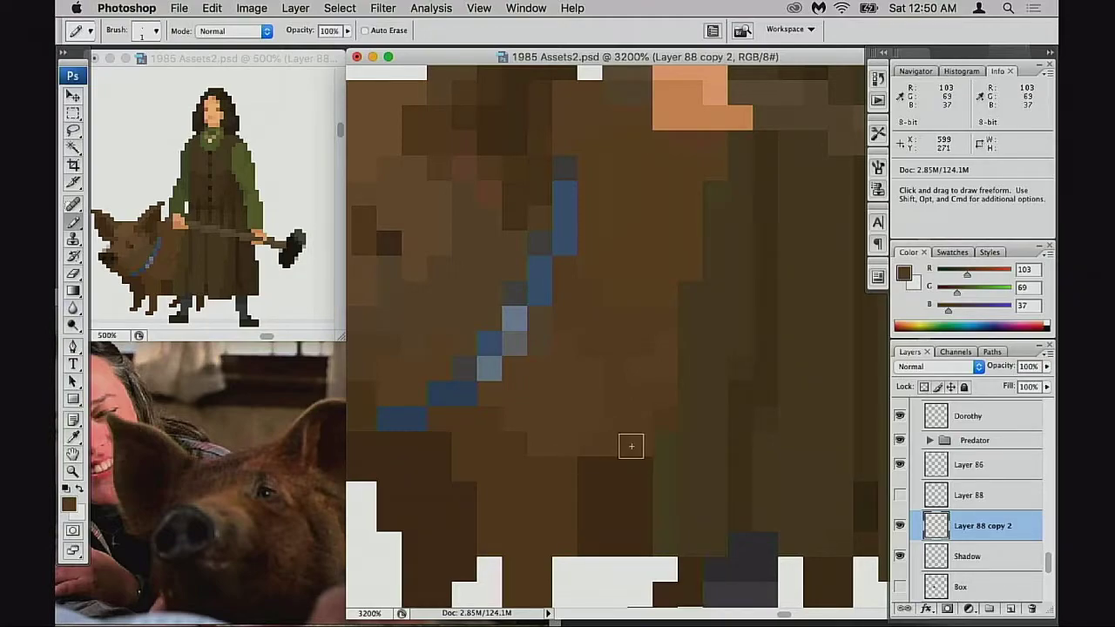
Sample brown RGB 101, 72, 43 from the pig's lower cheek and touch up the jaw shading above the collar
scroll(631, 446, left, 2)
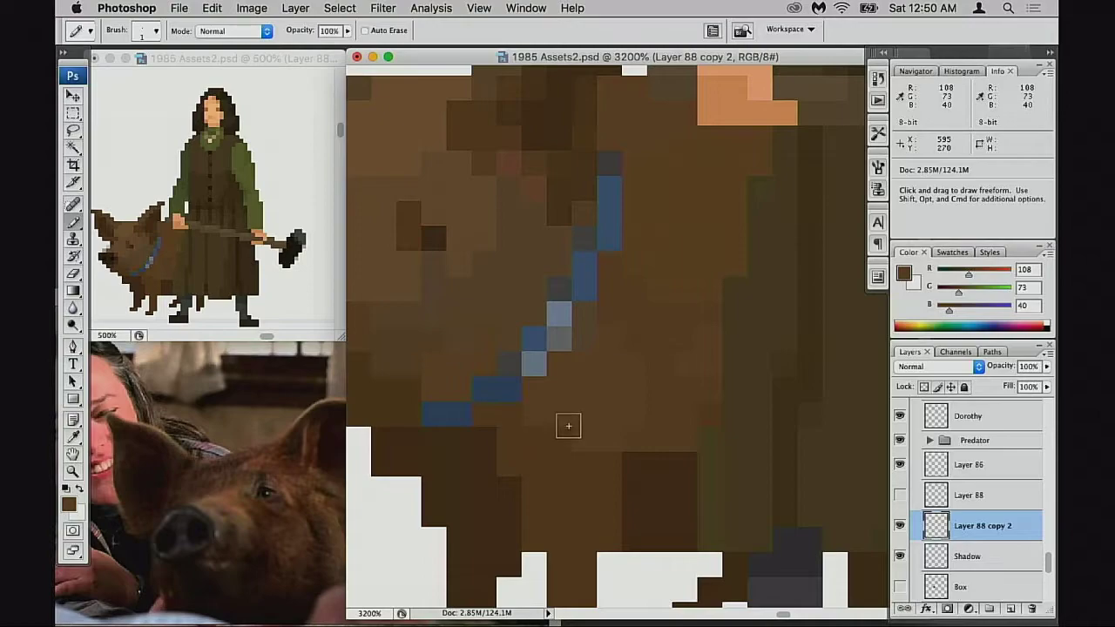
scroll(568, 425, left, 3)
scroll(568, 425, up, 2)
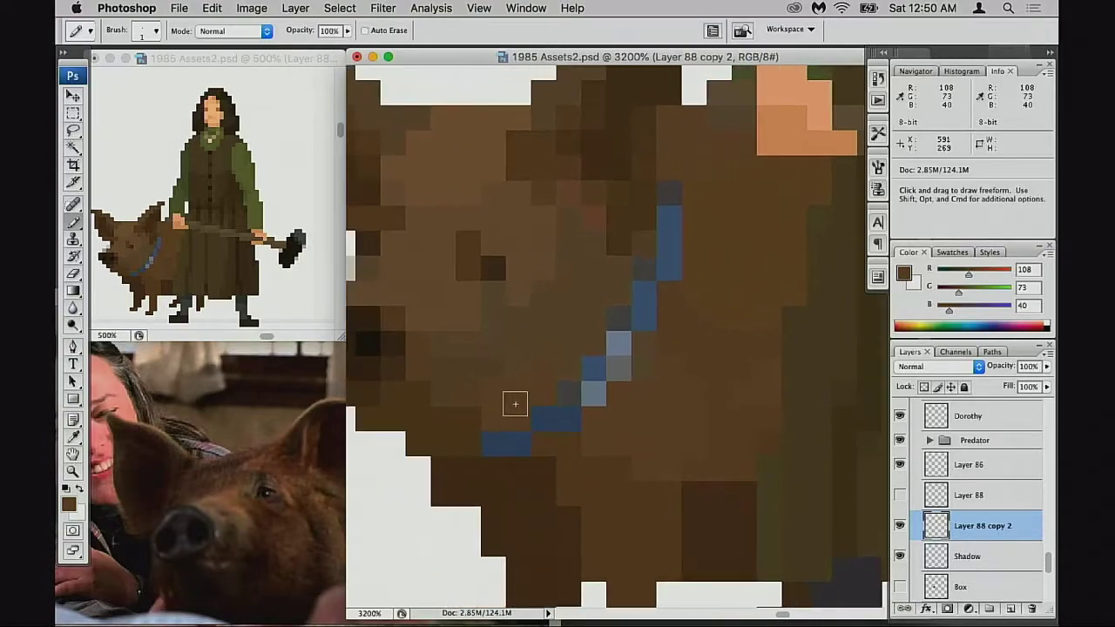
scroll(515, 403, left, 1)
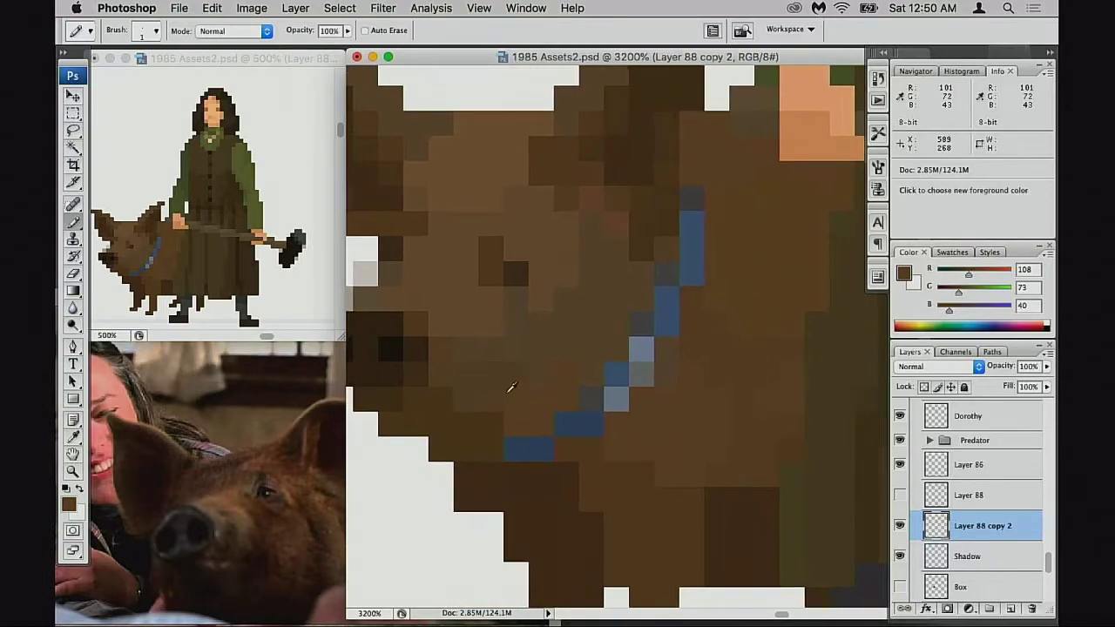
alt+click(511, 388)
scroll(544, 398, up, 2)
scroll(544, 399, right, 1)
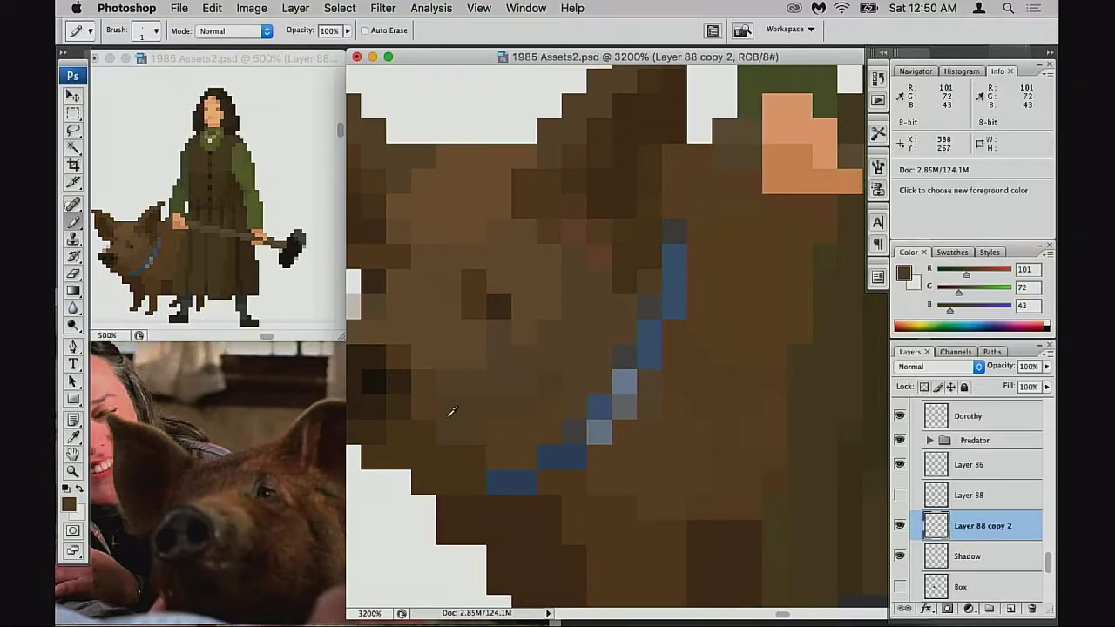
drag(504, 425, 589, 458)
Smooth the cheek behind the pig's eye with RGB 105, 79, 55 and the top of its forehead with RGB 104, 77, 51 and RGB 118, 86, 56
alt+click(599, 415)
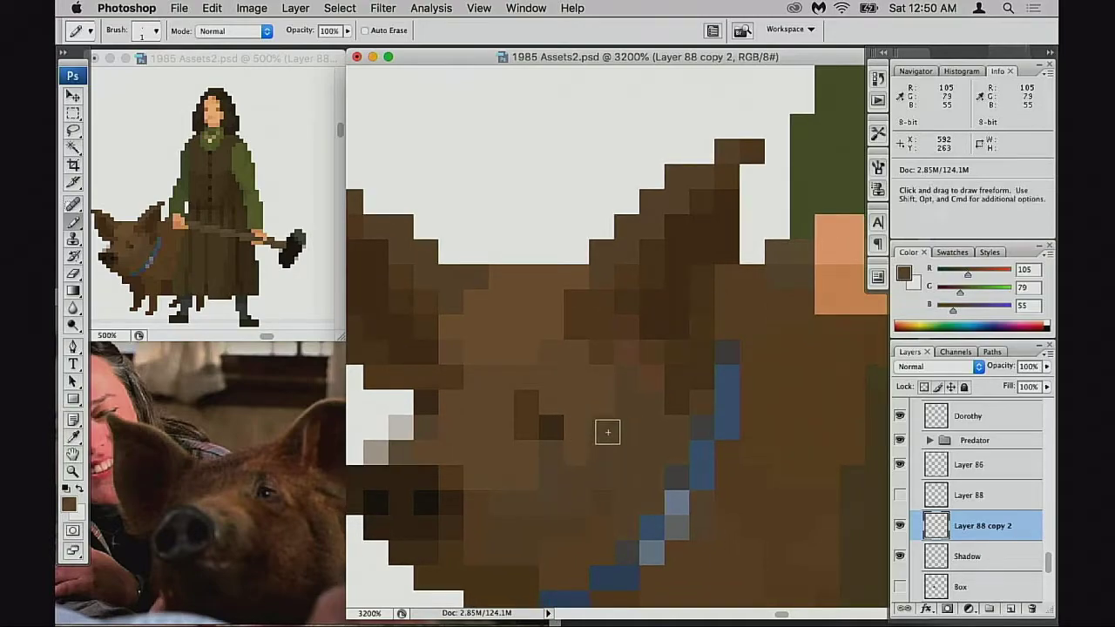
scroll(626, 437, right, 3)
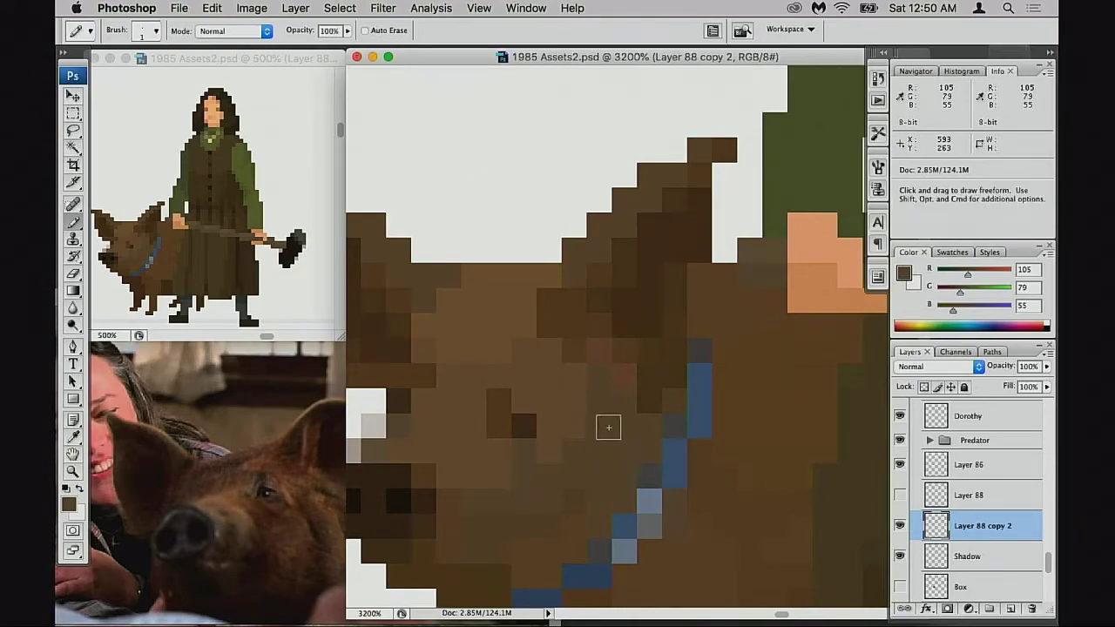
scroll(610, 422, left, 5)
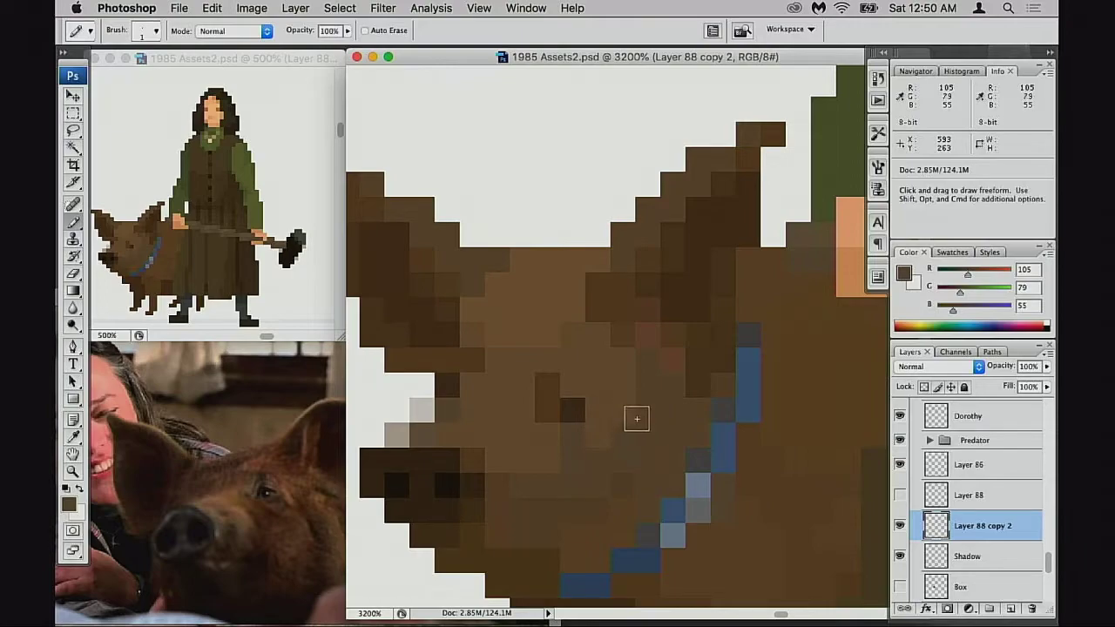
drag(662, 433, 656, 440)
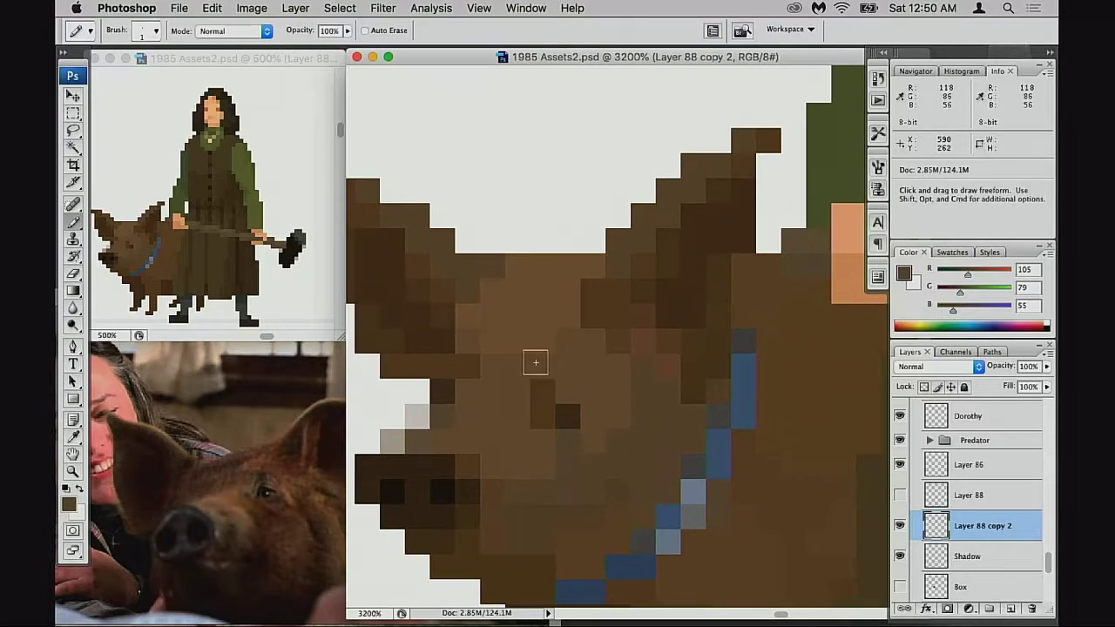
alt+click(478, 273)
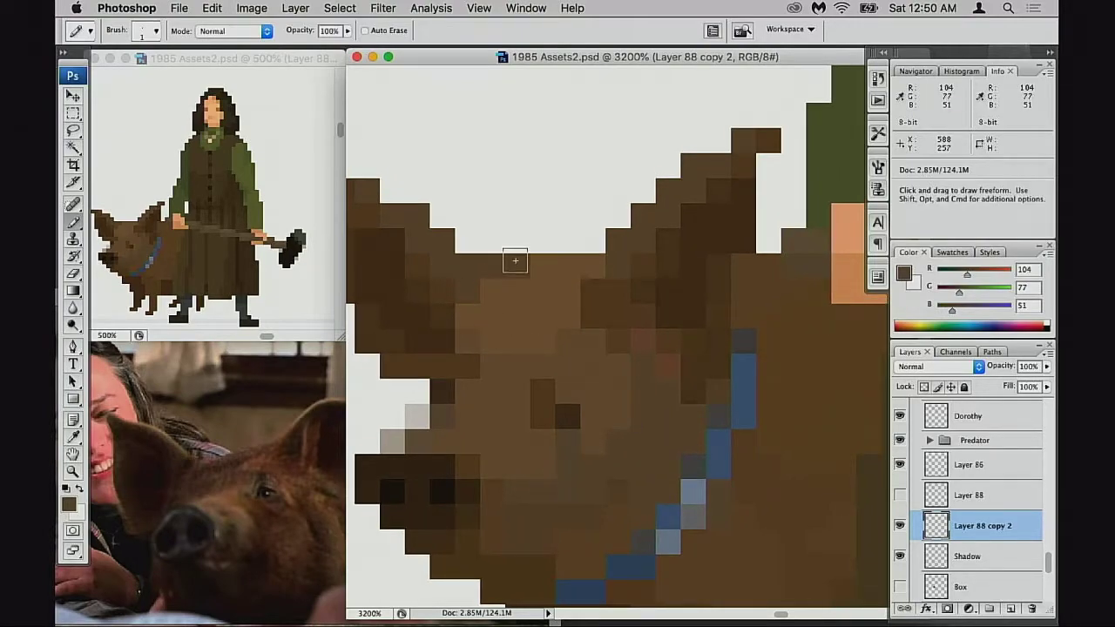
alt+click(502, 360)
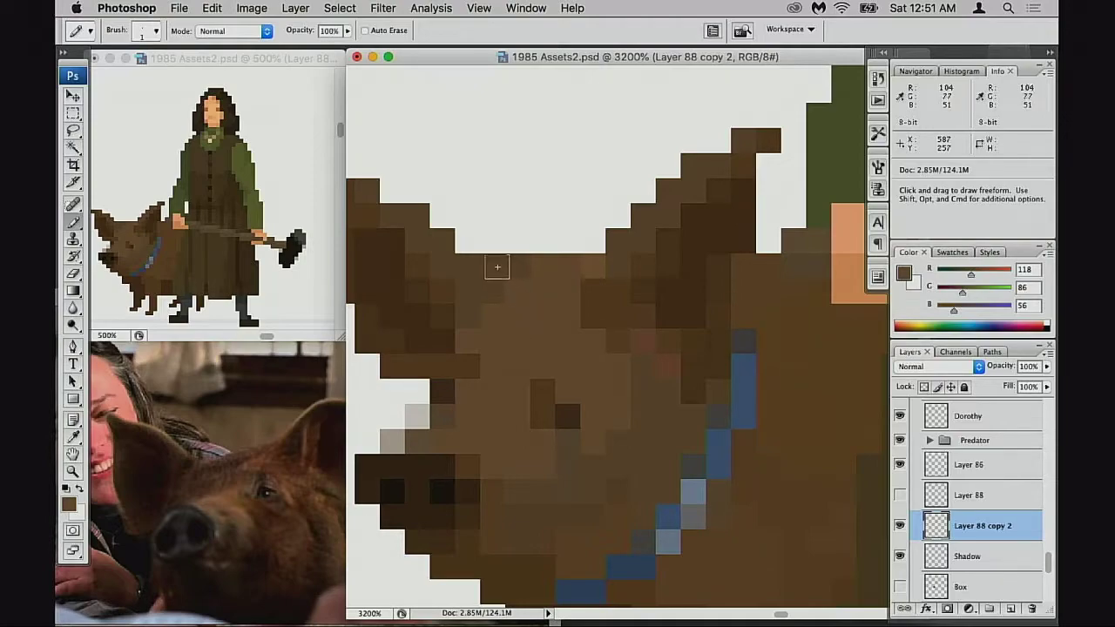
Try erasing two top-edge pixels of the pig's head between the ears and repainting one at 50% pencil opacity
key(e)
click(497, 266)
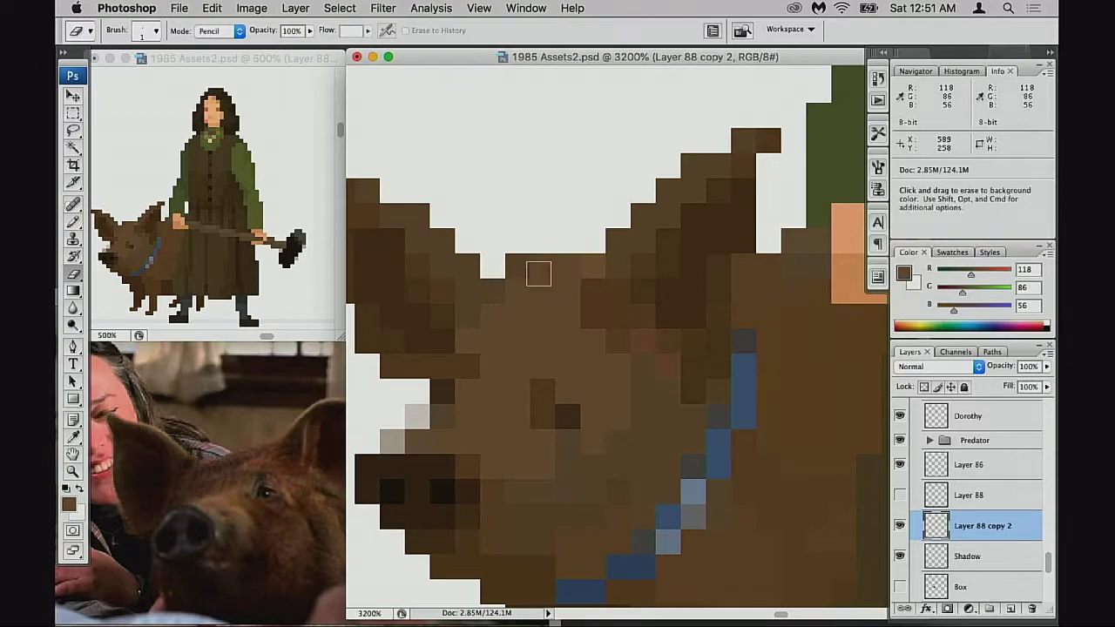
click(519, 266)
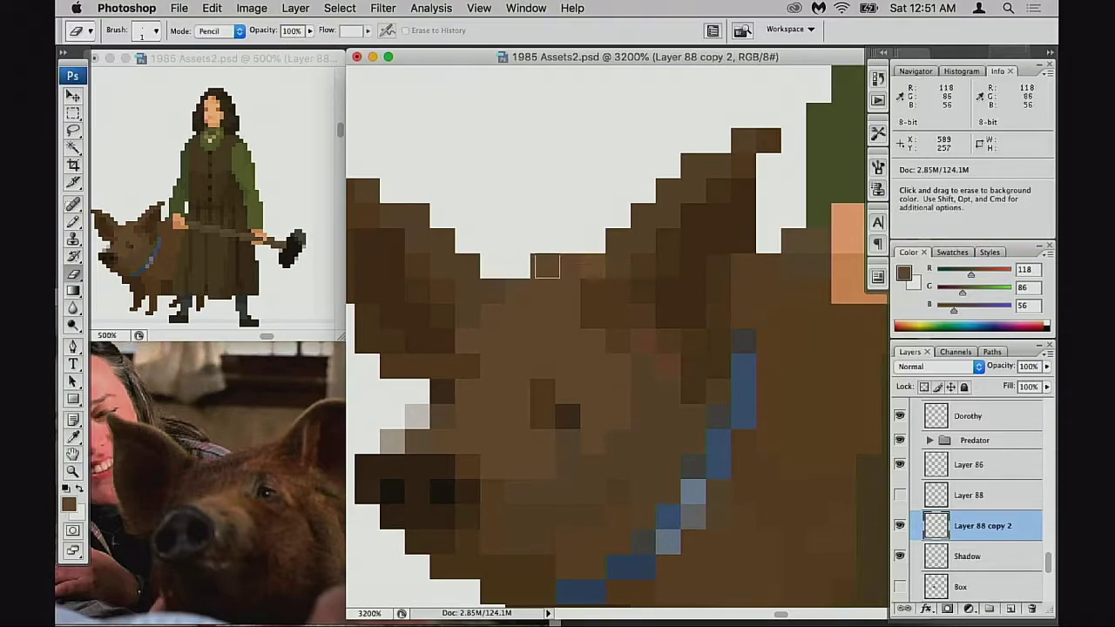
key(b)
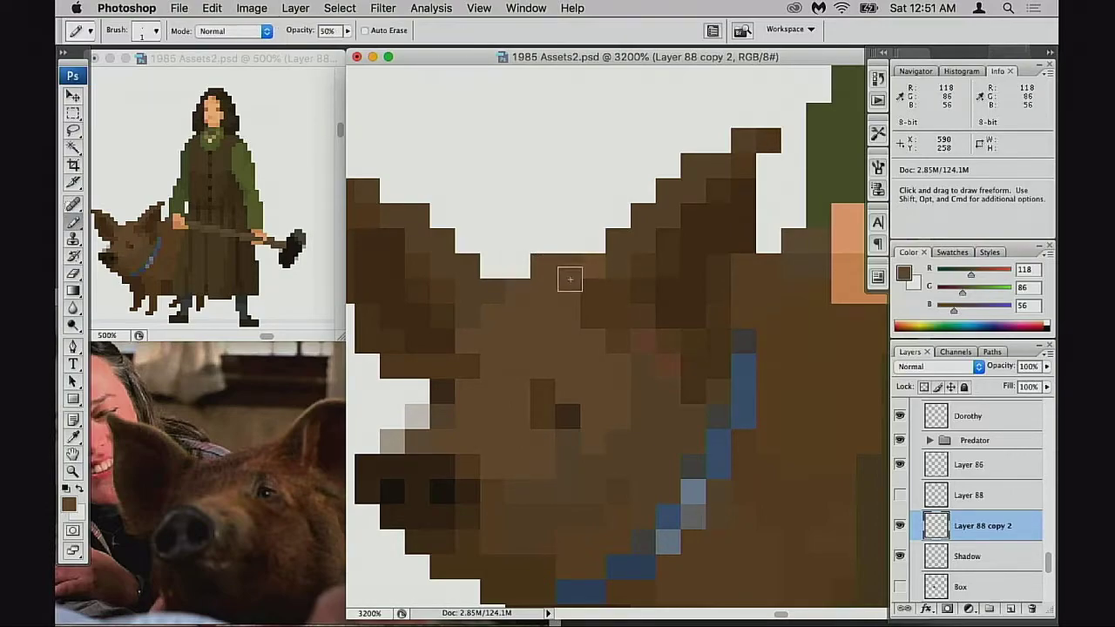
click(518, 265)
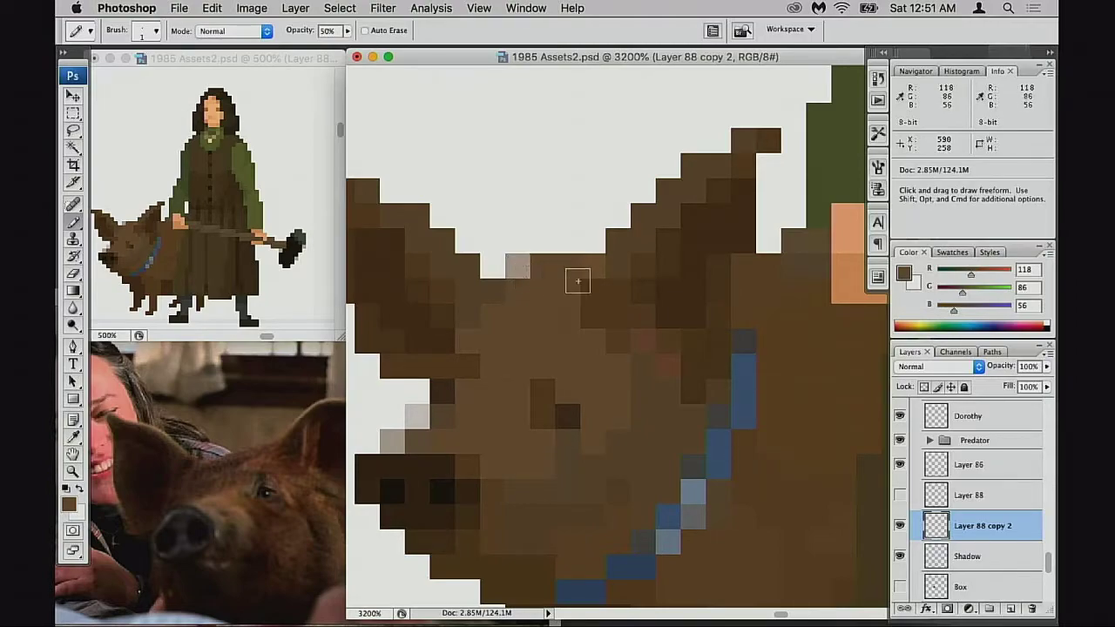
Undo the erased pixels and the half-opacity pixel on the top edge of the pig's head
key(super+z)
key(super+z)
key(super+z)
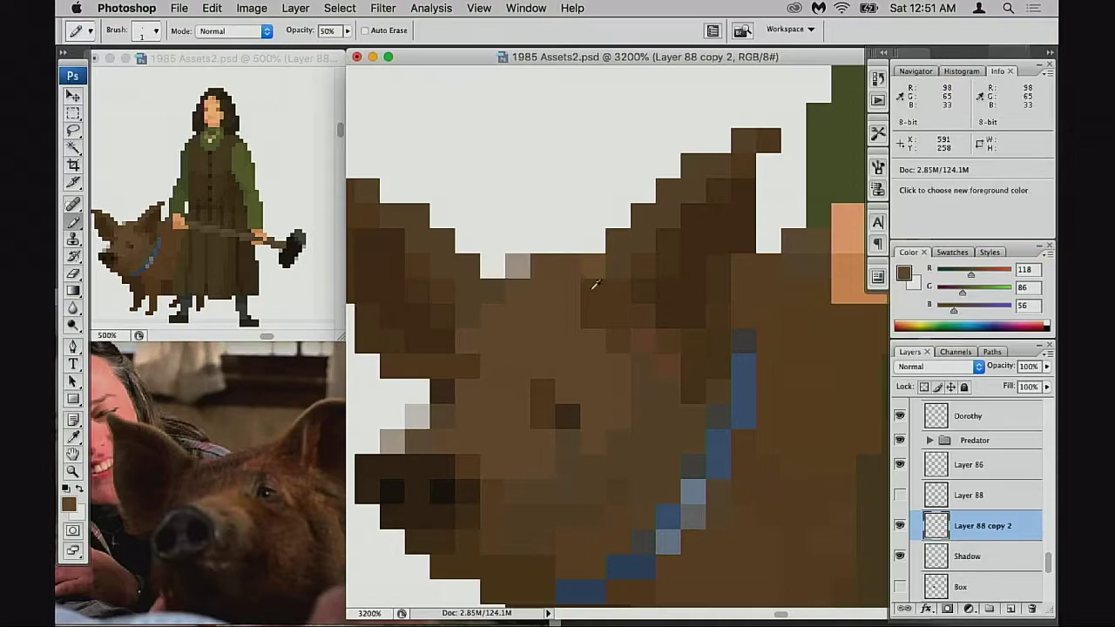
key(alt+super+z)
key(alt+super+z)
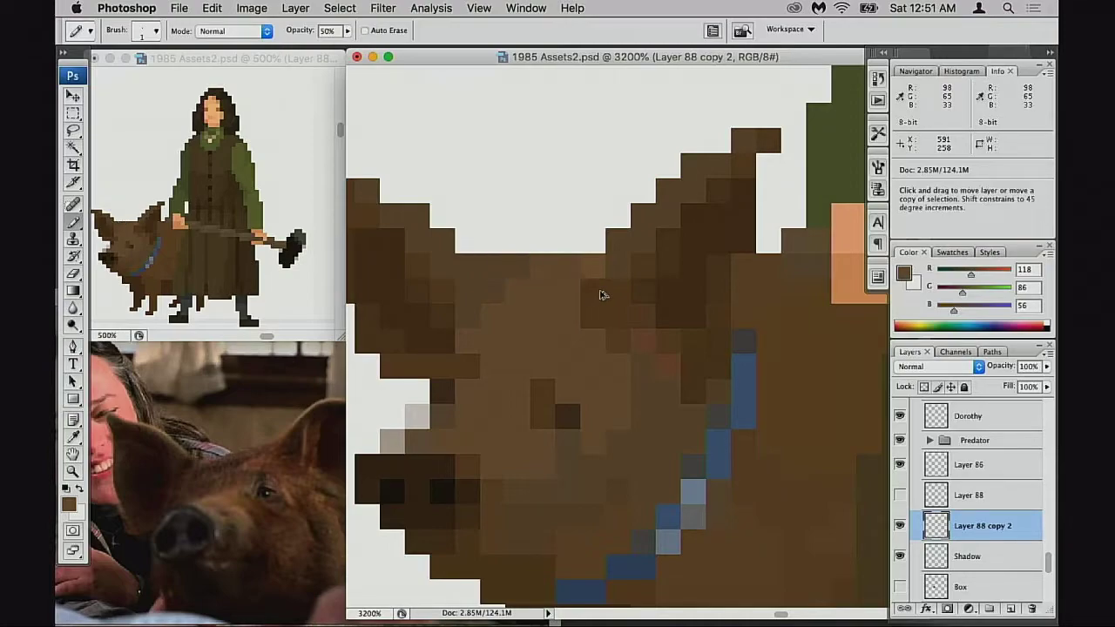
Restore the pencil to 100% opacity and smooth the pig's forehead and ear base with RGB 118, 86, 56 and RGB 104, 77, 51
drag(550, 332, 629, 333)
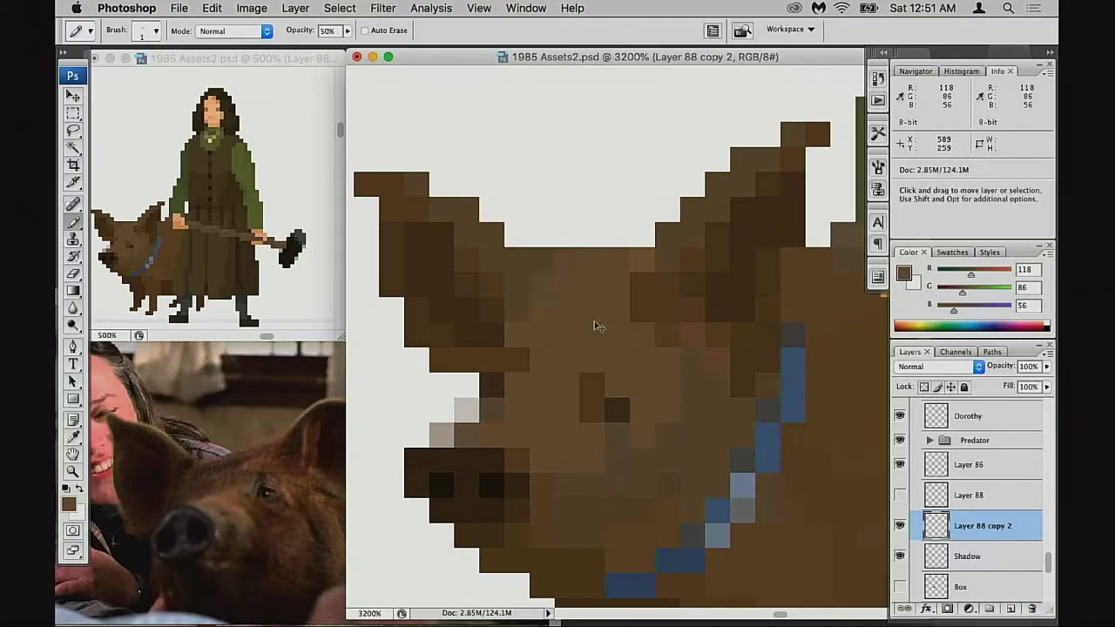
key(0)
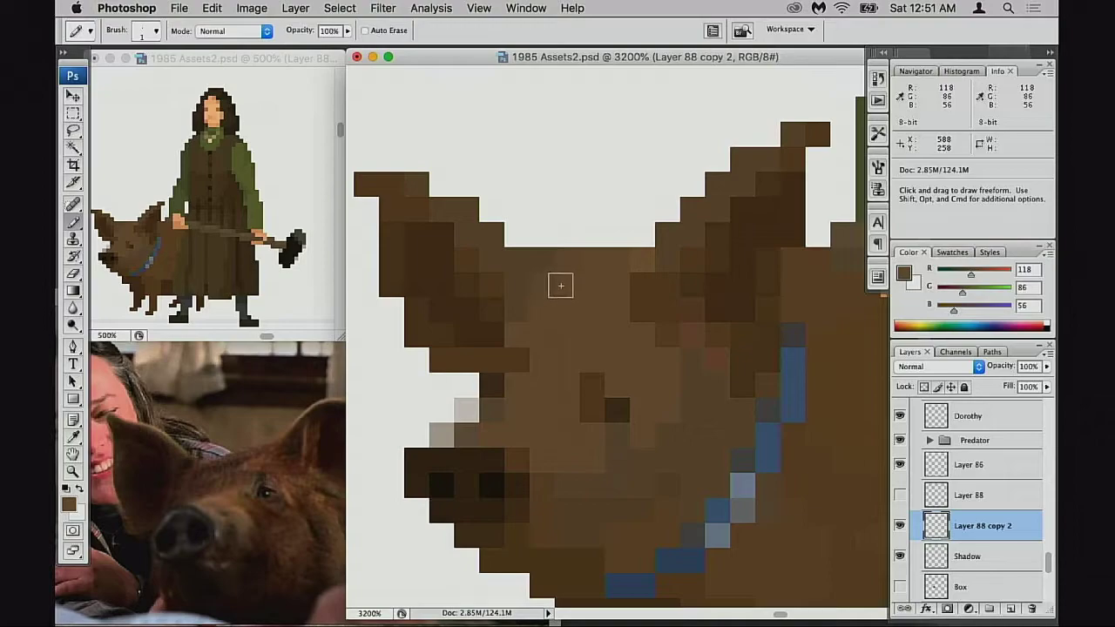
click(634, 305)
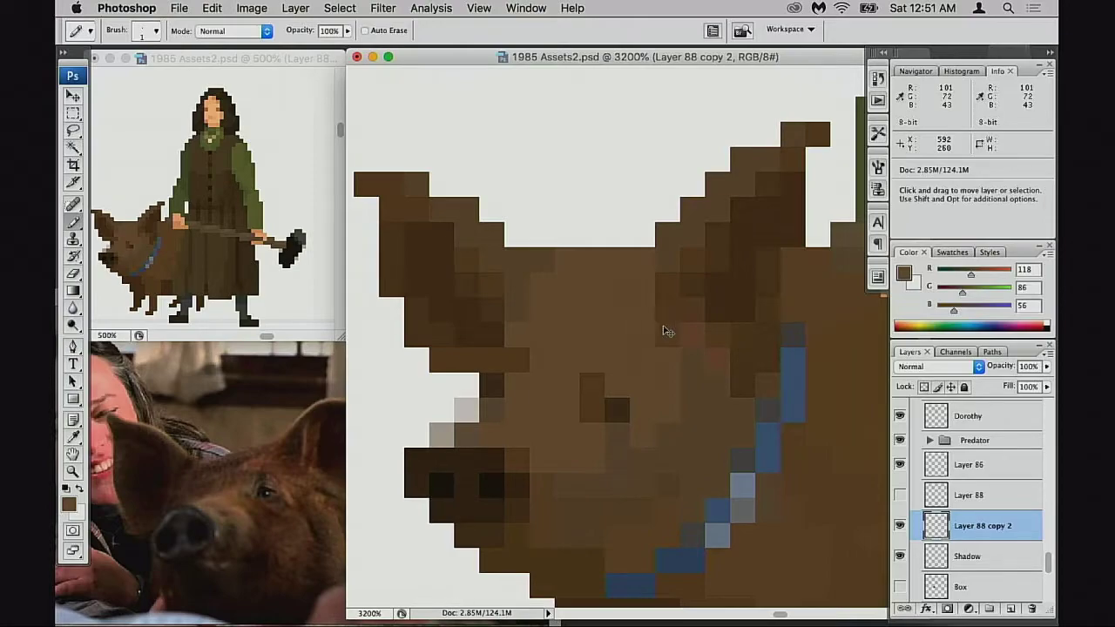
alt+click(643, 275)
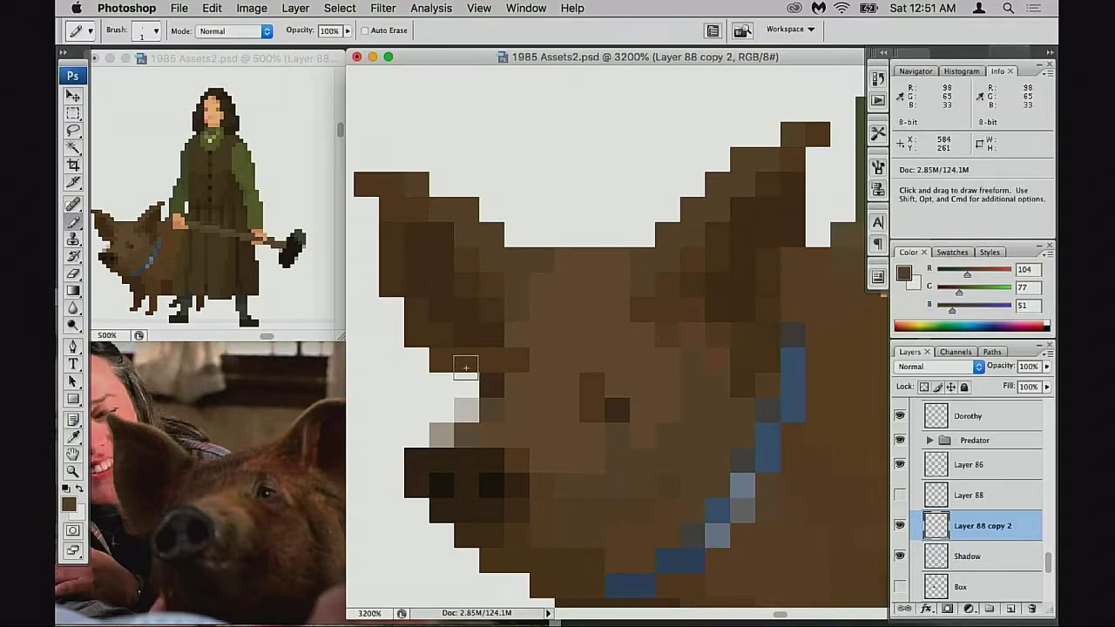
Touch up the pig's ear above the snout with sampled browns RGB 75, 49, 25, RGB 98, 65, 33 and RGB 85, 56, 28
alt+click(504, 363)
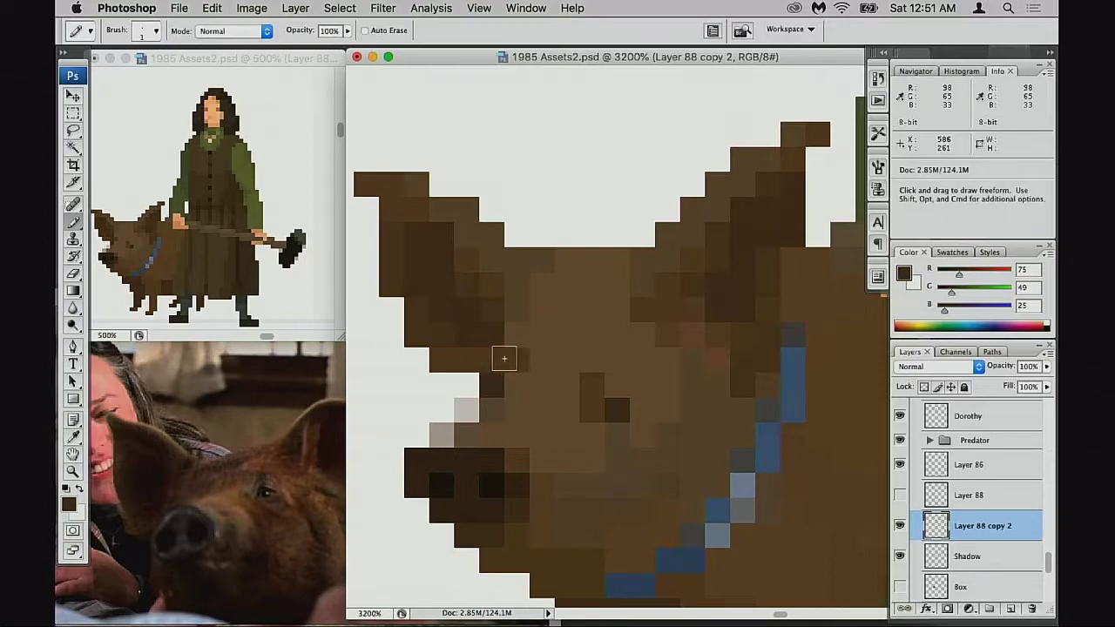
alt+click(459, 350)
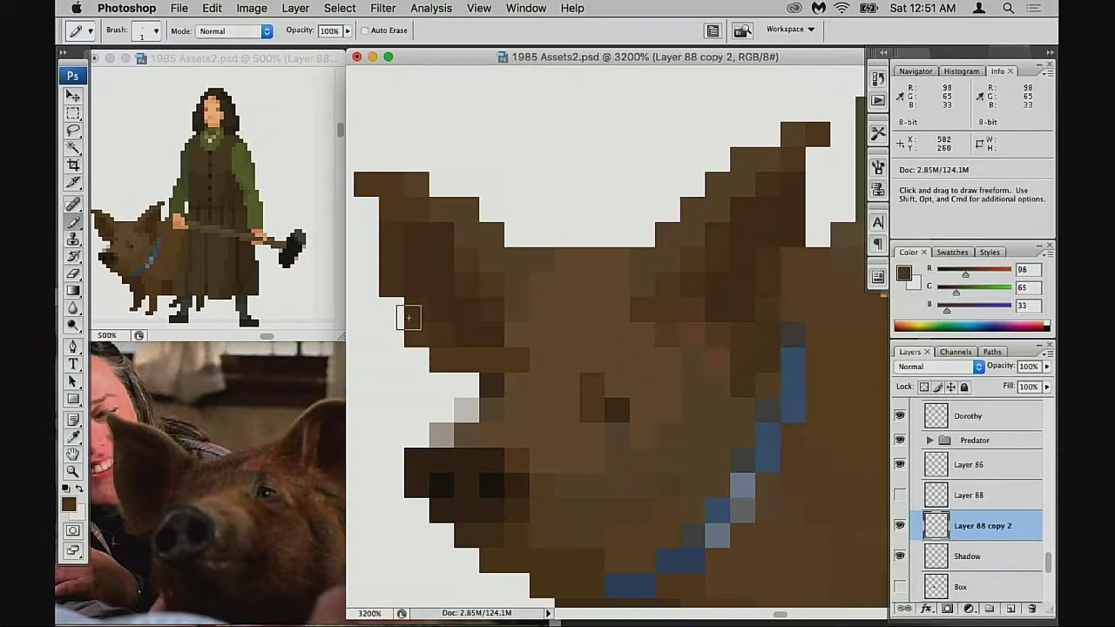
mouse_move(483, 341)
mouse_down()
mouse_move(532, 369)
mouse_move(545, 341)
mouse_move(662, 357)
mouse_move(644, 359)
mouse_up()
alt+click(455, 284)
click(457, 262)
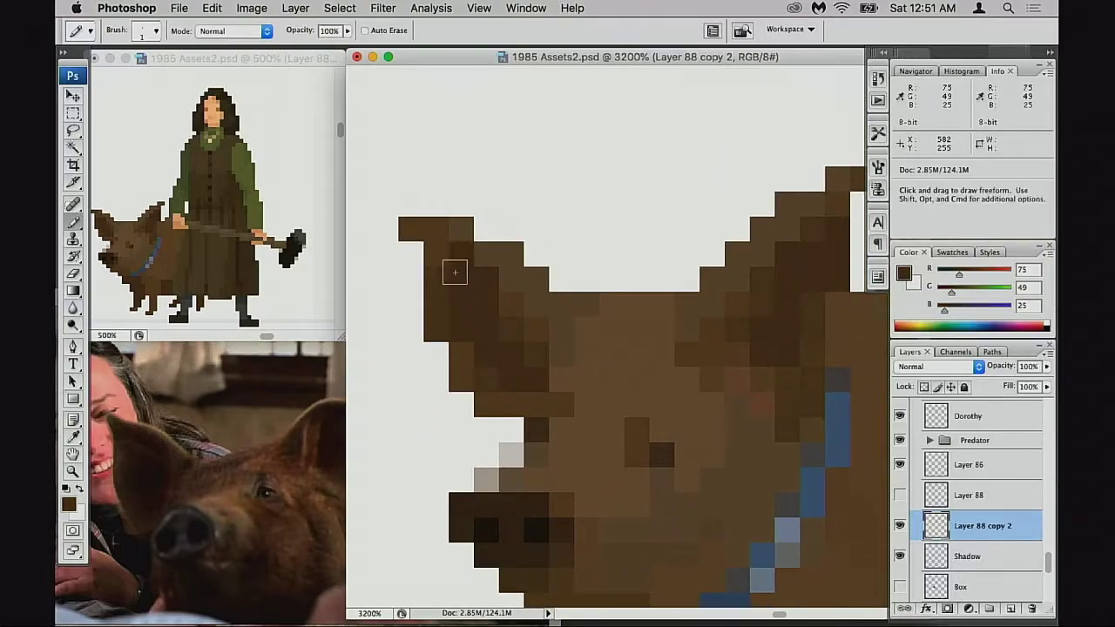
key(super+z)
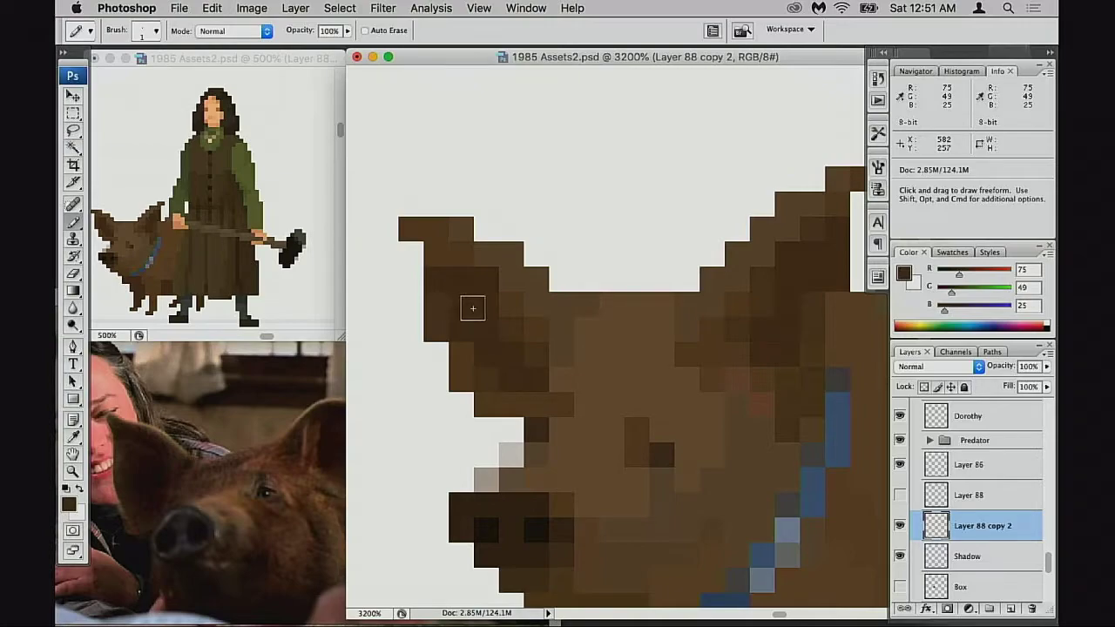
alt+click(460, 329)
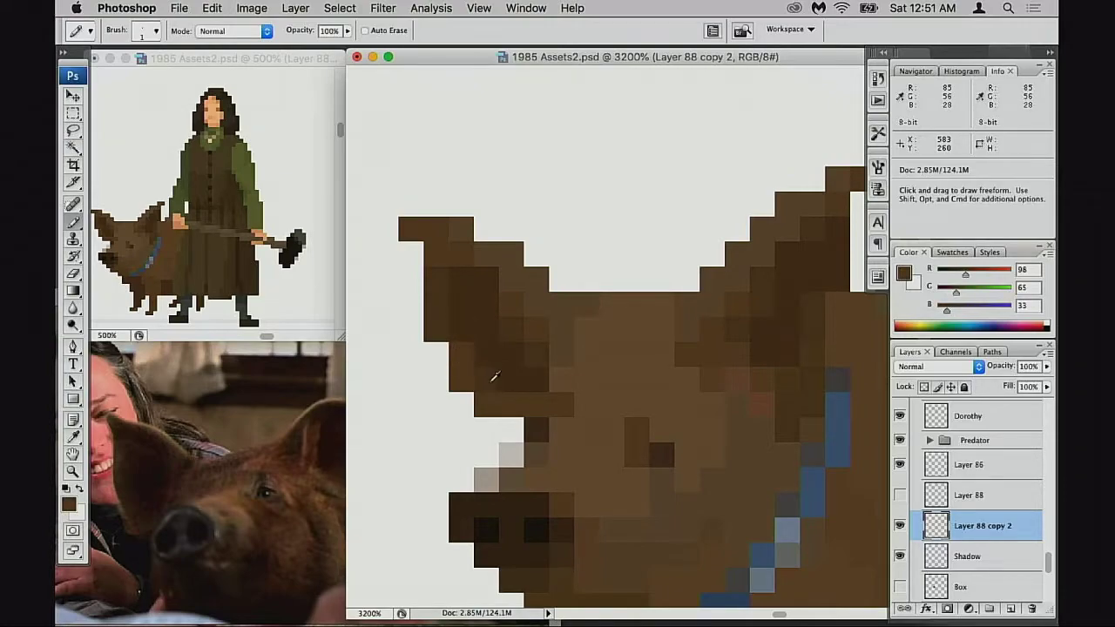
alt+click(494, 376)
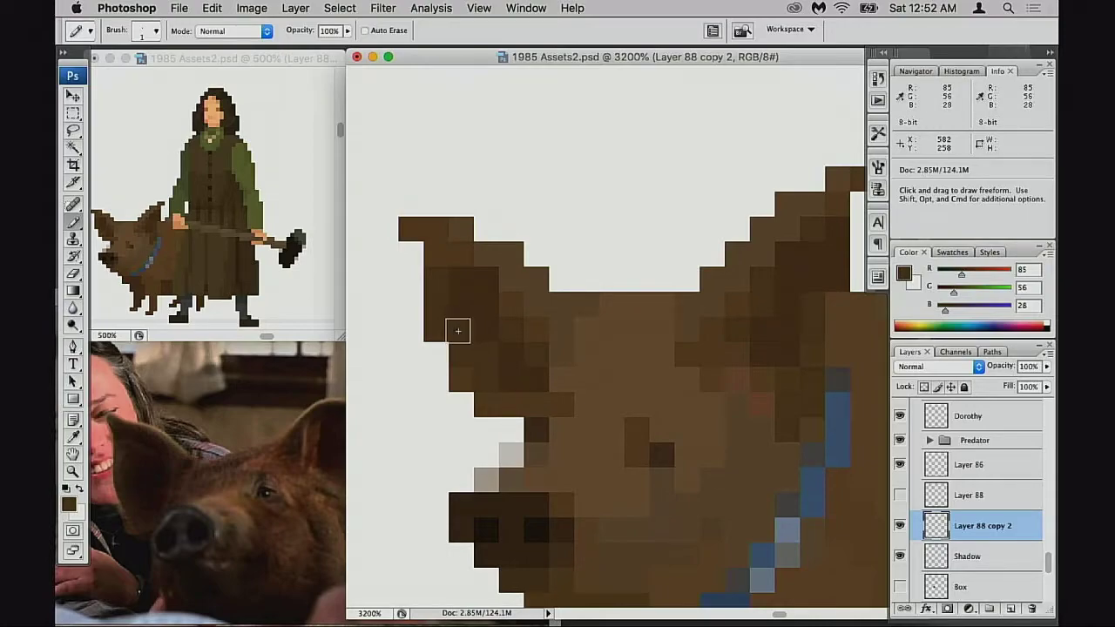
Rework the inner shading of the pig's ear nearest the woman with RGB 75, 49, 25, RGB 91, 61, 30 and RGB 99, 65, 36
drag(647, 358, 552, 369)
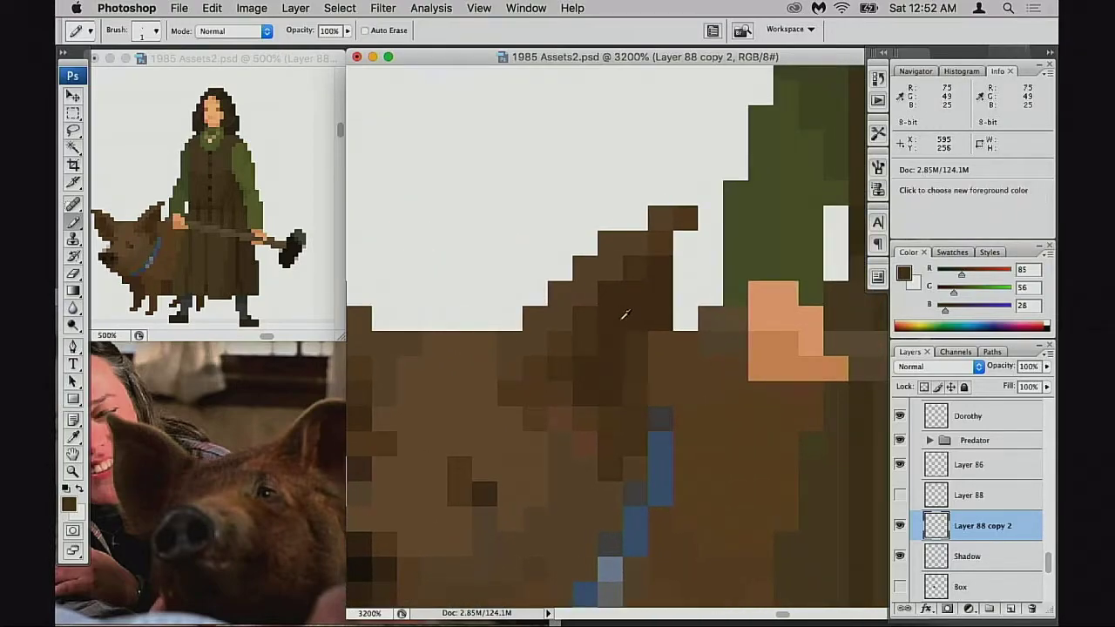
alt+click(606, 355)
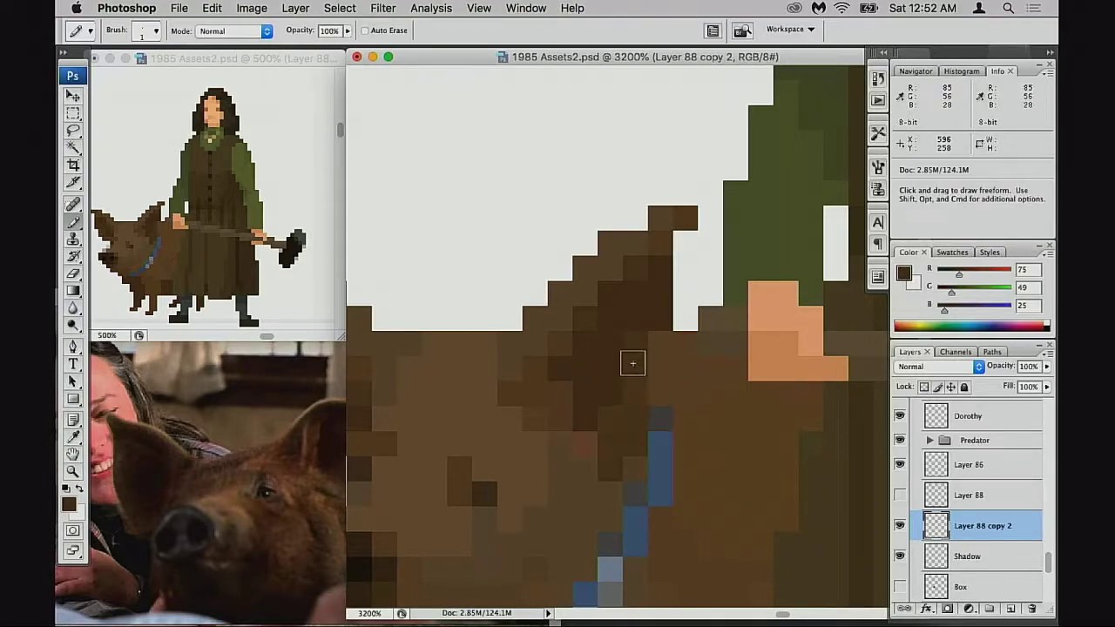
alt+click(627, 403)
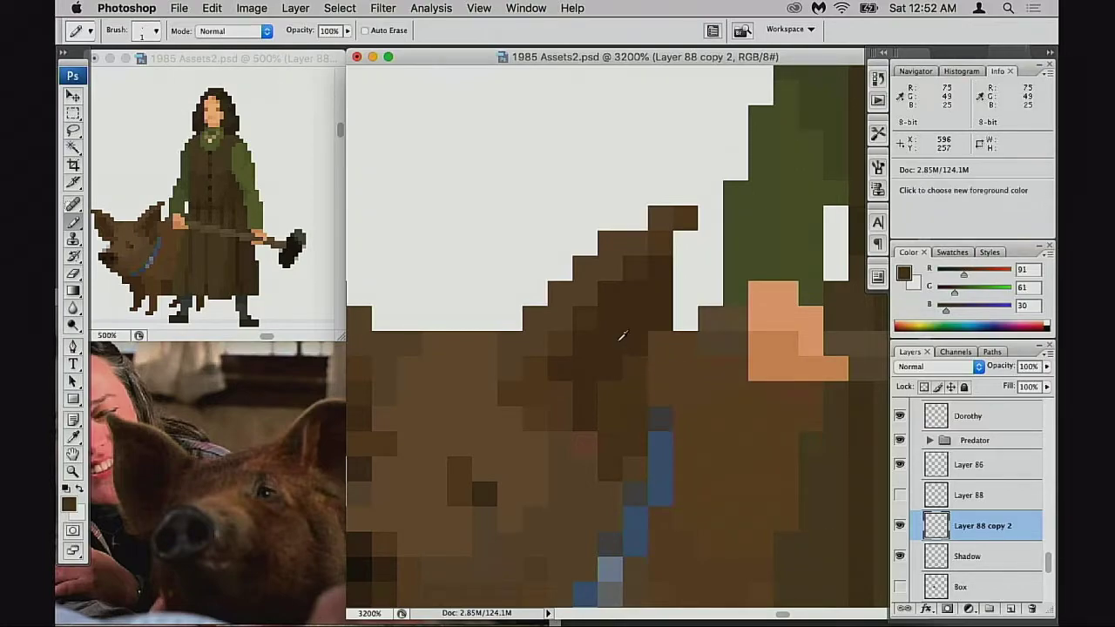
alt+click(584, 378)
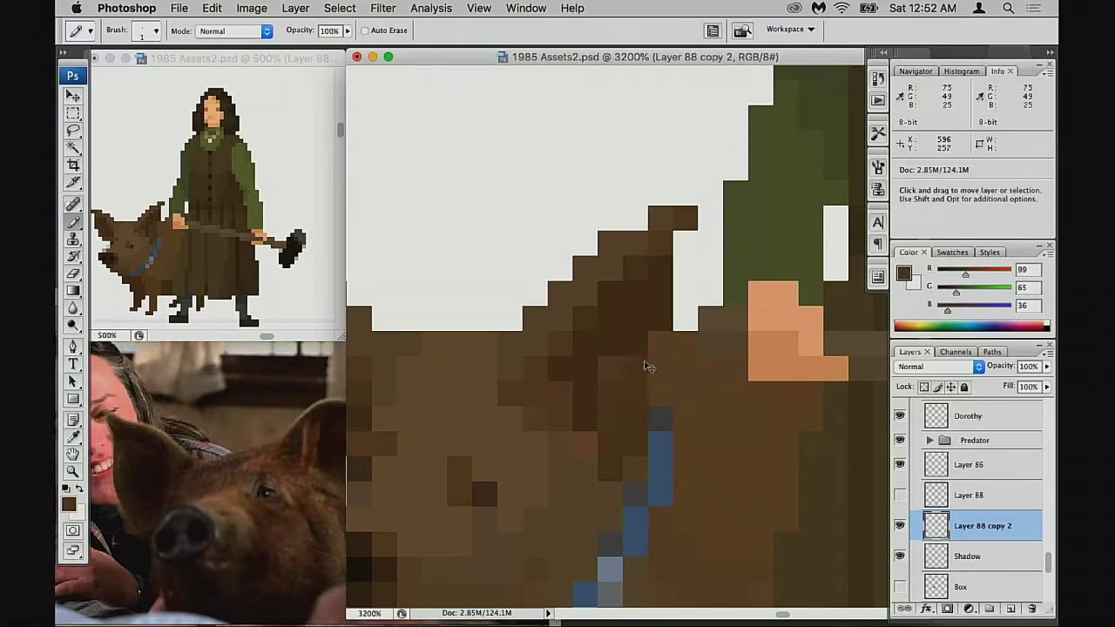
Sample RGB 85, 56, 28 and touch up the shadow beneath the ear beside the blue collar
alt+click(634, 419)
drag(621, 416, 636, 348)
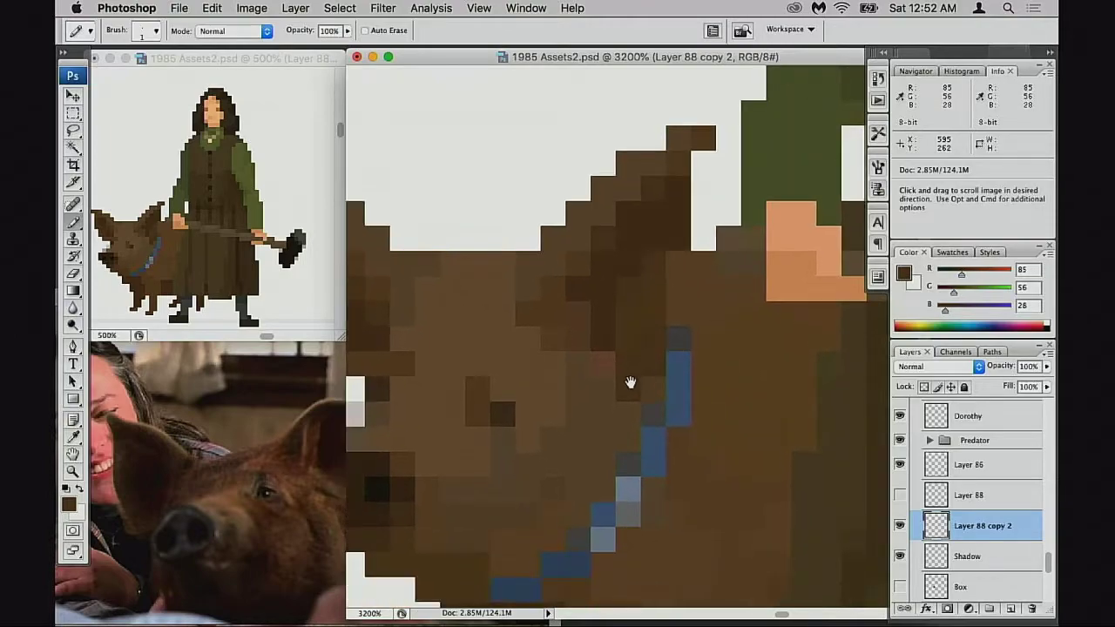
alt+click(635, 389)
alt+click(642, 386)
alt+click(642, 386)
alt+click(652, 390)
drag(745, 440, 649, 442)
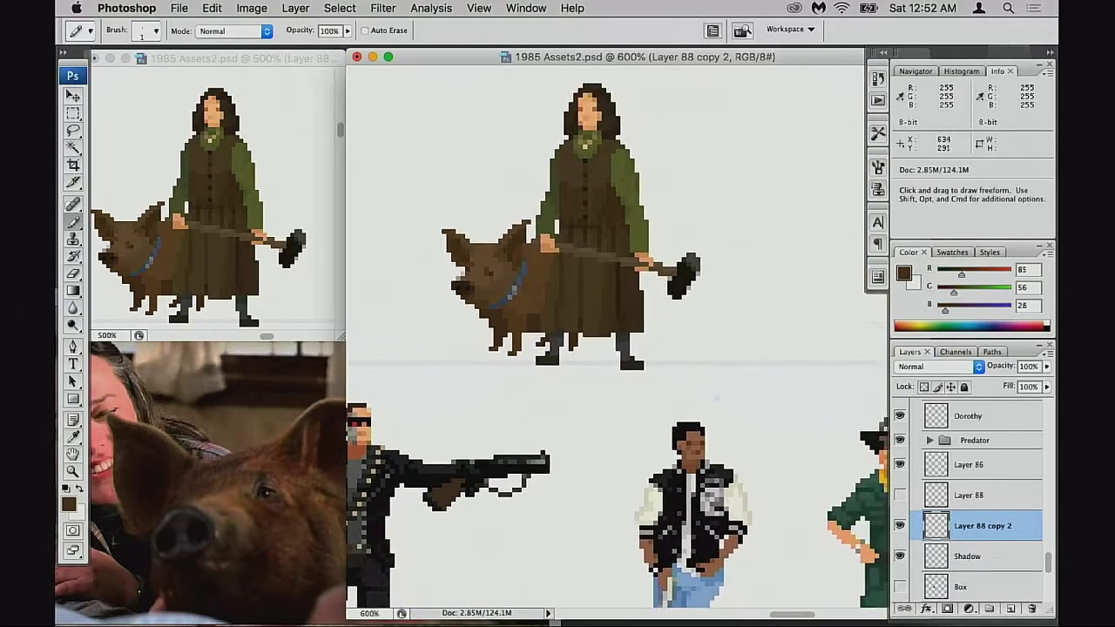
Hide Layer 88 copy 2 and show Layer 88 to compare the front-facing pig with the turned one
click(901, 526)
click(899, 495)
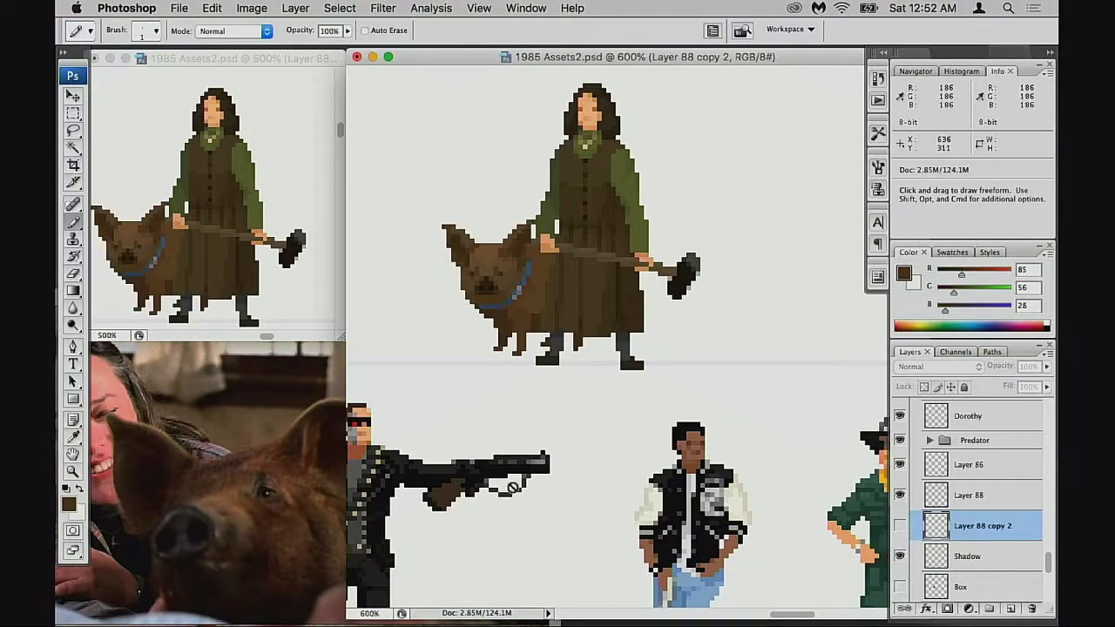
click(376, 479)
click(589, 204)
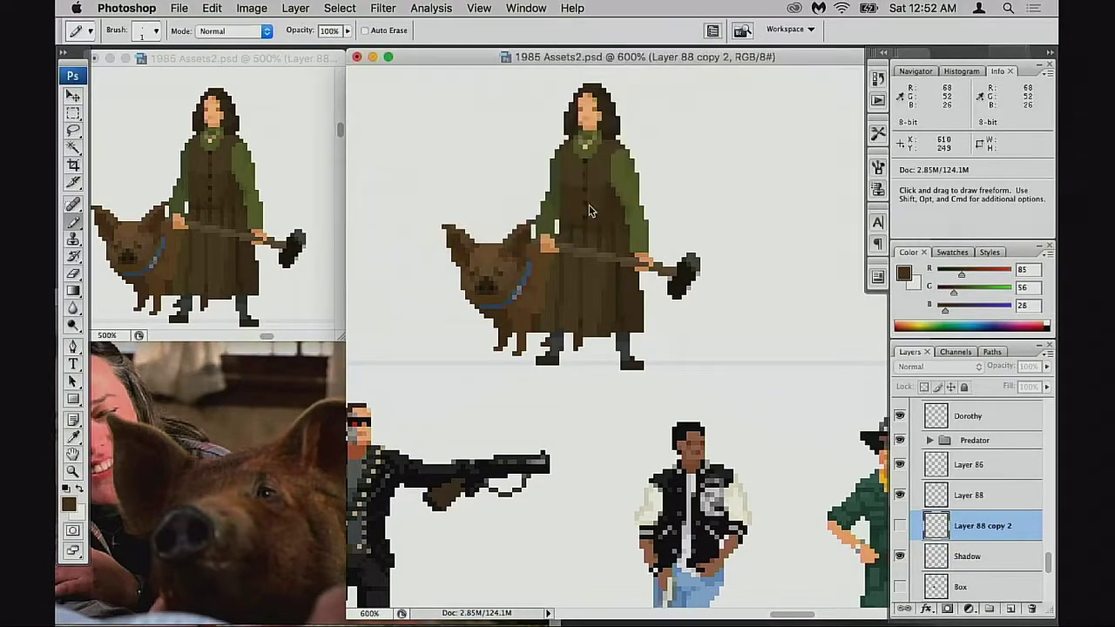
Switch to the Misery_Ref.jpg reference, zoom it out to 25% and reposition its window to show several pig photos
click(298, 412)
key(super+minus)
key(super+minus)
key(super+minus)
key(super+minus)
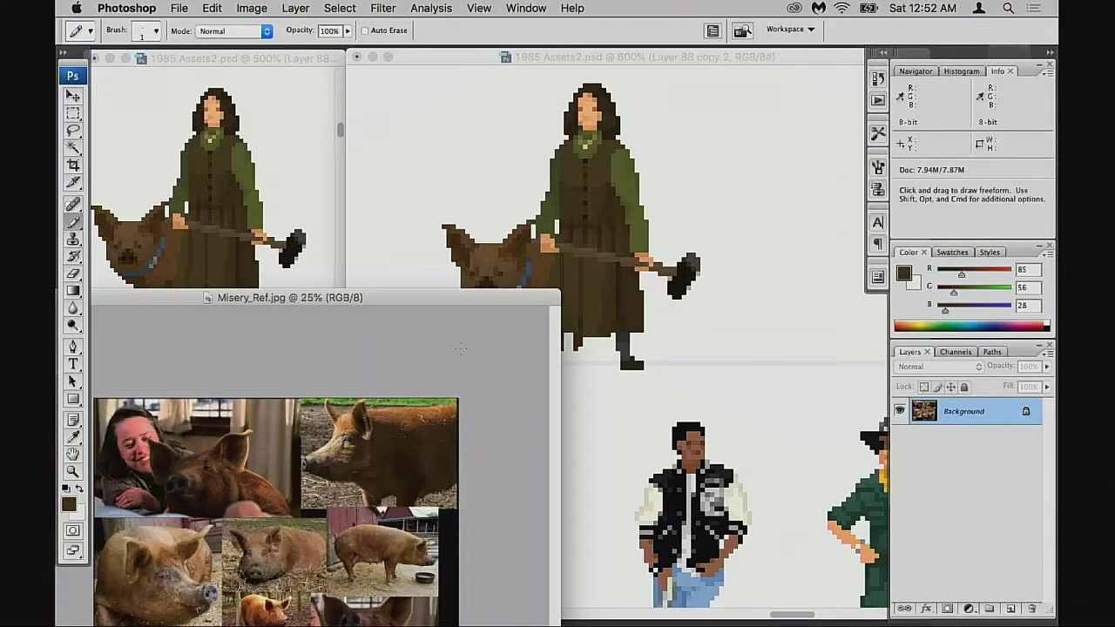
drag(462, 297, 372, 247)
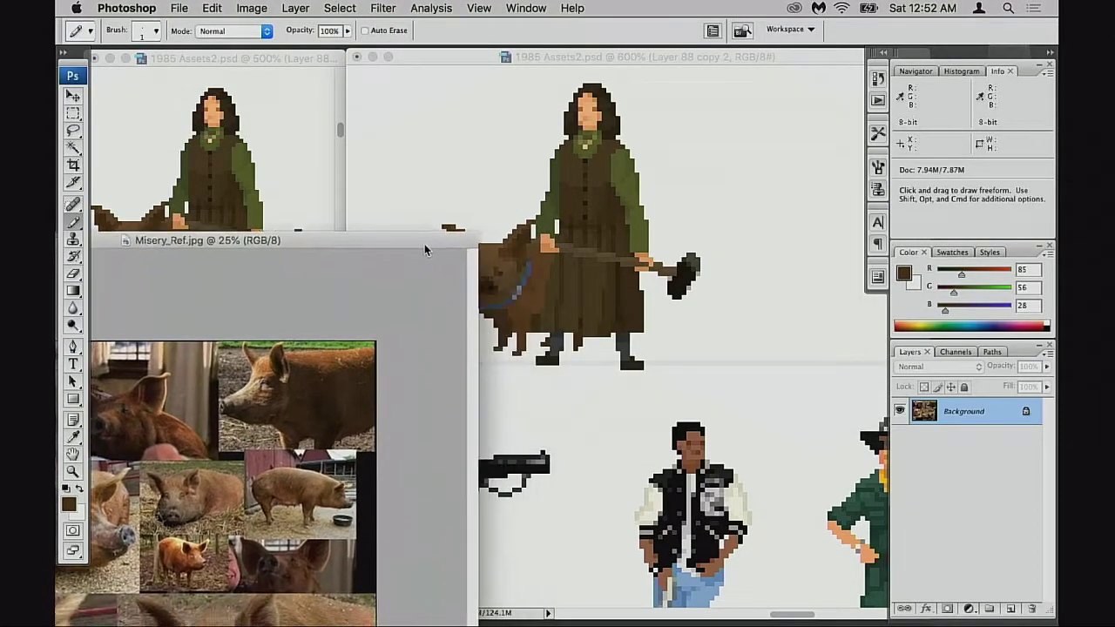
Return to 1985 Assets2.psd, show Layer 88 copy 2 in place of Layer 88, and move the reference window below the preview sprite
click(598, 278)
scroll(679, 369, left, 3)
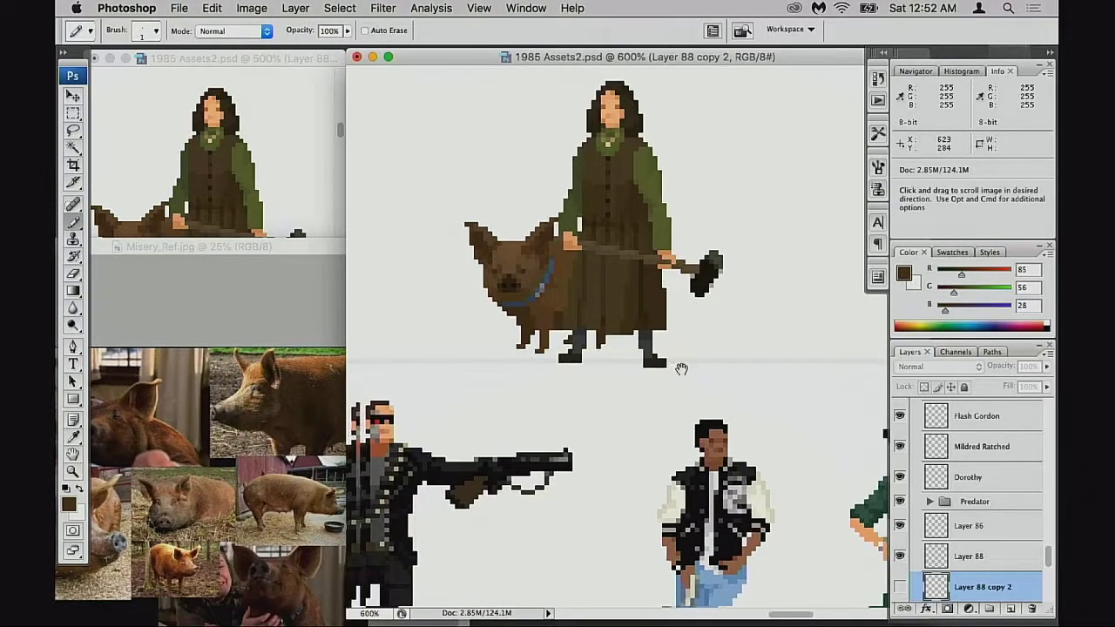
click(898, 556)
click(899, 586)
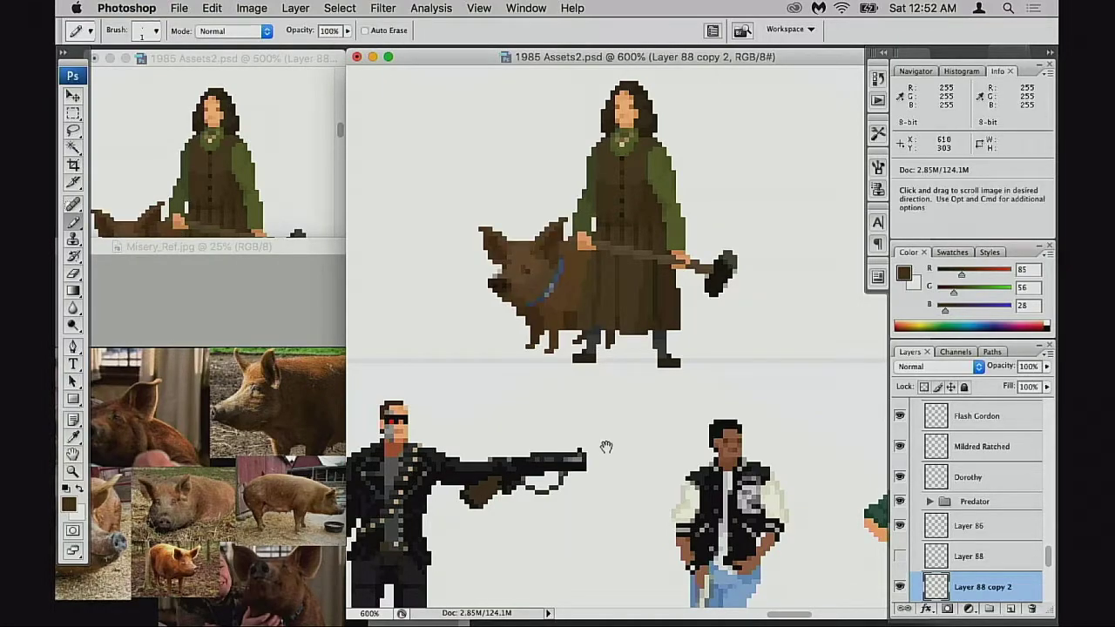
drag(343, 248, 341, 320)
click(599, 372)
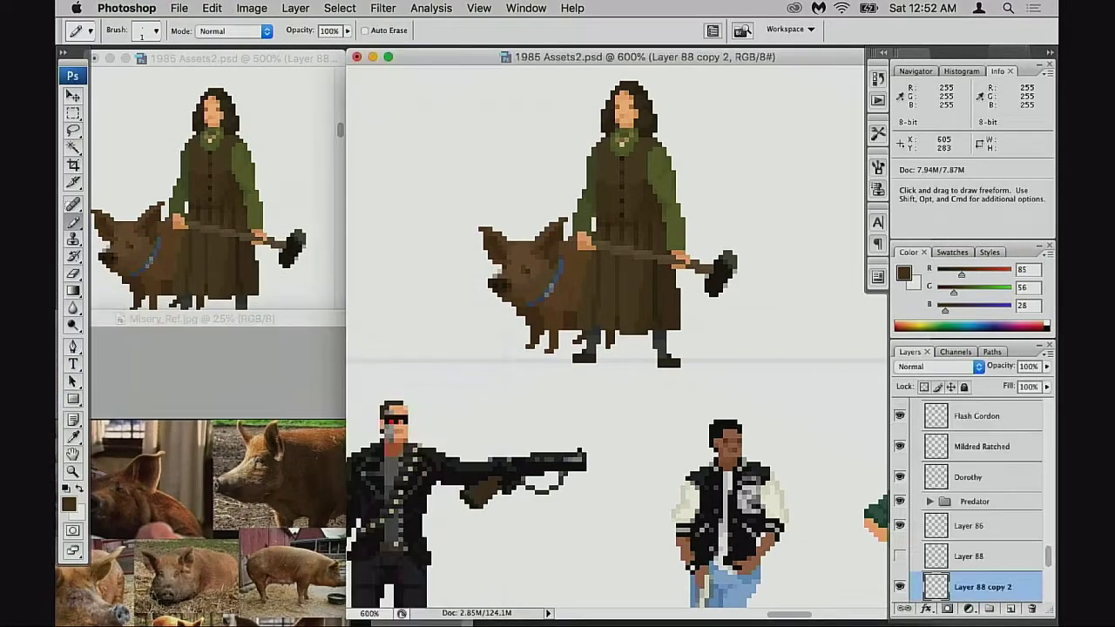
Compare the two pig versions by alternating the visibility of Layer 88 and Layer 88 copy 2, ending with Layer 88 copy 2 shown
click(899, 586)
click(900, 586)
click(900, 556)
click(900, 586)
click(900, 586)
click(900, 556)
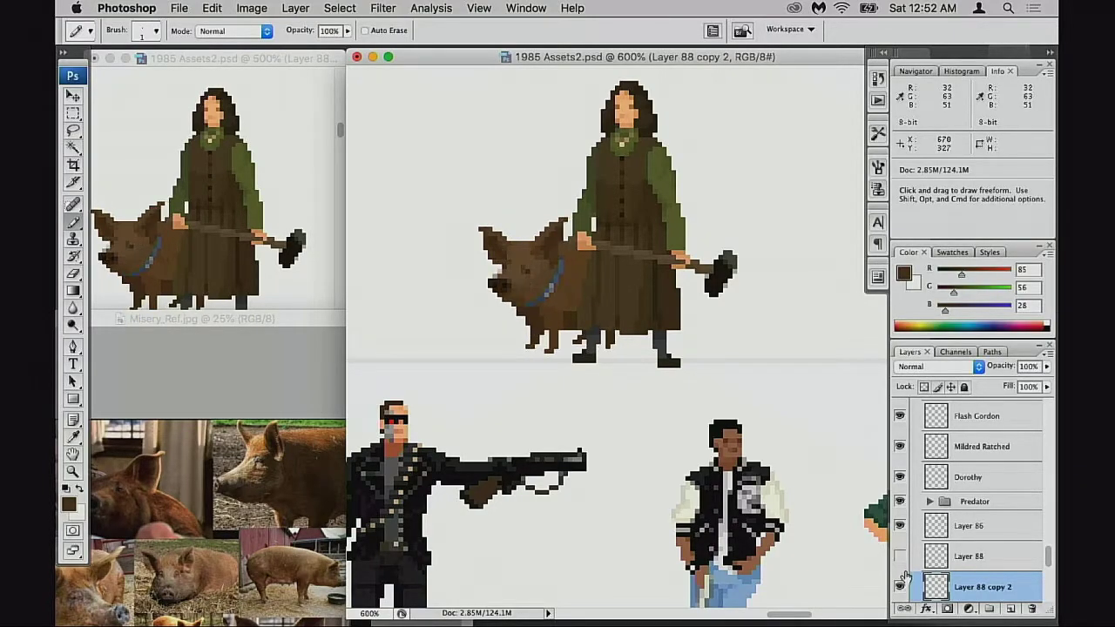
click(899, 586)
click(899, 586)
click(899, 556)
click(900, 584)
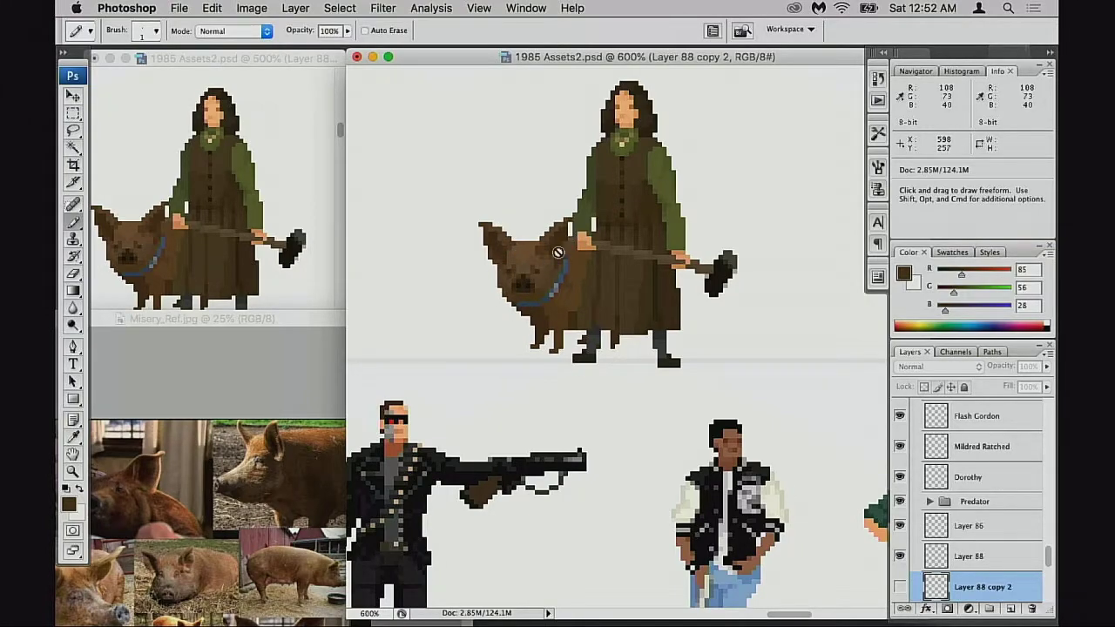
click(899, 555)
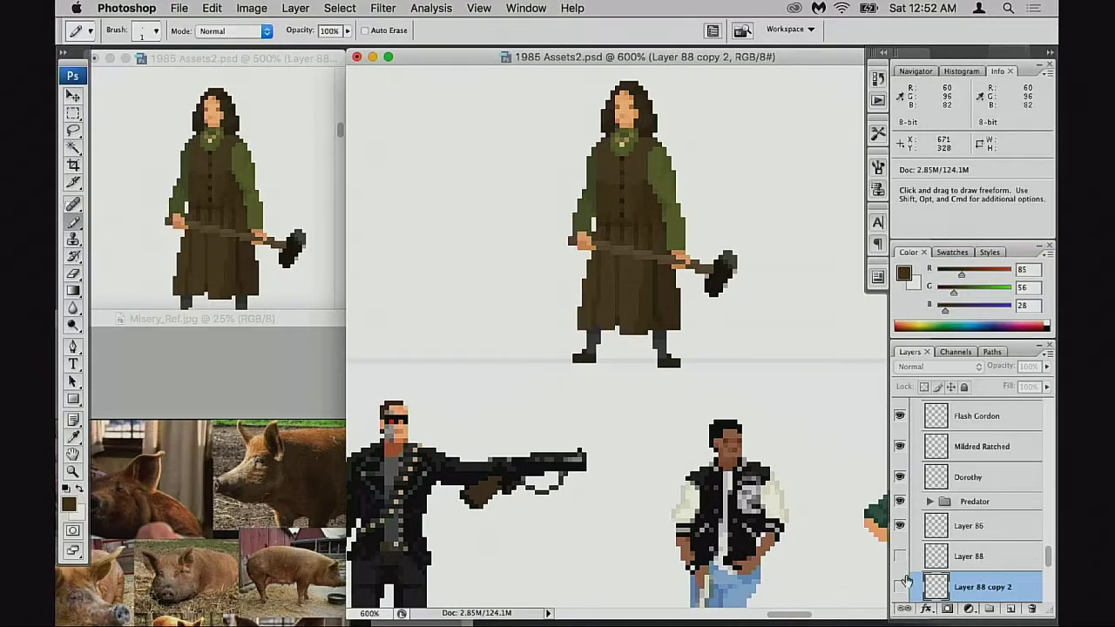
click(899, 586)
Retouch the shading on the pig's lower body above its front leg with sampled browns RGB 98, 65, 33 and RGB 108, 73, 40
drag(612, 464, 662, 494)
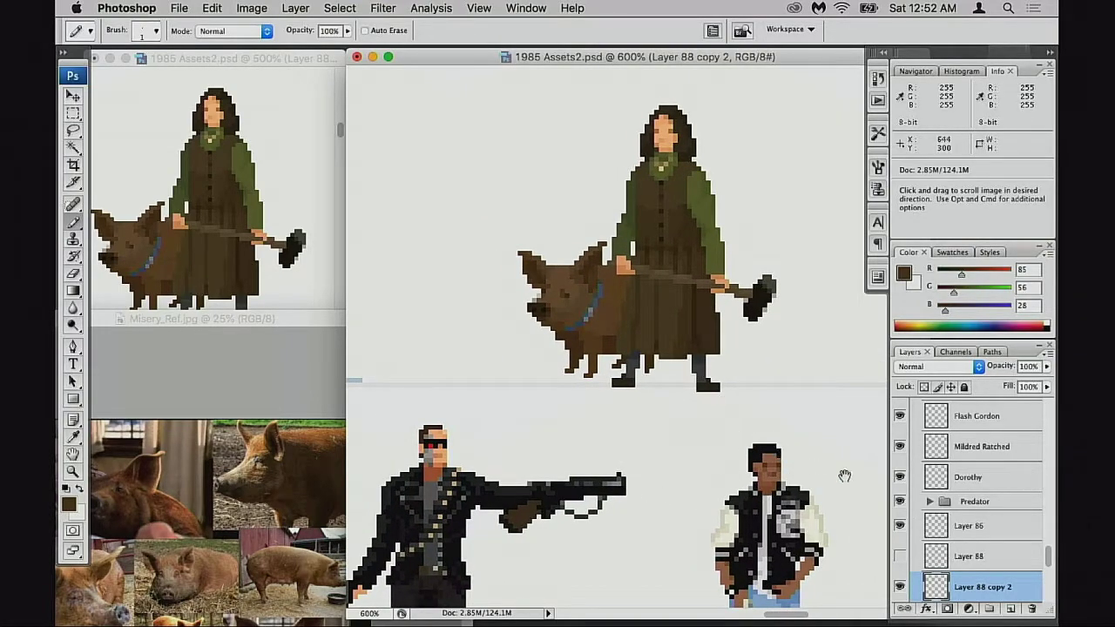
super+click(627, 381)
super+click(623, 346)
super+click(626, 340)
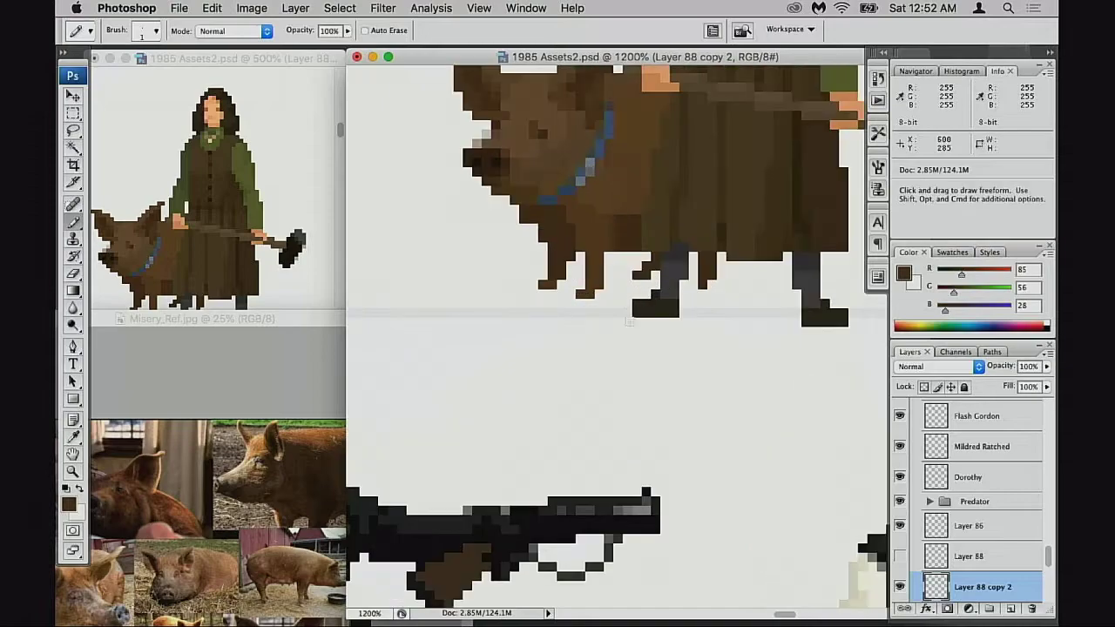
drag(589, 268, 554, 376)
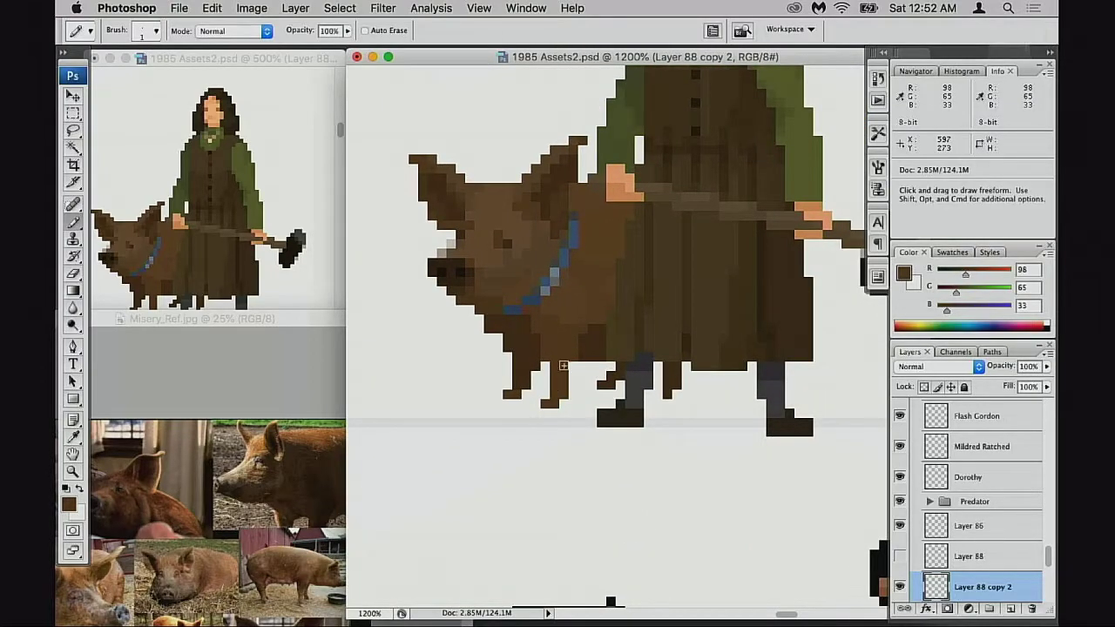
alt+click(562, 312)
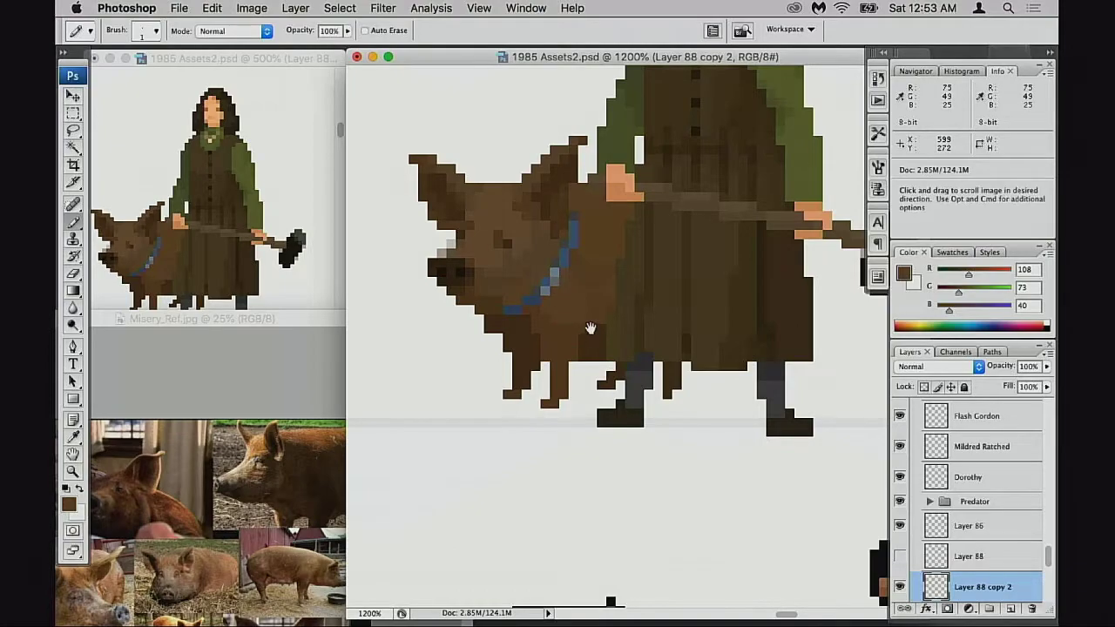
drag(589, 329, 577, 341)
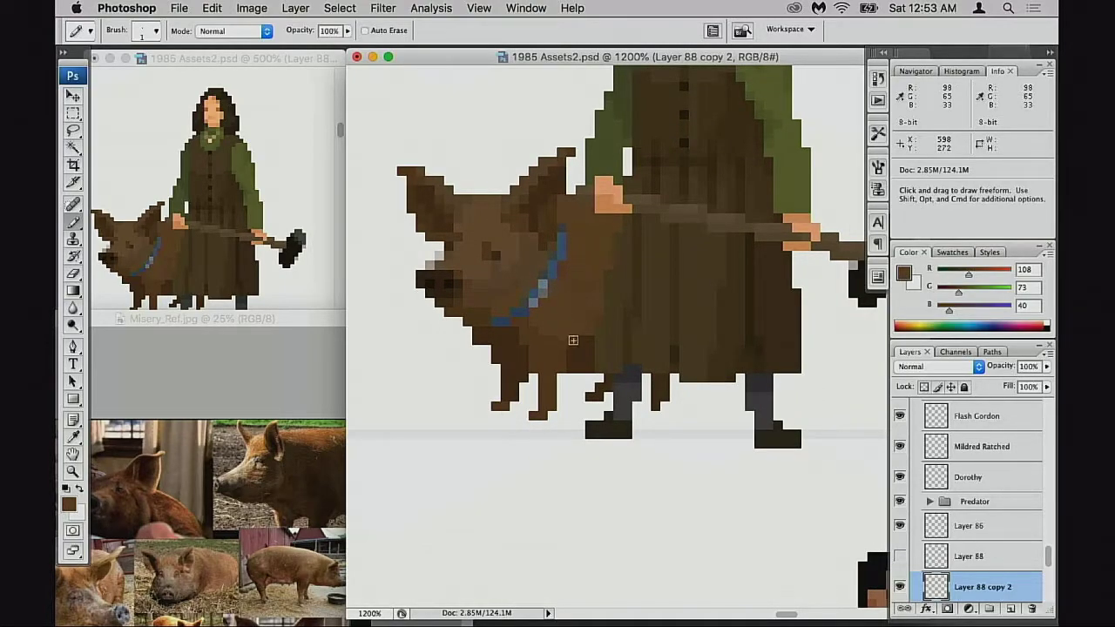
Sample RGB 99, 65, 36 and RGB 108, 73, 40 and recolour the pig's cheek between the eye, ear and collar
drag(585, 349, 624, 436)
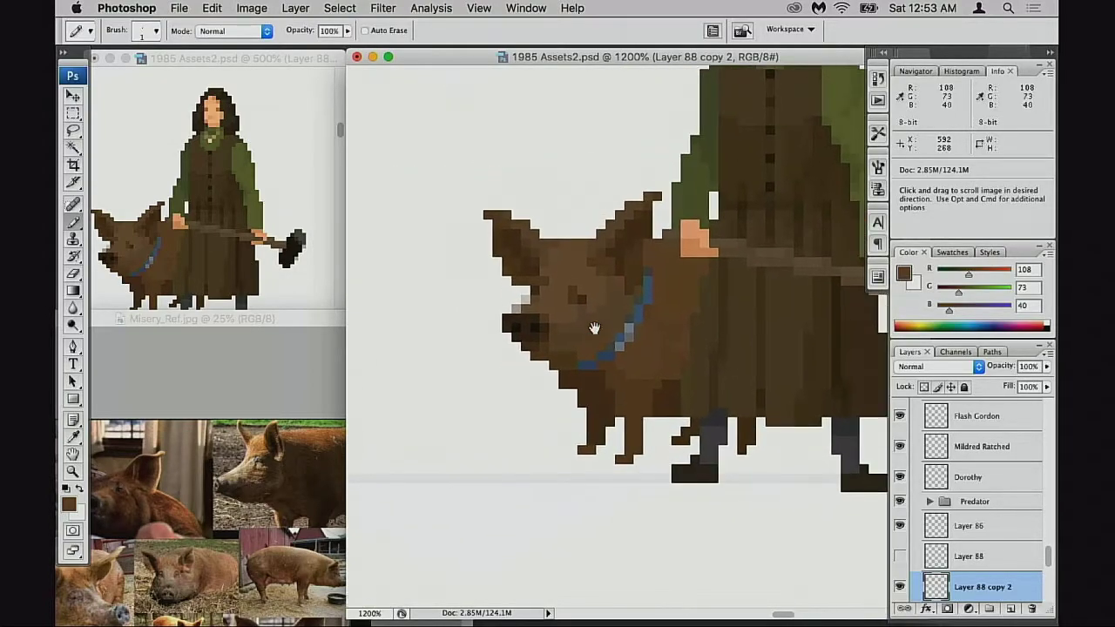
alt+click(626, 287)
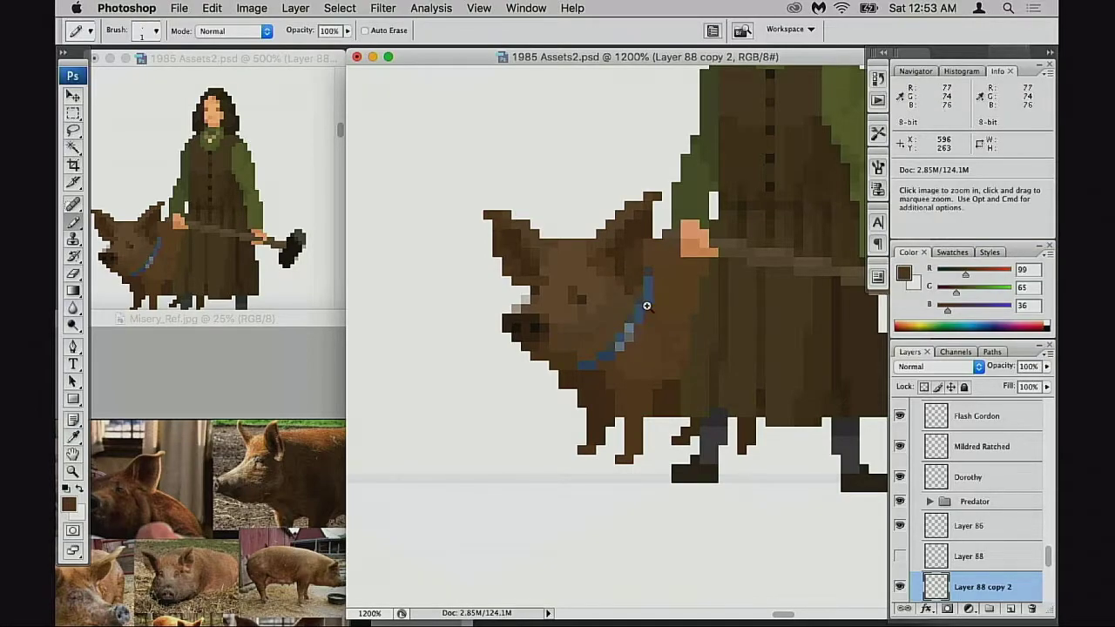
scroll(643, 296, up, 2)
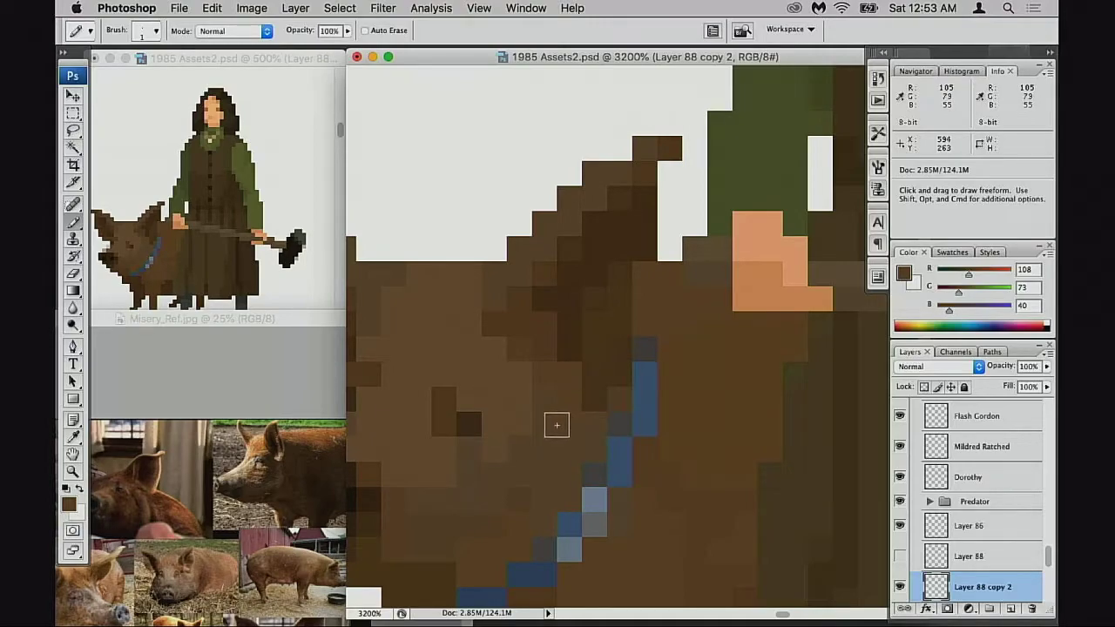
scroll(610, 429, left, 2)
scroll(610, 429, down, 1)
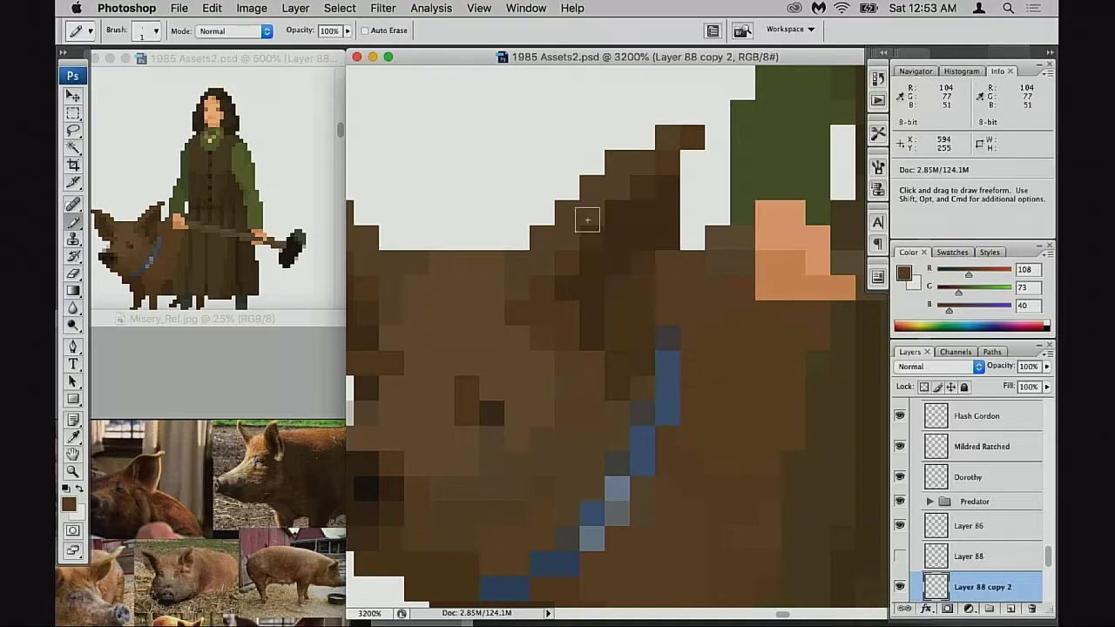
Show the canvas full screen without panels and zoom out to 400% to view the woman and pig among the other characters
key(alt+space)
alt+click(595, 345)
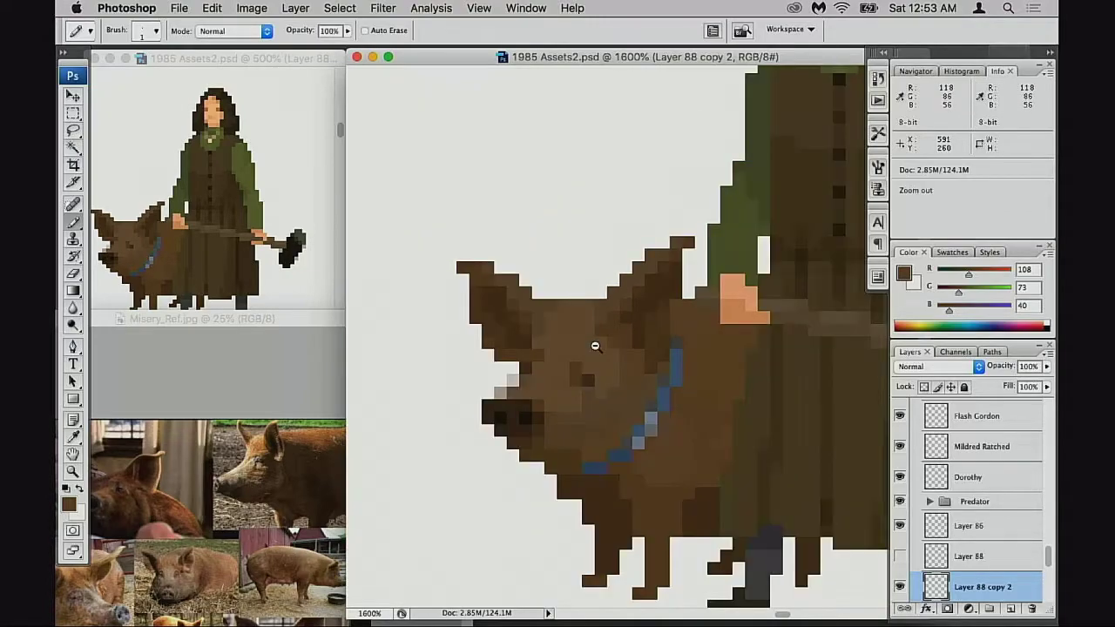
alt+click(596, 346)
alt+click(597, 351)
key(f)
key(Tab)
drag(529, 376, 651, 315)
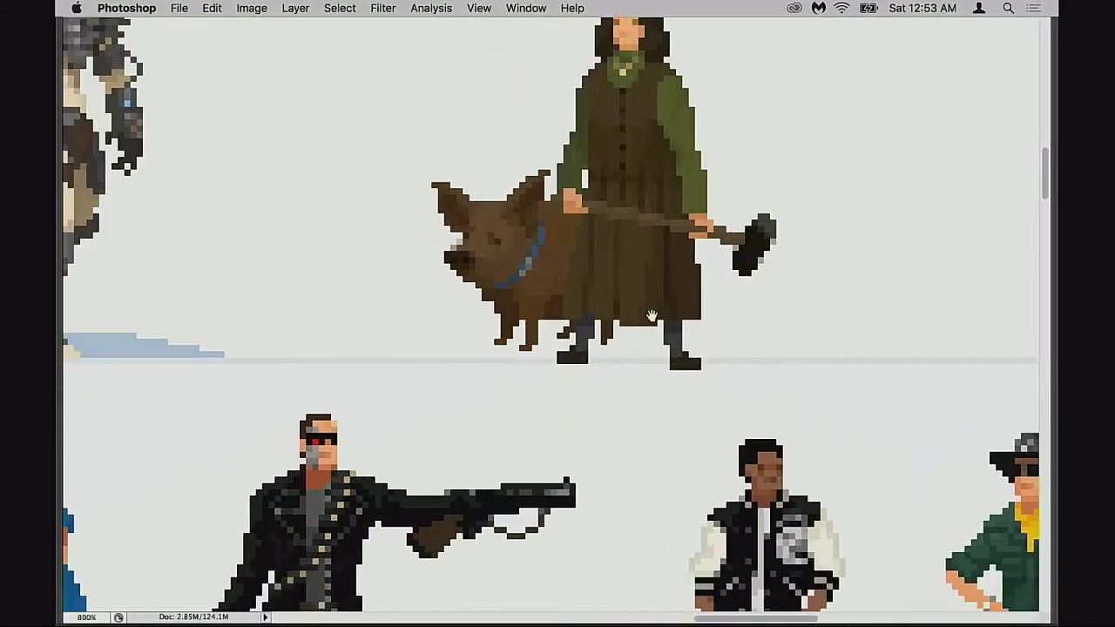
click(597, 357)
Examine the character rows below the woman and pig, as far as the red horned demon and the barbarian with the axe
scroll(594, 391, down, 10)
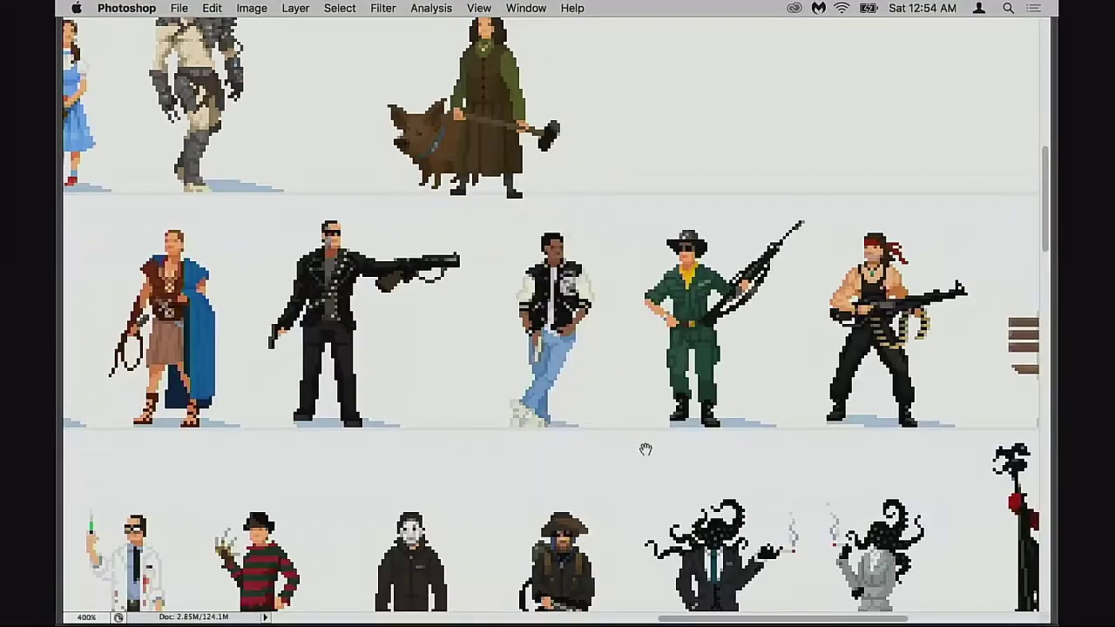
scroll(618, 293, right, 10)
scroll(618, 293, down, 3)
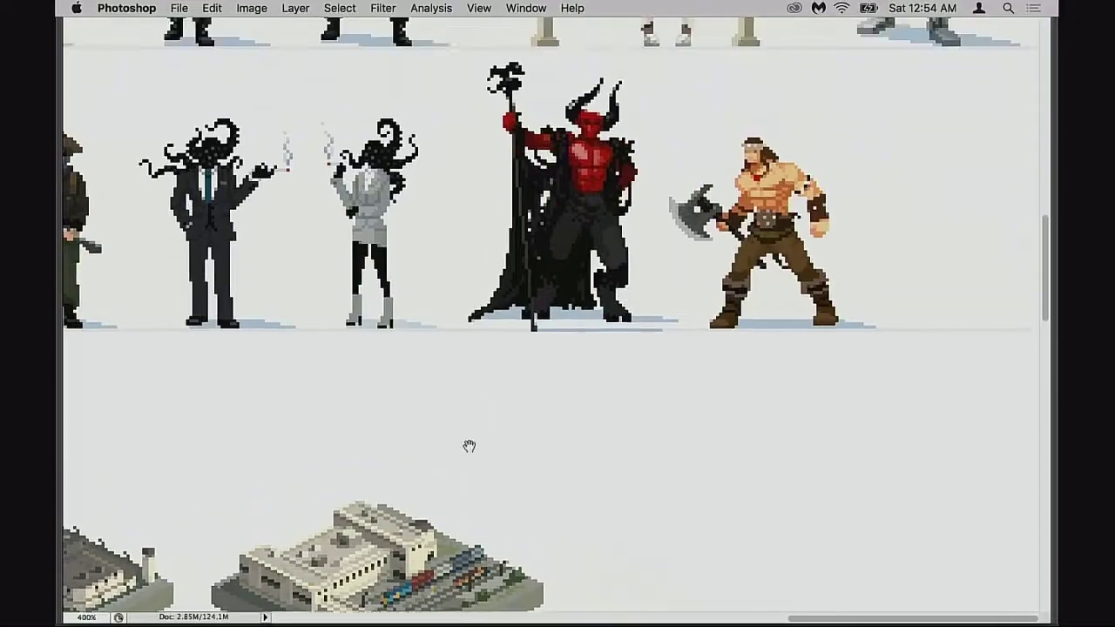
scroll(468, 445, up, 2)
drag(578, 405, 708, 394)
key(Tab)
key(Tab)
drag(622, 393, 594, 403)
scroll(820, 370, right, 1)
Examine the lower character row from the barbarian back to the flying man with the smoke trail
scroll(748, 383, left, 8)
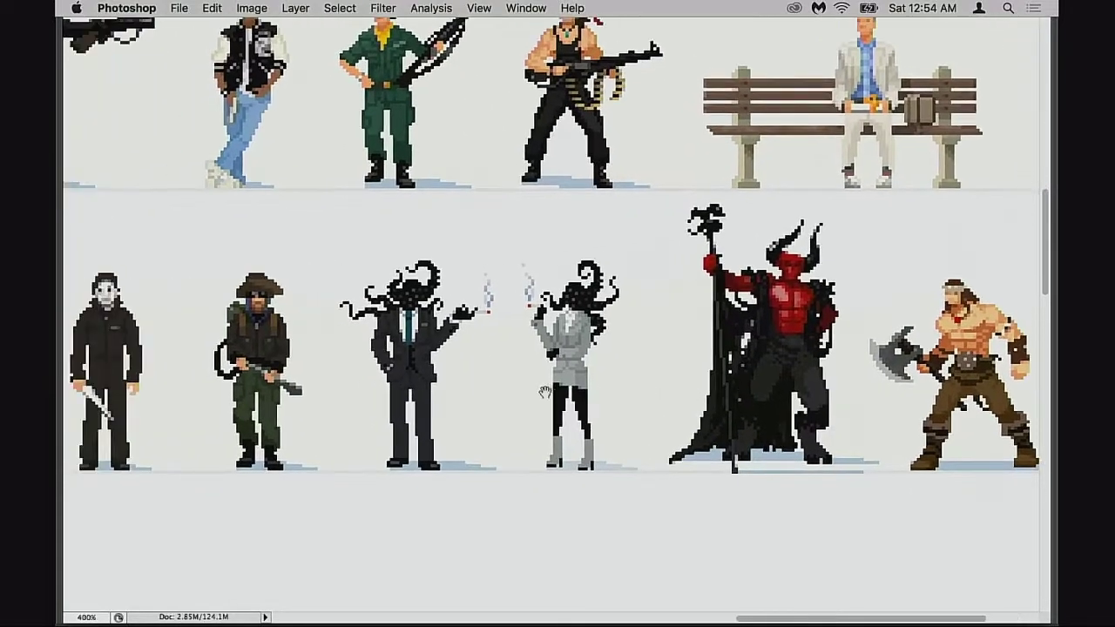
scroll(683, 397, left, 3)
scroll(627, 380, left, 5)
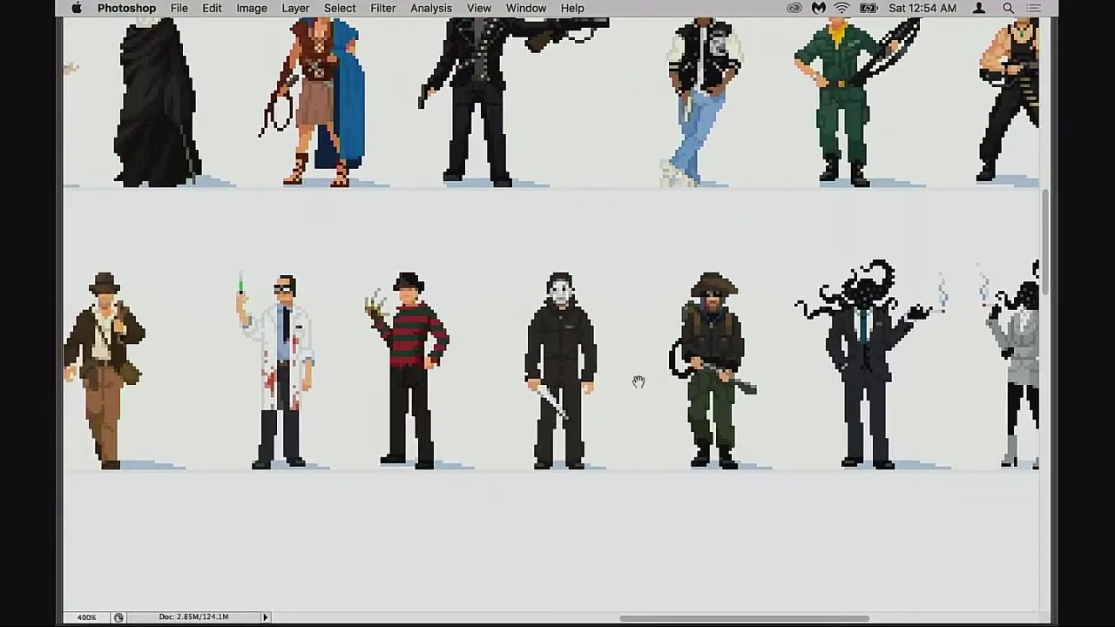
drag(794, 373, 833, 366)
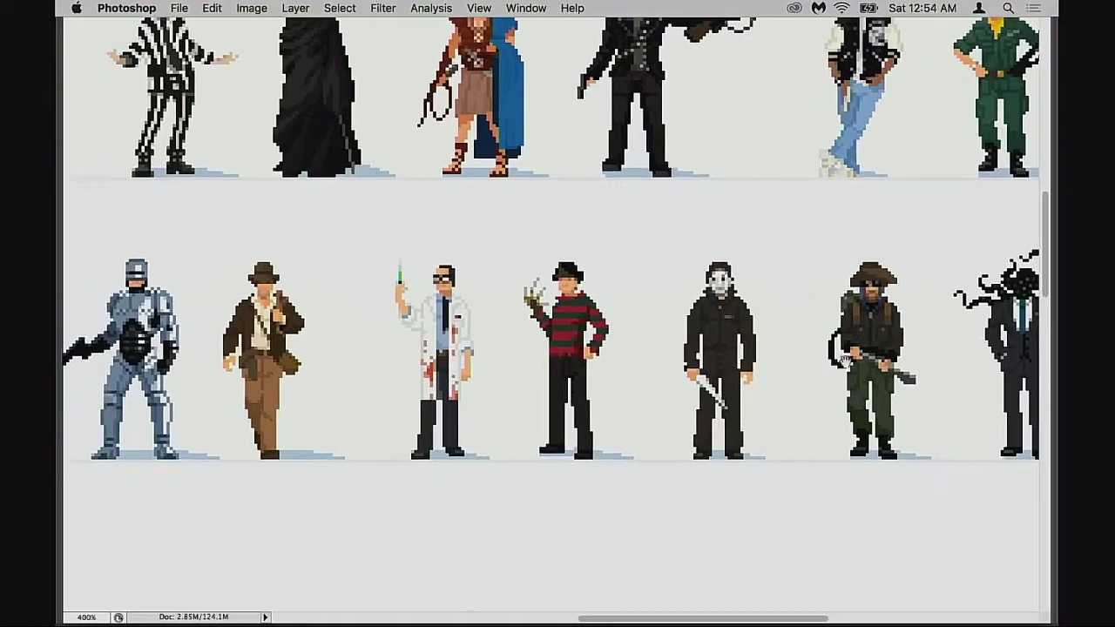
drag(756, 359, 794, 379)
scroll(645, 381, left, 5)
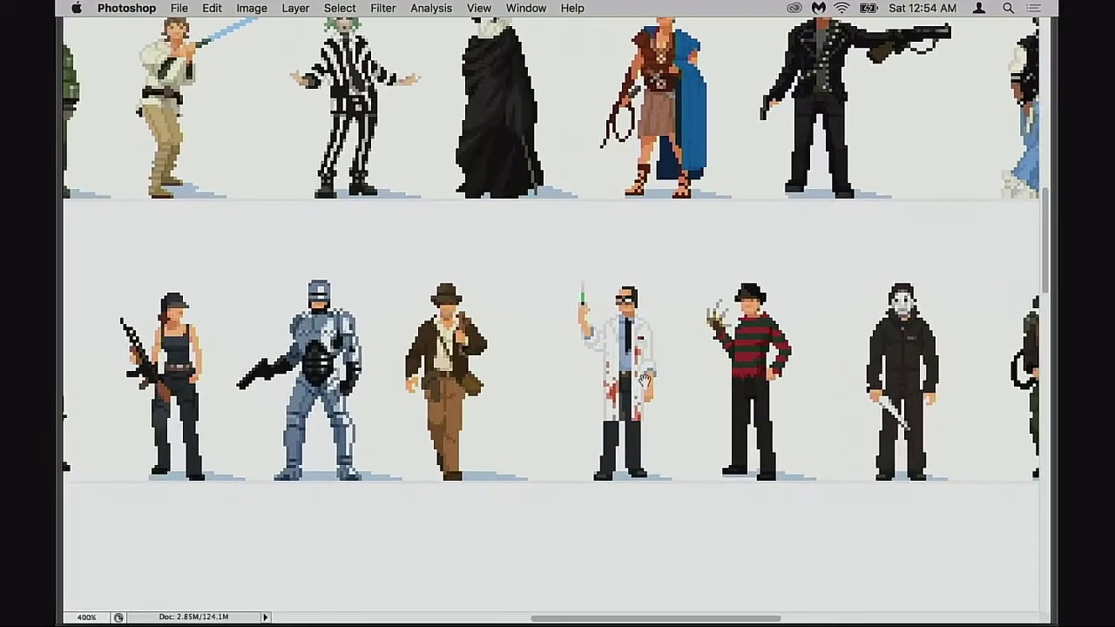
scroll(757, 380, left, 3)
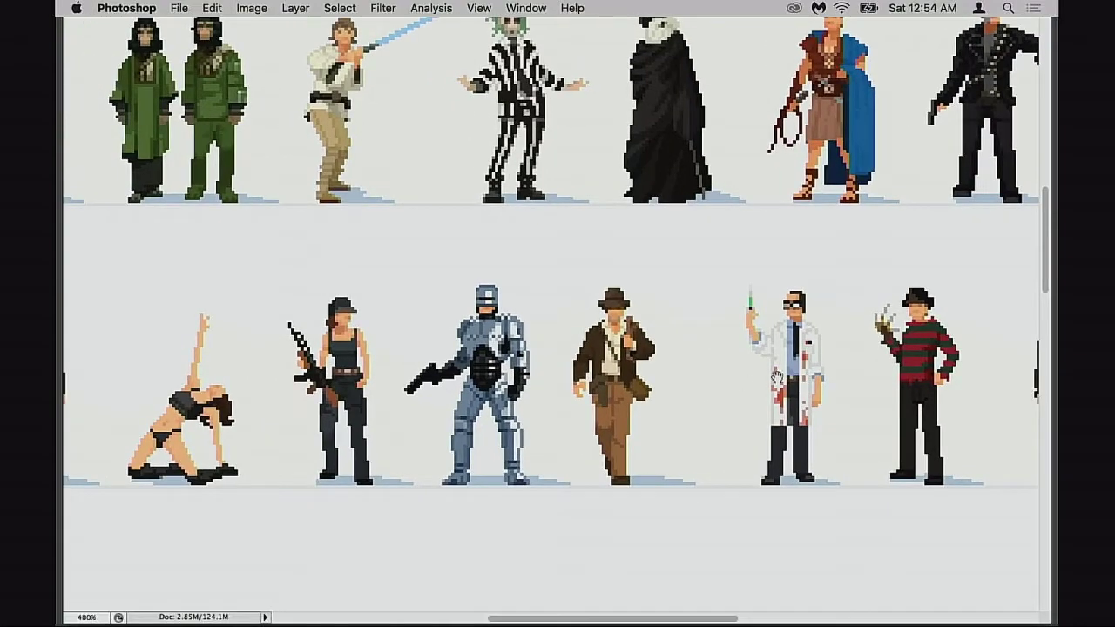
scroll(777, 378, left, 8)
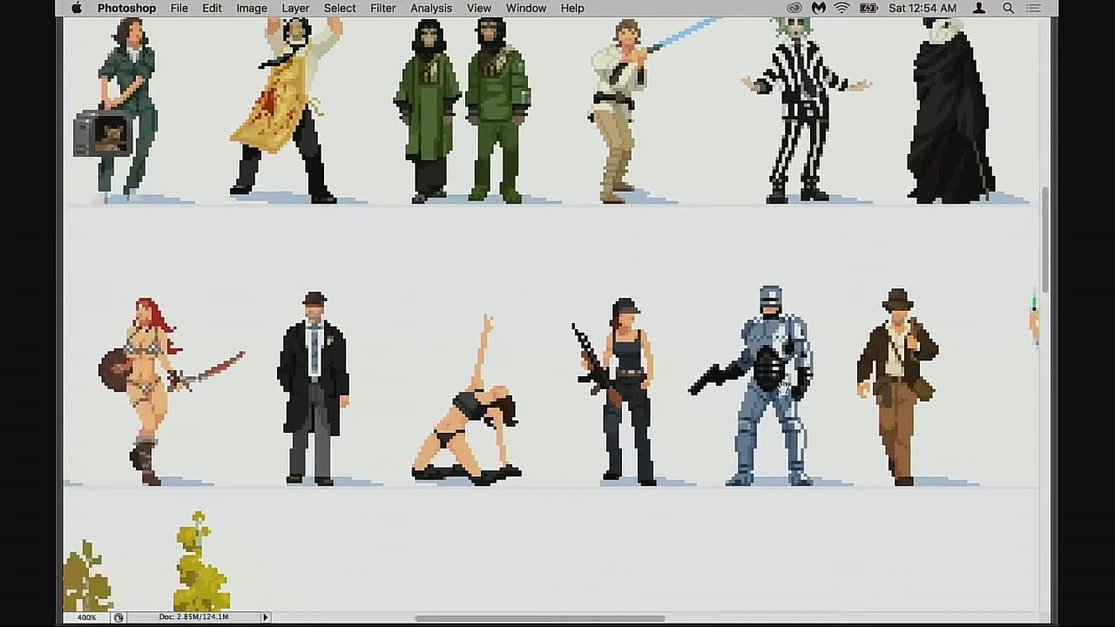
scroll(743, 386, left, 2)
scroll(544, 433, left, 3)
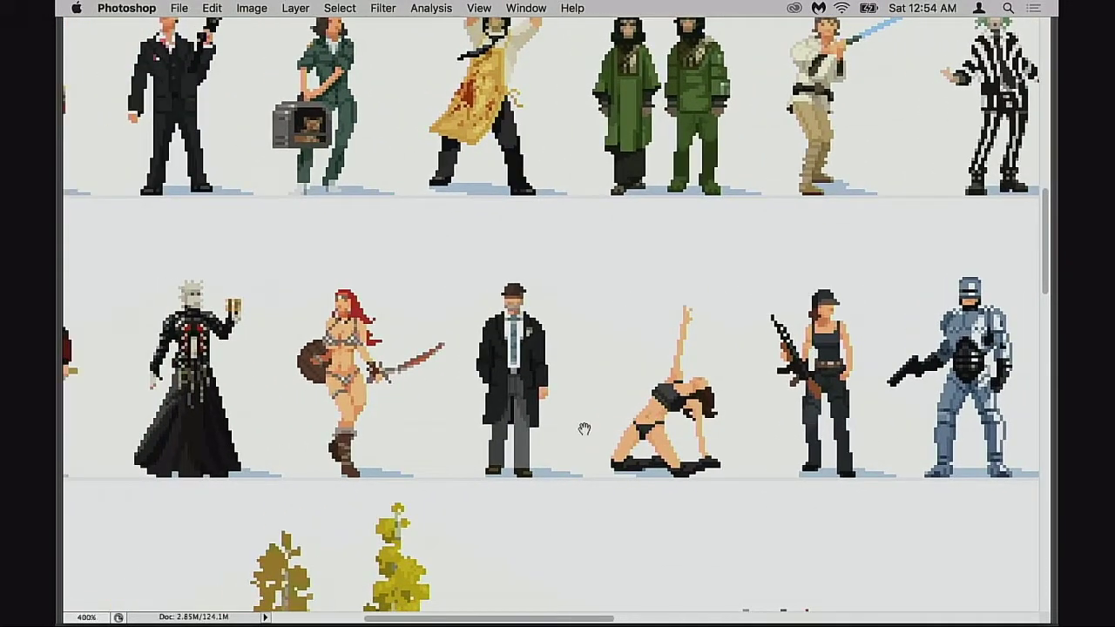
scroll(647, 400, left, 2)
scroll(723, 392, left, 3)
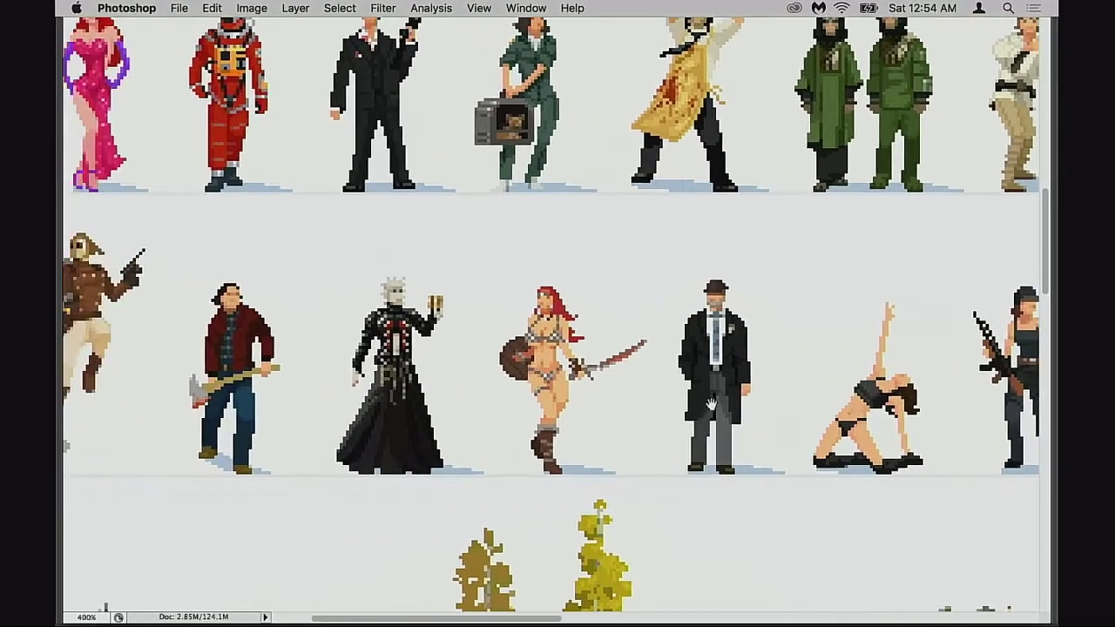
scroll(707, 374, left, 2)
scroll(750, 388, left, 2)
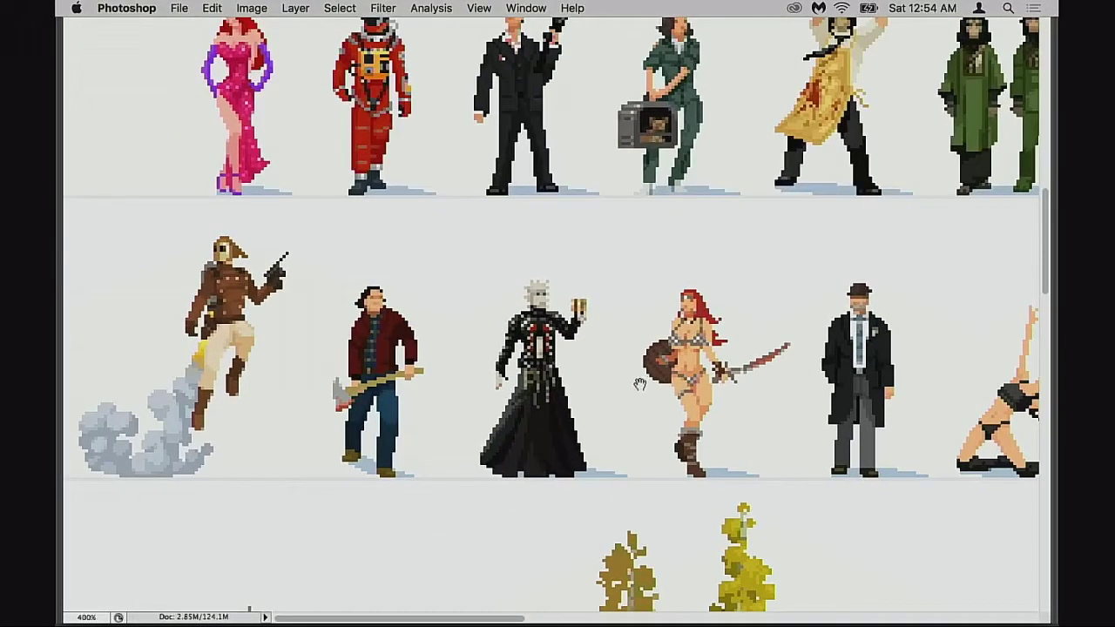
drag(651, 378, 656, 386)
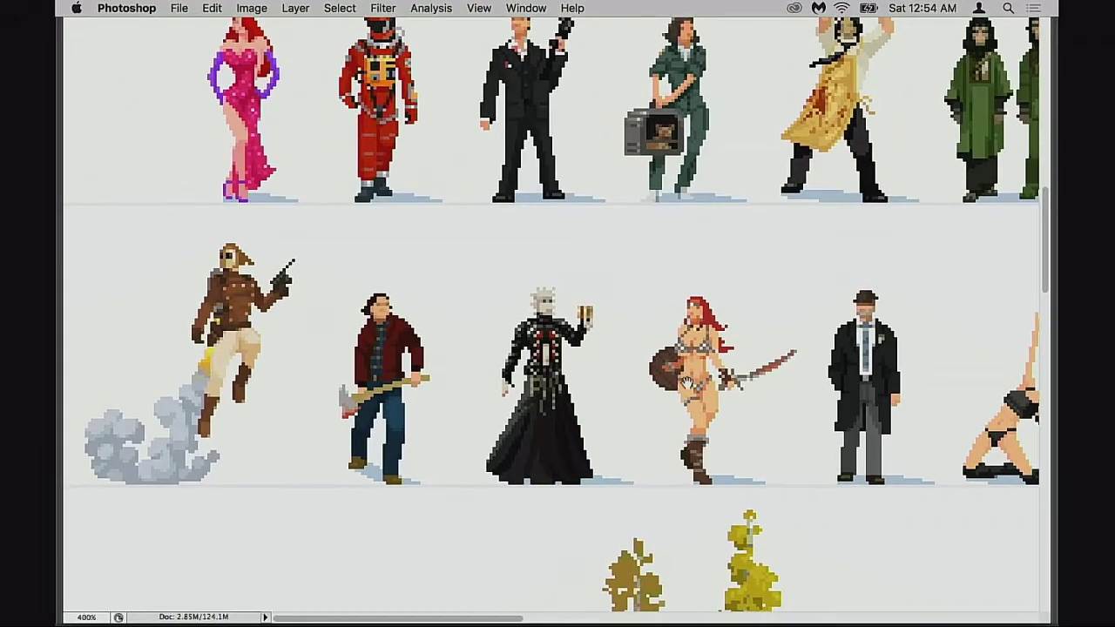
Examine the two rows above the flying man, comparing the woman in the pink dress, the red astronaut, the alien and their neighbours
scroll(688, 384, up, 2)
scroll(541, 387, up, 4)
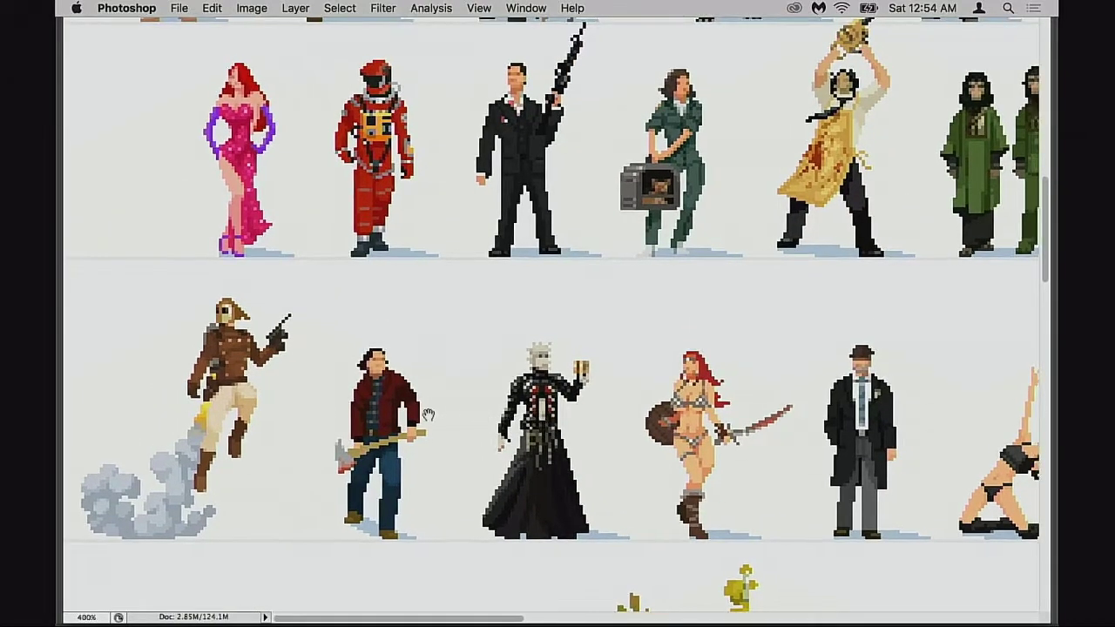
scroll(382, 433, up, 3)
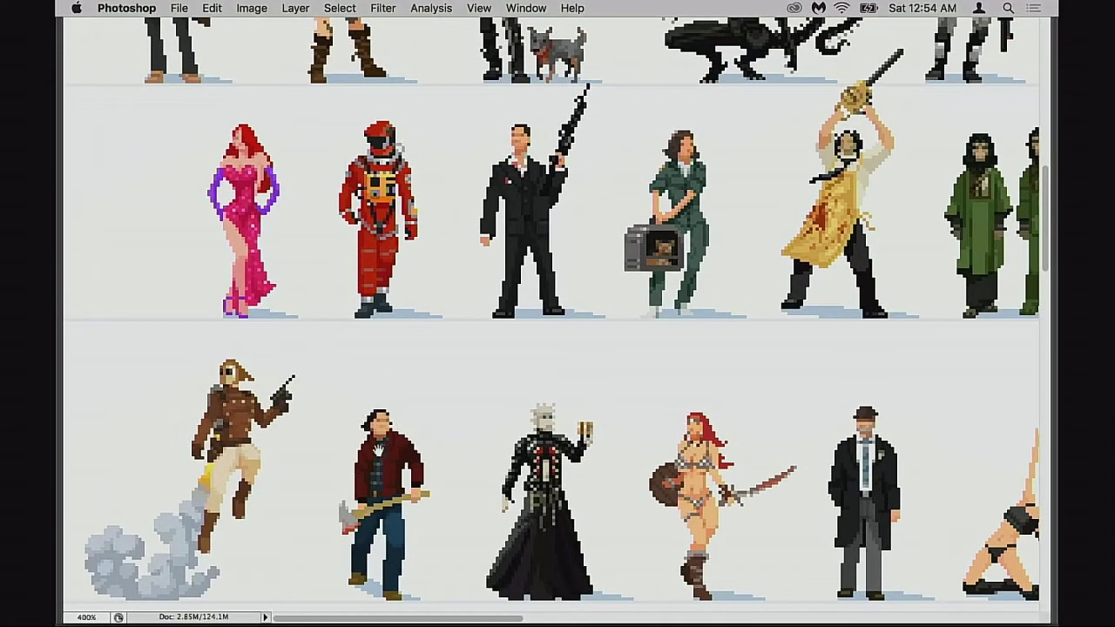
scroll(331, 422, up, 10)
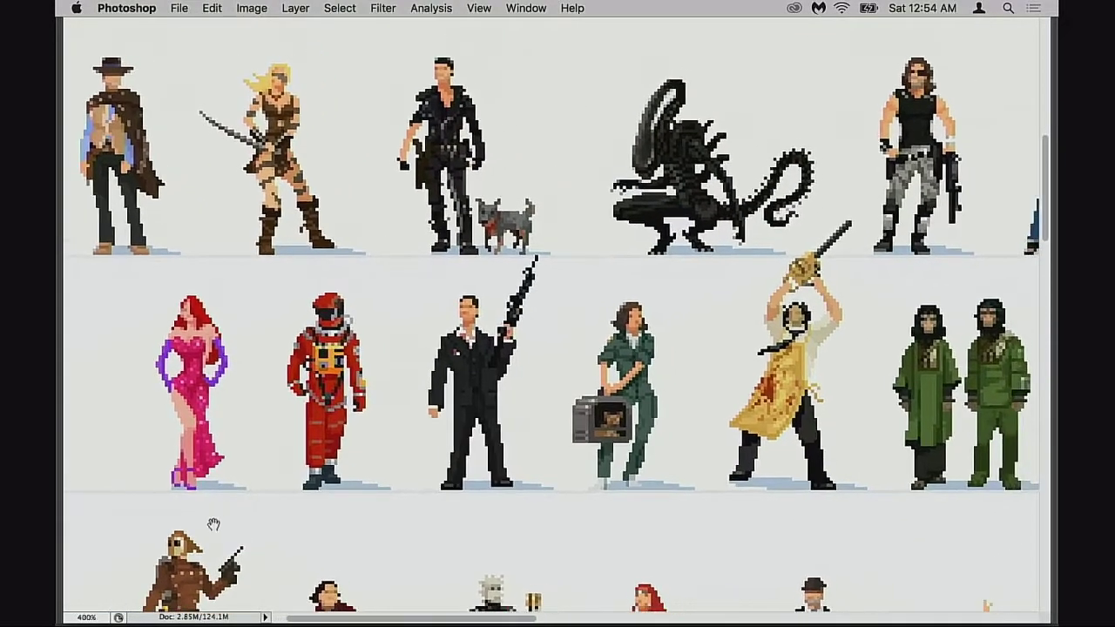
scroll(262, 470, down, 6)
scroll(257, 449, down, 3)
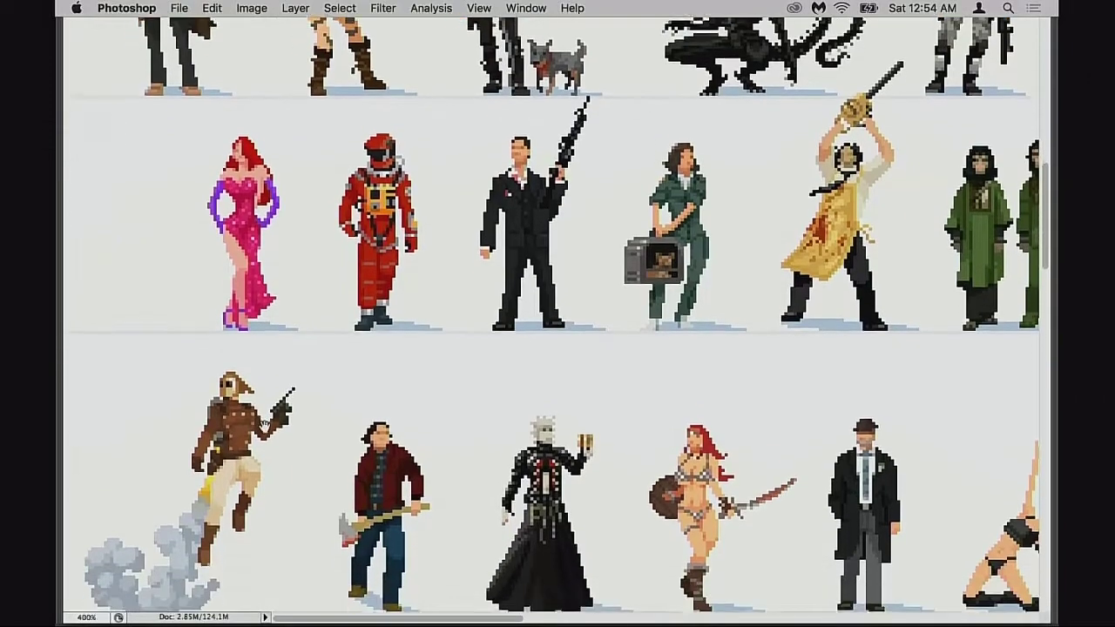
scroll(256, 448, right, 2)
scroll(256, 449, up, 2)
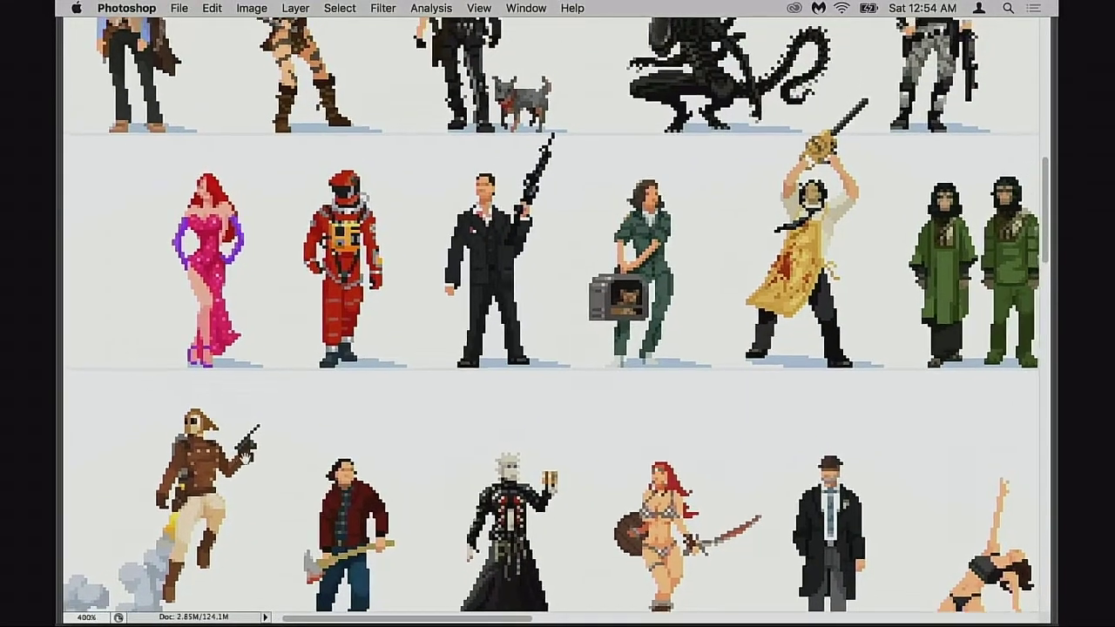
scroll(252, 451, left, 1)
scroll(252, 451, up, 4)
scroll(253, 451, right, 2)
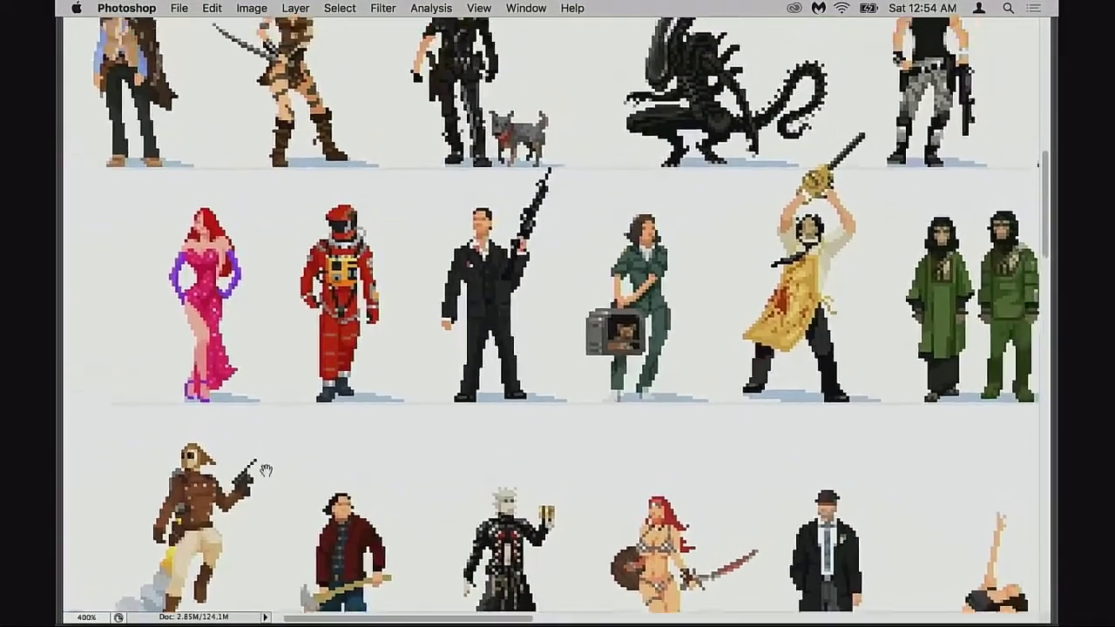
scroll(209, 422, right, 1)
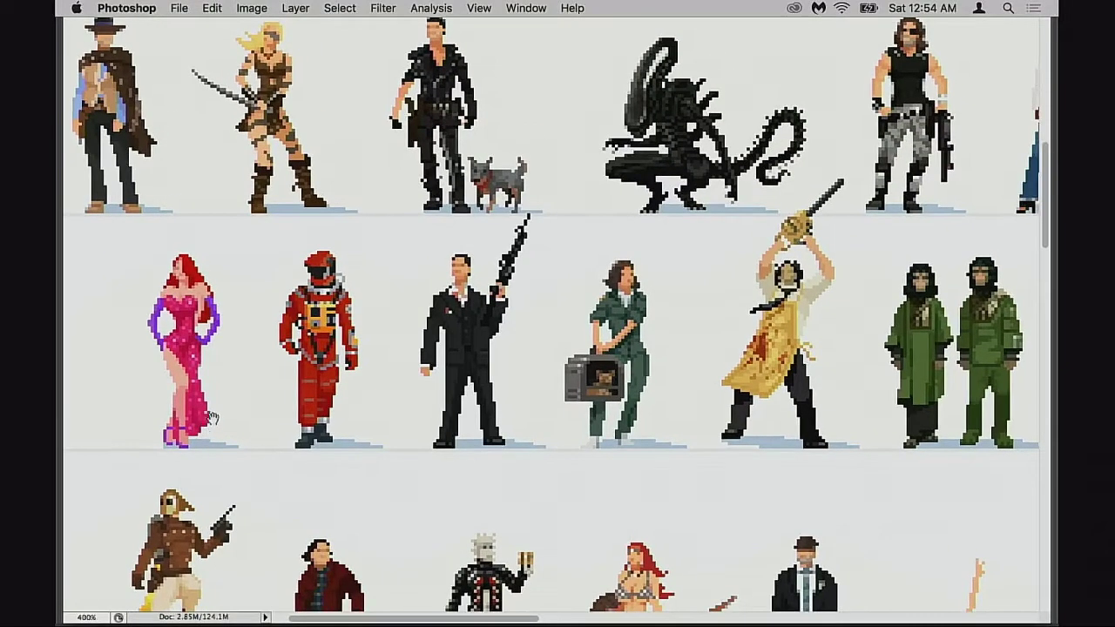
scroll(212, 394, up, 2)
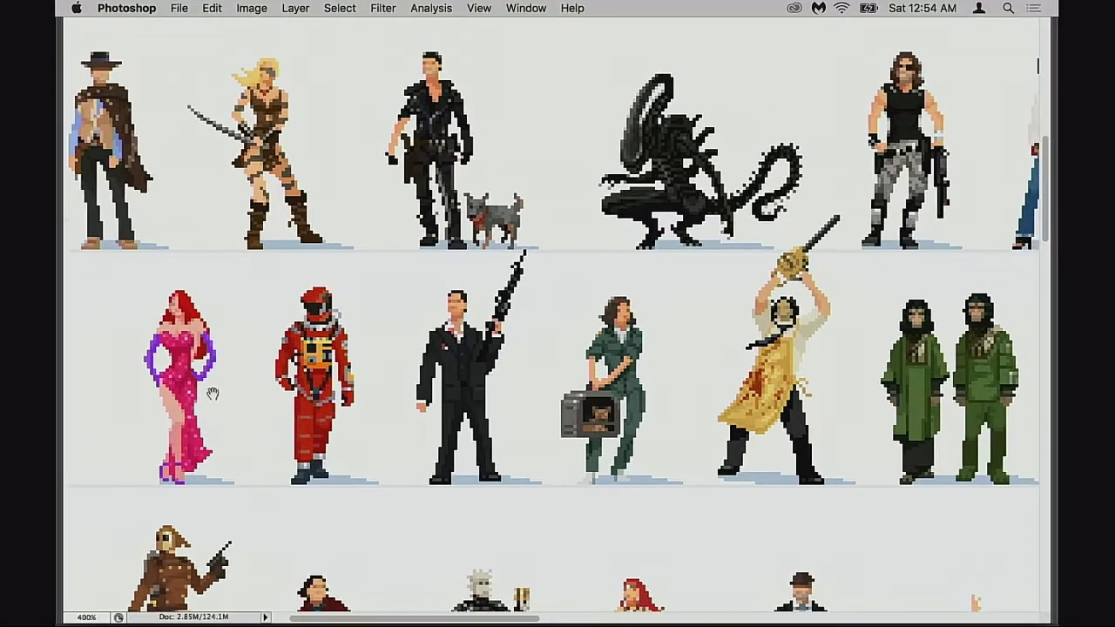
scroll(202, 410, up, 2)
scroll(202, 409, right, 3)
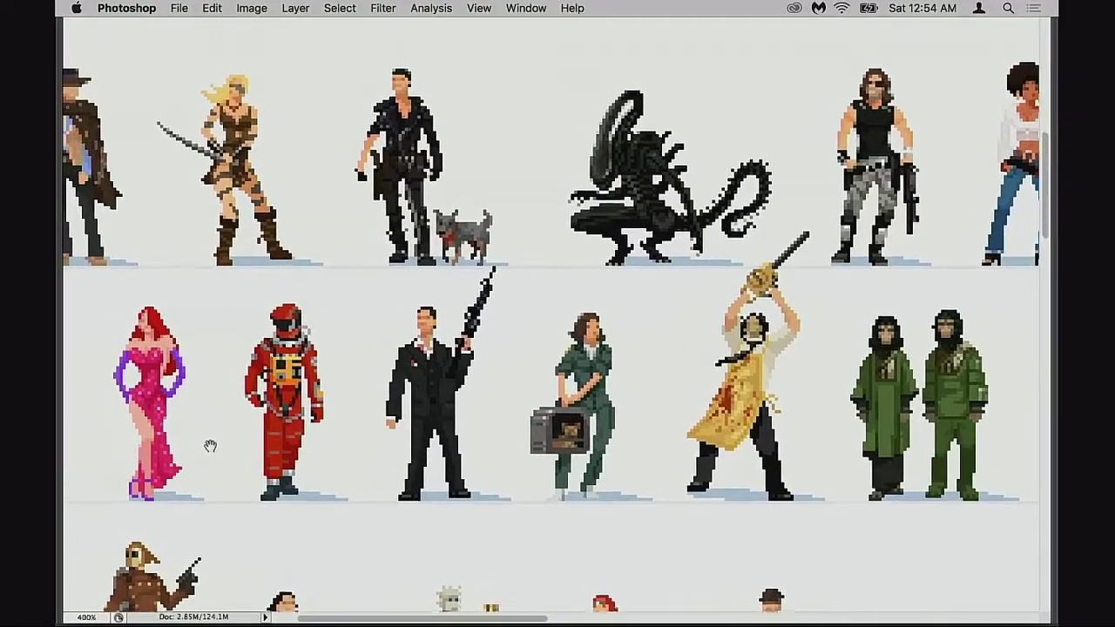
scroll(225, 451, up, 1)
scroll(225, 451, right, 1)
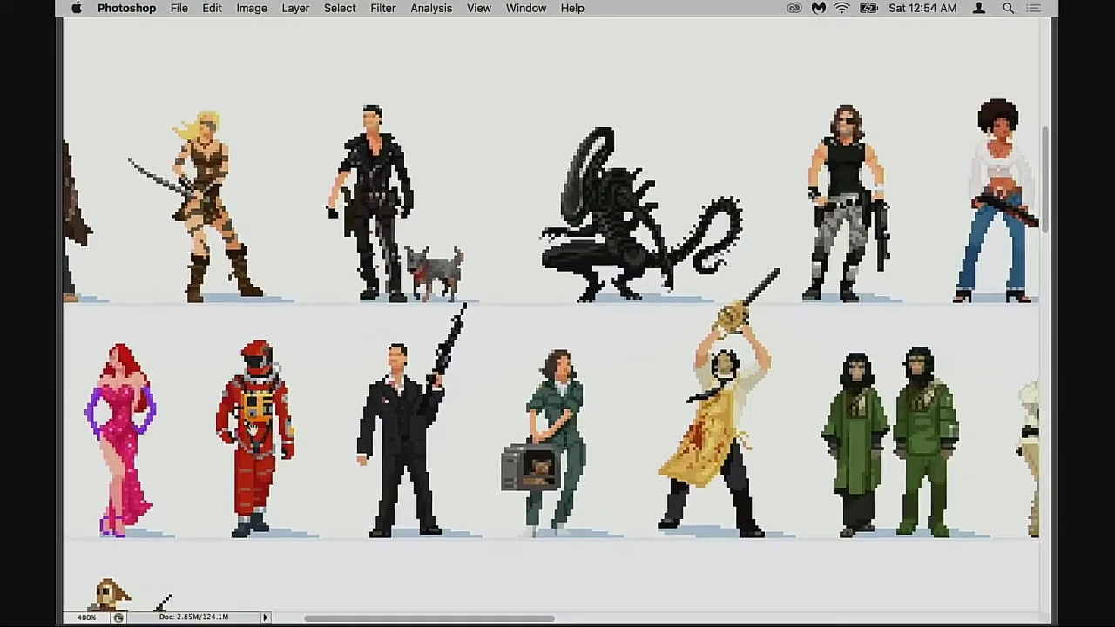
Examine the upper two rows from the man with the dog and the alien across to the woman with the pig
scroll(288, 457, right, 1)
scroll(286, 444, right, 1)
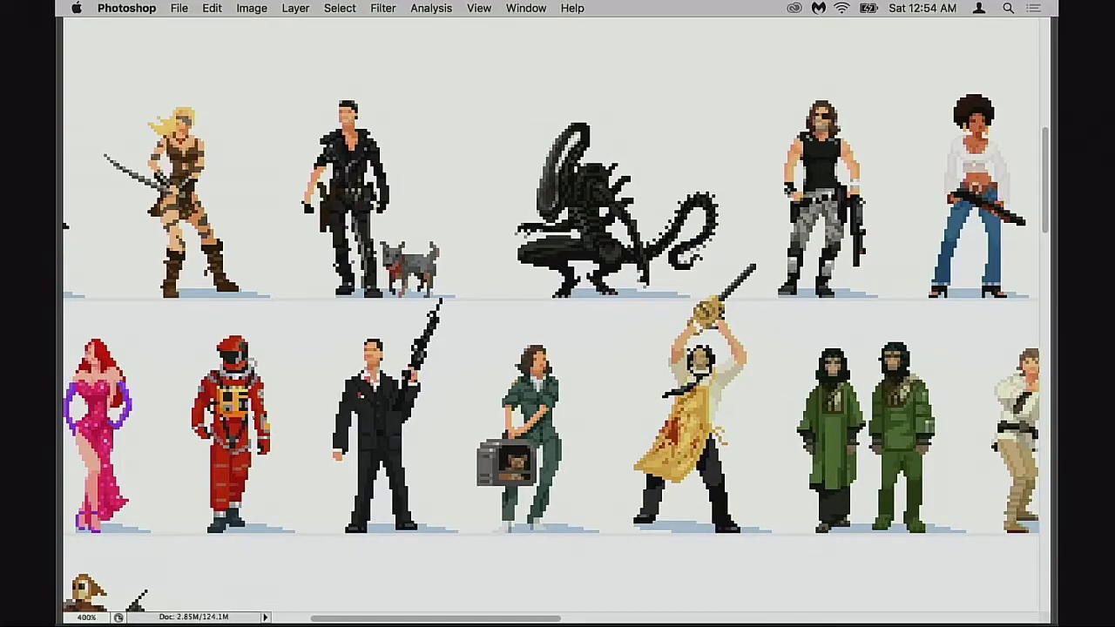
scroll(303, 438, right, 3)
scroll(300, 444, right, 2)
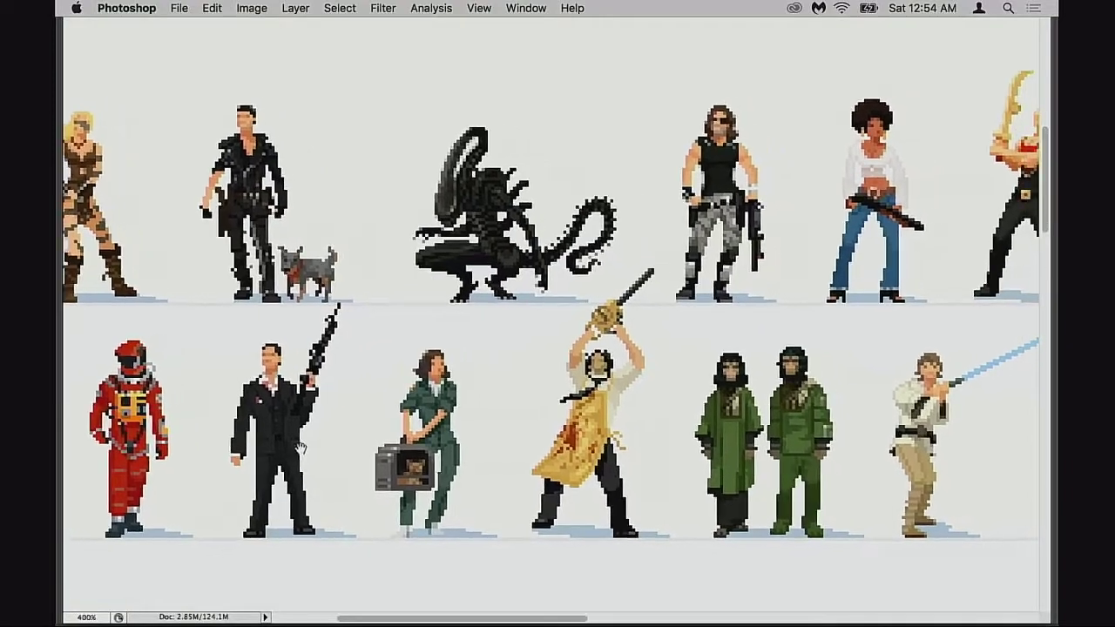
scroll(323, 447, down, 1)
scroll(313, 439, right, 1)
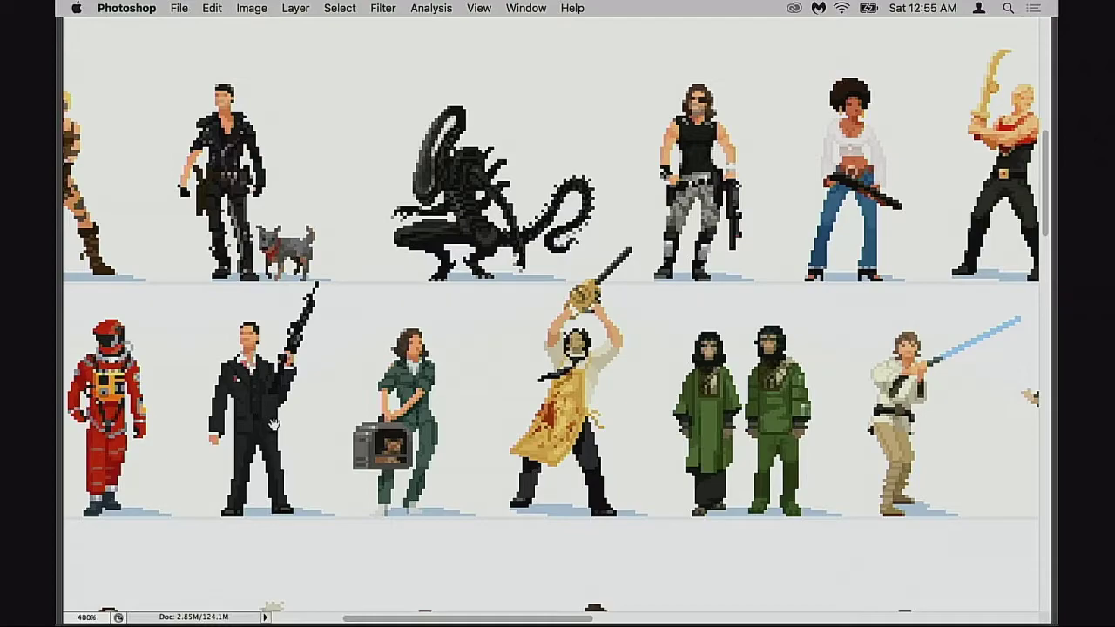
scroll(273, 424, up, 3)
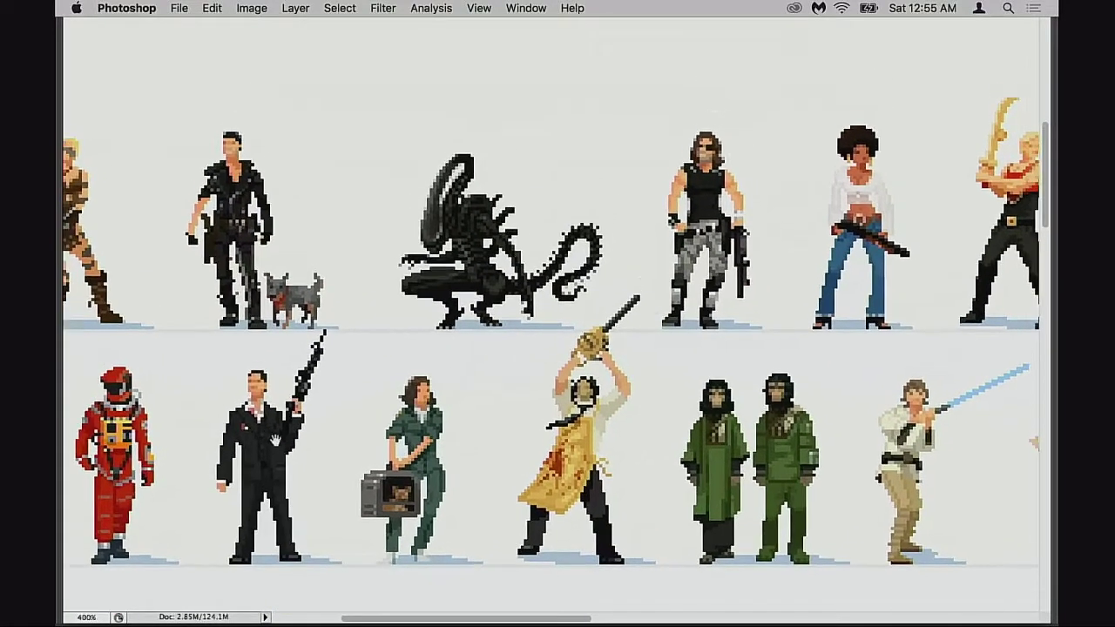
scroll(276, 442, right, 6)
scroll(276, 442, down, 2)
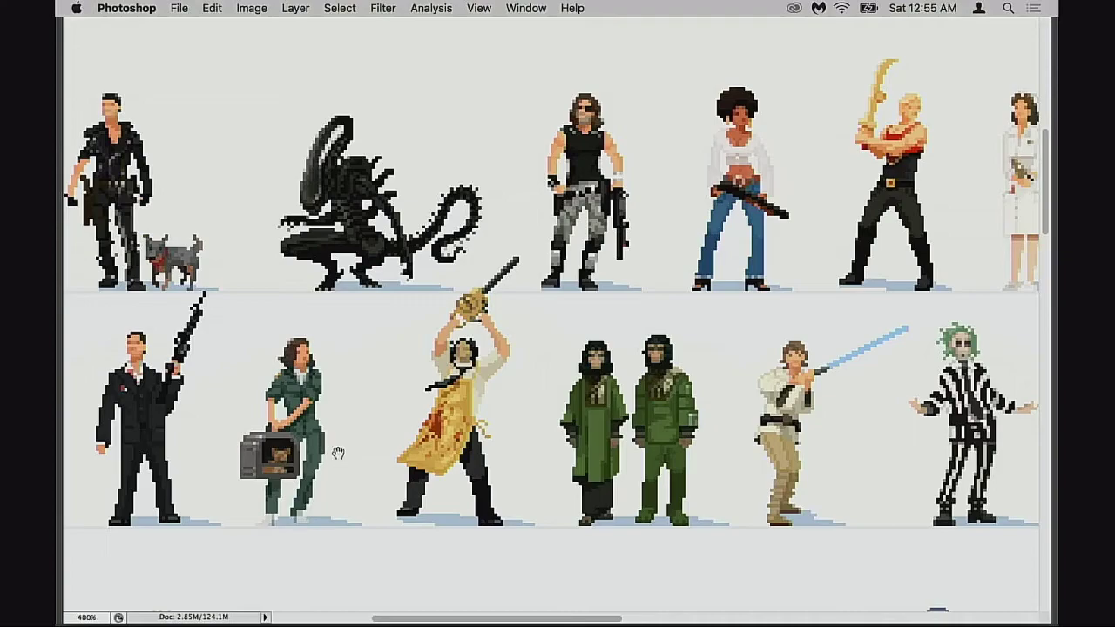
scroll(305, 461, right, 6)
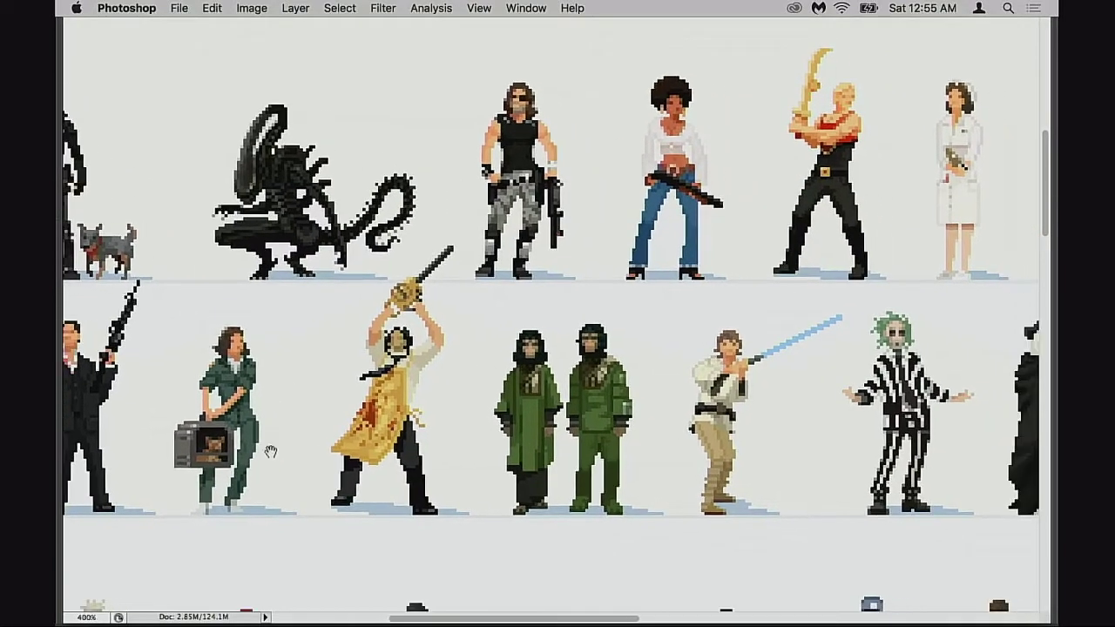
scroll(301, 449, down, 1)
scroll(331, 449, up, 1)
scroll(331, 448, right, 7)
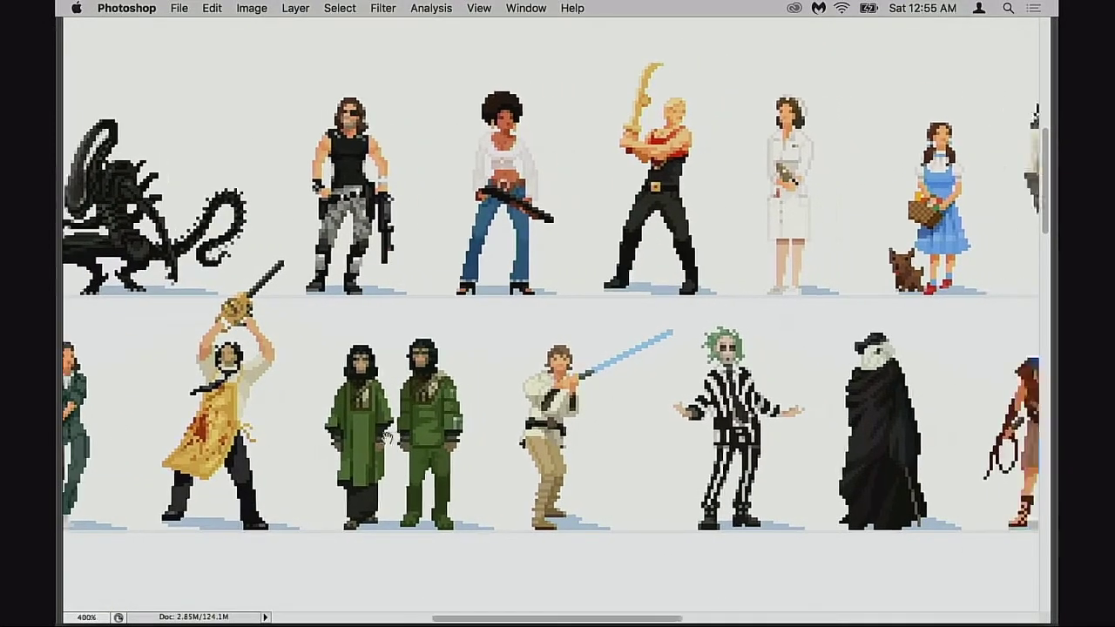
scroll(405, 444, right, 5)
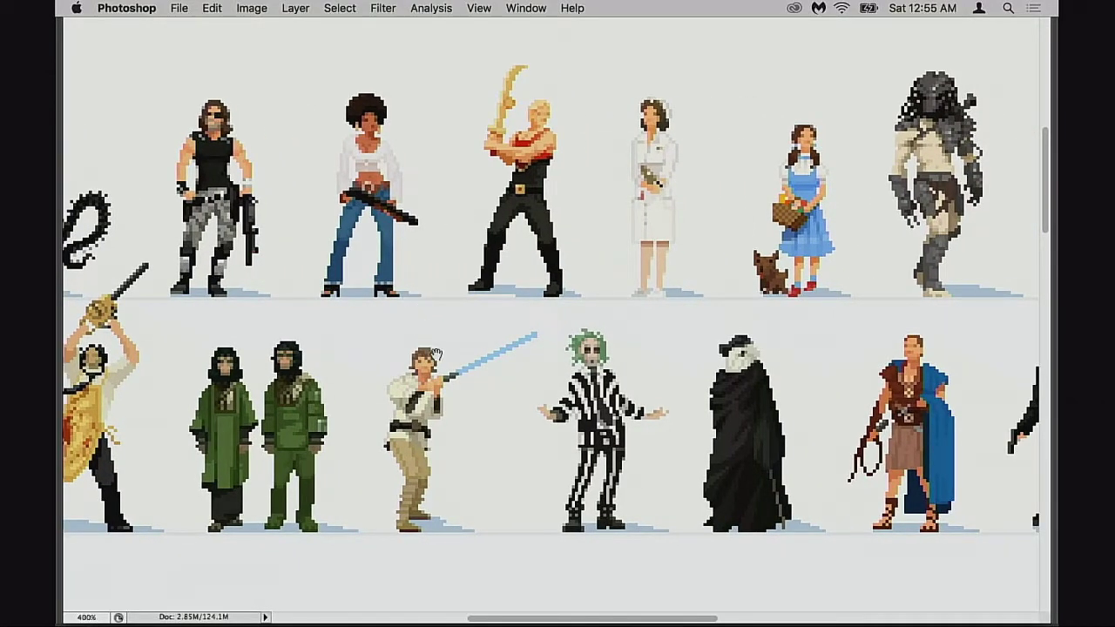
scroll(437, 354, right, 4)
scroll(409, 418, up, 1)
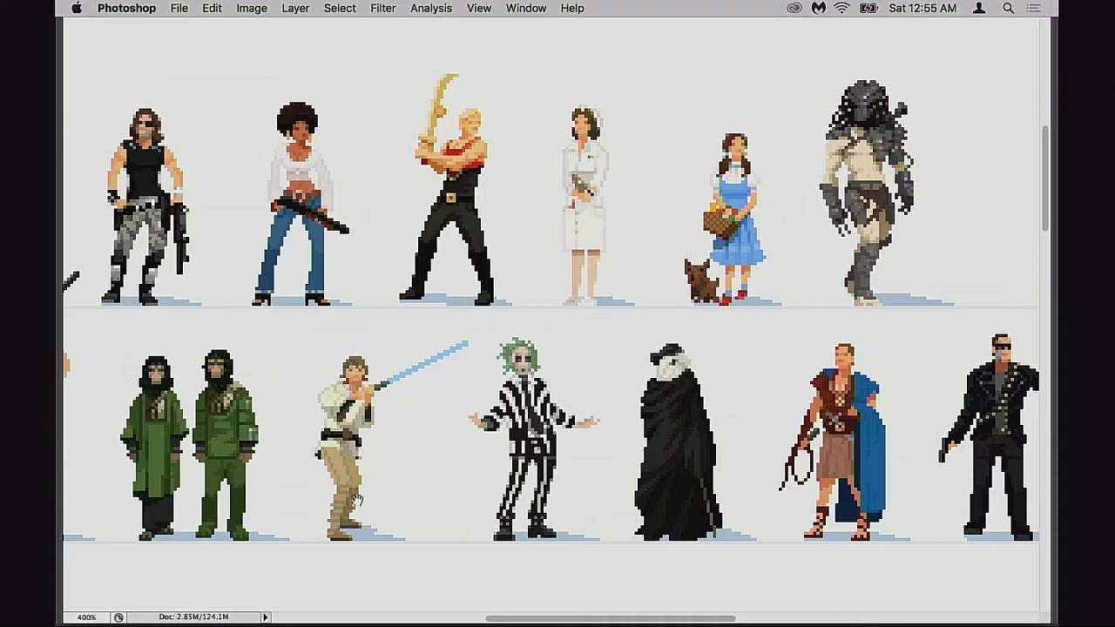
scroll(357, 498, right, 9)
scroll(354, 468, up, 1)
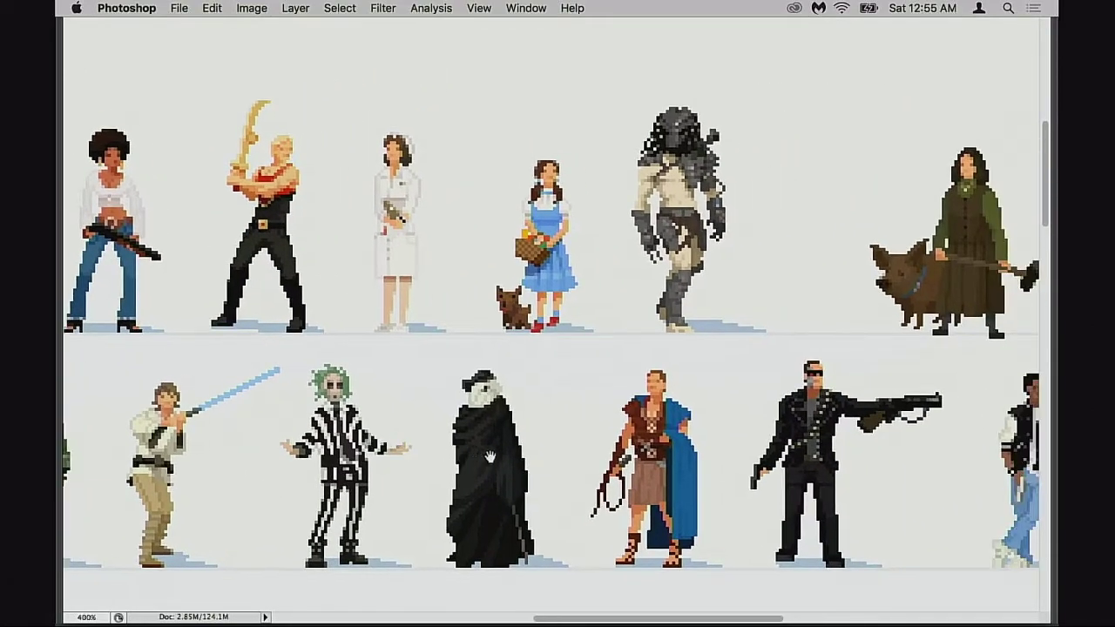
scroll(470, 459, right, 6)
scroll(470, 458, down, 1)
scroll(418, 466, right, 5)
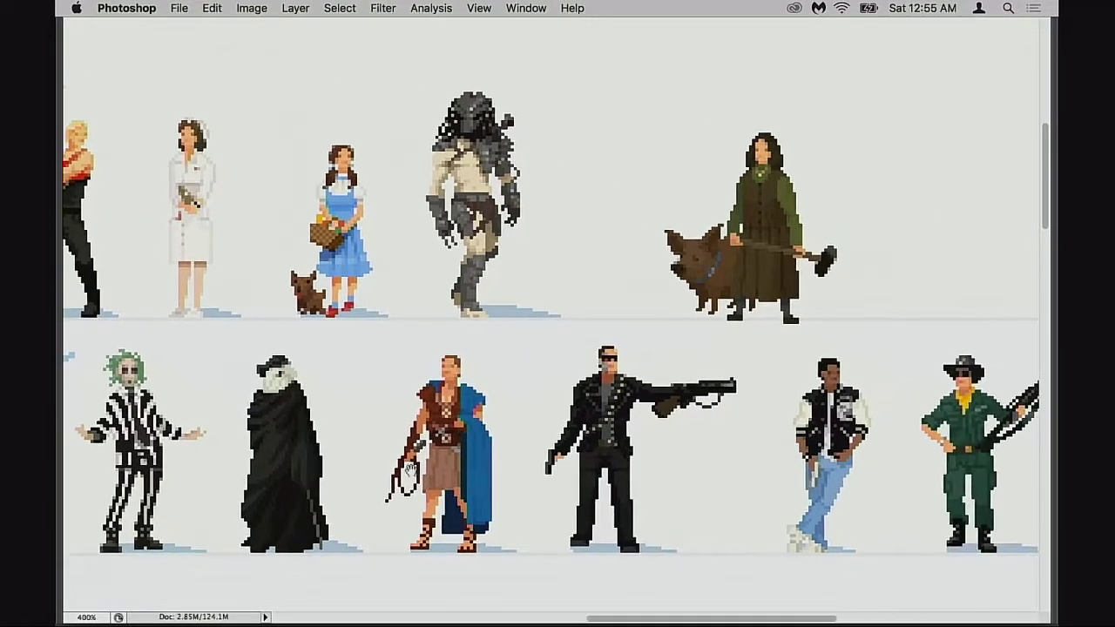
Examine the character row below the woman and pig, from the gunman in the black jacket to the metal robot
scroll(407, 468, right, 12)
scroll(407, 468, up, 1)
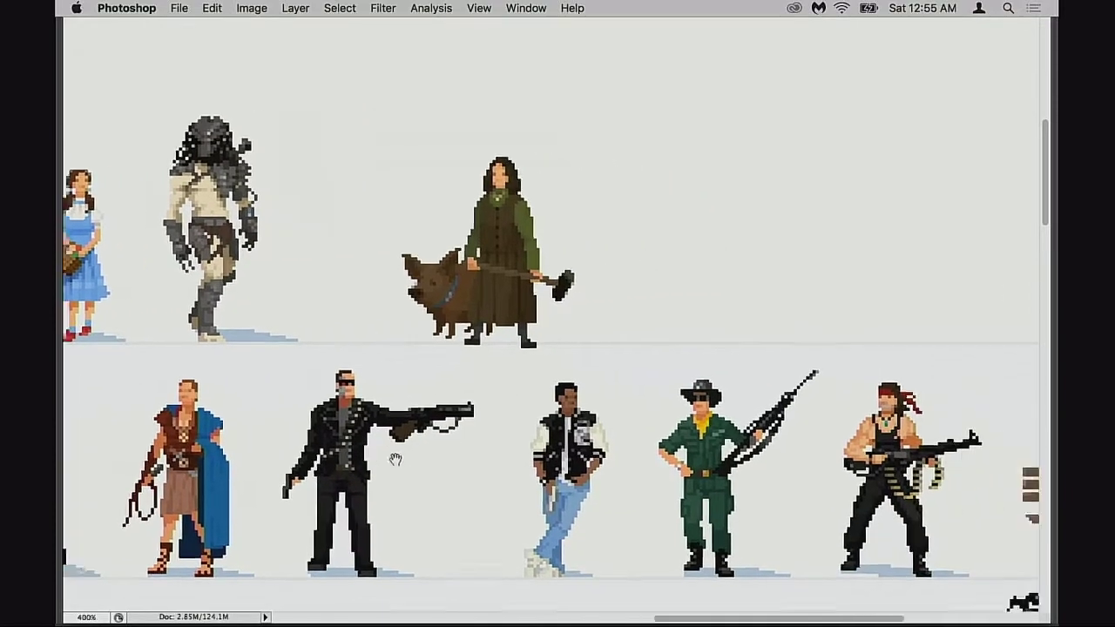
scroll(395, 459, right, 8)
scroll(461, 442, down, 1)
scroll(461, 443, right, 4)
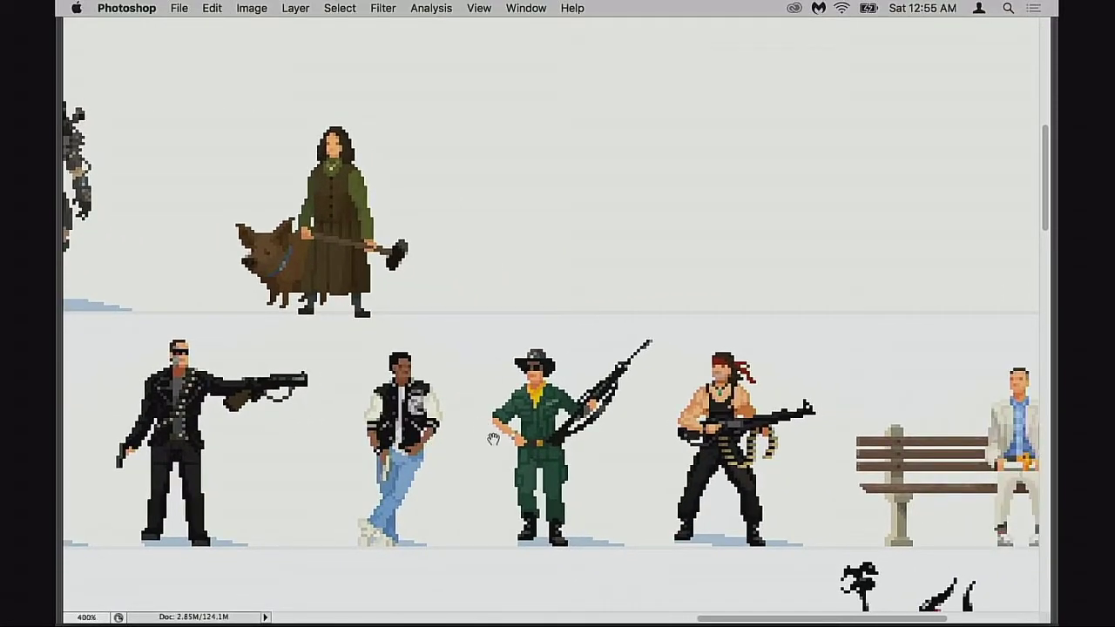
scroll(461, 451, right, 2)
scroll(467, 451, right, 4)
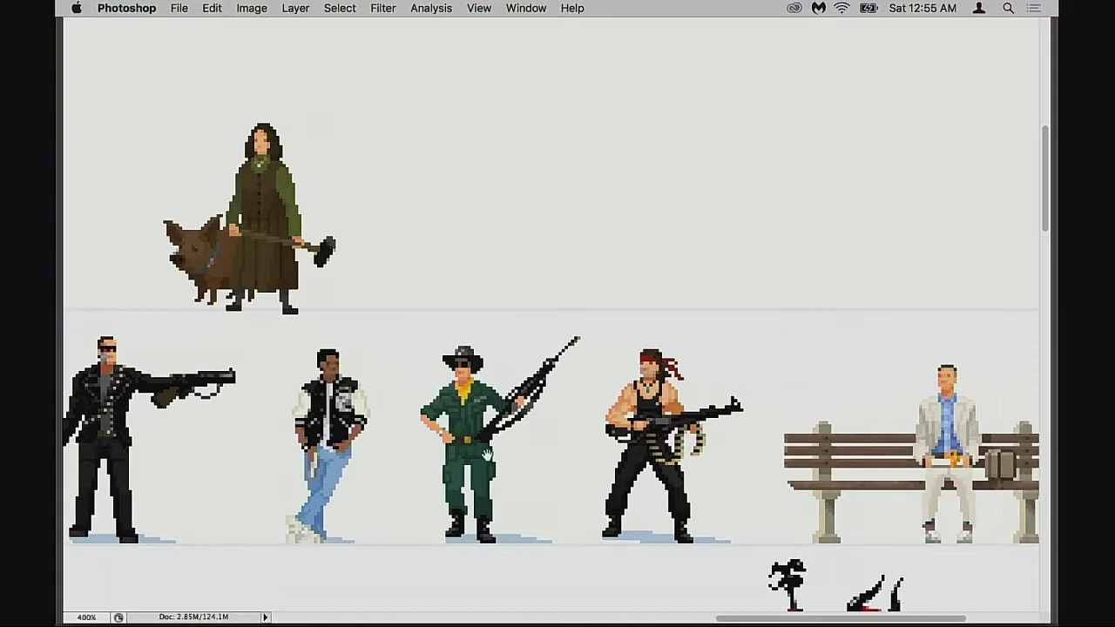
scroll(487, 461, right, 2)
scroll(492, 459, right, 4)
scroll(500, 457, down, 1)
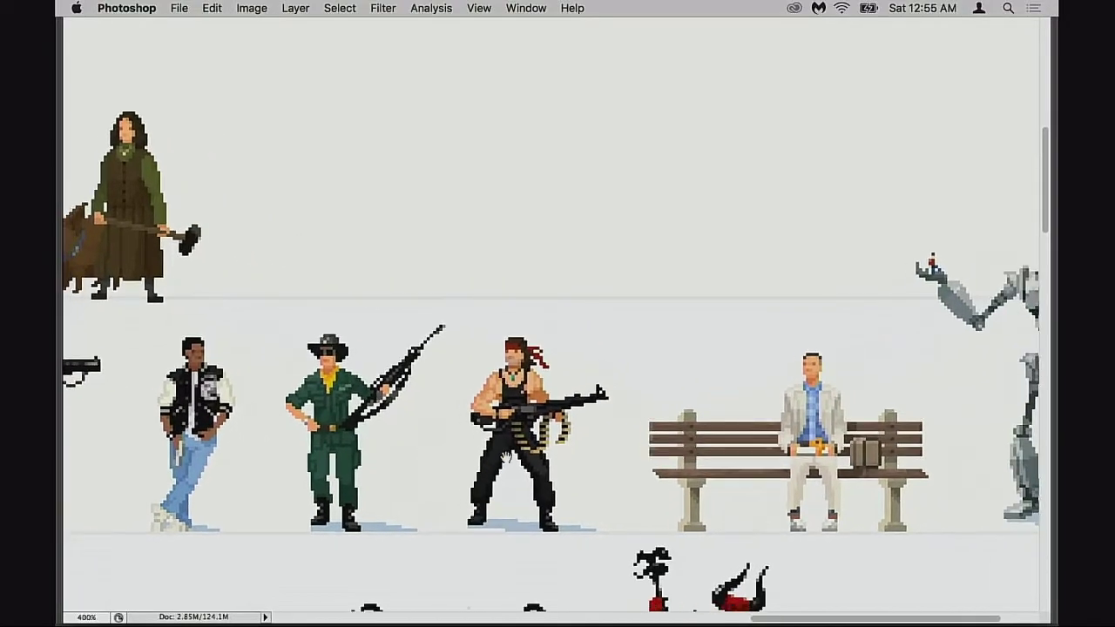
scroll(575, 440, right, 7)
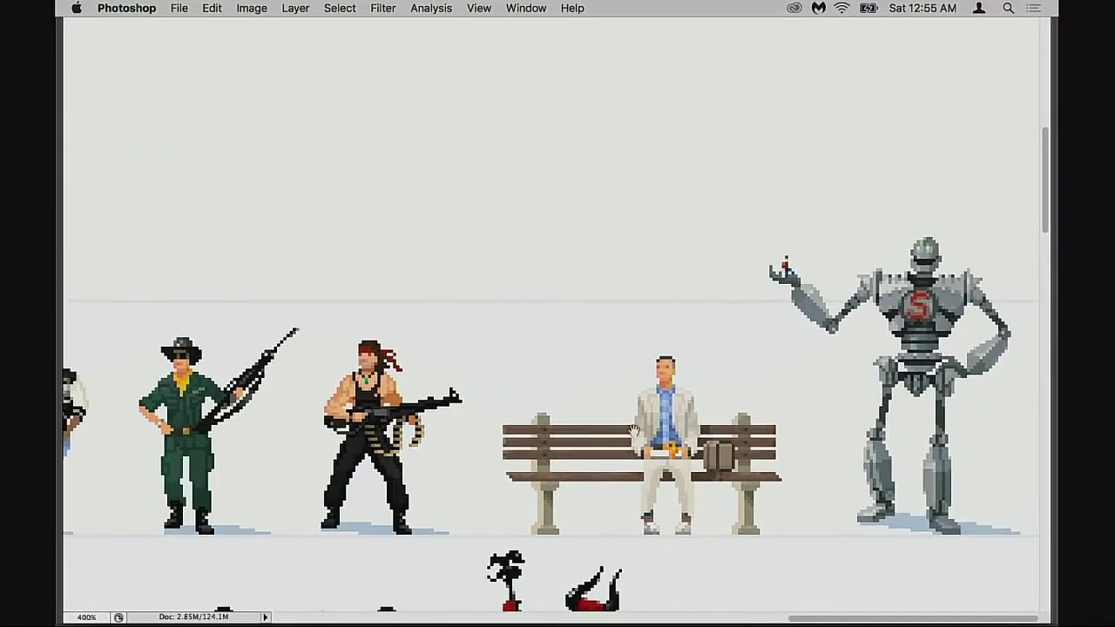
scroll(683, 415, down, 1)
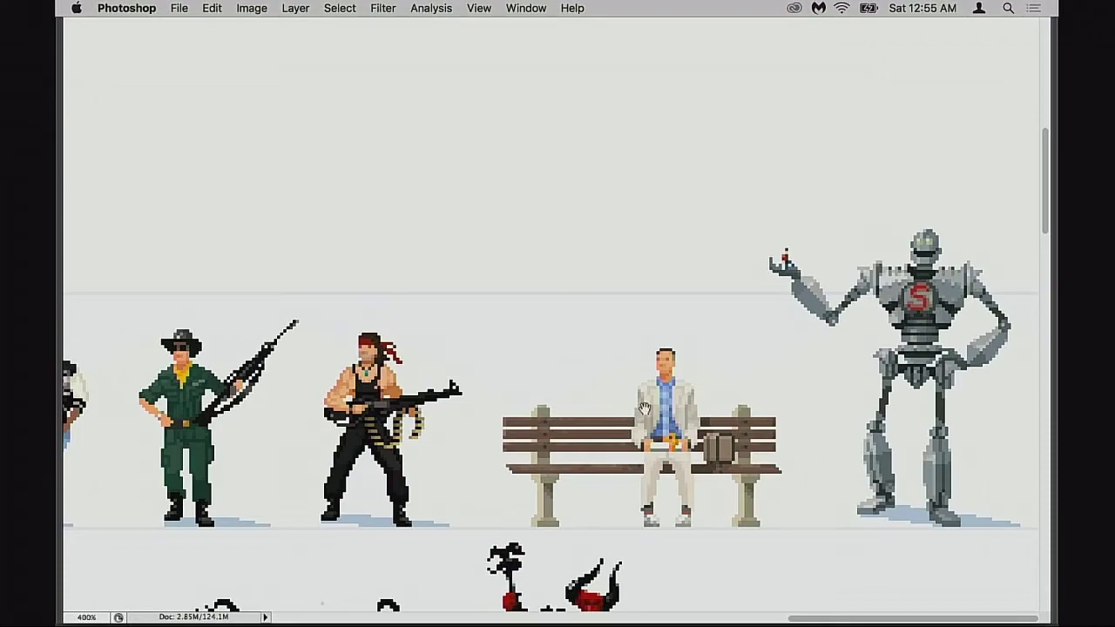
Examine the upper two rows back from the robot to the man in the poncho and the woman in the pink dress
scroll(610, 427, up, 4)
scroll(539, 401, left, 20)
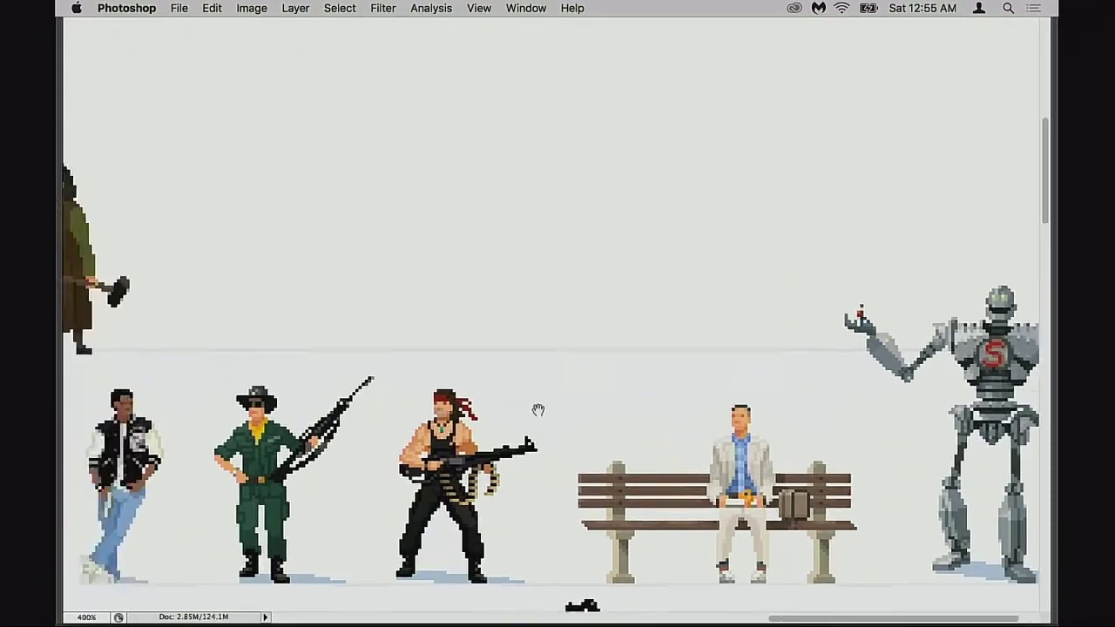
scroll(545, 389, left, 20)
scroll(545, 390, up, 5)
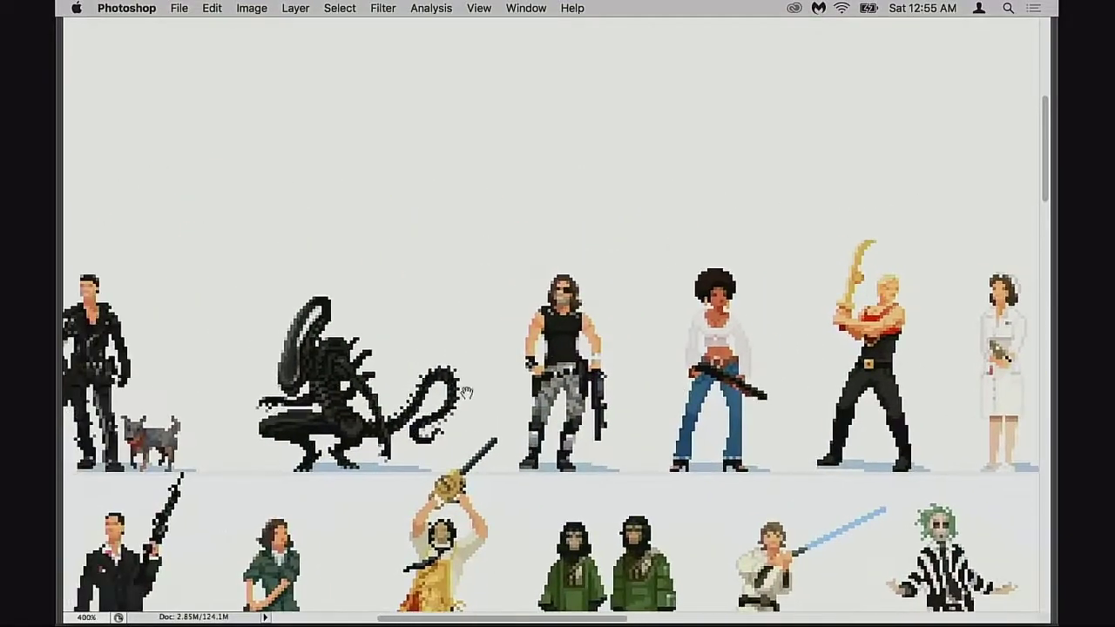
scroll(522, 379, left, 2)
scroll(522, 379, up, 1)
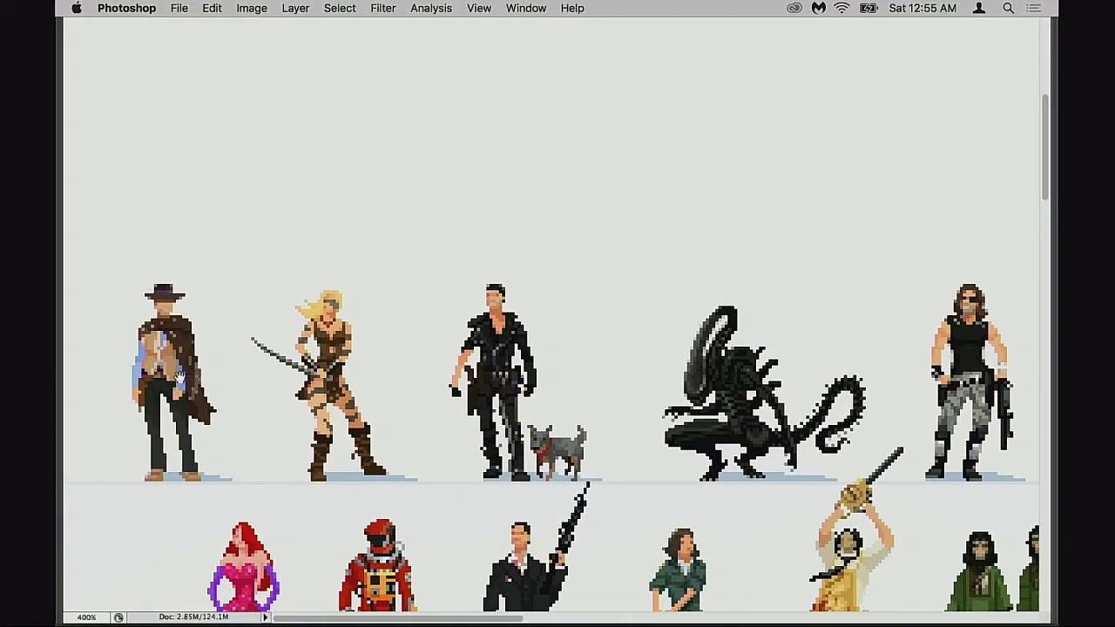
scroll(301, 396, down, 4)
scroll(300, 396, right, 2)
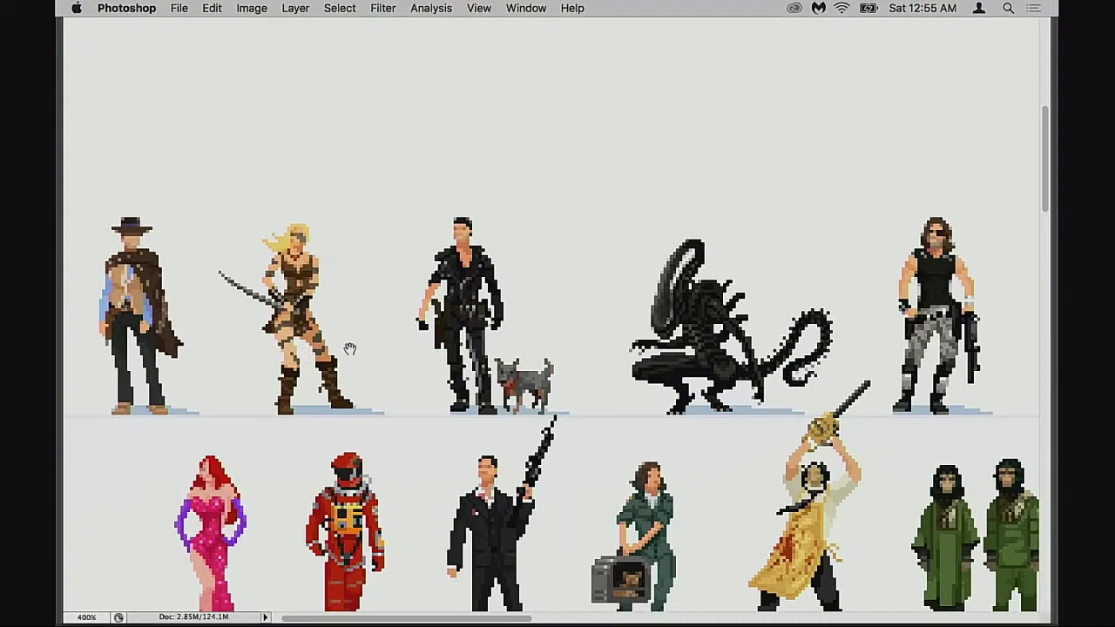
Examine the upper row from the man with the dog across to the nurse and the girl in the blue dress
scroll(366, 374, right, 5)
scroll(348, 384, right, 6)
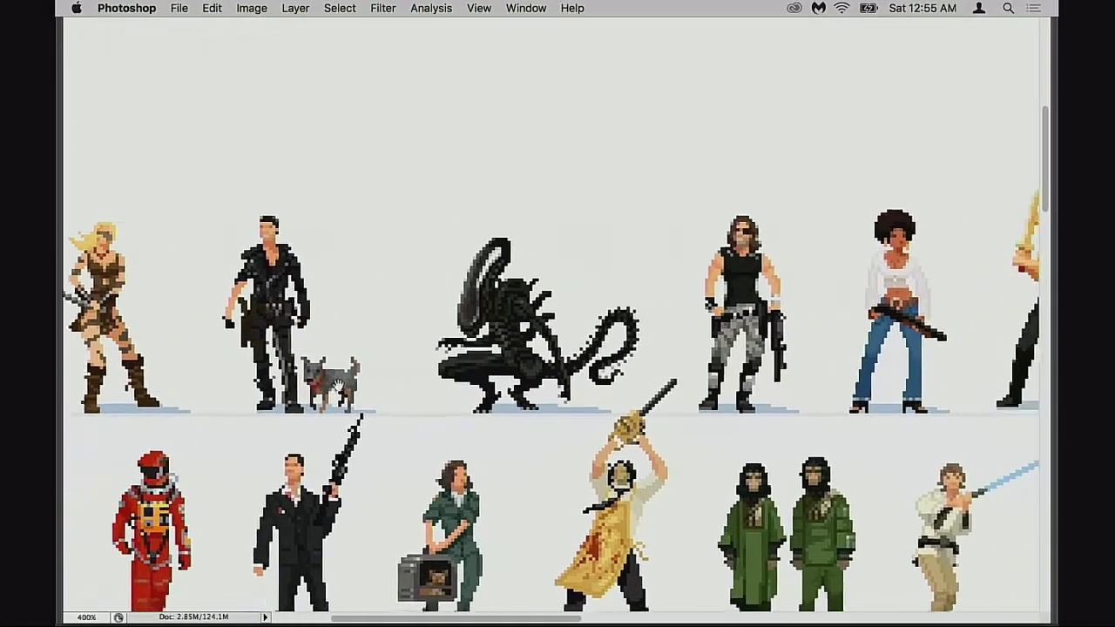
scroll(357, 387, right, 3)
scroll(457, 377, right, 4)
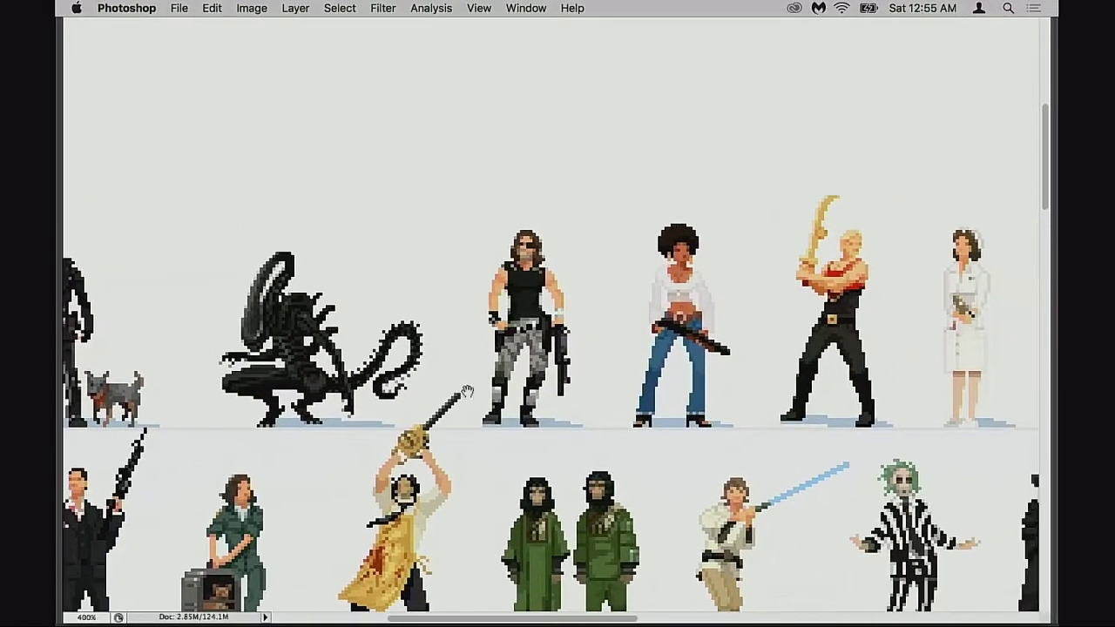
scroll(461, 394, right, 2)
scroll(445, 312, right, 2)
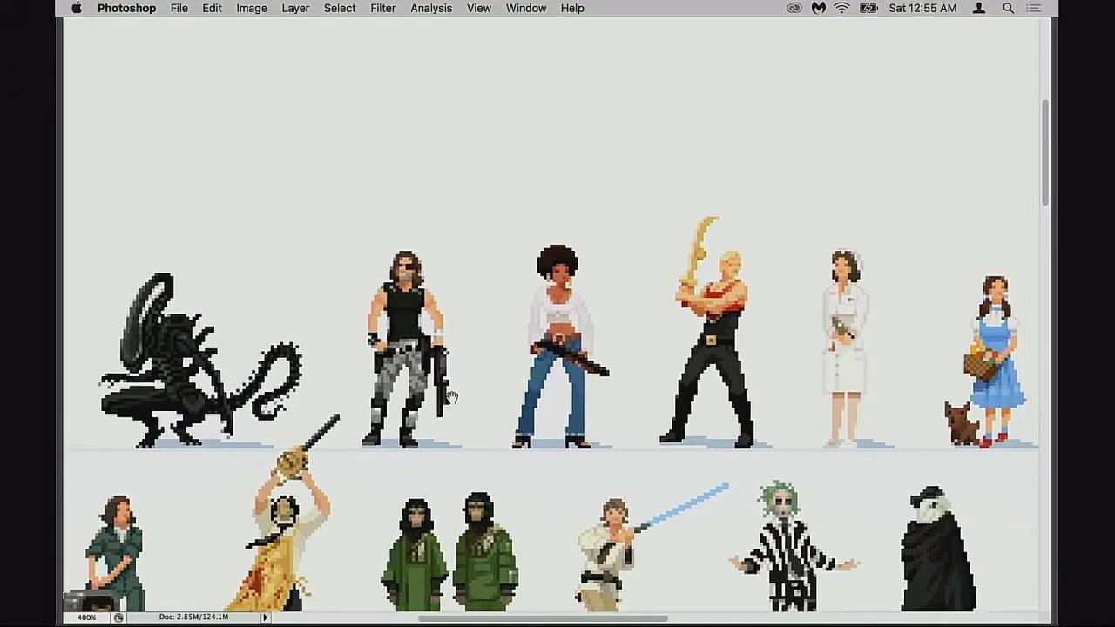
scroll(389, 408, right, 3)
scroll(383, 405, right, 5)
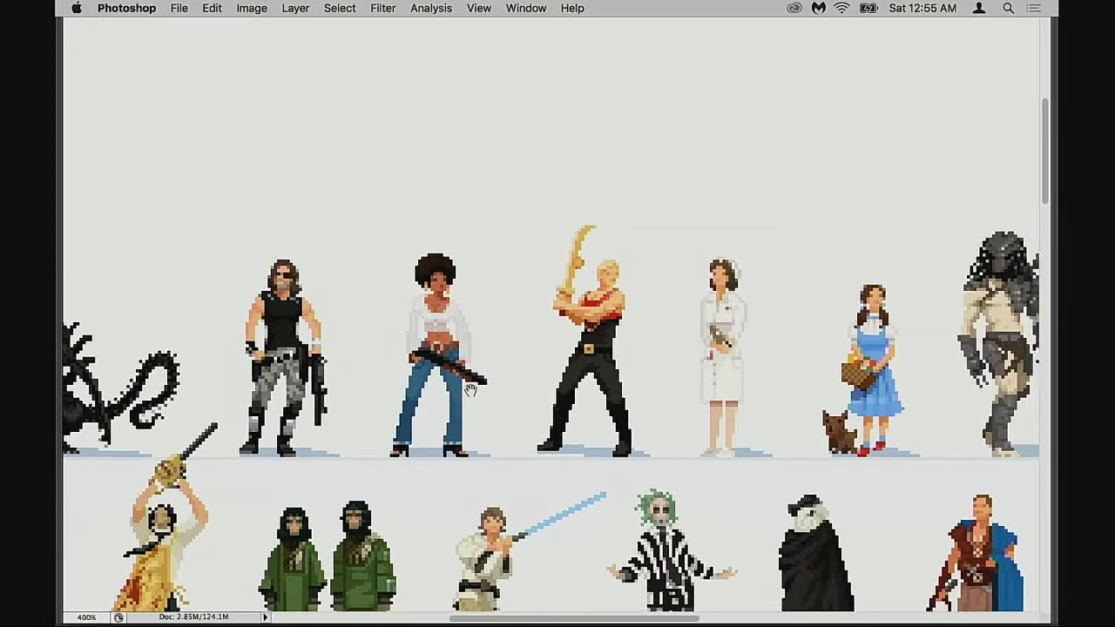
Compare the woman with the pig against the nurse, the girl in the blue dress and the masked creature beside her
scroll(365, 401, right, 3)
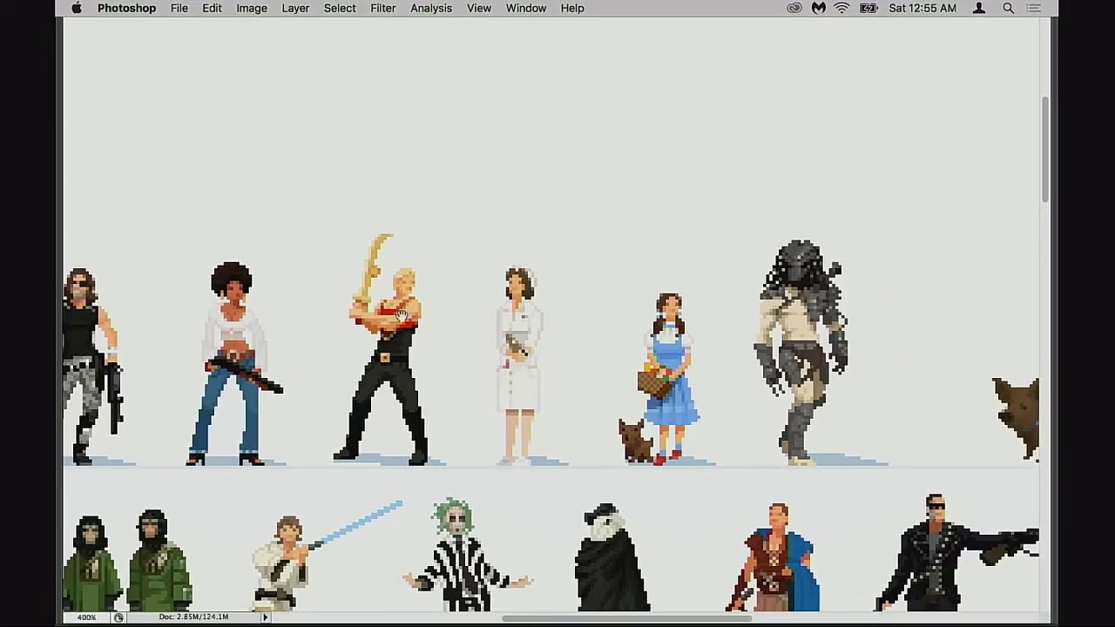
scroll(436, 396, right, 4)
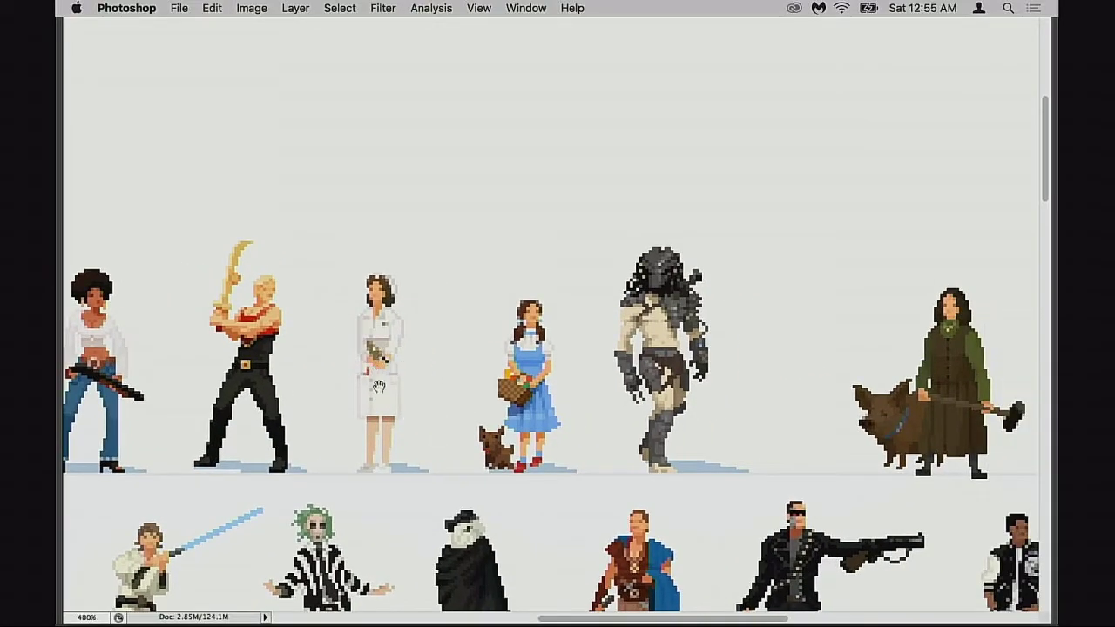
scroll(383, 410, right, 2)
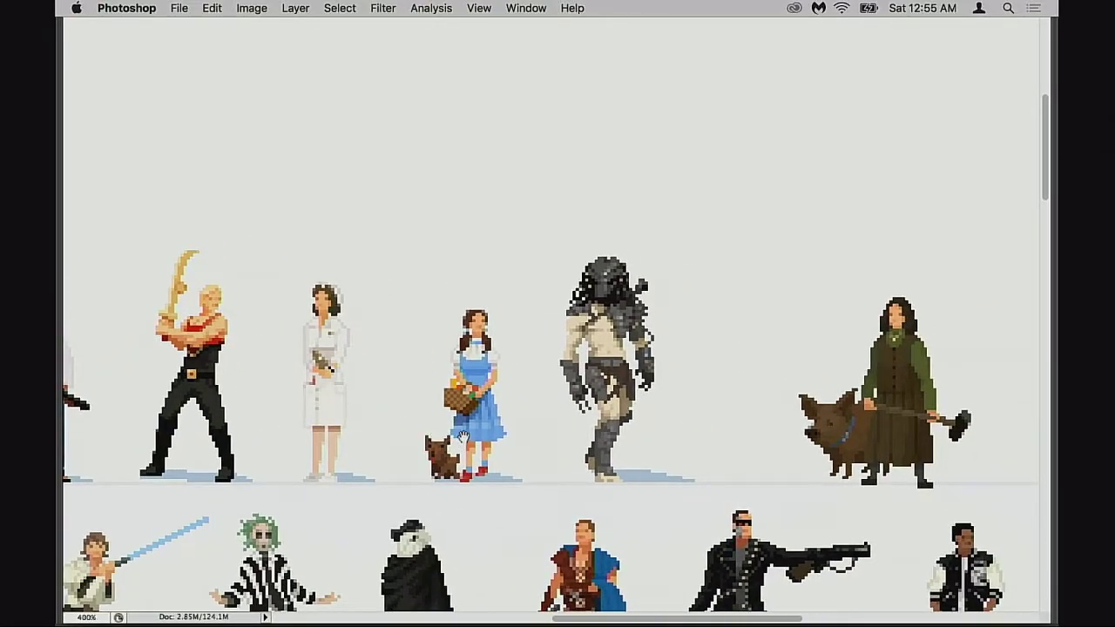
scroll(462, 435, right, 1)
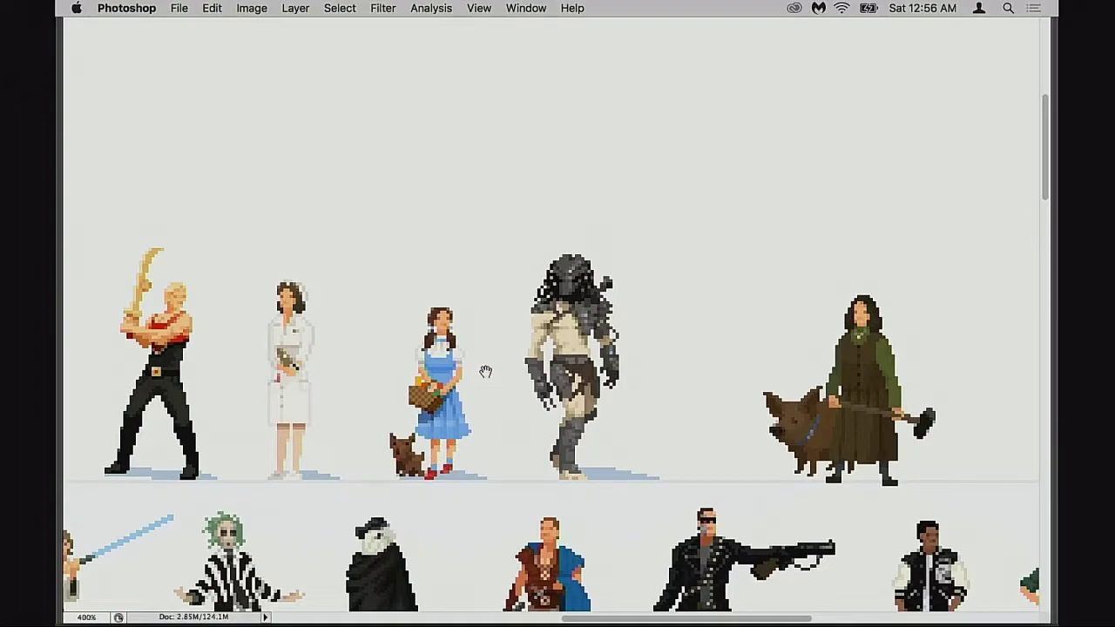
scroll(494, 423, right, 6)
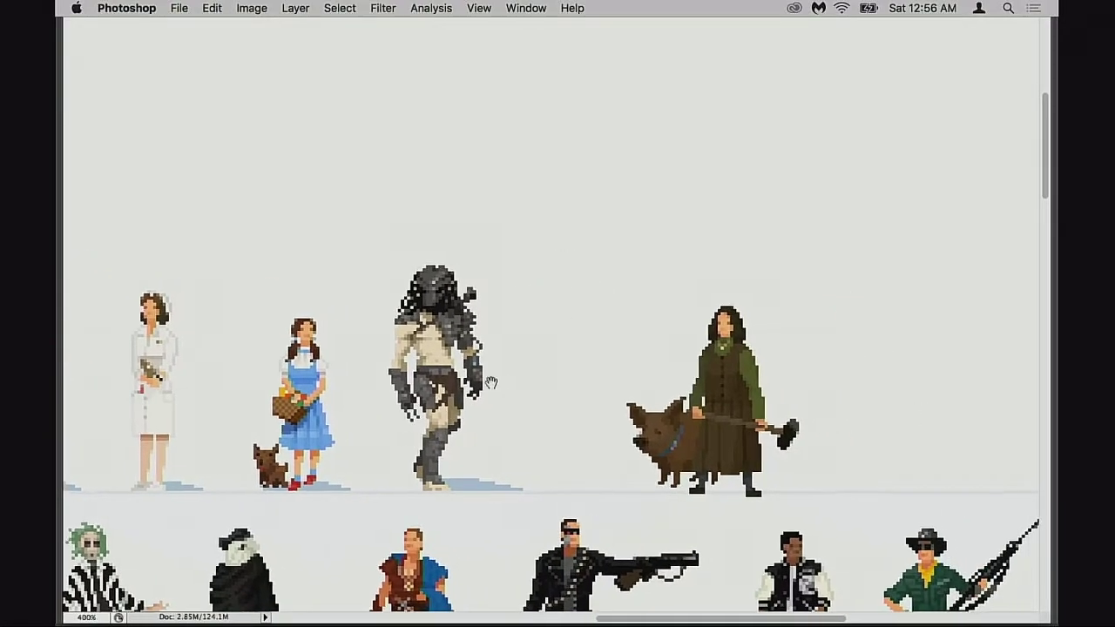
scroll(610, 386, down, 2)
scroll(611, 386, left, 1)
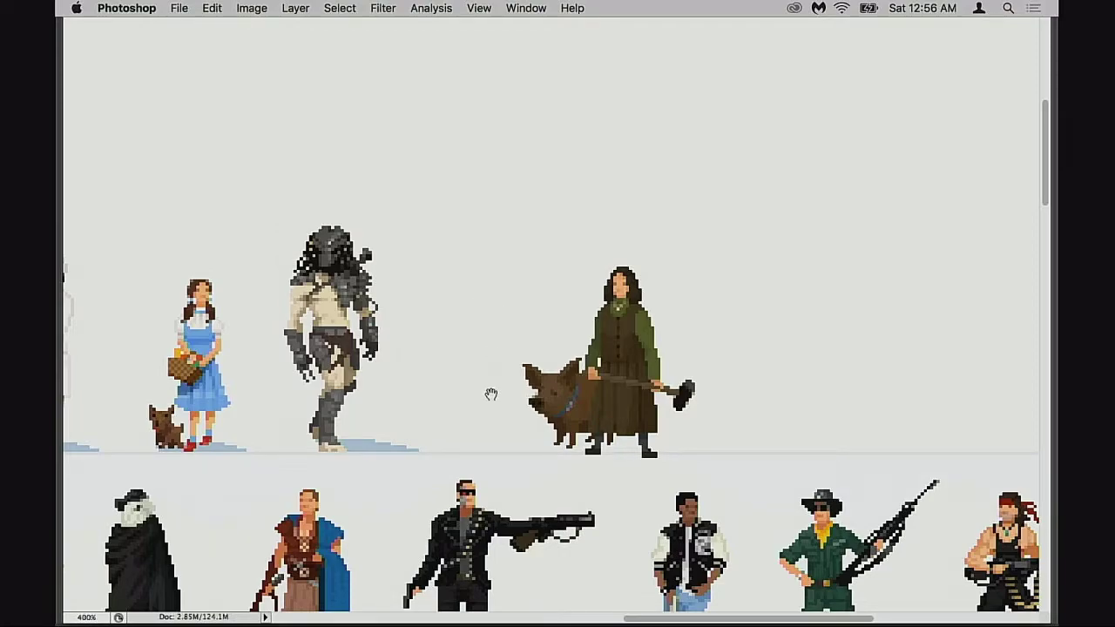
Review the sheet at 300% down to the isometric tiles and view the hospital and prison tiles at 400%
scroll(490, 394, down, 4)
scroll(491, 394, left, 3)
key(super+minus)
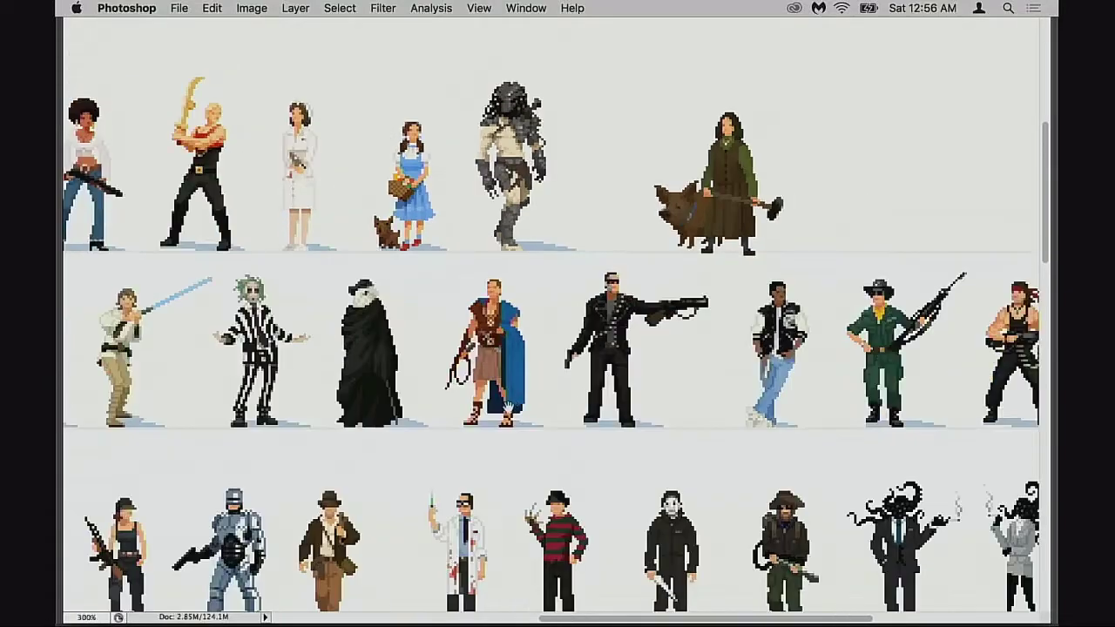
scroll(508, 405, down, 15)
scroll(508, 405, left, 10)
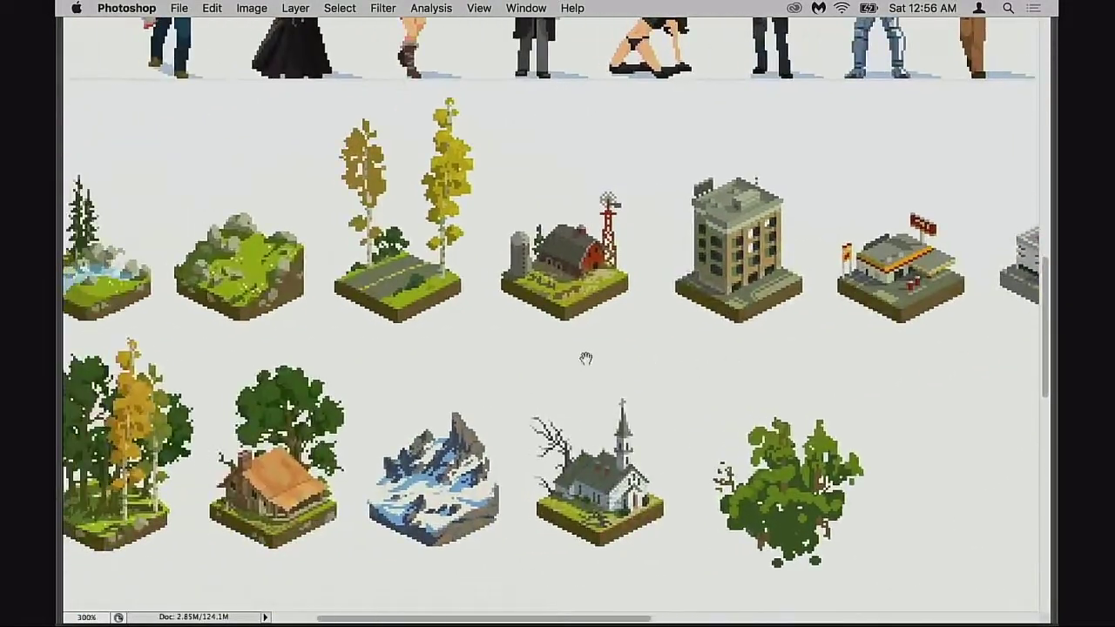
scroll(530, 366, right, 10)
key(super+plus)
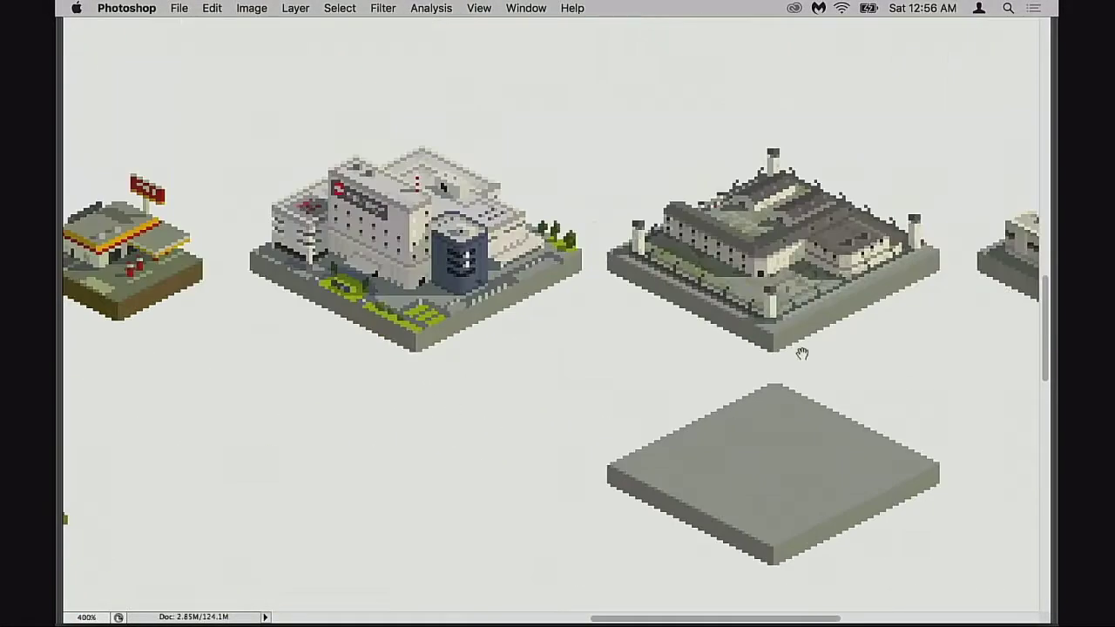
Examine the large isometric building tiles, comparing the hospital, the walled prison and the train station
drag(802, 354, 522, 400)
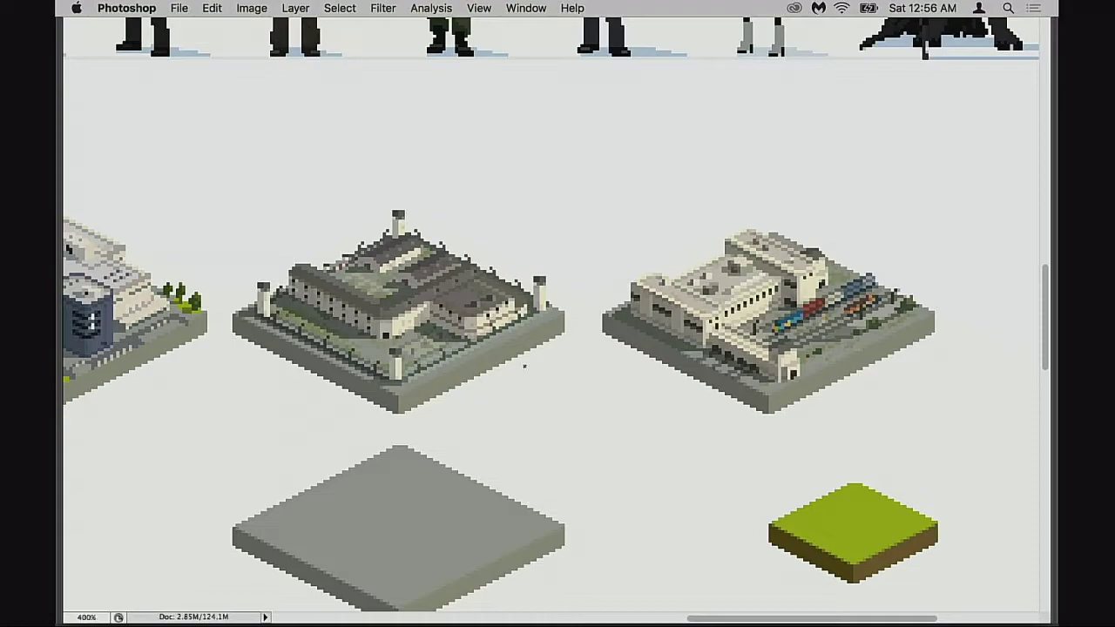
drag(600, 378, 568, 420)
drag(410, 391, 678, 367)
drag(802, 376, 539, 373)
drag(591, 403, 652, 408)
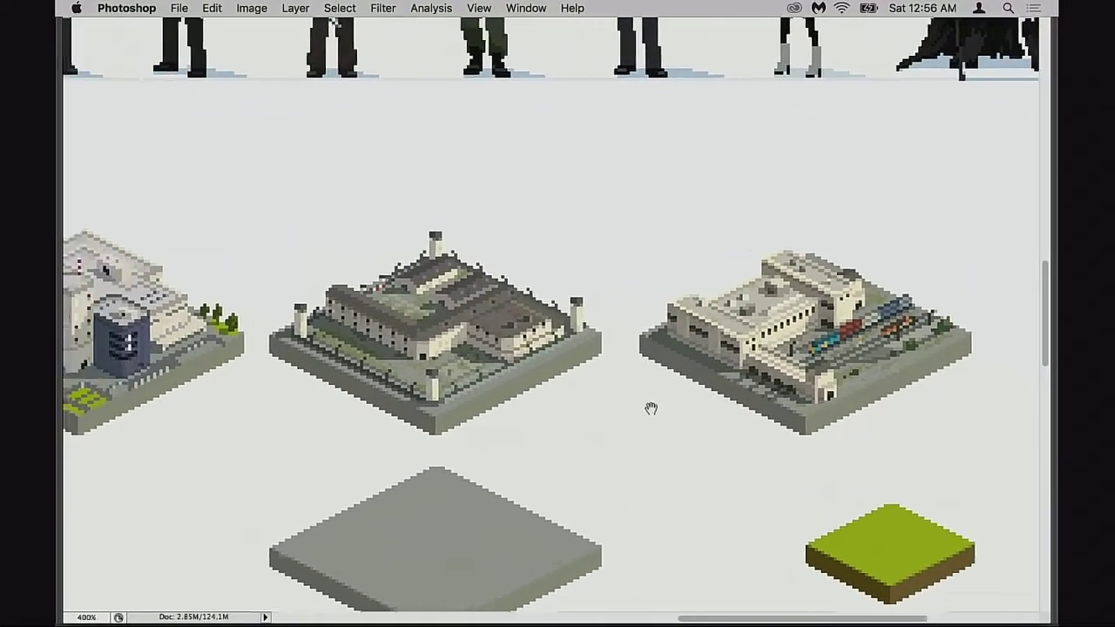
drag(443, 394, 591, 420)
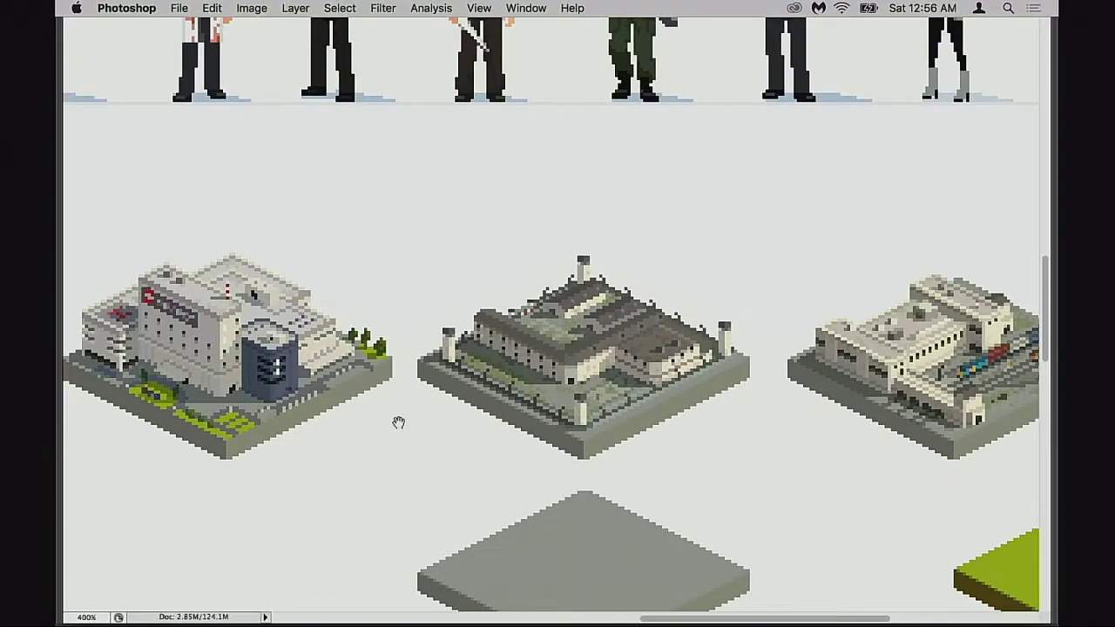
drag(378, 412, 480, 388)
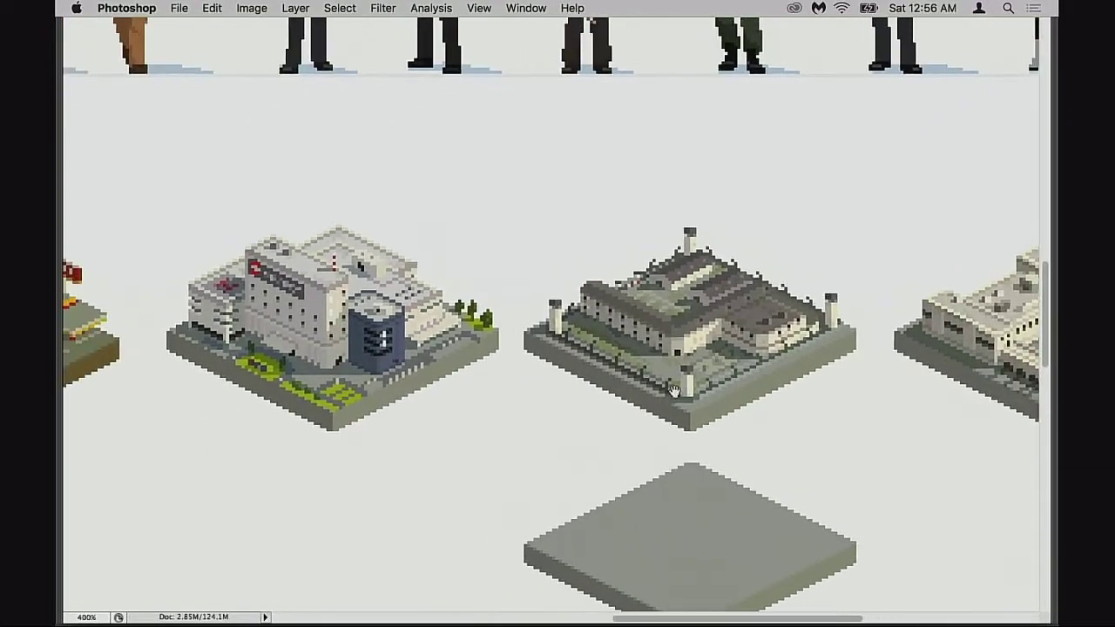
drag(675, 391, 505, 384)
drag(409, 354, 704, 424)
Examine the smaller isometric tiles from the gas station and apartment block back to the waterfall and forest
scroll(703, 424, left, 10)
scroll(662, 424, down, 2)
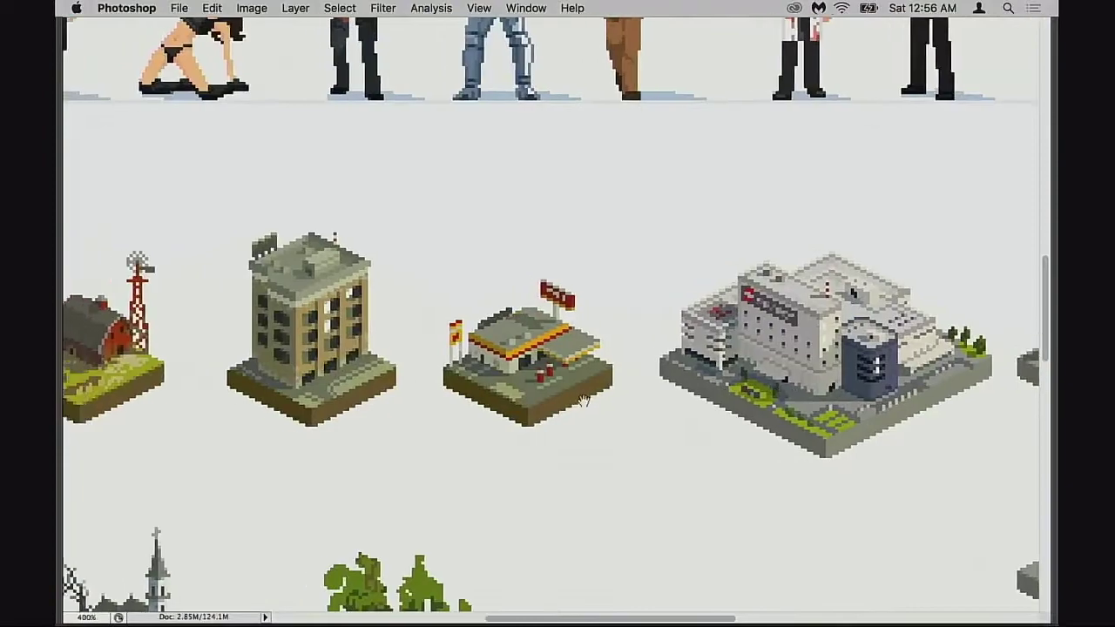
scroll(599, 362, left, 5)
scroll(661, 348, up, 1)
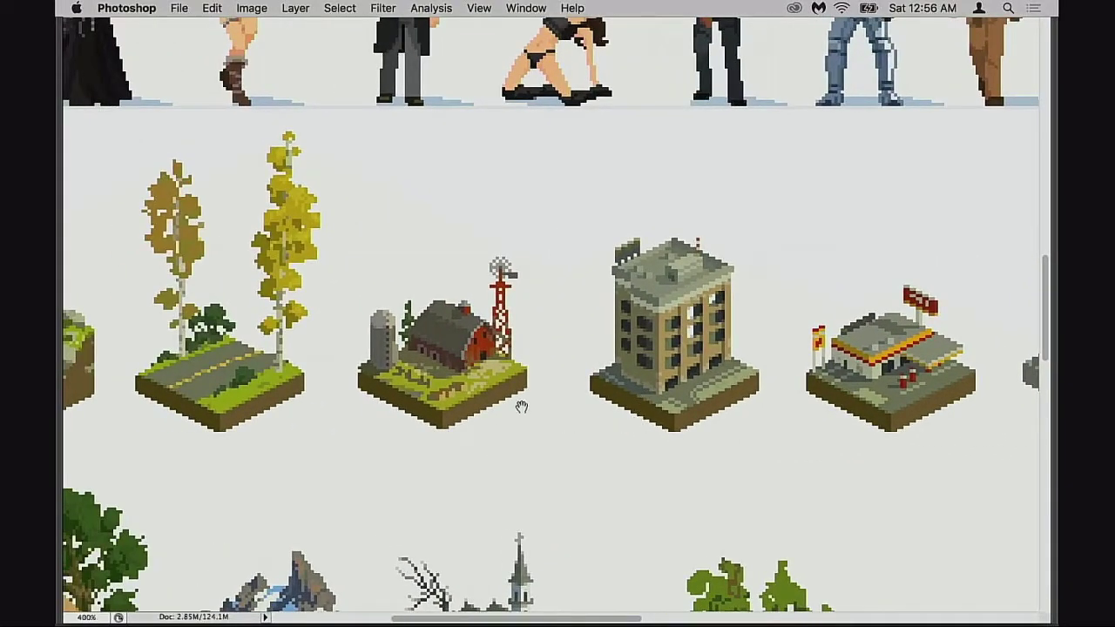
scroll(521, 406, left, 10)
scroll(267, 508, down, 4)
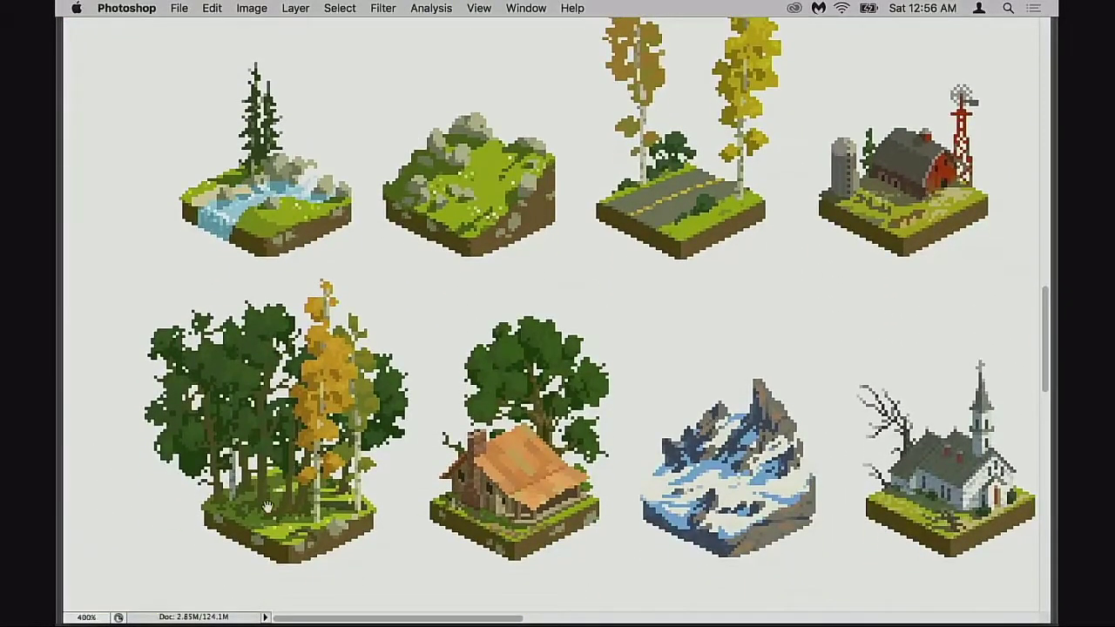
Examine the upper tile row from the tree-lined road across to the train station and back to the hospital
scroll(267, 507, up, 5)
scroll(444, 392, right, 8)
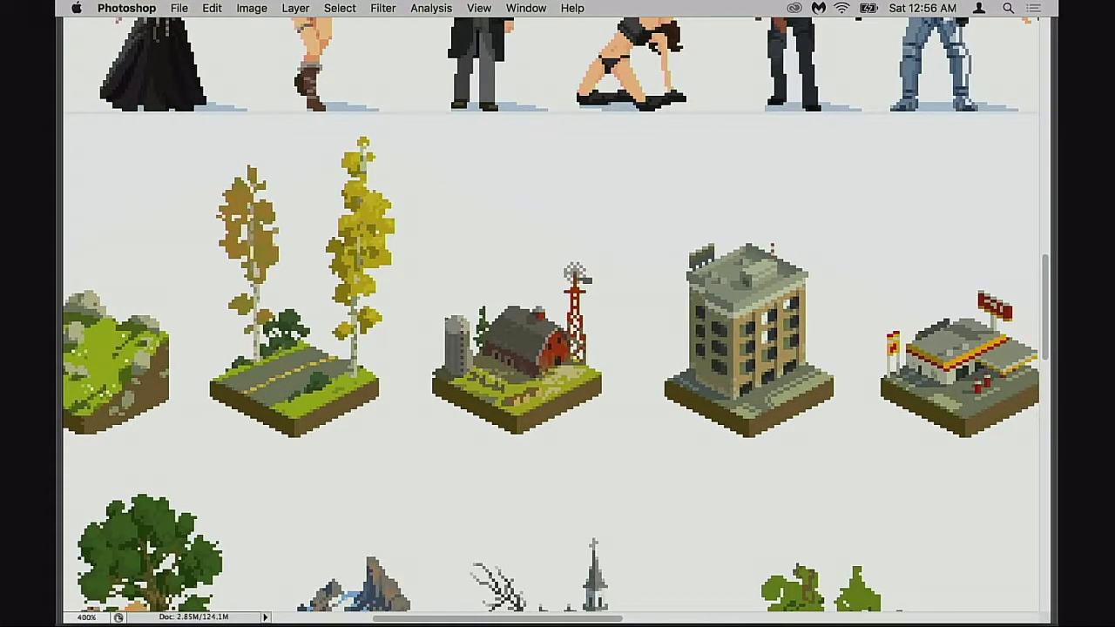
scroll(622, 361, right, 10)
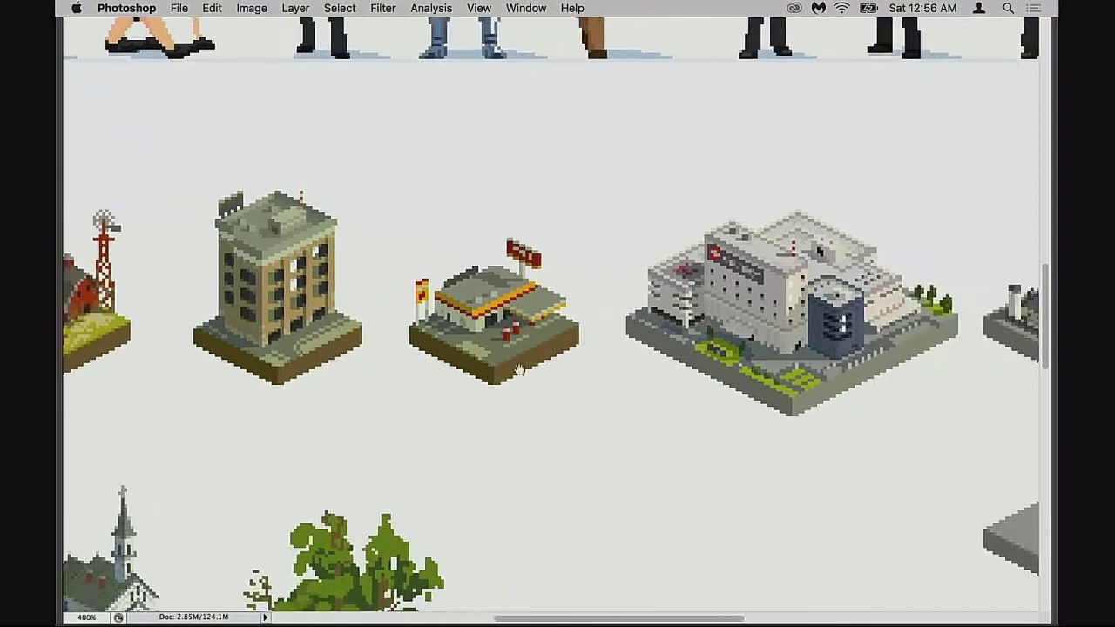
scroll(645, 384, right, 12)
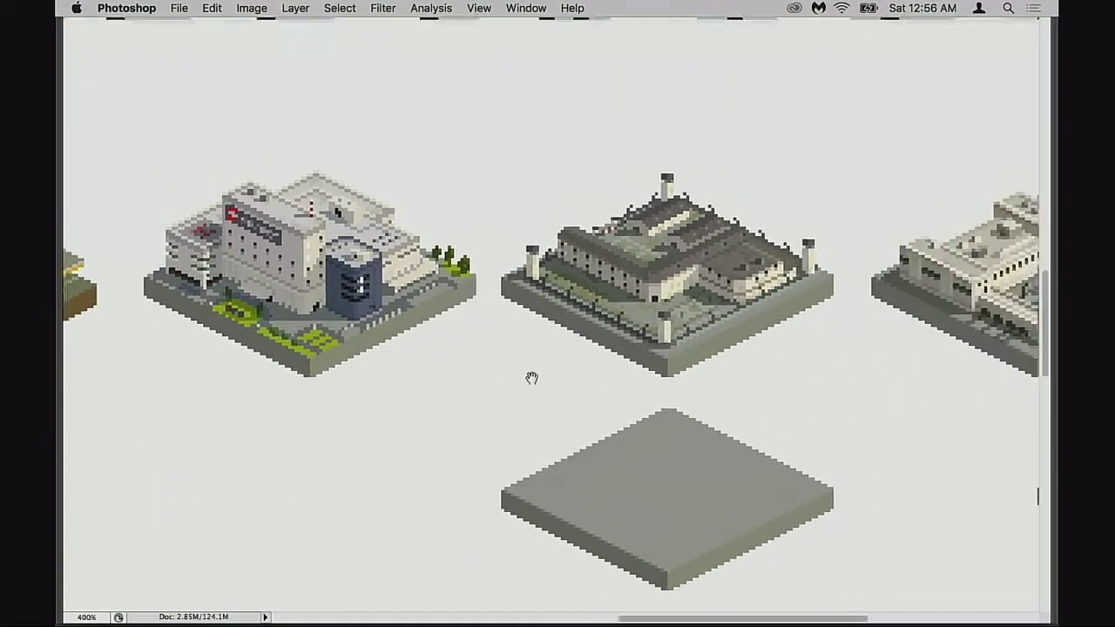
scroll(496, 468, right, 7)
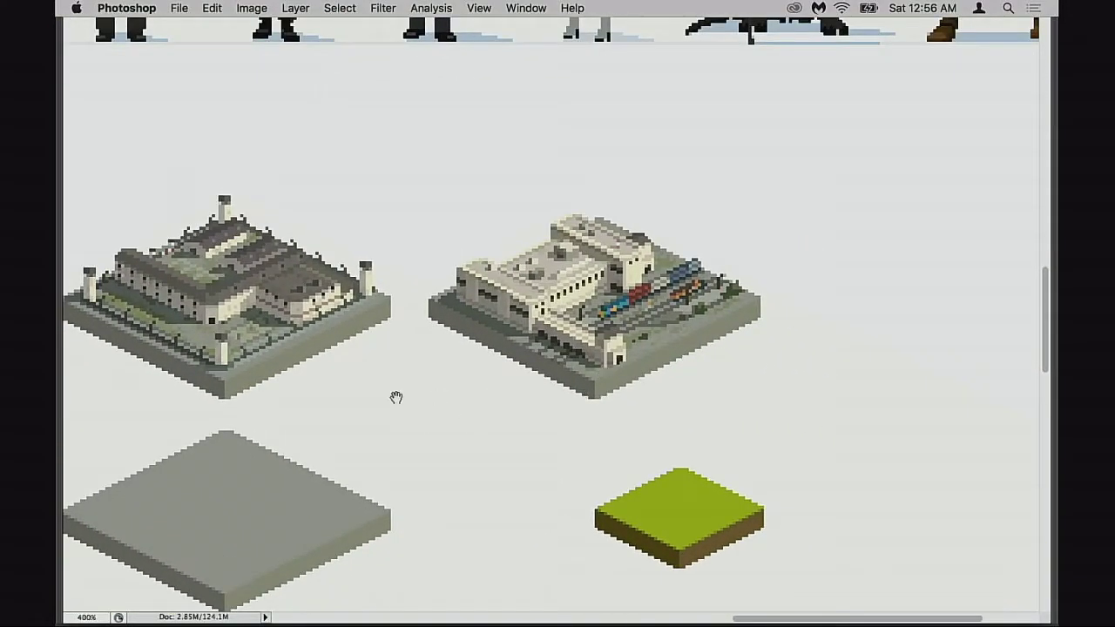
scroll(396, 397, left, 11)
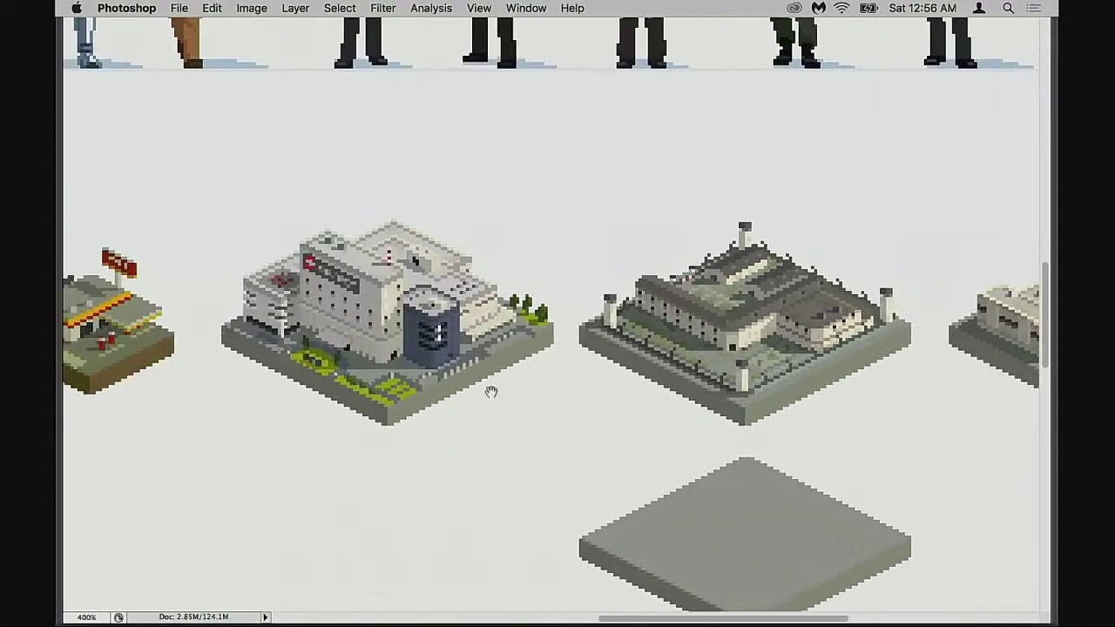
Examine the isometric tiles back to the tree-lined road and the character rows above them at 400%
scroll(491, 392, left, 16)
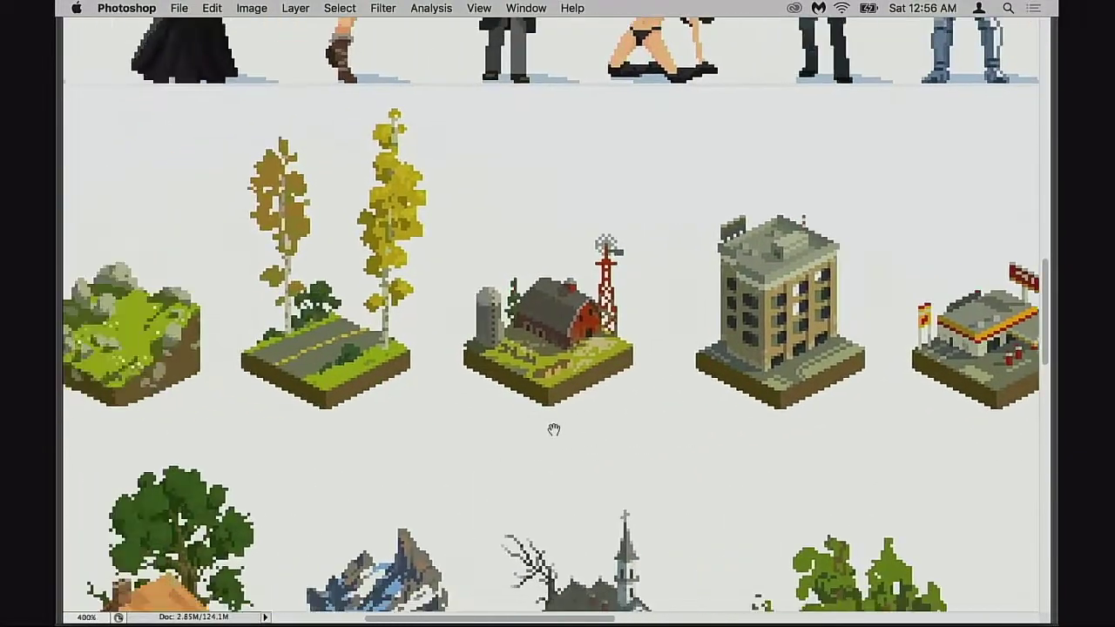
scroll(554, 429, left, 5)
scroll(566, 410, up, 9)
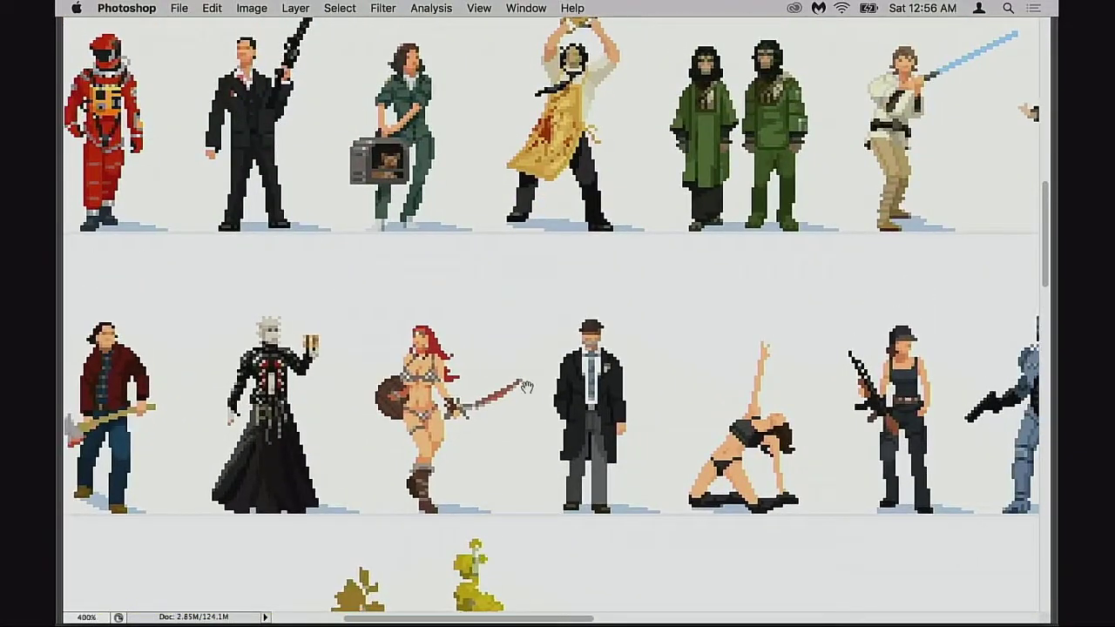
scroll(527, 387, up, 8)
scroll(452, 372, right, 2)
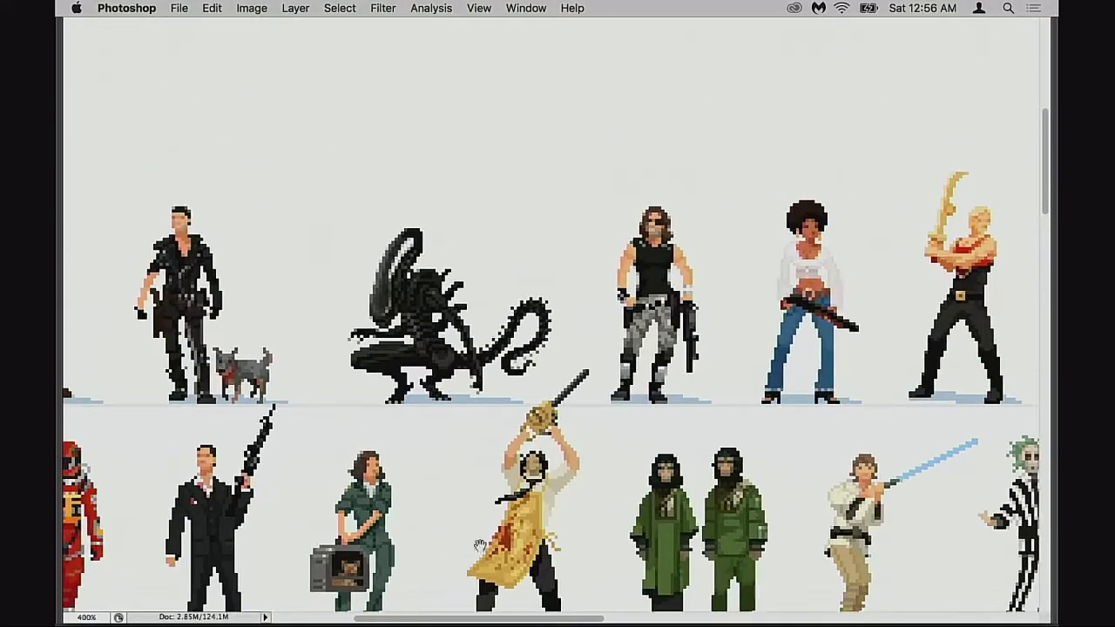
scroll(480, 546, up, 3)
drag(533, 444, 641, 305)
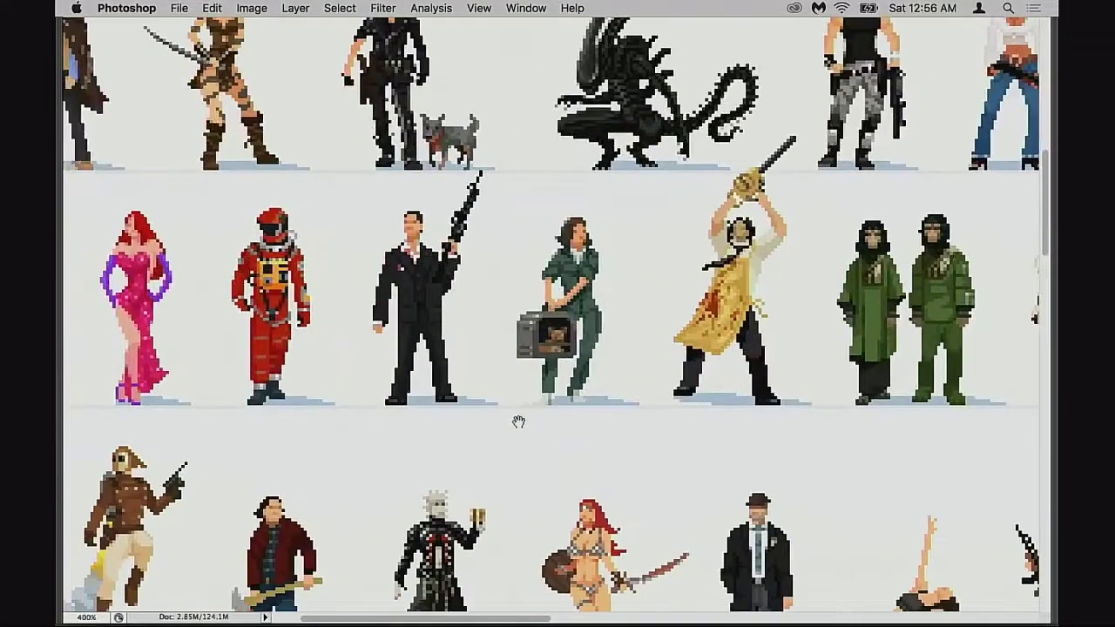
View the sheet at 200% down to the vehicles and props below the tiles, and enlarge the car row to 400%
alt+click(533, 427)
alt+click(540, 451)
drag(551, 467, 557, 341)
scroll(528, 427, down, 1)
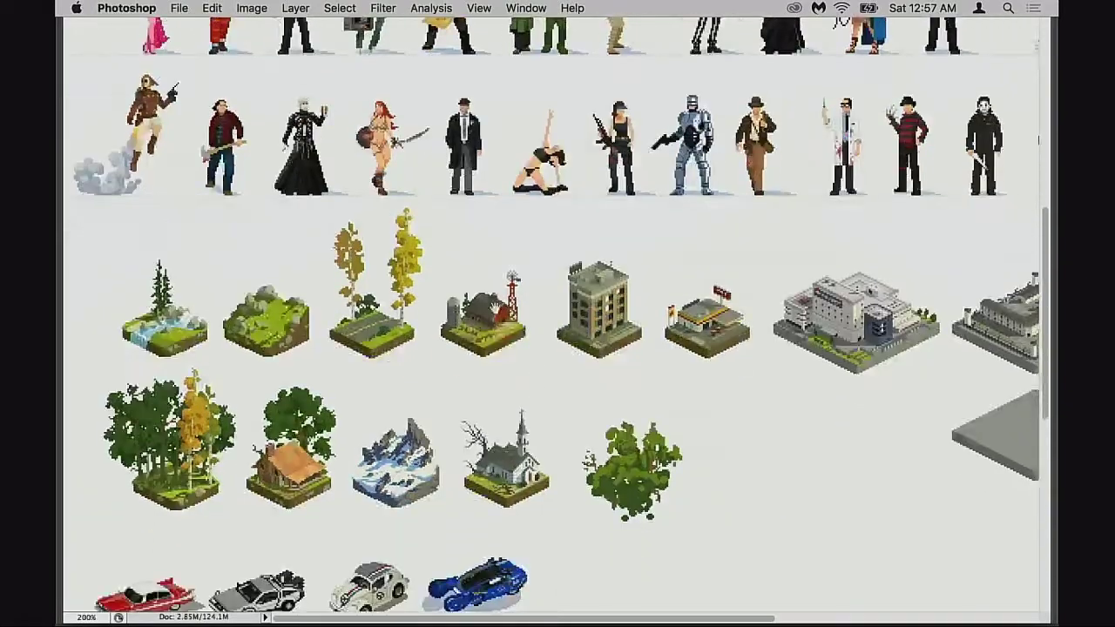
scroll(530, 346, down, 5)
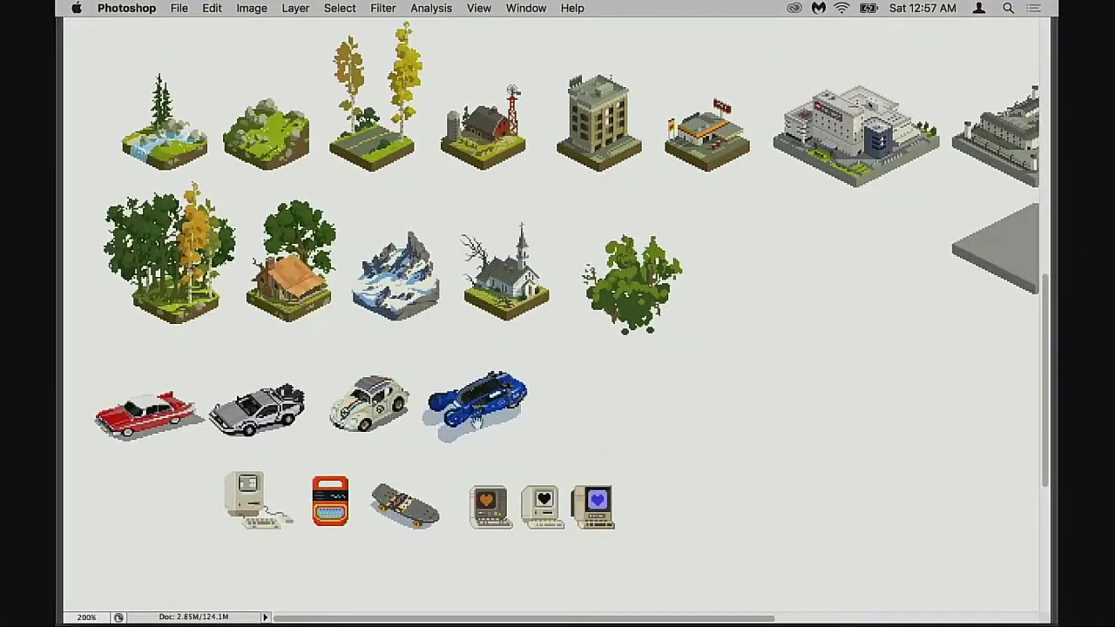
super+click(474, 419)
drag(463, 418, 624, 430)
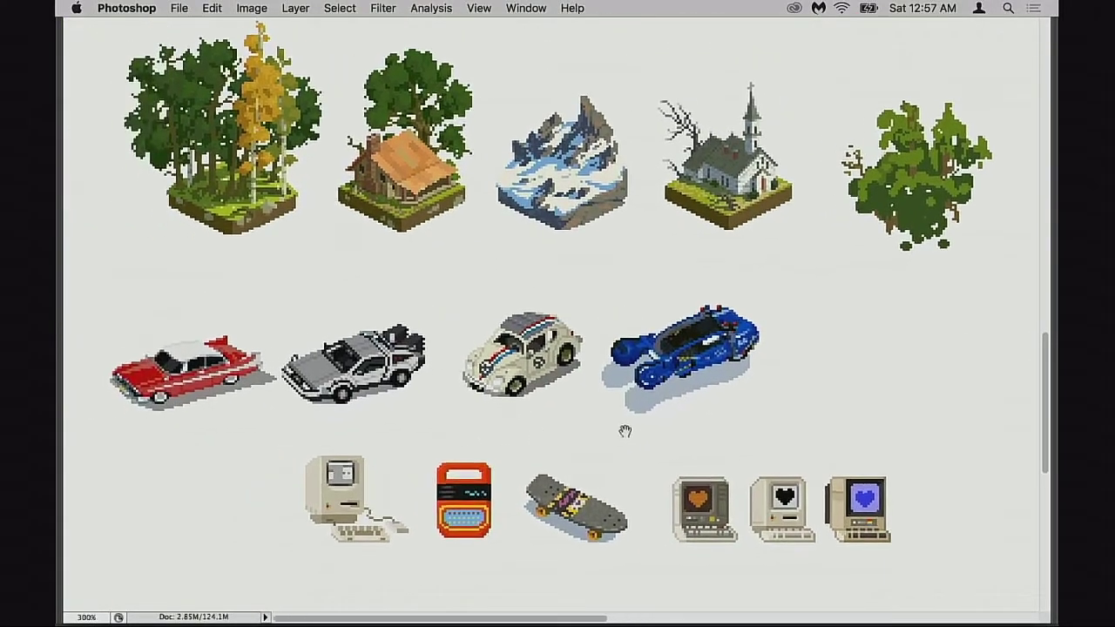
super+click(423, 404)
drag(514, 388, 522, 447)
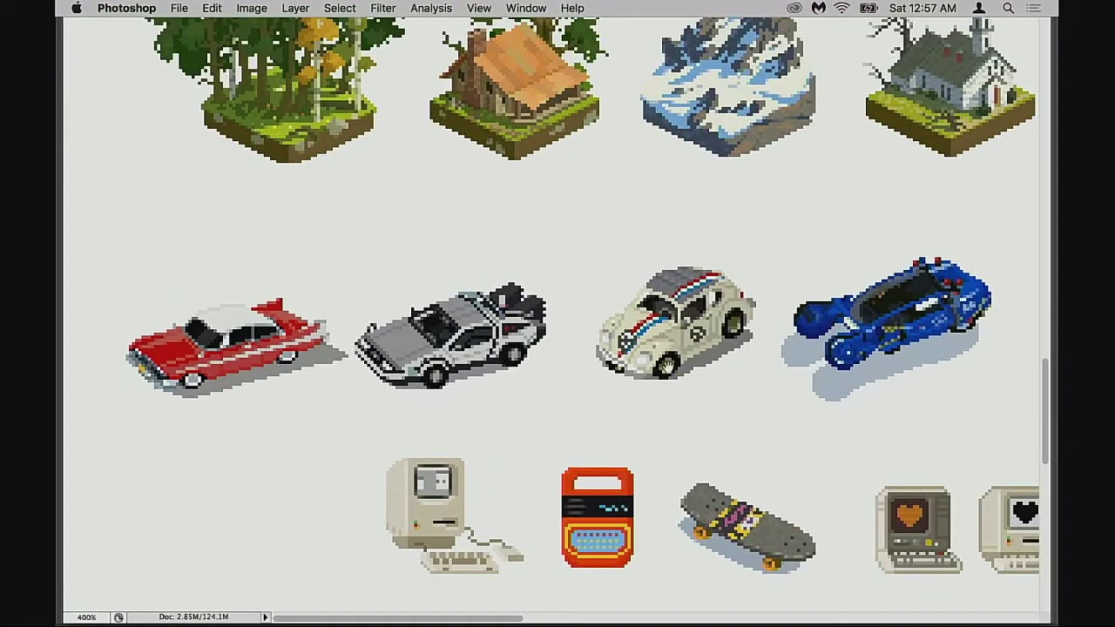
Examine the vehicle row from the red car and silver sports car across to the blue futuristic car
scroll(667, 391, down, 1)
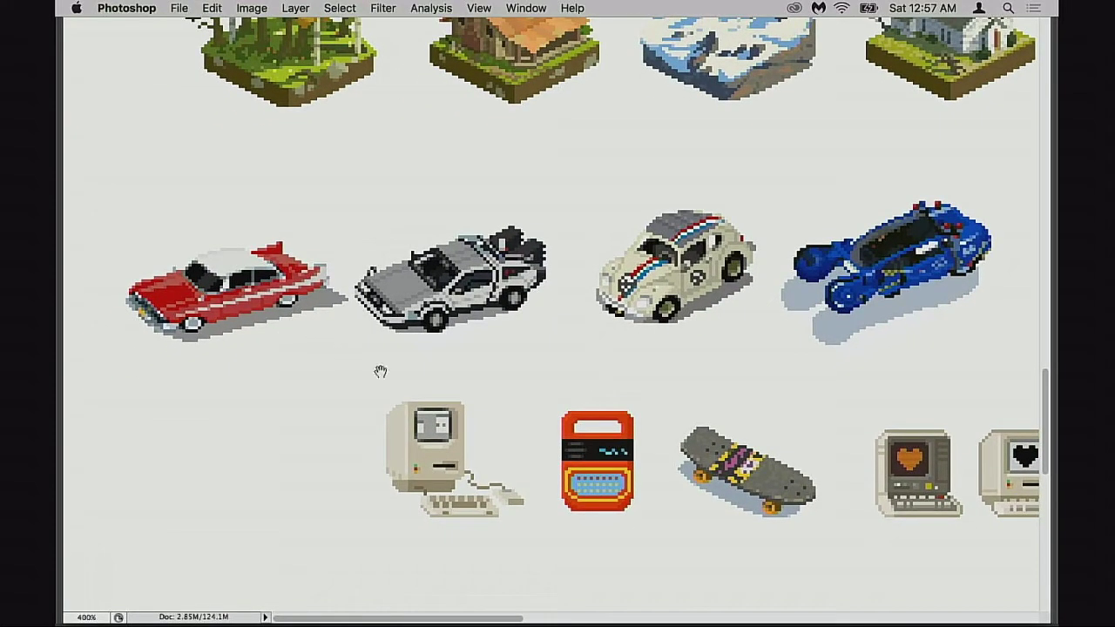
scroll(378, 368, right, 3)
scroll(482, 356, up, 1)
scroll(312, 315, right, 5)
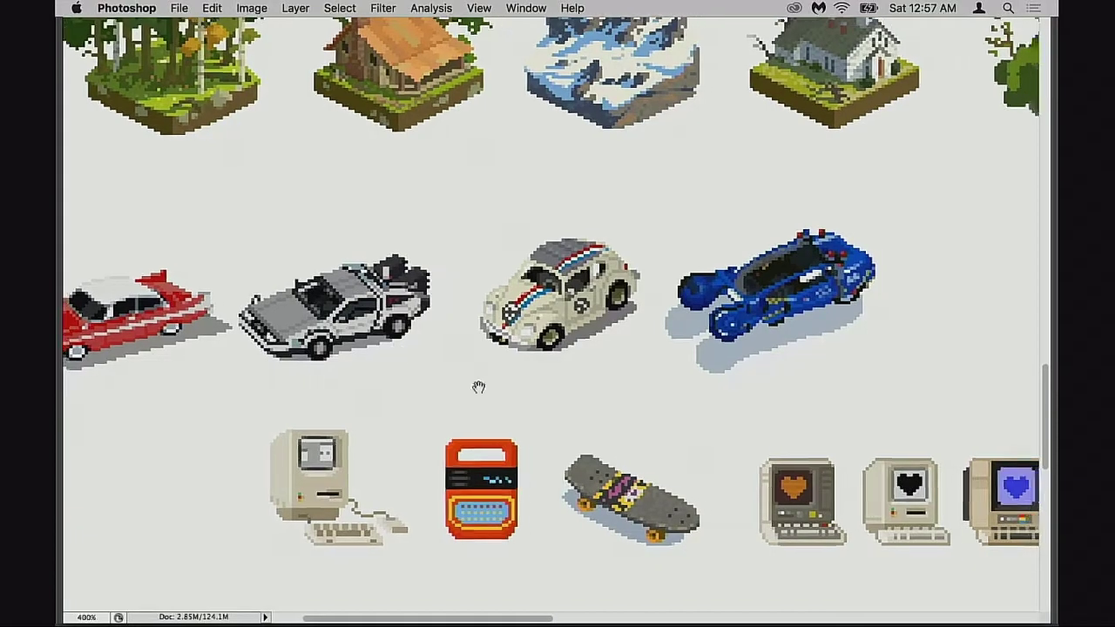
scroll(340, 351, up, 1)
scroll(433, 287, right, 2)
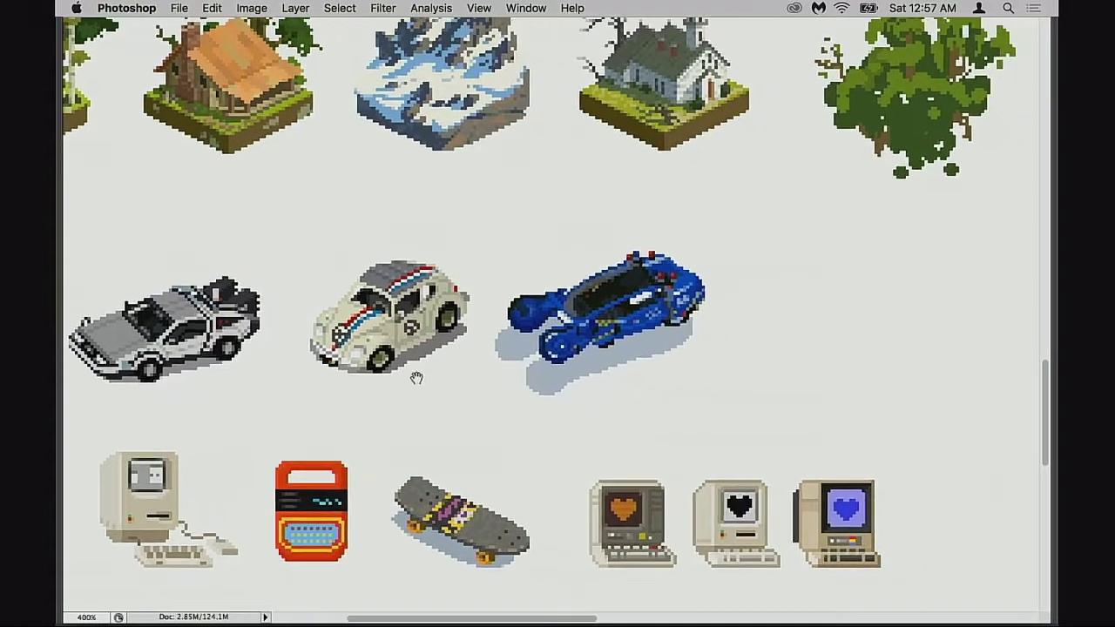
scroll(498, 386, right, 3)
scroll(606, 332, down, 2)
scroll(606, 331, down, 1)
scroll(609, 313, left, 1)
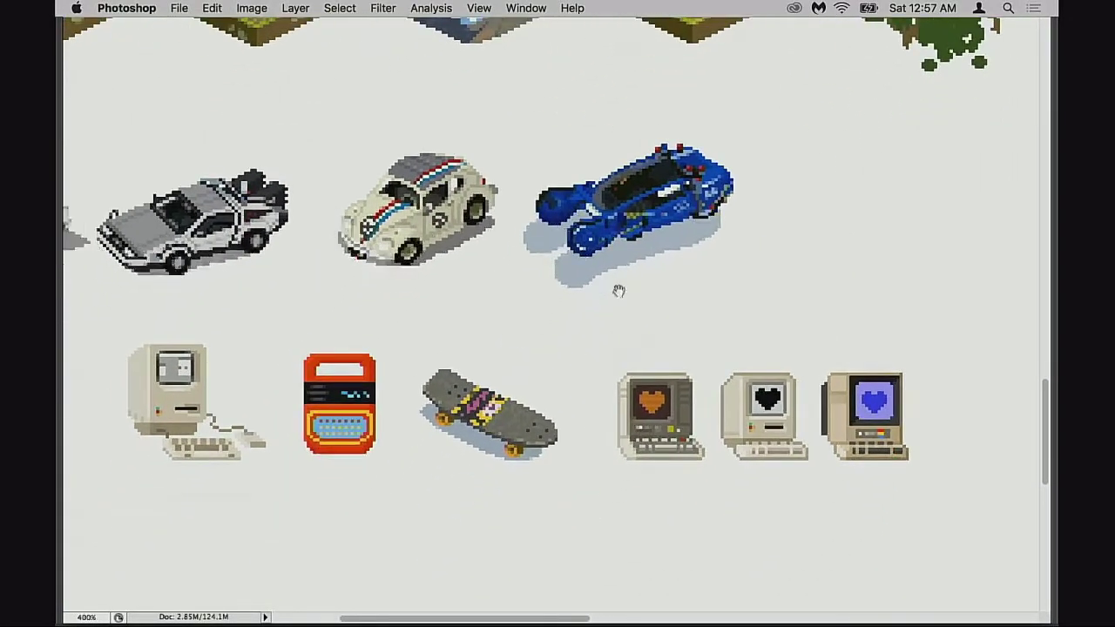
Examine the prop row with the beige computer, orange handheld toy, skateboard and three heart-screen computers
scroll(625, 286, down, 3)
scroll(624, 296, left, 2)
scroll(616, 388, left, 2)
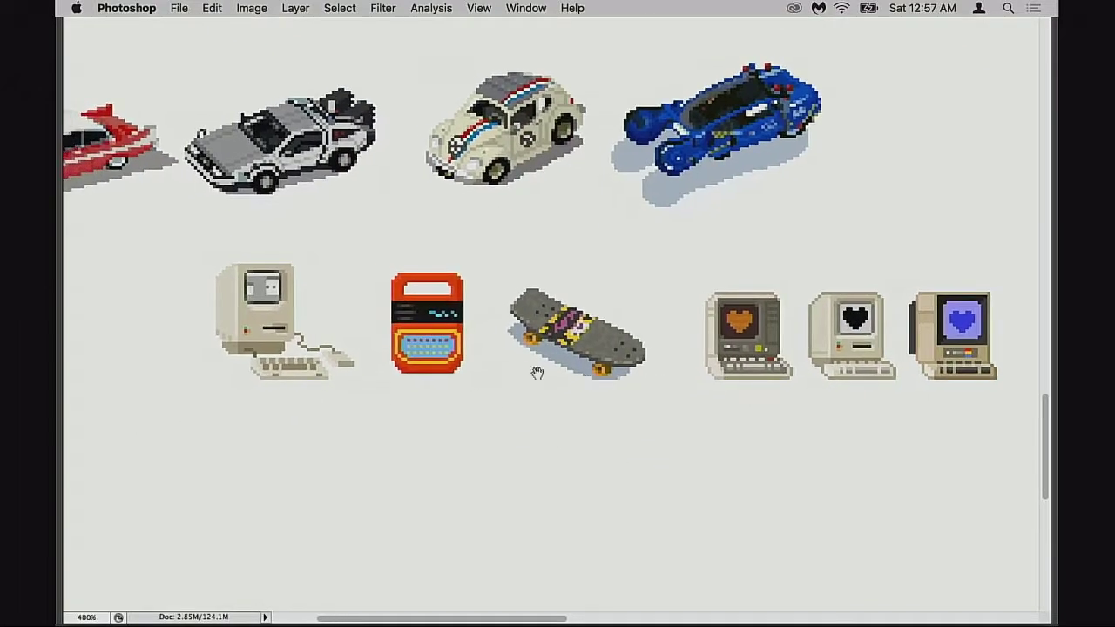
scroll(592, 386, right, 1)
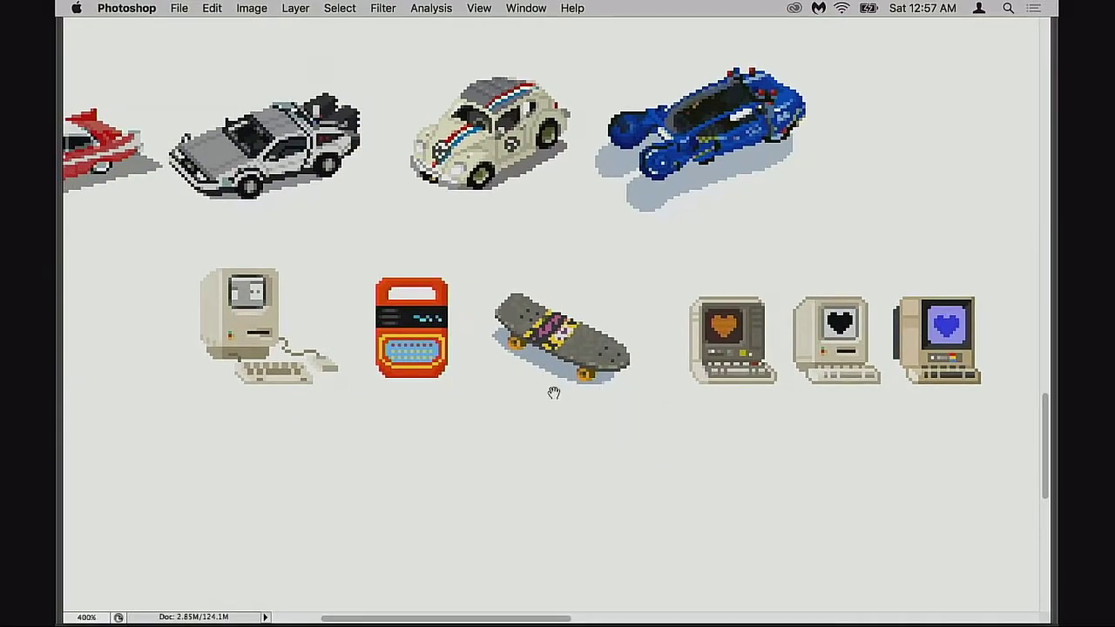
scroll(552, 391, right, 2)
scroll(552, 391, up, 1)
drag(562, 321, 510, 319)
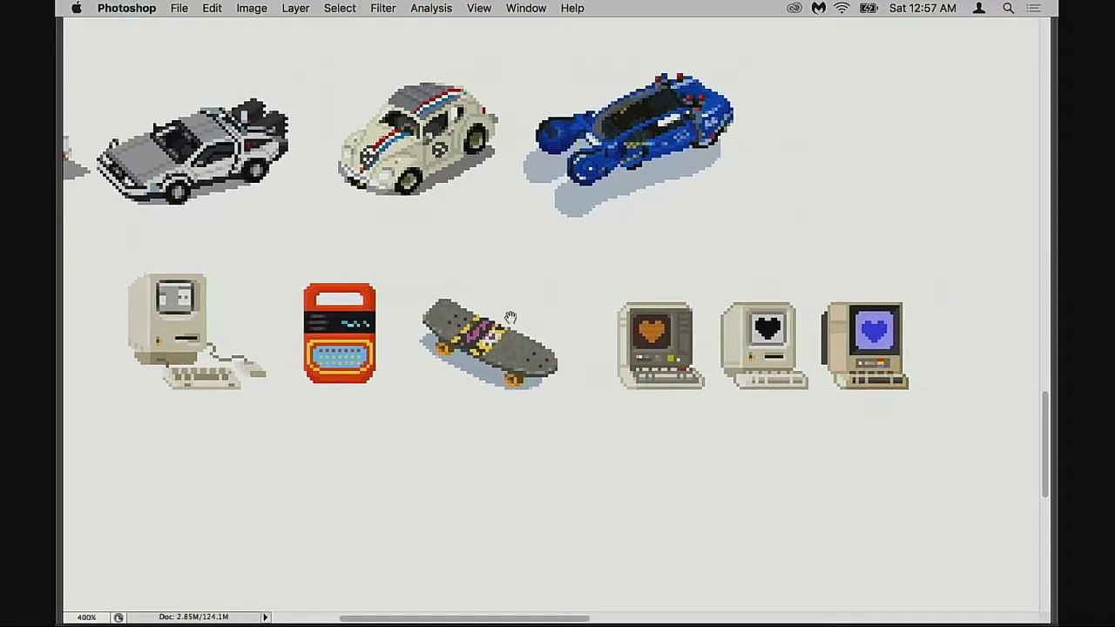
drag(544, 373, 520, 418)
scroll(521, 418, right, 2)
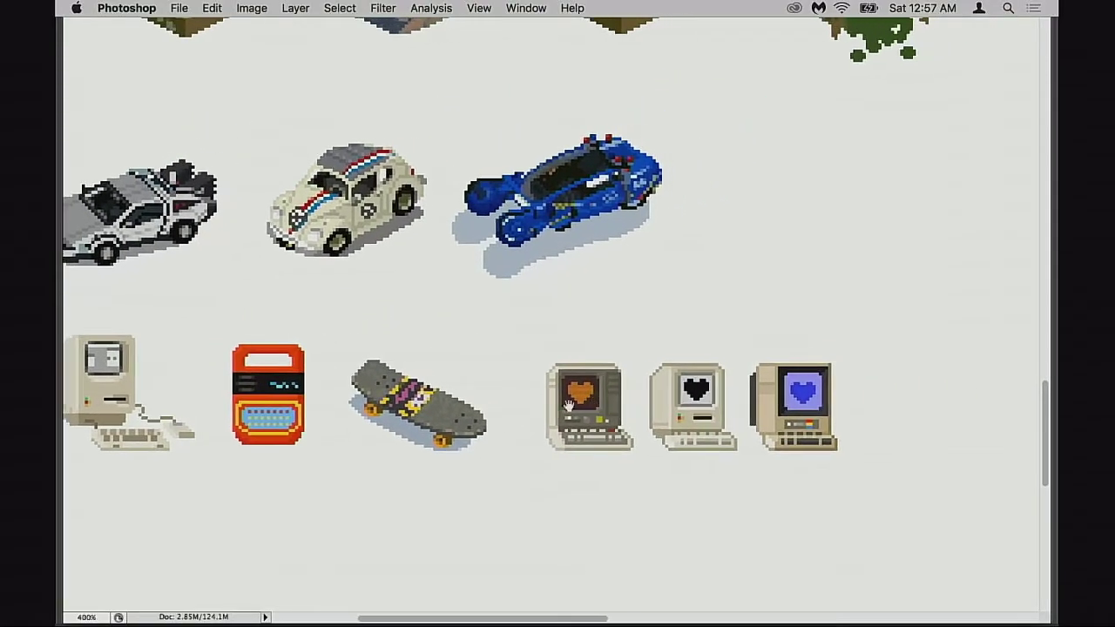
Return to the isometric tiles and compare the church, hospital, gas station, apartment block and barn
scroll(528, 450, up, 10)
scroll(527, 450, right, 8)
scroll(534, 445, up, 6)
scroll(534, 444, right, 4)
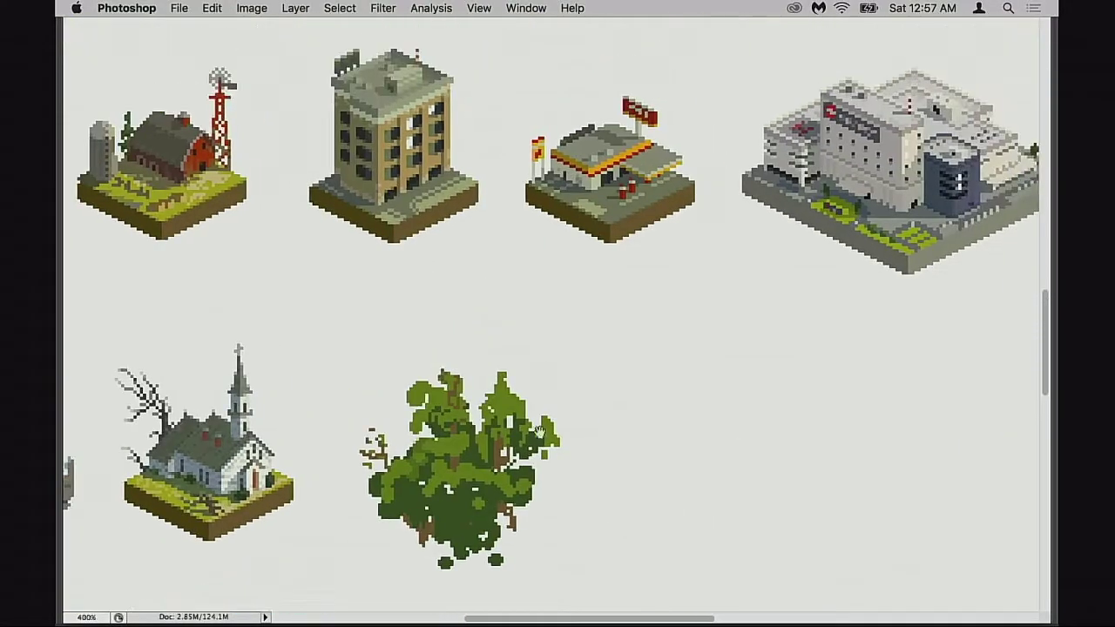
scroll(537, 415, up, 4)
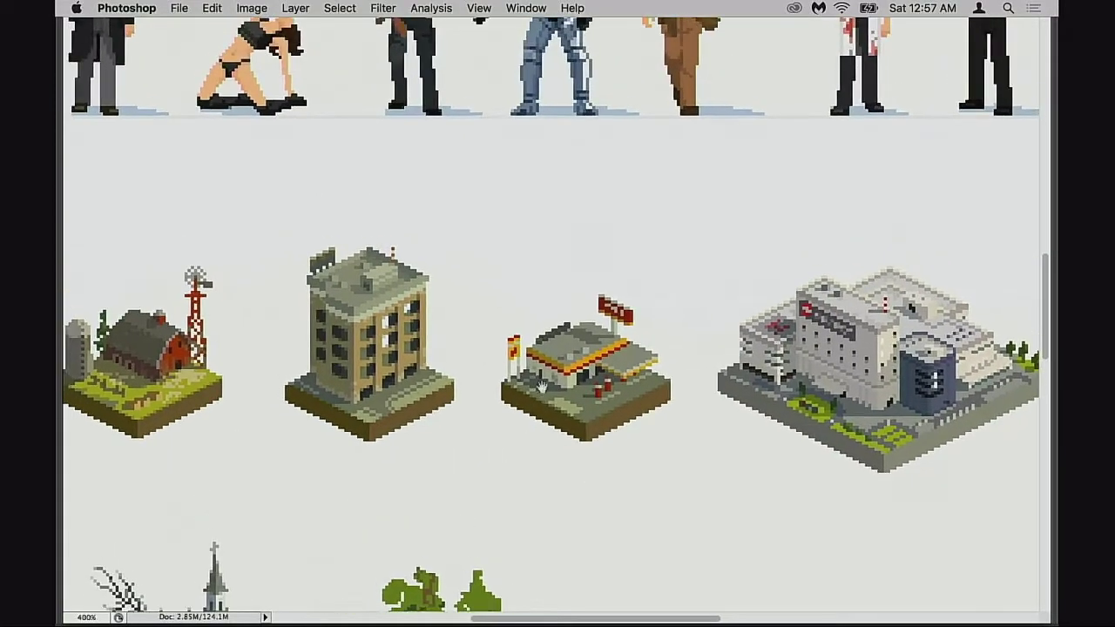
scroll(558, 403, left, 4)
drag(560, 412, 630, 410)
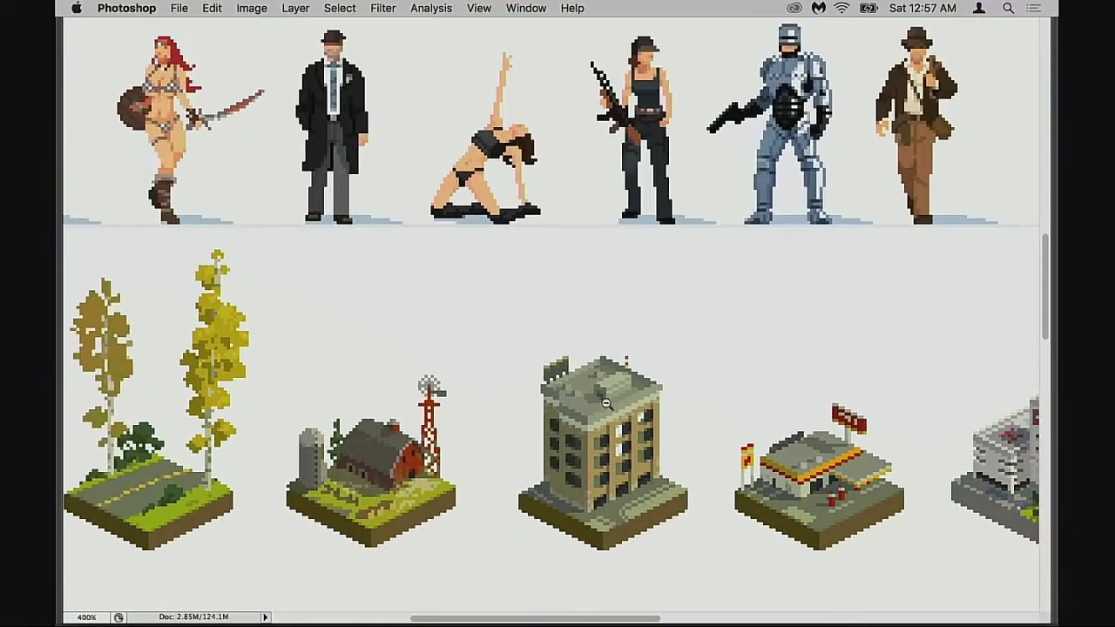
Review the three character rows at 300%, across to the woman with the pig and back to the alien
alt+click(621, 409)
drag(625, 344, 622, 510)
scroll(679, 471, up, 6)
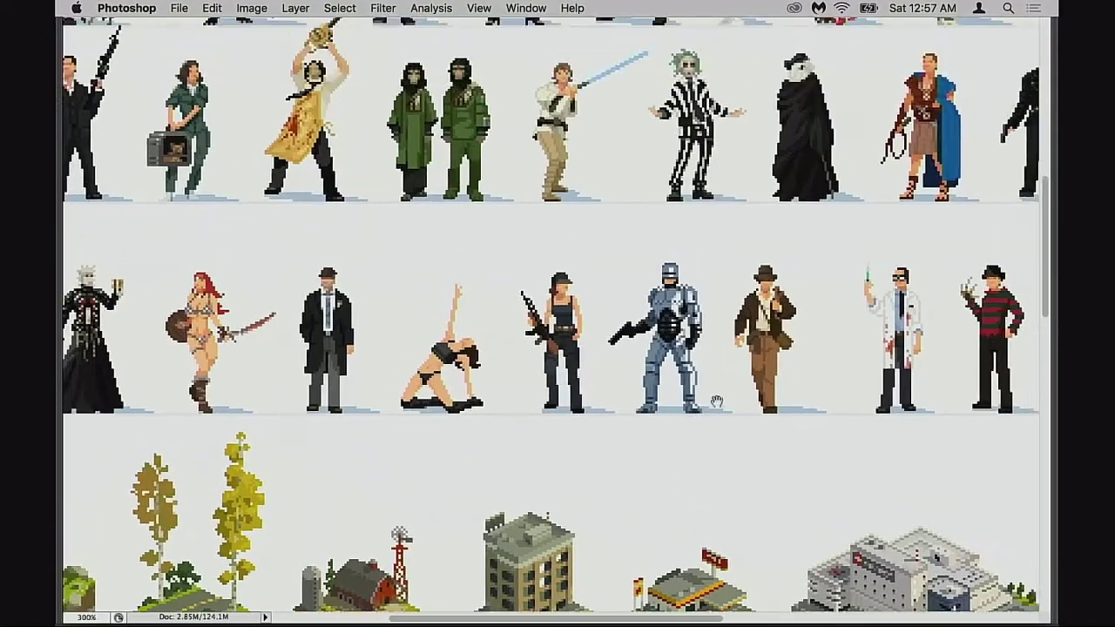
scroll(679, 471, right, 6)
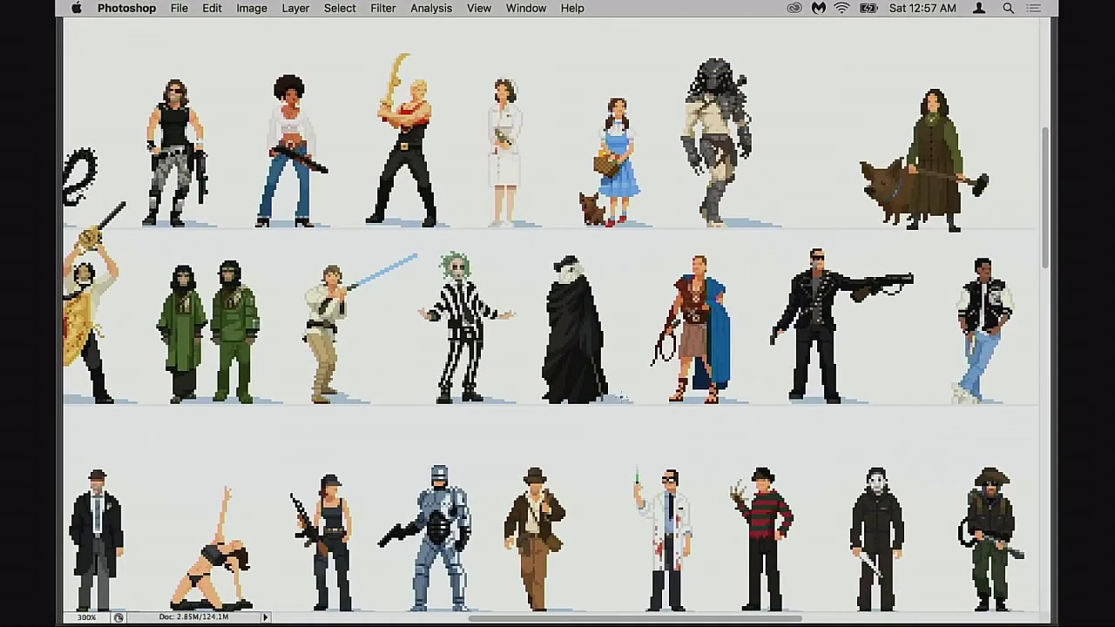
scroll(549, 431, up, 4)
scroll(548, 431, left, 4)
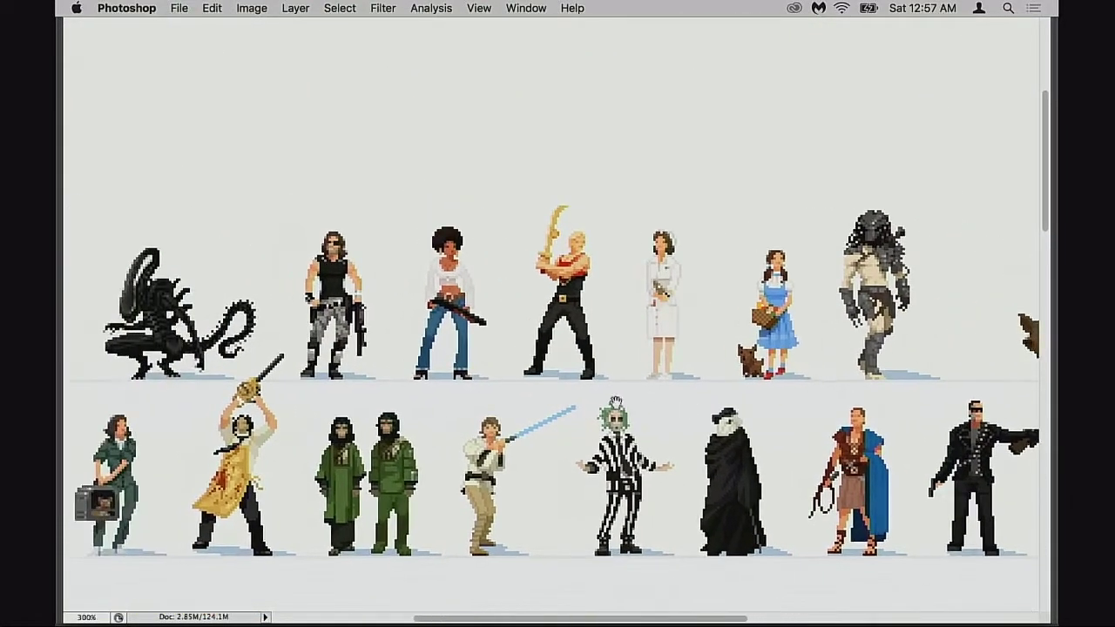
View the right-hand part of the character lineup at 200% and enlarge the woman with the pig to 700%
alt+click(504, 409)
drag(505, 409, 577, 432)
drag(975, 451, 651, 390)
scroll(579, 383, up, 2)
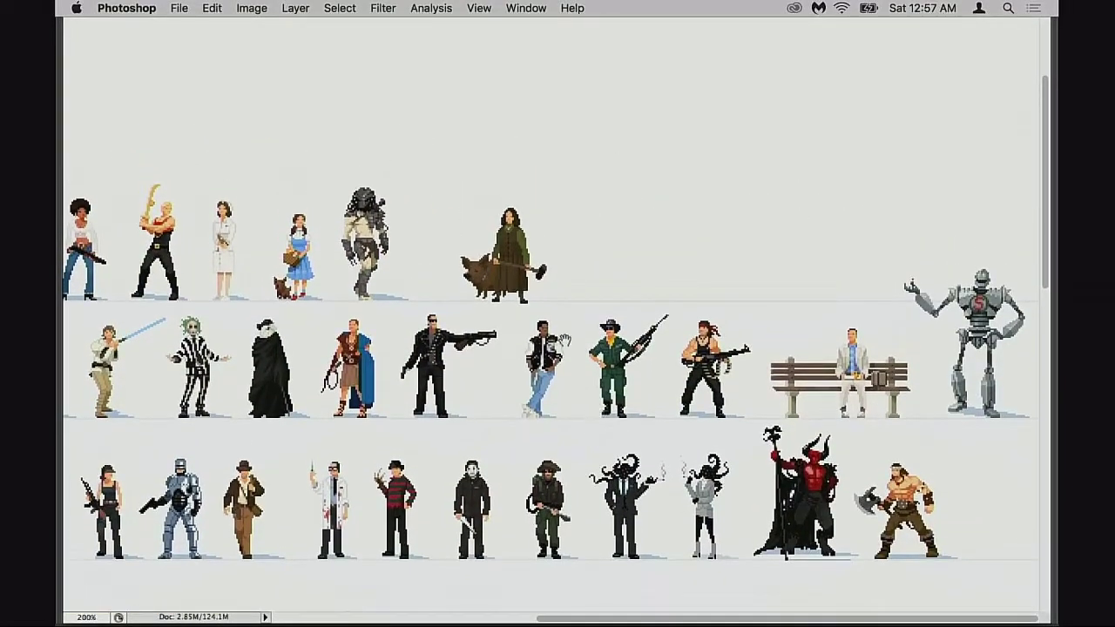
drag(502, 260, 600, 378)
drag(486, 366, 530, 403)
alt+click(527, 403)
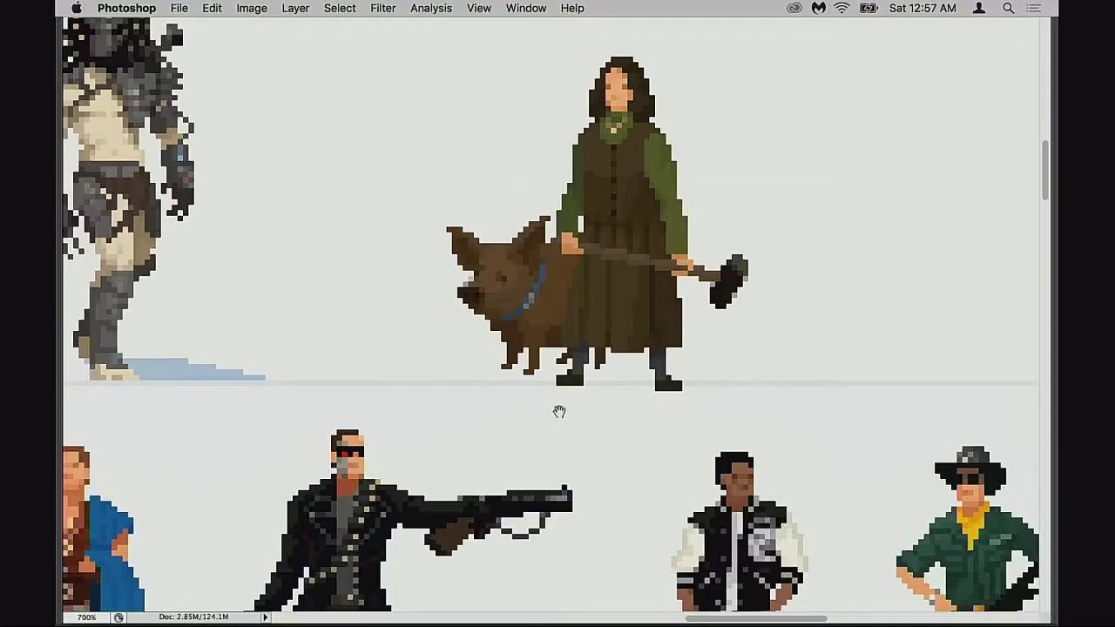
Compare the woman and pig with the neighbouring top-row characters at 600% and 400%
drag(475, 379, 507, 477)
alt+click(496, 402)
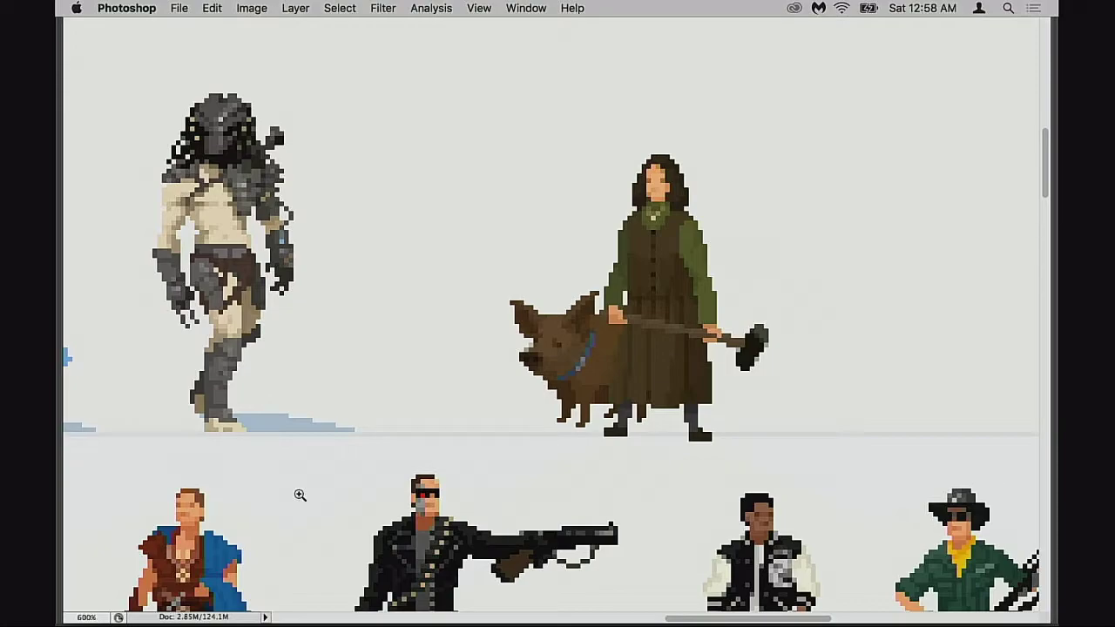
drag(496, 364, 582, 326)
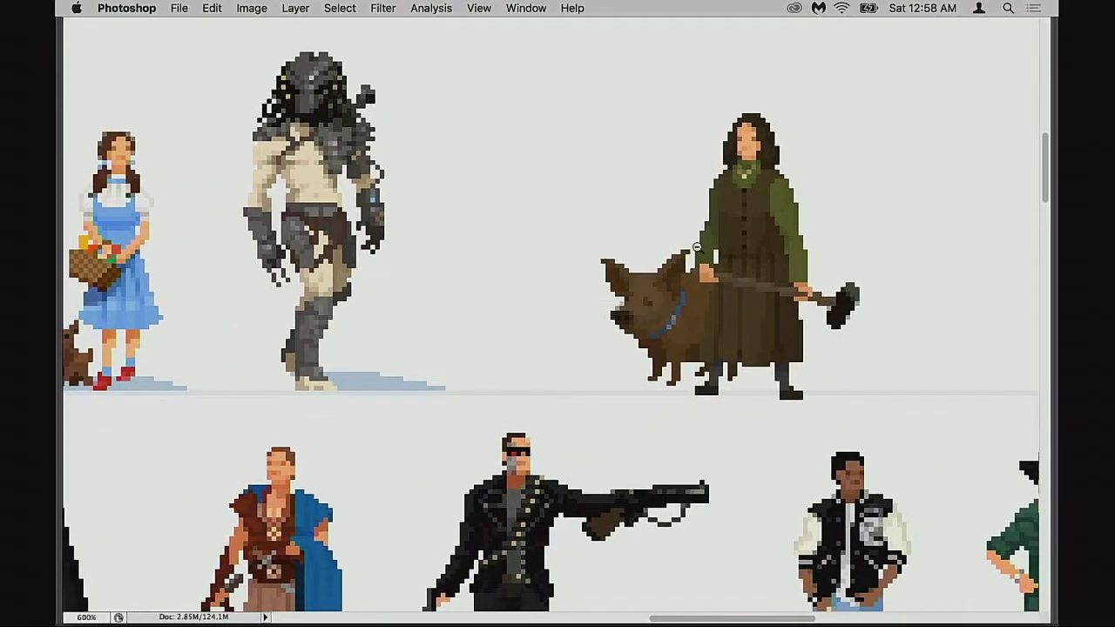
alt+click(620, 319)
alt+click(653, 319)
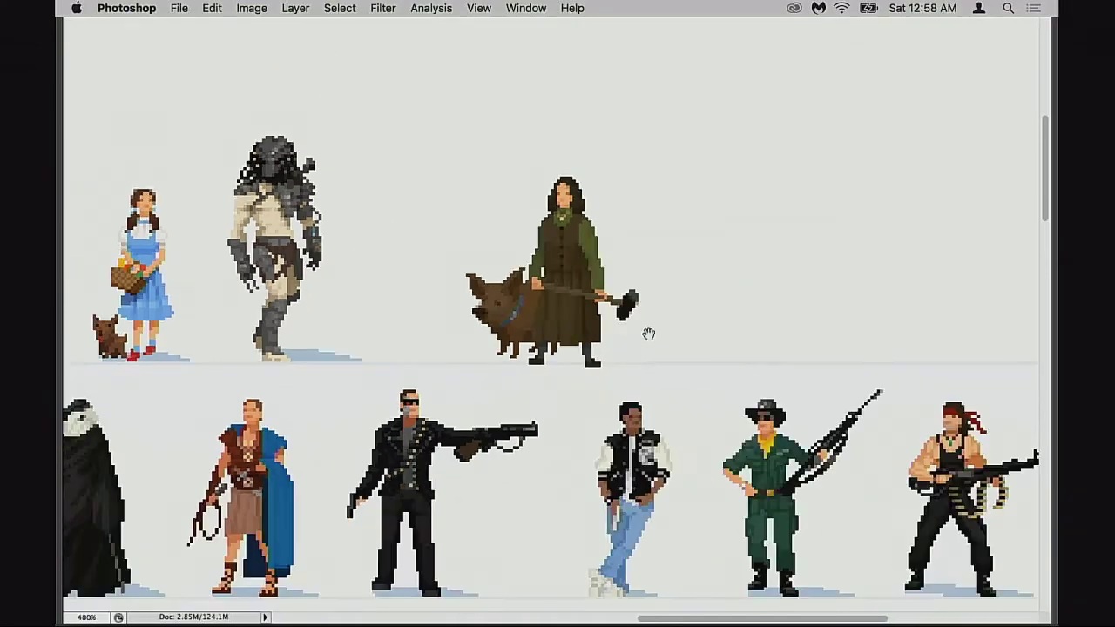
scroll(648, 334, left, 8)
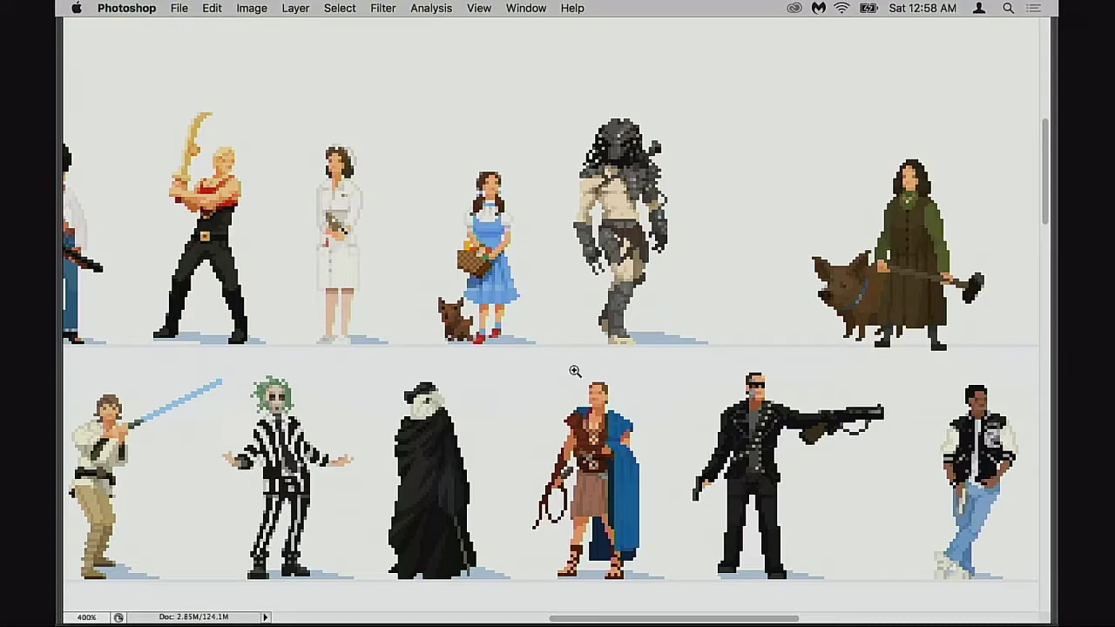
scroll(667, 331, right, 5)
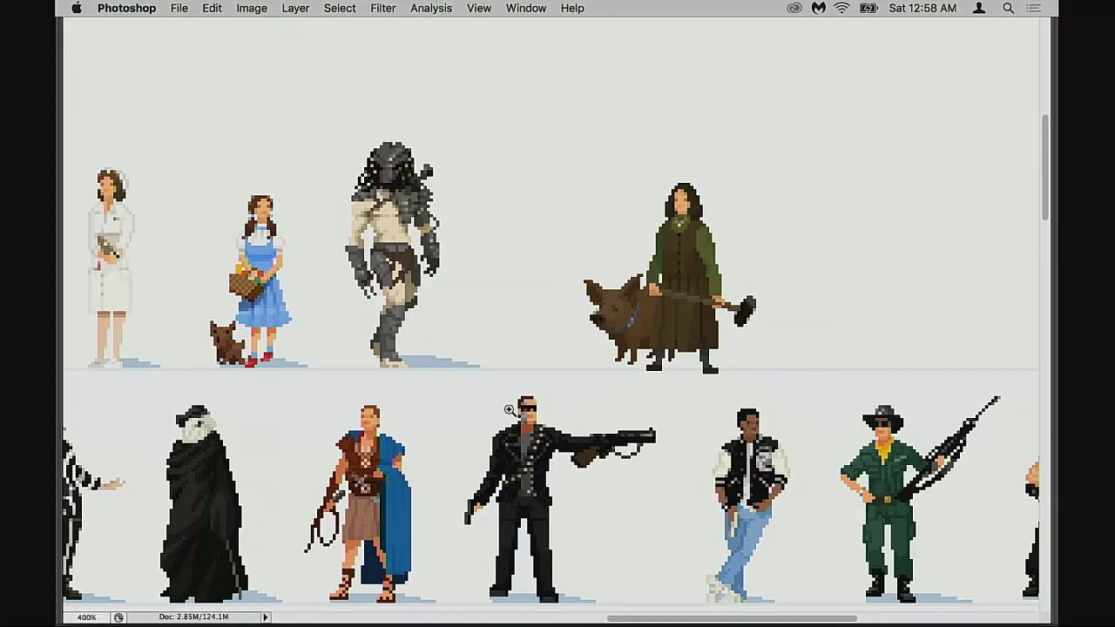
Check the woman and pig against the surrounding characters at 300%, and enlarge them to 600%
drag(555, 351, 610, 333)
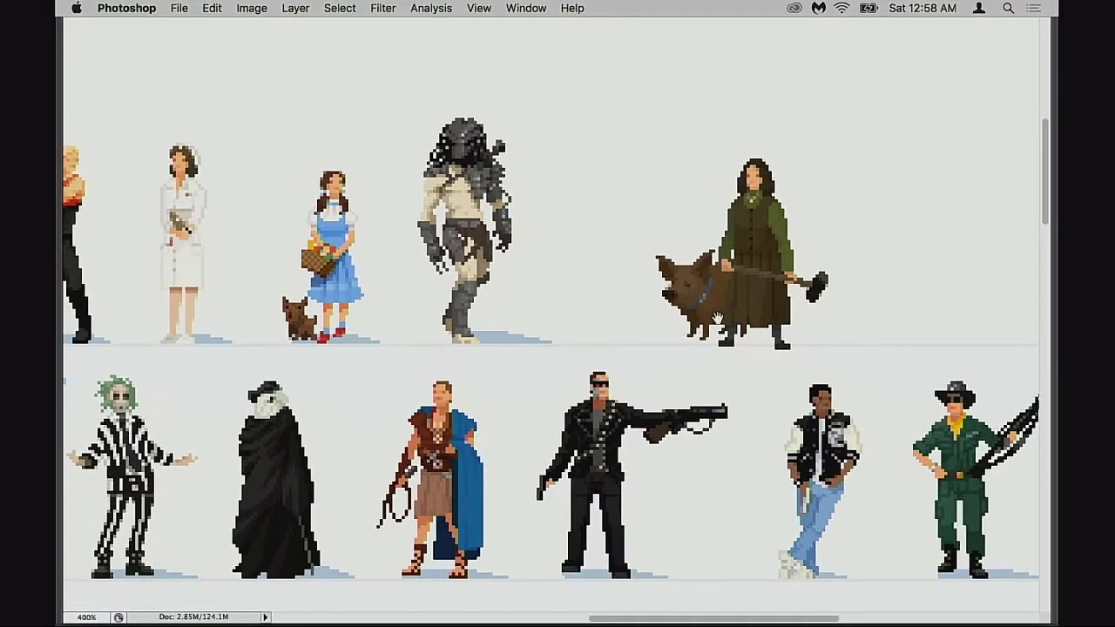
alt+click(709, 306)
drag(697, 344, 608, 341)
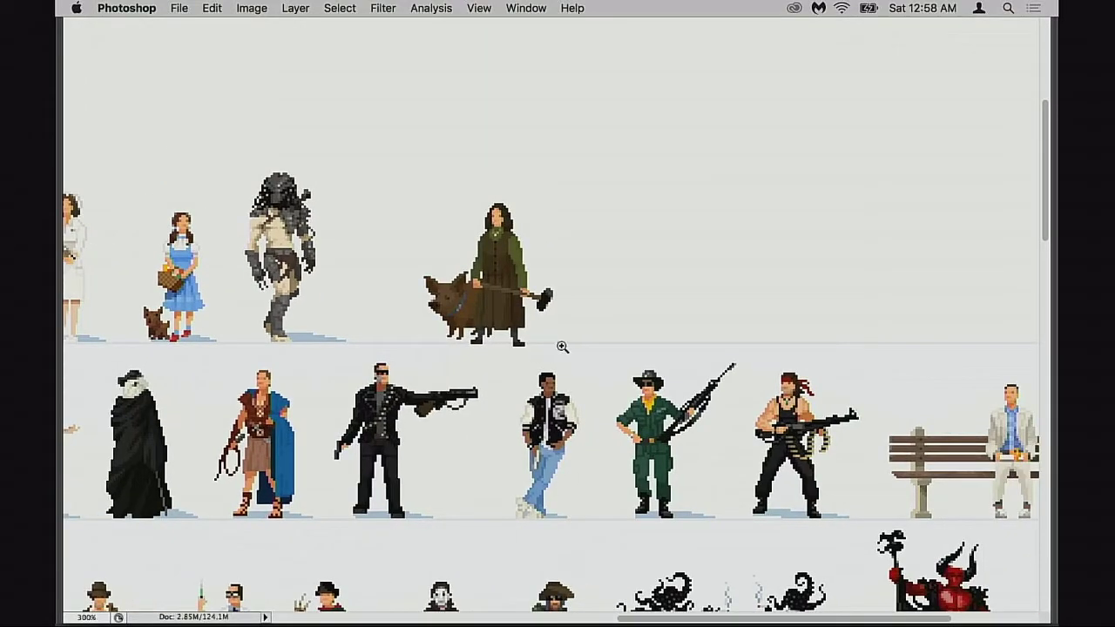
scroll(562, 347, up, 1)
scroll(376, 422, up, 1)
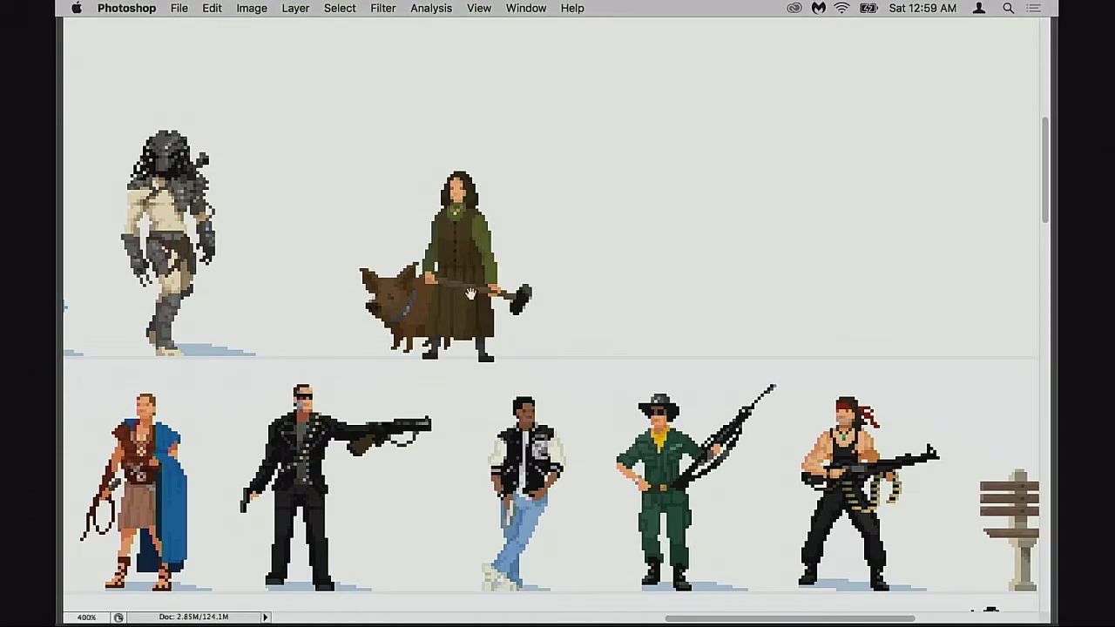
scroll(464, 328, up, 2)
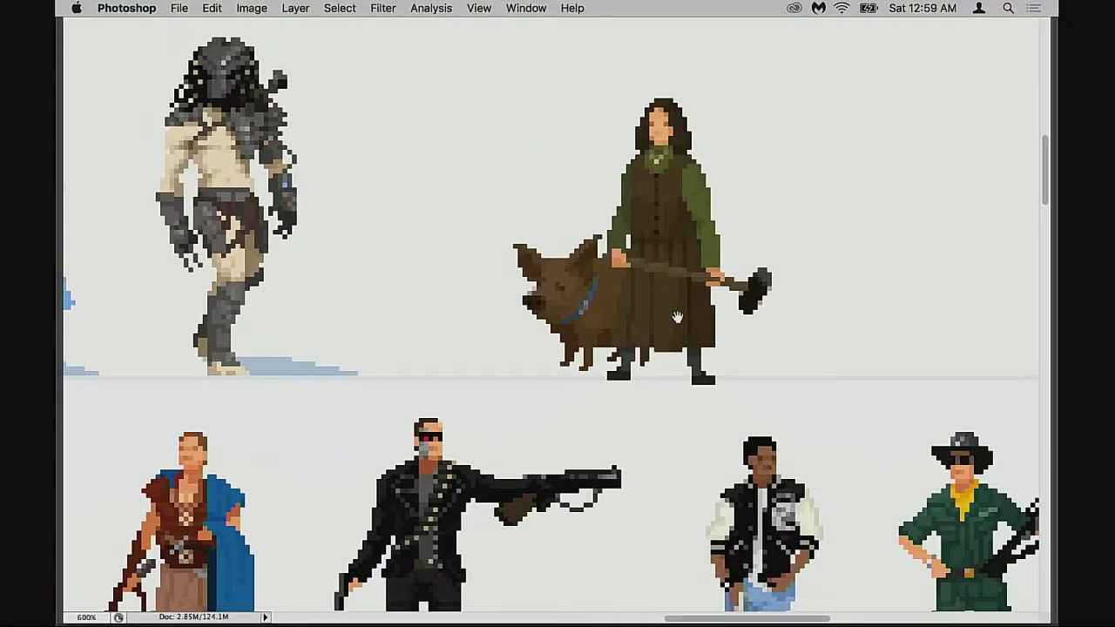
drag(677, 317, 539, 392)
Bring back the hidden panels and switch the visibility of Layer 88 copy 2 off and on to check its content
key(Tab)
drag(656, 397, 563, 351)
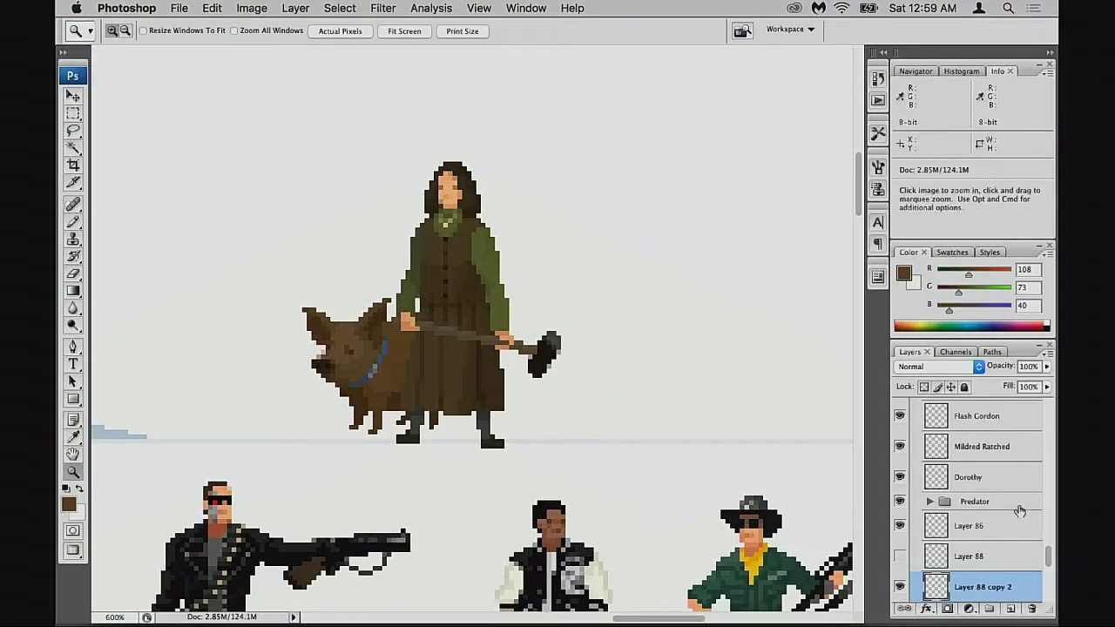
scroll(1020, 510, down, 3)
click(899, 498)
click(899, 498)
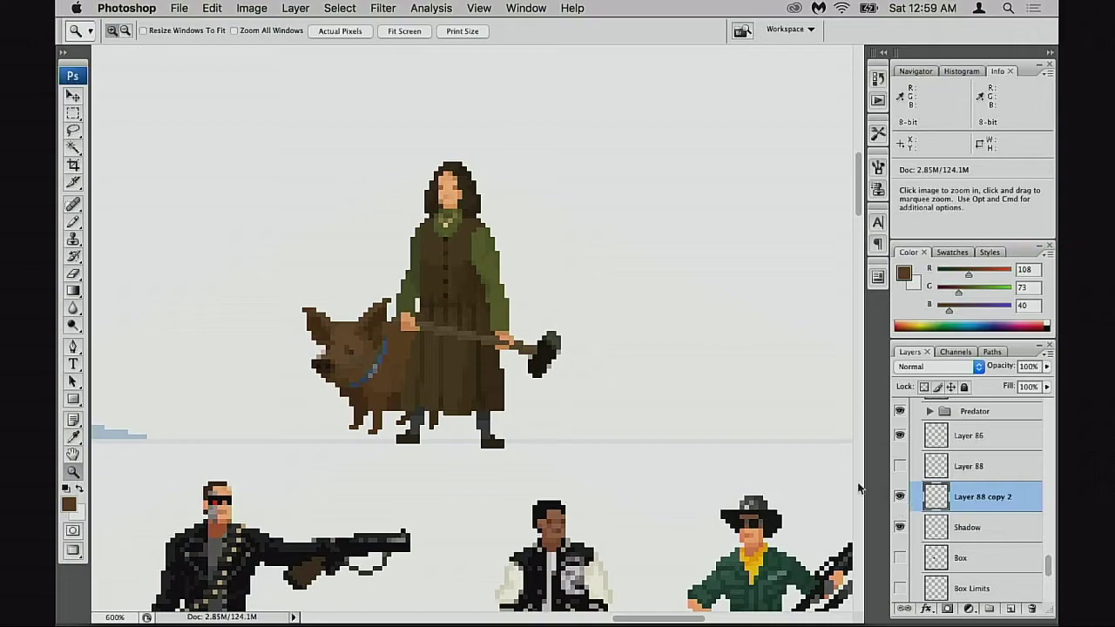
Rename the Layer 88 copy 2 layer as Misery
double_click(972, 503)
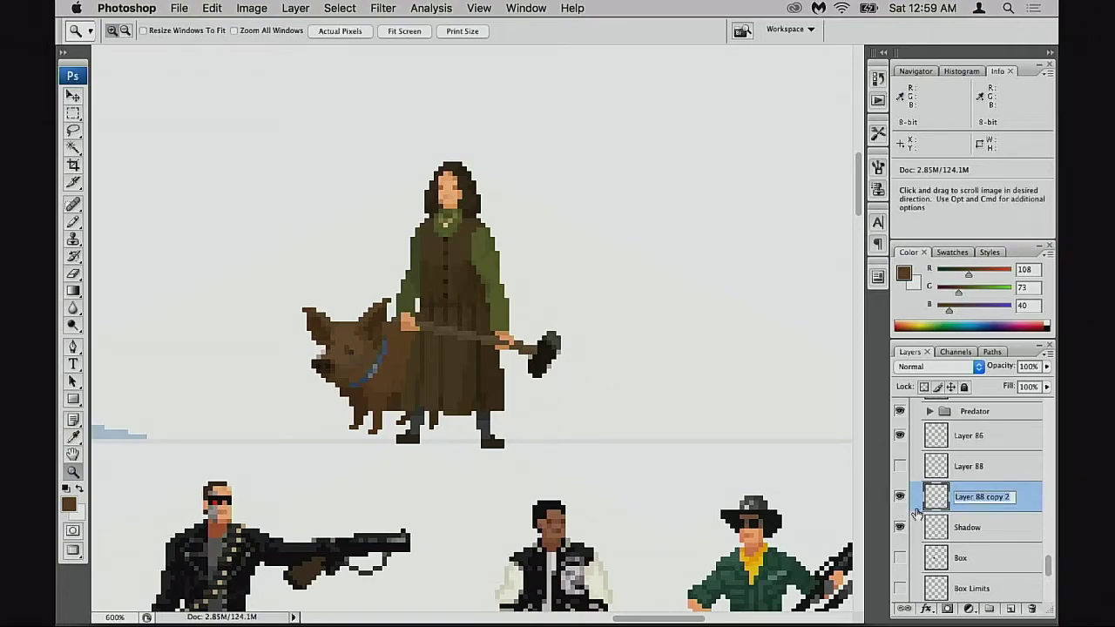
text(MiseryM)
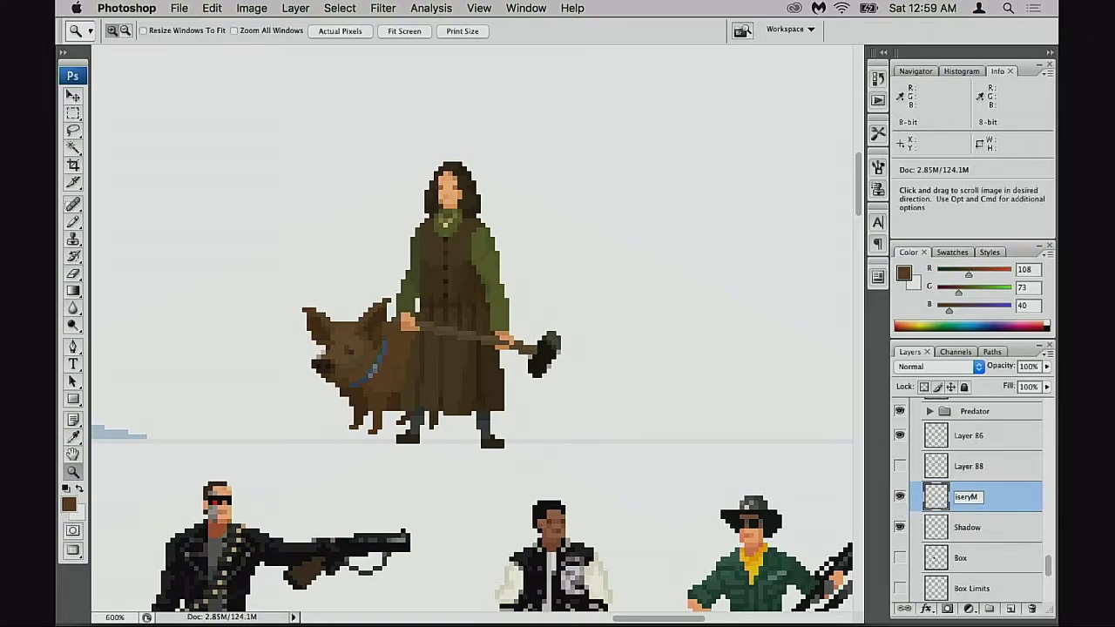
key(BackSpace)
key(Return)
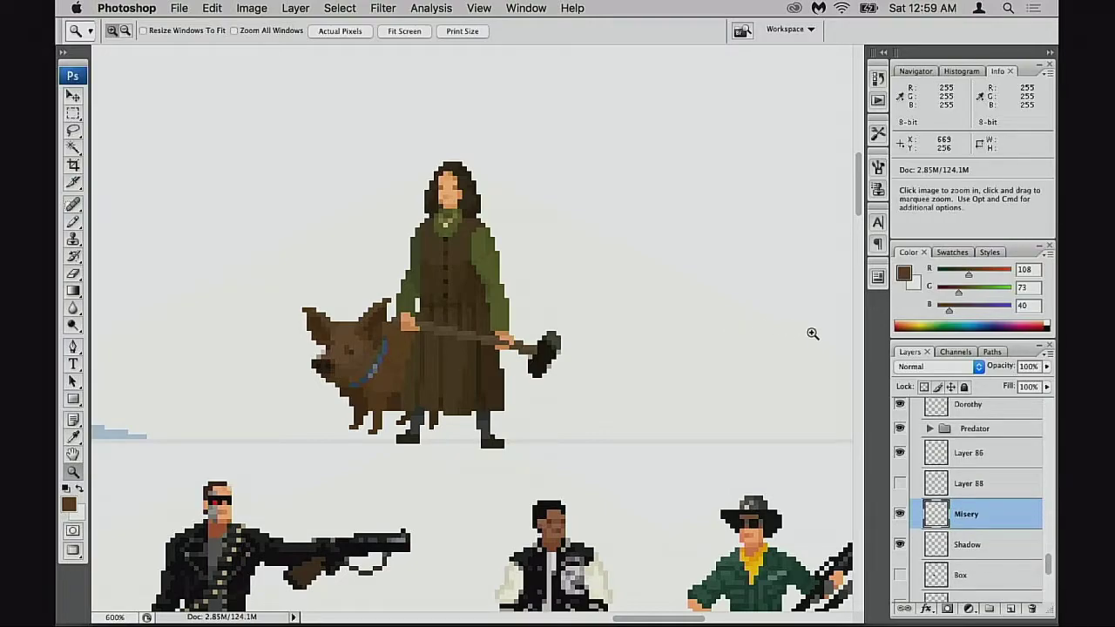
Switch the visibility of Layer 86 off and on to check its content, and make it the active layer
click(900, 452)
click(900, 452)
click(964, 459)
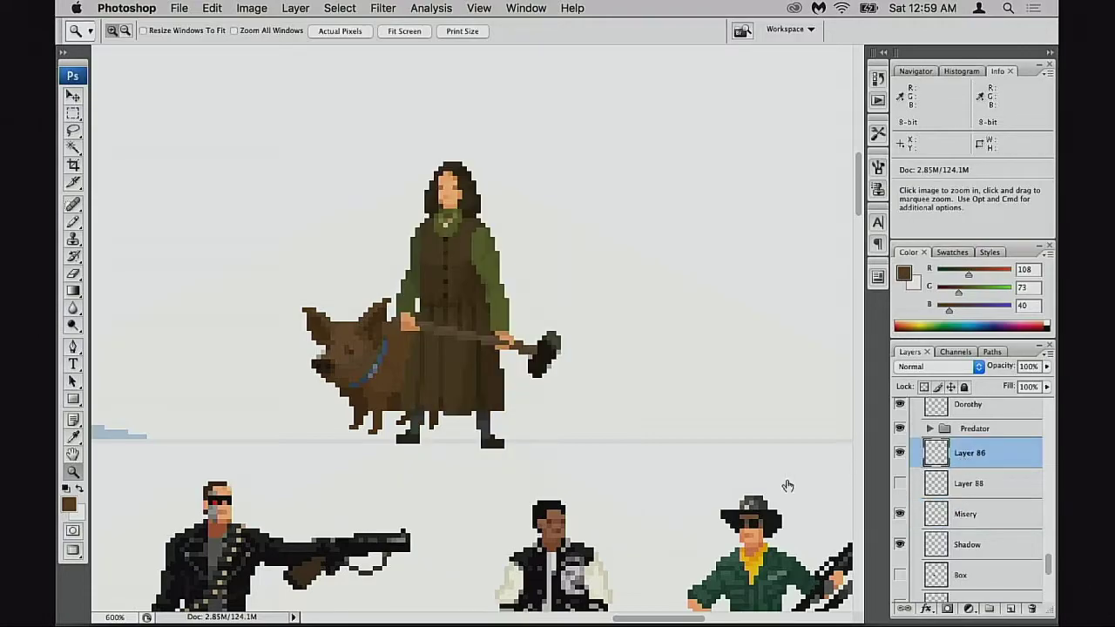
double_click(970, 453)
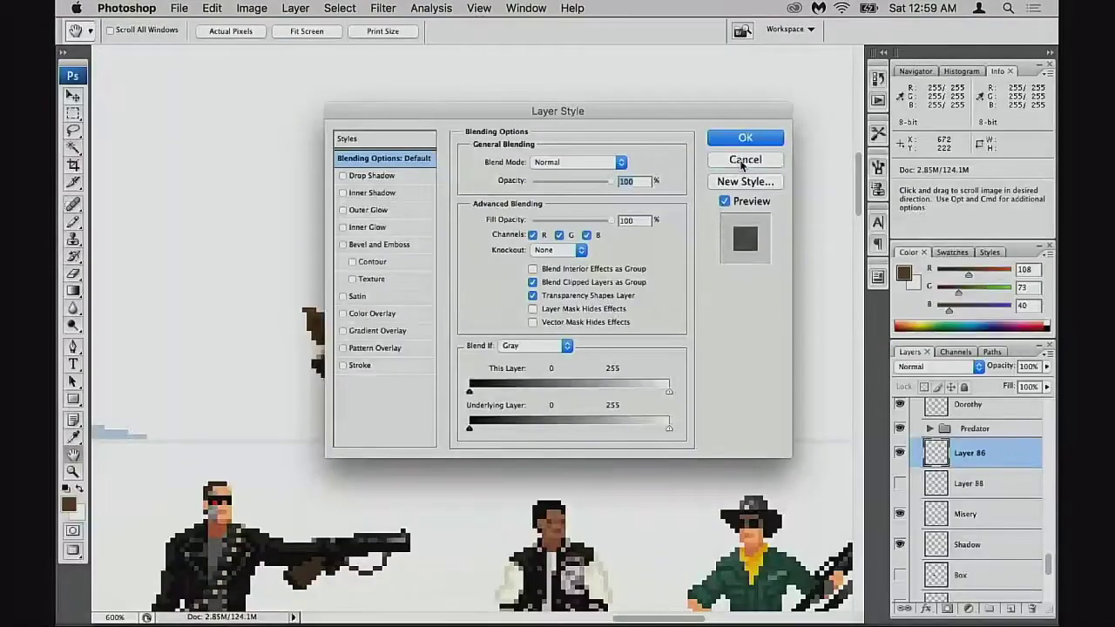
click(744, 160)
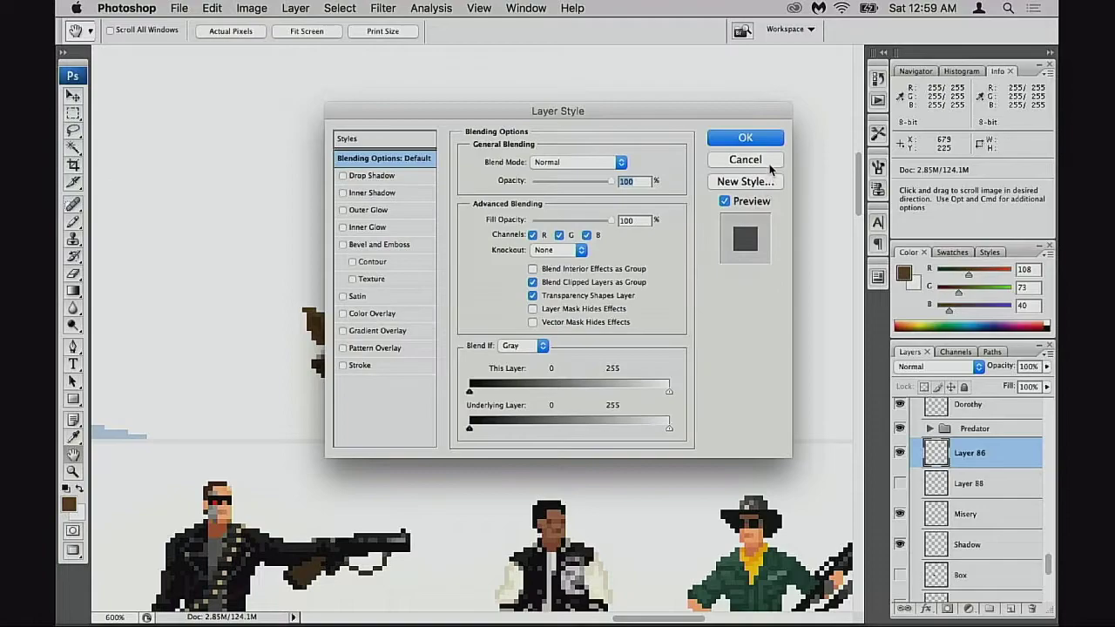
click(745, 160)
key(z)
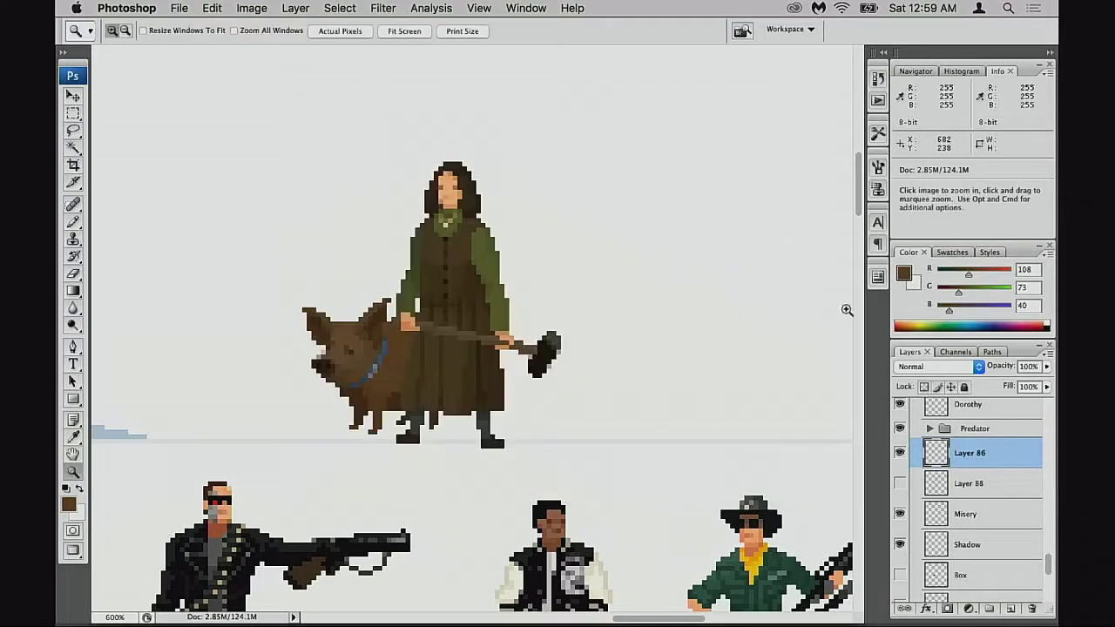
Rename the Layer 86 layer as Annie Wilkes
double_click(969, 453)
text(A)
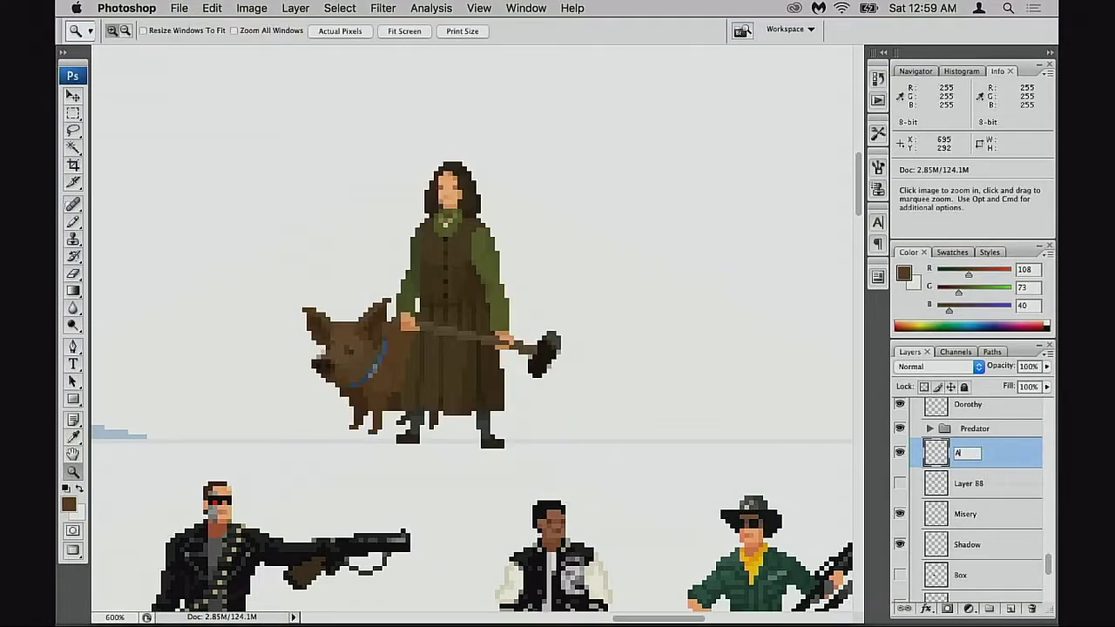
text(nnie Wilkes)
key(Return)
Move the Annie Wilkes and Misery layers together closer to the Predator, keeping the feet near the row's ground line
drag(554, 282, 651, 270)
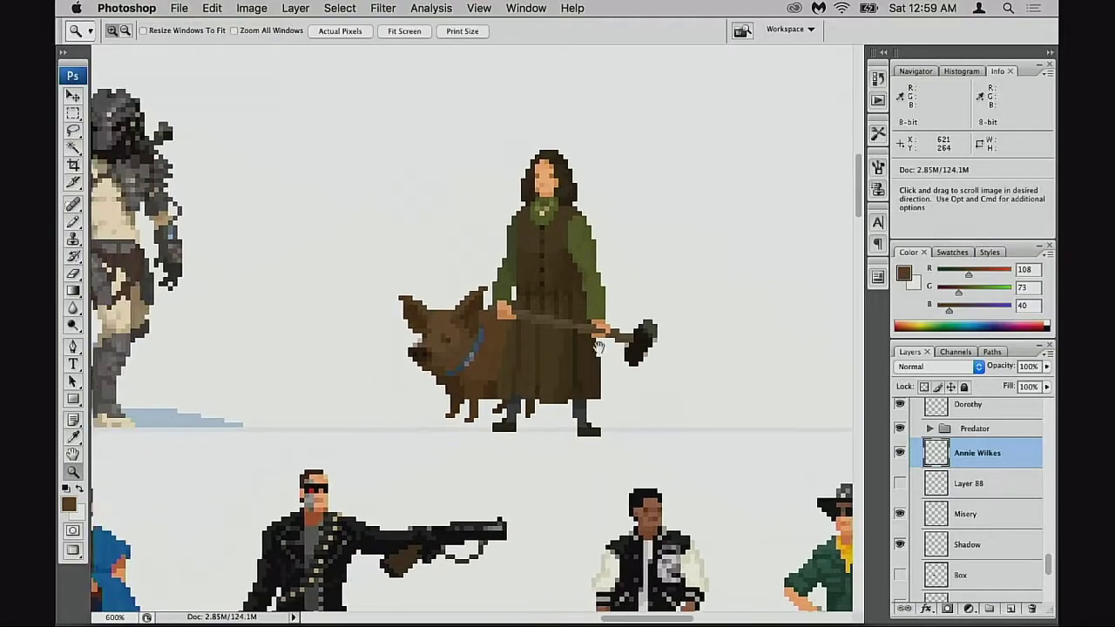
click(946, 506)
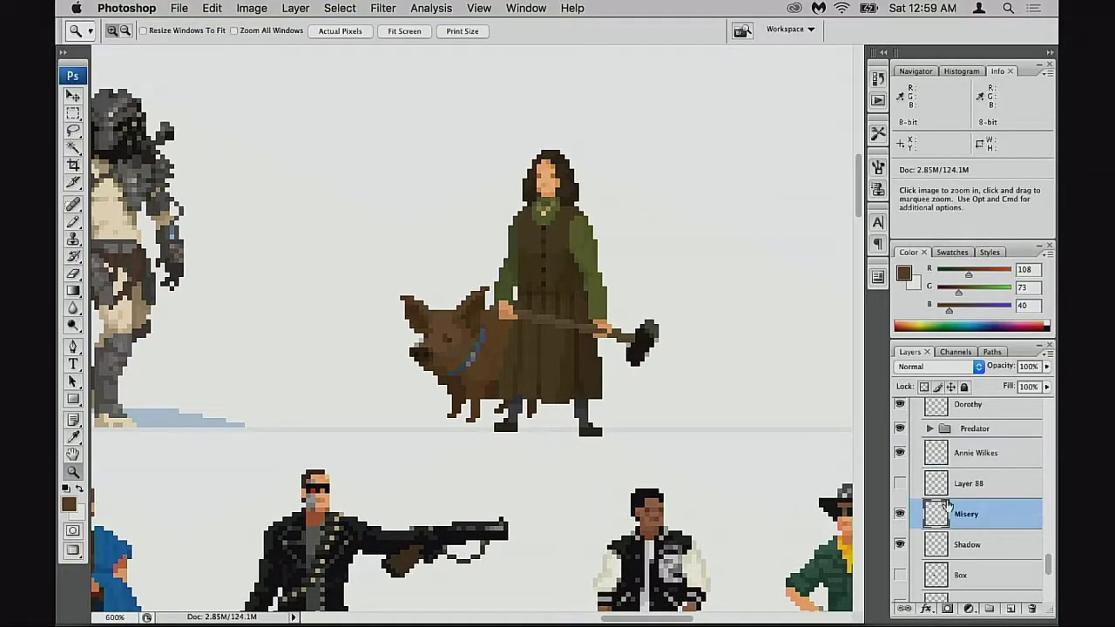
super+click(967, 460)
key(v)
drag(648, 406, 544, 403)
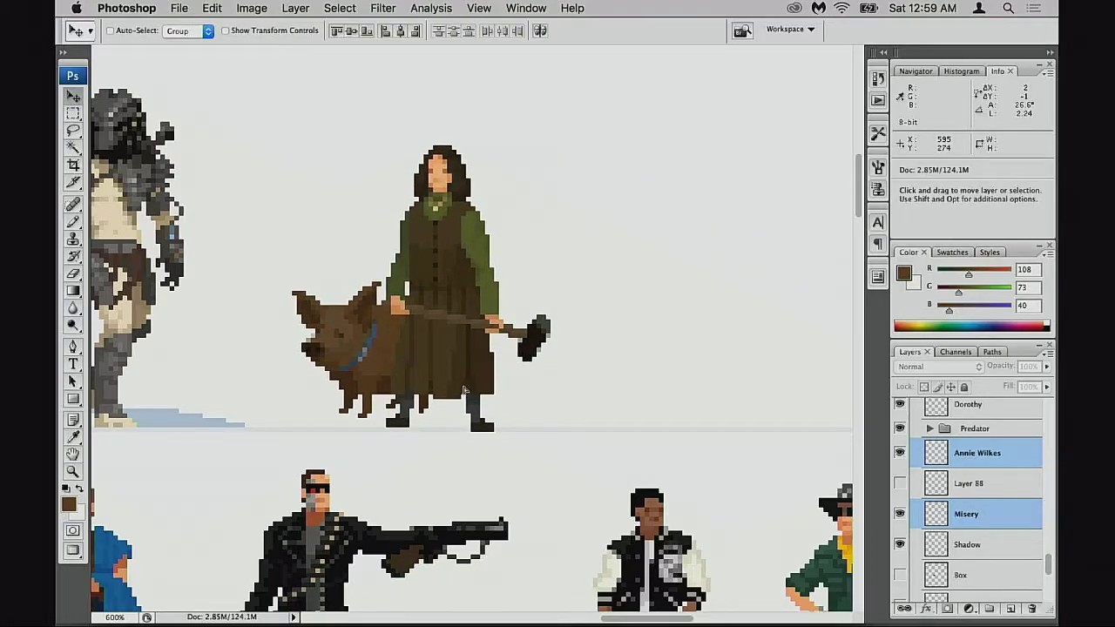
drag(463, 388, 583, 395)
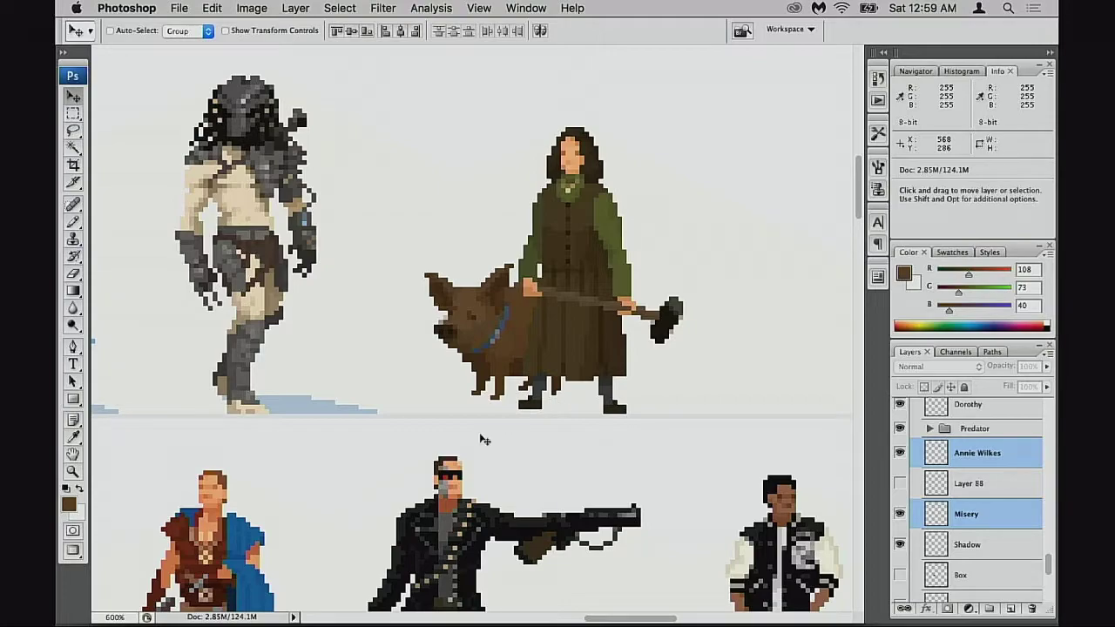
Check the woman and pig's spacing against the surrounding characters at 300%, and enlarge them to 500%
alt+click(450, 391)
alt+click(450, 391)
drag(473, 386, 670, 322)
alt+click(581, 378)
drag(580, 373, 526, 455)
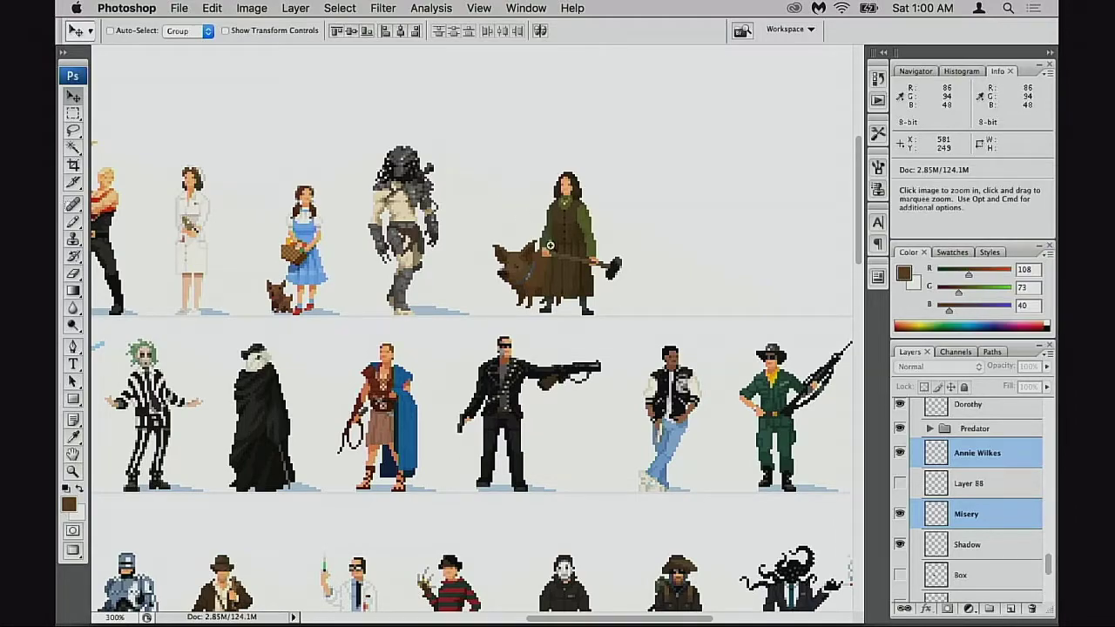
super+click(547, 233)
super+click(552, 266)
drag(523, 296, 597, 207)
Return to the screen mode with separate document windows and centre the woman and pig in the larger 1985 Assets2.psd window
key(f)
key(f)
key(f)
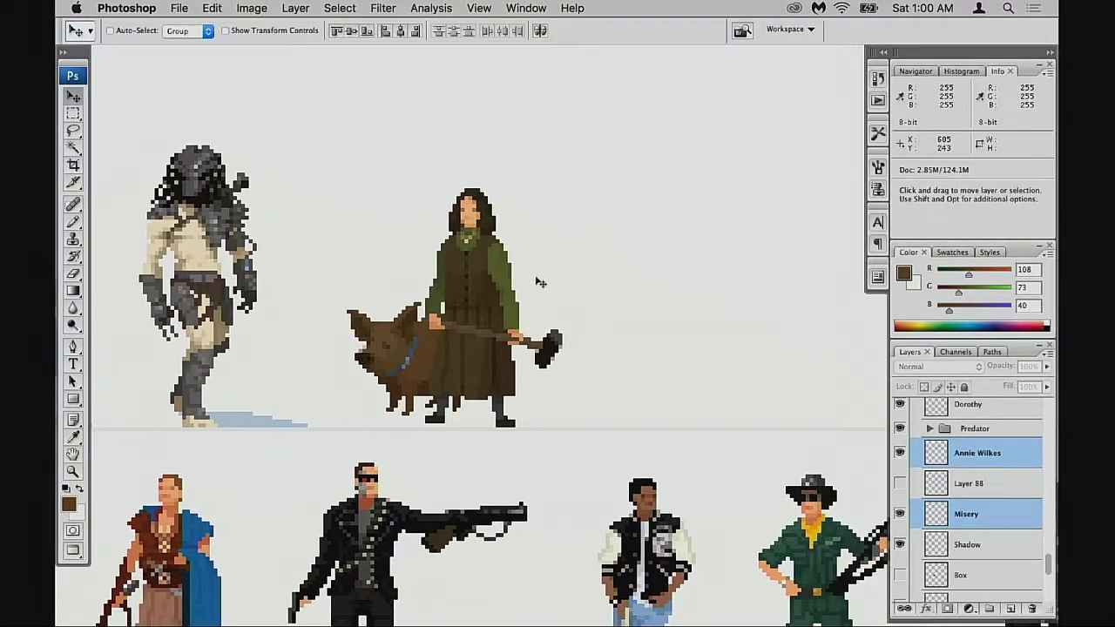
scroll(570, 288, right, 5)
scroll(571, 287, down, 1)
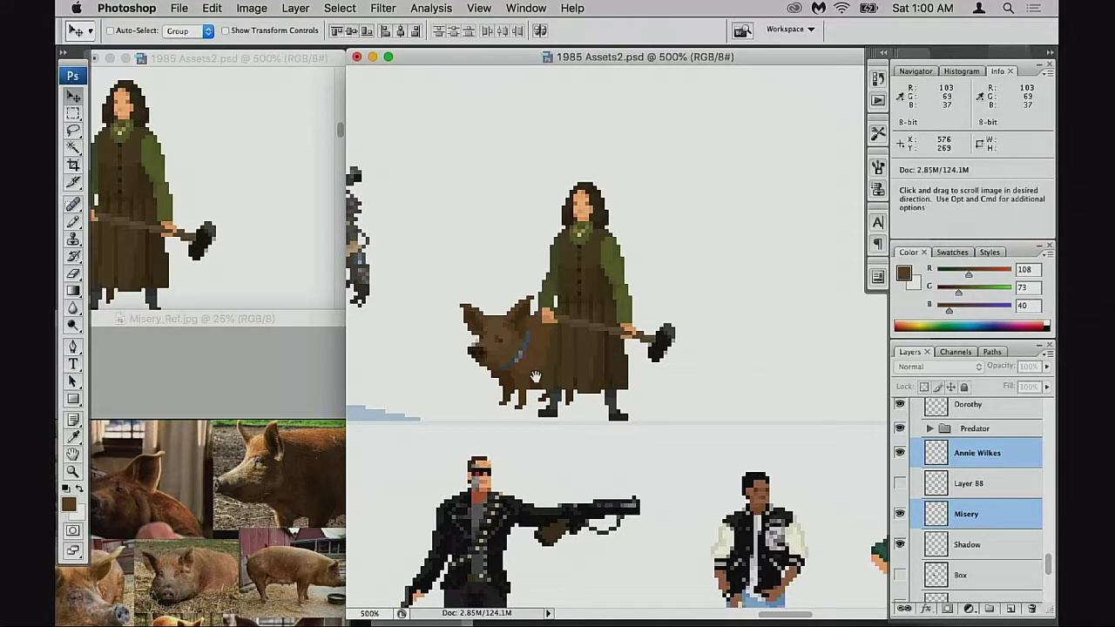
drag(564, 336, 594, 340)
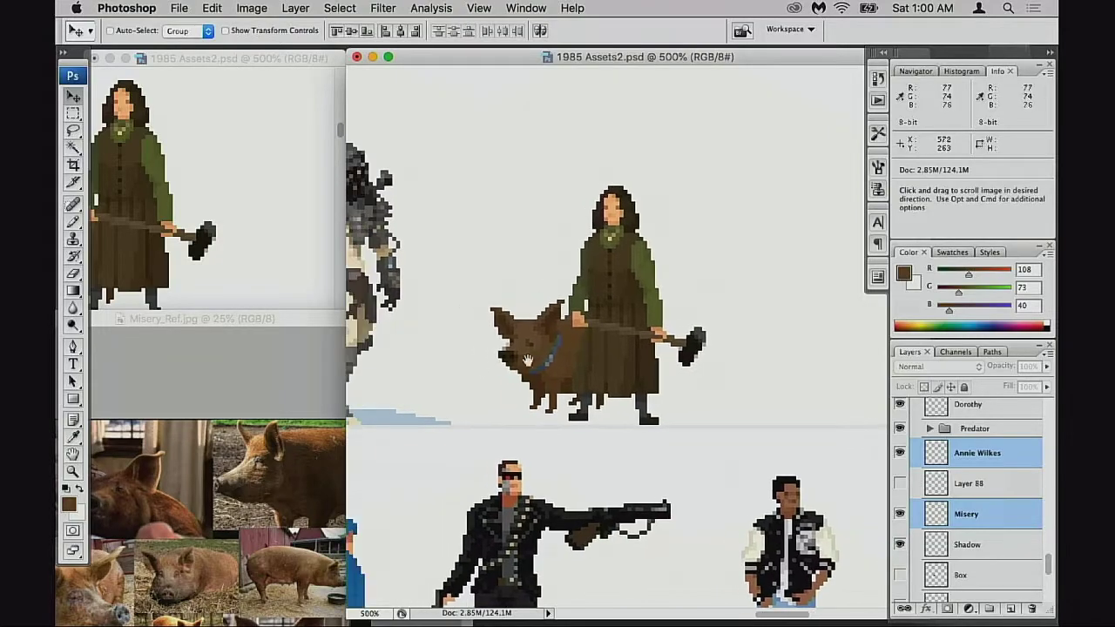
Move the pig reference window lower to uncover the smaller sprite window, and frame the whole woman and pig there at 400%
click(281, 357)
drag(353, 321, 282, 435)
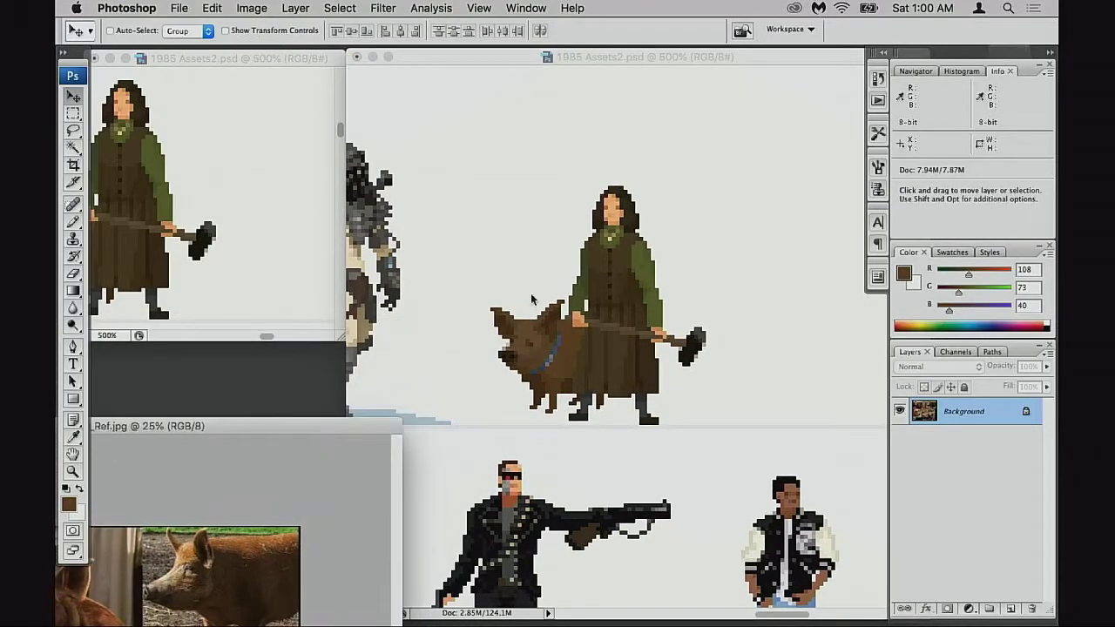
click(316, 247)
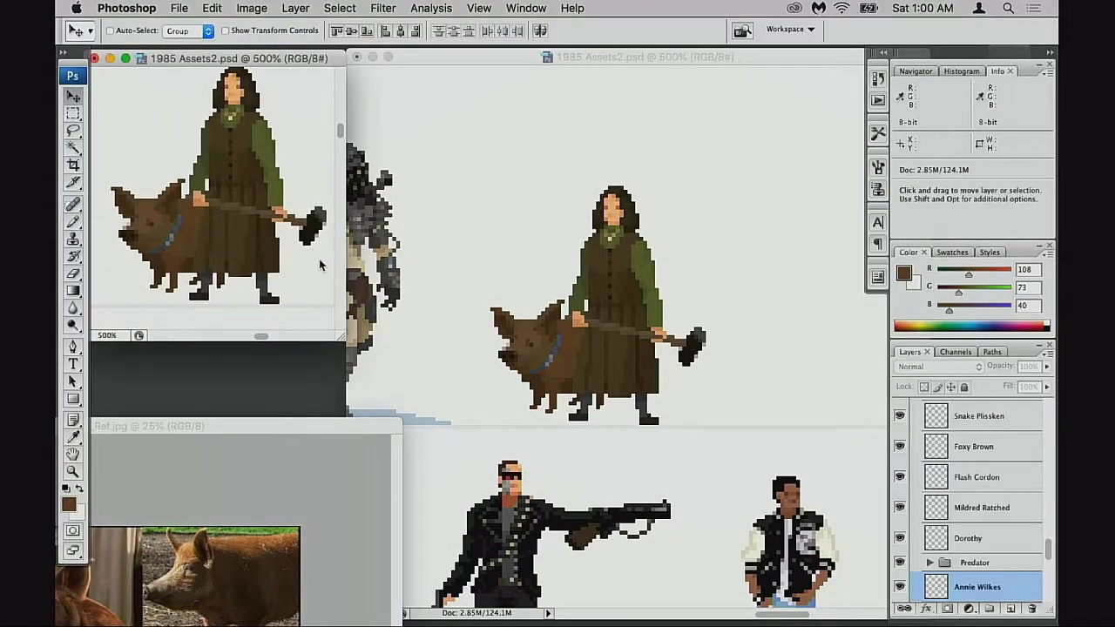
alt+click(278, 232)
drag(146, 218, 234, 239)
drag(216, 185, 185, 218)
Compare the woman and pig with the neighbouring Predator in the larger document window at 500%
click(583, 258)
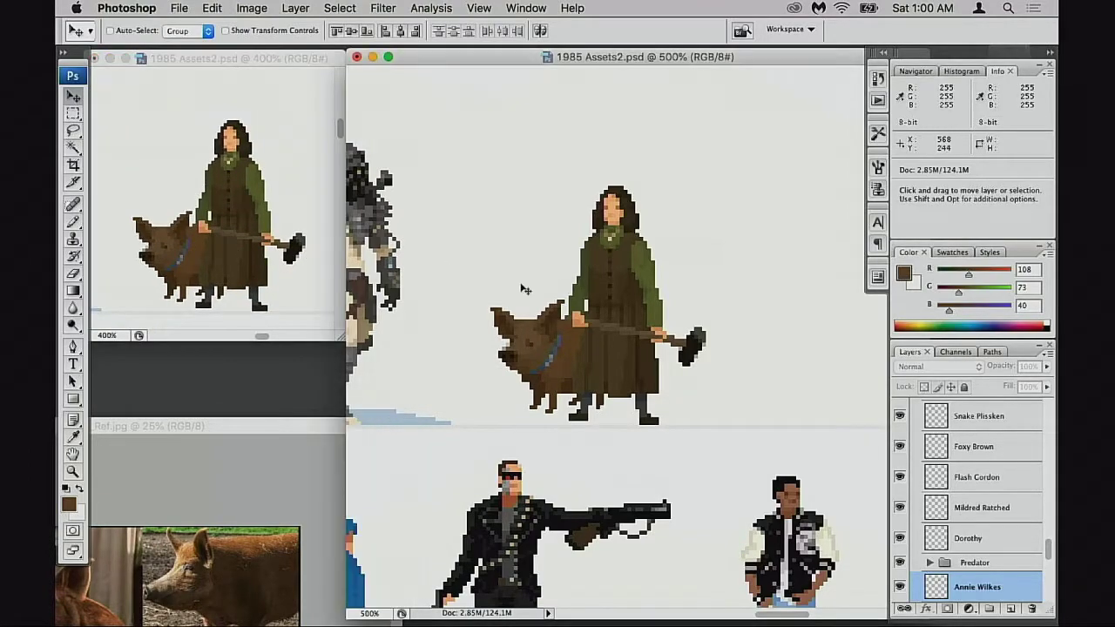
drag(635, 273, 766, 202)
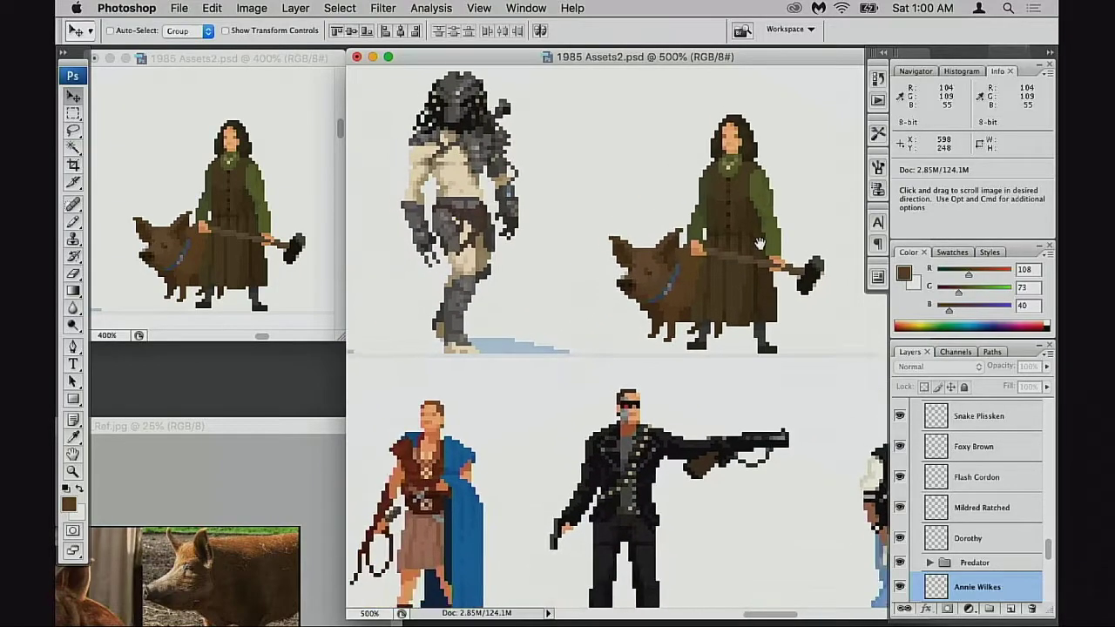
drag(746, 244, 760, 244)
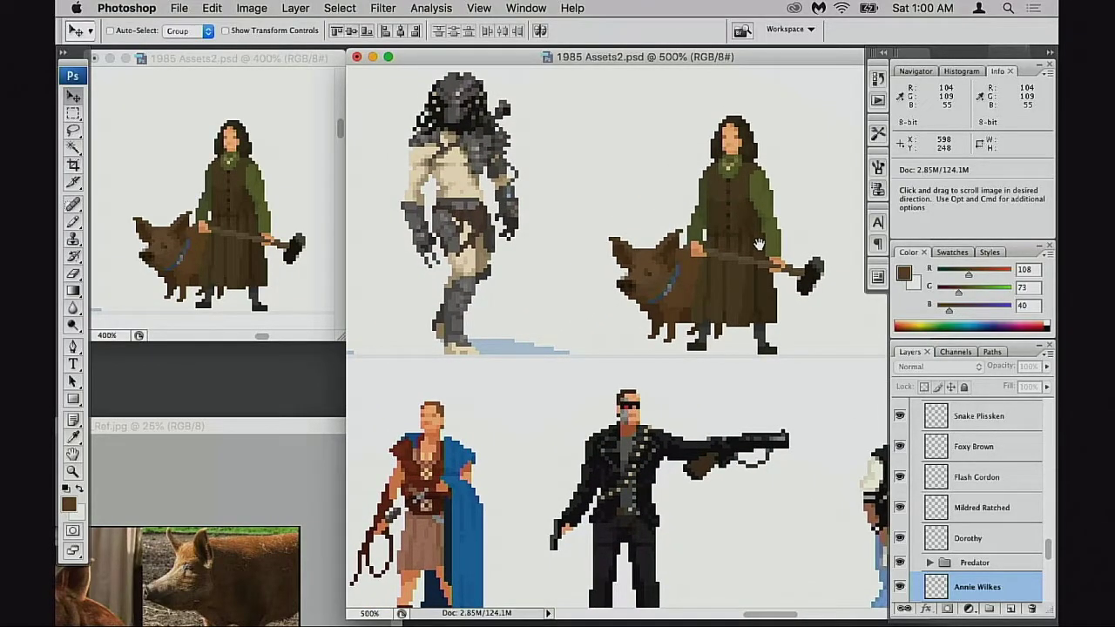
drag(830, 211, 787, 302)
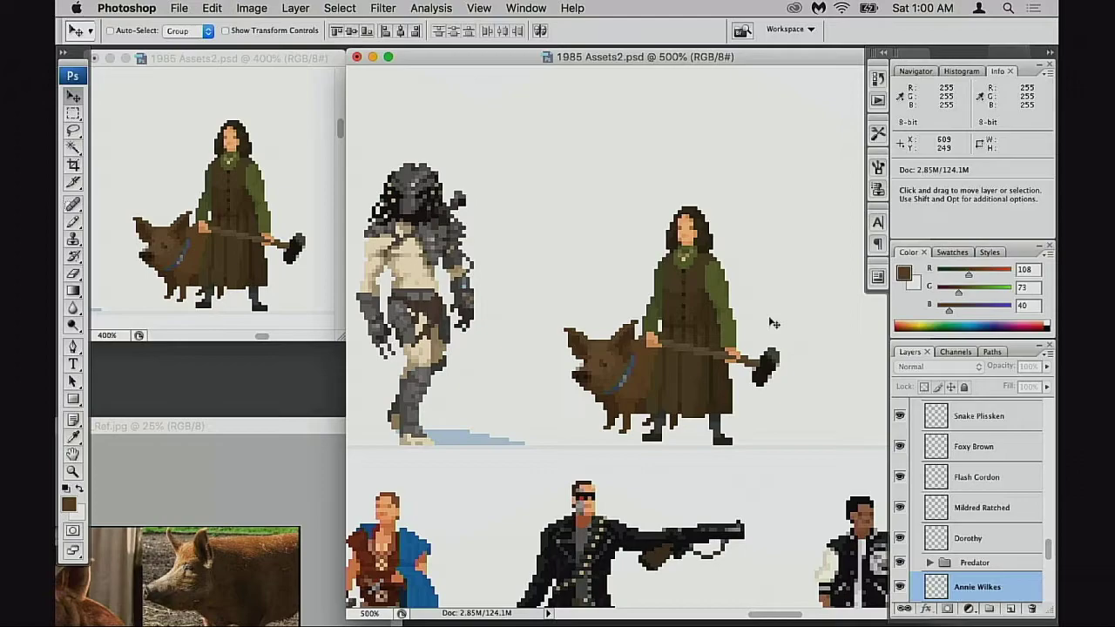